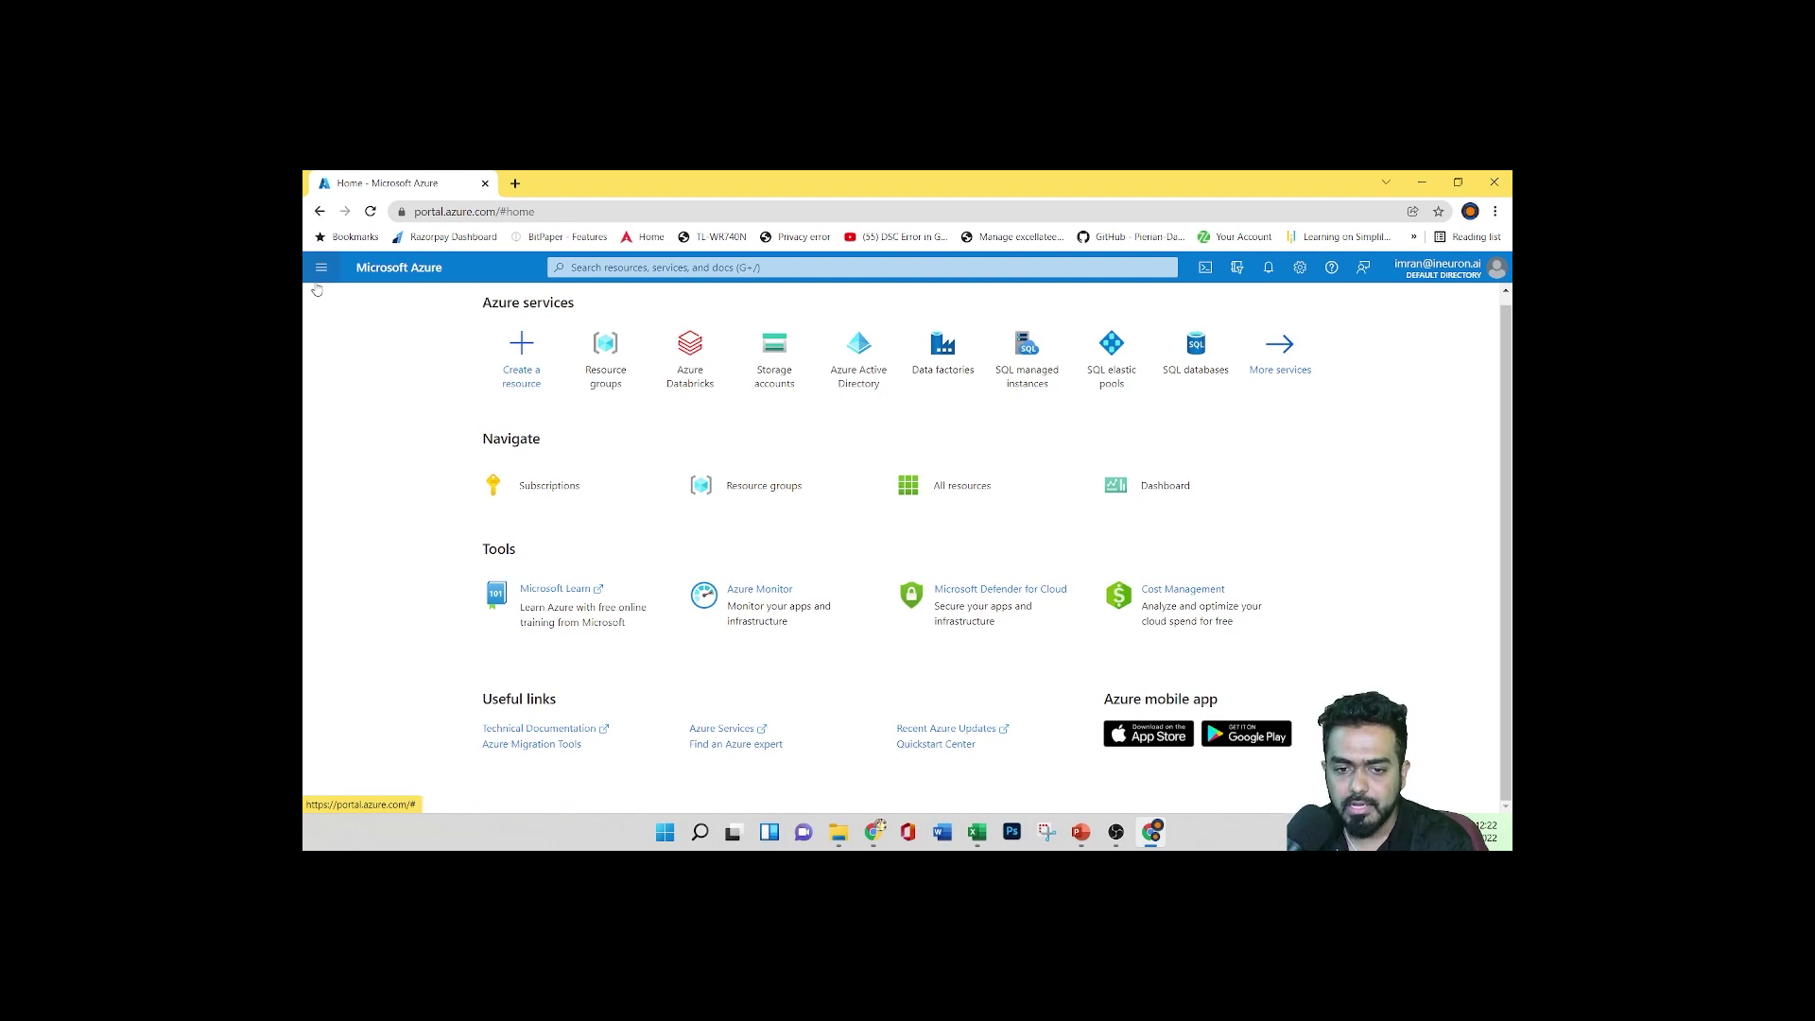
Examine the full catalogue of services across its categories, including compute, networking, storage, databases, analytics, AI and Internet of things
{"action": "left_click", "coordinate": [322, 268]}
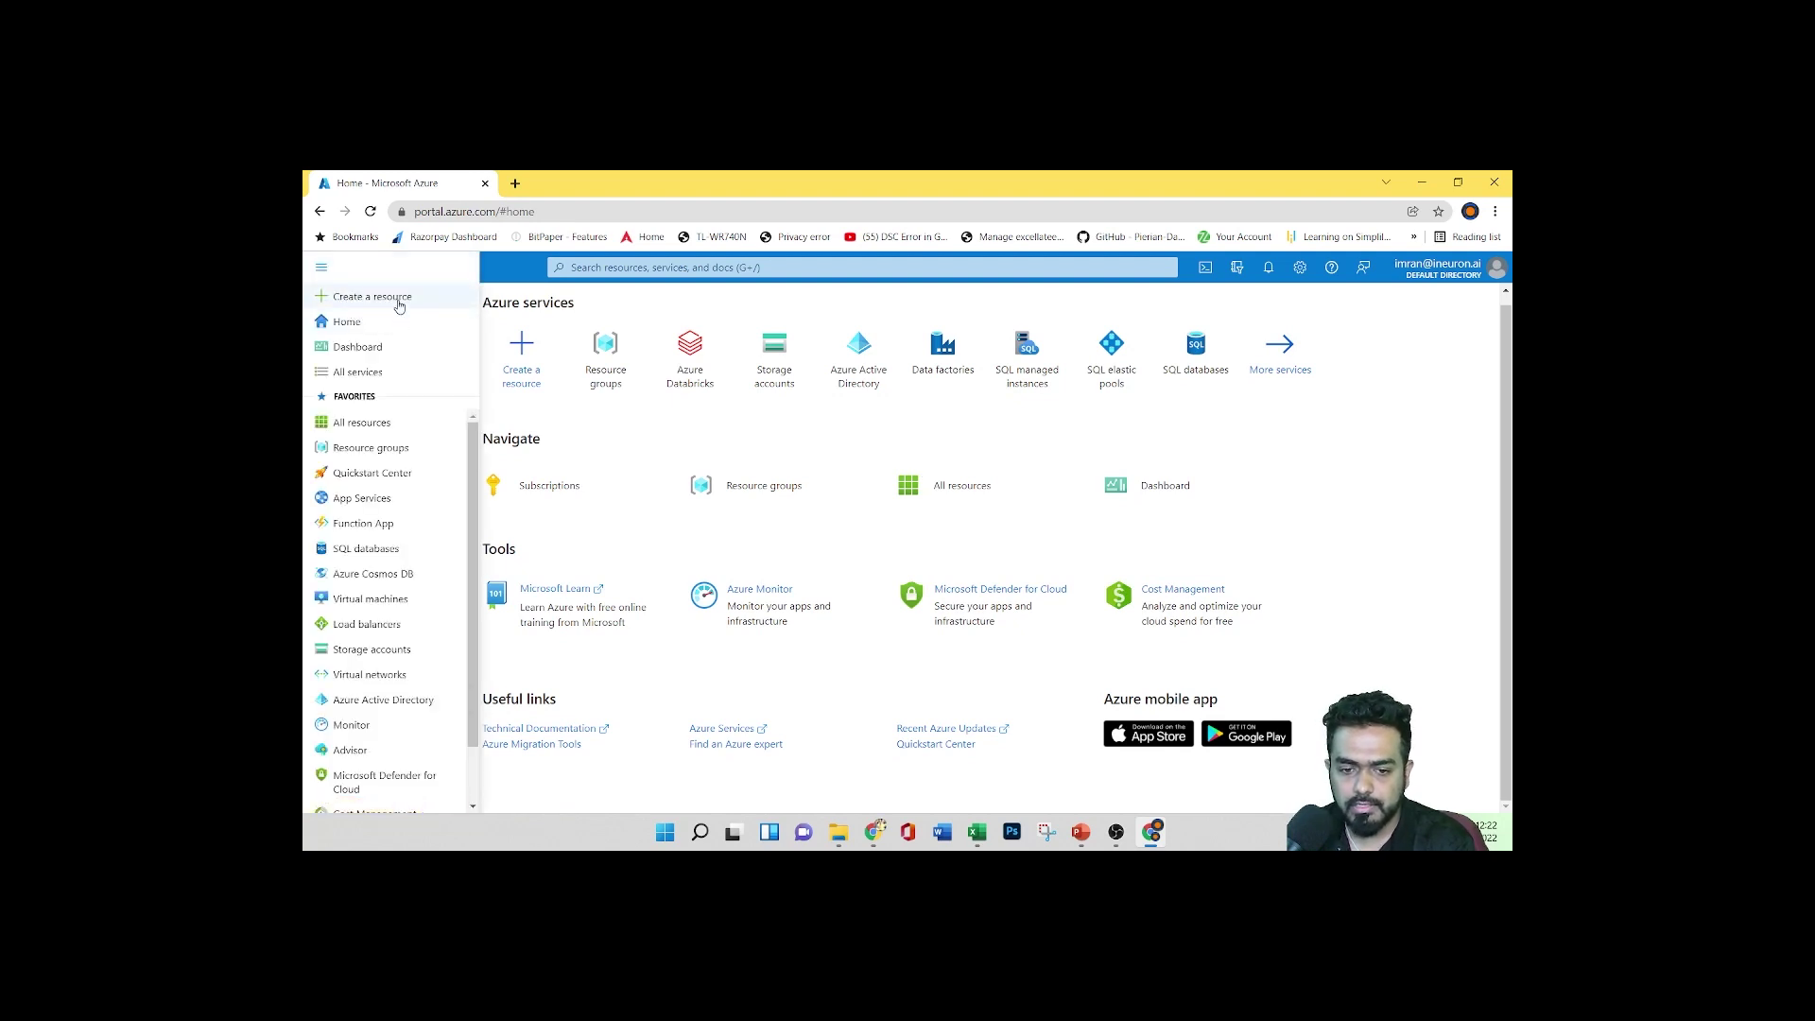
{"action": "left_click", "coordinate": [390, 375]}
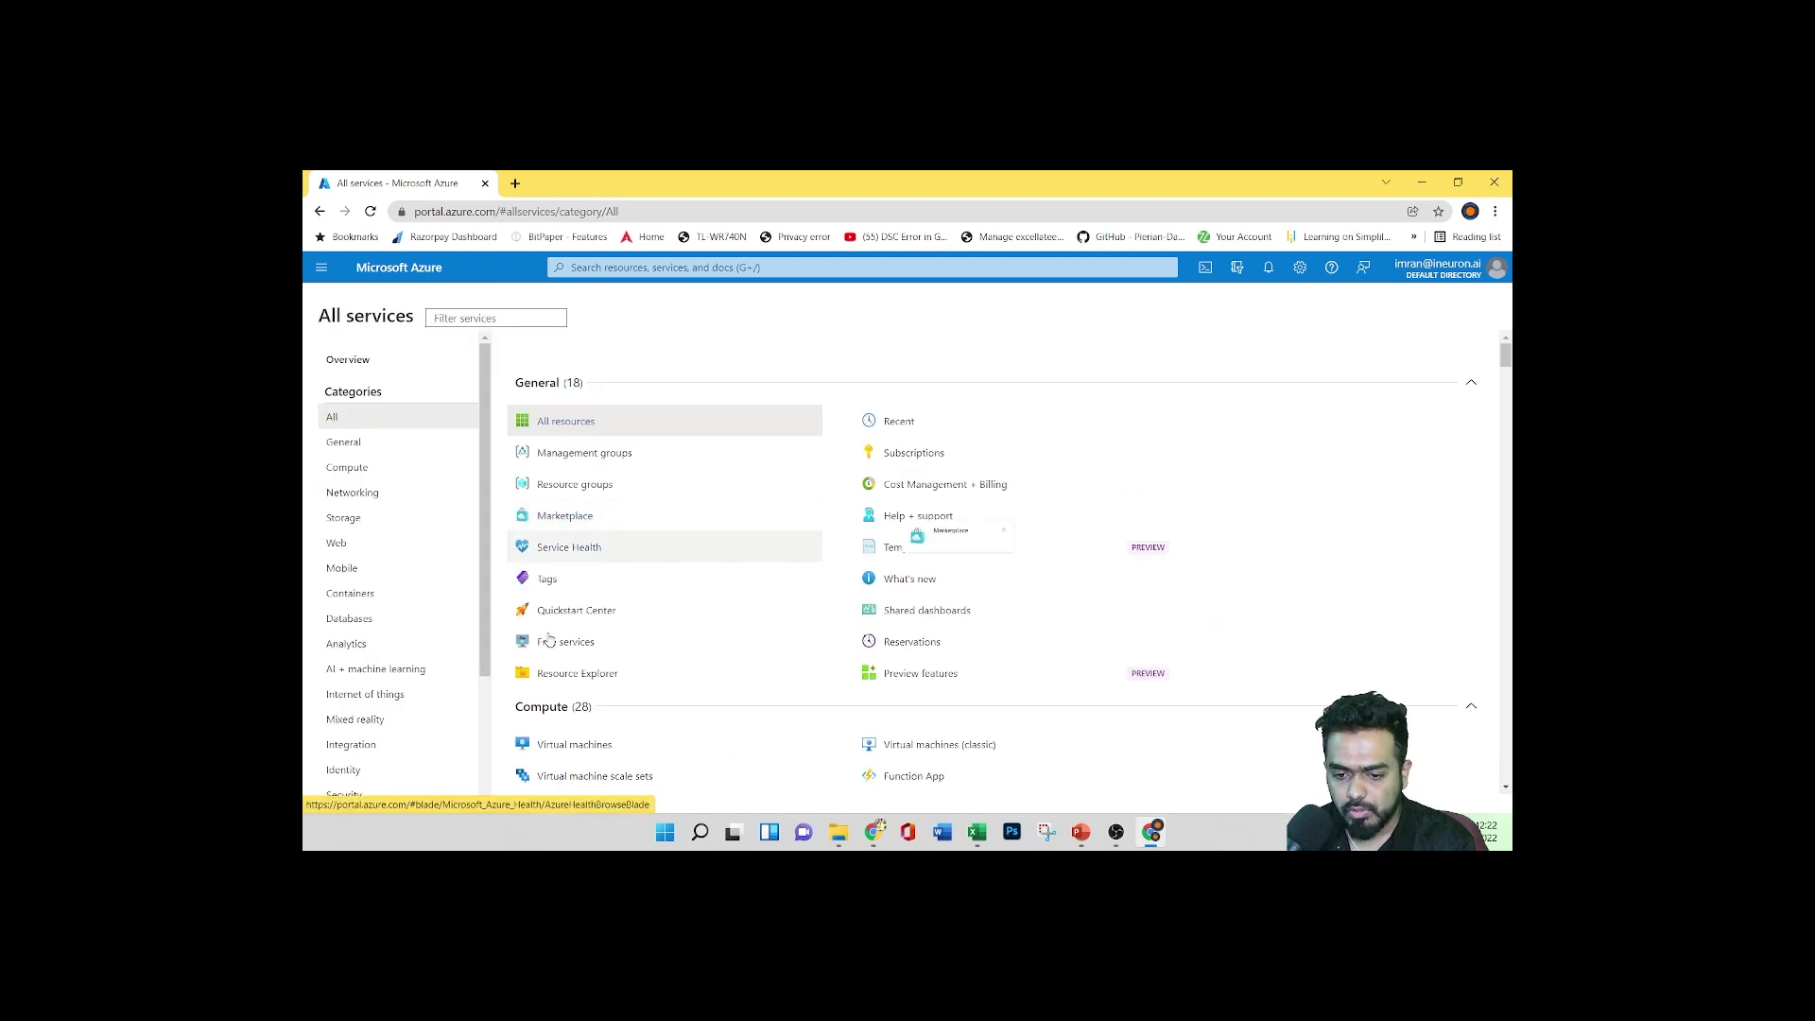
{"action": "scroll", "coordinate": [992, 638], "scroll_direction": "down", "scroll_amount": 2}
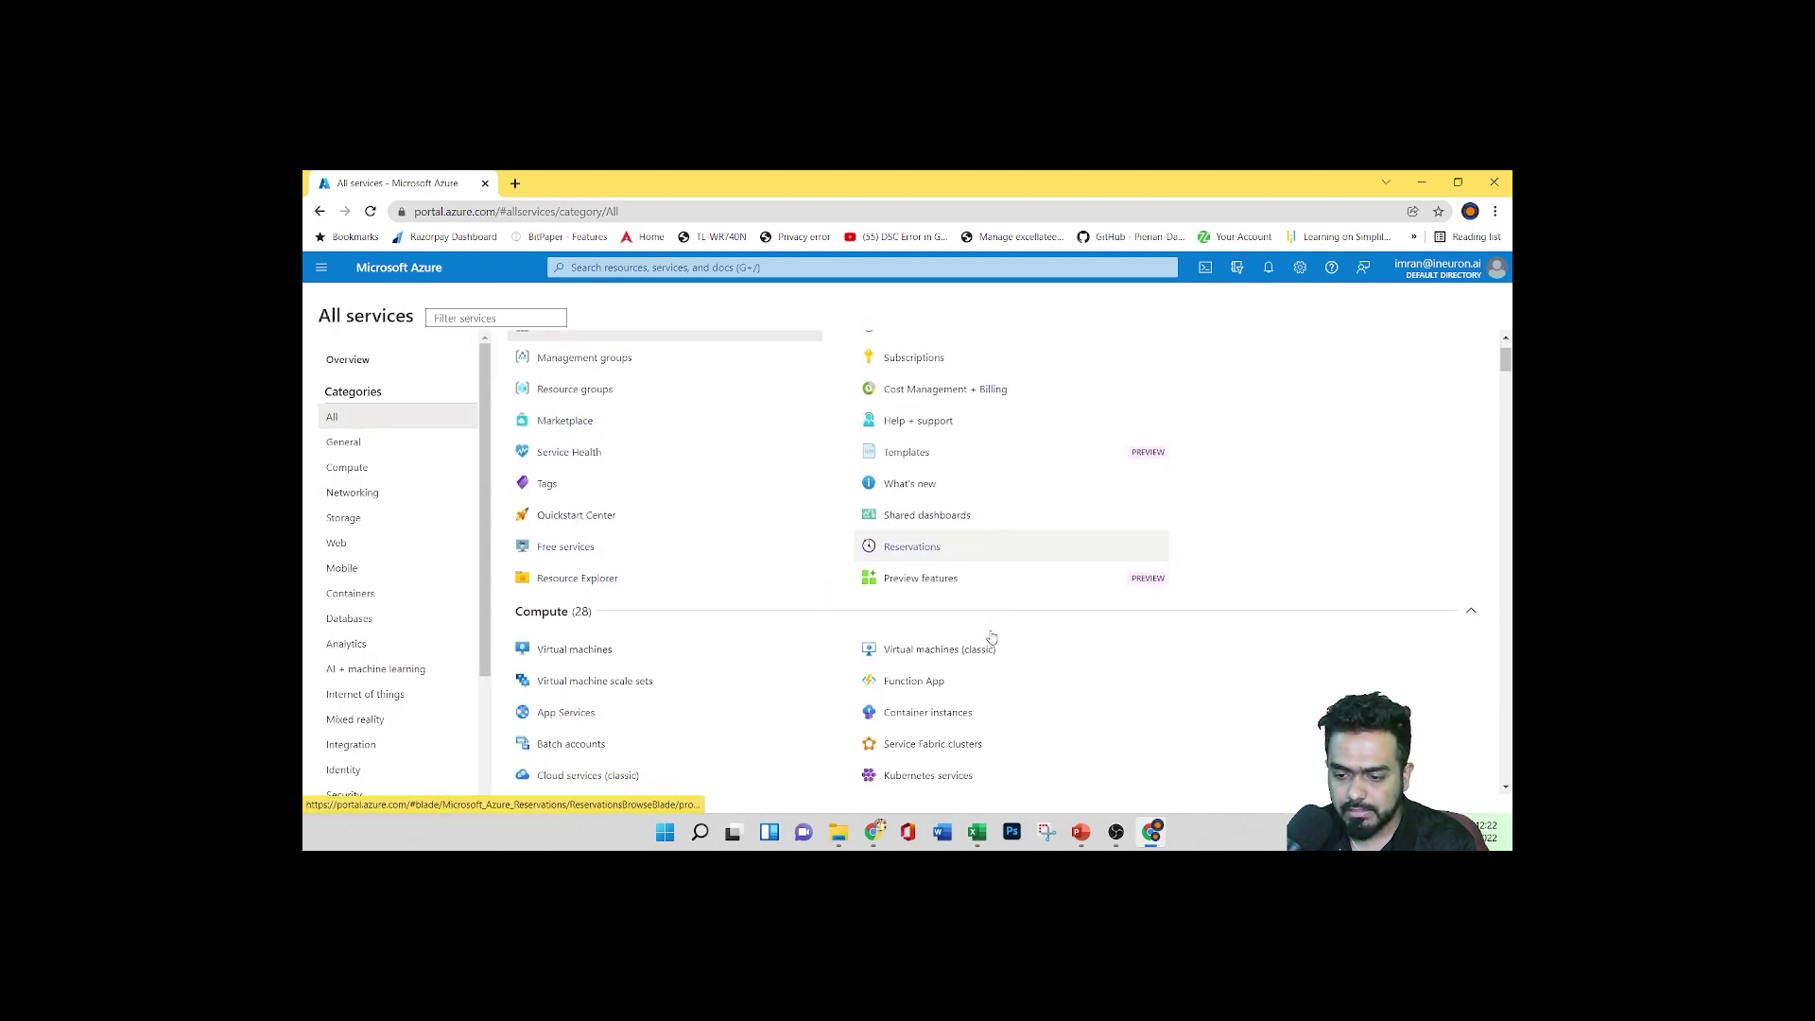
{"action": "scroll", "coordinate": [693, 672], "scroll_direction": "down", "scroll_amount": 8}
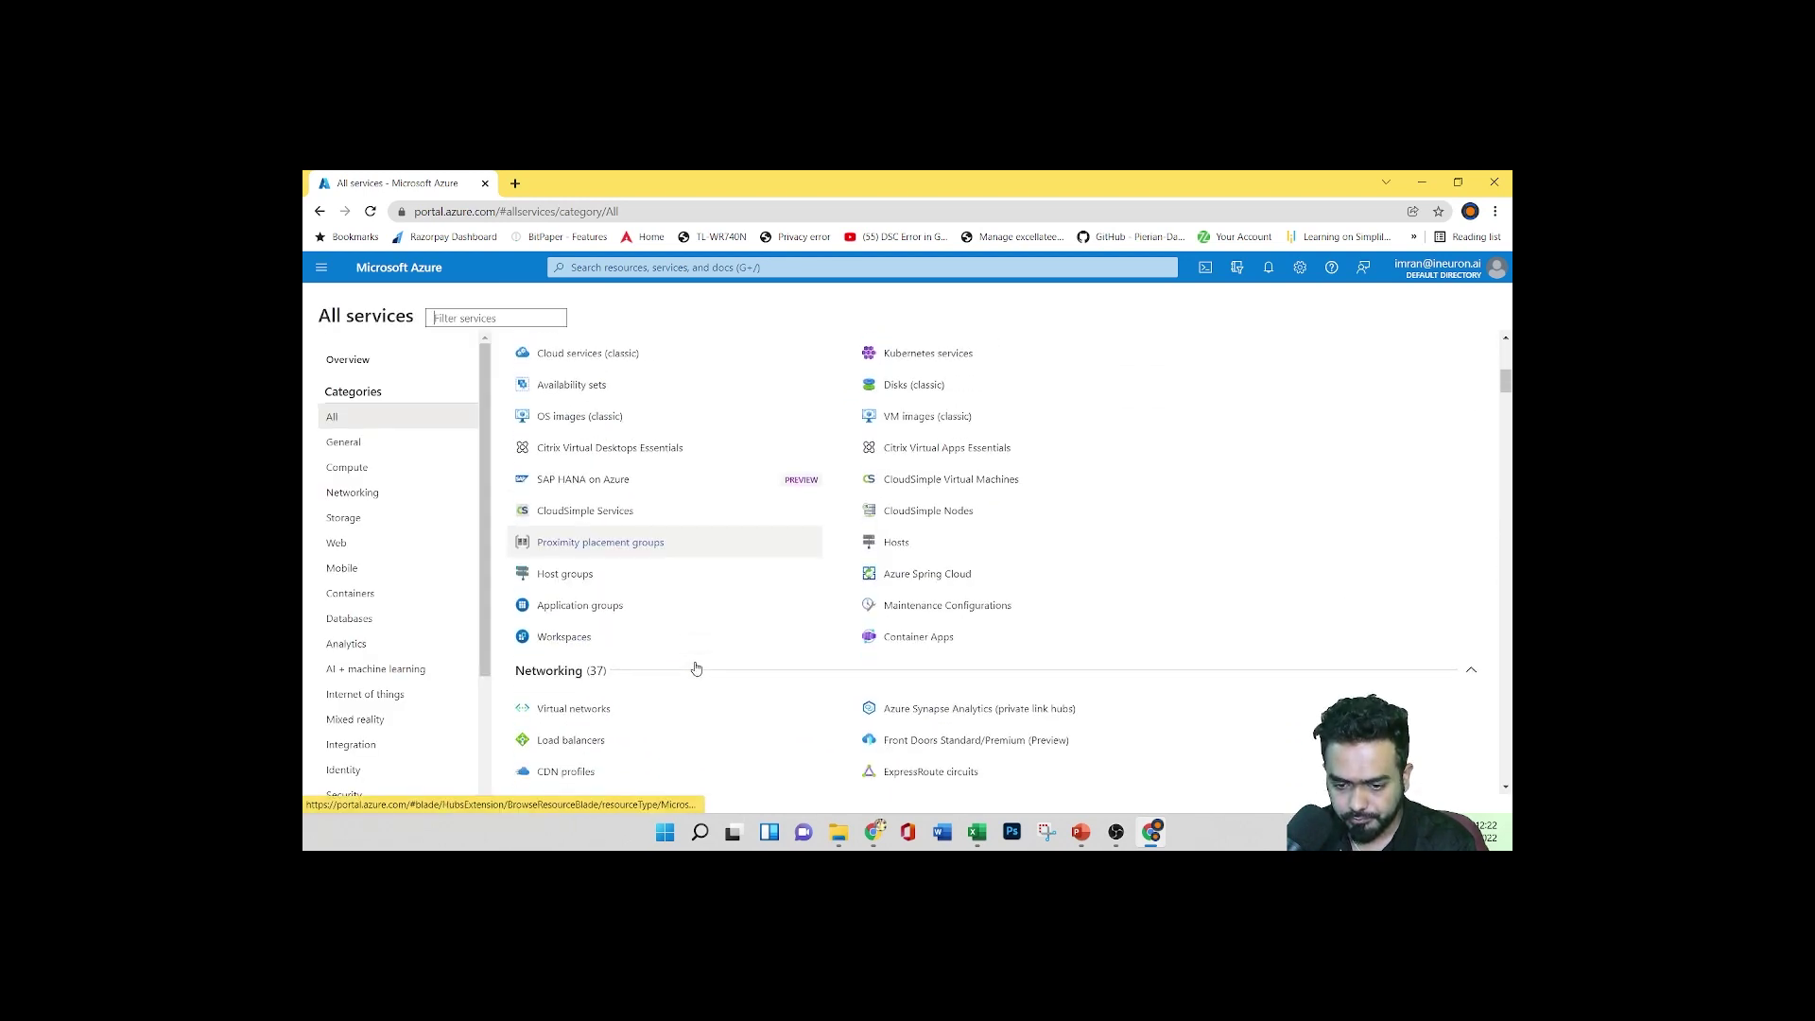
{"action": "scroll", "coordinate": [743, 576], "scroll_direction": "down", "scroll_amount": 12}
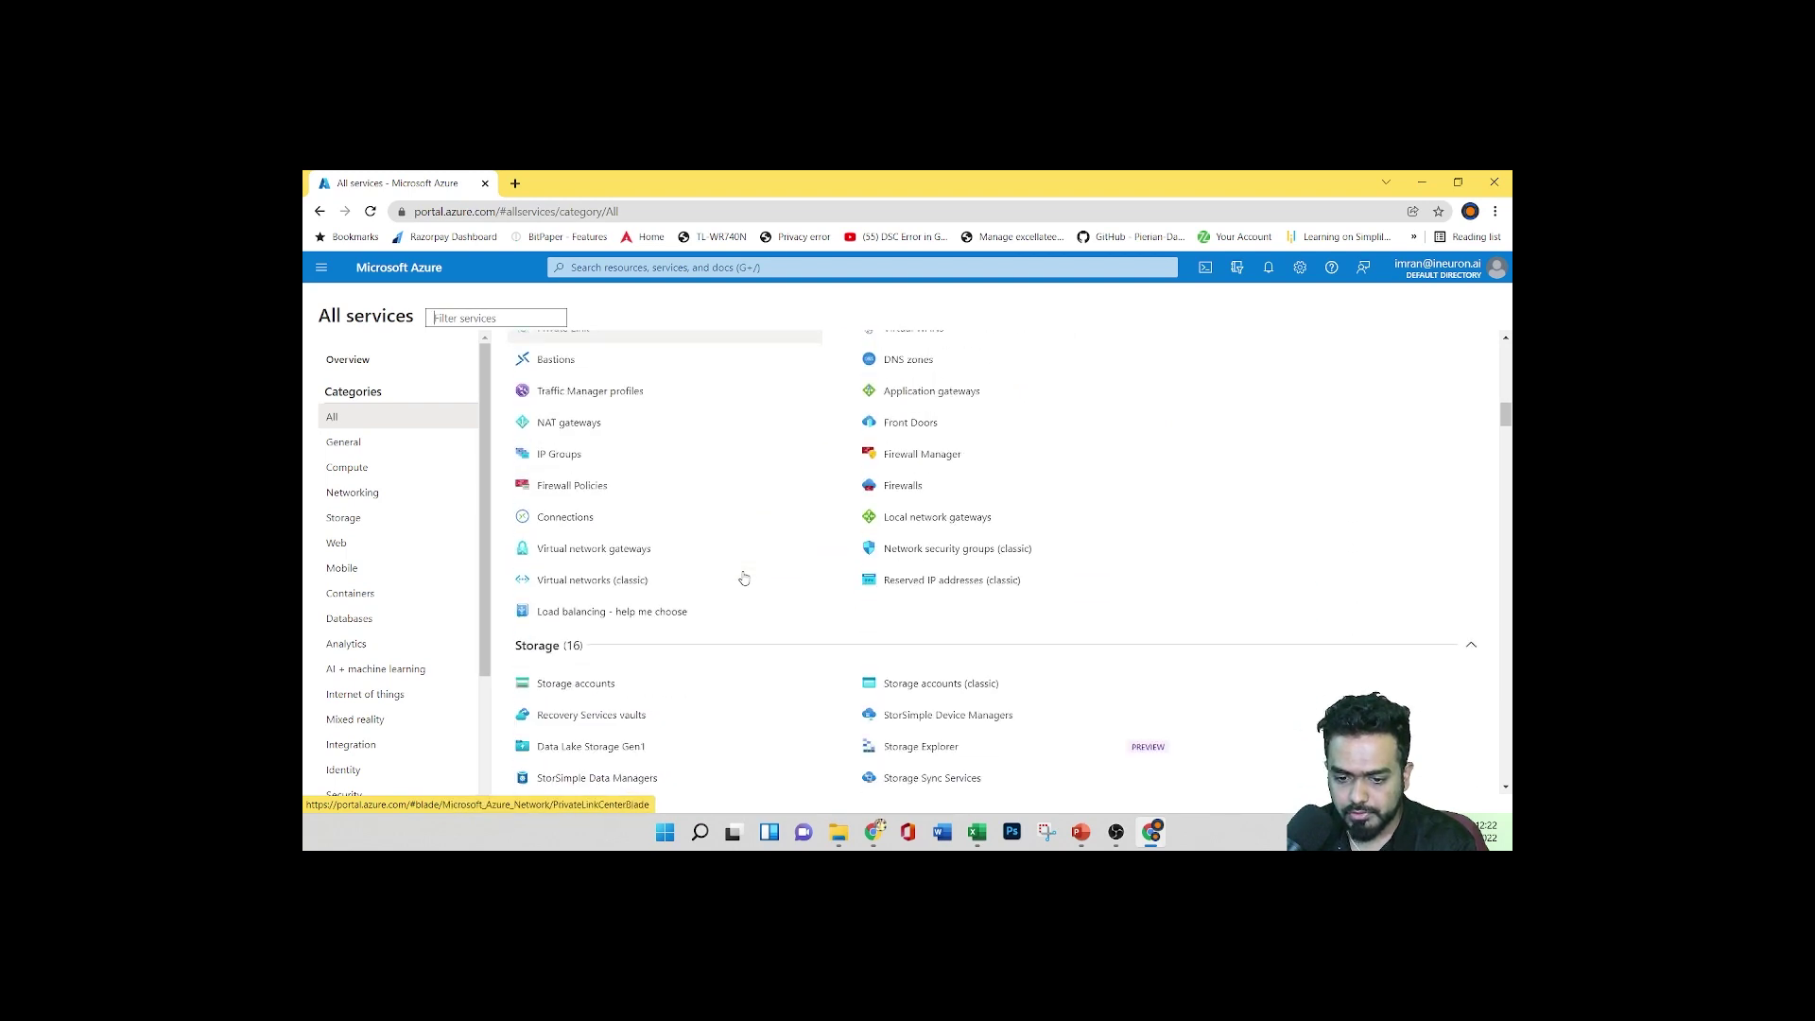
{"action": "scroll", "coordinate": [743, 577], "scroll_direction": "down", "scroll_amount": 4}
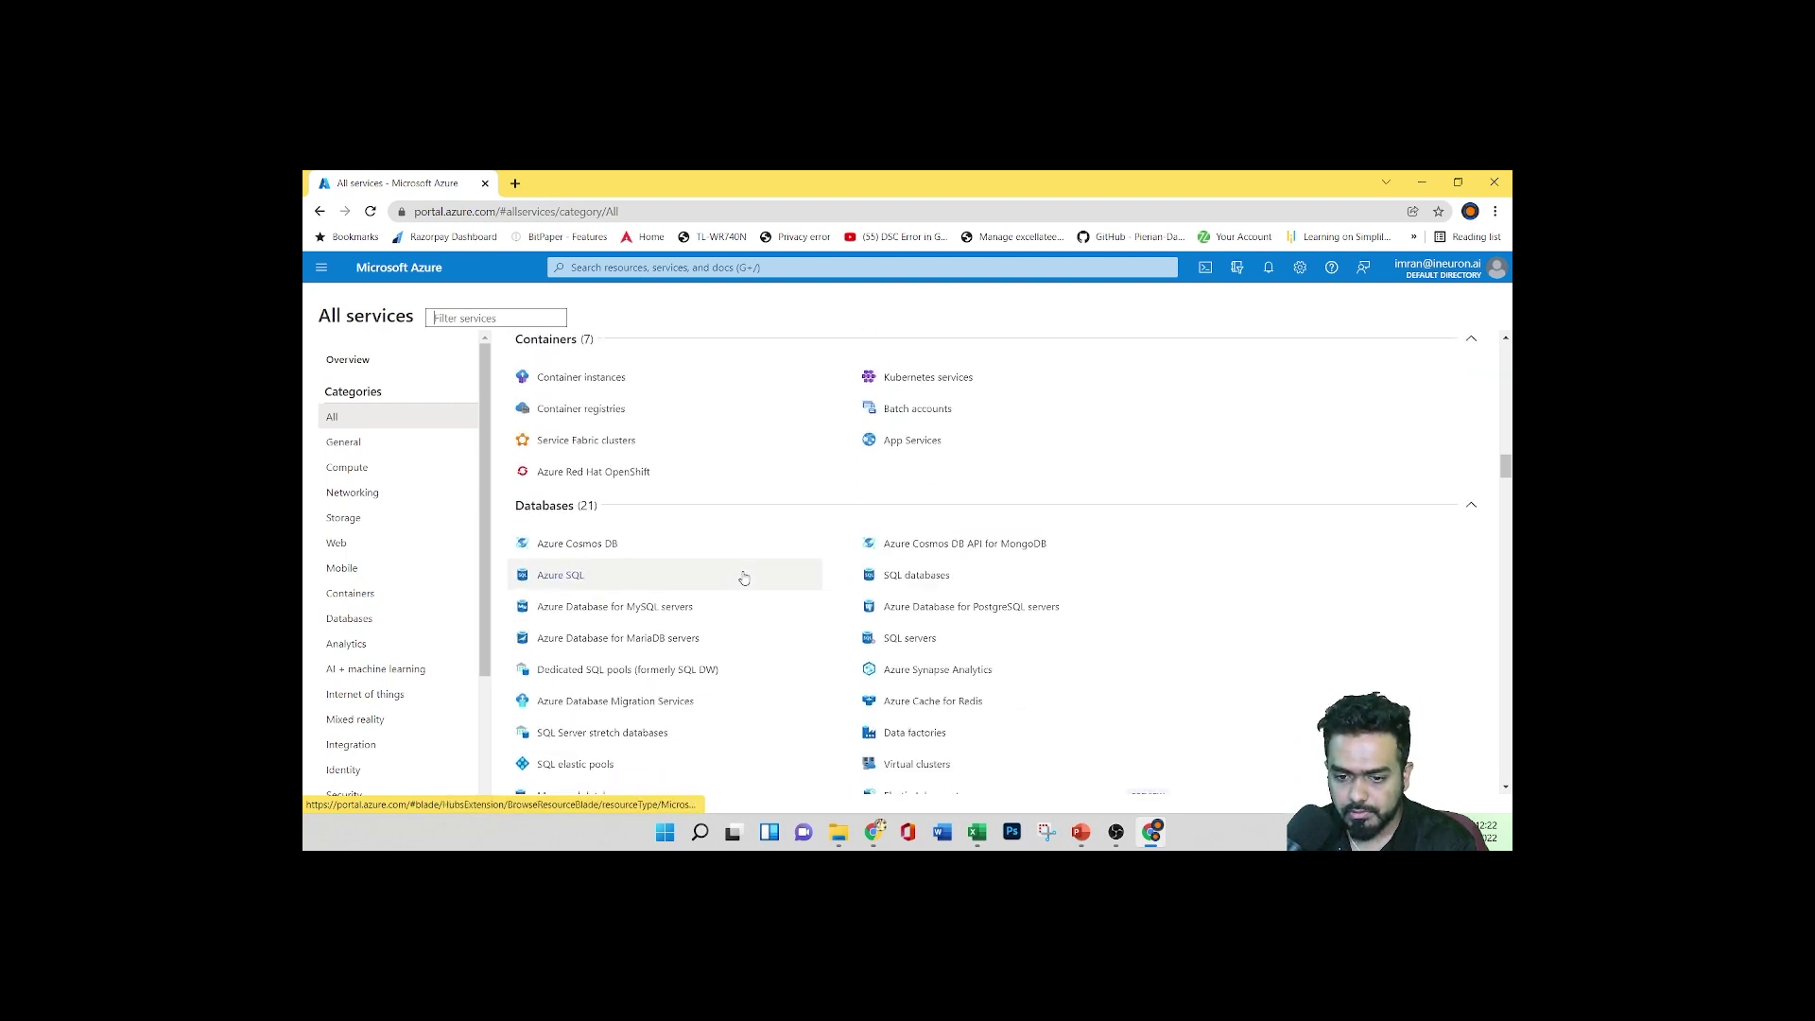
{"action": "scroll", "coordinate": [742, 576], "scroll_direction": "down", "scroll_amount": 2}
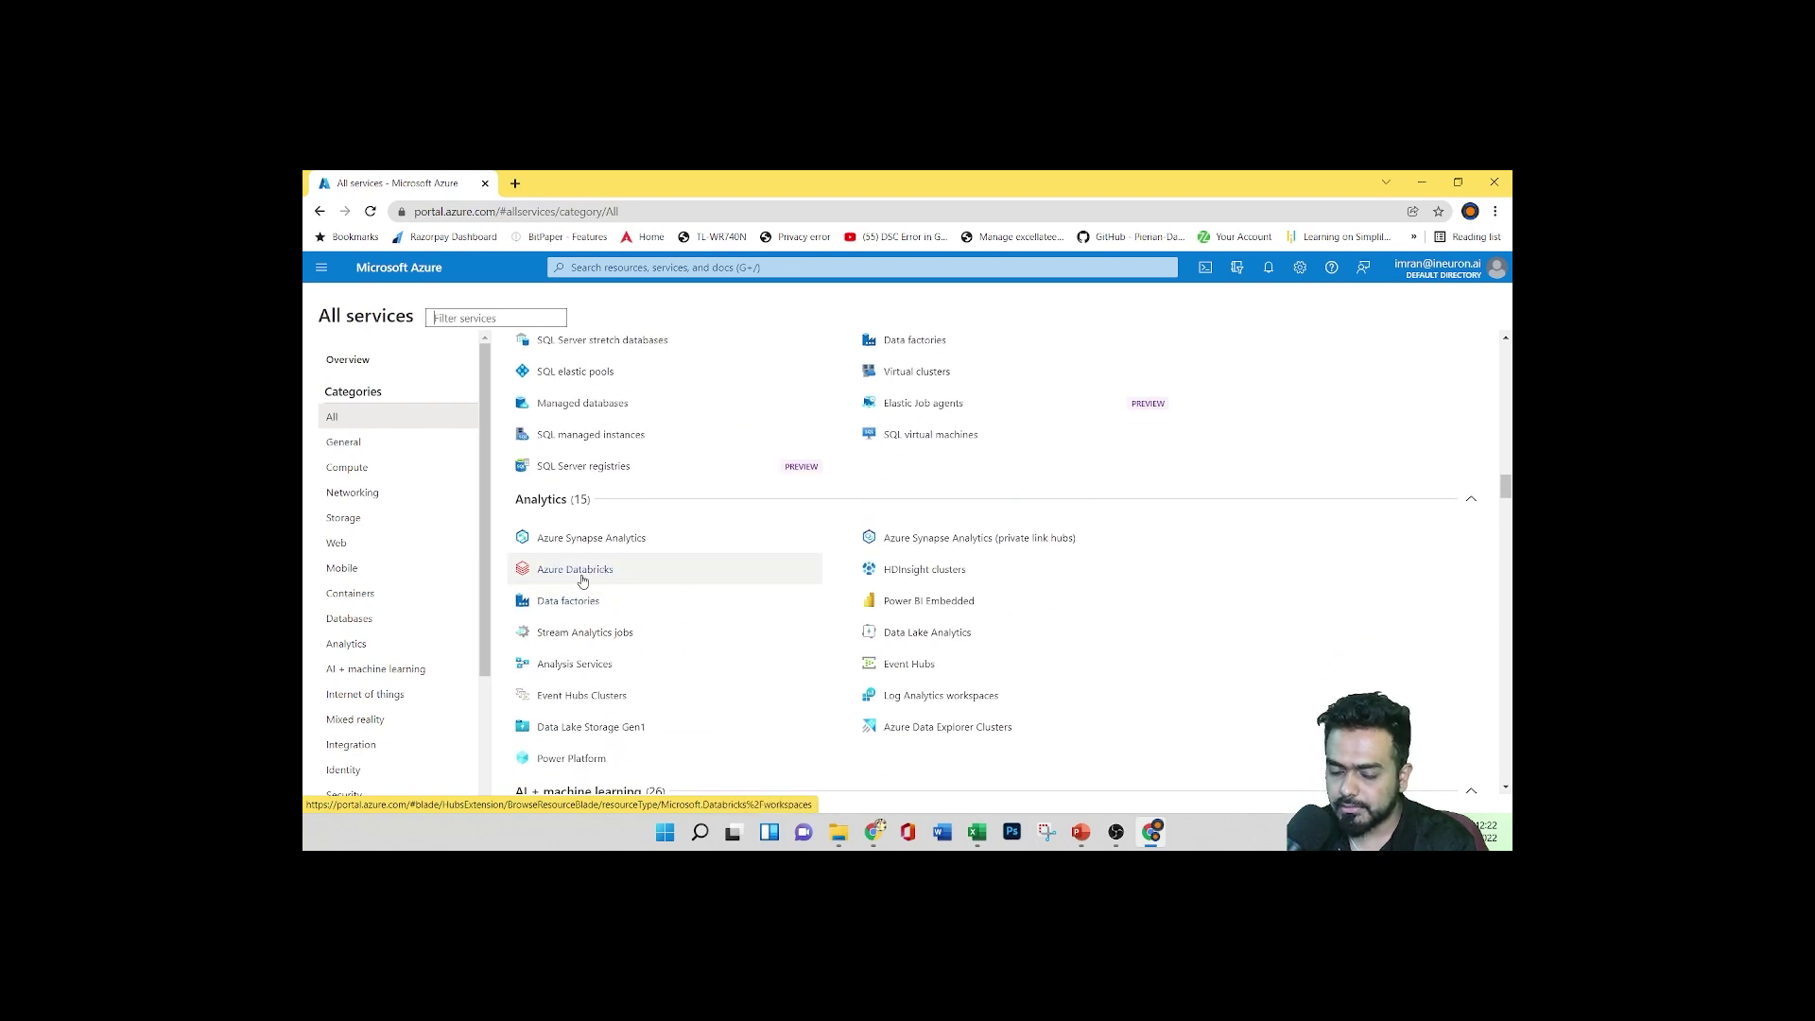
{"action": "scroll", "coordinate": [750, 596], "scroll_direction": "down", "scroll_amount": 8}
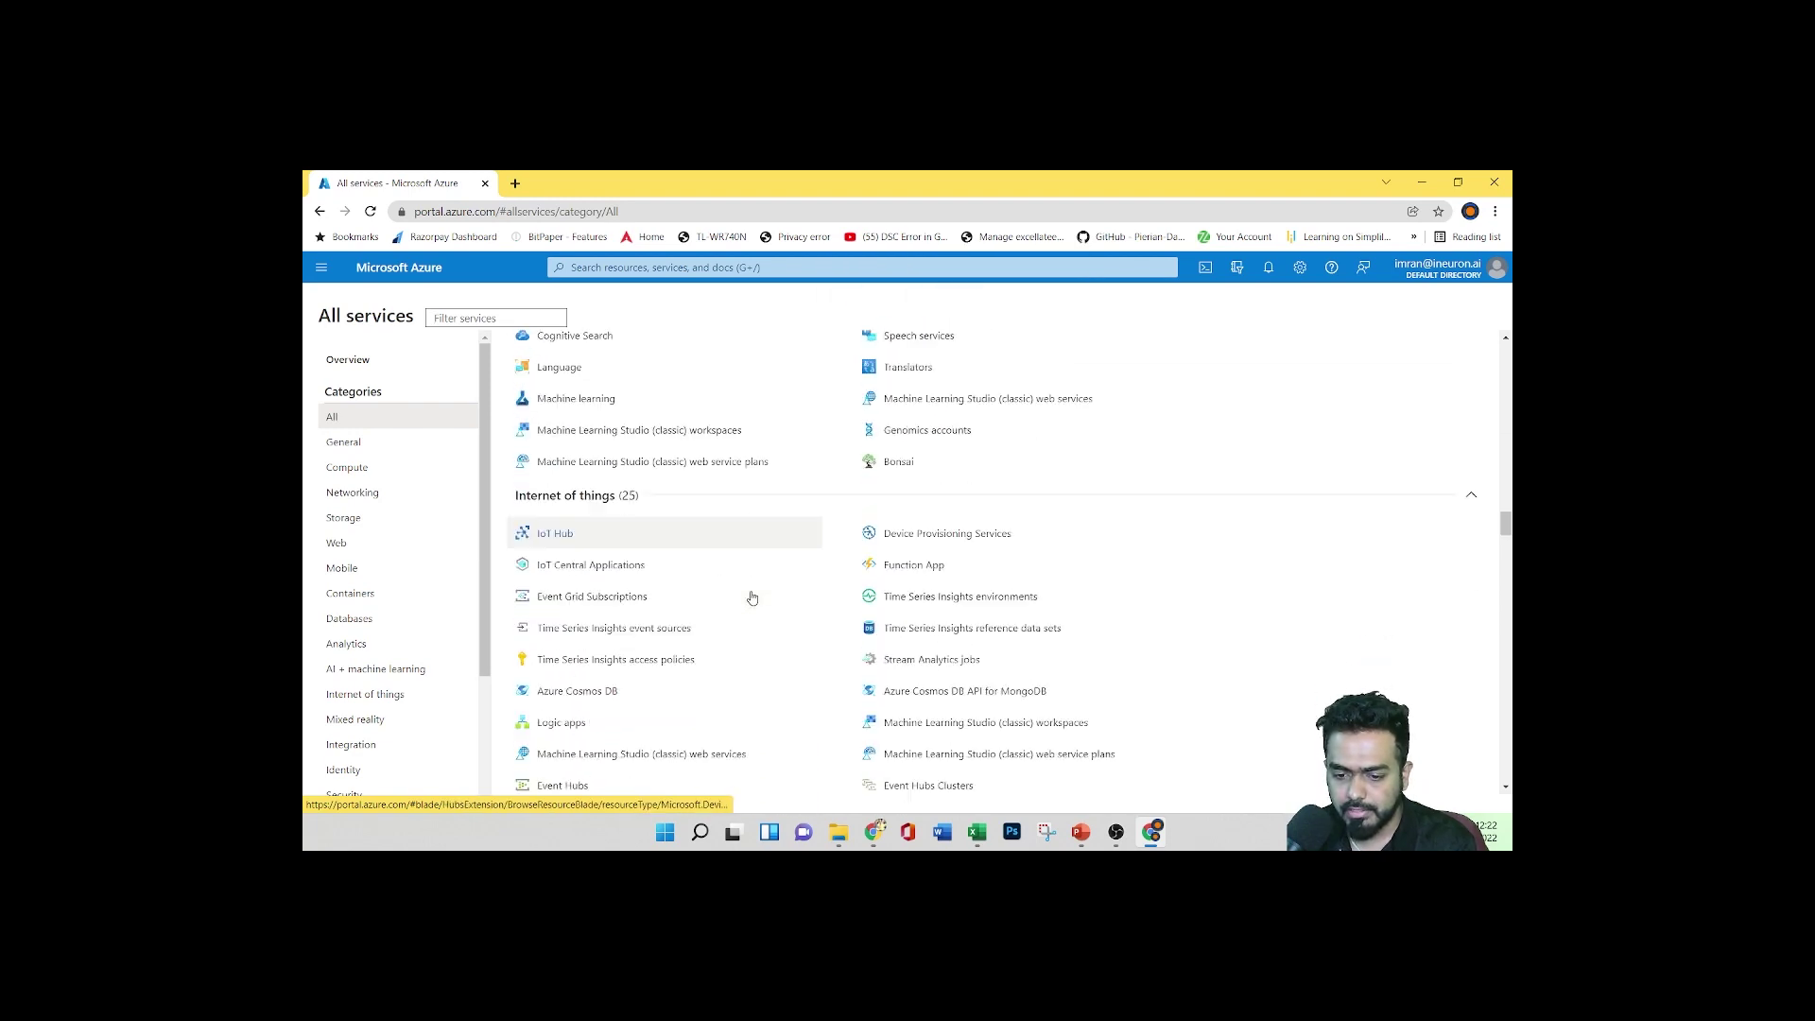
{"action": "scroll", "coordinate": [751, 598], "scroll_direction": "down", "scroll_amount": 5}
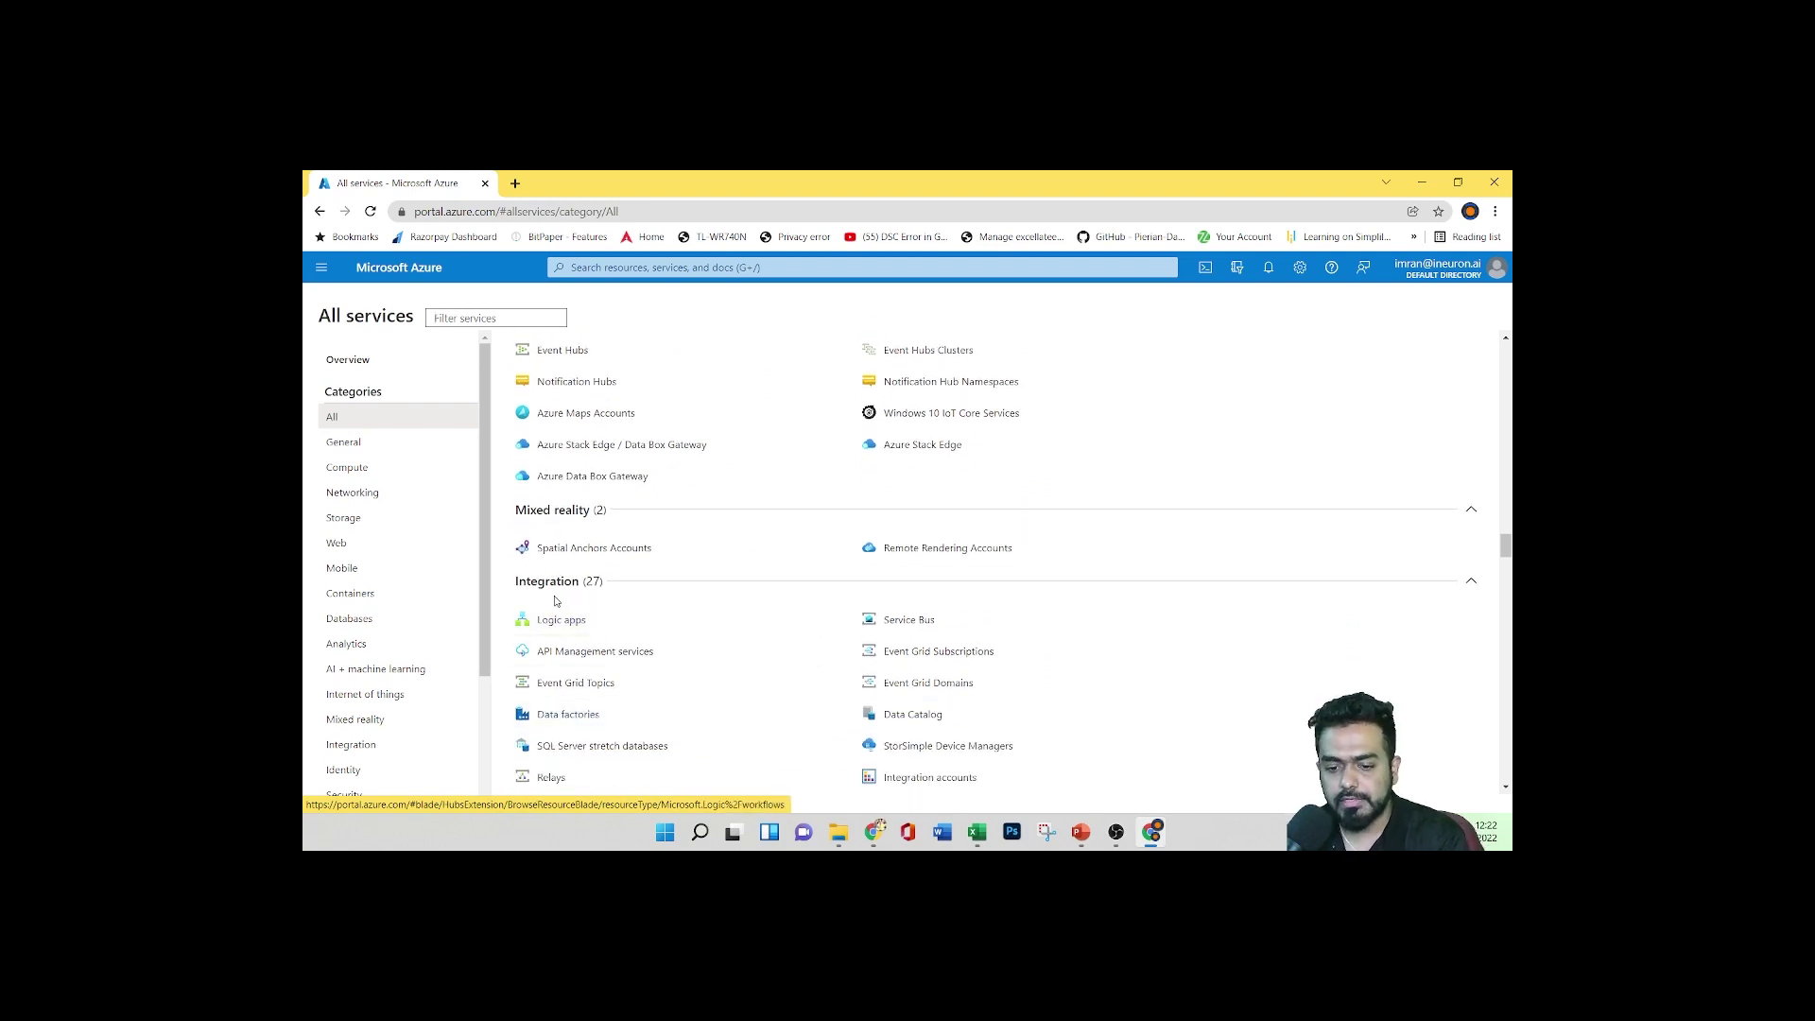
{"action": "scroll", "coordinate": [642, 721], "scroll_direction": "up", "scroll_amount": 8}
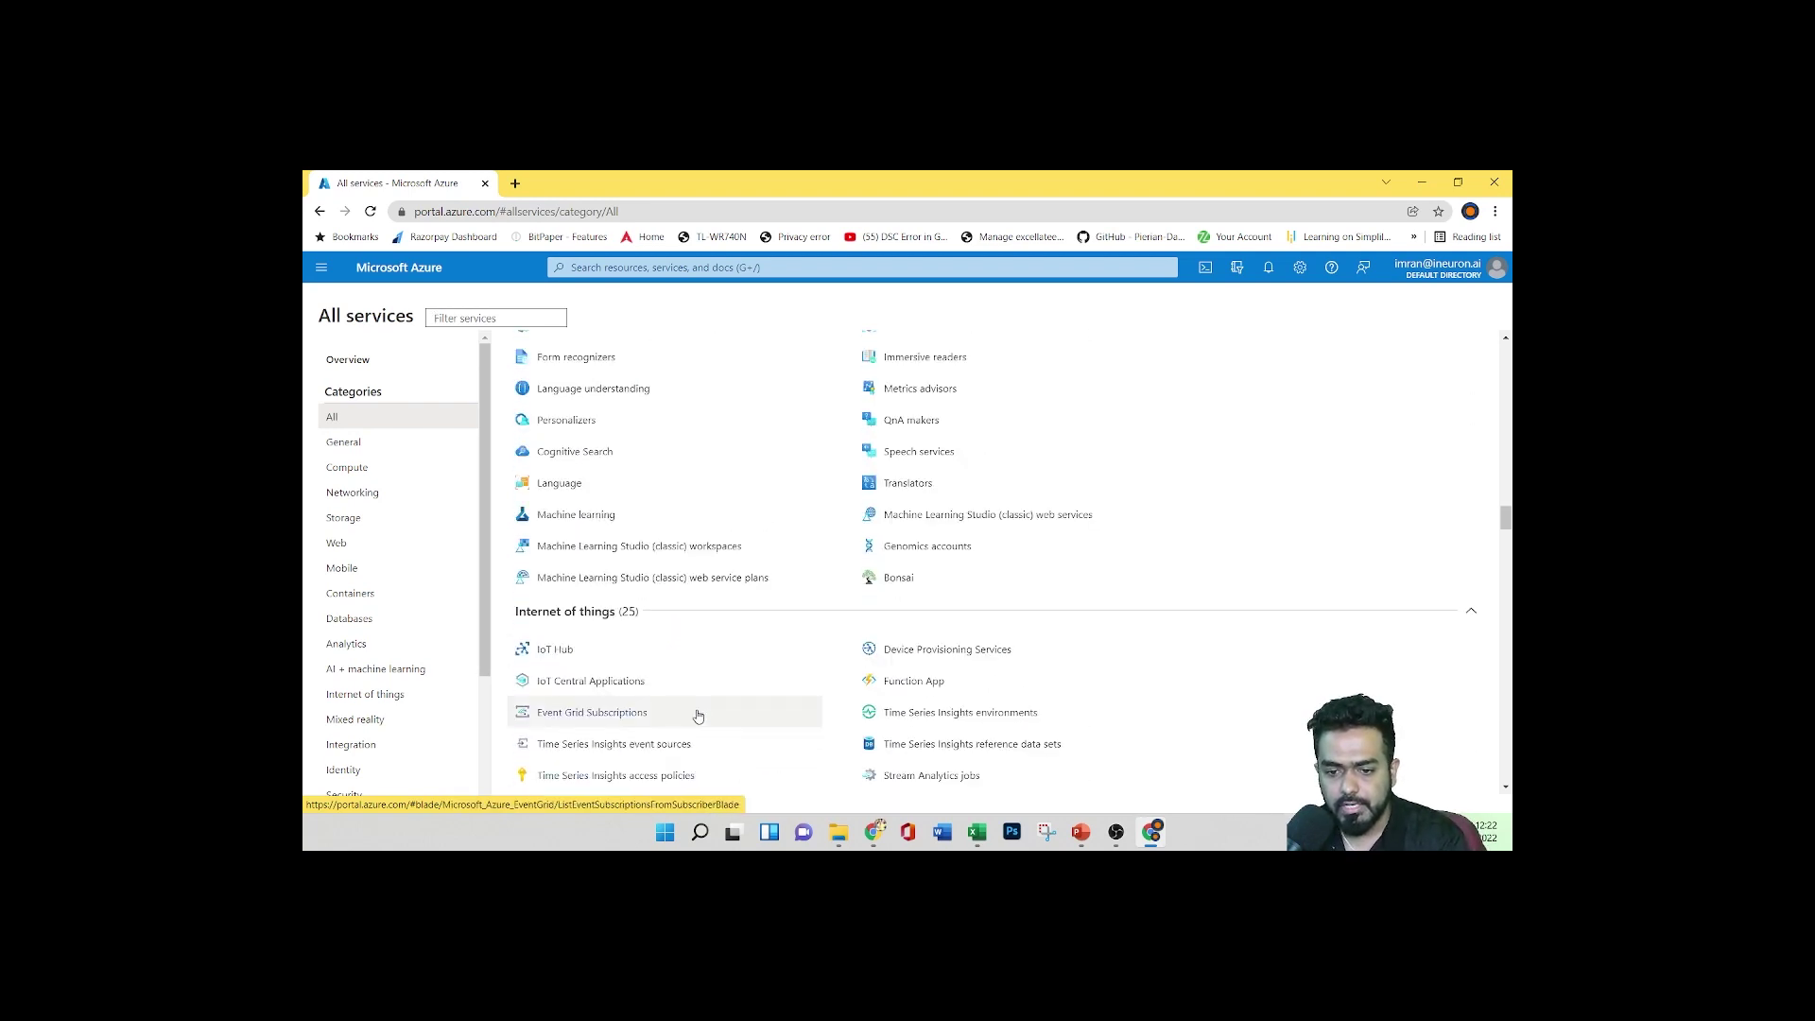
{"action": "scroll", "coordinate": [610, 558], "scroll_direction": "up", "scroll_amount": 8}
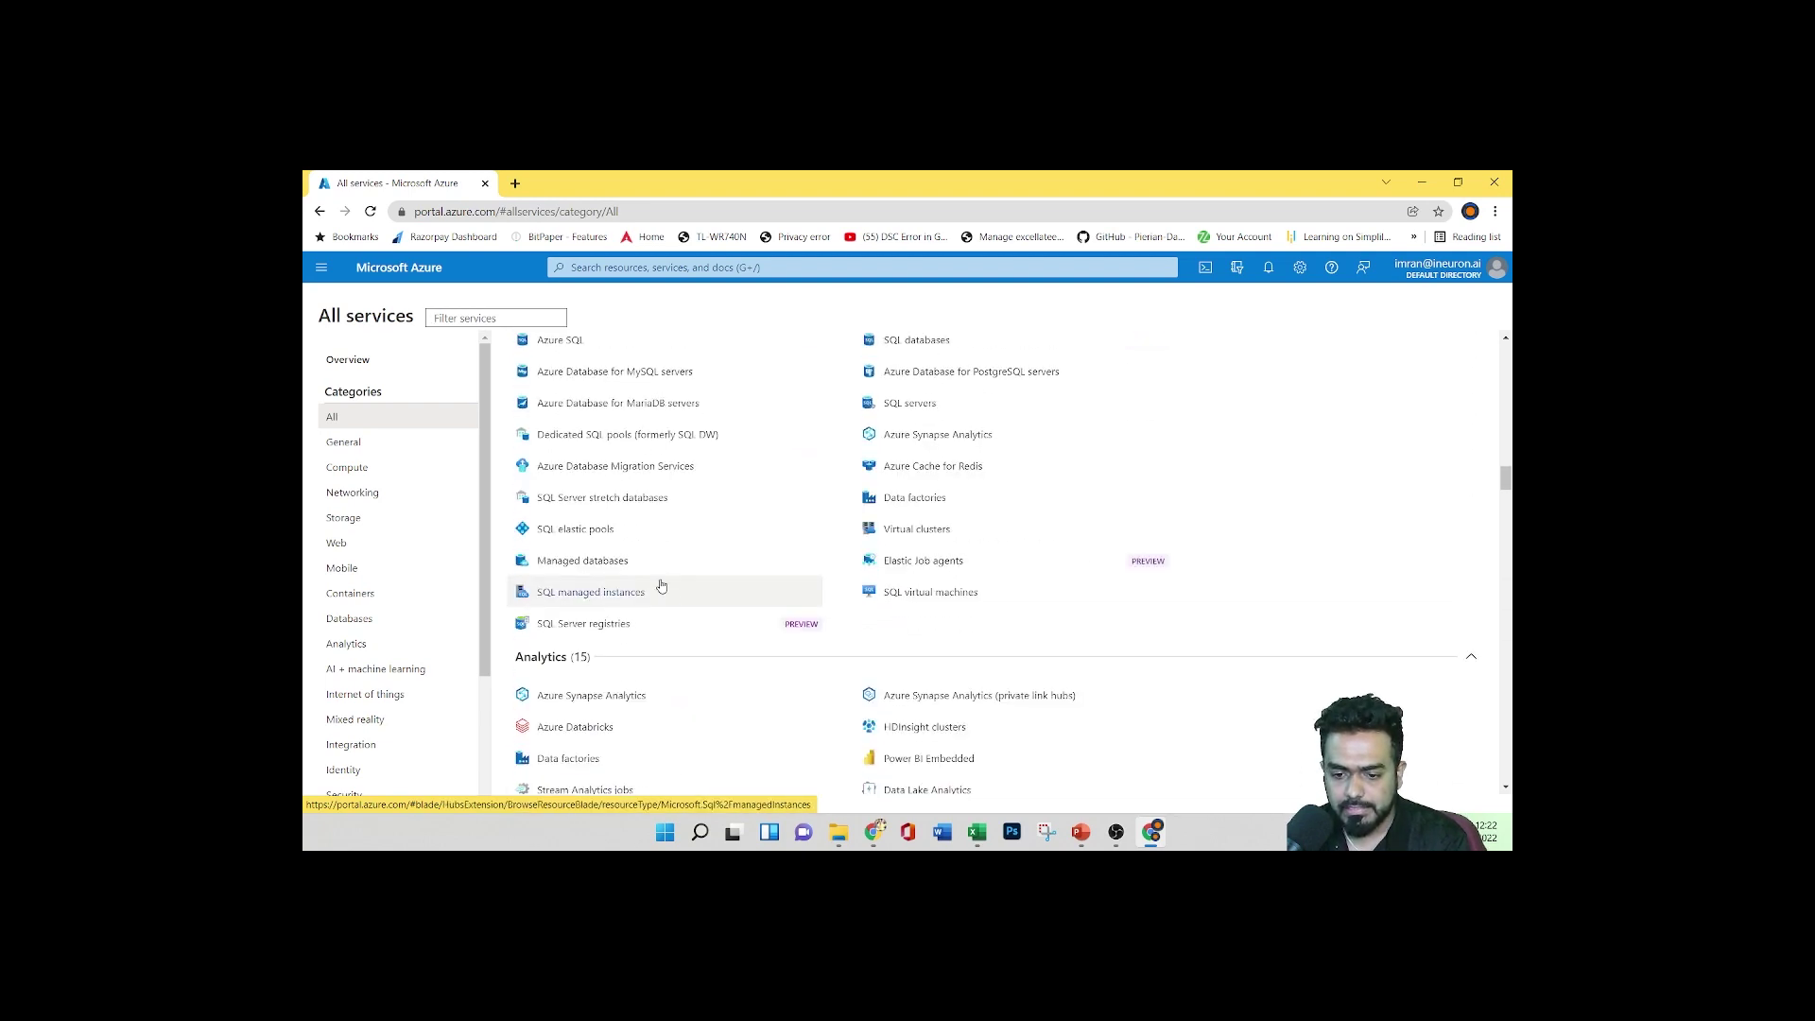
{"action": "scroll", "coordinate": [662, 586], "scroll_direction": "down", "scroll_amount": 3}
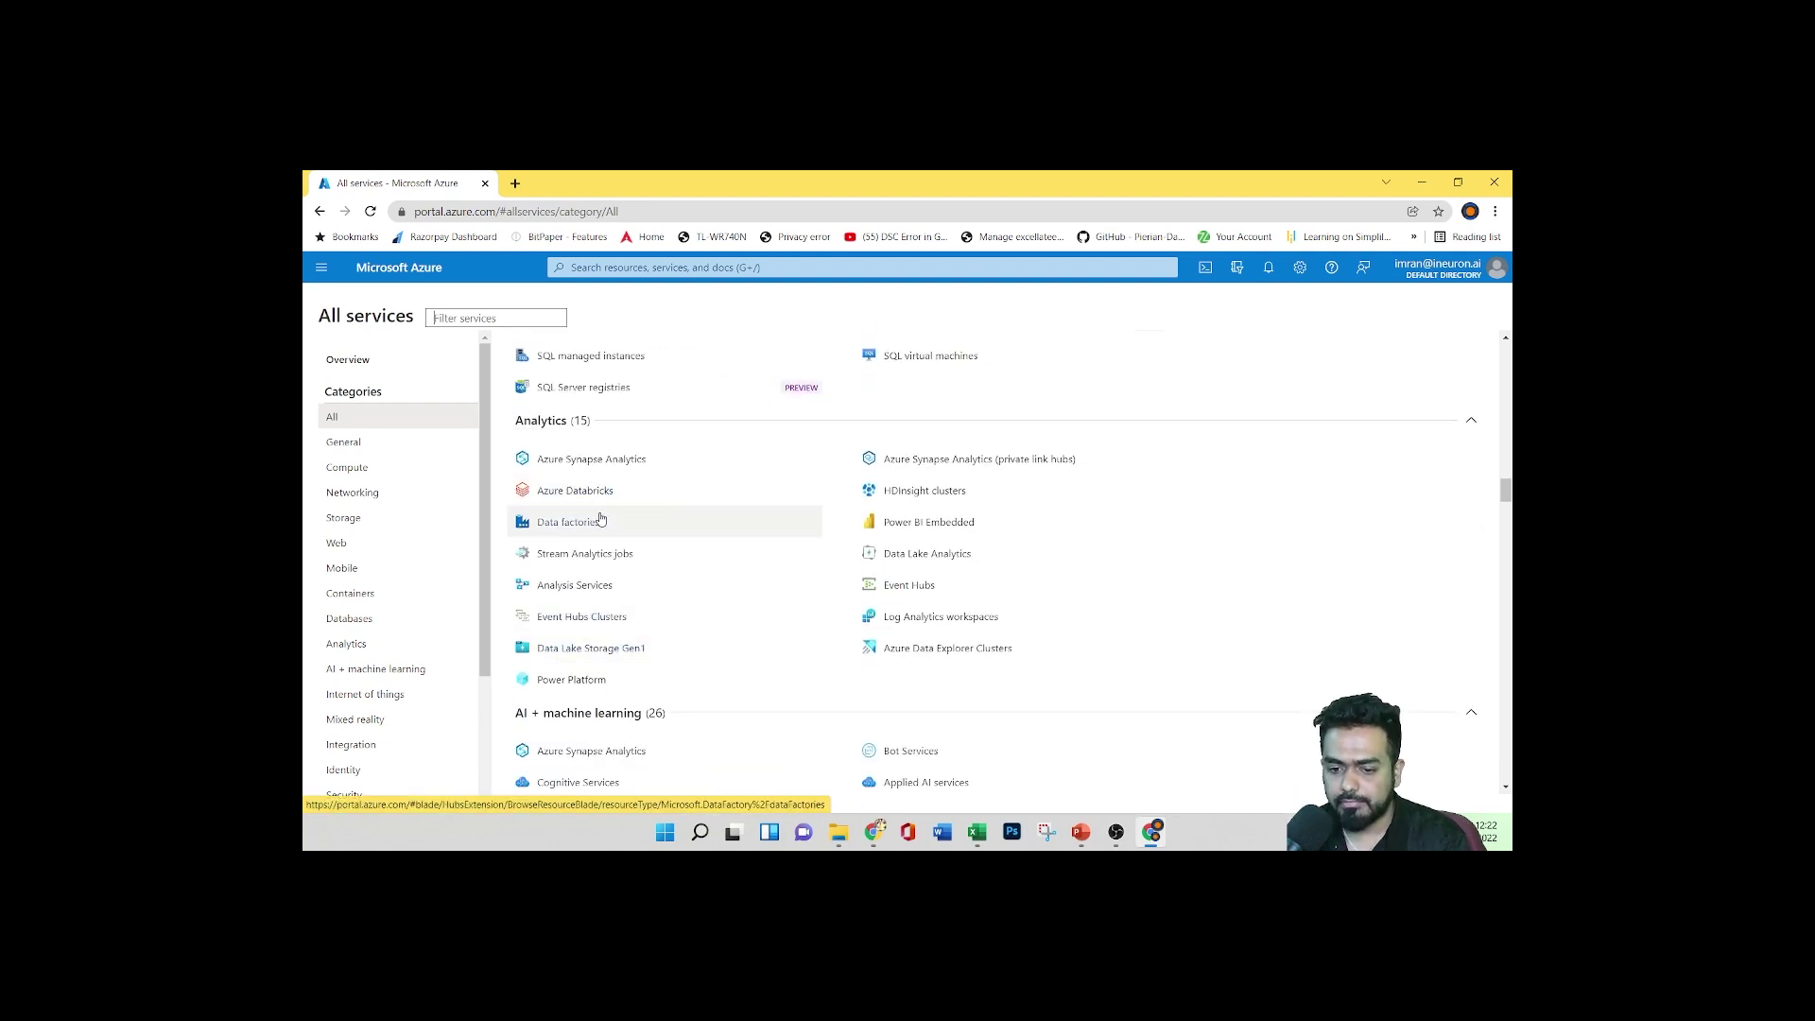
{"action": "scroll", "coordinate": [596, 529], "scroll_direction": "up", "scroll_amount": 8}
{"action": "left_click", "coordinate": [690, 268]}
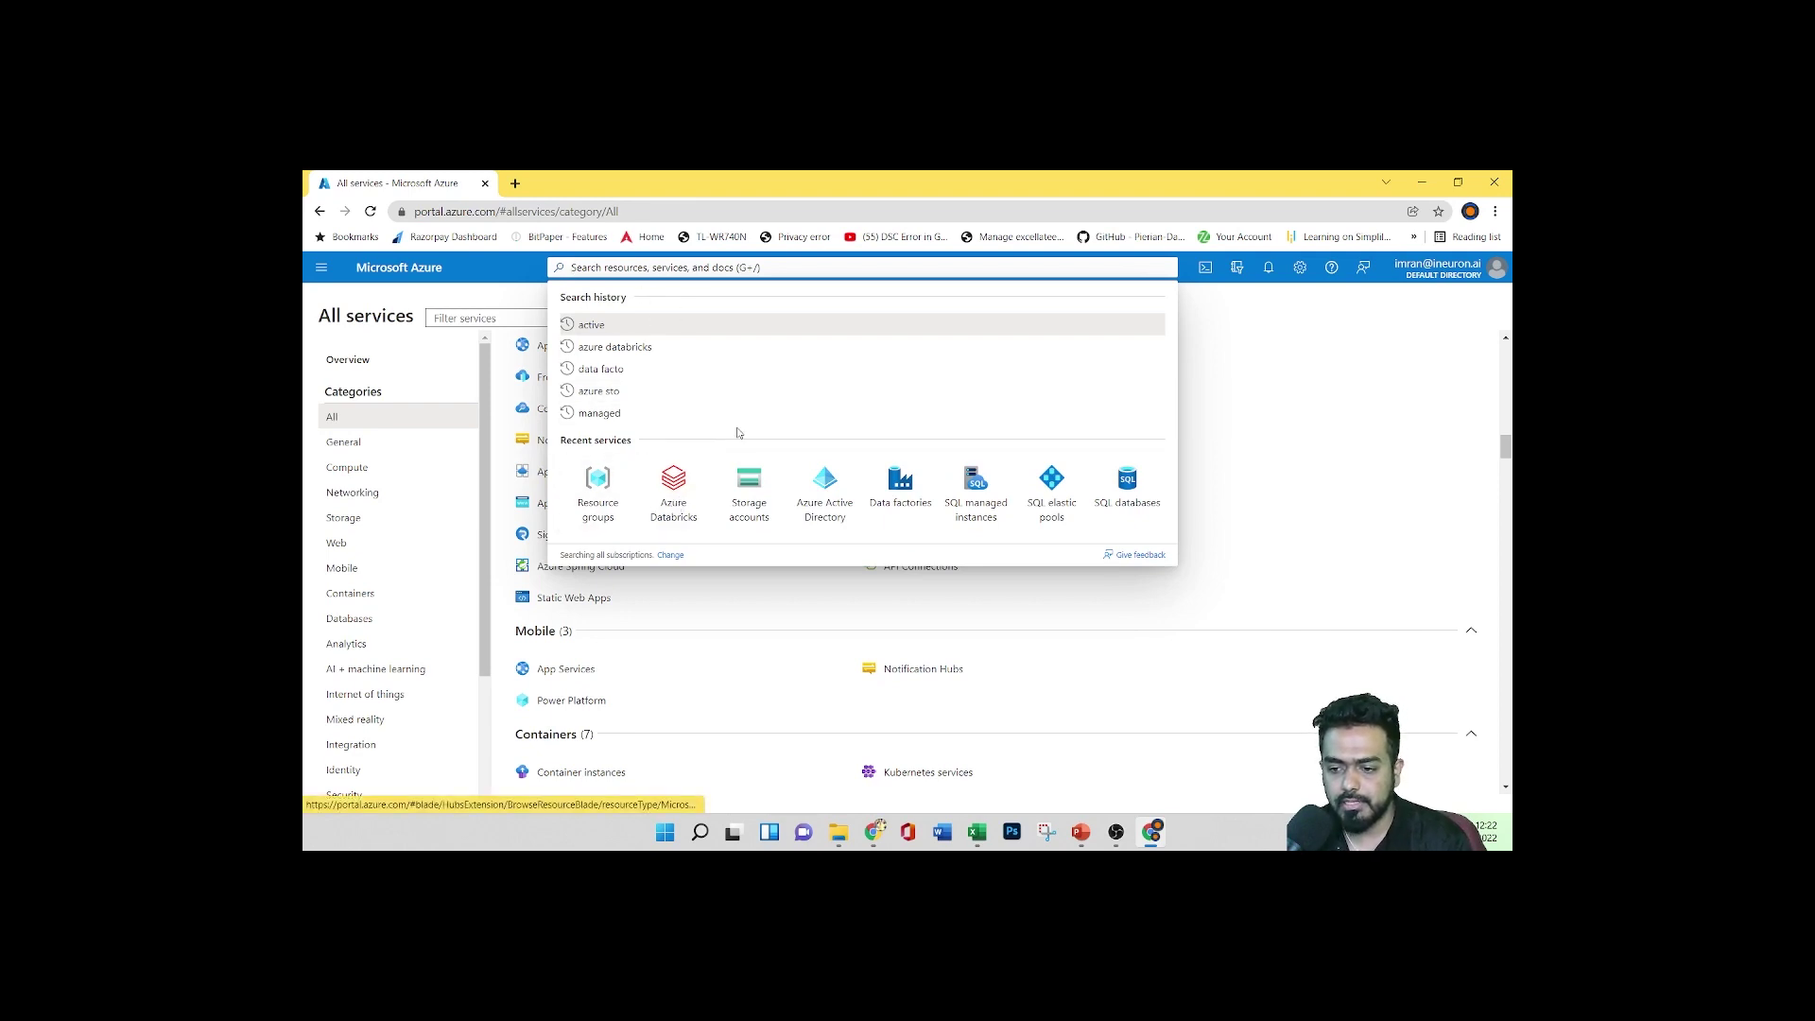
Start creating a data factory from the portal's home page and give it a new resource group named rg-df
{"action": "left_click", "coordinate": [382, 276]}
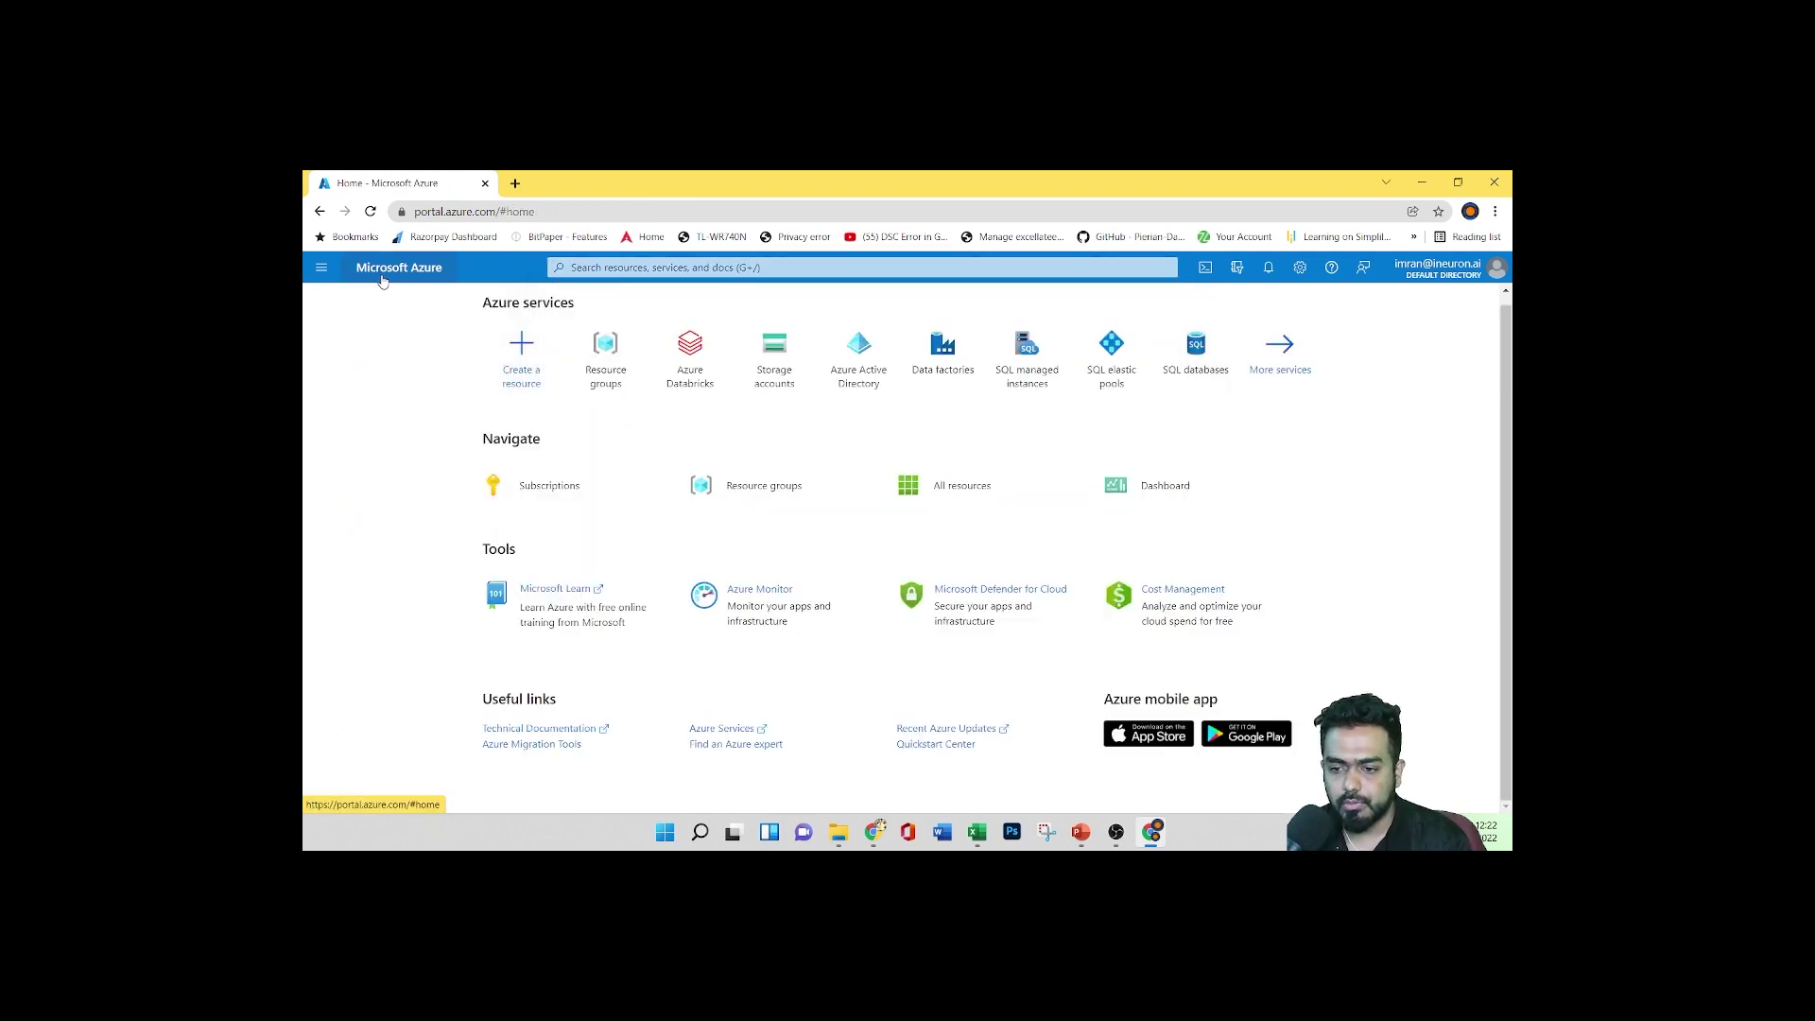
{"action": "left_click", "coordinate": [945, 359]}
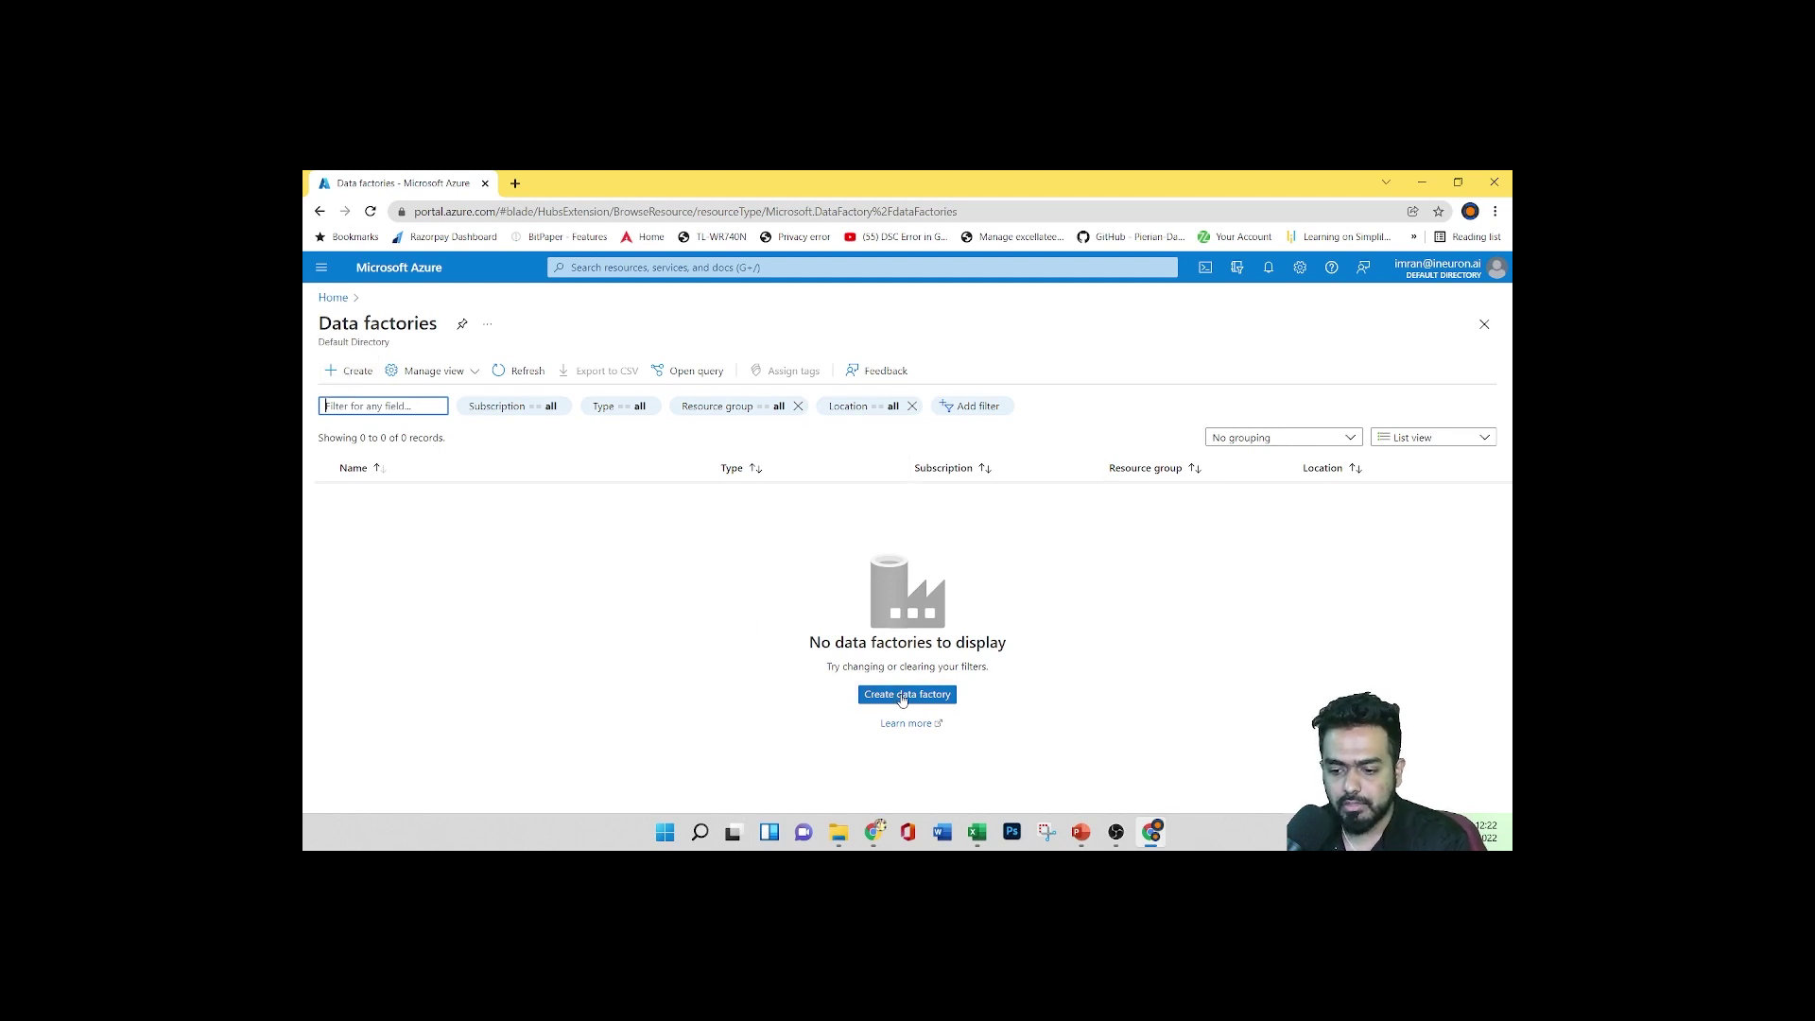
{"action": "left_click", "coordinate": [350, 371]}
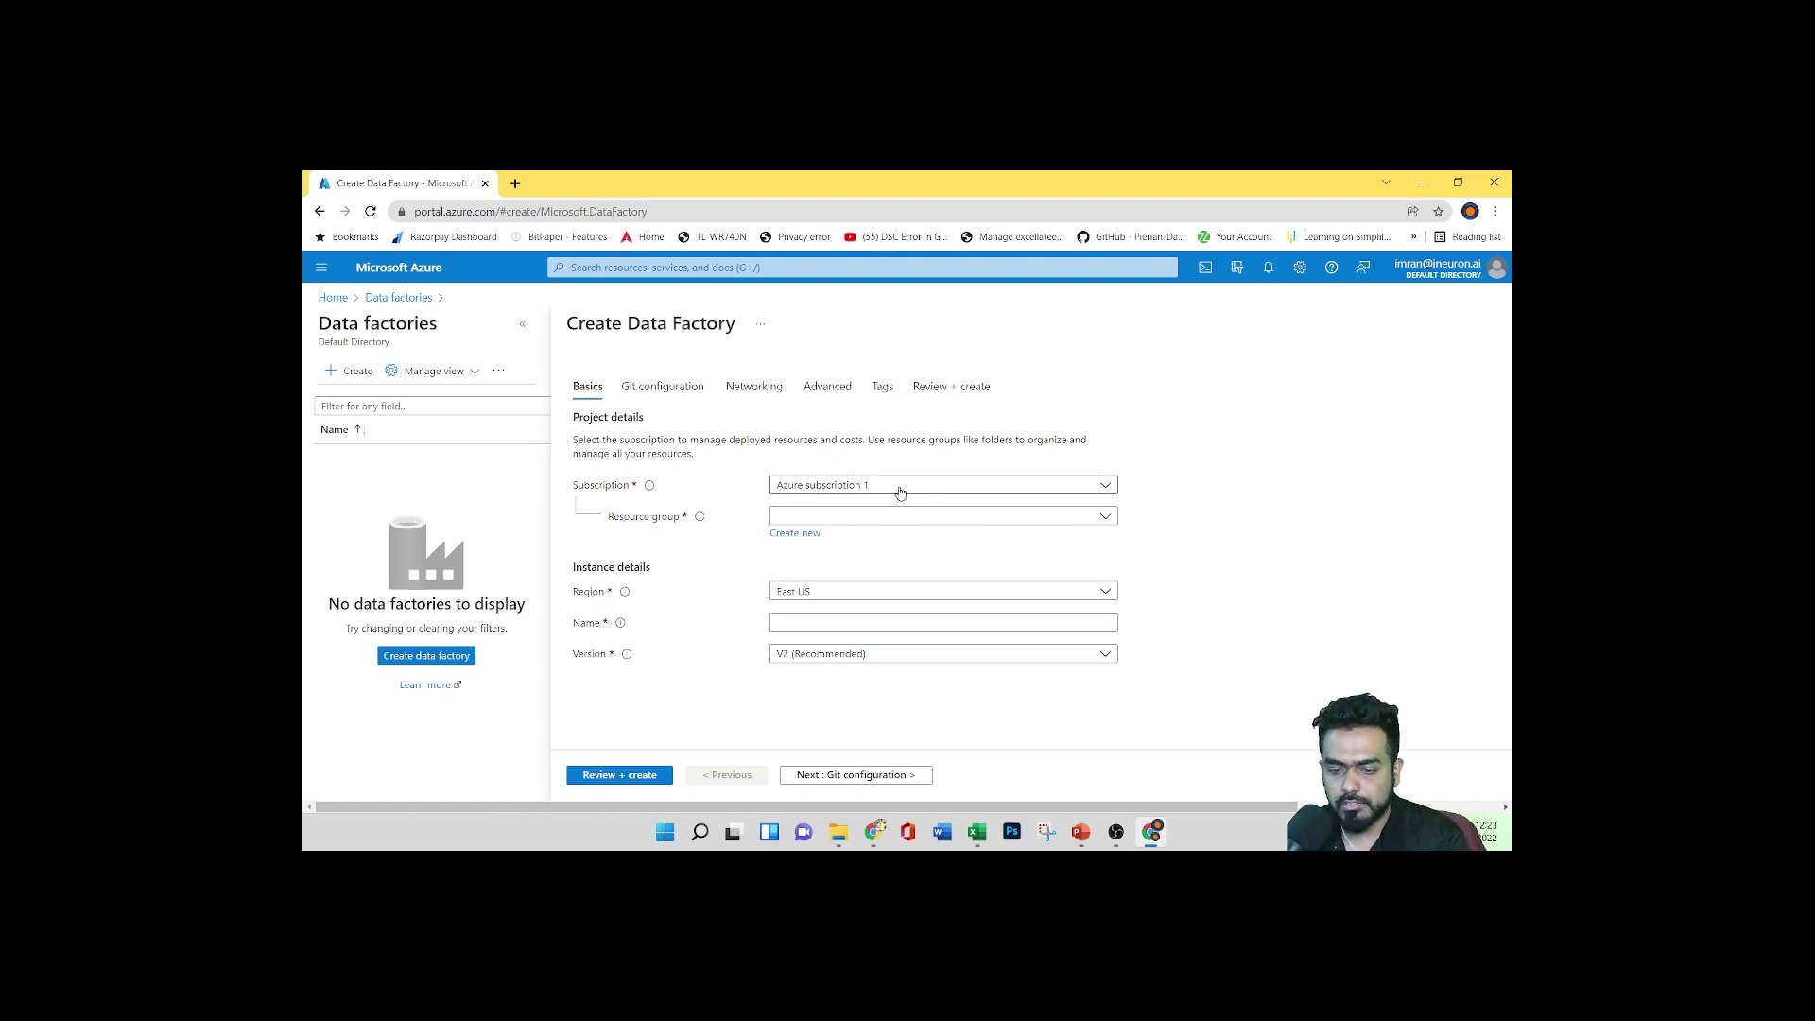
{"action": "left_click", "coordinate": [794, 533]}
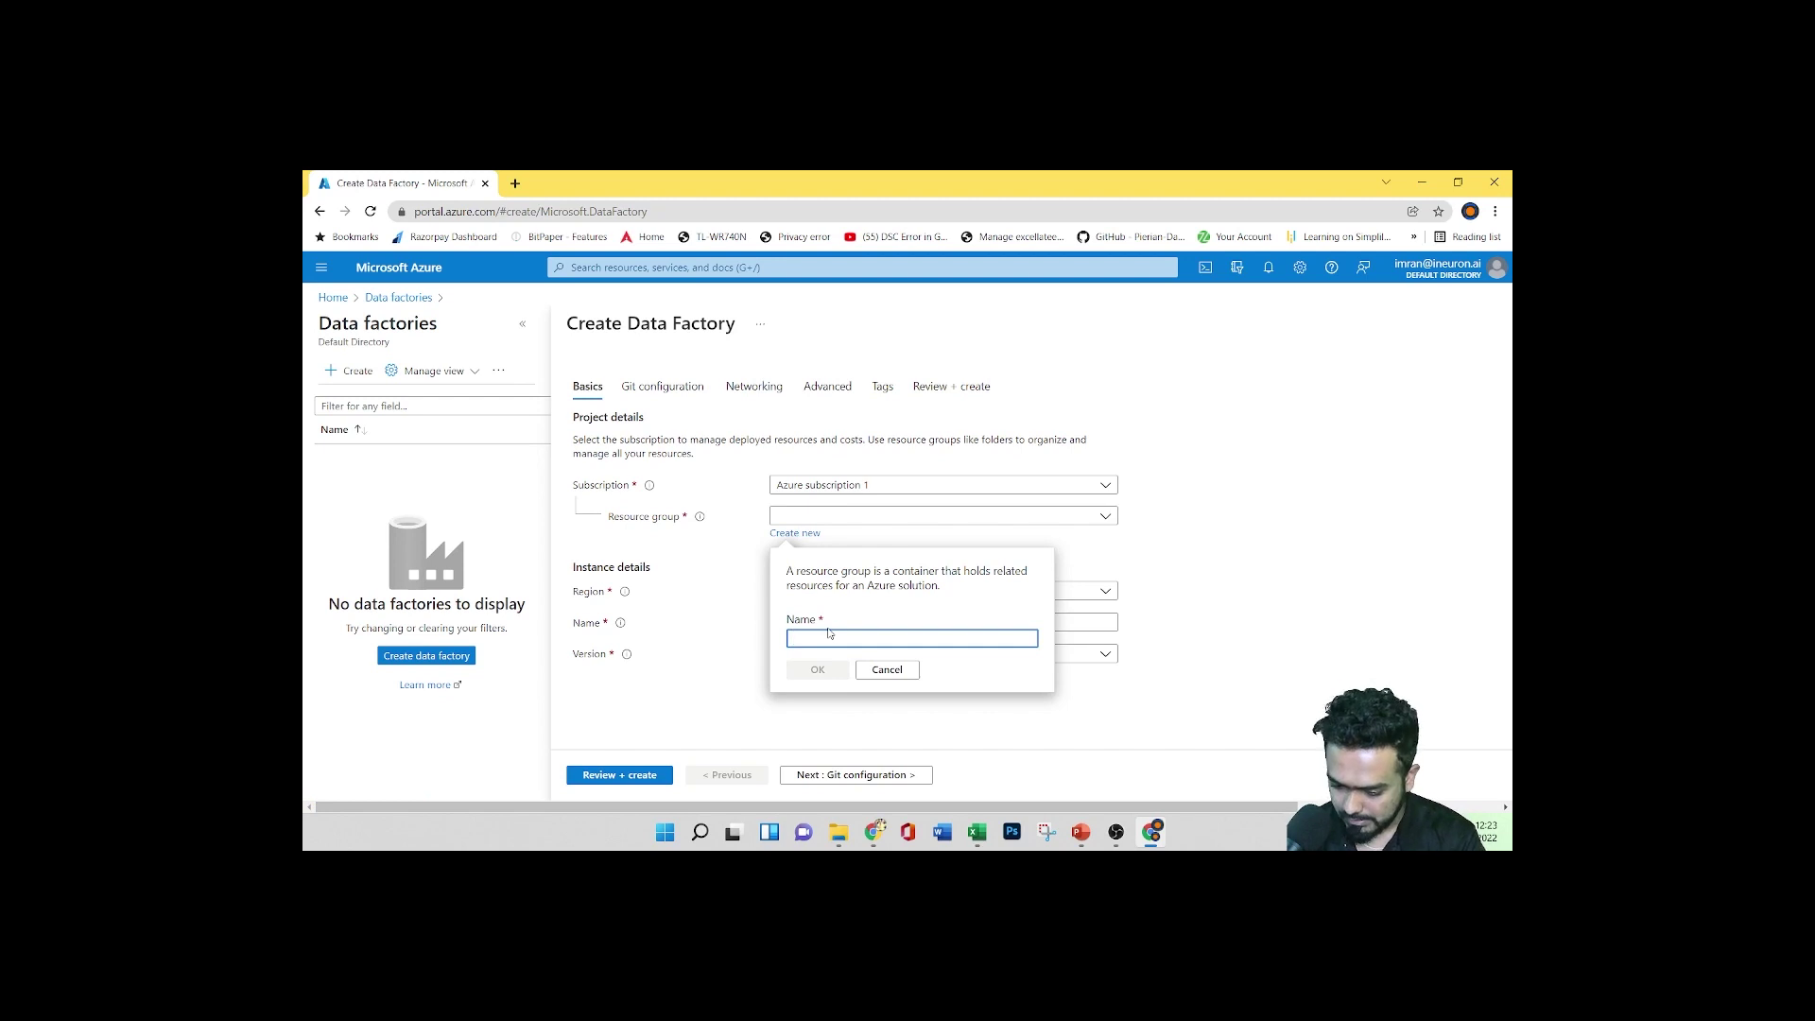
{"action": "type", "text": "rg-df"}
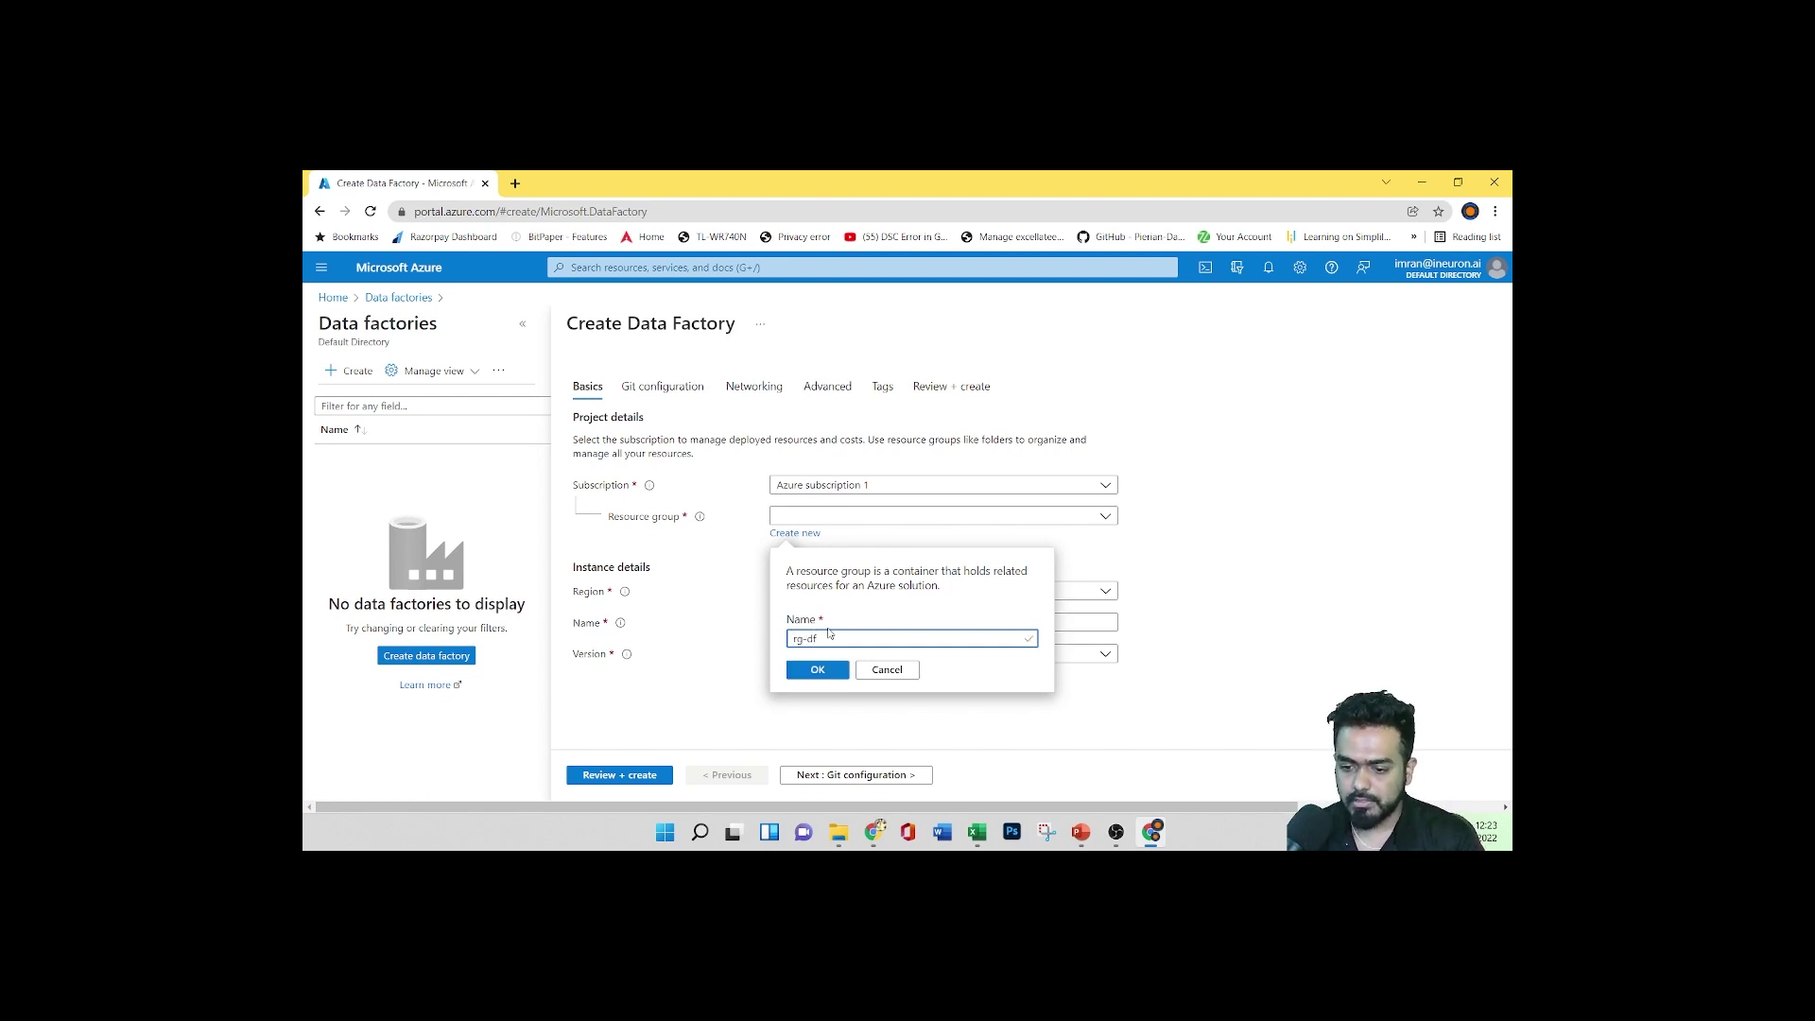
{"action": "left_click", "coordinate": [817, 669]}
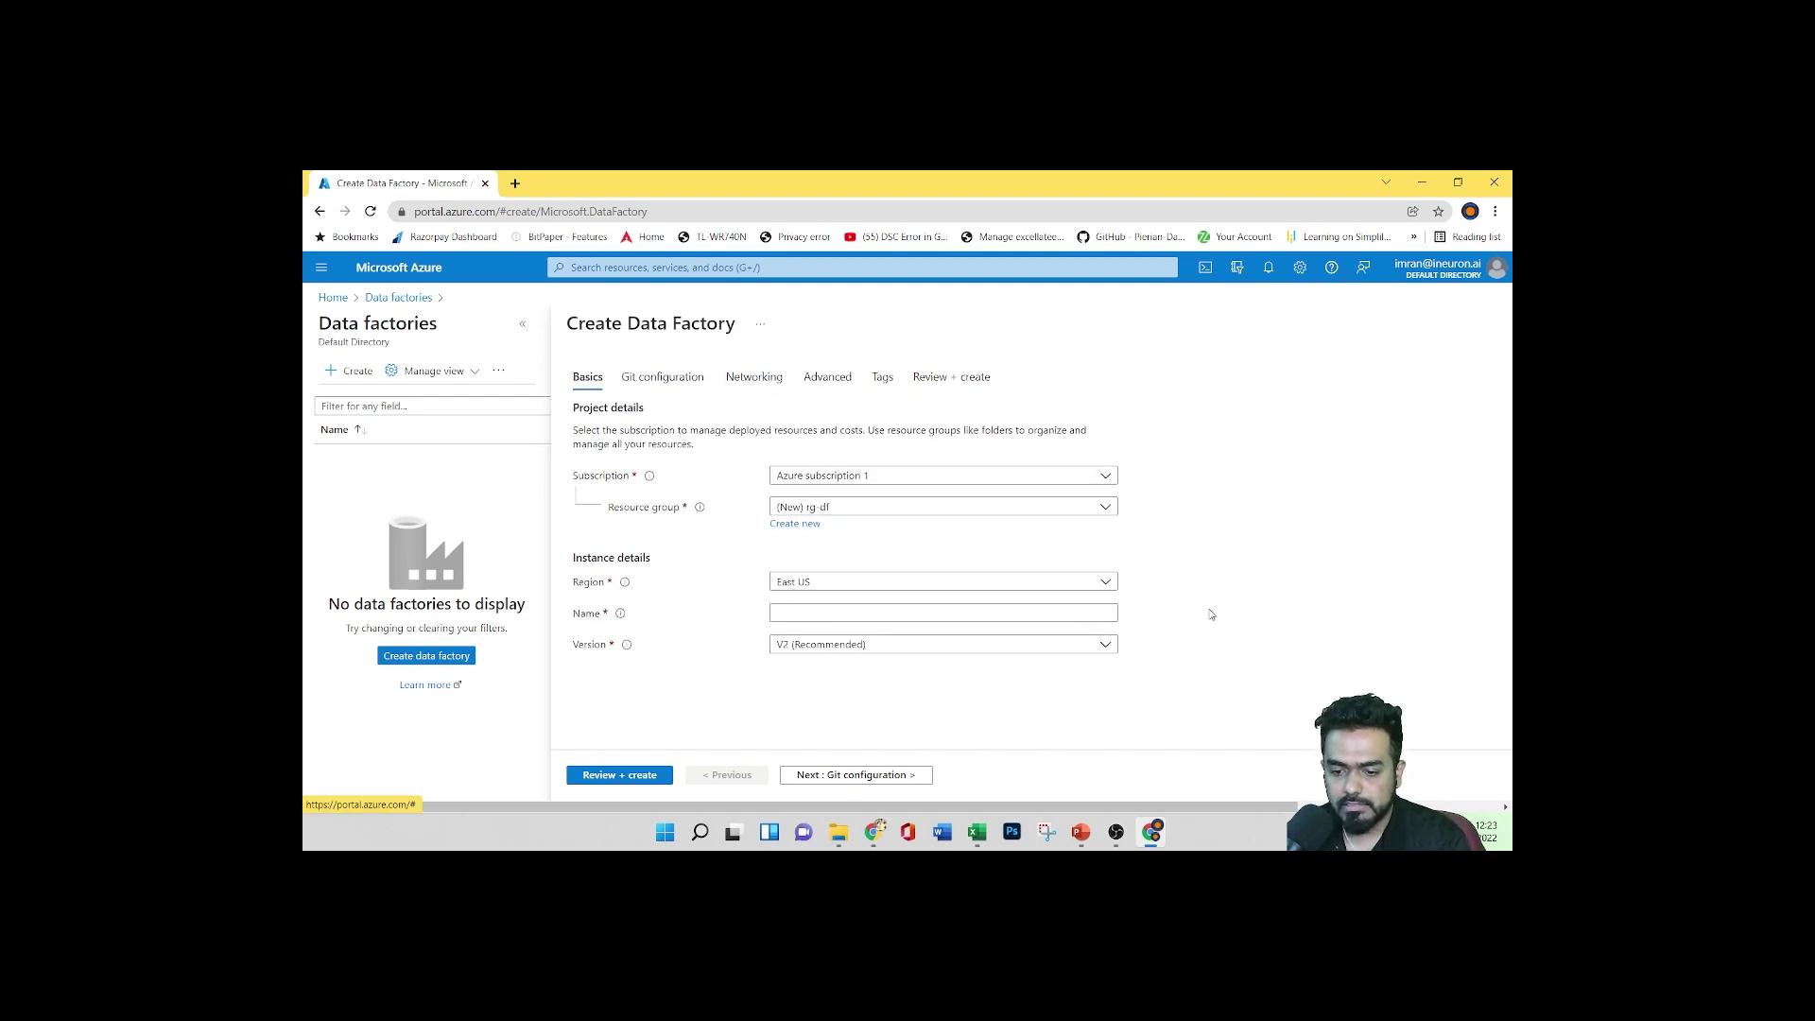
Name the data factory ineuroninstance and choose version V2 (Recommended)
{"action": "left_click", "coordinate": [830, 613]}
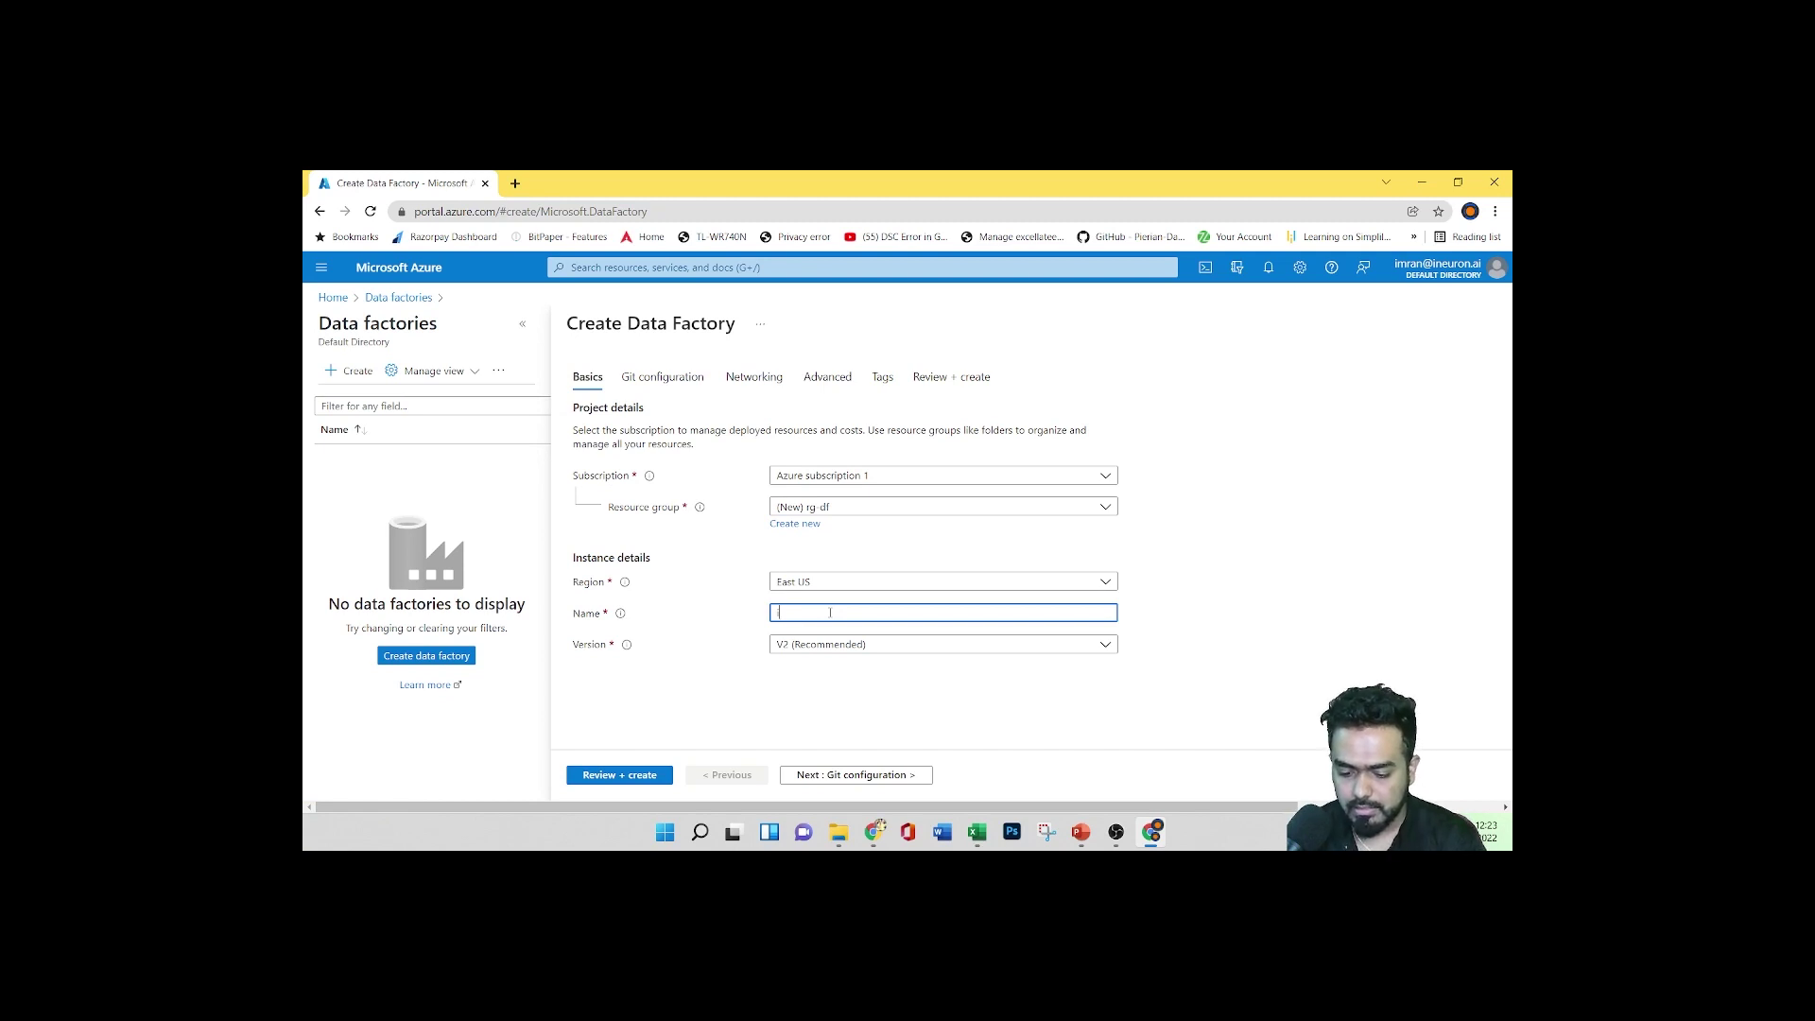
{"action": "type", "text": "ineur"}
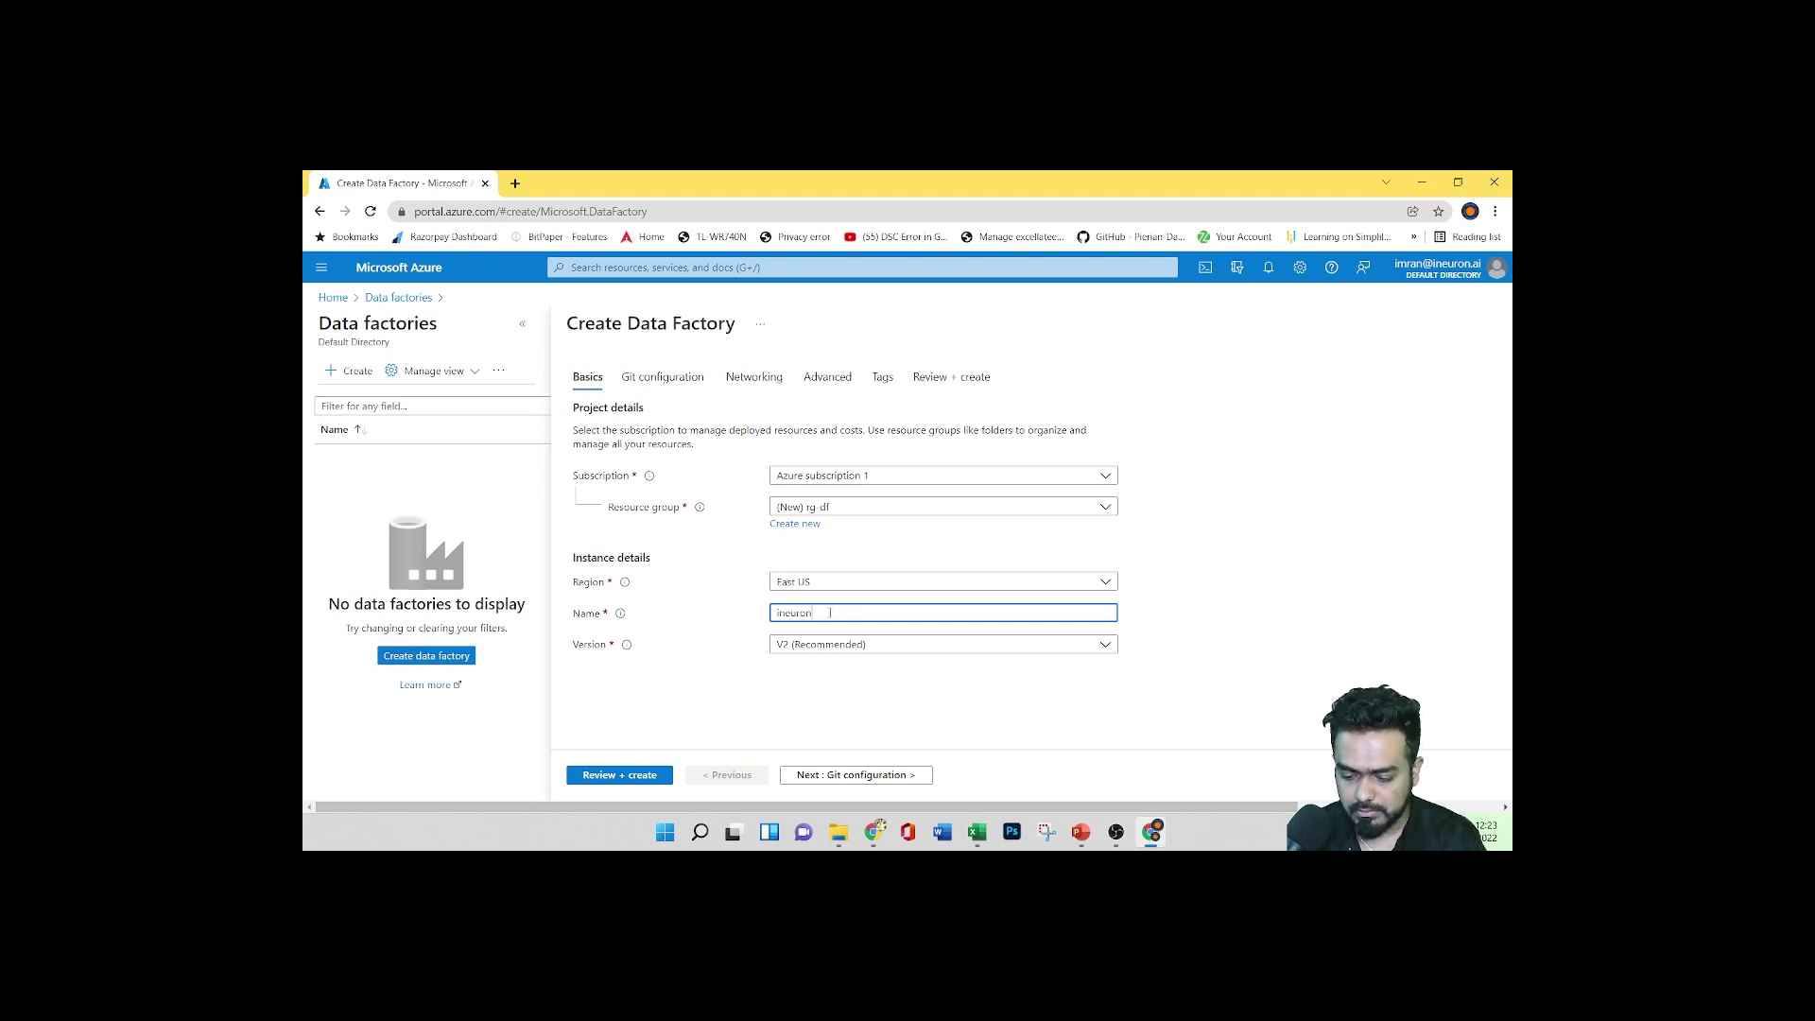
{"action": "type", "text": "oninstance"}
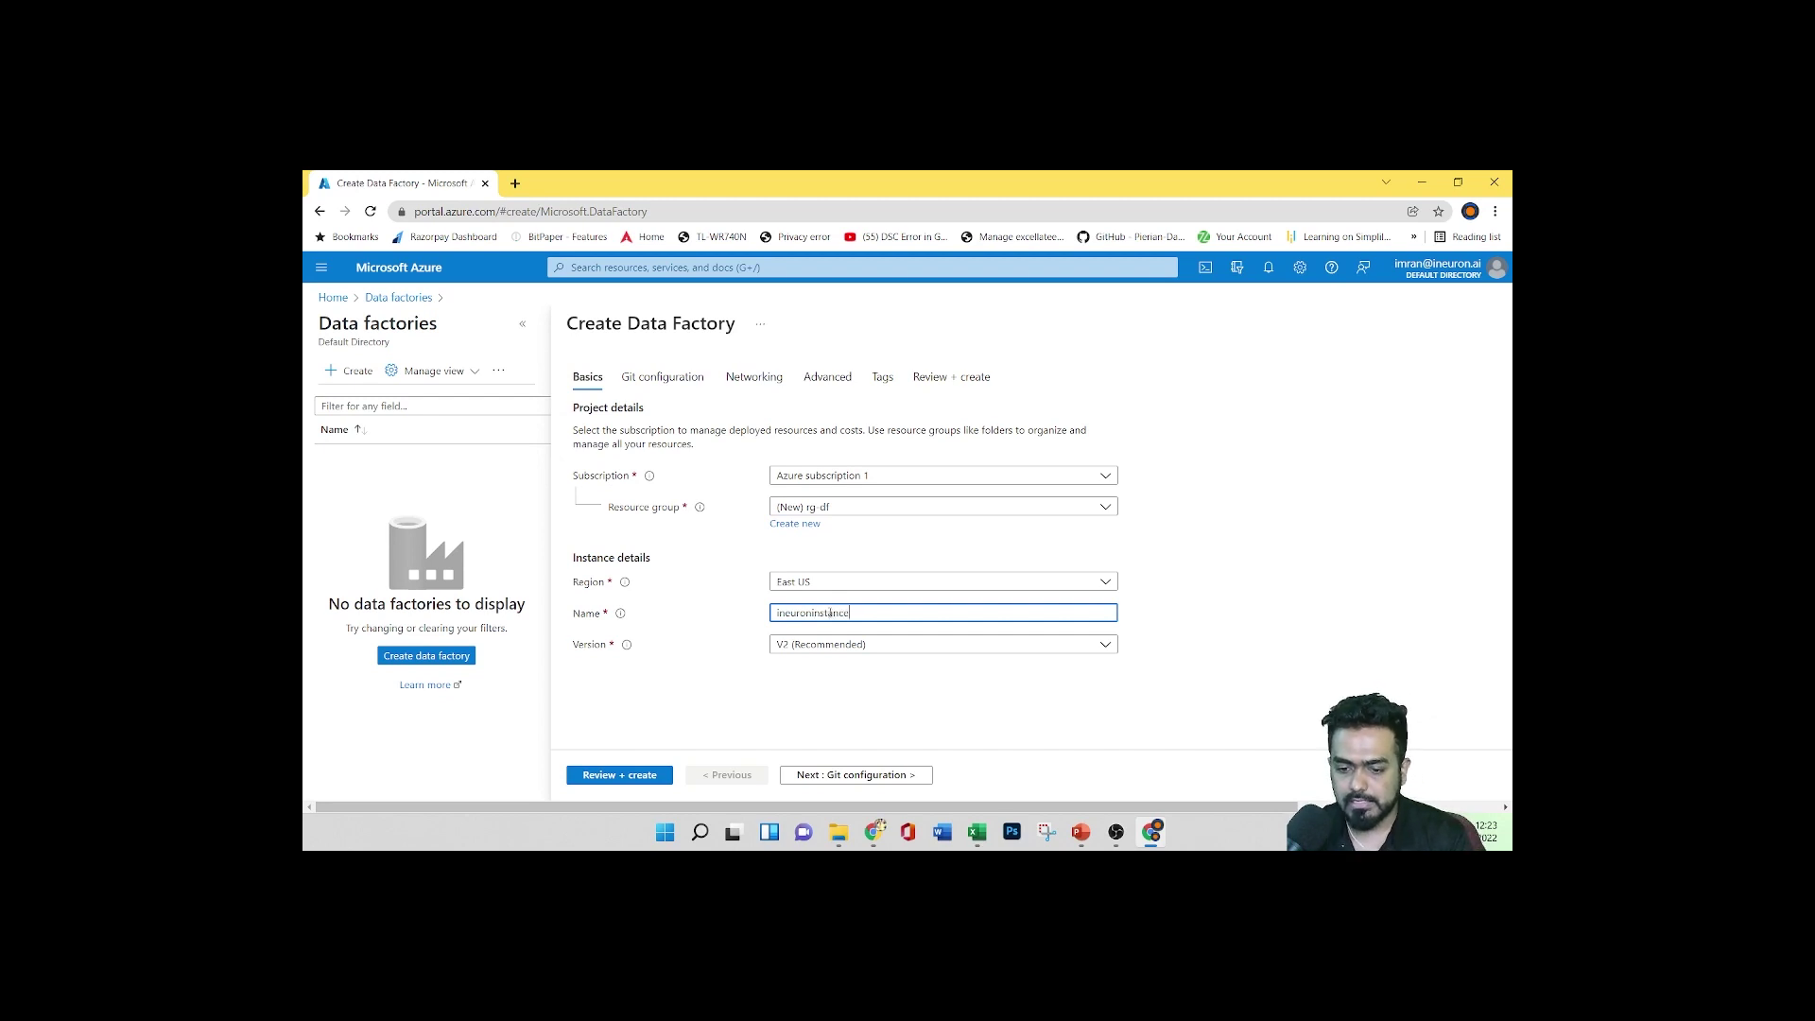
{"action": "left_click", "coordinate": [854, 656]}
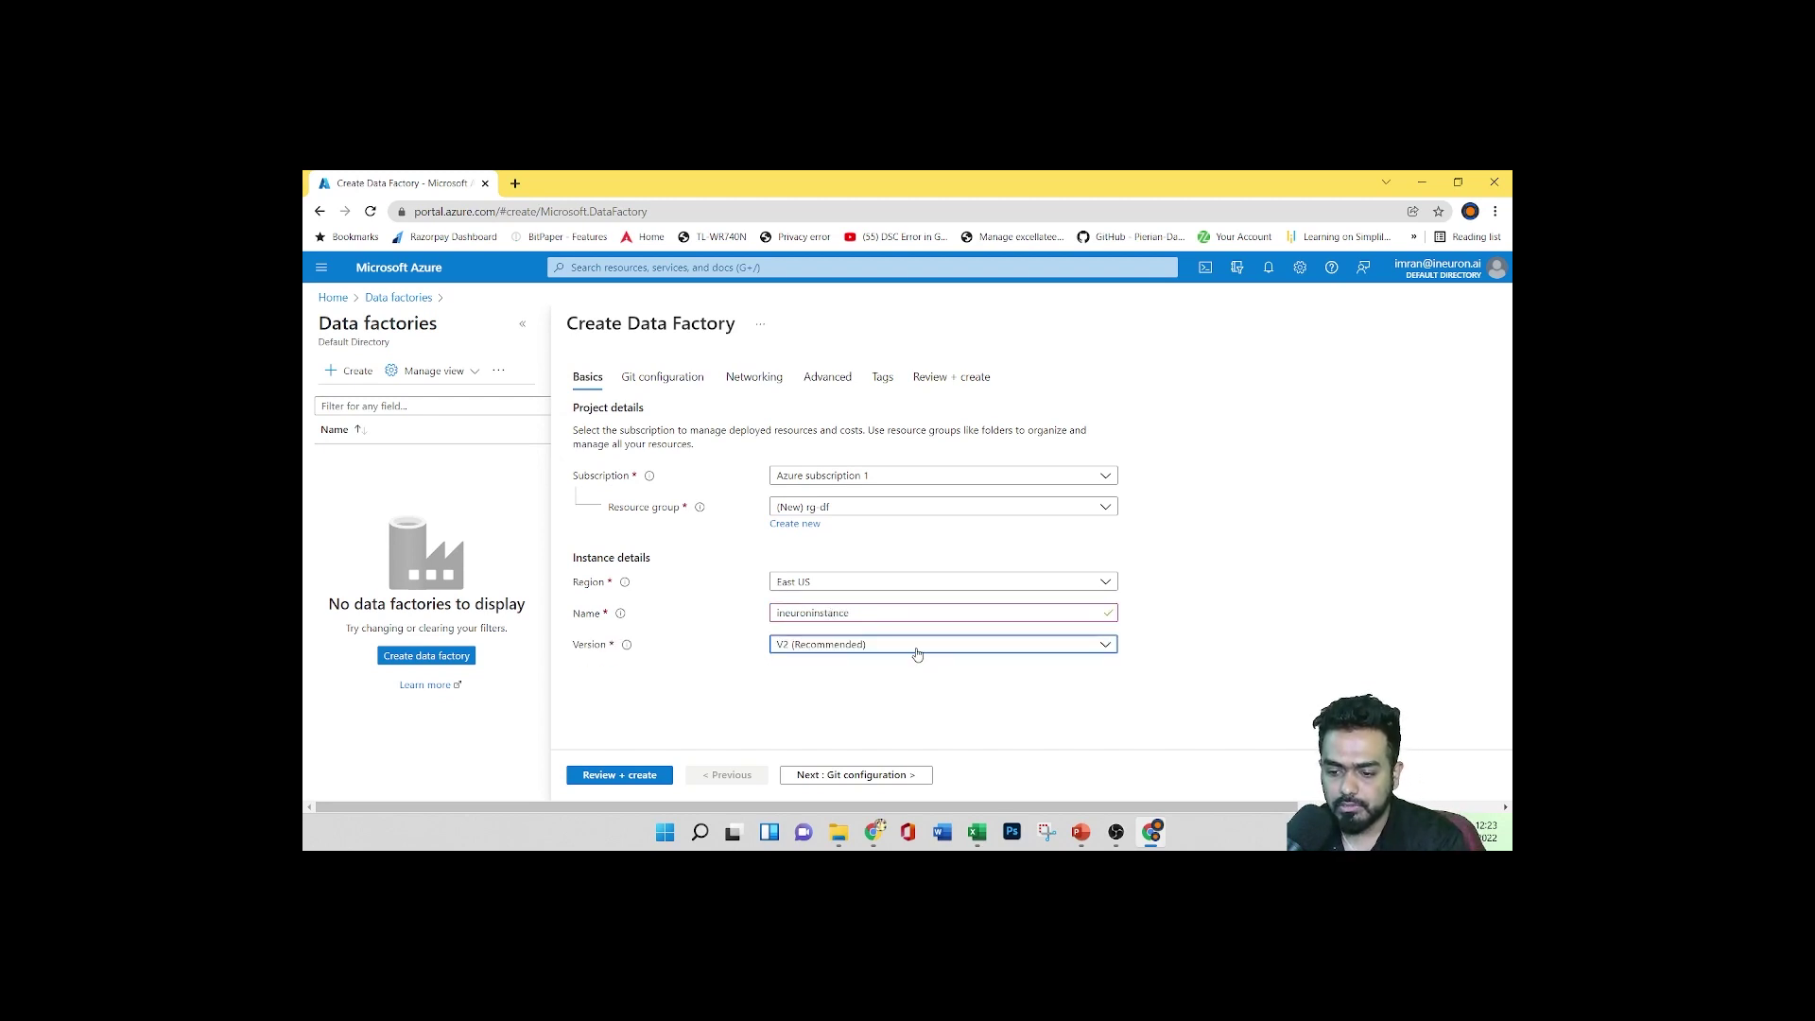
{"action": "left_click", "coordinate": [894, 643]}
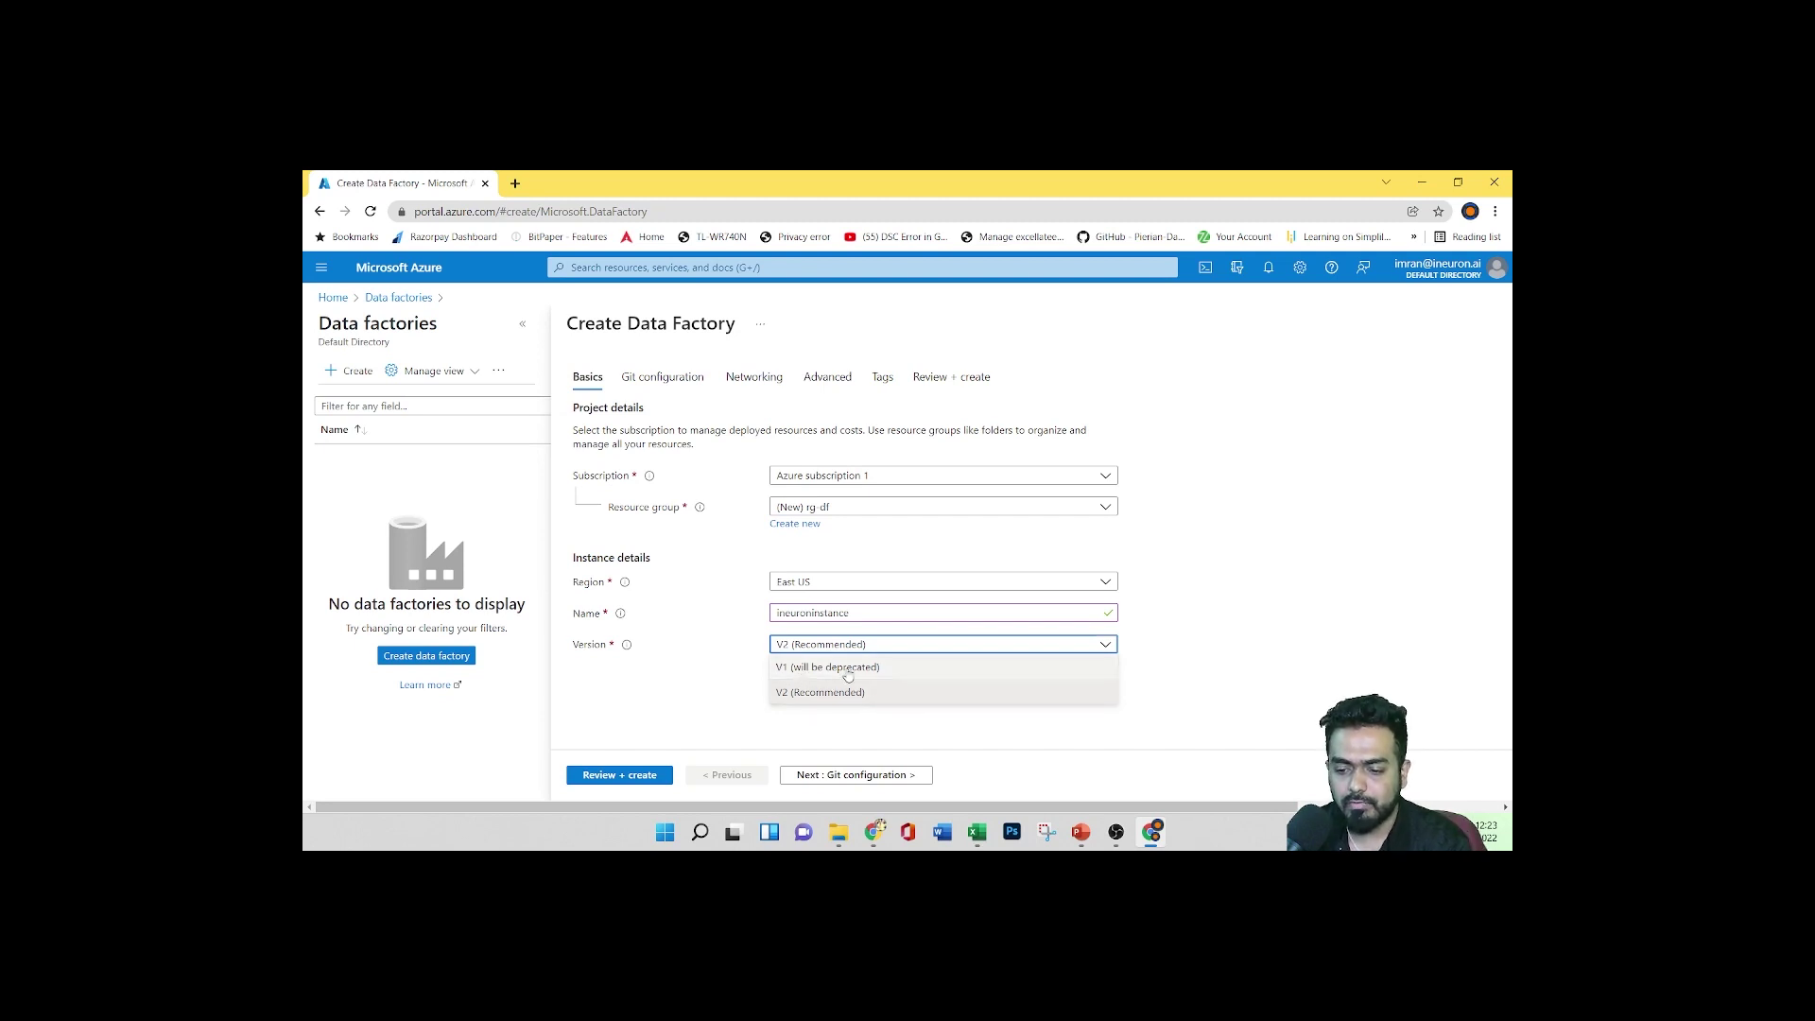
{"action": "left_click", "coordinate": [884, 701]}
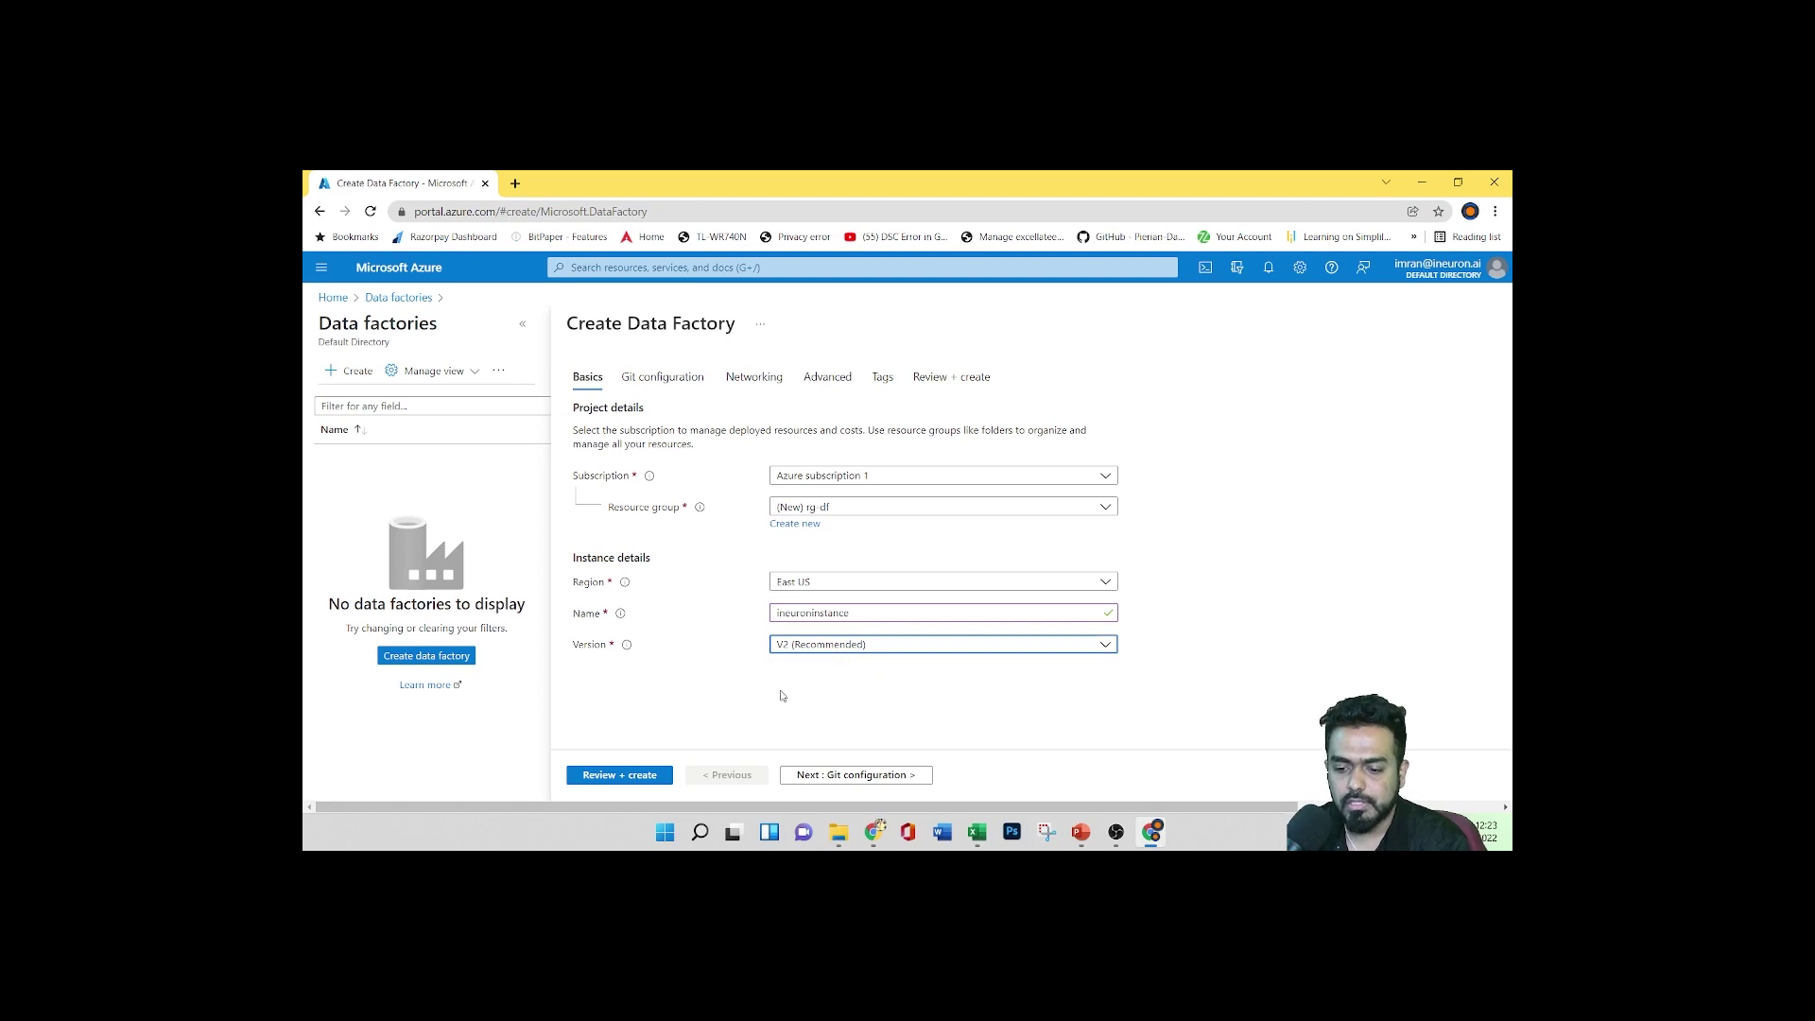
{"action": "left_click", "coordinate": [782, 696]}
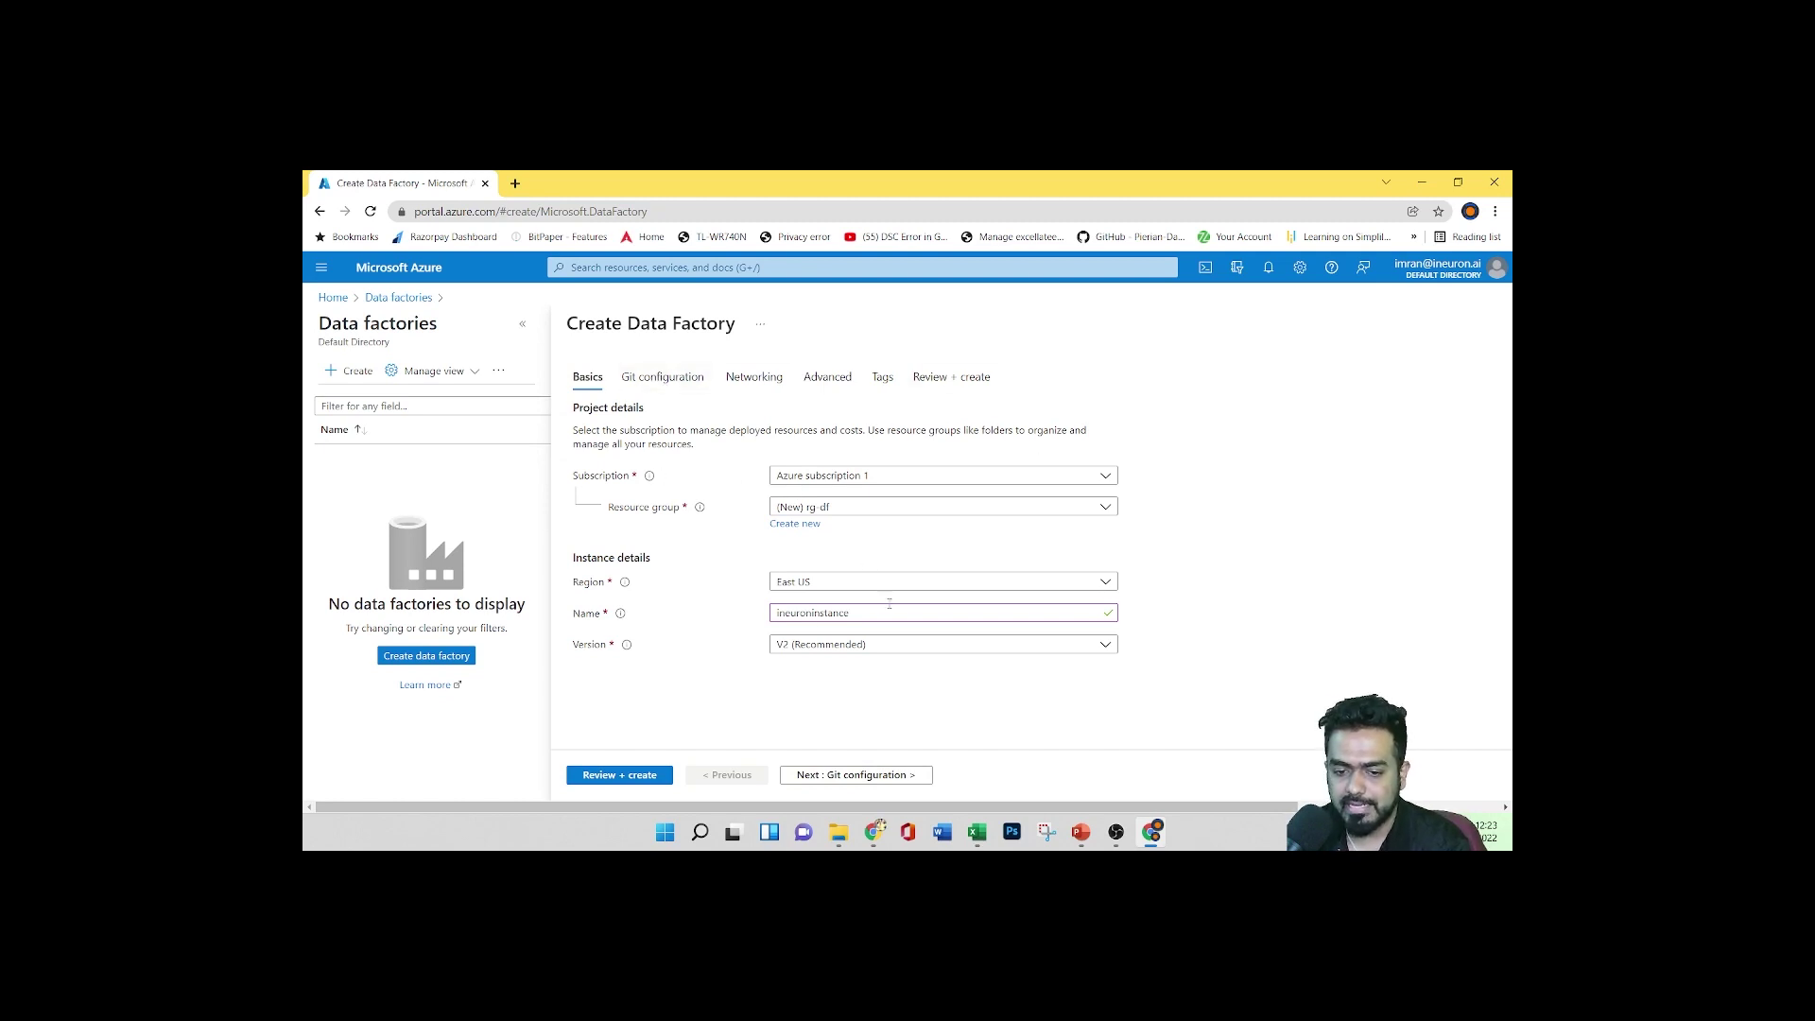
Choose to configure Git later, validate the settings and create the data factory
{"action": "left_click", "coordinate": [631, 778]}
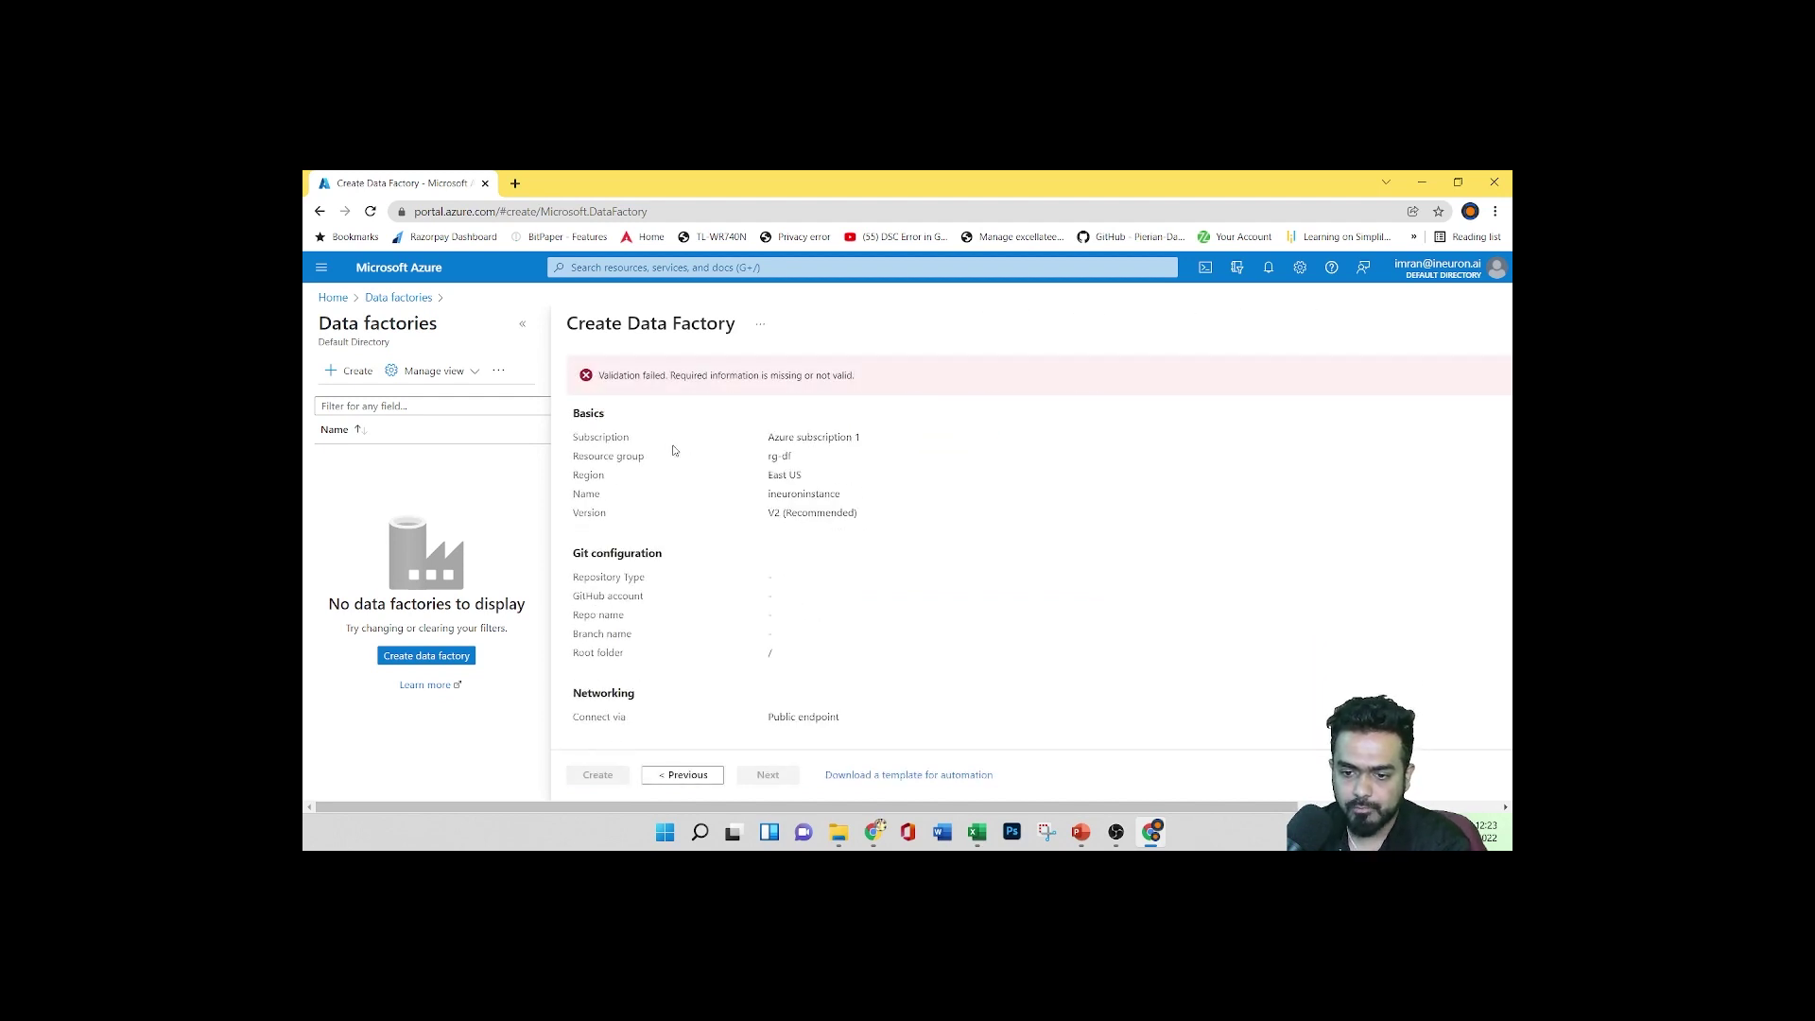
{"action": "left_click", "coordinate": [662, 427]}
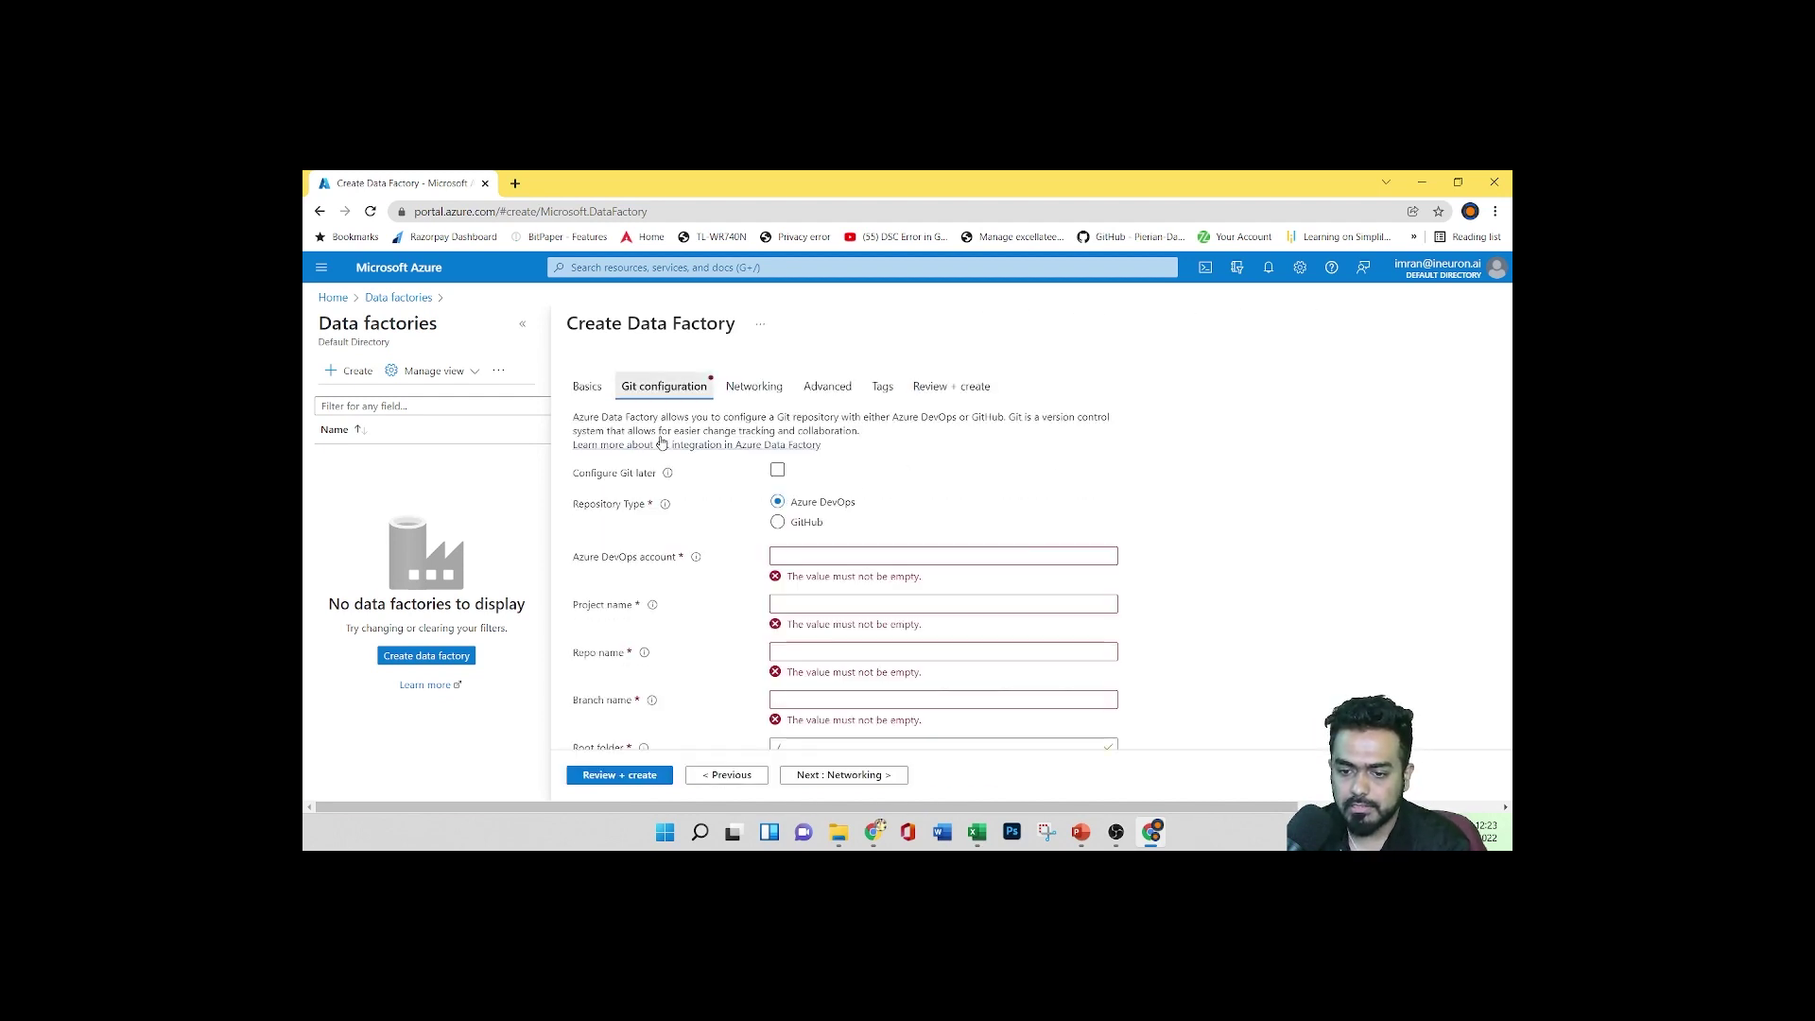
{"action": "left_click", "coordinate": [776, 469]}
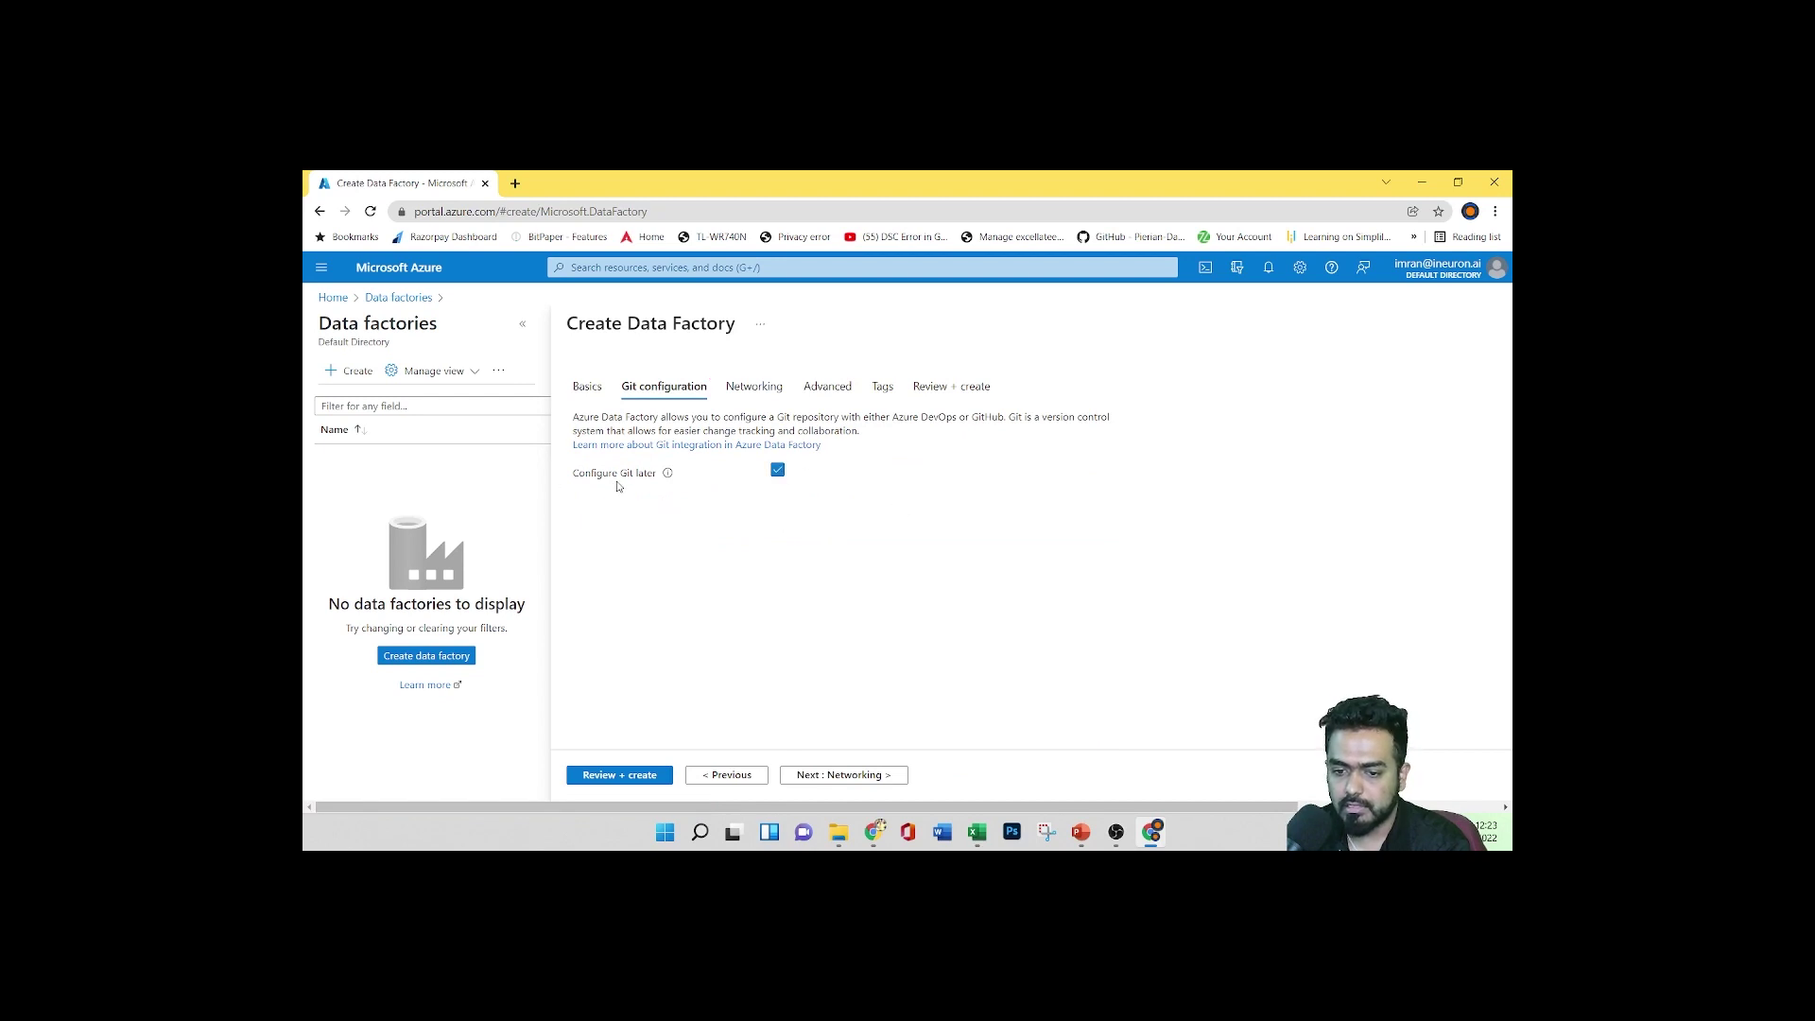
{"action": "left_click", "coordinate": [633, 775]}
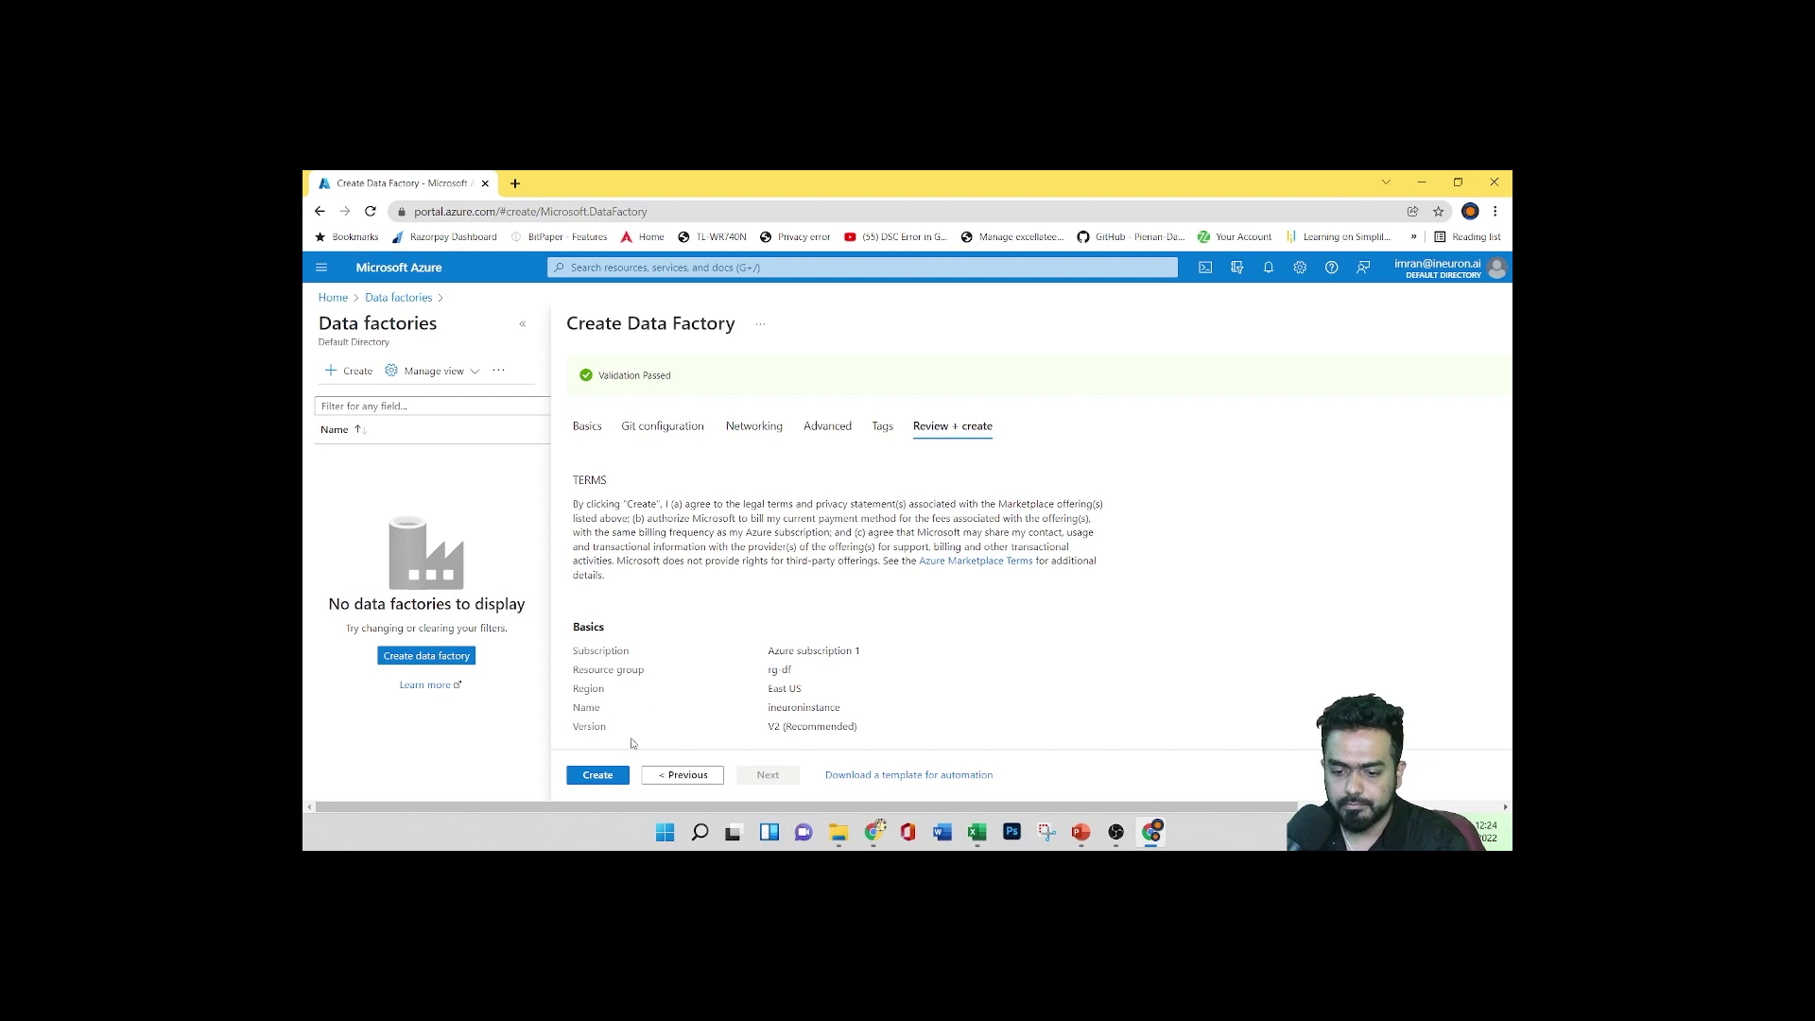
{"action": "left_click", "coordinate": [597, 774]}
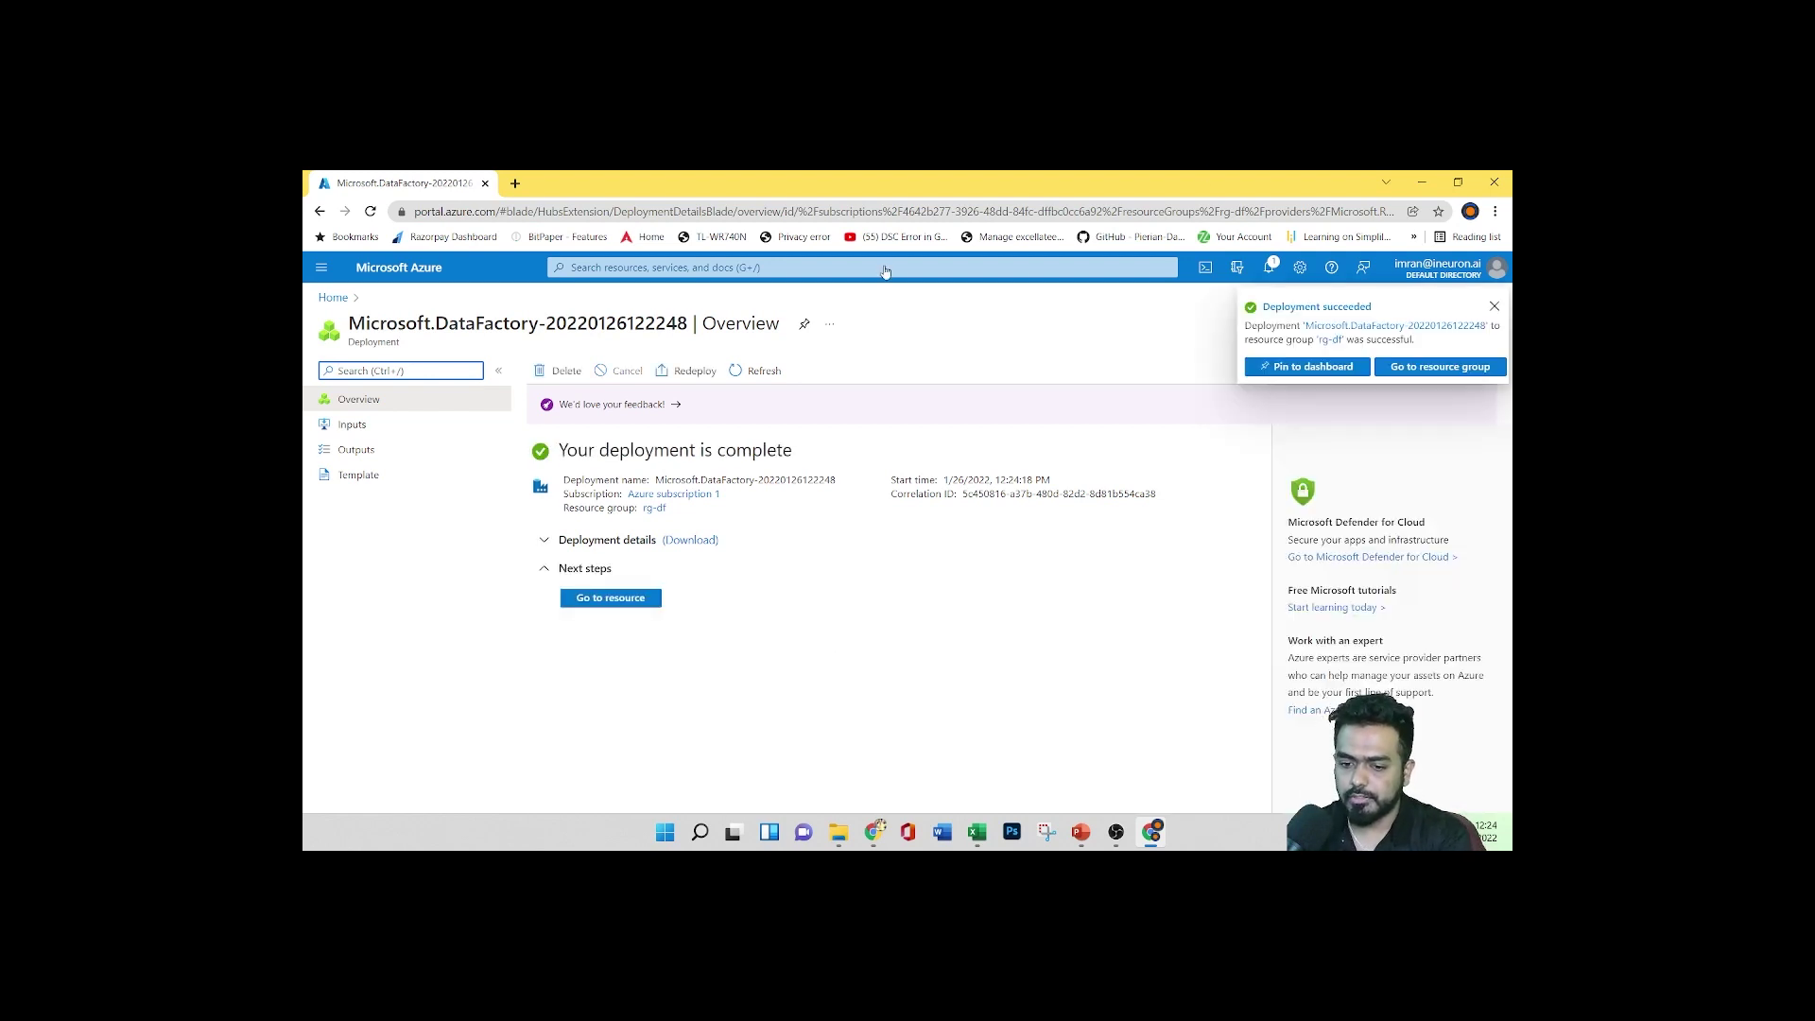
Expand the deployment details, open the deployed data factory and look over its overview and monitoring charts
{"action": "left_click", "coordinate": [545, 540]}
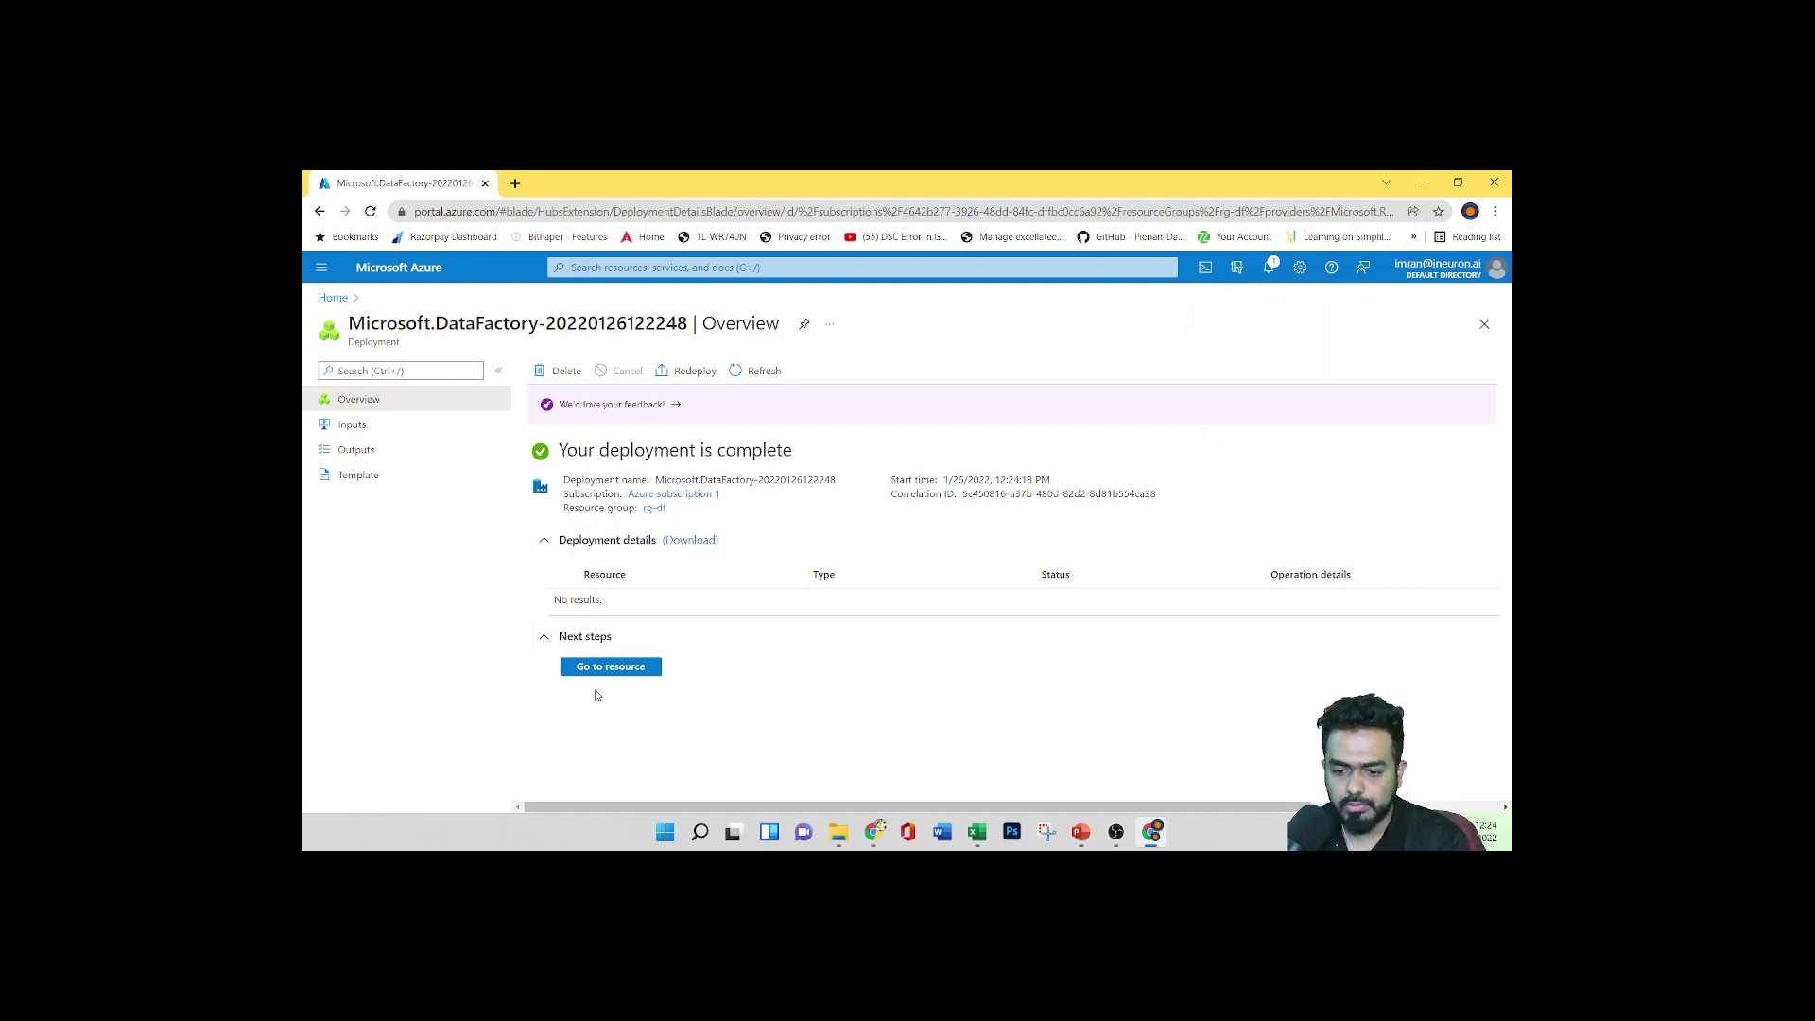
{"action": "left_click", "coordinate": [610, 669]}
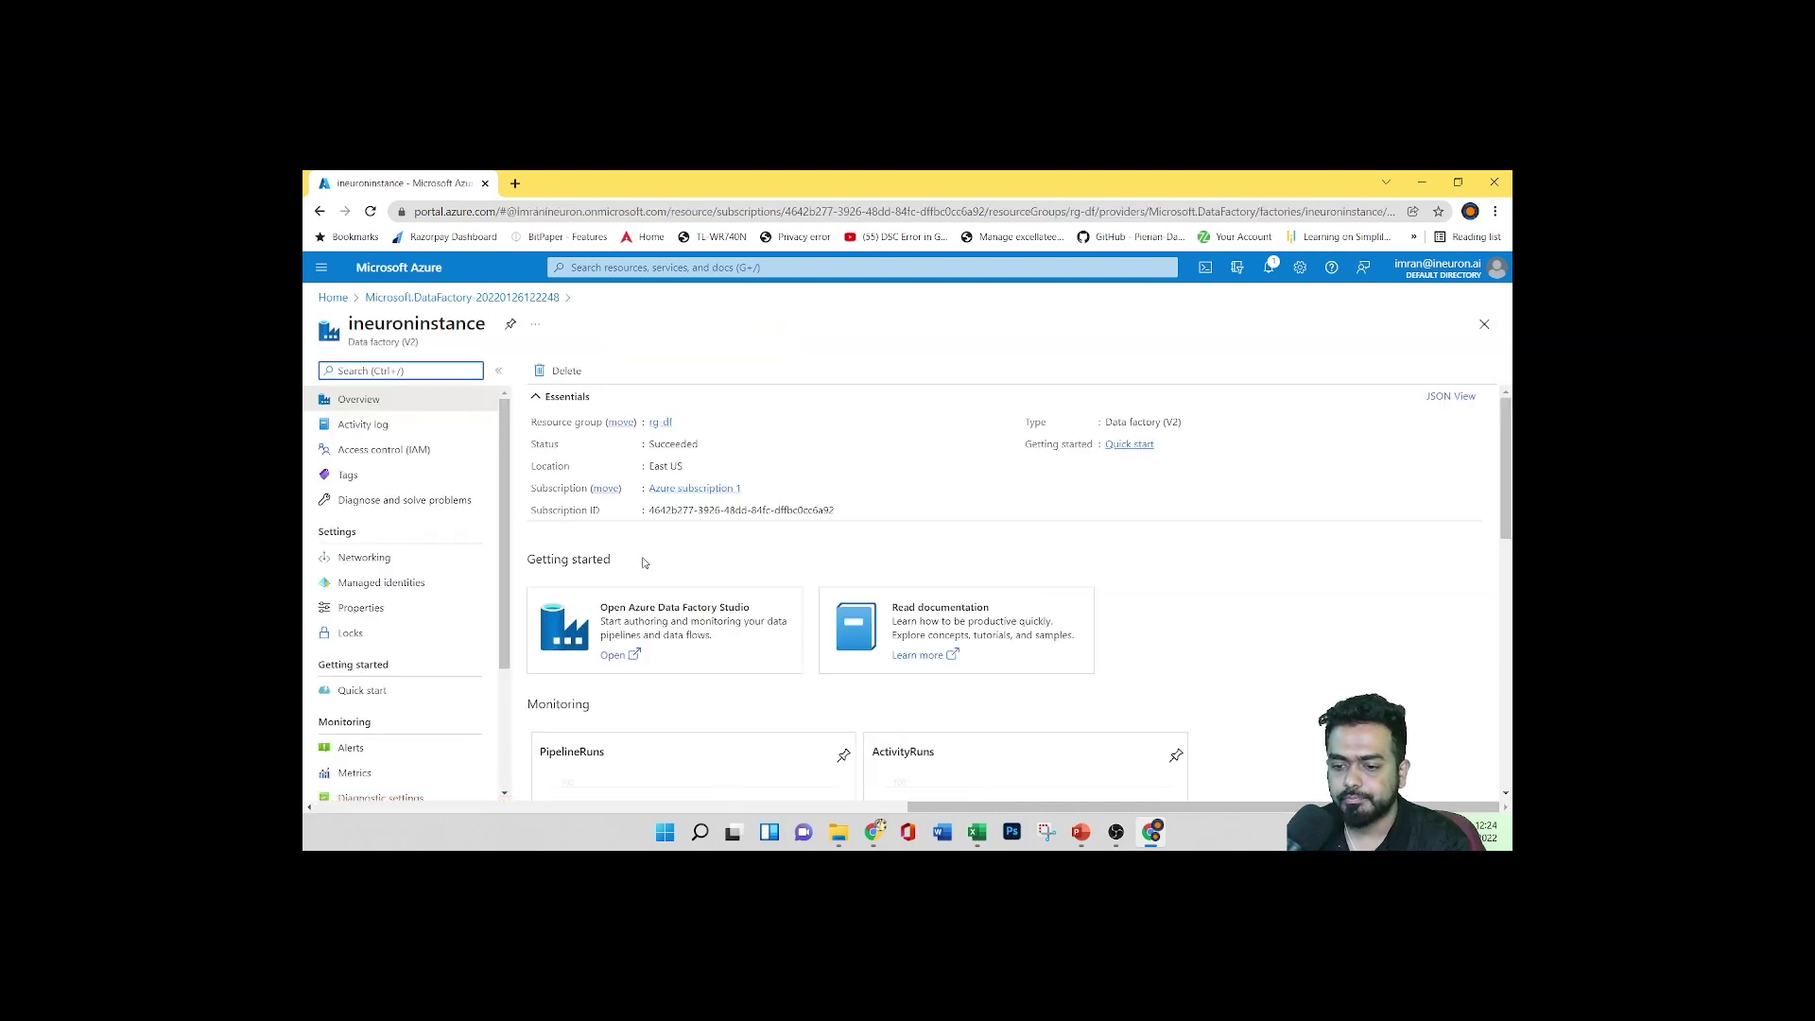
{"action": "scroll", "coordinate": [981, 567], "scroll_direction": "down", "scroll_amount": 5}
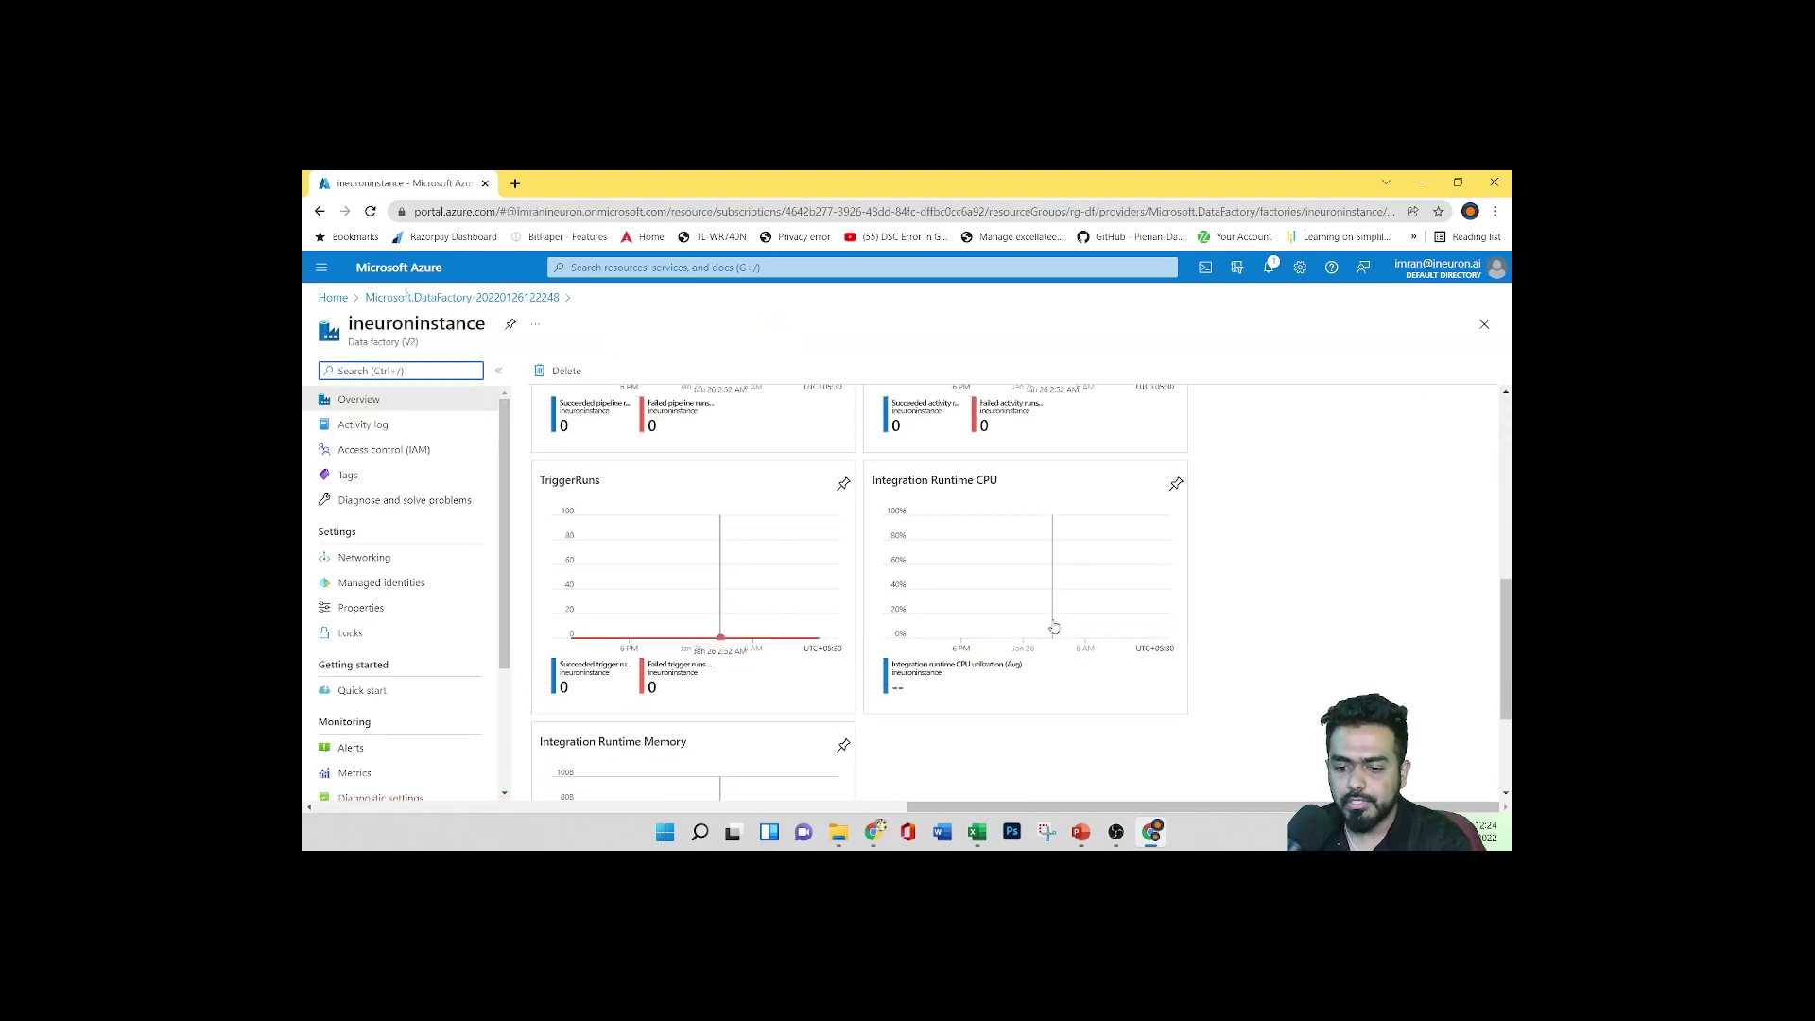
{"action": "scroll", "coordinate": [1037, 608], "scroll_direction": "up", "scroll_amount": 5}
{"action": "scroll", "coordinate": [1219, 602], "scroll_direction": "down", "scroll_amount": 3}
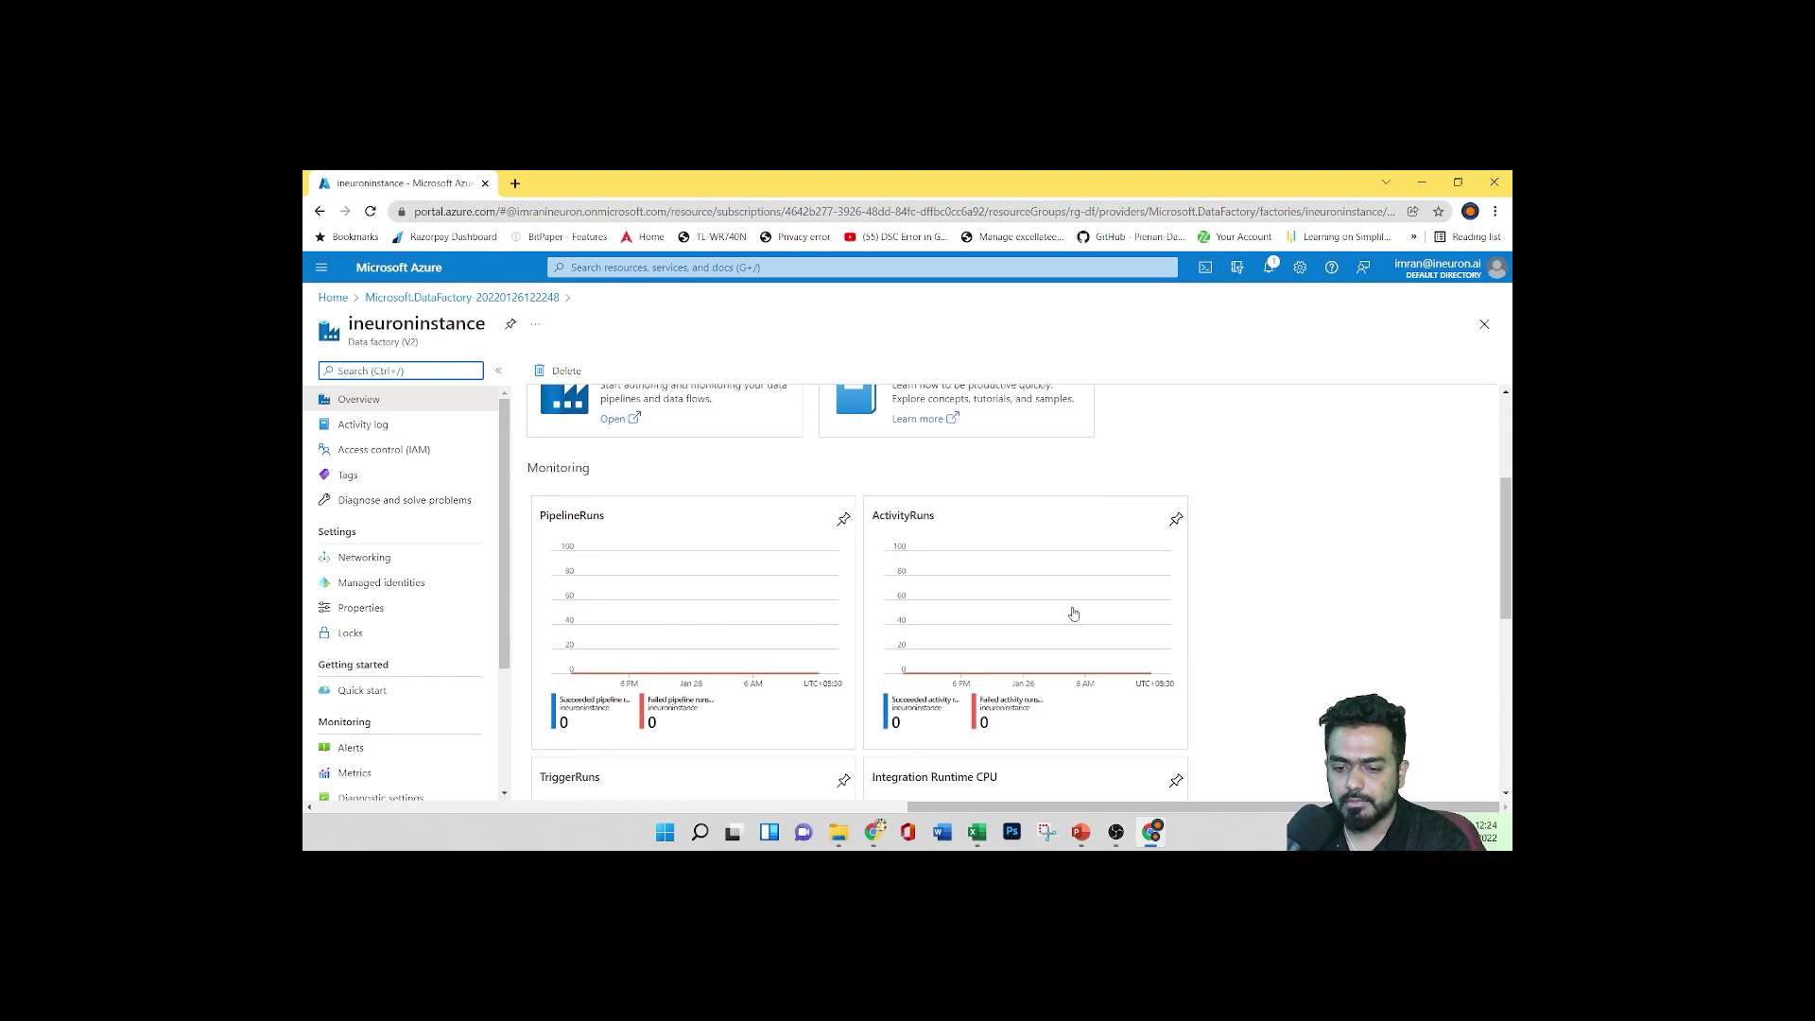
Look over the data factory's overview and browse its activity log, access control (IAM) and tags pages
{"action": "scroll", "coordinate": [1074, 612], "scroll_direction": "up", "scroll_amount": 3}
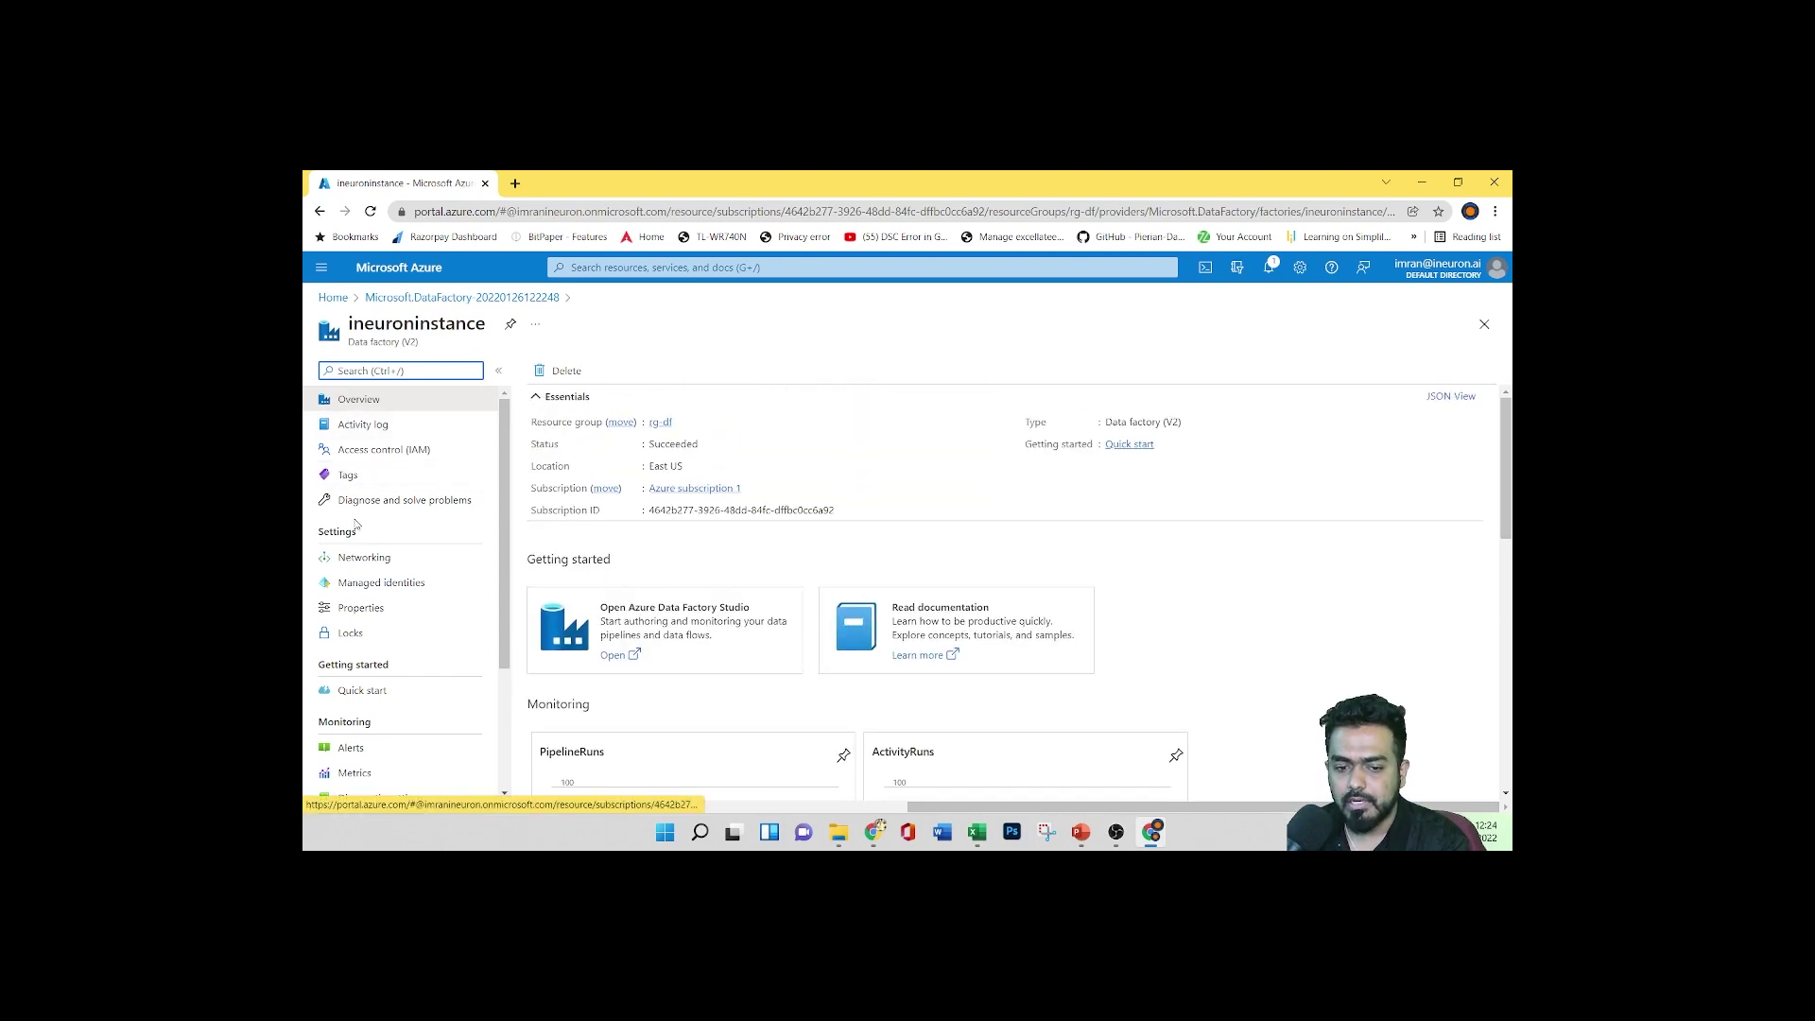
{"action": "scroll", "coordinate": [1414, 604], "scroll_direction": "down", "scroll_amount": 6}
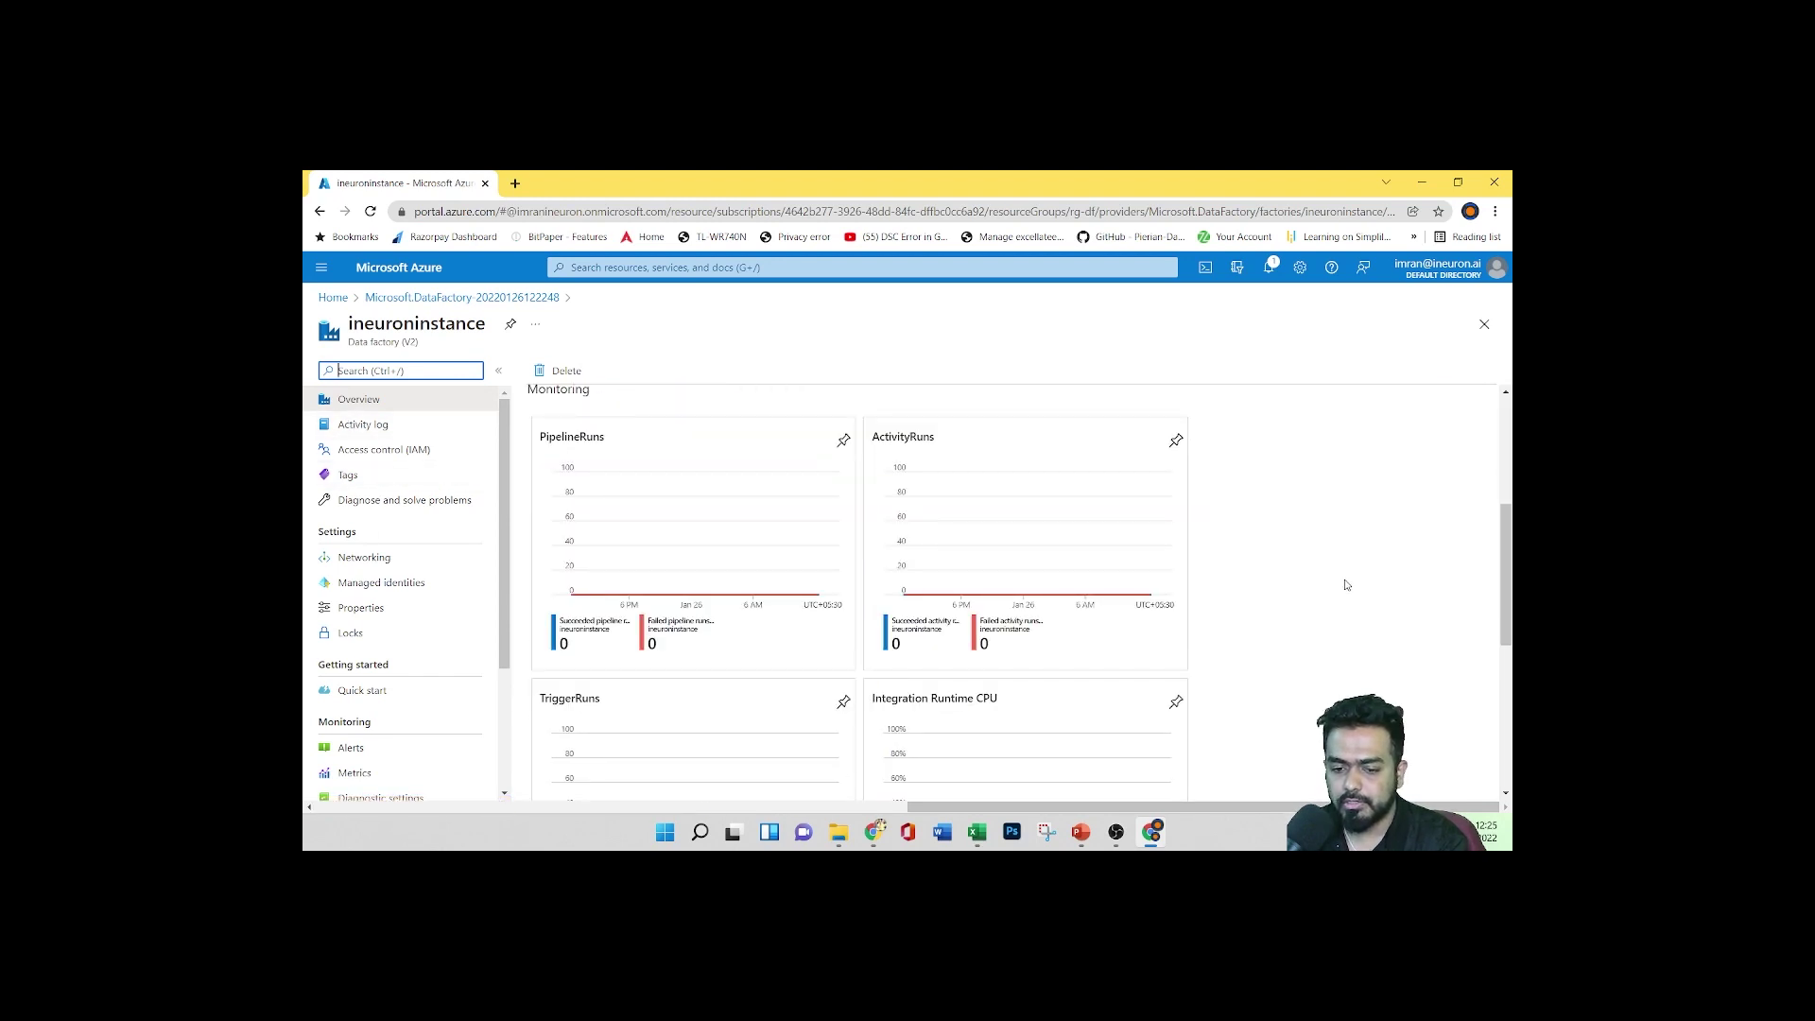
{"action": "scroll", "coordinate": [1323, 638], "scroll_direction": "up", "scroll_amount": 8}
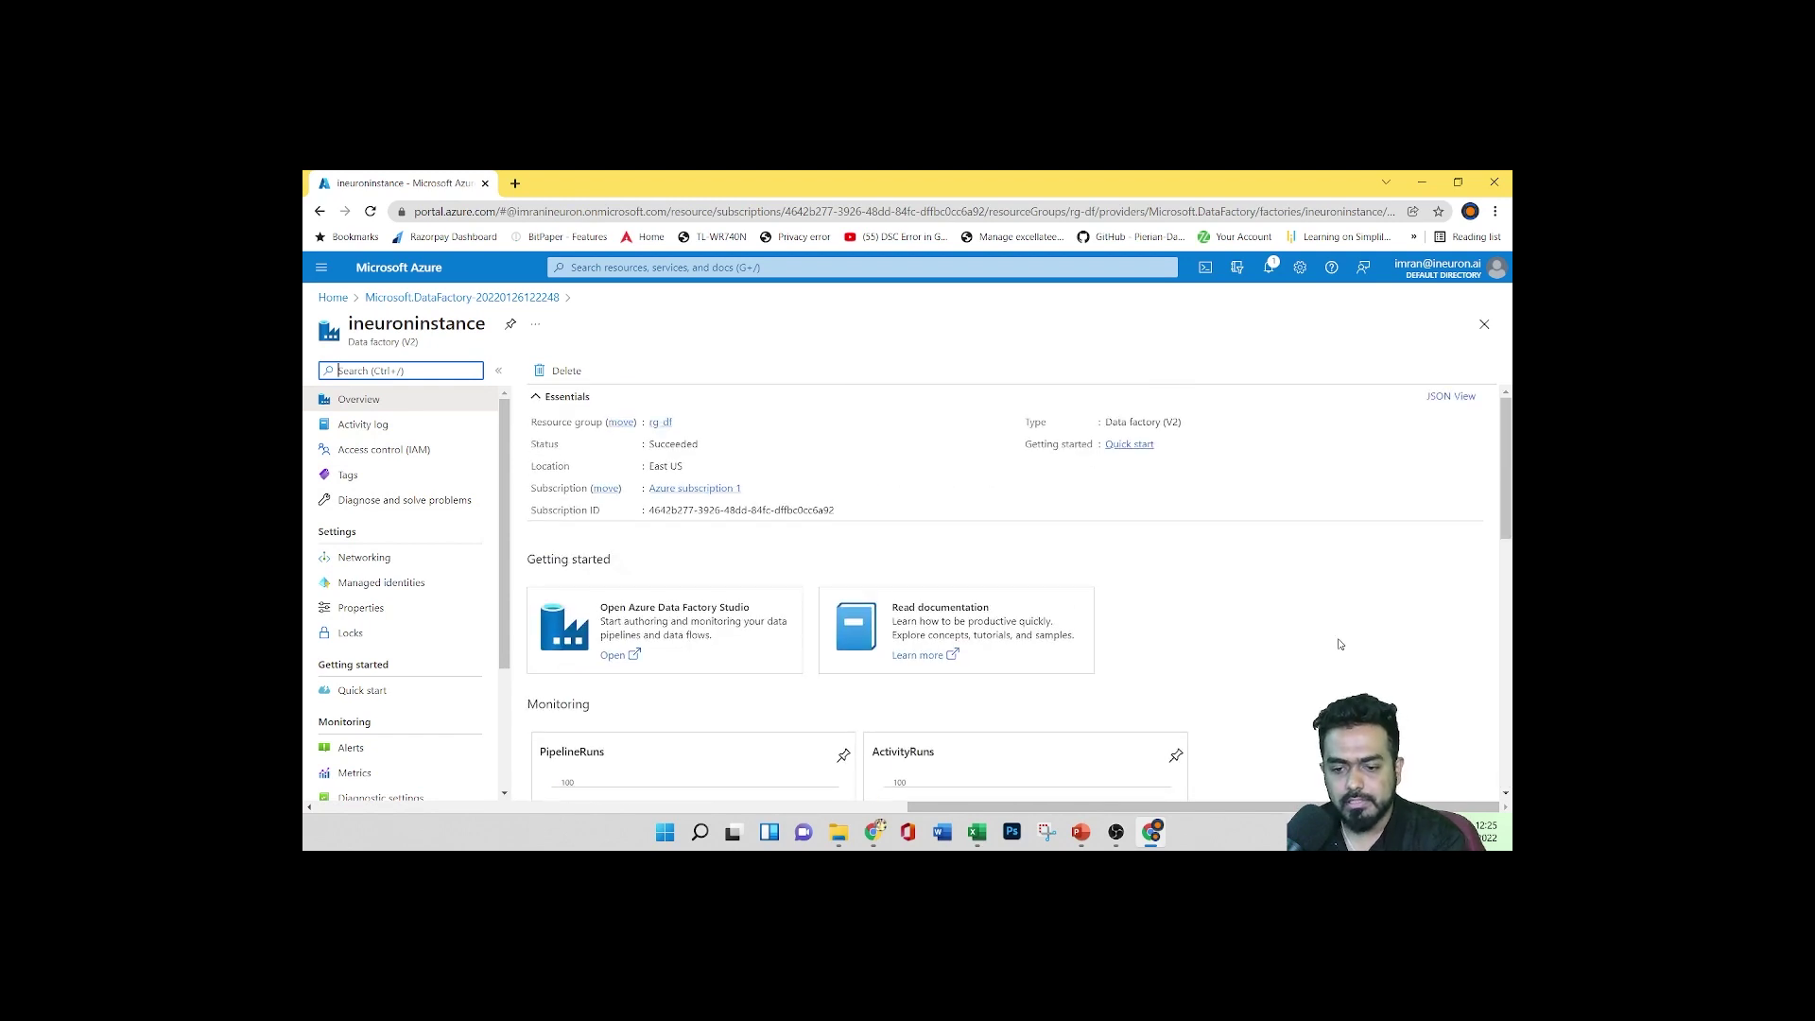
{"action": "left_click", "coordinate": [386, 431]}
{"action": "left_click", "coordinate": [395, 451]}
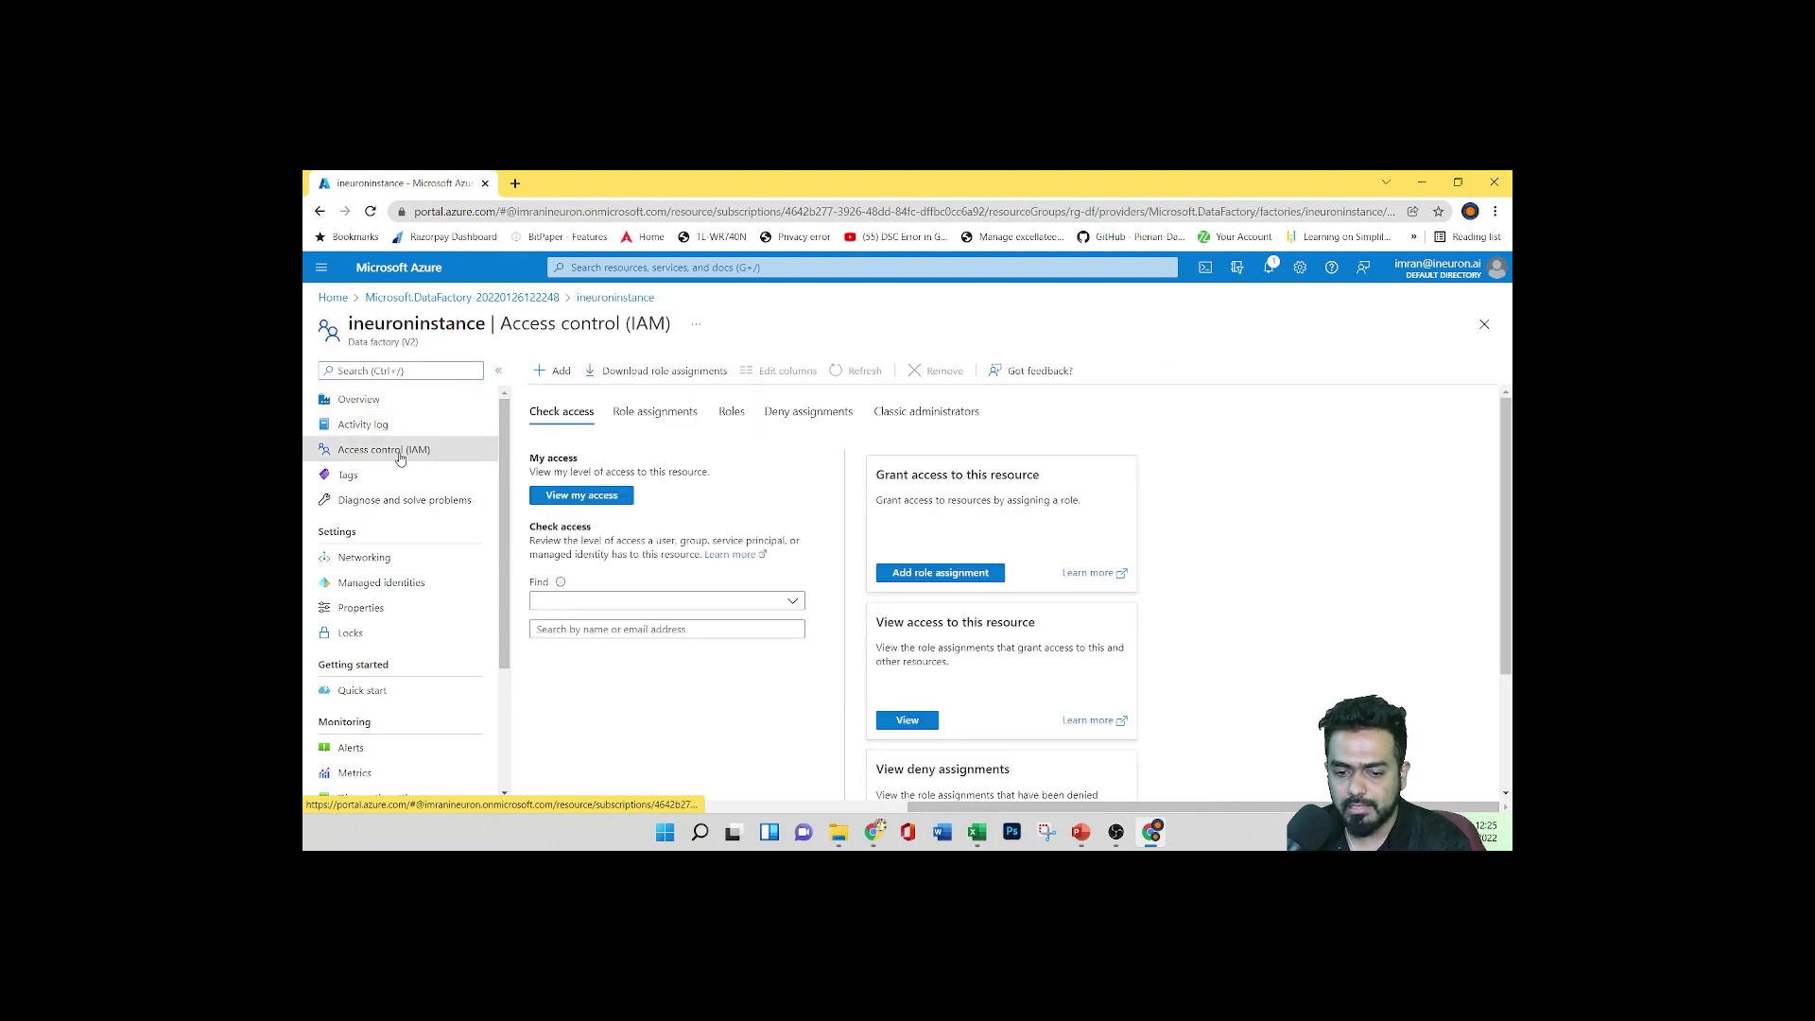
{"action": "left_click", "coordinate": [417, 476]}
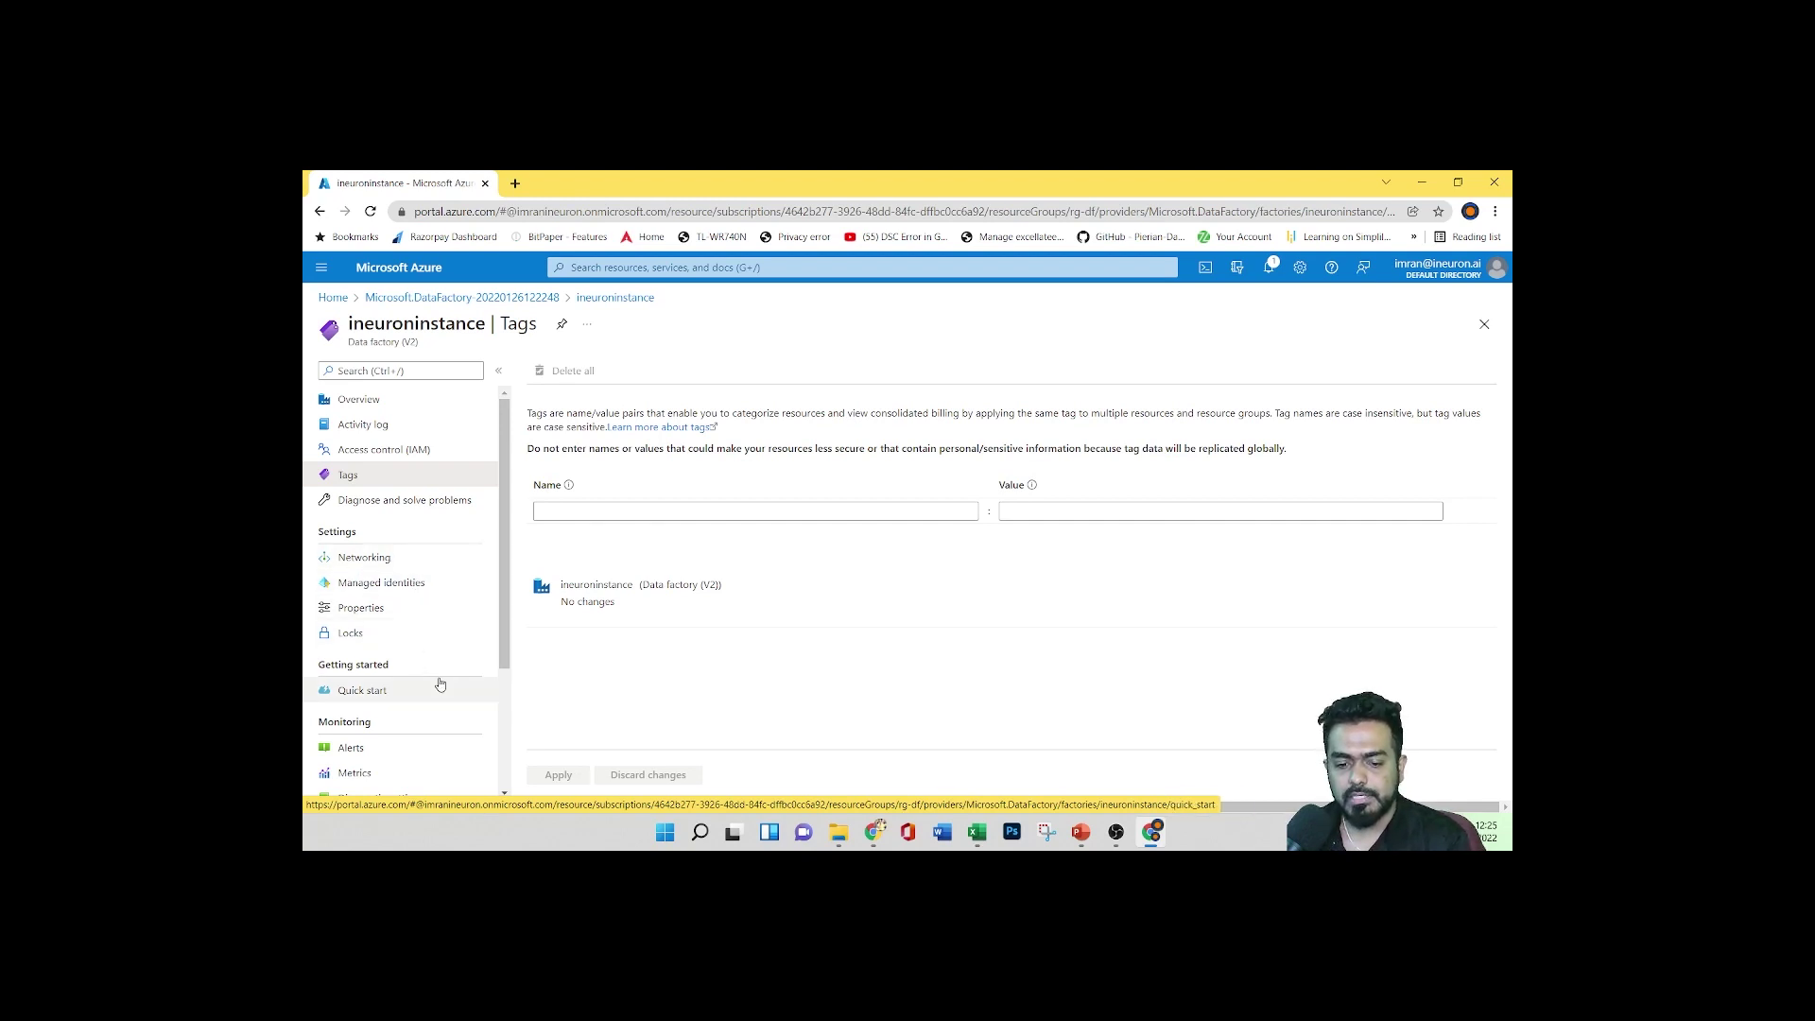
{"action": "scroll", "coordinate": [430, 686], "scroll_direction": "down", "scroll_amount": 2}
{"action": "scroll", "coordinate": [406, 615], "scroll_direction": "up", "scroll_amount": 2}
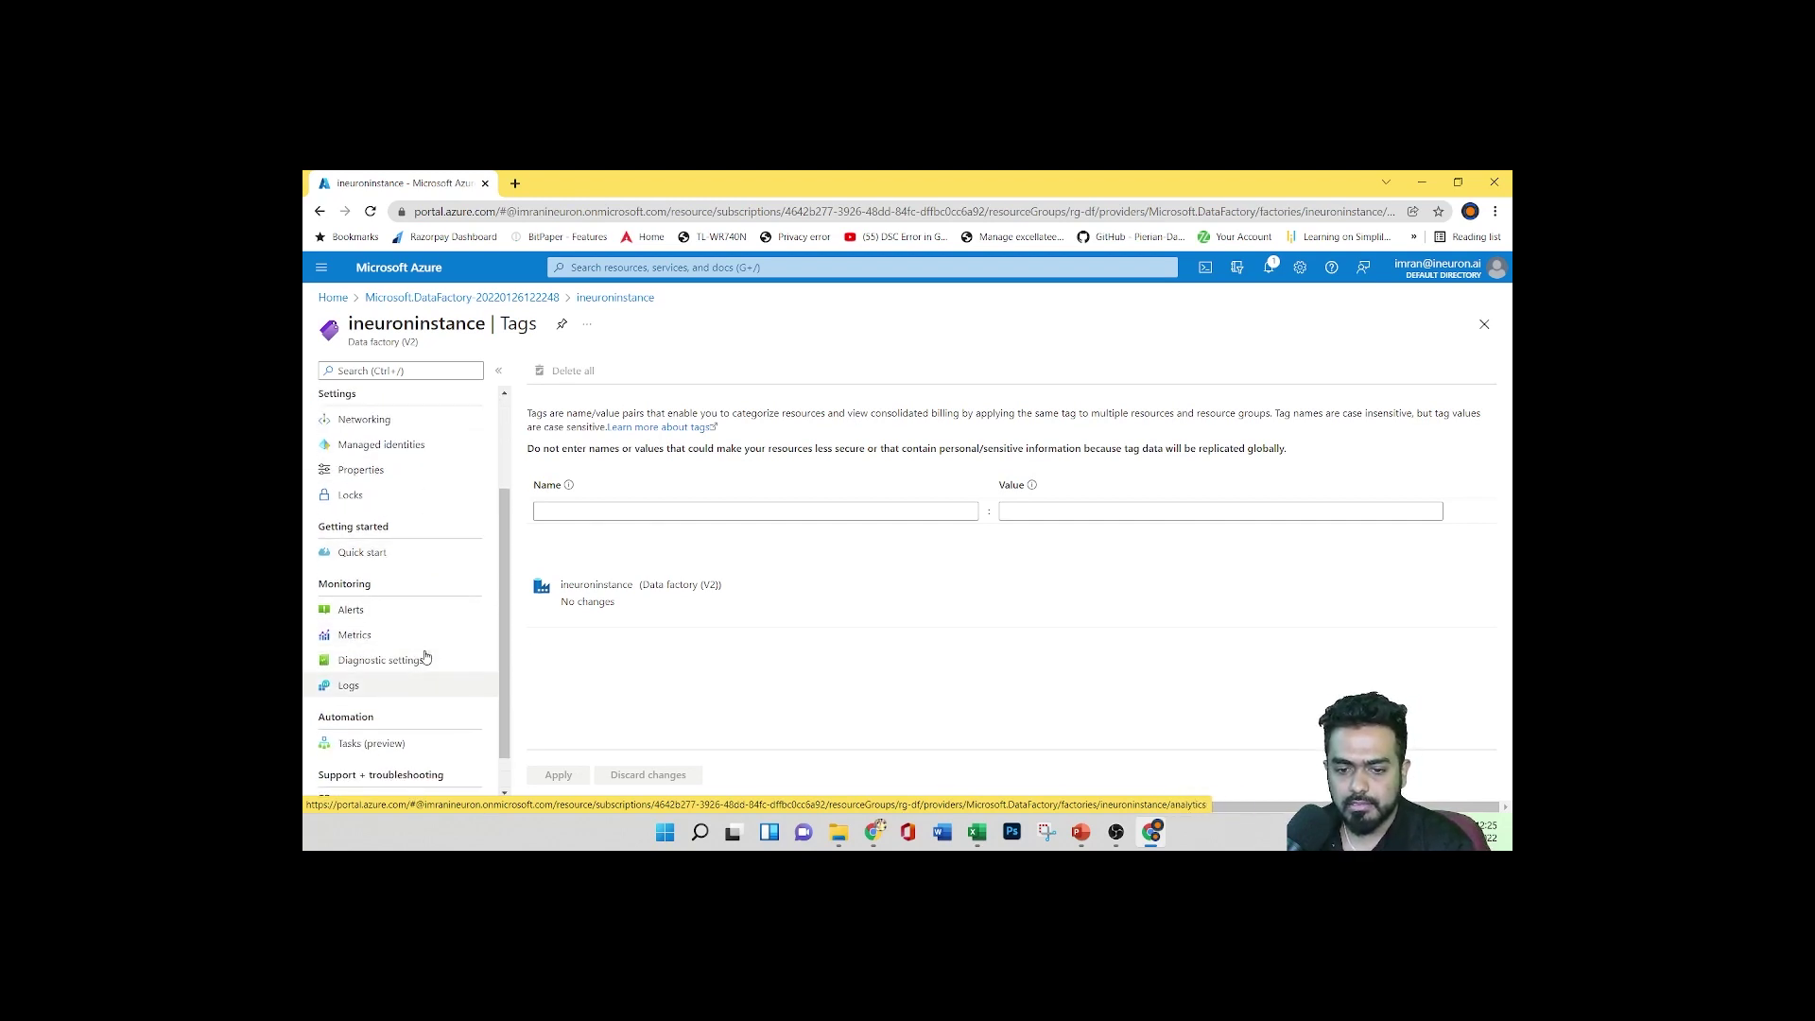
Return to the data factory's overview and examine its essentials and monitoring charts down to Integration Runtime Memory
{"action": "left_click", "coordinate": [376, 410]}
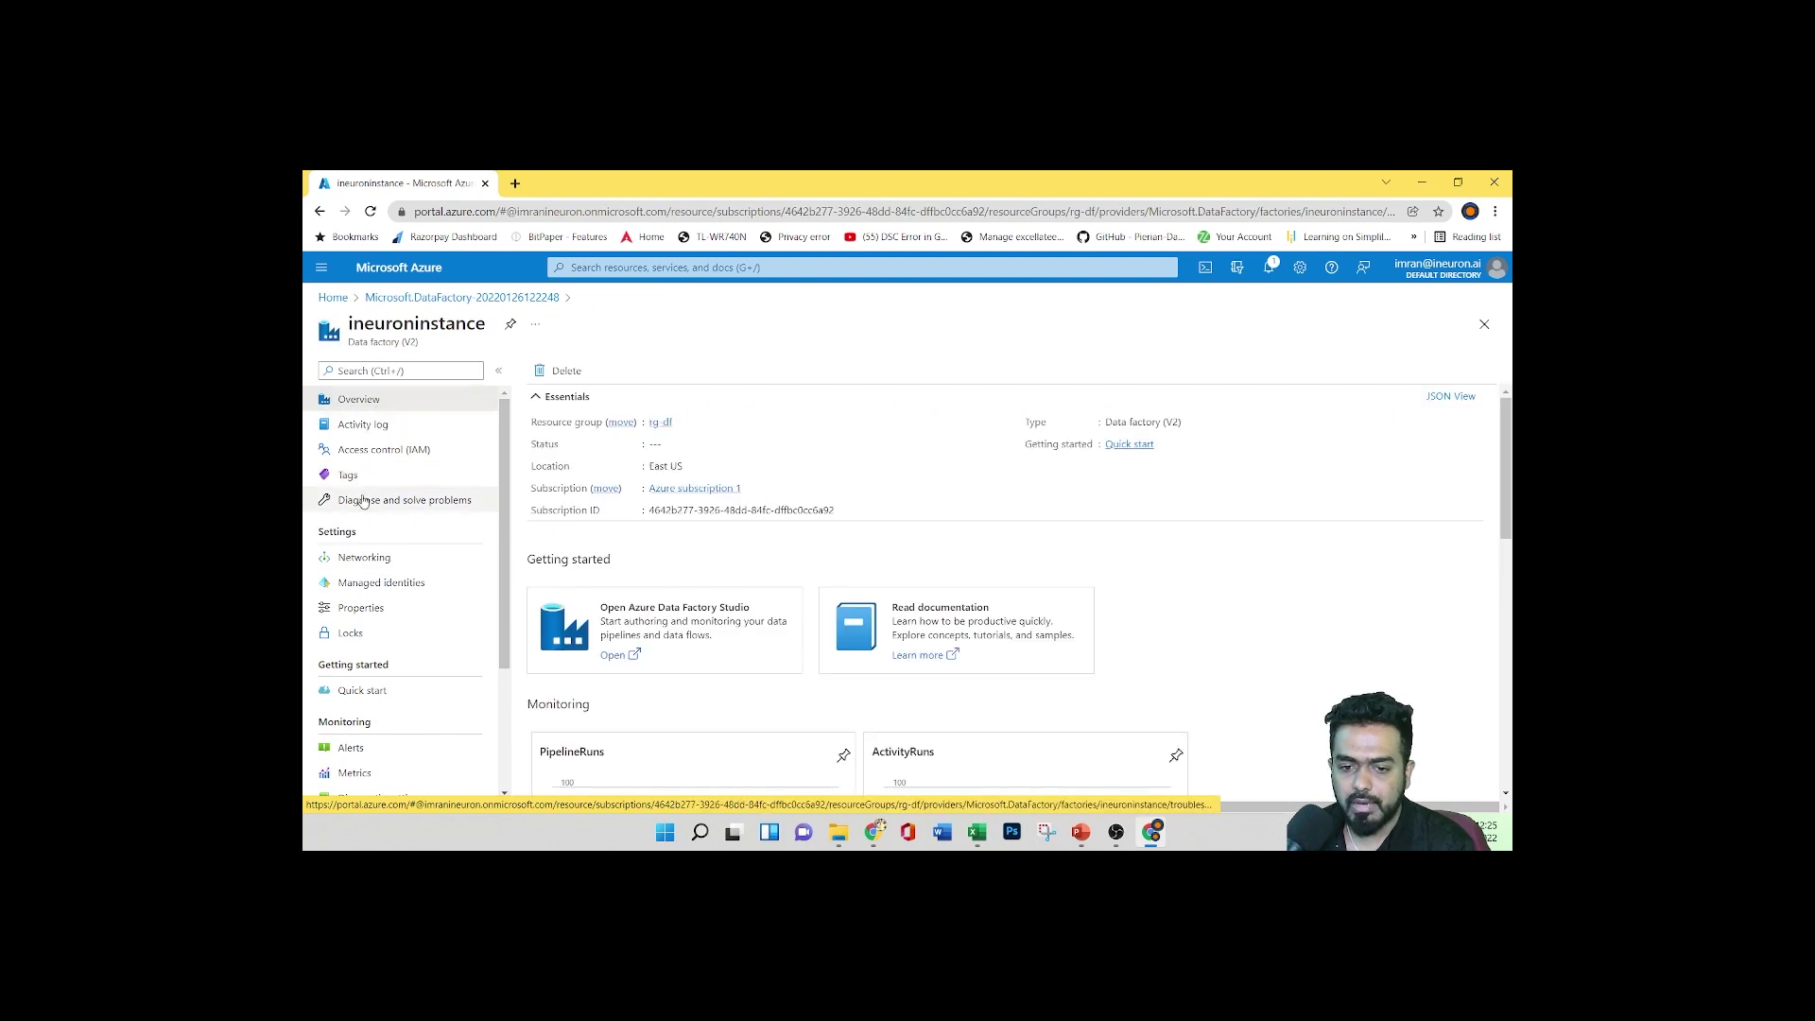
{"action": "scroll", "coordinate": [1317, 621], "scroll_direction": "down", "scroll_amount": 5}
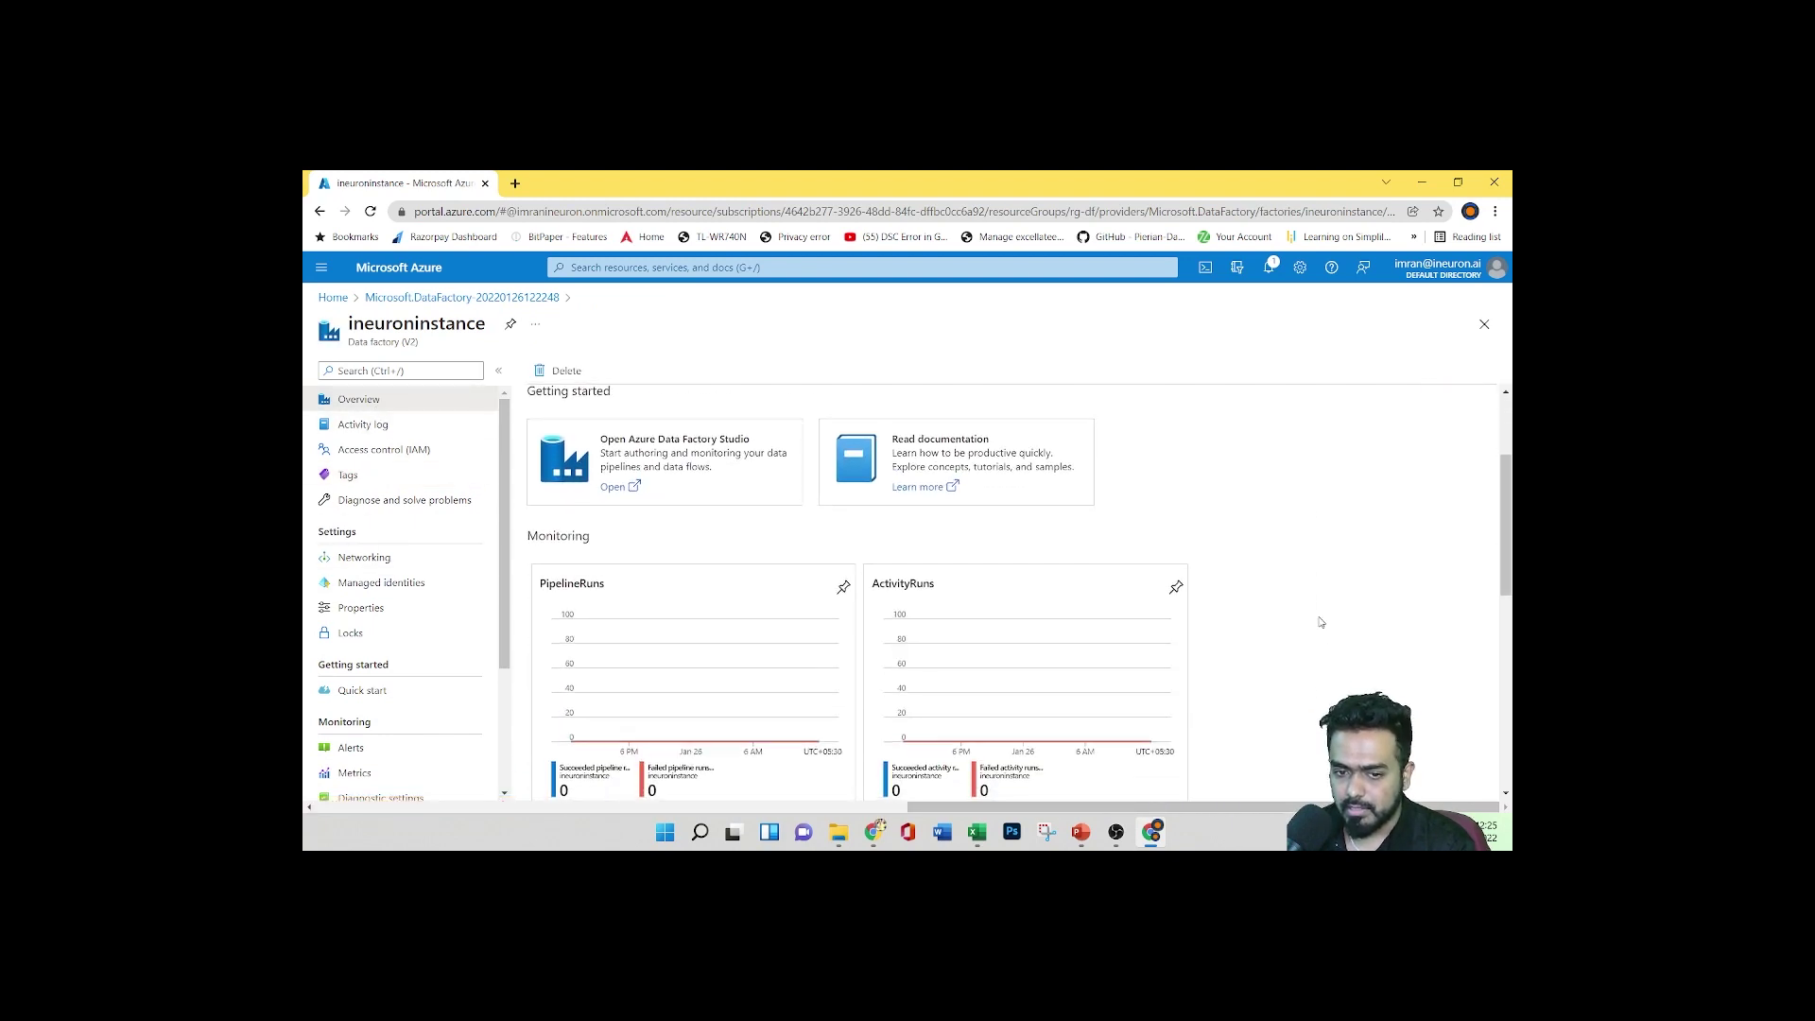
{"action": "scroll", "coordinate": [1324, 615], "scroll_direction": "up", "scroll_amount": 8}
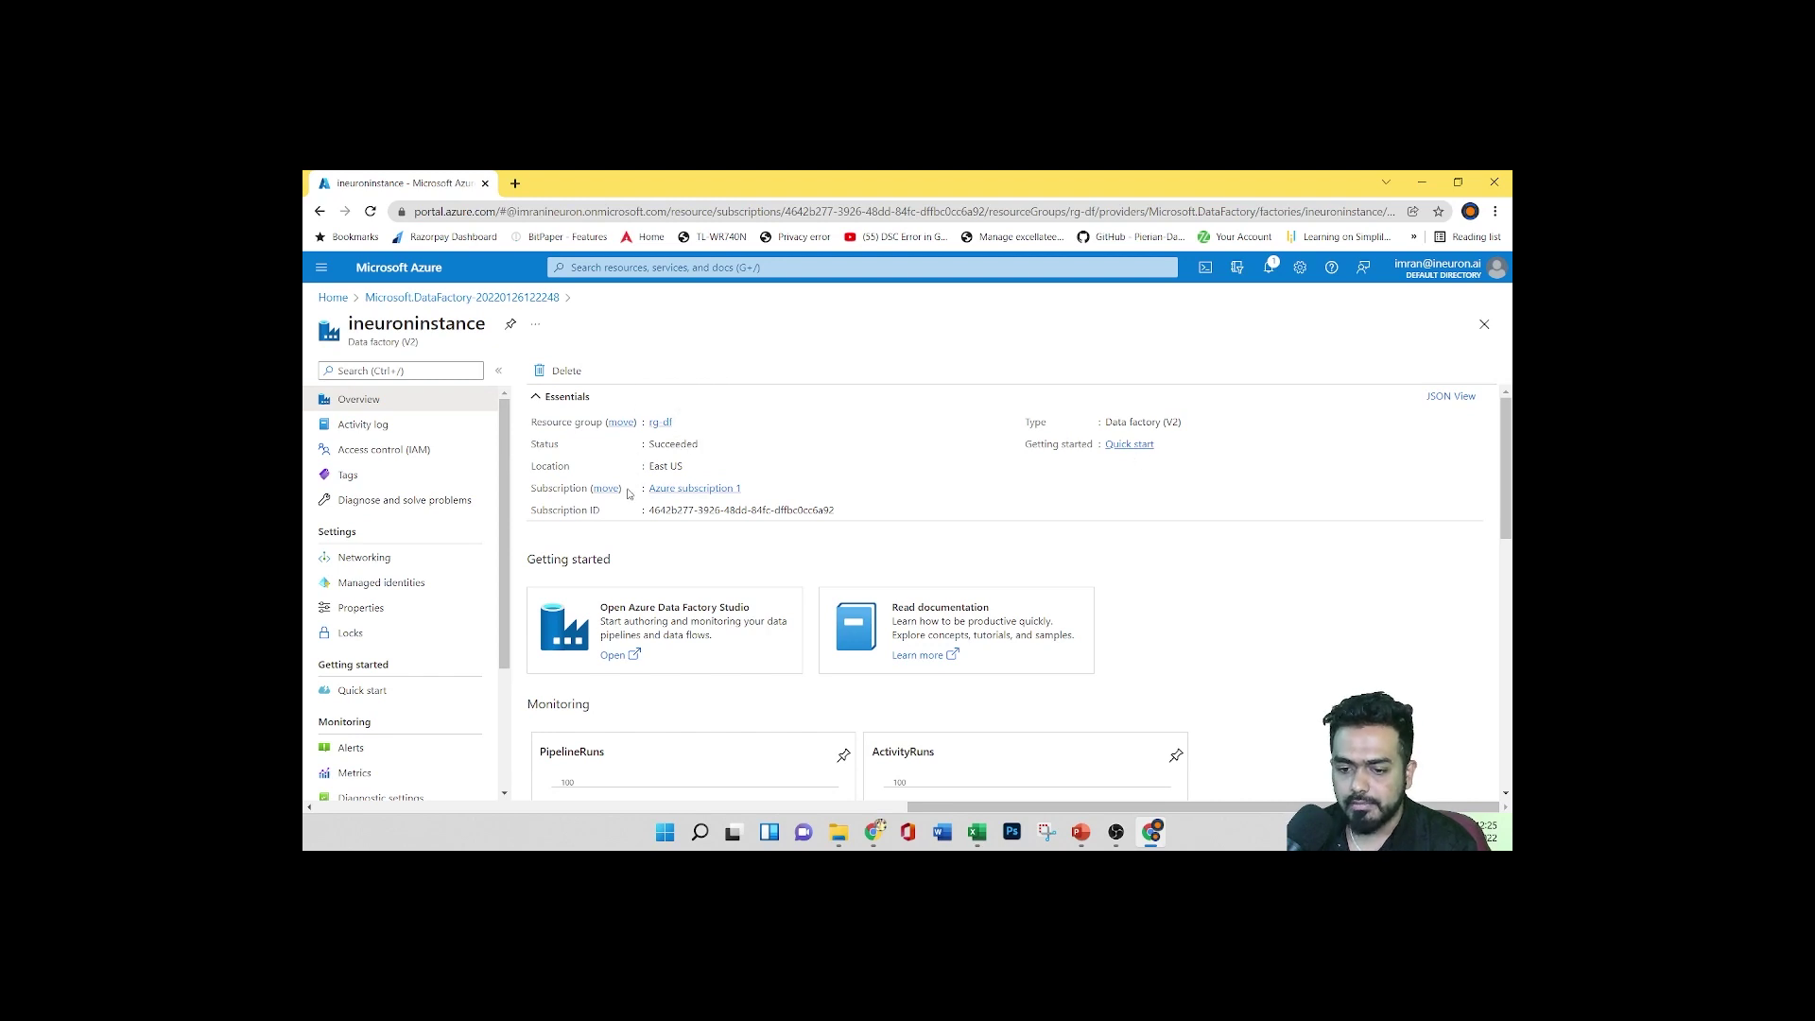
{"action": "scroll", "coordinate": [1134, 597], "scroll_direction": "down", "scroll_amount": 7}
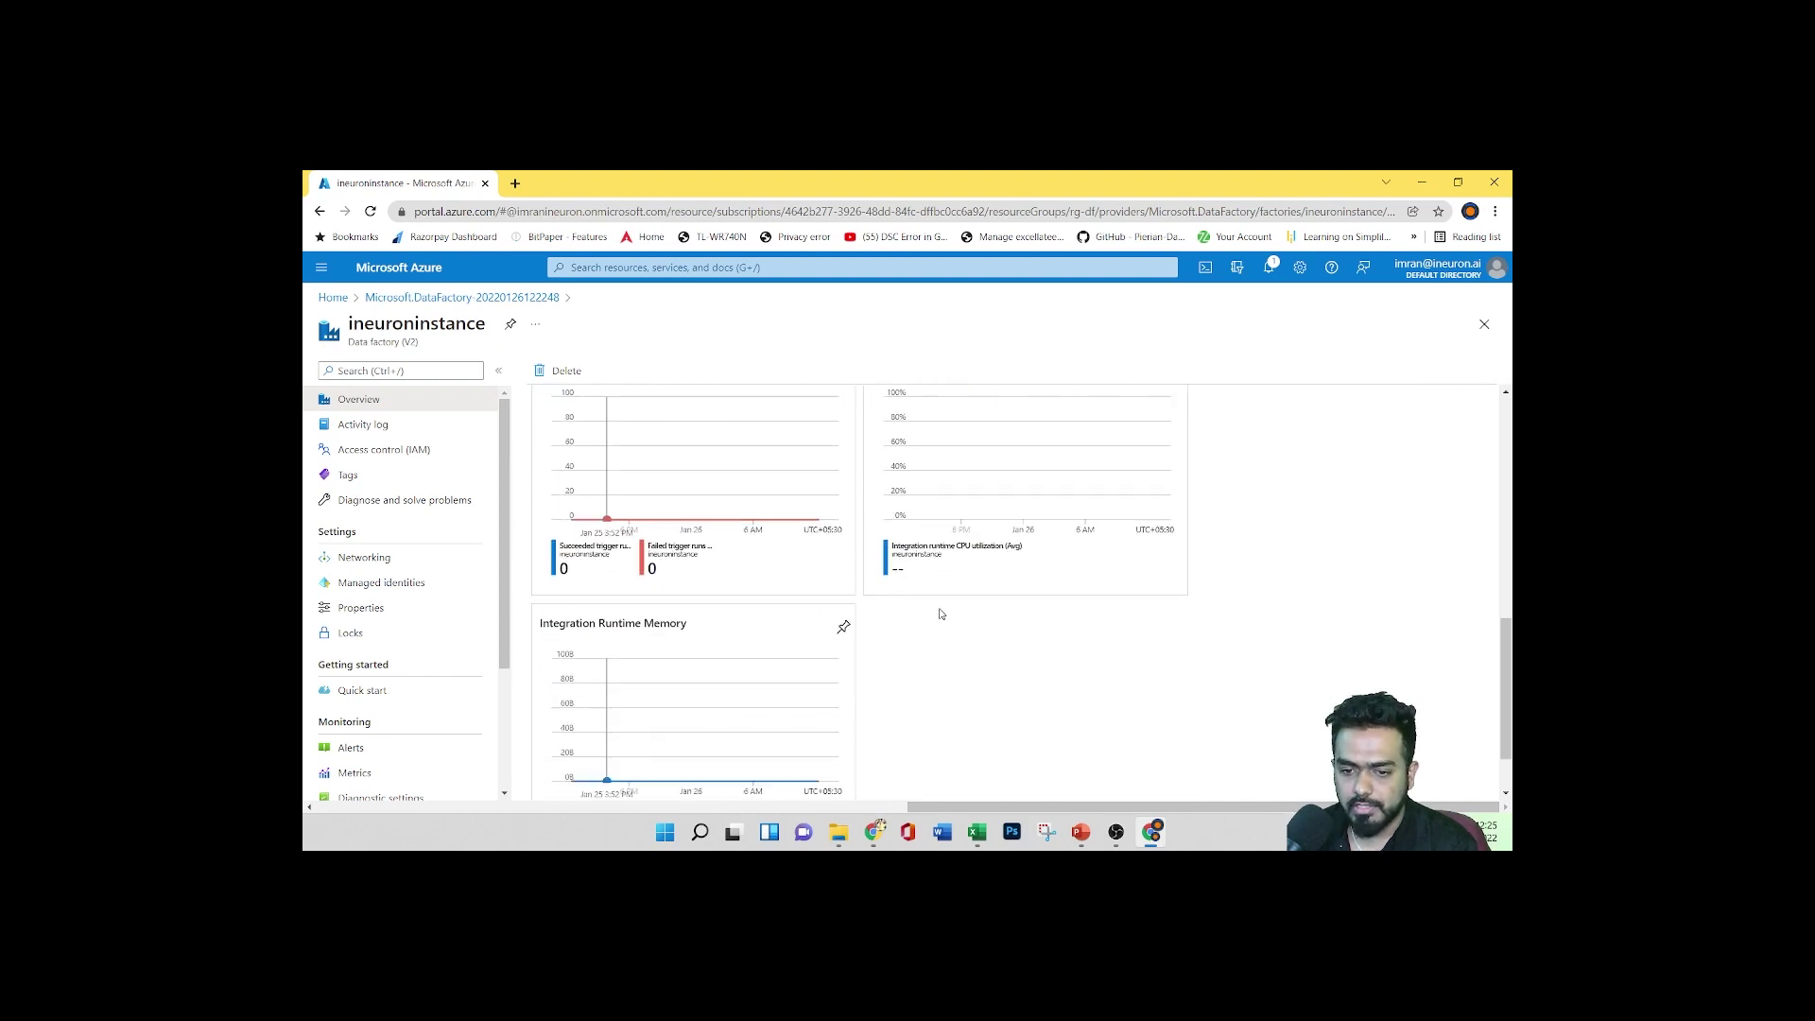
{"action": "scroll", "coordinate": [934, 618], "scroll_direction": "up", "scroll_amount": 4}
{"action": "scroll", "coordinate": [935, 618], "scroll_direction": "up", "scroll_amount": 3}
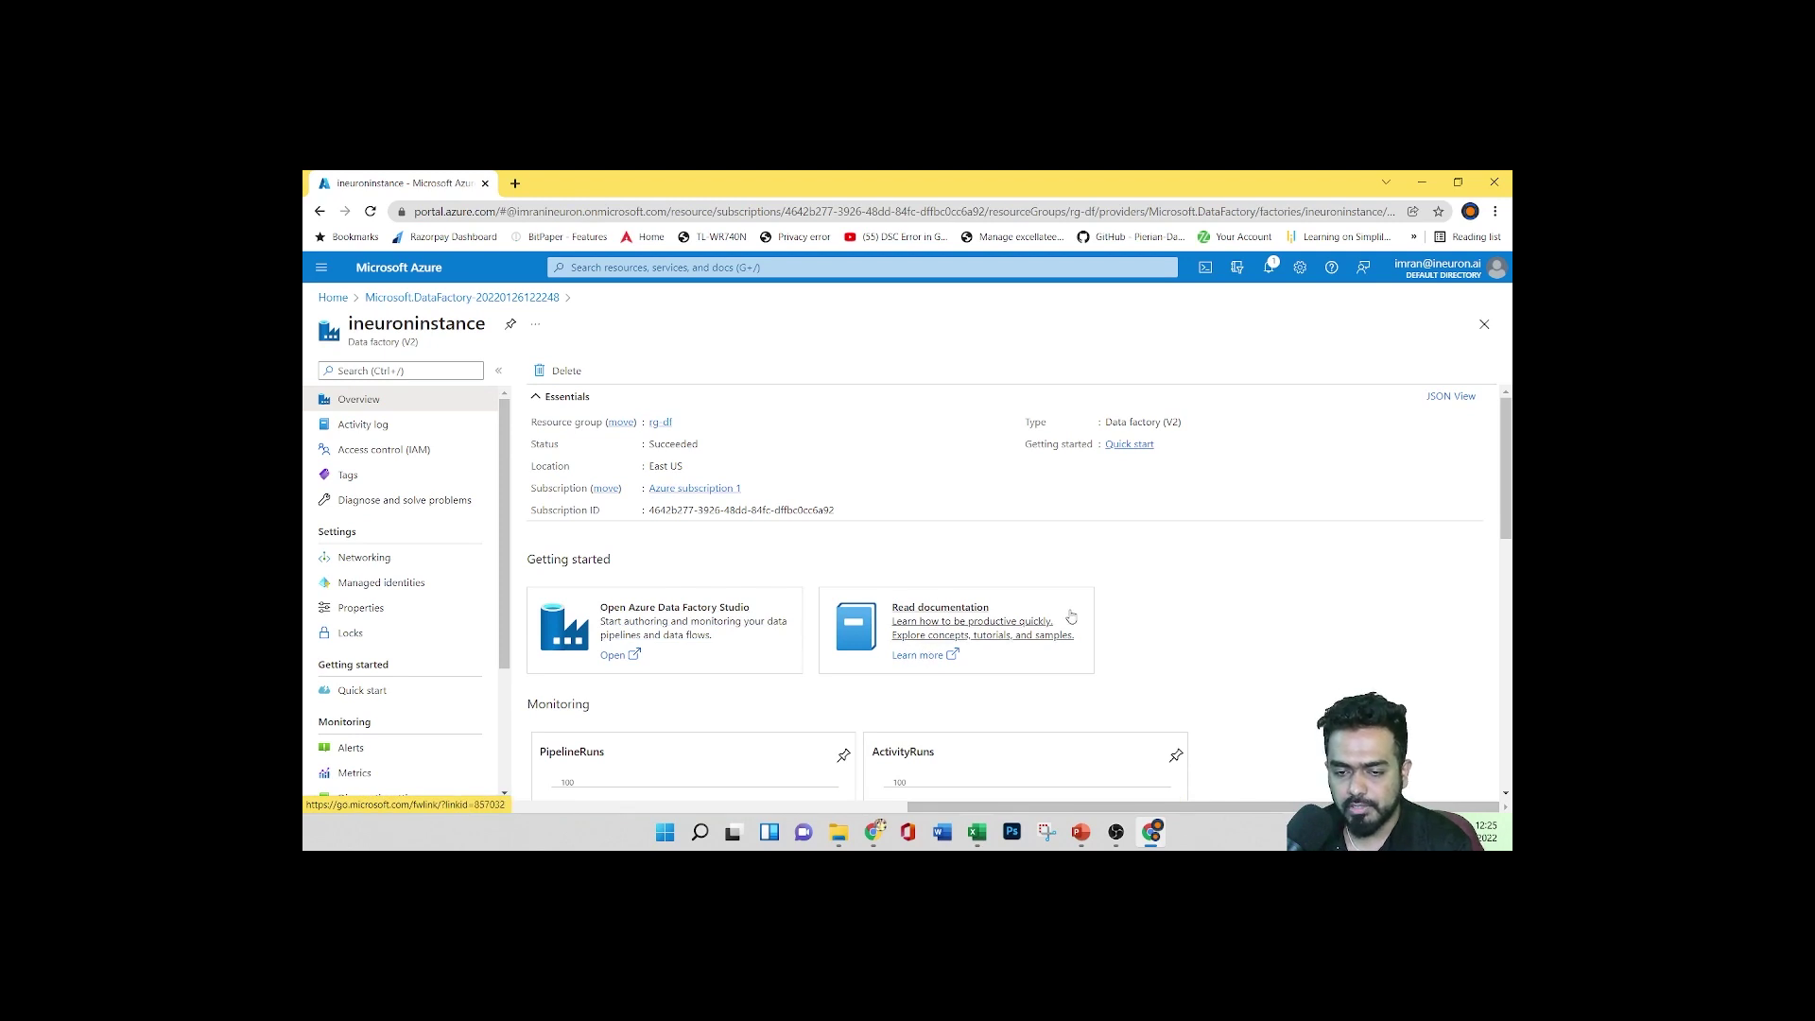
Open Azure Data Factory Studio for ineuroninstance, look over its home page and dismiss the Git repository notice
{"action": "left_click", "coordinate": [610, 656]}
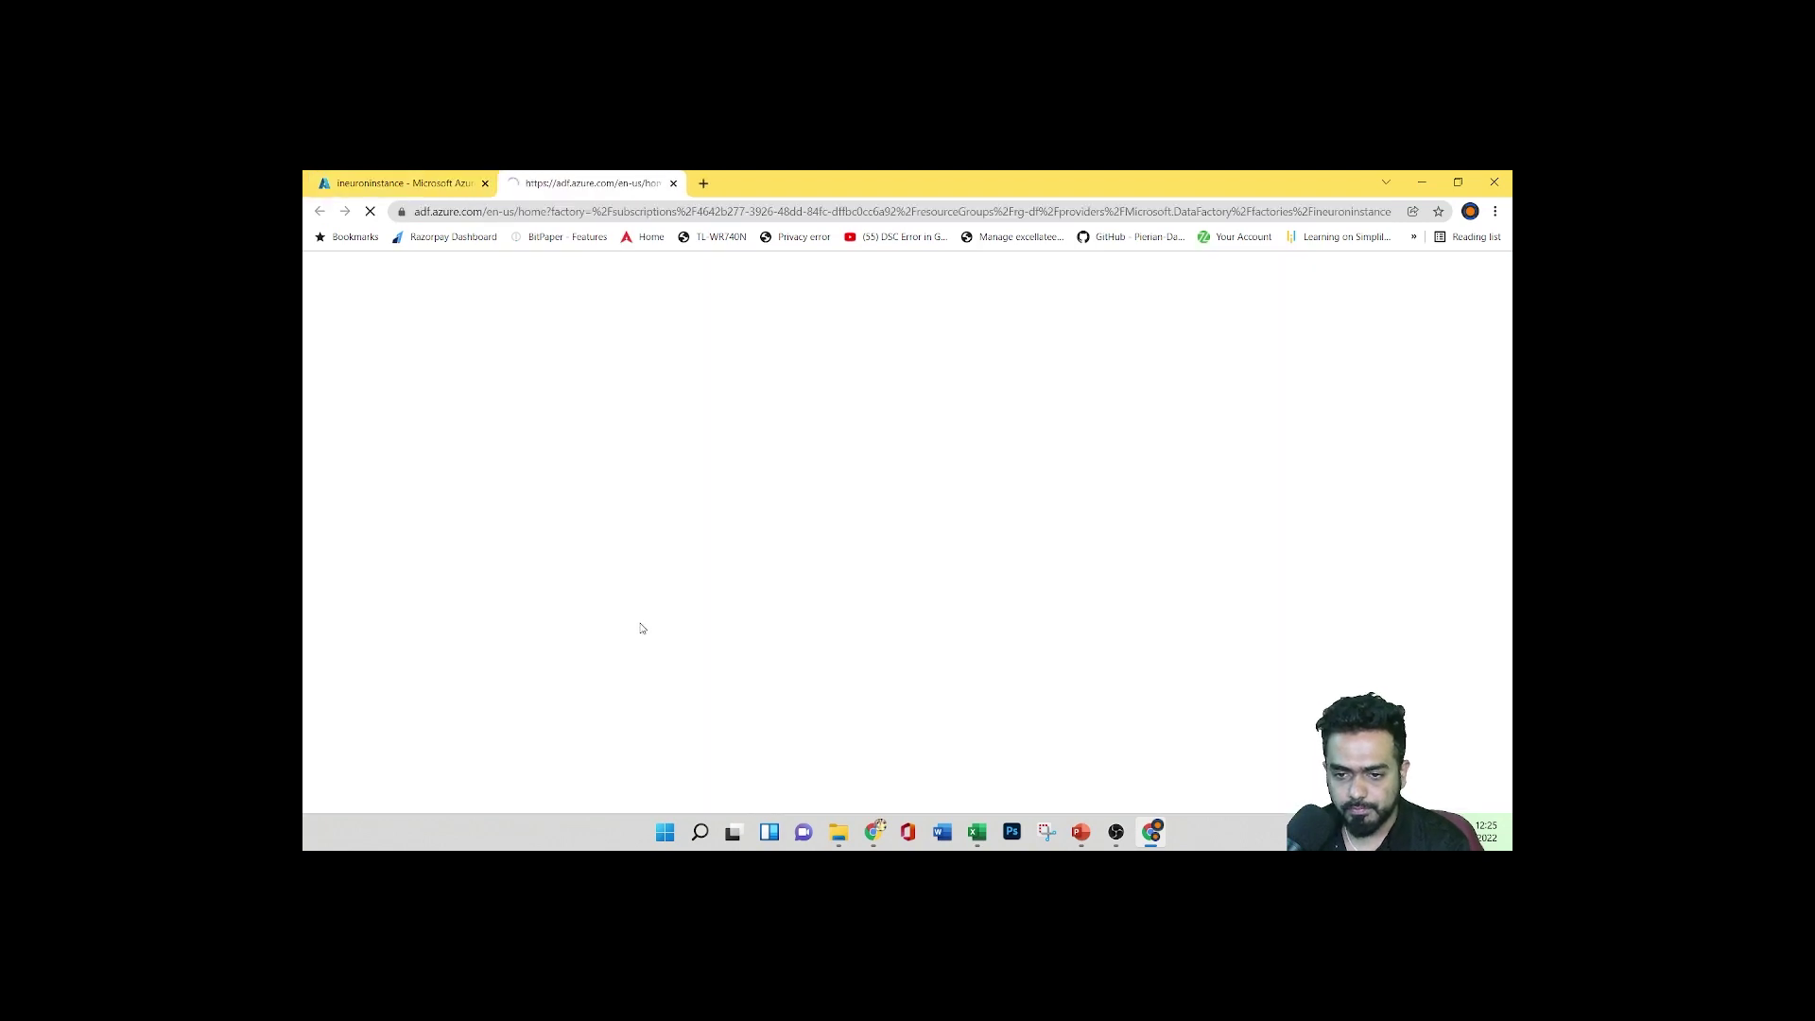
{"action": "left_click", "coordinate": [582, 179]}
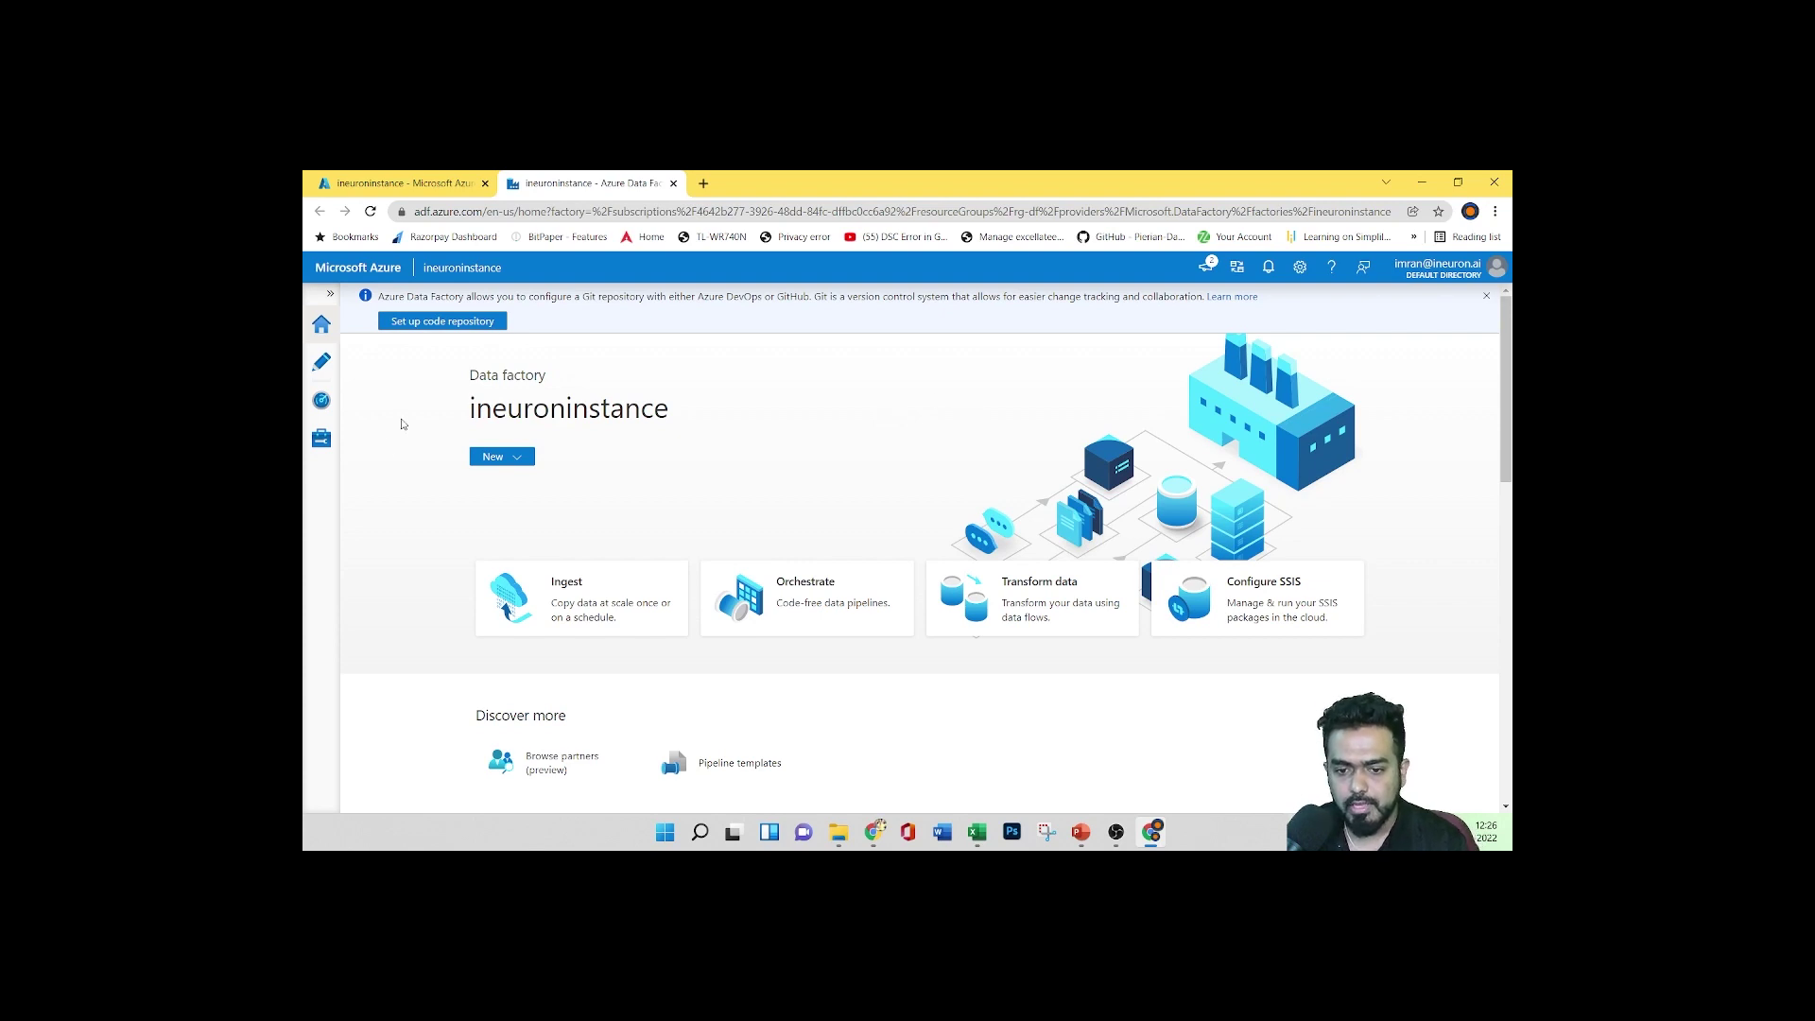
{"action": "scroll", "coordinate": [669, 648], "scroll_direction": "down", "scroll_amount": 3}
{"action": "scroll", "coordinate": [603, 612], "scroll_direction": "up", "scroll_amount": 3}
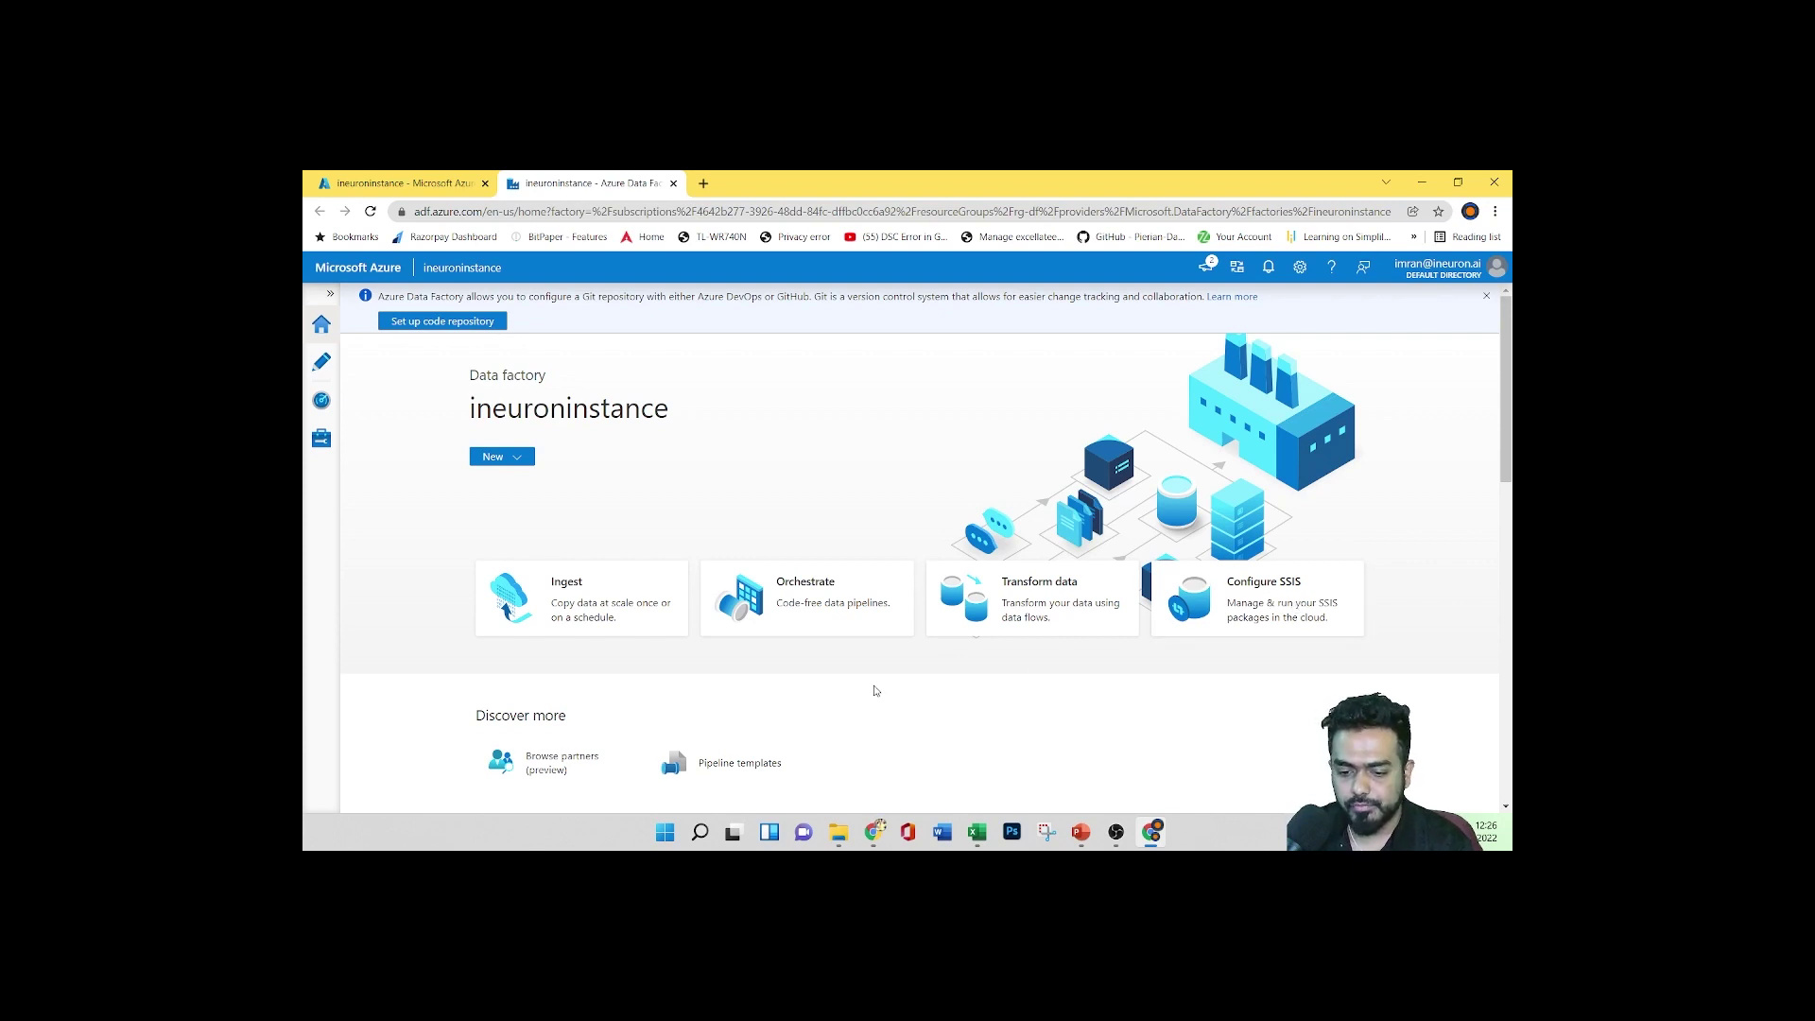
{"action": "scroll", "coordinate": [853, 650], "scroll_direction": "down", "scroll_amount": 3}
{"action": "scroll", "coordinate": [852, 652], "scroll_direction": "up", "scroll_amount": 3}
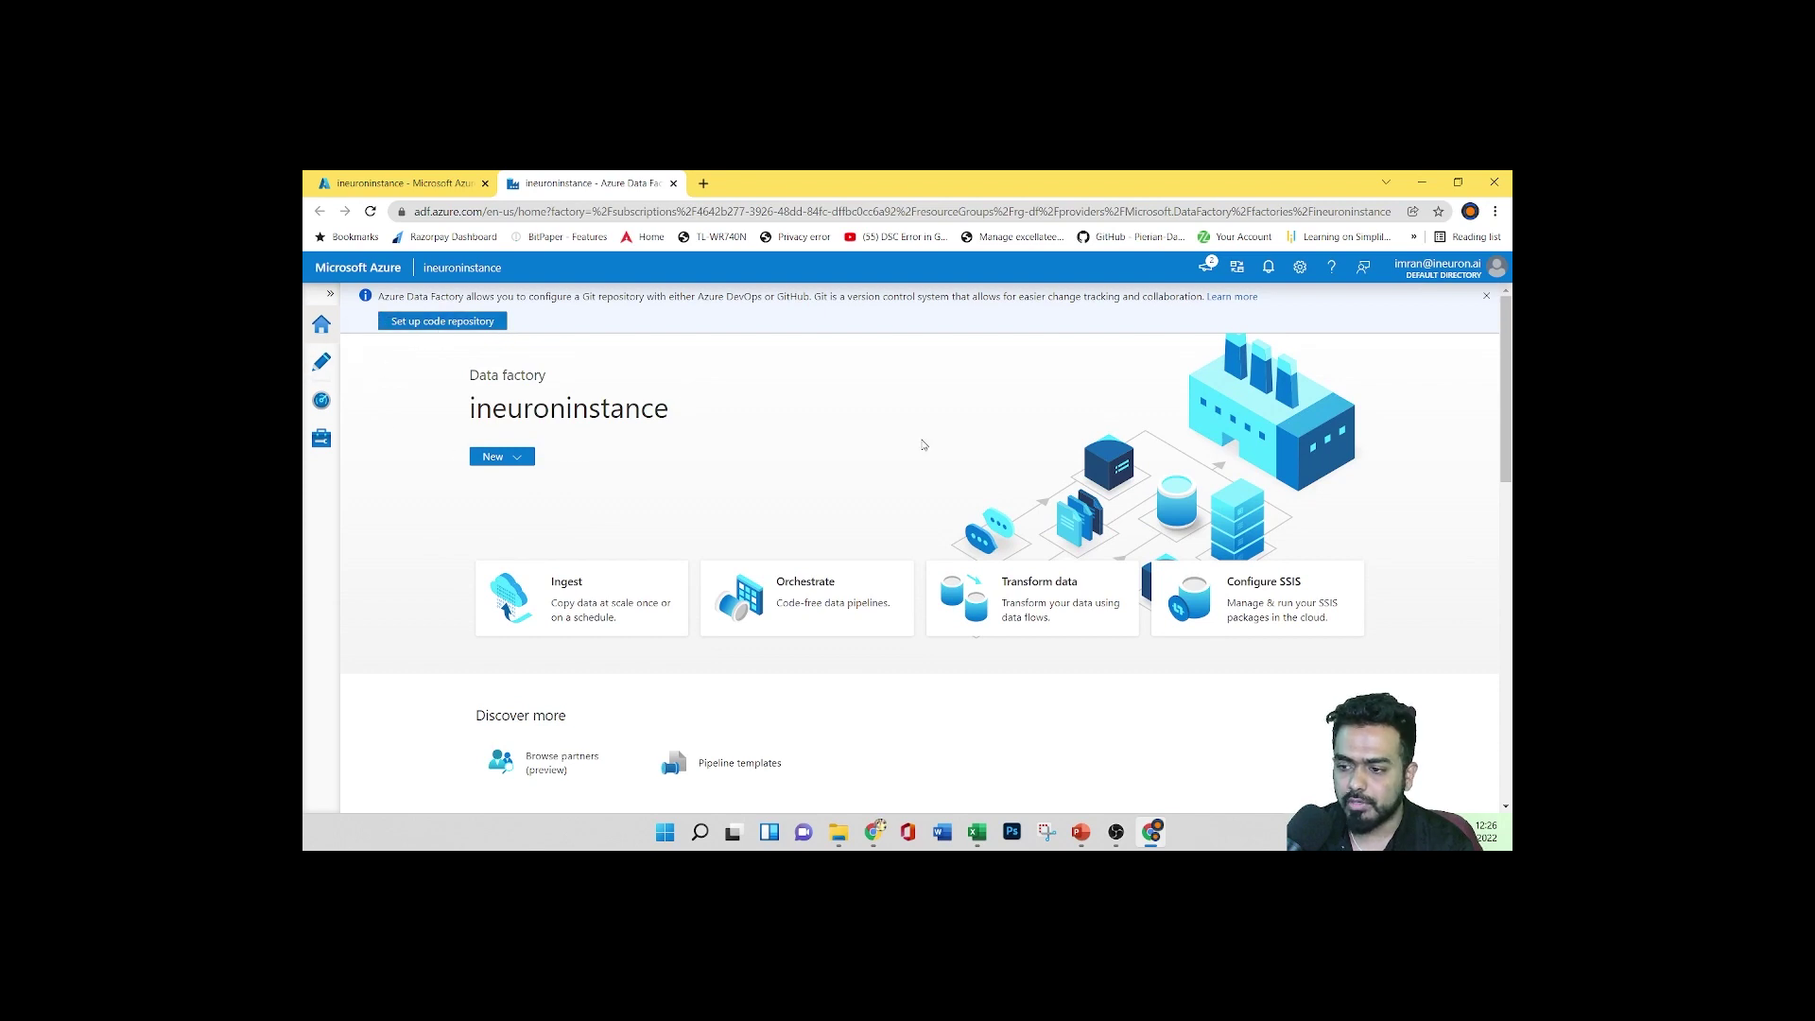
{"action": "left_click", "coordinate": [1488, 298]}
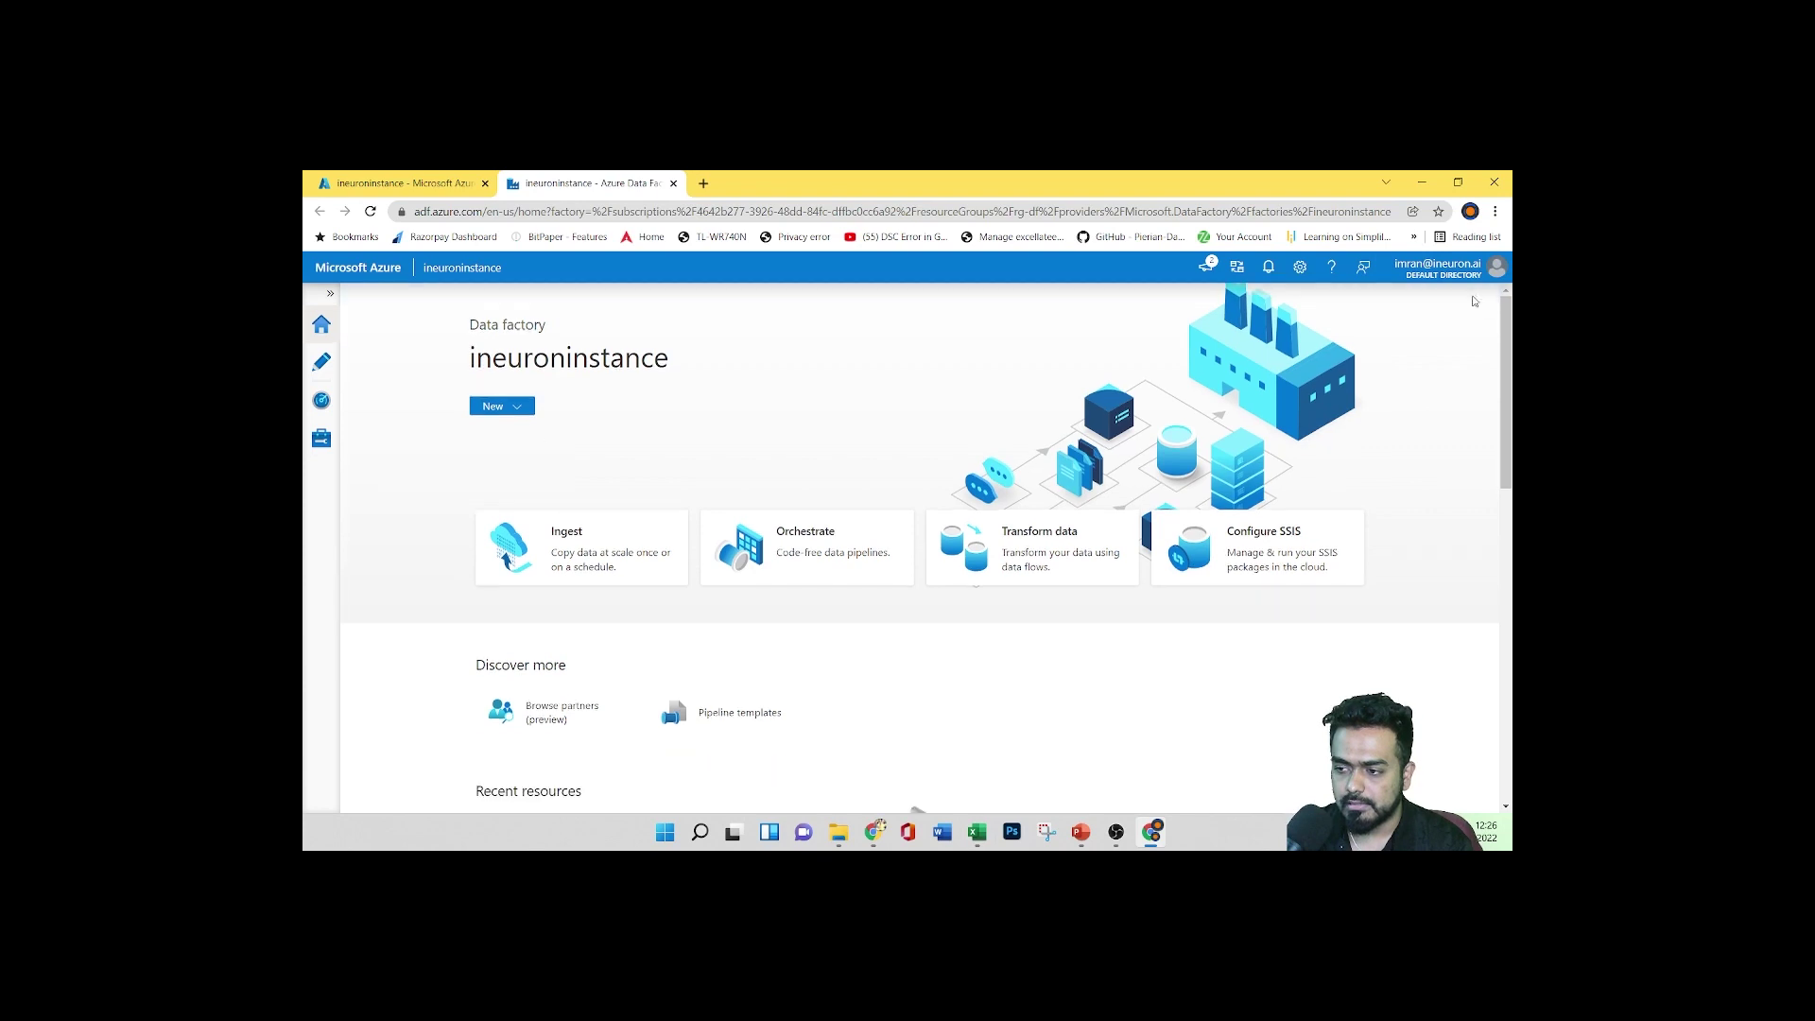
Expand the navigation to show its labels and review the kinds of new resources offered on the Home page
{"action": "left_click", "coordinate": [328, 295]}
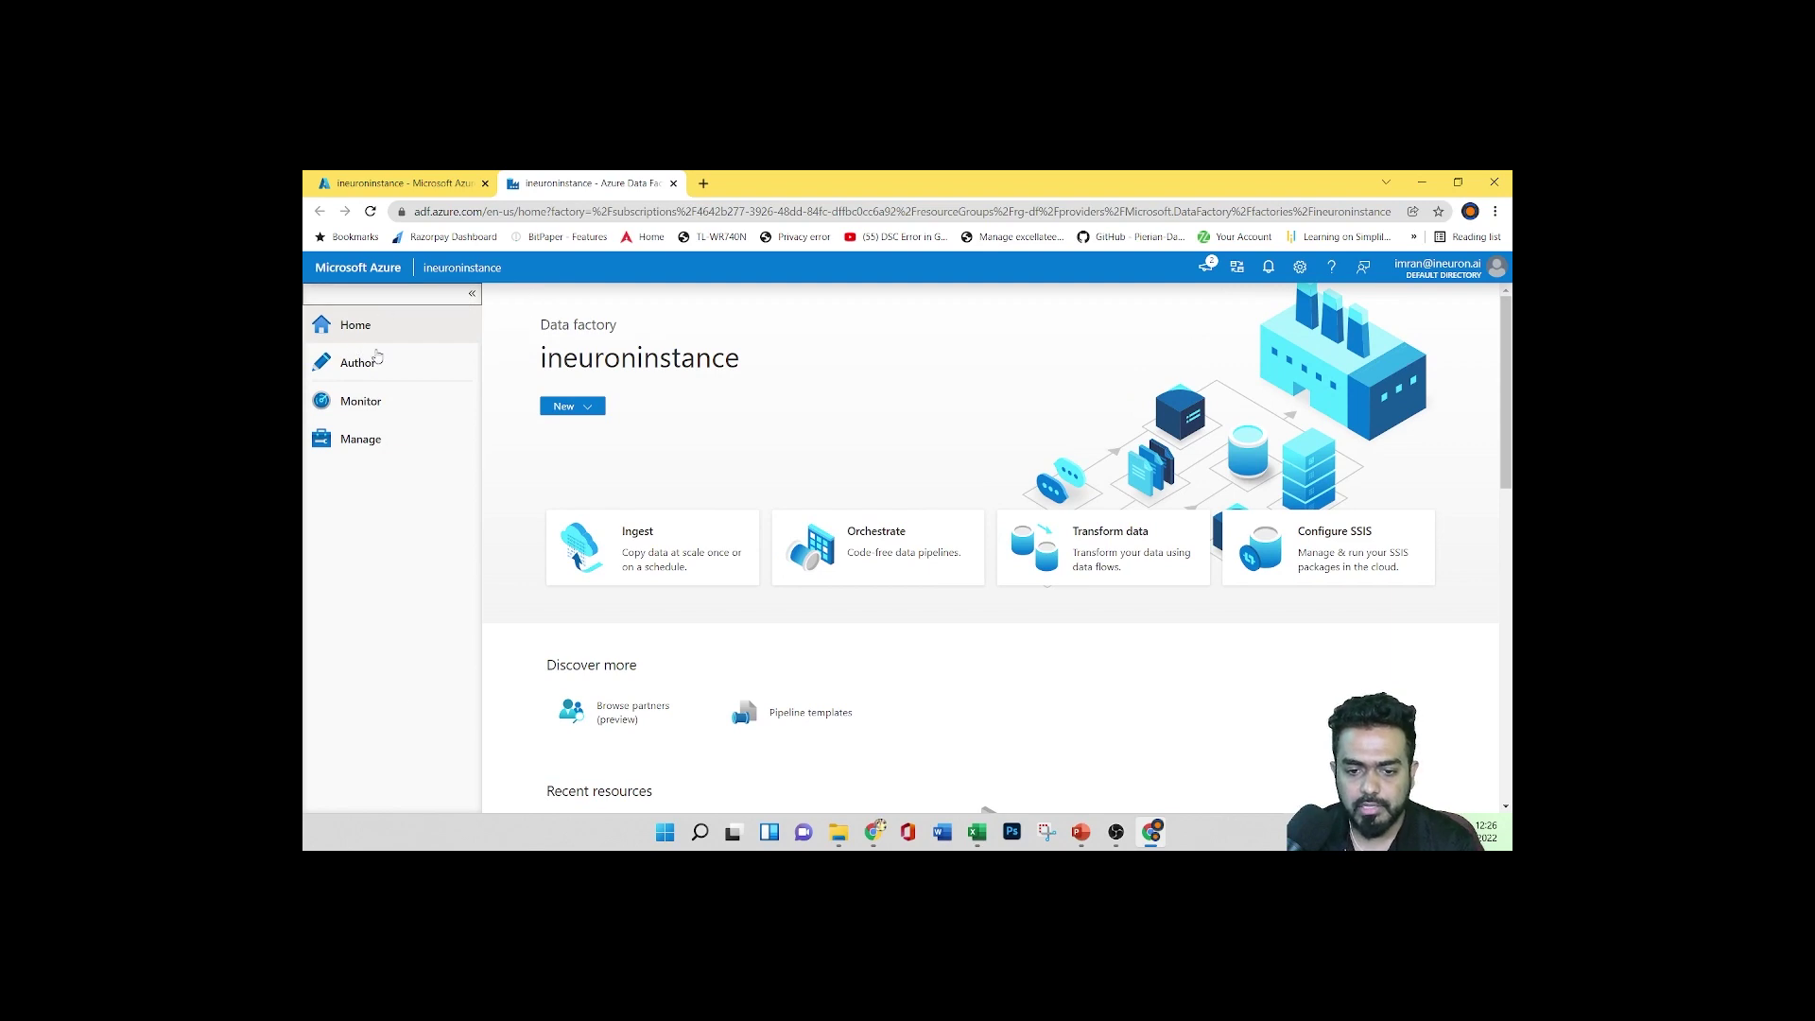
{"action": "left_click", "coordinate": [413, 327]}
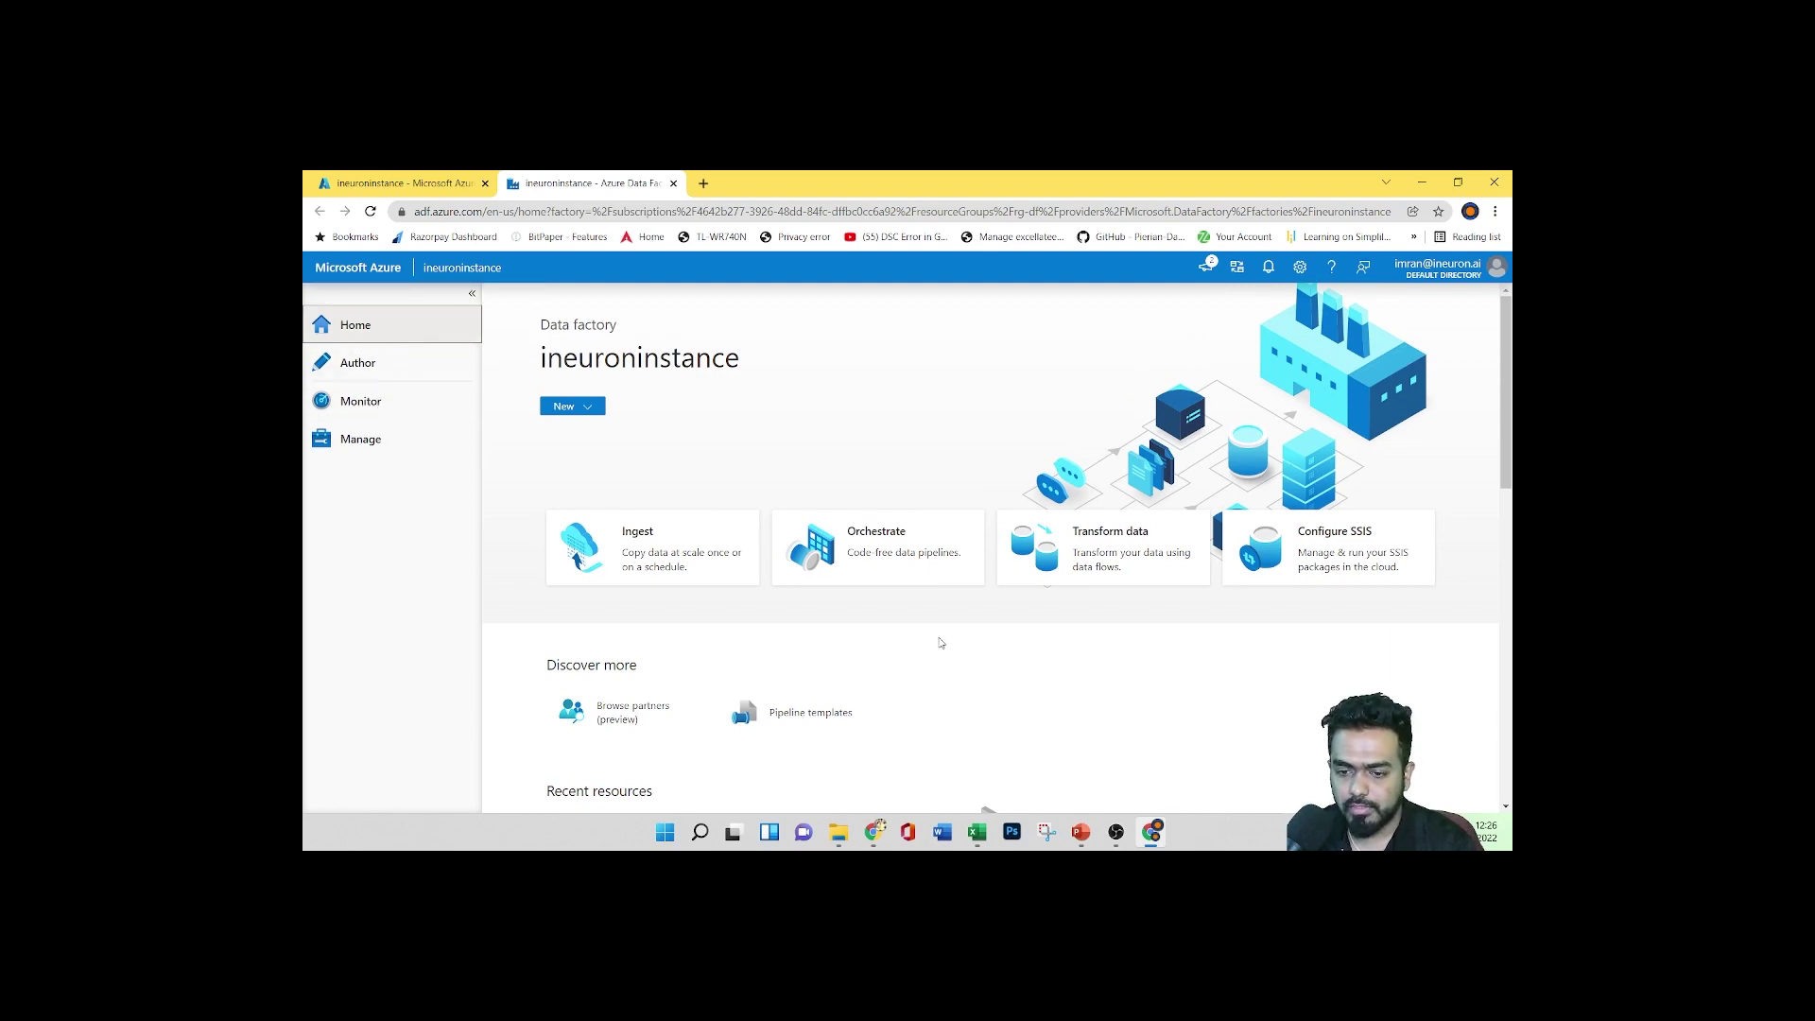
{"action": "left_click", "coordinate": [593, 406]}
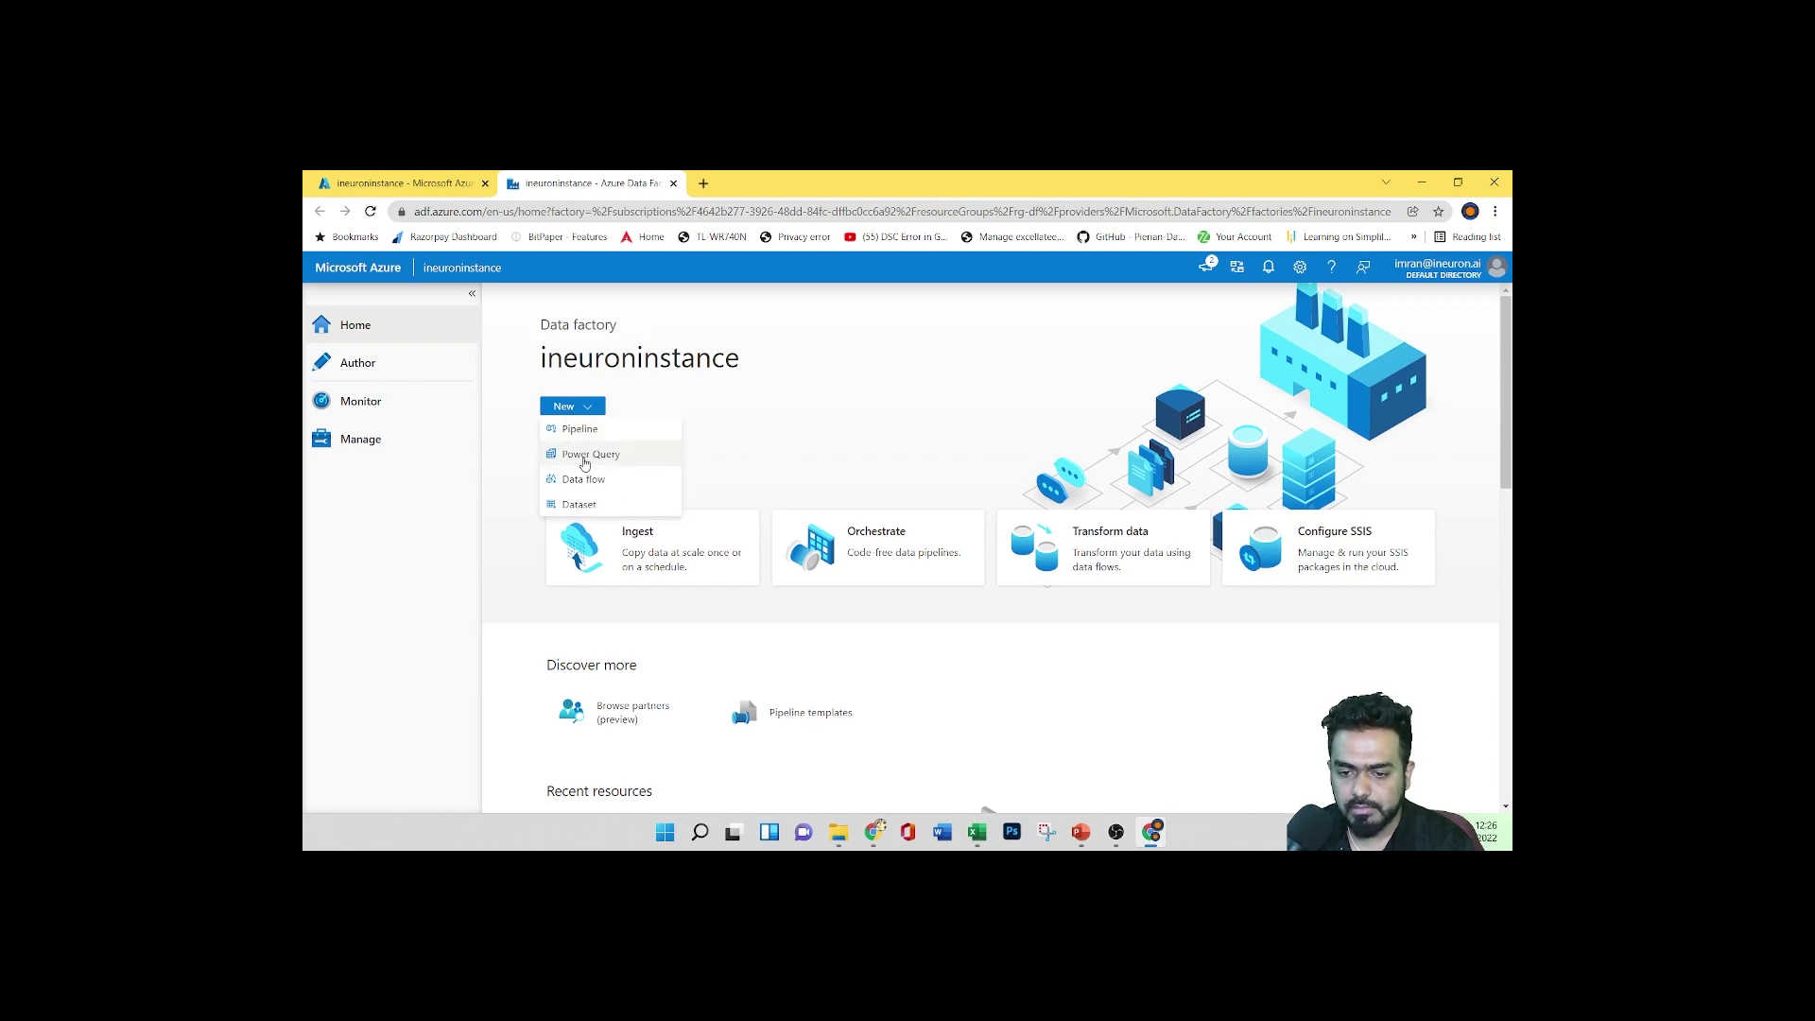
{"action": "left_click", "coordinate": [844, 402]}
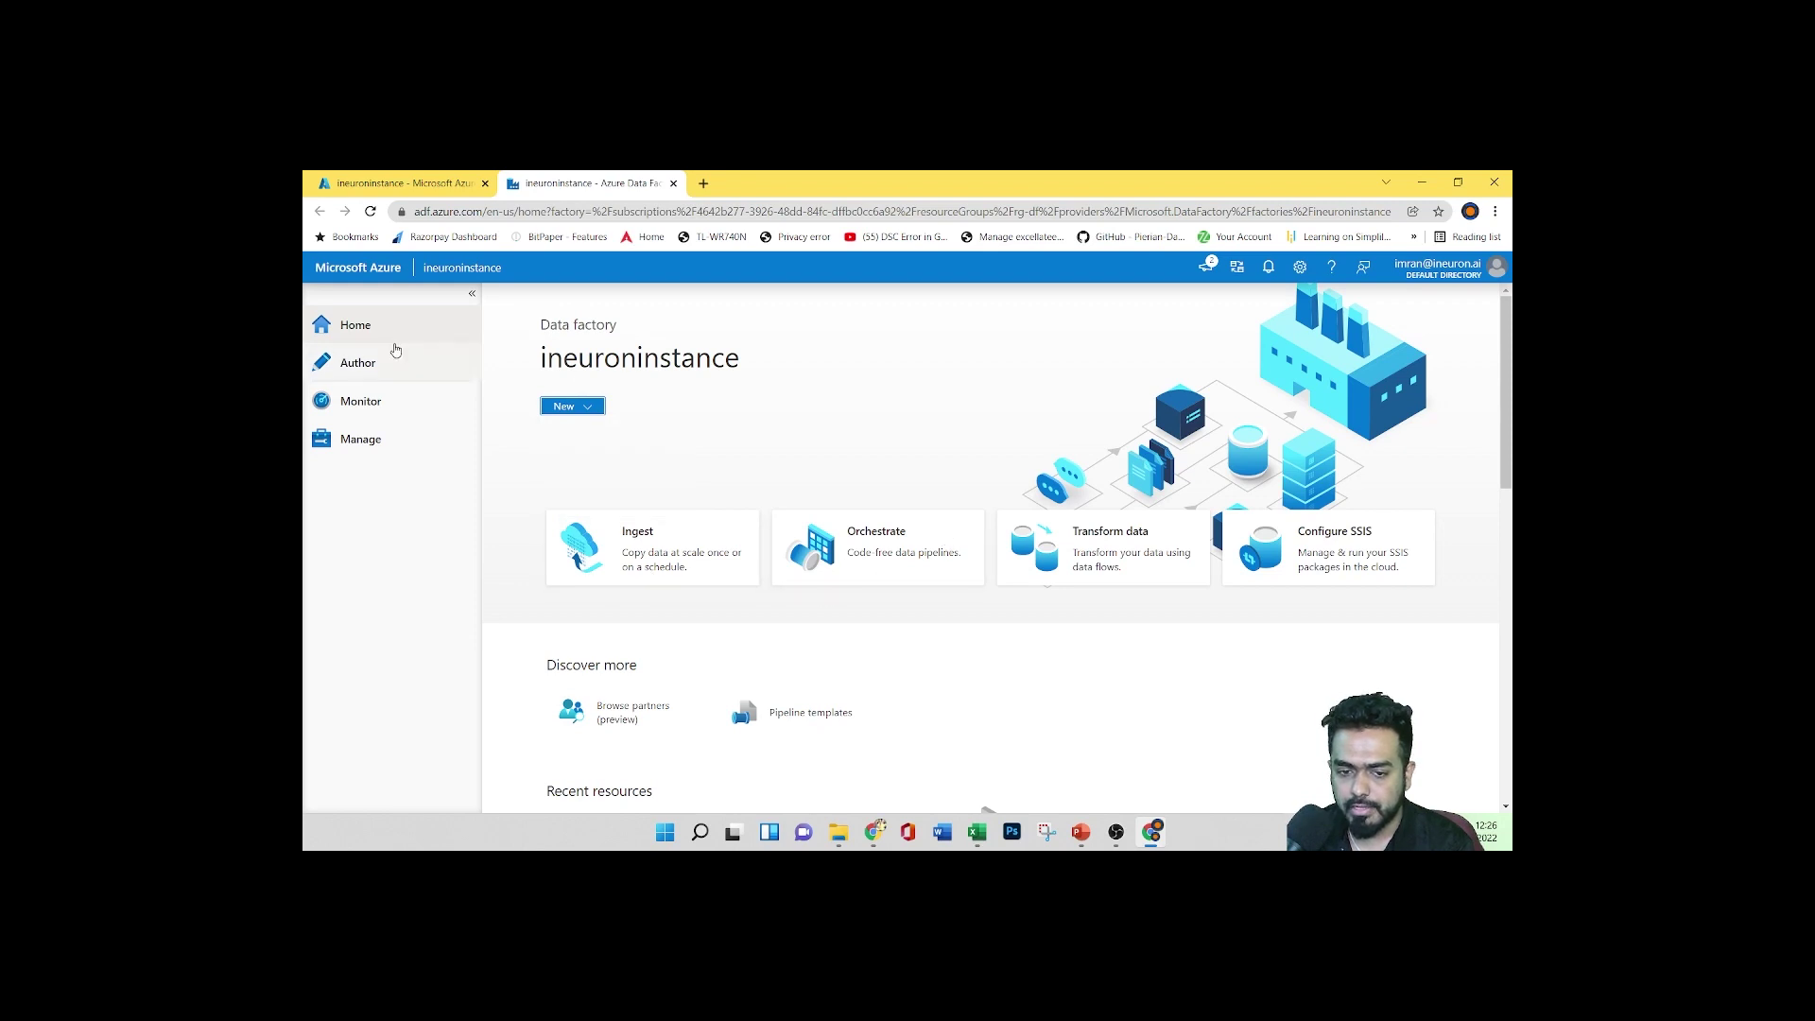
Go to the Author area, expand the Pipeline and Dataset categories and examine the actions available for each
{"action": "left_click", "coordinate": [374, 368]}
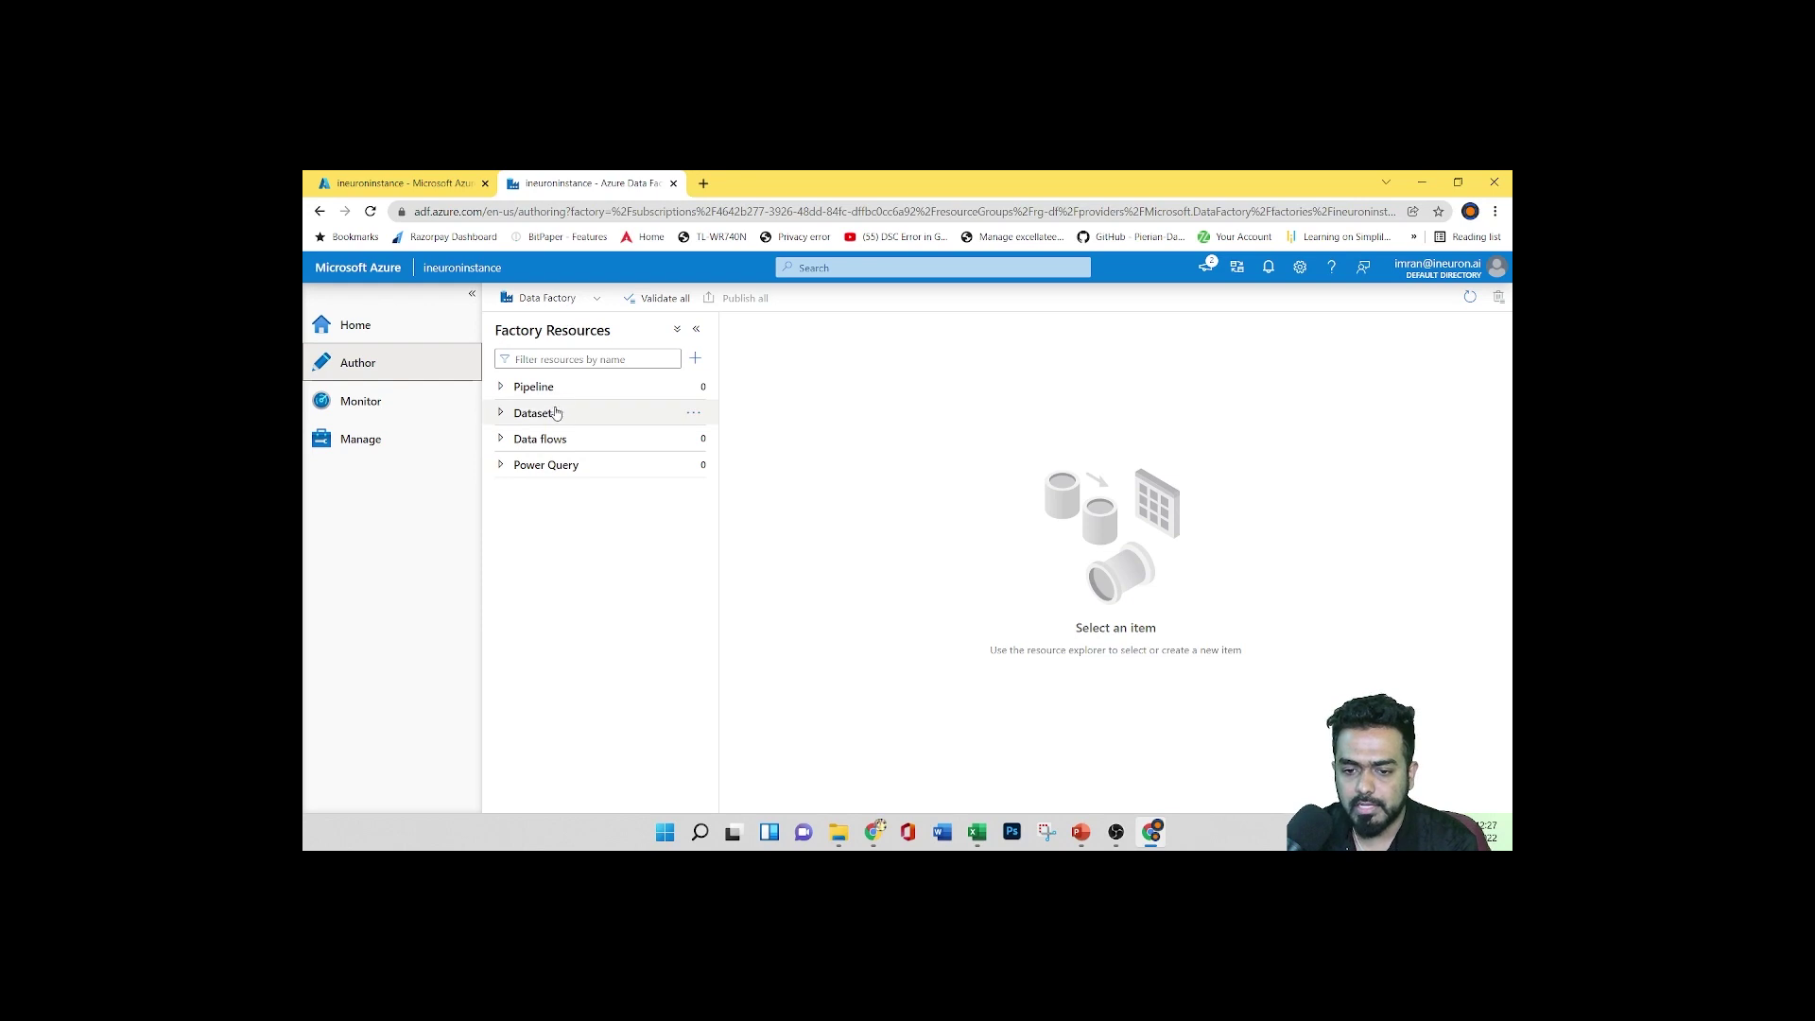
{"action": "left_click", "coordinate": [500, 389]}
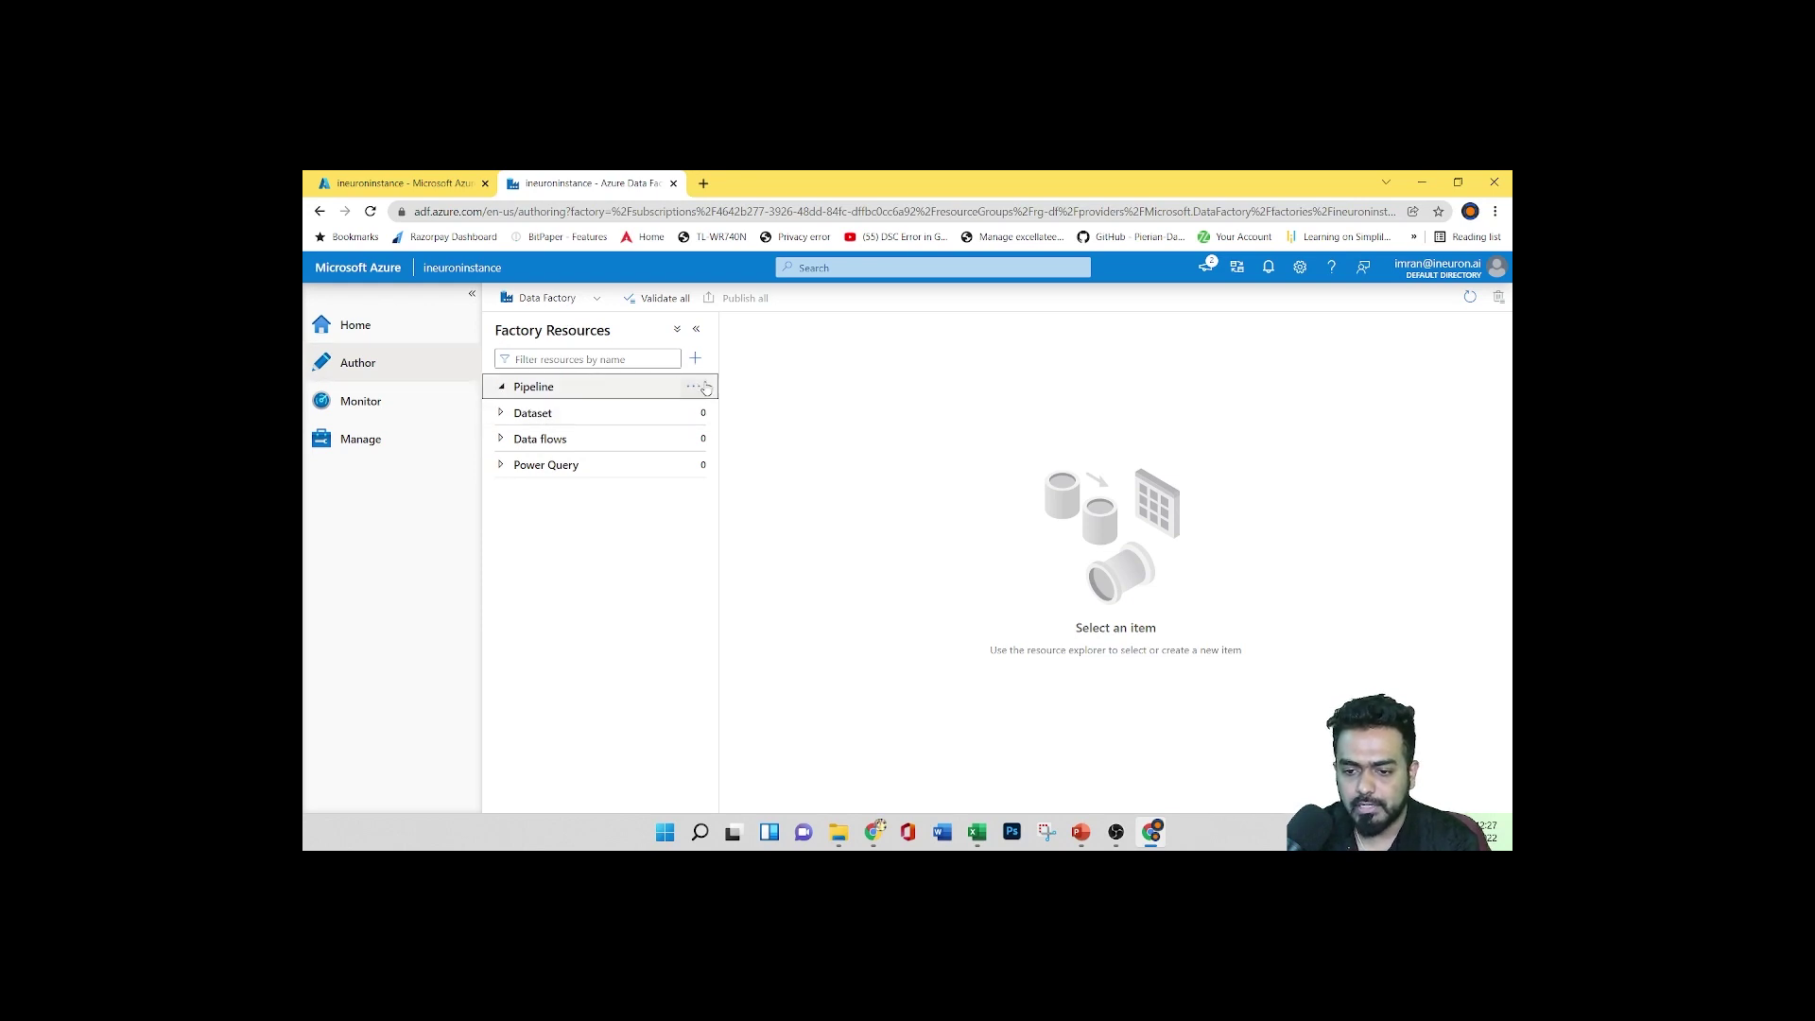
{"action": "left_click", "coordinate": [534, 413]}
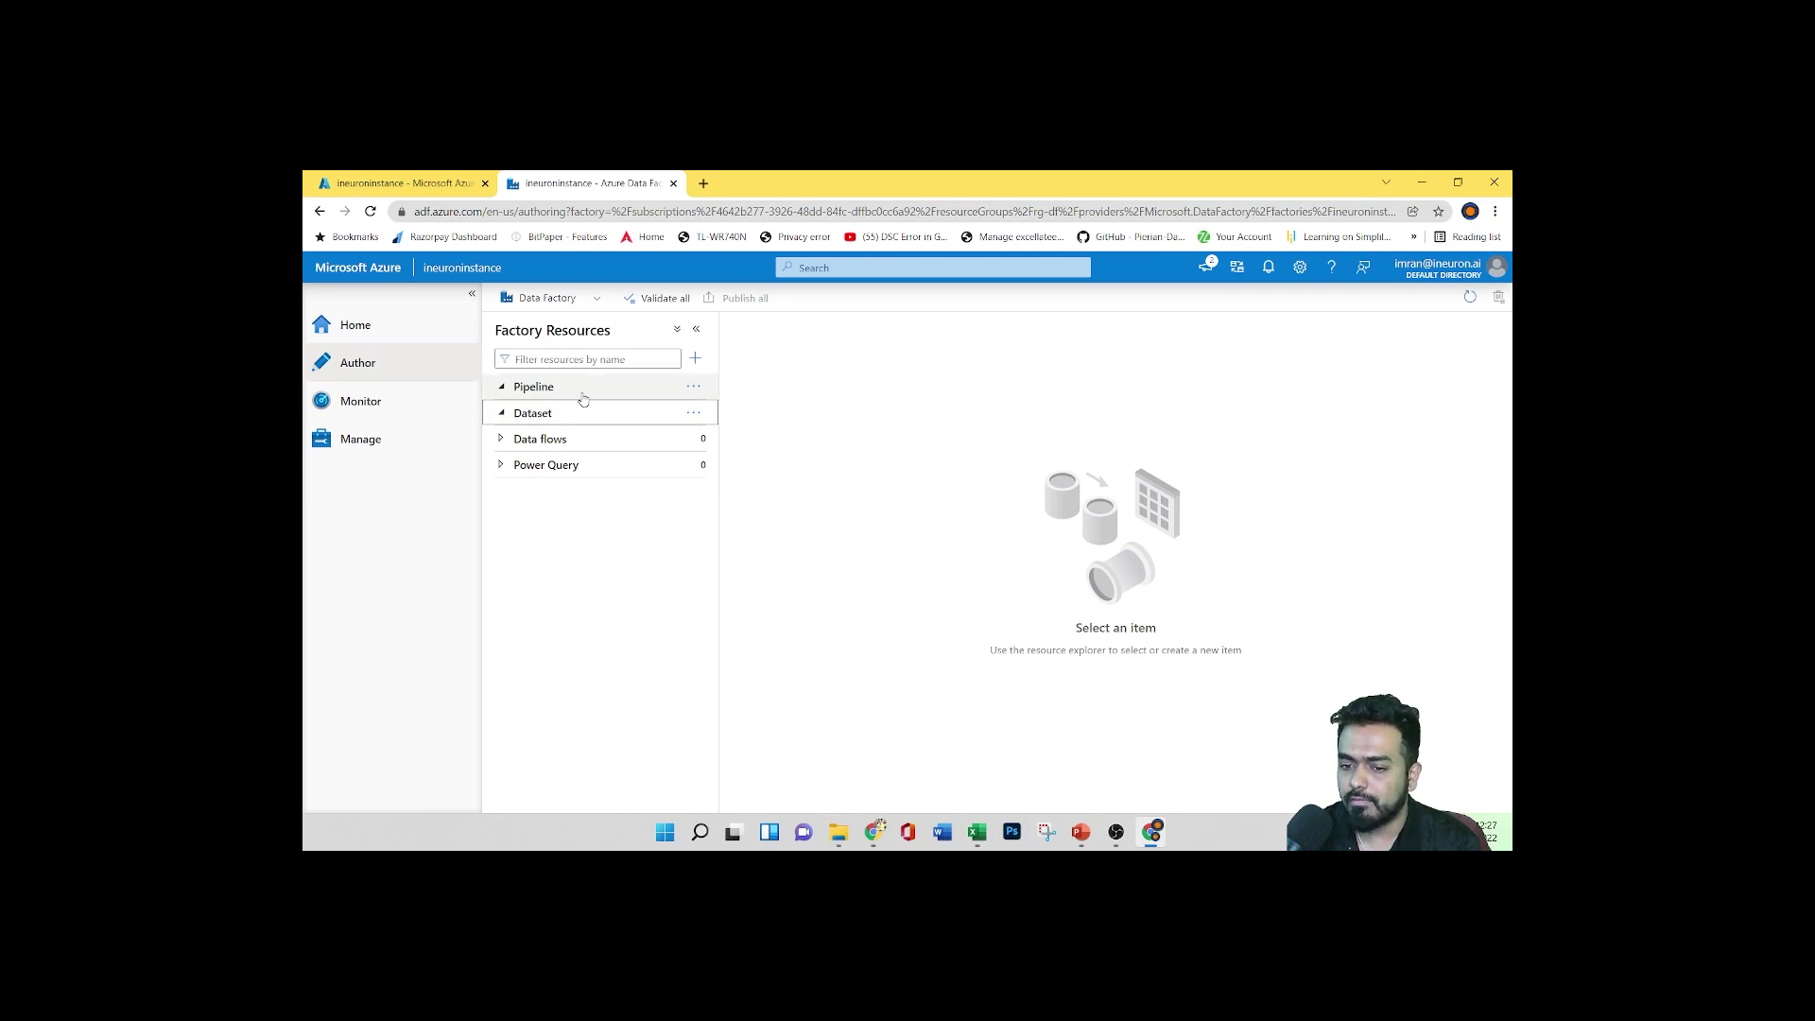
{"action": "left_click", "coordinate": [692, 389]}
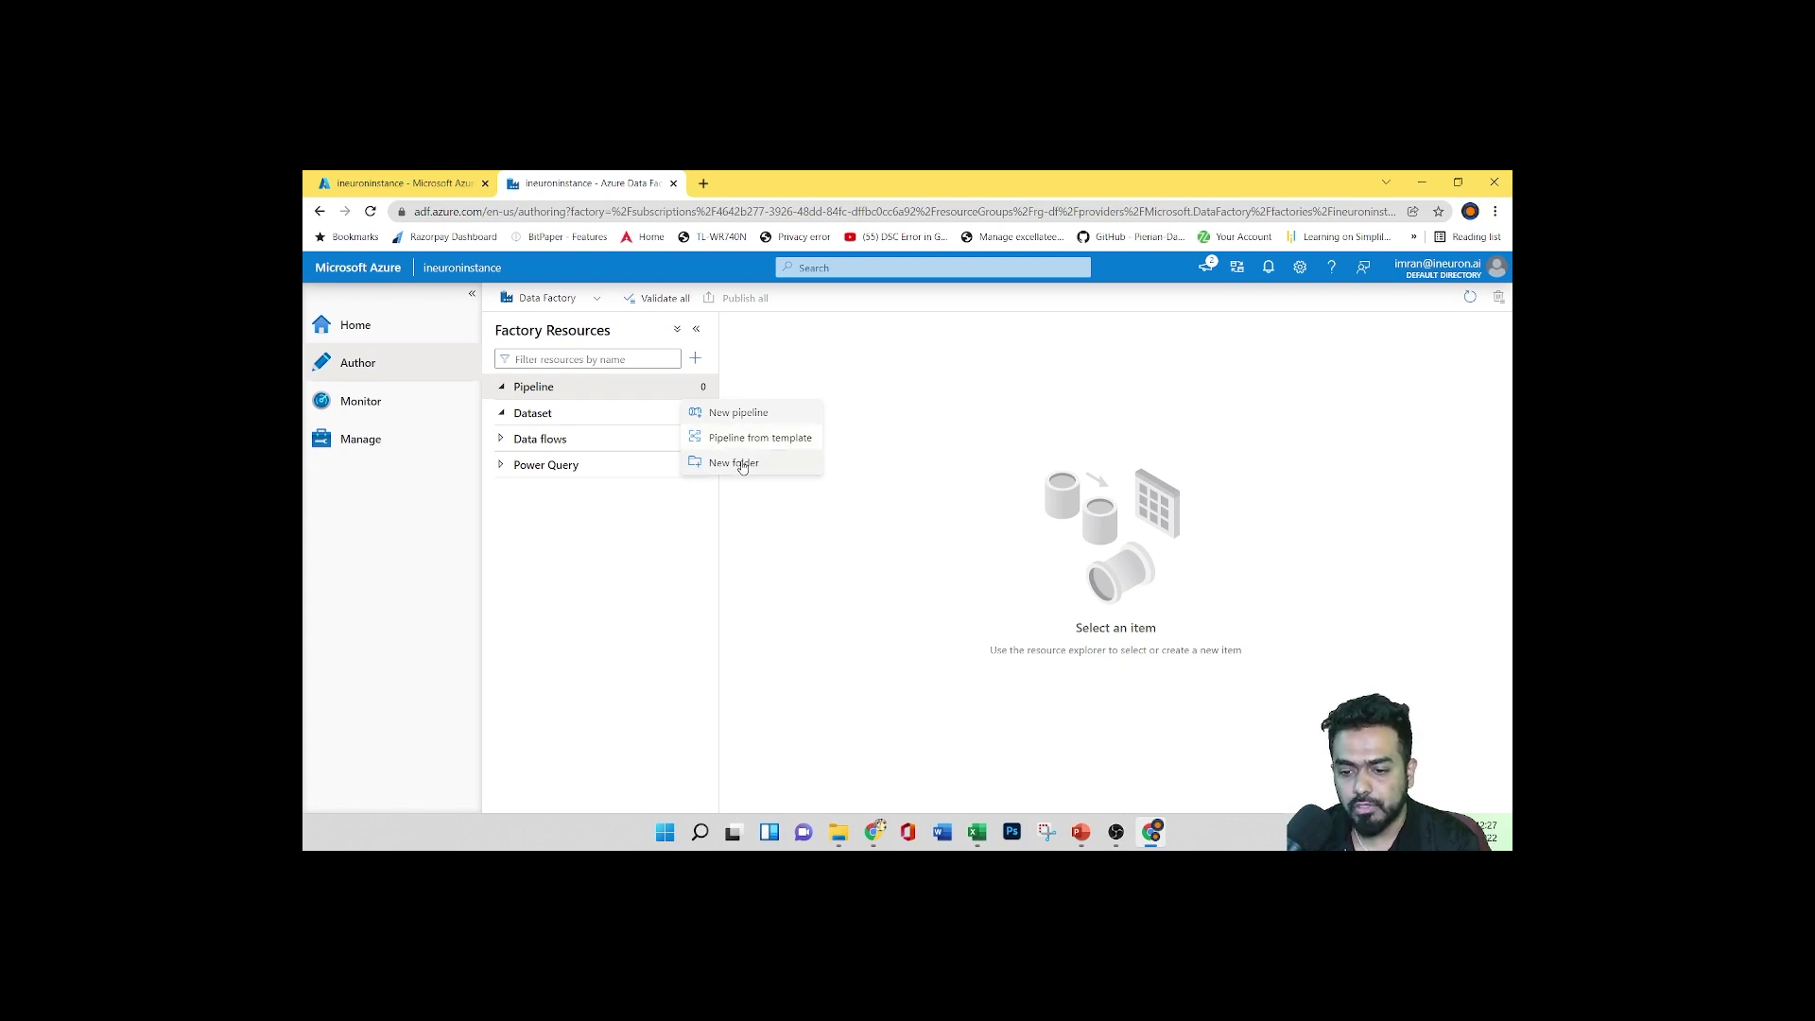
{"action": "left_click", "coordinate": [518, 420]}
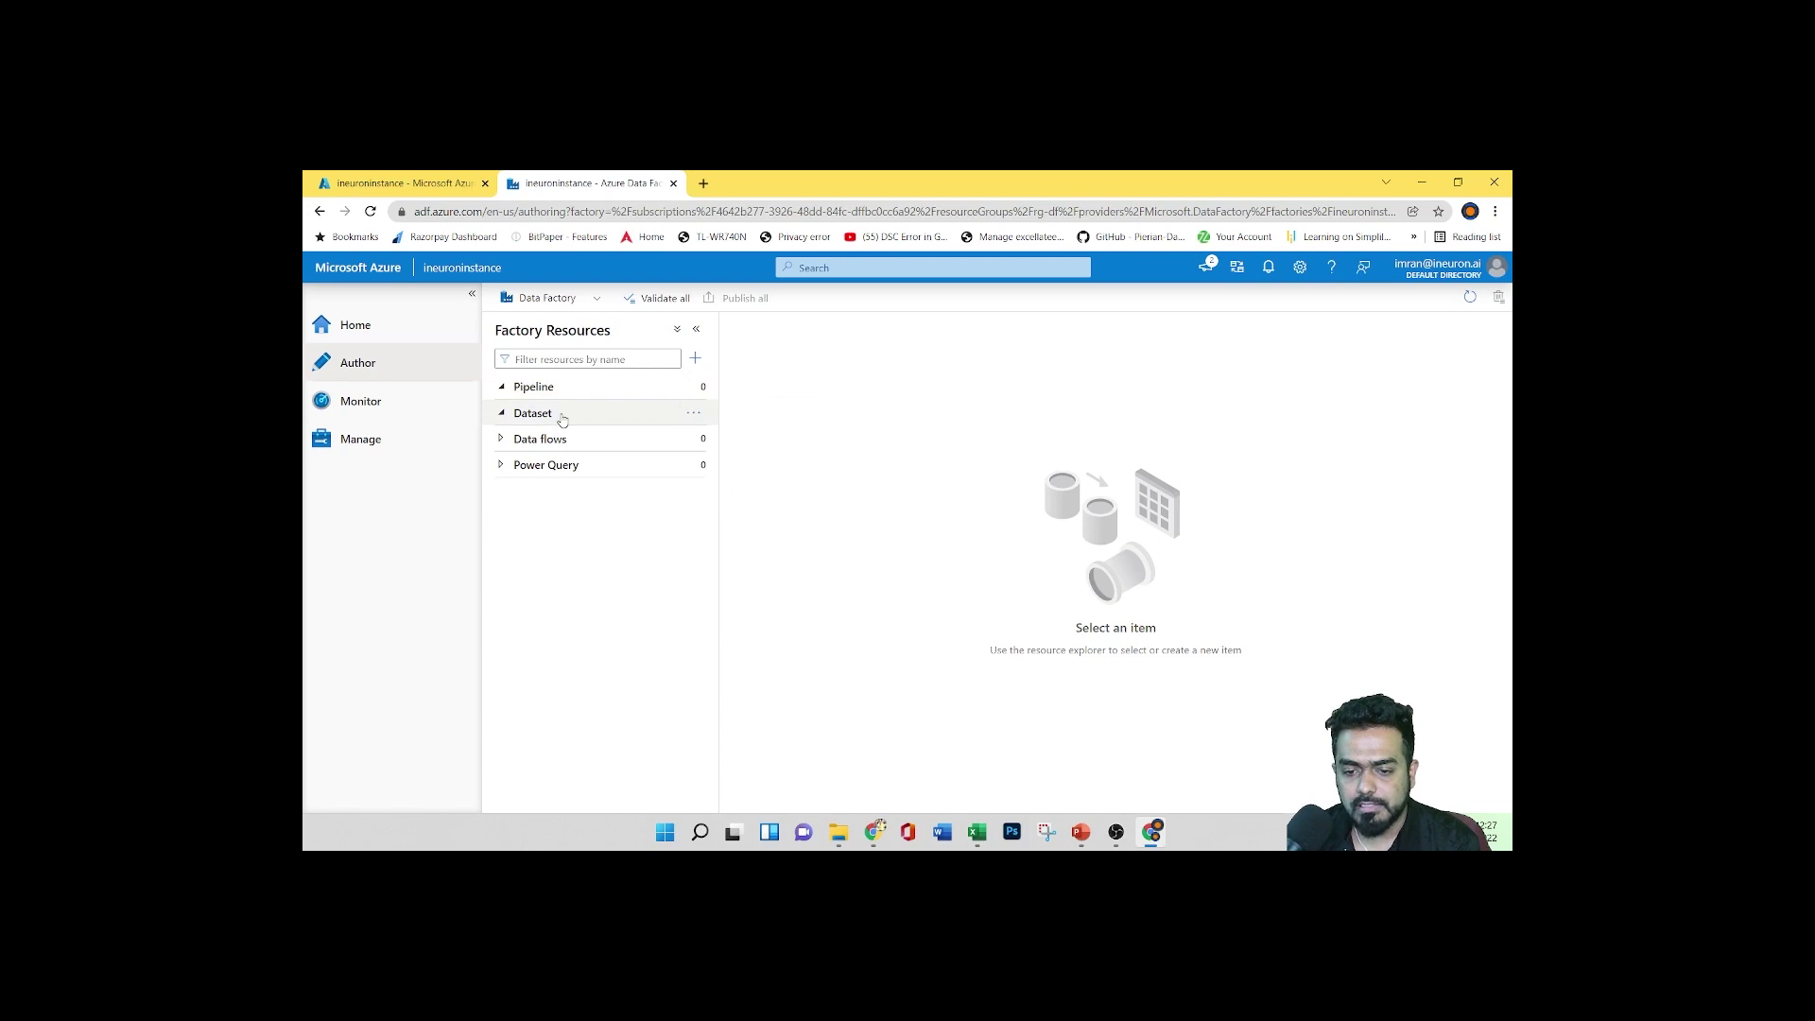
{"action": "left_click", "coordinate": [699, 414]}
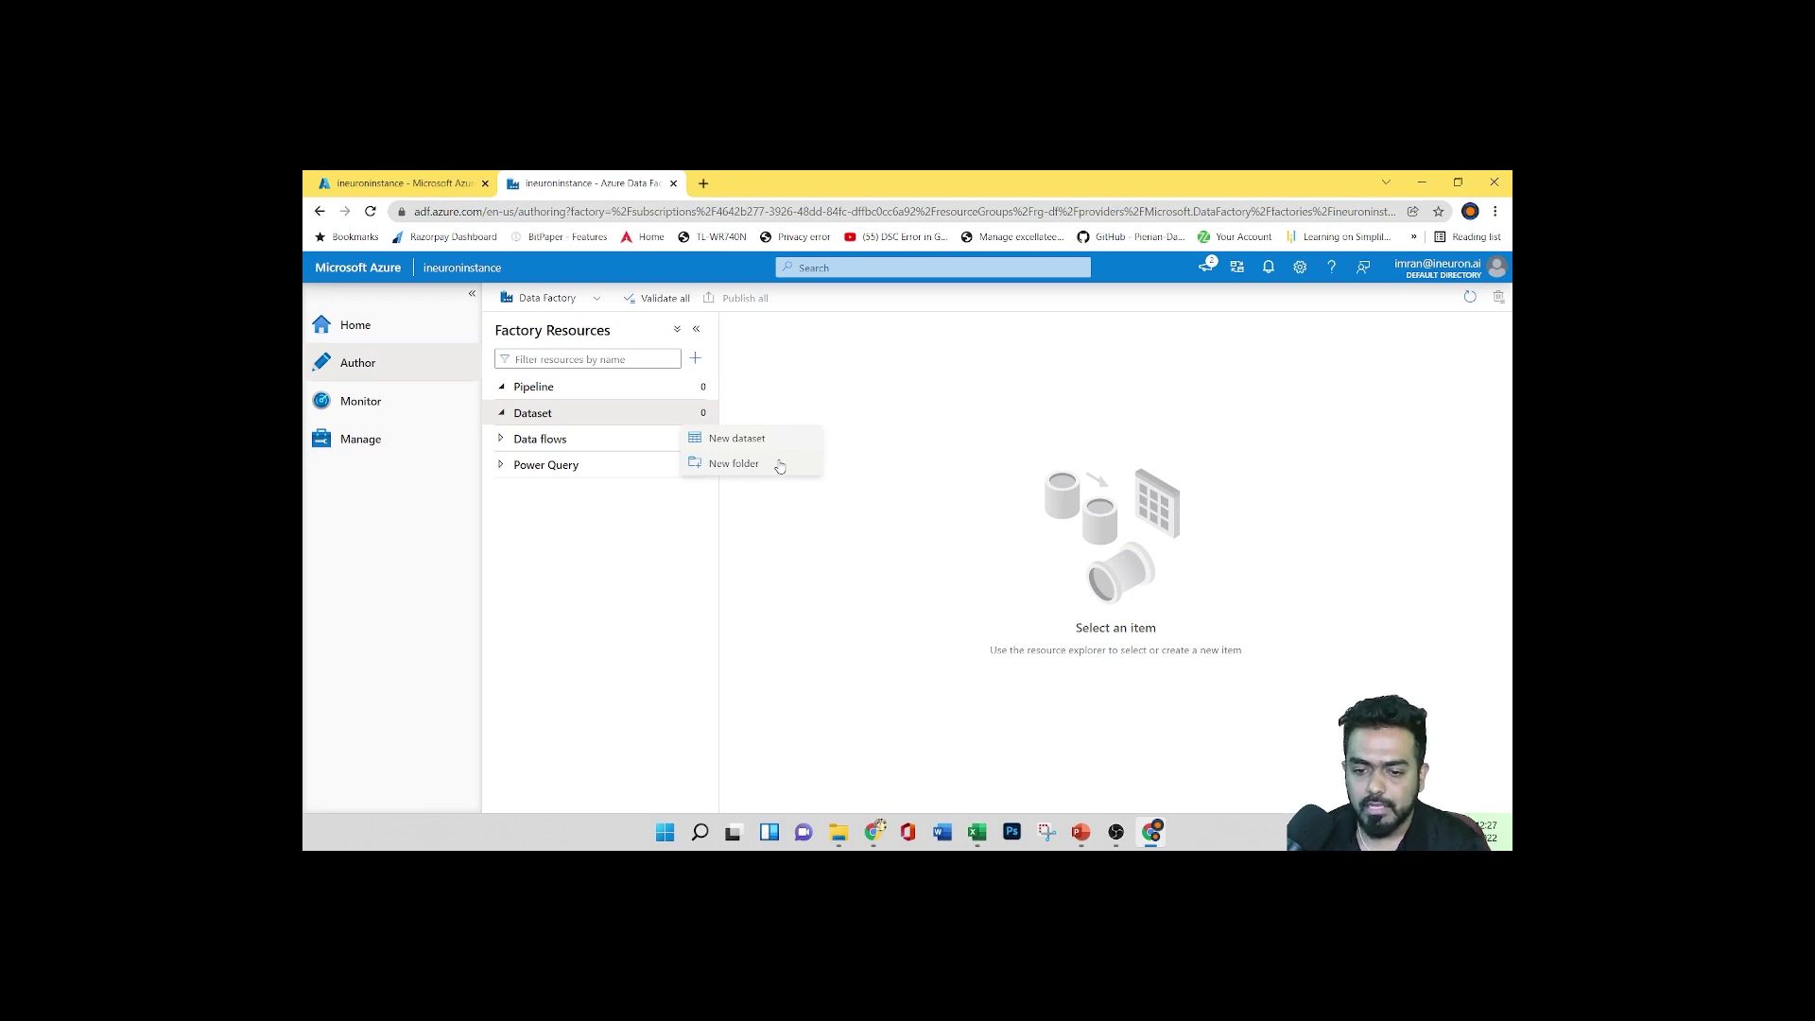
Examine the Data flows and Power Query categories of the factory resources and the actions they offer
{"action": "left_click", "coordinate": [501, 444]}
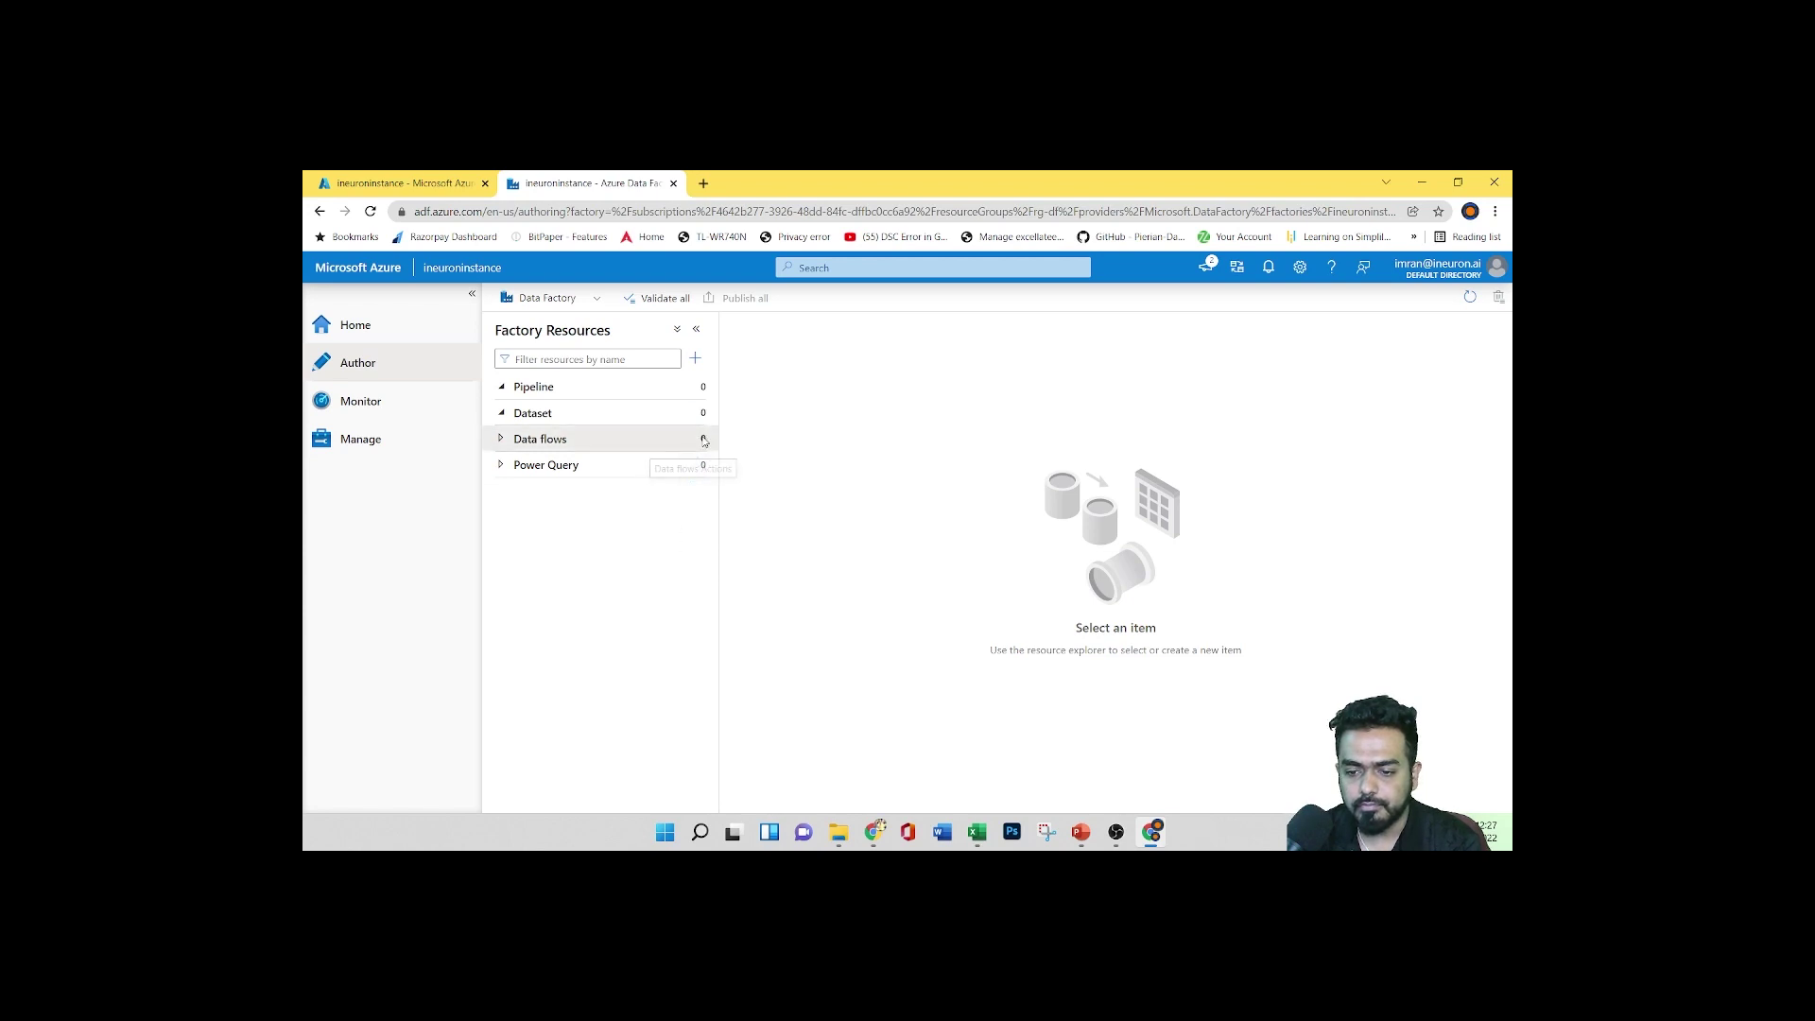
{"action": "left_click", "coordinate": [694, 438]}
{"action": "left_click", "coordinate": [501, 464]}
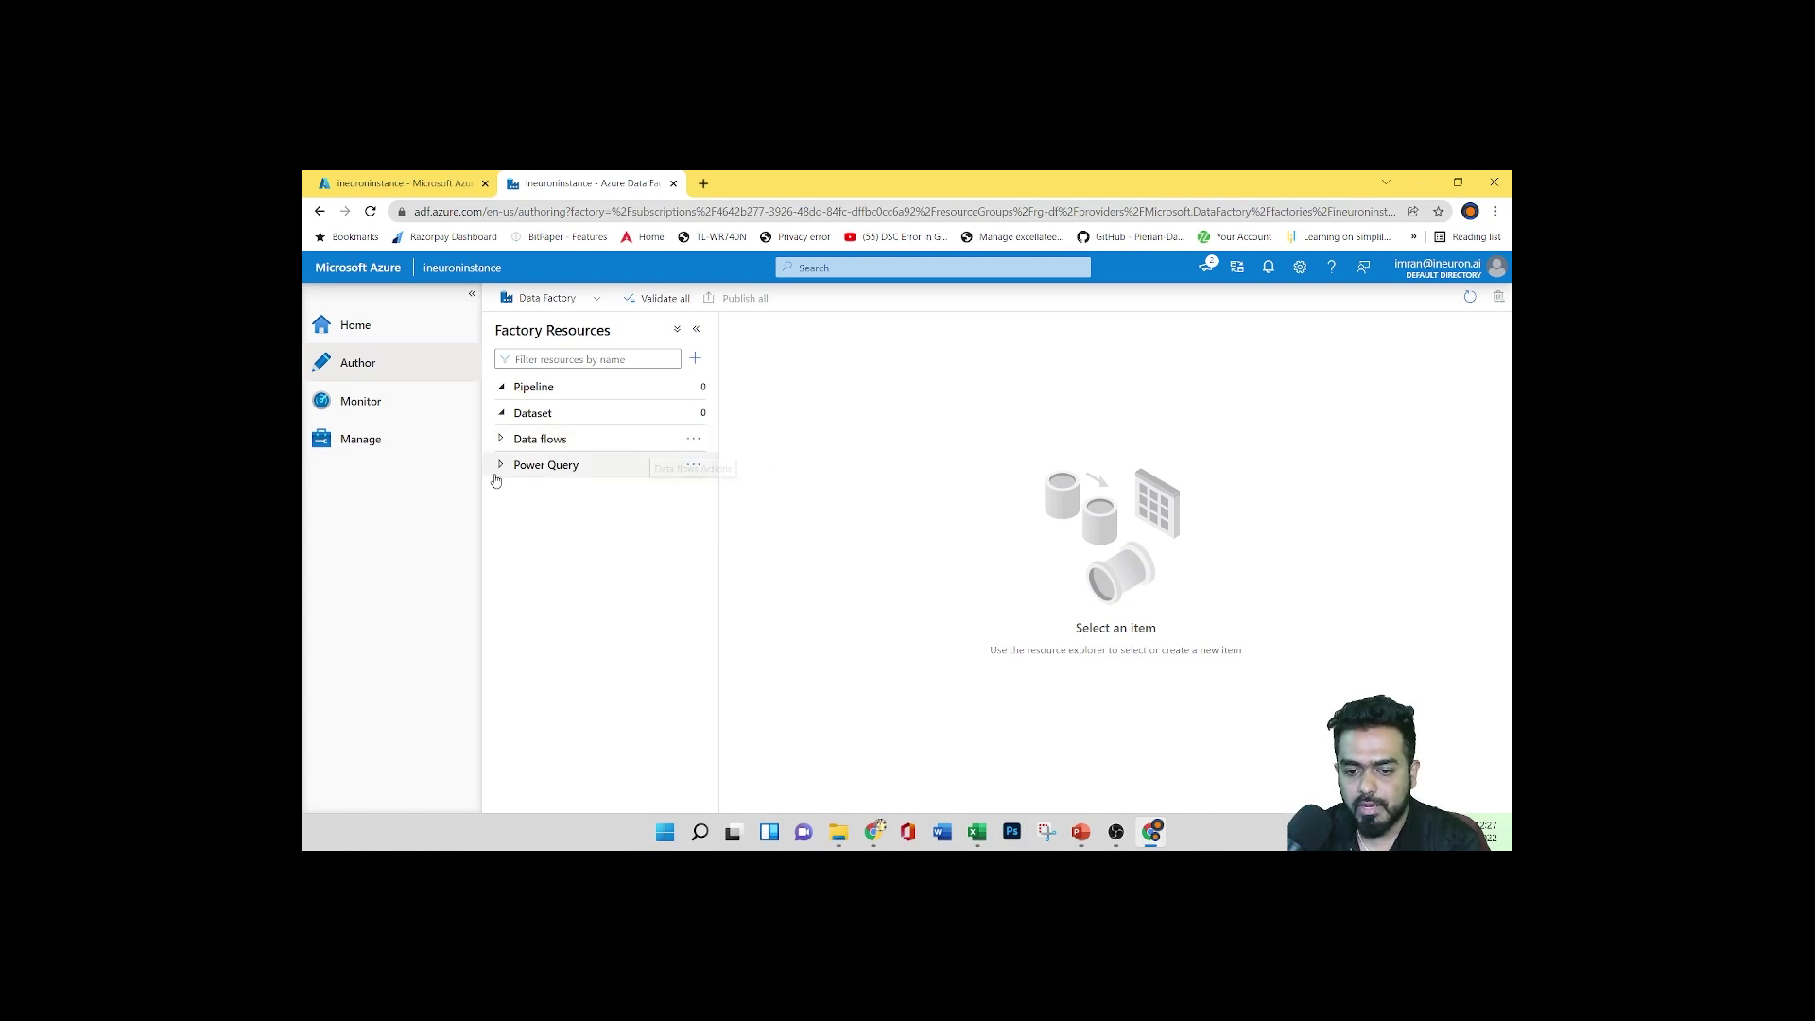
{"action": "left_click", "coordinate": [693, 464]}
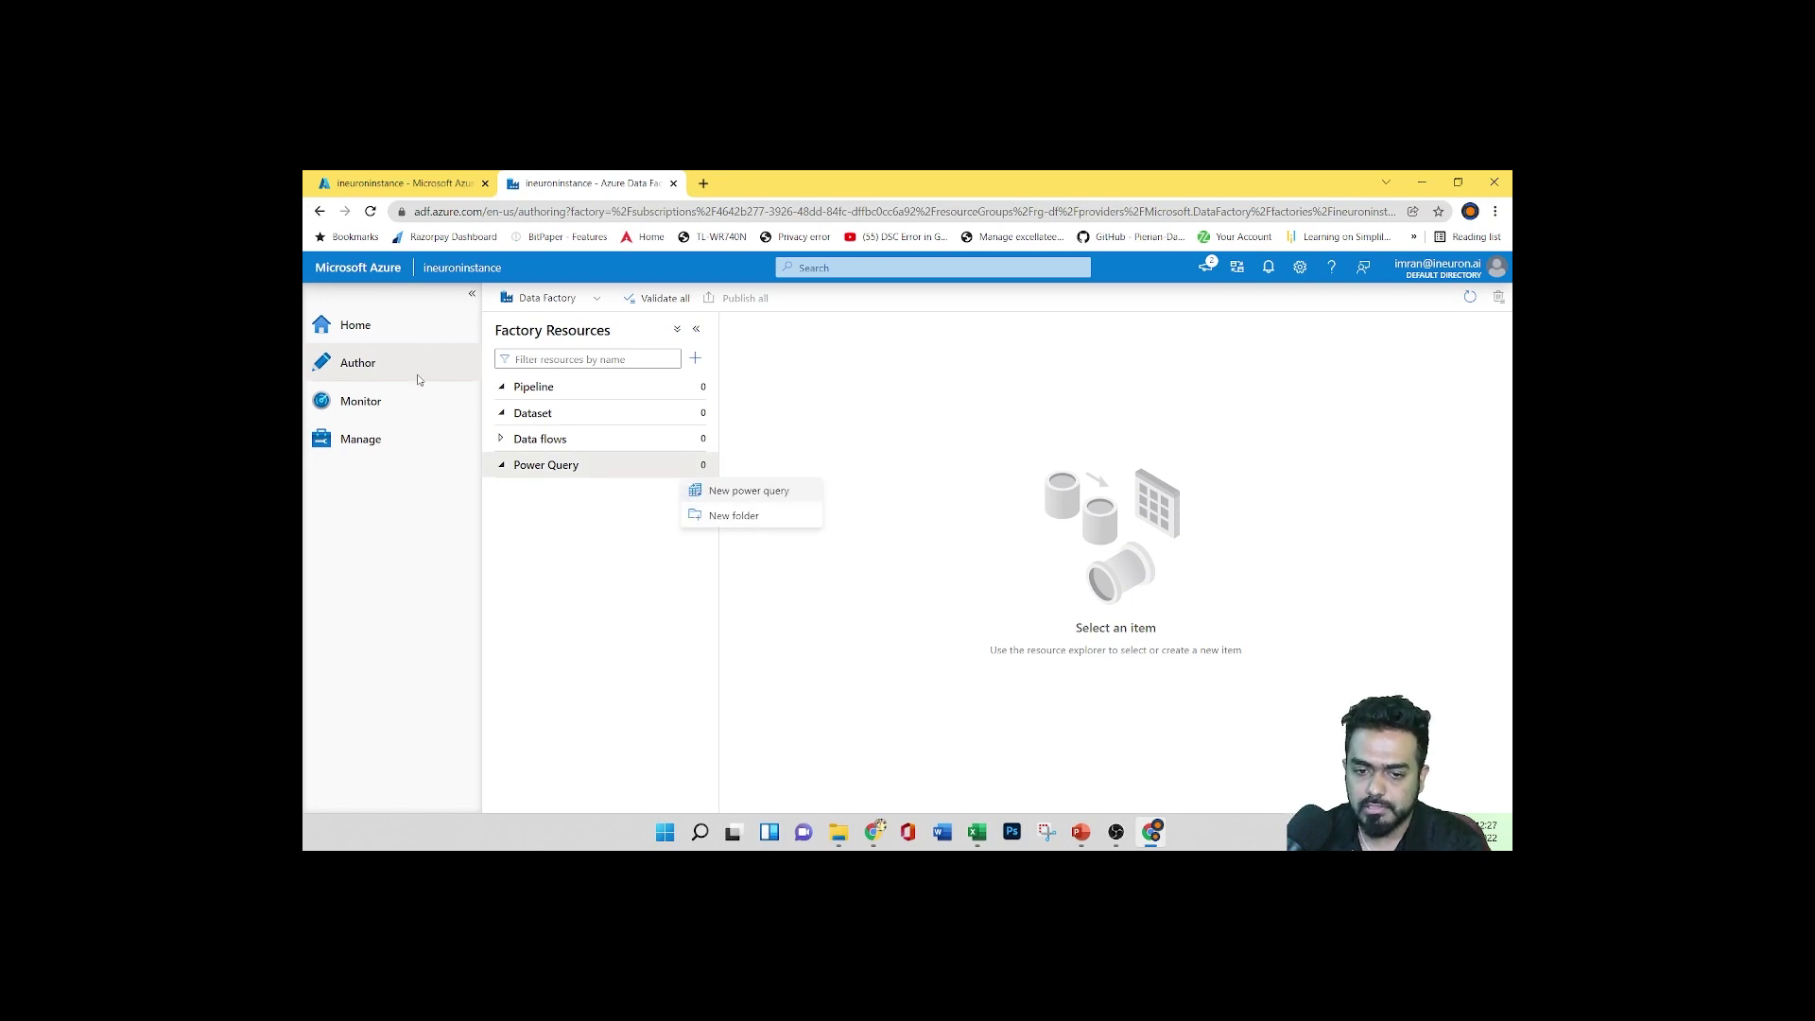
{"action": "left_click", "coordinate": [1123, 615]}
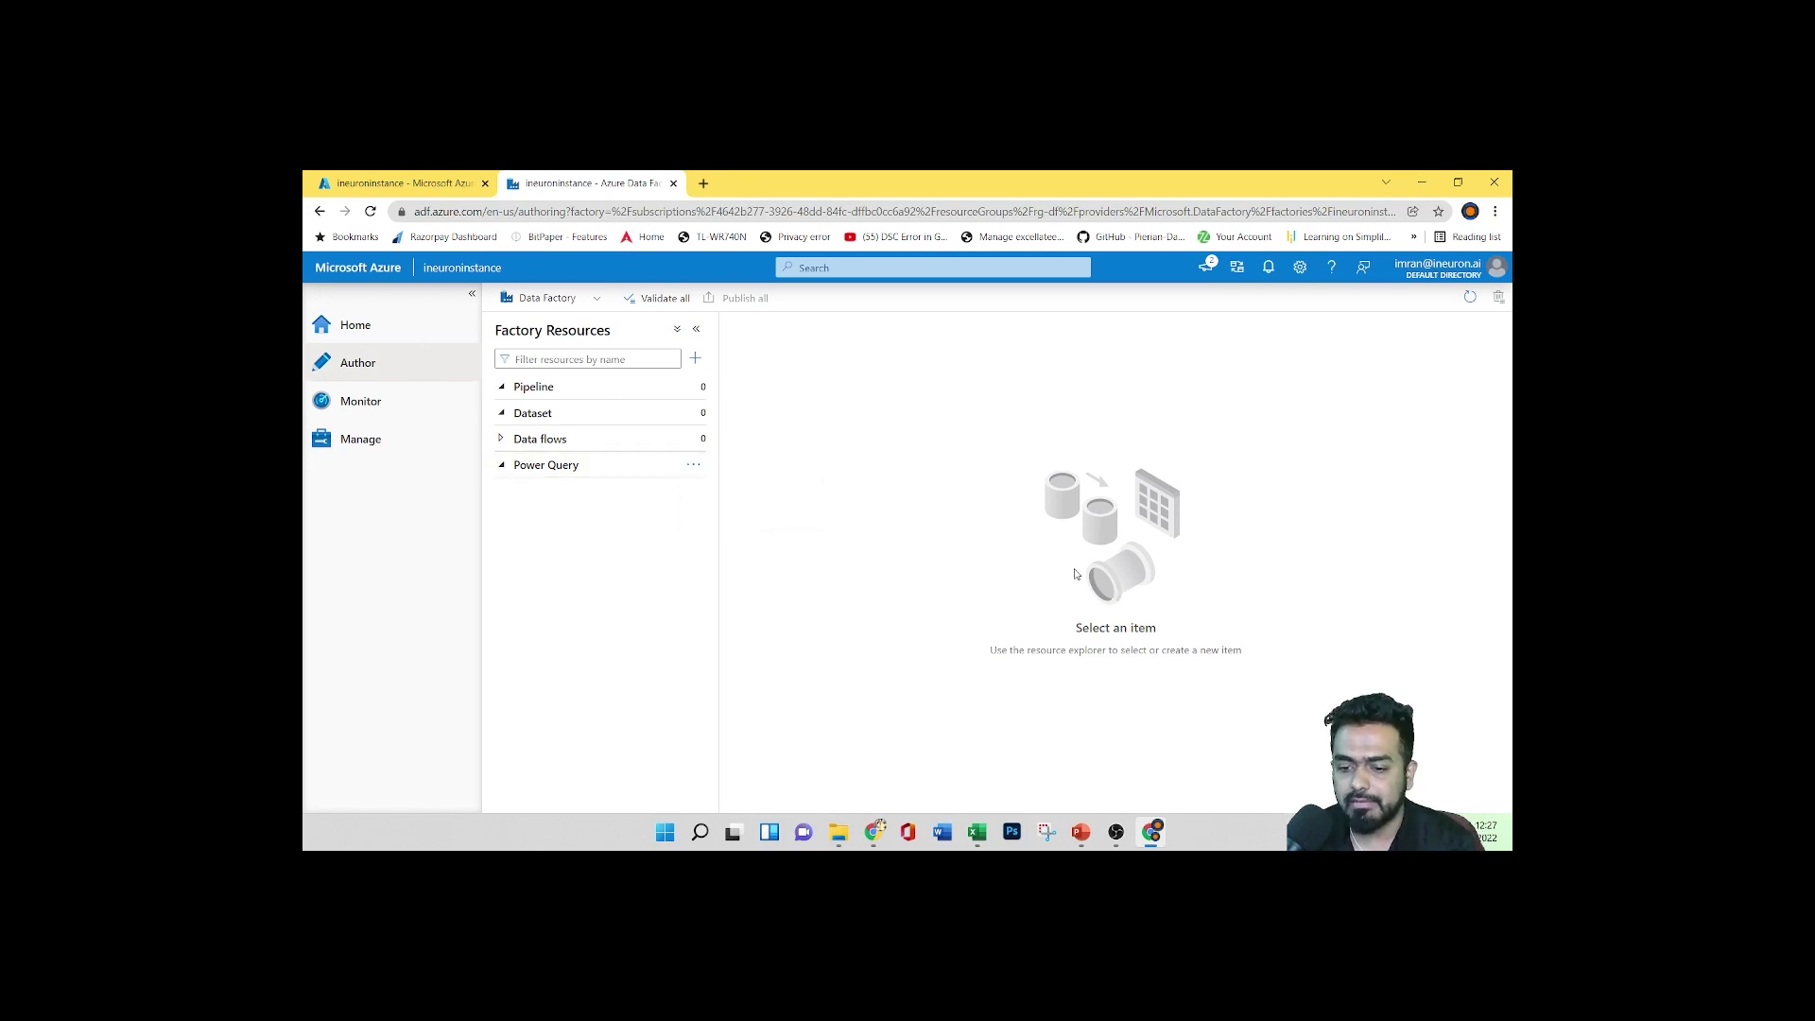
Go to the Monitor area and browse the pipeline runs, trigger runs, data flow debug and alerts & metrics pages
{"action": "left_click", "coordinate": [367, 414]}
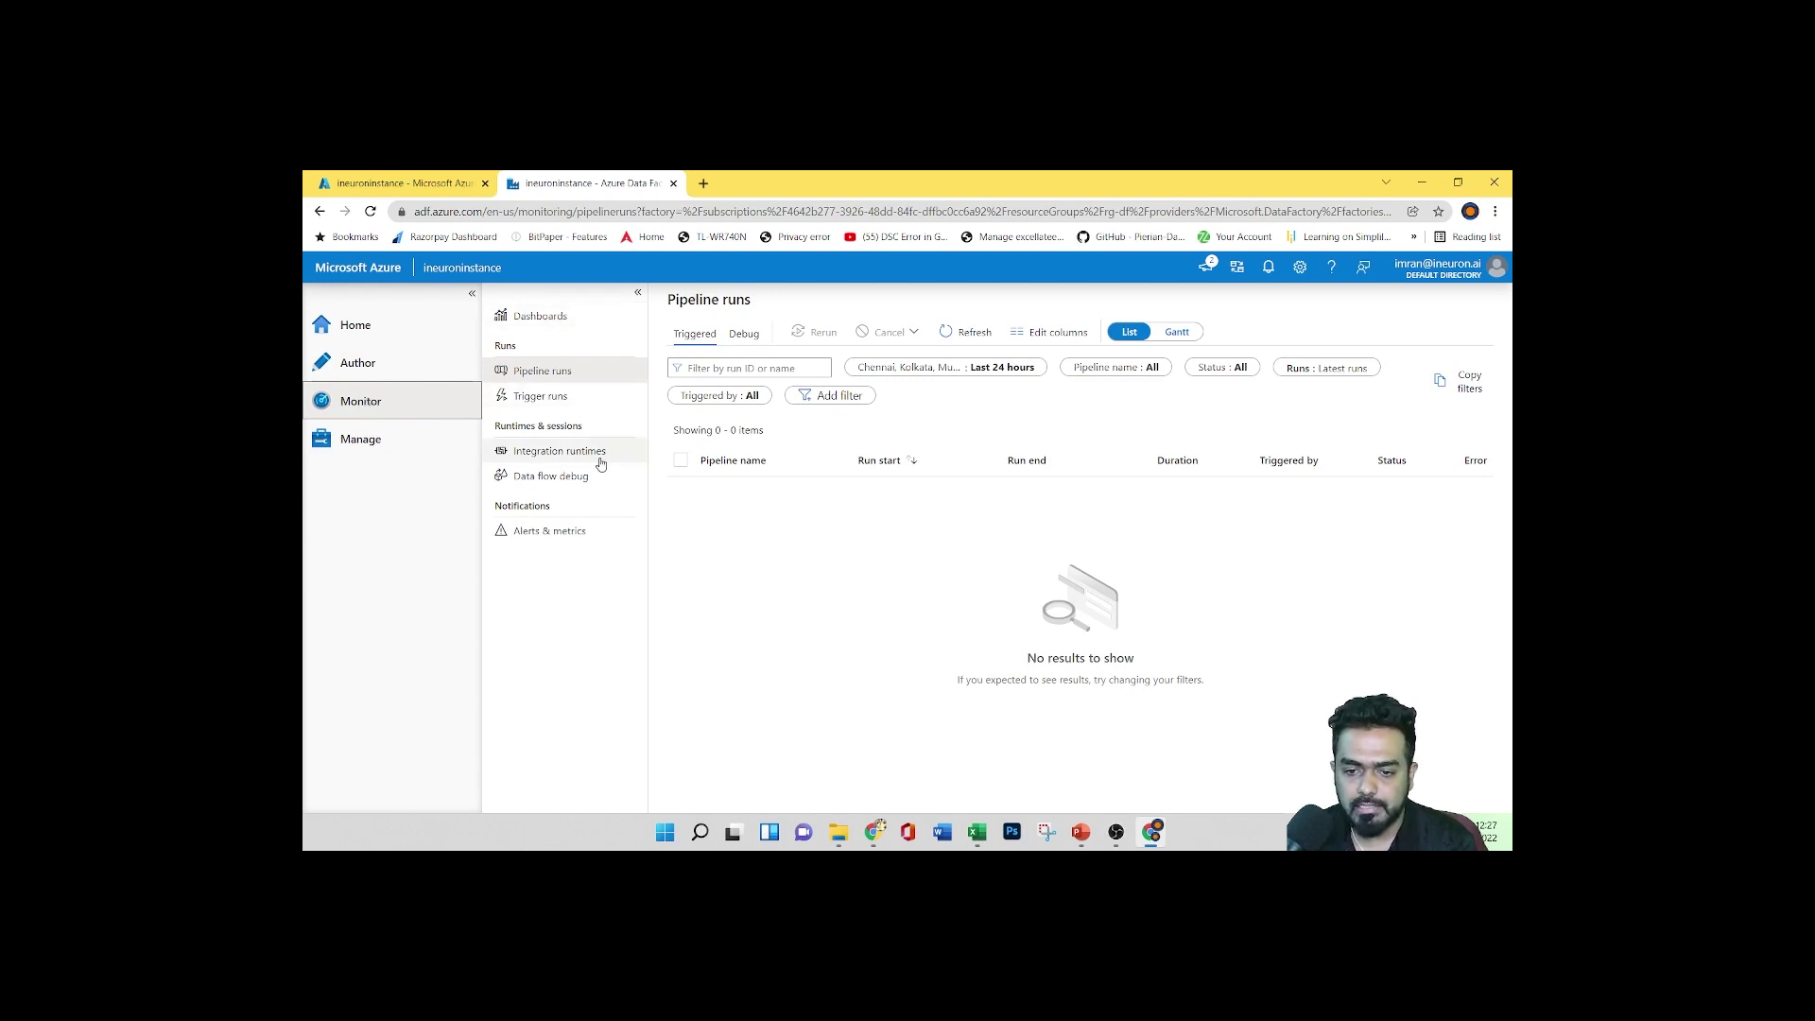
{"action": "left_click", "coordinate": [546, 370]}
{"action": "left_click", "coordinate": [571, 403]}
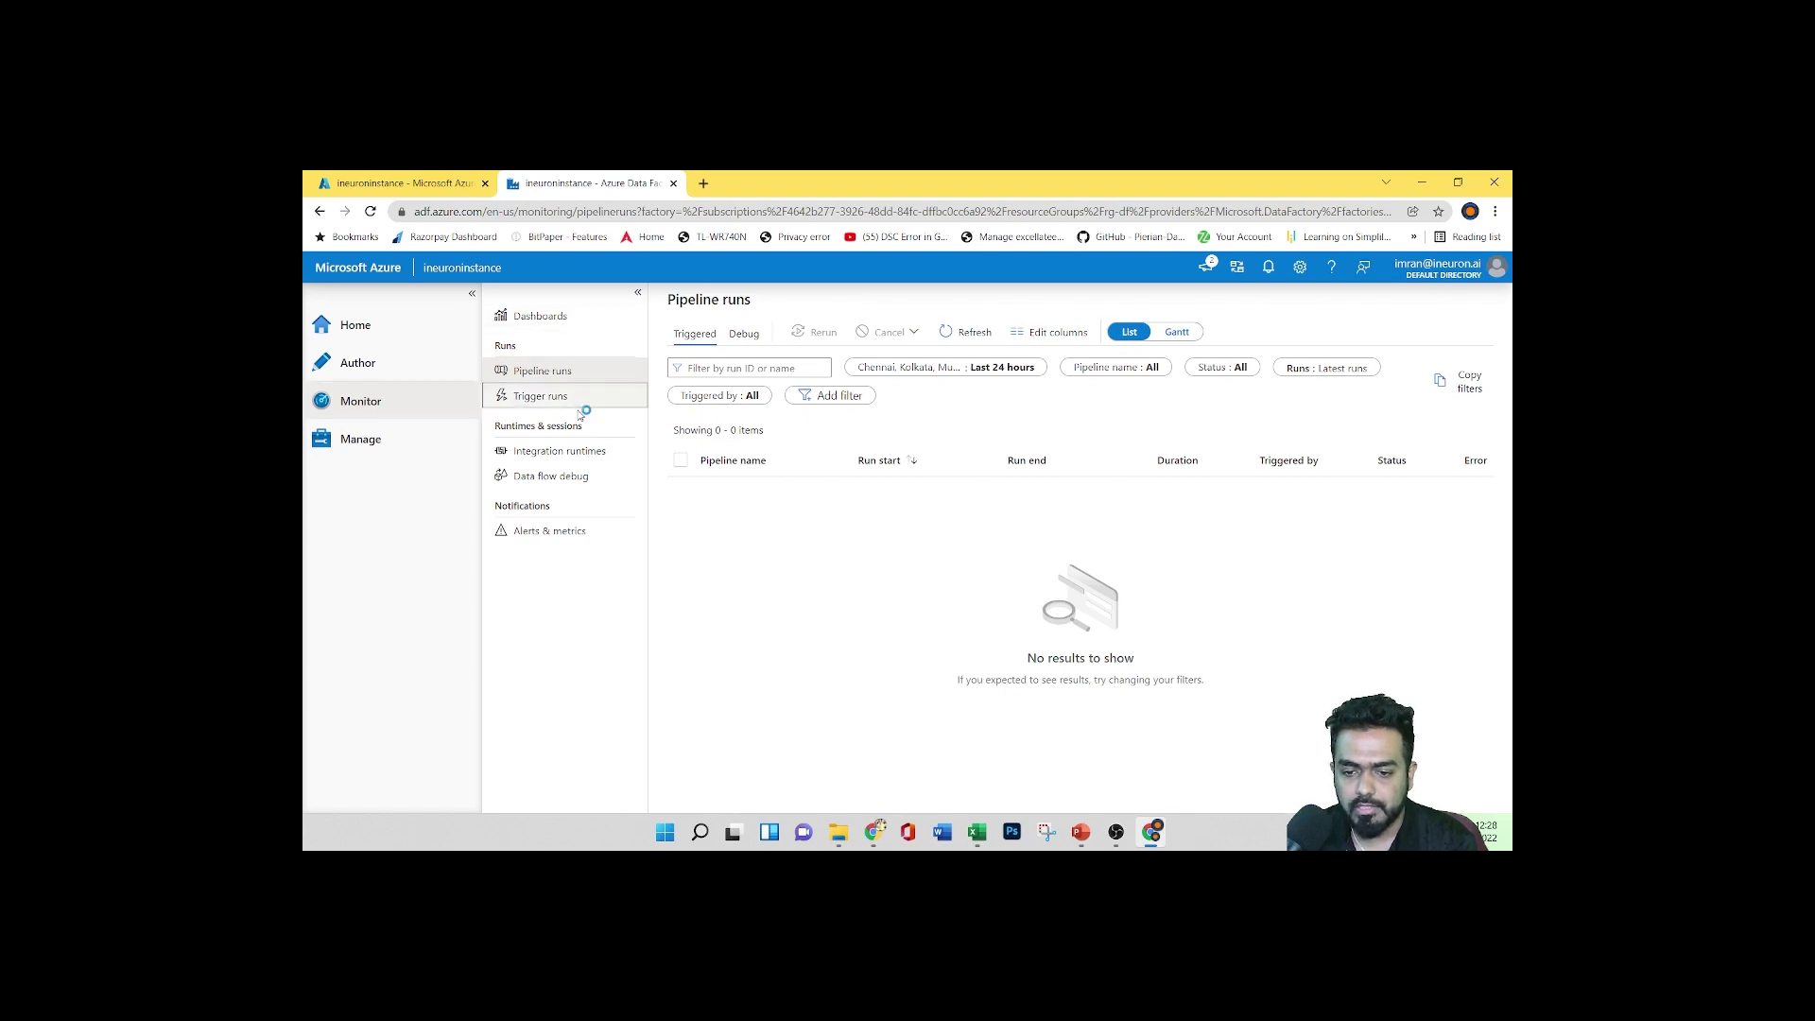
{"action": "left_click", "coordinate": [574, 479]}
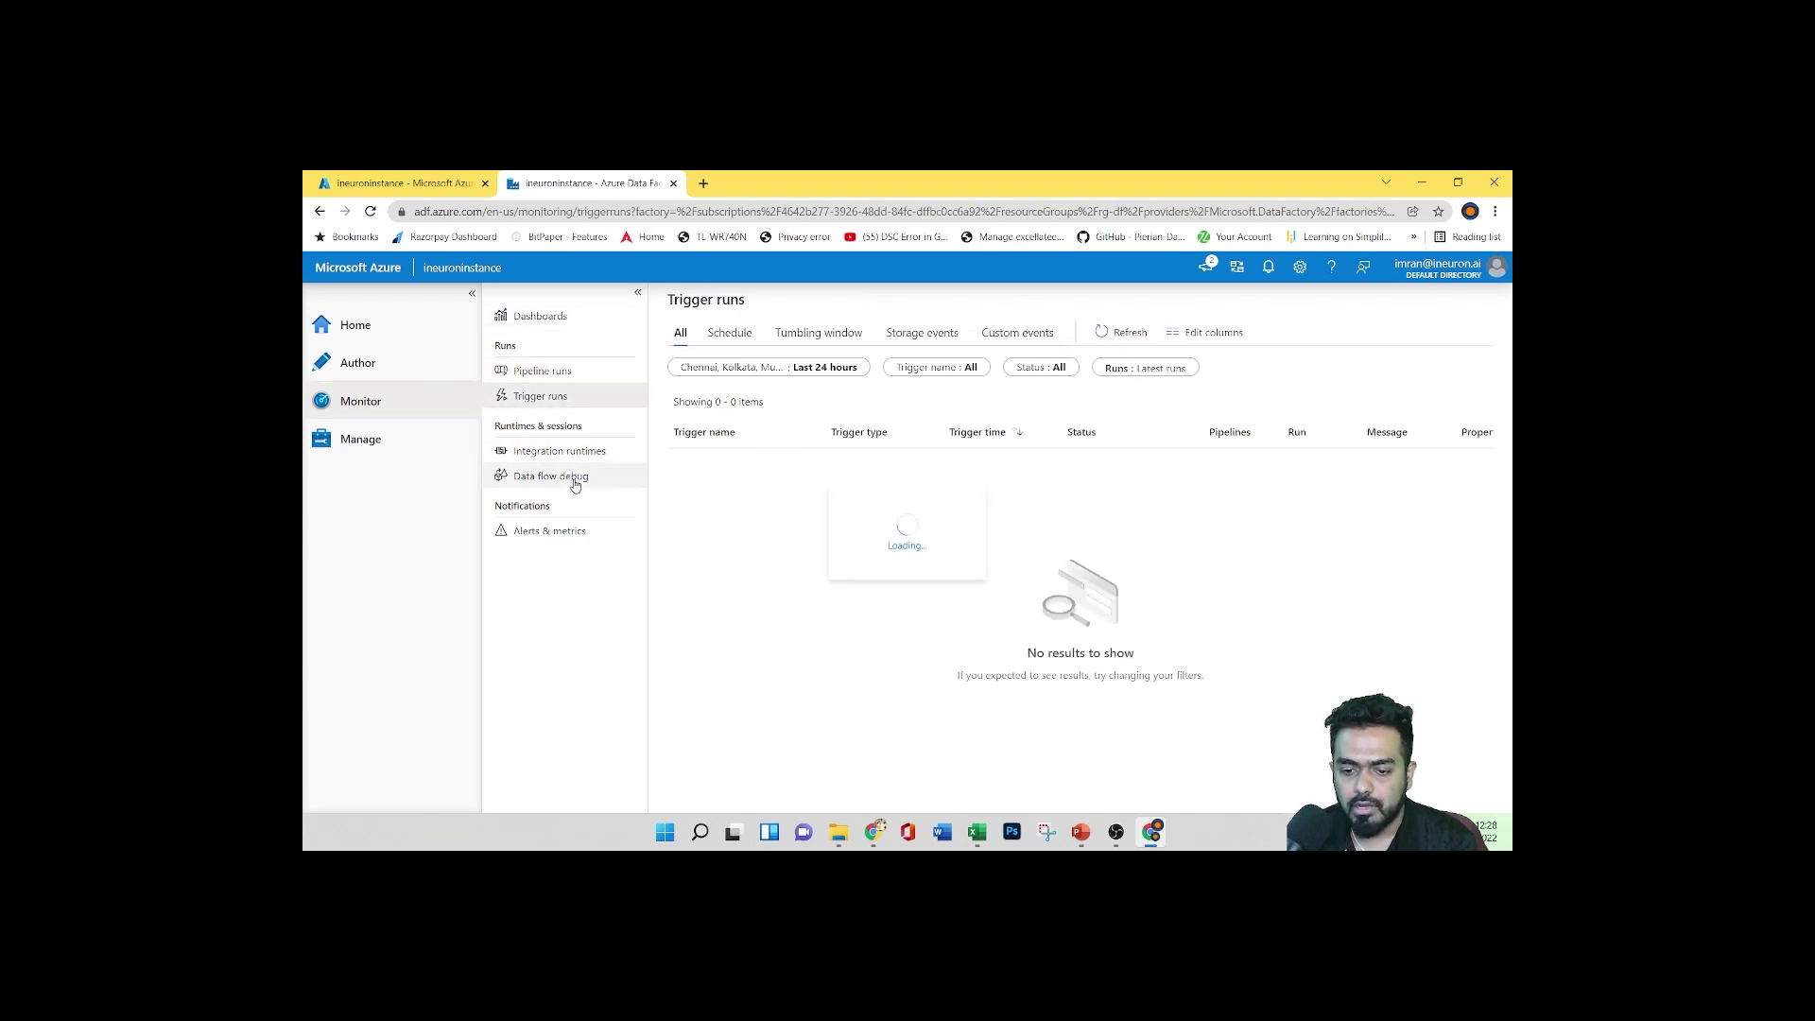
{"action": "left_click", "coordinate": [566, 539]}
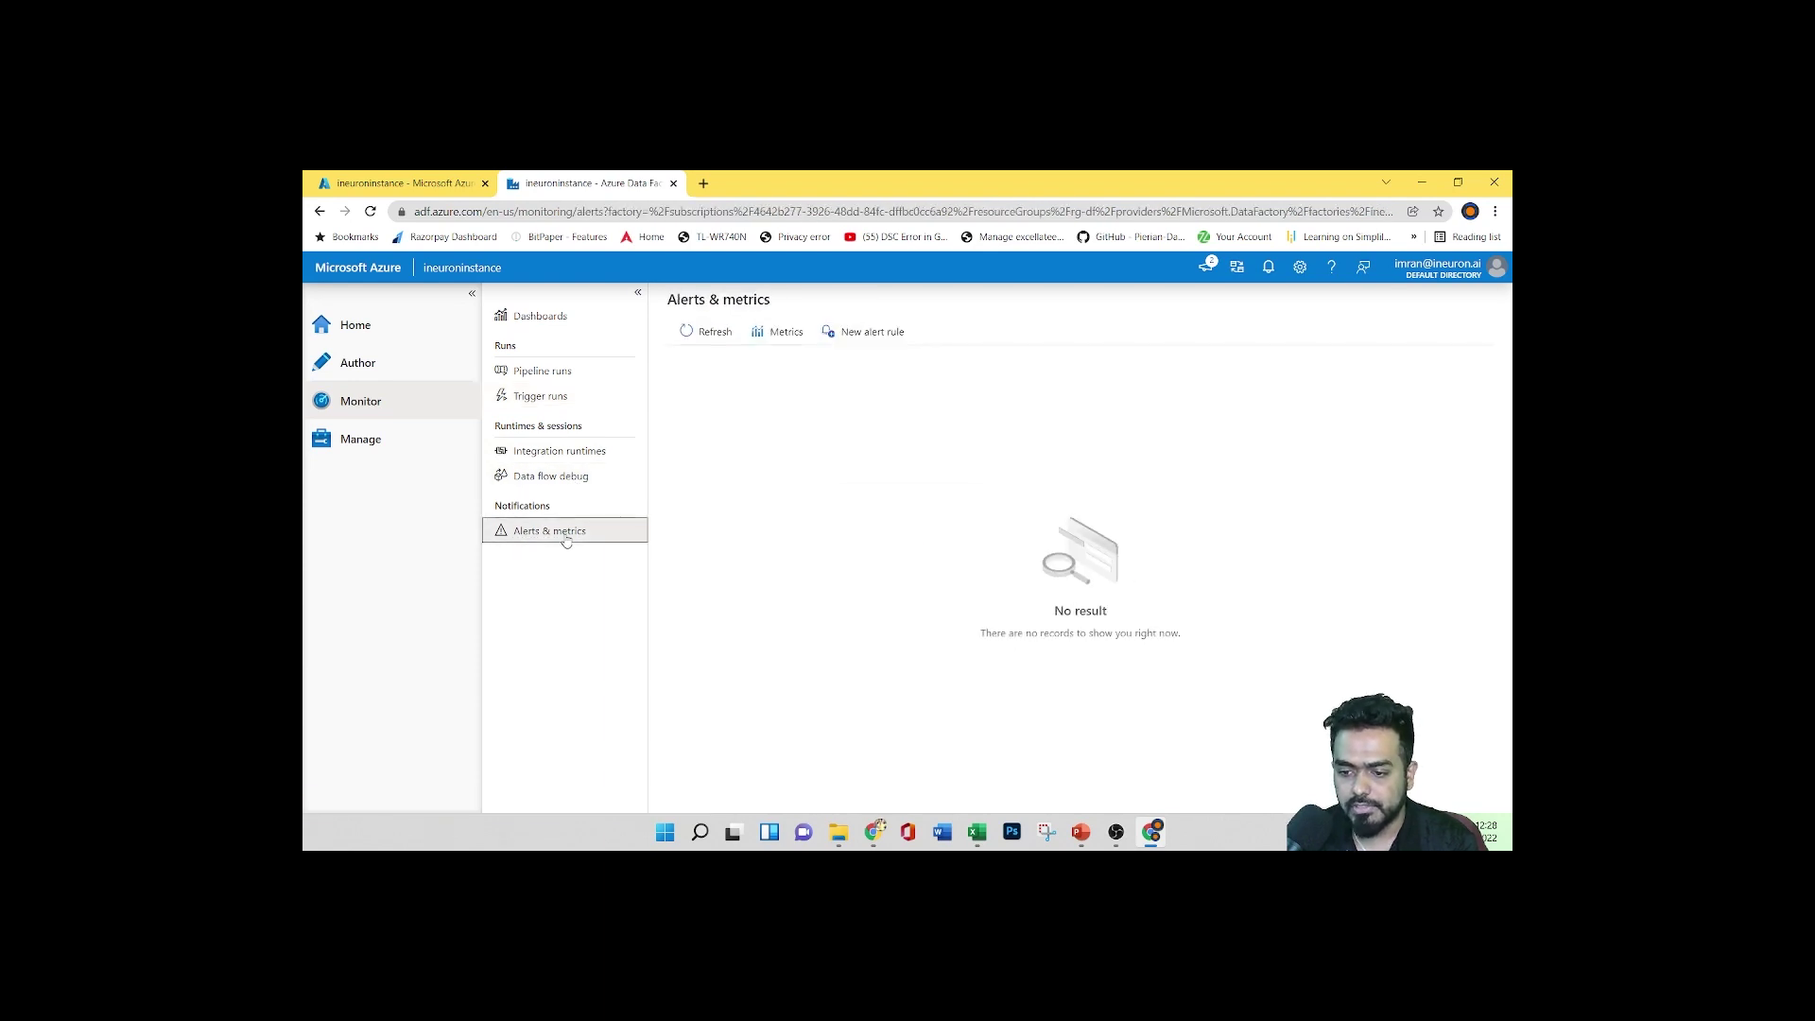
{"action": "left_click", "coordinate": [559, 370]}
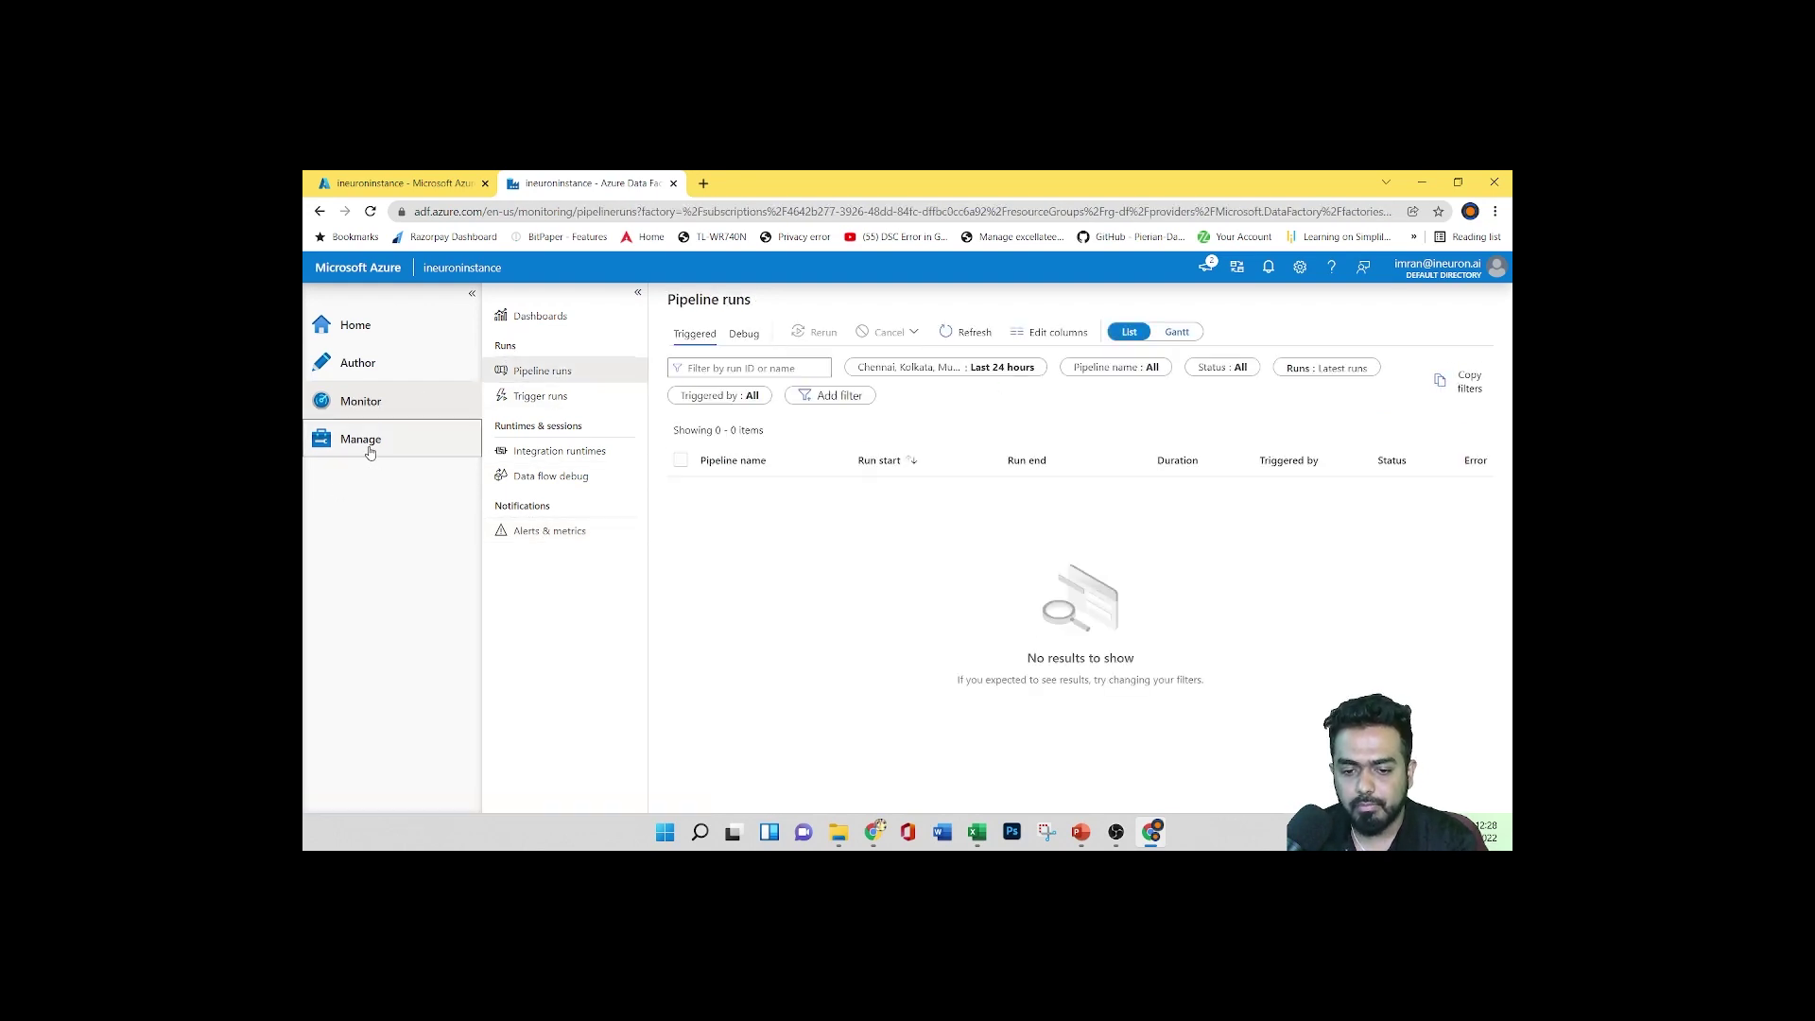
View the Linked services page of the Manage area and return to the Home page
{"action": "left_click", "coordinate": [370, 450]}
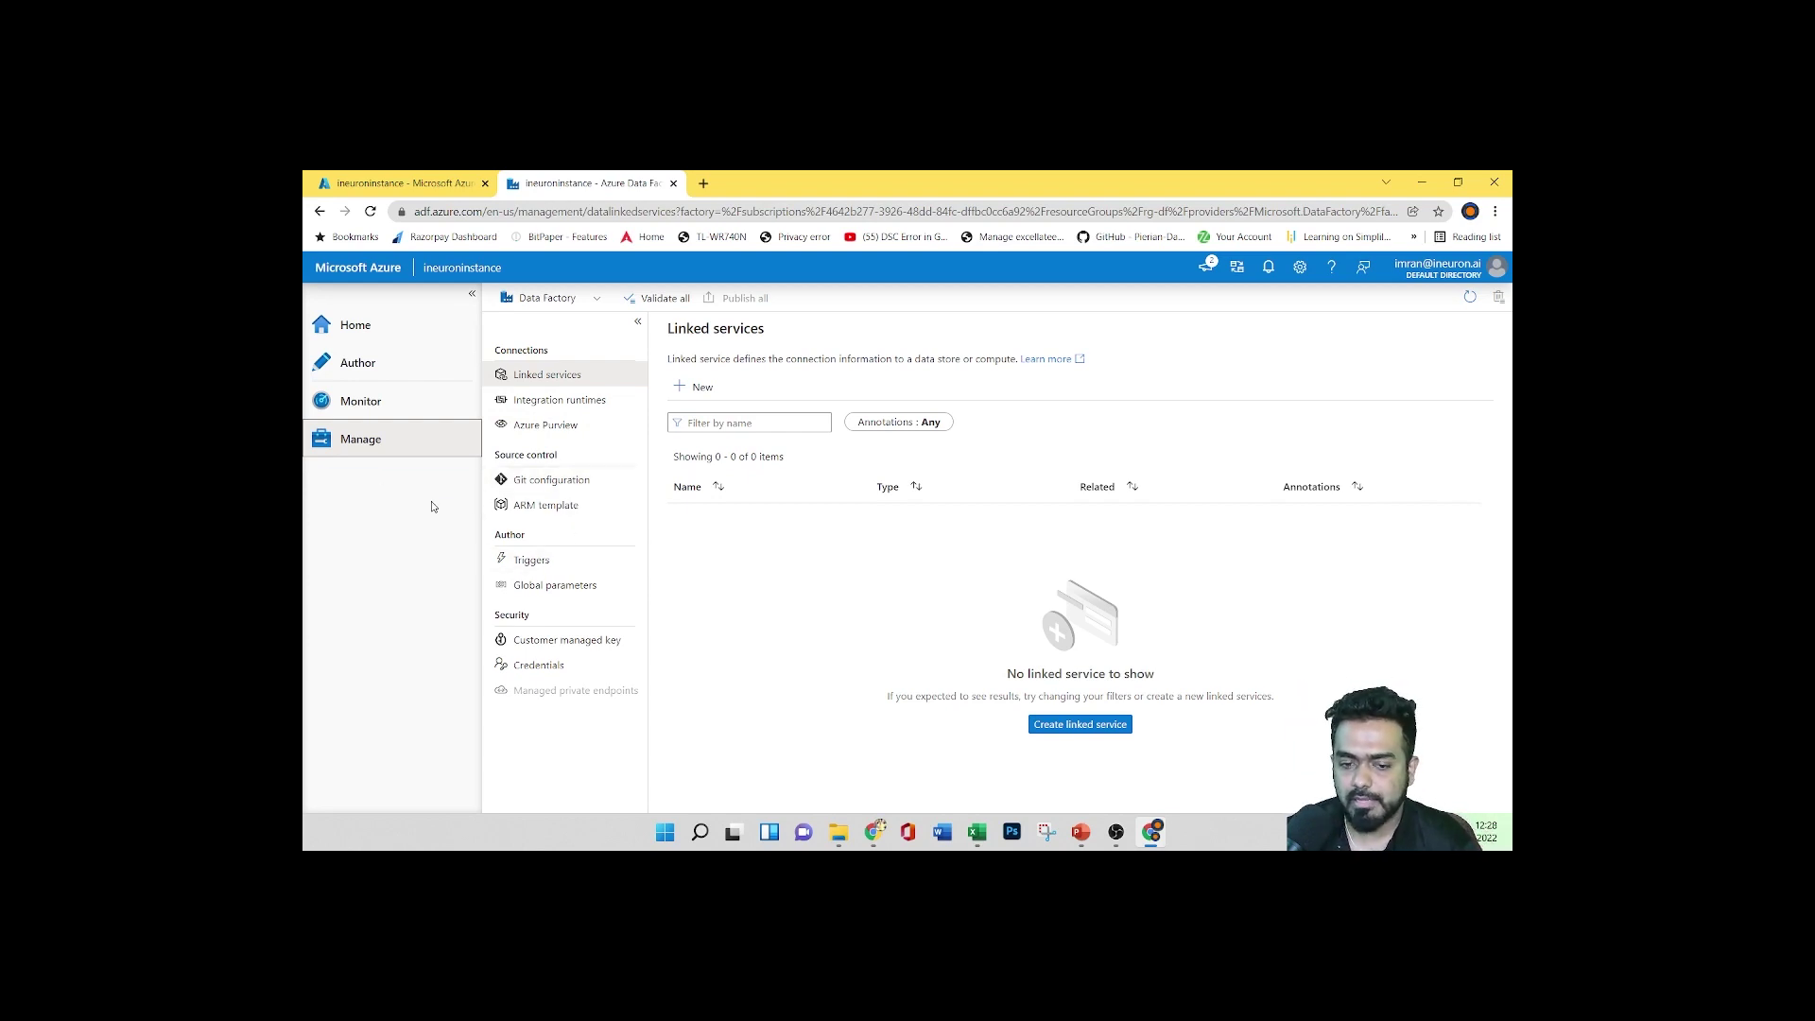
{"action": "left_click", "coordinate": [355, 338]}
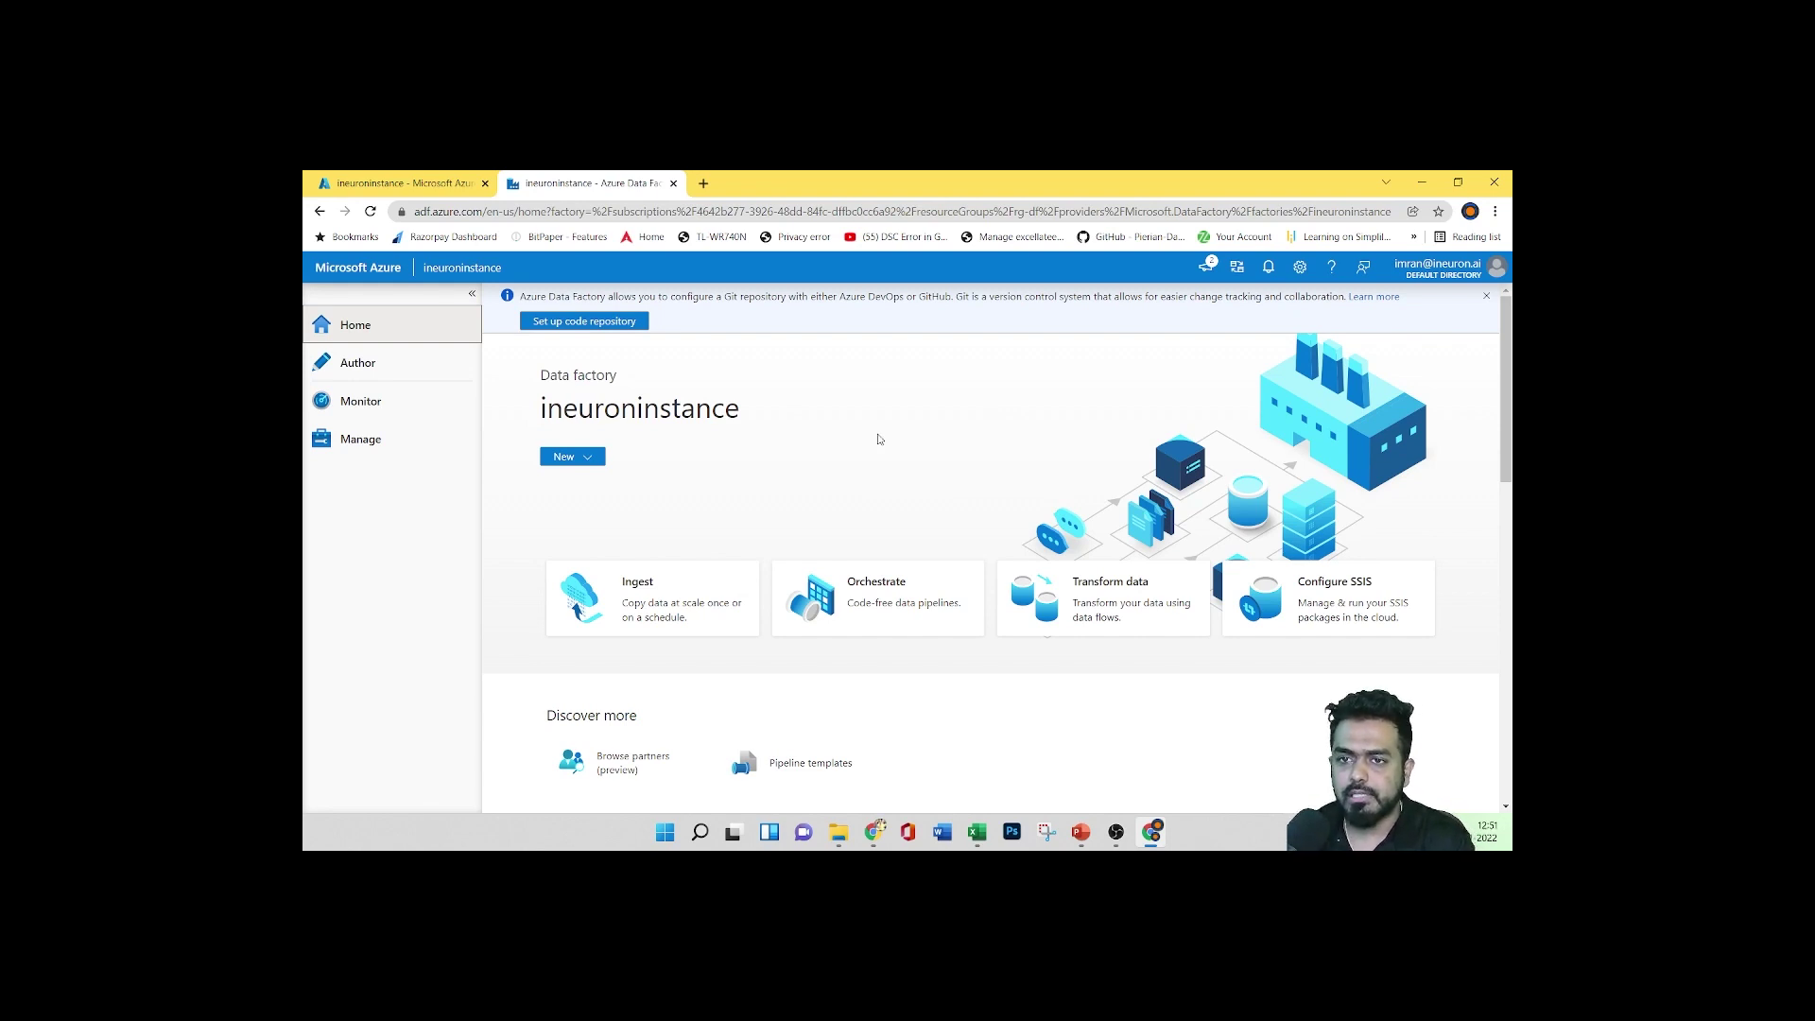
Switch to the PowerPoint slide show and advance to the slide after the Azure Data Factory Components title
{"action": "left_click", "coordinate": [1081, 833]}
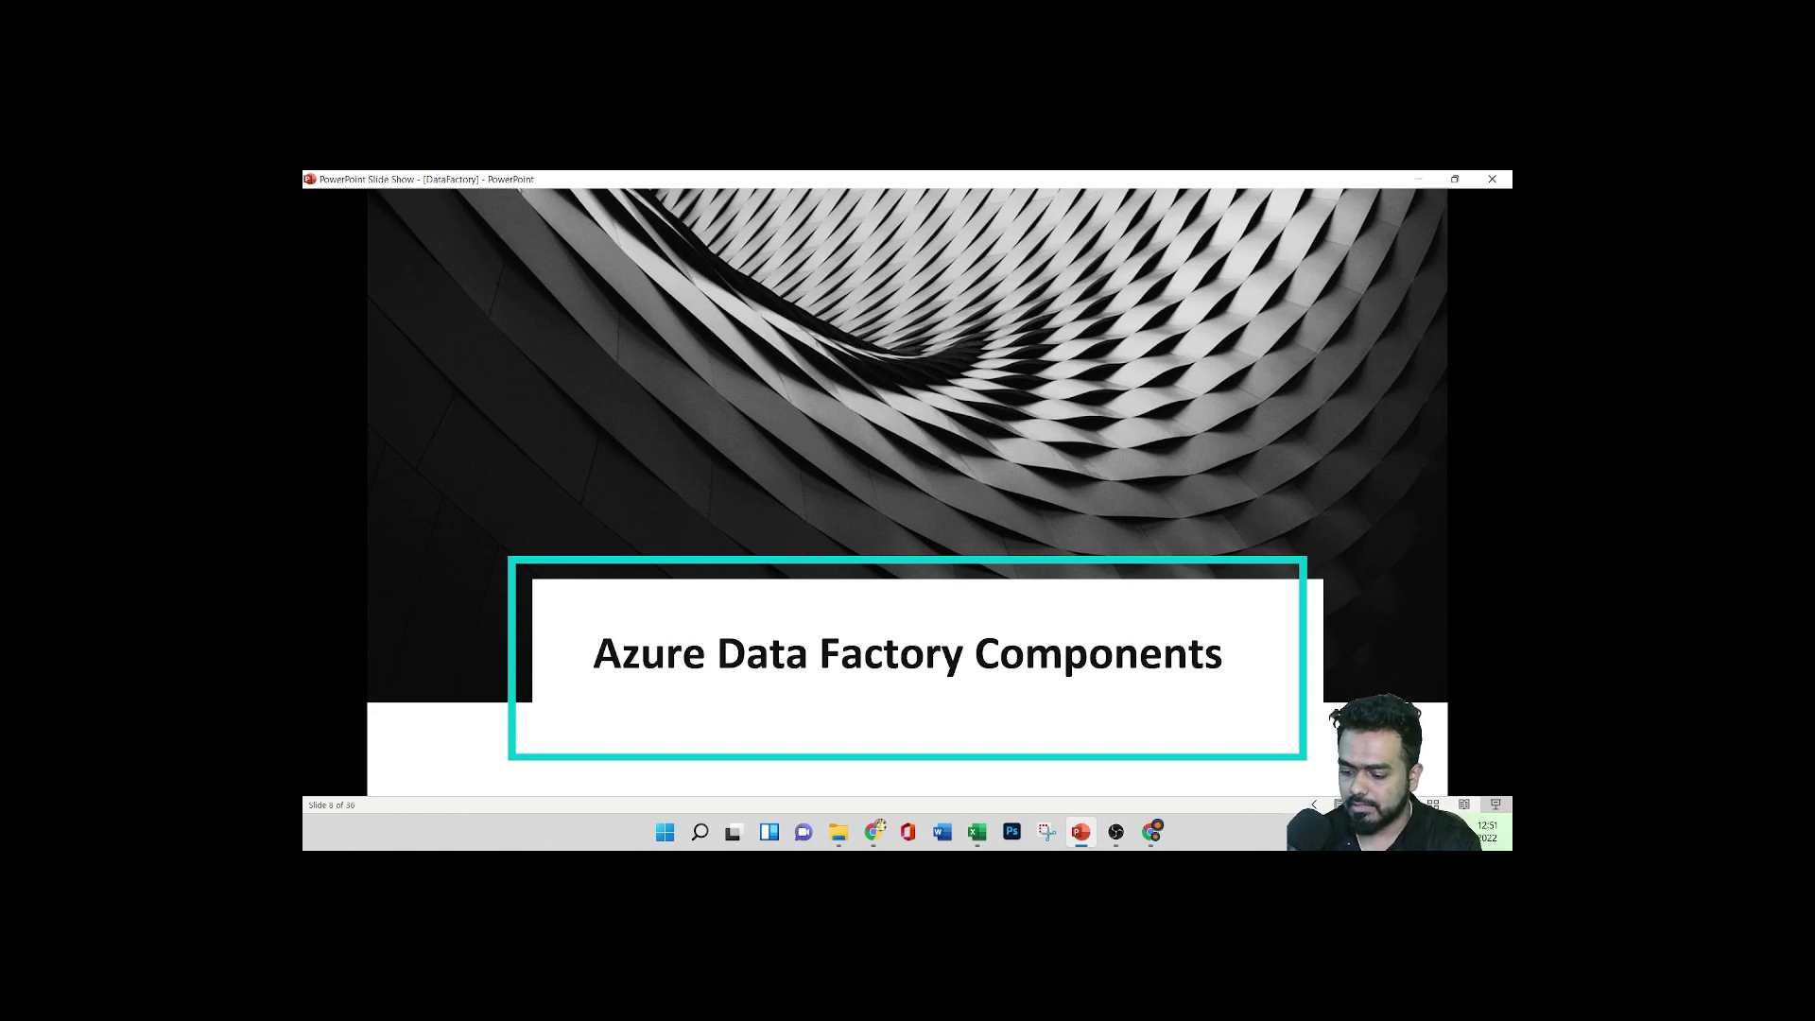
{"action": "key", "text": "Right"}
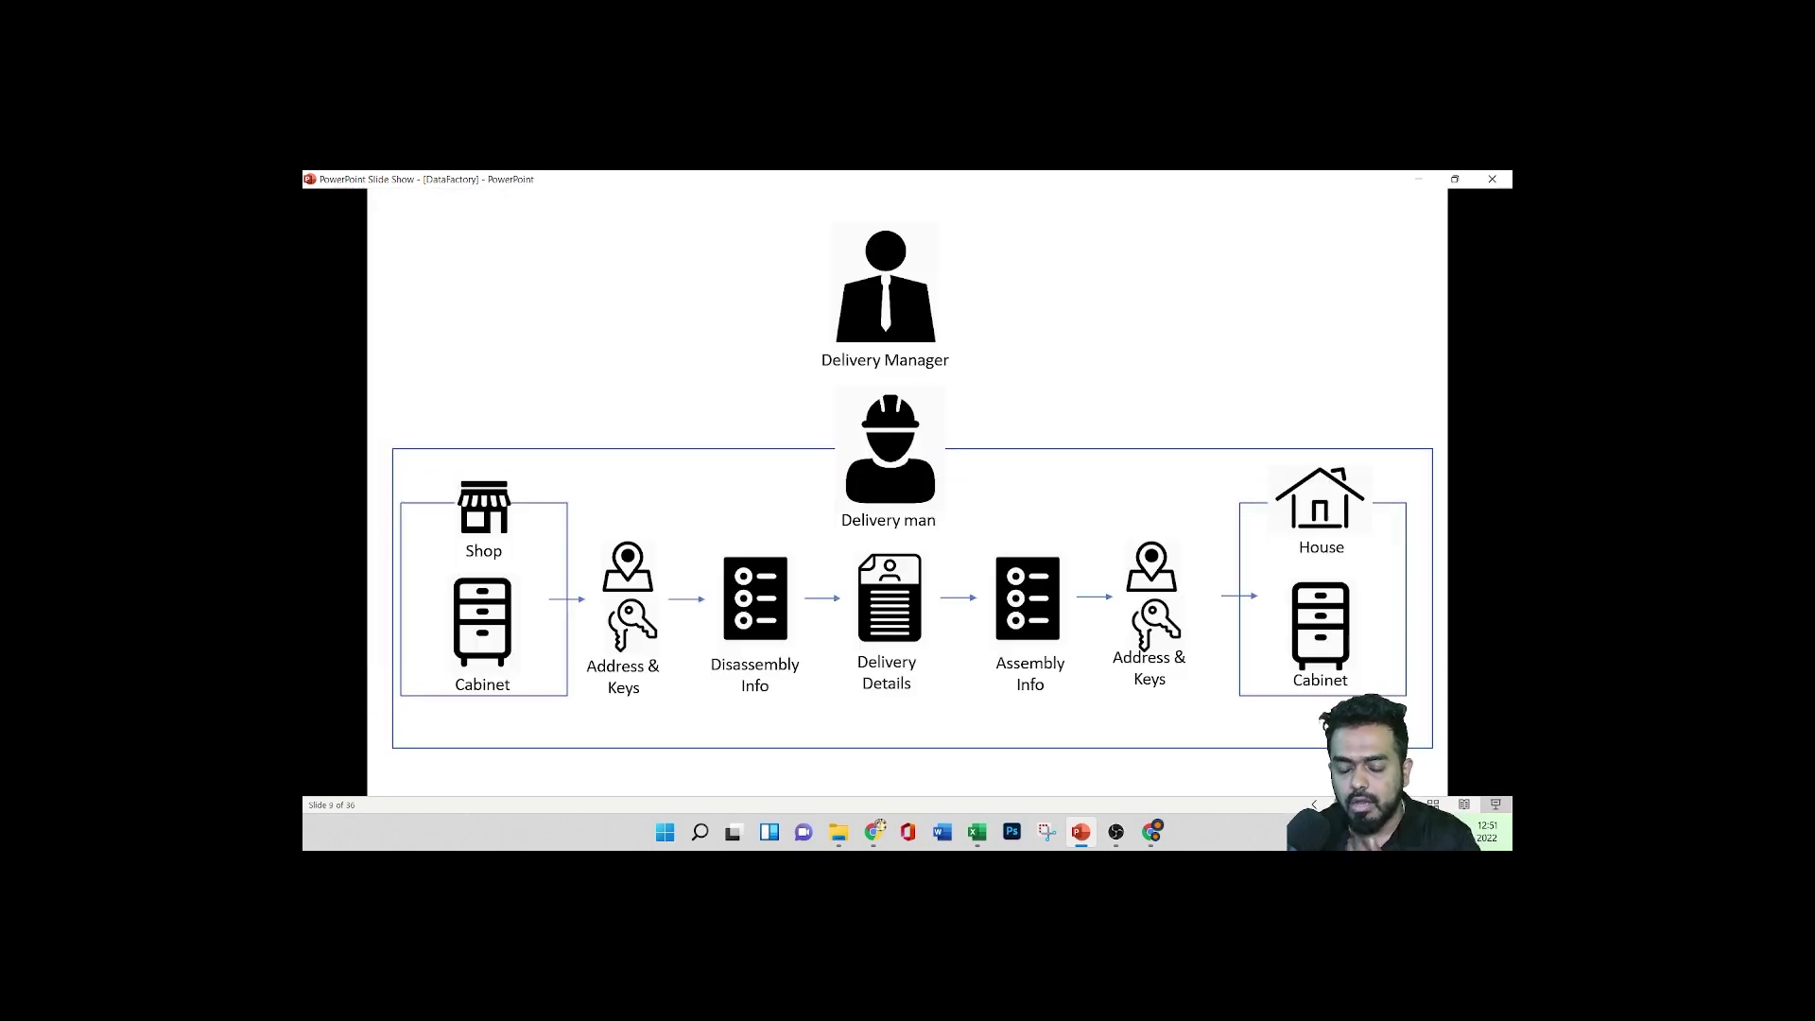
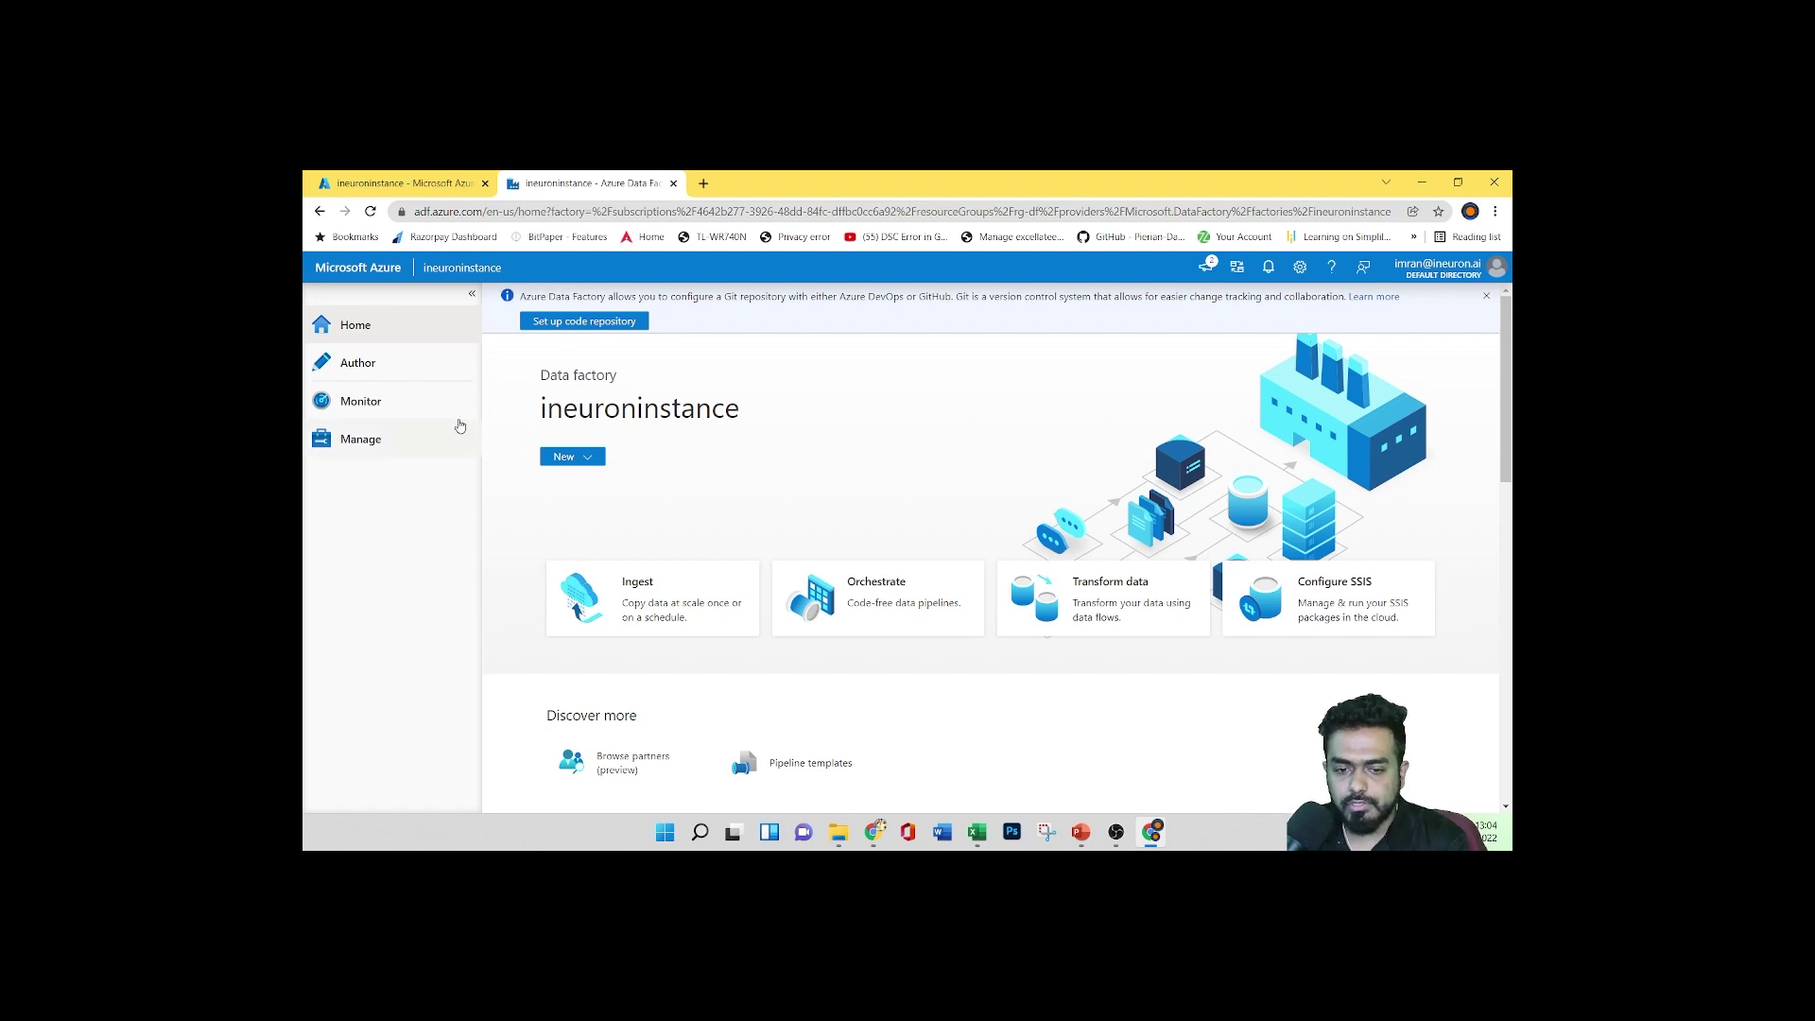
Go to the Author area and create a new pipeline under the Pipeline category
{"action": "left_click", "coordinate": [369, 372]}
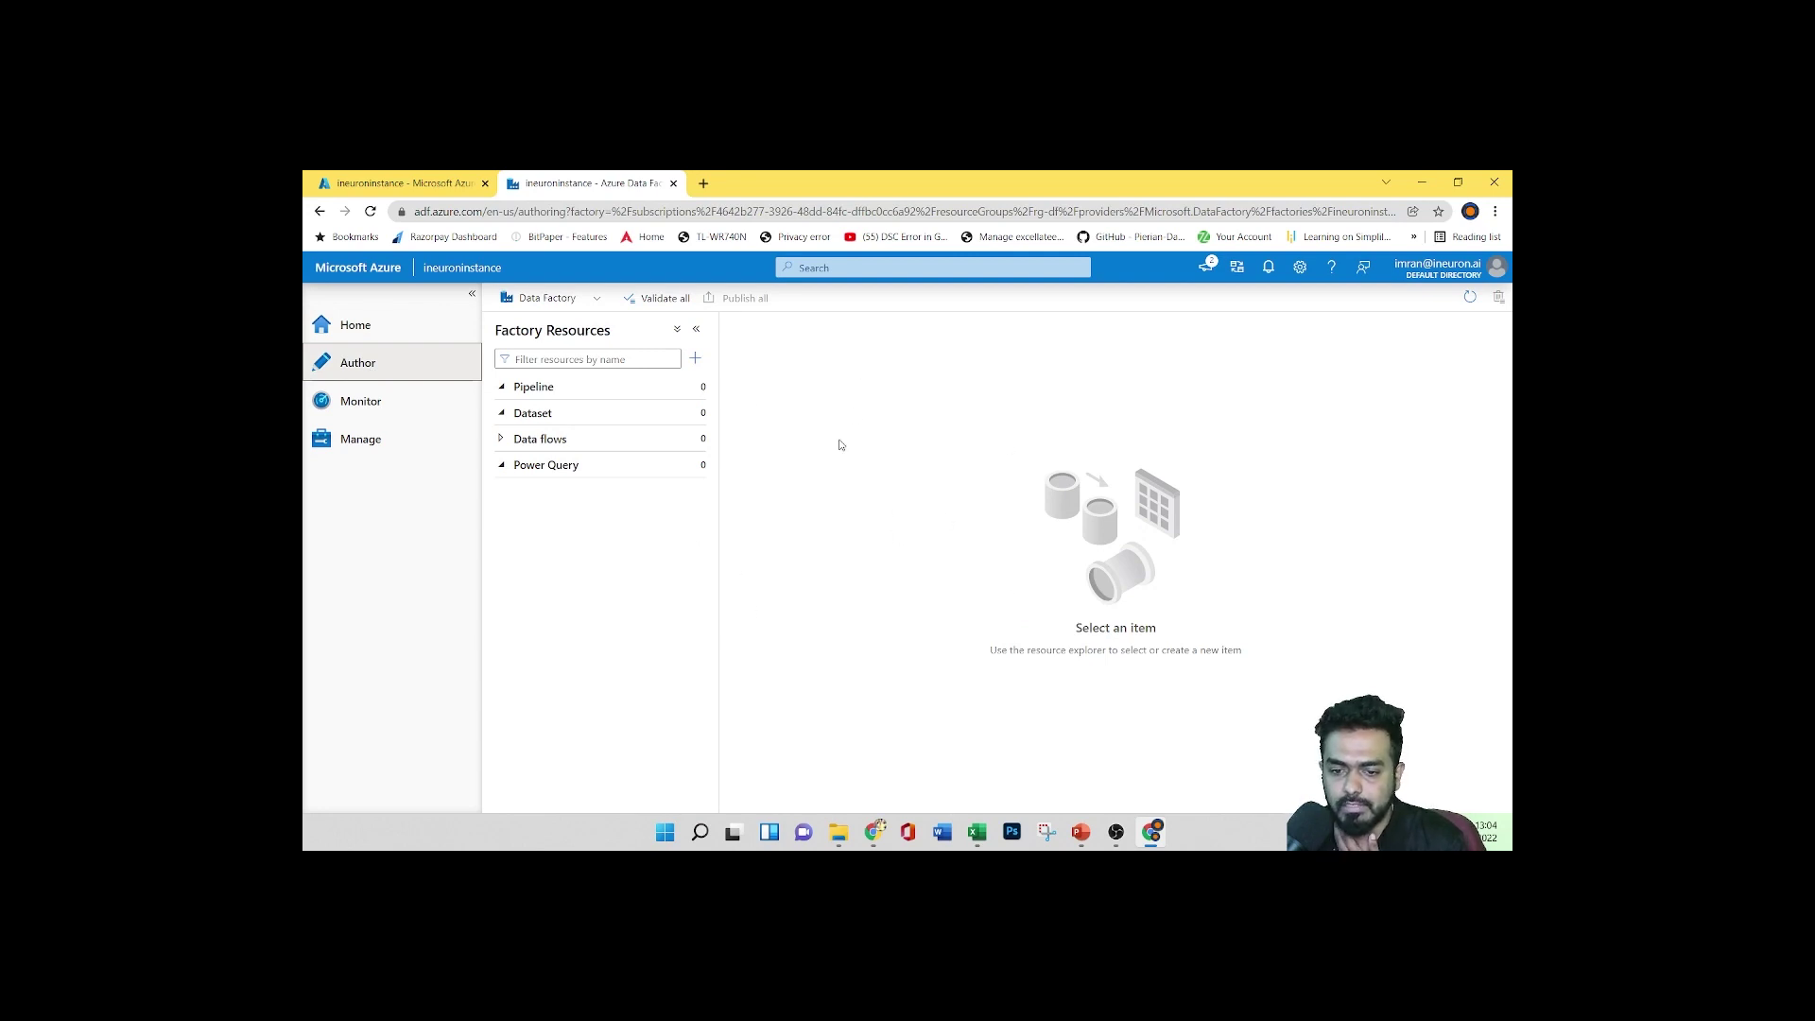
{"action": "left_click", "coordinate": [504, 391]}
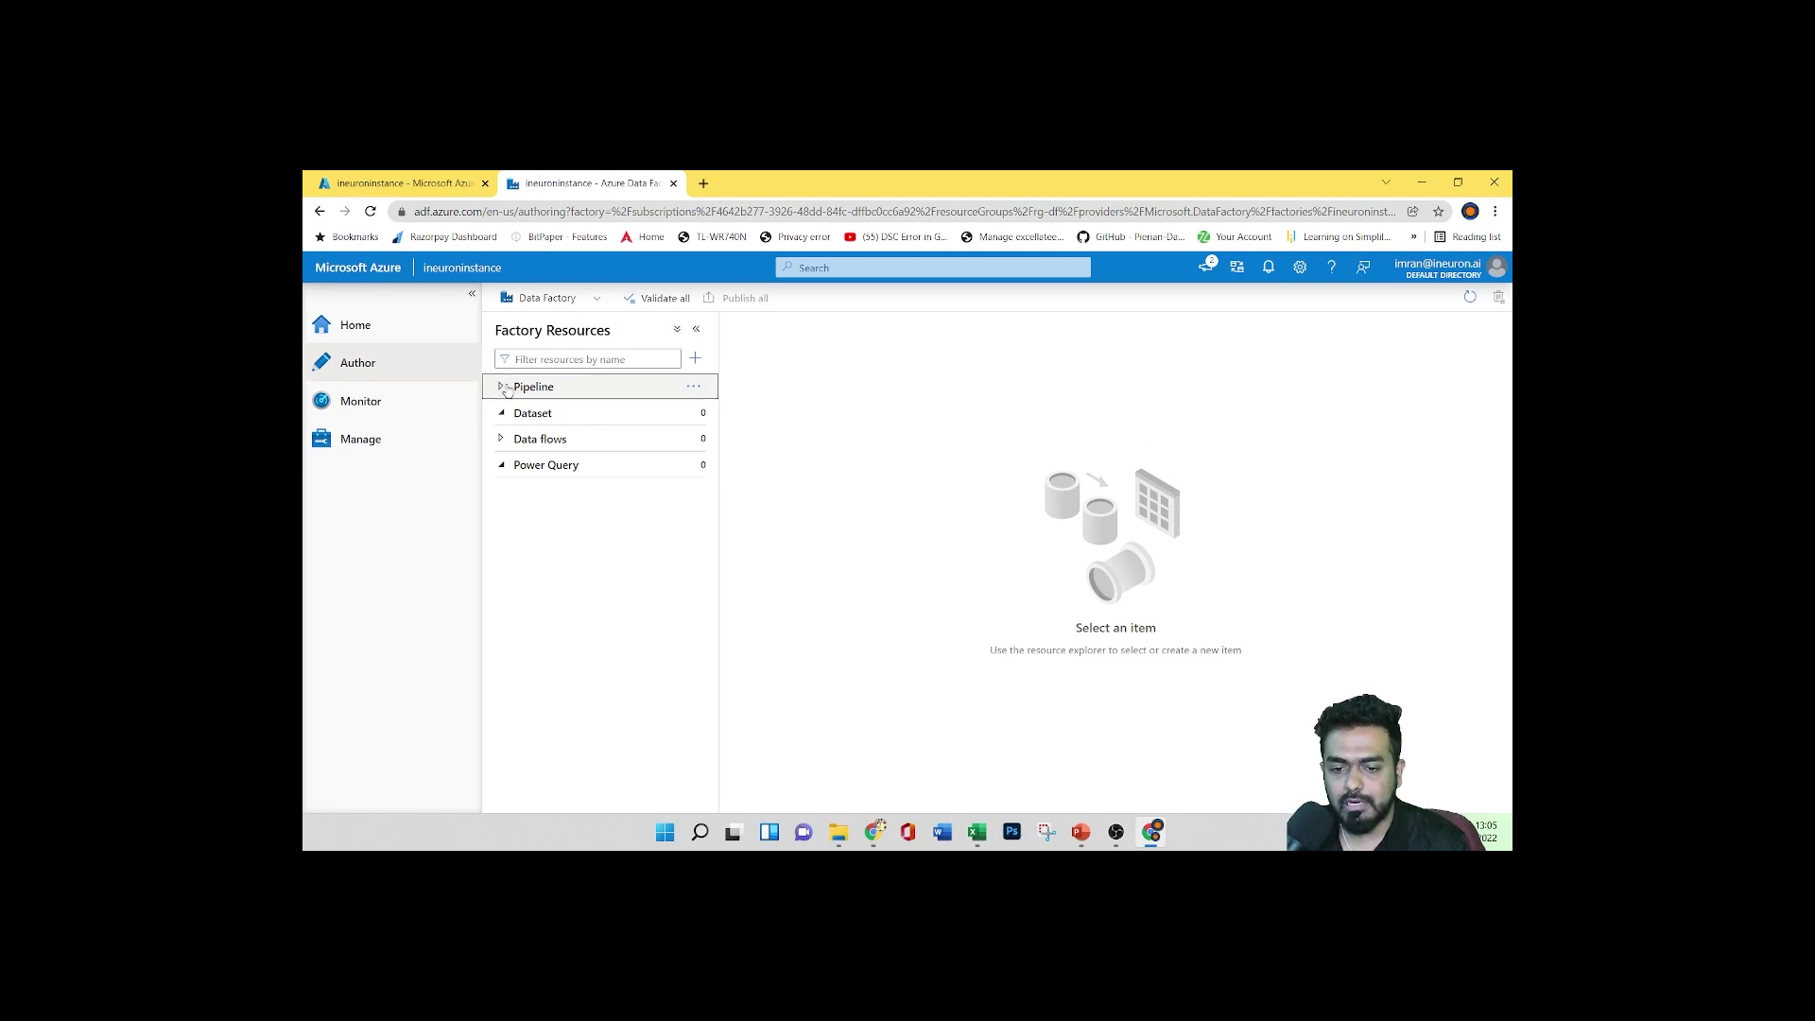
{"action": "left_click", "coordinate": [695, 388]}
{"action": "left_click", "coordinate": [745, 417]}
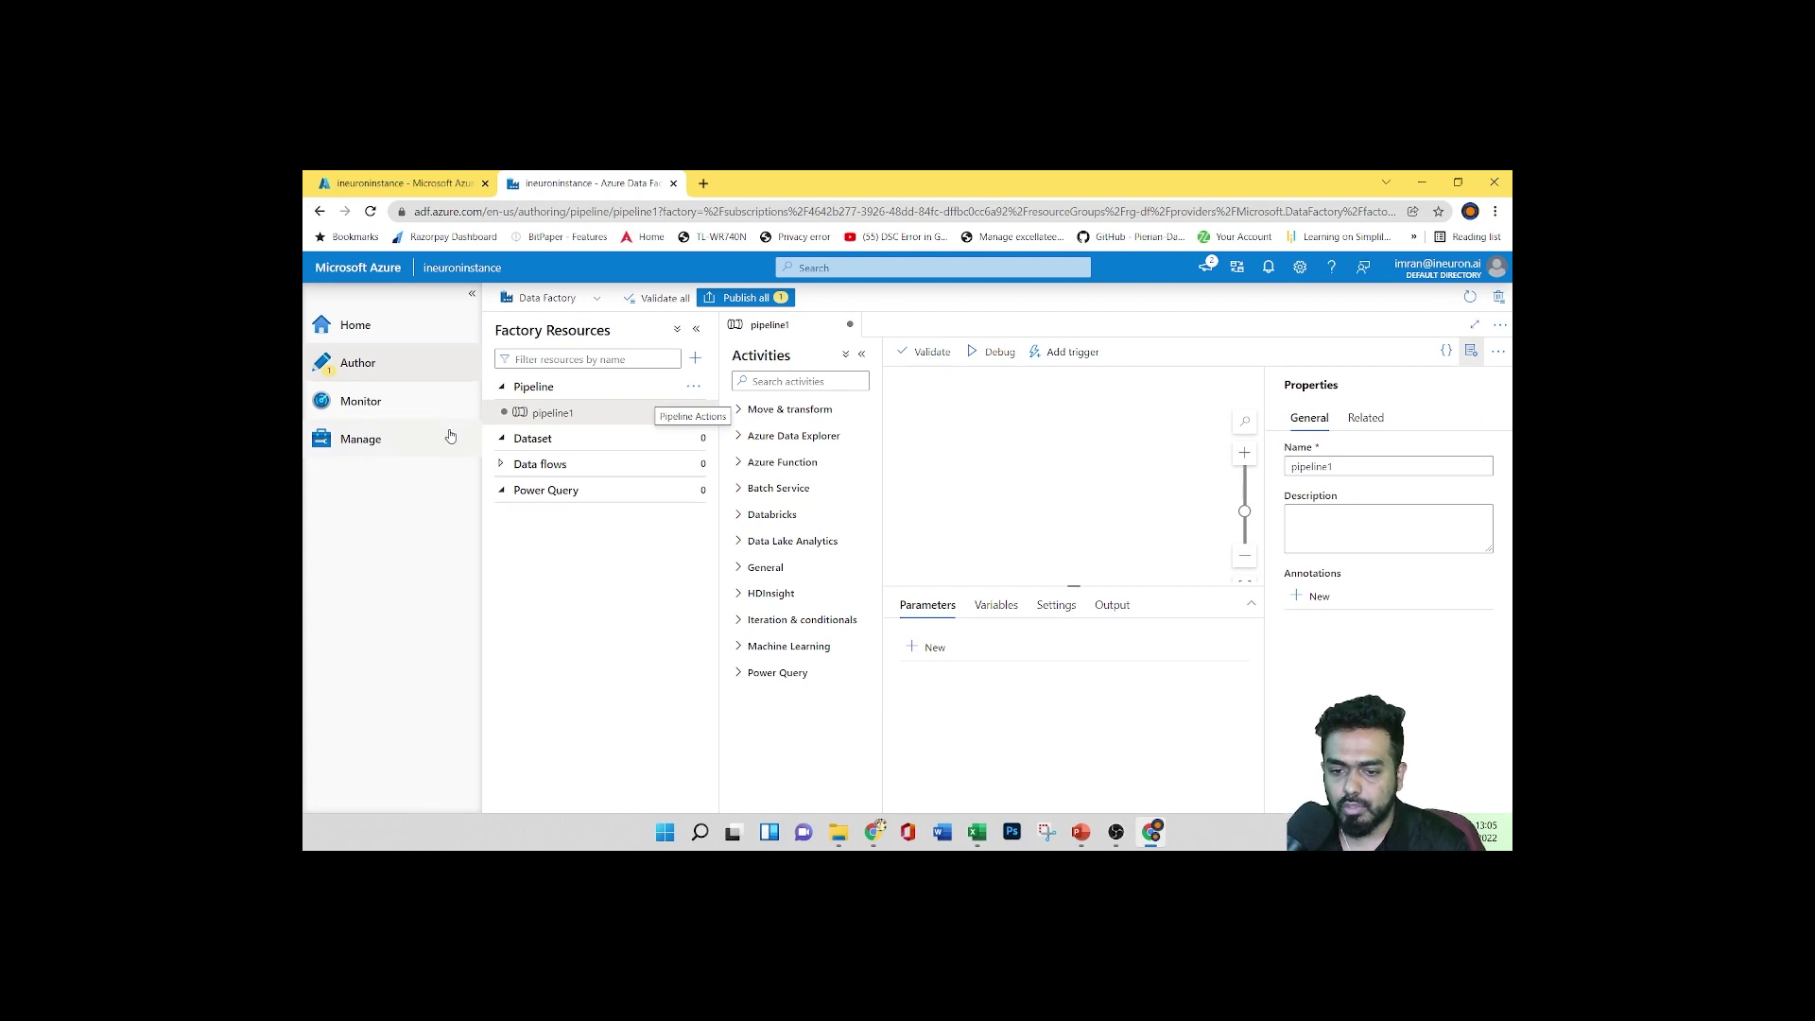
Create a second pipeline under the Pipeline category
{"action": "left_click", "coordinate": [694, 388]}
{"action": "left_click", "coordinate": [746, 421]}
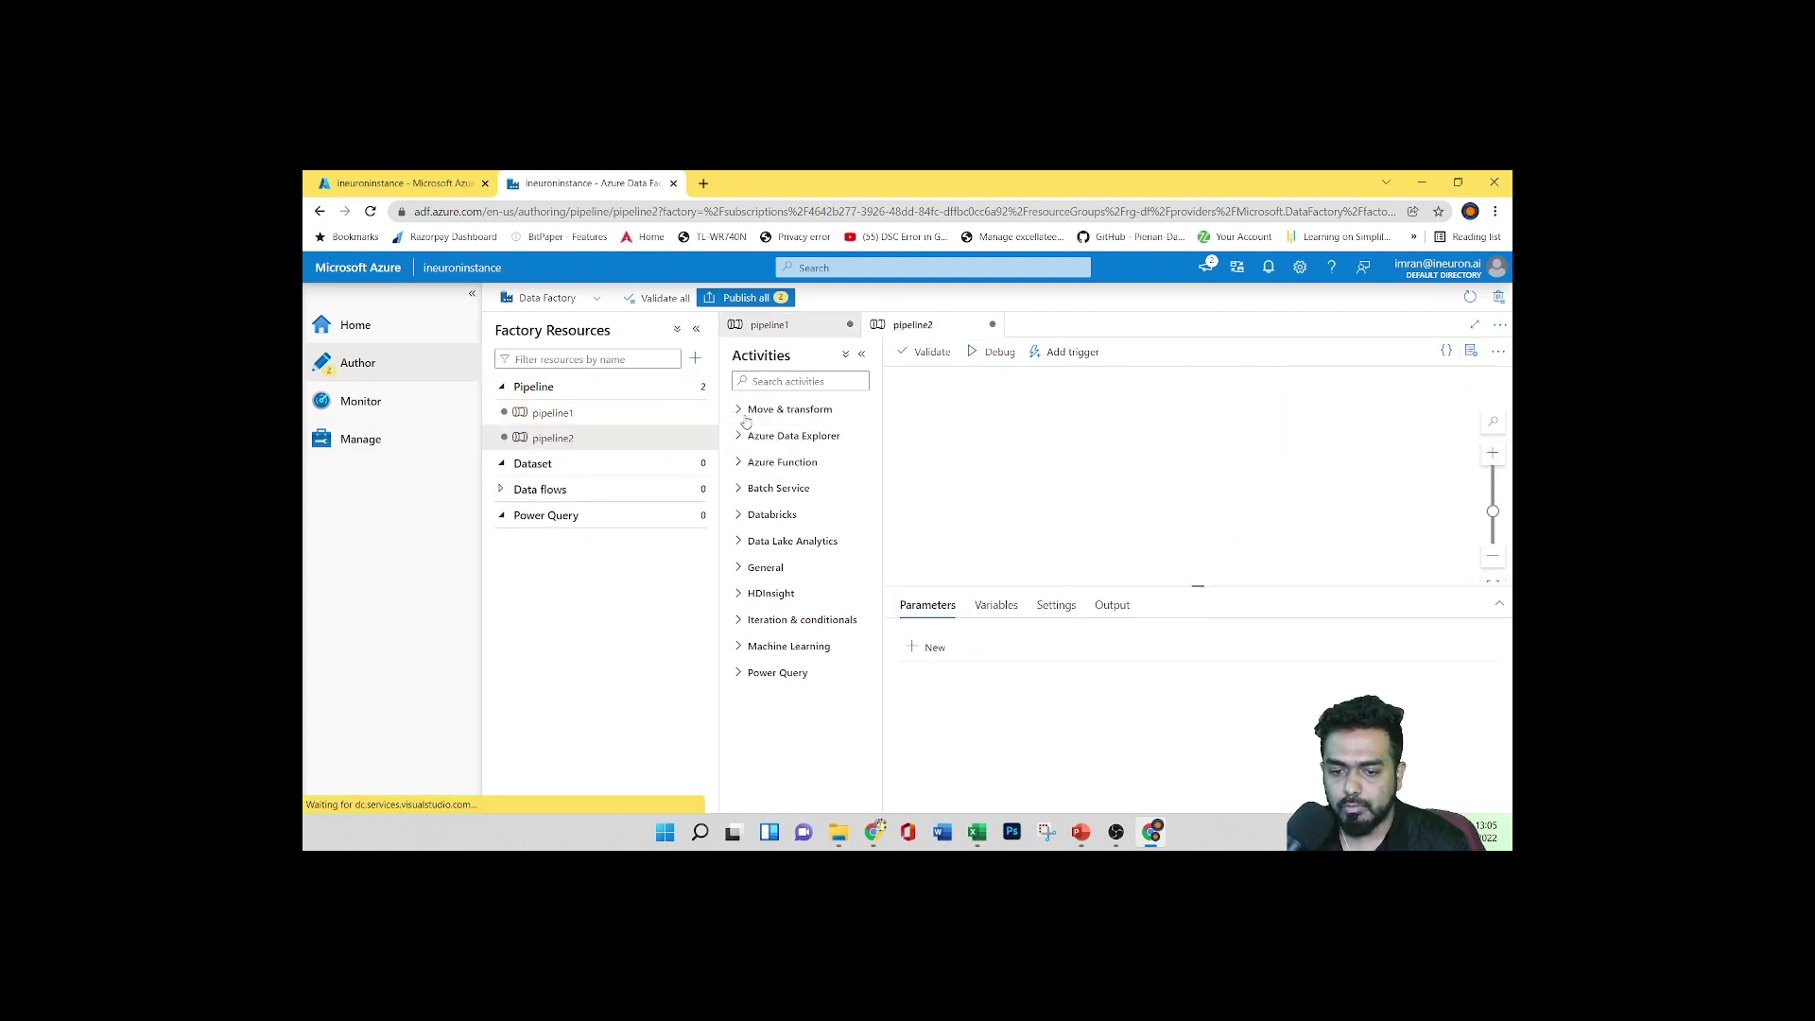
Open pipeline1 and pipeline2 in turn and examine the actions offered for each of them
{"action": "left_click", "coordinate": [581, 416]}
{"action": "left_click", "coordinate": [699, 416]}
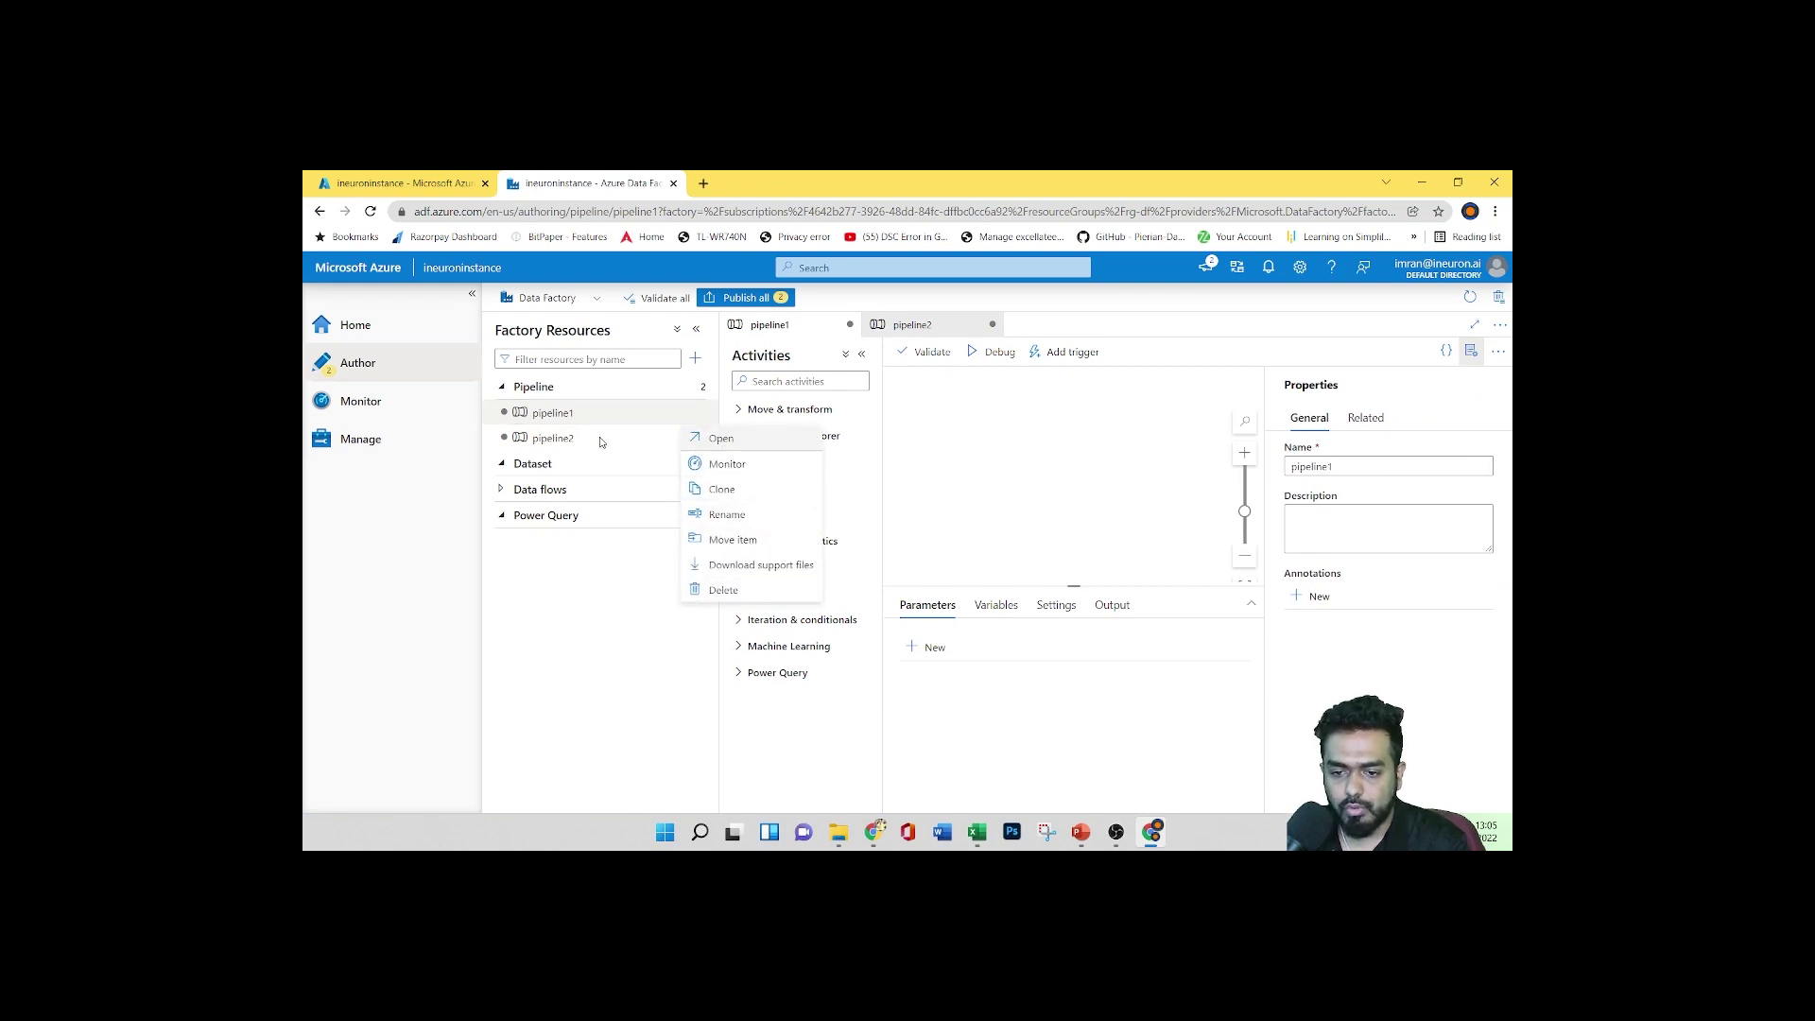
{"action": "key", "text": "Escape"}
{"action": "left_click", "coordinate": [700, 413]}
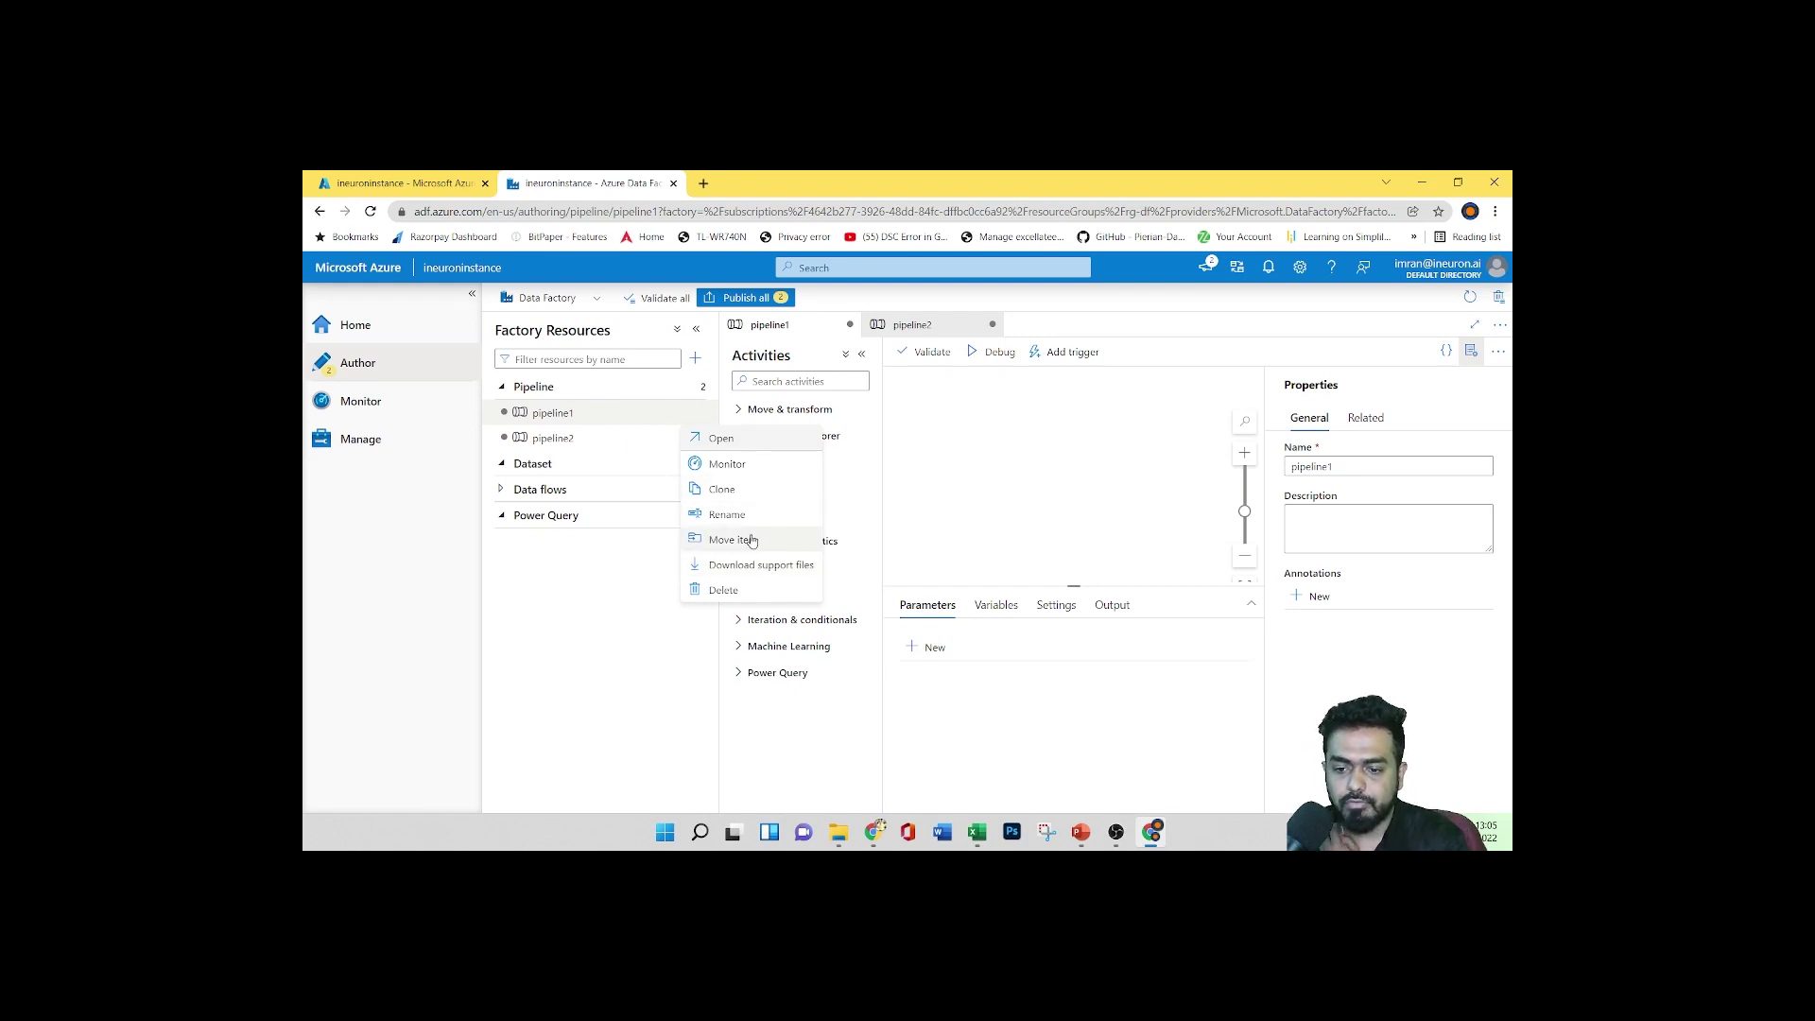
{"action": "left_click", "coordinate": [615, 413]}
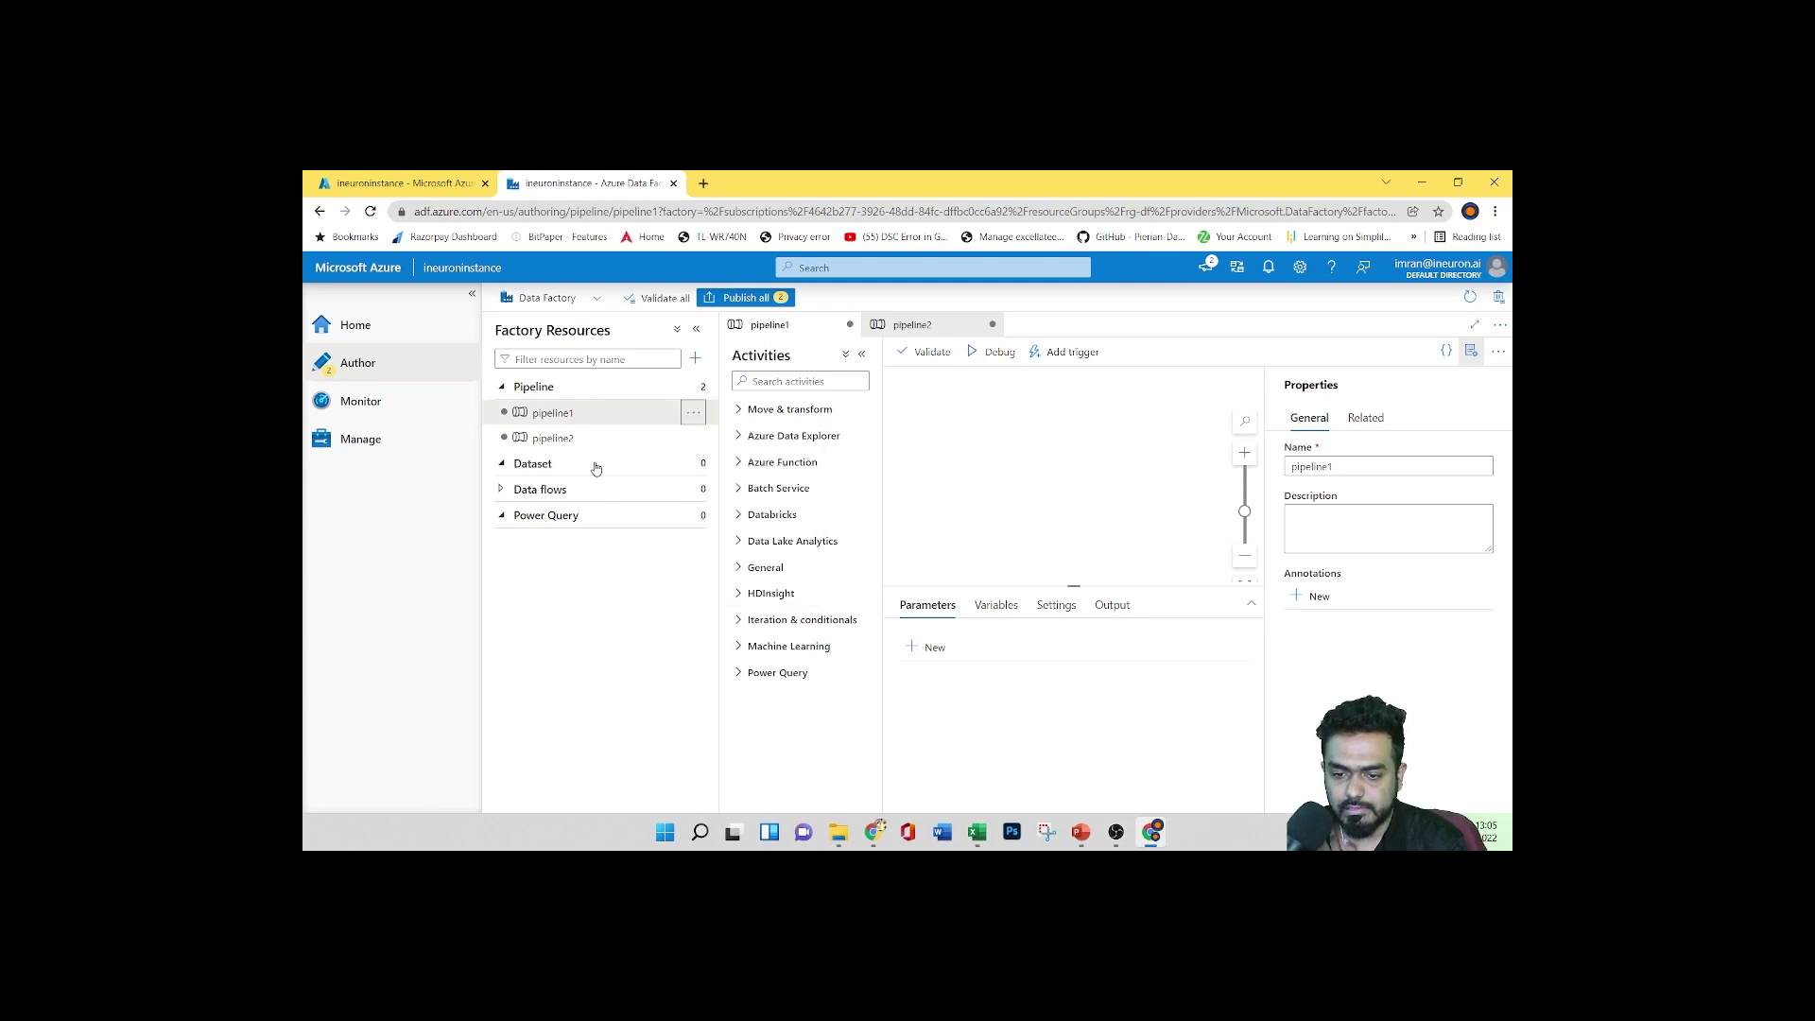
{"action": "left_click", "coordinate": [619, 438]}
{"action": "left_click", "coordinate": [694, 437]}
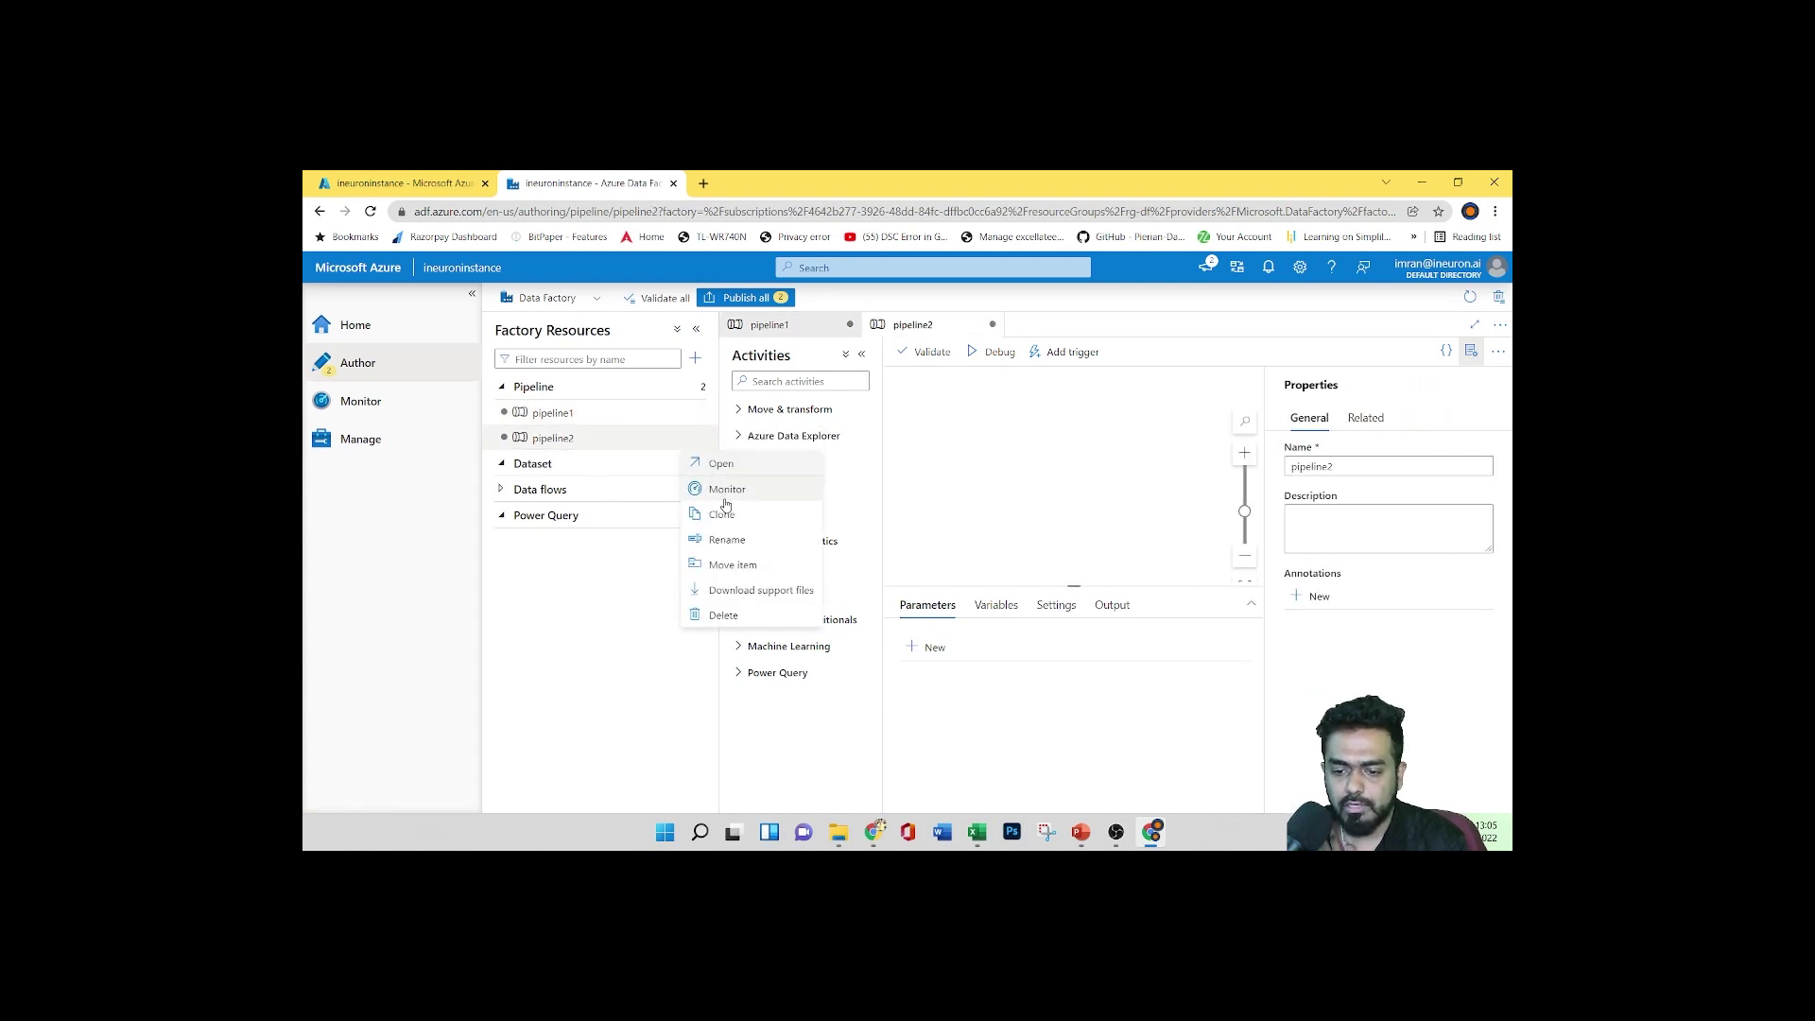
{"action": "left_click", "coordinate": [615, 516]}
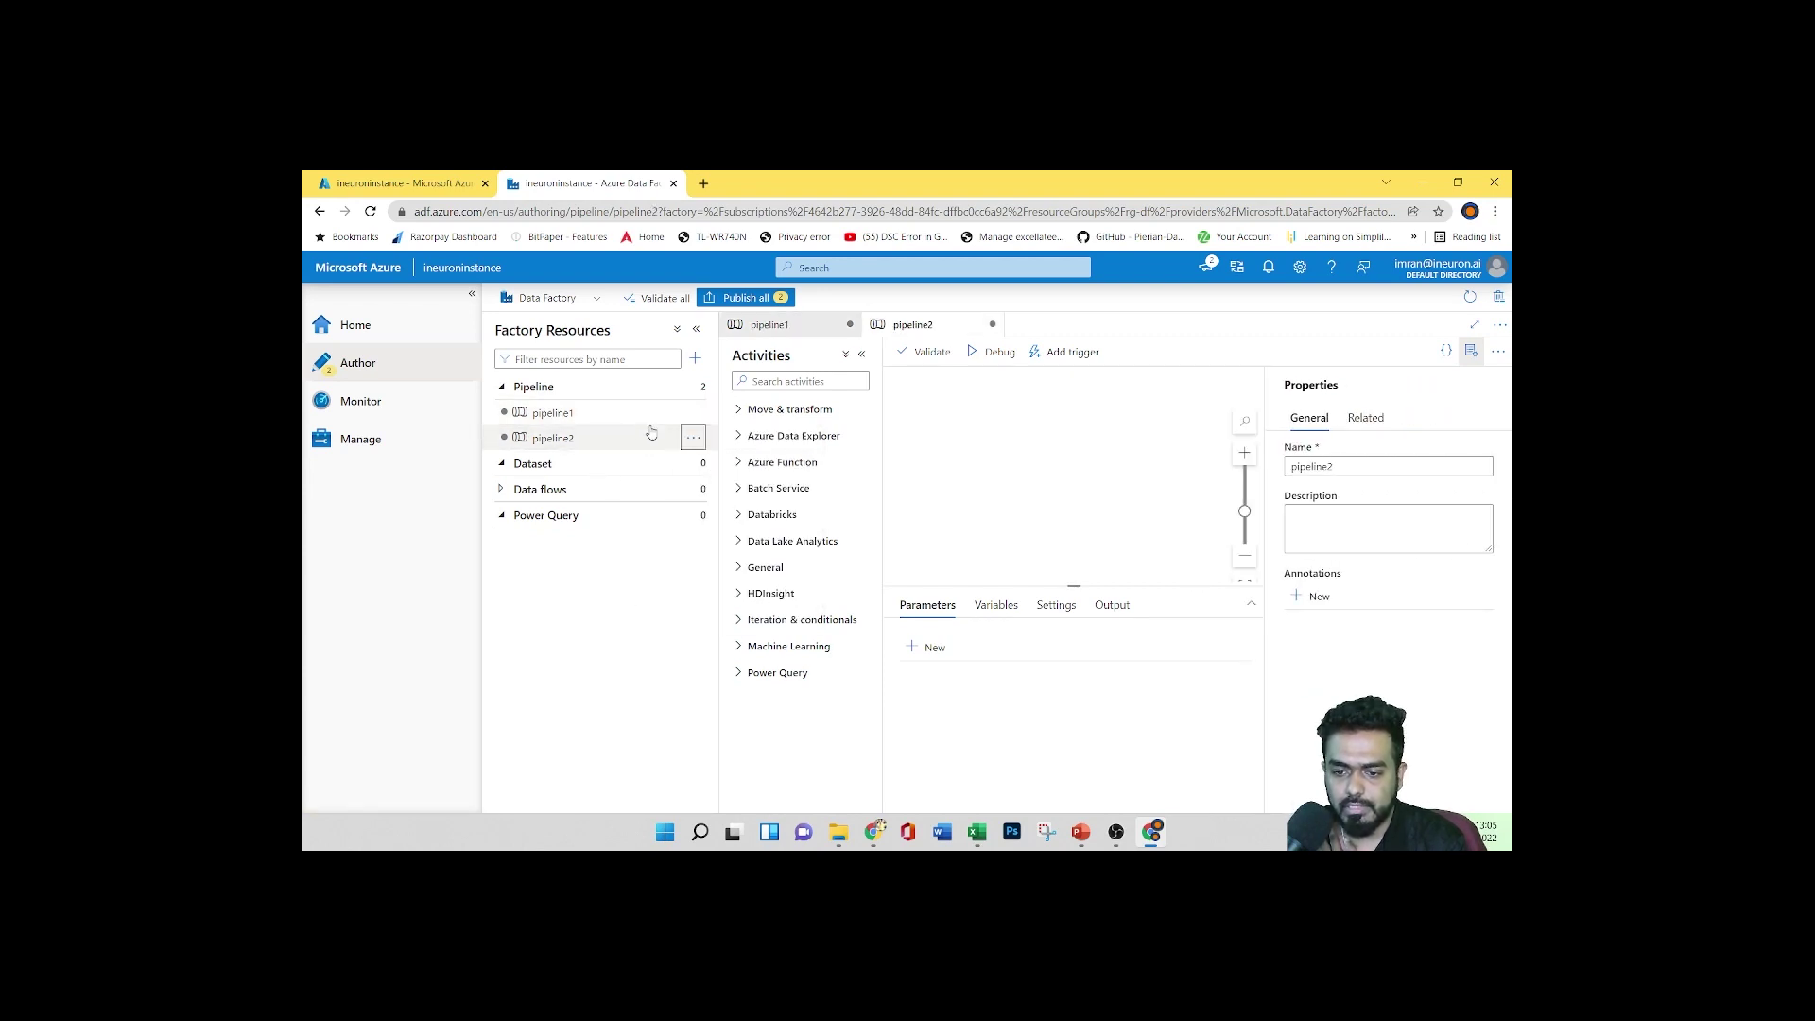
{"action": "left_click", "coordinate": [649, 416]}
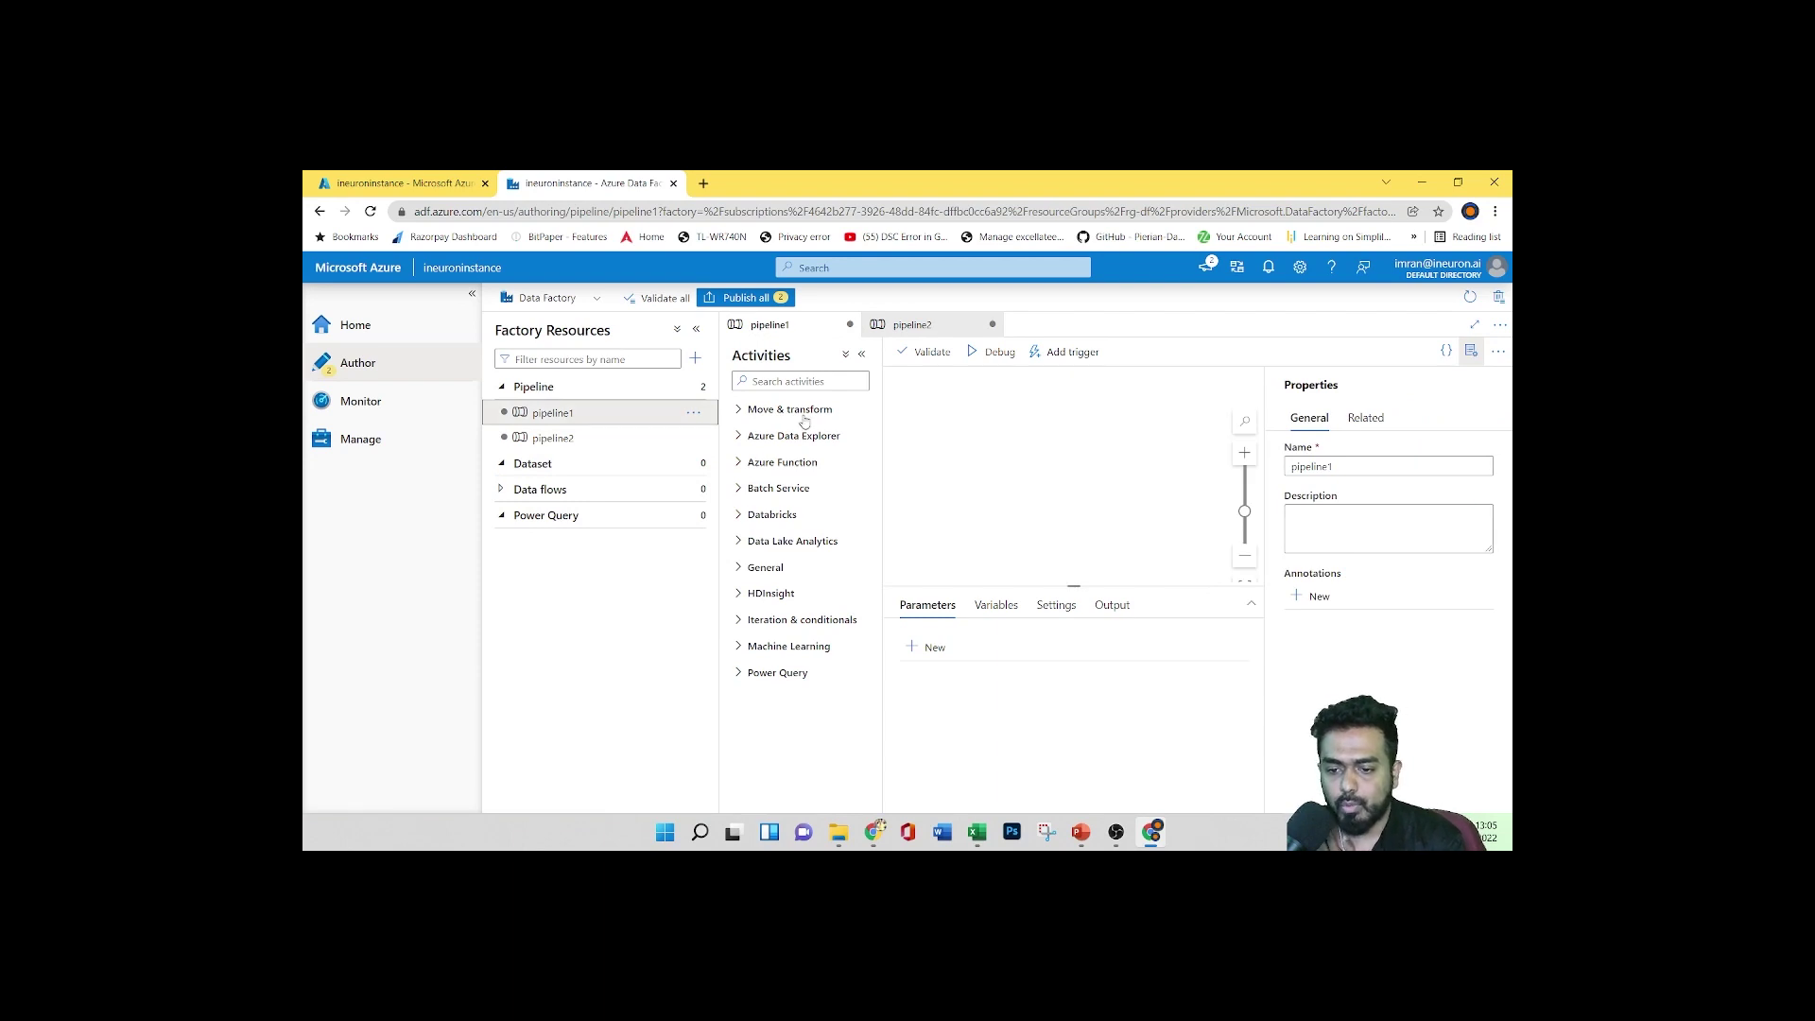
Delete pipeline2 from the factory resources and confirm the deletion
{"action": "left_click", "coordinate": [695, 439]}
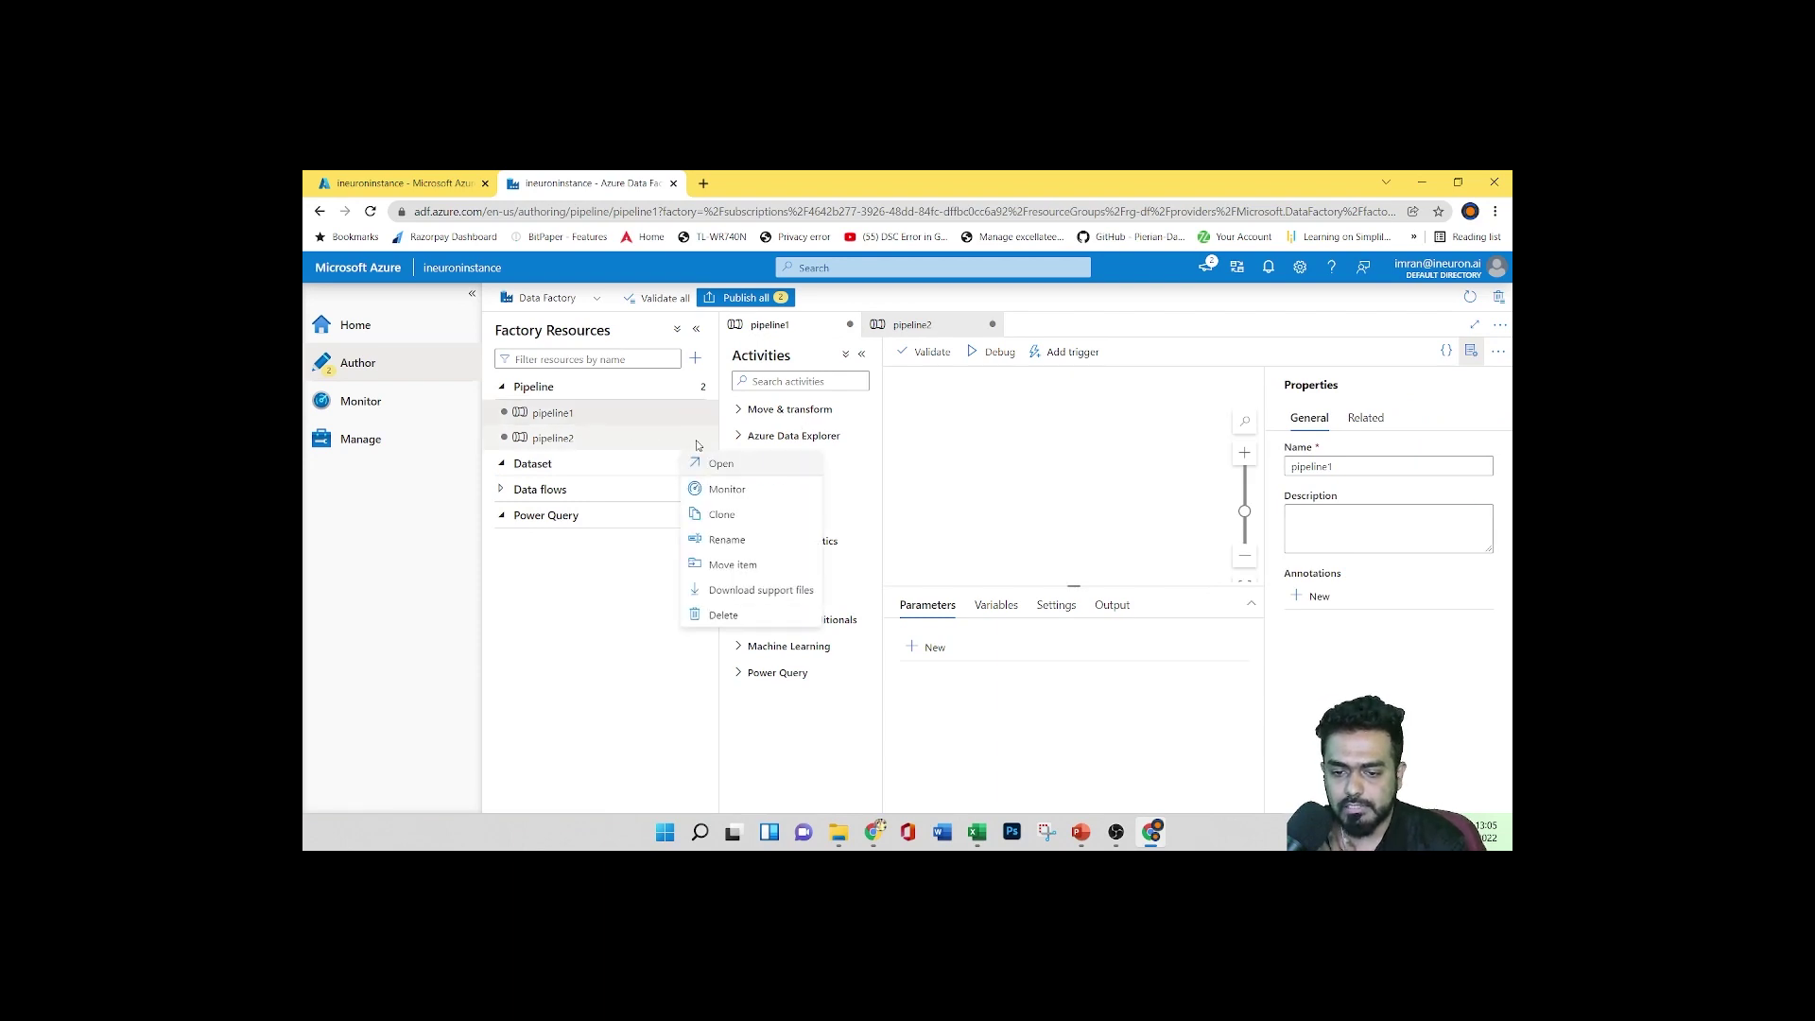
{"action": "left_click", "coordinate": [750, 618]}
{"action": "left_click", "coordinate": [785, 603]}
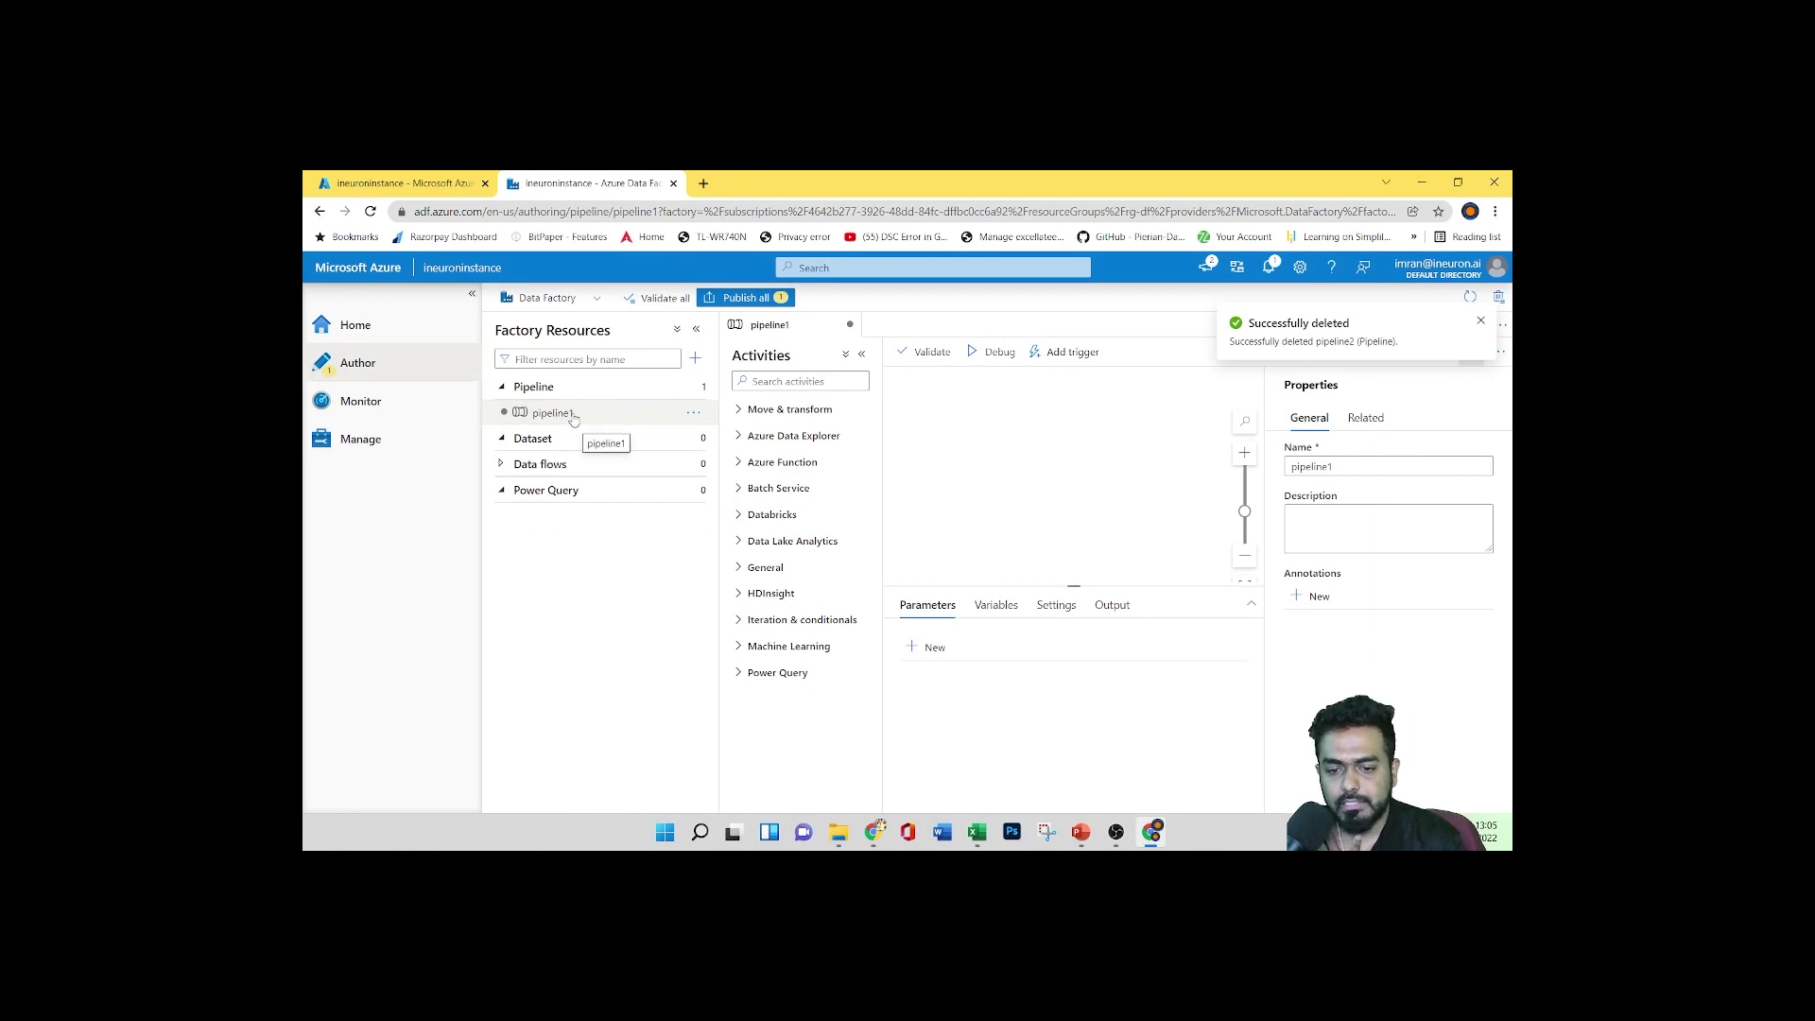
Add another pipeline through the option for adding a new resource and delete it again
{"action": "left_click", "coordinate": [695, 358]}
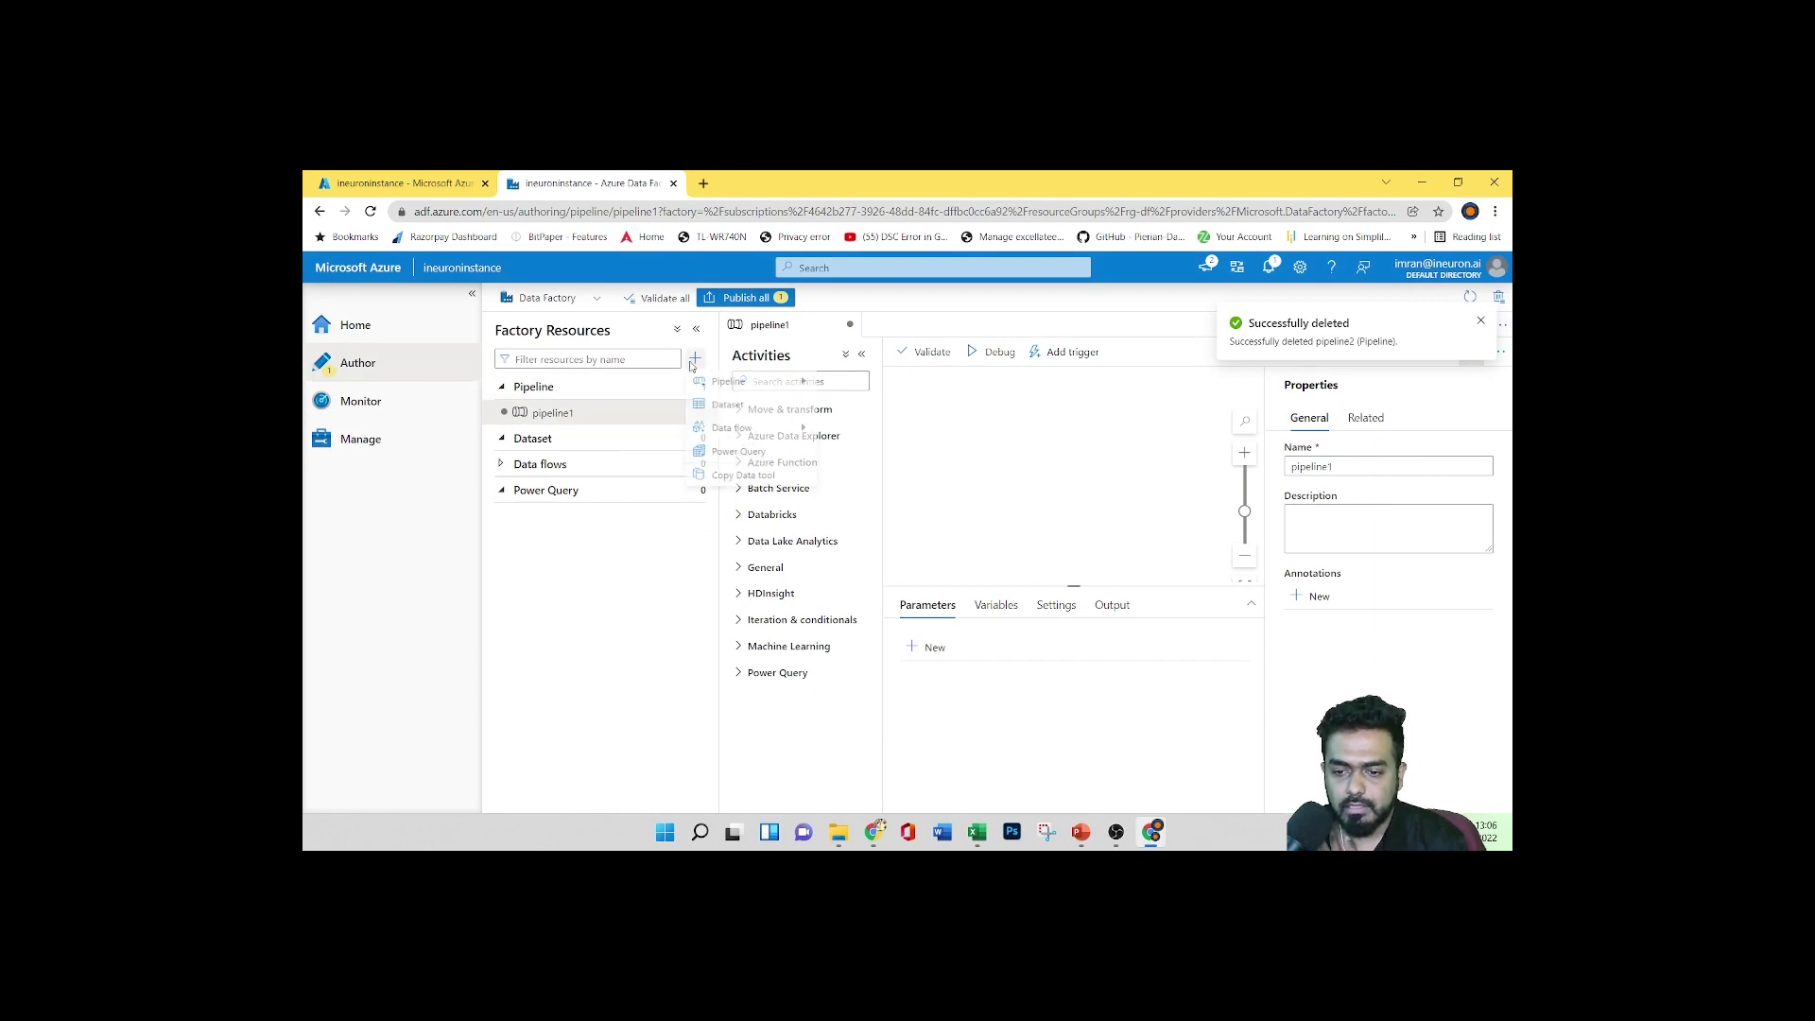
{"action": "mouse_move", "coordinate": [737, 382]}
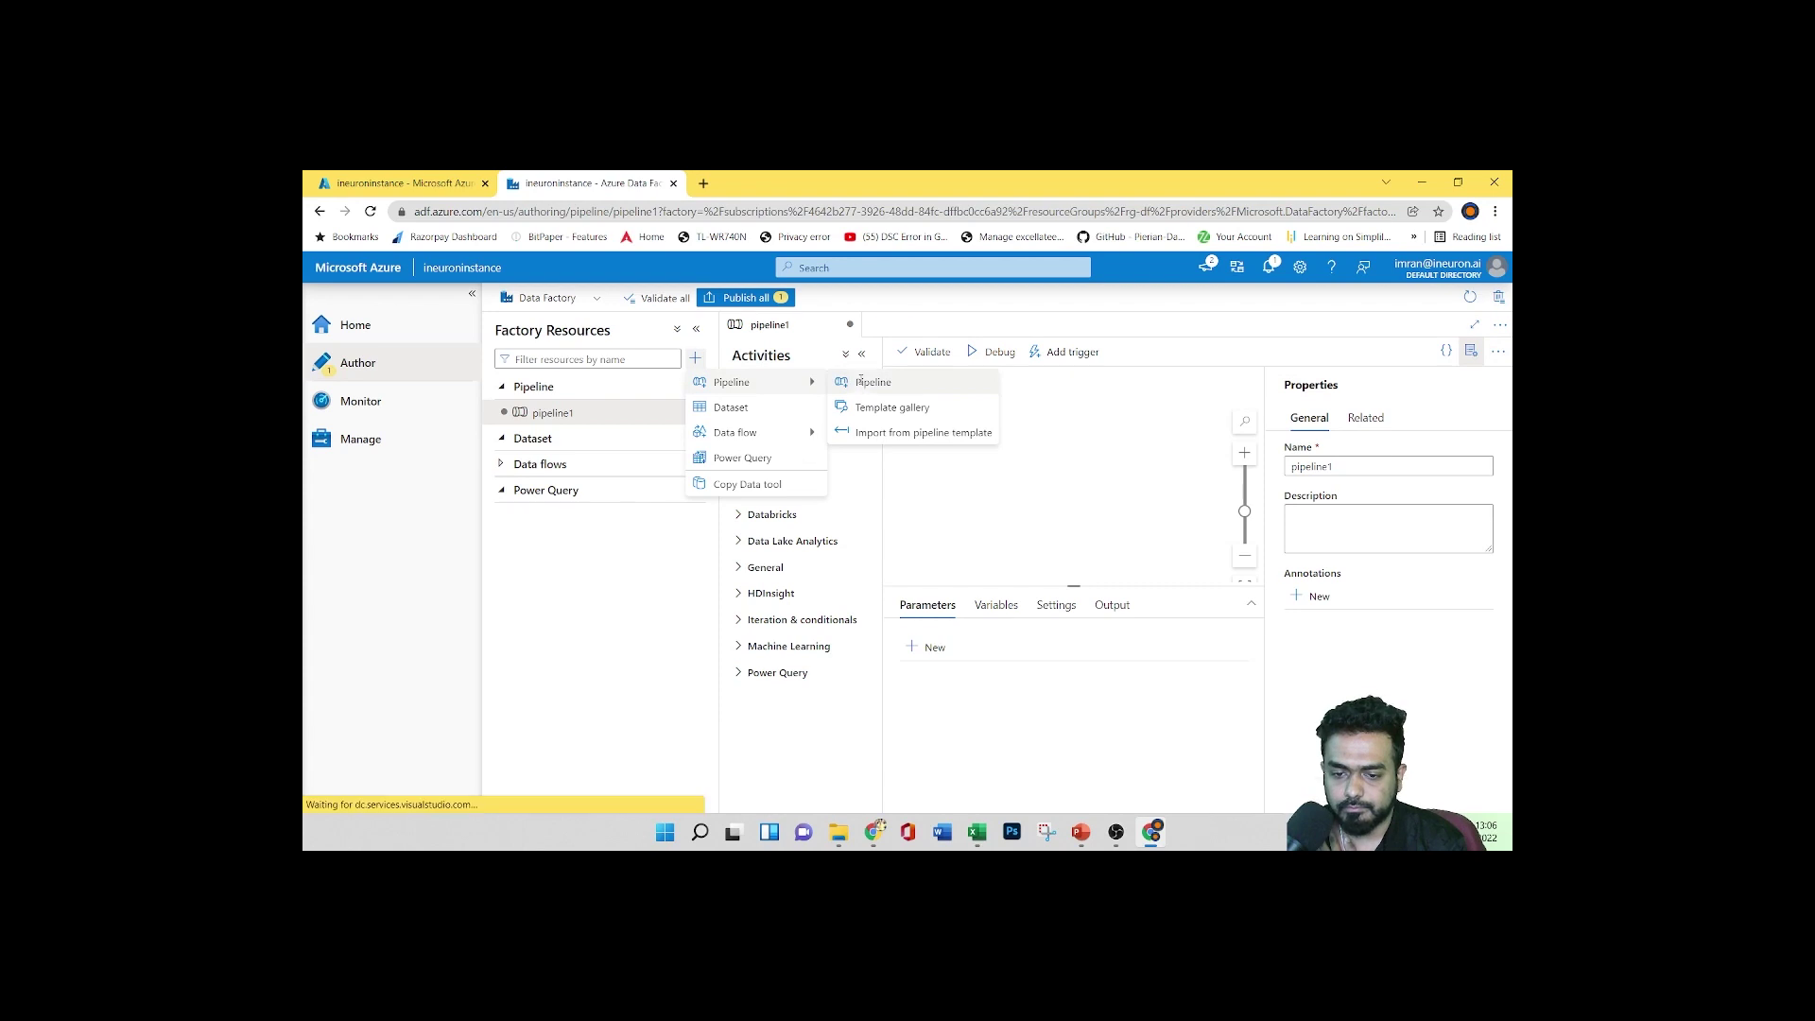
{"action": "left_click", "coordinate": [860, 385]}
{"action": "left_click", "coordinate": [695, 437]}
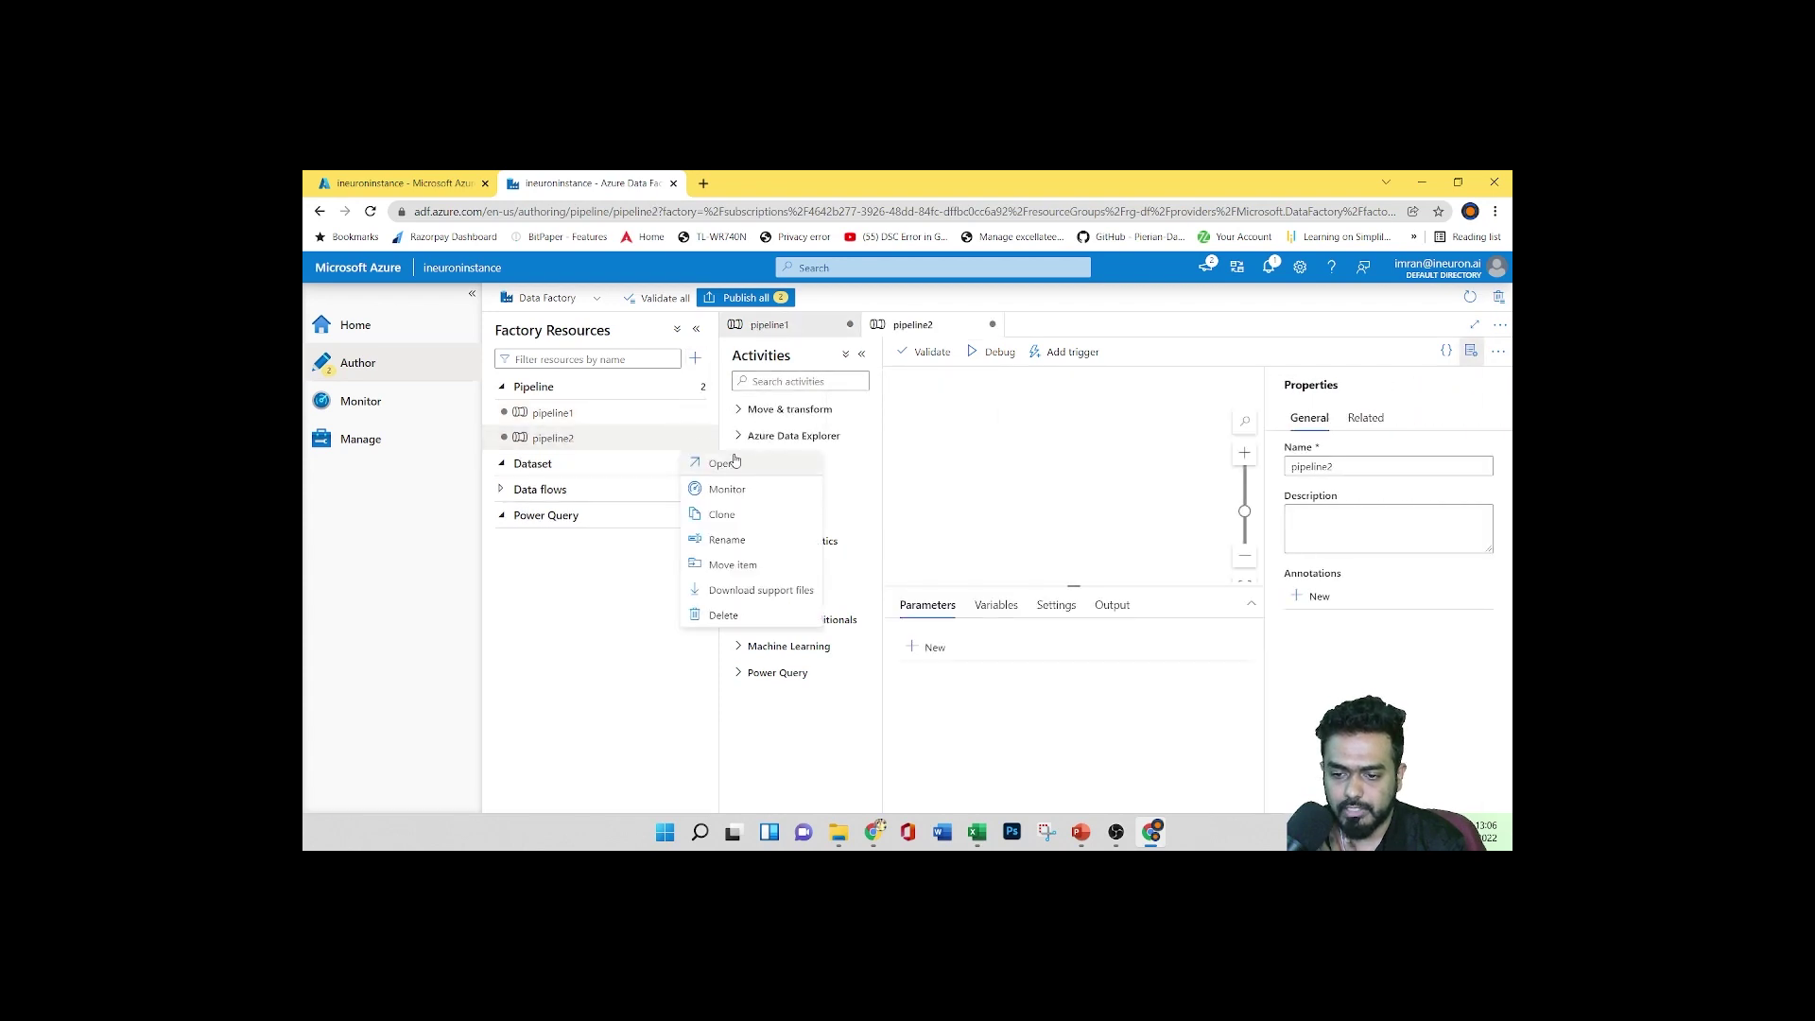
{"action": "left_click", "coordinate": [723, 615]}
{"action": "left_click", "coordinate": [794, 597]}
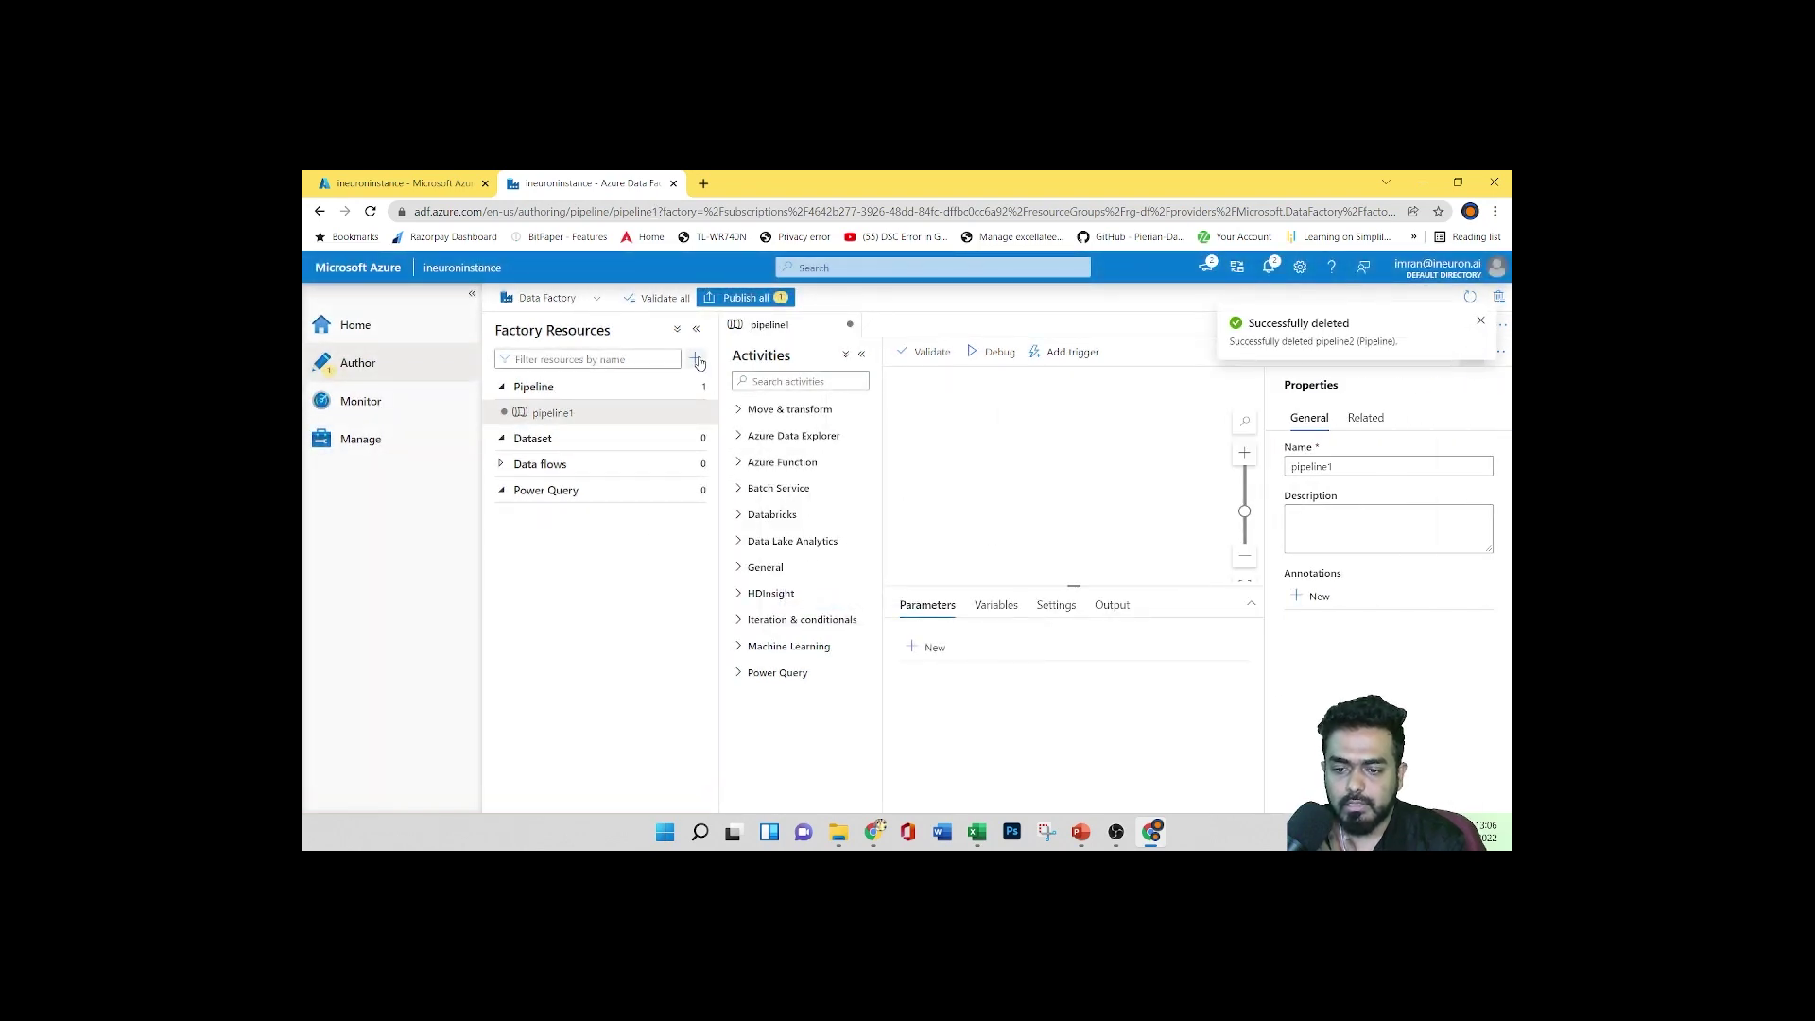
{"action": "left_click", "coordinate": [695, 358]}
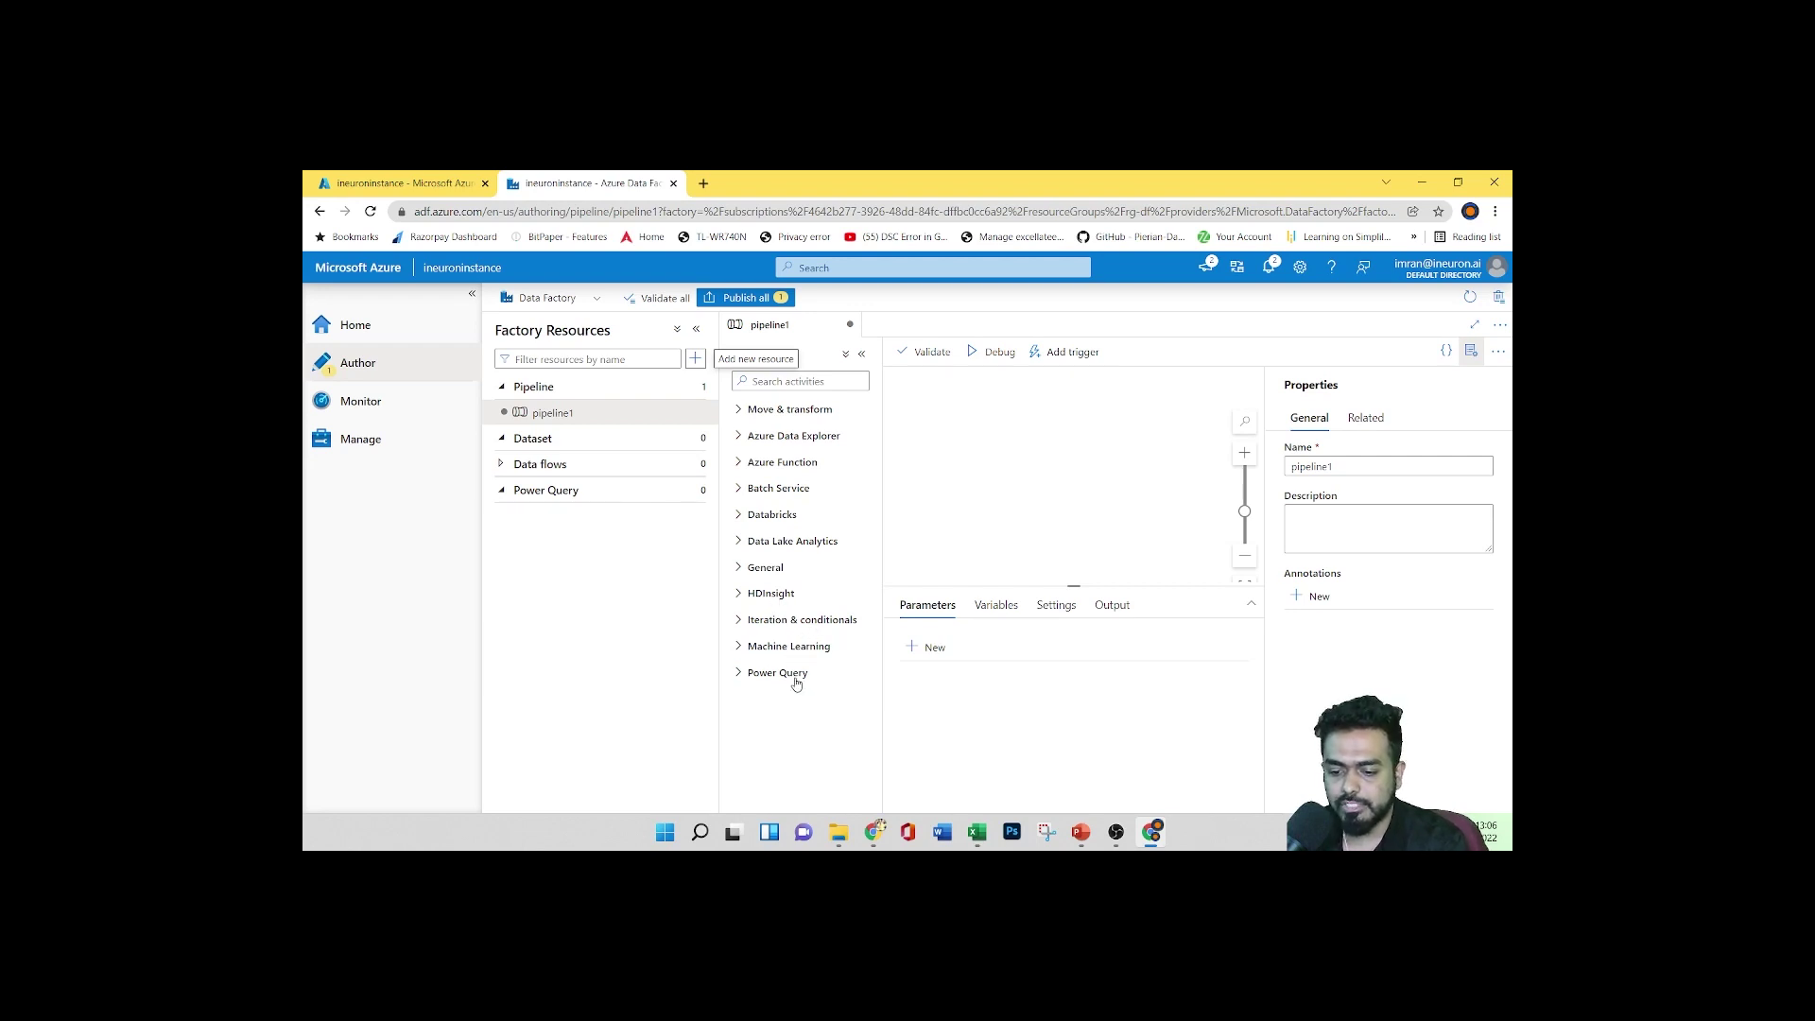
Add a Copy data activity from the Move & transform category to the pipeline1 canvas
{"action": "left_click", "coordinate": [743, 411]}
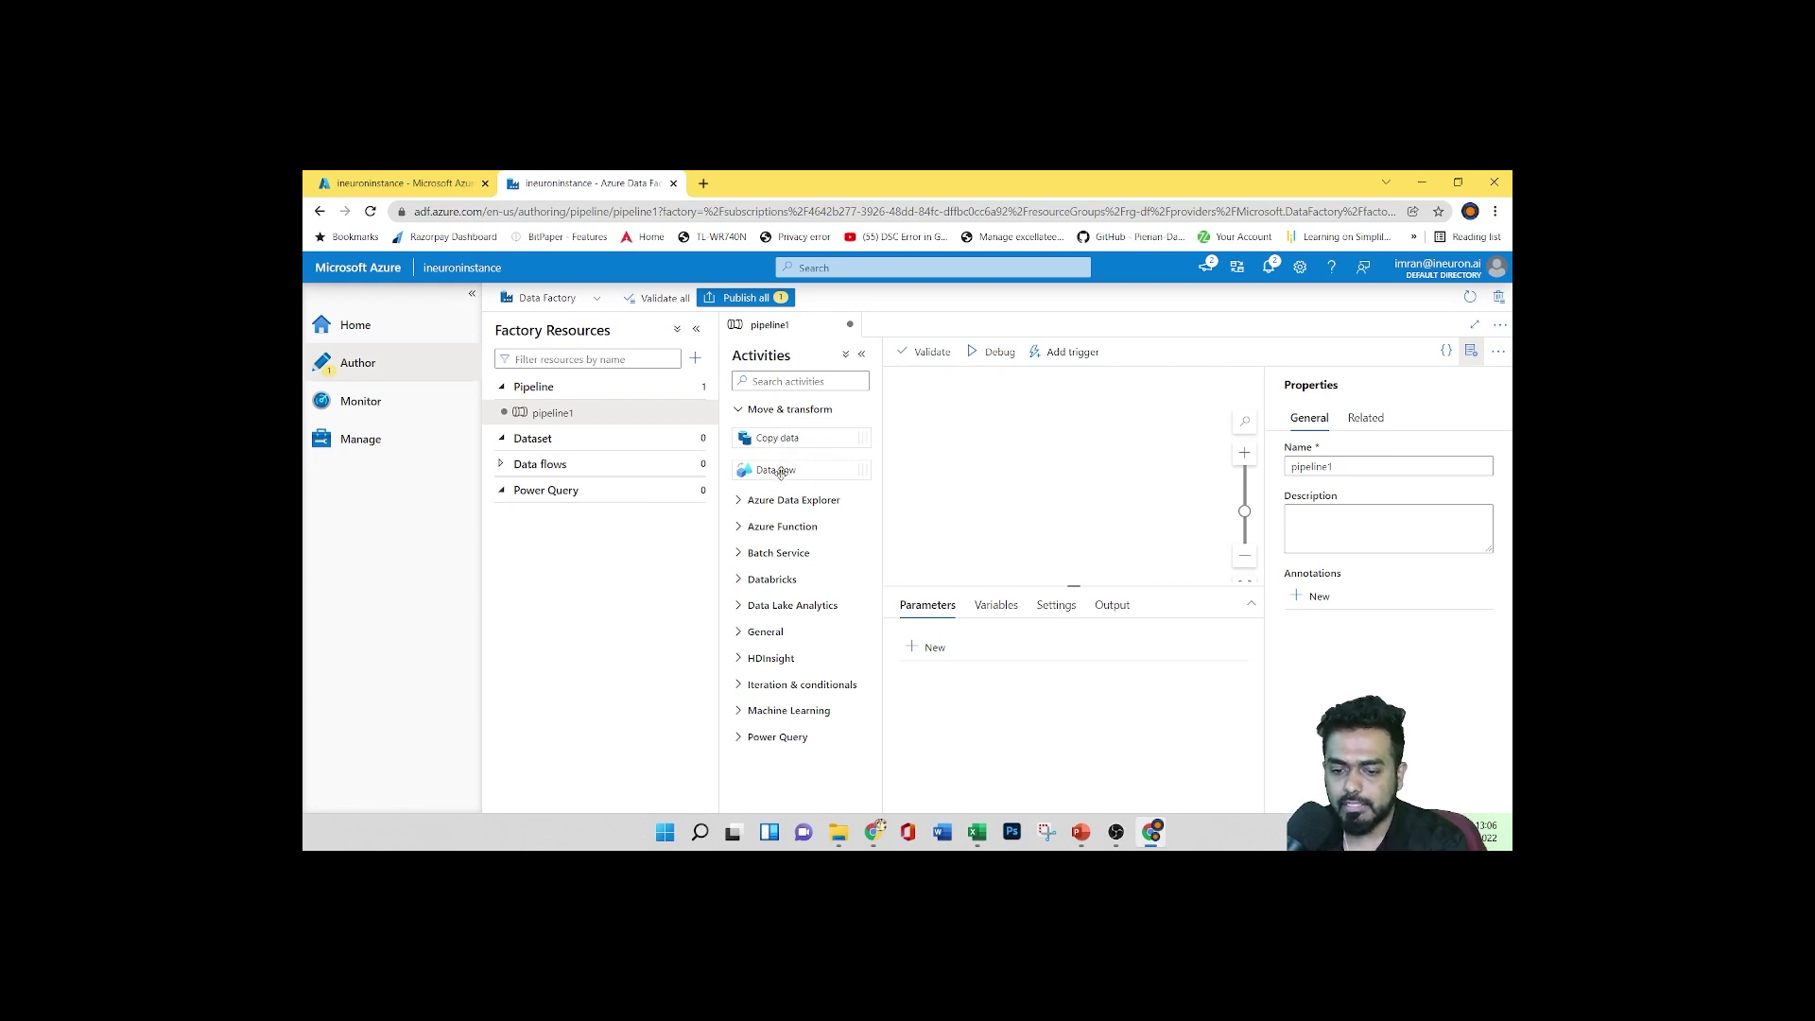
{"action": "left_click_drag", "start_coordinate": [782, 438], "coordinate": [1114, 439]}
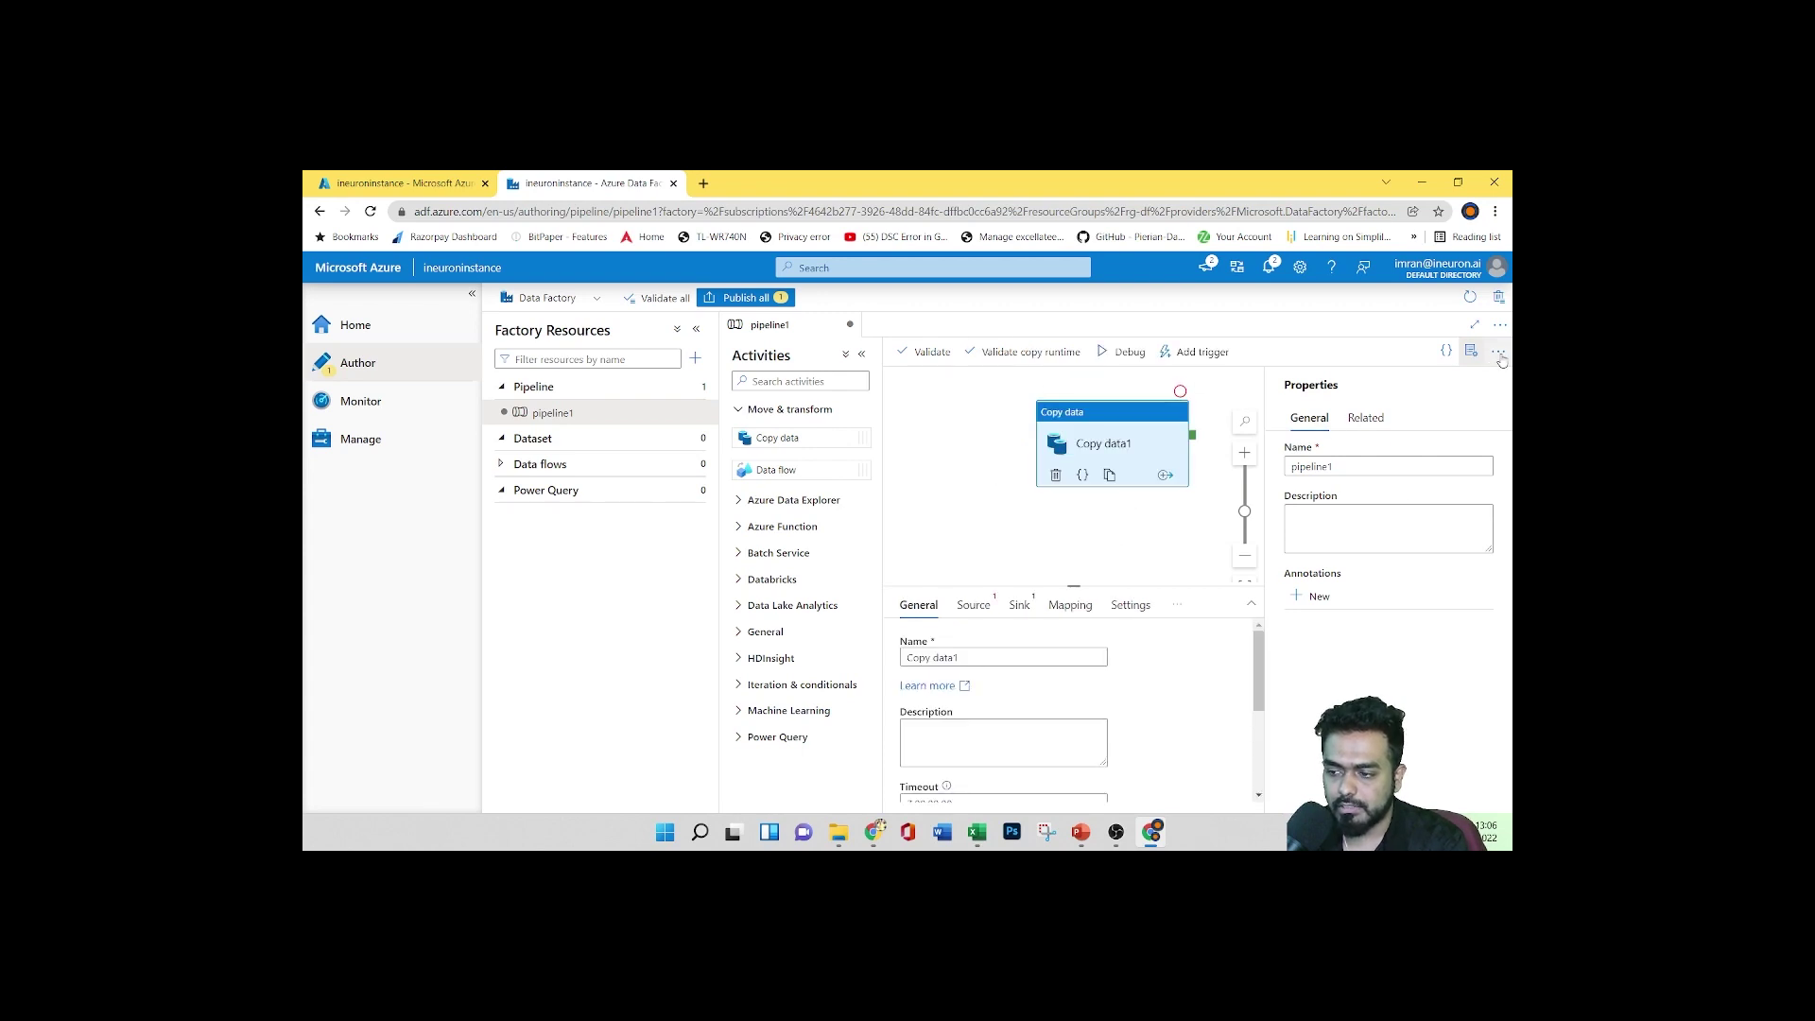
Examine the Copy data activity's General, Source, Sink, Mapping and Settings options
{"action": "scroll", "coordinate": [927, 662], "scroll_direction": "down", "scroll_amount": 3}
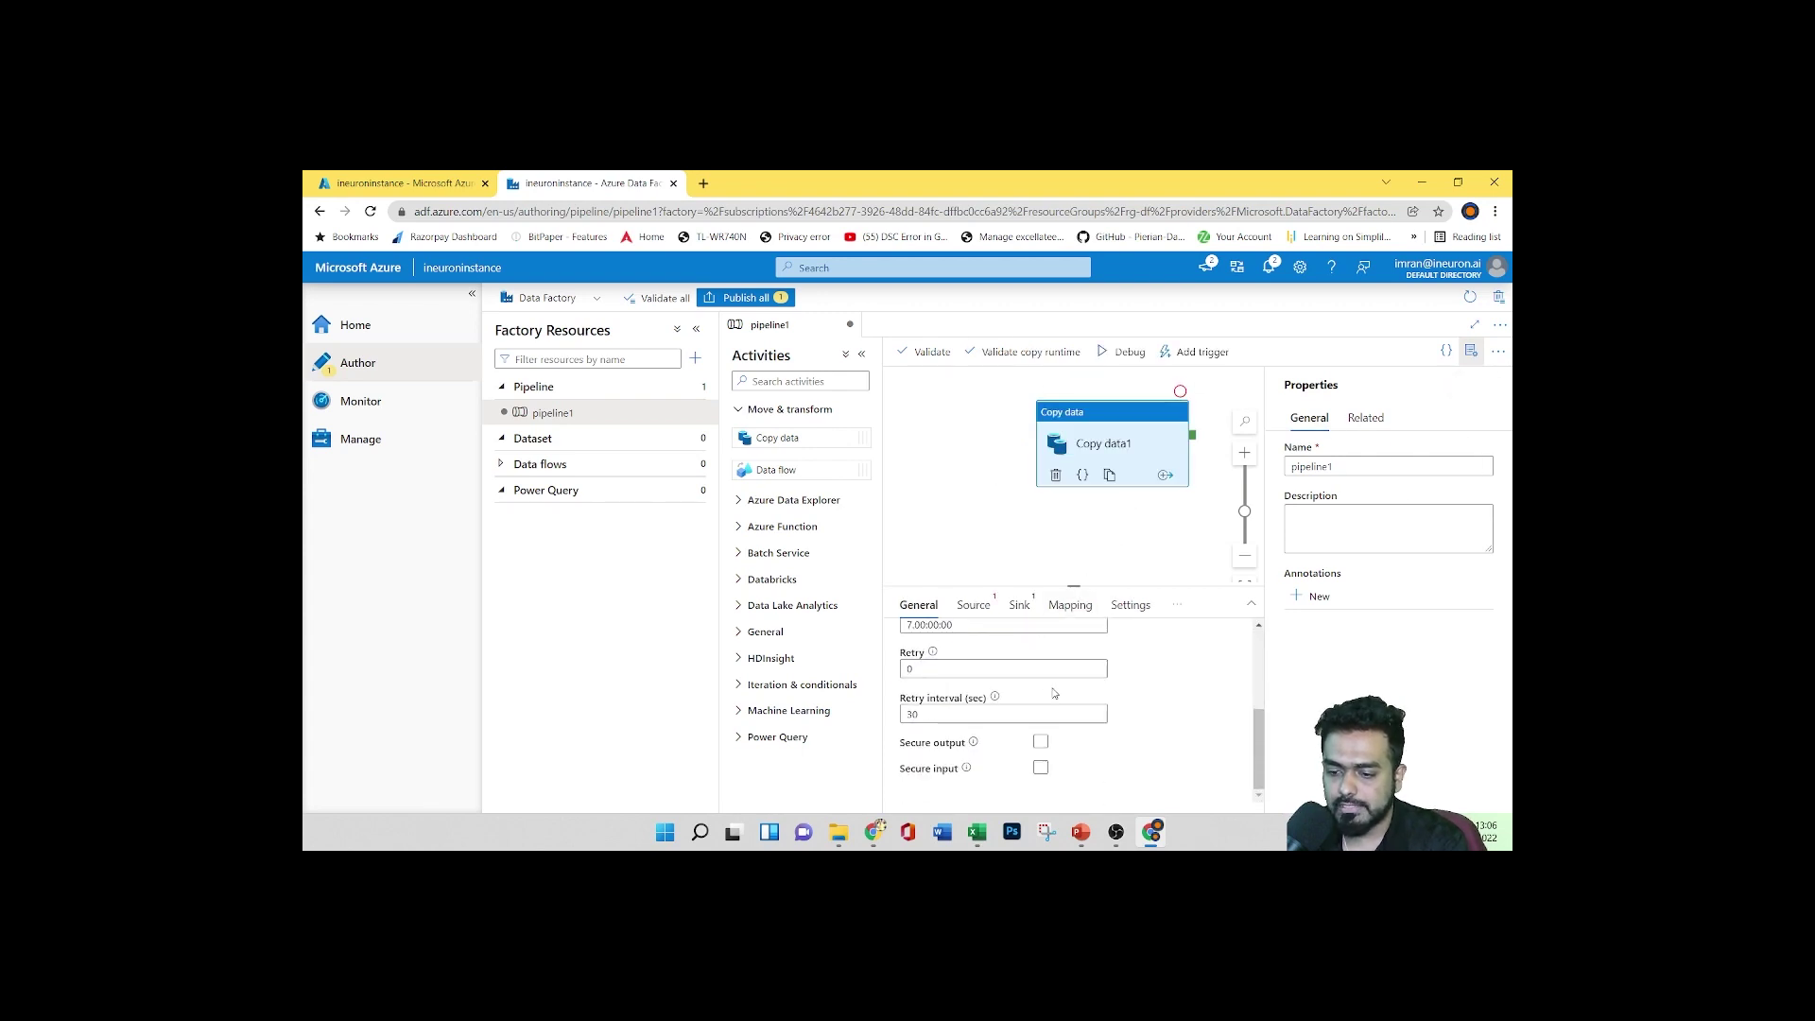
{"action": "scroll", "coordinate": [923, 629], "scroll_direction": "up", "scroll_amount": 3}
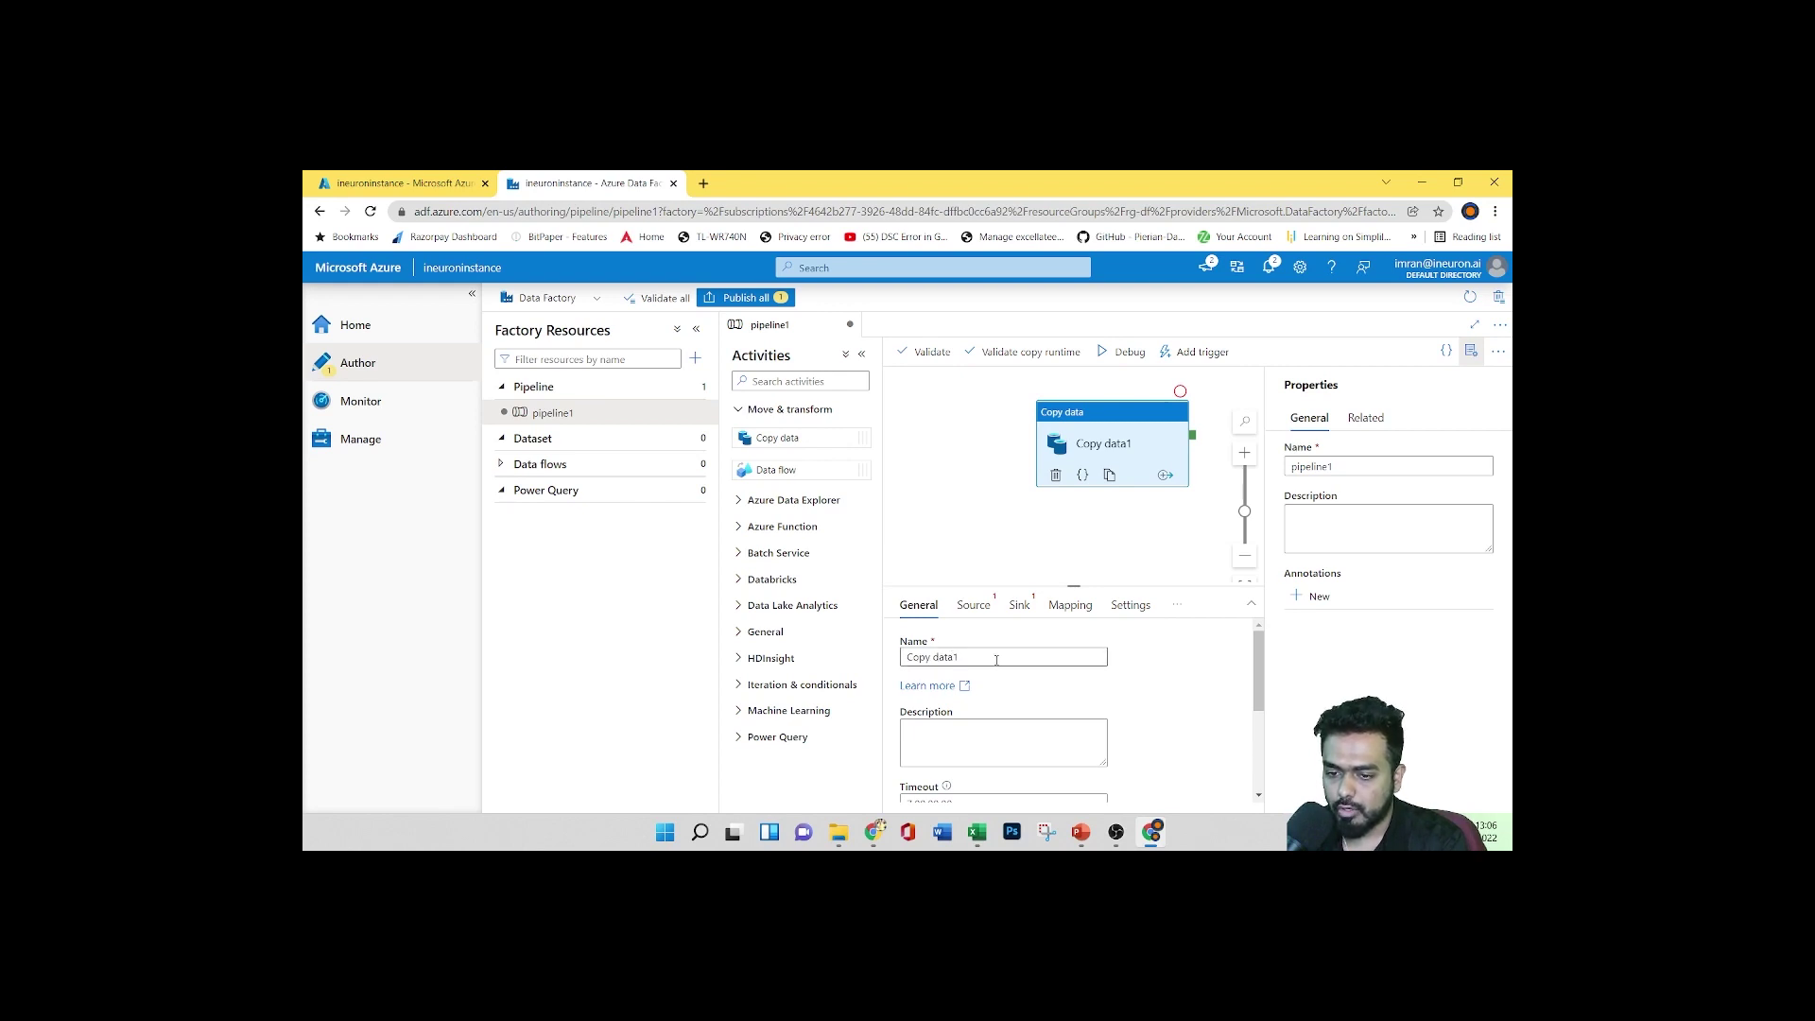
{"action": "scroll", "coordinate": [996, 660], "scroll_direction": "down", "scroll_amount": 3}
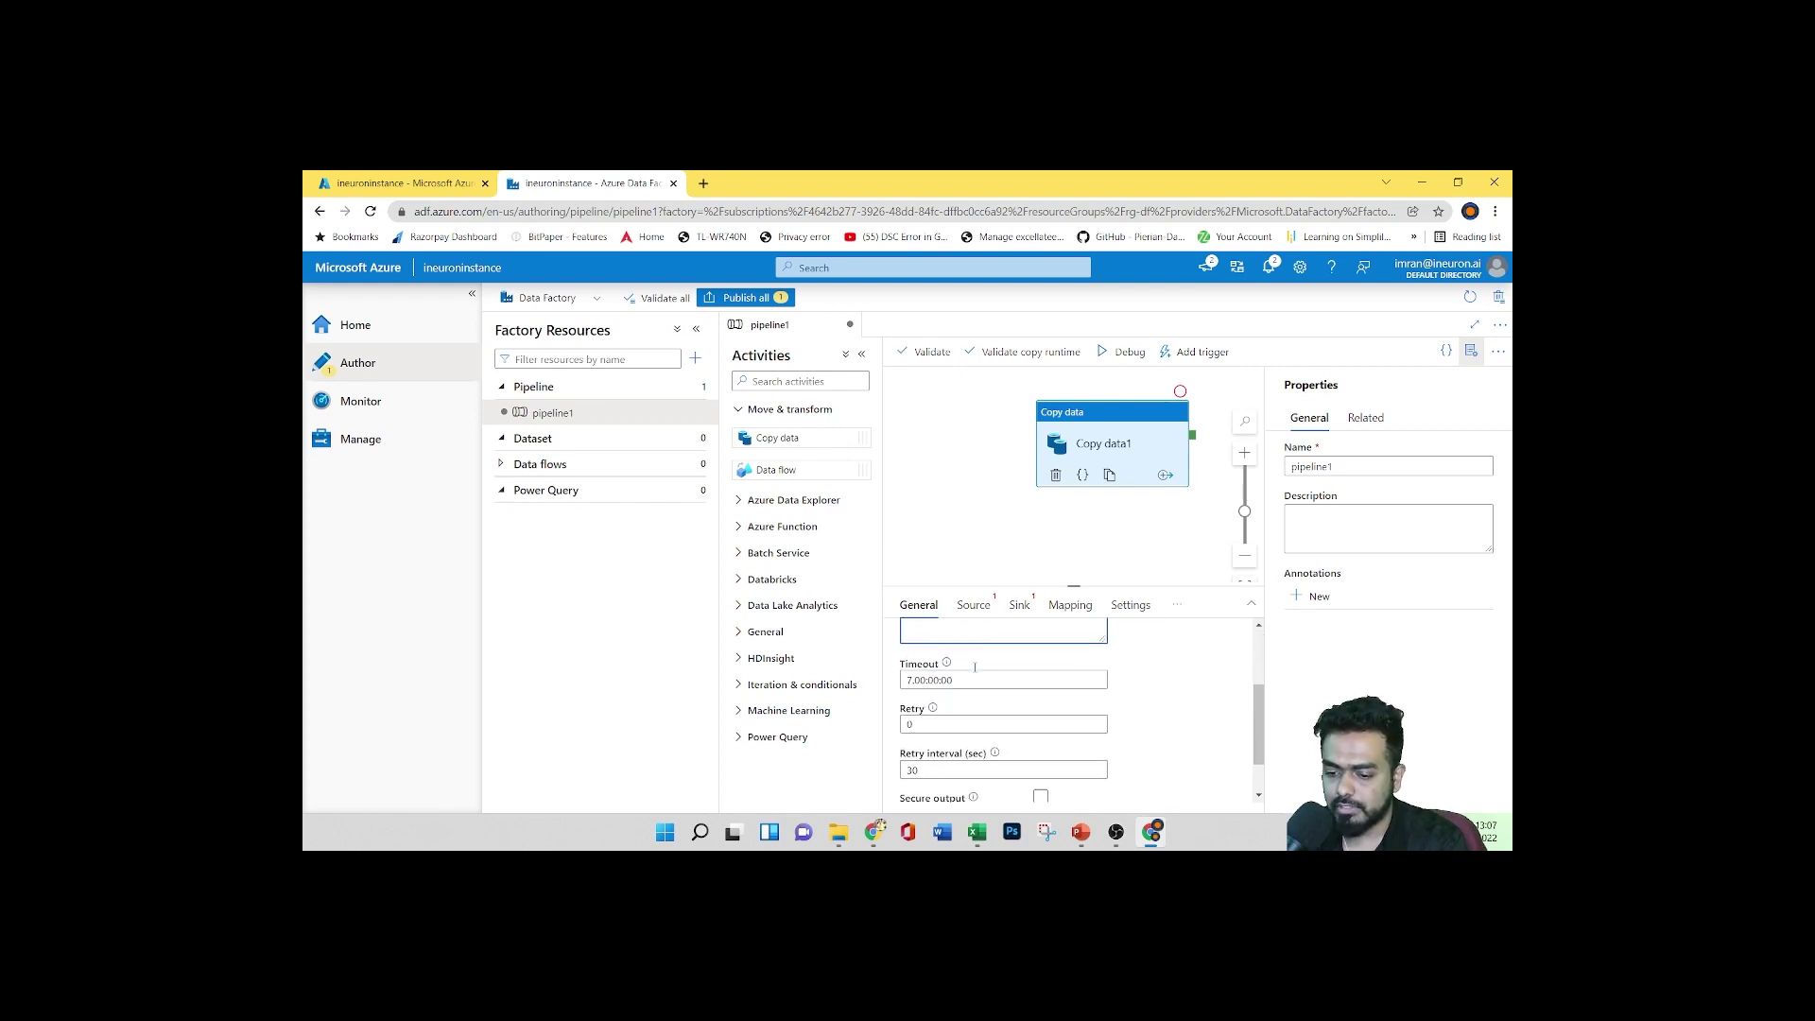
{"action": "scroll", "coordinate": [1013, 692], "scroll_direction": "up", "scroll_amount": 3}
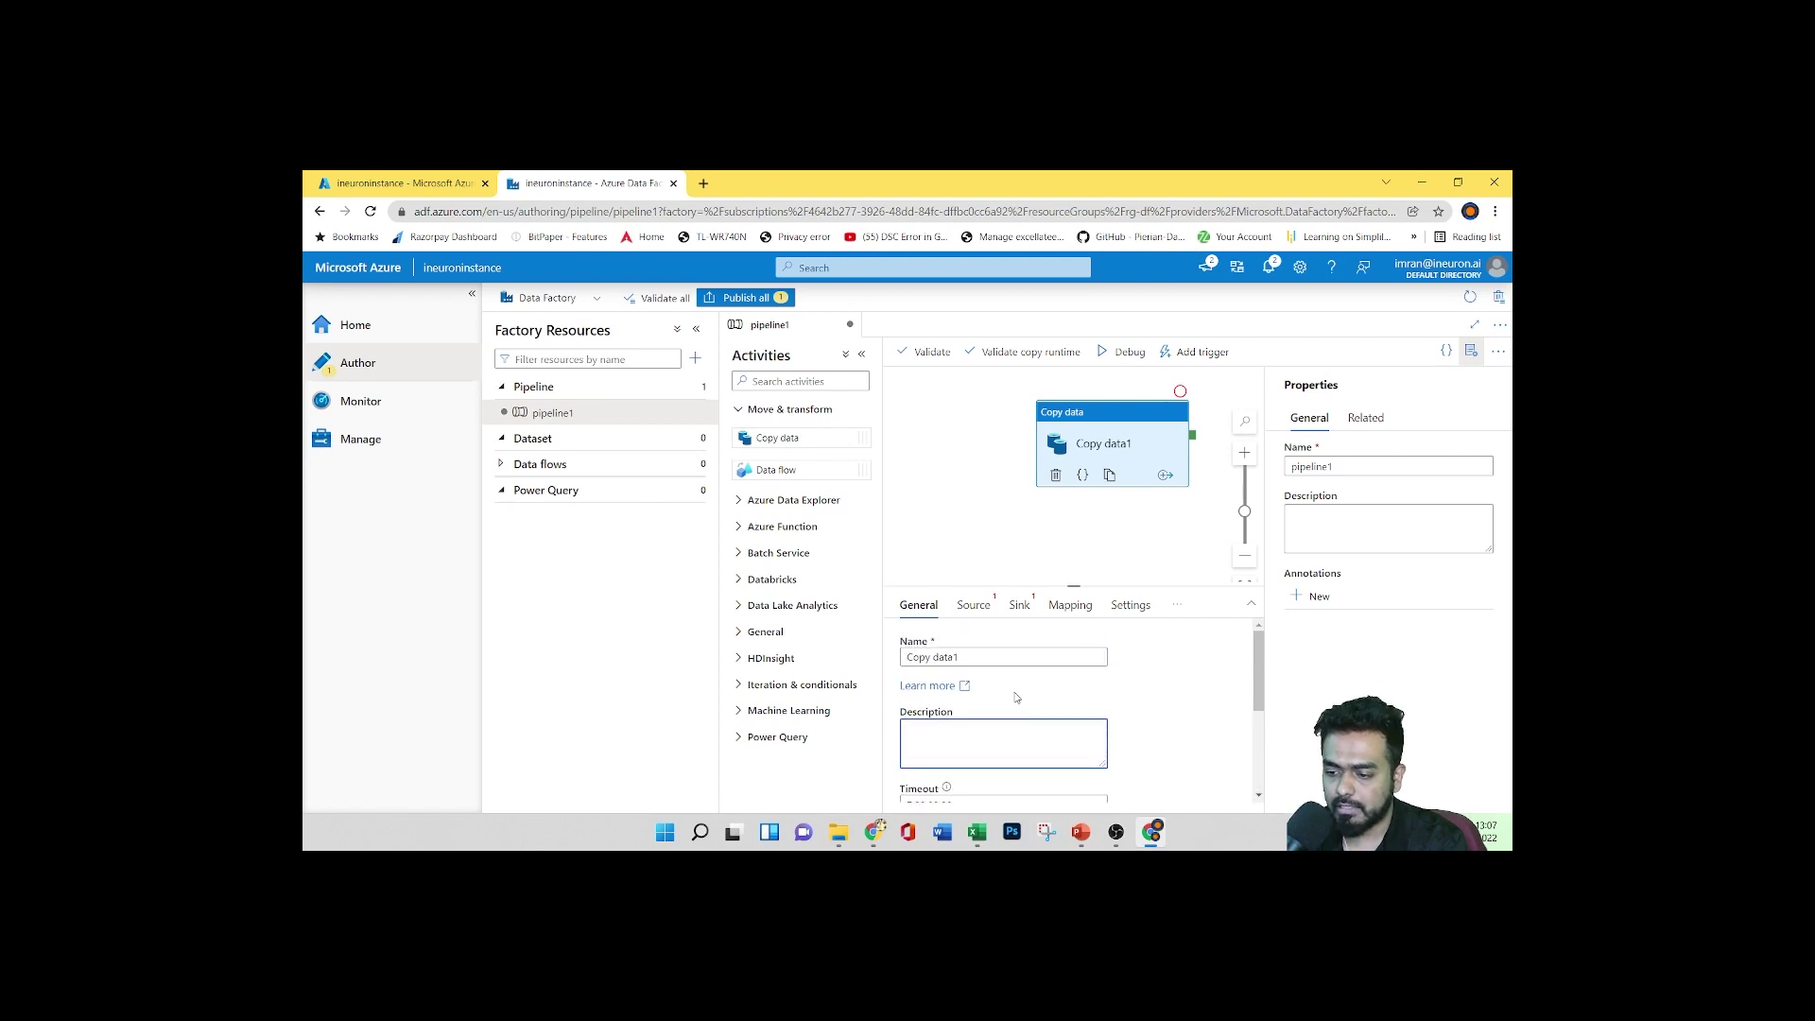
{"action": "left_click", "coordinate": [980, 610]}
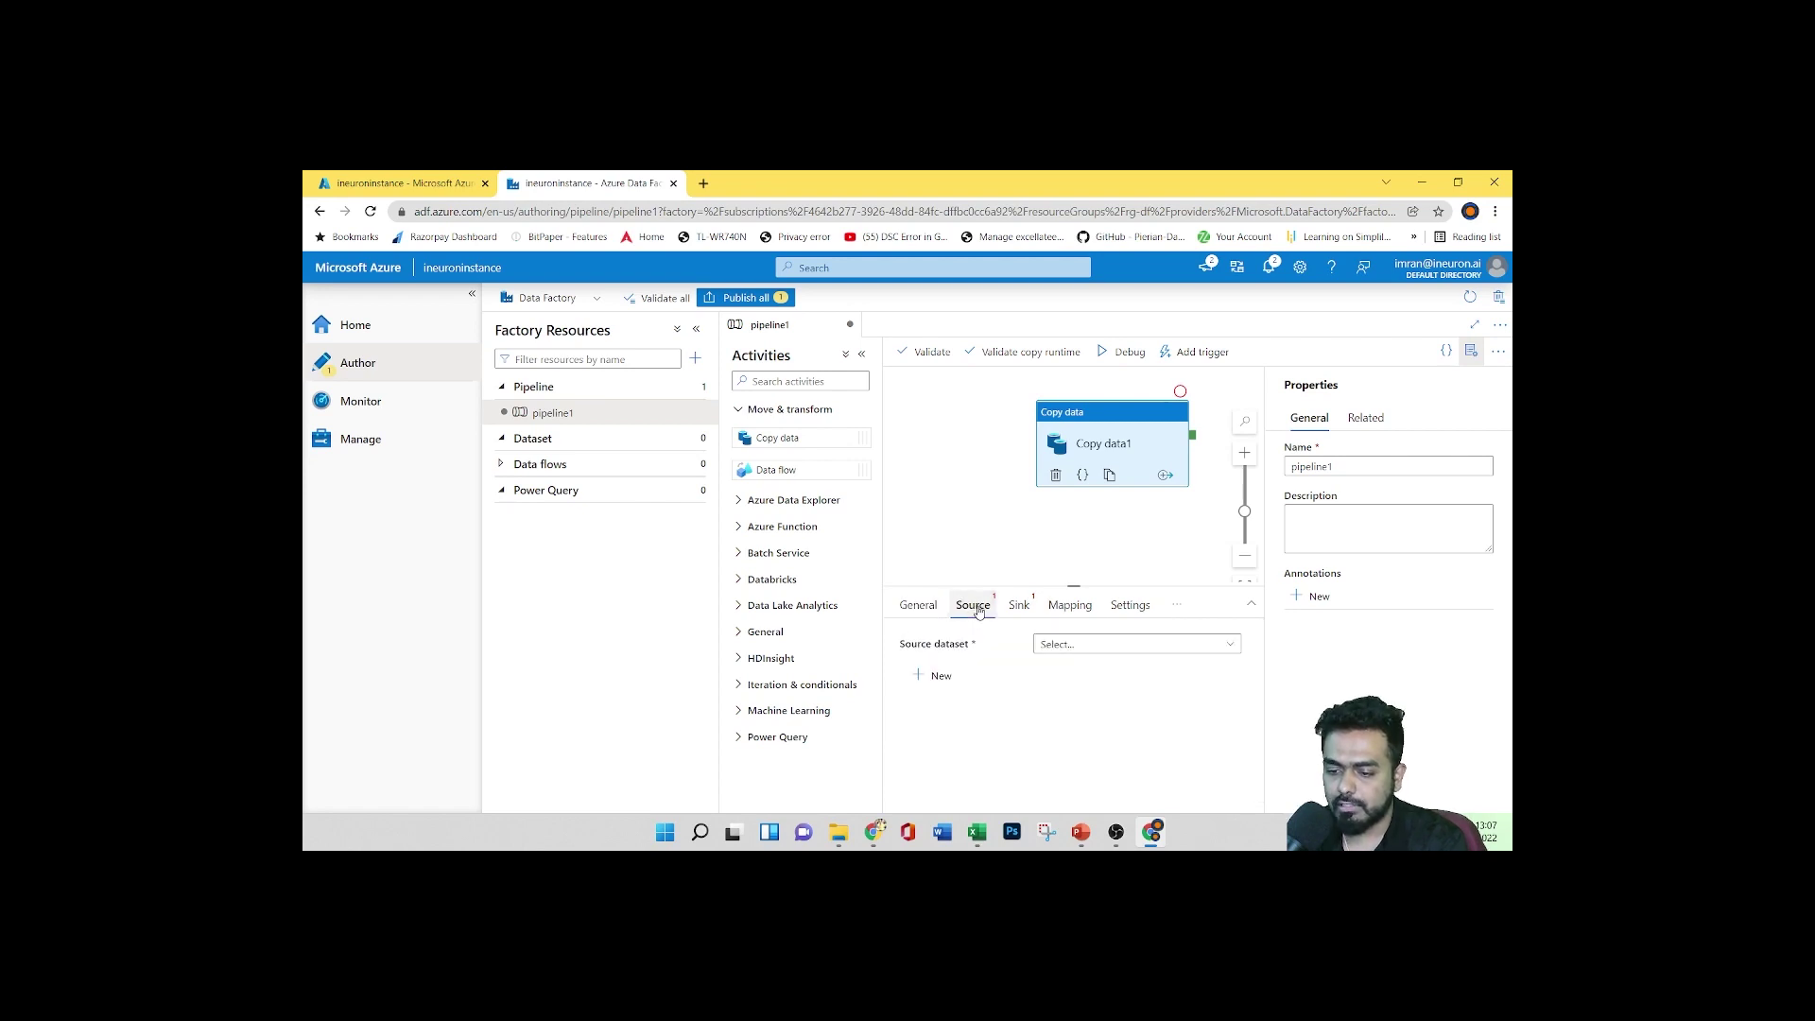
{"action": "left_click", "coordinate": [1021, 610]}
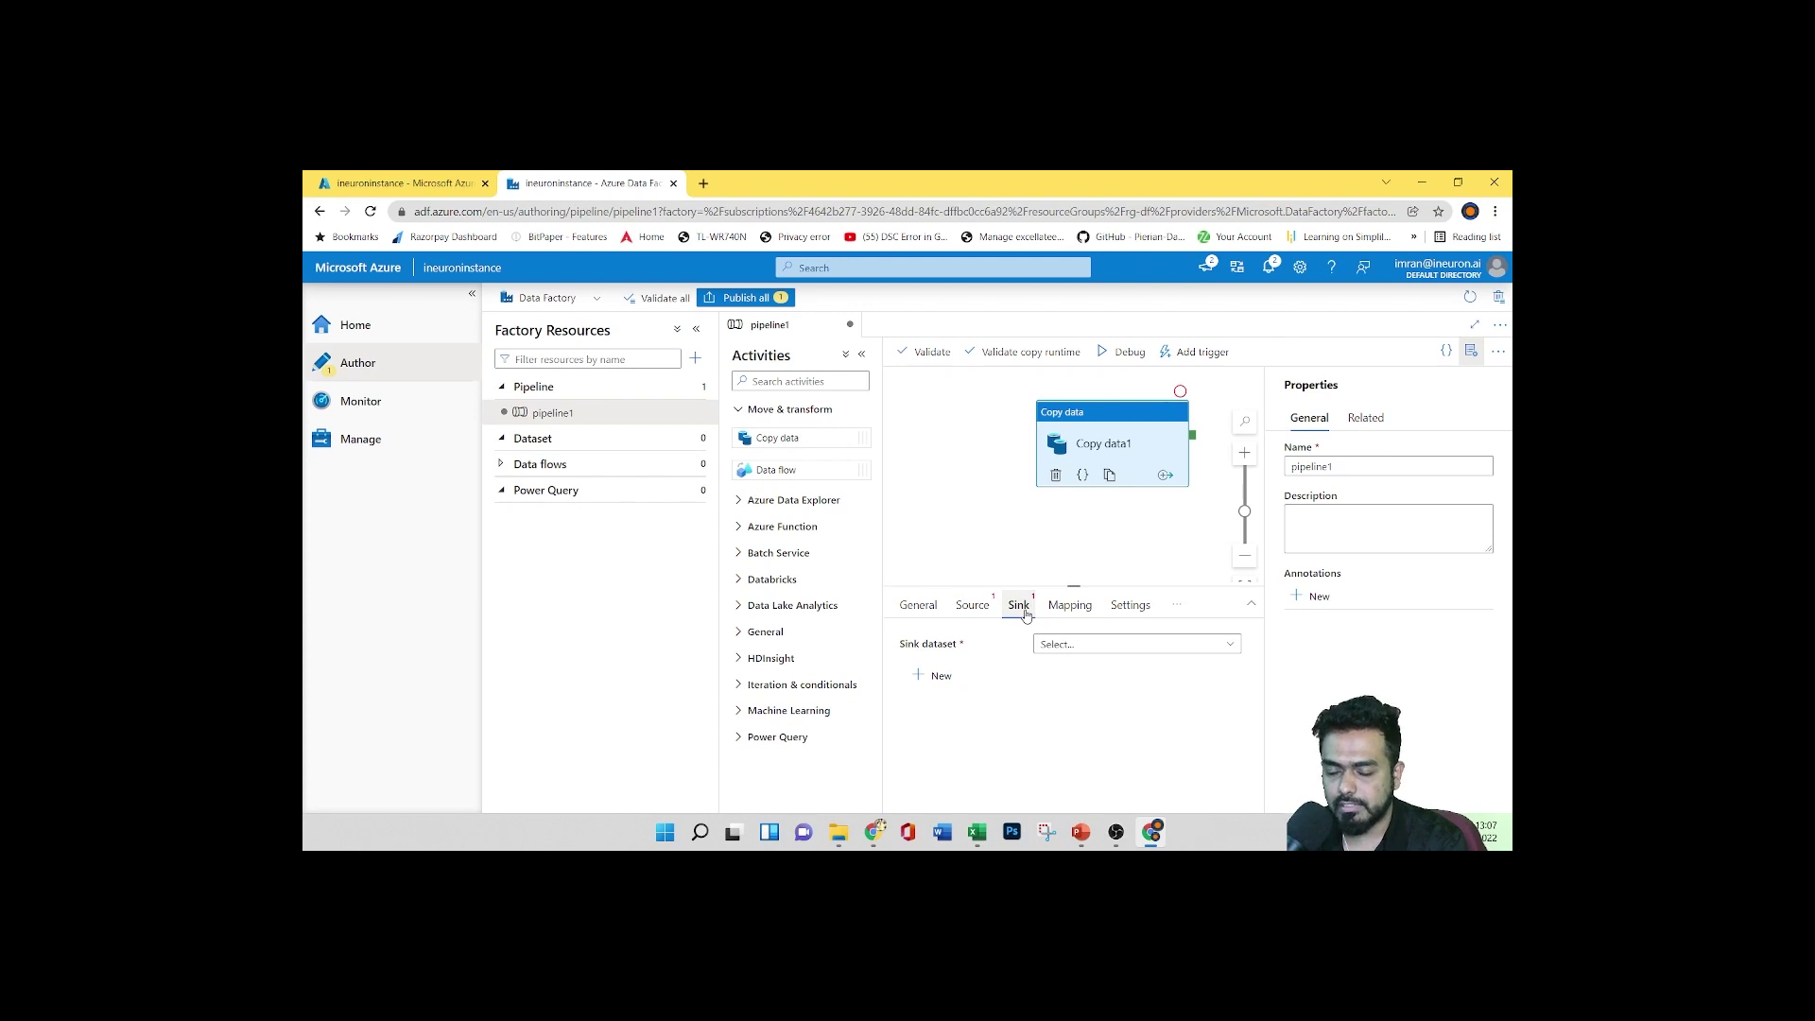
{"action": "left_click", "coordinate": [1068, 608]}
{"action": "left_click", "coordinate": [1130, 608]}
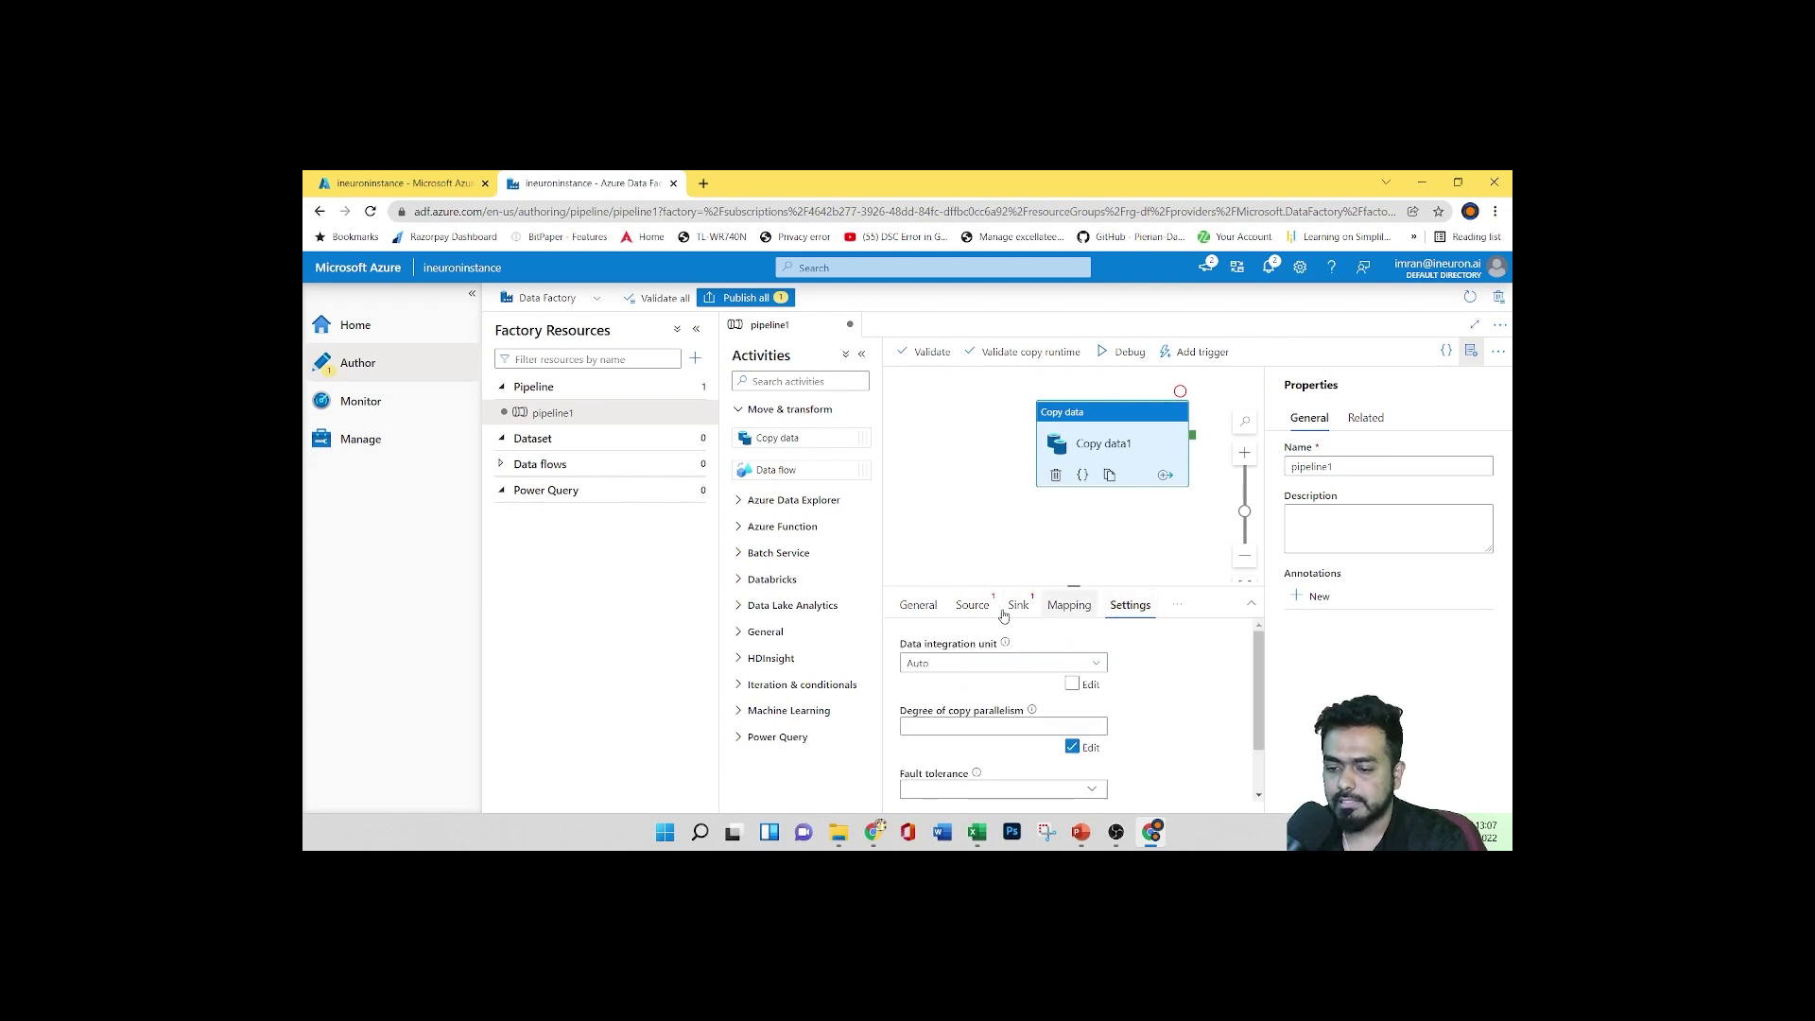
{"action": "left_click", "coordinate": [918, 605]}
Move the Copy data activity to the canvas's upper left and add a Databricks Notebook activity below and to its right
{"action": "left_click_drag", "start_coordinate": [1104, 419], "coordinate": [1009, 404]}
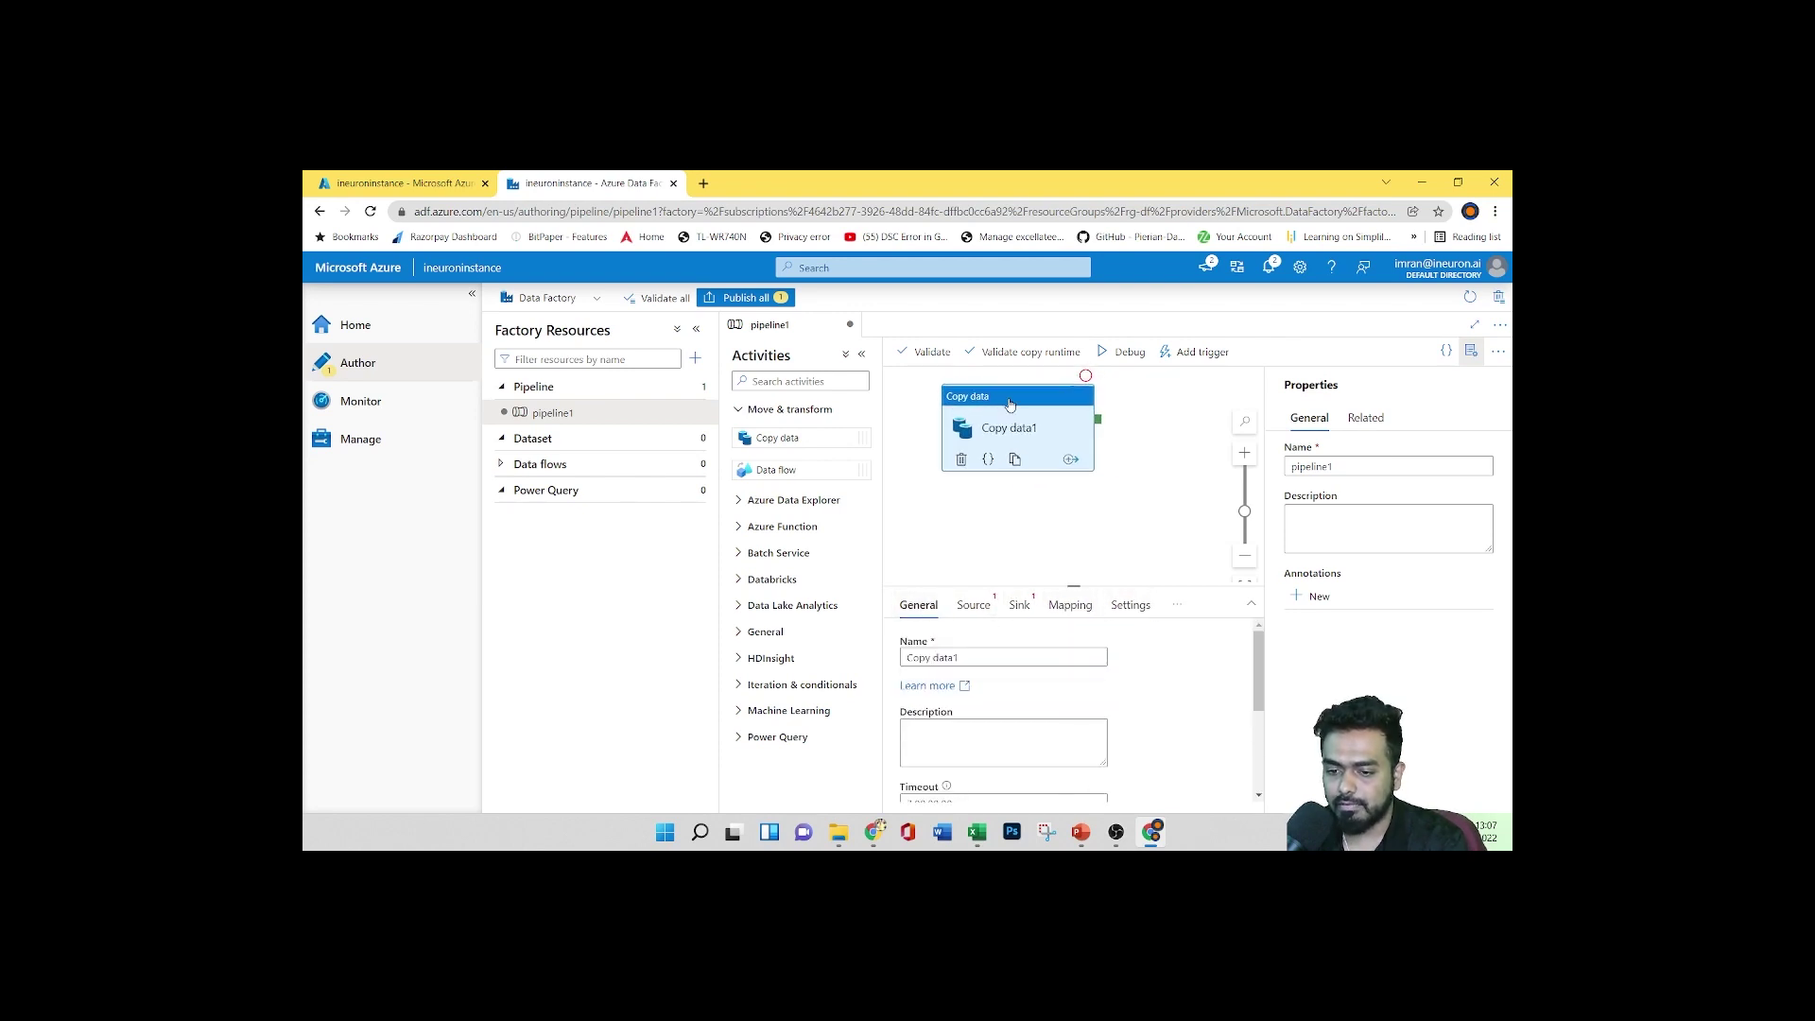
{"action": "left_click", "coordinate": [739, 579]}
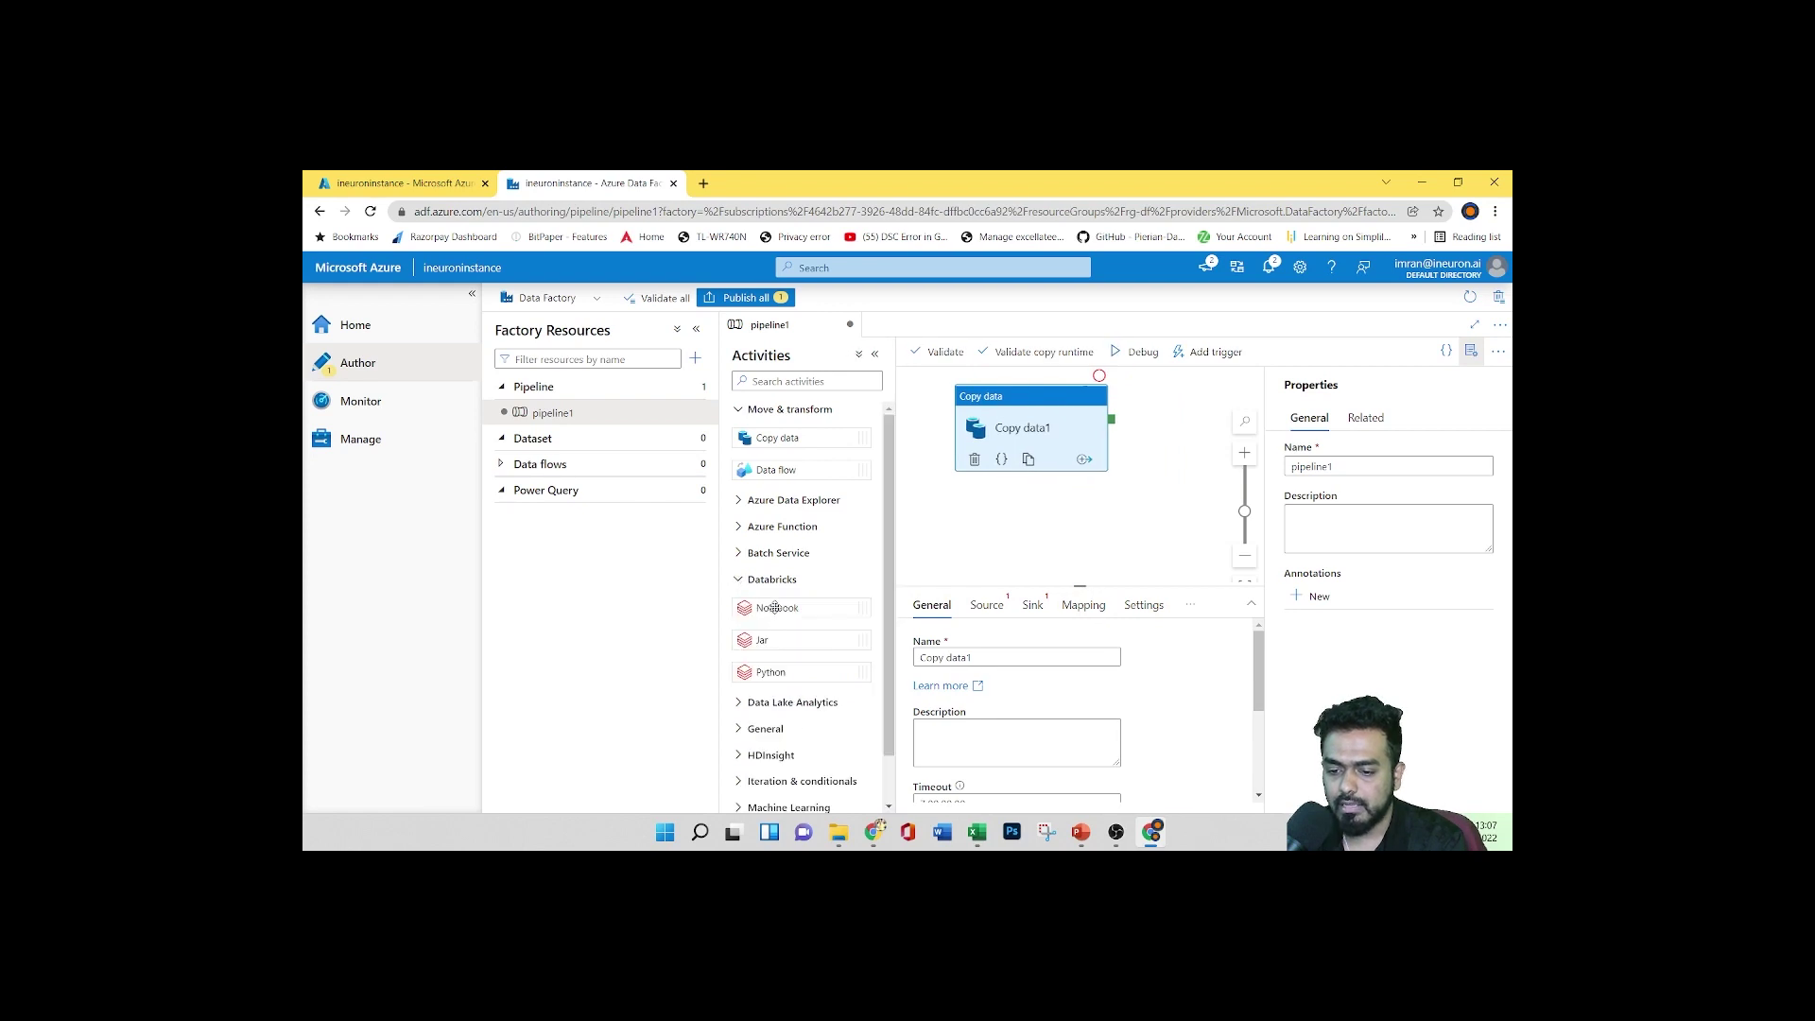
{"action": "left_click_drag", "start_coordinate": [775, 607], "coordinate": [1162, 516]}
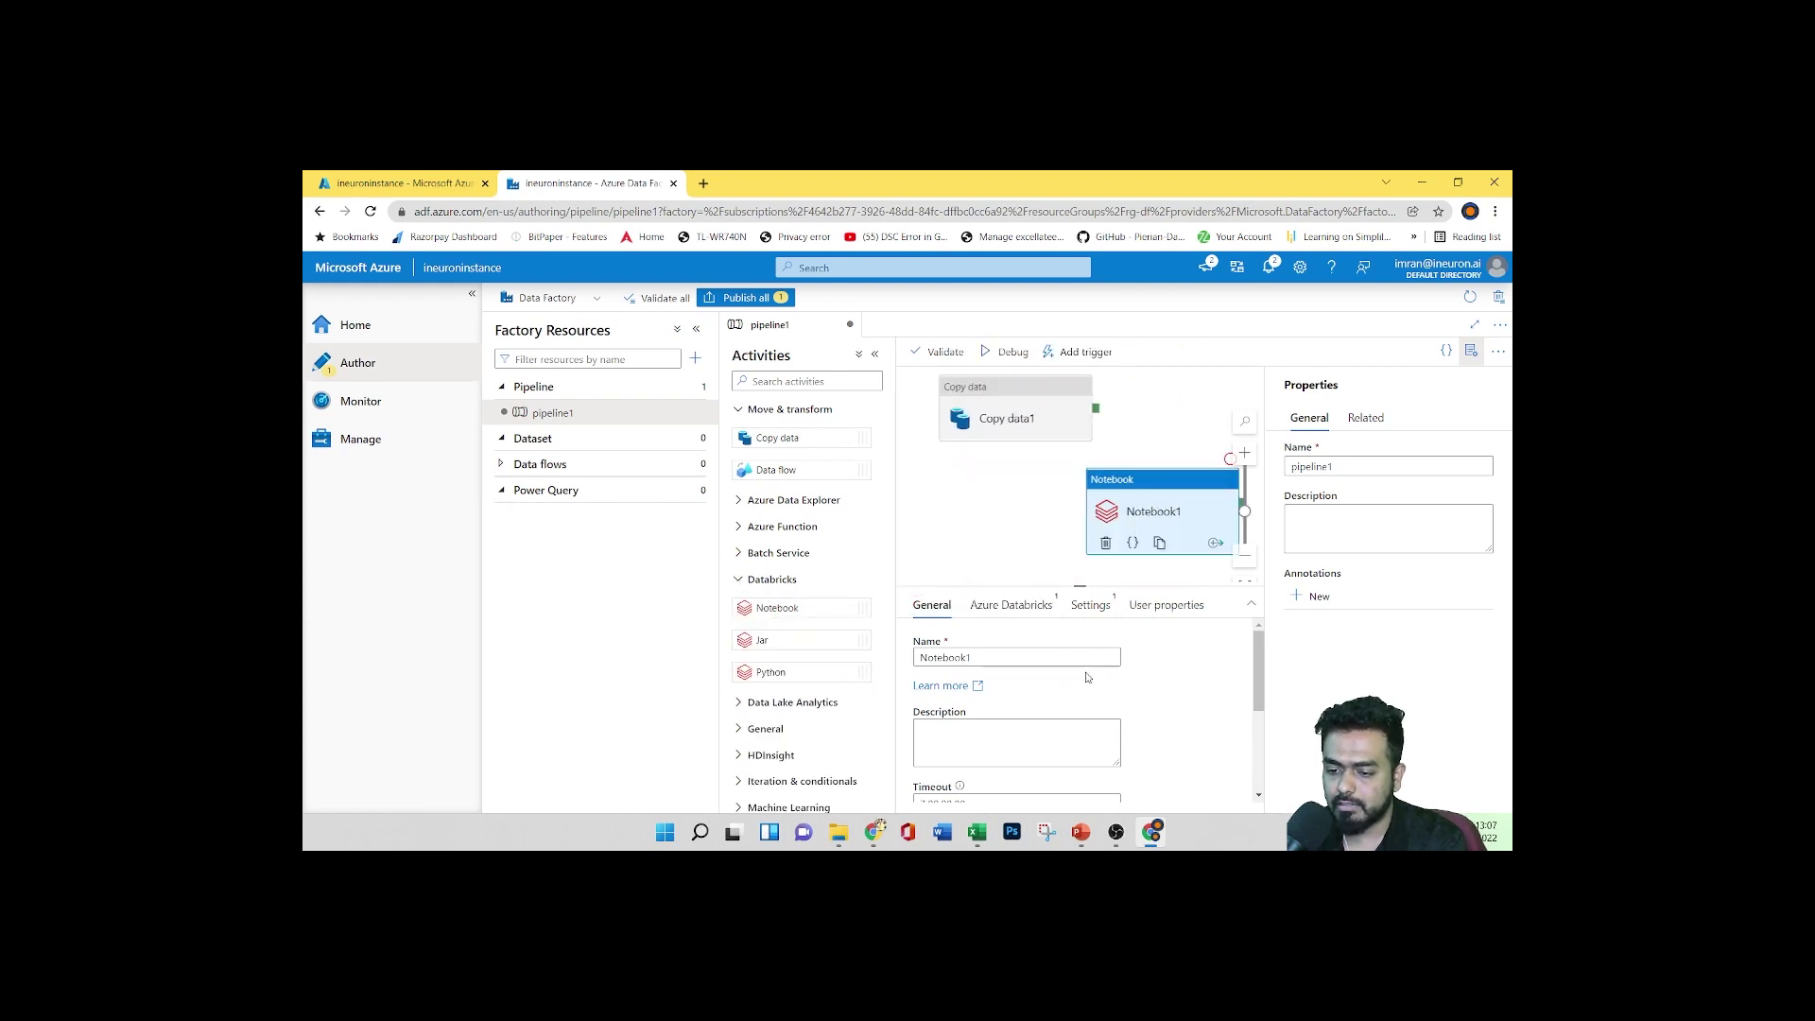
{"action": "scroll", "coordinate": [1046, 701], "scroll_direction": "down", "scroll_amount": 2}
{"action": "scroll", "coordinate": [1045, 701], "scroll_direction": "up", "scroll_amount": 2}
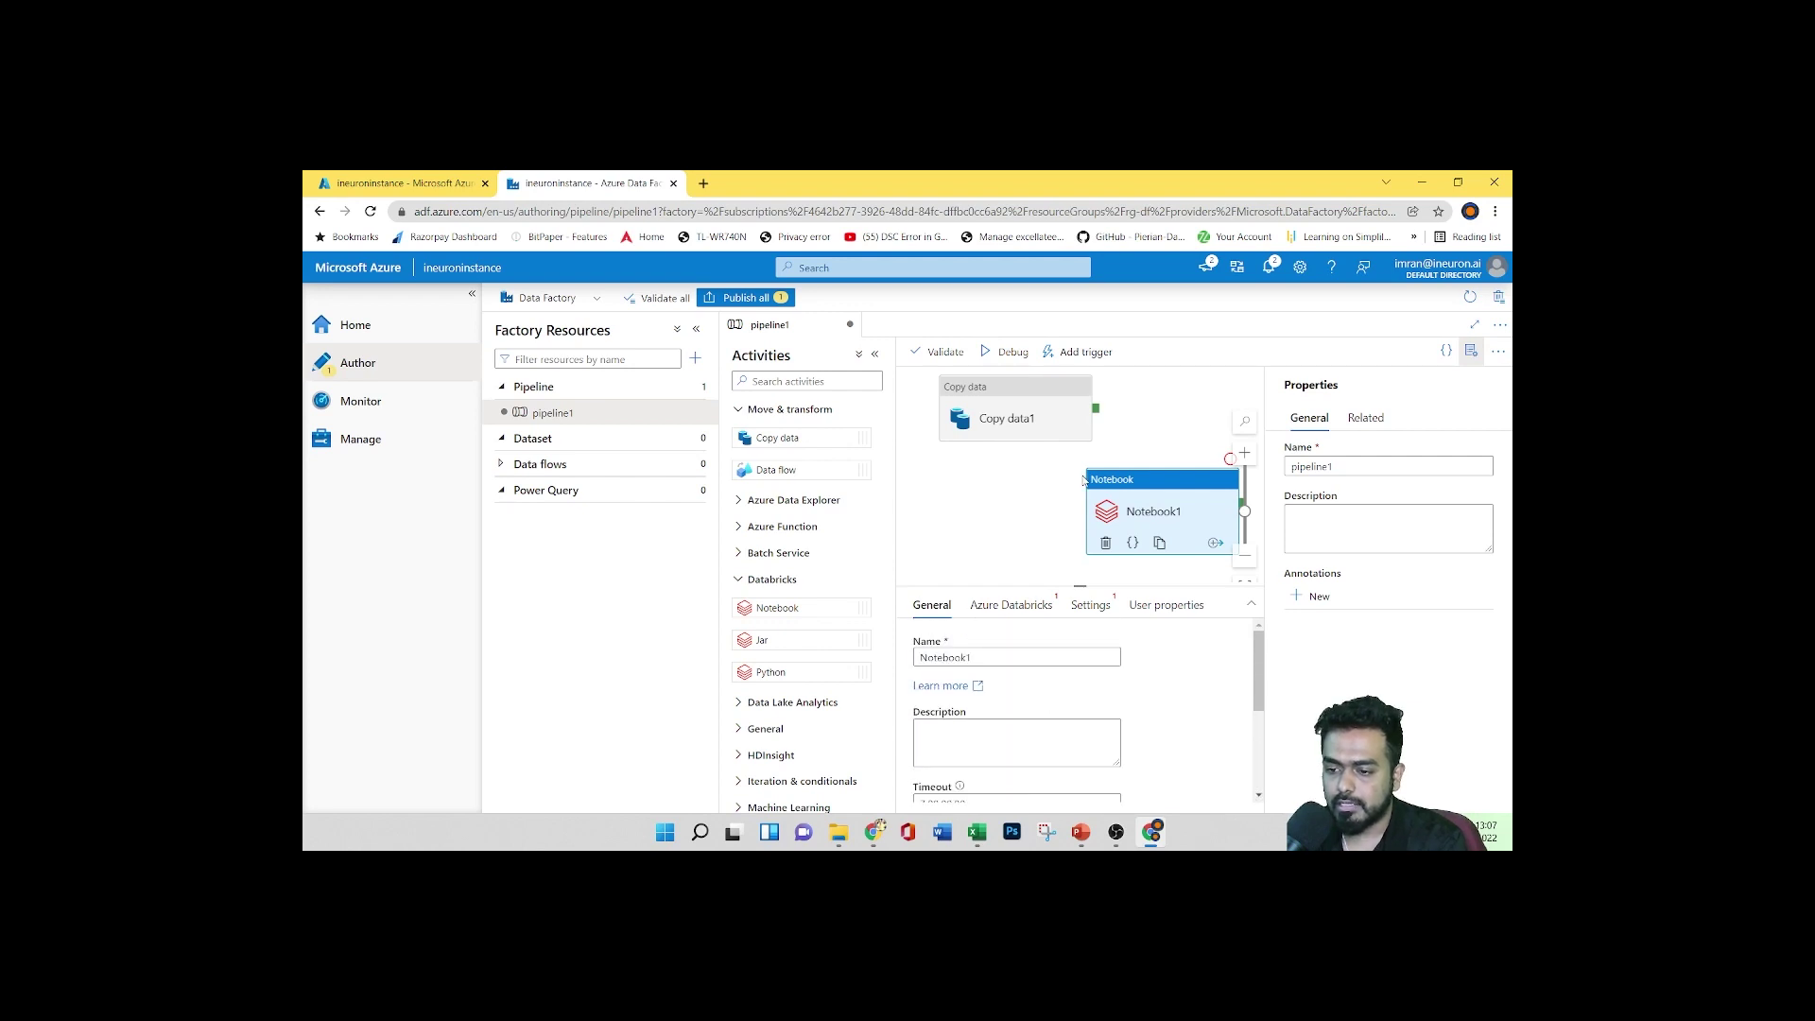
Look through the additional actions available for pipeline1 and close them without choosing one
{"action": "left_click", "coordinate": [1052, 427]}
{"action": "left_click", "coordinate": [1499, 353]}
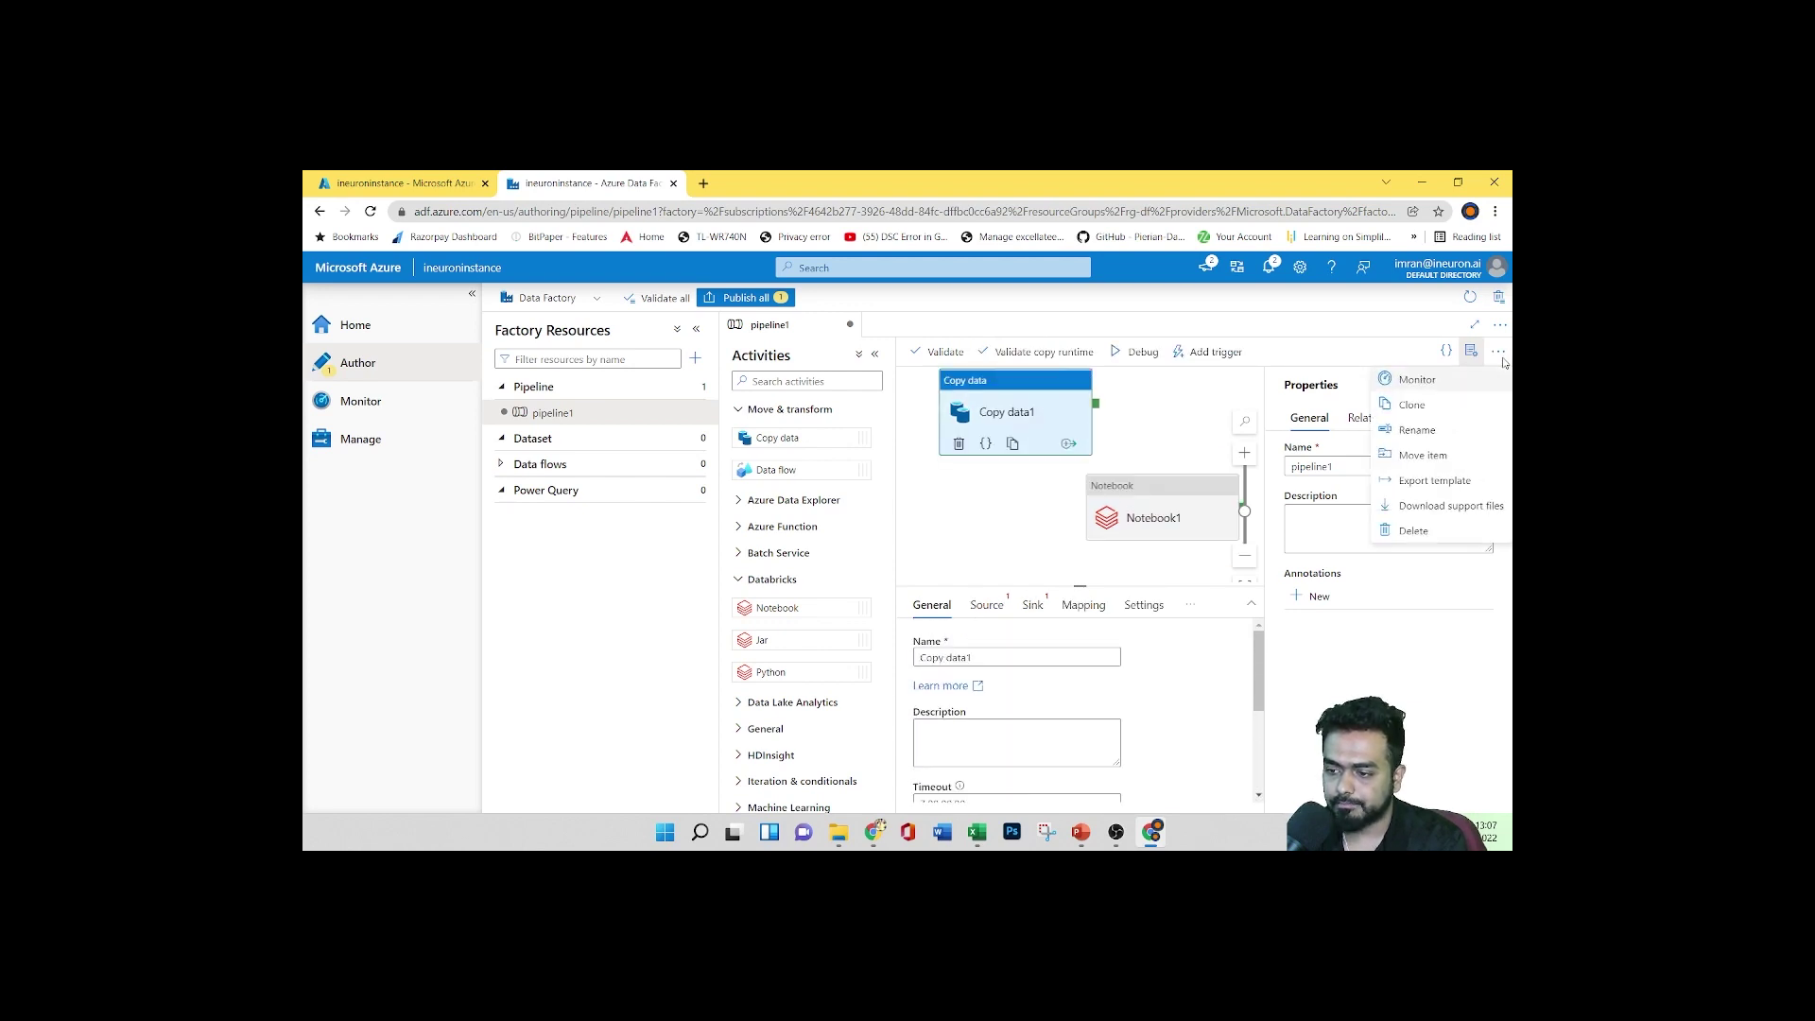
{"action": "key", "text": "Escape"}
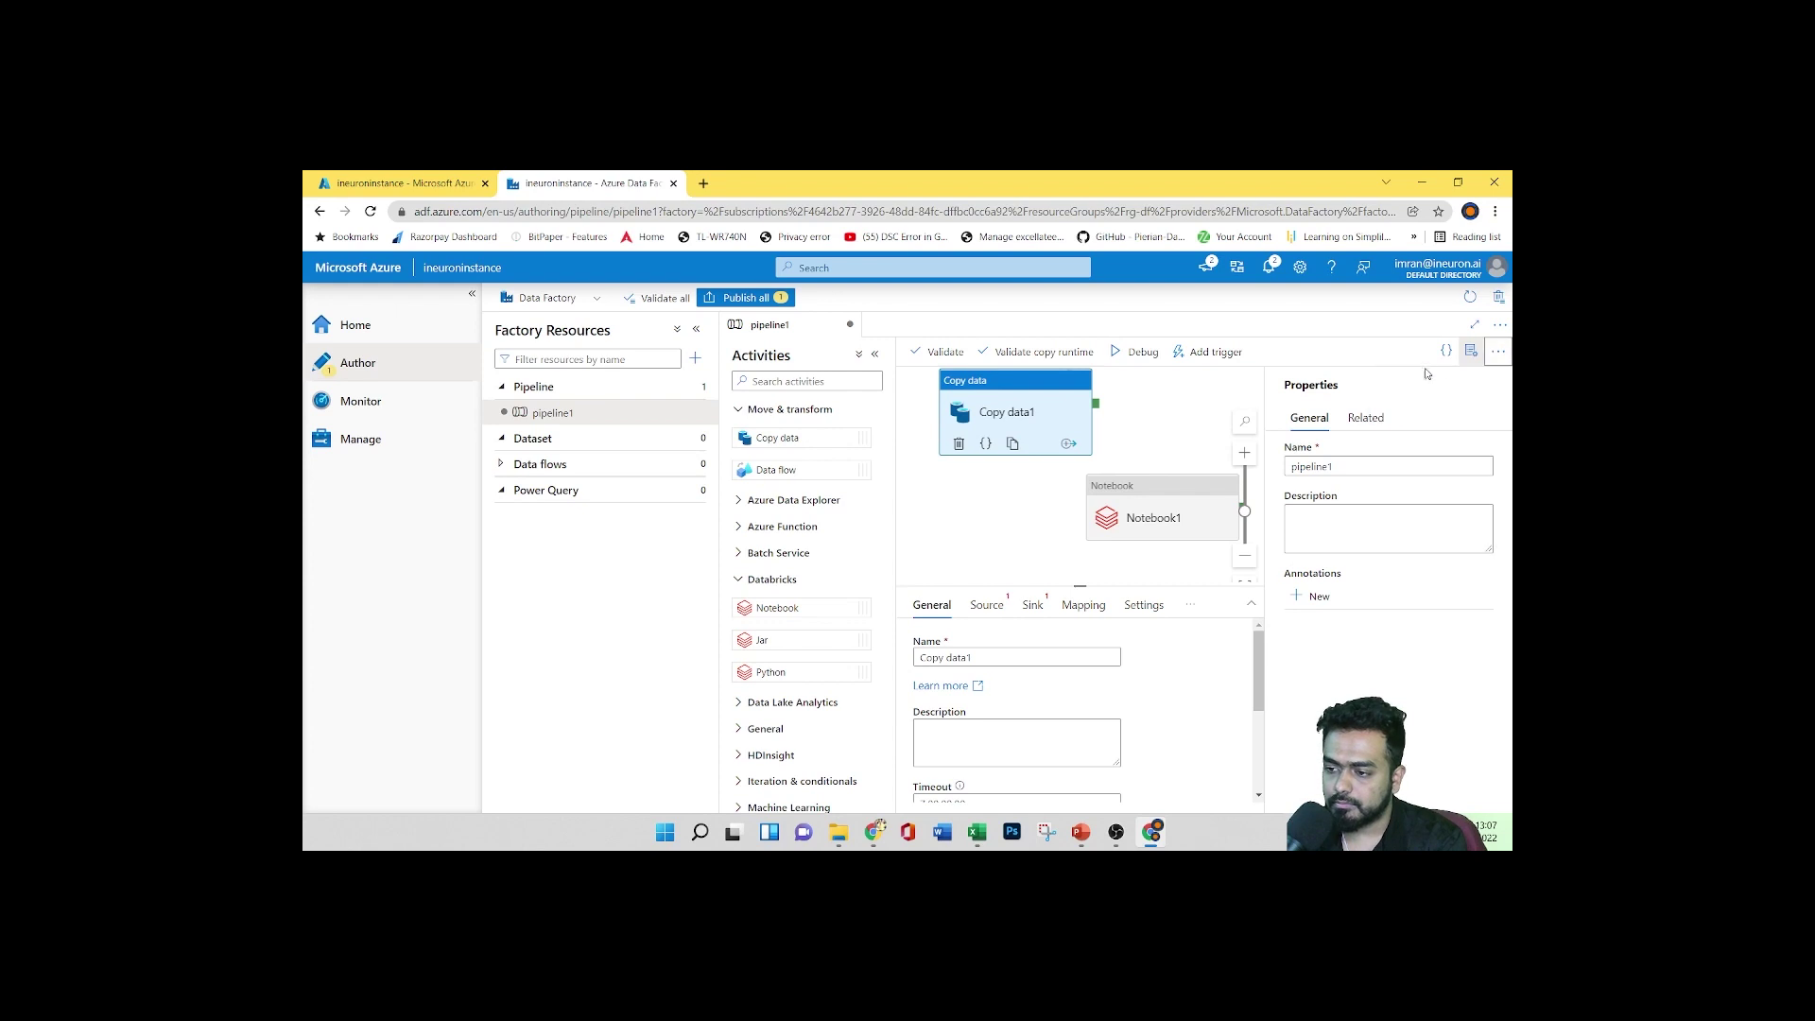
{"action": "left_click", "coordinate": [1187, 442]}
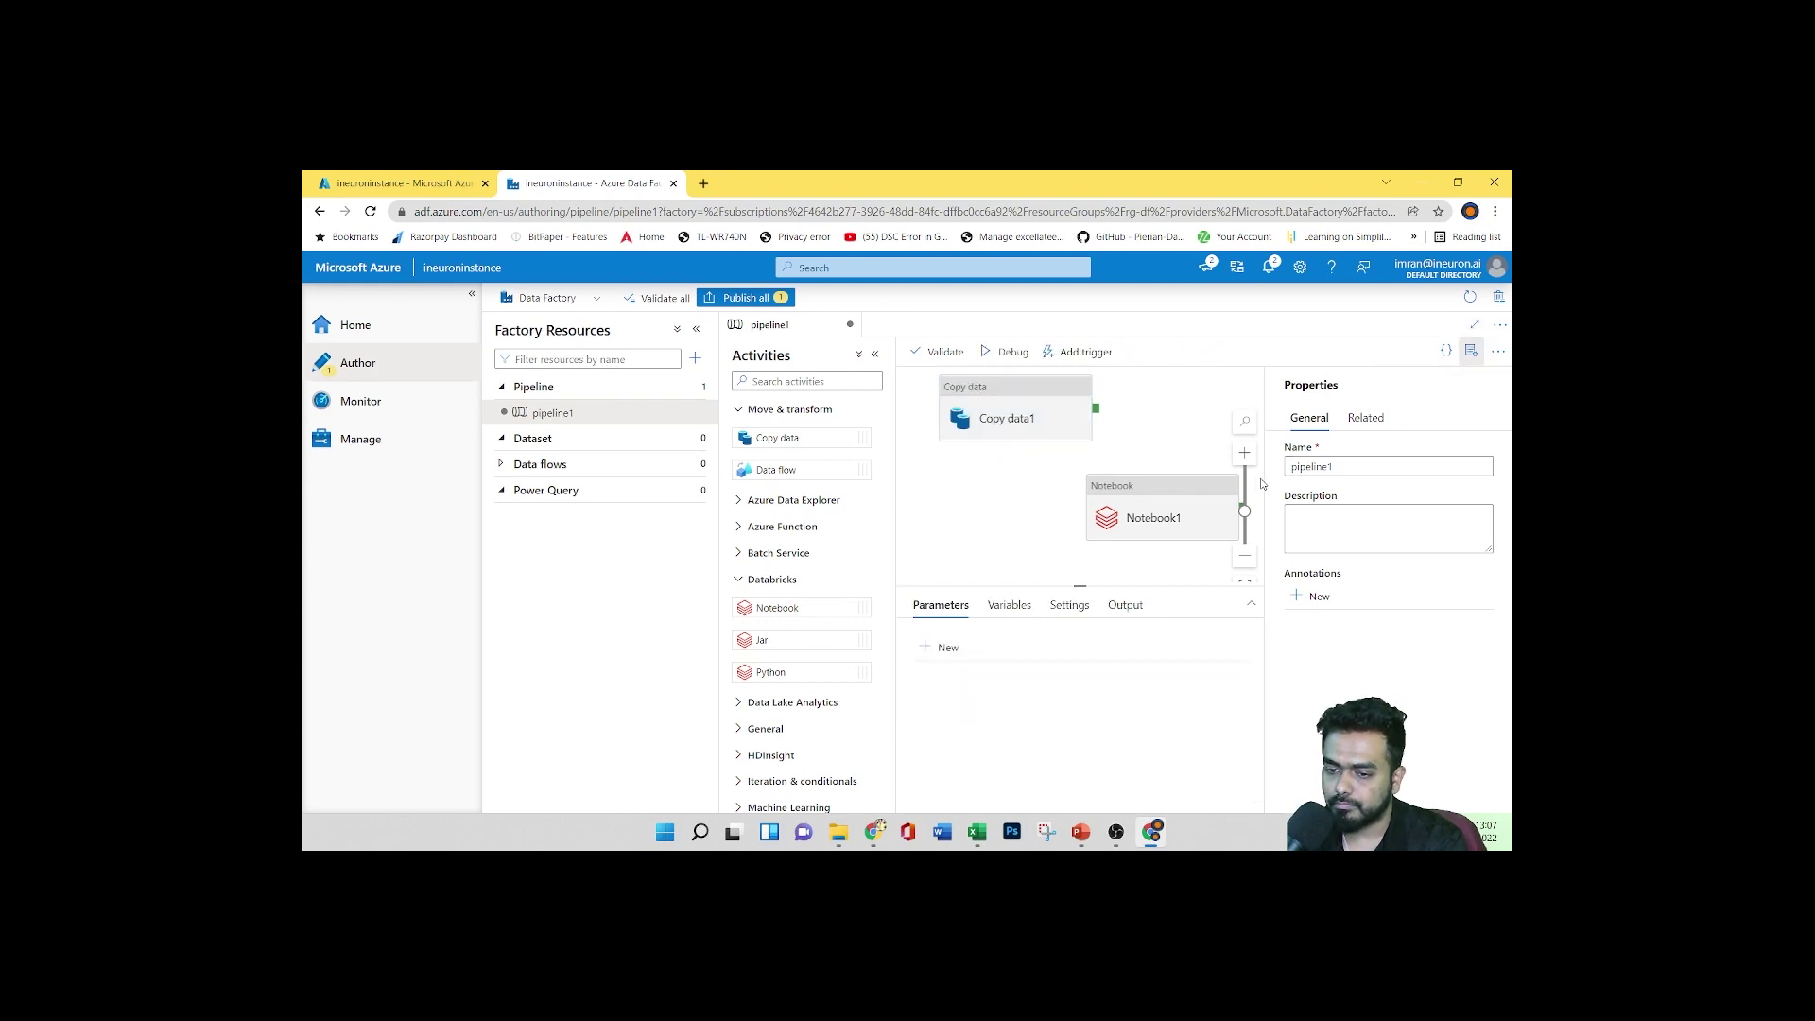
Hide the Factory Resources pane and move Notebook1 further right of Copy data1 on the canvas
{"action": "left_click", "coordinate": [696, 329]}
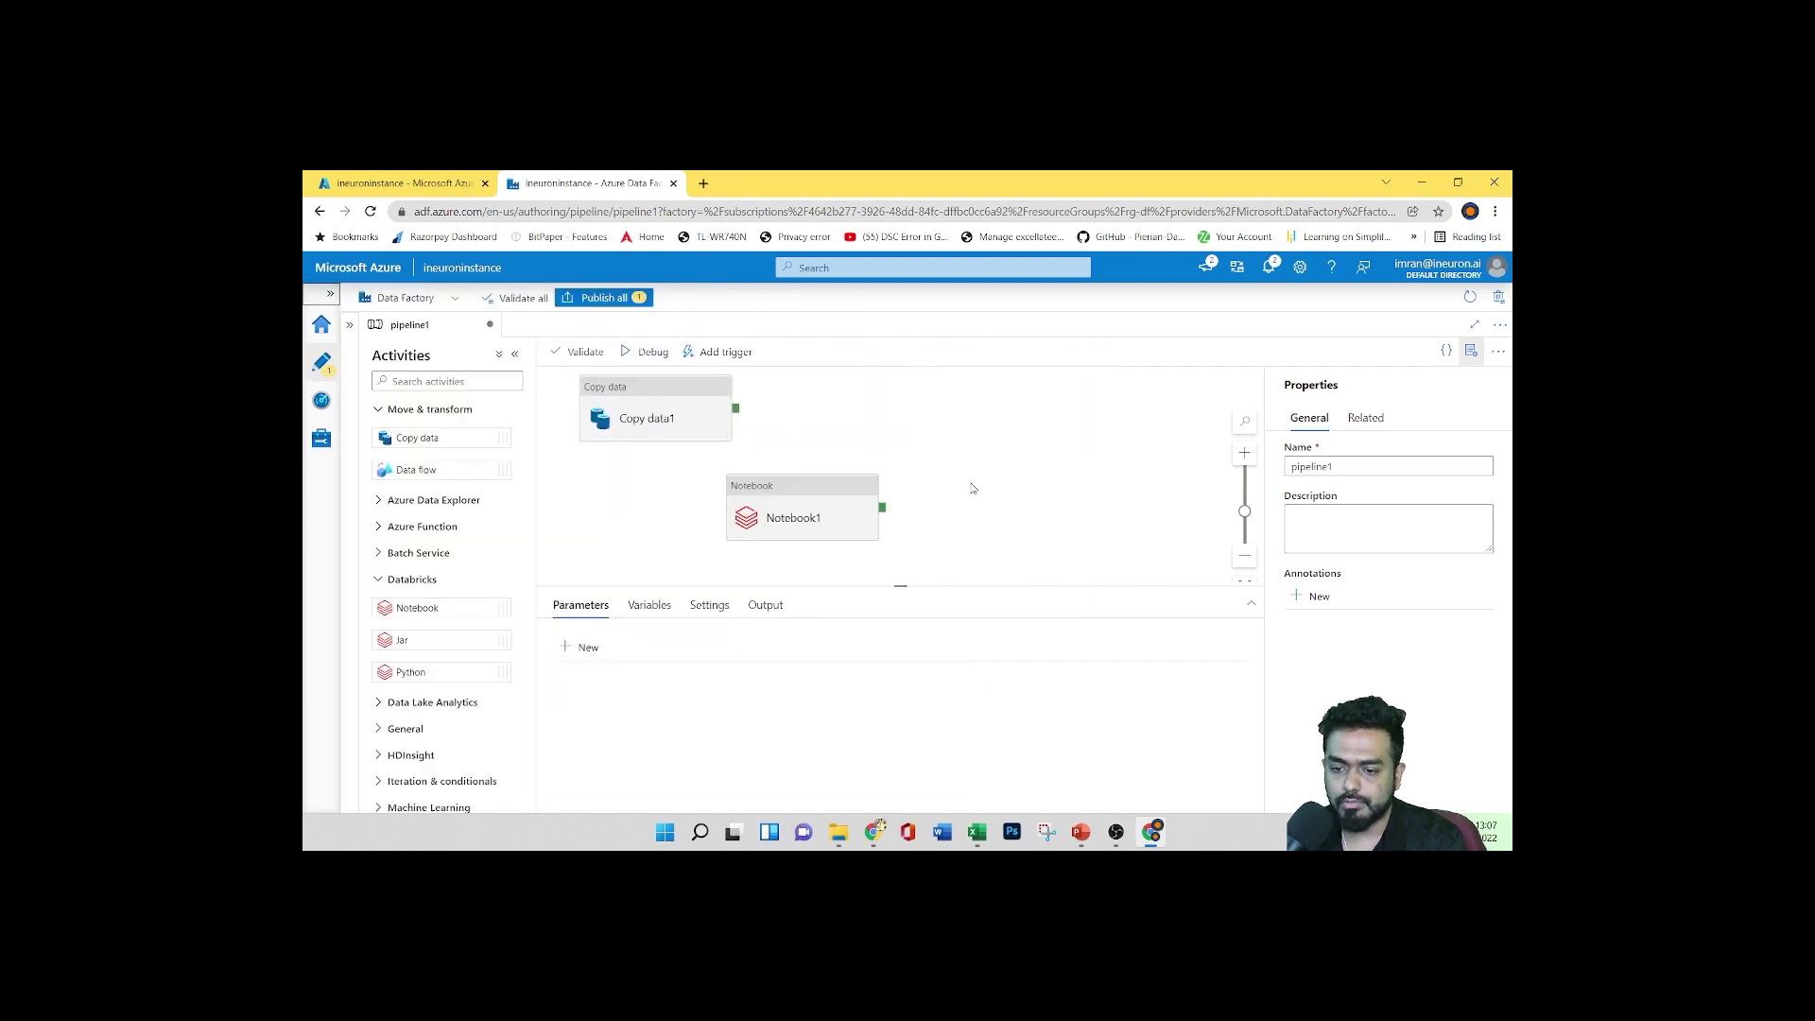
{"action": "left_click_drag", "start_coordinate": [812, 501], "coordinate": [913, 467]}
{"action": "left_click", "coordinate": [703, 436]}
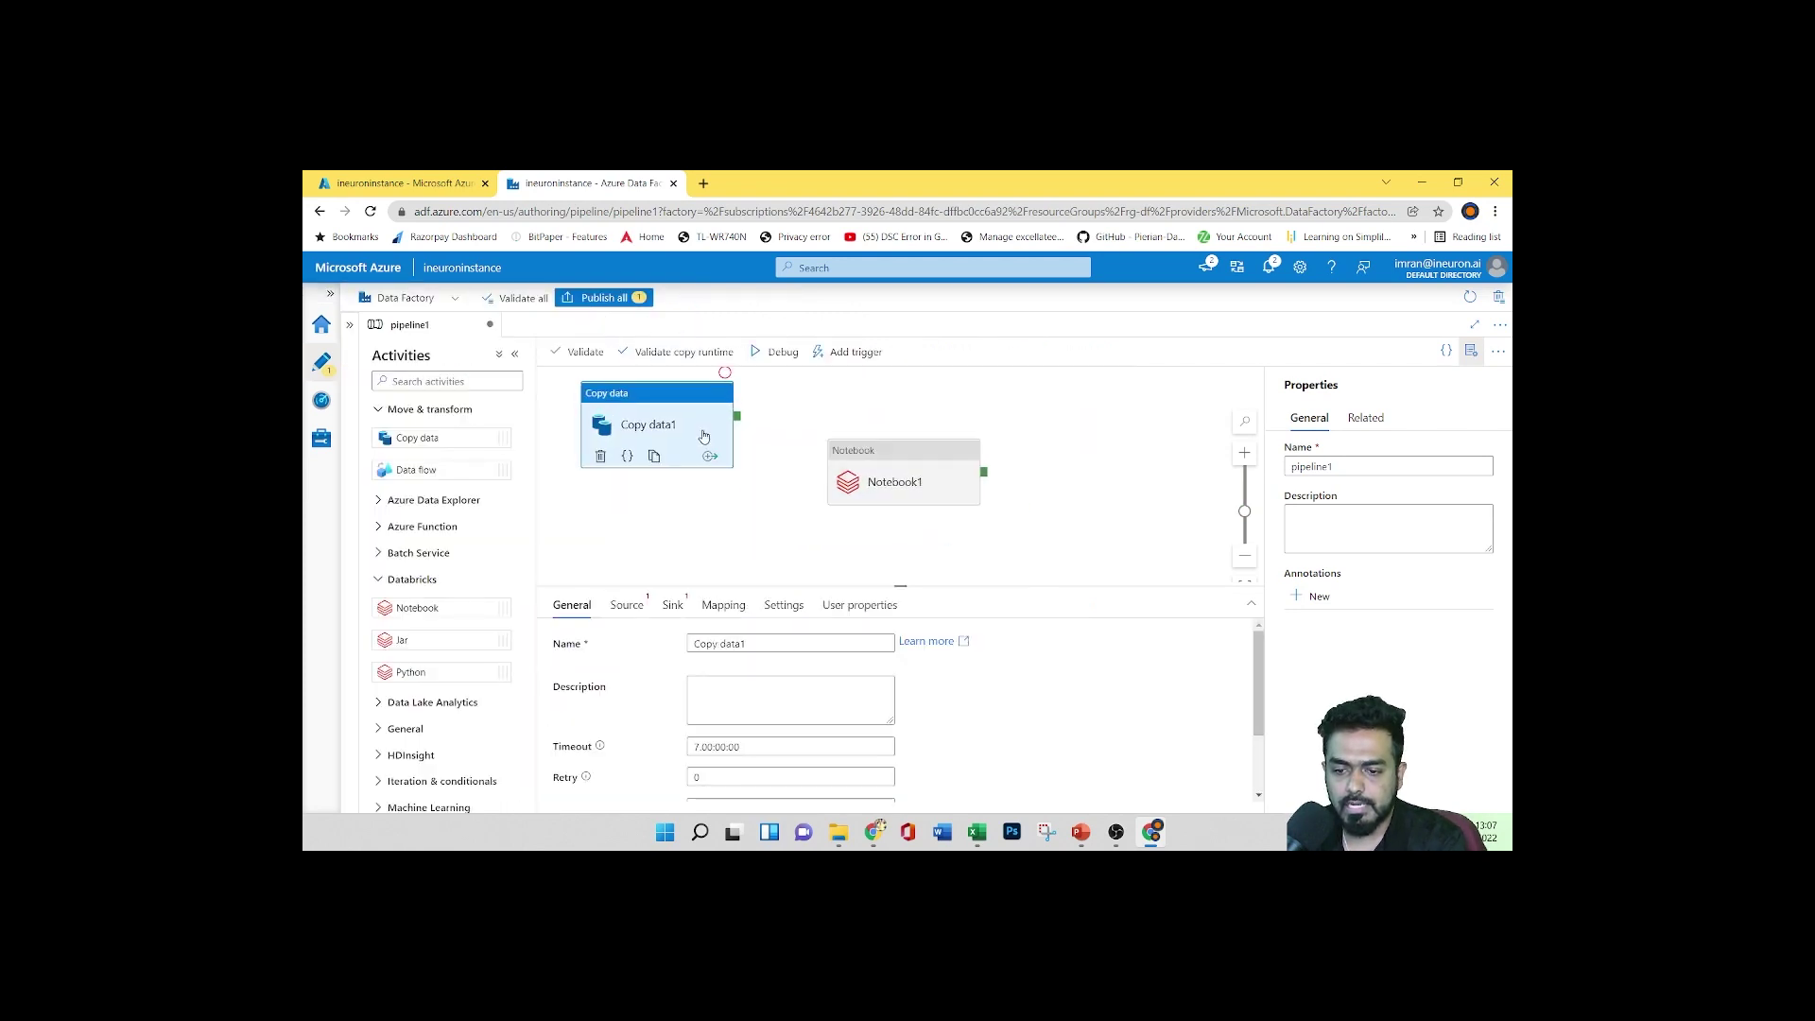
{"action": "mouse_move", "coordinate": [704, 436]}
{"action": "left_mouse_down"}
{"action": "mouse_move", "coordinate": [734, 441]}
{"action": "mouse_move", "coordinate": [694, 428]}
{"action": "mouse_move", "coordinate": [722, 427]}
{"action": "left_mouse_up"}
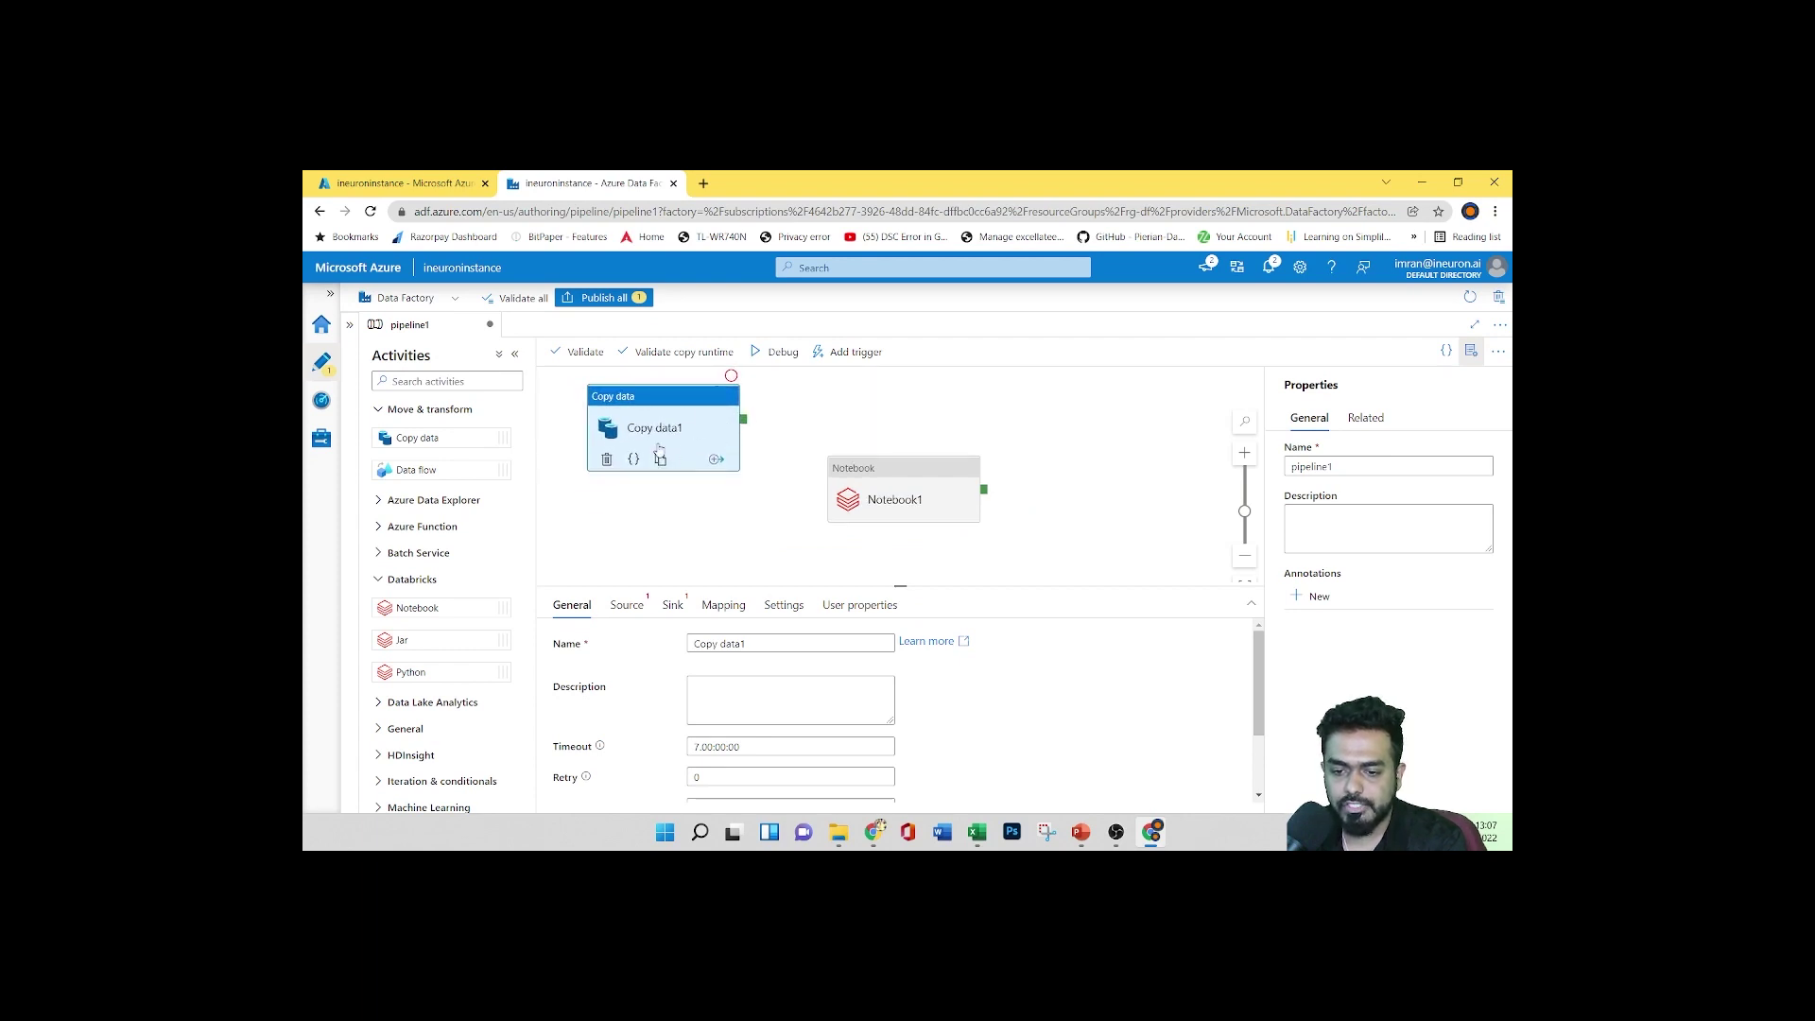
Review the outcome conditions offered by Copy data1 and connect its Success output to Notebook1
{"action": "left_click", "coordinate": [718, 461]}
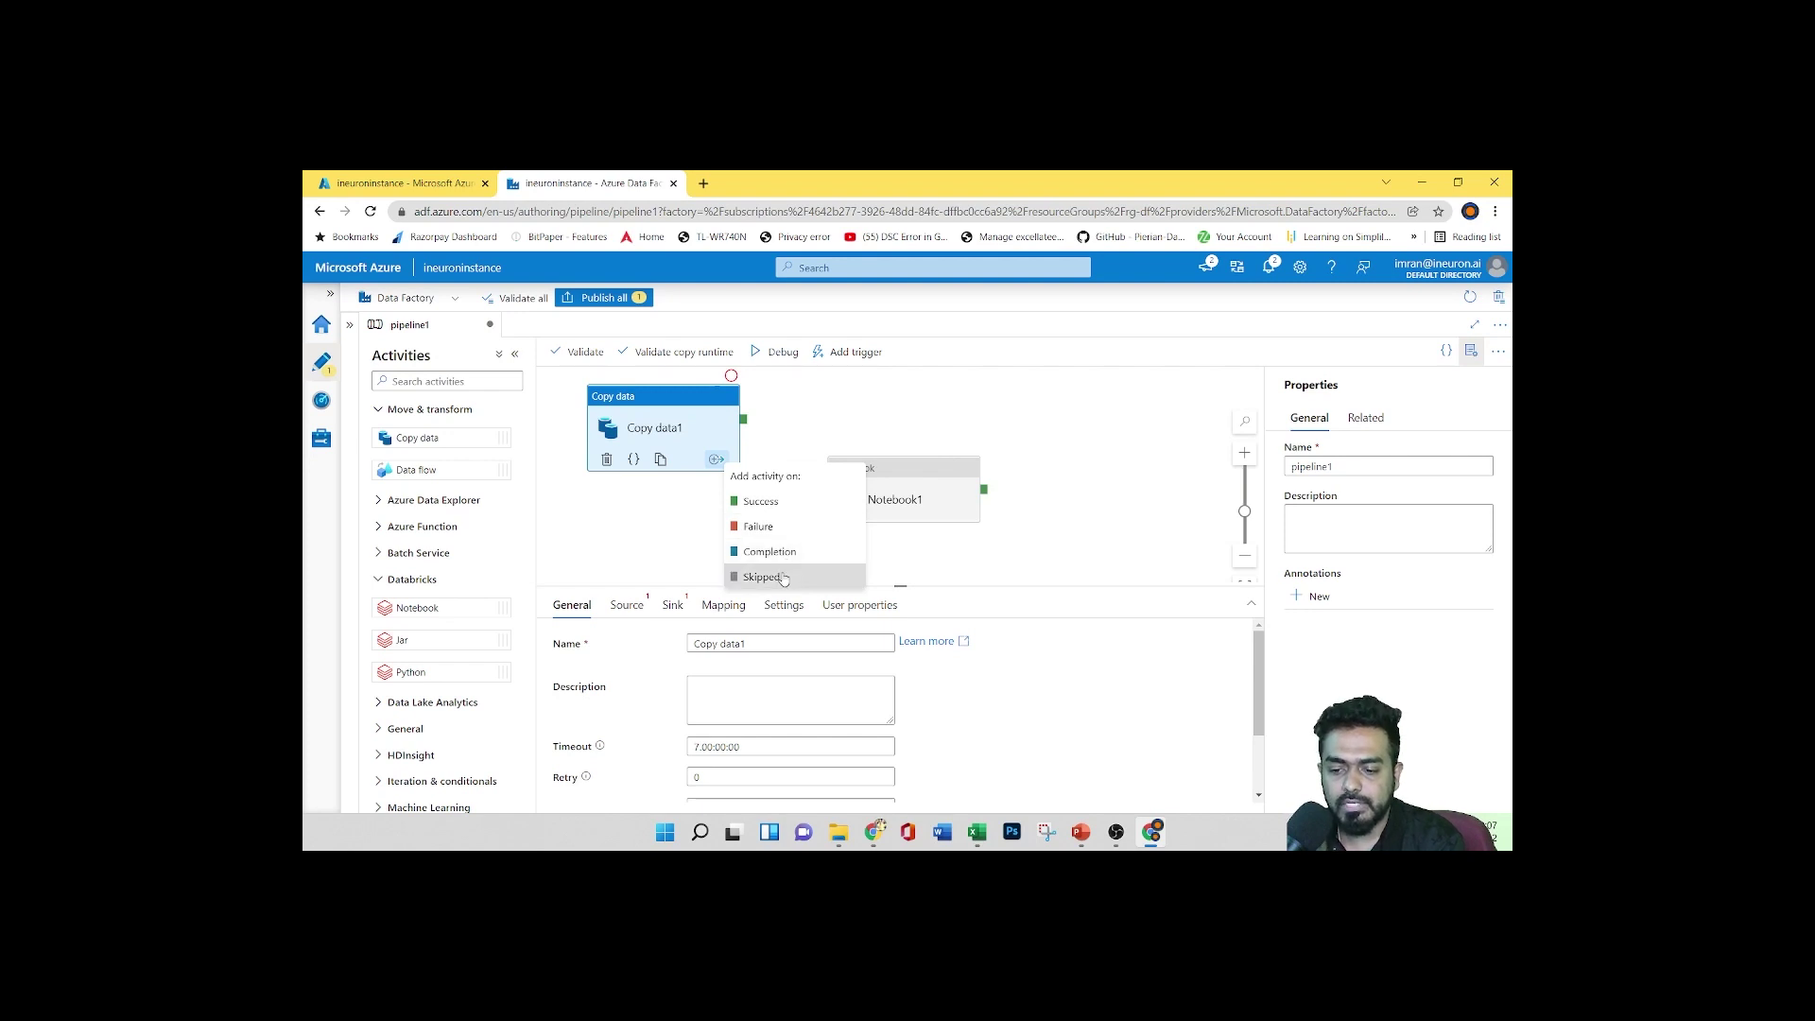
{"action": "left_click", "coordinate": [731, 439]}
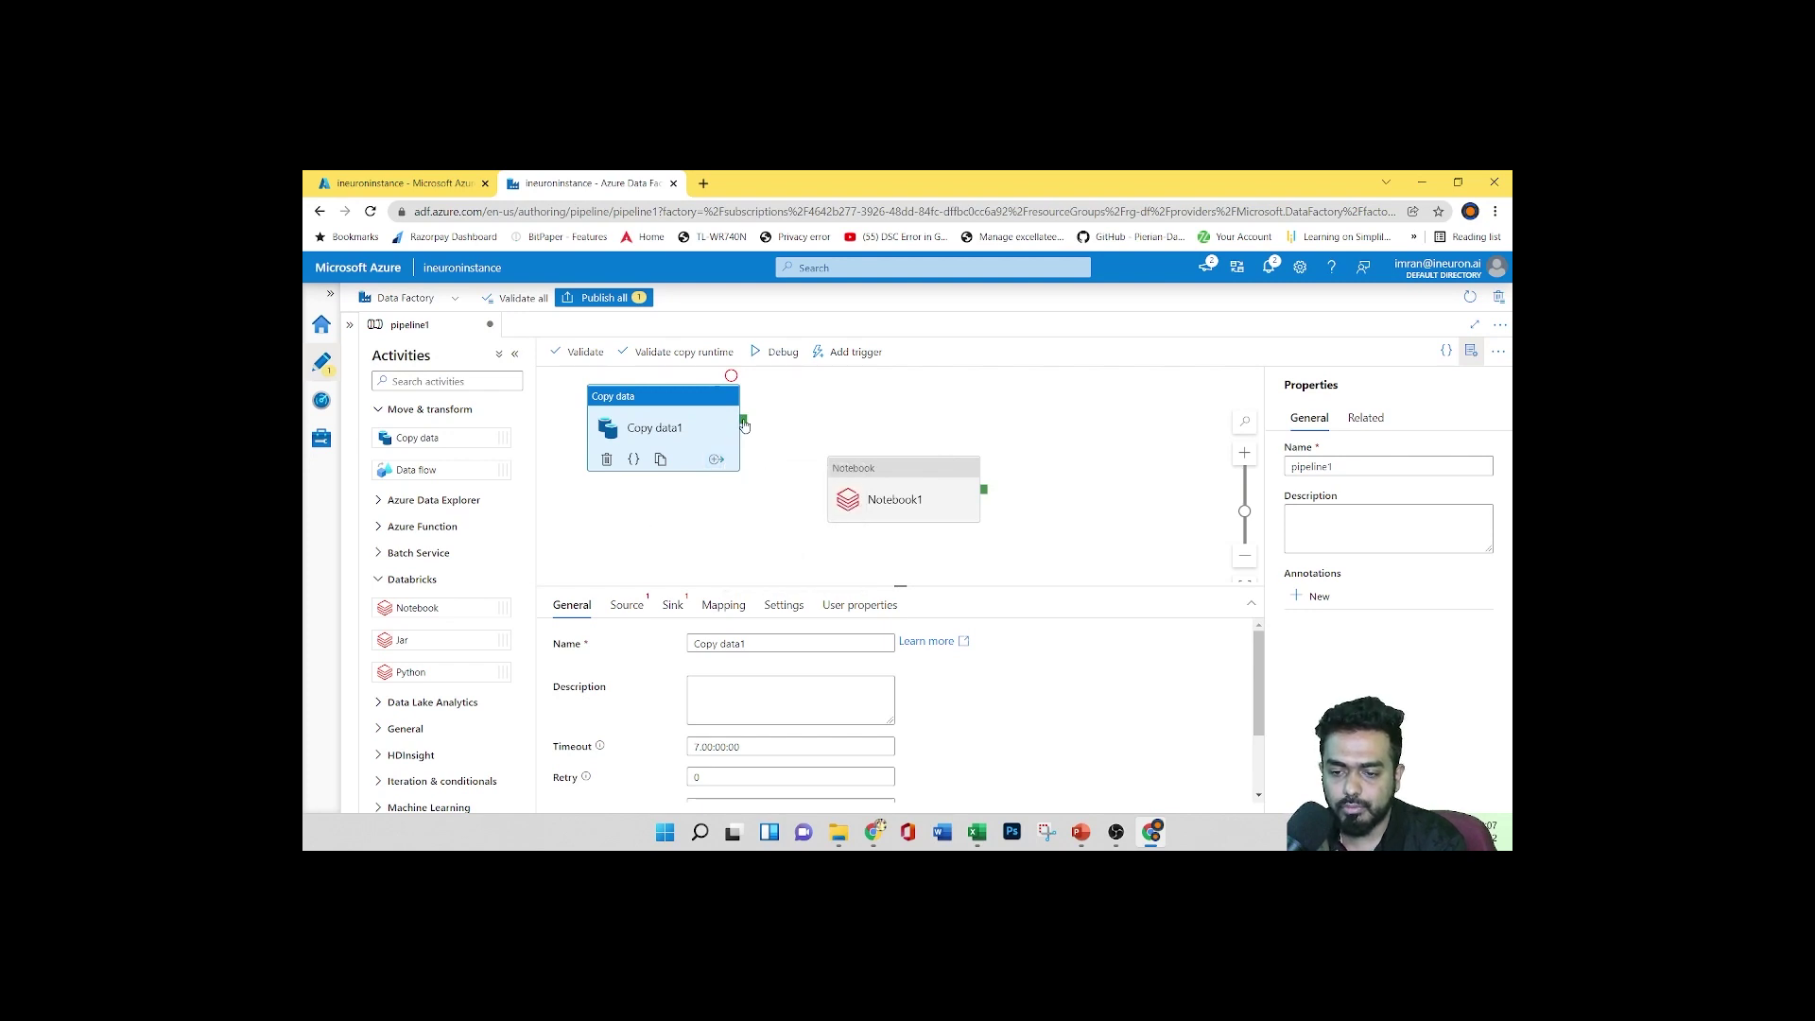
{"action": "left_click", "coordinate": [716, 460]}
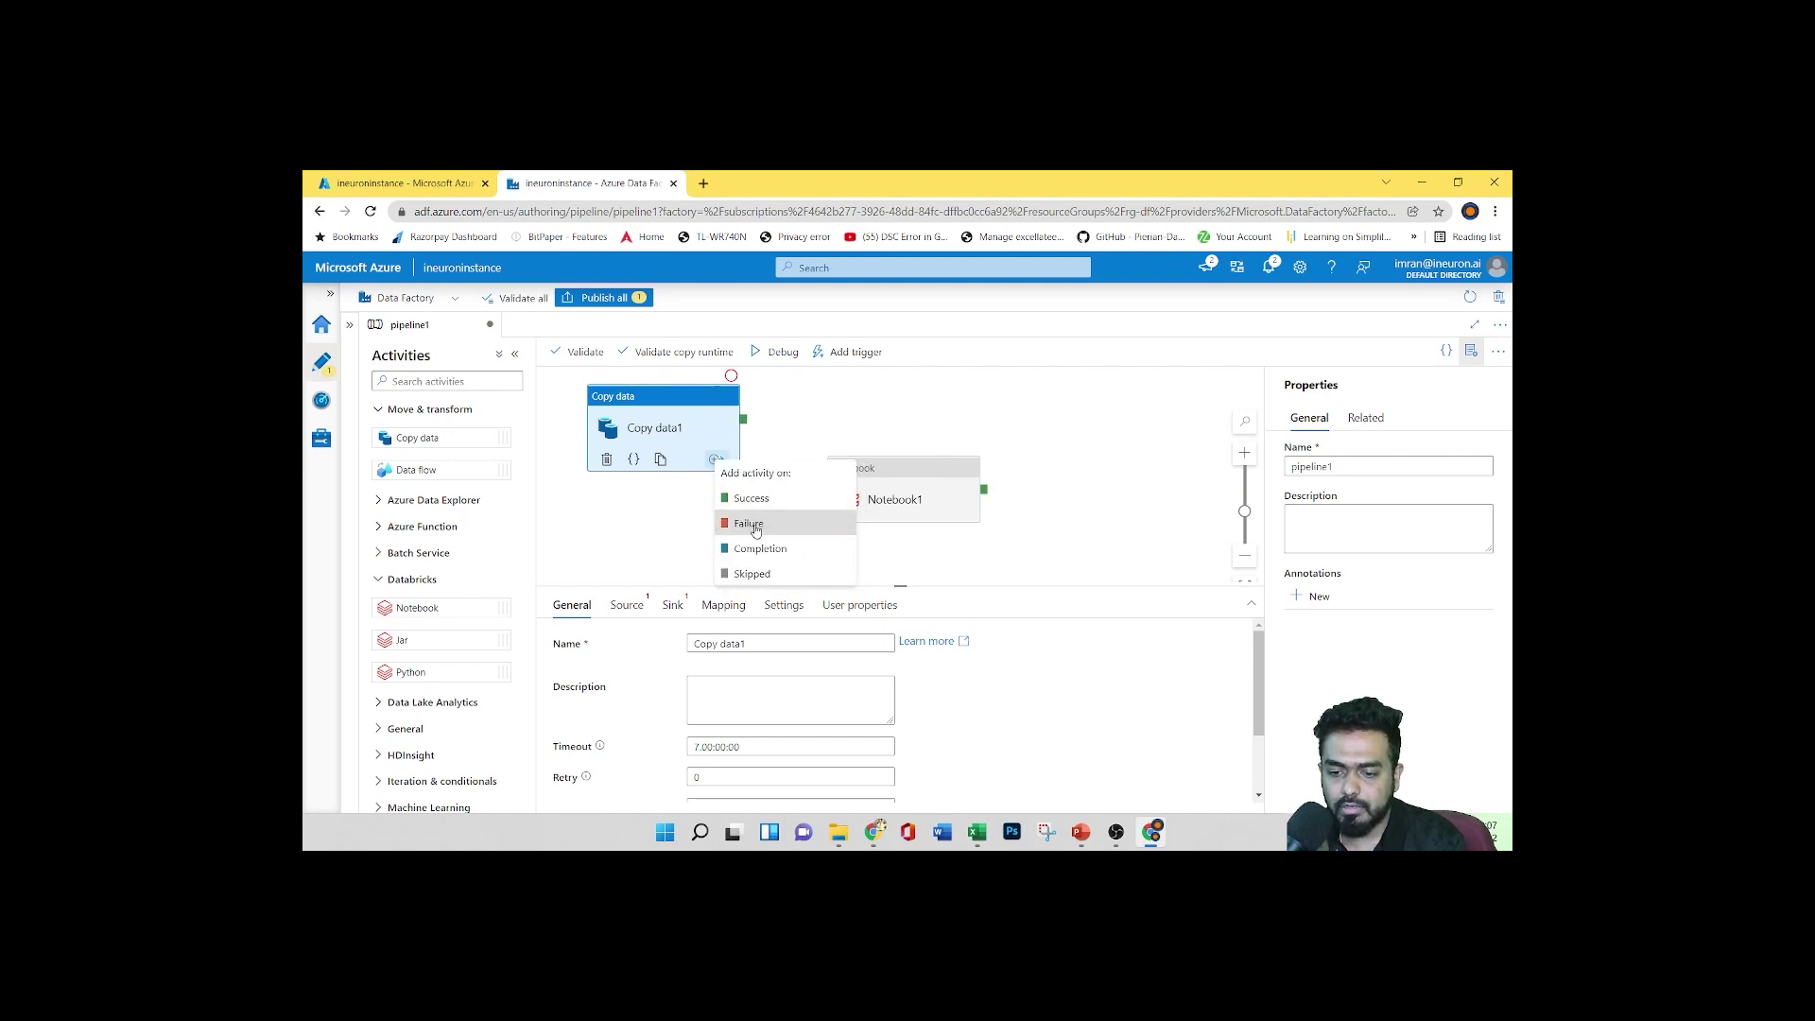
{"action": "left_click_drag", "start_coordinate": [746, 426], "coordinate": [818, 494]}
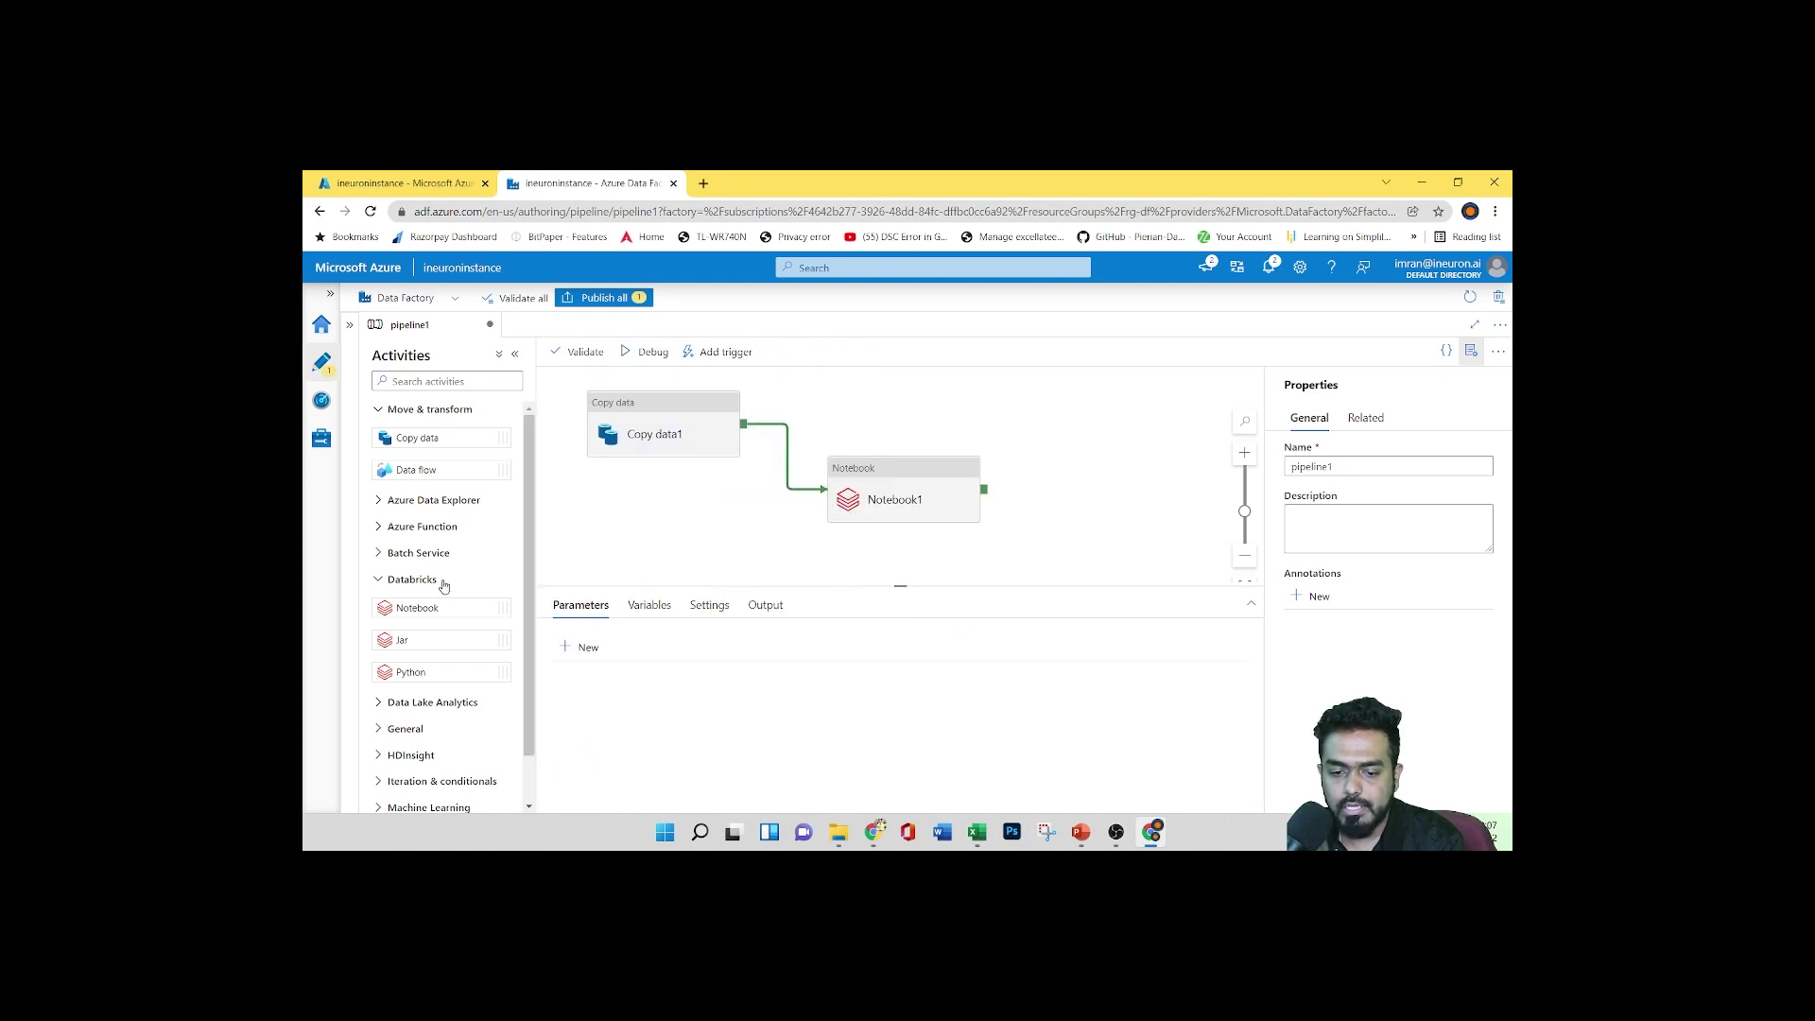
Add a Databricks Python activity below Notebook1, give Copy data1 a Failure output and connect that output to Python1
{"action": "left_click_drag", "start_coordinate": [427, 672], "coordinate": [697, 534]}
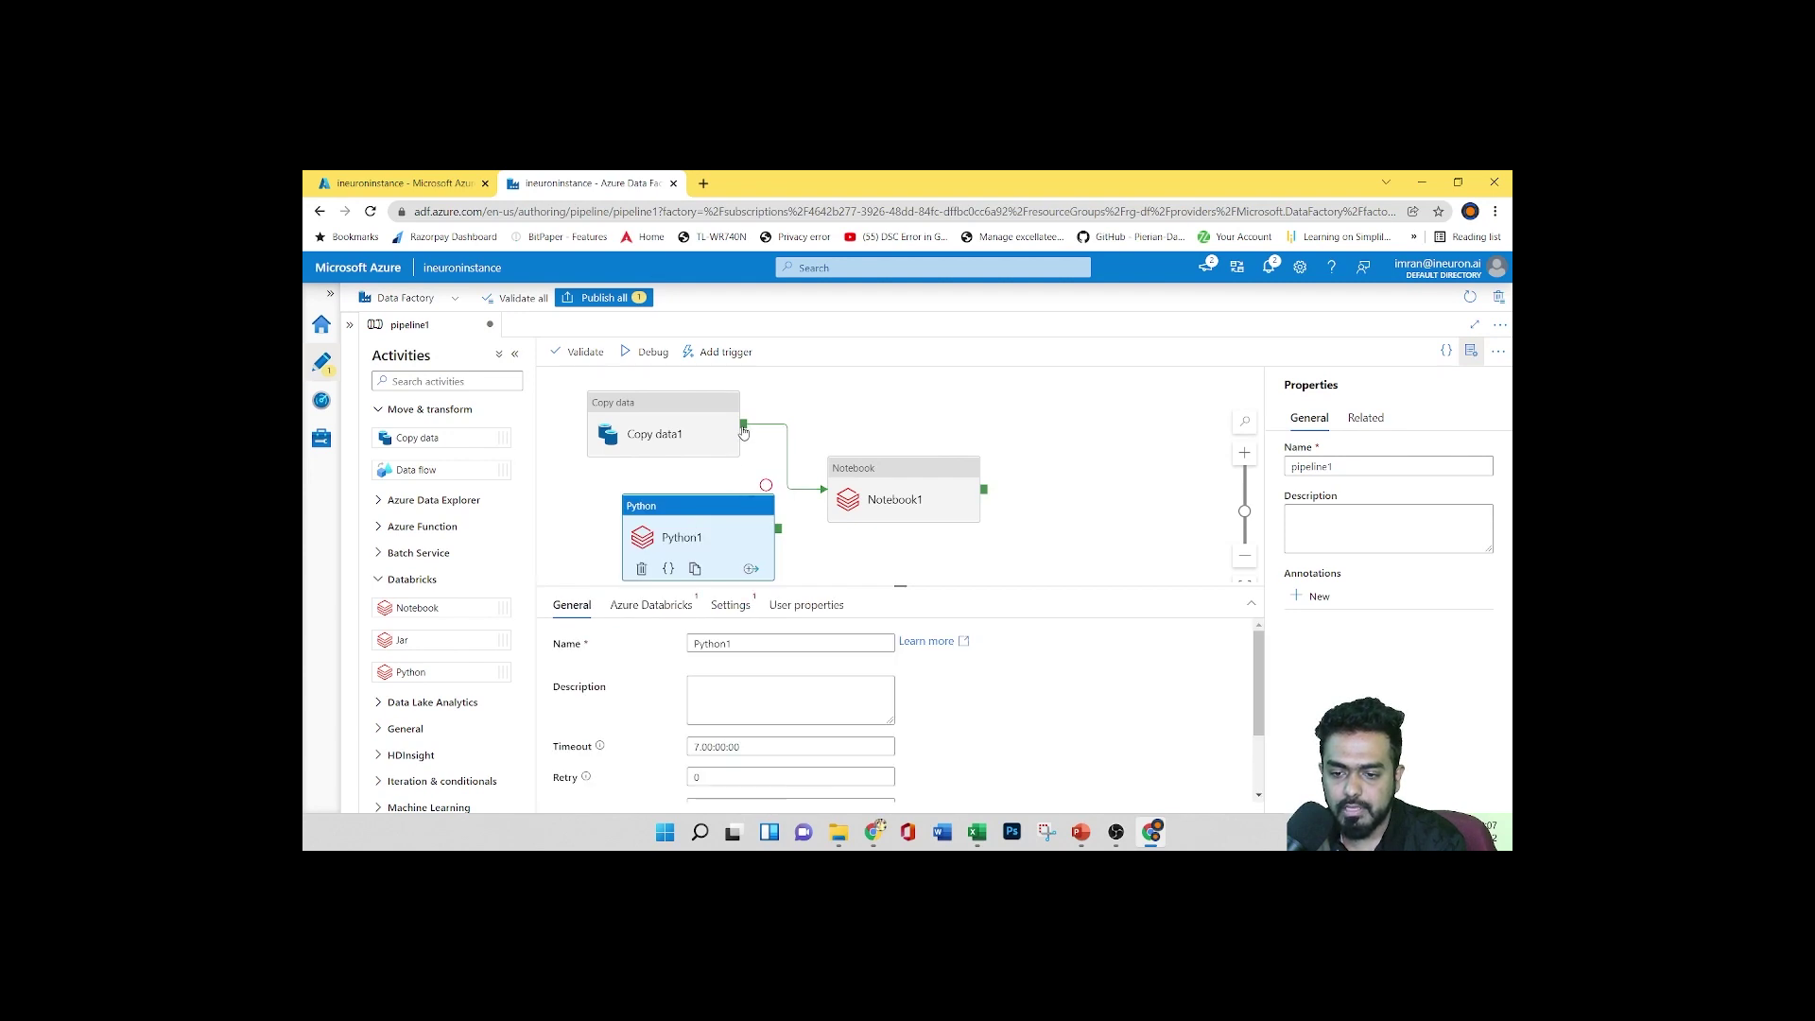
{"action": "left_click", "coordinate": [744, 432]}
{"action": "left_click", "coordinate": [717, 458]}
{"action": "left_click", "coordinate": [746, 483]}
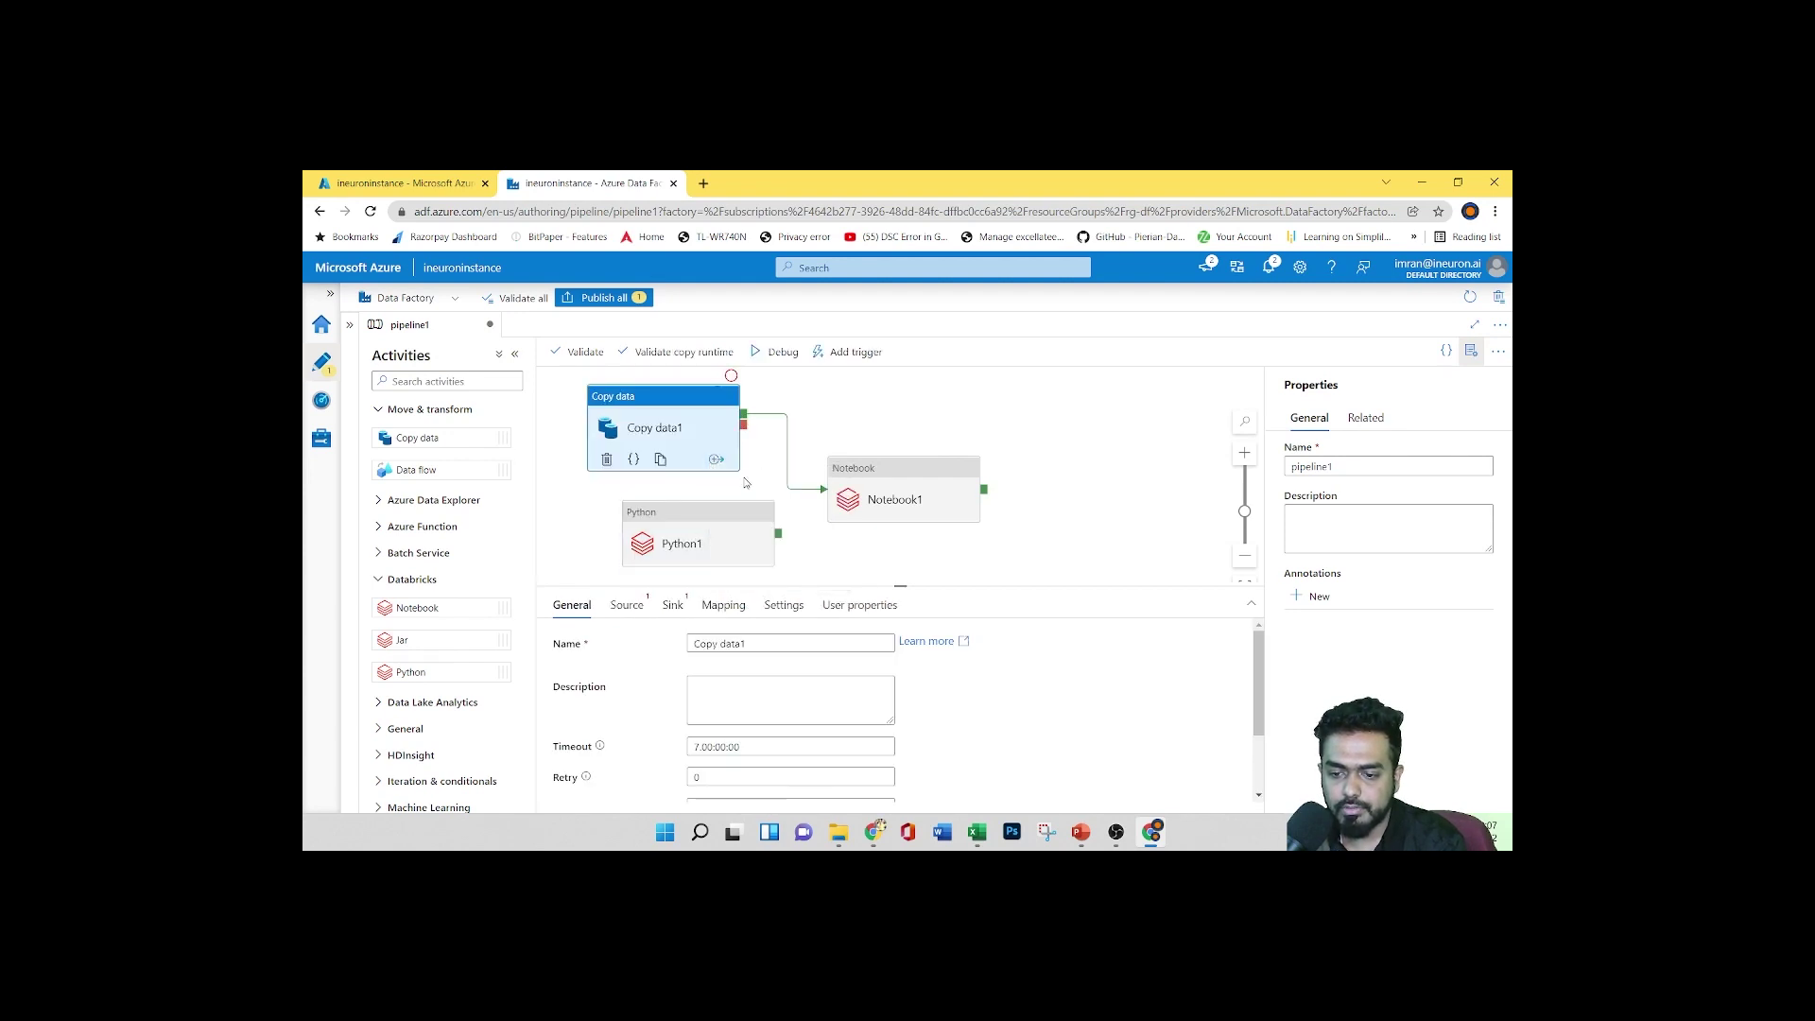
{"action": "left_click_drag", "start_coordinate": [744, 432], "coordinate": [869, 520]}
{"action": "scroll", "coordinate": [730, 483], "scroll_direction": "down", "scroll_amount": 1}
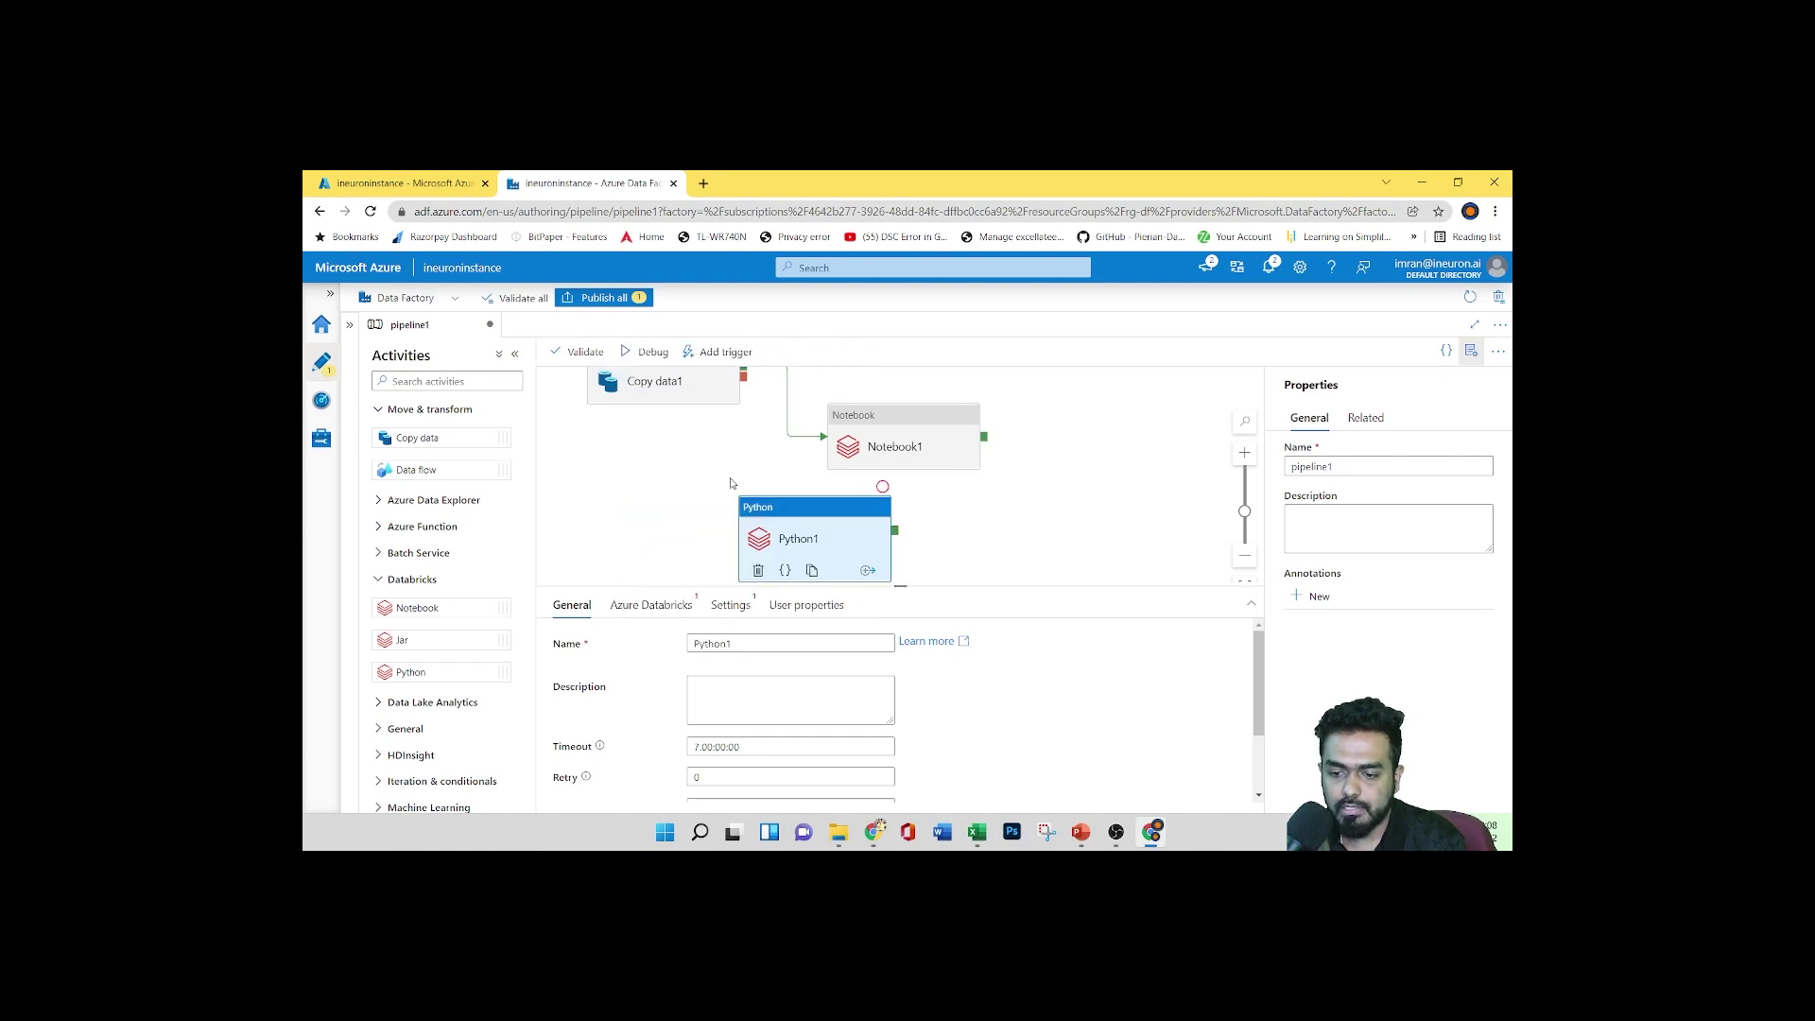
{"action": "left_click_drag", "start_coordinate": [744, 375], "coordinate": [751, 542]}
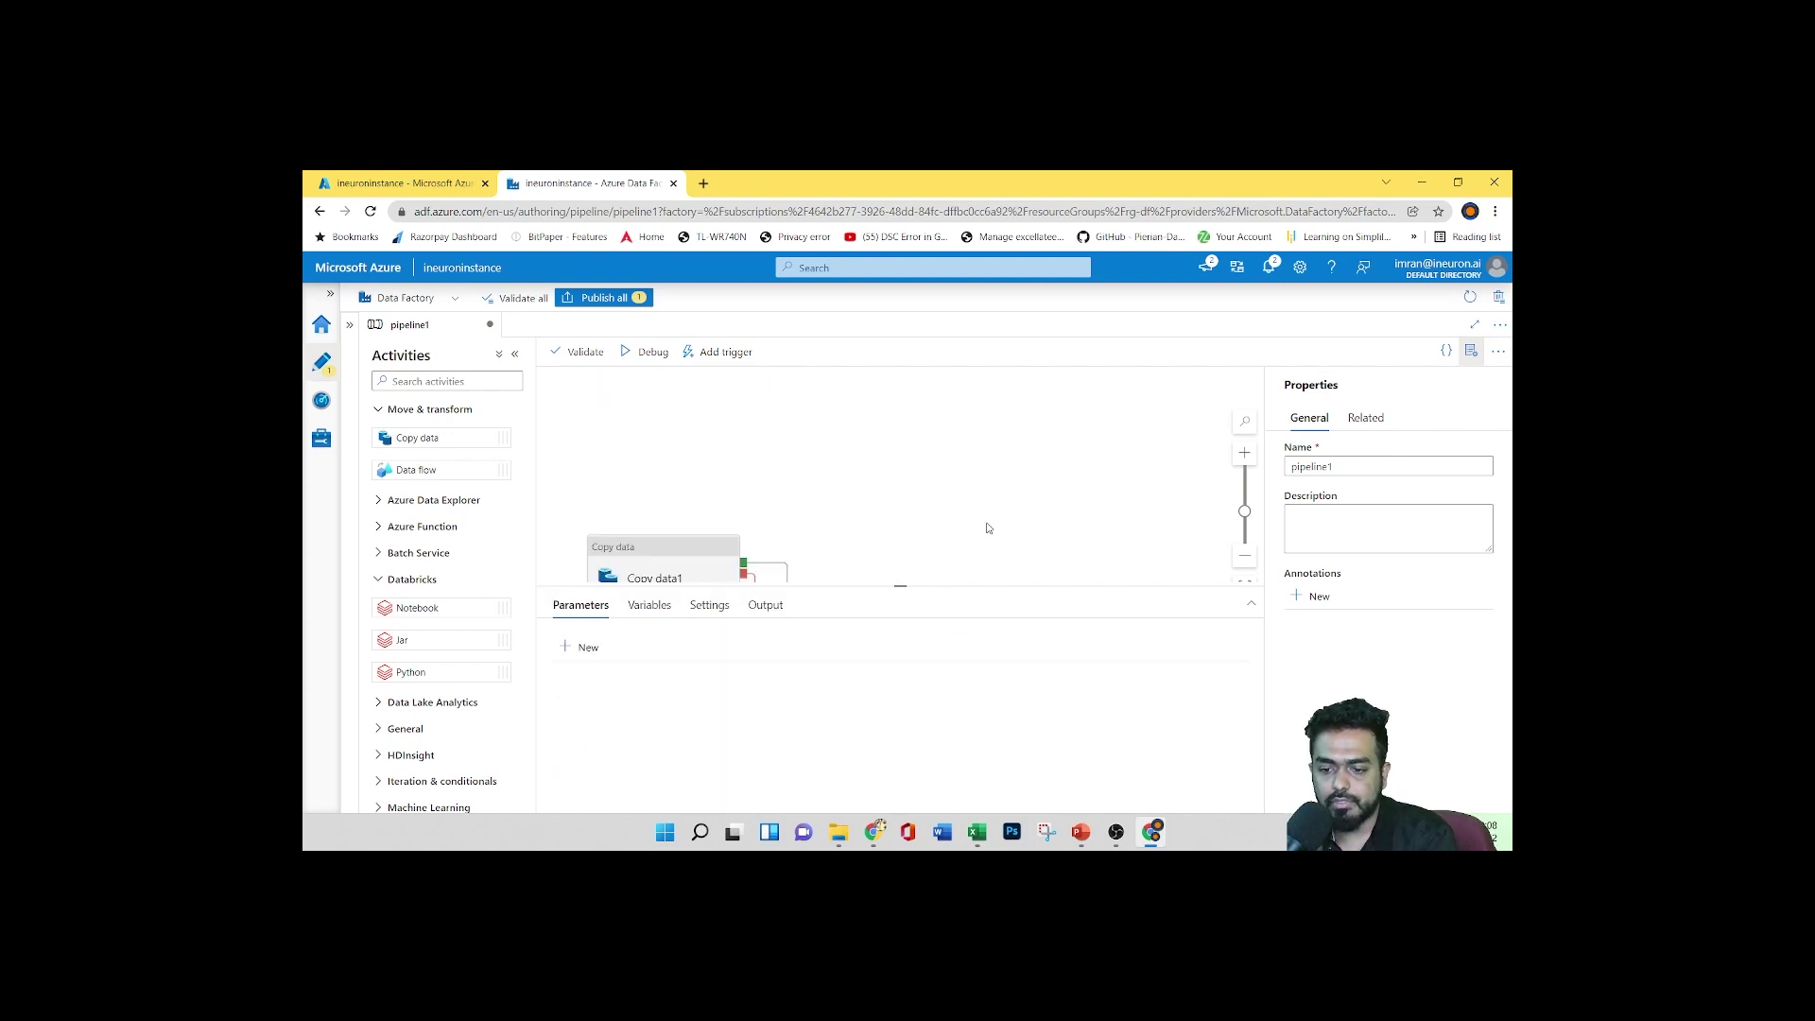
Examine the pipeline's connected activities and its Related and General properties
{"action": "scroll", "coordinate": [1002, 510], "scroll_direction": "up", "scroll_amount": 2}
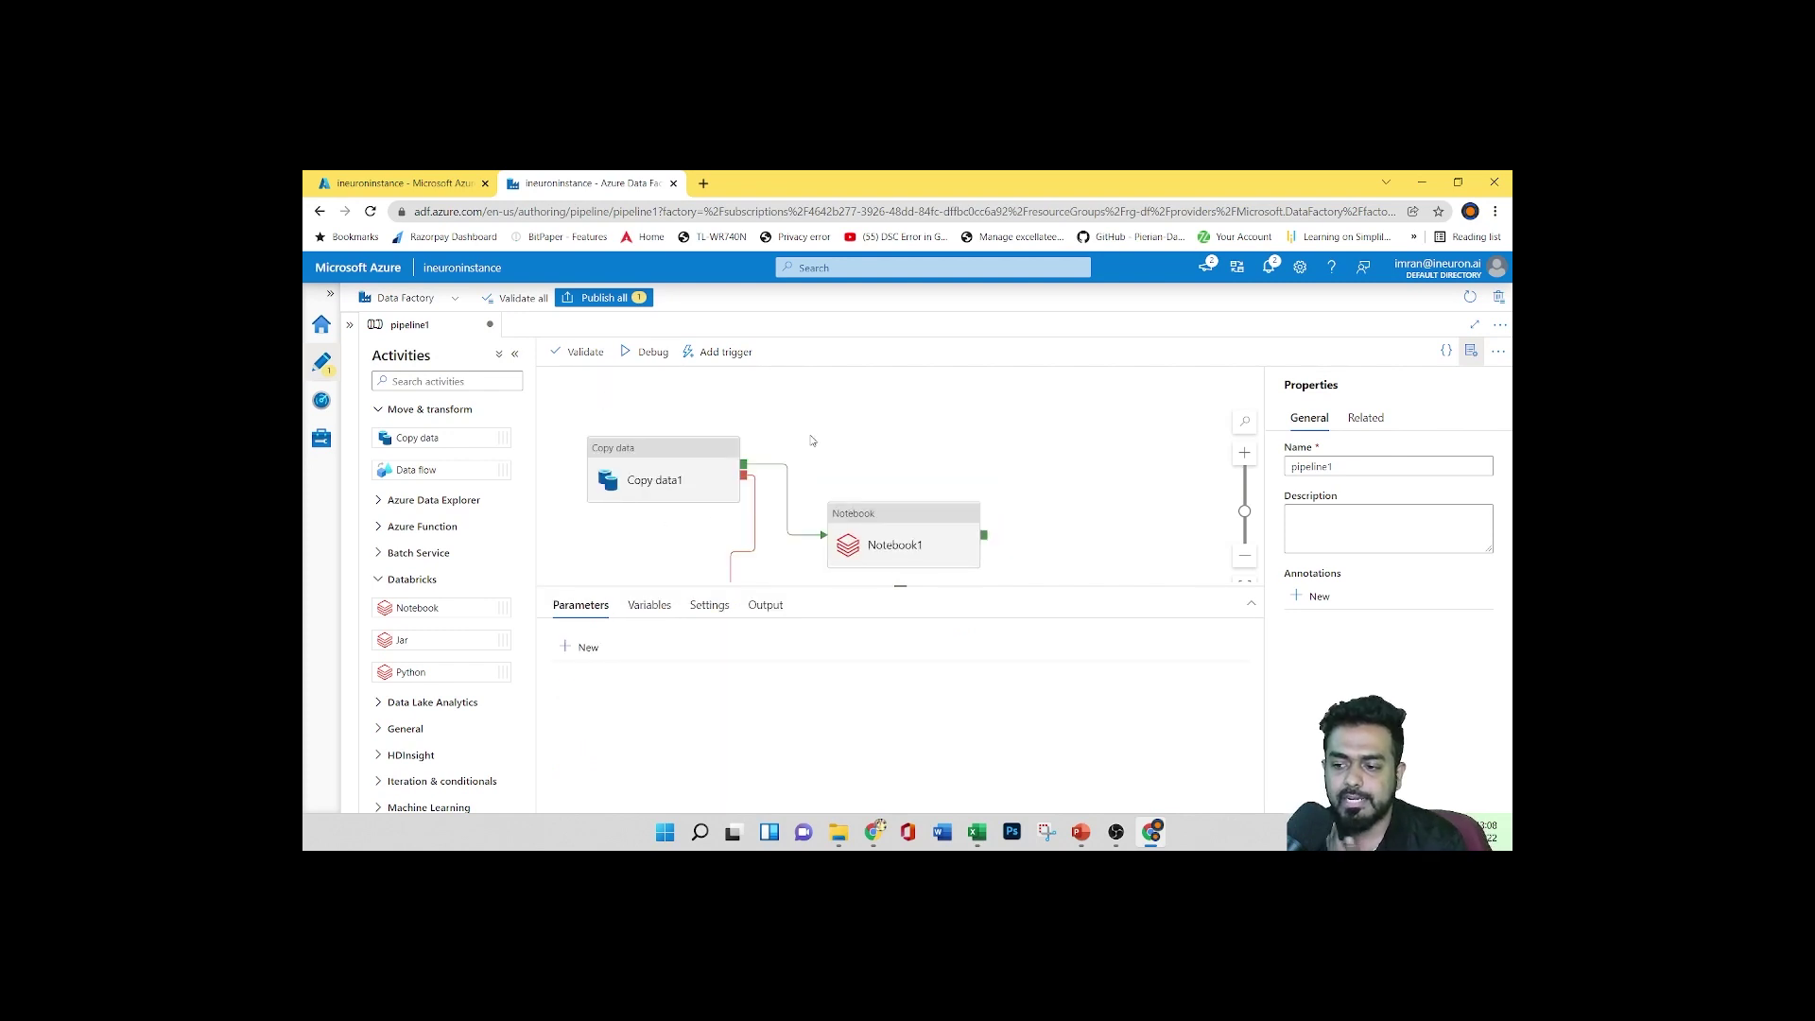
{"action": "scroll", "coordinate": [1081, 406], "scroll_direction": "down", "scroll_amount": 4}
{"action": "scroll", "coordinate": [1078, 409], "scroll_direction": "up", "scroll_amount": 2}
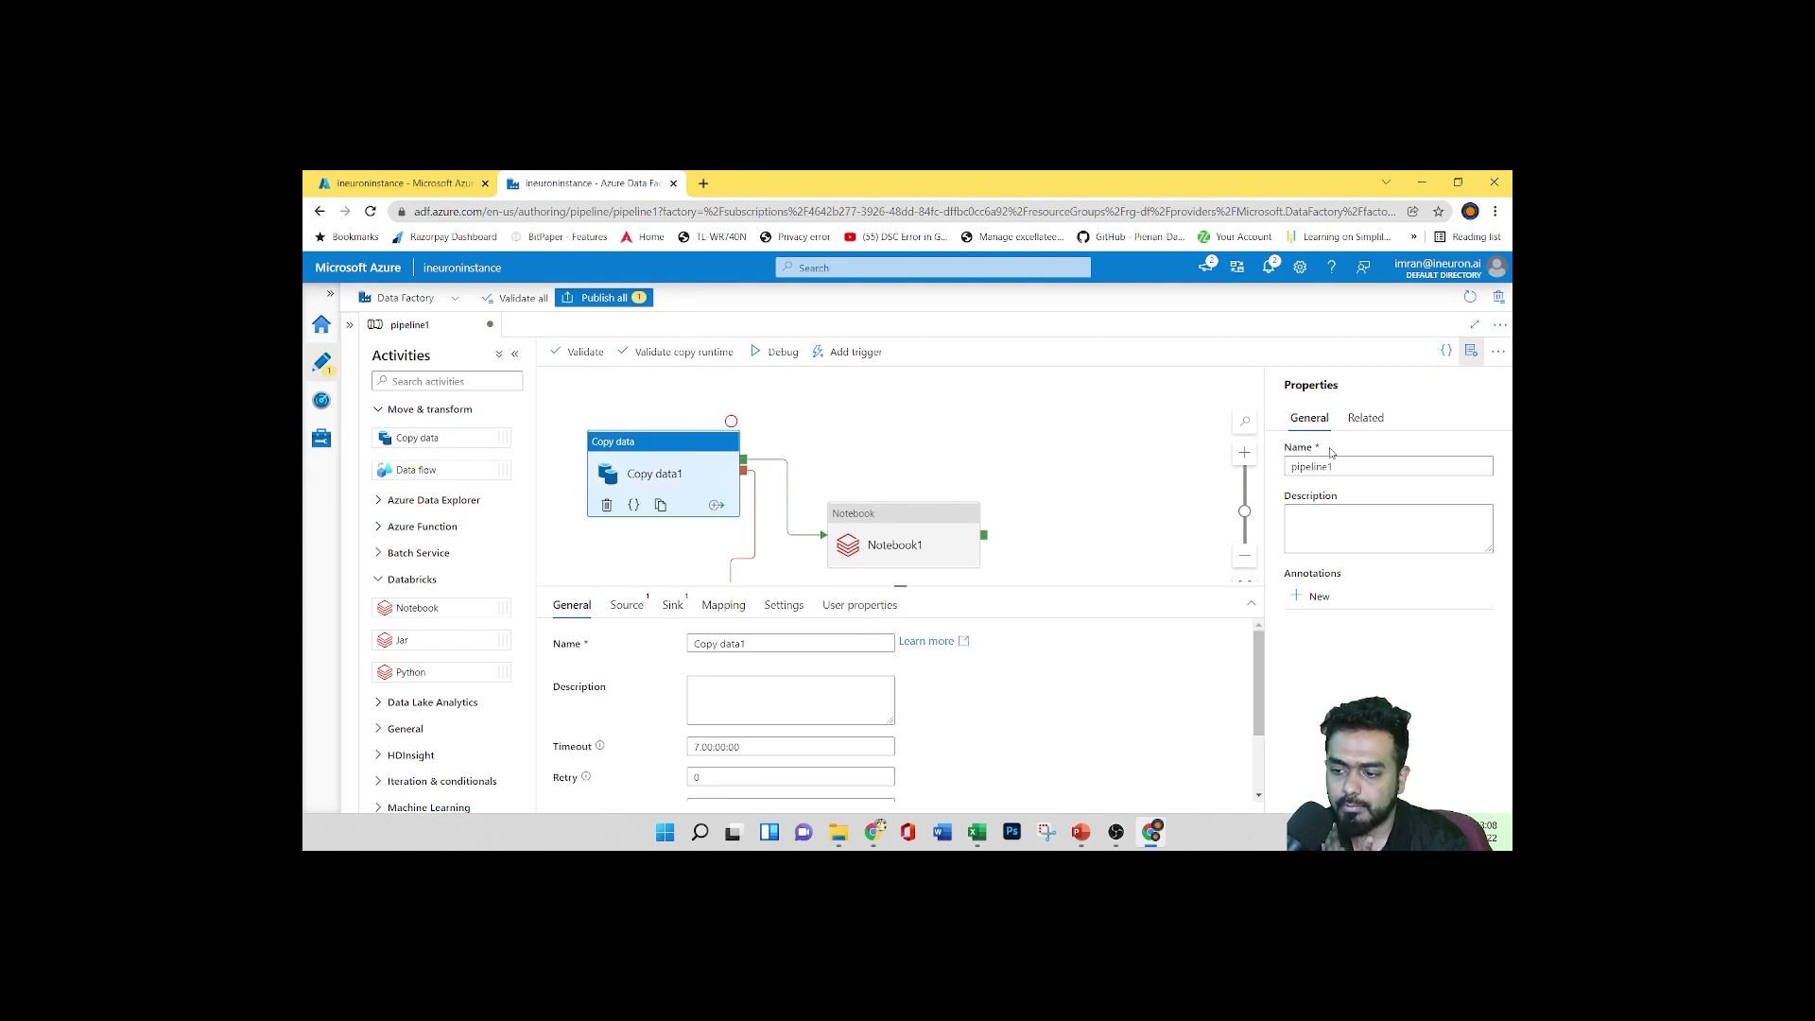
{"action": "left_click", "coordinate": [1365, 417]}
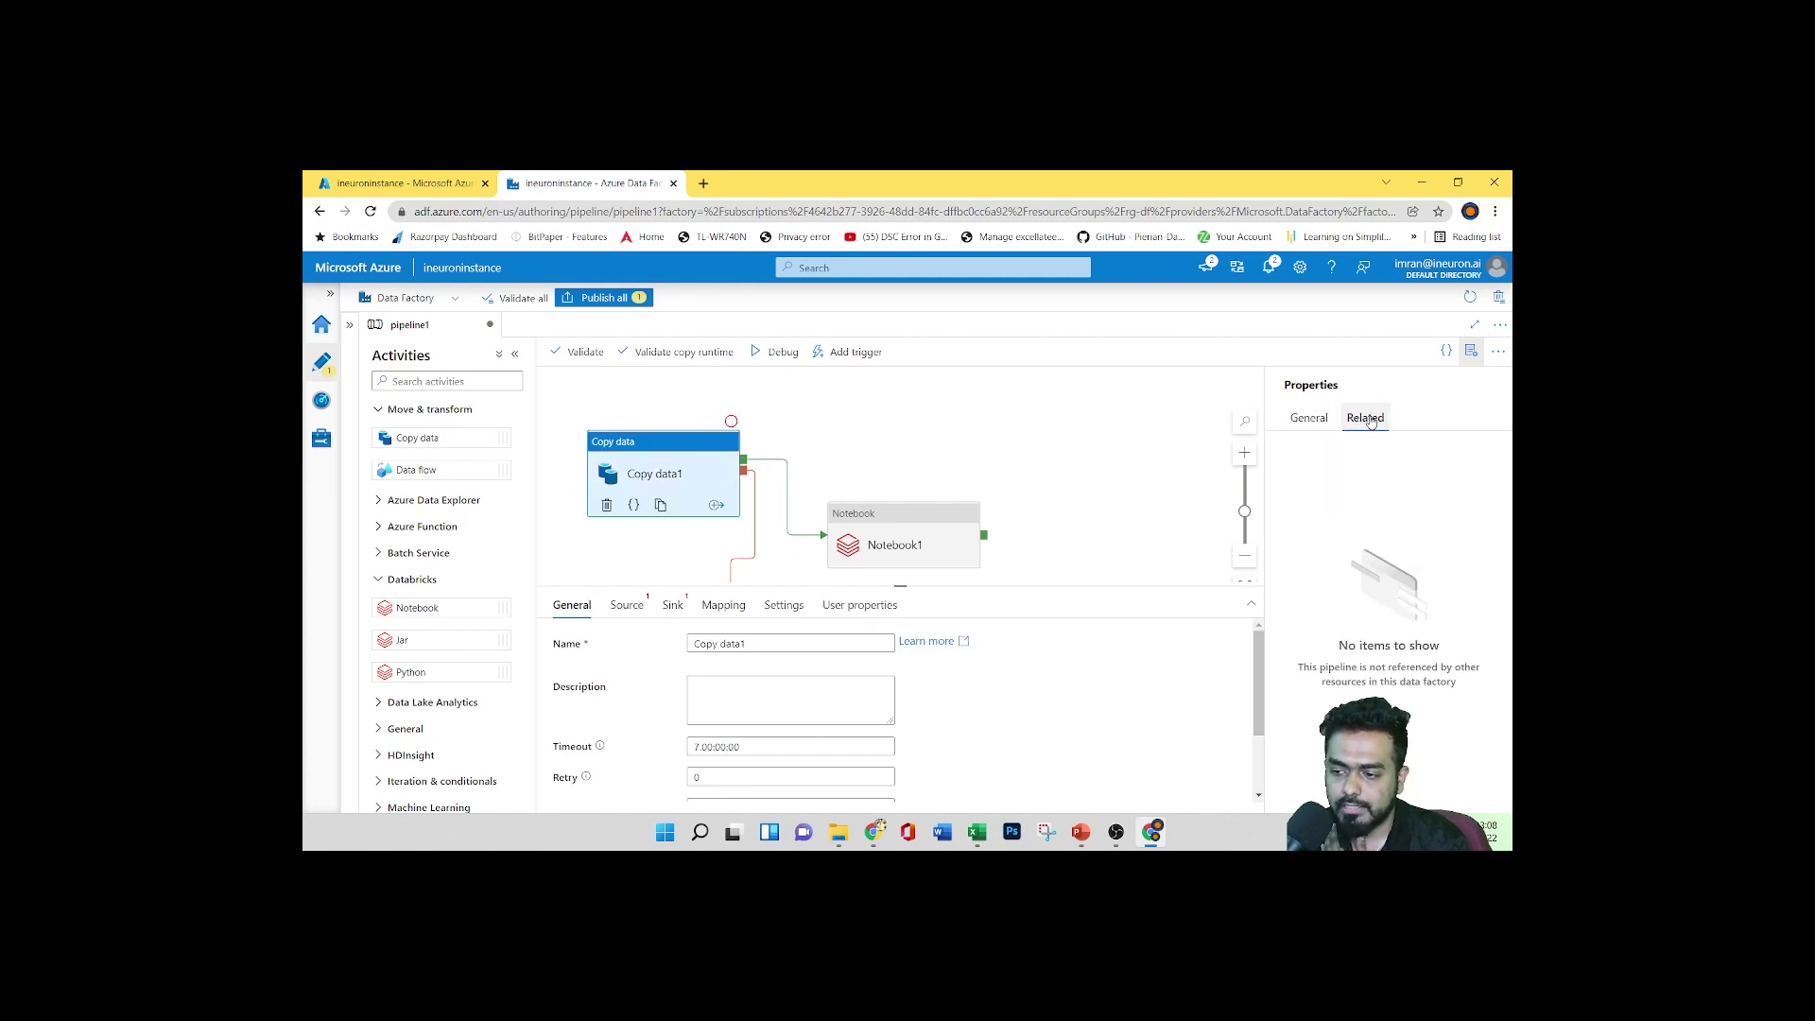
{"action": "left_click", "coordinate": [1308, 417]}
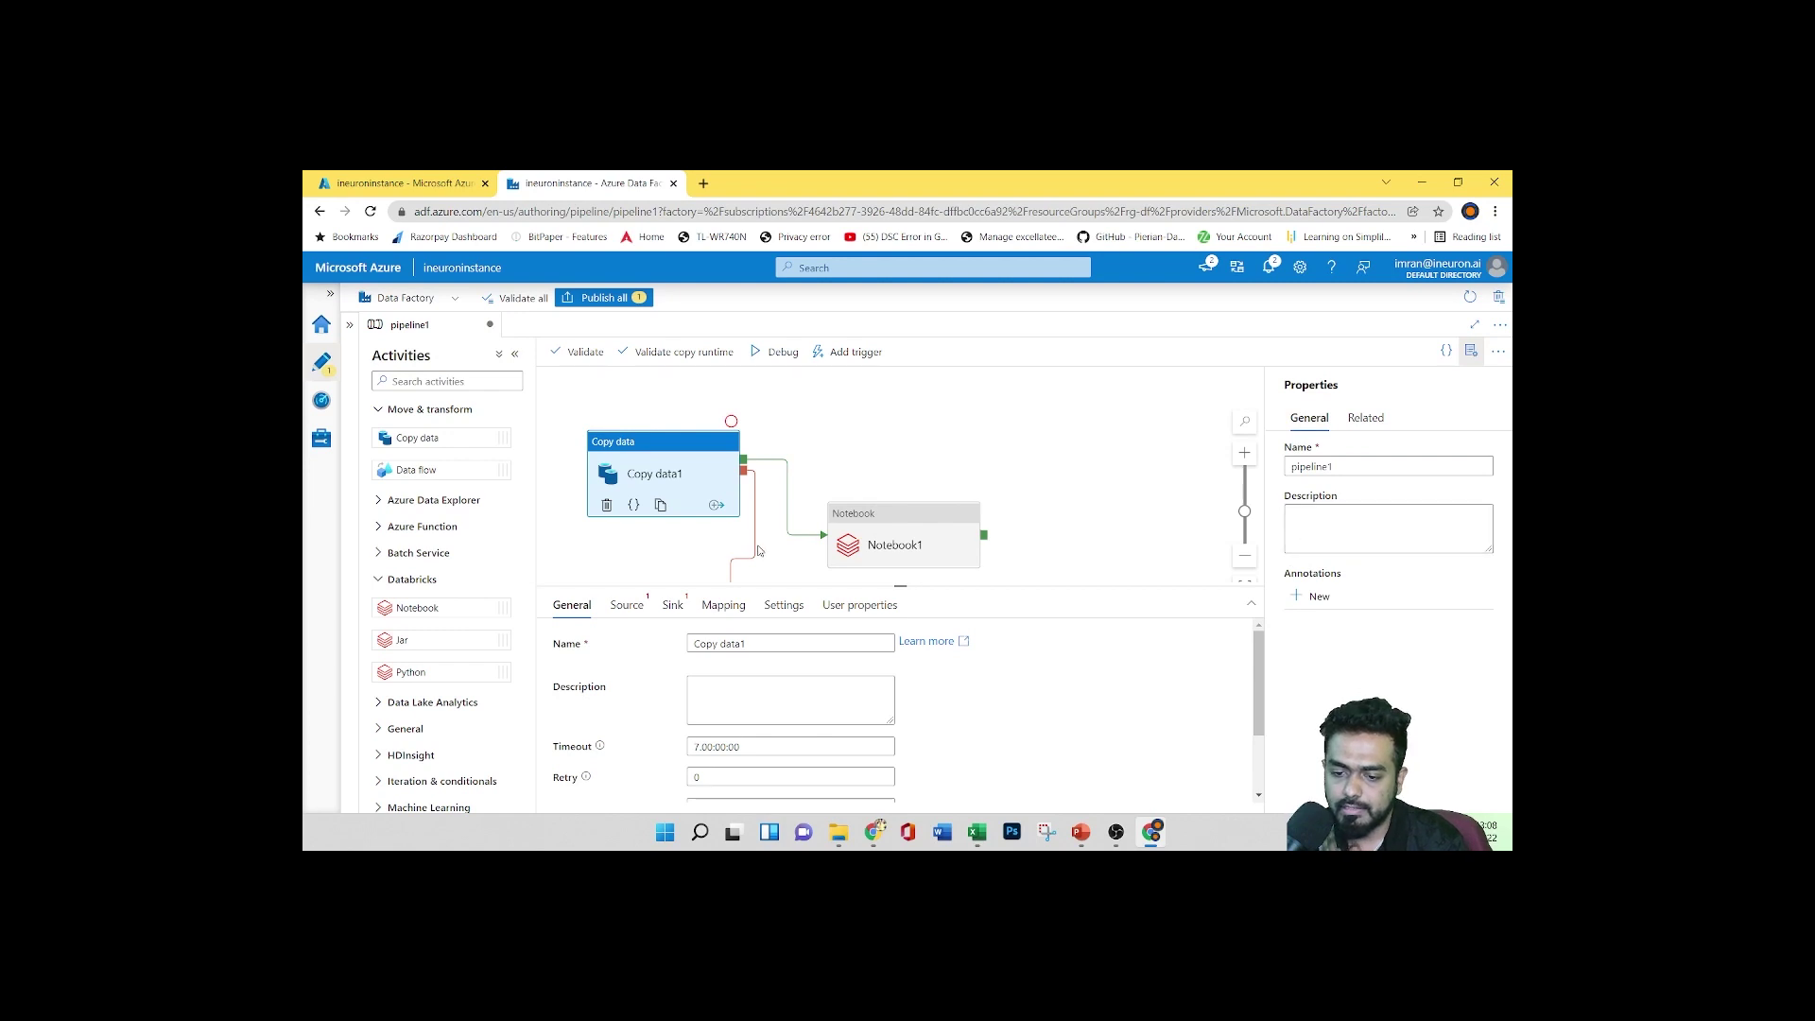
{"action": "scroll", "coordinate": [745, 551], "scroll_direction": "down", "scroll_amount": 4}
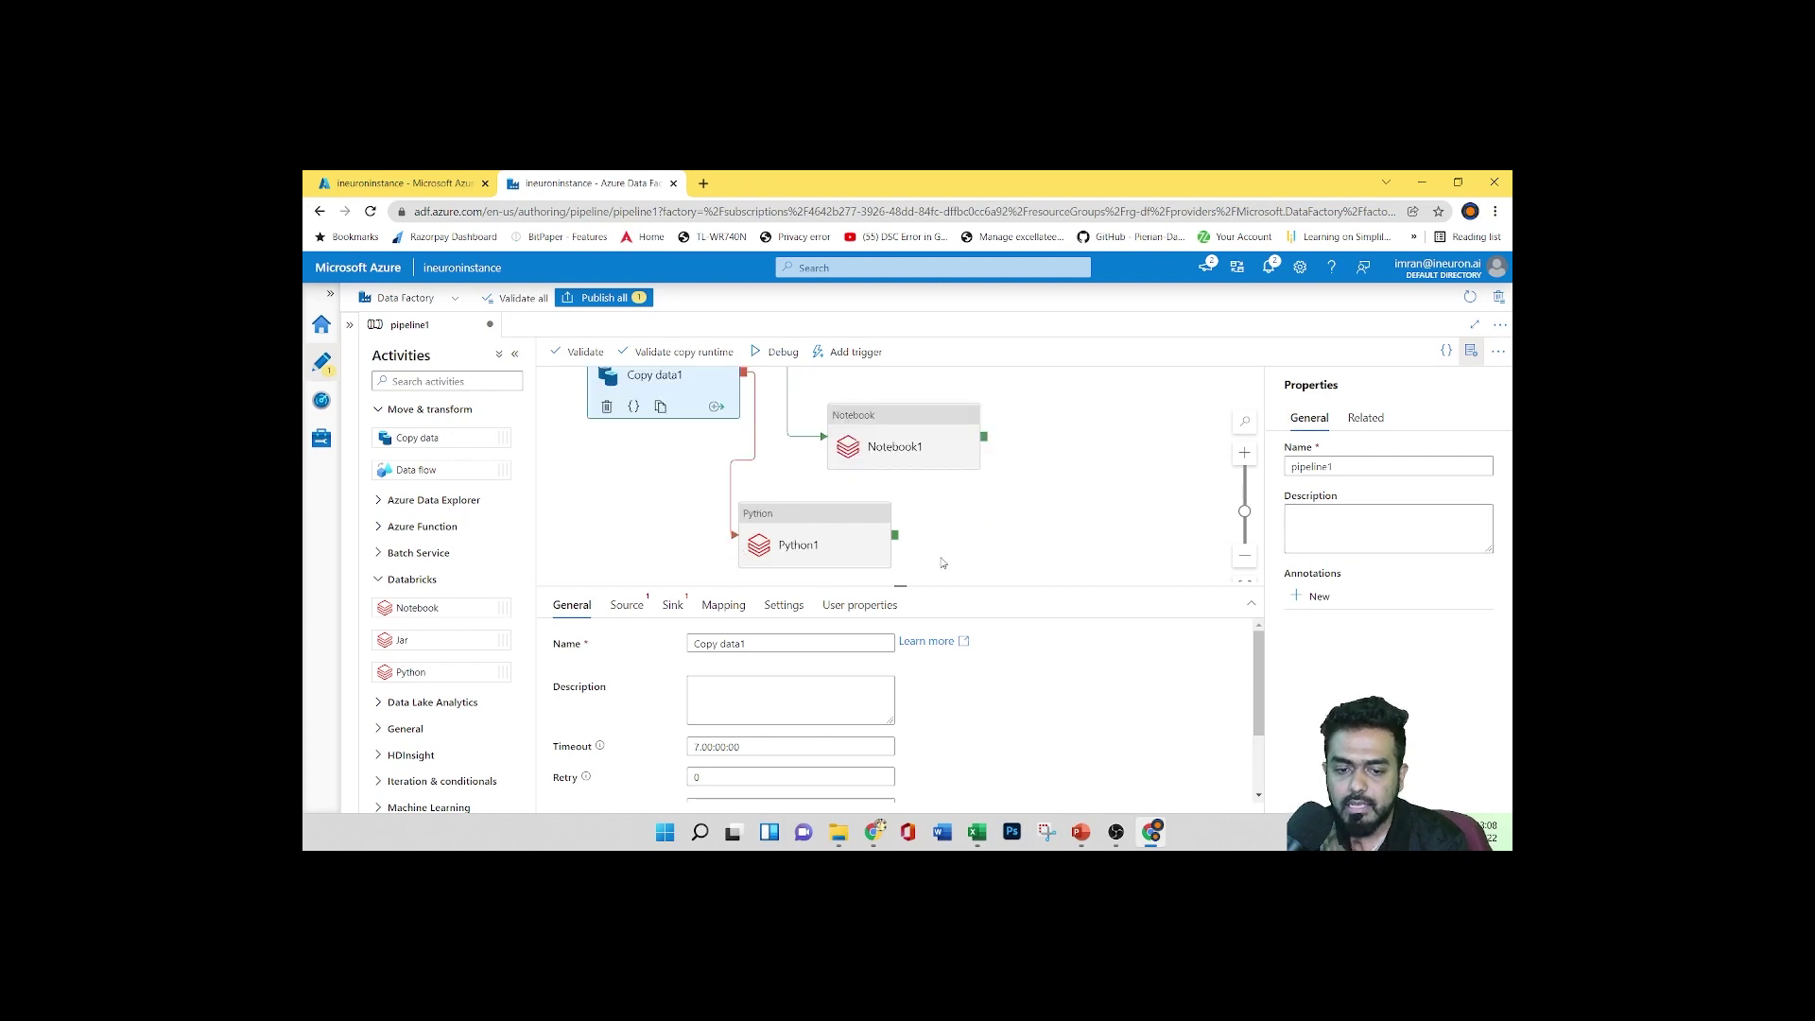
Collapse and restore the Activities pane, and show the Factory Resources pane again
{"action": "left_click", "coordinate": [515, 354]}
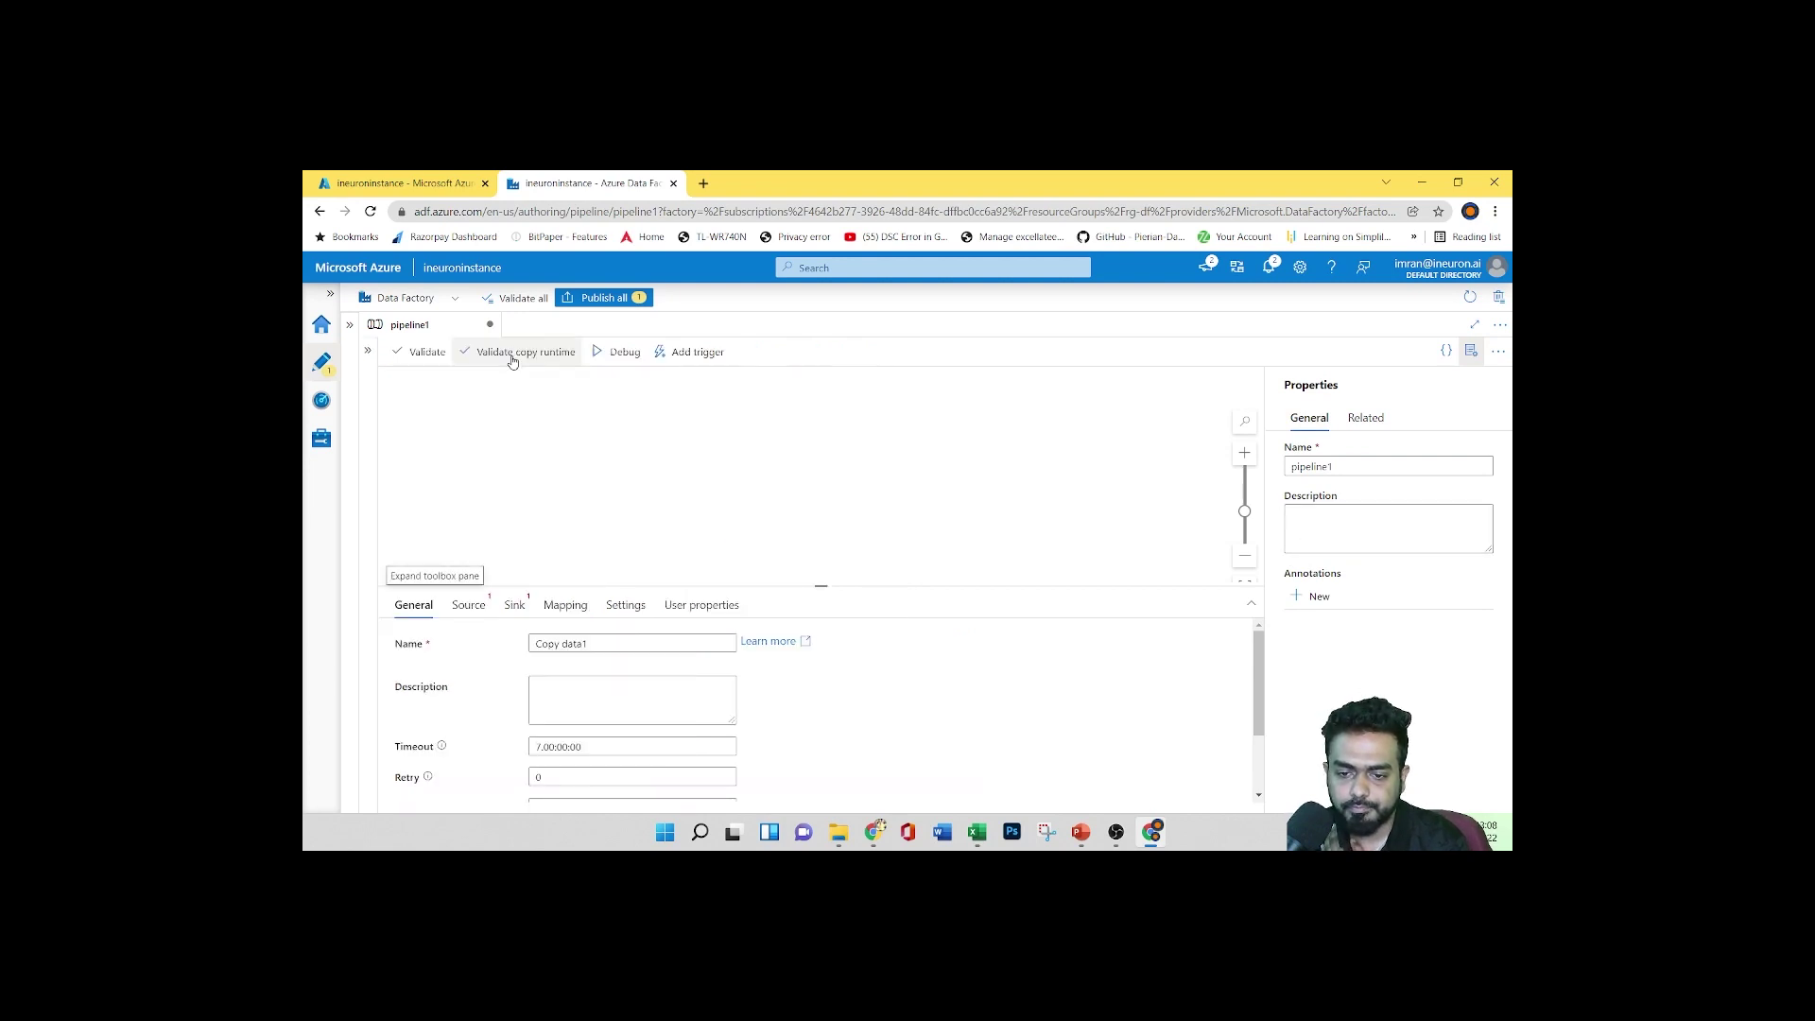
{"action": "left_click", "coordinate": [368, 352]}
{"action": "left_click", "coordinate": [350, 326]}
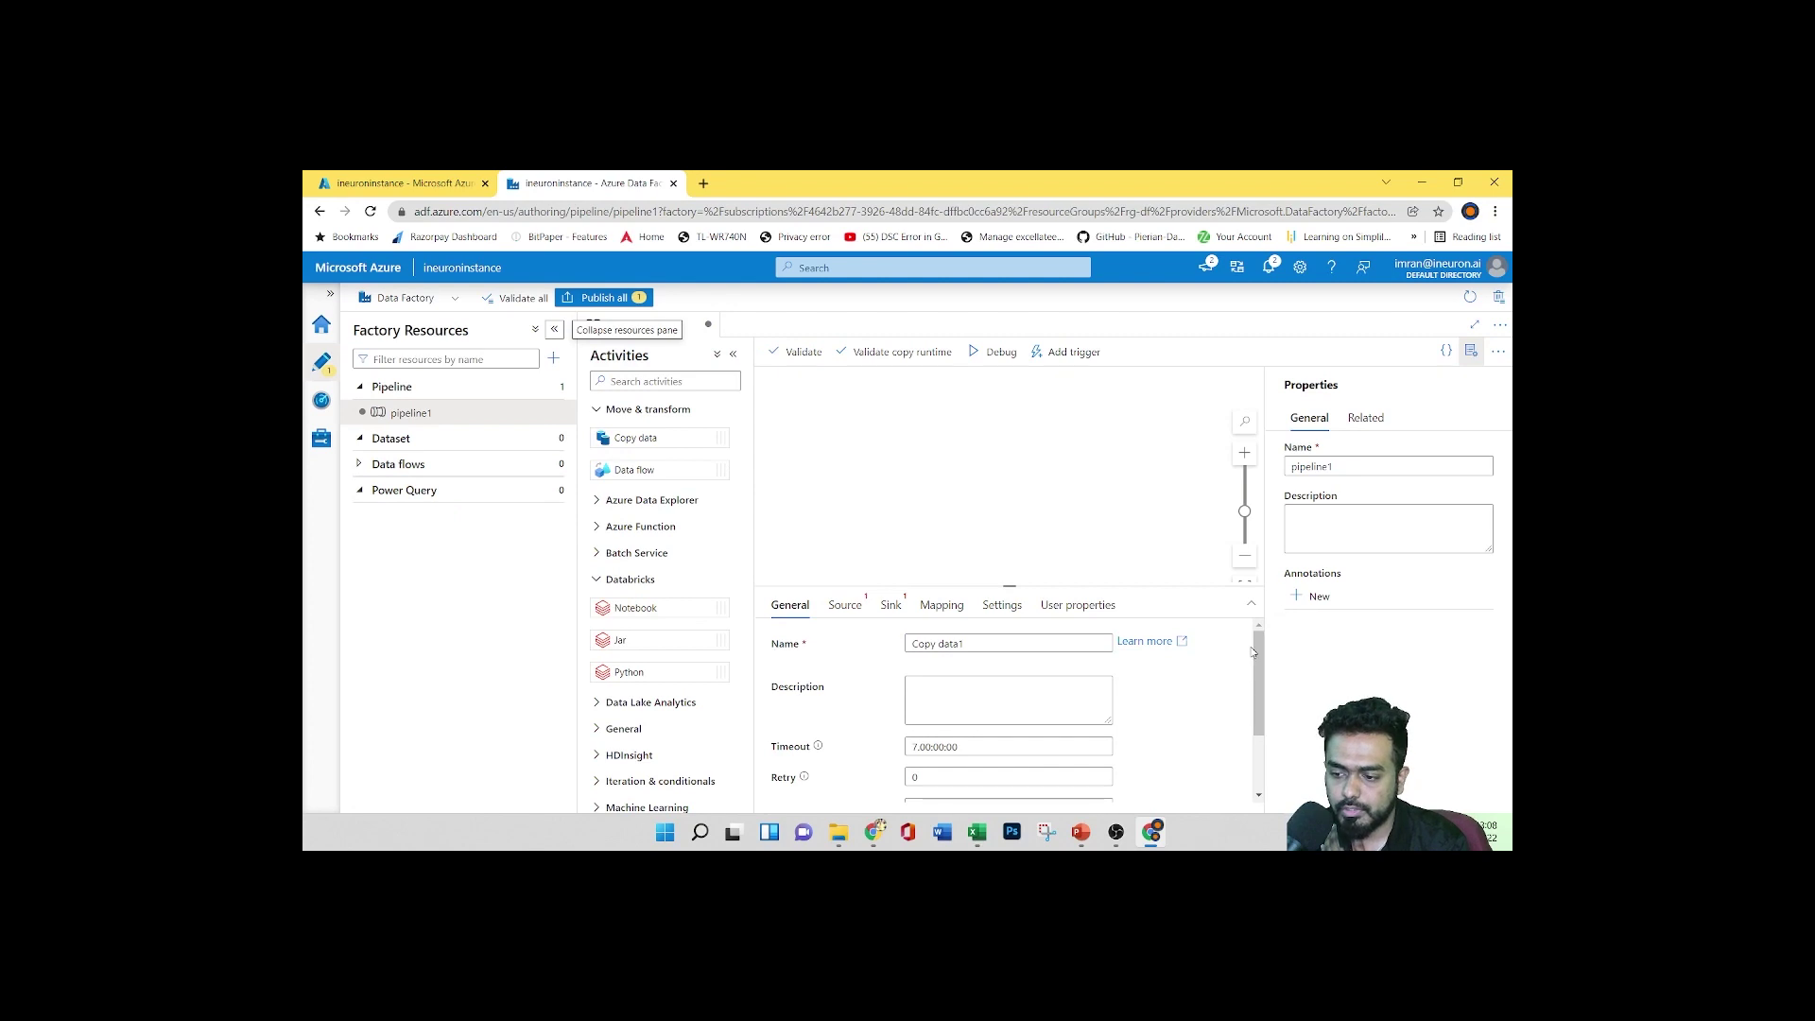
Bring all three connected activities into view and move Copy data1 slightly down and to the left
{"action": "left_click", "coordinate": [1247, 561]}
{"action": "left_click", "coordinate": [1247, 562]}
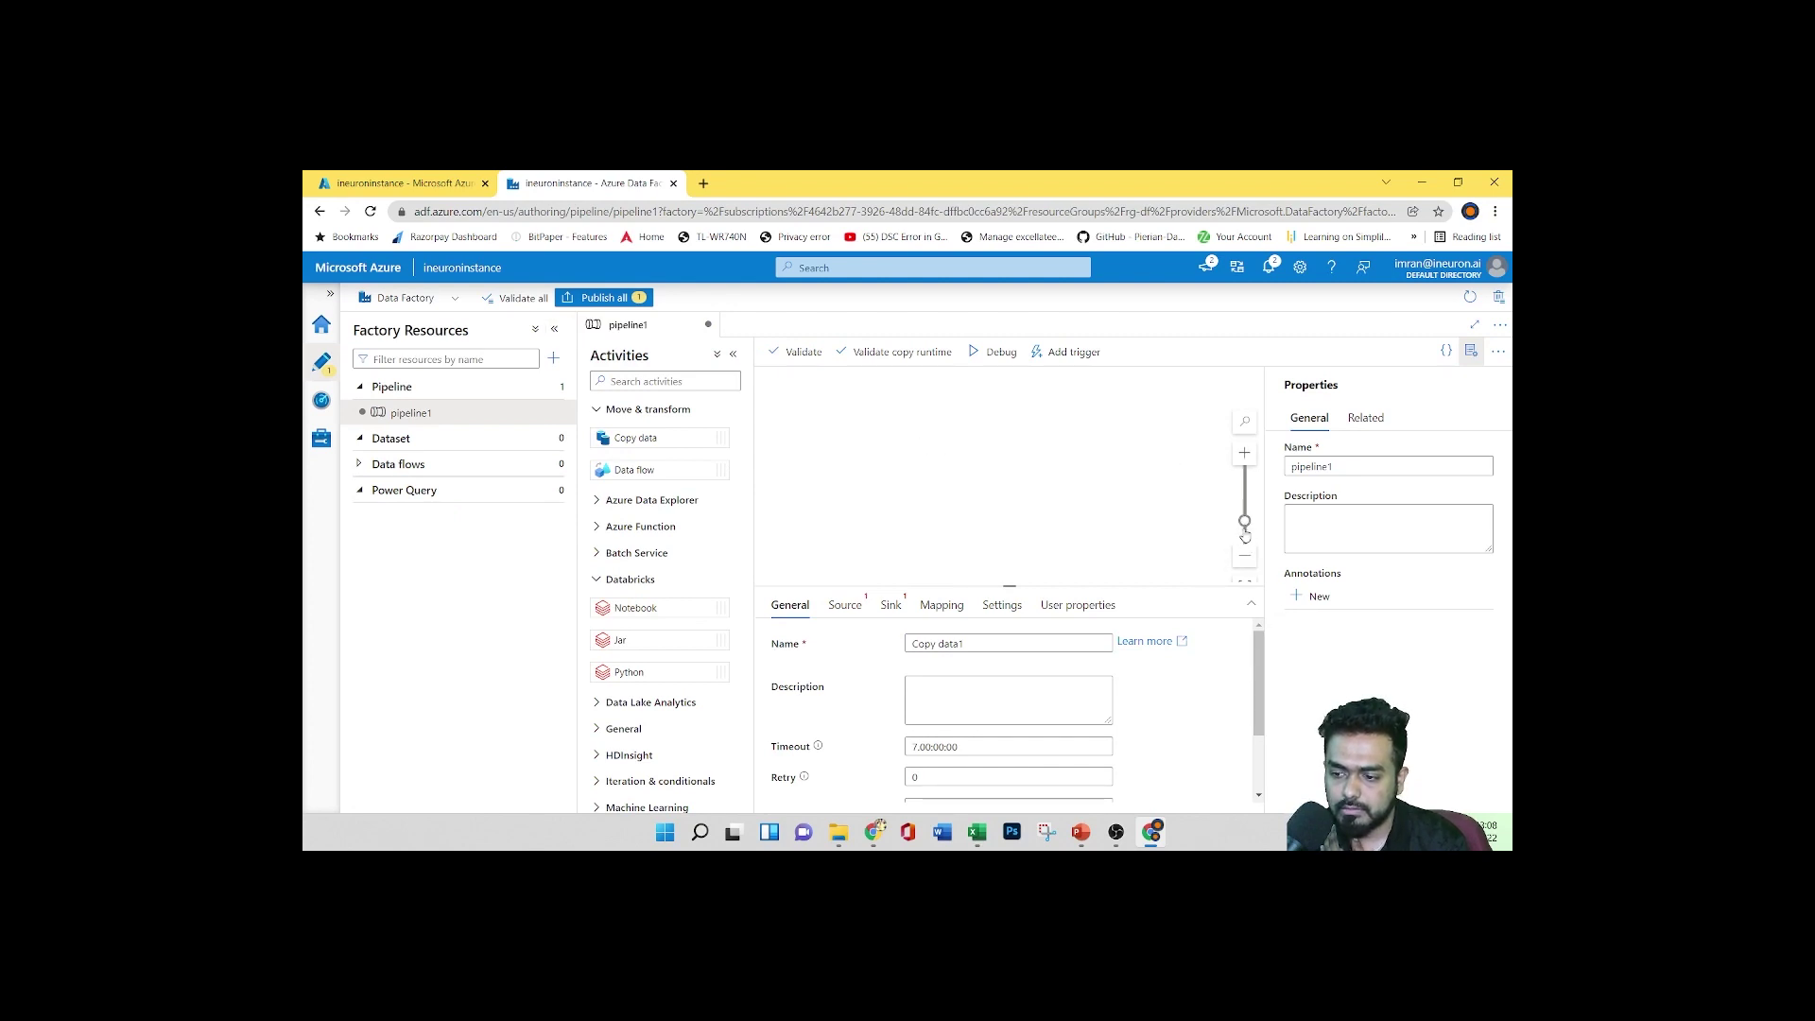
{"action": "left_click", "coordinate": [1248, 561]}
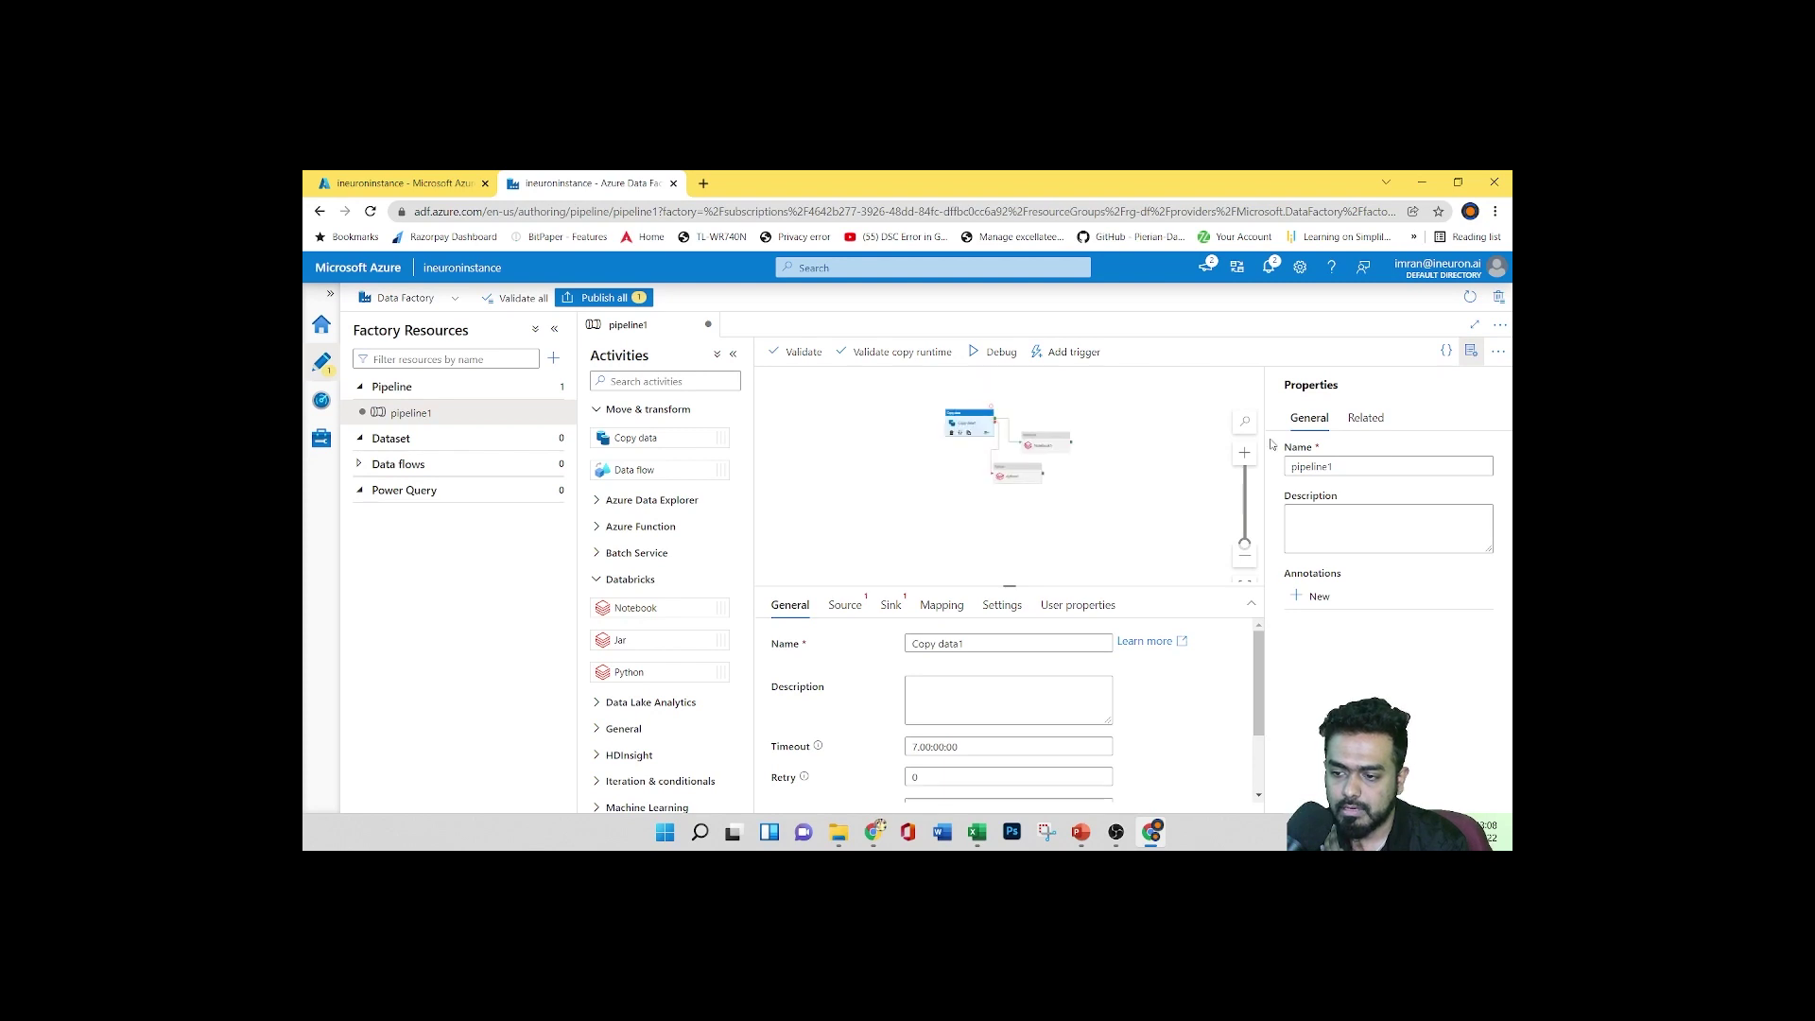
{"action": "left_click_drag", "start_coordinate": [1248, 545], "coordinate": [1246, 517]}
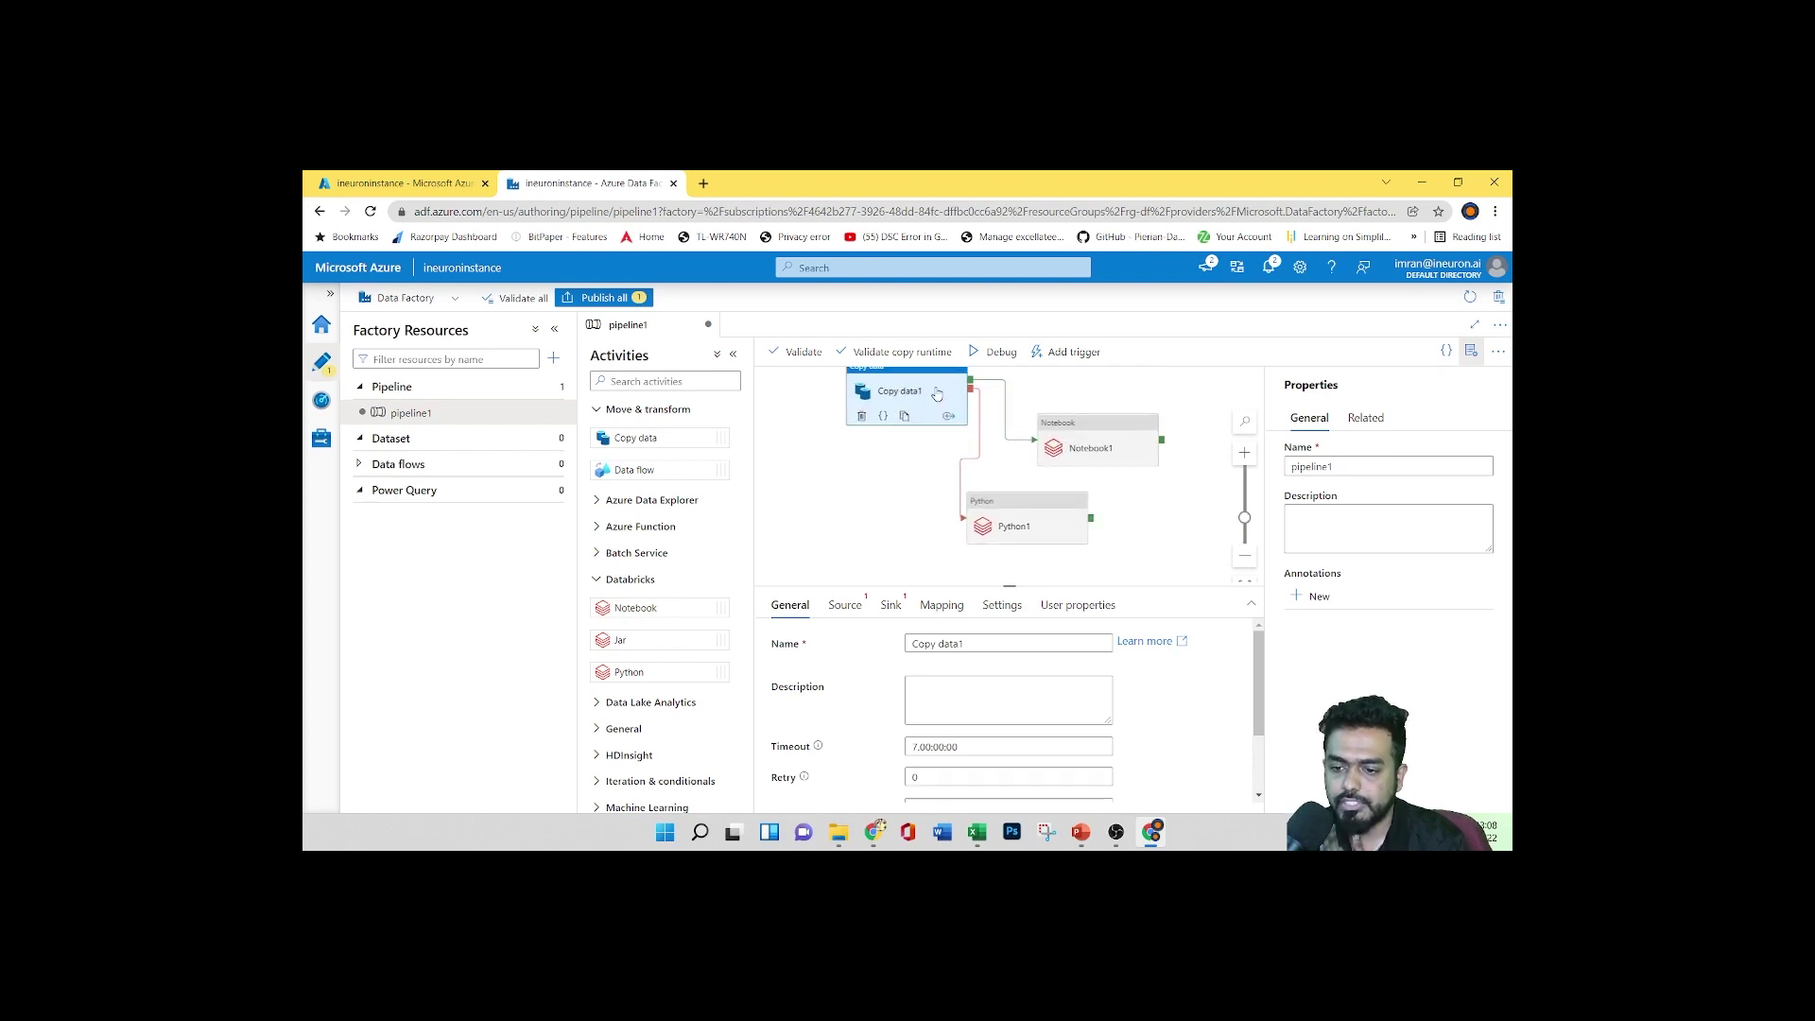
{"action": "left_click_drag", "start_coordinate": [942, 388], "coordinate": [925, 427]}
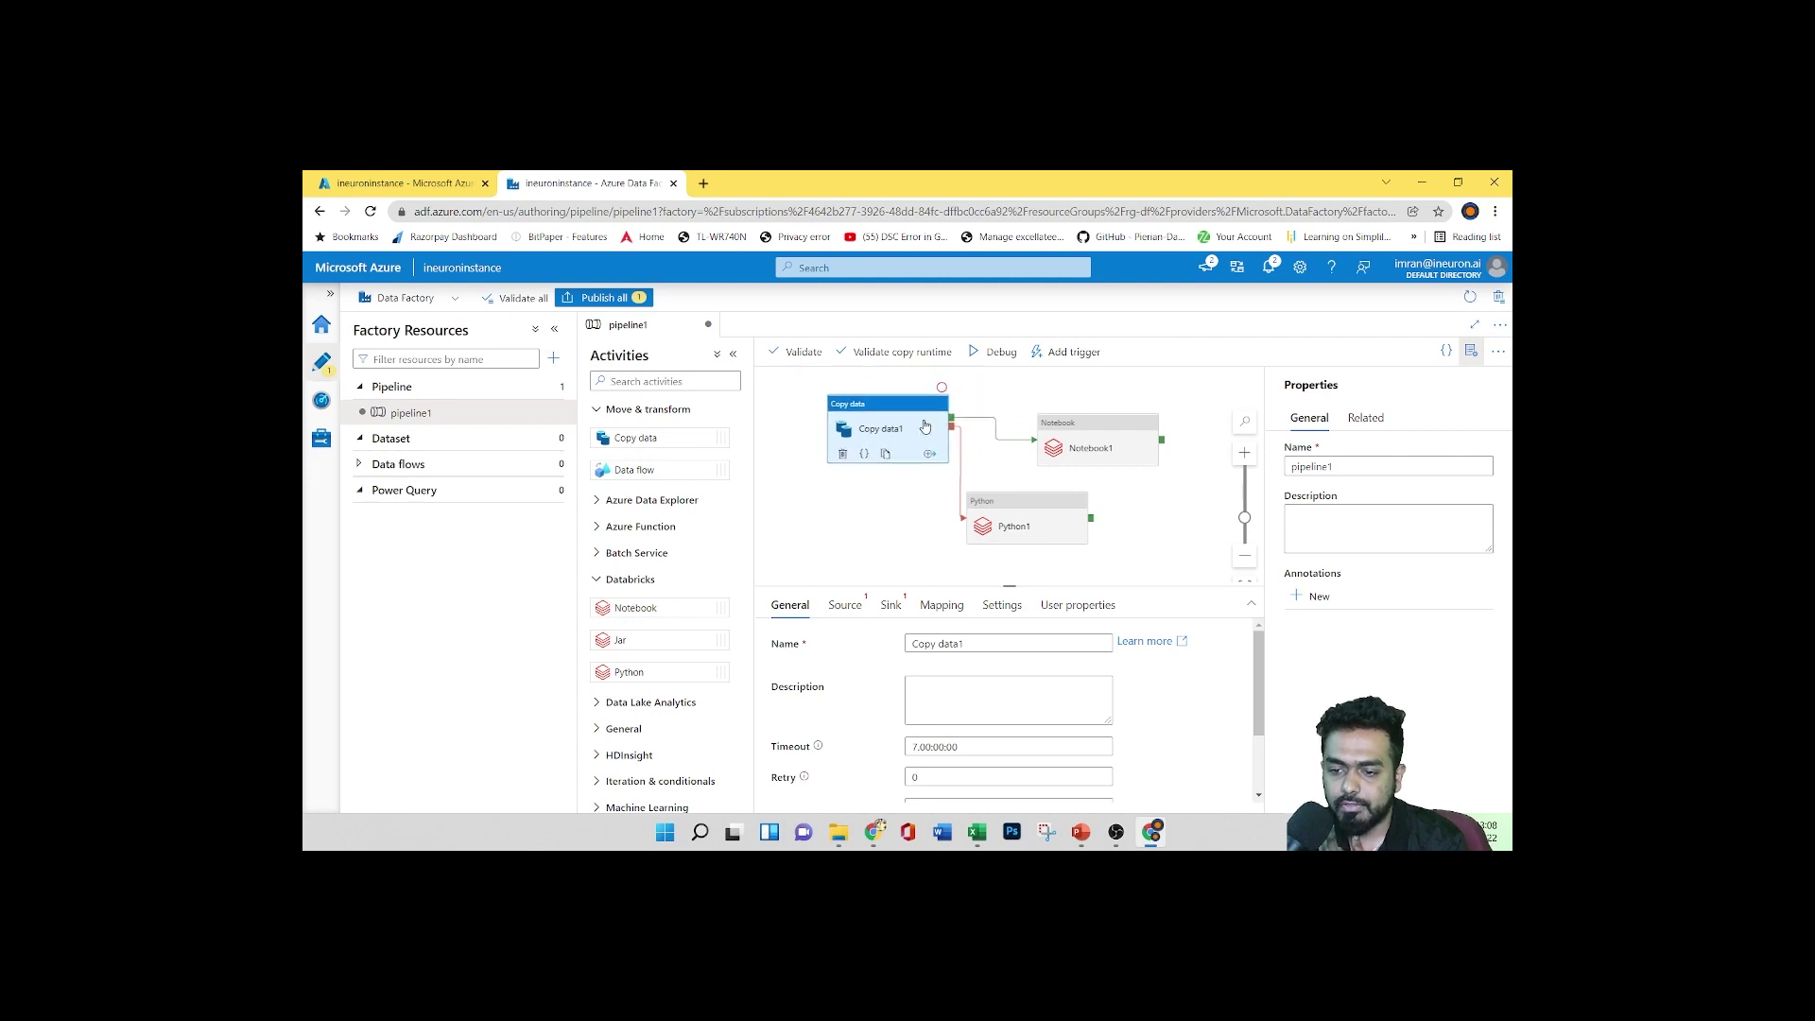
Examine the JSON code of pipeline1, including the dependency conditions of its activities, and leave it unchanged
{"action": "left_click", "coordinate": [1444, 353]}
{"action": "scroll", "coordinate": [801, 587], "scroll_direction": "down", "scroll_amount": 6}
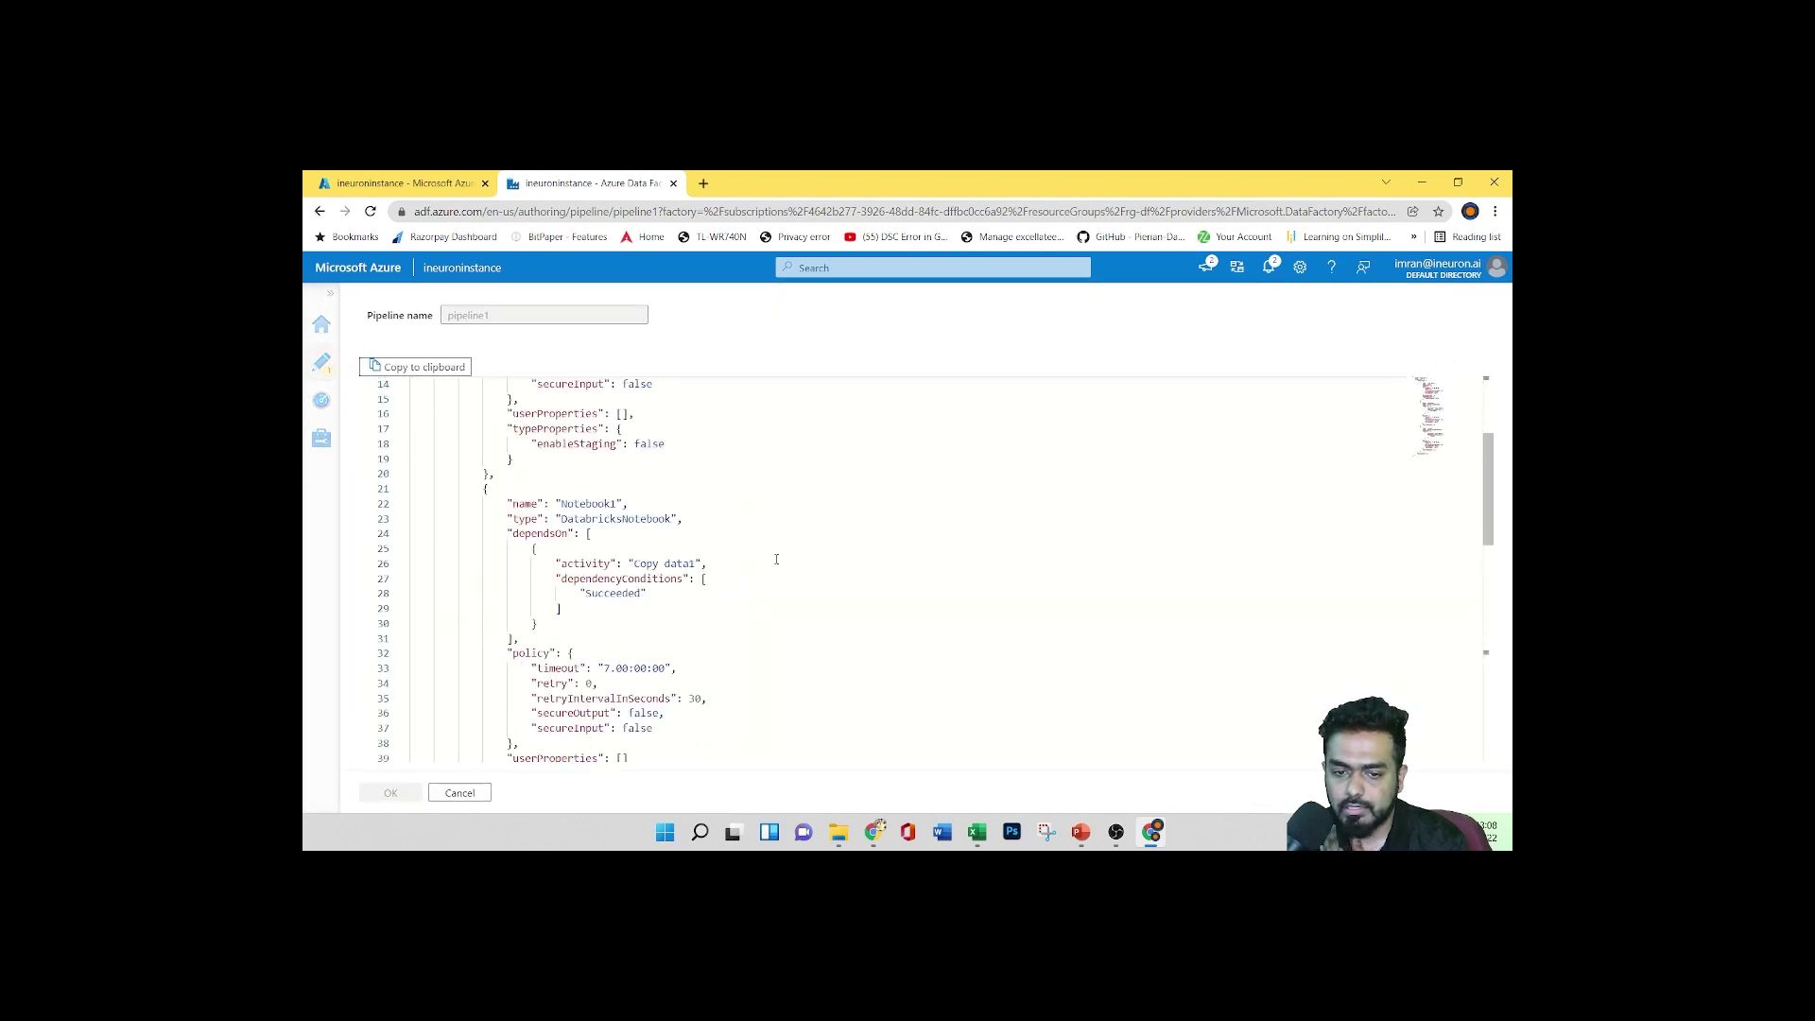
{"action": "scroll", "coordinate": [802, 587], "scroll_direction": "up", "scroll_amount": 6}
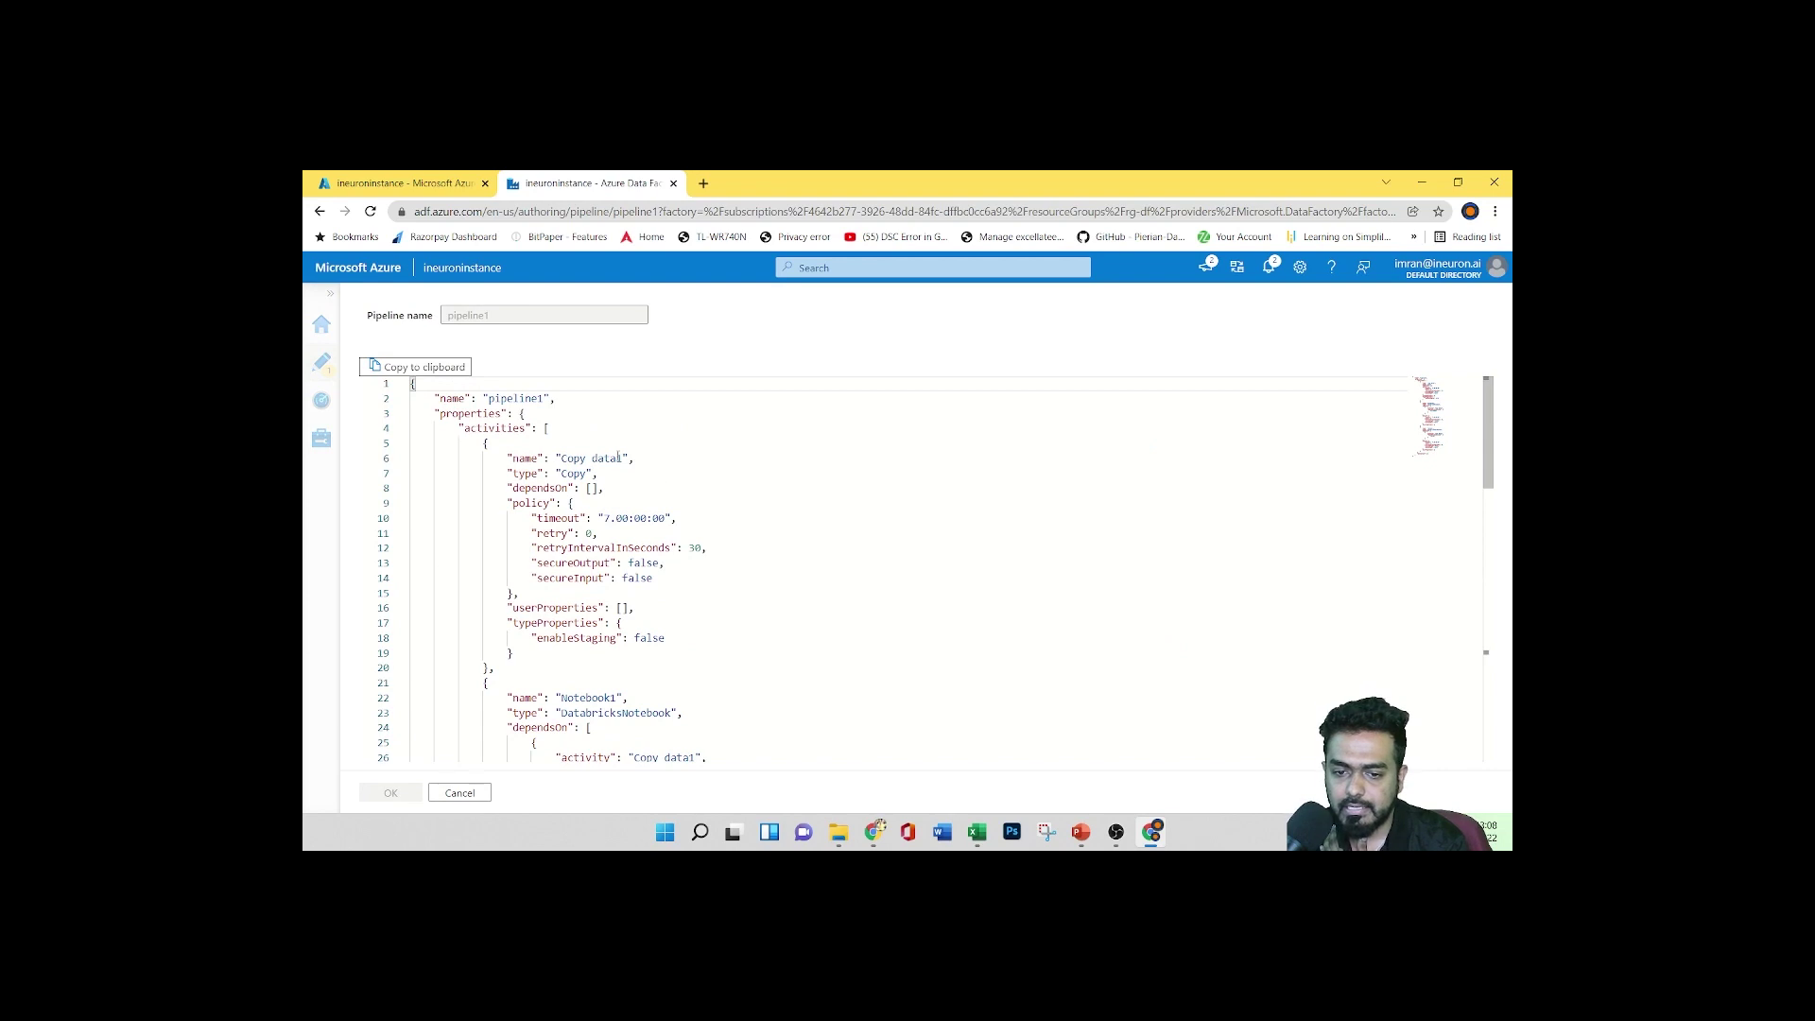
{"action": "scroll", "coordinate": [619, 458], "scroll_direction": "down", "scroll_amount": 15}
{"action": "scroll", "coordinate": [619, 458], "scroll_direction": "up", "scroll_amount": 8}
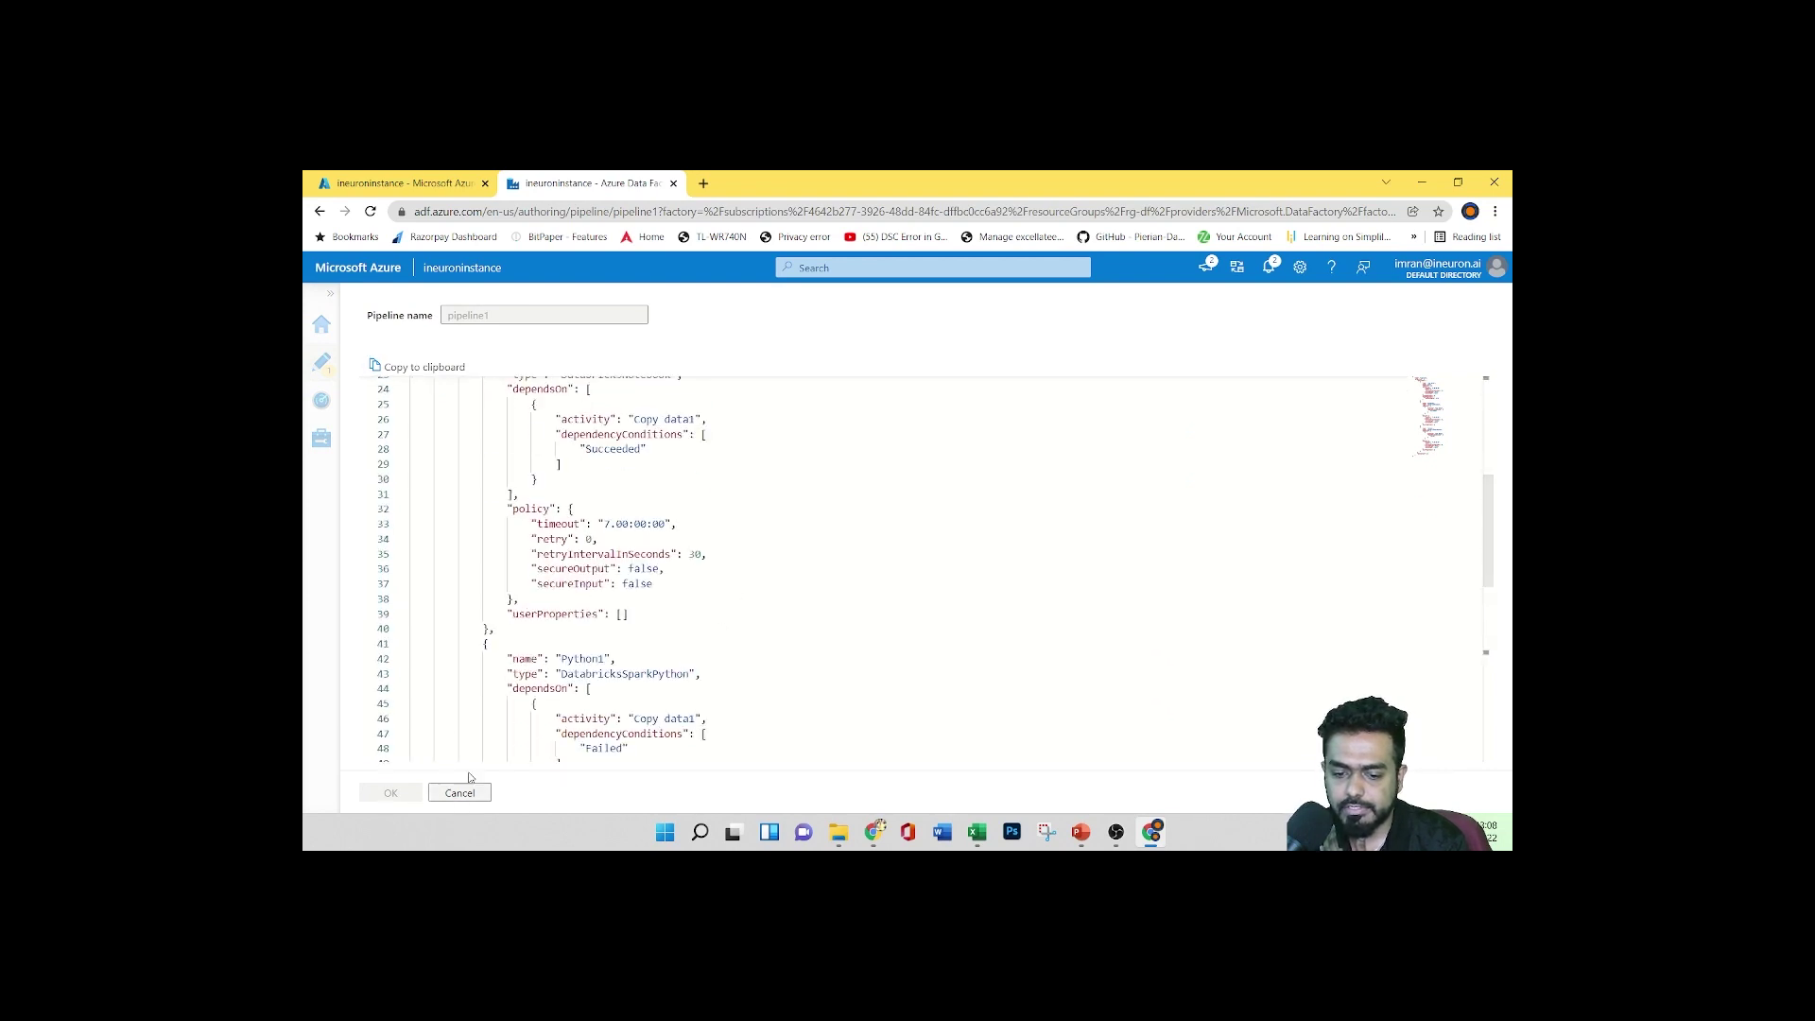
{"action": "left_click", "coordinate": [460, 792]}
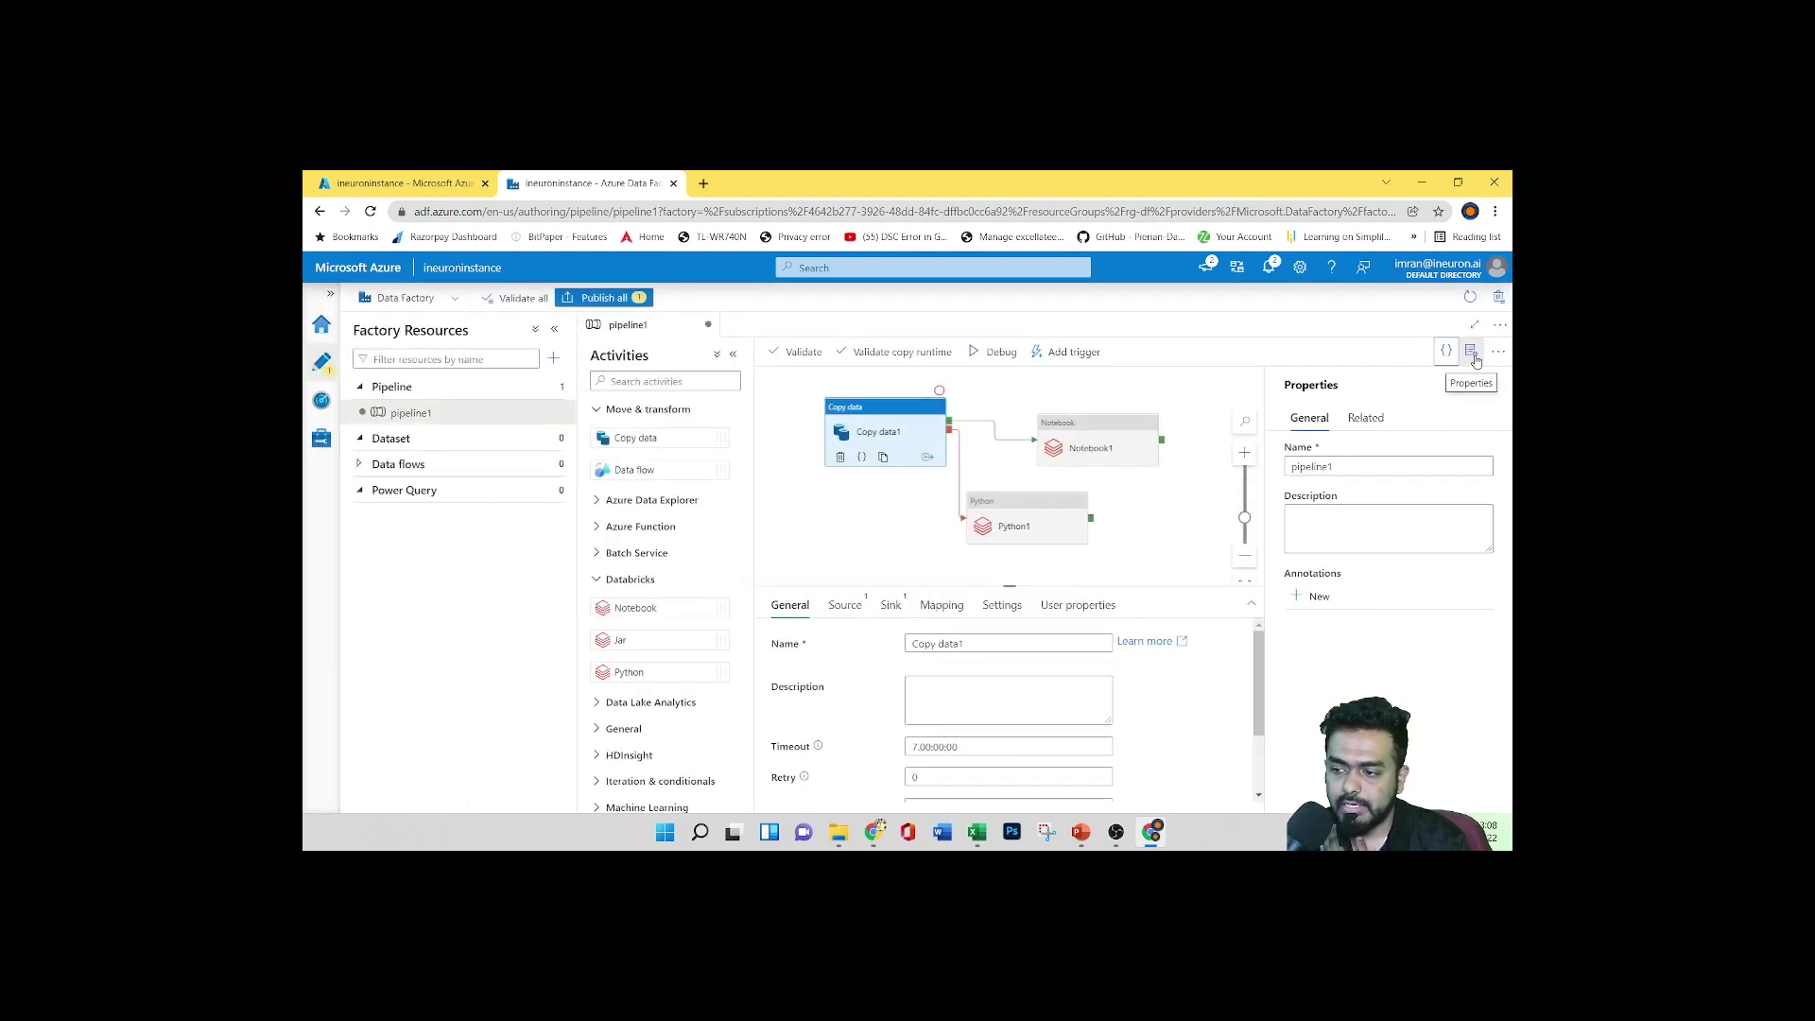
Hide the pipeline's Properties pane and briefly open and close its code view
{"action": "left_click", "coordinate": [1474, 357]}
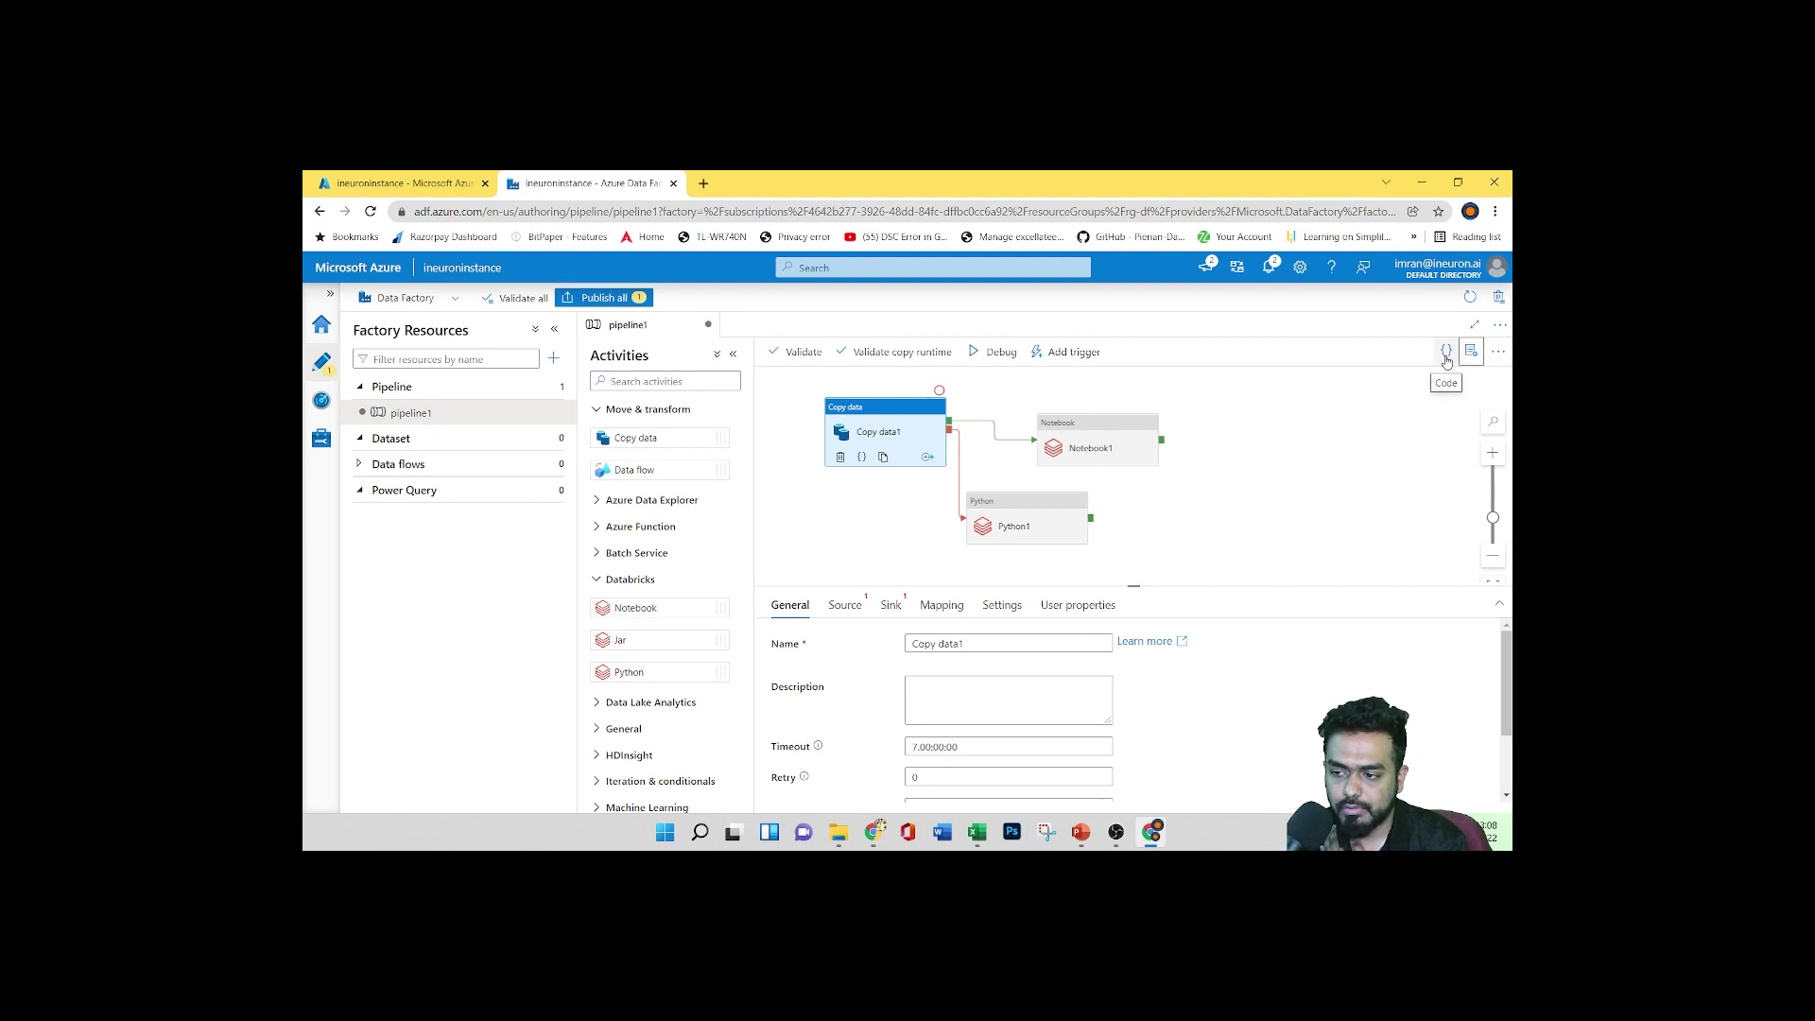
{"action": "left_click", "coordinate": [1446, 356]}
{"action": "left_click", "coordinate": [460, 792]}
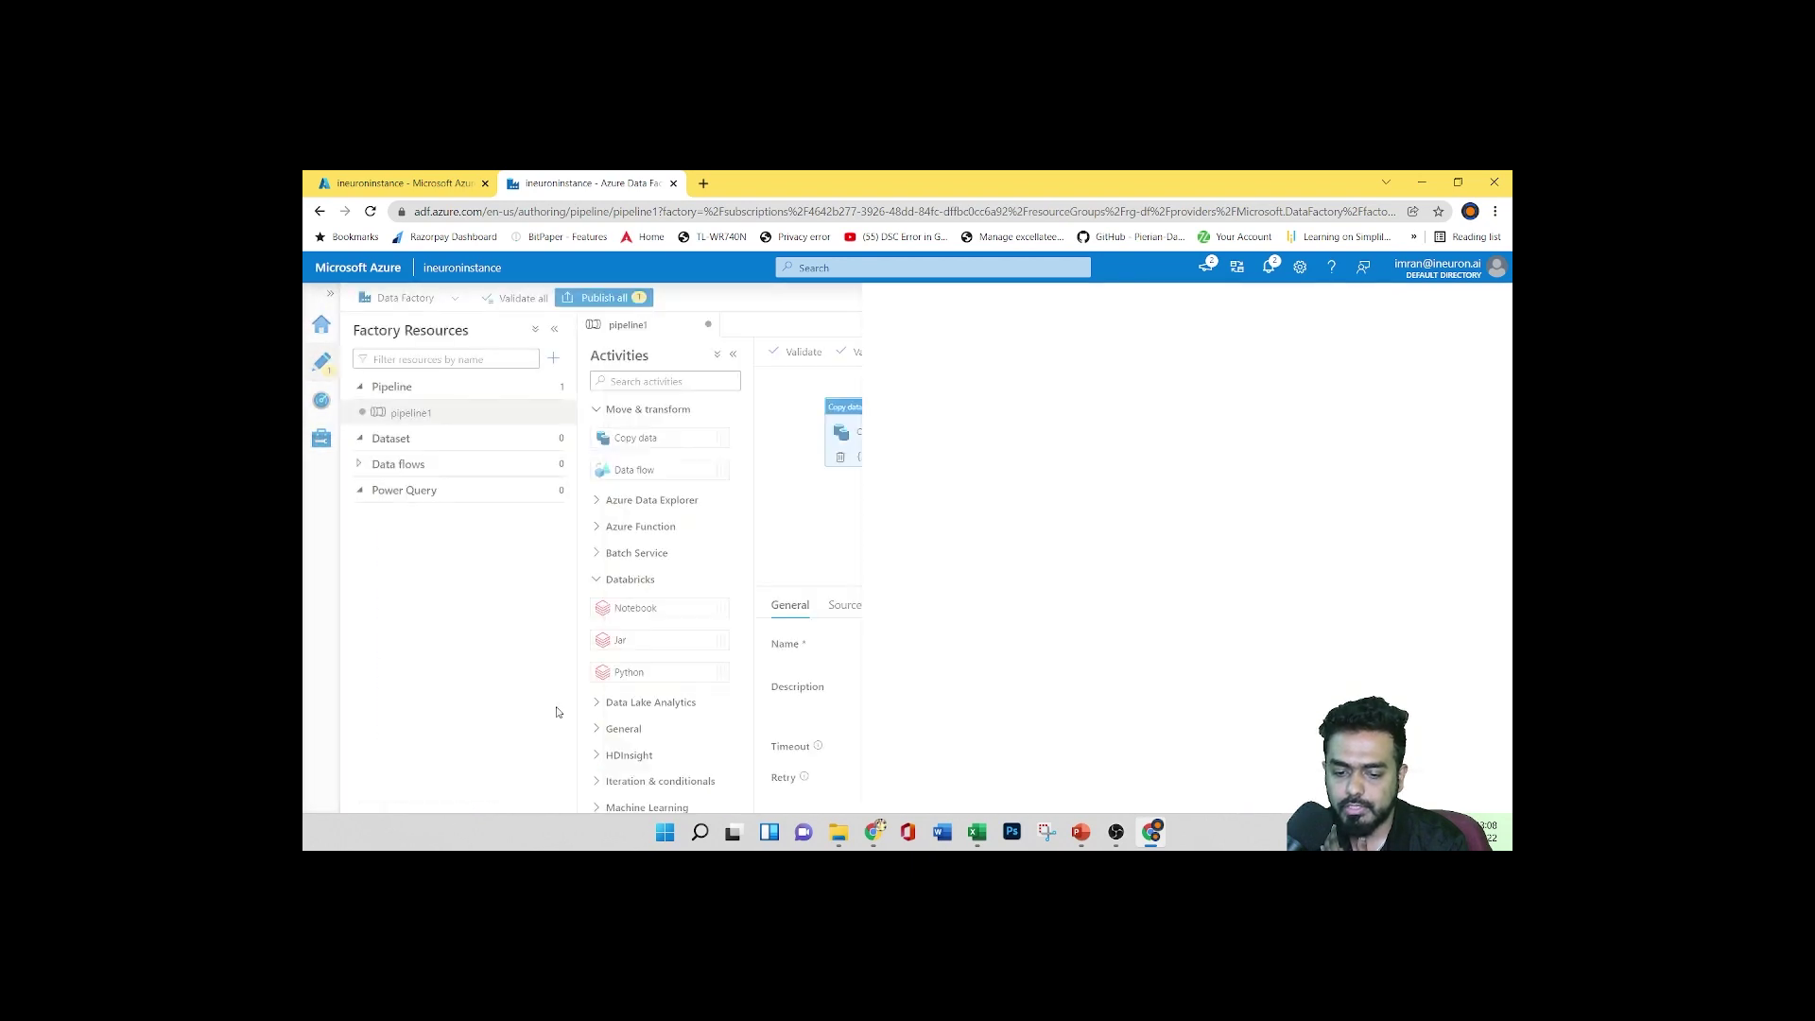
Select Notebook1, read through the pipeline's JSON code once more and return to the canvas
{"action": "left_click", "coordinate": [1113, 444]}
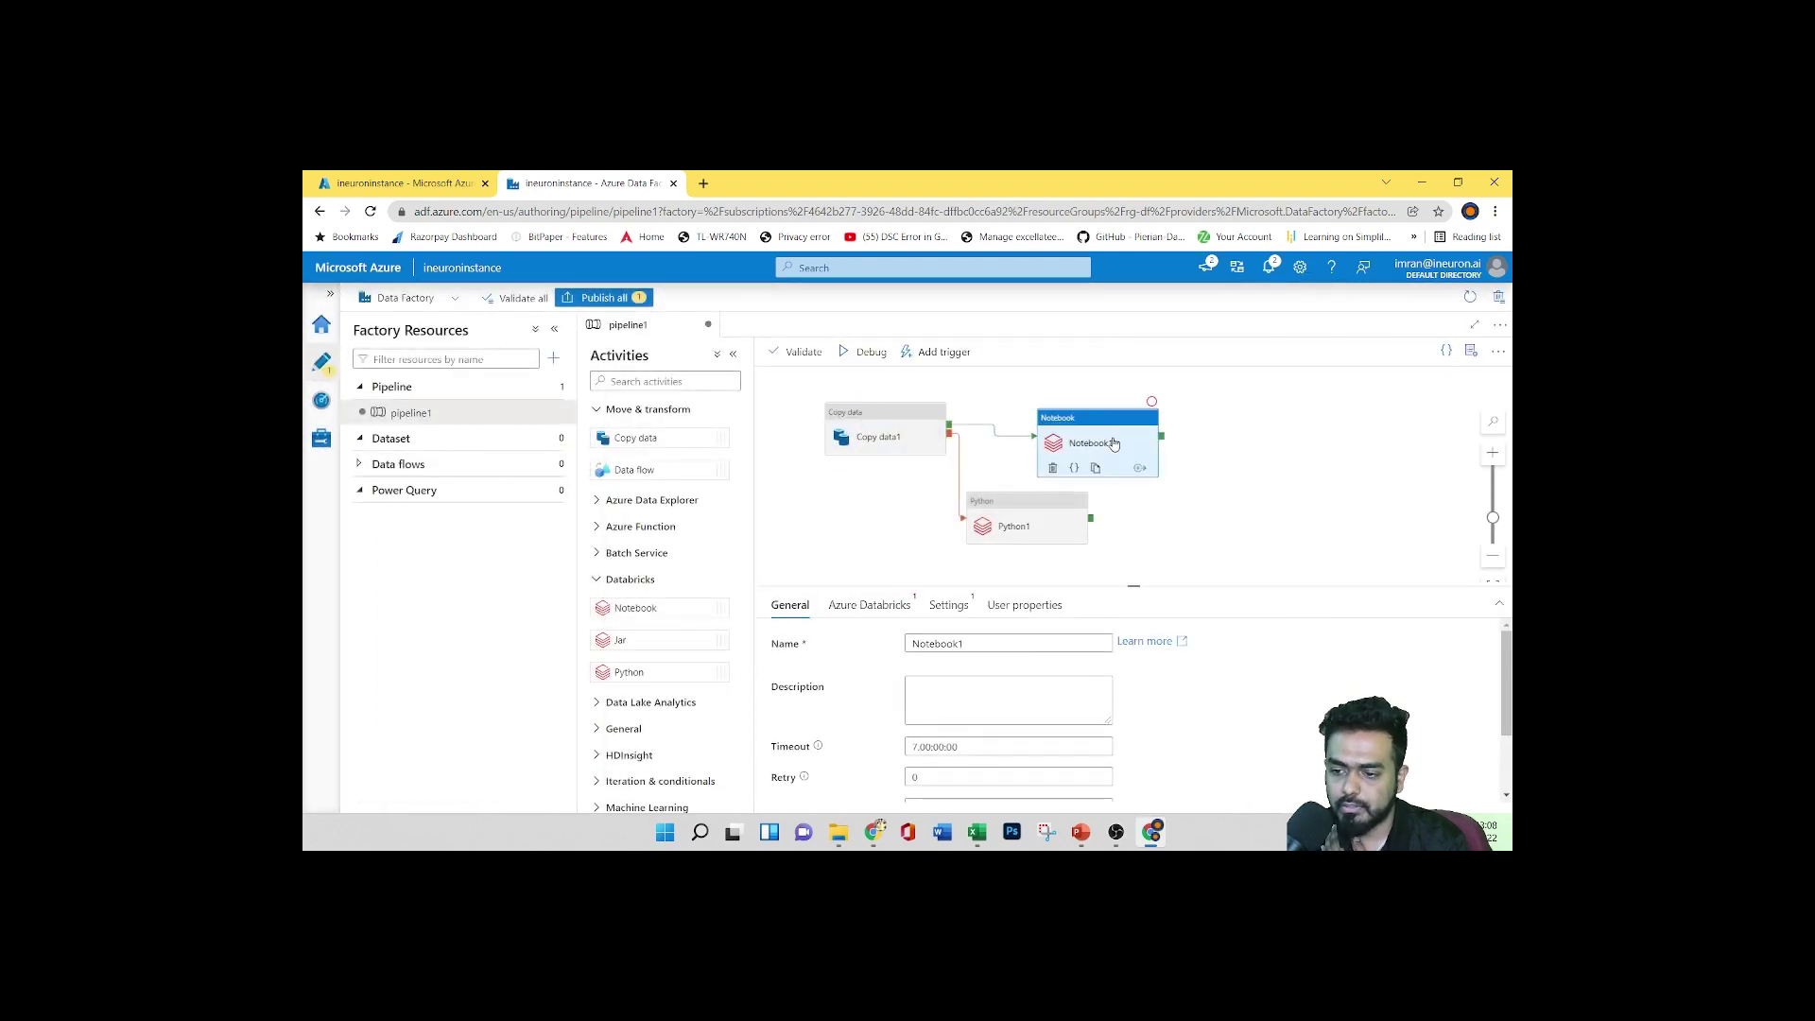
{"action": "left_click", "coordinate": [1446, 352]}
{"action": "scroll", "coordinate": [640, 584], "scroll_direction": "down", "scroll_amount": 3}
{"action": "scroll", "coordinate": [640, 584], "scroll_direction": "up", "scroll_amount": 3}
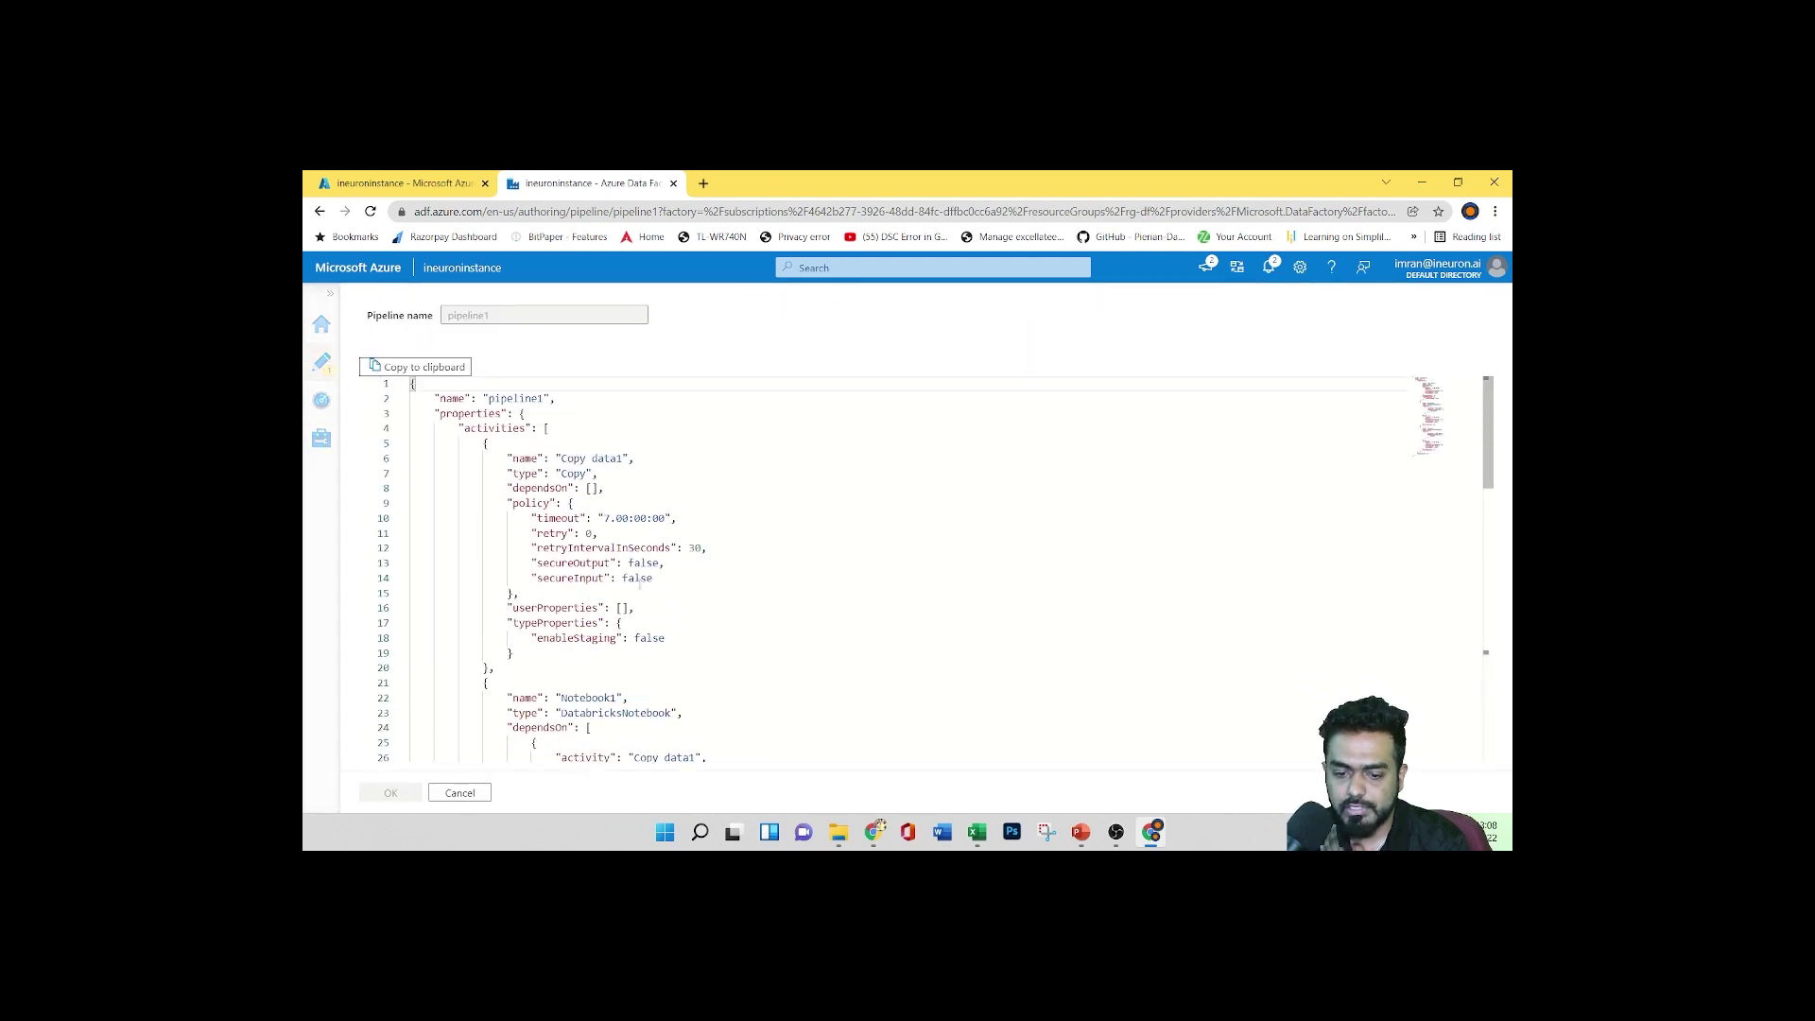
{"action": "left_click", "coordinate": [461, 792]}
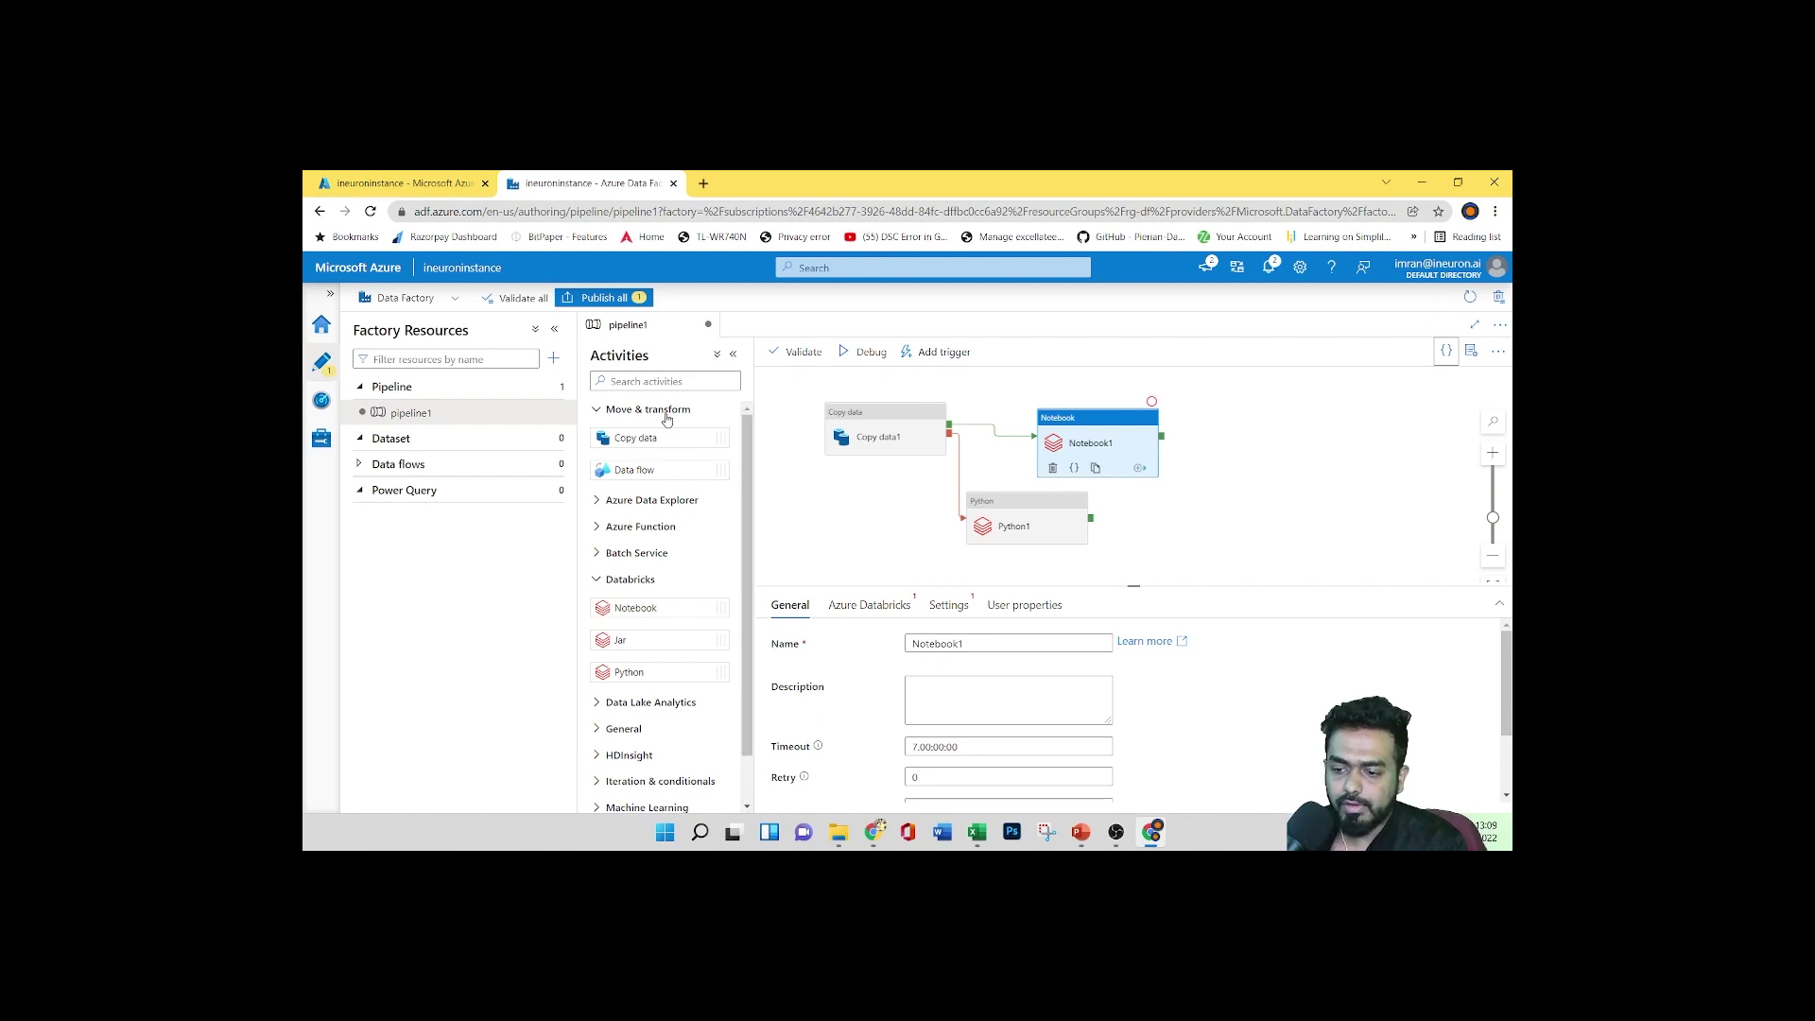
Browse the pipeline activity categories, including Move & transform, Azure Data Explorer, Data Lake Analytics, Iteration & conditionals and Machine Learning
{"action": "left_click", "coordinate": [595, 409]}
{"action": "left_click", "coordinate": [599, 437]}
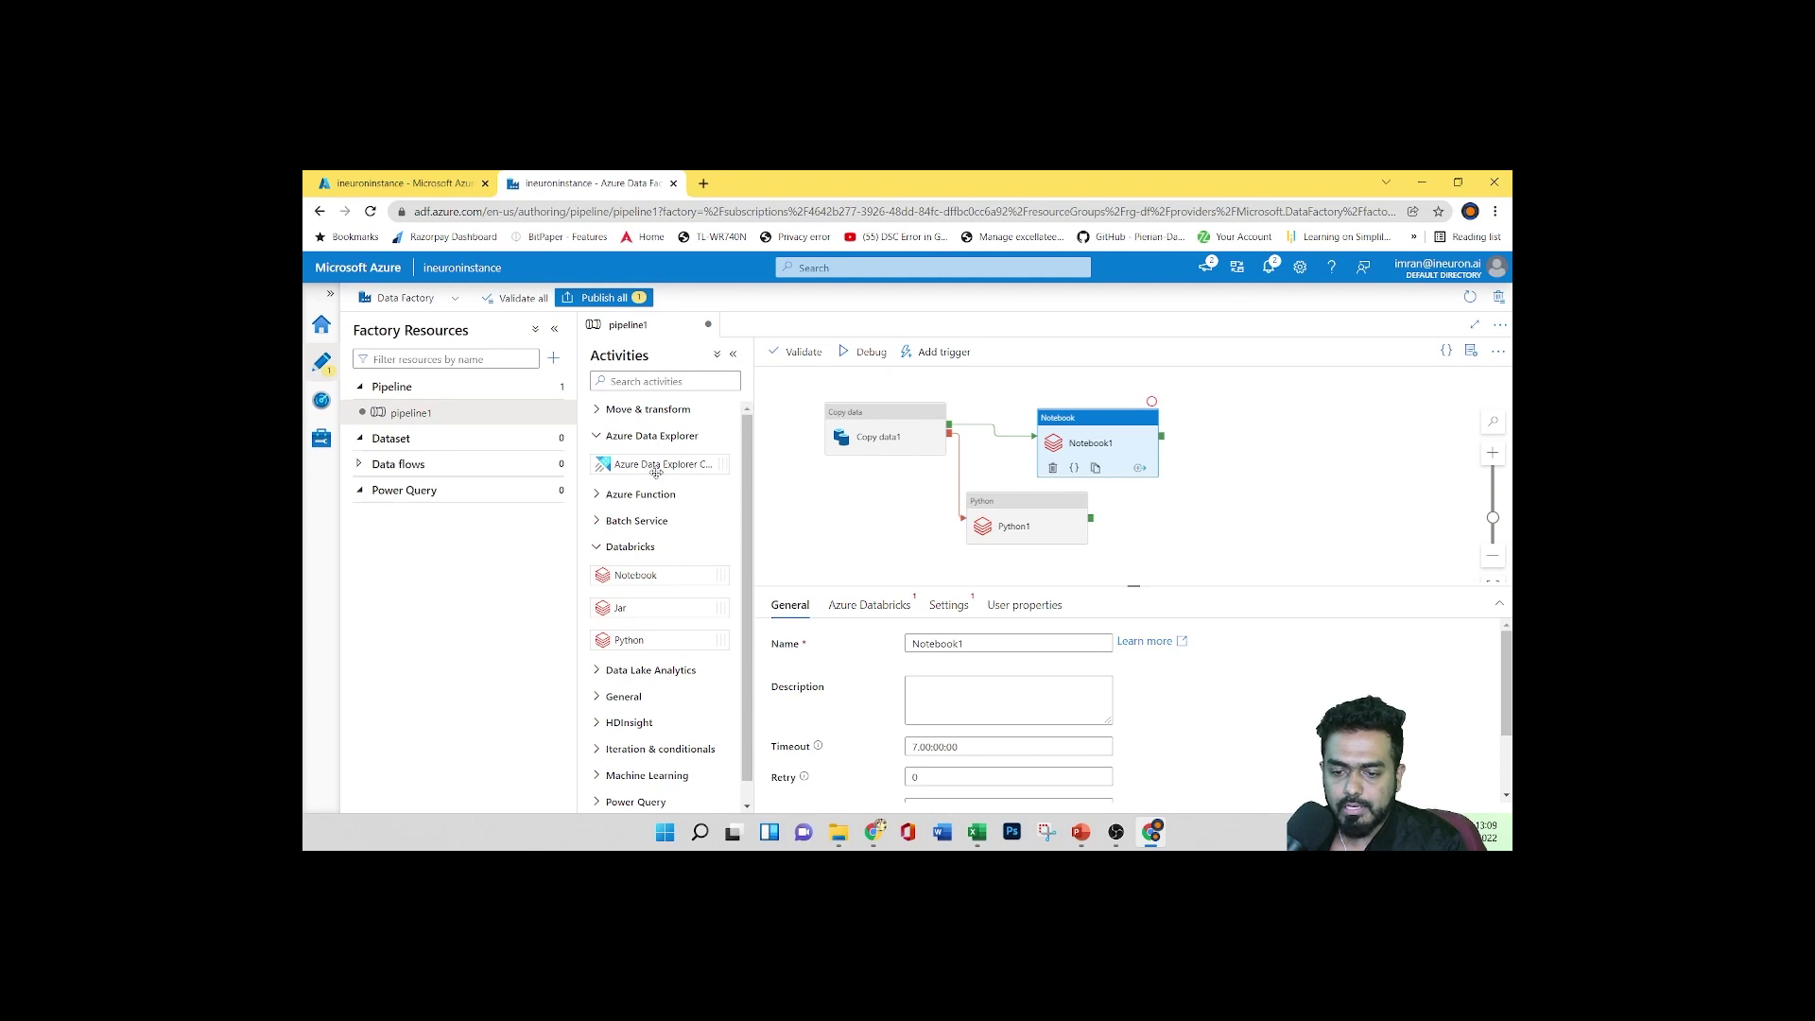
{"action": "left_click", "coordinate": [597, 437]}
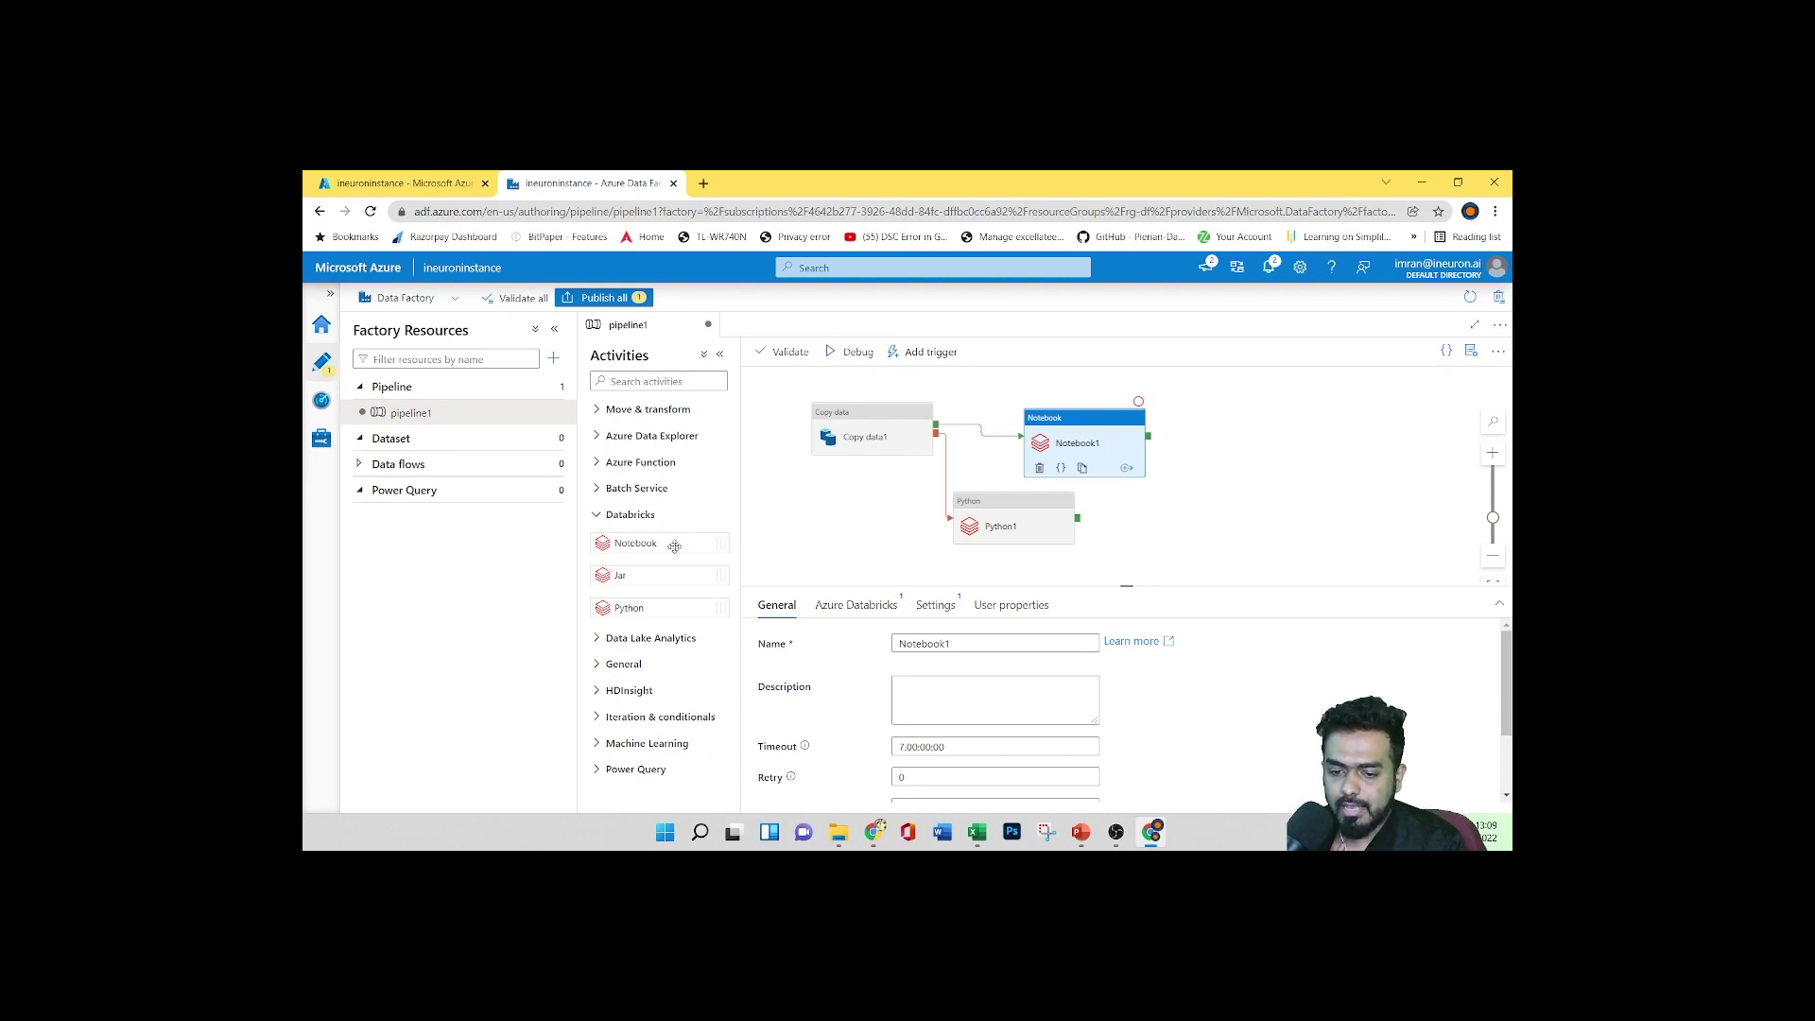
{"action": "left_click", "coordinate": [597, 638]}
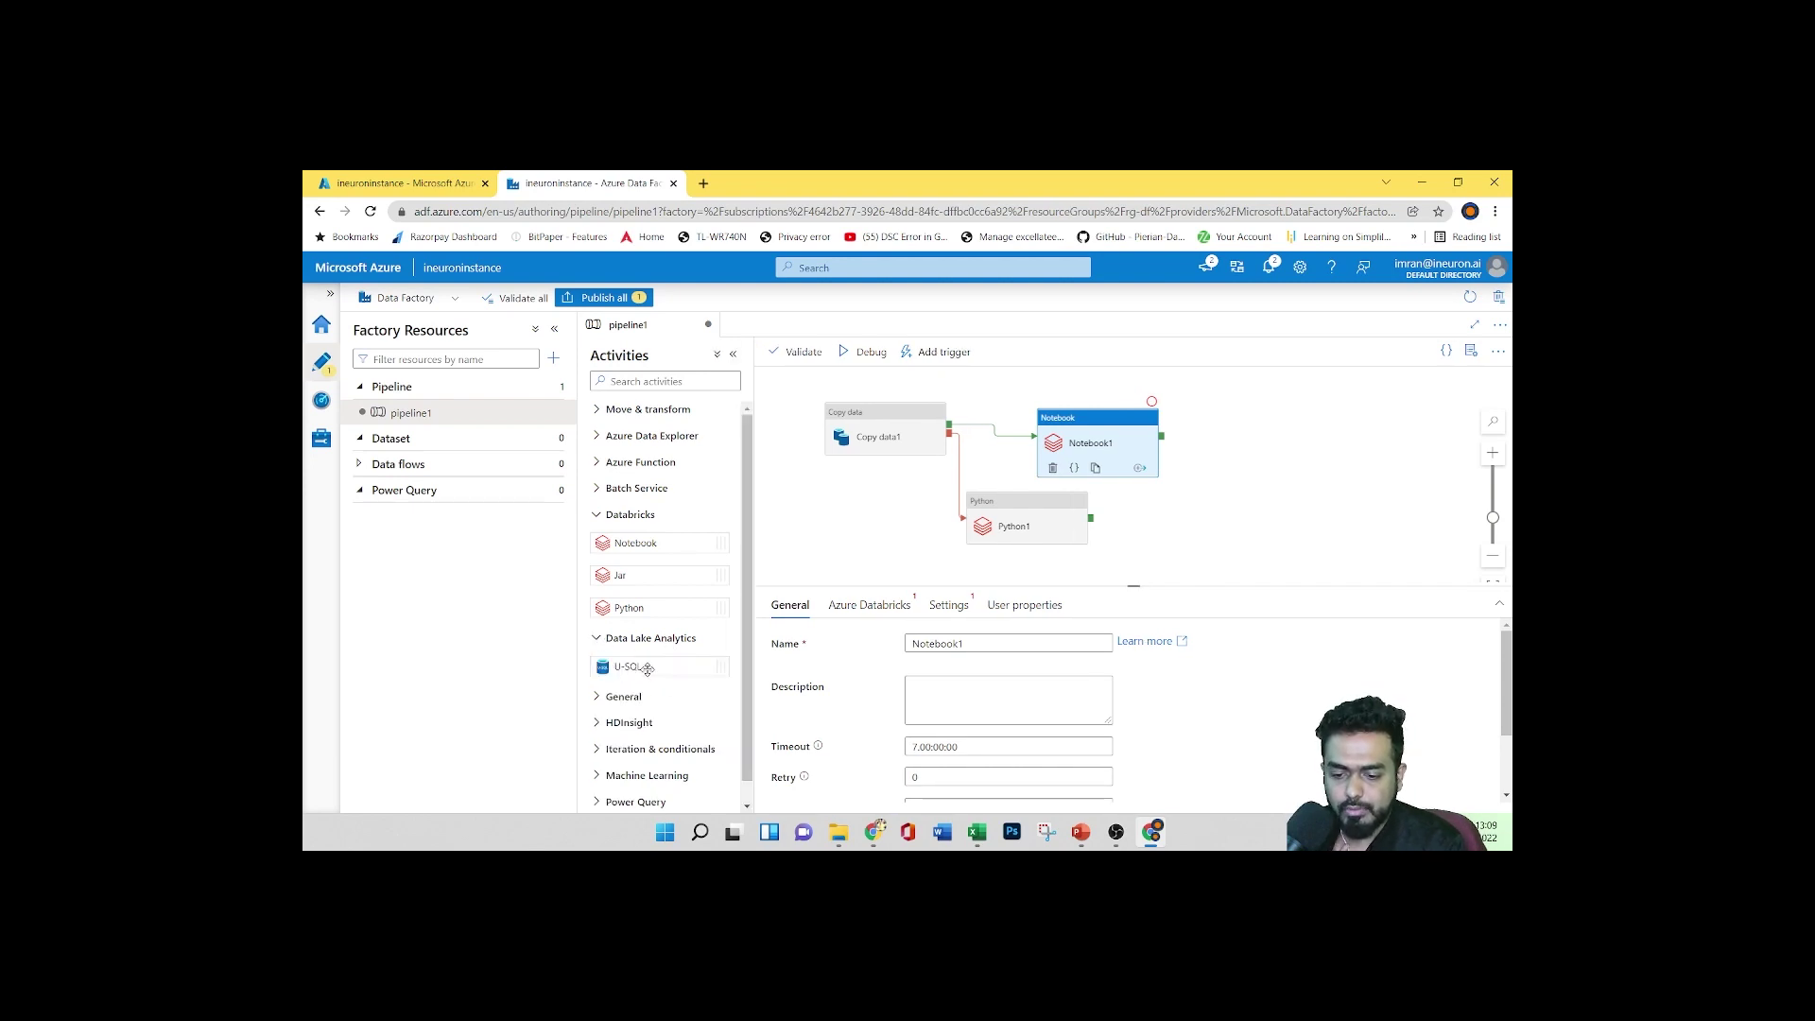
{"action": "scroll", "coordinate": [653, 695], "scroll_direction": "down", "scroll_amount": 1}
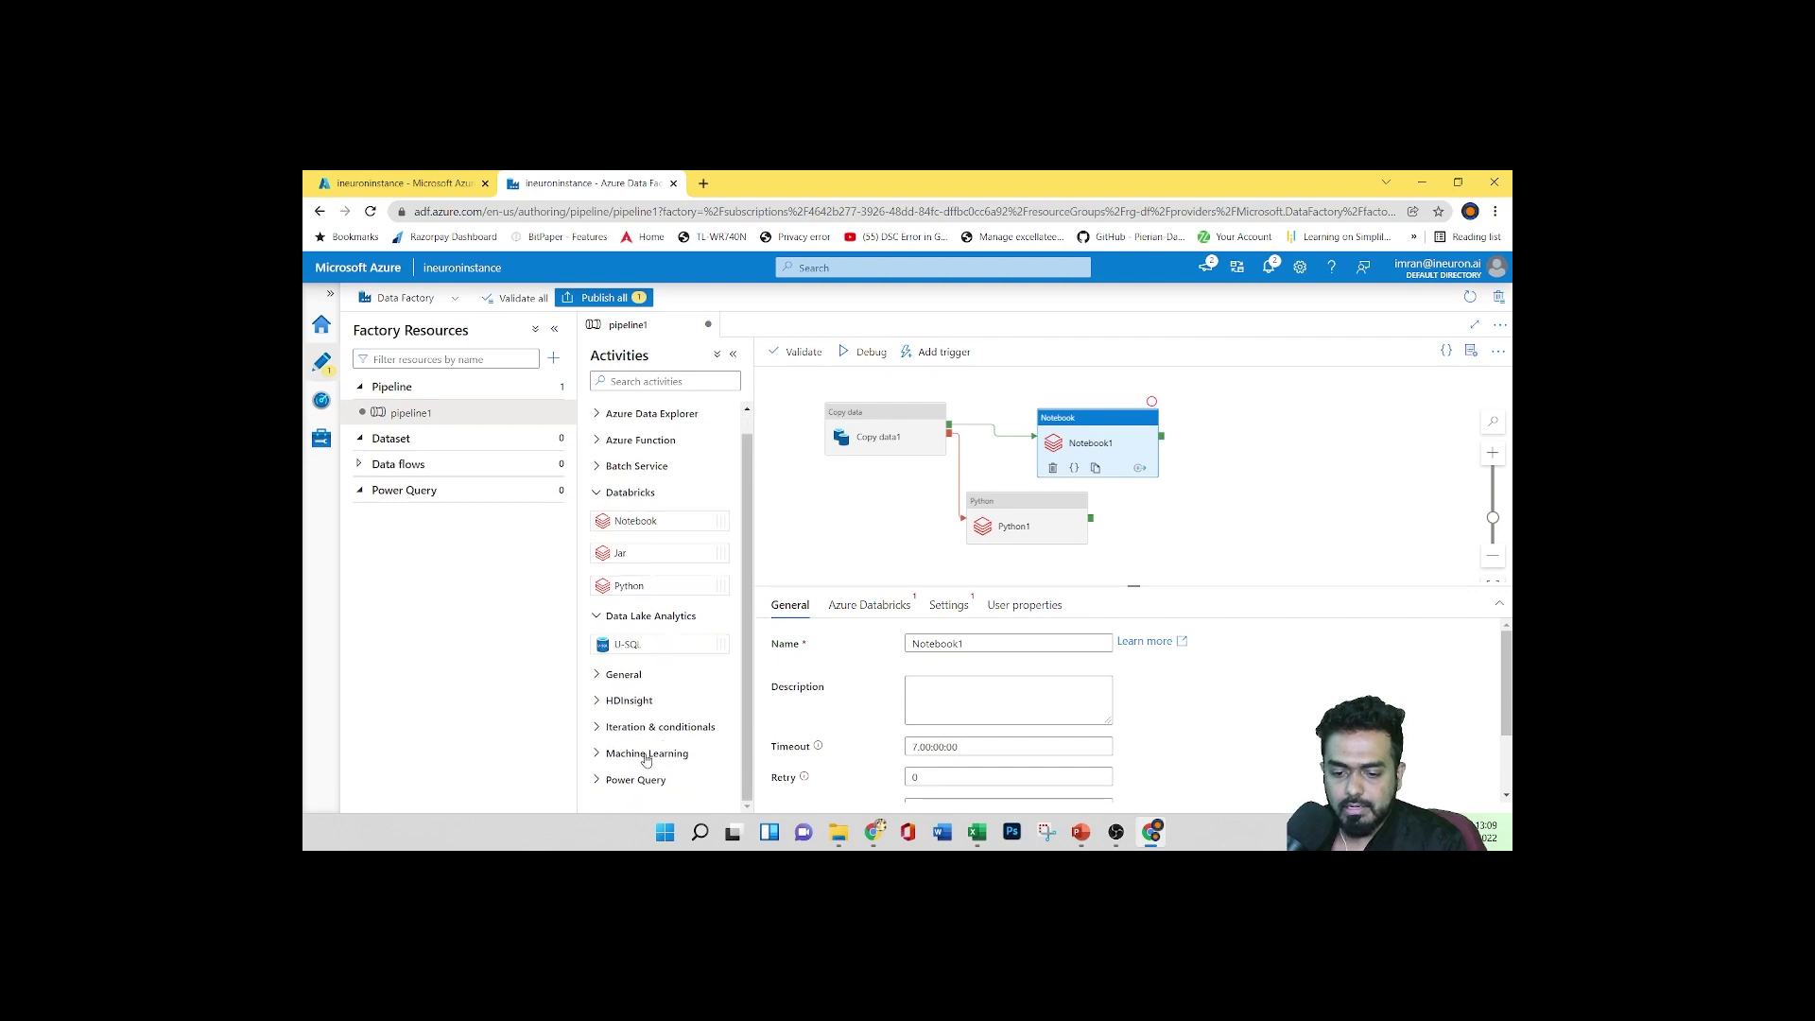
{"action": "left_click", "coordinate": [595, 728]}
{"action": "scroll", "coordinate": [676, 680], "scroll_direction": "down", "scroll_amount": 2}
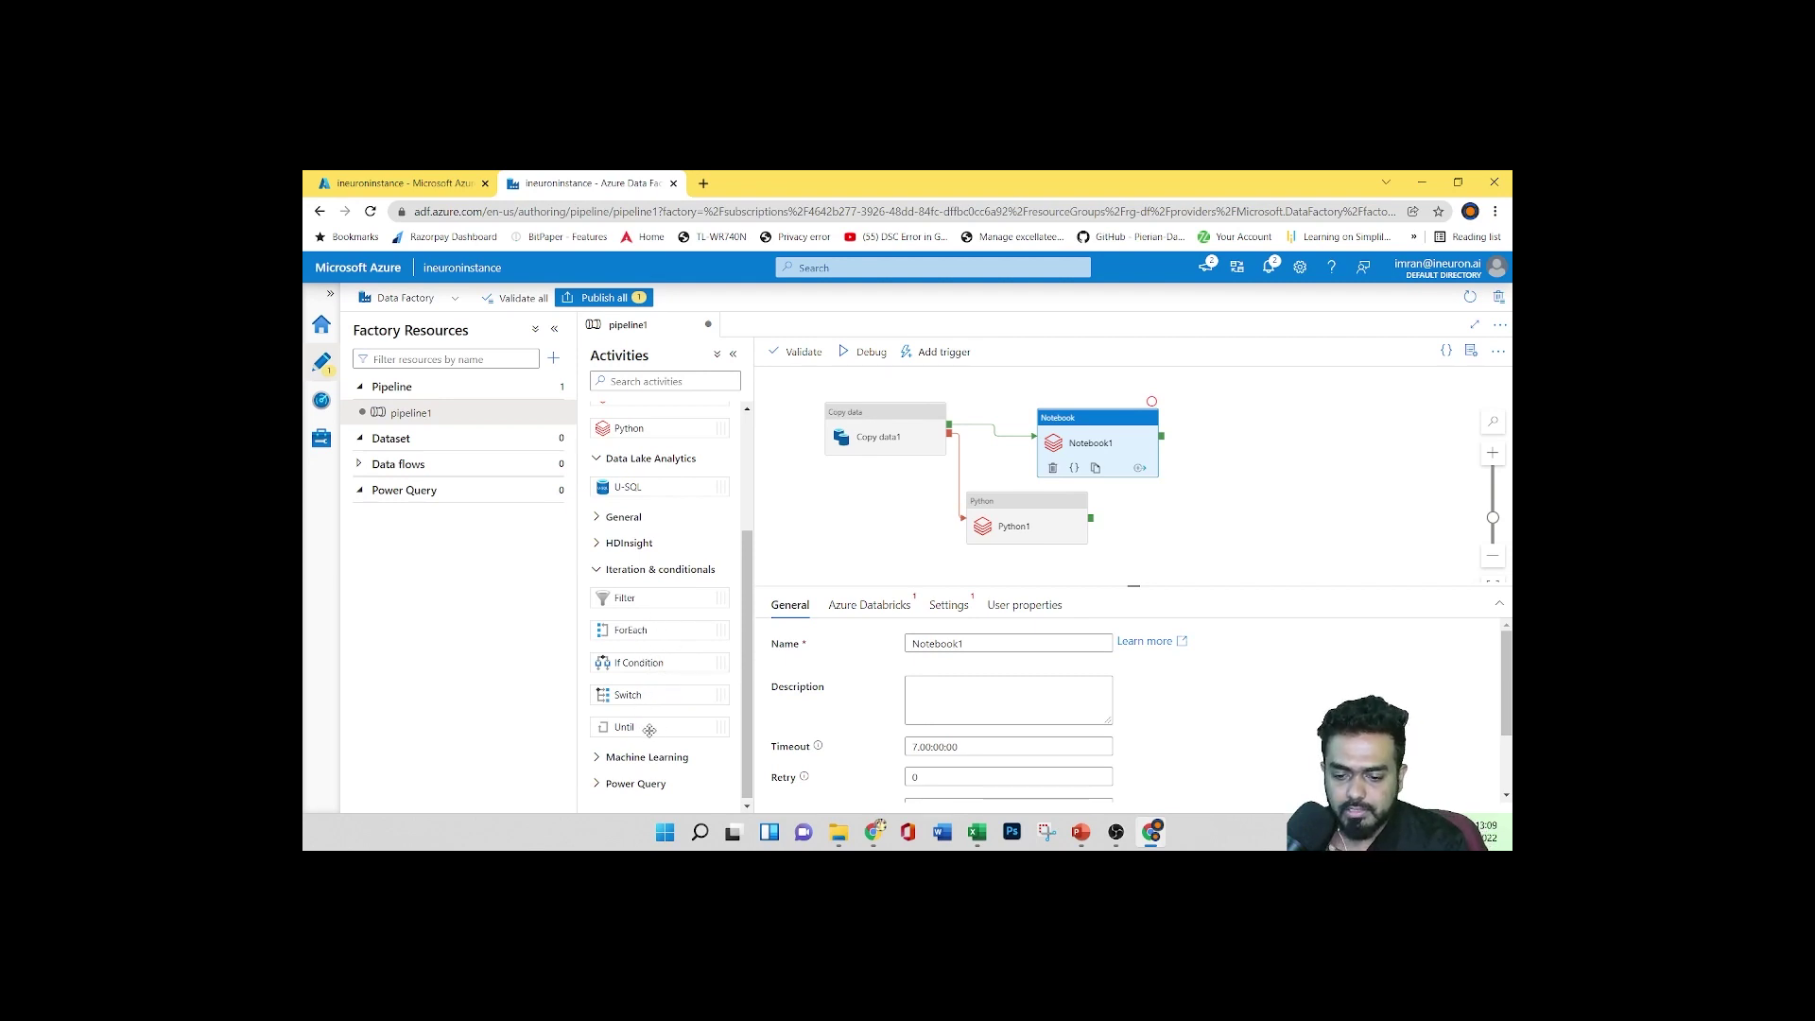
{"action": "scroll", "coordinate": [649, 729], "scroll_direction": "down", "scroll_amount": 1}
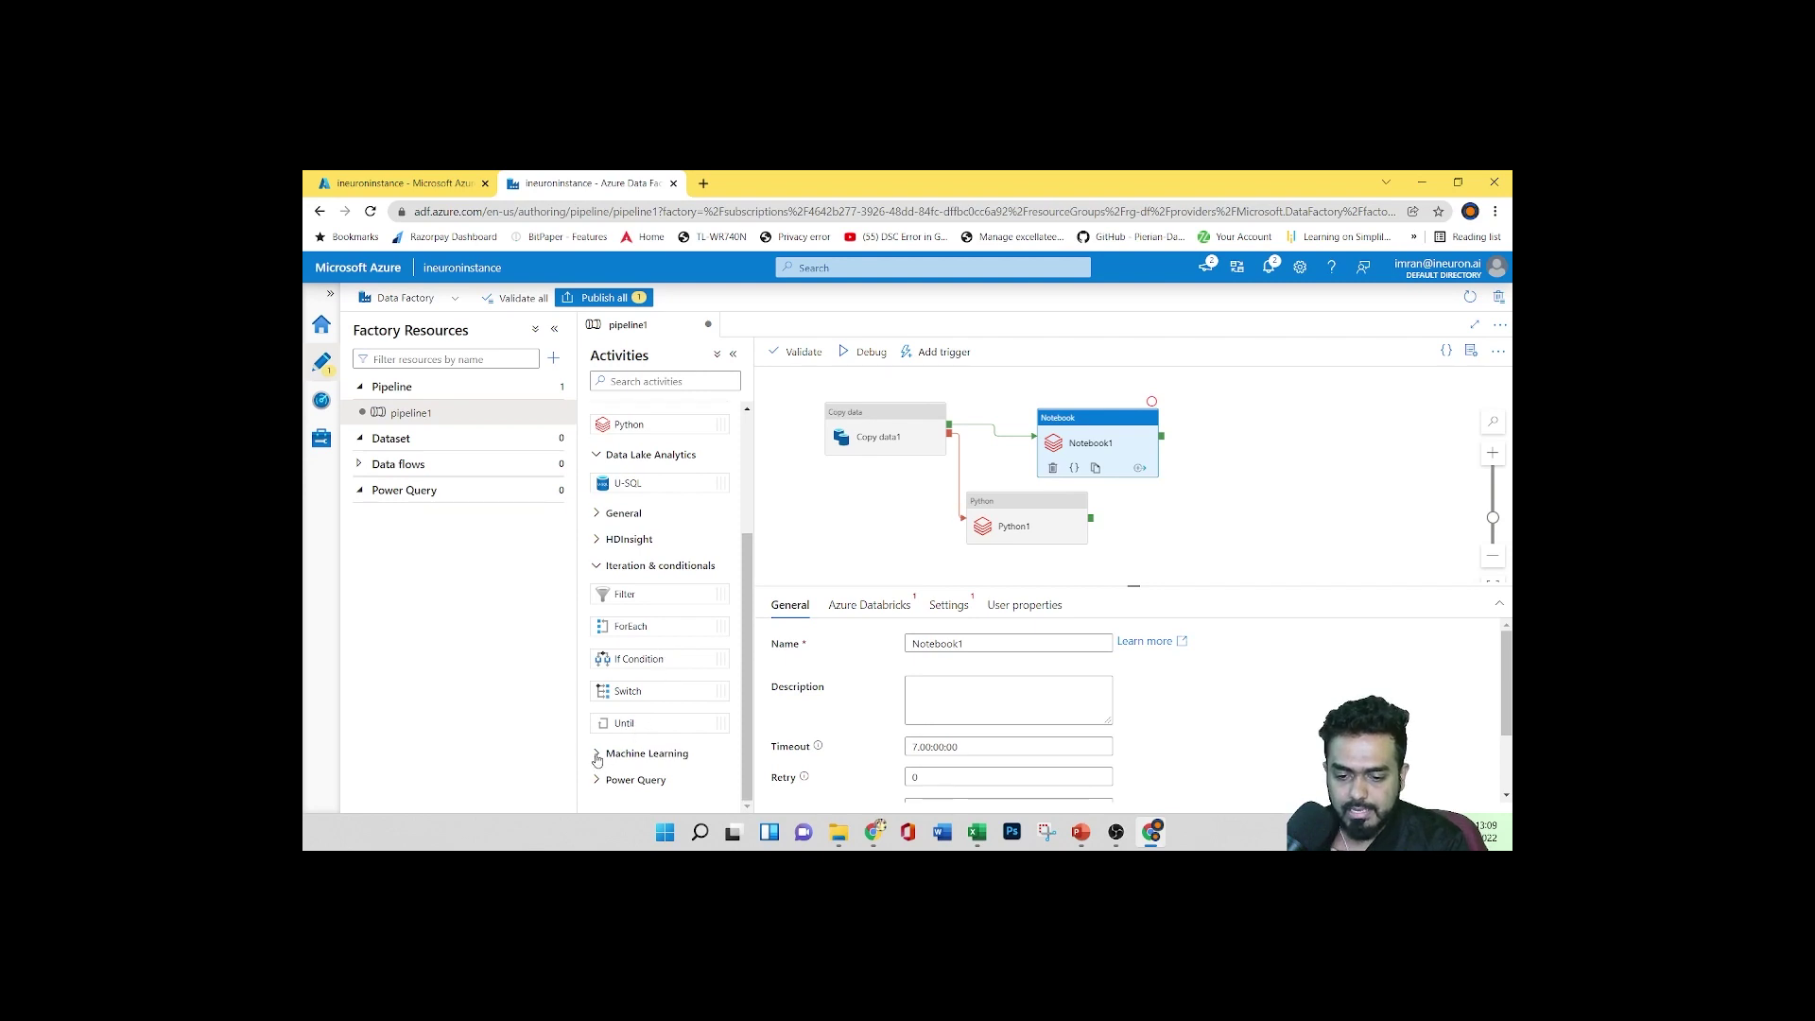
{"action": "left_click", "coordinate": [597, 753]}
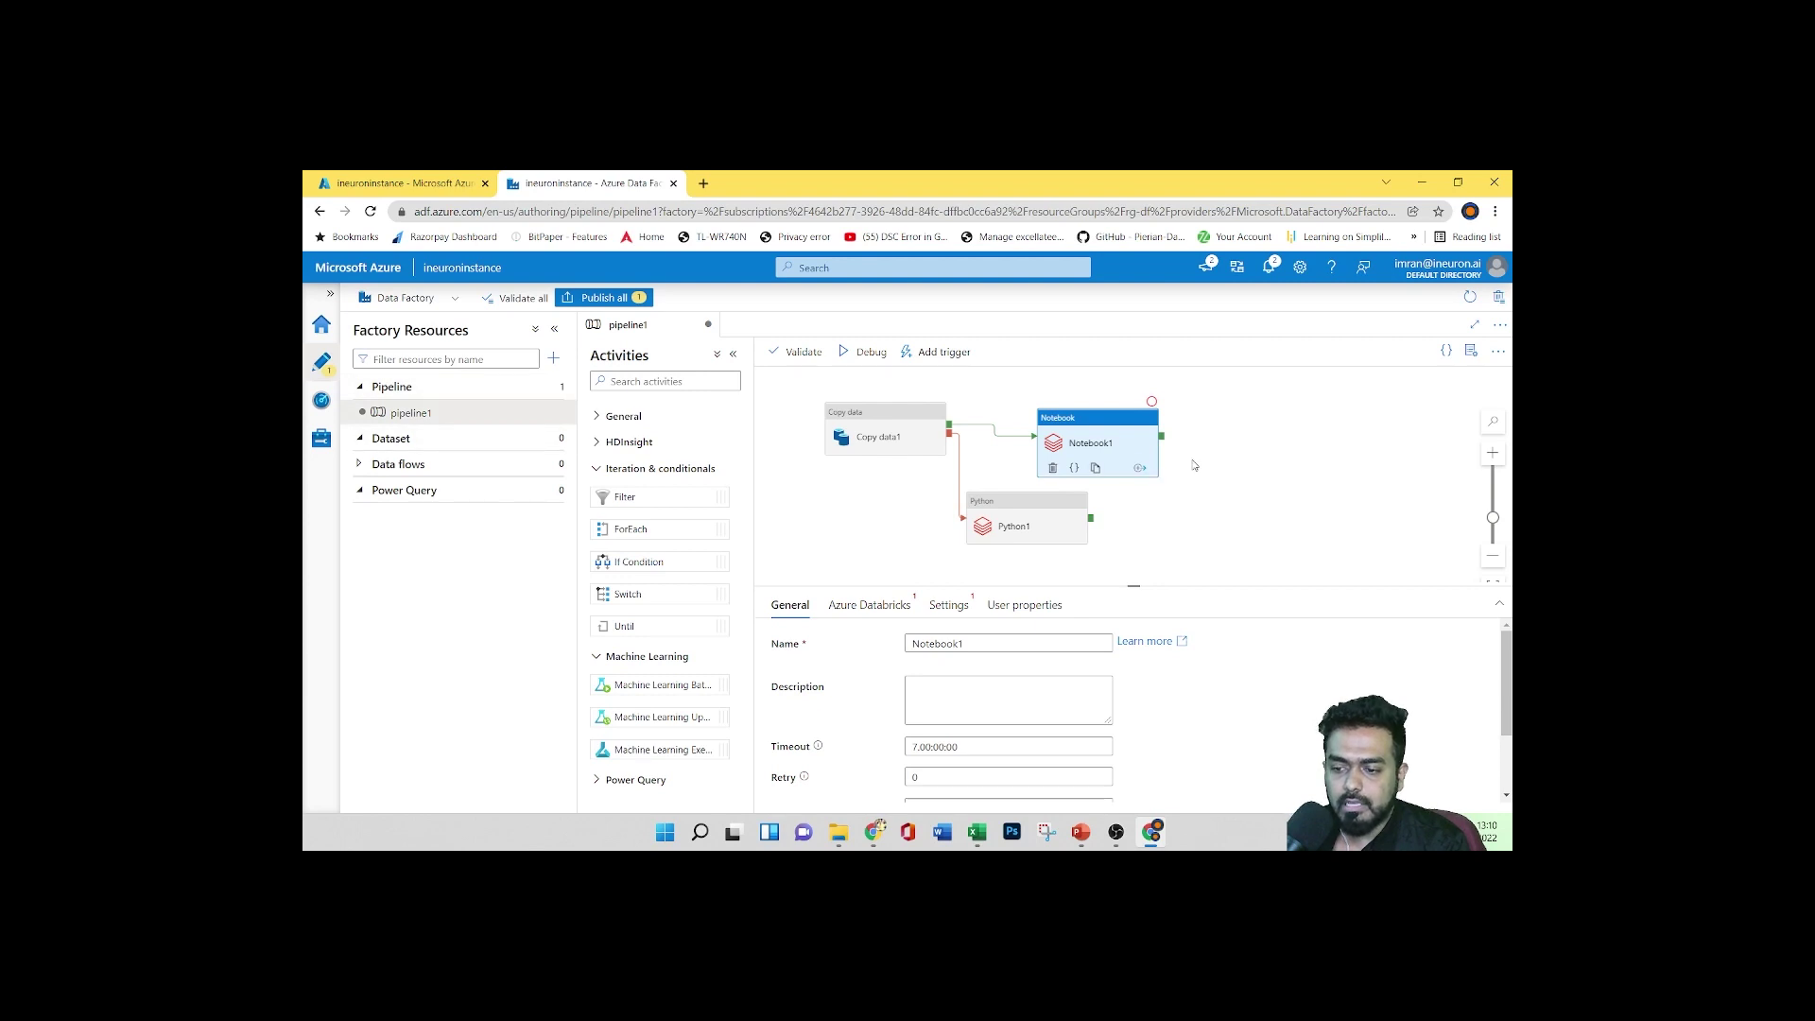
{"action": "scroll", "coordinate": [620, 430], "scroll_direction": "up", "scroll_amount": 3}
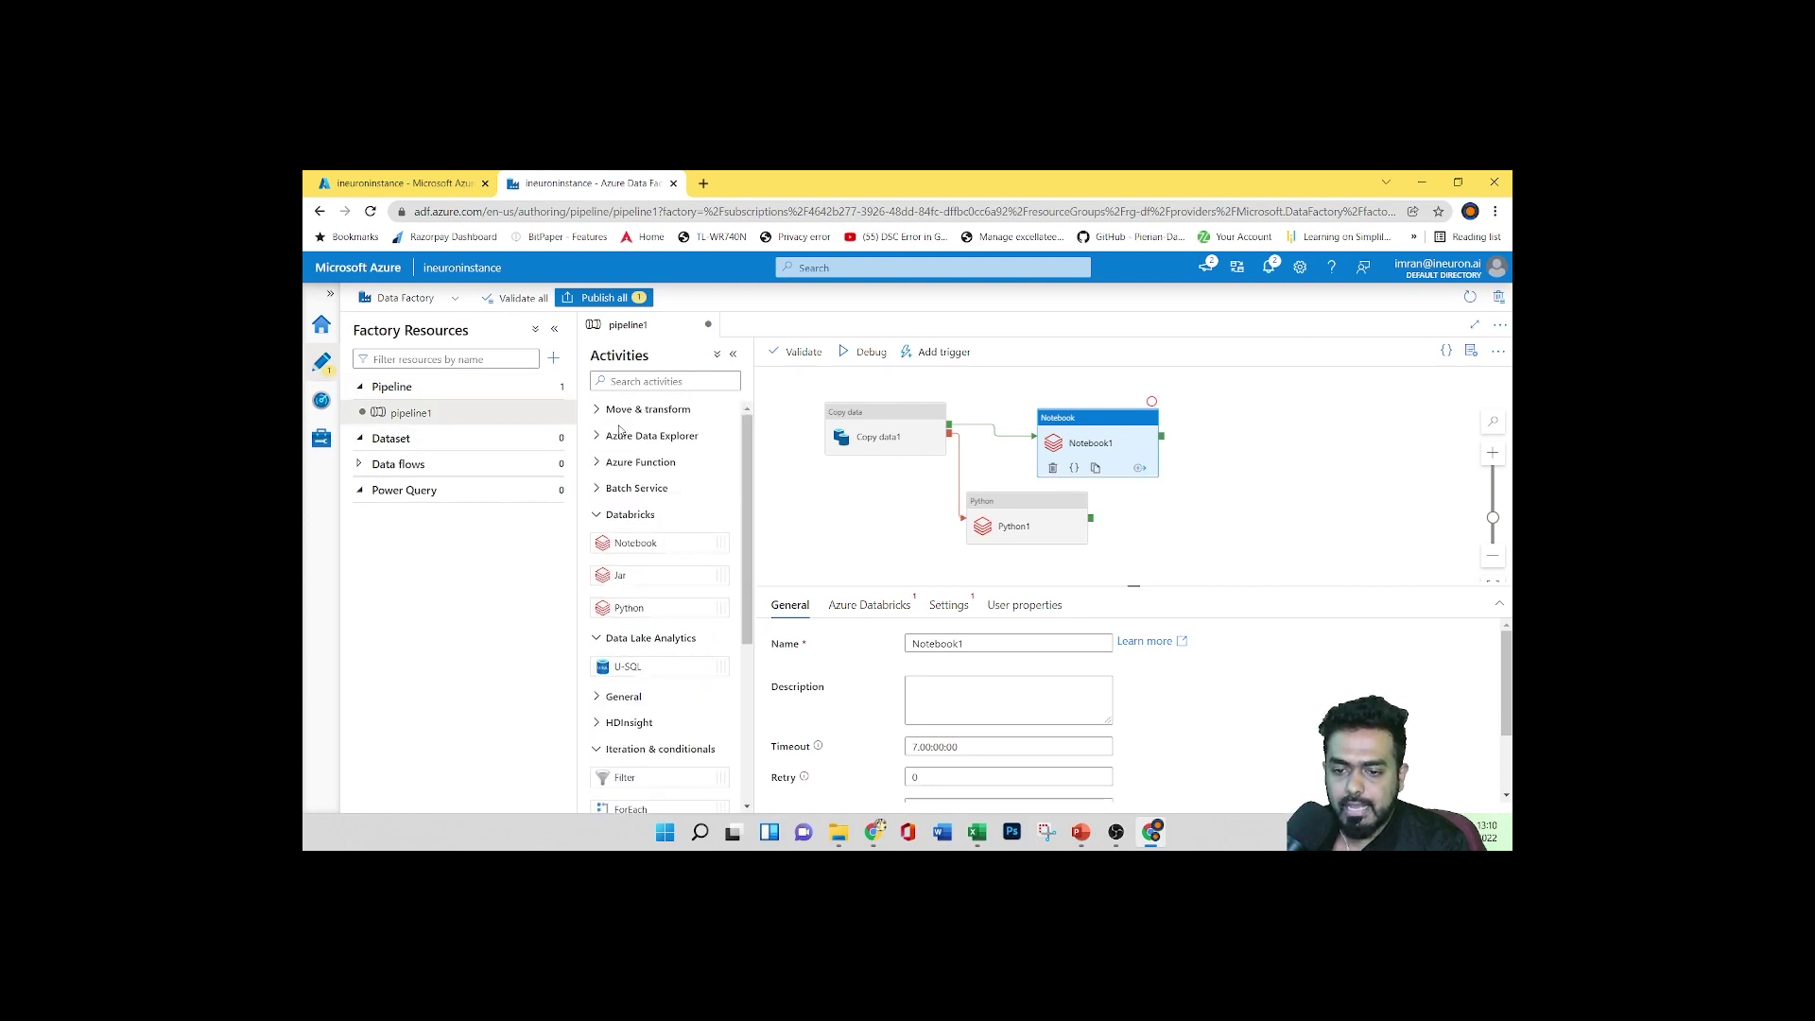
Review Notebook1's Azure Databricks, Settings and User properties configuration, and return to its General settings
{"action": "left_click", "coordinate": [871, 605]}
{"action": "left_click", "coordinate": [947, 605]}
{"action": "left_click", "coordinate": [1025, 605]}
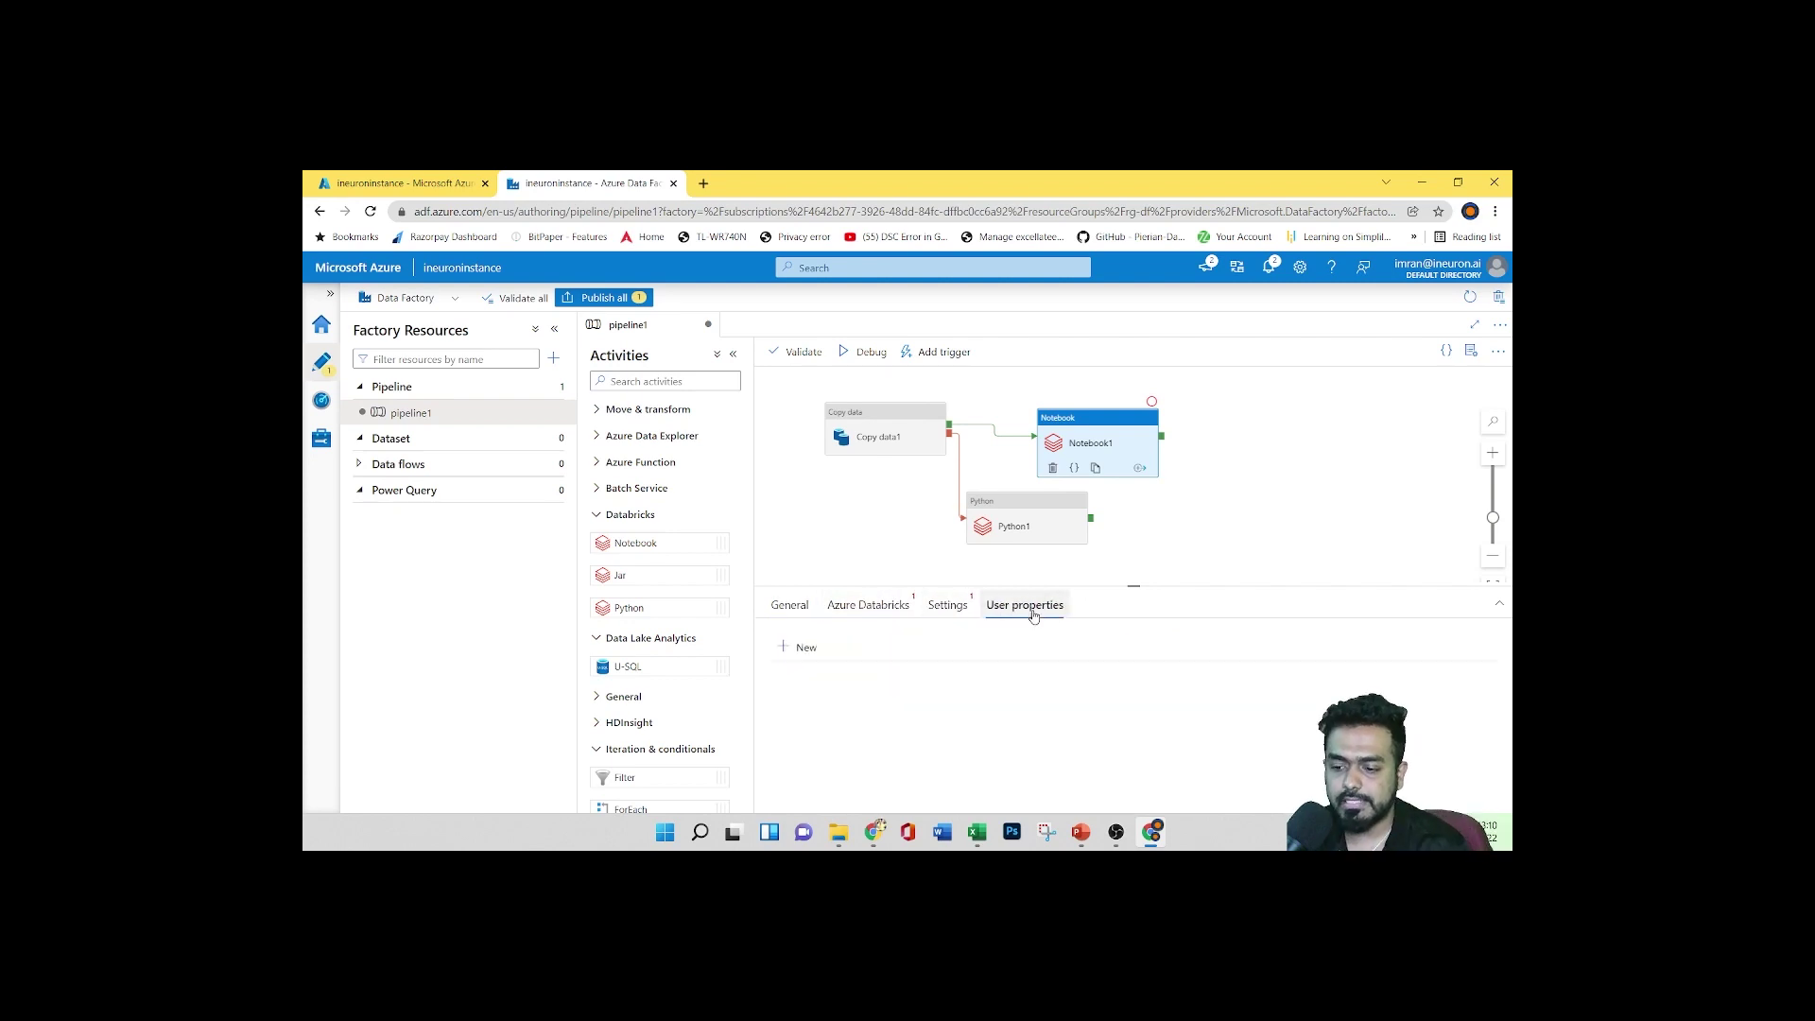
{"action": "left_click", "coordinate": [804, 612]}
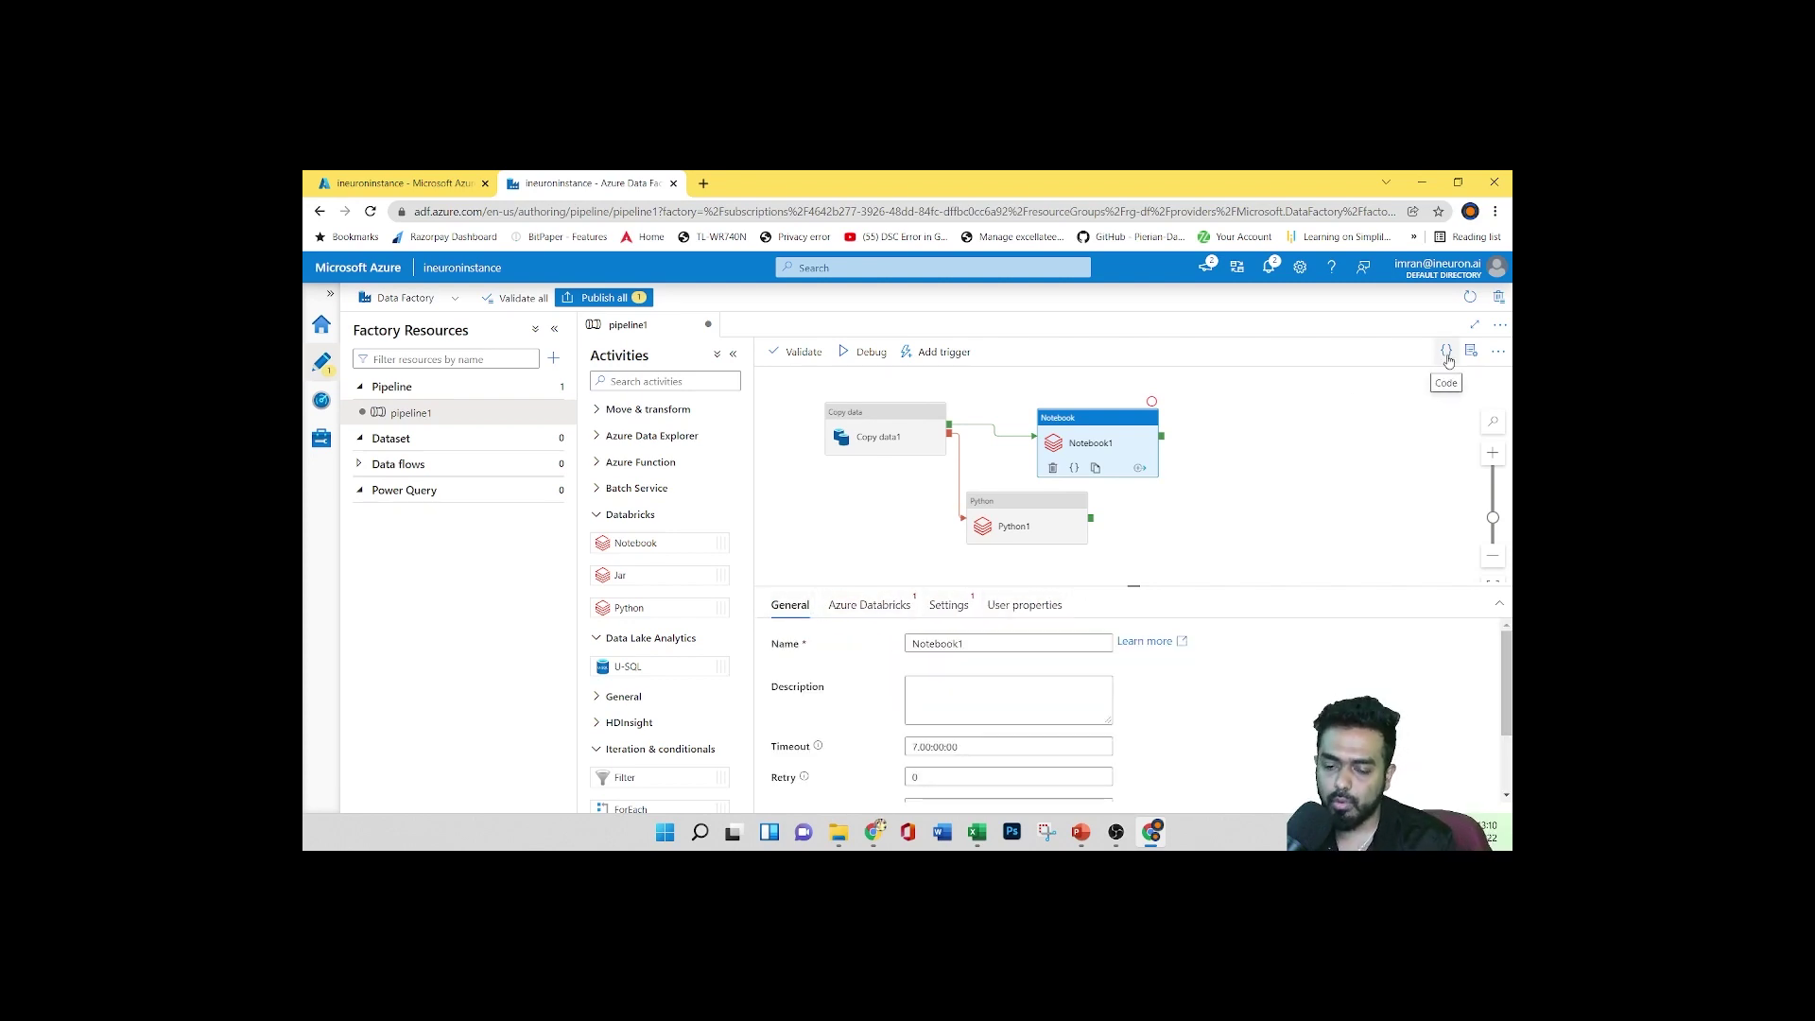
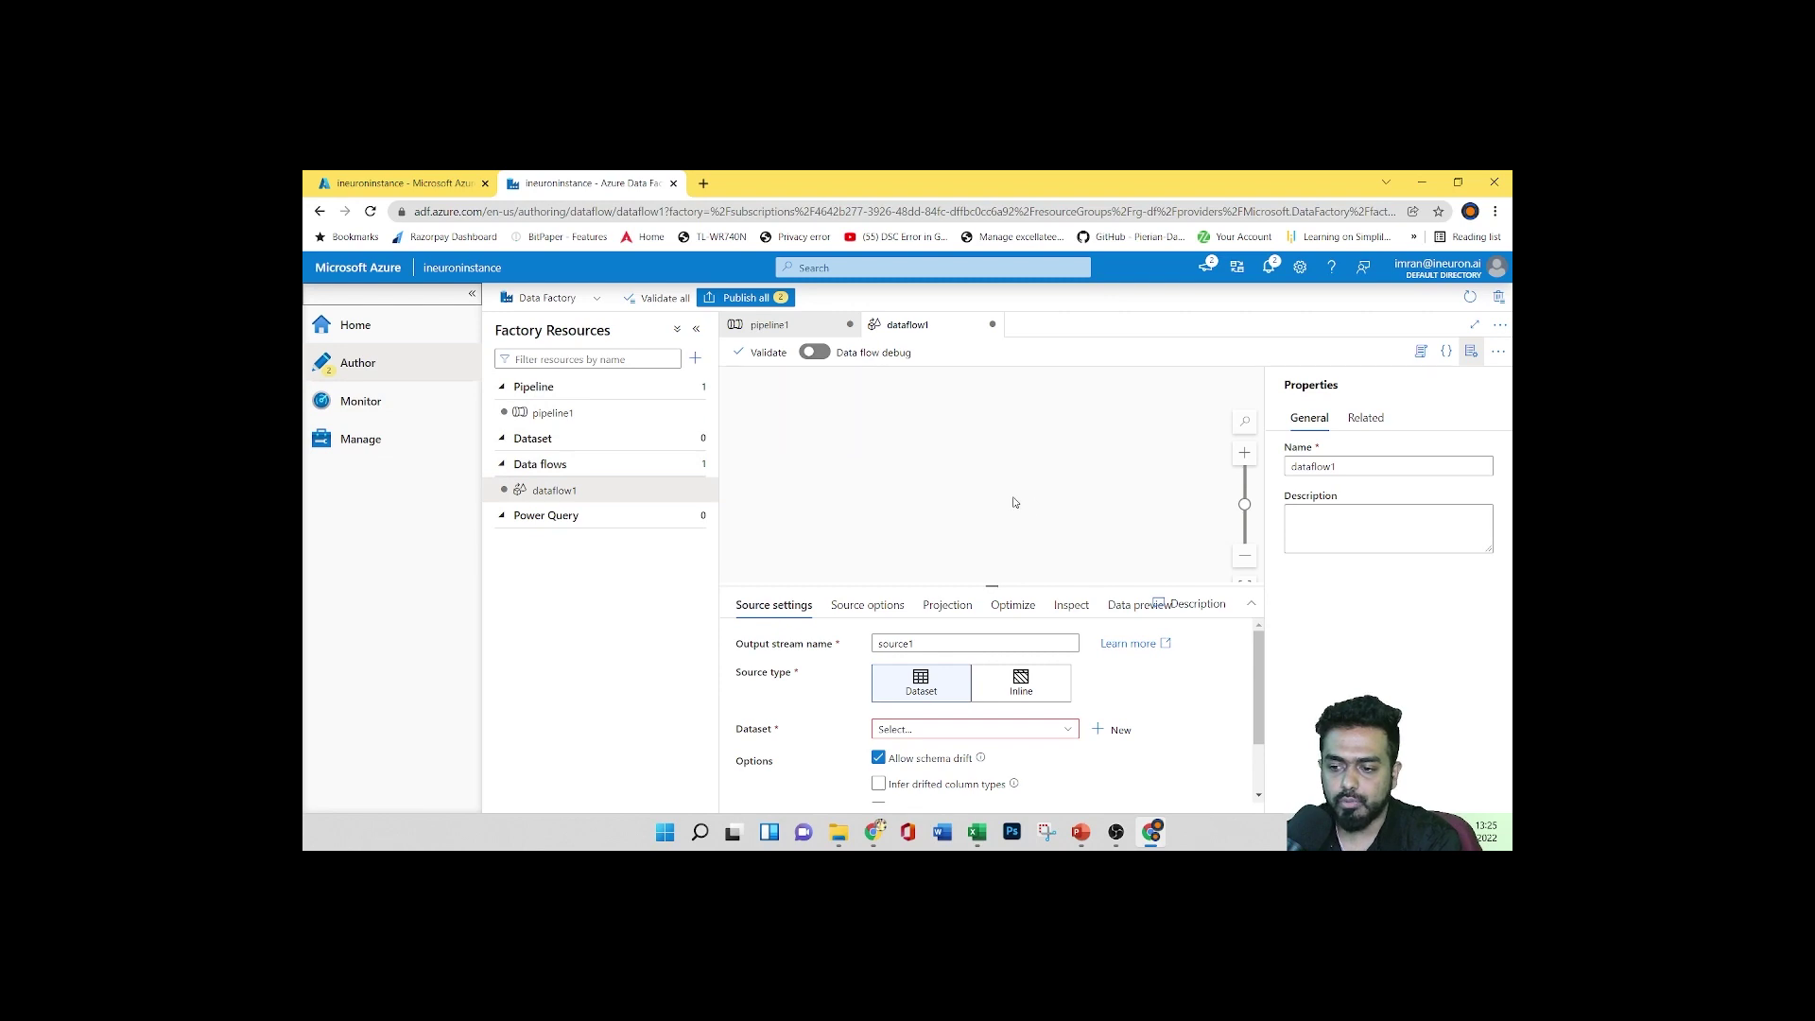
Close dataflow1 discarding its unsaved changes, and check the actions available for datasets in Factory Resources
{"action": "left_click", "coordinate": [994, 325]}
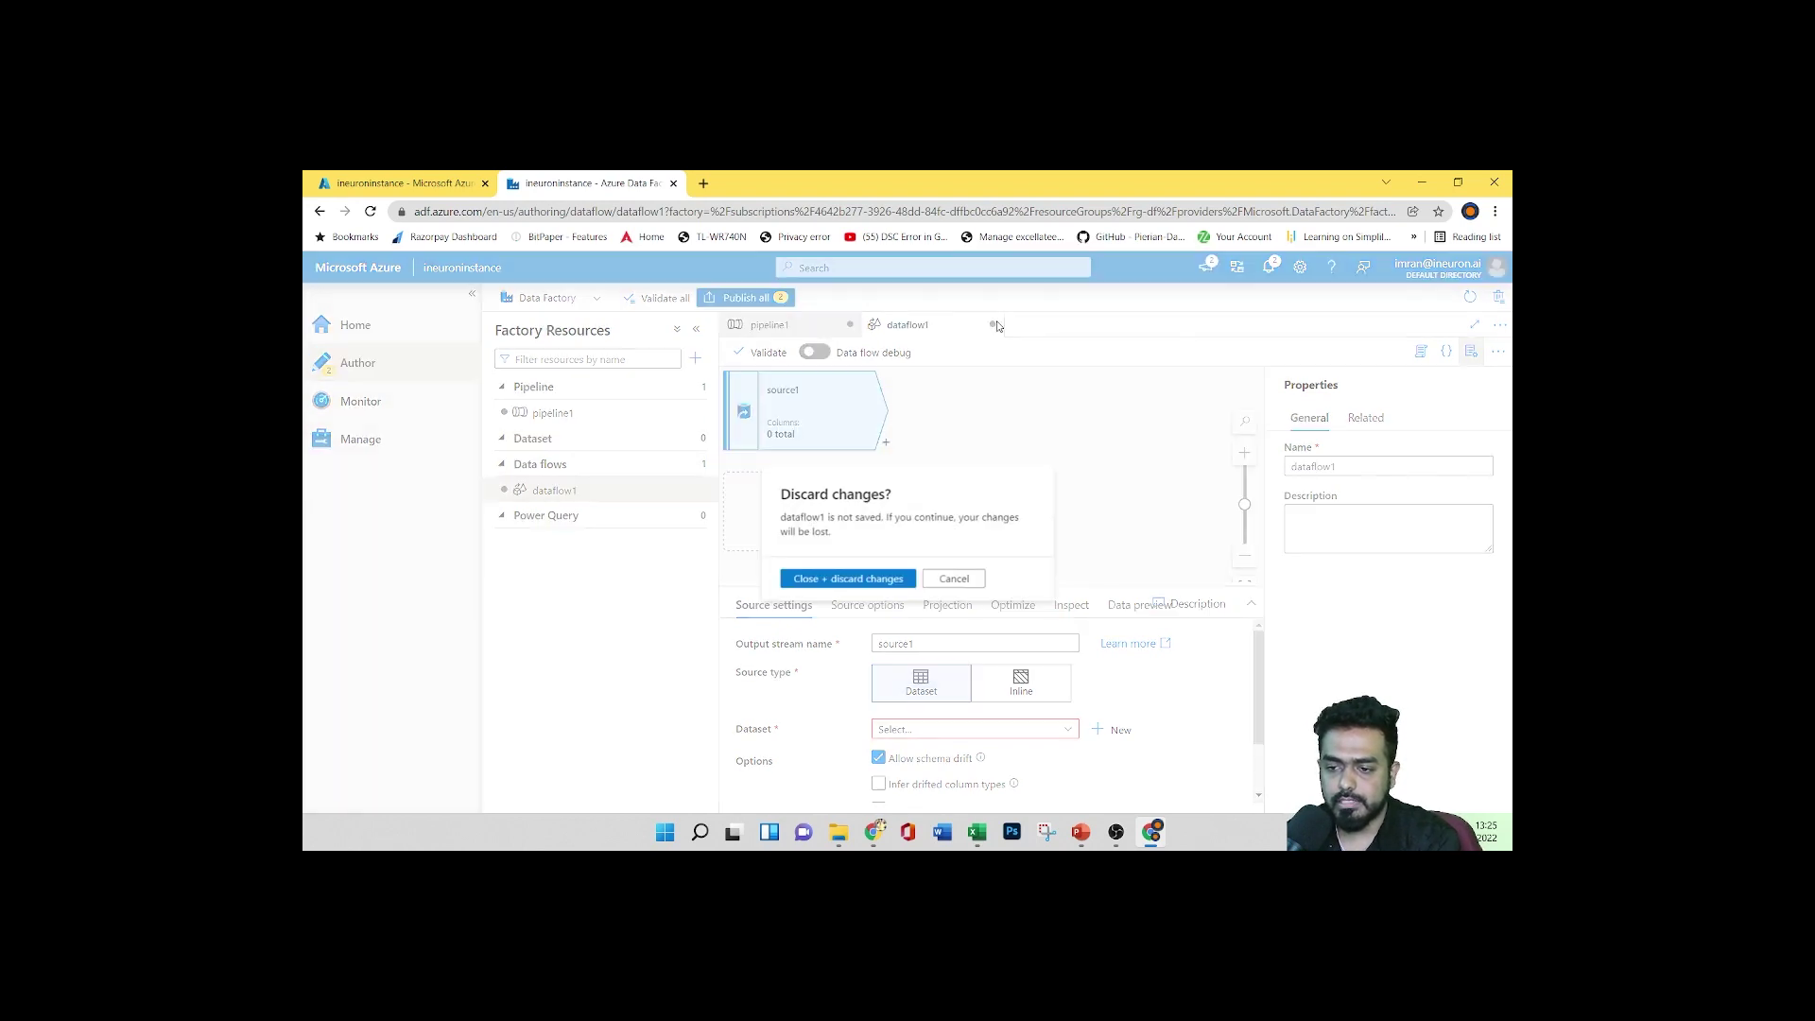
{"action": "left_click", "coordinate": [886, 578]}
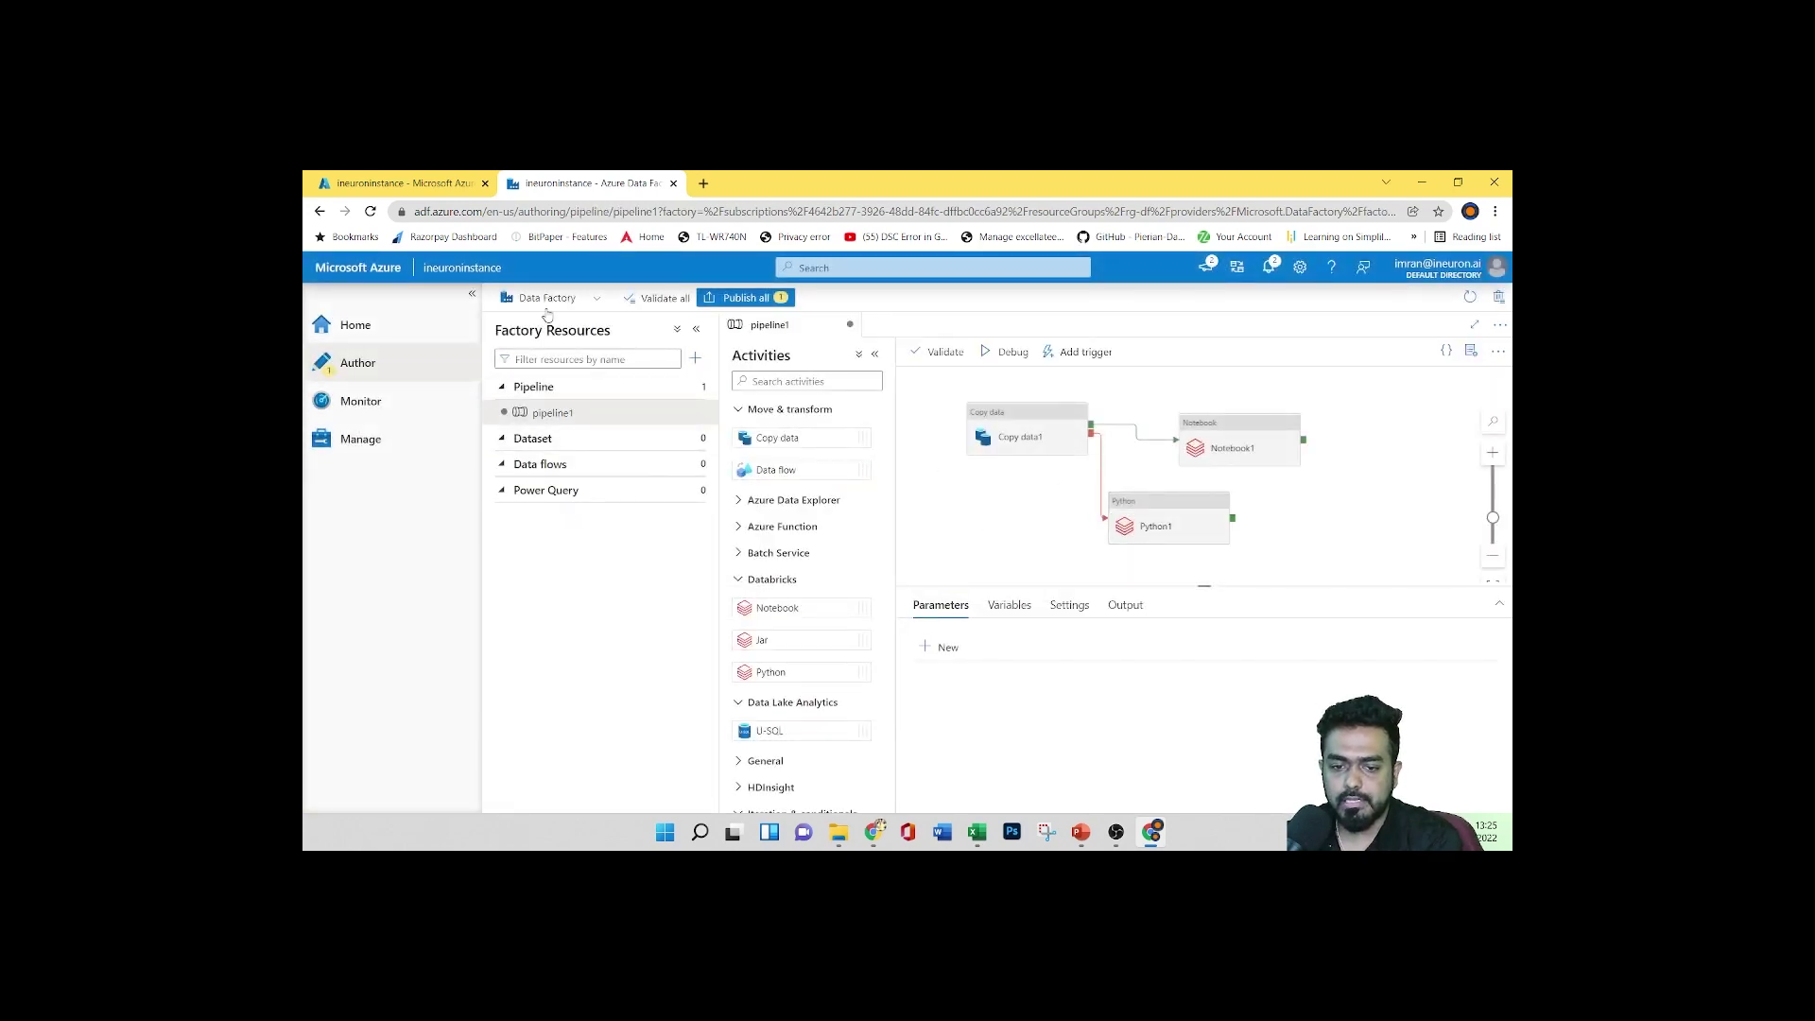
{"action": "left_click", "coordinate": [502, 438]}
{"action": "left_click", "coordinate": [693, 441]}
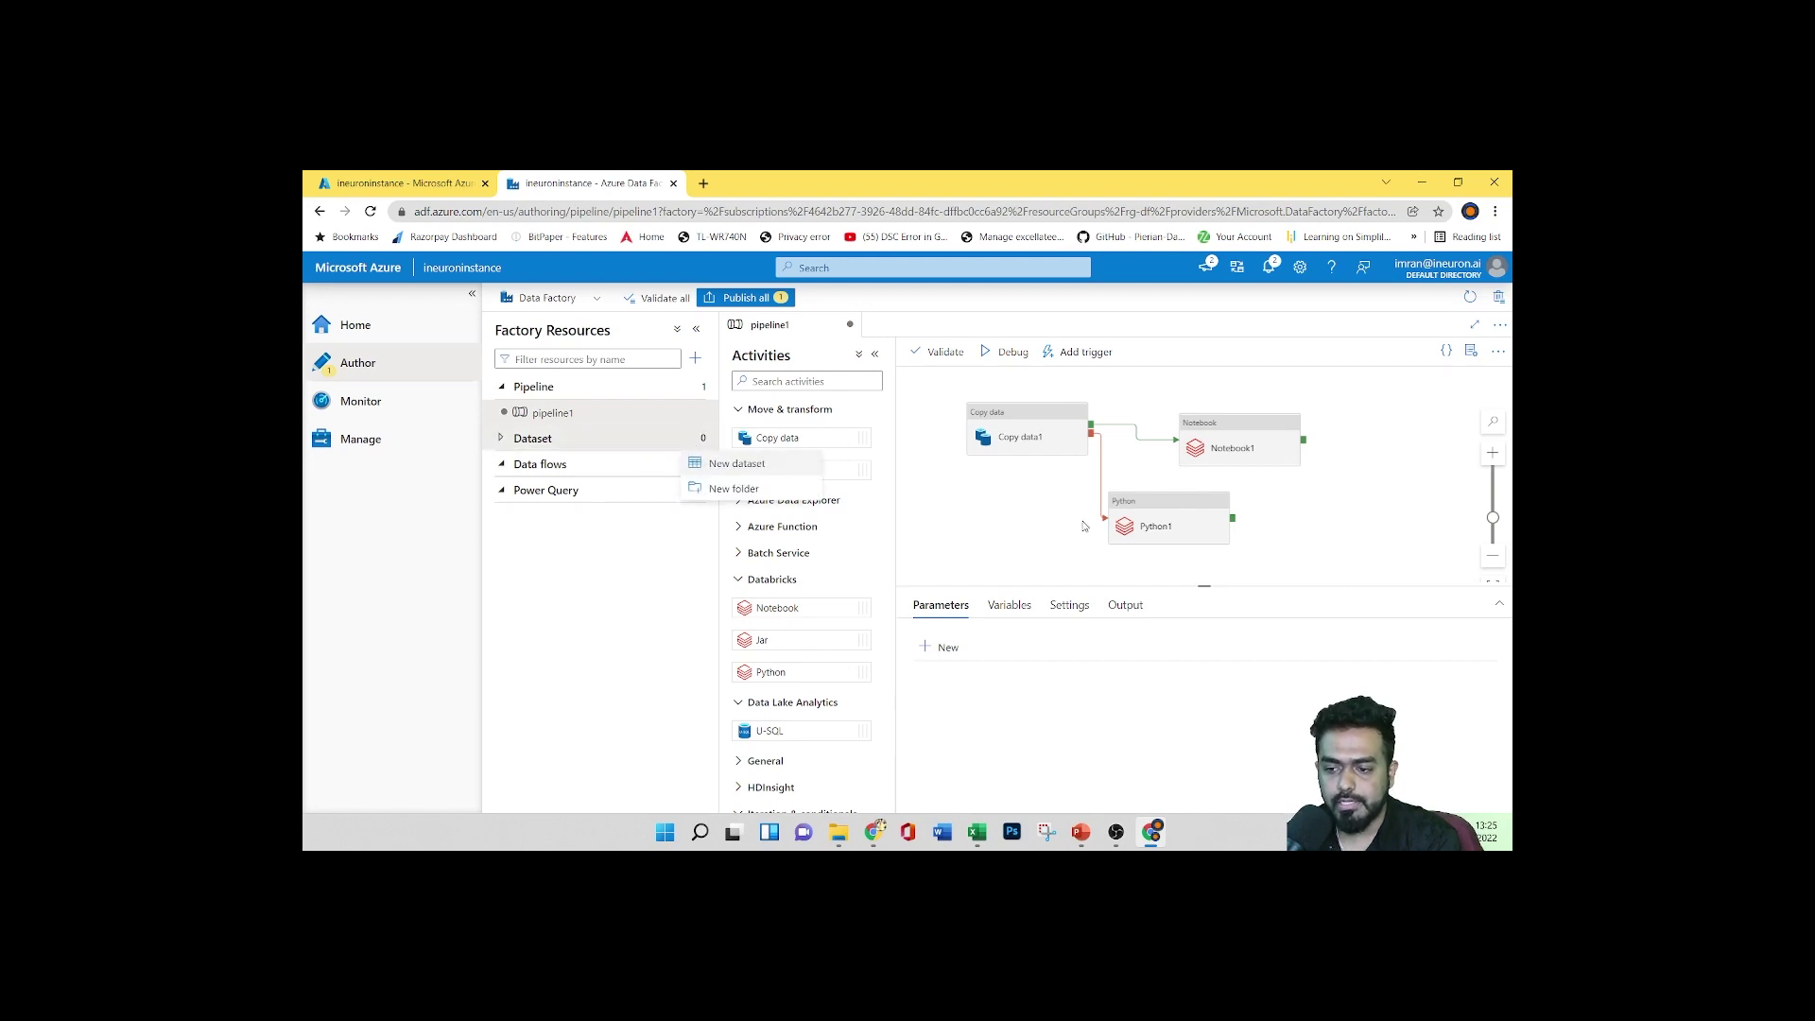
{"action": "left_click", "coordinate": [1030, 511]}
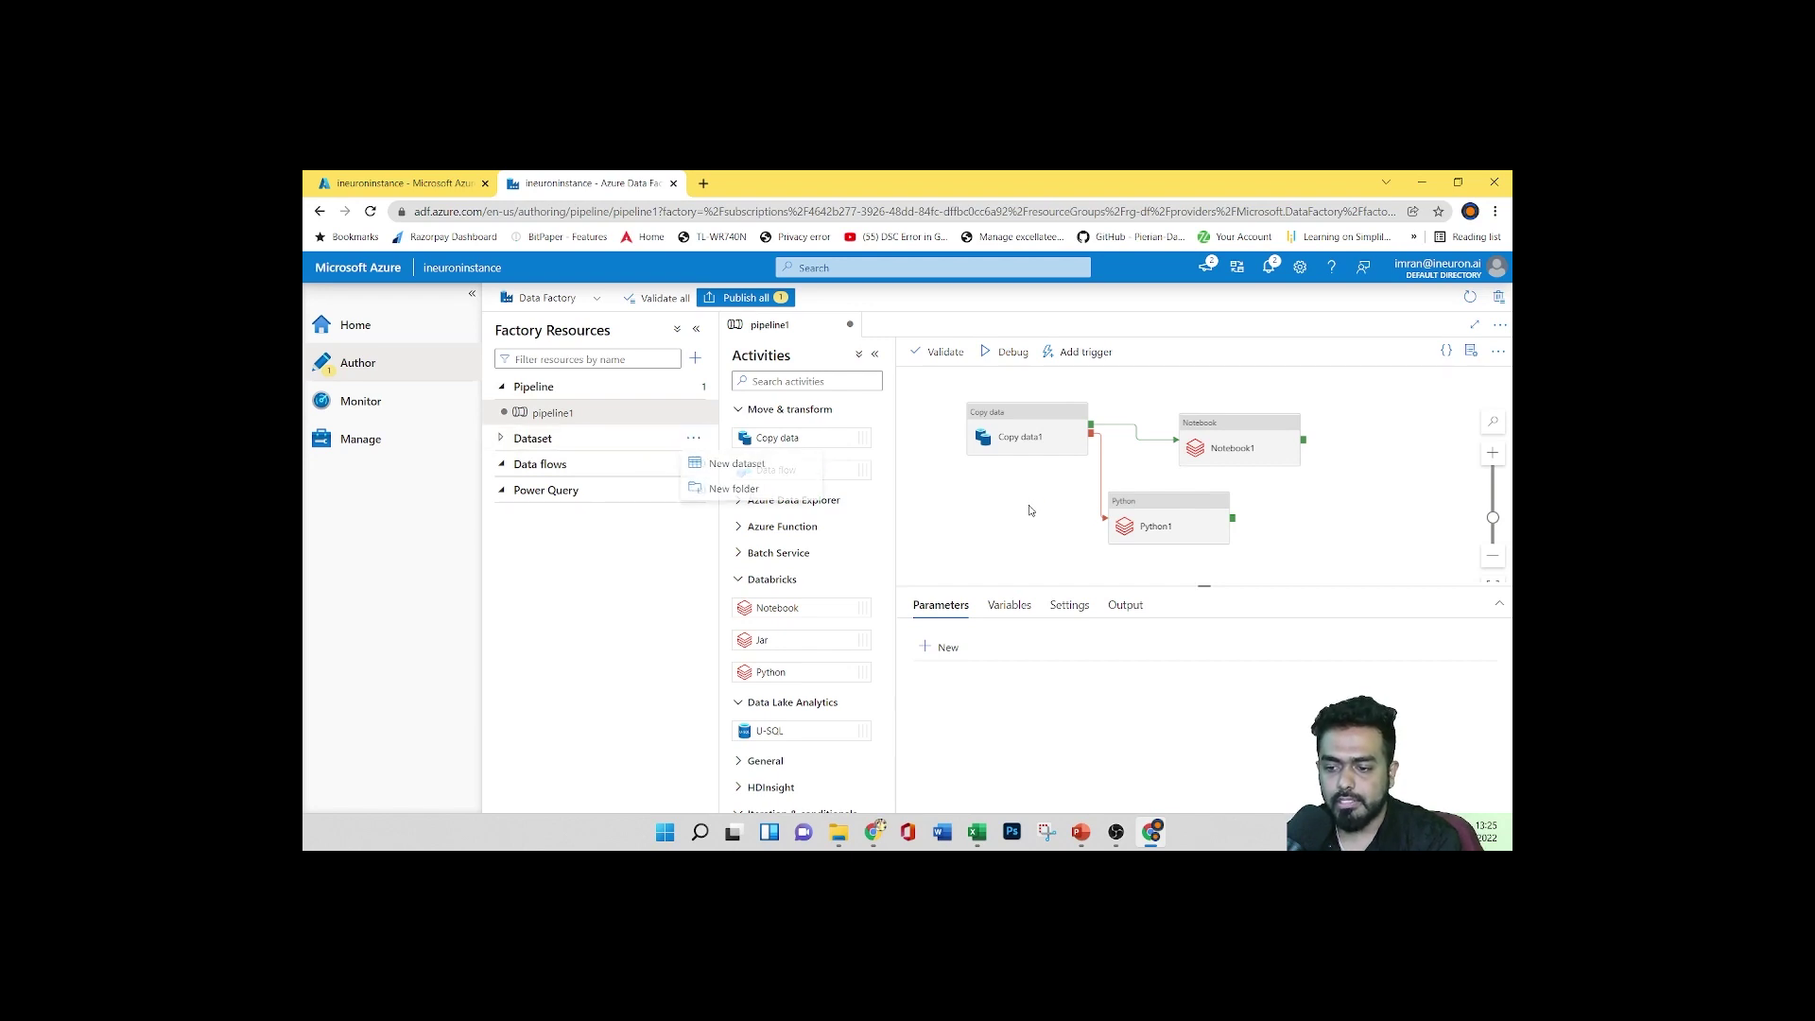
Select the Copy data1 activity, view its source dataset setting and return to its General settings
{"action": "left_click", "coordinate": [1030, 419]}
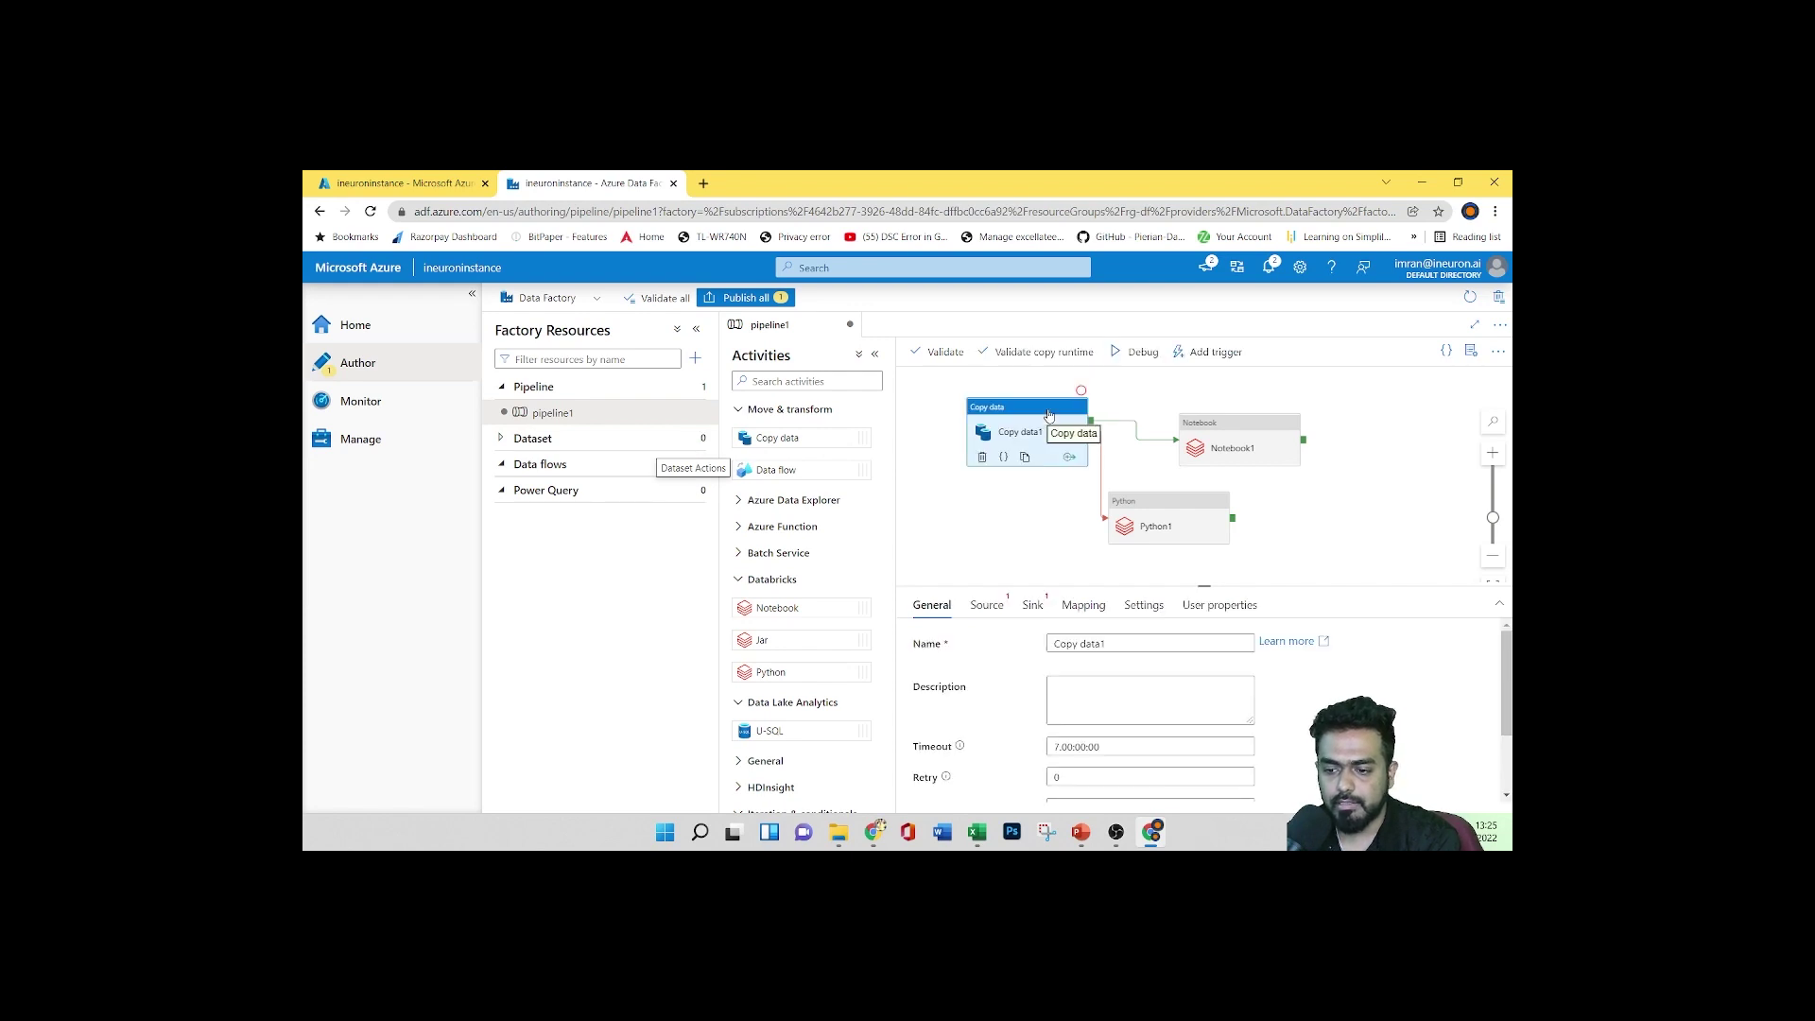
{"action": "left_click", "coordinate": [990, 609]}
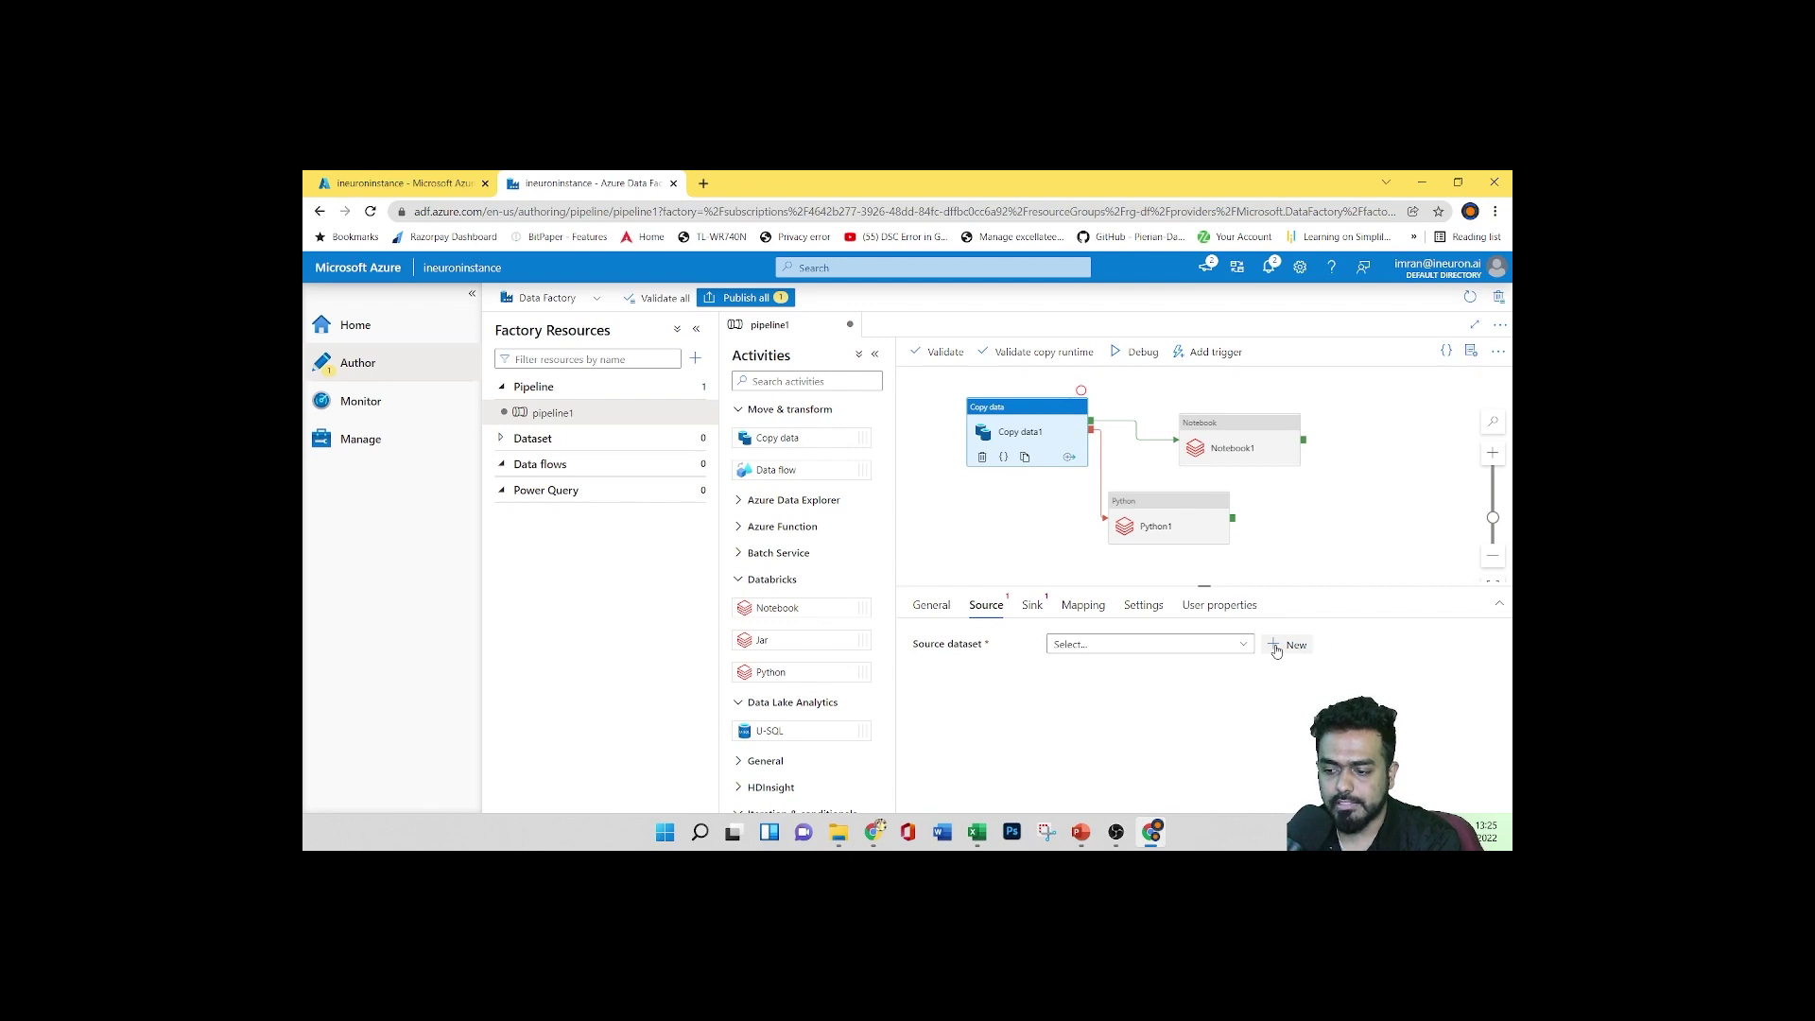
{"action": "left_click", "coordinate": [931, 605]}
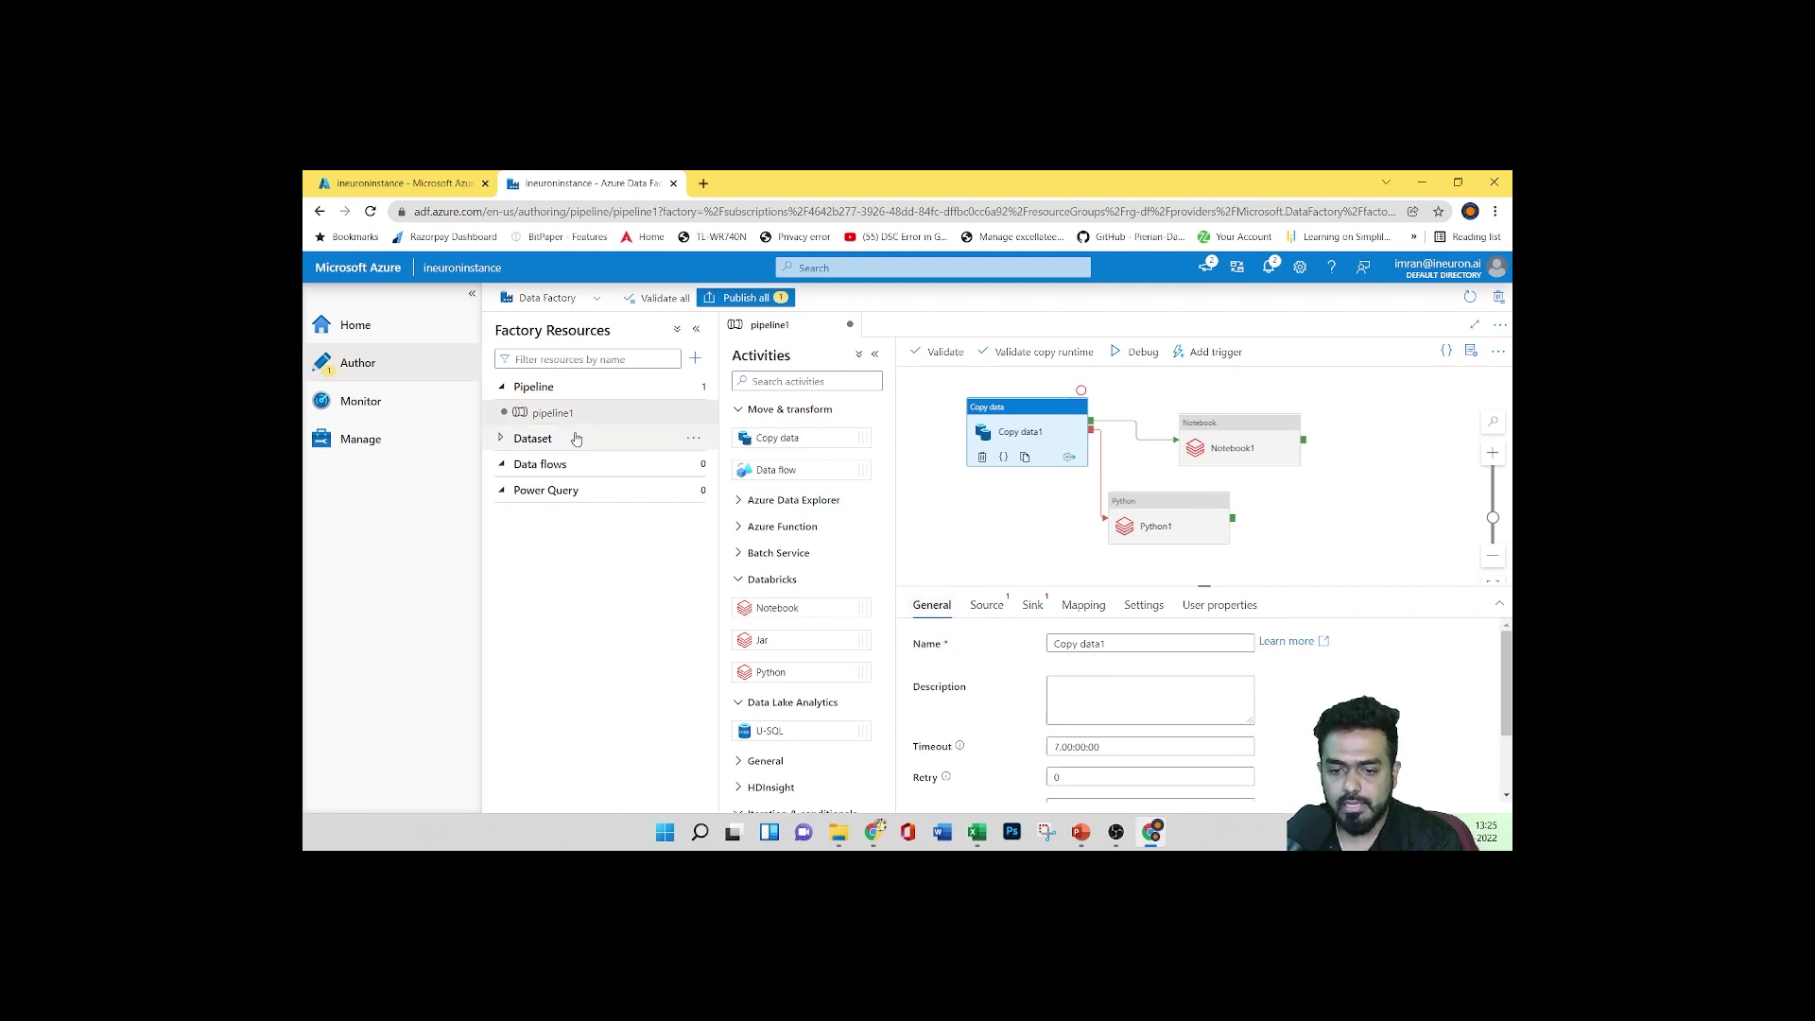
Start a new dataset from Factory Resources and look through the data stores, narrowing them to the Azure category
{"action": "left_click", "coordinate": [694, 440]}
{"action": "left_click", "coordinate": [725, 464]}
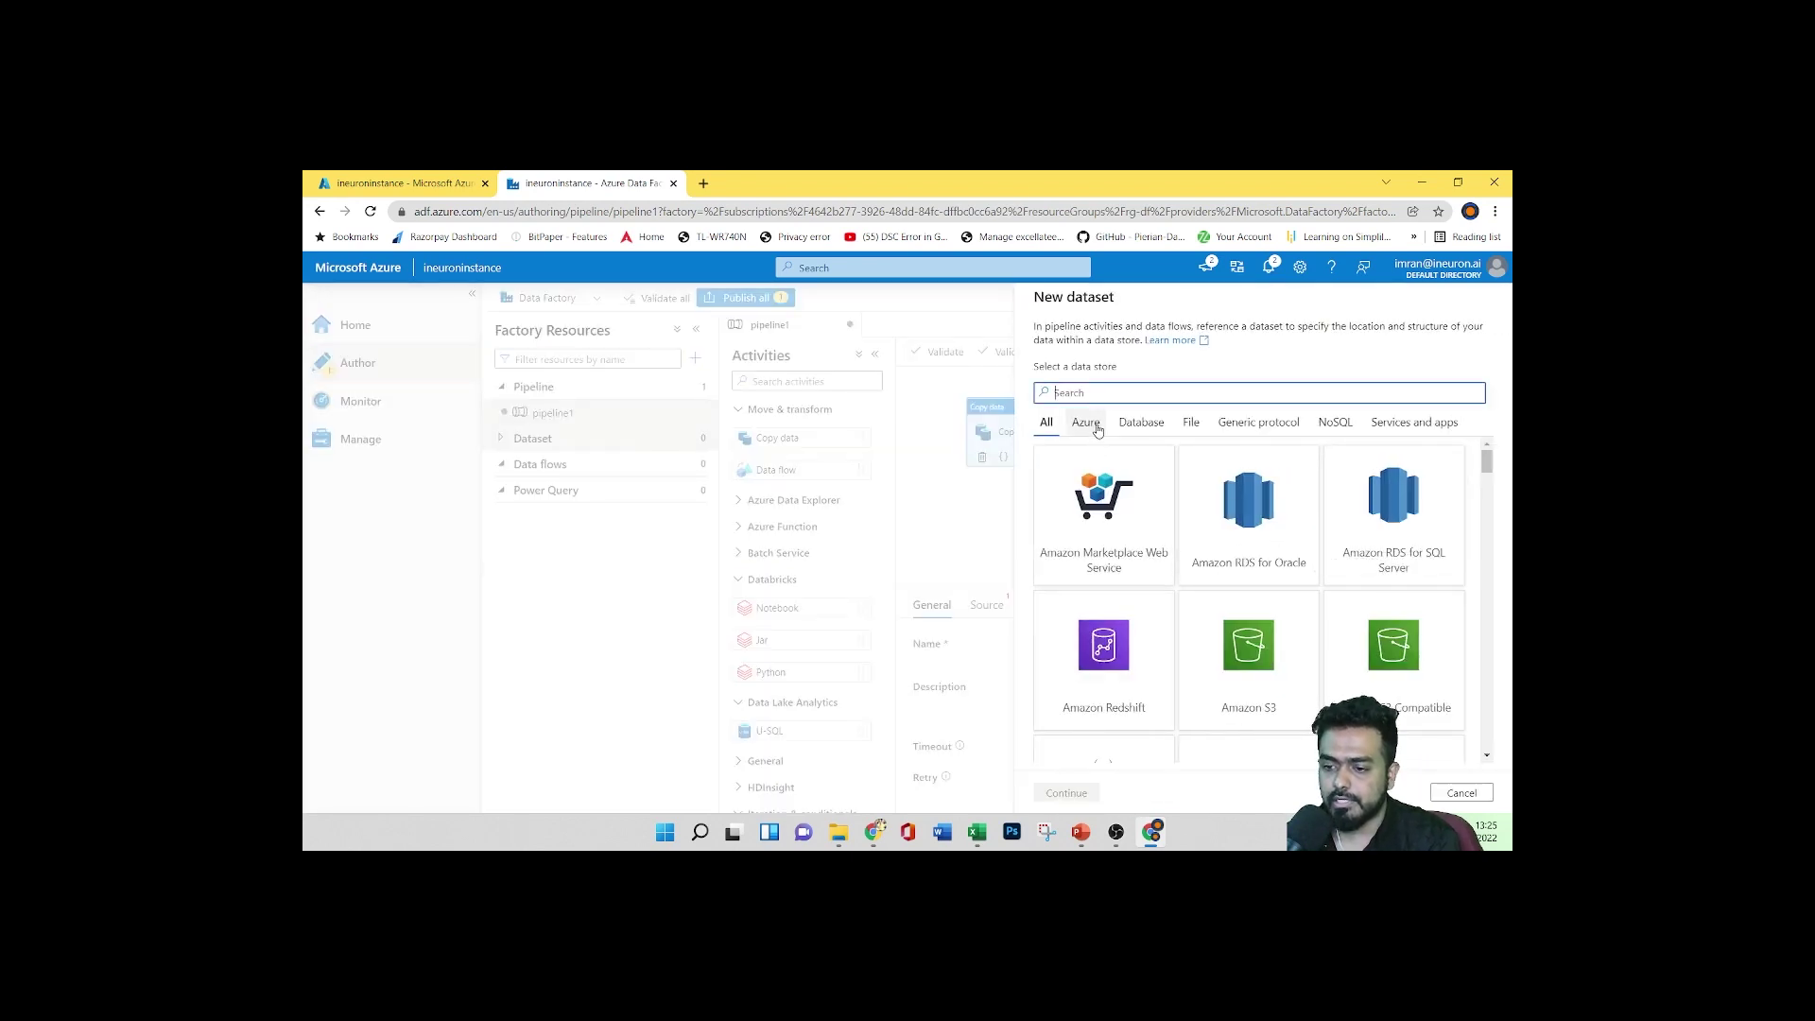
{"action": "scroll", "coordinate": [1406, 587], "scroll_direction": "down", "scroll_amount": 5}
{"action": "scroll", "coordinate": [1248, 530], "scroll_direction": "up", "scroll_amount": 5}
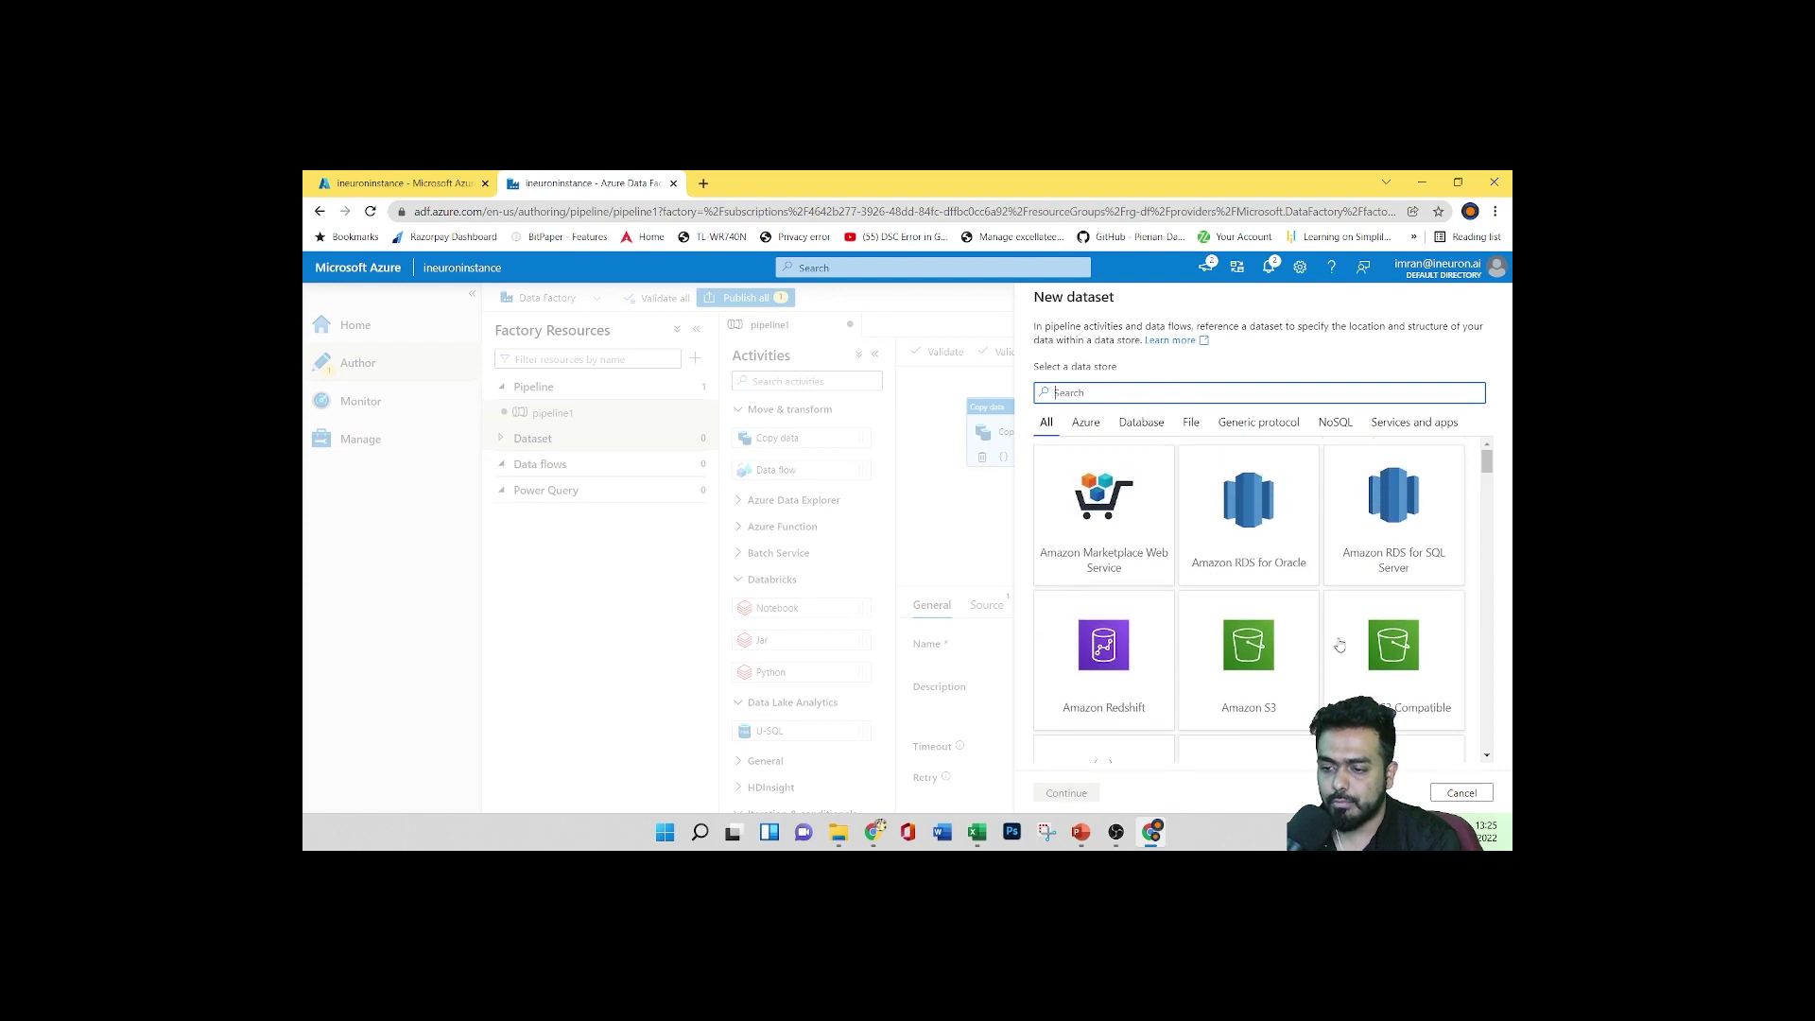
{"action": "left_click", "coordinate": [1085, 422]}
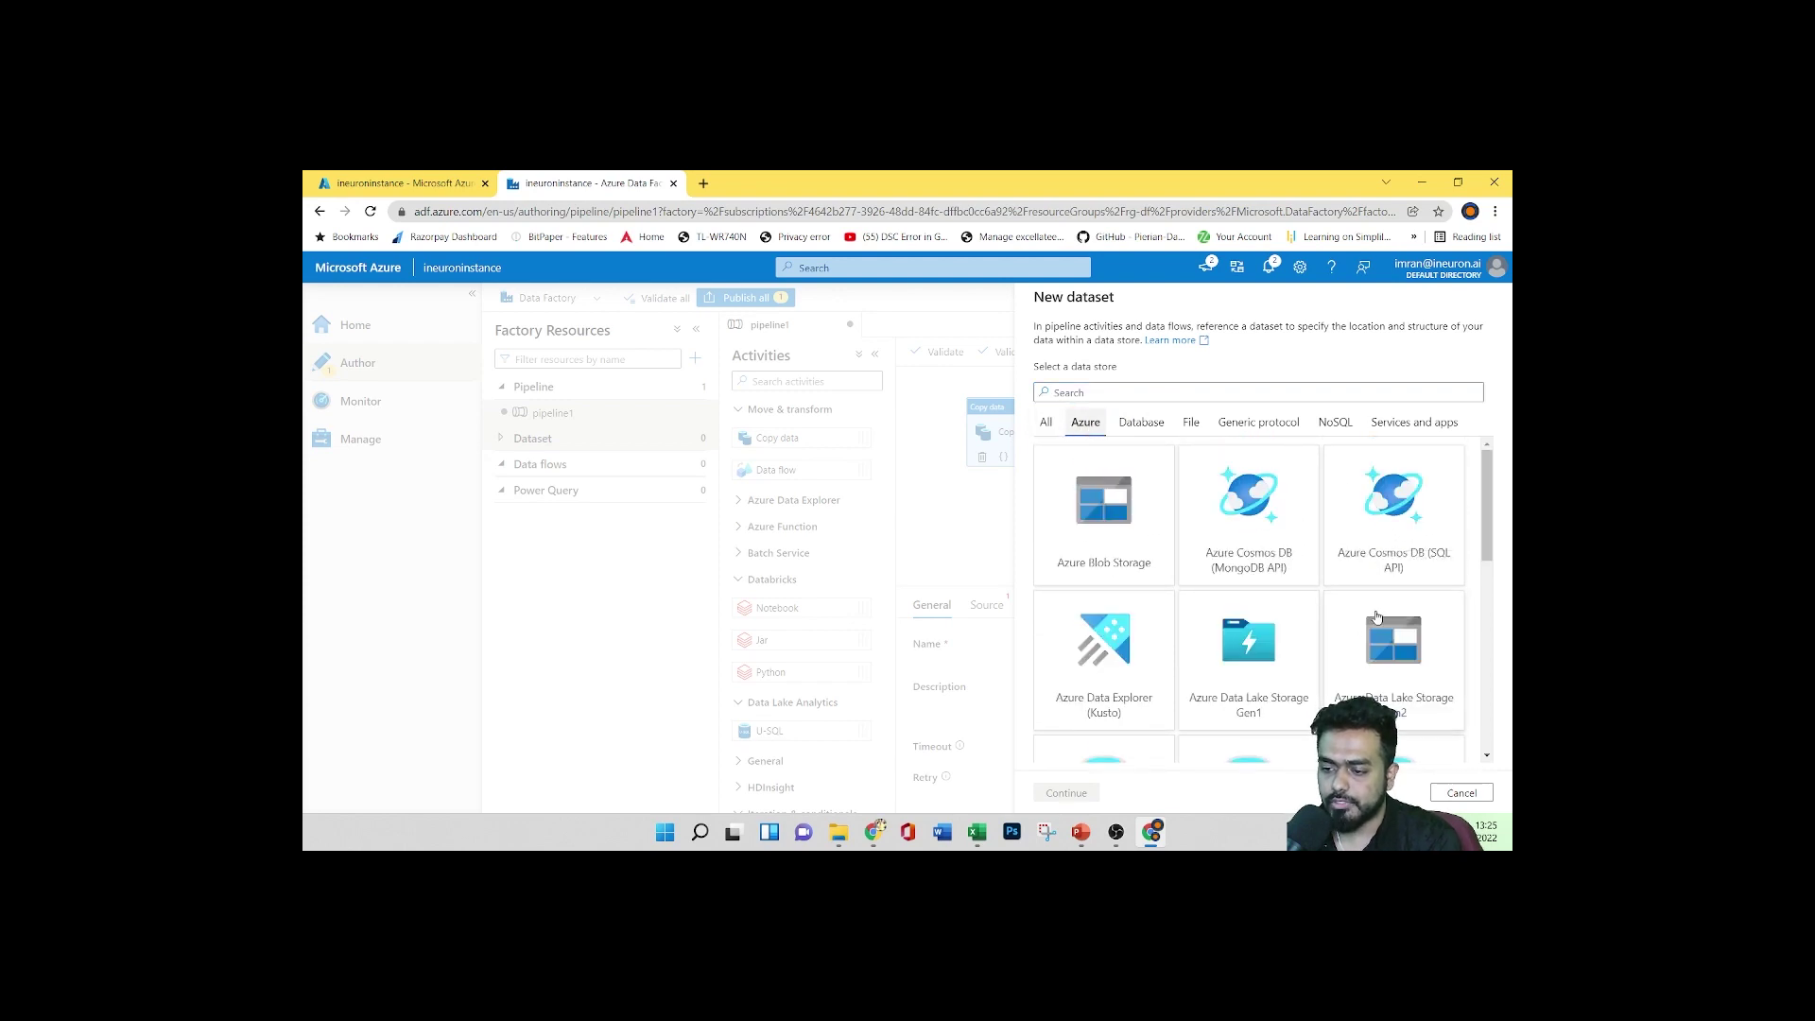
{"action": "scroll", "coordinate": [1363, 646], "scroll_direction": "down", "scroll_amount": 2}
{"action": "scroll", "coordinate": [1364, 645], "scroll_direction": "down", "scroll_amount": 5}
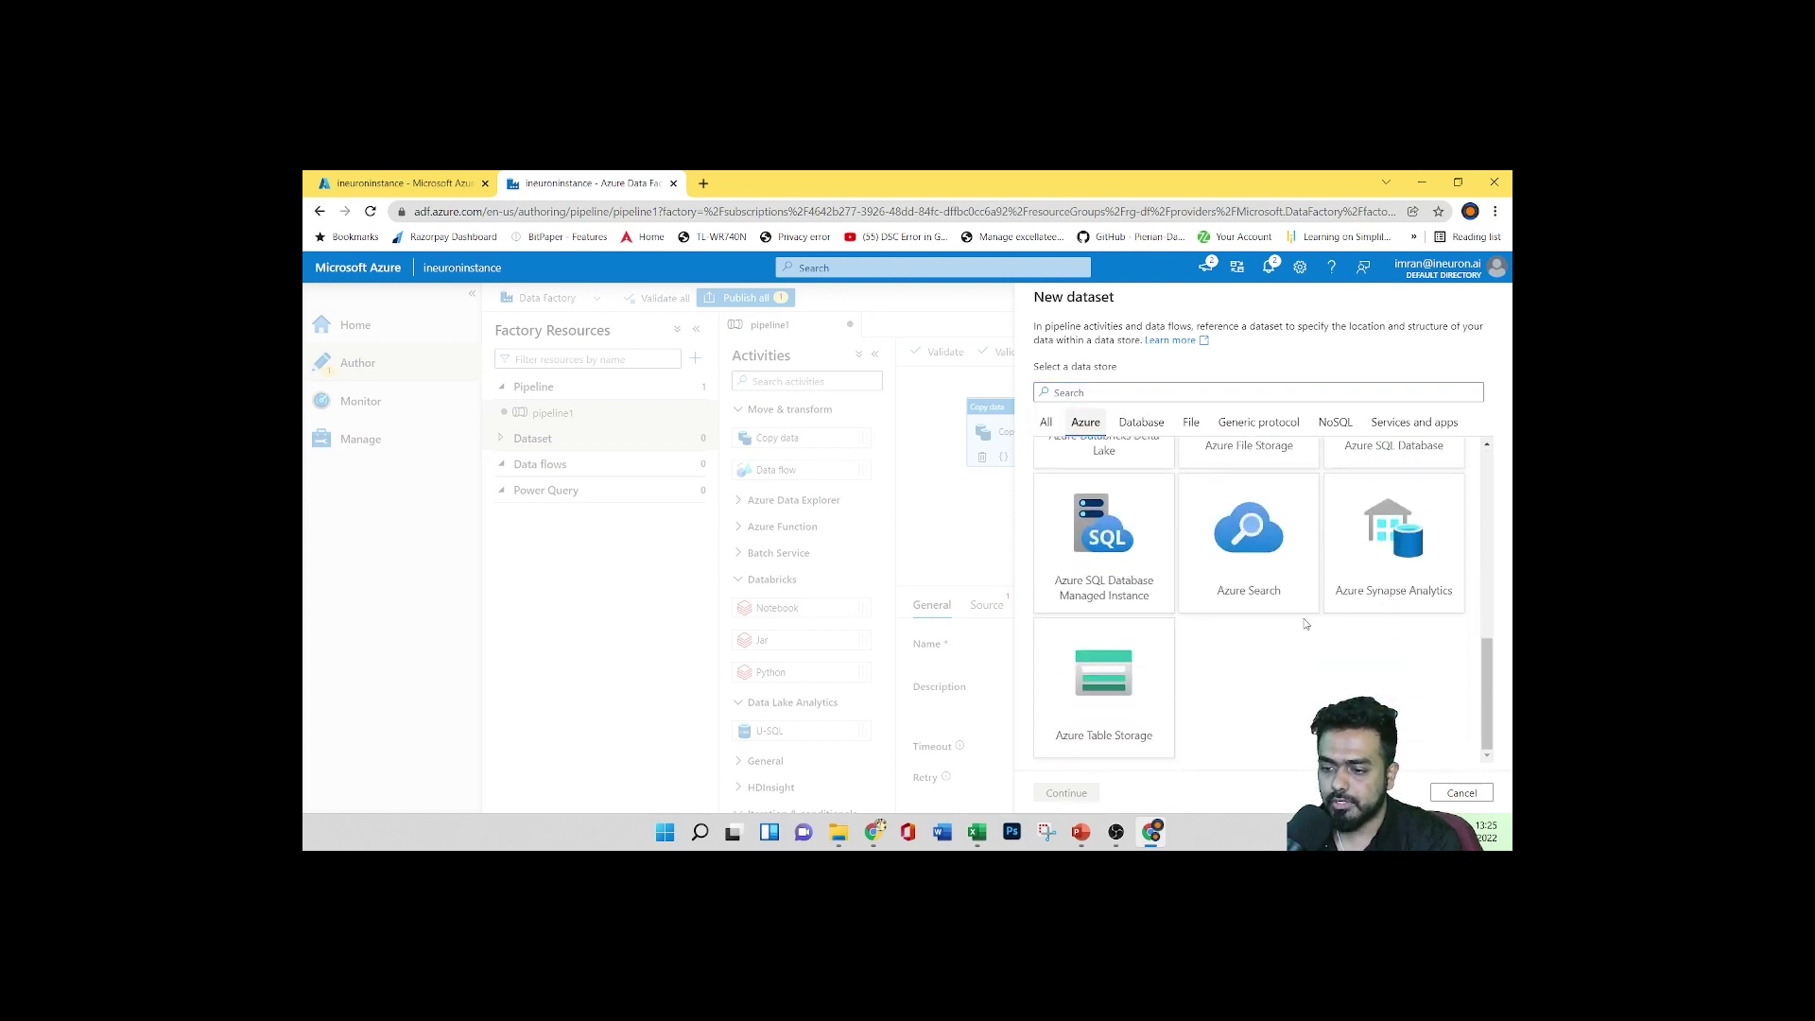
{"action": "scroll", "coordinate": [1305, 623], "scroll_direction": "up", "scroll_amount": 6}
{"action": "scroll", "coordinate": [1305, 624], "scroll_direction": "up", "scroll_amount": 1}
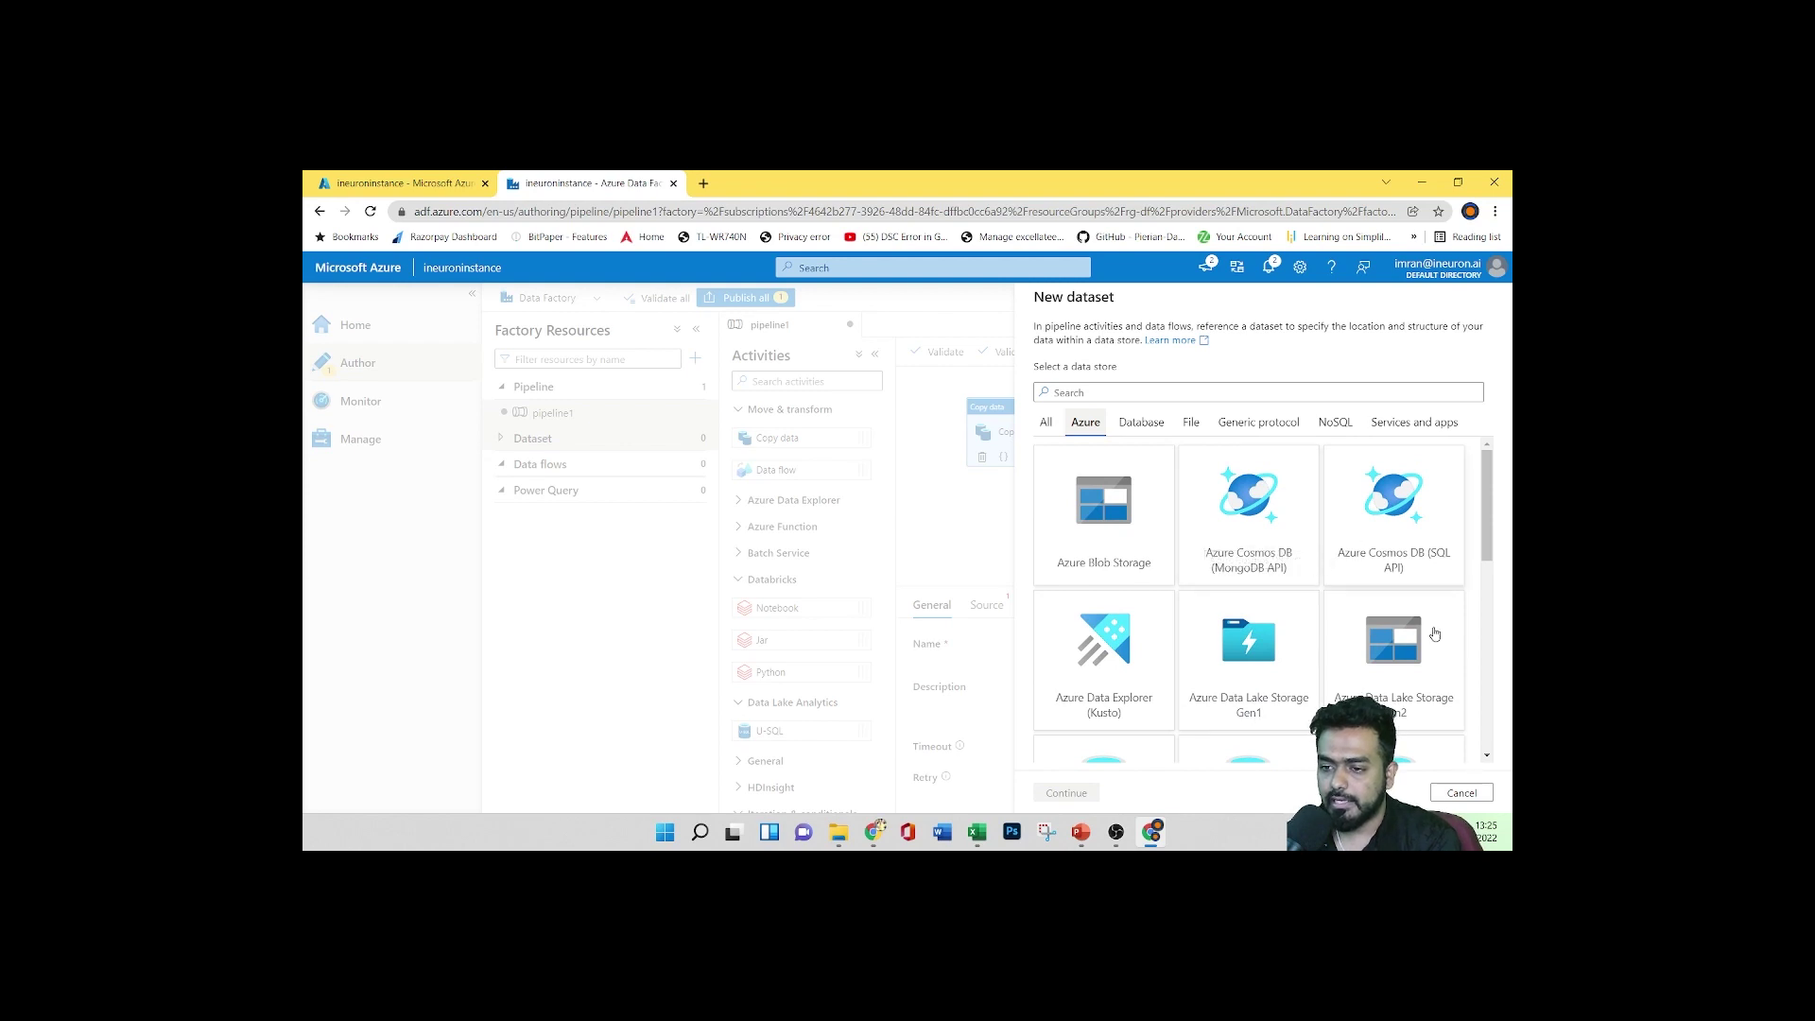
Browse the new dataset's Database, File, Generic protocol, NoSQL and Services and apps data stores
{"action": "left_click", "coordinate": [1127, 425]}
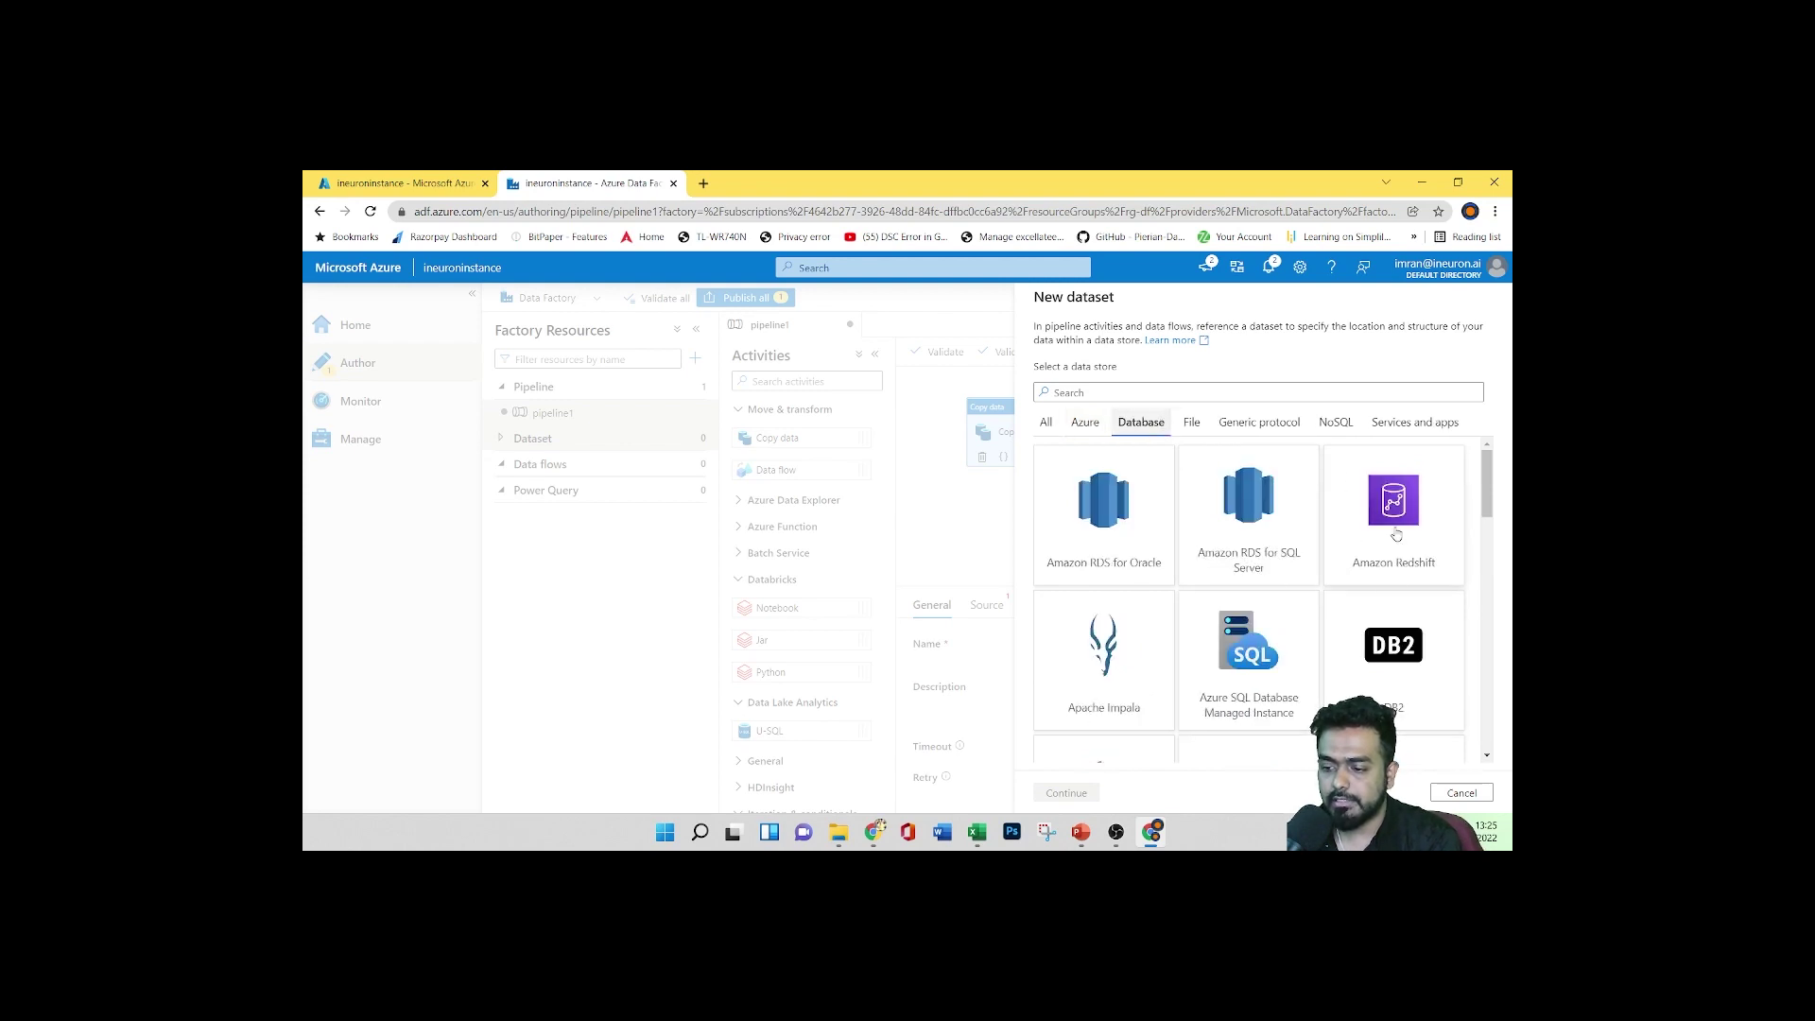
{"action": "left_click", "coordinate": [1190, 422]}
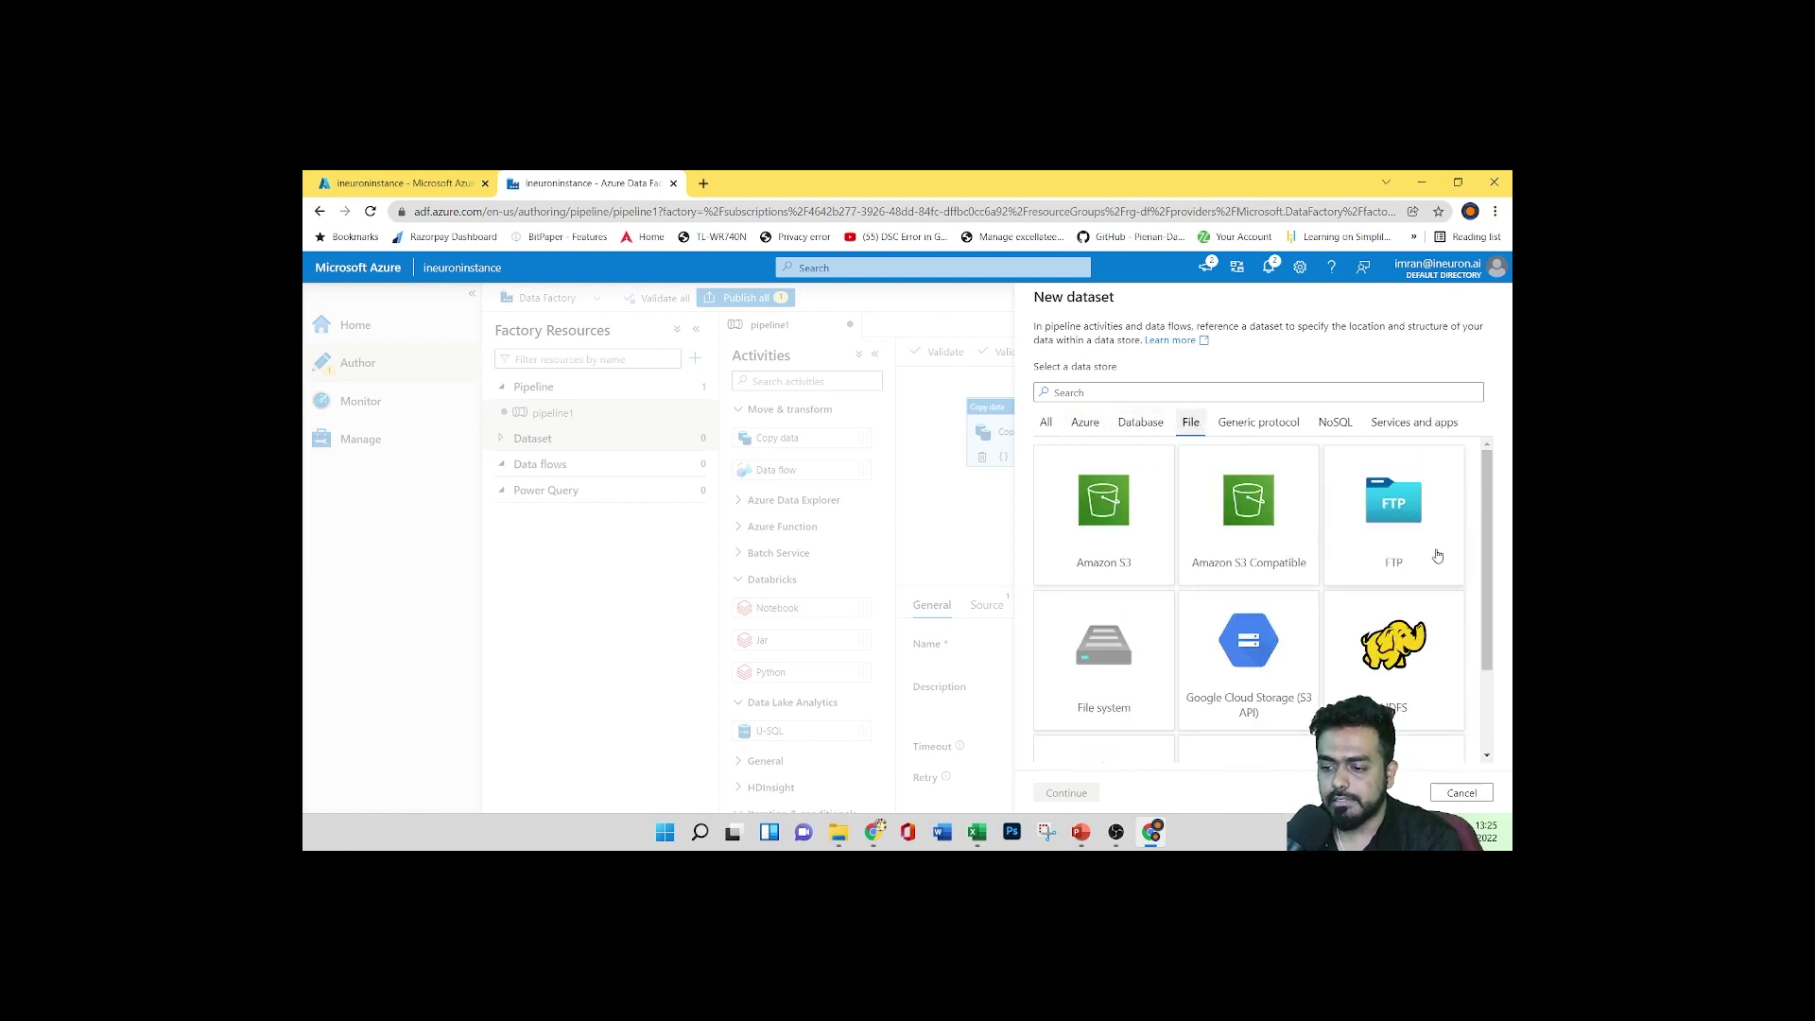
{"action": "left_click", "coordinate": [1260, 422]}
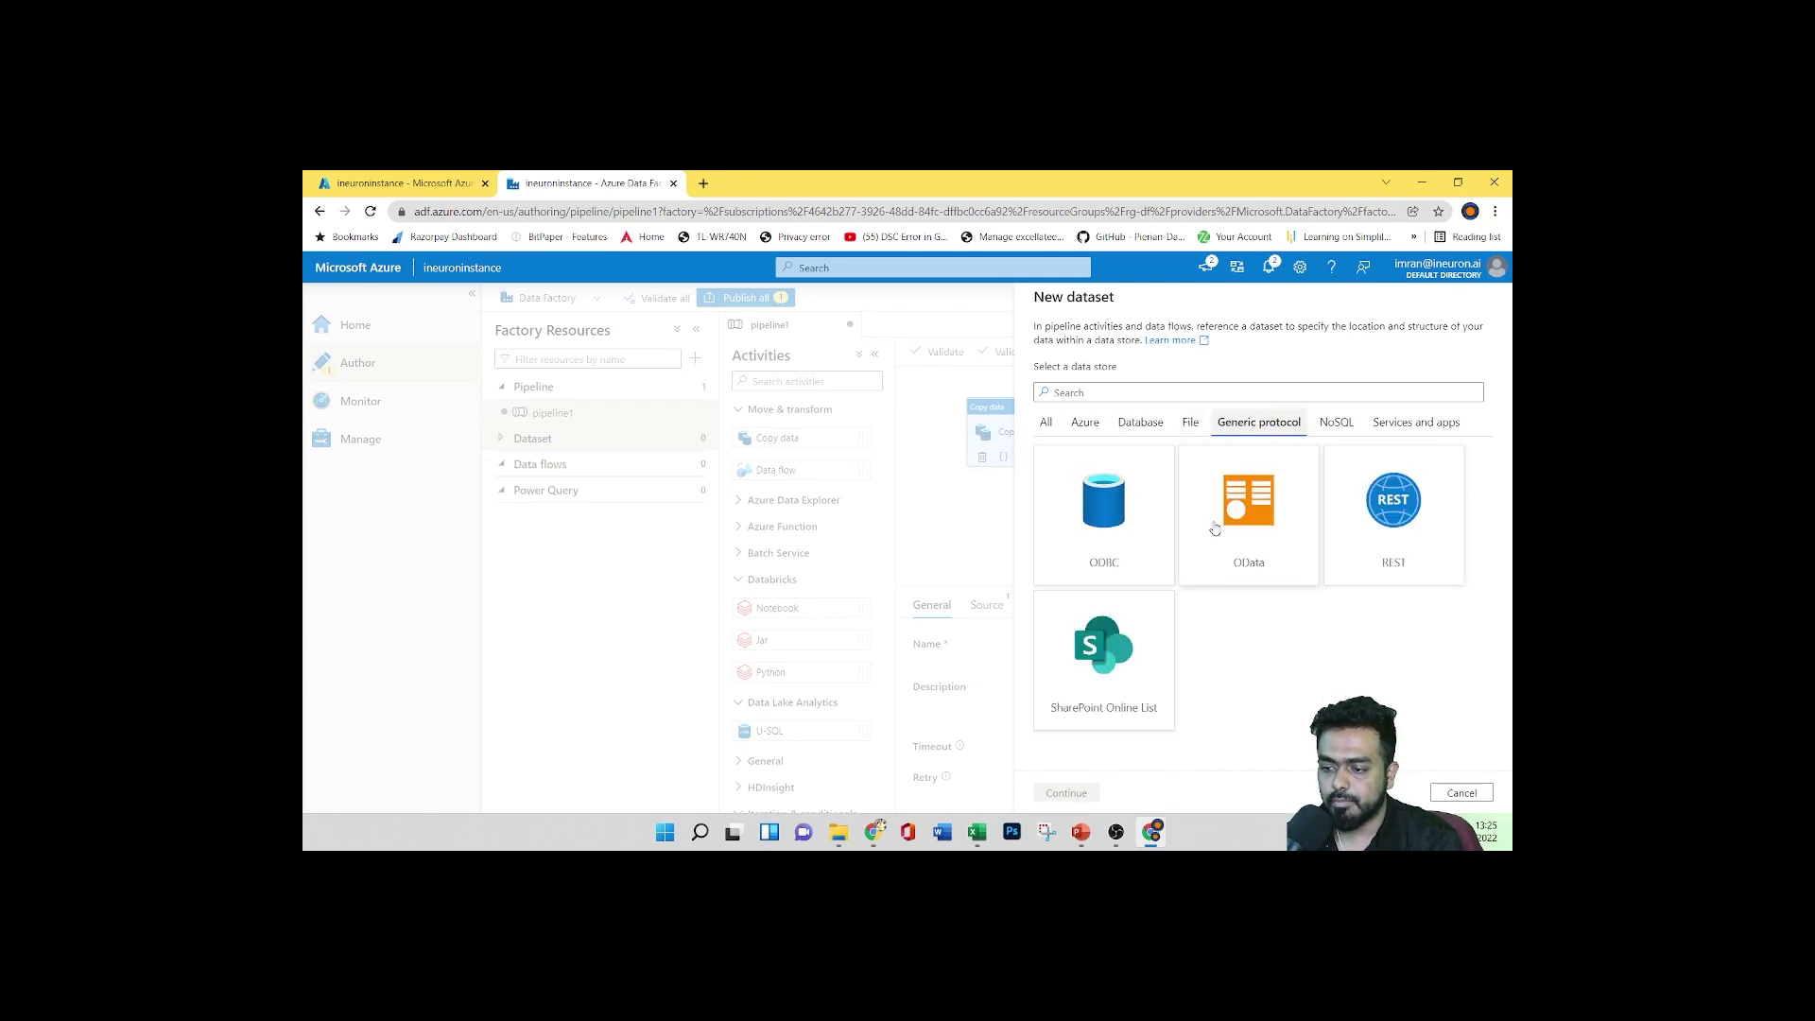
{"action": "left_click", "coordinate": [1332, 423]}
{"action": "left_click", "coordinate": [1415, 422]}
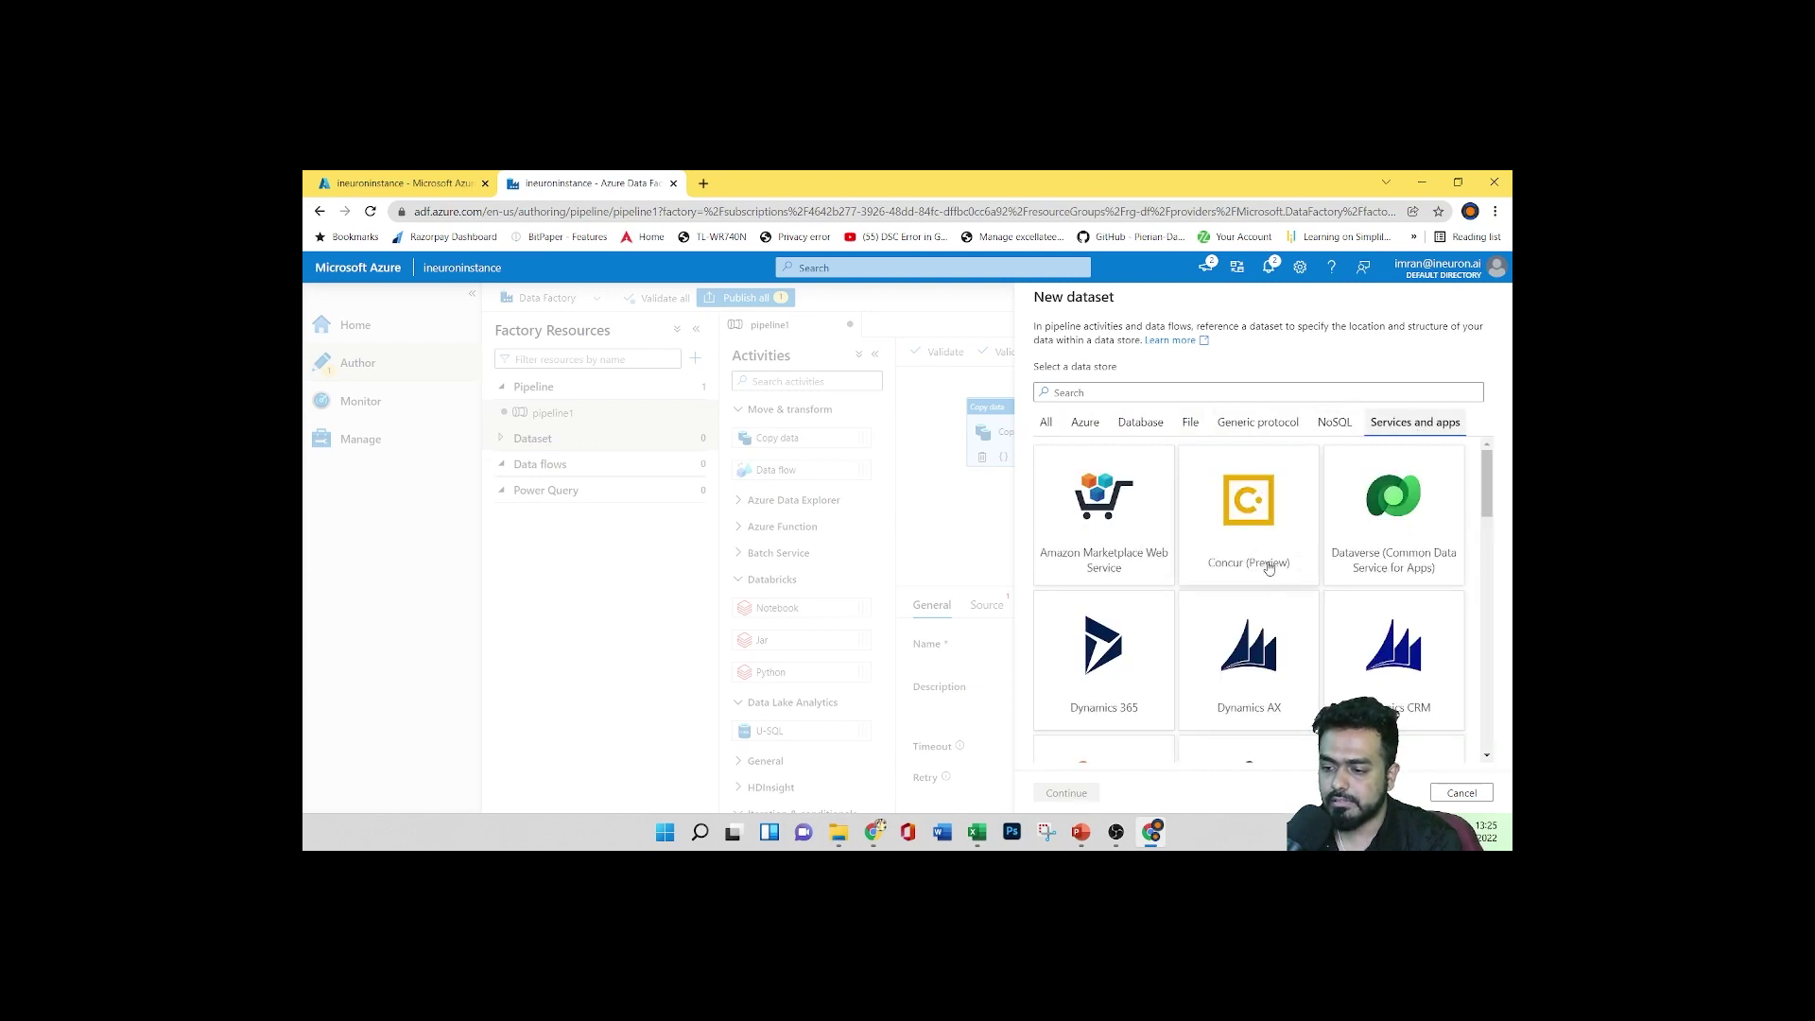
{"action": "scroll", "coordinate": [1306, 624], "scroll_direction": "down", "scroll_amount": 5}
{"action": "scroll", "coordinate": [1306, 624], "scroll_direction": "up", "scroll_amount": 5}
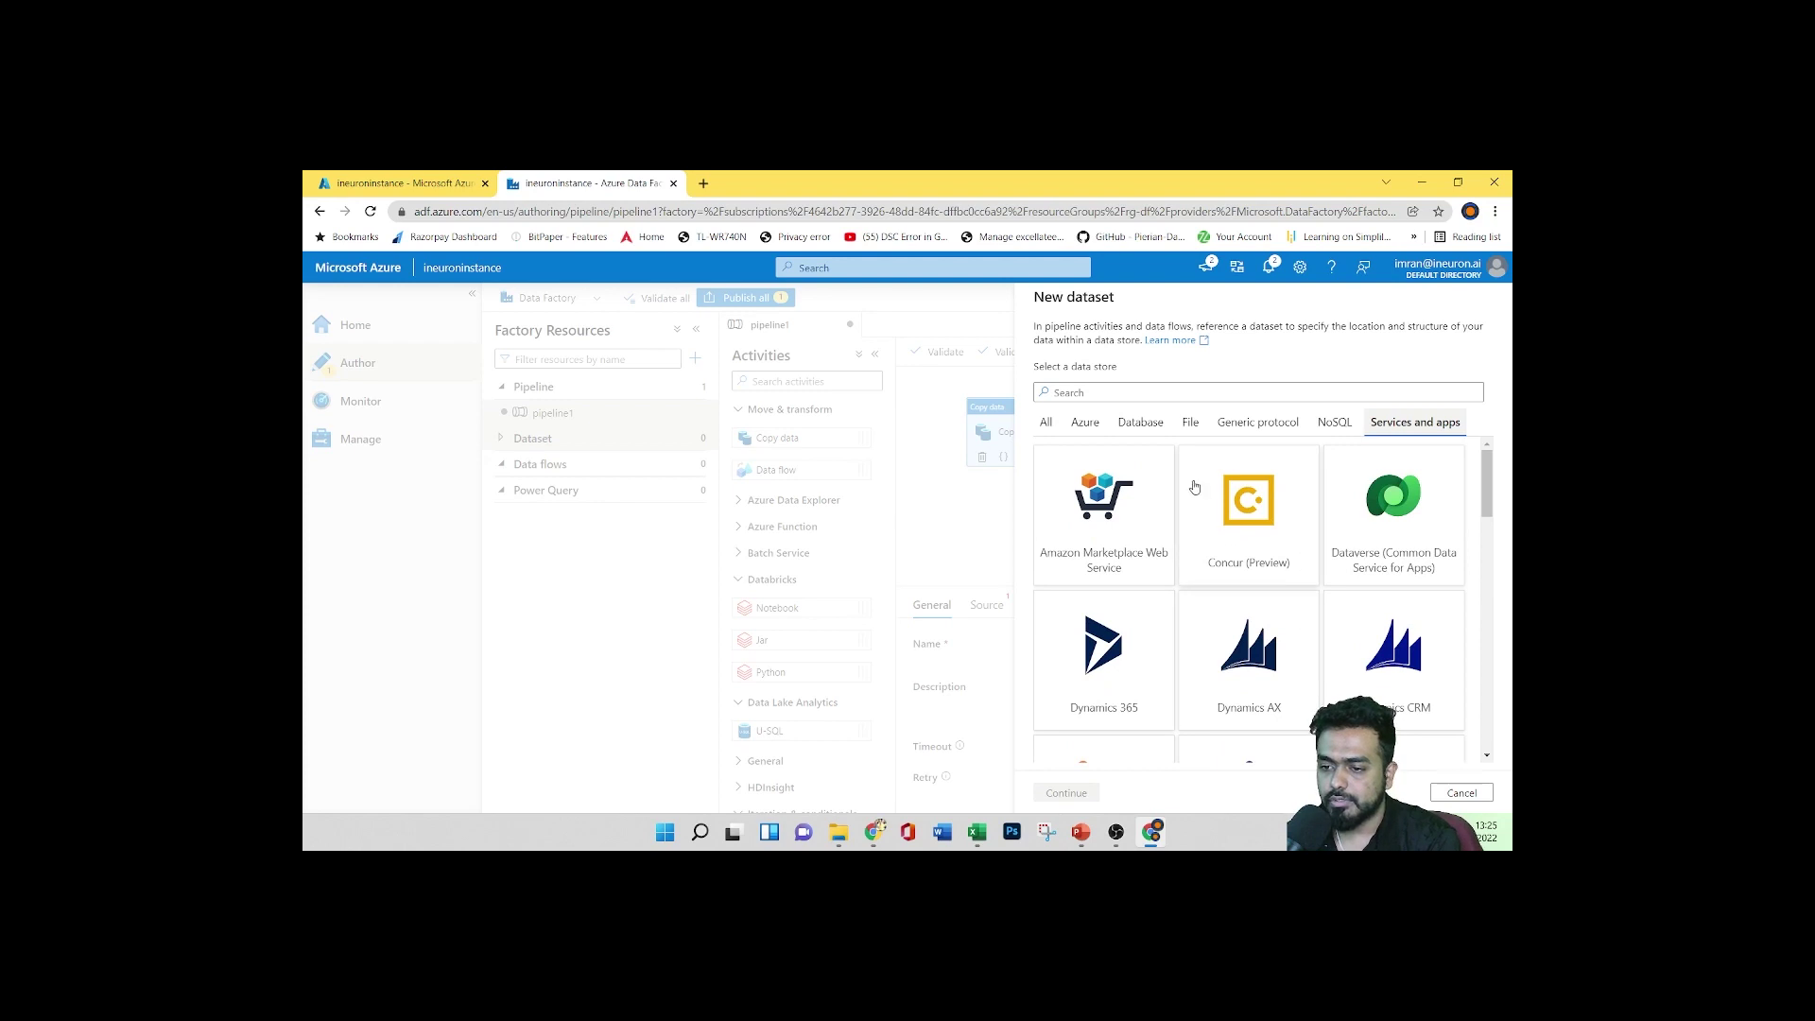
Return to the Azure data stores and read the New dataset description about specifying data location and structure
{"action": "left_click", "coordinate": [1087, 422]}
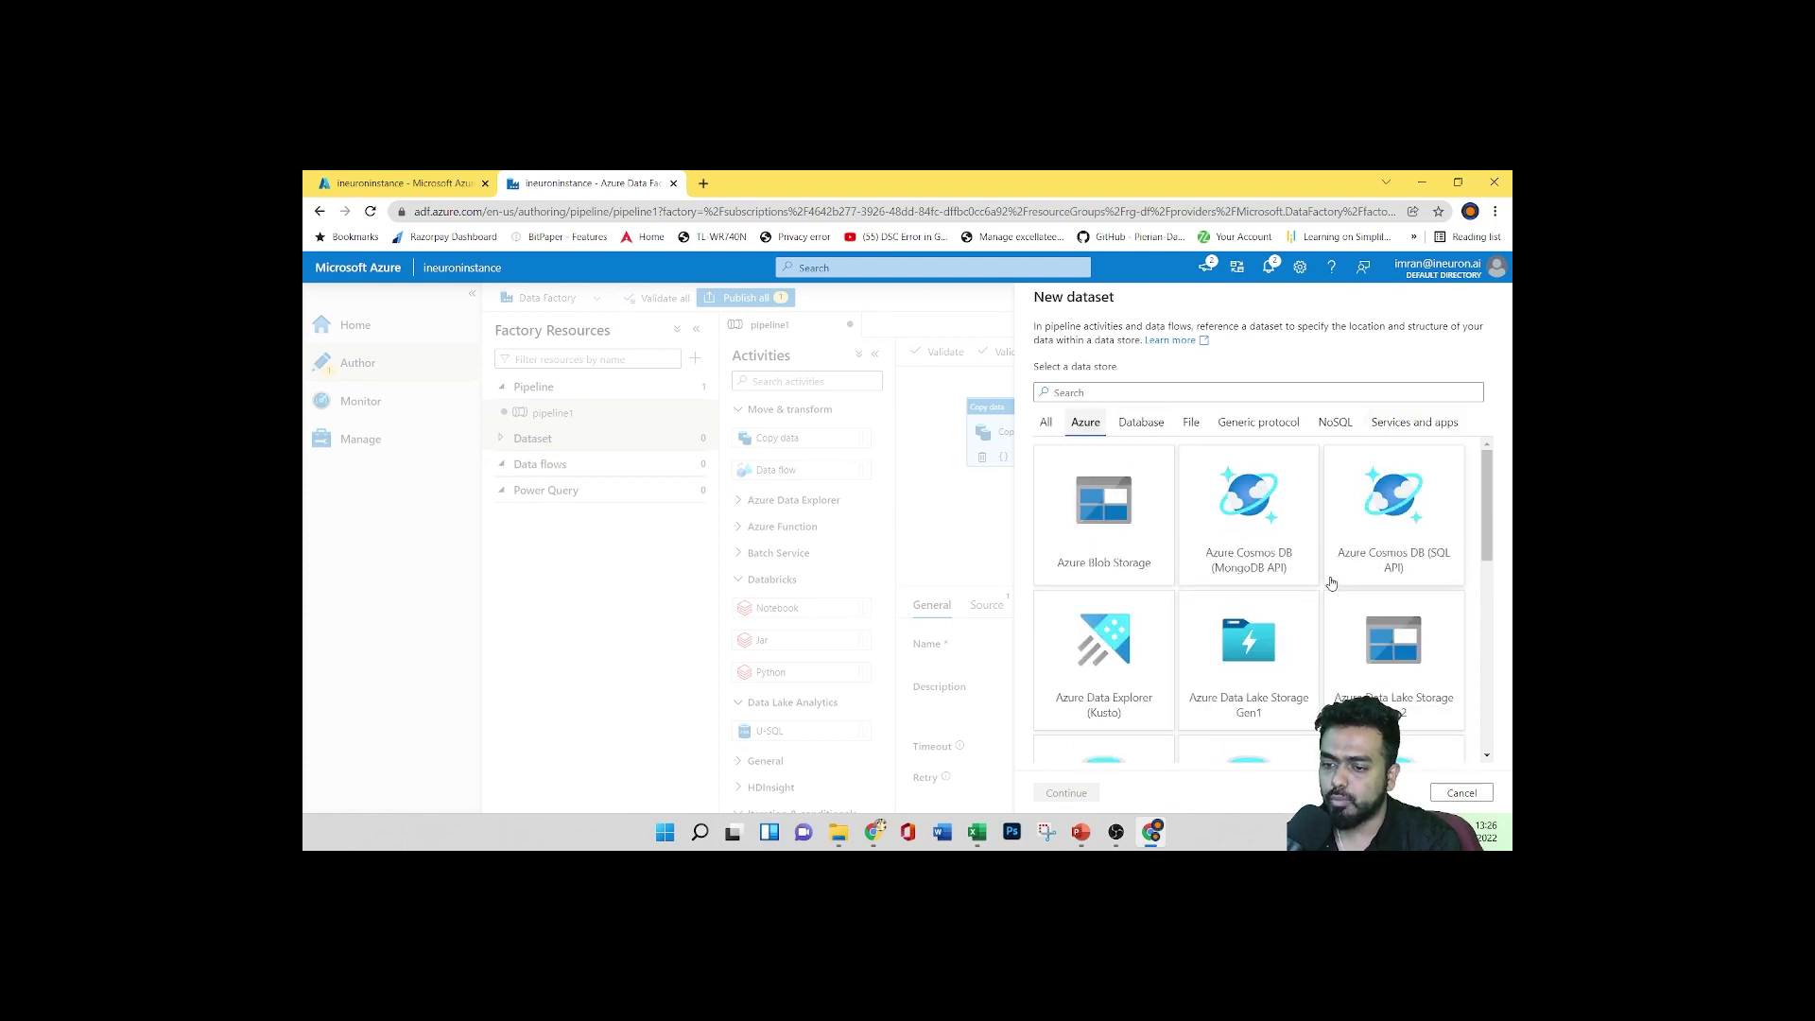
{"action": "left_click_drag", "start_coordinate": [1046, 326], "coordinate": [1482, 326]}
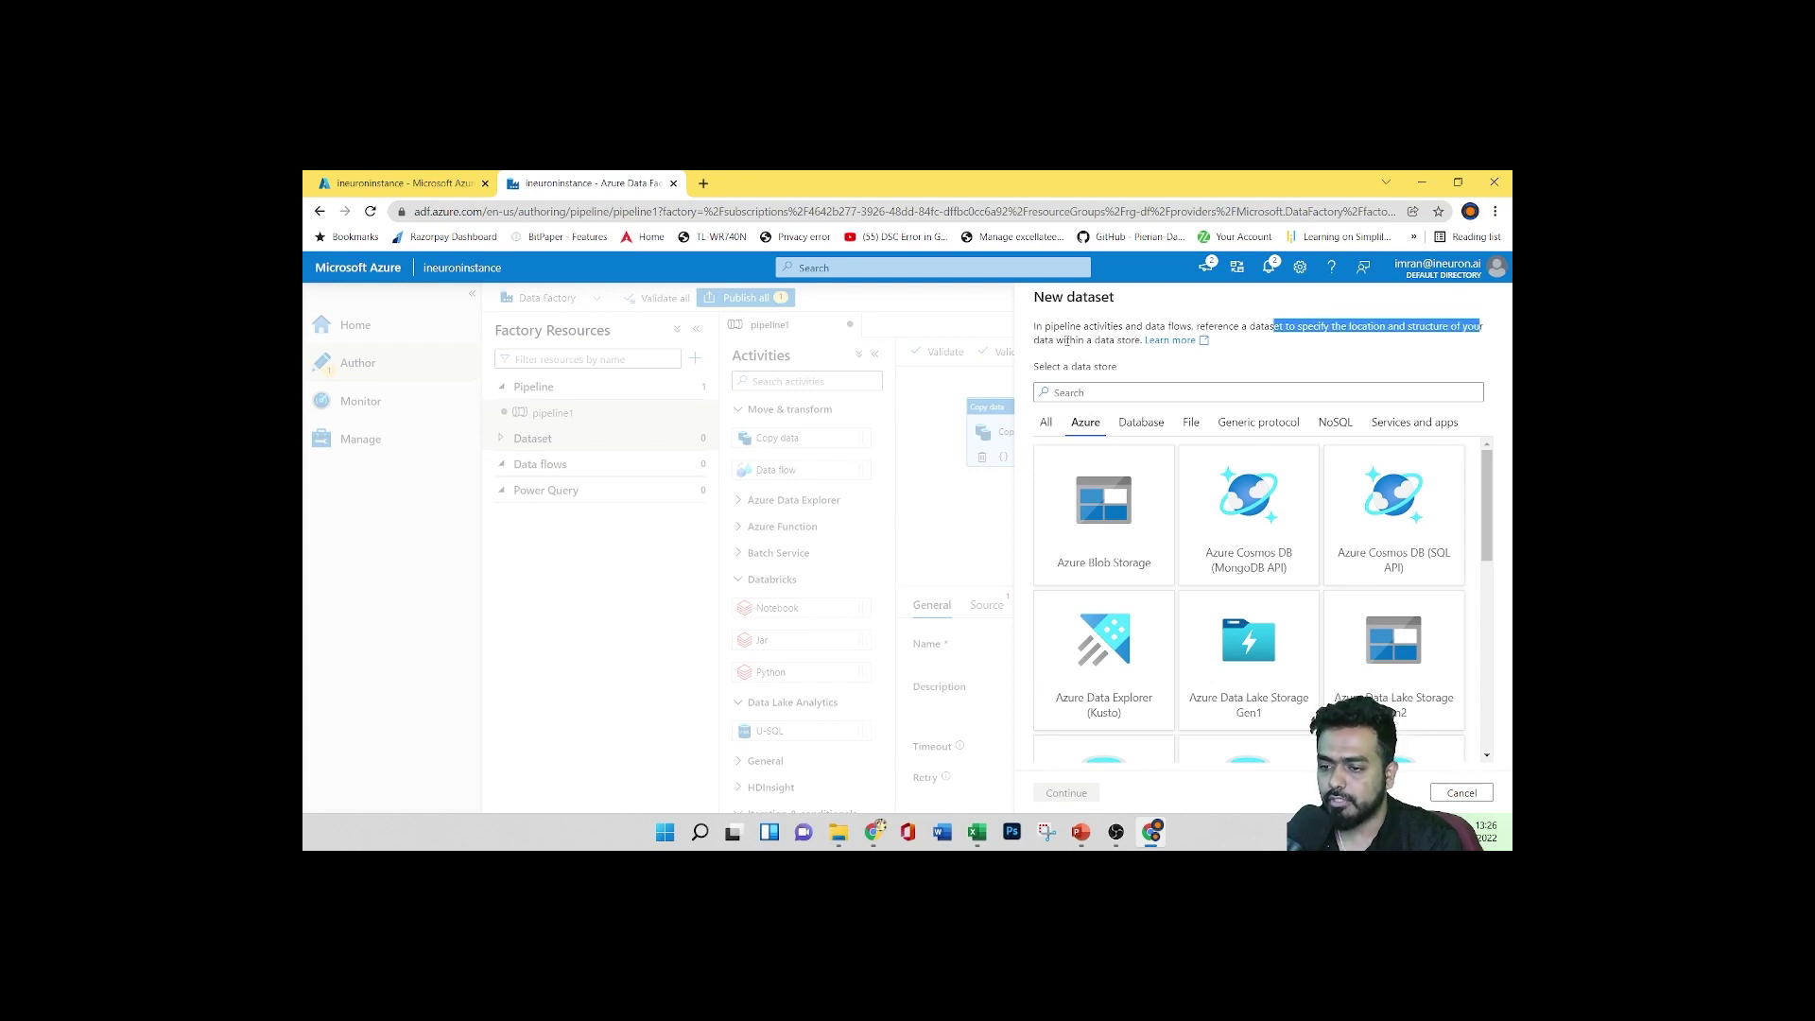
{"action": "left_click_drag", "start_coordinate": [1064, 341], "coordinate": [1132, 341]}
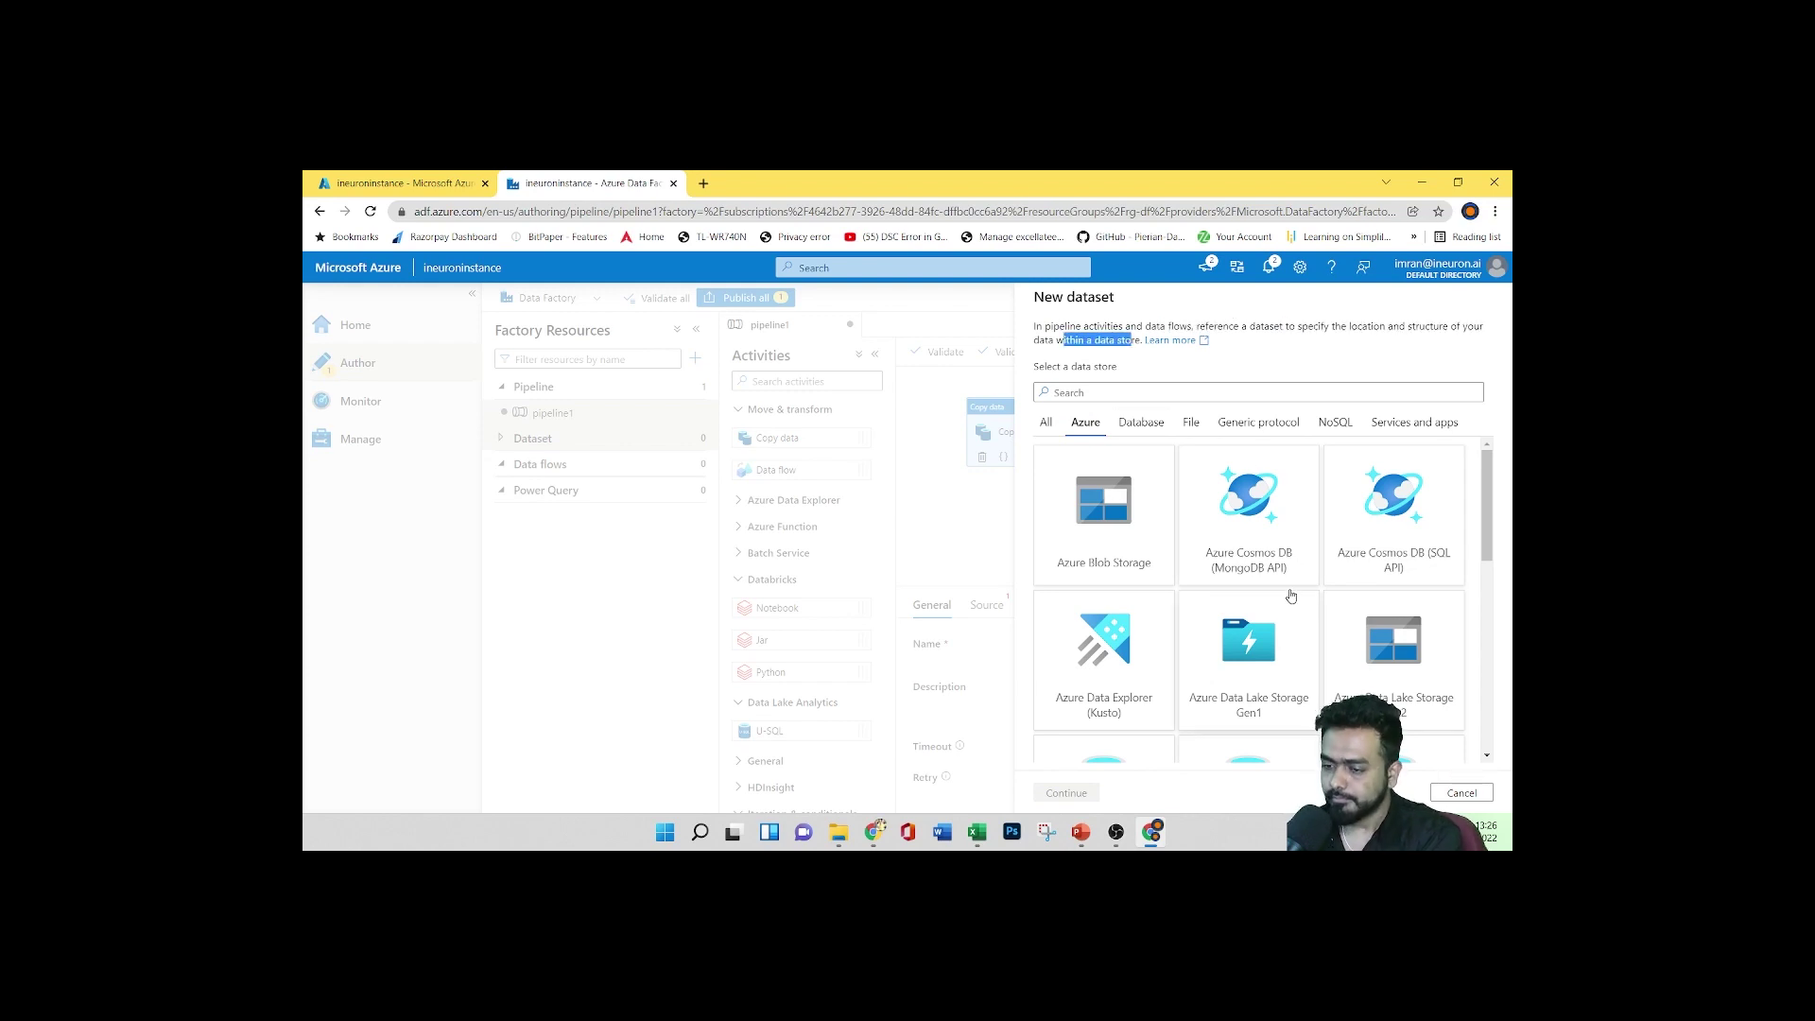
{"action": "scroll", "coordinate": [1162, 567], "scroll_direction": "down", "scroll_amount": 3}
{"action": "scroll", "coordinate": [1173, 563], "scroll_direction": "up", "scroll_amount": 3}
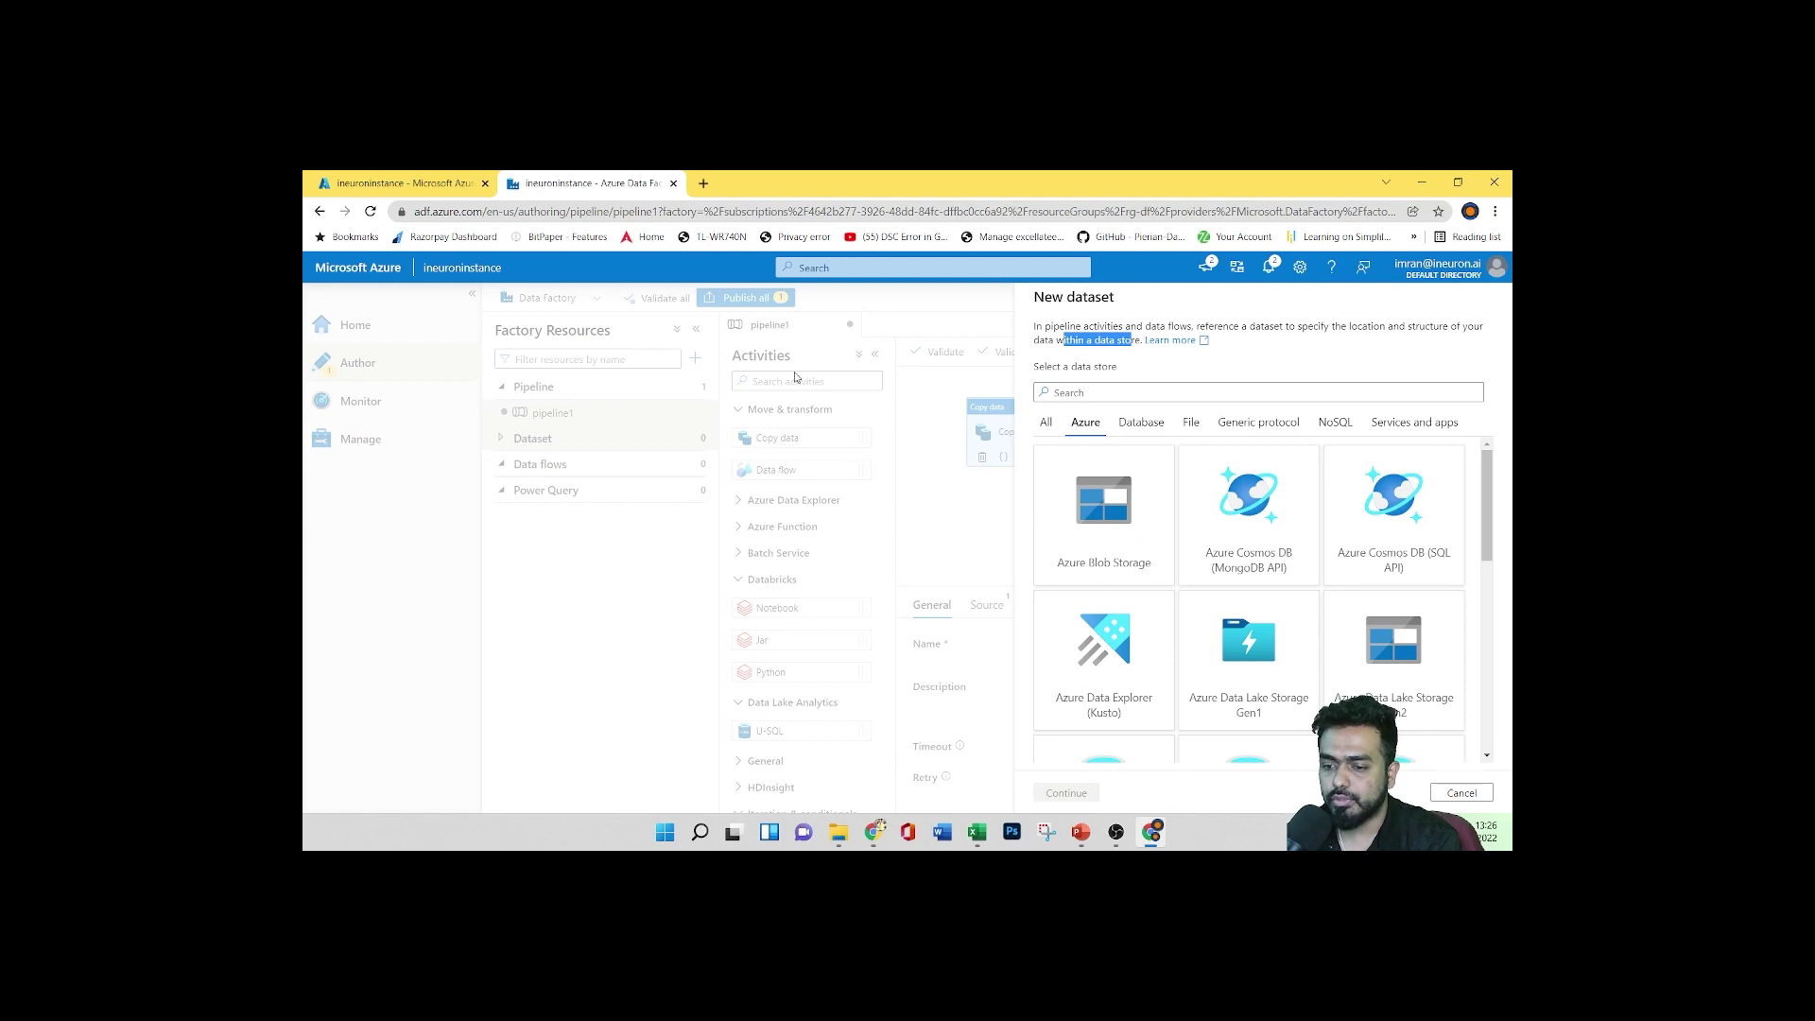
{"action": "left_click", "coordinate": [610, 627]}
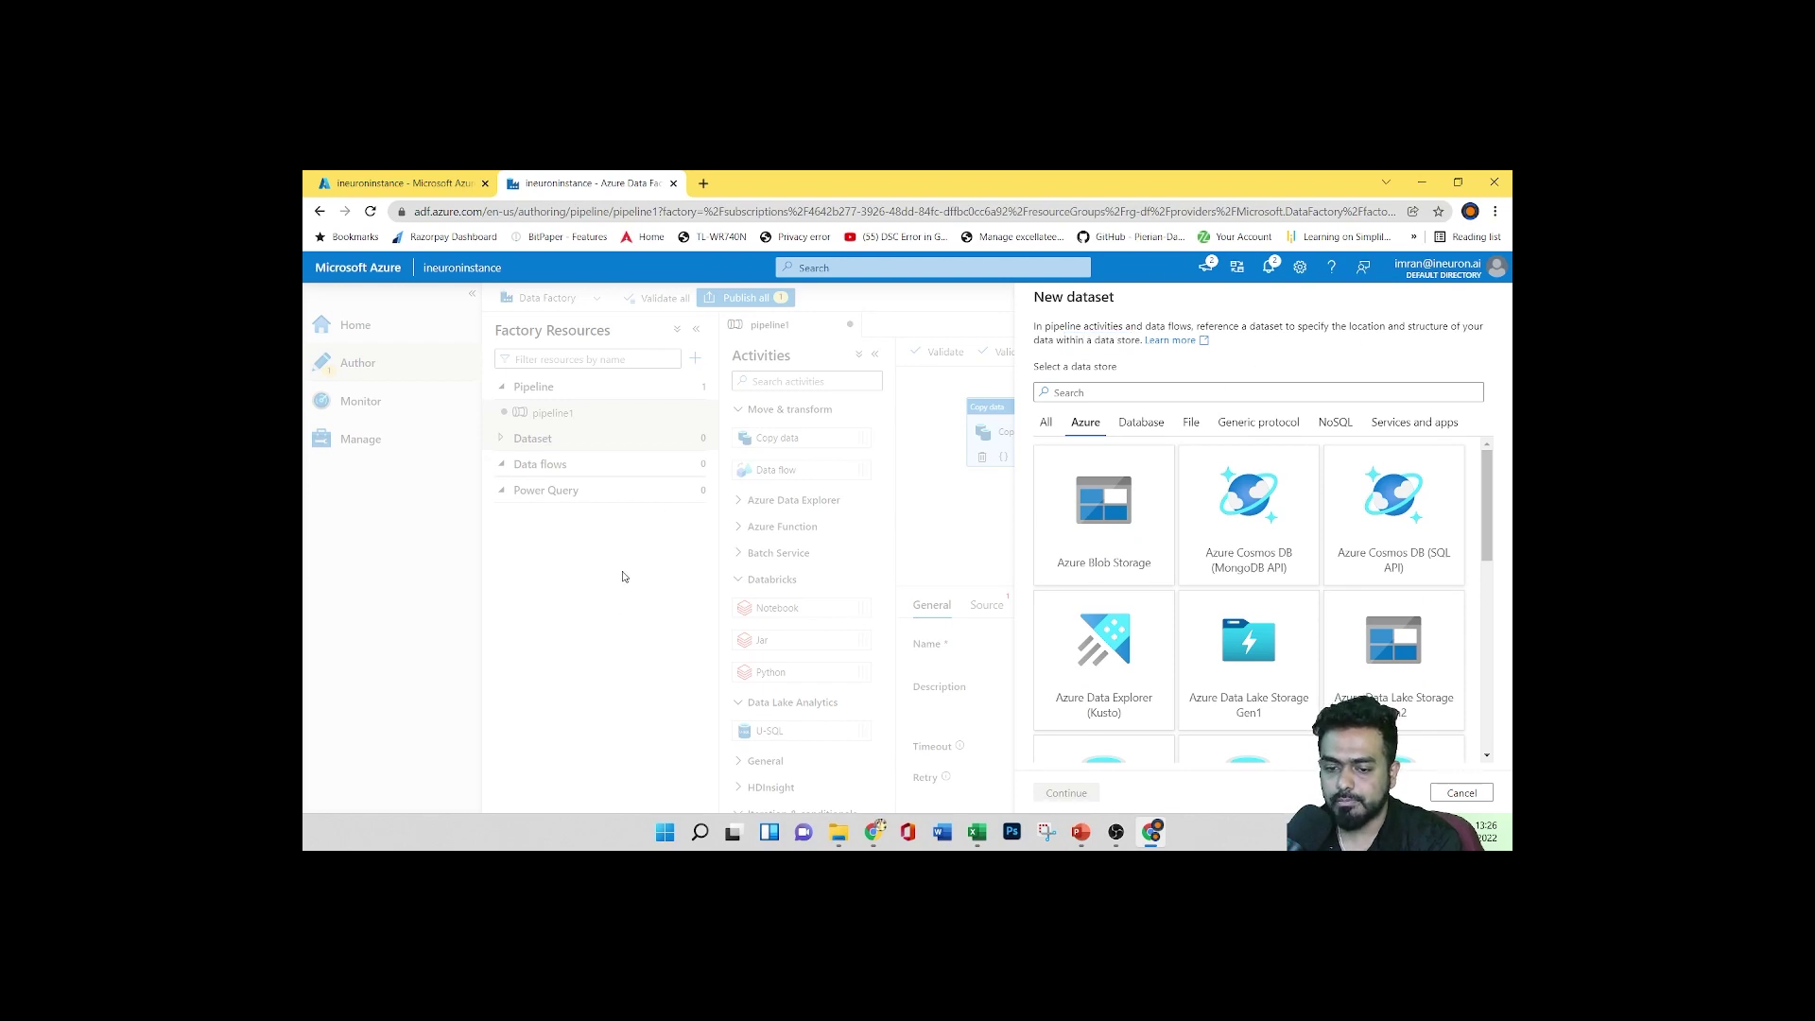
Search the new dataset's Azure data stores for "azure b"
{"action": "left_click", "coordinate": [1142, 393]}
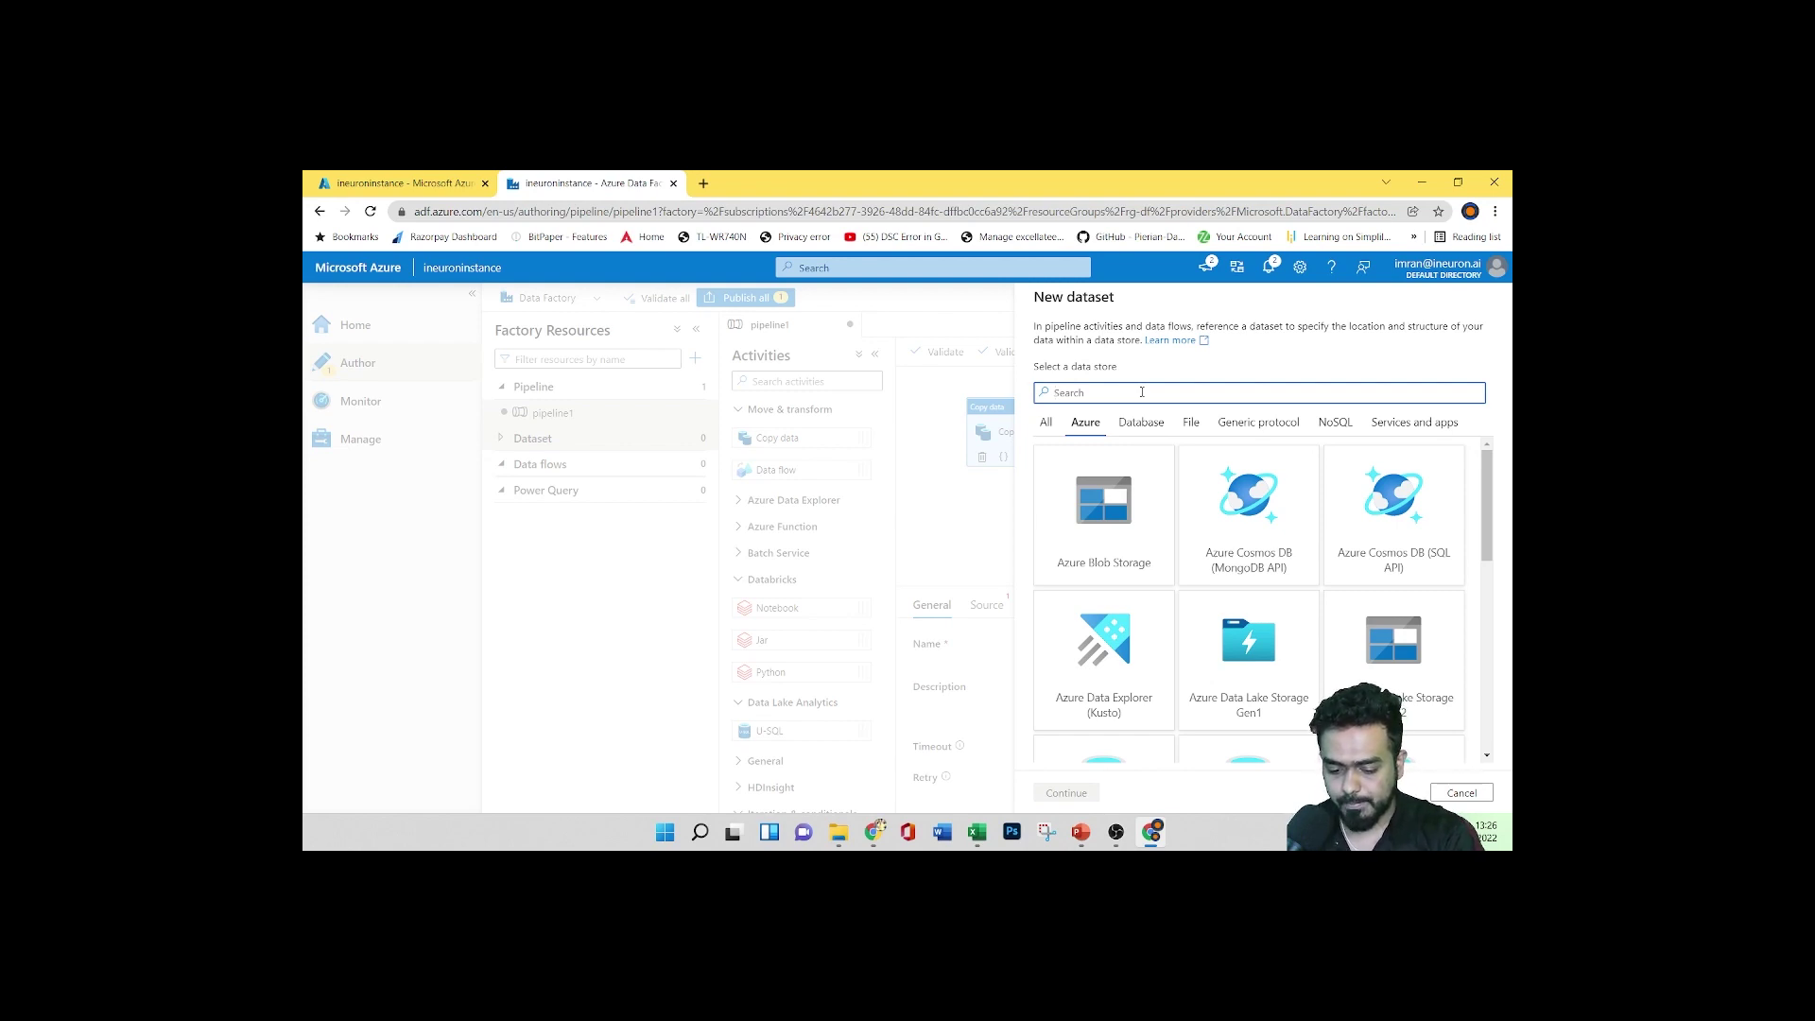
{"action": "type", "text": "azure b"}
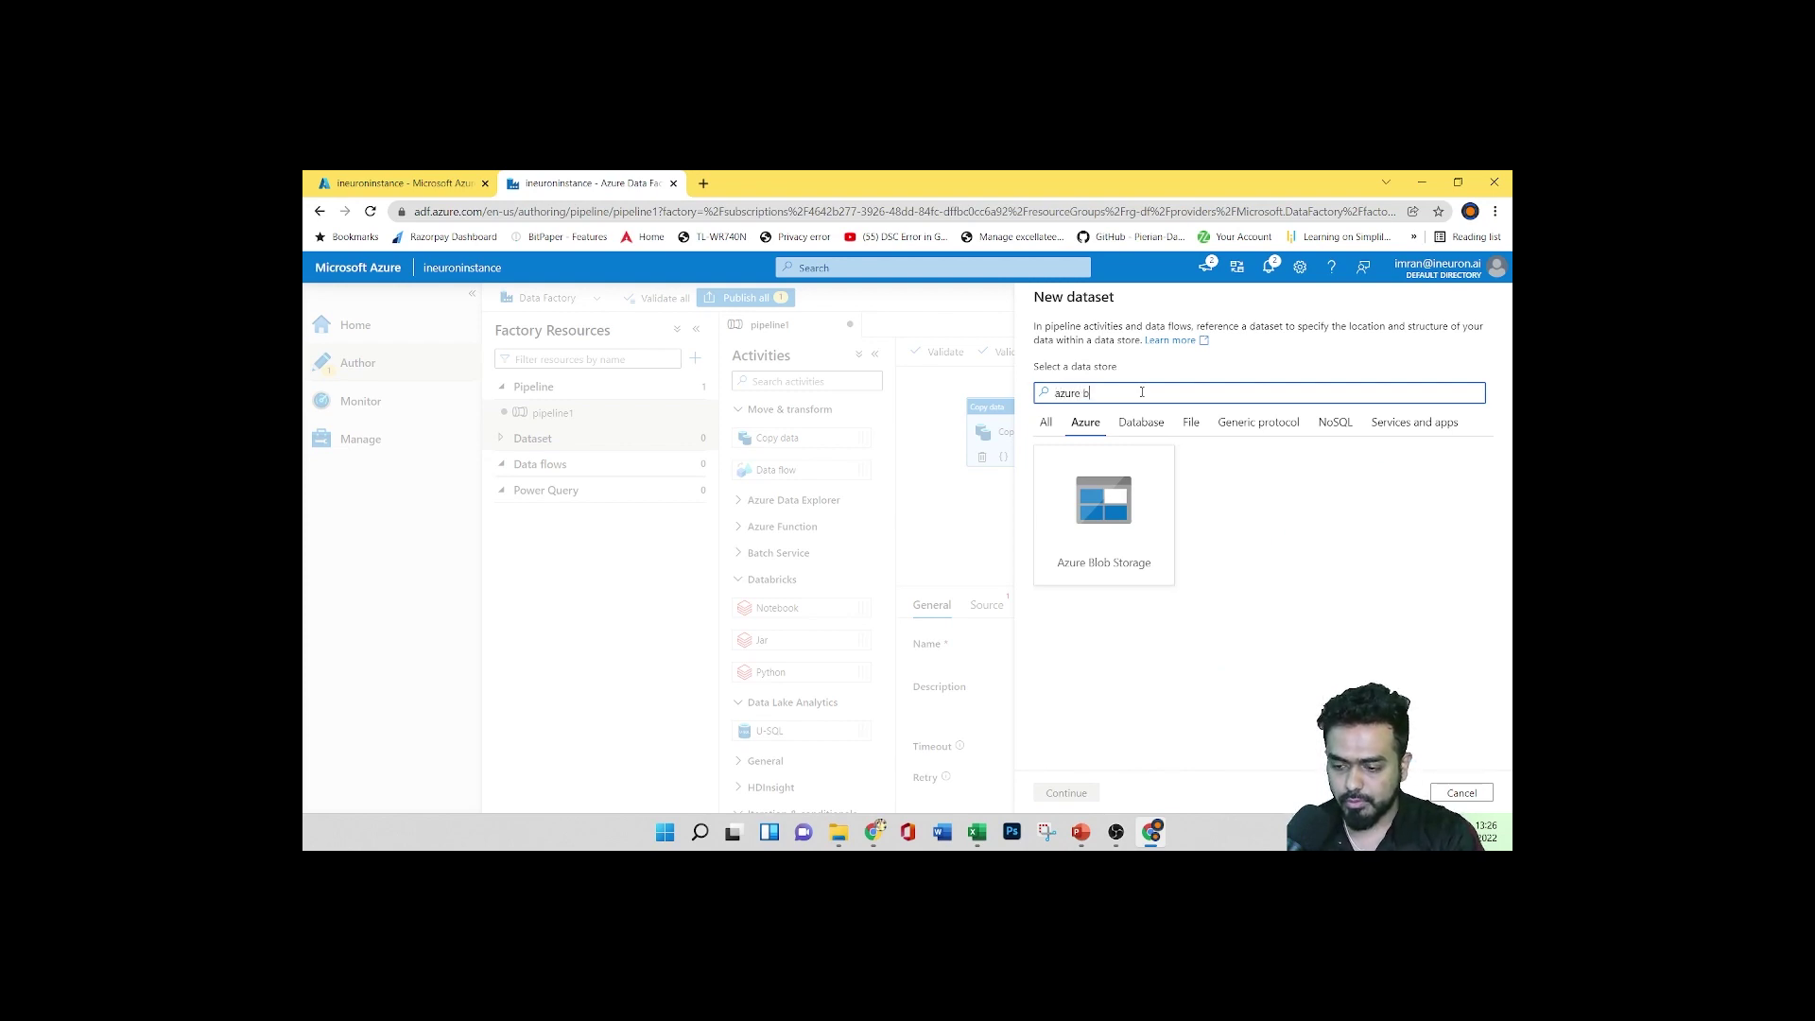
{"action": "left_click", "coordinate": [1307, 578]}
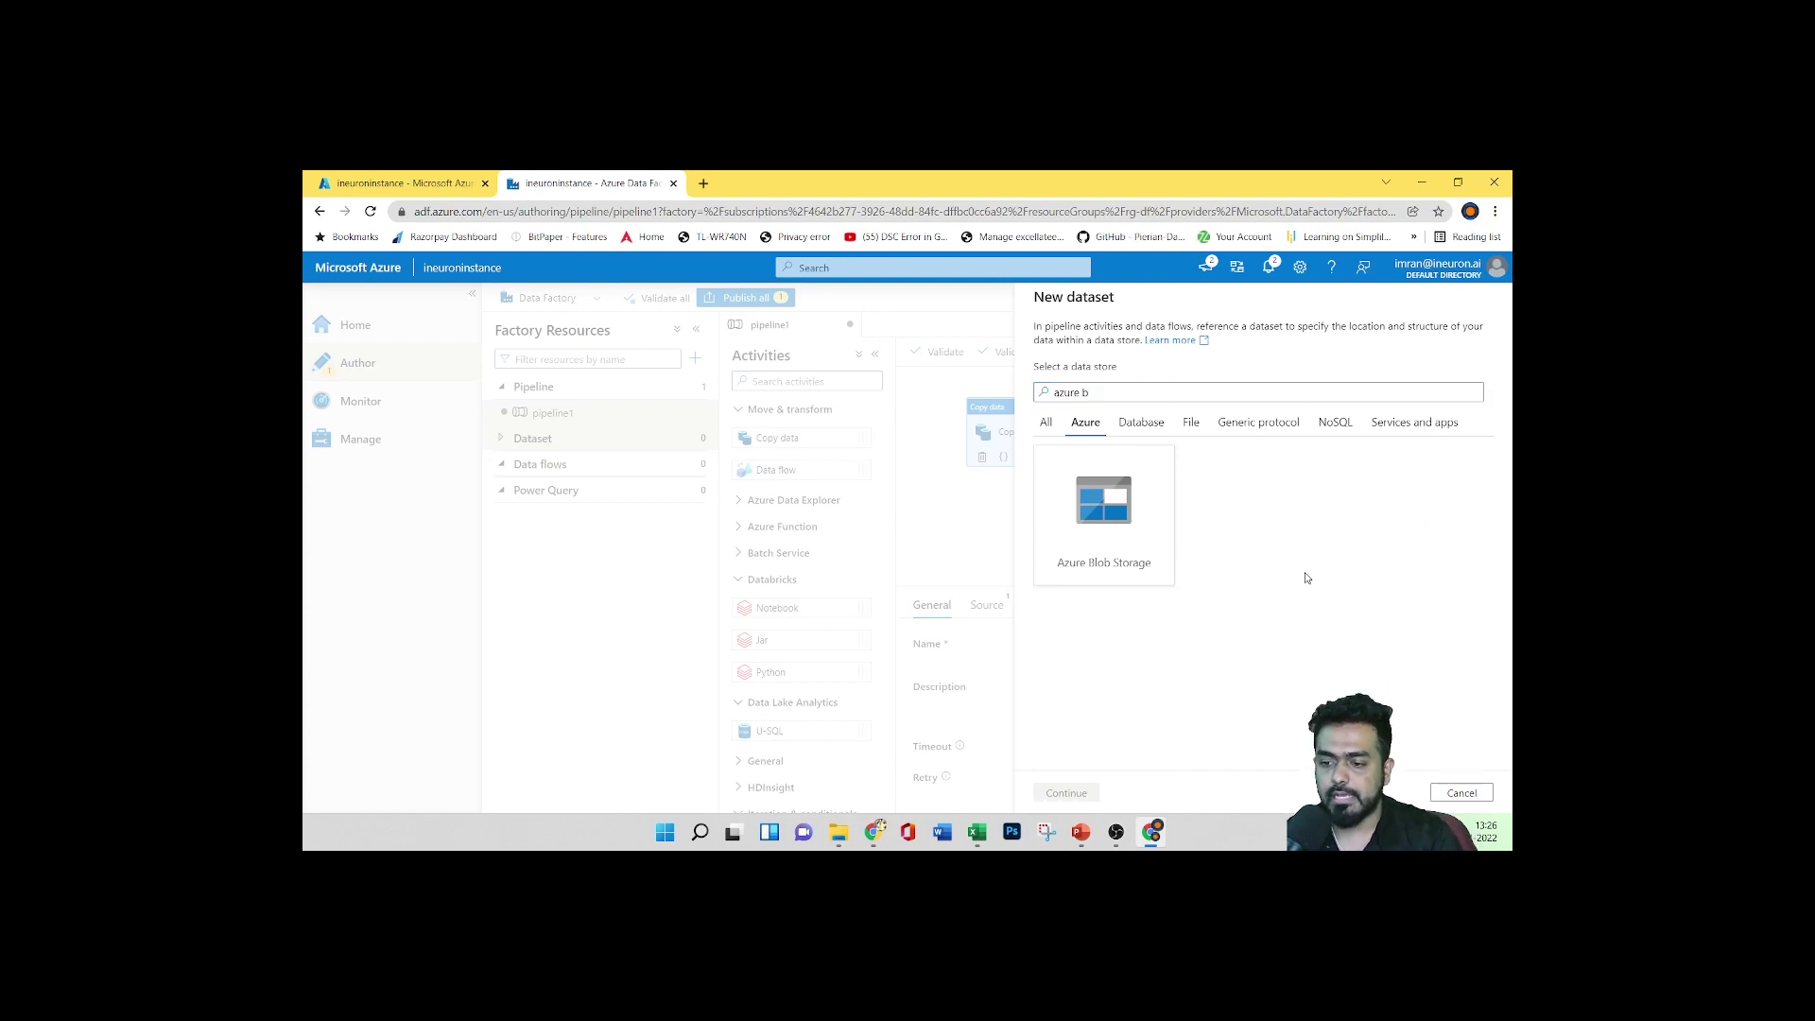
Open the Azure portal home page in a new browser tab and go to Storage accounts
{"action": "right_click", "coordinate": [343, 277]}
{"action": "left_click", "coordinate": [396, 183]}
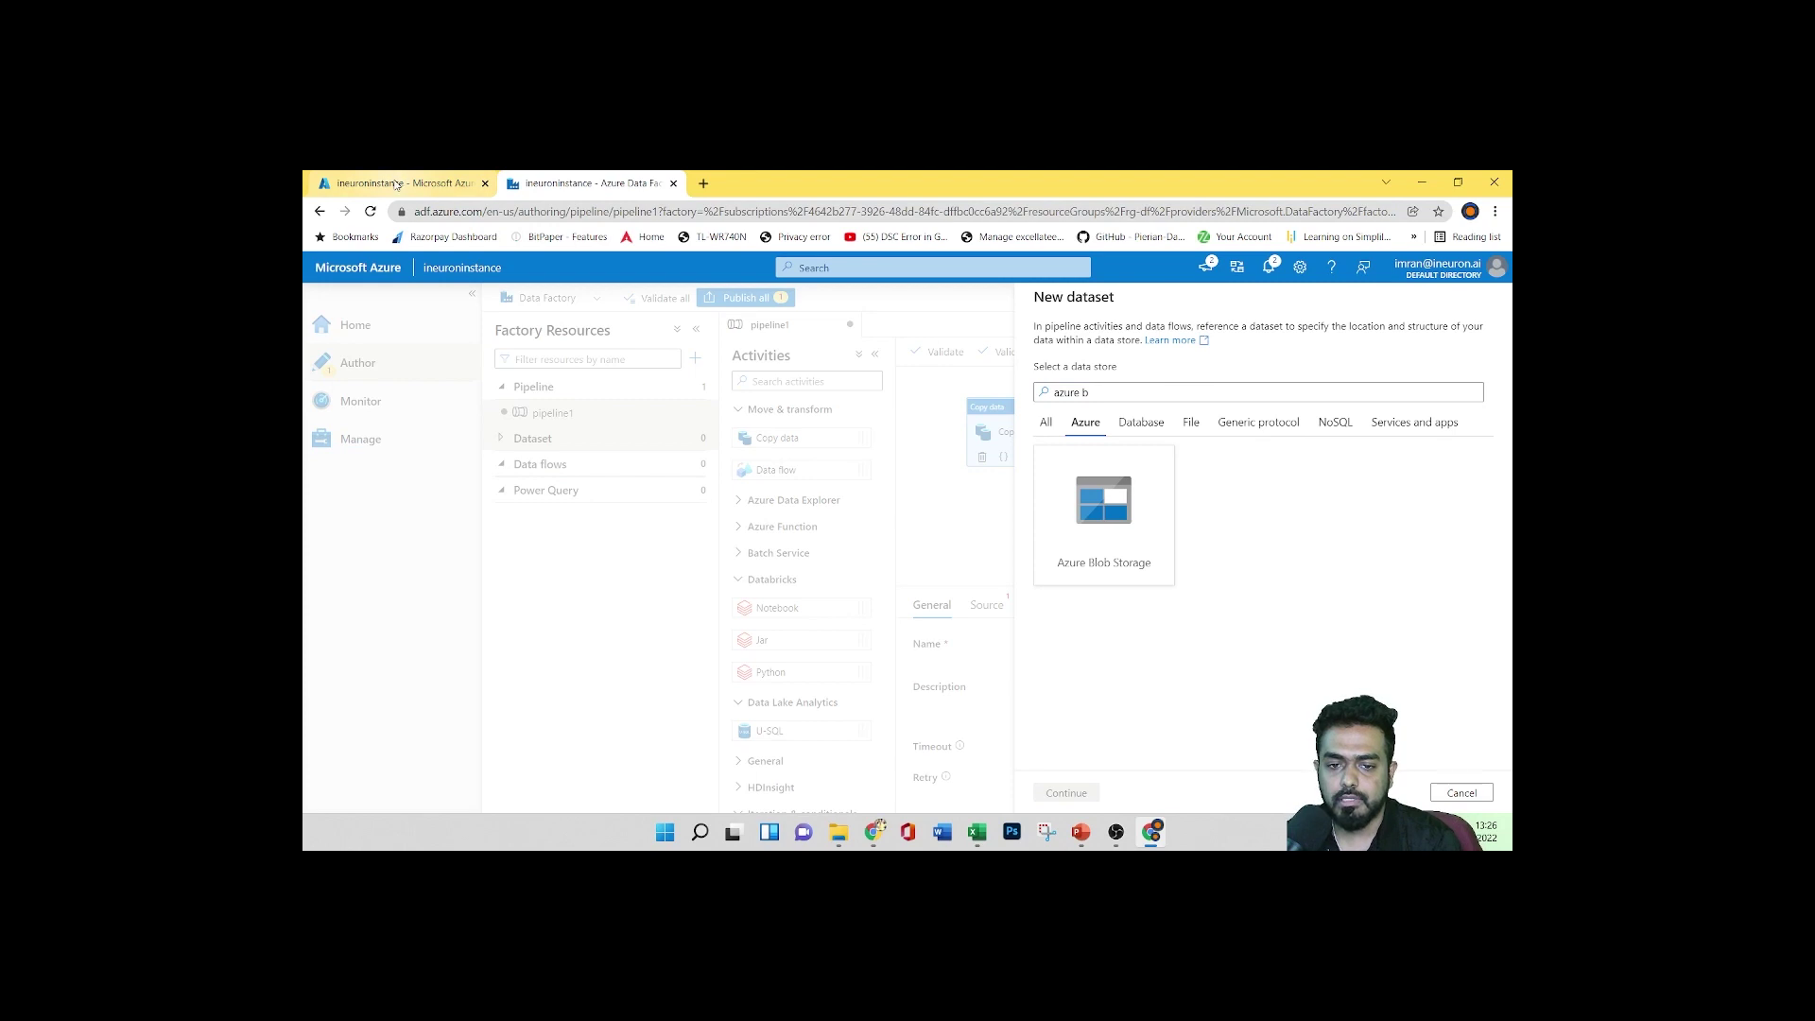
{"action": "right_click", "coordinate": [392, 269]}
{"action": "left_click", "coordinate": [417, 283]}
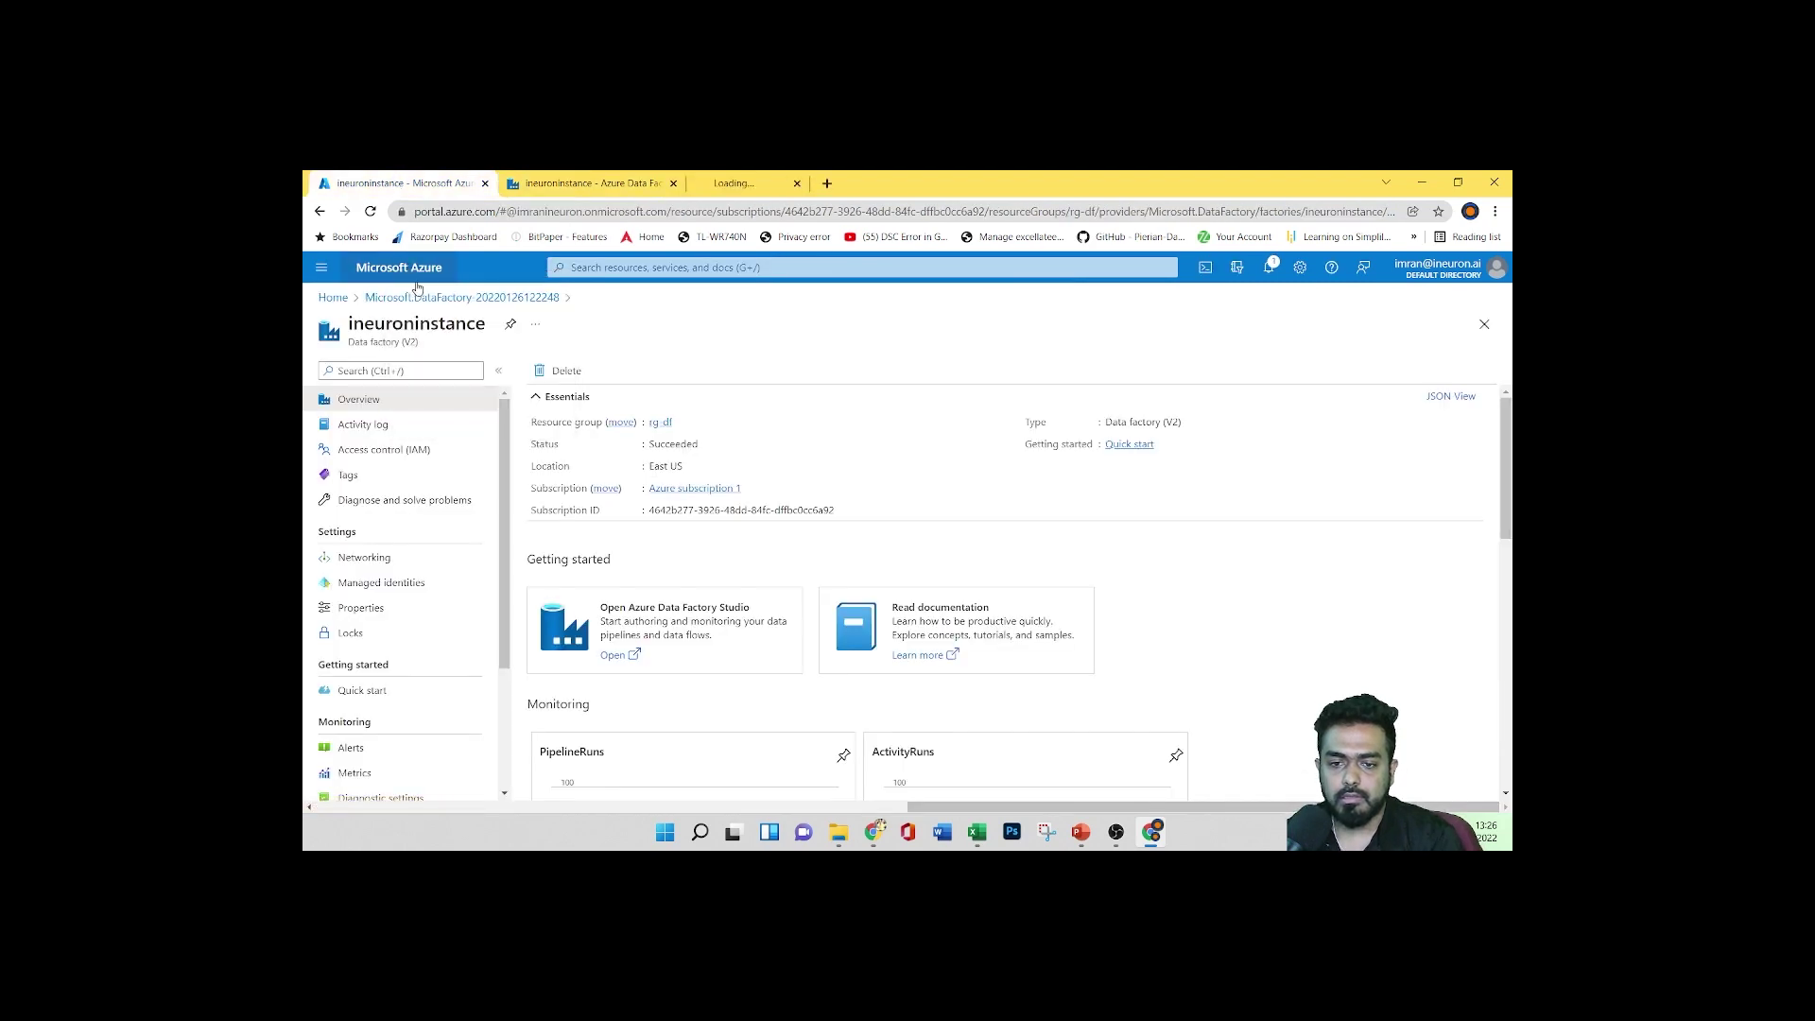
{"action": "left_click", "coordinate": [747, 183]}
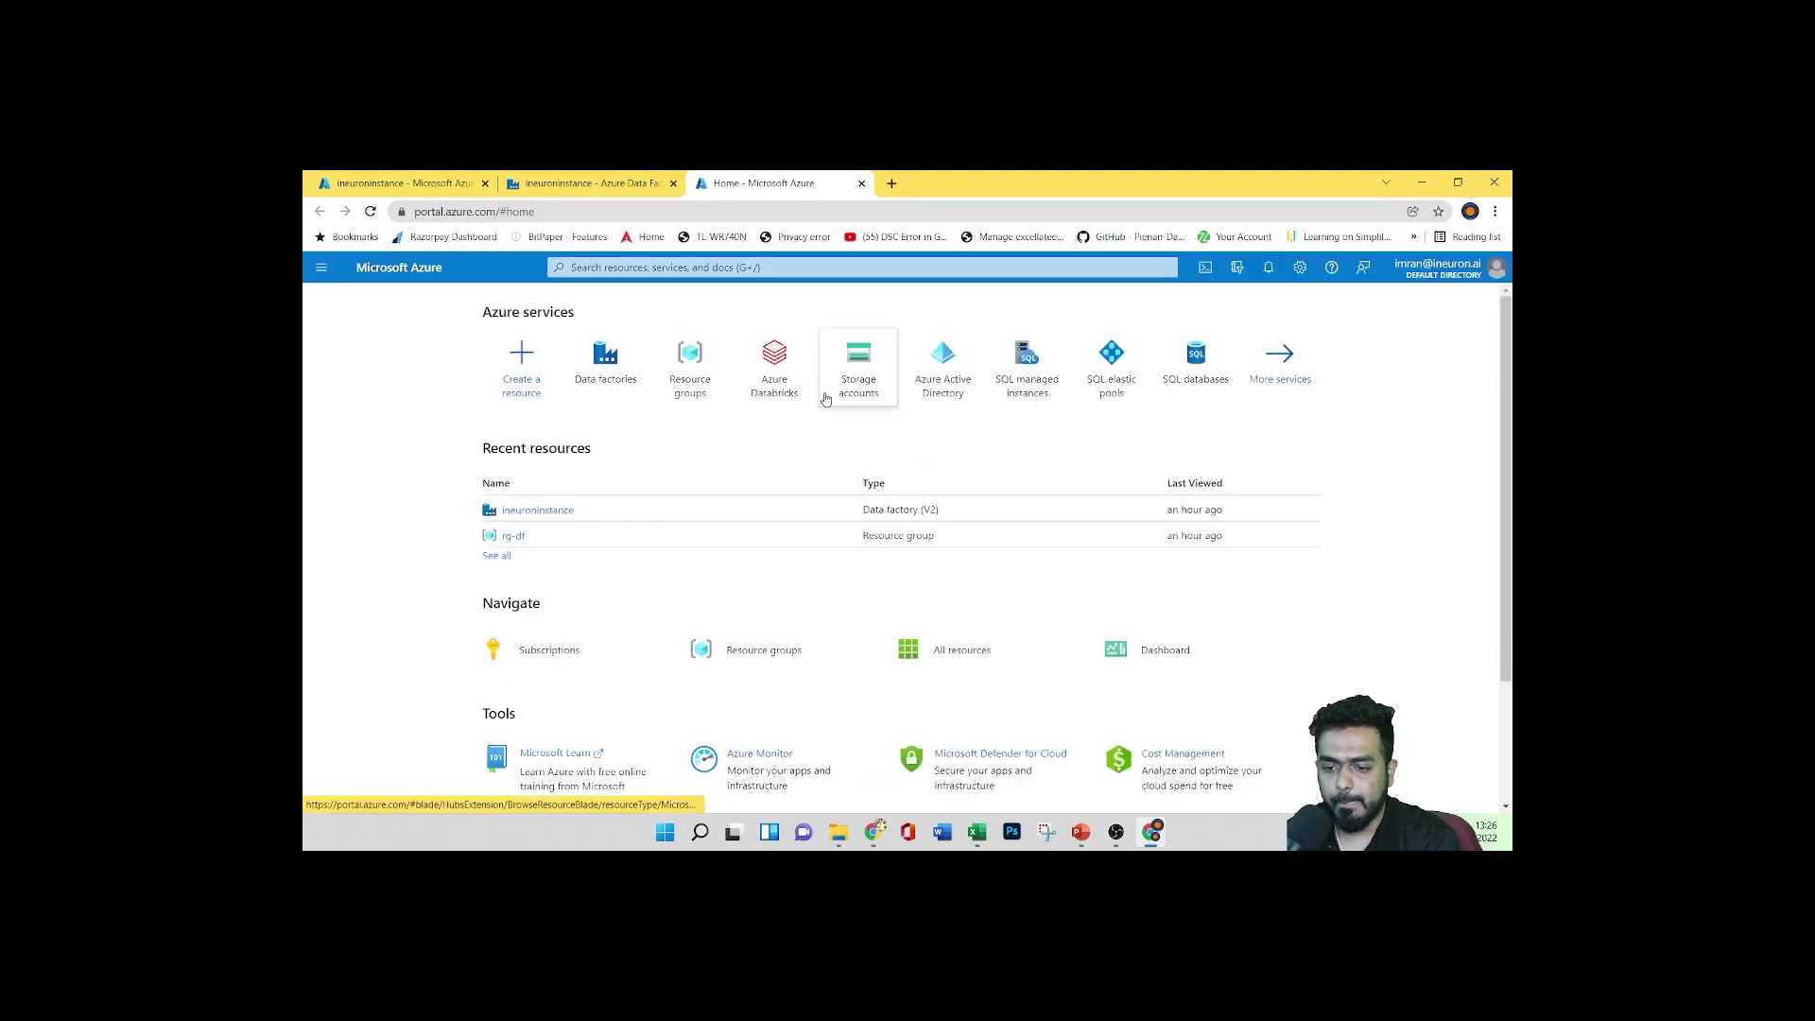
{"action": "left_click", "coordinate": [858, 366]}
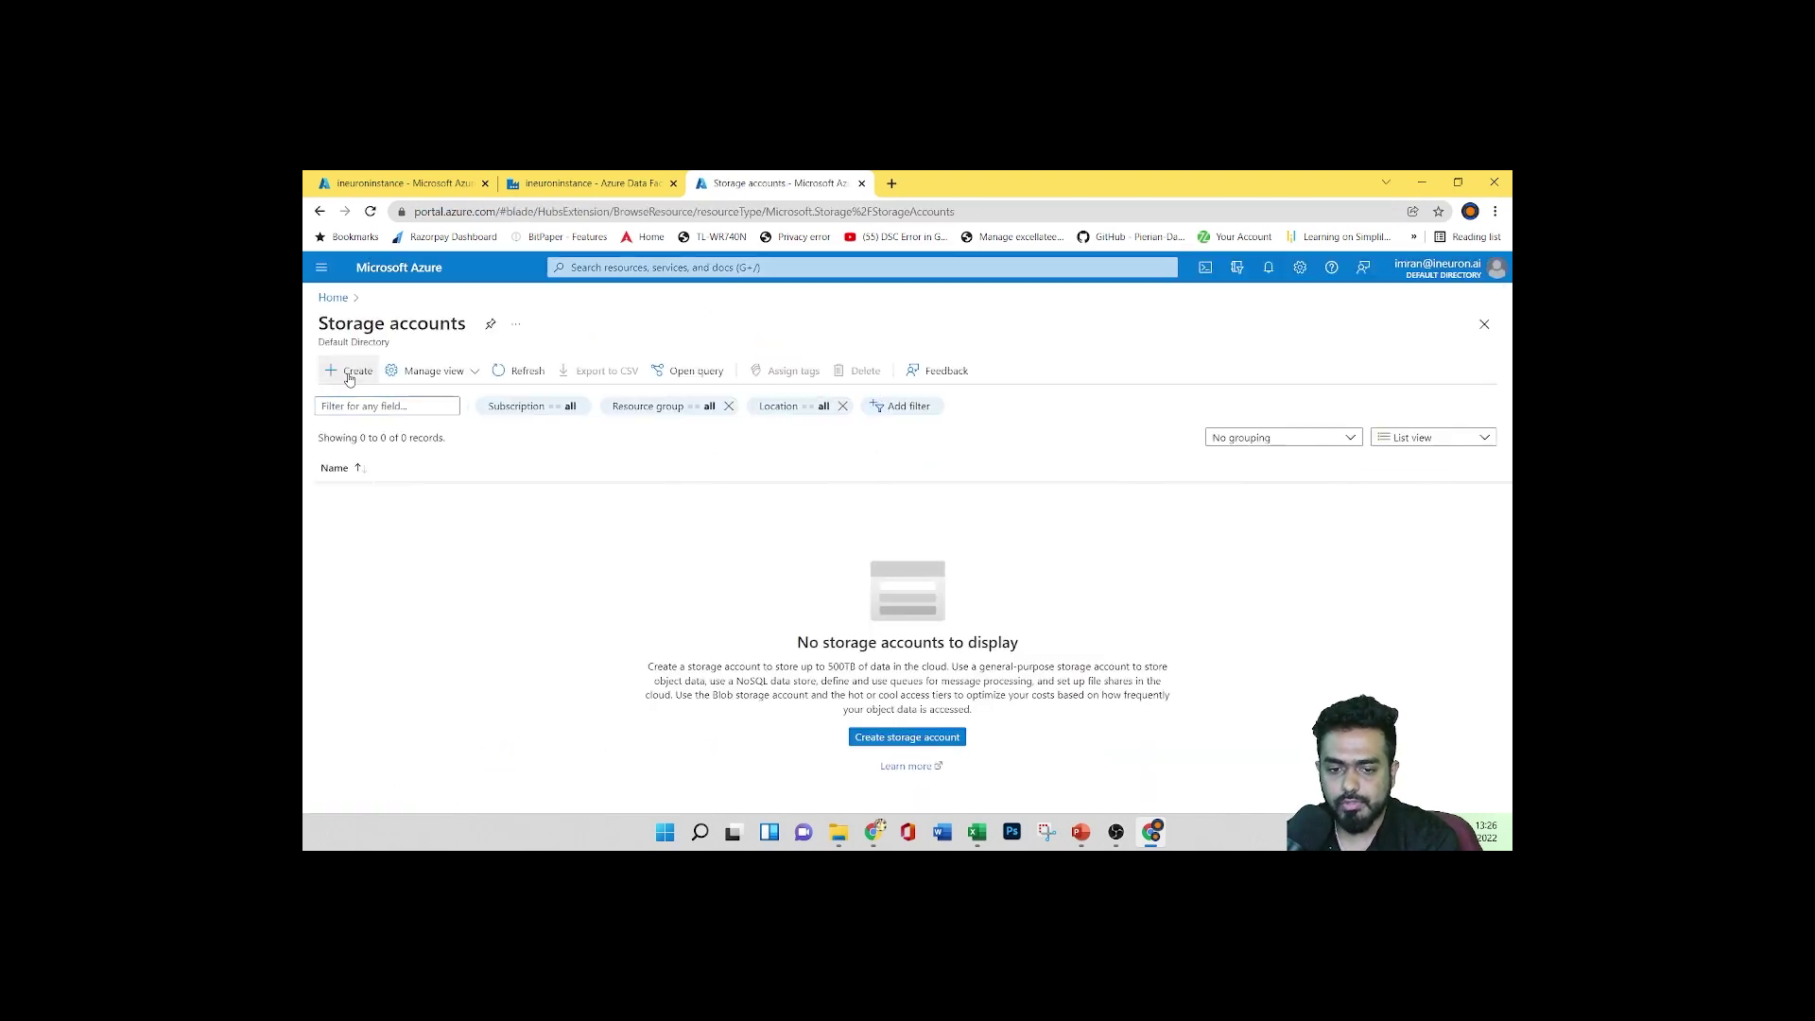
Start creating a storage account and assign it to the rg-df resource group
{"action": "left_click", "coordinate": [866, 737]}
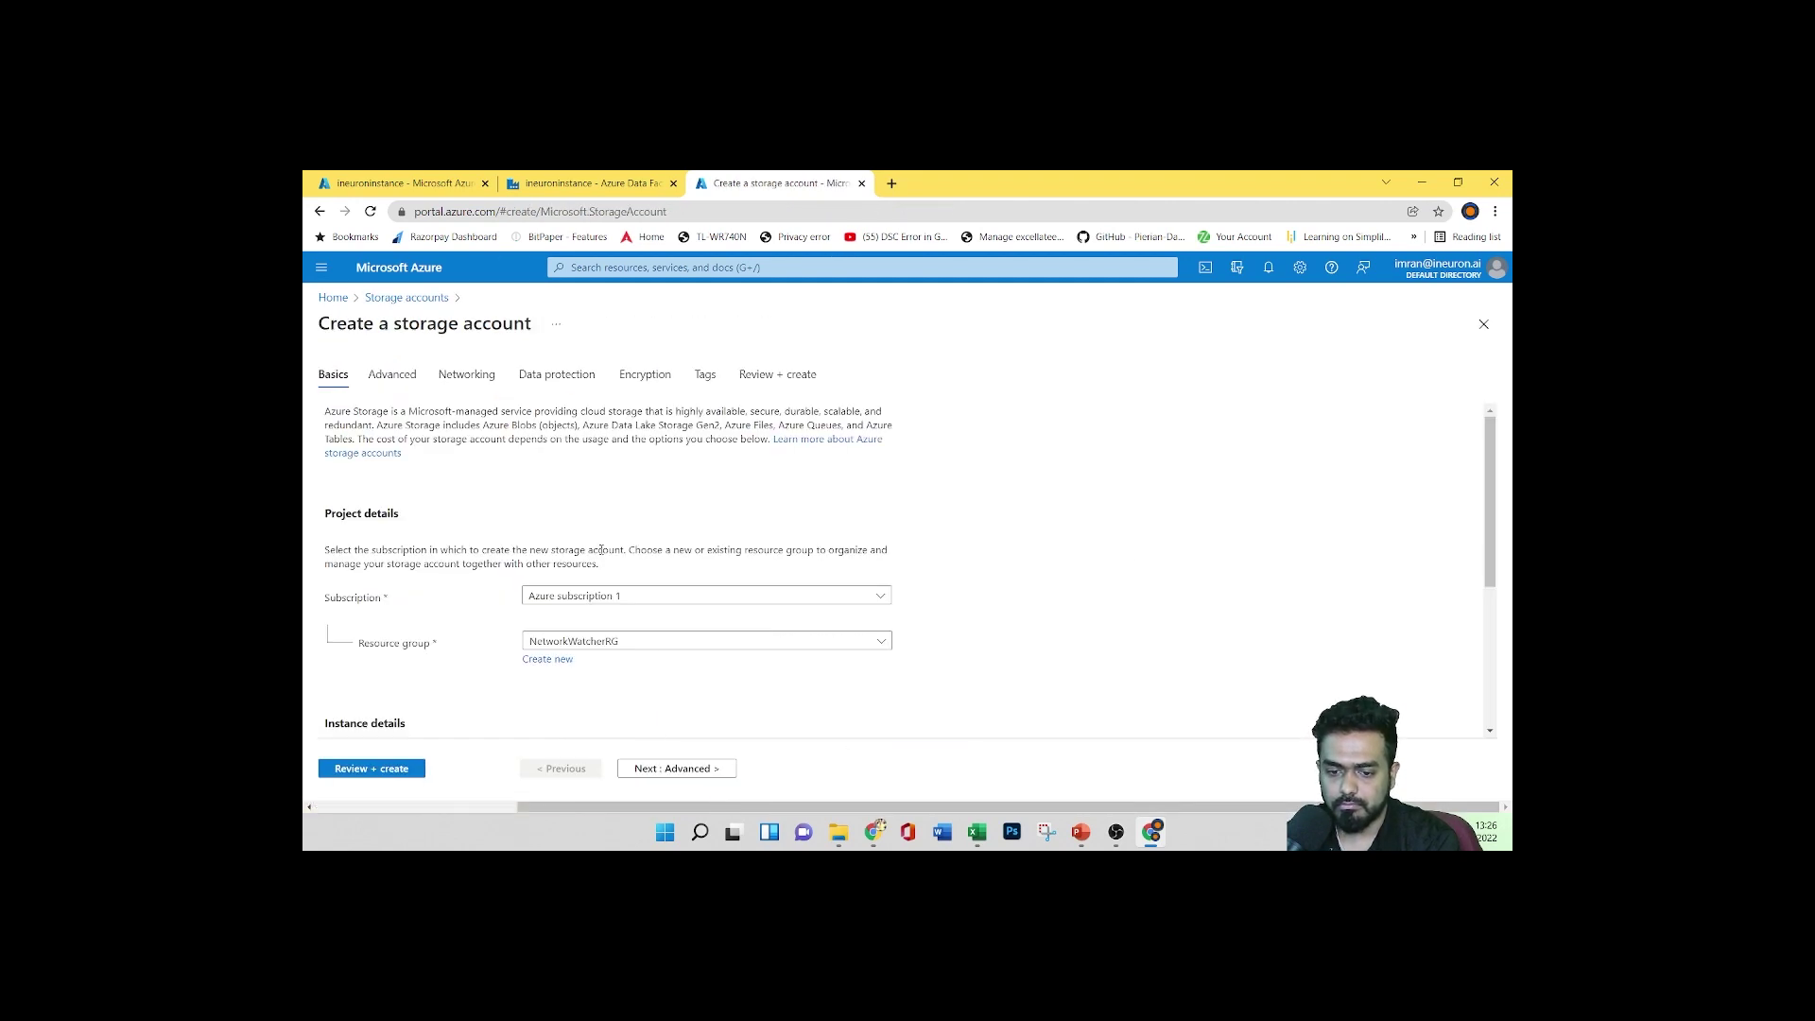
{"action": "left_click", "coordinate": [601, 642]}
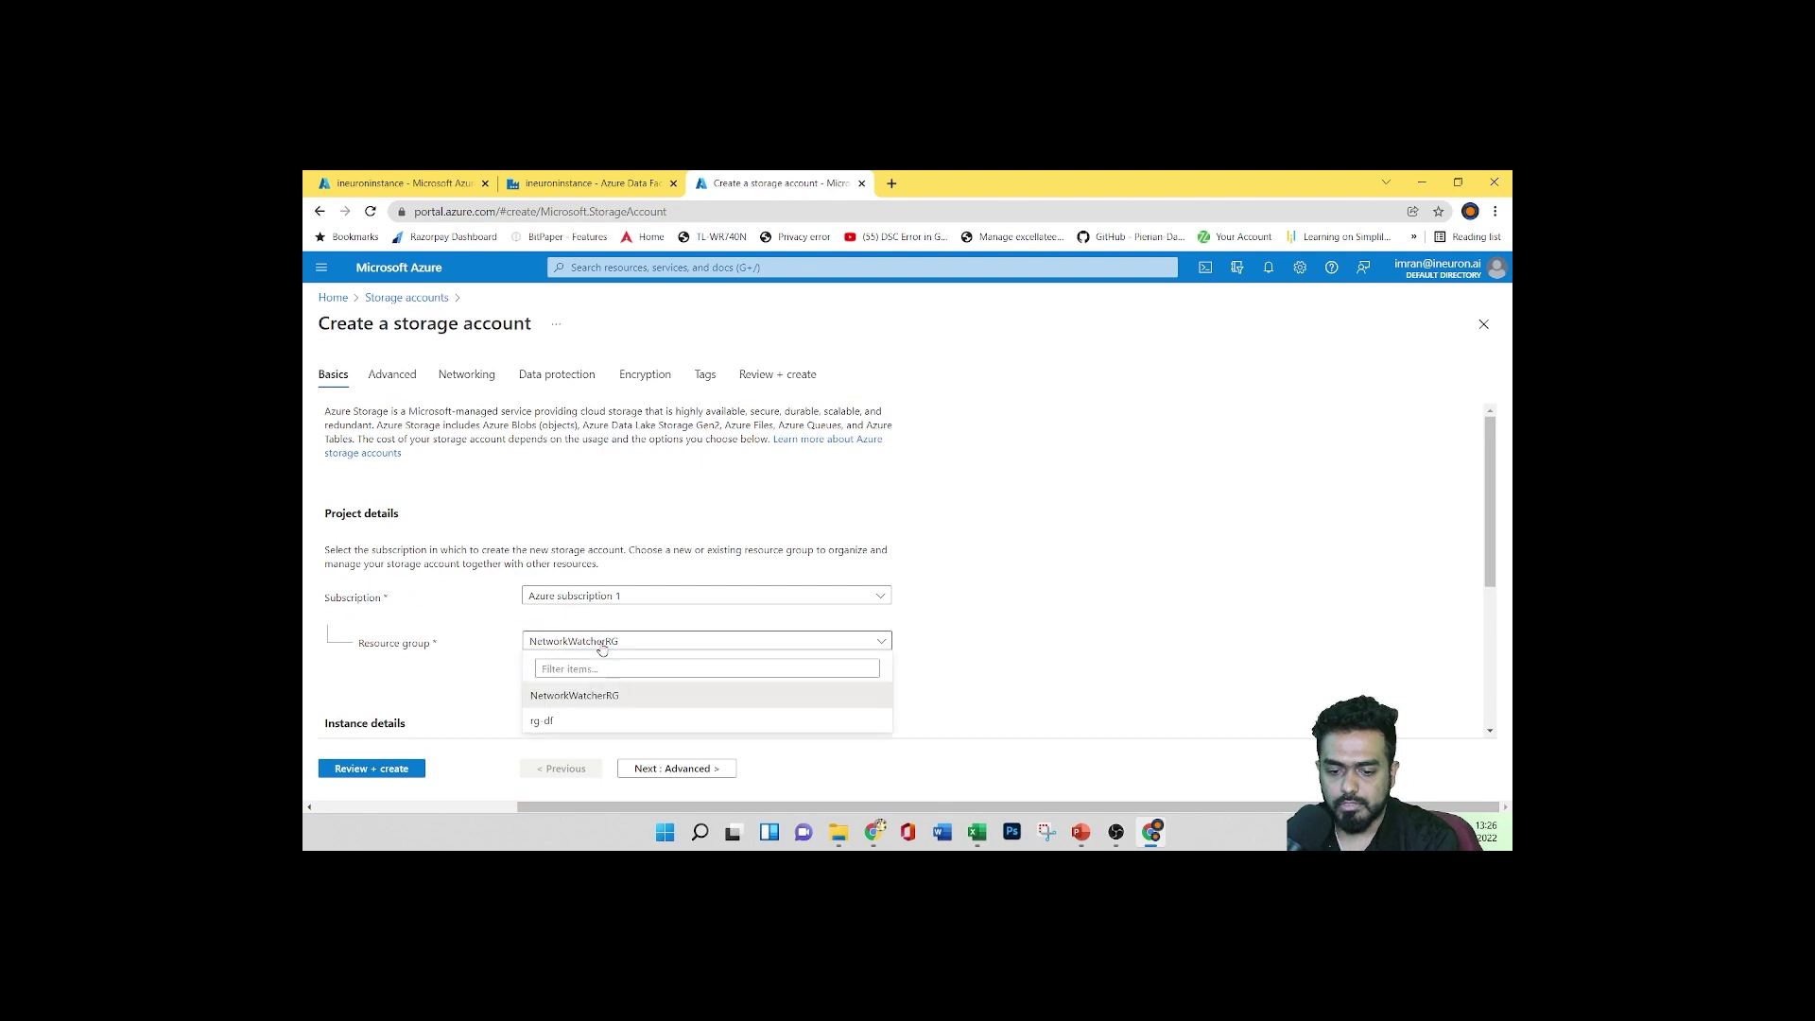
{"action": "left_click", "coordinate": [561, 721]}
Name the storage account ineuronstorage123 in the instance details
{"action": "scroll", "coordinate": [1073, 567], "scroll_direction": "down", "scroll_amount": 2}
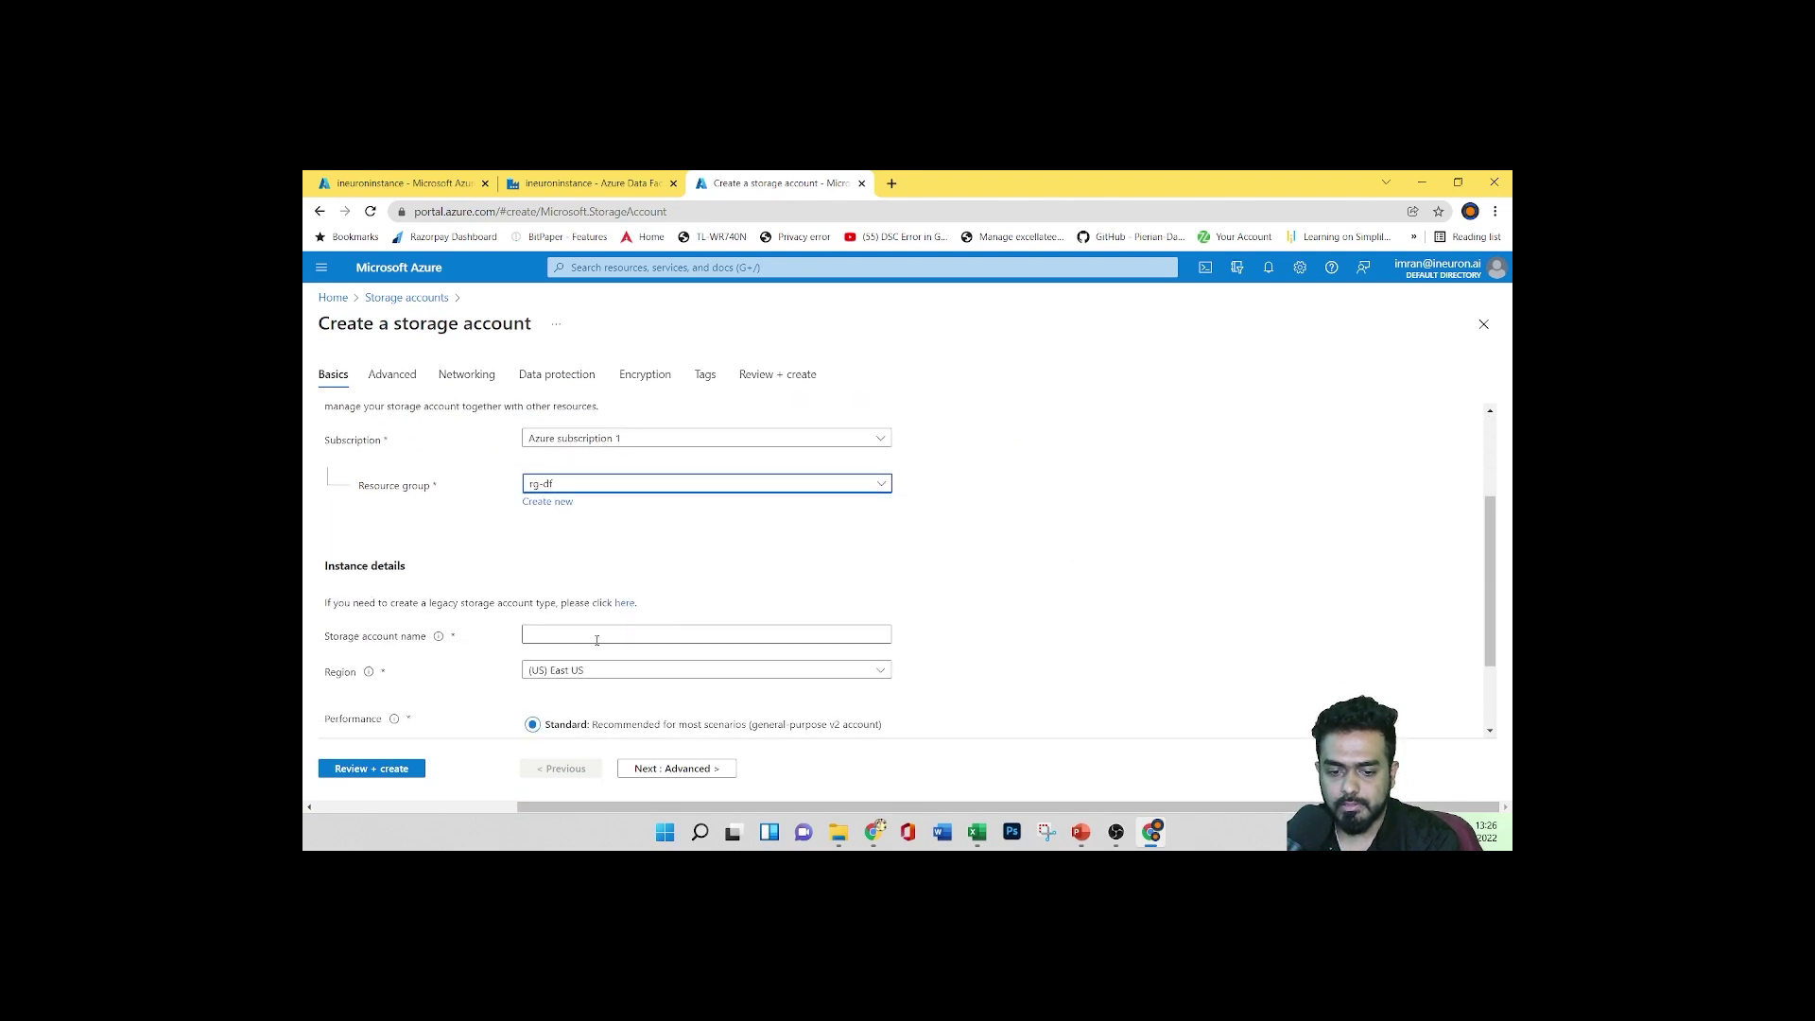
{"action": "left_click", "coordinate": [566, 638]}
{"action": "type", "text": "in"}
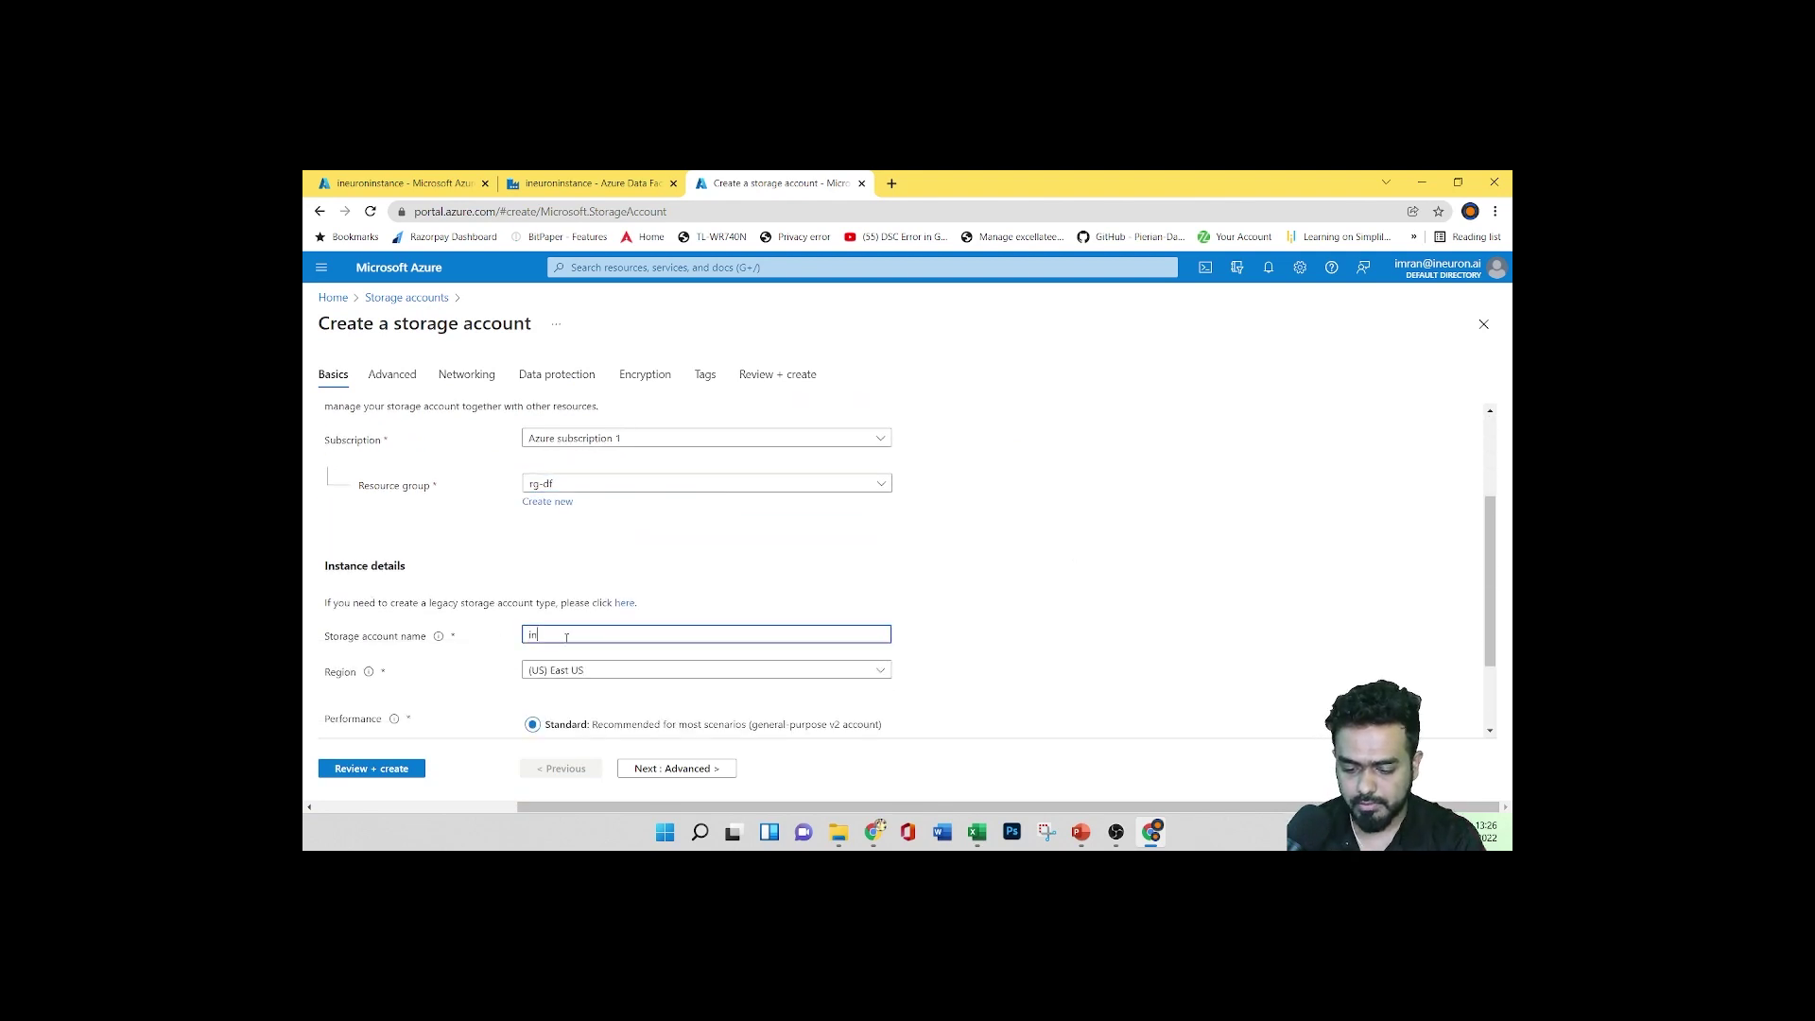
{"action": "type", "text": "euron"}
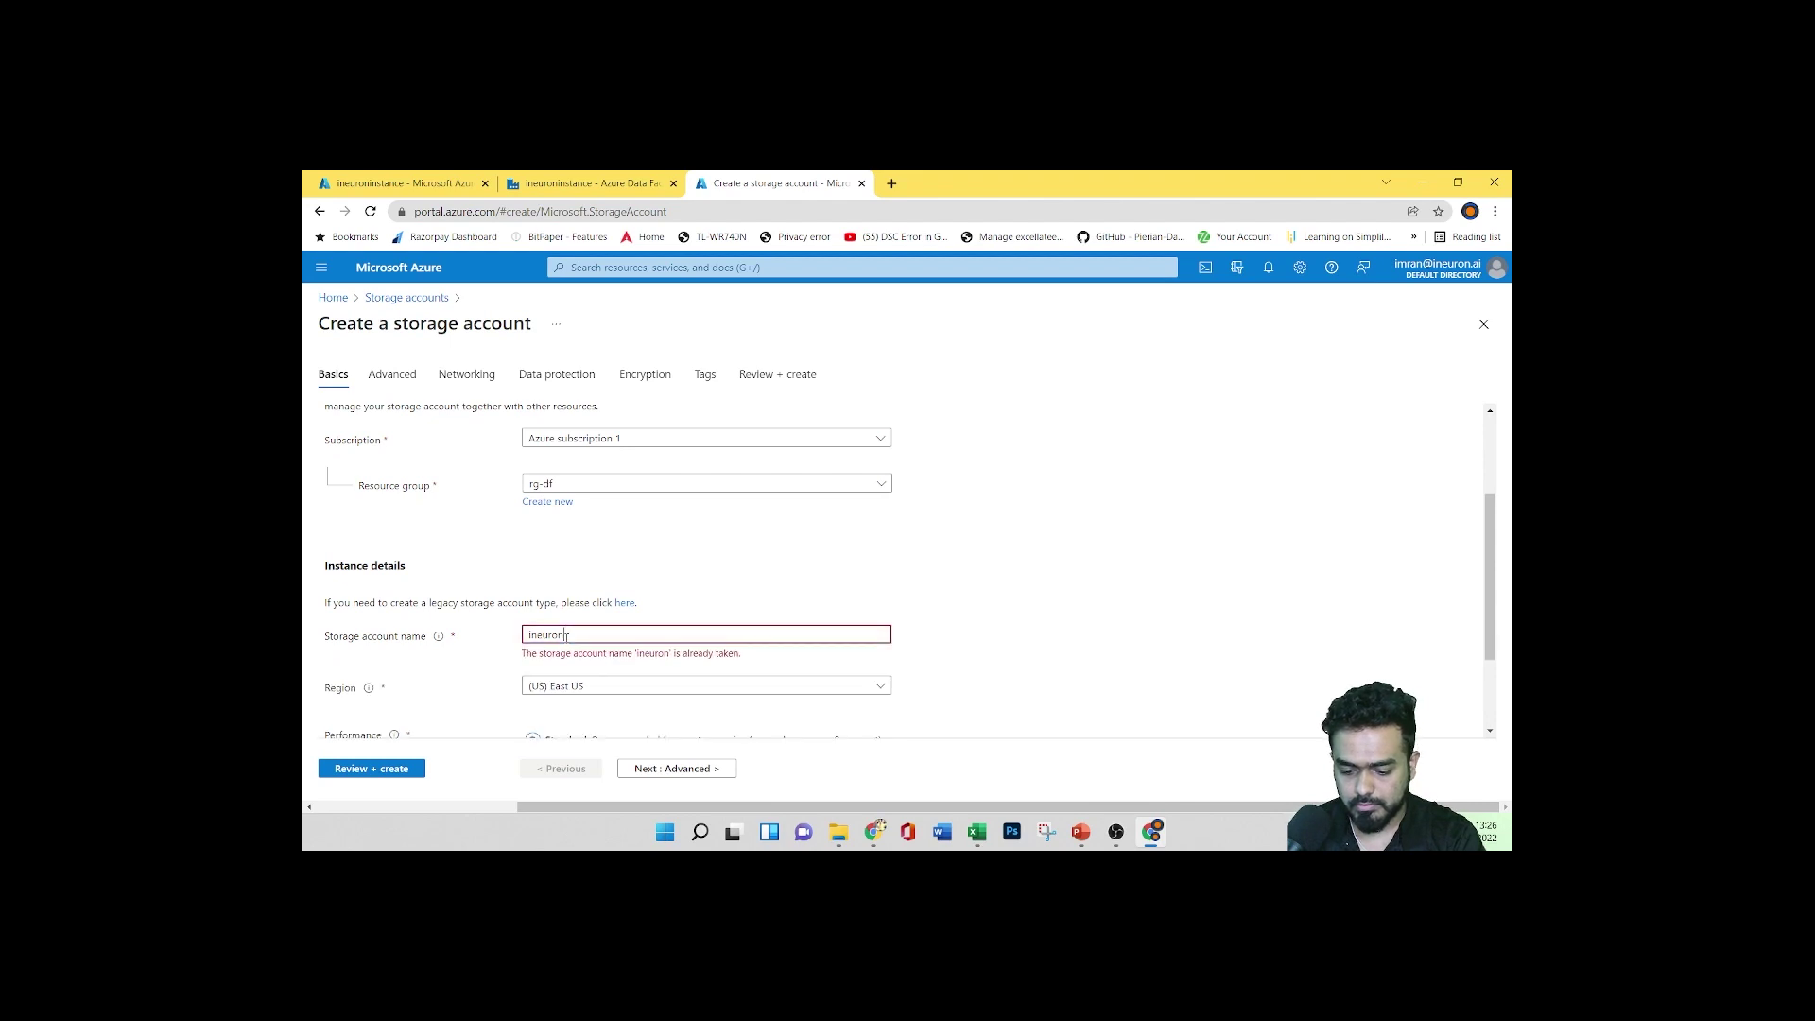
{"action": "type", "text": "storage"}
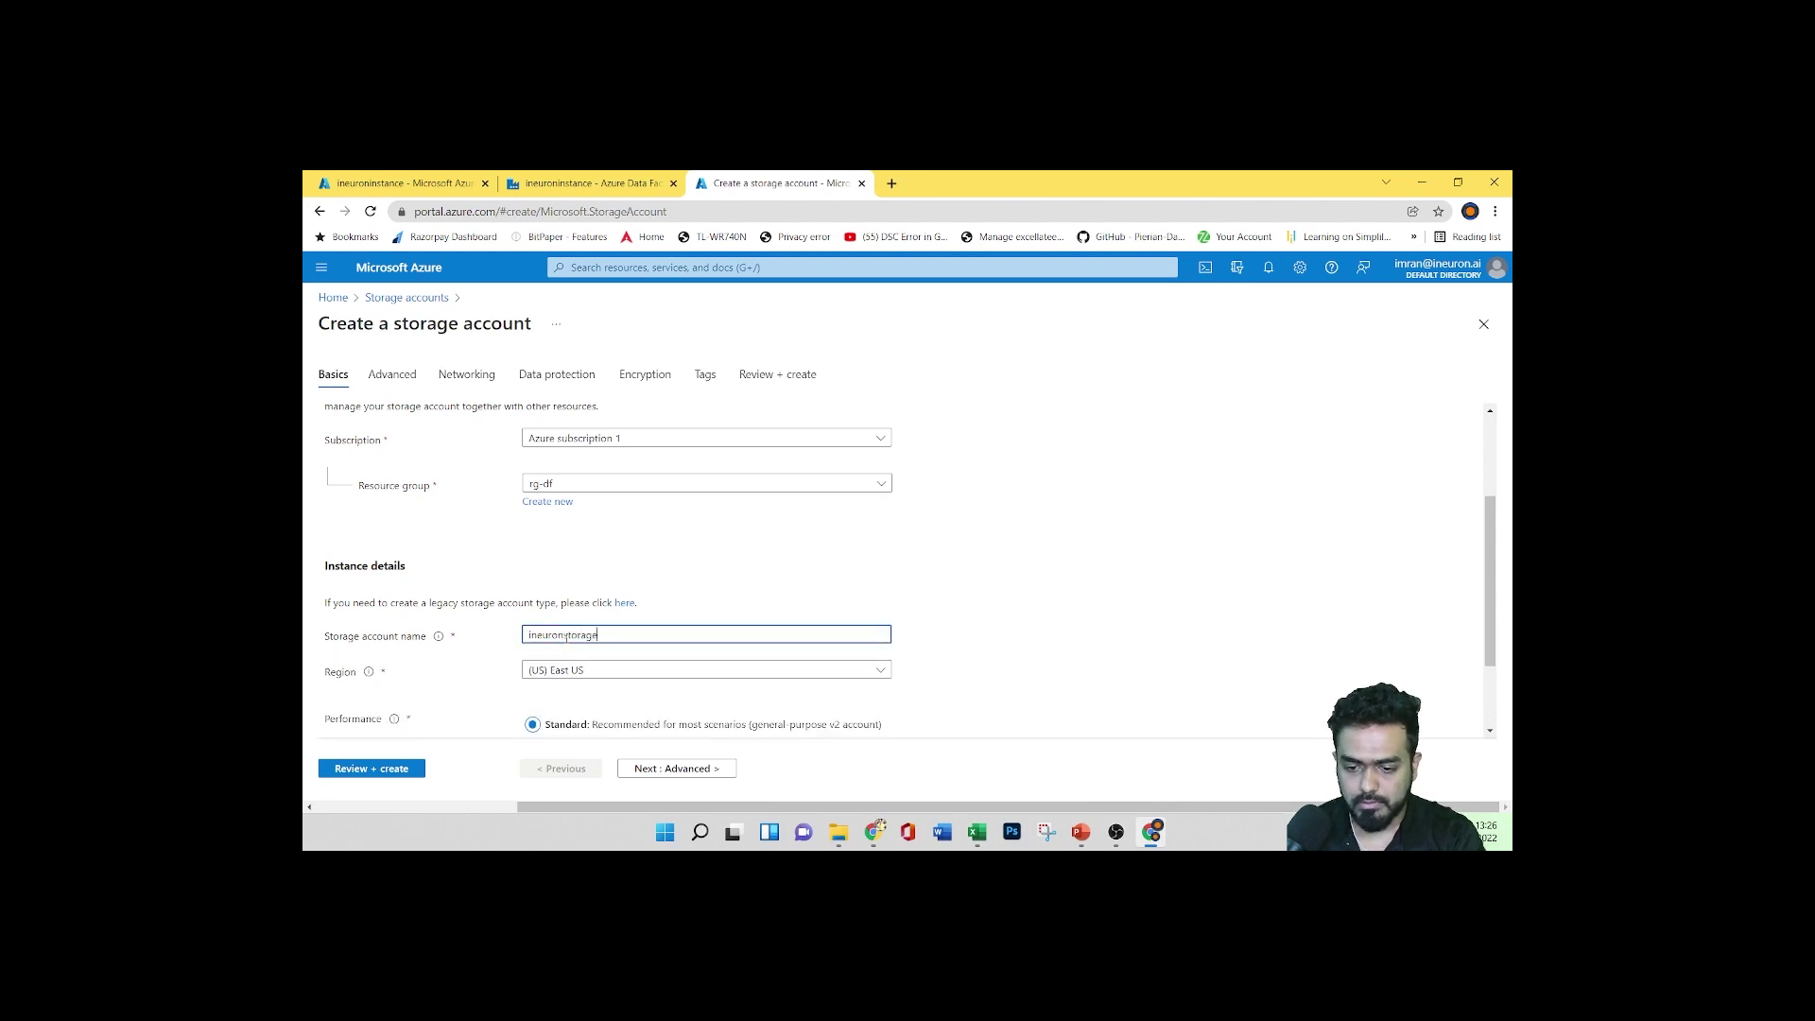
{"action": "scroll", "coordinate": [488, 639], "scroll_direction": "down", "scroll_amount": 1}
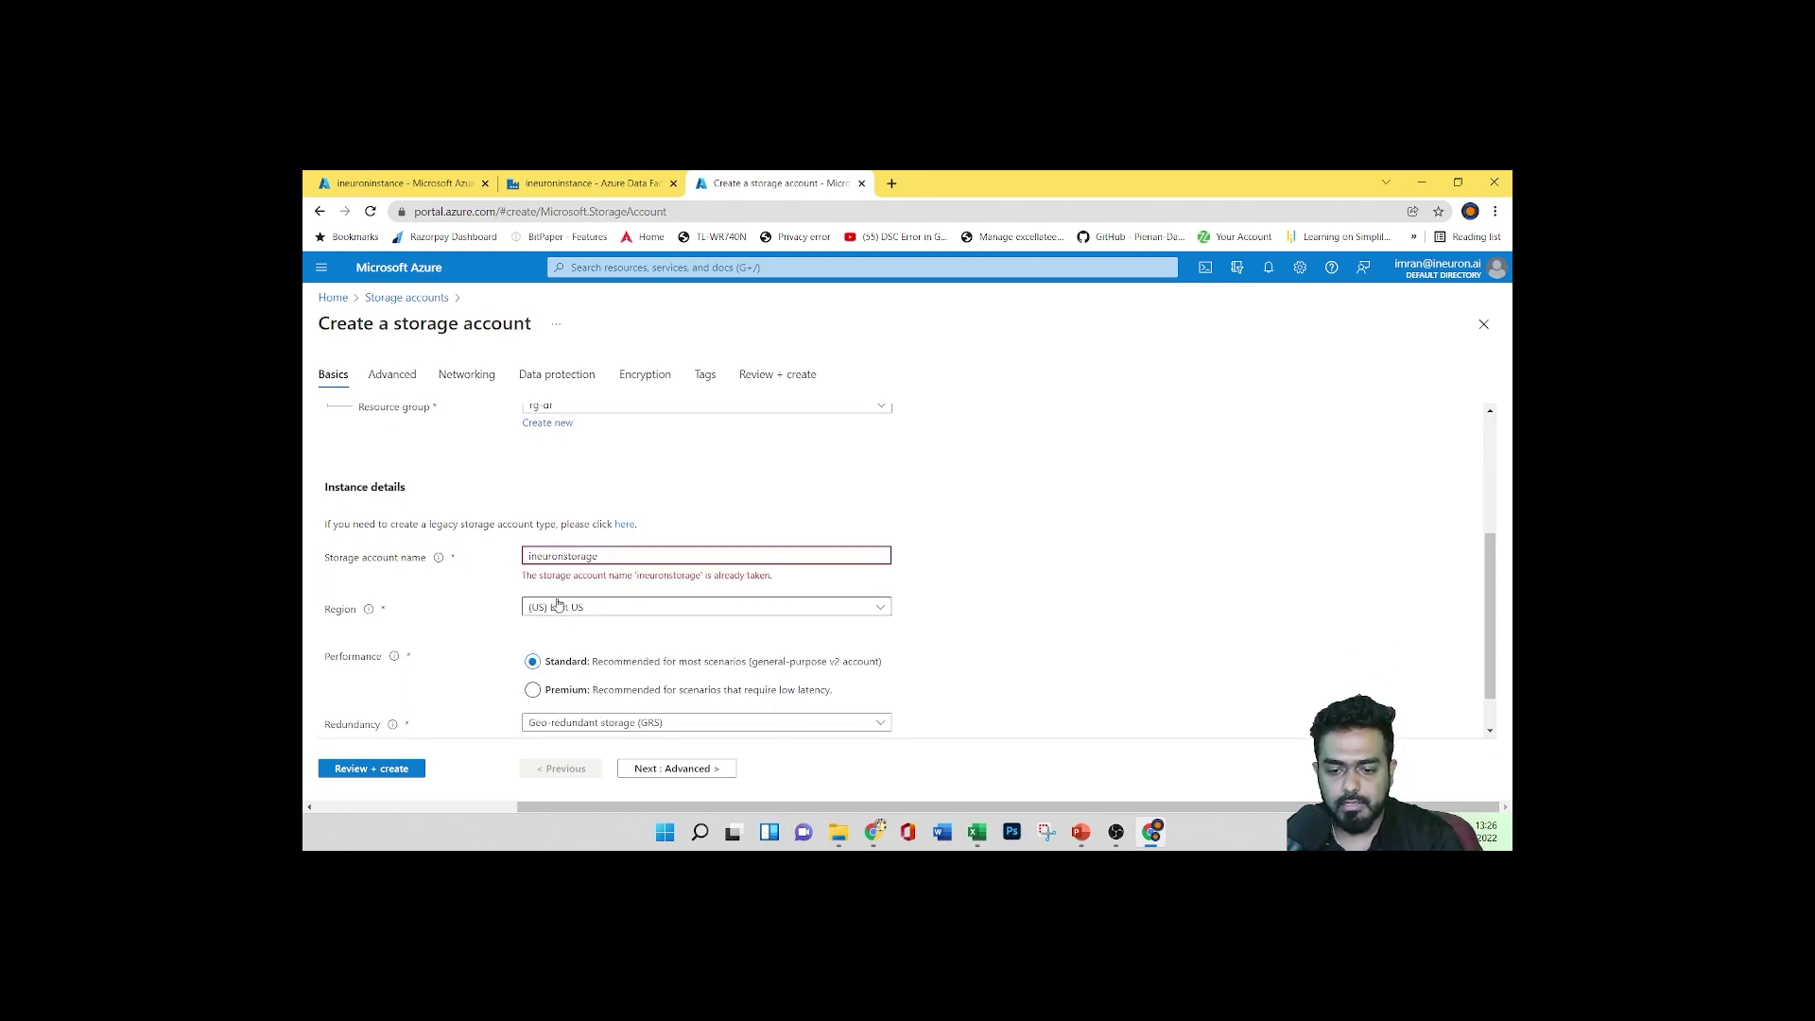
{"action": "type", "text": "123"}
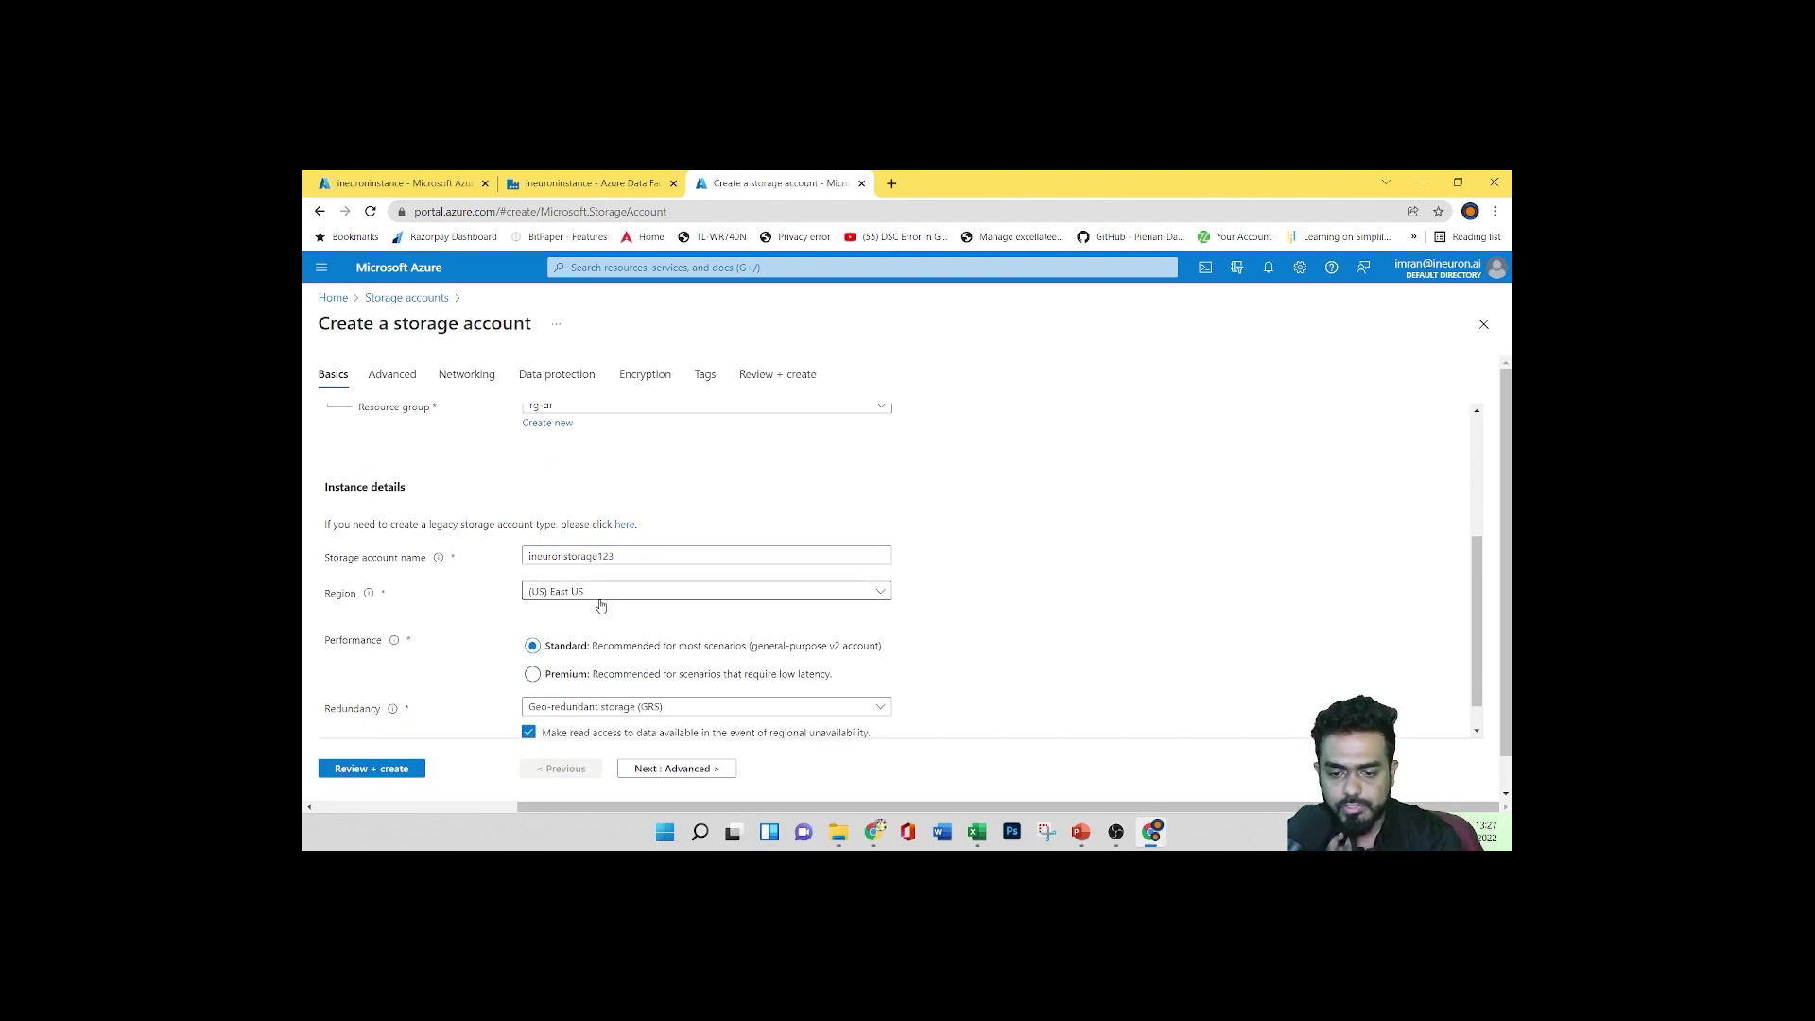
Set the redundancy to Locally-redundant storage (LRS), then review and create the storage account
{"action": "scroll", "coordinate": [614, 610], "scroll_direction": "down", "scroll_amount": 1}
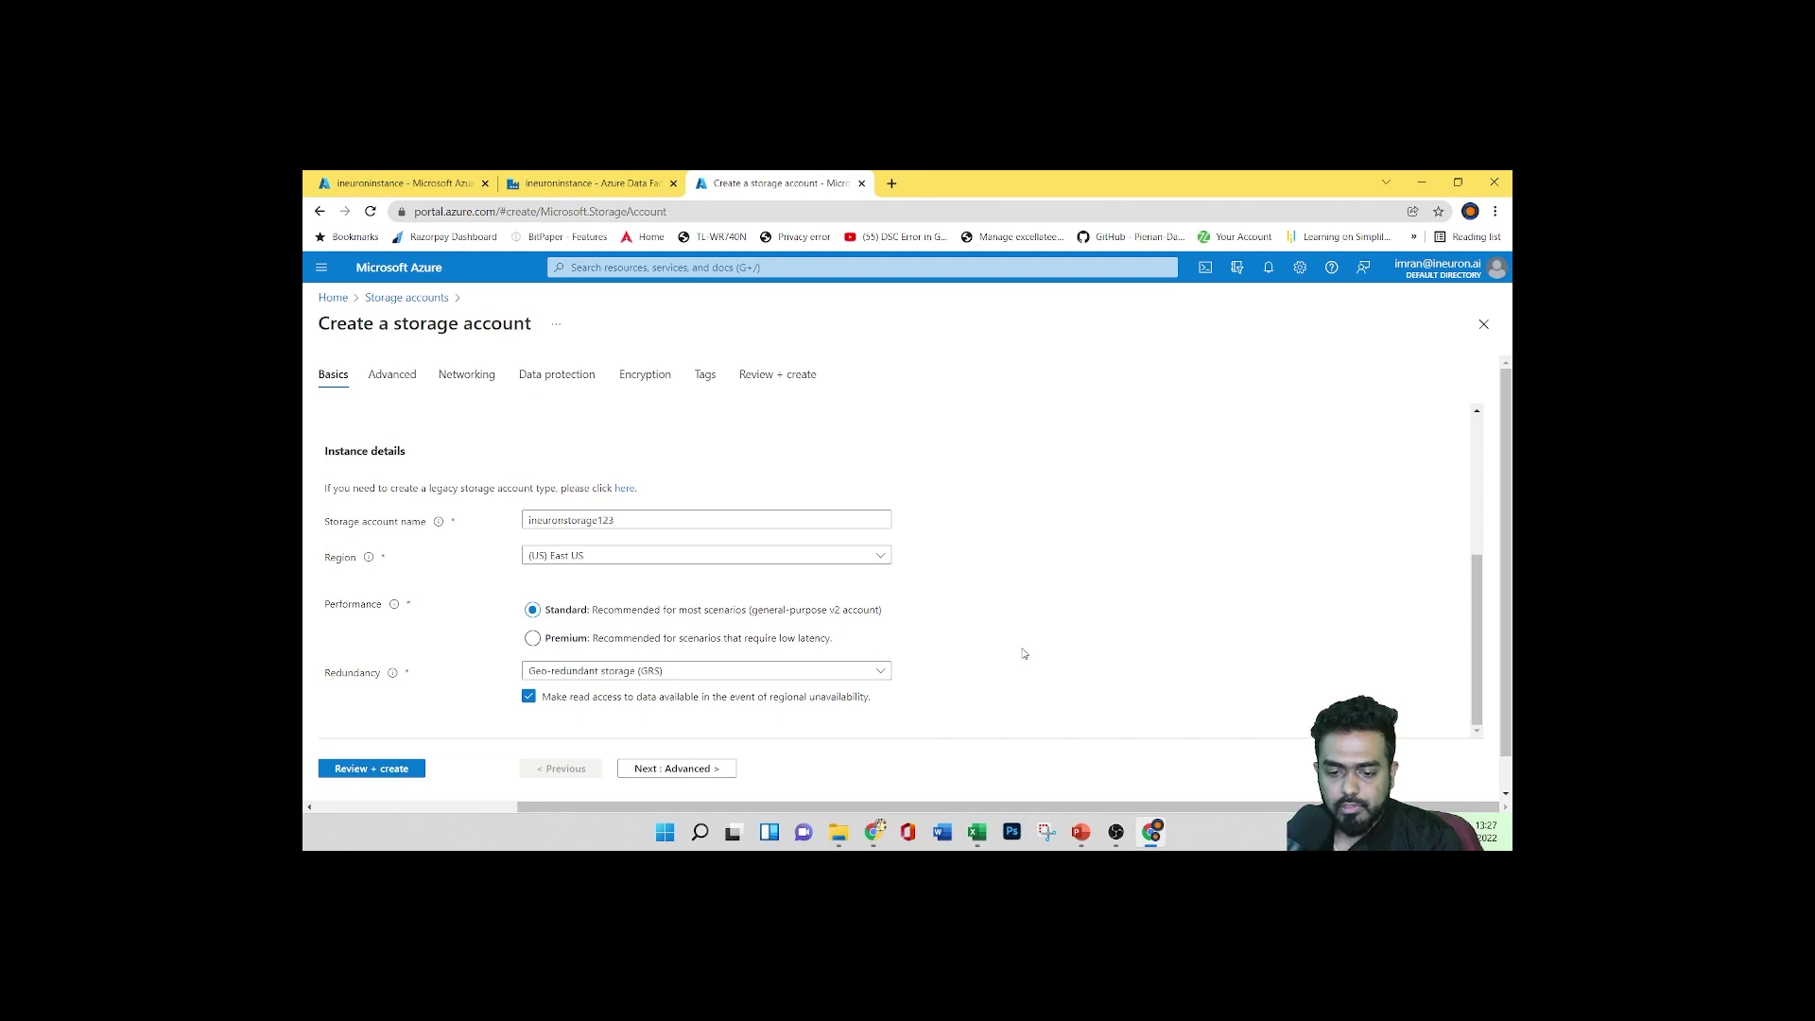
{"action": "scroll", "coordinate": [624, 649], "scroll_direction": "down", "scroll_amount": 1}
{"action": "left_click", "coordinate": [629, 636]}
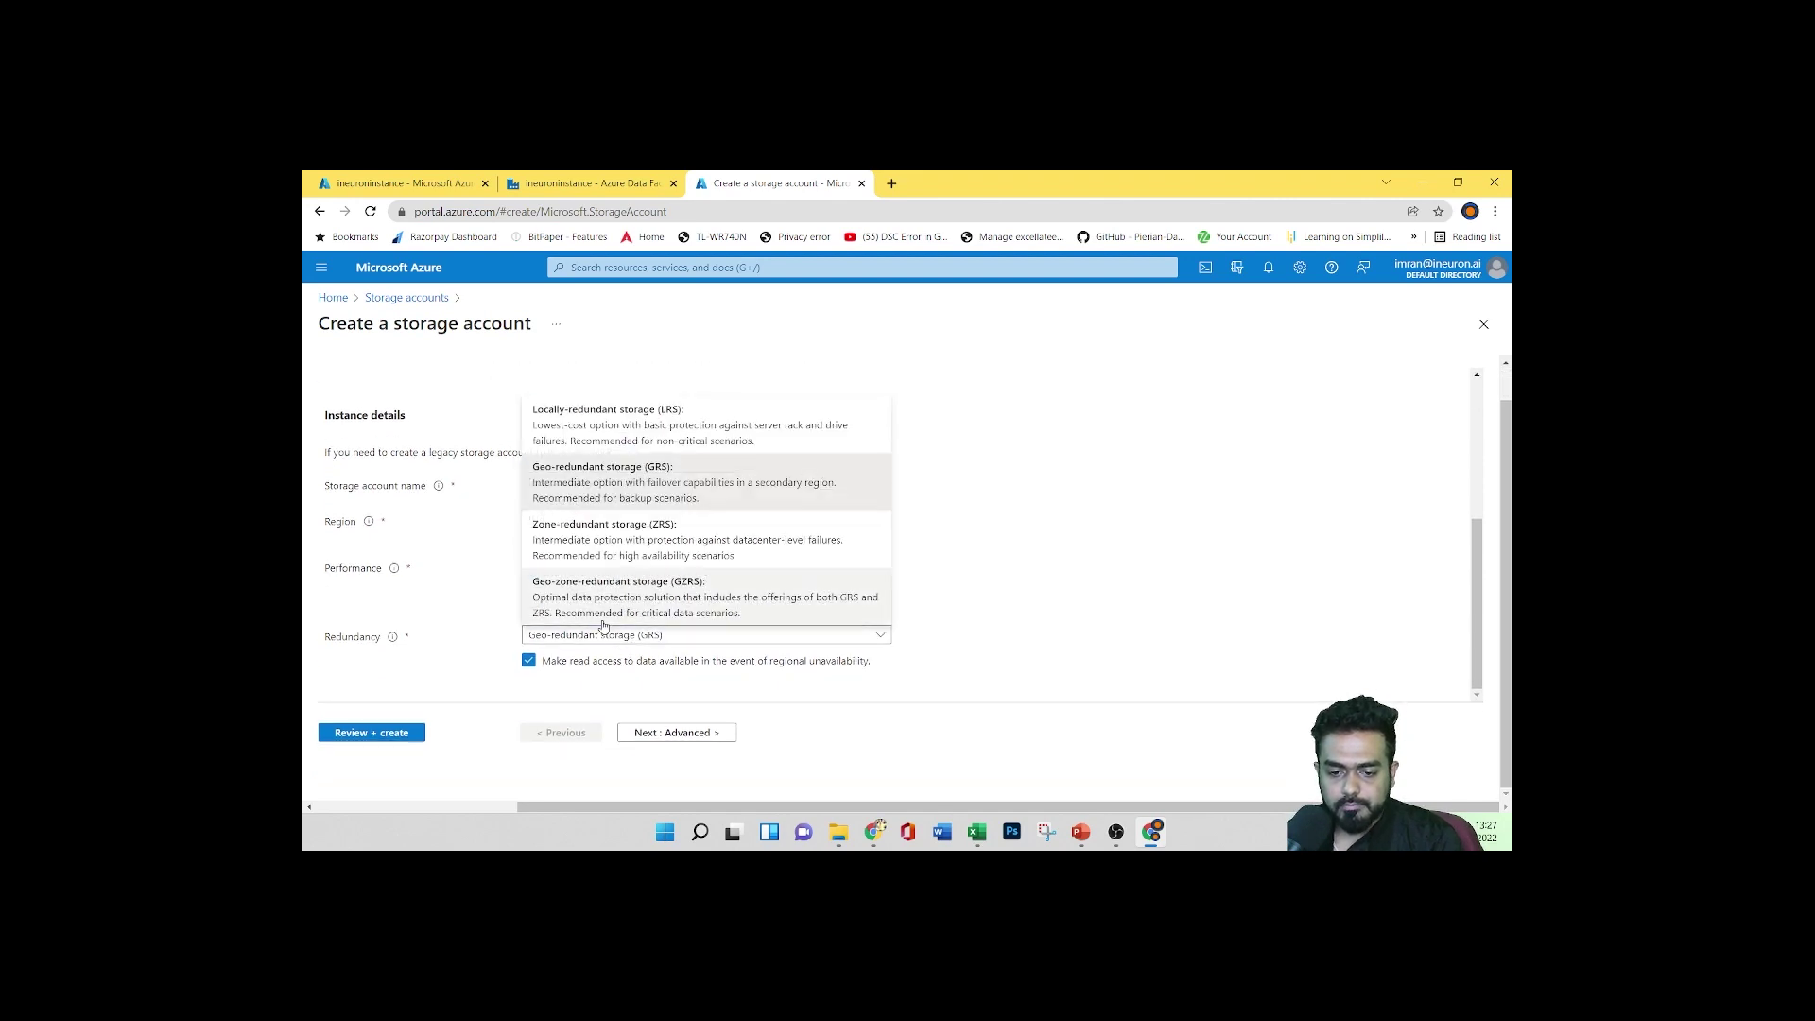
{"action": "left_click", "coordinate": [601, 430]}
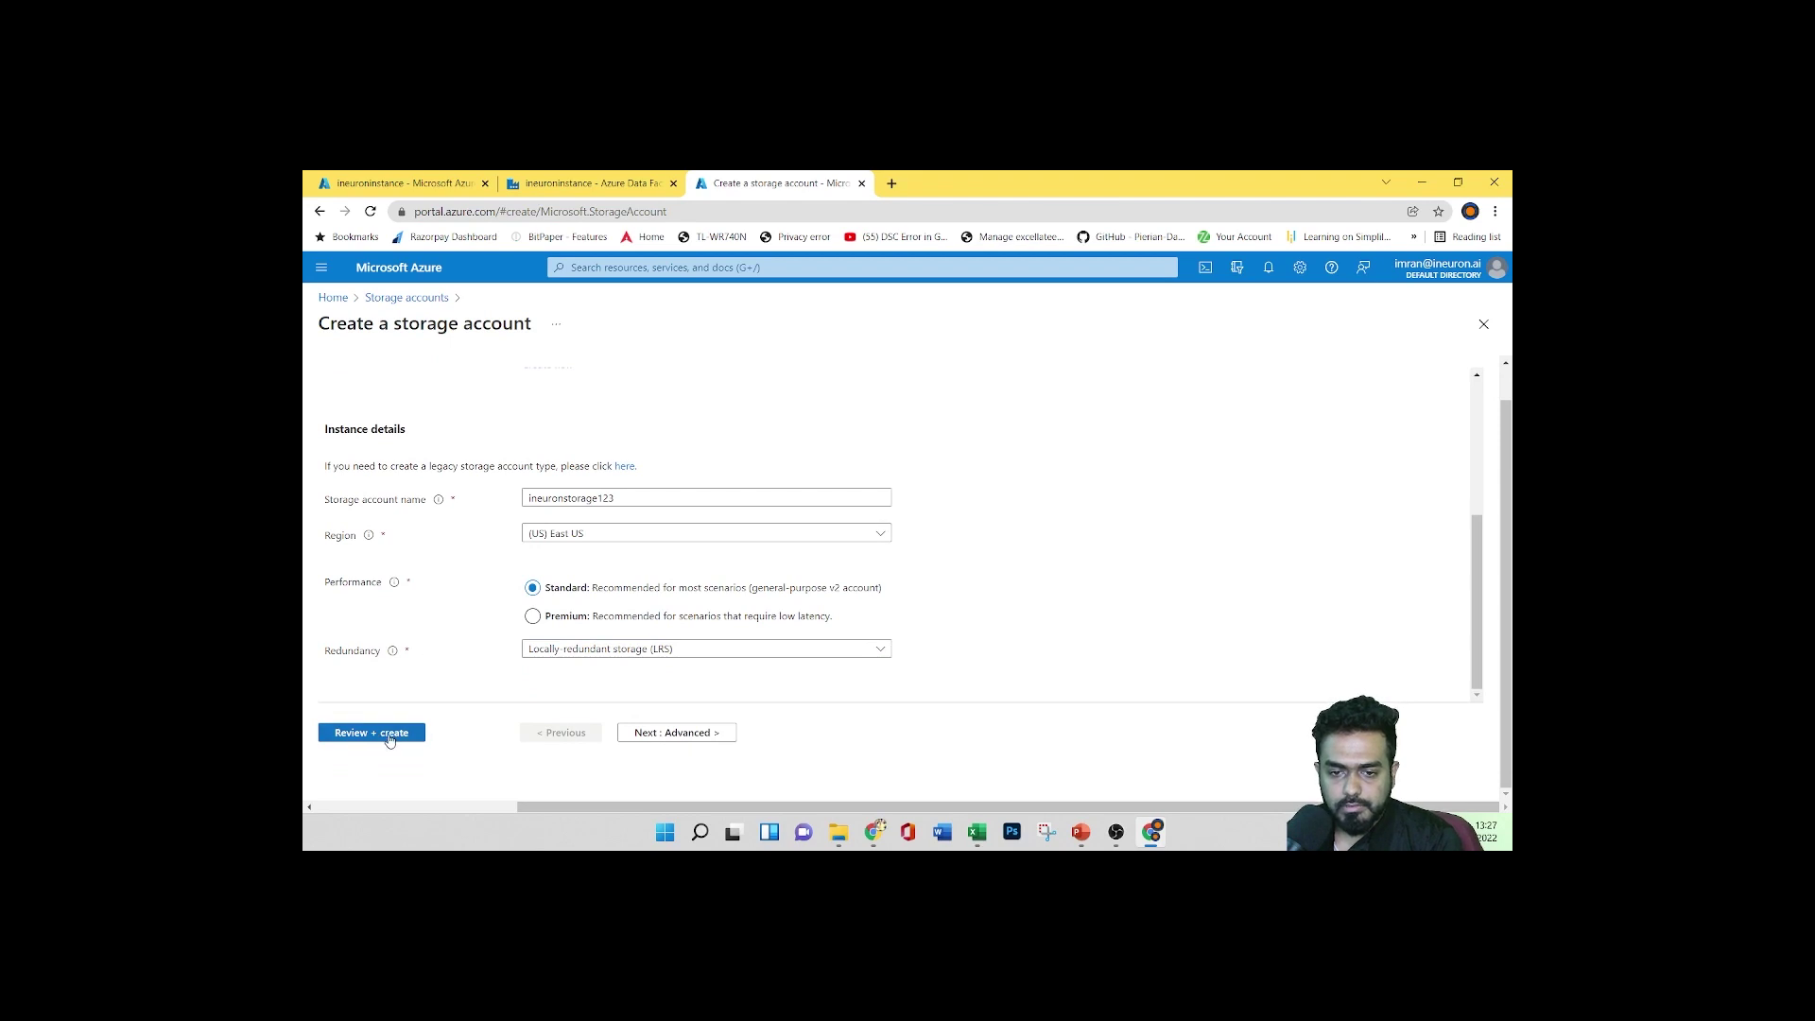
{"action": "left_click", "coordinate": [384, 734]}
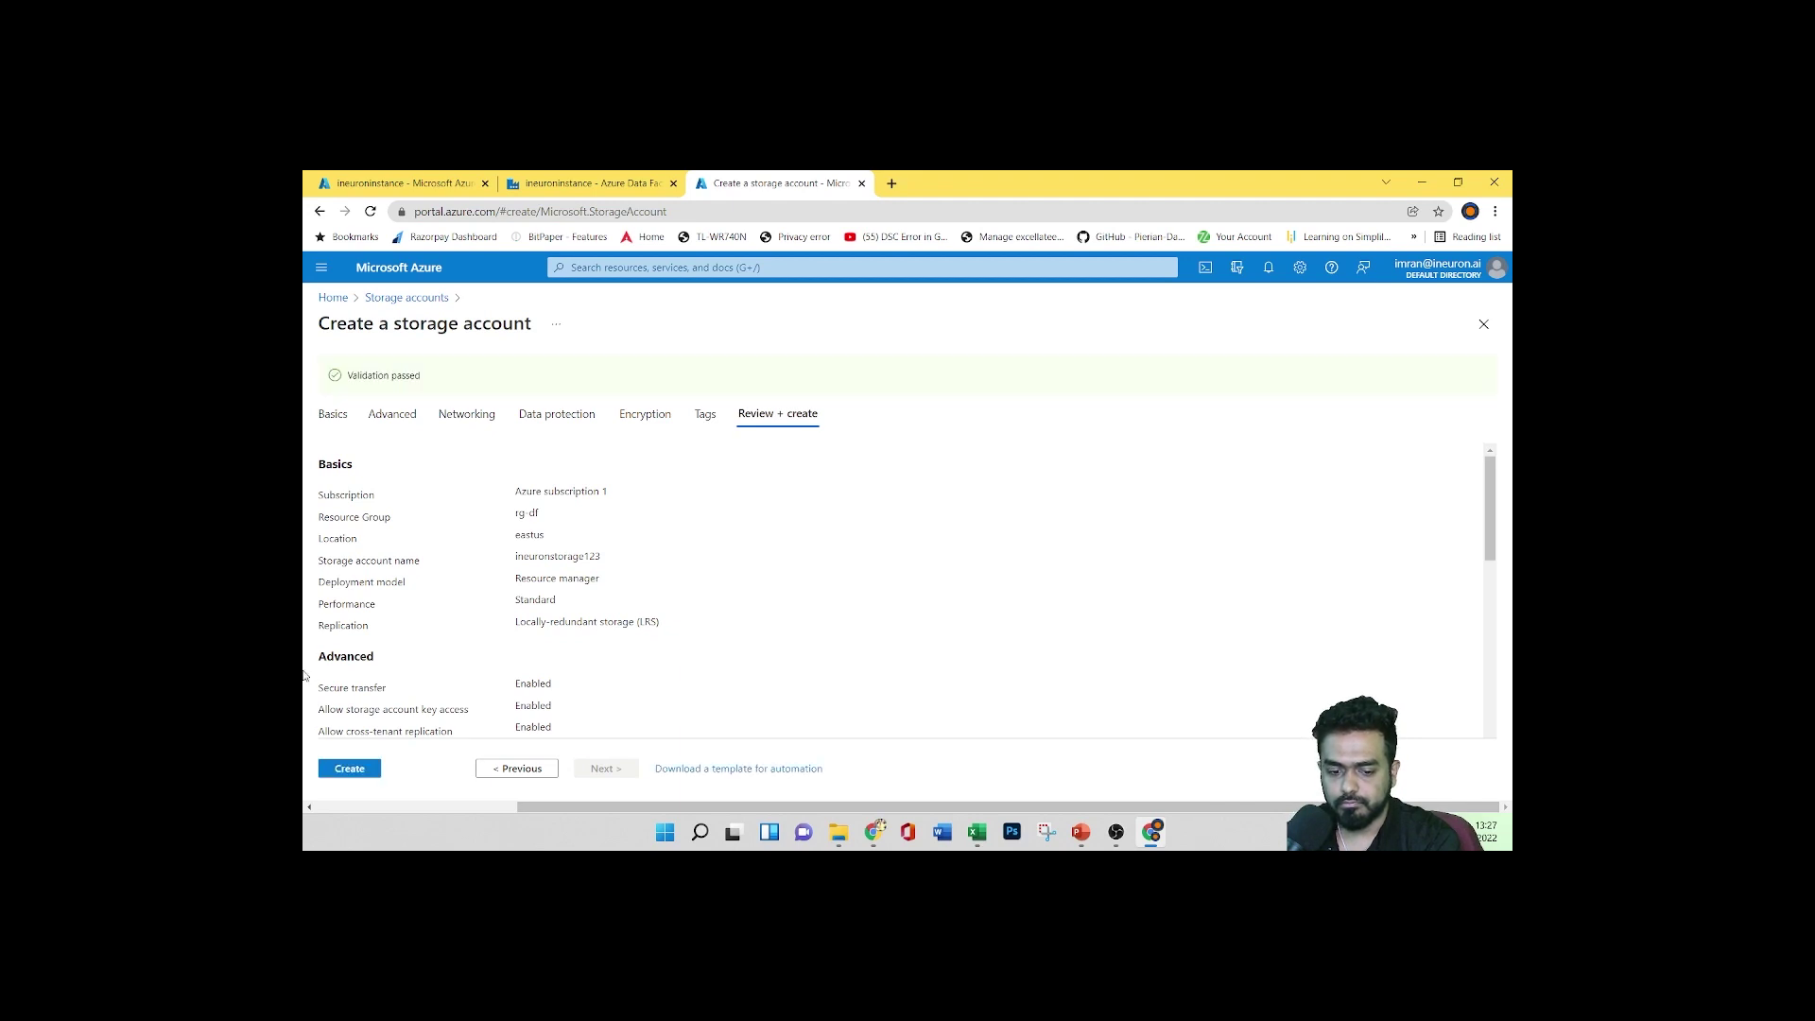
{"action": "left_click", "coordinate": [364, 767]}
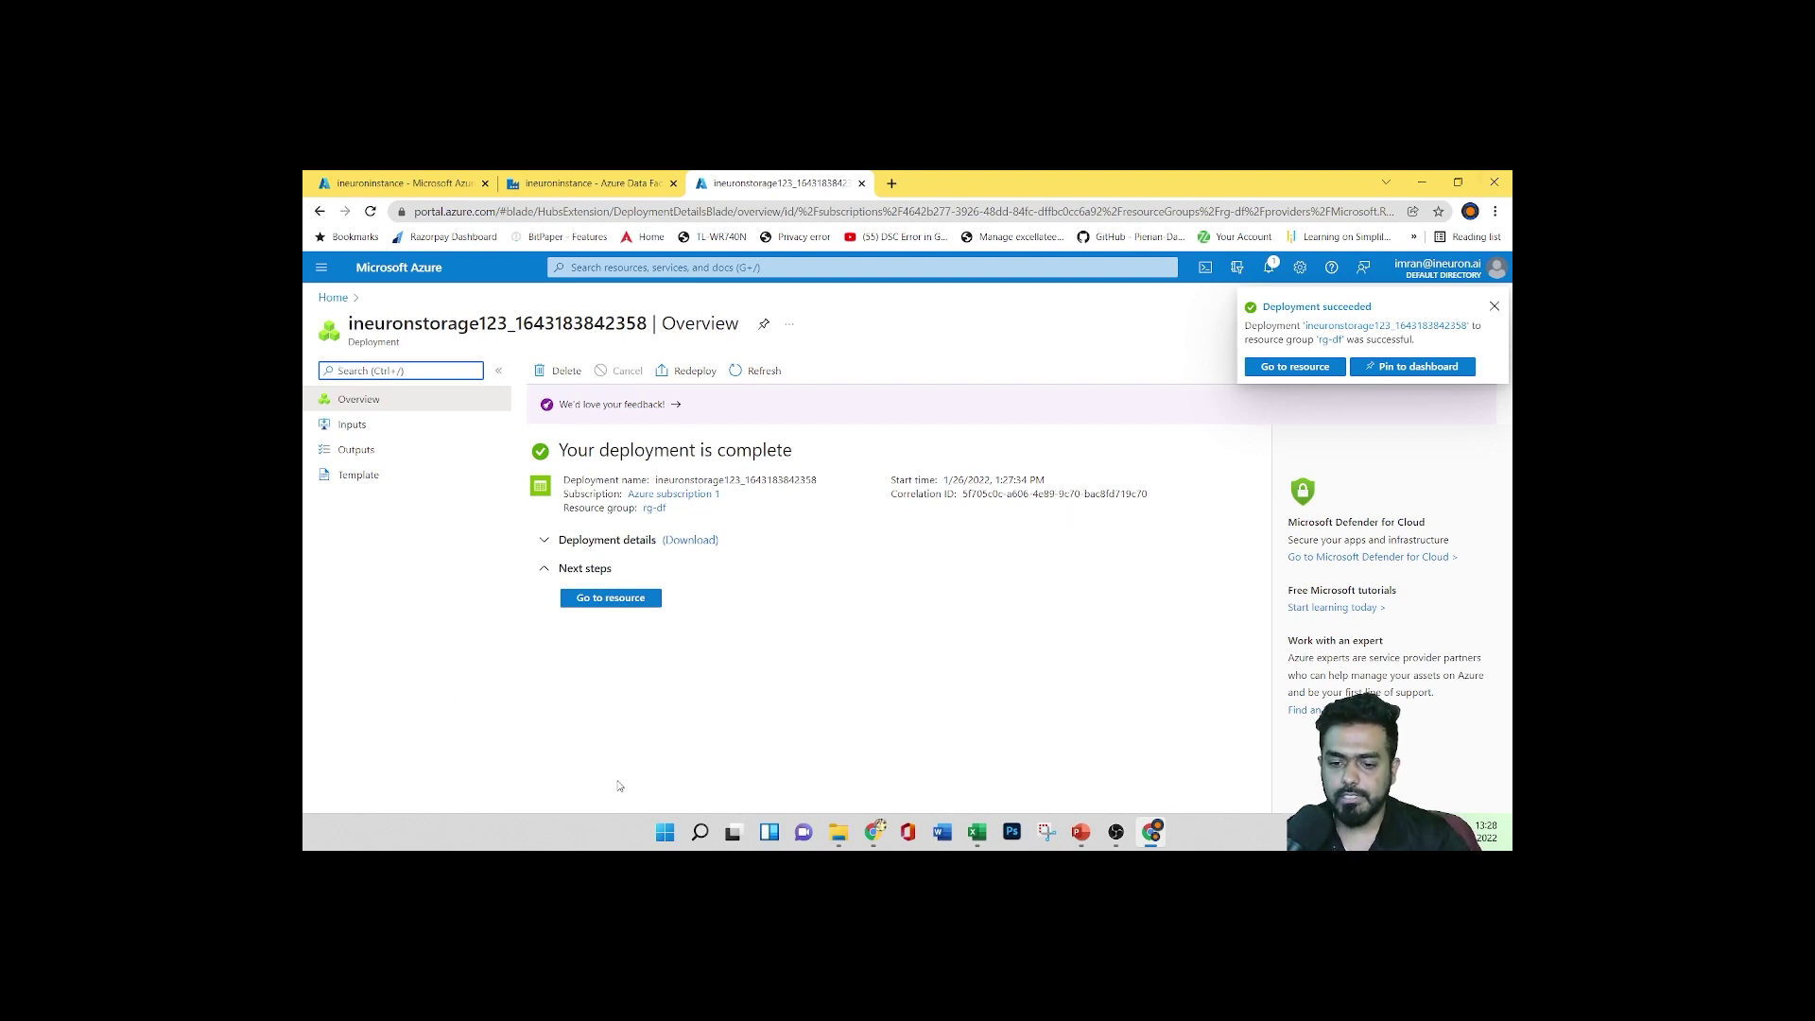
Create a container named ineuronblob in the new storage account with Blob (anonymous read access for blobs only) public access
{"action": "left_click", "coordinate": [612, 599]}
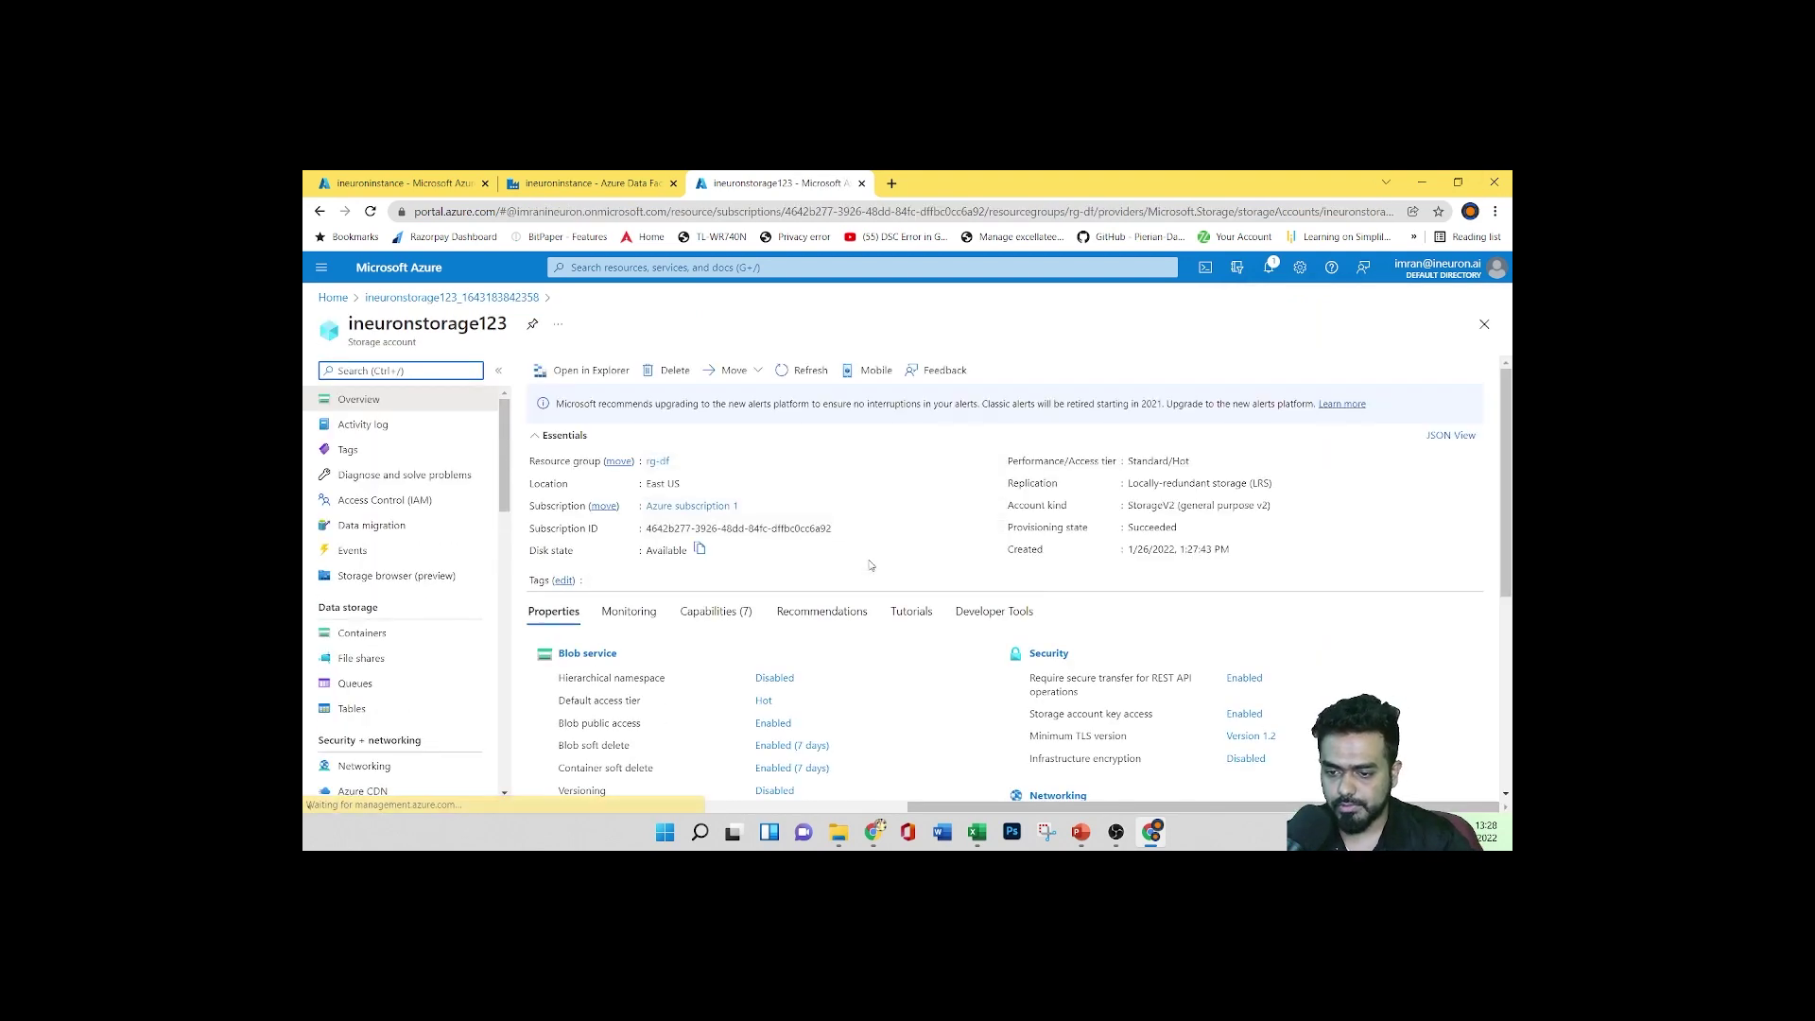
{"action": "left_click", "coordinate": [378, 632]}
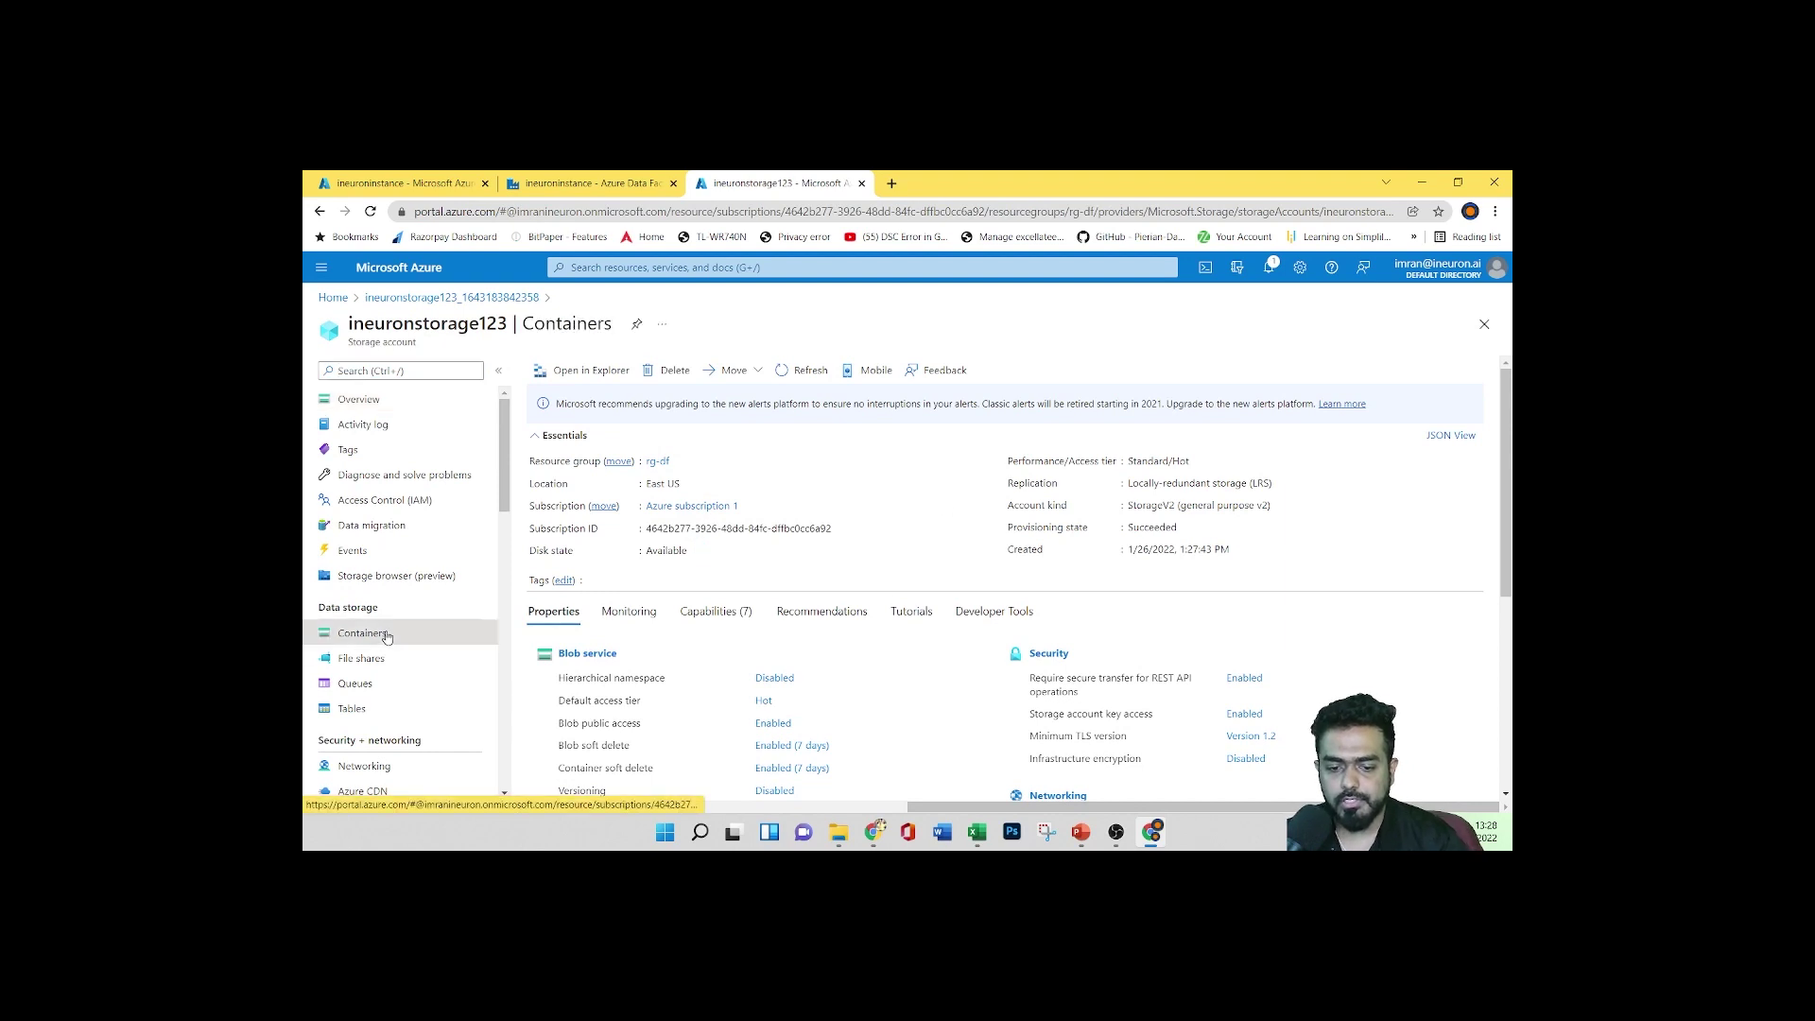
{"action": "left_click", "coordinate": [565, 370]}
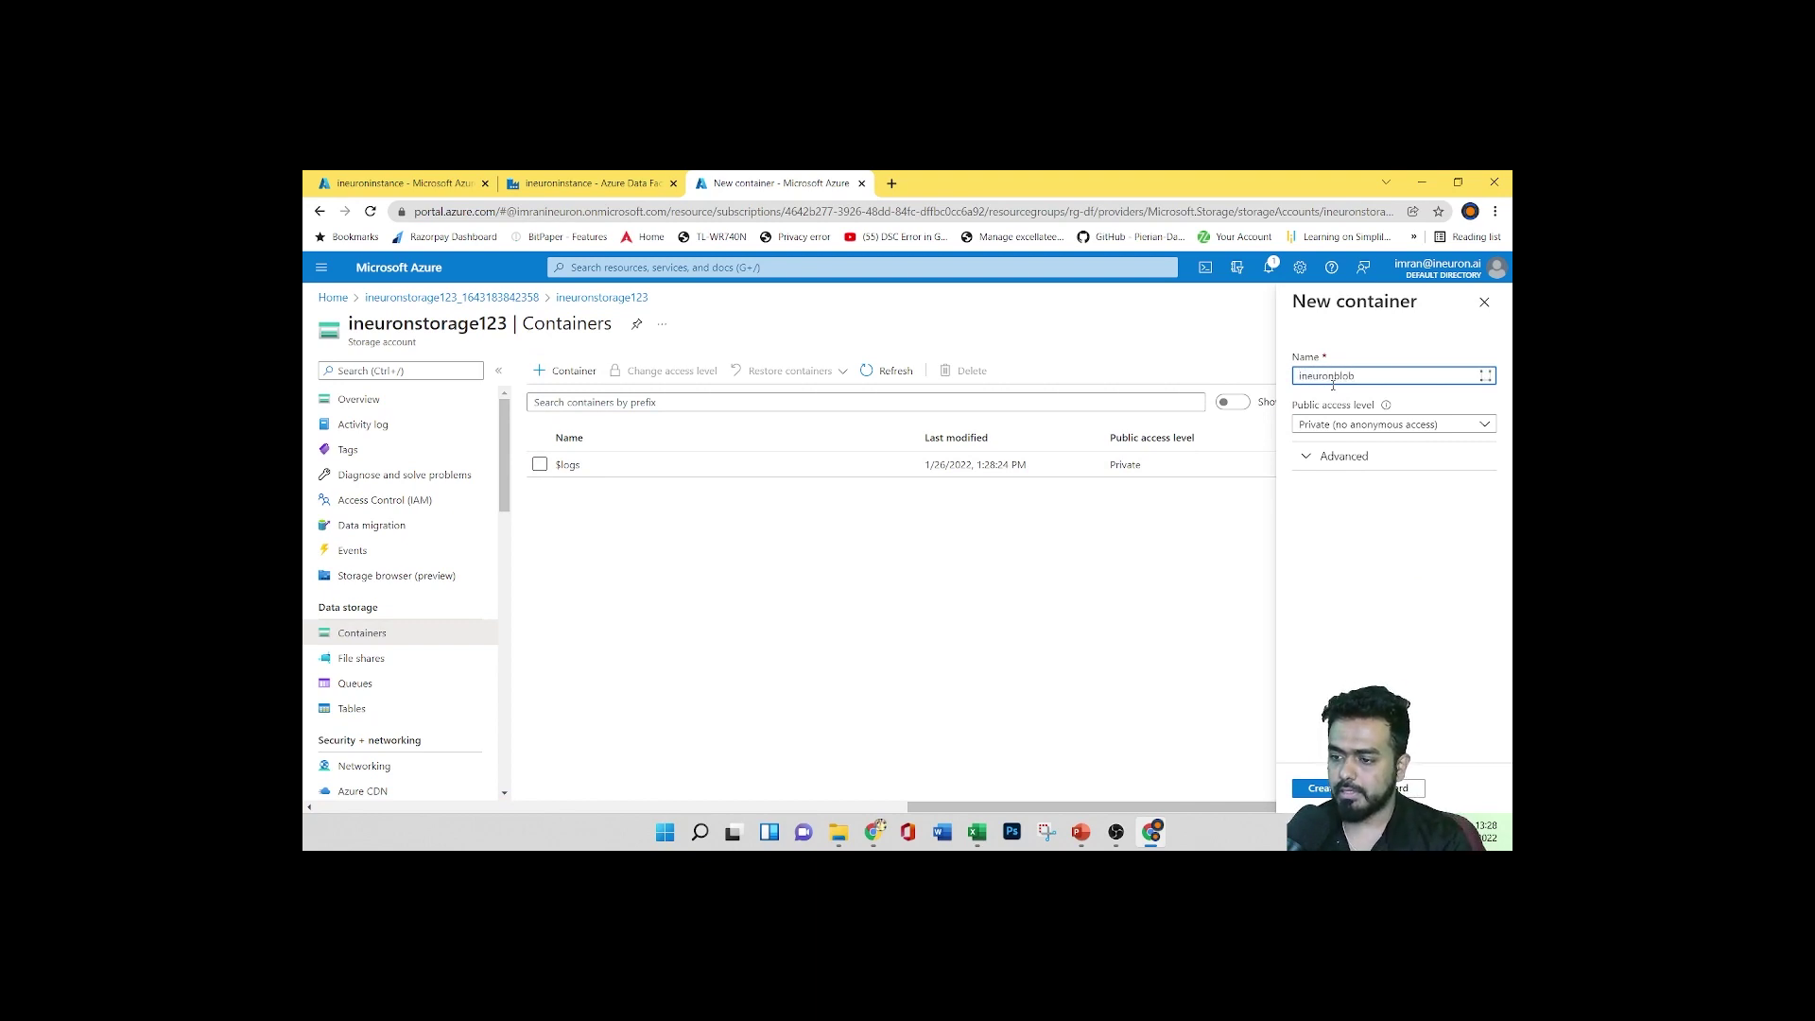
{"action": "left_click", "coordinate": [1371, 424]}
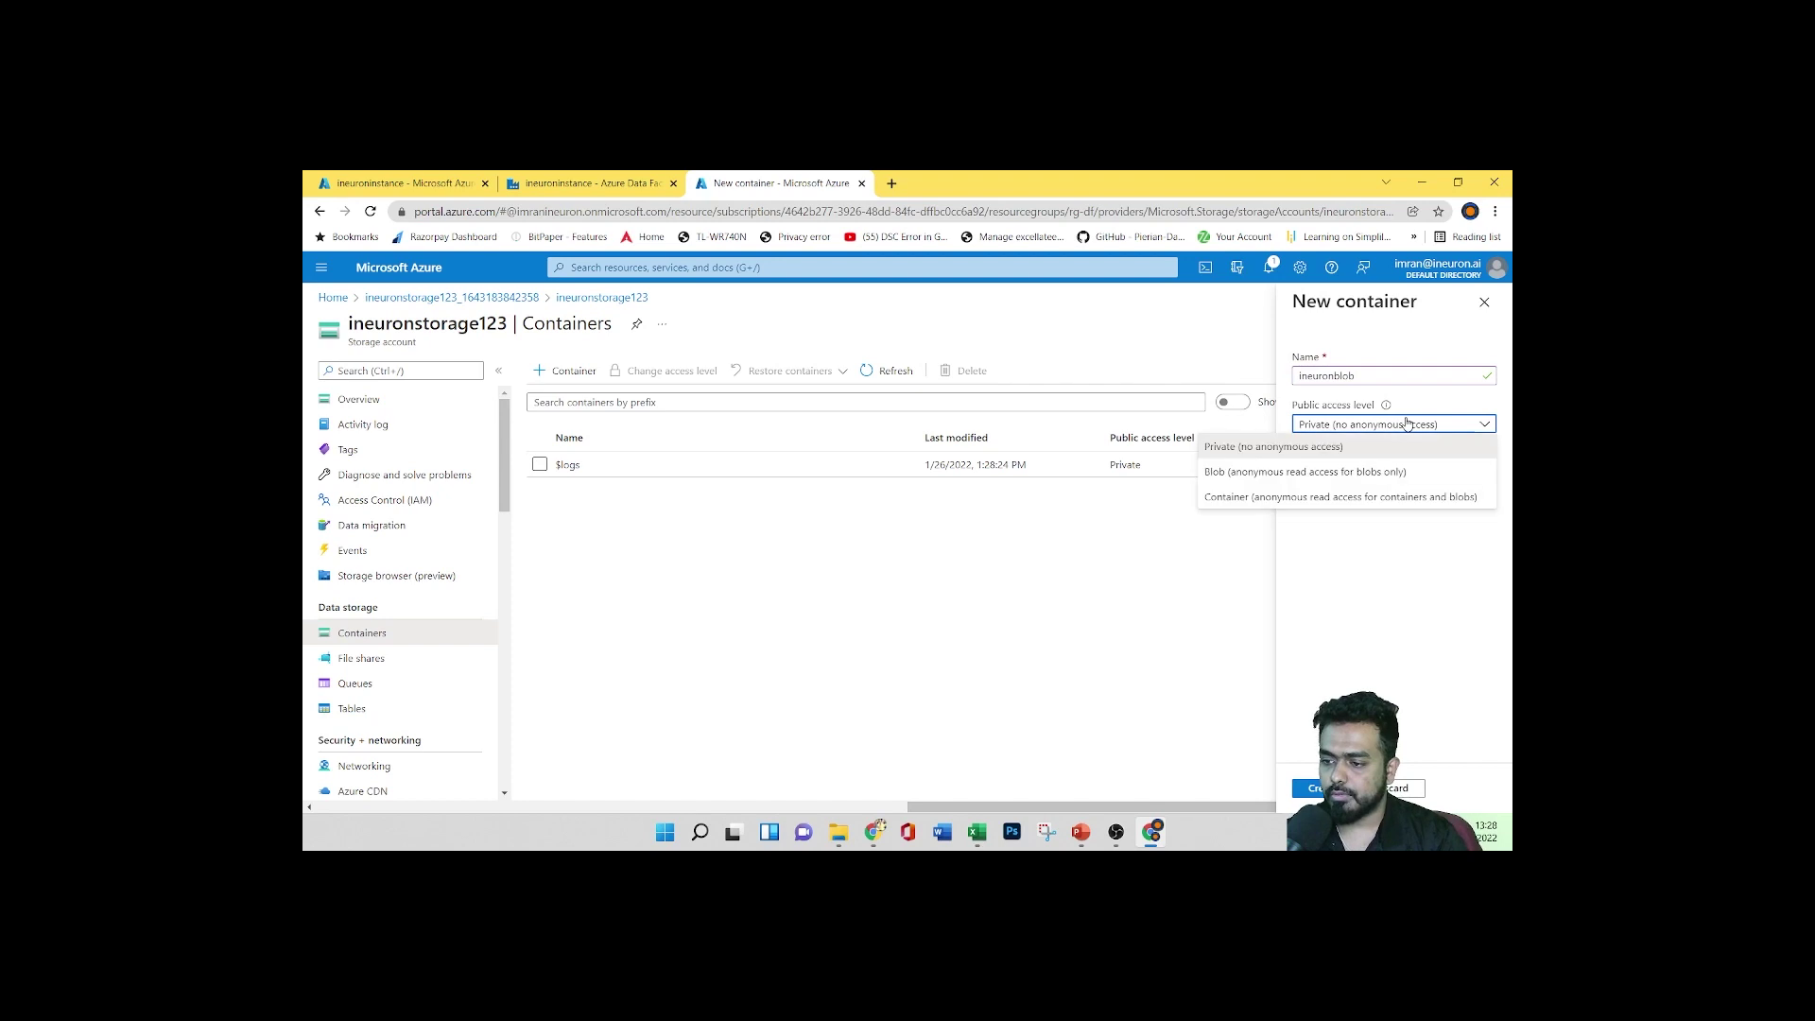
{"action": "left_click", "coordinate": [1302, 472]}
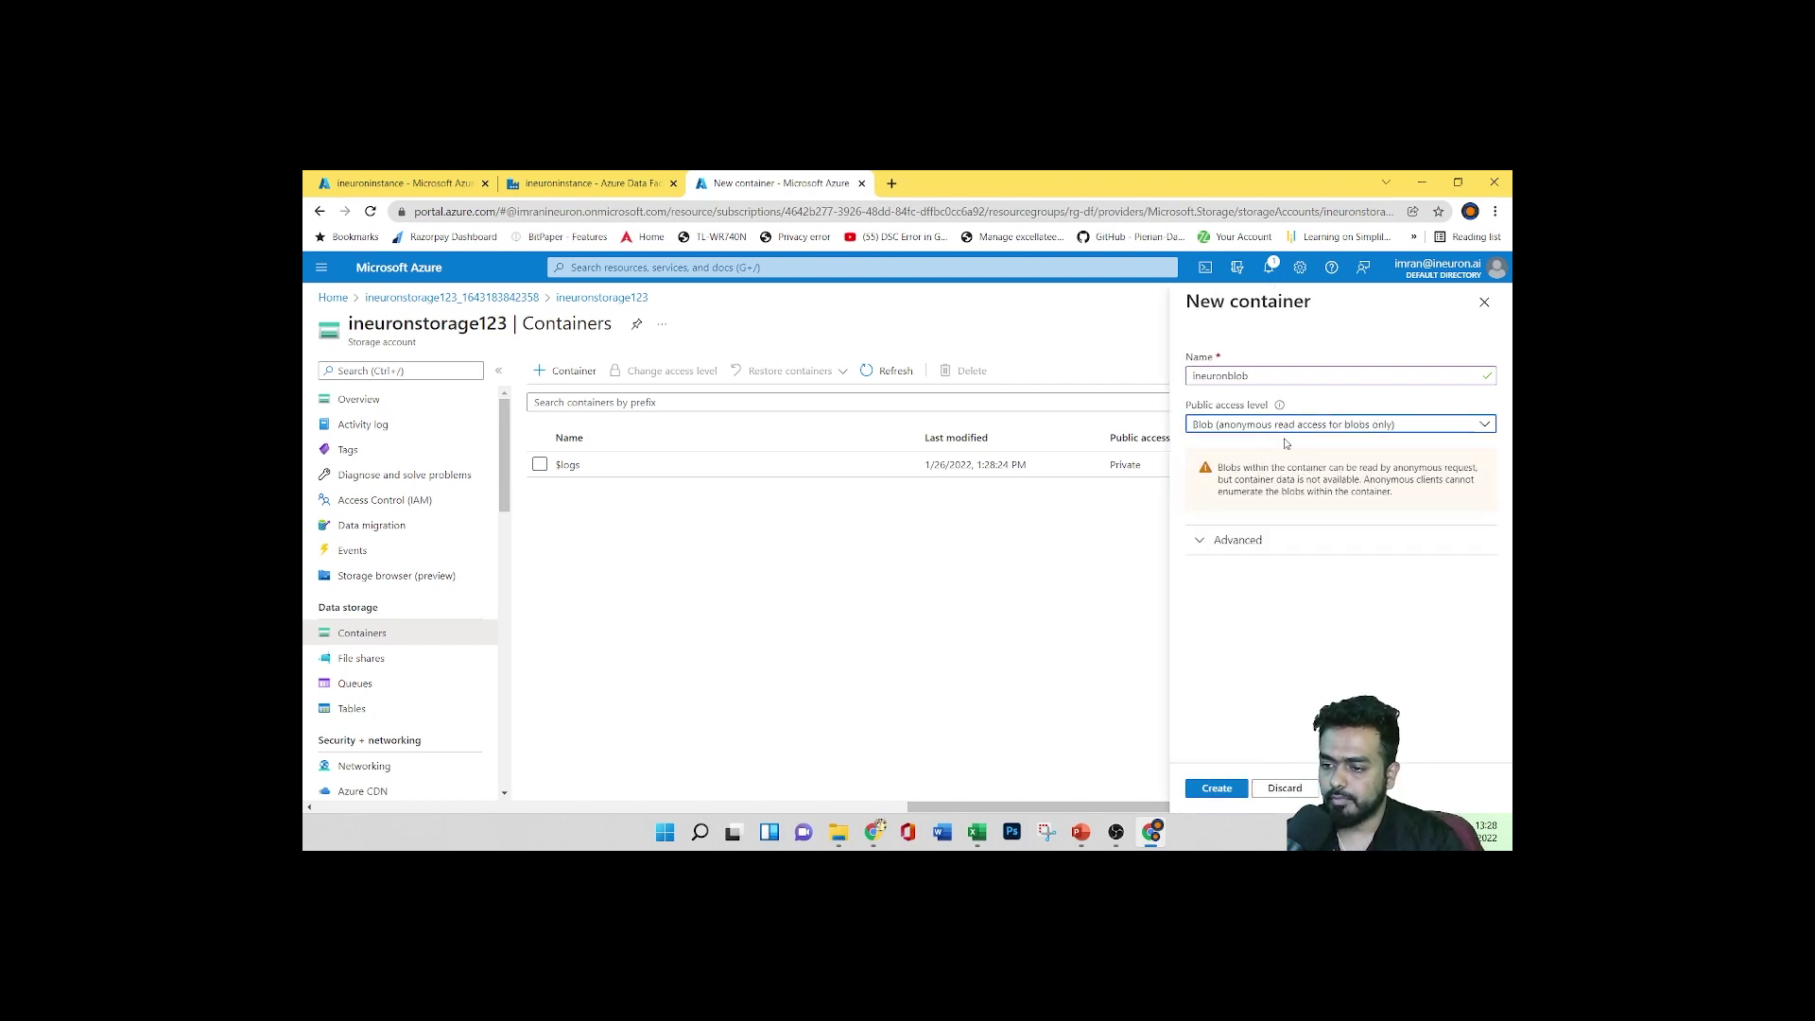
{"action": "left_click", "coordinate": [1344, 427]}
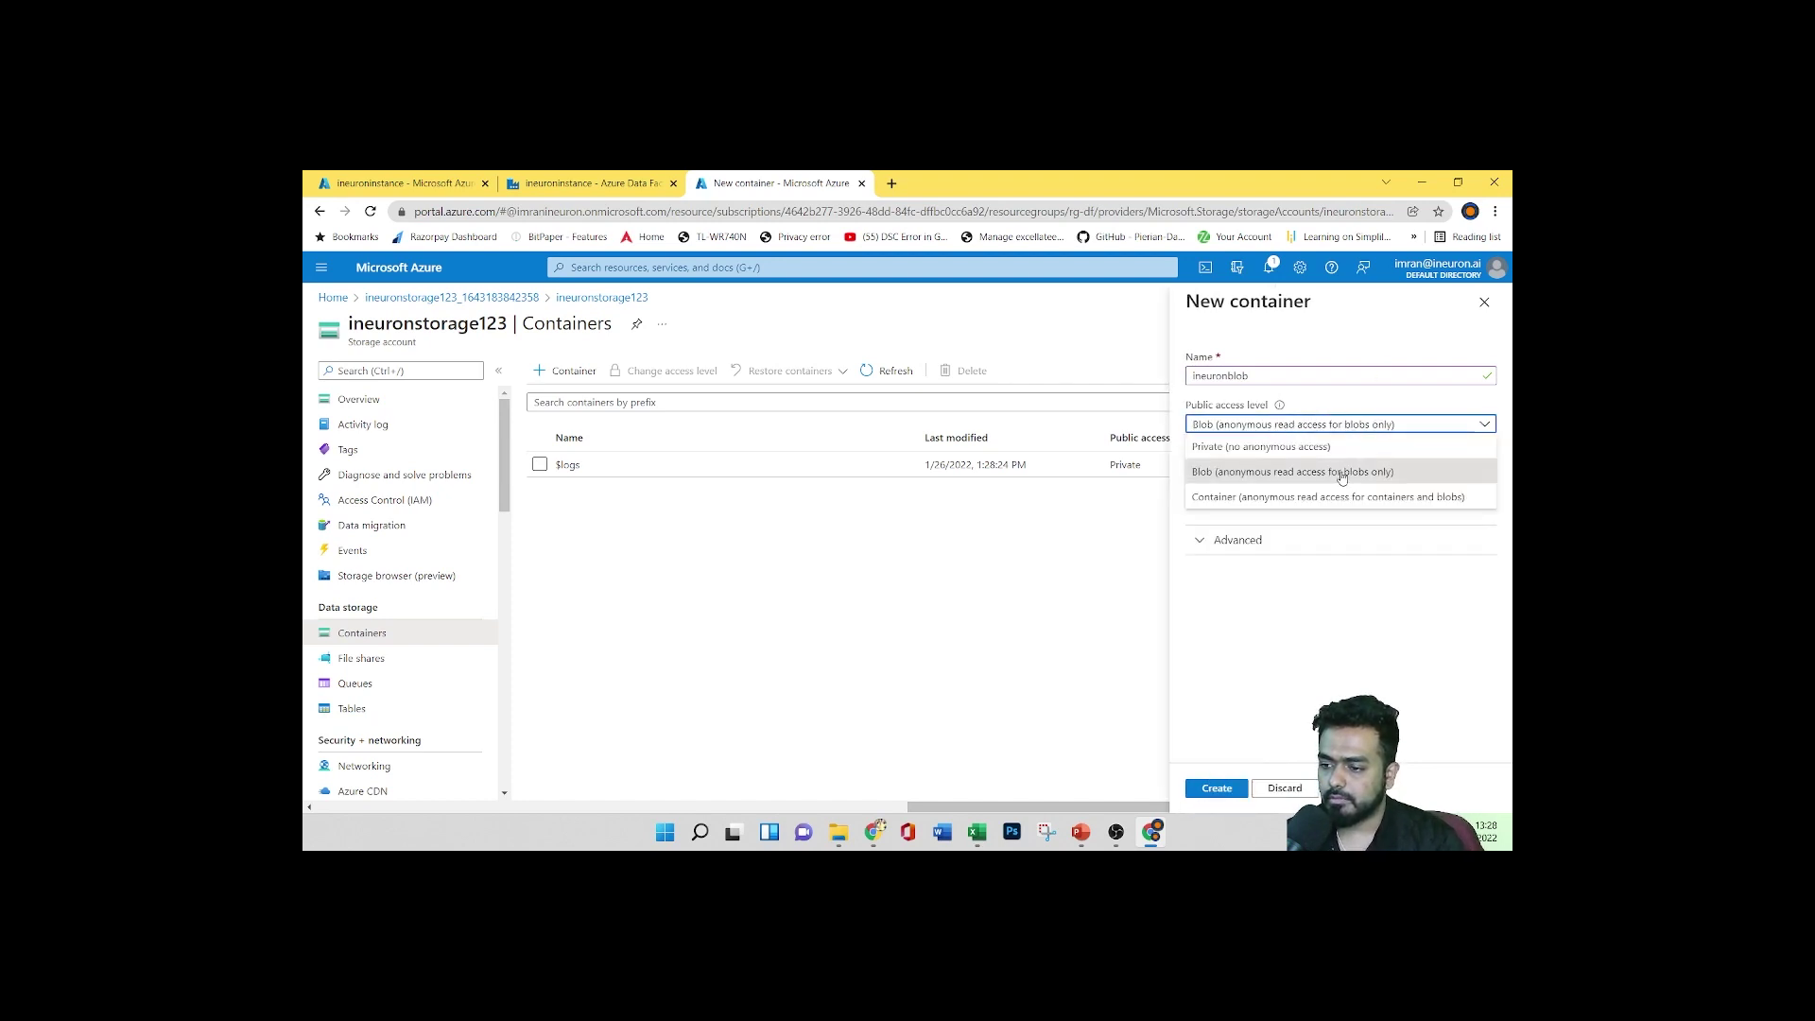
{"action": "left_click", "coordinate": [1342, 473]}
{"action": "left_click", "coordinate": [1216, 787]}
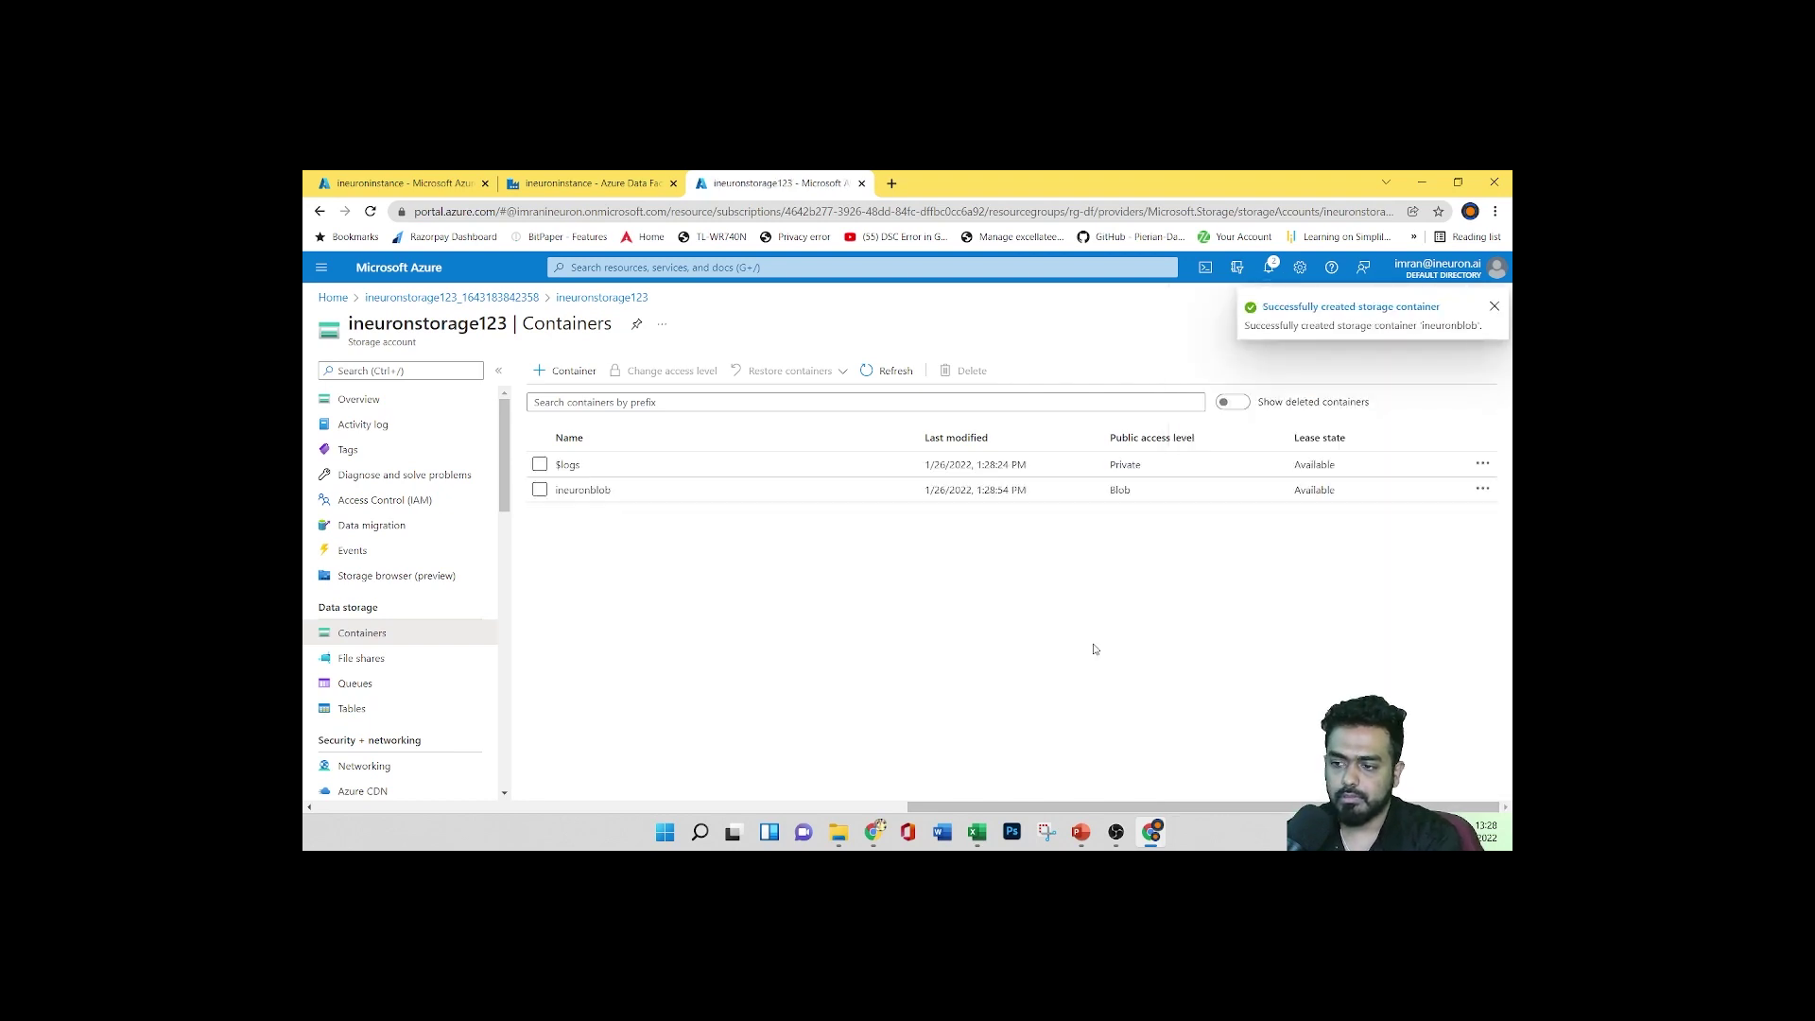
Upload the avengers.csv file from the Downloads folder to the ineuronblob container
{"action": "left_click", "coordinate": [578, 490]}
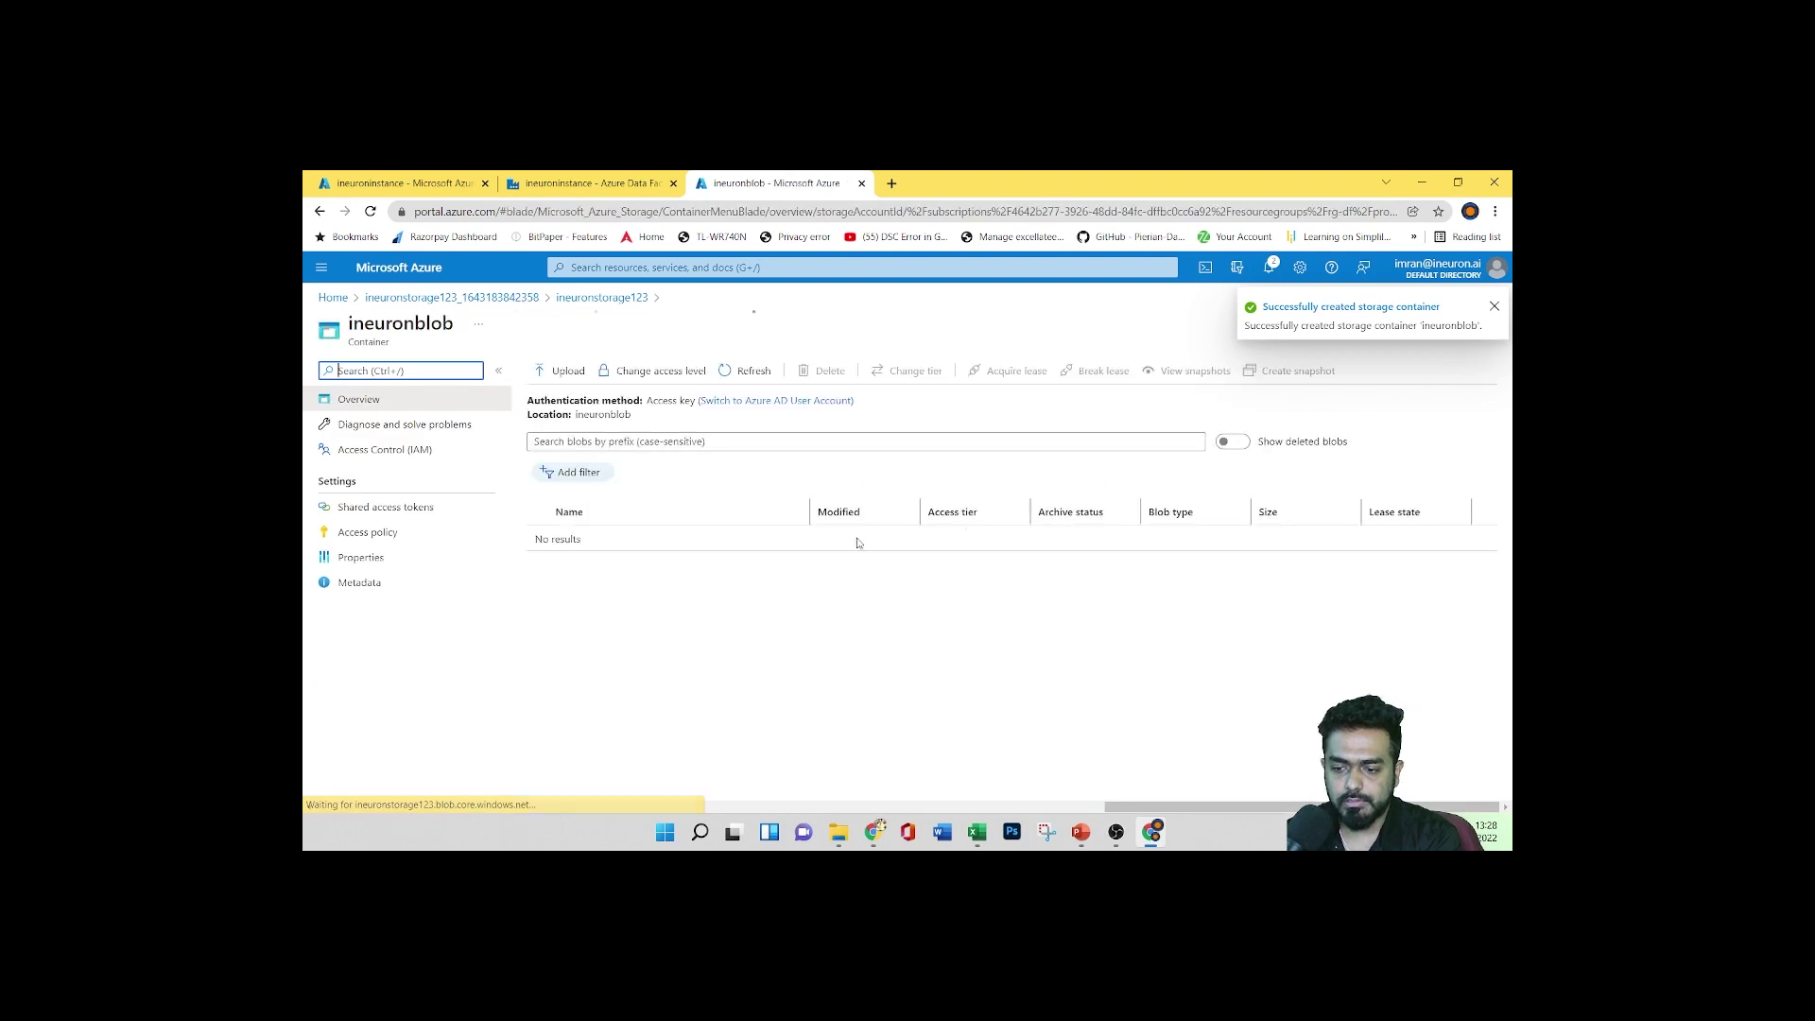
{"action": "left_click", "coordinate": [561, 370]}
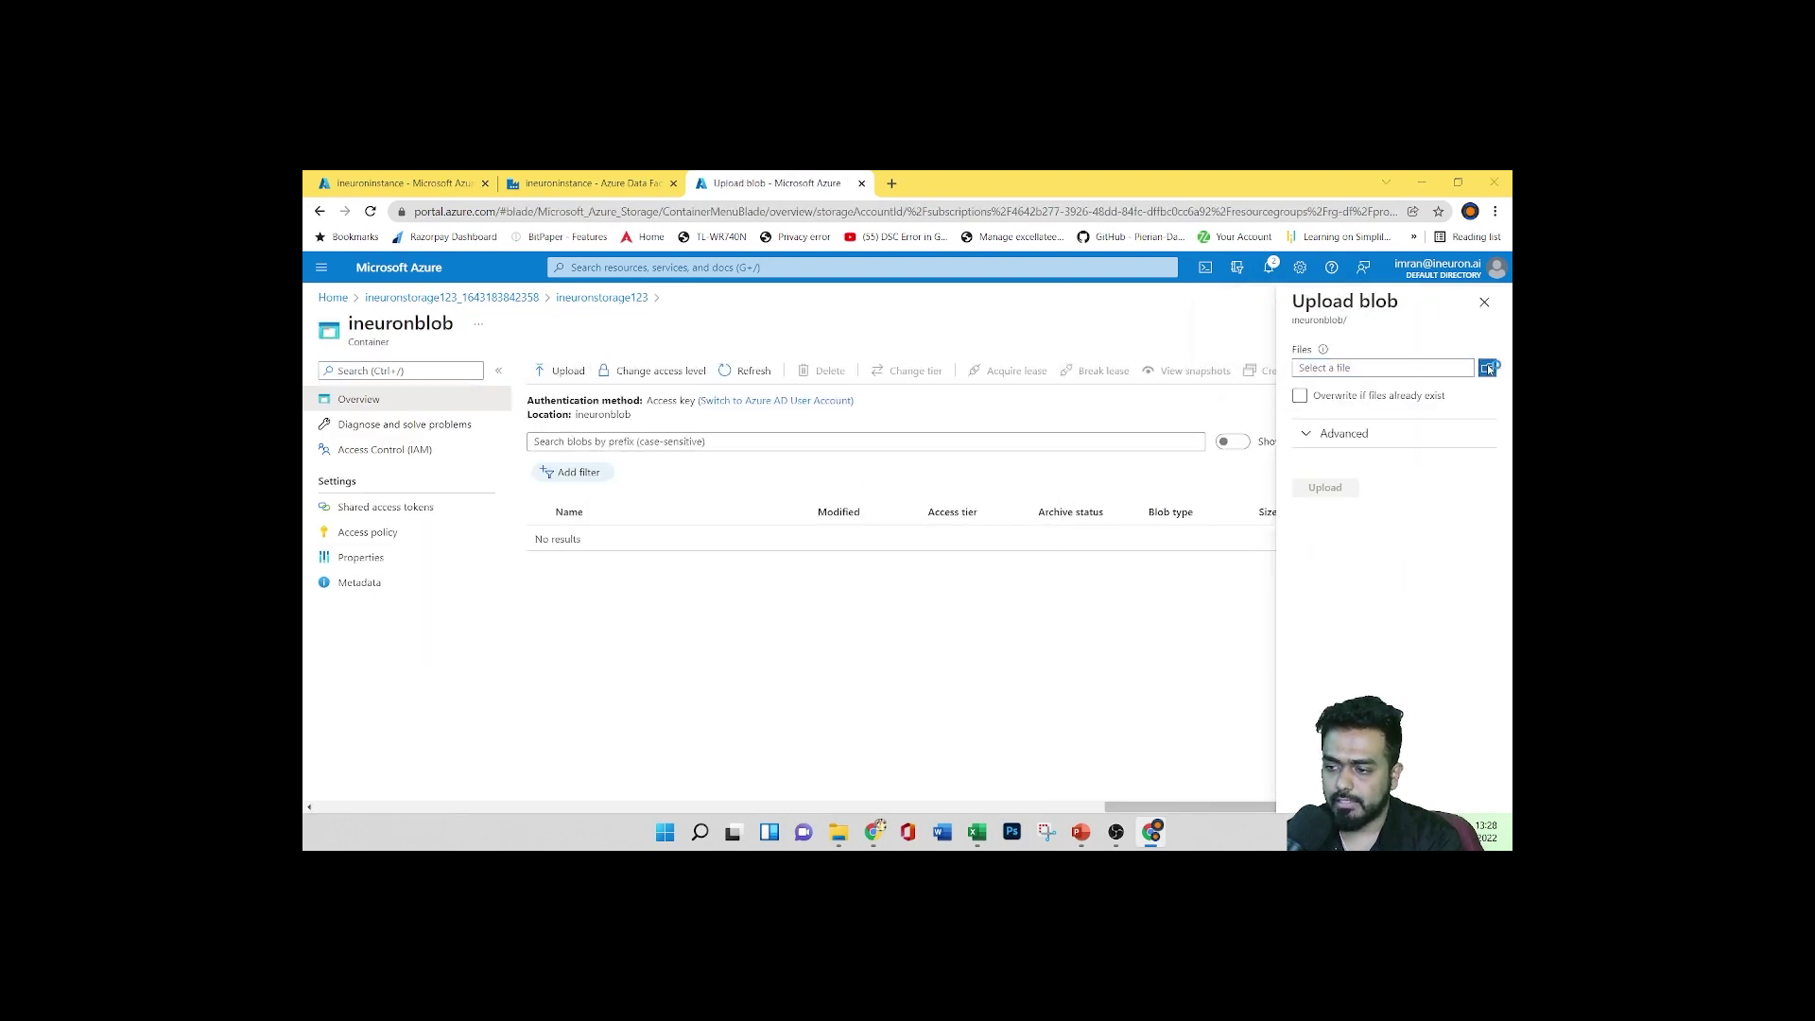
{"action": "left_click", "coordinate": [1487, 367]}
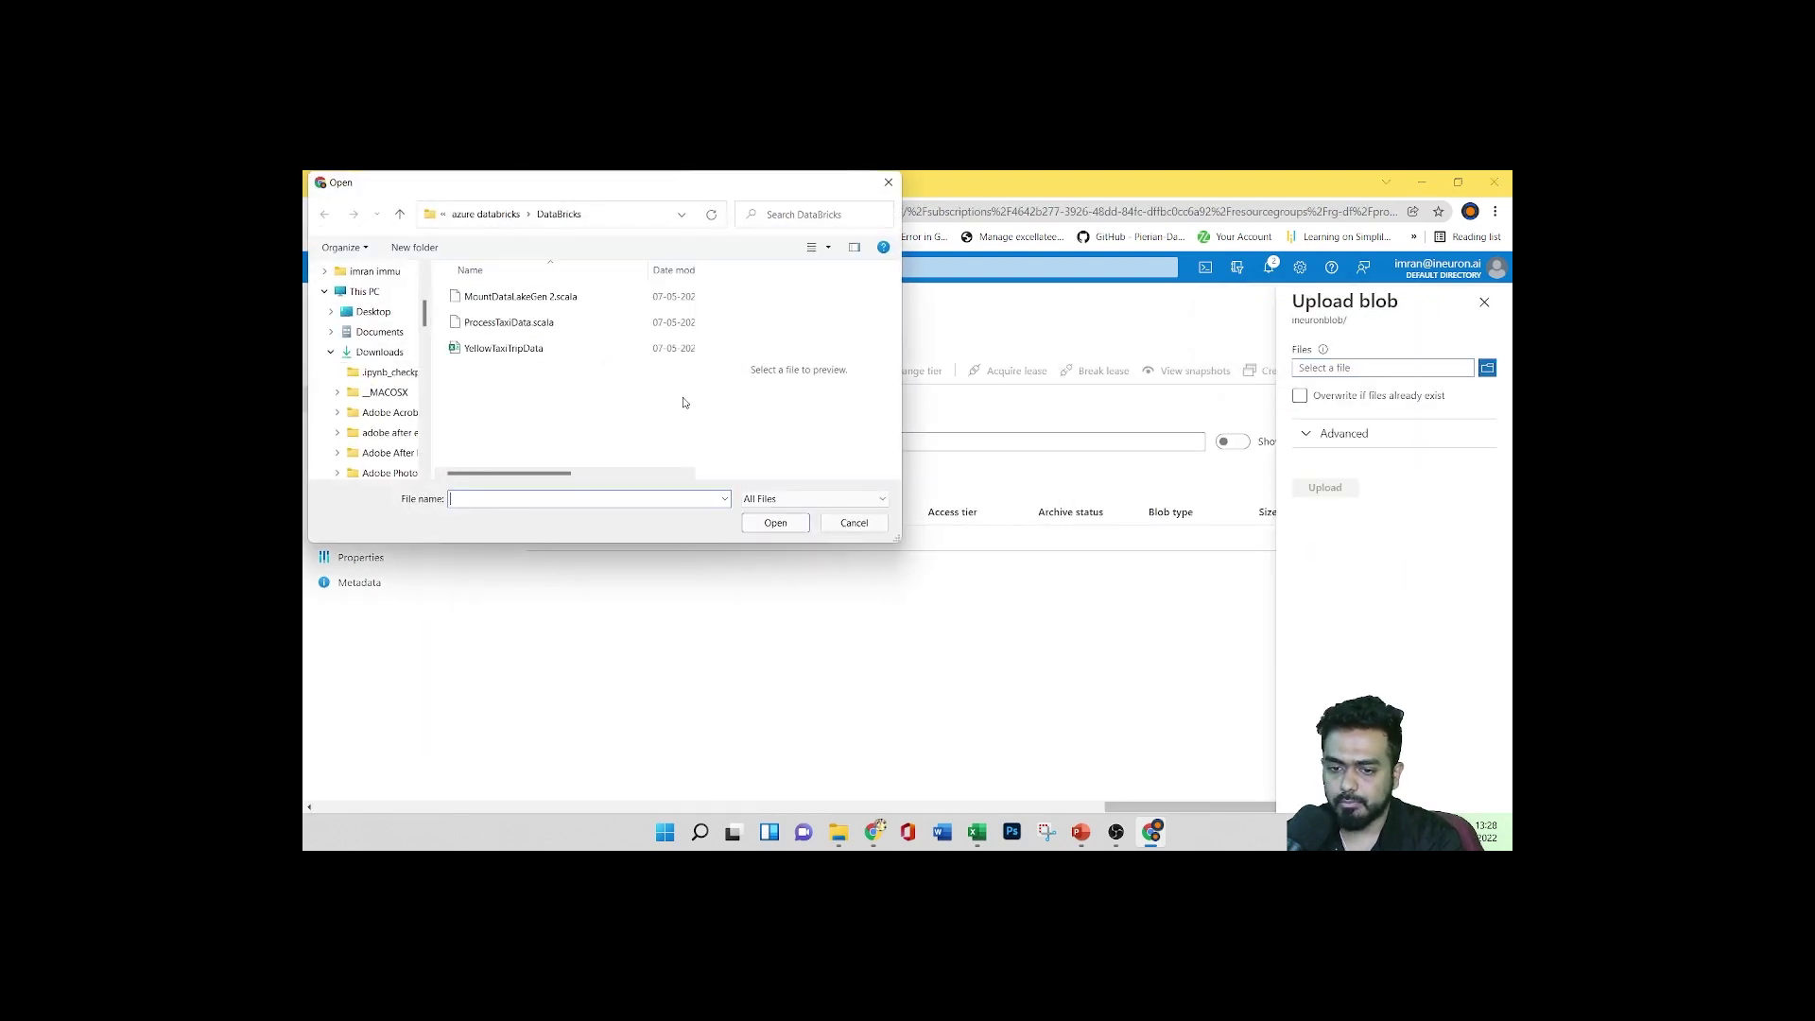
{"action": "left_click", "coordinate": [524, 352]}
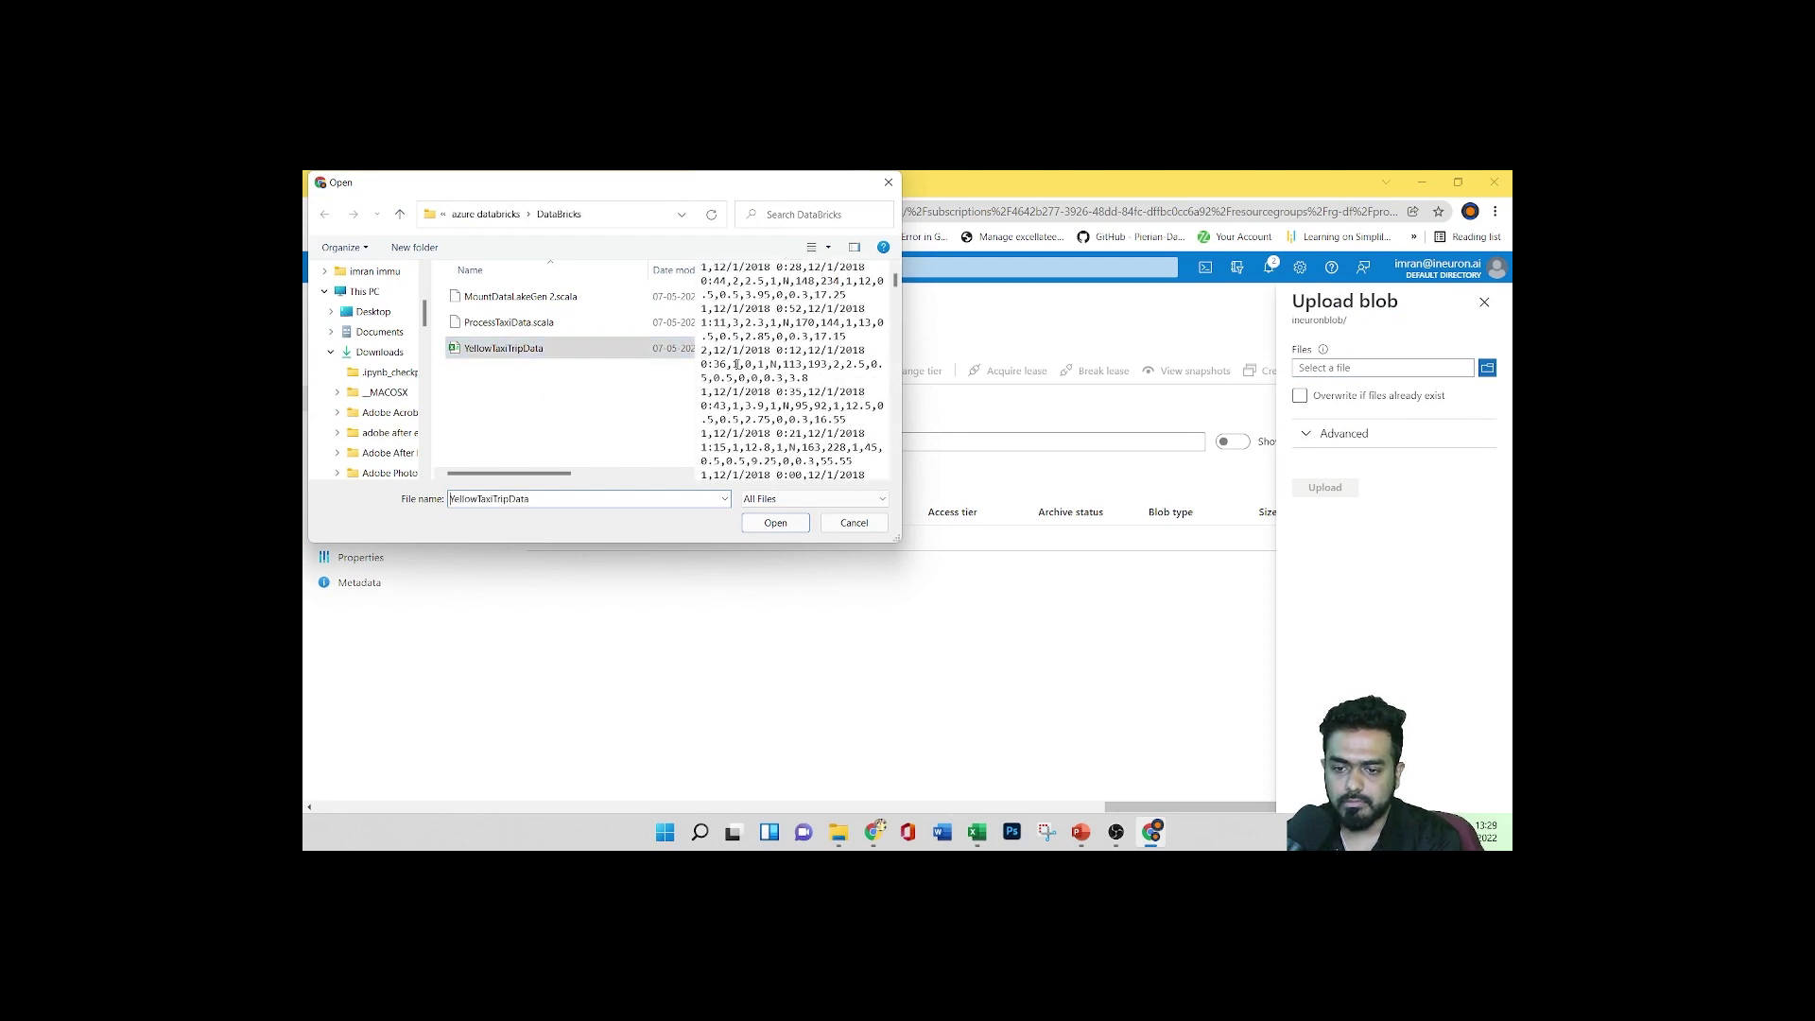
{"action": "left_click", "coordinate": [378, 352]}
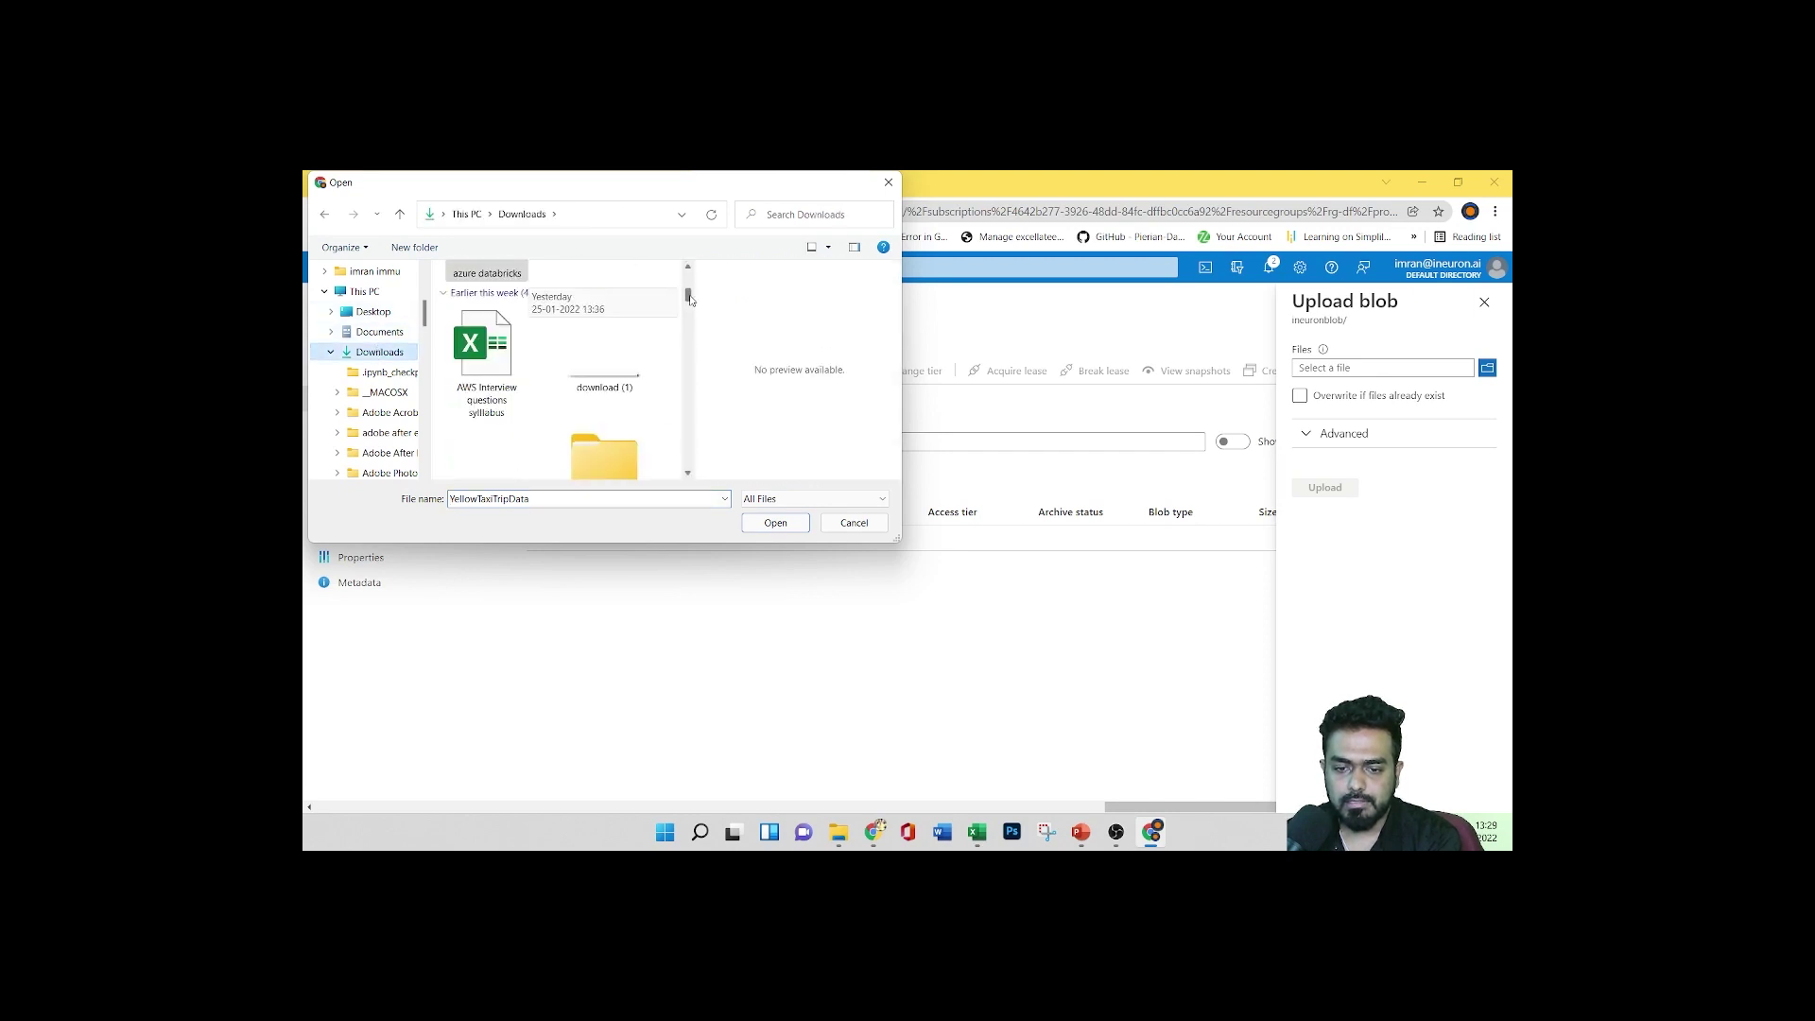
{"action": "left_click_drag", "start_coordinate": [688, 289], "coordinate": [688, 319]}
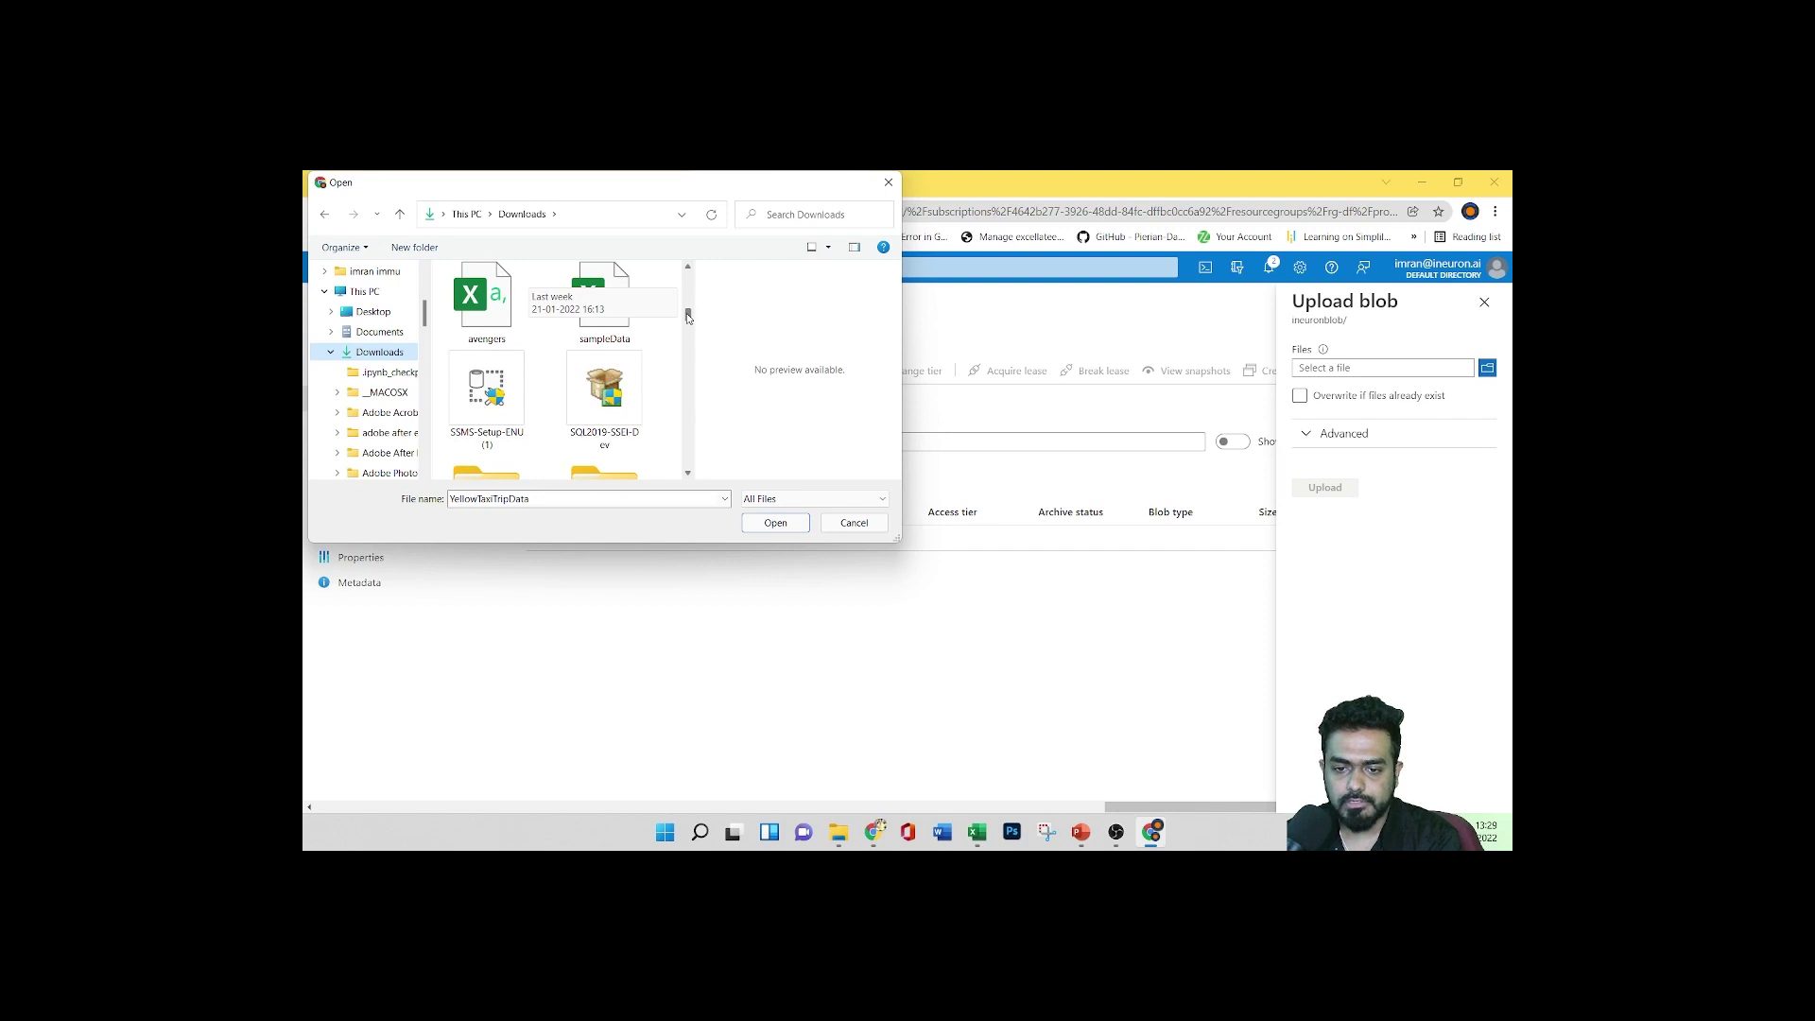
{"action": "left_click", "coordinate": [485, 301]}
{"action": "left_click", "coordinate": [775, 523]}
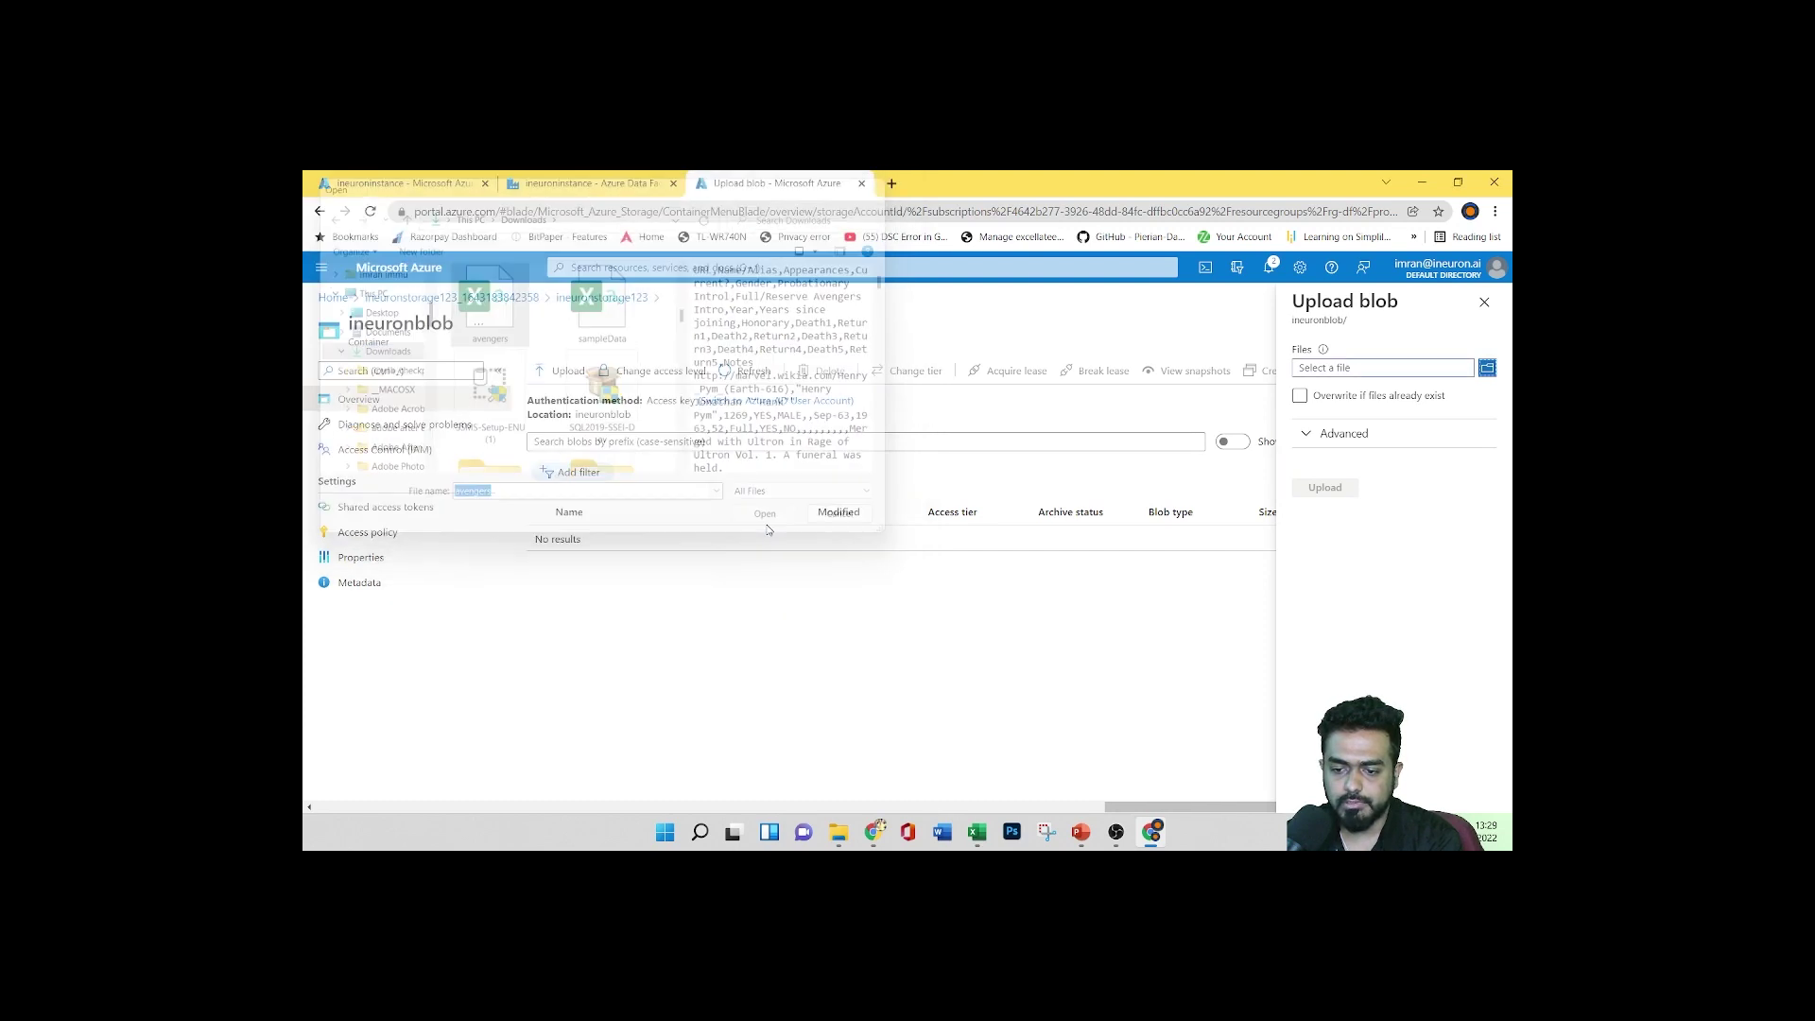
{"action": "left_click", "coordinate": [1334, 490]}
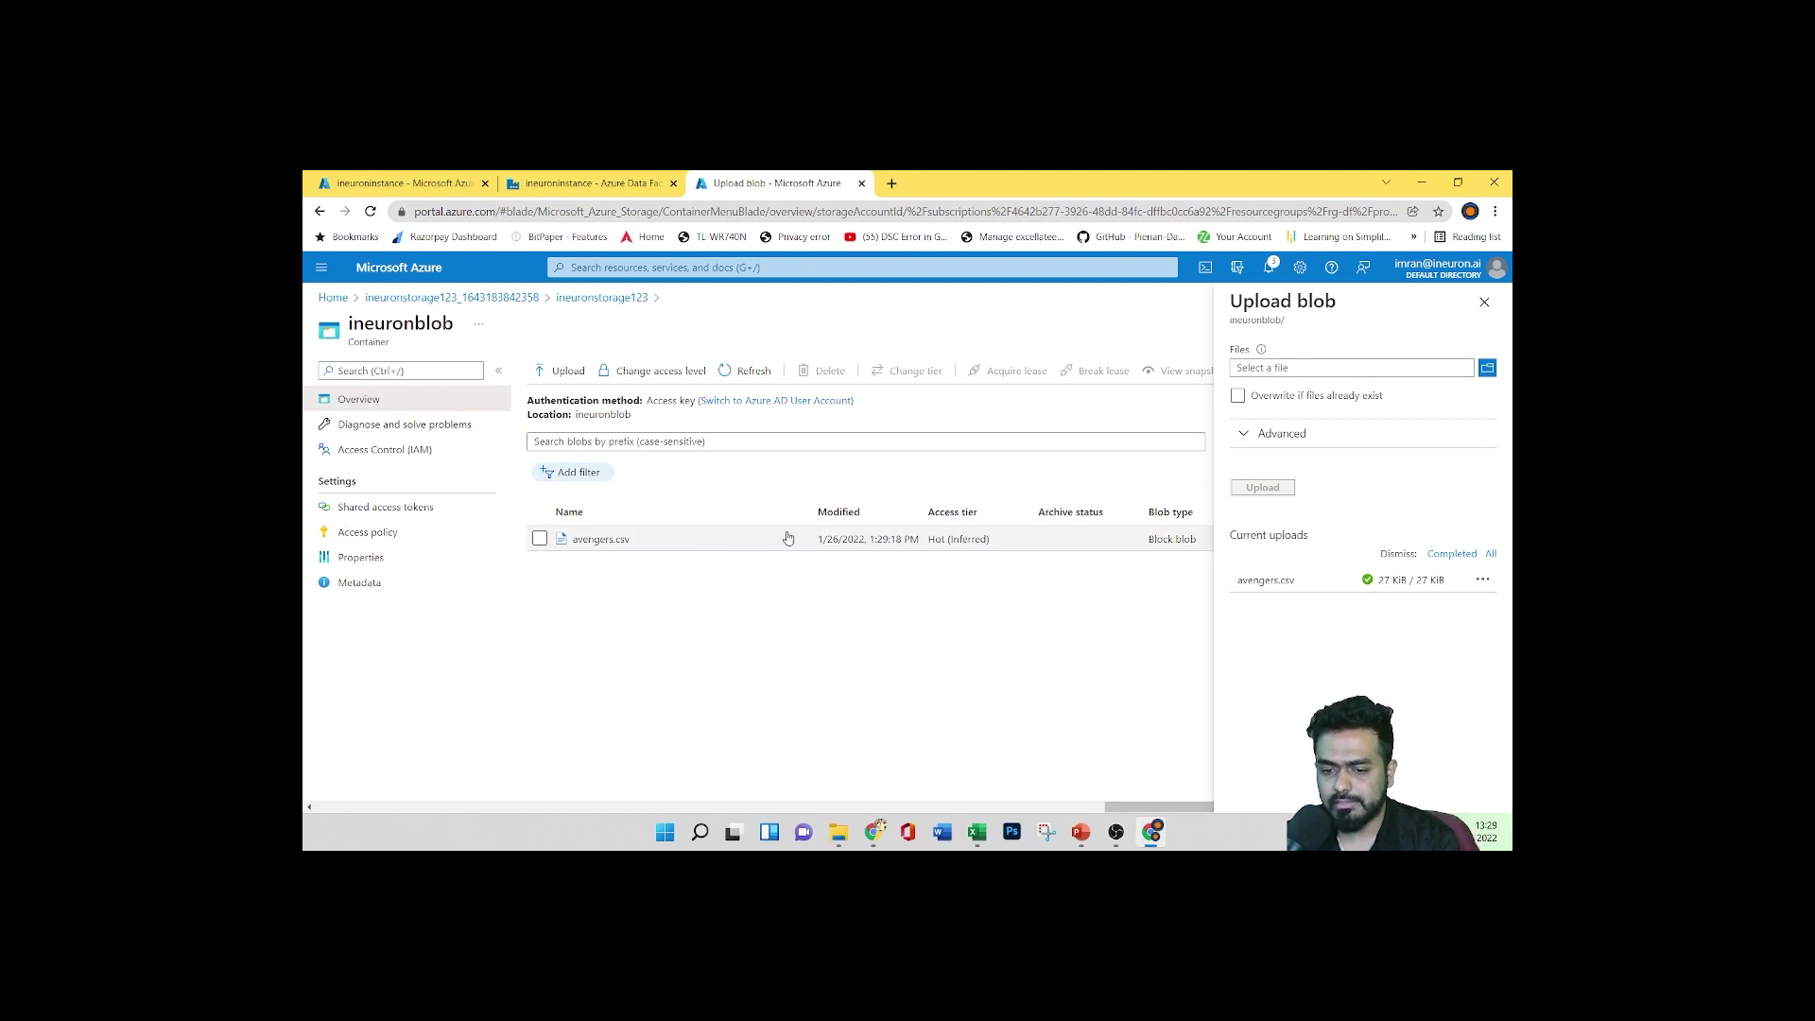
Close the blob upload pane, return to the Data Factory instance and cancel the unfinished new dataset
{"action": "left_click", "coordinate": [1484, 301]}
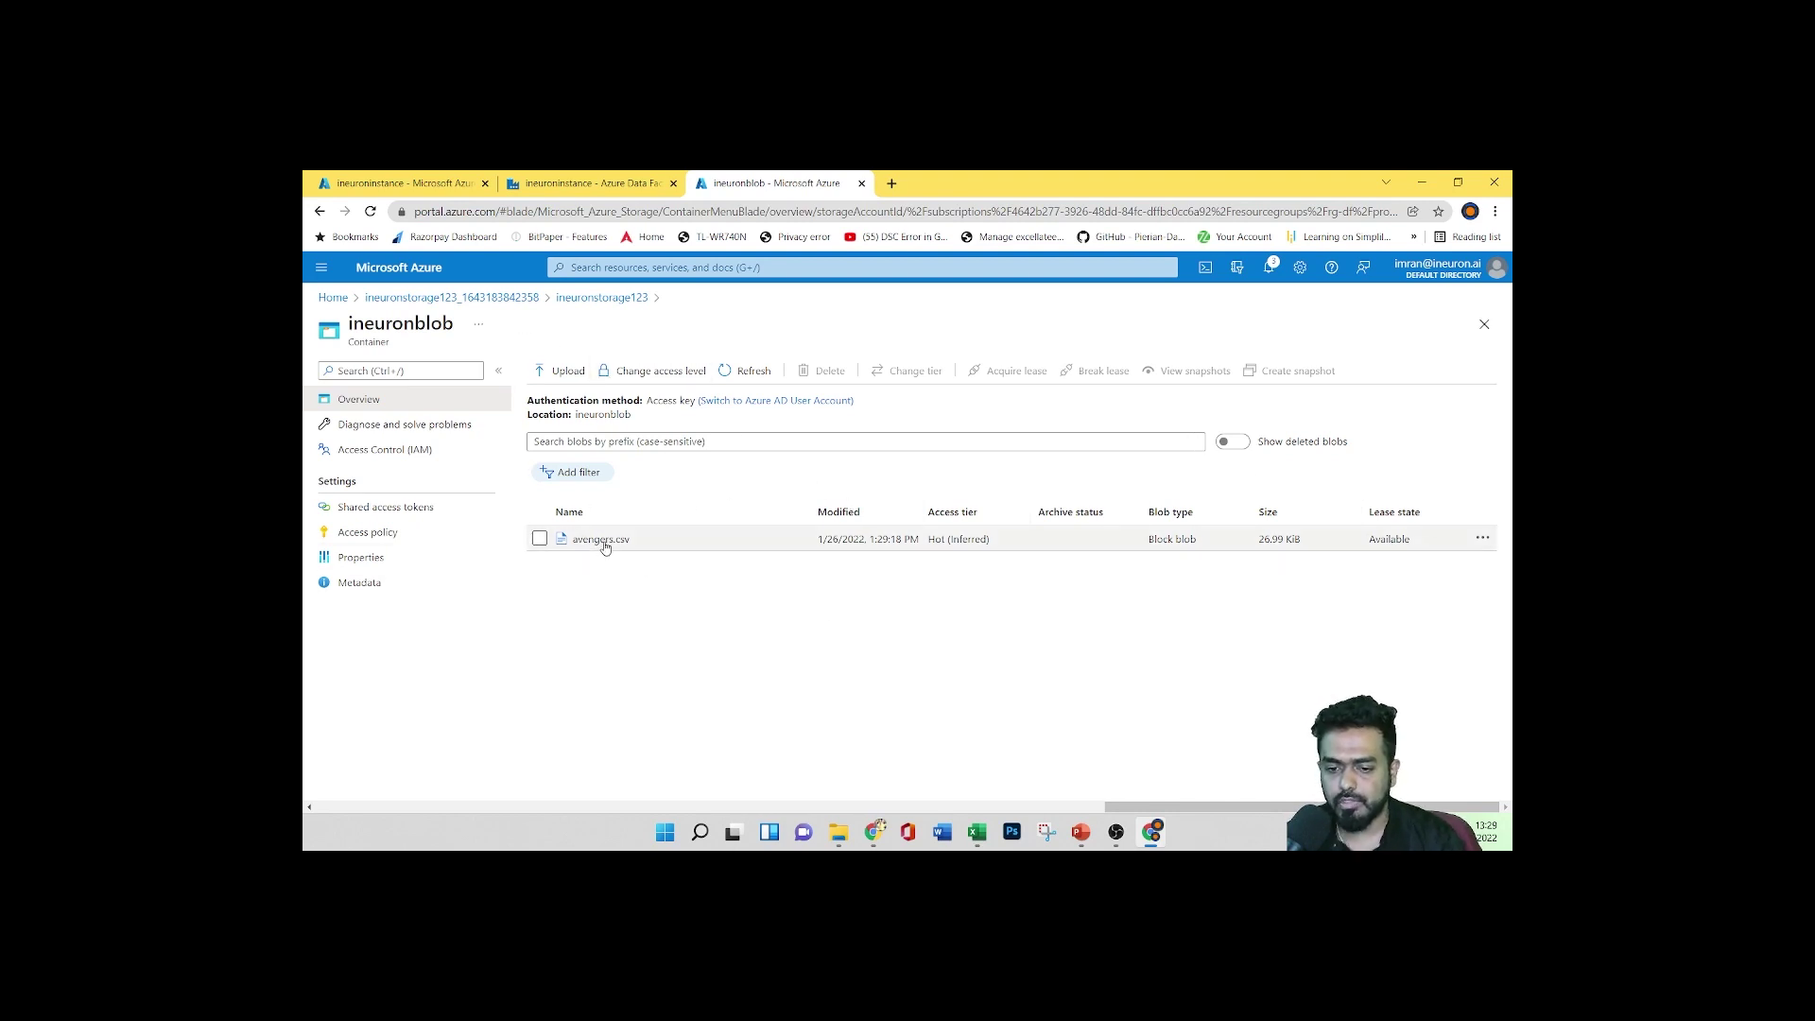
{"action": "left_click", "coordinate": [588, 182]}
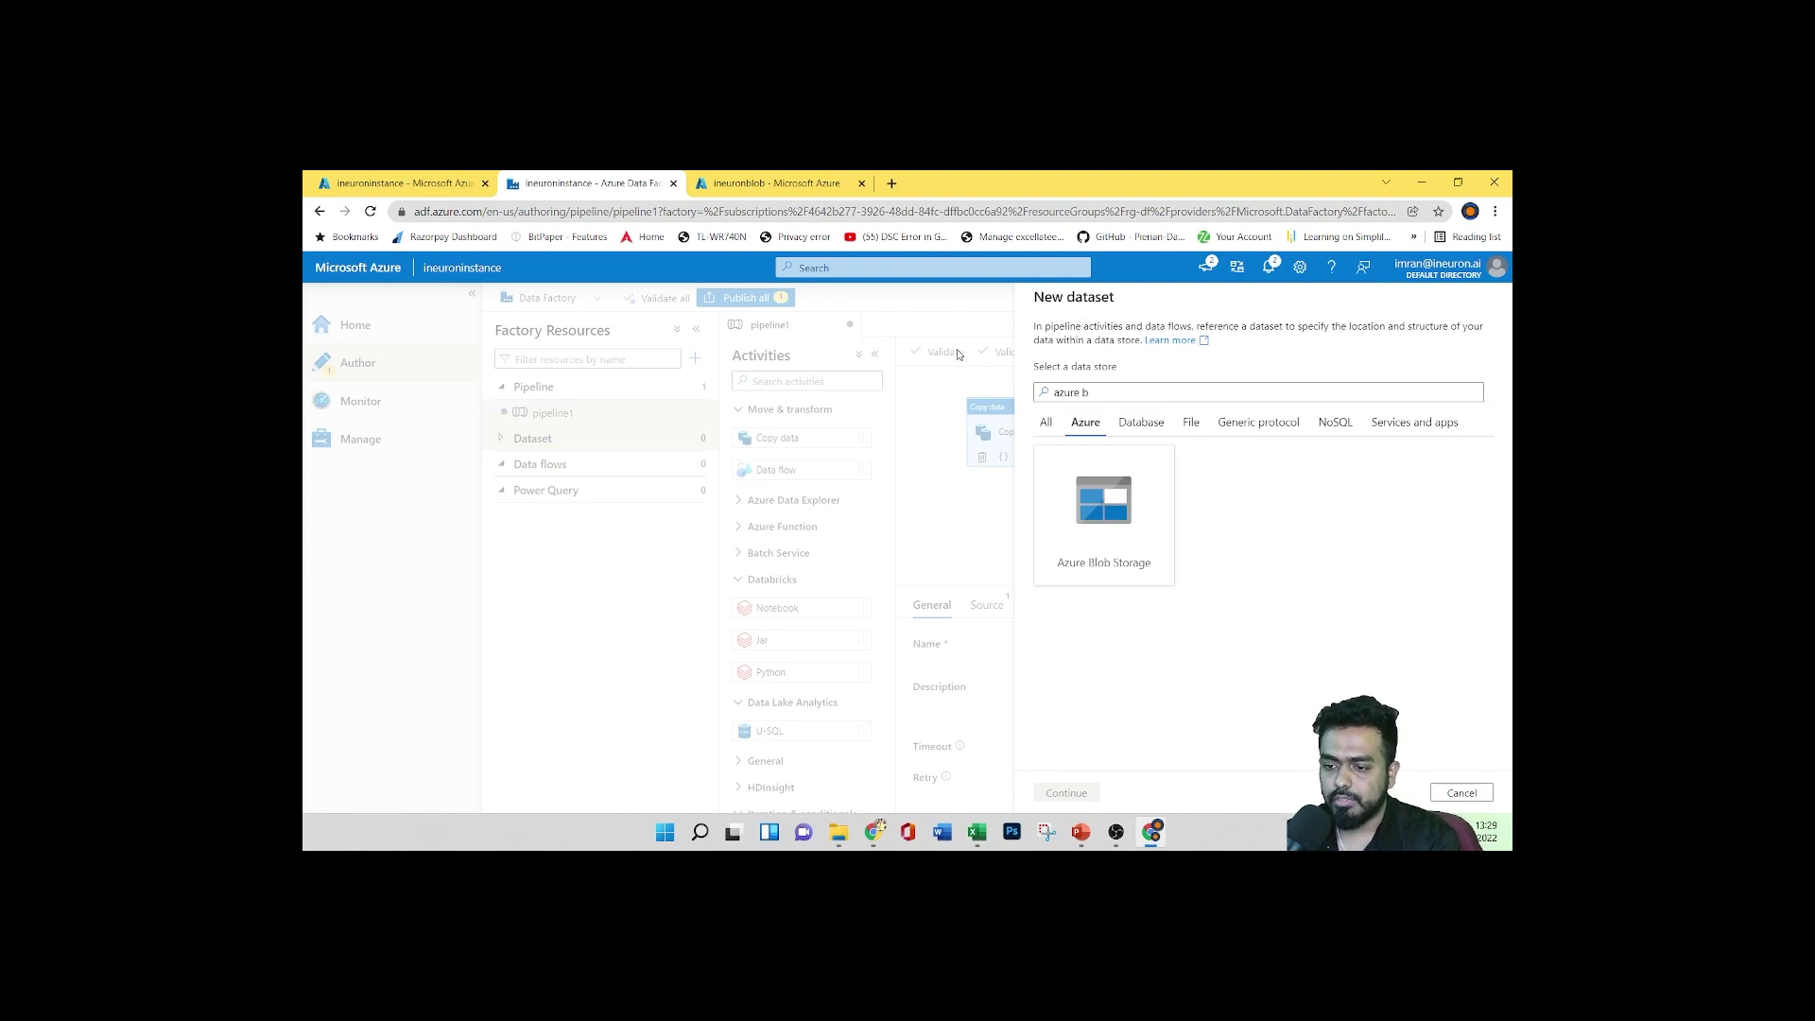
{"action": "left_click", "coordinate": [1455, 798]}
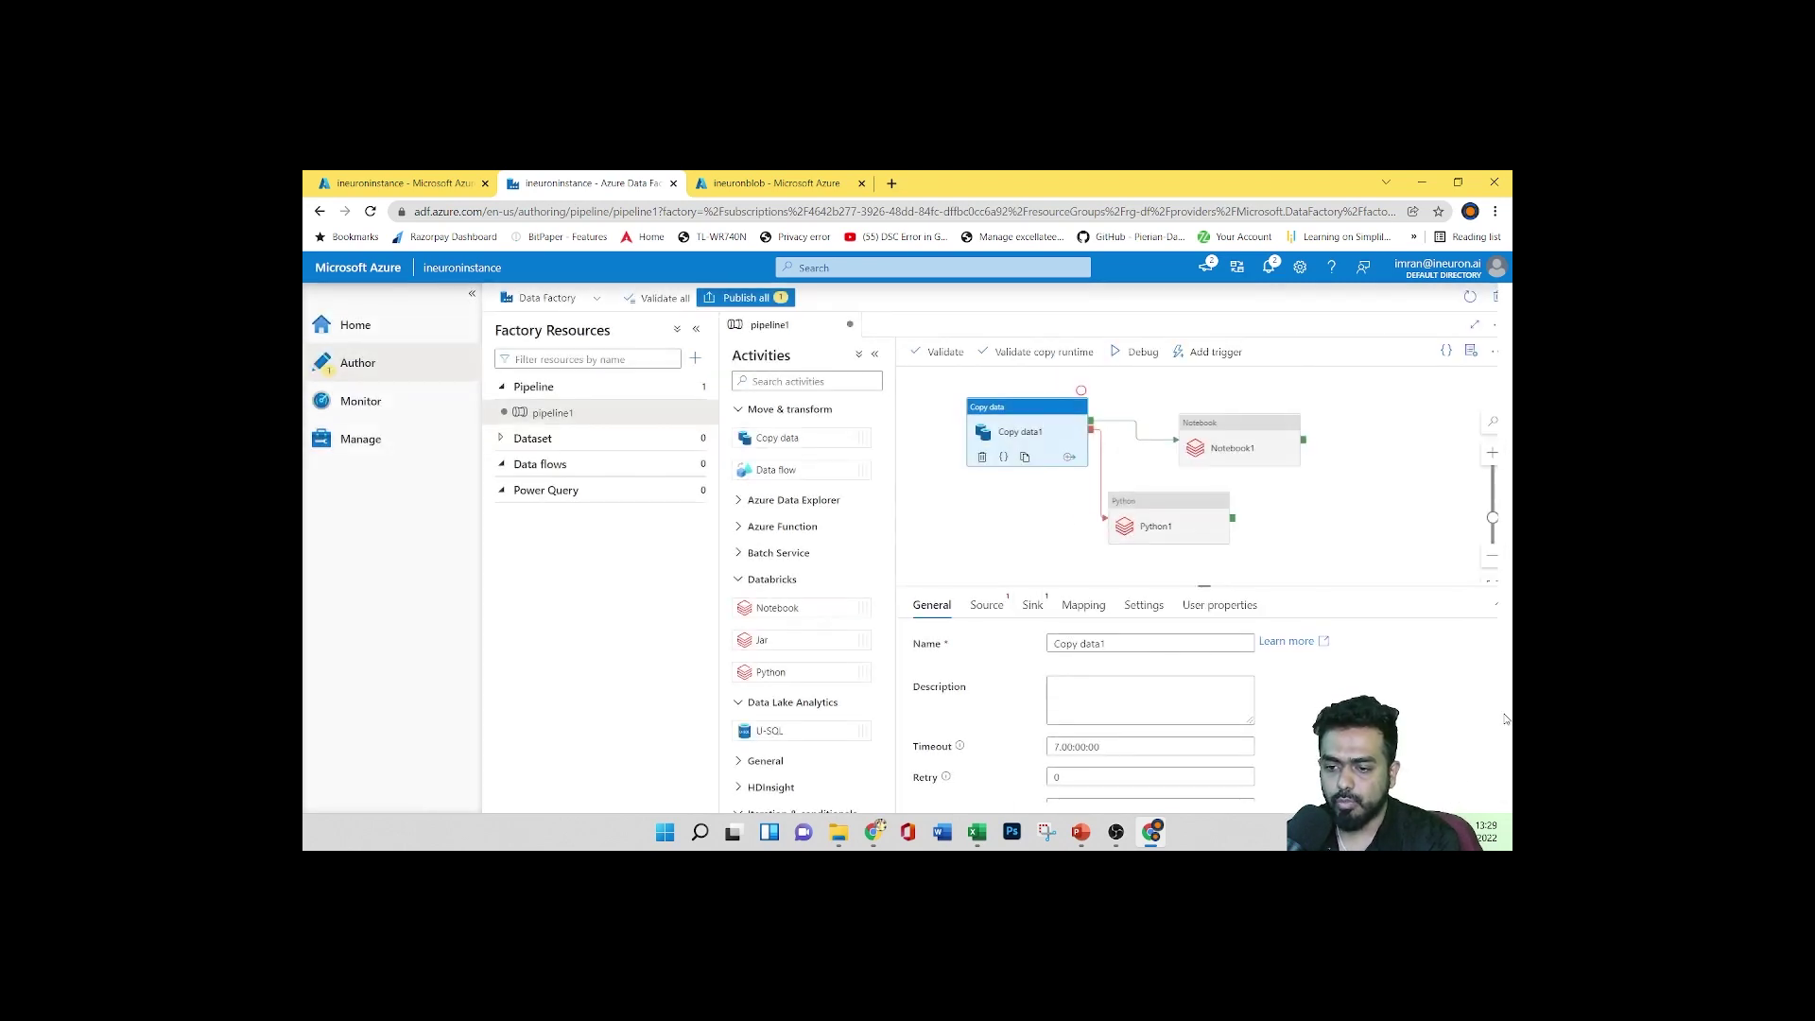
Start a new linked service in the factory's management area, using Azure Blob Storage as the data store
{"action": "left_click", "coordinate": [404, 447]}
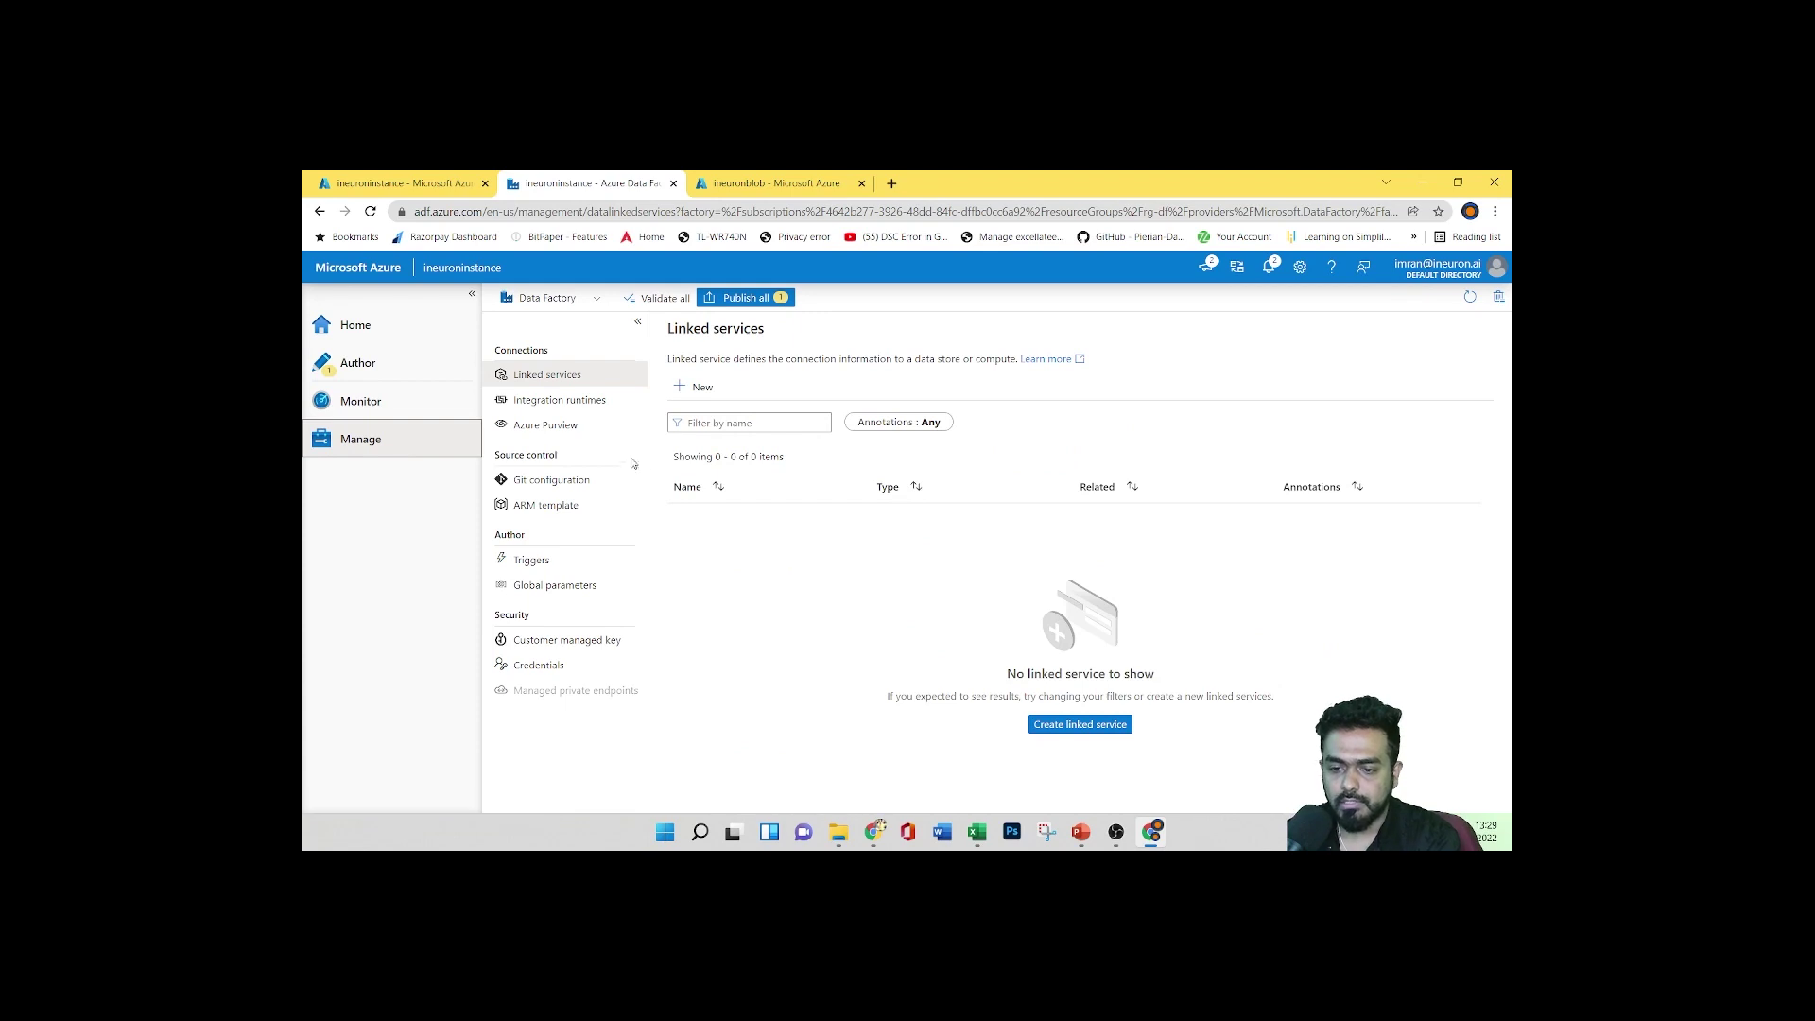
{"action": "left_click", "coordinate": [564, 378]}
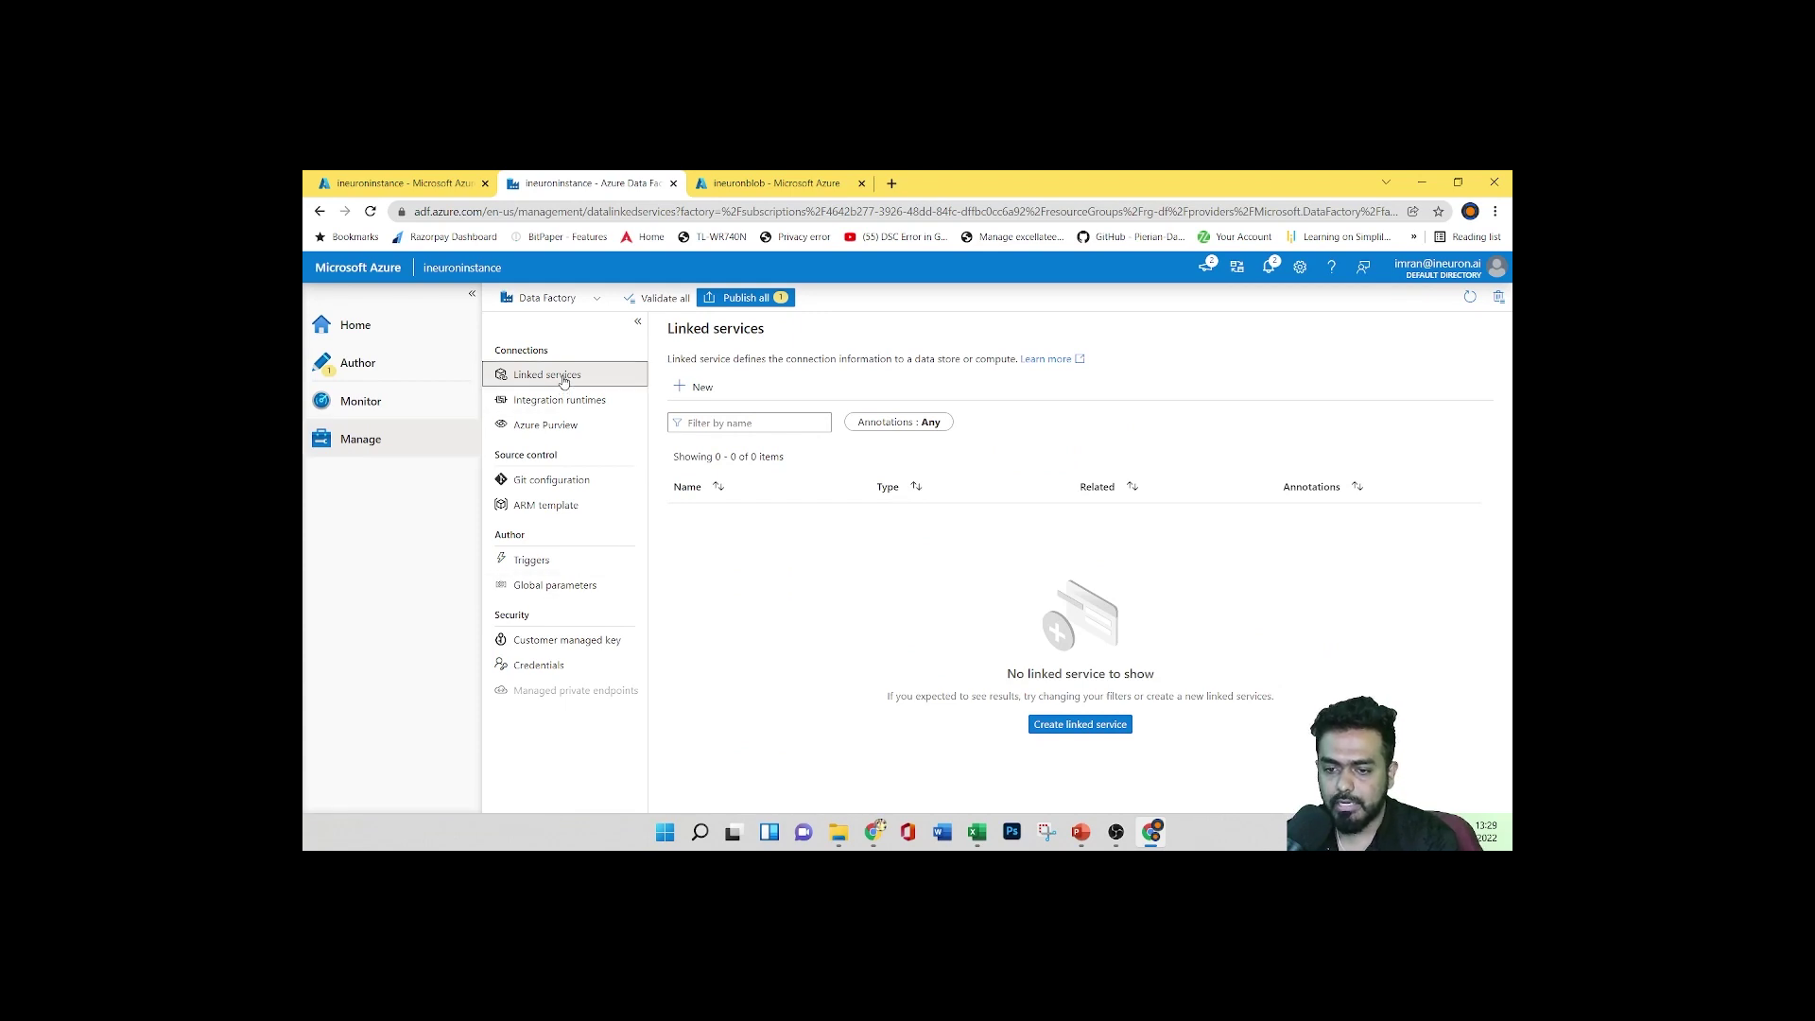
{"action": "left_click", "coordinate": [699, 386]}
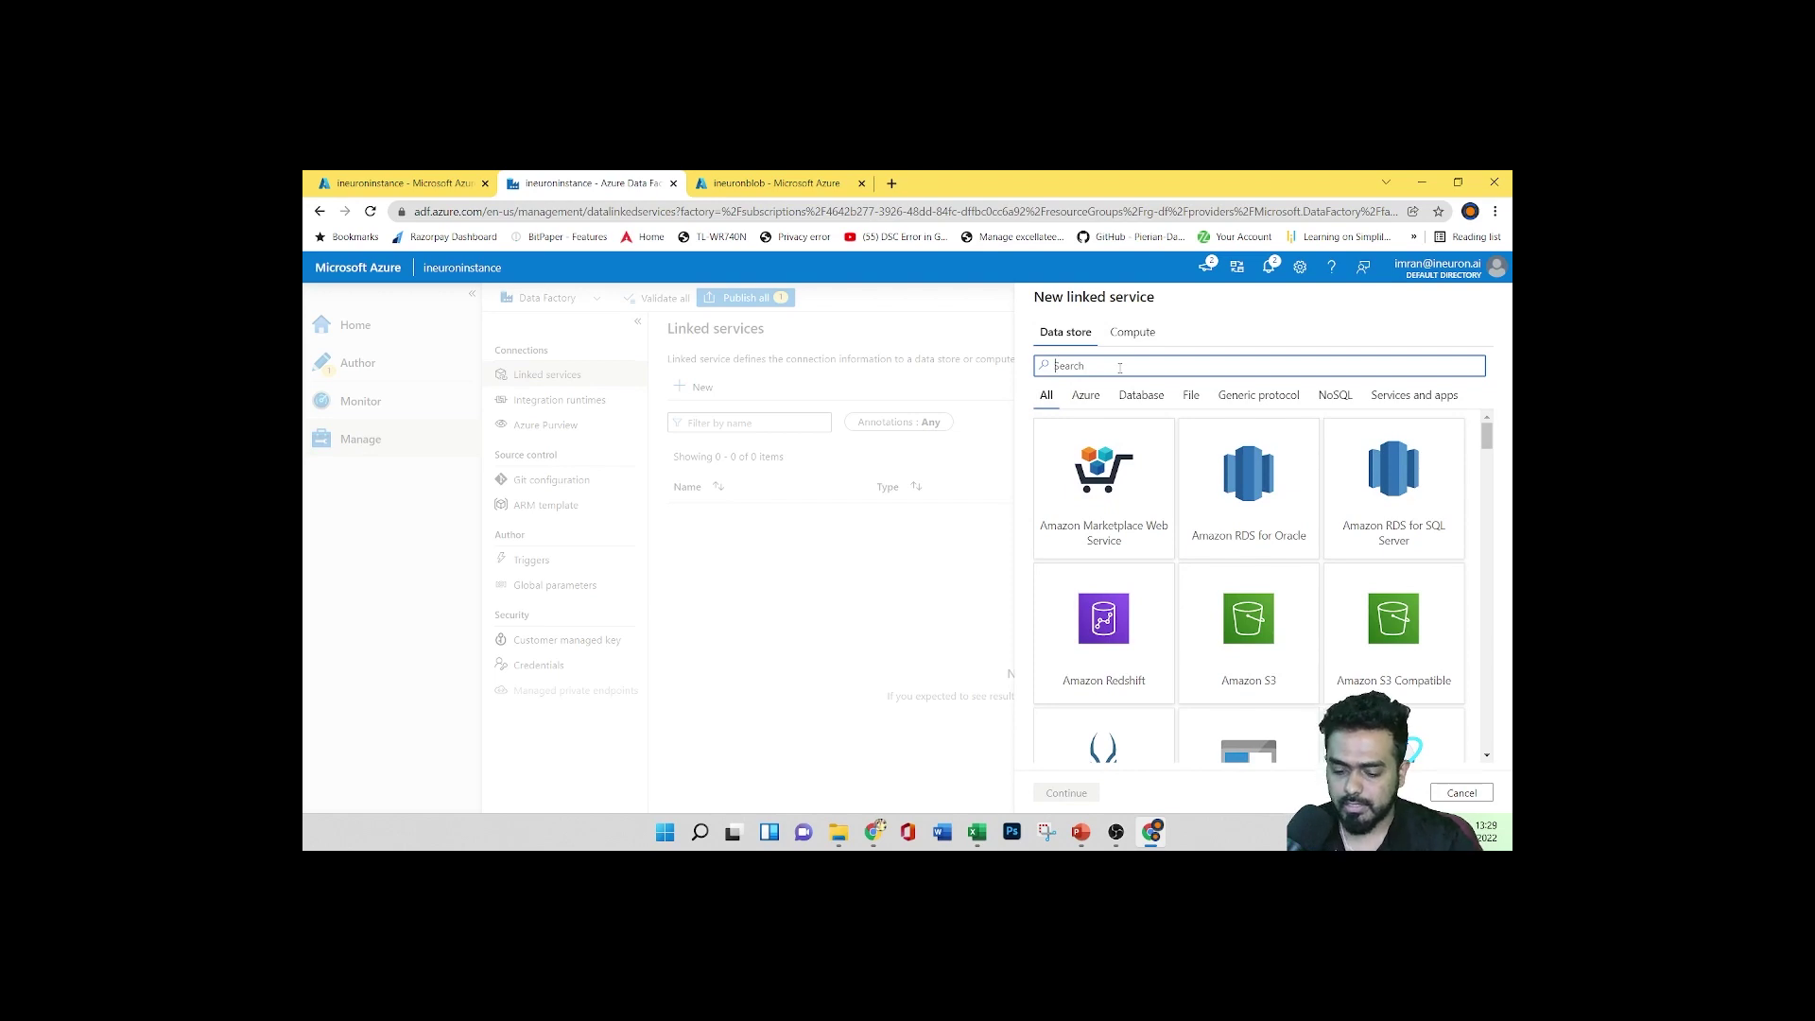
{"action": "type", "text": "azure"}
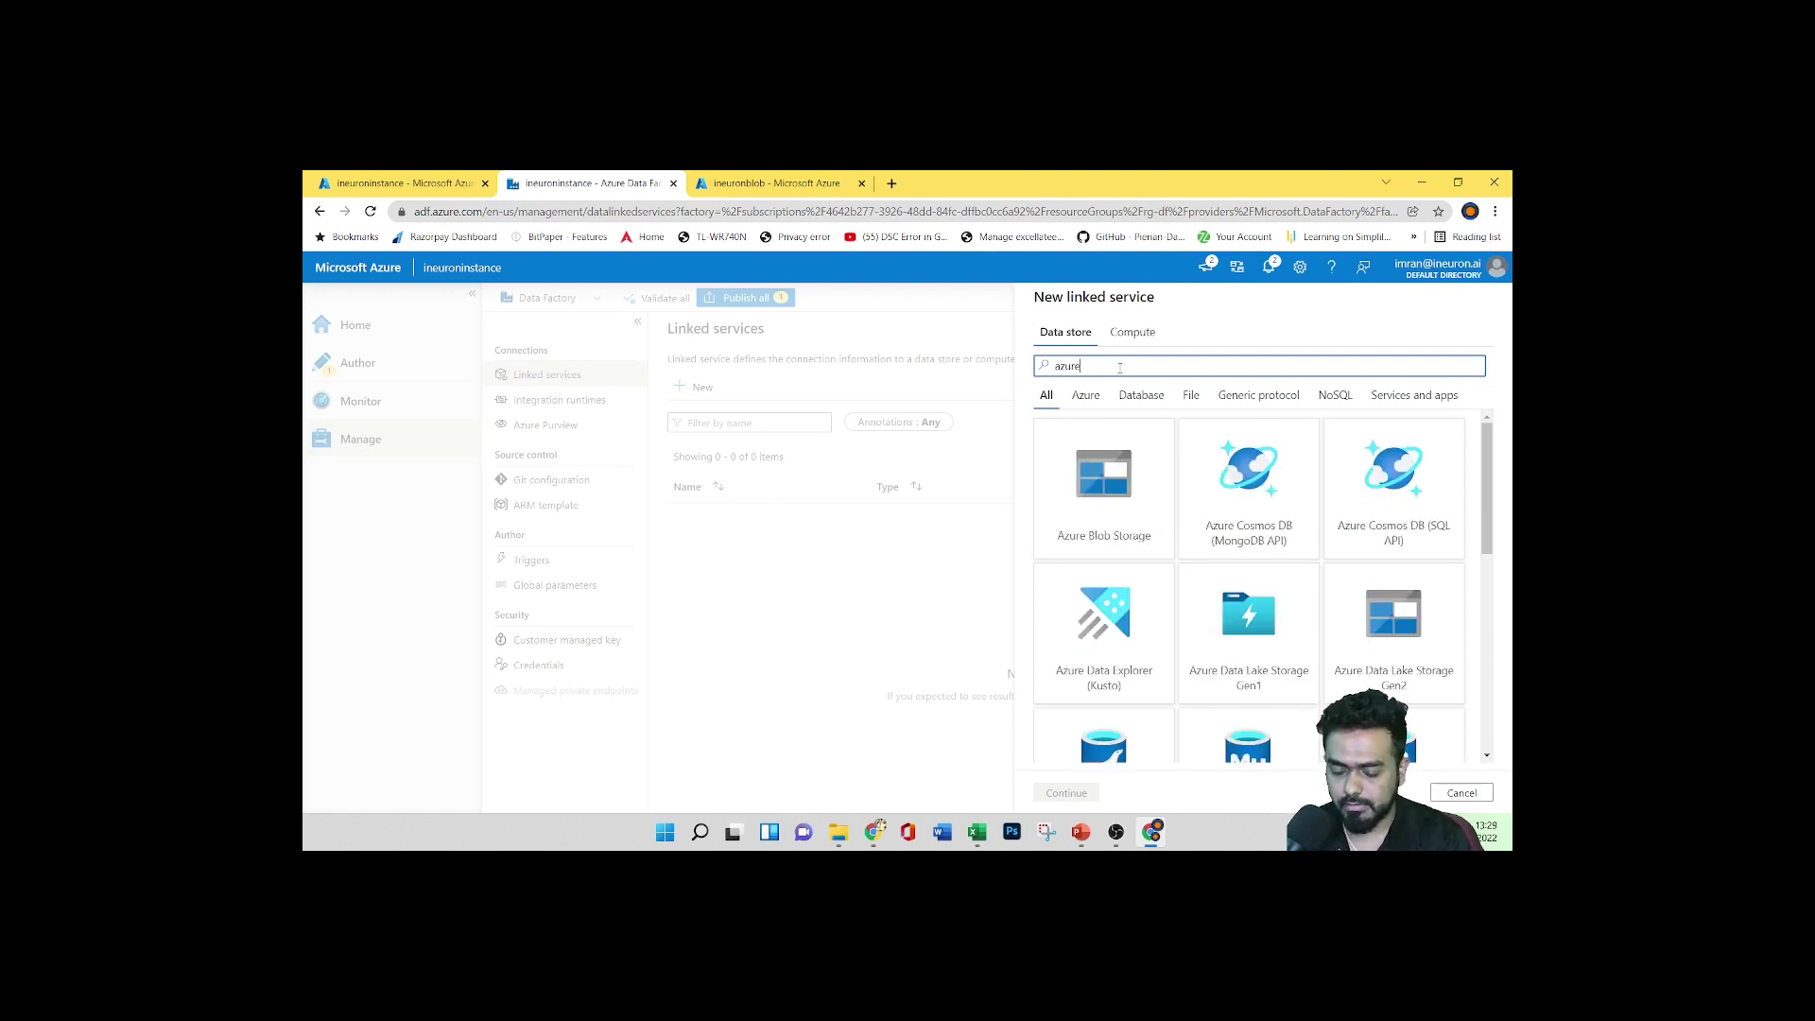
{"action": "type", "text": " bl"}
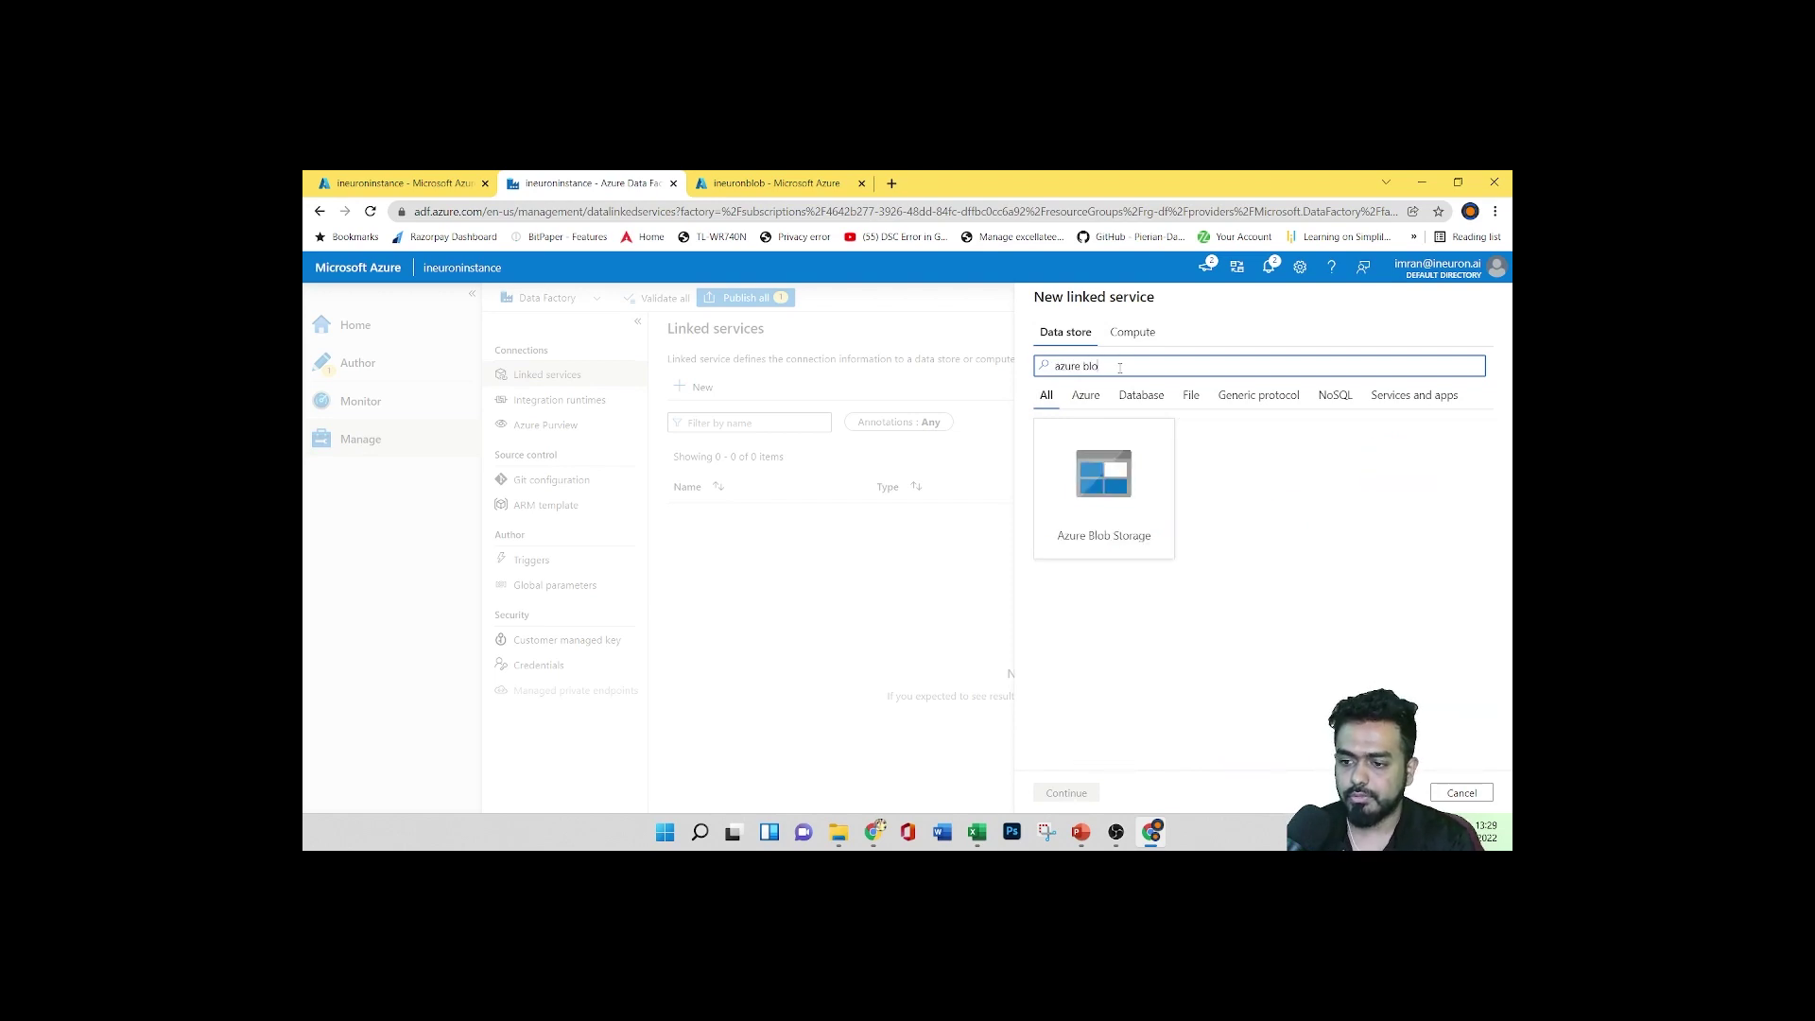
{"action": "type", "text": "o"}
{"action": "left_click", "coordinate": [1103, 541]}
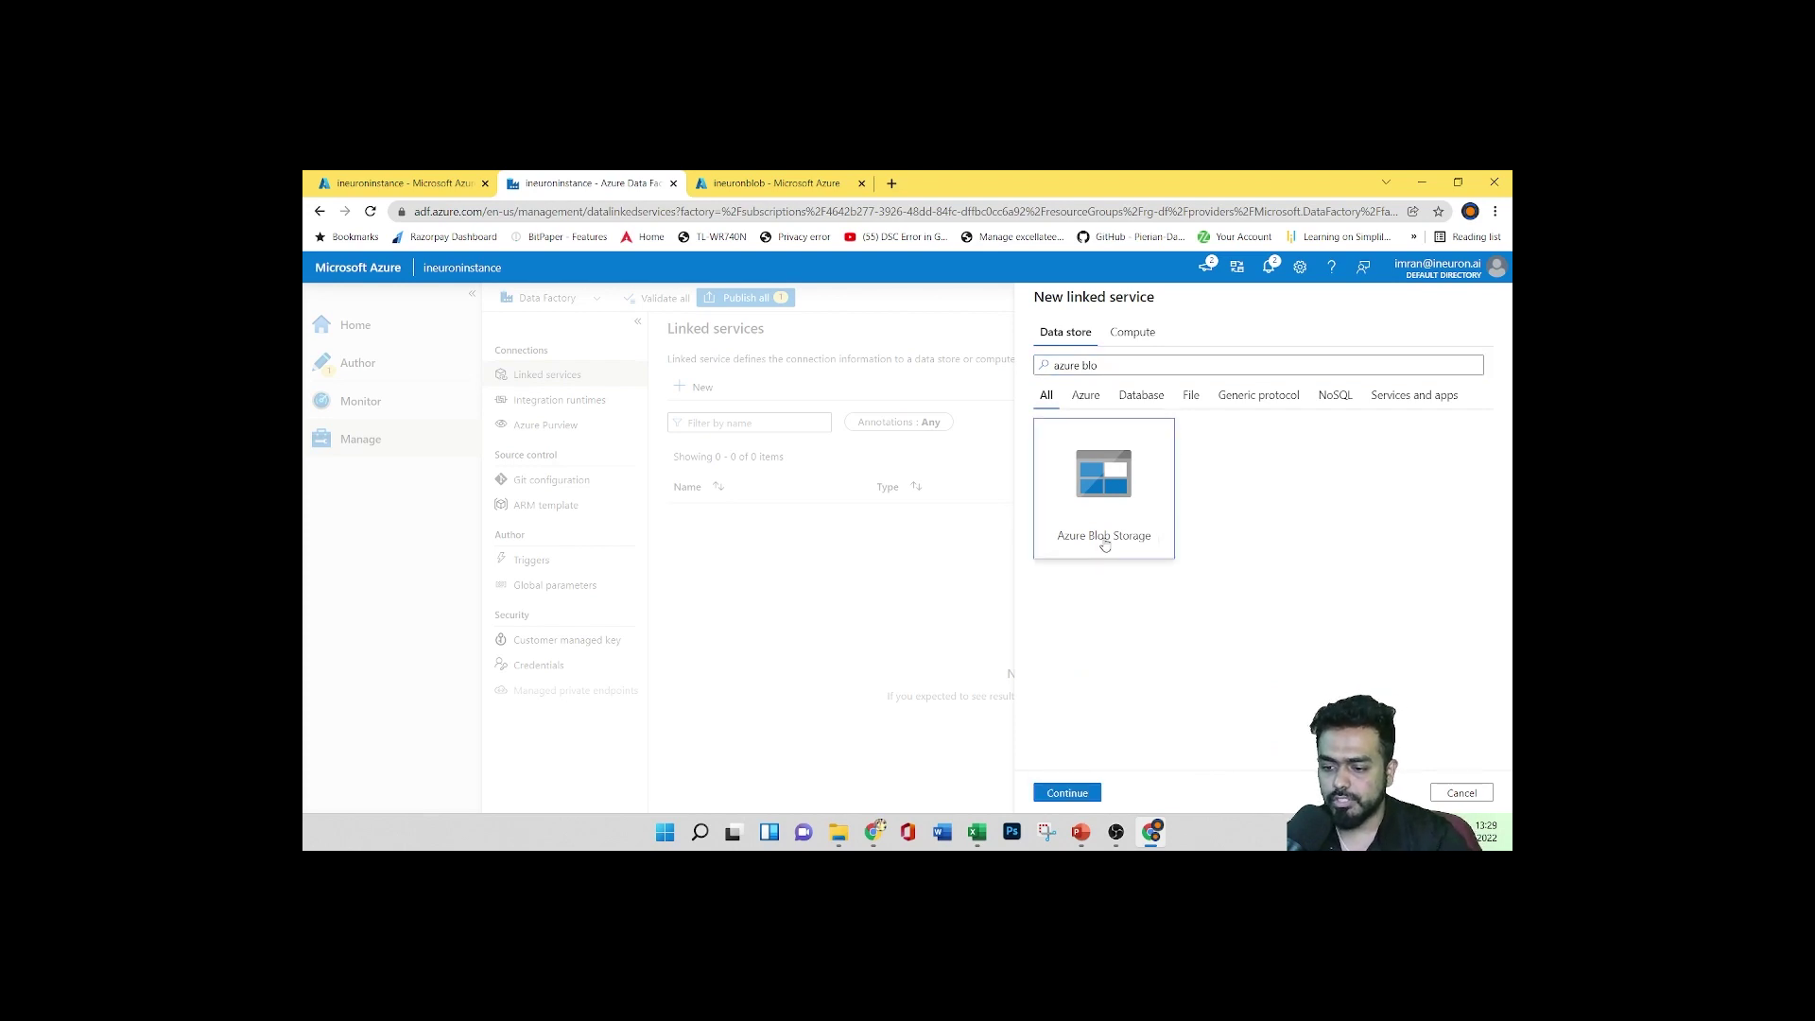
{"action": "left_click", "coordinate": [1067, 792]}
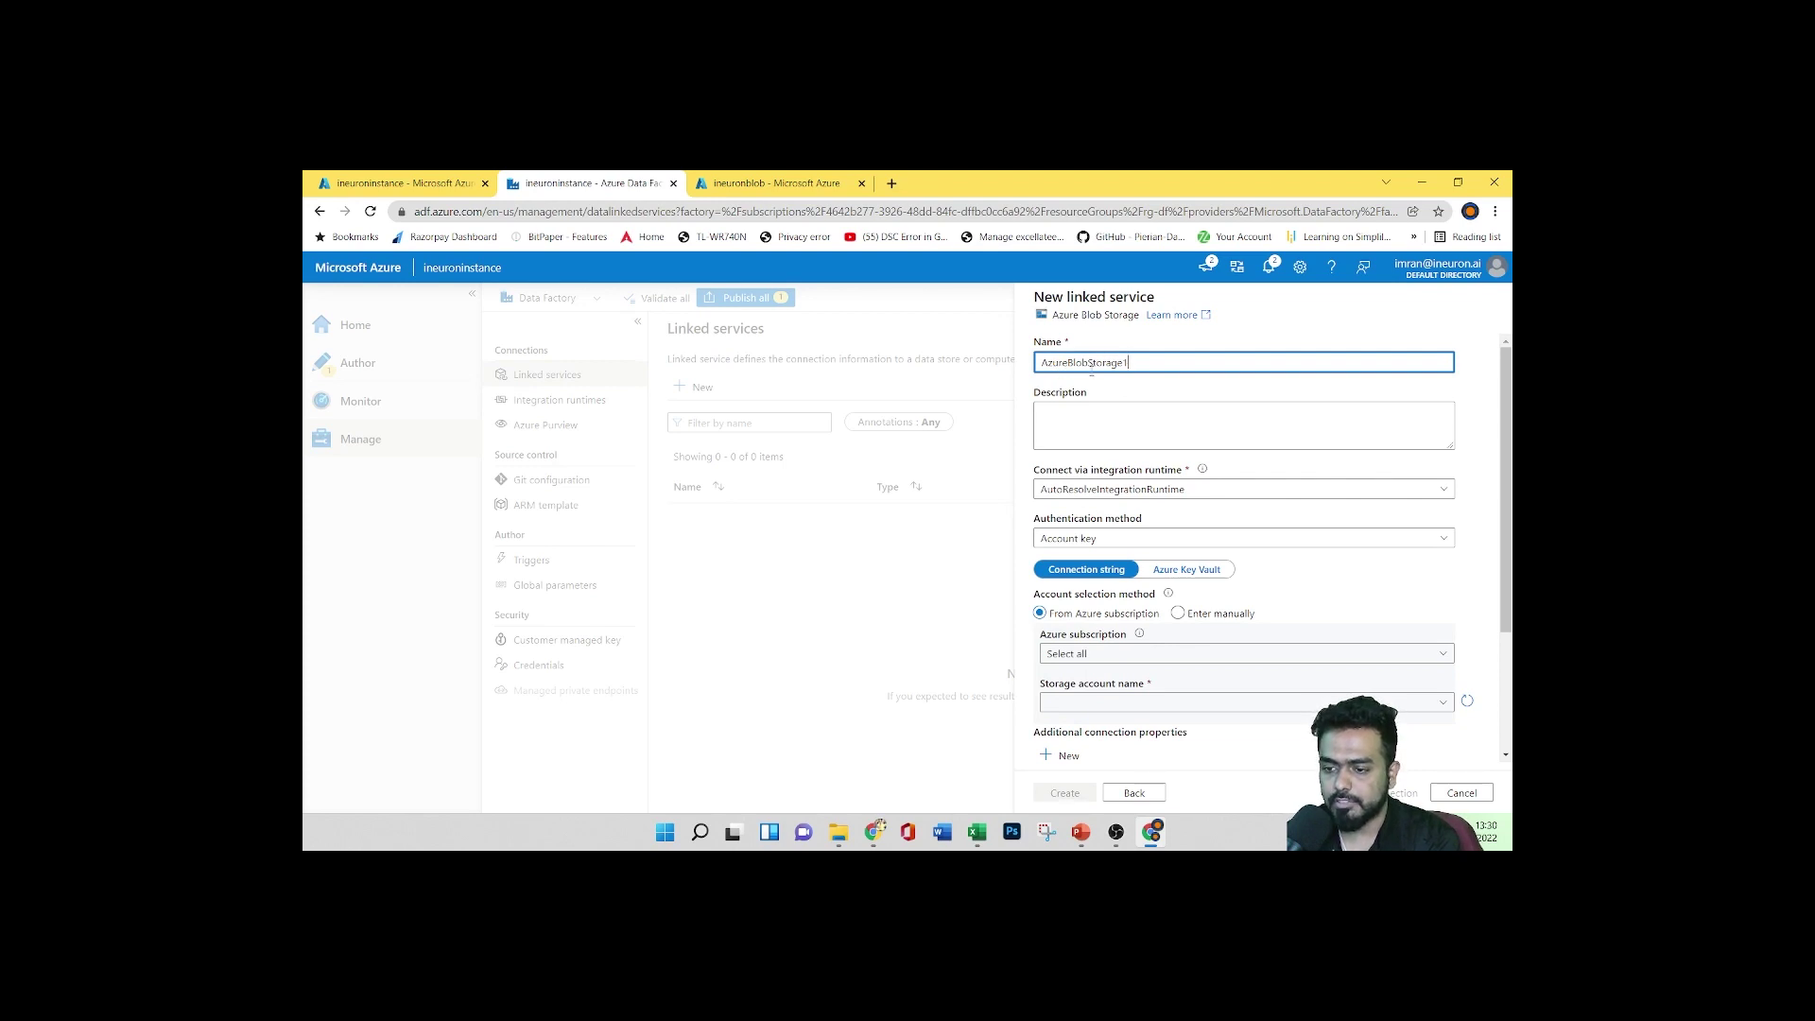
Review the integration runtime choices for the linked service and choose Account key as its authentication method
{"action": "left_click", "coordinate": [1099, 416]}
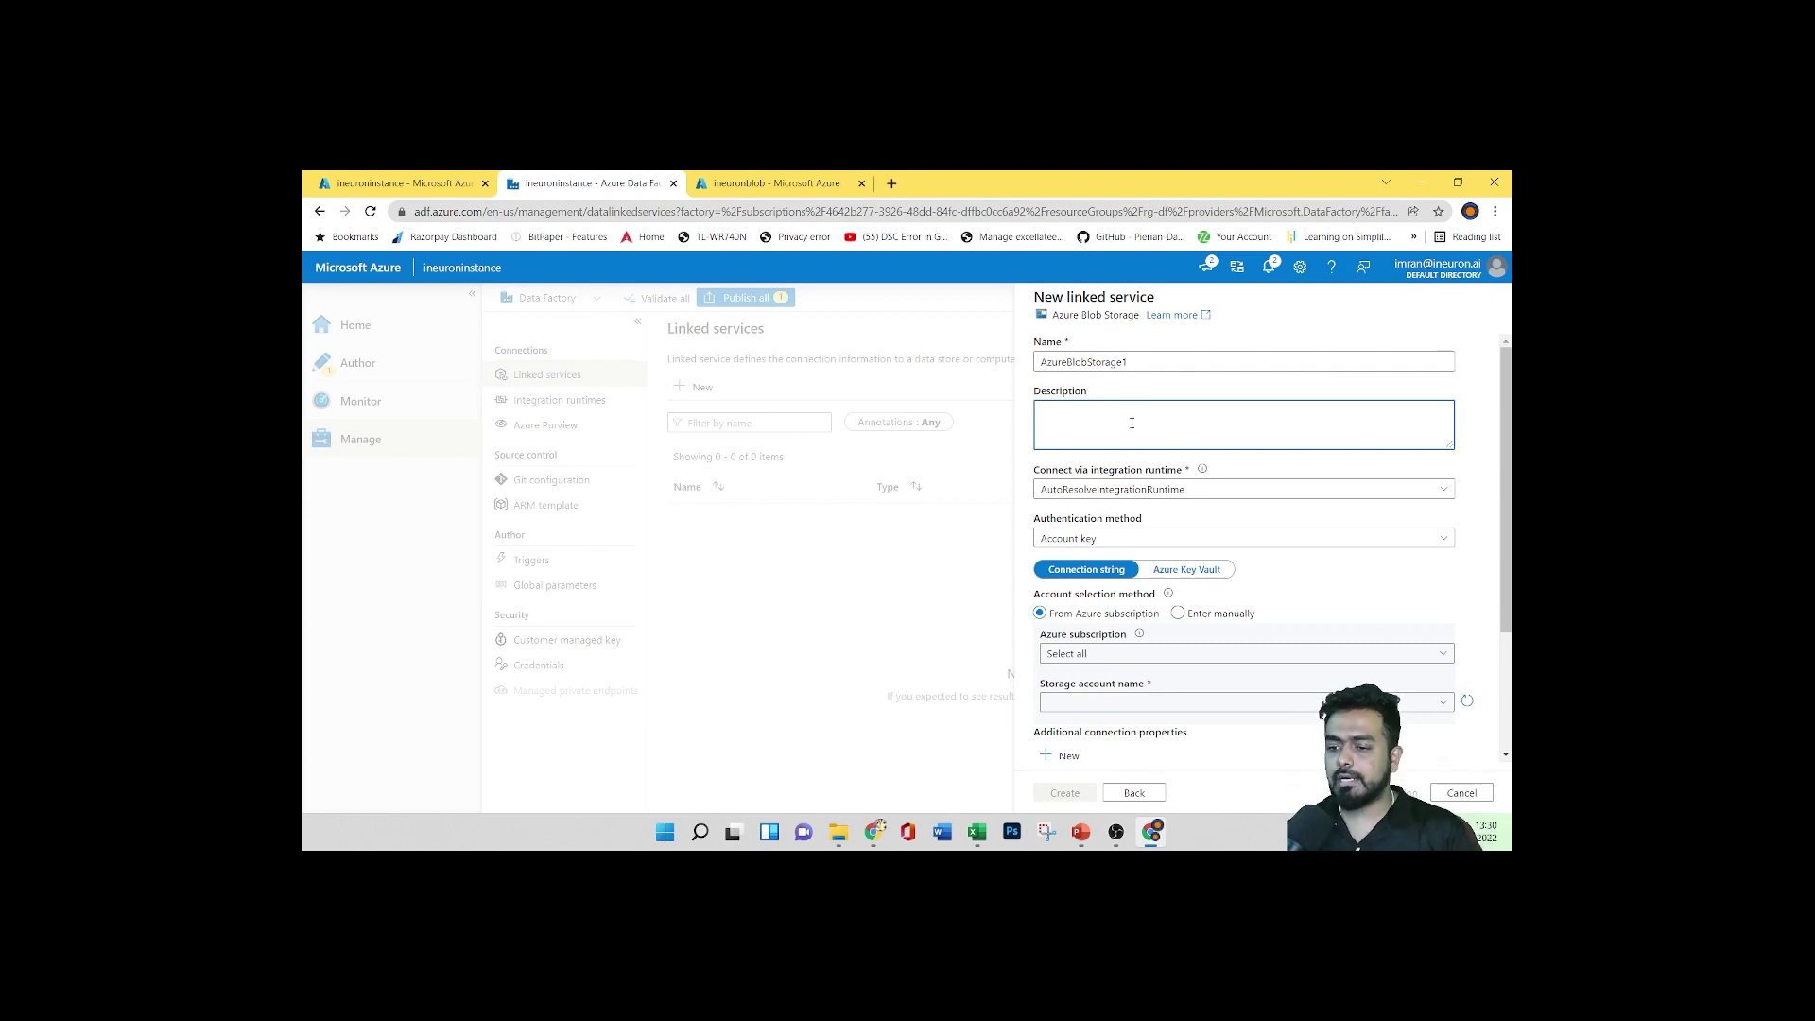
{"action": "left_click", "coordinate": [1198, 470]}
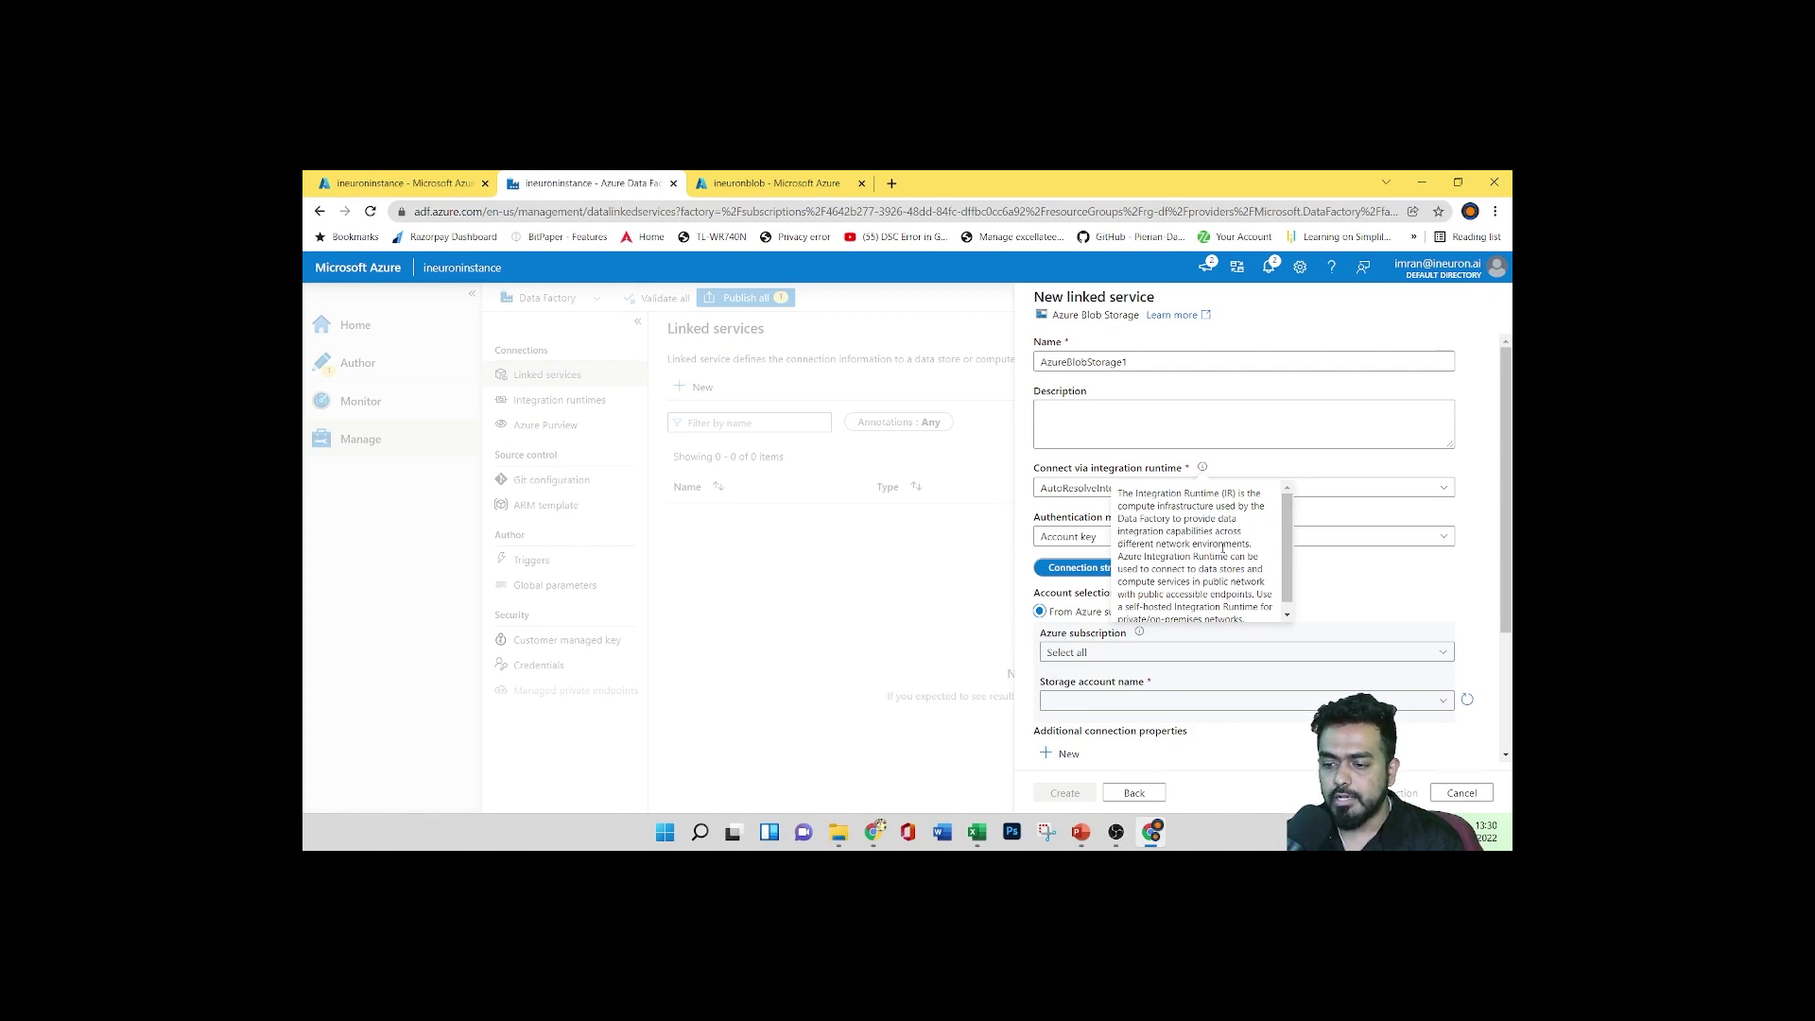
{"action": "left_click", "coordinate": [1233, 489]}
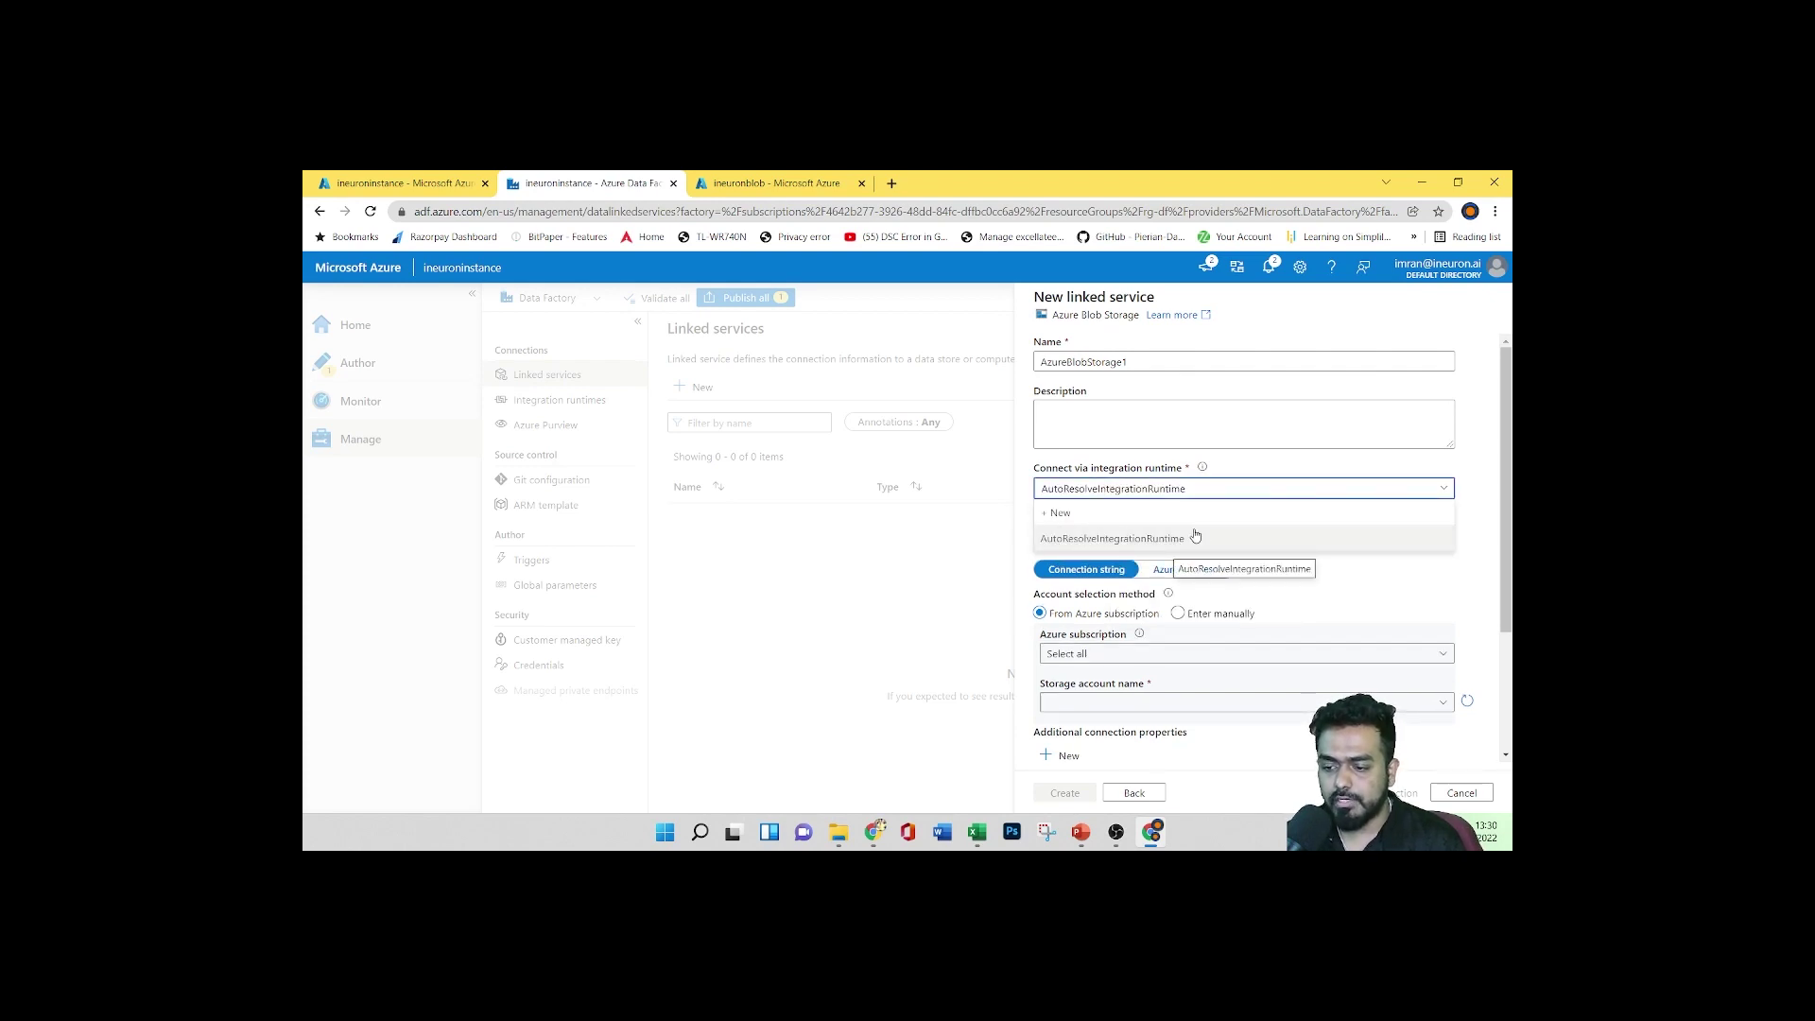
{"action": "left_click", "coordinate": [1265, 473]}
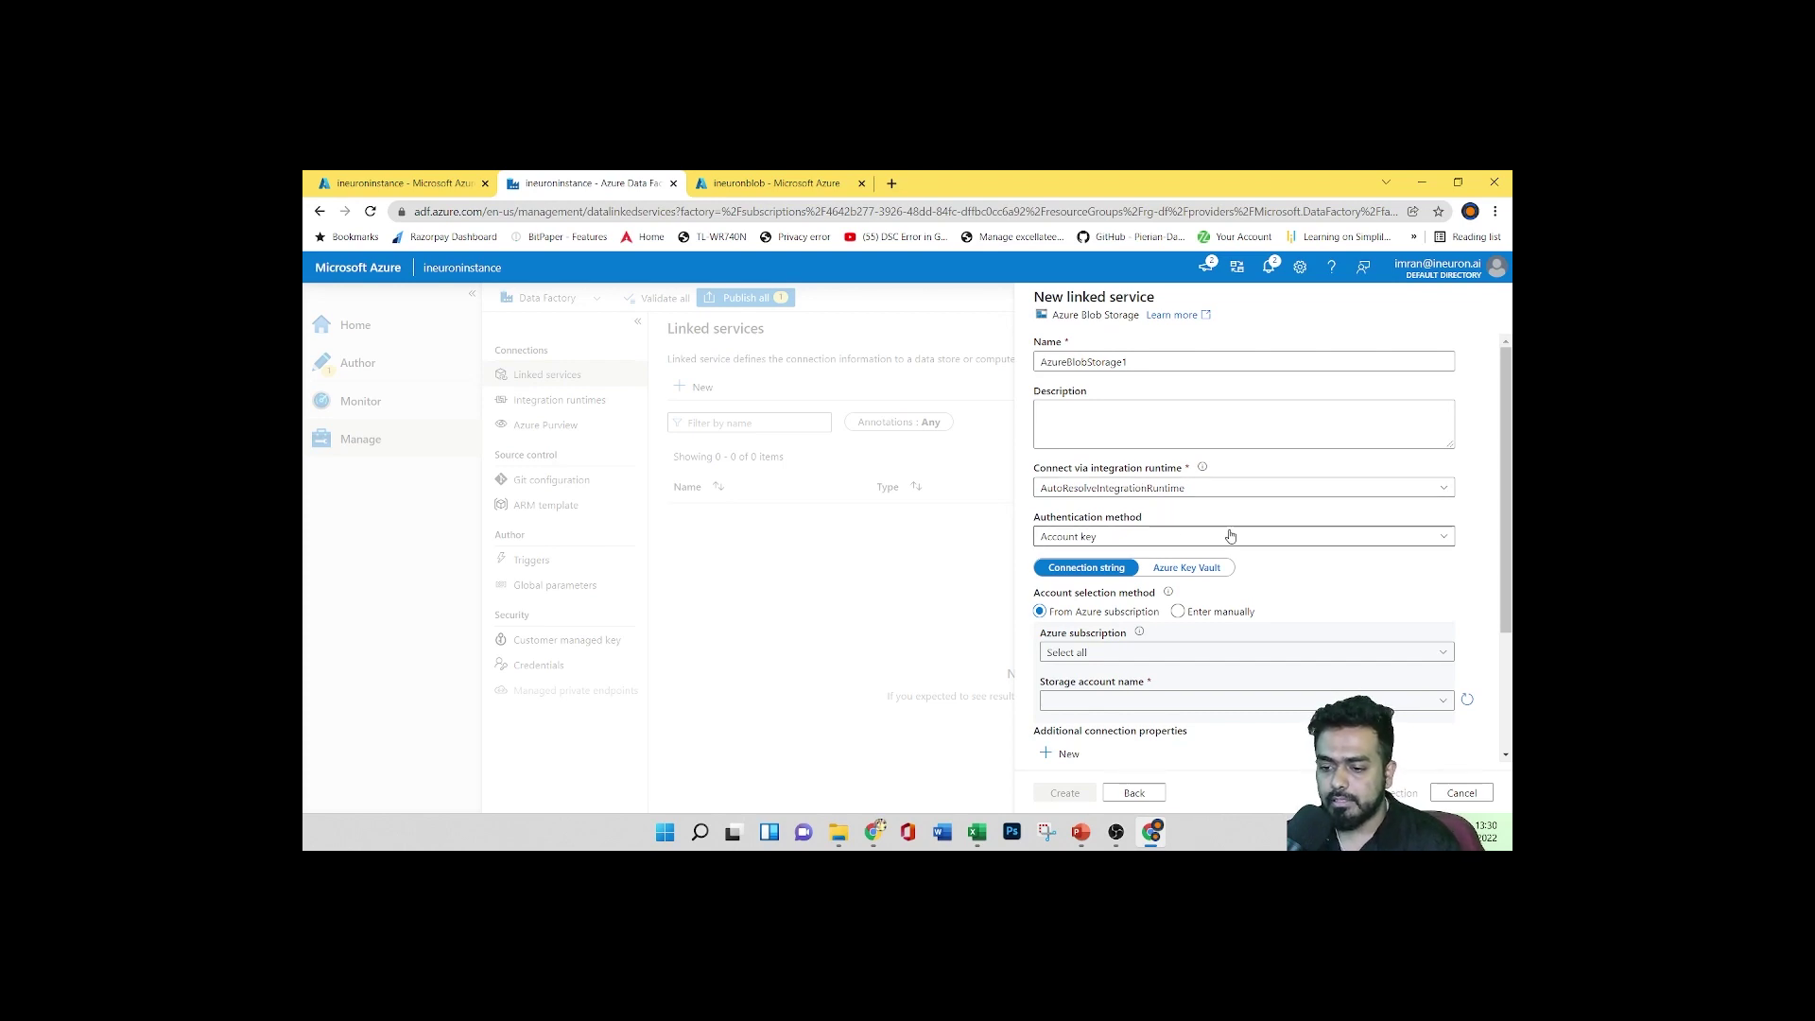
{"action": "left_click", "coordinate": [1189, 537]}
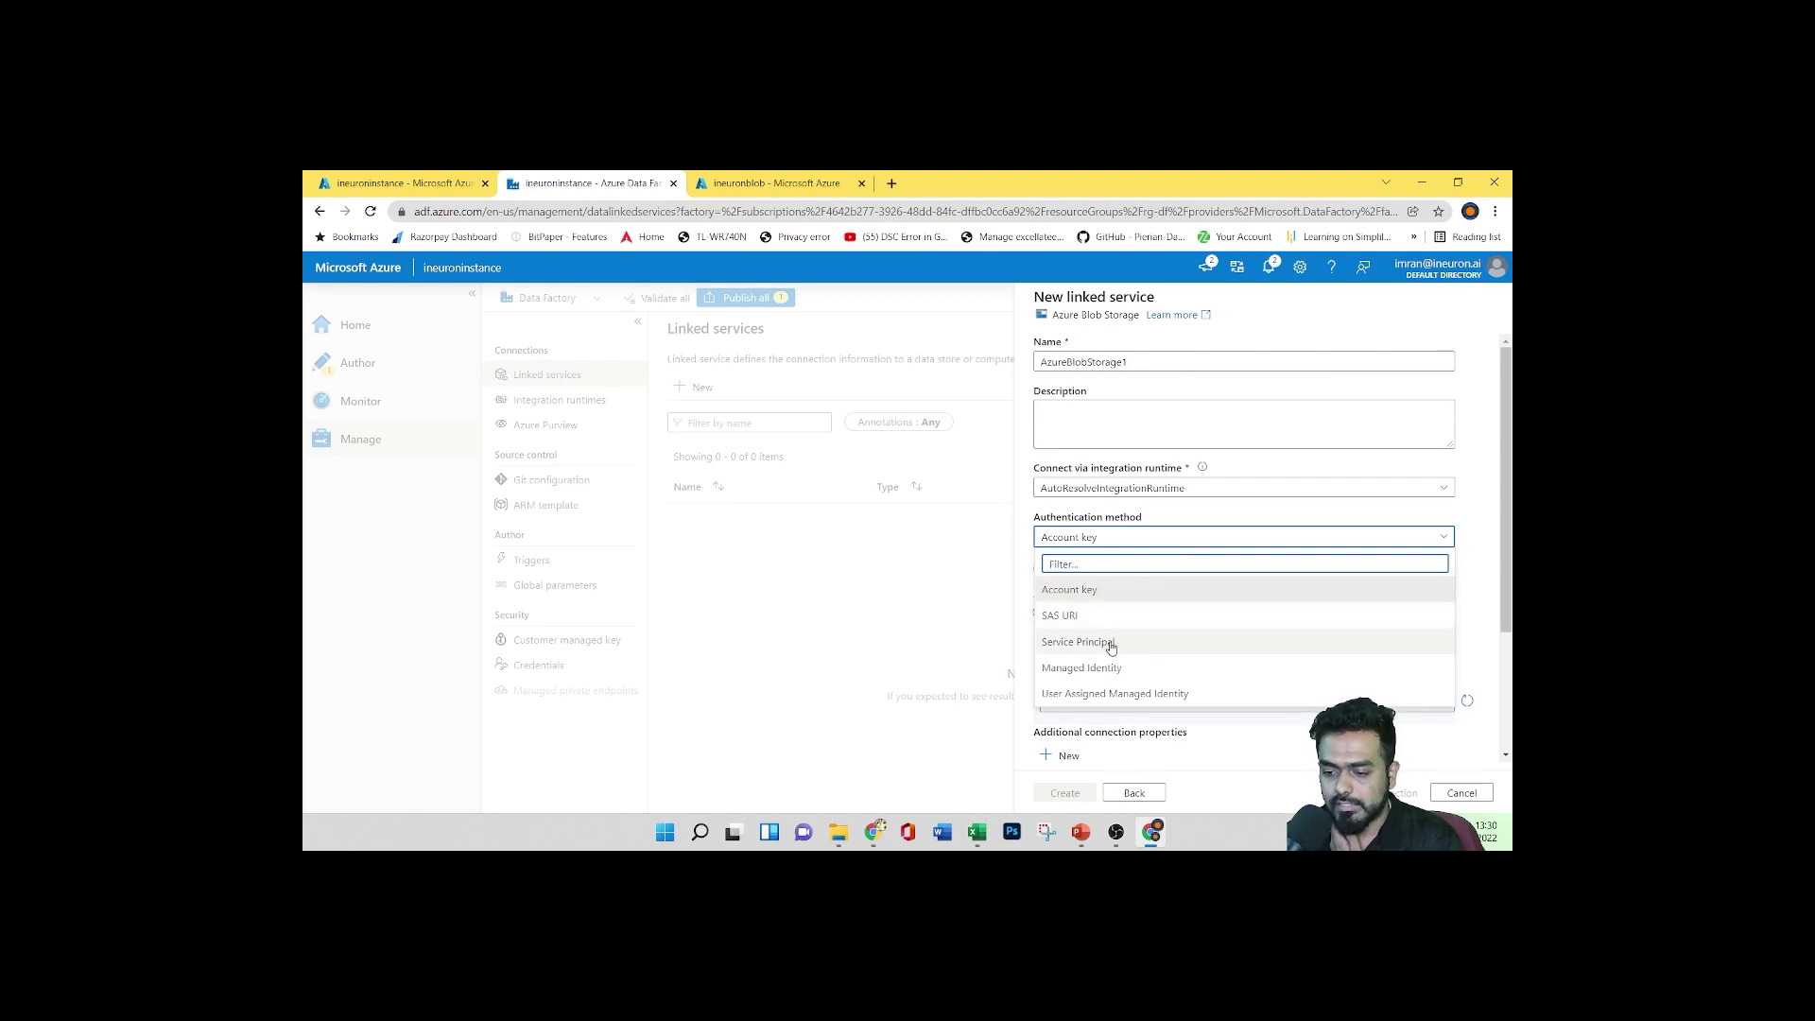
{"action": "left_click", "coordinate": [1096, 590]}
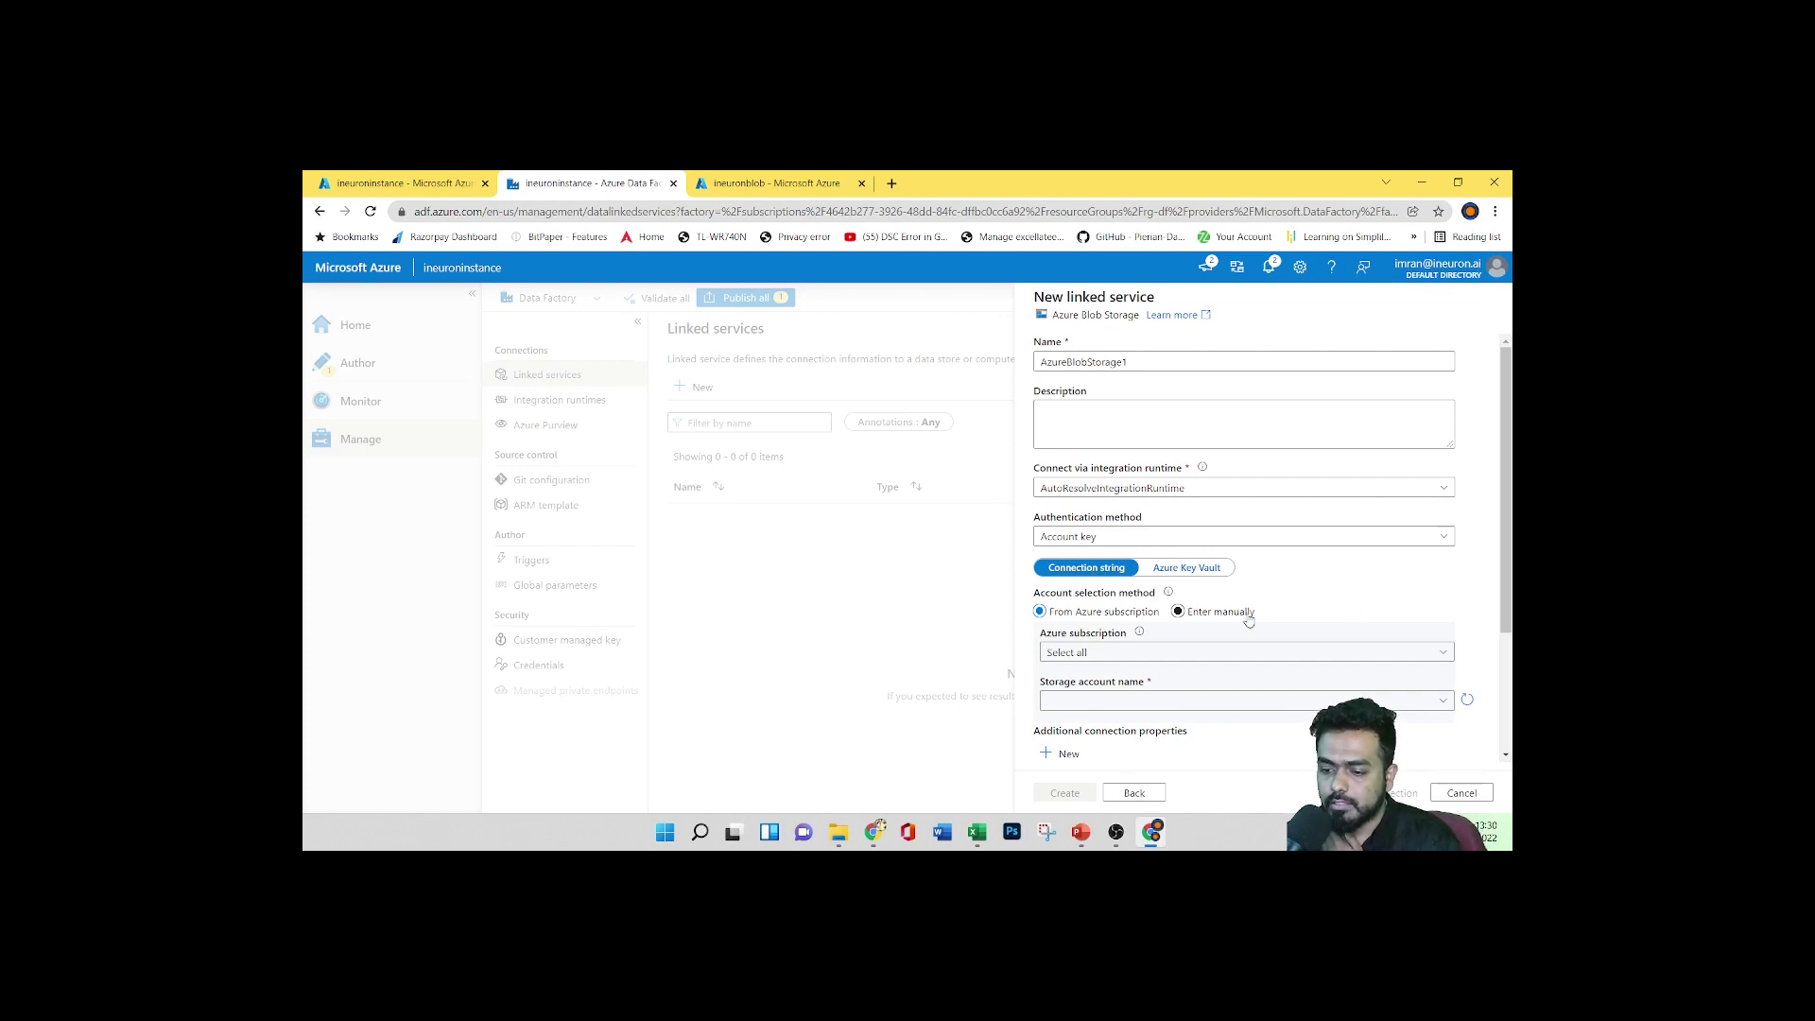
Select Azure subscription 1 and the storage account ineuronstorage123, and create the linked service
{"action": "scroll", "coordinate": [1328, 608], "scroll_direction": "down", "scroll_amount": 1}
{"action": "left_click", "coordinate": [1134, 576]}
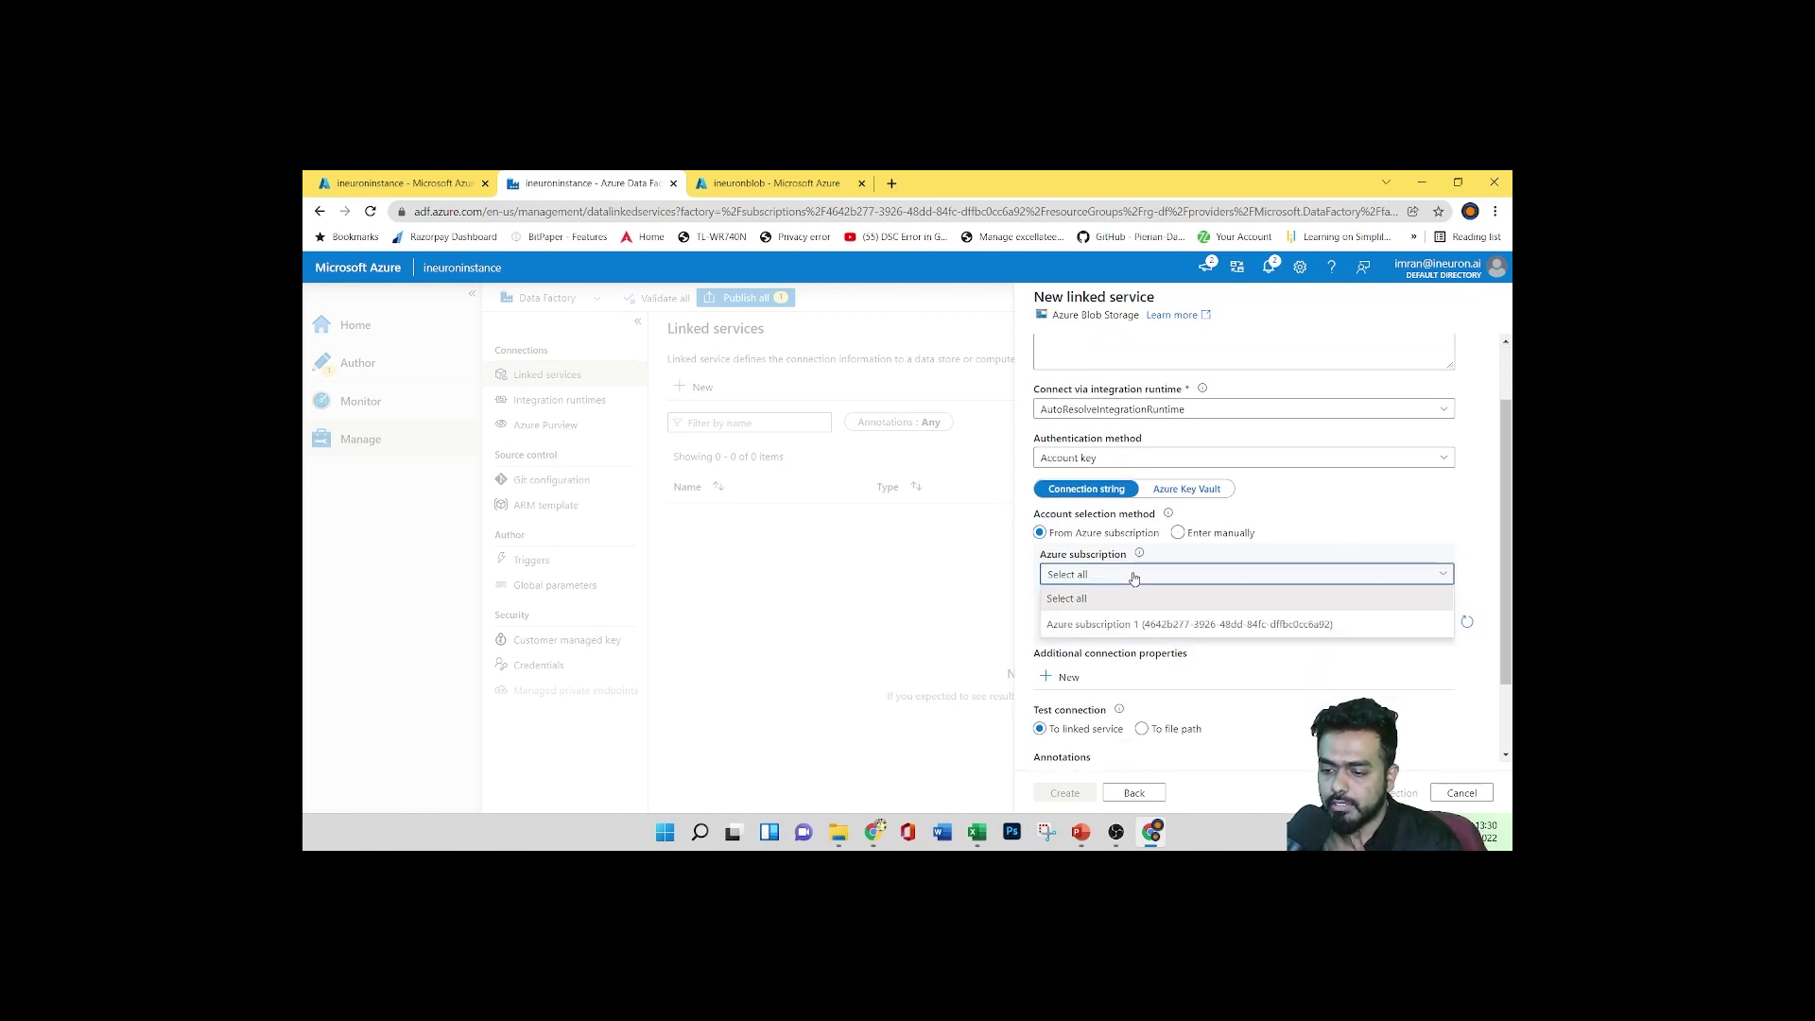
{"action": "left_click", "coordinate": [1139, 624]}
{"action": "left_click", "coordinate": [1207, 622]}
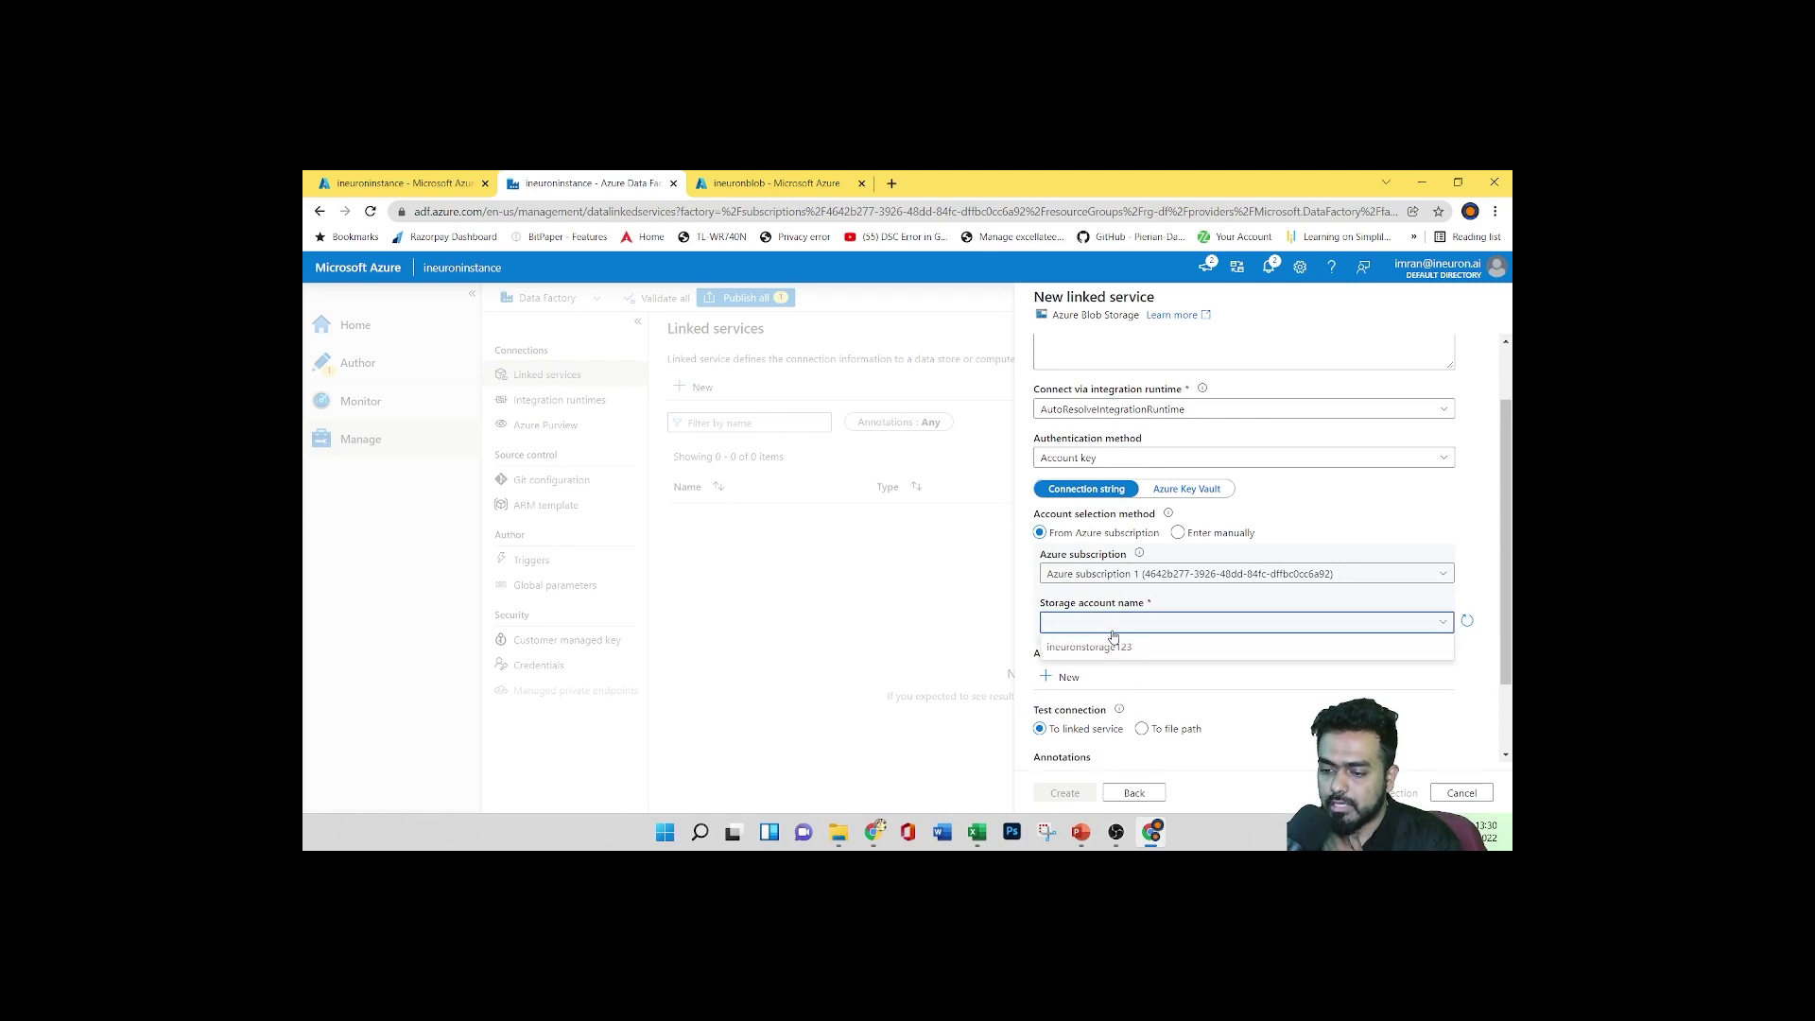
{"action": "left_click", "coordinate": [1091, 647]}
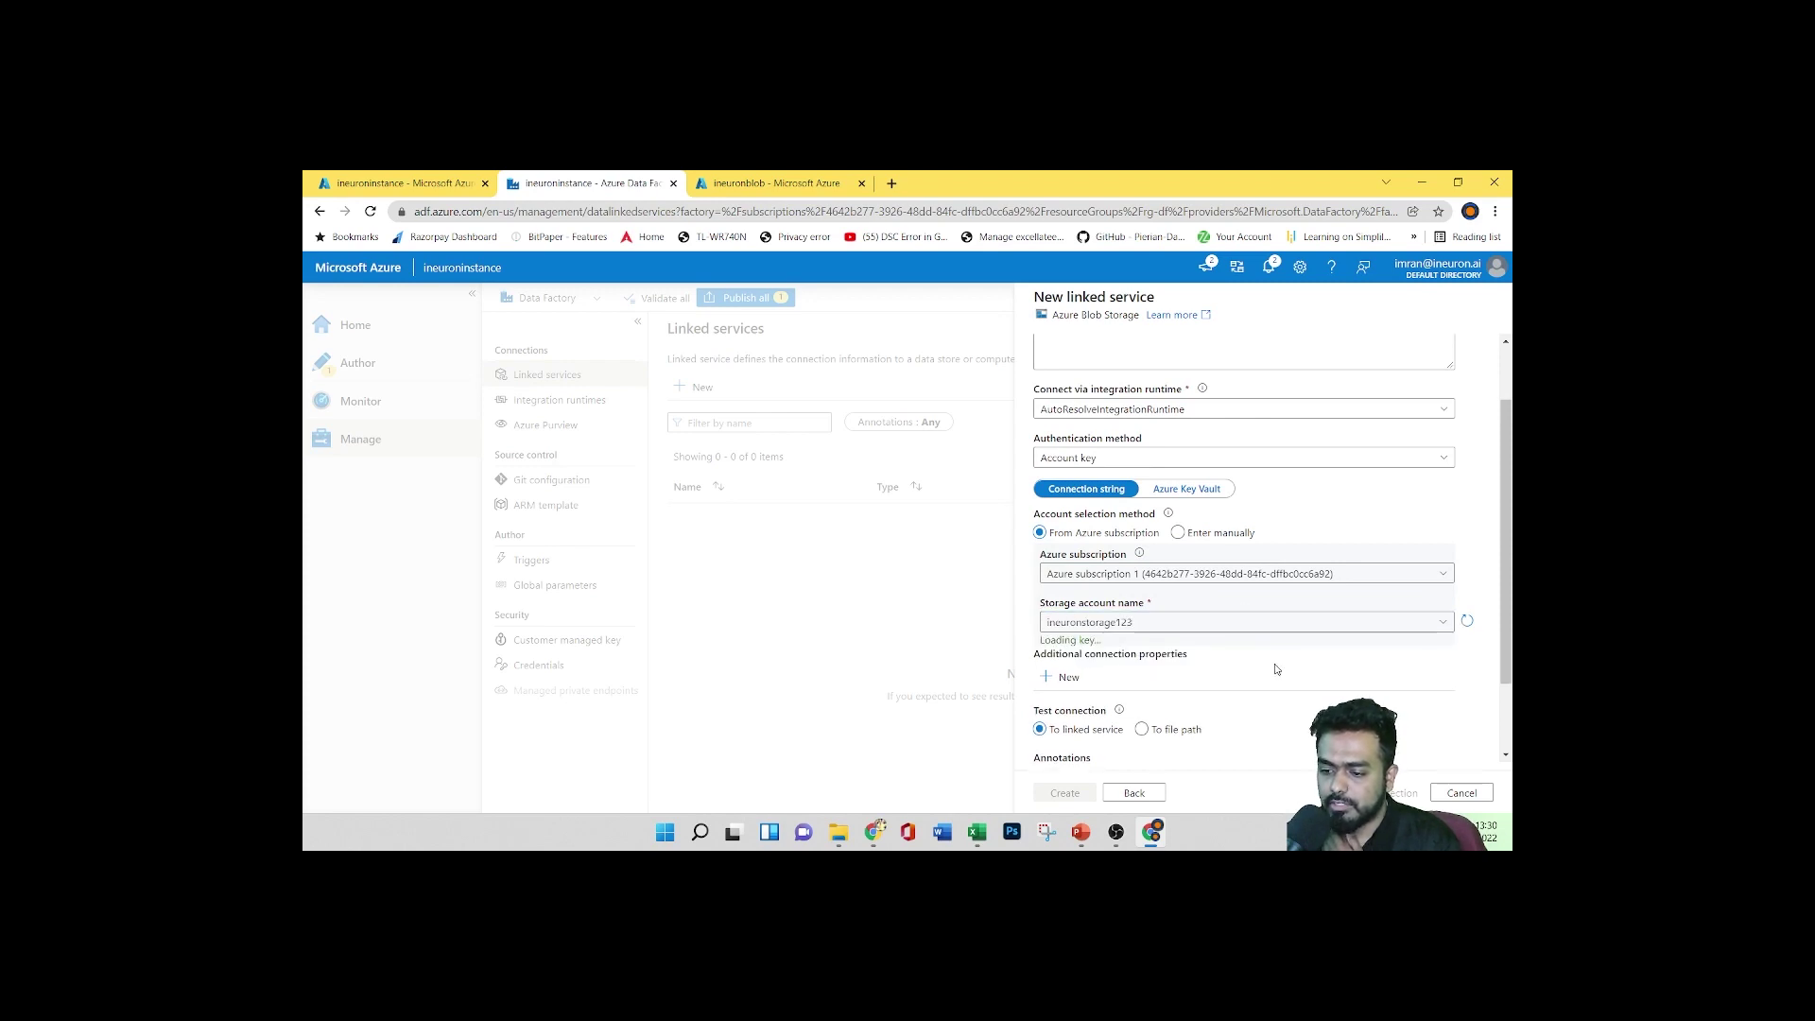
{"action": "scroll", "coordinate": [1280, 642], "scroll_direction": "down", "scroll_amount": 1}
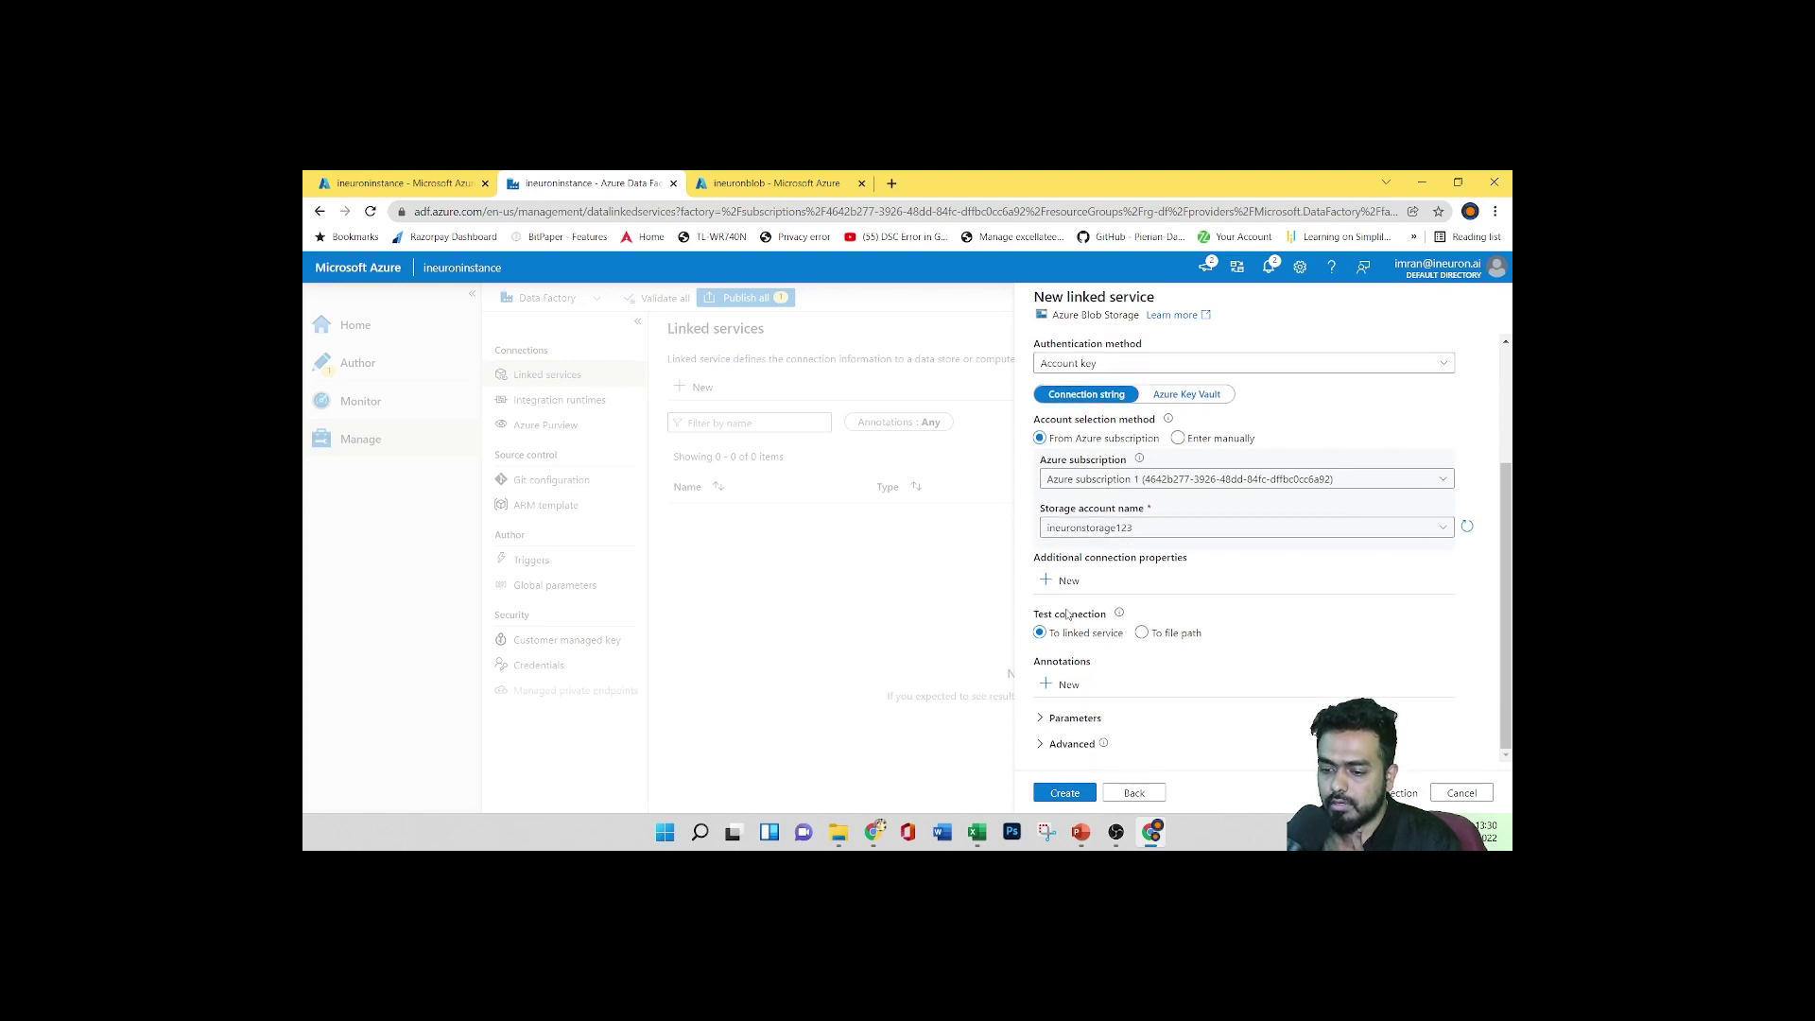
{"action": "left_click", "coordinate": [1065, 795]}
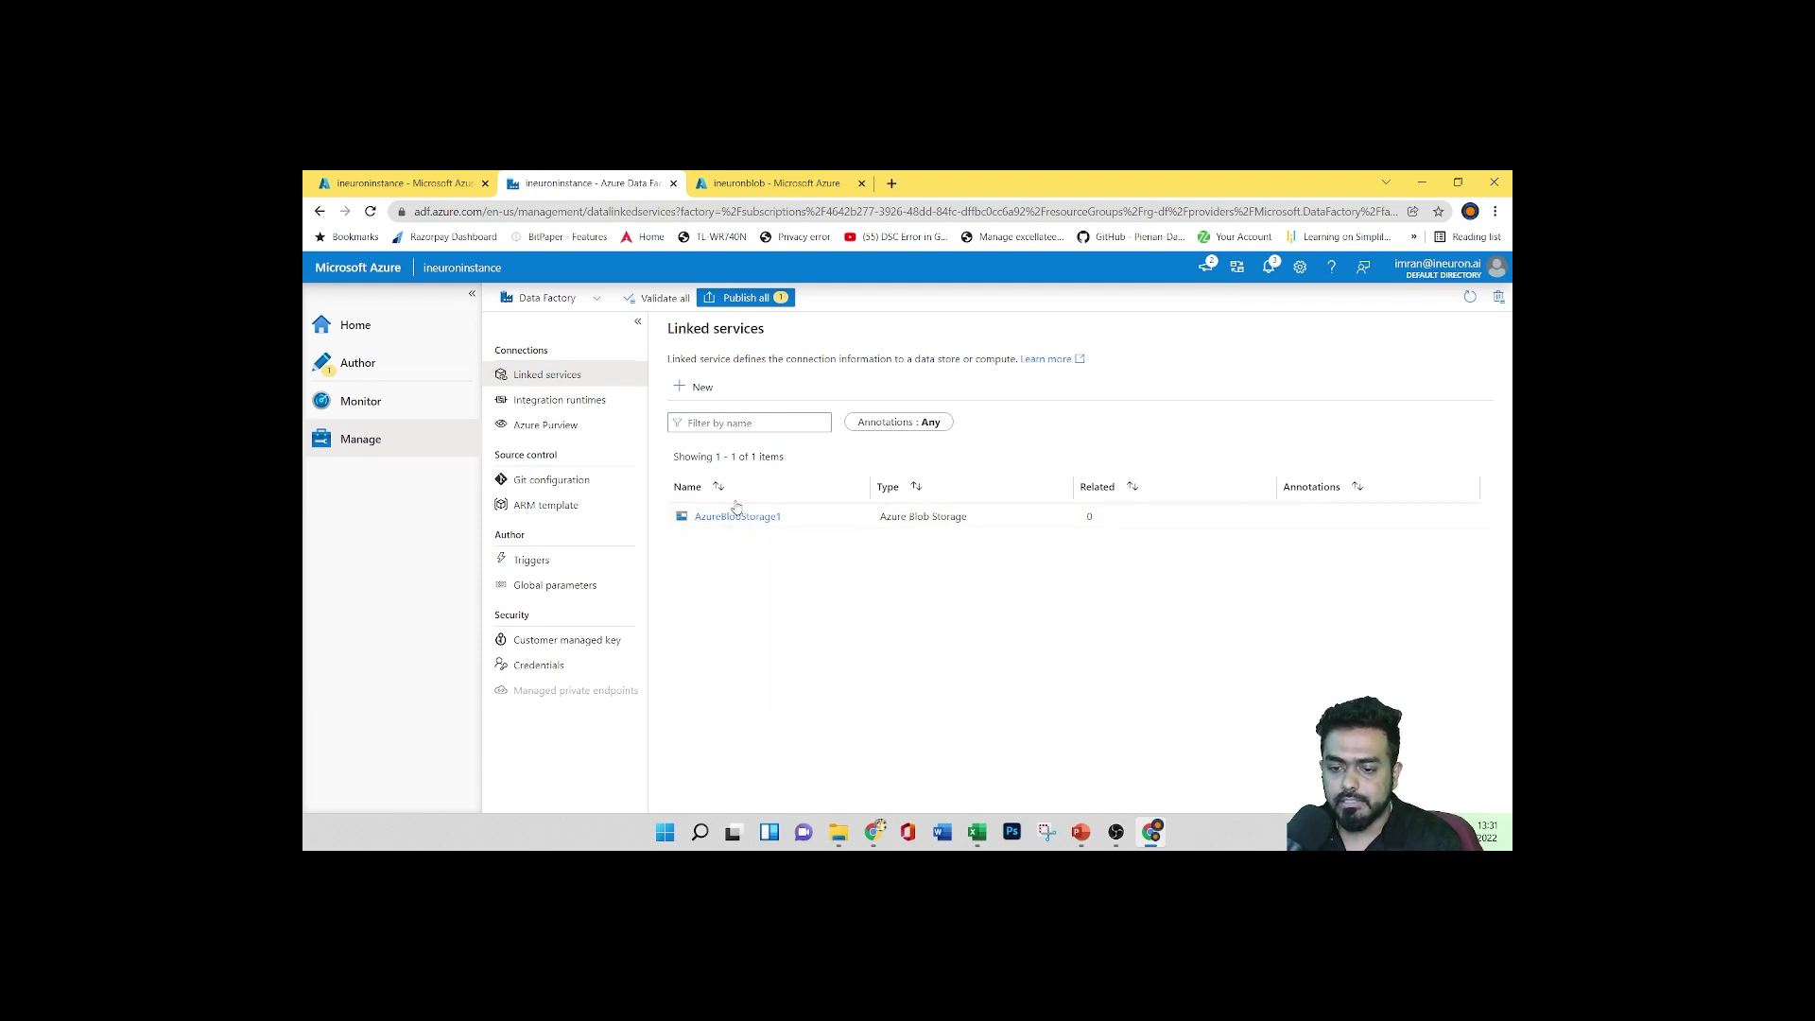
Start a new dataset among the factory resources in the authoring area
{"action": "left_click", "coordinate": [359, 365]}
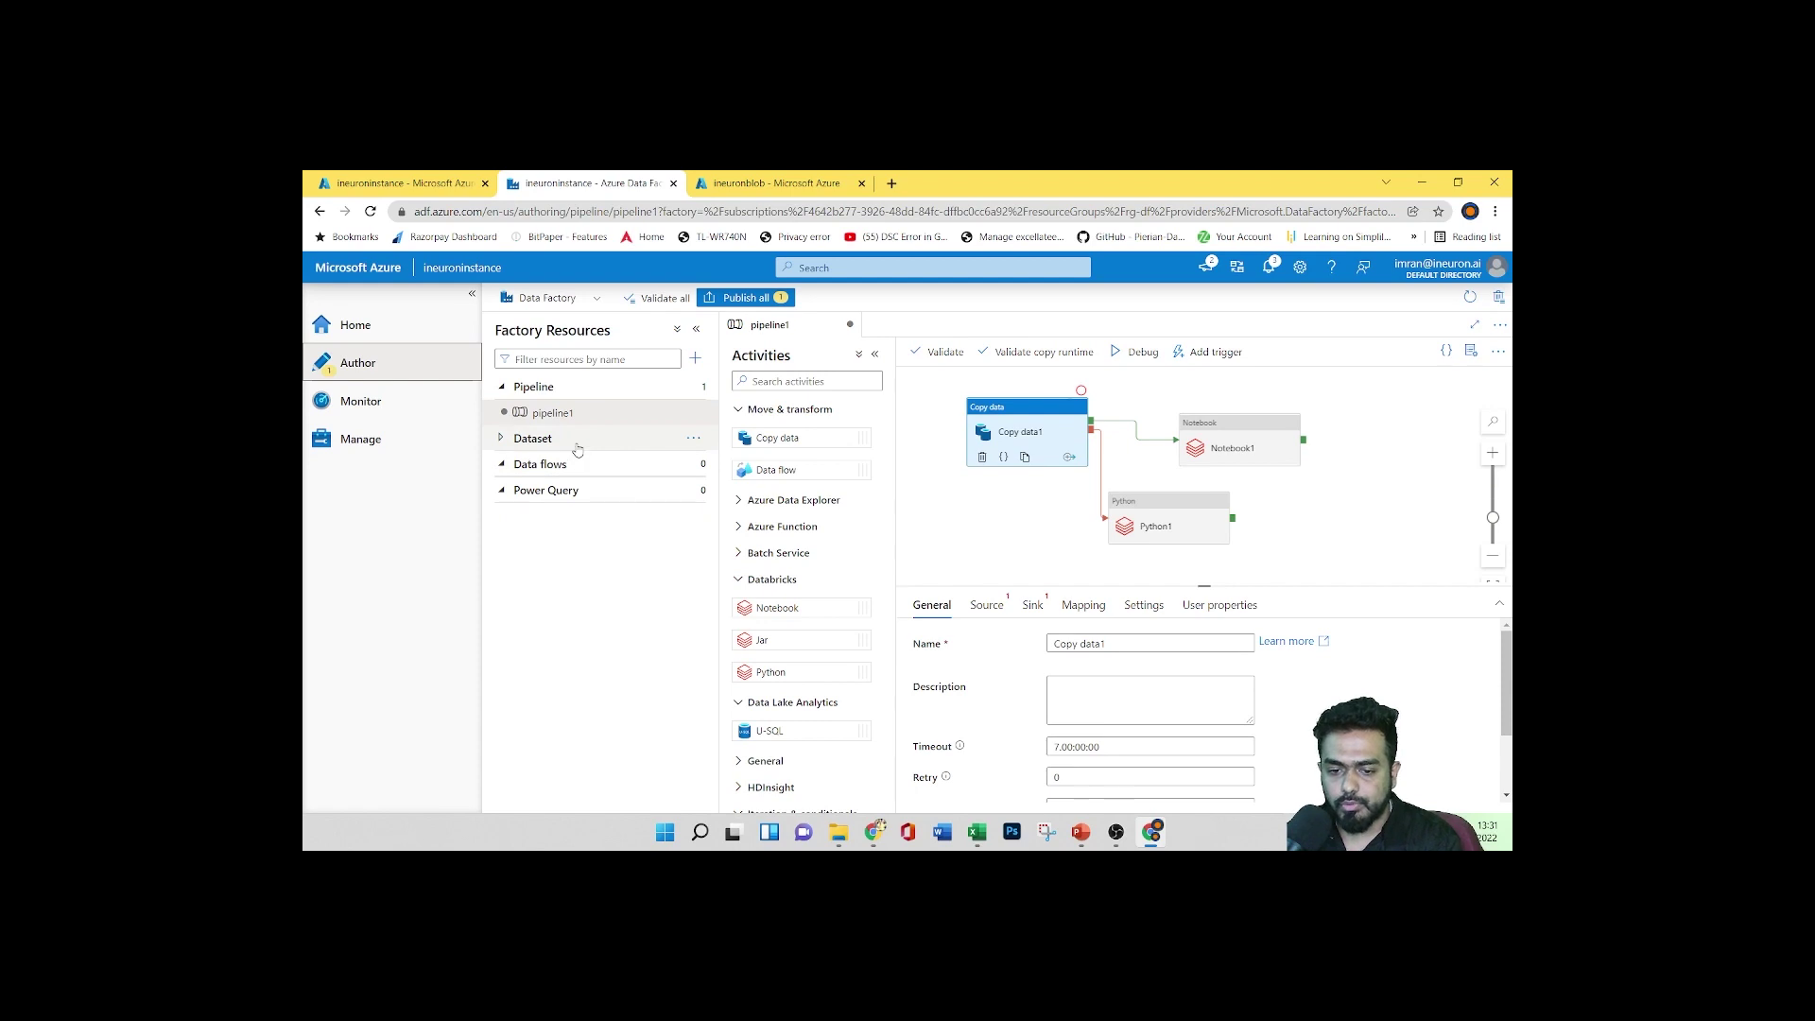
{"action": "left_click", "coordinate": [692, 439]}
{"action": "left_click", "coordinate": [736, 466]}
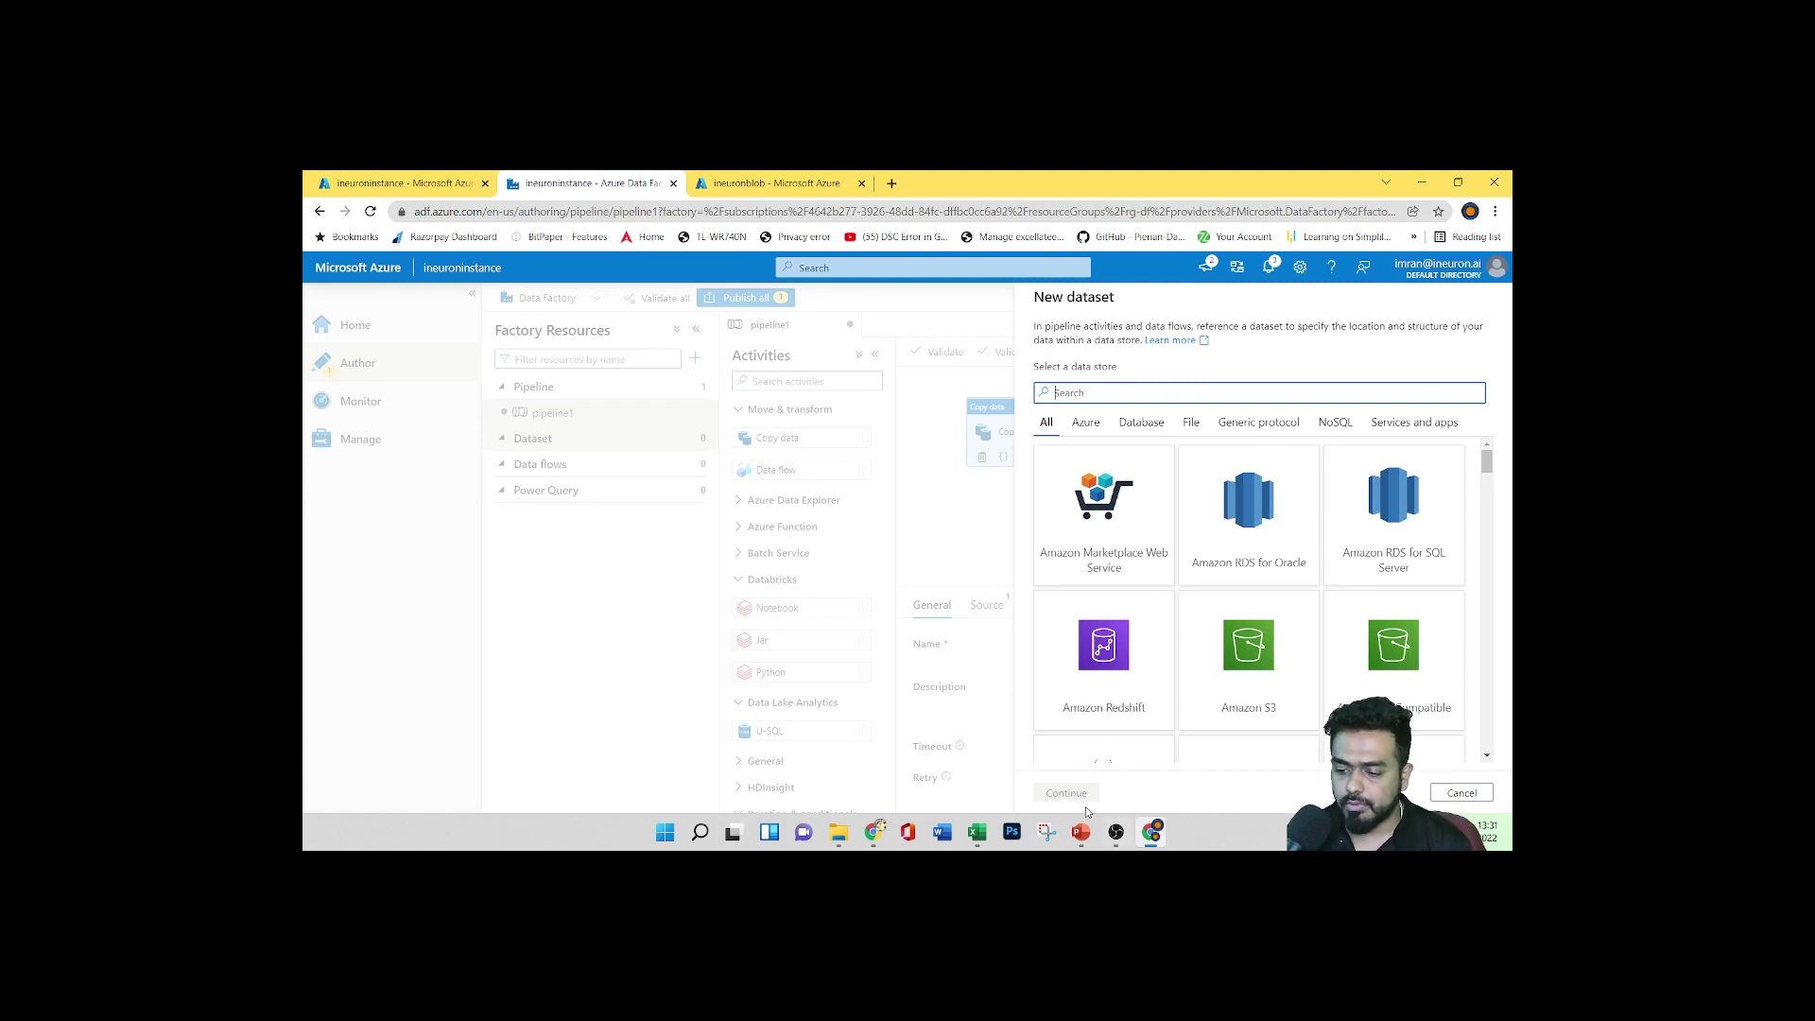
Switch to the PowerPoint slide show to review the Data Factory pipeline diagram, and return to the new dataset
{"action": "left_click", "coordinate": [1080, 832]}
{"action": "scroll", "coordinate": [822, 593], "scroll_direction": "up", "scroll_amount": 6}
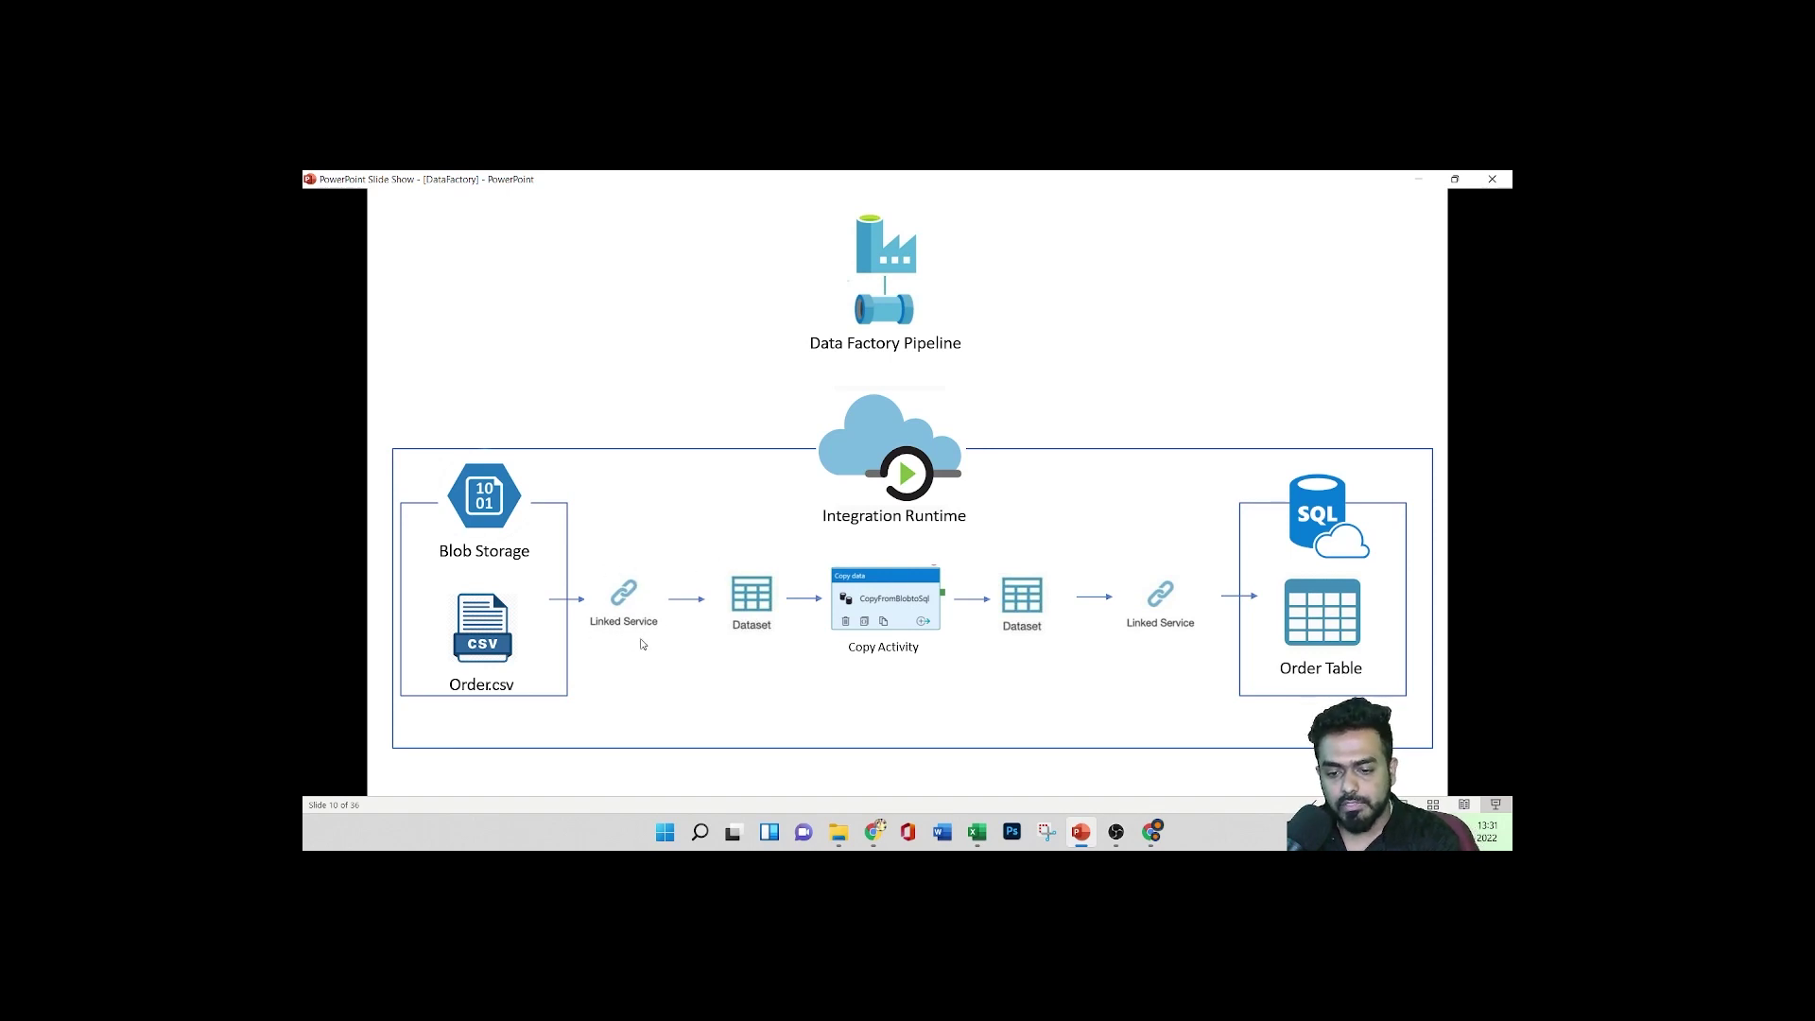
{"action": "left_click", "coordinate": [1151, 832]}
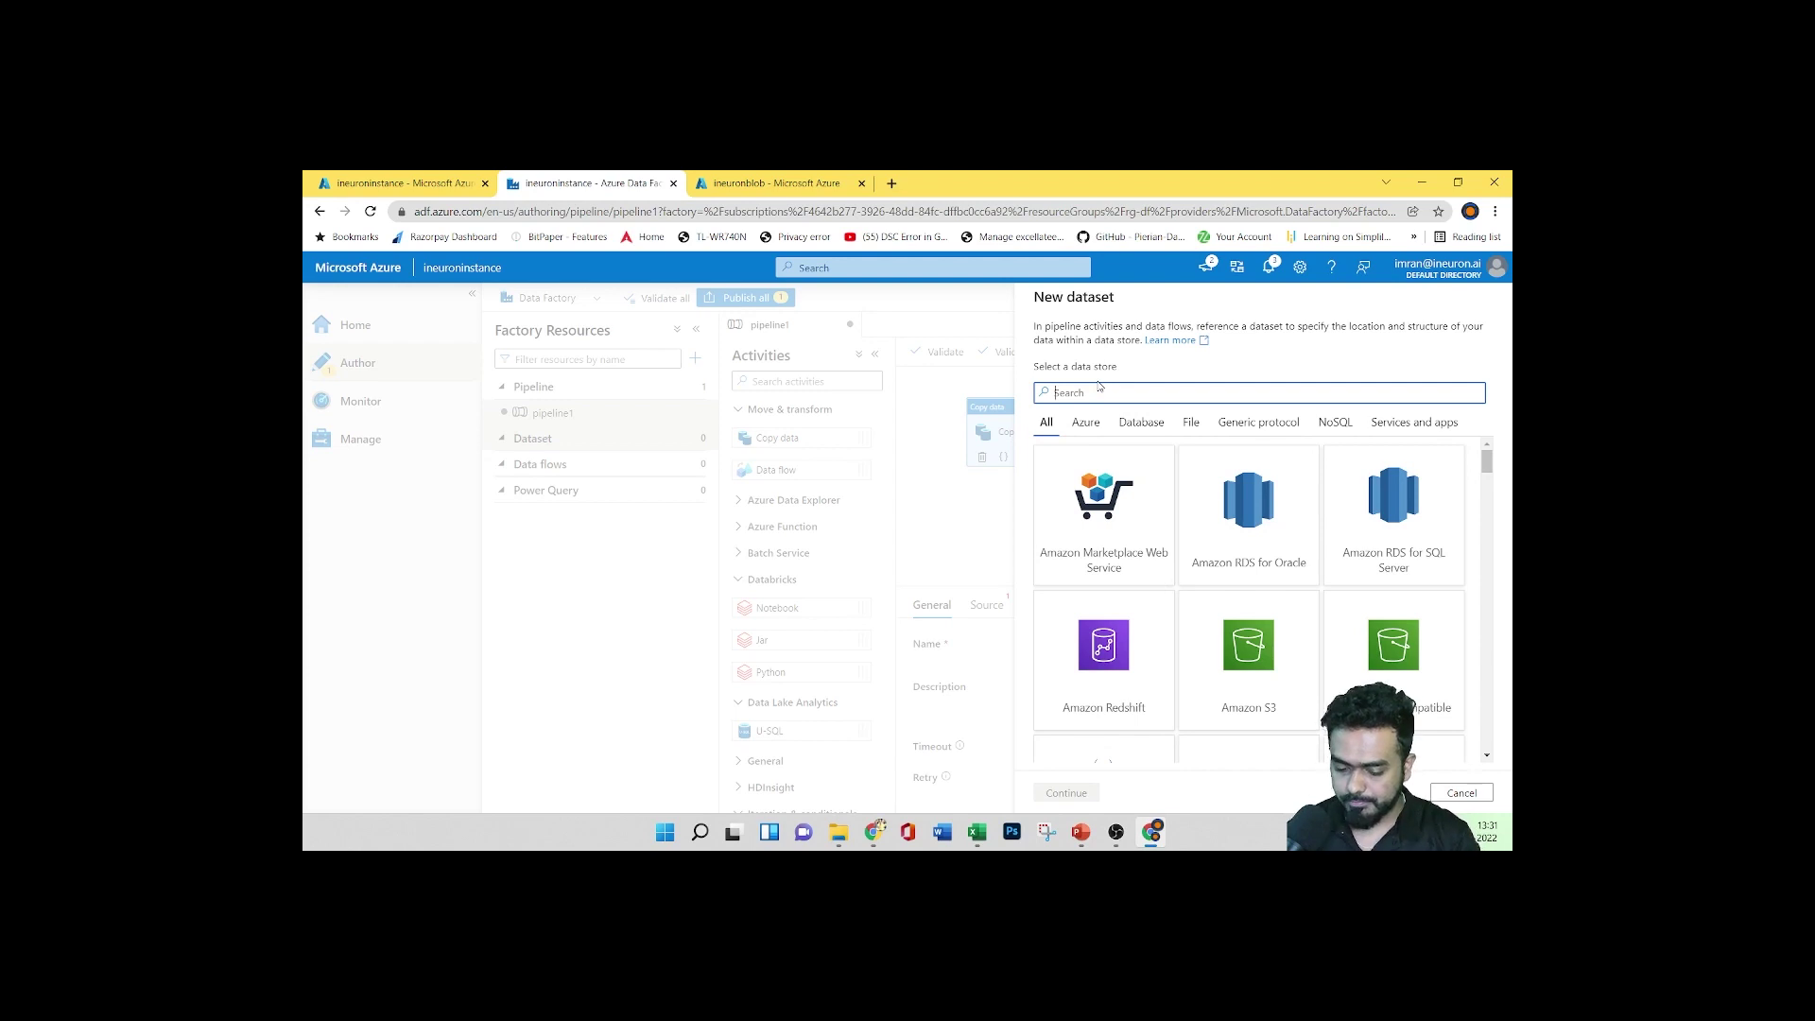
Choose Azure Blob Storage as the dataset's data store and DelimitedText as its format
{"action": "type", "text": "azure"}
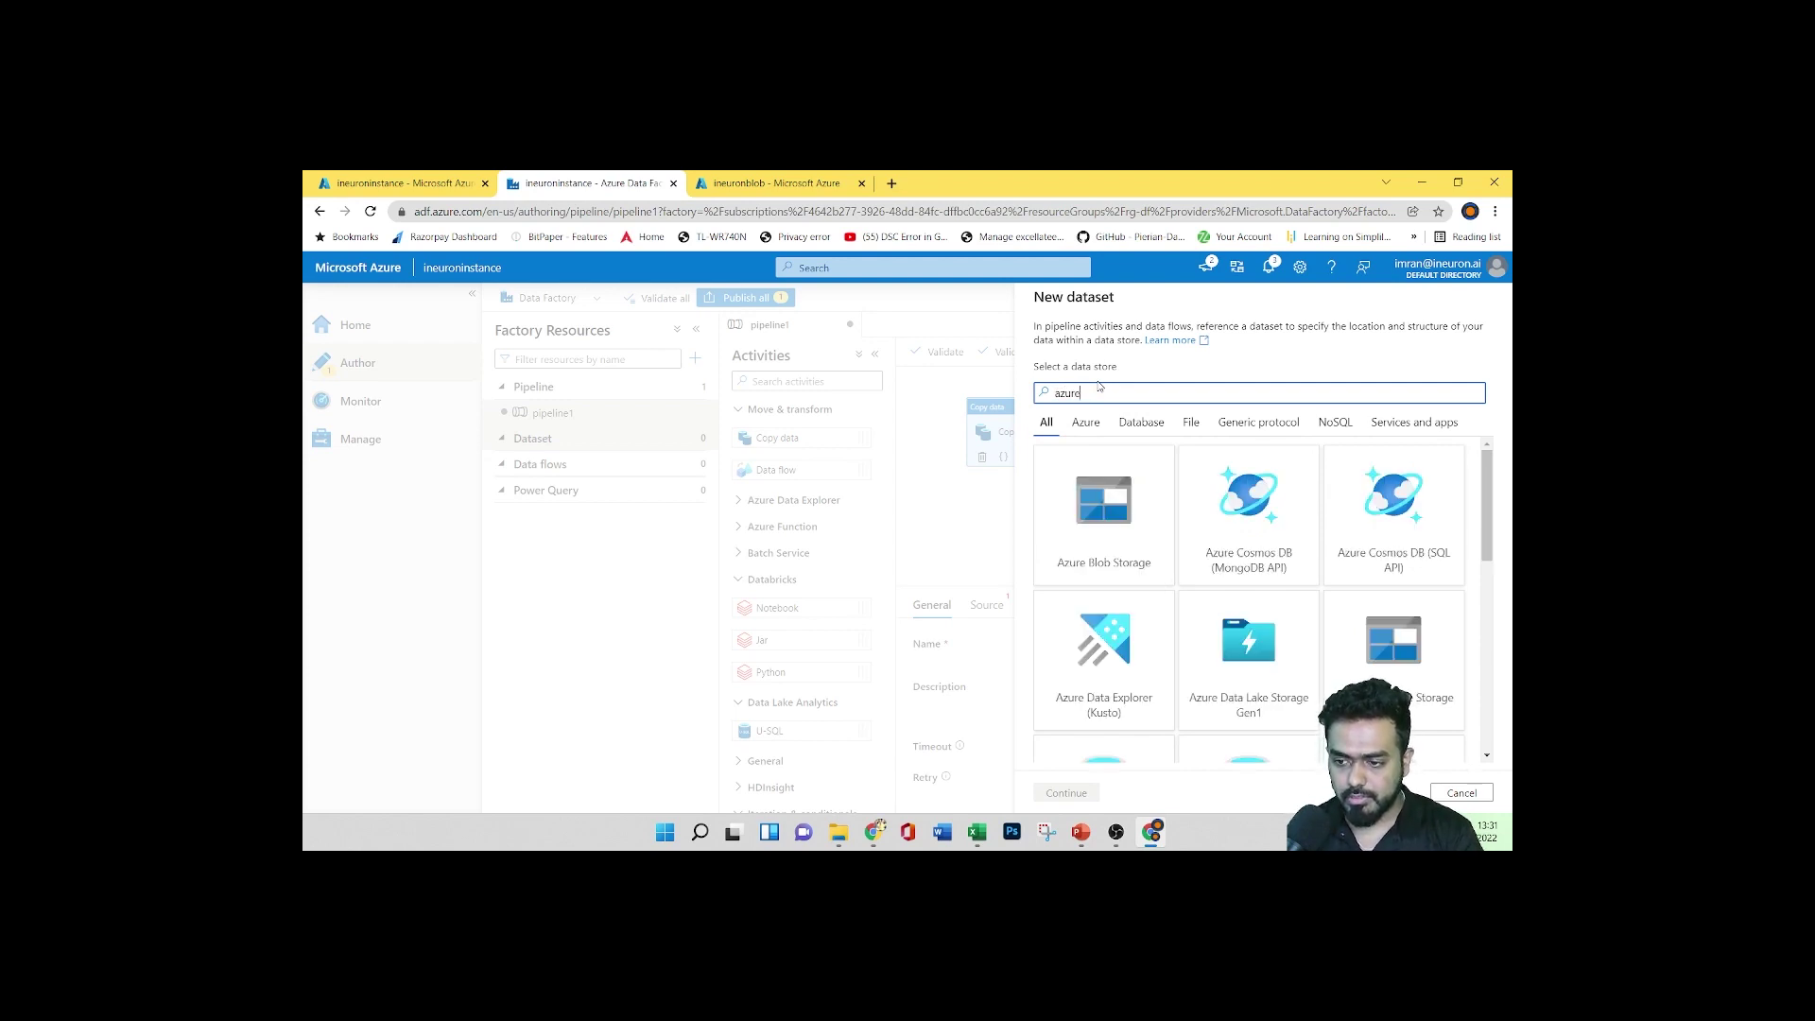
{"action": "left_click", "coordinate": [1101, 502]}
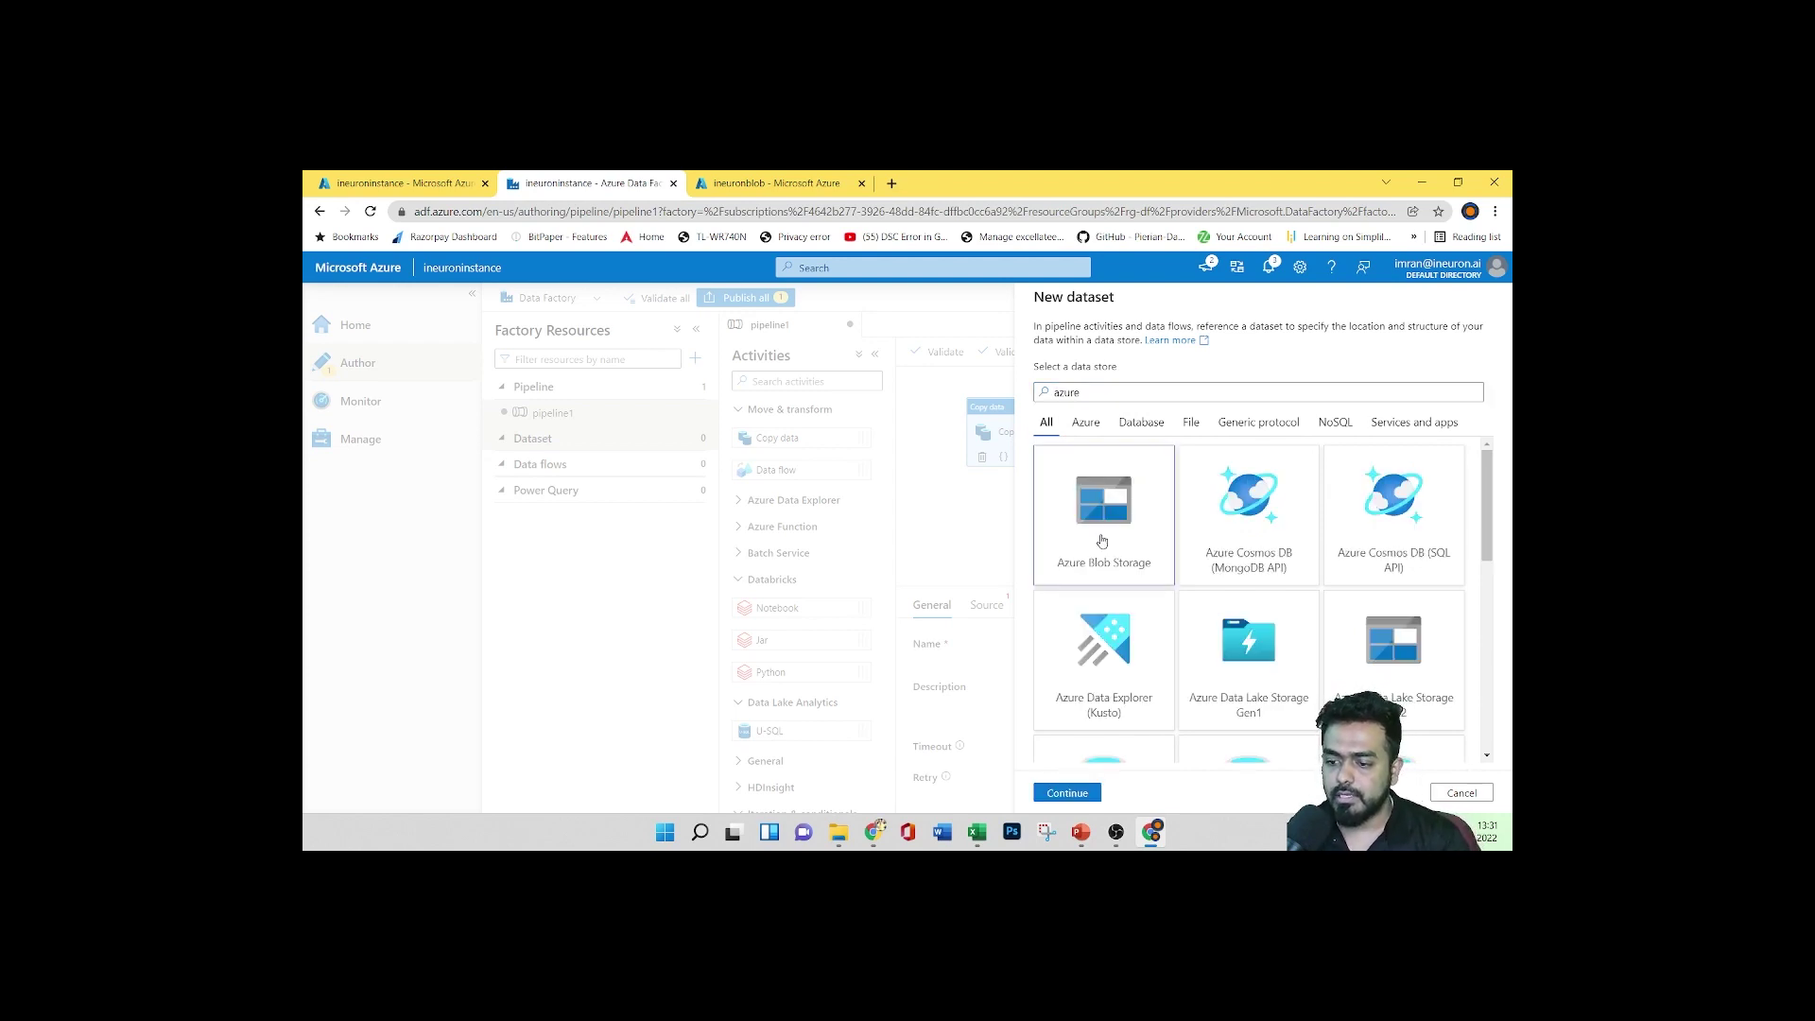
{"action": "left_click", "coordinate": [1079, 797]}
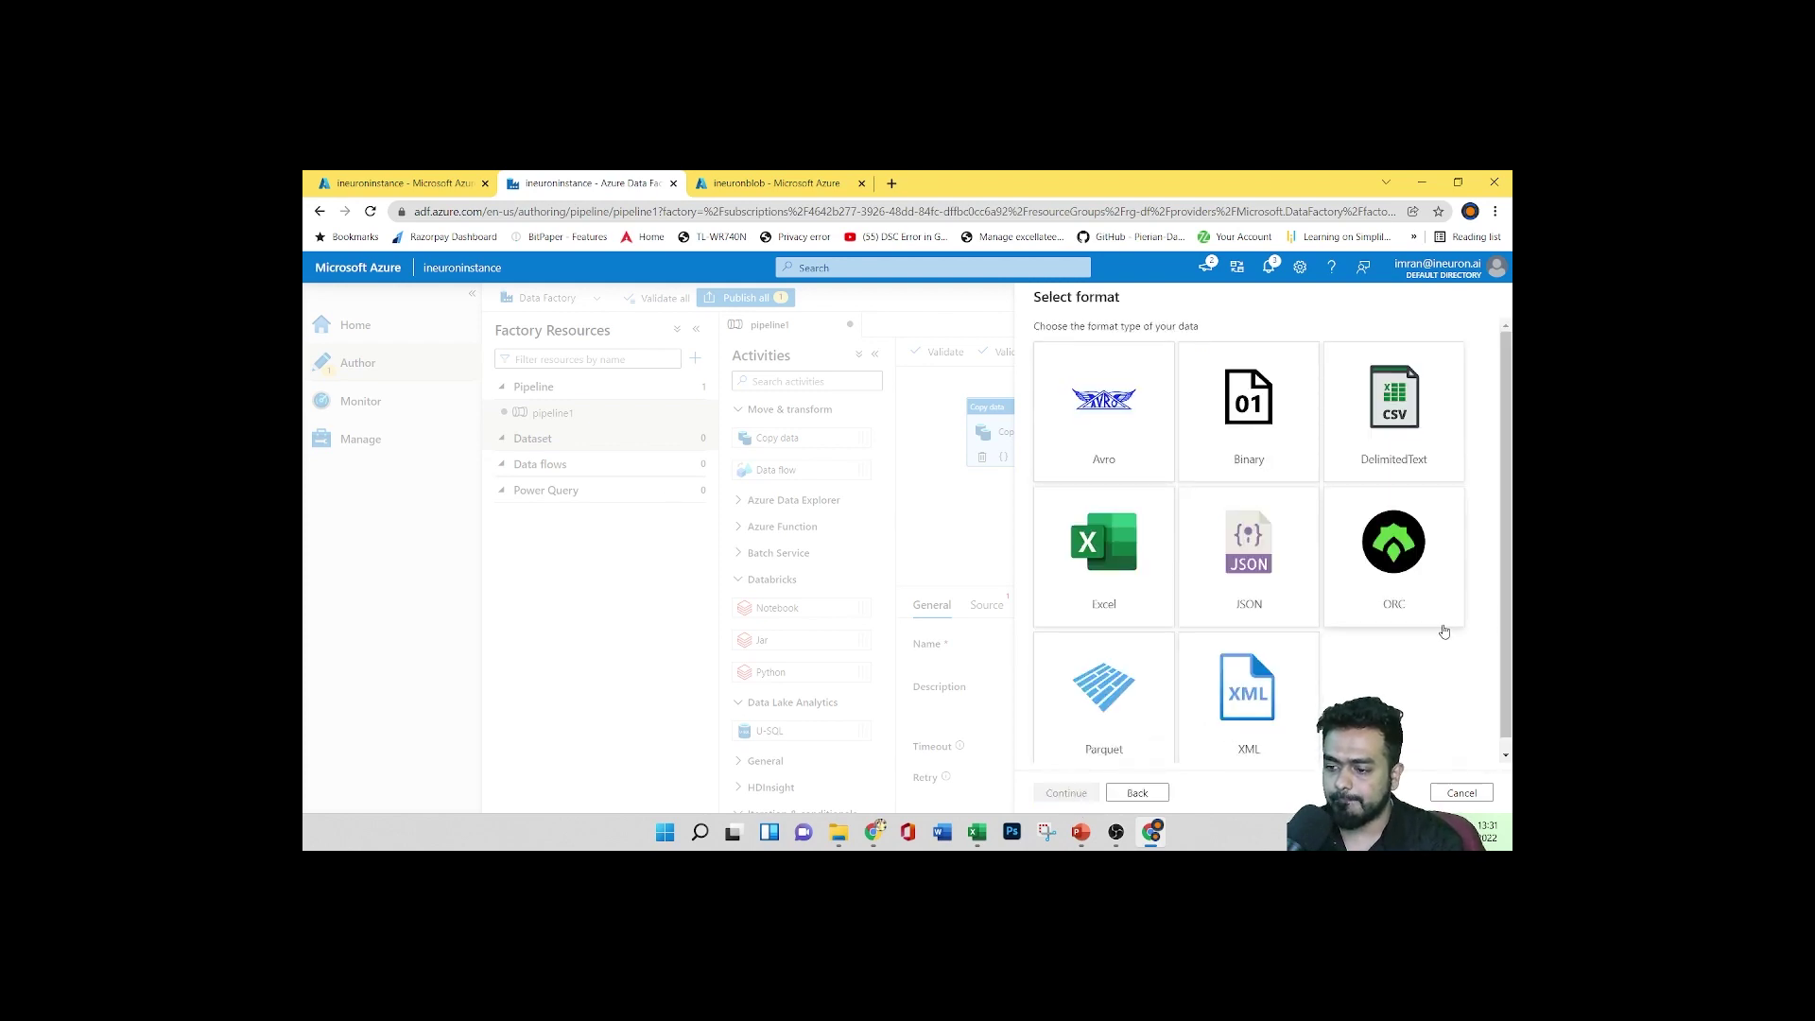
{"action": "left_click", "coordinate": [1406, 436]}
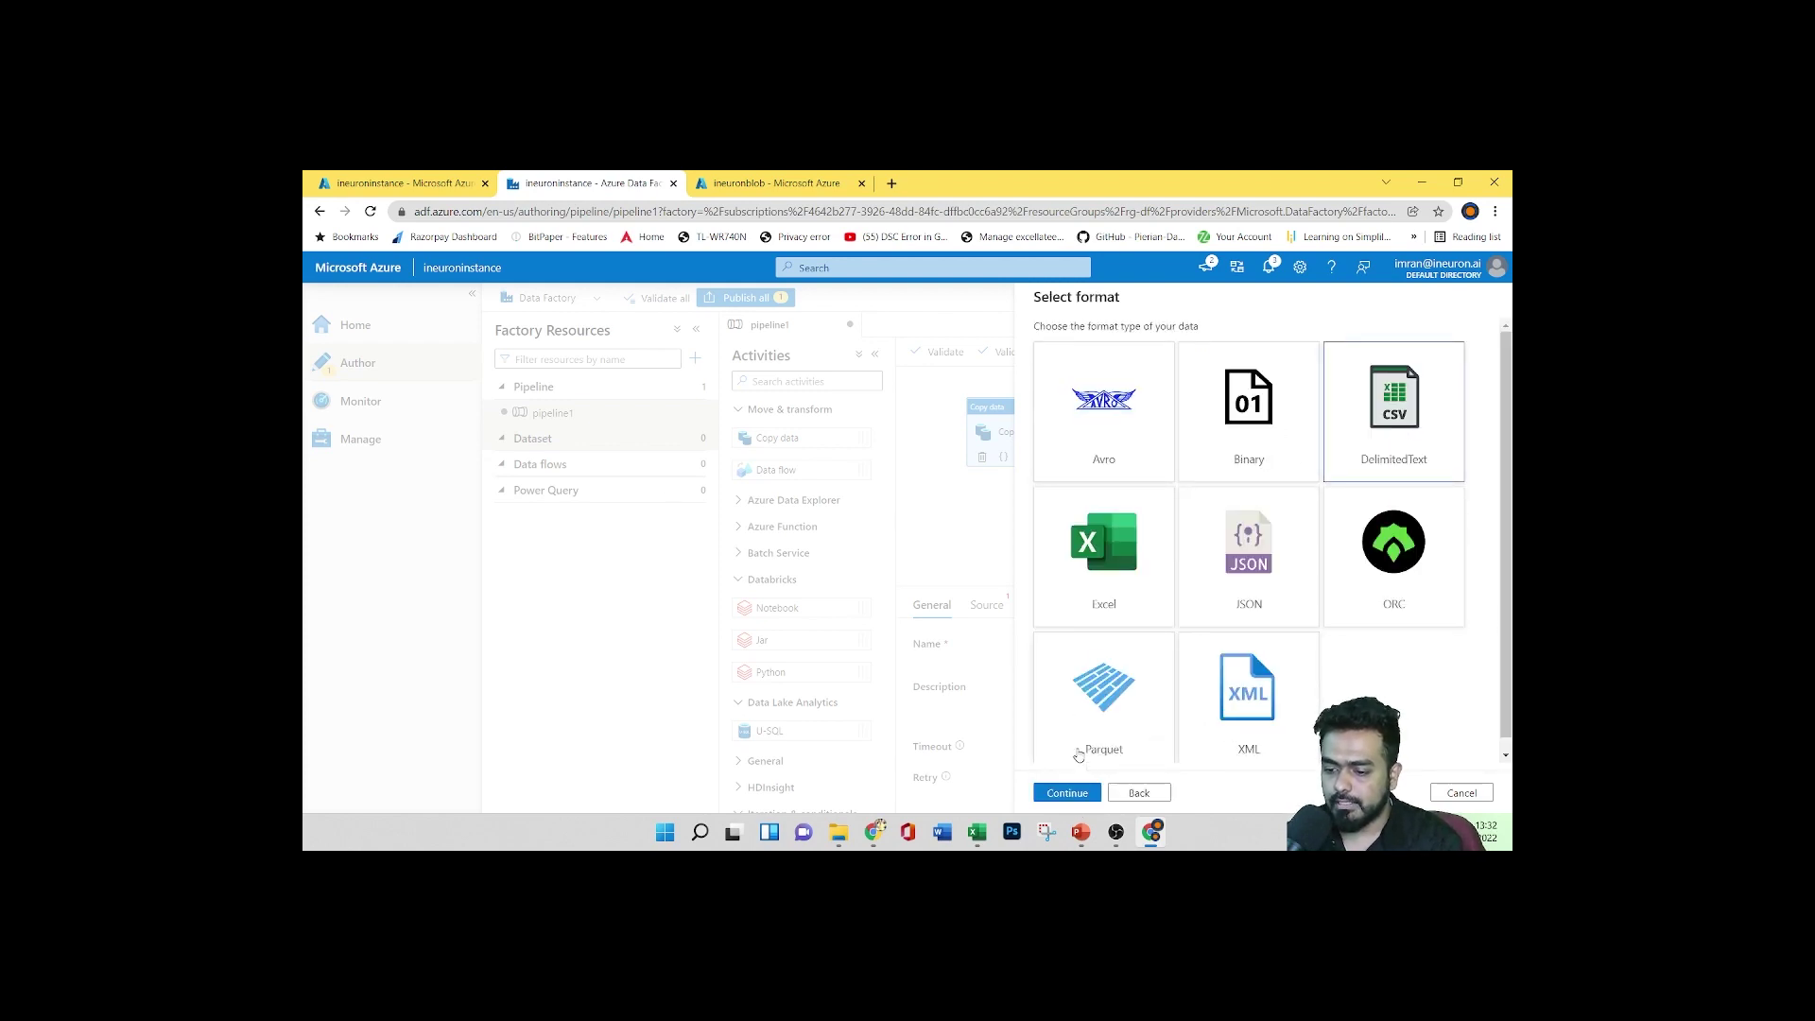
{"action": "left_click", "coordinate": [1067, 792]}
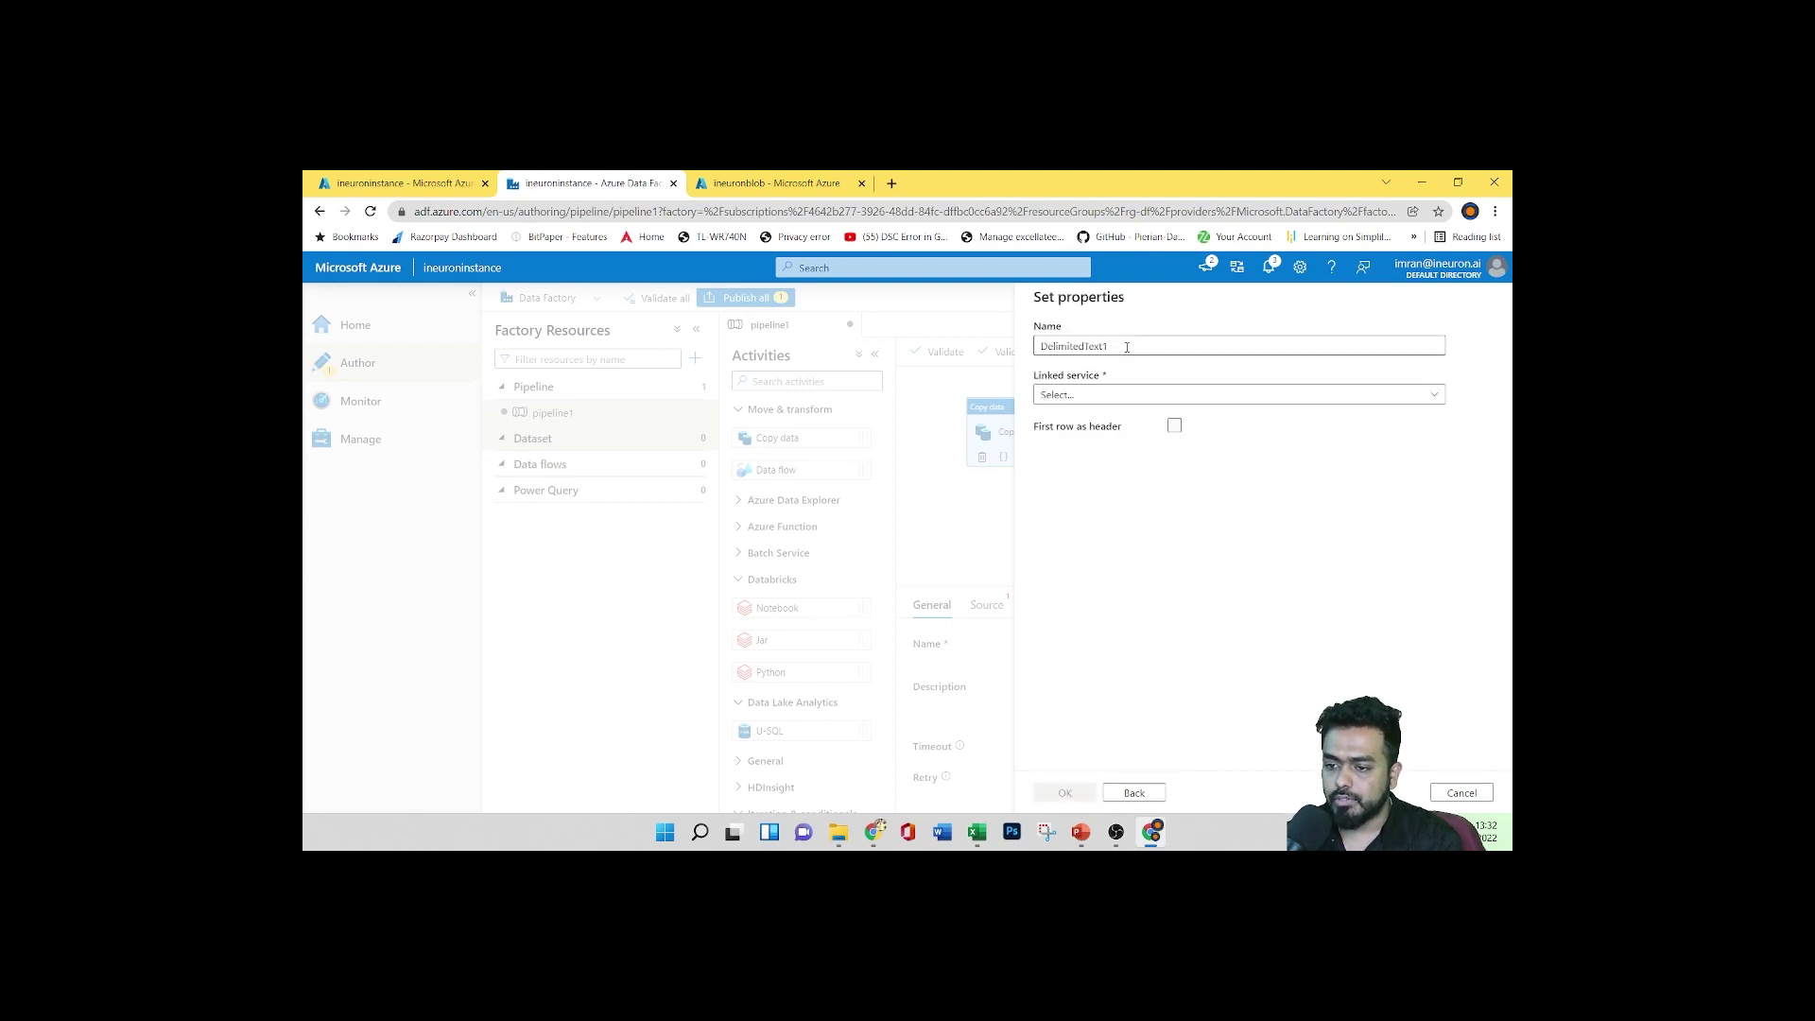
Link the dataset to AzureBlobStorage1 and avengers.csv in ineuronblob, treat the first row as header, and create it
{"action": "left_click", "coordinate": [1120, 395]}
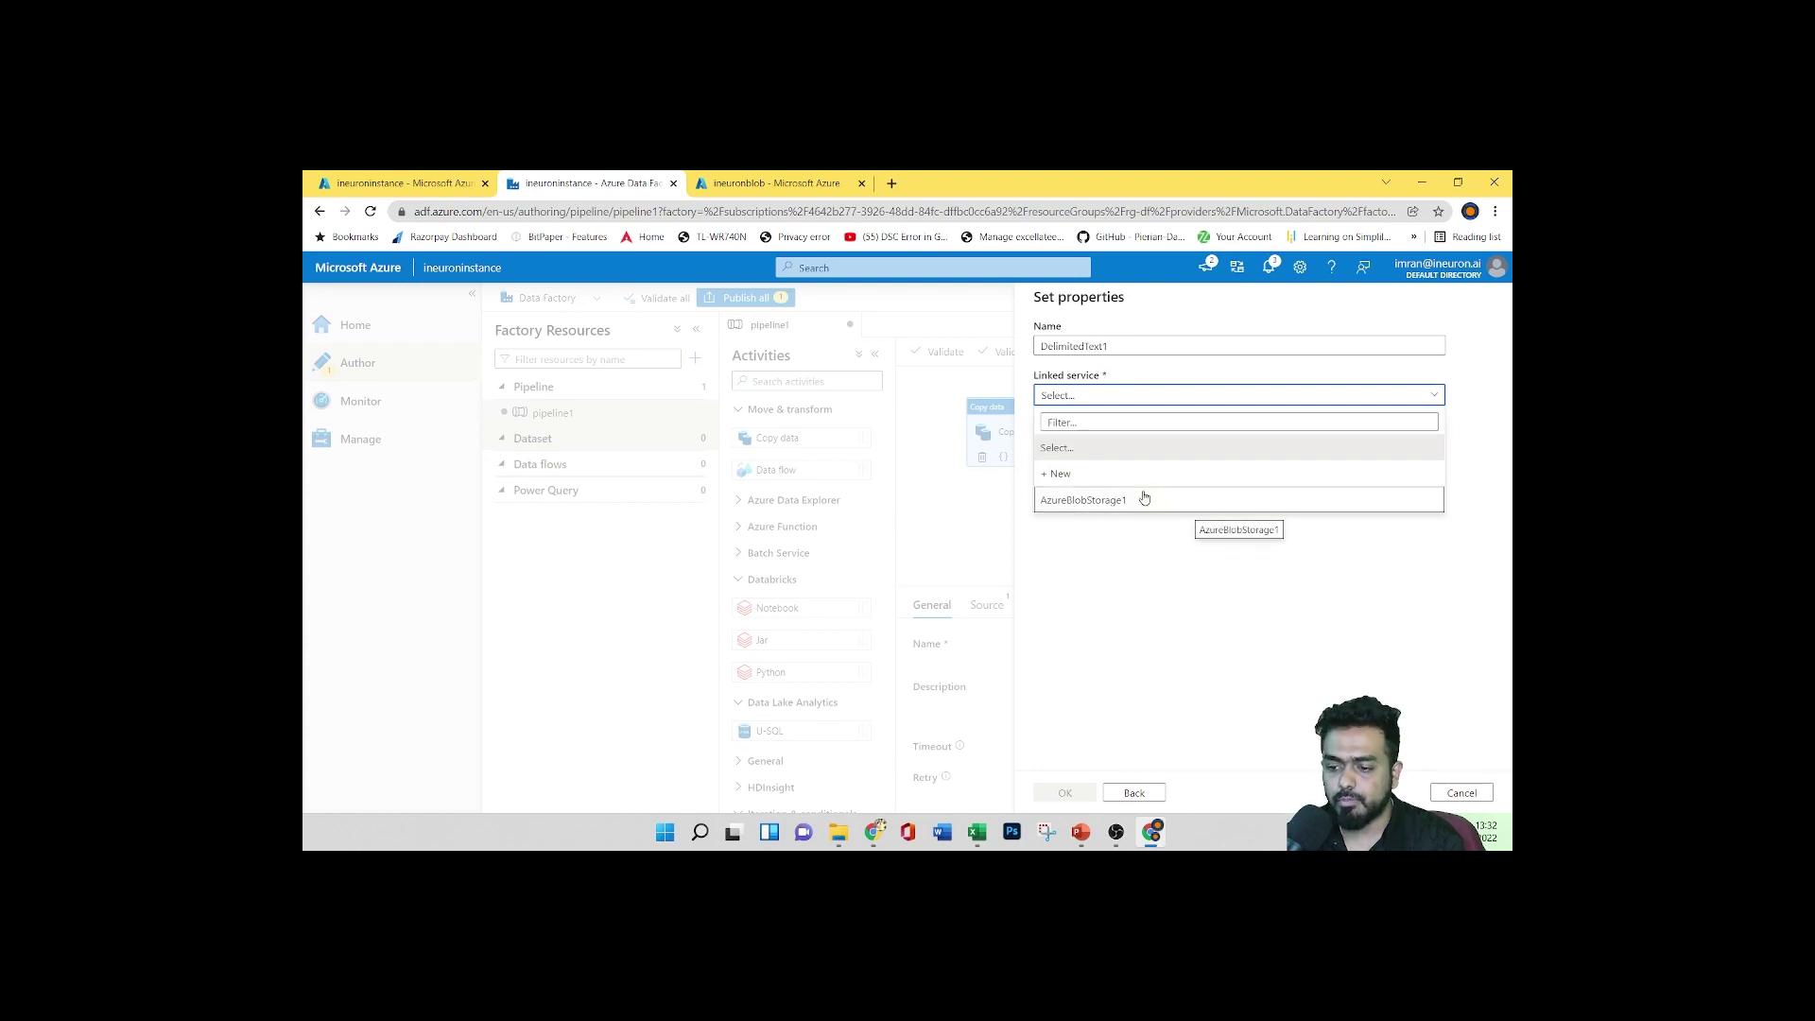
{"action": "left_click", "coordinate": [1076, 500]}
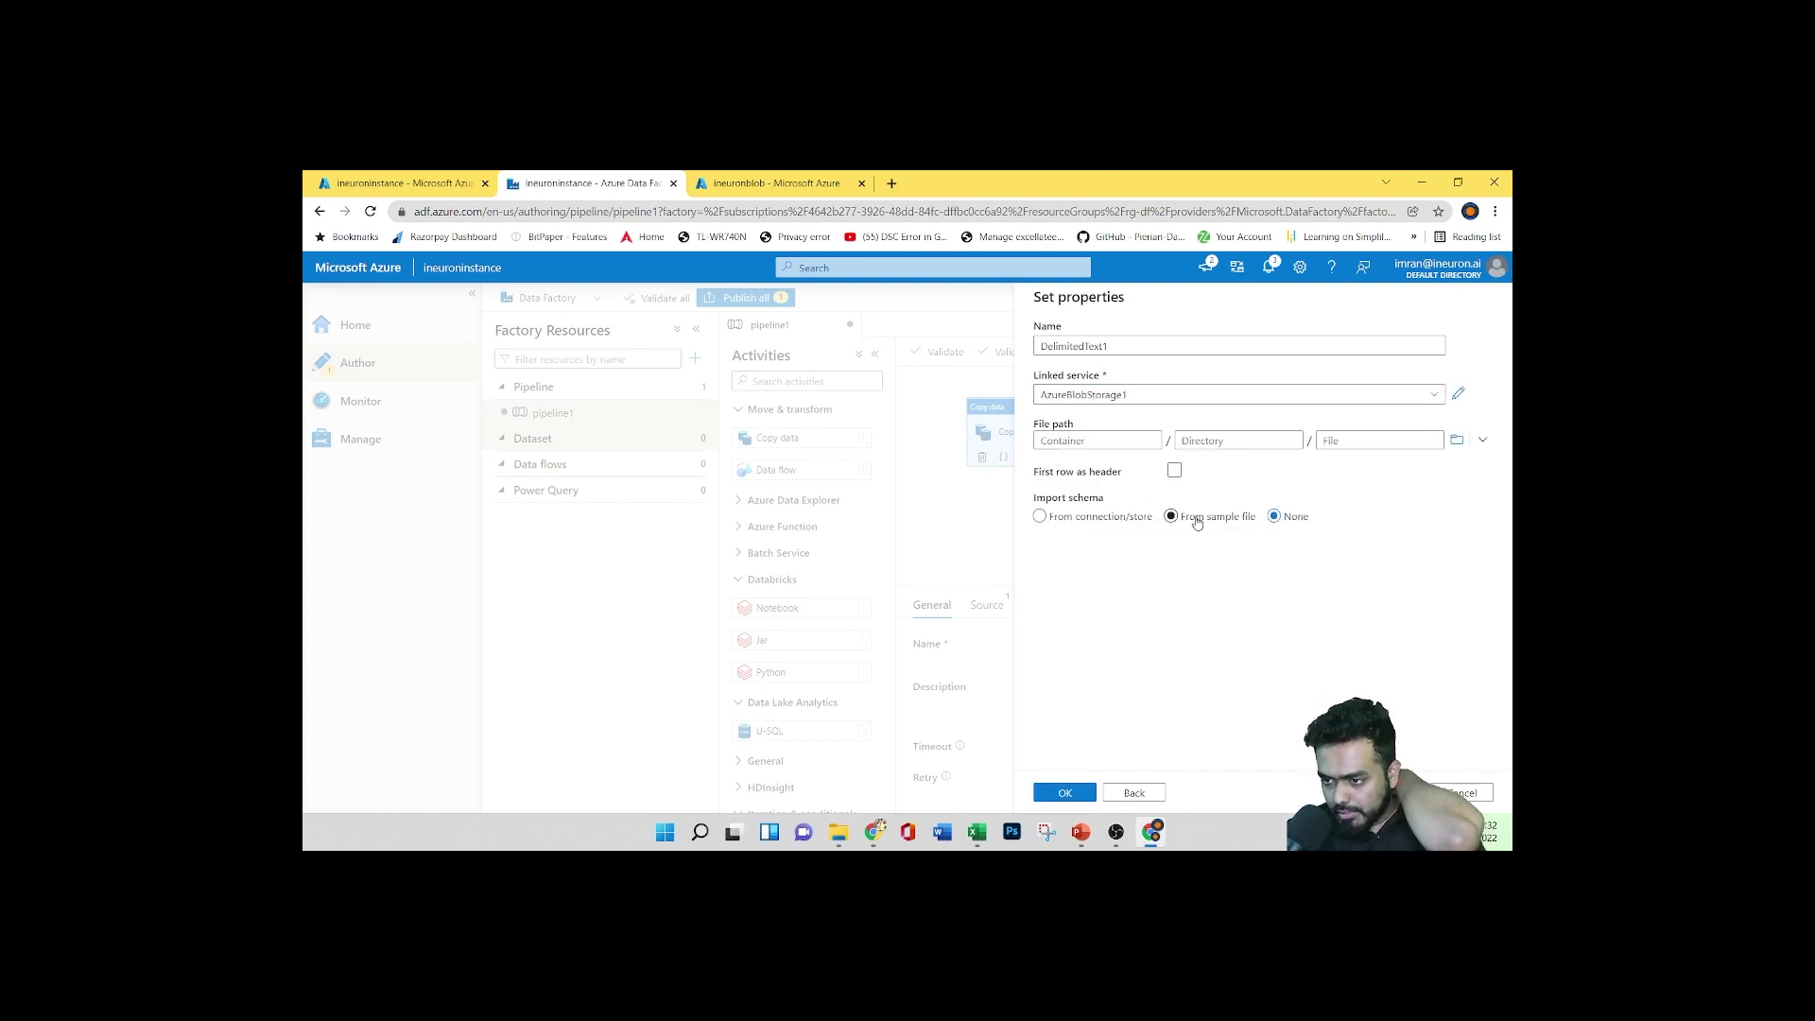
{"action": "left_click", "coordinate": [1456, 440]}
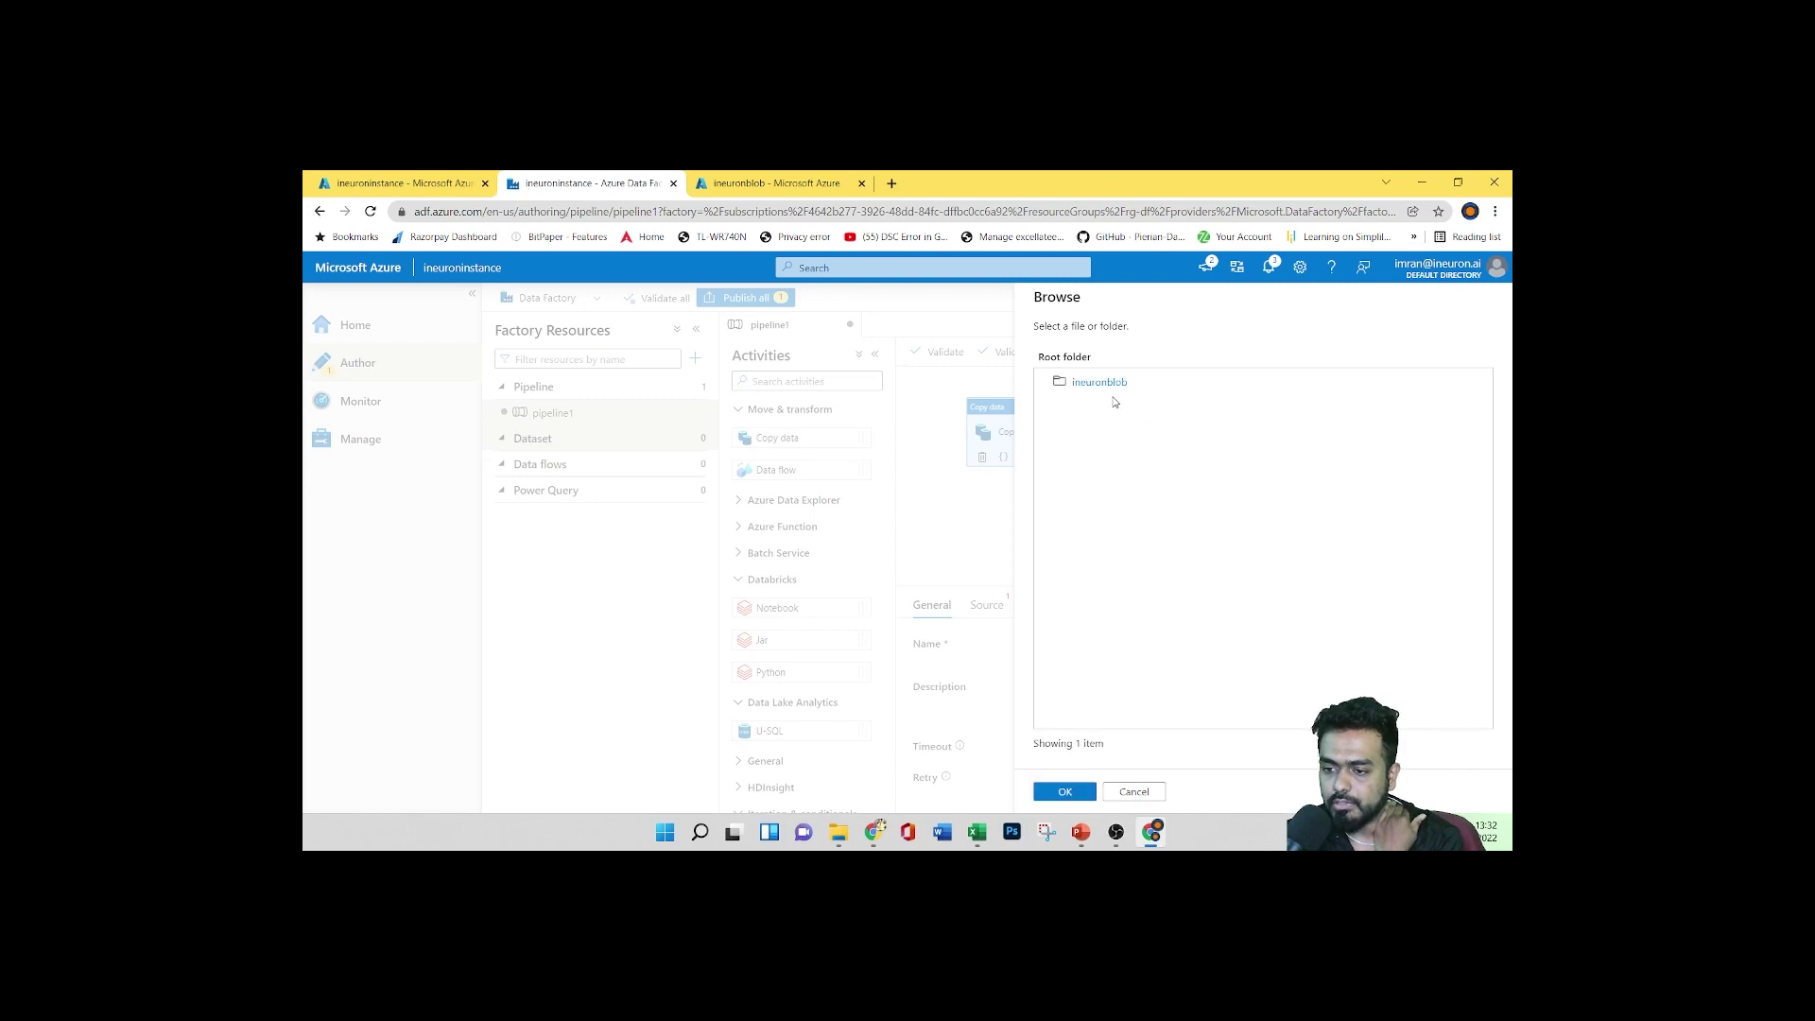
{"action": "left_click", "coordinate": [1087, 381]}
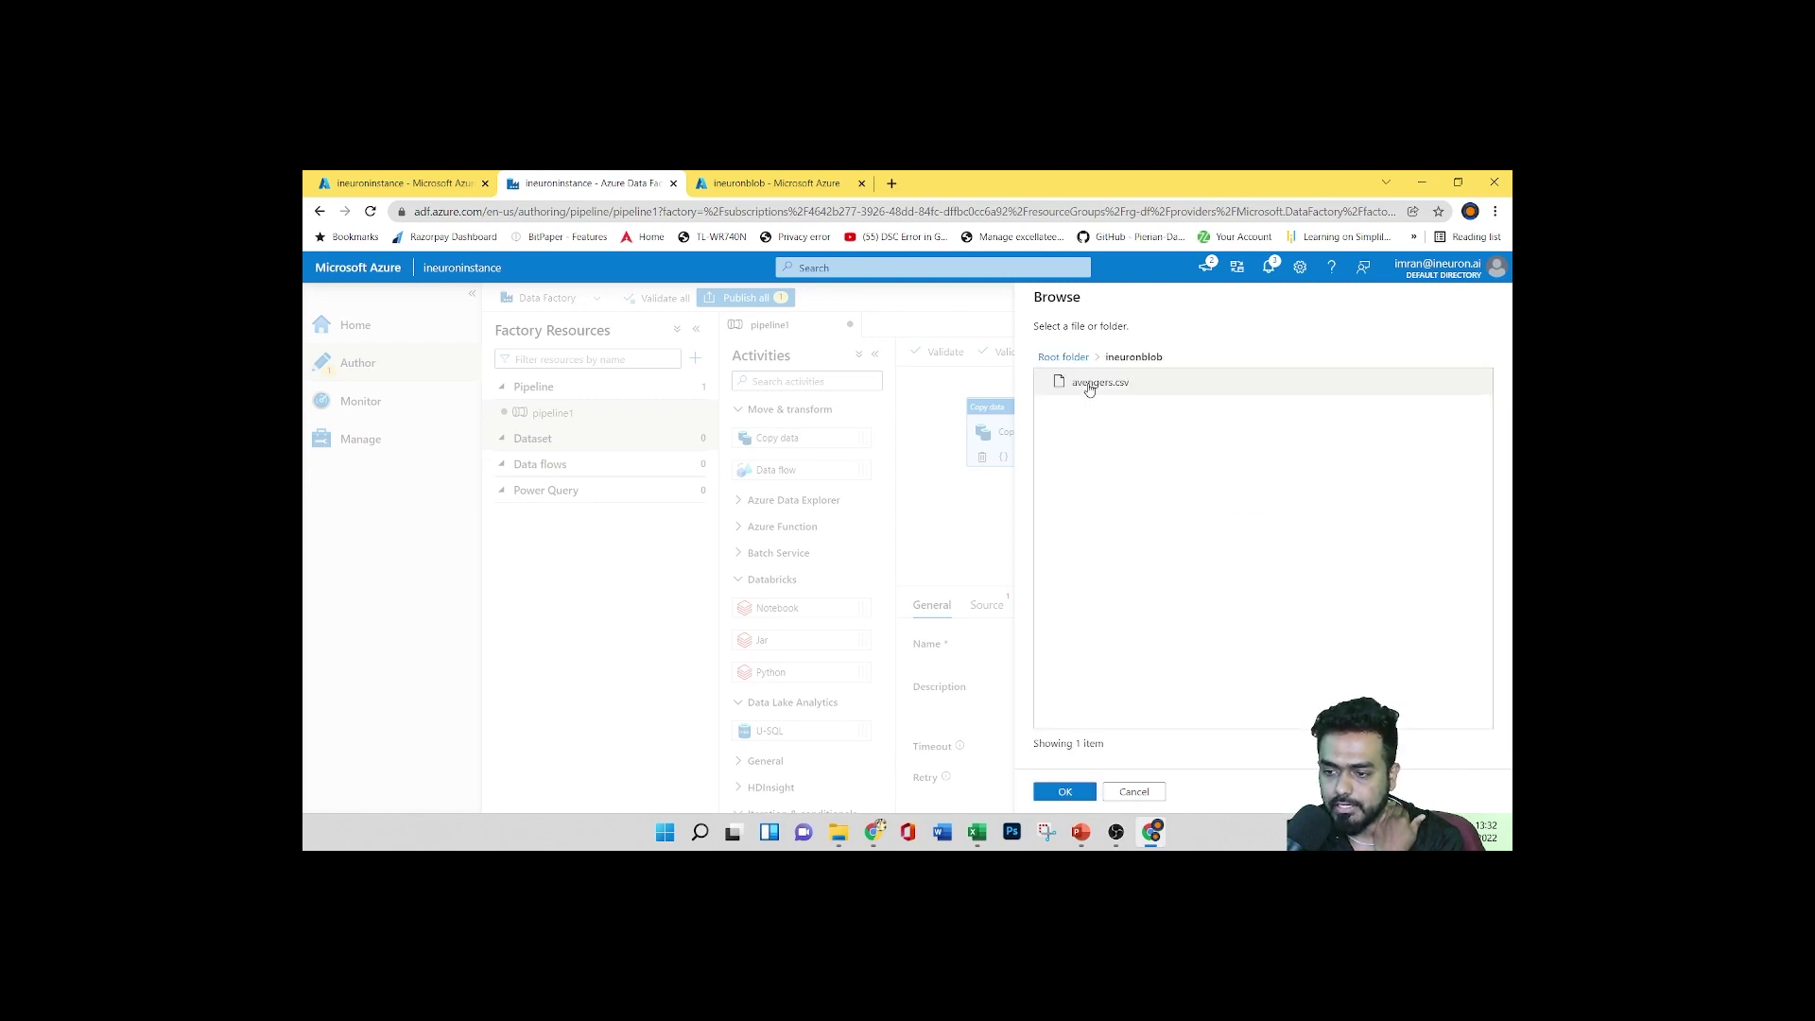
{"action": "left_click", "coordinate": [1089, 386]}
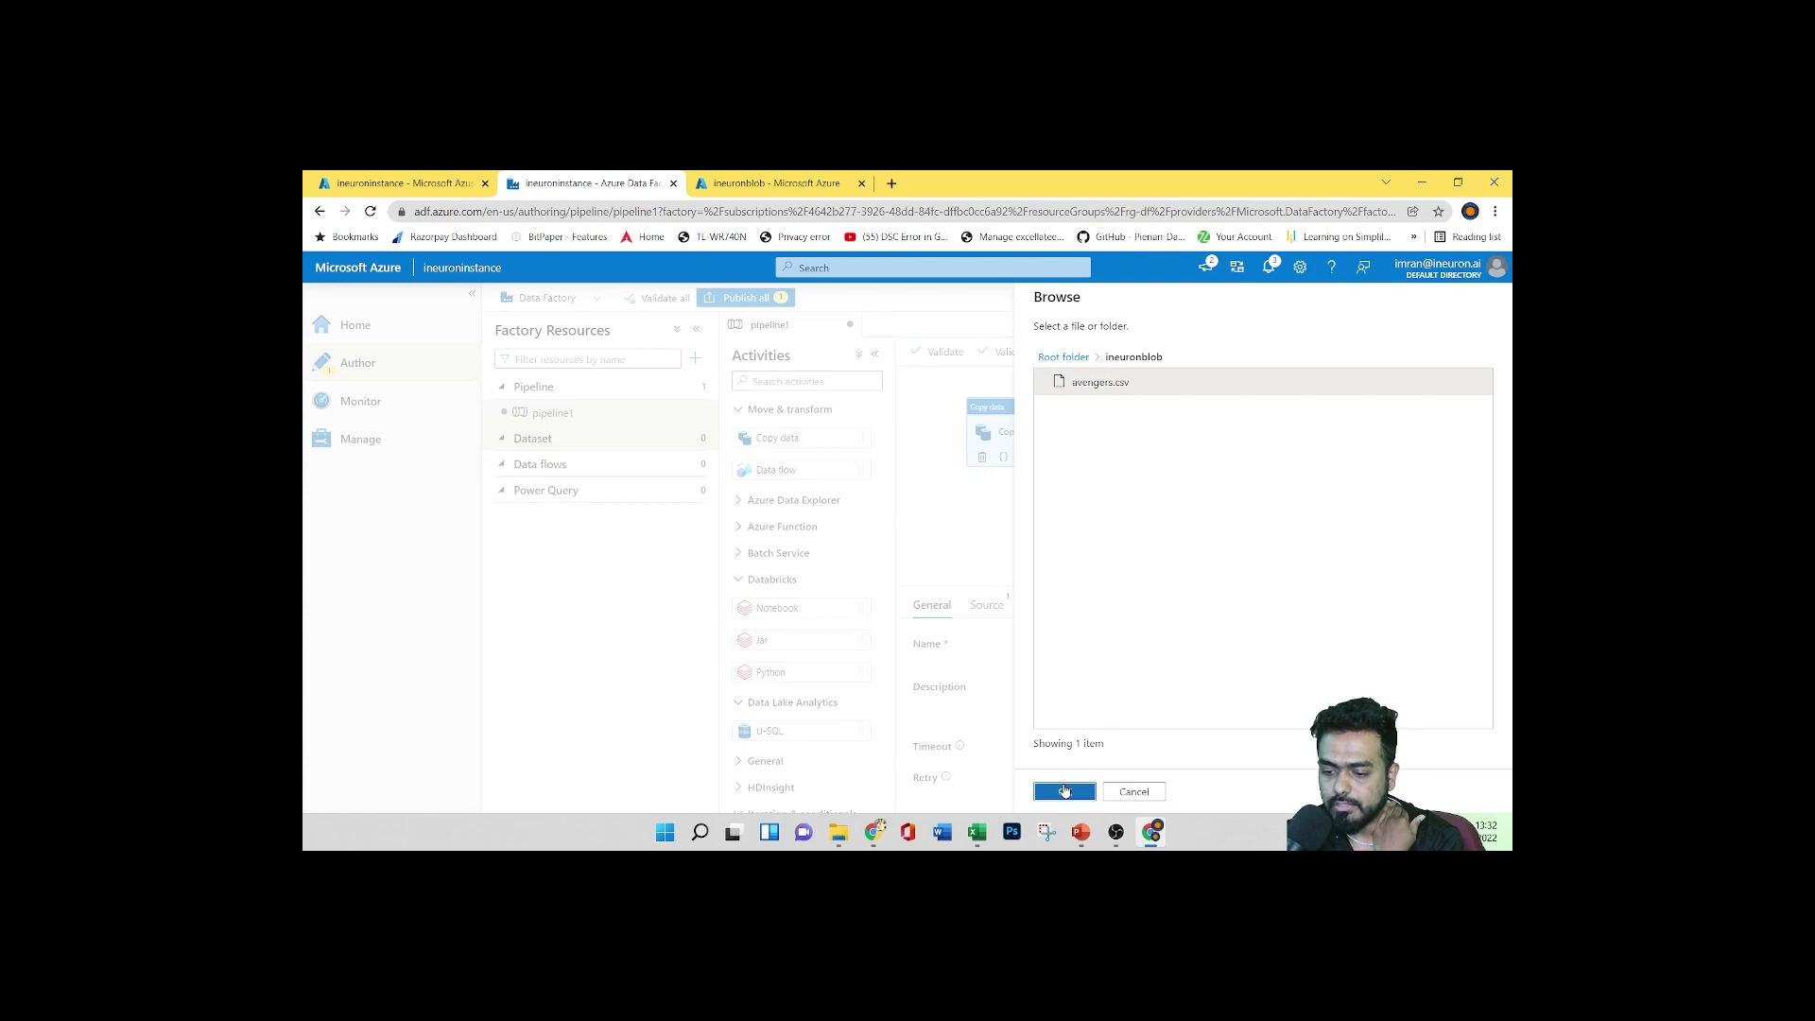
{"action": "left_click", "coordinate": [1064, 791]}
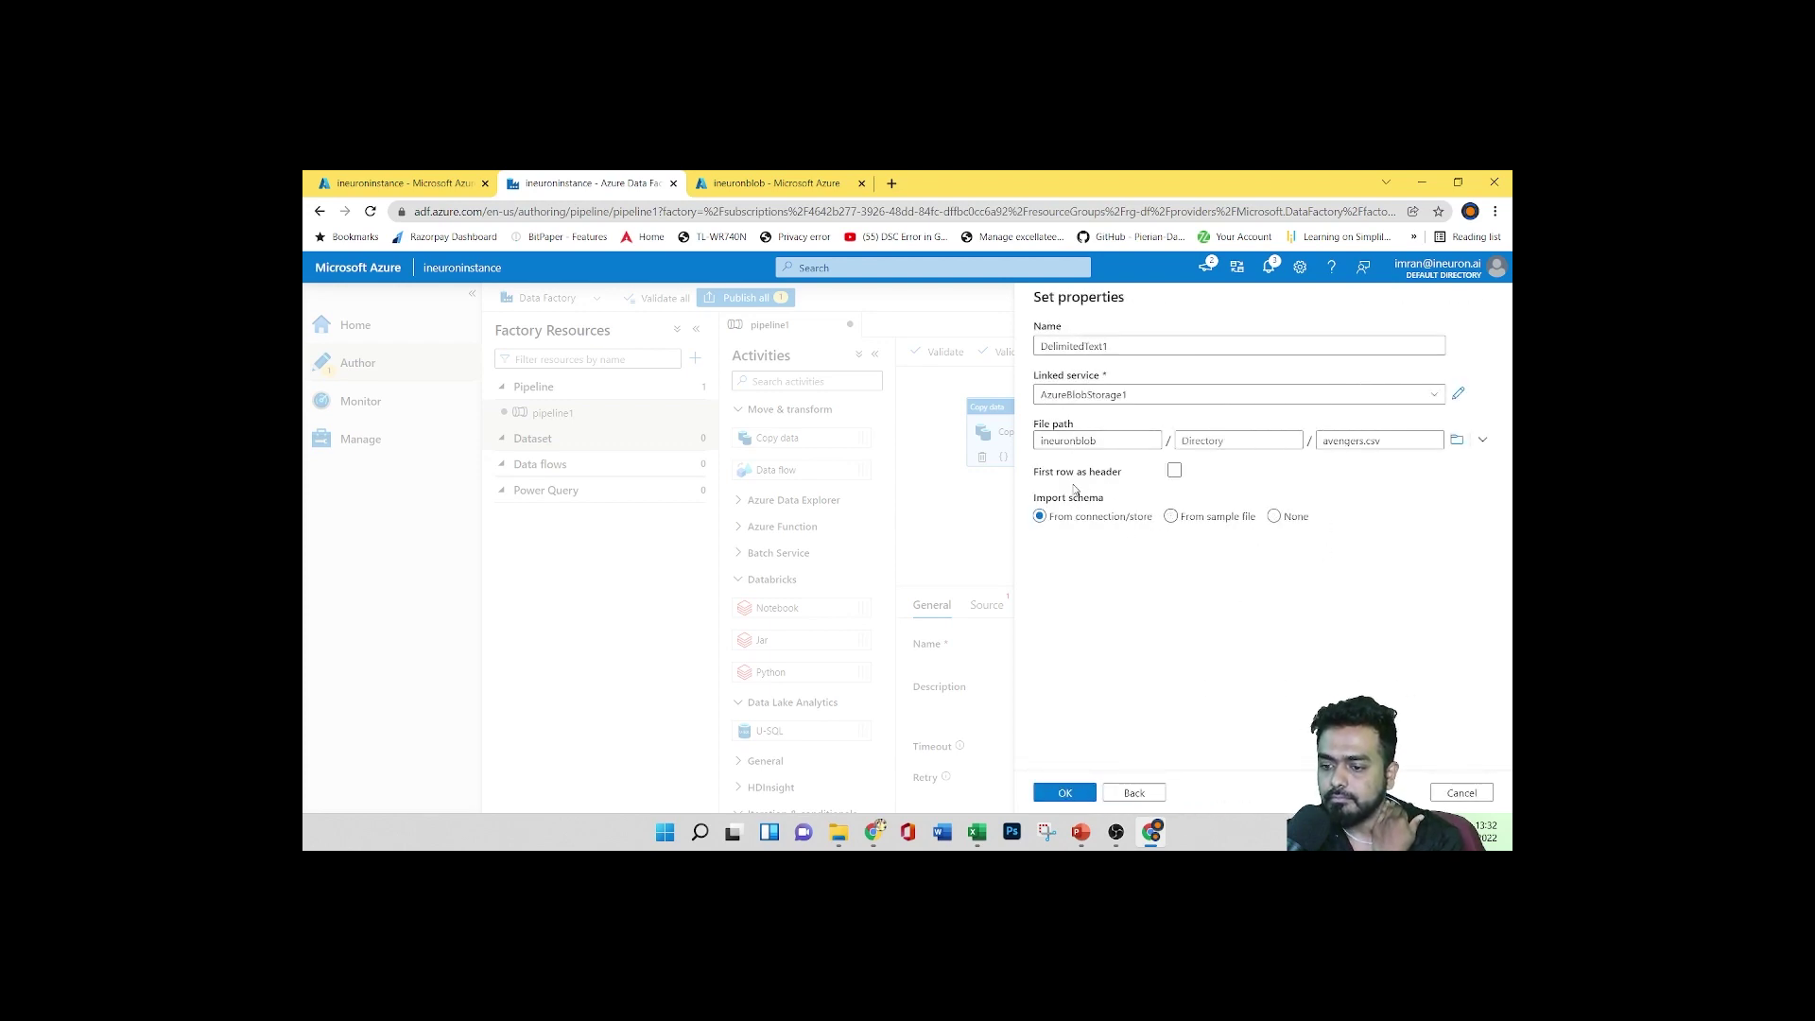
{"action": "left_click", "coordinate": [1172, 472]}
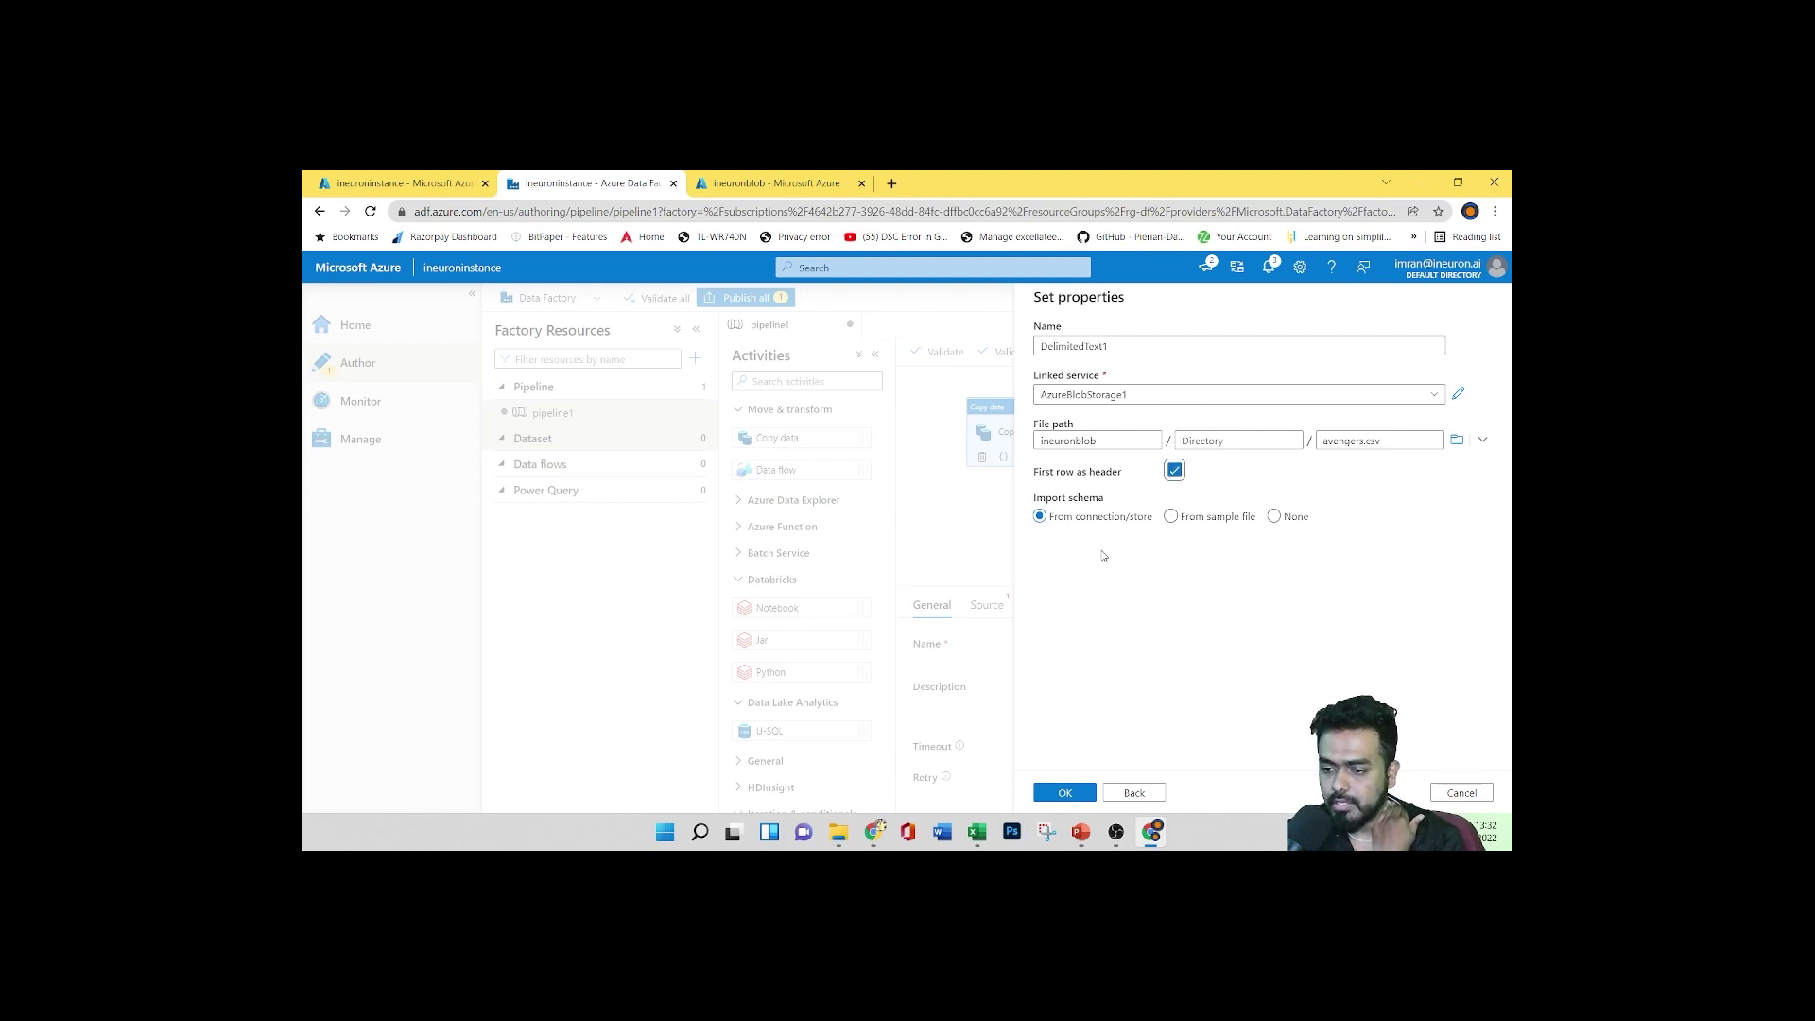
{"action": "left_click", "coordinate": [1064, 794]}
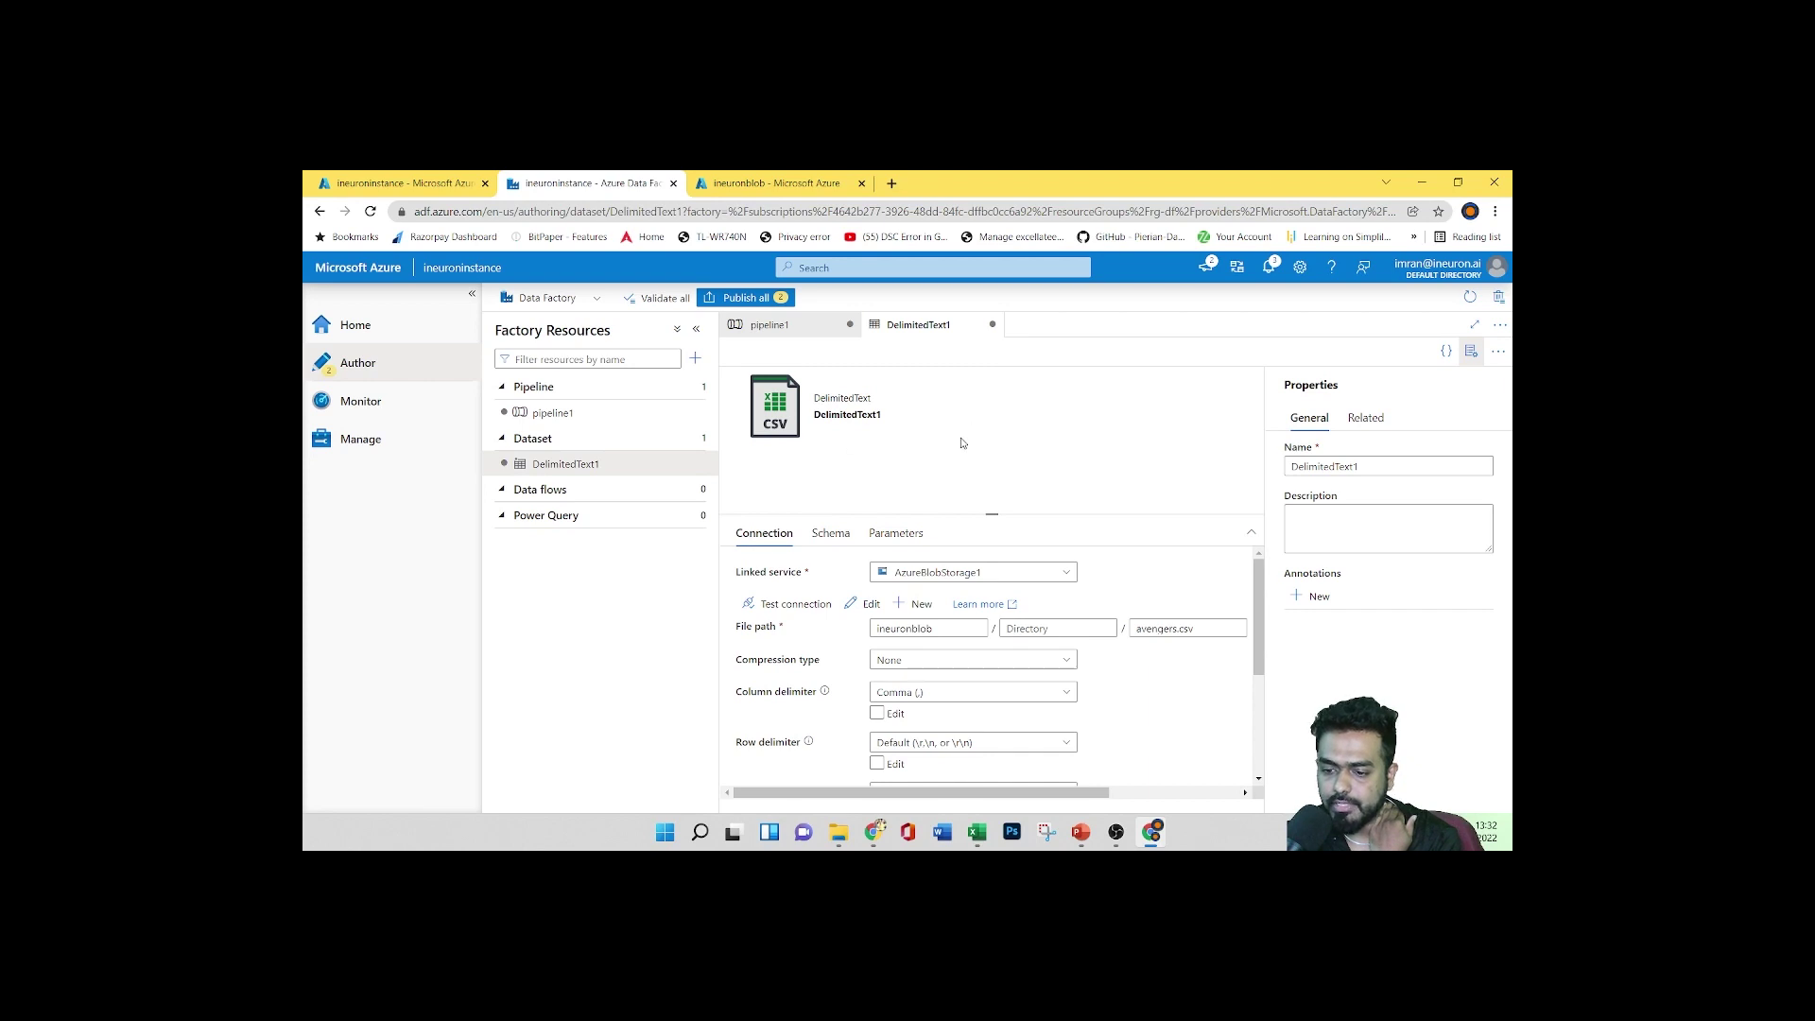
Review the DelimitedText1 dataset's connection settings, including the available column delimiter options
{"action": "scroll", "coordinate": [992, 643], "scroll_direction": "down", "scroll_amount": 1}
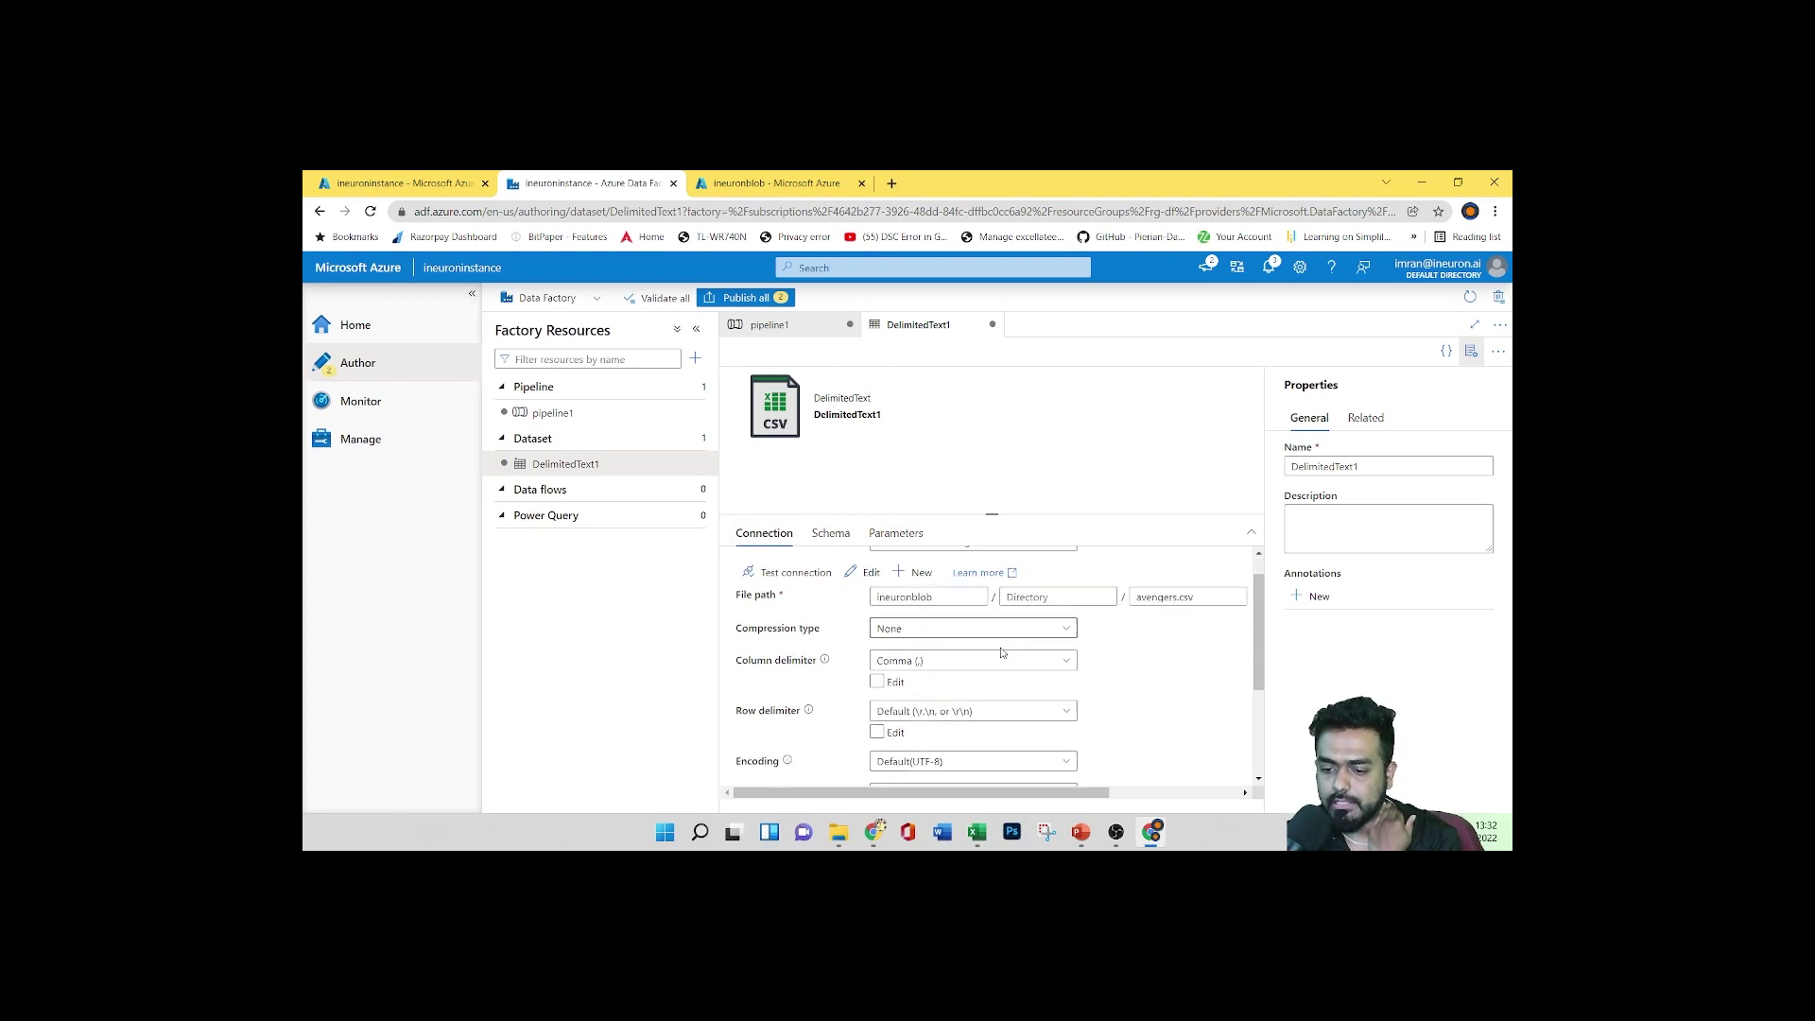
{"action": "scroll", "coordinate": [1002, 652], "scroll_direction": "up", "scroll_amount": 1}
{"action": "mouse_move", "coordinate": [913, 796]}
{"action": "left_mouse_down"}
{"action": "mouse_move", "coordinate": [1098, 791]}
{"action": "mouse_move", "coordinate": [904, 790]}
{"action": "left_mouse_up"}
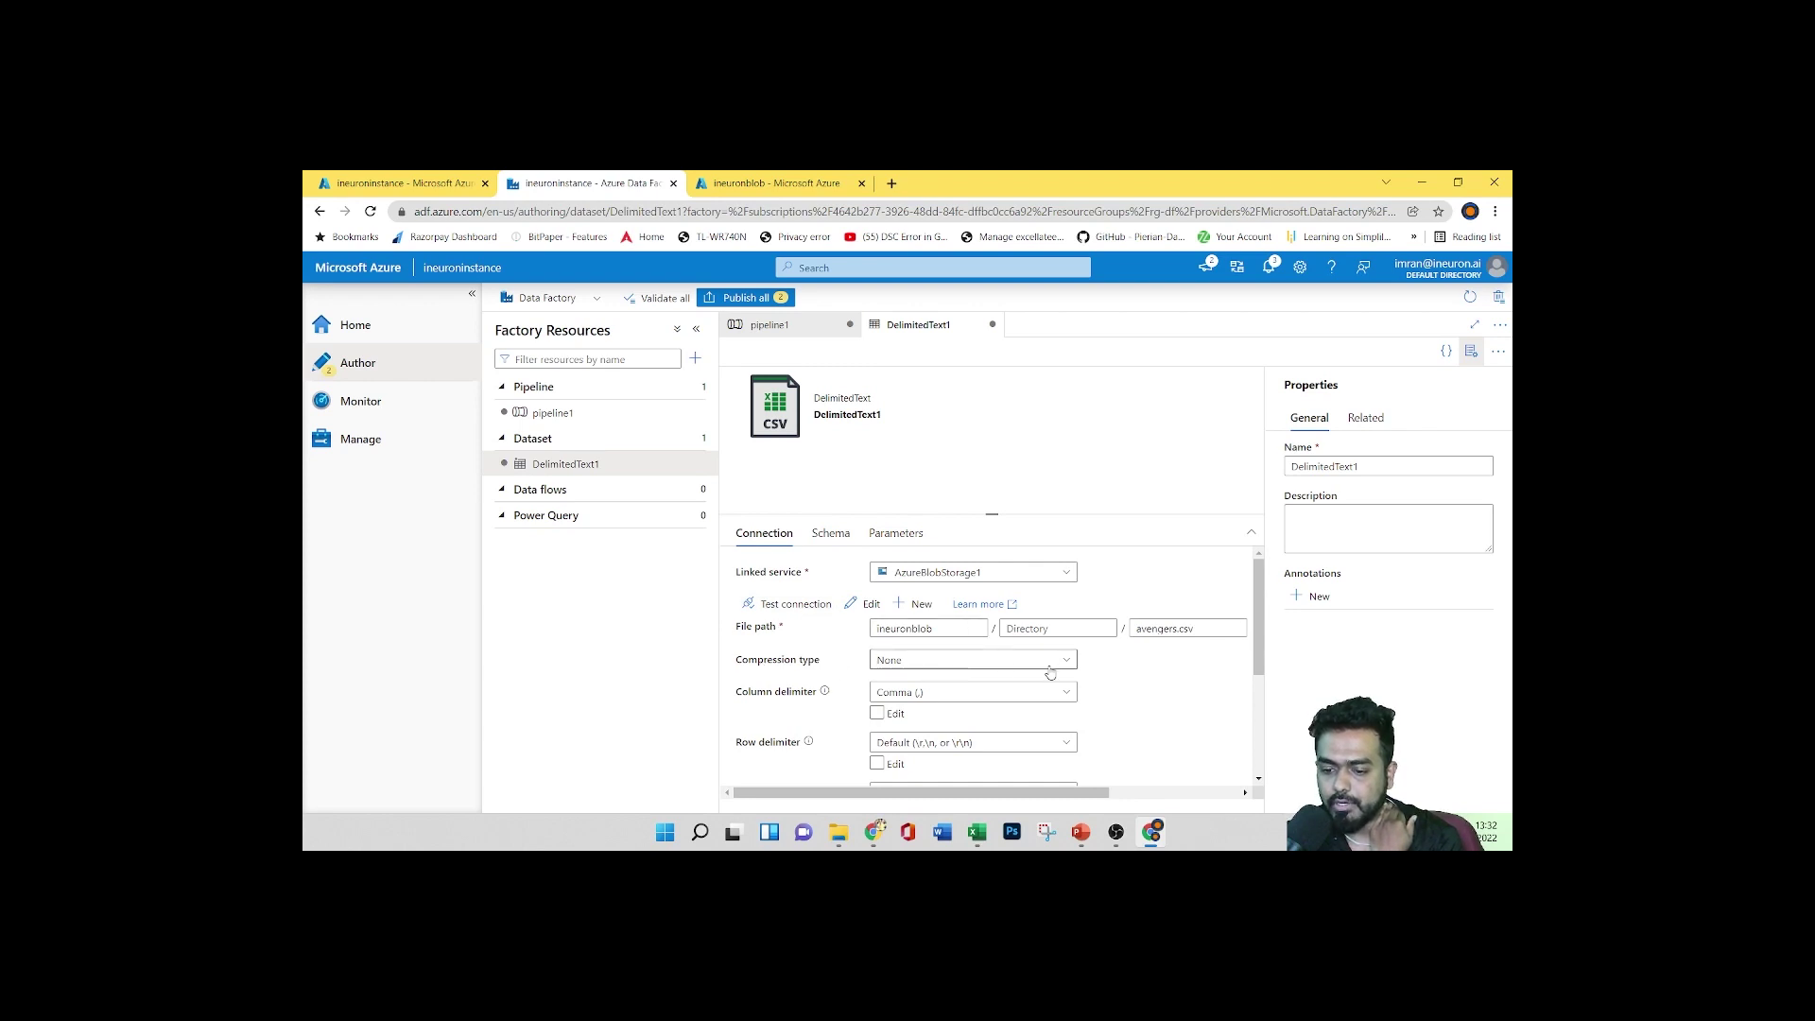
{"action": "left_click", "coordinate": [1064, 694]}
{"action": "scroll", "coordinate": [1160, 702], "scroll_direction": "down", "scroll_amount": 1}
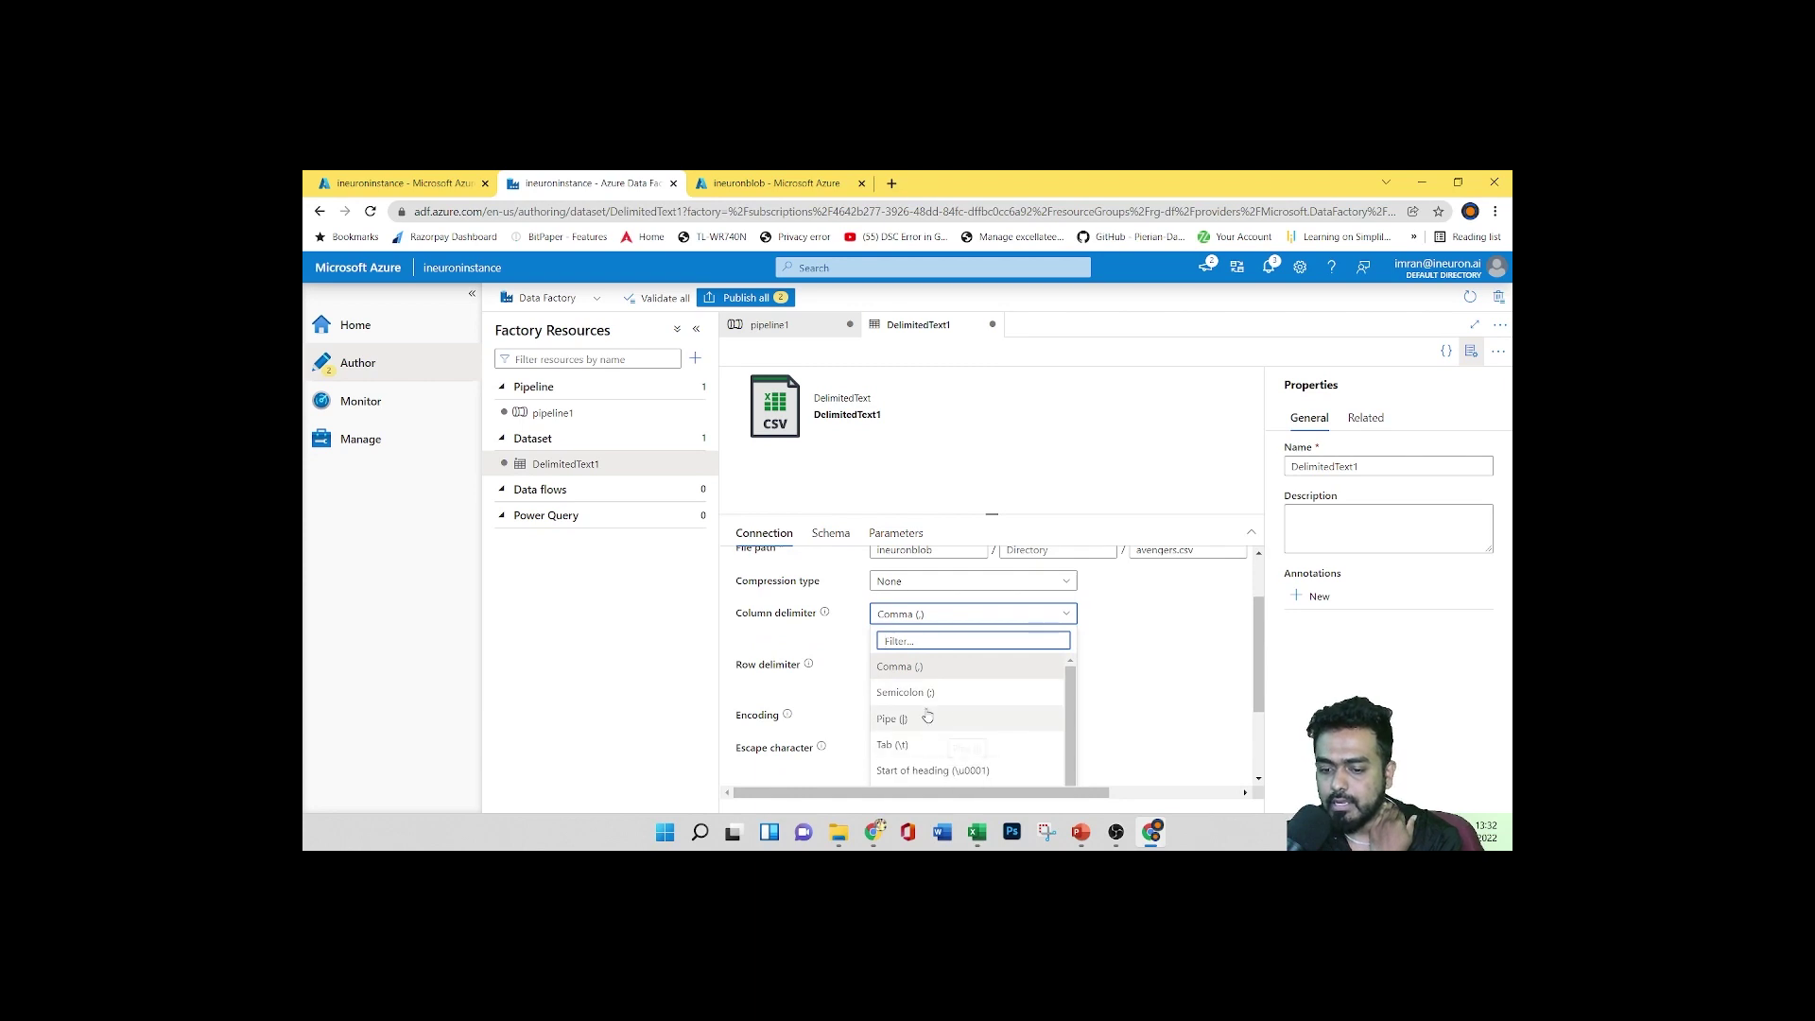
{"action": "left_click", "coordinate": [1114, 662]}
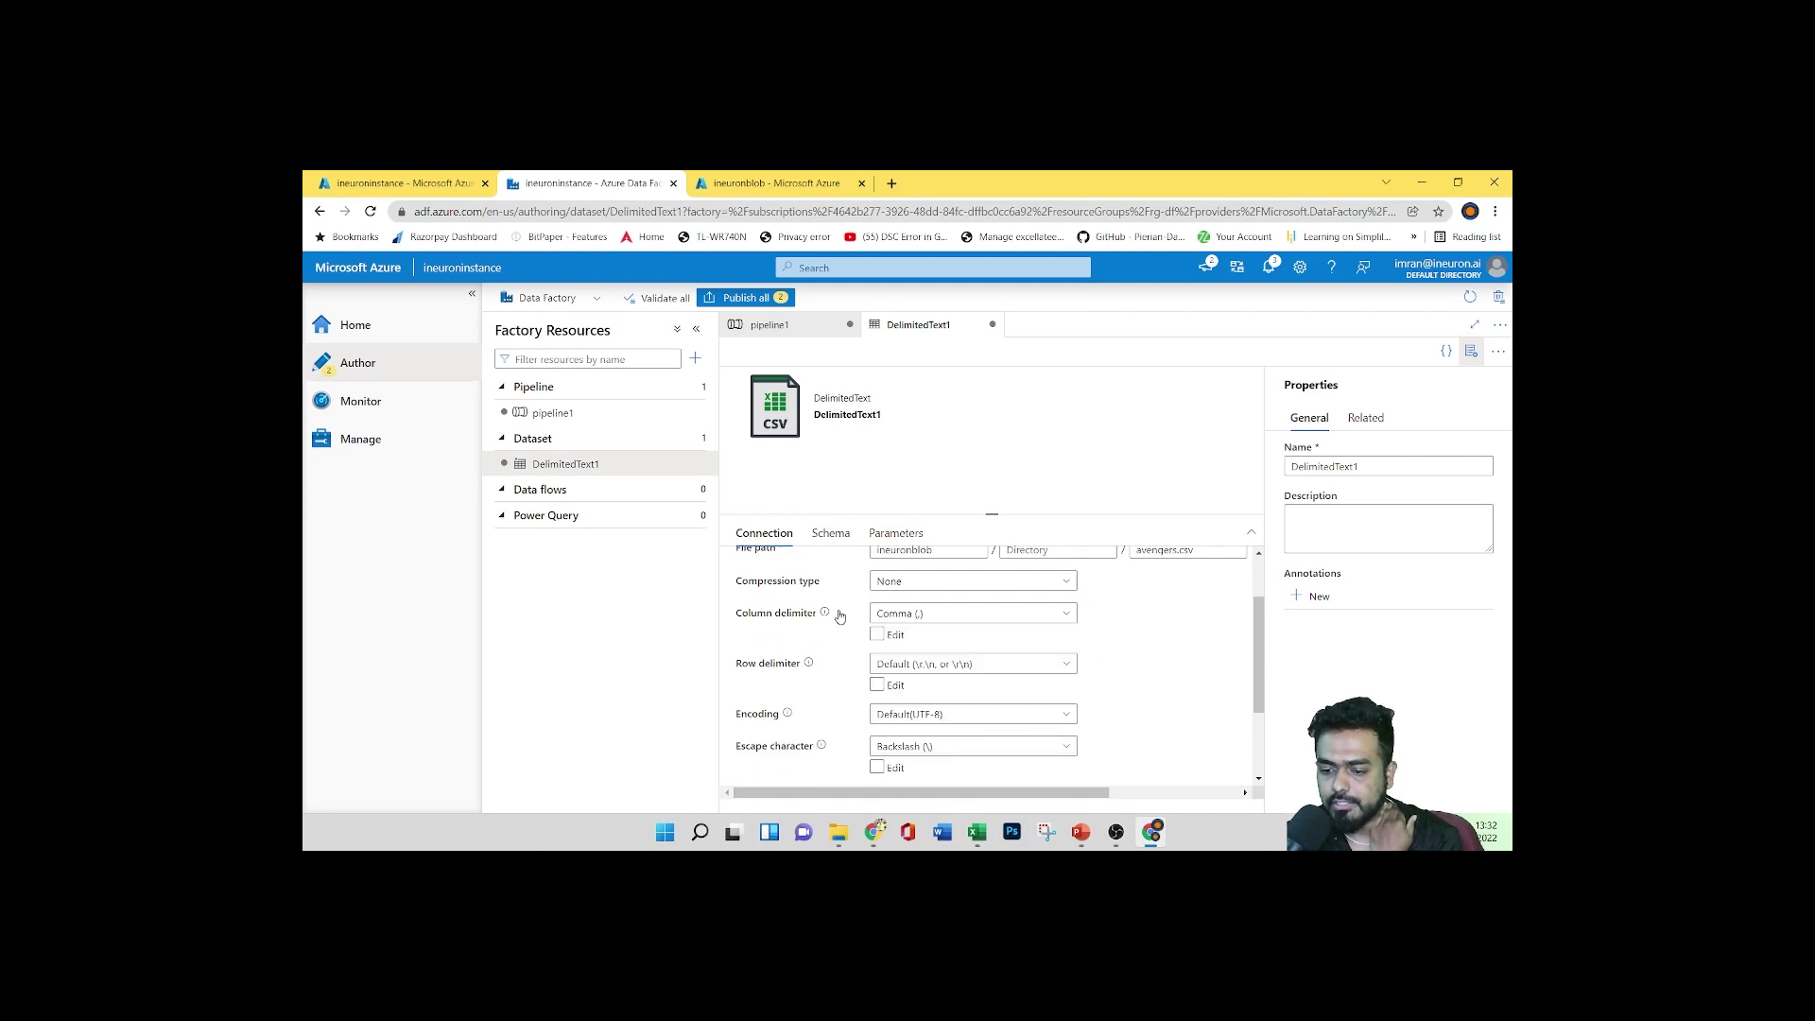
{"action": "scroll", "coordinate": [1172, 656], "scroll_direction": "down", "scroll_amount": 2}
{"action": "scroll", "coordinate": [1139, 660], "scroll_direction": "up", "scroll_amount": 3}
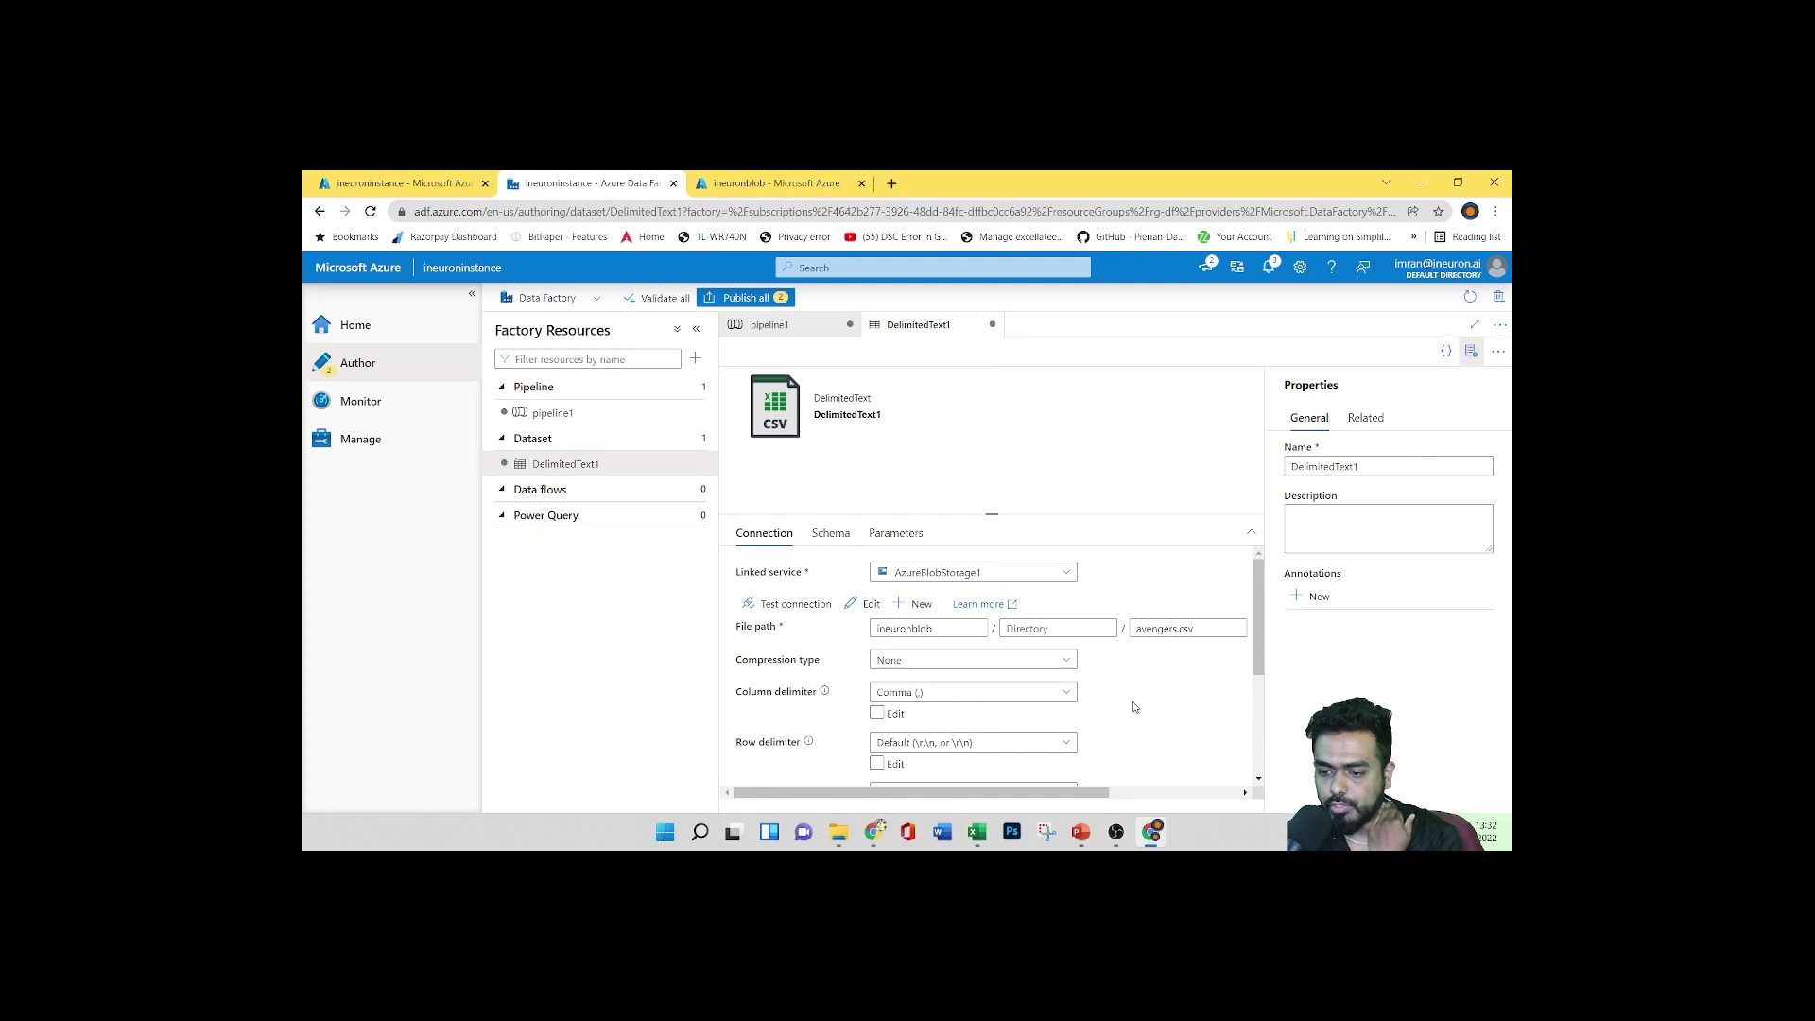
Preview the avengers.csv data in the DelimitedText1 dataset, and close the preview
{"action": "scroll", "coordinate": [1172, 662], "scroll_direction": "right", "scroll_amount": 3}
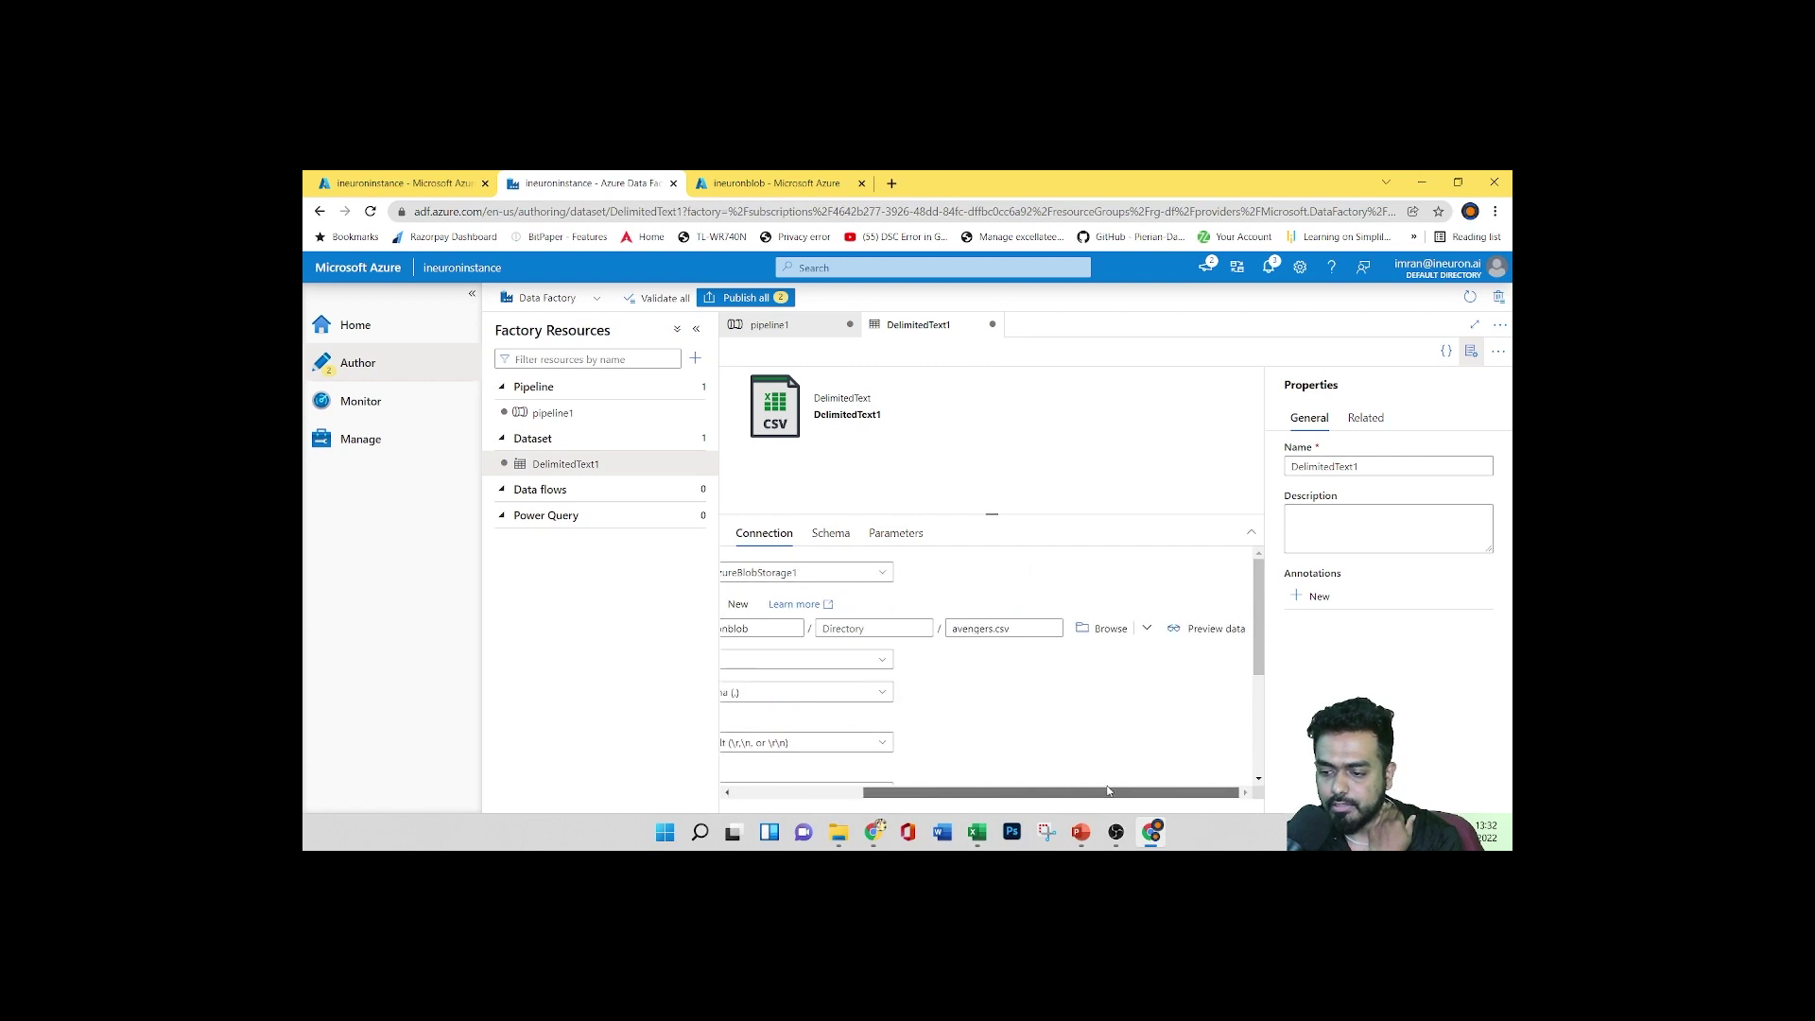
{"action": "left_click", "coordinate": [1206, 629]}
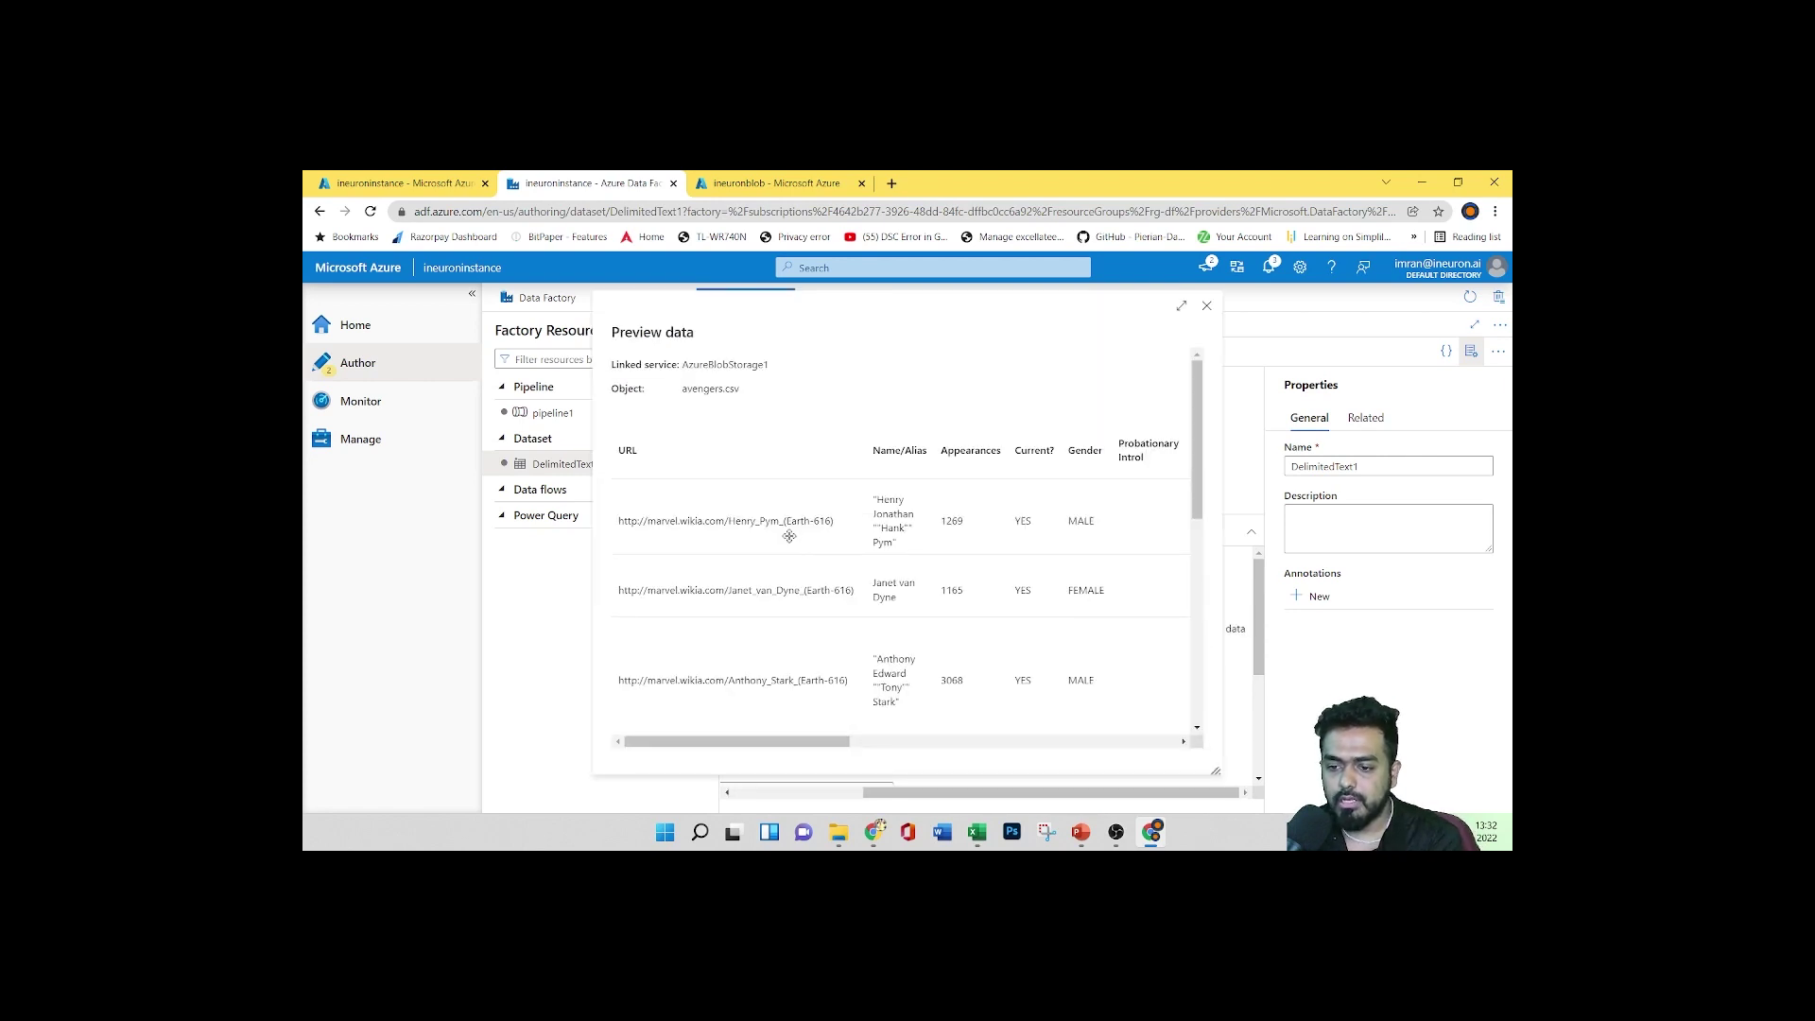
{"action": "scroll", "coordinate": [792, 558], "scroll_direction": "down", "scroll_amount": 3}
{"action": "scroll", "coordinate": [795, 569], "scroll_direction": "up", "scroll_amount": 3}
{"action": "mouse_move", "coordinate": [749, 742]}
{"action": "left_mouse_down"}
{"action": "mouse_move", "coordinate": [1075, 743]}
{"action": "mouse_move", "coordinate": [748, 746]}
{"action": "left_mouse_up"}
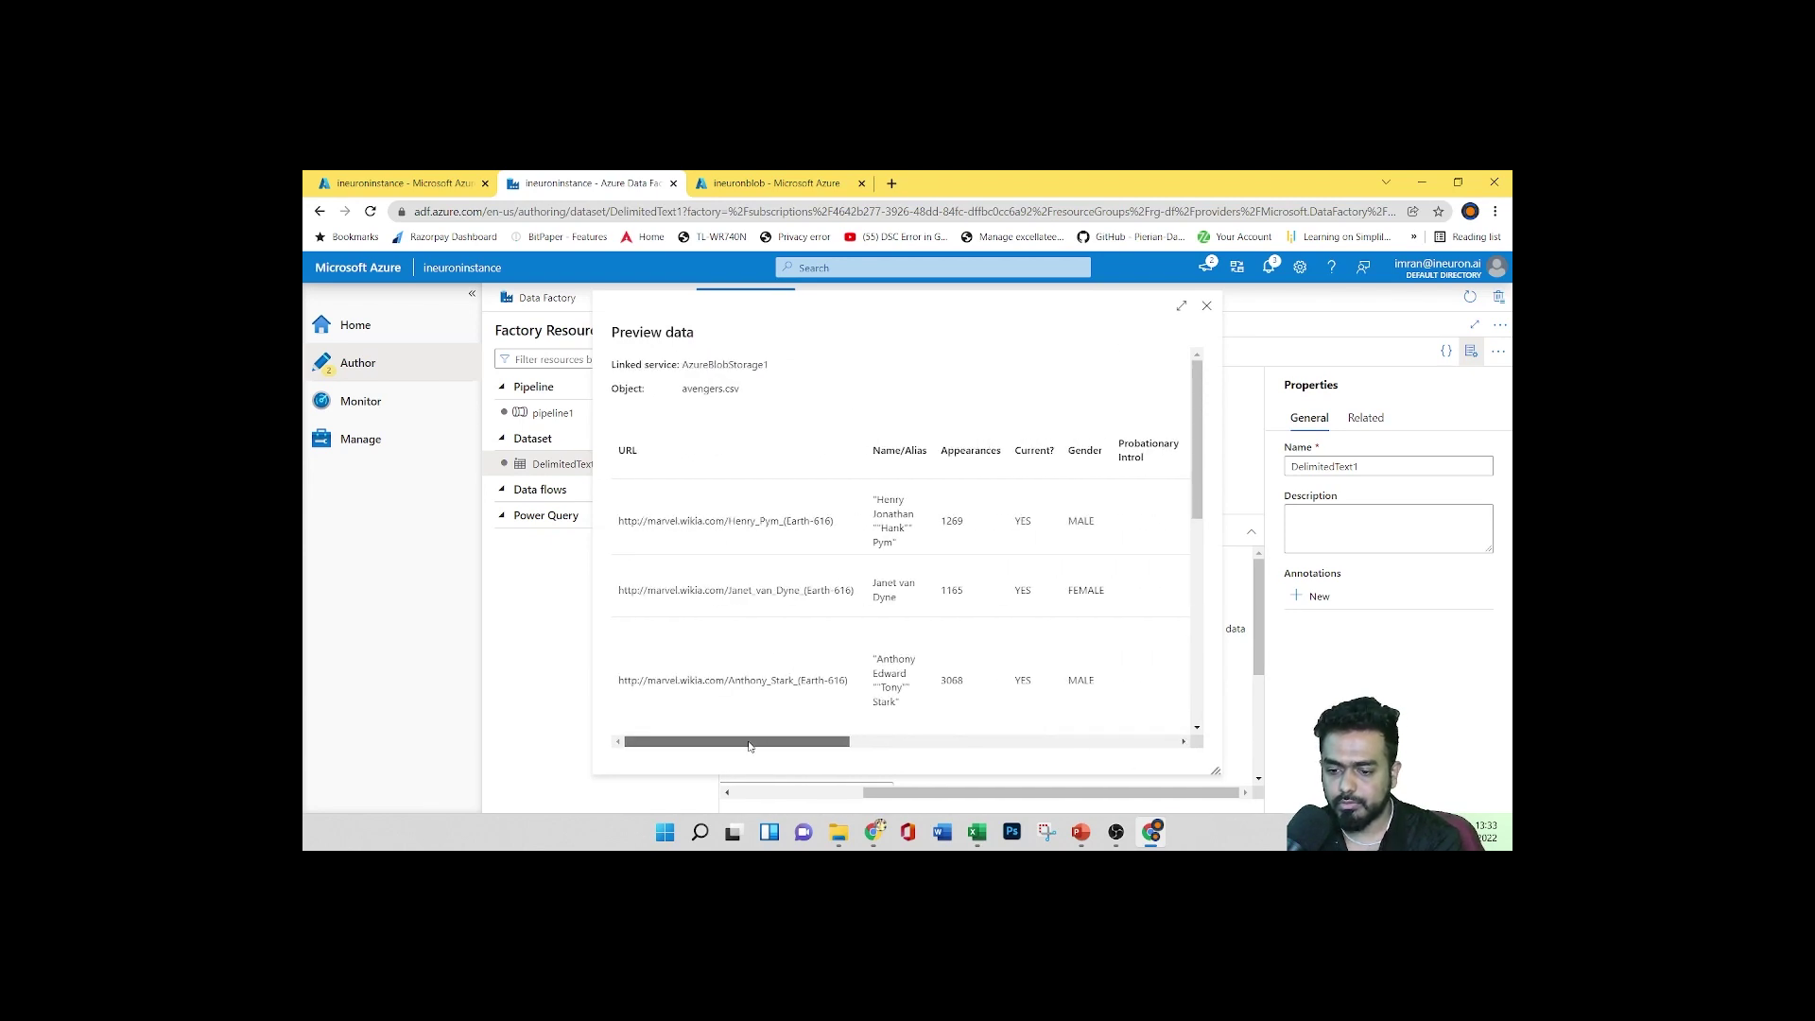
{"action": "left_click", "coordinate": [1206, 306]}
Check which source datasets are available for the Copy data activity in pipeline1, without selecting one
{"action": "left_click", "coordinate": [568, 413]}
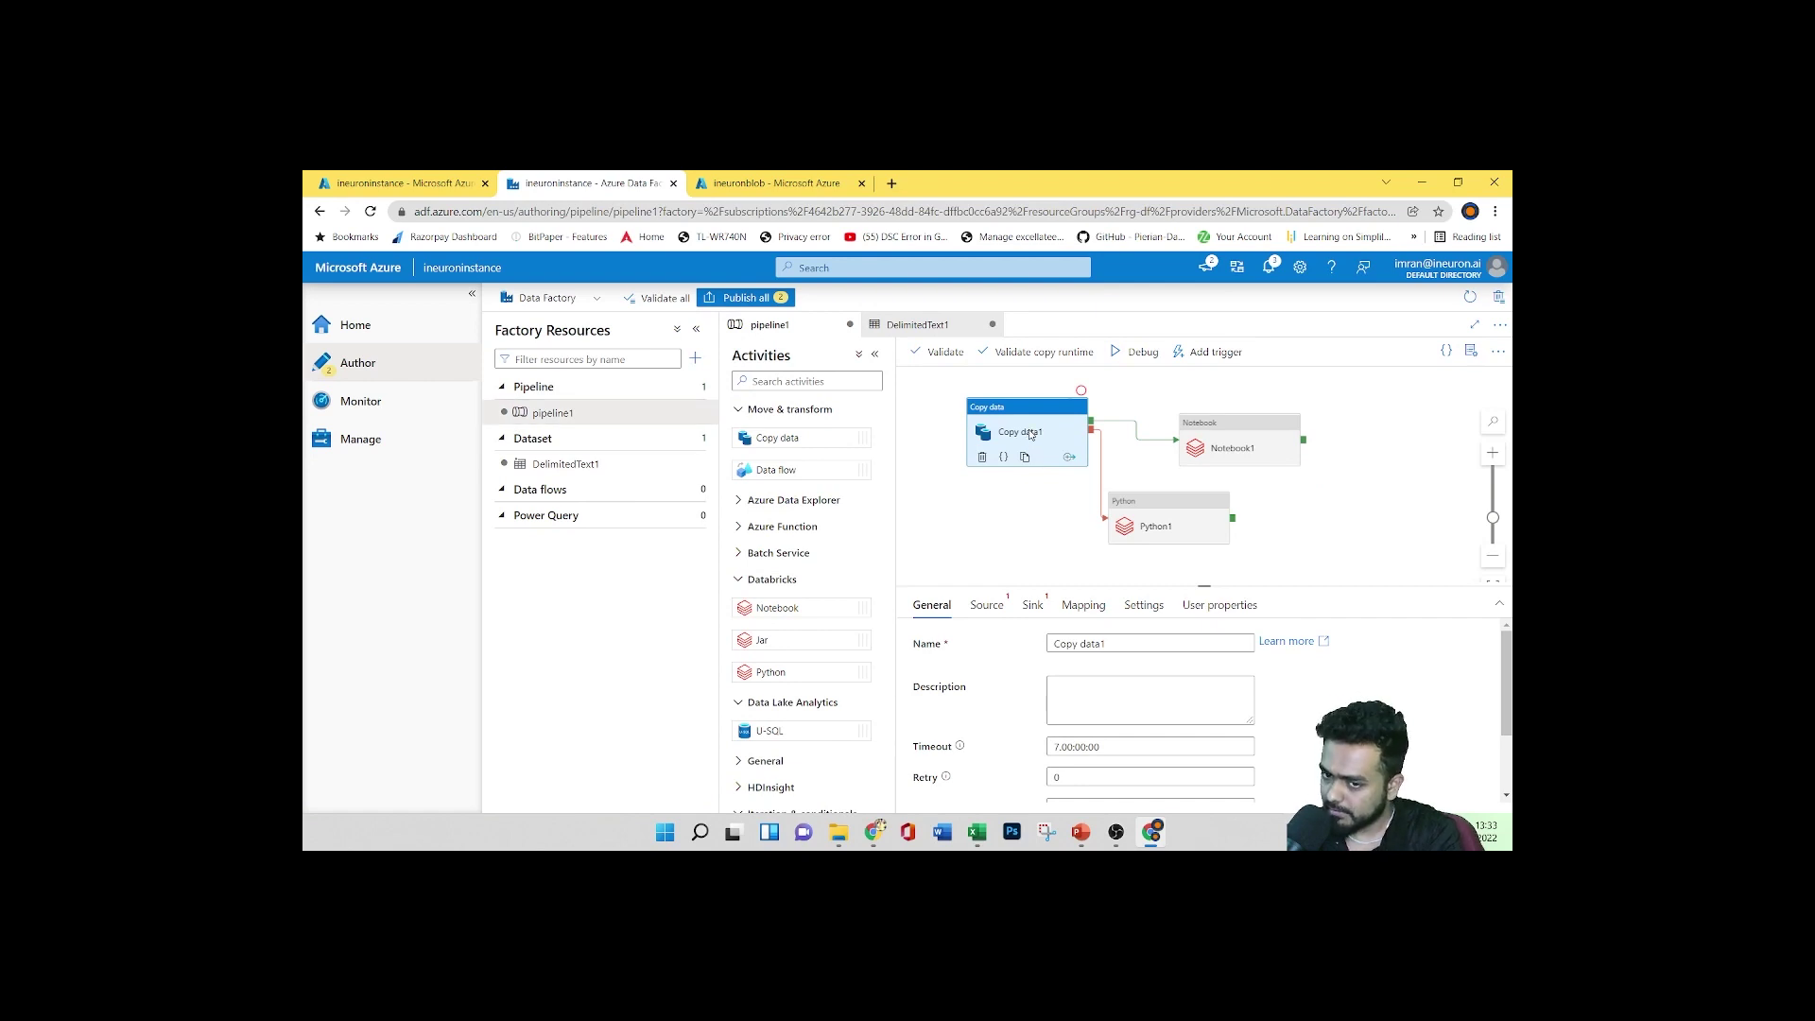
{"action": "left_click", "coordinate": [986, 605]}
{"action": "left_click", "coordinate": [1144, 644]}
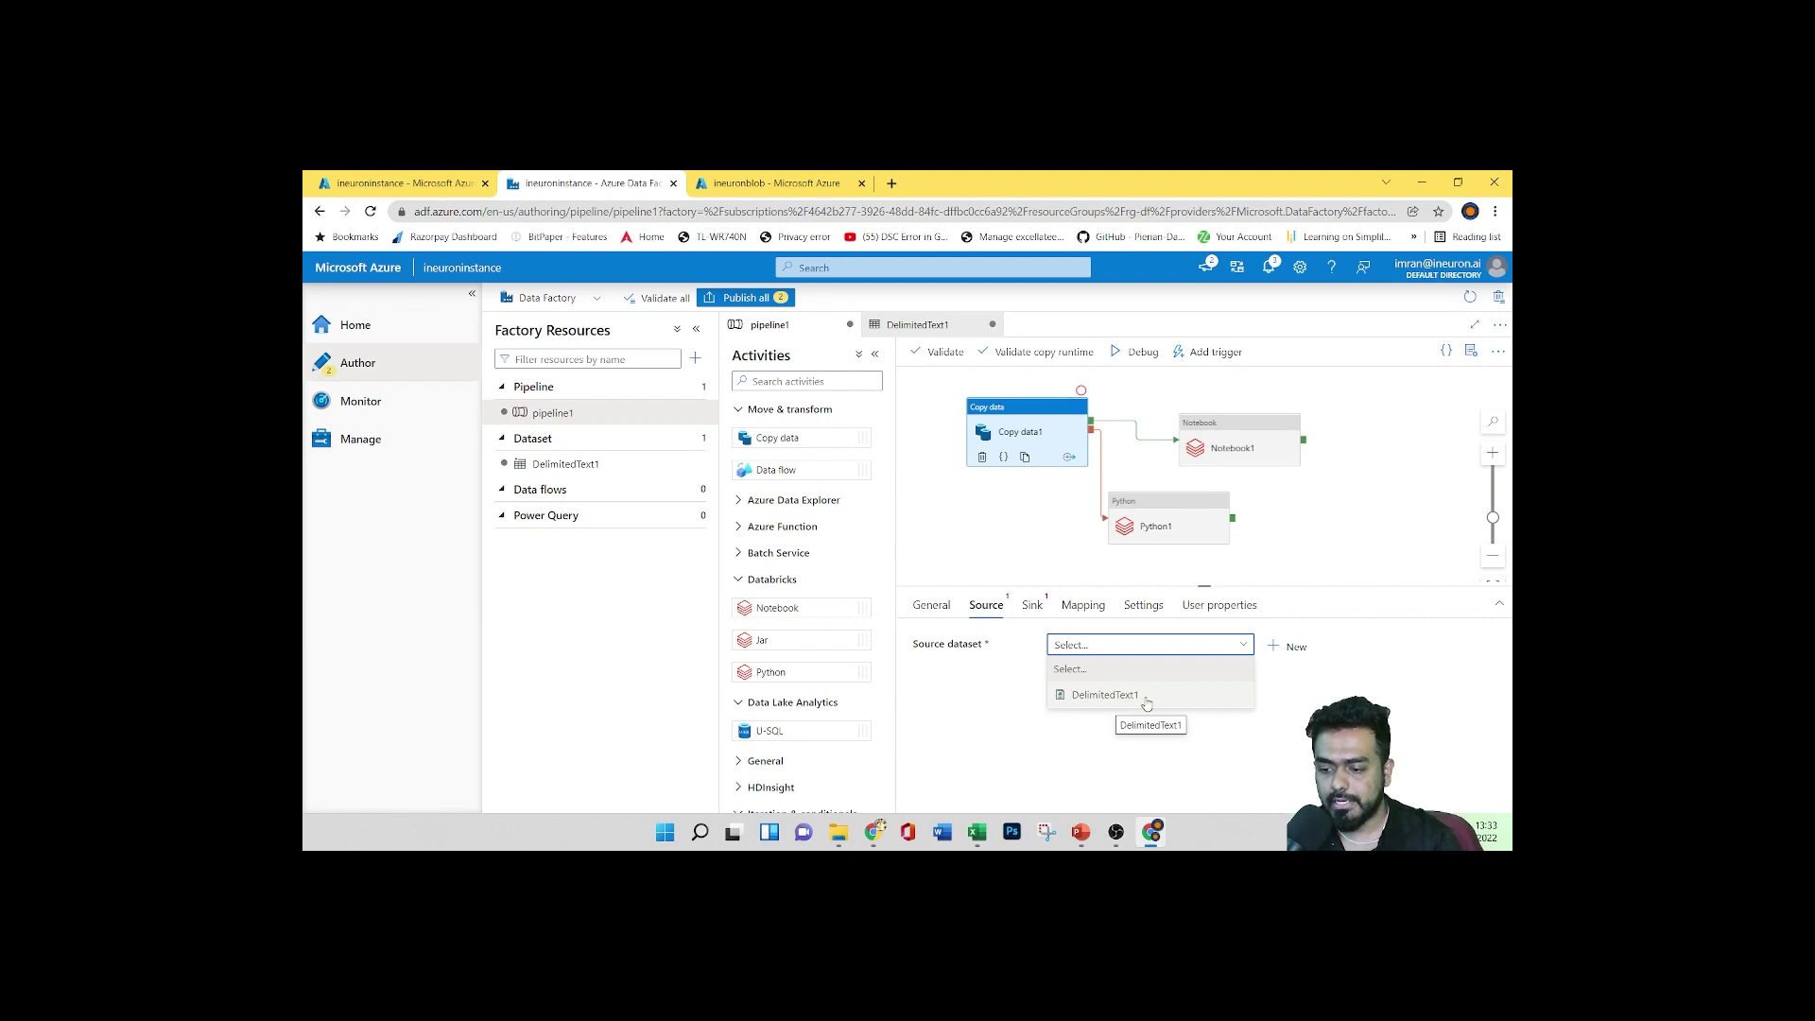
{"action": "left_click", "coordinate": [1089, 734]}
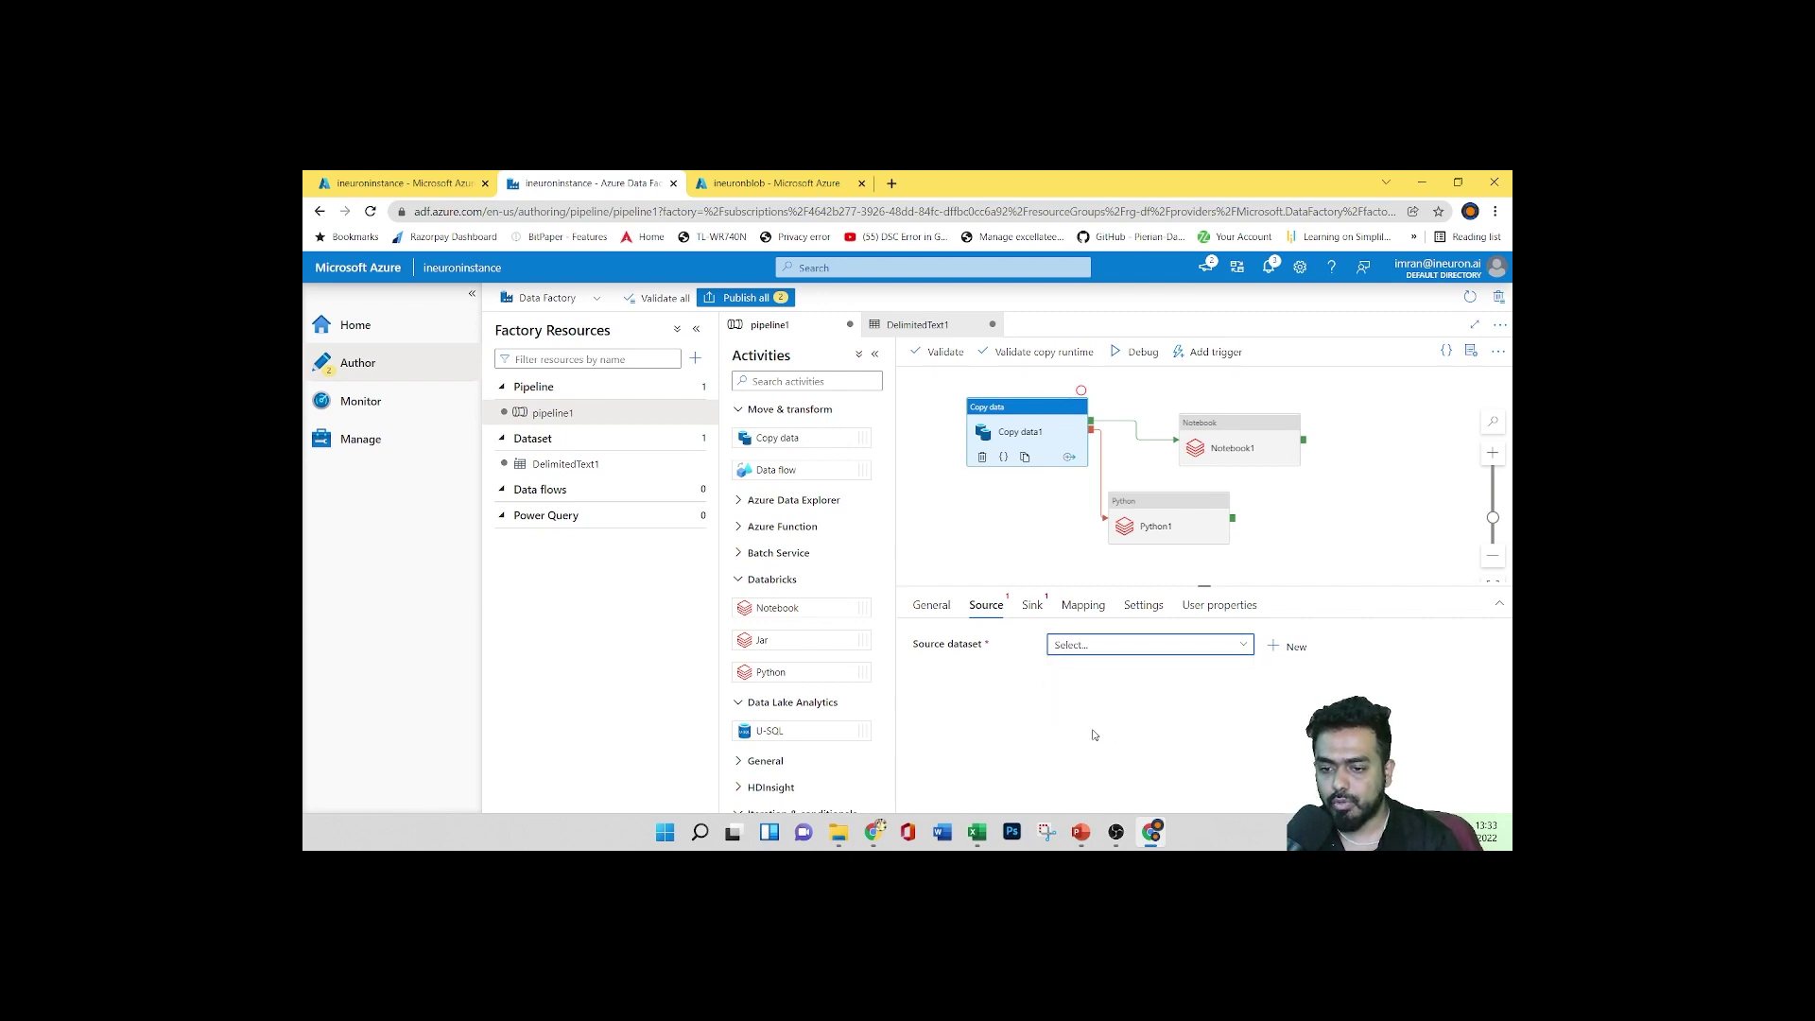
Reopen the DelimitedText1 dataset and inspect its name in the general properties
{"action": "left_click", "coordinate": [596, 443]}
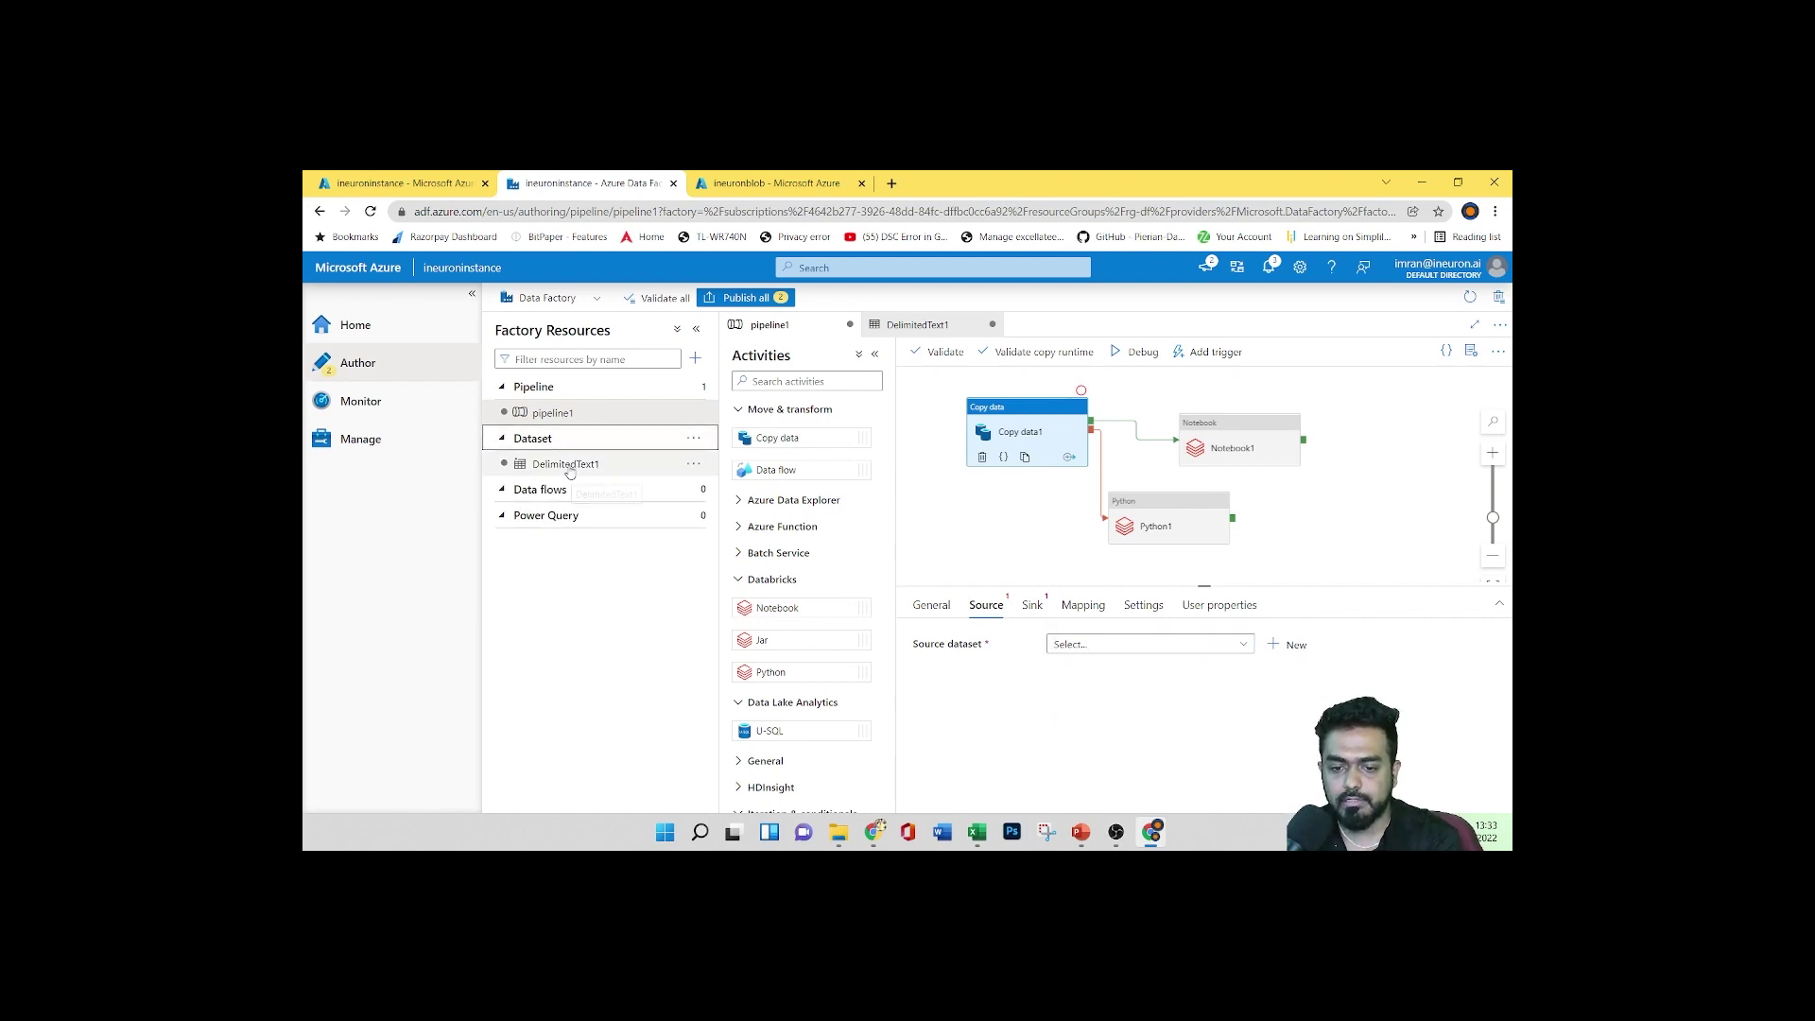
{"action": "left_click", "coordinate": [567, 464]}
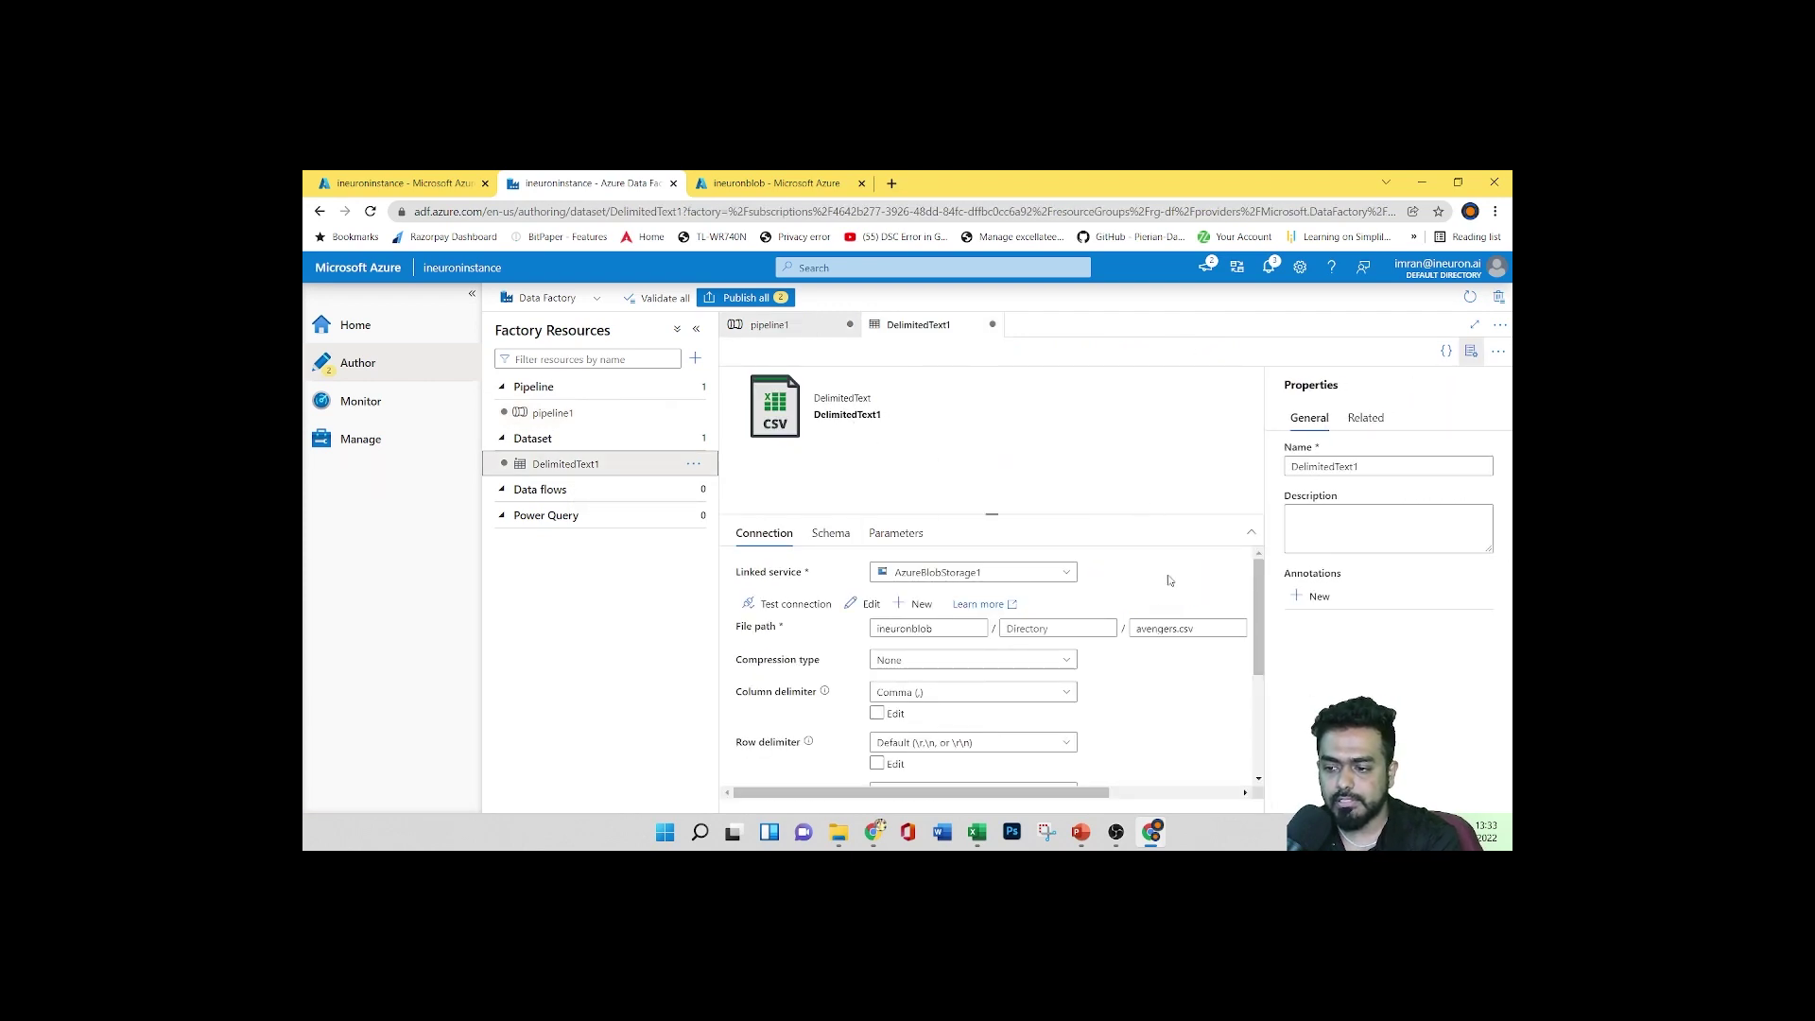
{"action": "left_click_drag", "start_coordinate": [1371, 466], "coordinate": [1265, 485]}
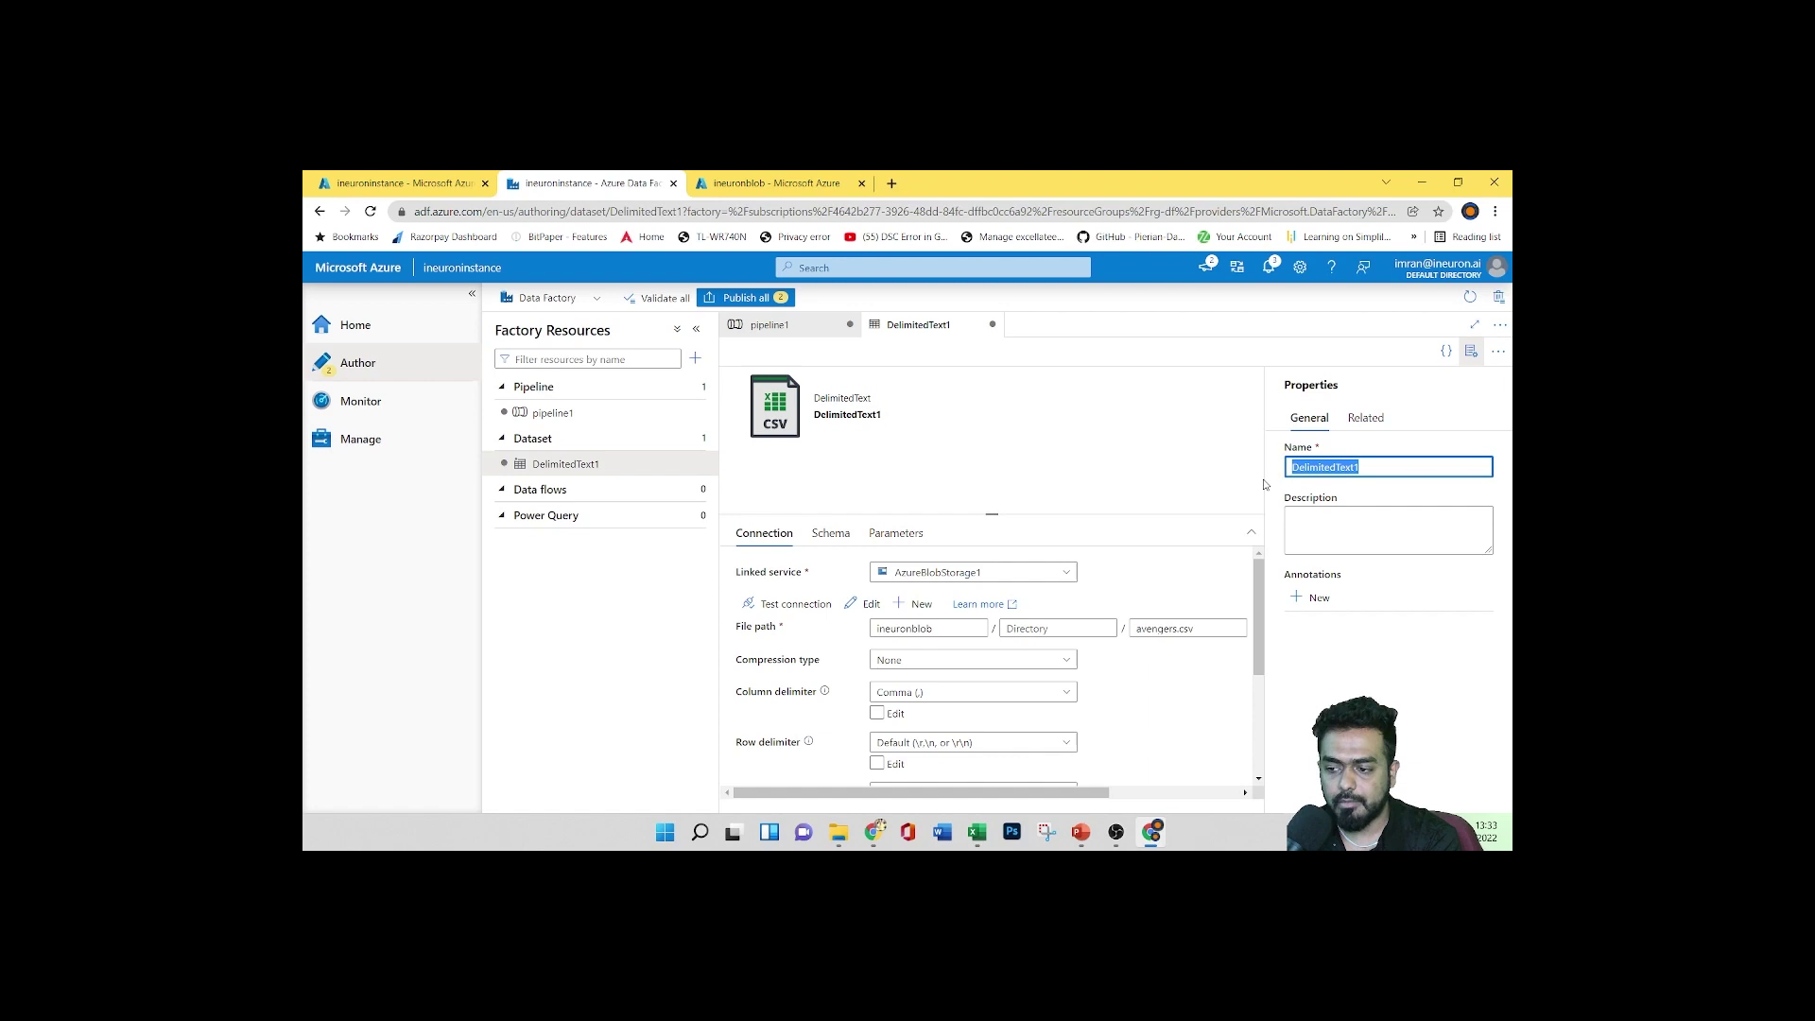
{"action": "left_click", "coordinate": [1407, 464]}
{"action": "left_click", "coordinate": [1101, 453]}
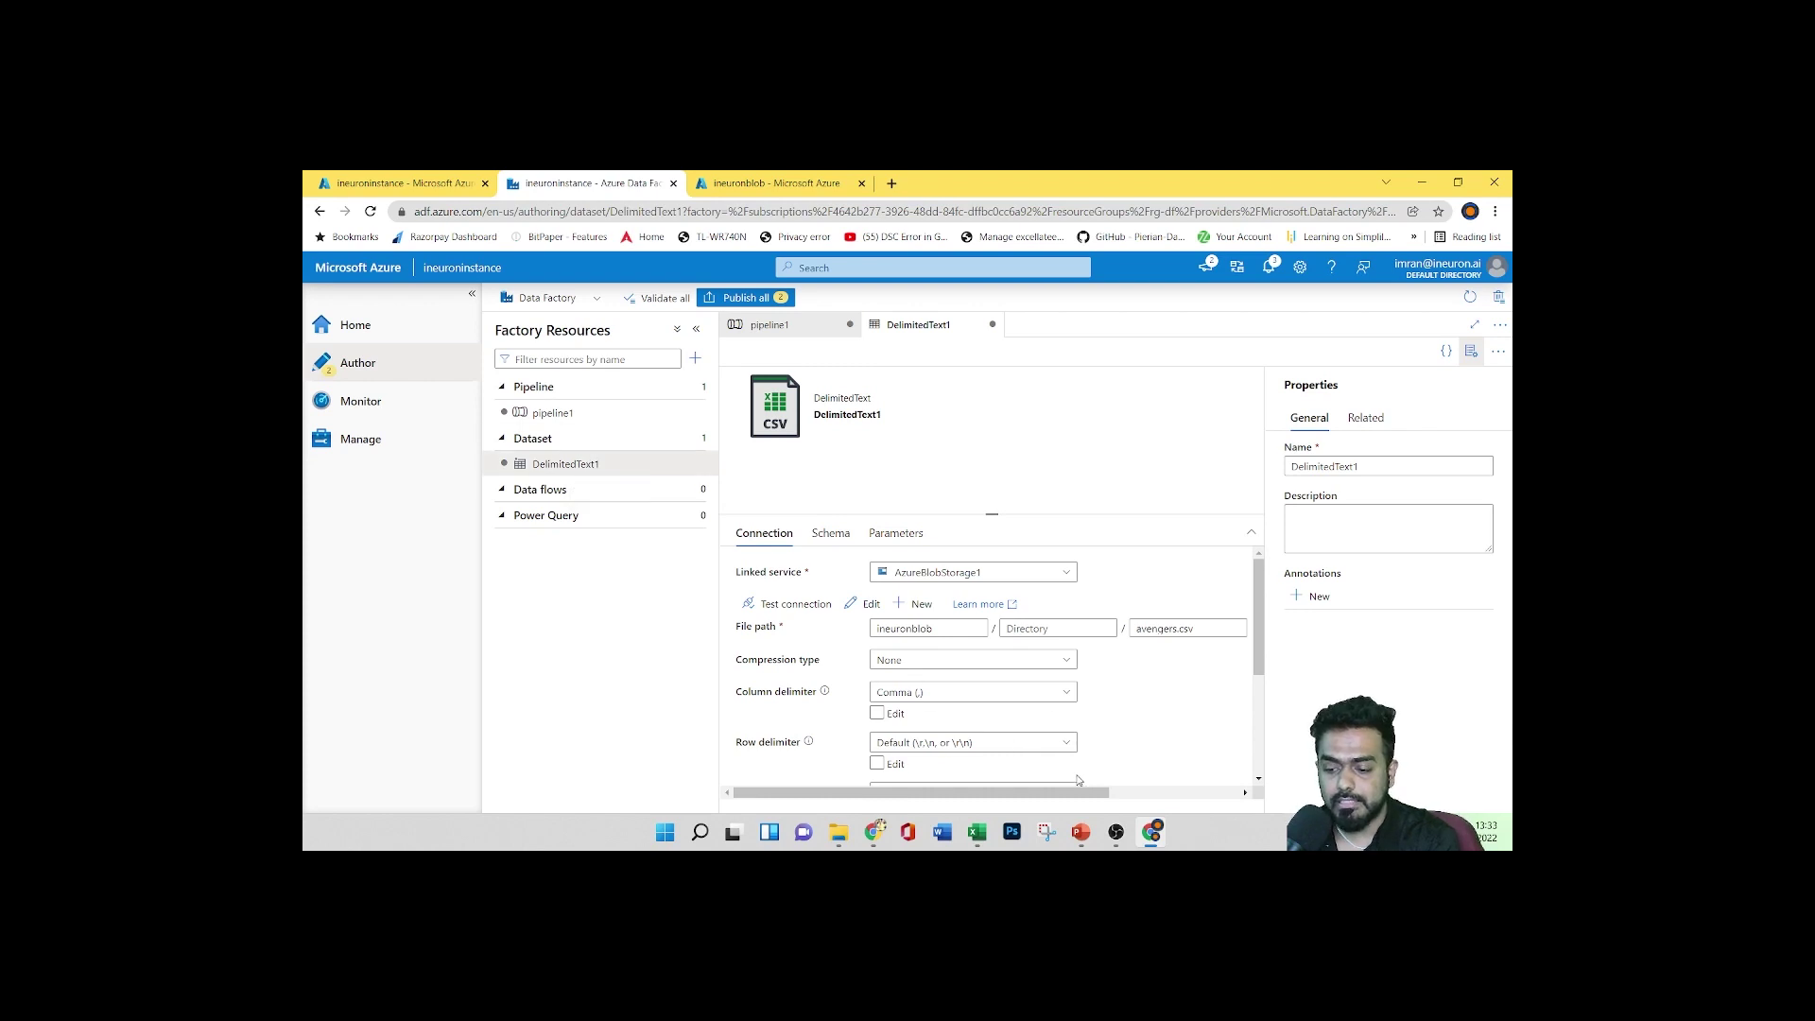
Switch to the PowerPoint slide show and advance past the Data Factory activities slide to the Dataset slide
{"action": "left_click", "coordinate": [1082, 833]}
{"action": "scroll", "coordinate": [970, 545], "scroll_direction": "down", "scroll_amount": 4}
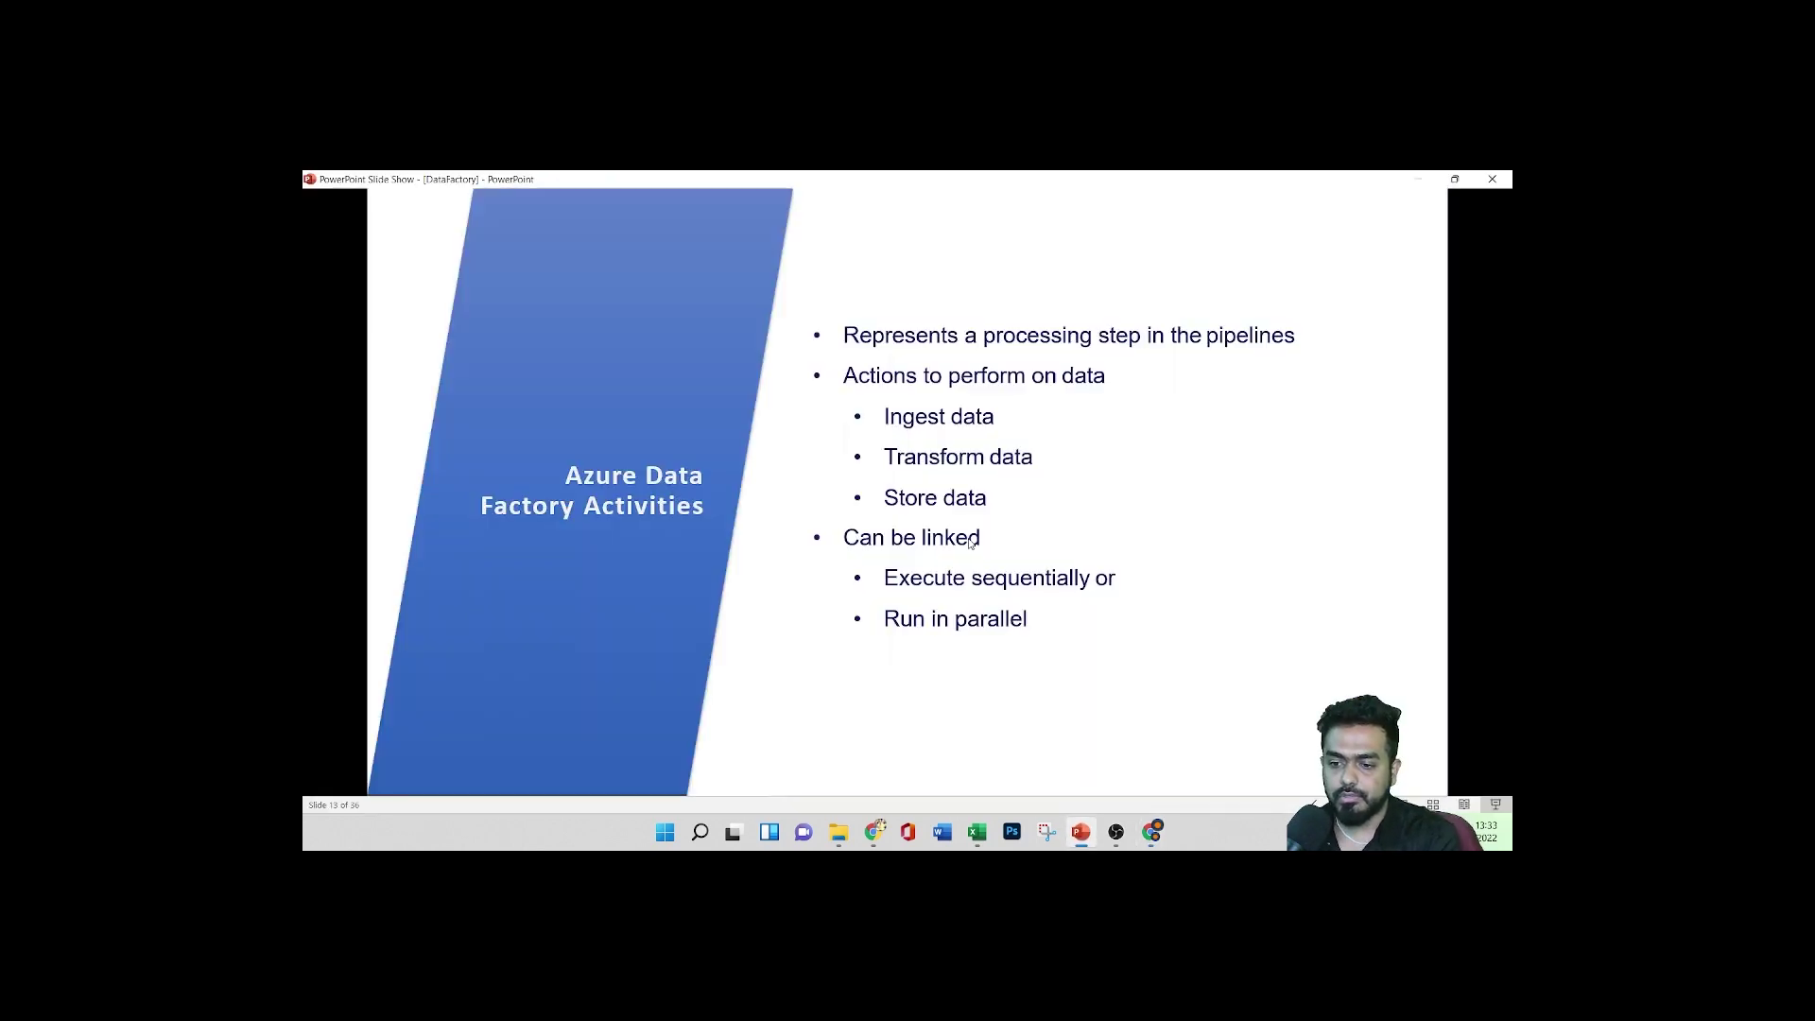
{"action": "scroll", "coordinate": [971, 544], "scroll_direction": "down", "scroll_amount": 2}
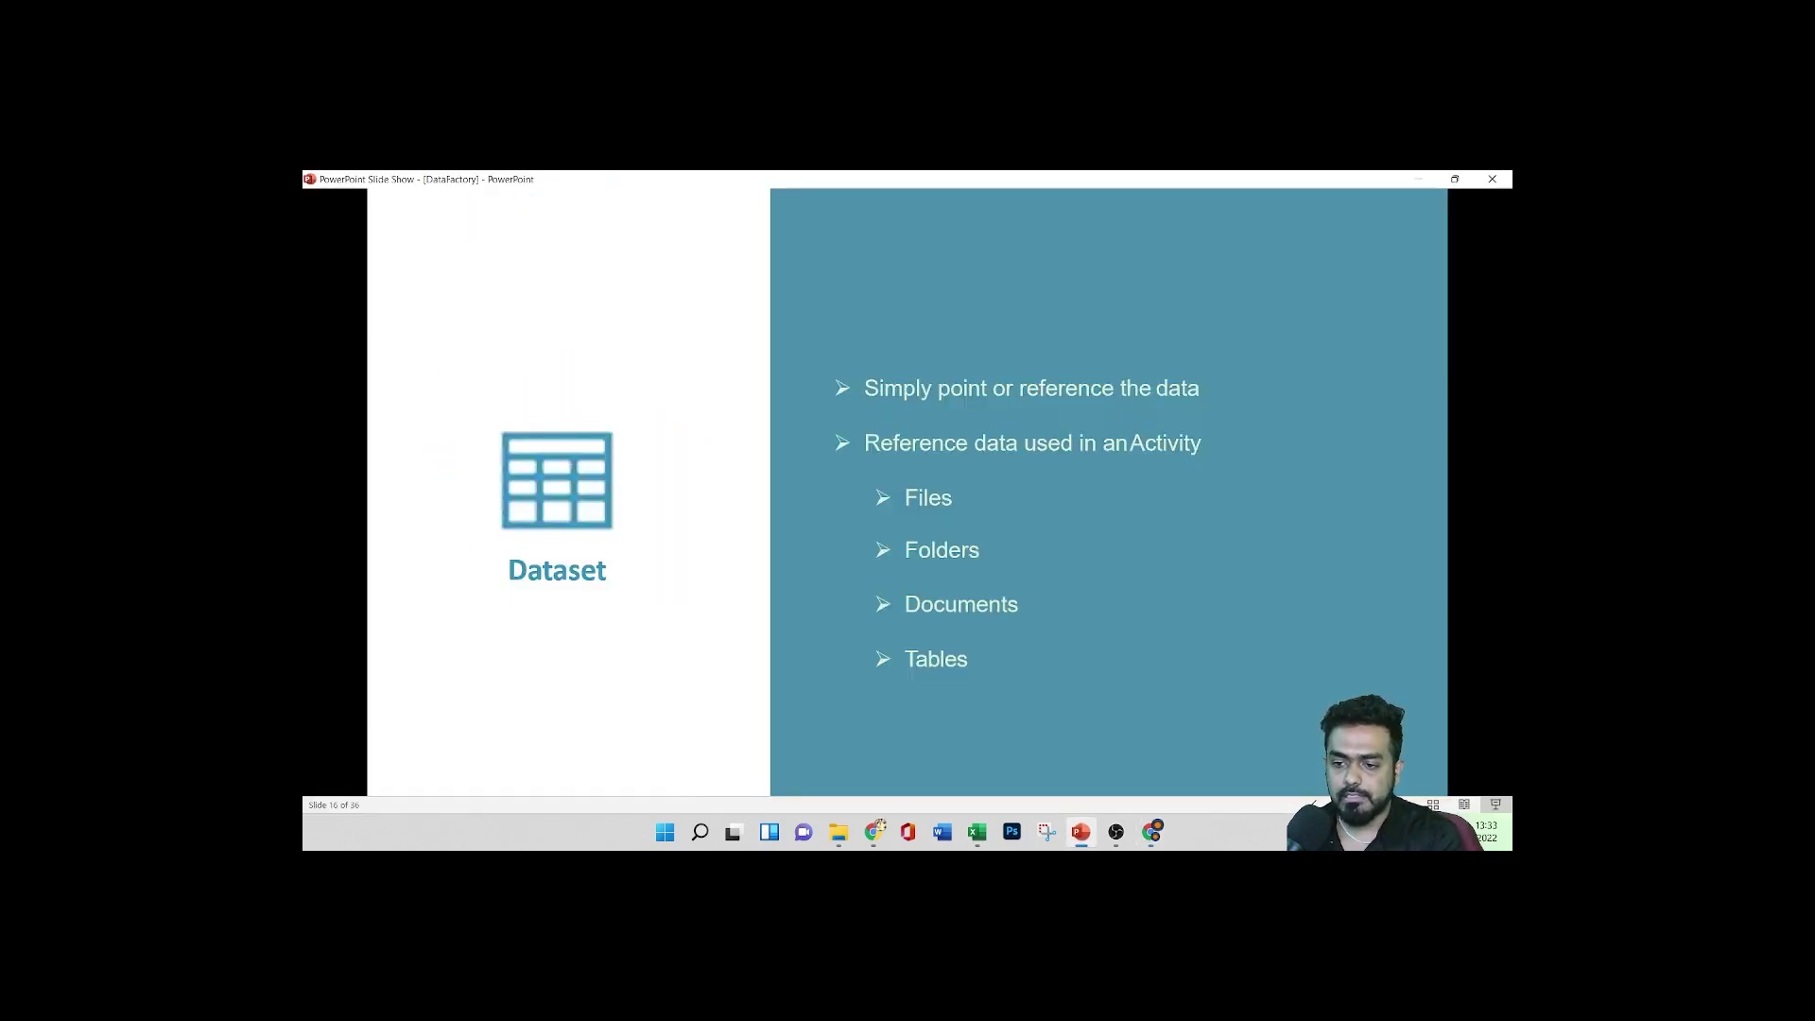
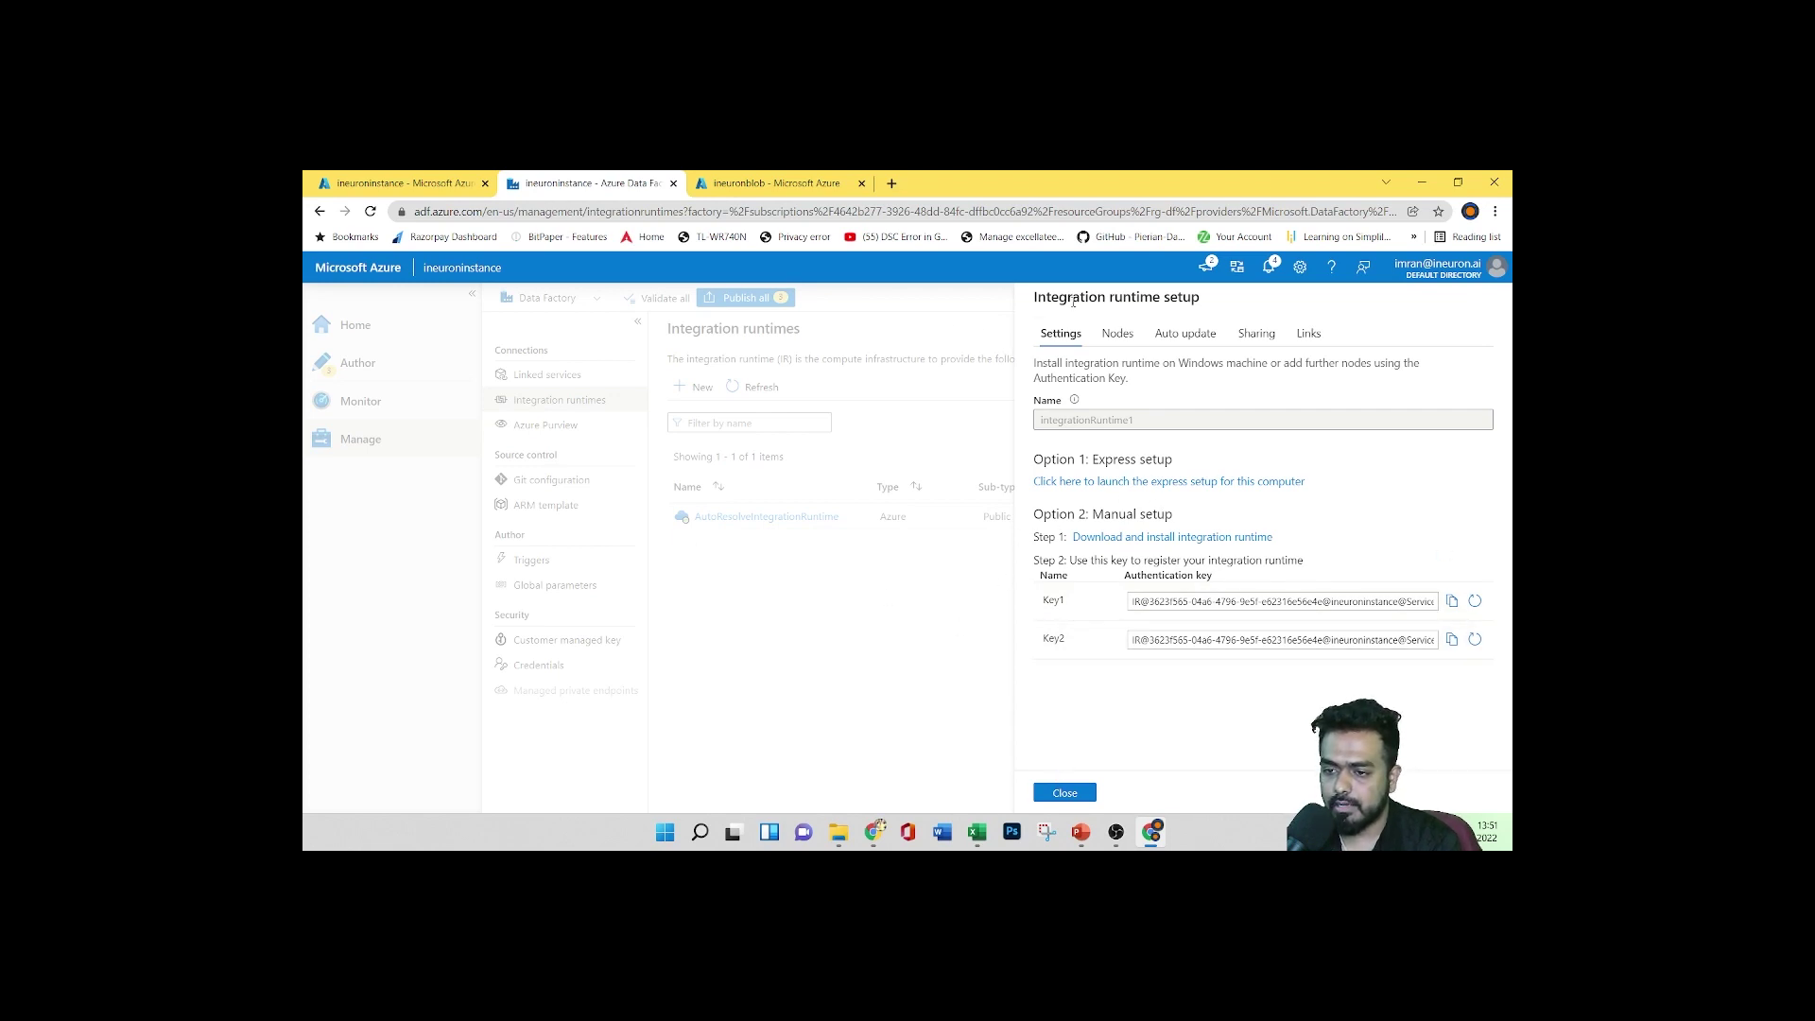
Switch to the PowerPoint slide show to review the Integration Runtimes slide, and return to the integration runtime setup
{"action": "left_click_drag", "start_coordinate": [1058, 296], "coordinate": [1199, 298]}
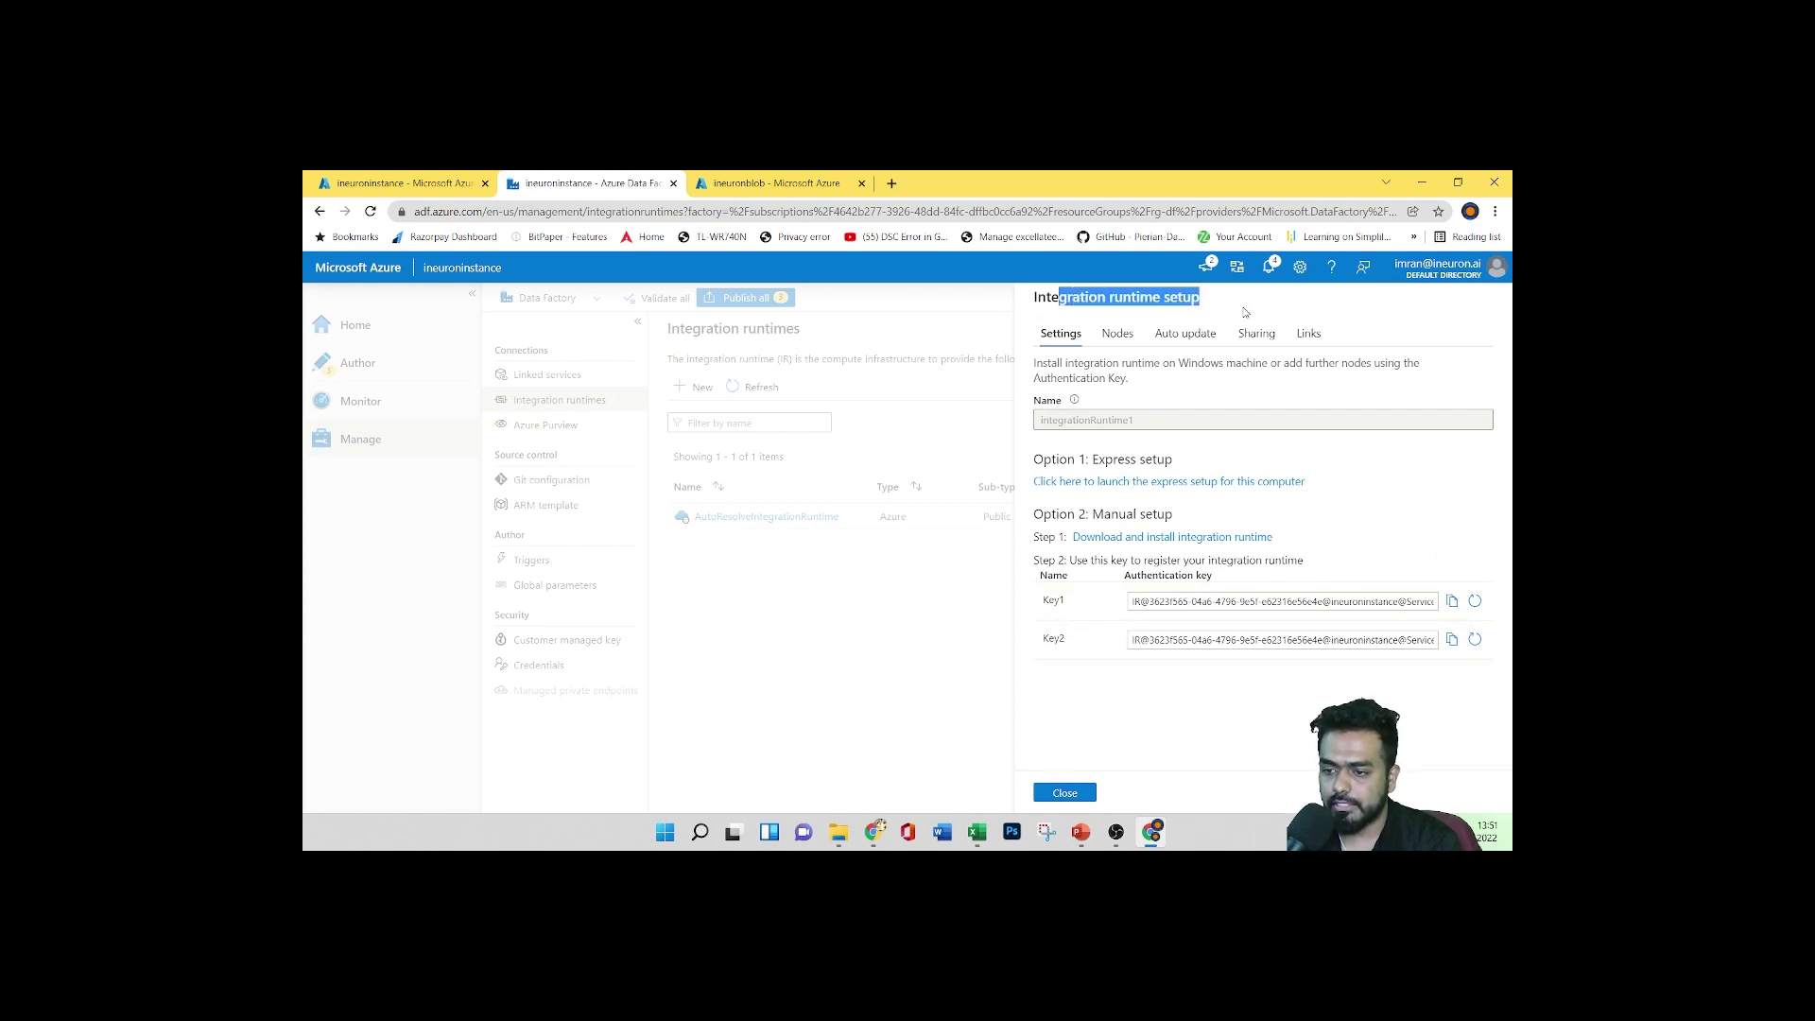
{"action": "left_click", "coordinate": [1080, 831]}
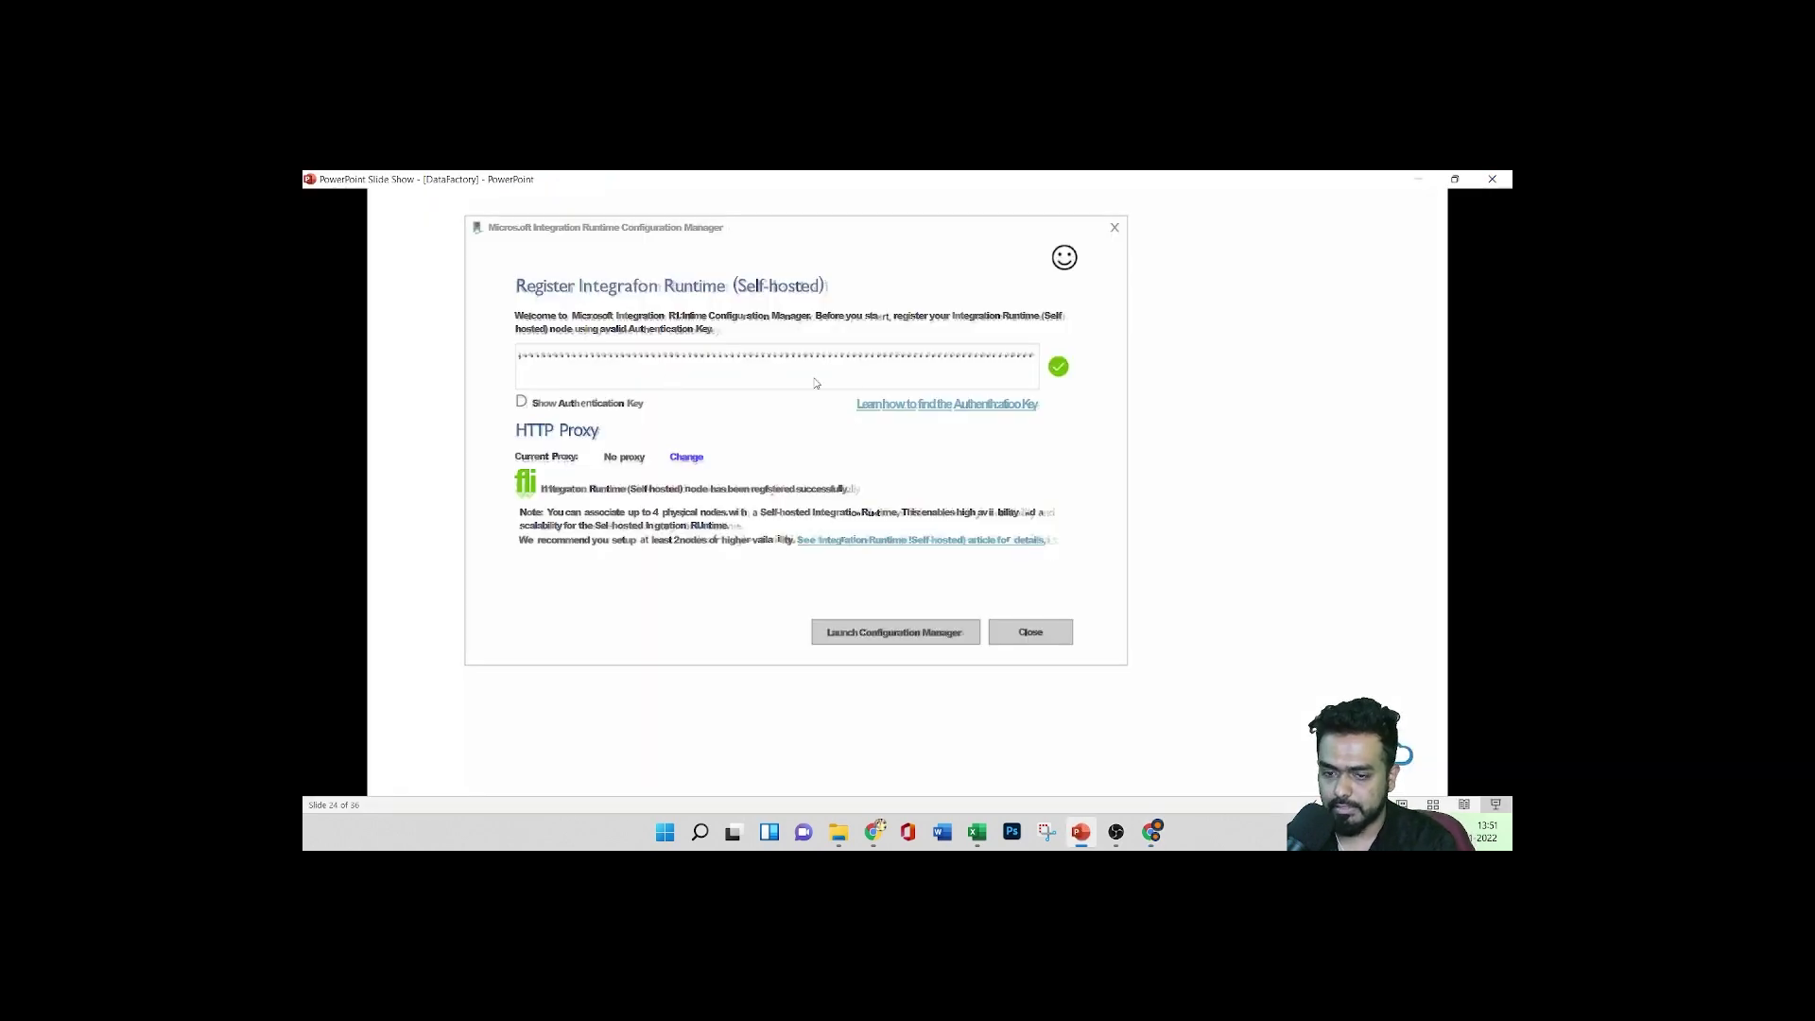
{"action": "key", "text": "Right"}
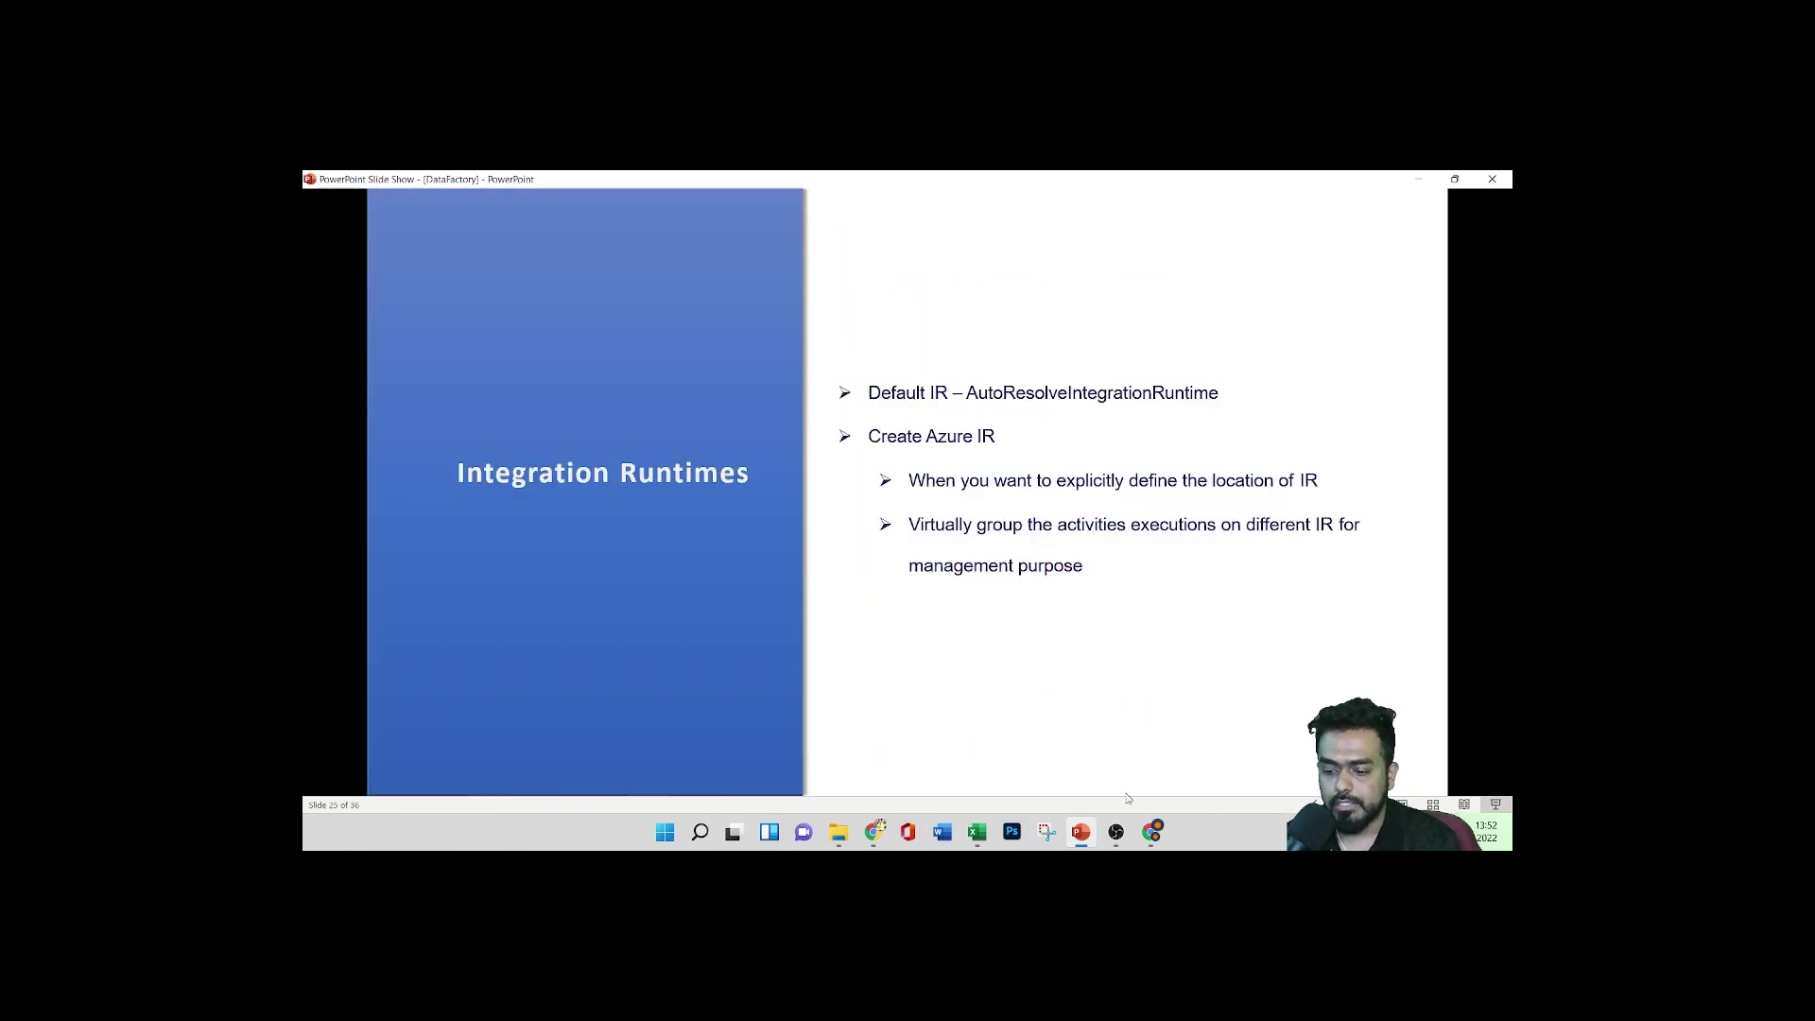
{"action": "left_click", "coordinate": [1151, 831]}
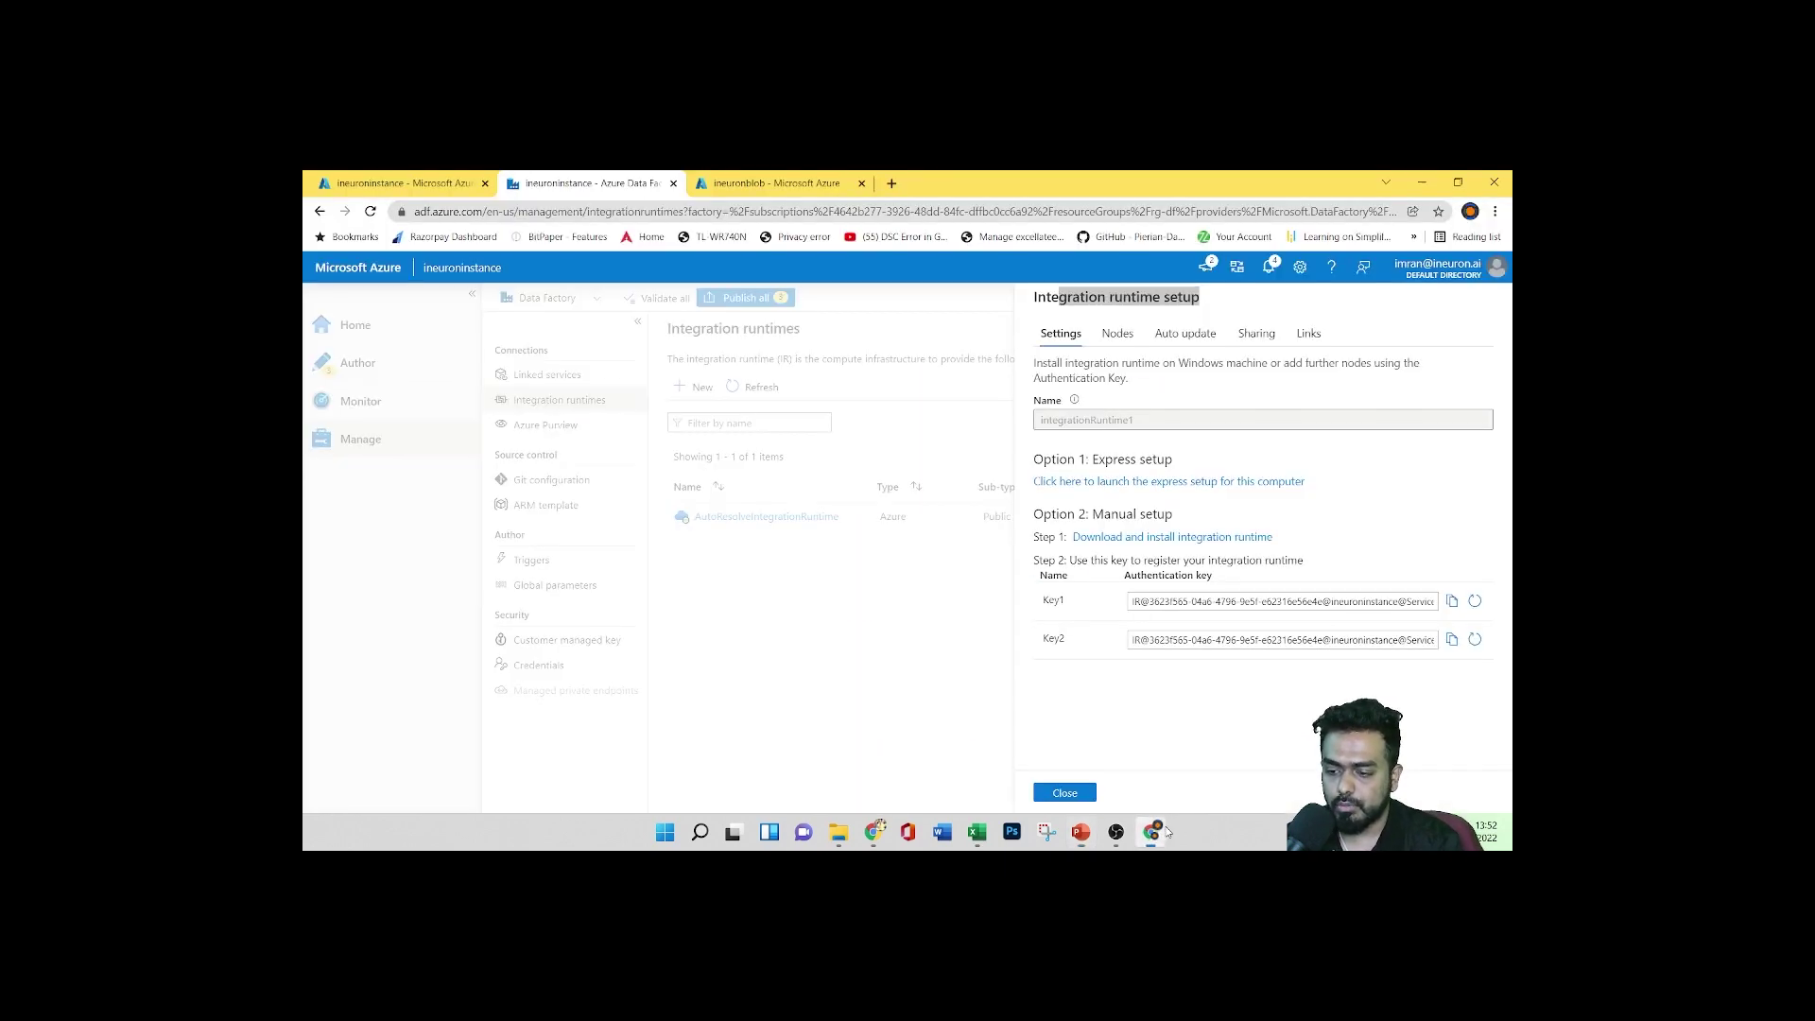
Close the integration runtime setup and delete the self-hosted integrationRuntime1
{"action": "left_click", "coordinate": [1068, 791]}
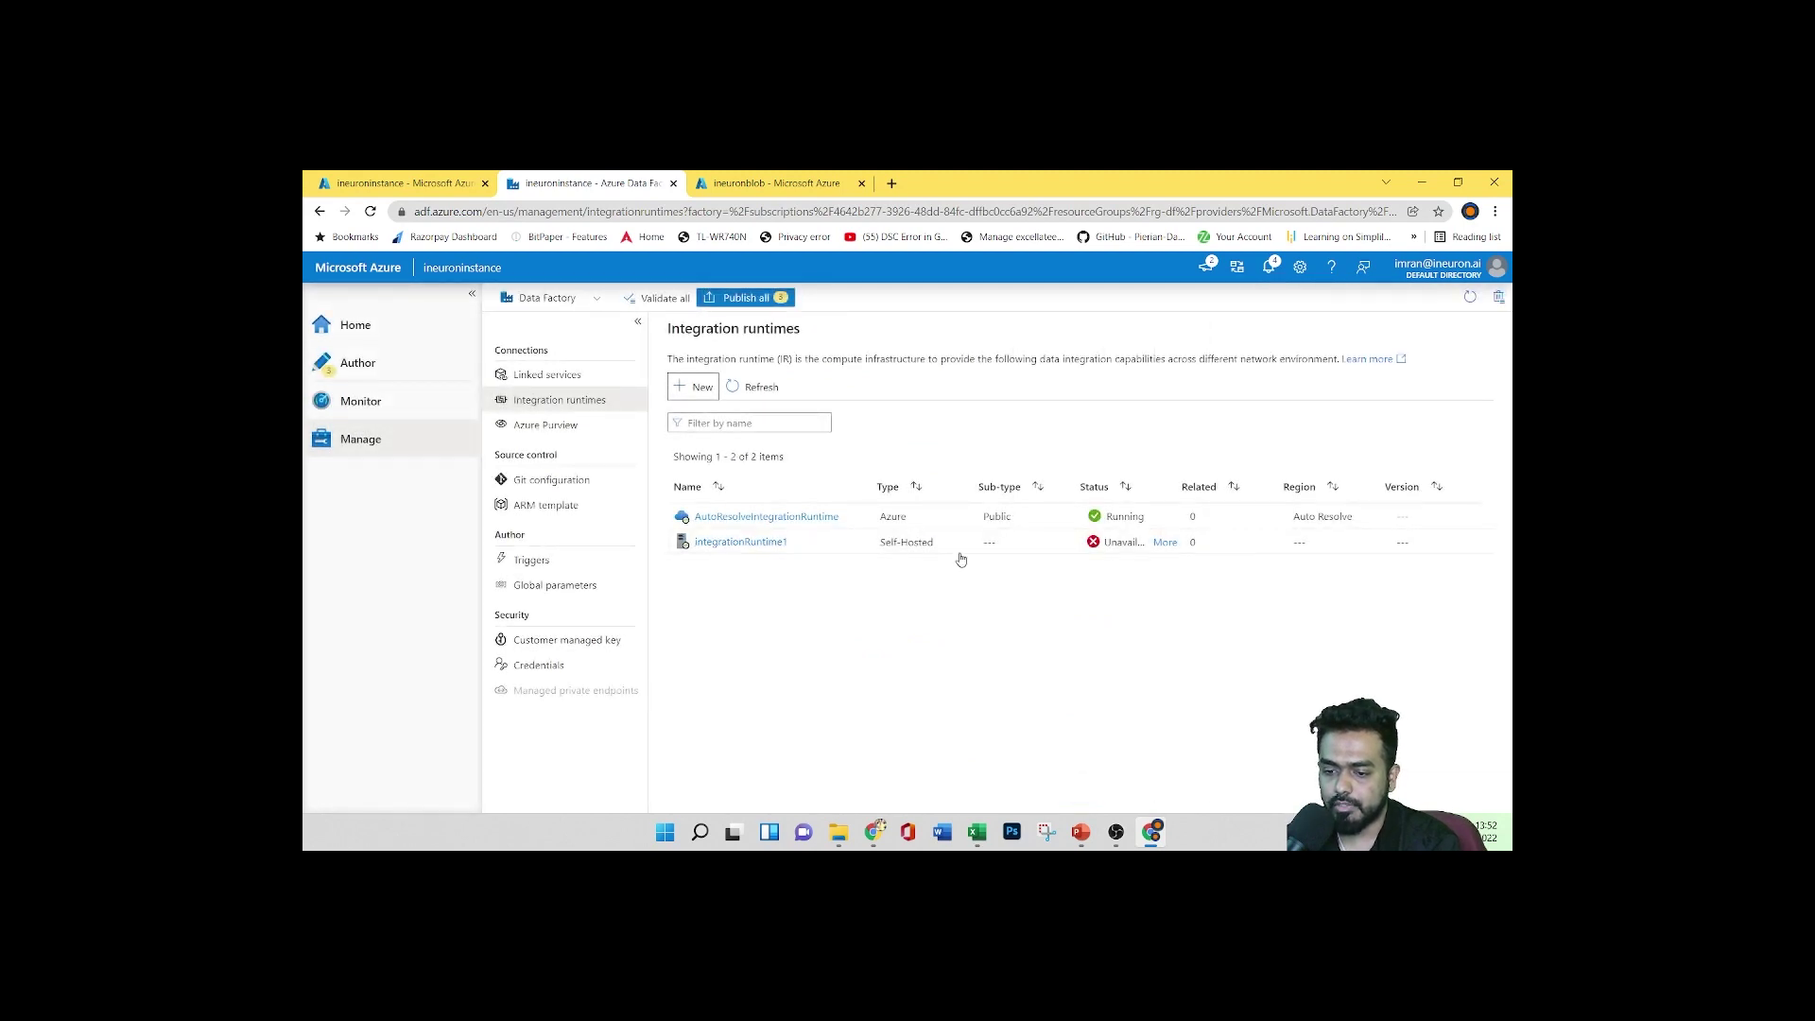
{"action": "mouse_move", "coordinate": [1106, 550]}
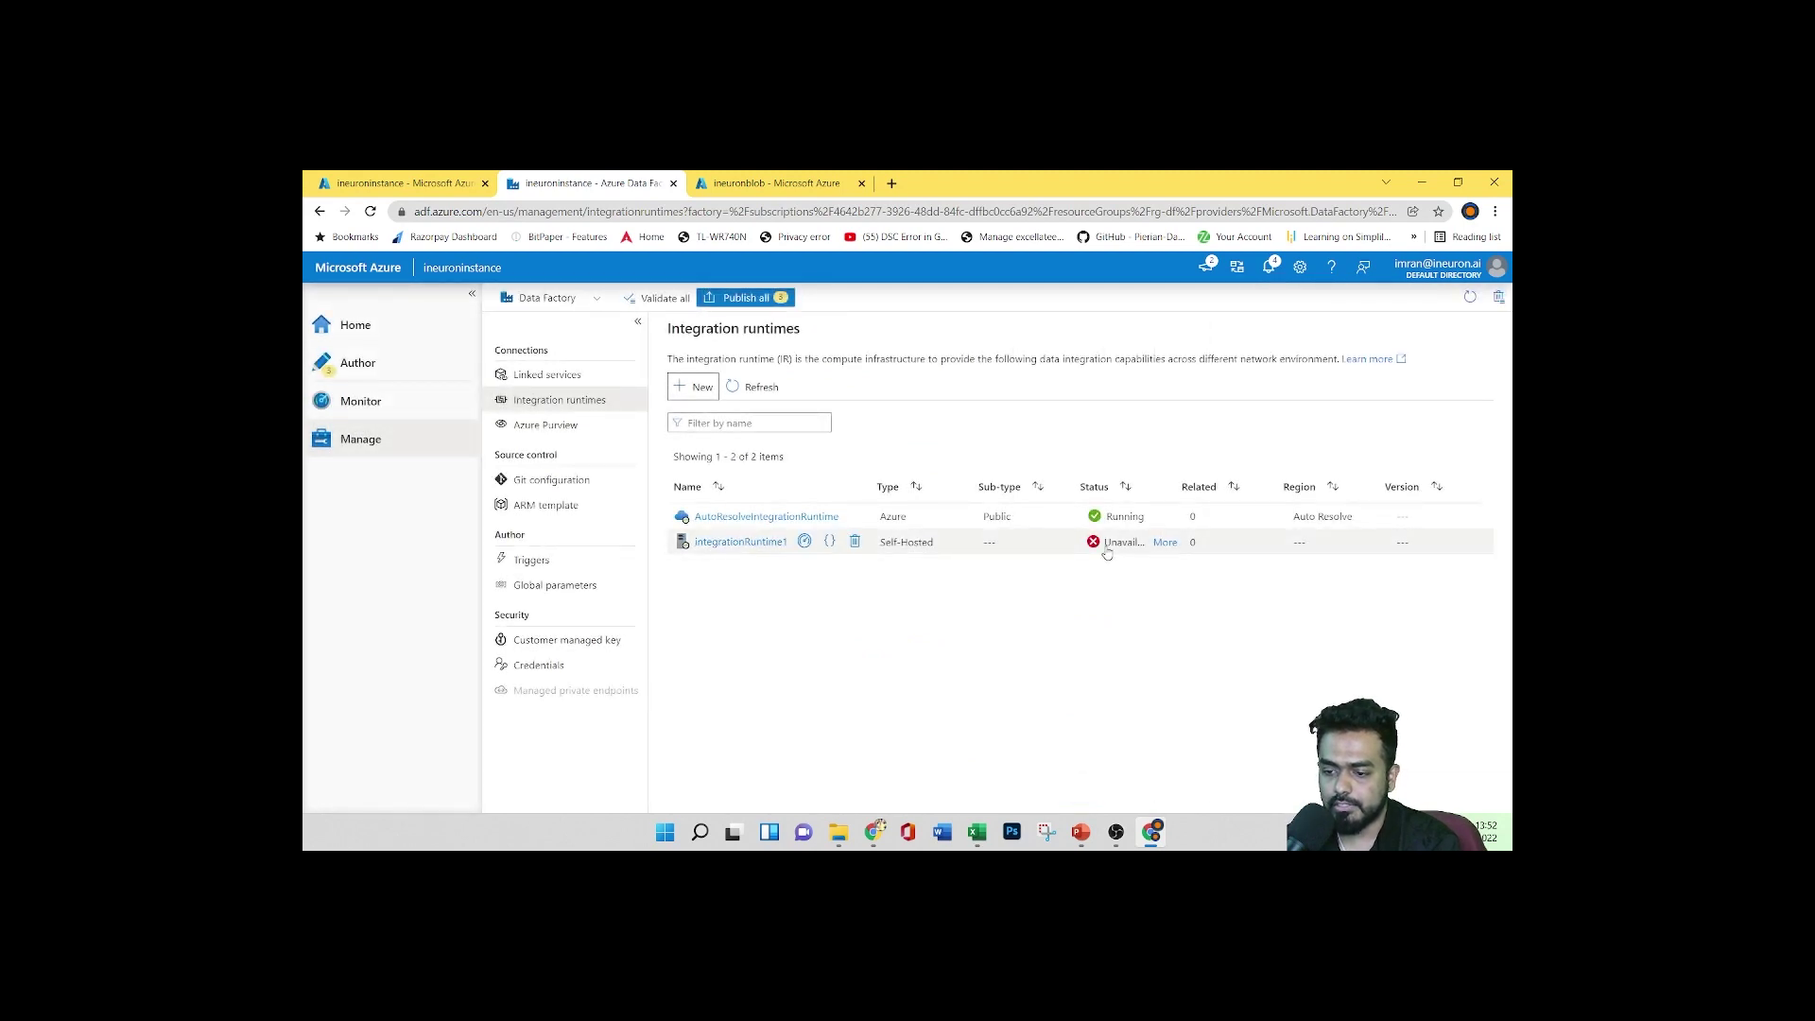
{"action": "left_click", "coordinate": [852, 541]}
{"action": "left_click", "coordinate": [805, 586]}
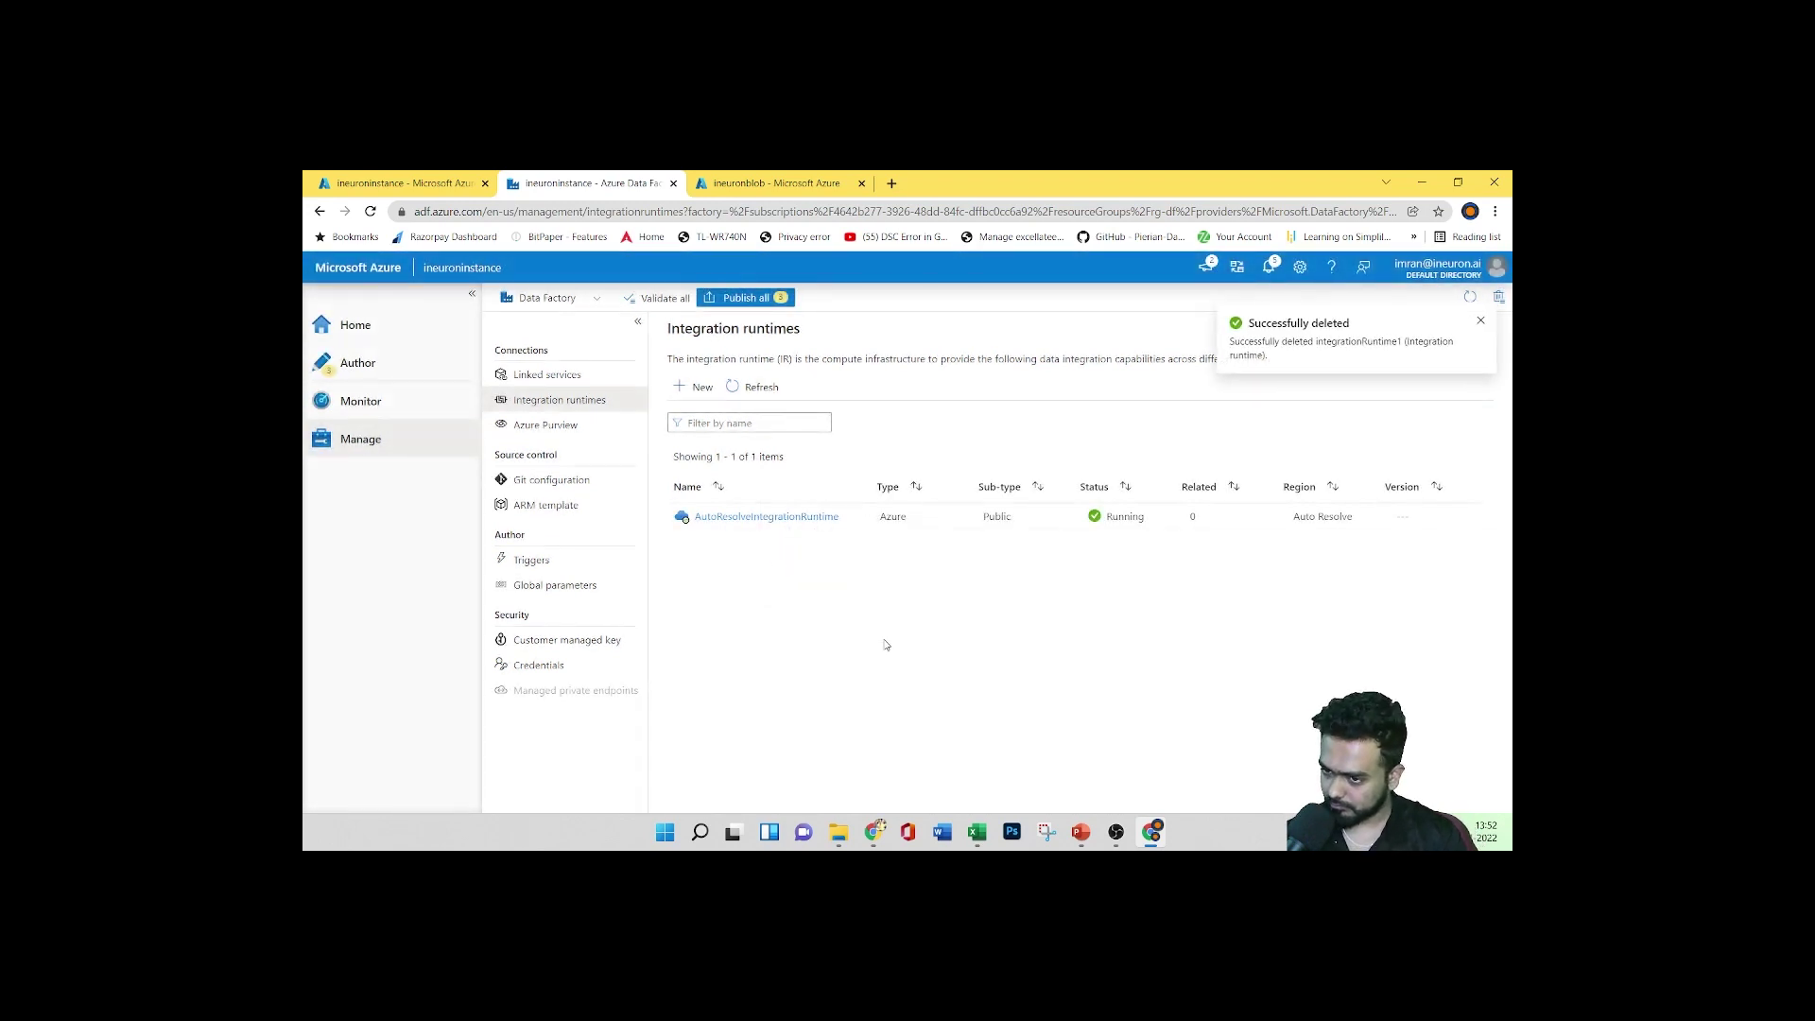
Start a new integration runtime of type Azure-SSIS and continue to its general settings
{"action": "left_click", "coordinate": [696, 387]}
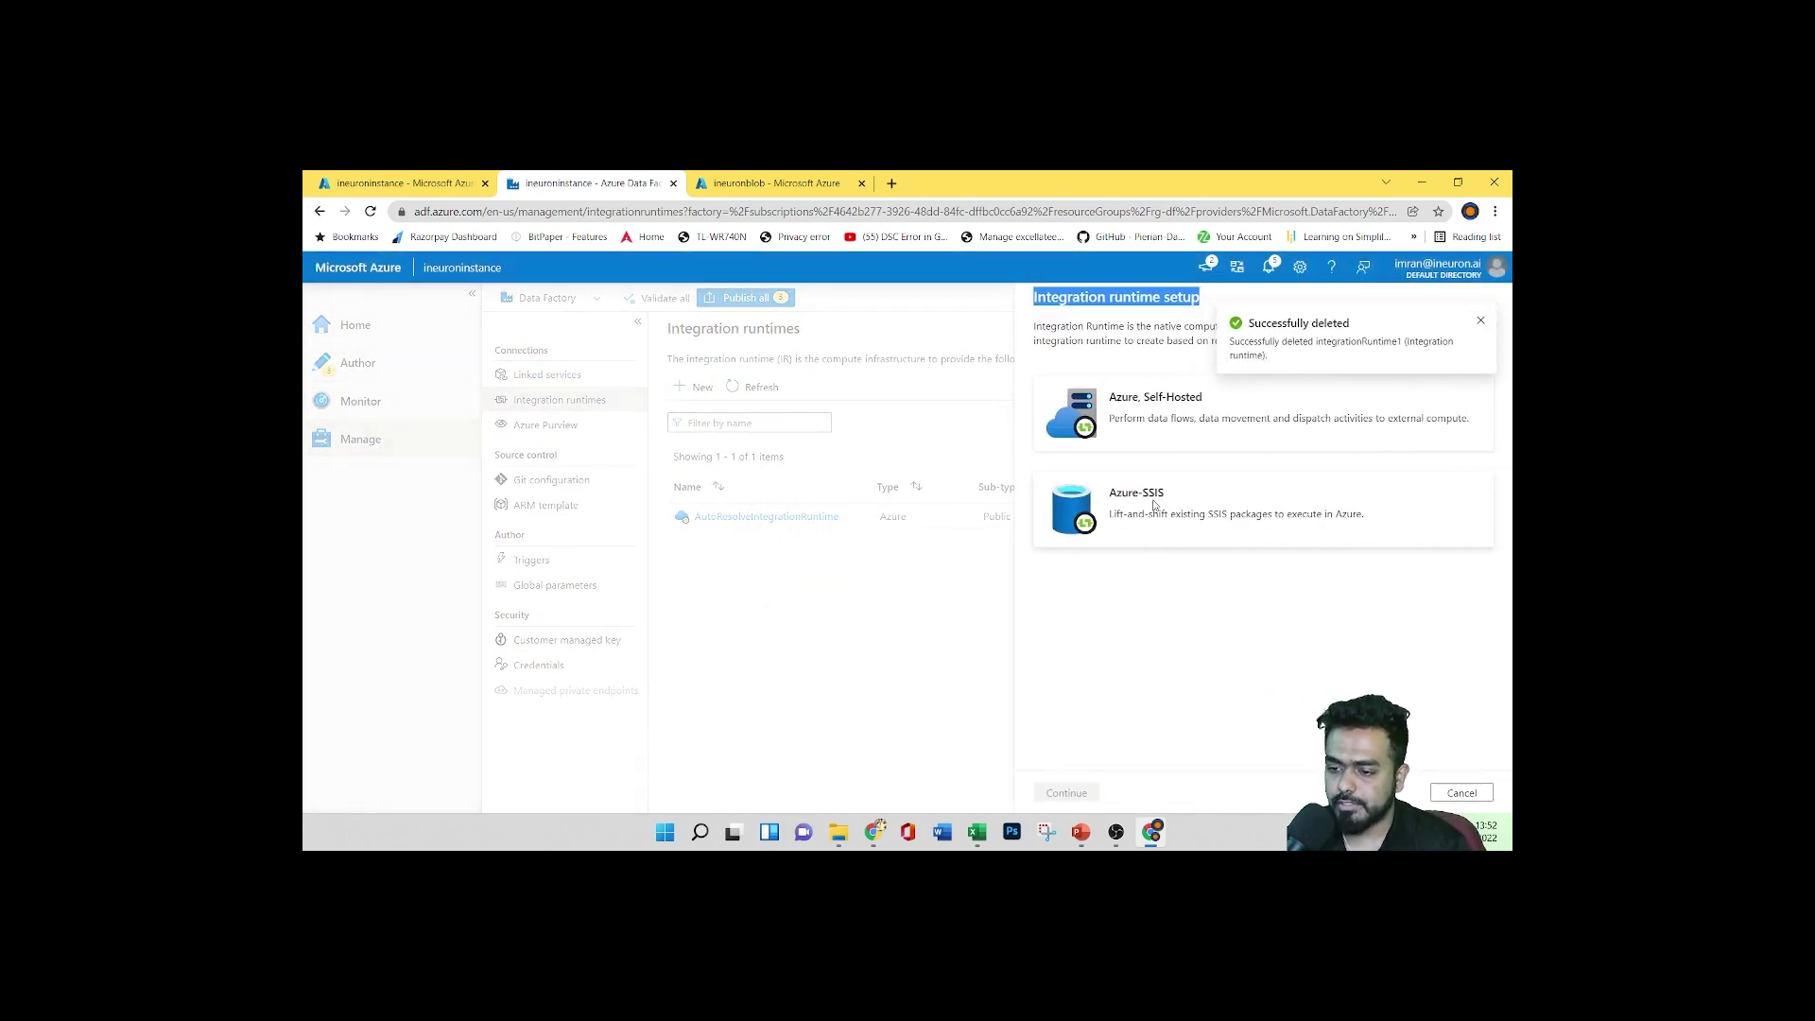
{"action": "left_click", "coordinate": [1161, 515]}
{"action": "left_click", "coordinate": [1084, 790]}
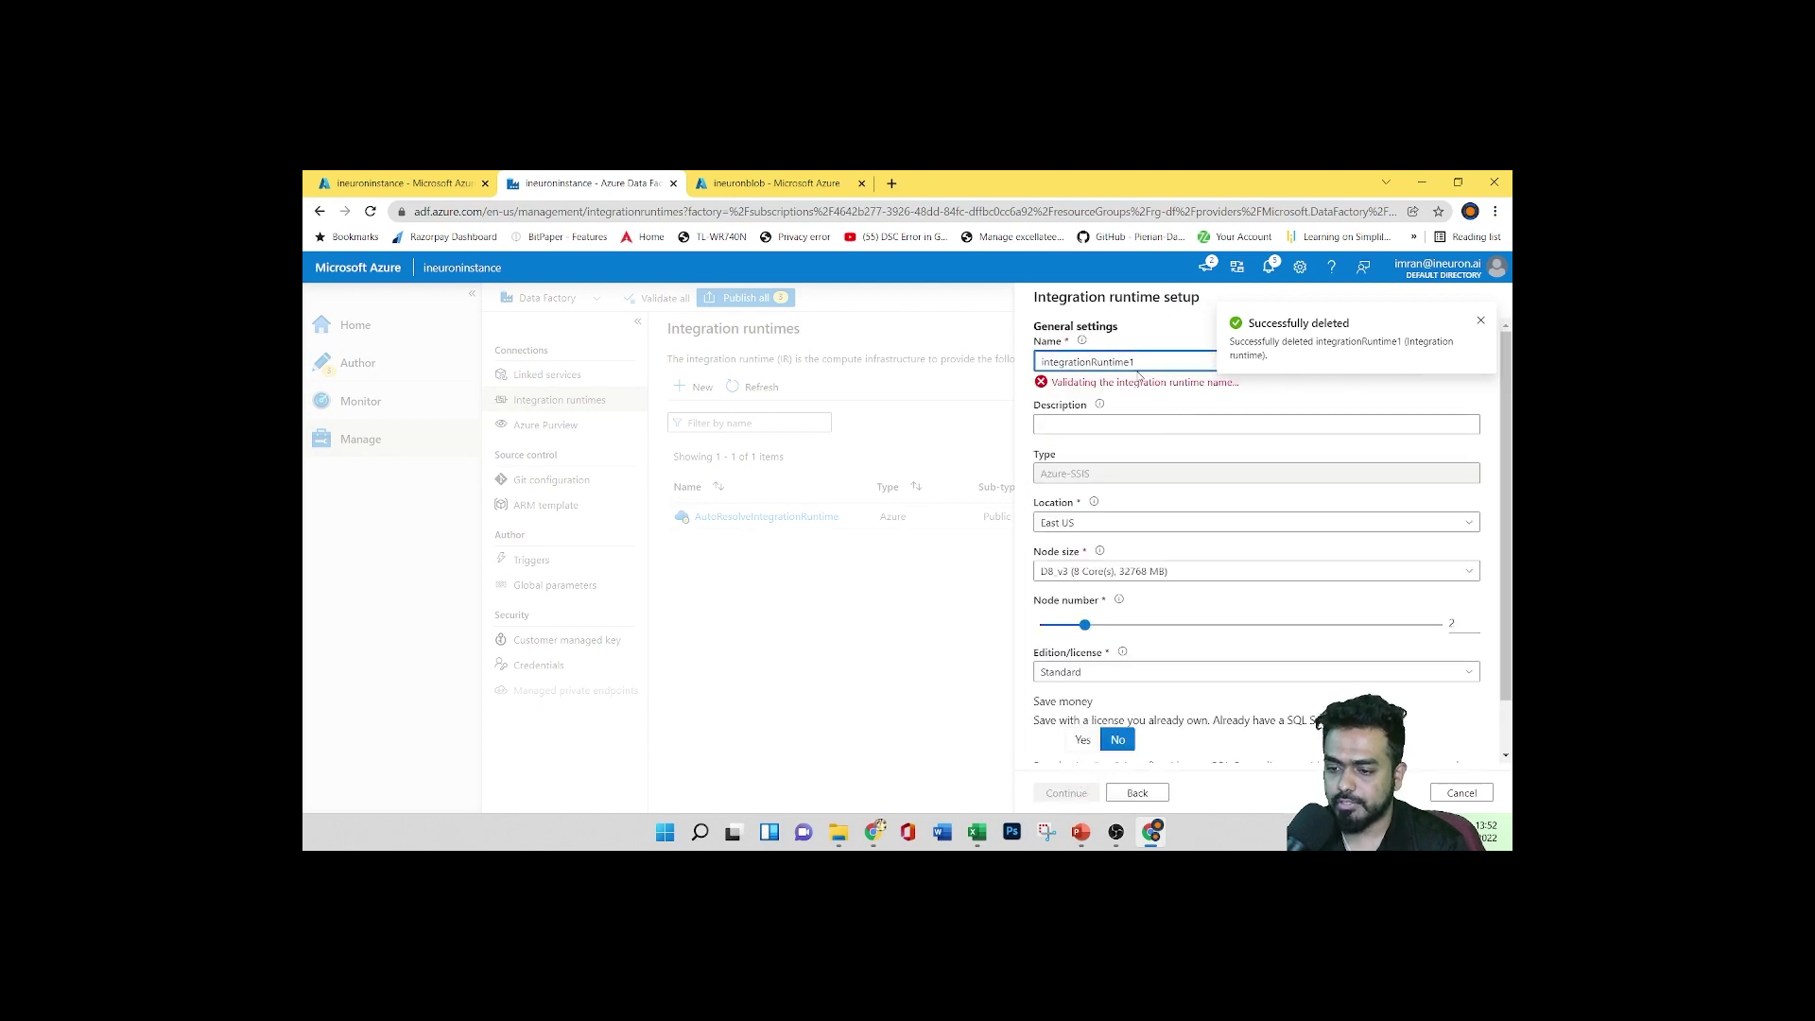
Check the hourly cost estimate for the Azure-SSIS integration runtime, and cancel its setup and the feedback form
{"action": "scroll", "coordinate": [1183, 771], "scroll_direction": "down", "scroll_amount": 1}
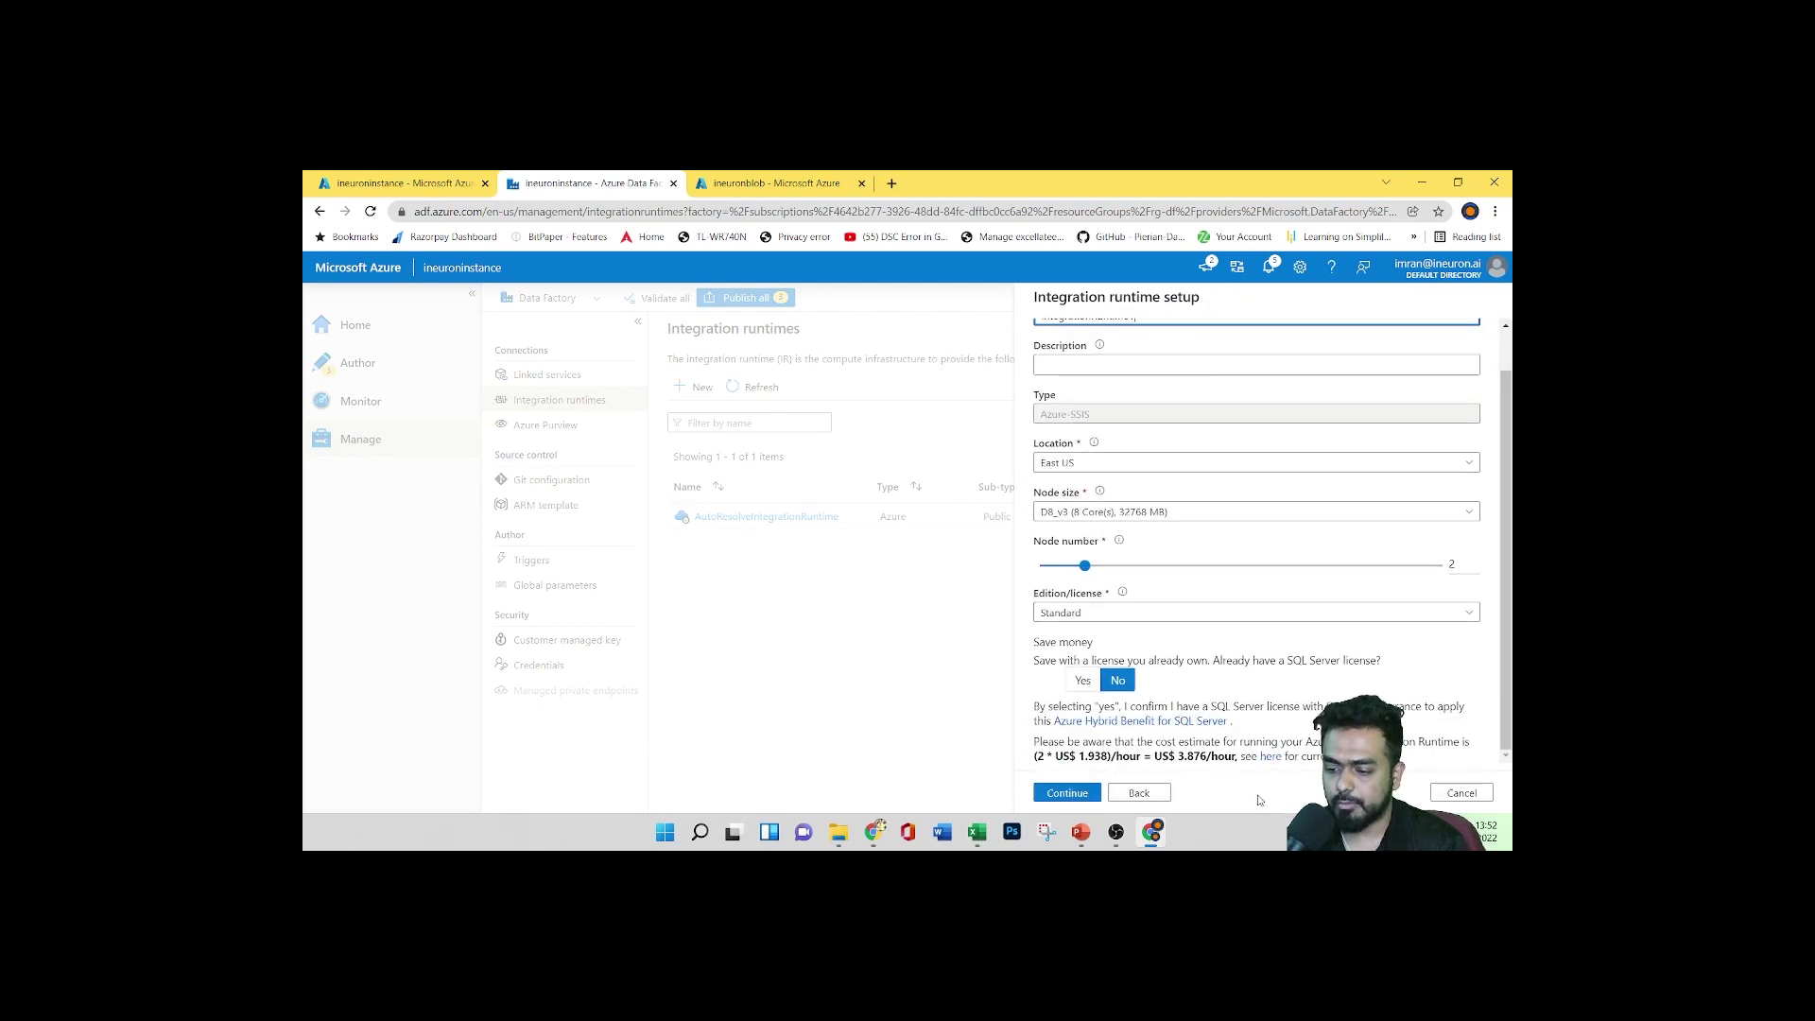
{"action": "left_click_drag", "start_coordinate": [1092, 756], "coordinate": [1218, 756]}
{"action": "left_click", "coordinate": [1456, 794]}
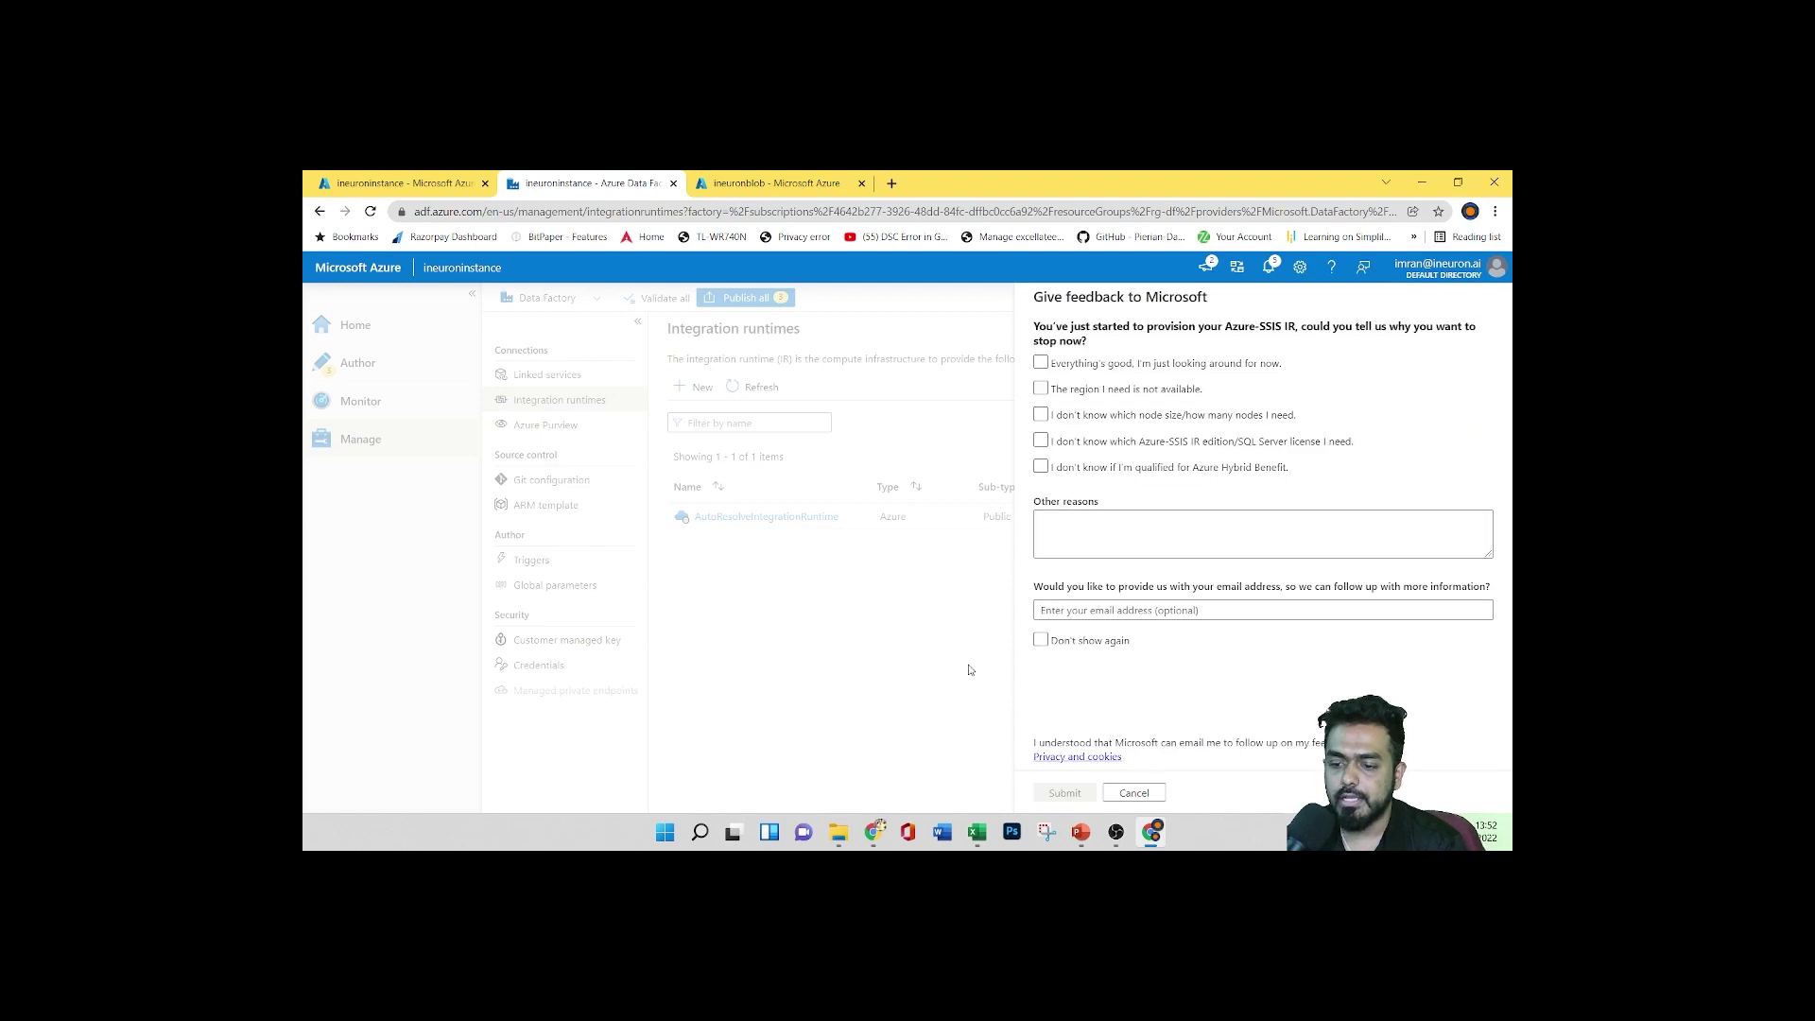
{"action": "left_click", "coordinate": [1132, 793]}
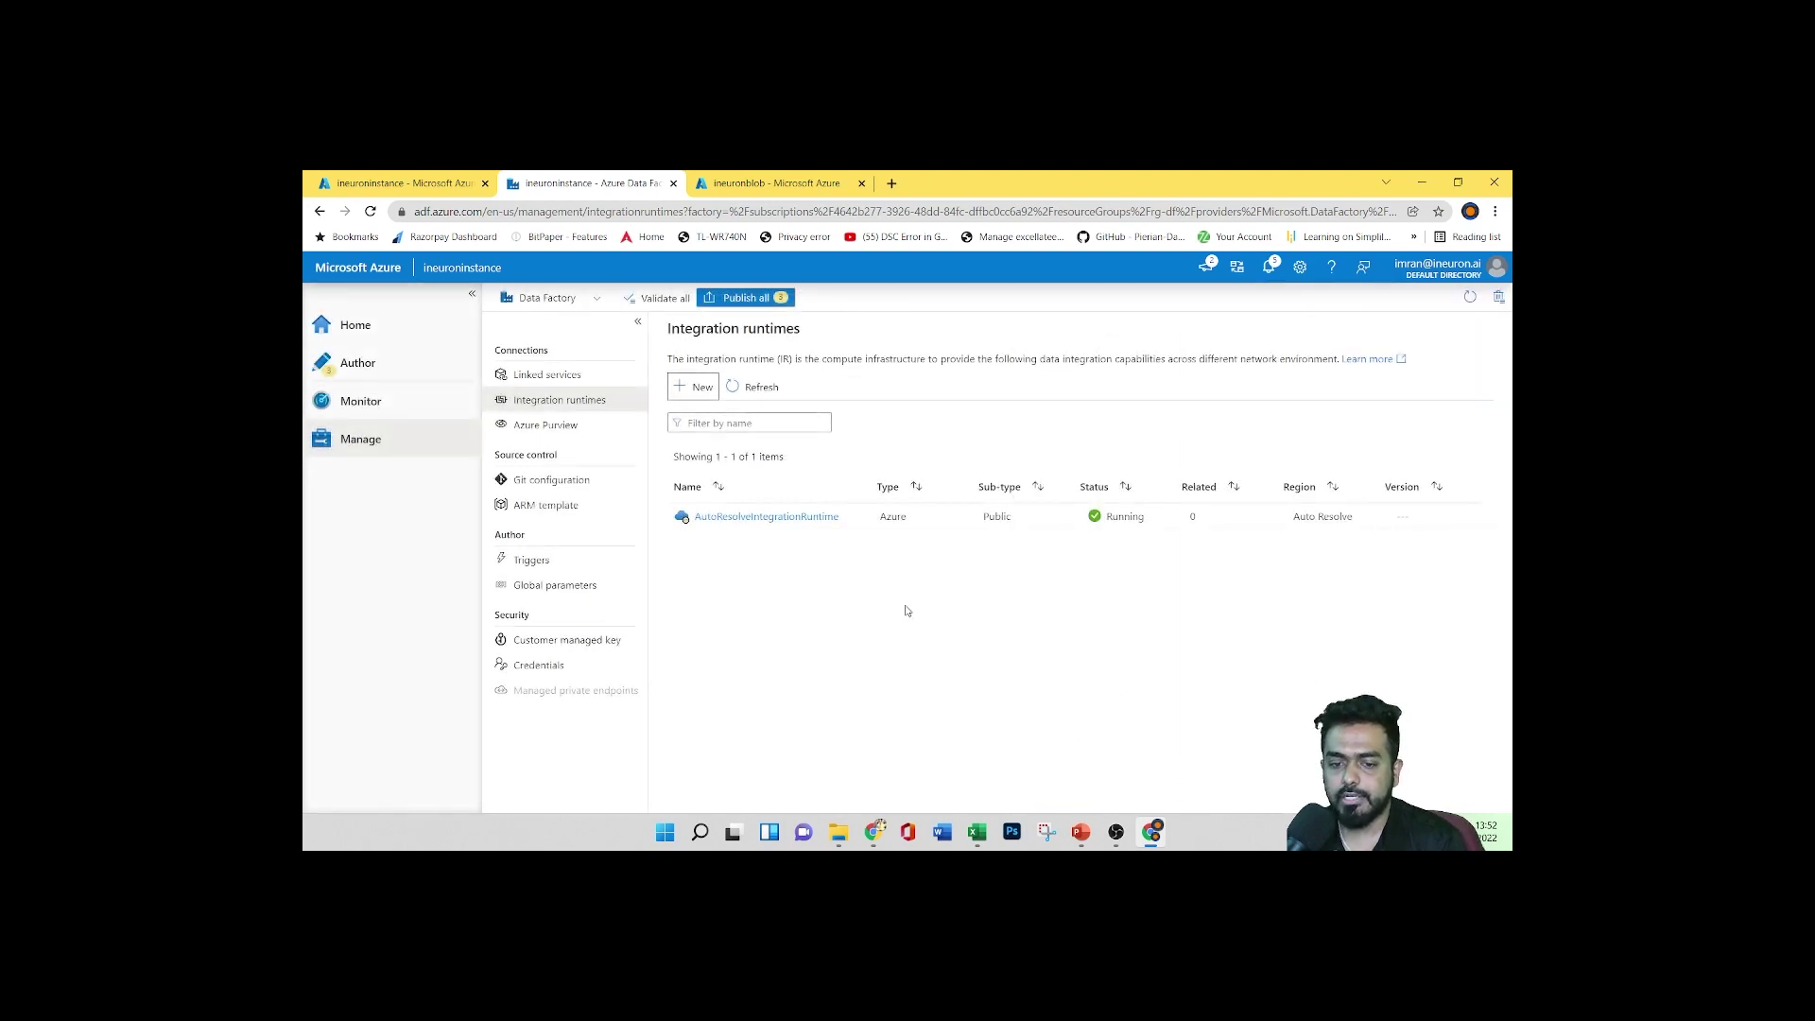
View the integration runtime choices in the AzureBlobStorage1 linked service, and close it without changes
{"action": "left_click", "coordinate": [556, 376]}
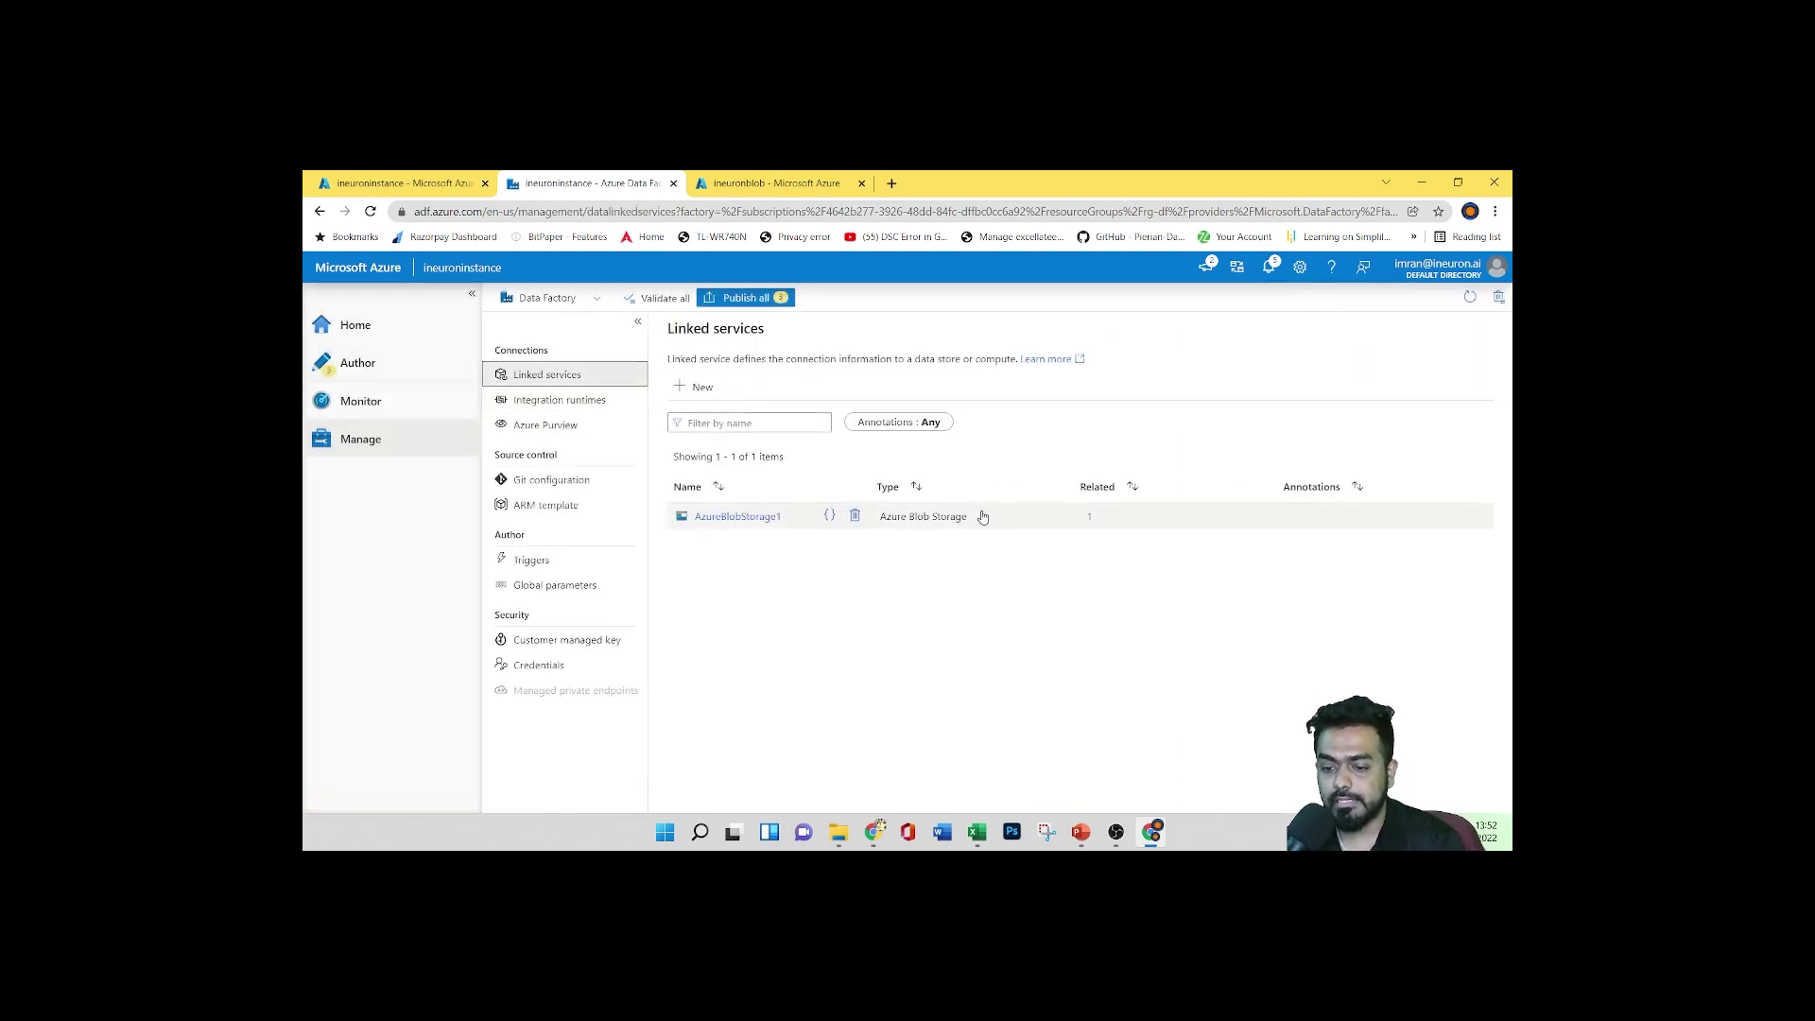
{"action": "left_click", "coordinate": [738, 516]}
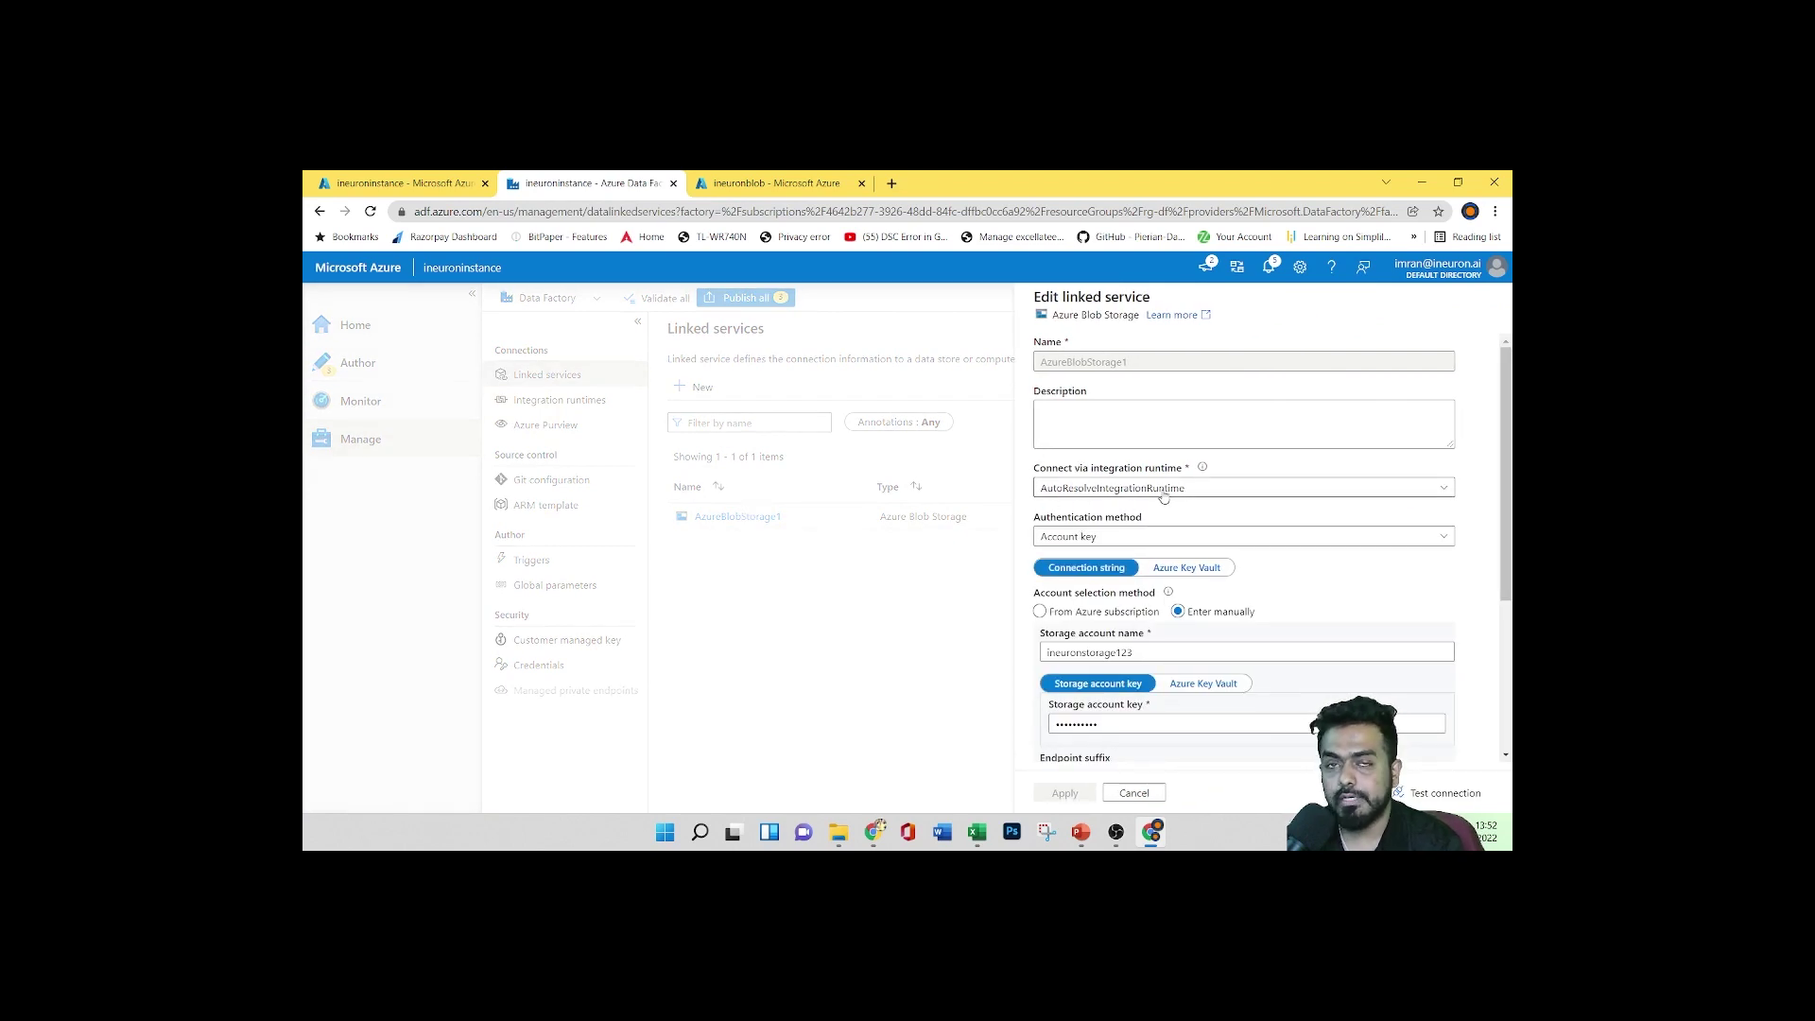
{"action": "left_click", "coordinate": [1444, 488]}
{"action": "left_click", "coordinate": [1060, 537]}
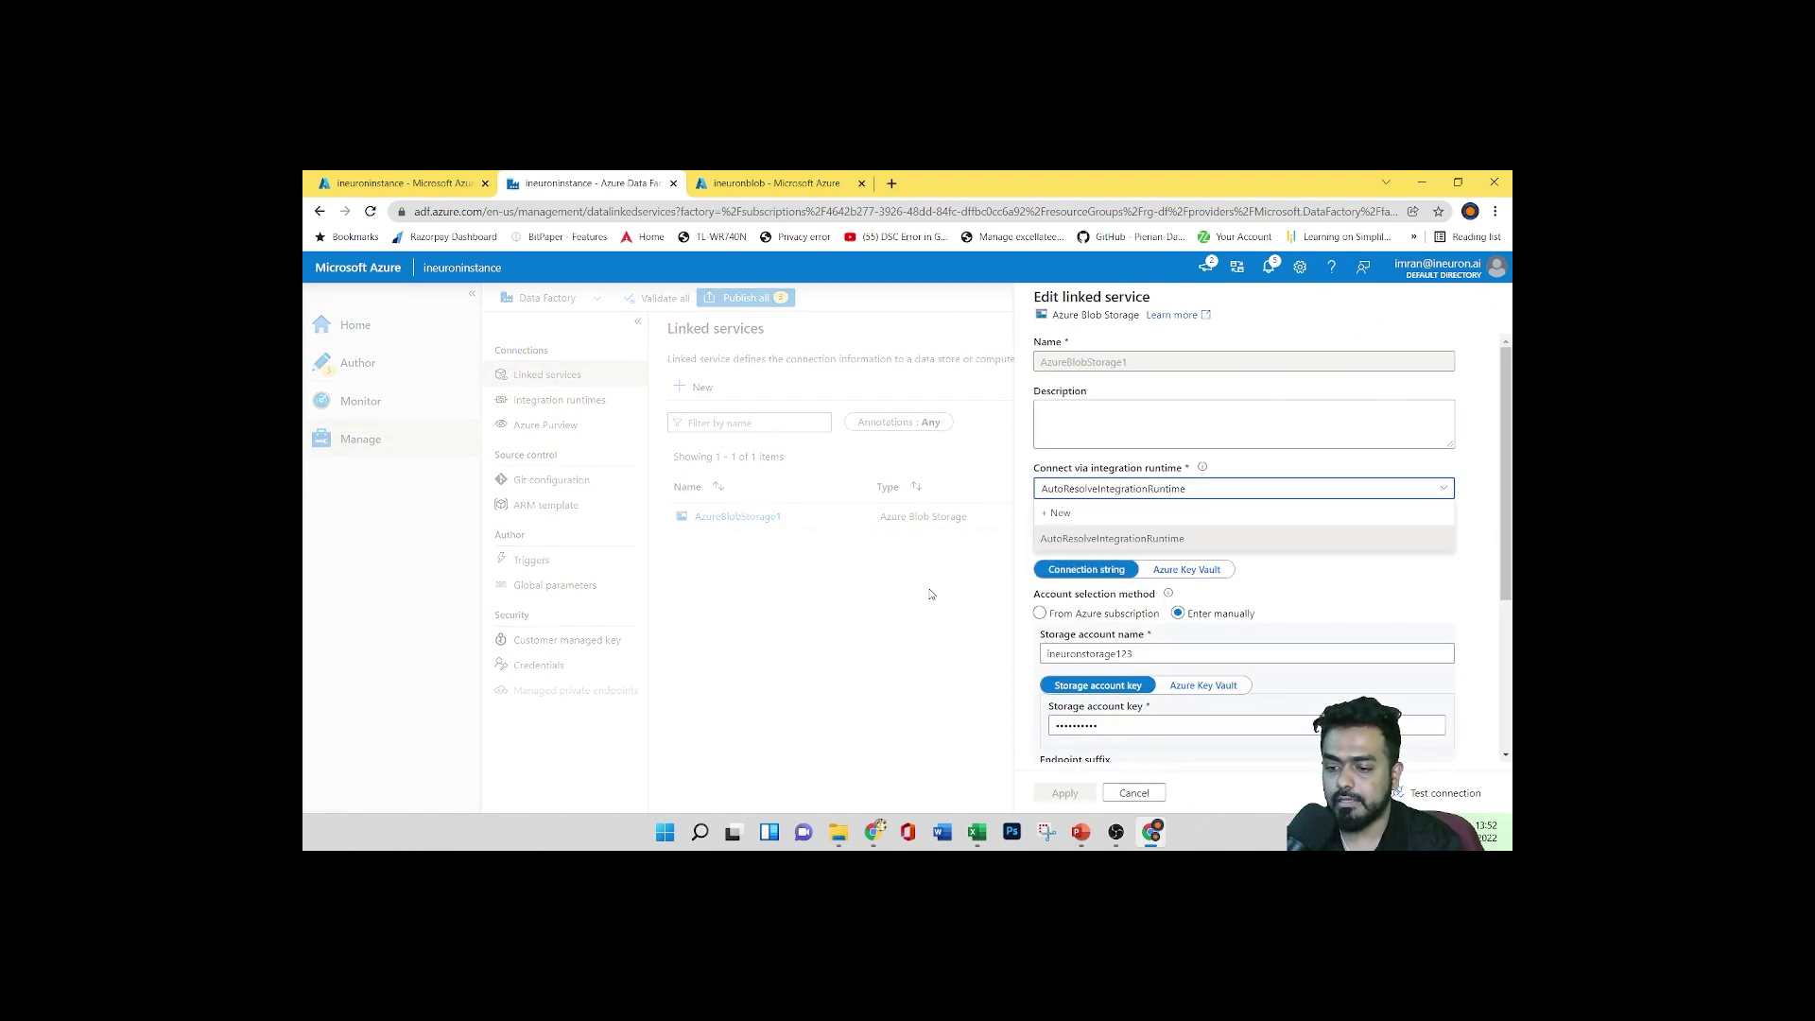
{"action": "left_click", "coordinate": [1133, 792]}
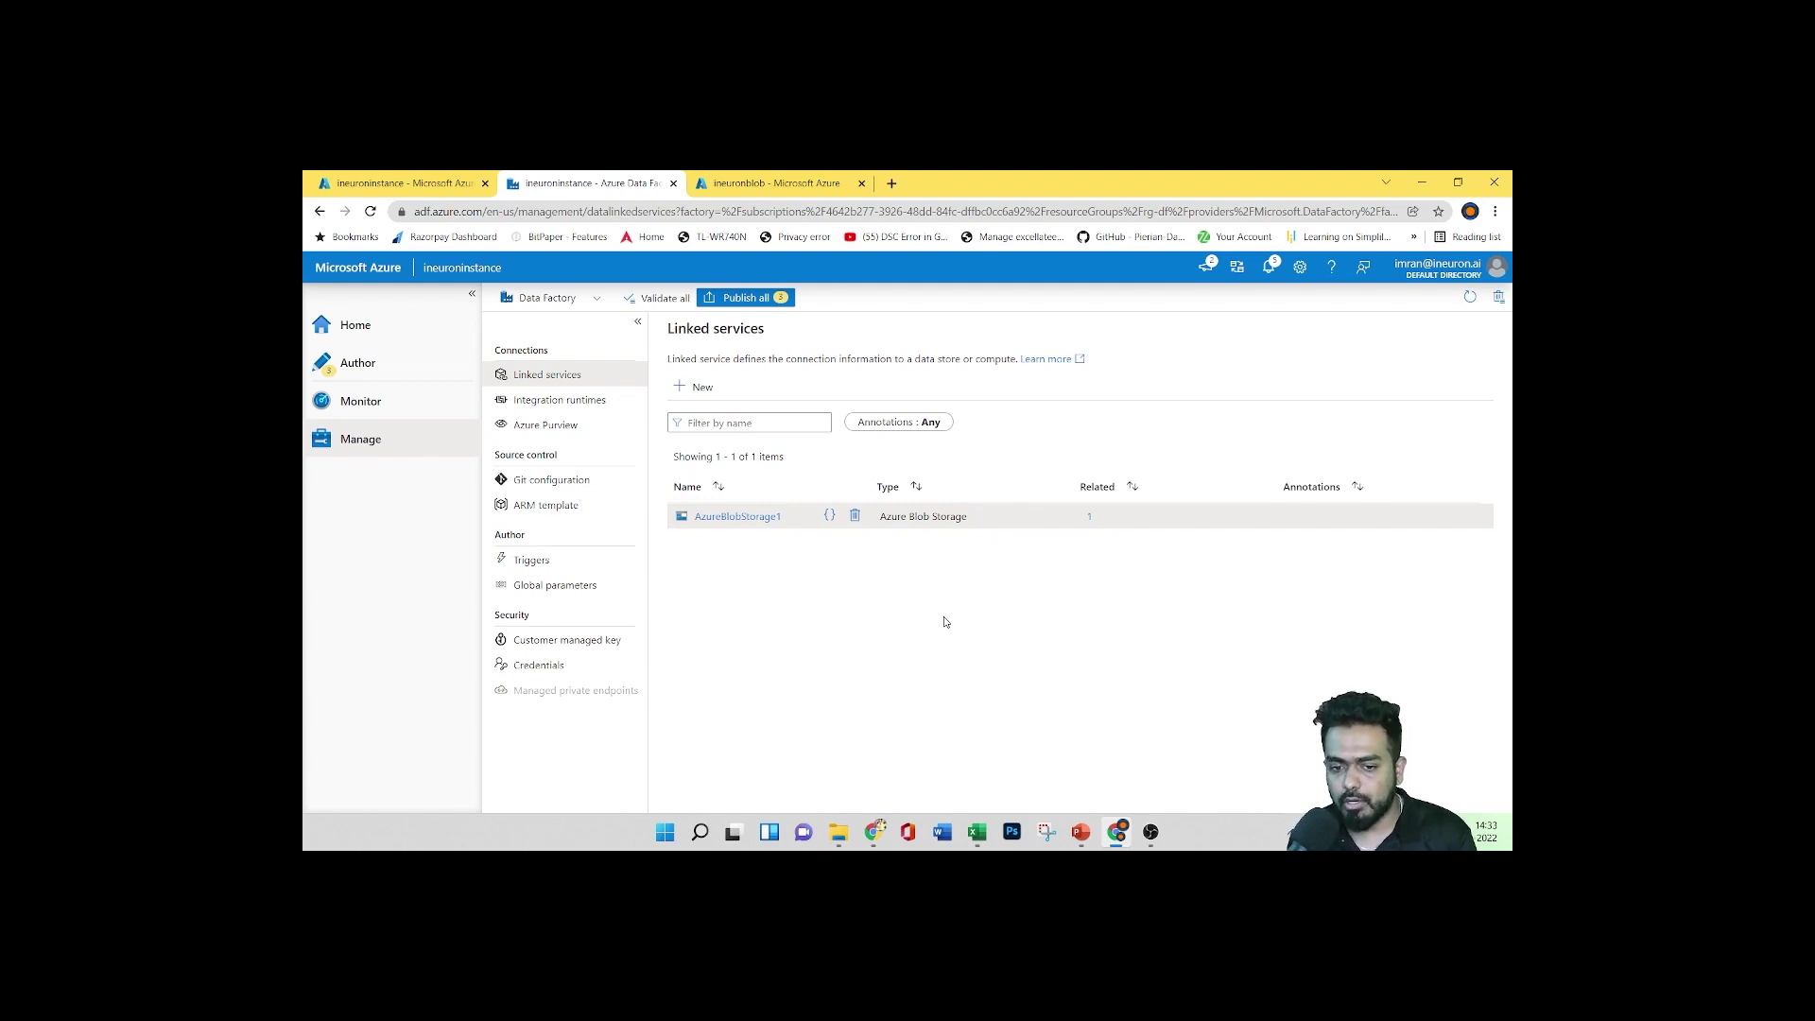
Return to authoring pipeline1 and start a new trigger for it
{"action": "left_click", "coordinate": [397, 364]}
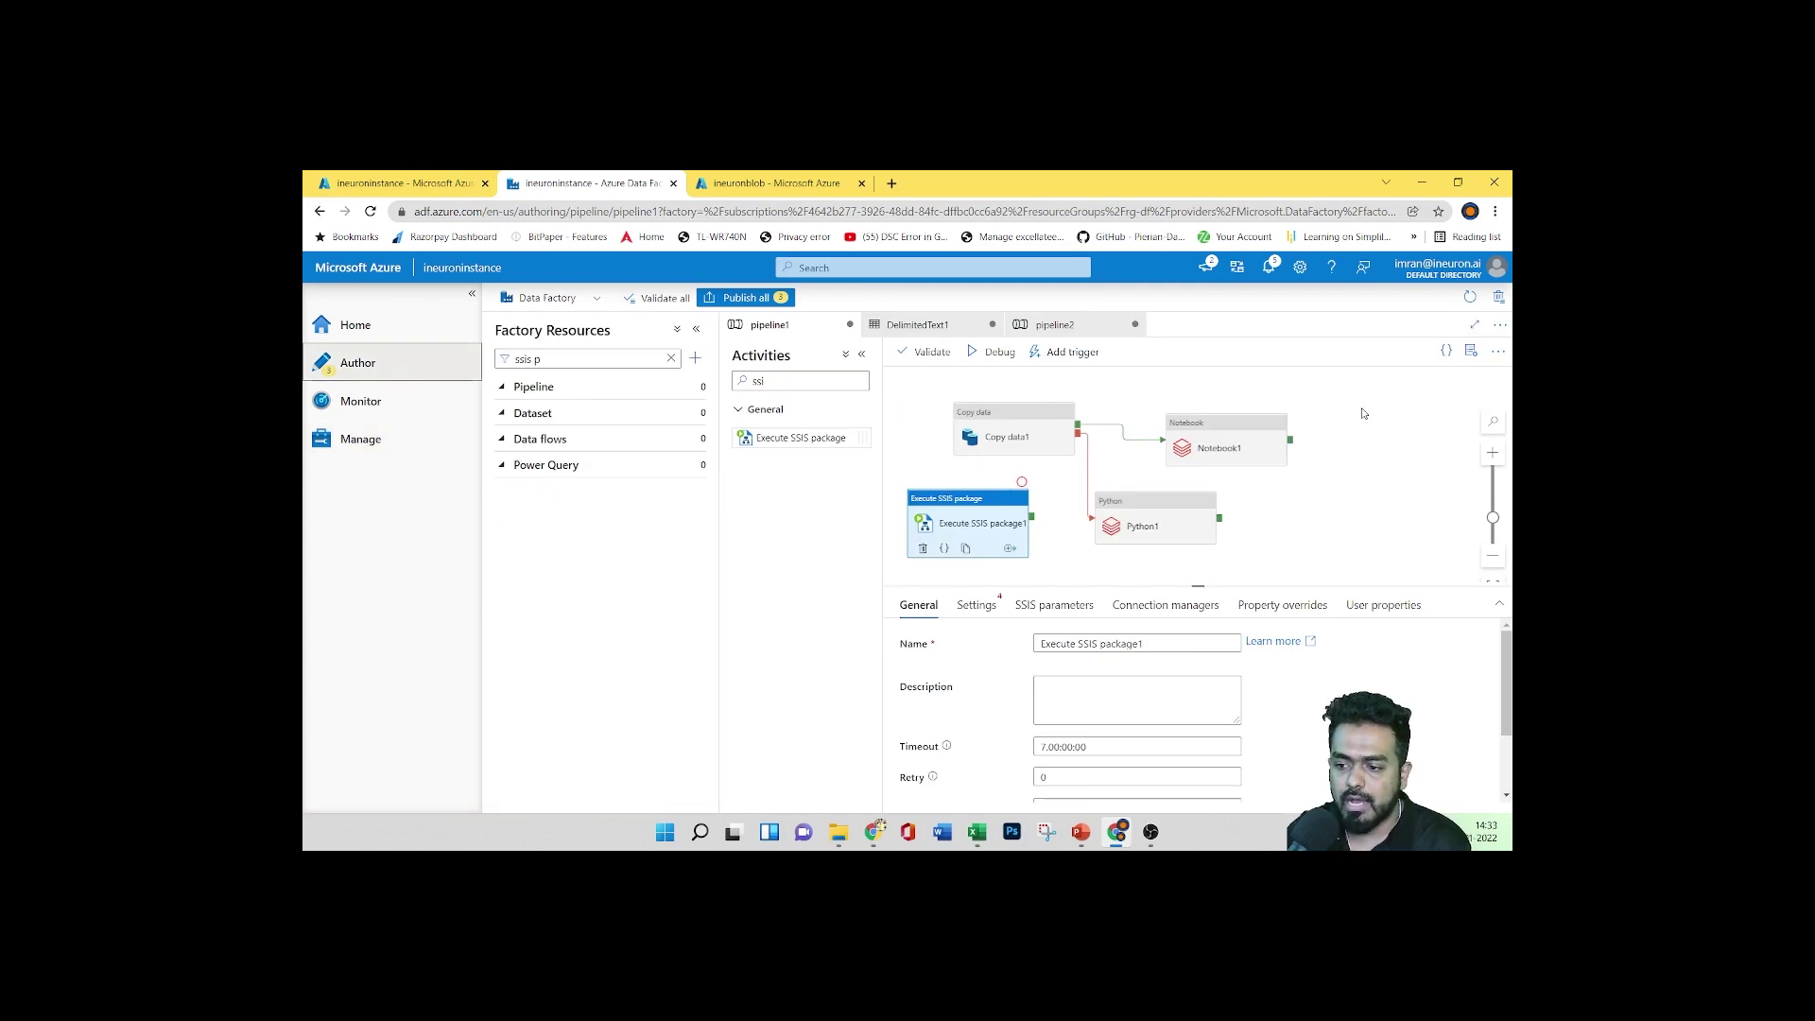
{"action": "left_click", "coordinate": [1369, 444]}
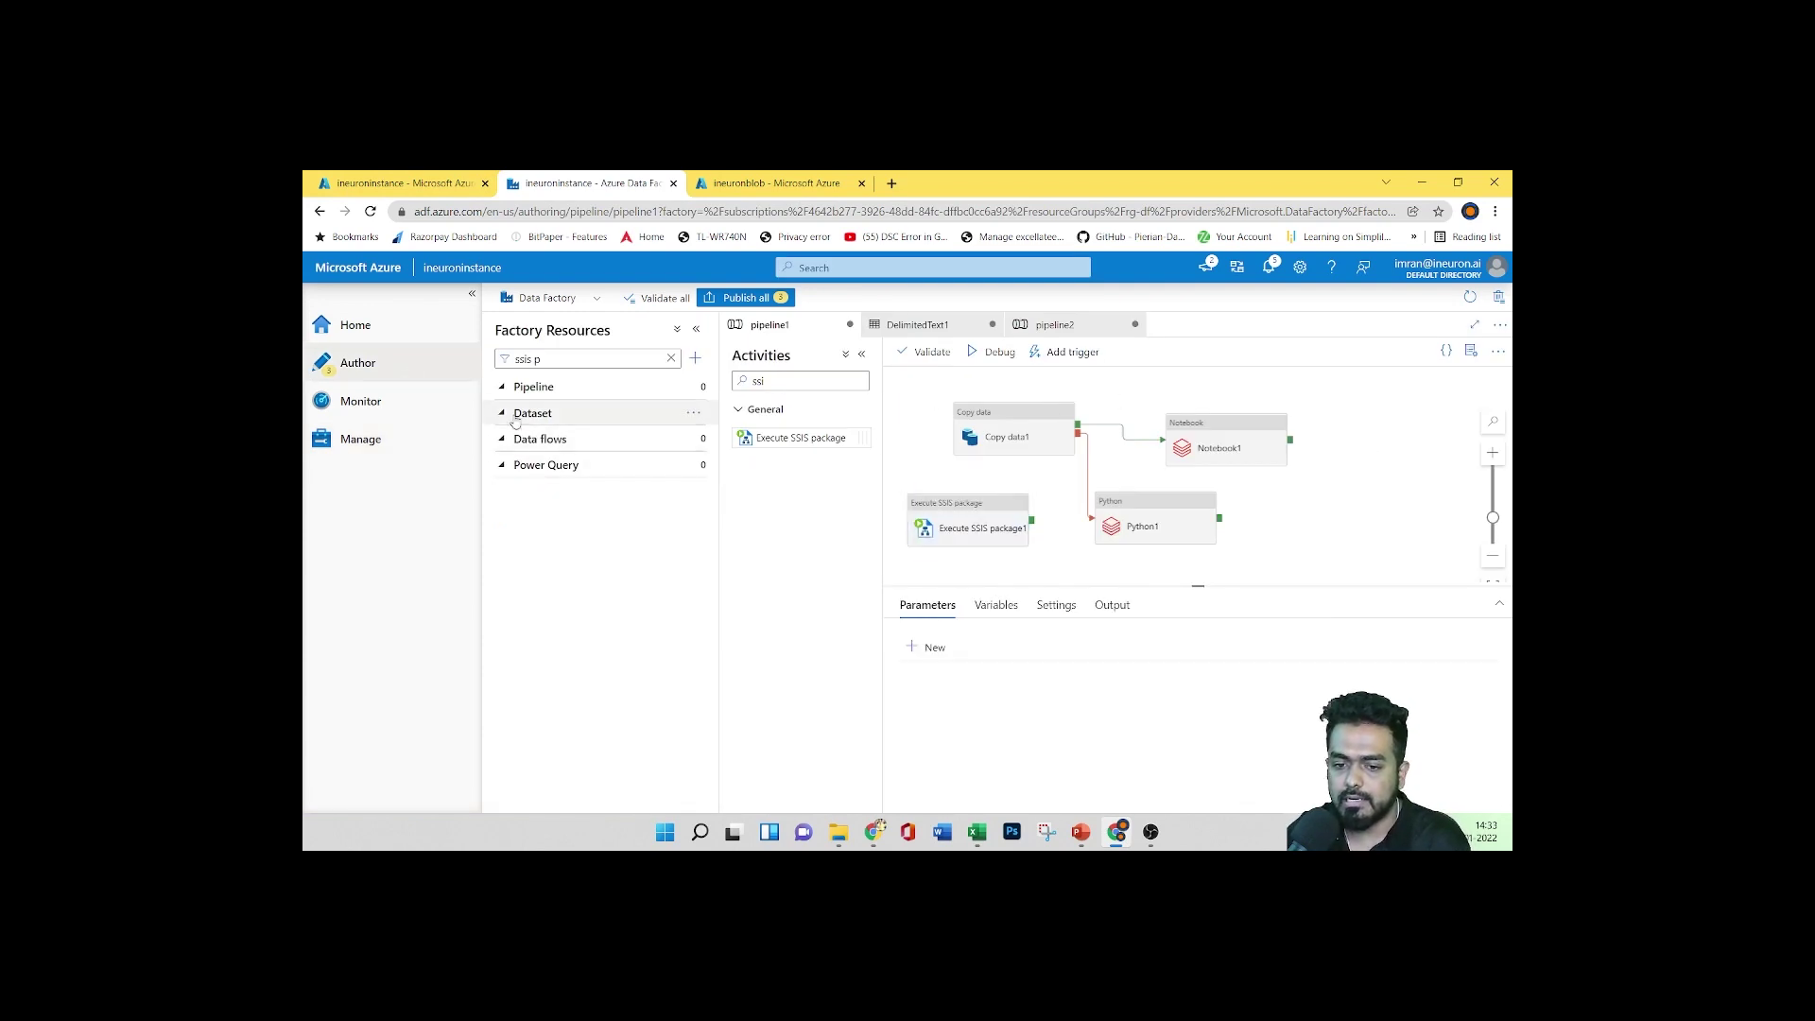
{"action": "left_click", "coordinate": [1068, 356]}
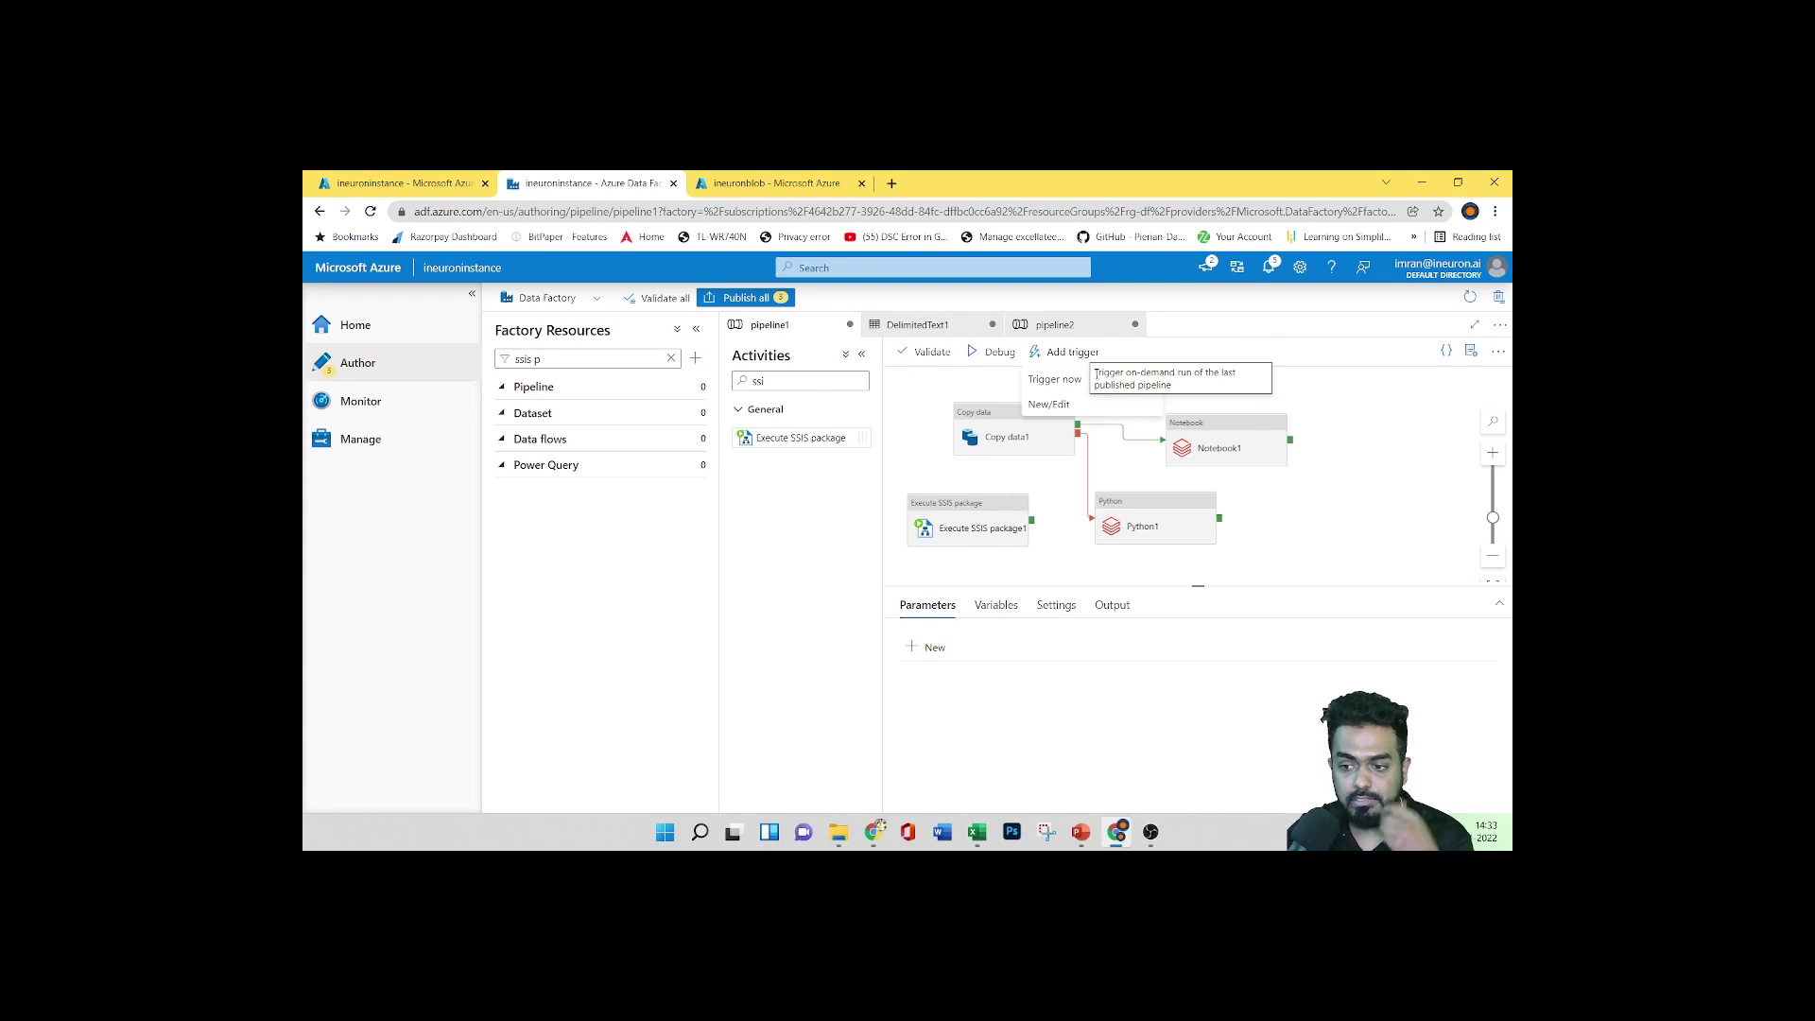
{"action": "left_click", "coordinate": [1065, 408]}
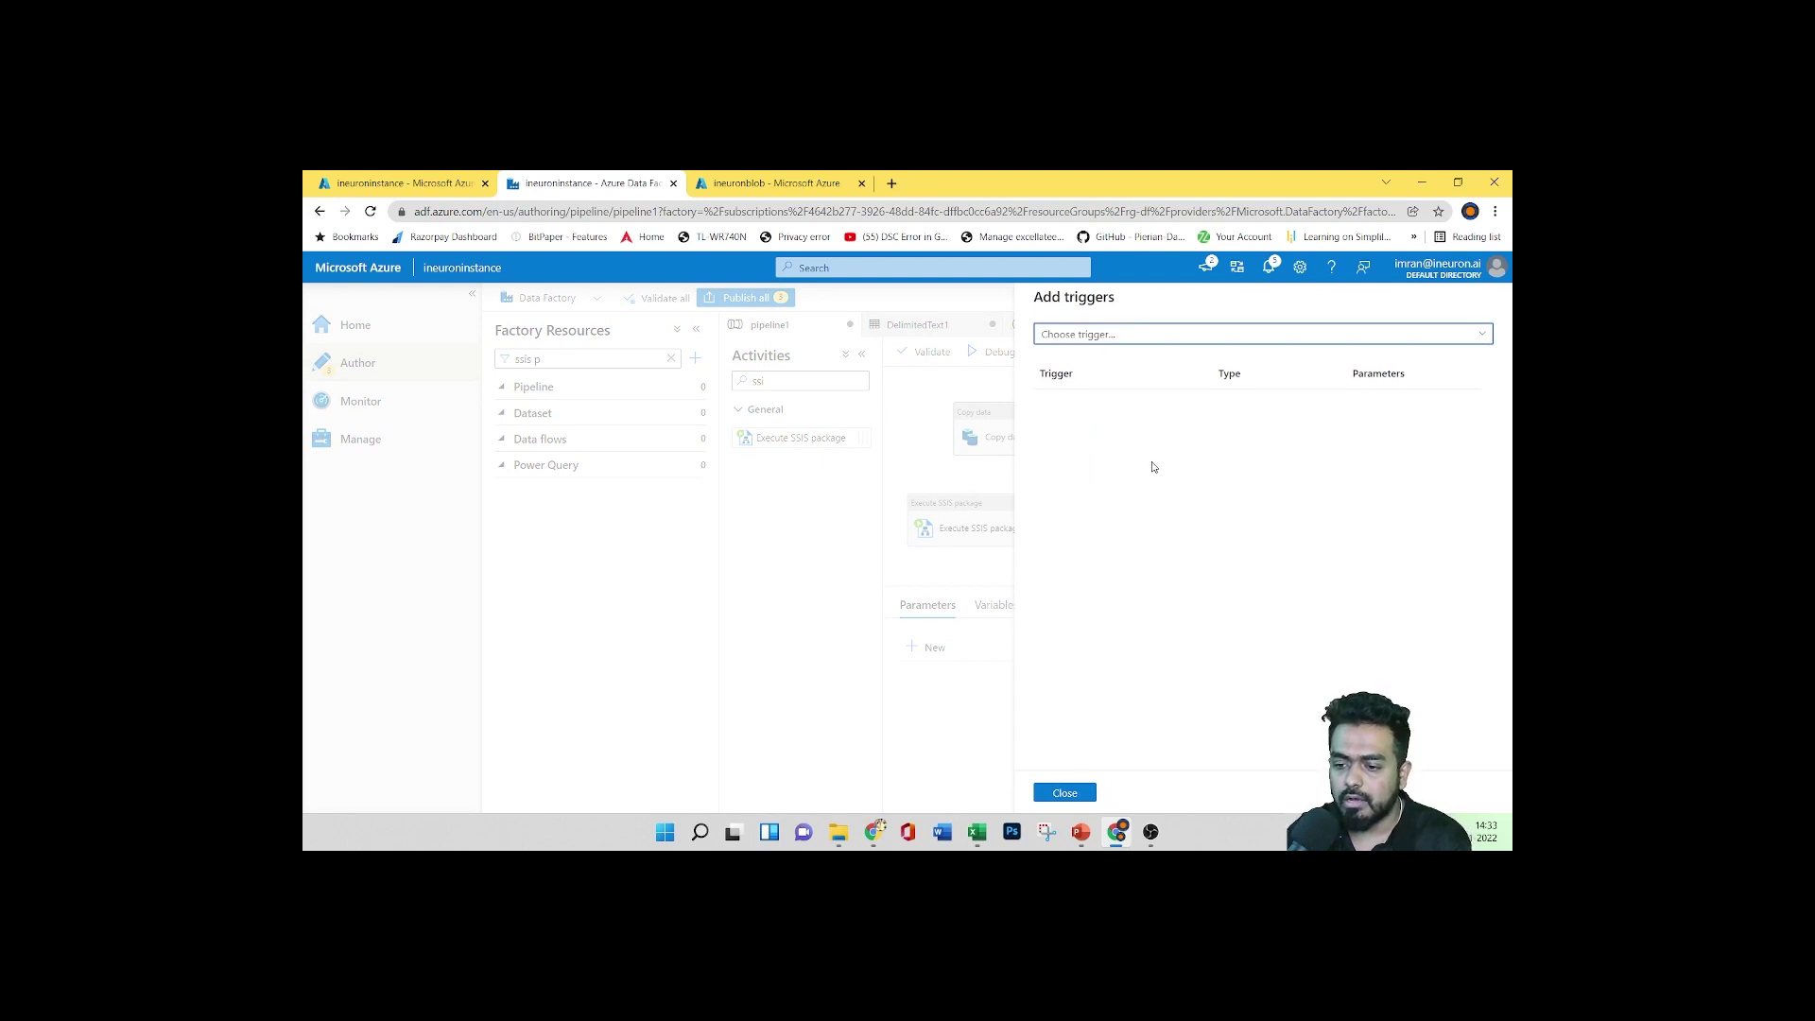
{"action": "left_click", "coordinate": [1080, 336]}
{"action": "left_click", "coordinate": [1080, 382]}
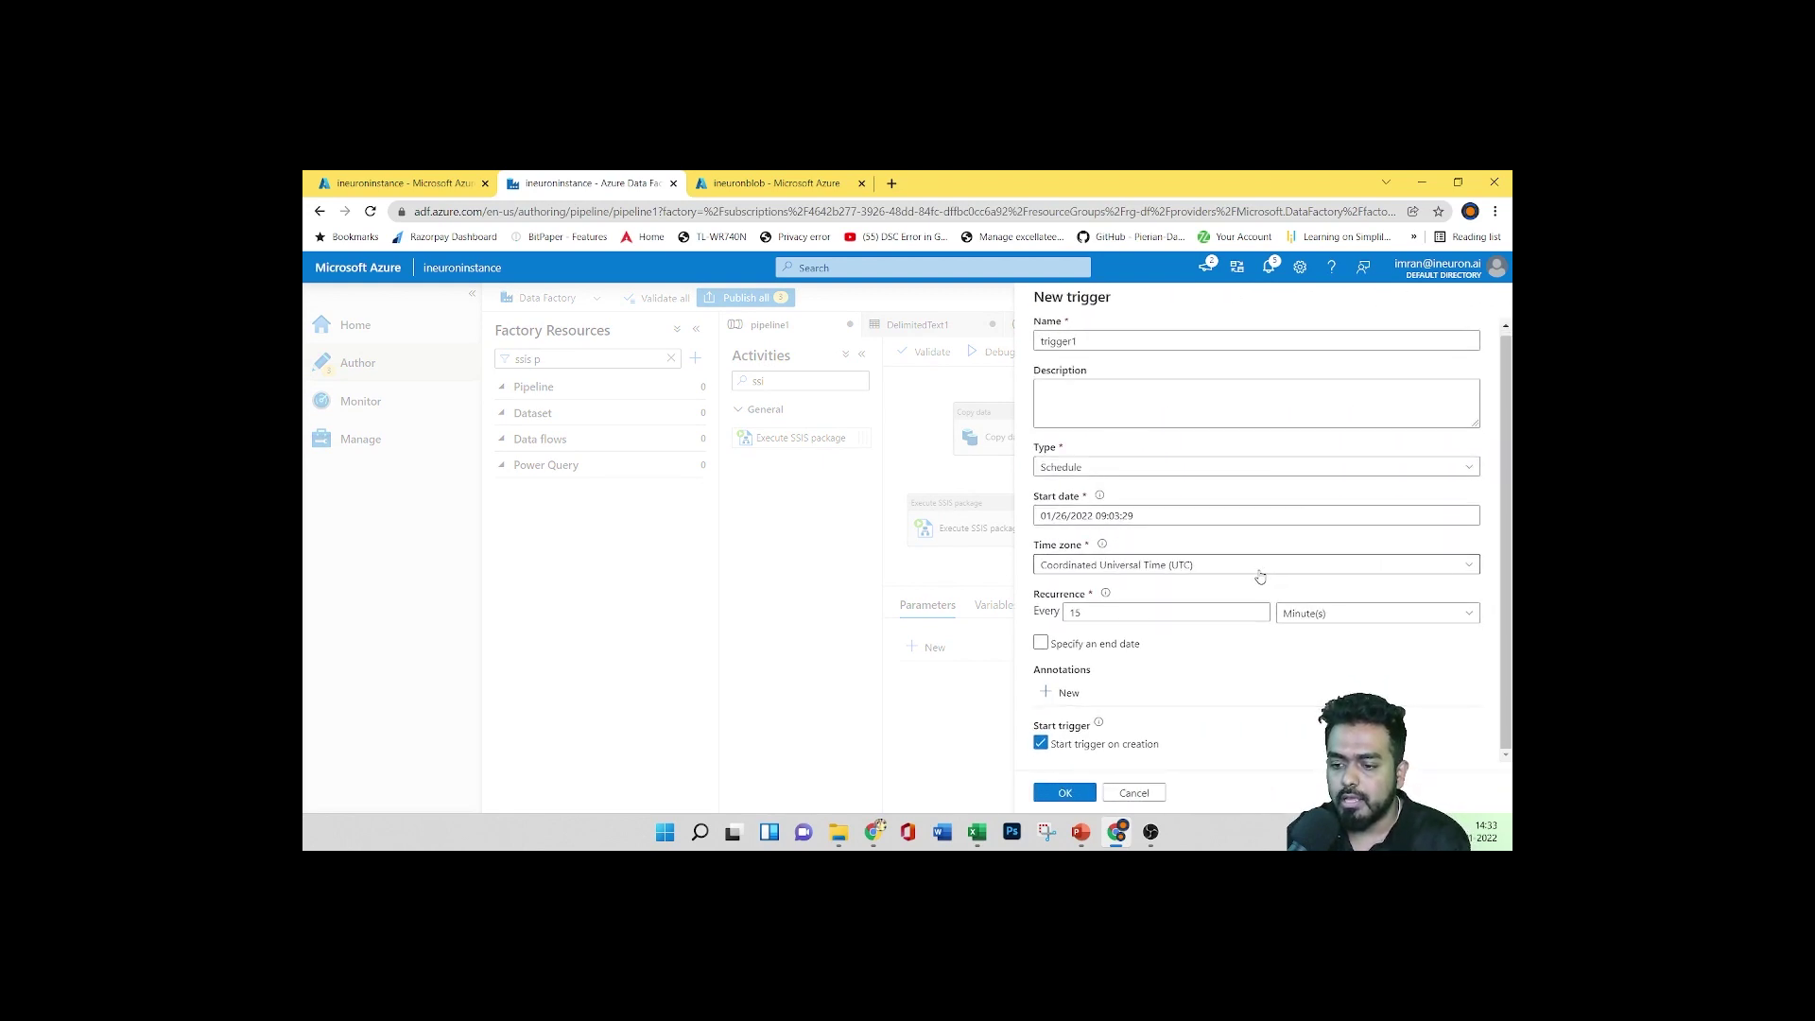
Set the new trigger's type to Custom events
{"action": "left_click", "coordinate": [1096, 346]}
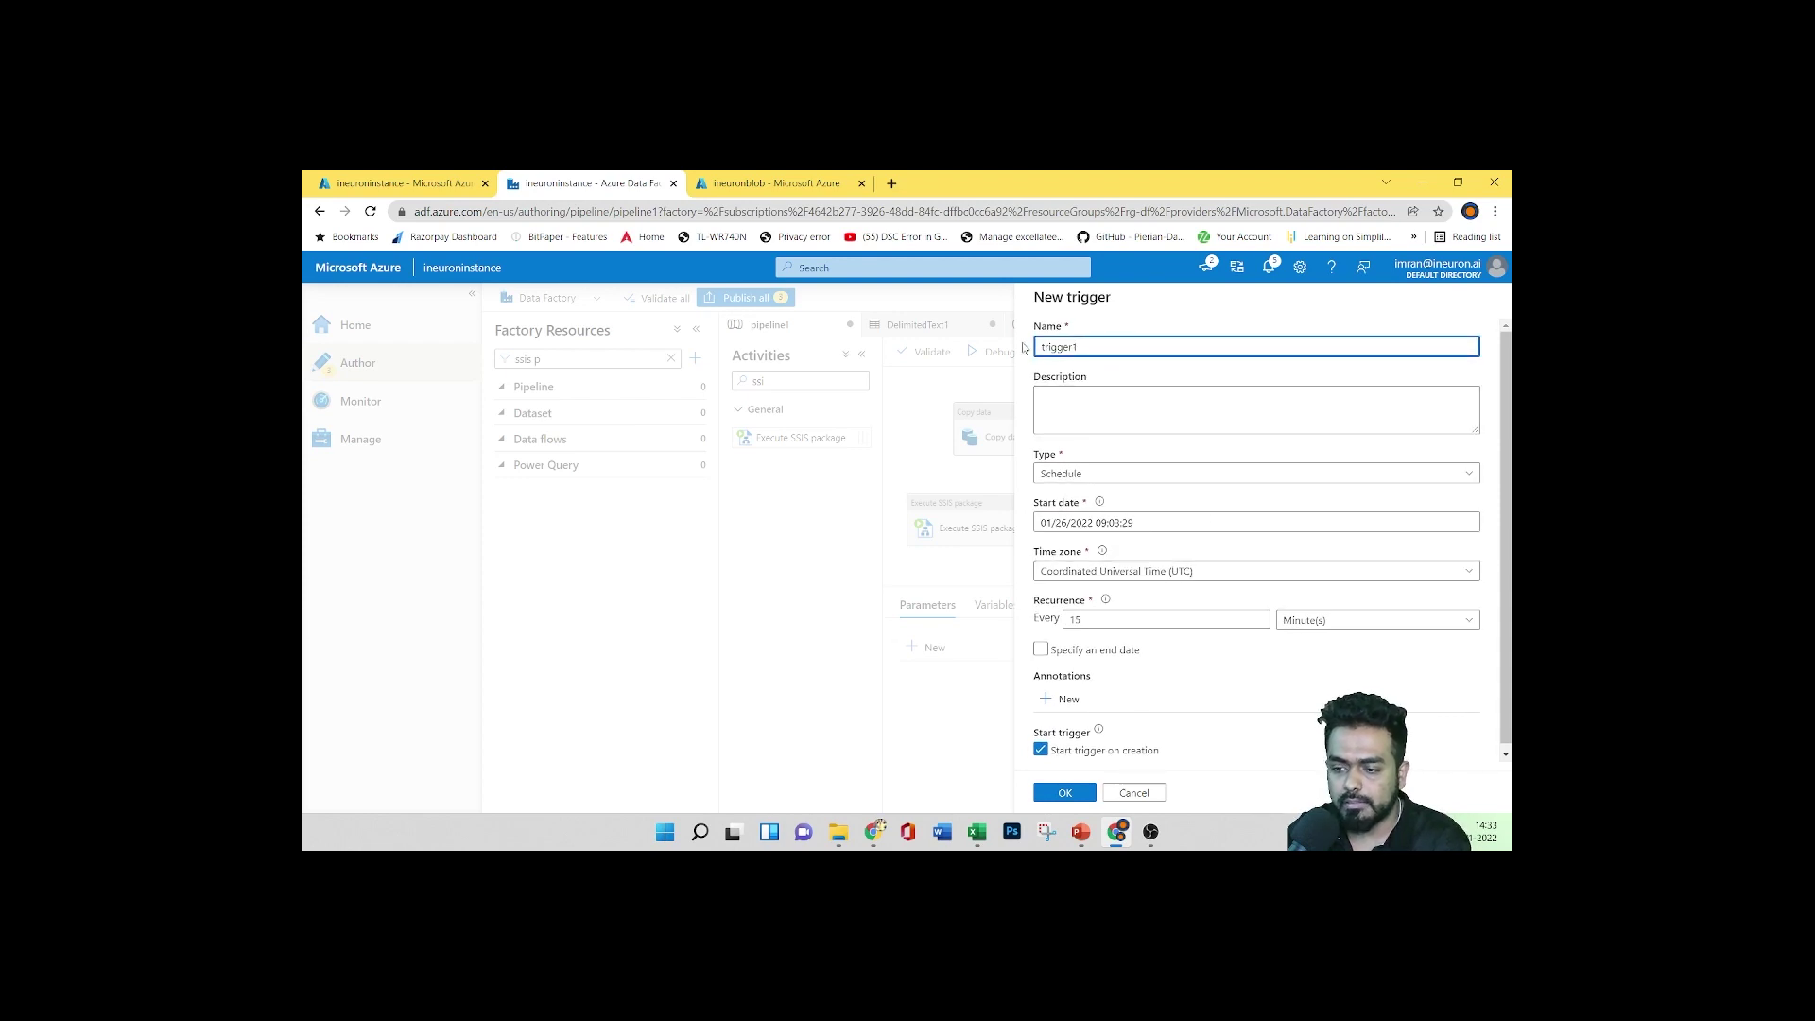
{"action": "left_click", "coordinate": [1100, 397]}
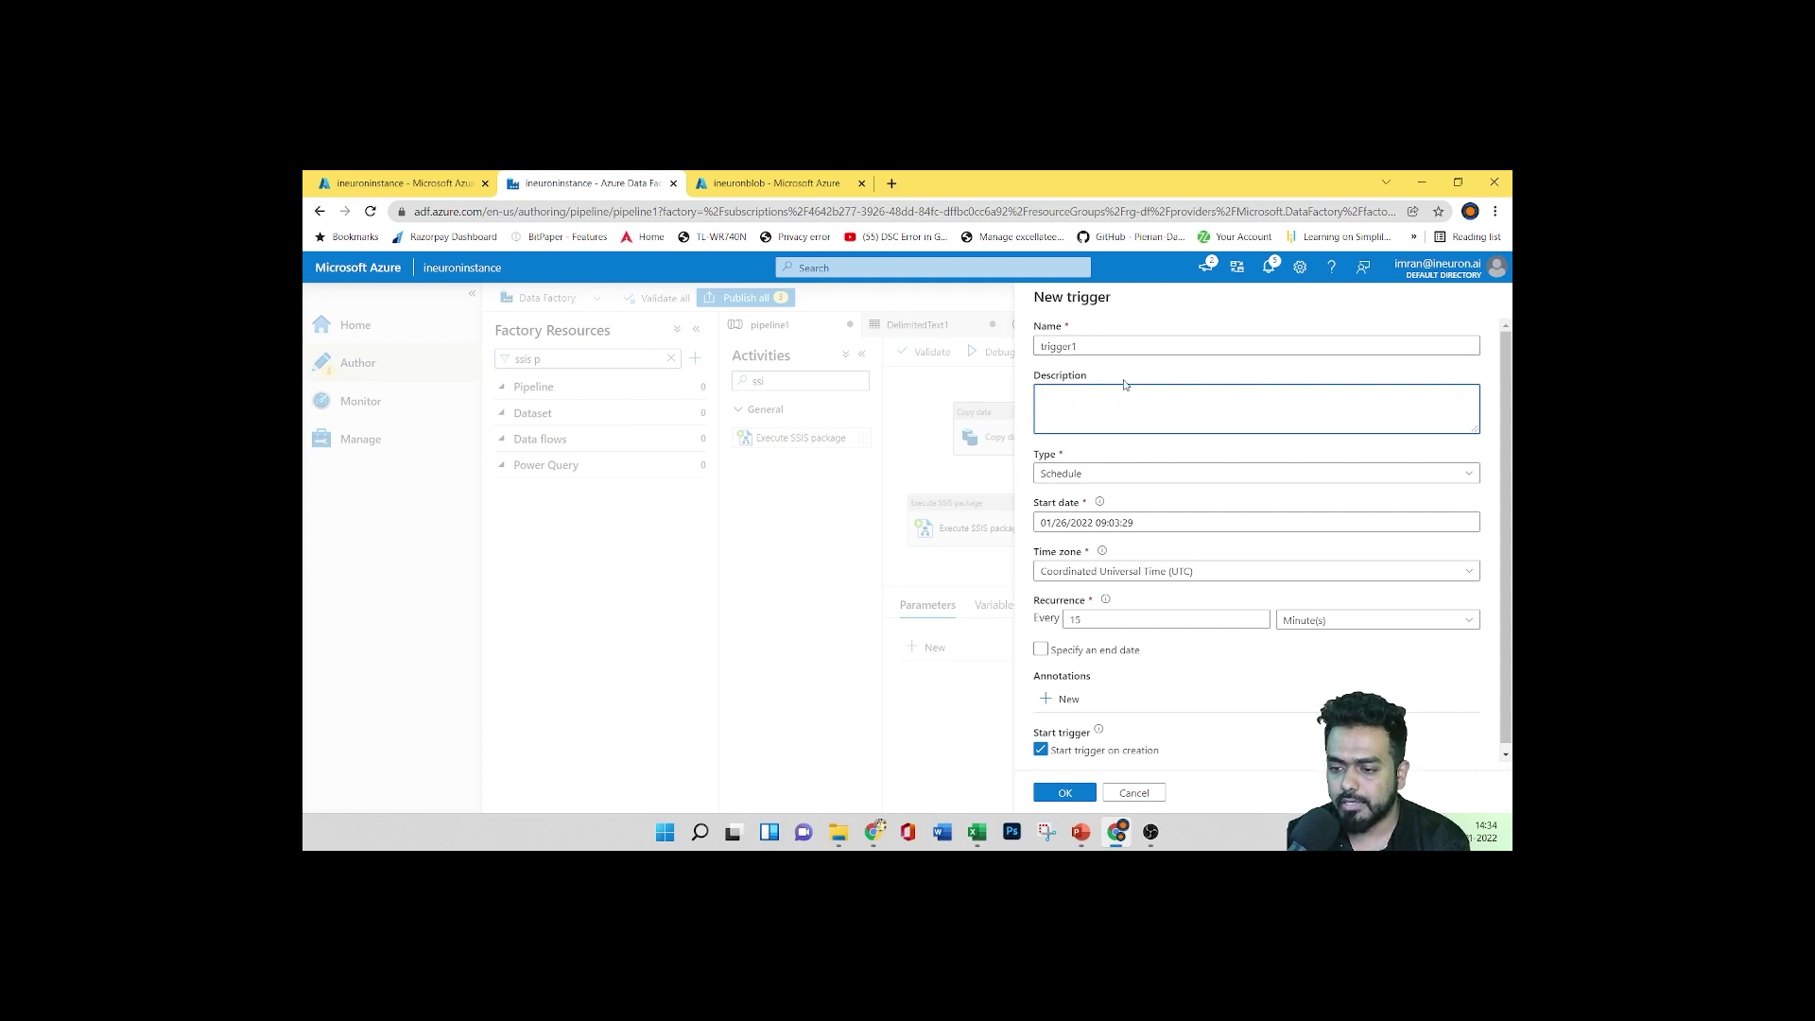
{"action": "left_click", "coordinate": [1129, 474]}
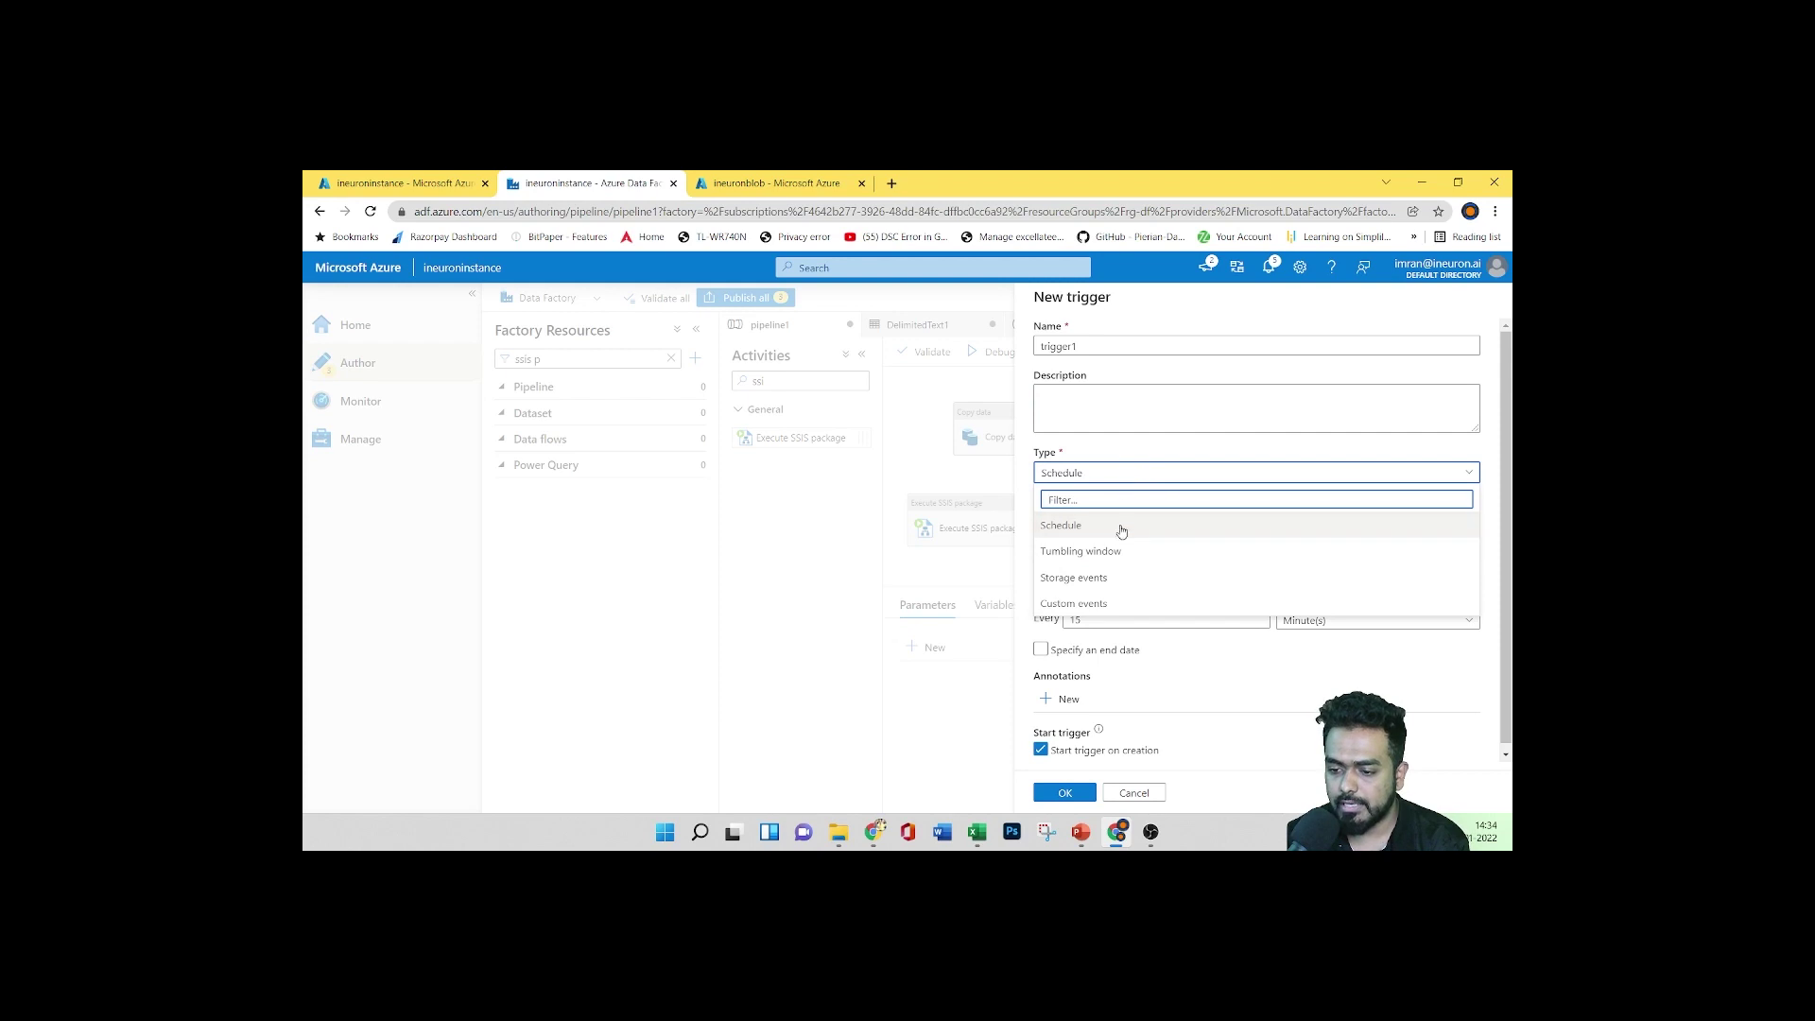
{"action": "left_click", "coordinate": [1125, 604]}
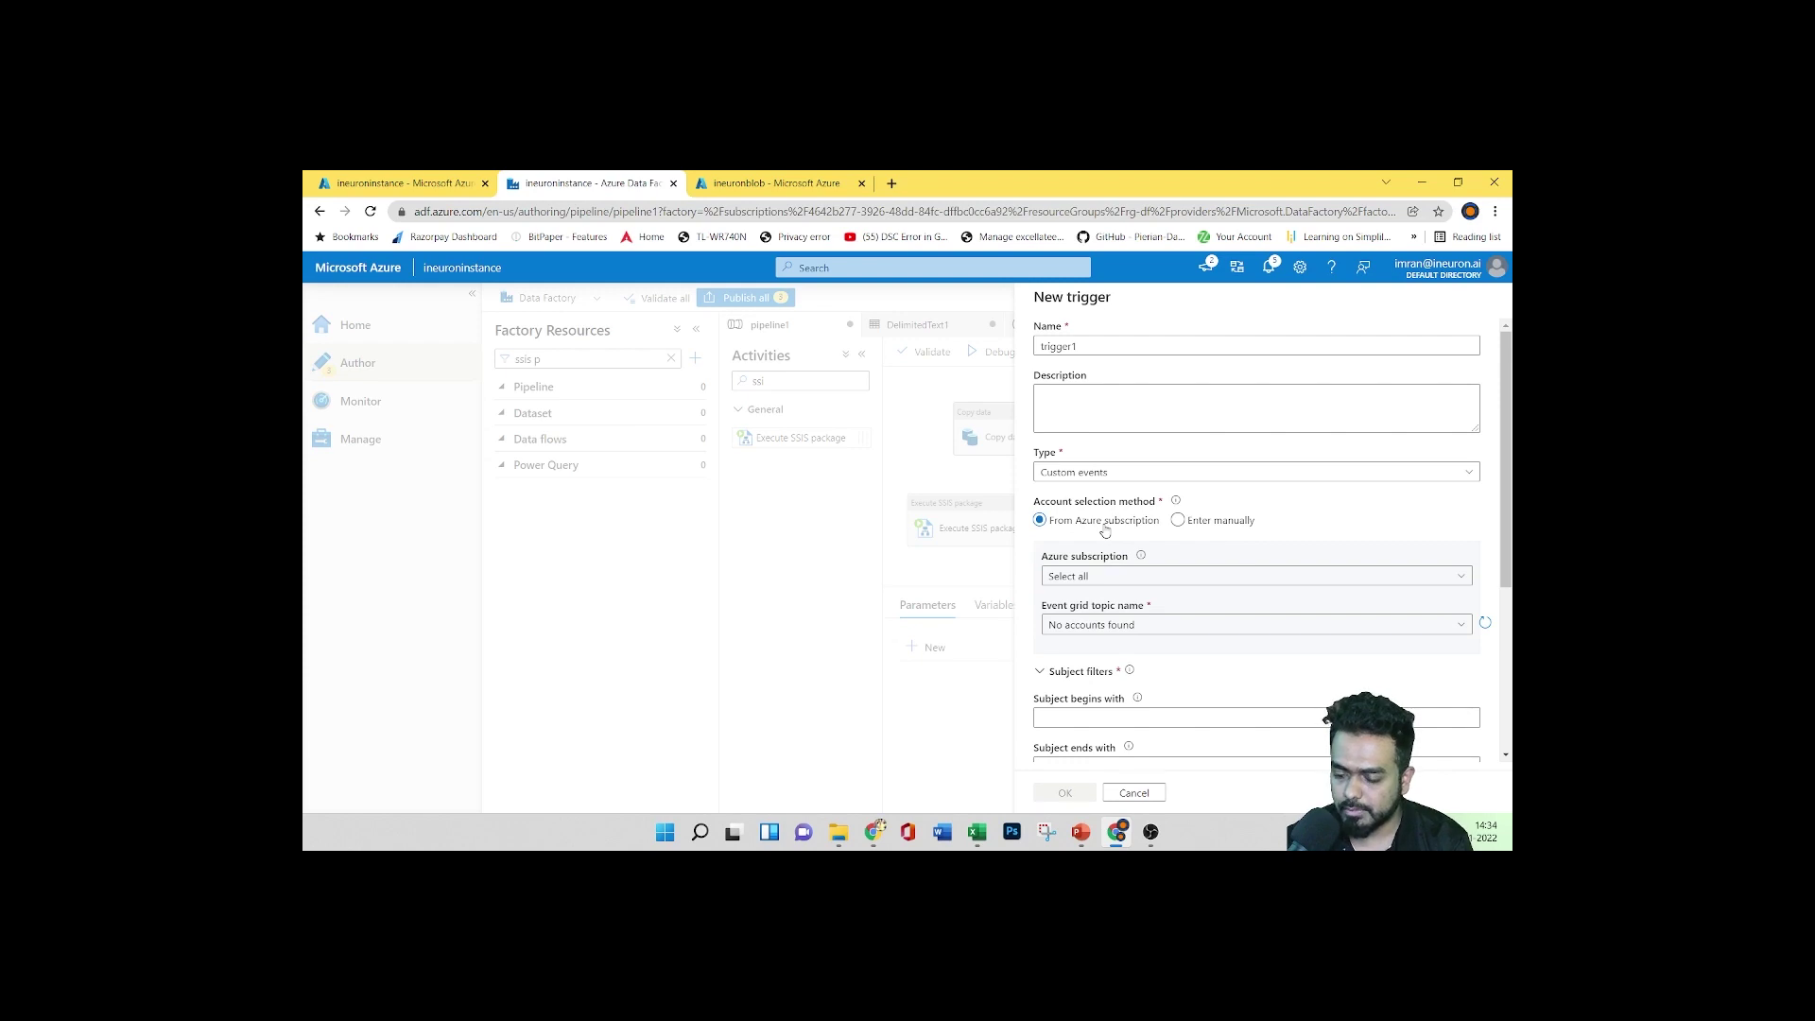
Try to pick an event grid topic for the trigger under Azure subscription 1, and refresh the topic list
{"action": "left_click", "coordinate": [1097, 577]}
{"action": "left_click", "coordinate": [1106, 624]}
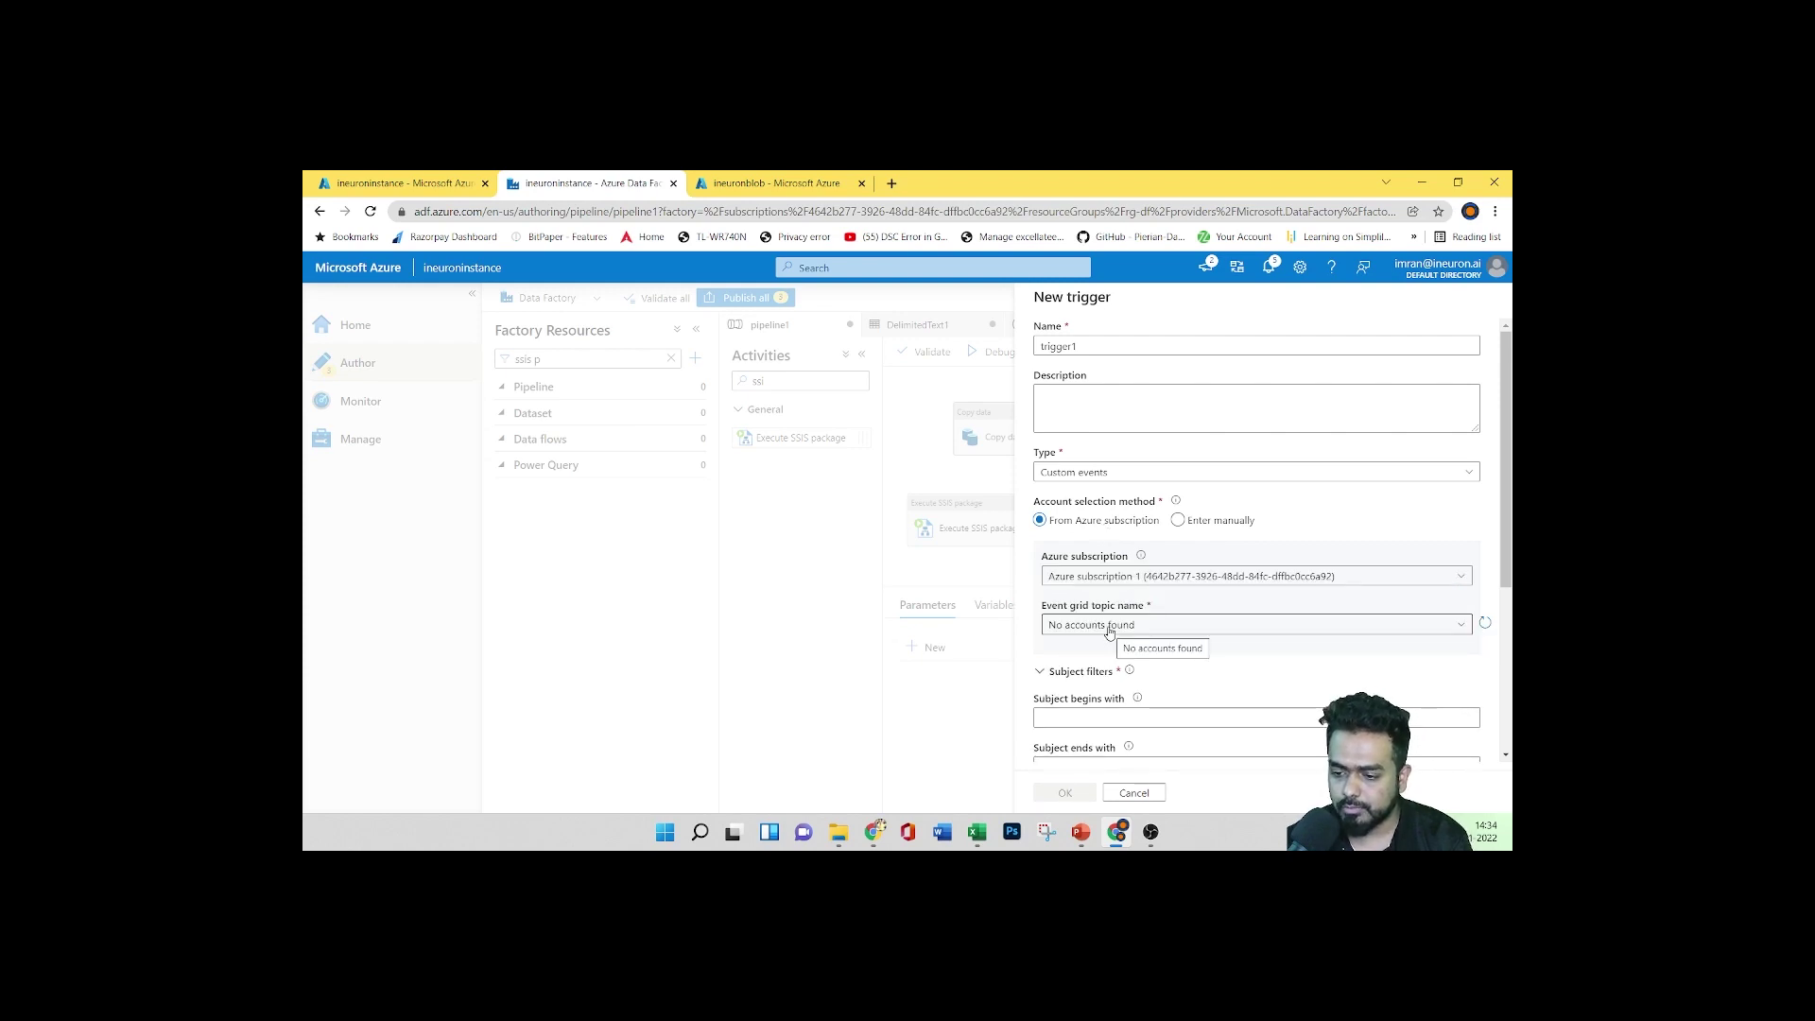
{"action": "left_click", "coordinate": [1109, 629]}
{"action": "left_click", "coordinate": [1104, 652]}
{"action": "left_click", "coordinate": [1101, 628]}
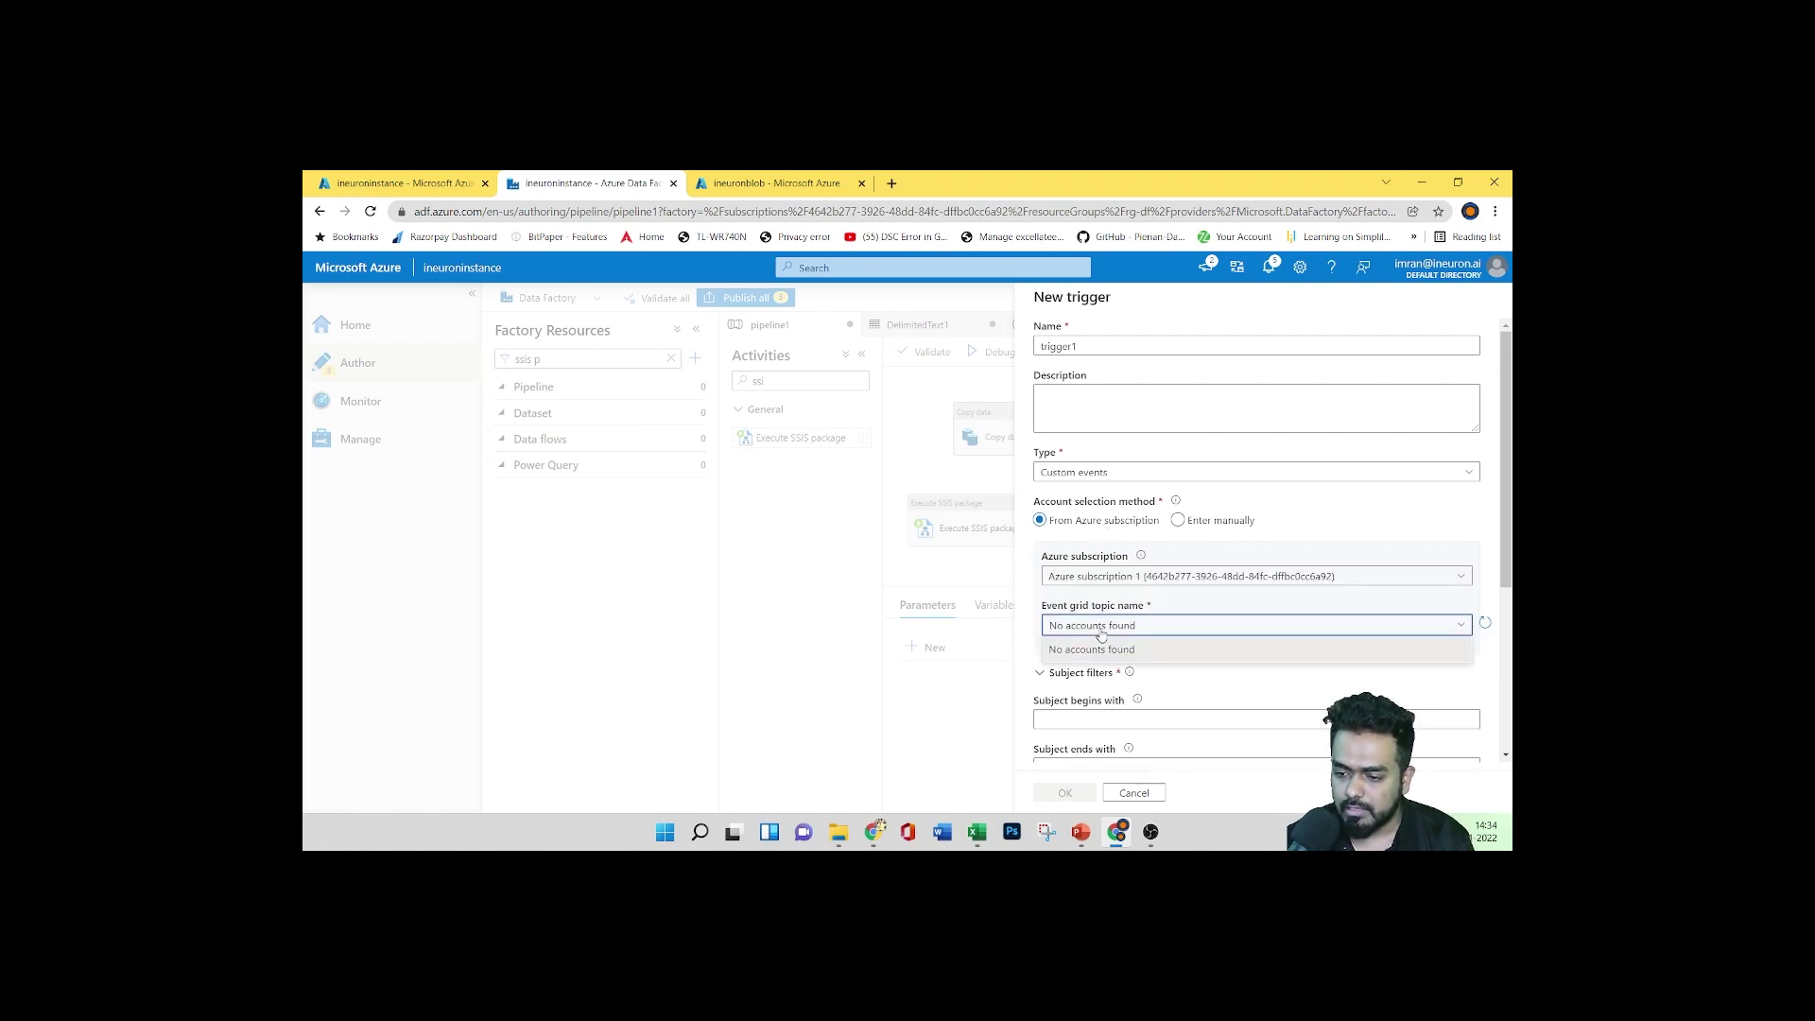
{"action": "left_click", "coordinate": [1109, 659]}
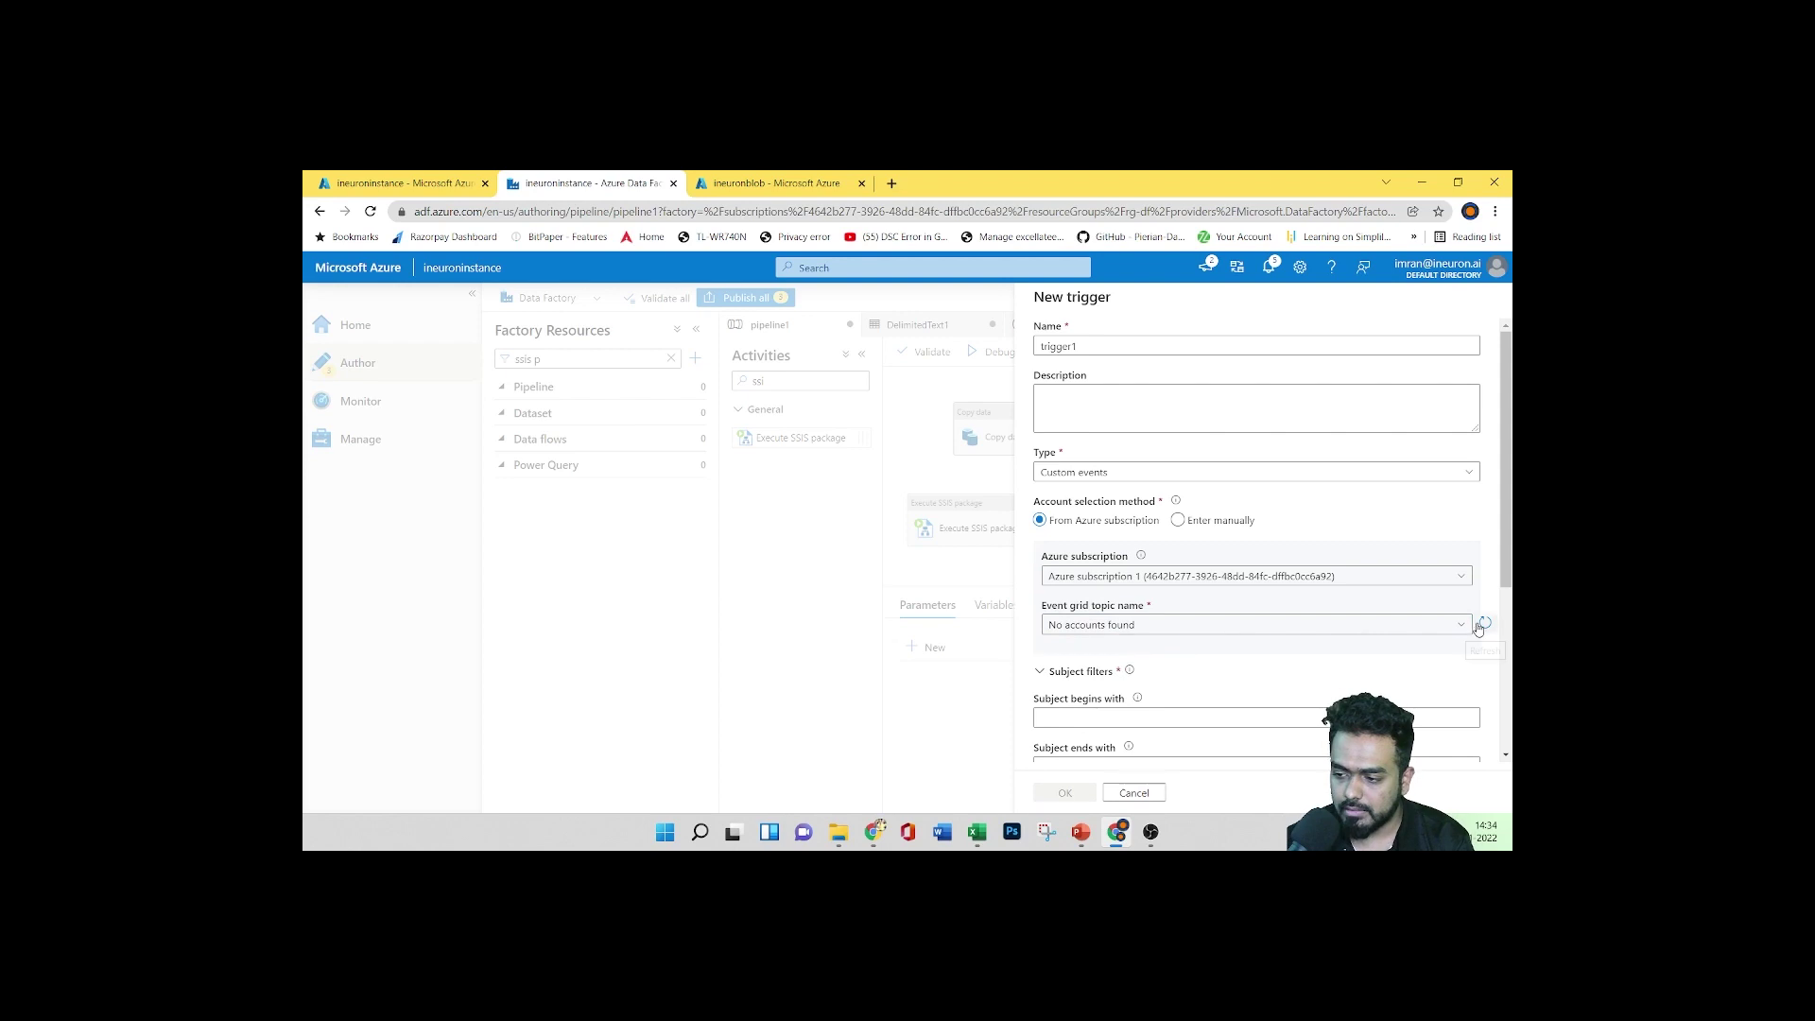
{"action": "left_click", "coordinate": [1161, 630]}
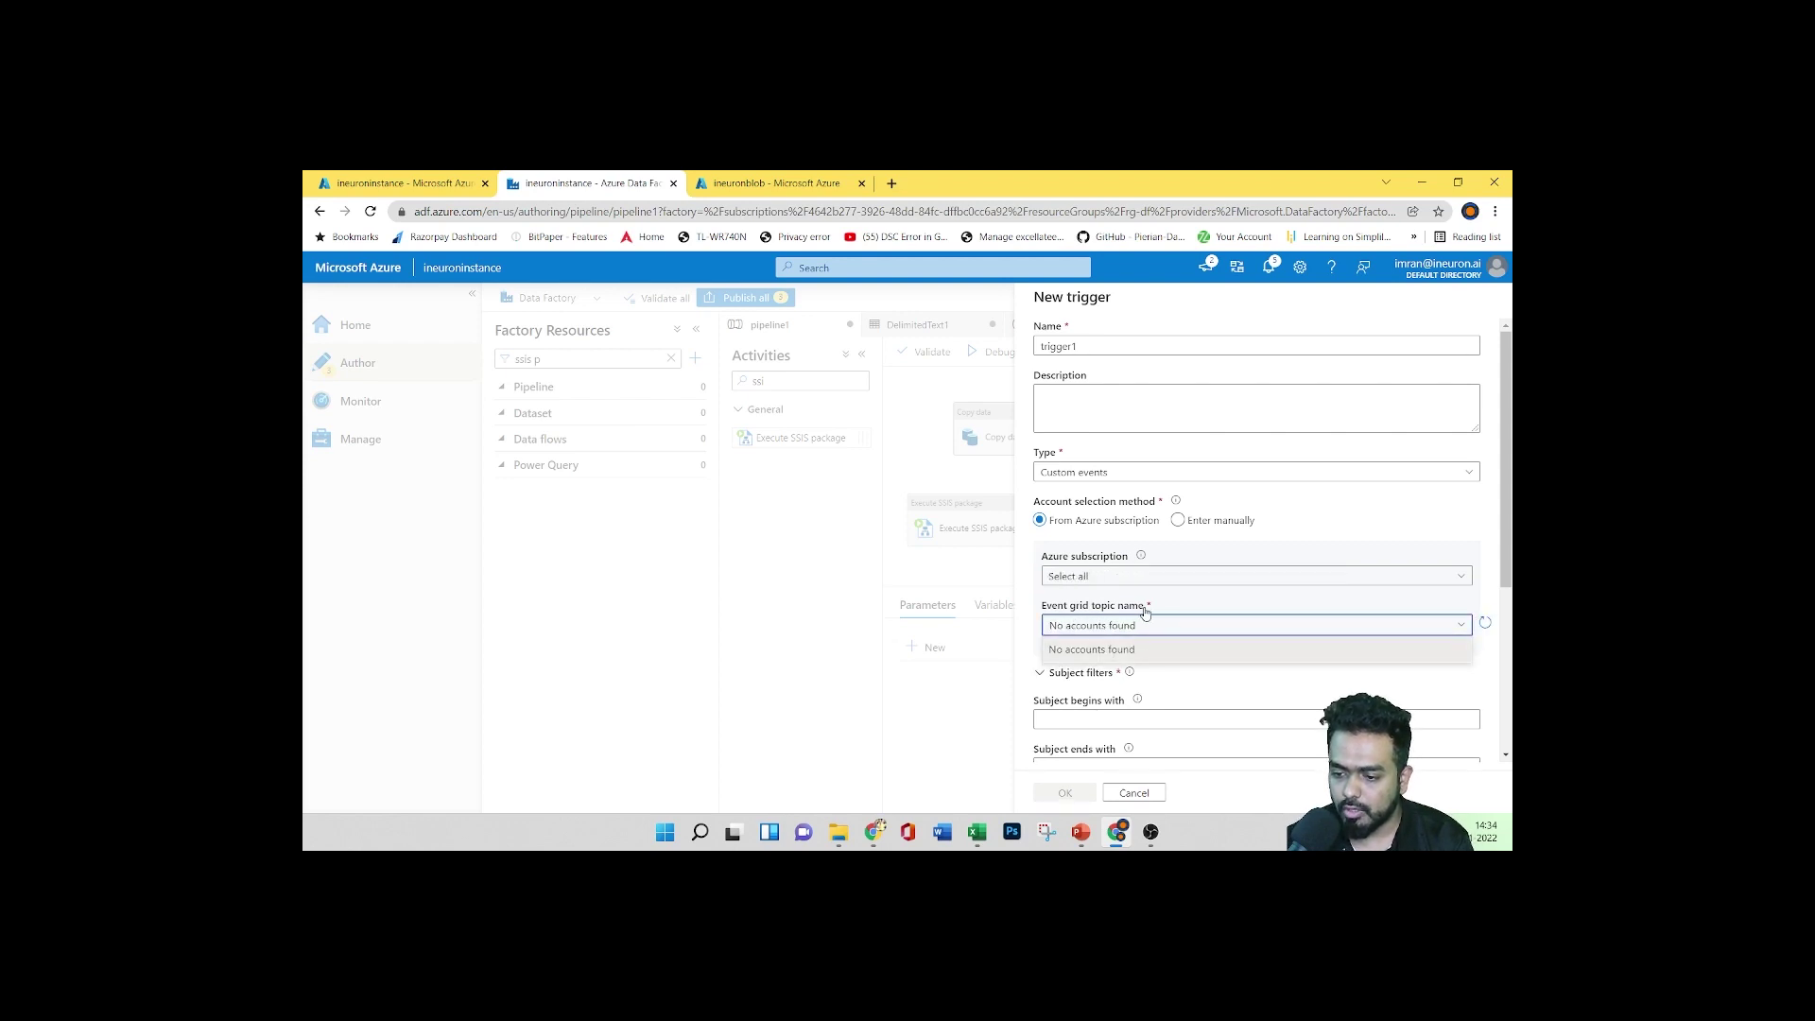
{"action": "left_click", "coordinate": [1108, 651]}
Set the trigger's Azure subscription to Azure subscription 1, and preview the manual account entry before returning to selection from the subscription
{"action": "scroll", "coordinate": [1161, 625], "scroll_direction": "down", "scroll_amount": 2}
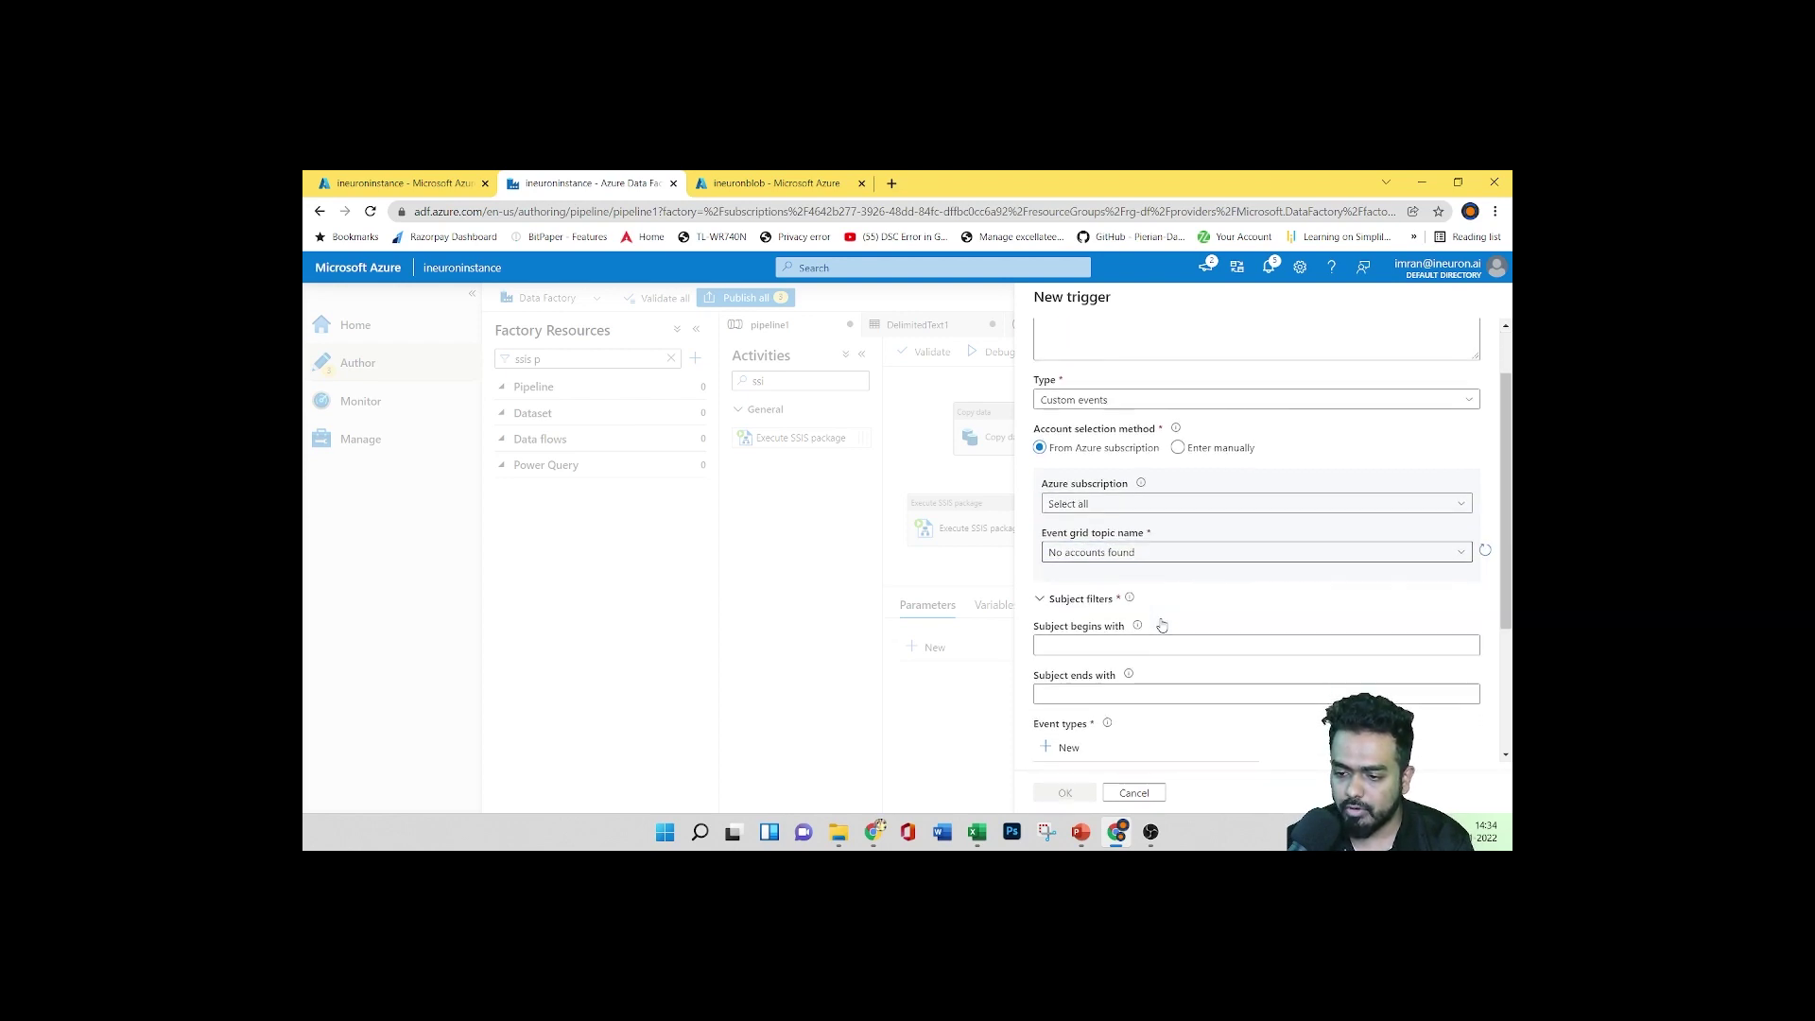
{"action": "scroll", "coordinate": [1162, 626], "scroll_direction": "up", "scroll_amount": 2}
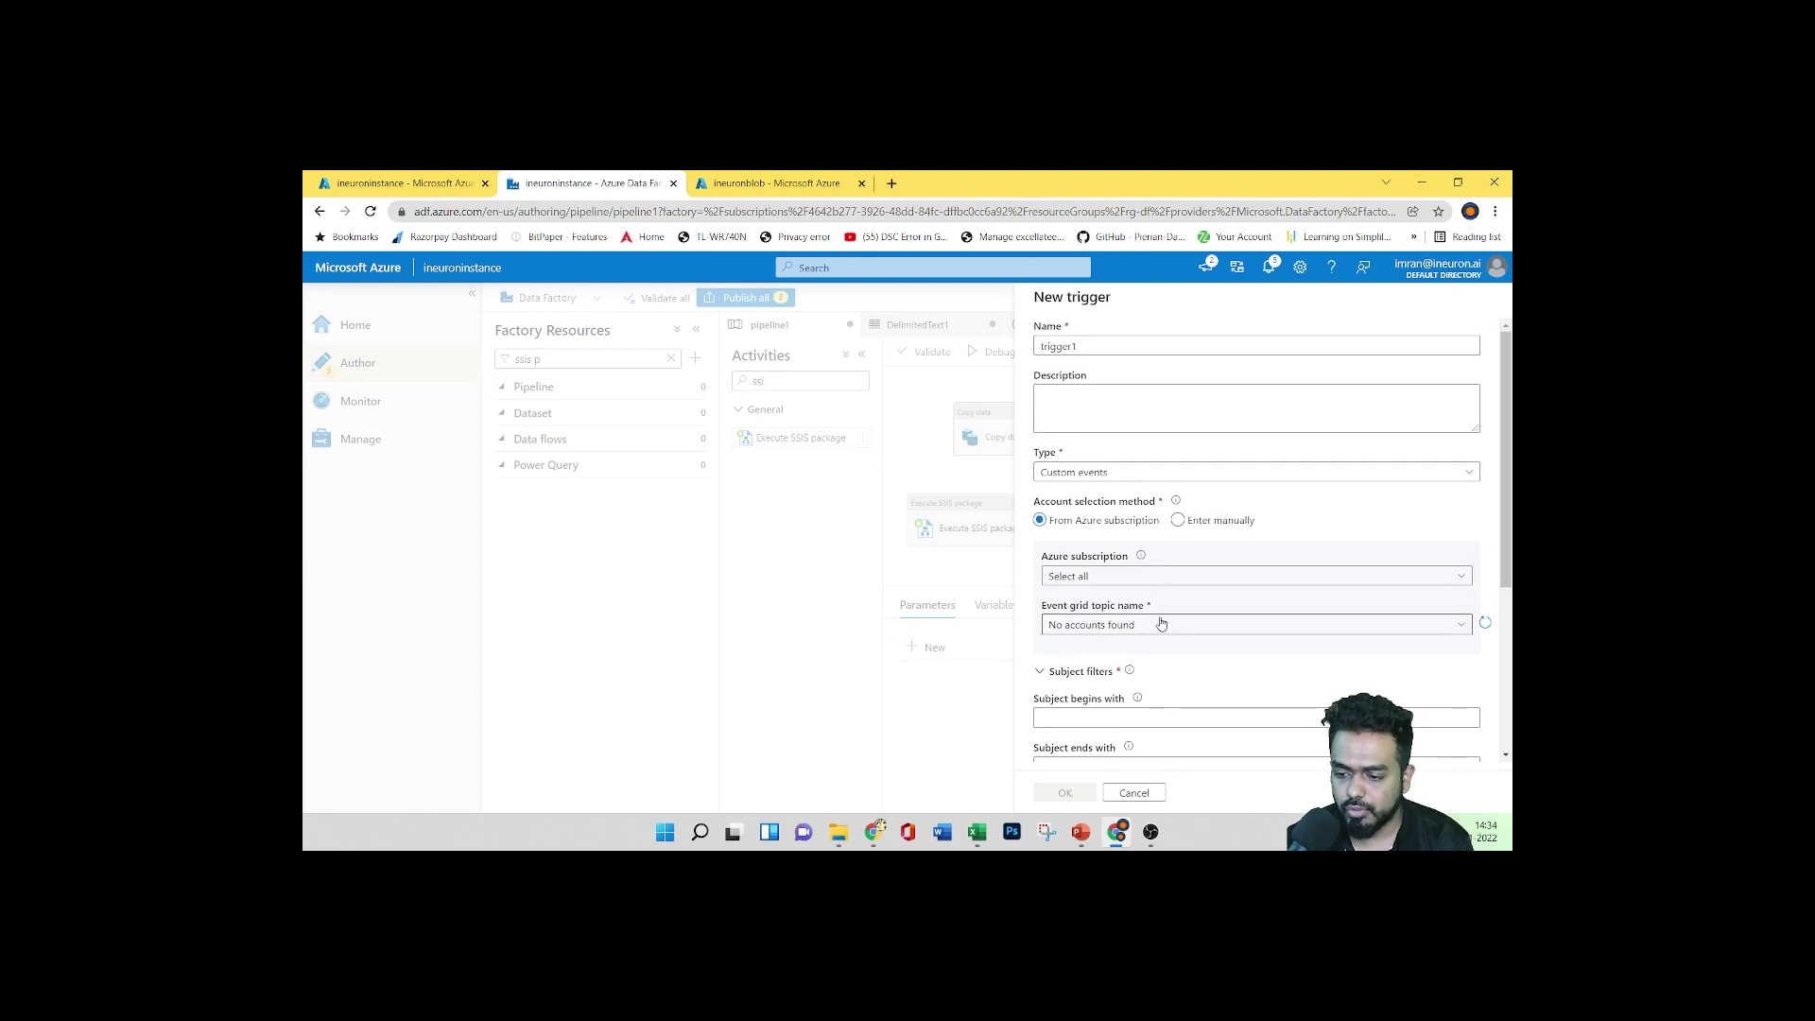
{"action": "scroll", "coordinate": [1162, 624], "scroll_direction": "down", "scroll_amount": 2}
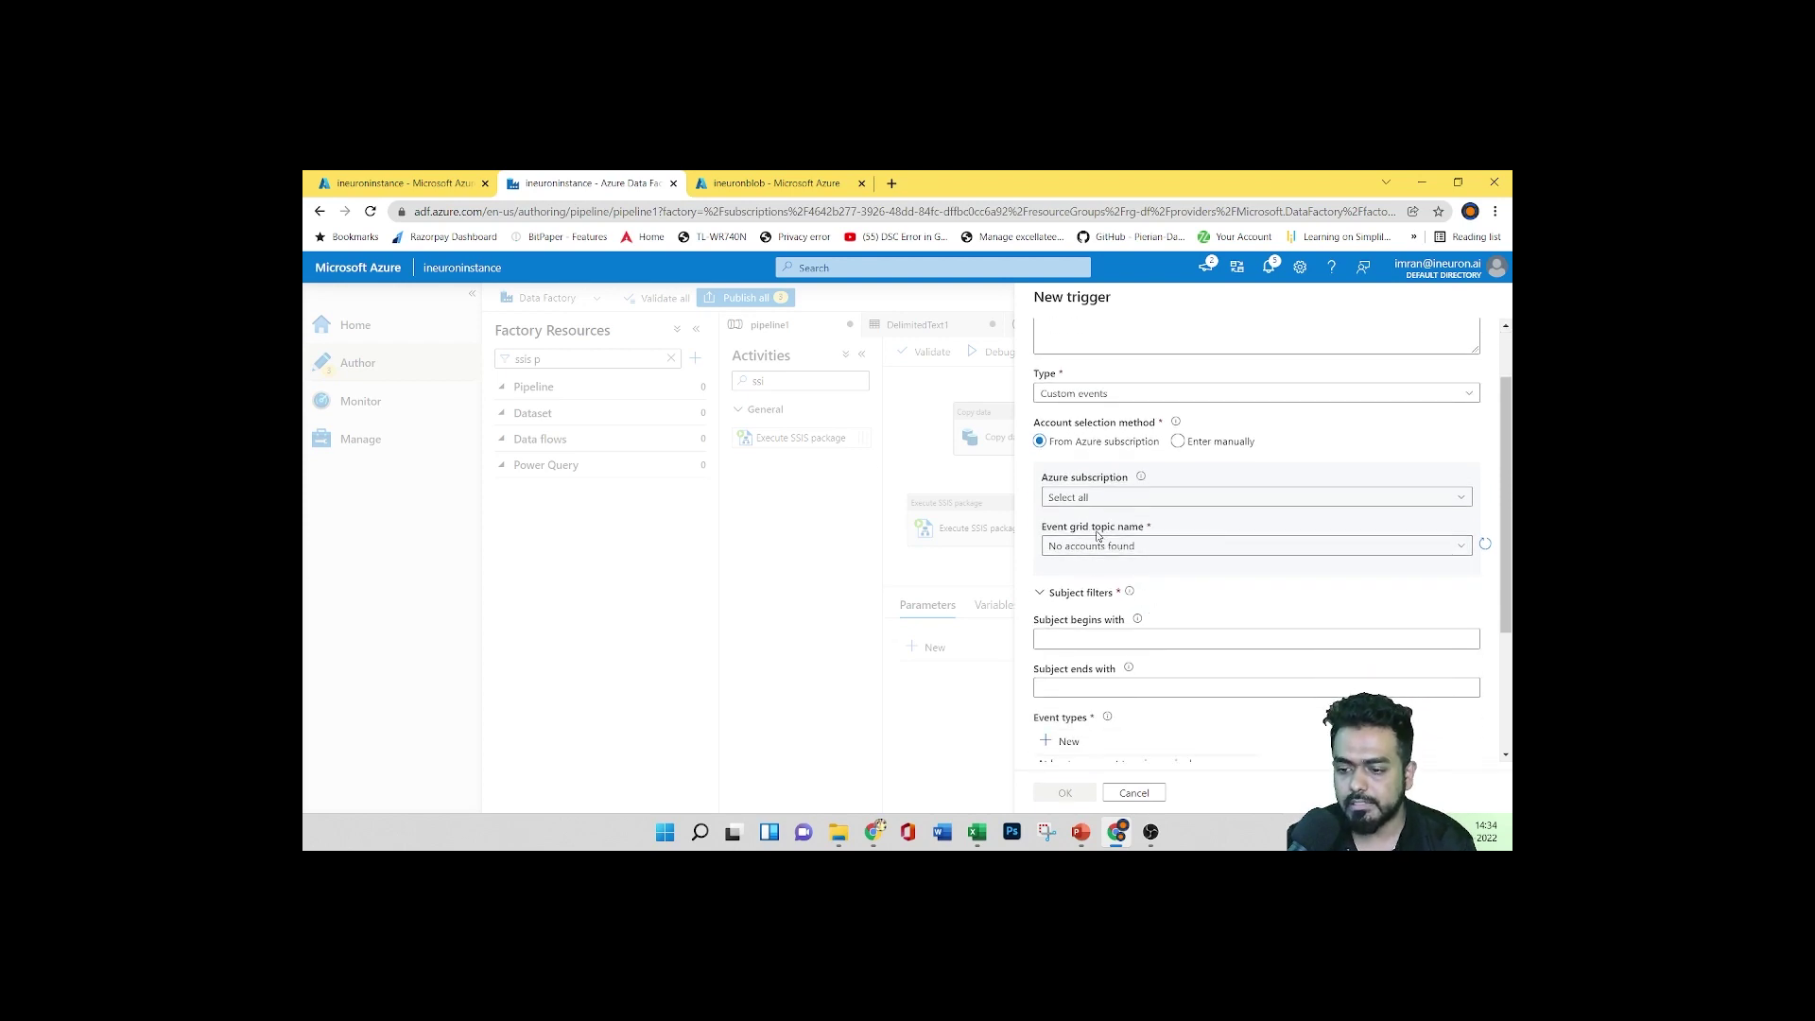
{"action": "scroll", "coordinate": [1094, 535], "scroll_direction": "up", "scroll_amount": 2}
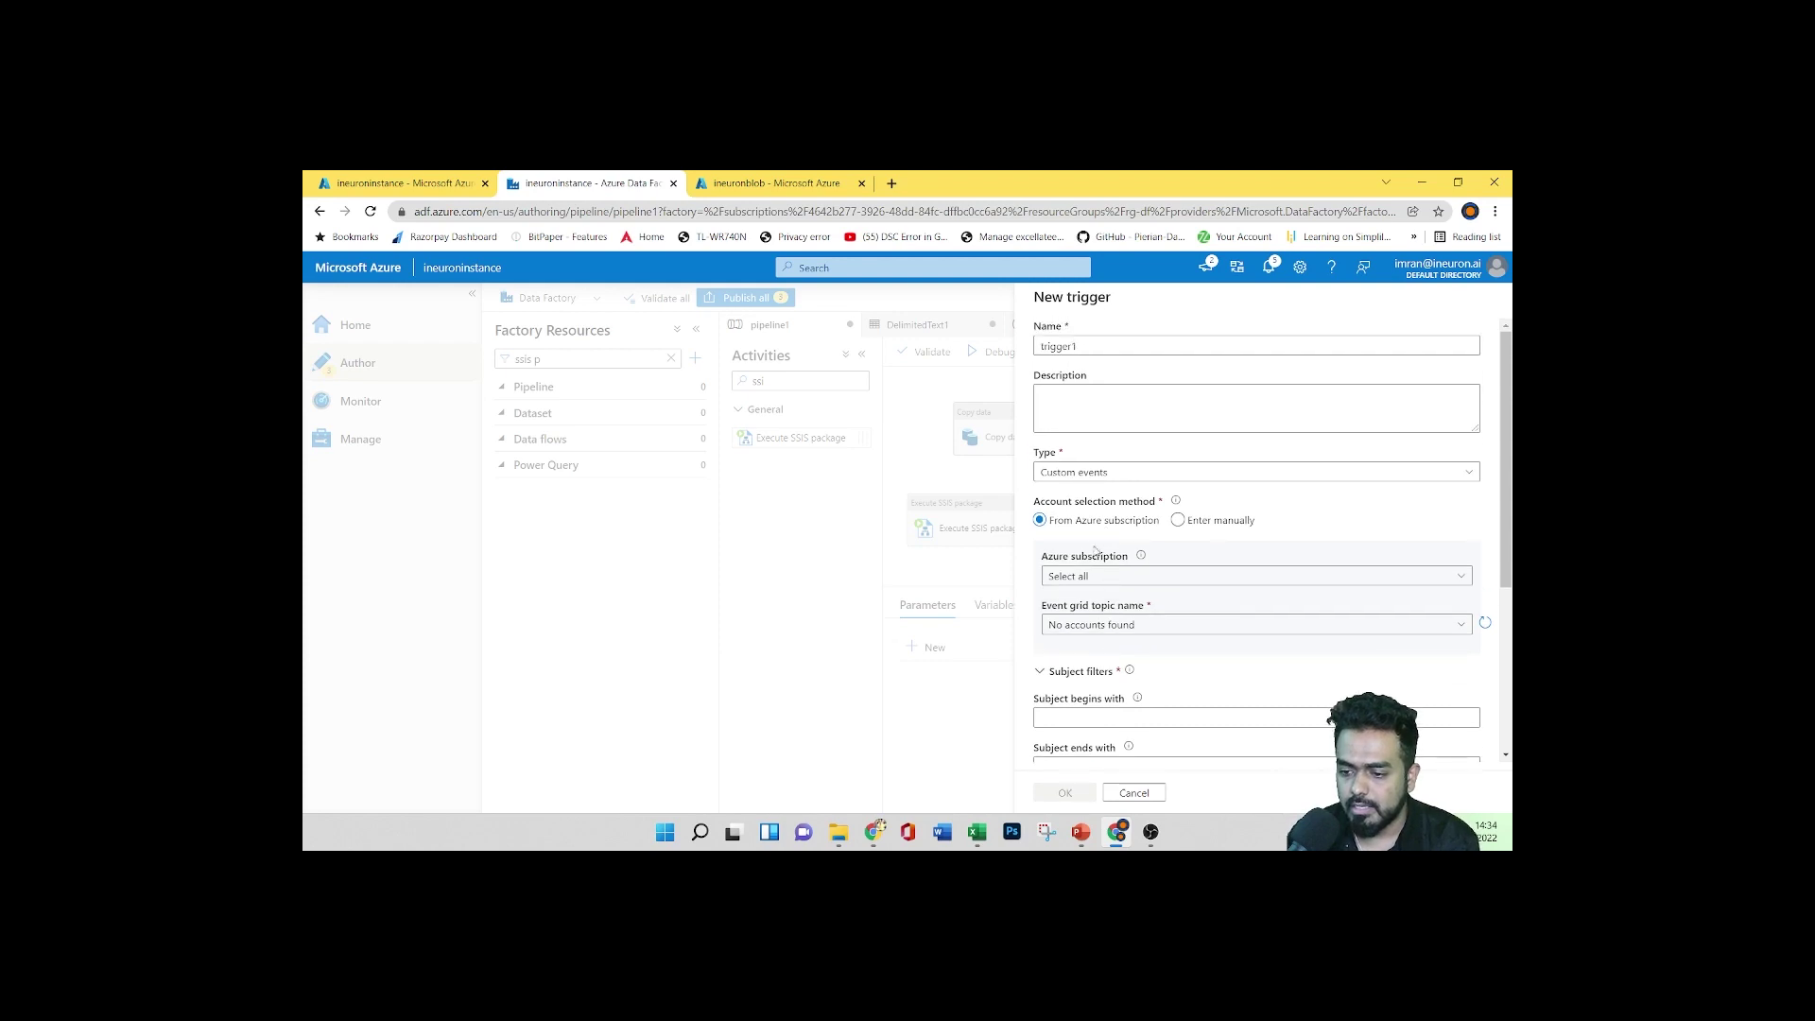
{"action": "left_click", "coordinate": [1087, 575]}
{"action": "left_click", "coordinate": [1105, 629]}
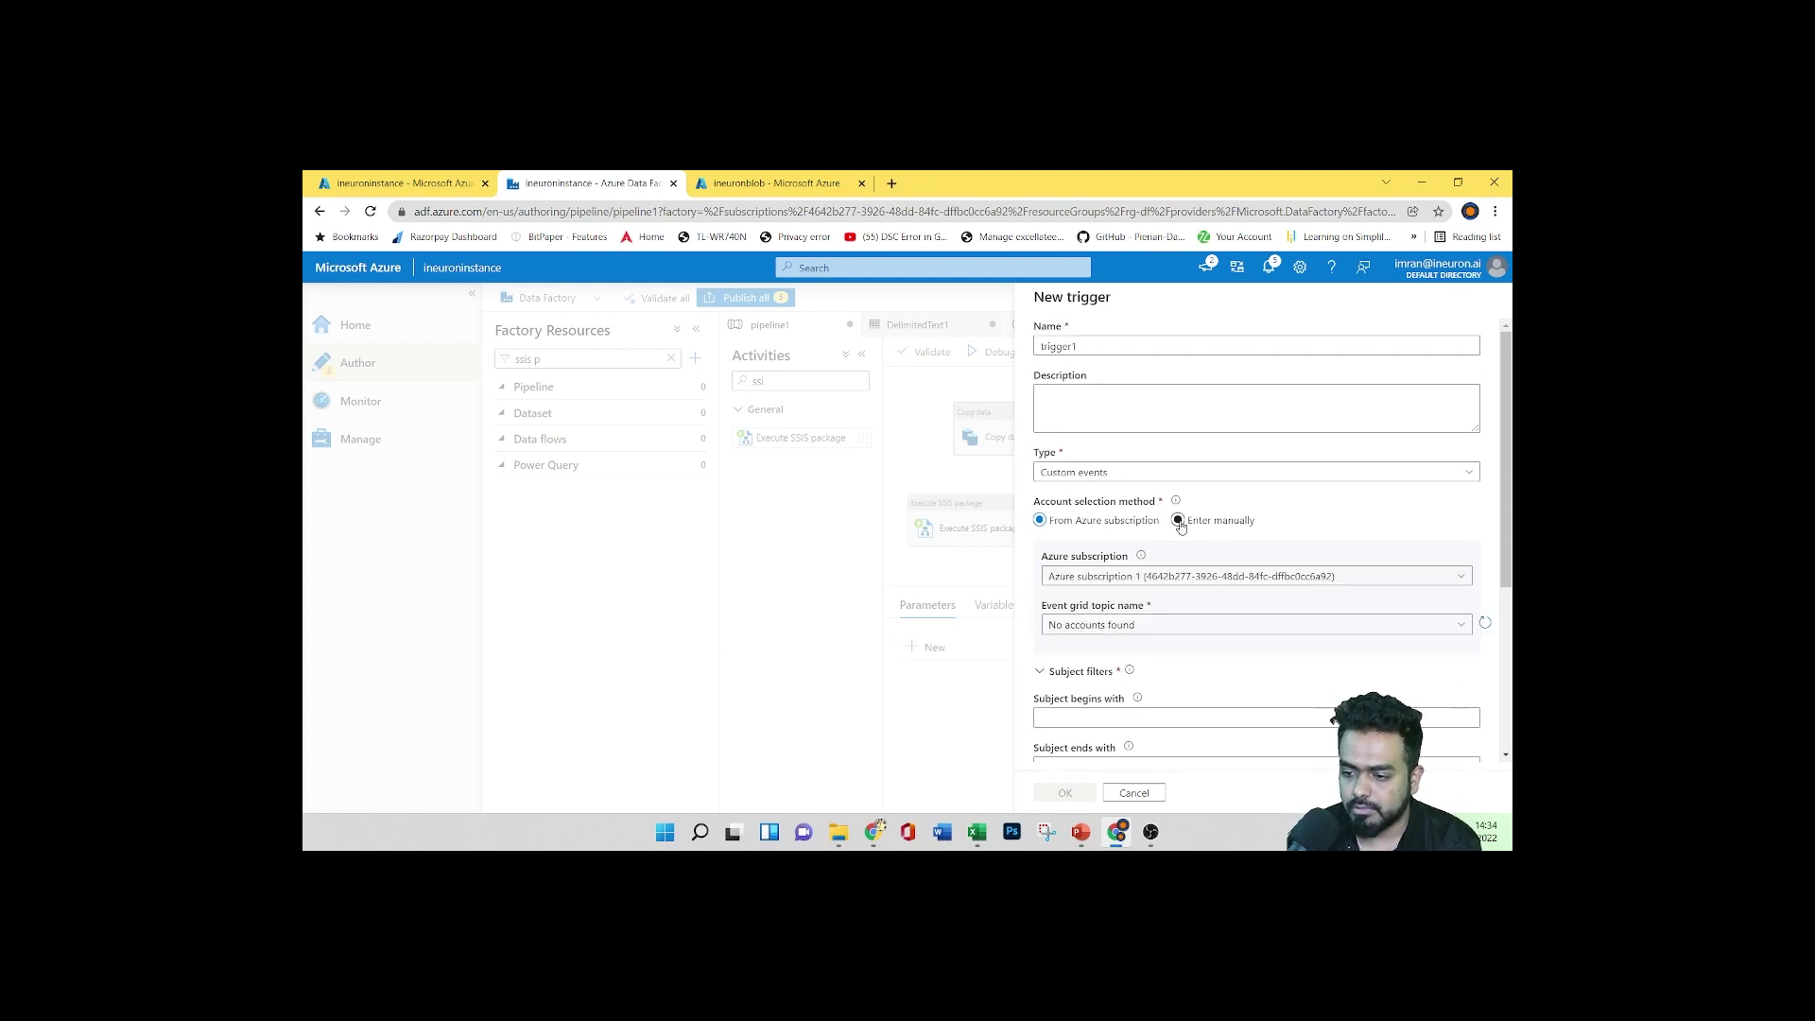
{"action": "left_click", "coordinate": [1178, 520]}
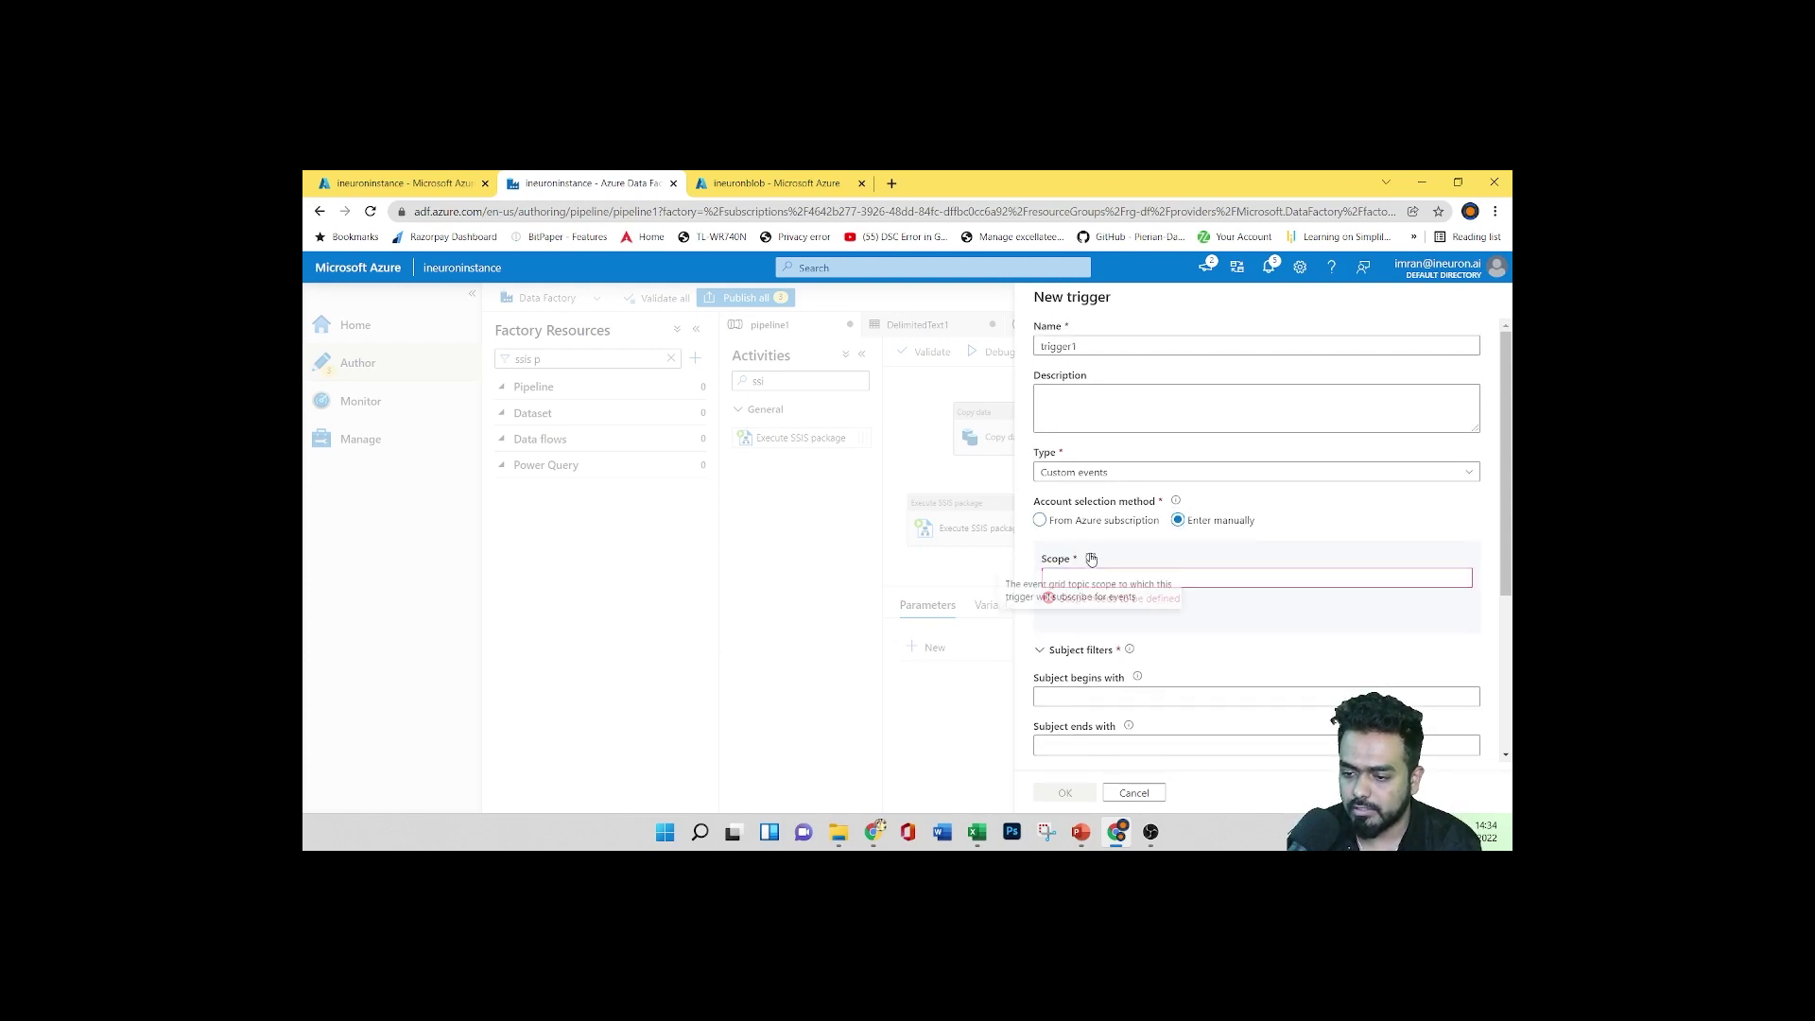
{"action": "left_click", "coordinate": [1040, 521]}
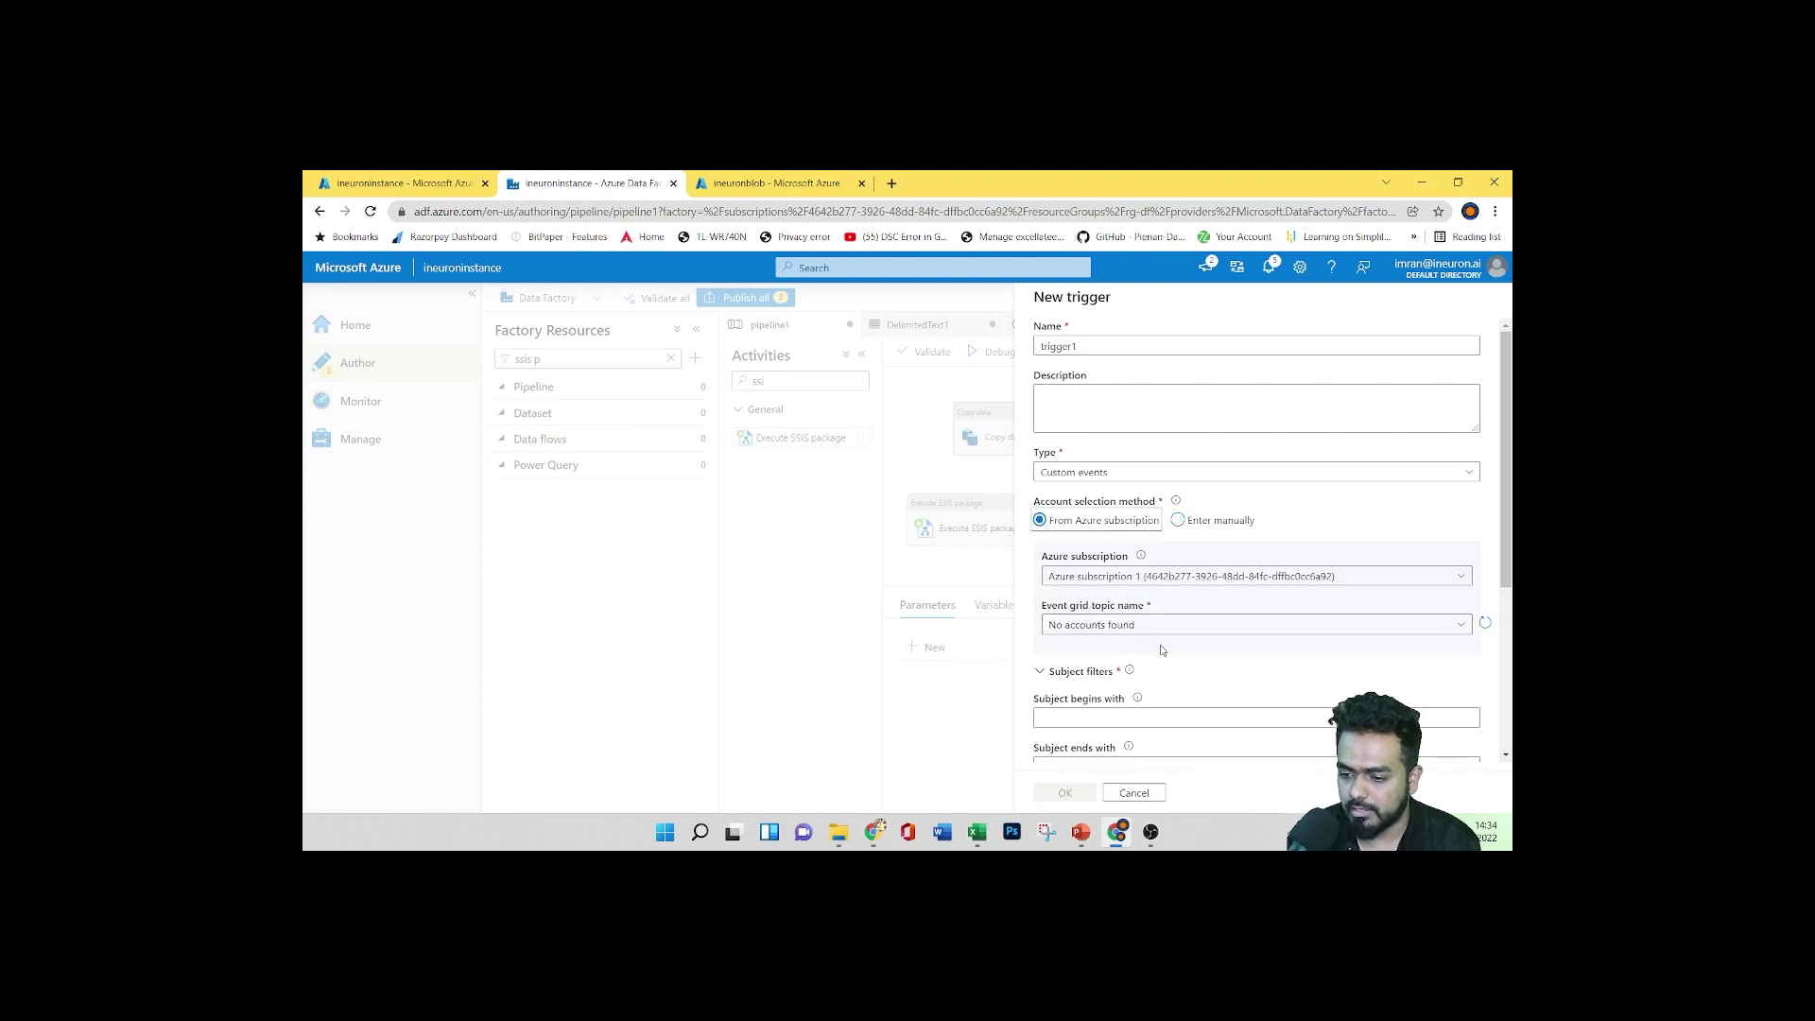
Add a blank event type entry to the custom events trigger and collapse the advanced filters section
{"action": "scroll", "coordinate": [1161, 647], "scroll_direction": "down", "scroll_amount": 3}
{"action": "left_click", "coordinate": [1137, 463]}
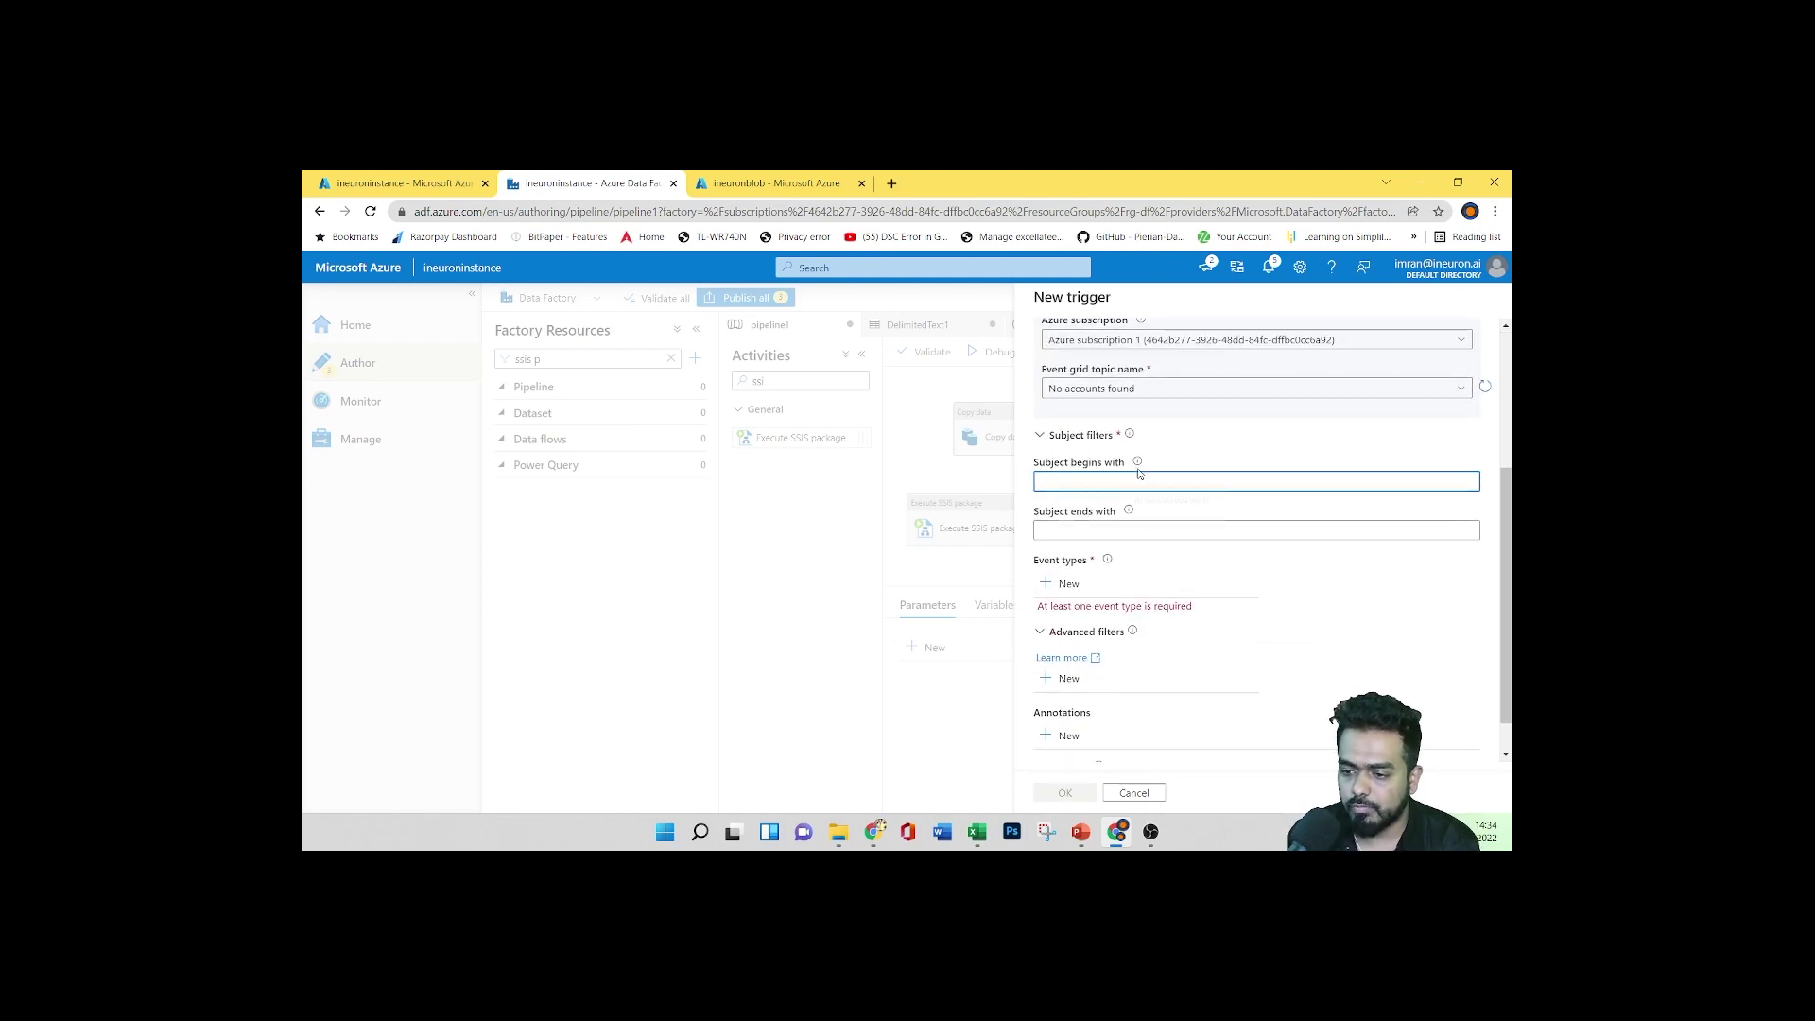
{"action": "mouse_move", "coordinate": [1128, 512]}
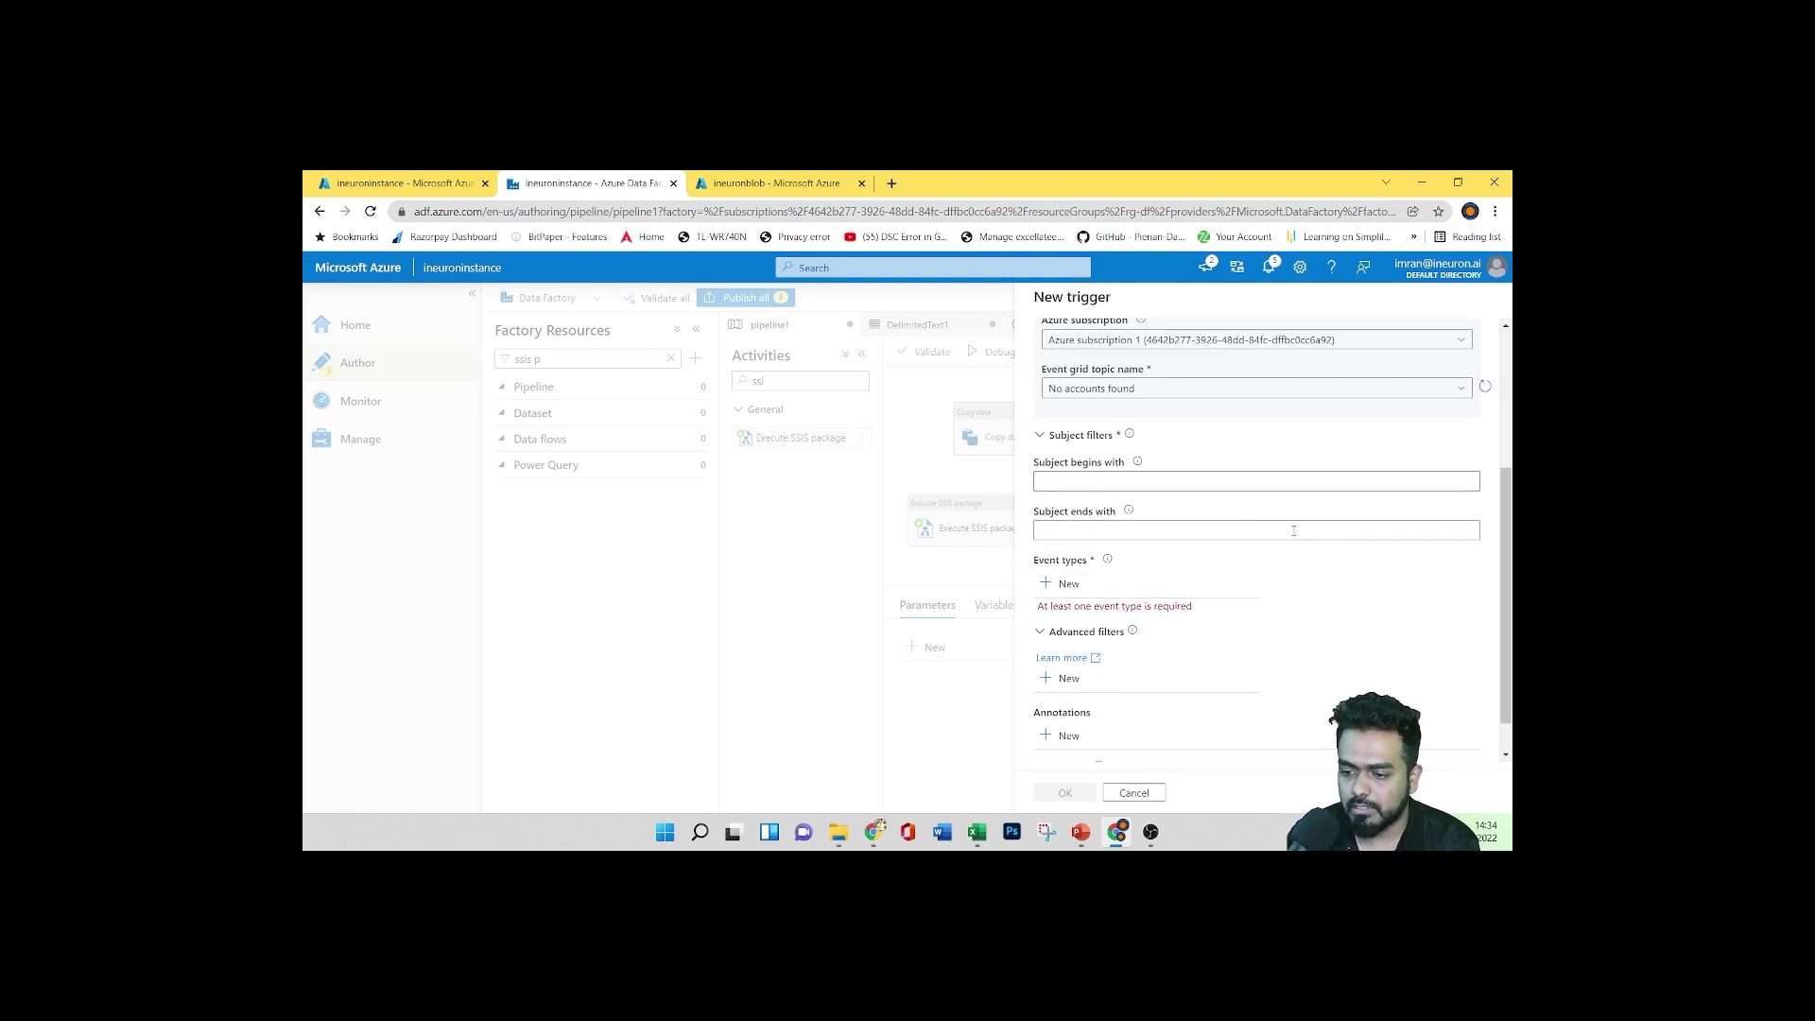
{"action": "scroll", "coordinate": [1271, 558], "scroll_direction": "up", "scroll_amount": 2}
{"action": "scroll", "coordinate": [1273, 562], "scroll_direction": "up", "scroll_amount": 1}
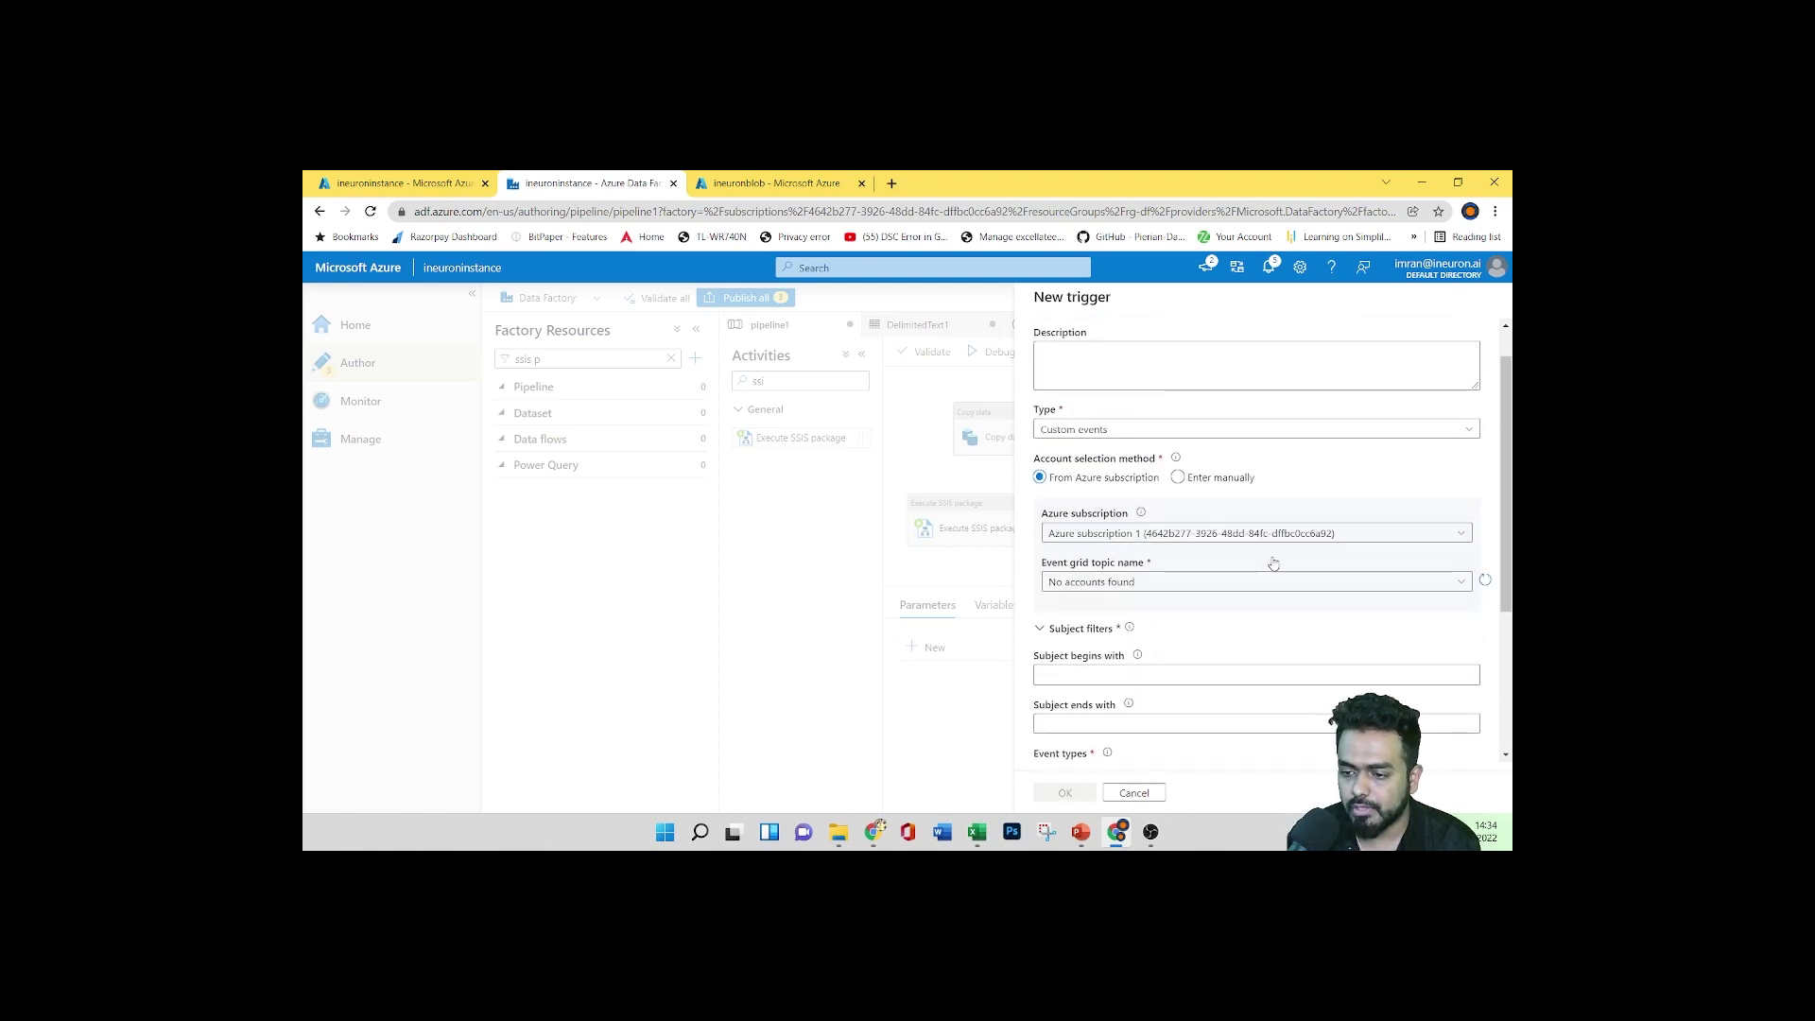
{"action": "scroll", "coordinate": [1266, 562], "scroll_direction": "down", "scroll_amount": 3}
{"action": "left_click", "coordinate": [1059, 540]}
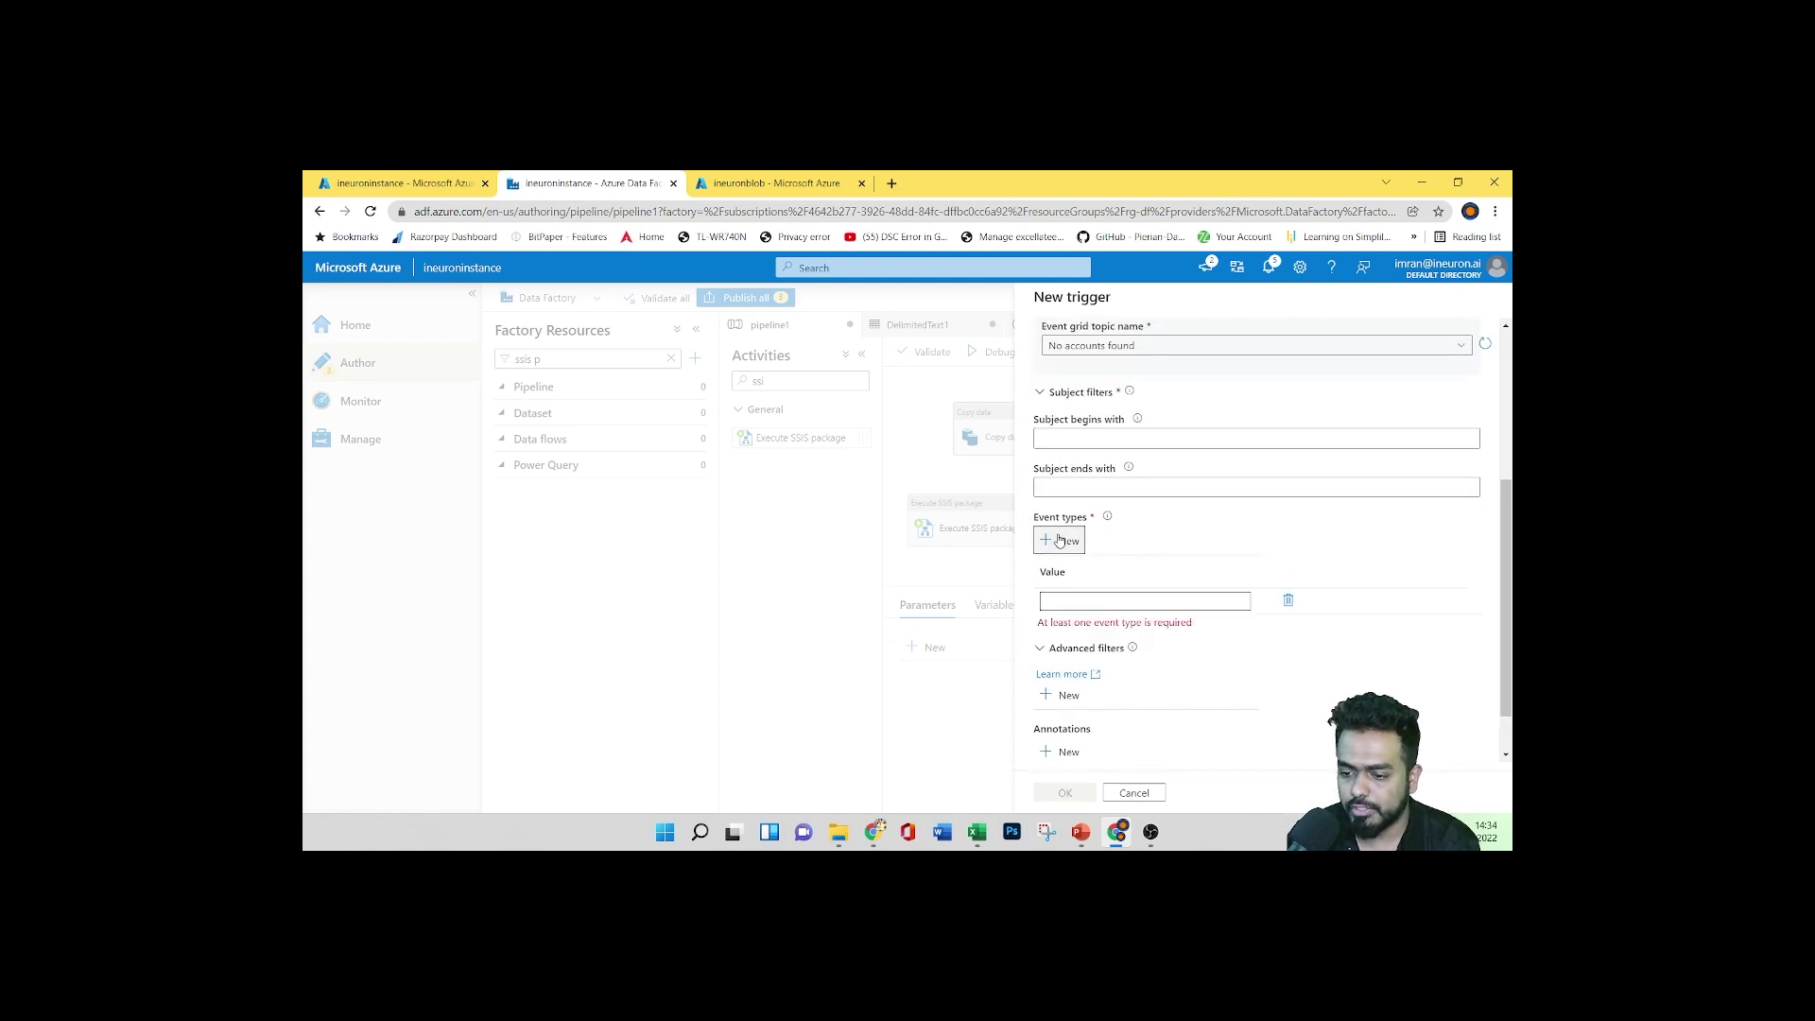
{"action": "scroll", "coordinate": [1113, 652], "scroll_direction": "down", "scroll_amount": 1}
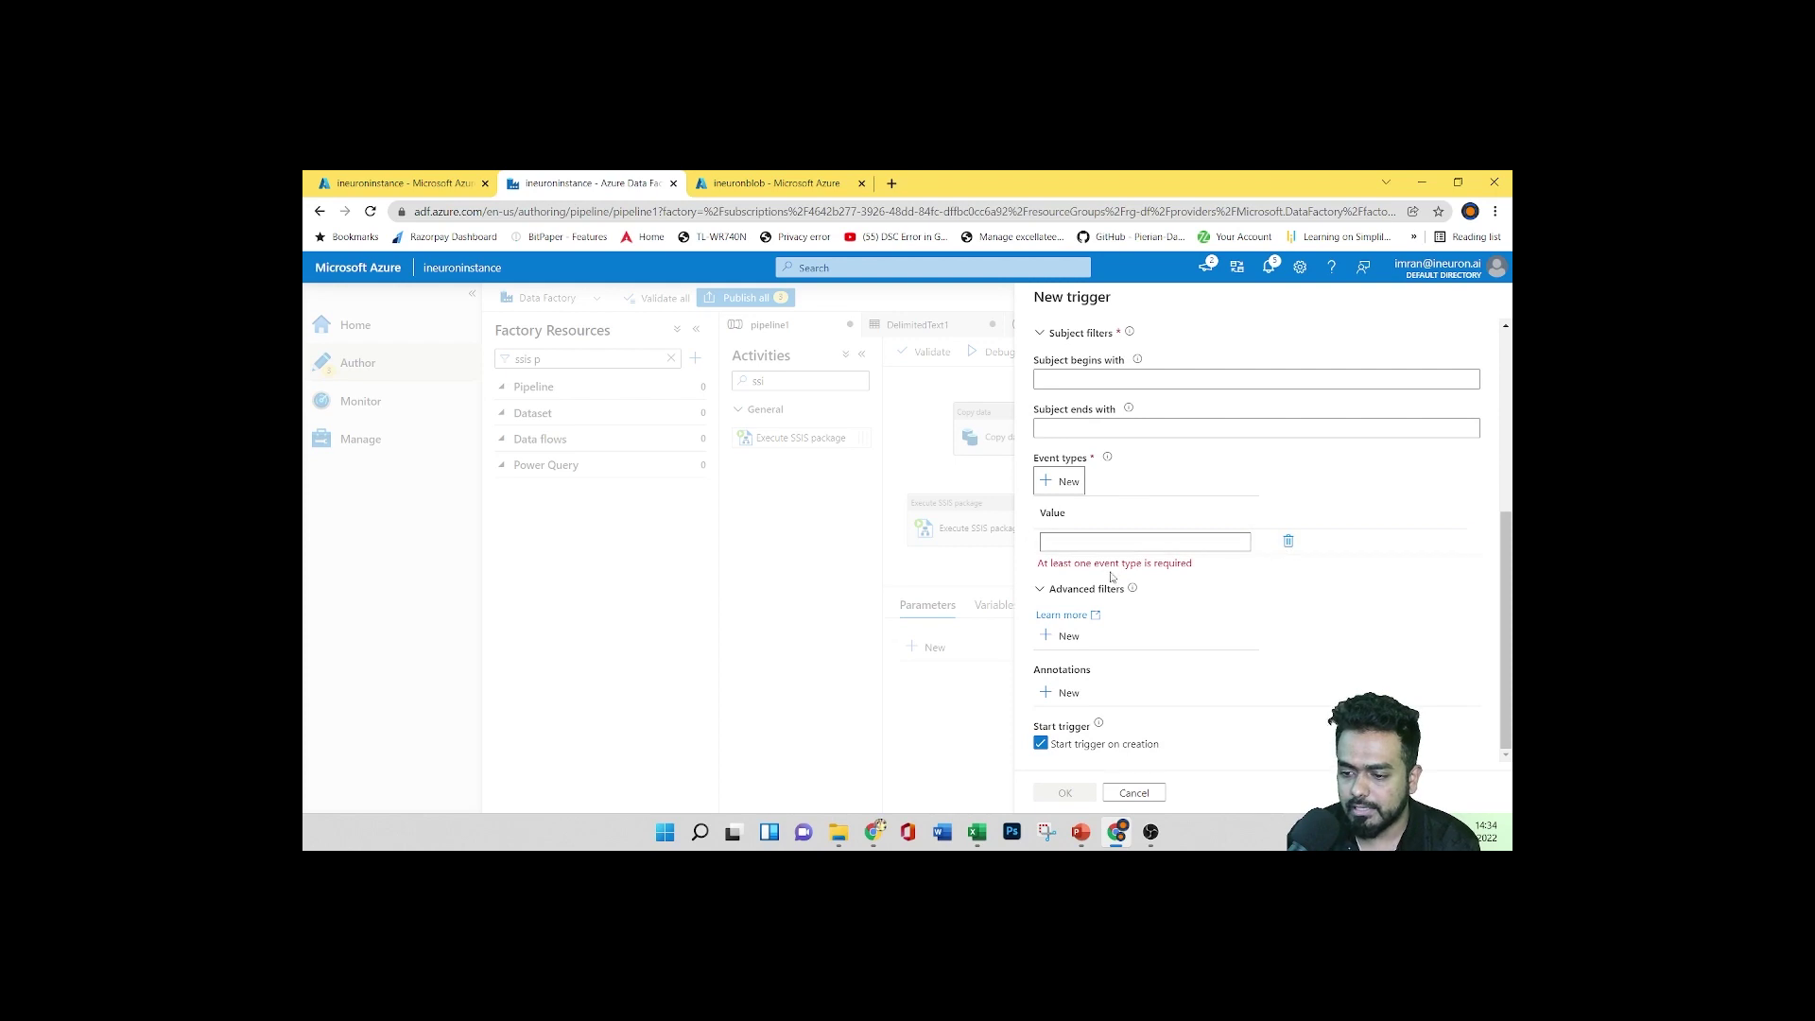
{"action": "left_click", "coordinate": [1040, 588]}
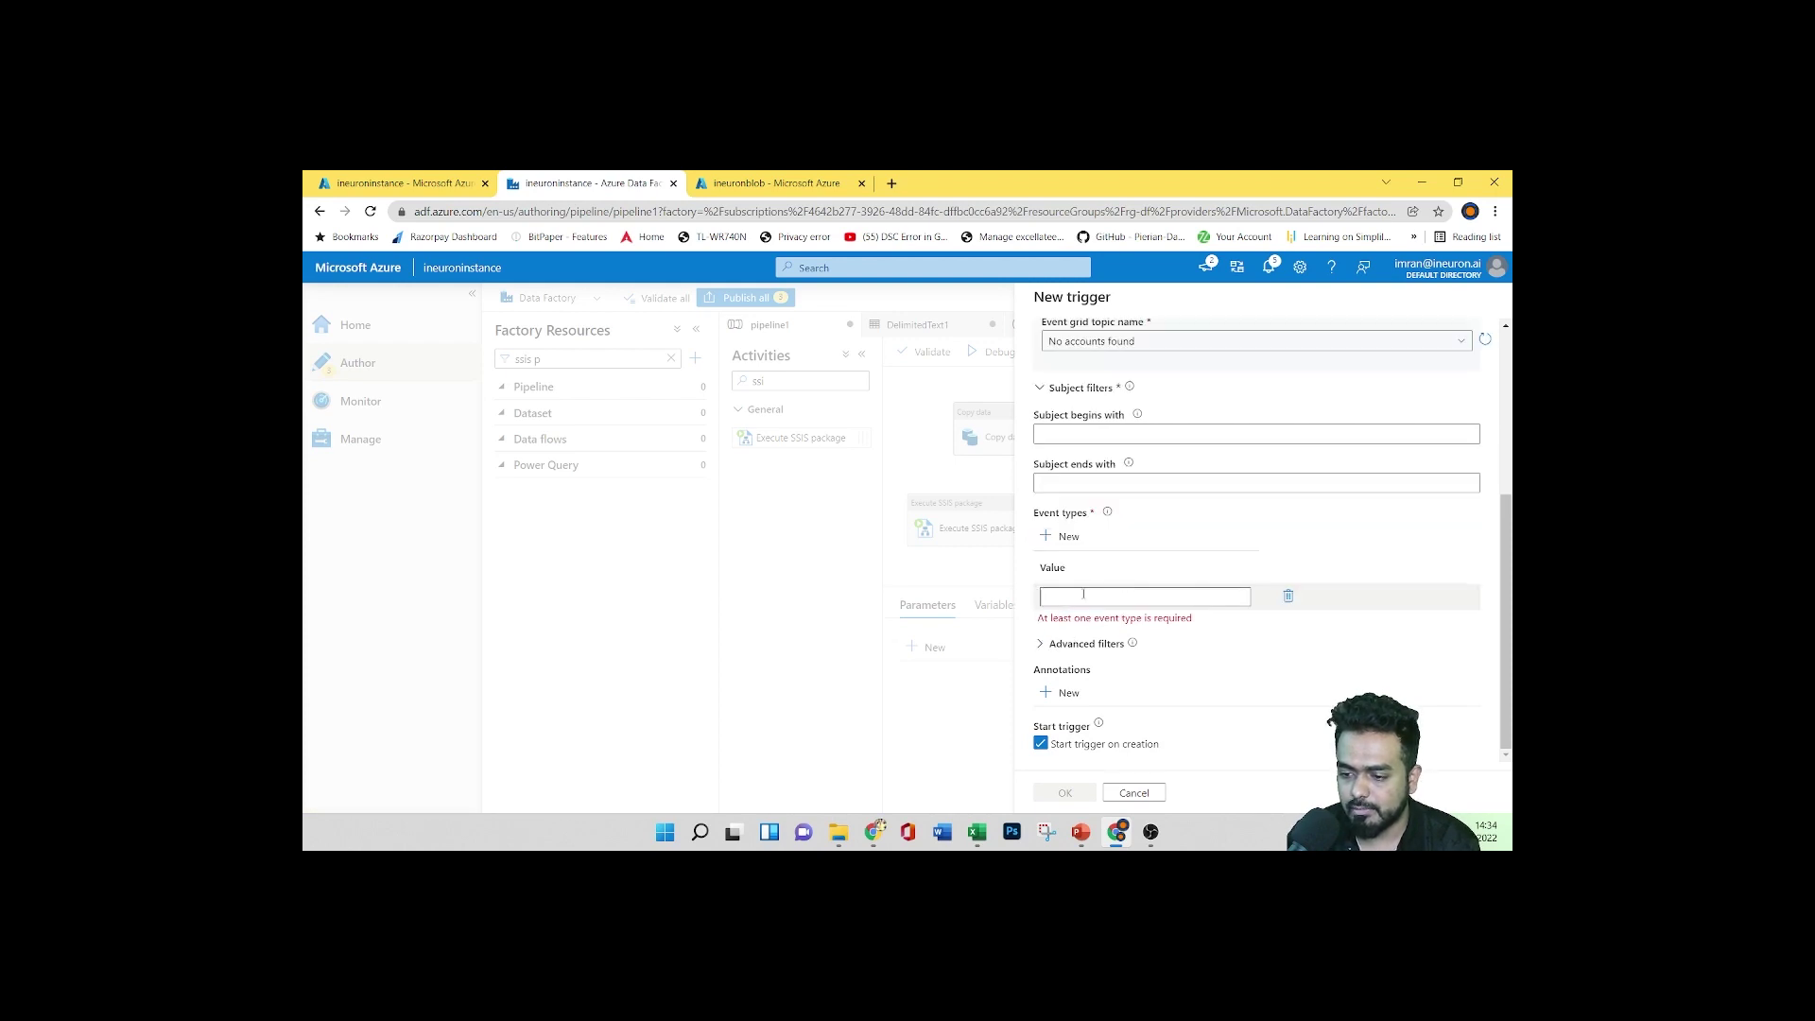
Read the help for the trigger's Subject begins with filter
{"action": "scroll", "coordinate": [1096, 666], "scroll_direction": "up", "scroll_amount": 3}
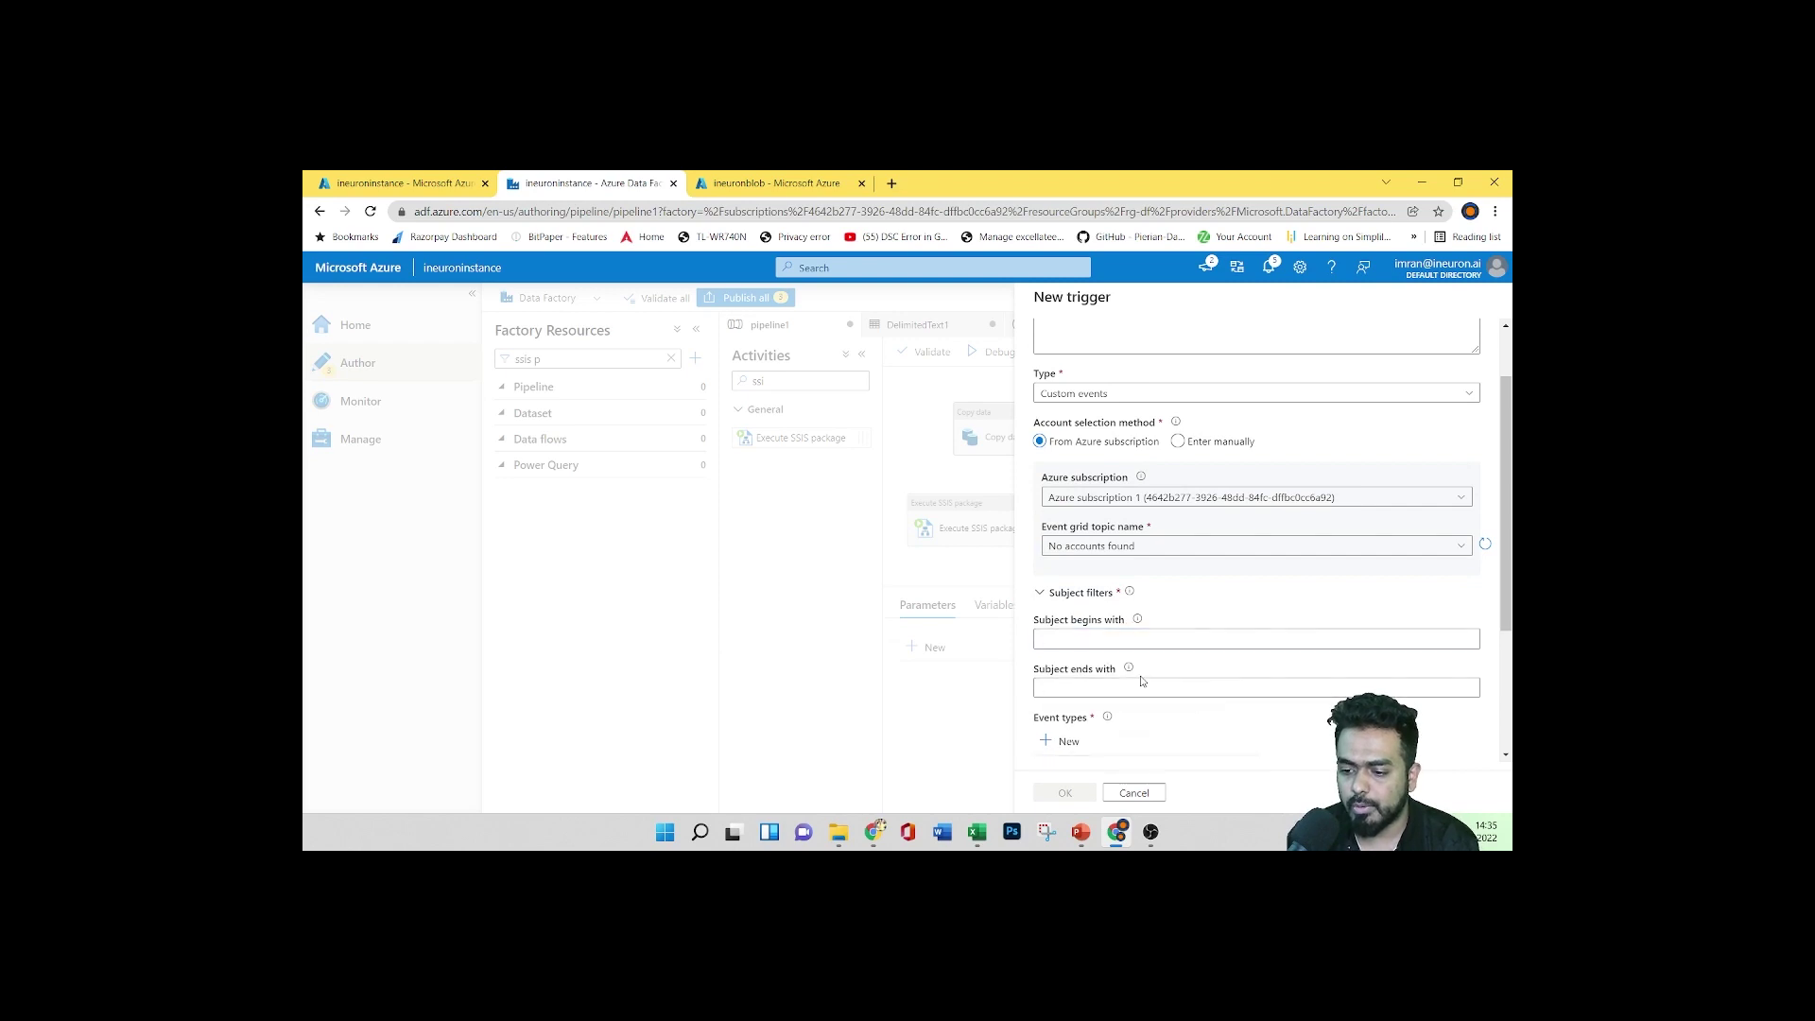
{"action": "mouse_move", "coordinate": [1137, 618]}
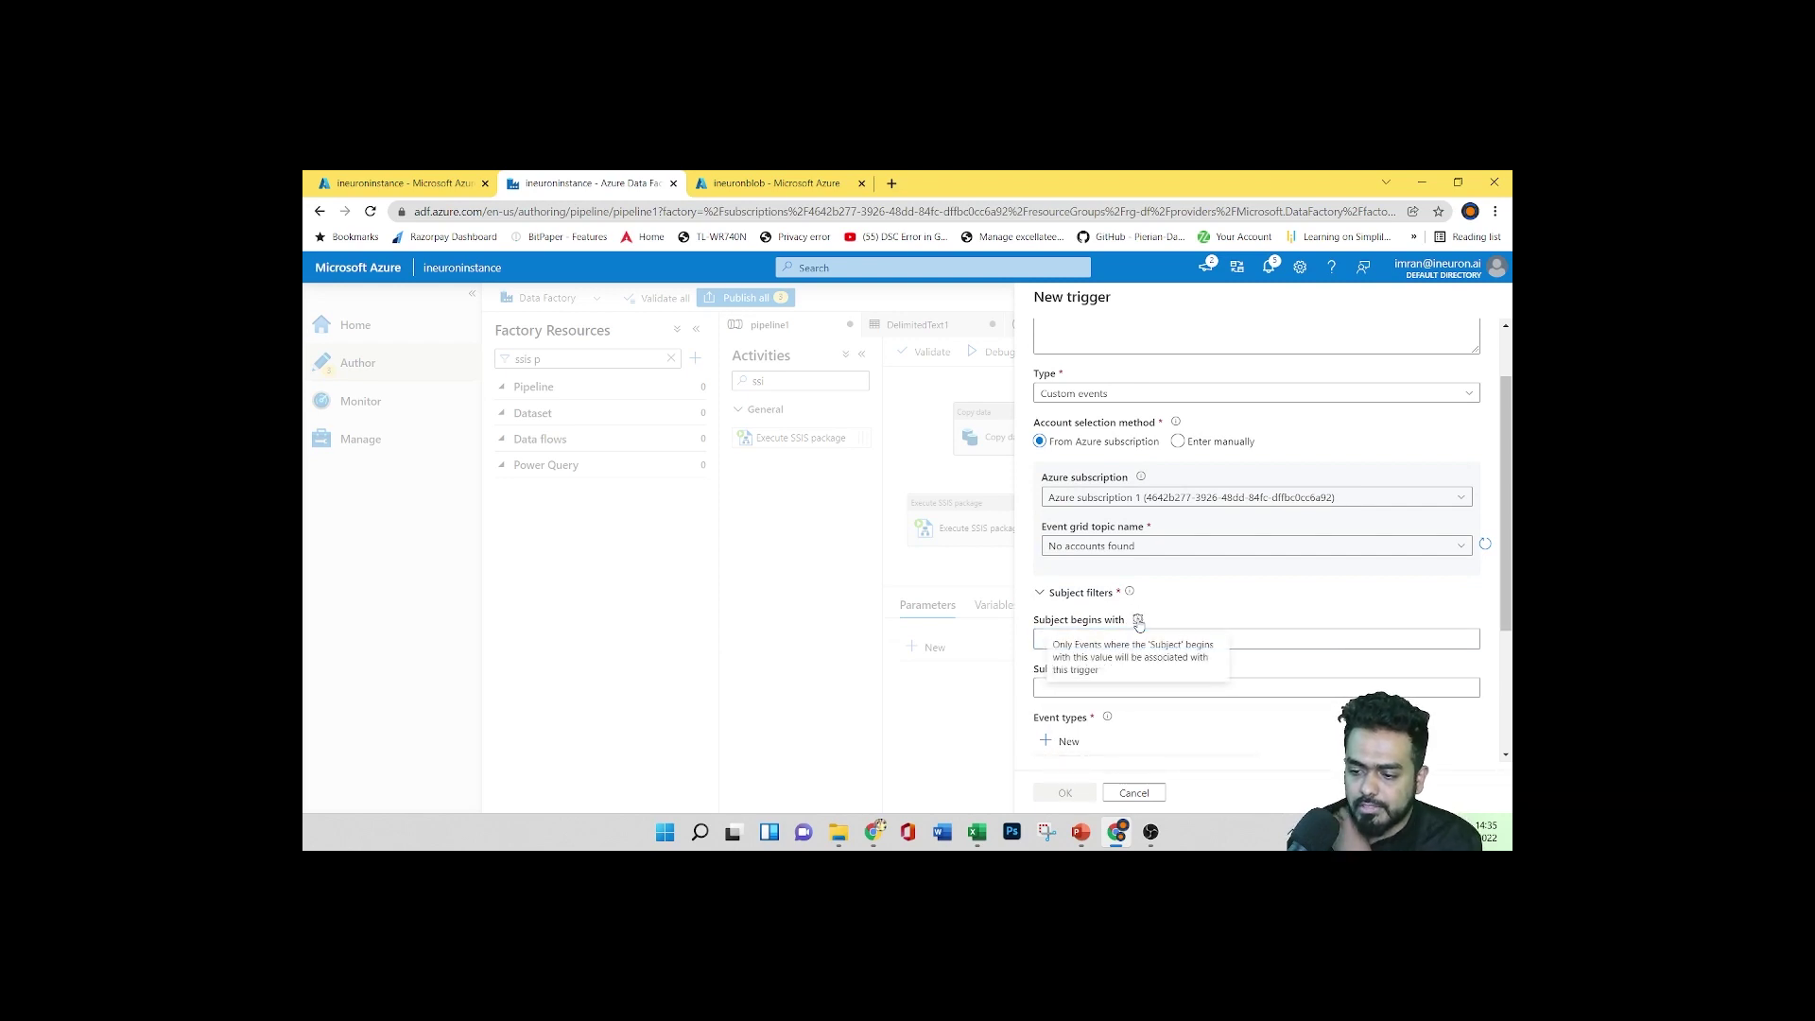
Collapse the subject filters section and set the new trigger's type to Schedule
{"action": "left_click", "coordinate": [1223, 592]}
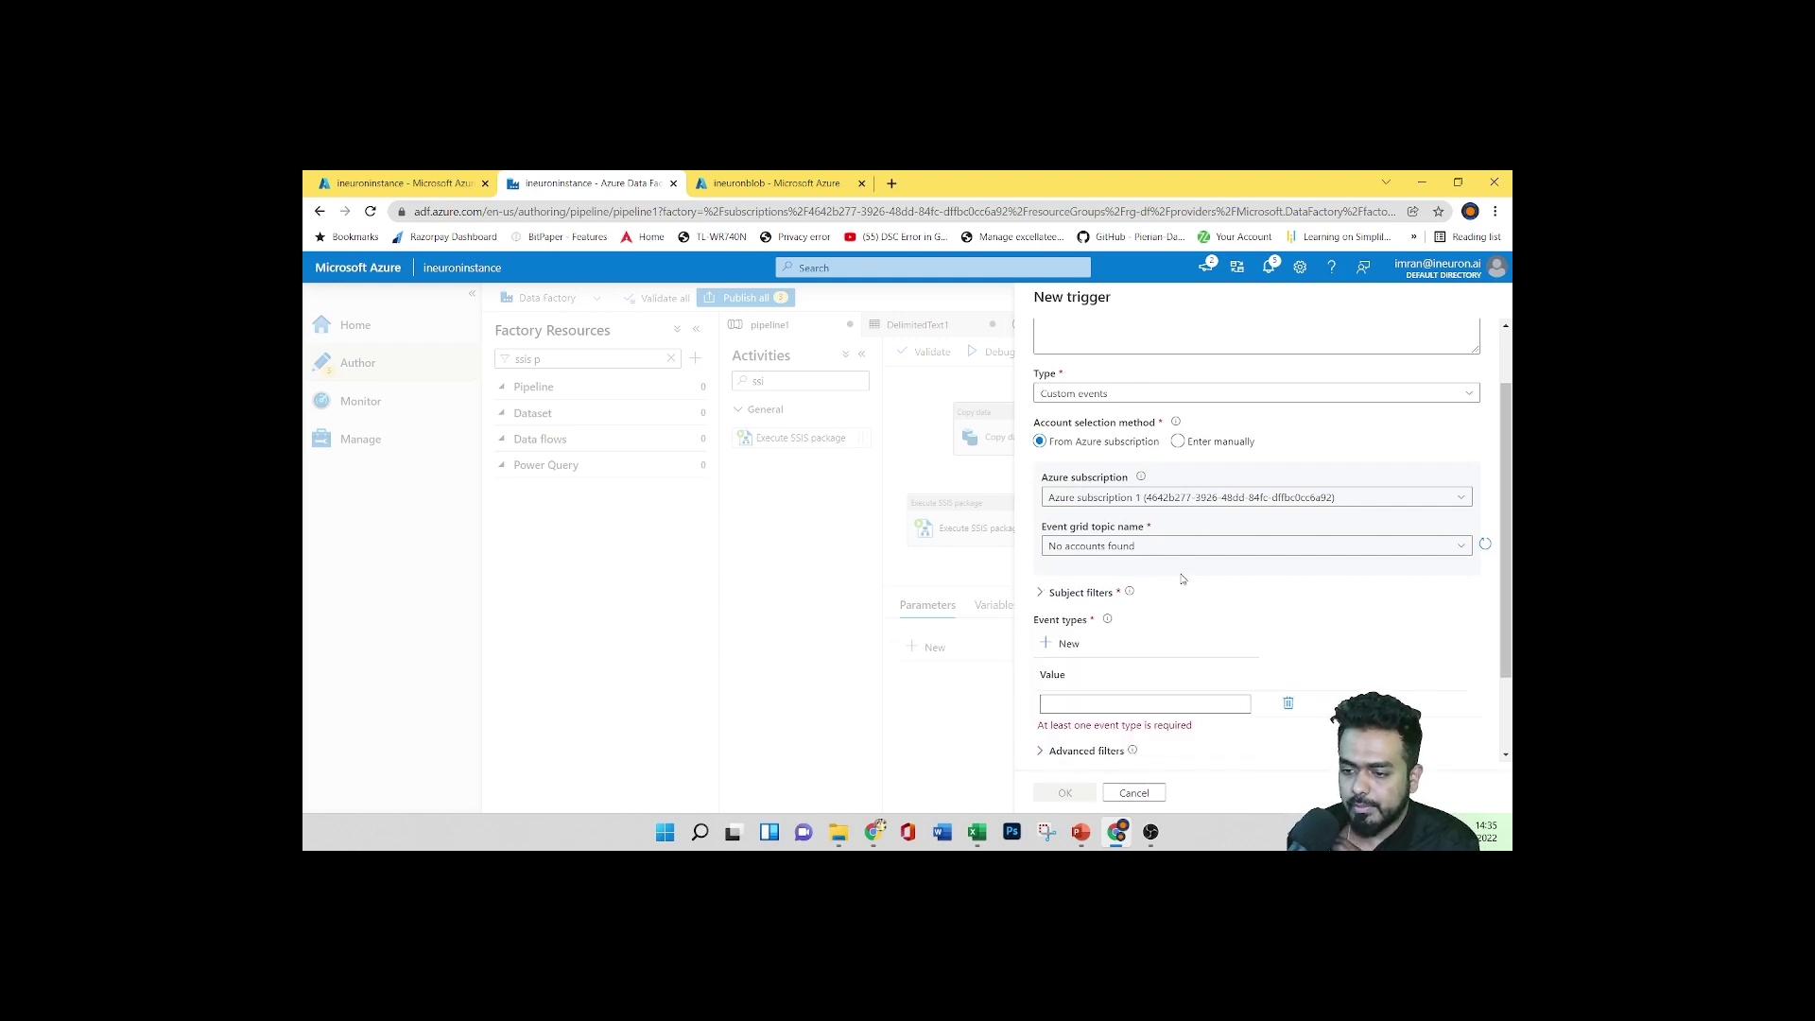
{"action": "scroll", "coordinate": [1202, 578], "scroll_direction": "up", "scroll_amount": 2}
{"action": "left_click", "coordinate": [1089, 478]}
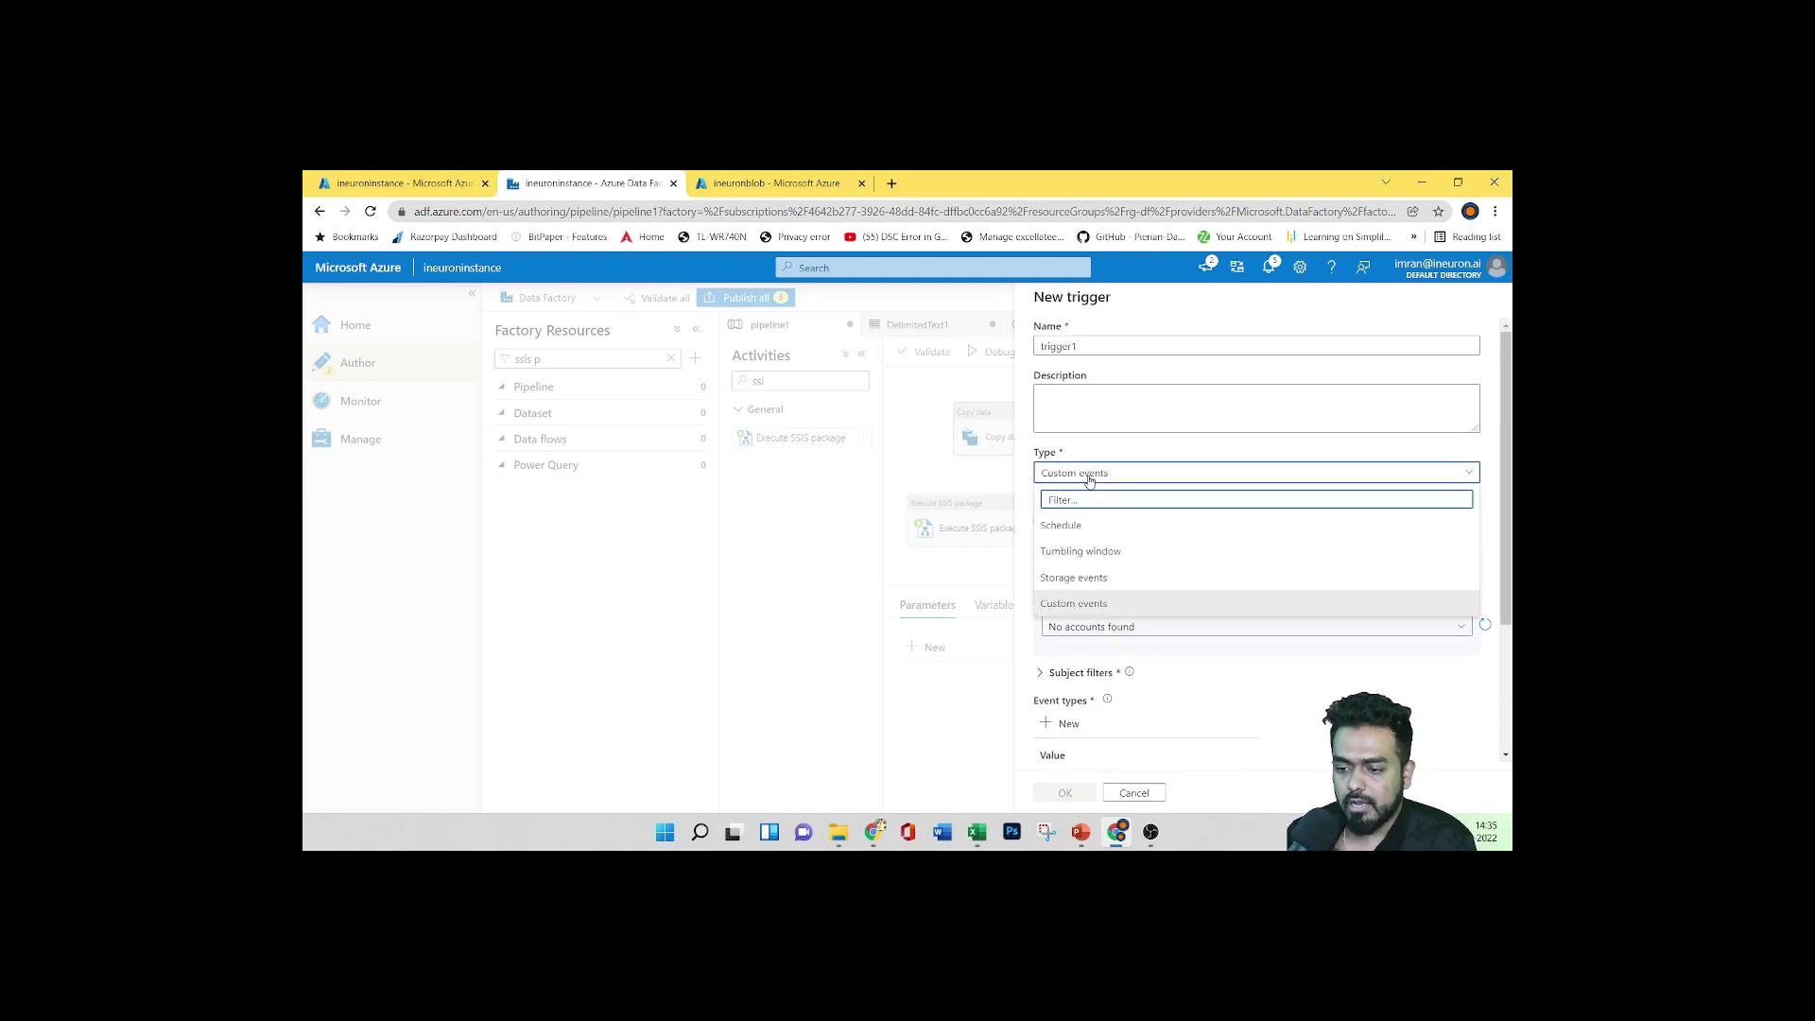
{"action": "left_click", "coordinate": [1121, 528]}
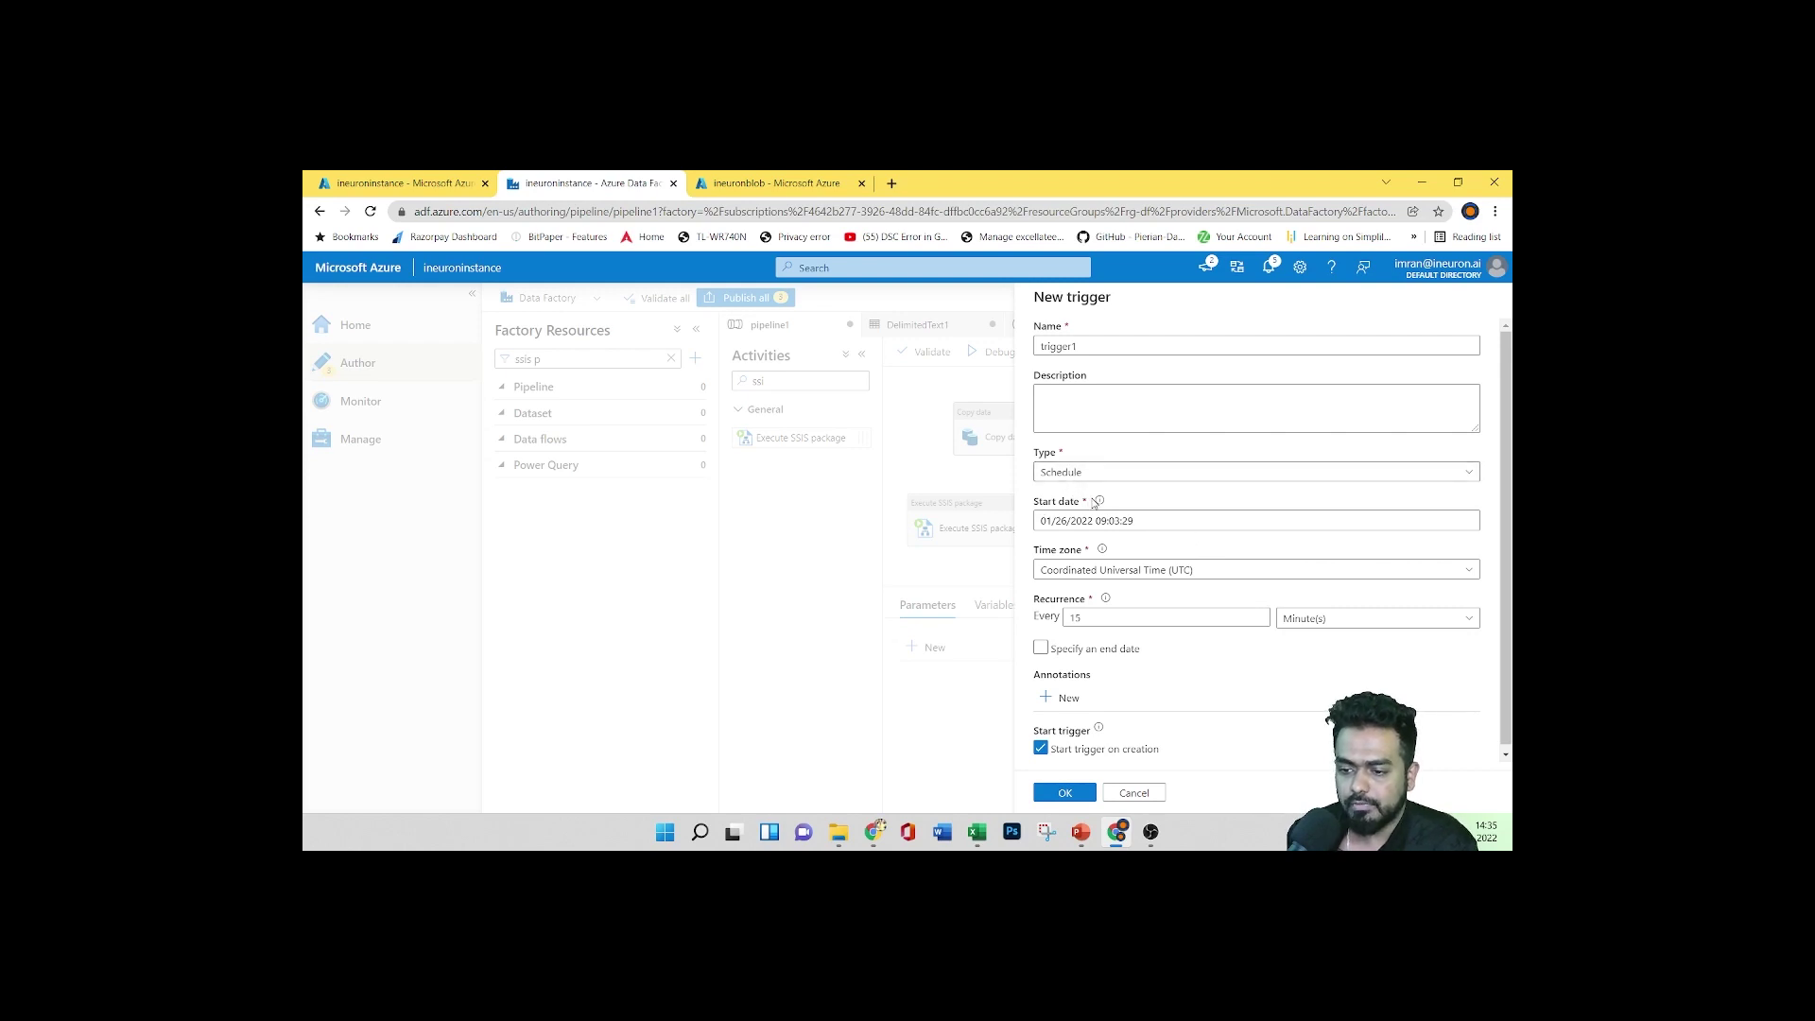
Set the trigger's start date to 01/27/2022, keeping the 09:03:29 start time
{"action": "left_click", "coordinate": [1171, 522]}
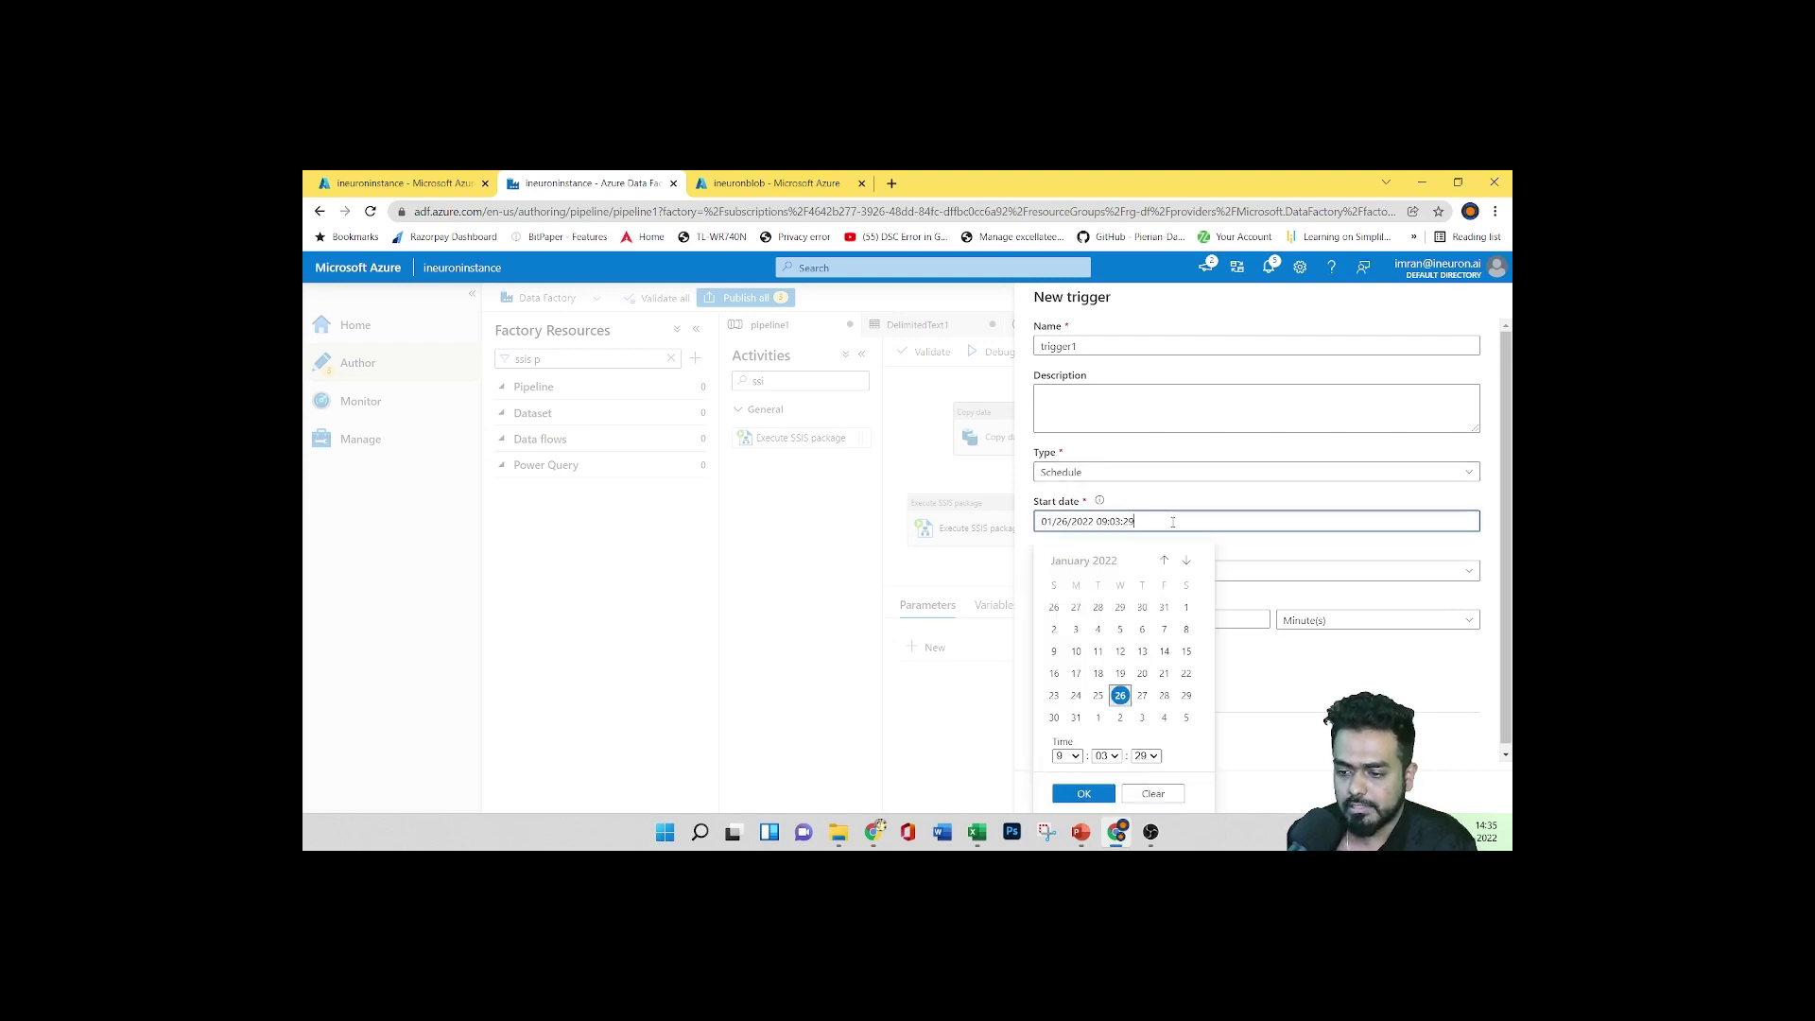
{"action": "left_click", "coordinate": [1142, 695]}
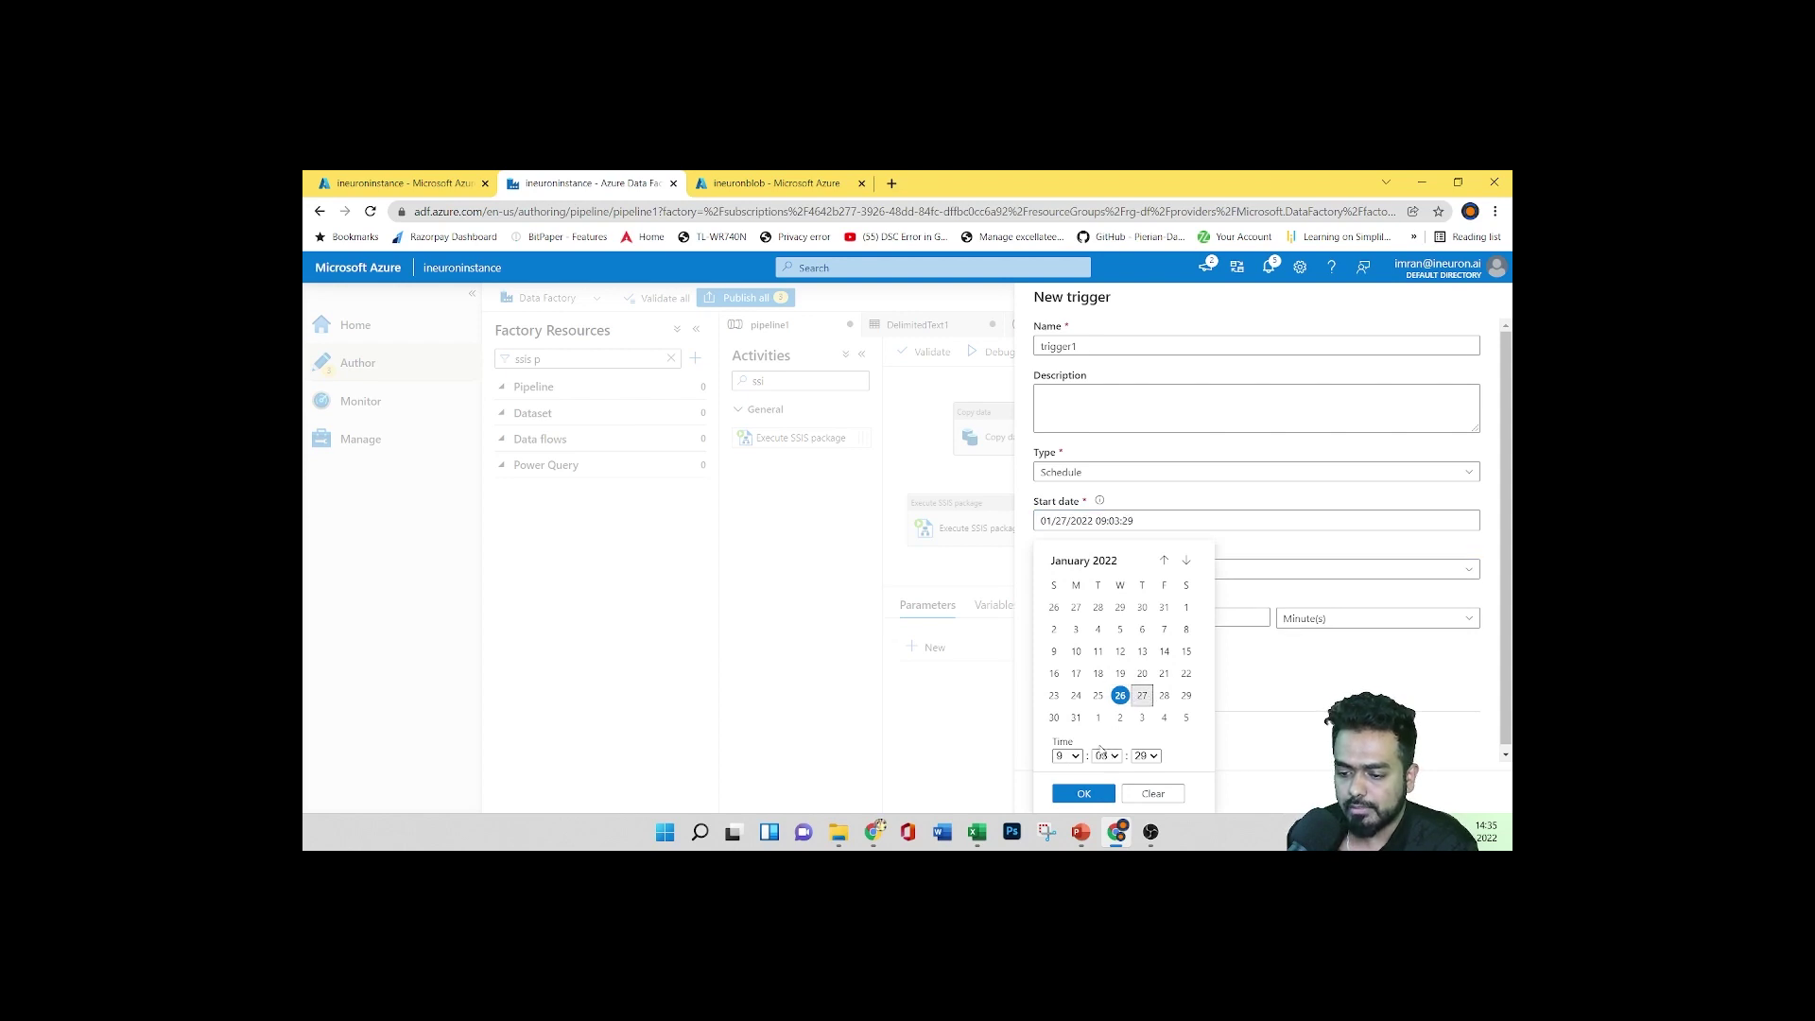
{"action": "left_click", "coordinate": [1087, 794]}
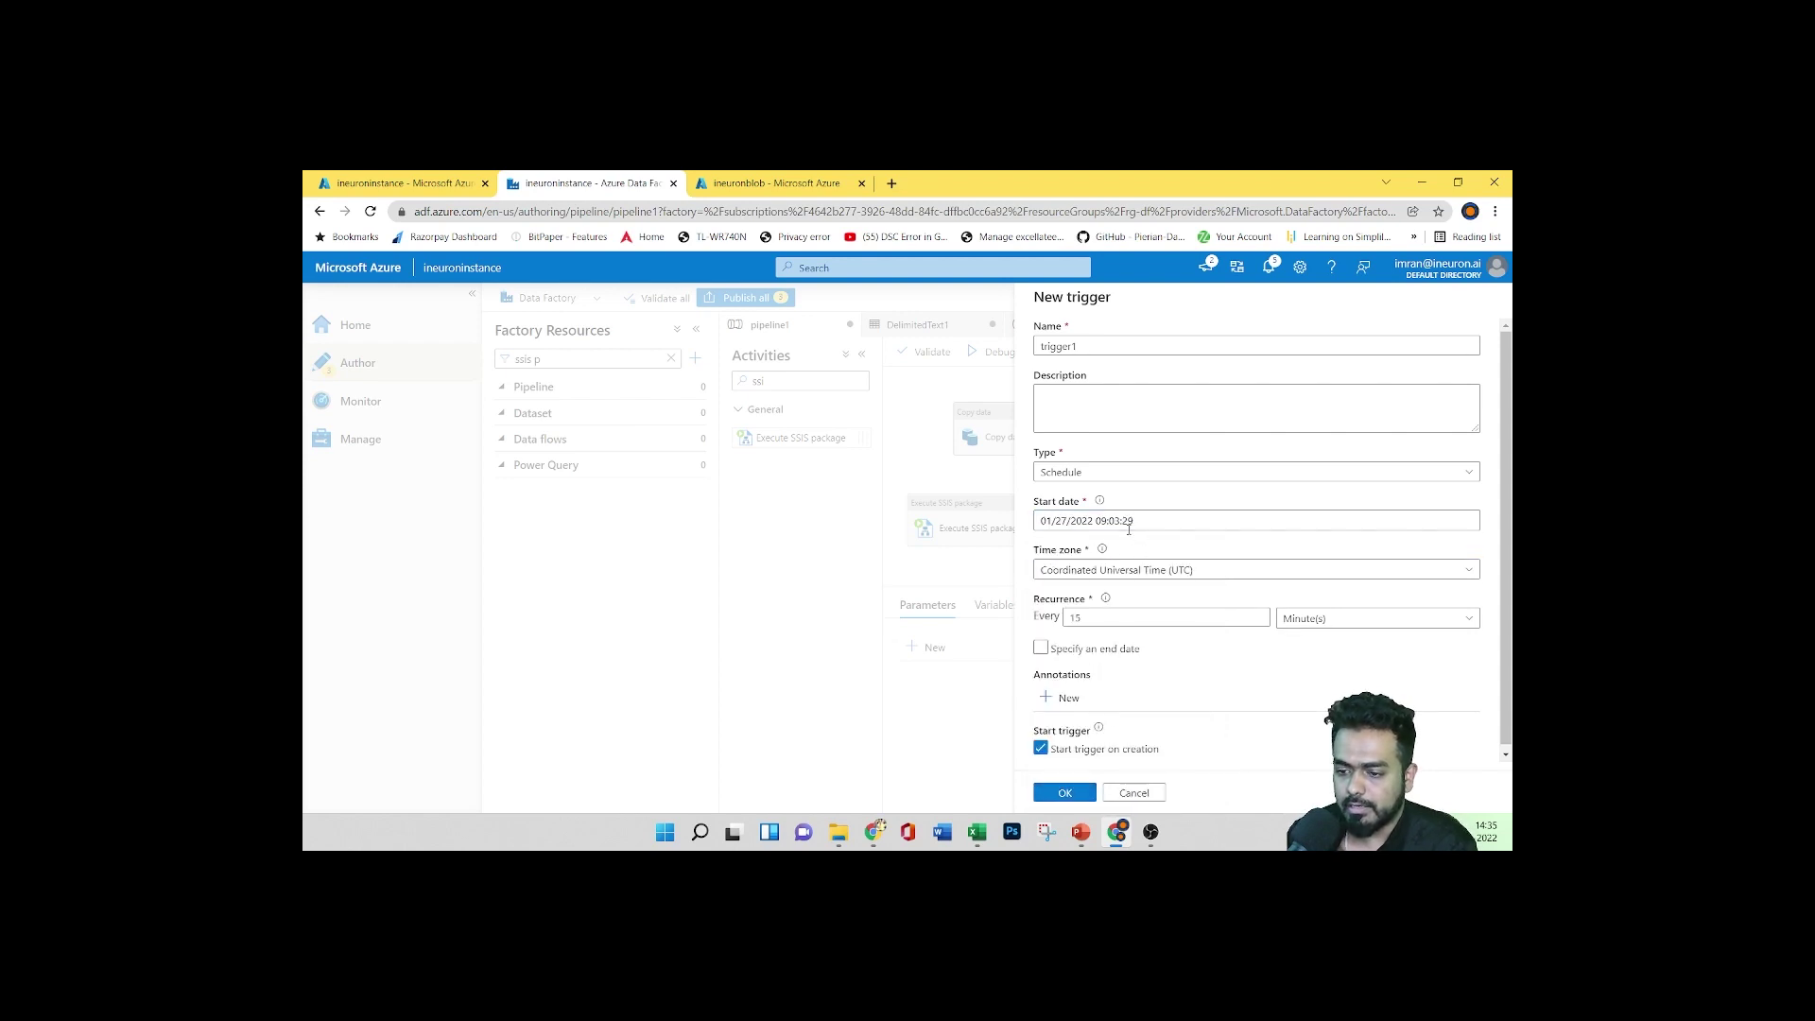
Set the schedule trigger's time zone to International Date Line West (UTC-12) and look over the other available time zones
{"action": "left_click", "coordinate": [1120, 573]}
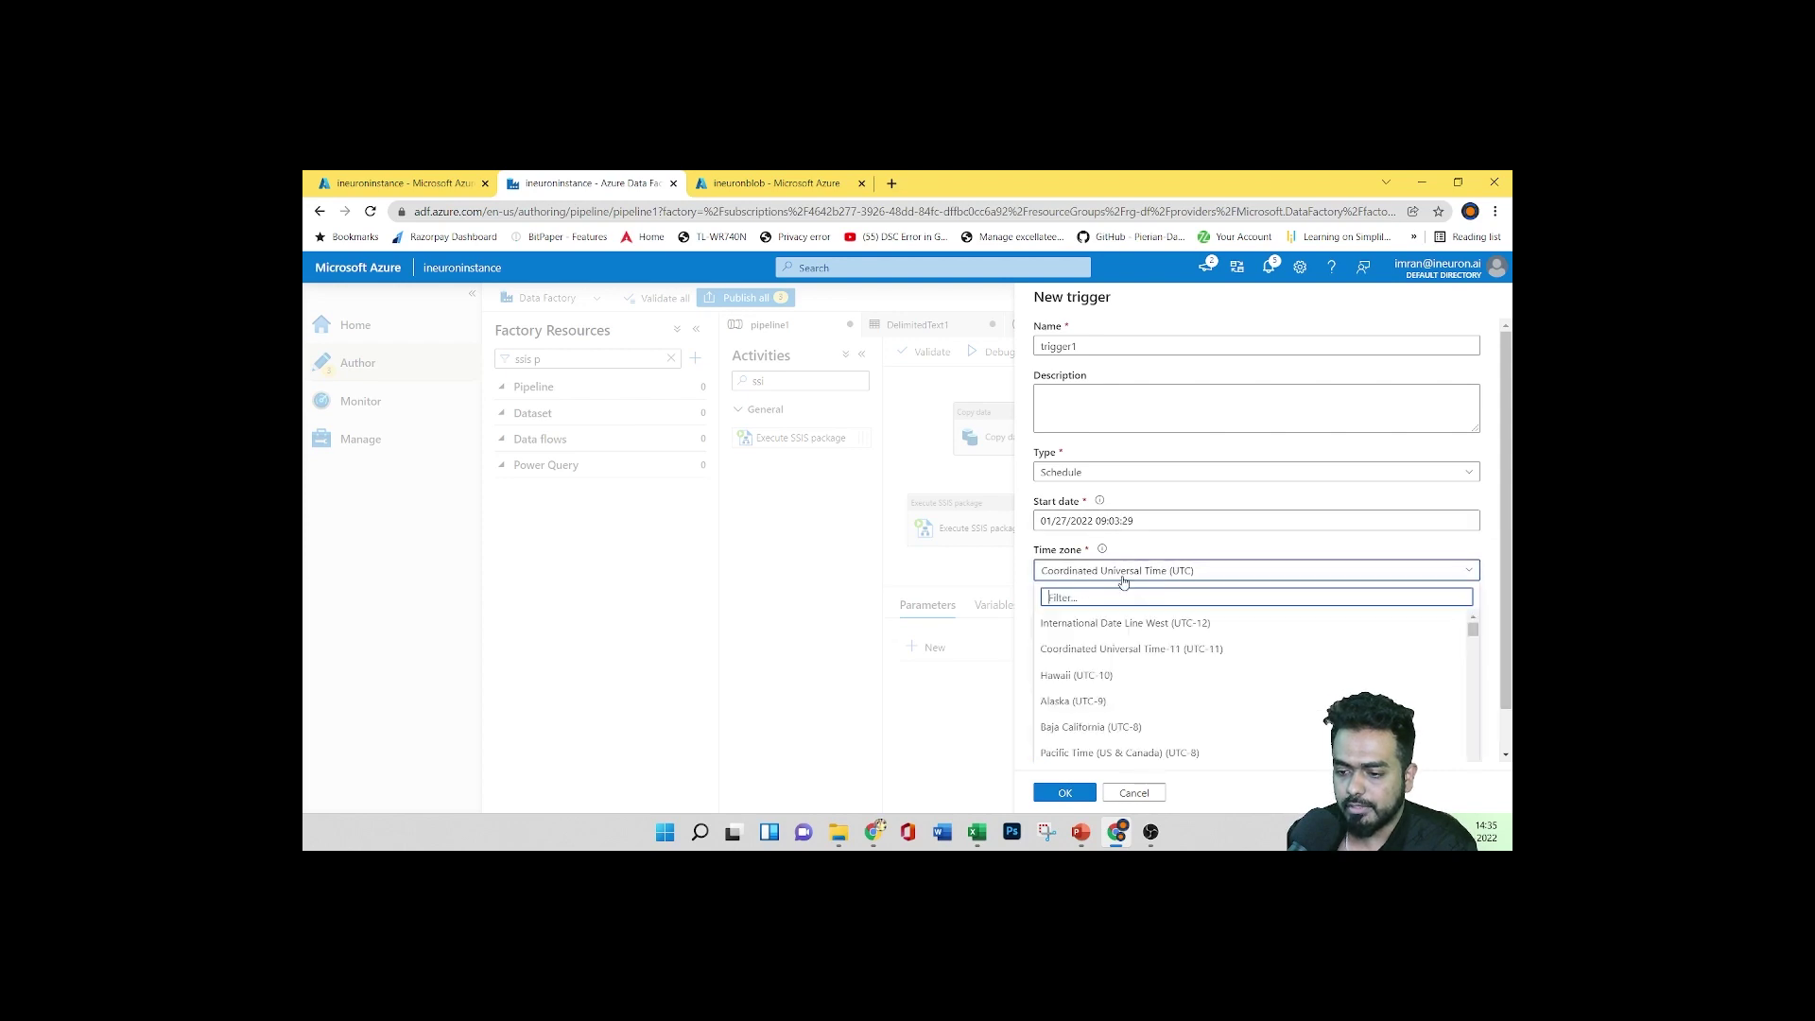
{"action": "scroll", "coordinate": [1160, 669], "scroll_direction": "down", "scroll_amount": 1}
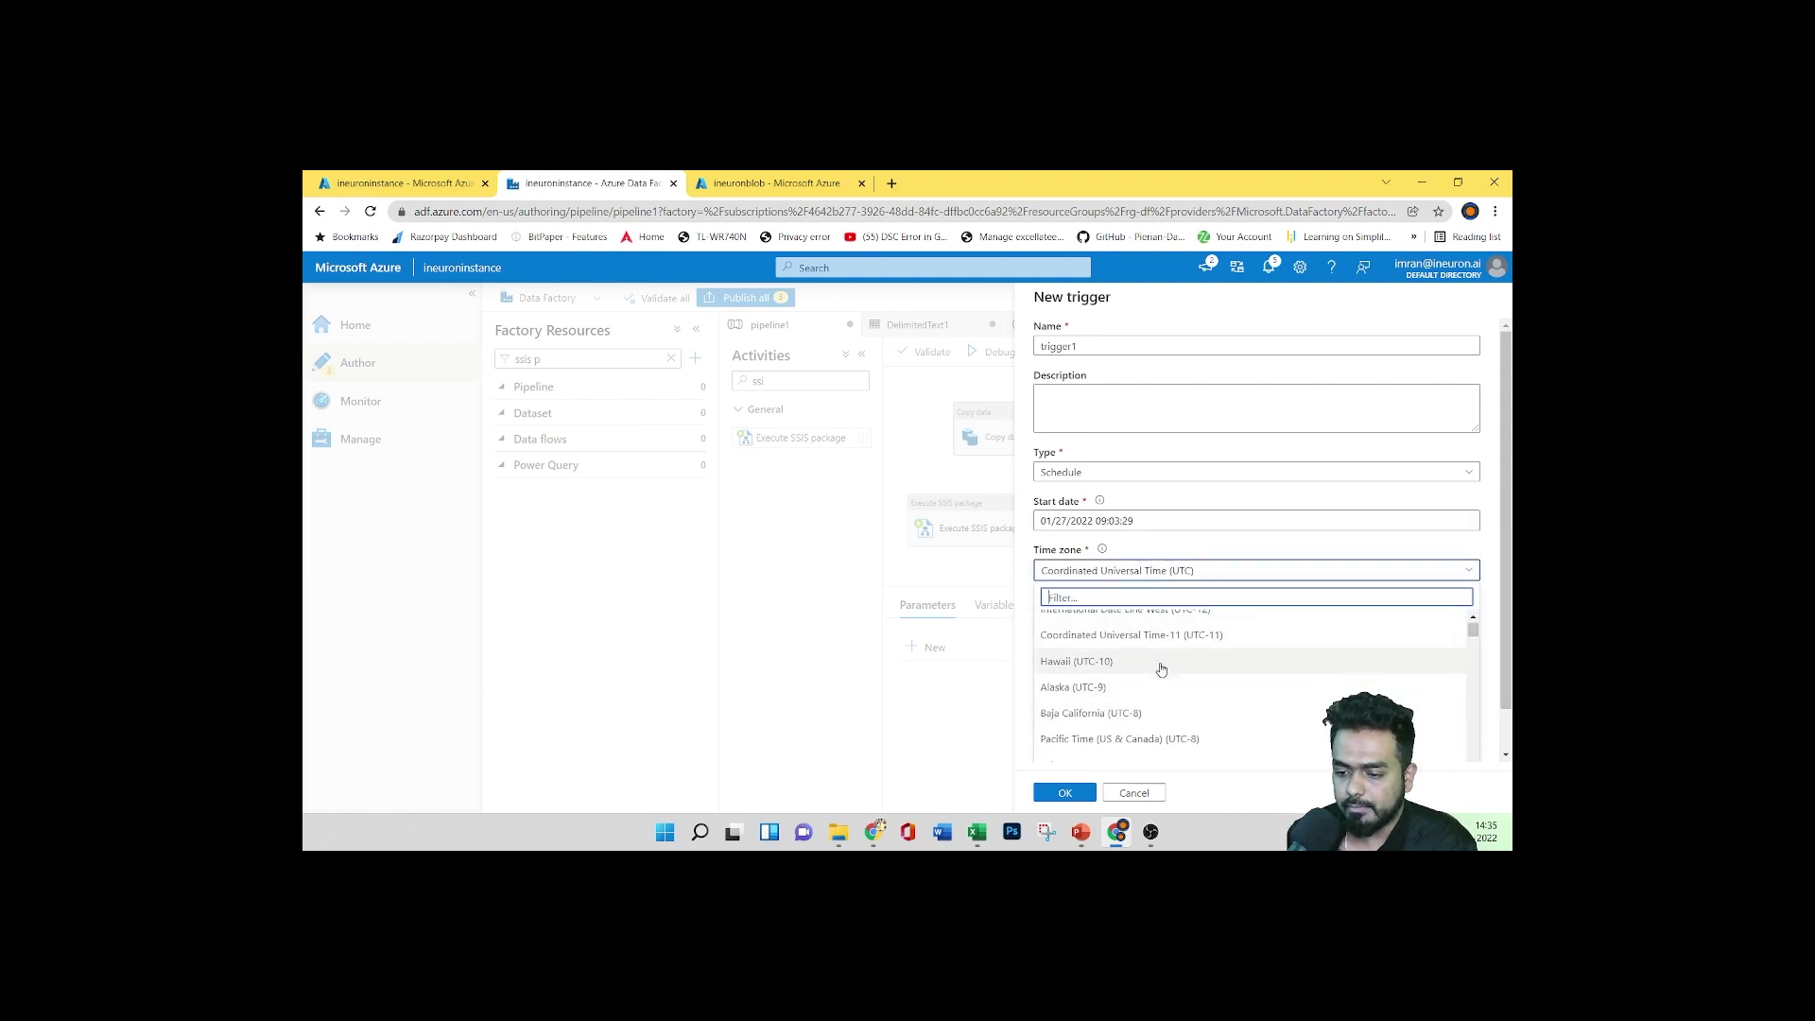
{"action": "scroll", "coordinate": [1161, 667], "scroll_direction": "up", "scroll_amount": 1}
{"action": "left_click", "coordinate": [1104, 622]}
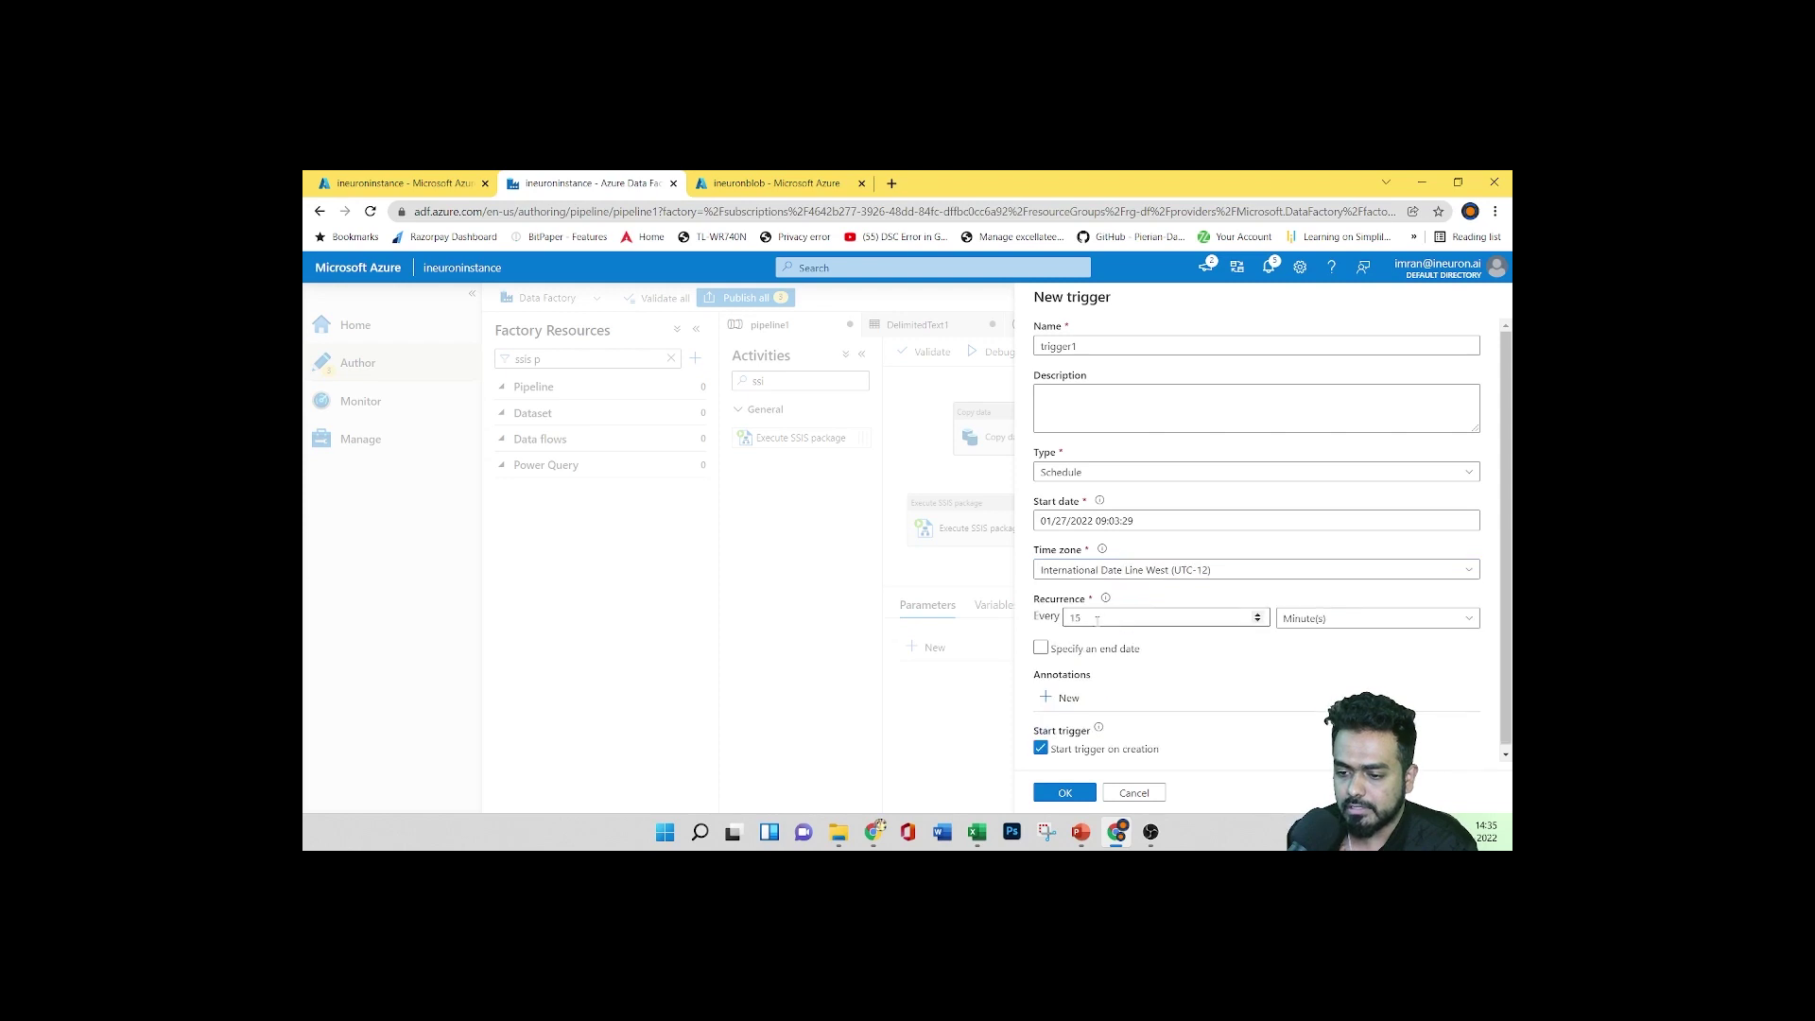
{"action": "left_click", "coordinate": [1181, 571]}
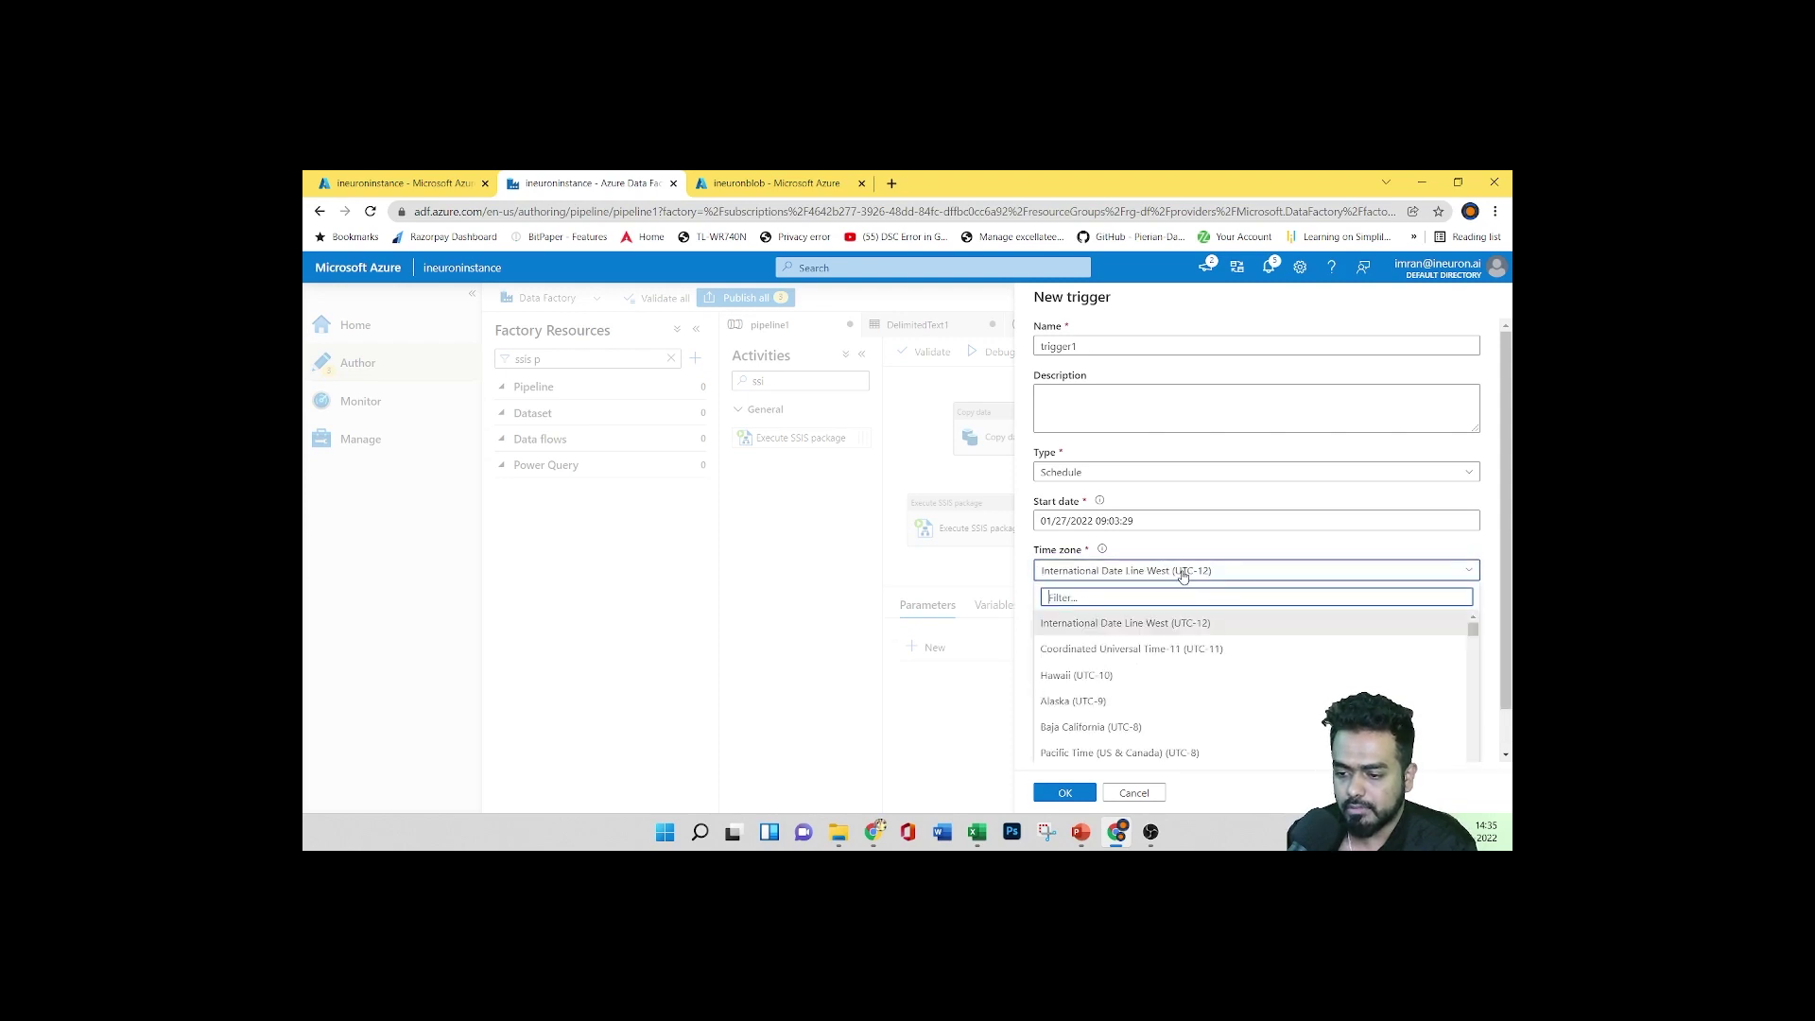
{"action": "scroll", "coordinate": [1176, 690], "scroll_direction": "down", "scroll_amount": 1}
{"action": "scroll", "coordinate": [1177, 695], "scroll_direction": "up", "scroll_amount": 1}
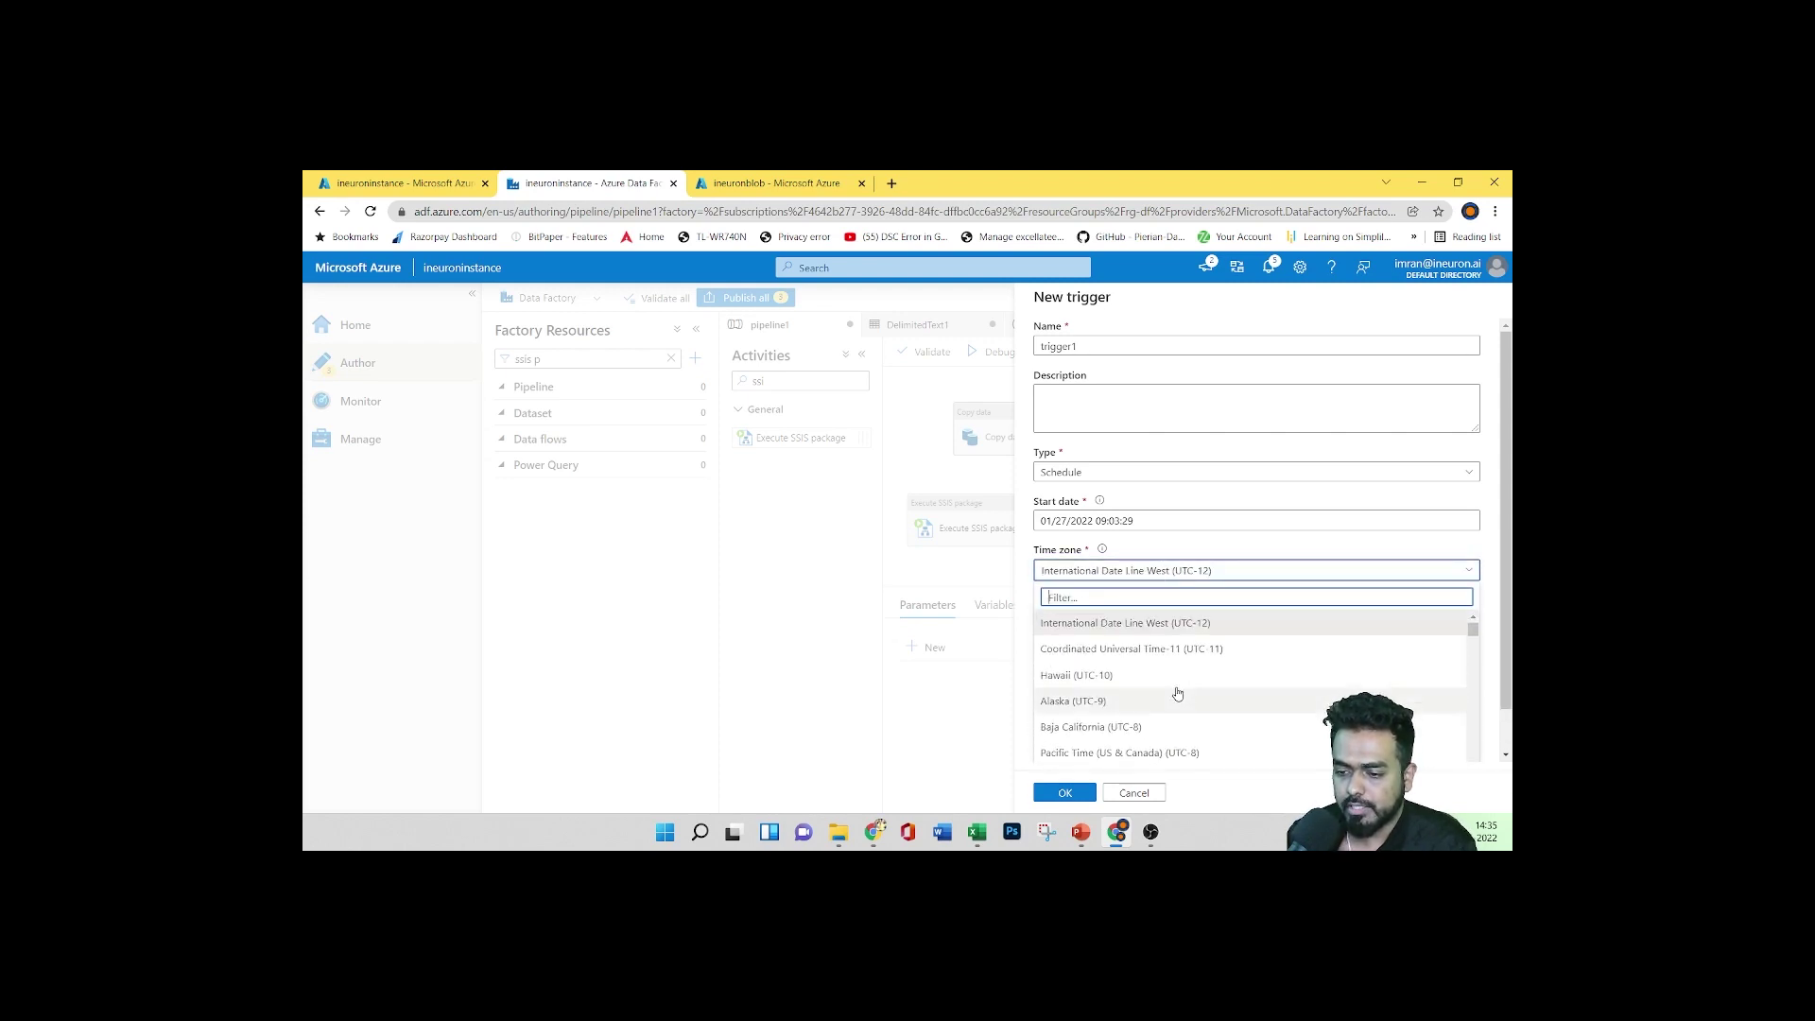
{"action": "left_click", "coordinate": [1172, 563]}
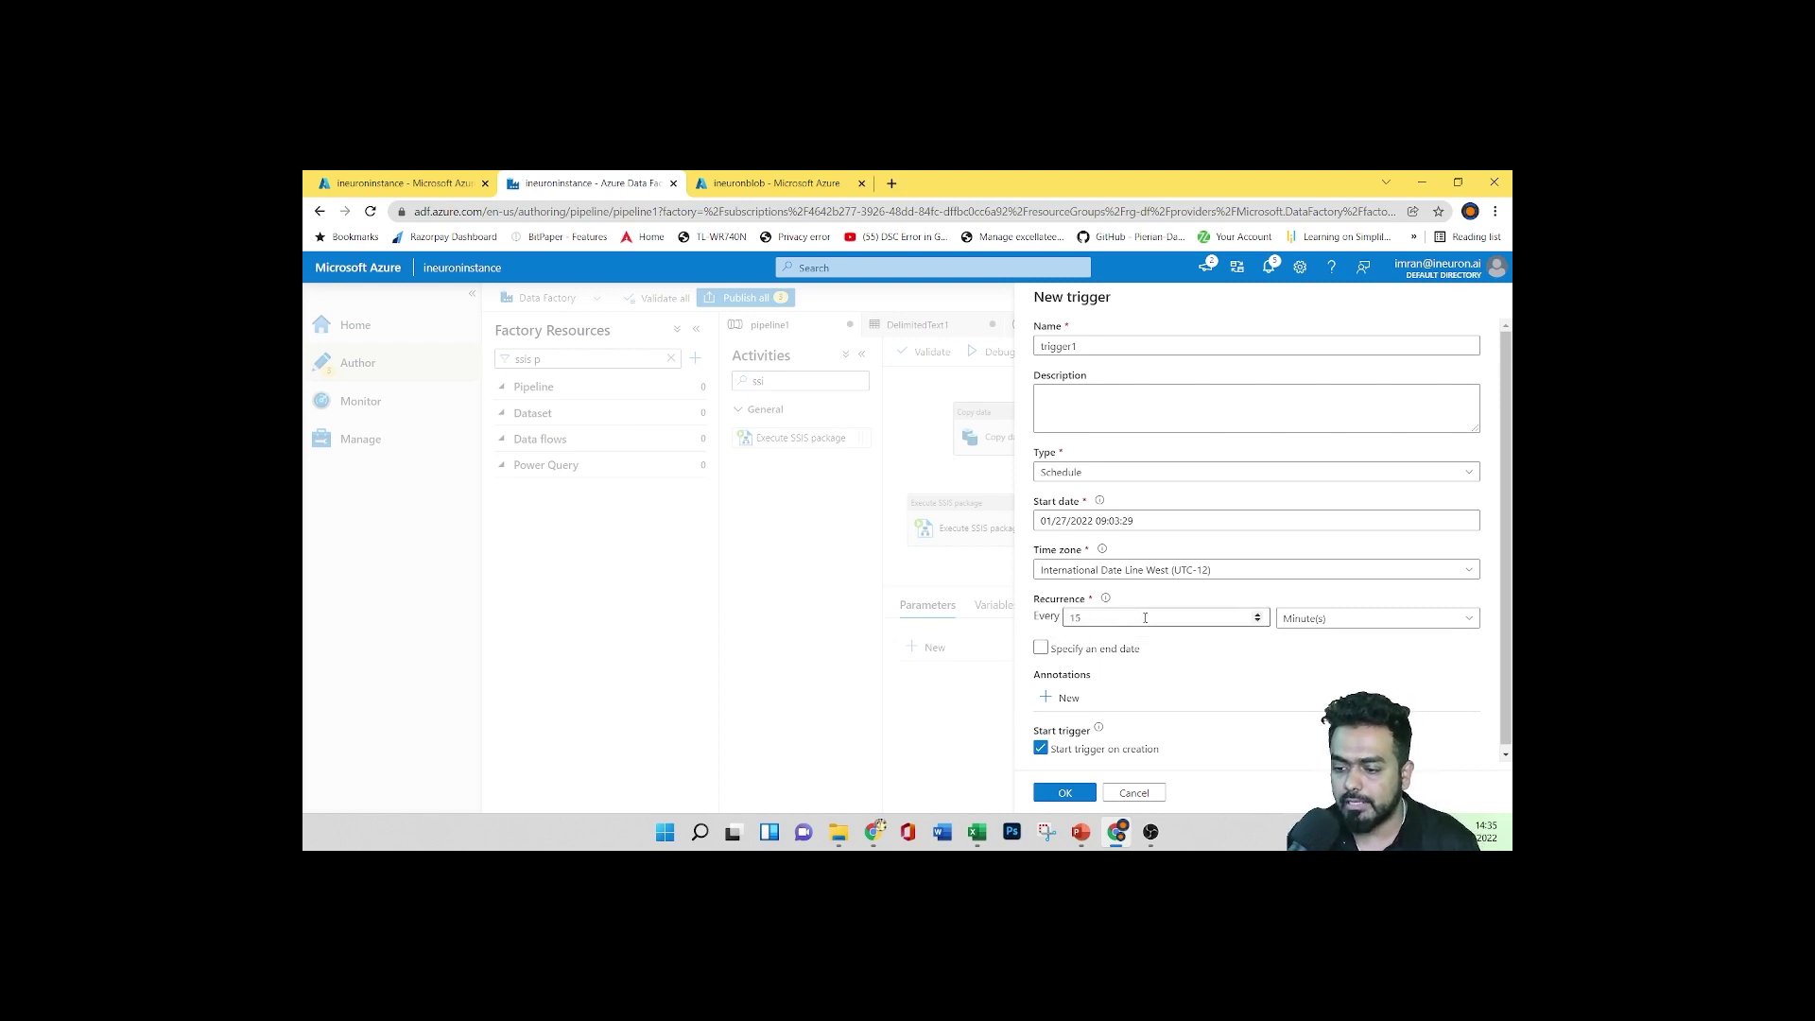
Preview the trigger's recurrence interval and optional end date, leaving the end date switched off
{"action": "left_click", "coordinate": [1219, 618]}
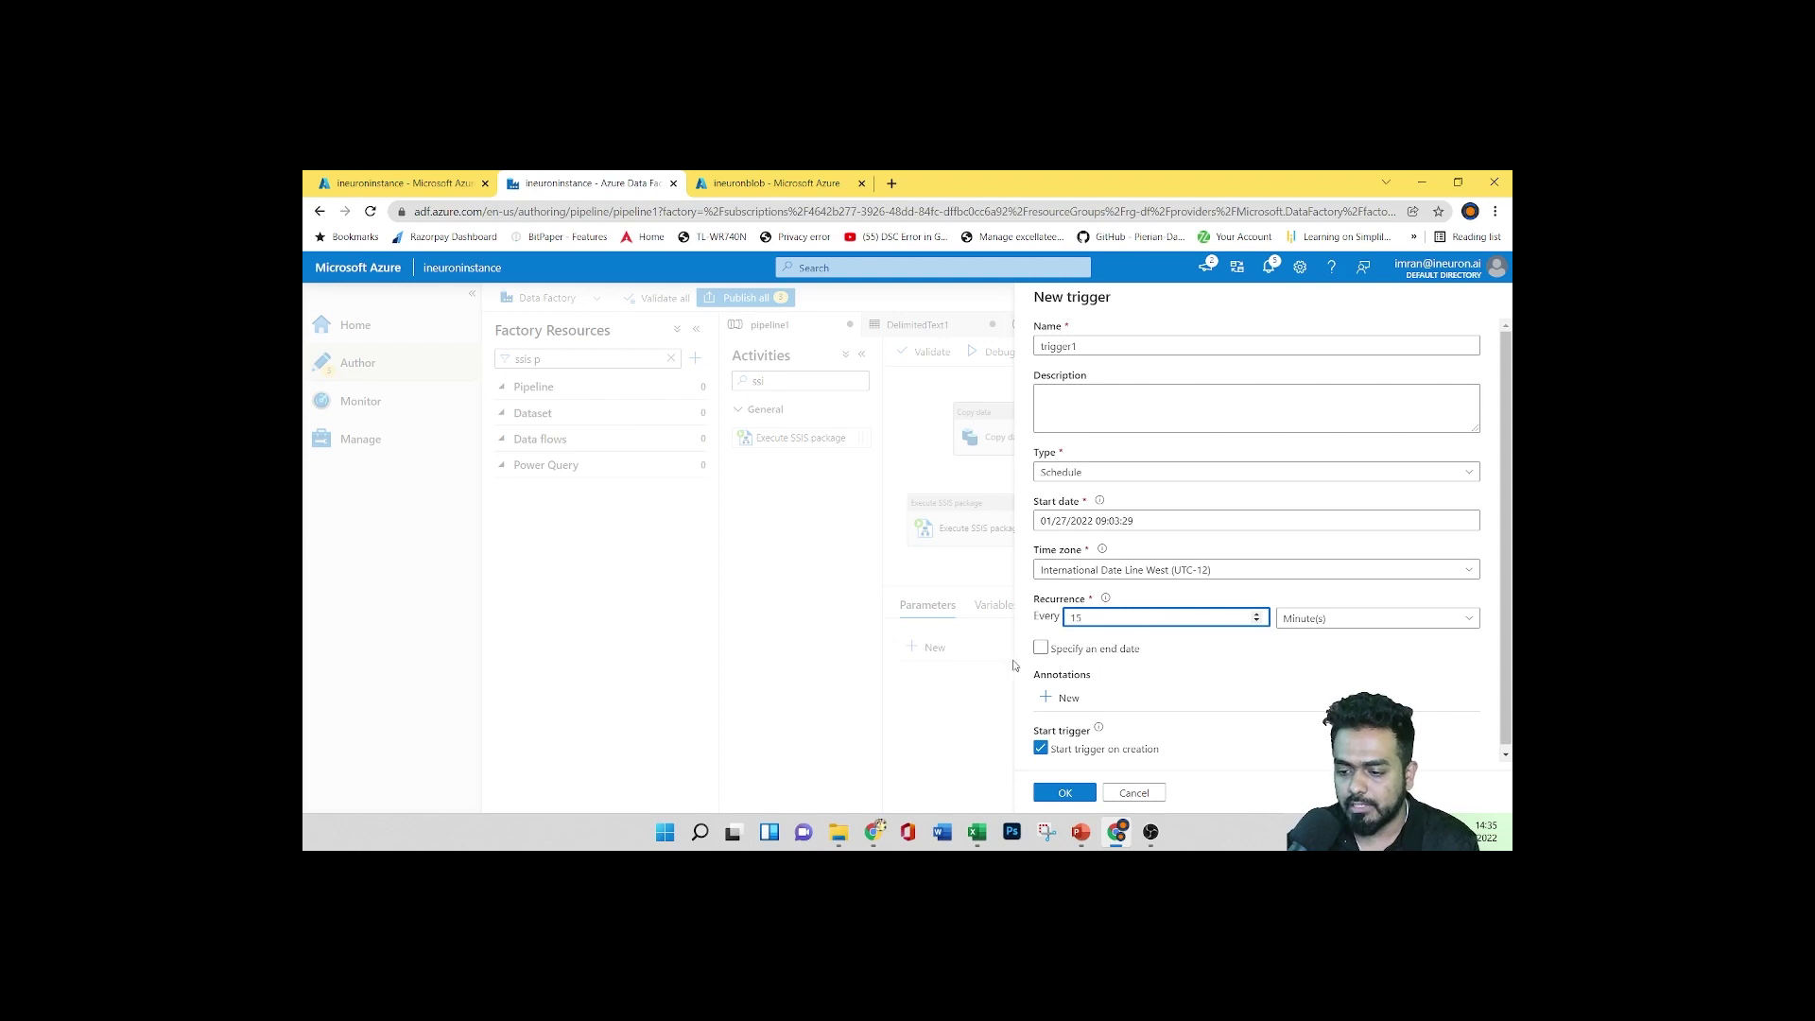
{"action": "left_click", "coordinate": [1041, 649]}
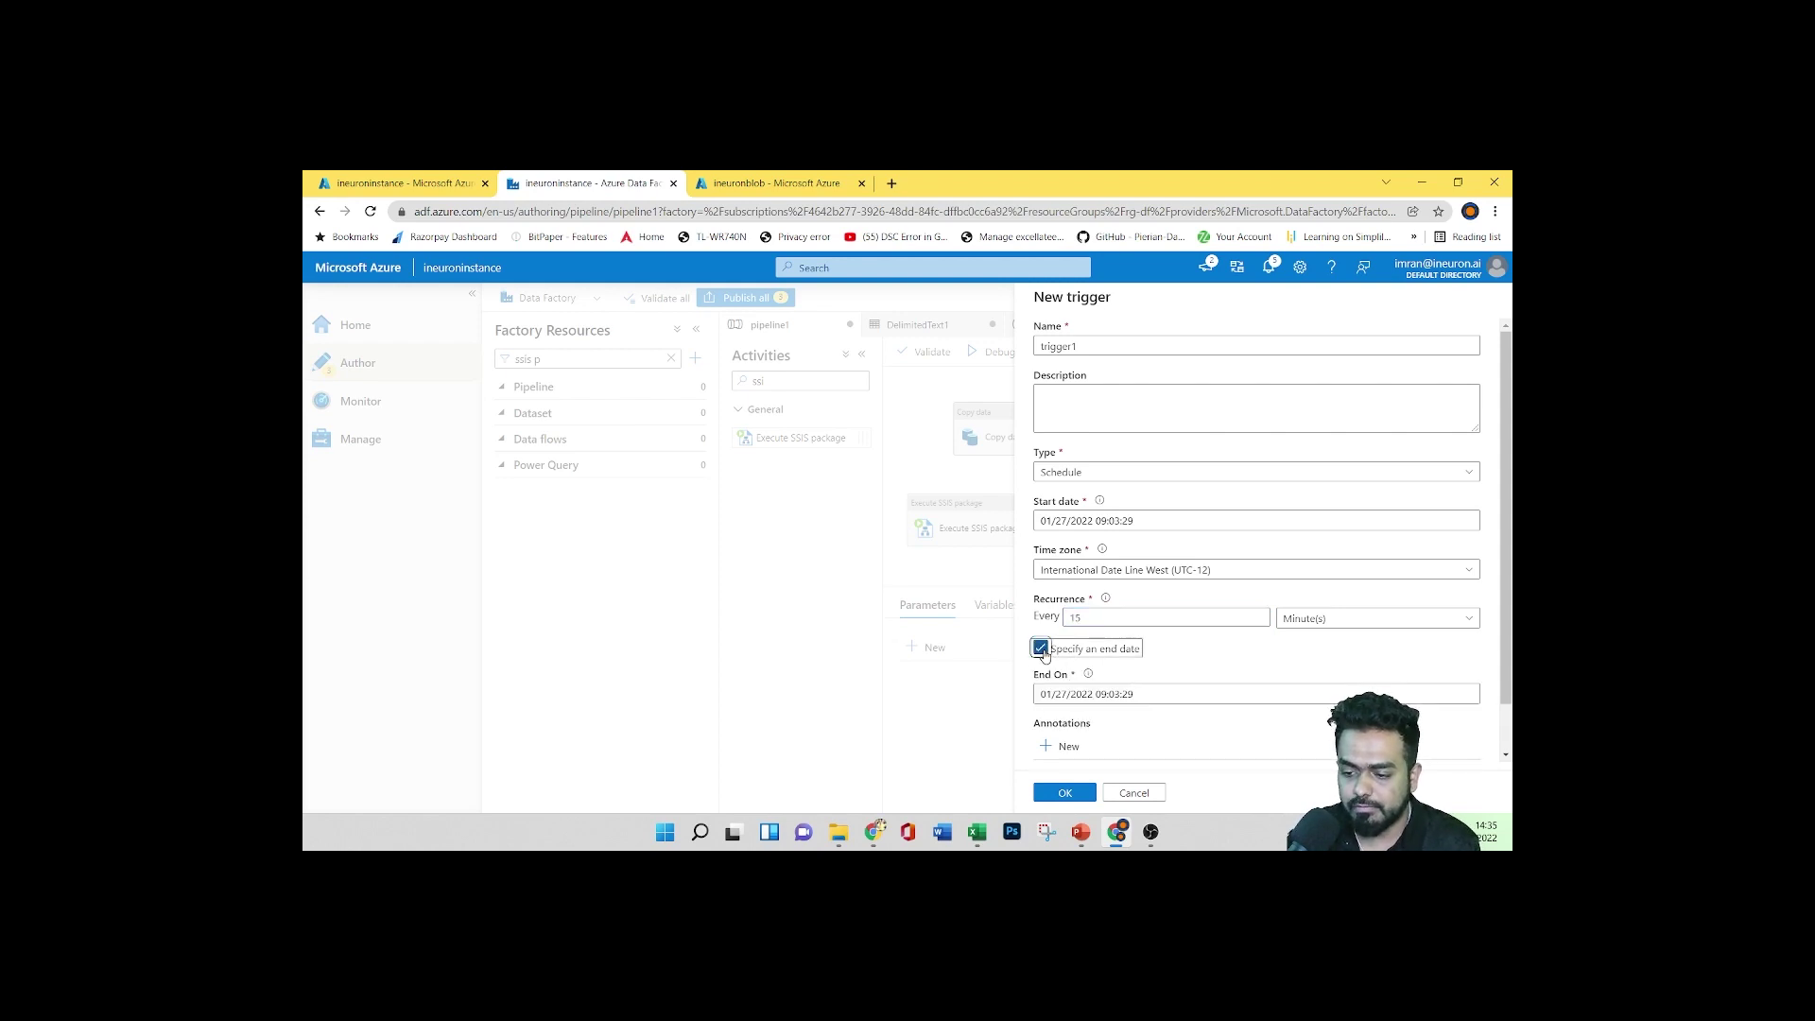
{"action": "left_click", "coordinate": [1114, 694]}
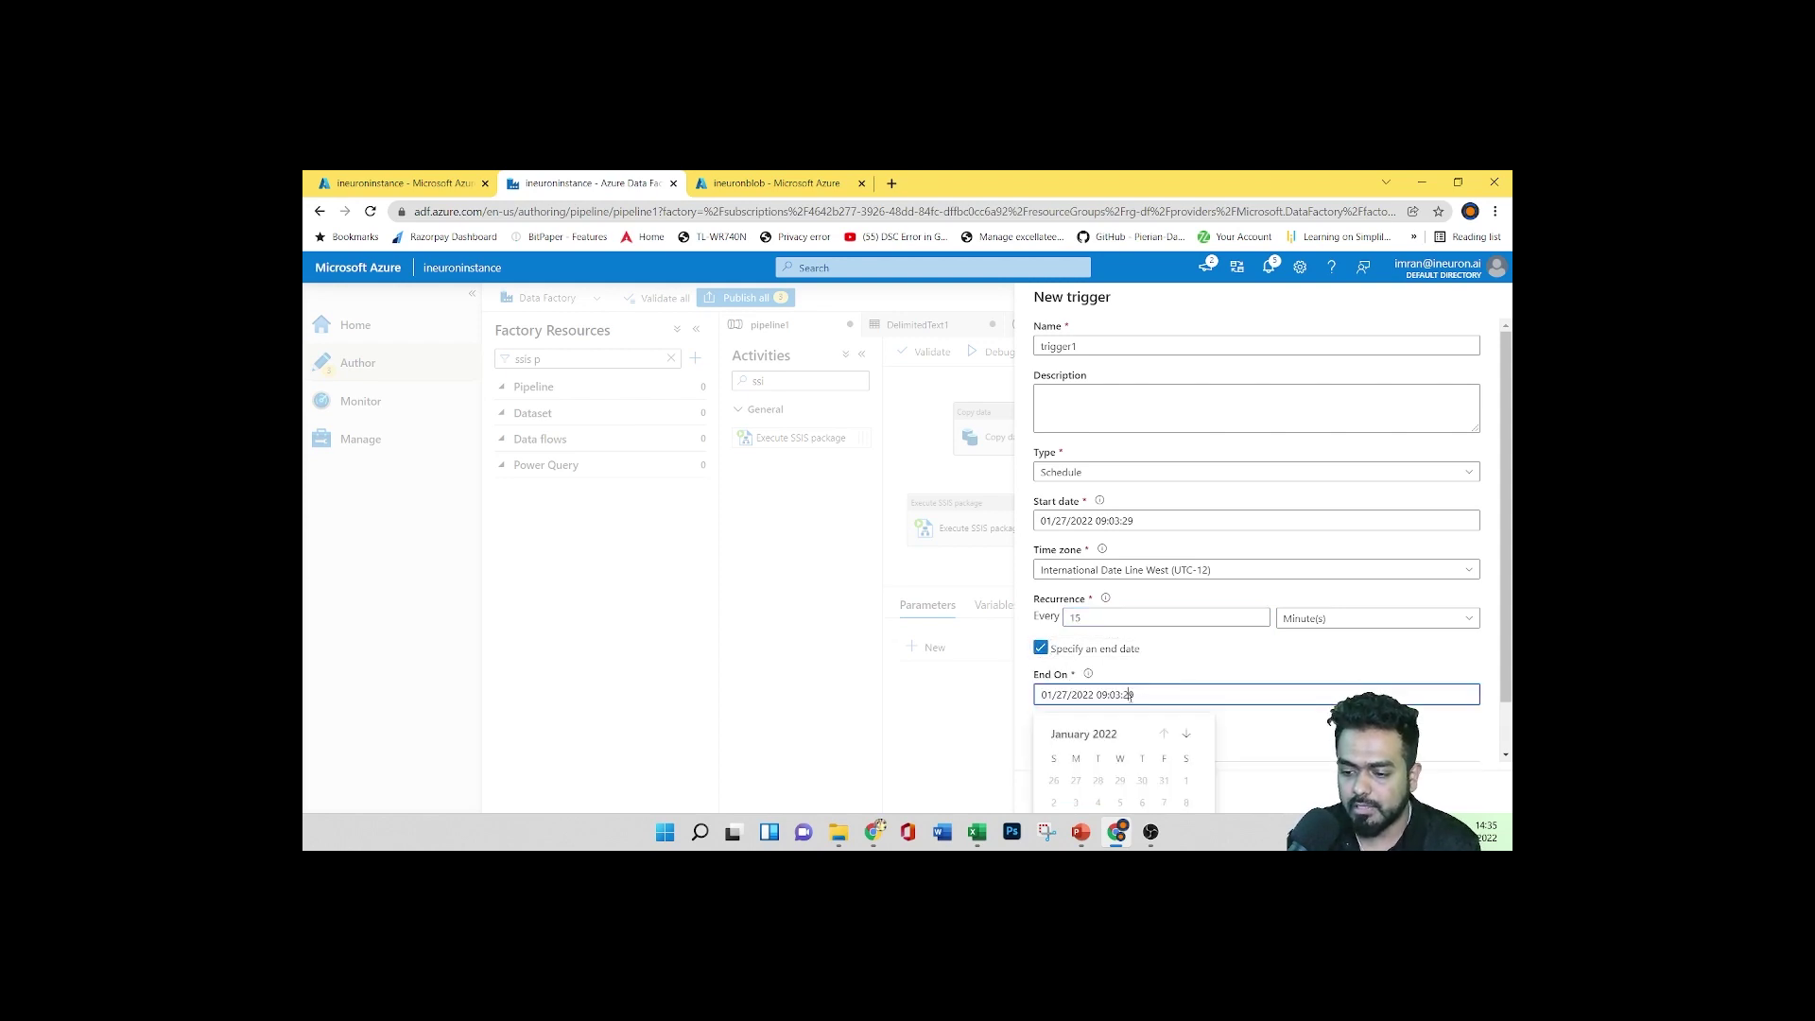
{"action": "left_click", "coordinate": [1043, 649]}
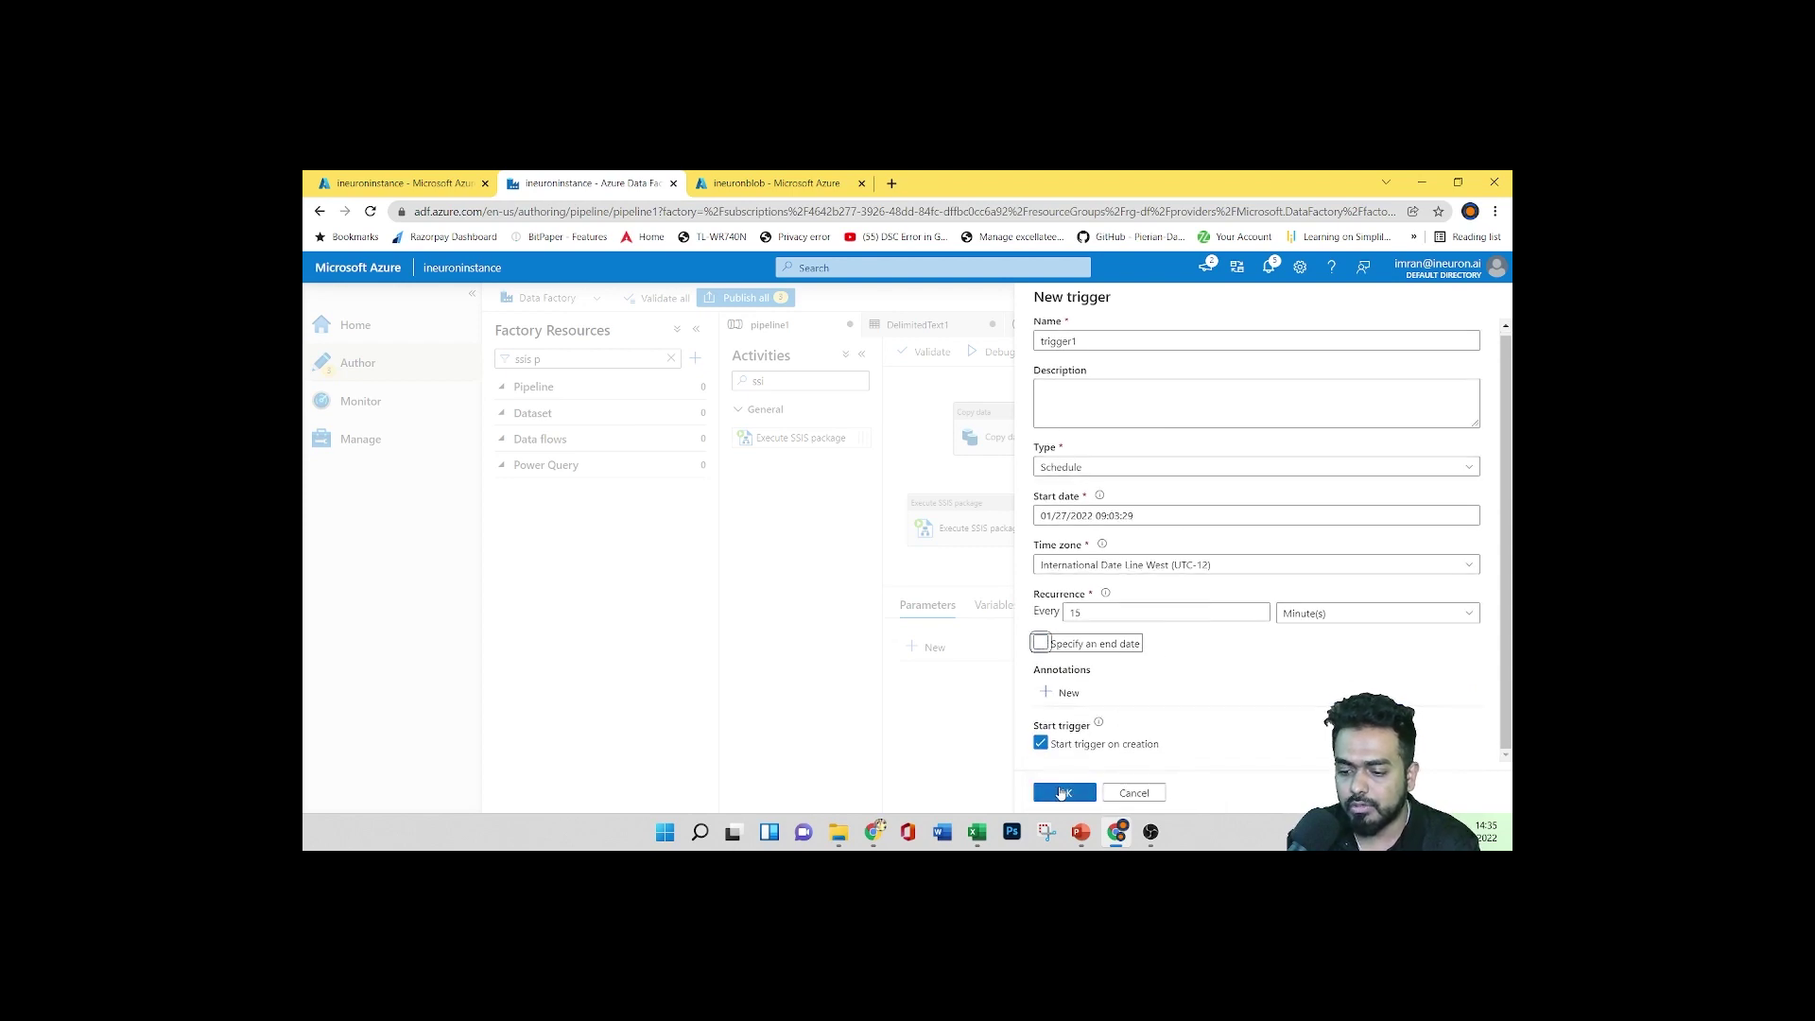
{"action": "left_click", "coordinate": [1097, 738]}
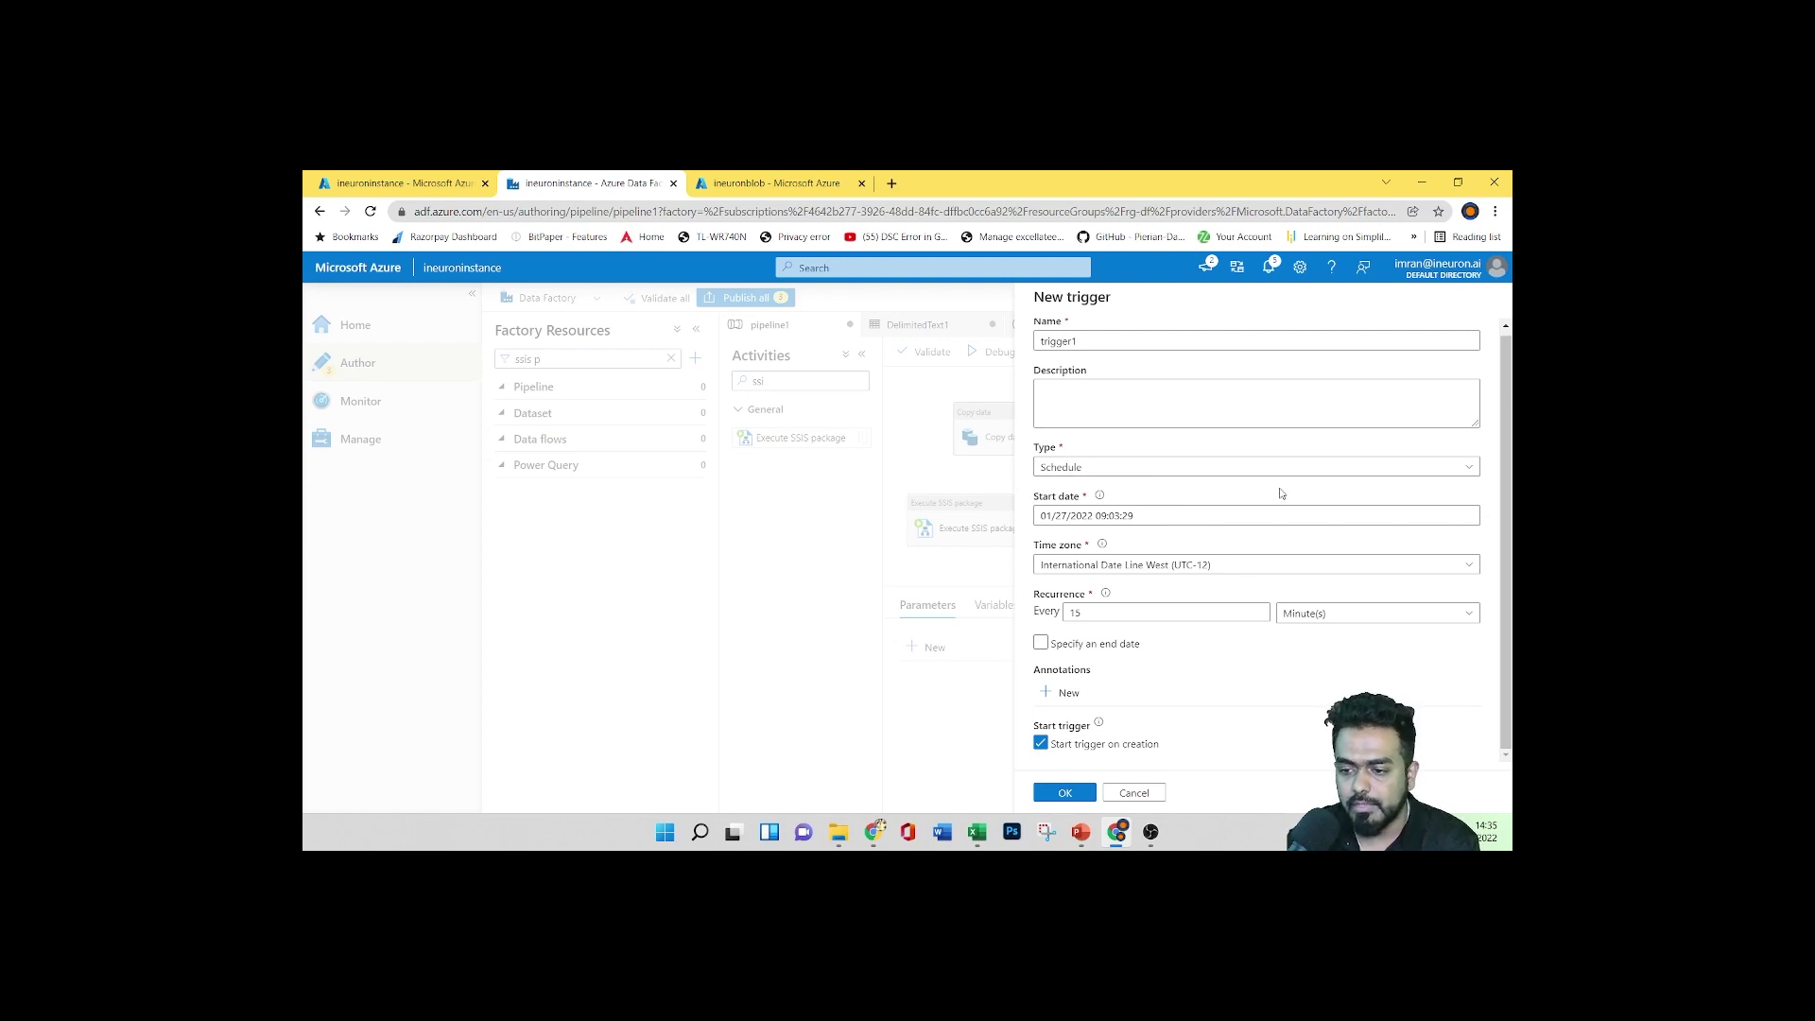
Change the new trigger's type to Tumbling window
{"action": "left_click", "coordinate": [1114, 467]}
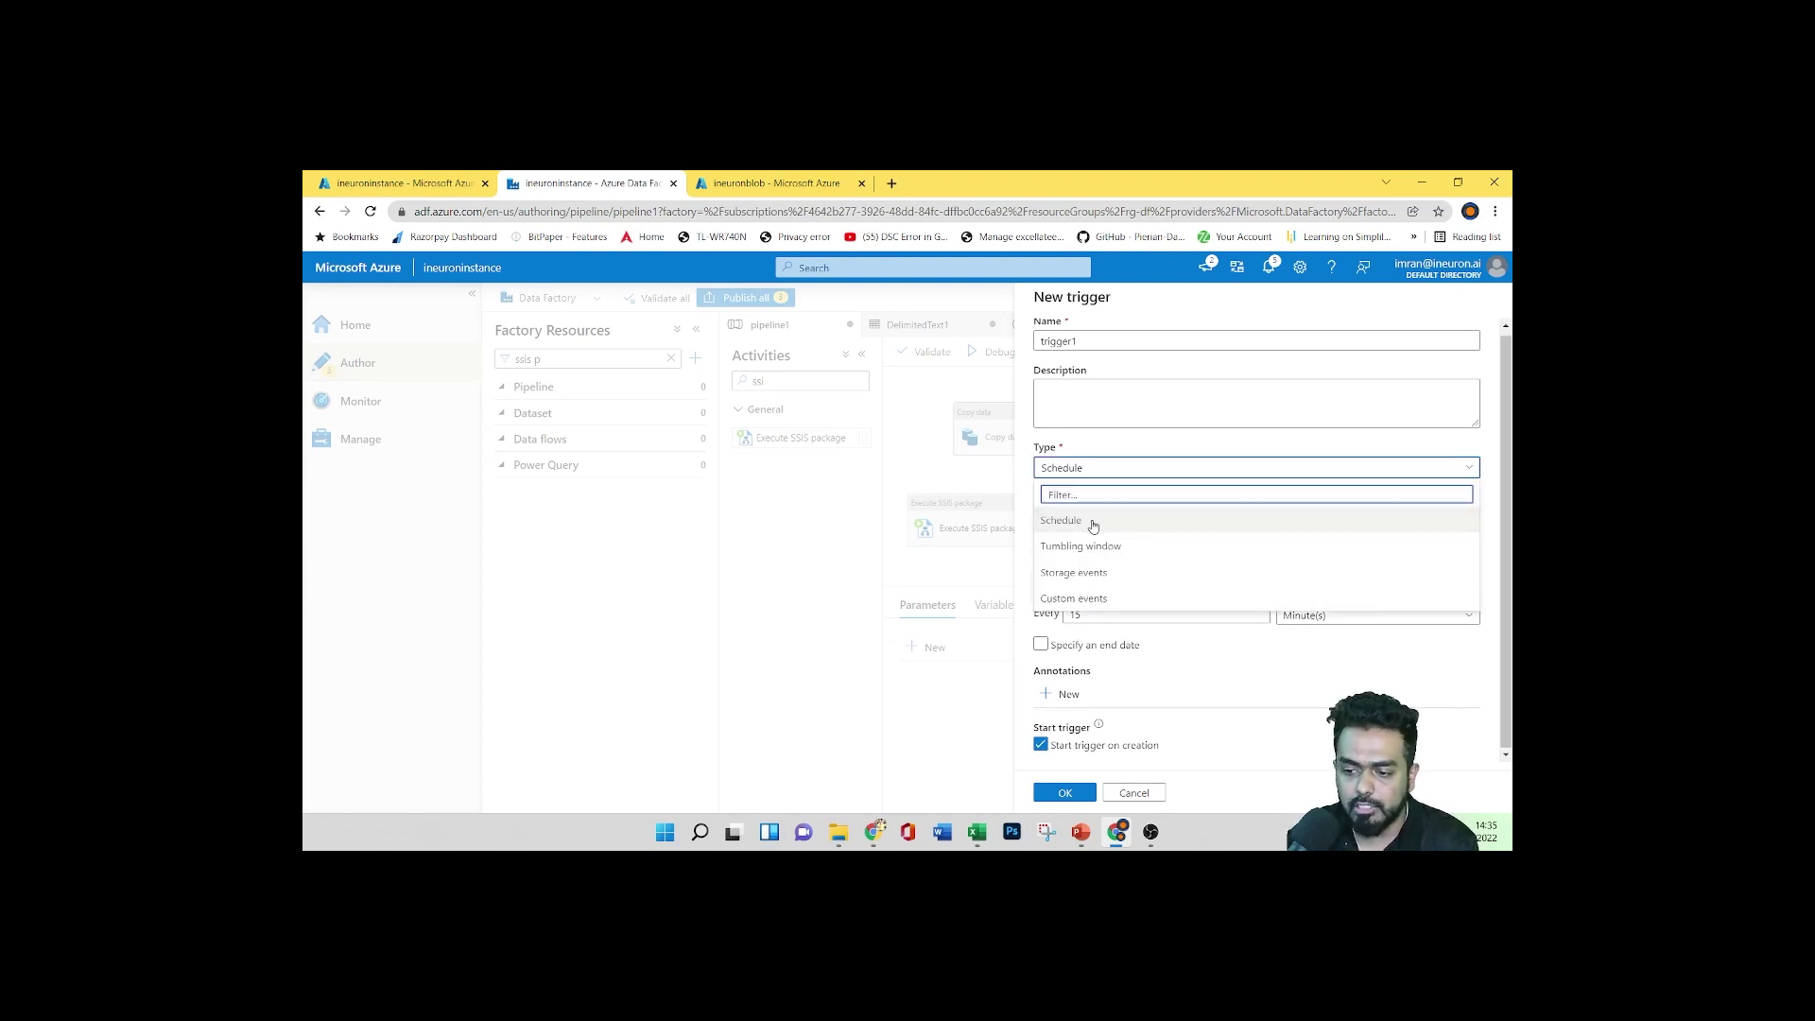
{"action": "left_click", "coordinate": [1093, 522]}
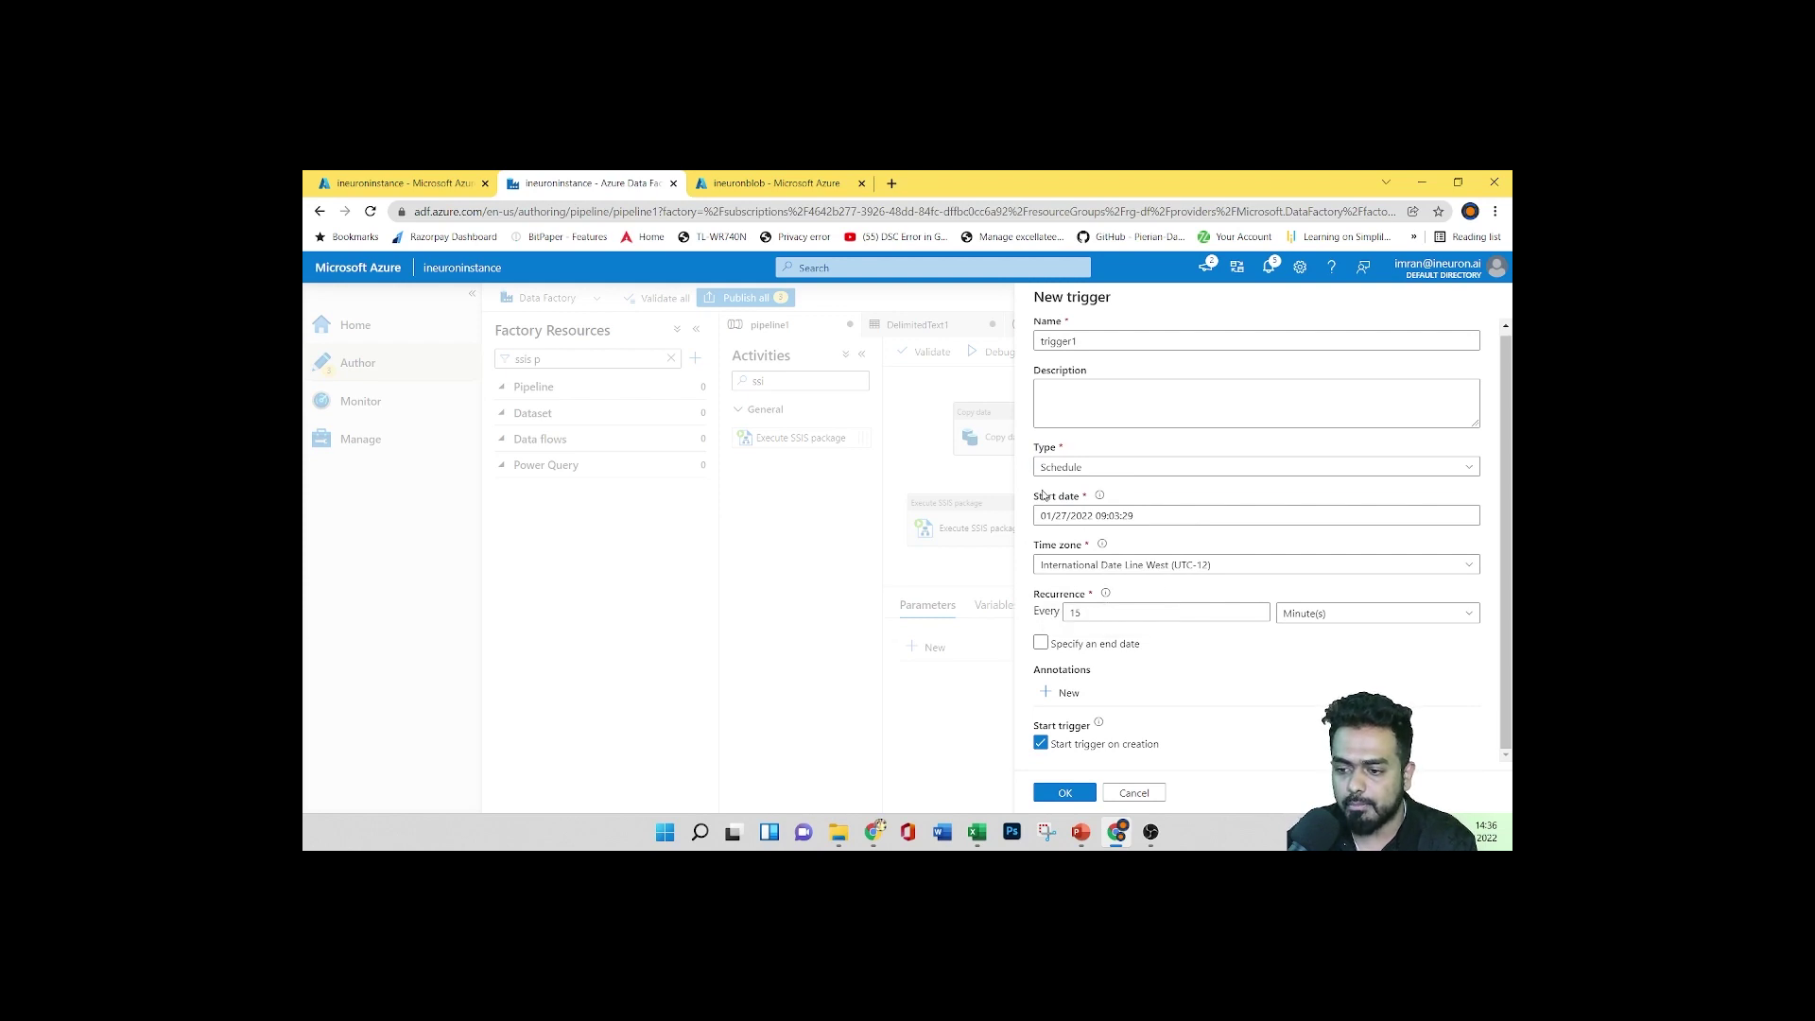
{"action": "left_click", "coordinate": [1102, 469]}
{"action": "left_click", "coordinate": [1103, 549]}
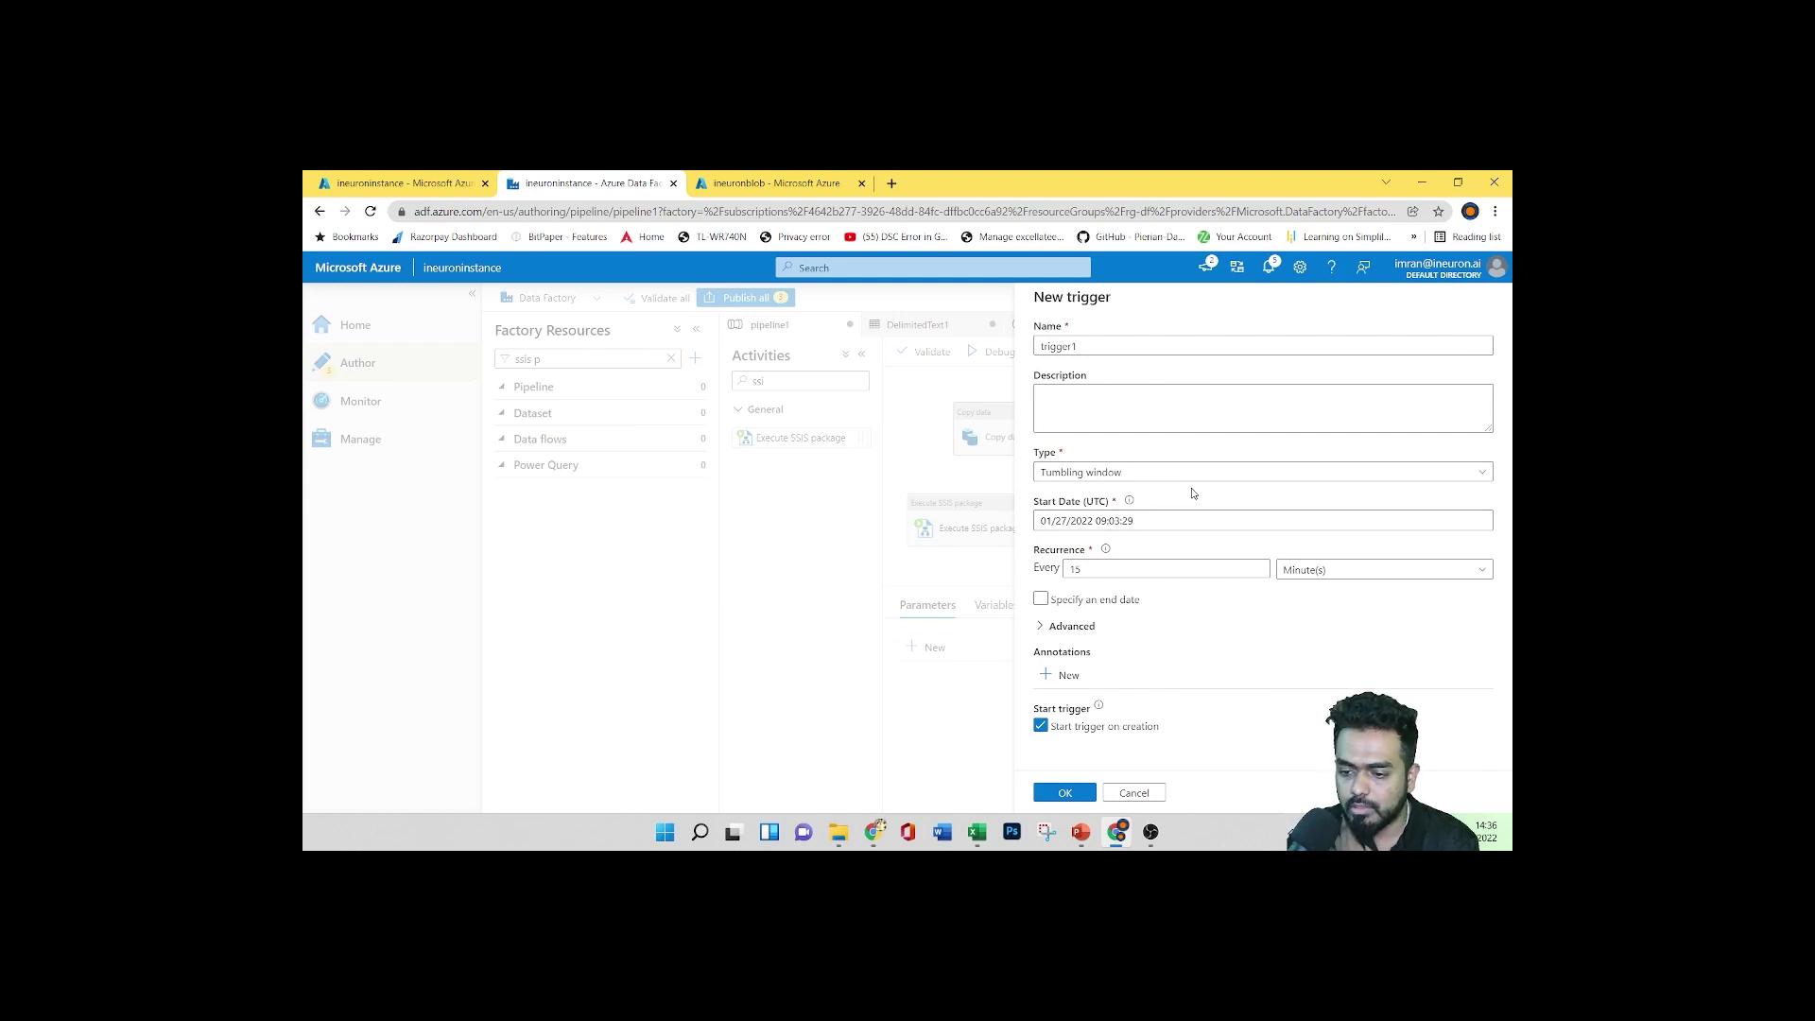
Switch to the Microsoft documentation window and review the tumbling window trigger dependency article, including its dependency properties and dependency offset examples
{"action": "left_click", "coordinate": [874, 831]}
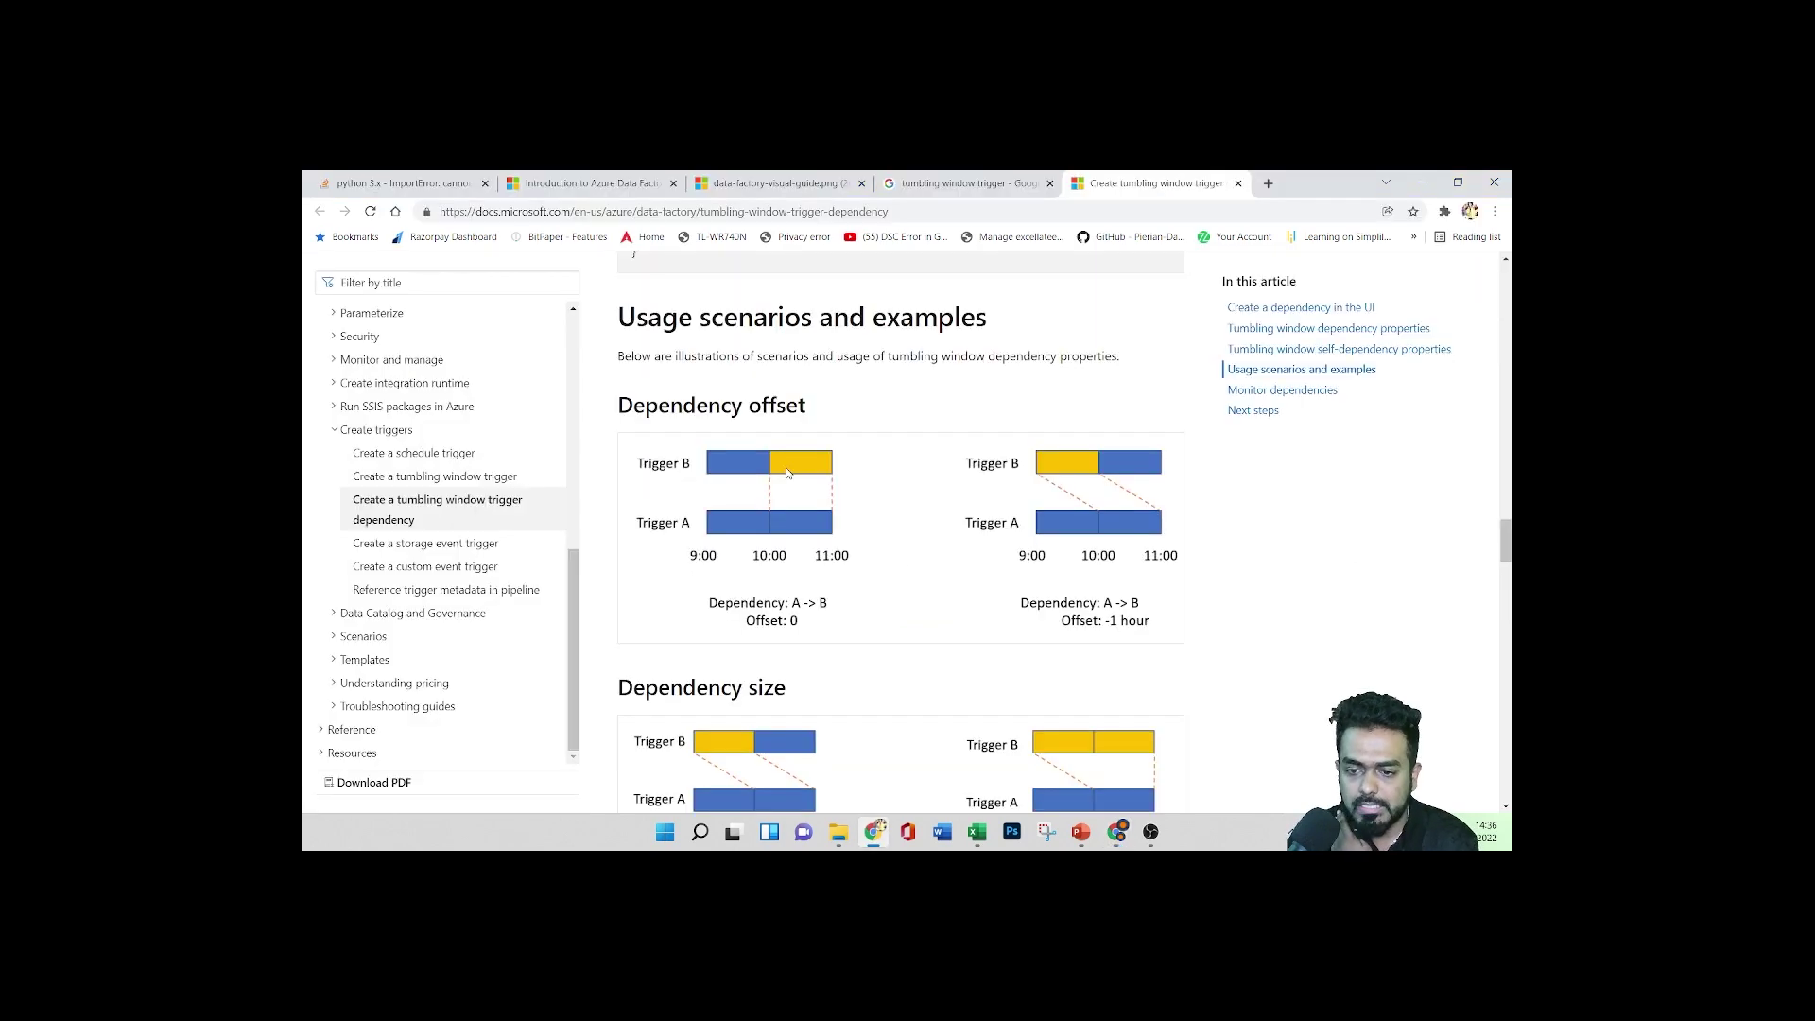
{"action": "scroll", "coordinate": [787, 473], "scroll_direction": "up", "scroll_amount": 10}
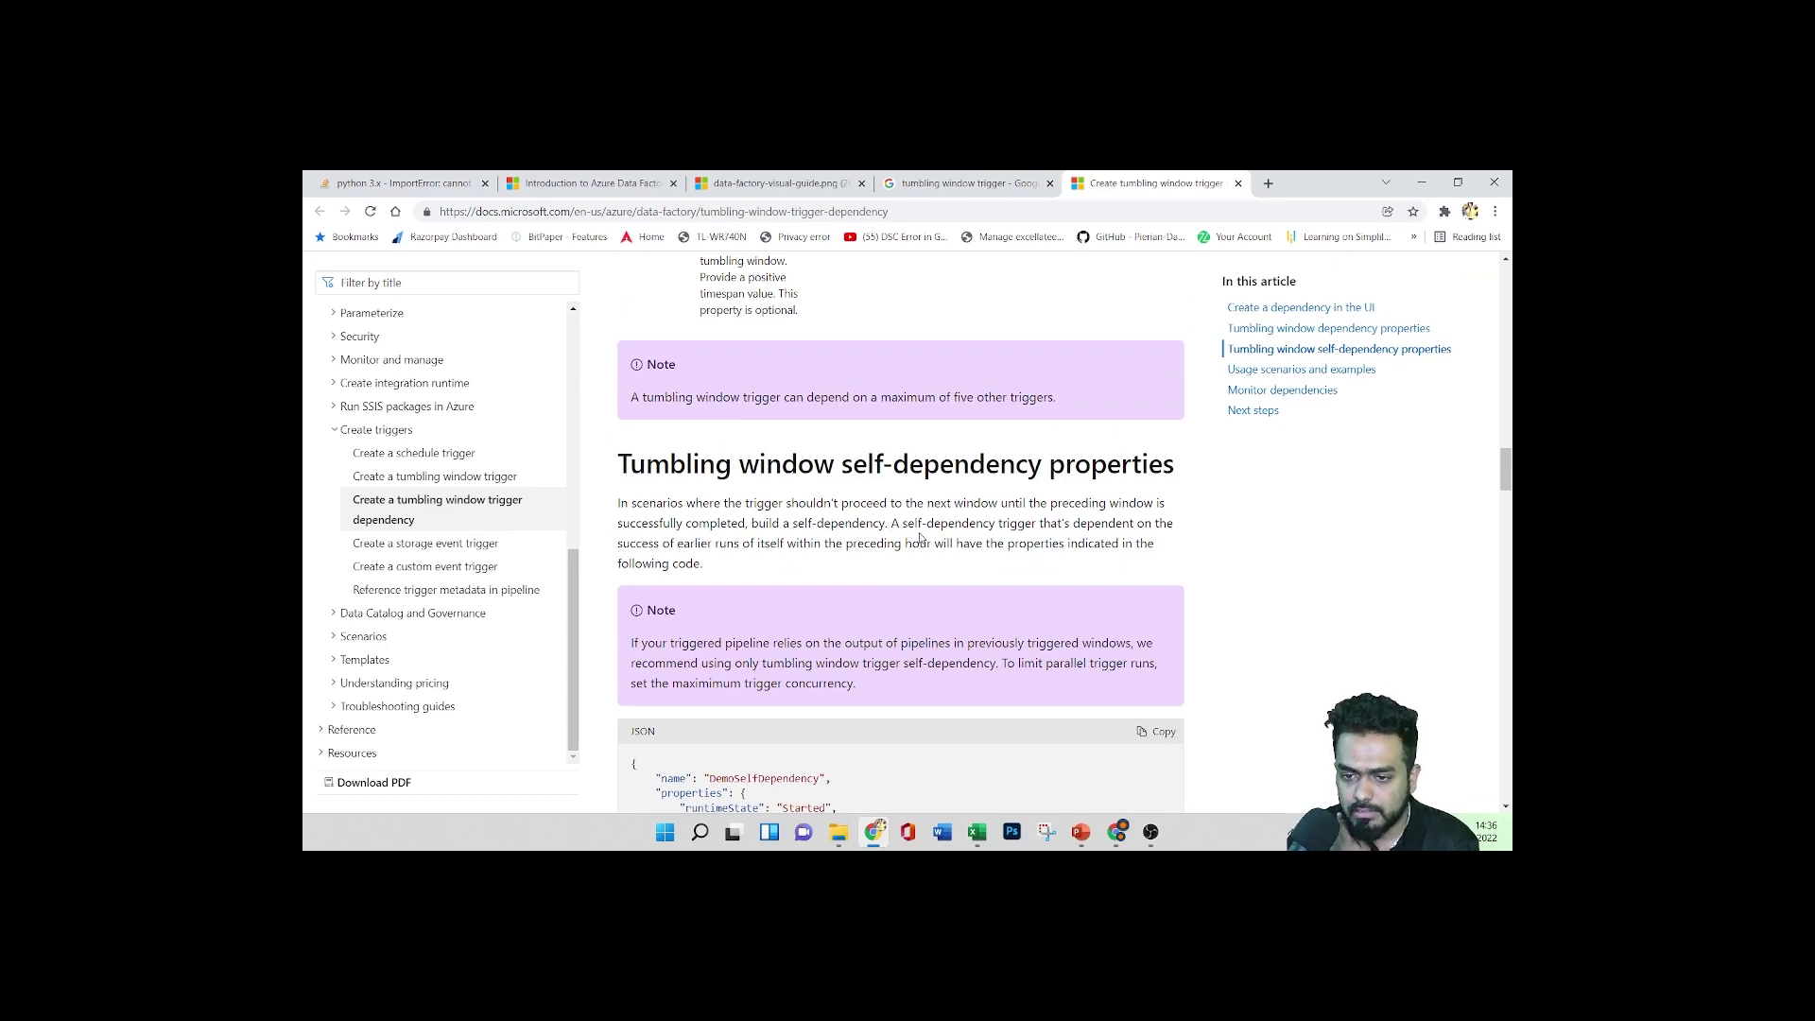
{"action": "scroll", "coordinate": [919, 536], "scroll_direction": "up", "scroll_amount": 10}
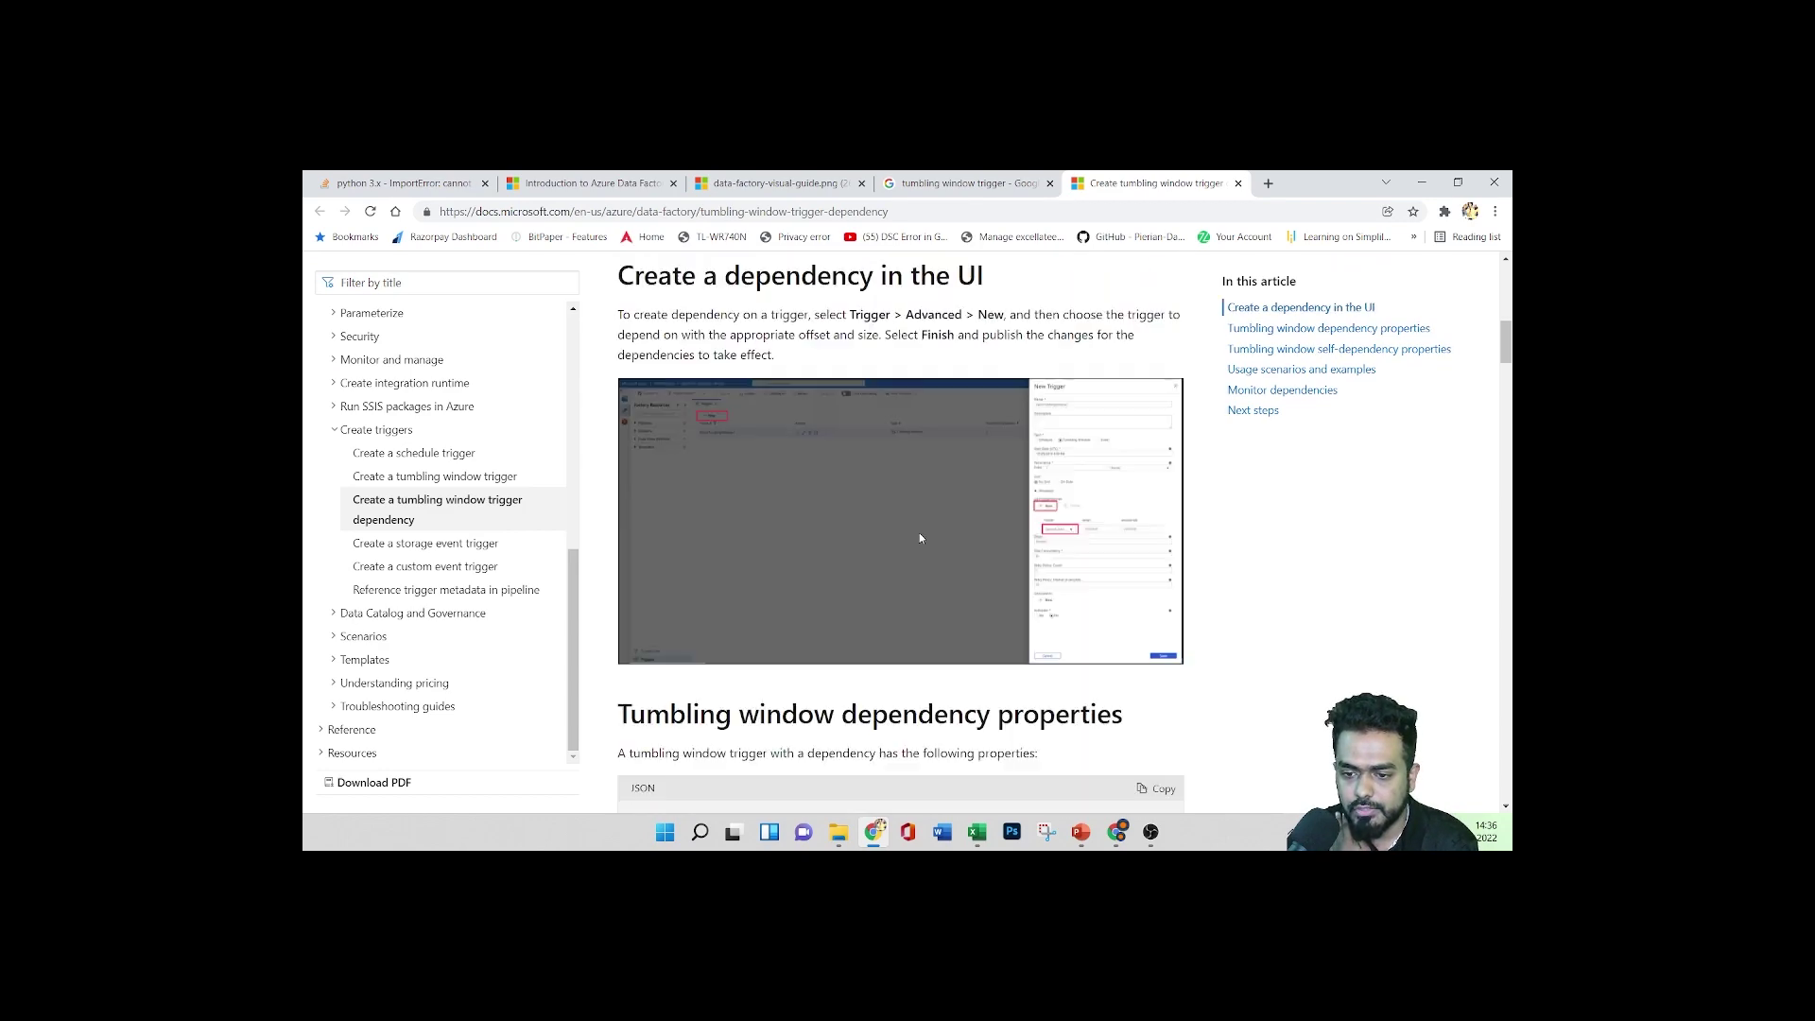
{"action": "scroll", "coordinate": [918, 537], "scroll_direction": "up", "scroll_amount": 5}
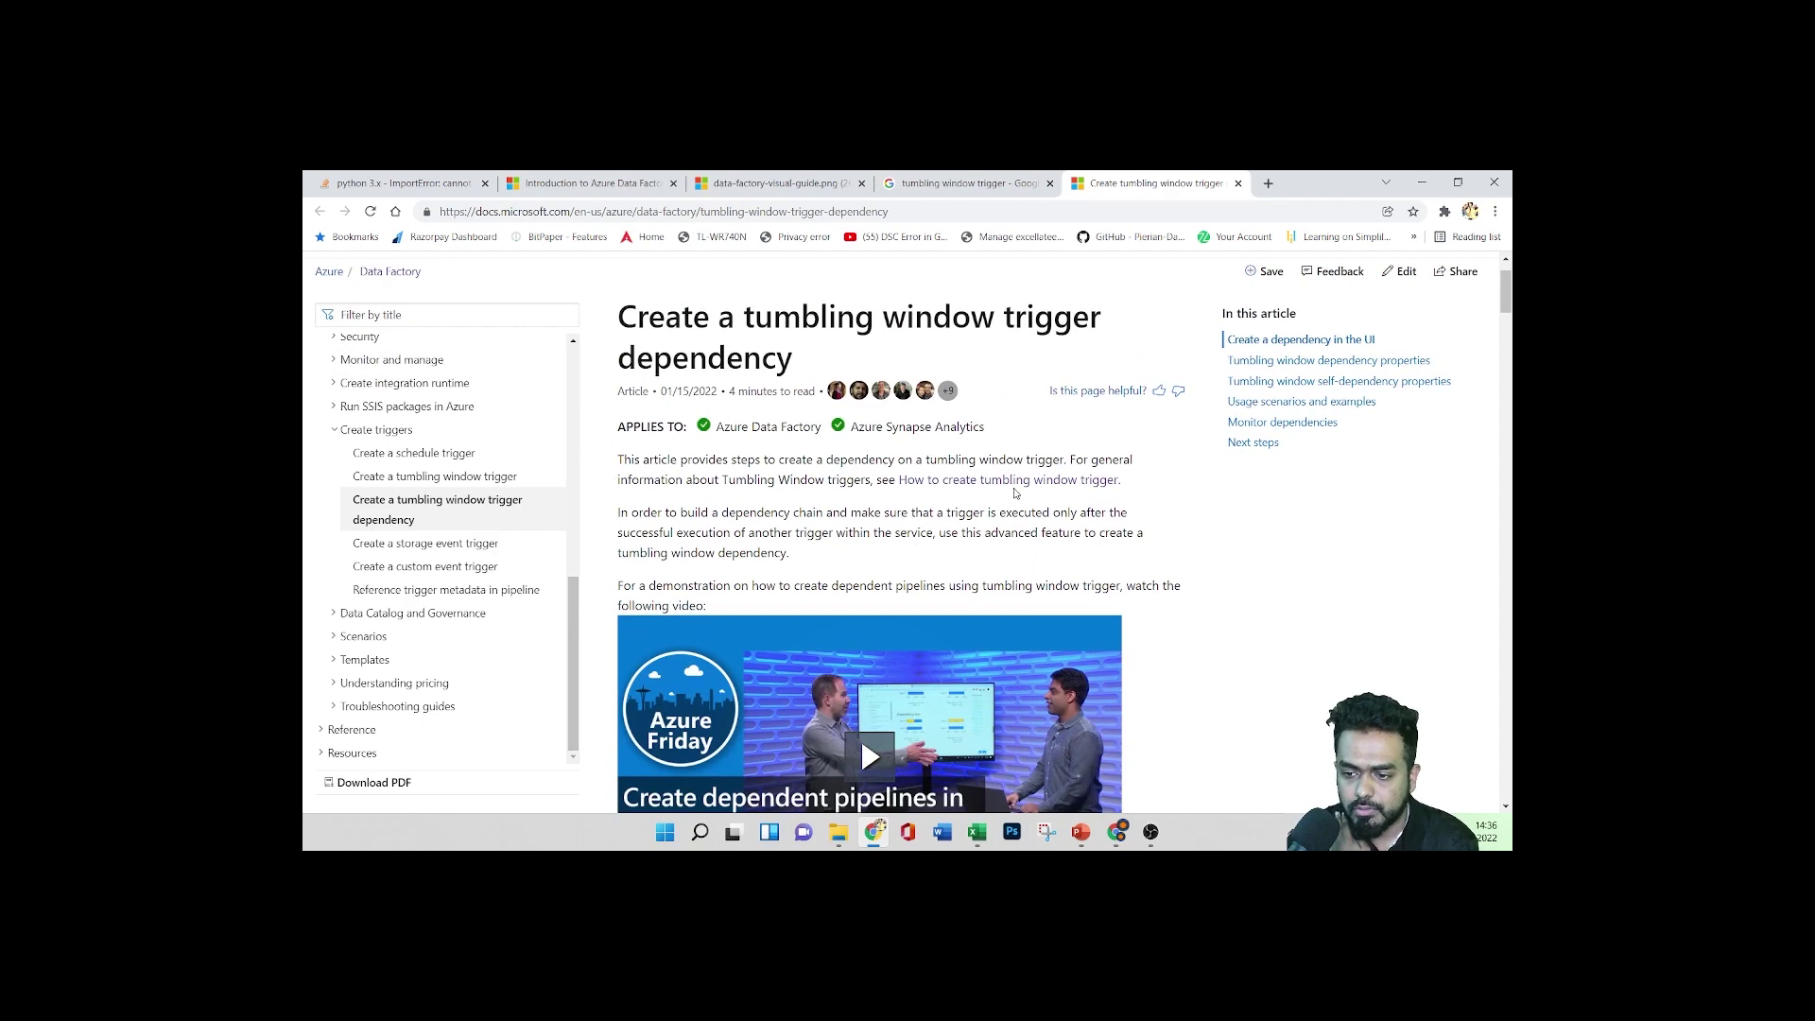
{"action": "scroll", "coordinate": [873, 526], "scroll_direction": "down", "scroll_amount": 15}
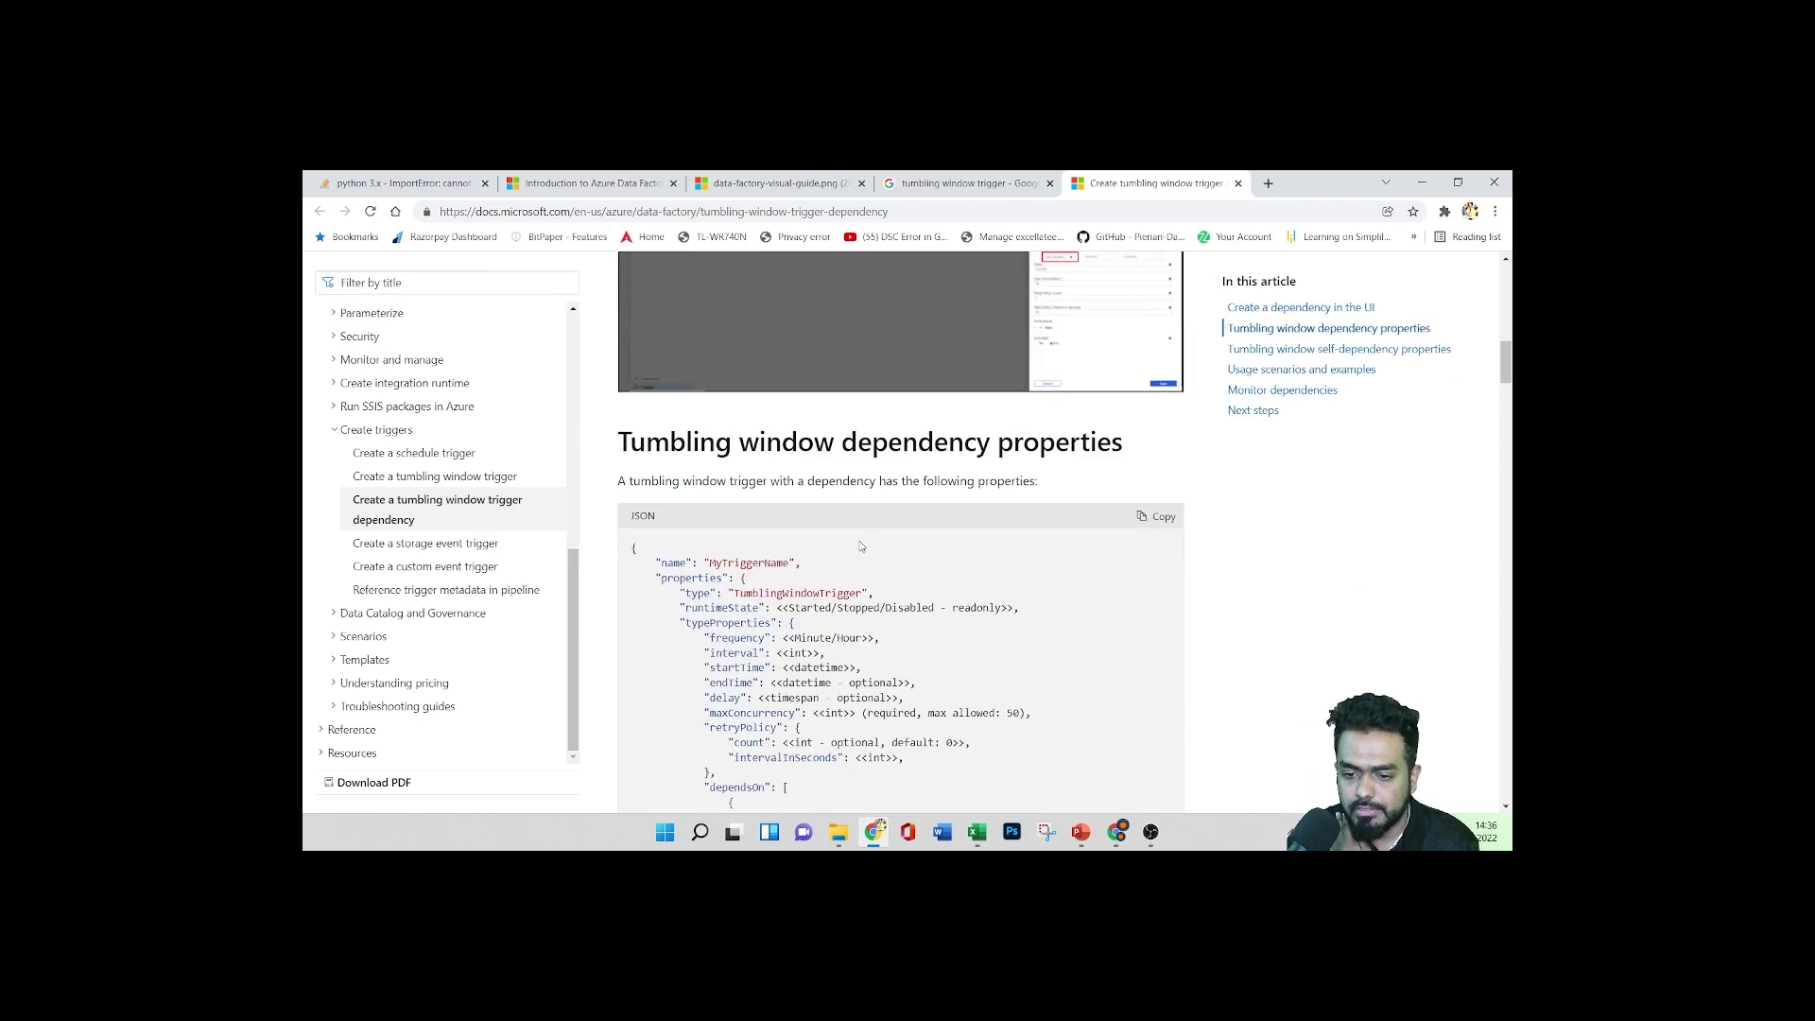
{"action": "scroll", "coordinate": [913, 568], "scroll_direction": "down", "scroll_amount": 4}
{"action": "scroll", "coordinate": [913, 568], "scroll_direction": "up", "scroll_amount": 3}
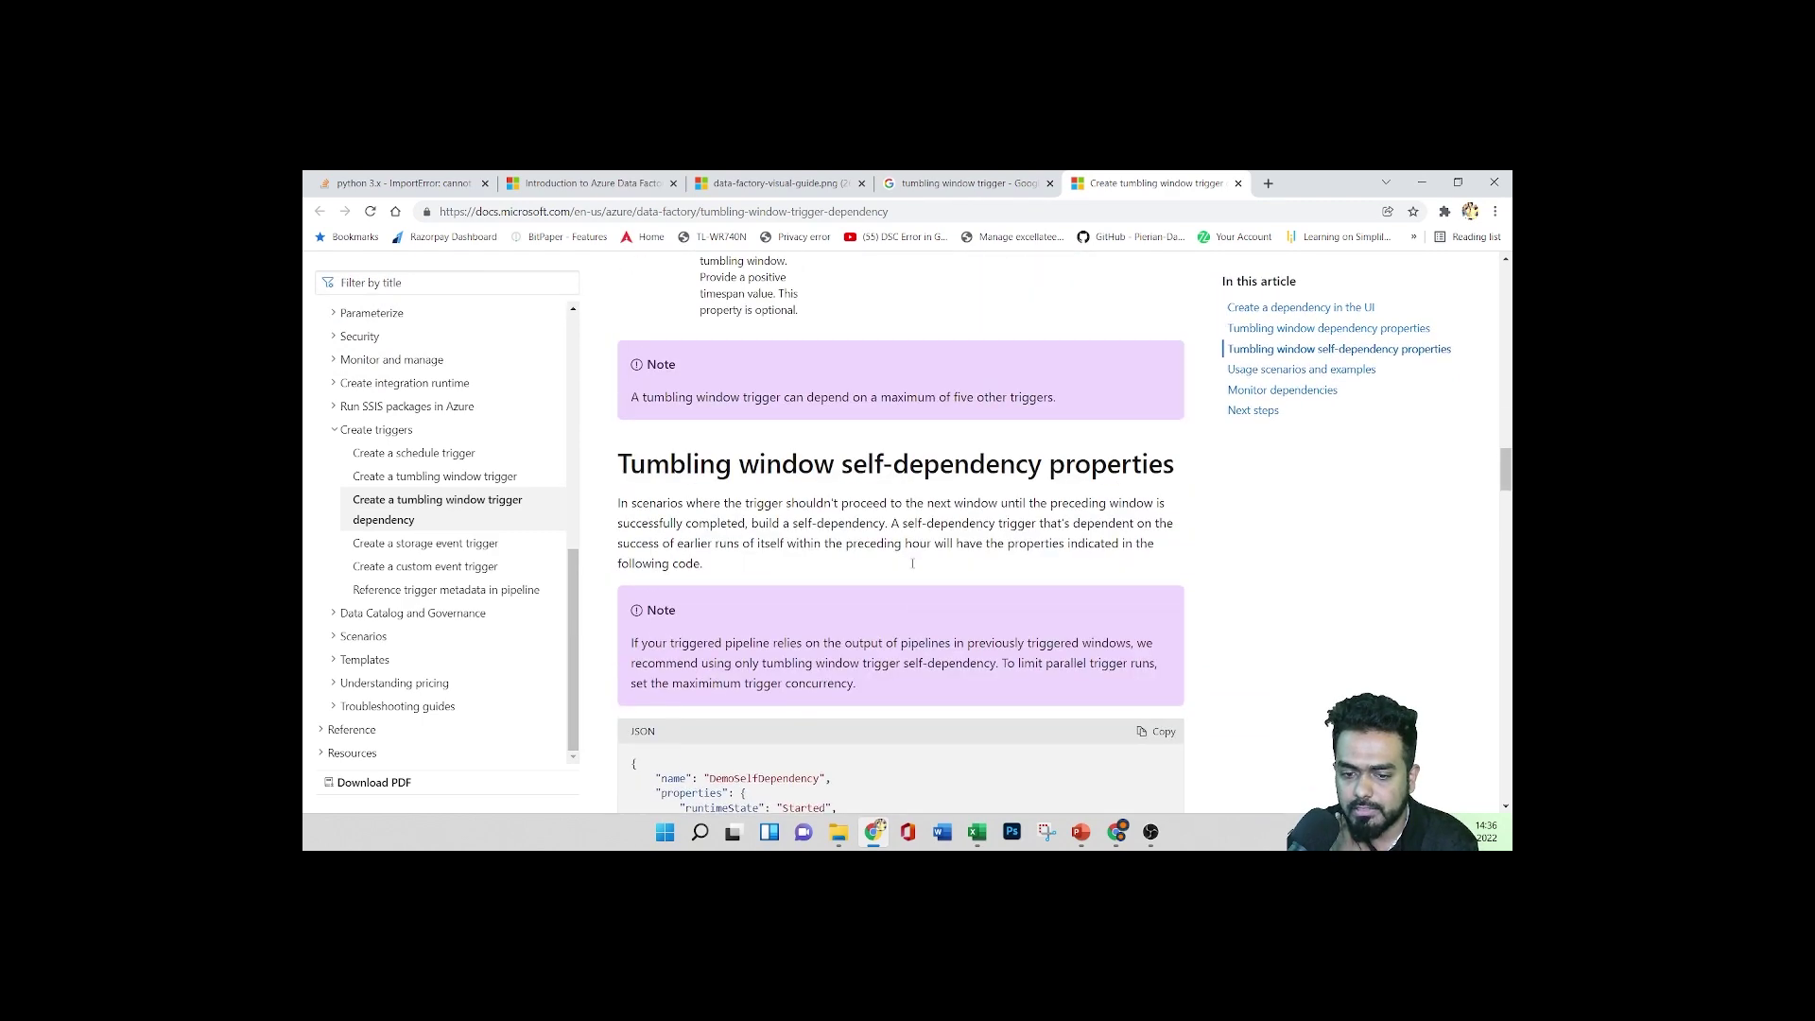
{"action": "scroll", "coordinate": [913, 568], "scroll_direction": "down", "scroll_amount": 10}
{"action": "scroll", "coordinate": [913, 568], "scroll_direction": "up", "scroll_amount": 1}
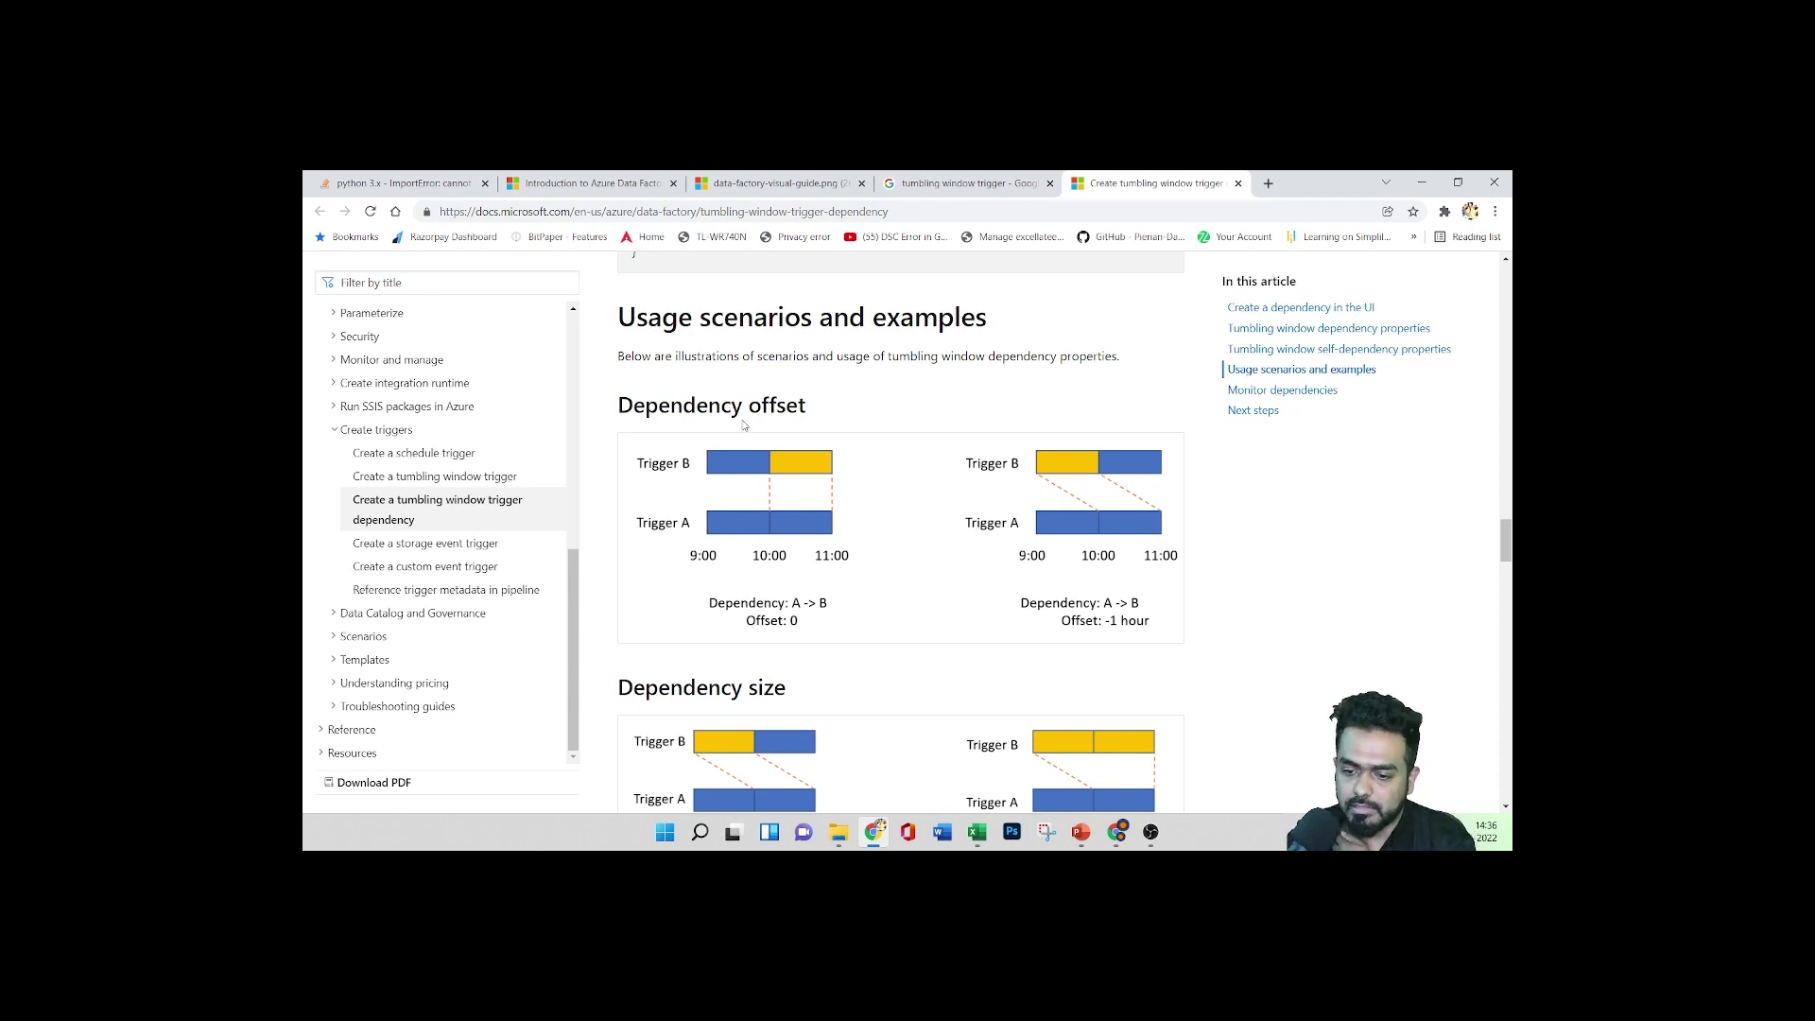
Return to the Azure Data Factory window and look at the tumbling window trigger's start date picker without changing the date
{"action": "left_click", "coordinate": [1117, 831]}
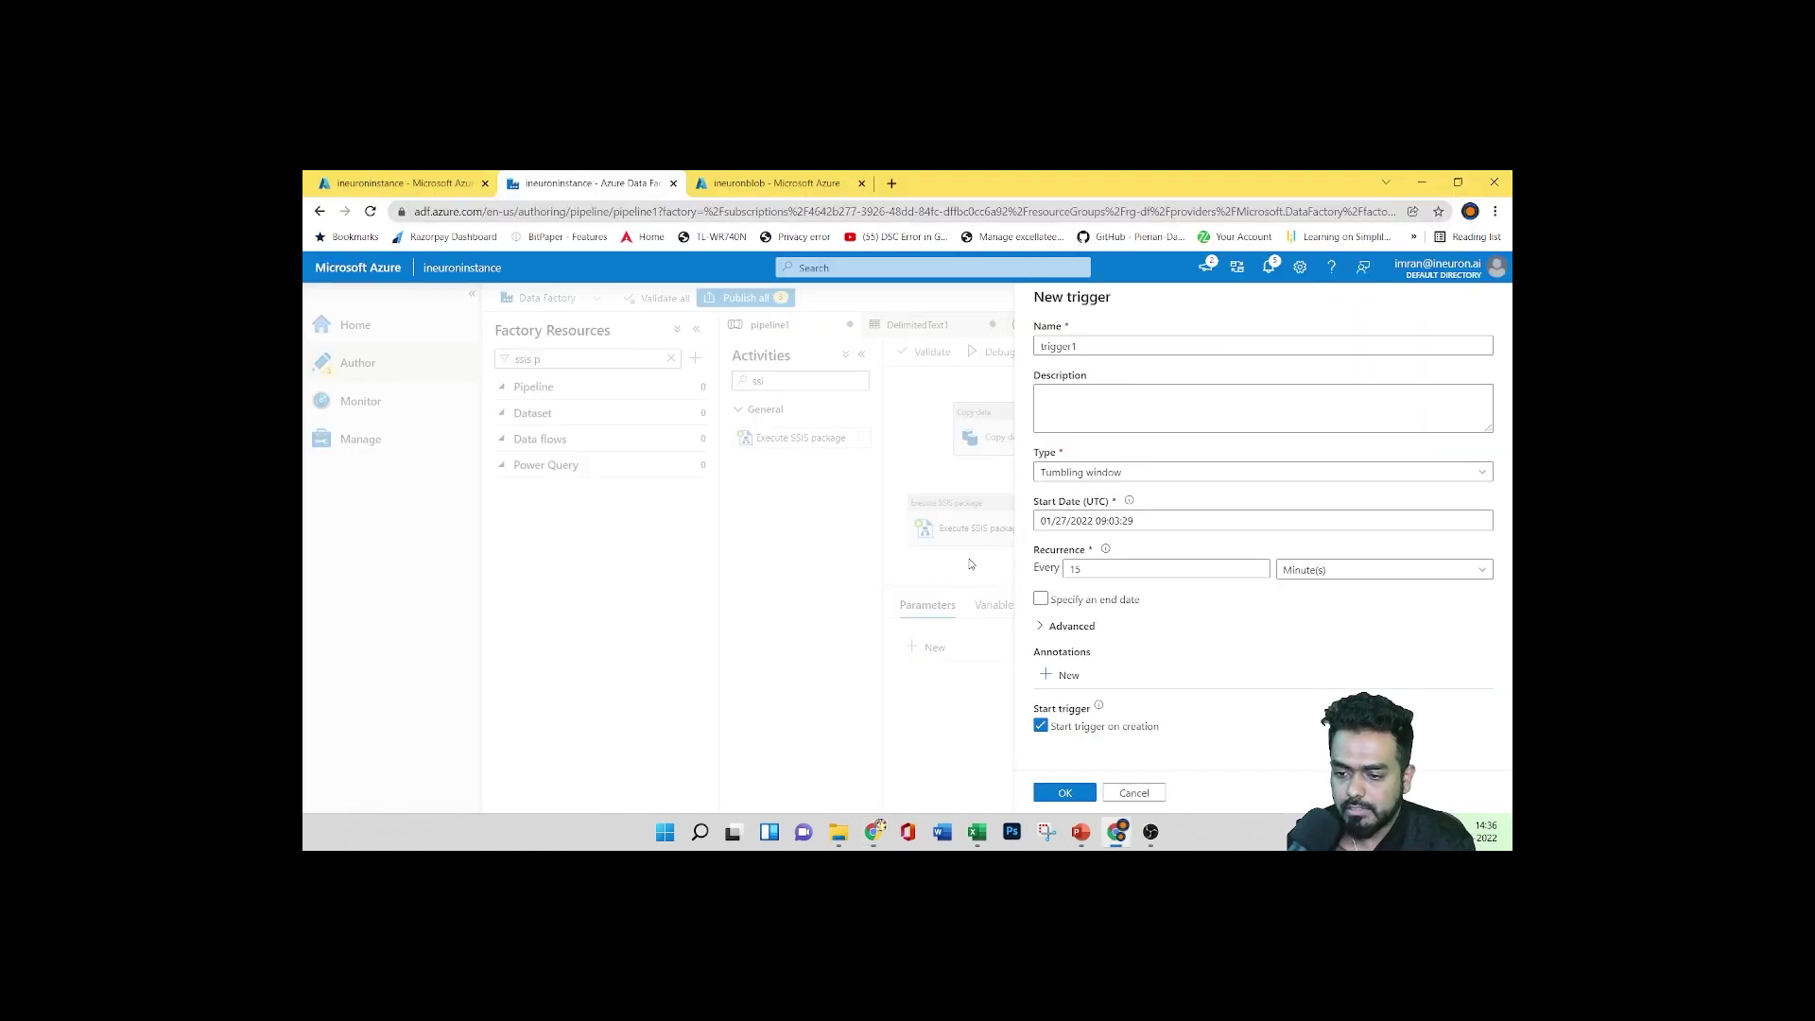
{"action": "left_click", "coordinate": [1089, 395]}
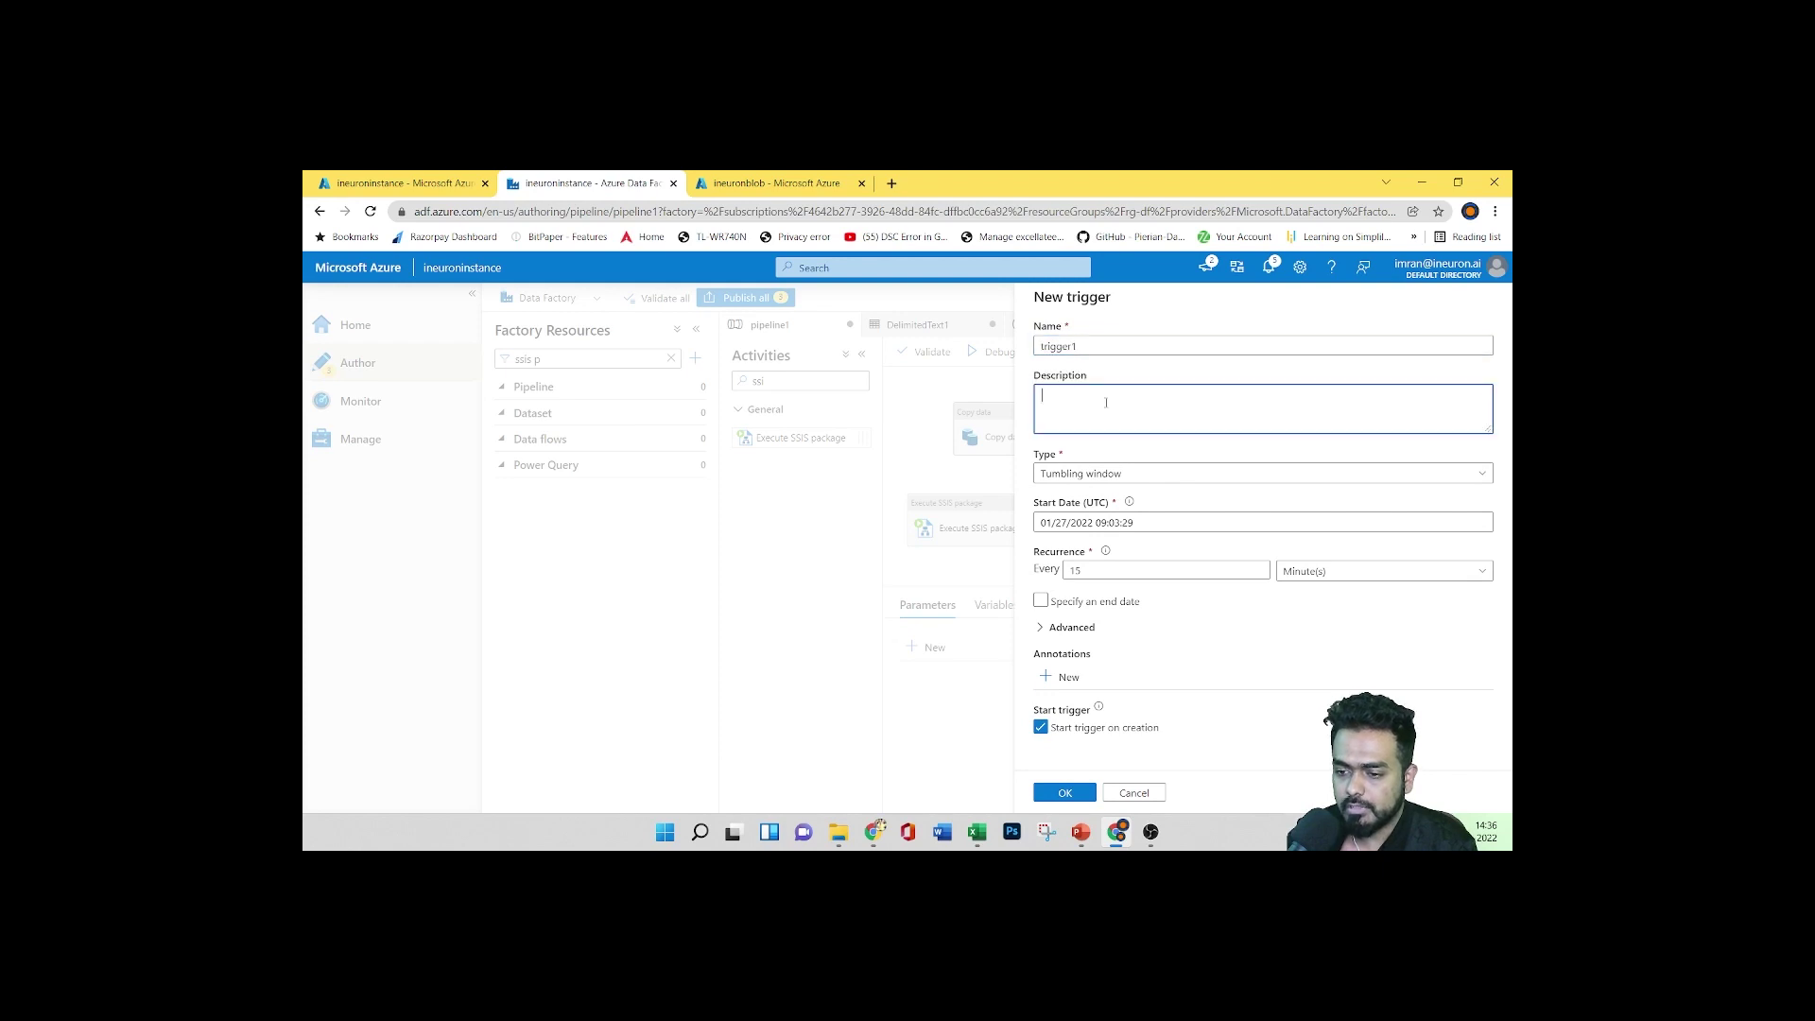
{"action": "left_click", "coordinate": [1106, 490]}
{"action": "left_click", "coordinate": [1203, 527]}
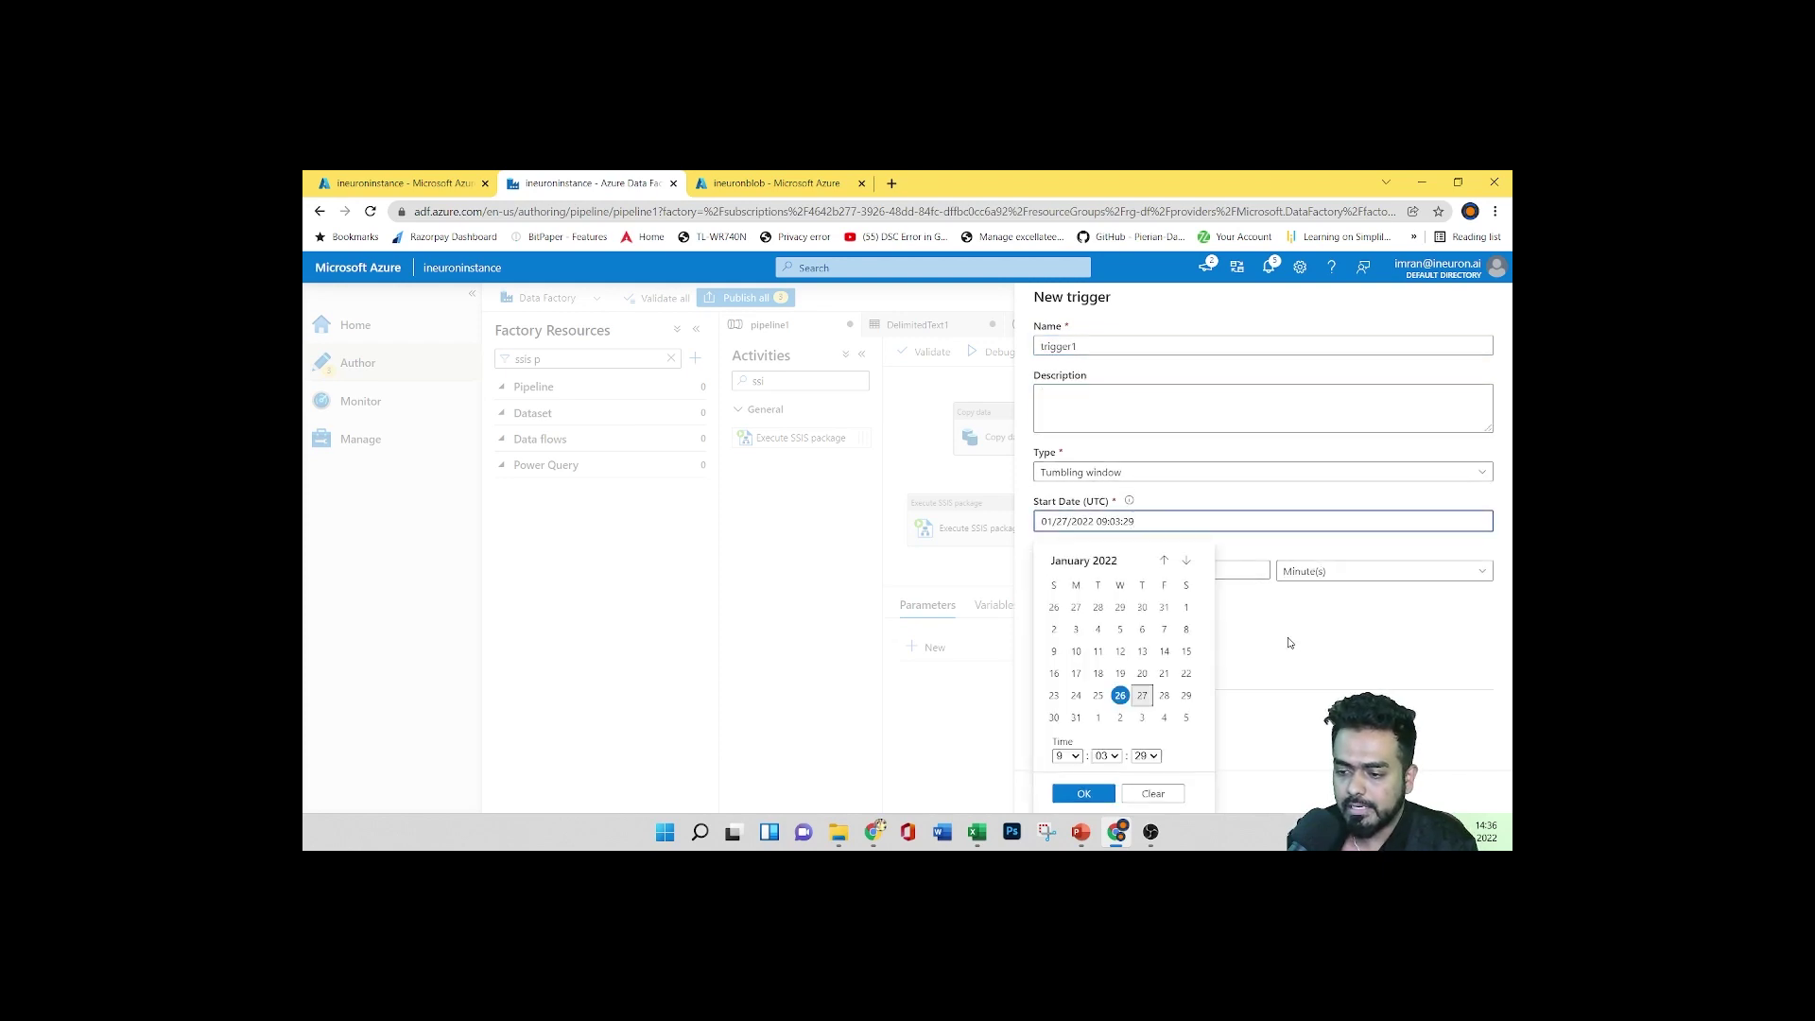
{"action": "key", "text": "Escape"}
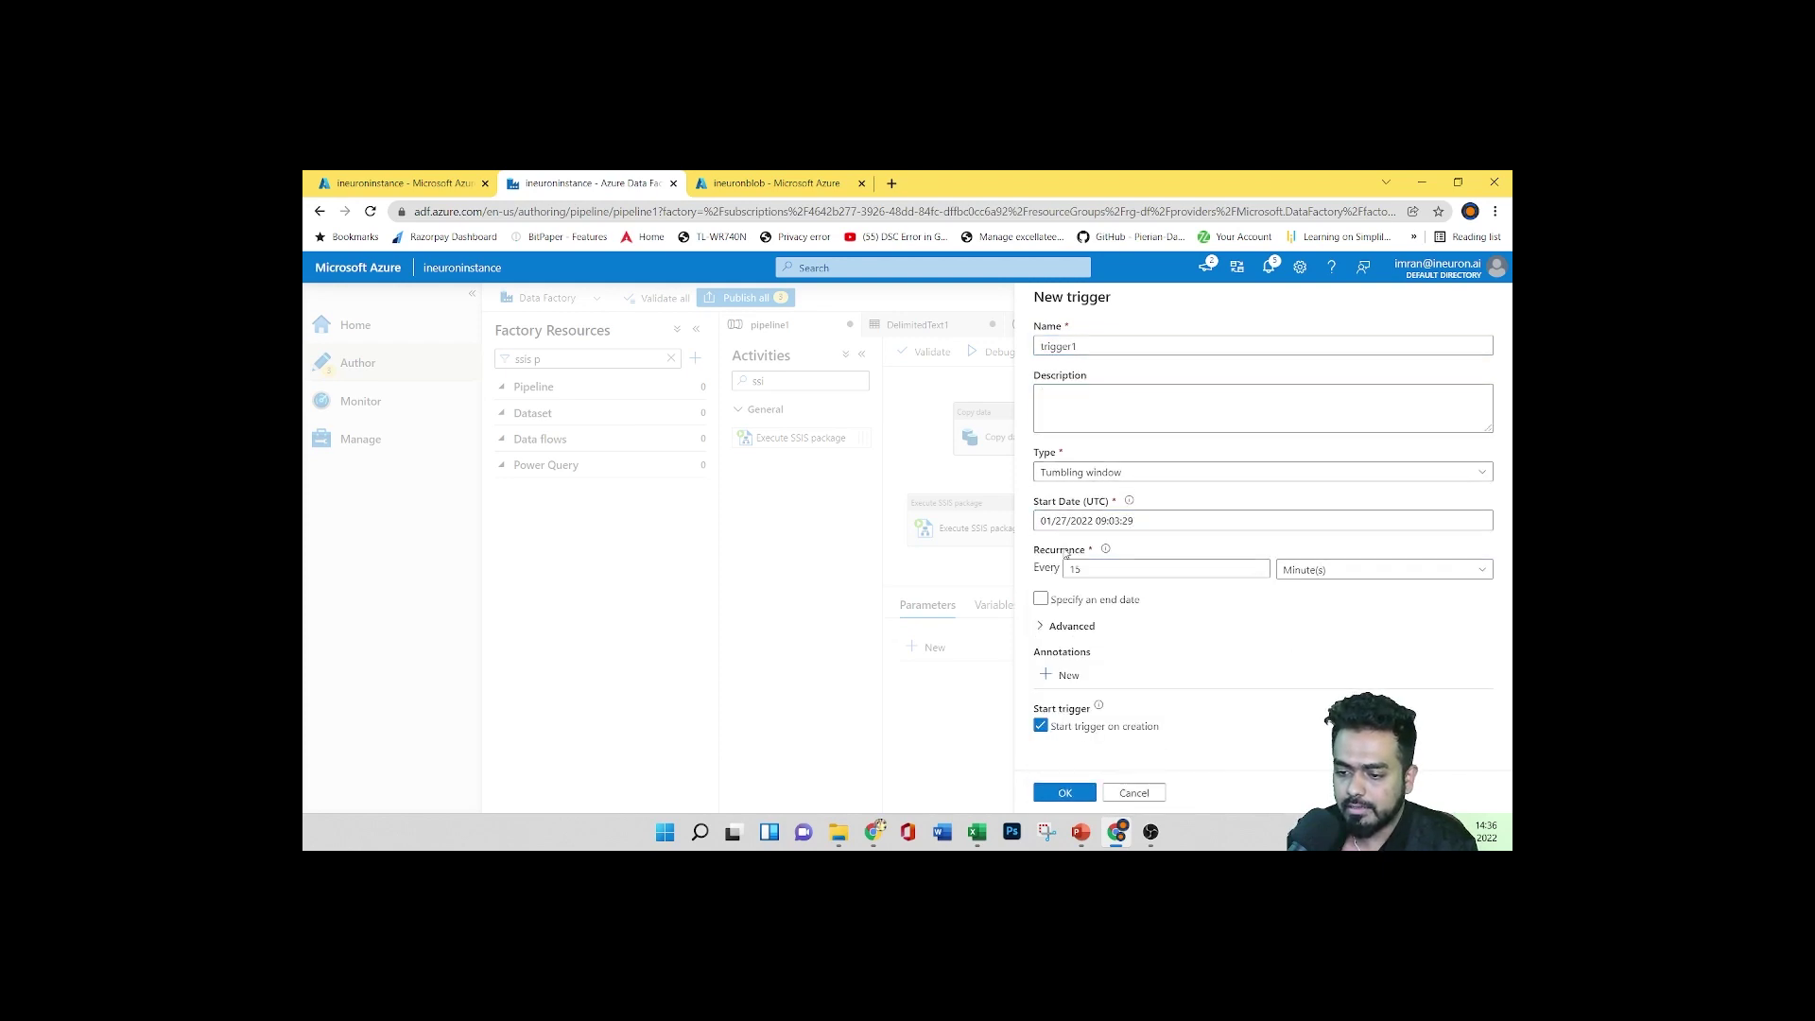
Expand the tumbling window trigger's advanced settings and examine the max concurrency, retry count and retry interval
{"action": "left_click", "coordinate": [1042, 628]}
{"action": "scroll", "coordinate": [1234, 623], "scroll_direction": "down", "scroll_amount": 3}
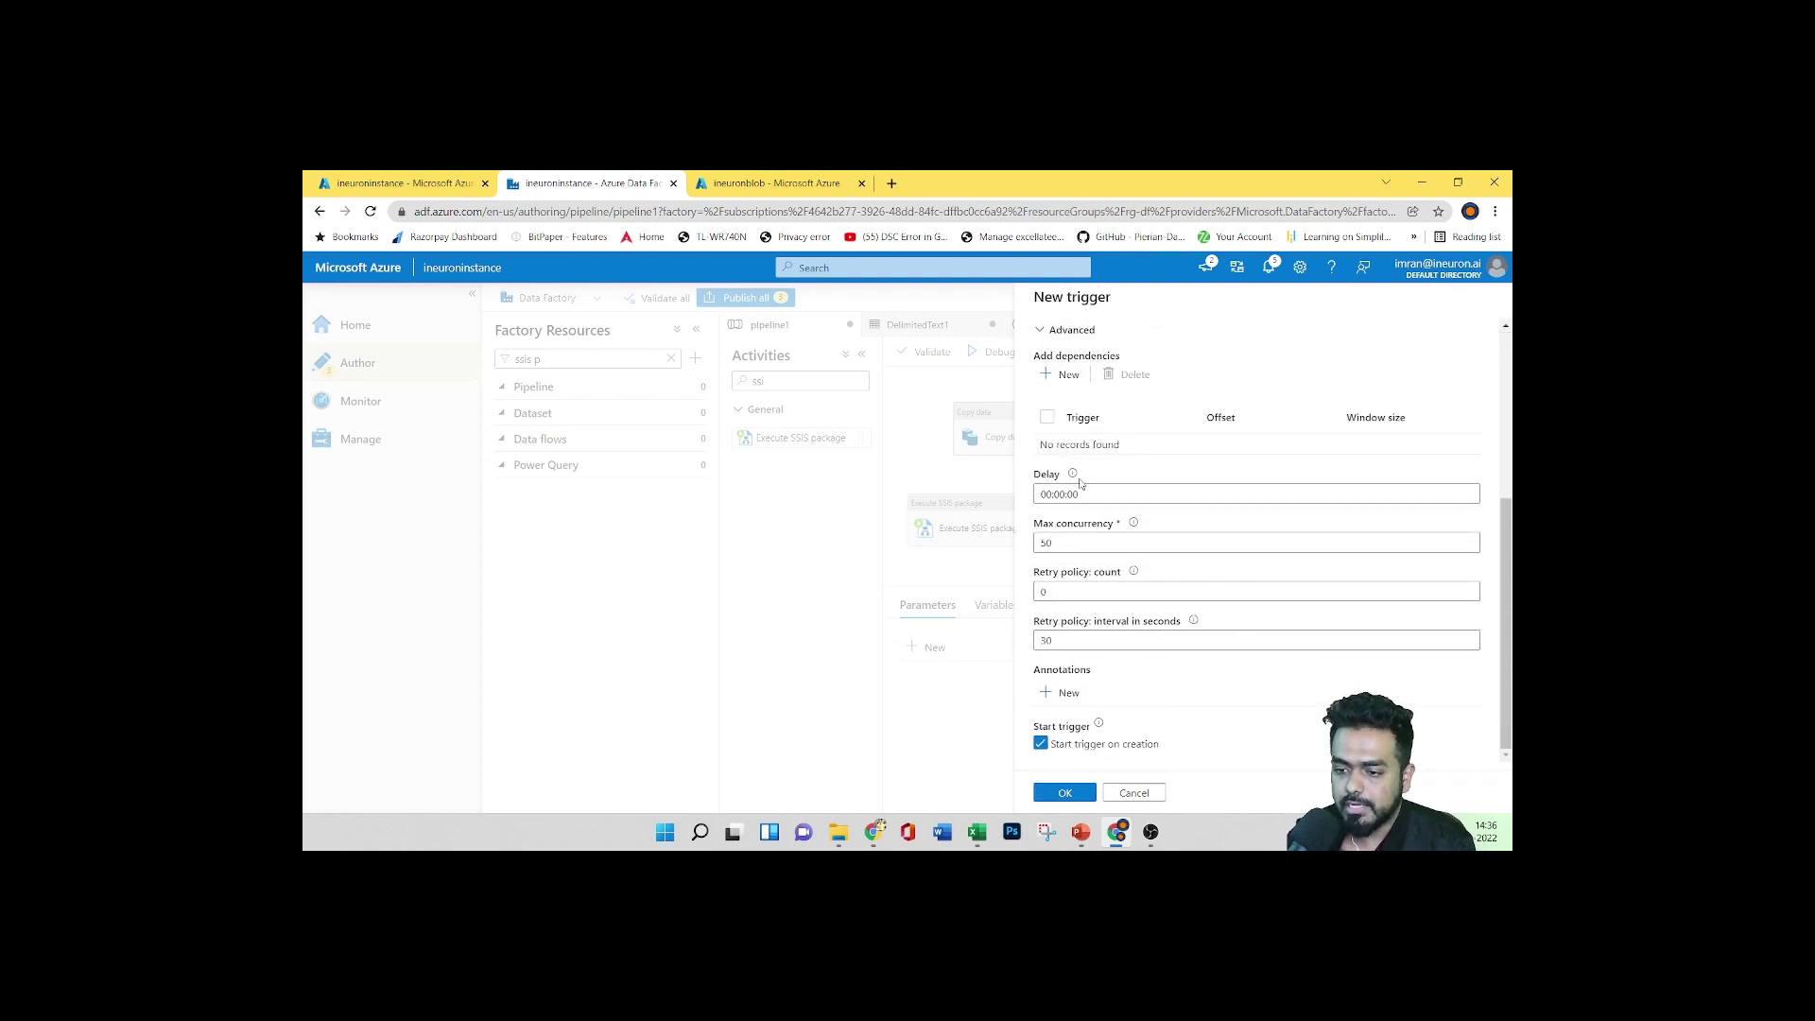
{"action": "left_click", "coordinate": [1081, 540]}
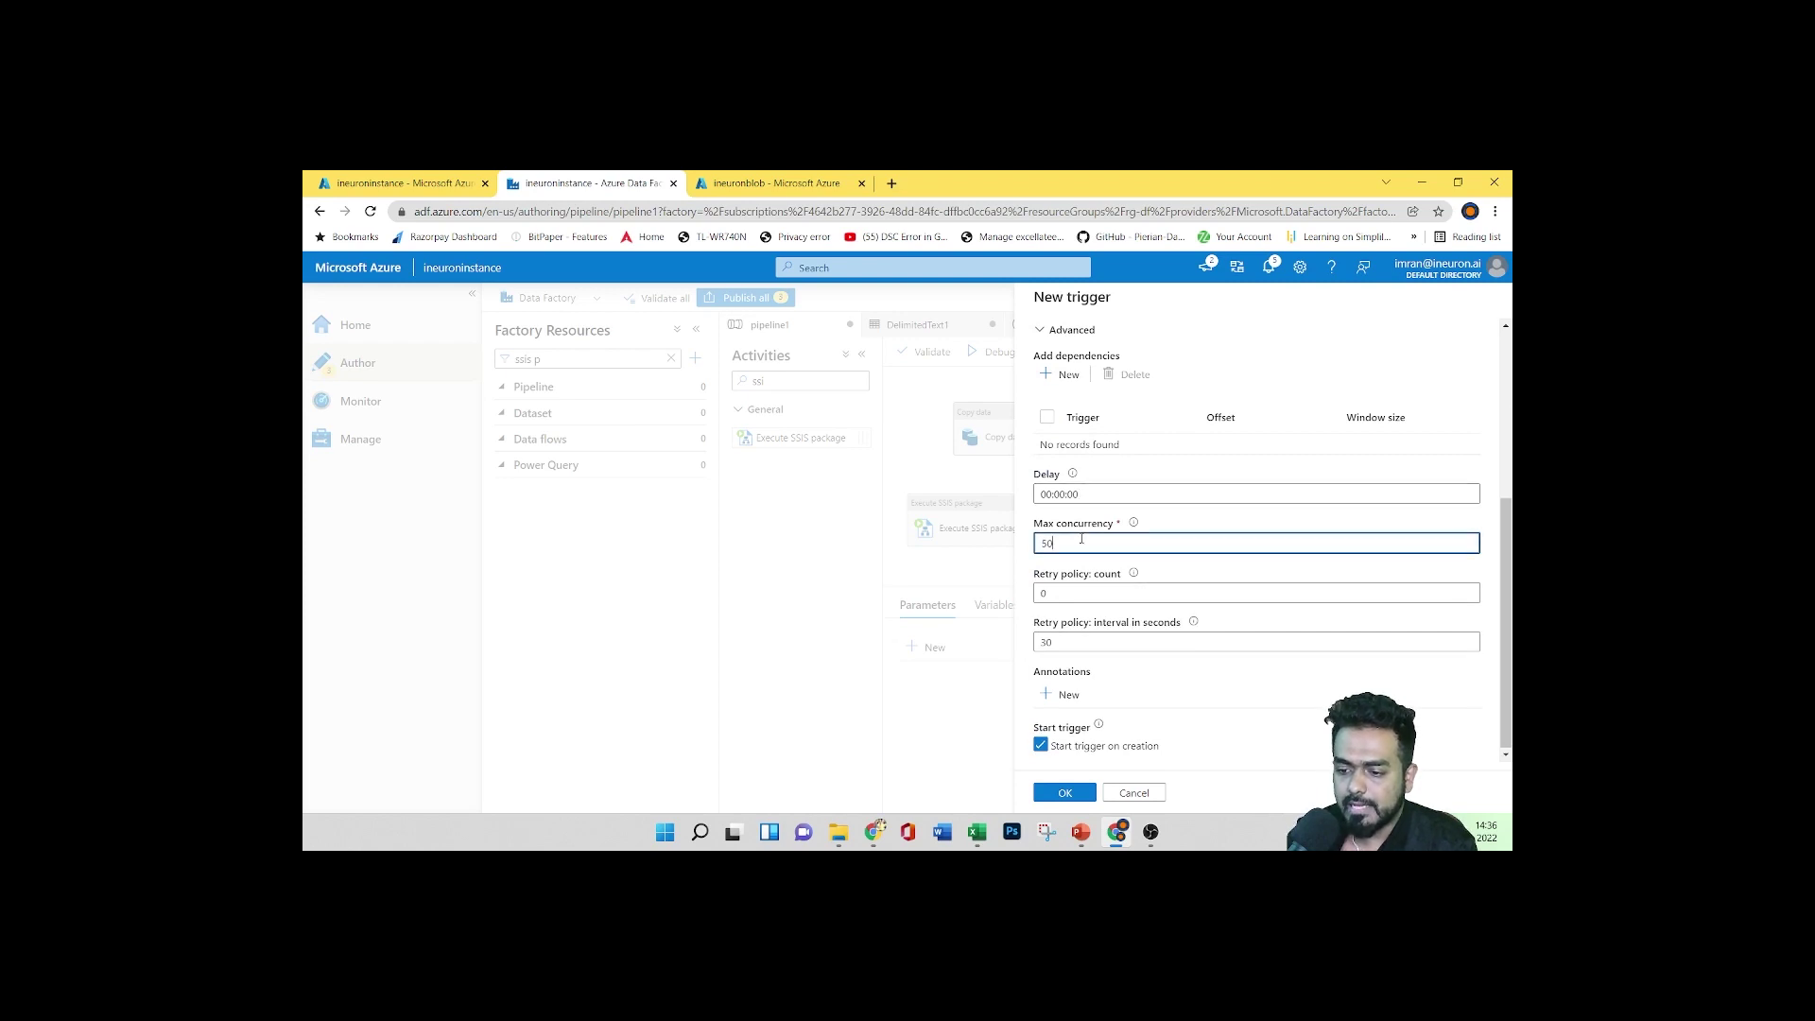
{"action": "left_click", "coordinate": [1089, 593]}
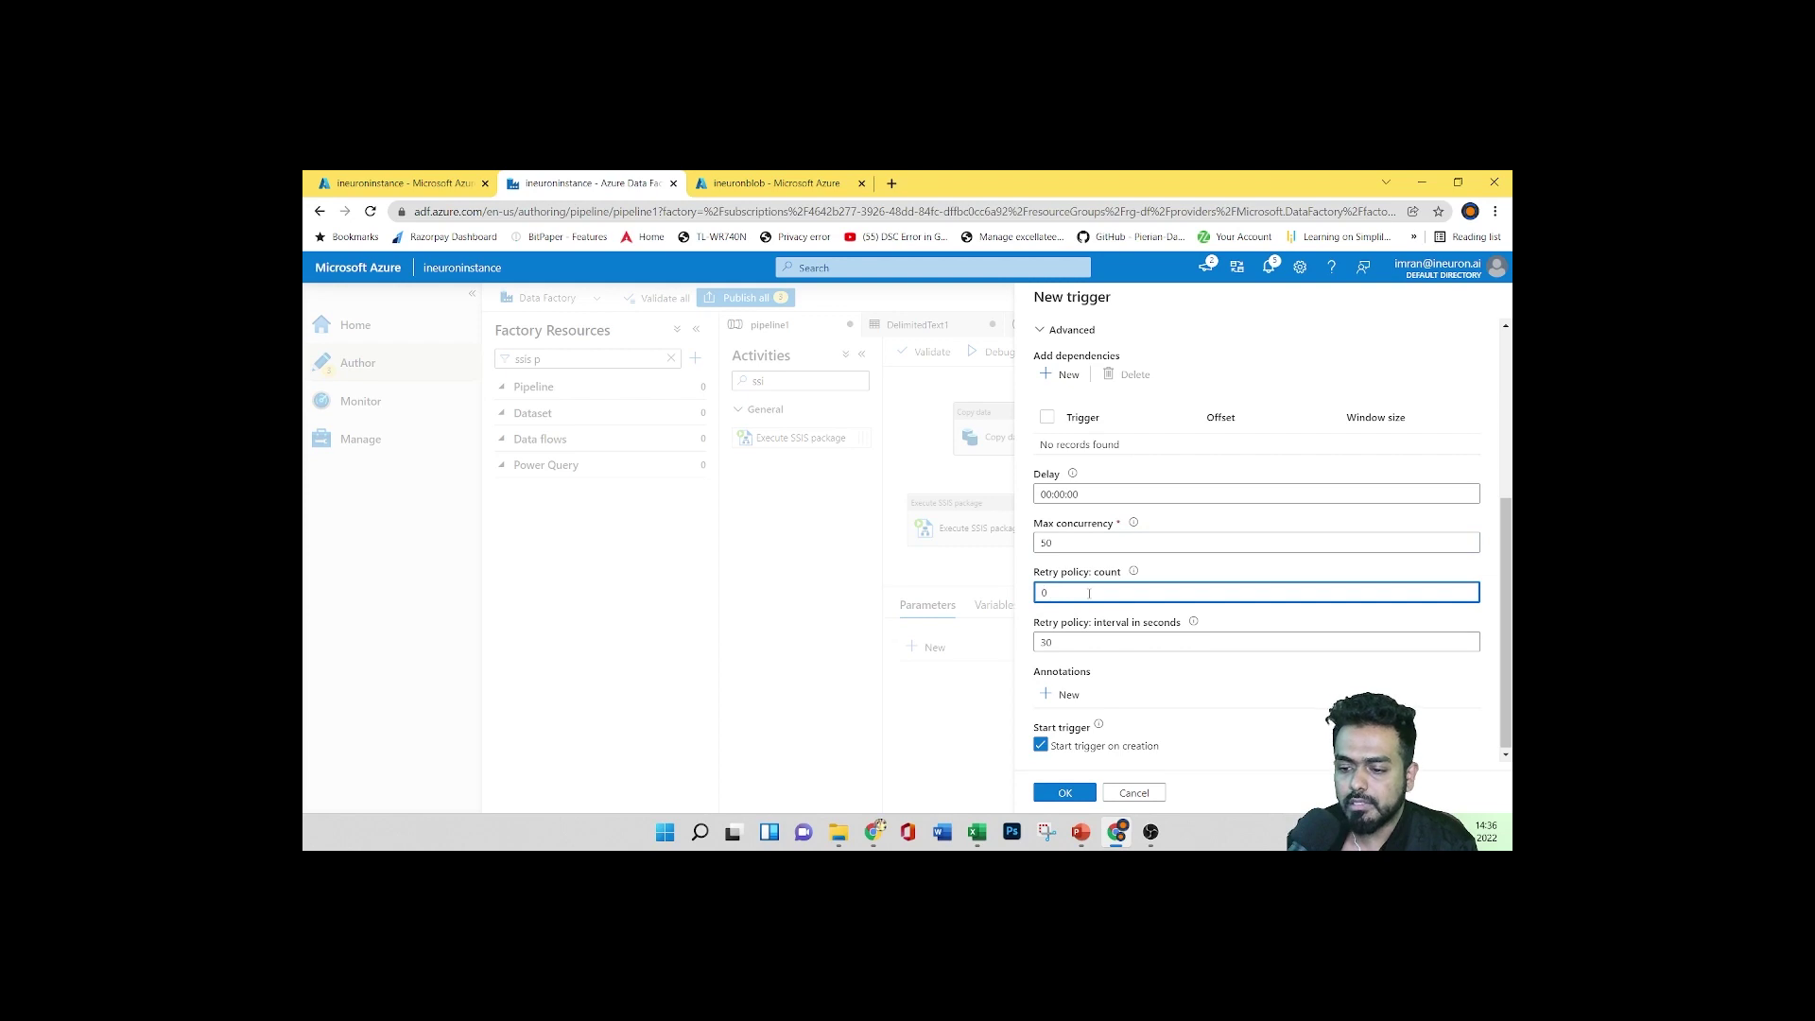
{"action": "left_click", "coordinate": [1094, 644]}
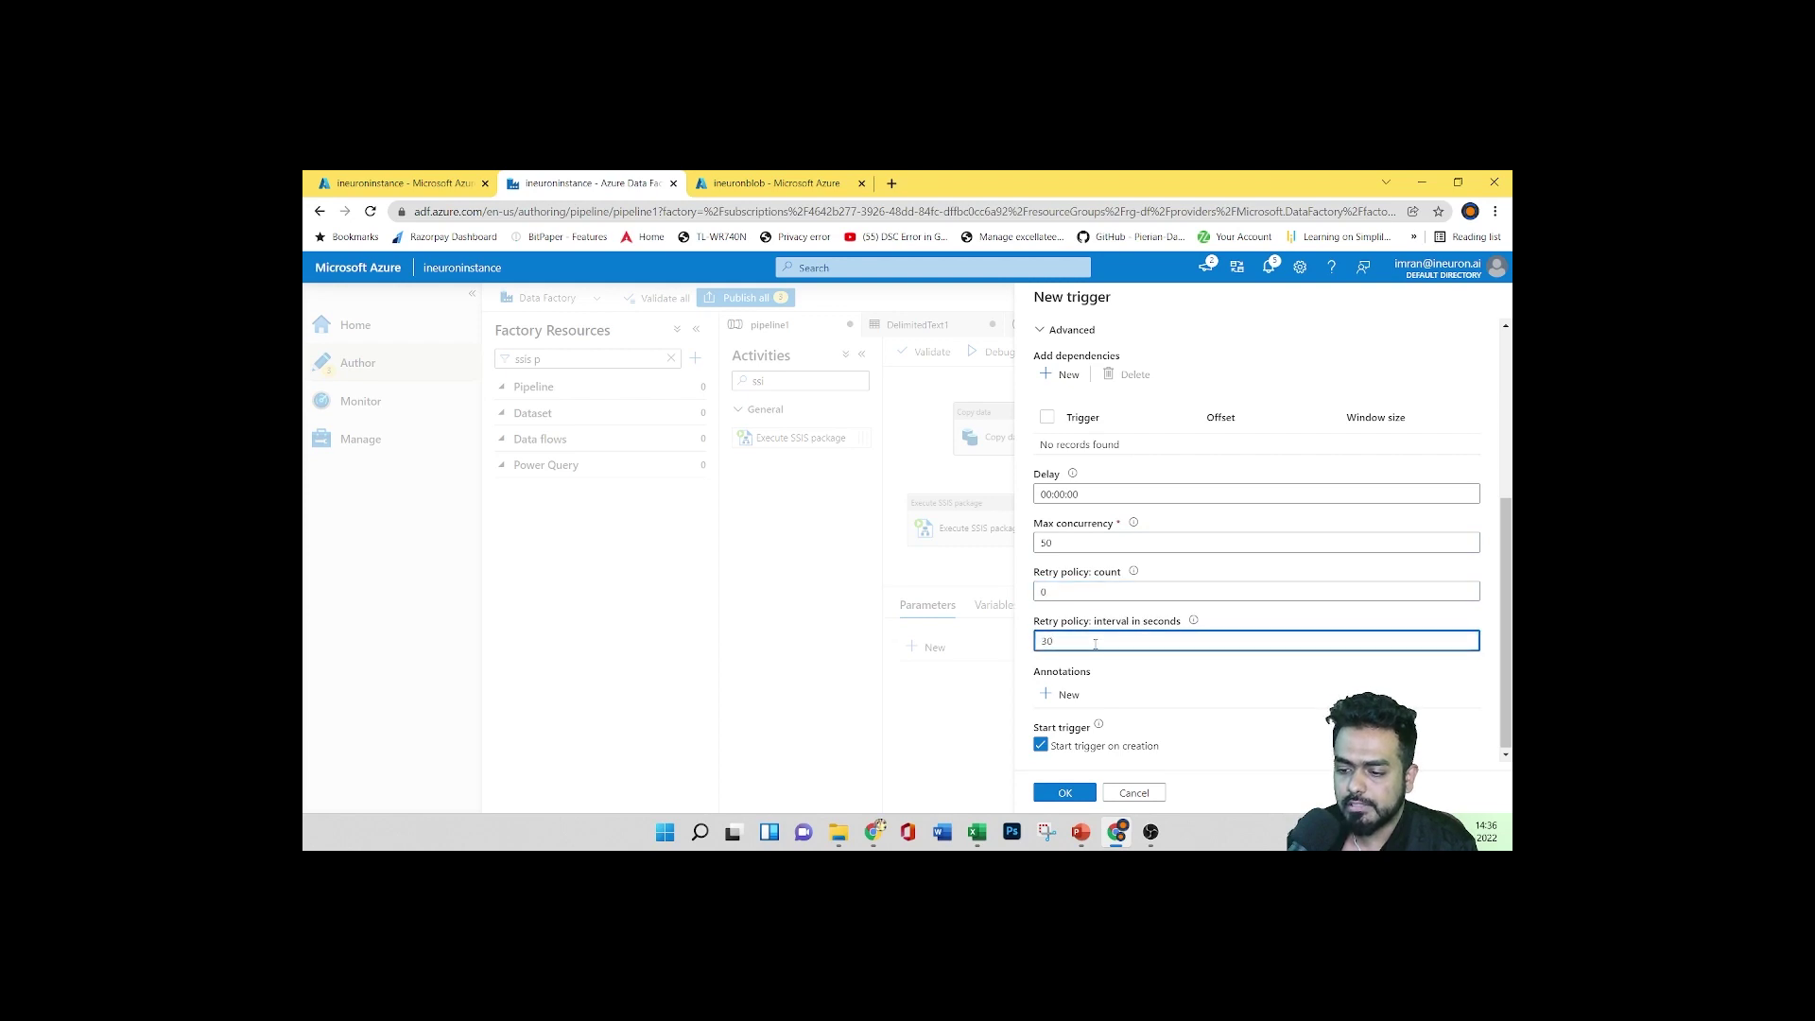
Add a new dependency row to the tumbling window trigger and open its list of available triggers
{"action": "scroll", "coordinate": [1095, 643], "scroll_direction": "up", "scroll_amount": 2}
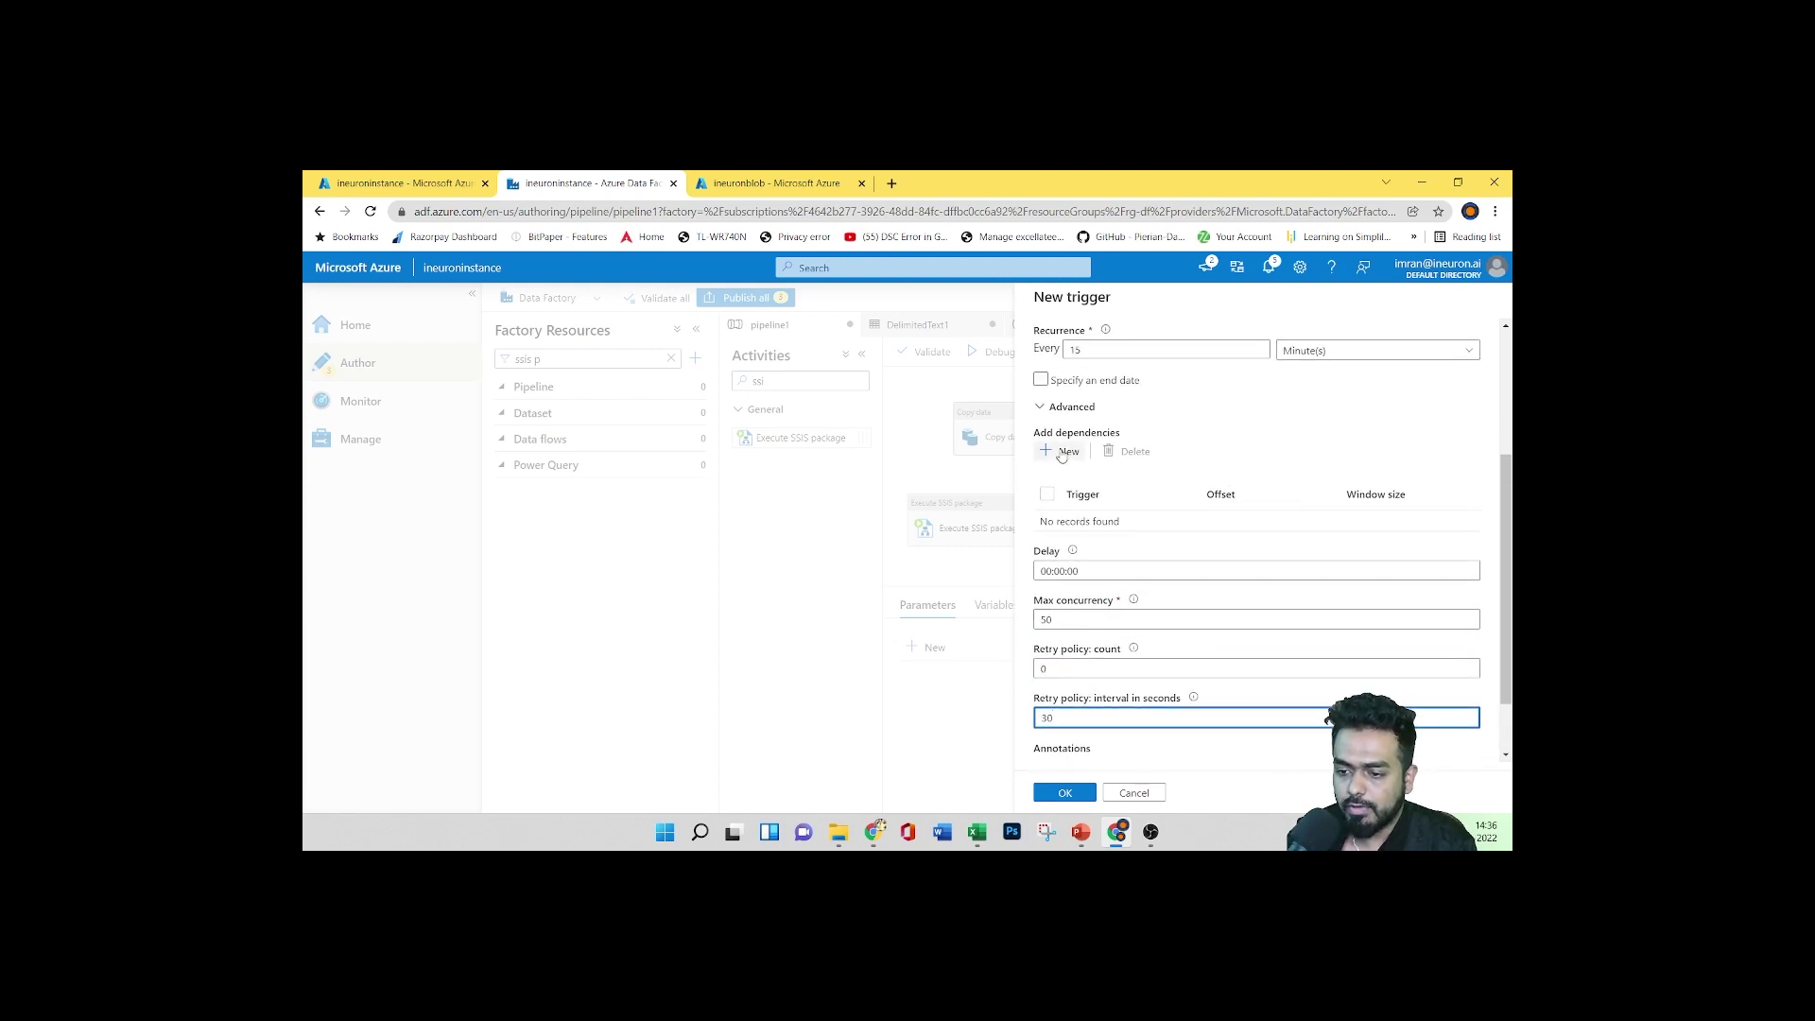
{"action": "left_click", "coordinate": [1062, 453]}
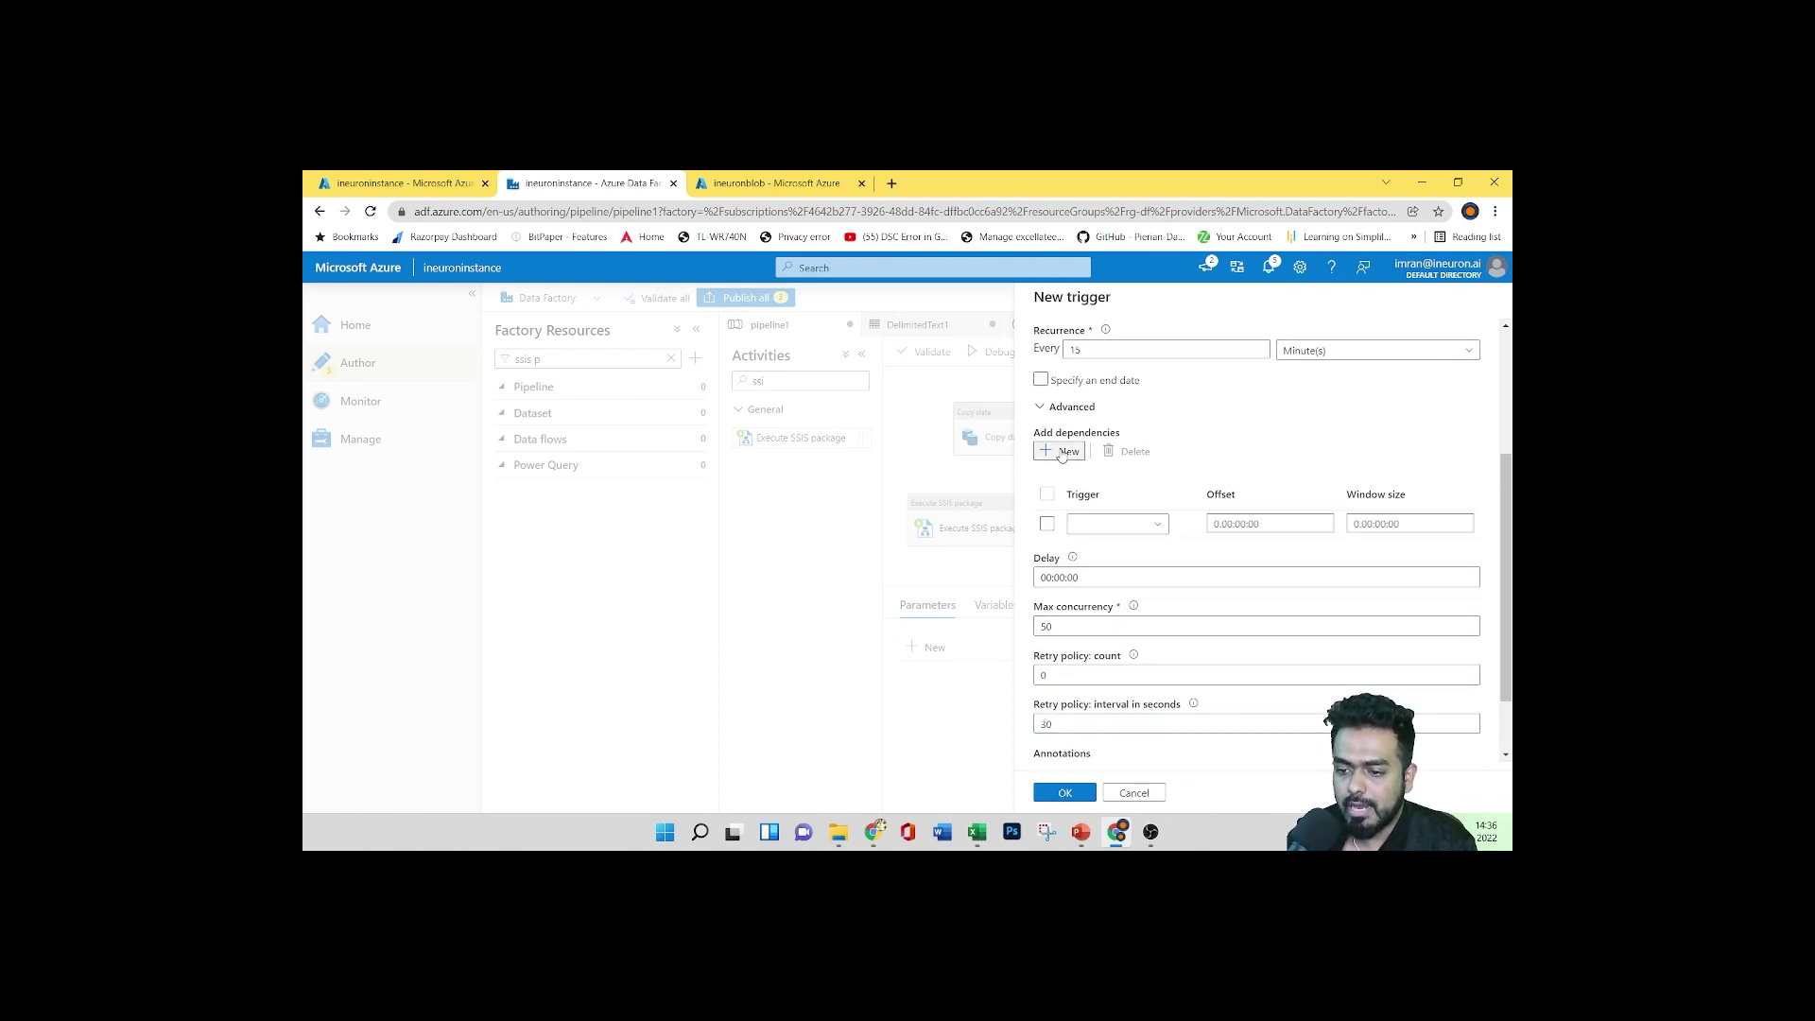
{"action": "left_click", "coordinate": [1153, 526]}
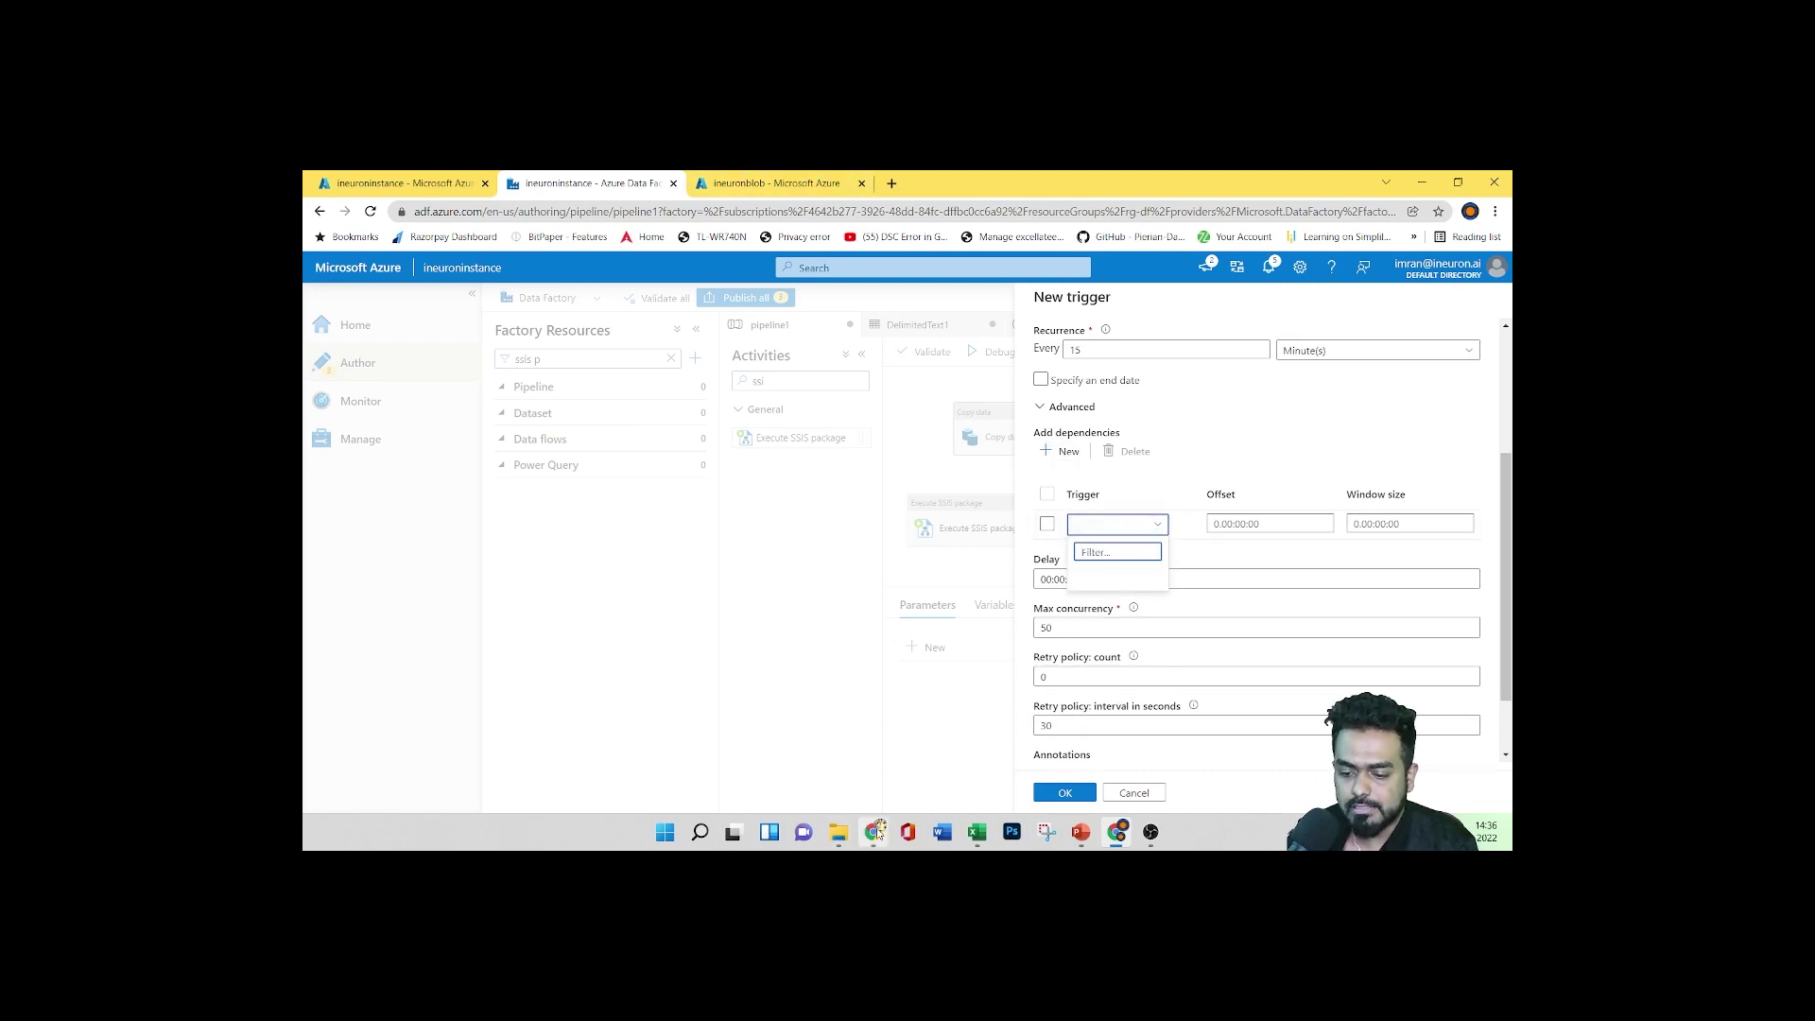
Switch to the Microsoft documentation window and study the dependency offset, dependency size, self-dependency and dependency on another tumbling window trigger diagrams
{"action": "left_click", "coordinate": [874, 832]}
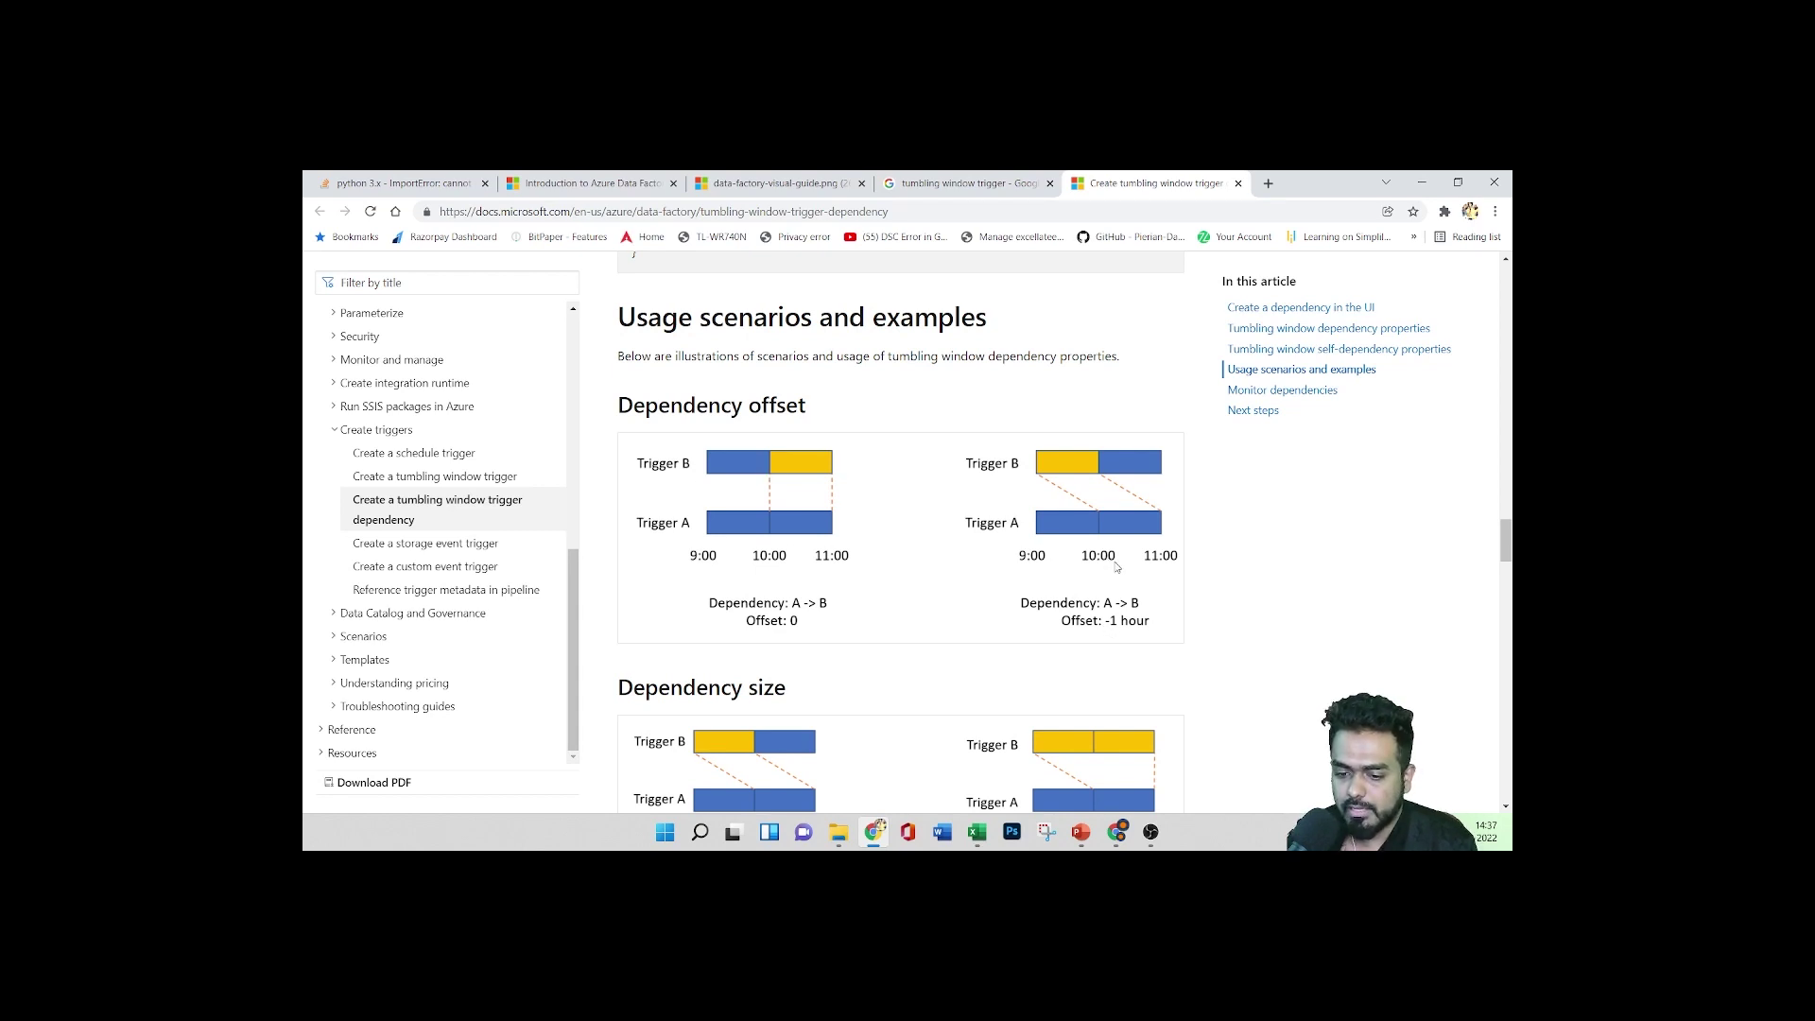
{"action": "scroll", "coordinate": [1116, 566], "scroll_direction": "down", "scroll_amount": 1}
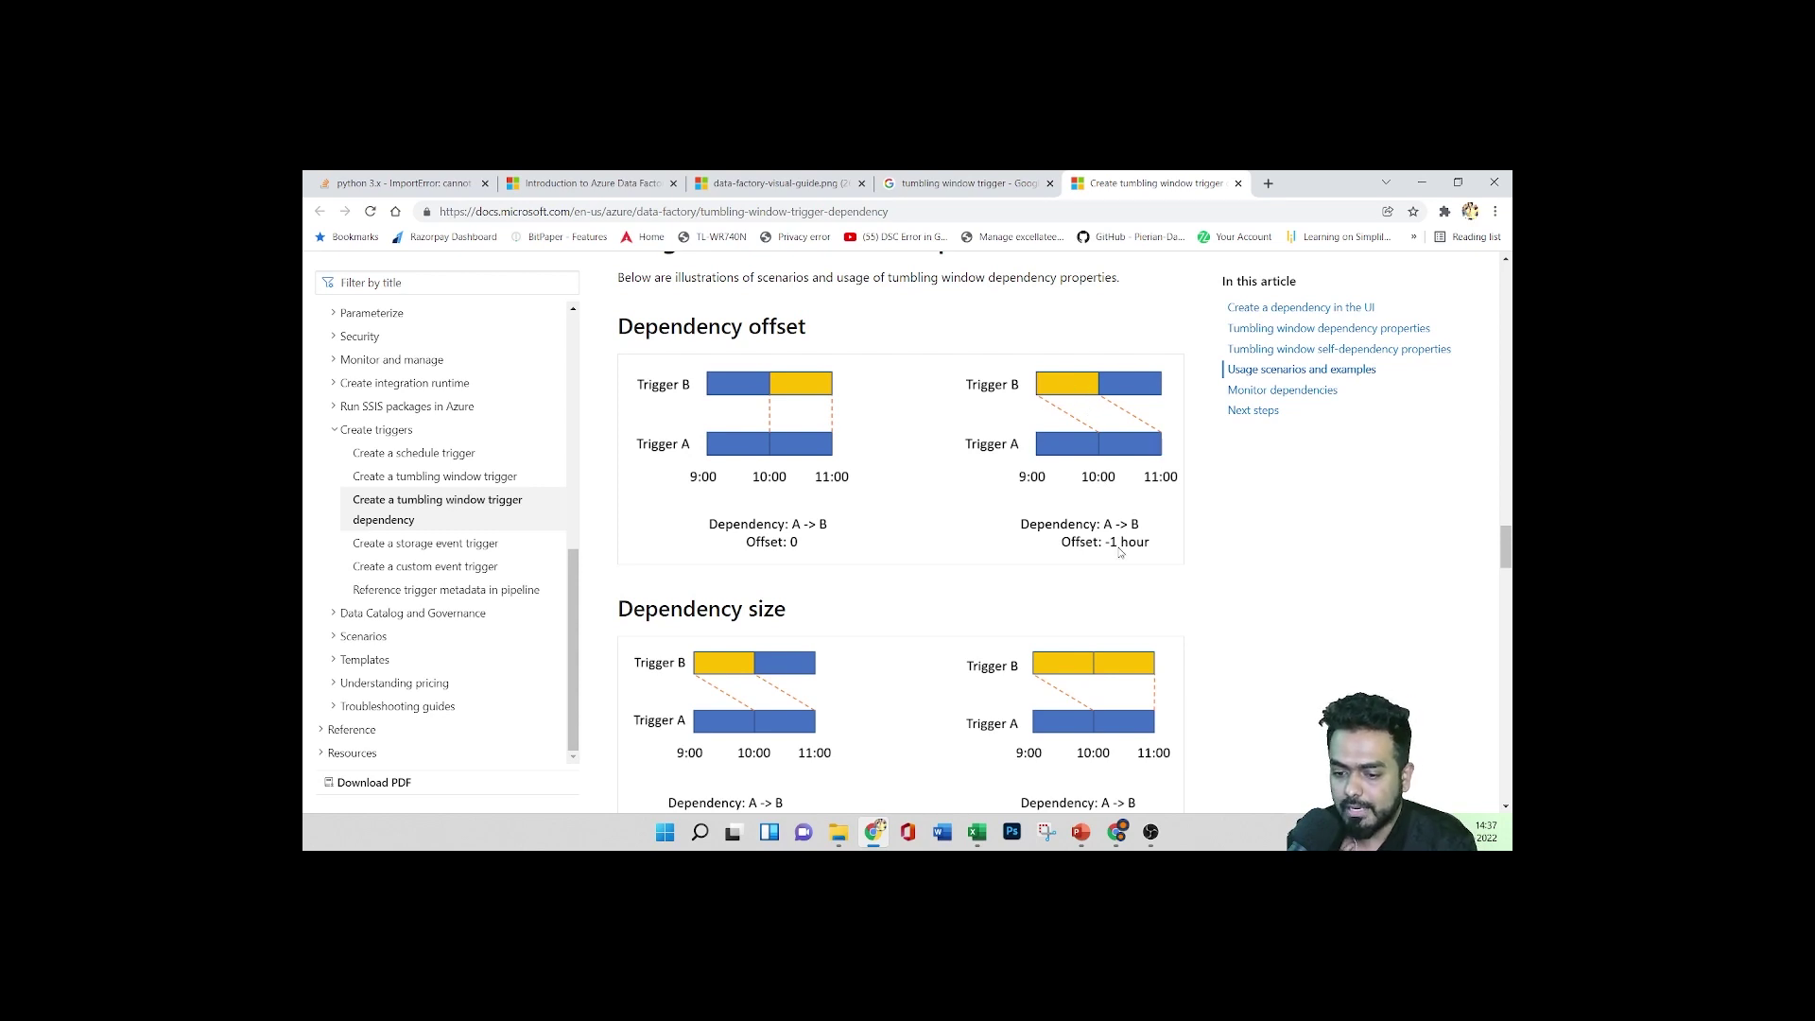
{"action": "scroll", "coordinate": [823, 490], "scroll_direction": "down", "scroll_amount": 4}
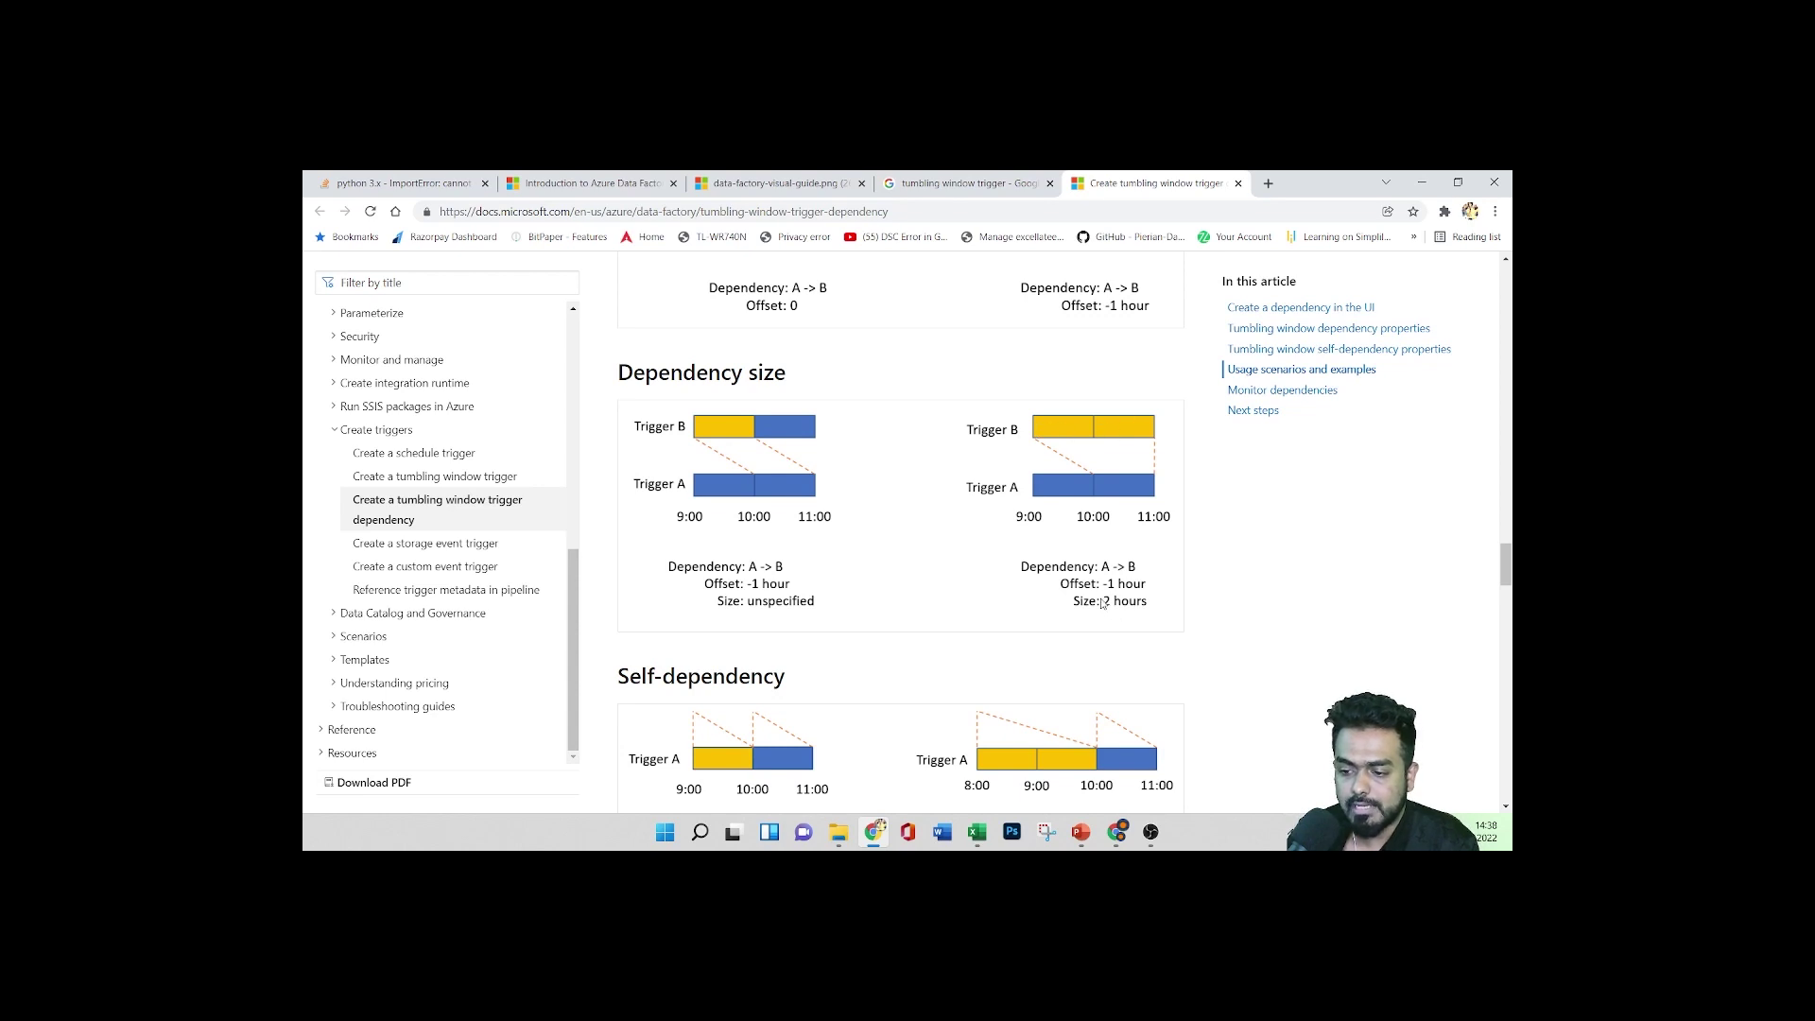
{"action": "scroll", "coordinate": [1121, 607], "scroll_direction": "up", "scroll_amount": 3}
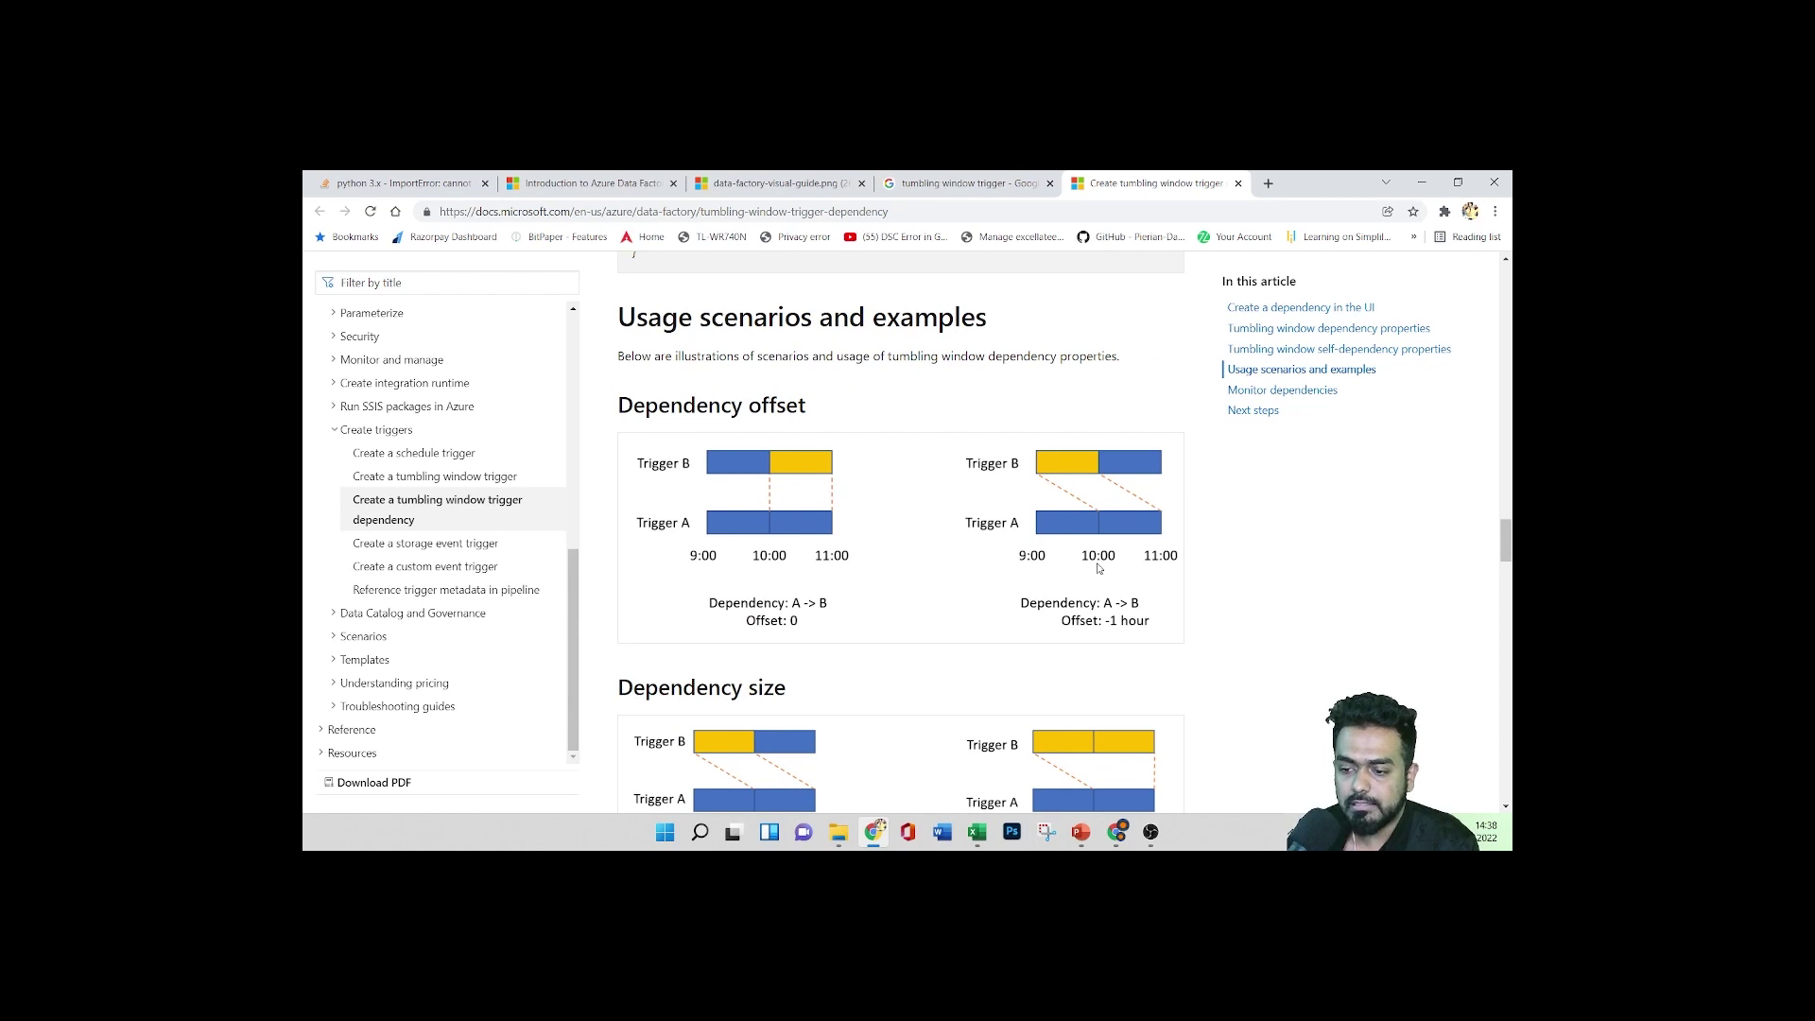
{"action": "scroll", "coordinate": [911, 576], "scroll_direction": "down", "scroll_amount": 5}
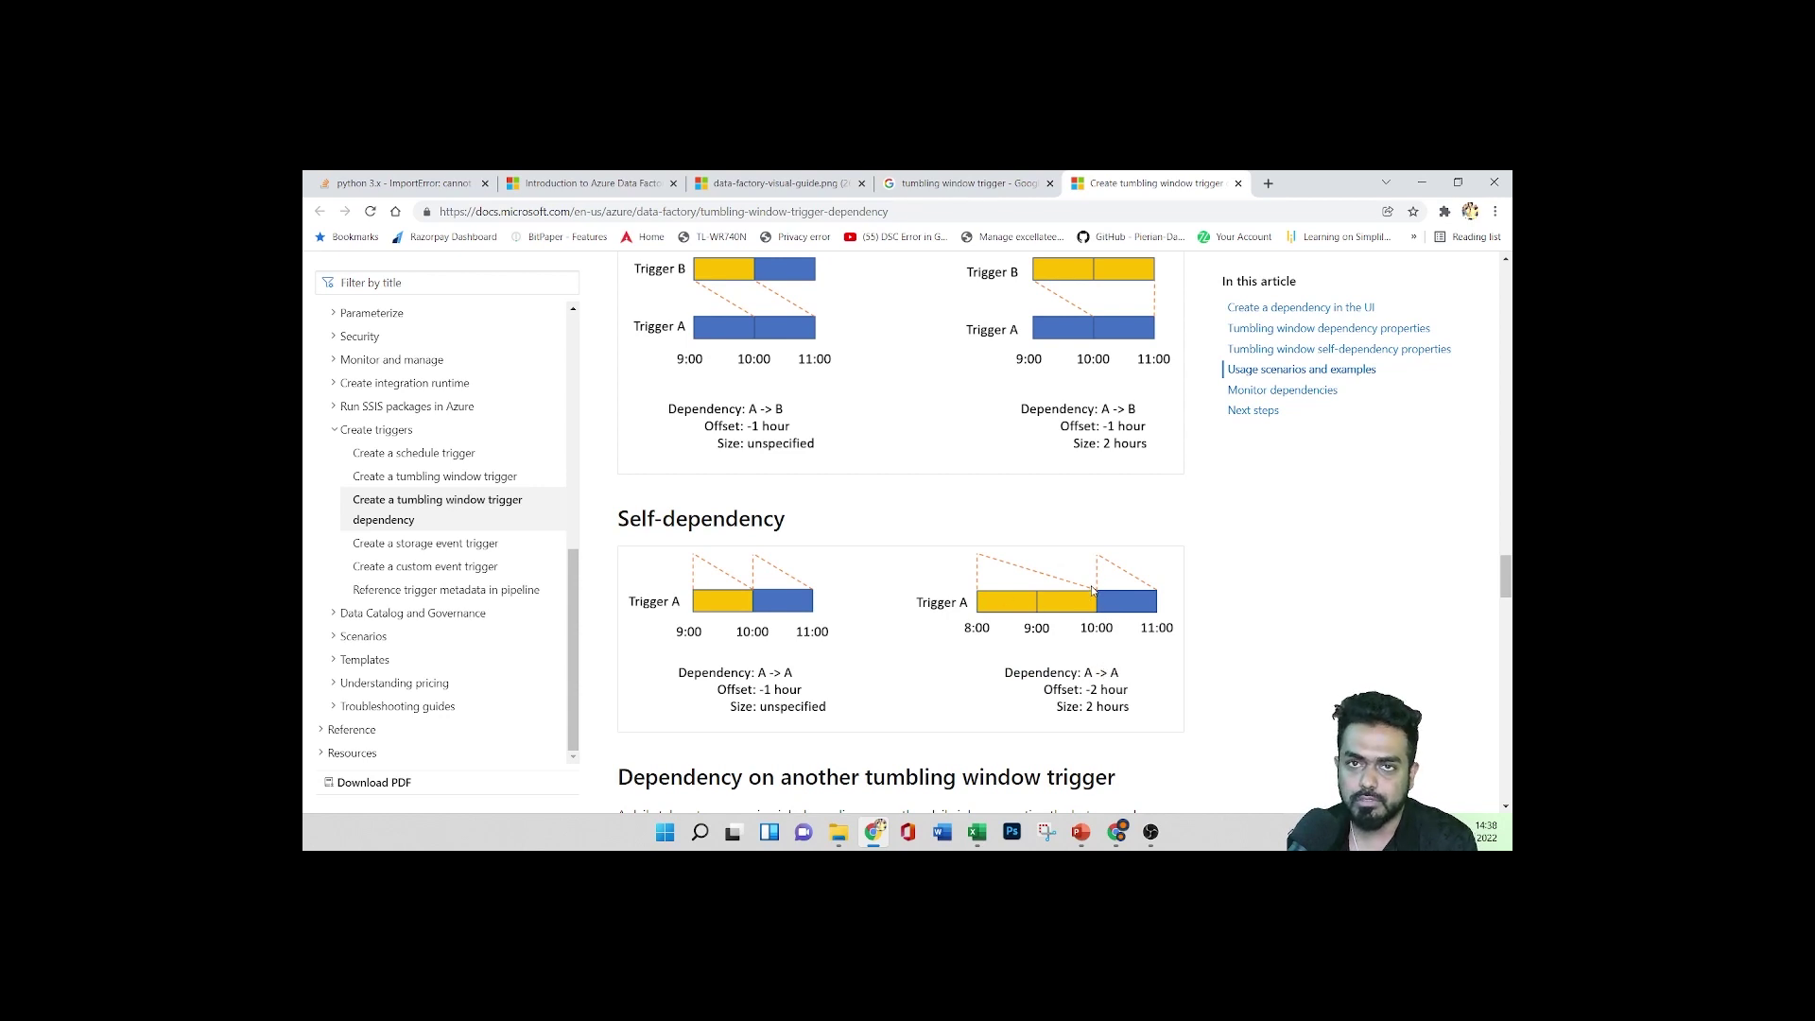
{"action": "scroll", "coordinate": [787, 542], "scroll_direction": "down", "scroll_amount": 3}
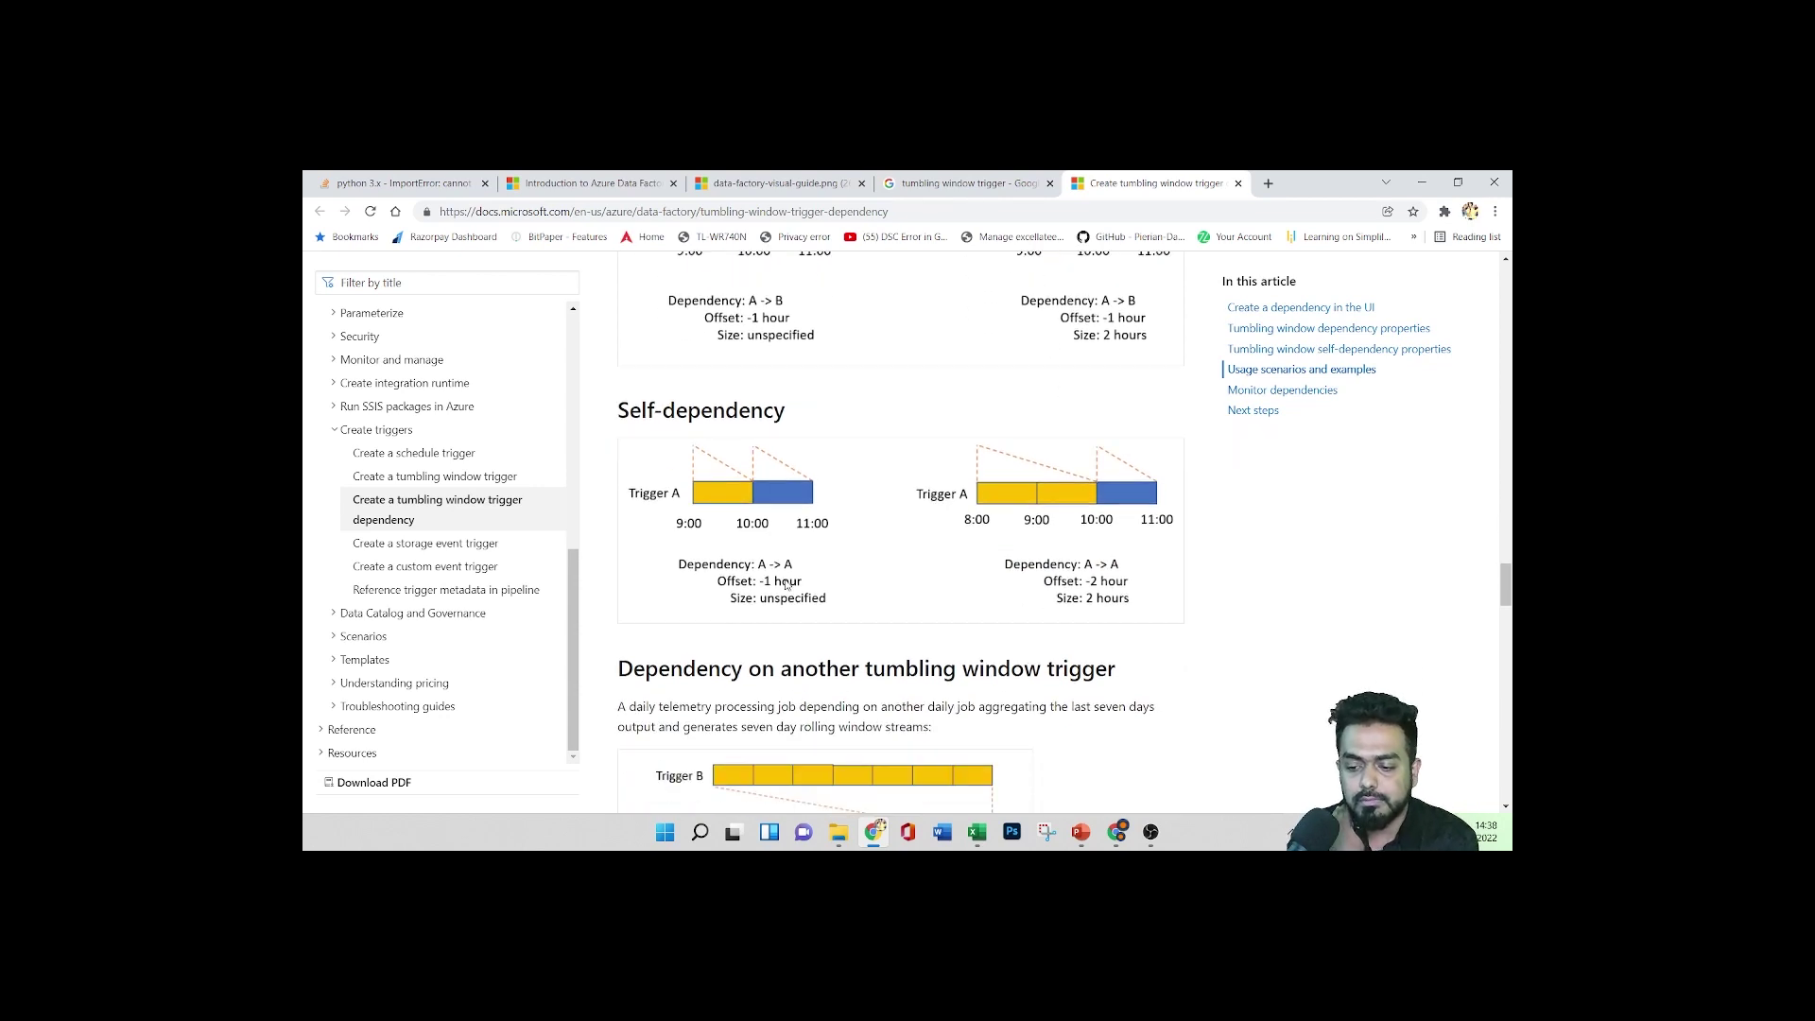
{"action": "scroll", "coordinate": [787, 541], "scroll_direction": "down", "scroll_amount": 2}
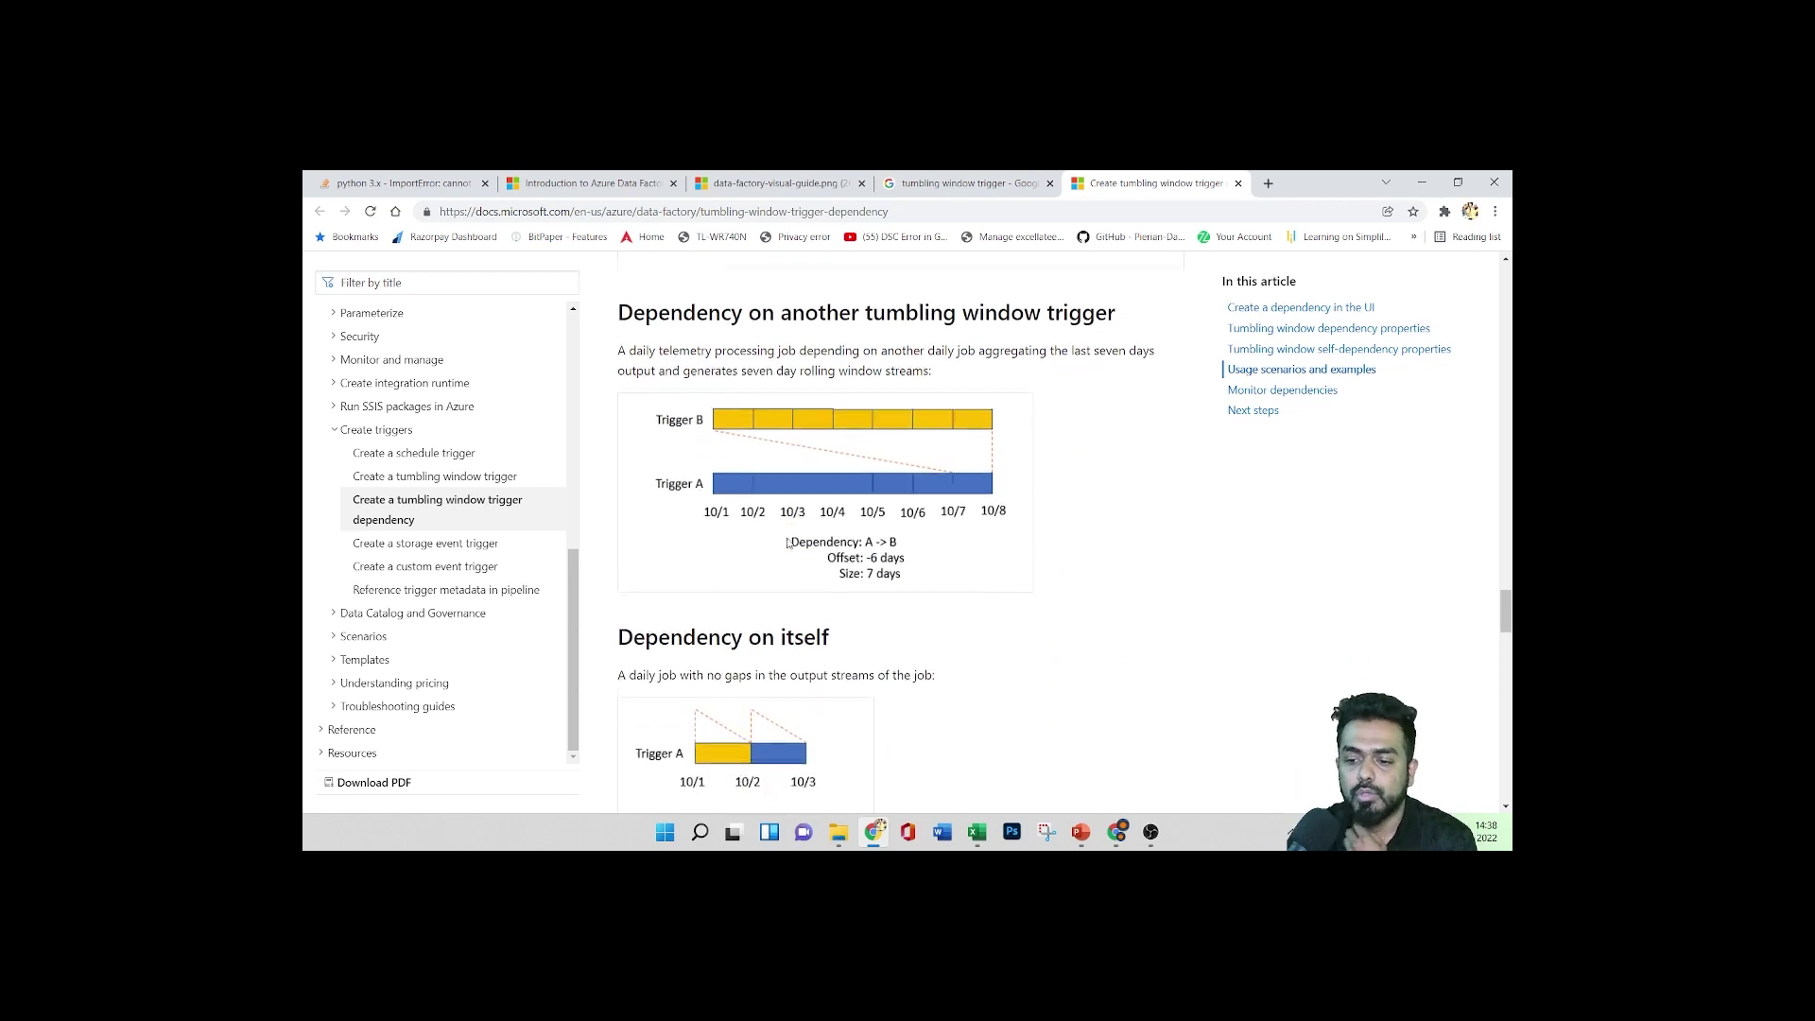
{"action": "scroll", "coordinate": [794, 534], "scroll_direction": "up", "scroll_amount": 10}
{"action": "scroll", "coordinate": [797, 531], "scroll_direction": "up", "scroll_amount": 1}
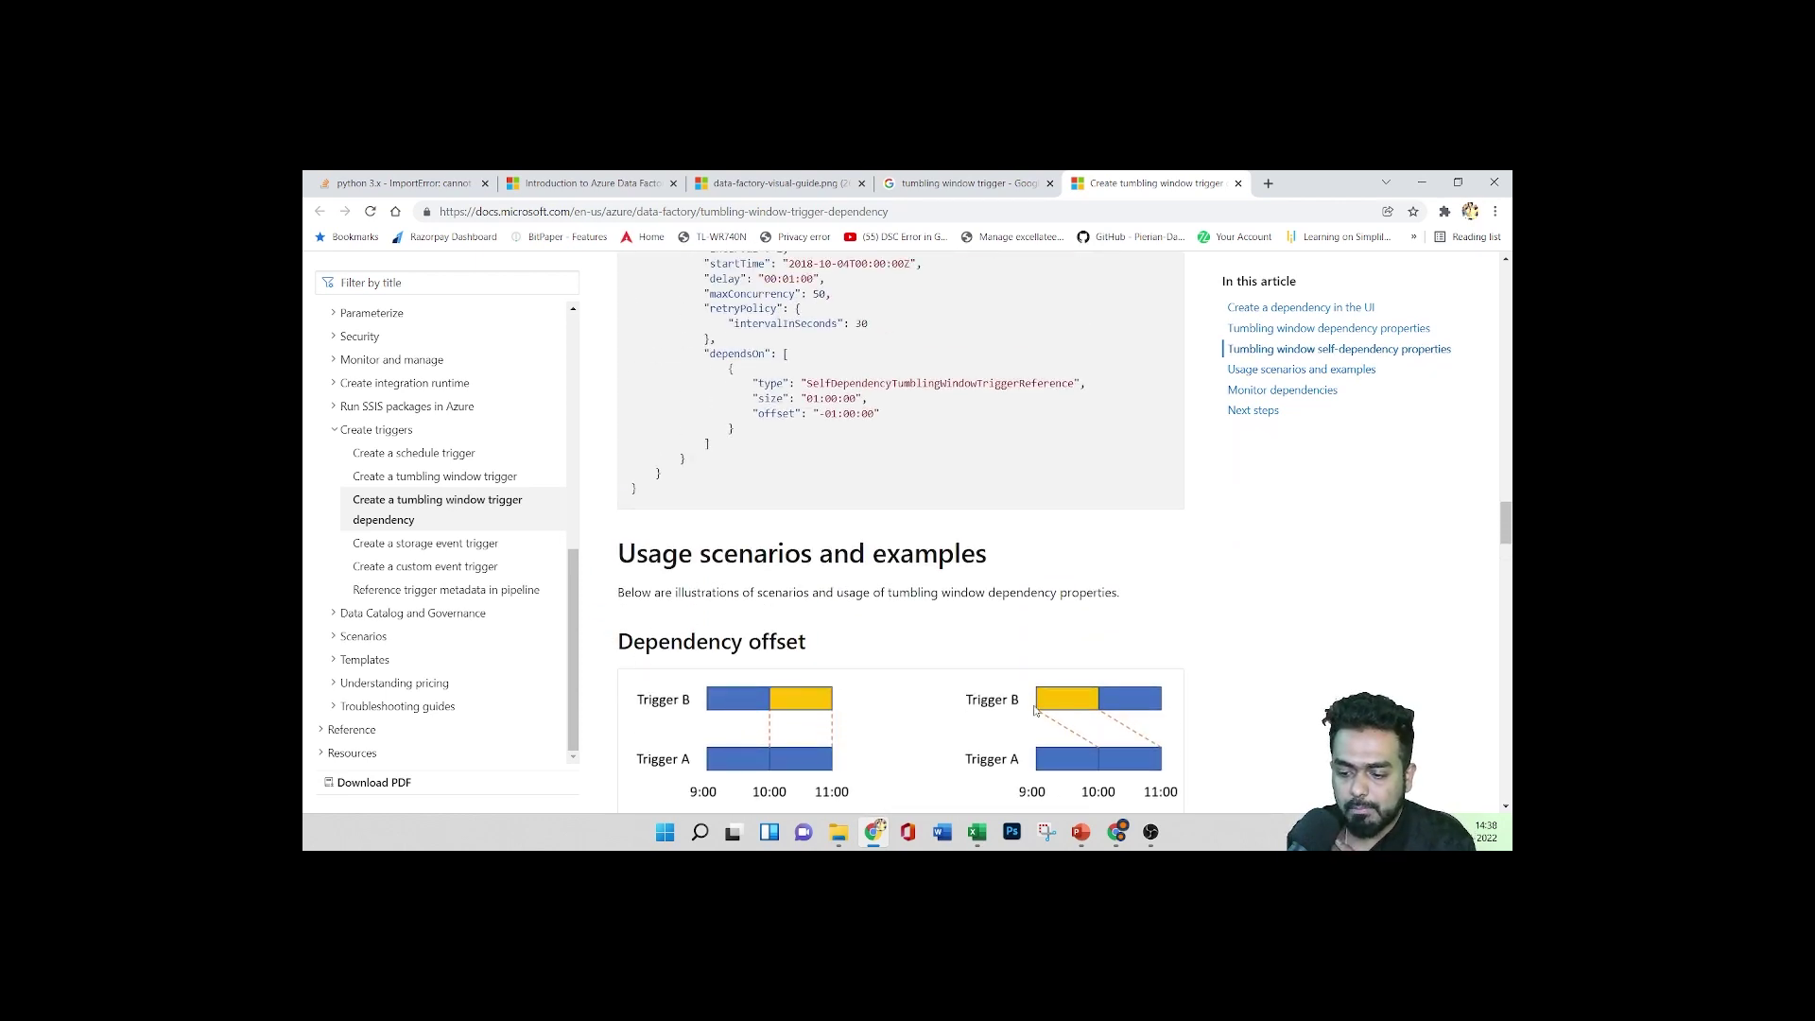
Return to the Azure Data Factory window and examine the concurrency and retry policy help plus the dependency row's trigger and offset fields
{"action": "left_click", "coordinate": [1117, 831]}
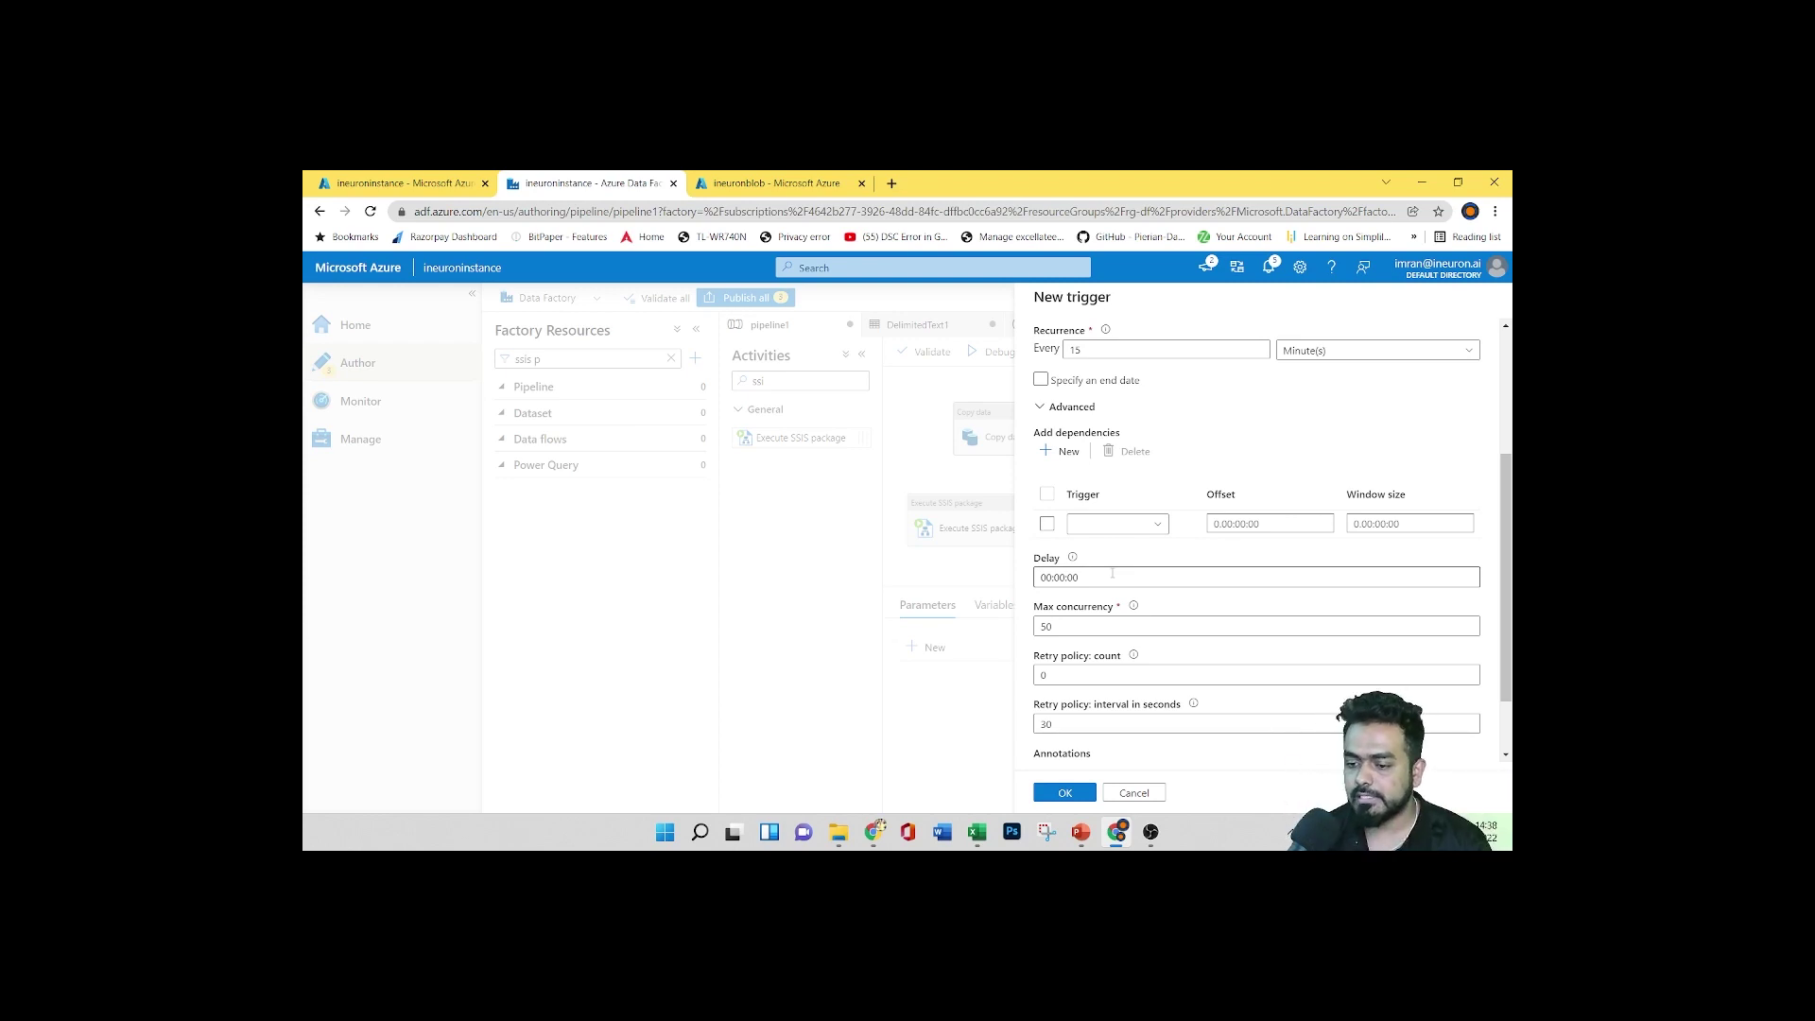
{"action": "mouse_move", "coordinate": [1134, 607]}
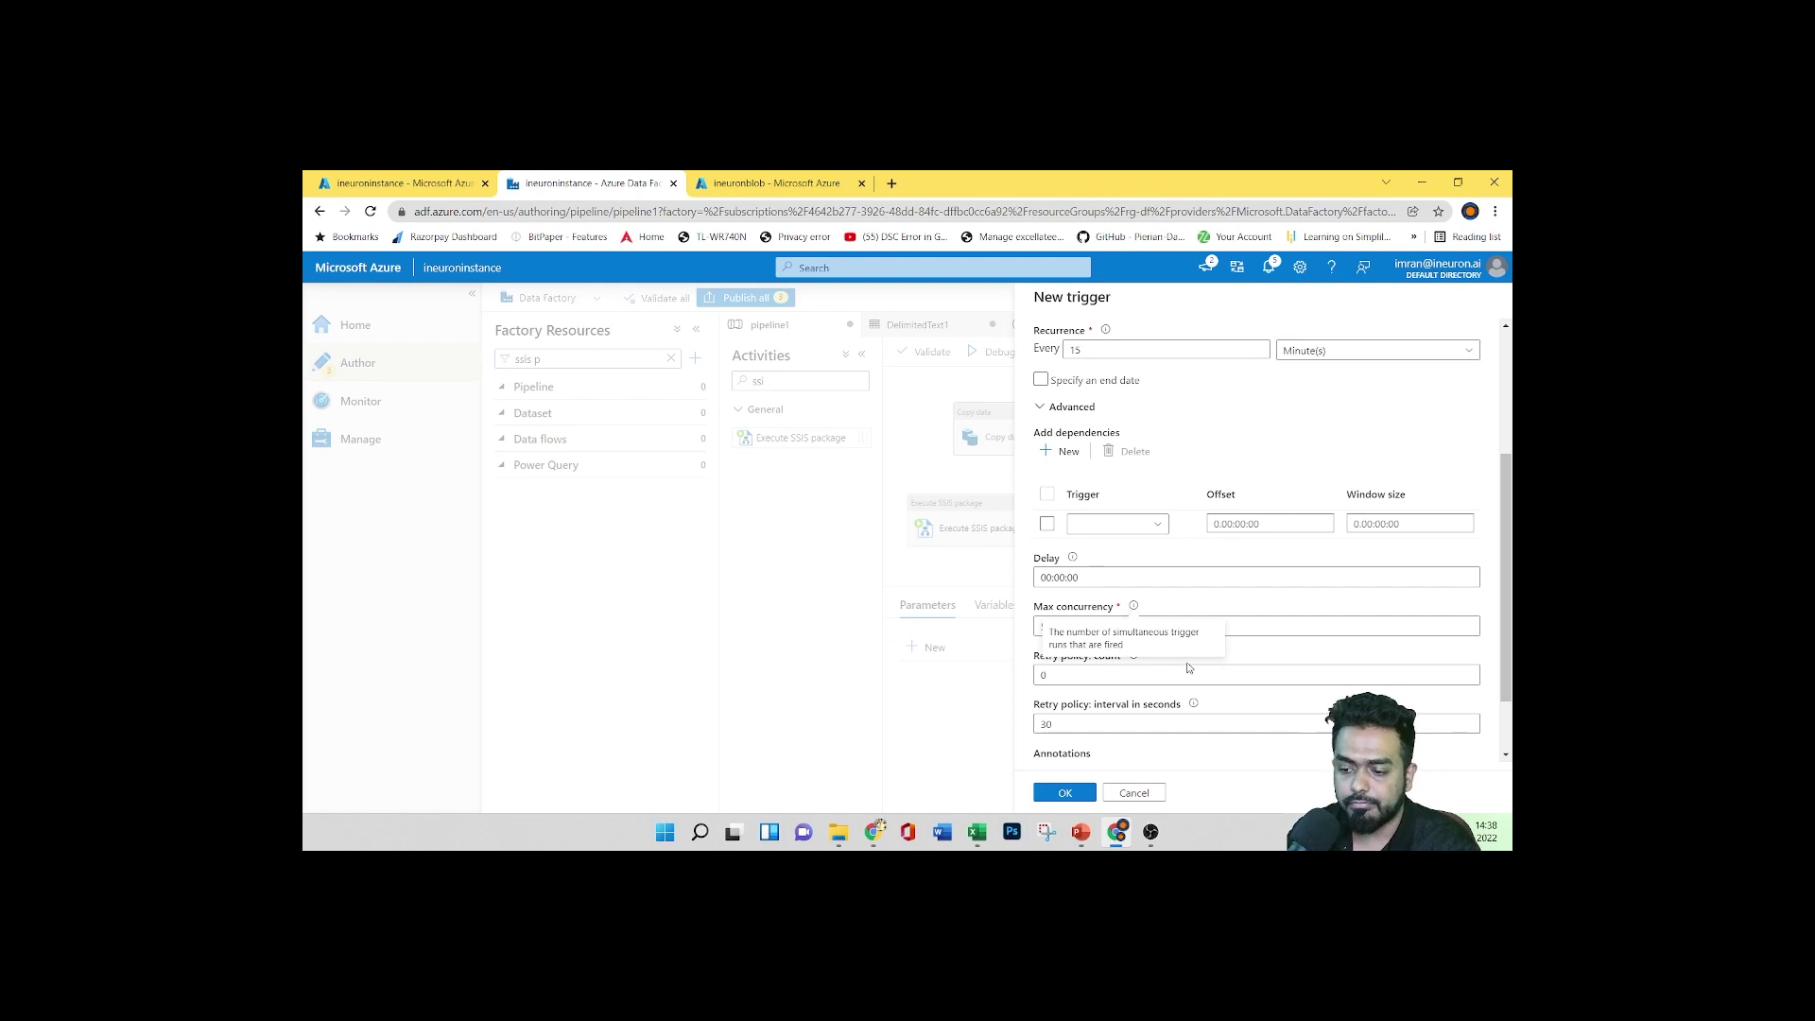
{"action": "mouse_move", "coordinate": [1137, 659]}
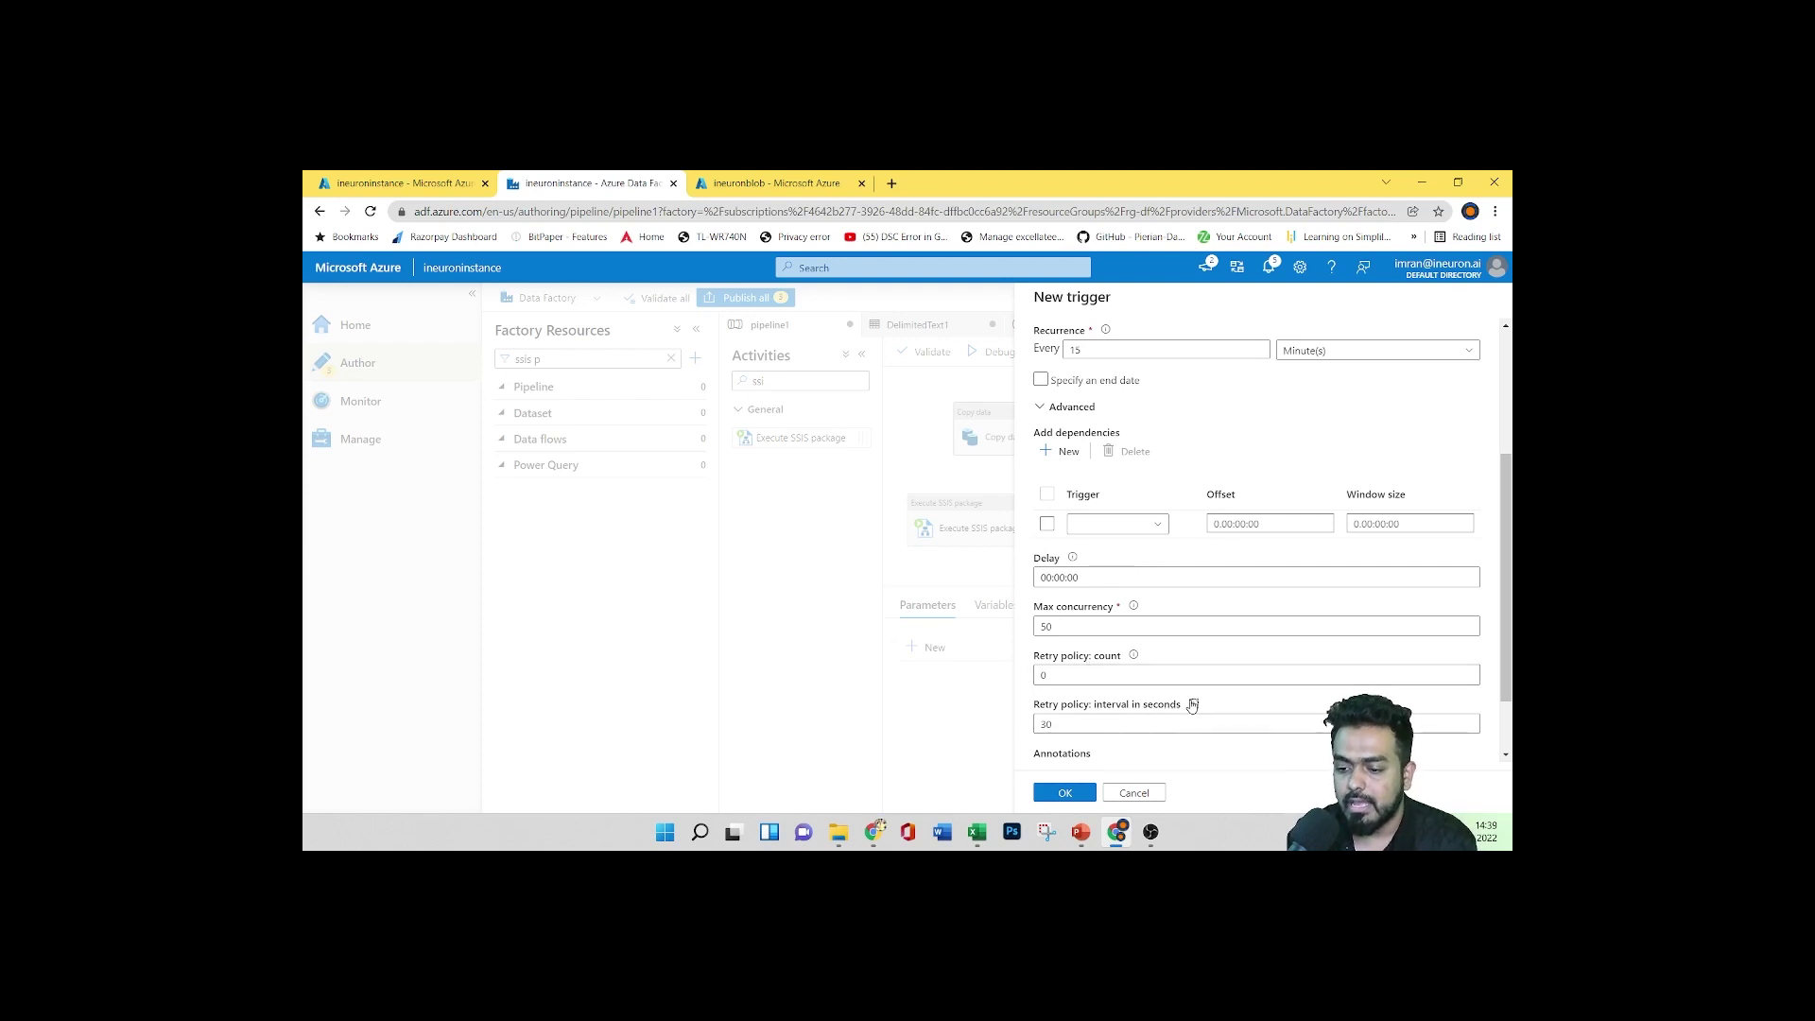
{"action": "mouse_move", "coordinate": [1193, 704]}
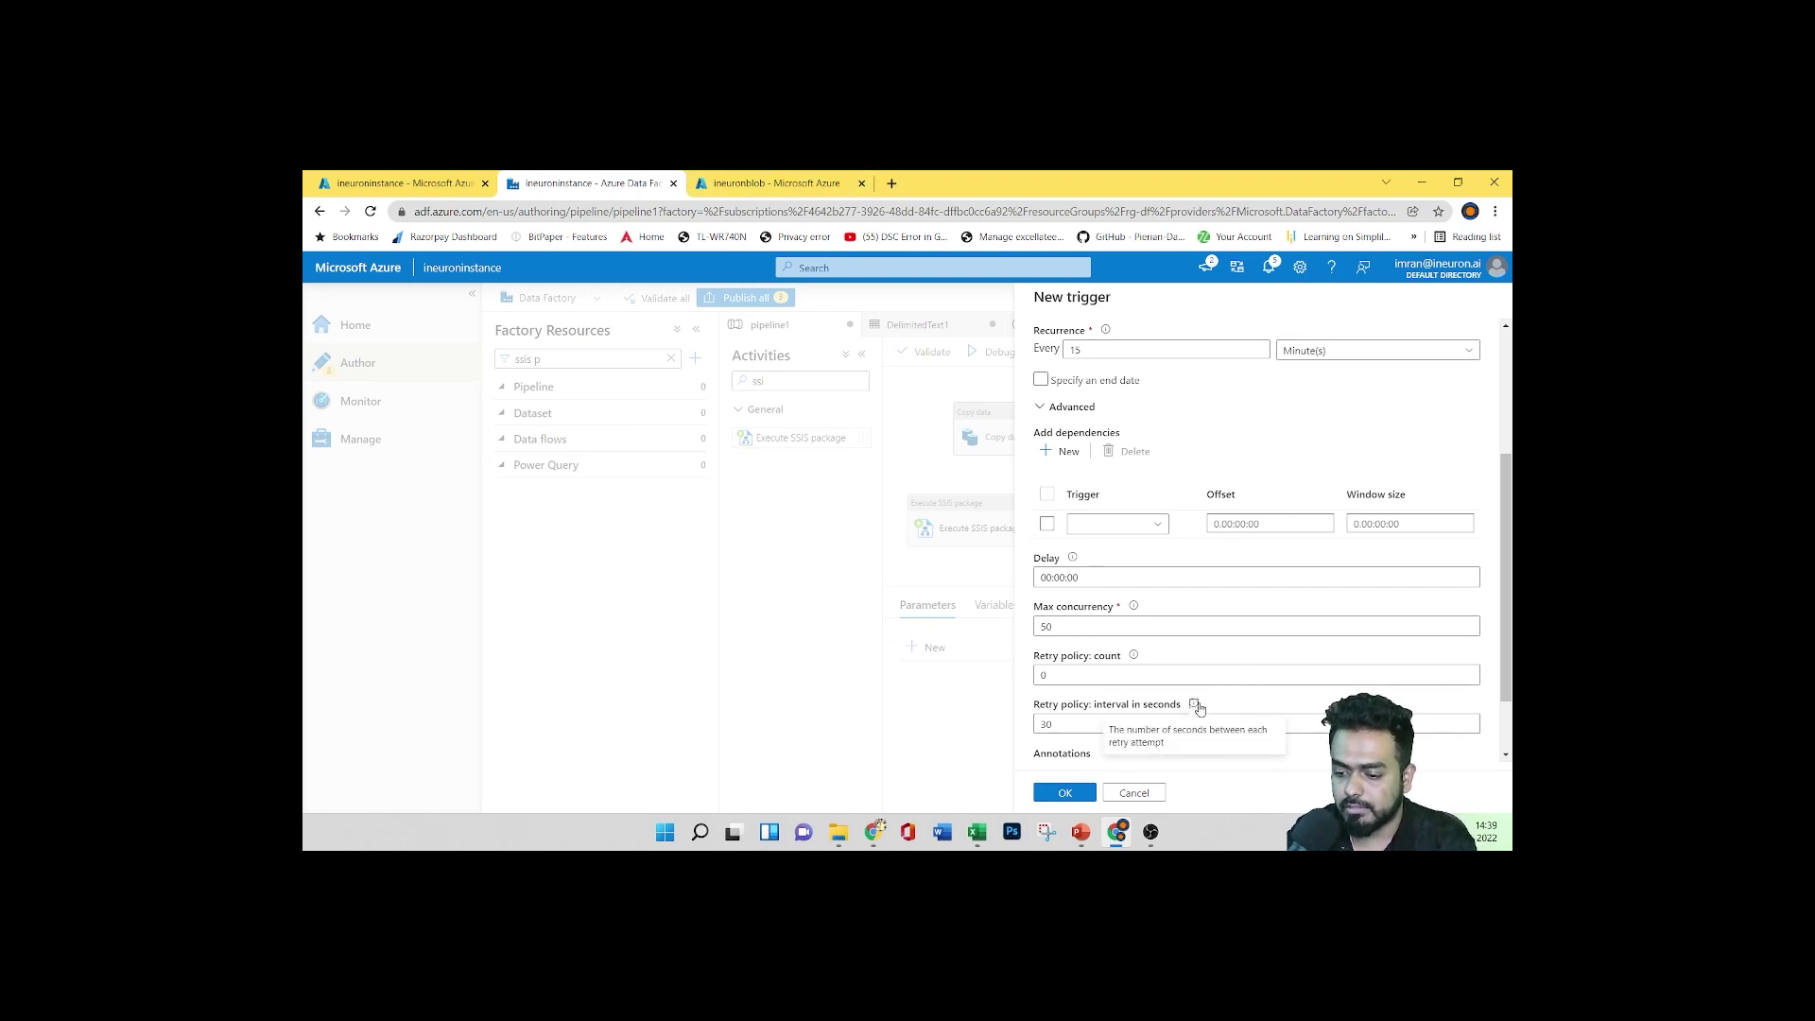
{"action": "scroll", "coordinate": [1196, 704], "scroll_direction": "down", "scroll_amount": 1}
{"action": "scroll", "coordinate": [1149, 661], "scroll_direction": "up", "scroll_amount": 1}
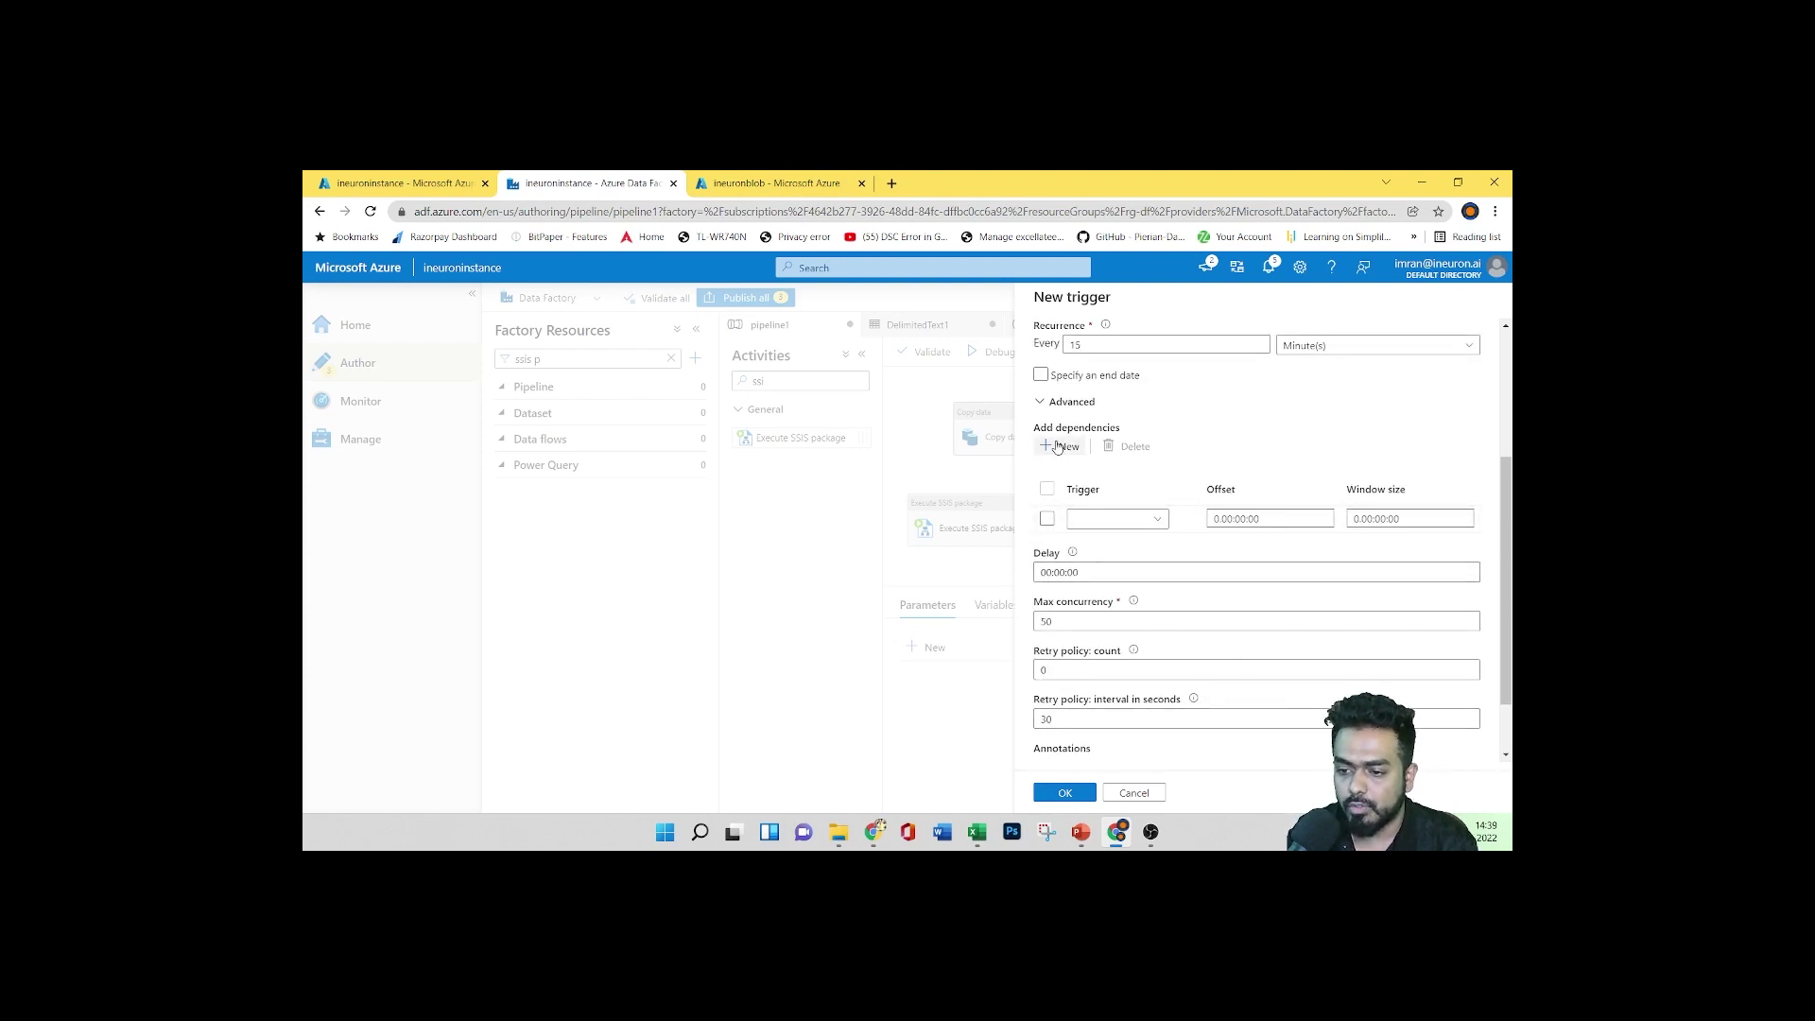
{"action": "left_click", "coordinate": [1142, 523]}
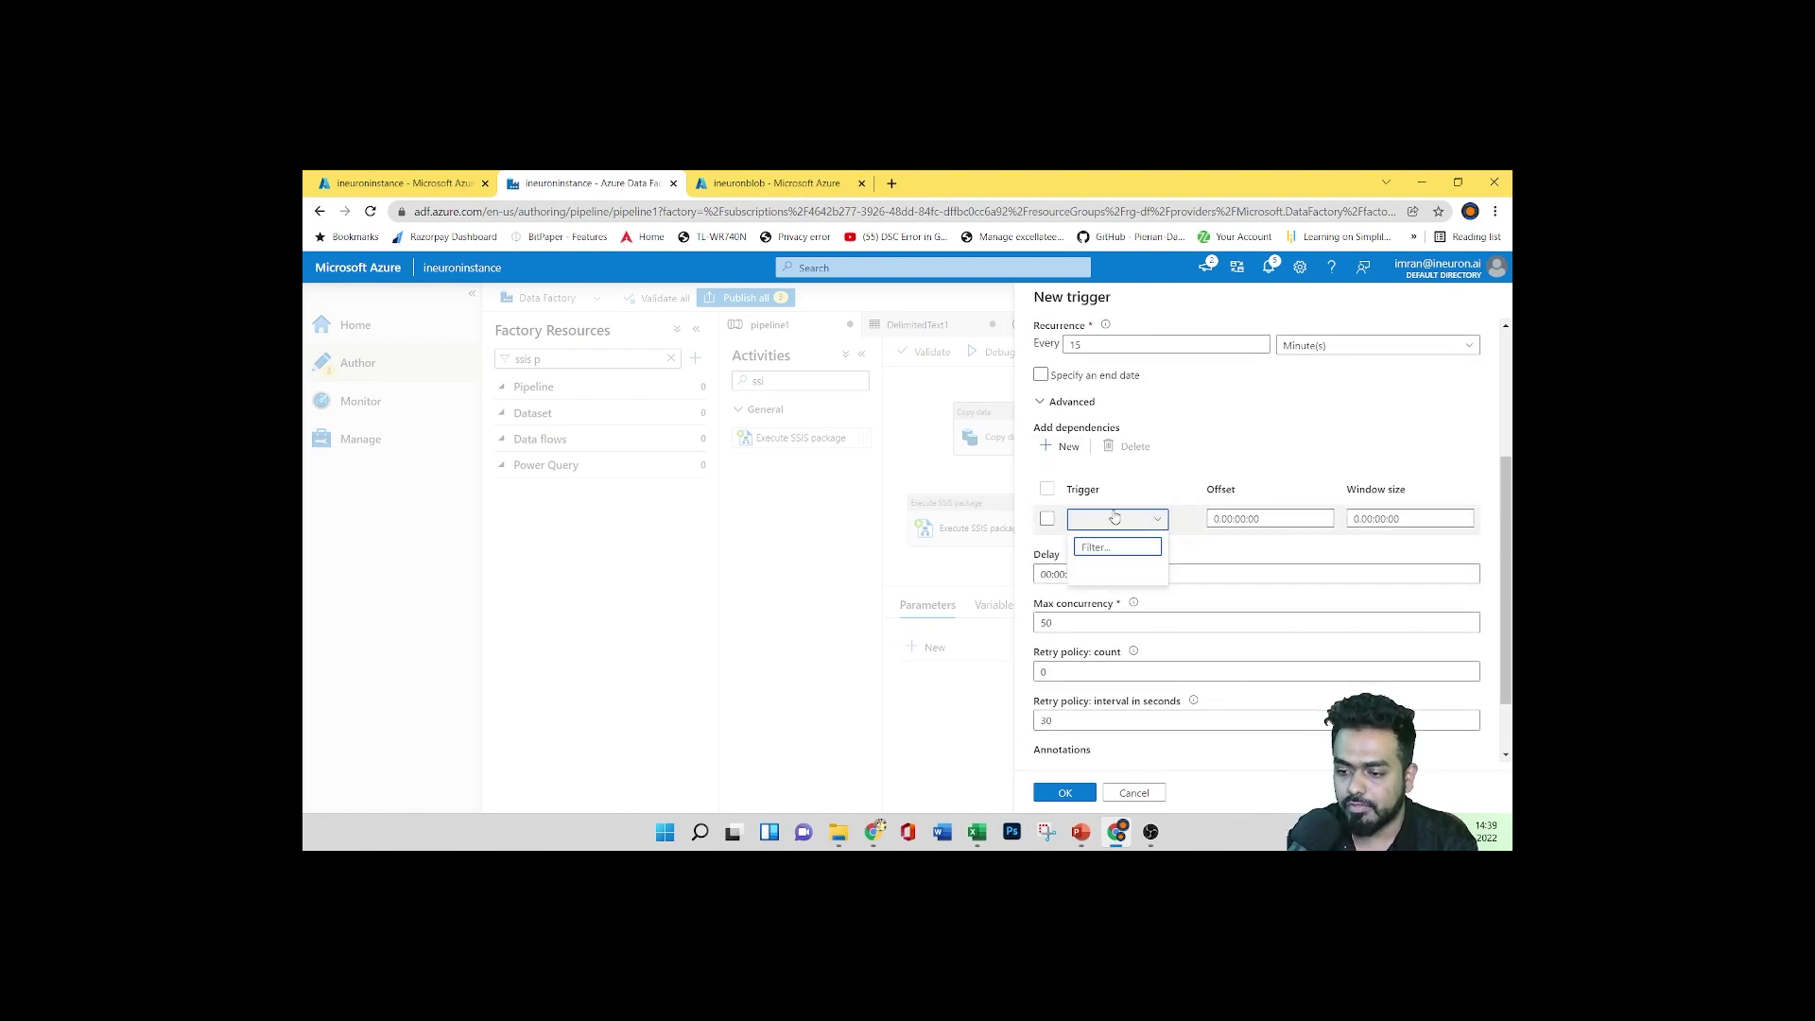
{"action": "left_click", "coordinate": [1229, 519]}
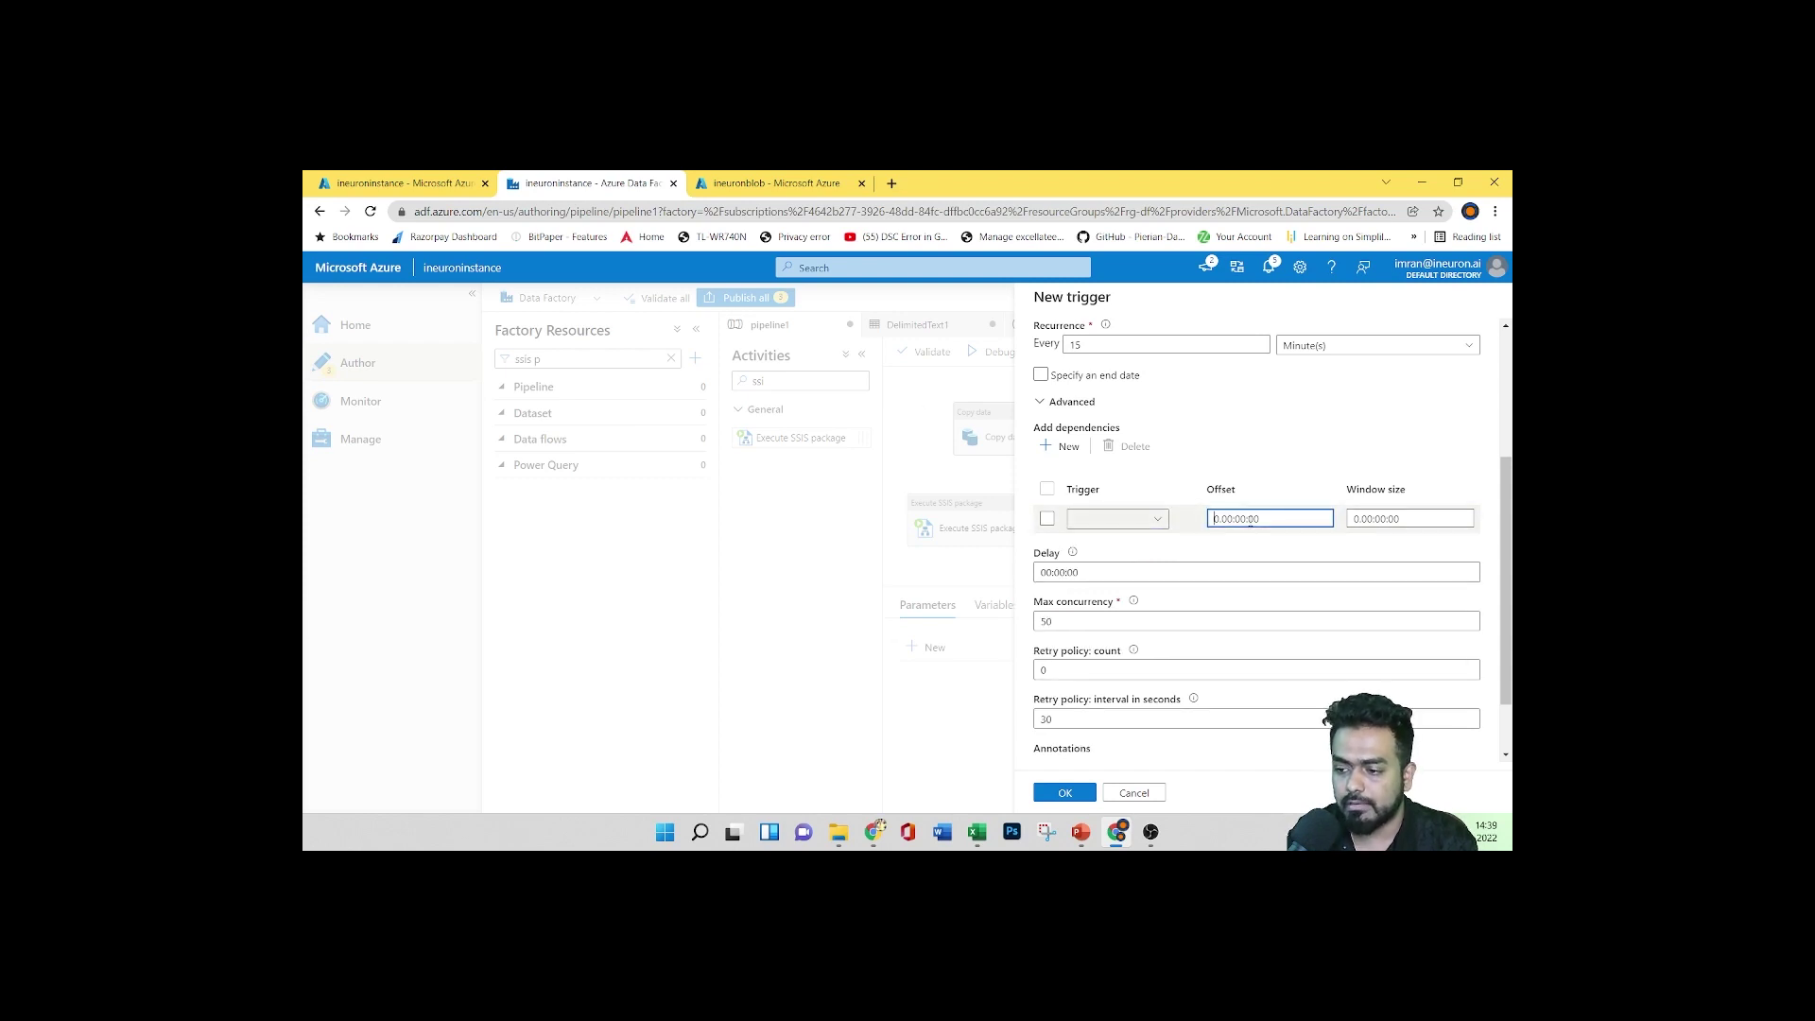
Compare the dependency offset and dependency size diagrams in the Microsoft documentation window, finishing back at the new trigger form in Azure Data Factory
{"action": "left_click", "coordinate": [777, 181]}
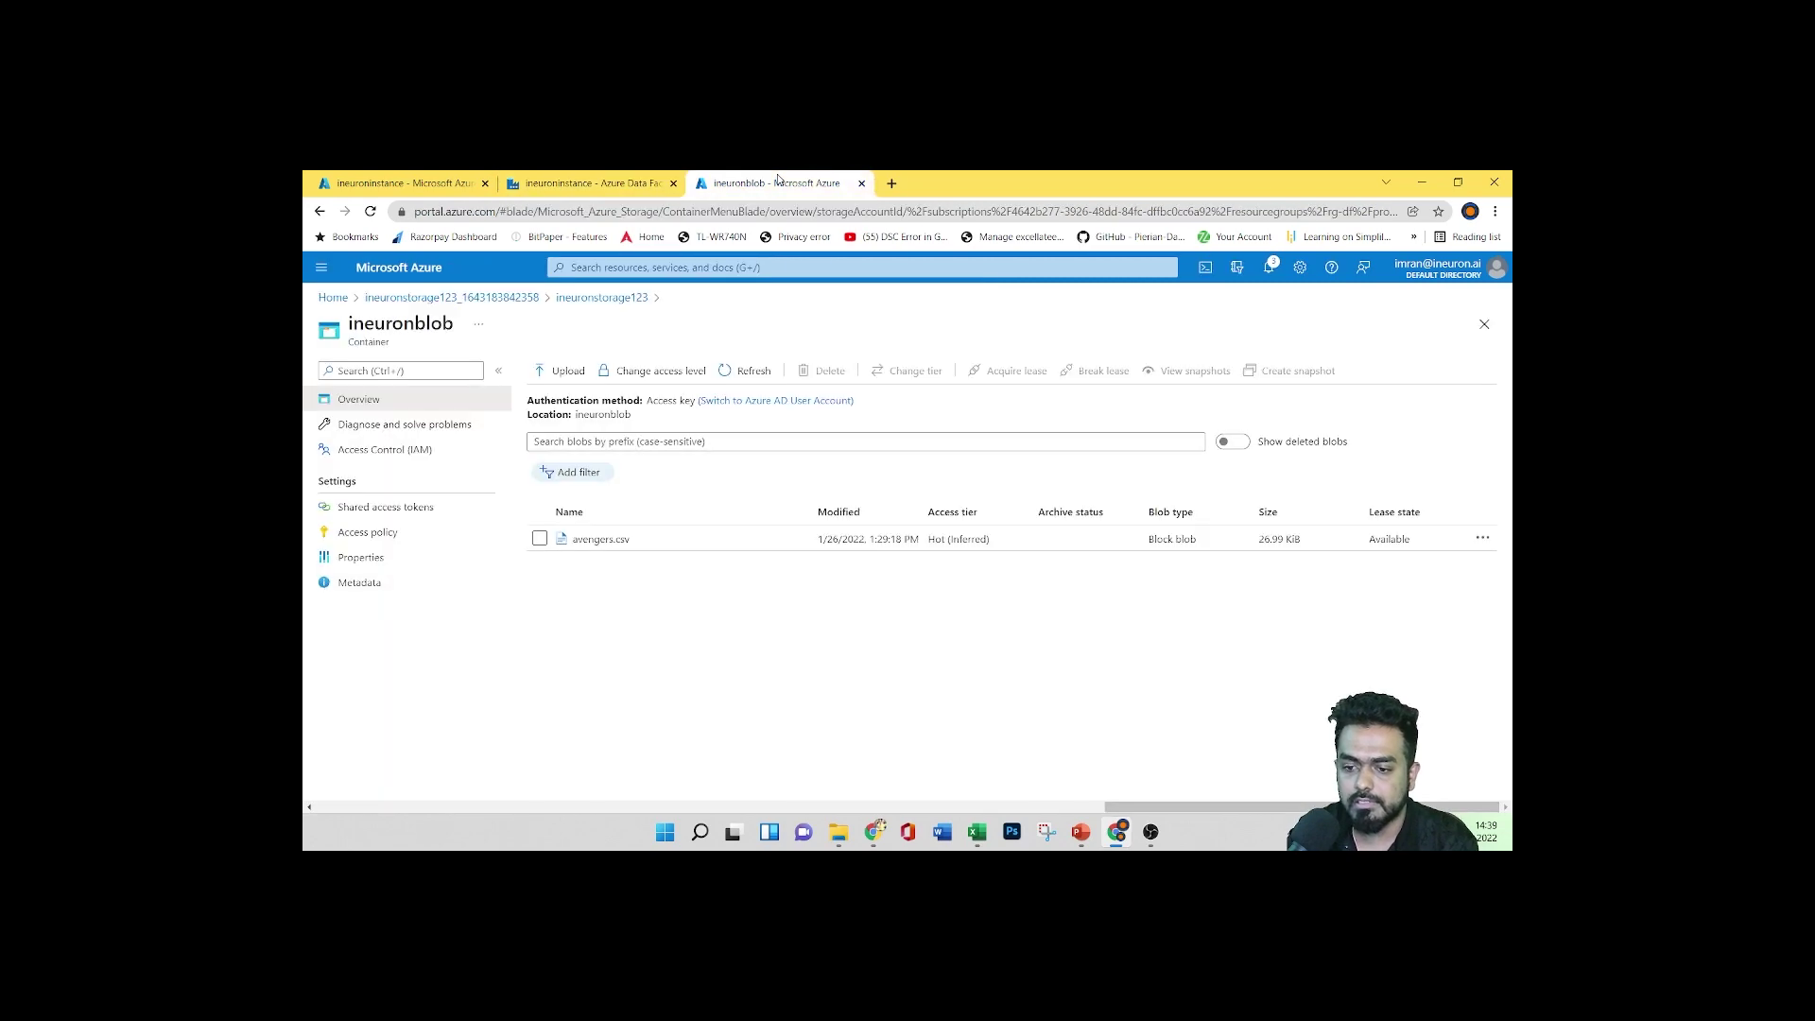
{"action": "left_click", "coordinate": [871, 830]}
{"action": "scroll", "coordinate": [876, 583], "scroll_direction": "down", "scroll_amount": 2}
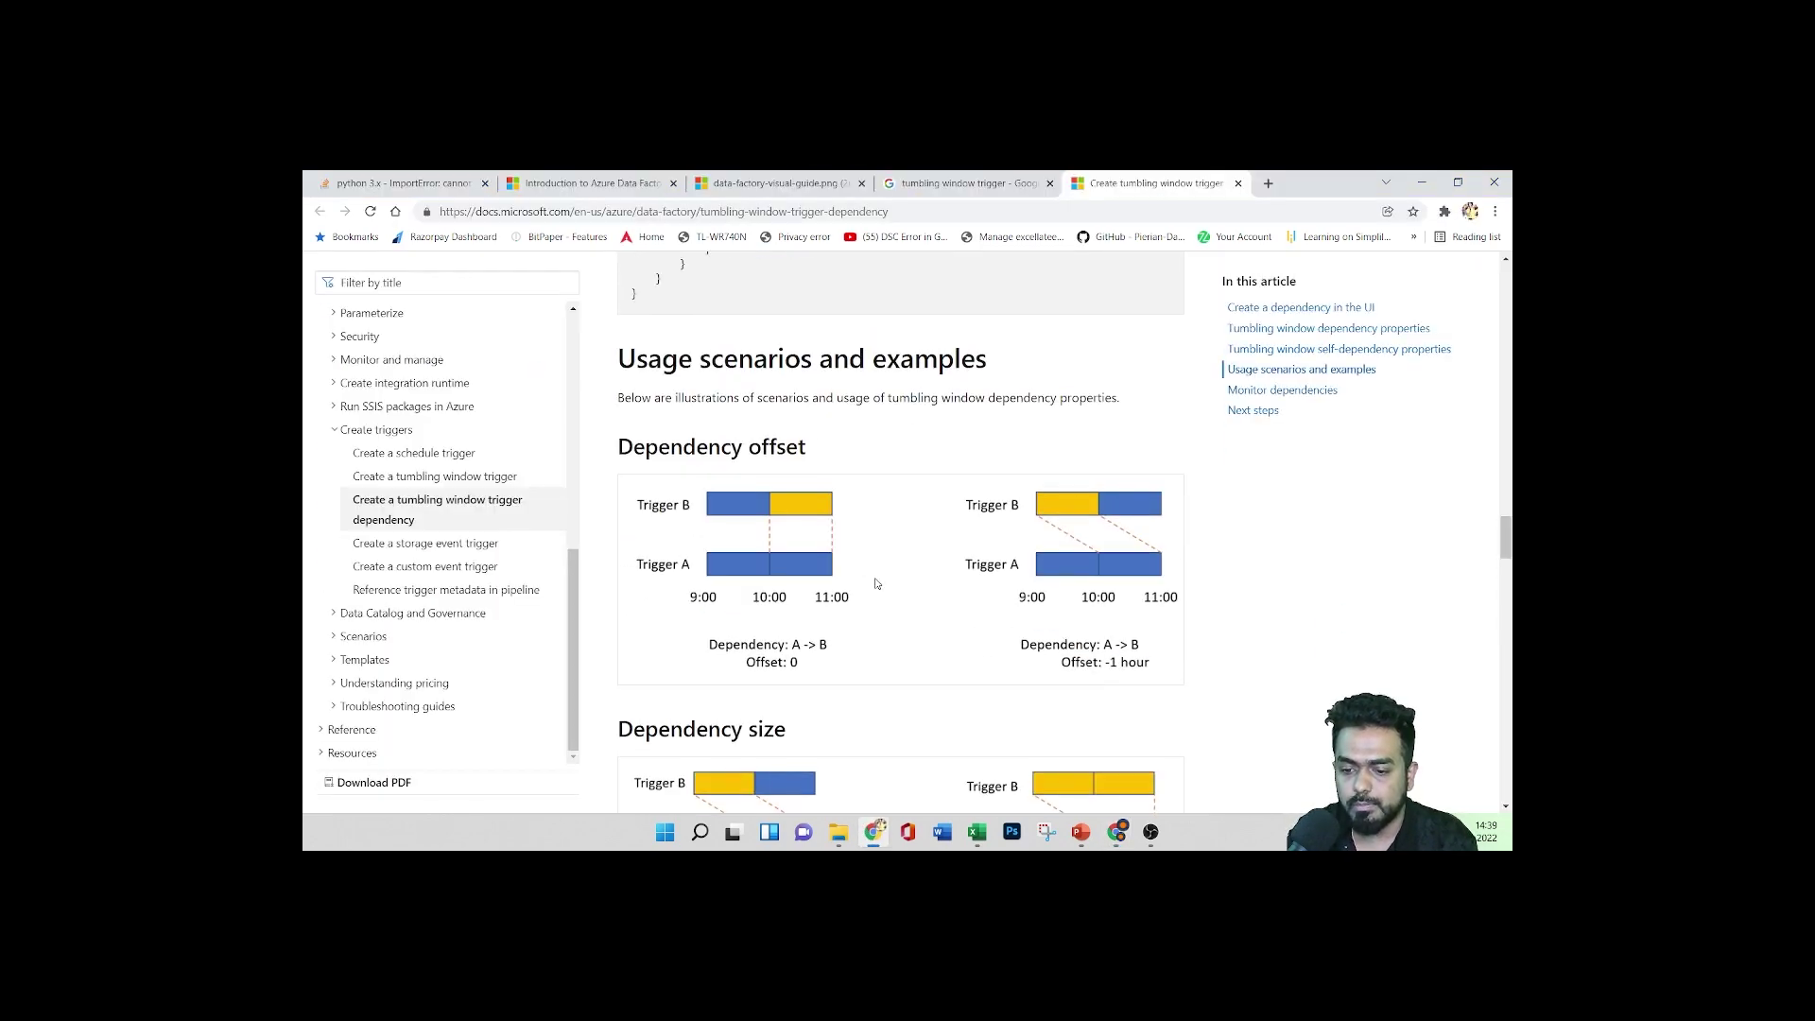
{"action": "scroll", "coordinate": [875, 583], "scroll_direction": "up", "scroll_amount": 10}
{"action": "scroll", "coordinate": [875, 583], "scroll_direction": "down", "scroll_amount": 10}
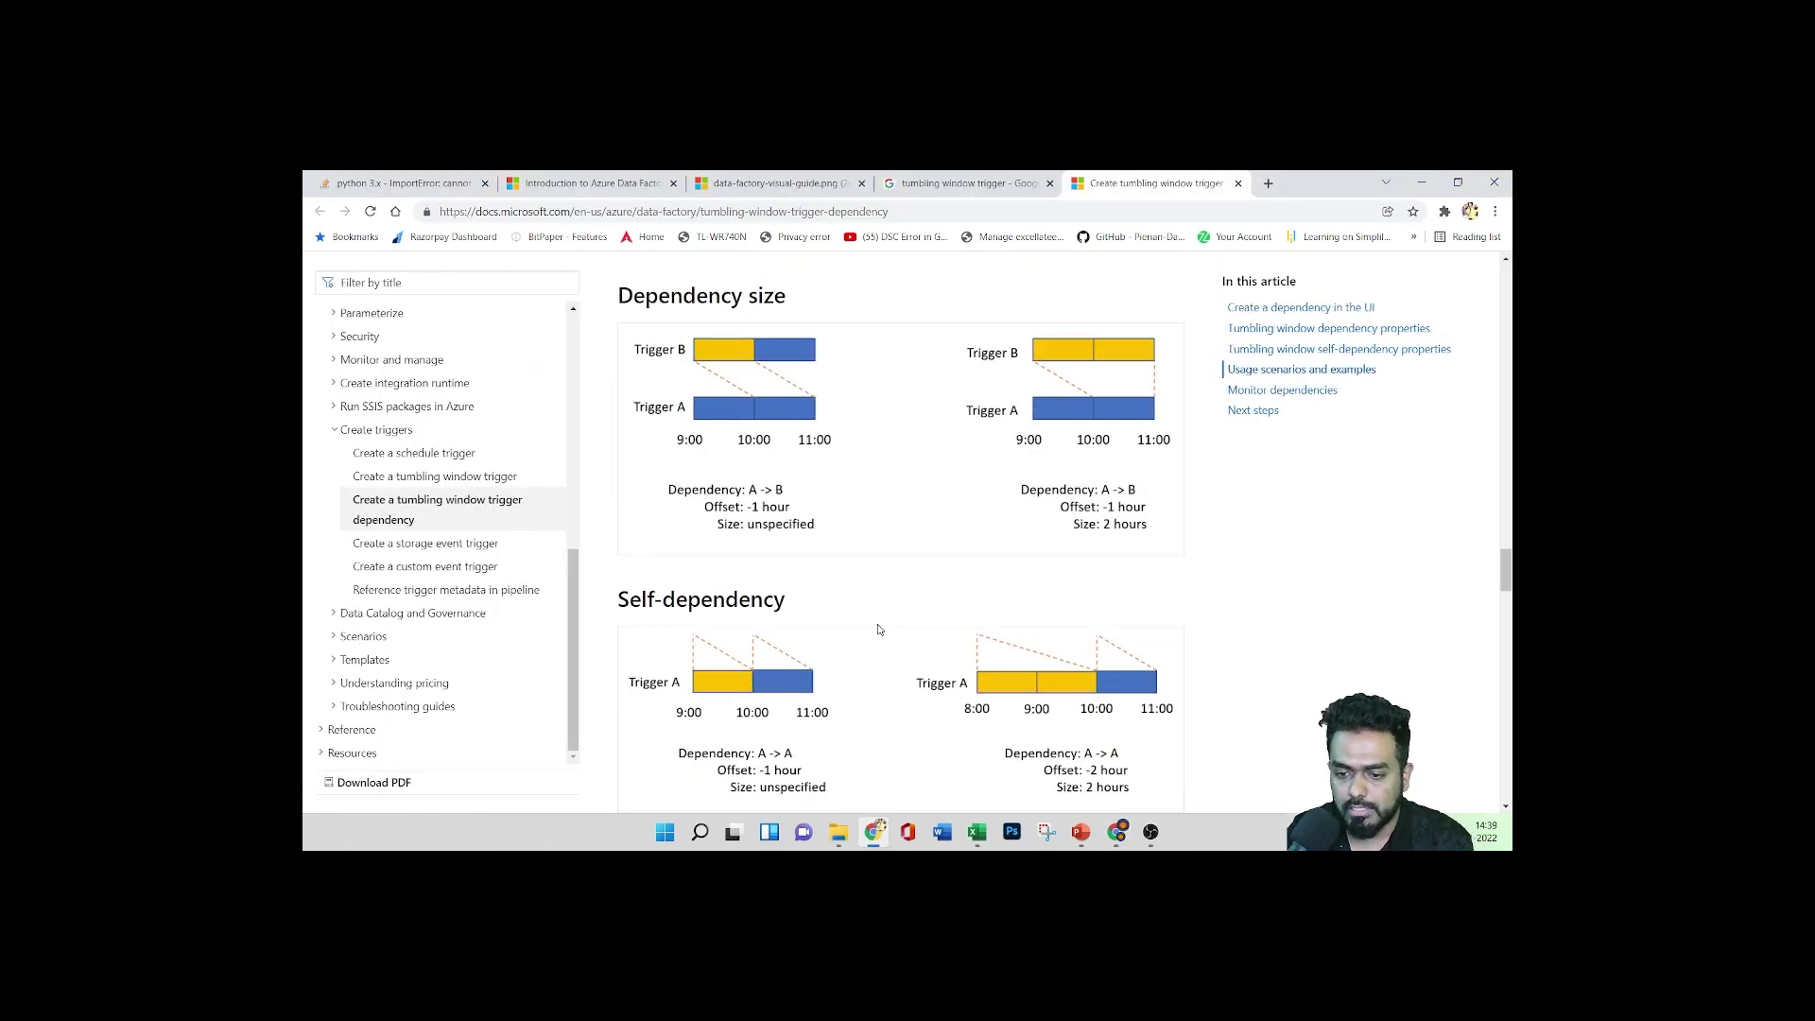
{"action": "scroll", "coordinate": [877, 623], "scroll_direction": "up", "scroll_amount": 3}
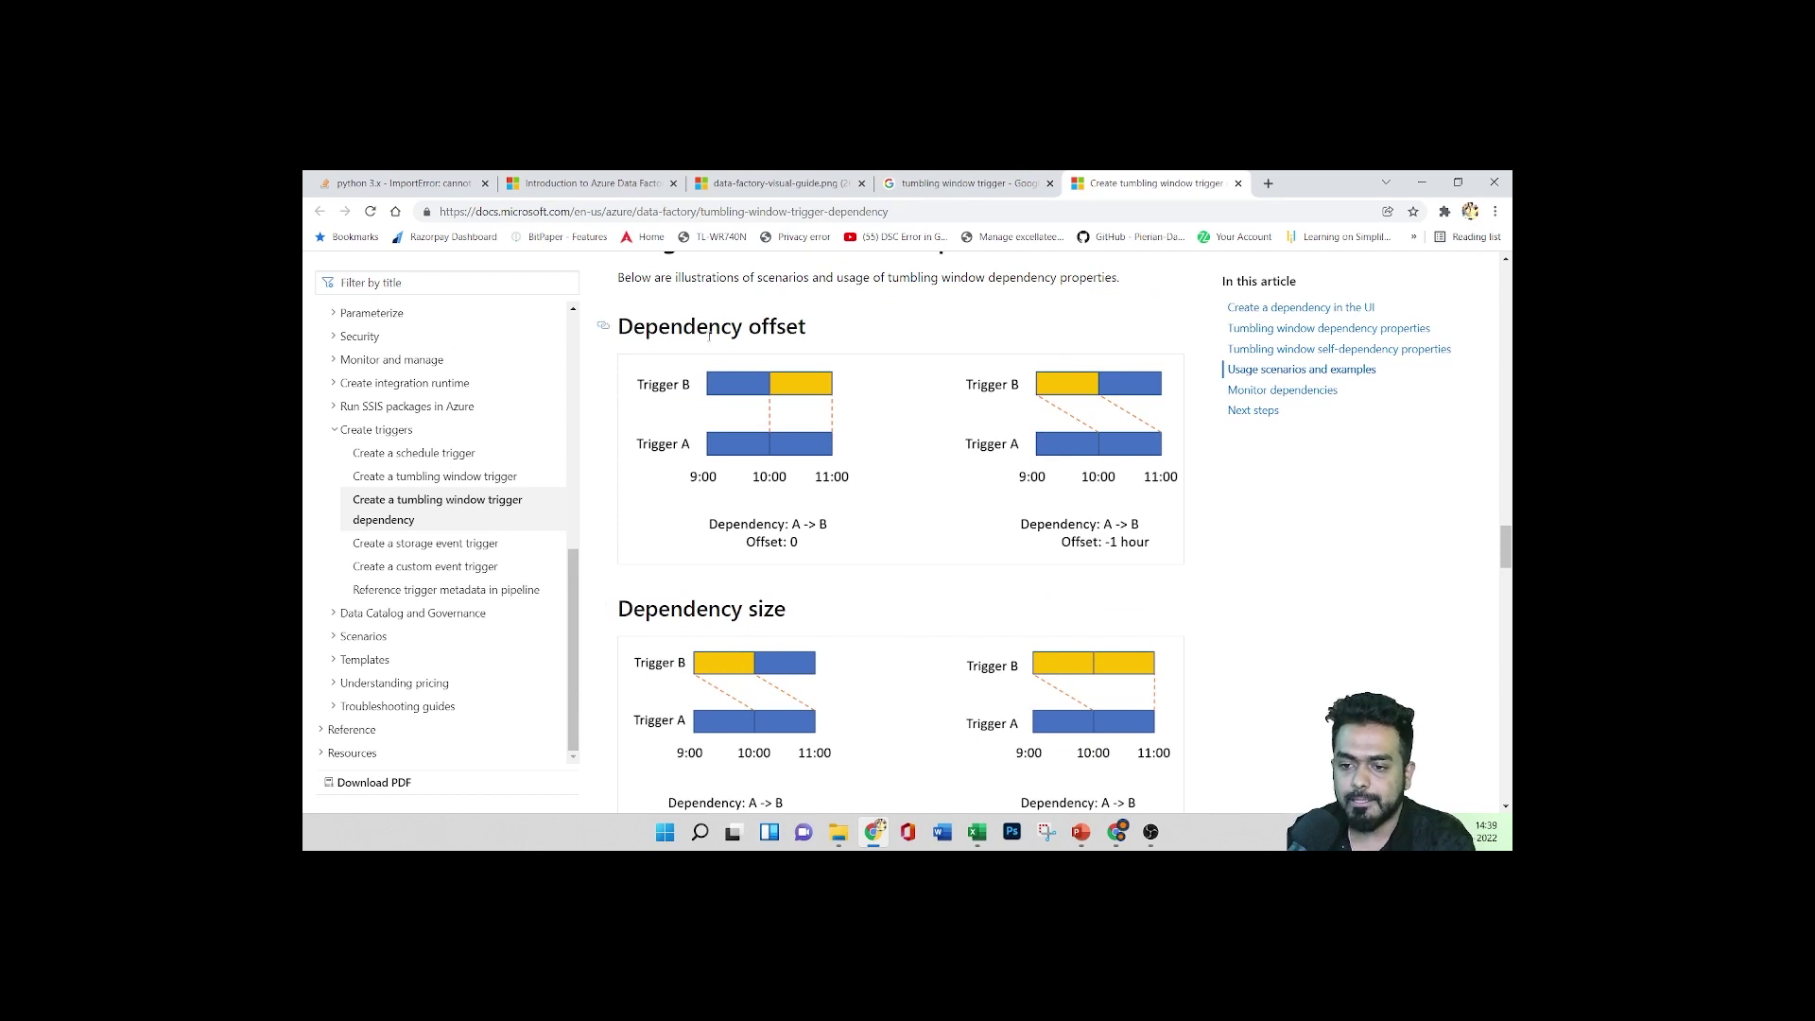
{"action": "scroll", "coordinate": [709, 336], "scroll_direction": "up", "scroll_amount": 1}
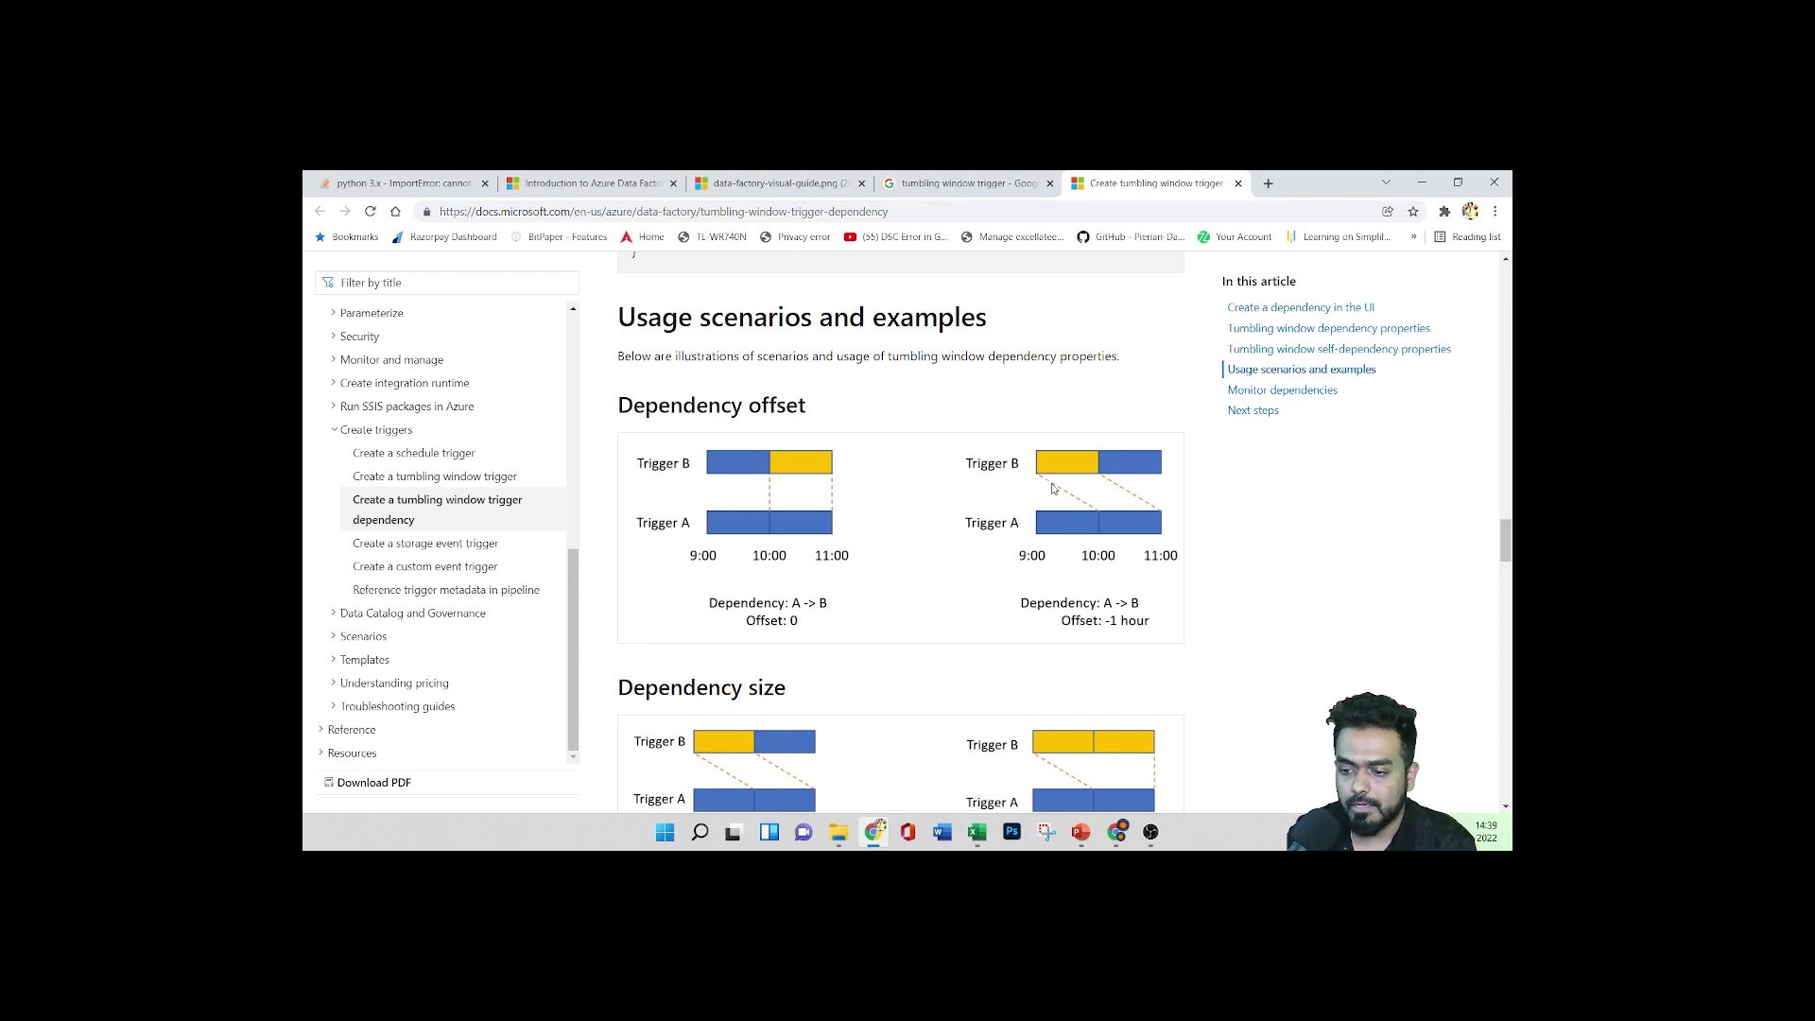
{"action": "scroll", "coordinate": [1056, 472], "scroll_direction": "down", "scroll_amount": 1}
{"action": "left_click_drag", "start_coordinate": [743, 326], "coordinate": [798, 326]}
{"action": "left_click_drag", "start_coordinate": [794, 610], "coordinate": [757, 609]}
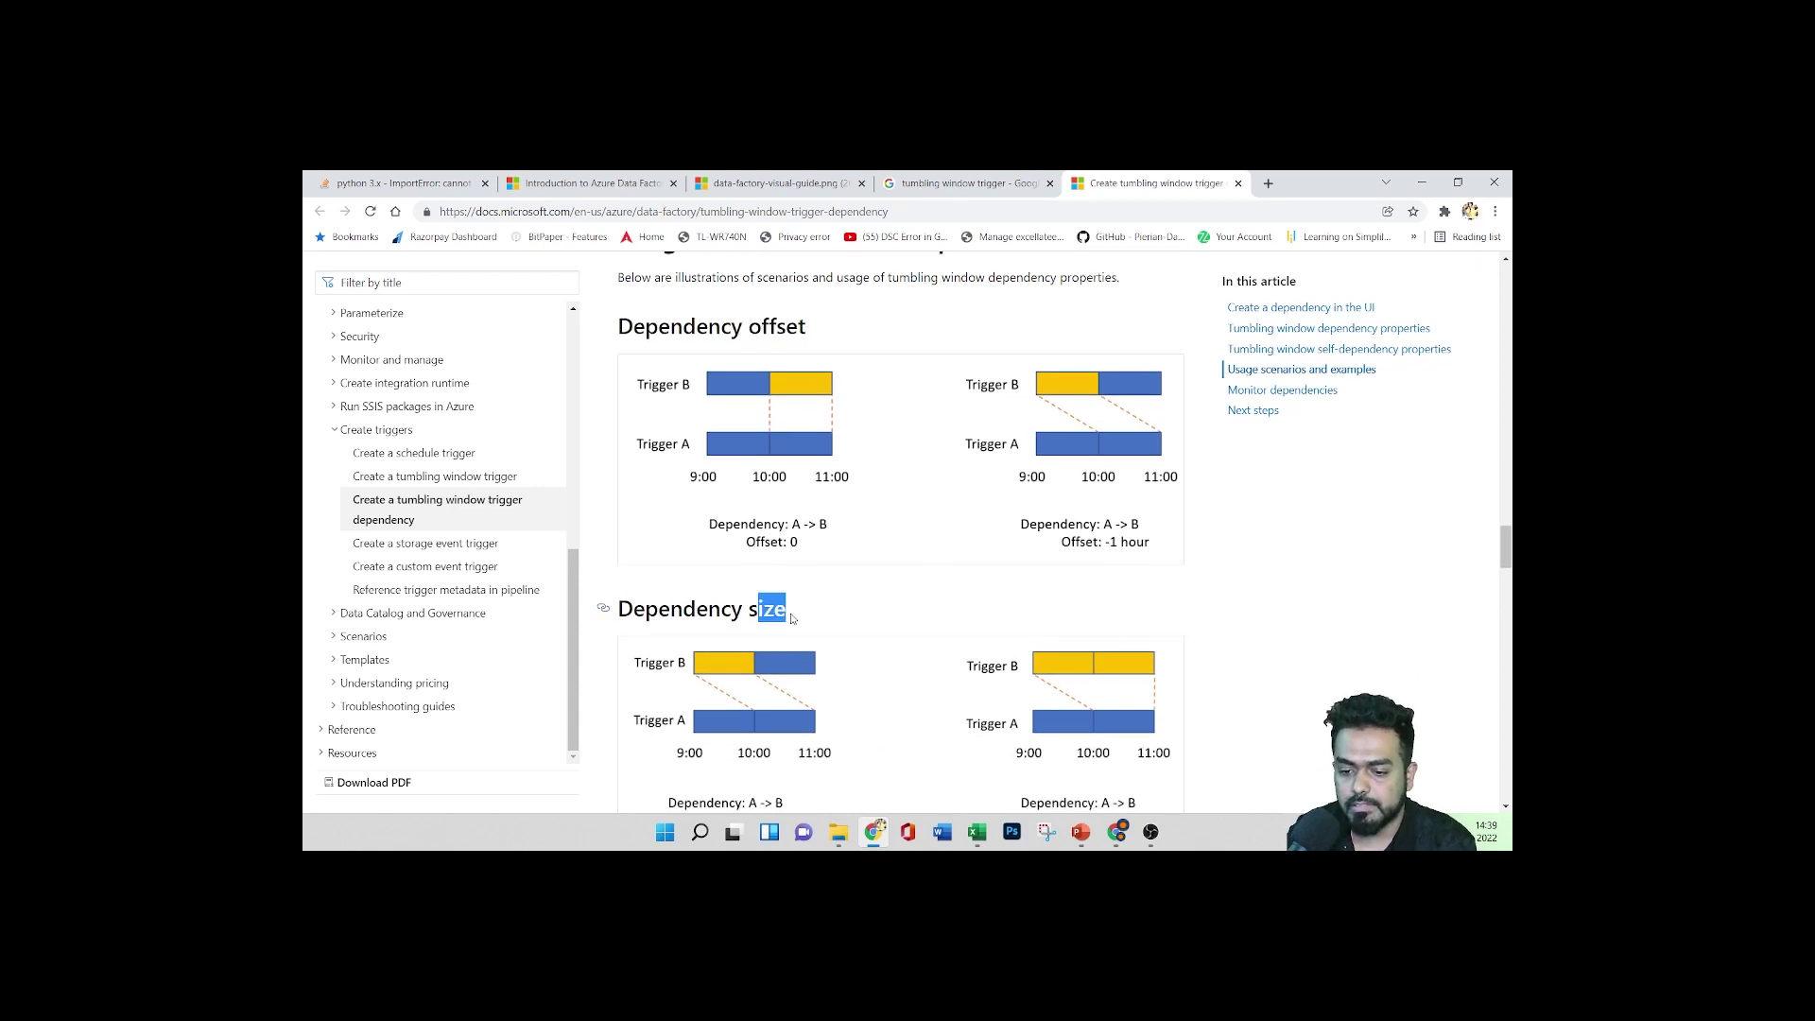
{"action": "scroll", "coordinate": [756, 567], "scroll_direction": "down", "scroll_amount": 2}
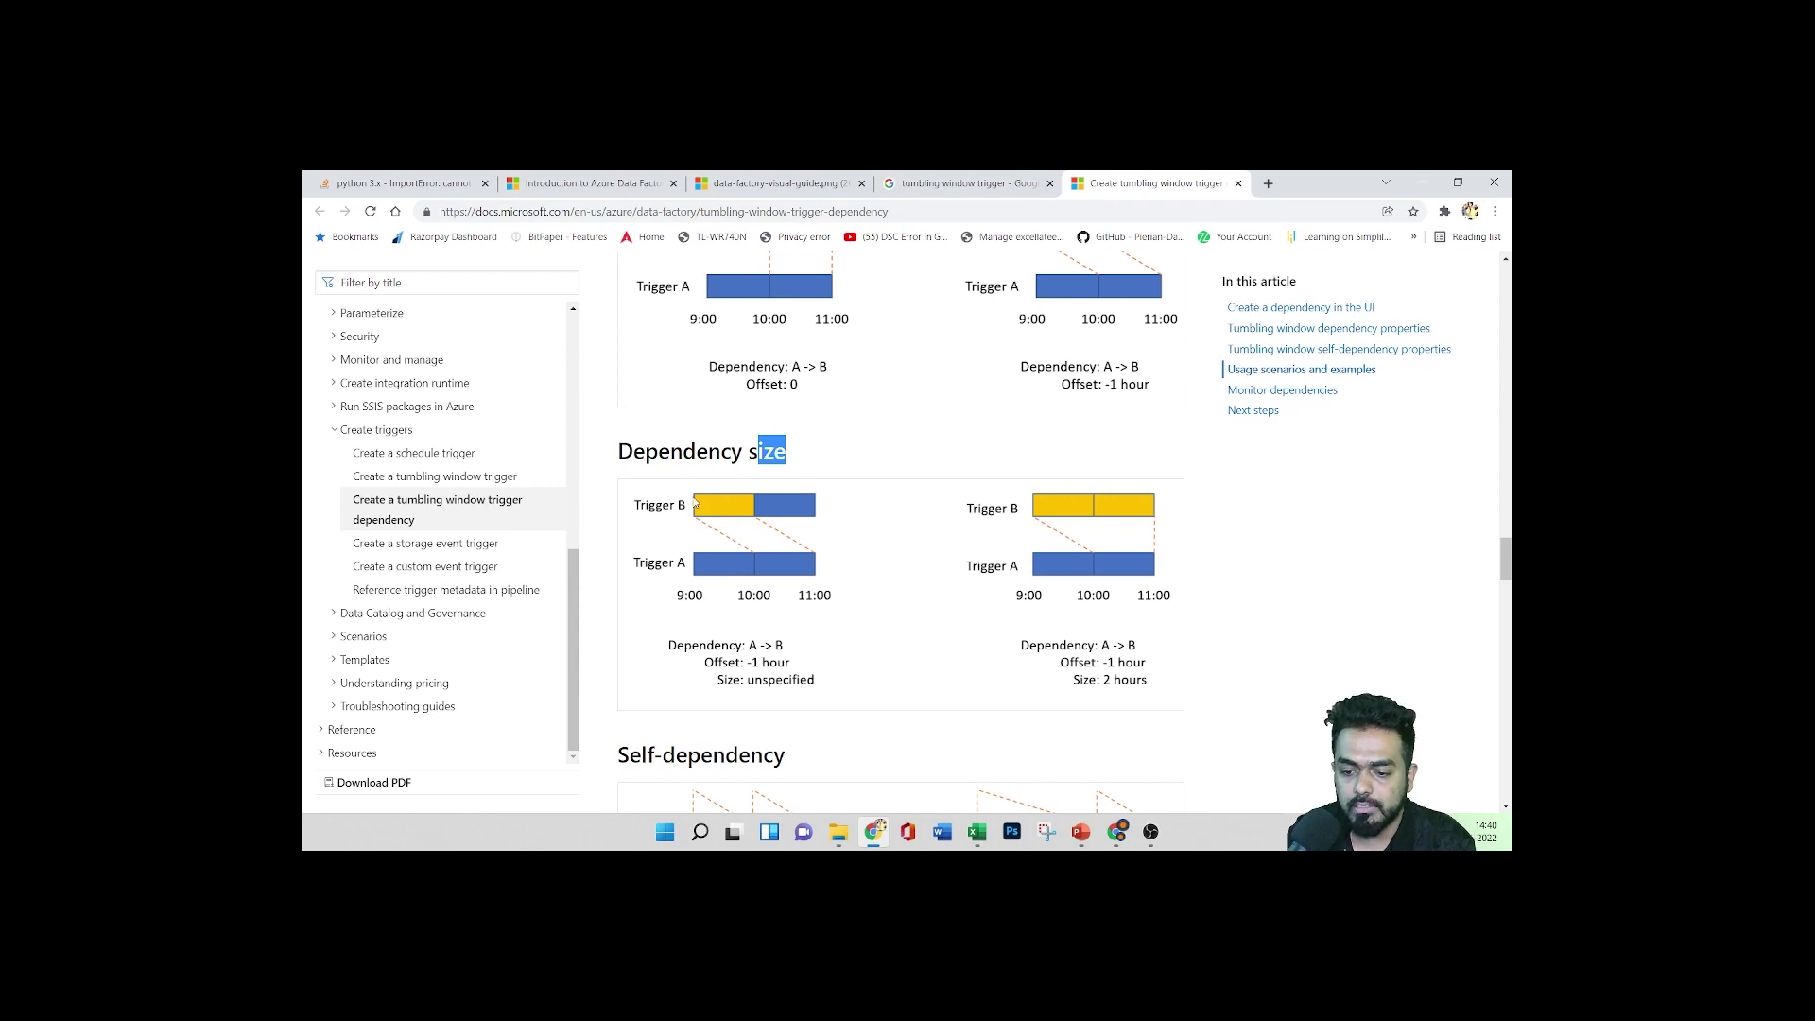
{"action": "left_click_drag", "start_coordinate": [1163, 520], "coordinate": [1049, 511]}
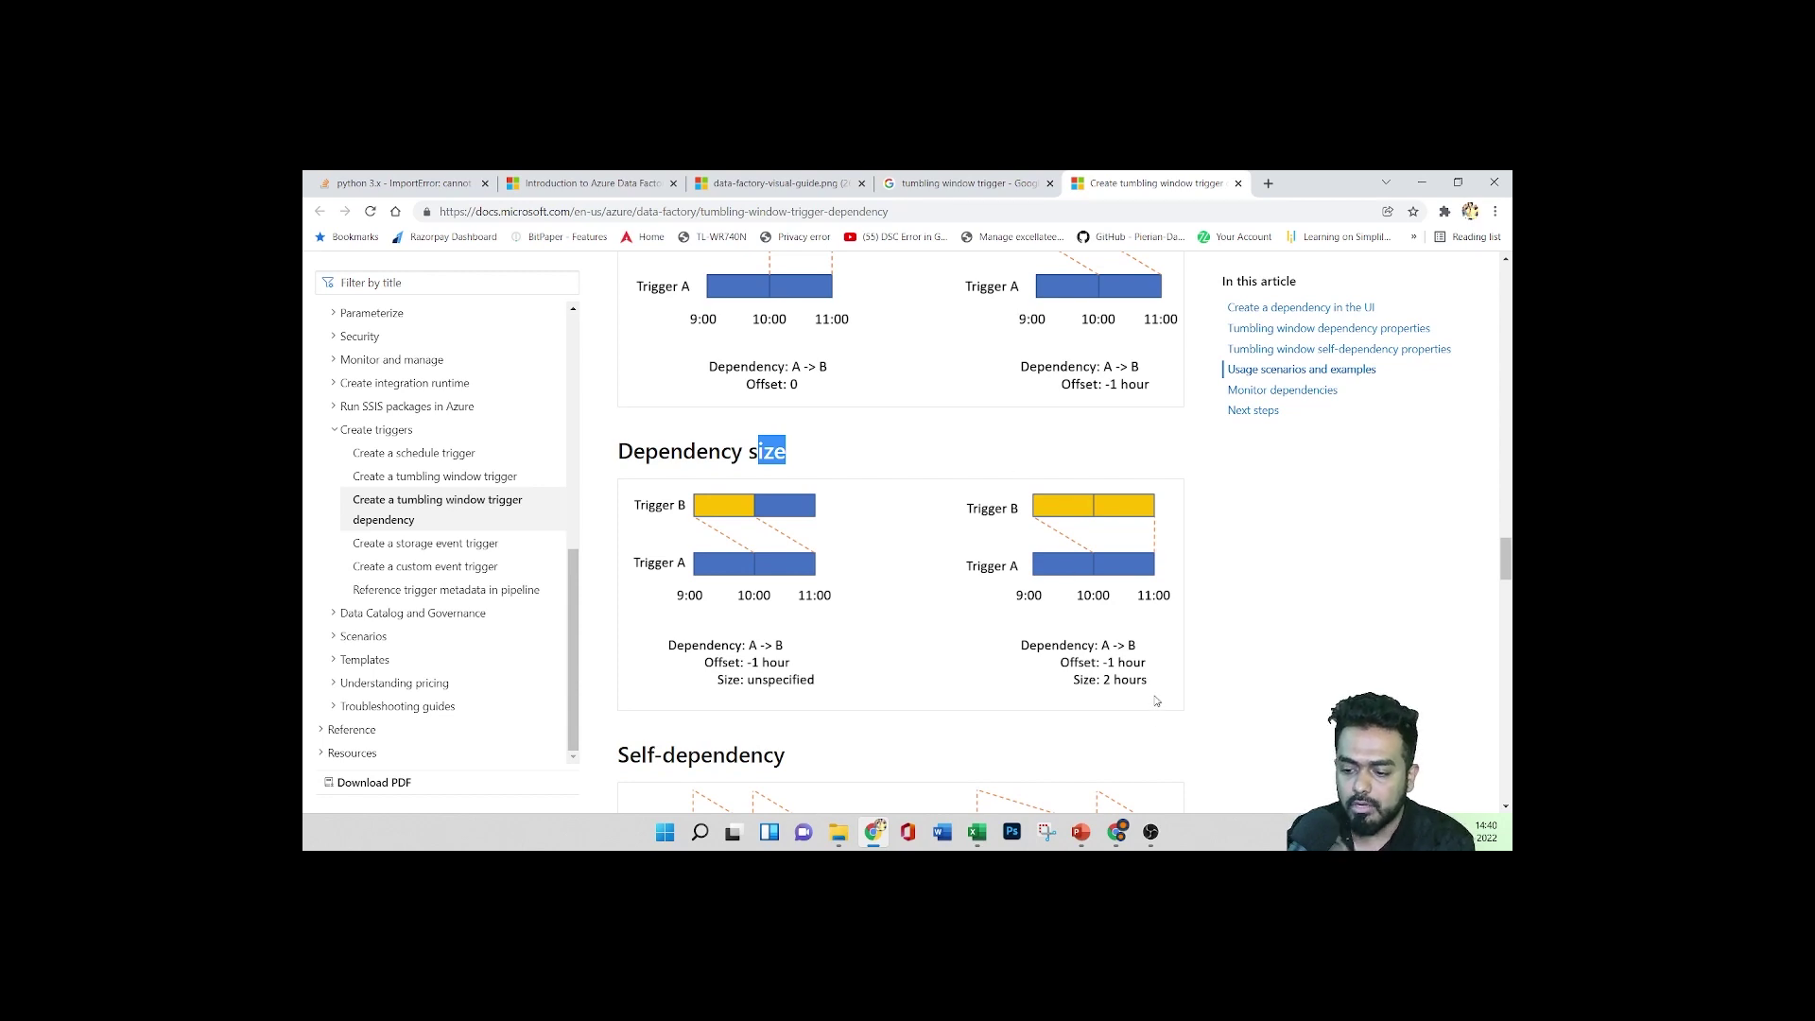
{"action": "left_click", "coordinate": [1117, 831]}
{"action": "left_click", "coordinate": [594, 180]}
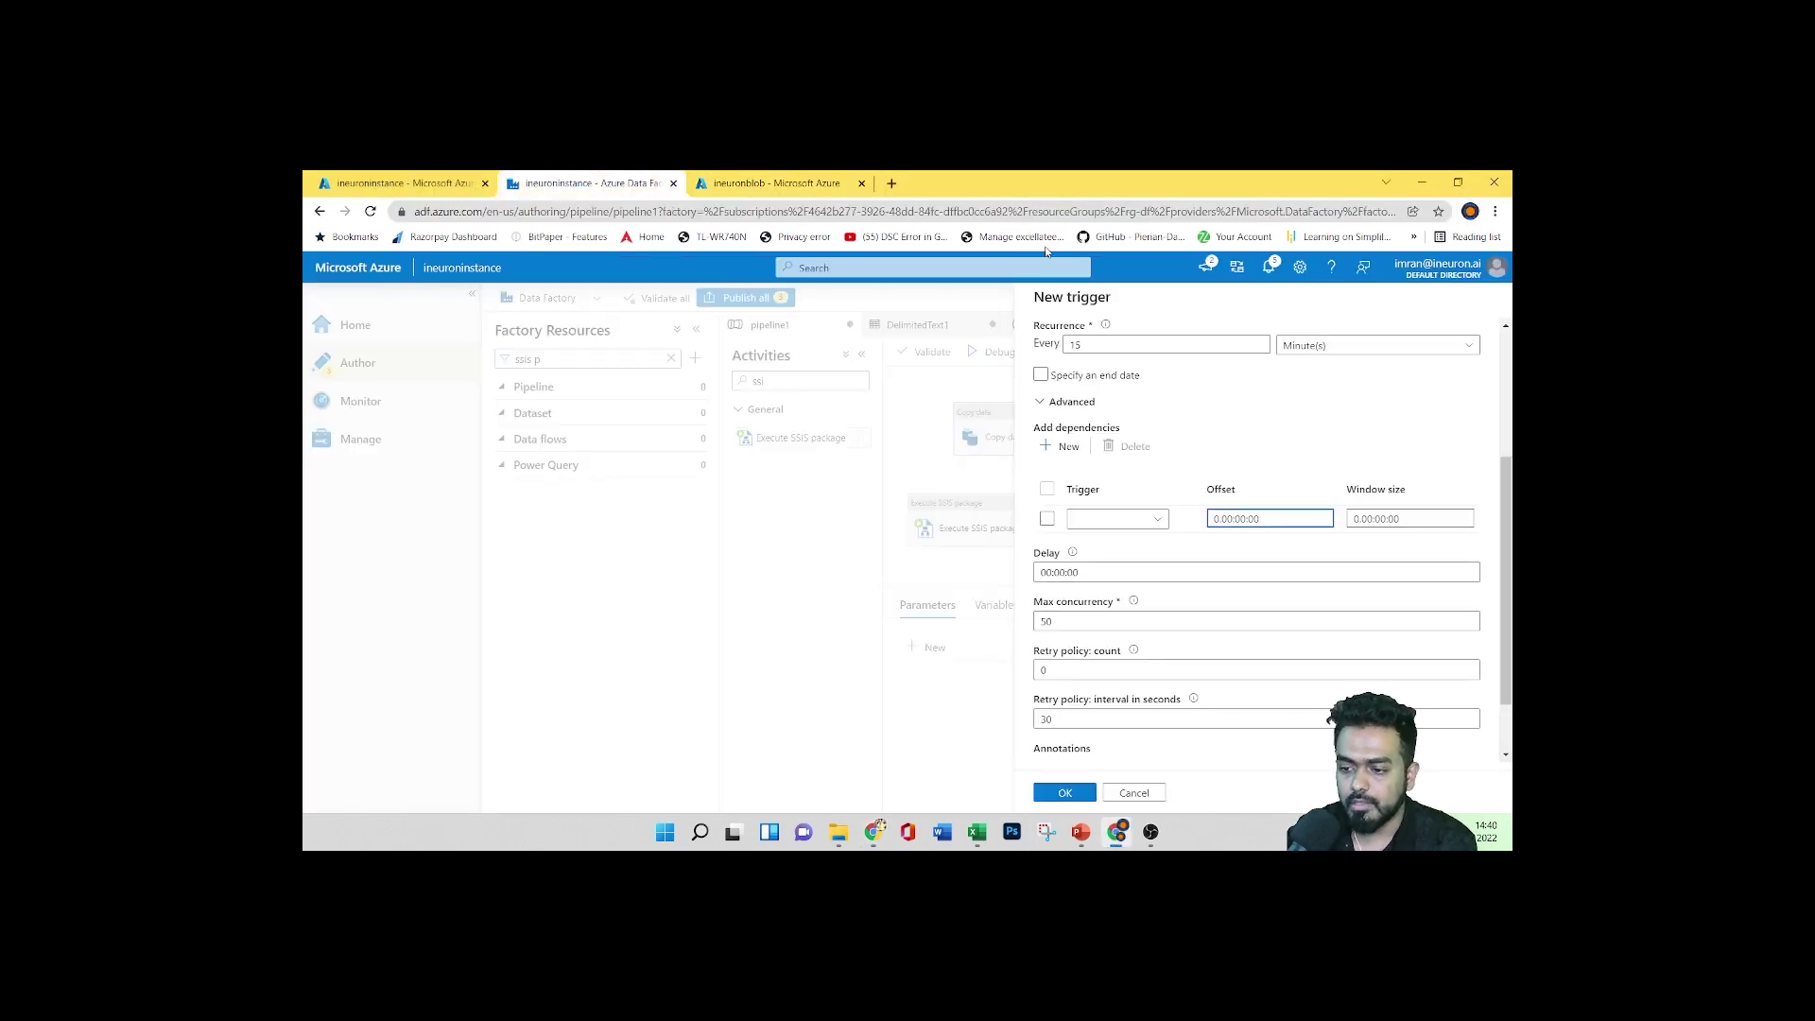
Change the new trigger's type to Storage events and review its storage account, container, blob path and event settings
{"action": "scroll", "coordinate": [1314, 530], "scroll_direction": "down", "scroll_amount": 2}
{"action": "scroll", "coordinate": [1120, 538], "scroll_direction": "up", "scroll_amount": 5}
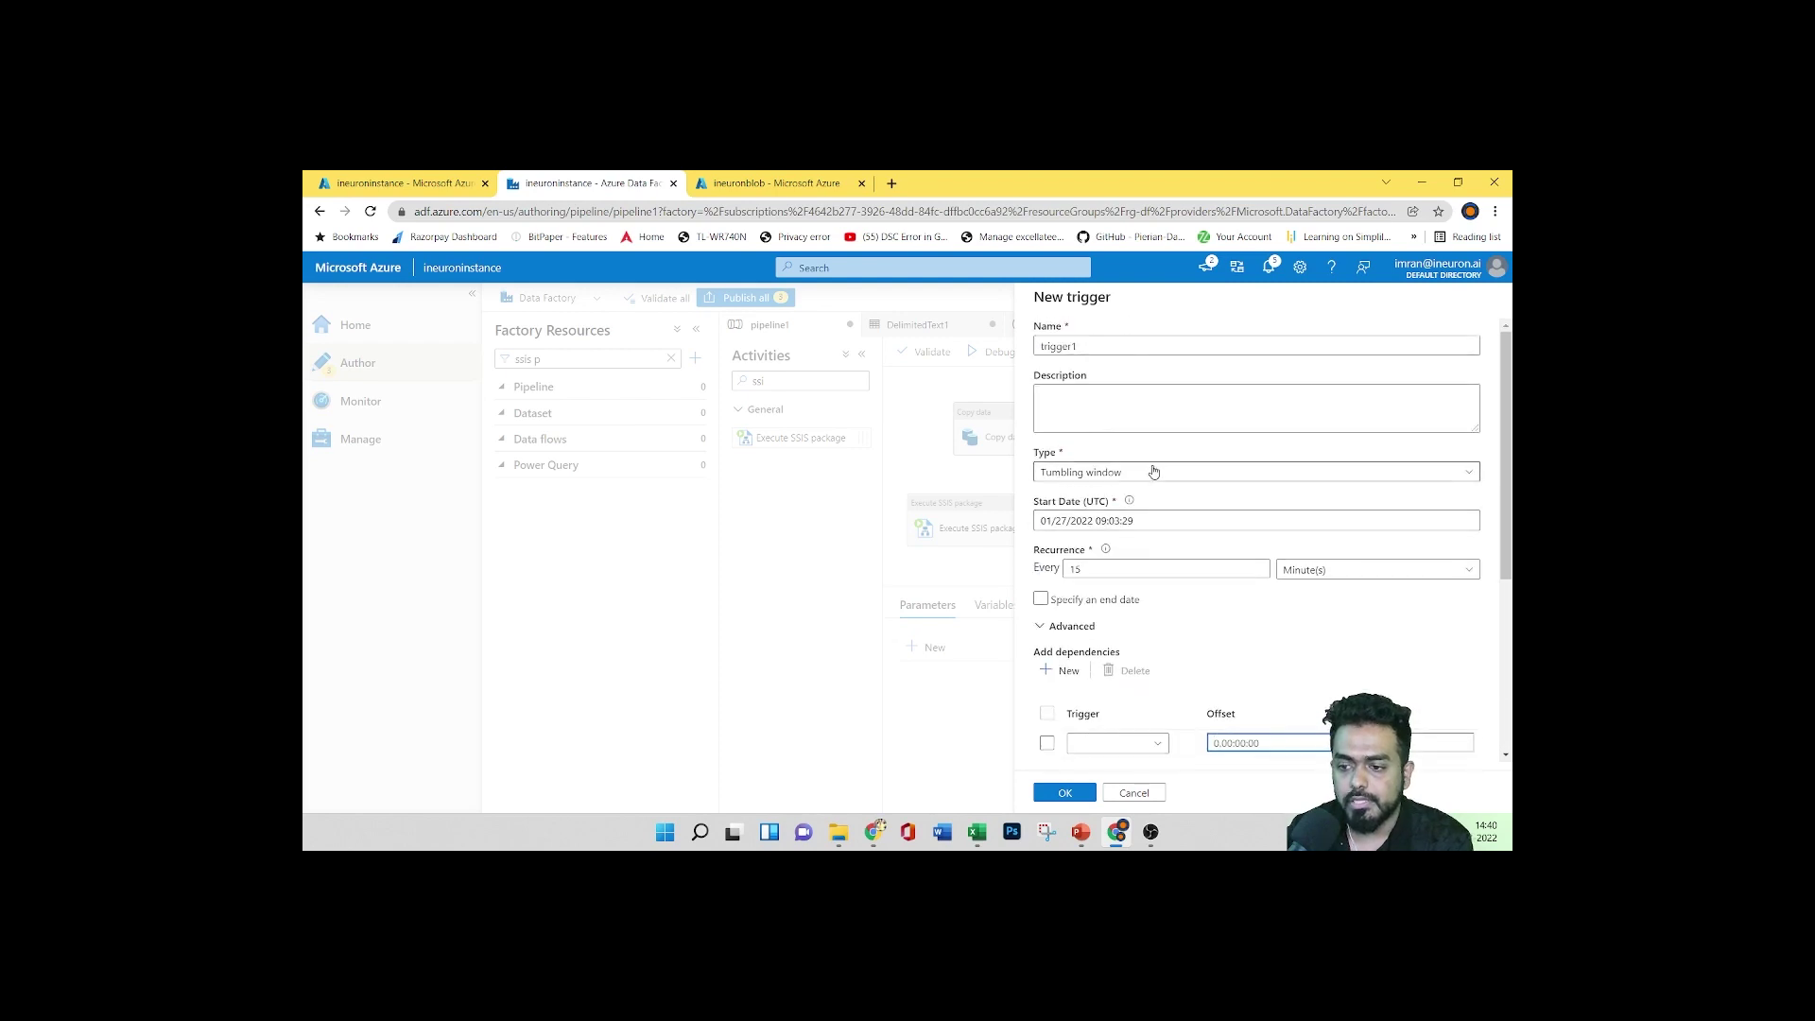
{"action": "left_click", "coordinate": [1087, 473]}
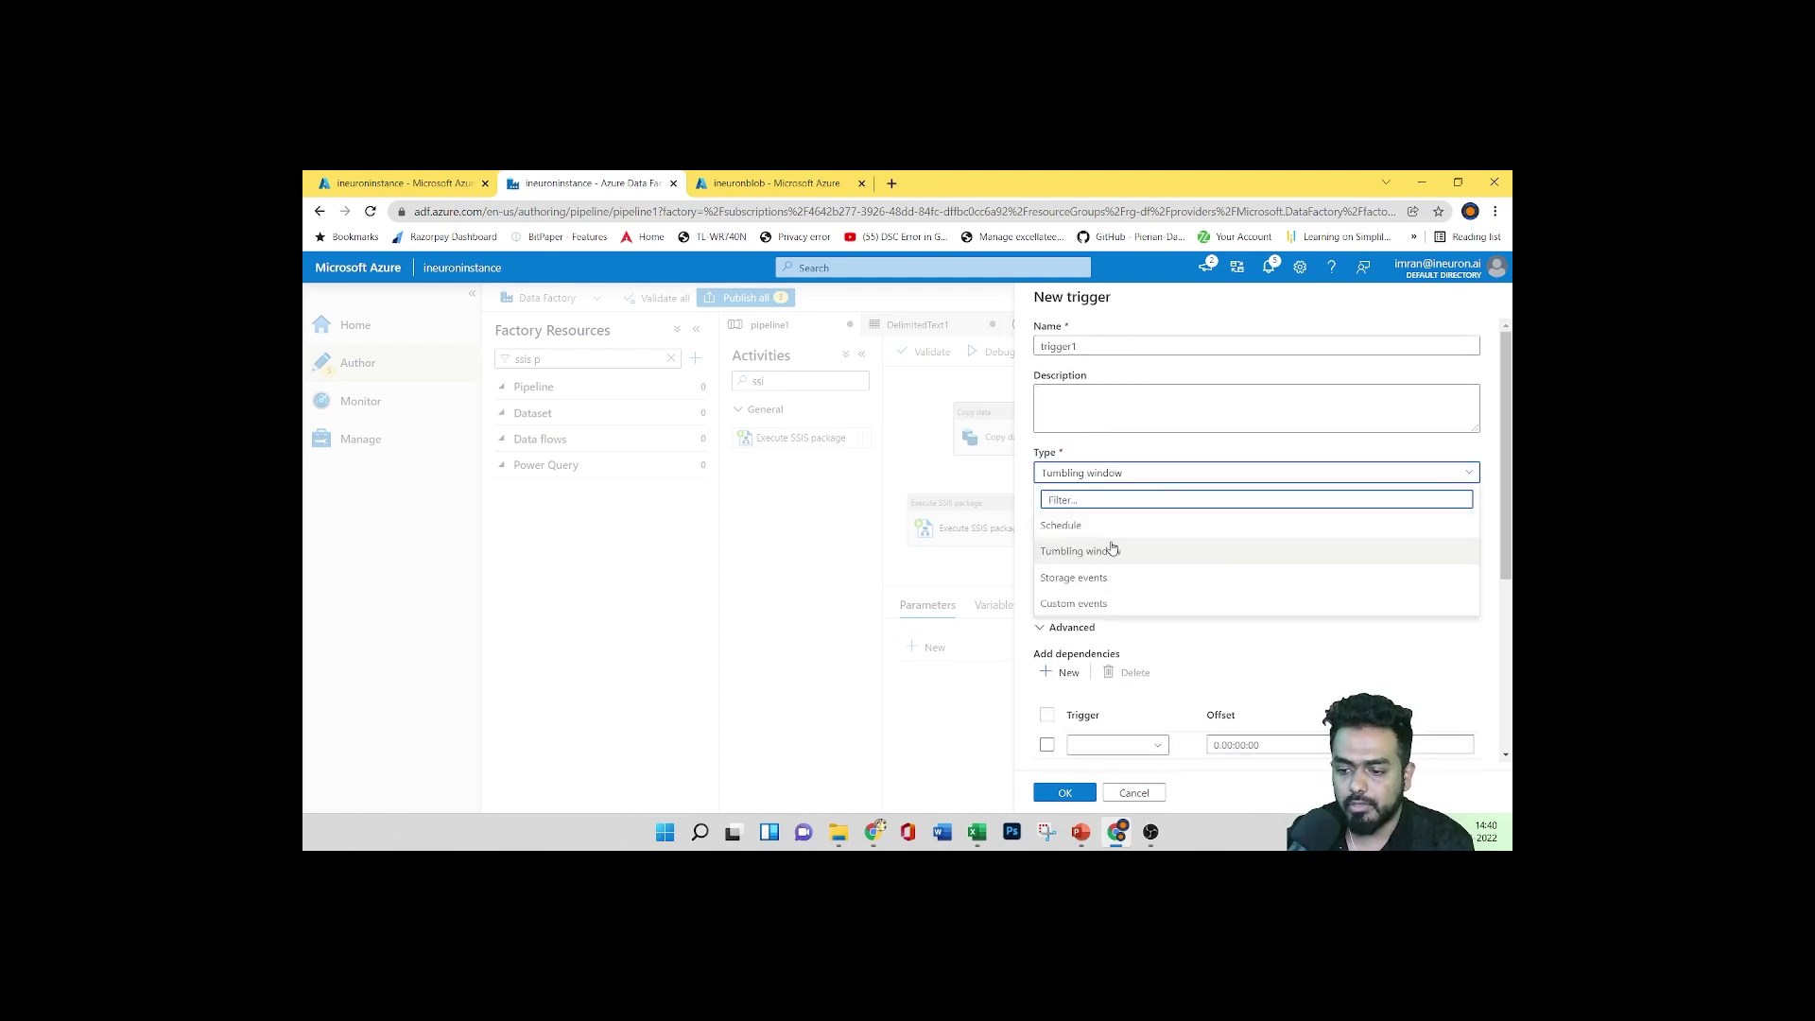
{"action": "left_click", "coordinate": [1115, 580]}
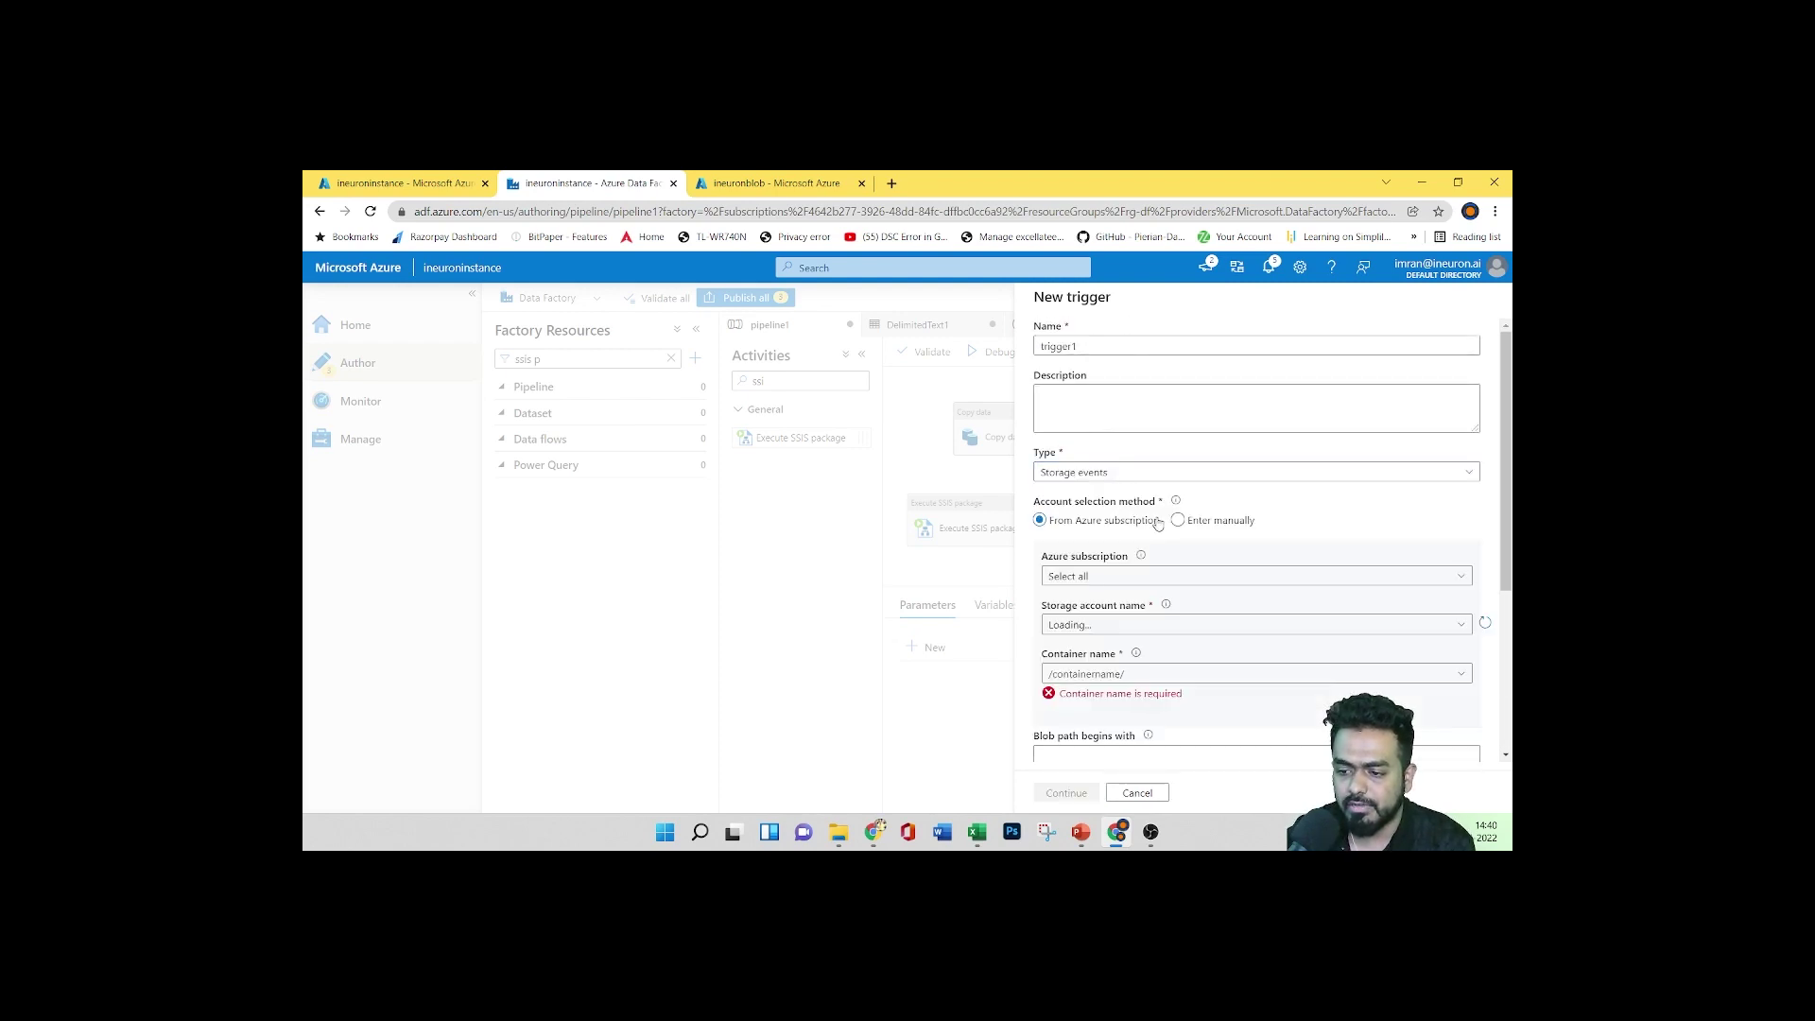
{"action": "scroll", "coordinate": [1102, 479], "scroll_direction": "down", "scroll_amount": 3}
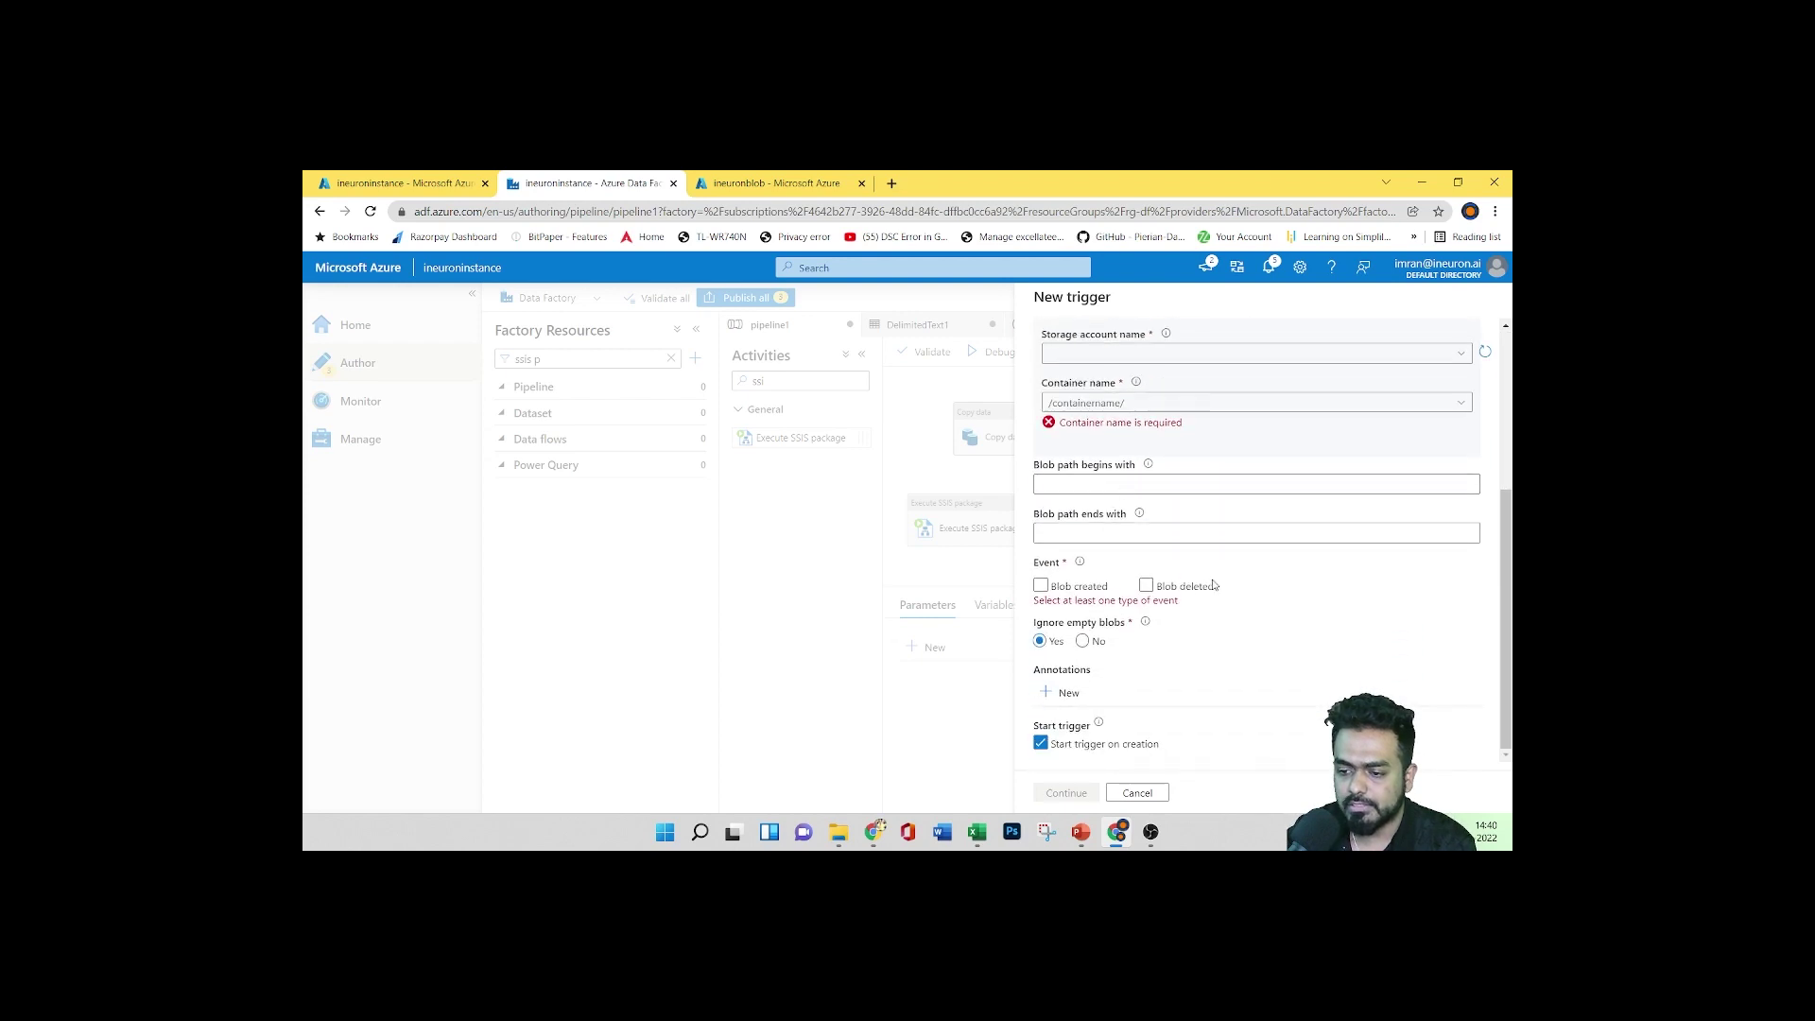
{"action": "scroll", "coordinate": [1213, 584], "scroll_direction": "up", "scroll_amount": 2}
{"action": "scroll", "coordinate": [1214, 584], "scroll_direction": "up", "scroll_amount": 2}
{"action": "left_click", "coordinate": [1115, 472]}
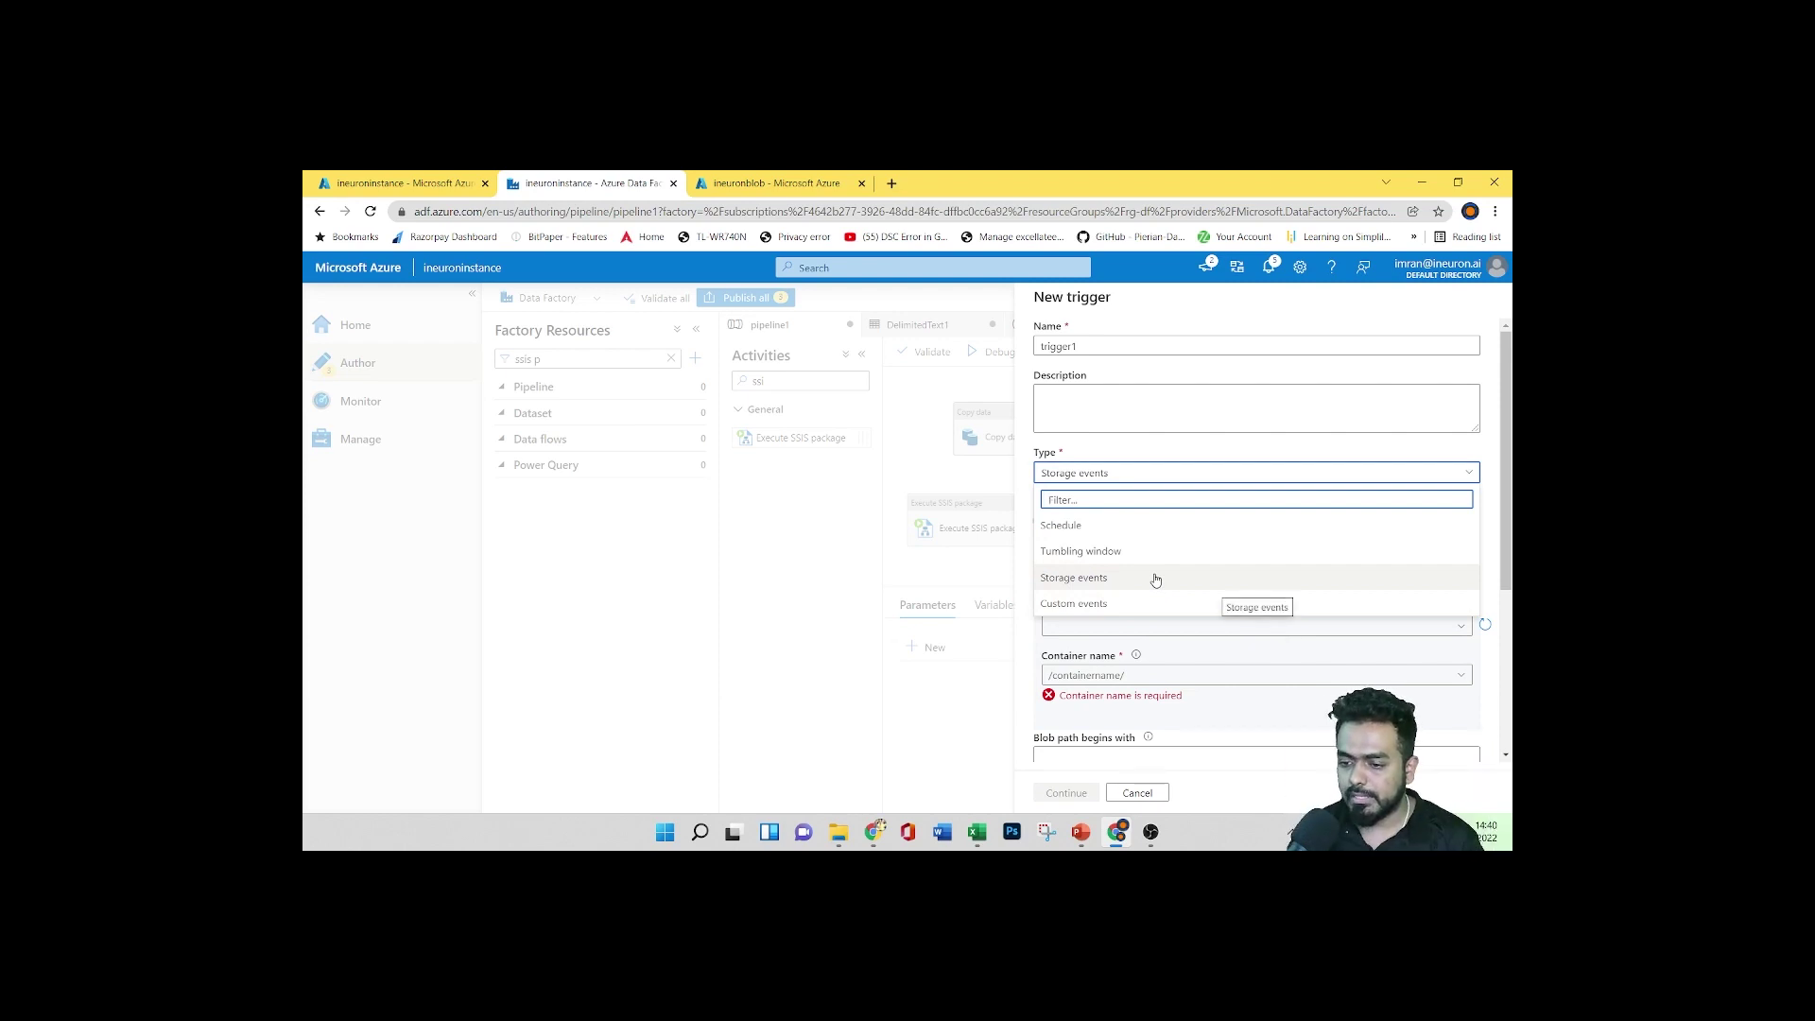
{"action": "left_click", "coordinate": [1171, 577]}
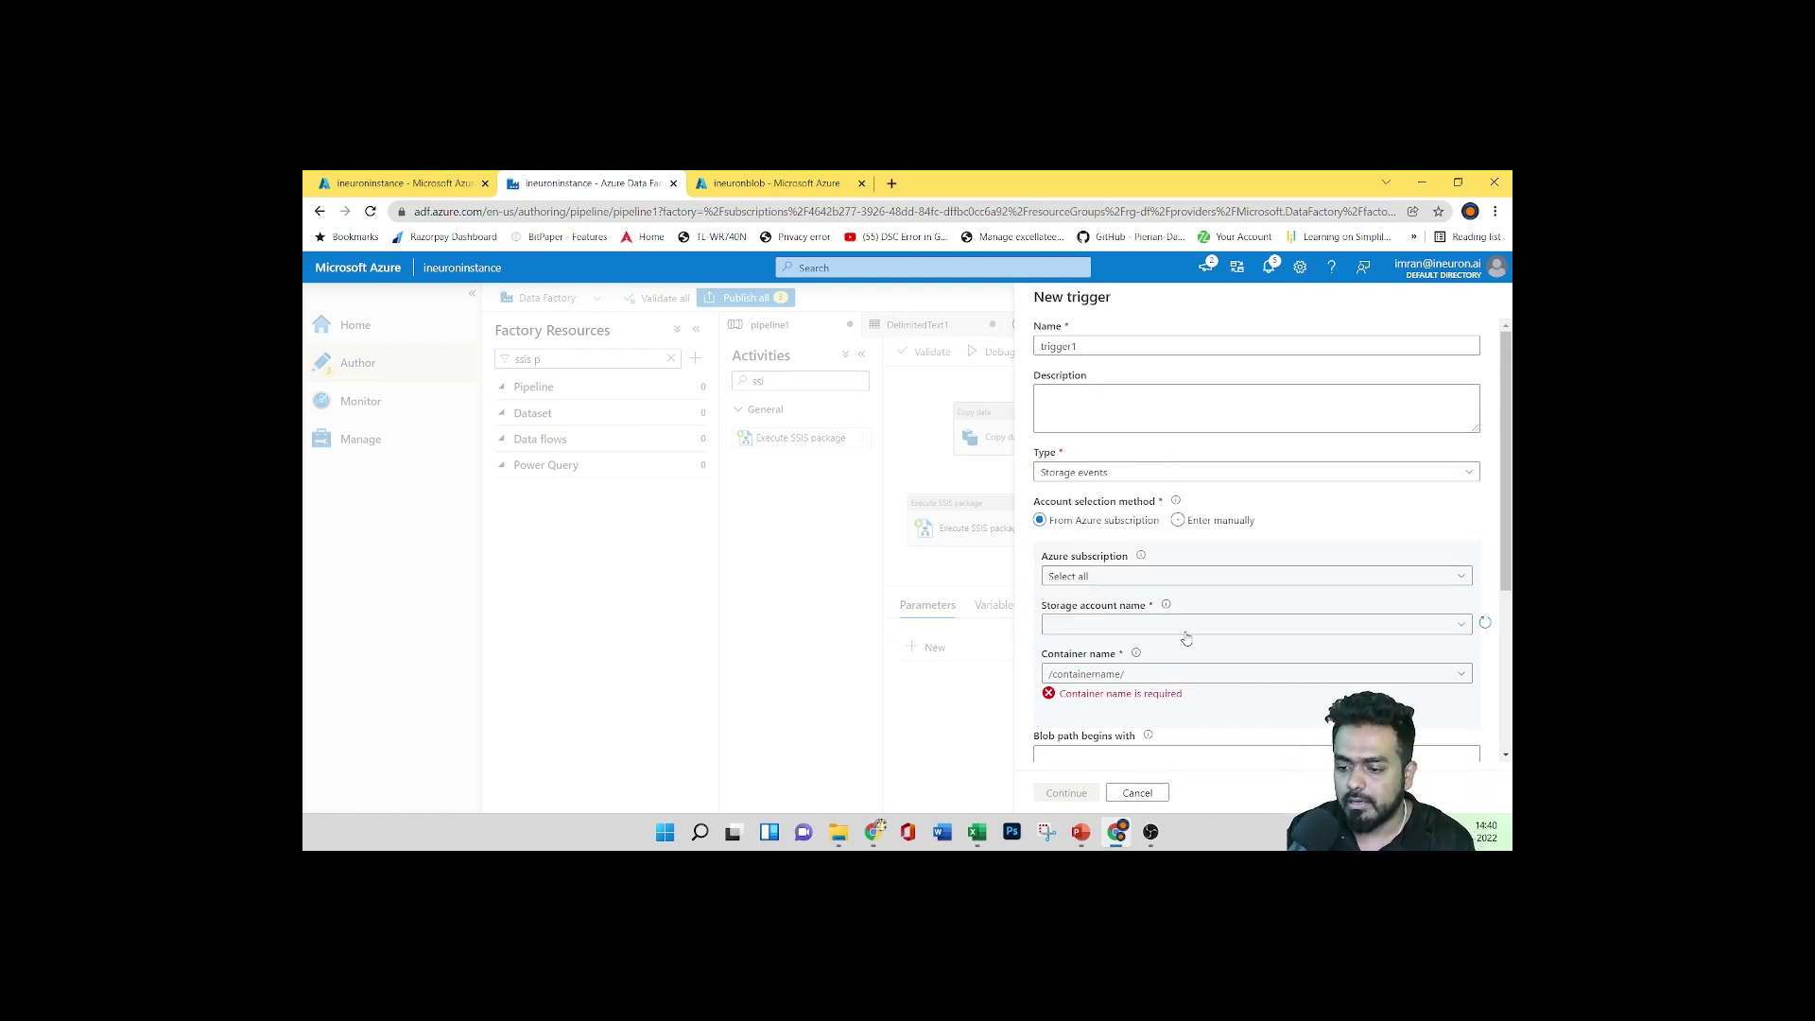
{"action": "scroll", "coordinate": [1186, 638], "scroll_direction": "down", "scroll_amount": 3}
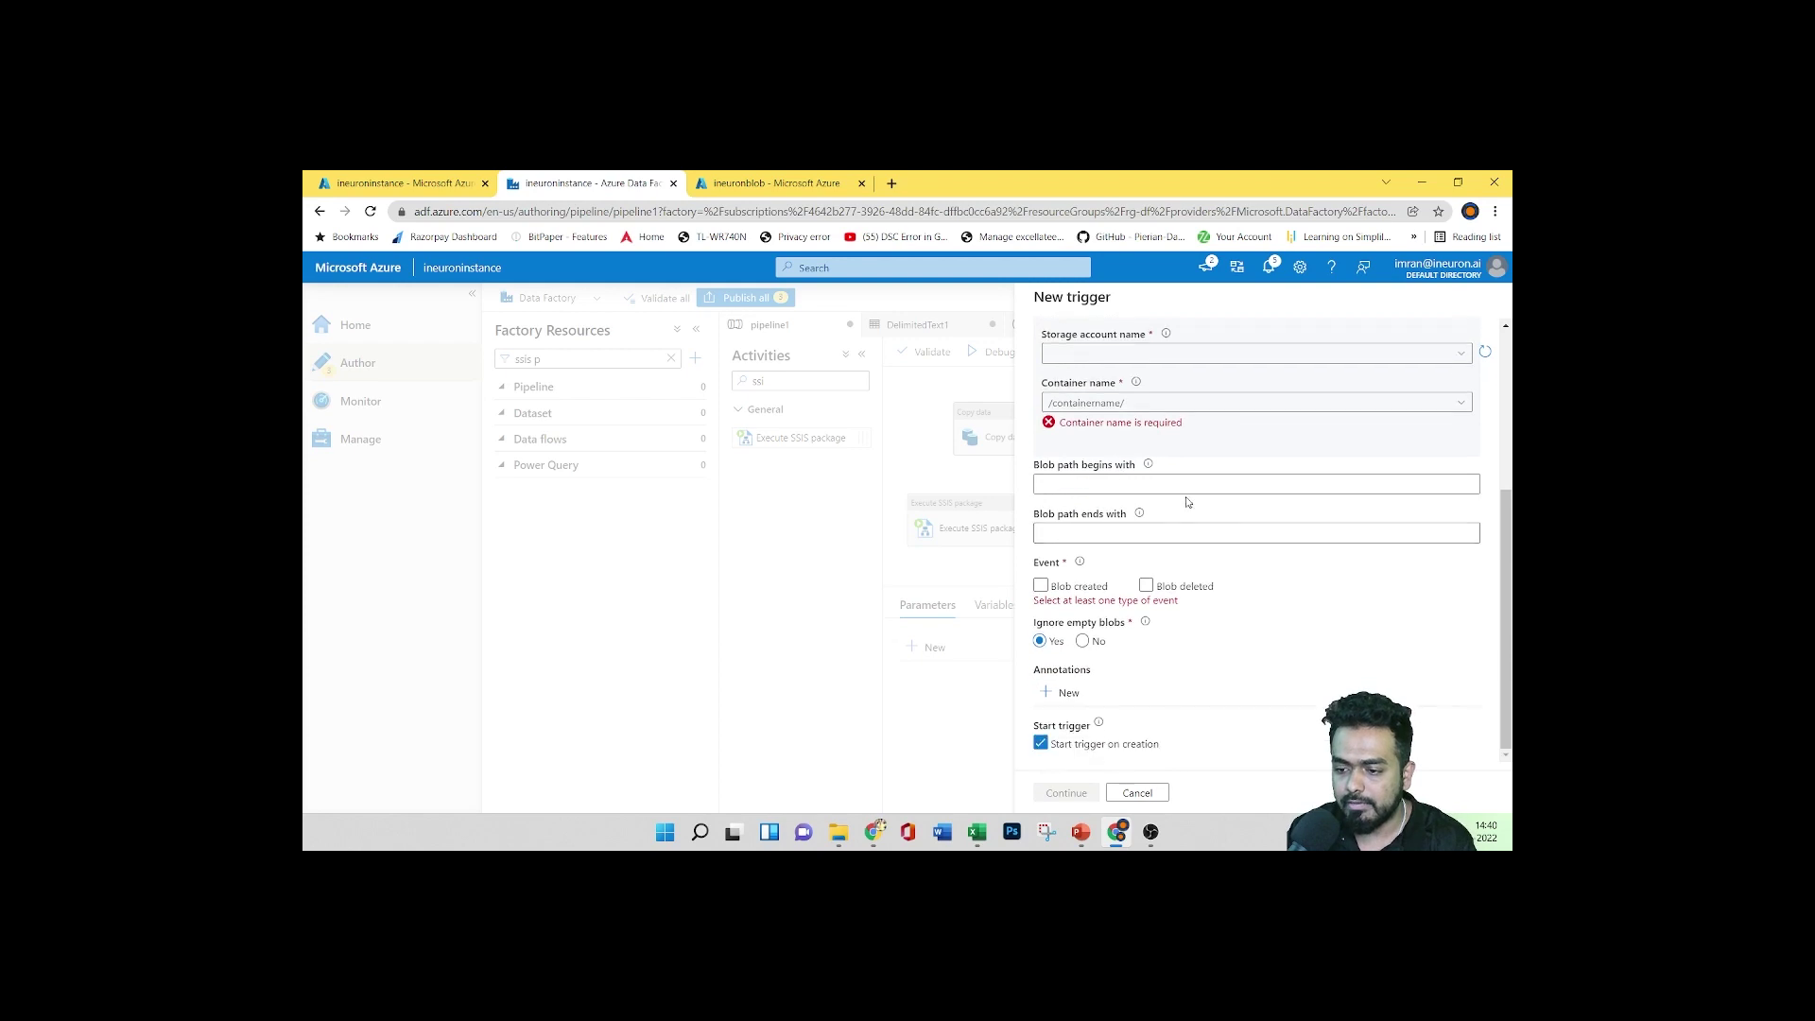
{"action": "scroll", "coordinate": [1298, 662], "scroll_direction": "up", "scroll_amount": 2}
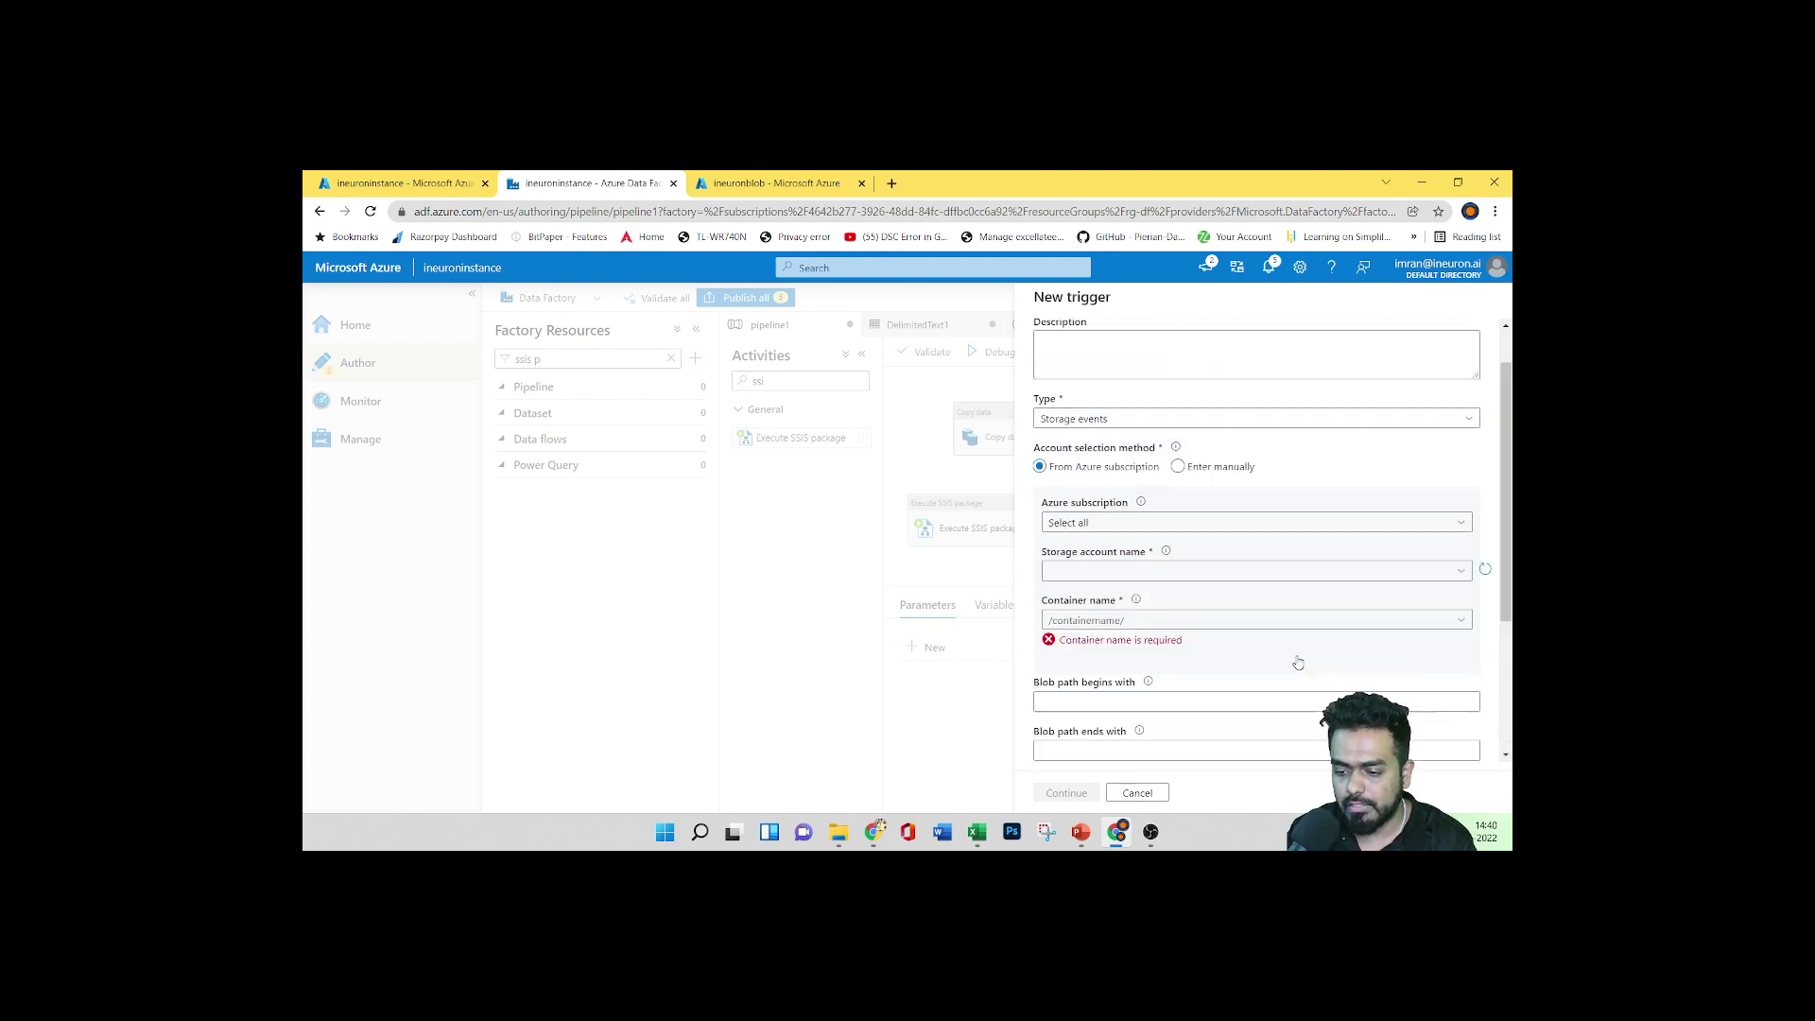
Discard the unsaved new trigger and return to the pipeline1 canvas
{"action": "left_click", "coordinate": [1151, 794]}
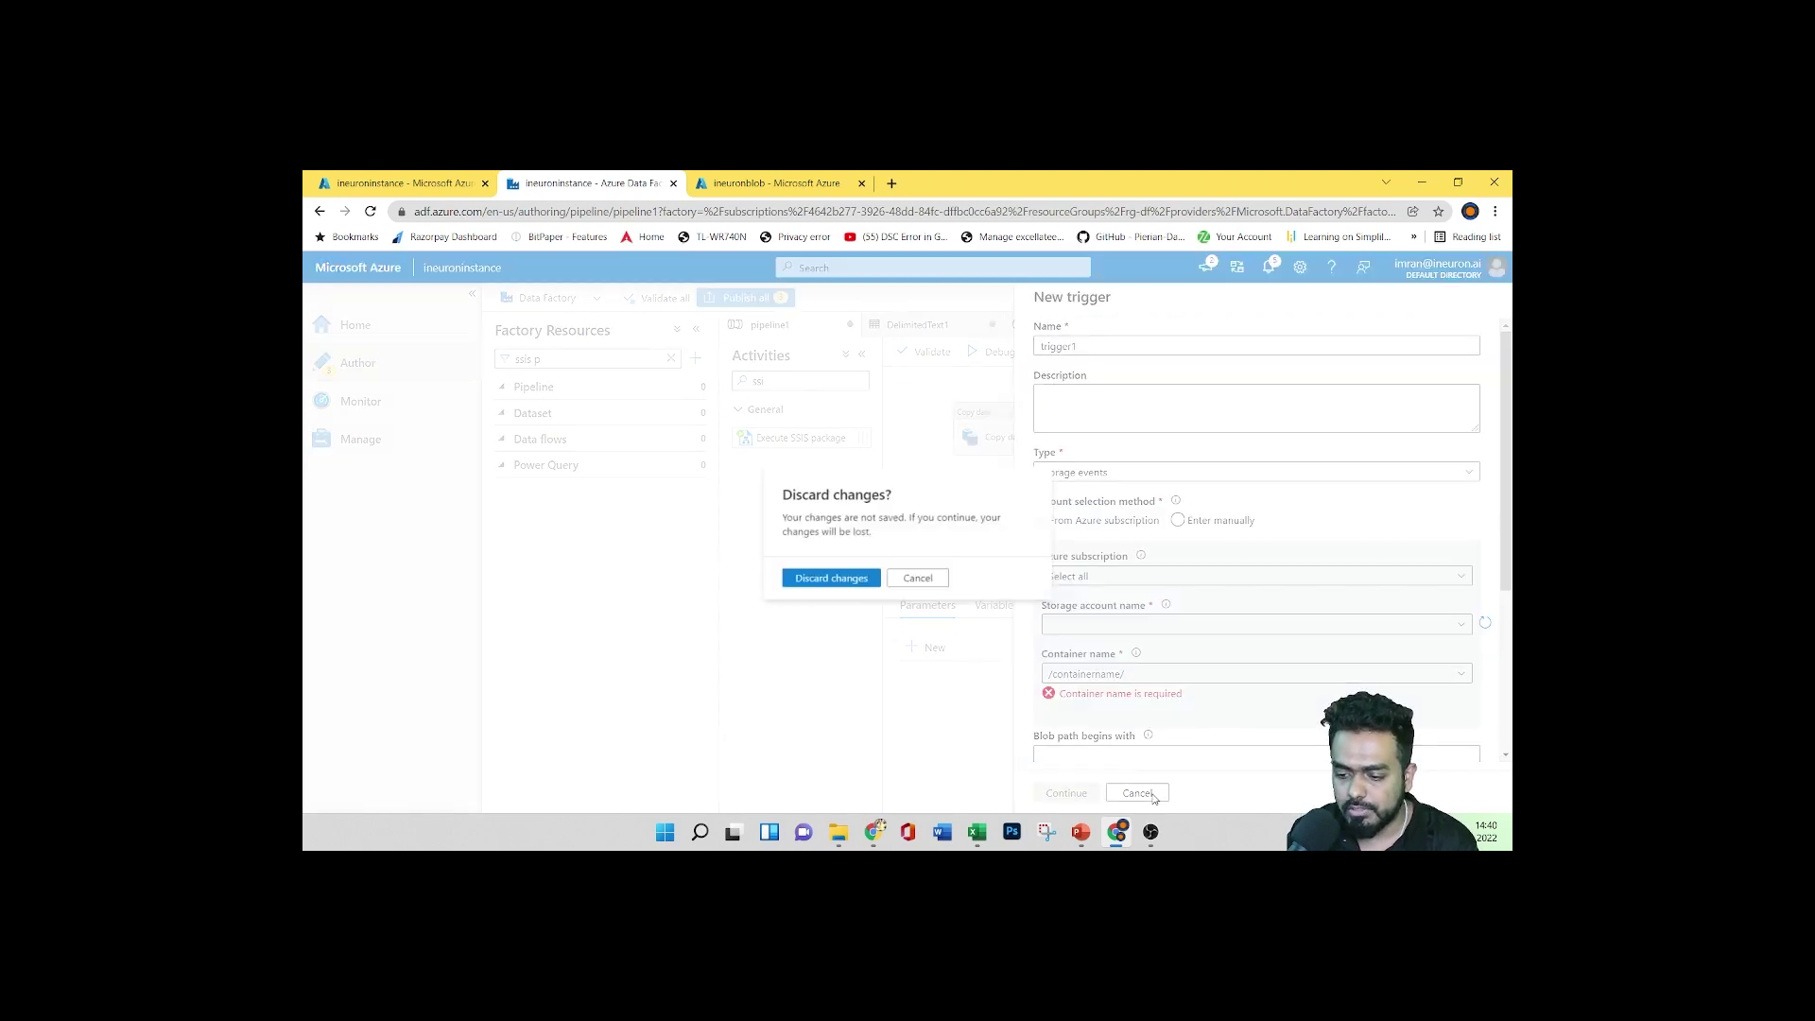
{"action": "left_click", "coordinate": [837, 585]}
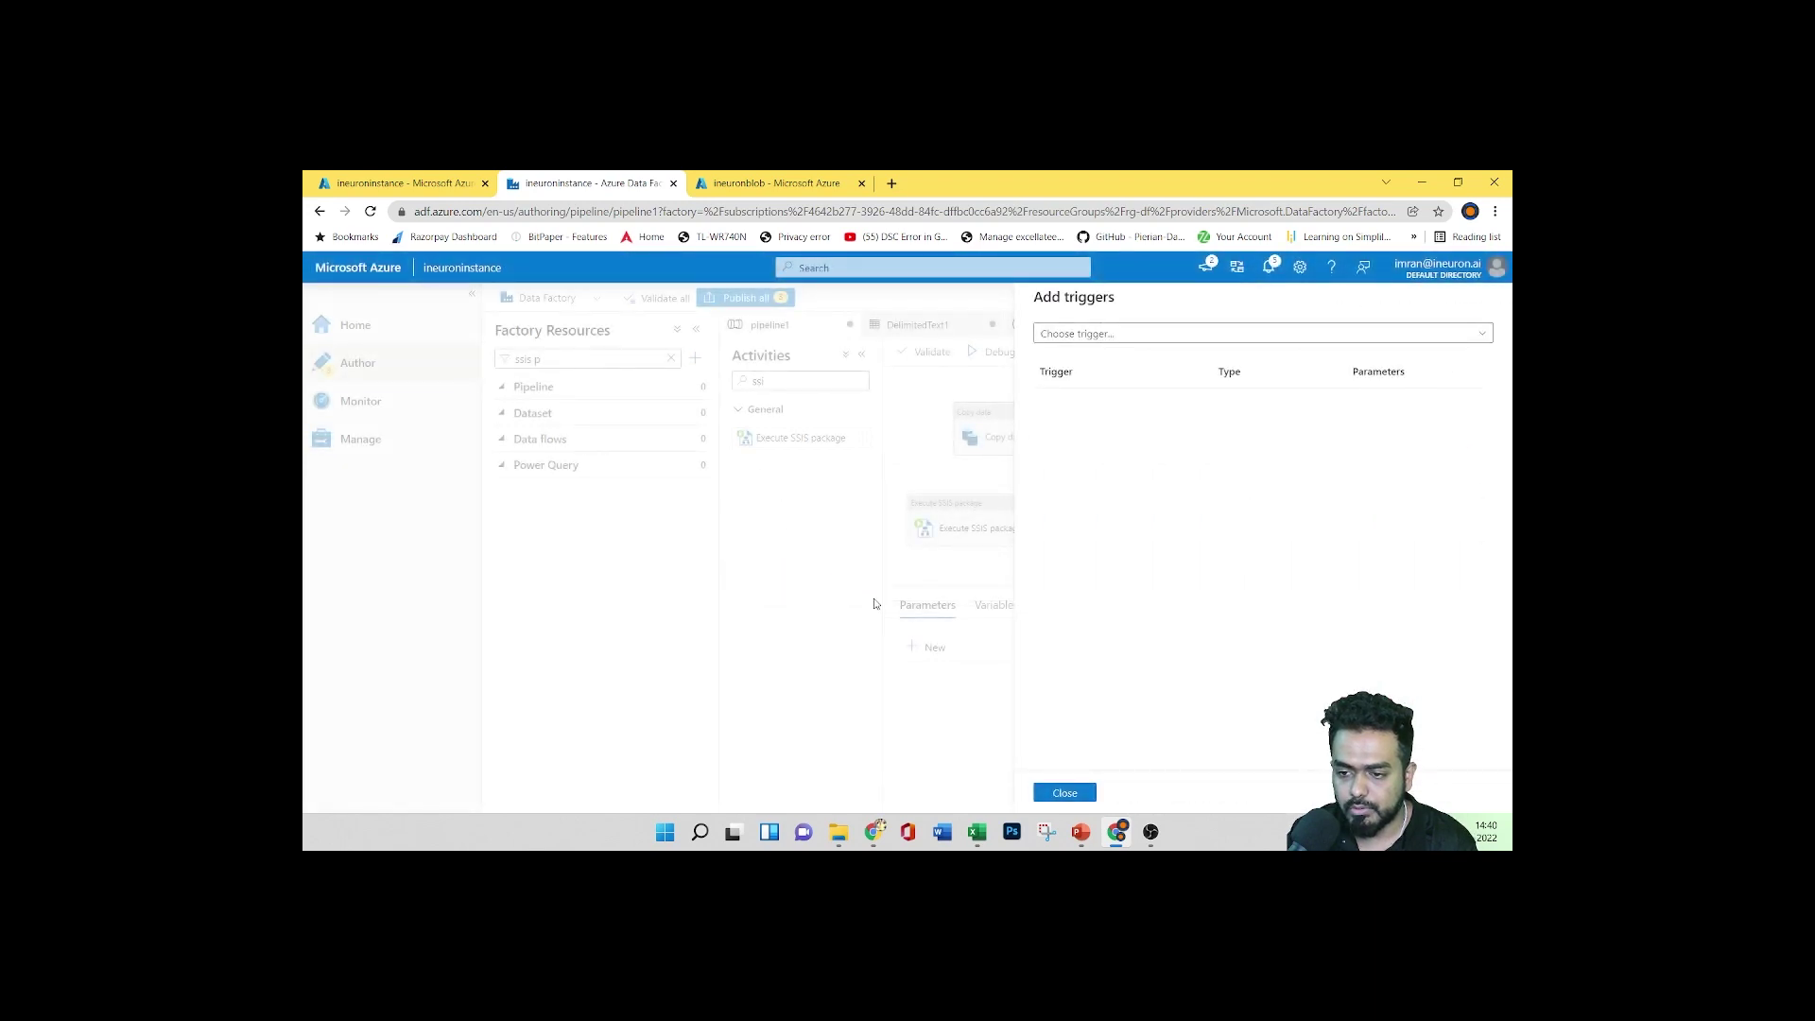
{"action": "left_click", "coordinate": [1087, 797]}
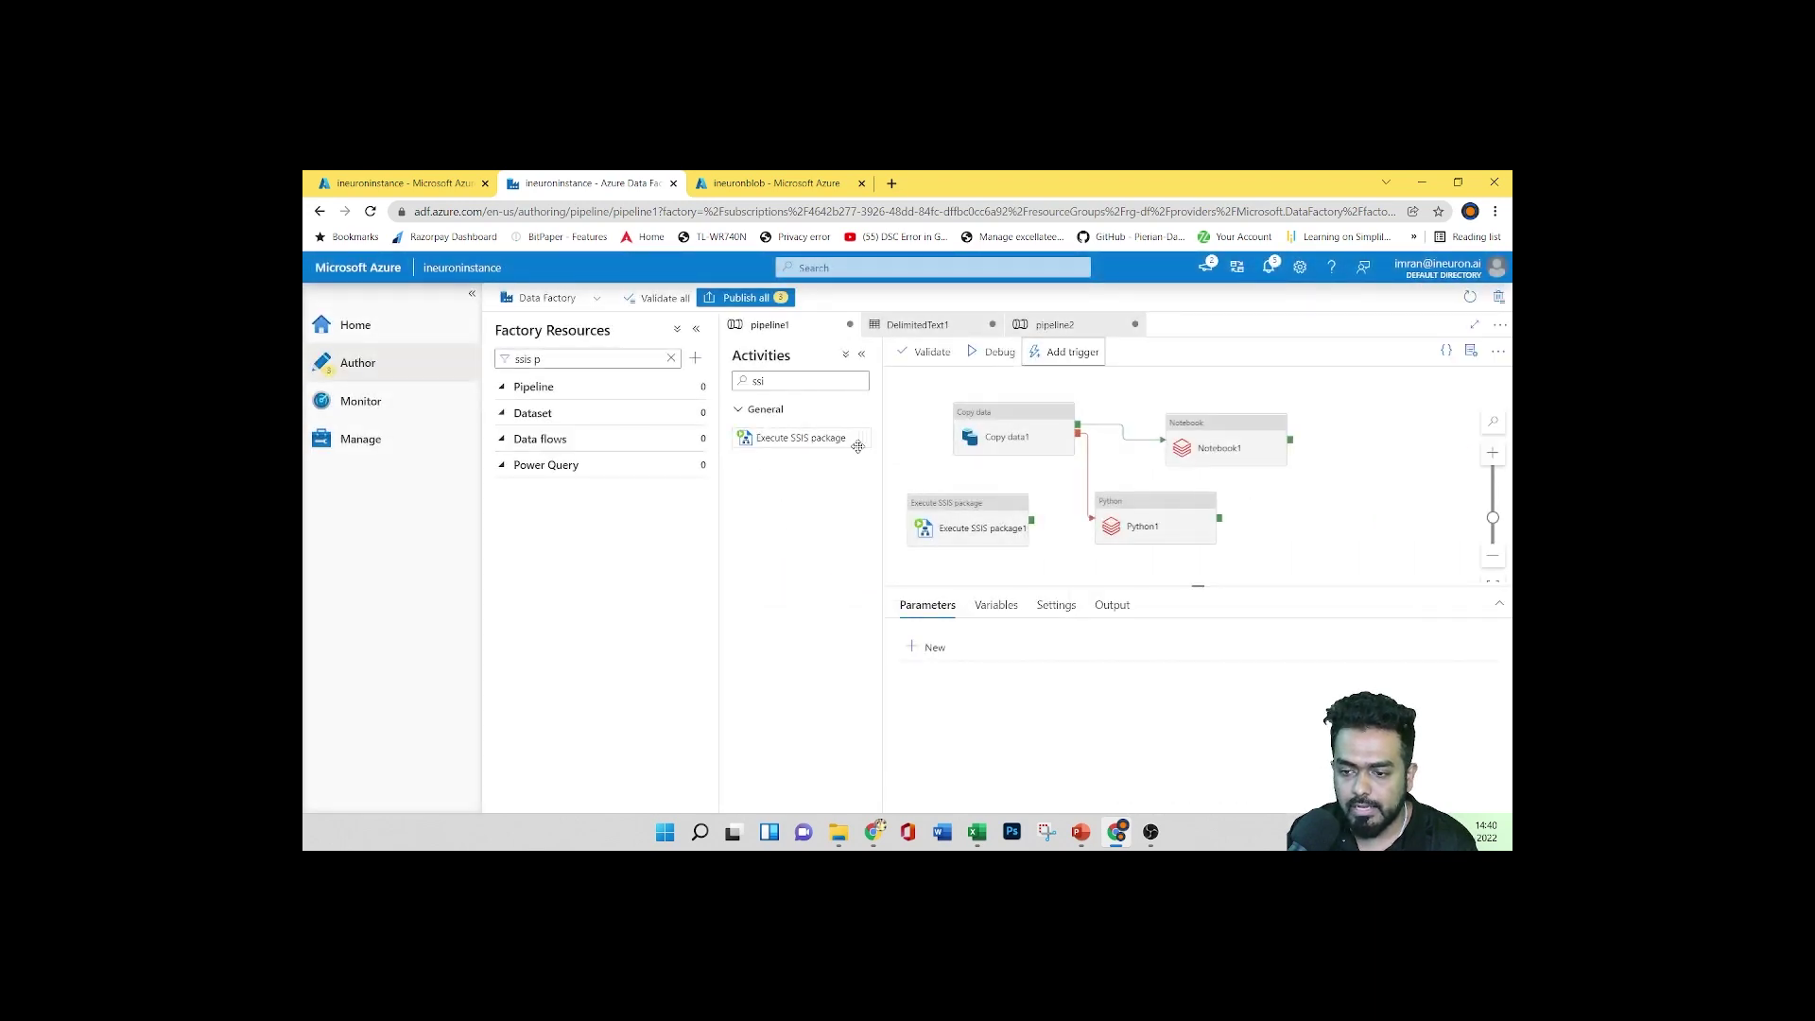
{"action": "left_click", "coordinate": [1089, 359]}
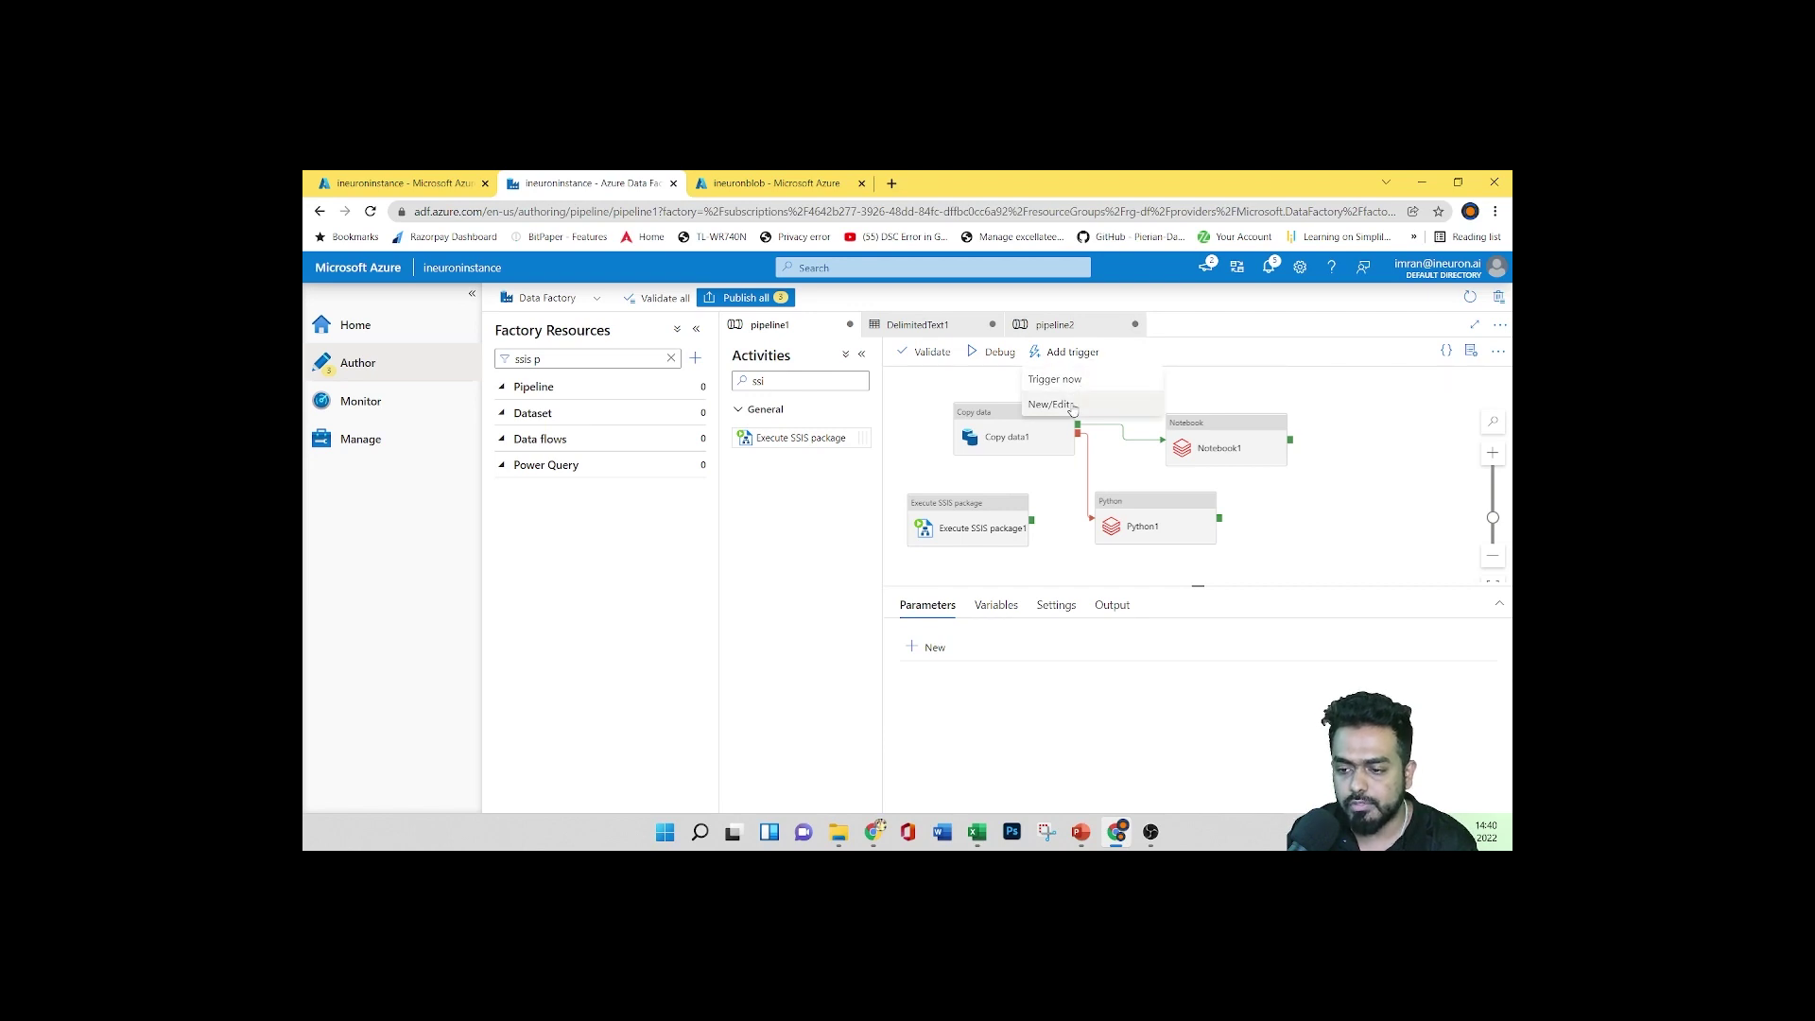
{"action": "left_click", "coordinate": [1071, 404]}
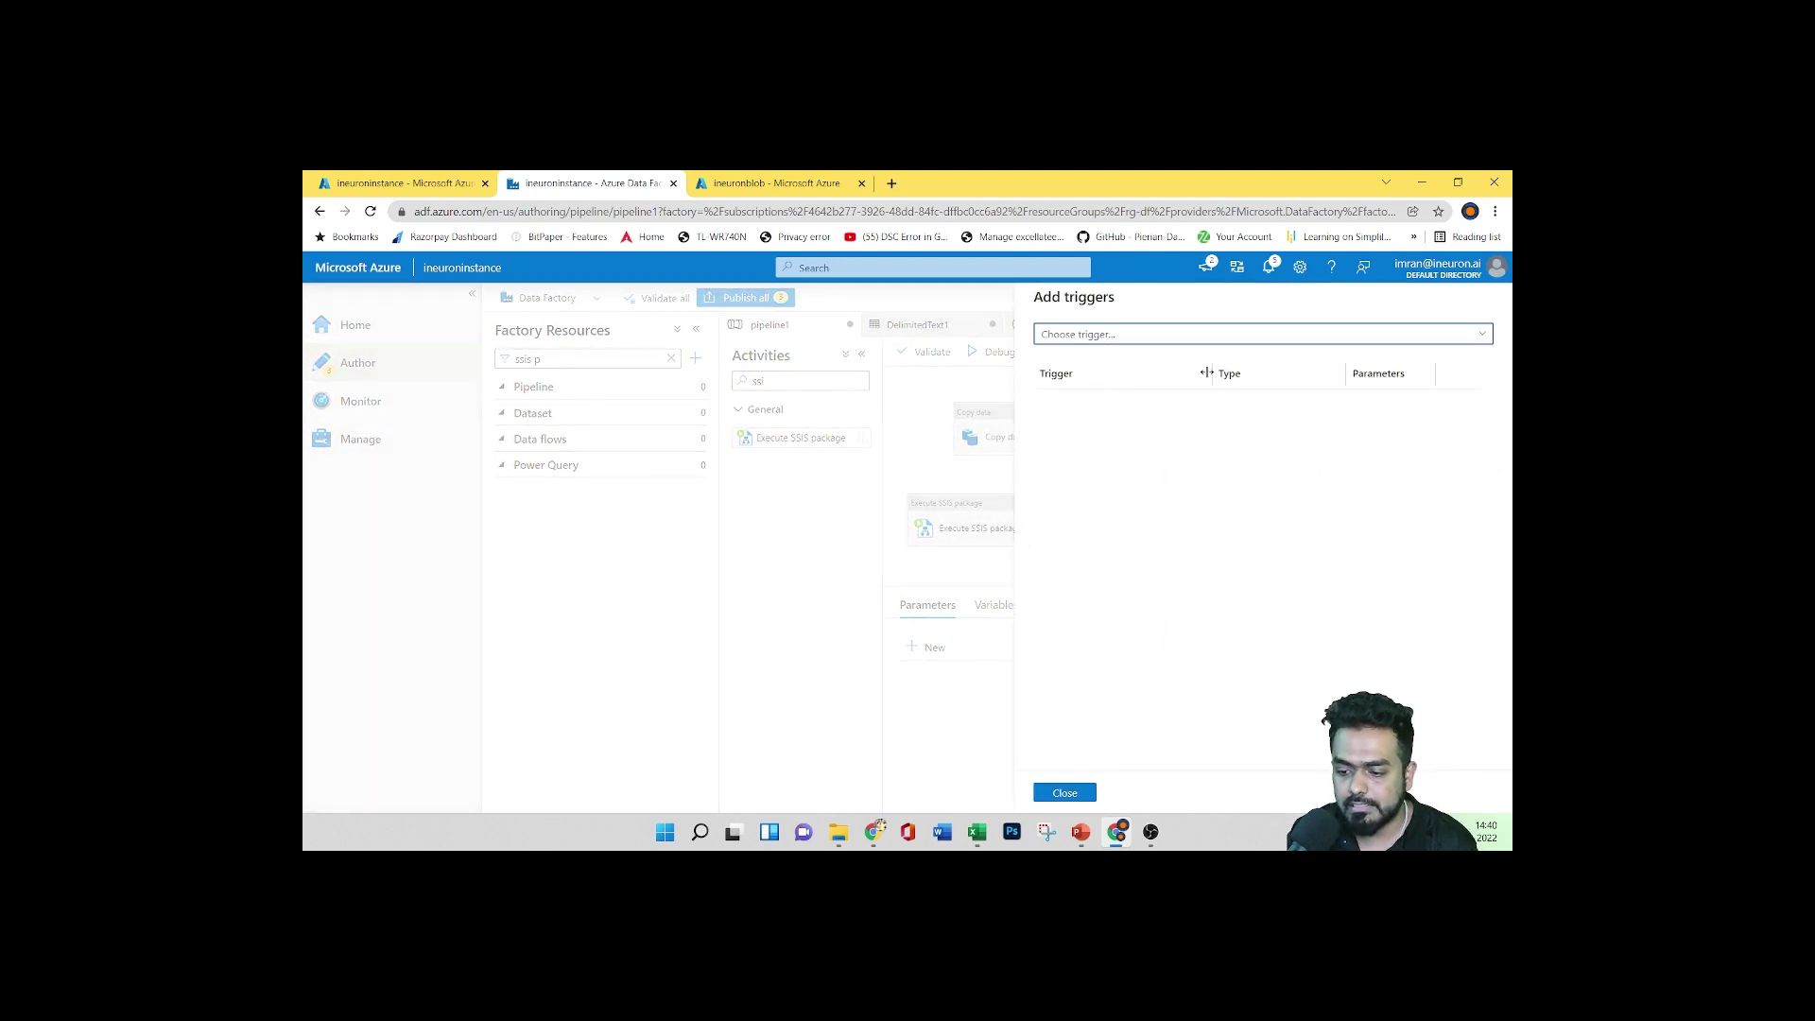
{"action": "left_click", "coordinate": [1073, 794]}
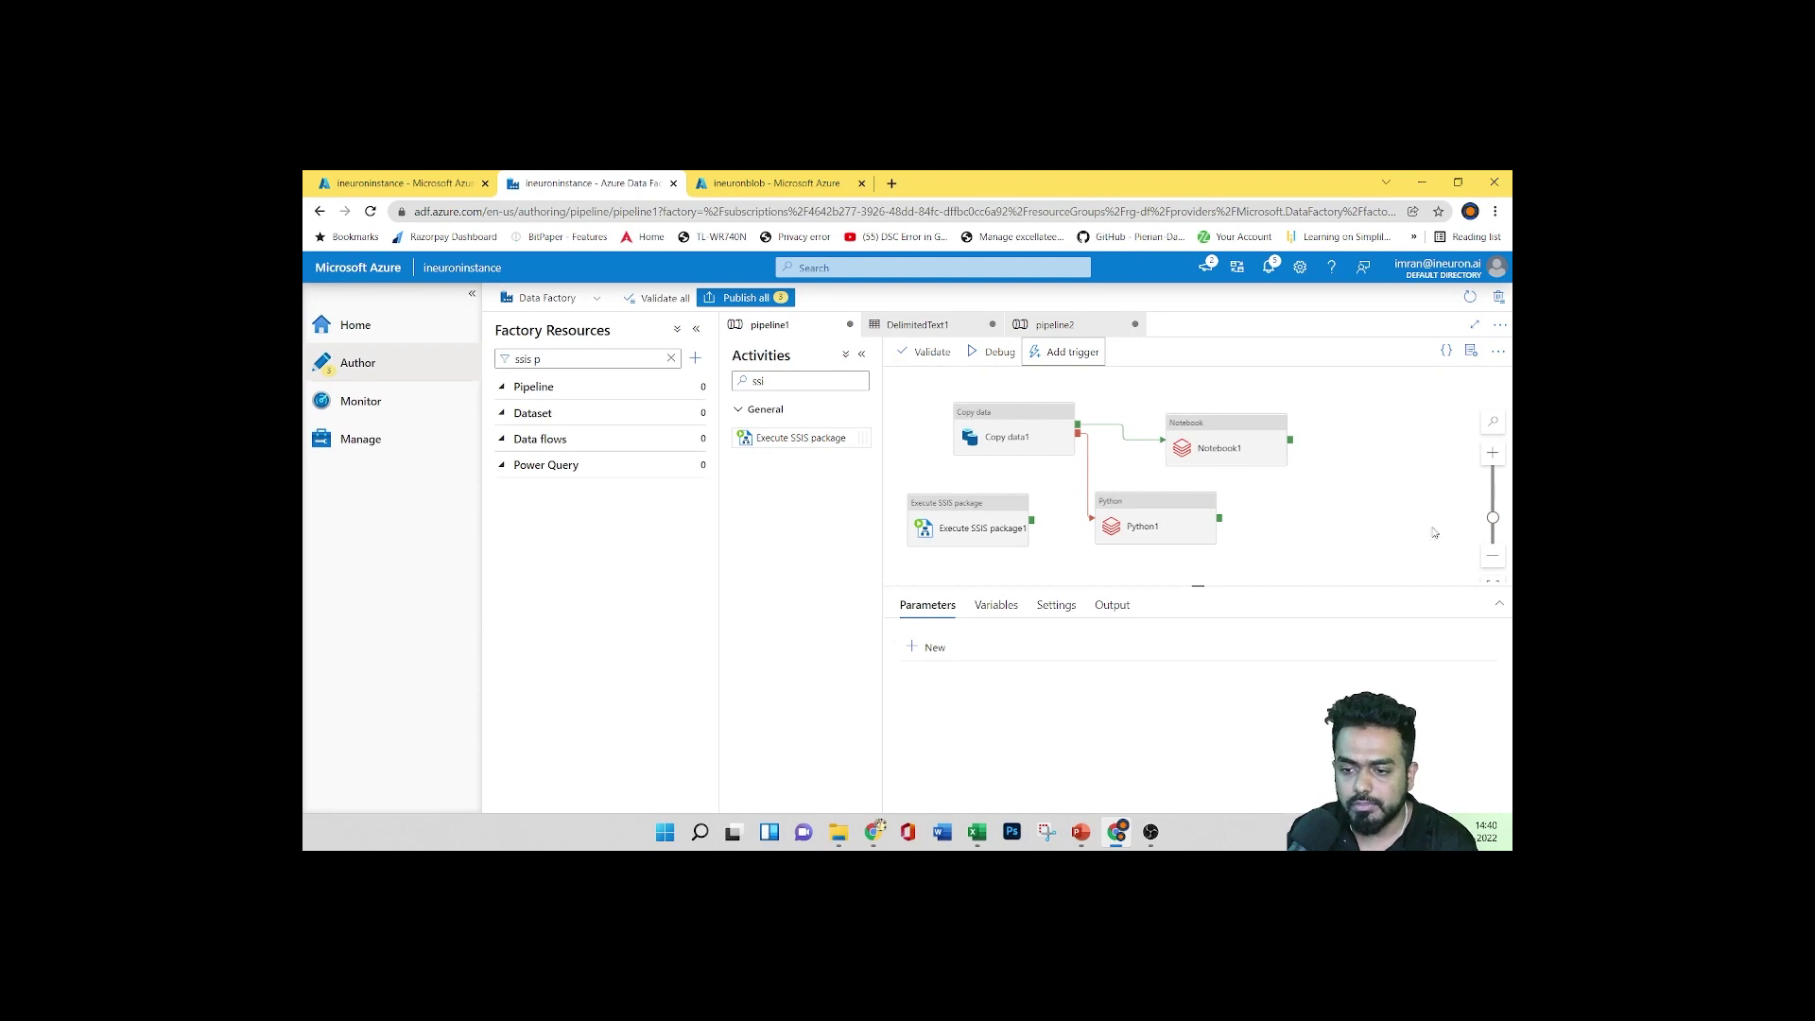
Switch to the PowerPoint slide show and review the slide about triggers
{"action": "left_click", "coordinate": [1081, 832]}
{"action": "left_click", "coordinate": [765, 509]}
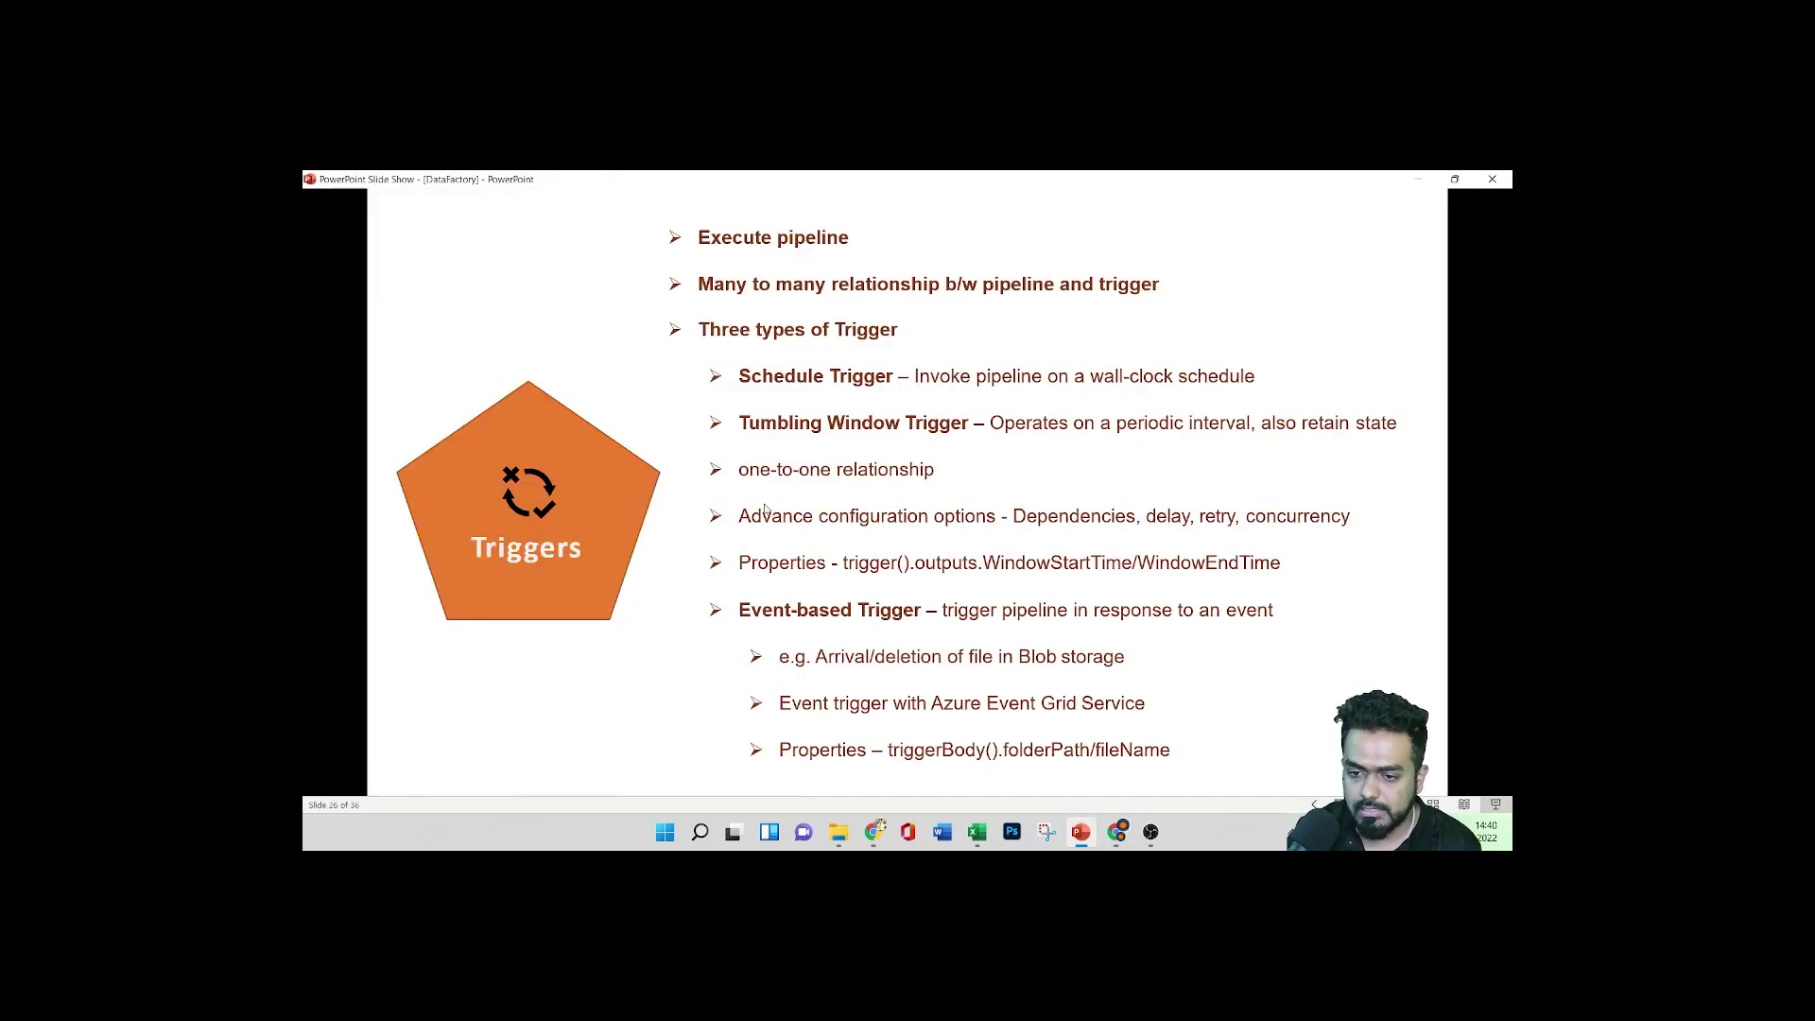
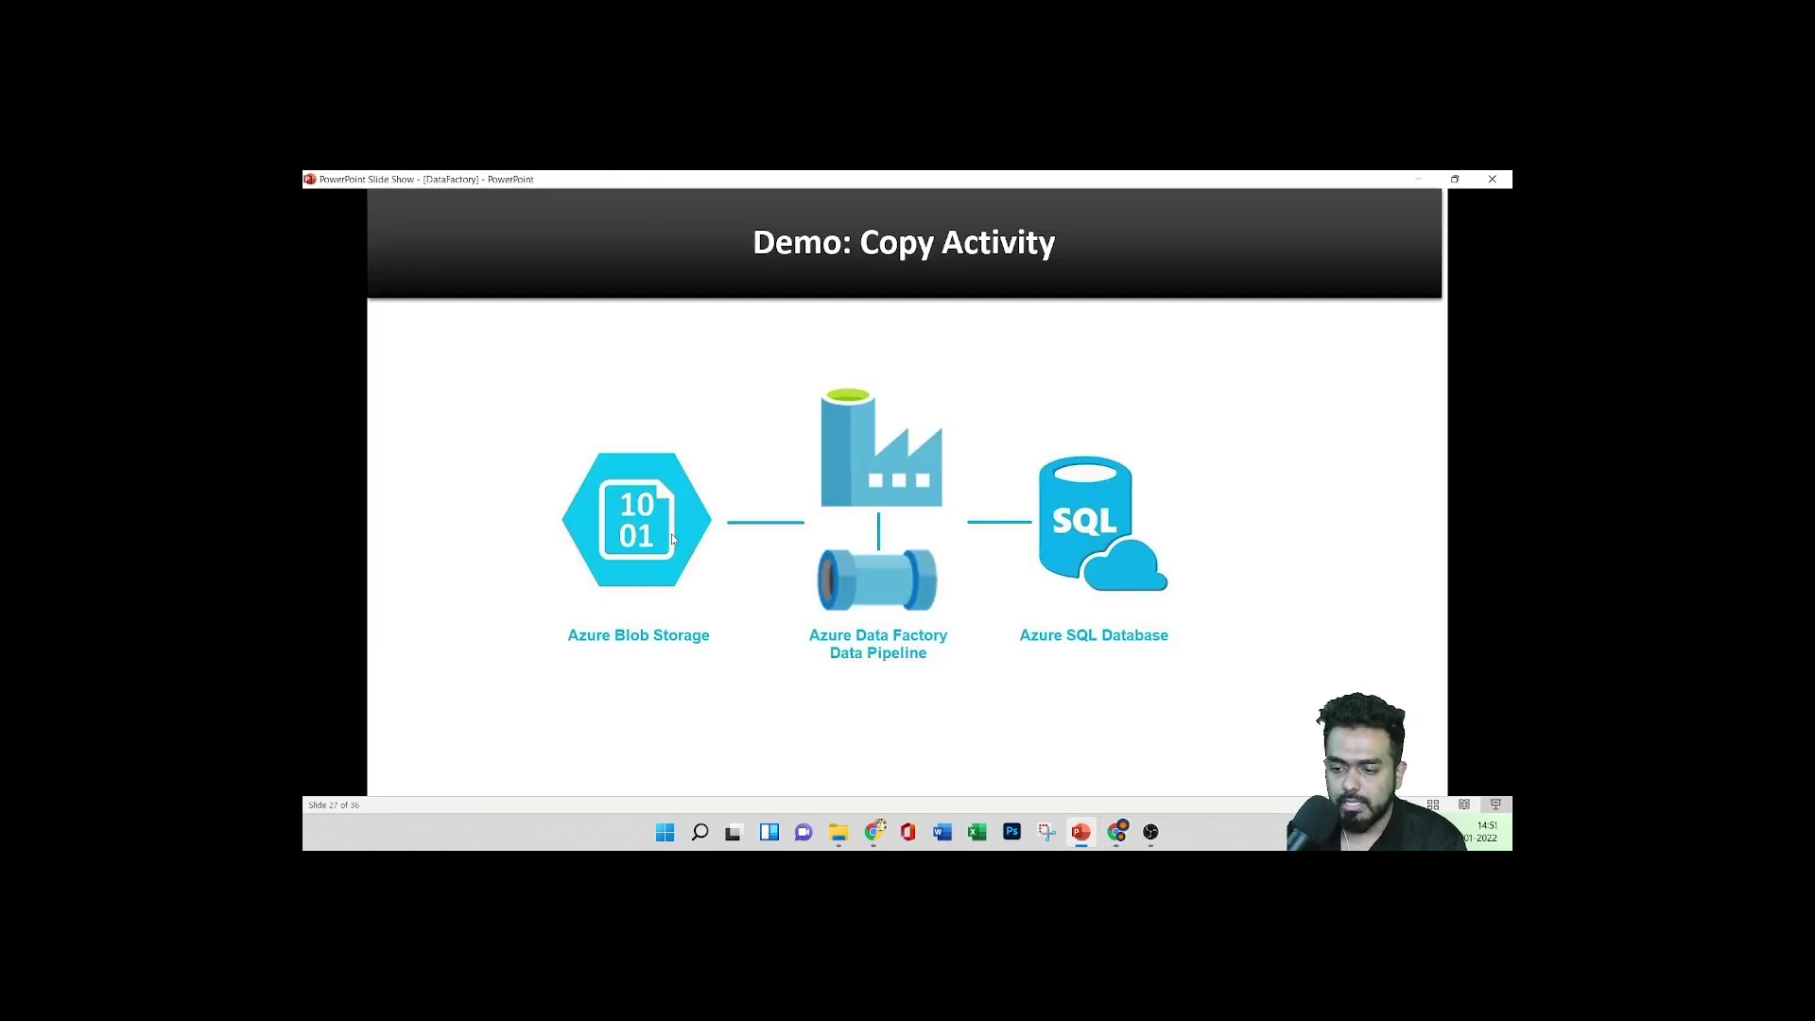
Switch to the Azure portal in the browser and start creating a new storage account from the Storage accounts service
{"action": "left_click", "coordinate": [1115, 831]}
{"action": "left_click", "coordinate": [383, 180]}
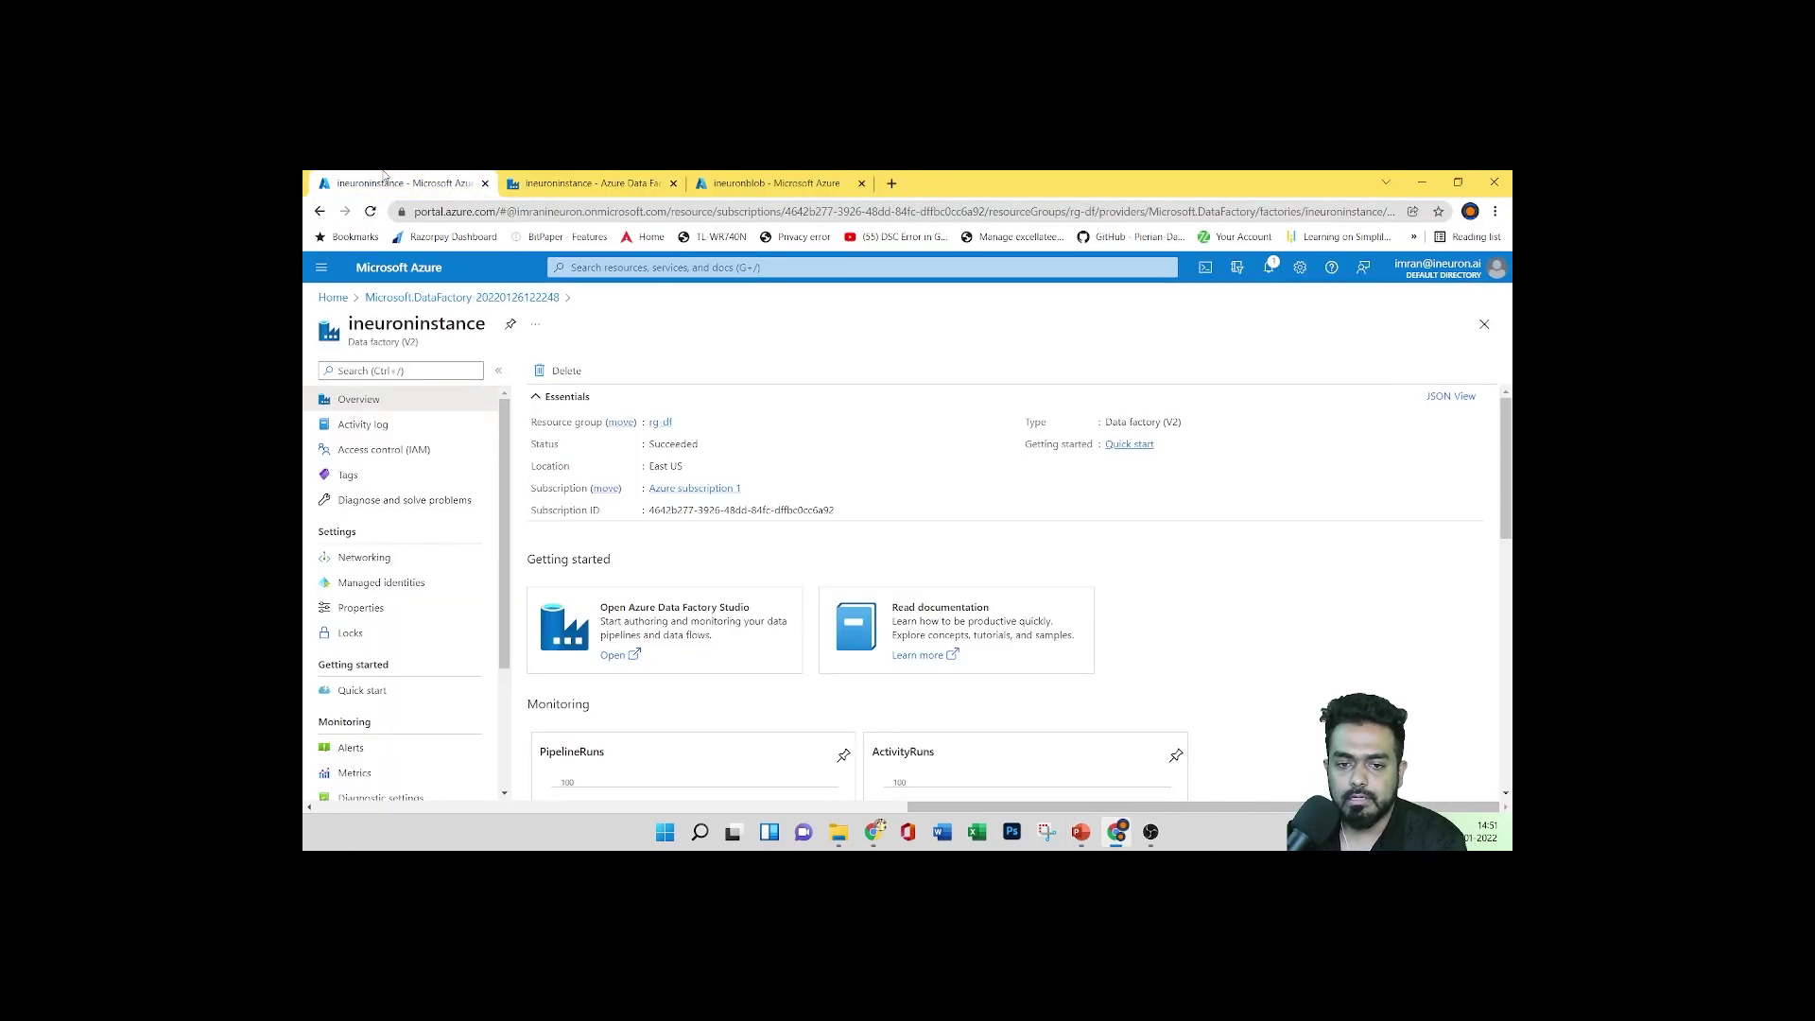
{"action": "left_click", "coordinate": [385, 274]}
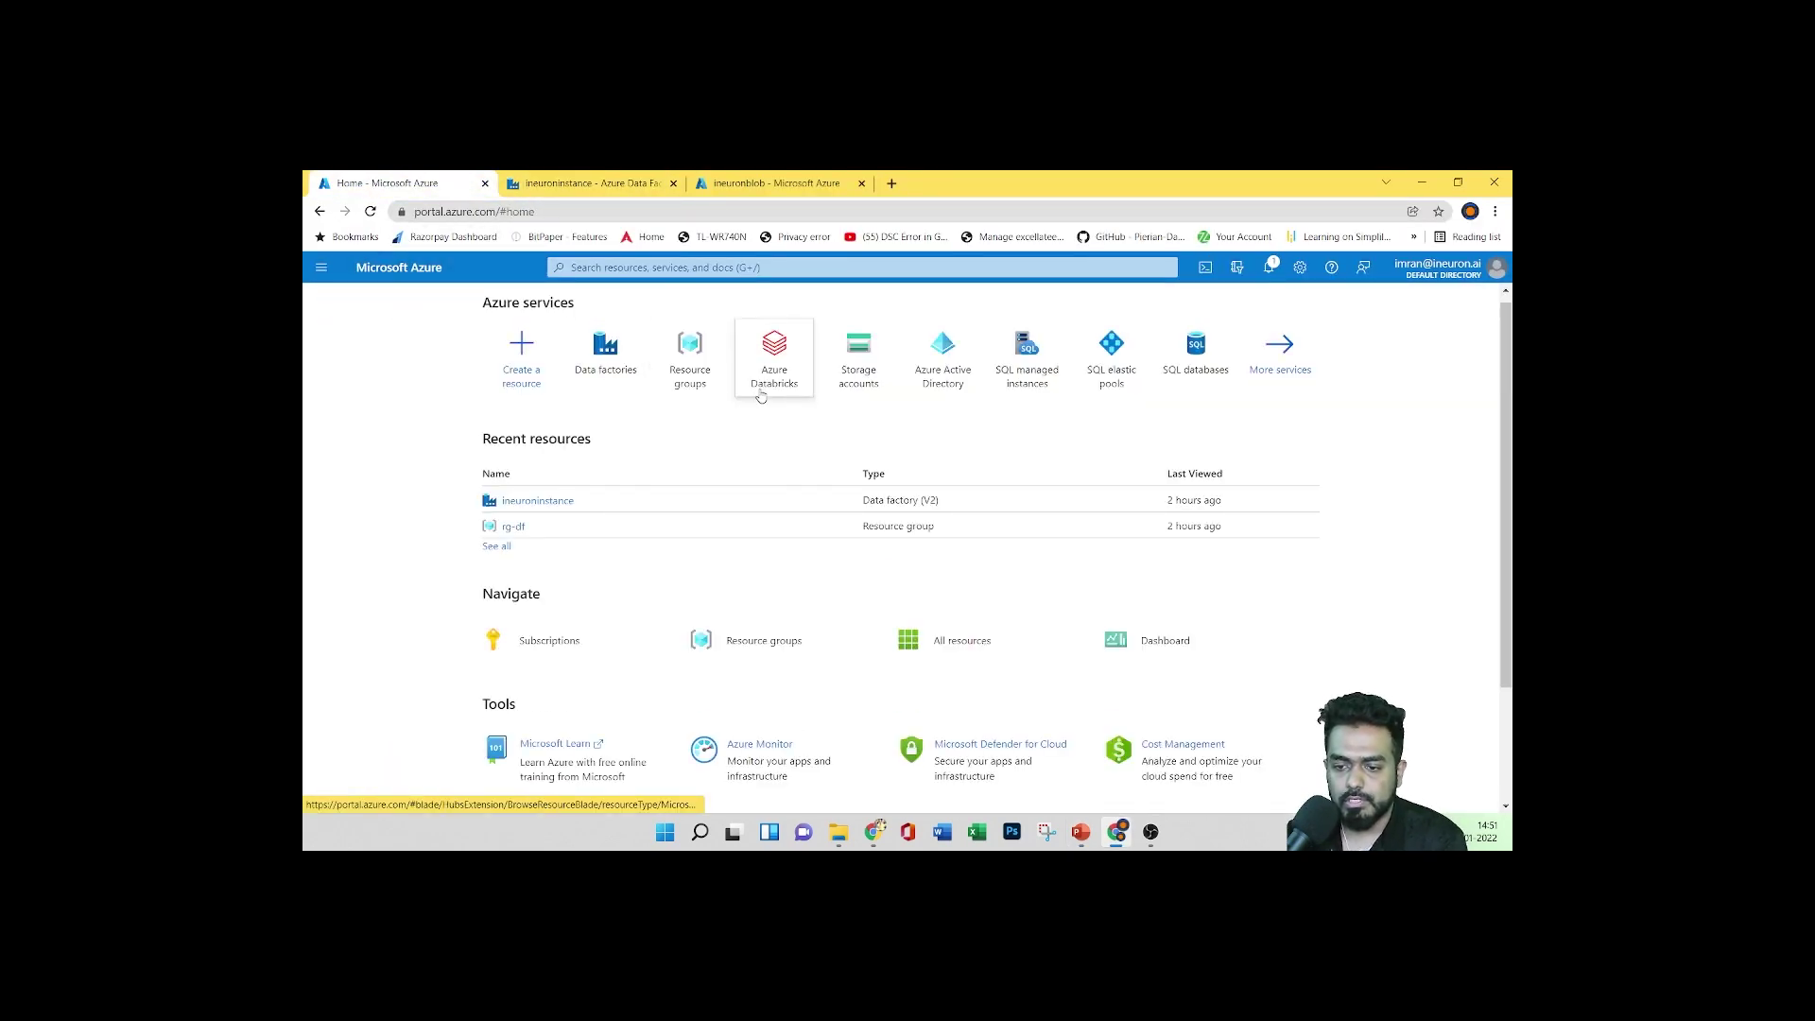
{"action": "left_click", "coordinate": [857, 369]}
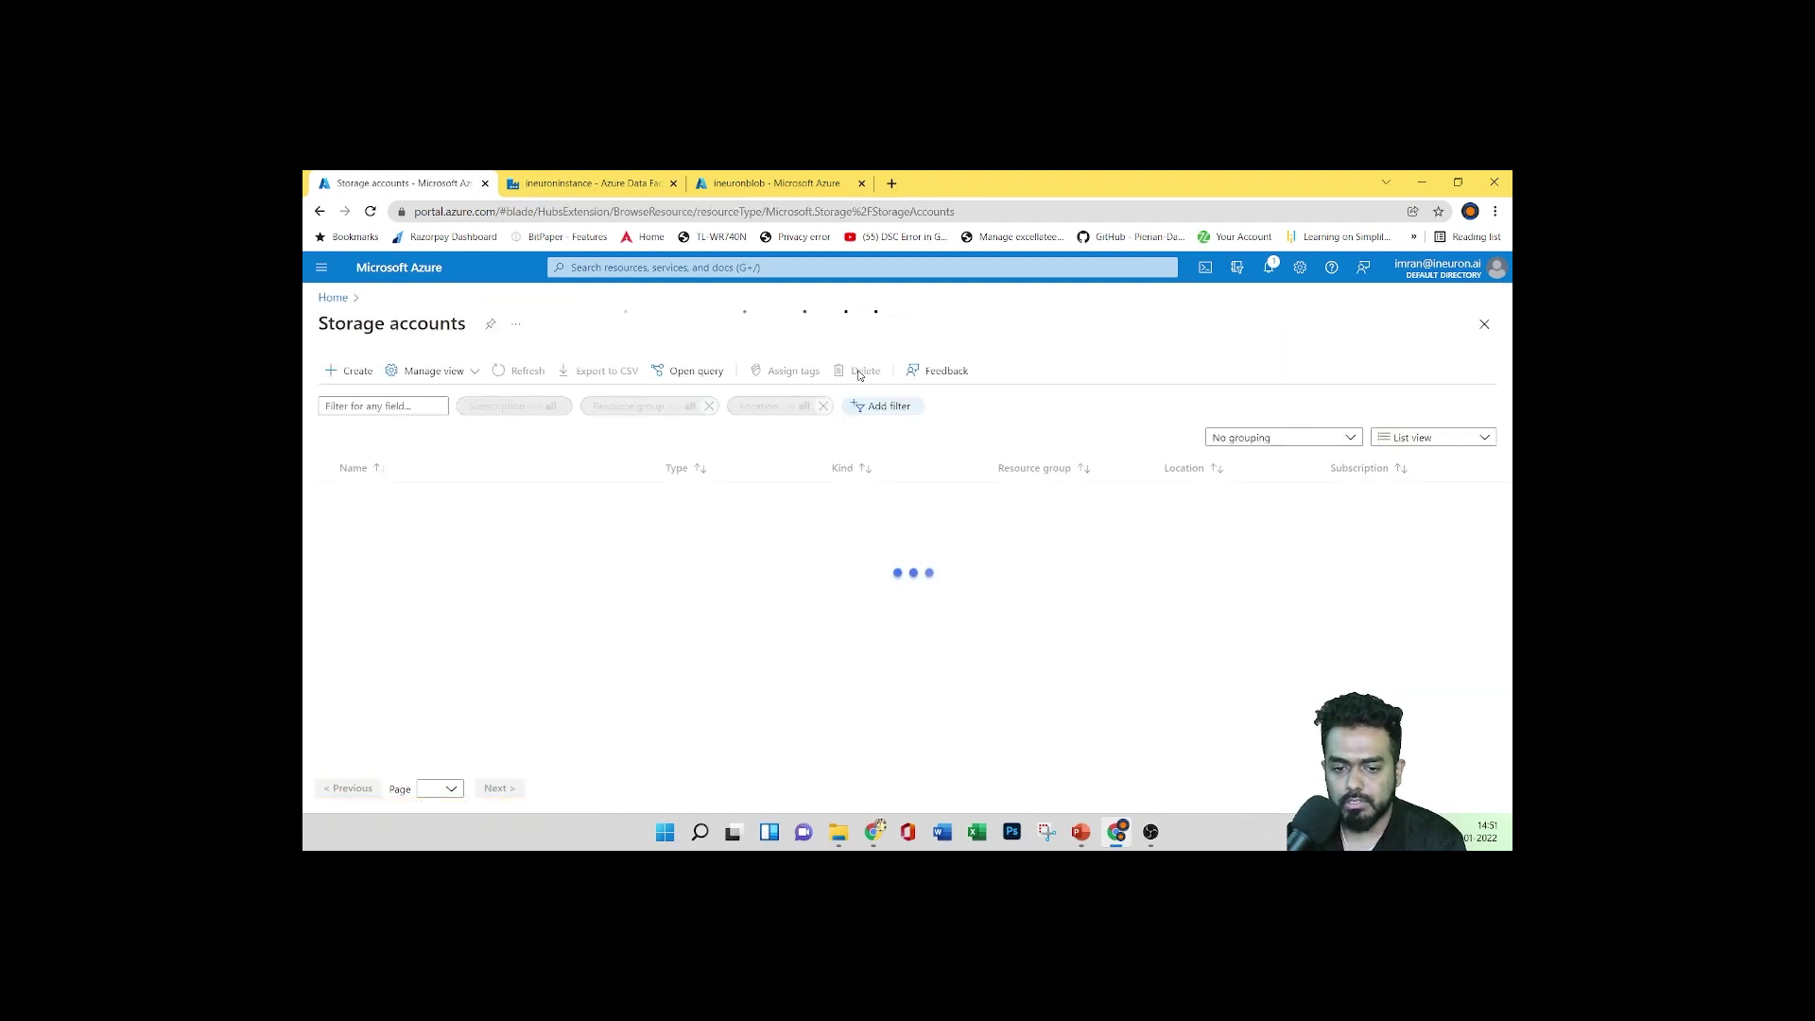
{"action": "left_click", "coordinate": [348, 371]}
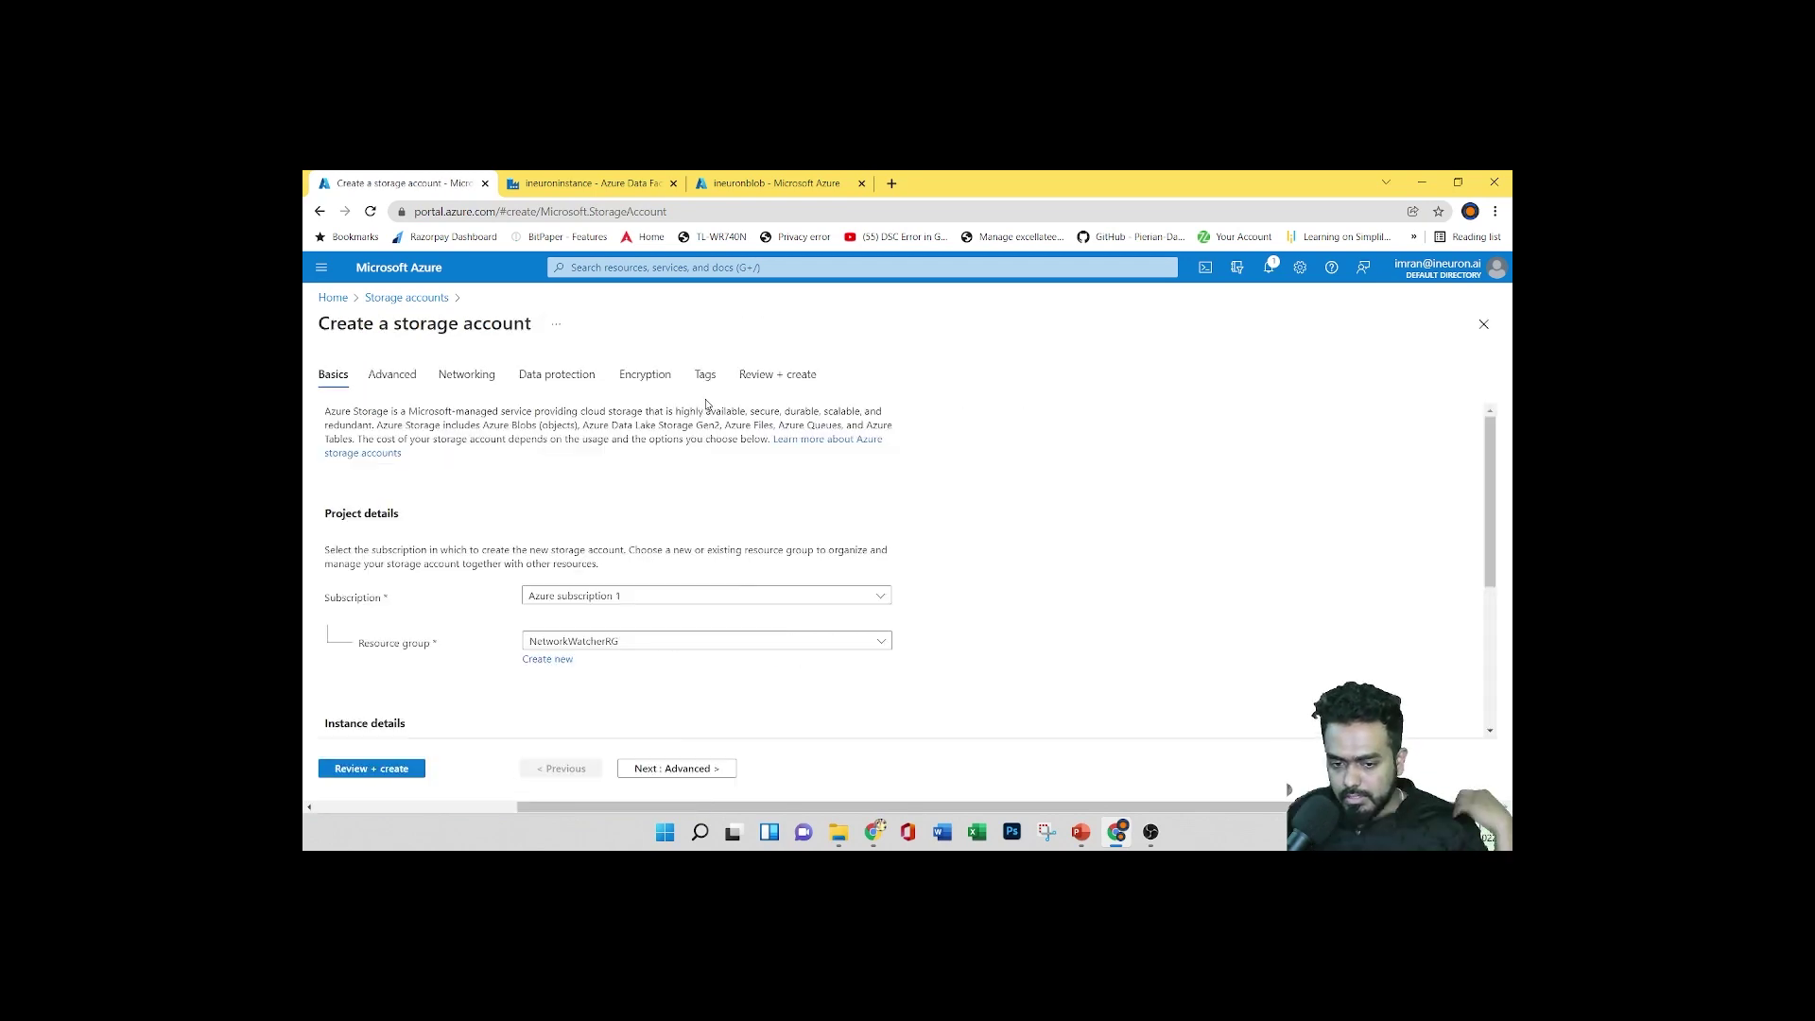
Assign the new storage account to resource group rg-df and name it ineuronstorage280
{"action": "scroll", "coordinate": [688, 425], "scroll_direction": "down", "scroll_amount": 3}
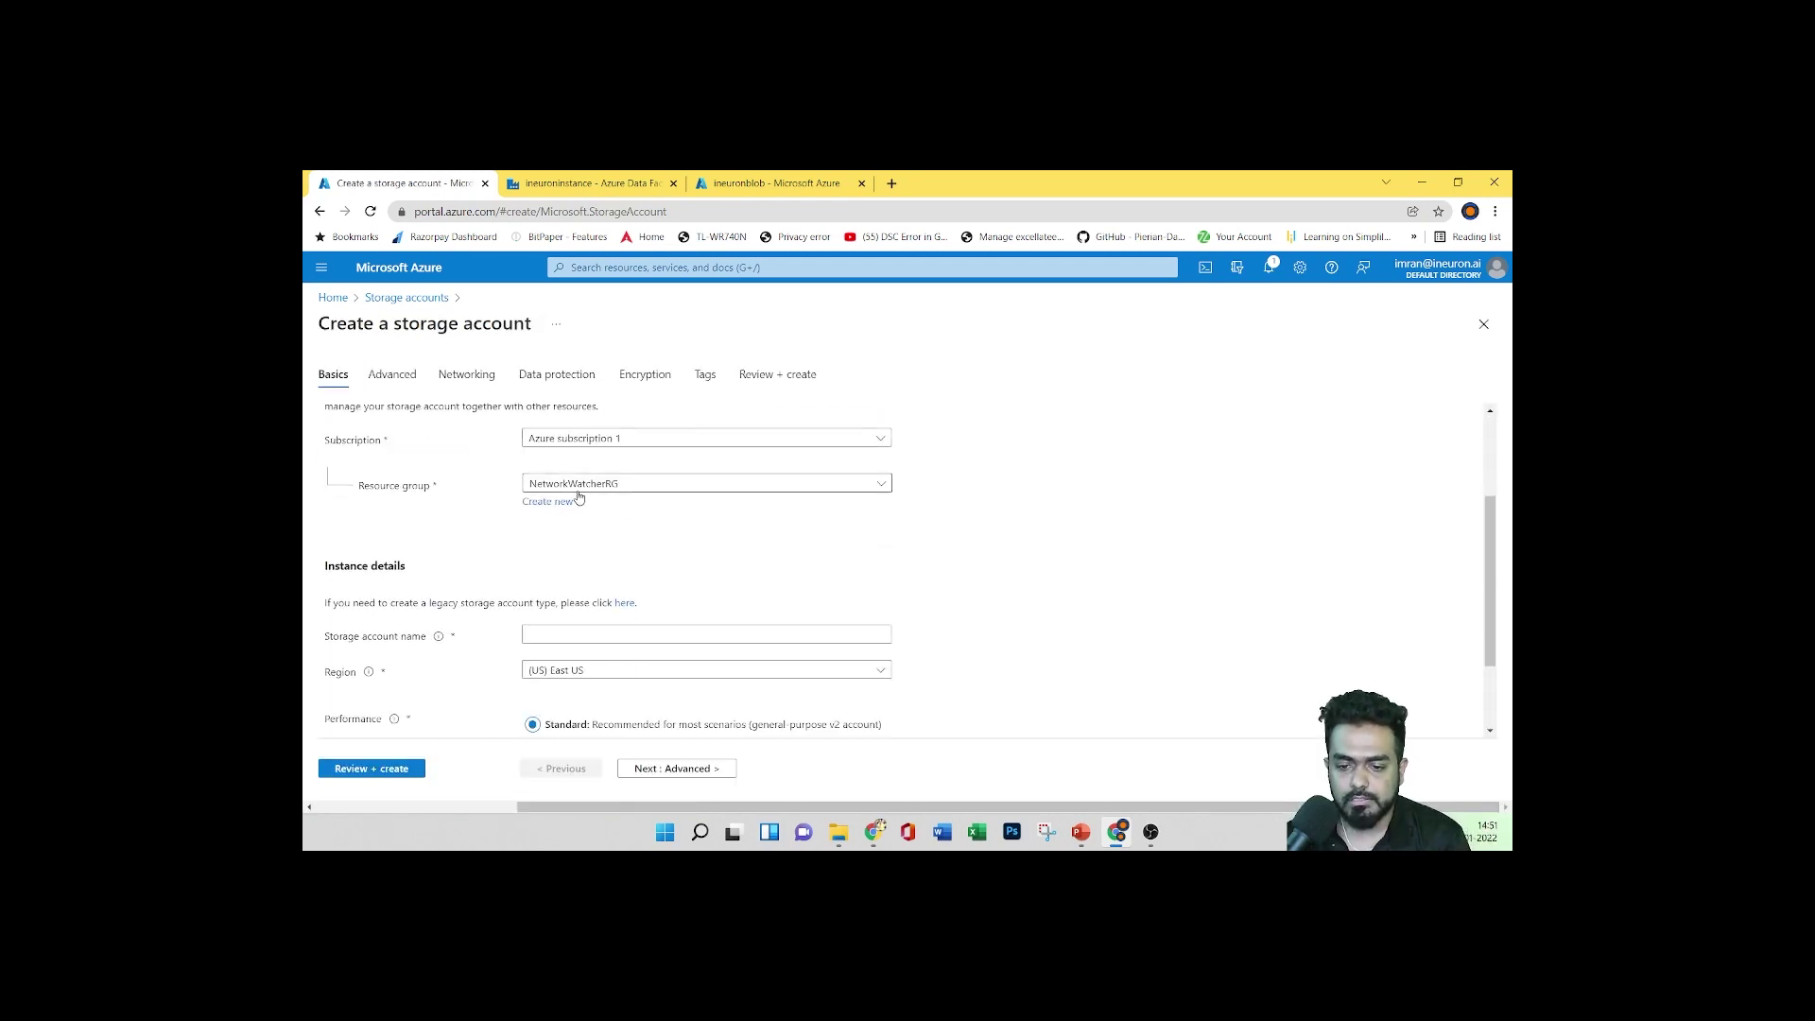
{"action": "left_click", "coordinate": [606, 486]}
{"action": "left_click", "coordinate": [609, 559]}
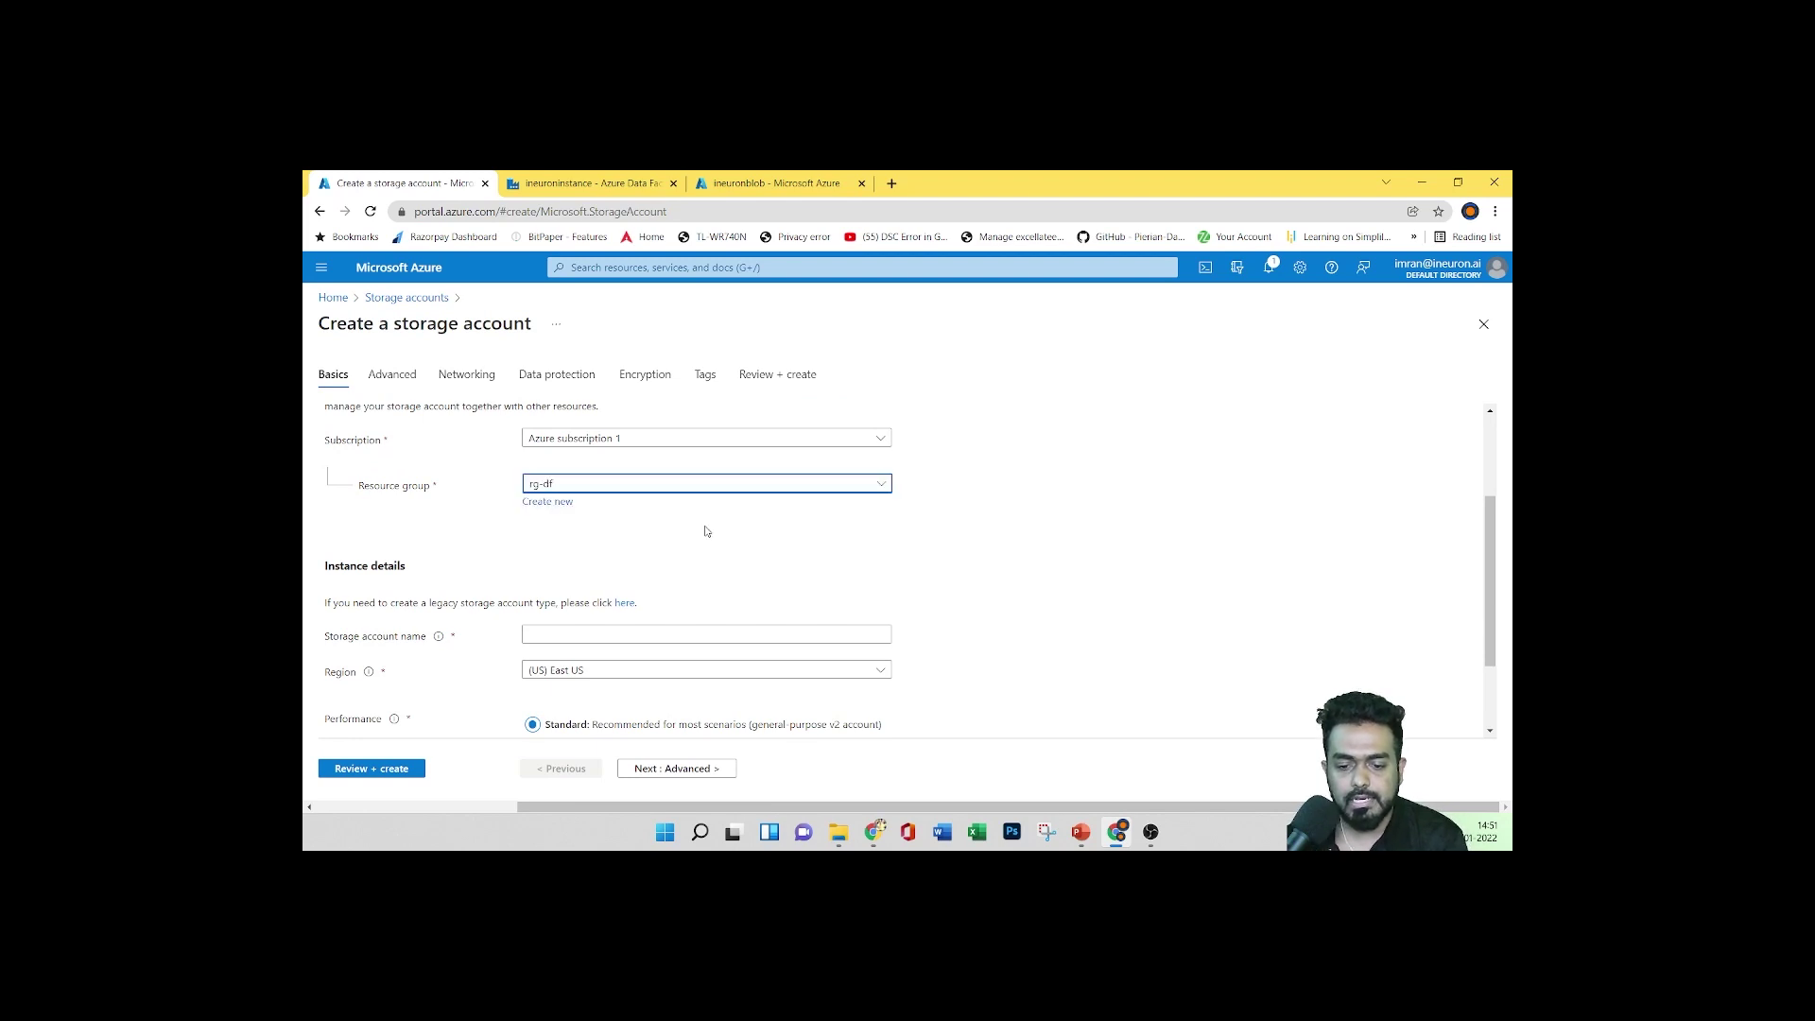
{"action": "scroll", "coordinate": [704, 531], "scroll_direction": "down", "scroll_amount": 1}
{"action": "left_click", "coordinate": [602, 553]}
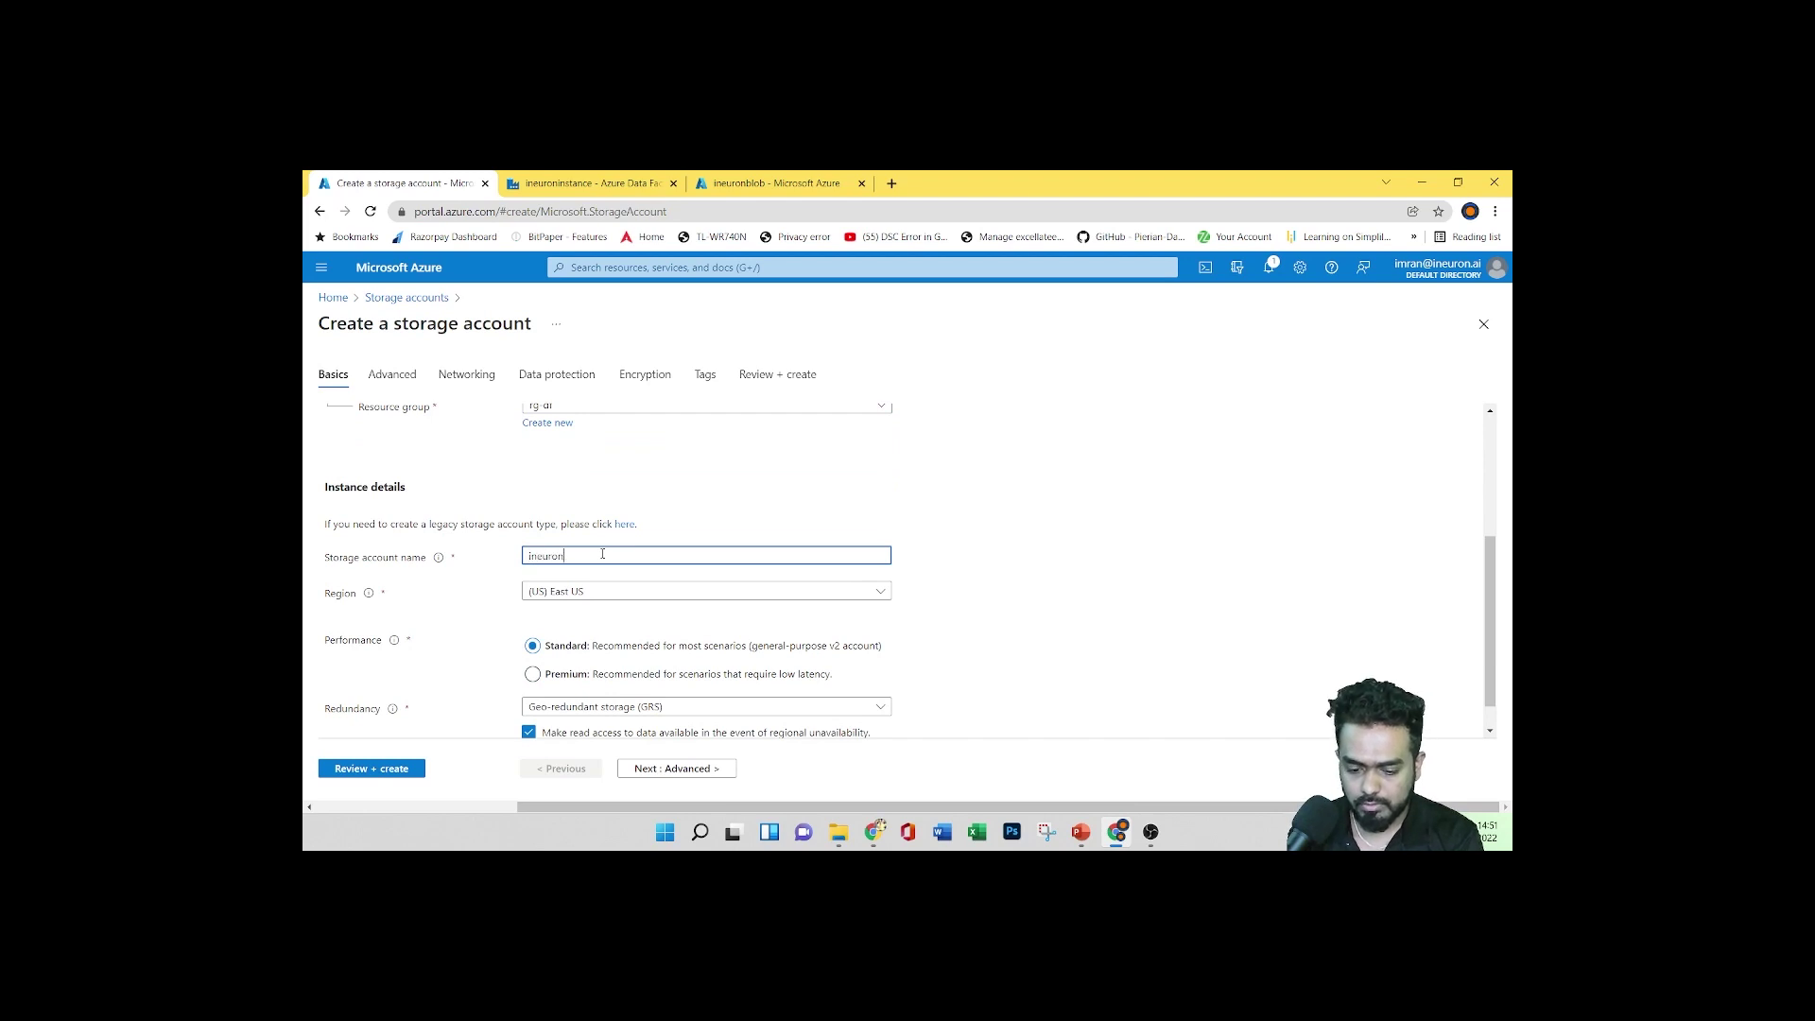
{"action": "type", "text": "ineuron280"}
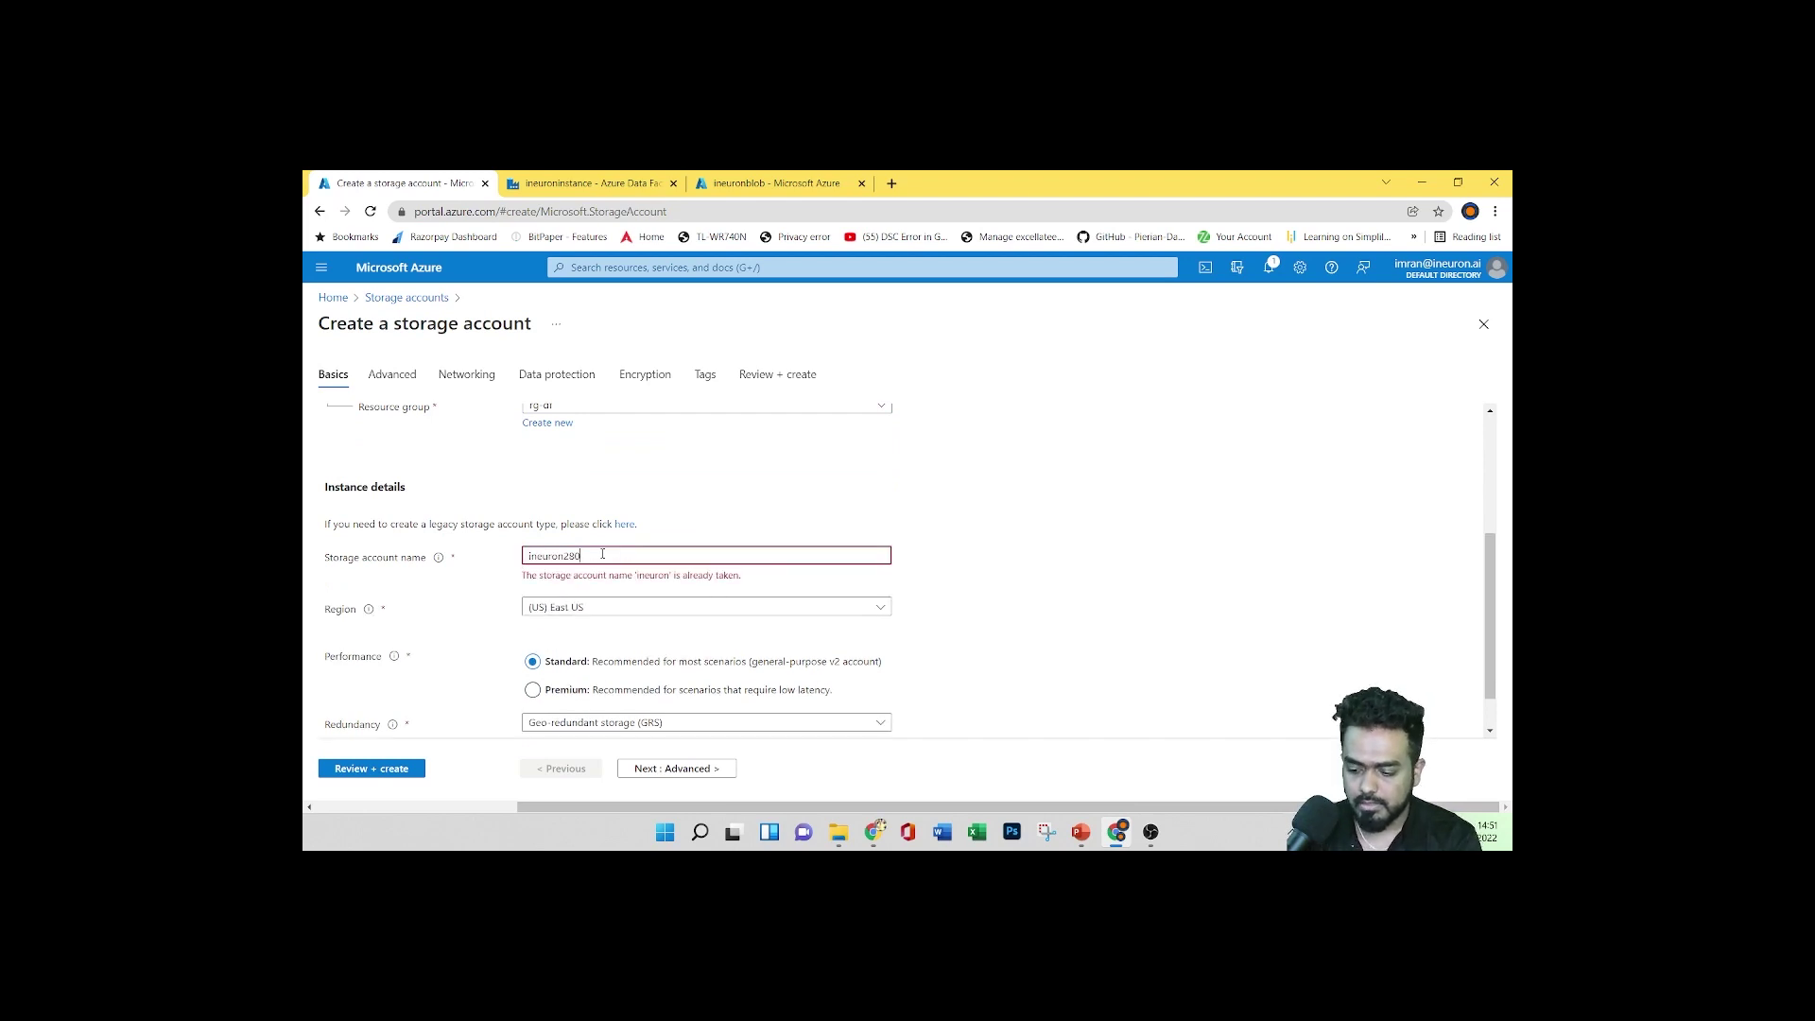
{"action": "type", "text": "storage"}
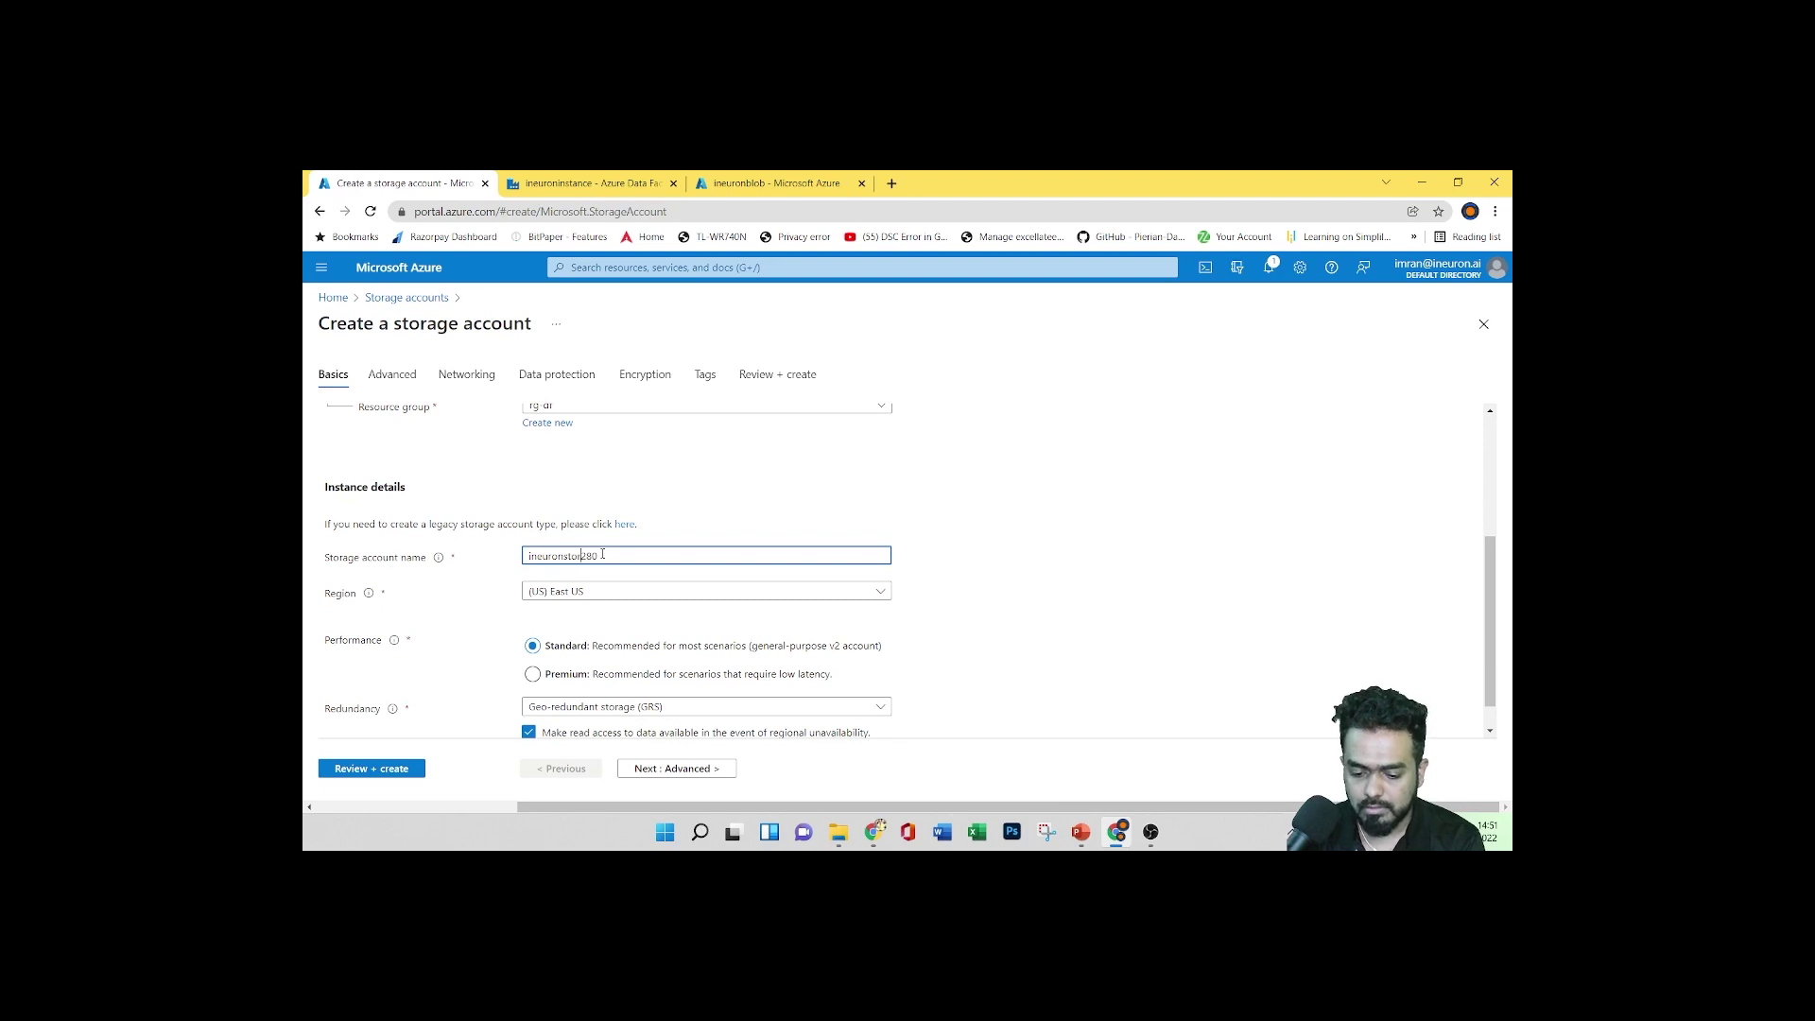
{"action": "left_click", "coordinate": [1014, 581]}
Validate the storage account configuration with the remaining default options and deploy it
{"action": "scroll", "coordinate": [763, 580], "scroll_direction": "down", "scroll_amount": 1}
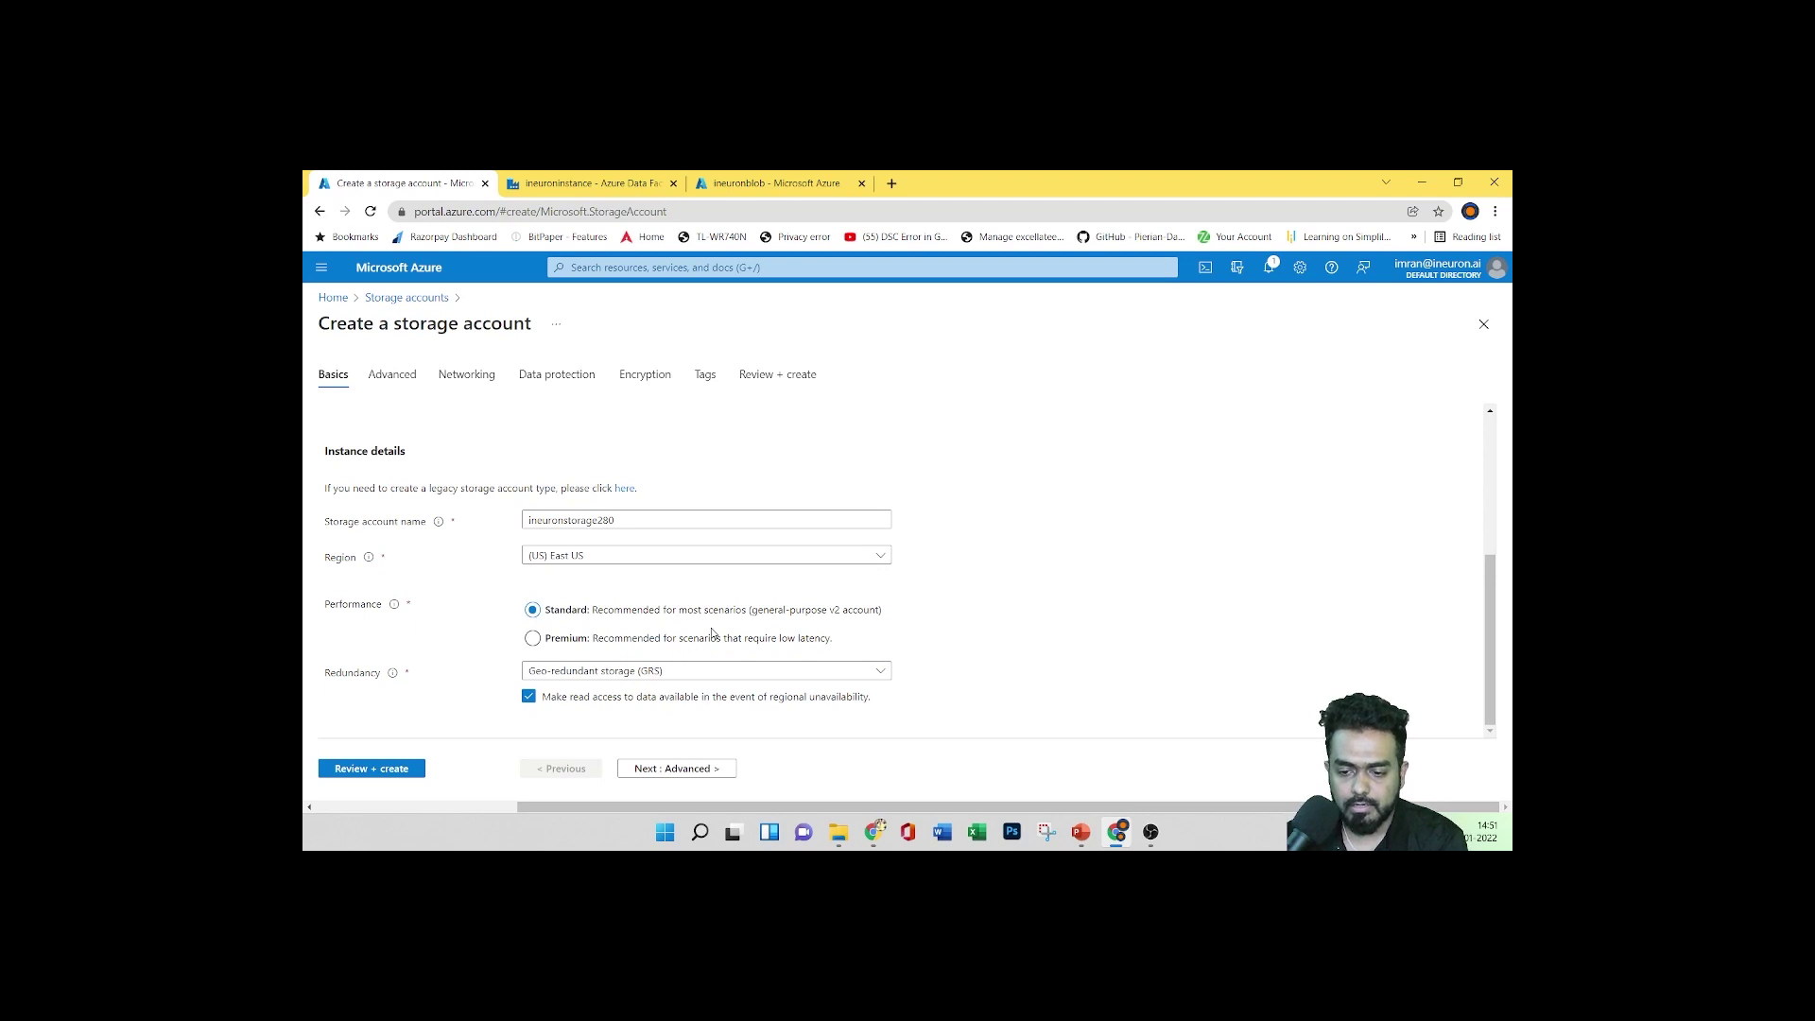
{"action": "left_click", "coordinate": [364, 769]}
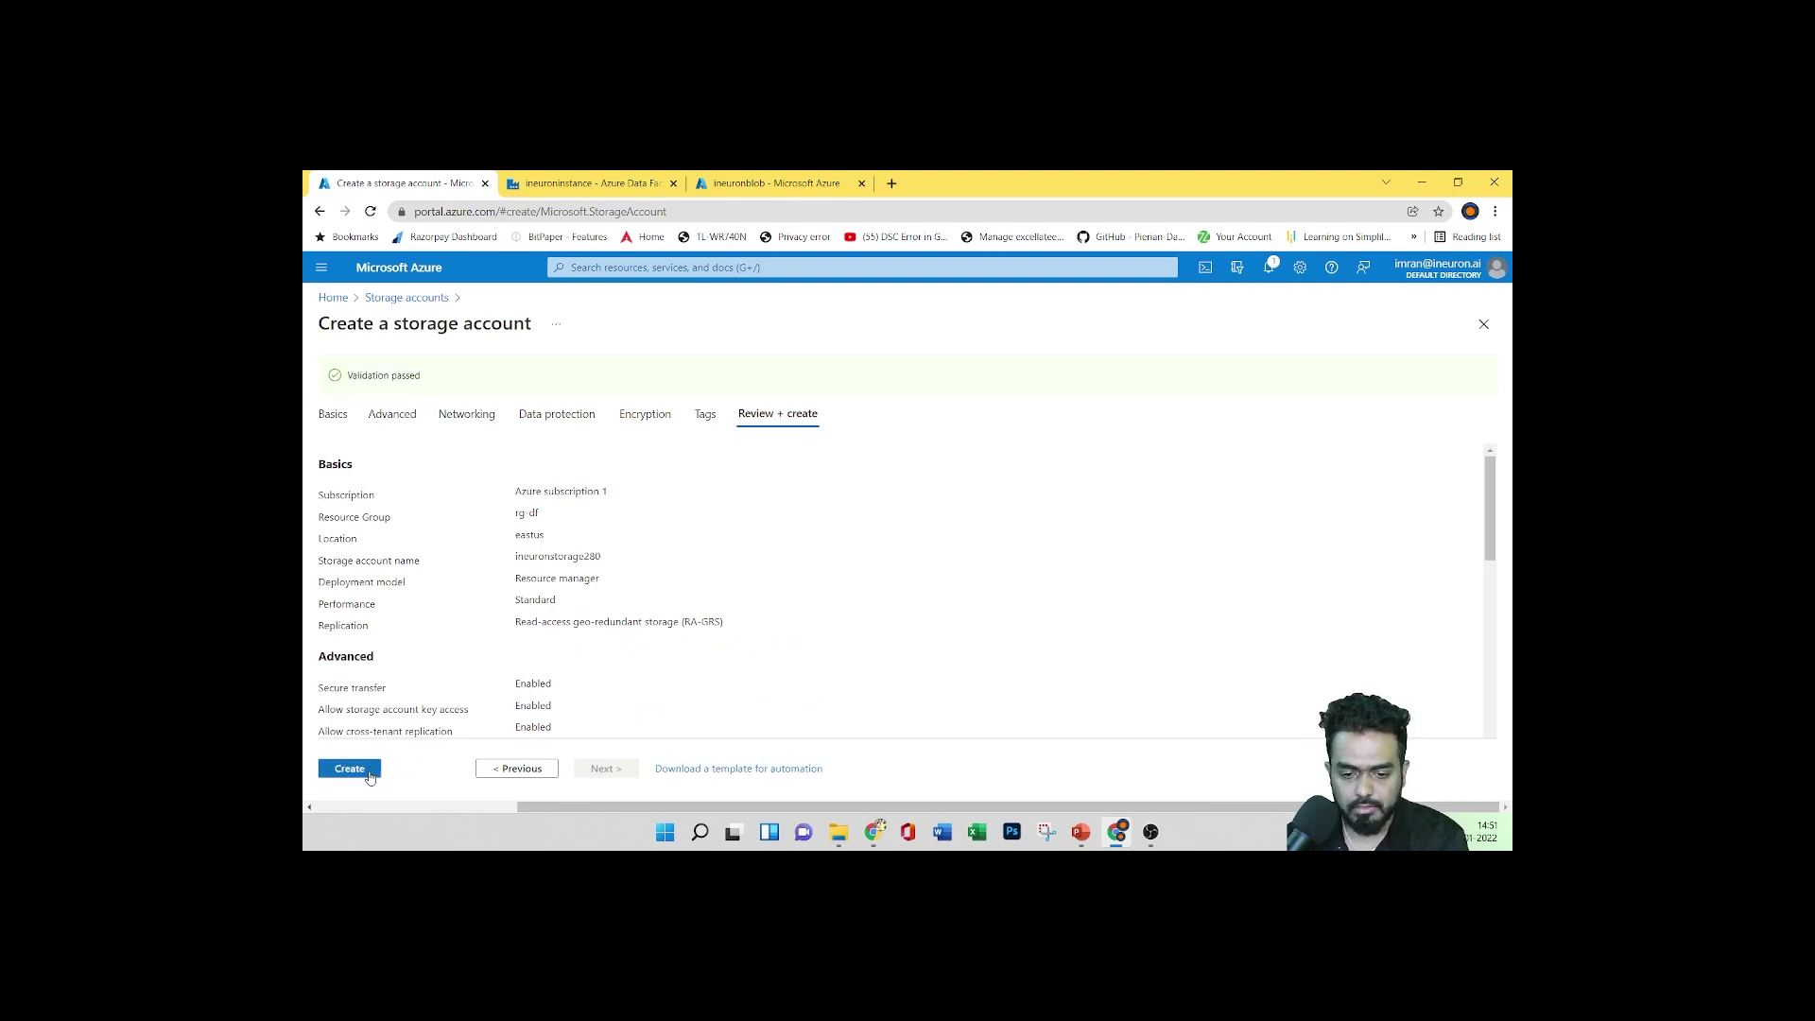
{"action": "left_click", "coordinate": [350, 768]}
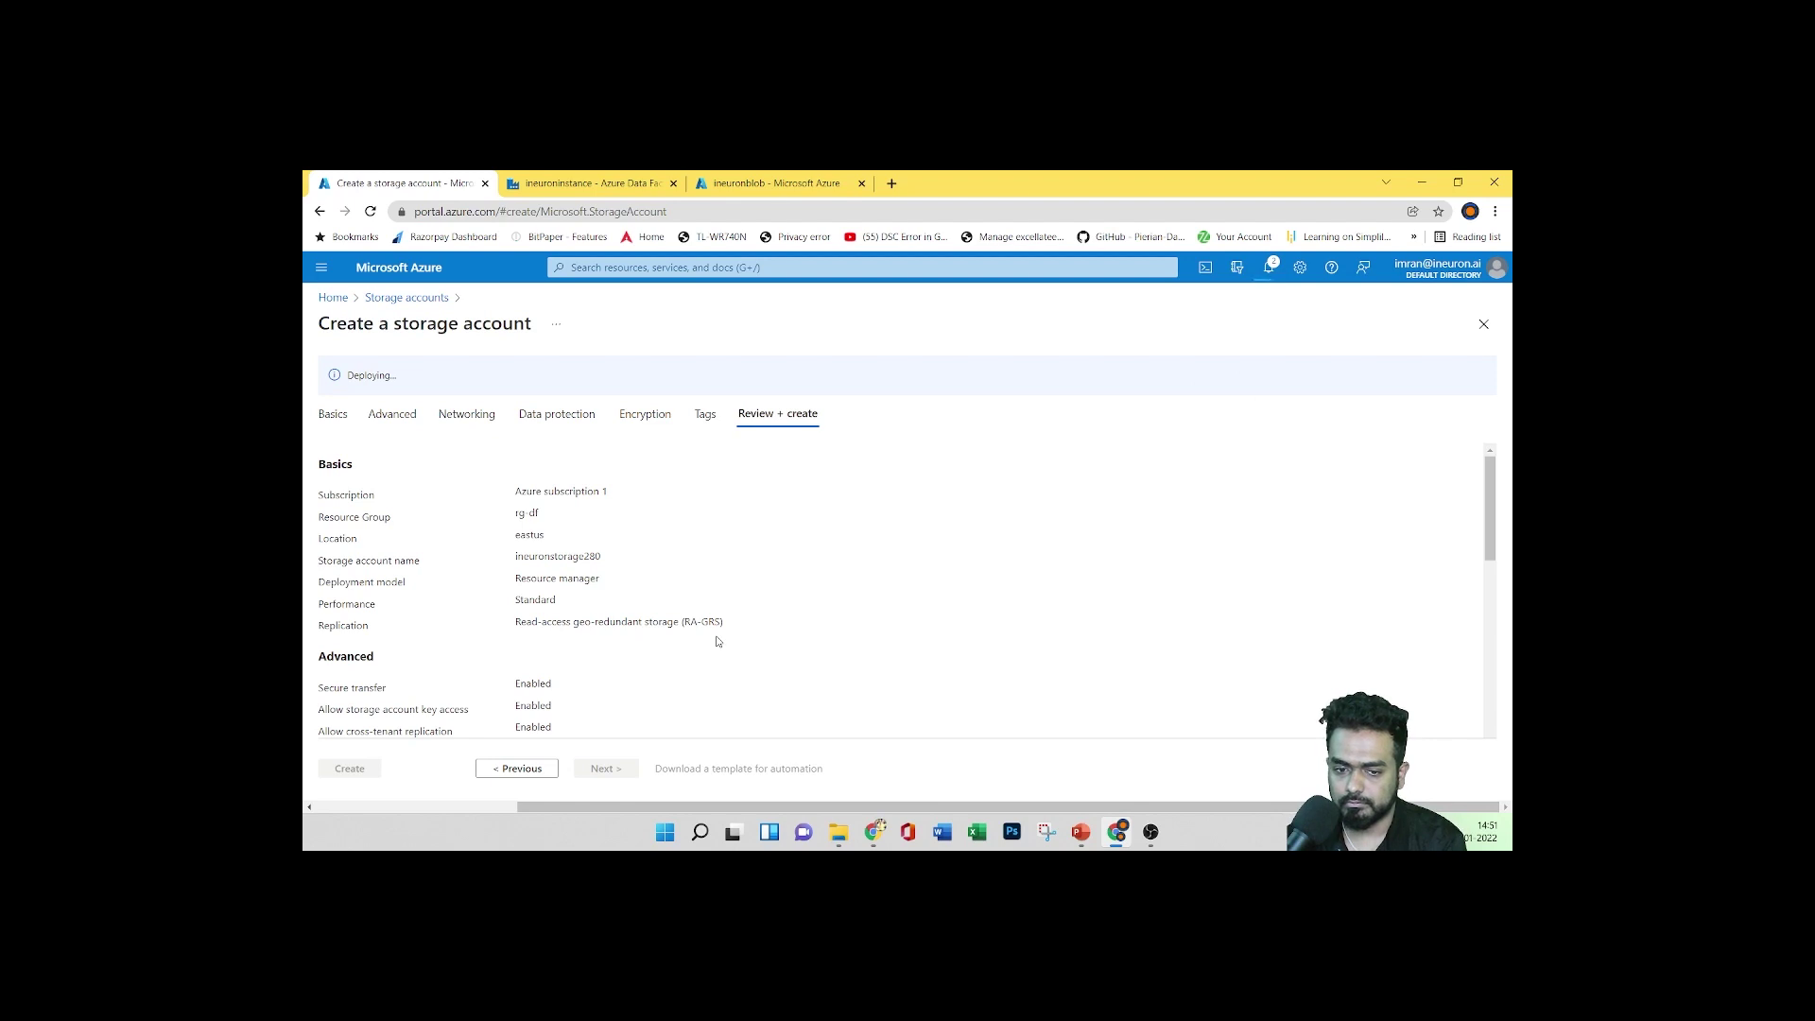
Switch to File Explorer and open the Resources folder inside Downloads > azure data factory
{"action": "mouse_move", "coordinate": [837, 835]}
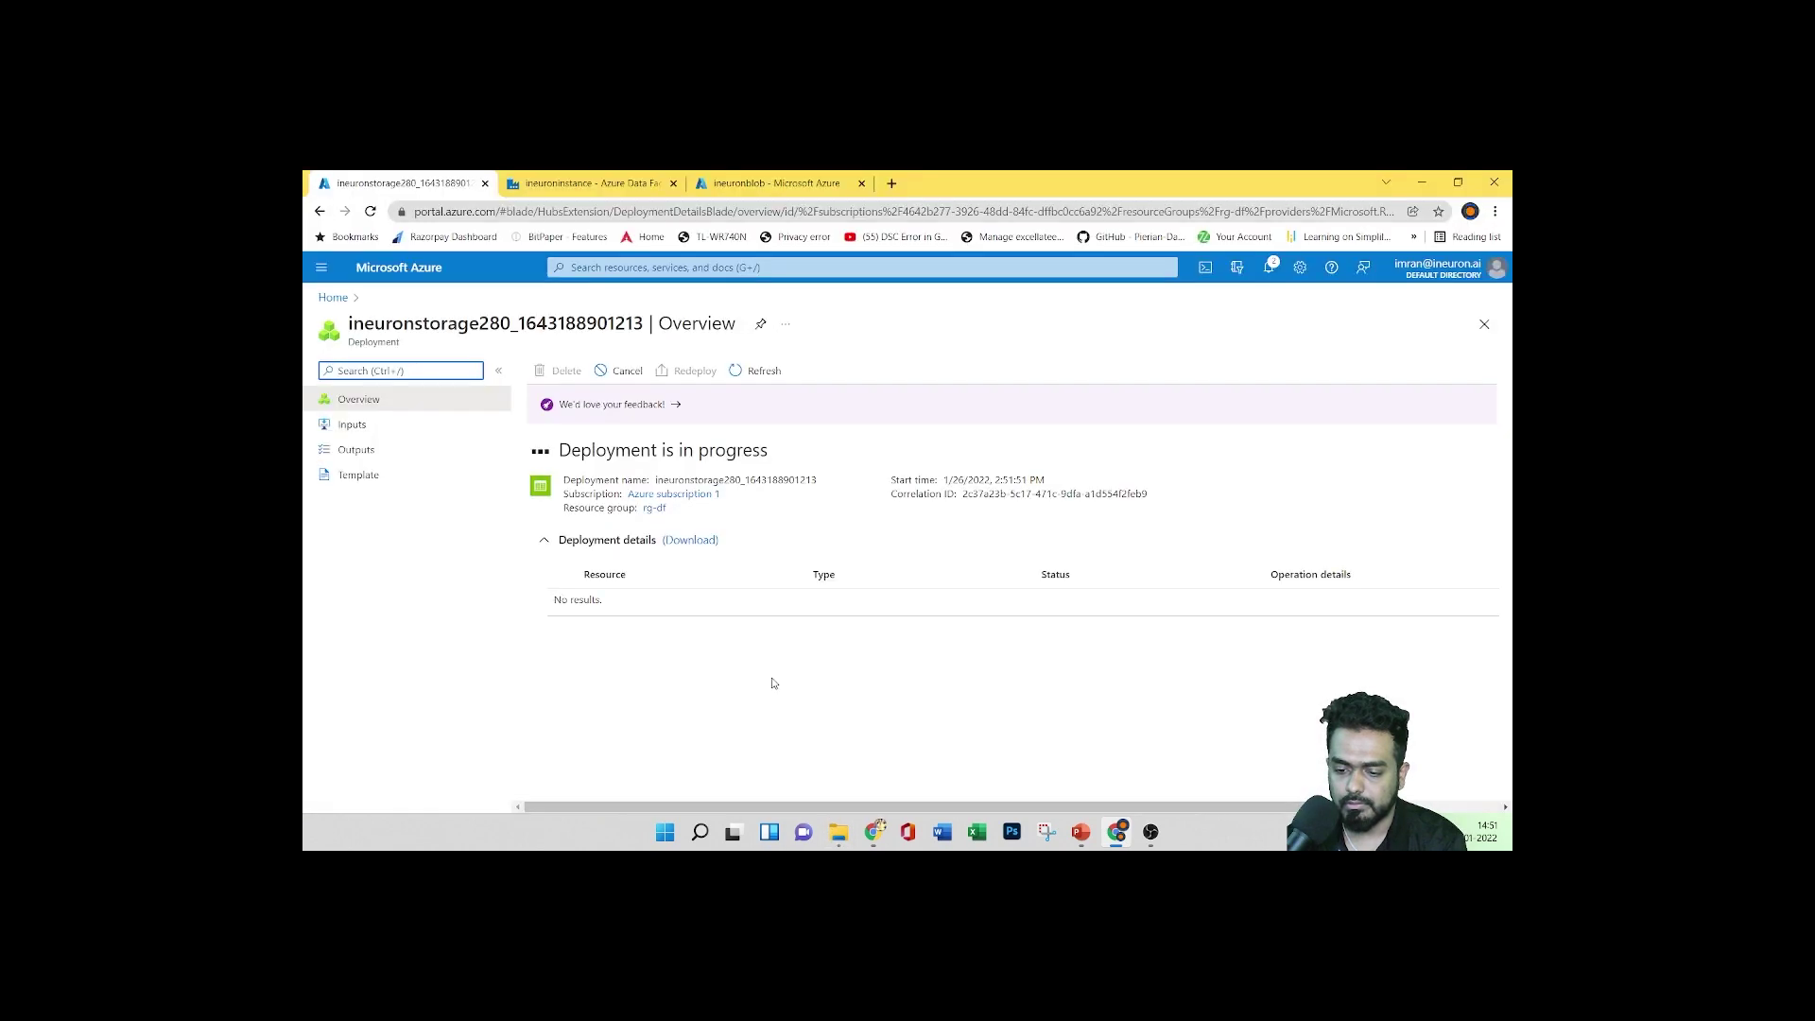
{"action": "left_click", "coordinate": [837, 835]}
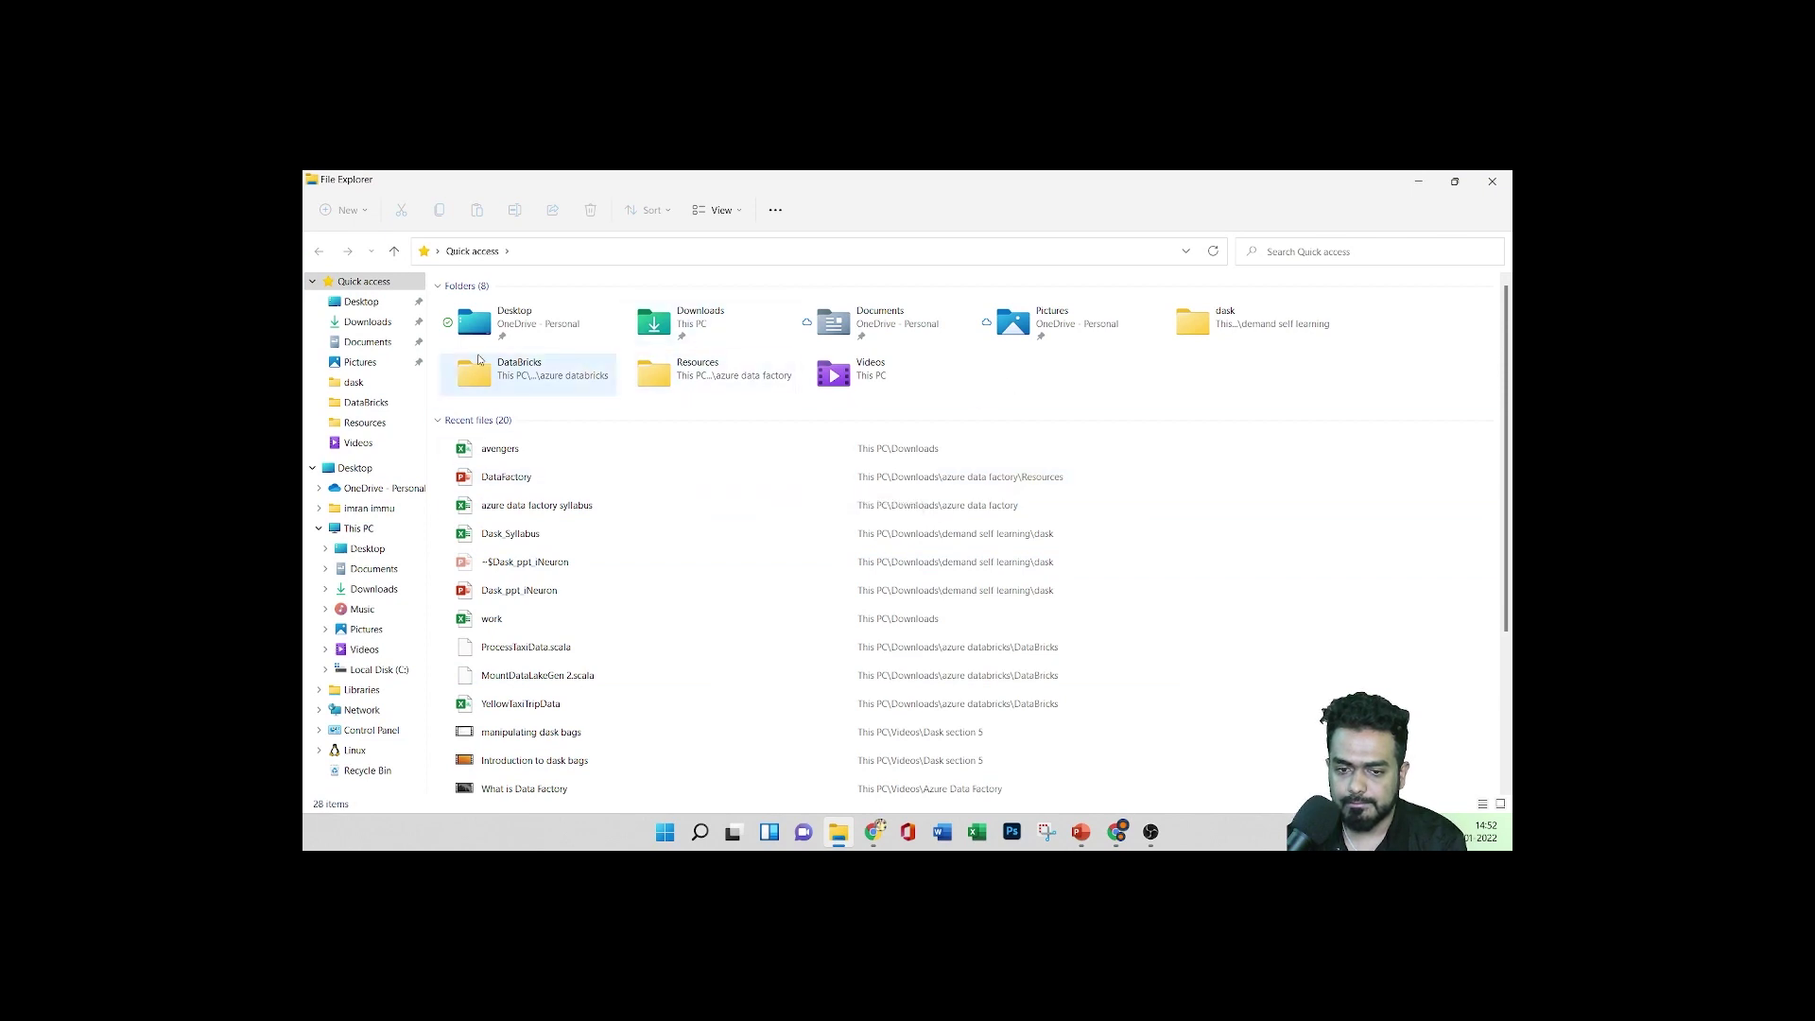
{"action": "left_click", "coordinate": [369, 322]}
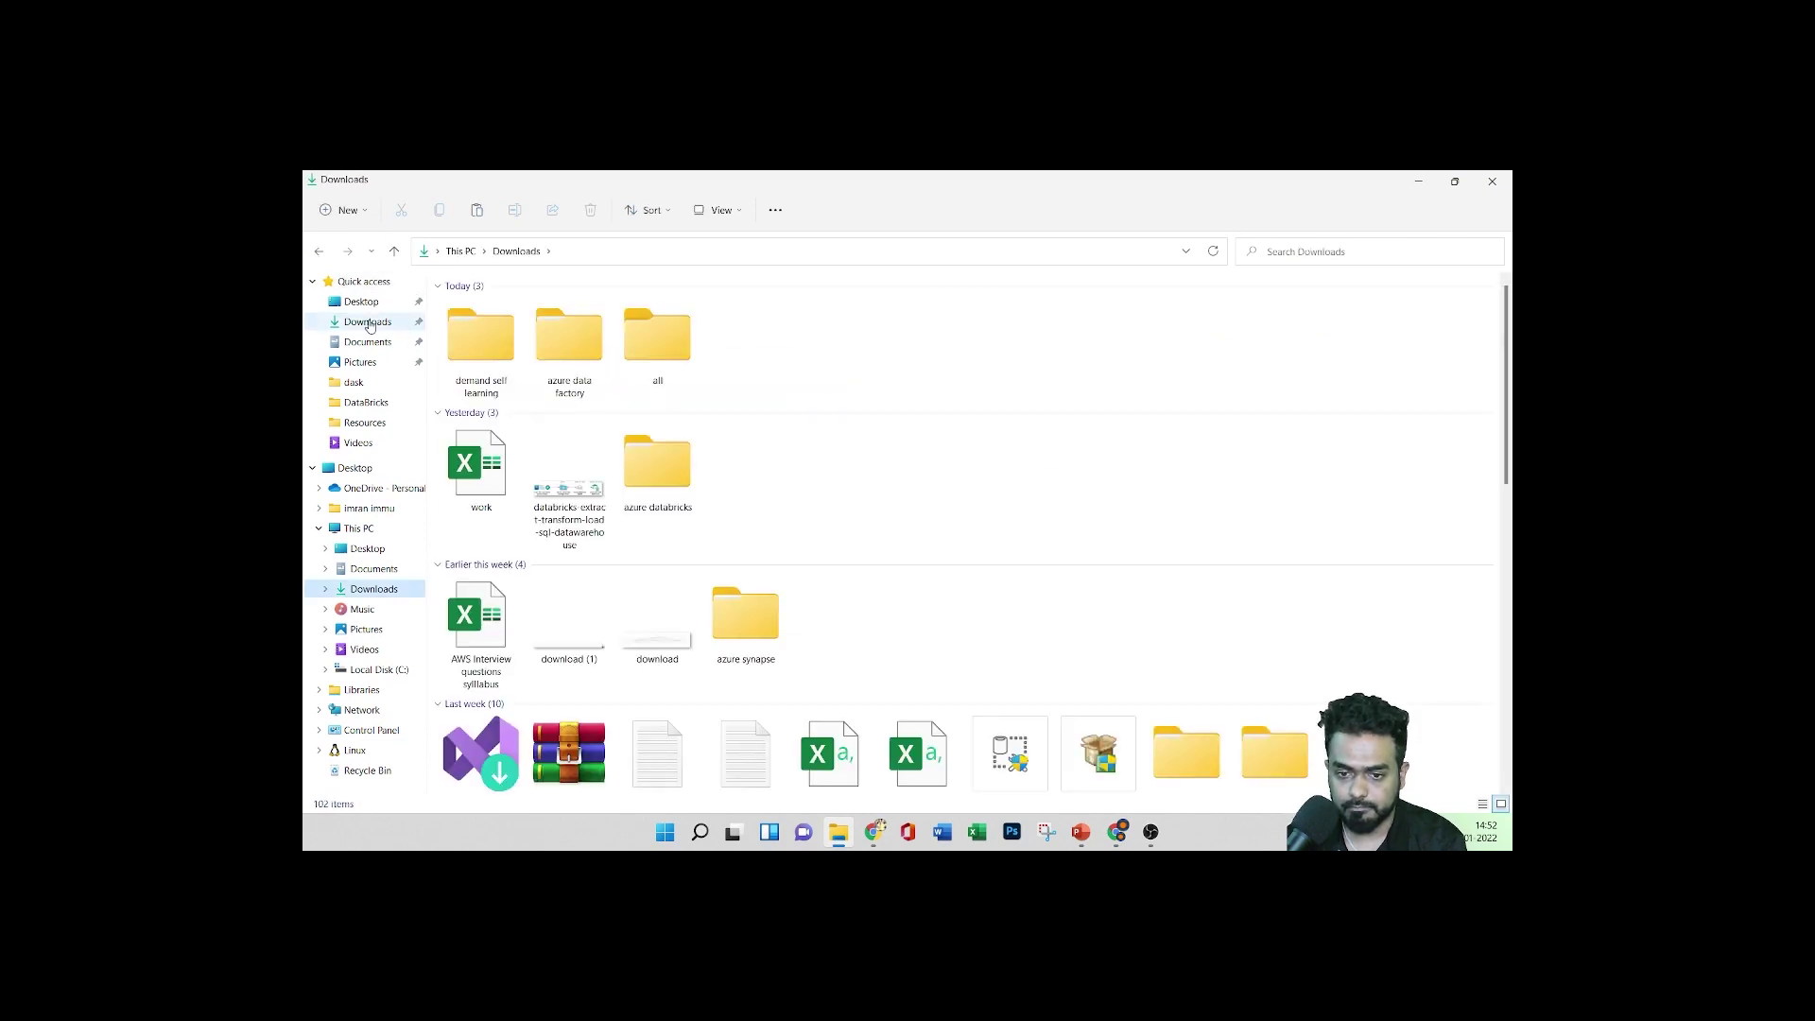
{"action": "double_click", "coordinate": [568, 335]}
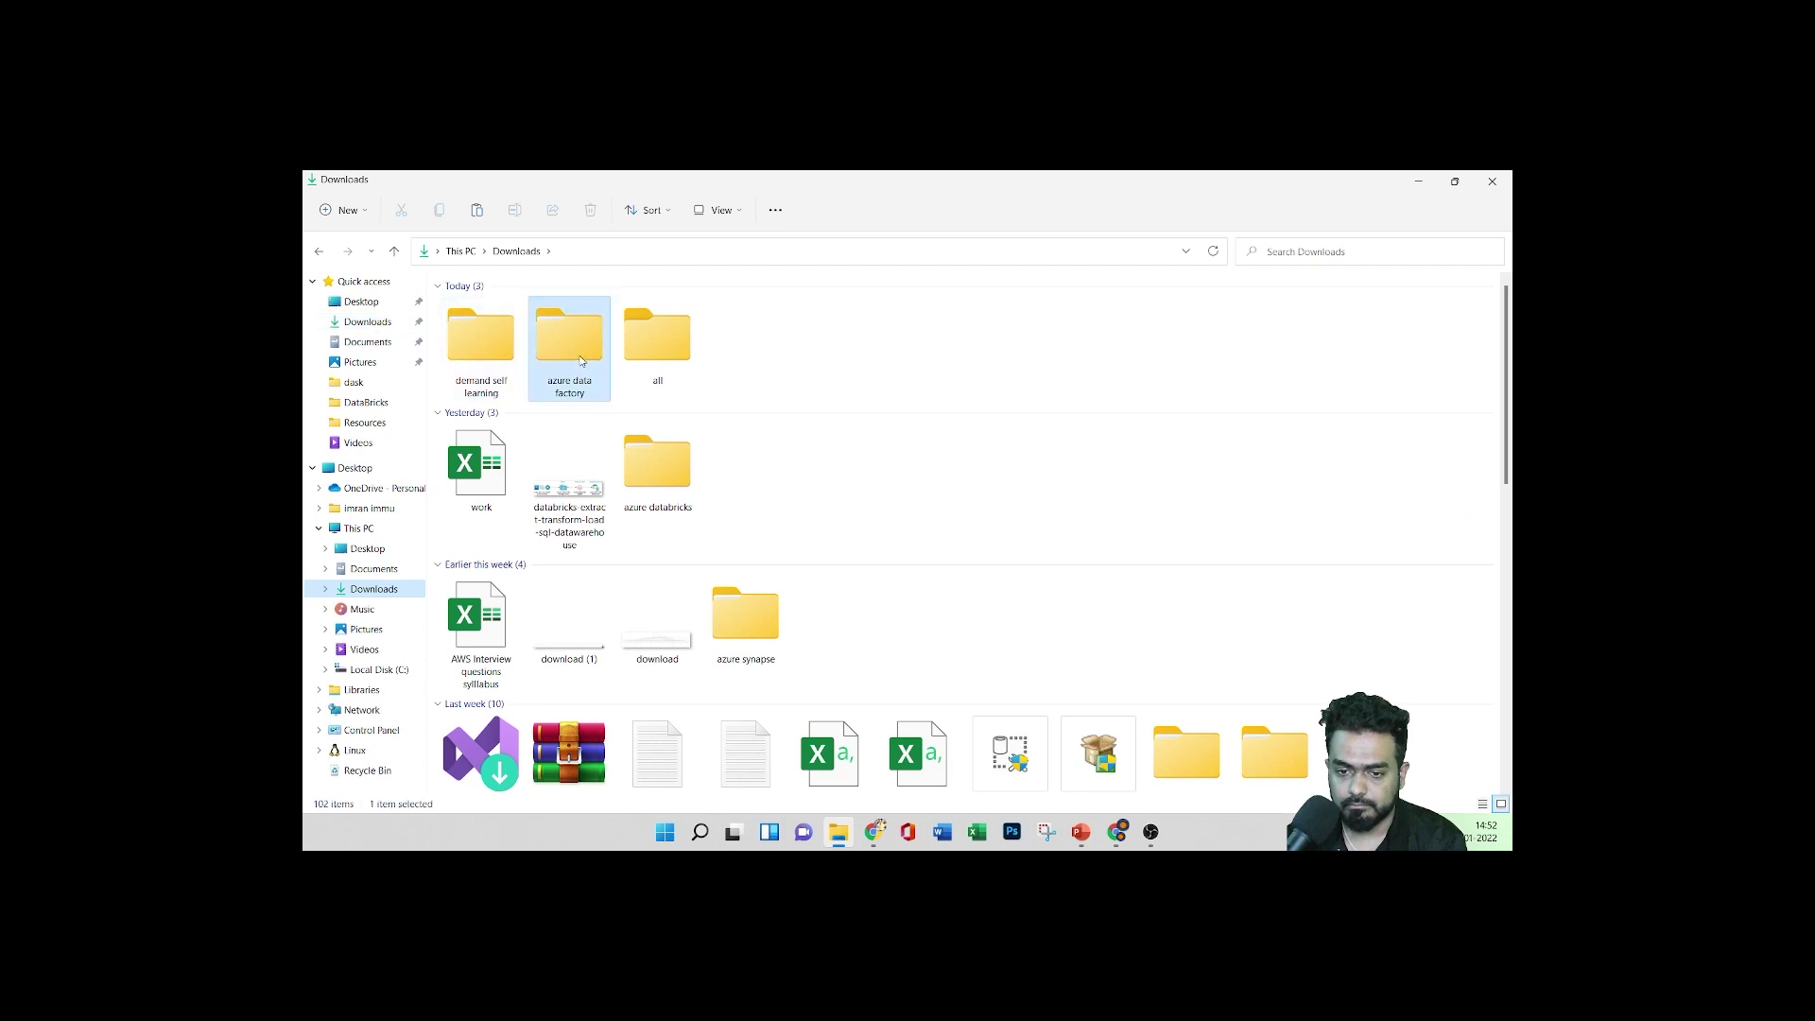
{"action": "double_click", "coordinate": [591, 312]}
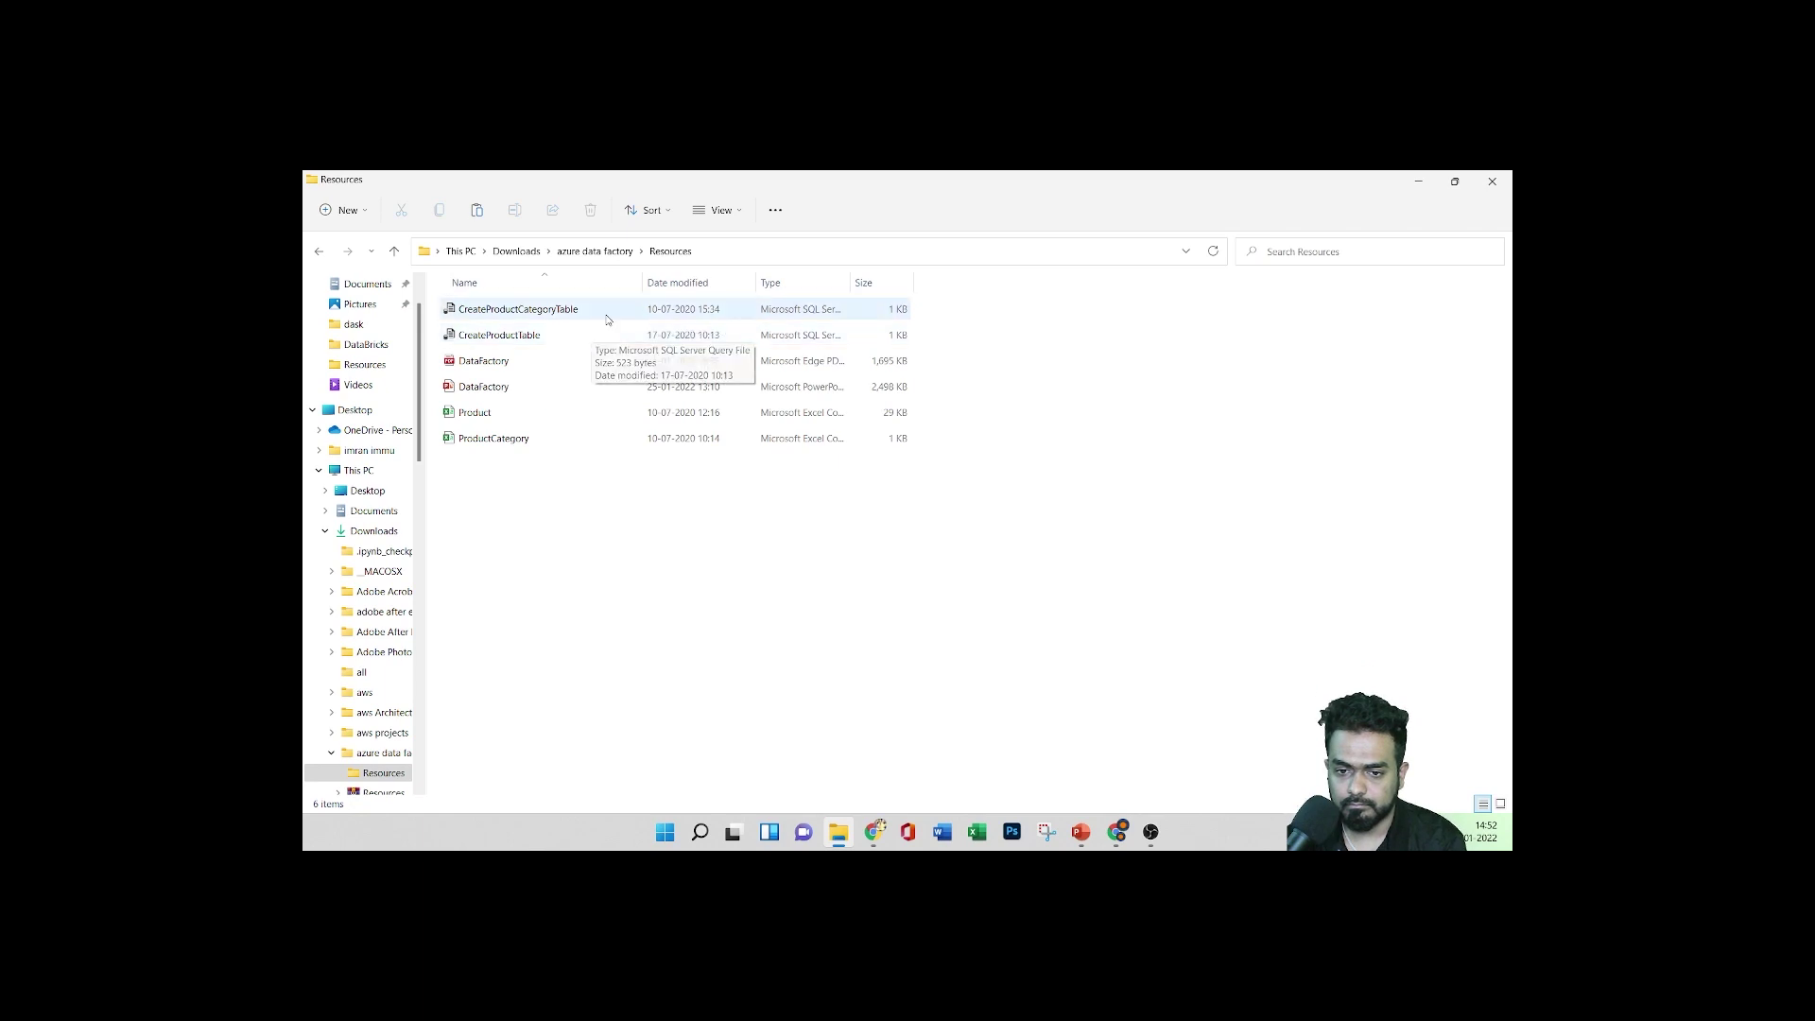
Open the CreateProductCategoryTable script in WordPad, cancel the SQL Server connection, close Management Studio, and minimize the WordPad window
{"action": "double_click", "coordinate": [611, 312]}
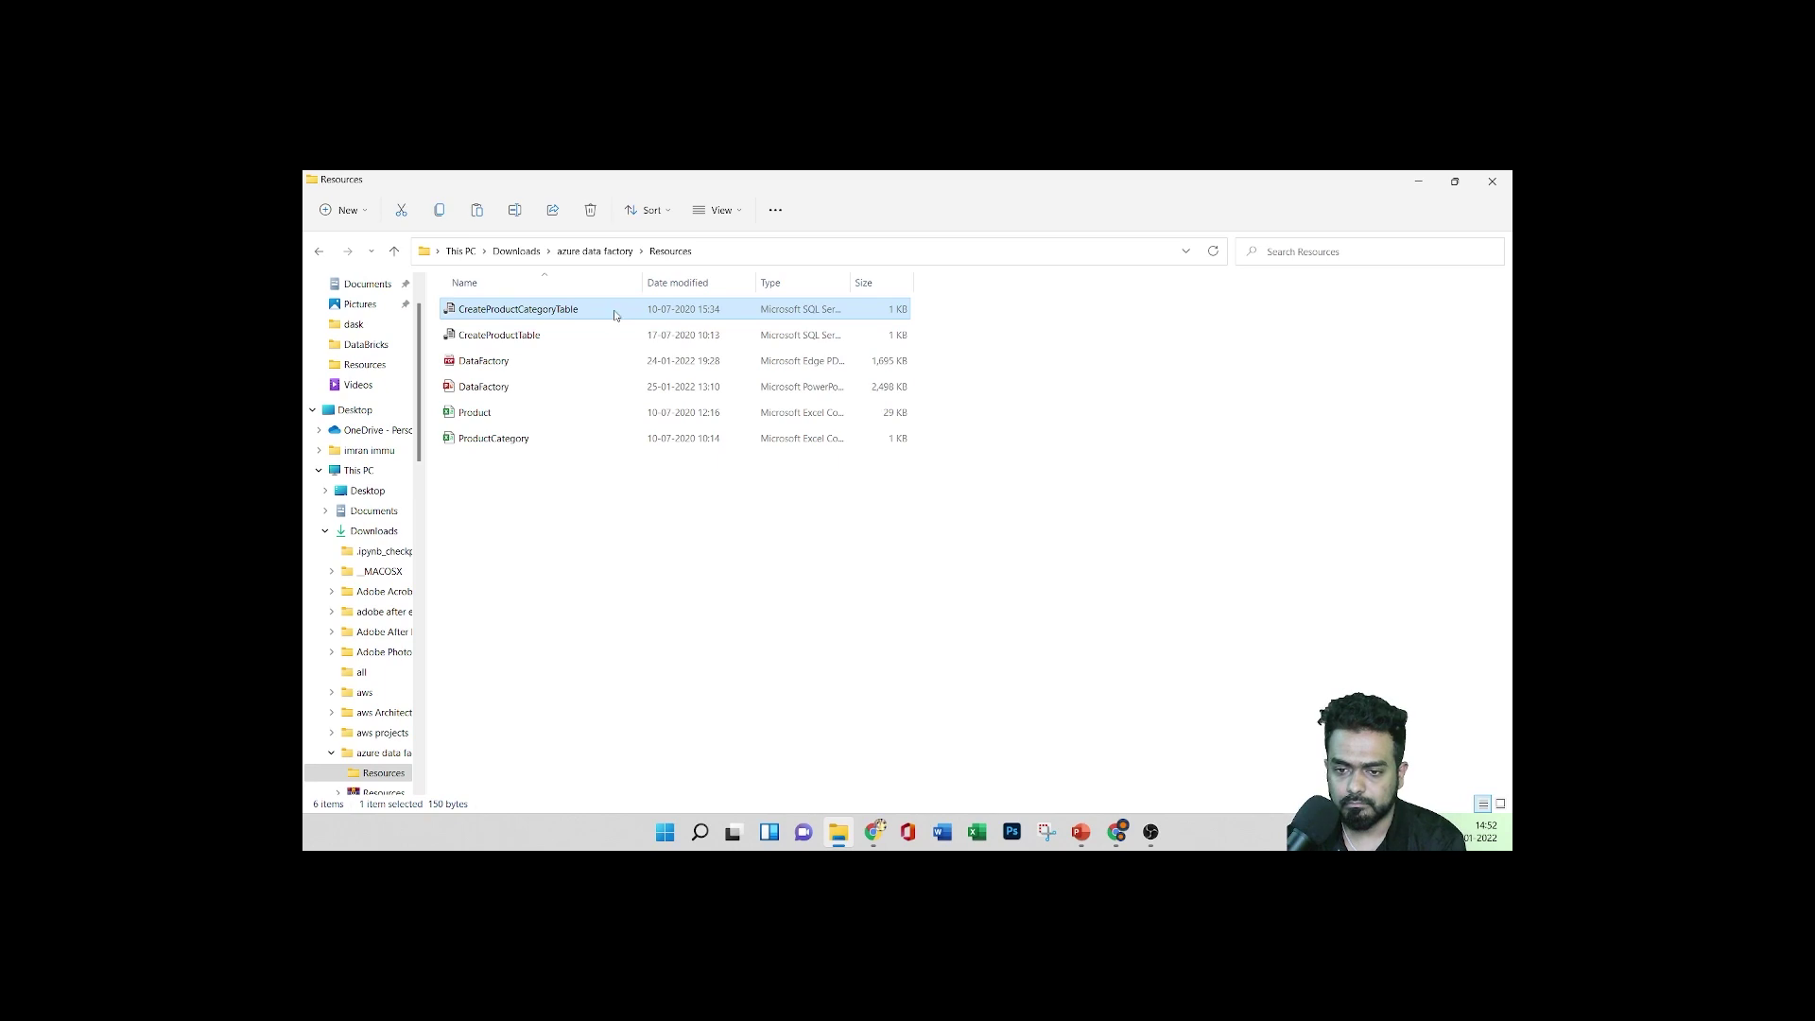
{"action": "right_click", "coordinate": [614, 315]}
{"action": "mouse_move", "coordinate": [702, 390]}
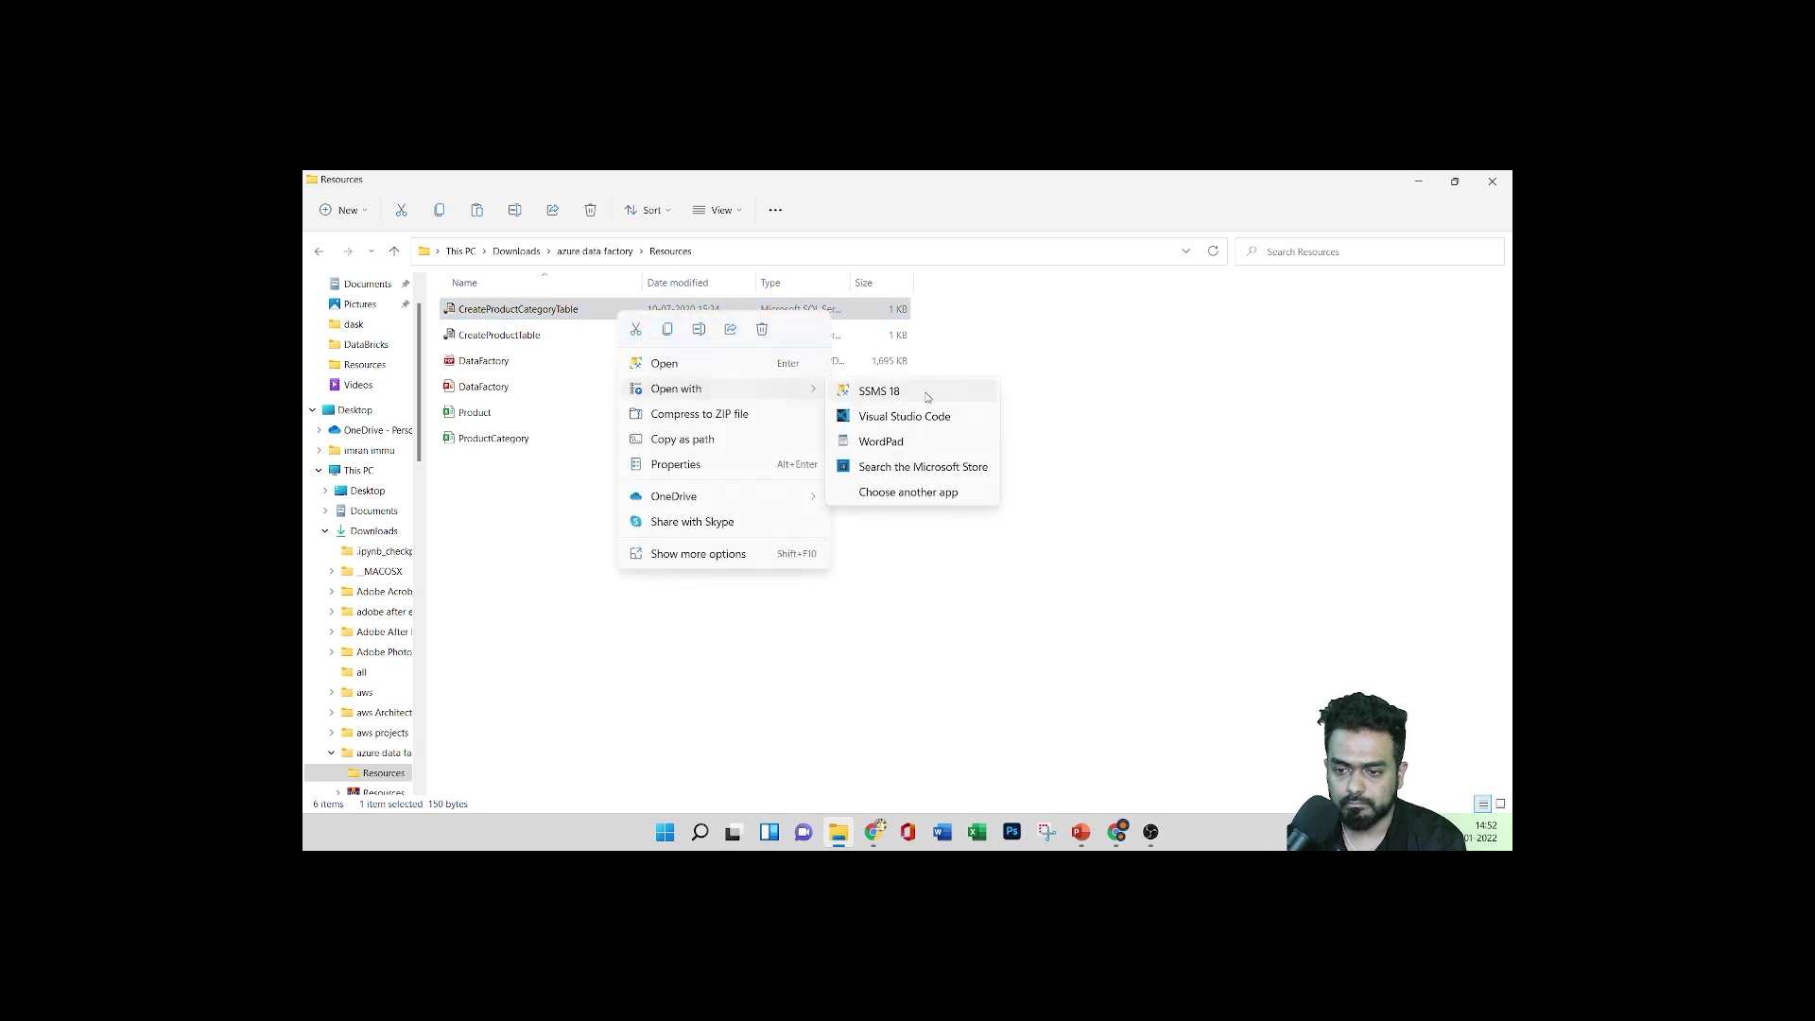
{"action": "left_click", "coordinate": [924, 443]}
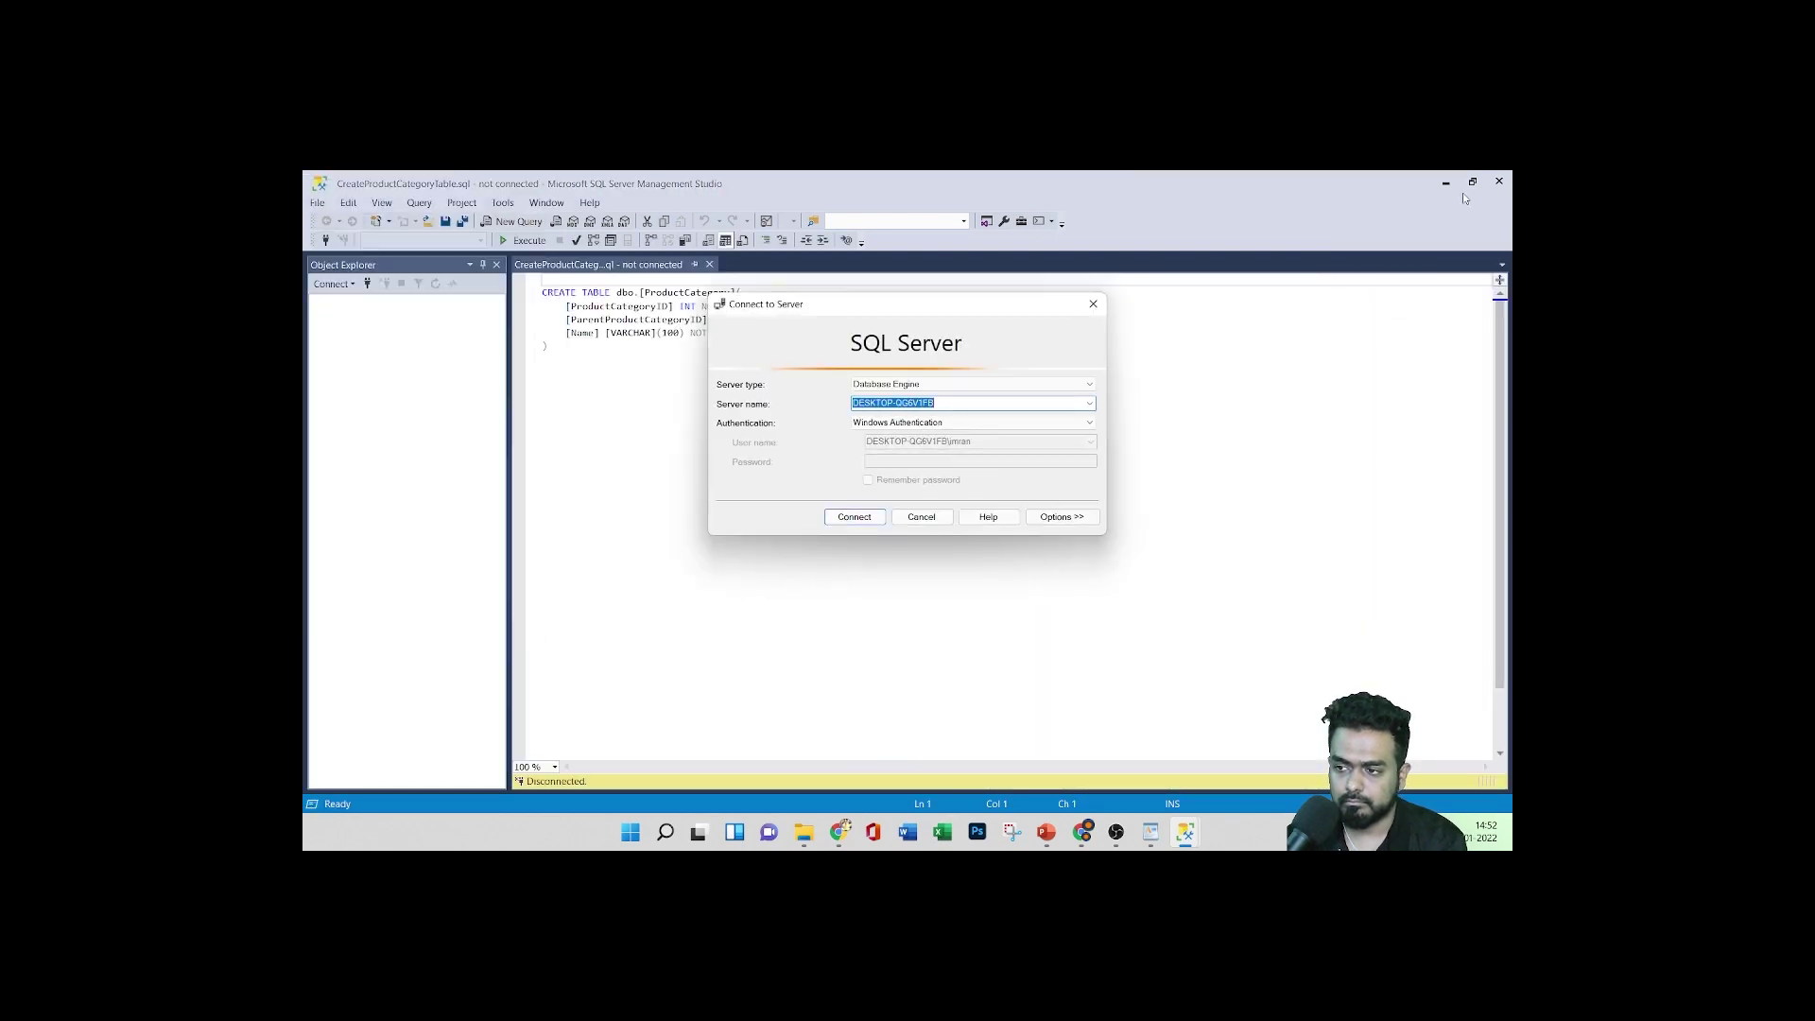
{"action": "left_click", "coordinate": [935, 520]}
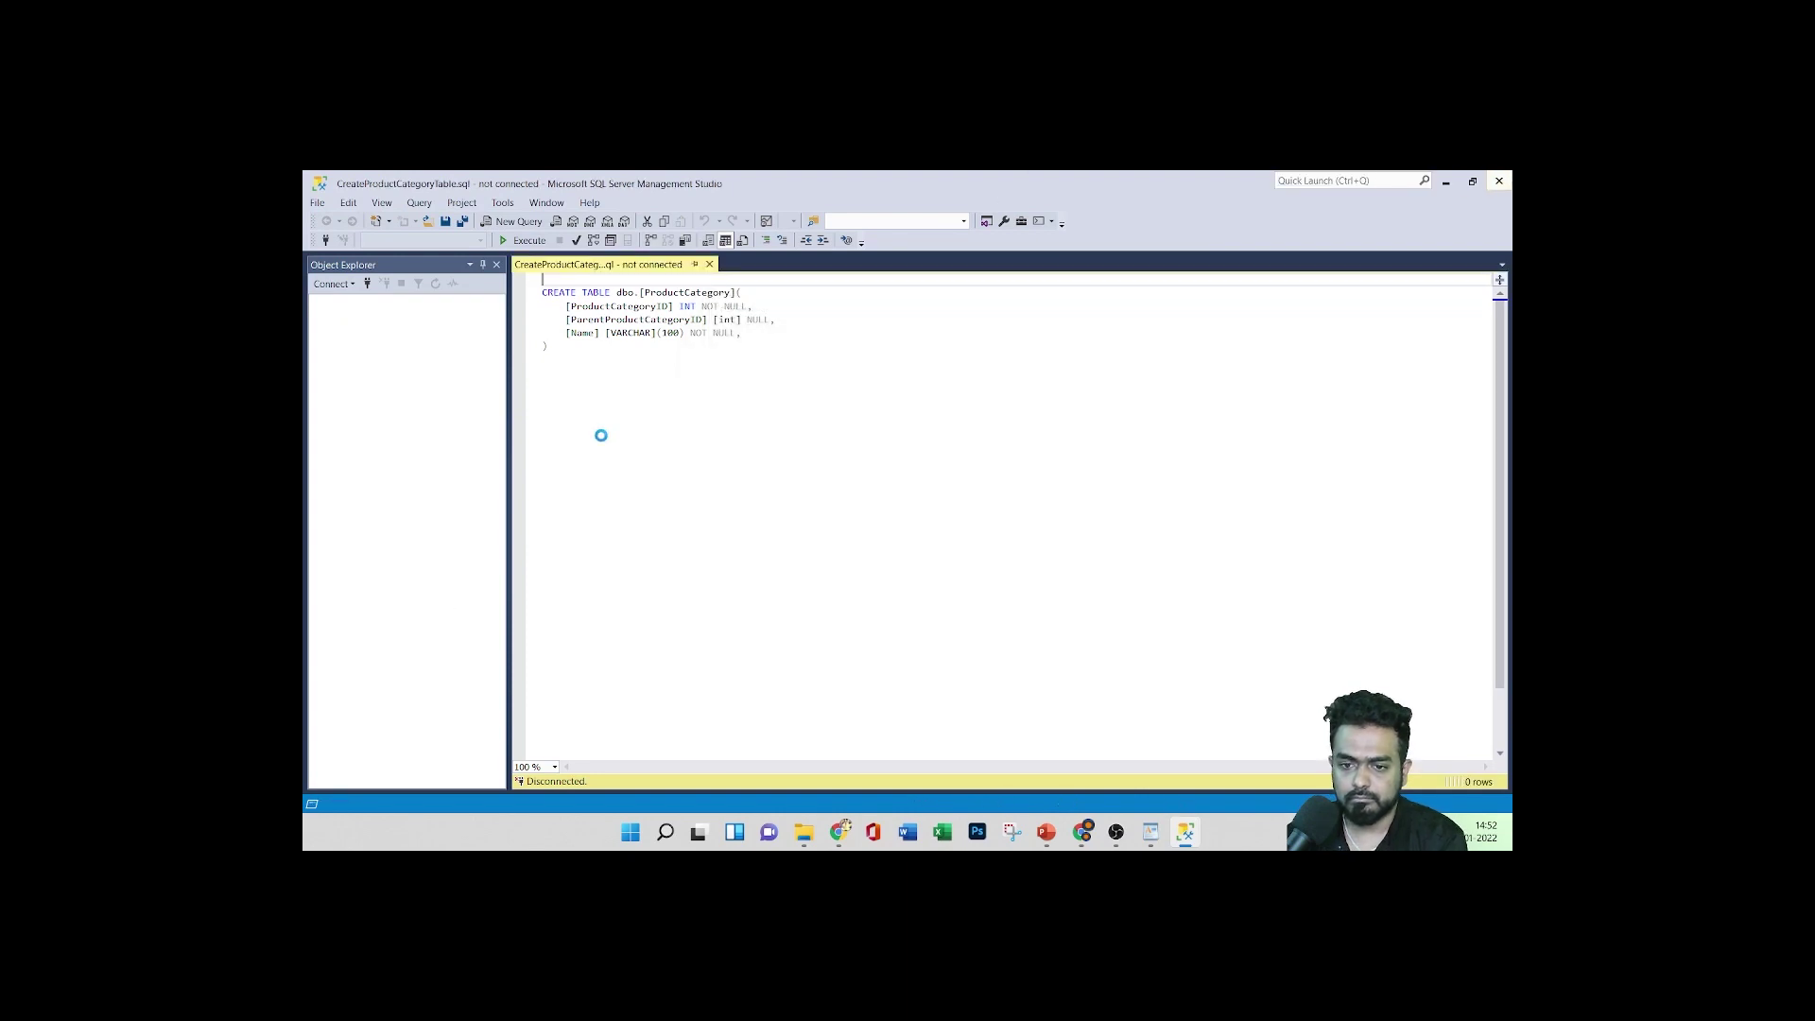
{"action": "key", "text": "alt+F4"}
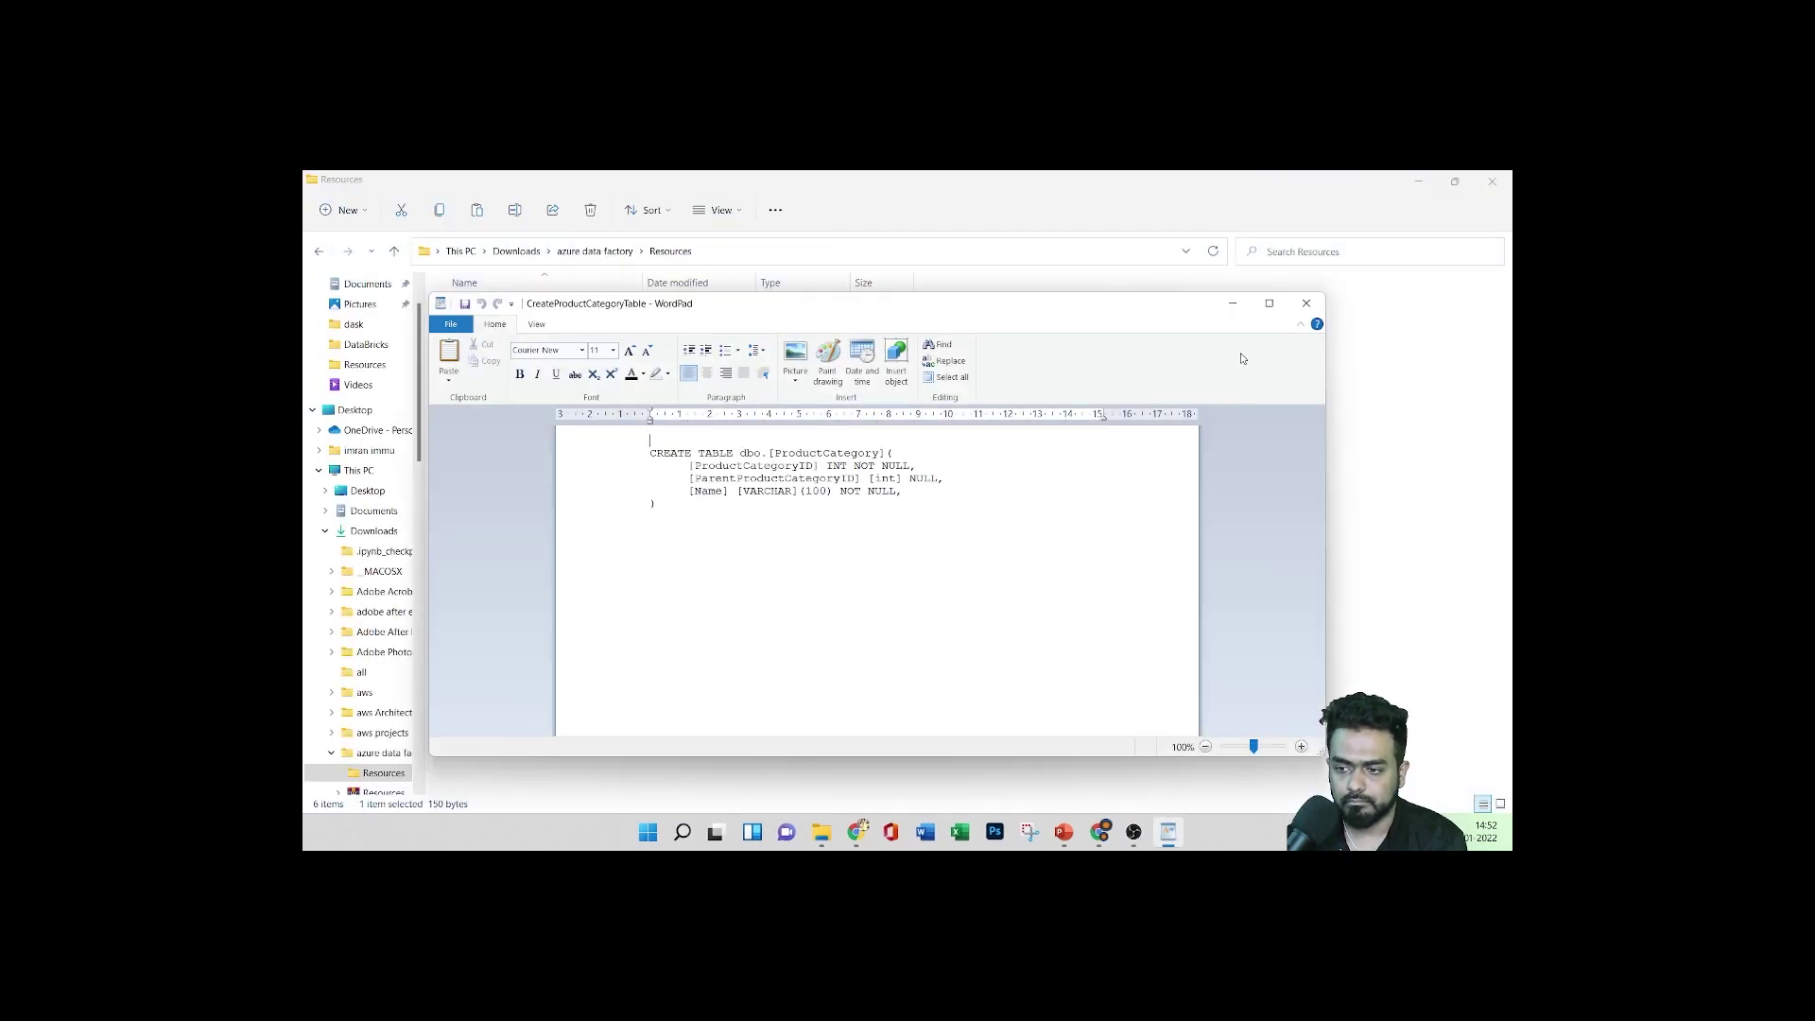
{"action": "left_click", "coordinate": [1232, 303]}
Open the CreateProductTable script from the Resources folder in WordPad
{"action": "right_click", "coordinate": [570, 338]}
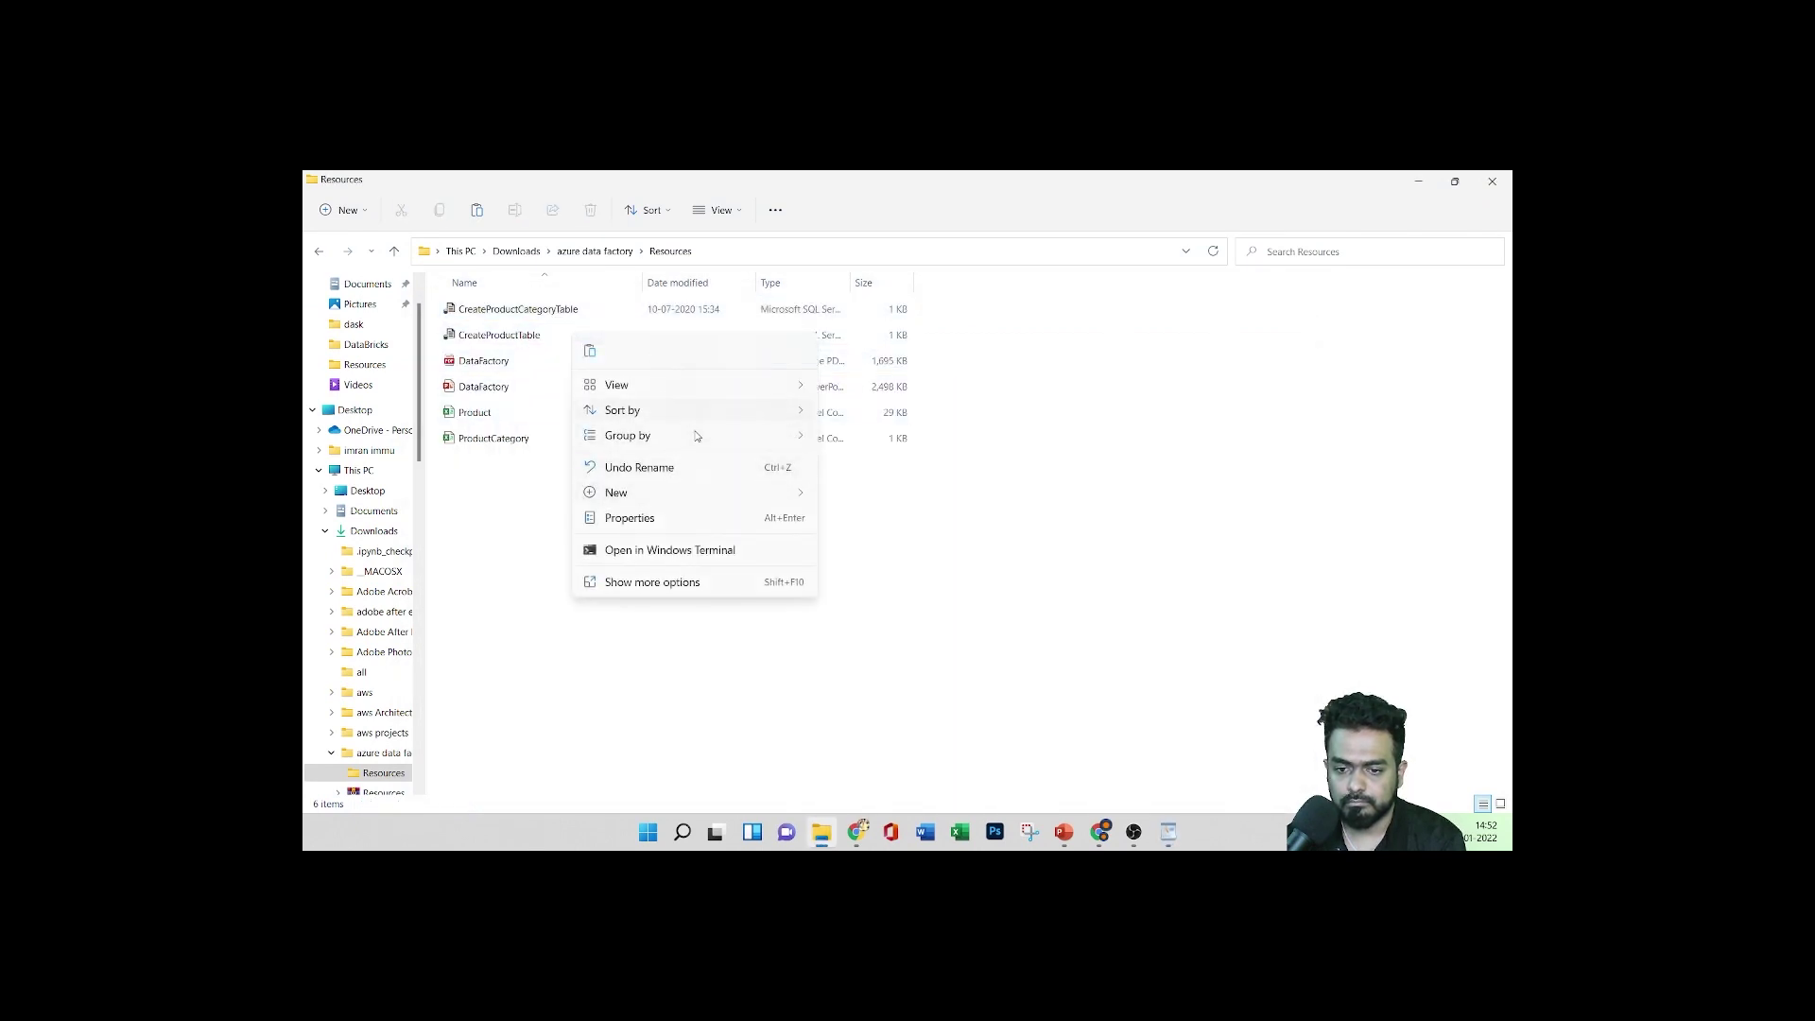
{"action": "left_click", "coordinate": [526, 338]}
{"action": "right_click", "coordinate": [525, 340]}
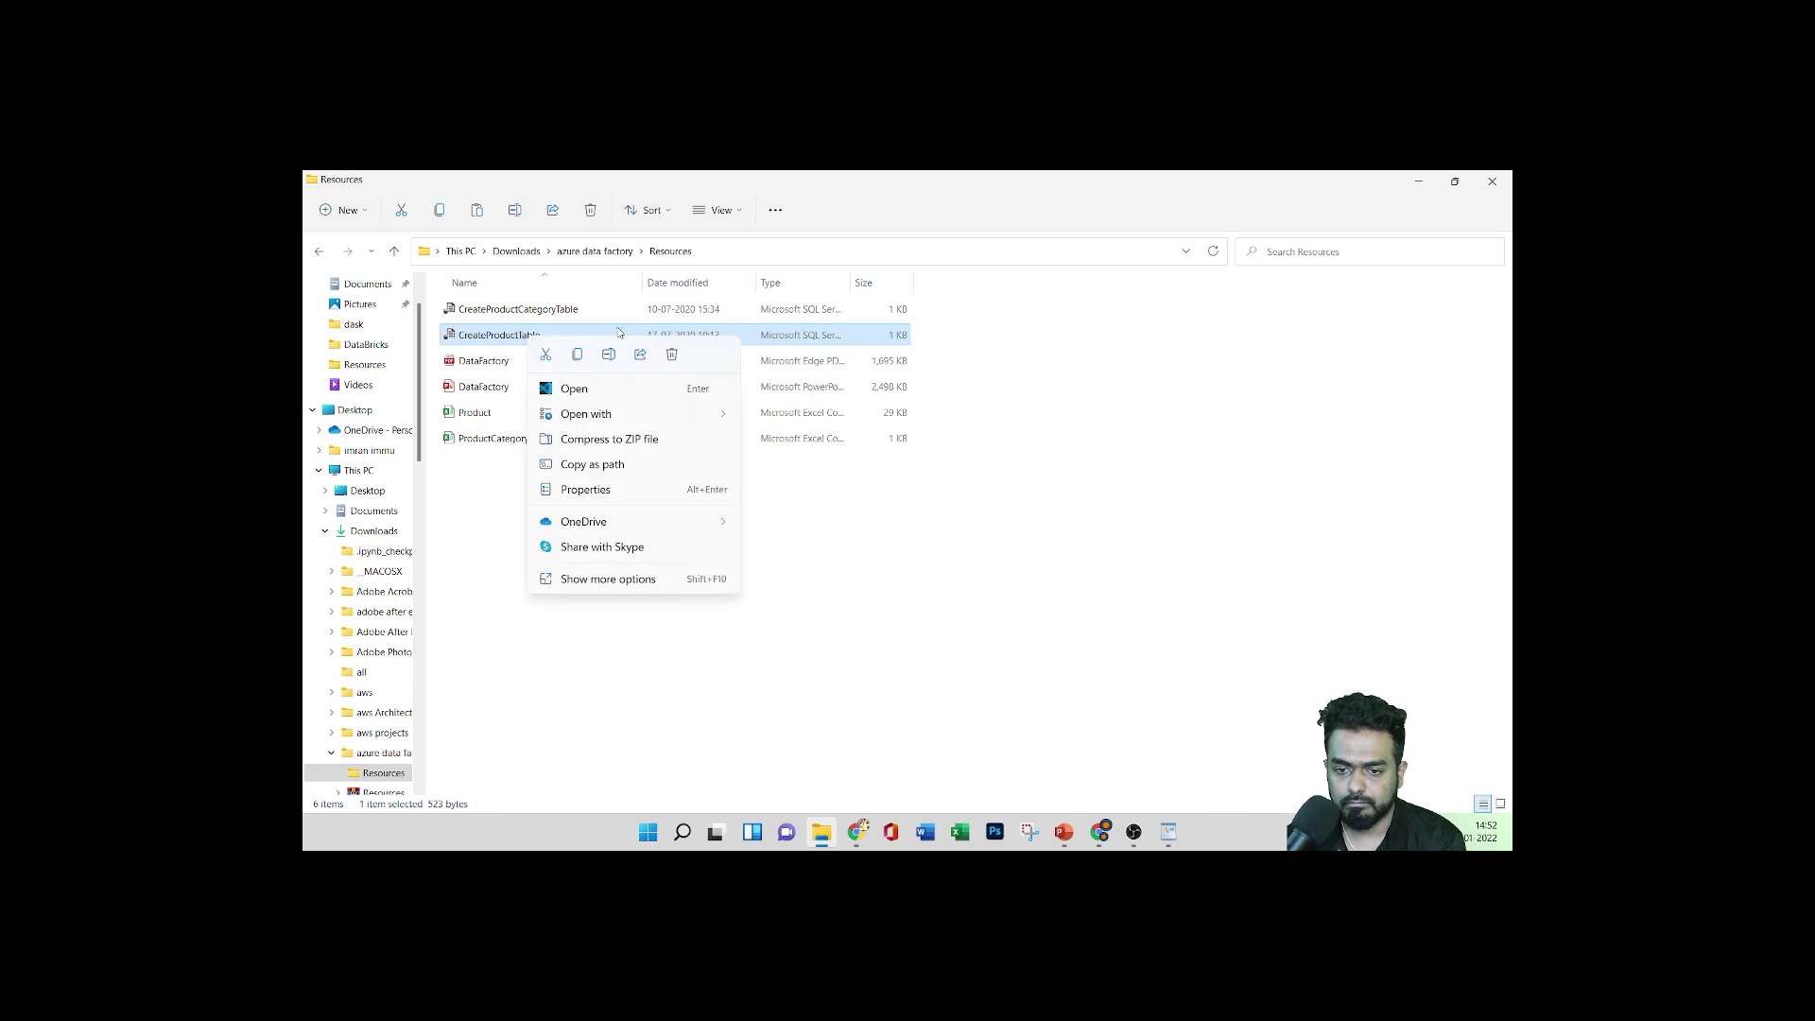
{"action": "mouse_move", "coordinate": [601, 417]}
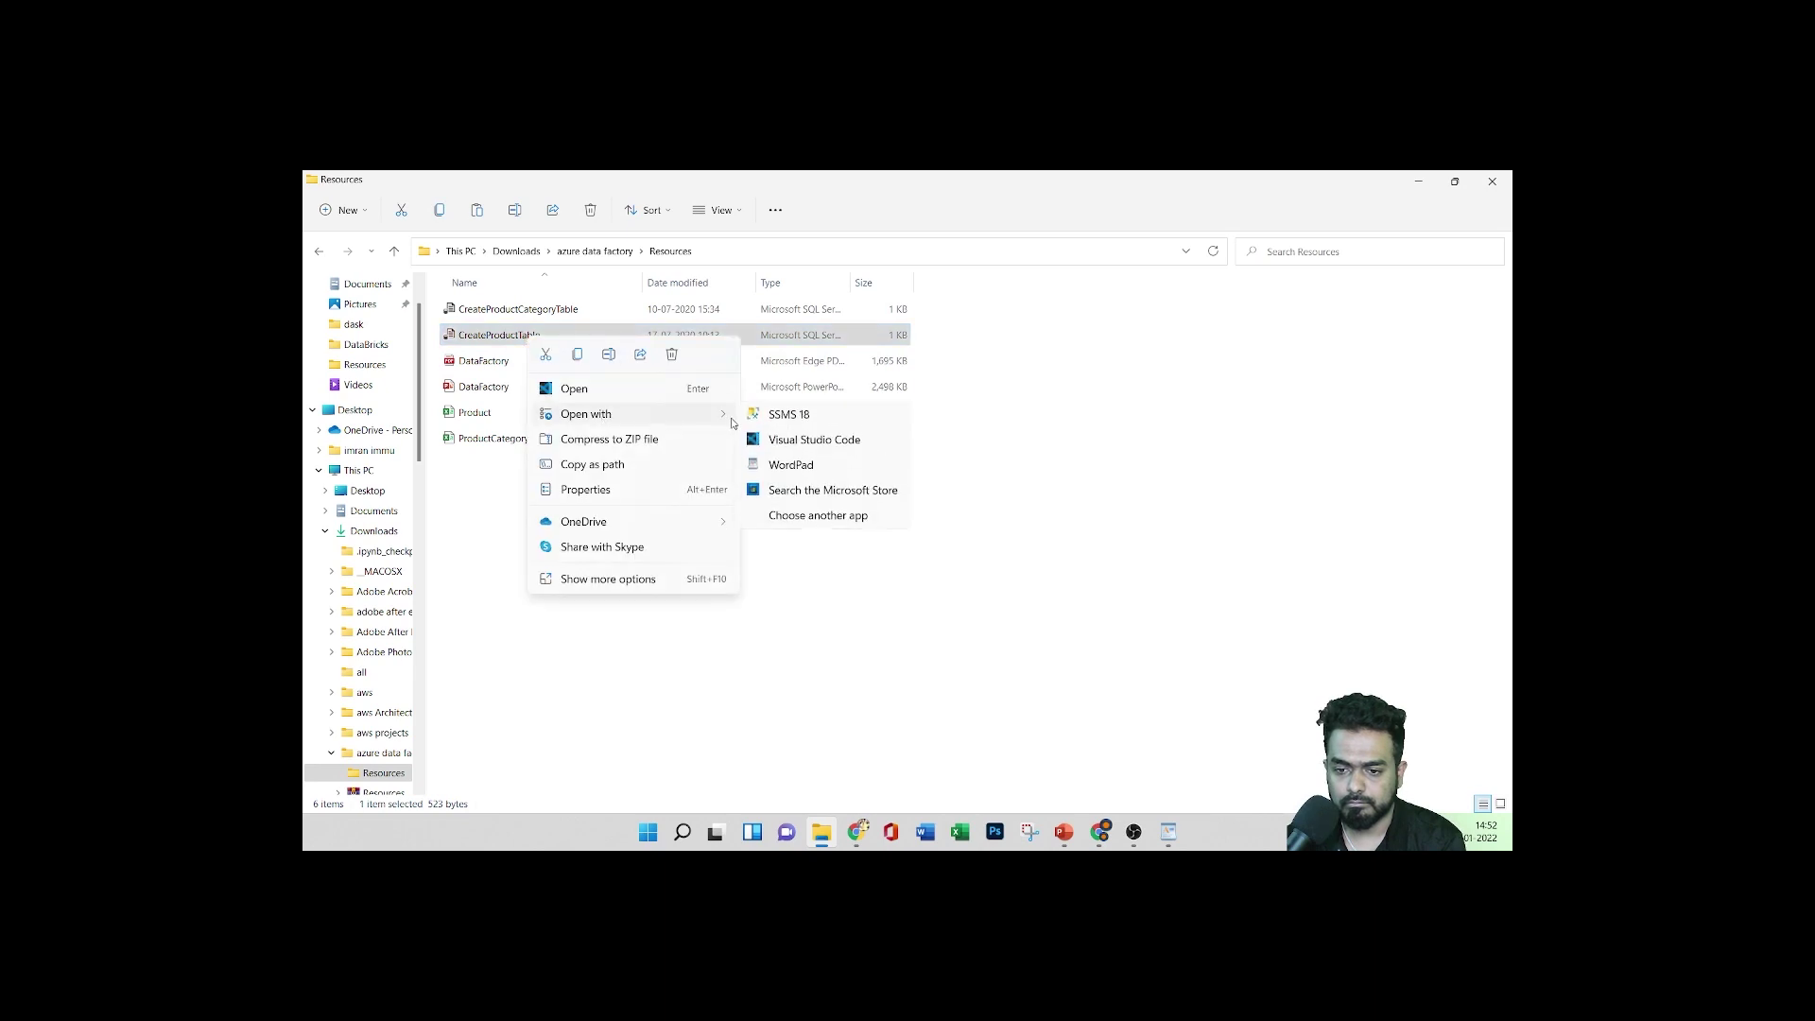
{"action": "left_click", "coordinate": [793, 466]}
Switch to the Azure portal in the browser and open the containers of the newly deployed ineuronstorage280 account
{"action": "left_click", "coordinate": [1099, 831]}
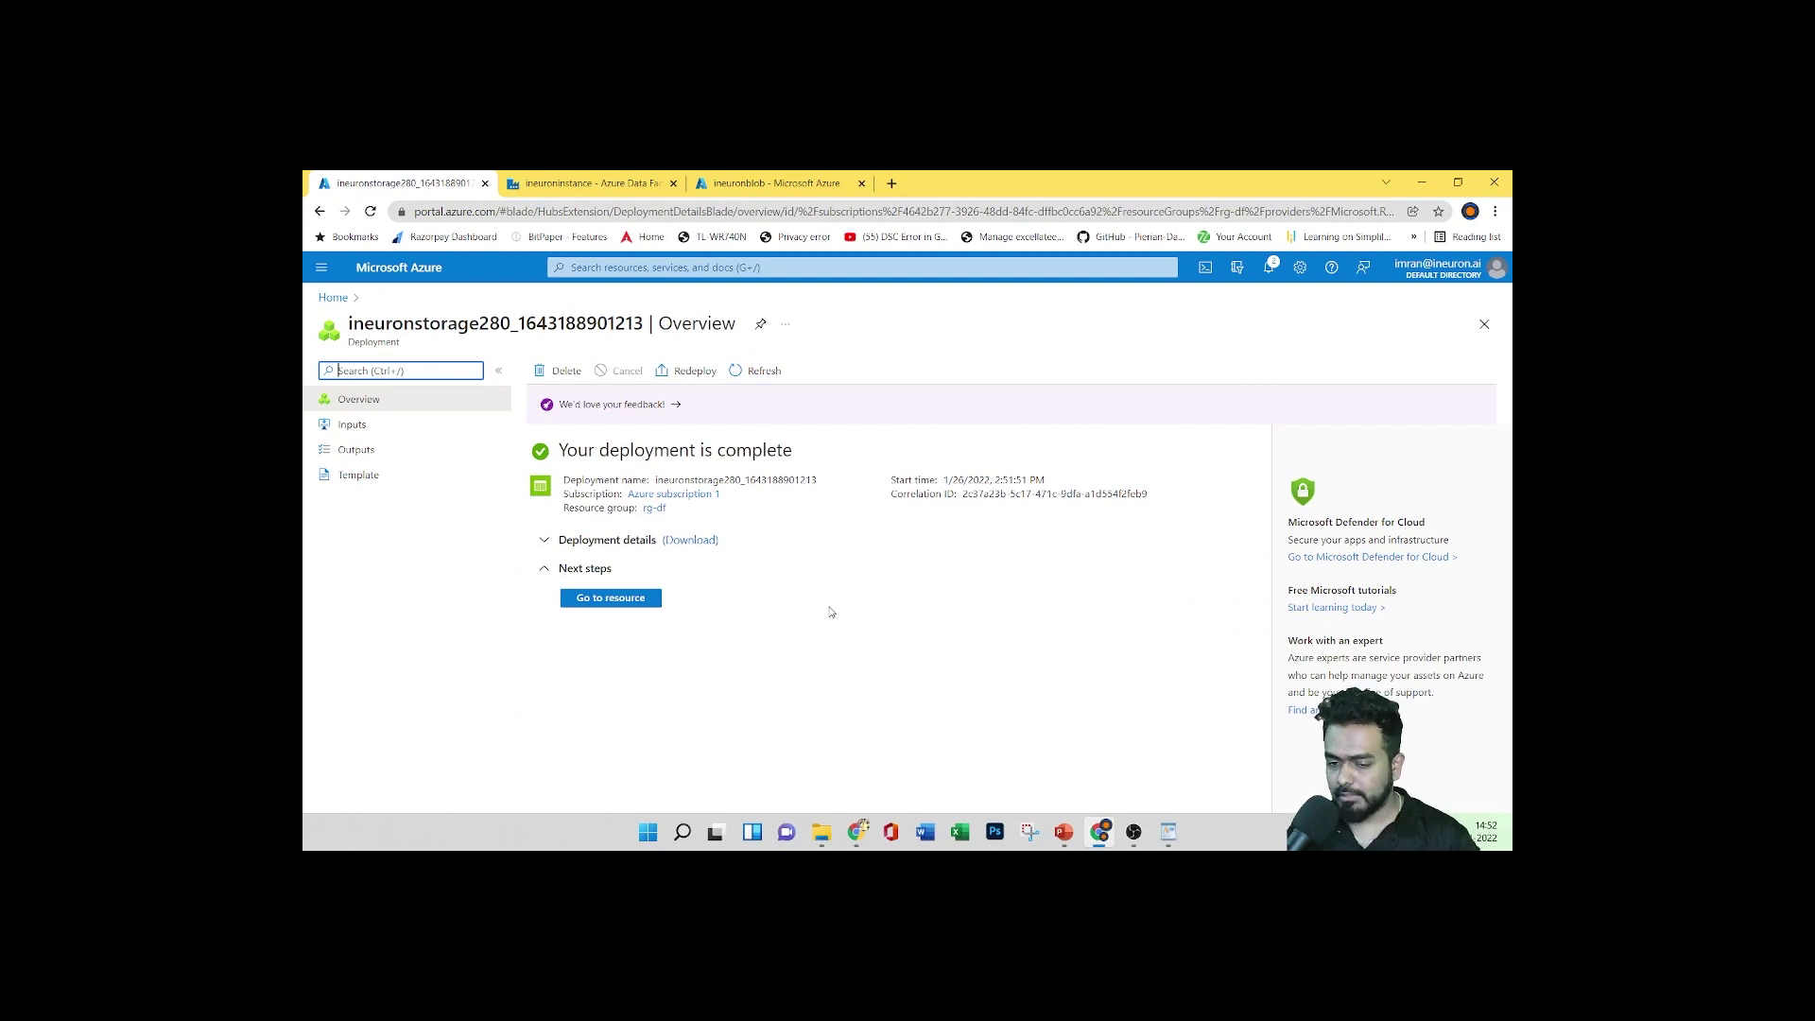
{"action": "left_click", "coordinate": [614, 598]}
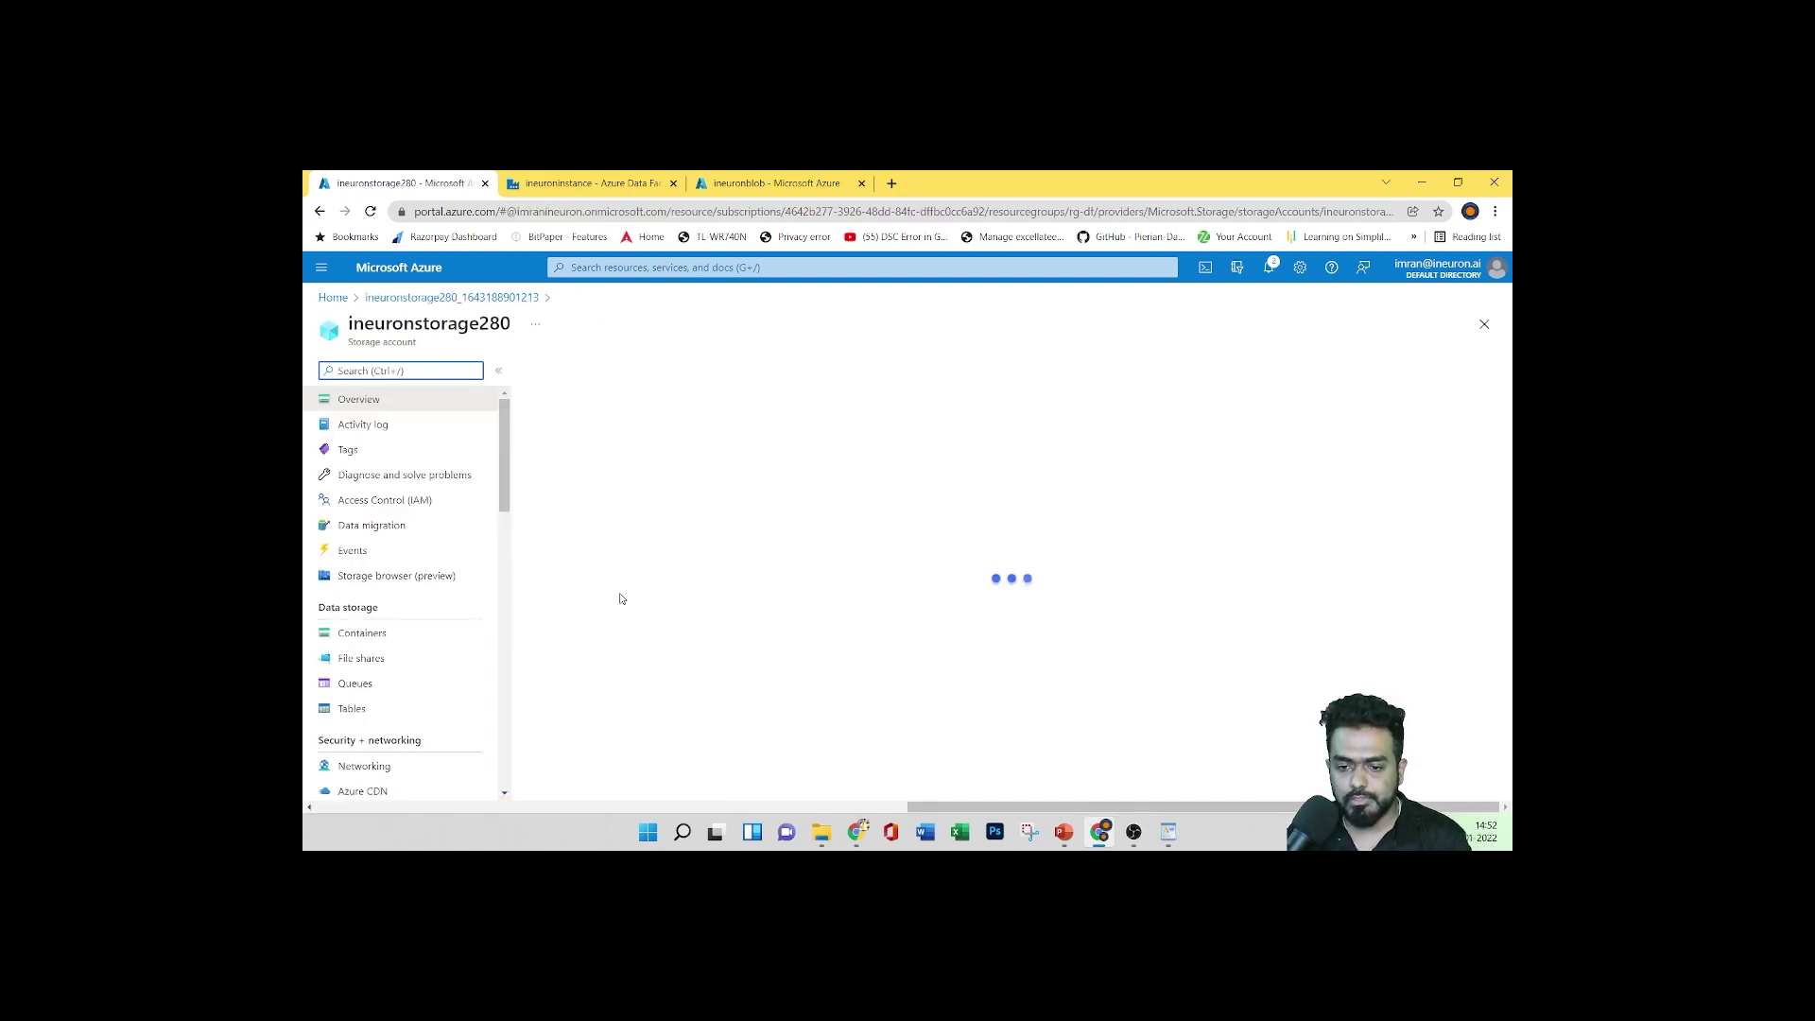
{"action": "left_click", "coordinate": [362, 632]}
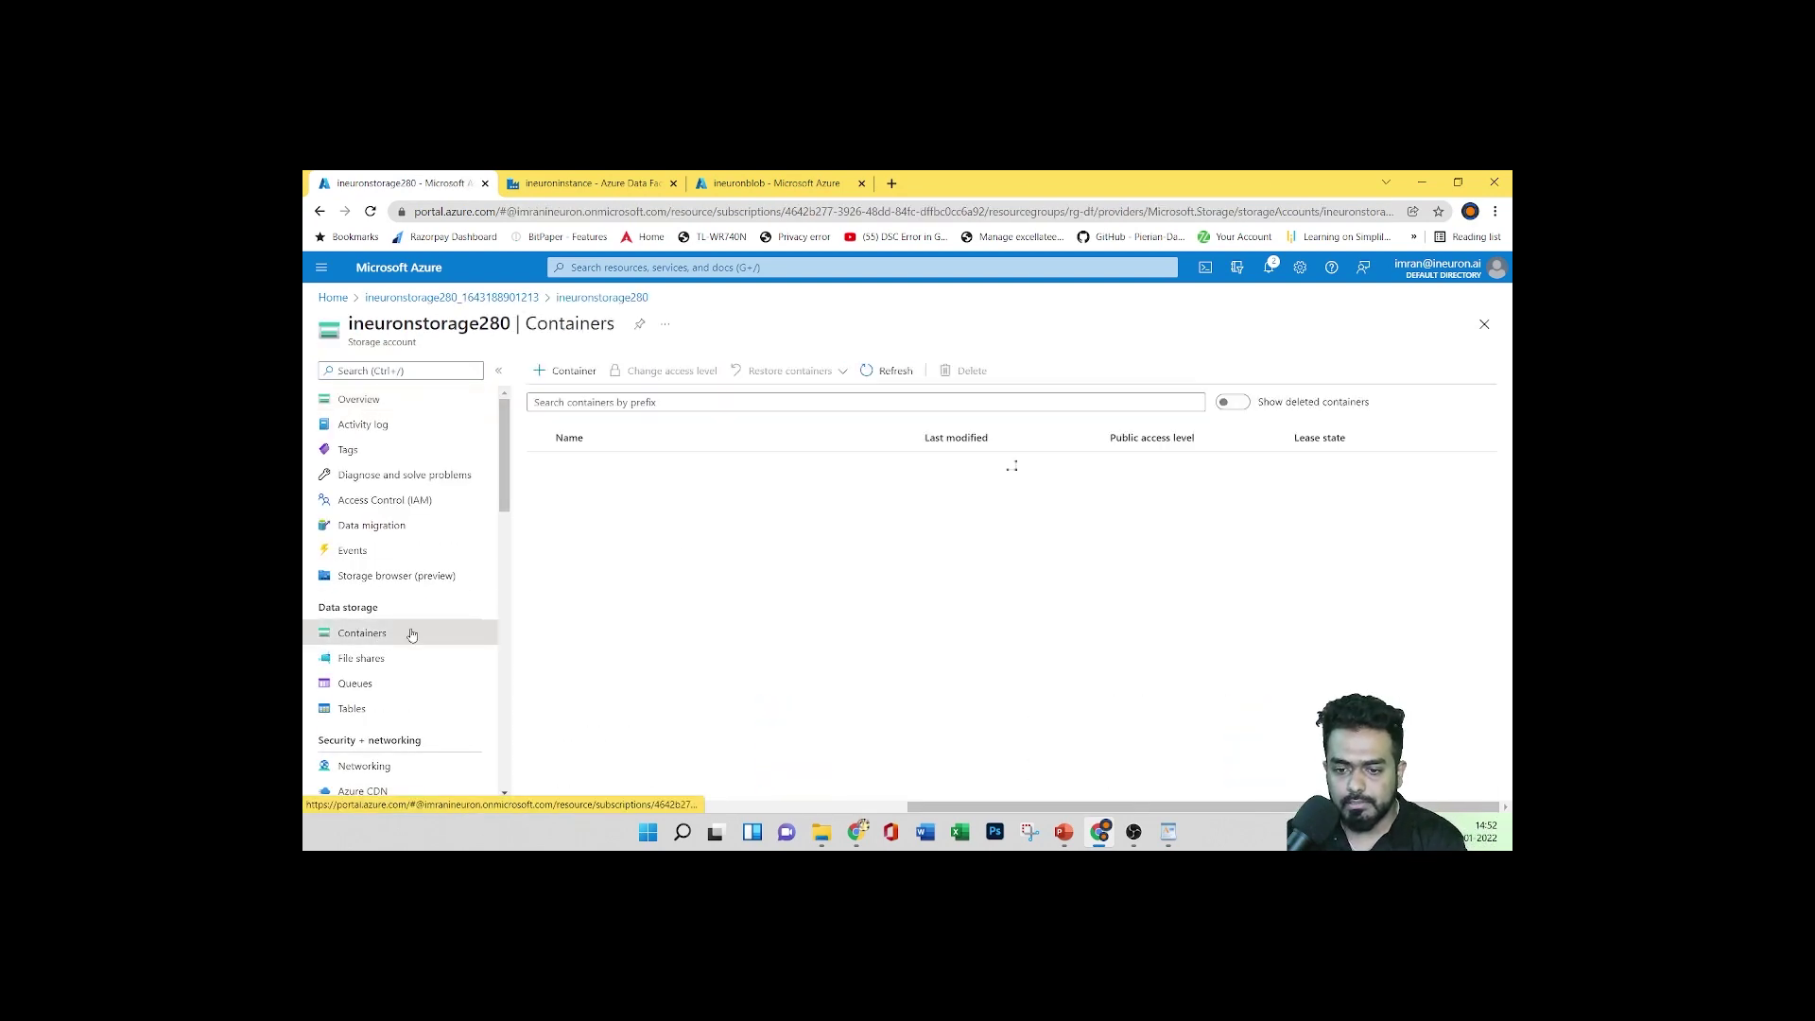
Create a container named ineuroncon280 with public access level Blob (anonymous read access for blobs only)
{"action": "left_click", "coordinate": [567, 371]}
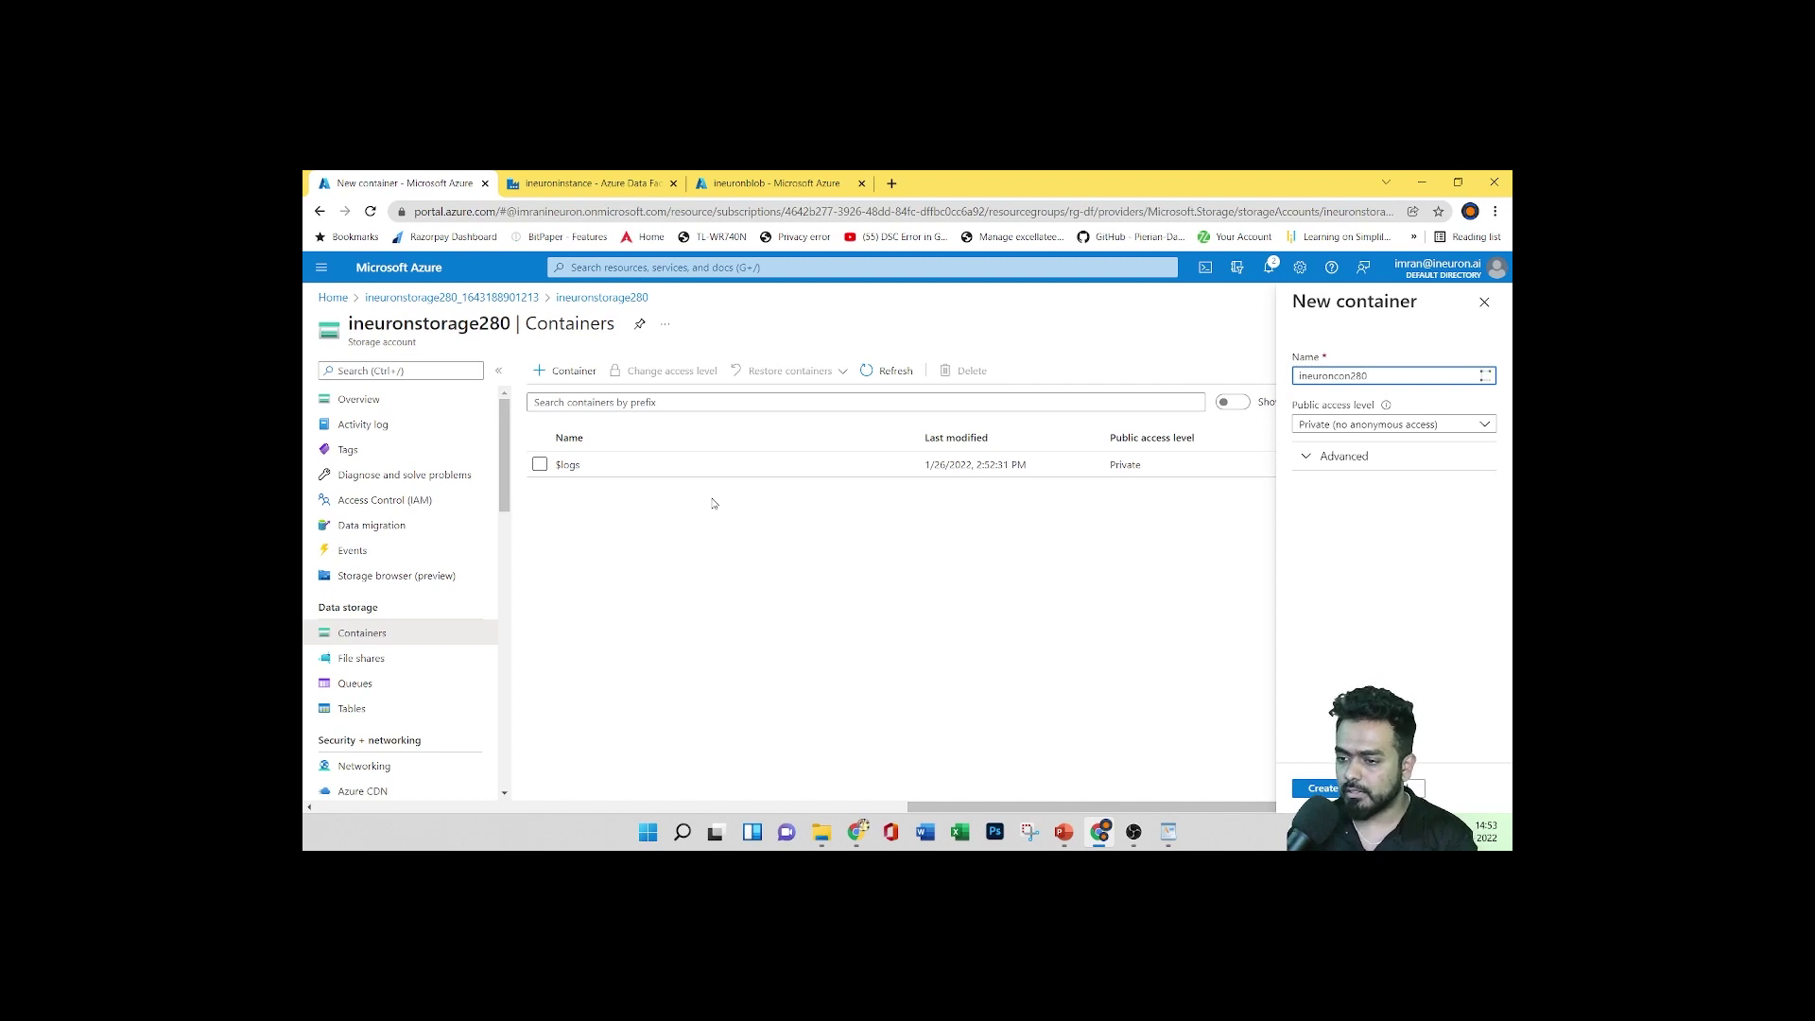
{"action": "left_click", "coordinate": [1321, 428]}
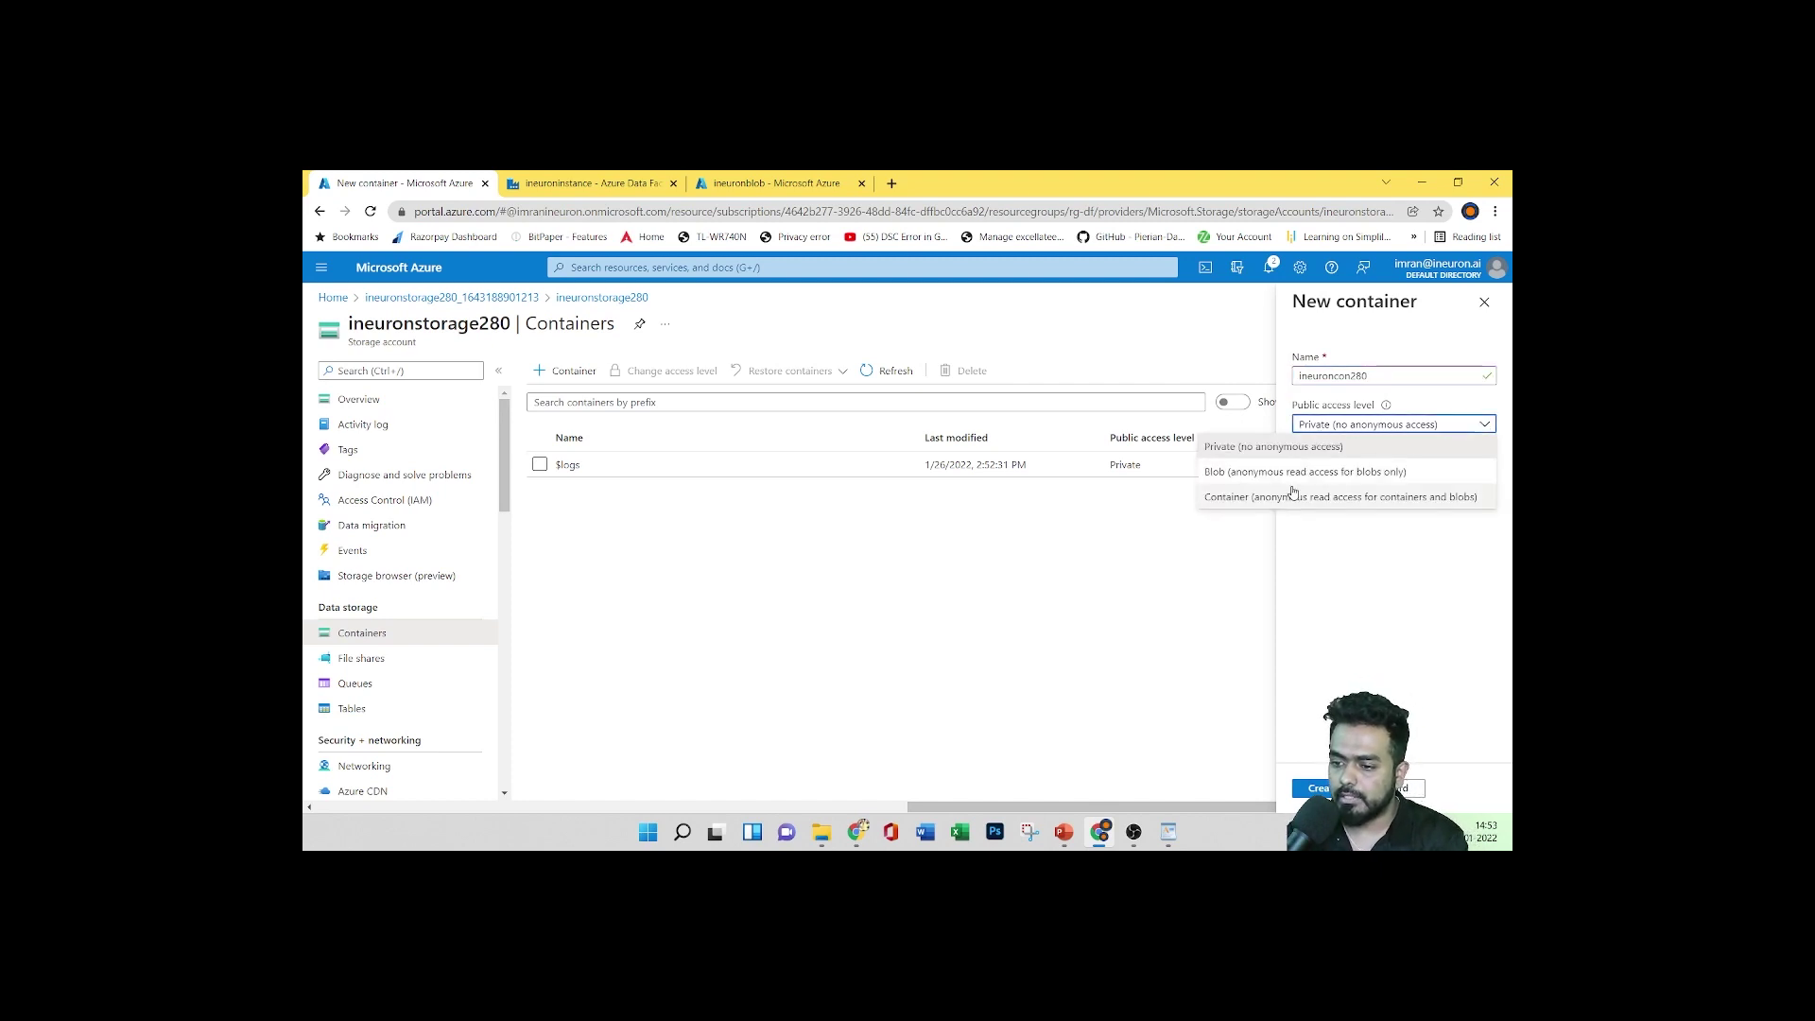
{"action": "left_click", "coordinate": [1293, 469]}
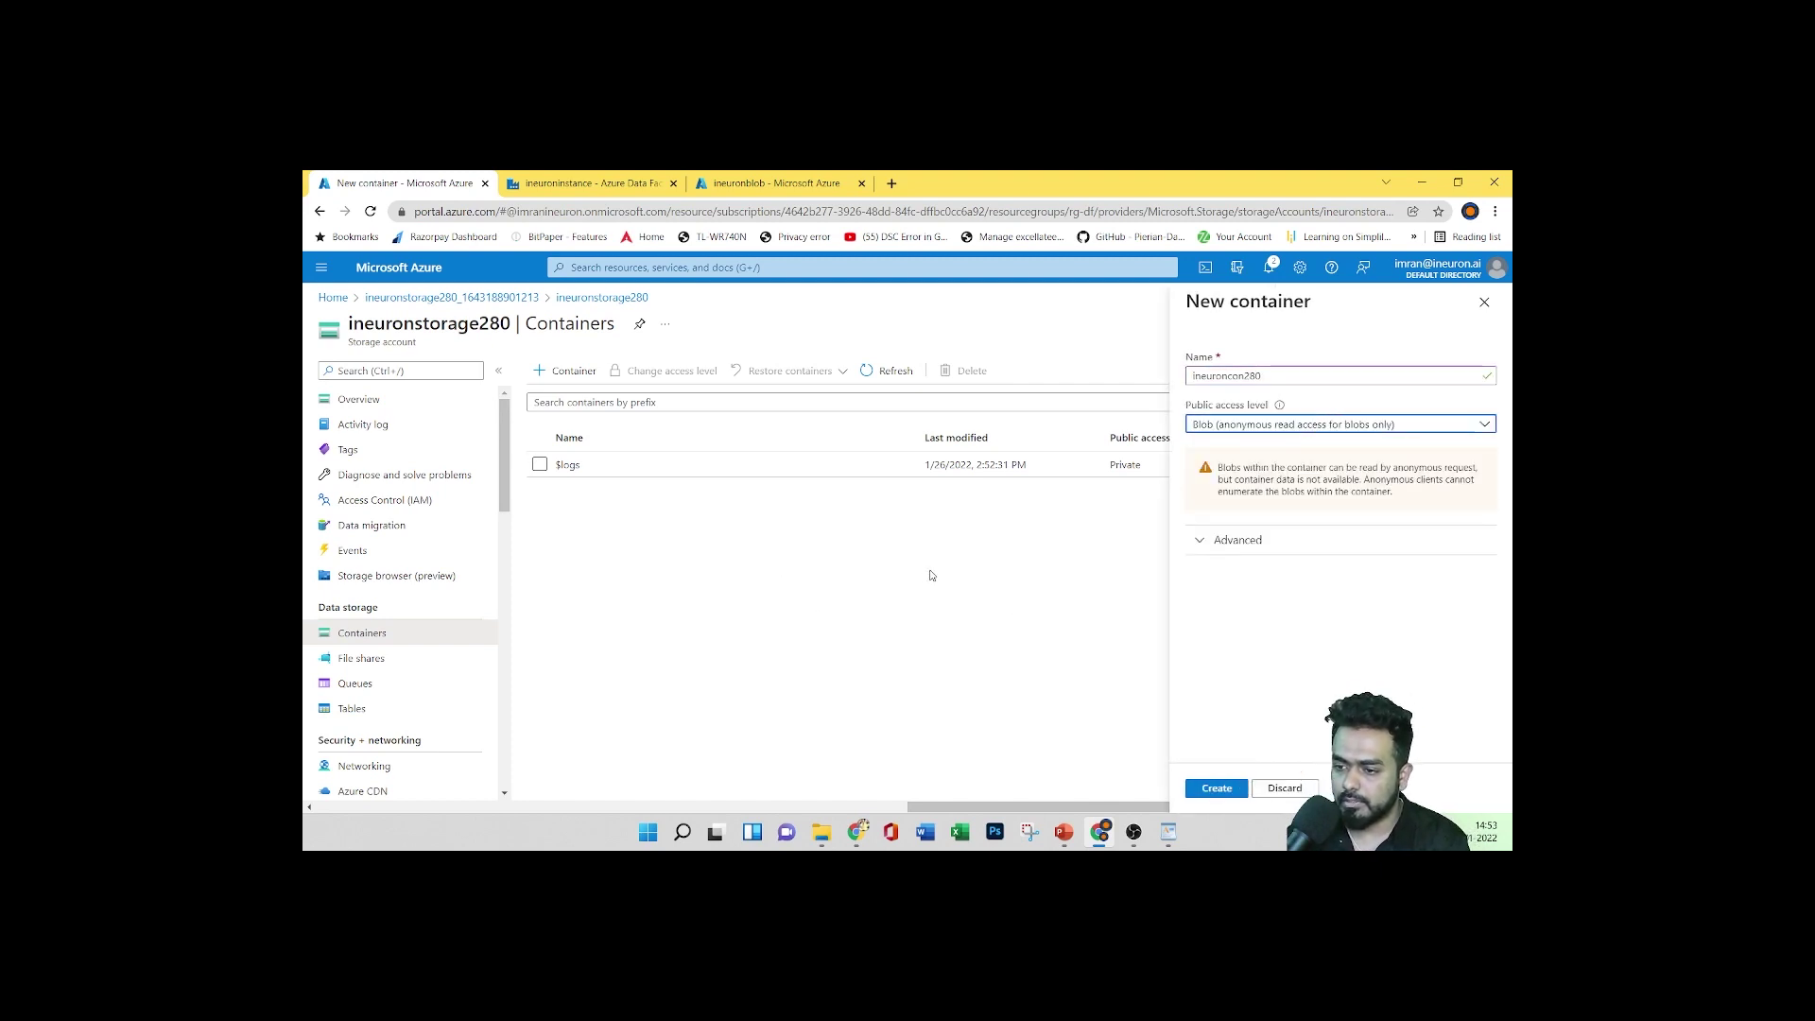
{"action": "left_click", "coordinate": [1223, 790]}
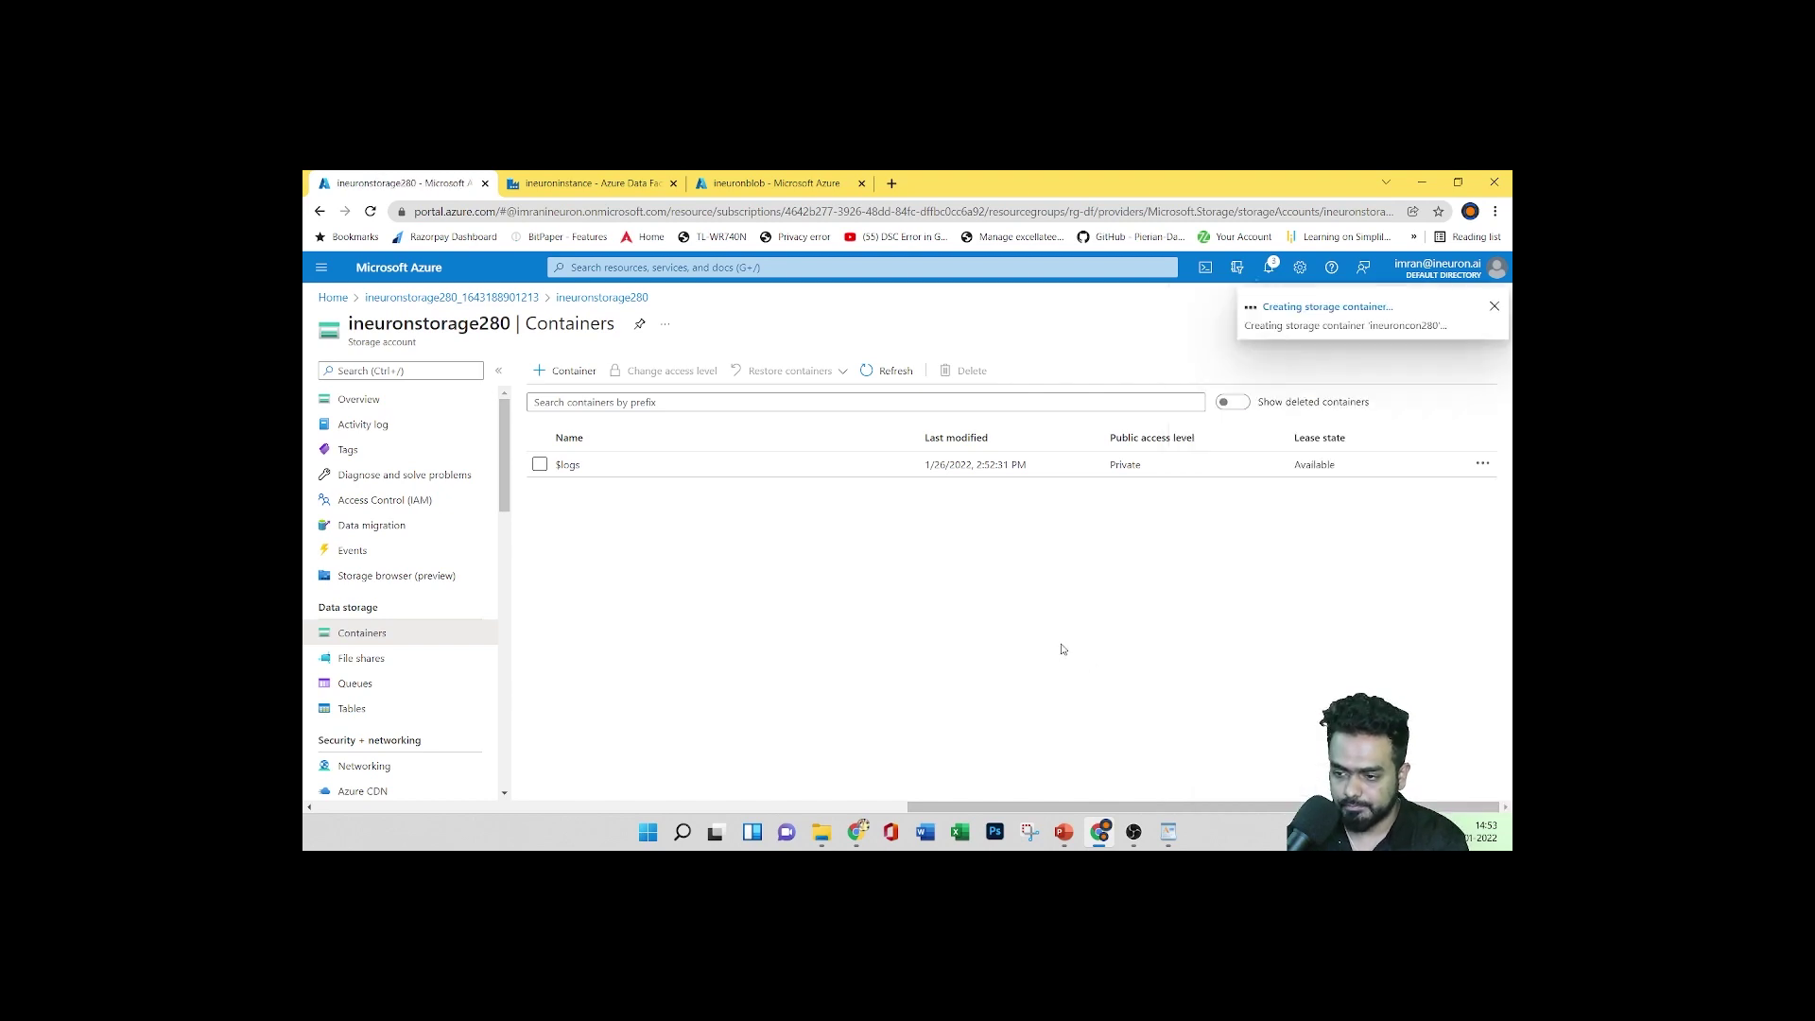
Start a blob upload in the ineuroncon280 container and browse to Downloads > azure data factory > Resources
{"action": "left_click", "coordinate": [590, 493]}
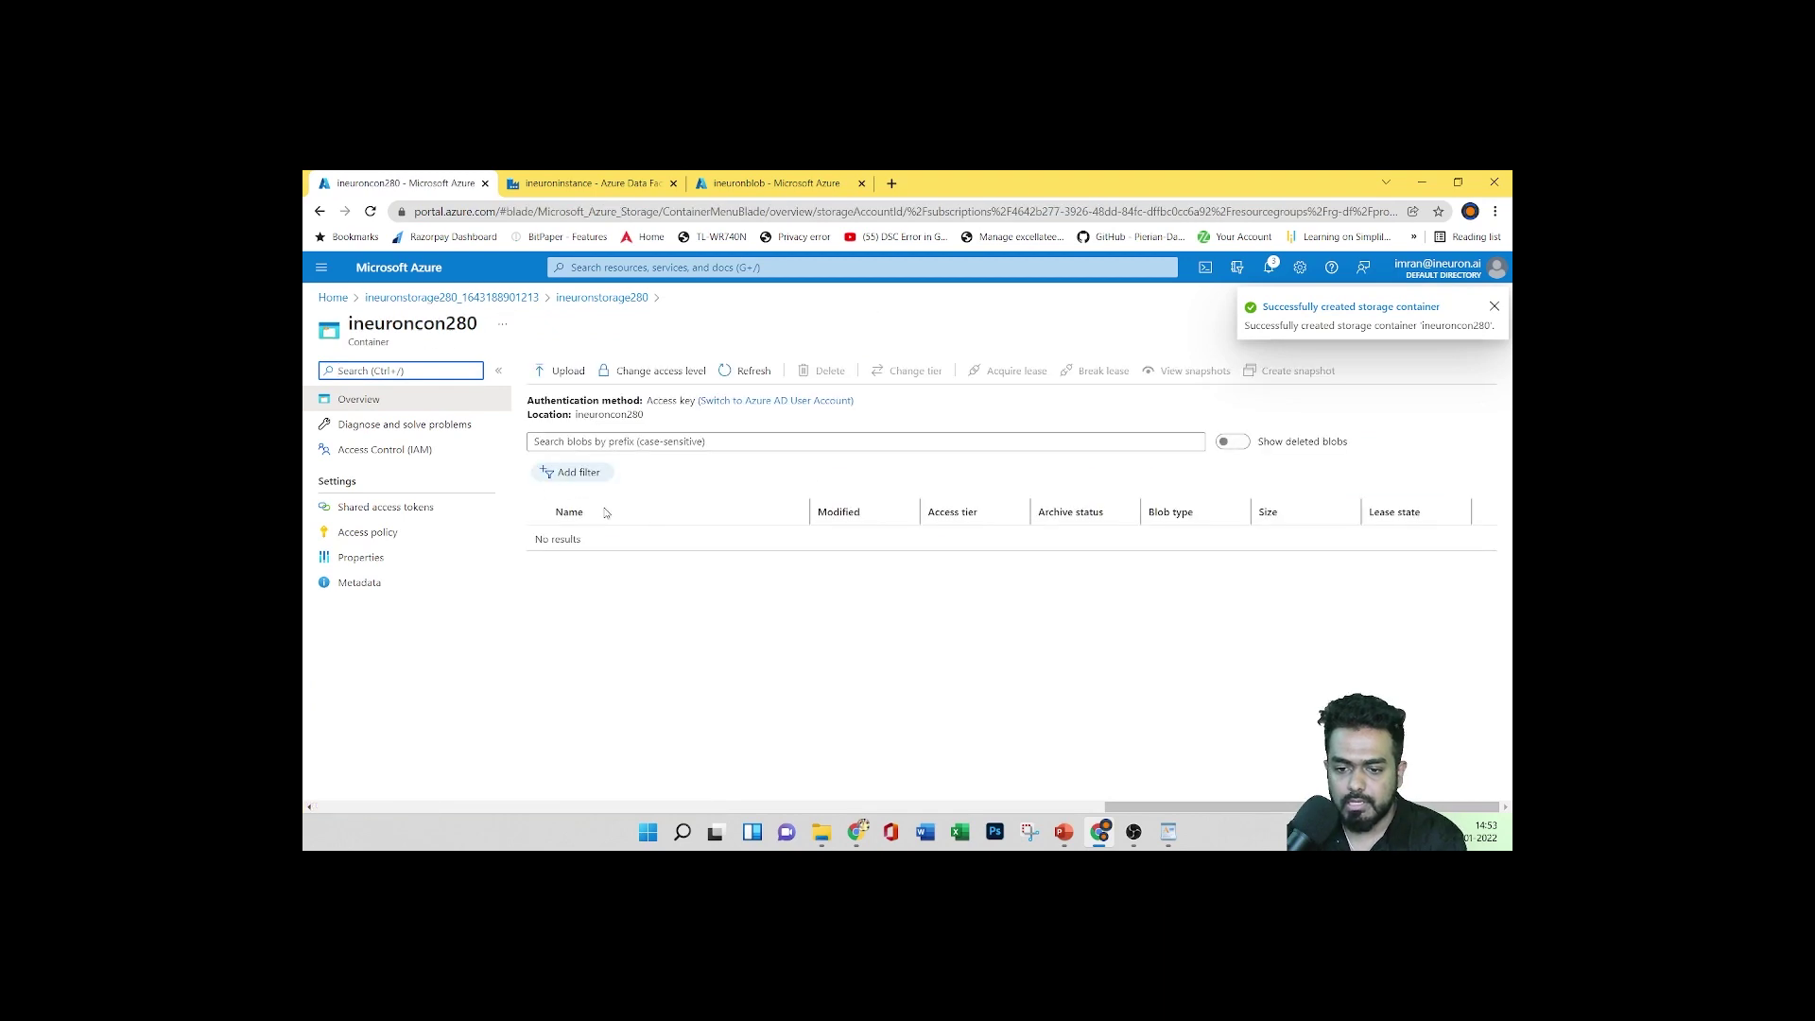
{"action": "left_click", "coordinate": [564, 370]}
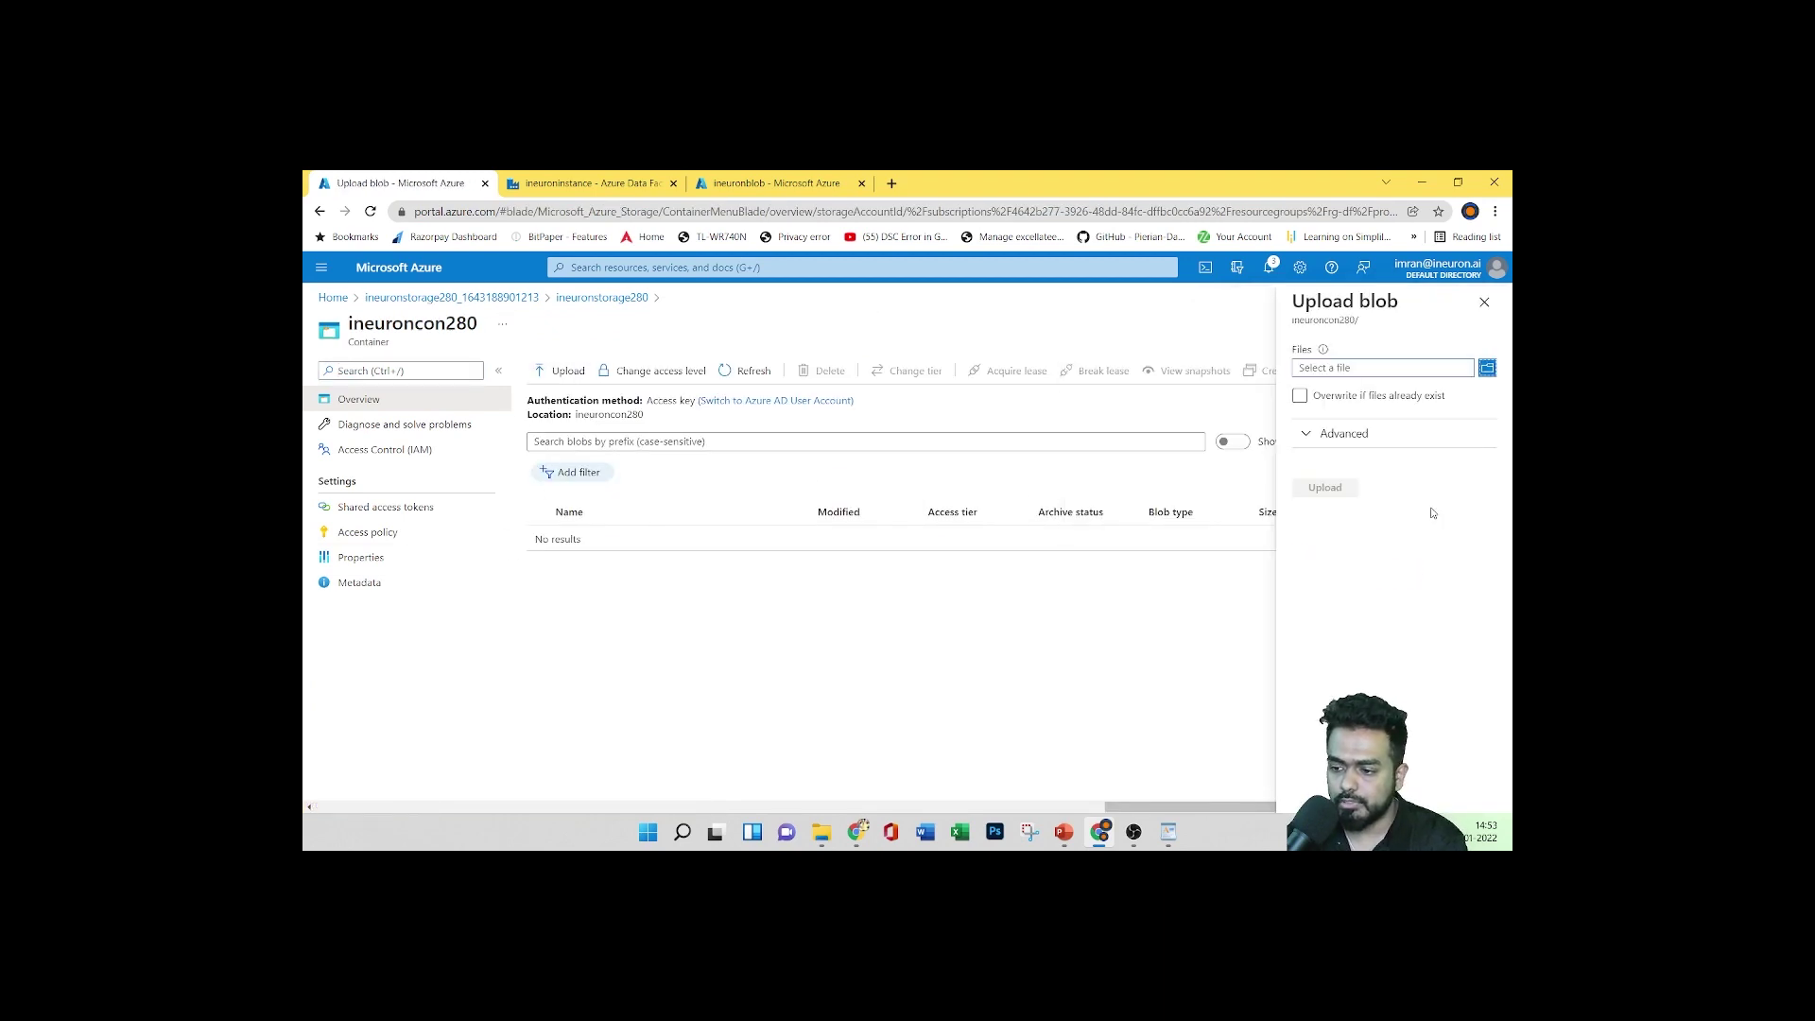
{"action": "left_click", "coordinate": [1486, 369]}
{"action": "double_click", "coordinate": [489, 434]}
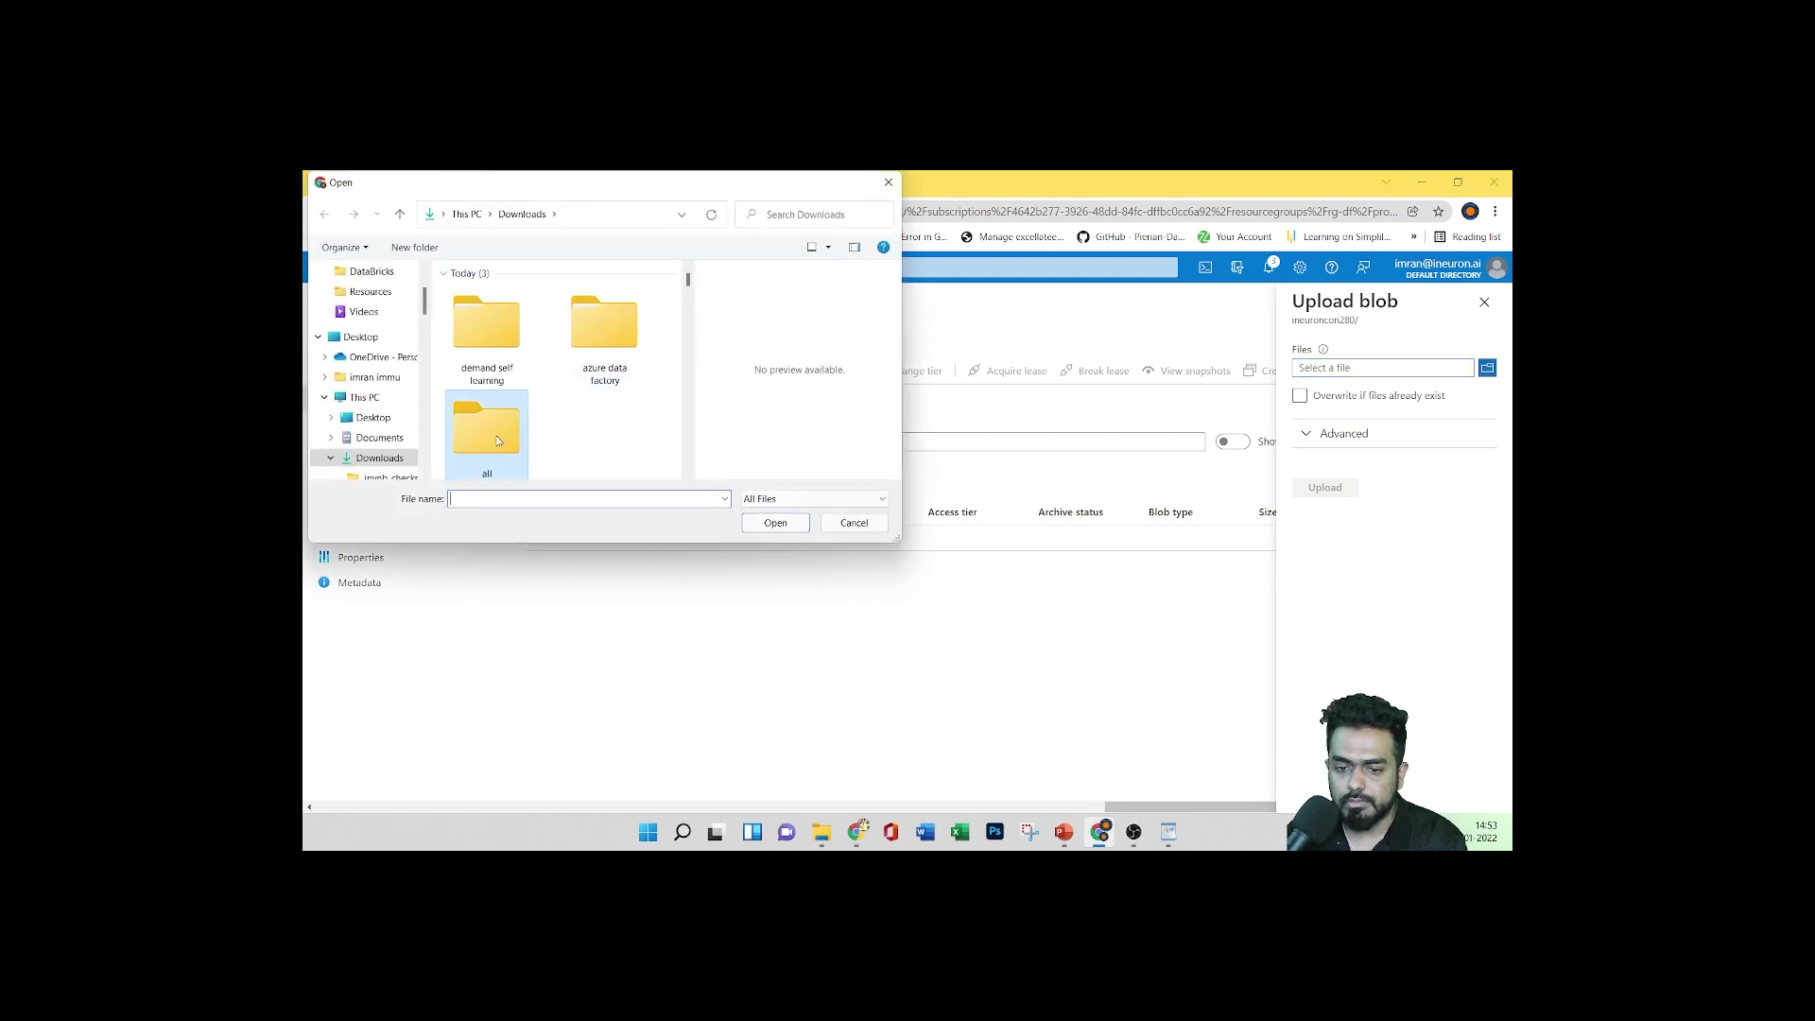
{"action": "left_click", "coordinate": [515, 214]}
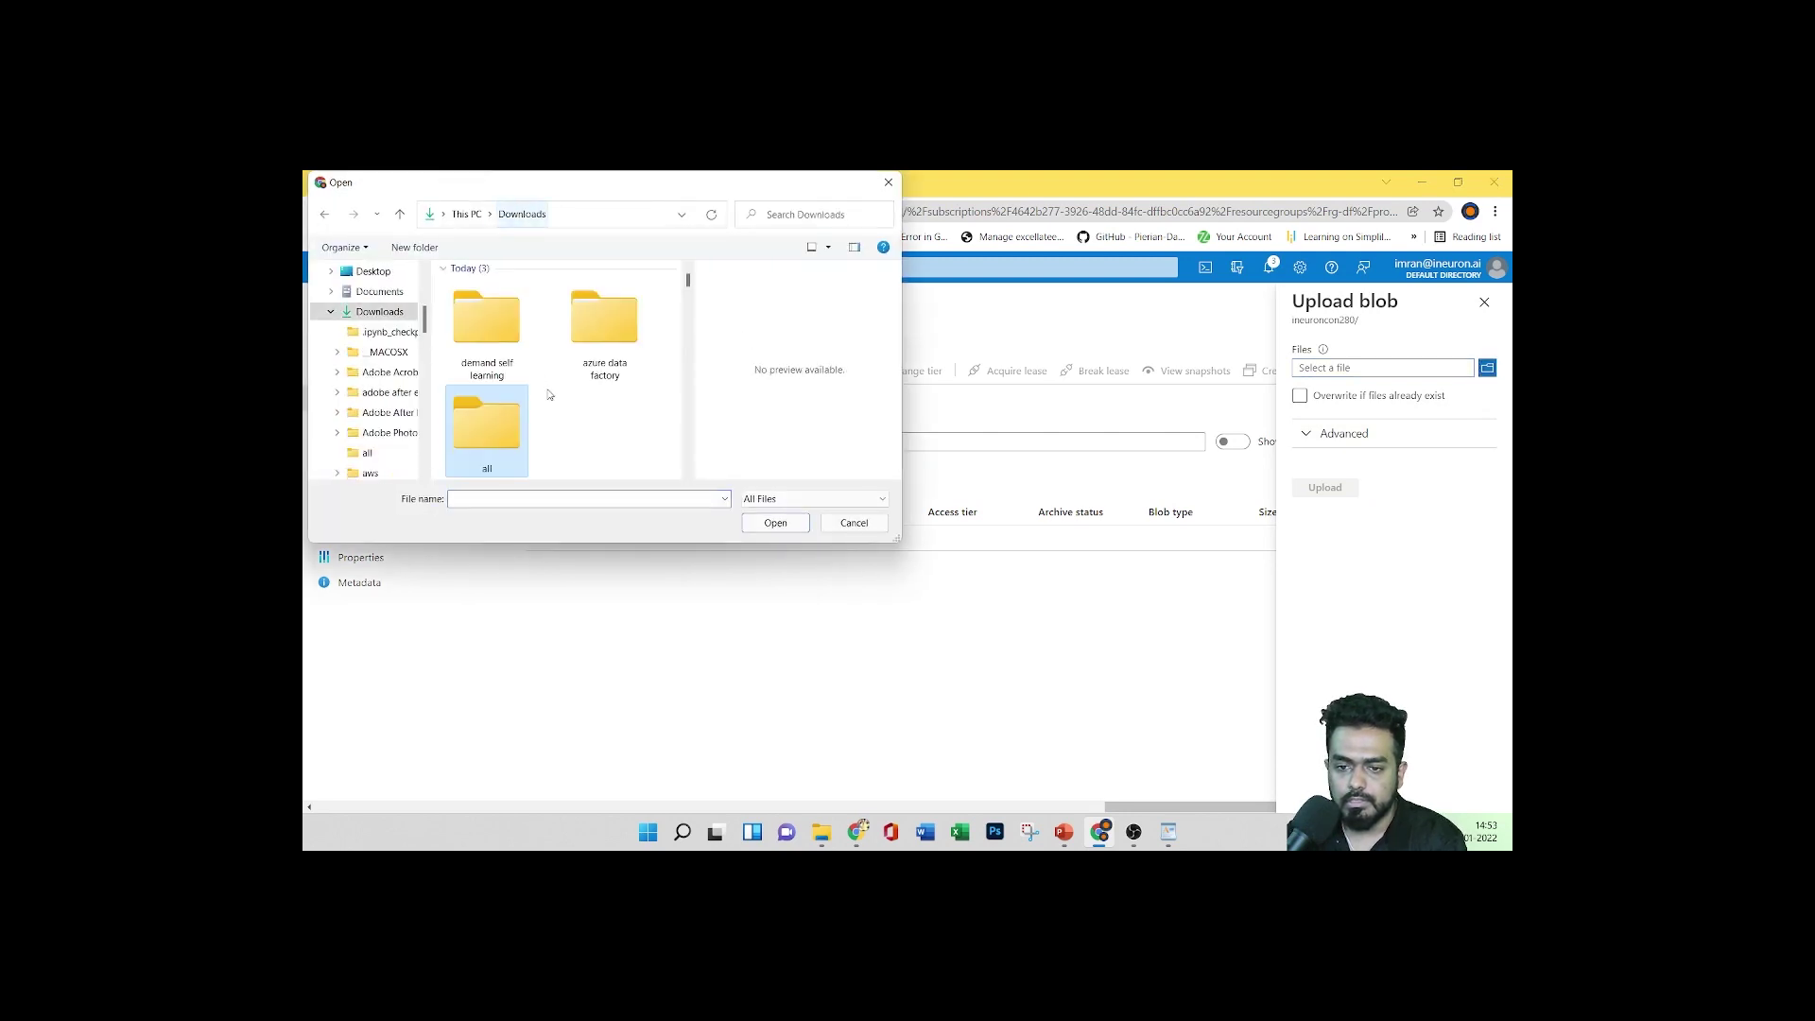
{"action": "double_click", "coordinate": [612, 345]}
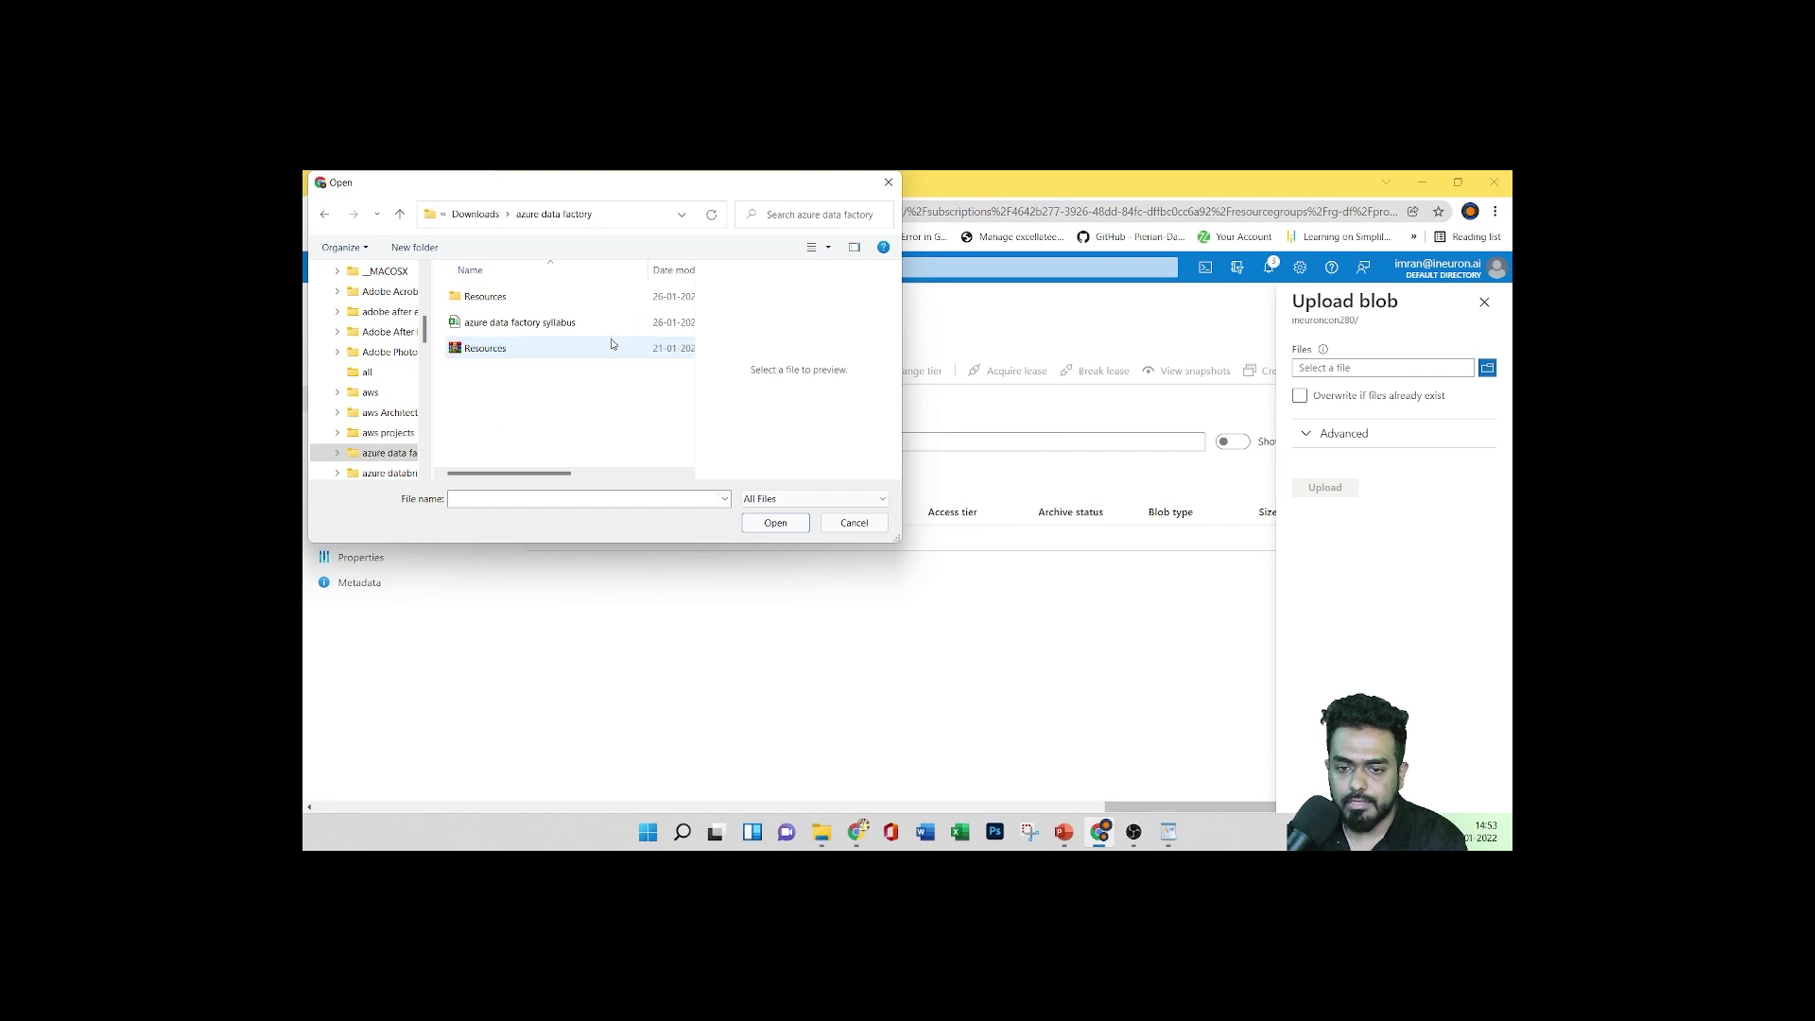
{"action": "double_click", "coordinate": [555, 299]}
Upload the Product and ProductCategory CSV files to the container, and dismiss the notifications and upload pane
{"action": "left_click", "coordinate": [550, 400]}
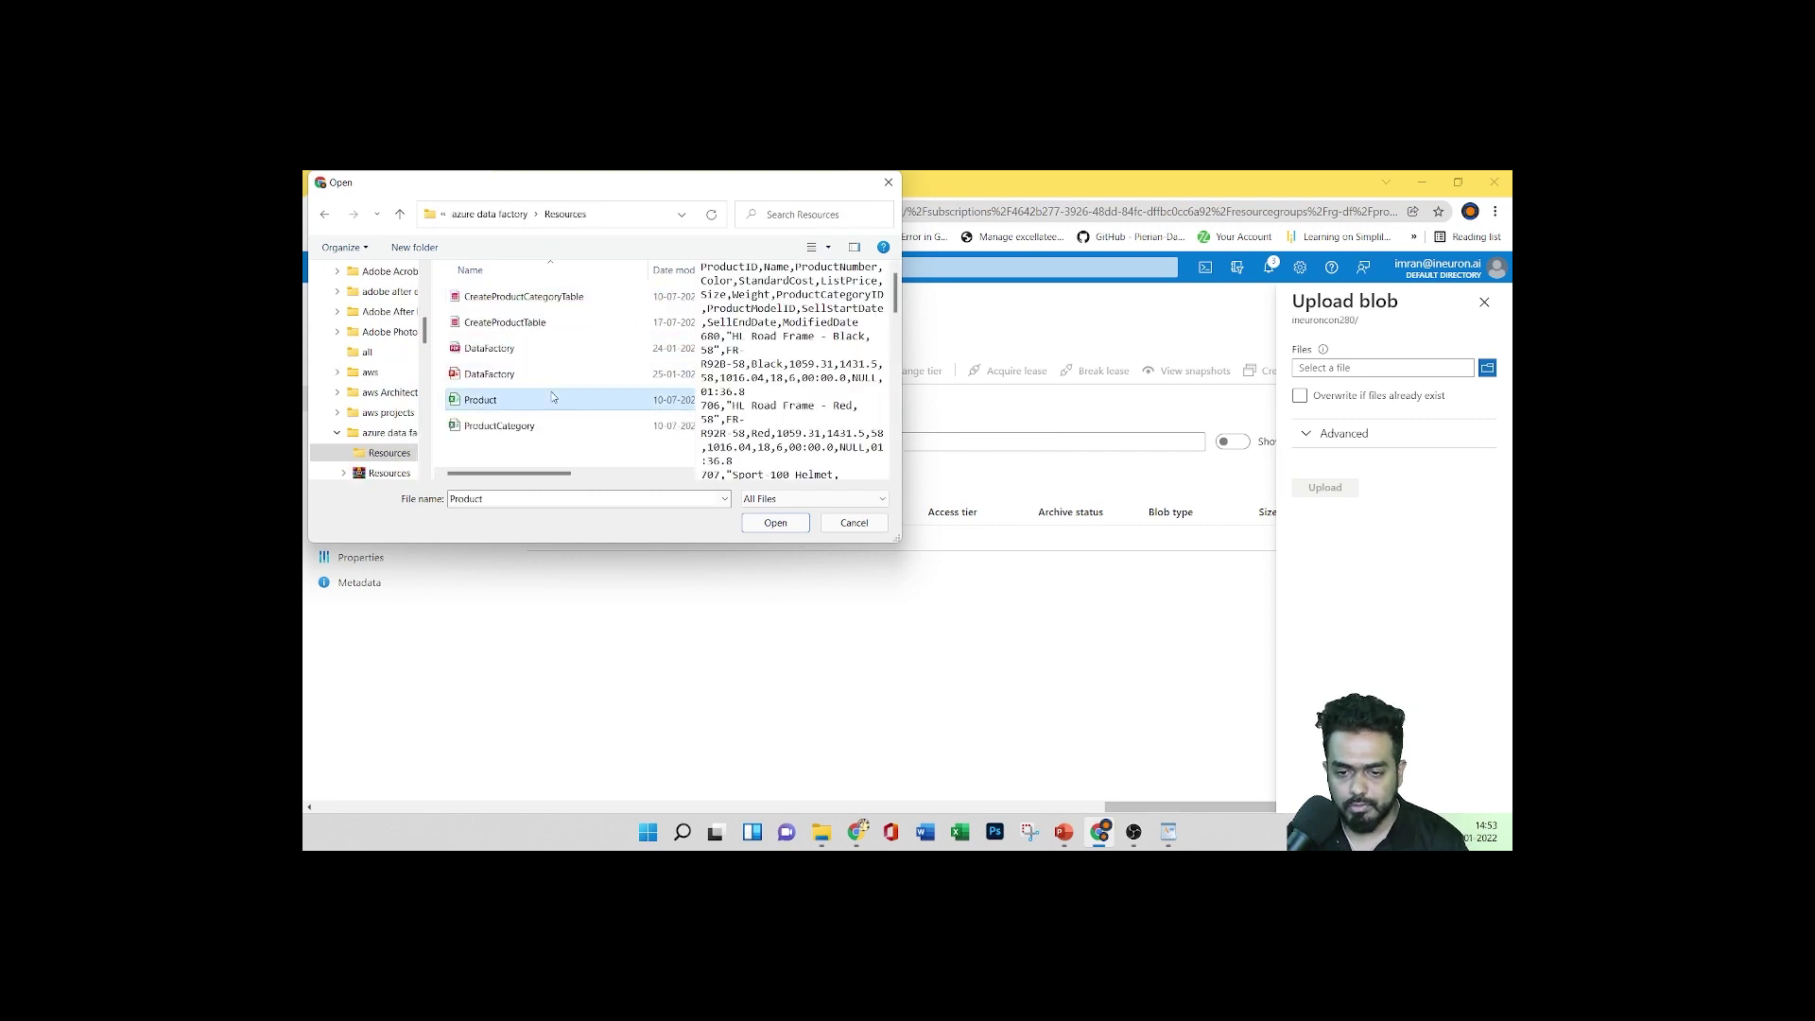
{"action": "left_click", "coordinate": [554, 428], "text": "ctrl"}
{"action": "left_click", "coordinate": [775, 523]}
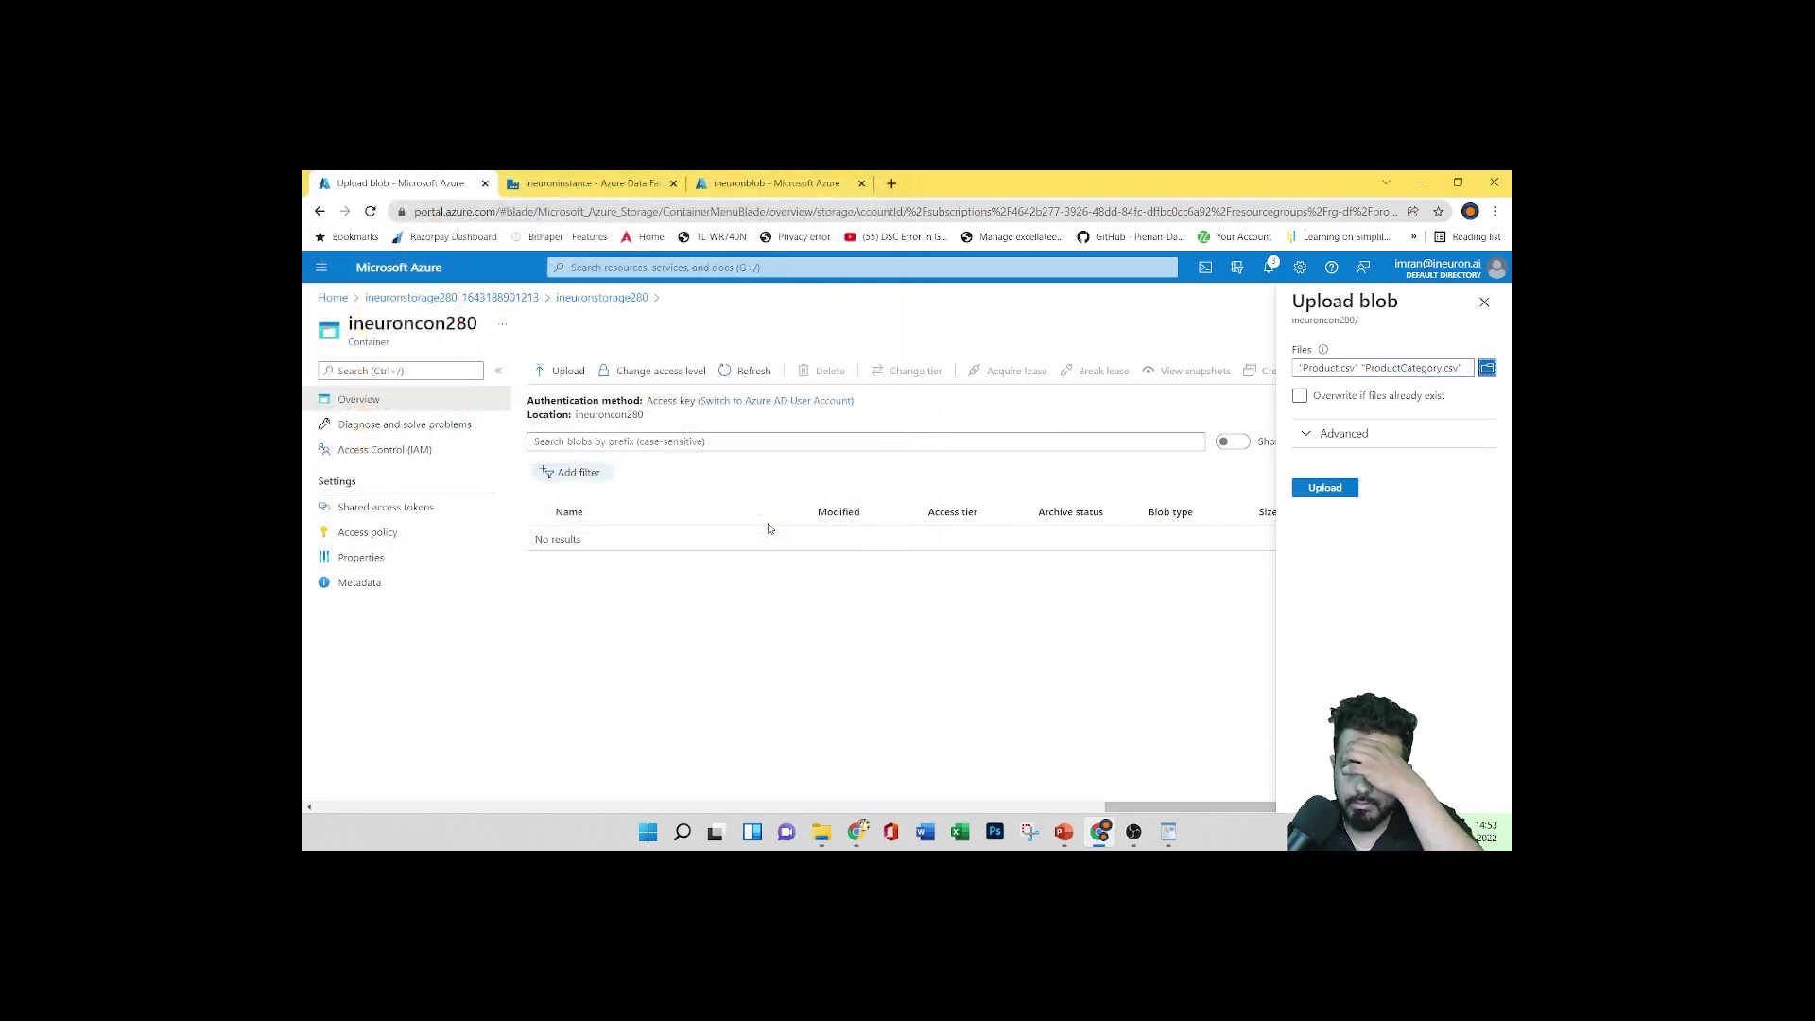
{"action": "left_click", "coordinate": [1321, 492]}
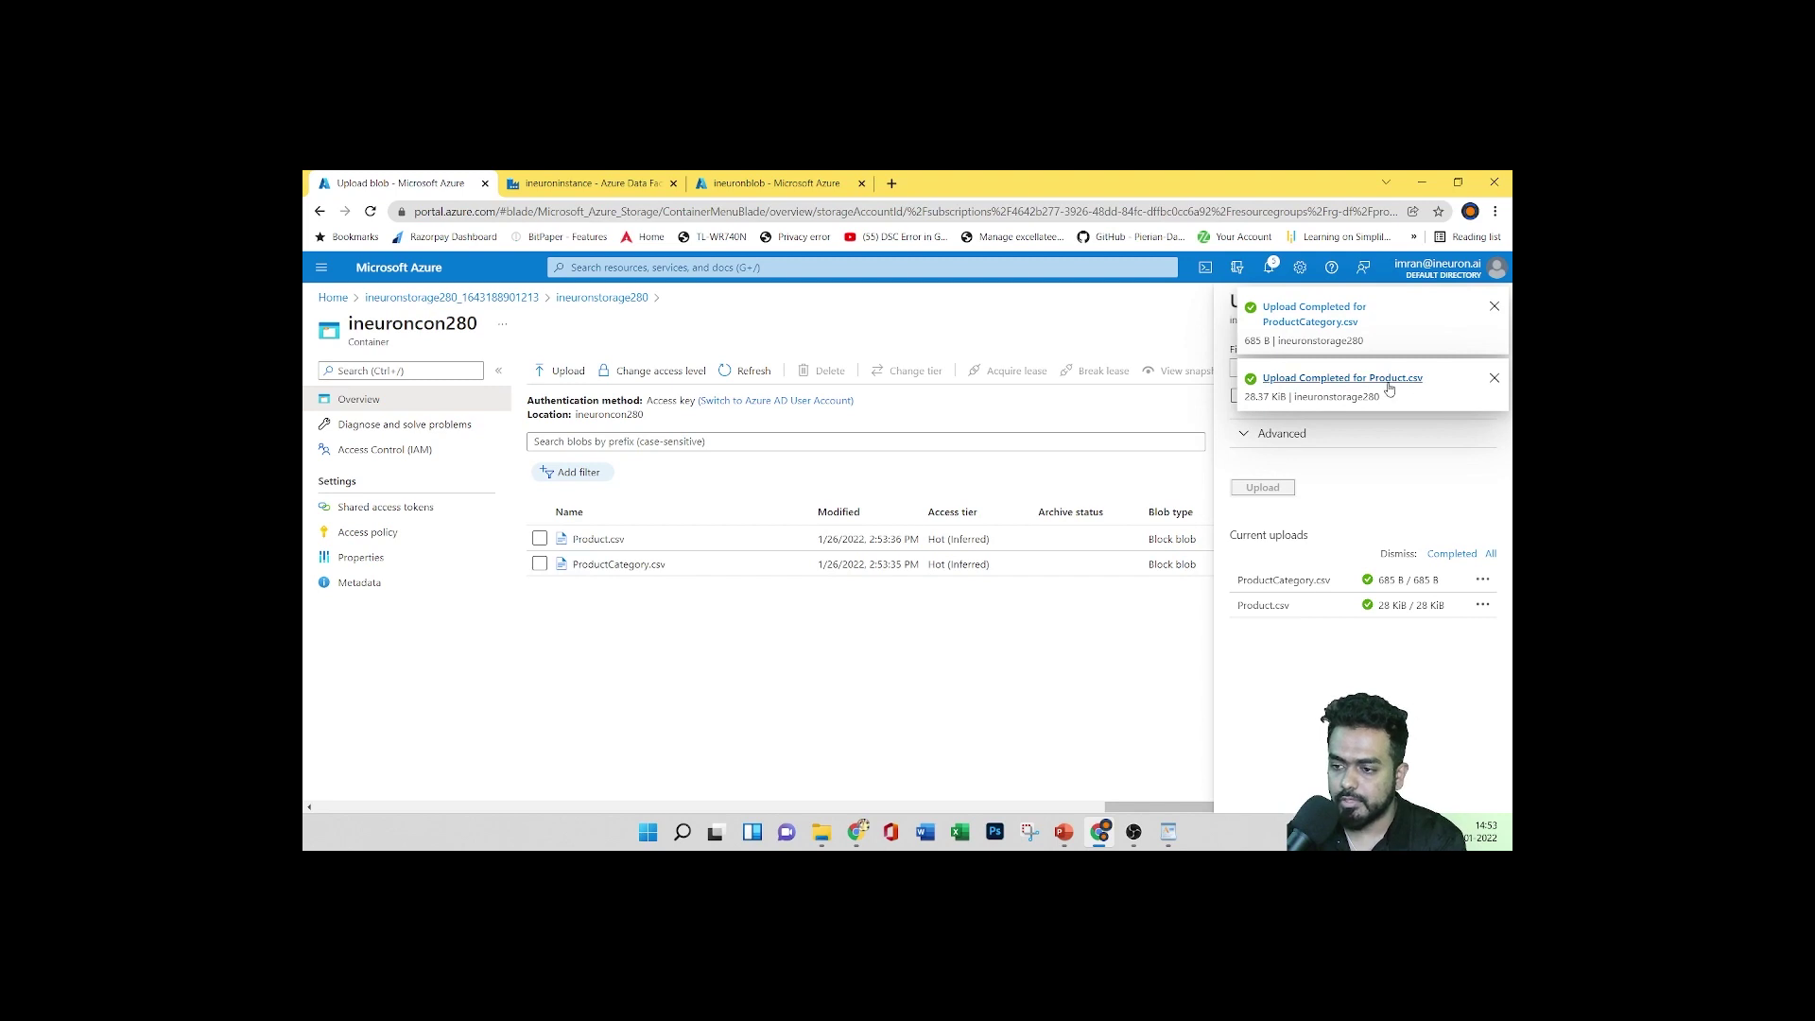
{"action": "left_click", "coordinate": [1494, 377]}
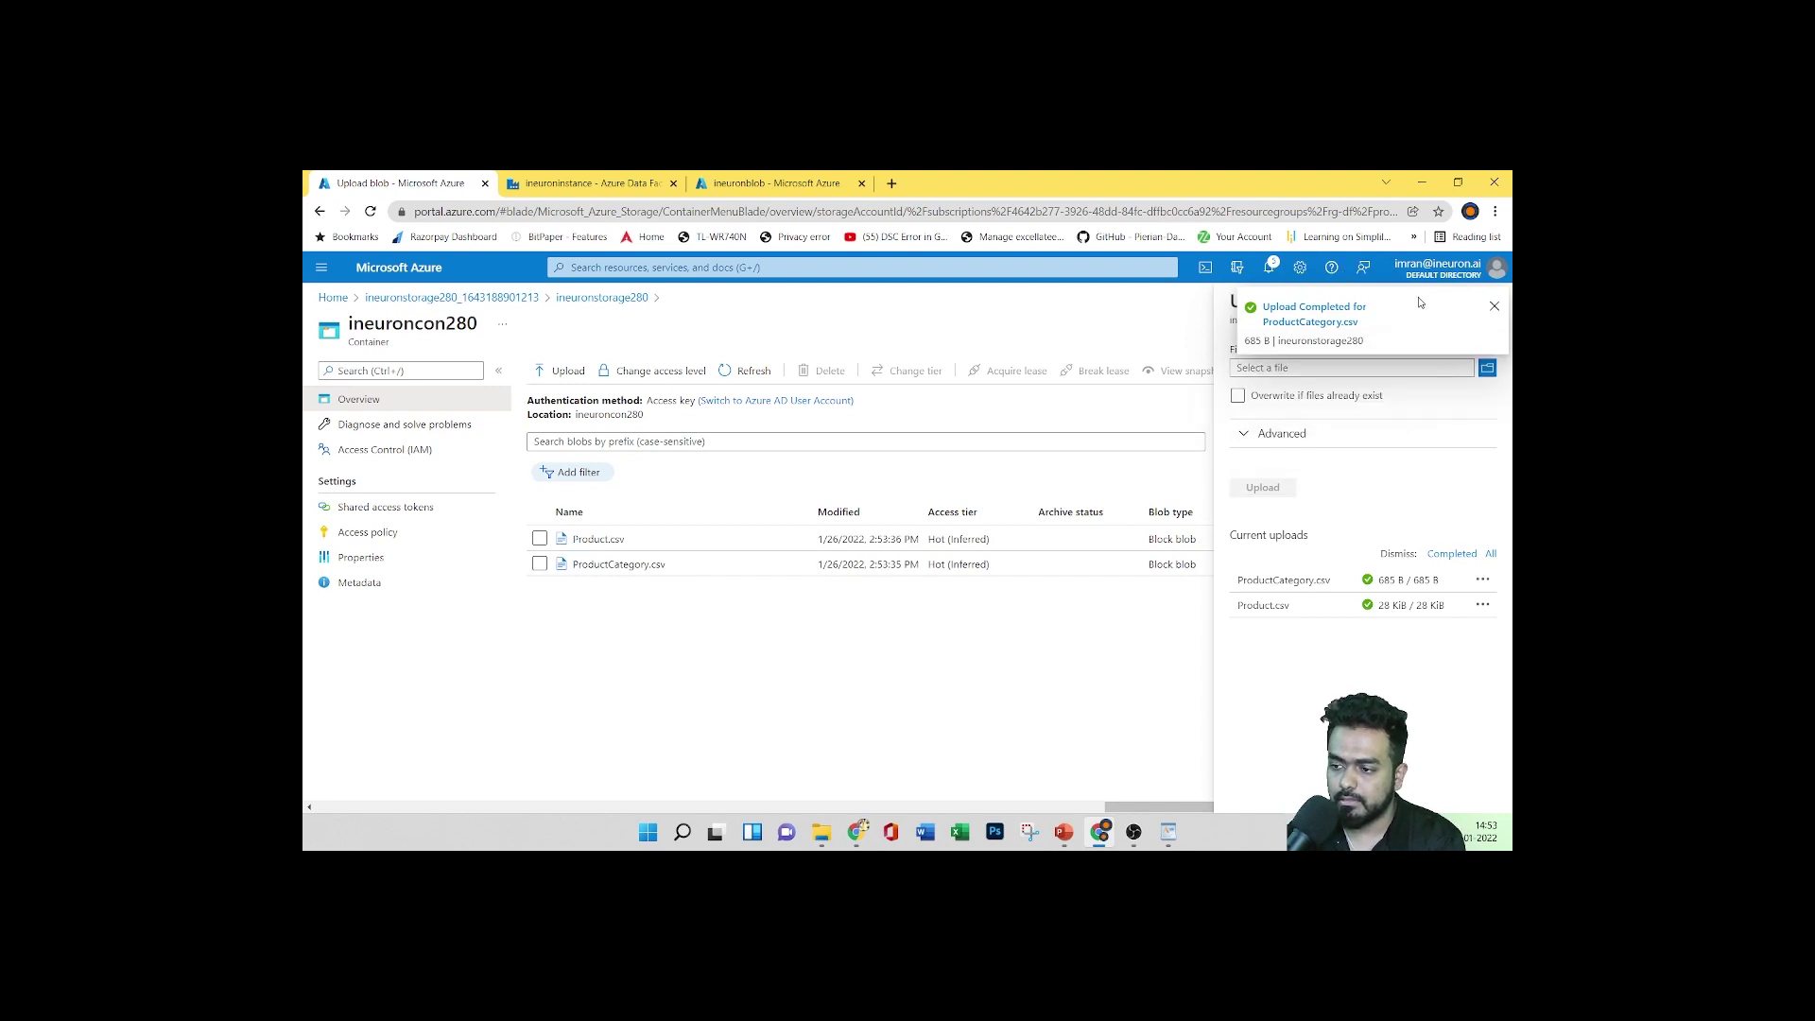
{"action": "left_click", "coordinate": [1494, 310]}
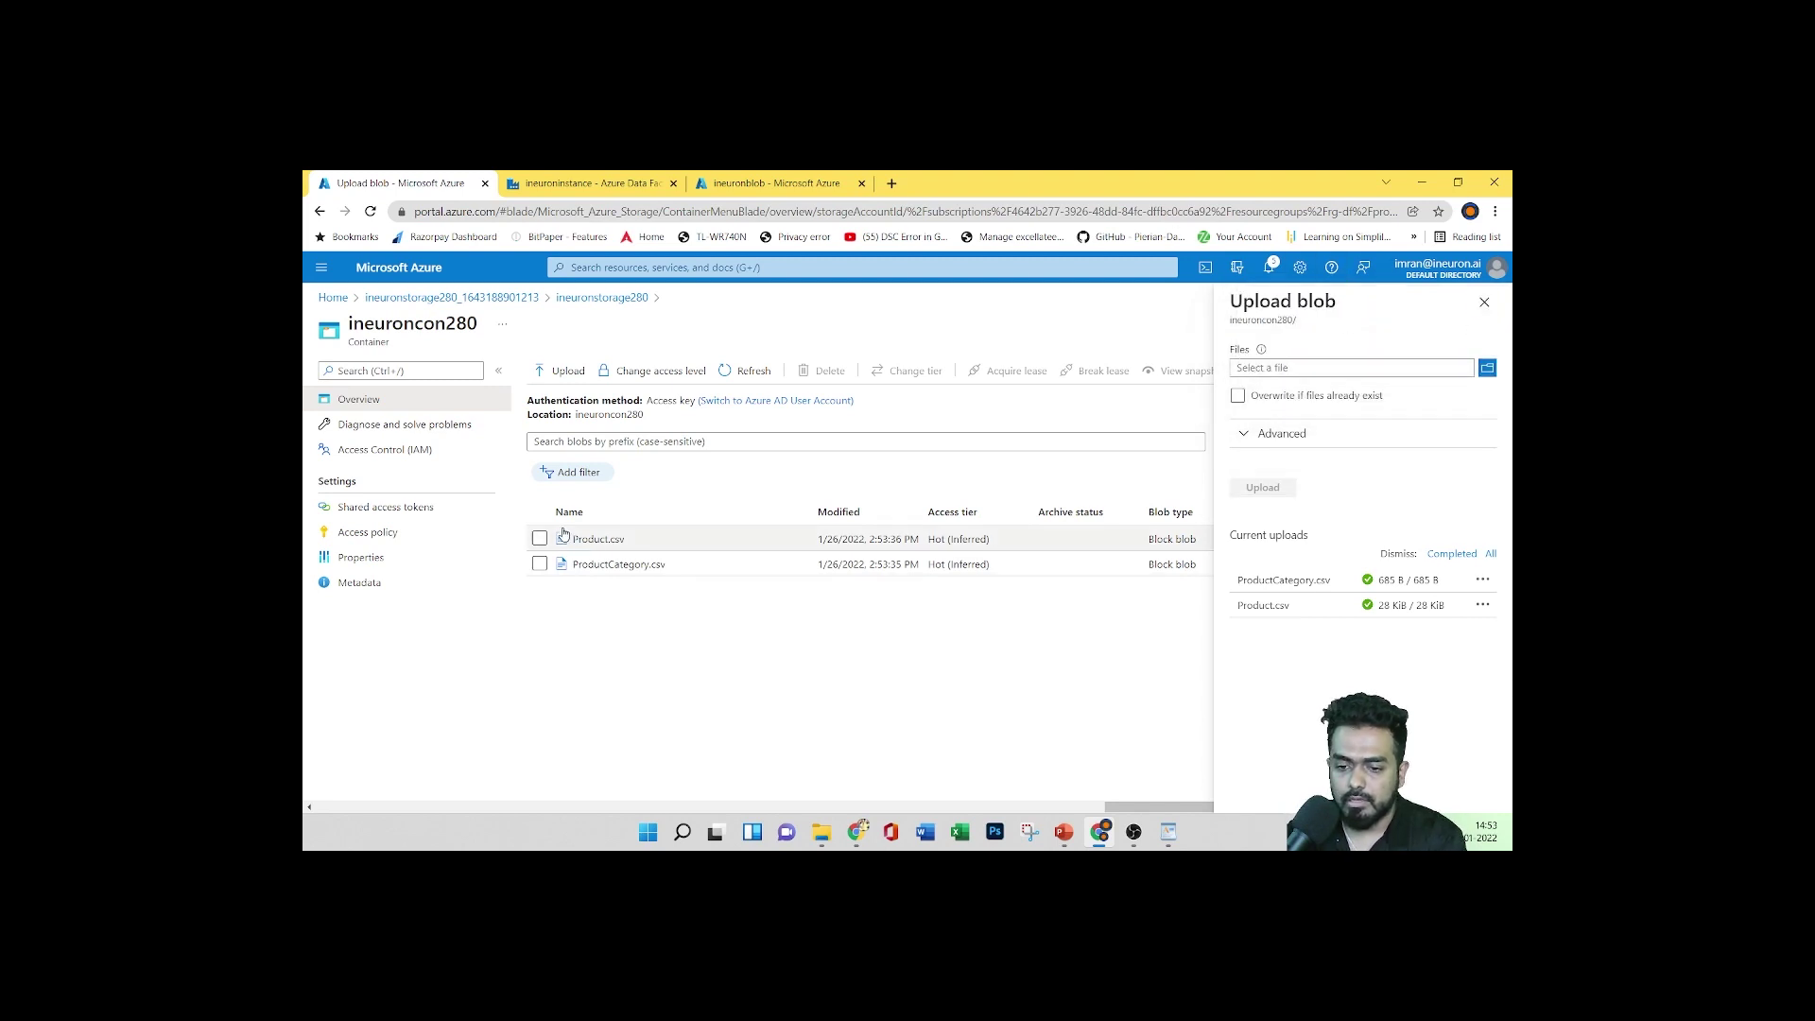
{"action": "left_click", "coordinate": [1484, 304]}
Examine the properties, snapshots and versions of the Product.csv blob, and return to the container's blob list
{"action": "left_click", "coordinate": [595, 539]}
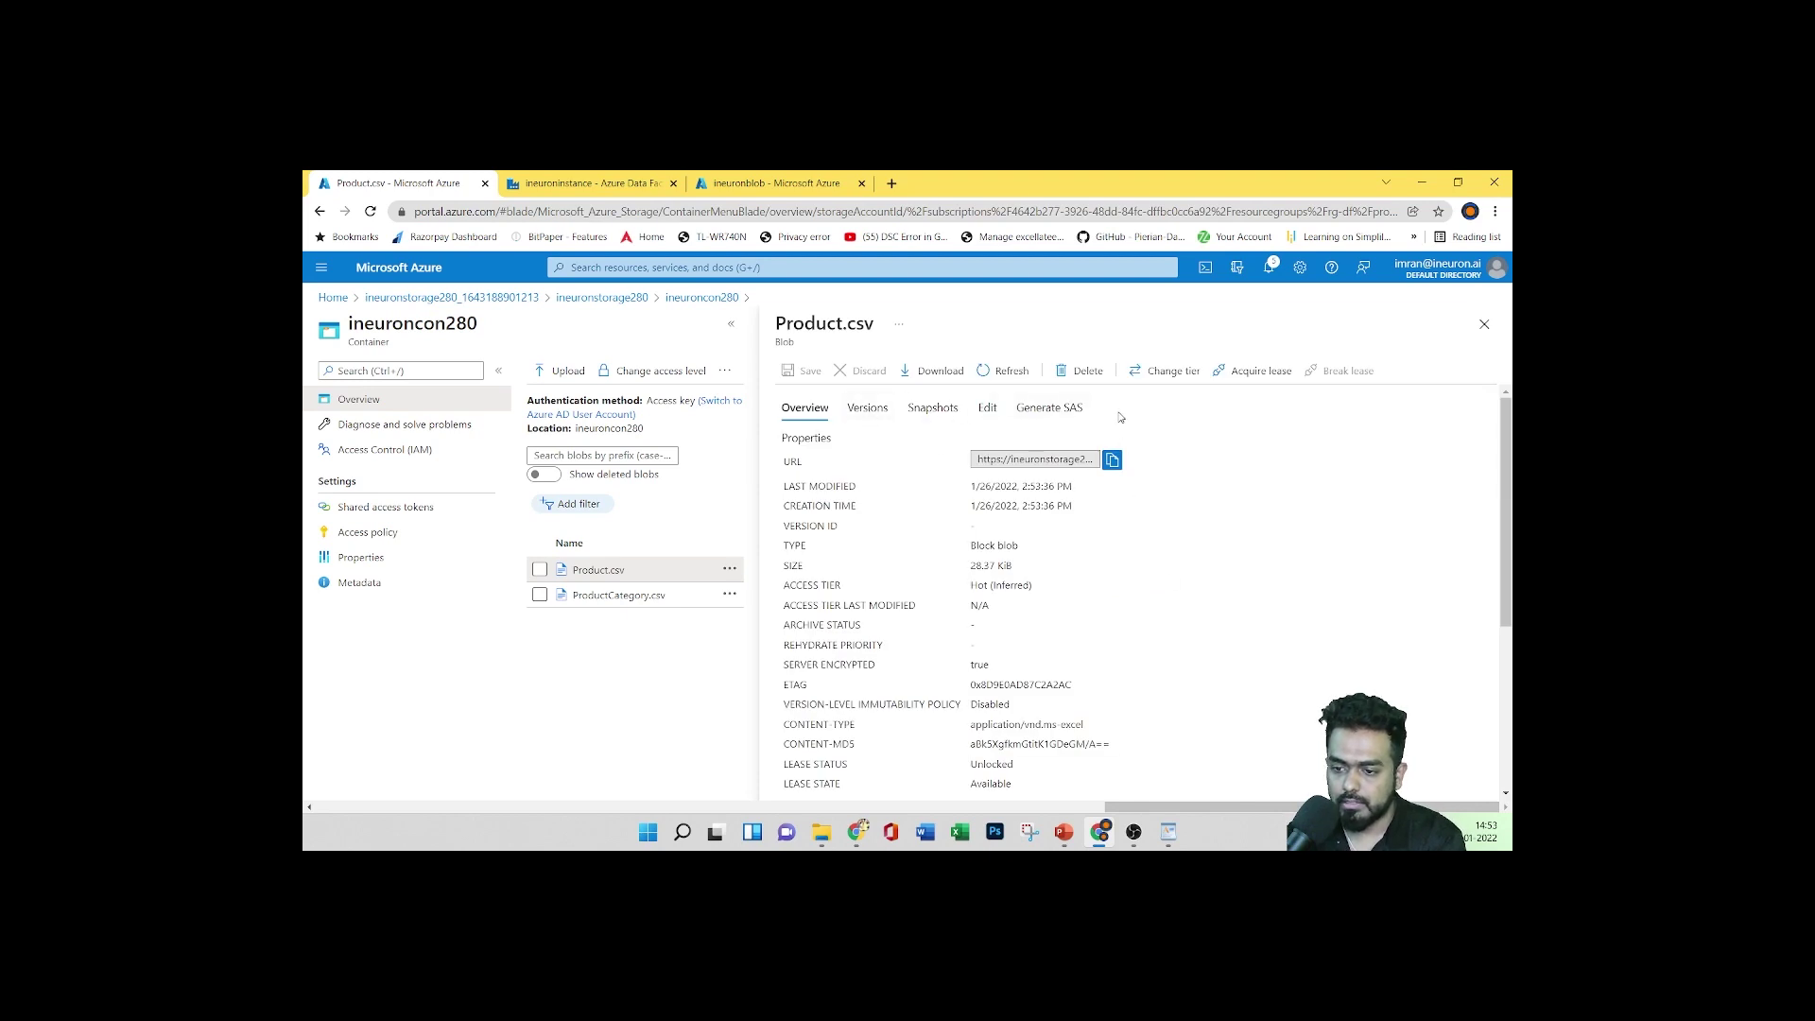
{"action": "scroll", "coordinate": [1145, 548], "scroll_direction": "down", "scroll_amount": 3}
{"action": "scroll", "coordinate": [1145, 548], "scroll_direction": "up", "scroll_amount": 3}
{"action": "left_click", "coordinate": [922, 408]}
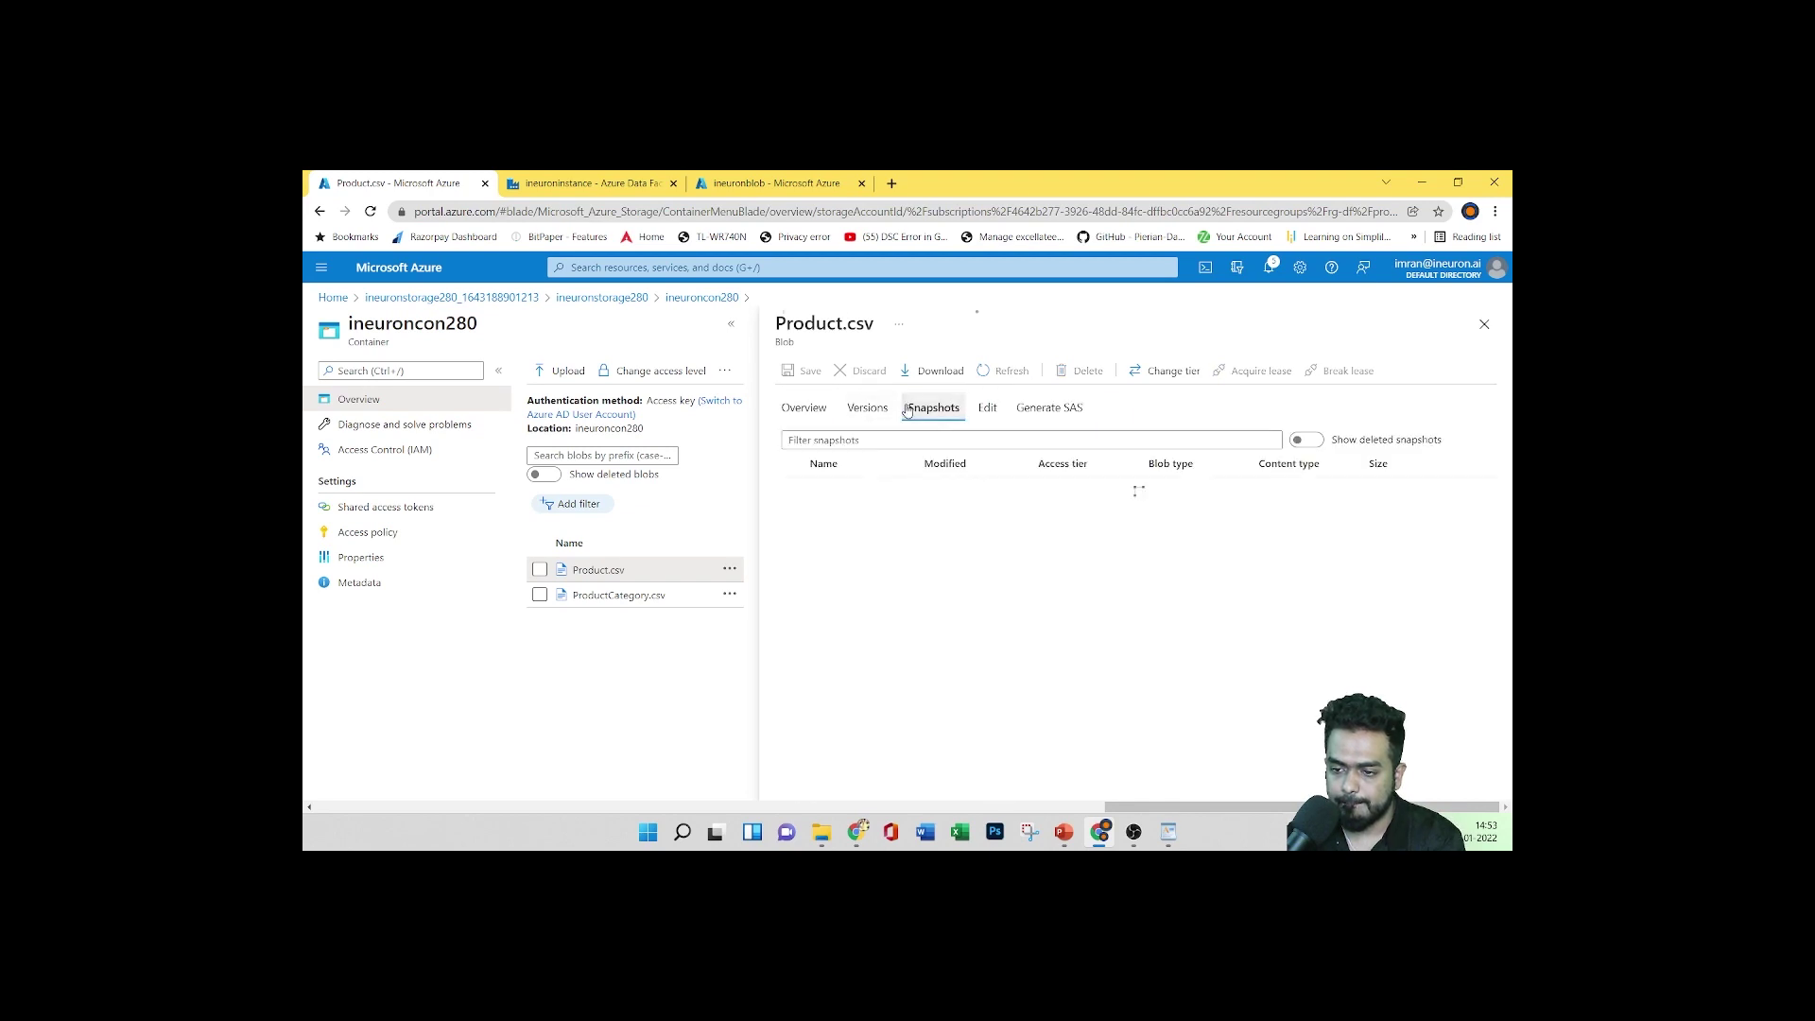
{"action": "left_click", "coordinate": [865, 407]}
{"action": "left_click", "coordinate": [800, 412]}
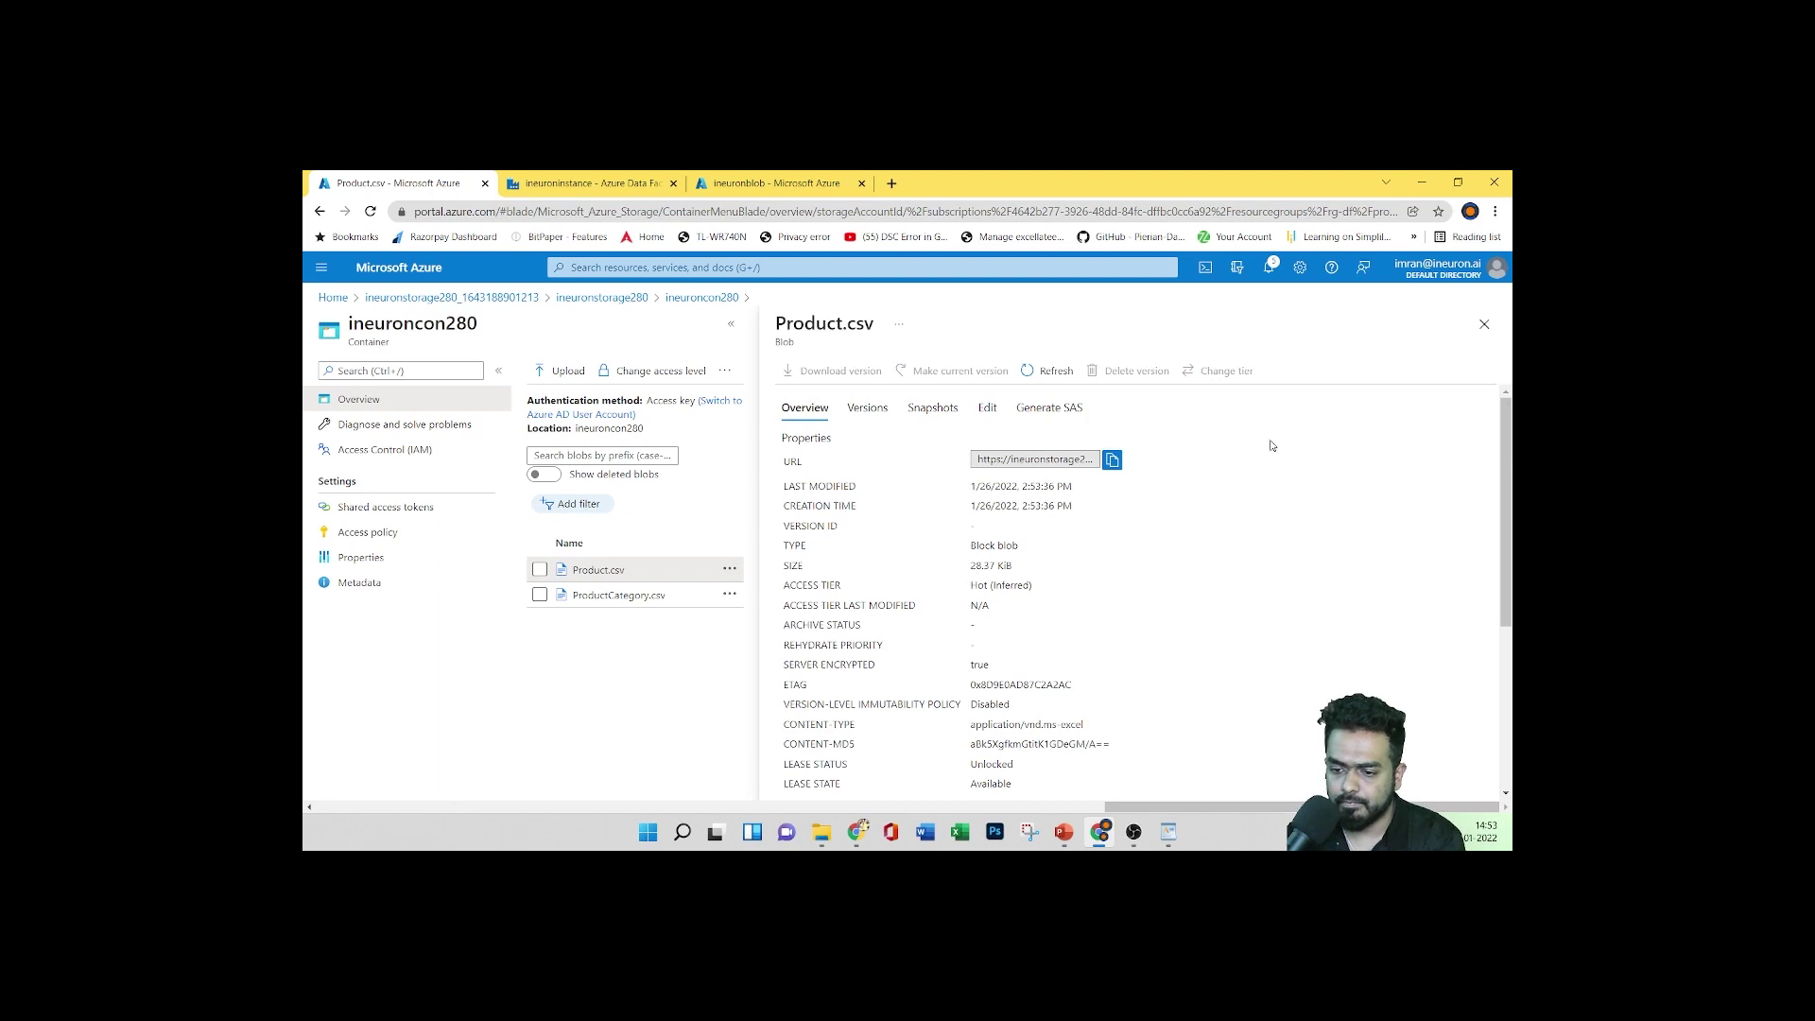
{"action": "left_click", "coordinate": [1484, 324]}
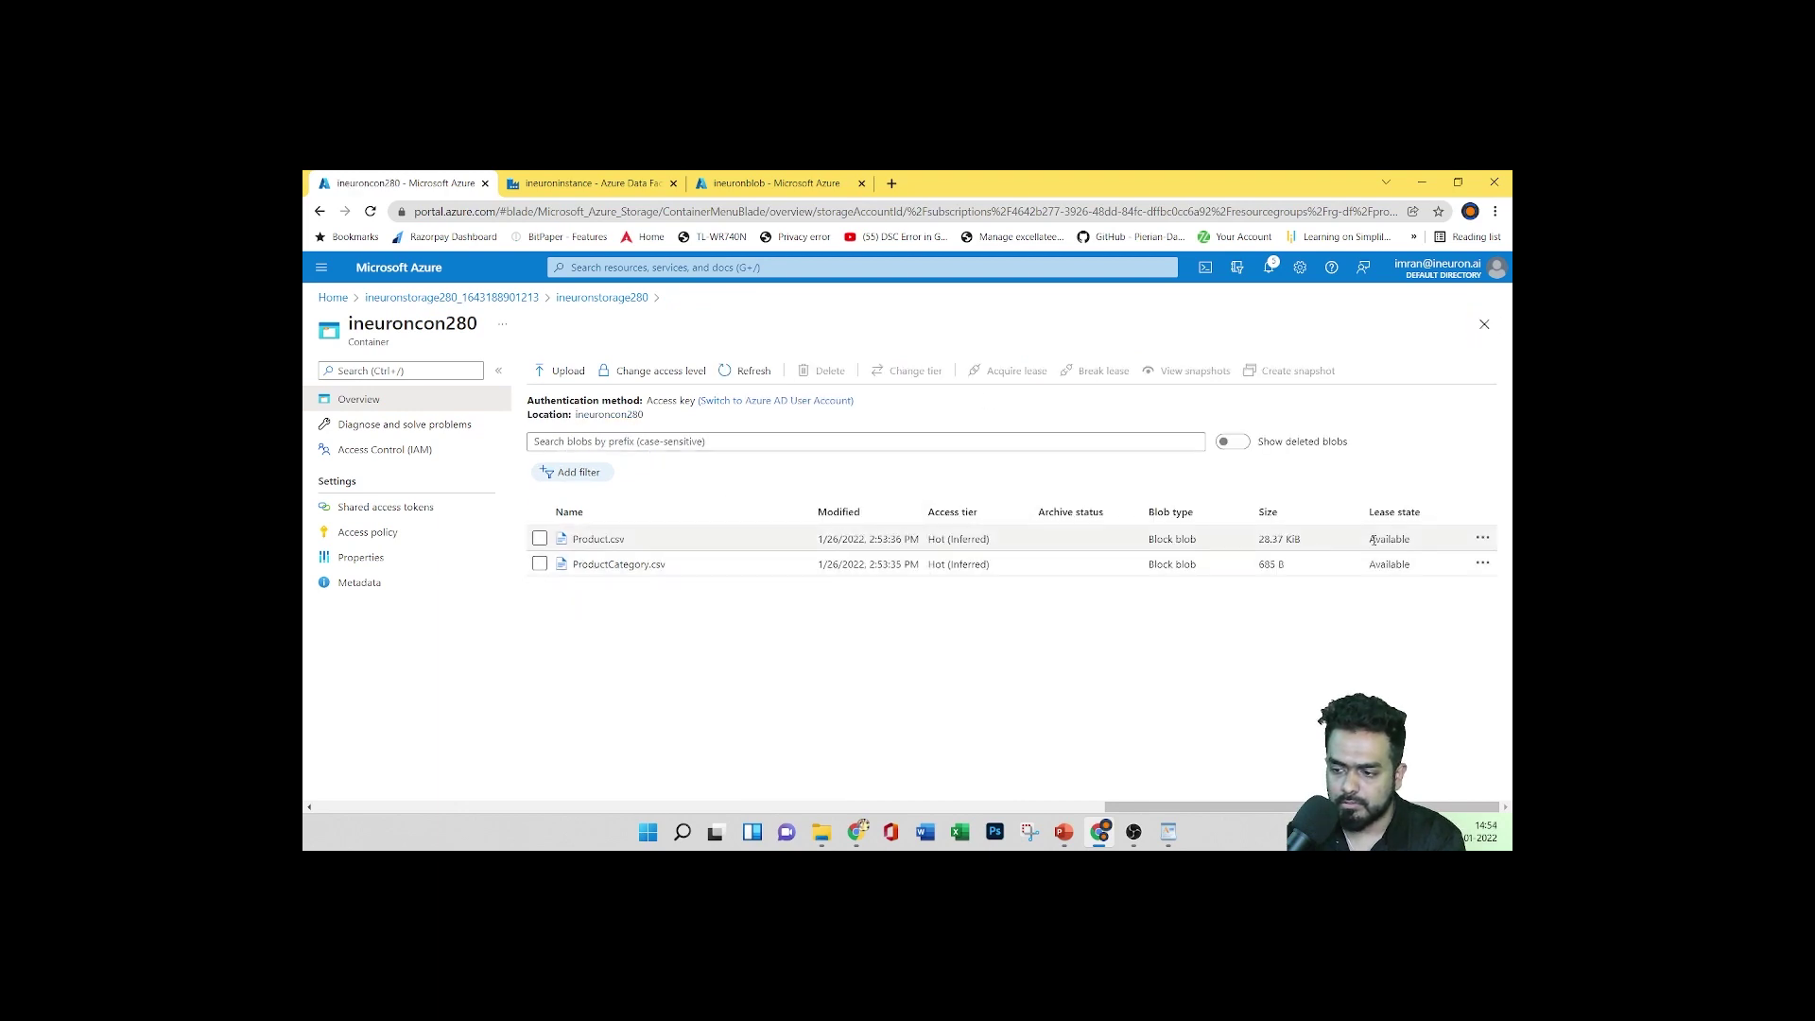
View the contents of the Product.csv blob in the editor and close it
{"action": "left_click", "coordinate": [1482, 539]}
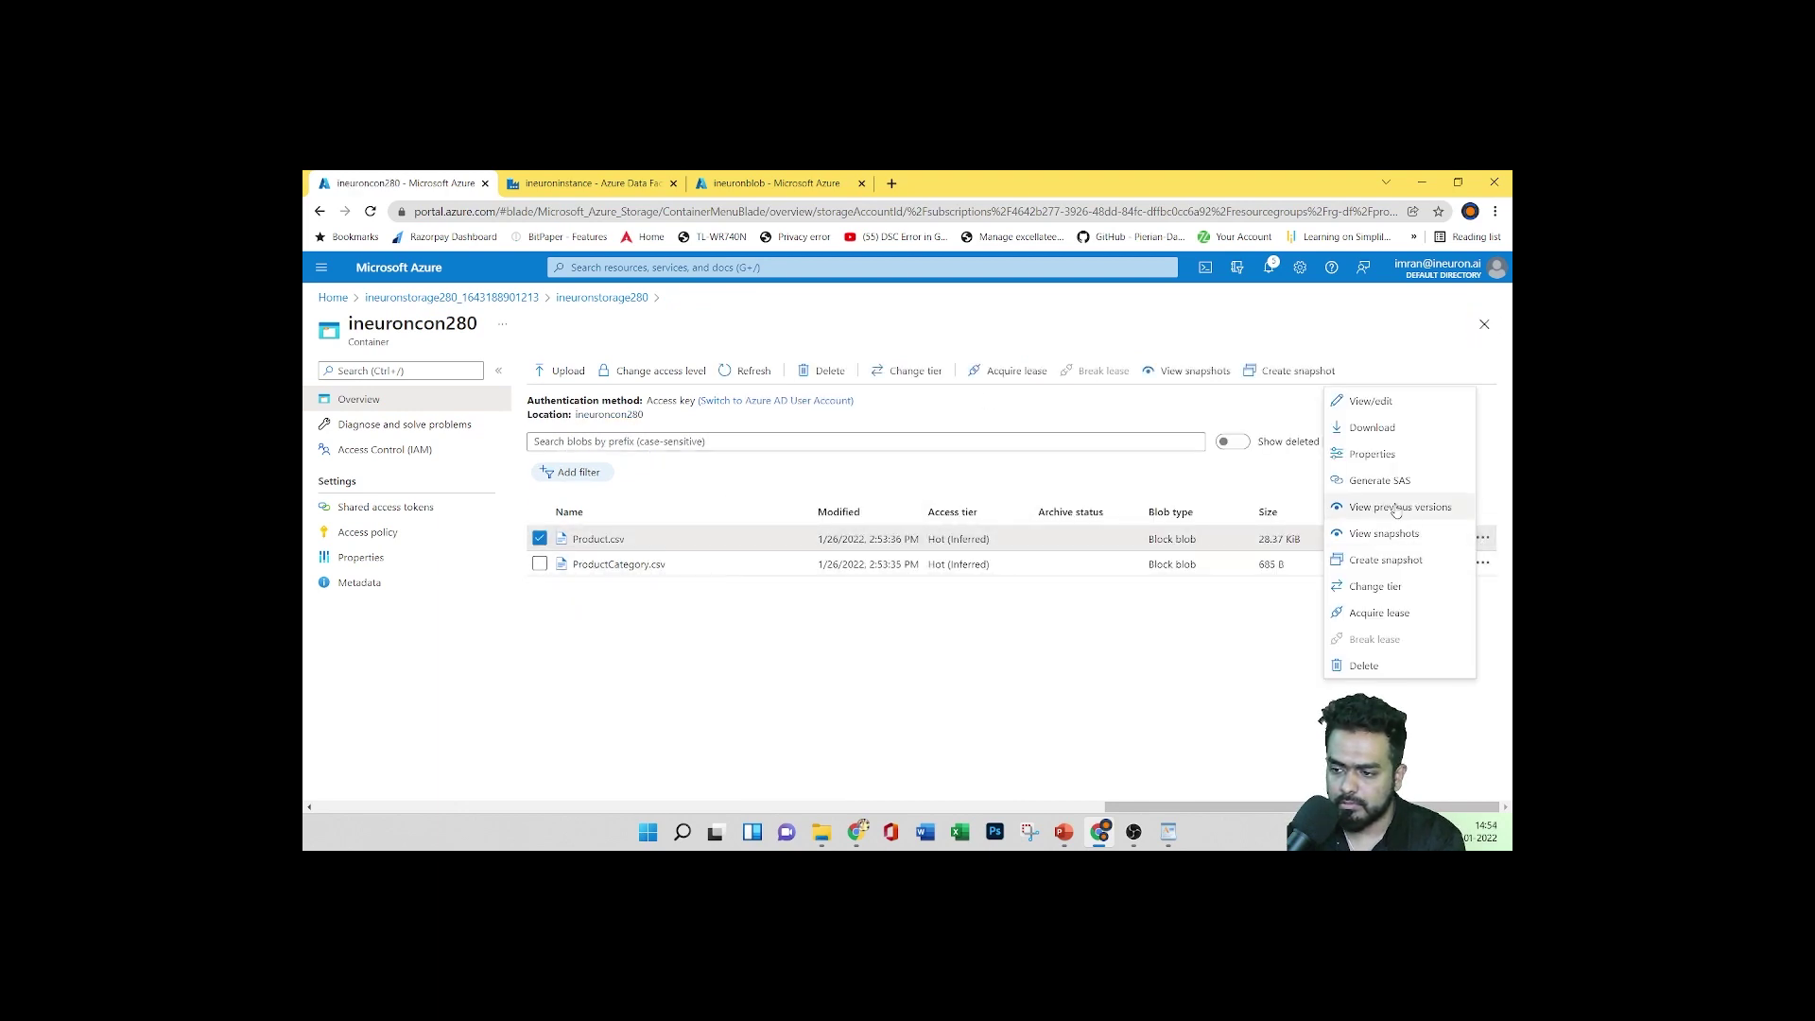
{"action": "left_click", "coordinate": [1377, 406]}
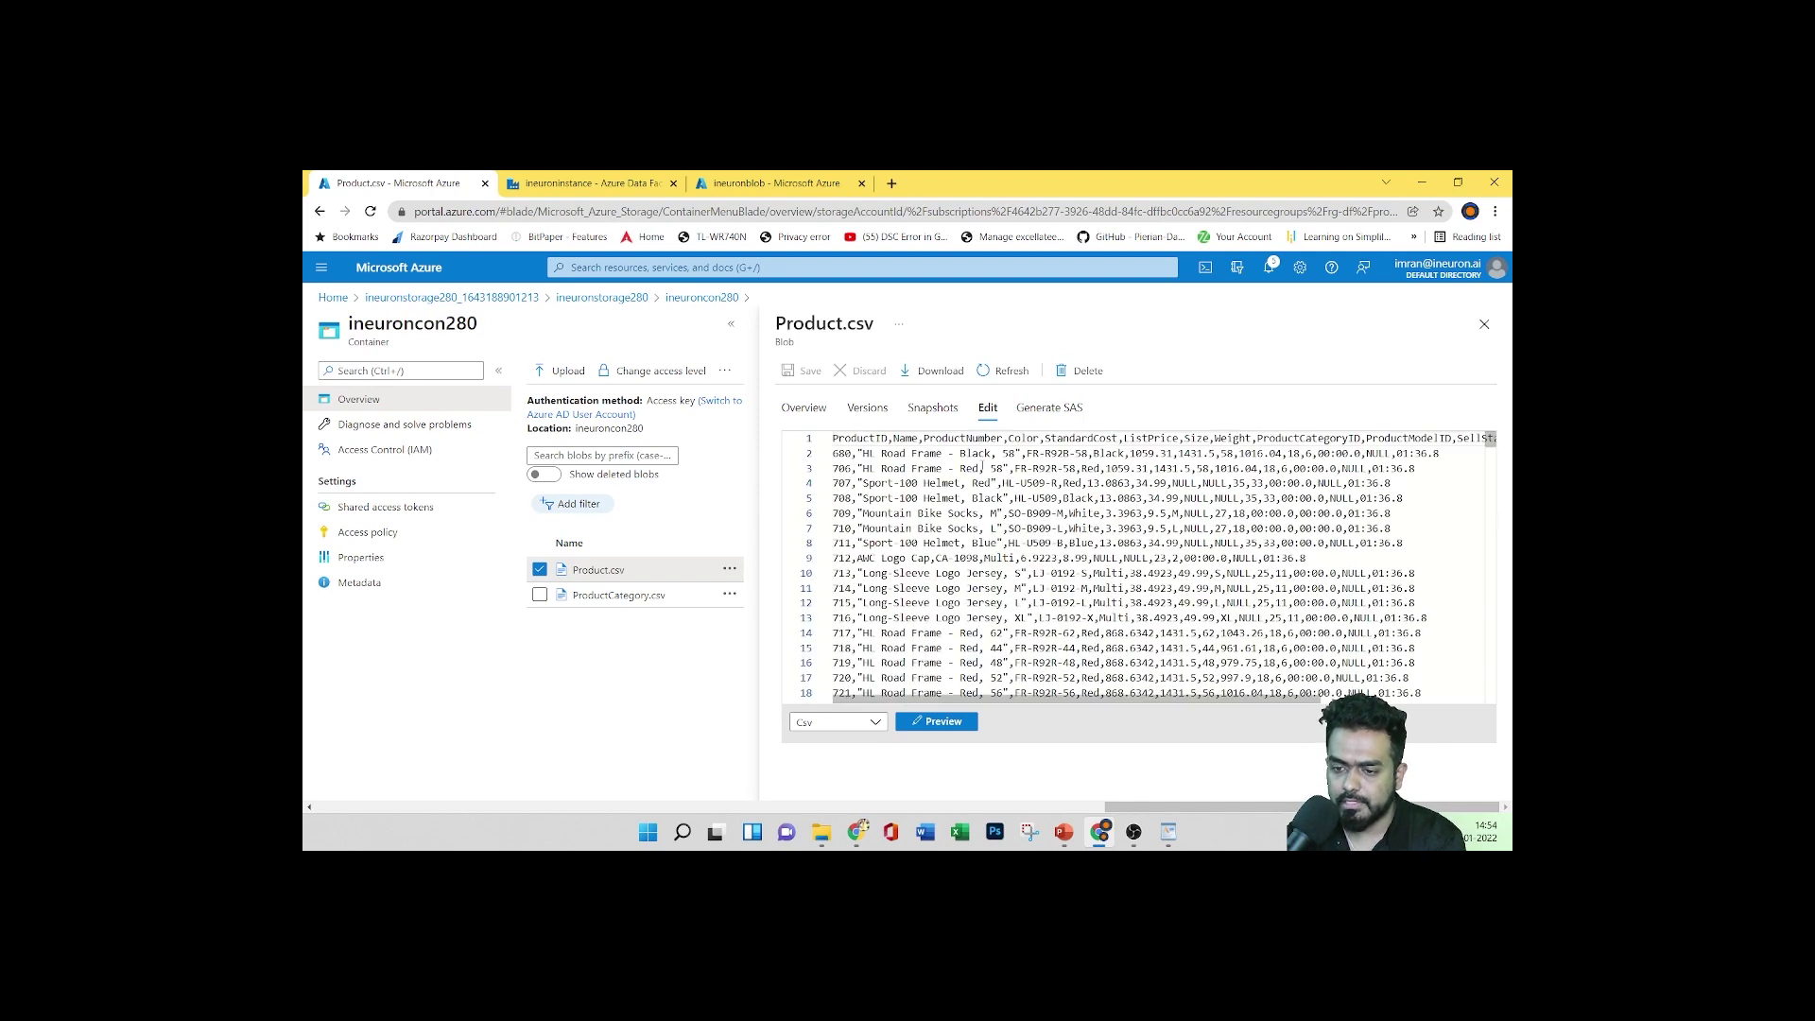
{"action": "left_click", "coordinate": [1483, 324]}
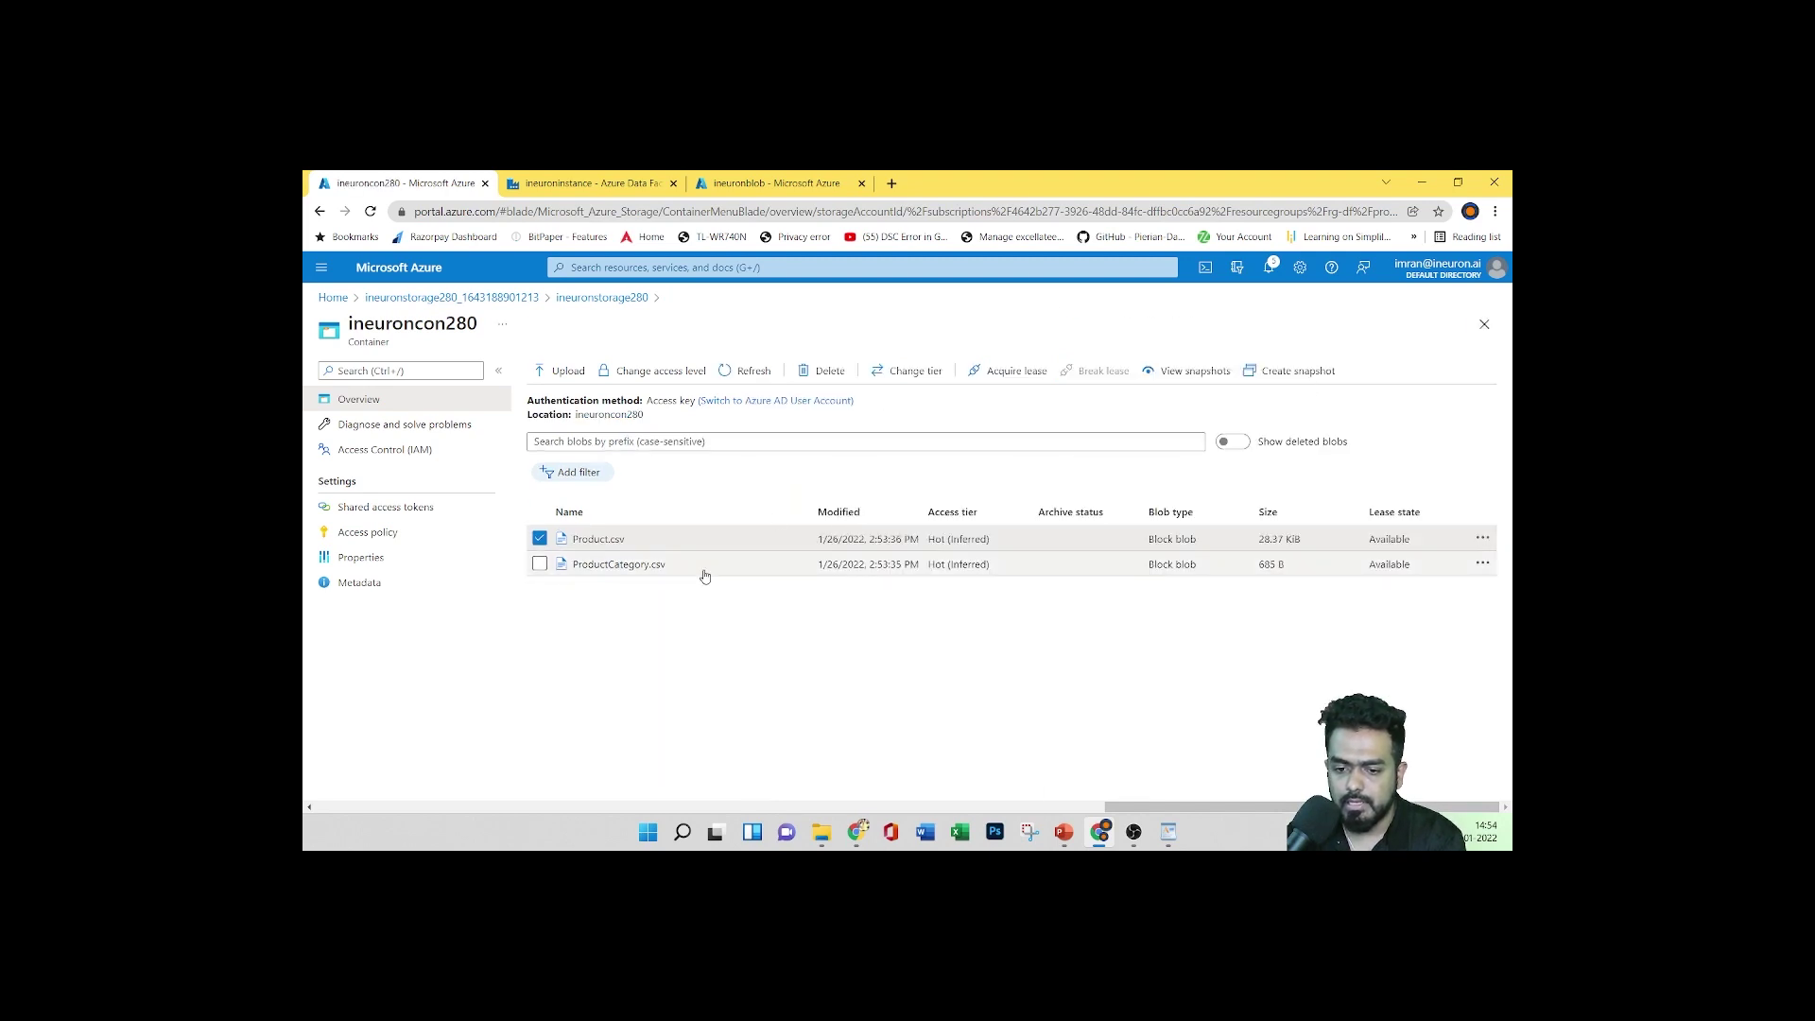
Examine the properties of the ProductCategory.csv blob and return to the container's blob list
{"action": "left_click", "coordinate": [615, 565]}
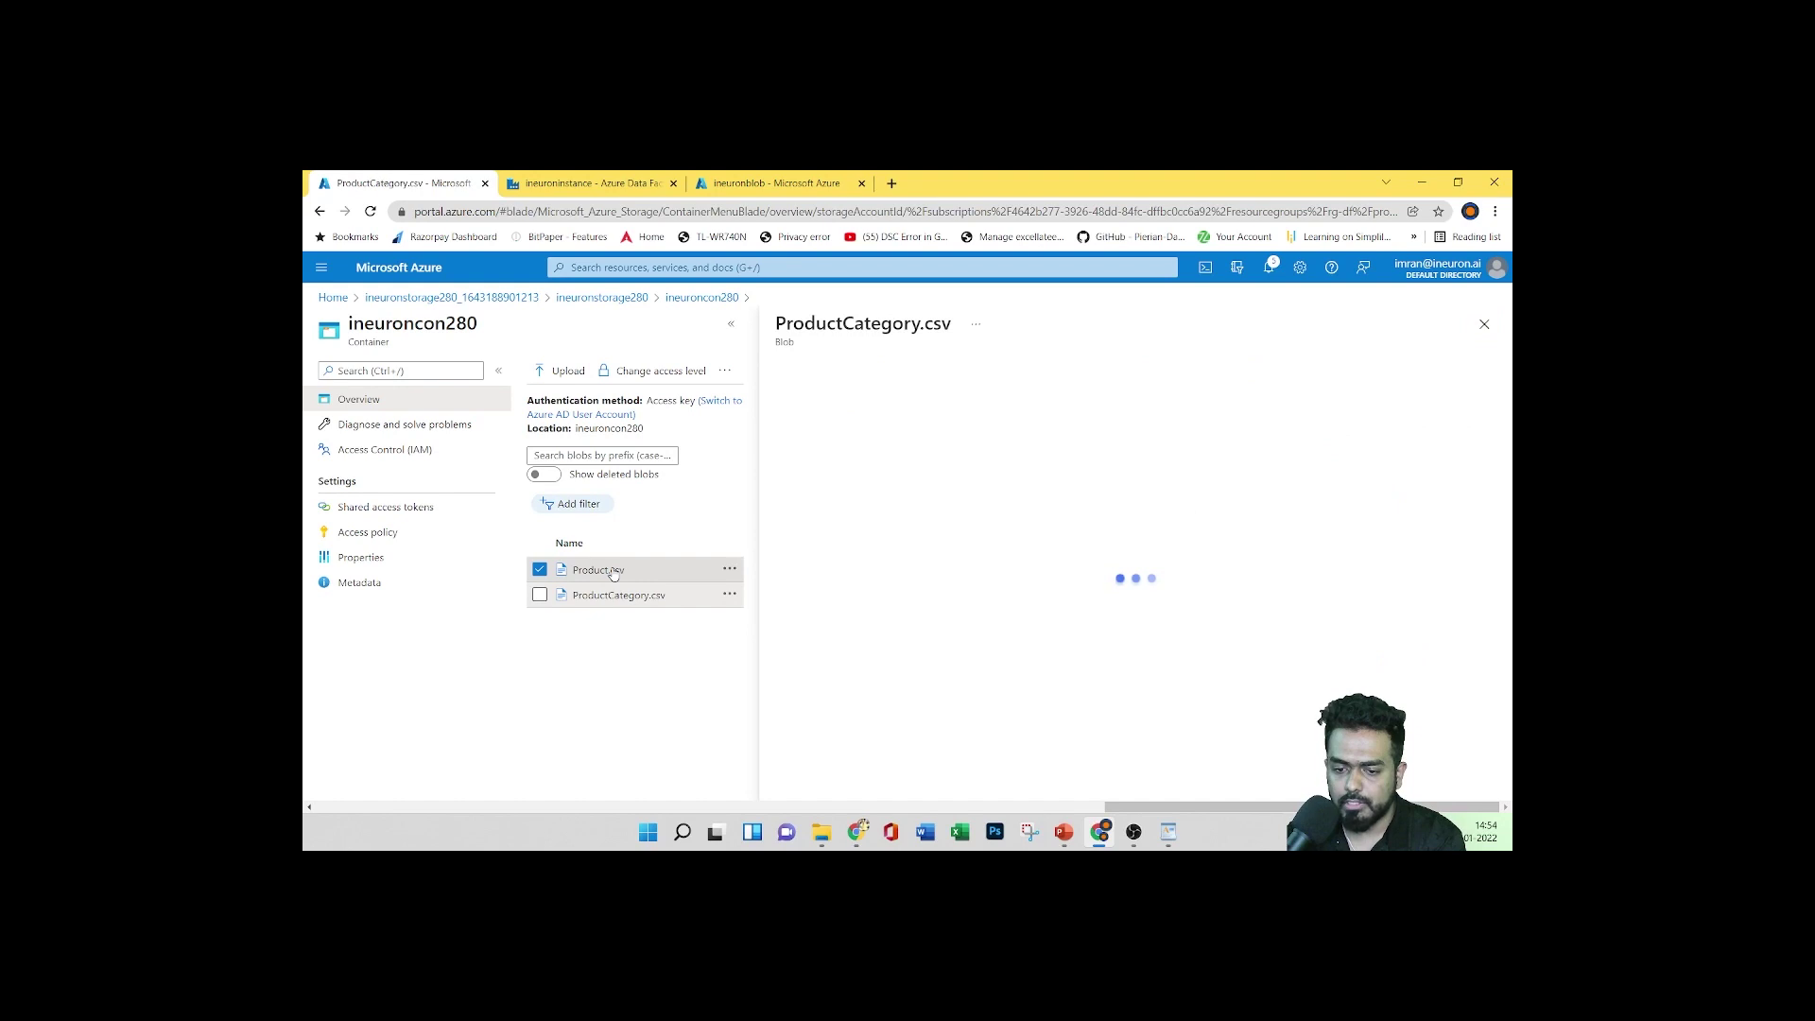
{"action": "left_click", "coordinate": [539, 571]}
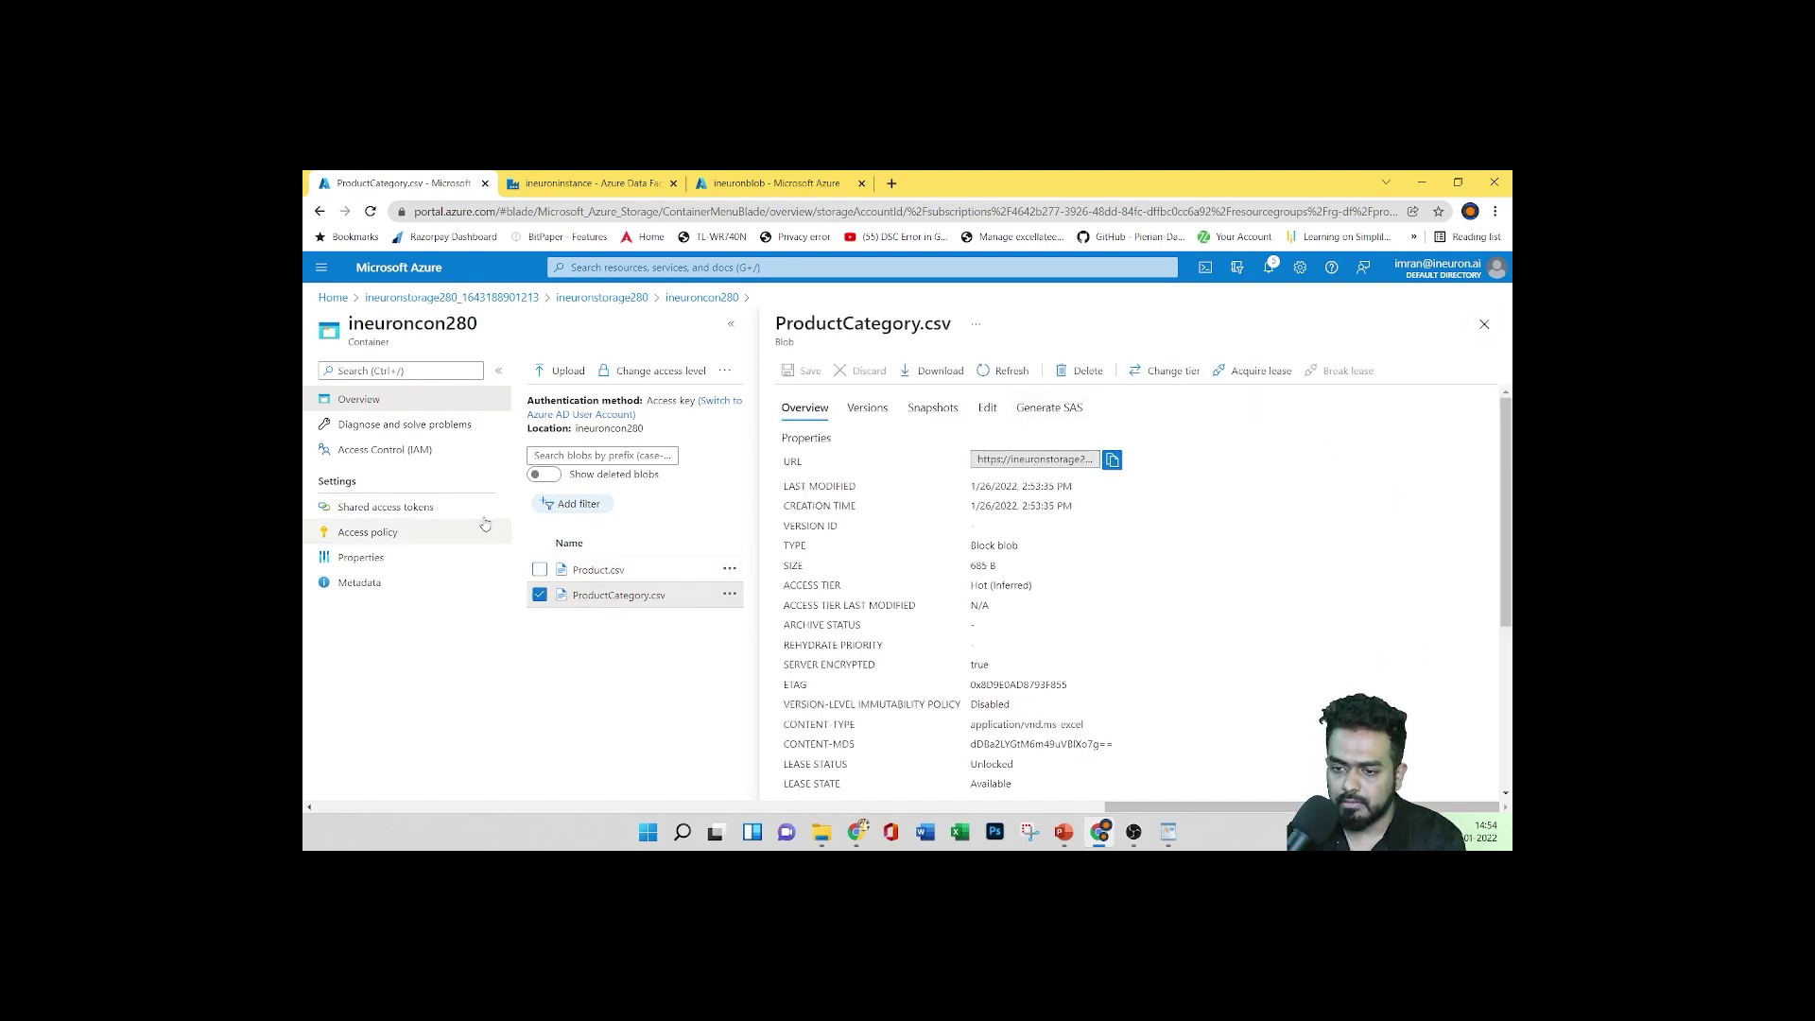
{"action": "left_click", "coordinate": [1484, 323]}
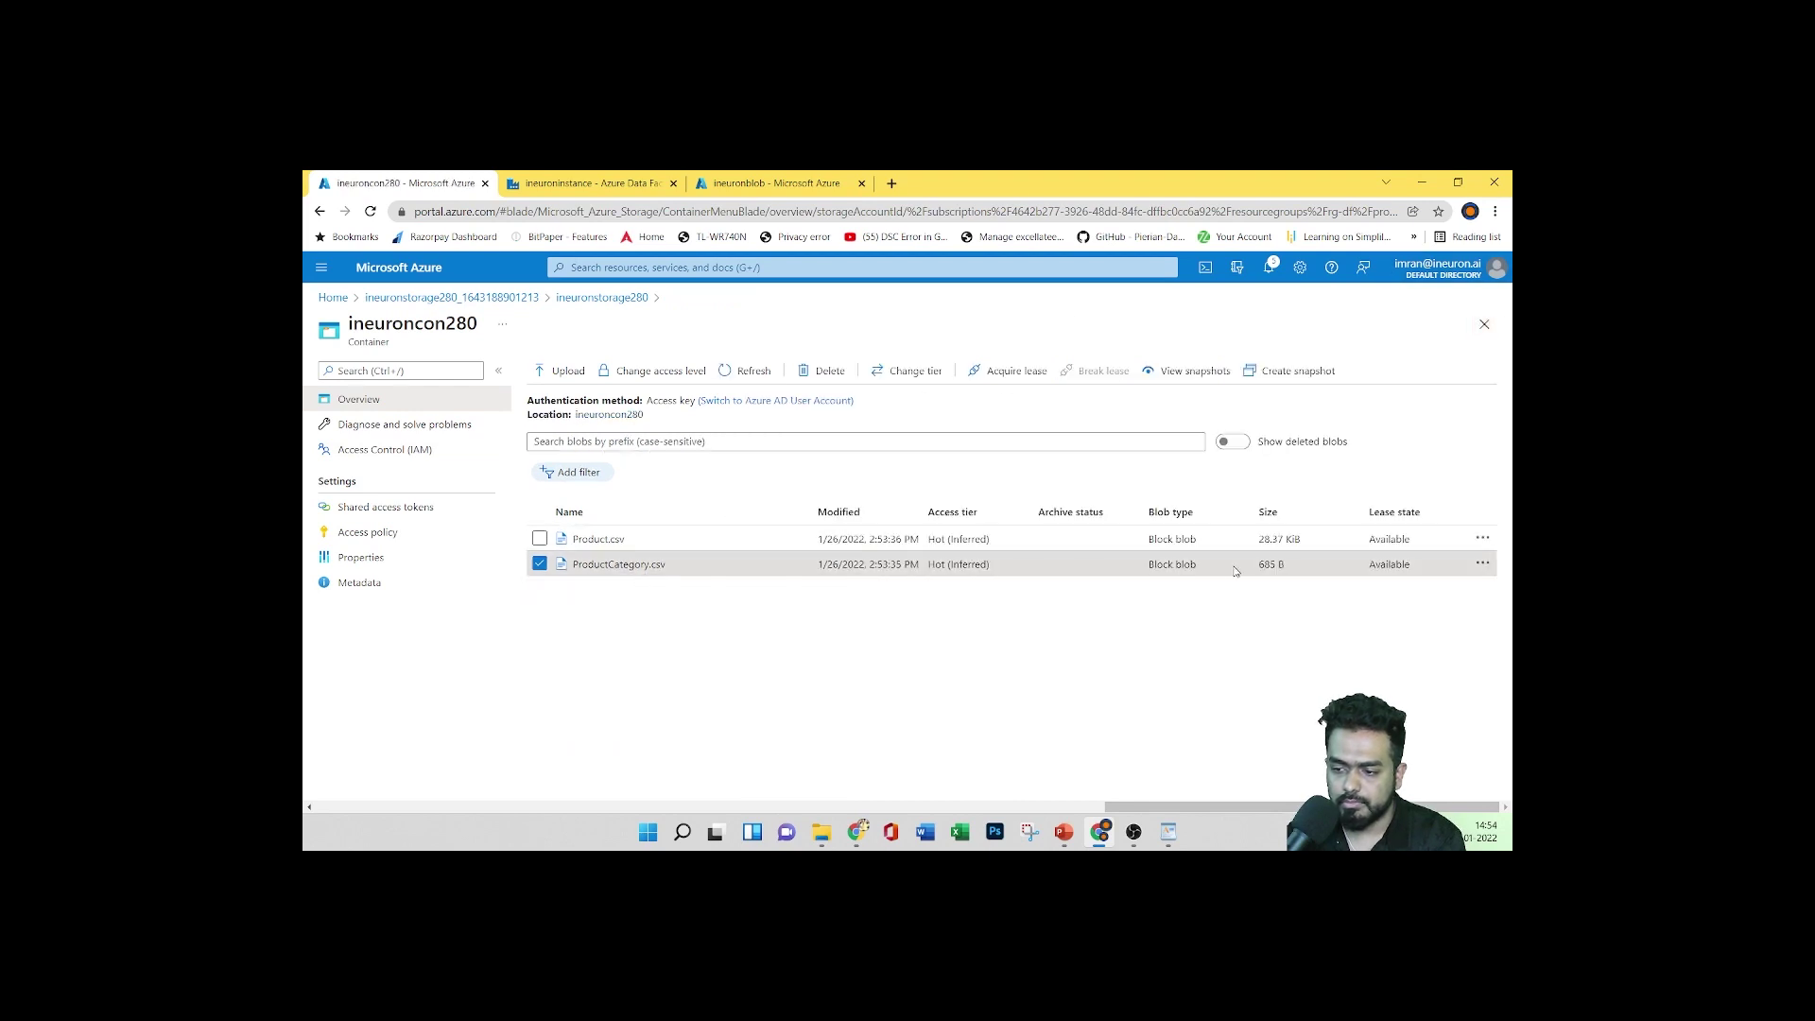
View the contents of the ProductCategory.csv blob, close it, and check the copy activity demo slide in PowerPoint before returning to the browser
{"action": "left_click", "coordinate": [1481, 564]}
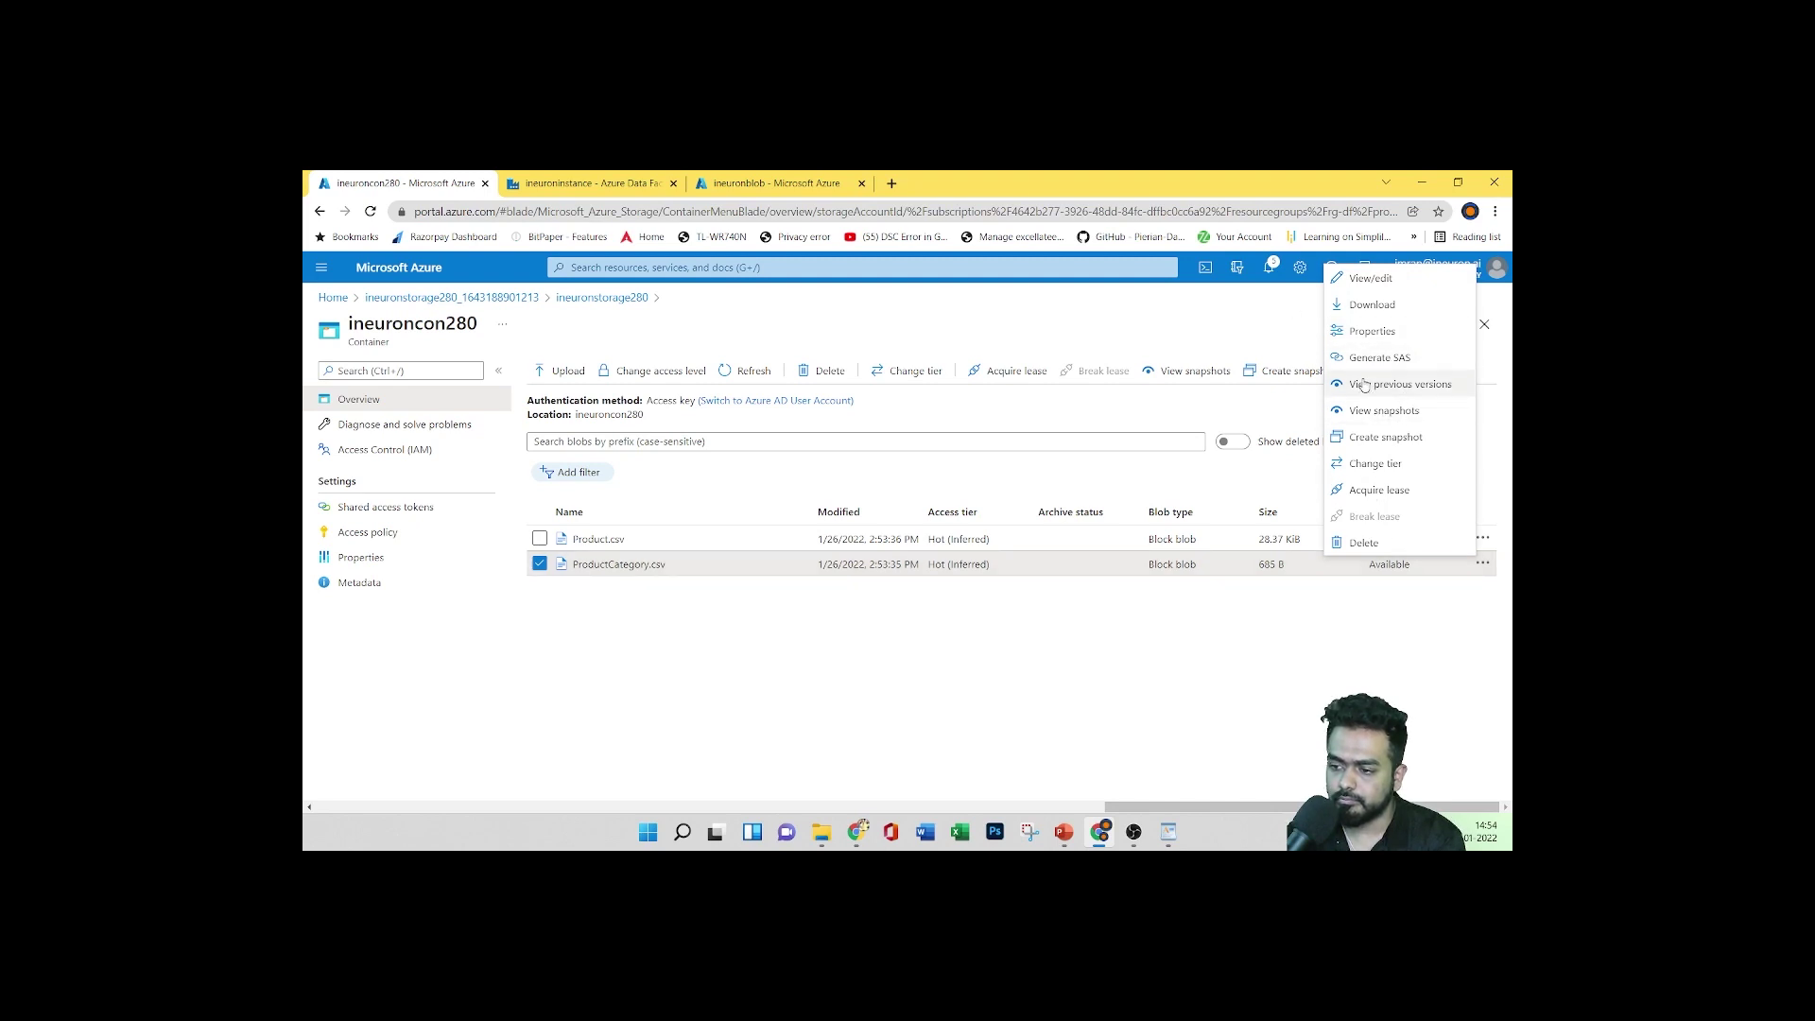
{"action": "left_click", "coordinate": [1371, 278]}
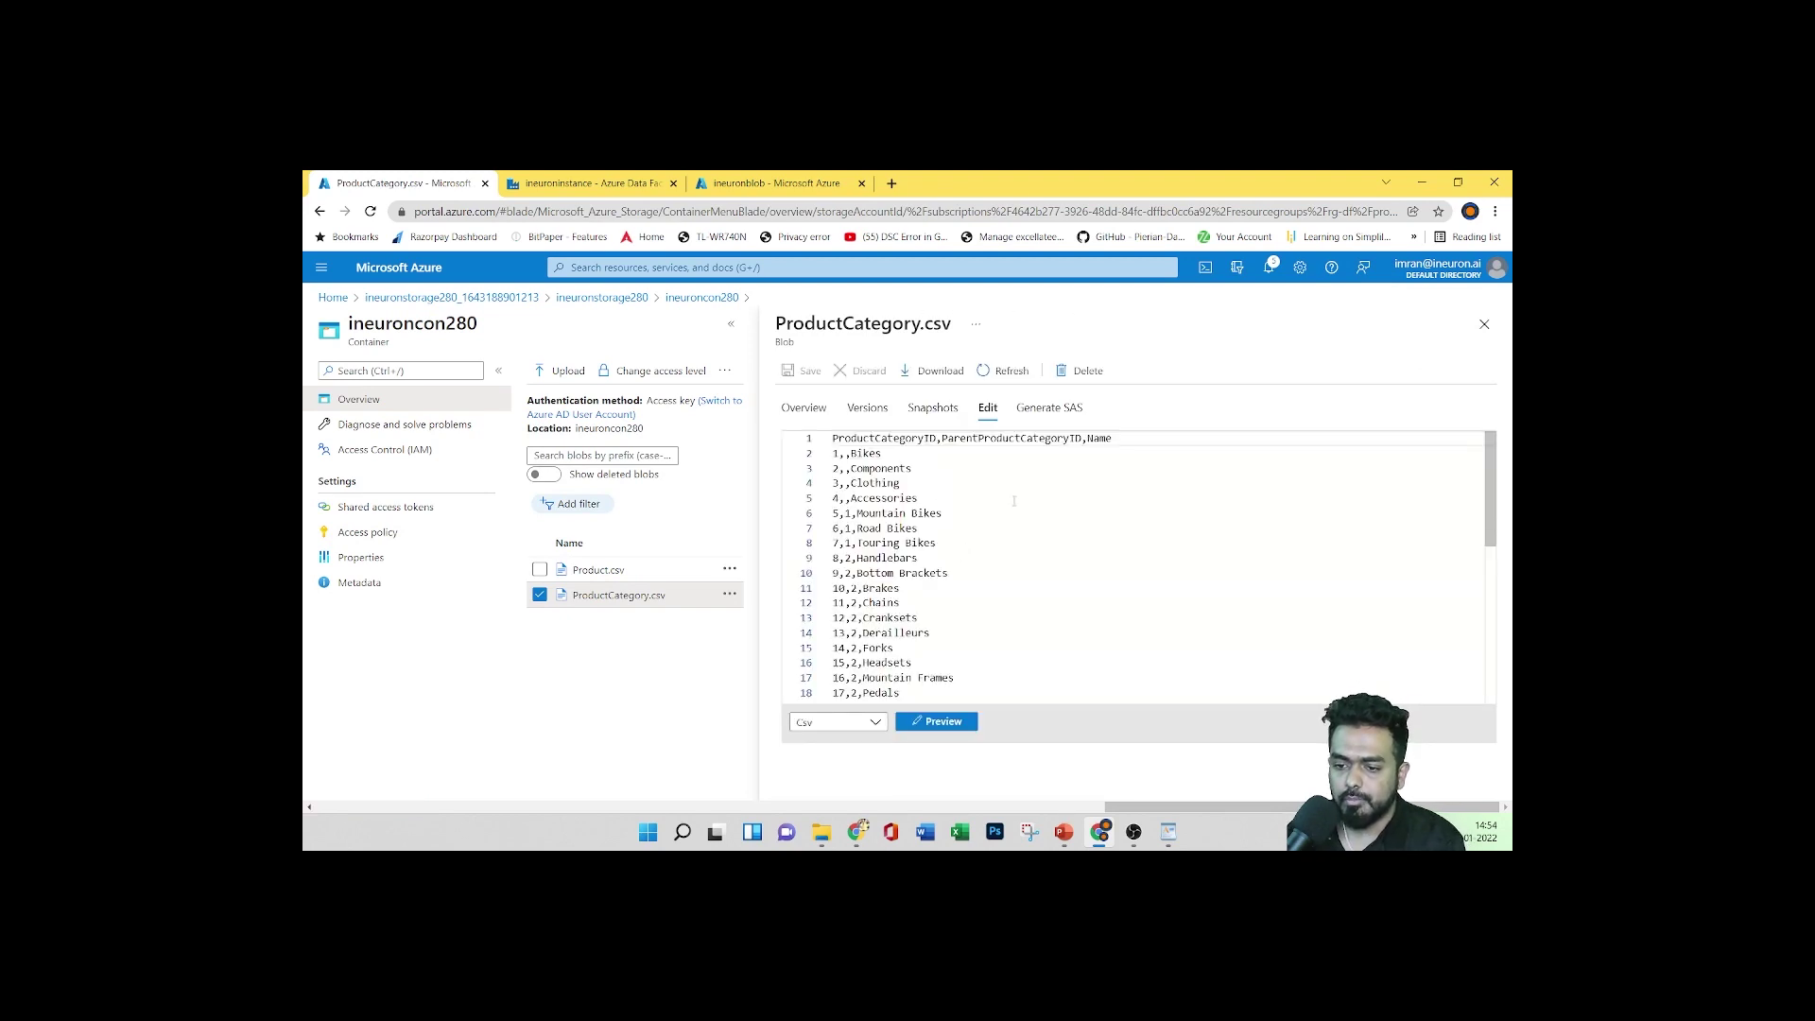
{"action": "left_click", "coordinate": [1483, 326]}
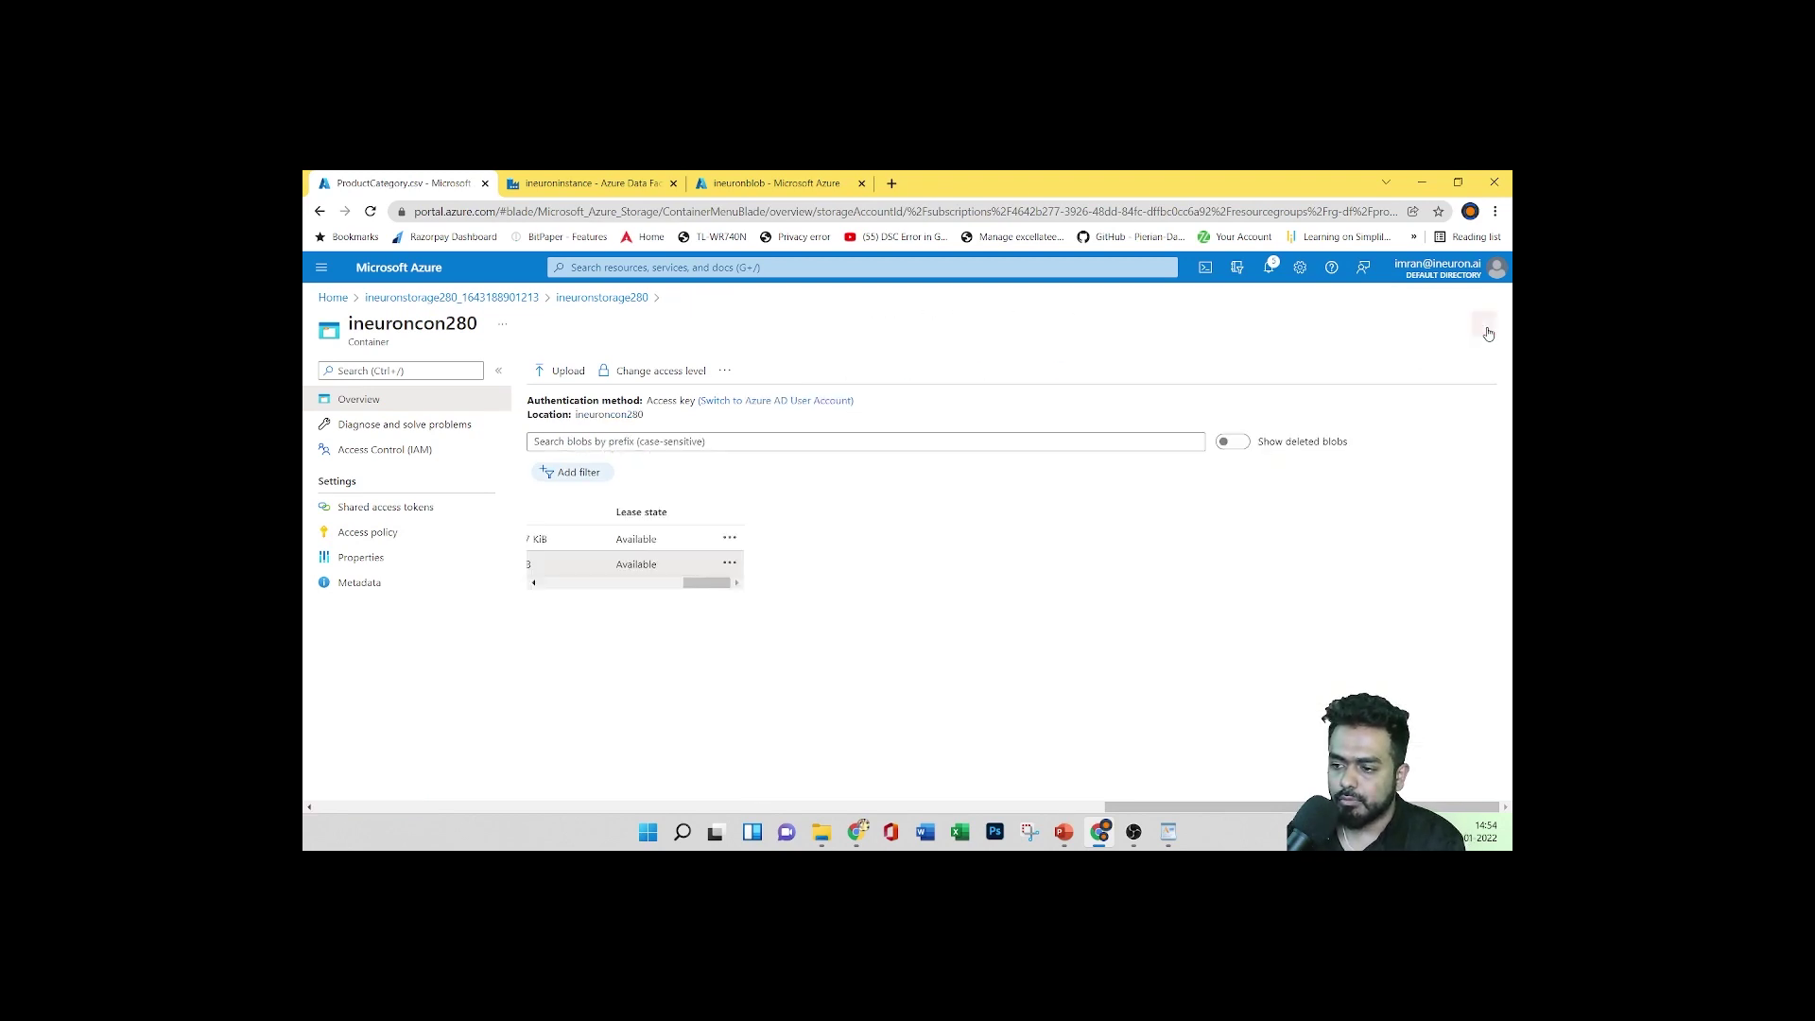
{"action": "left_click", "coordinate": [1063, 832]}
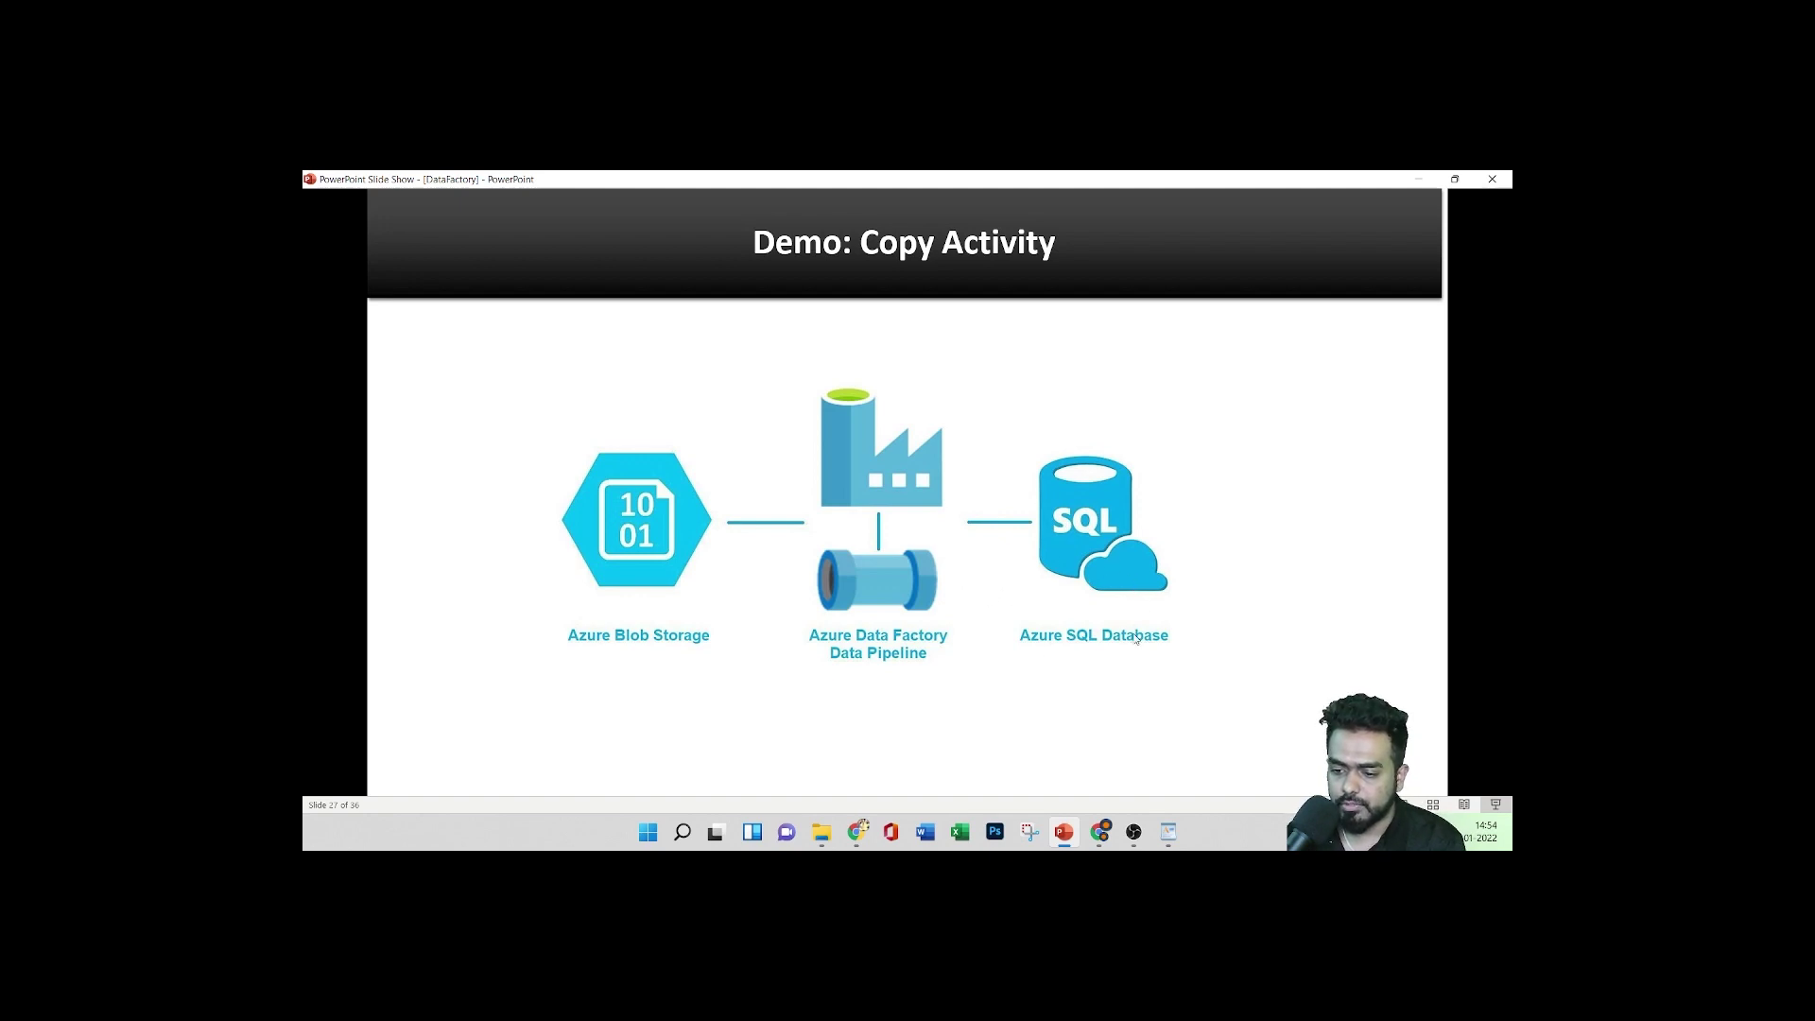
{"action": "left_click", "coordinate": [1099, 831]}
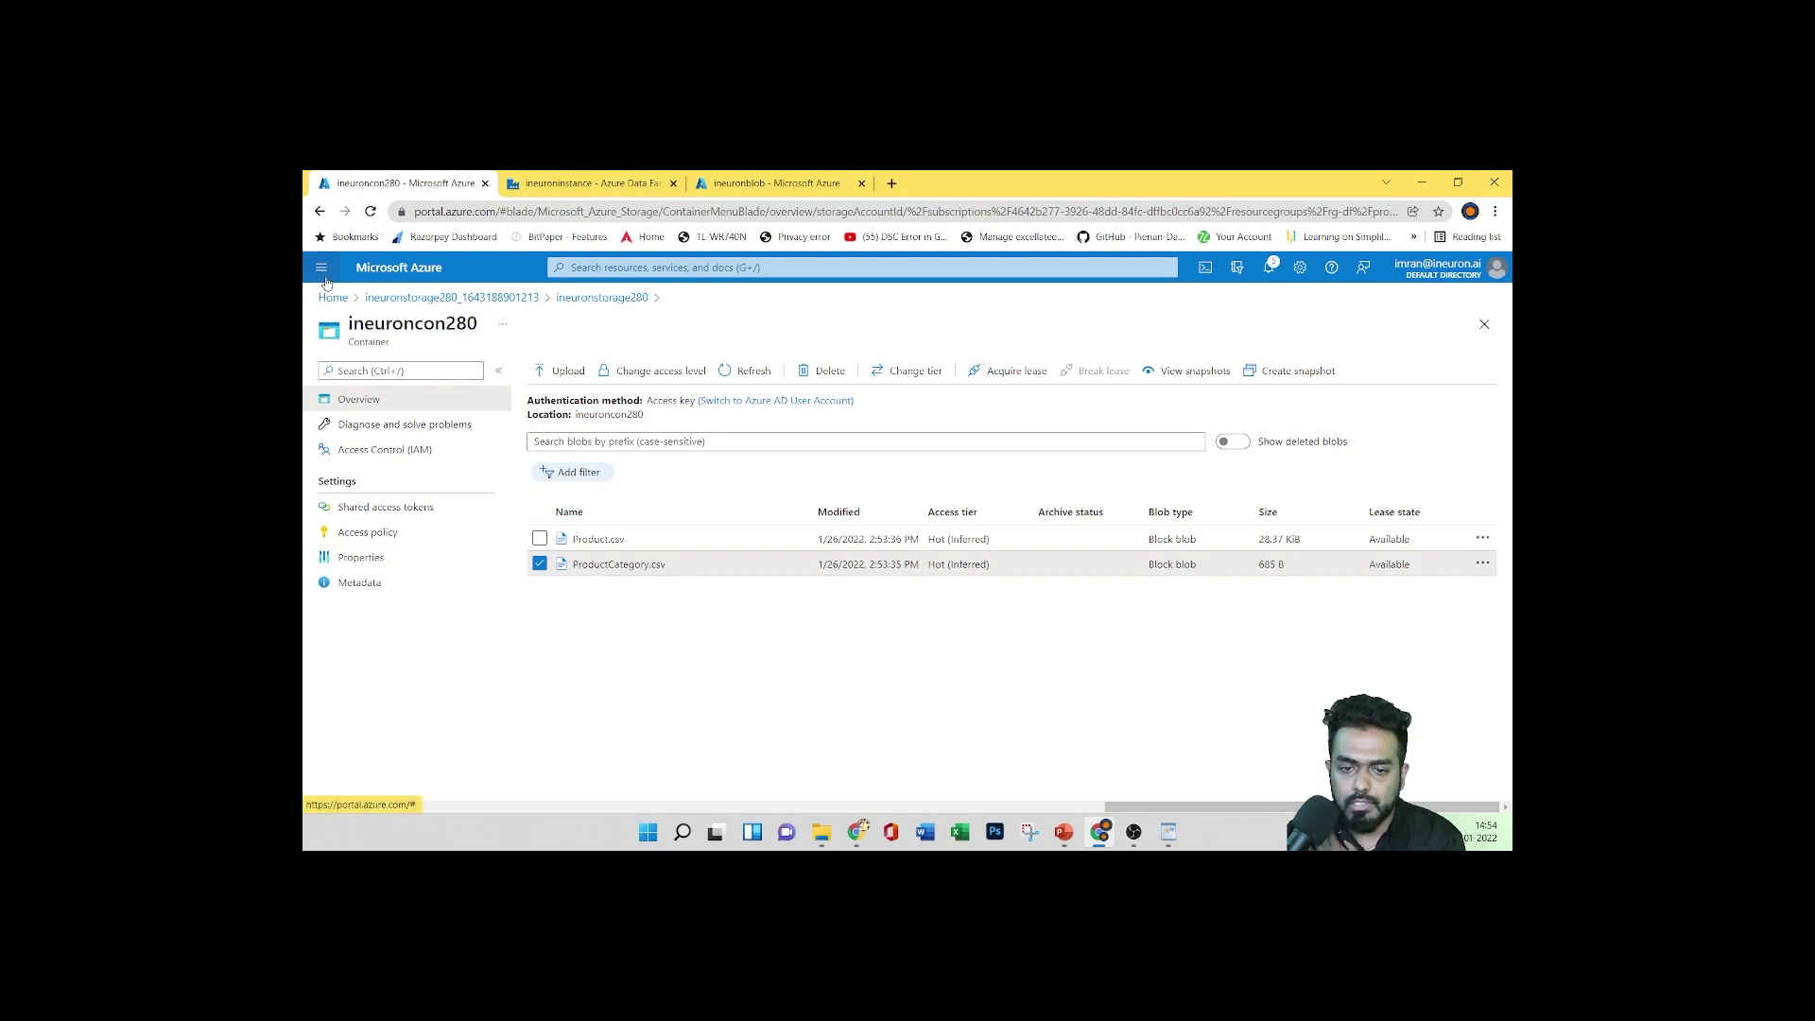
Open the Azure portal home in a new browser tab and start creating a SQL database
{"action": "right_click", "coordinate": [383, 269]}
{"action": "left_click", "coordinate": [416, 278]}
{"action": "key", "text": "ctrl+Tab"}
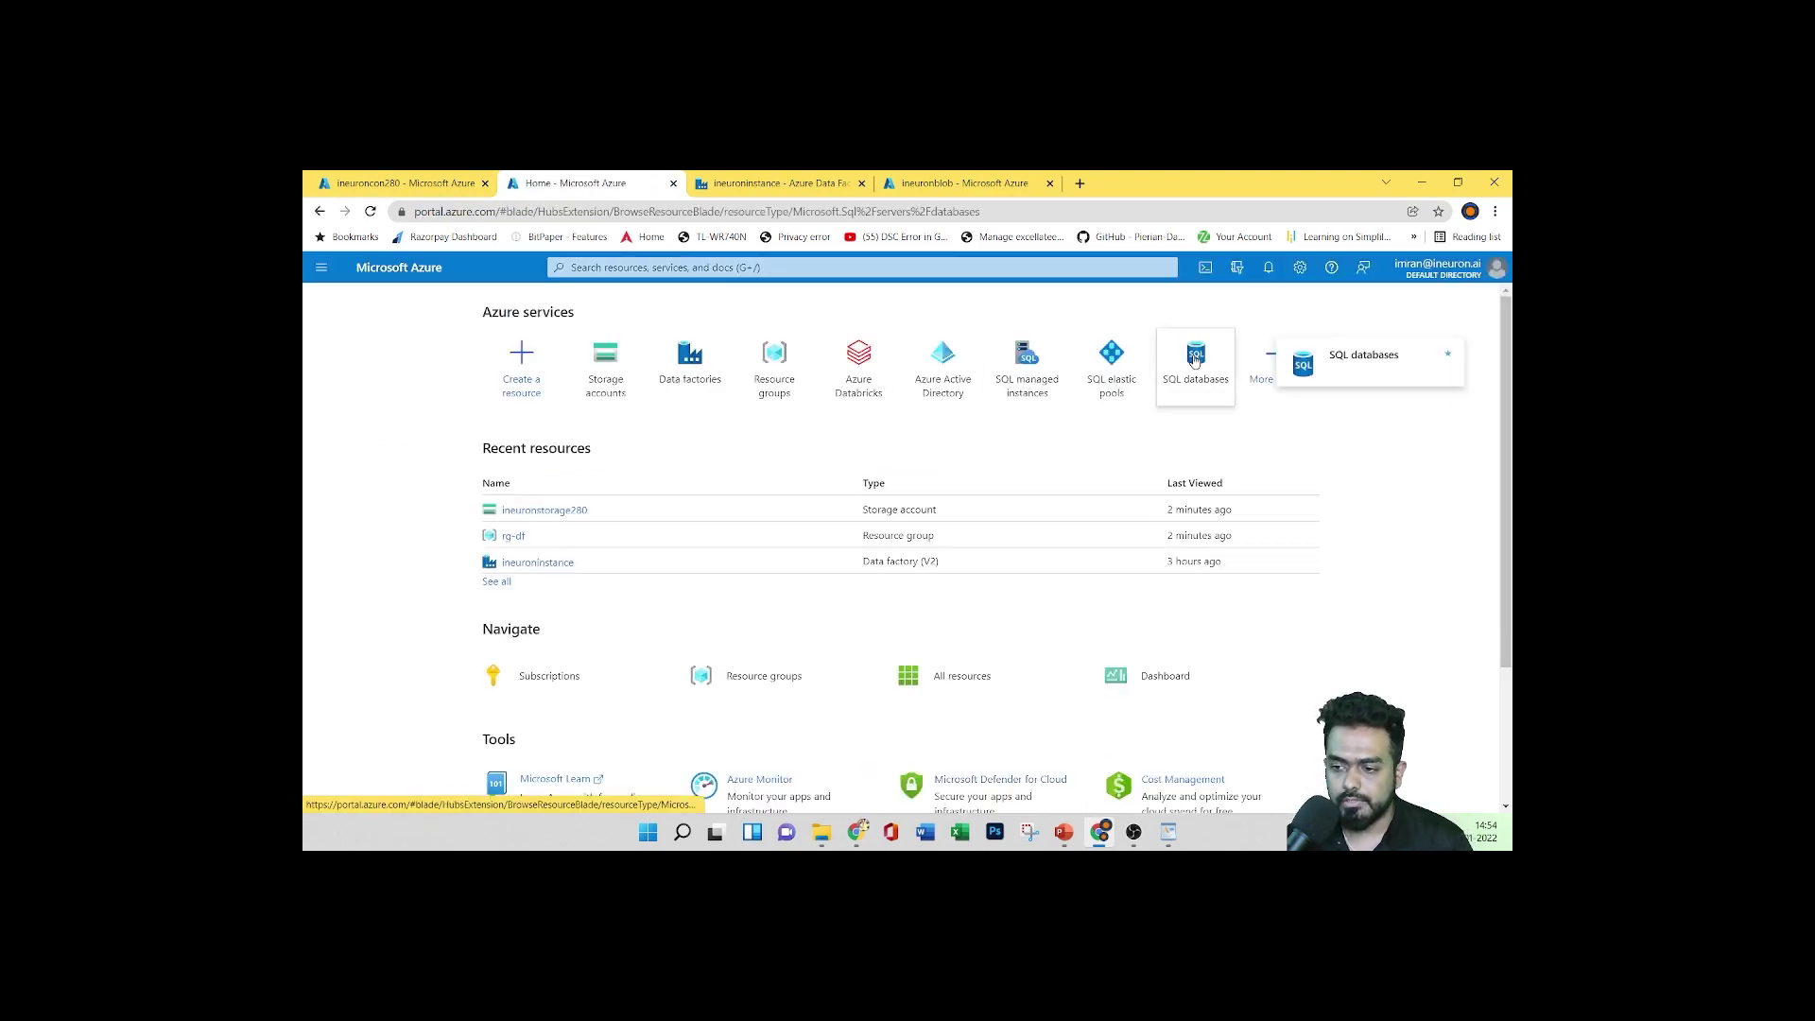
{"action": "left_click", "coordinate": [1196, 359]}
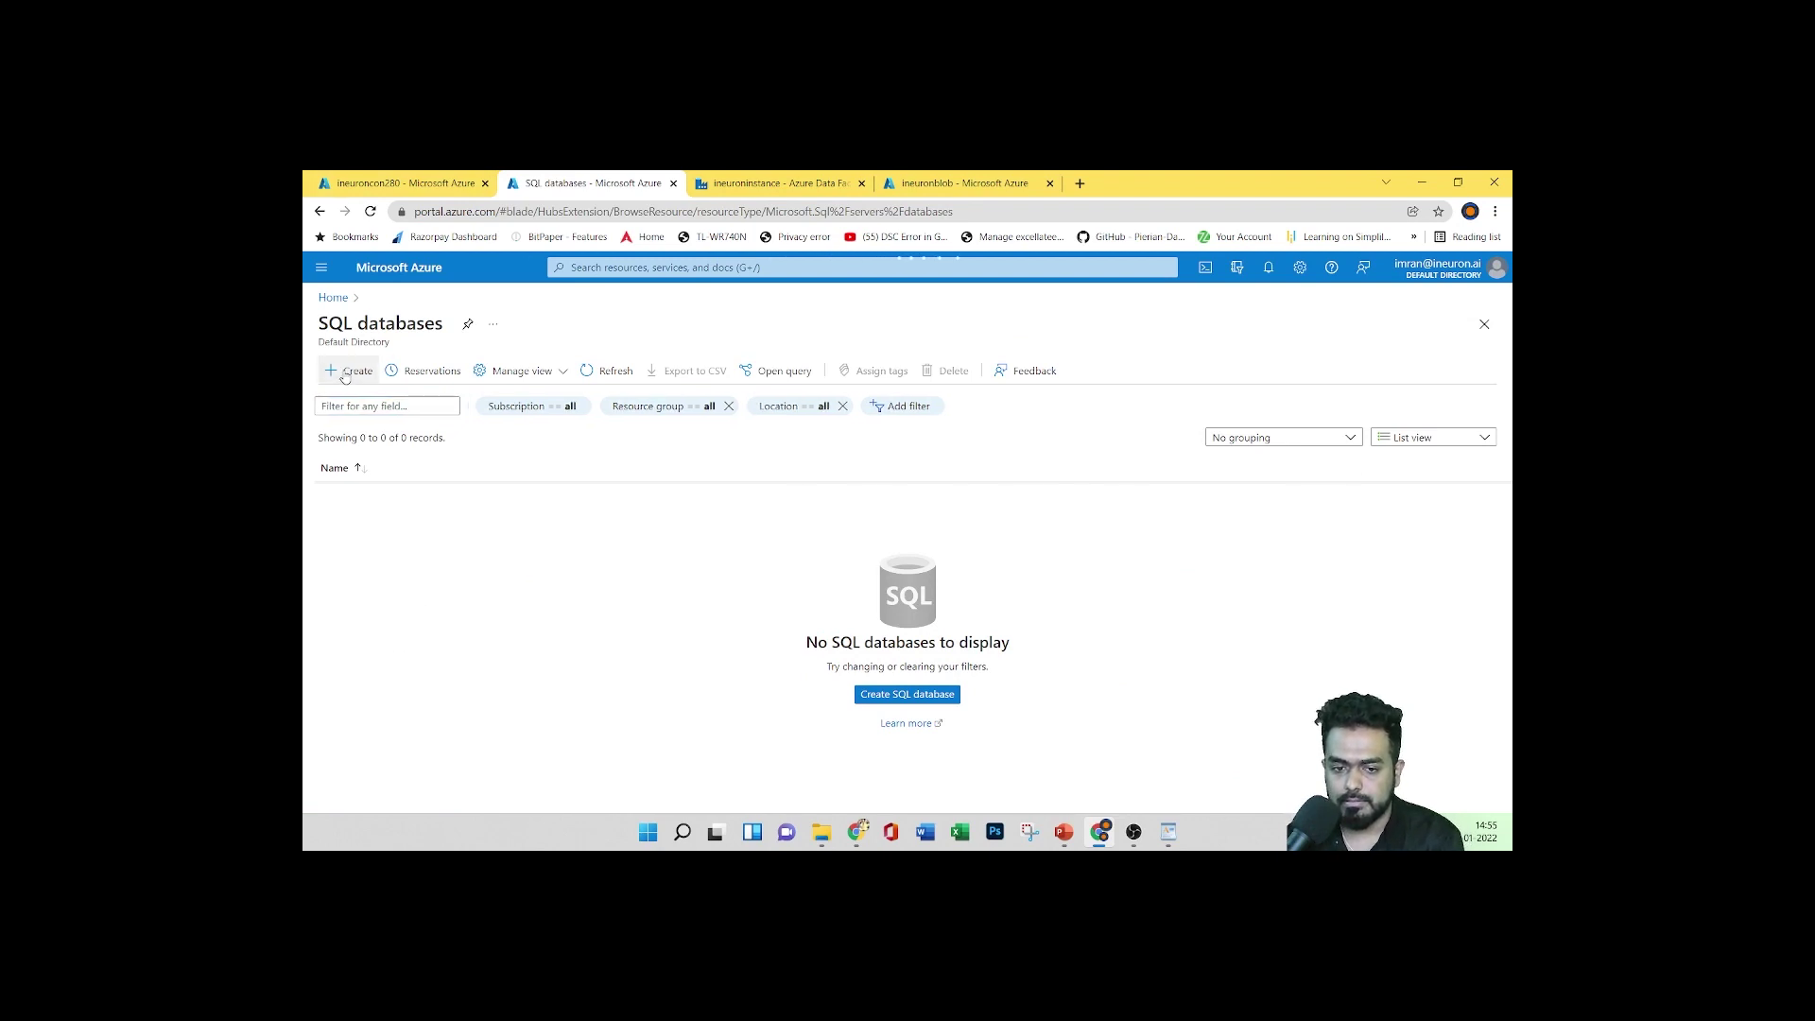
{"action": "left_click", "coordinate": [347, 372]}
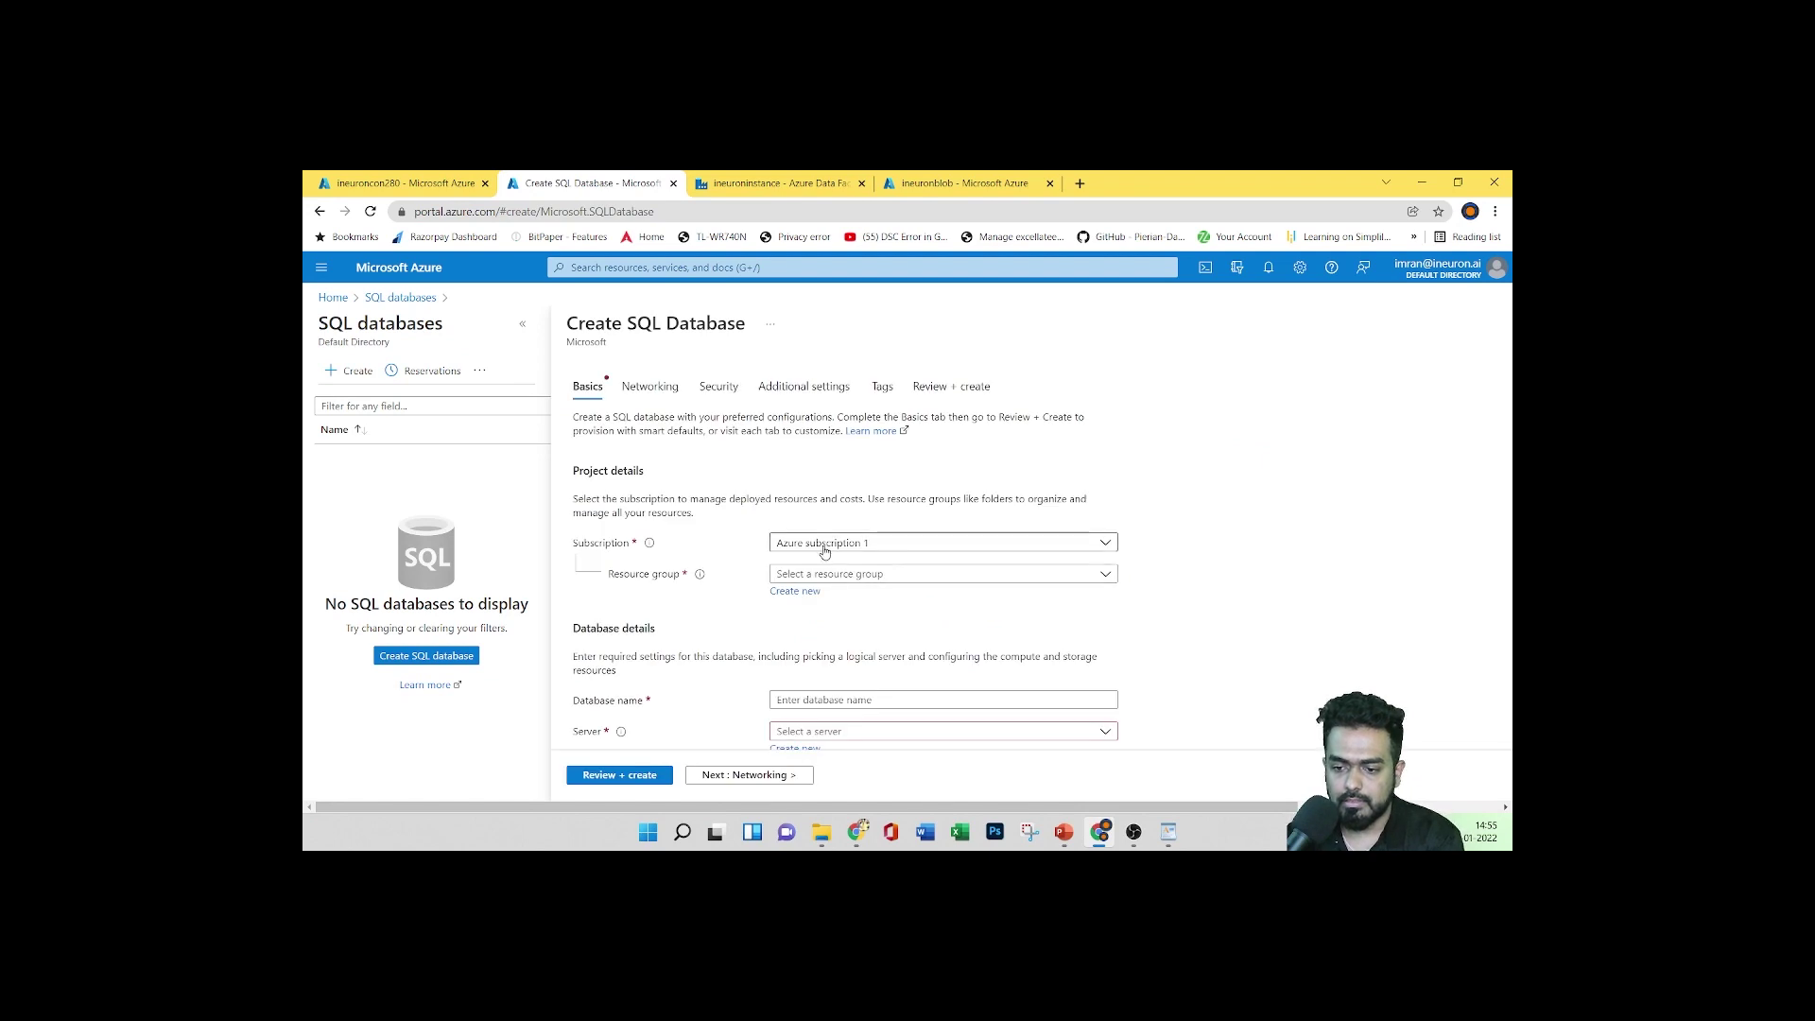
Assign the SQL database to the rg-df resource group and name it ineurondb280
{"action": "left_click", "coordinate": [846, 574]}
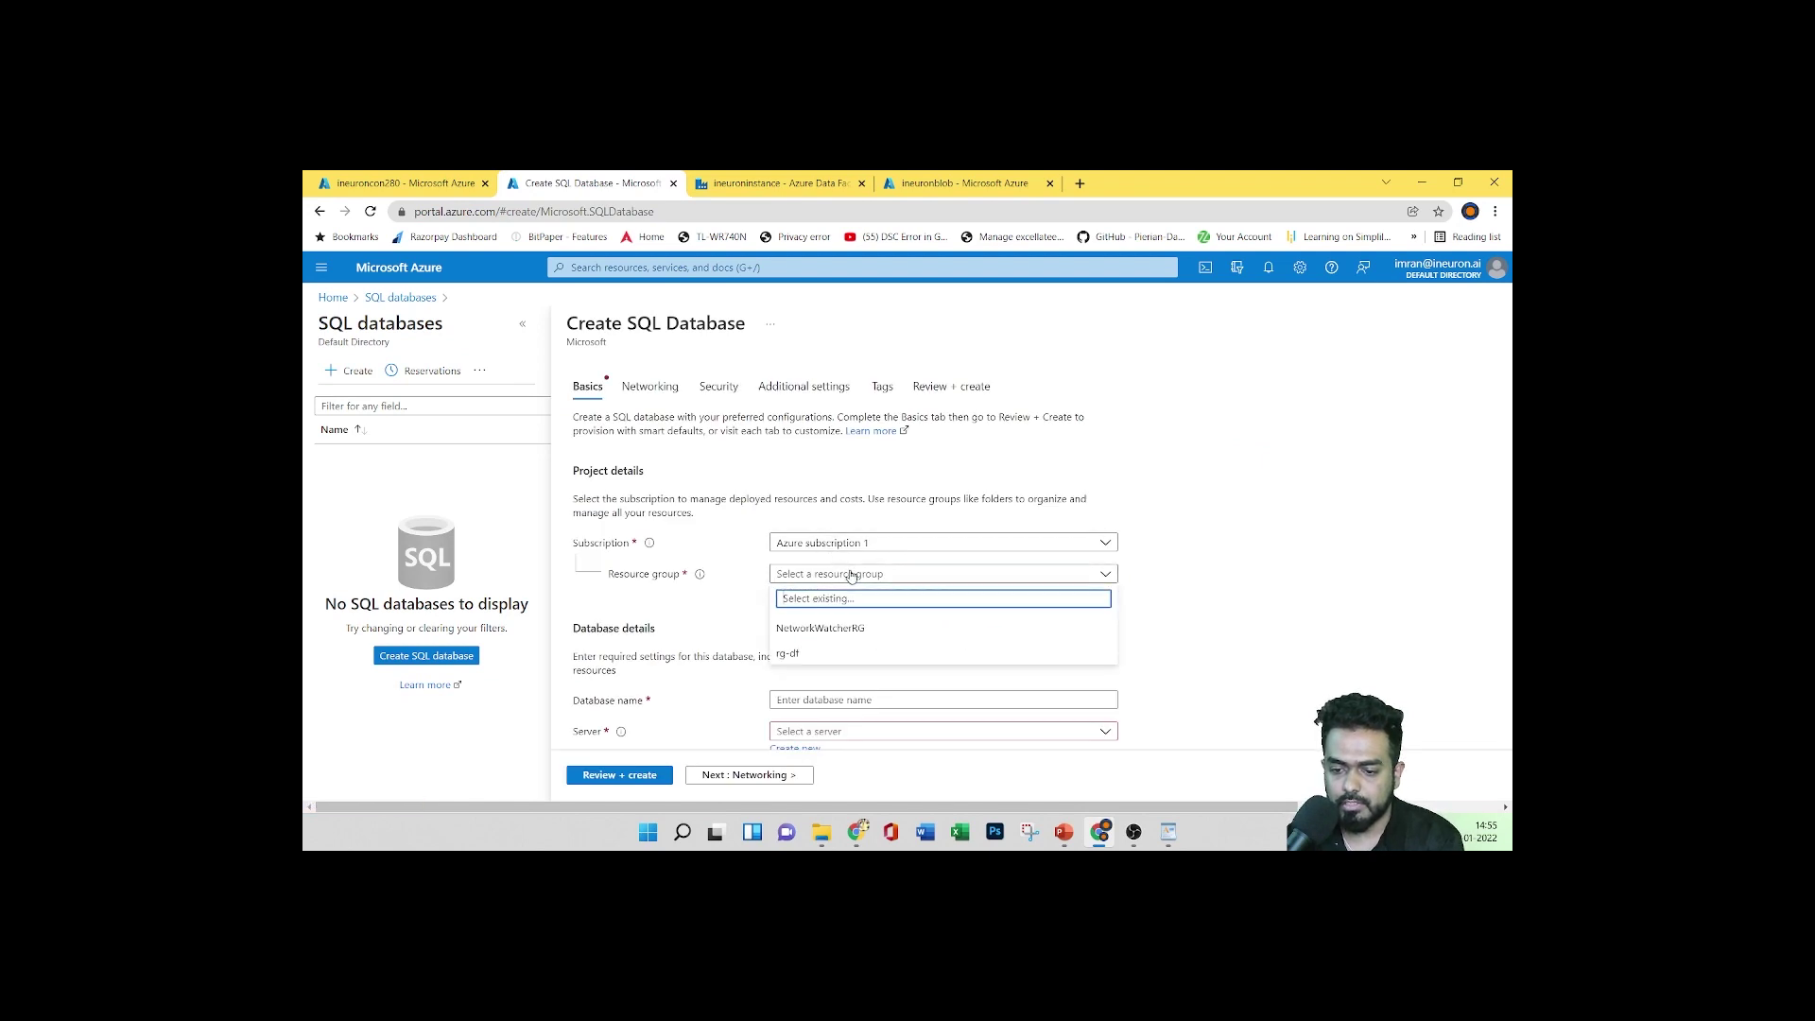
{"action": "left_click", "coordinate": [815, 654]}
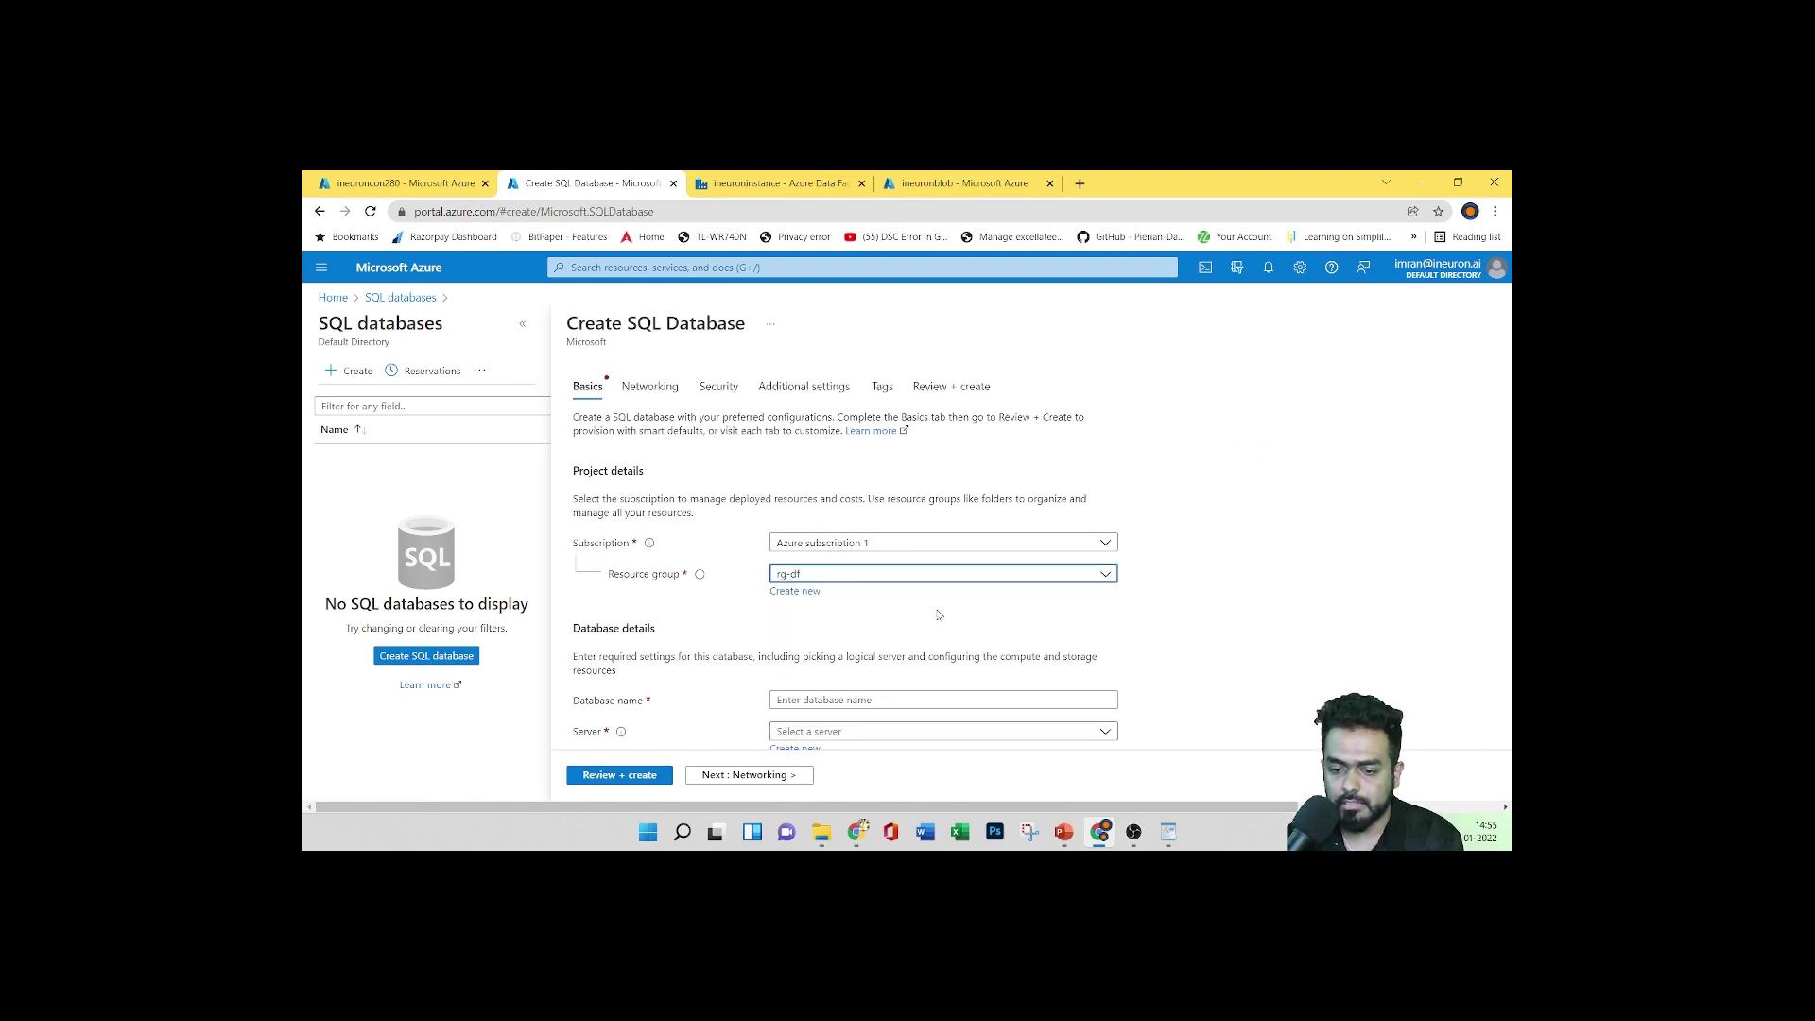
{"action": "scroll", "coordinate": [962, 608], "scroll_direction": "down", "scroll_amount": 1}
{"action": "left_click", "coordinate": [825, 625]}
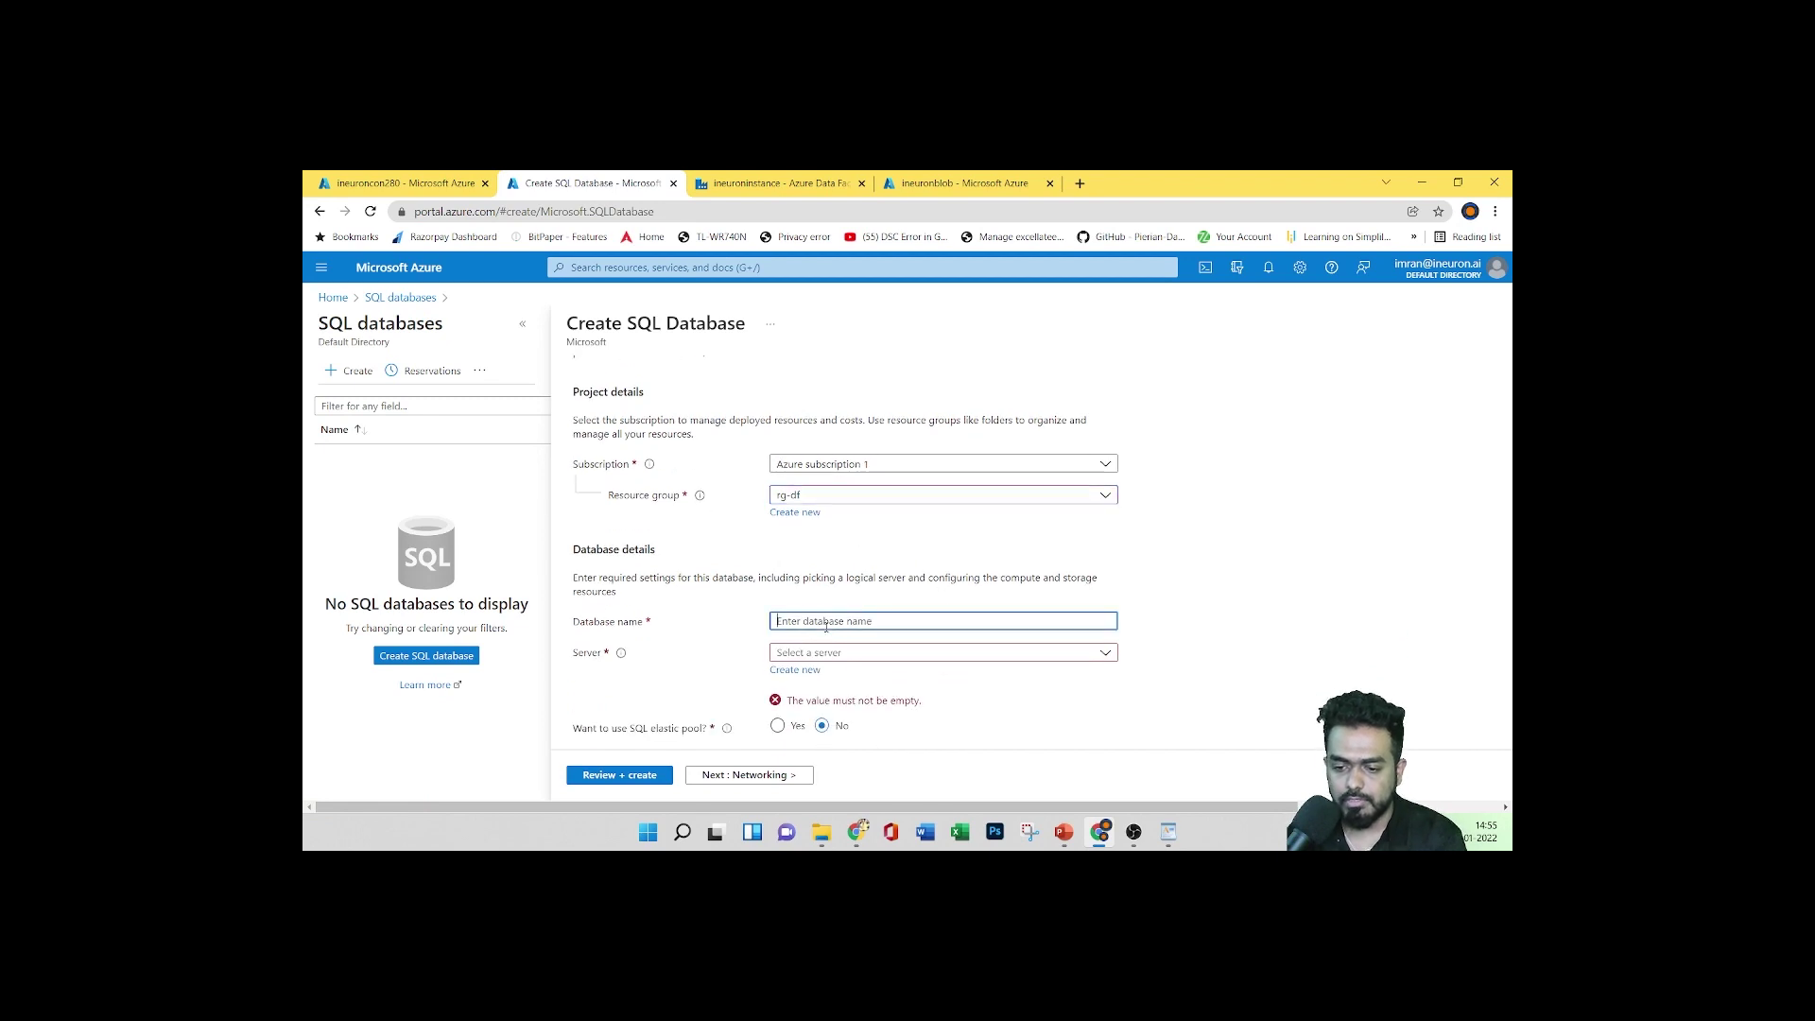
{"action": "type", "text": "ineuro"}
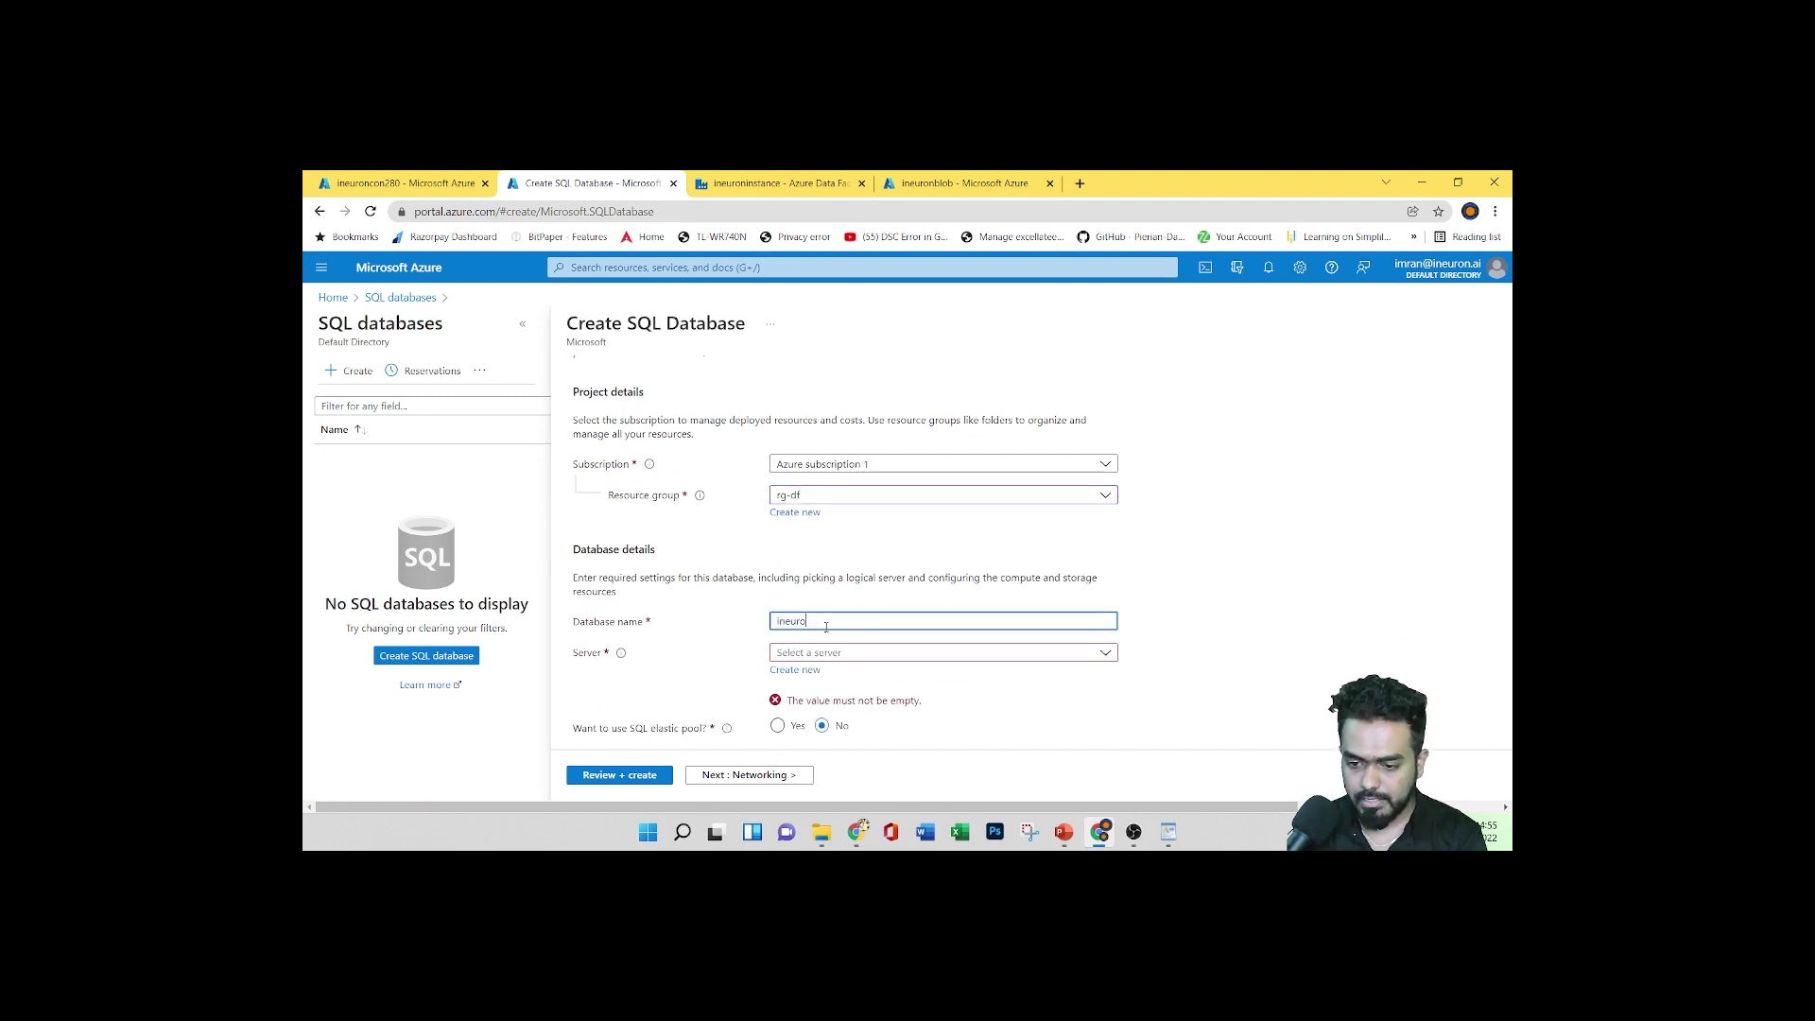
{"action": "type", "text": "ndb280"}
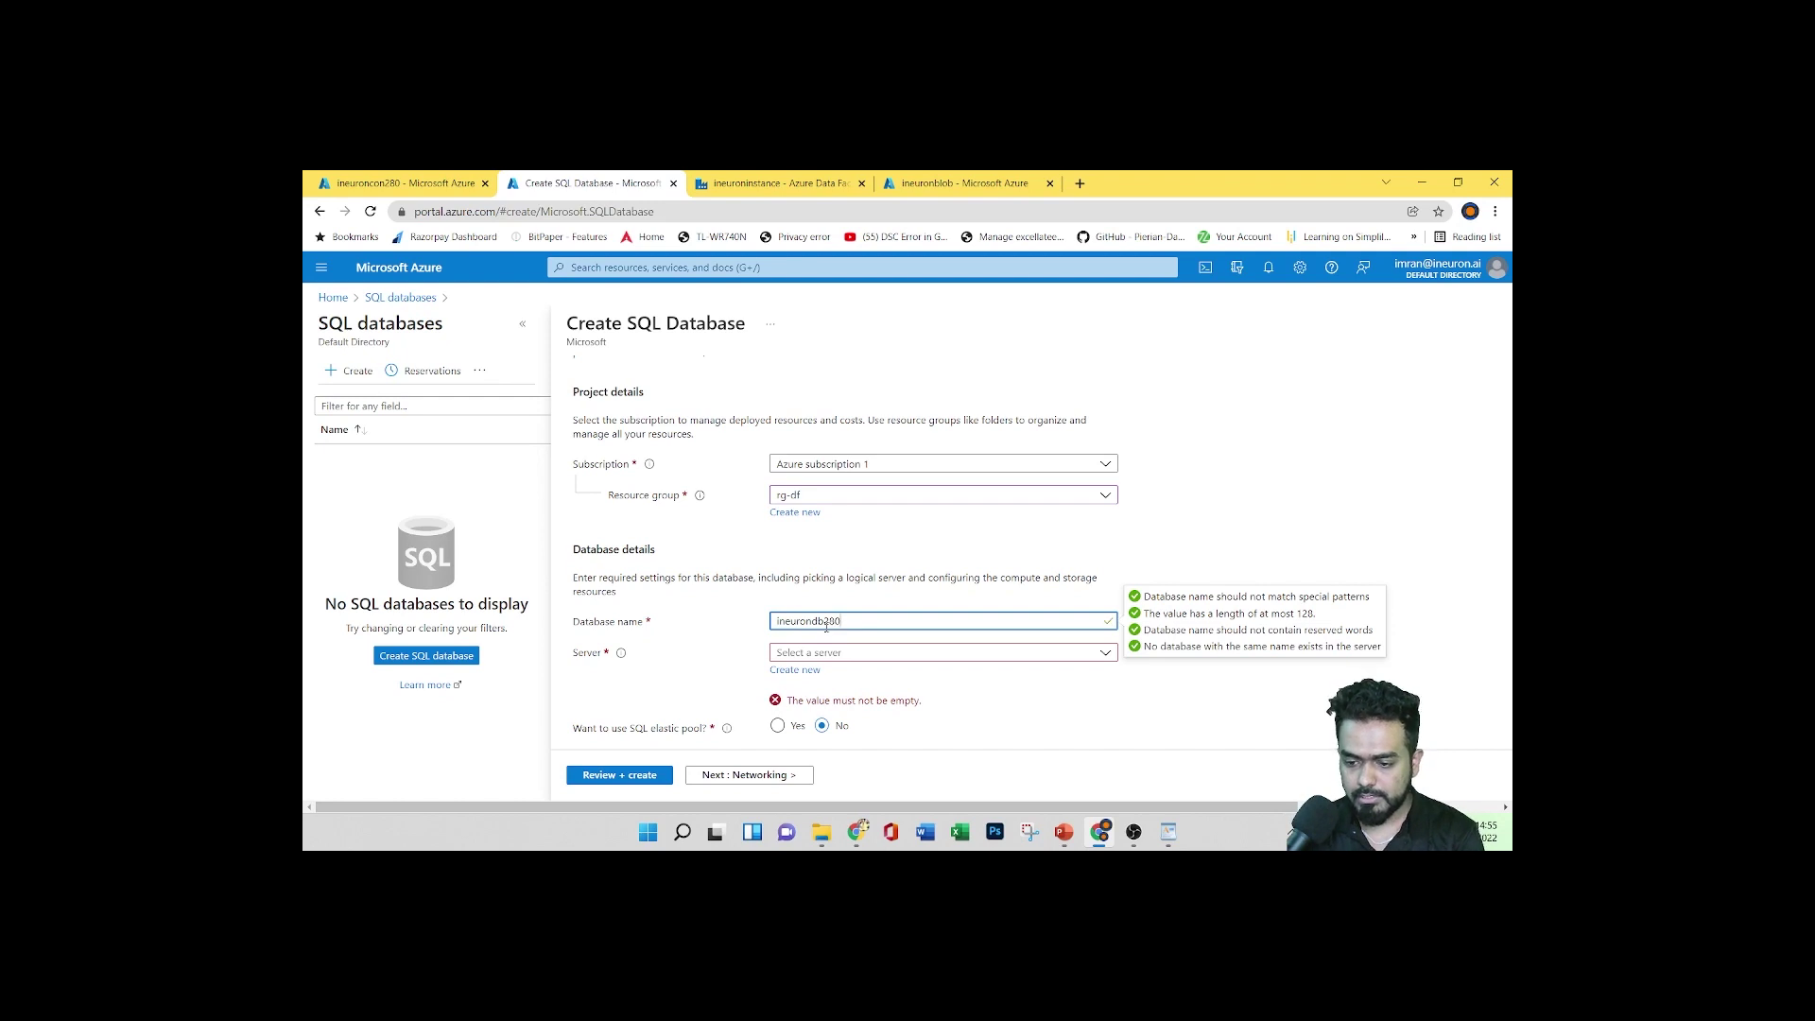
Start creating a new server for the database and name it ineuronserver280
{"action": "left_click", "coordinate": [797, 670]}
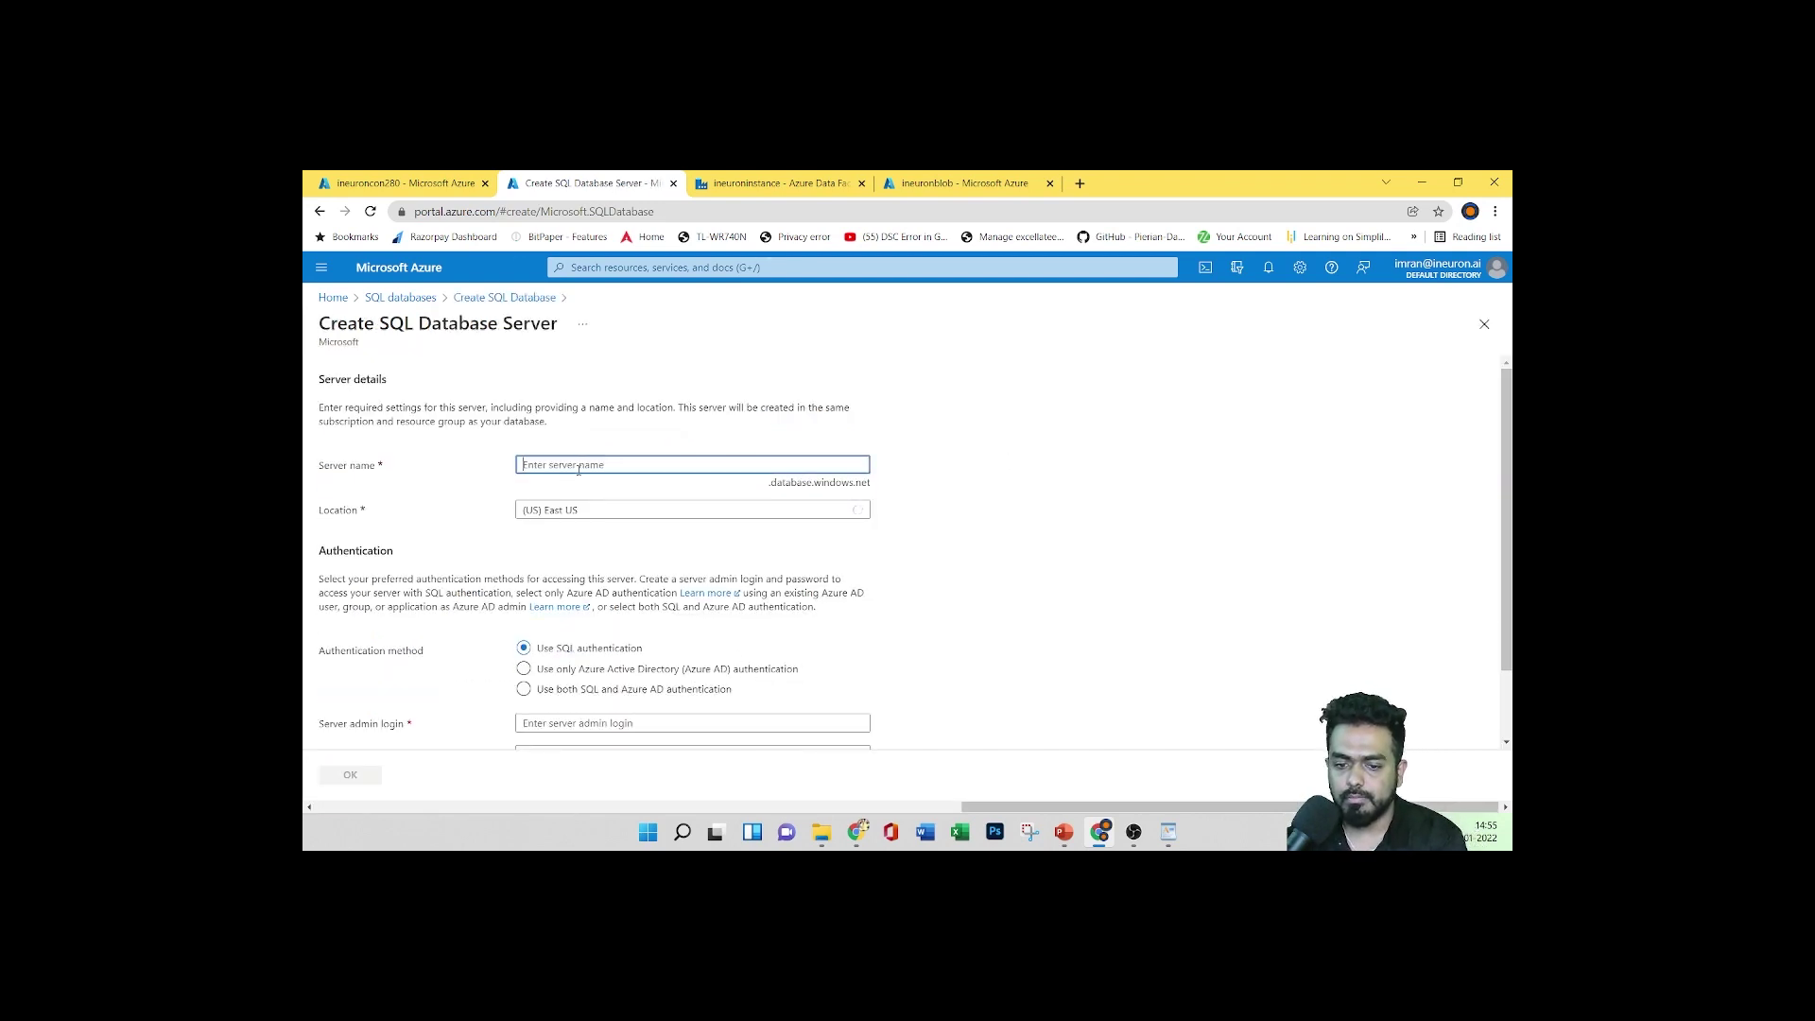
{"action": "type", "text": "ineuro"}
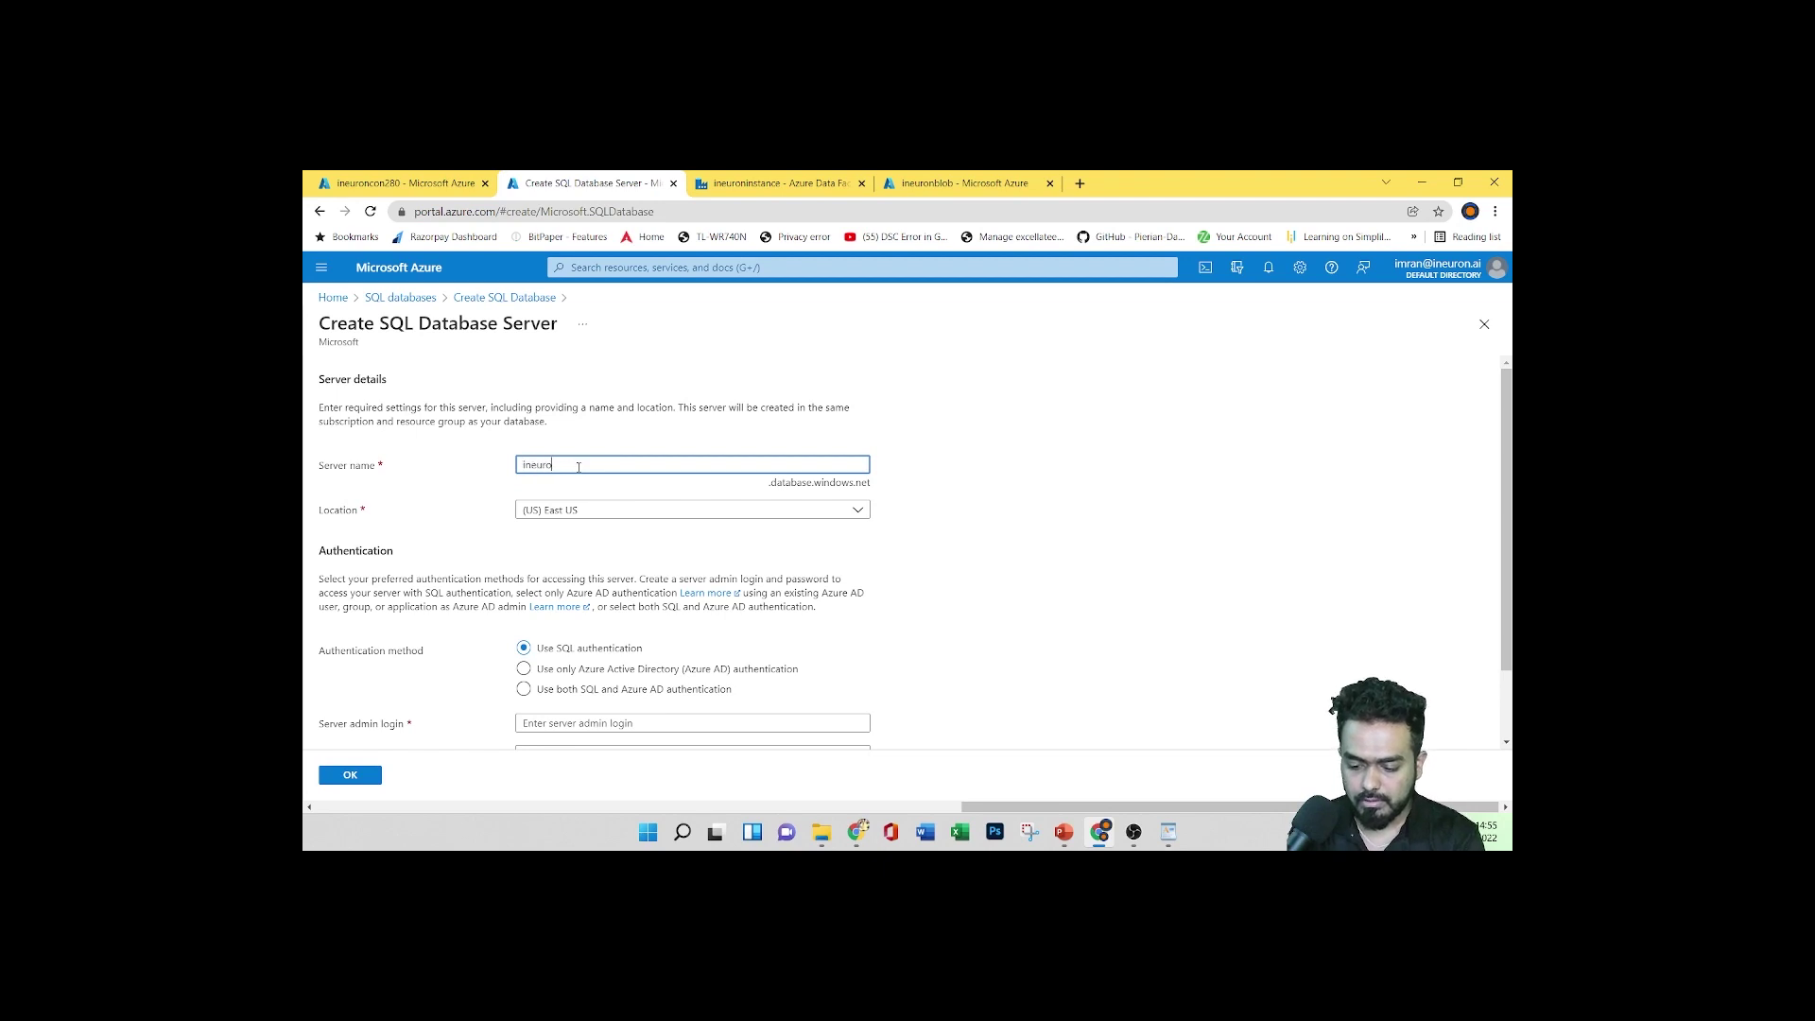
{"action": "type", "text": "nserver280"}
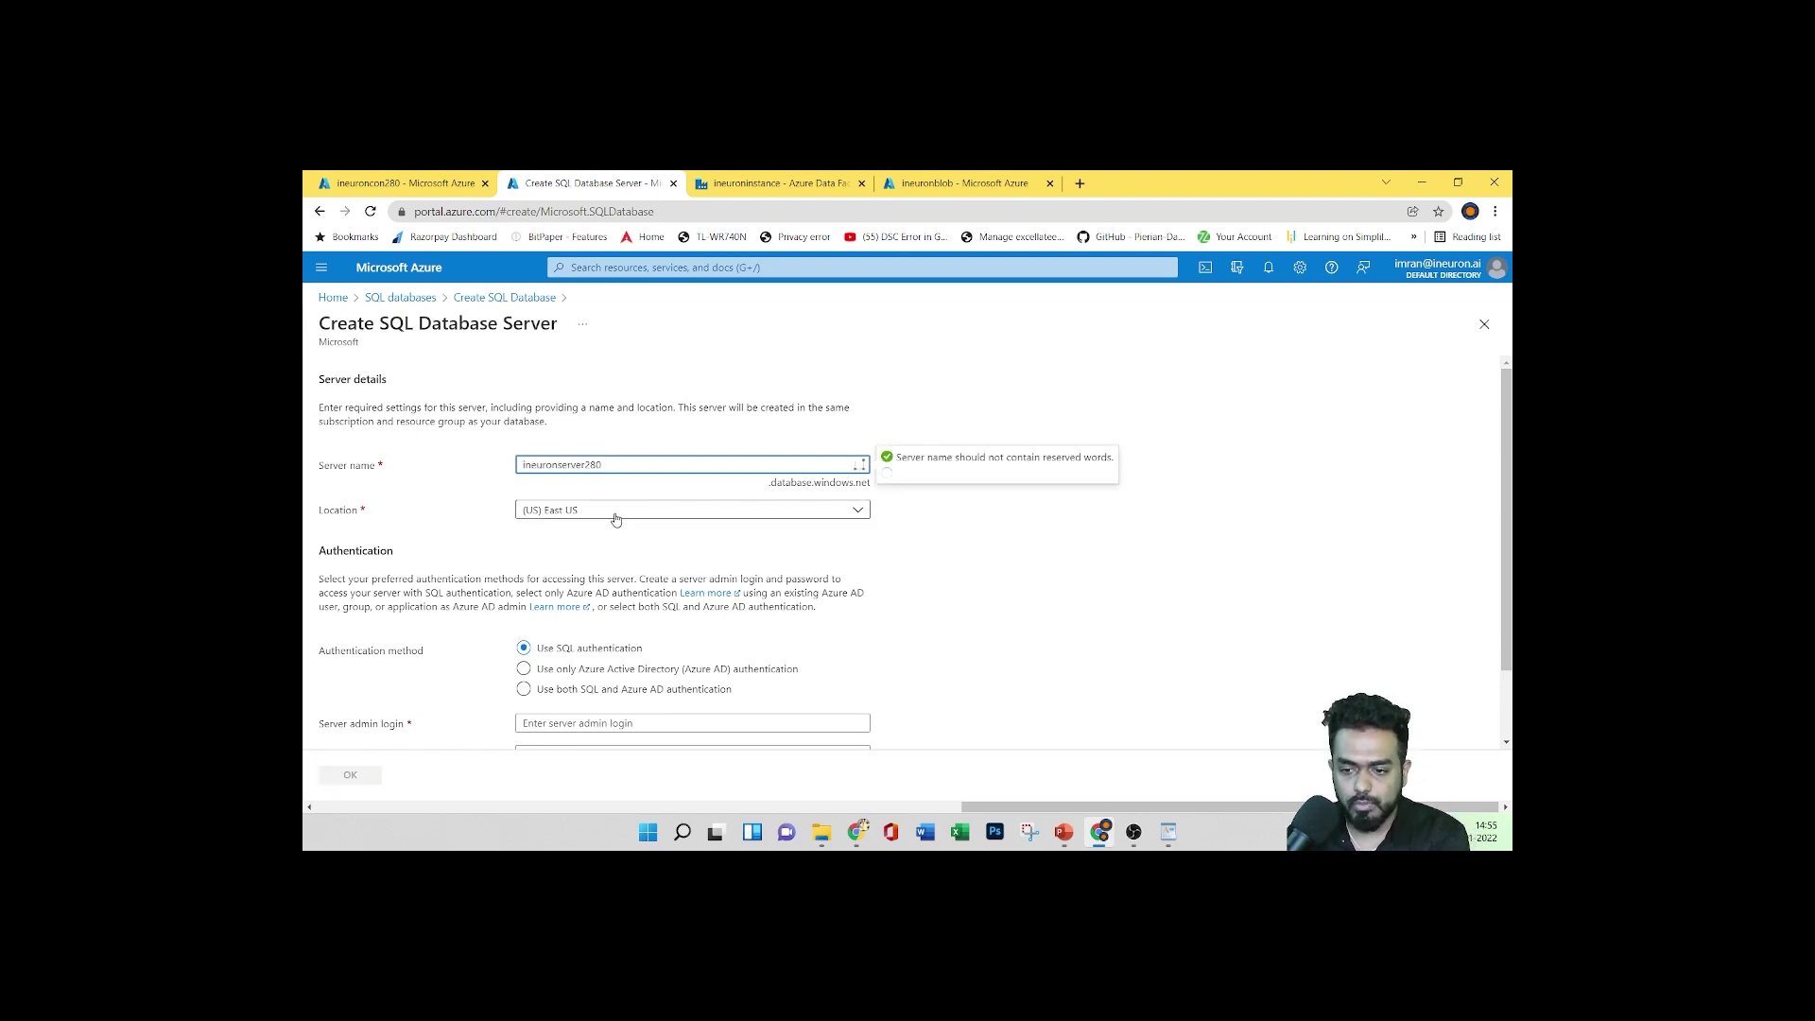
Fill in the server admin login, enter and confirm the admin password, and accept the server settings
{"action": "scroll", "coordinate": [939, 554], "scroll_direction": "down", "scroll_amount": 1}
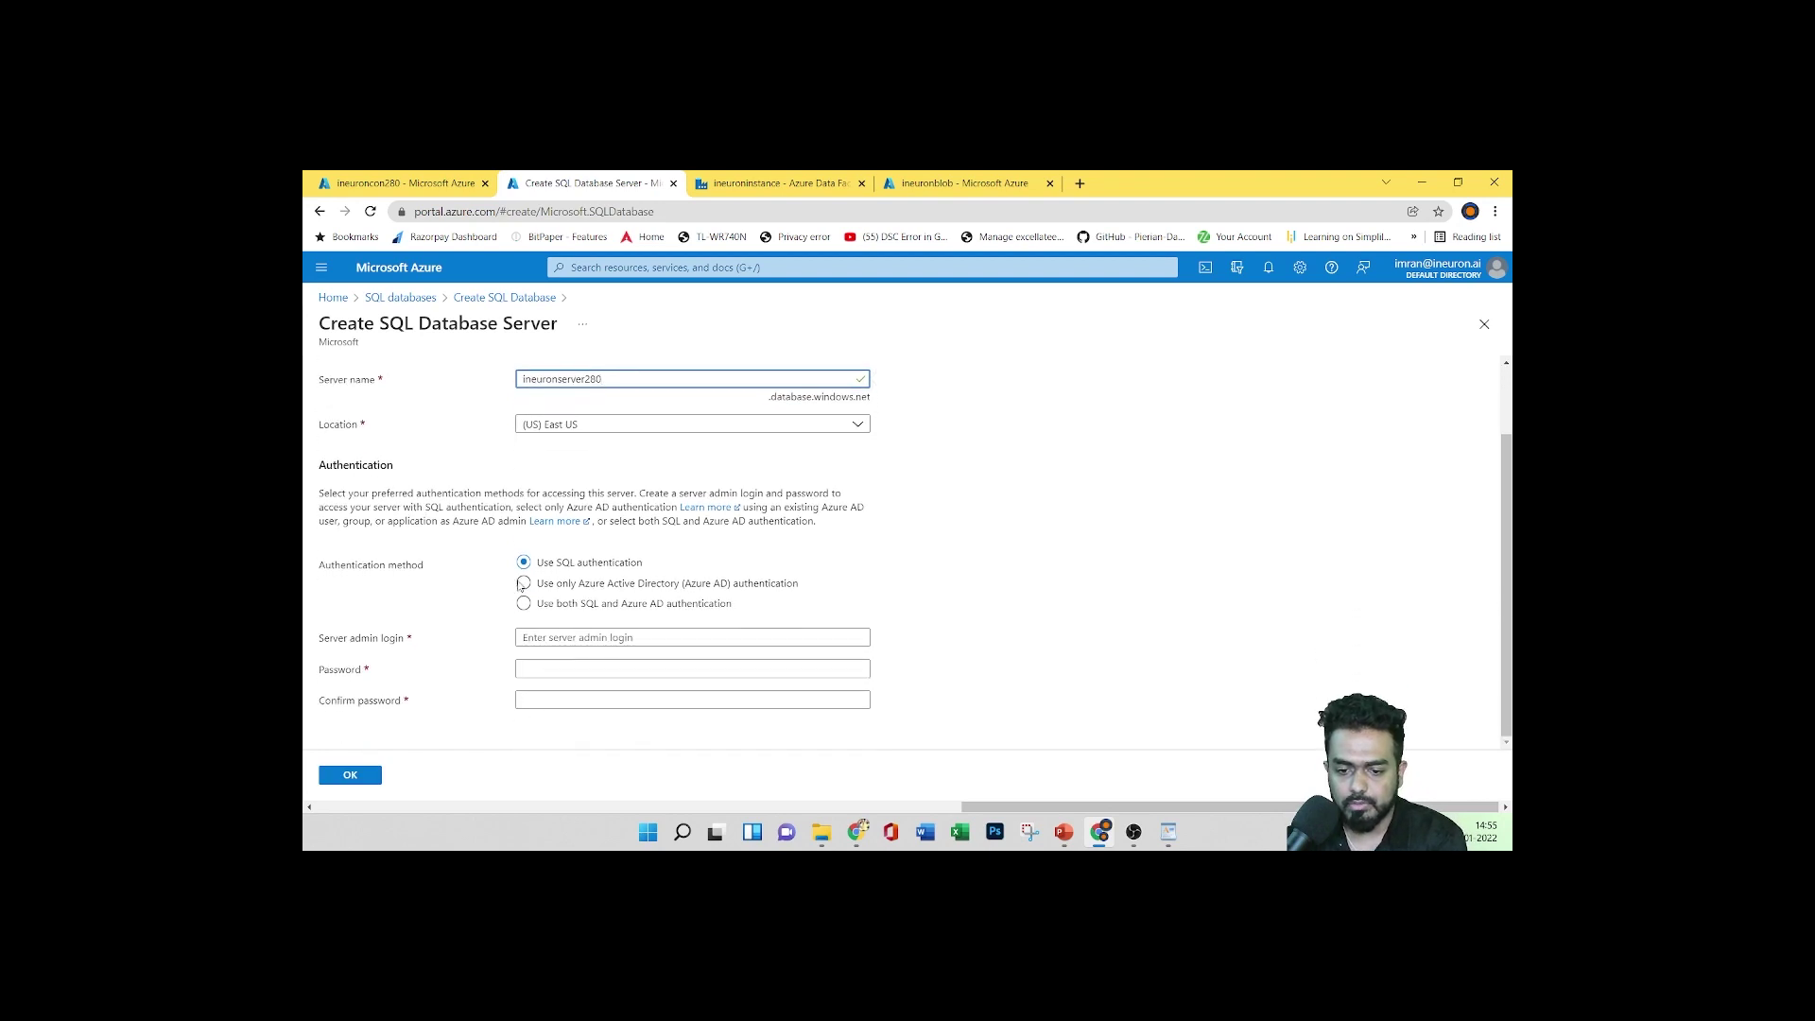
{"action": "left_click", "coordinate": [558, 638]}
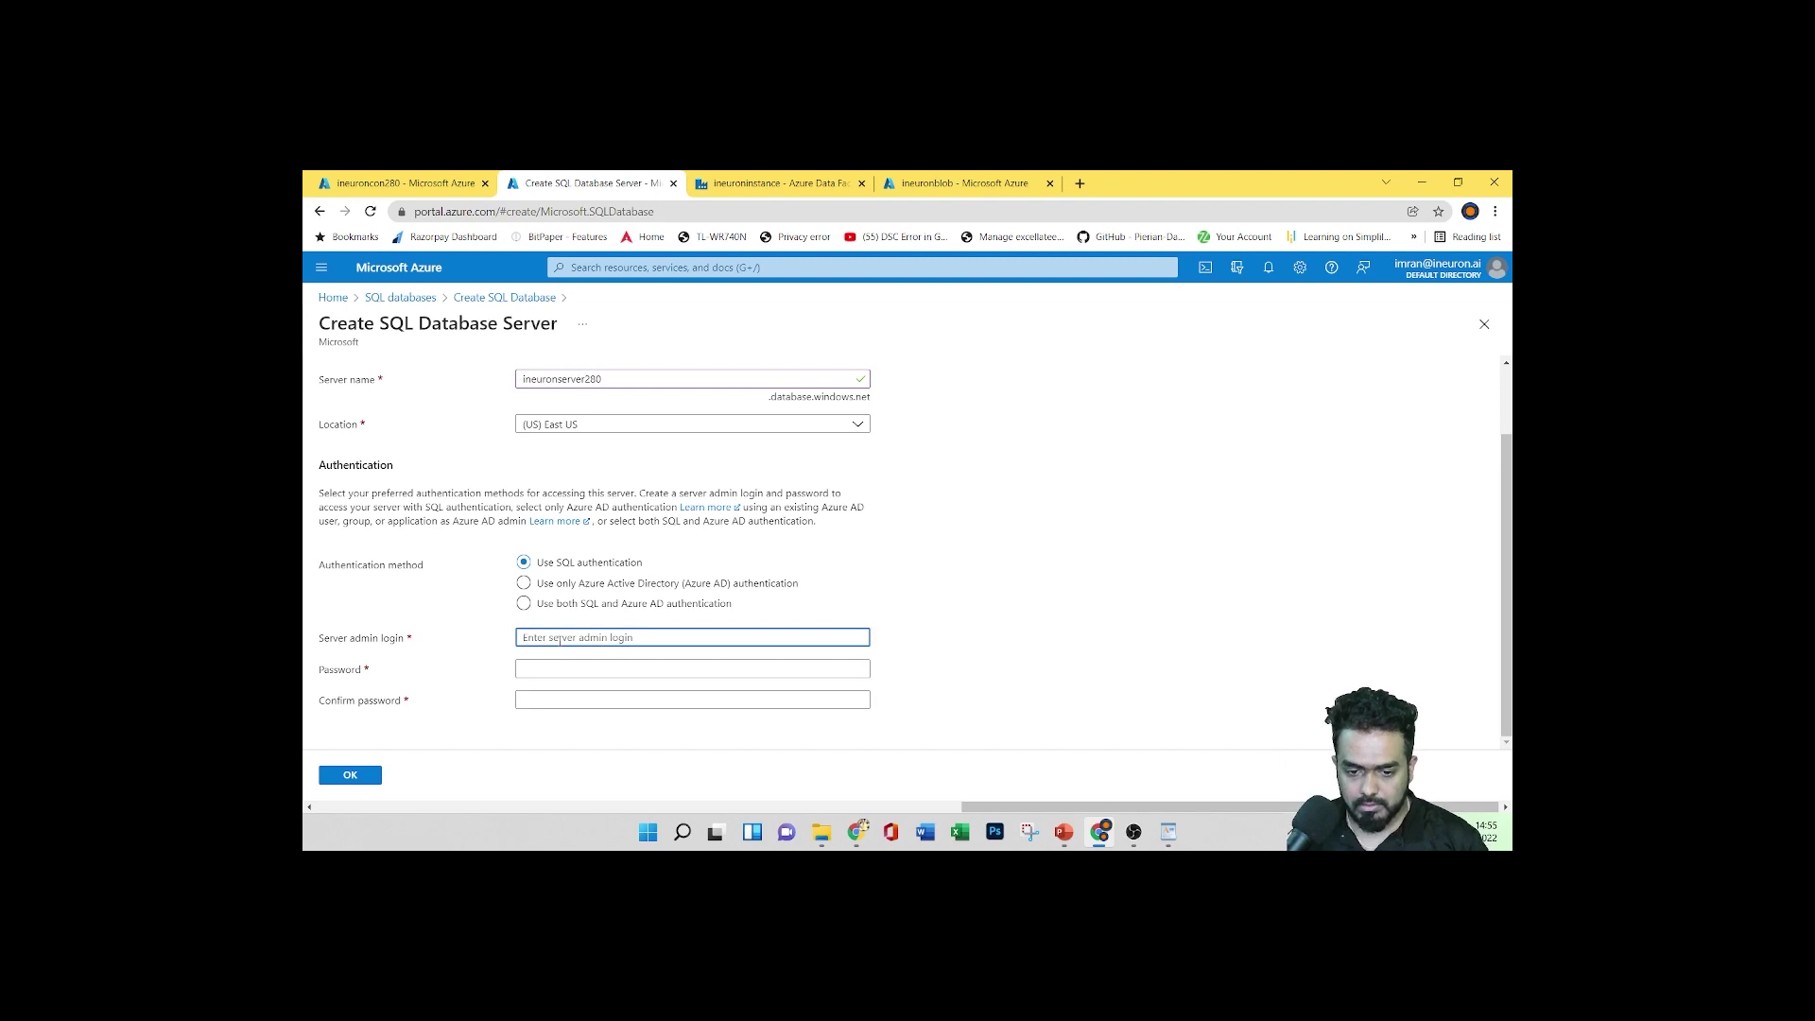
{"action": "type", "text": "imran"}
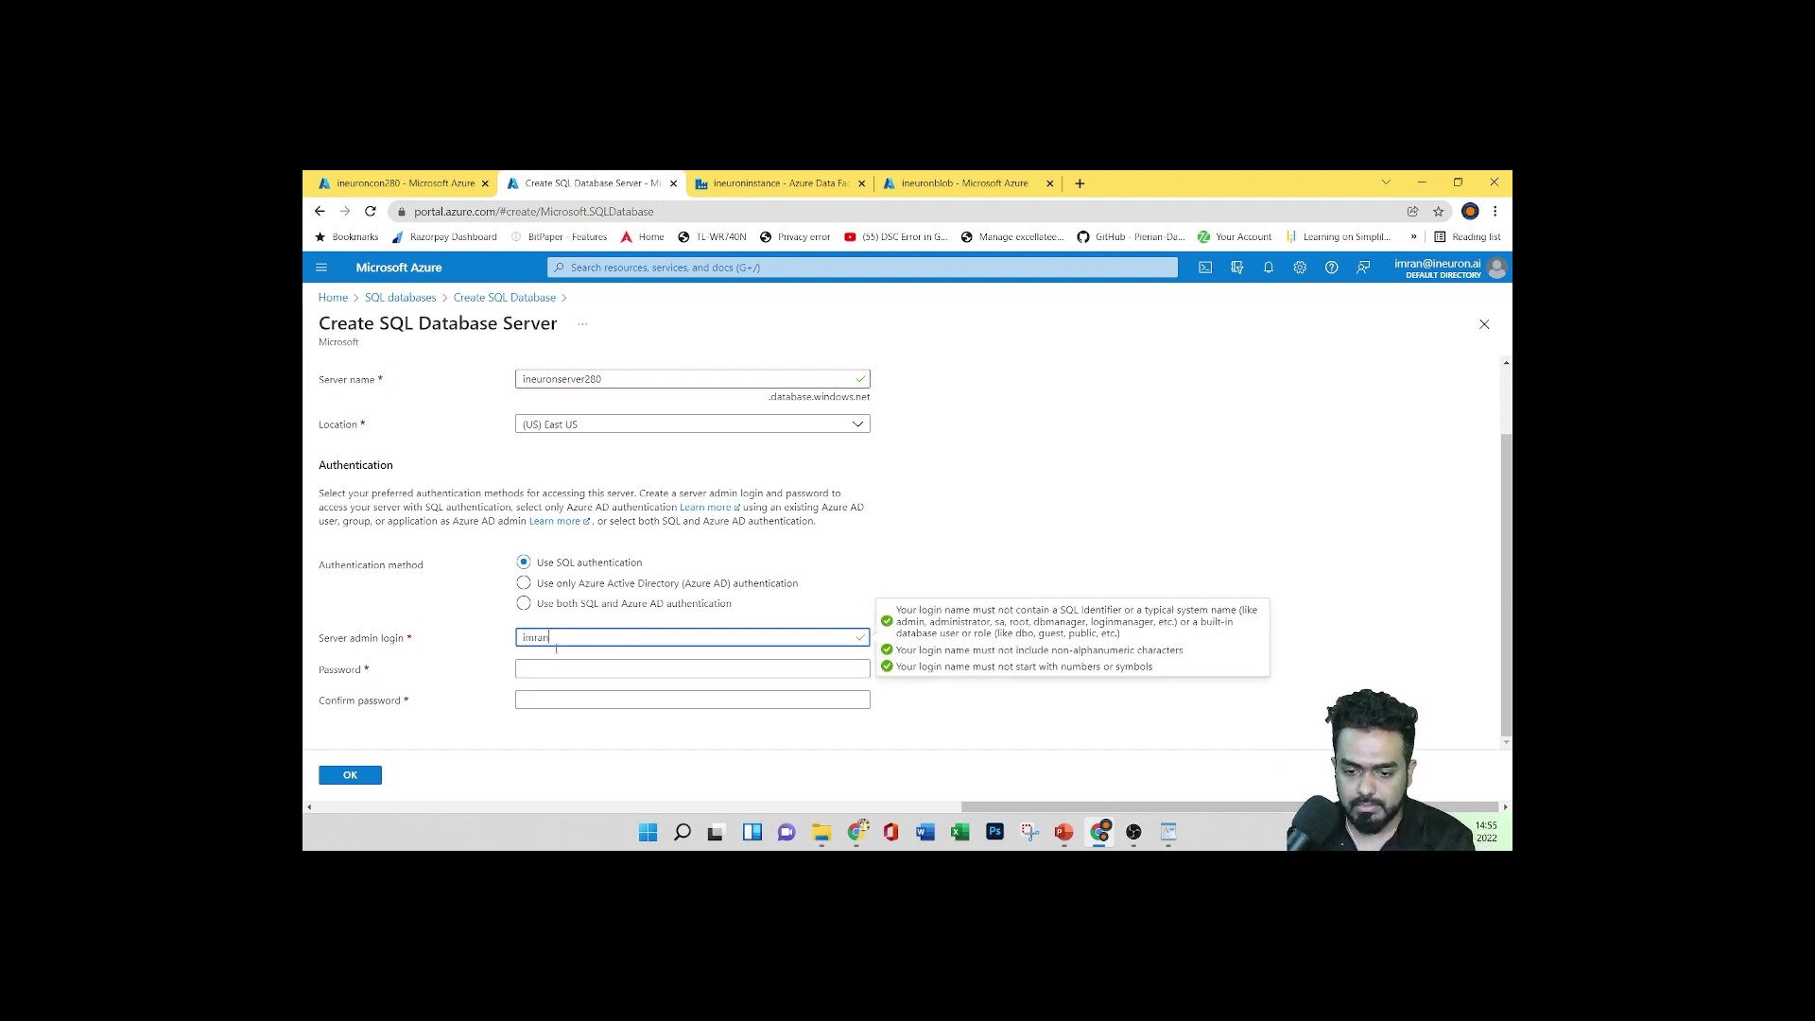
{"action": "left_click", "coordinate": [558, 666]}
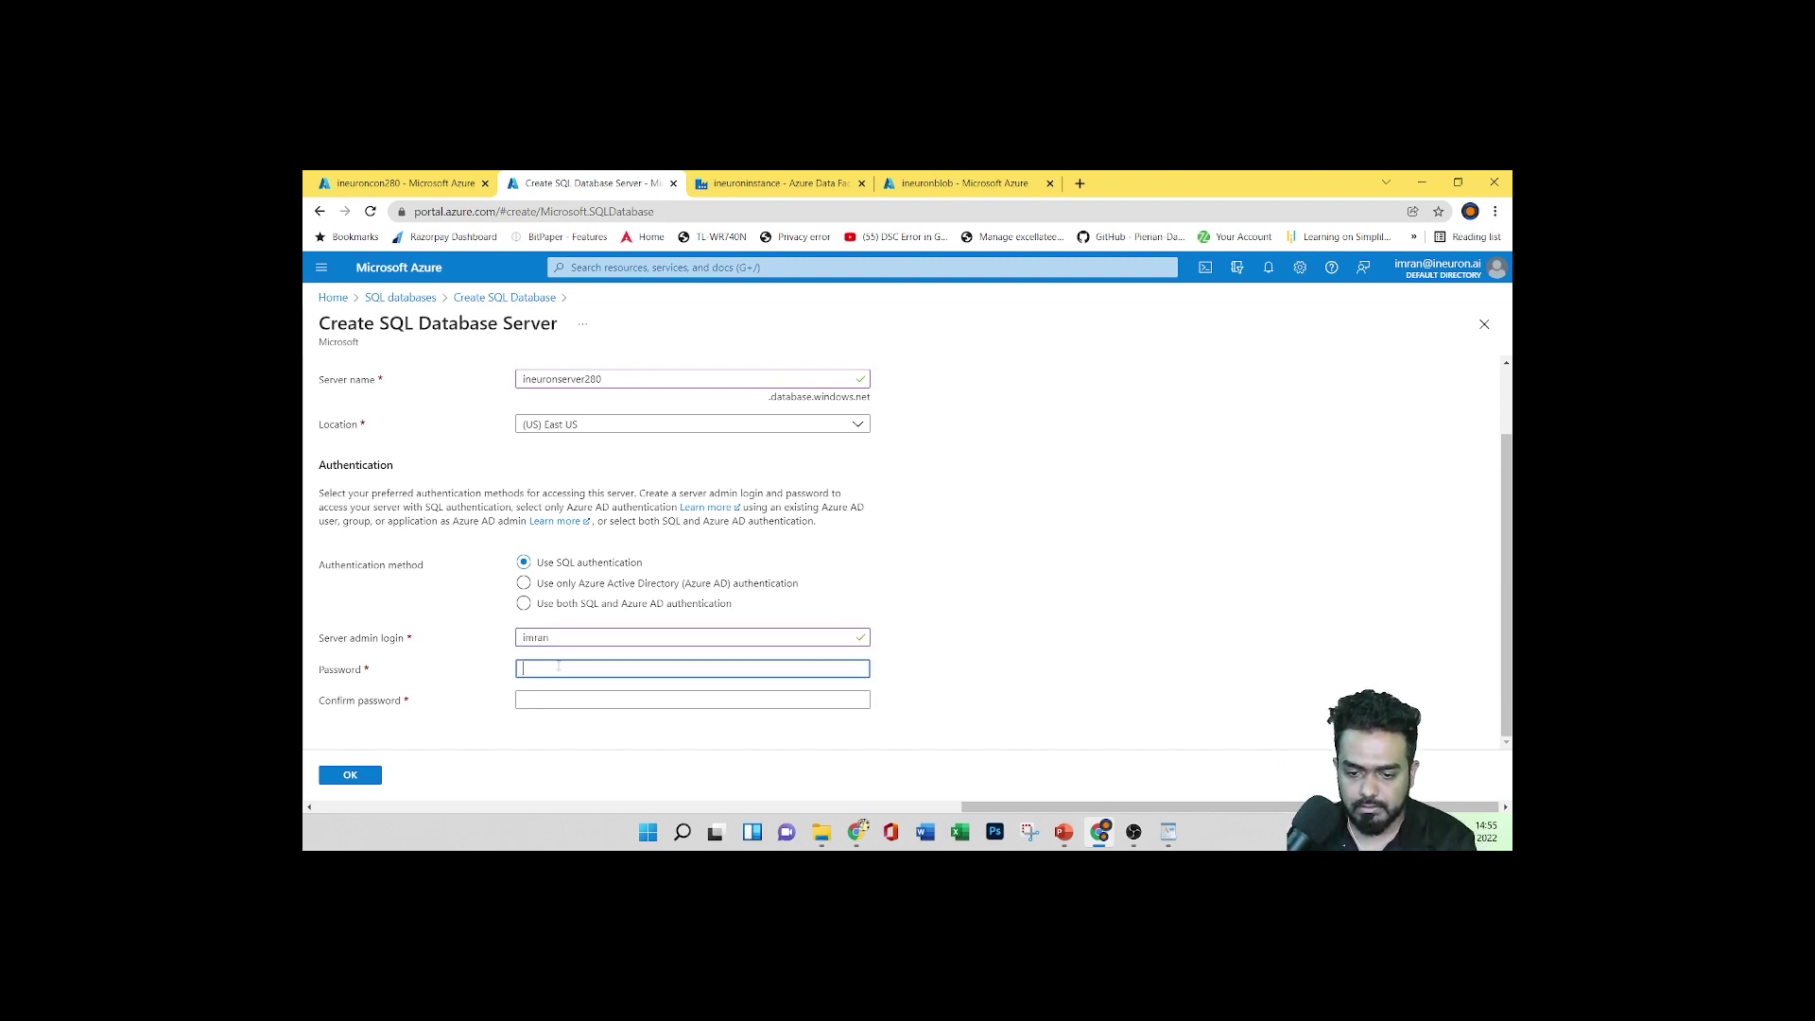
{"action": "type", "text": "••"}
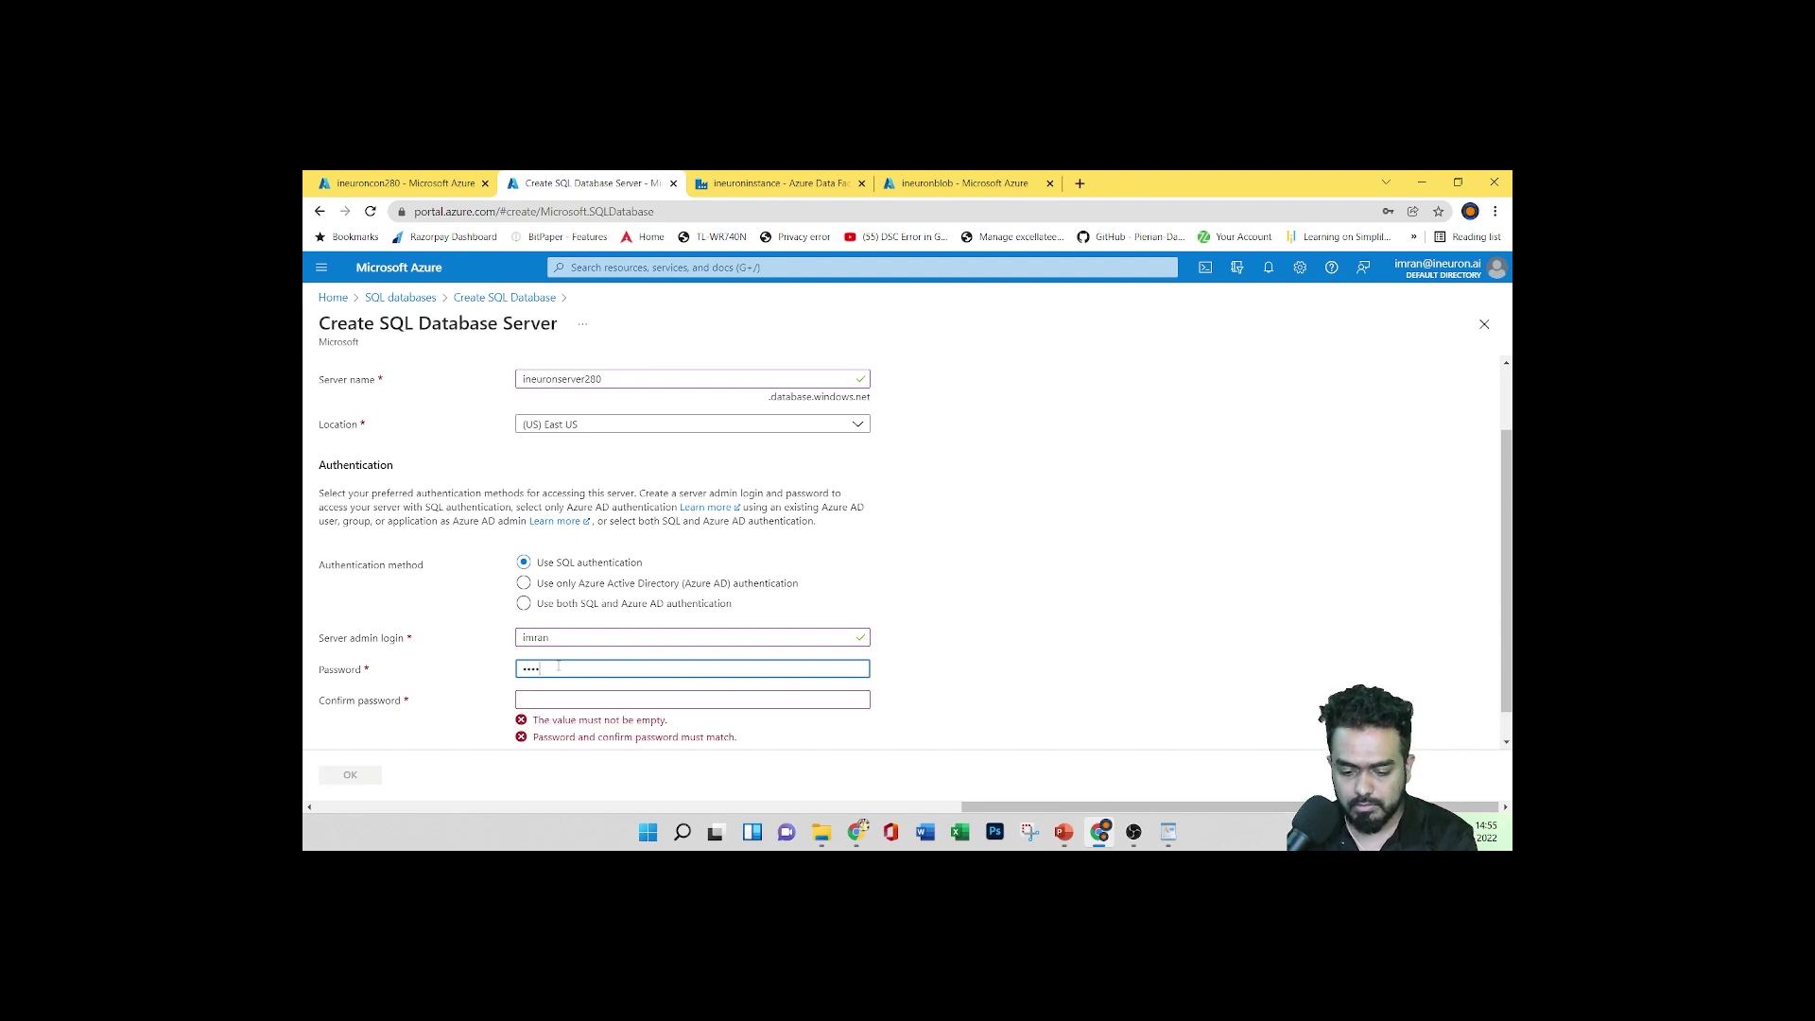
{"action": "type", "text": "•••••••••"}
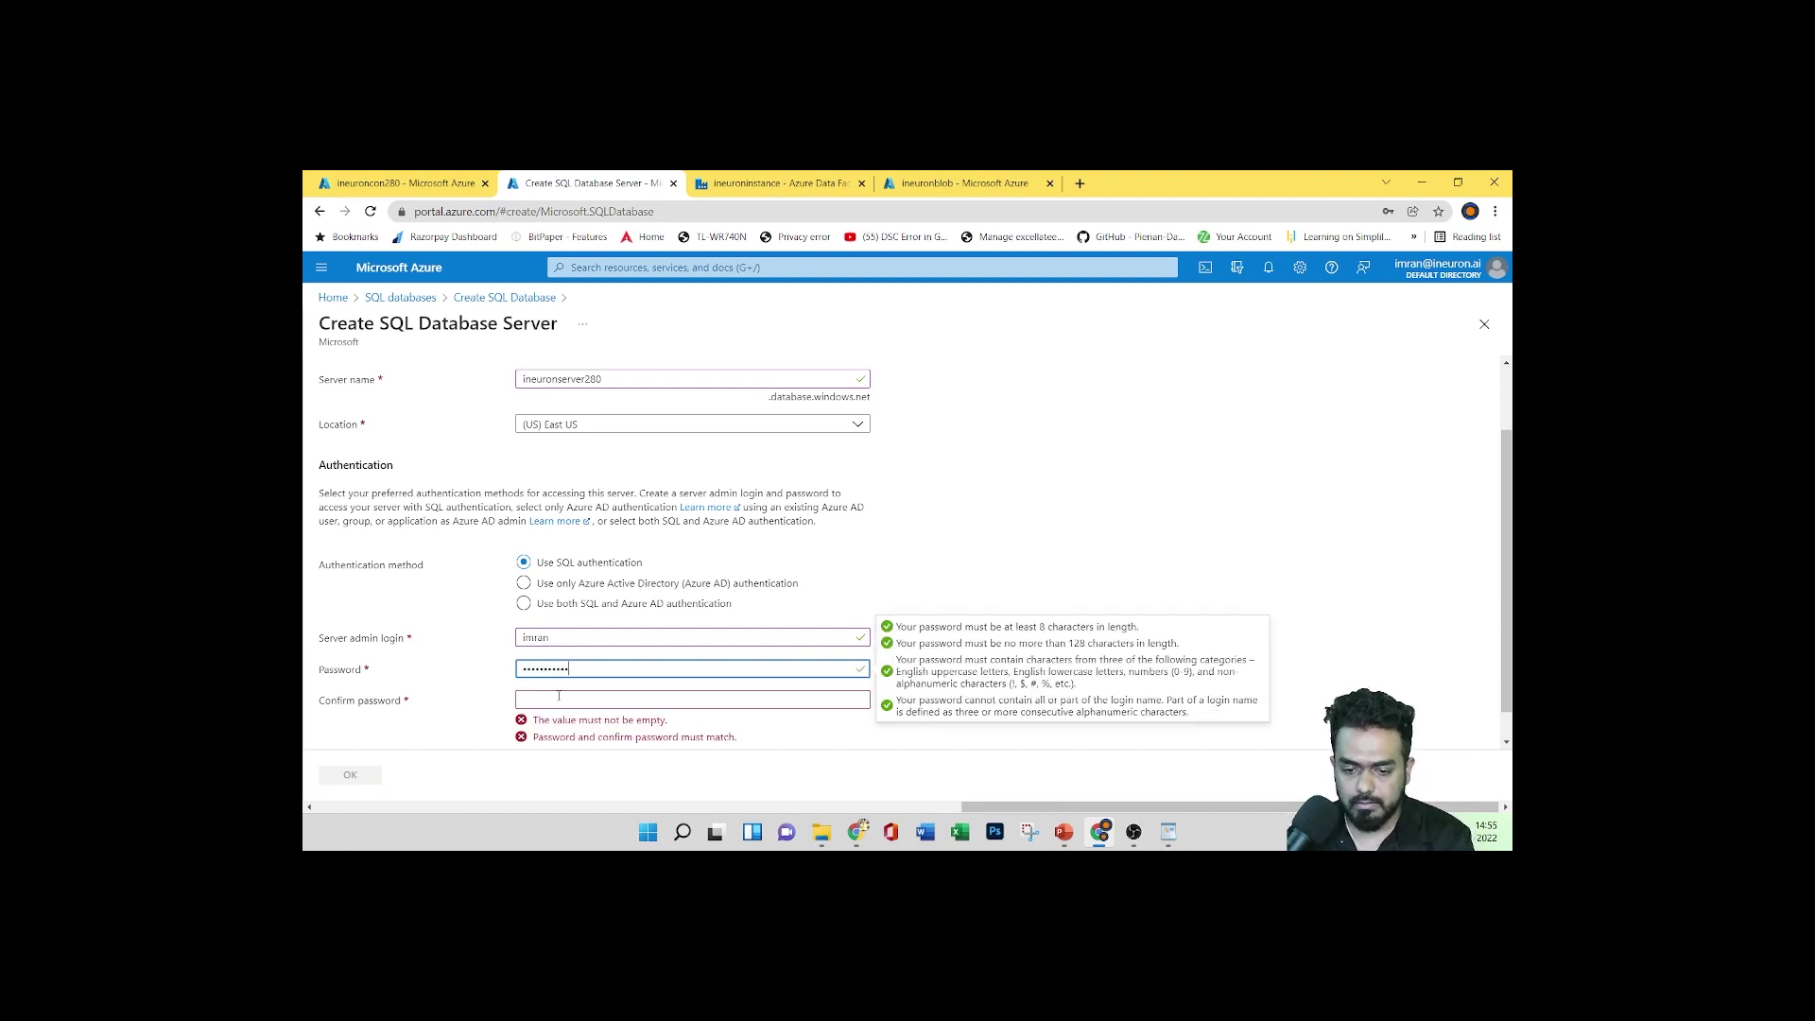
{"action": "left_click", "coordinate": [559, 698]}
{"action": "type", "text": "•••••"}
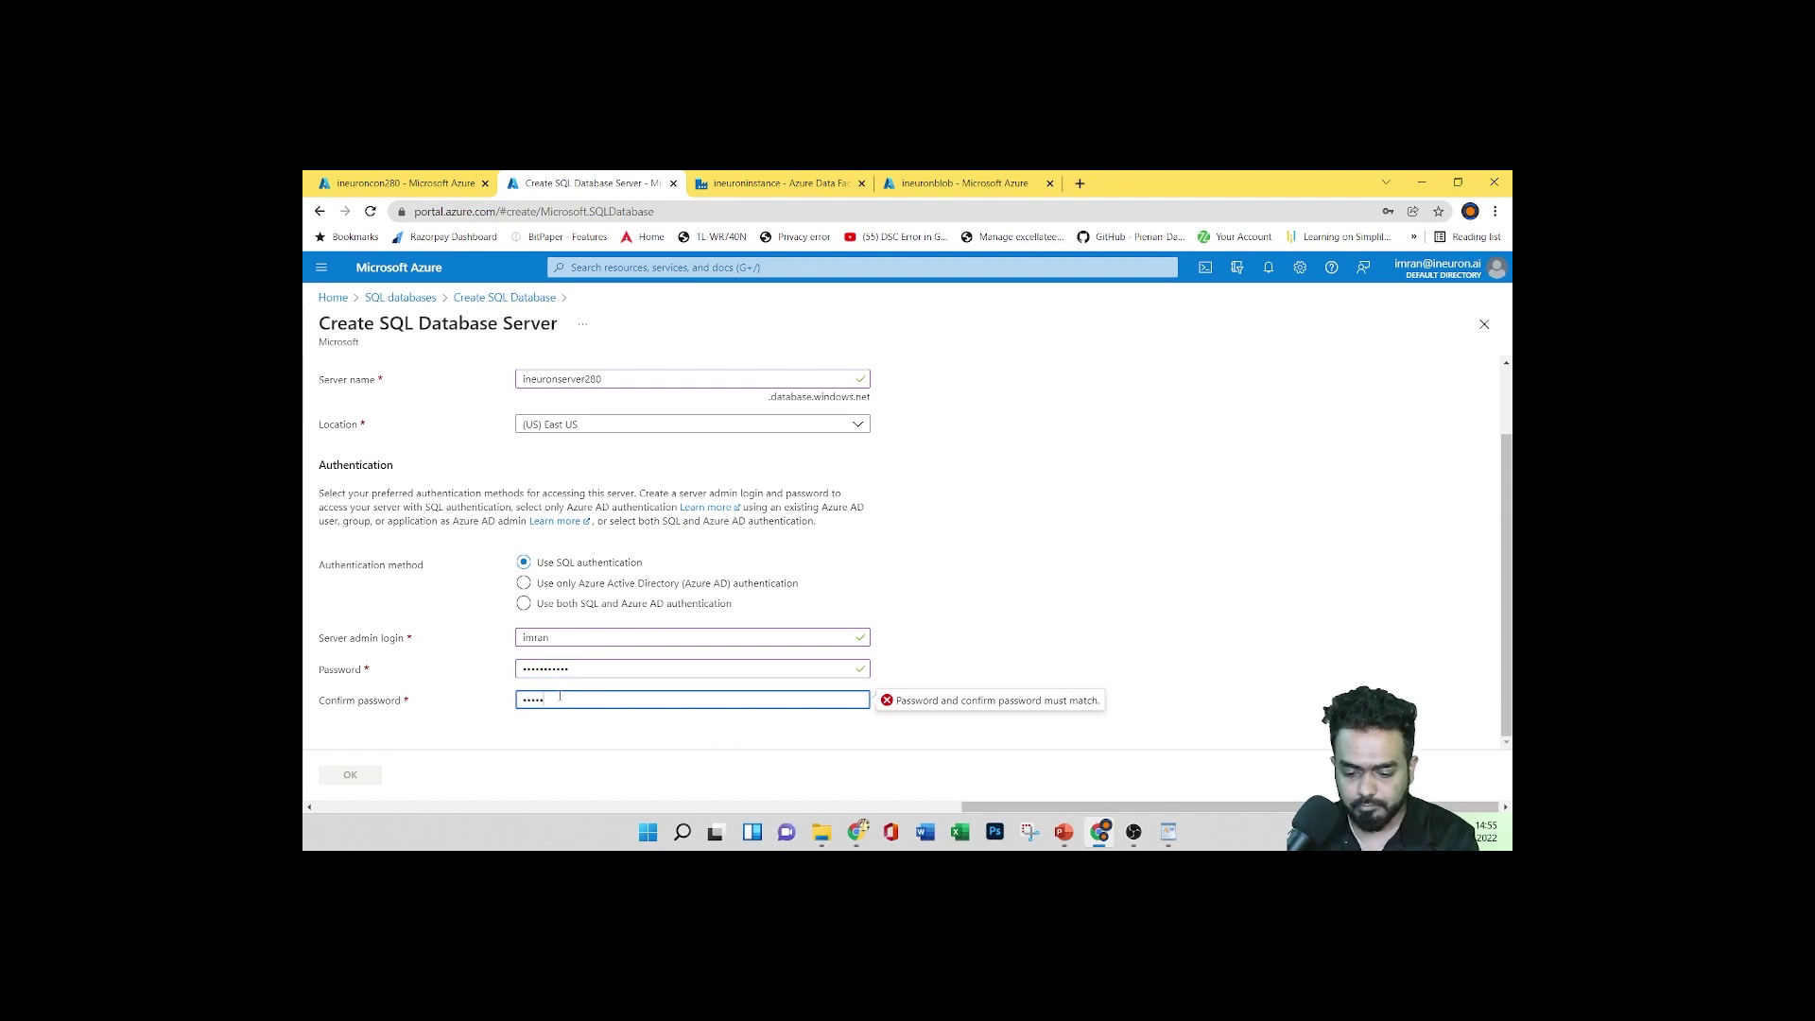
{"action": "type", "text": "••••••"}
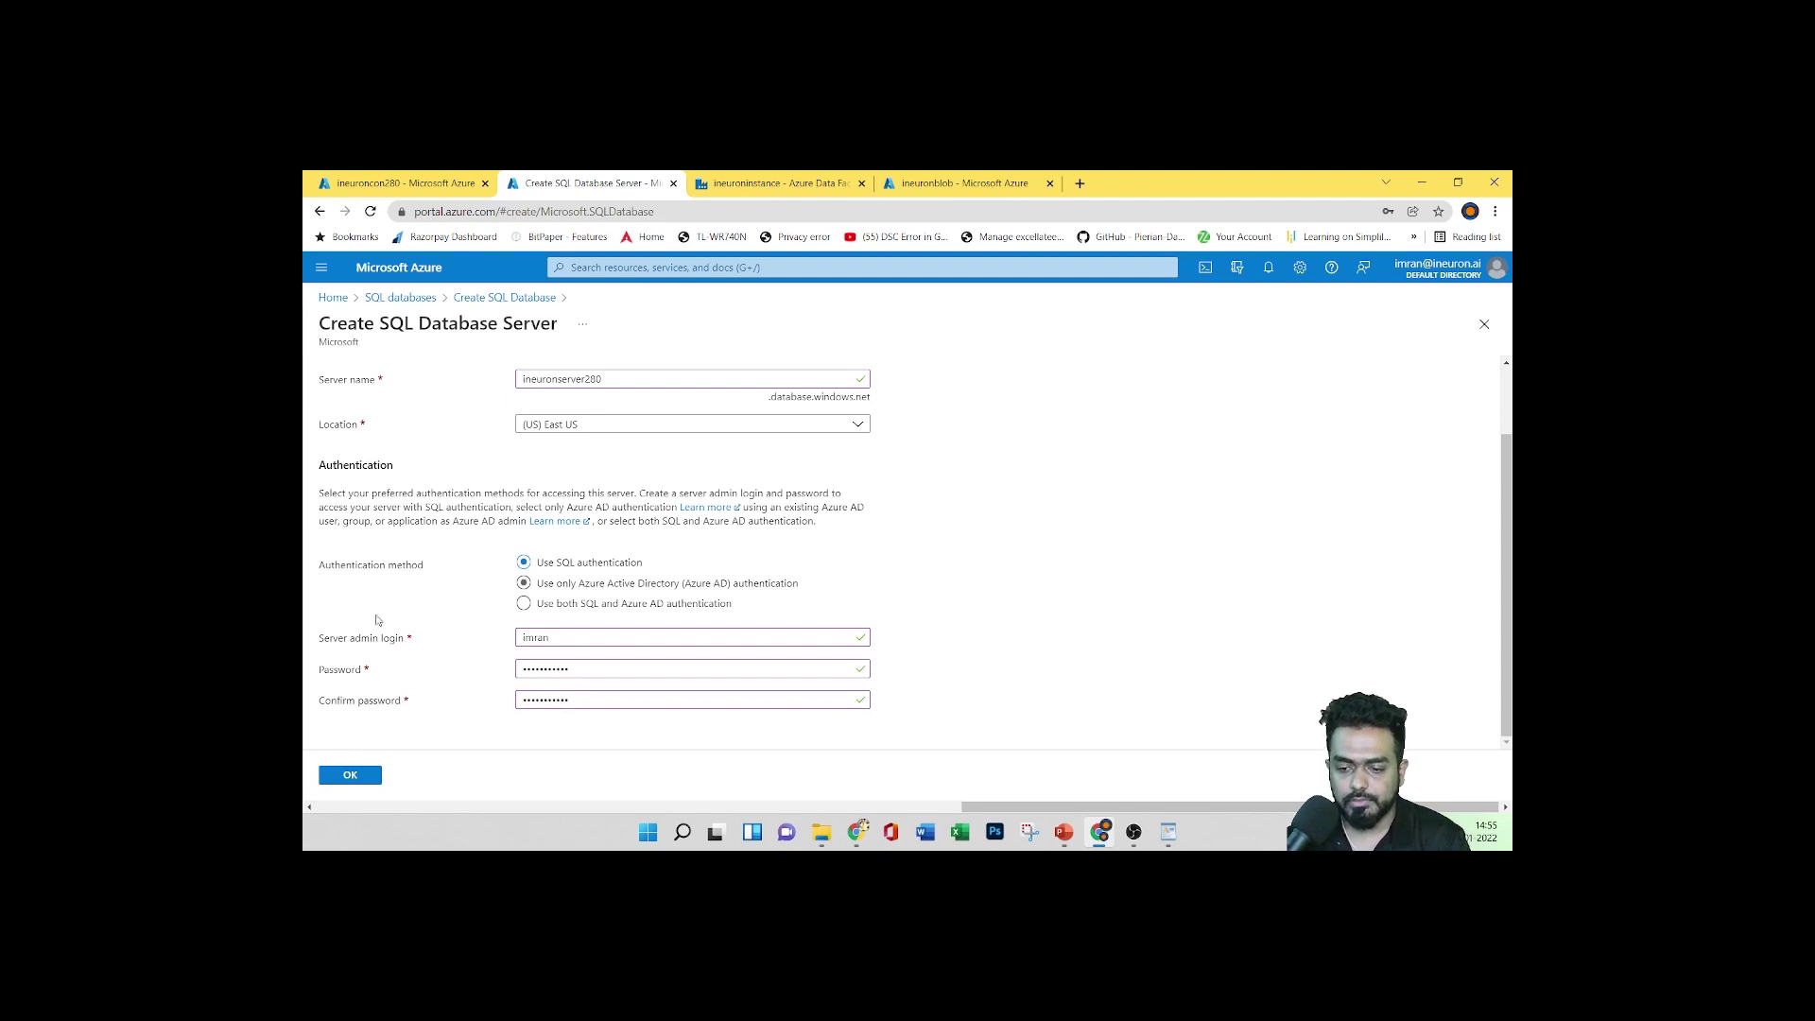
{"action": "left_click", "coordinate": [339, 779]}
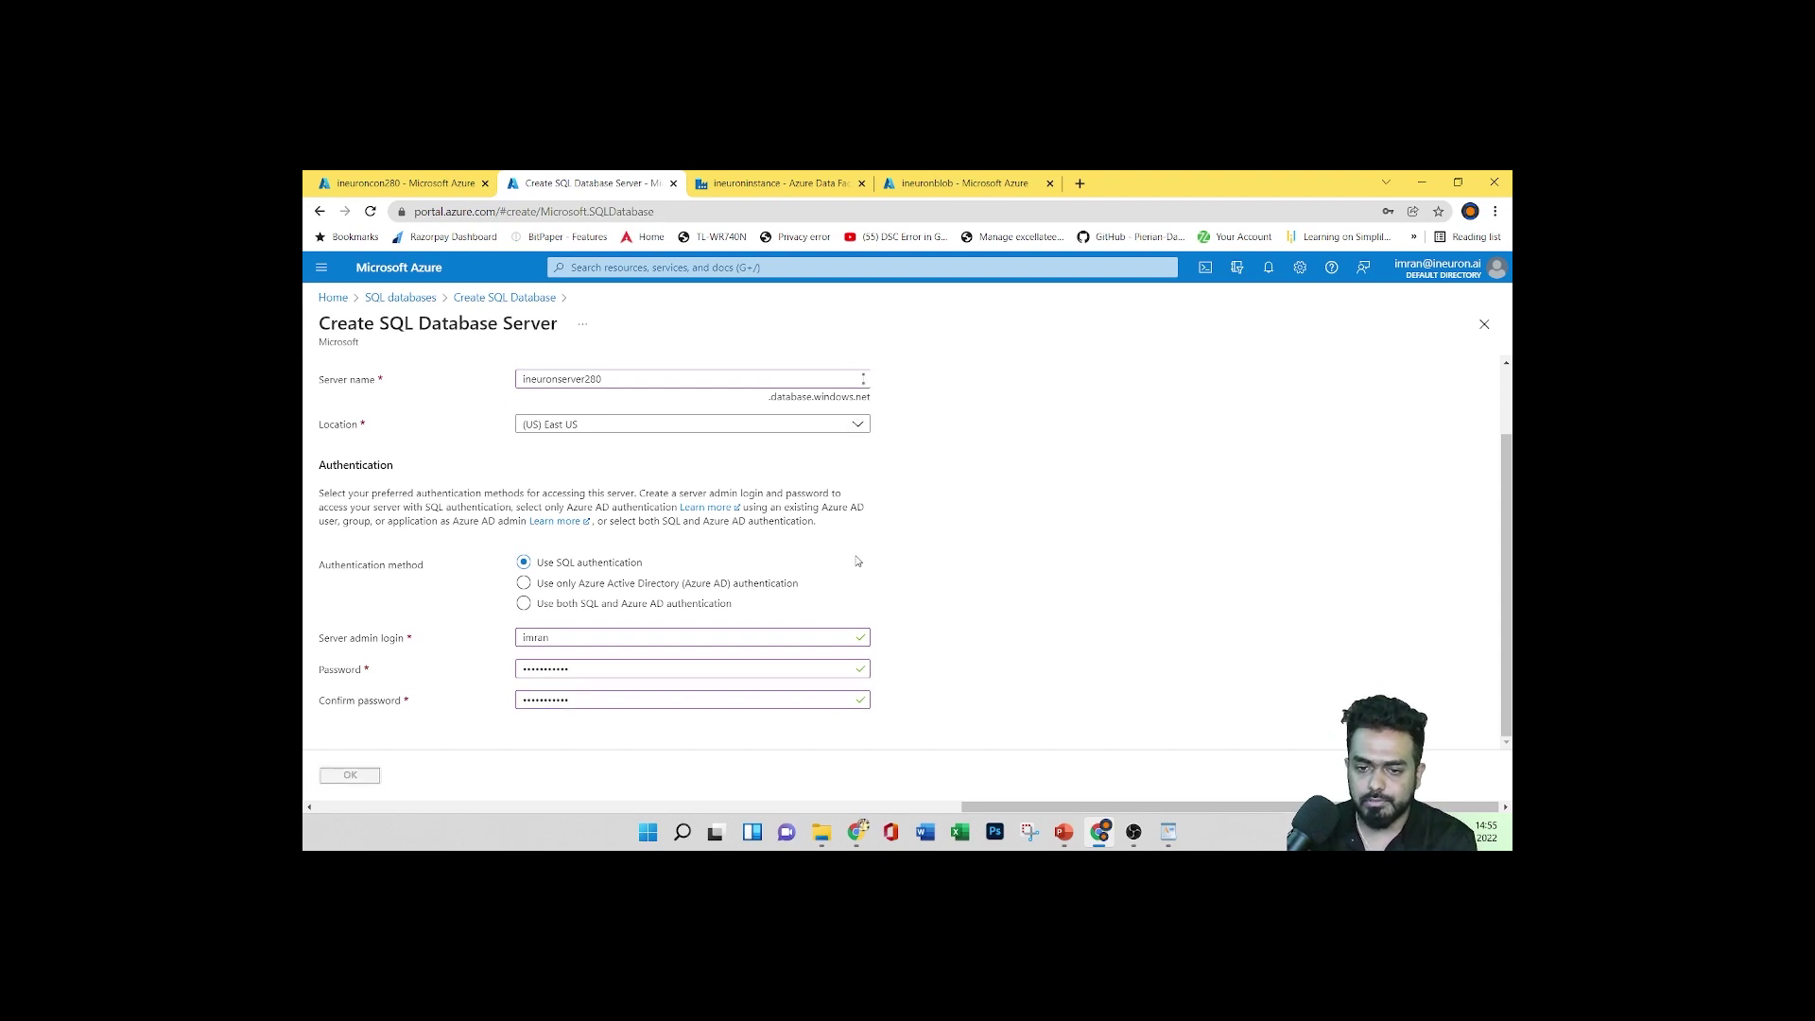
Set the network connectivity to Public endpoint, allow Azure services to access the server, and add the current client IP address
{"action": "scroll", "coordinate": [551, 513], "scroll_direction": "down", "scroll_amount": 3}
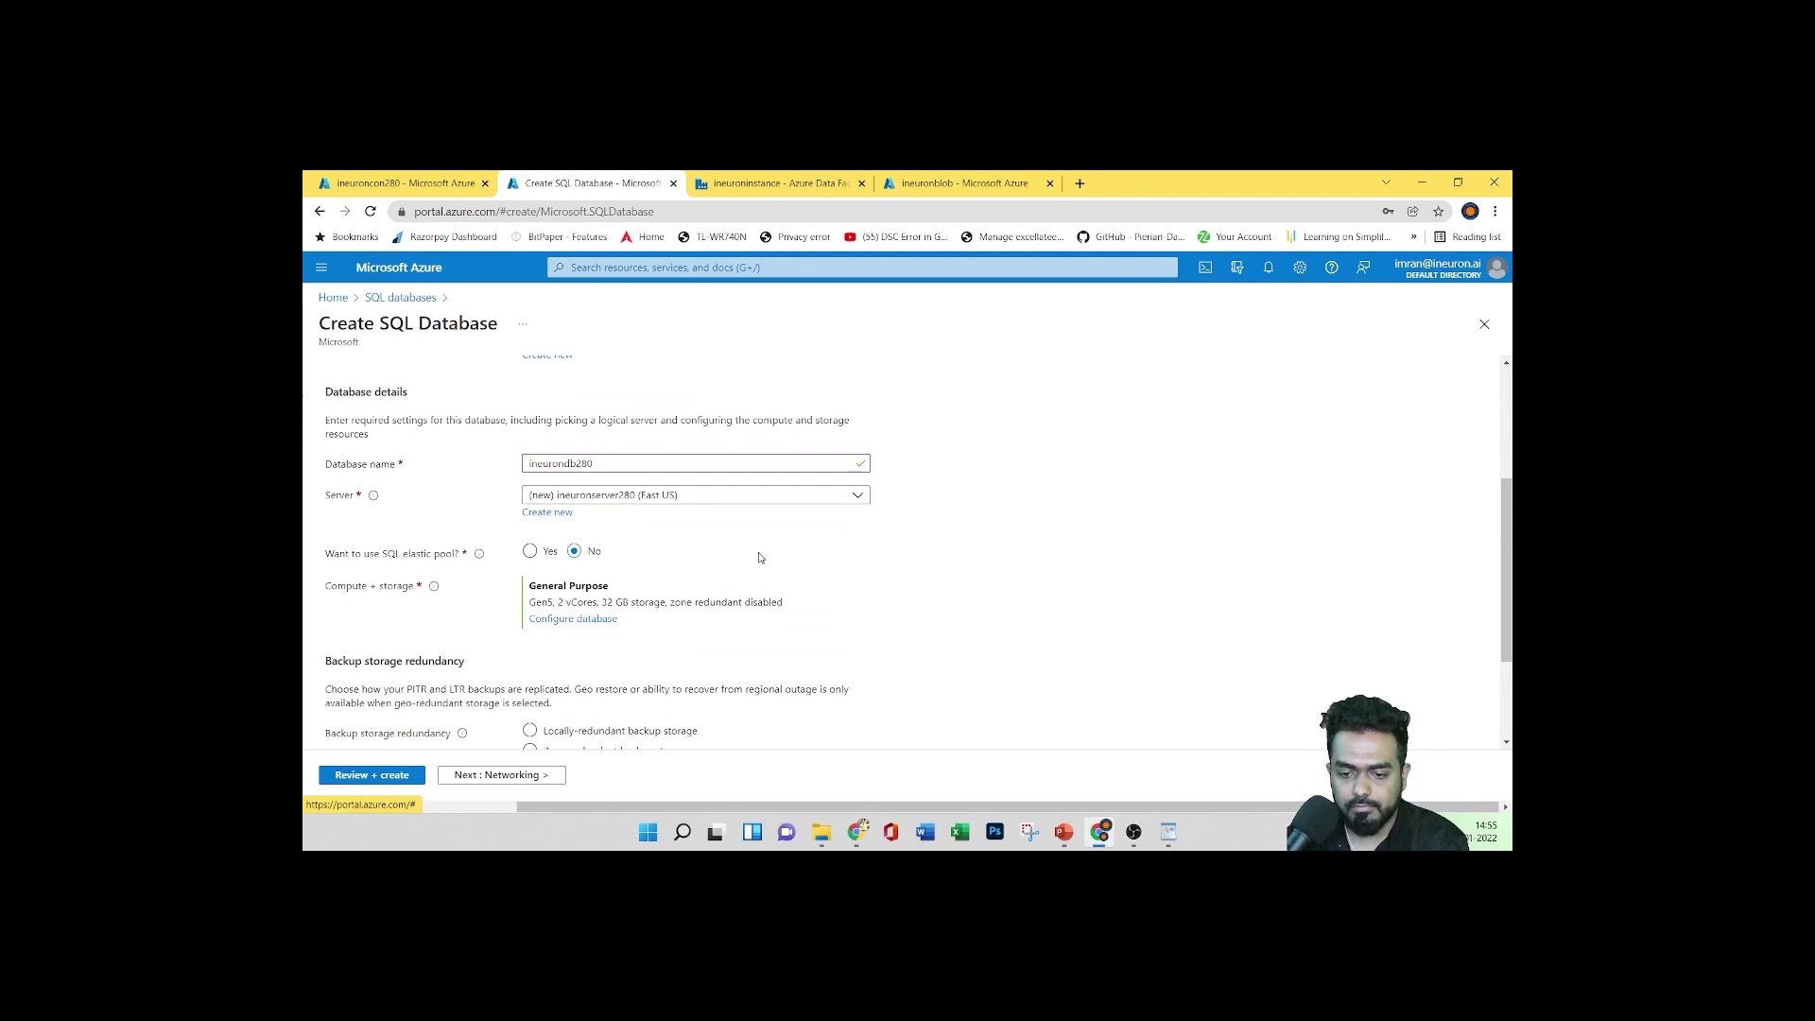
{"action": "scroll", "coordinate": [760, 558], "scroll_direction": "down", "scroll_amount": 2}
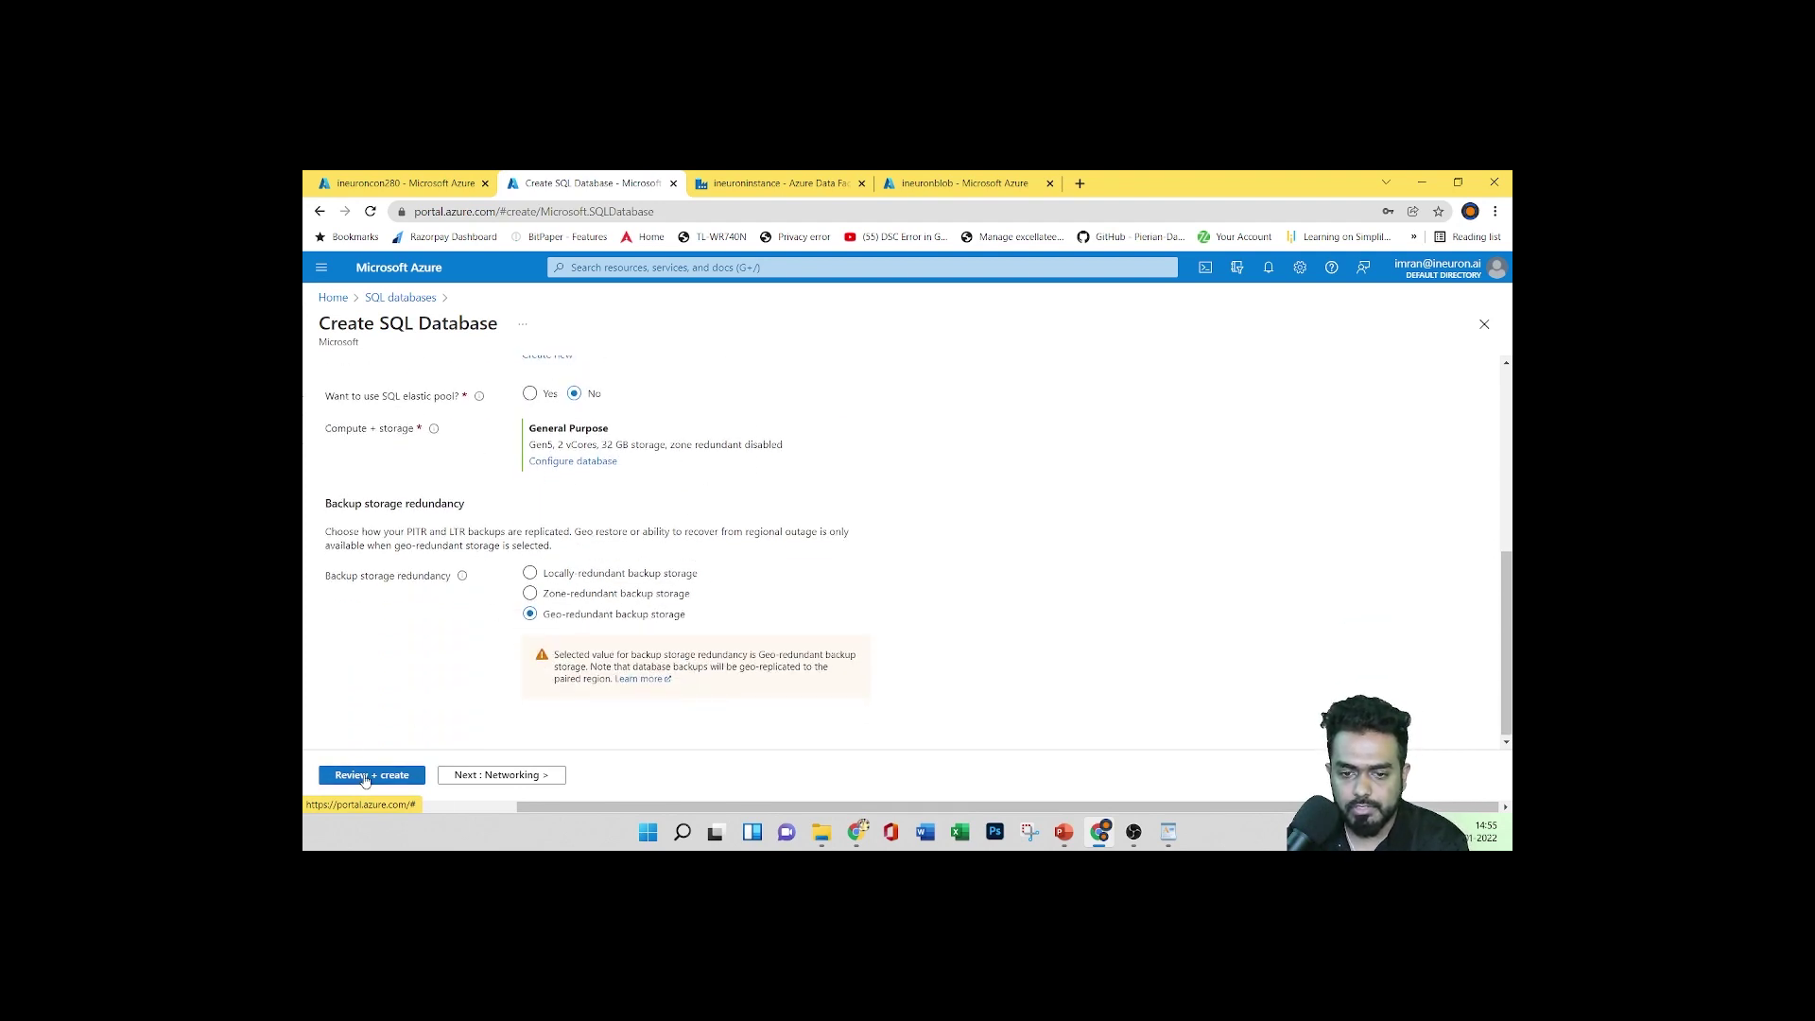
{"action": "left_click", "coordinate": [501, 775]}
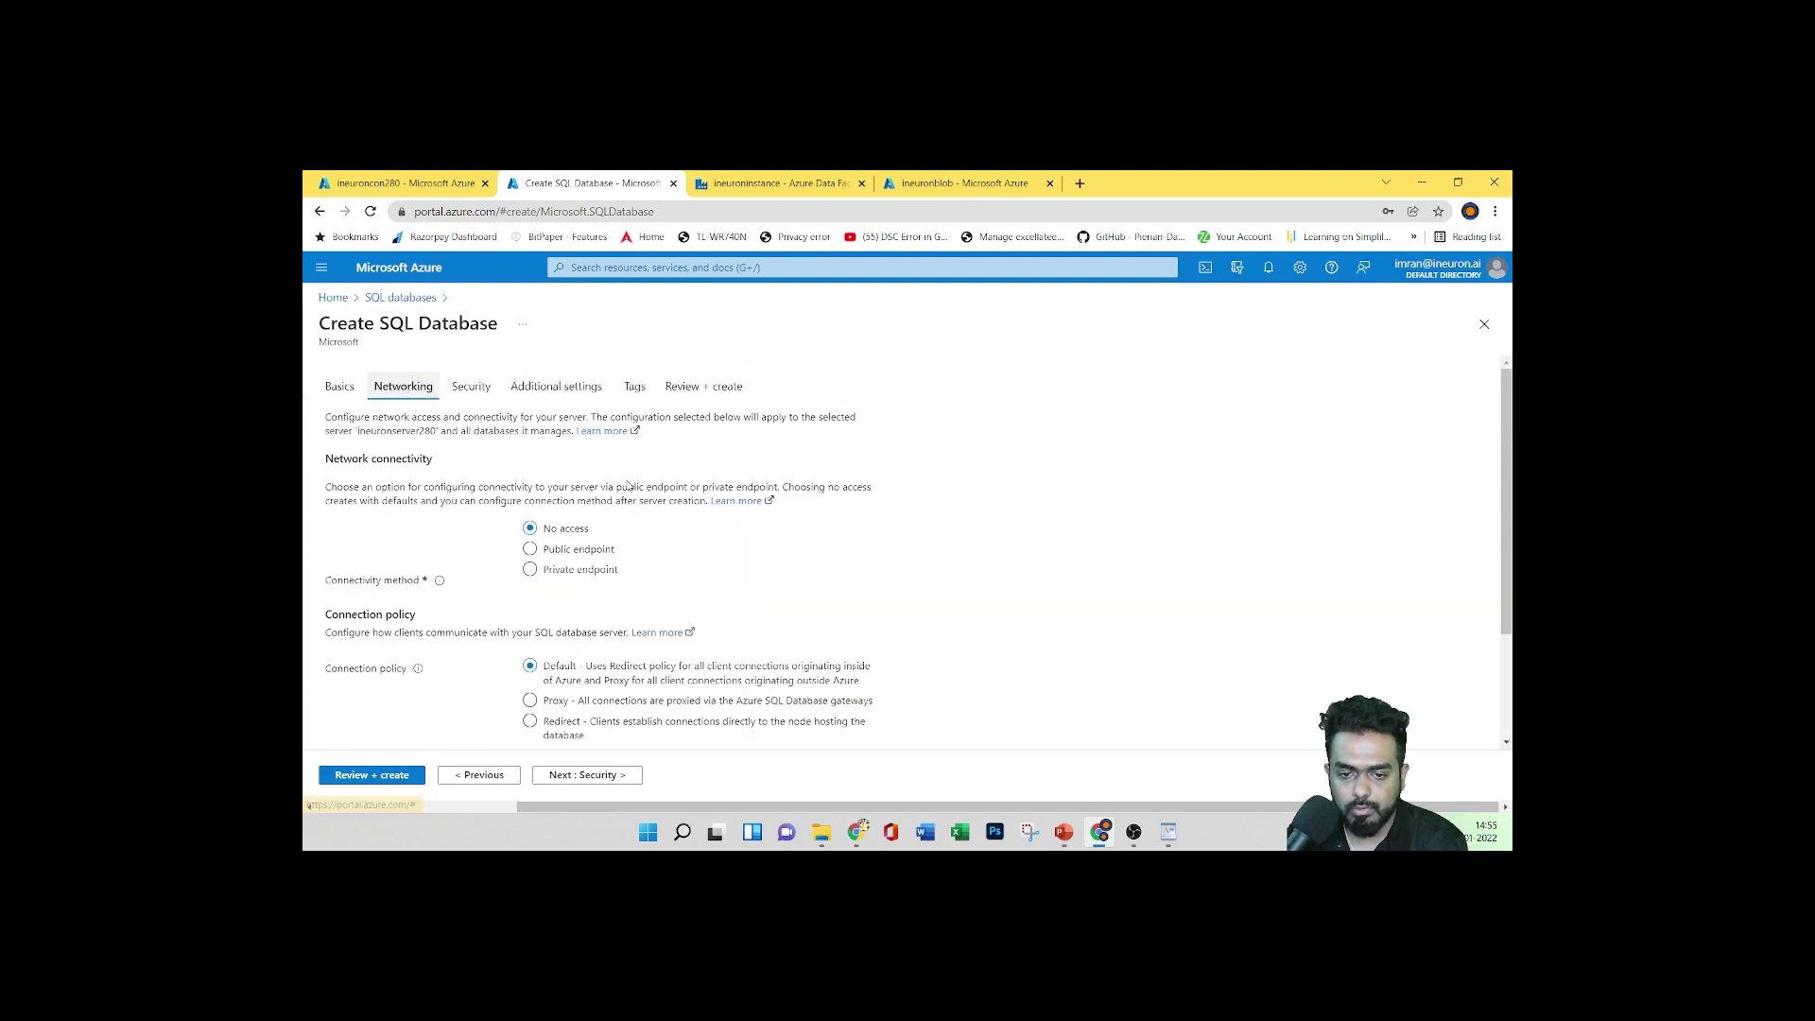
{"action": "scroll", "coordinate": [628, 484], "scroll_direction": "down", "scroll_amount": 2}
{"action": "left_click", "coordinate": [601, 509]}
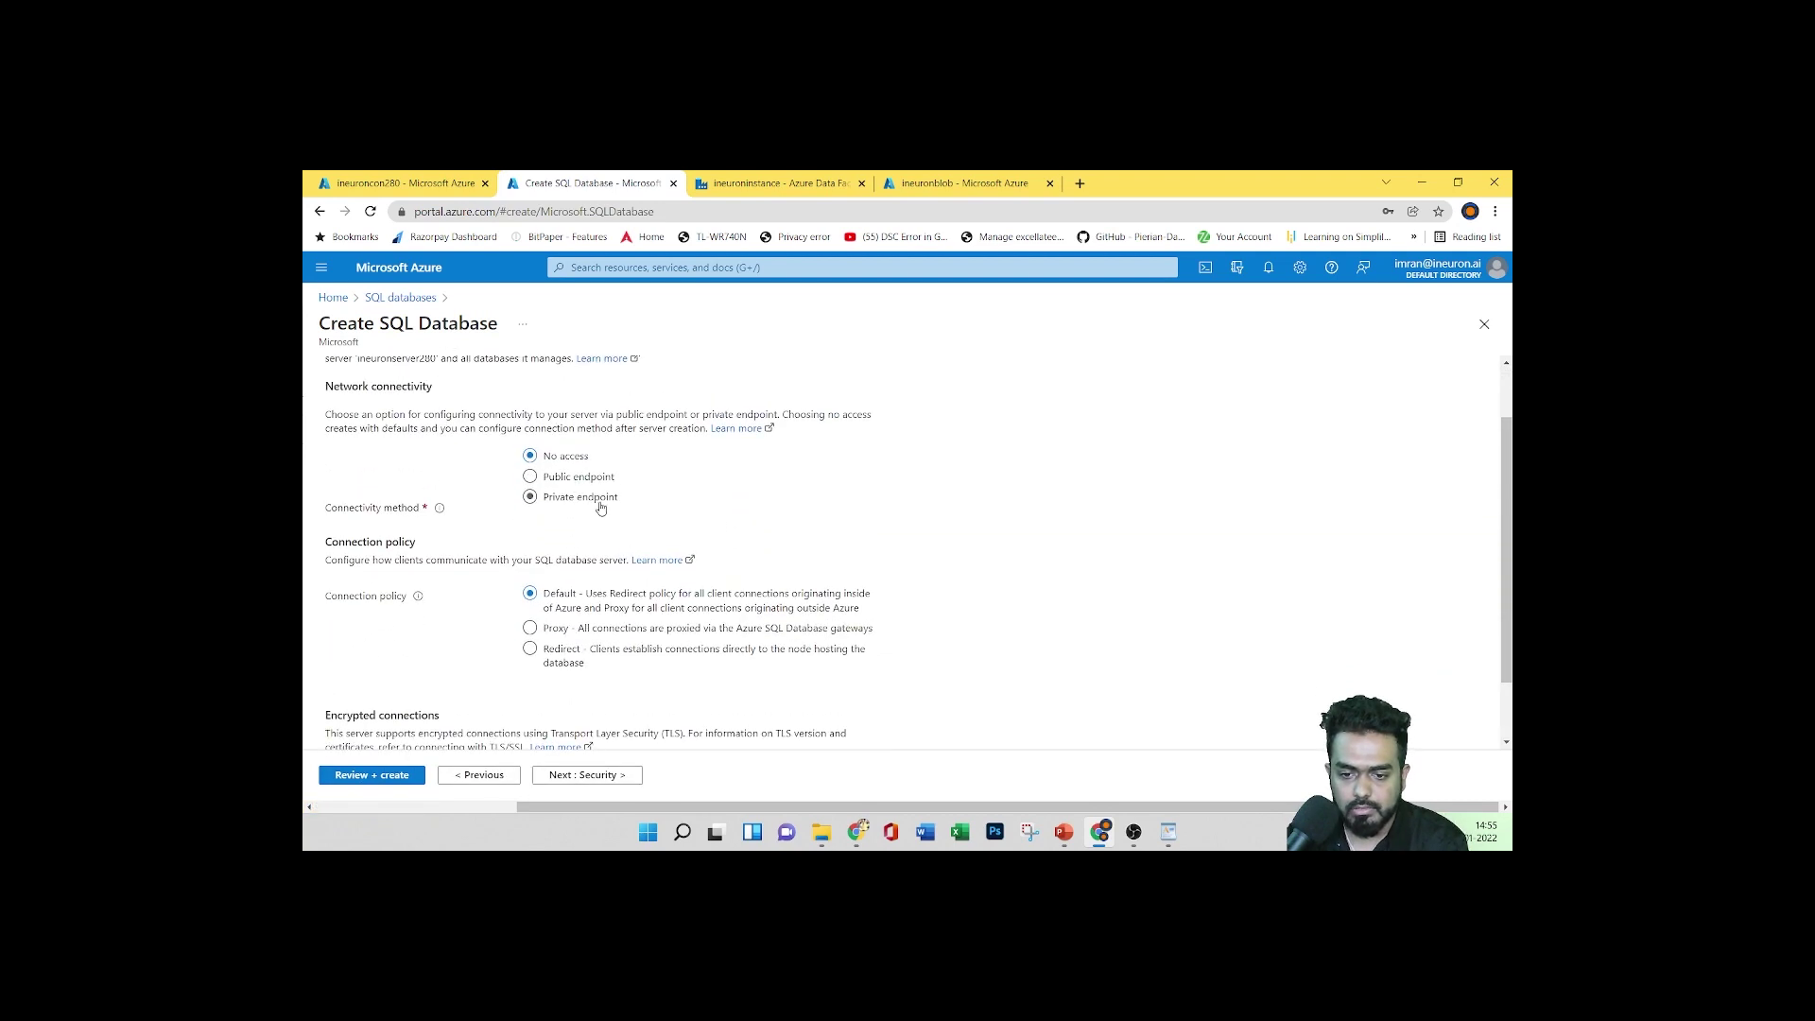
{"action": "left_click", "coordinate": [577, 477]}
{"action": "scroll", "coordinate": [446, 580], "scroll_direction": "down", "scroll_amount": 1}
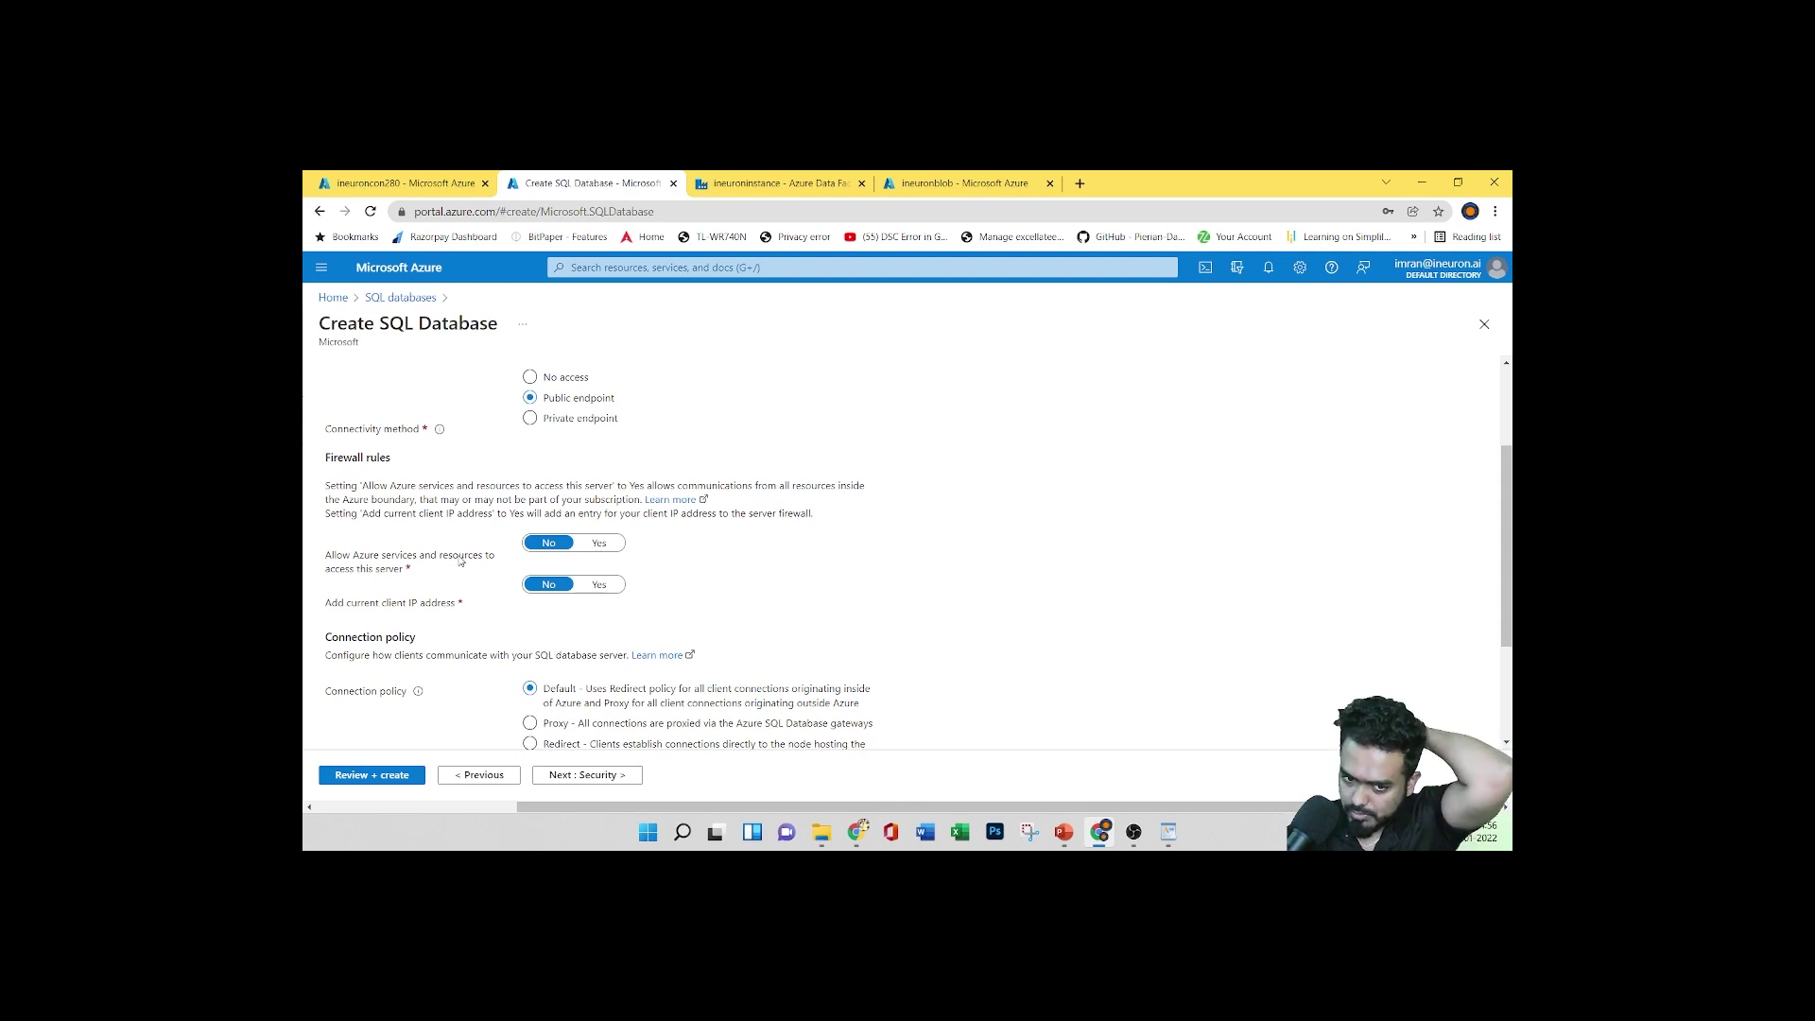
{"action": "left_click", "coordinate": [601, 545]}
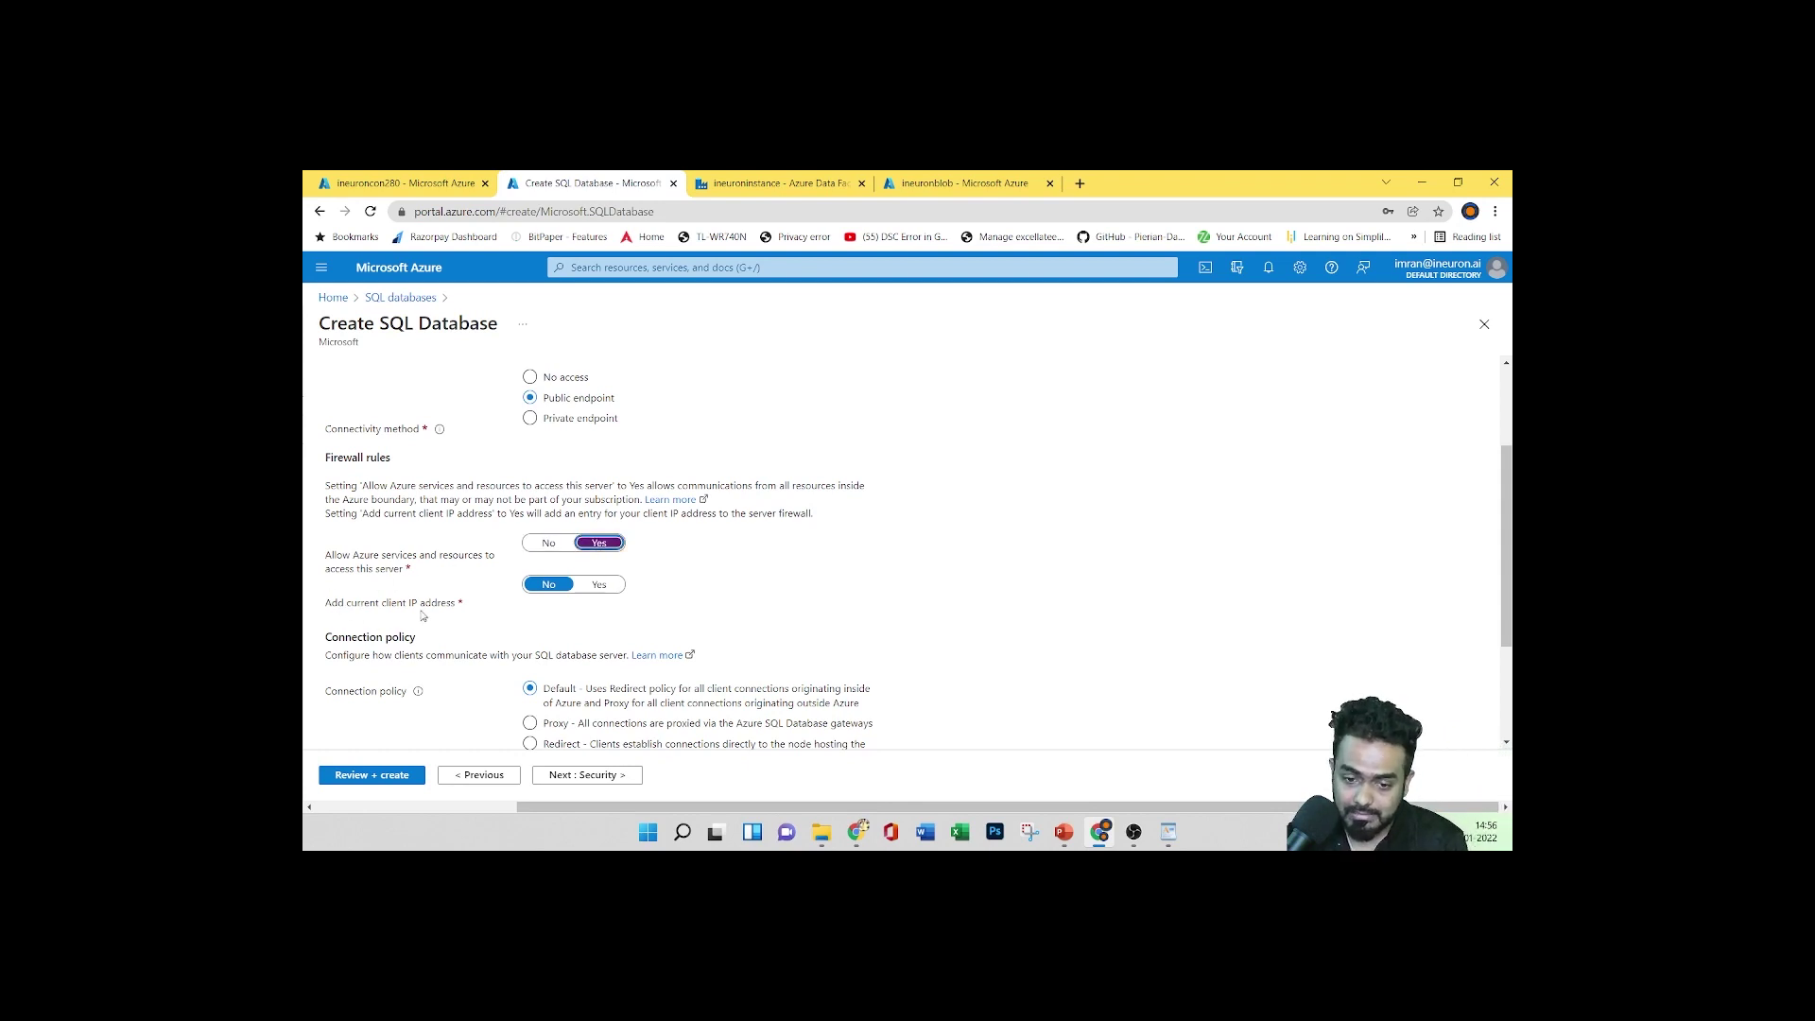
{"action": "left_click", "coordinate": [600, 586]}
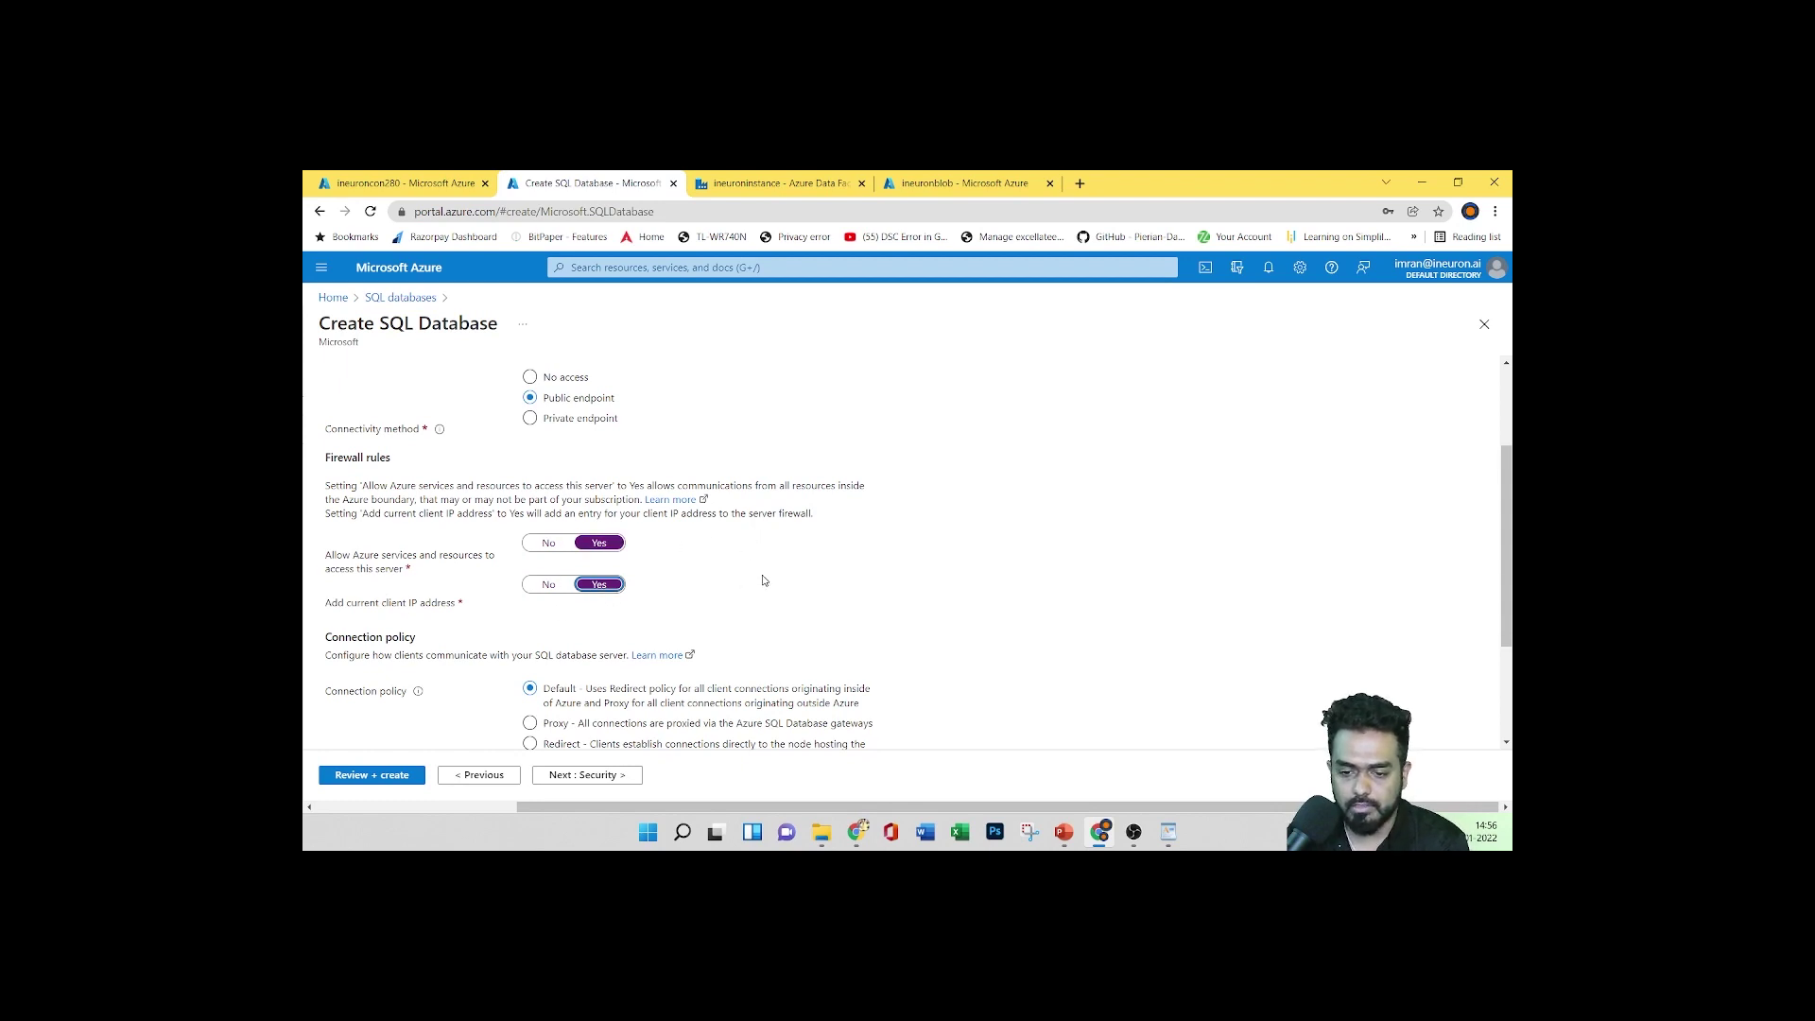
Review the SQL database configuration, keeping the default connection policy, and create the database with its new server
{"action": "scroll", "coordinate": [761, 580], "scroll_direction": "down", "scroll_amount": 1}
{"action": "scroll", "coordinate": [572, 621], "scroll_direction": "up", "scroll_amount": 3}
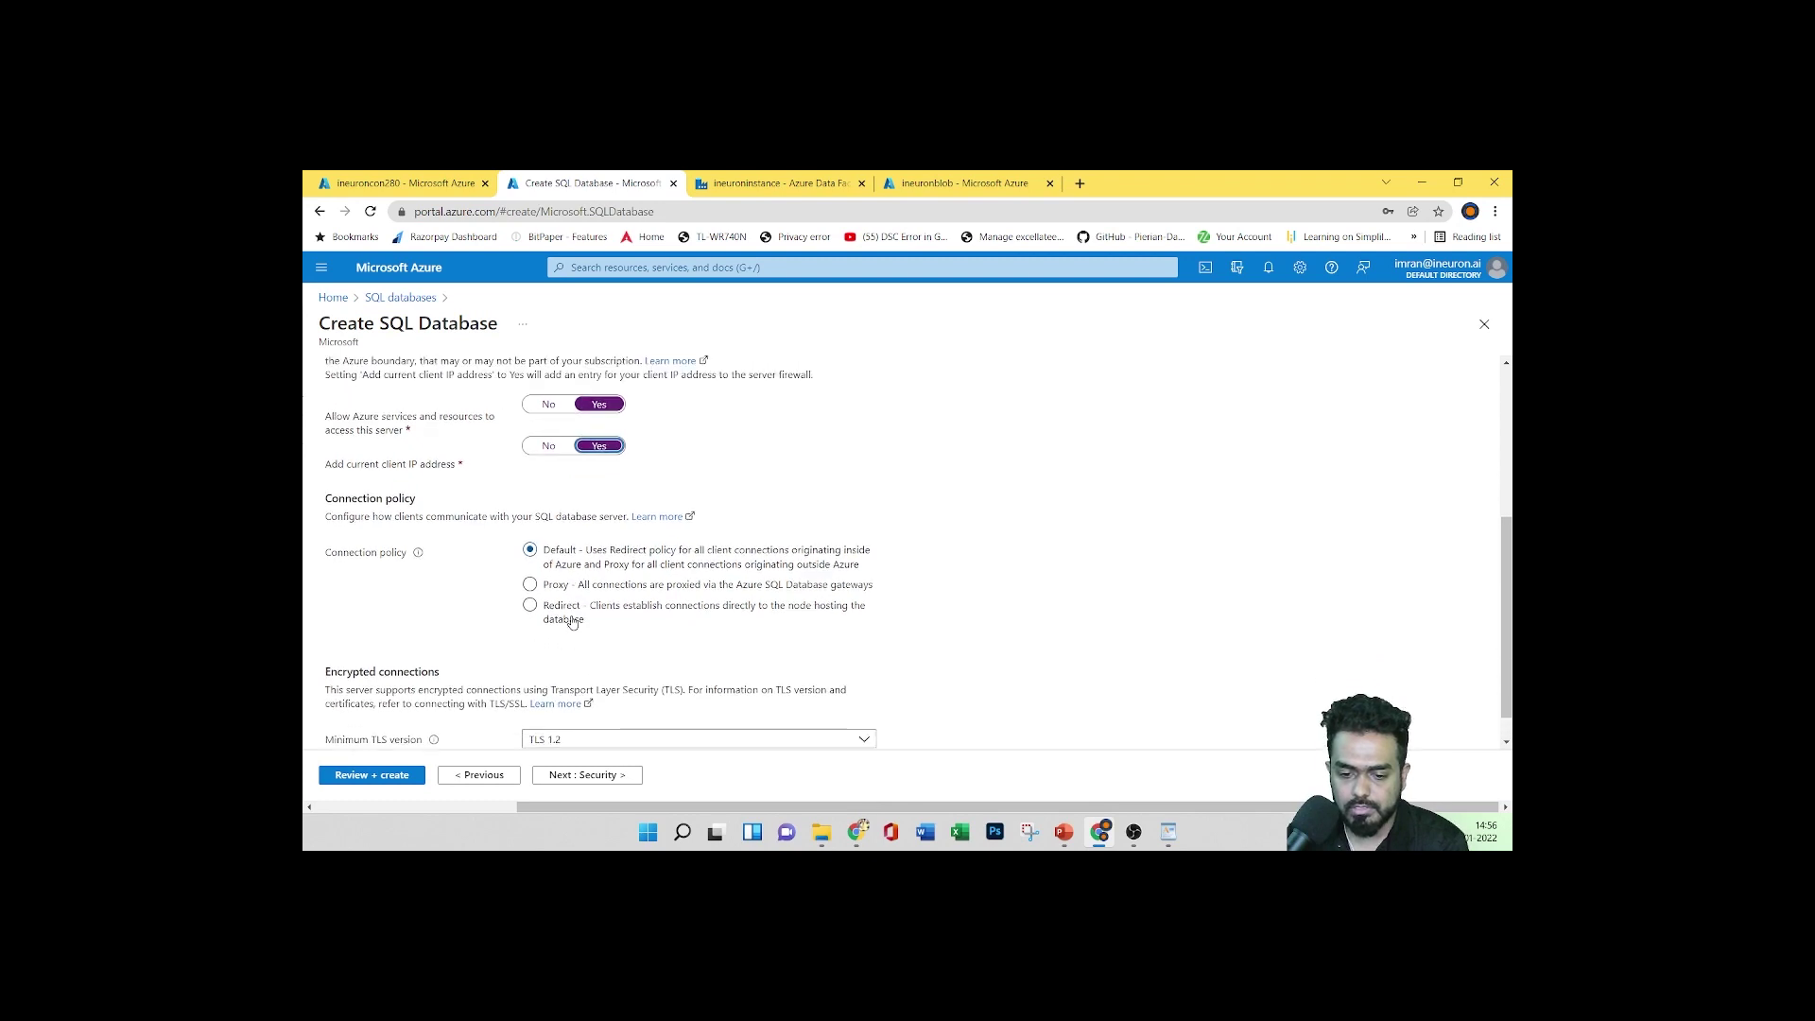
{"action": "left_click", "coordinate": [361, 777]}
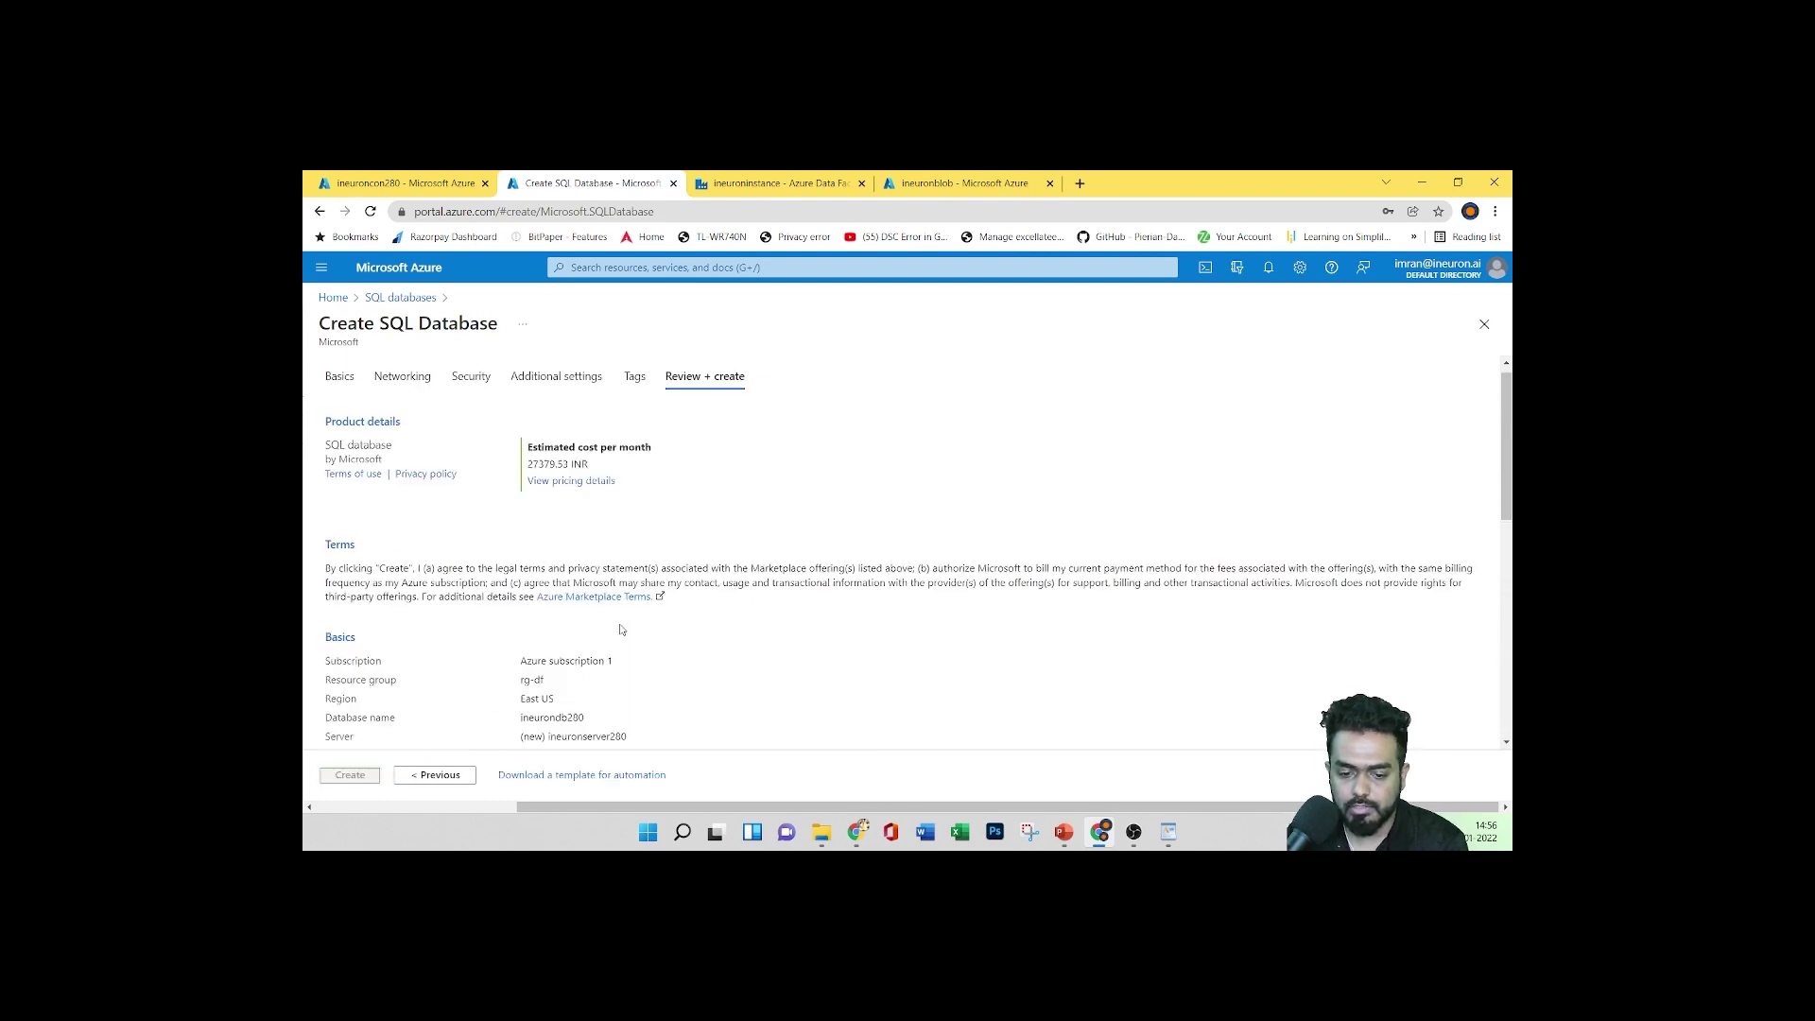
{"action": "scroll", "coordinate": [683, 578], "scroll_direction": "down", "scroll_amount": 8}
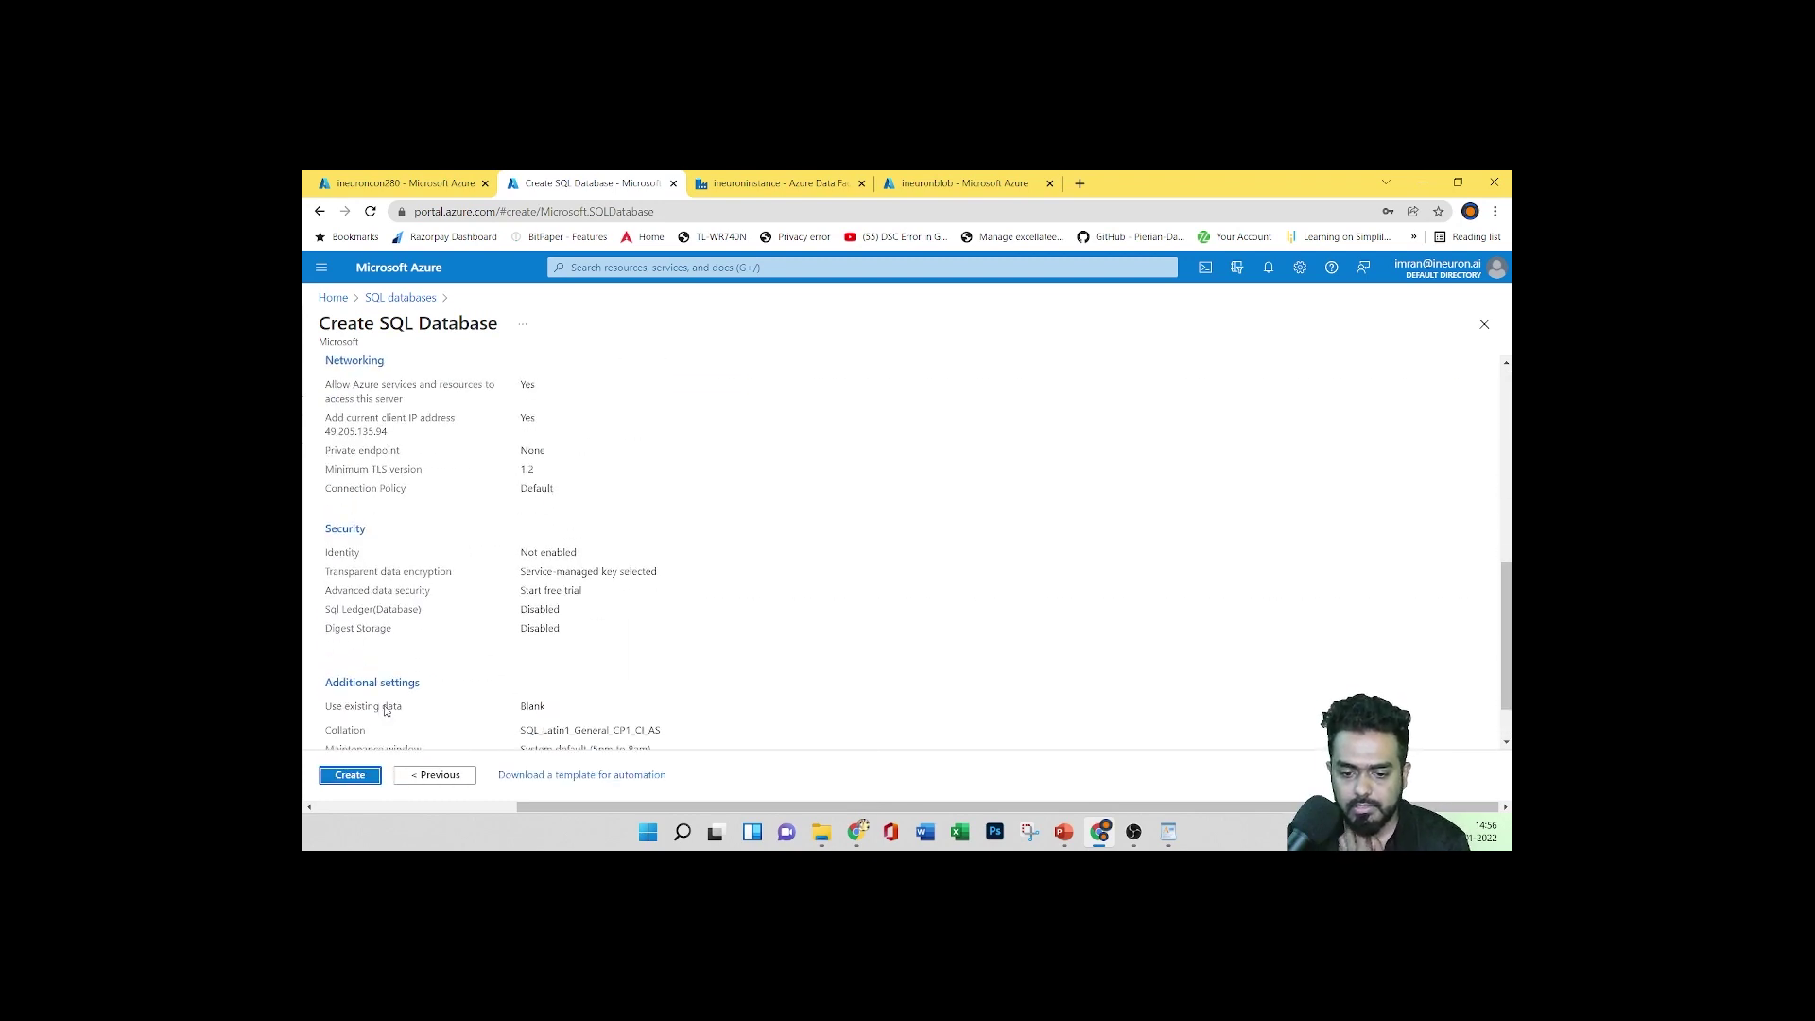
{"action": "left_click", "coordinate": [349, 775]}
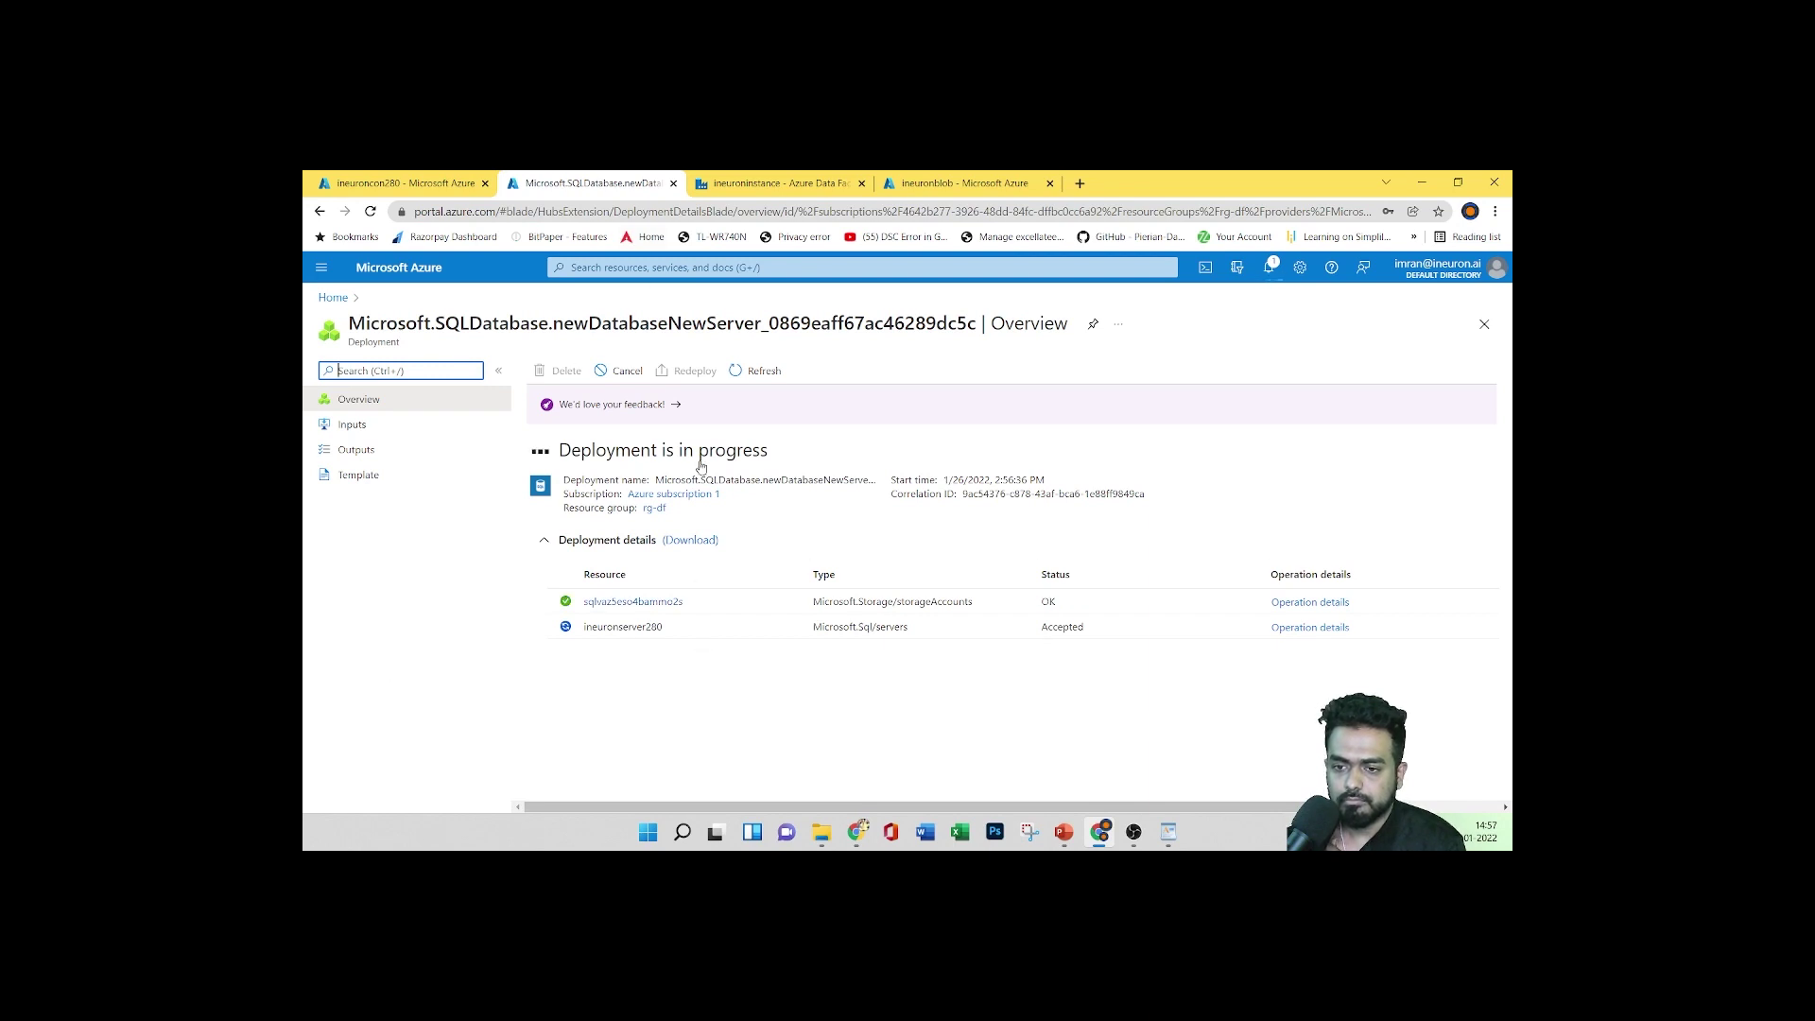
Switch to the ineuroninstance data factory and open its home page
{"action": "left_click", "coordinate": [775, 182]}
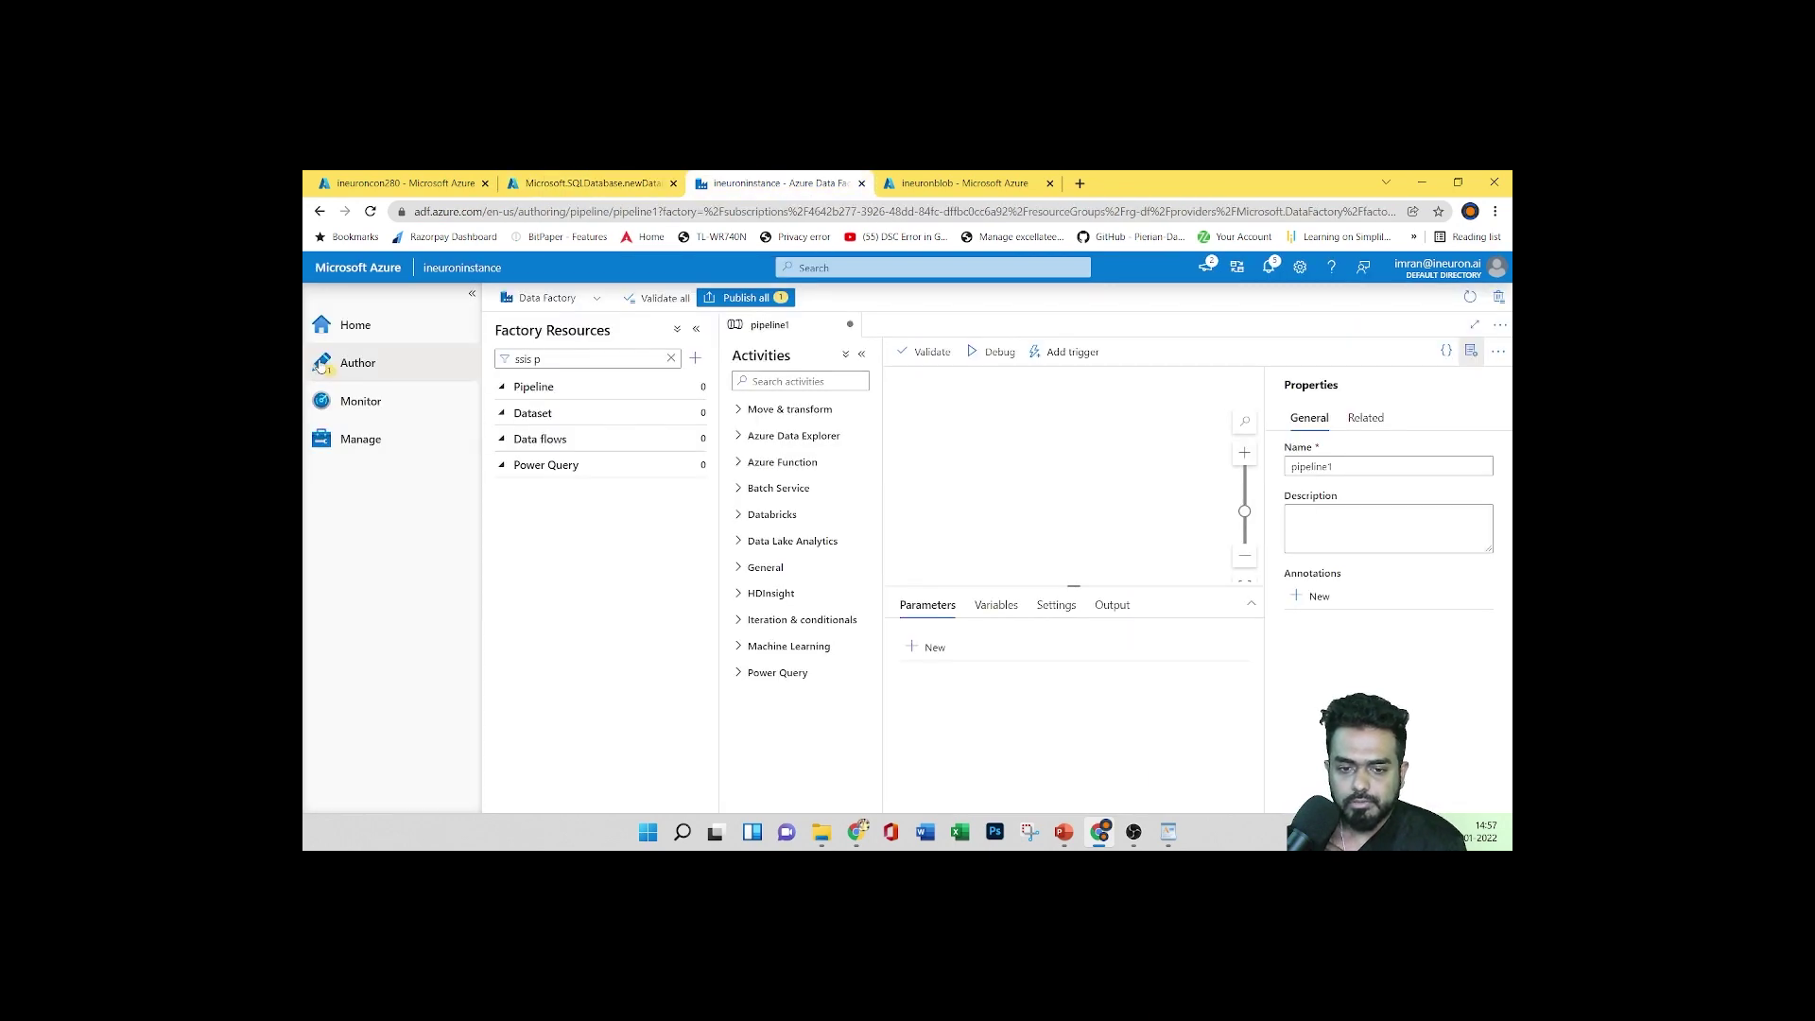
{"action": "left_click", "coordinate": [364, 332]}
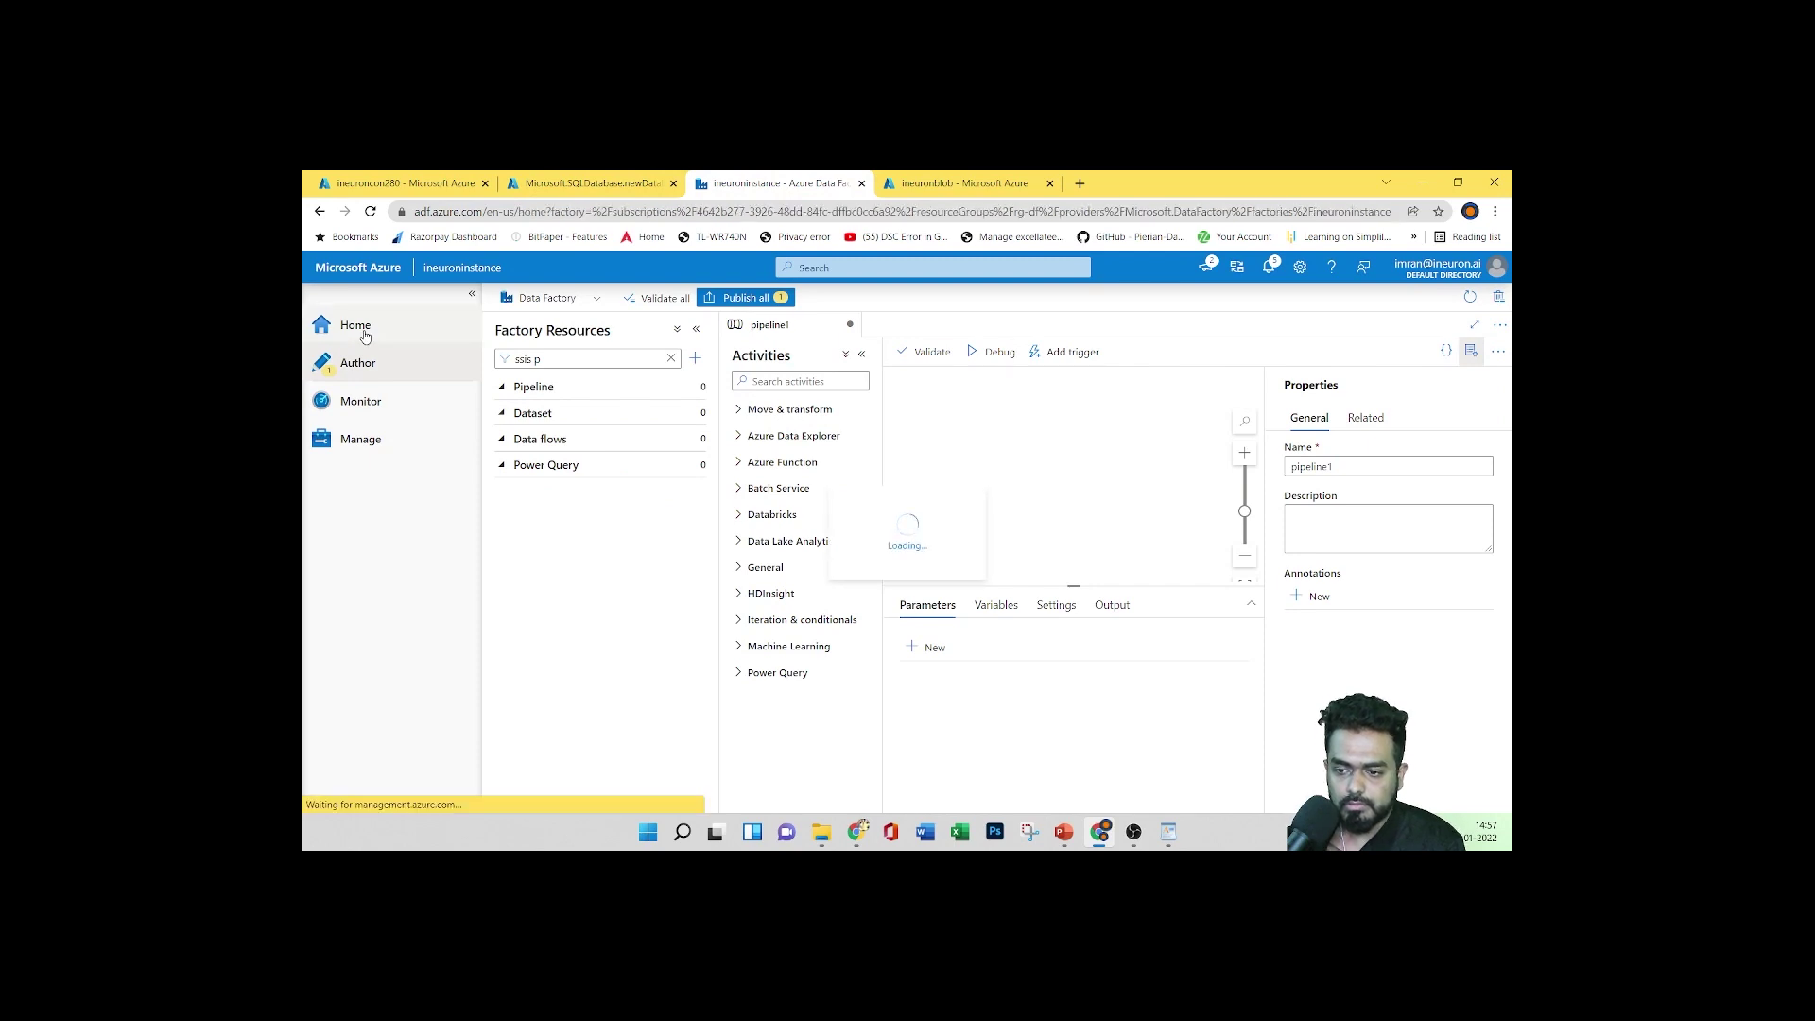
{"action": "scroll", "coordinate": [955, 658], "scroll_direction": "down", "scroll_amount": 3}
{"action": "scroll", "coordinate": [954, 659], "scroll_direction": "up", "scroll_amount": 4}
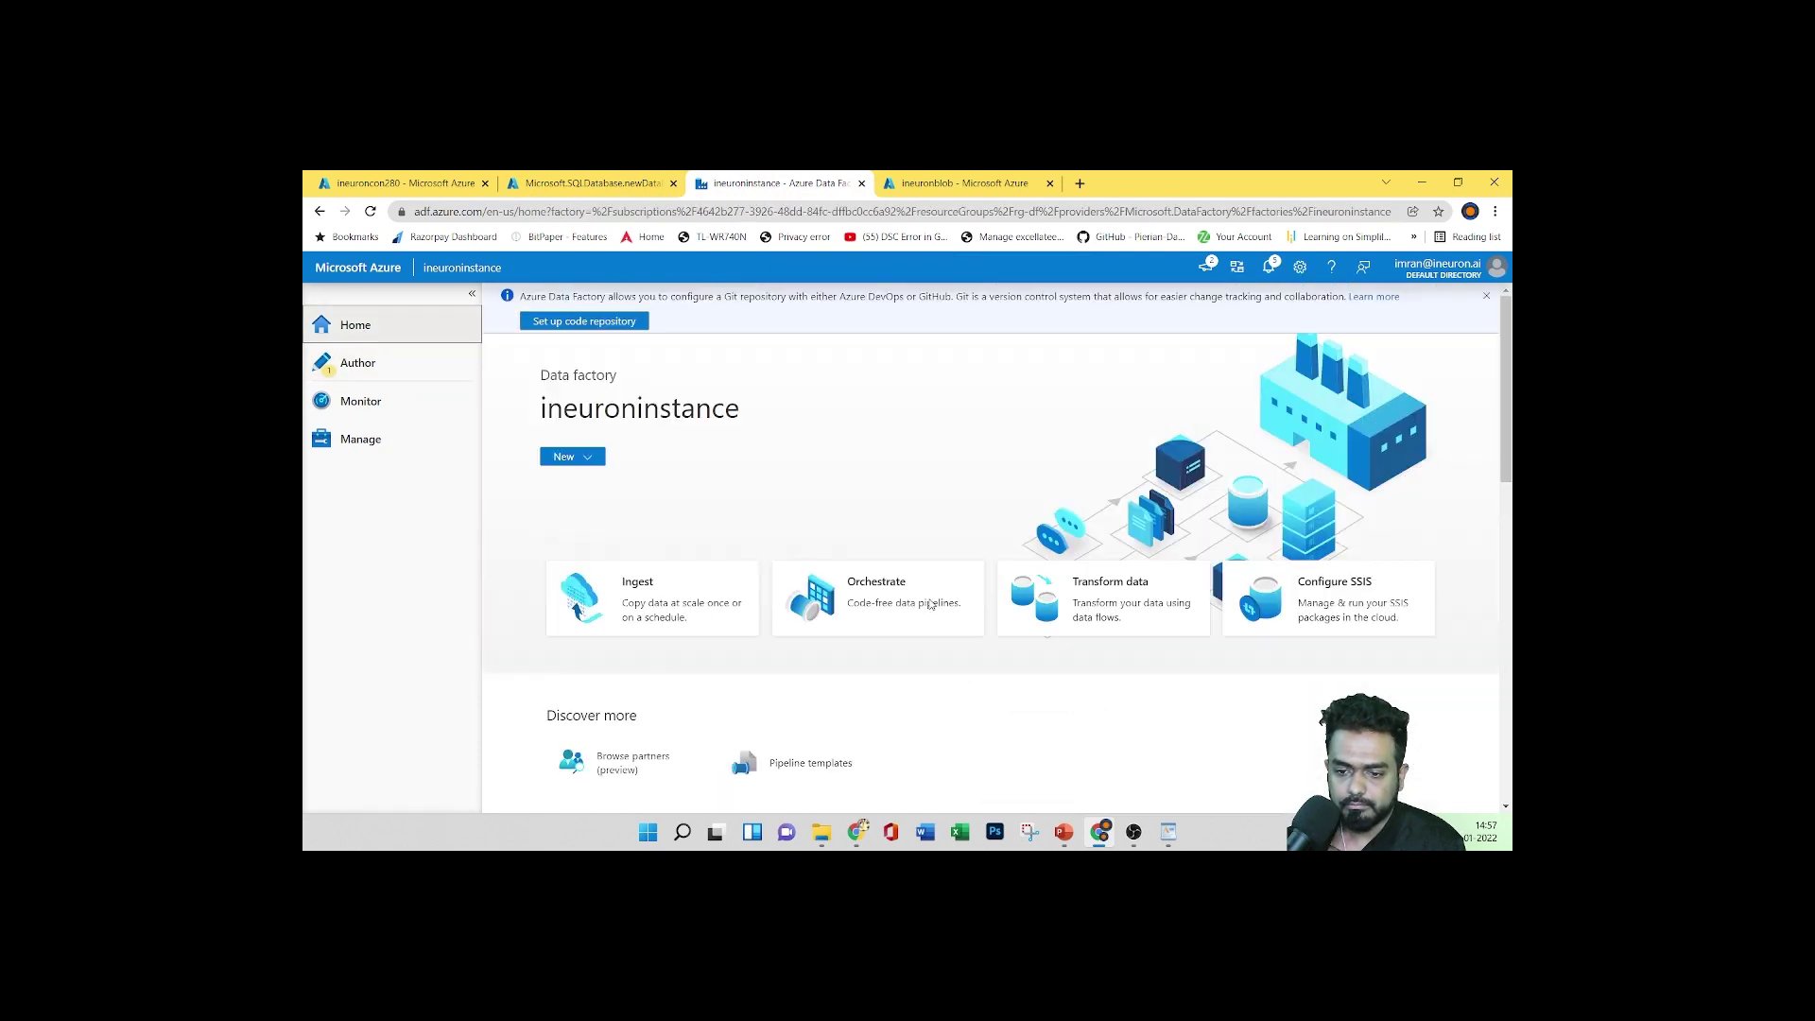
View the files in the ineuroncon280 container and return to the SQL database deployment to check its progress
{"action": "left_click", "coordinate": [953, 179]}
{"action": "left_click", "coordinate": [406, 182]}
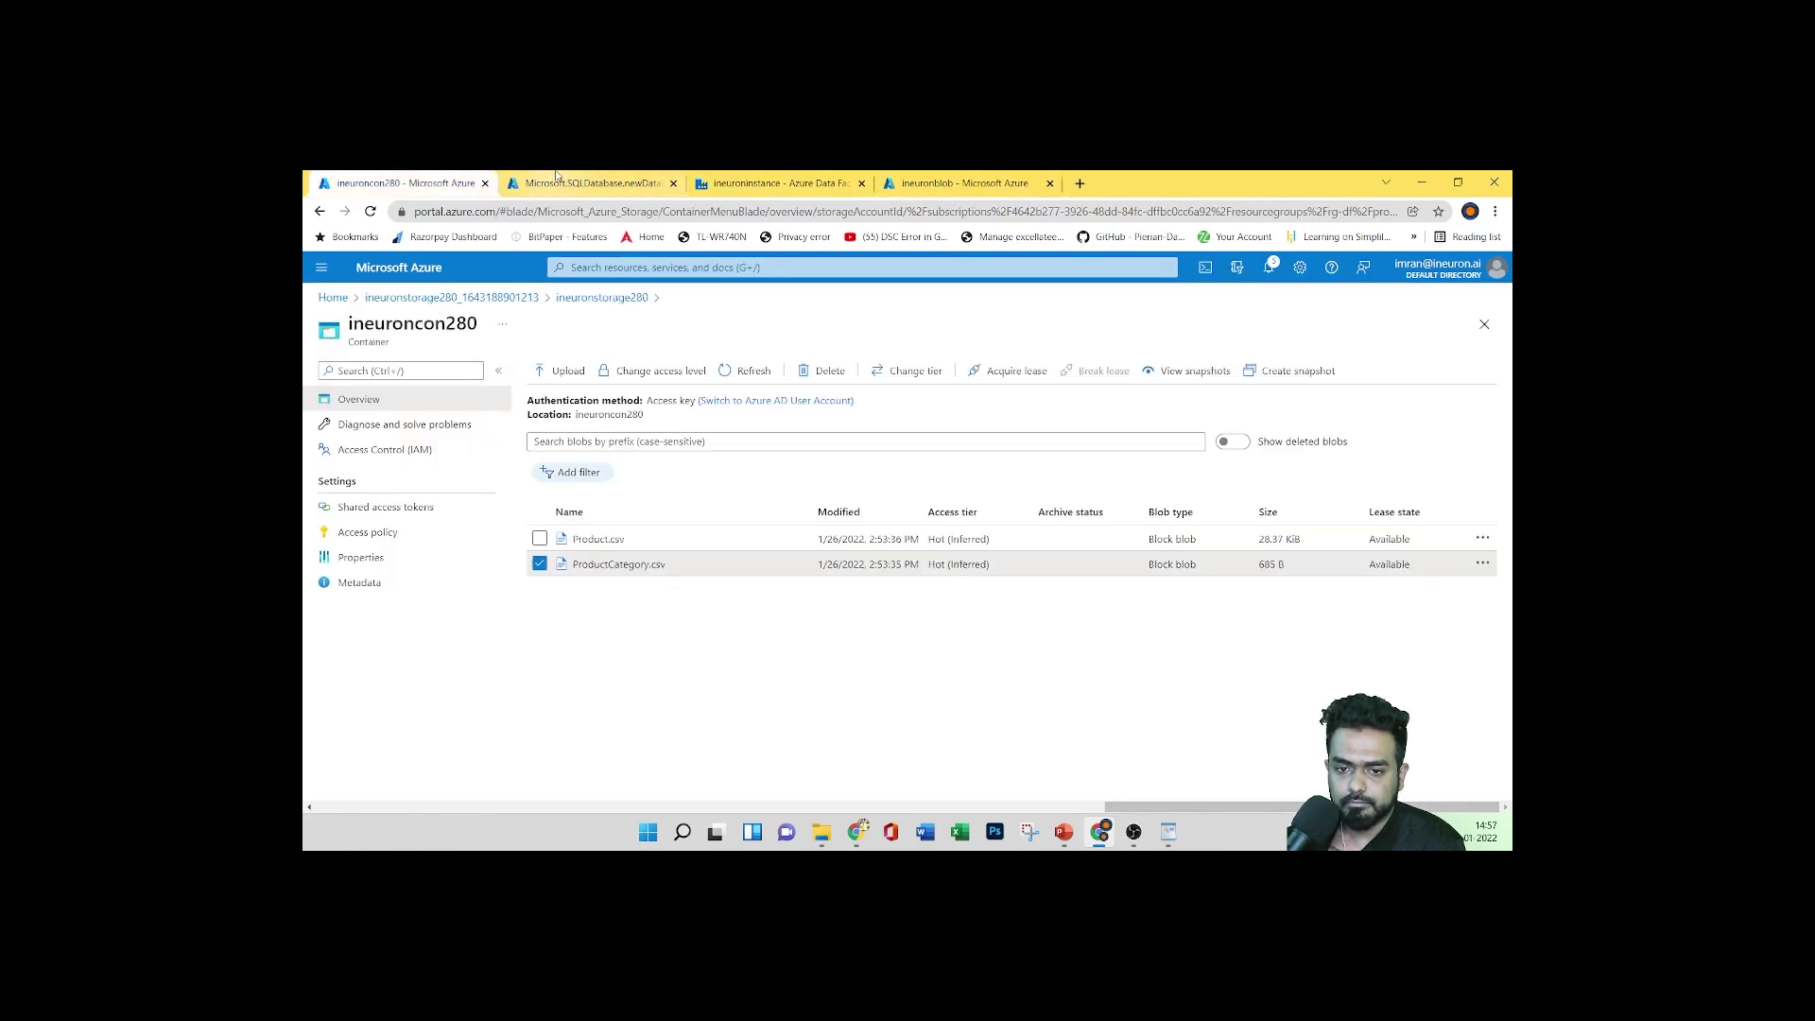
{"action": "left_click", "coordinate": [586, 182]}
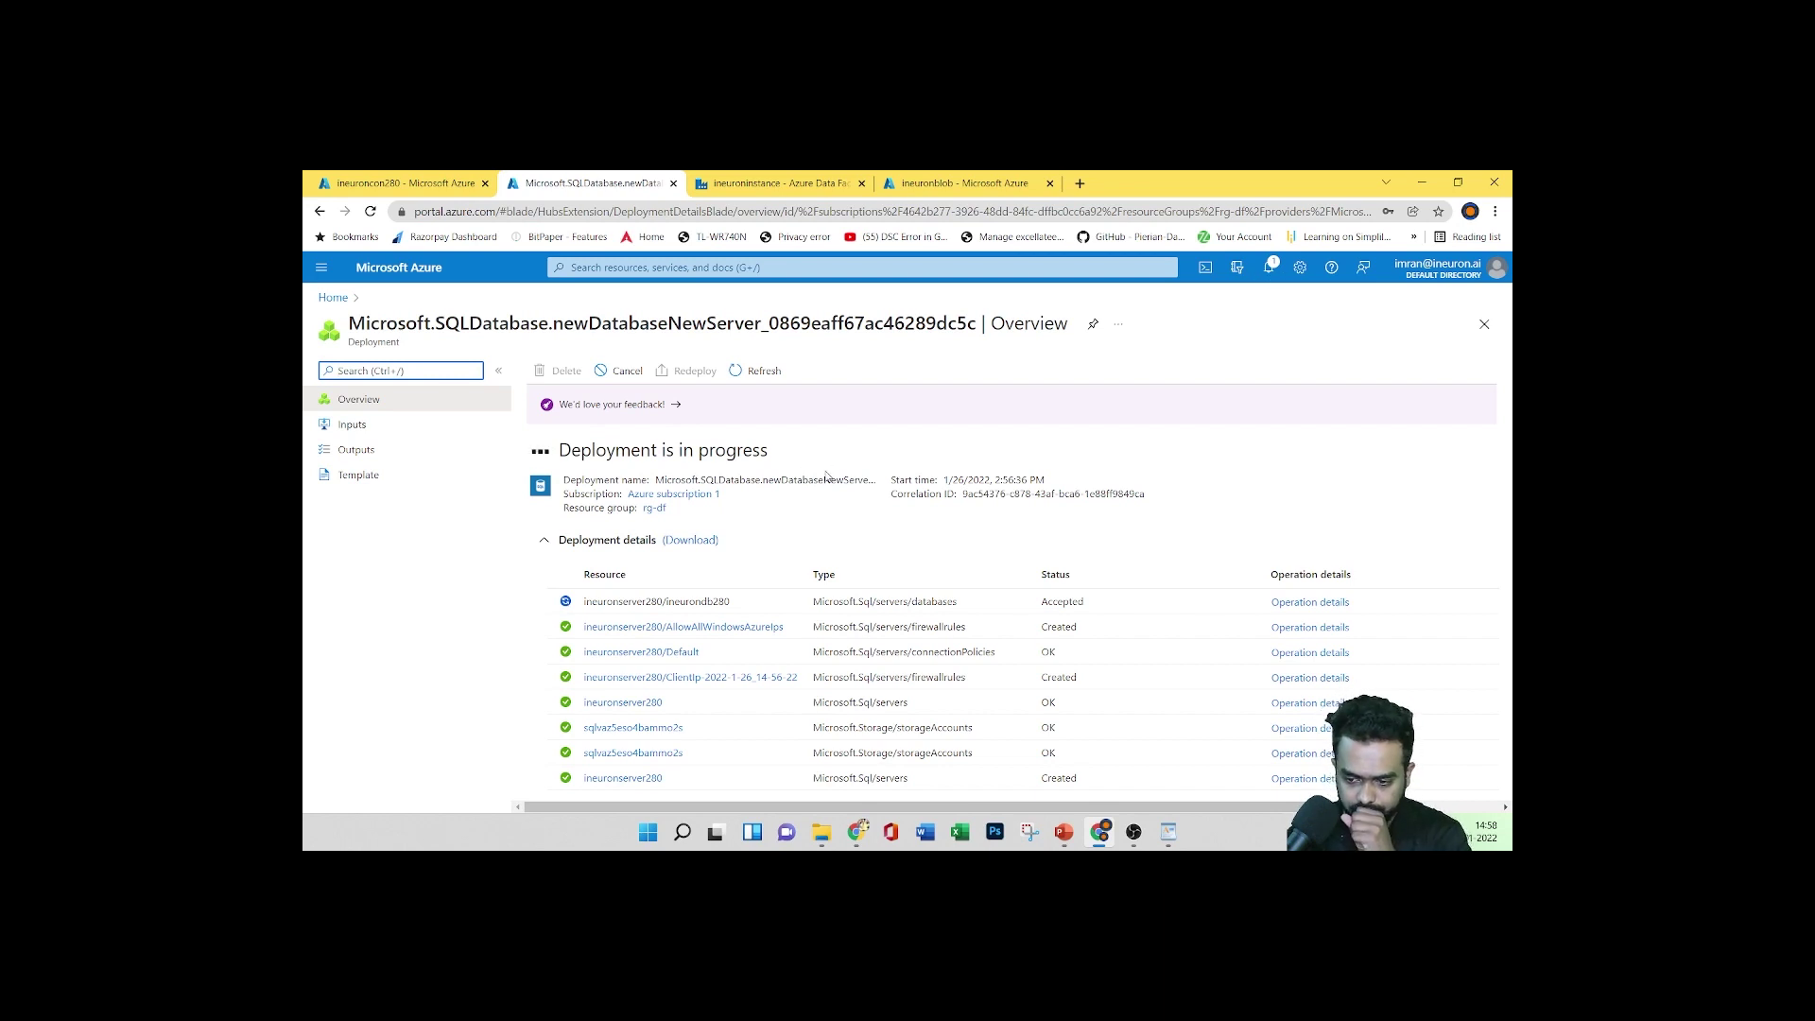
{"action": "mouse_move", "coordinate": [1168, 832]}
{"action": "mouse_move", "coordinate": [1228, 750]}
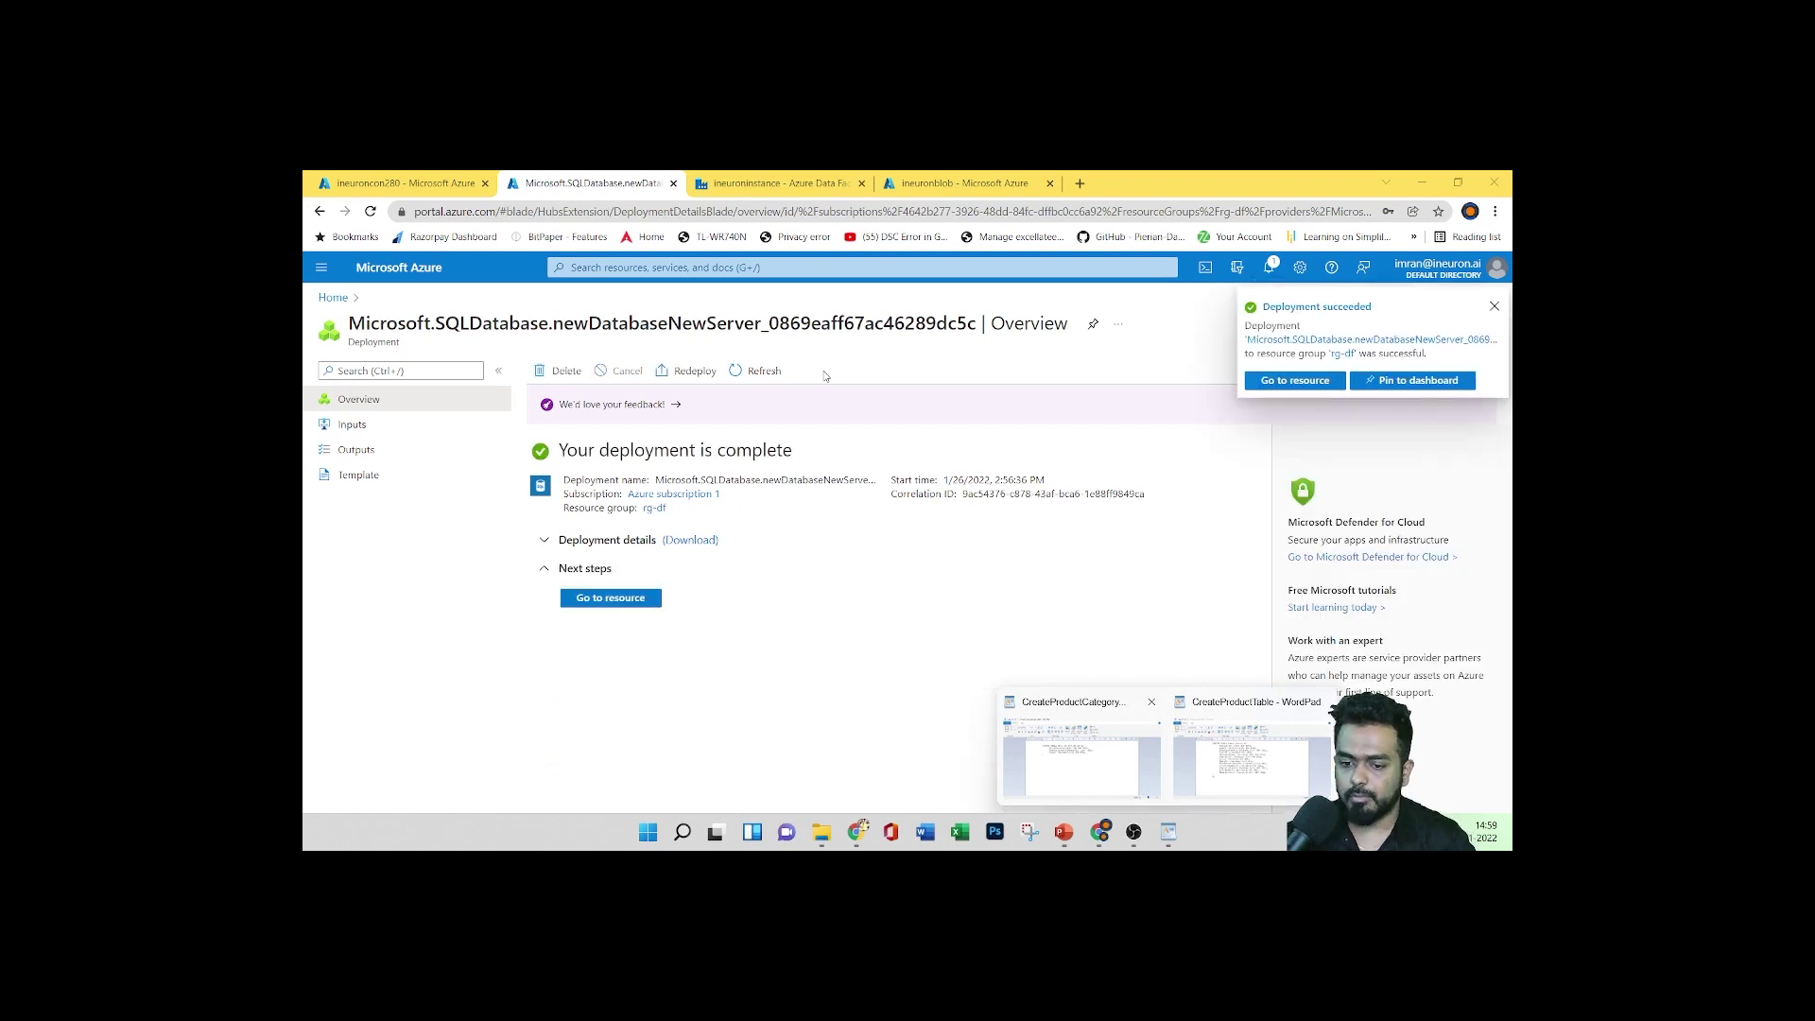
Sign in to the deployed ineurondb280 database's query editor by entering the SQL server password, and expand its Tables folder
{"action": "left_click", "coordinate": [614, 602]}
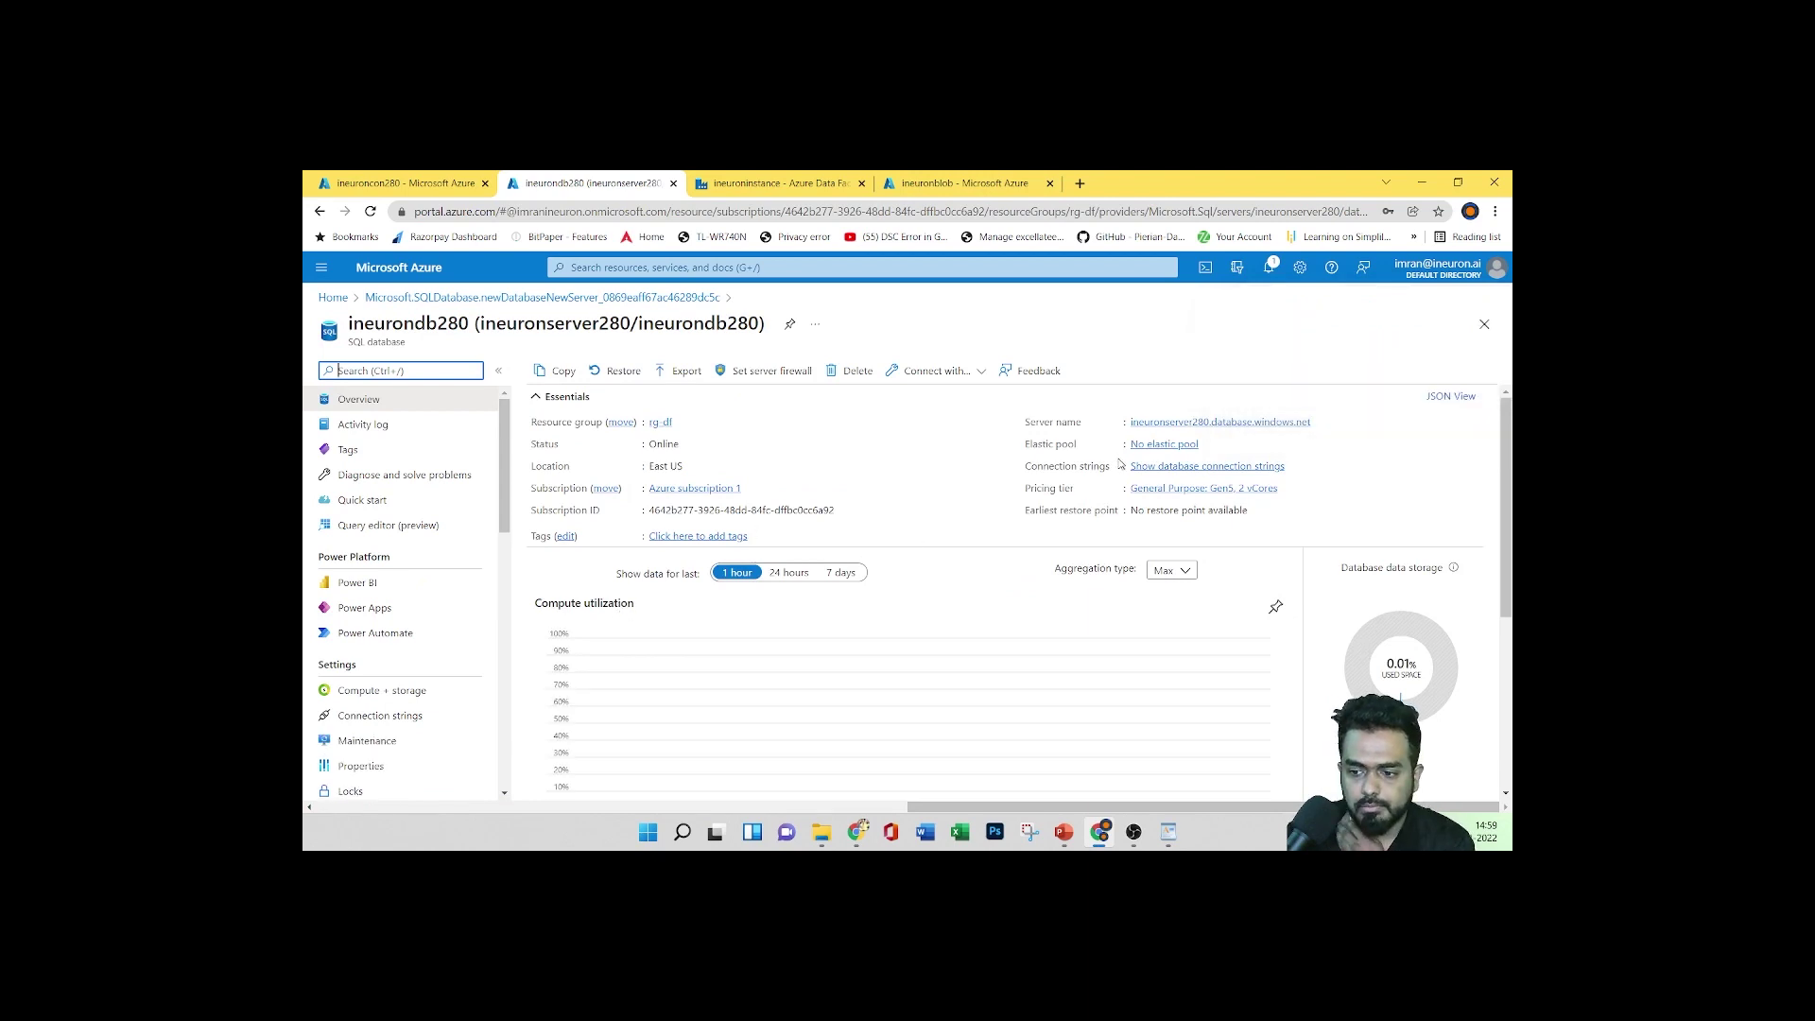
{"action": "left_click", "coordinate": [387, 527]}
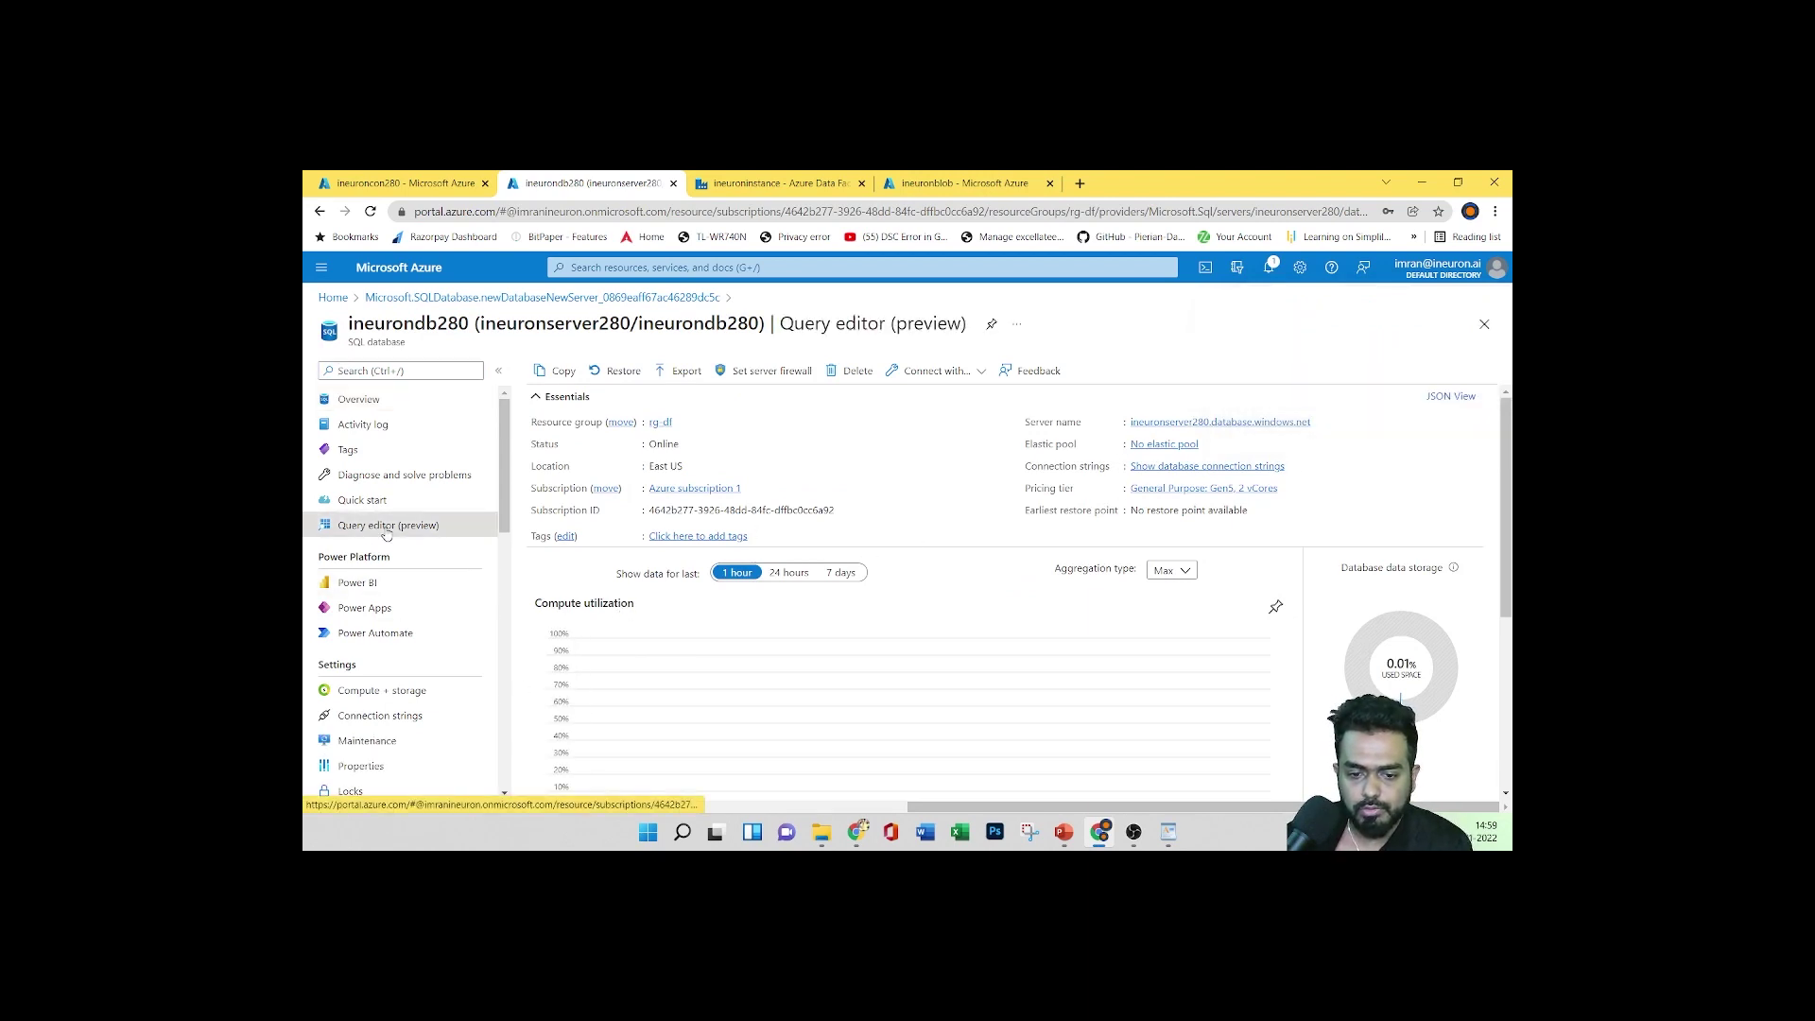
{"action": "left_click", "coordinate": [800, 689]}
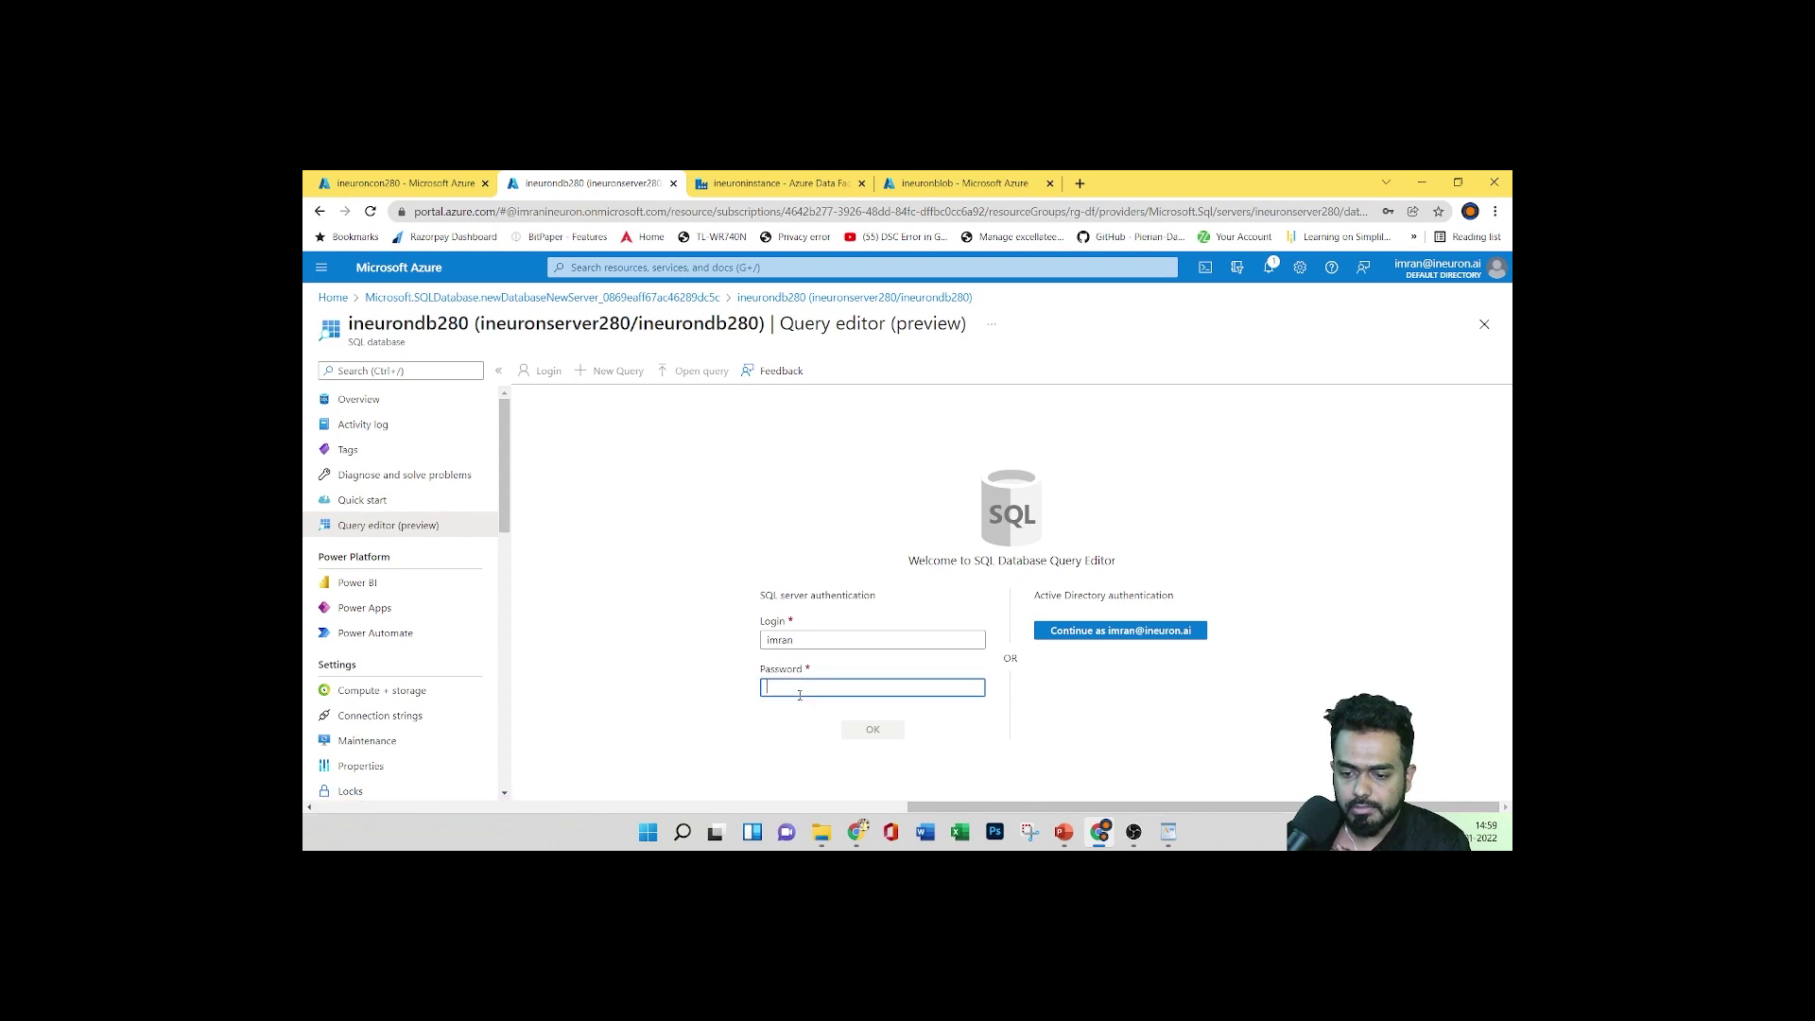
{"action": "type", "text": "•••"}
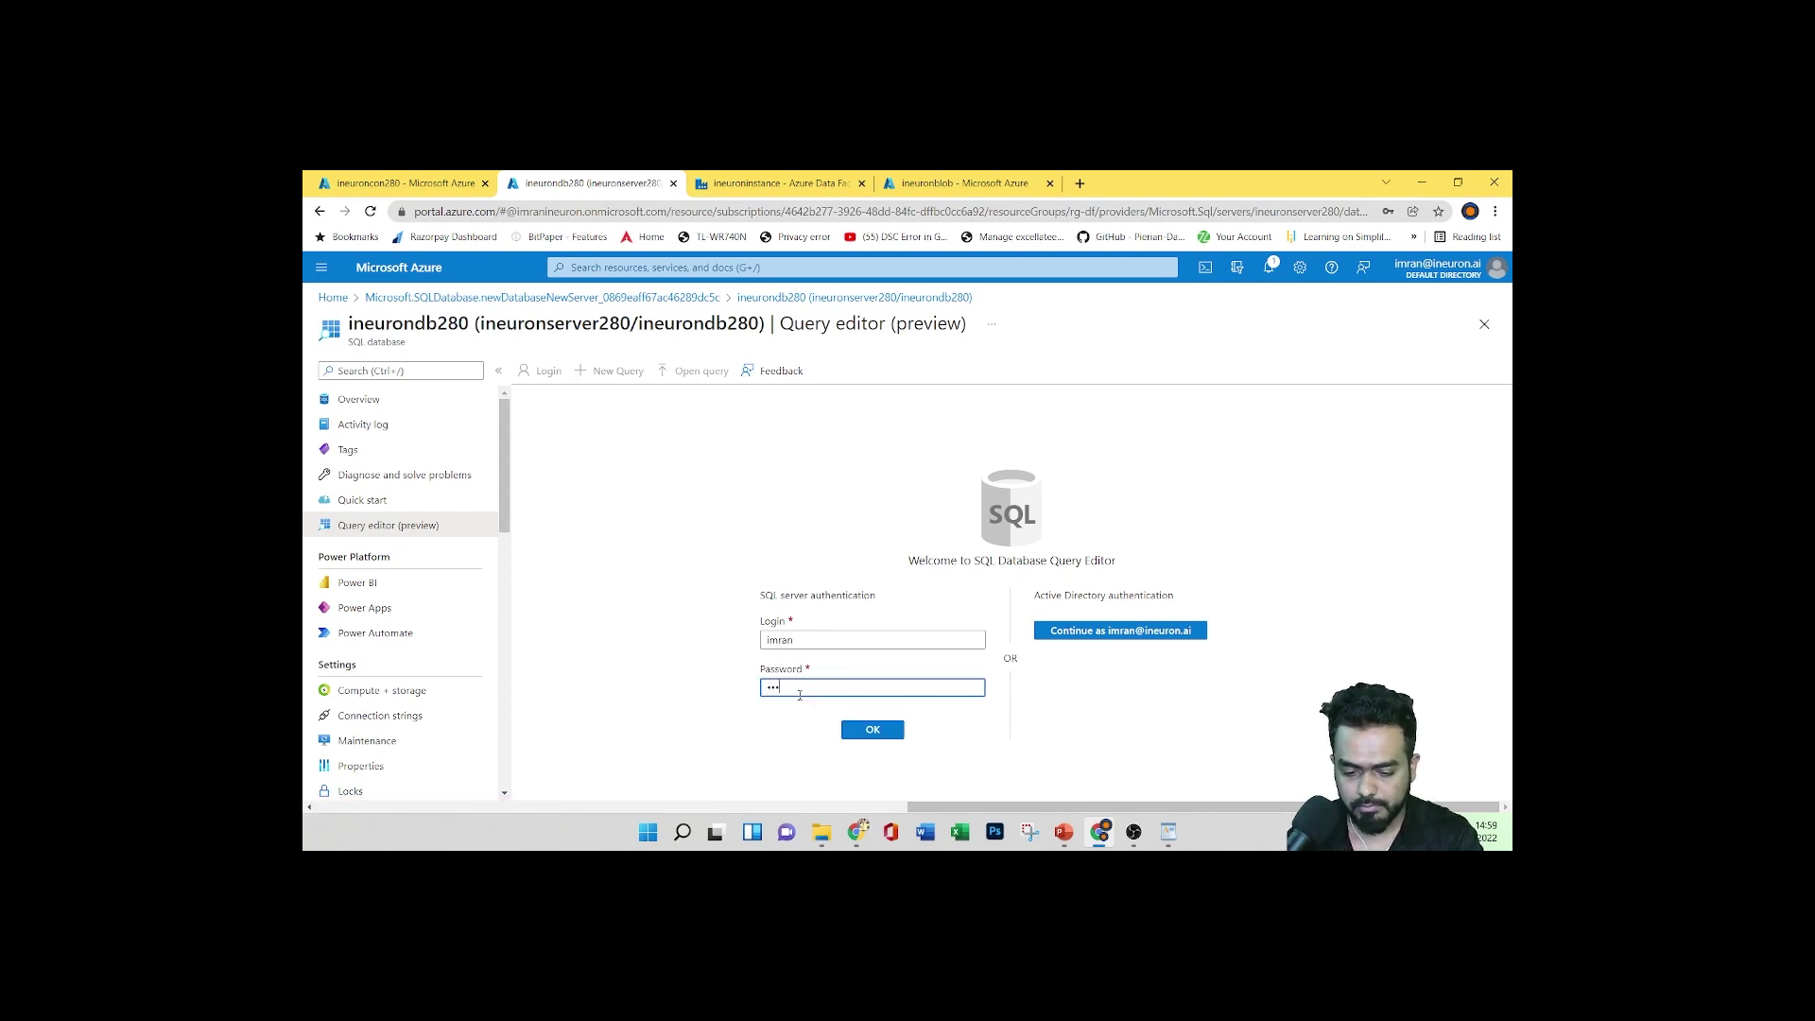
{"action": "type", "text": "•••••"}
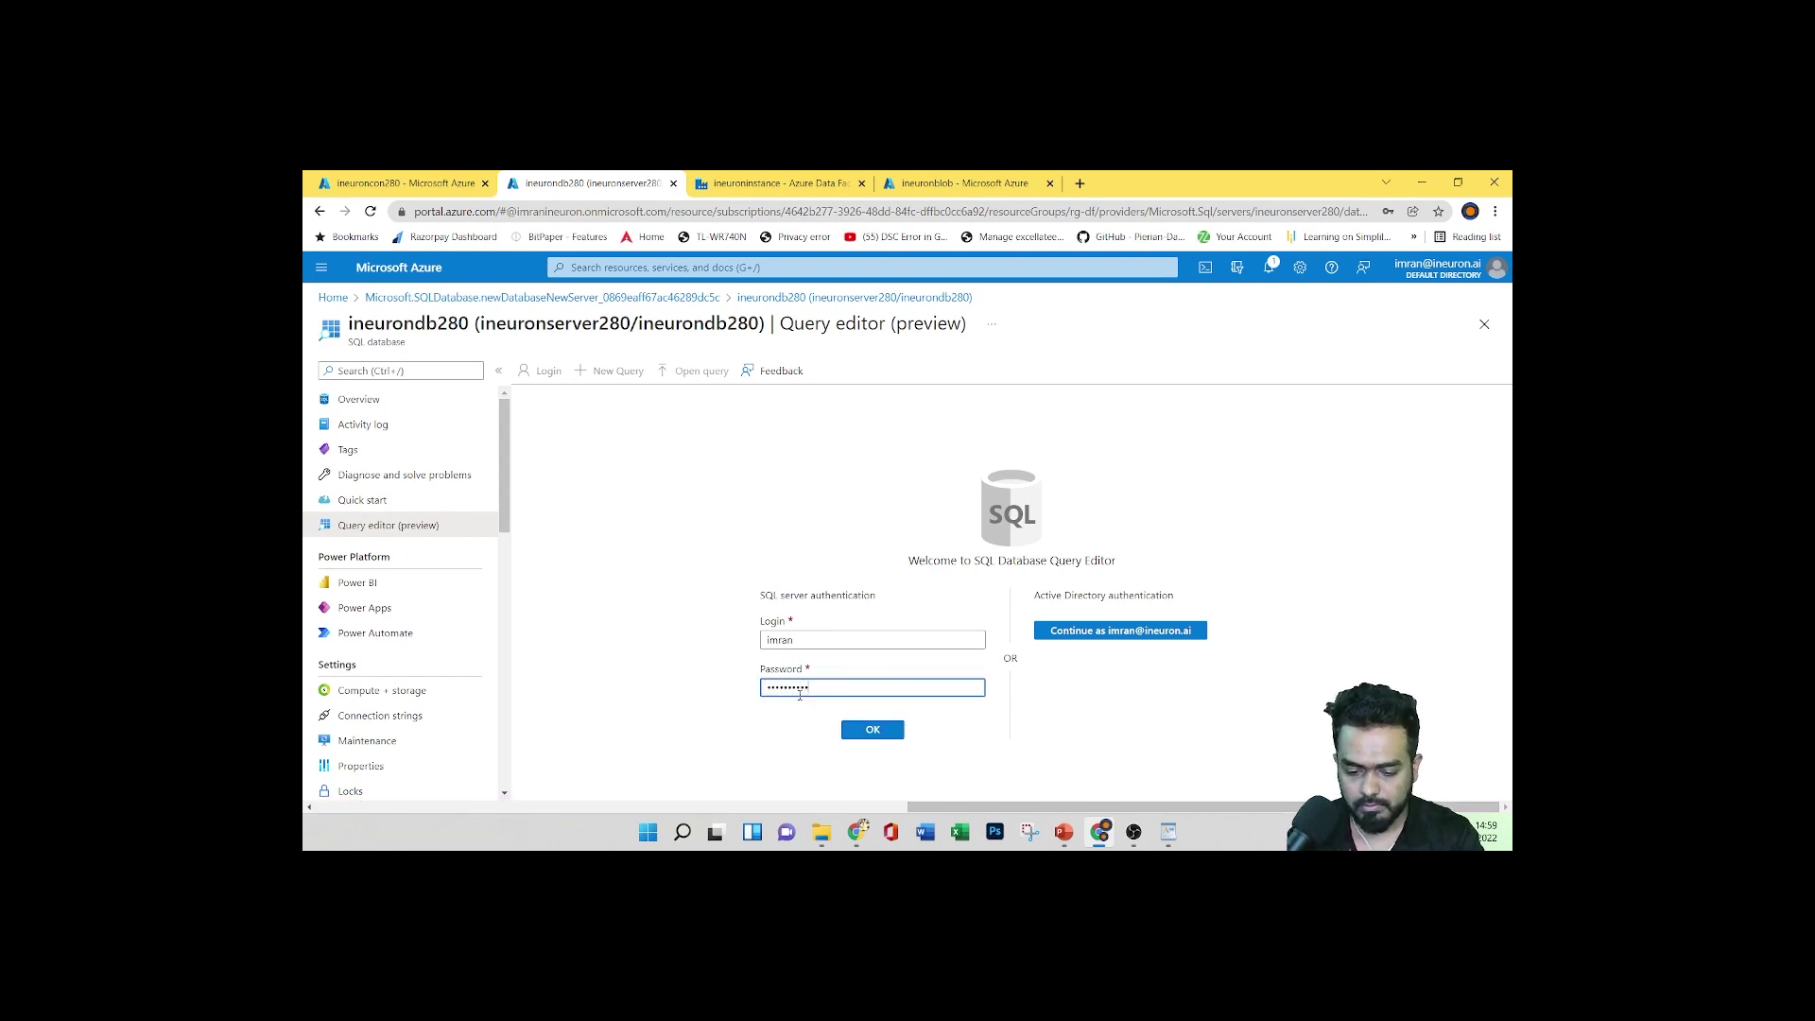
{"action": "left_click", "coordinate": [862, 726]}
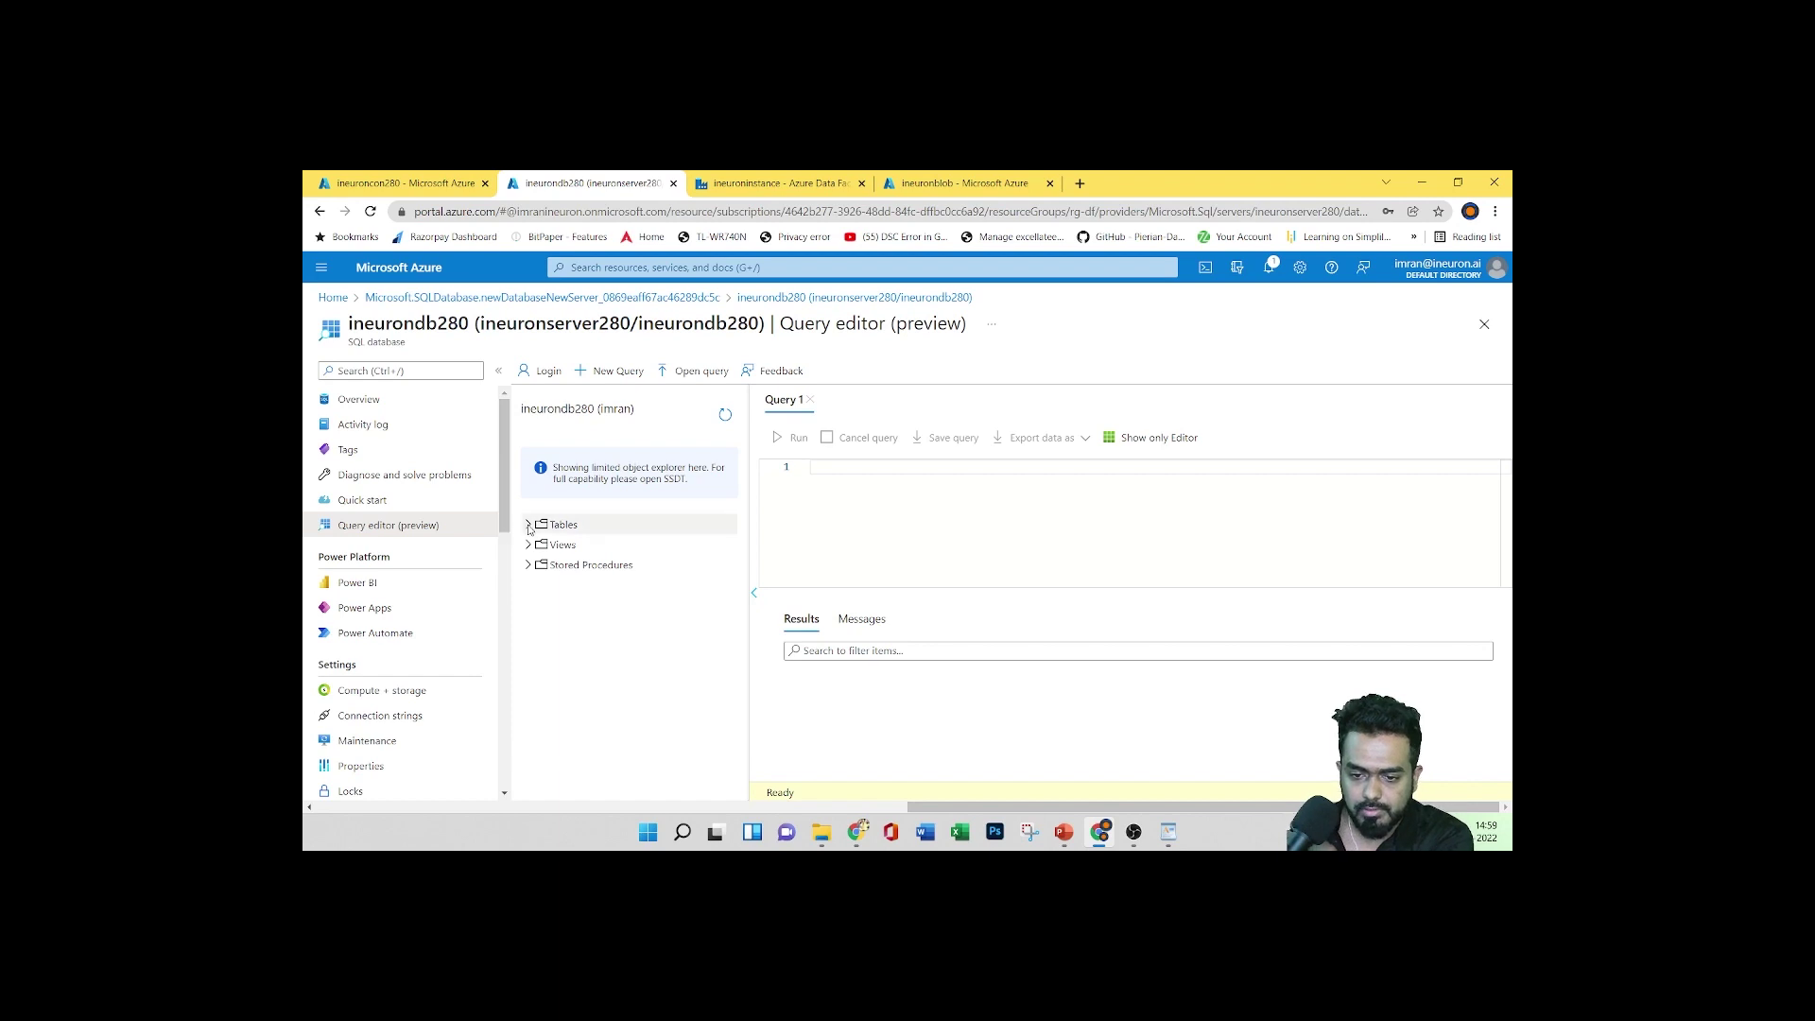
{"action": "left_click", "coordinate": [559, 525]}
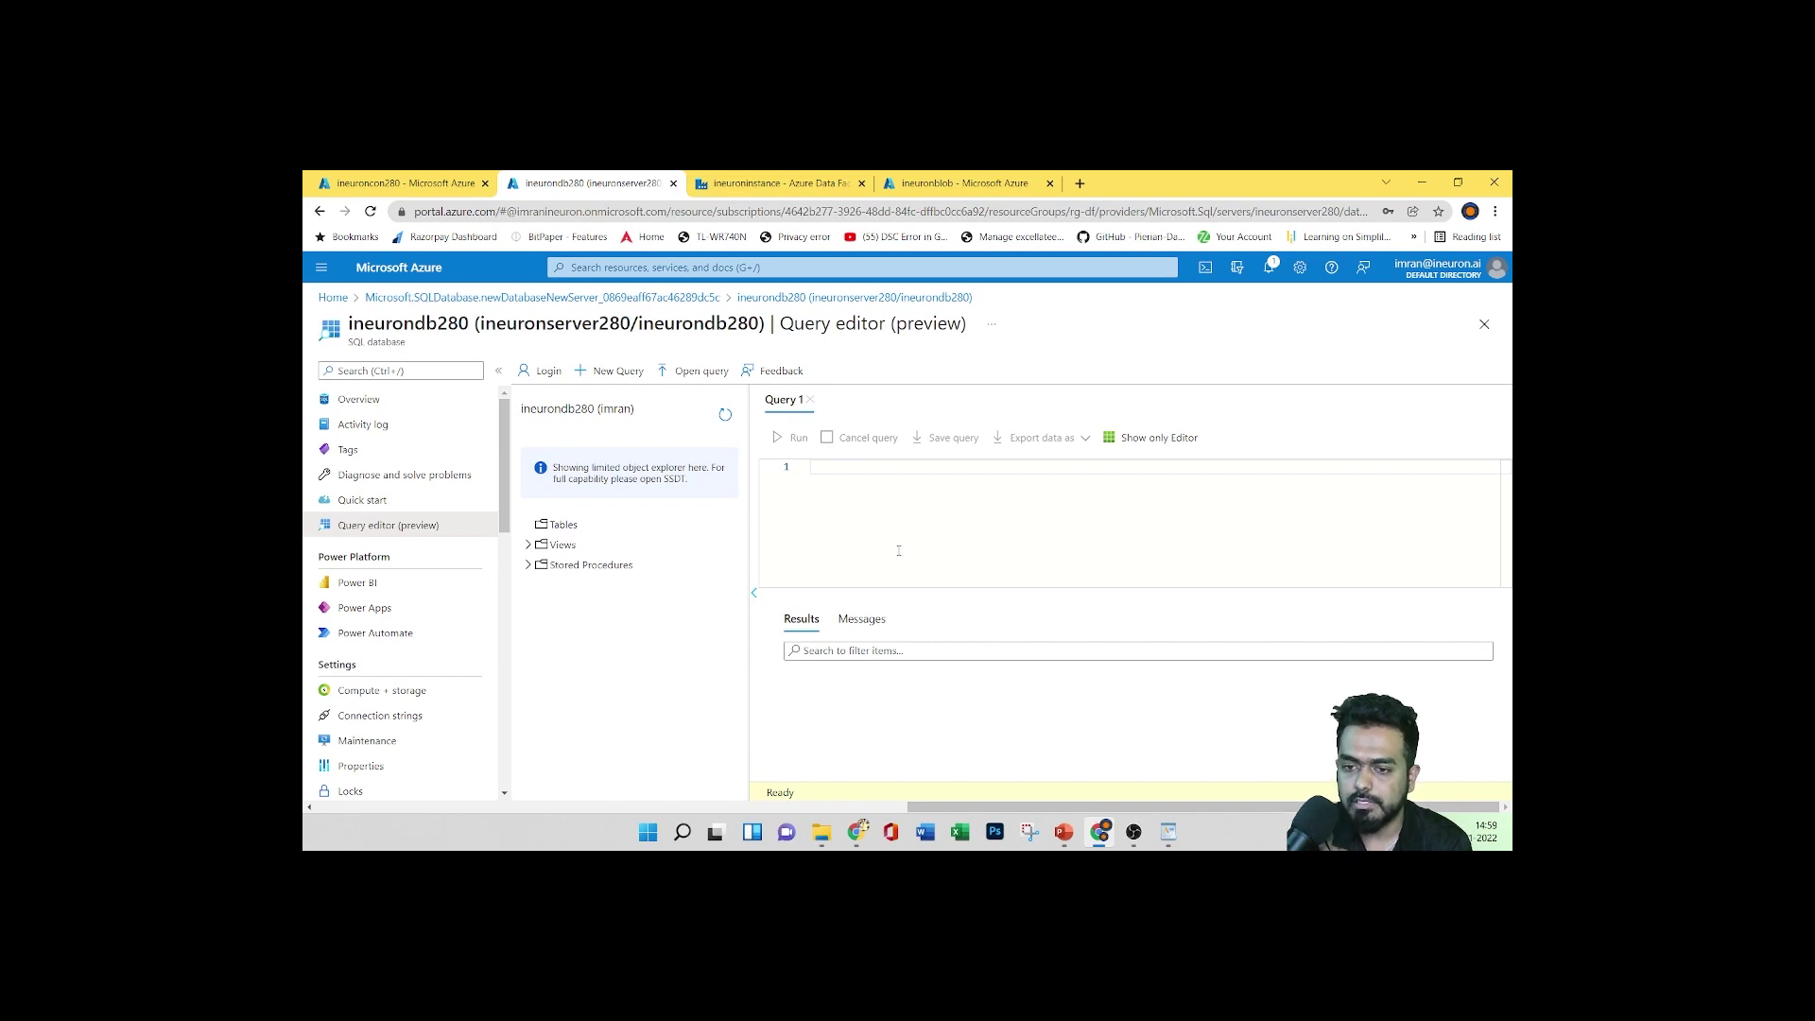
Switch to the CreateProductCategoryTable document in WordPad and copy its entire dbo.ProductCategory CREATE TABLE script
{"action": "mouse_move", "coordinate": [1168, 831]}
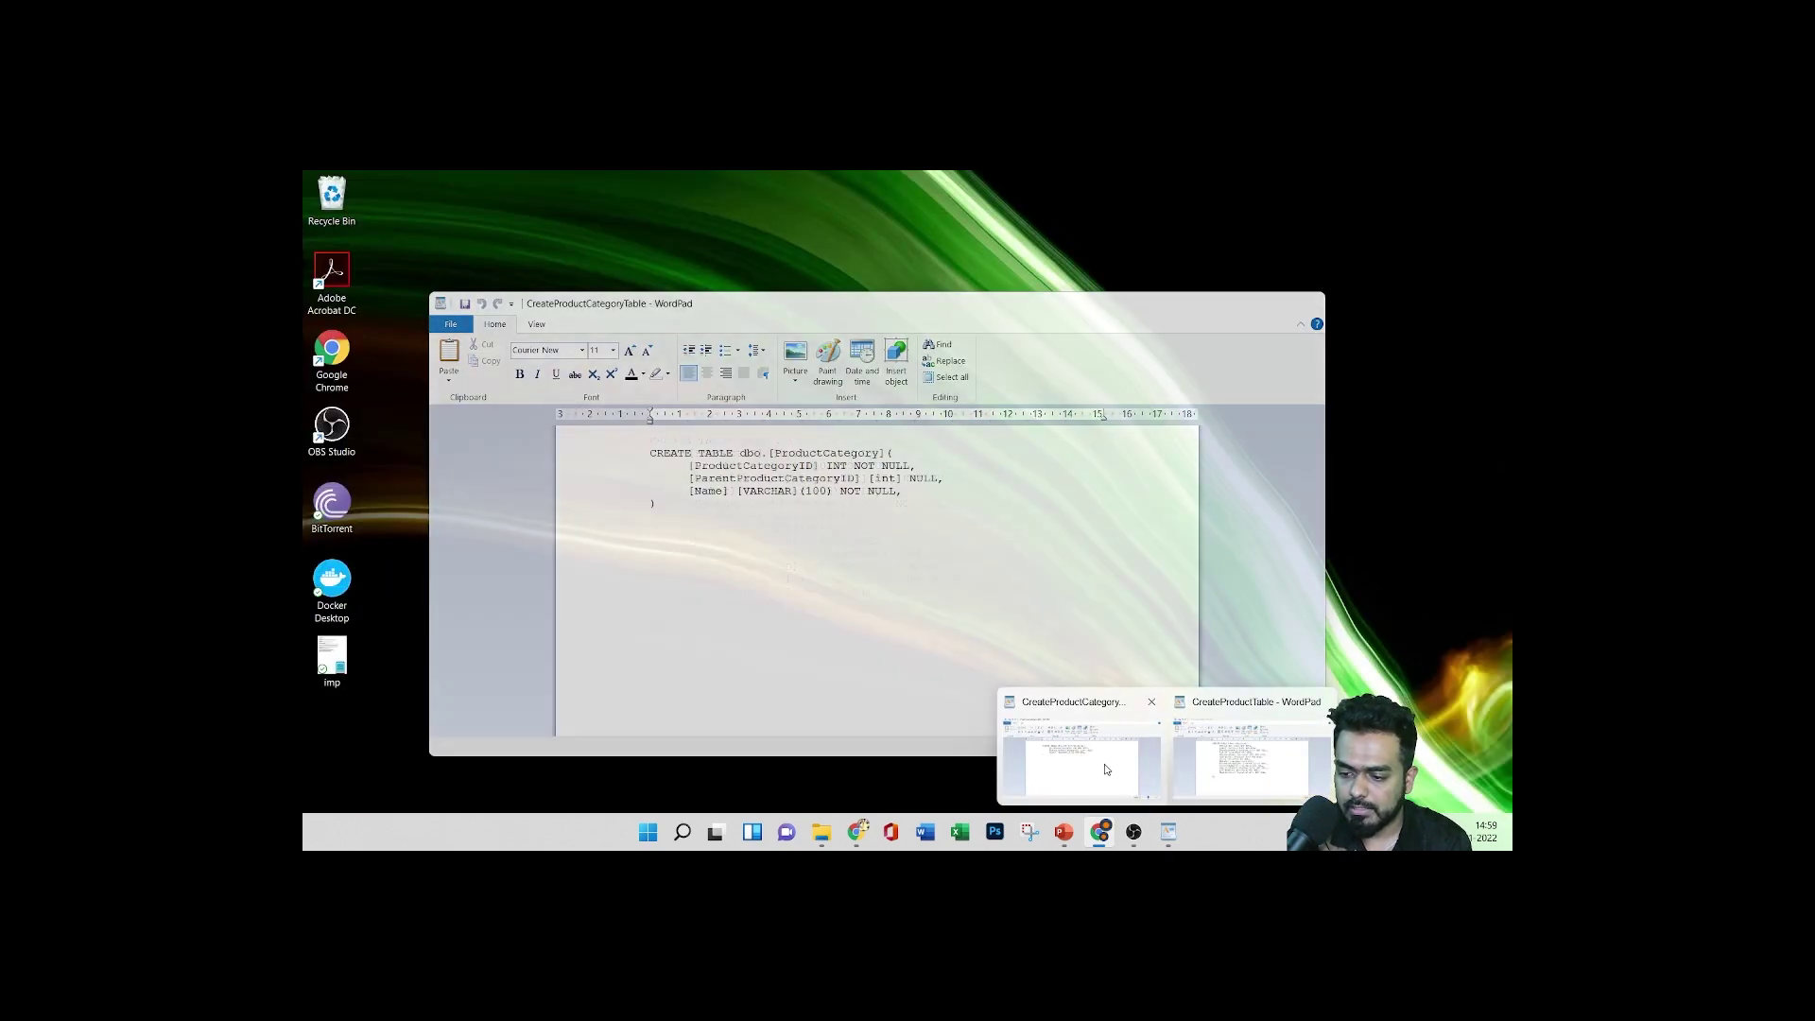
{"action": "left_click", "coordinate": [1105, 769]}
{"action": "left_click_drag", "start_coordinate": [650, 438], "coordinate": [671, 508]}
{"action": "right_click", "coordinate": [676, 481]}
{"action": "left_click", "coordinate": [709, 497]}
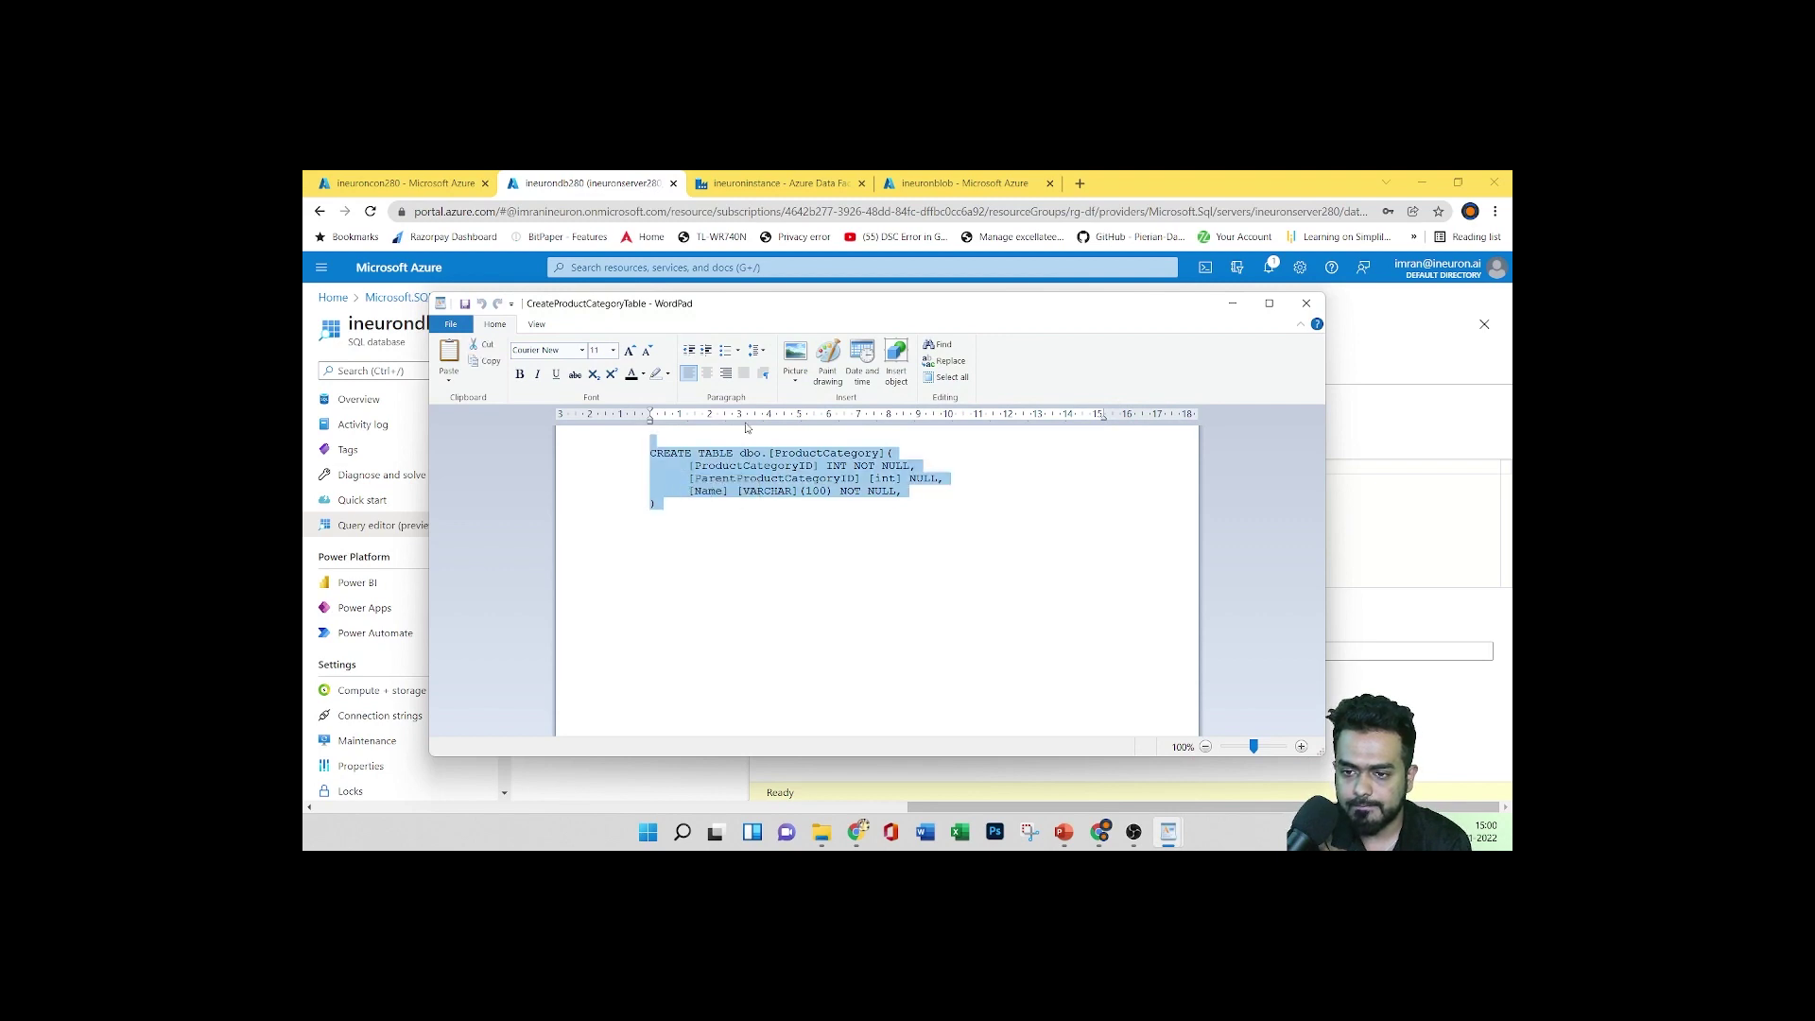
Paste the ProductCategory table script into Query 1 of the ineurondb280 query editor in the browser and run it
{"action": "left_click", "coordinate": [673, 186]}
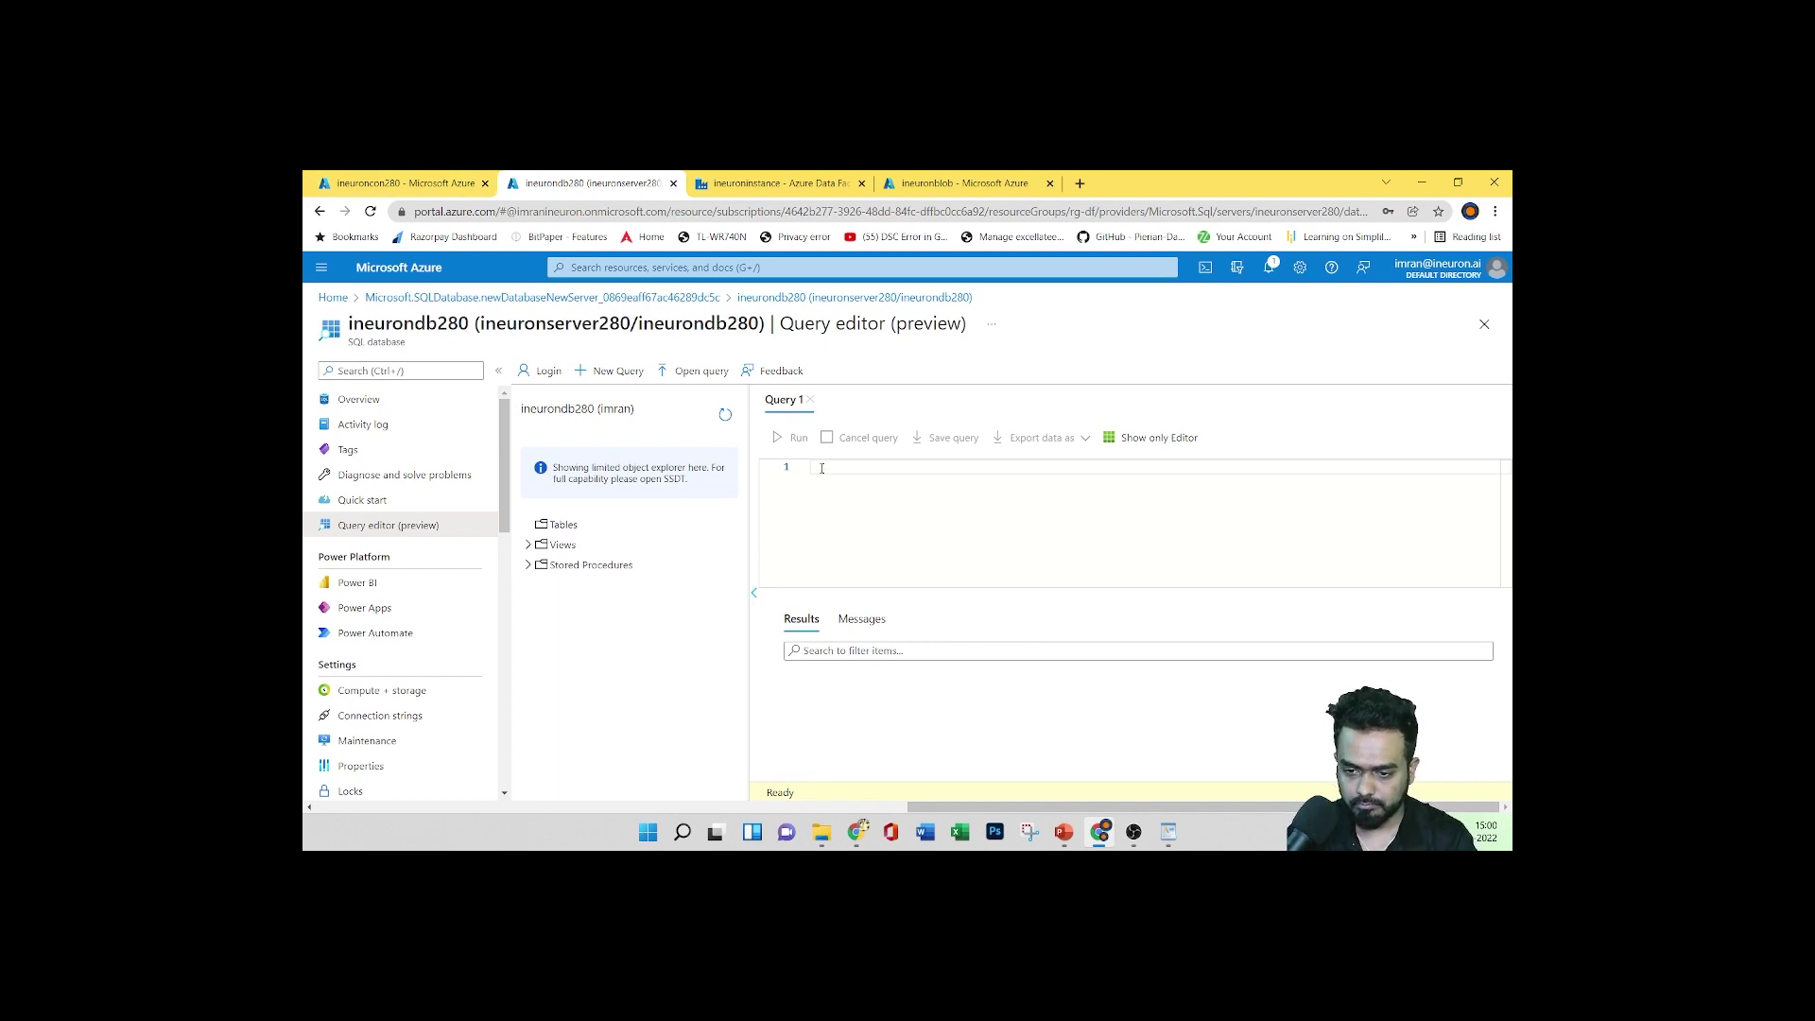
{"action": "key", "text": "ctrl+v"}
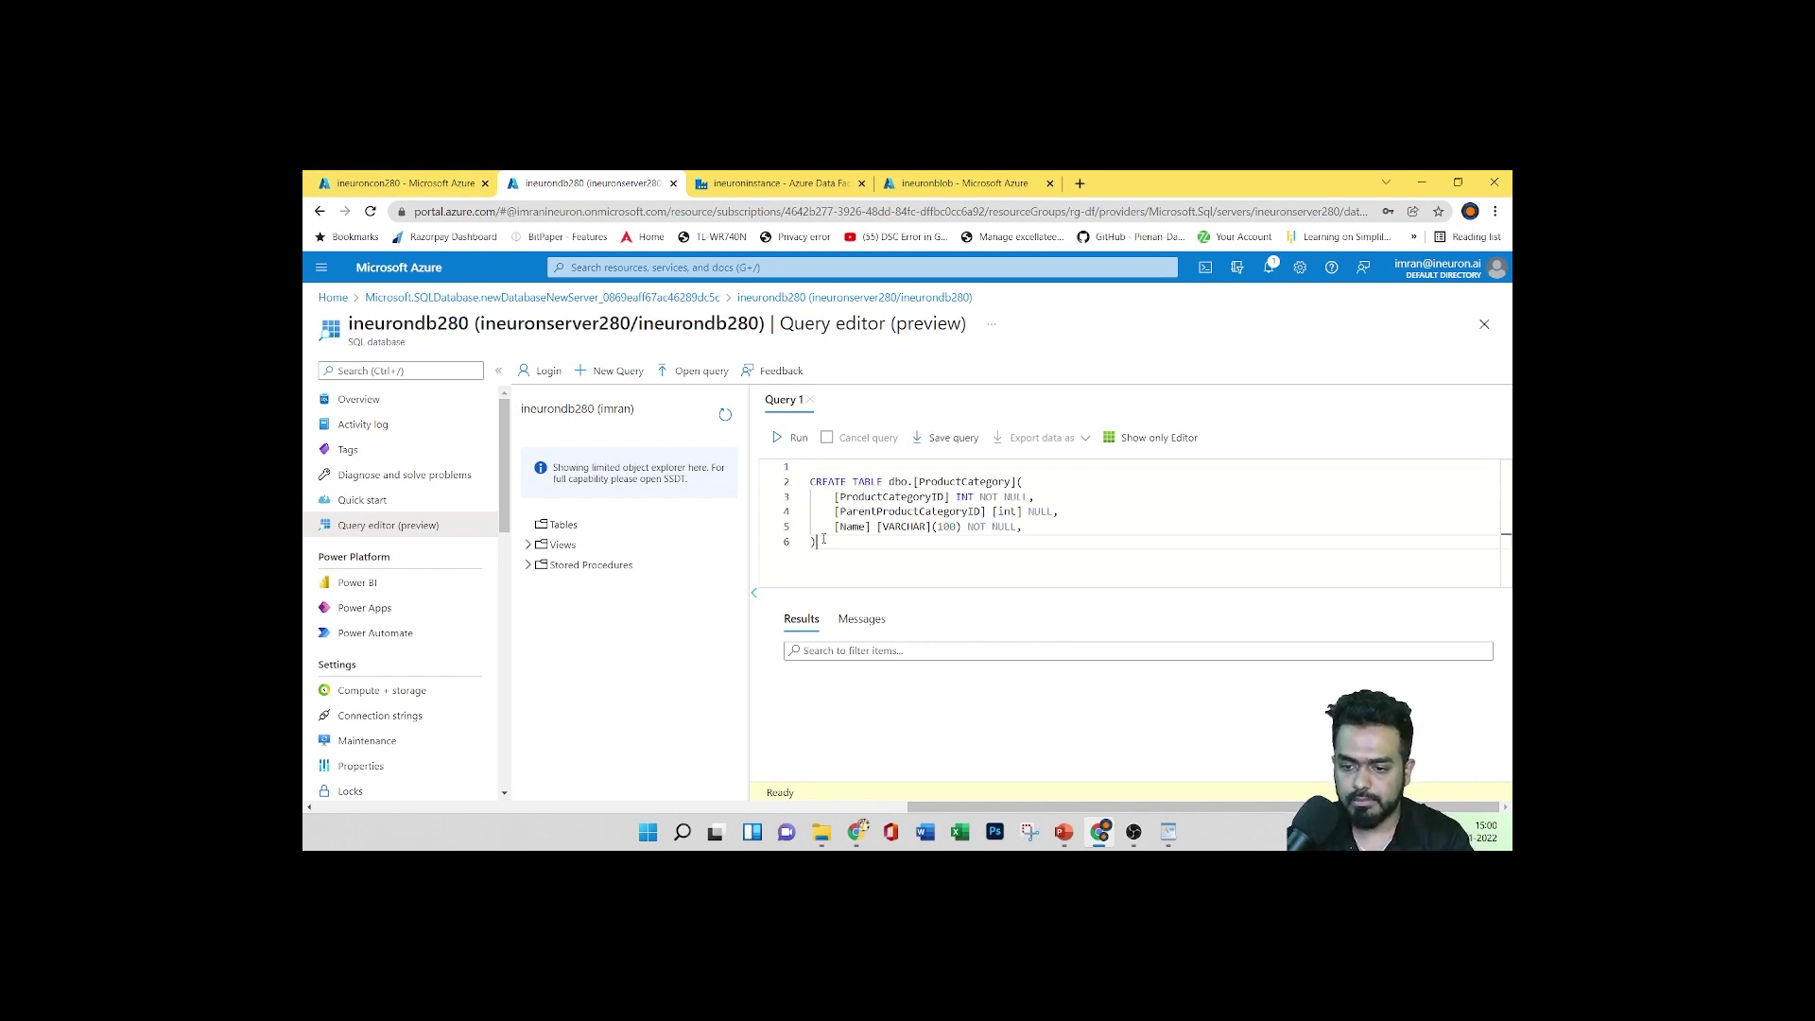
{"action": "left_click_drag", "start_coordinate": [824, 540], "coordinate": [802, 466]}
{"action": "left_click", "coordinate": [786, 438]}
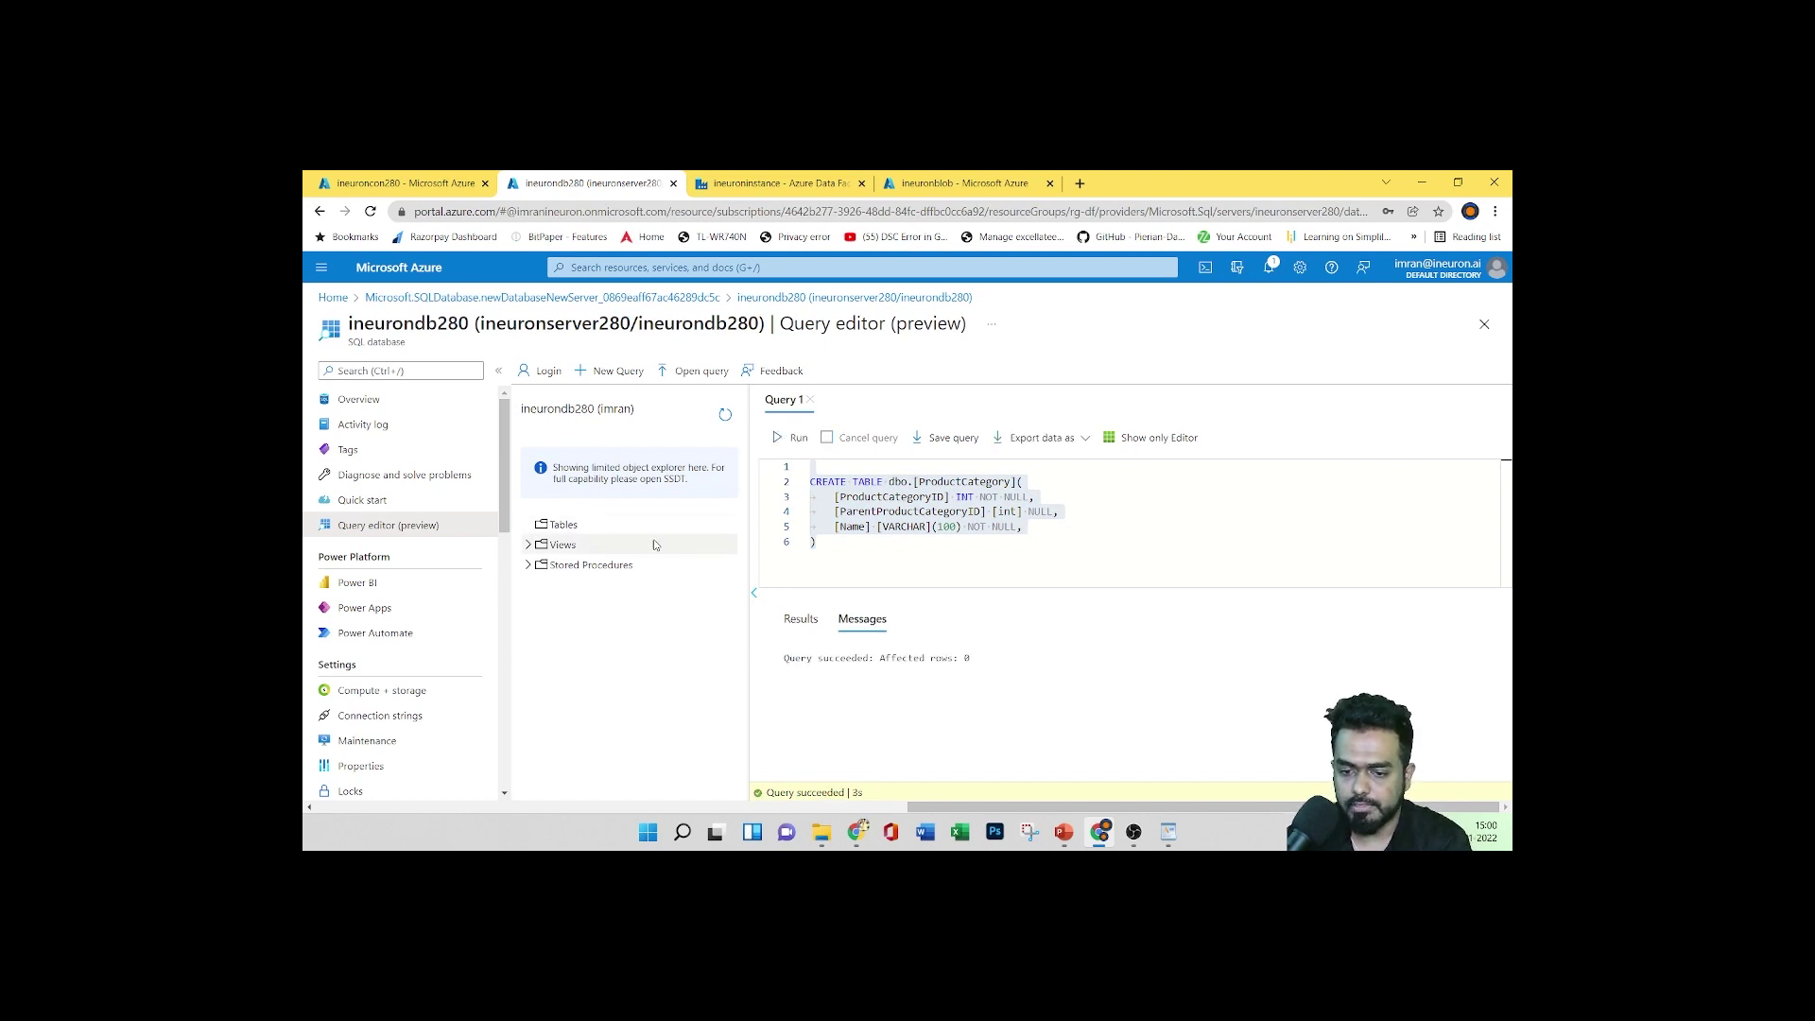
Switch to the CreateProductTable document in WordPad and copy its entire dbo.Product CREATE TABLE script
{"action": "mouse_move", "coordinate": [1168, 832]}
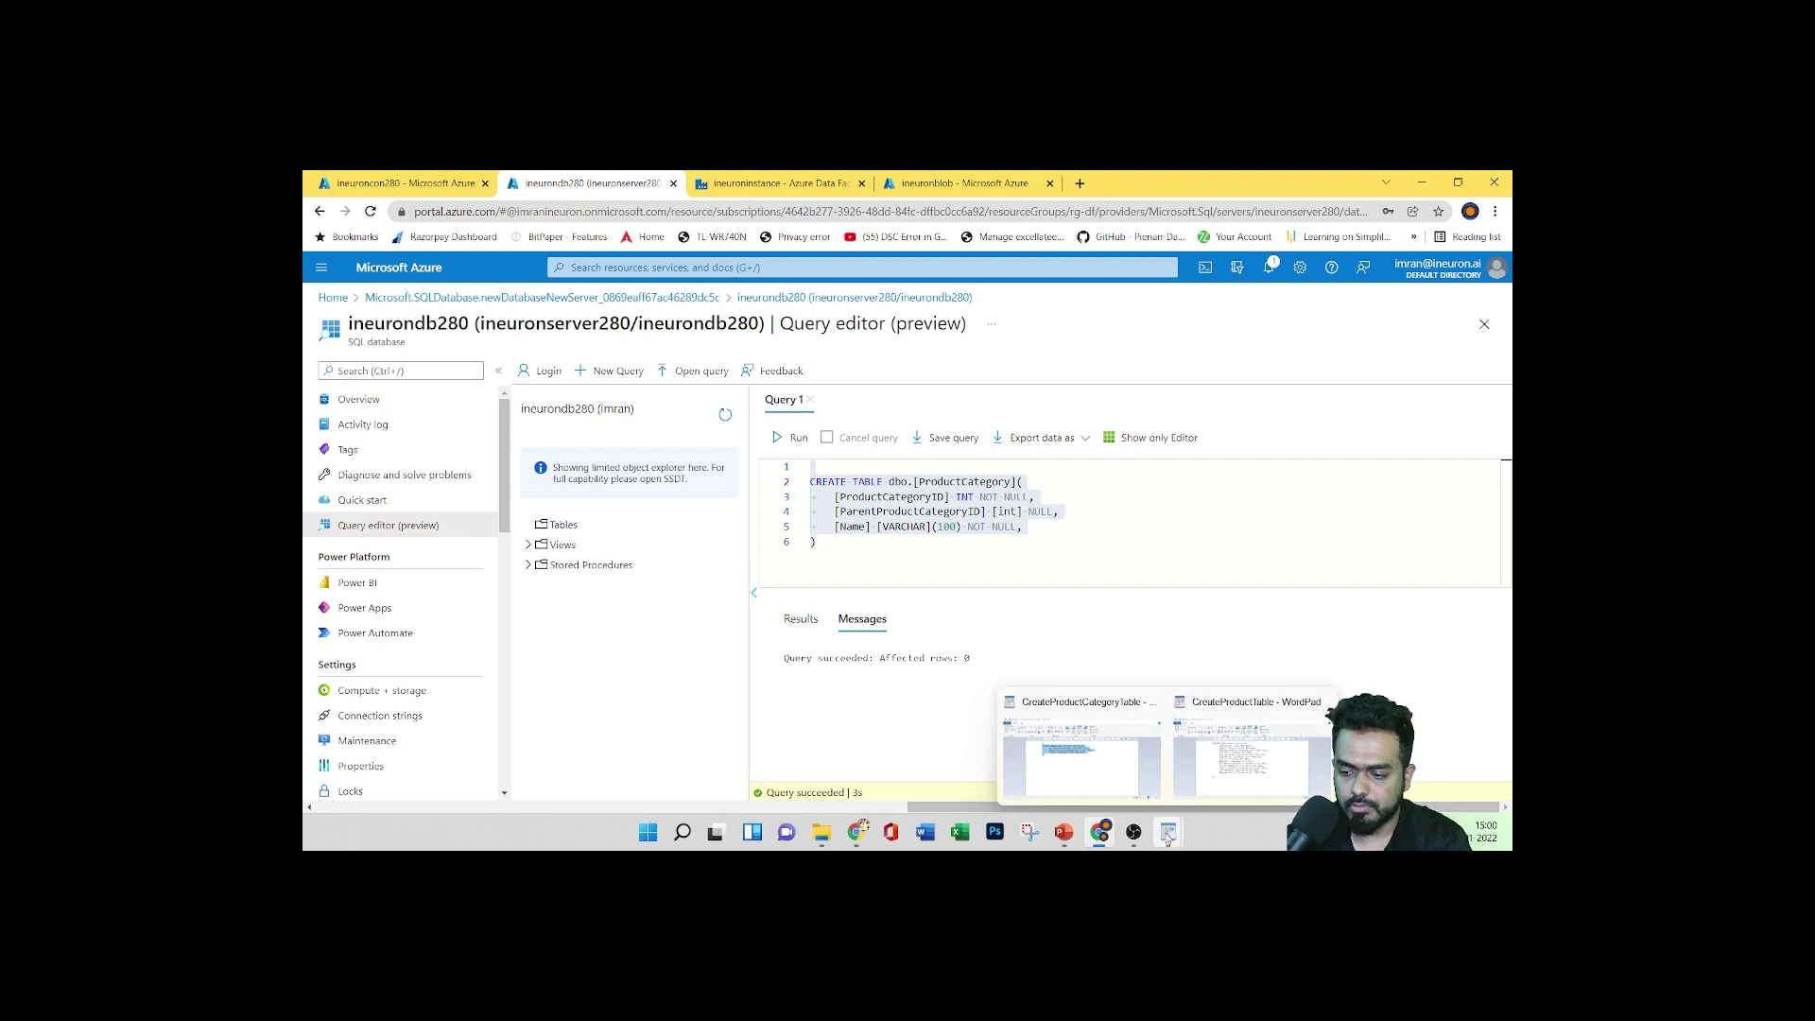
{"action": "left_click", "coordinate": [1210, 739]}
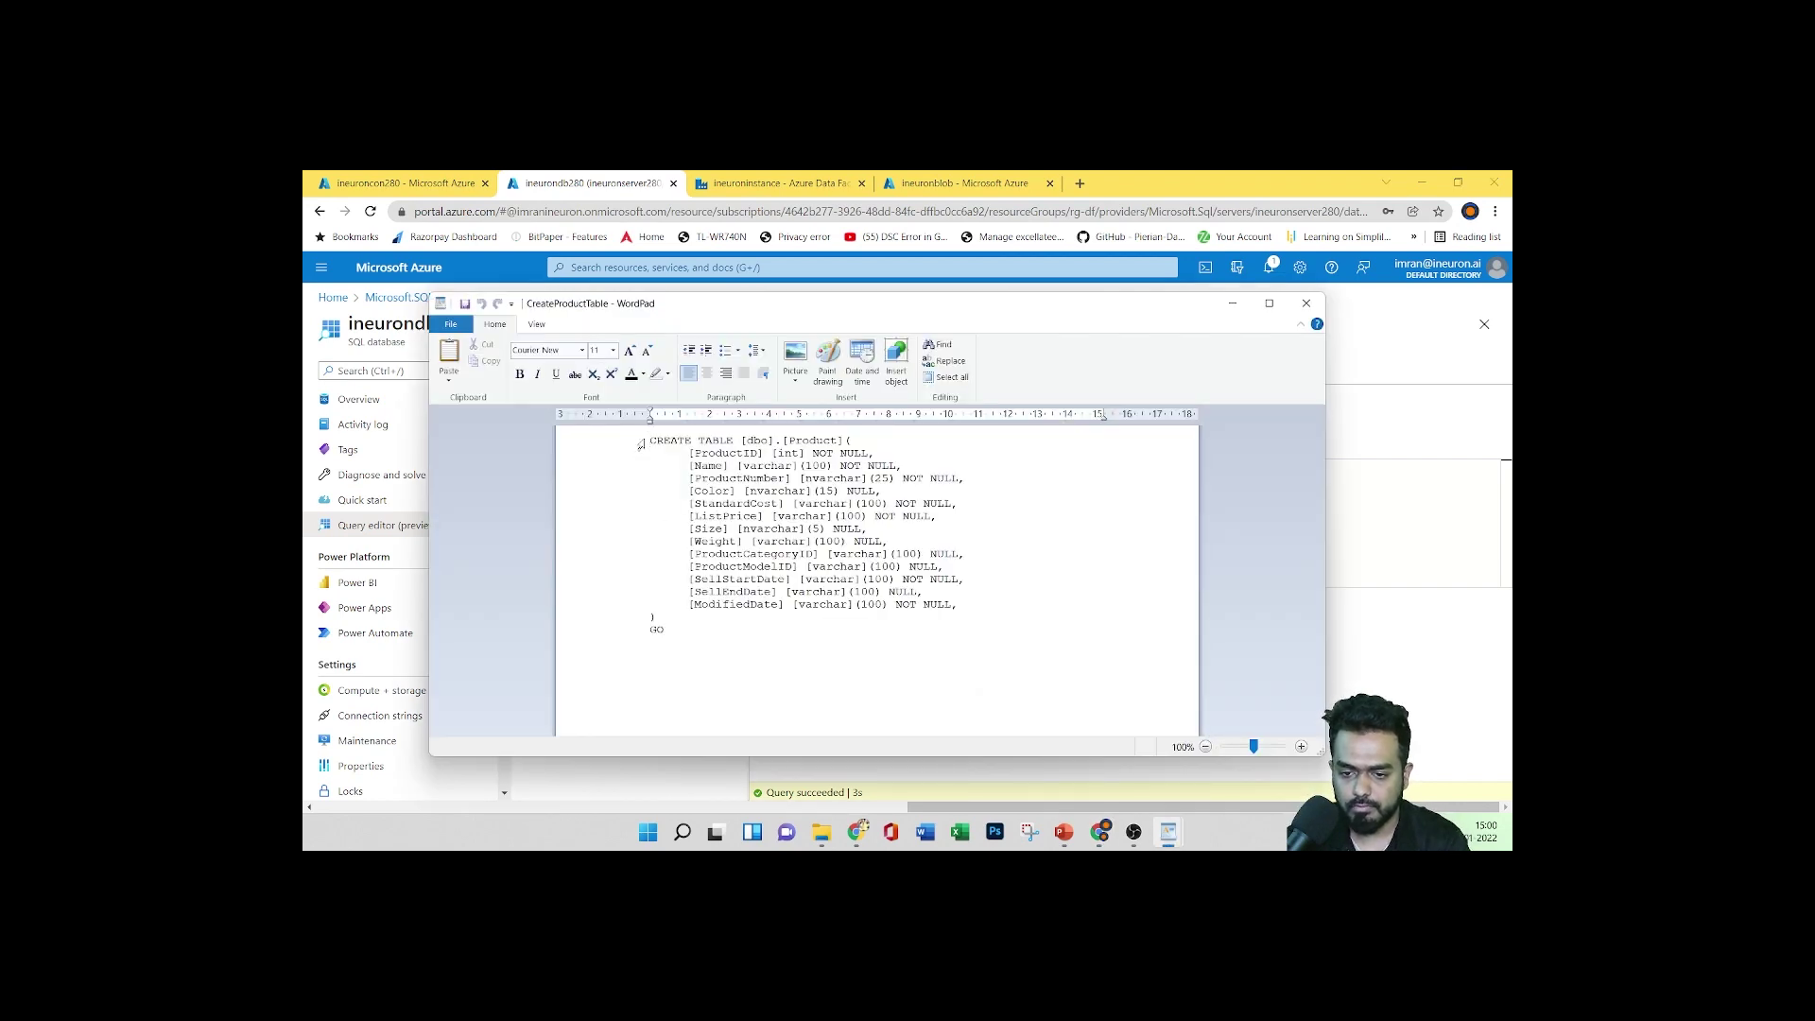
{"action": "left_click_drag", "start_coordinate": [649, 440], "coordinate": [688, 634]}
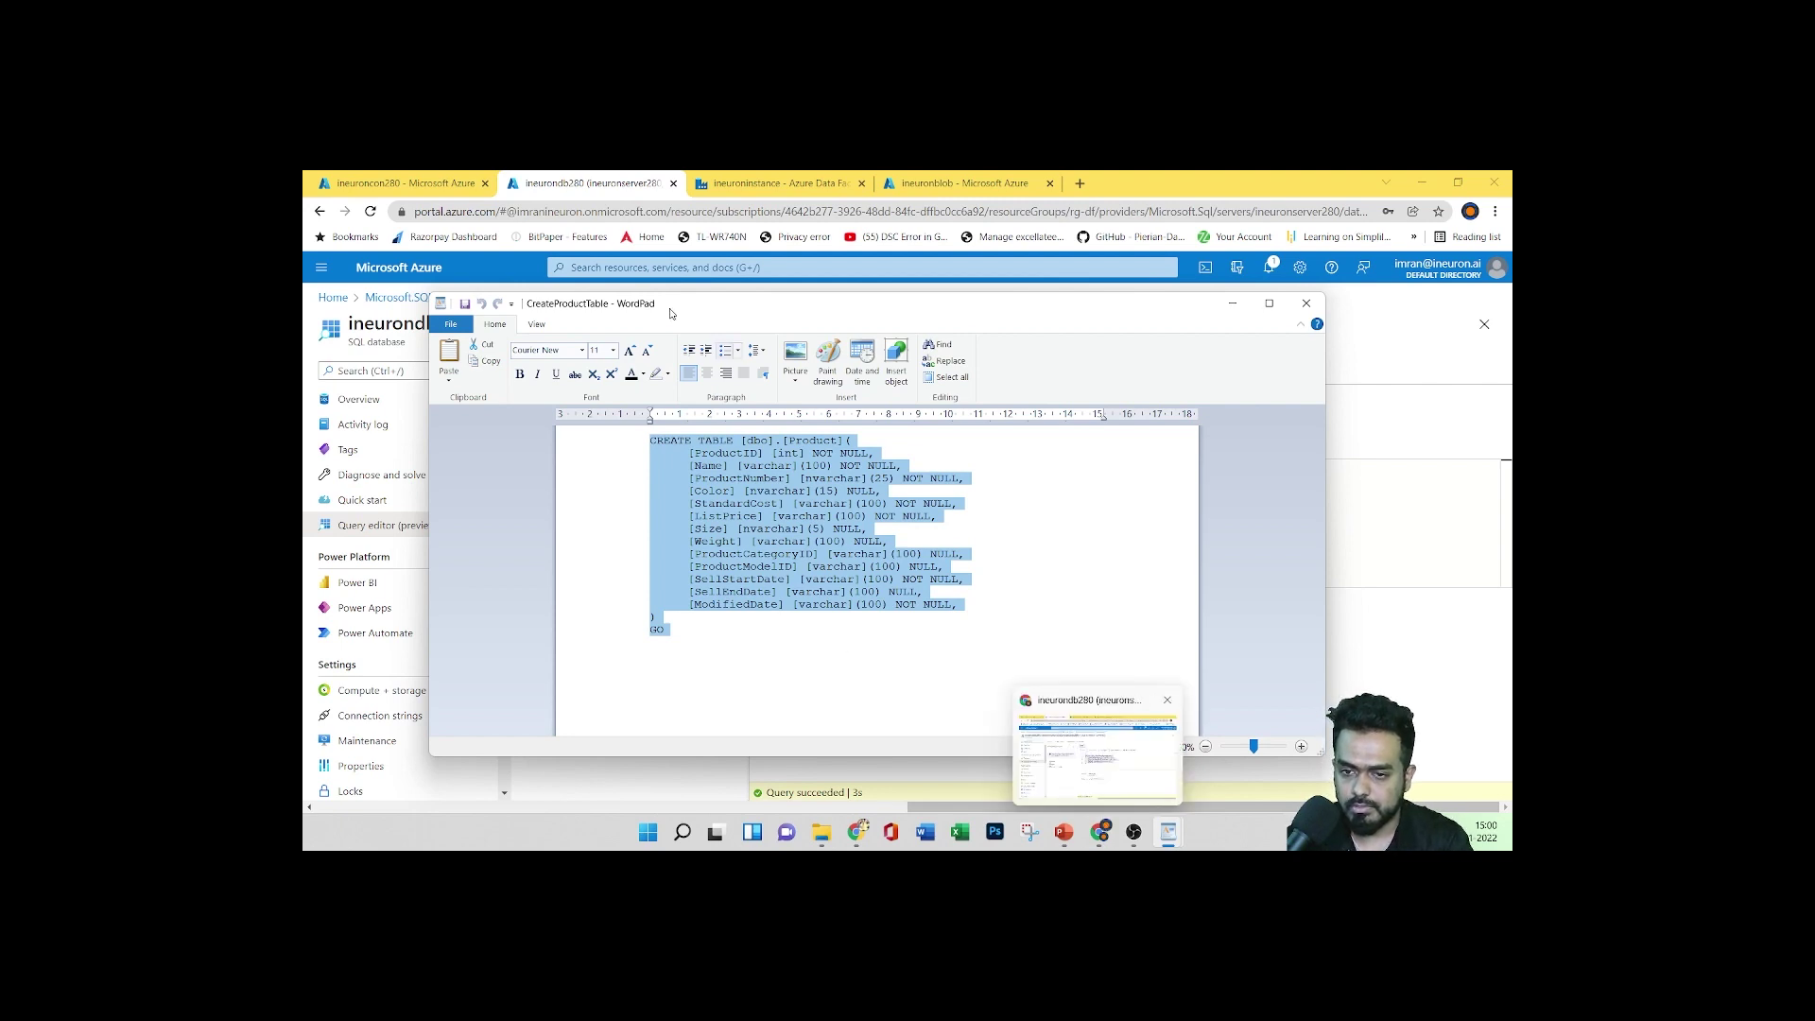
Paste the Product table script into a new query in the browser's query editor, run it, and expand the Tables folder
{"action": "left_click", "coordinate": [1099, 832]}
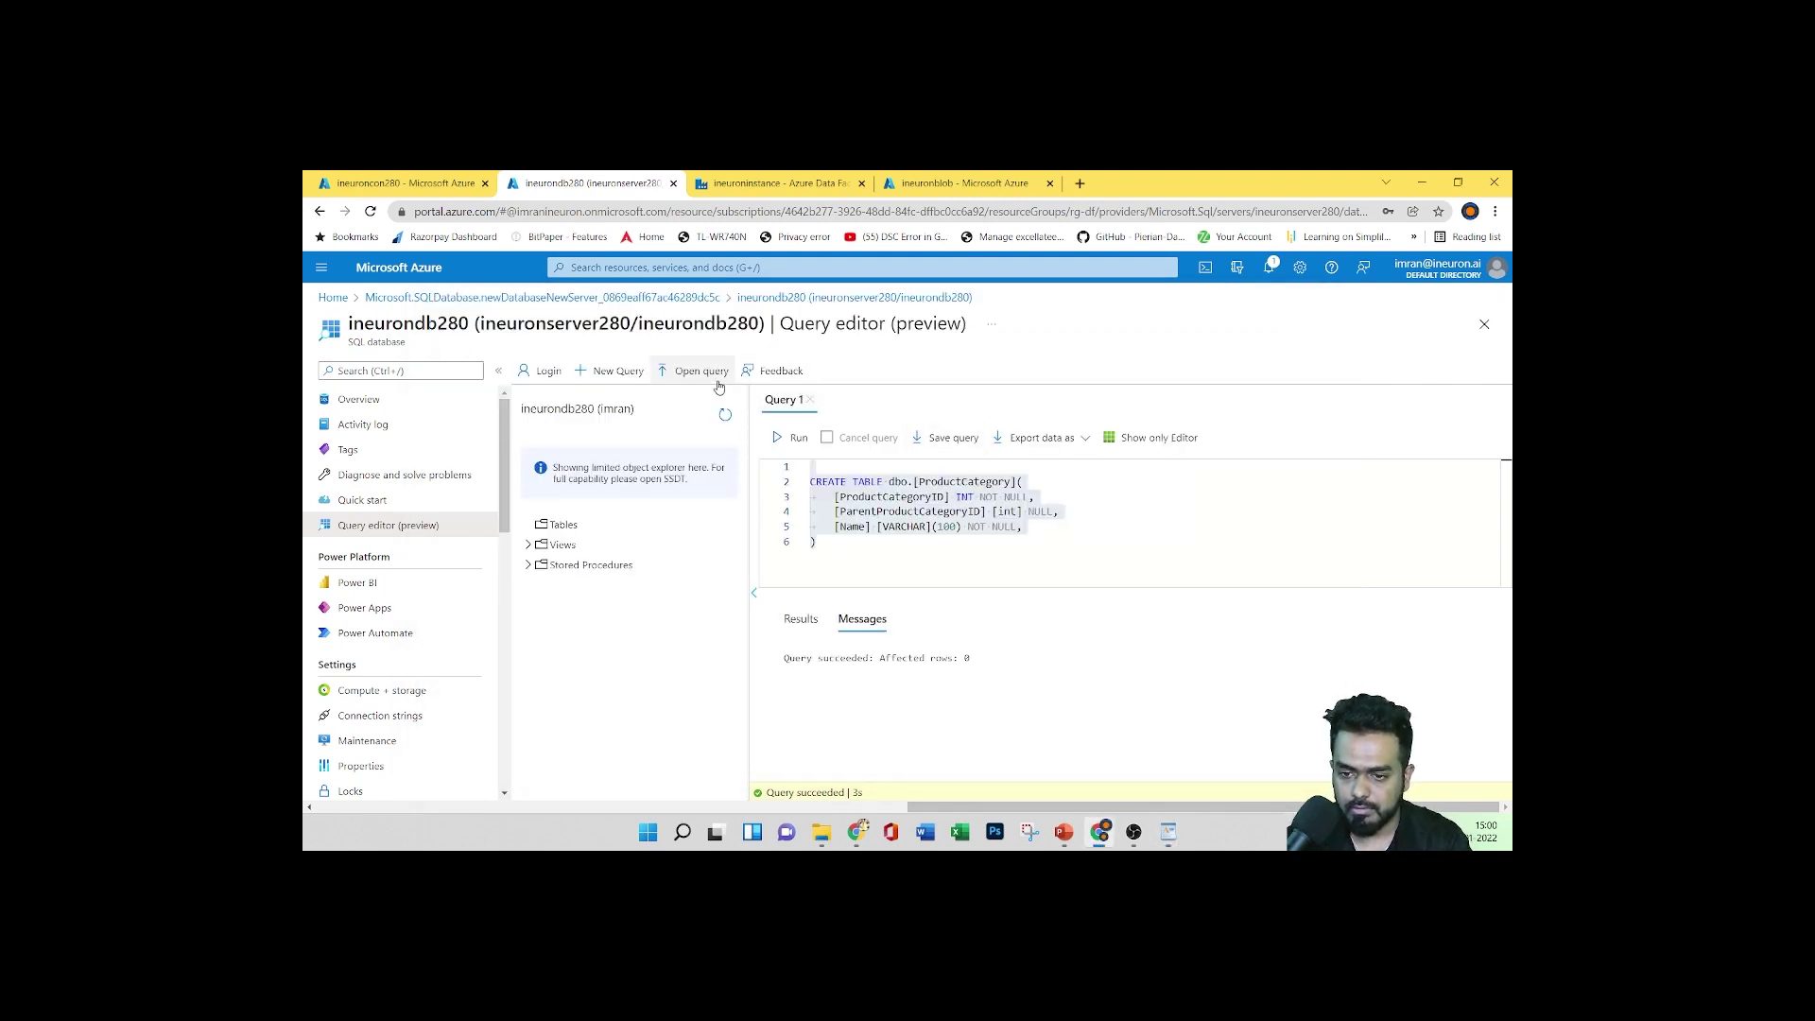
{"action": "left_click", "coordinate": [612, 370]}
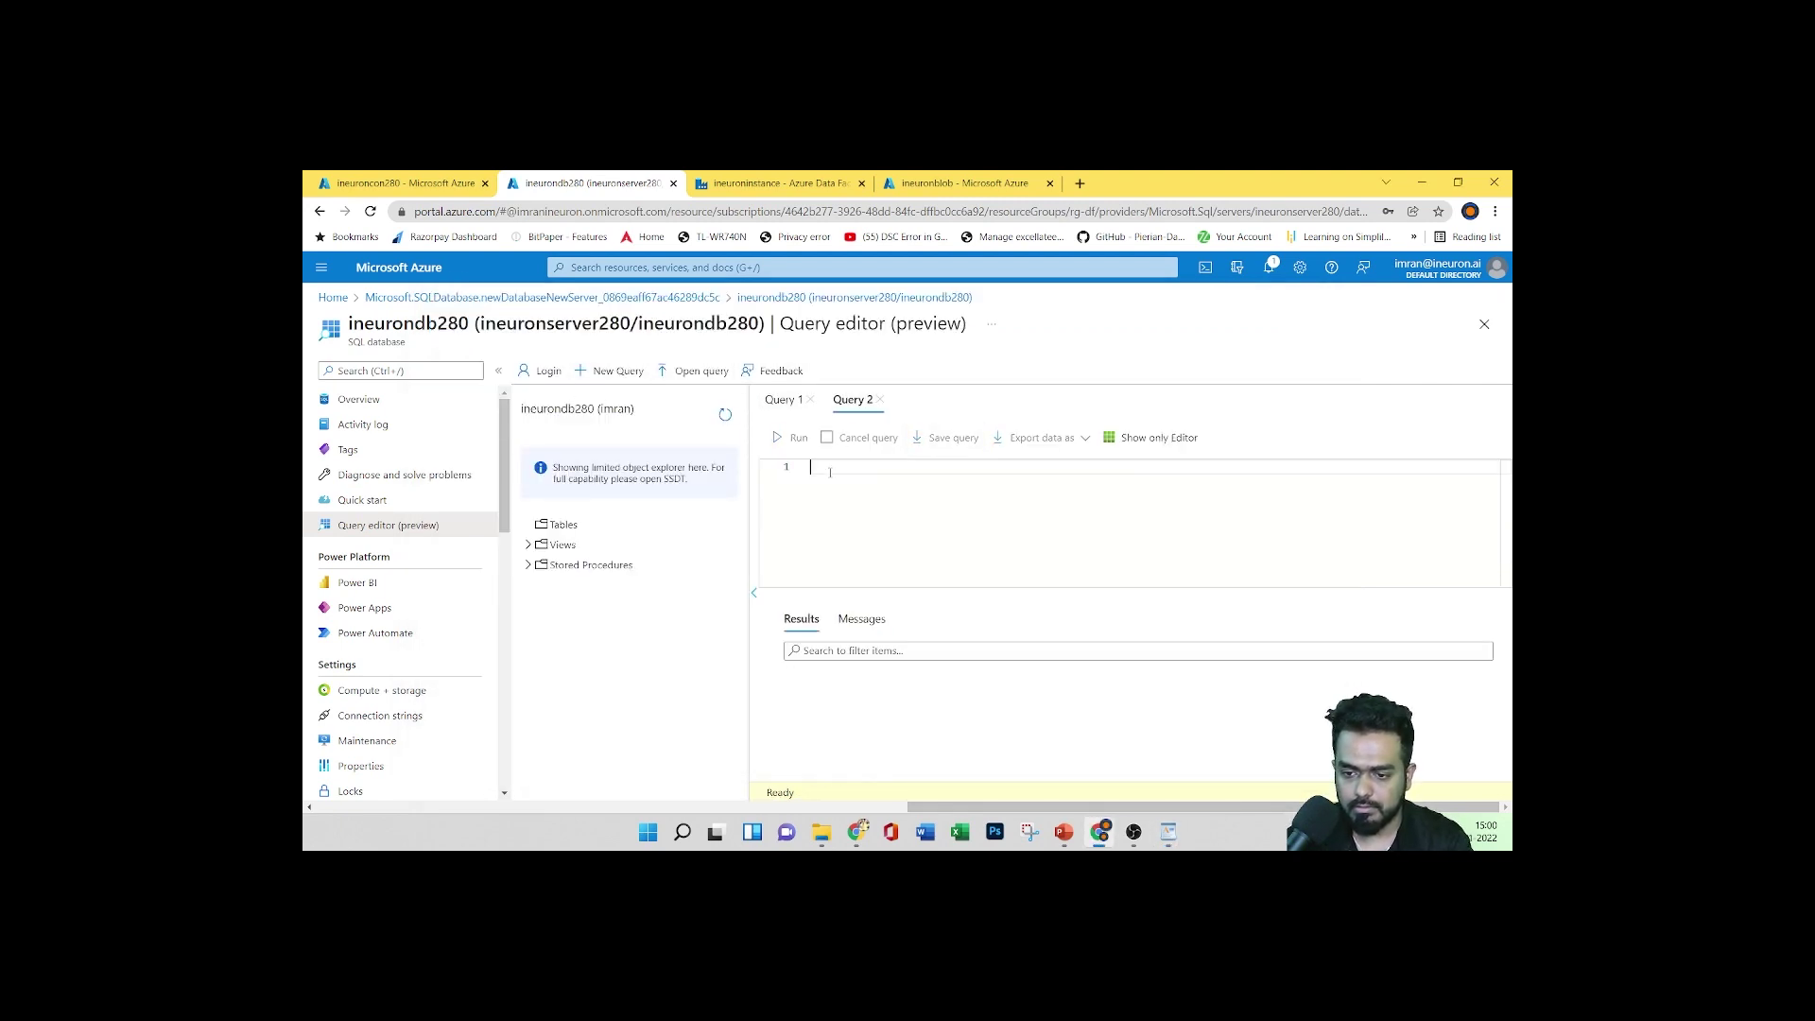
{"action": "key", "text": "ctrl+v"}
{"action": "scroll", "coordinate": [866, 518], "scroll_direction": "up", "scroll_amount": 5}
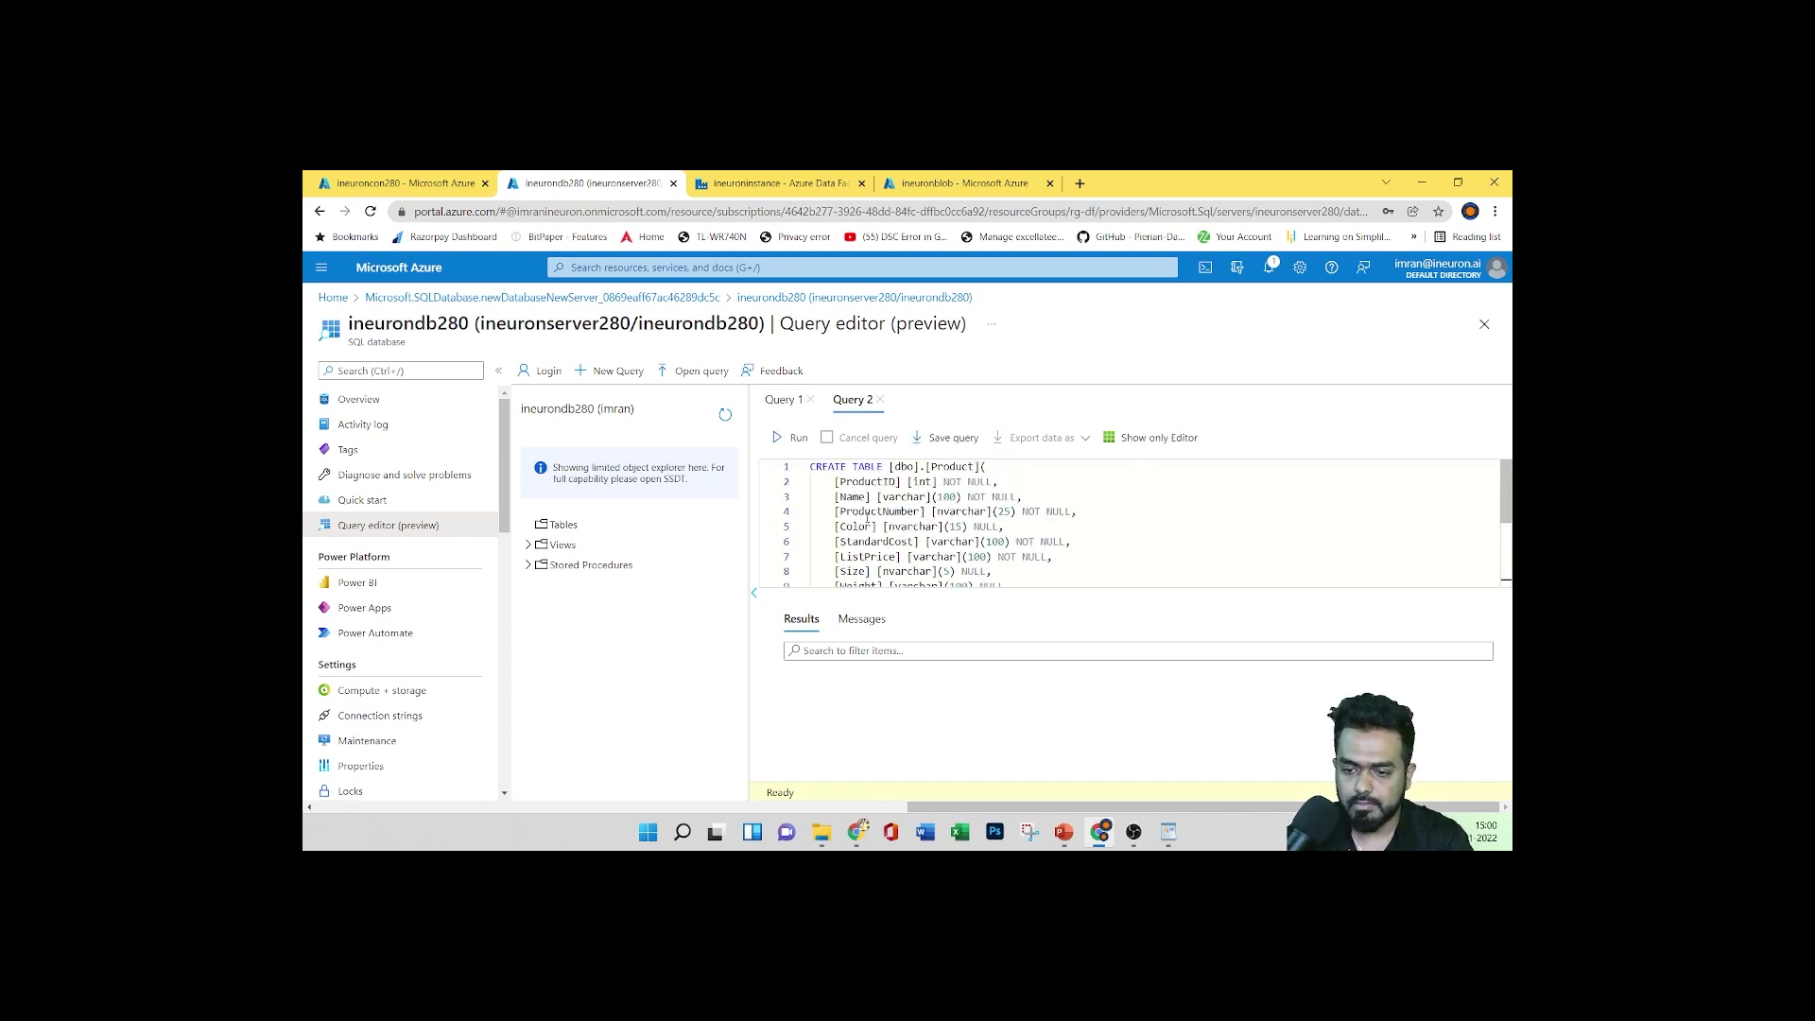
{"action": "left_click_drag", "start_coordinate": [811, 467], "coordinate": [874, 605]}
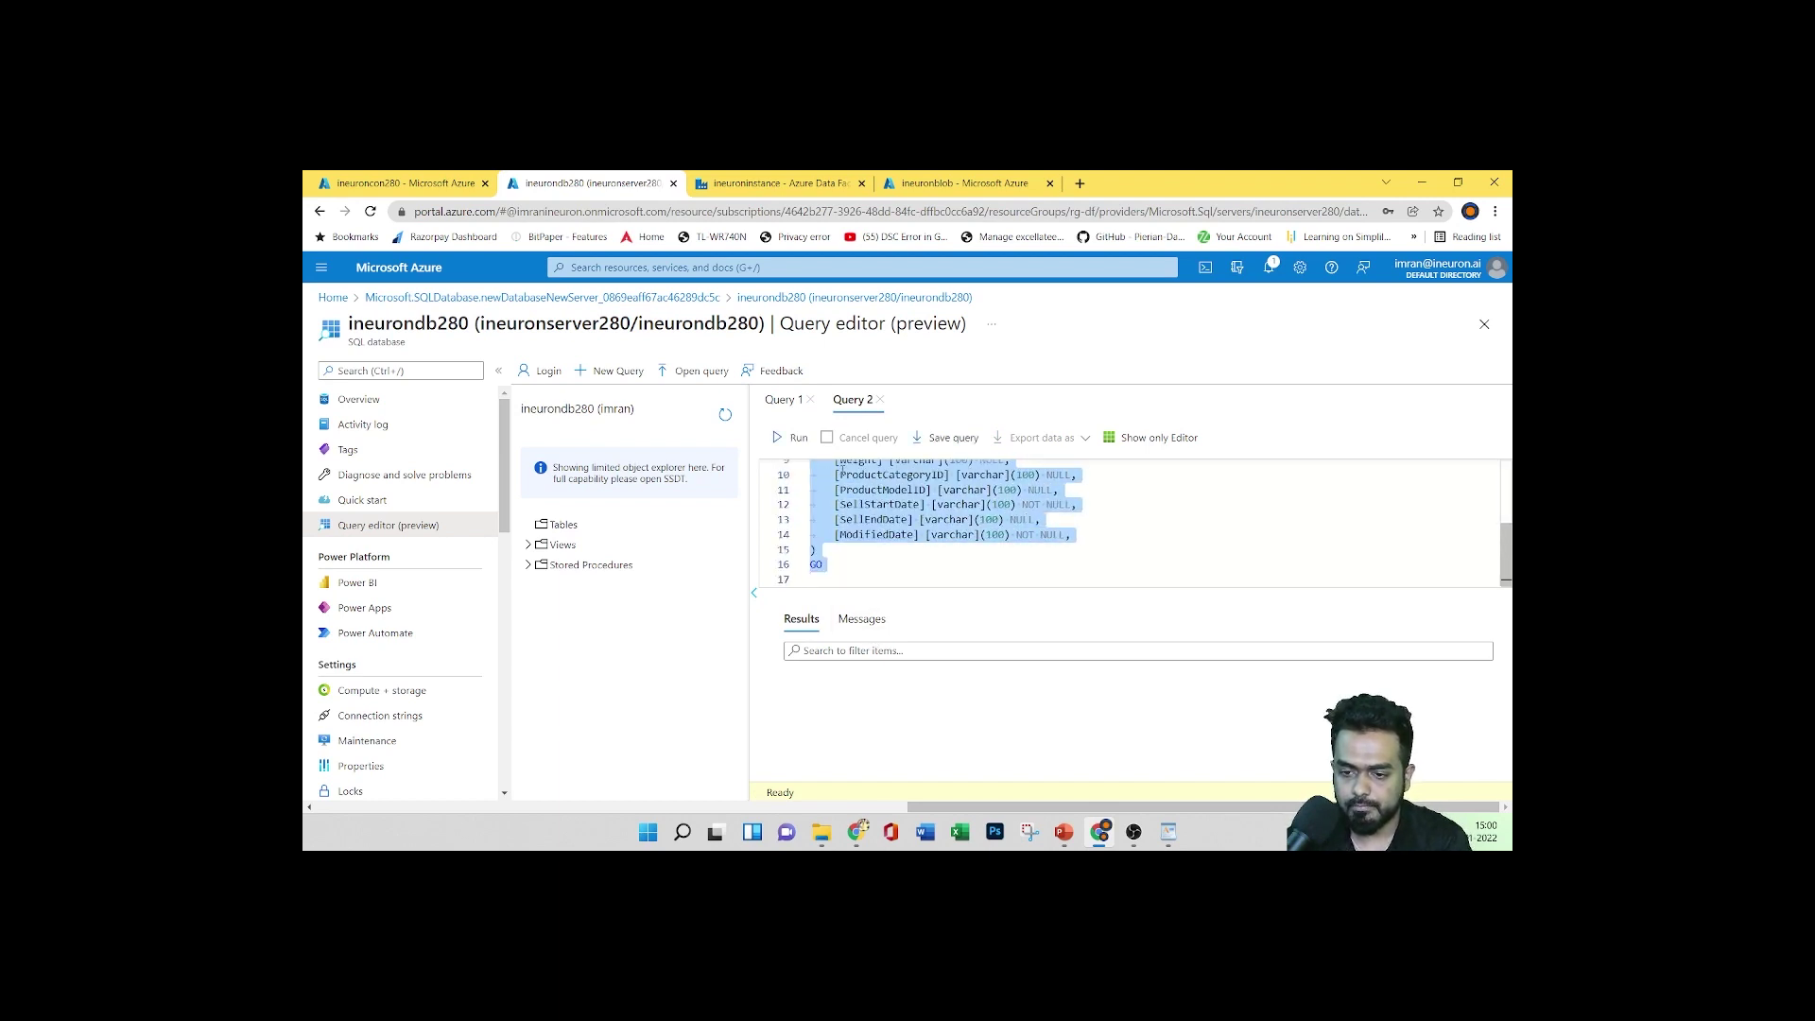
{"action": "left_click", "coordinate": [795, 439]}
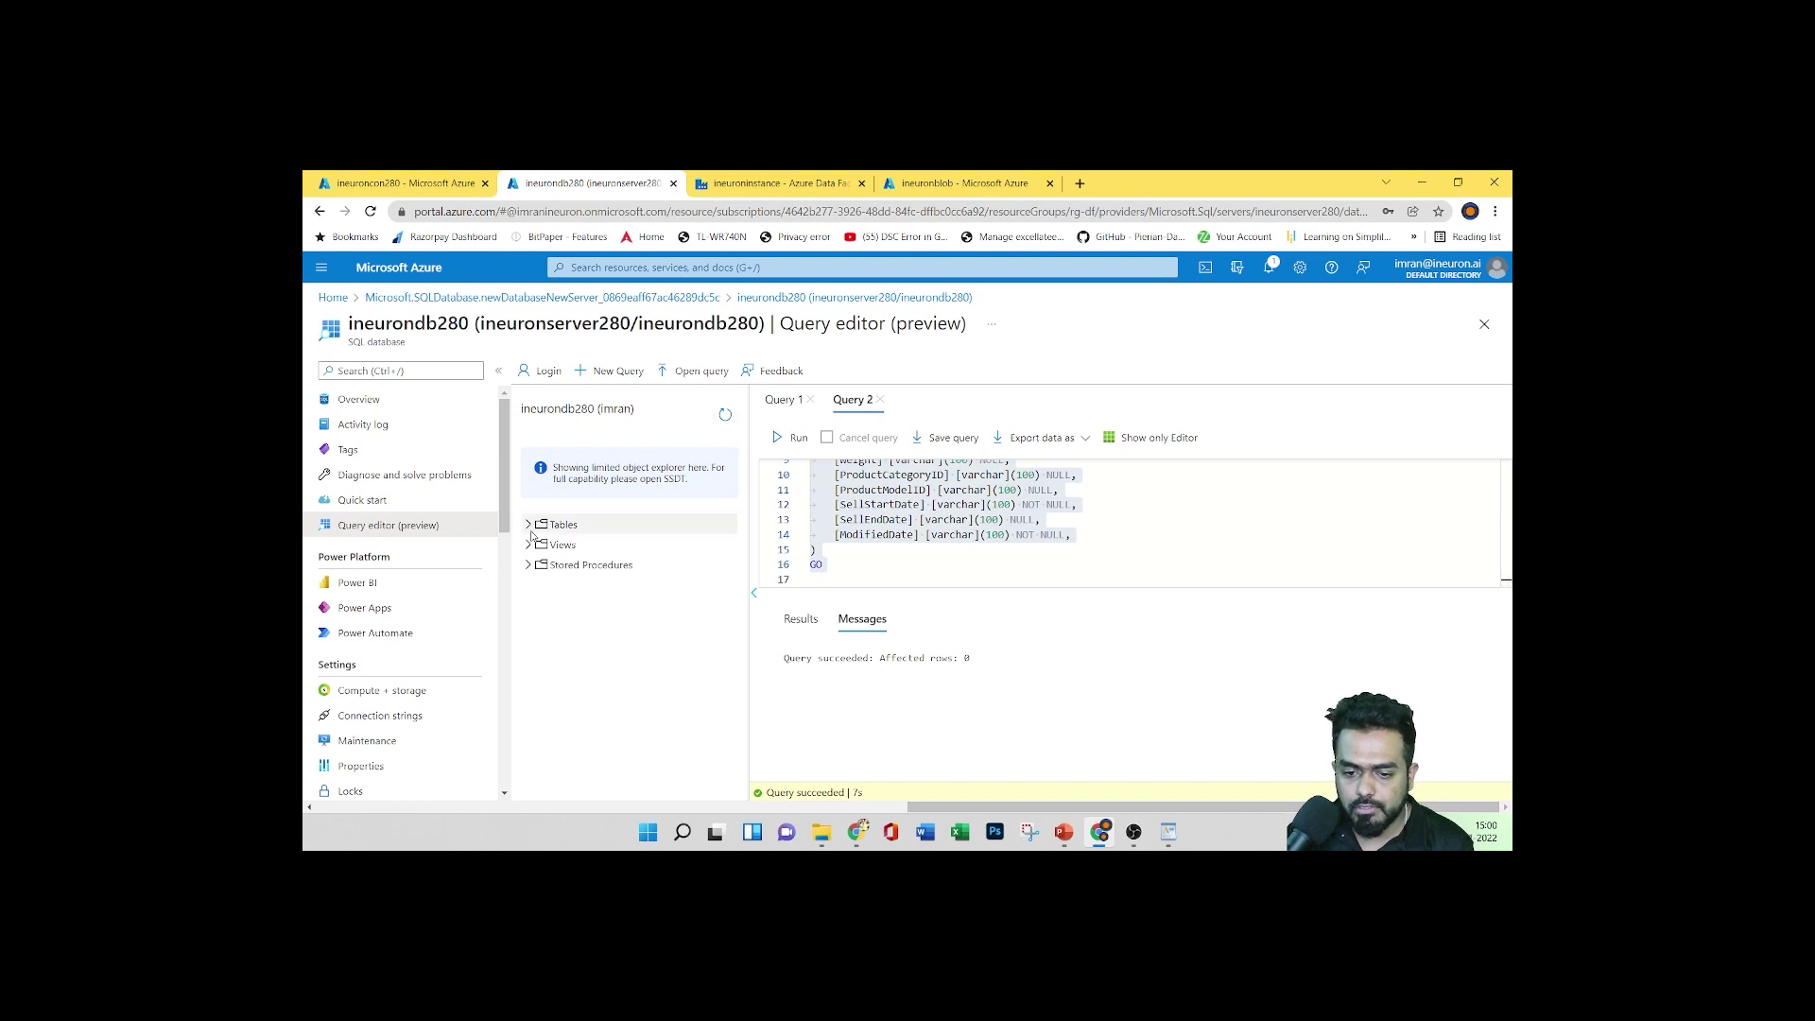
{"action": "left_click", "coordinate": [563, 524]}
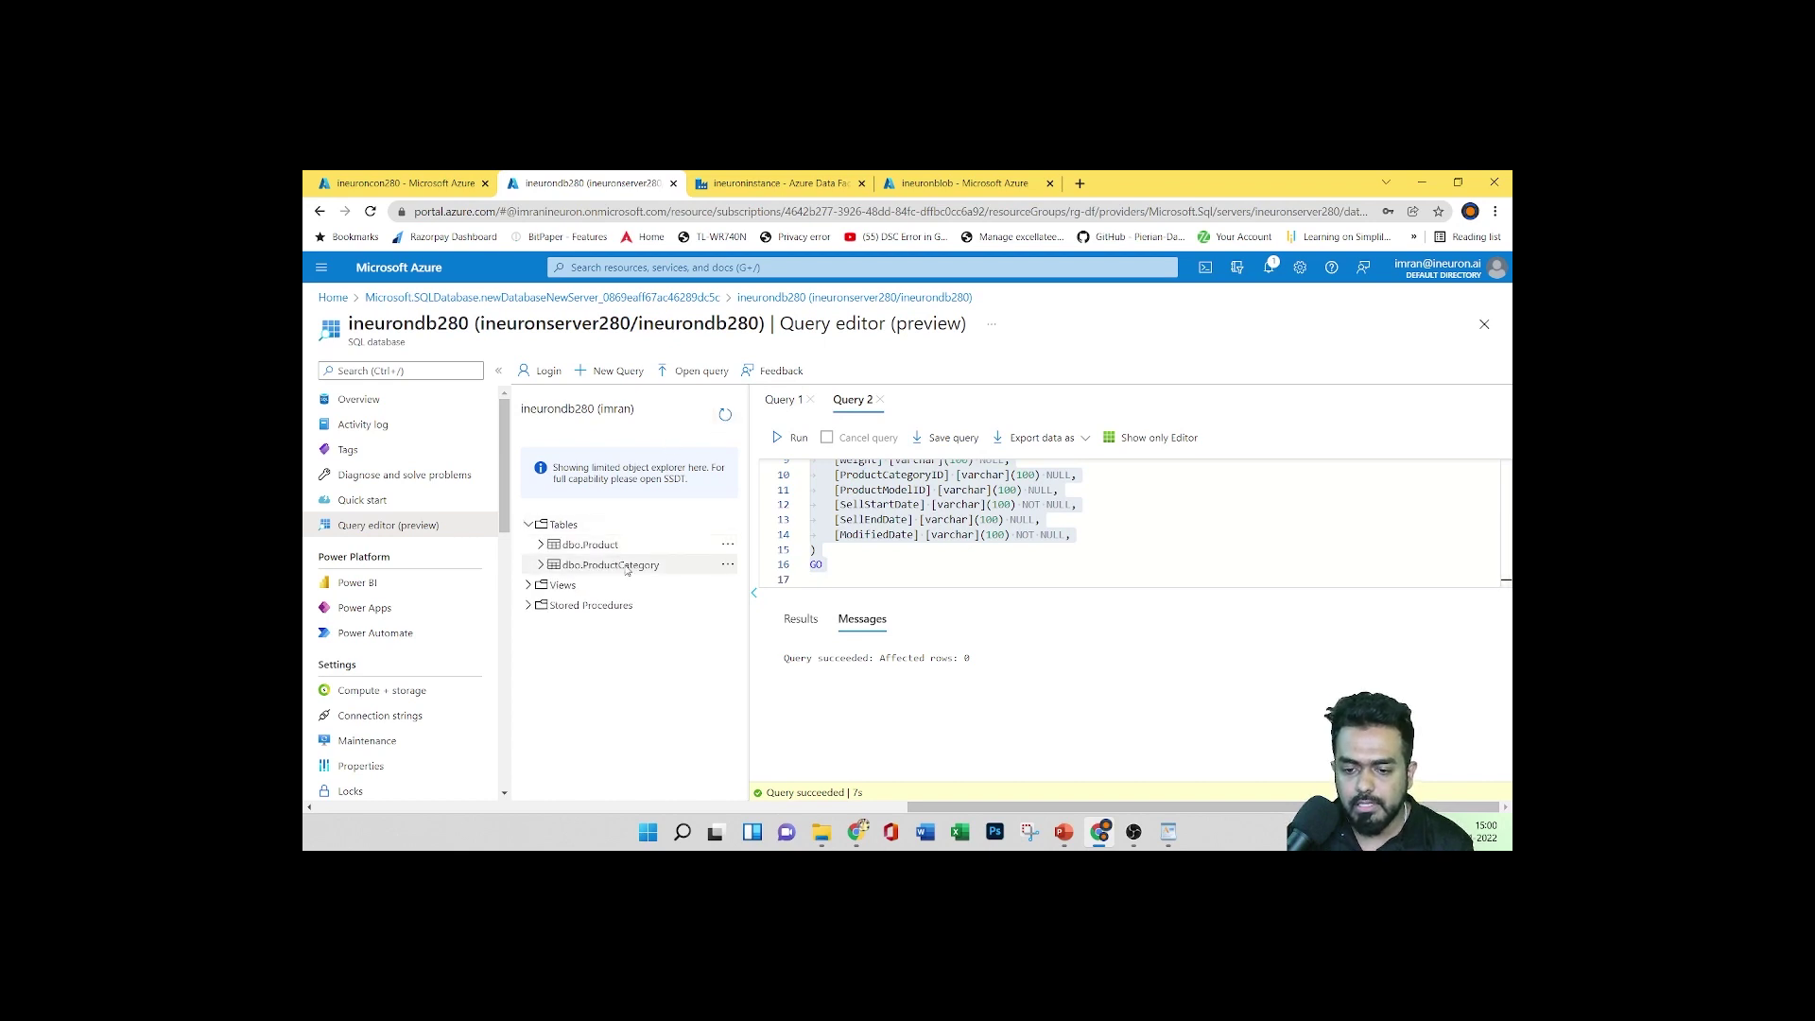
Review the Copy Activity demo slide in PowerPoint, and return to the ineuroninstance data factory to view its new resource options
{"action": "left_click", "coordinate": [1063, 831]}
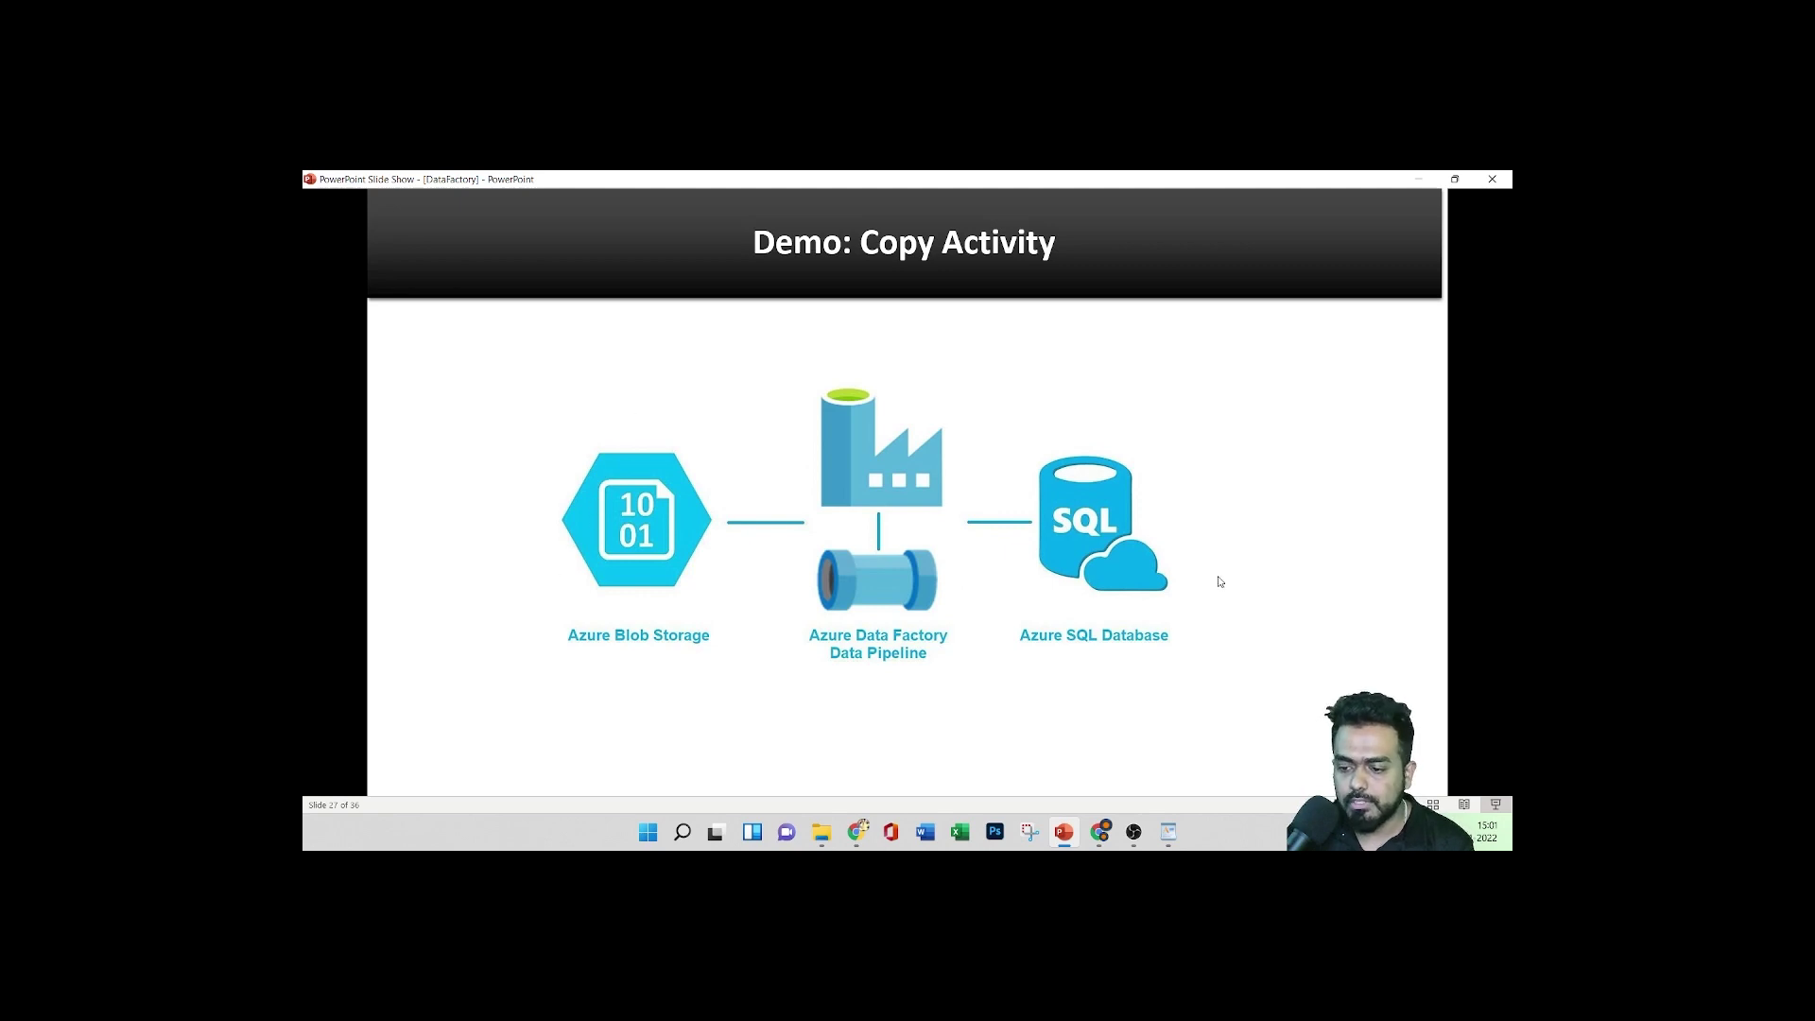
{"action": "left_click", "coordinate": [1099, 831]}
{"action": "left_click", "coordinate": [728, 178]}
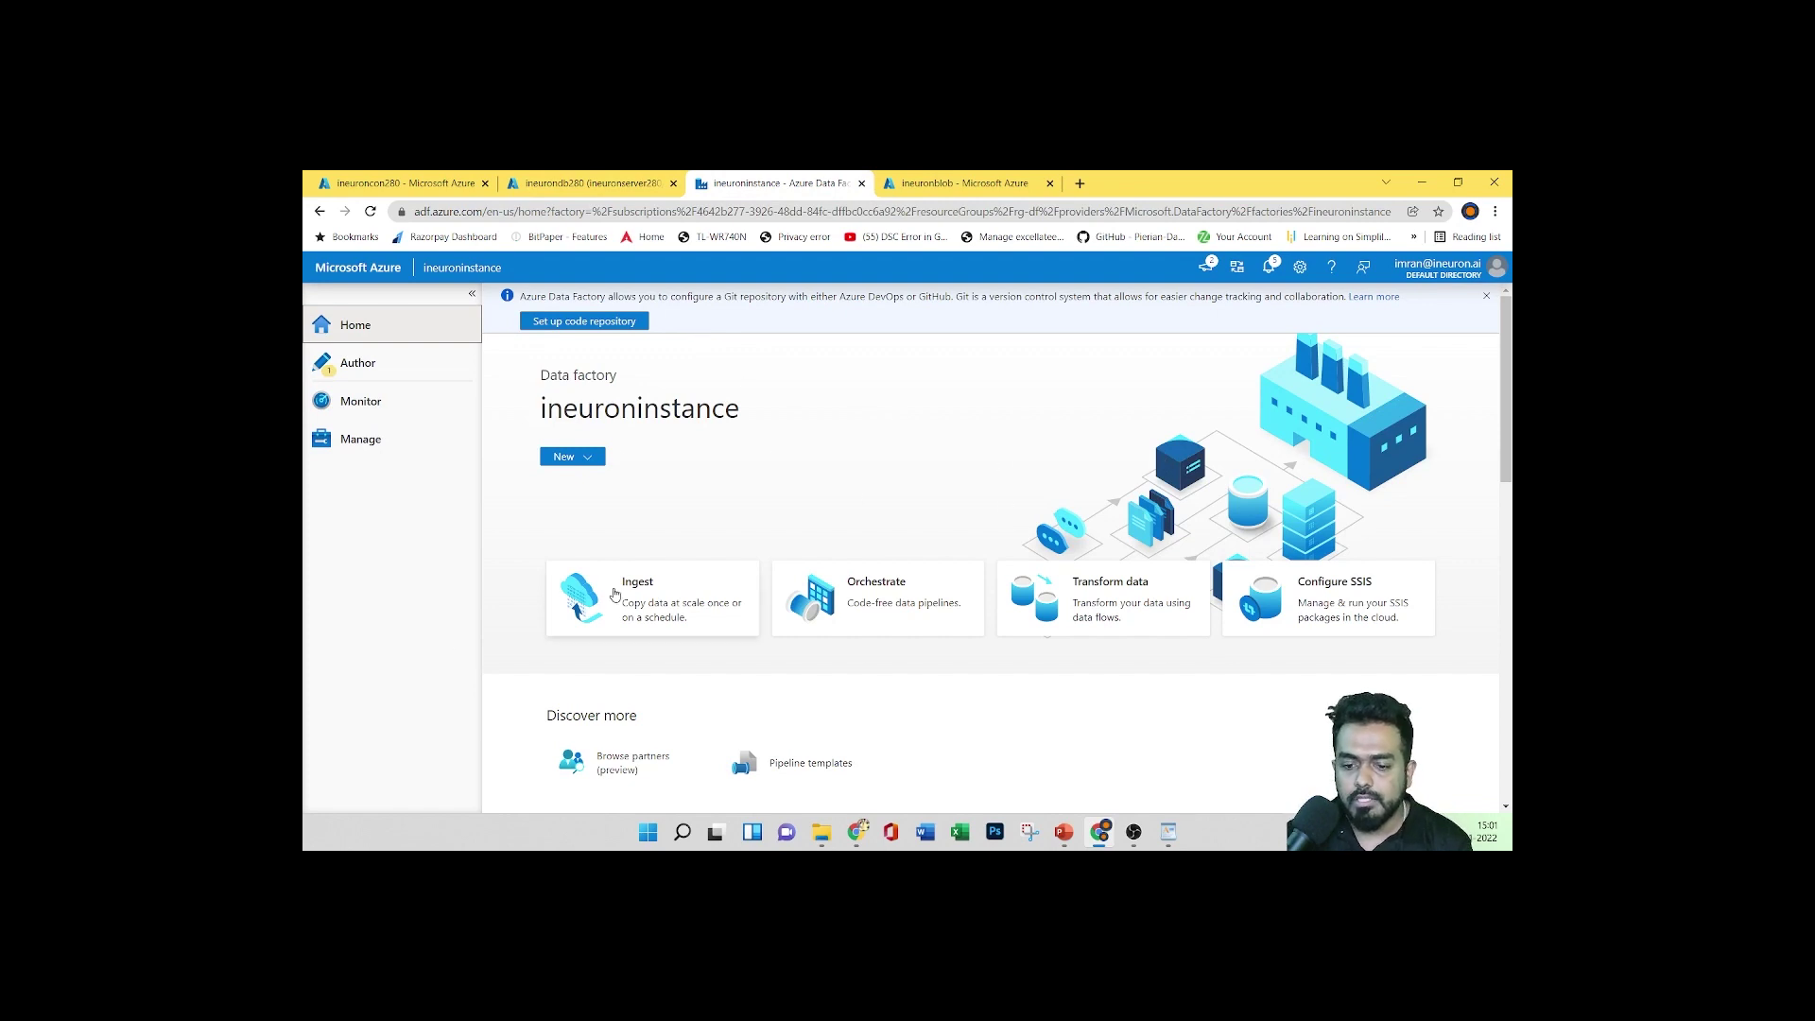
{"action": "left_click", "coordinate": [588, 459]}
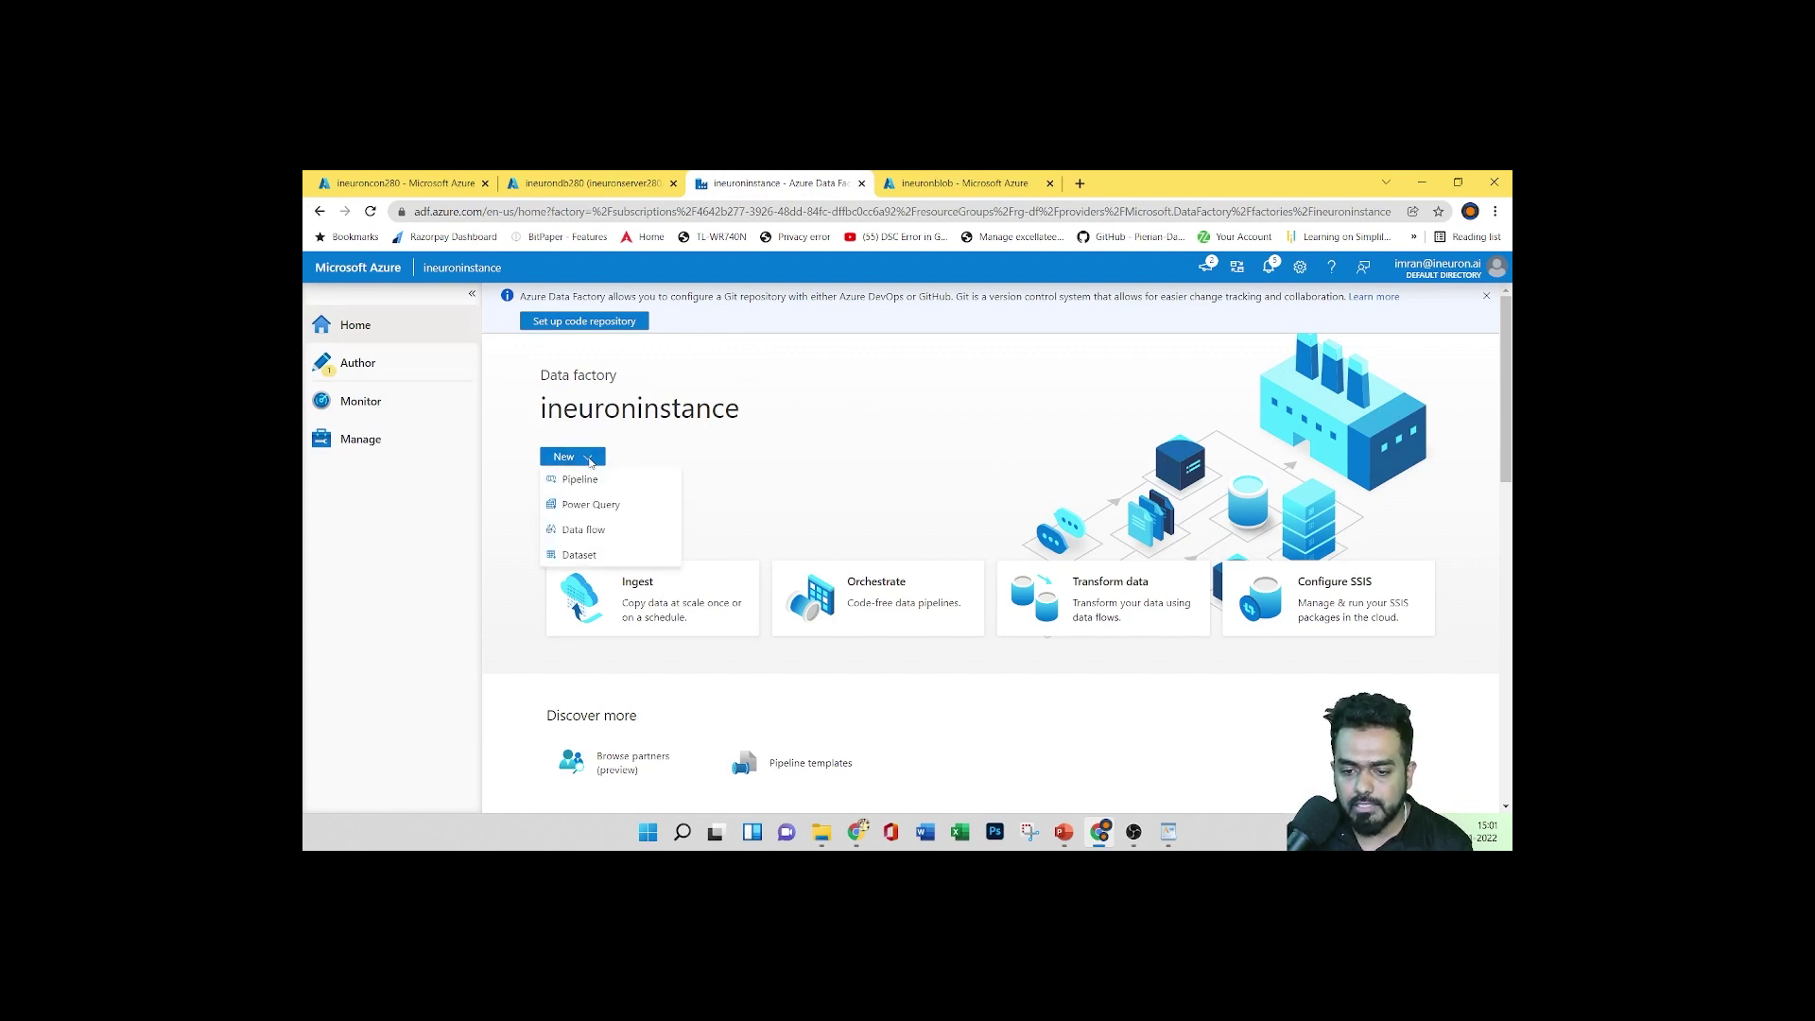
{"action": "key", "text": "Escape"}
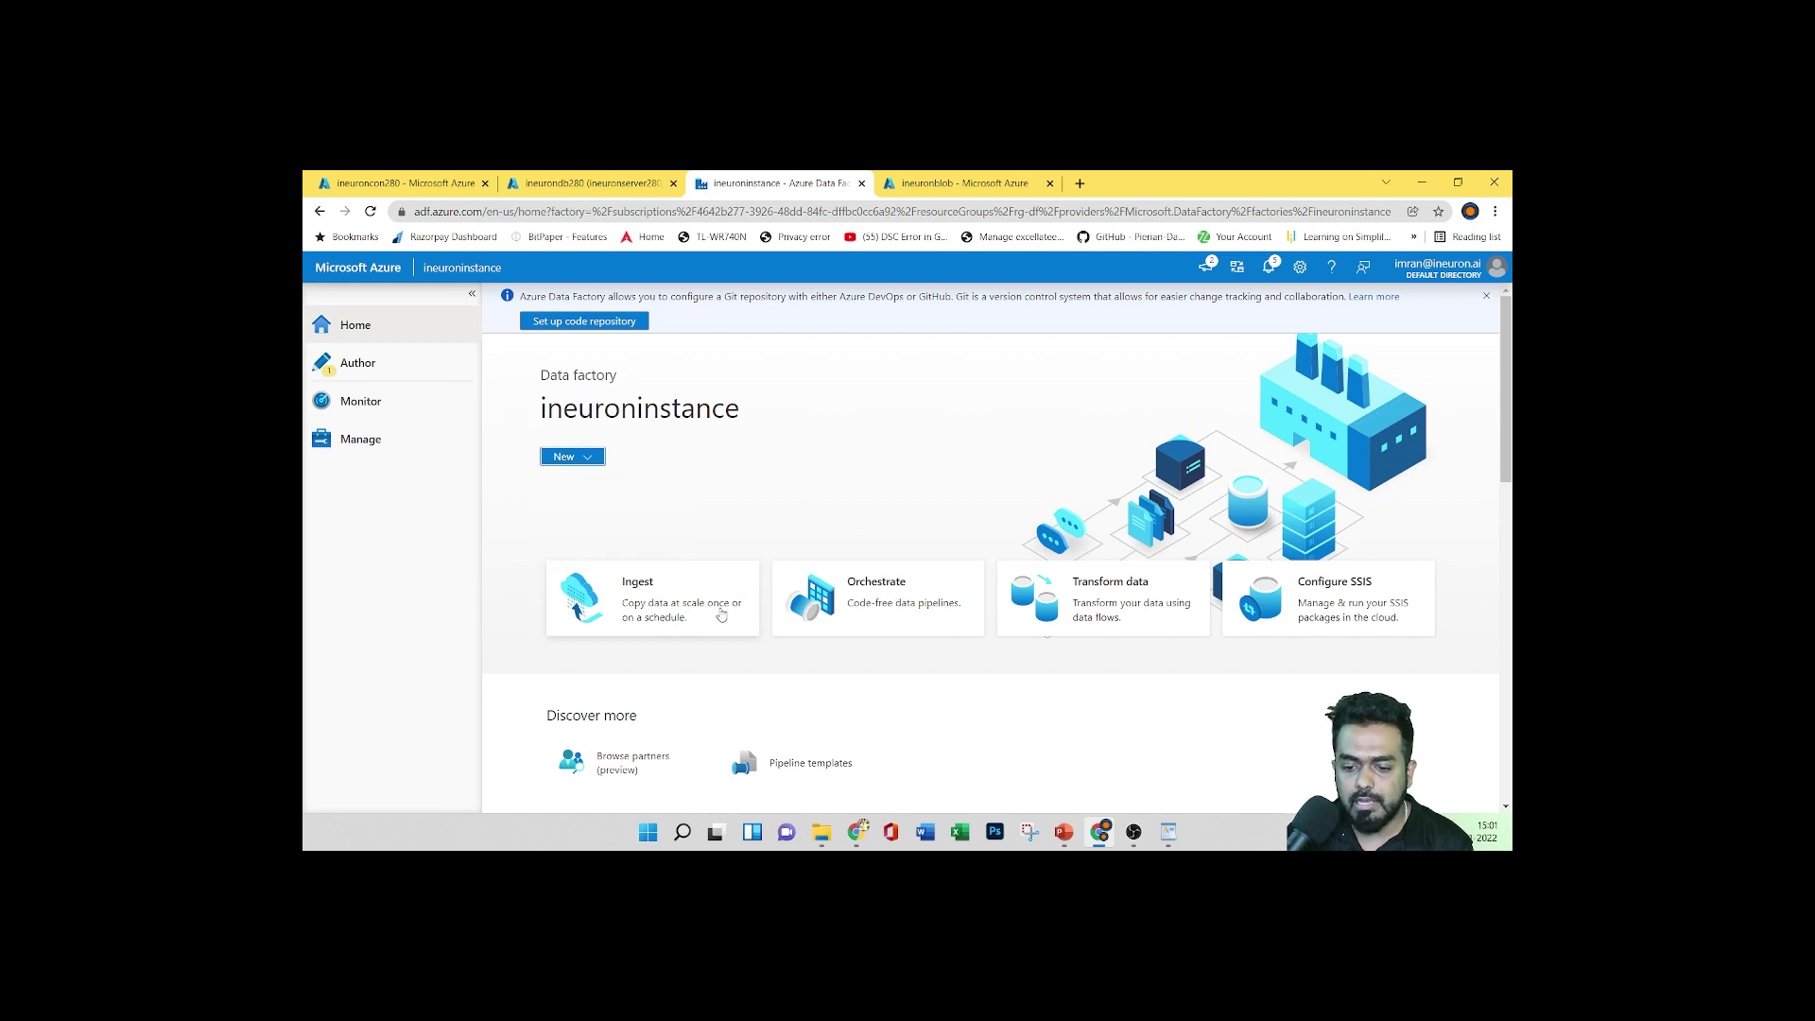
Start the Ingest copy data wizard from the ineuroninstance home page, discarding the unpublished changes, and review its Properties page
{"action": "left_click", "coordinate": [677, 612]}
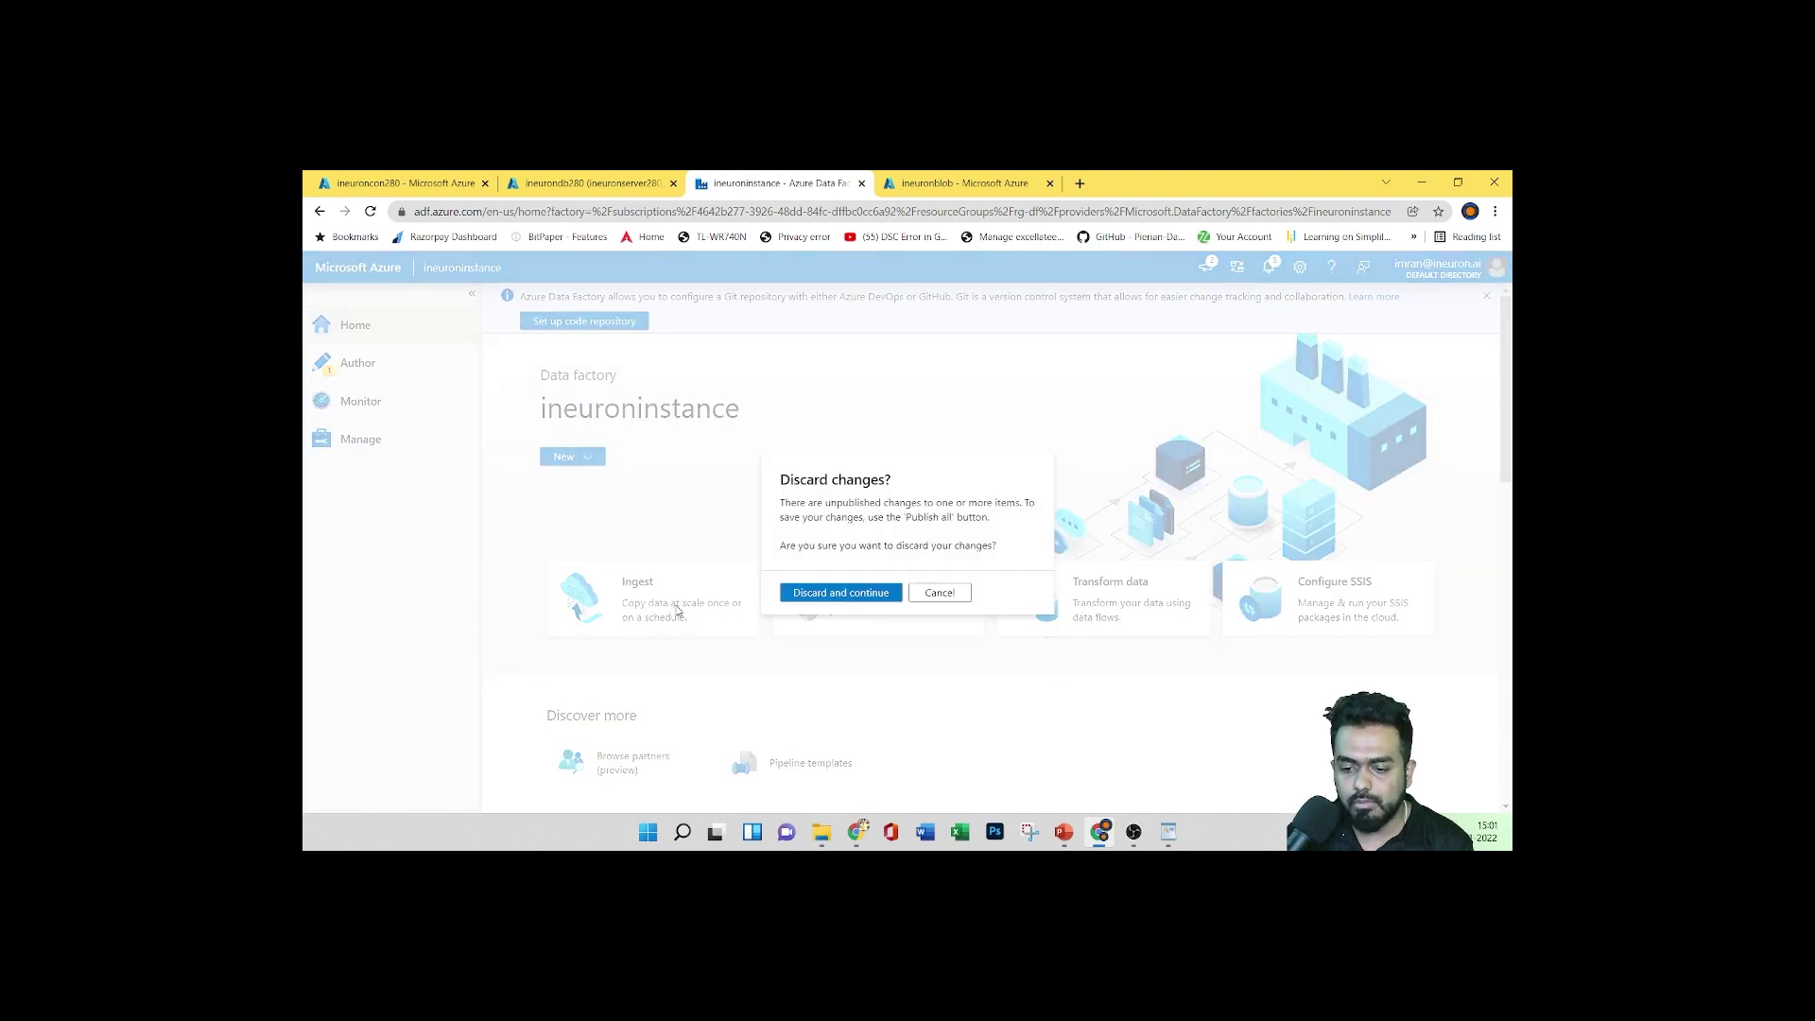
{"action": "left_click", "coordinate": [838, 595]}
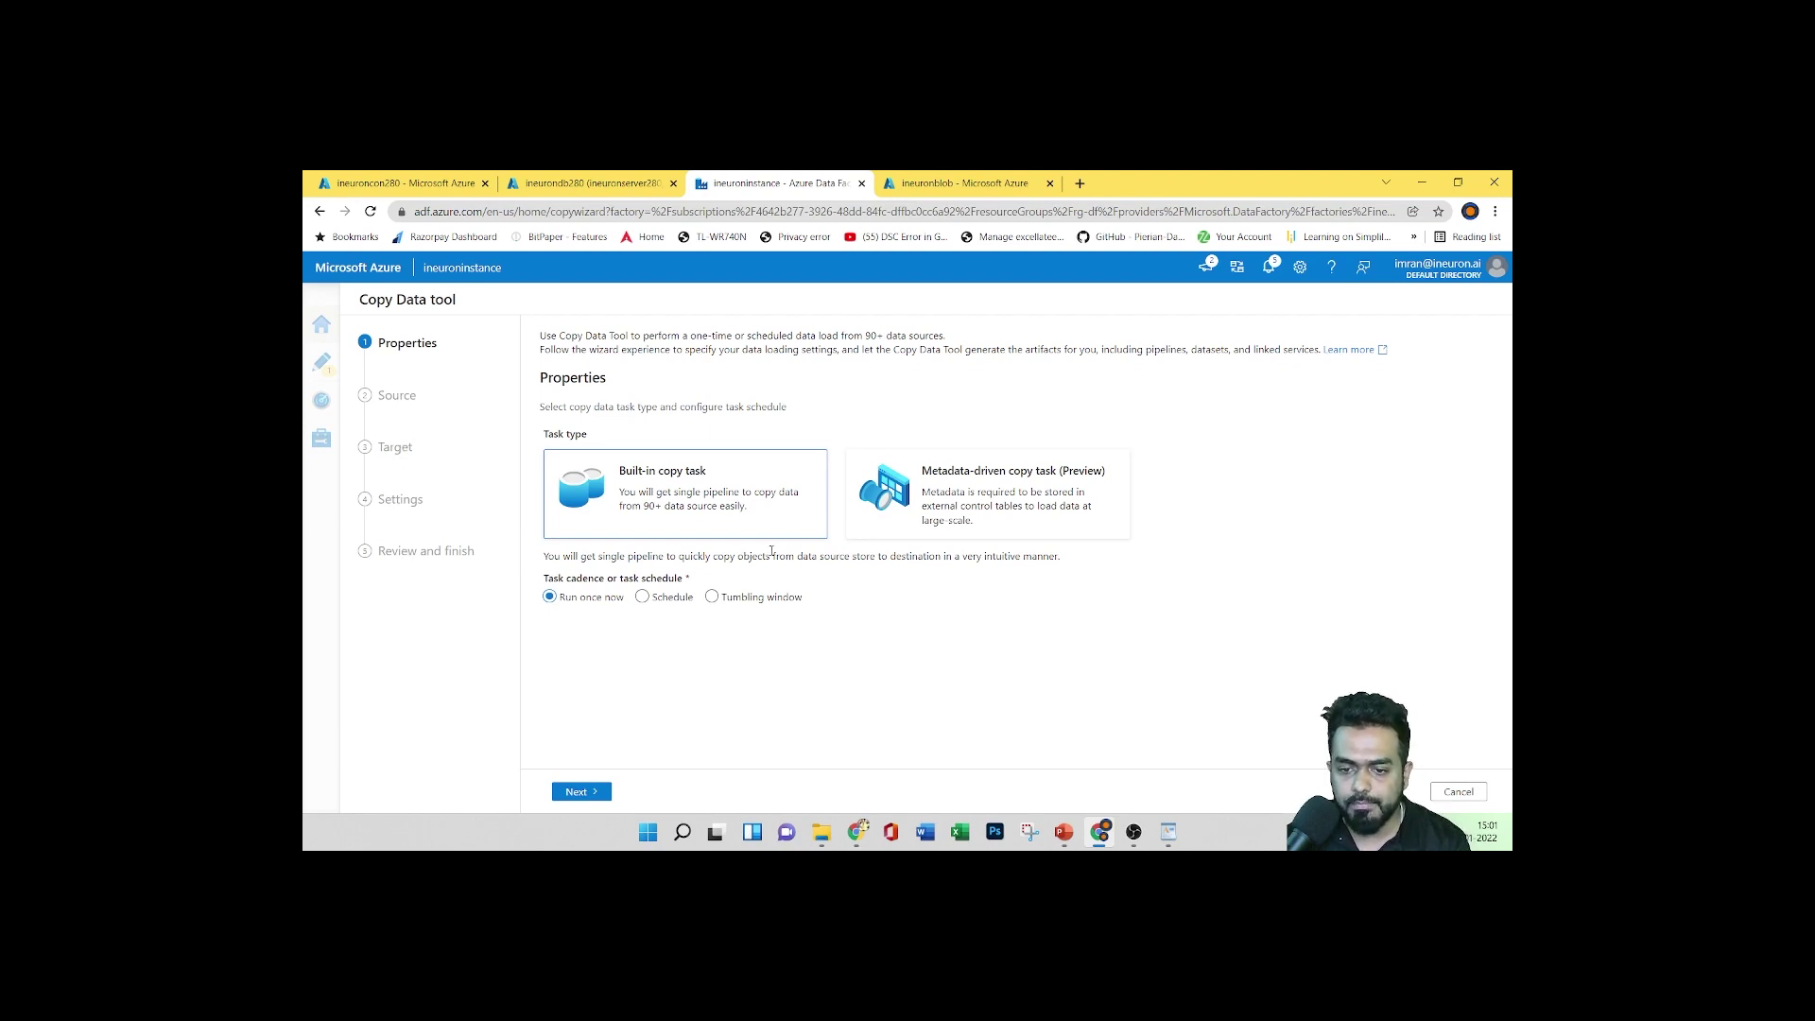
{"action": "double_click", "coordinate": [586, 378]}
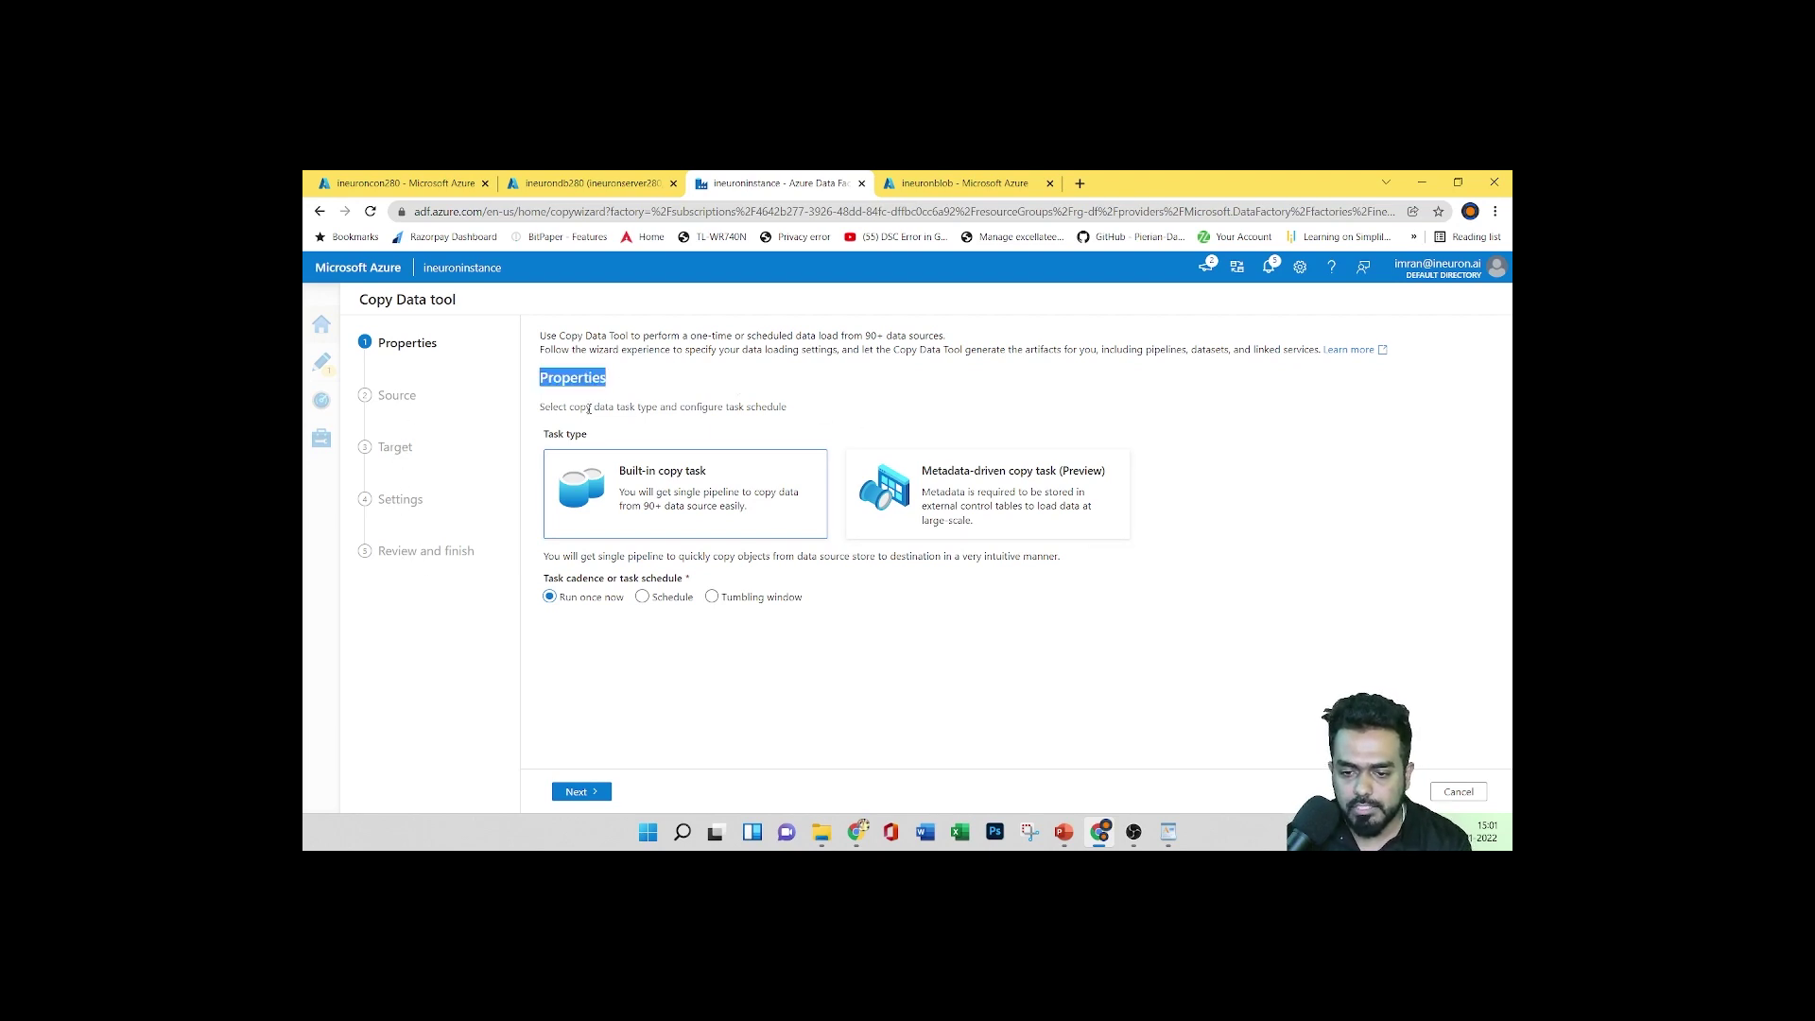
{"action": "left_click_drag", "start_coordinate": [589, 408], "coordinate": [808, 414]}
Review the Schedule and Tumbling window options, set the built-in copy task to Run once now, and continue to the source settings
{"action": "left_click", "coordinate": [644, 597]}
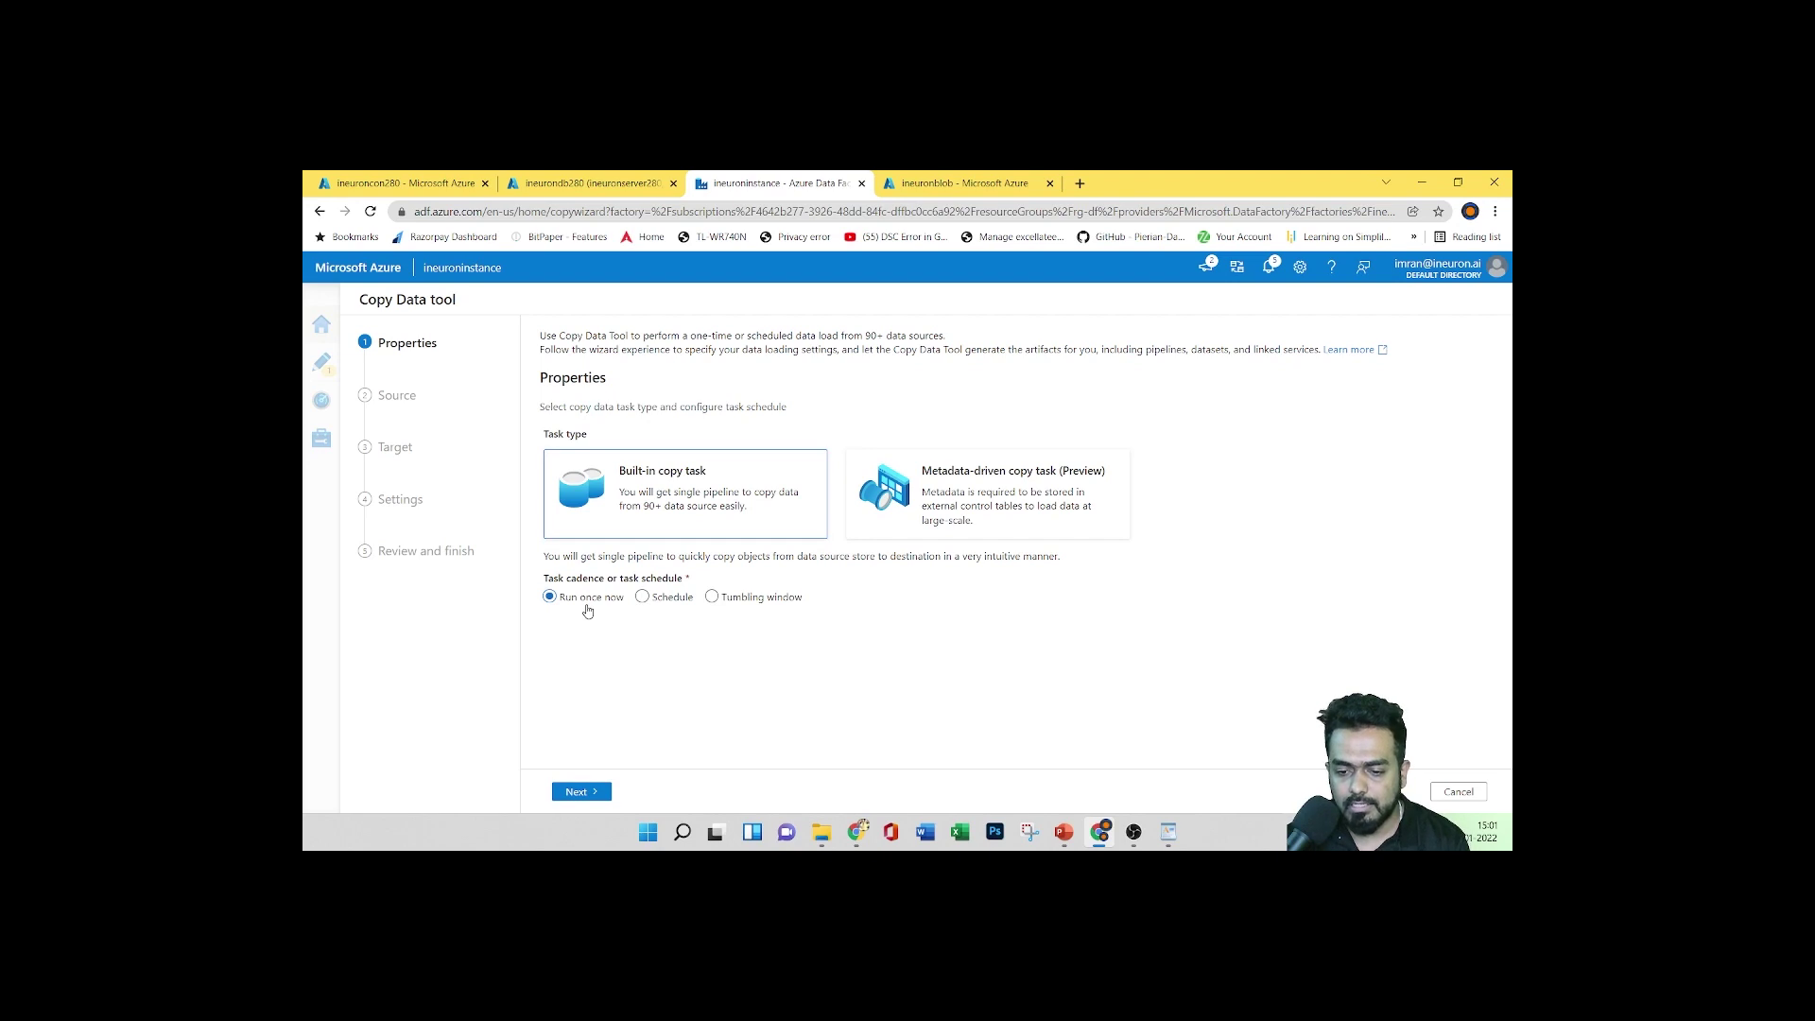
{"action": "left_click", "coordinate": [645, 599]}
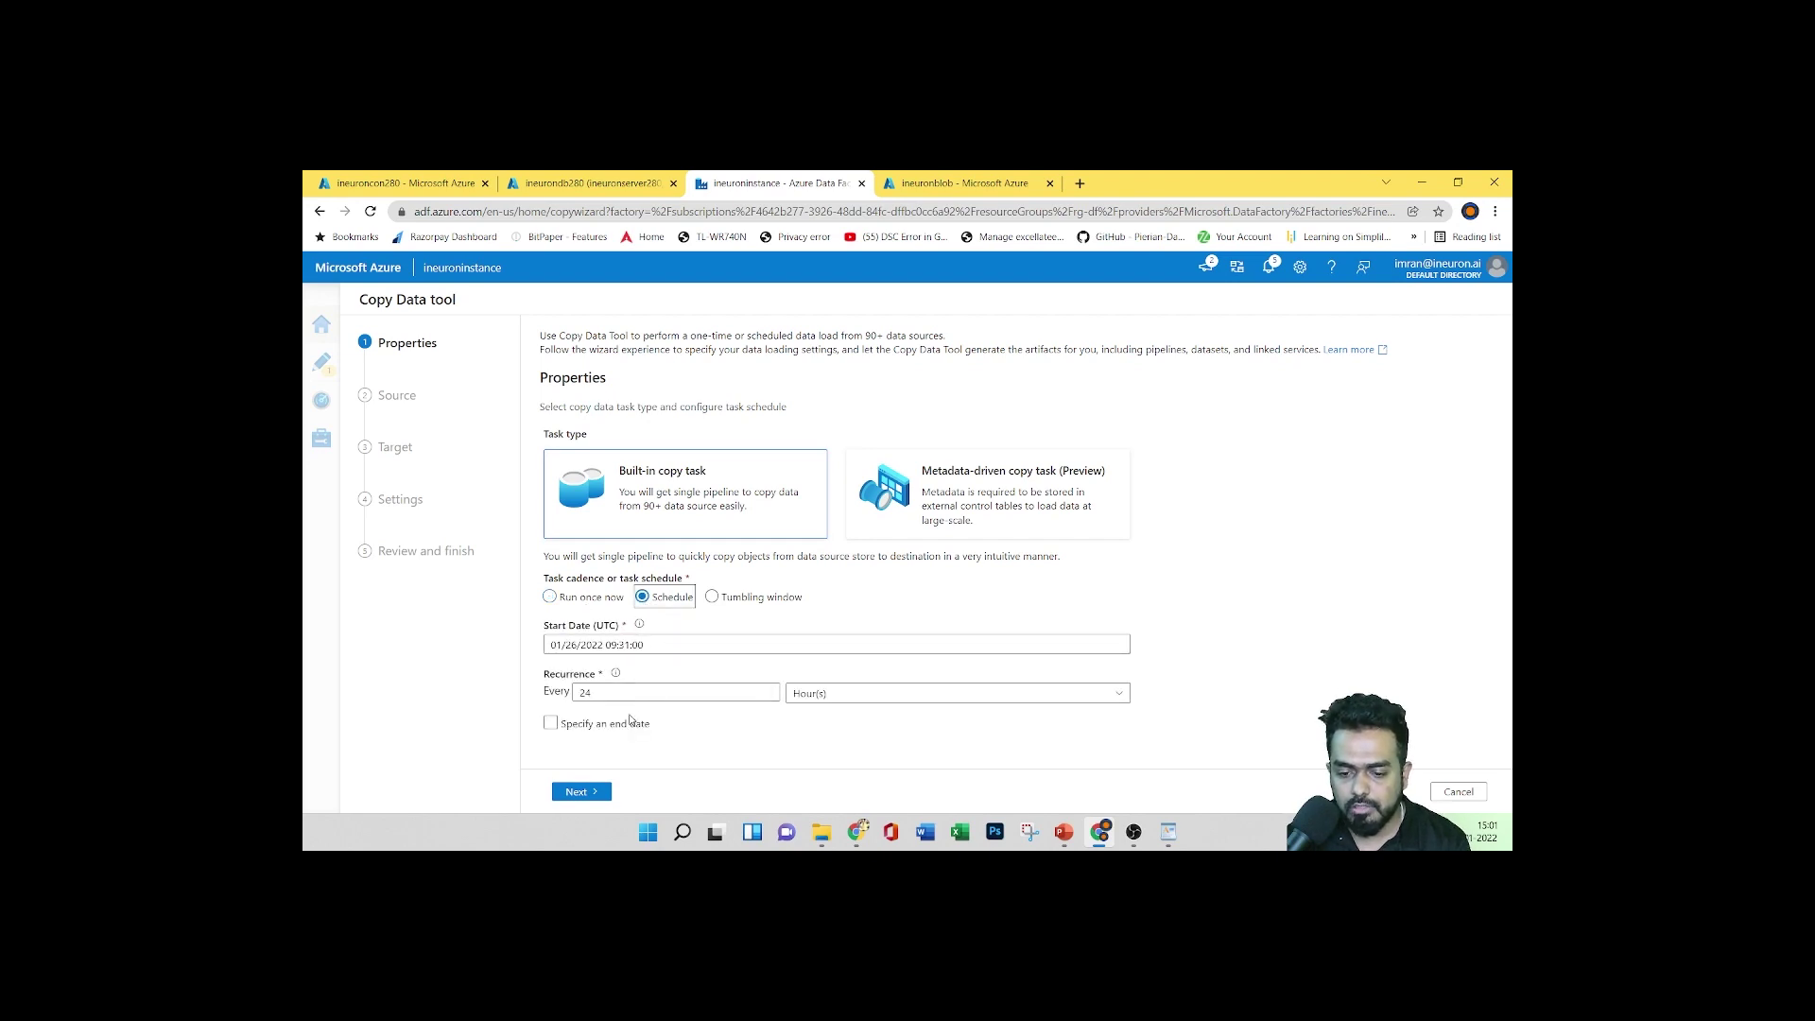
{"action": "left_click", "coordinate": [712, 597]}
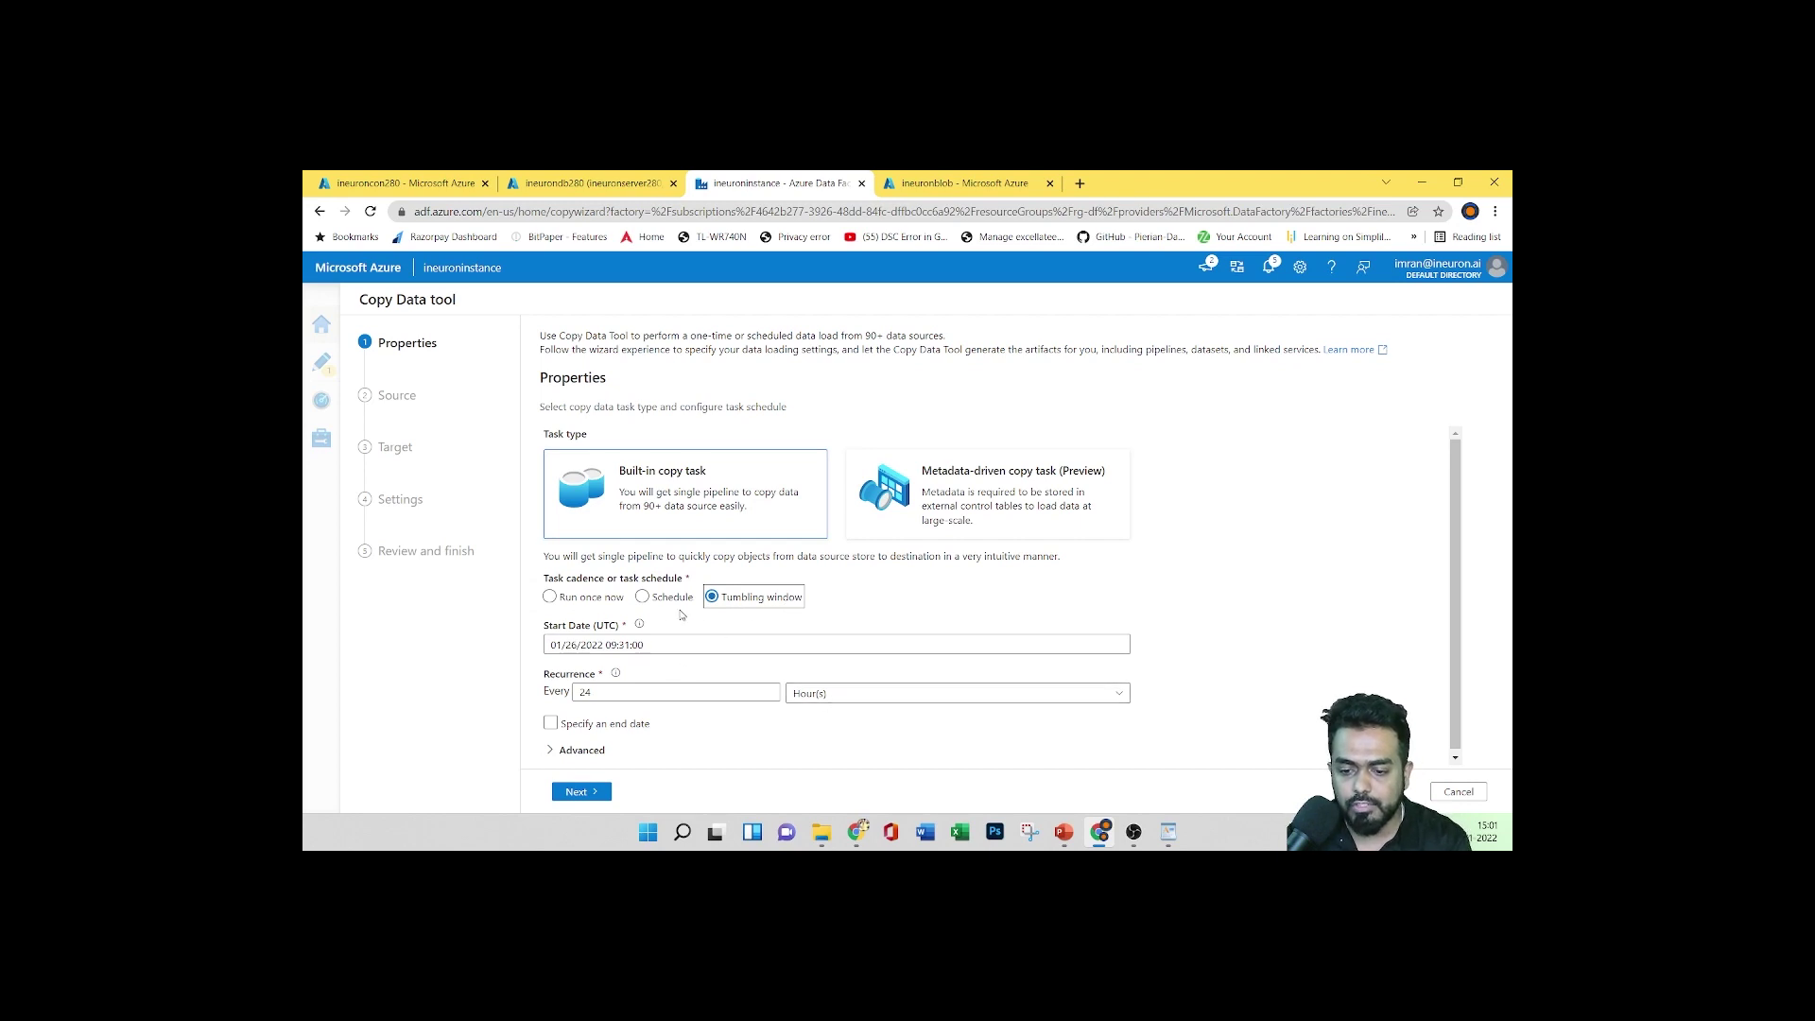
{"action": "left_click", "coordinate": [549, 596]}
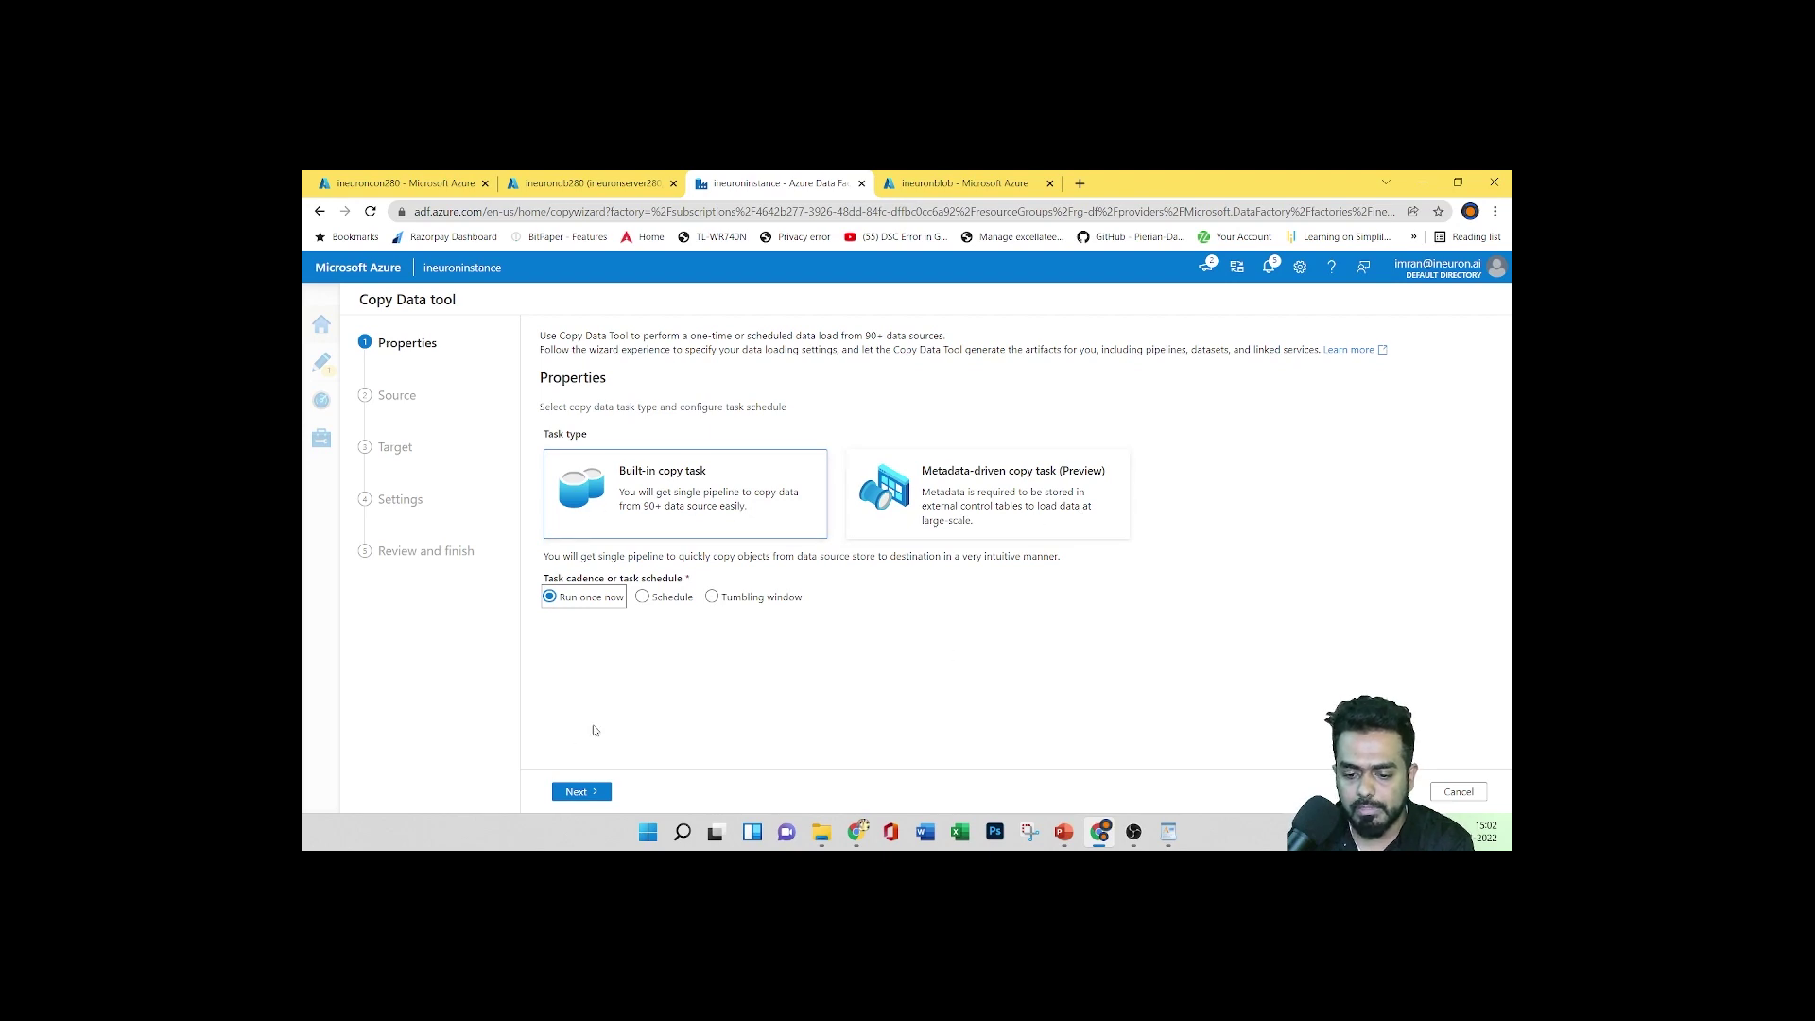
{"action": "left_click", "coordinate": [578, 793]}
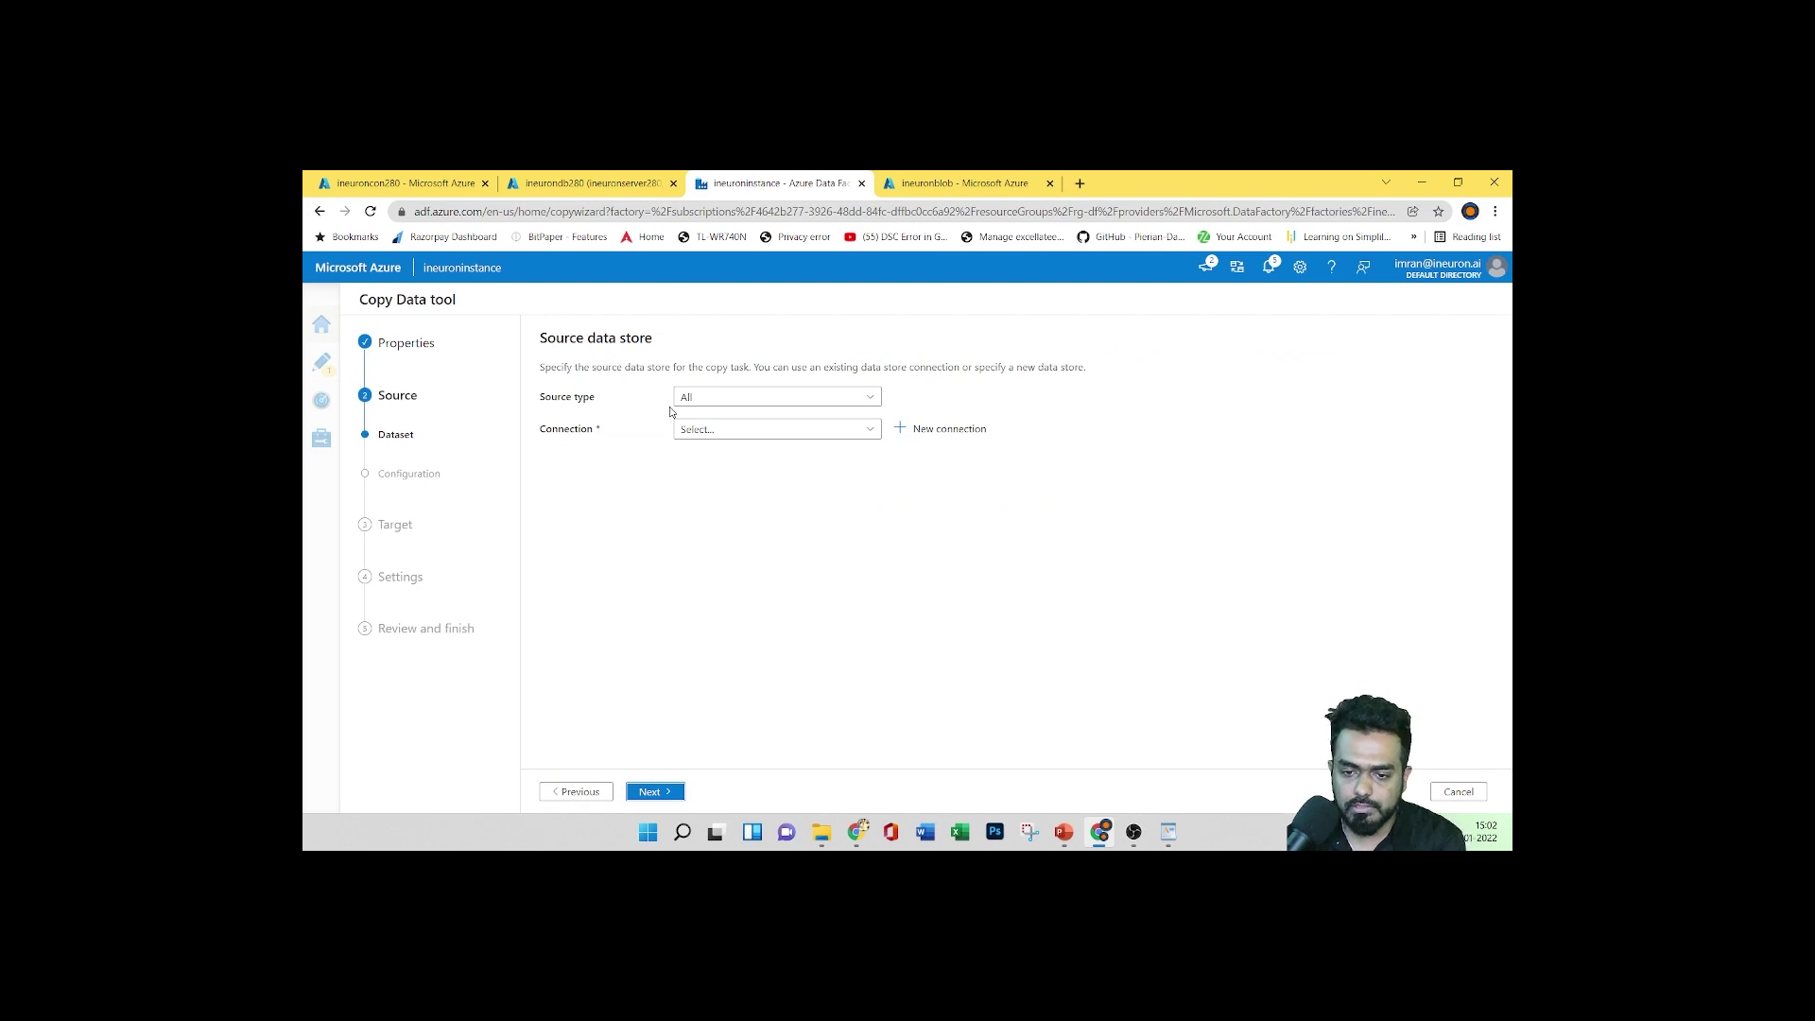
Start a new source data store connection of the Azure Blob Storage type
{"action": "left_click_drag", "start_coordinate": [553, 341], "coordinate": [653, 340]}
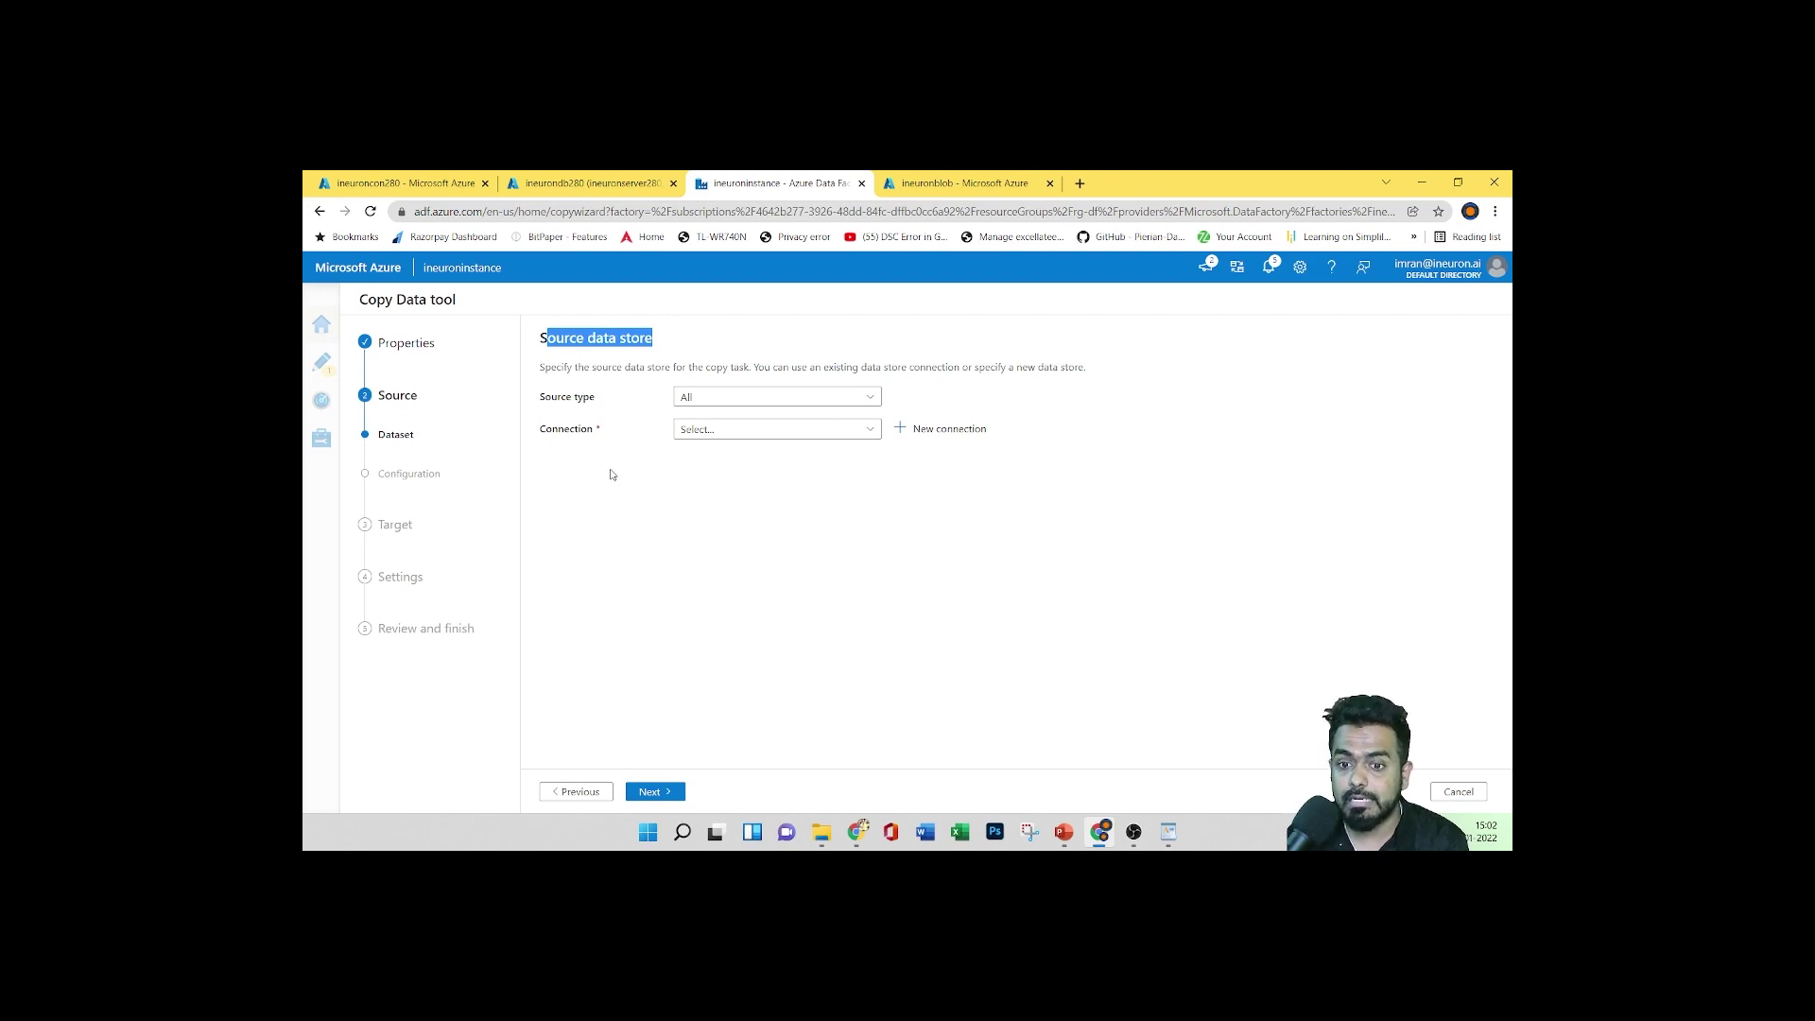
{"action": "left_click", "coordinate": [945, 430]}
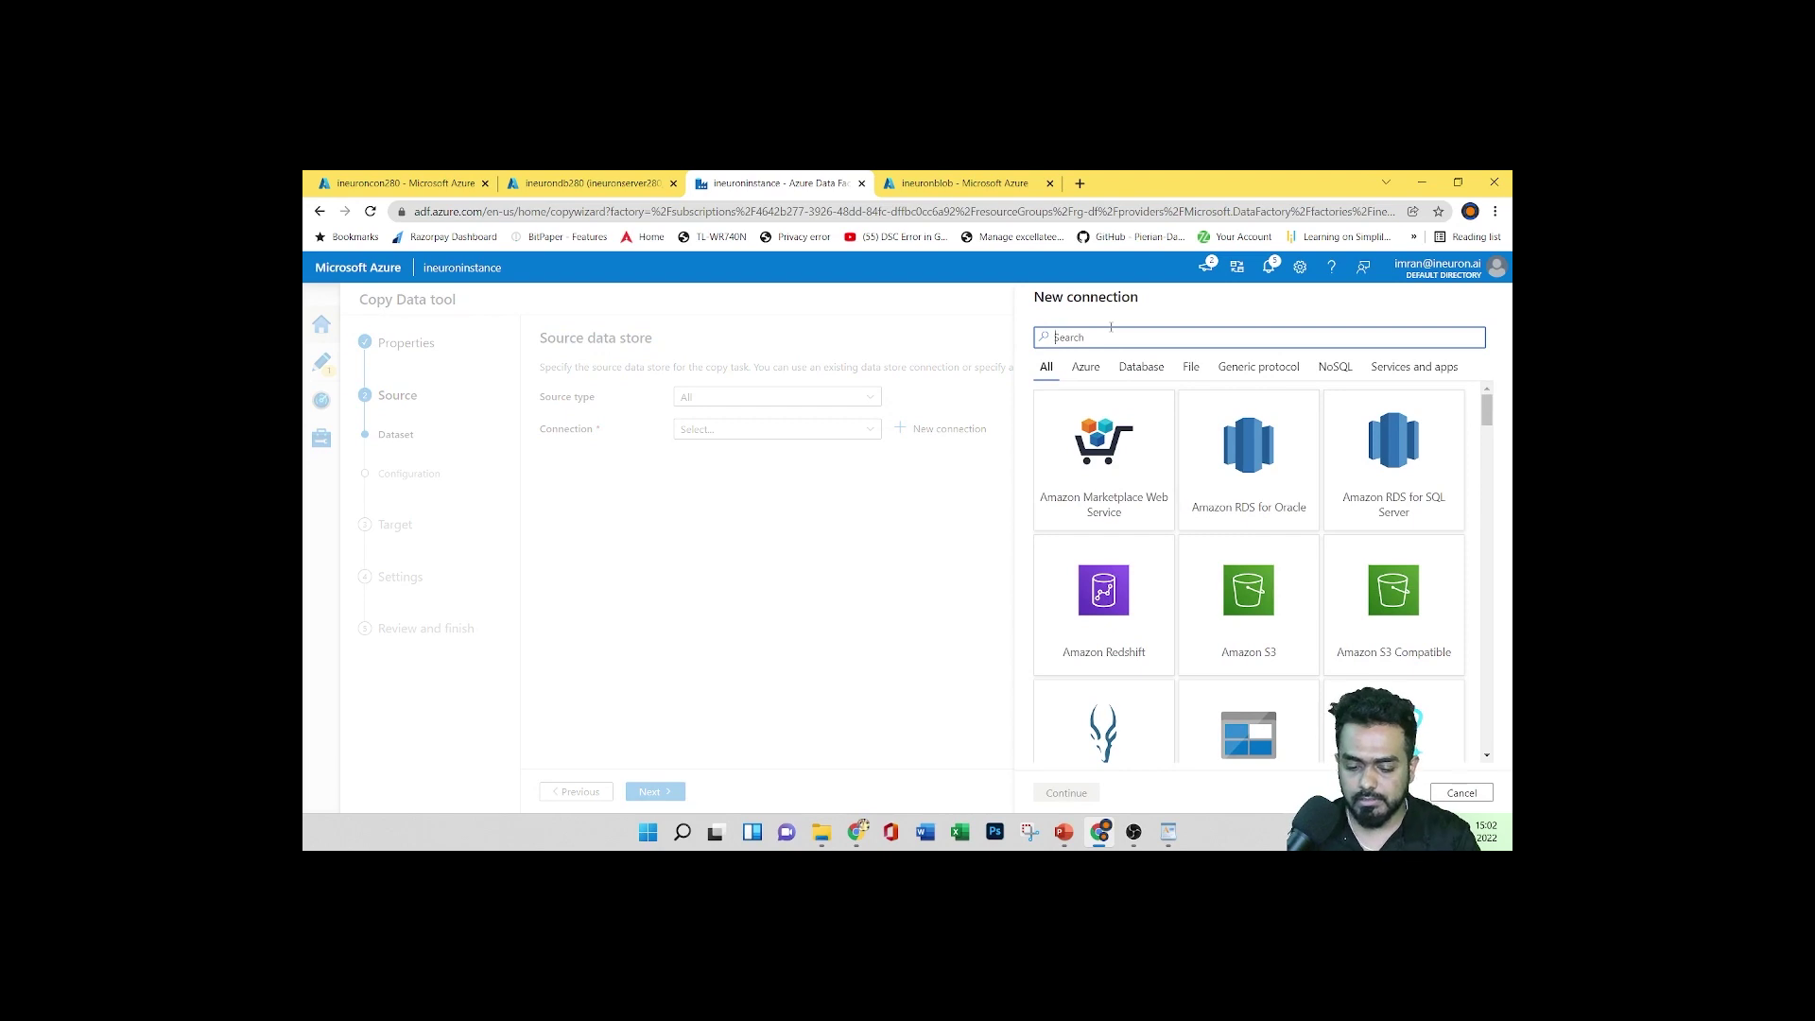
{"action": "type", "text": "blo"}
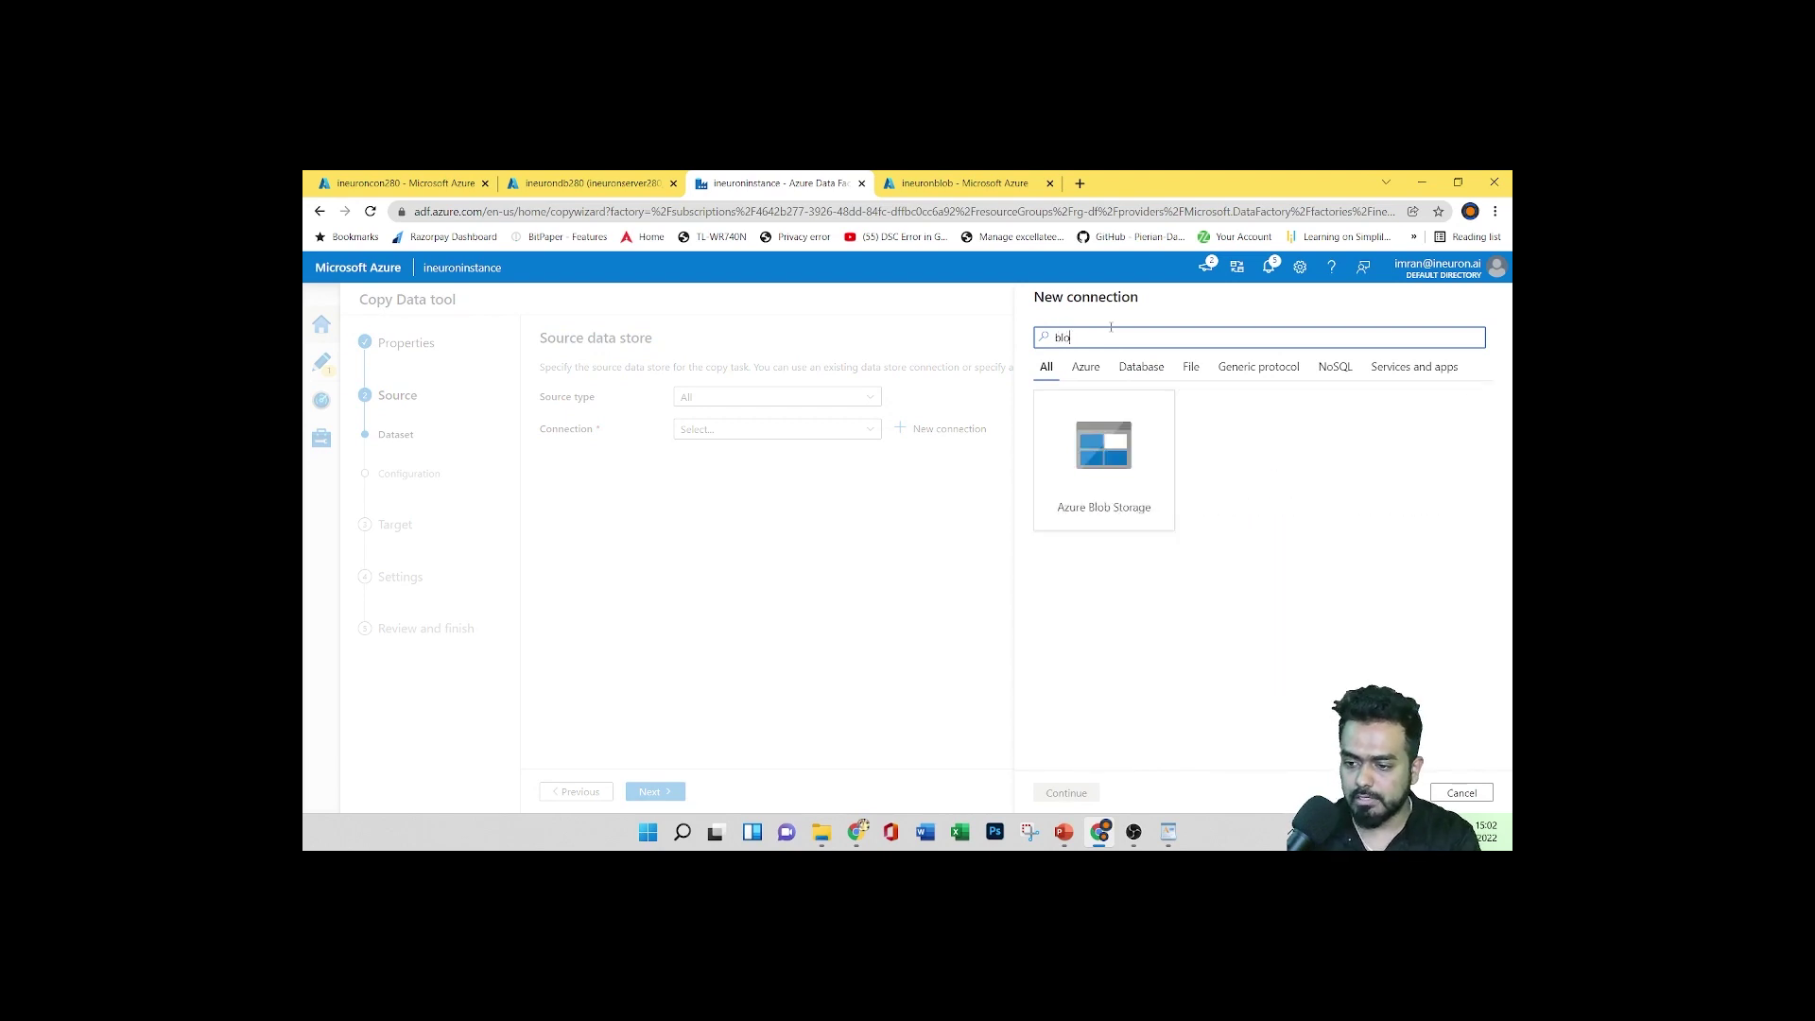
{"action": "left_click", "coordinate": [1137, 463]}
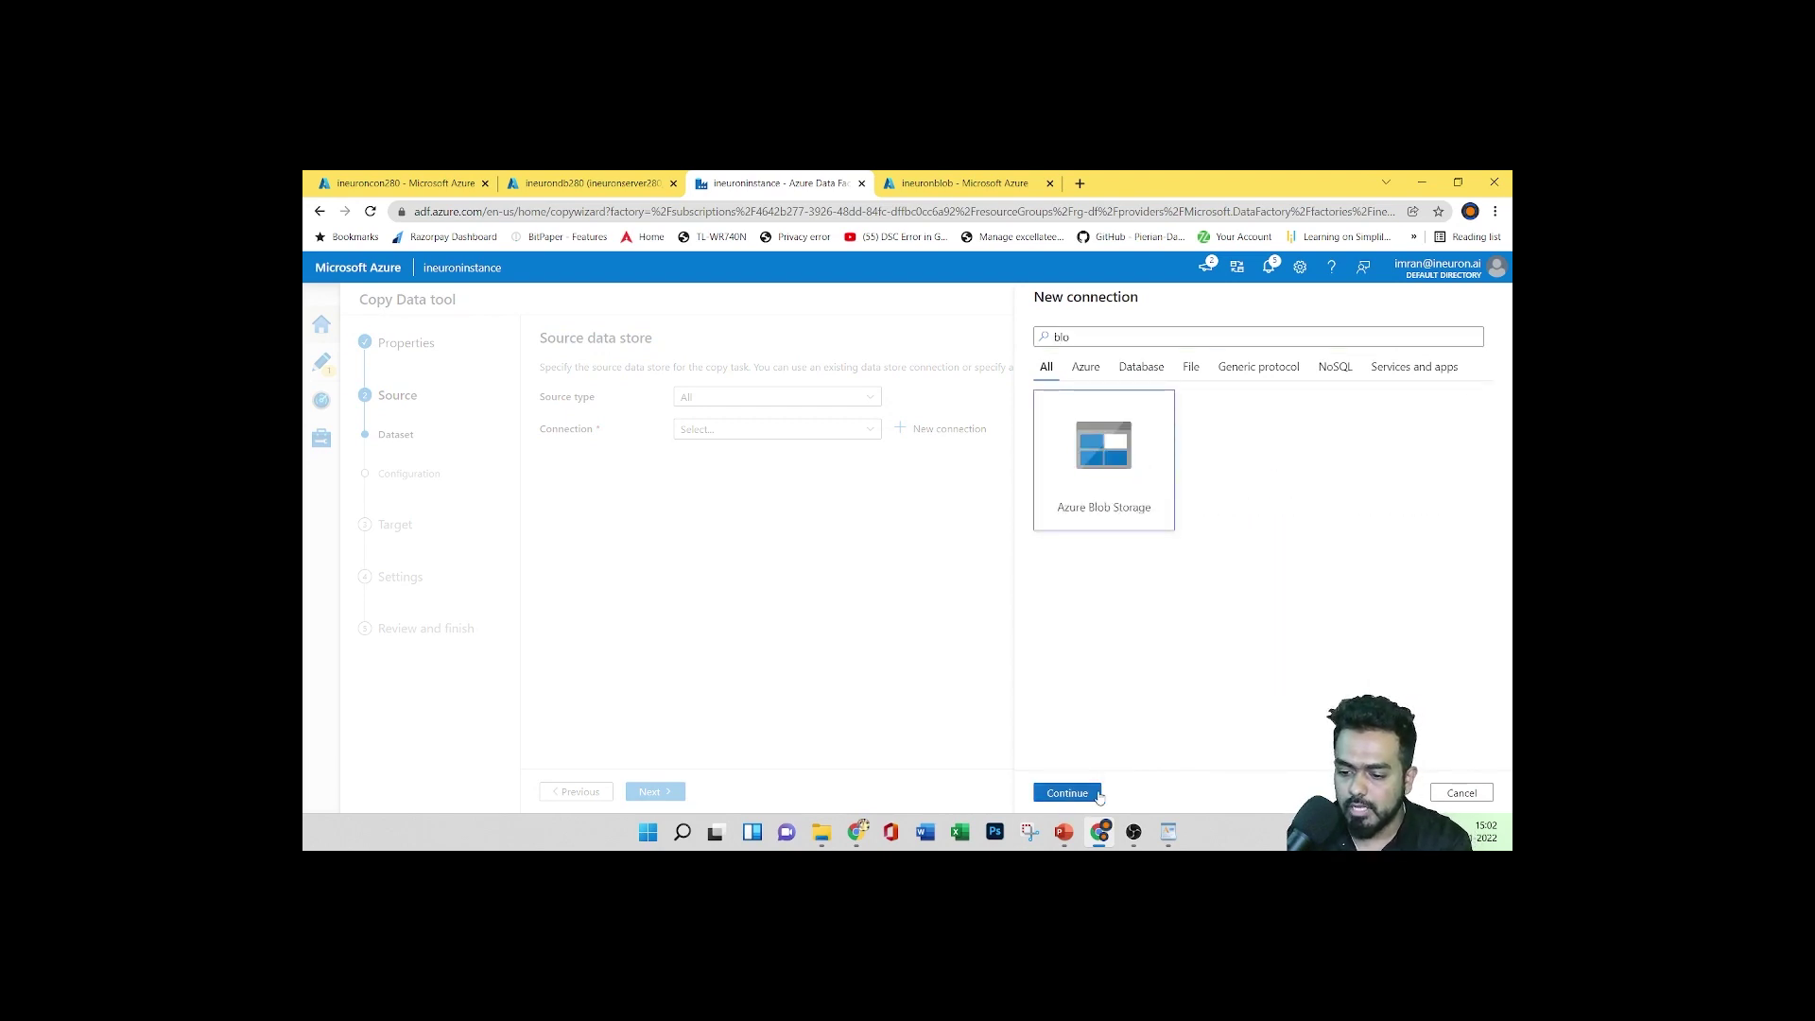
{"action": "left_click", "coordinate": [1067, 793]}
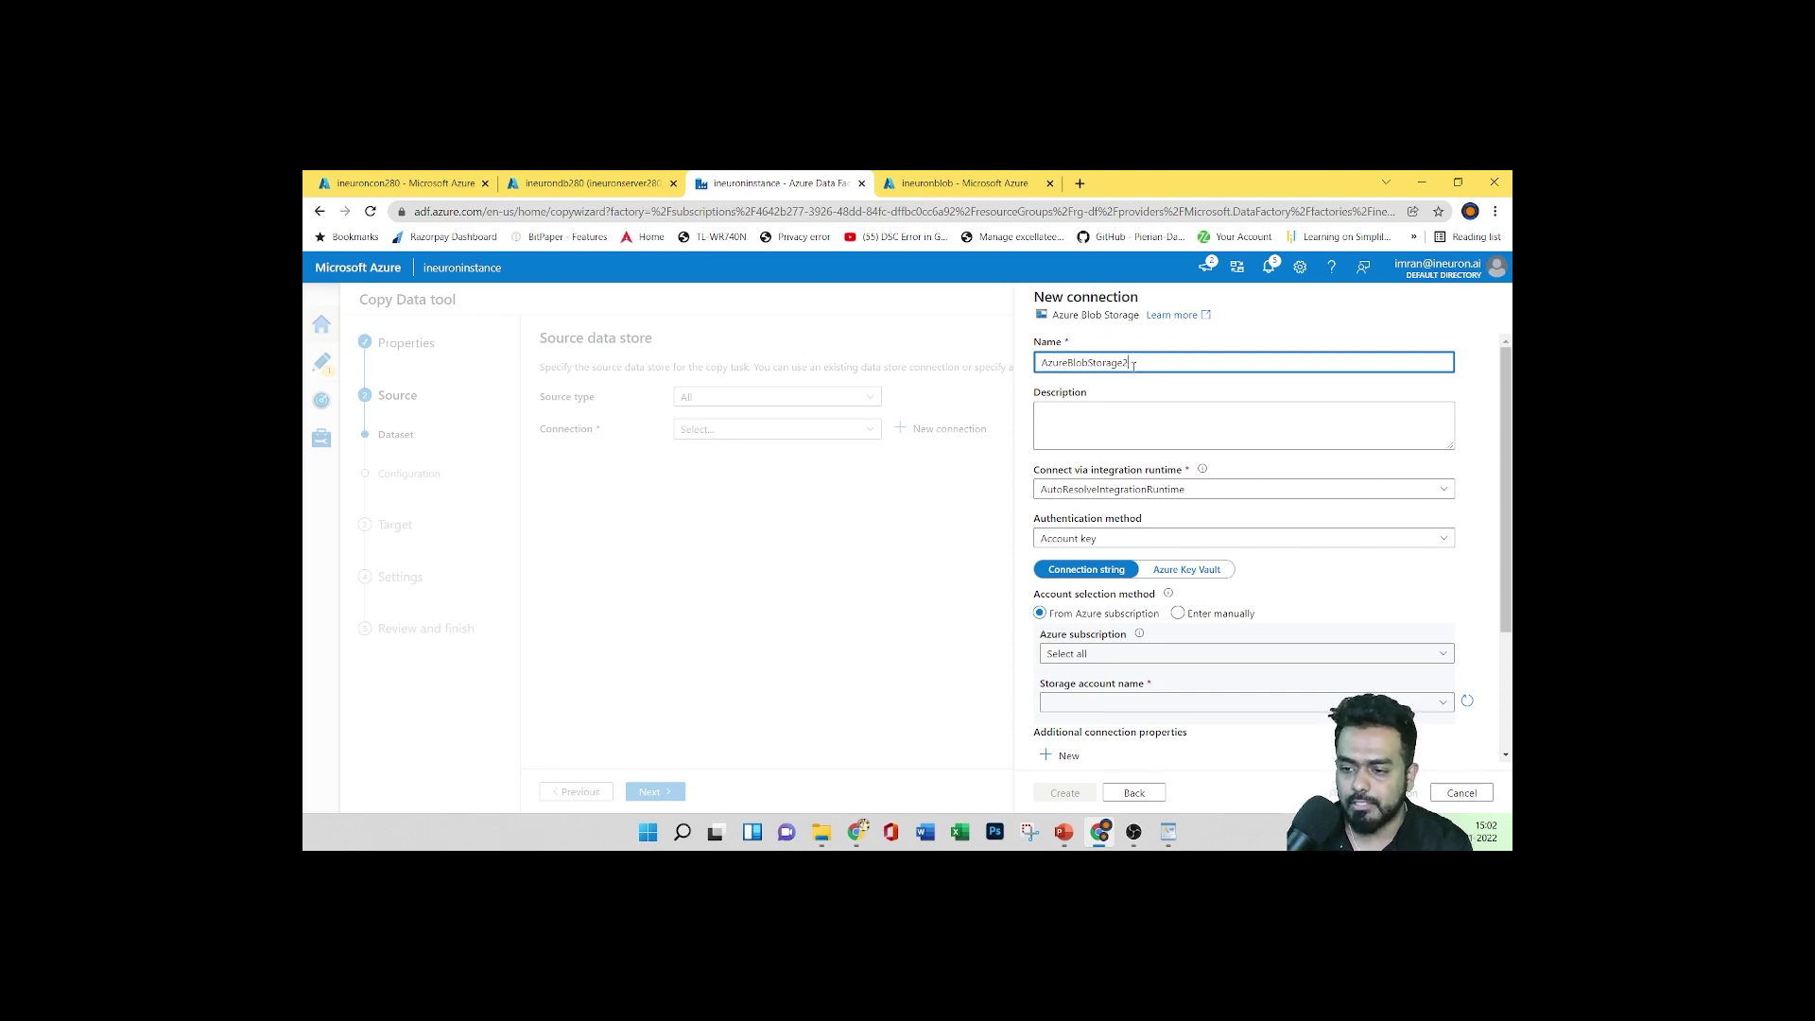
Name the Azure Blob Storage connection ineuronnewconn and keep AutoResolveIntegrationRuntime as its integration runtime
{"action": "left_click_drag", "start_coordinate": [1140, 364], "coordinate": [993, 381]}
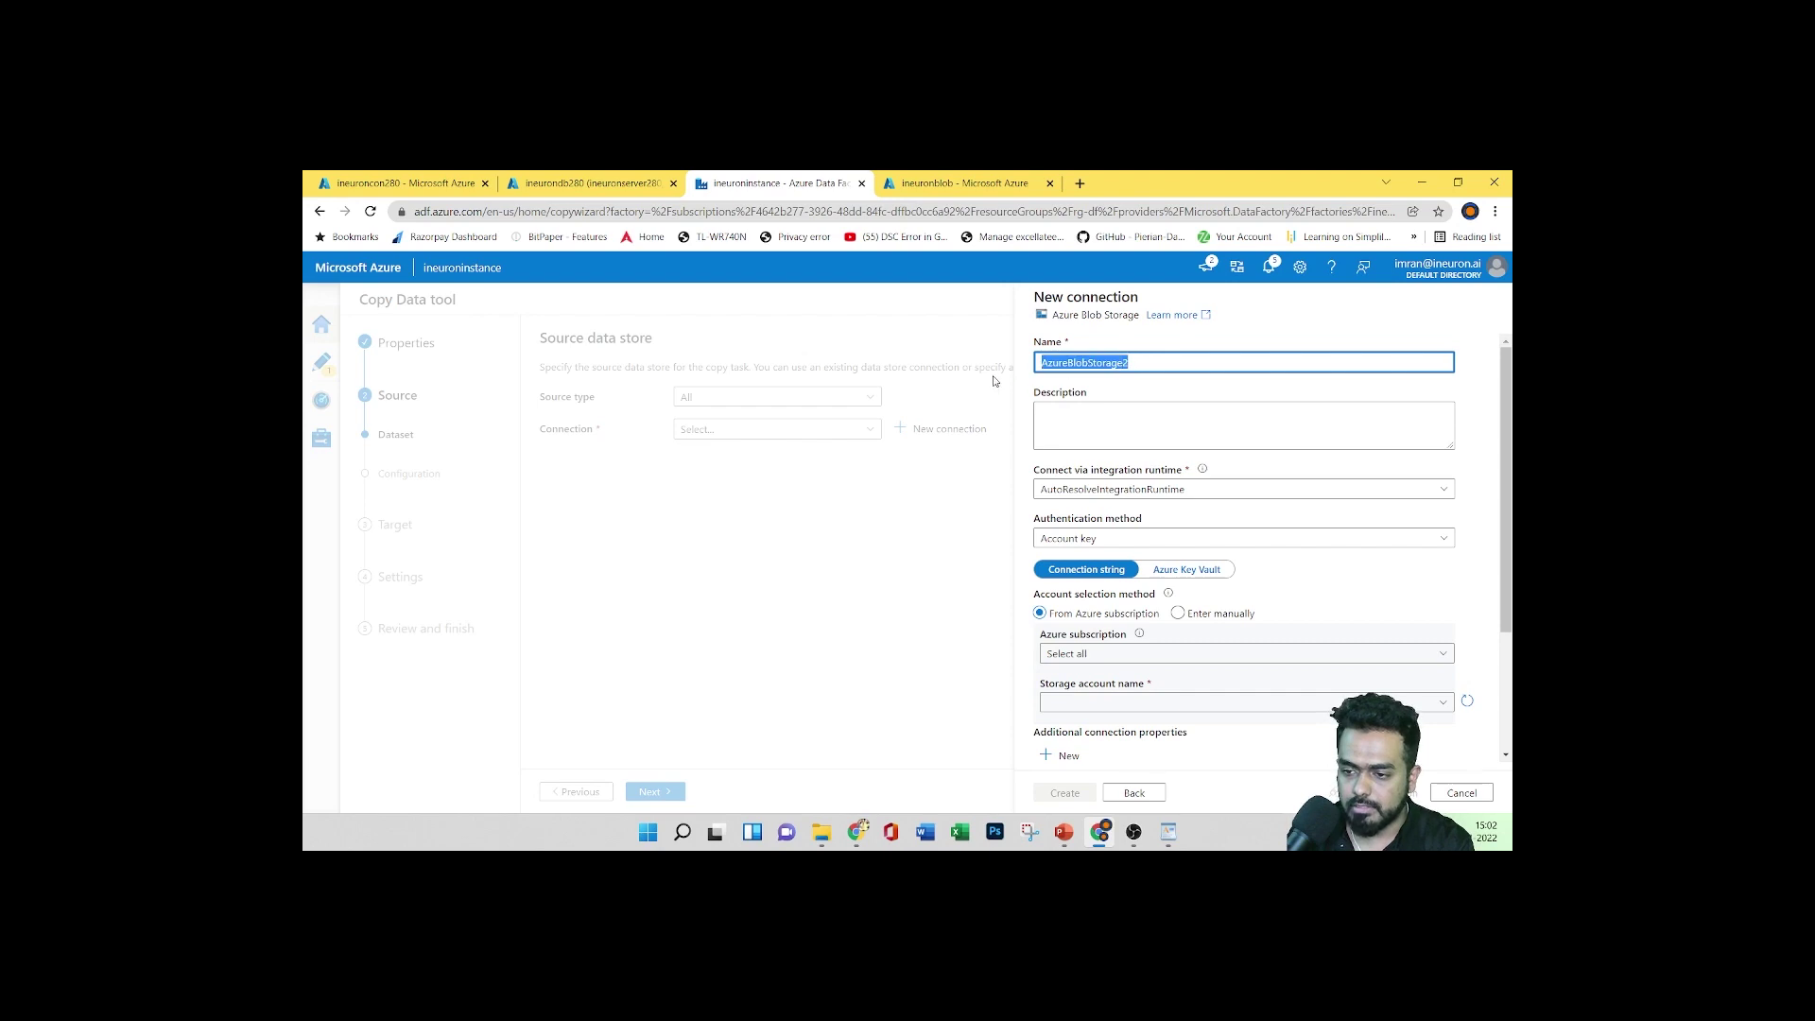
{"action": "key", "text": "BackSpace"}
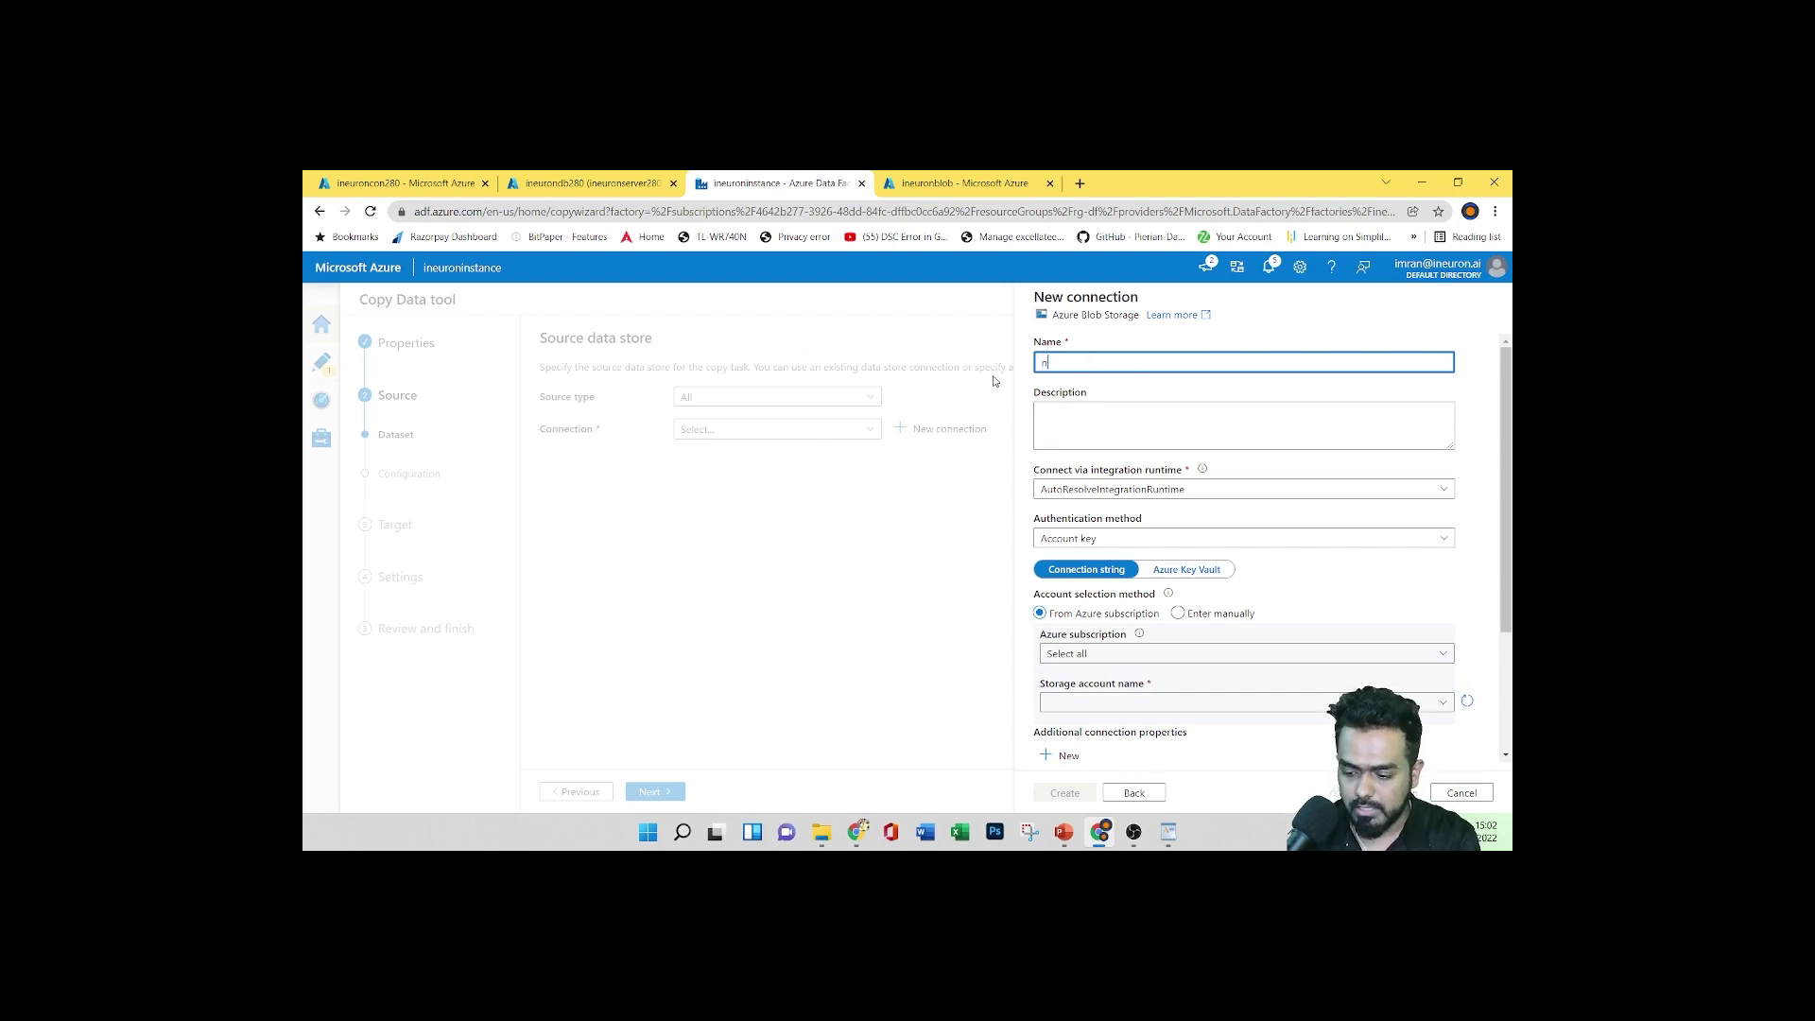
{"action": "type", "text": "ineuronnewconn"}
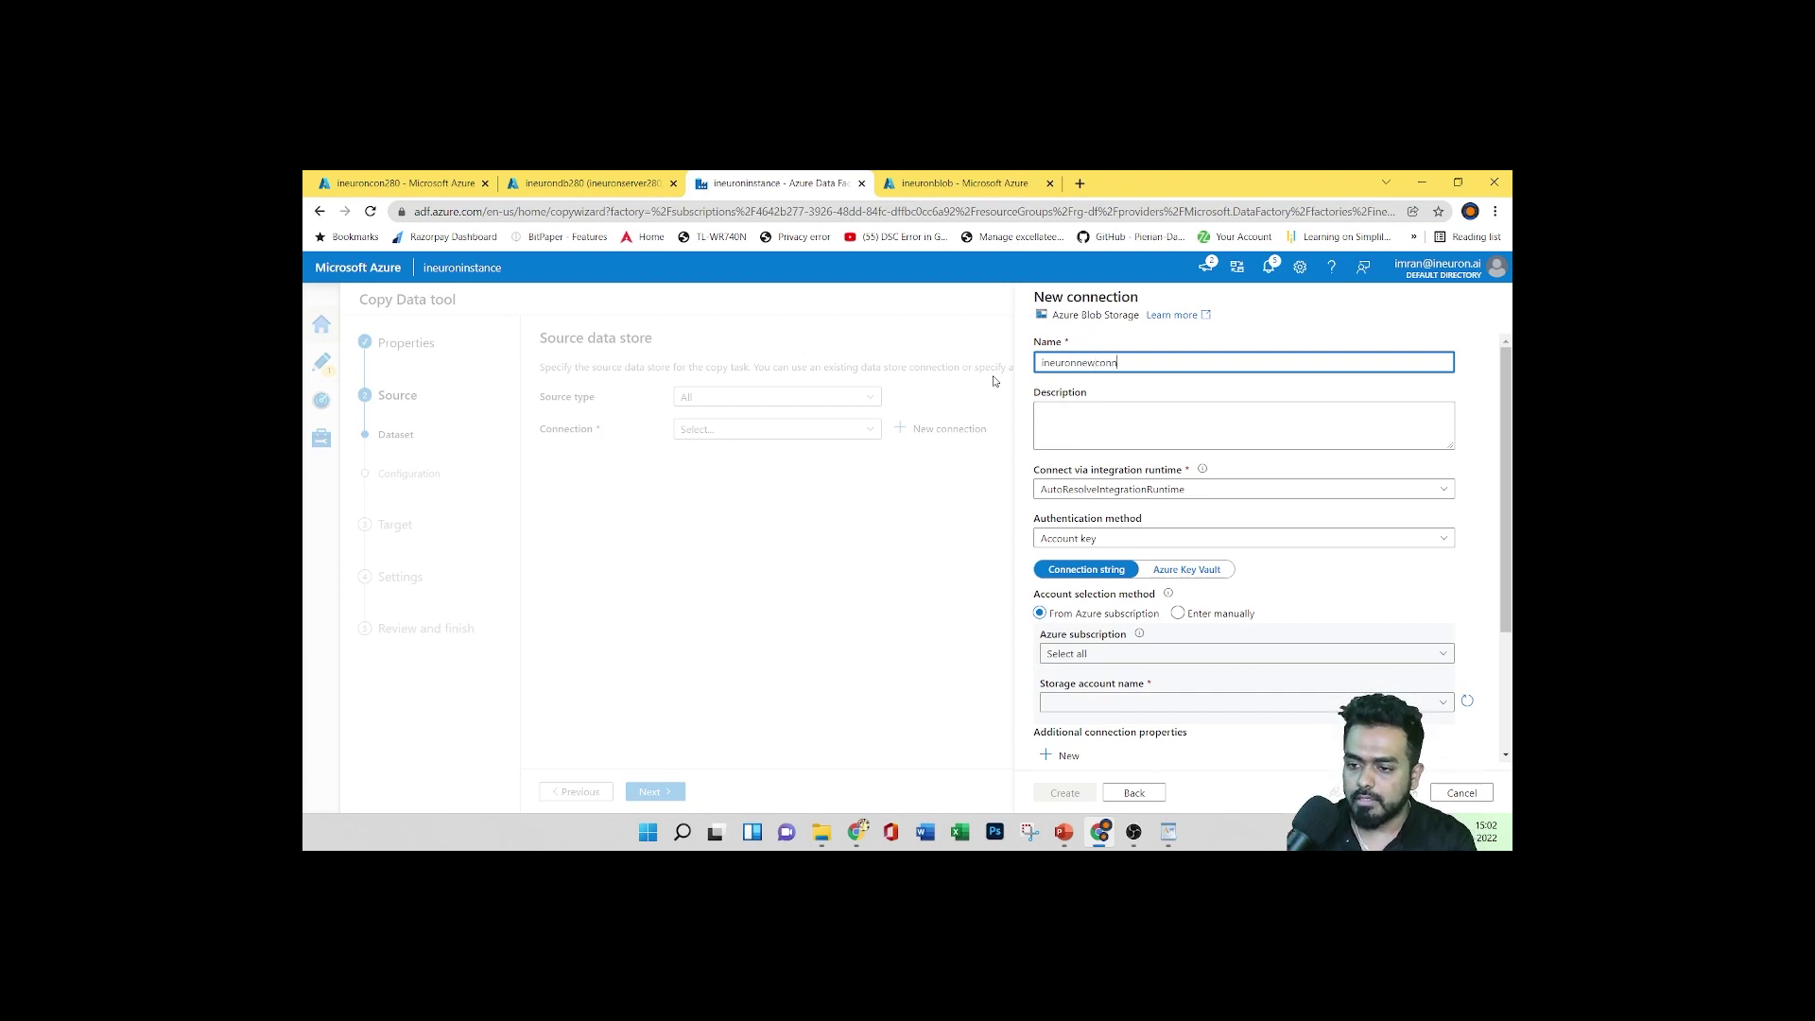
{"action": "left_click", "coordinate": [1072, 416]}
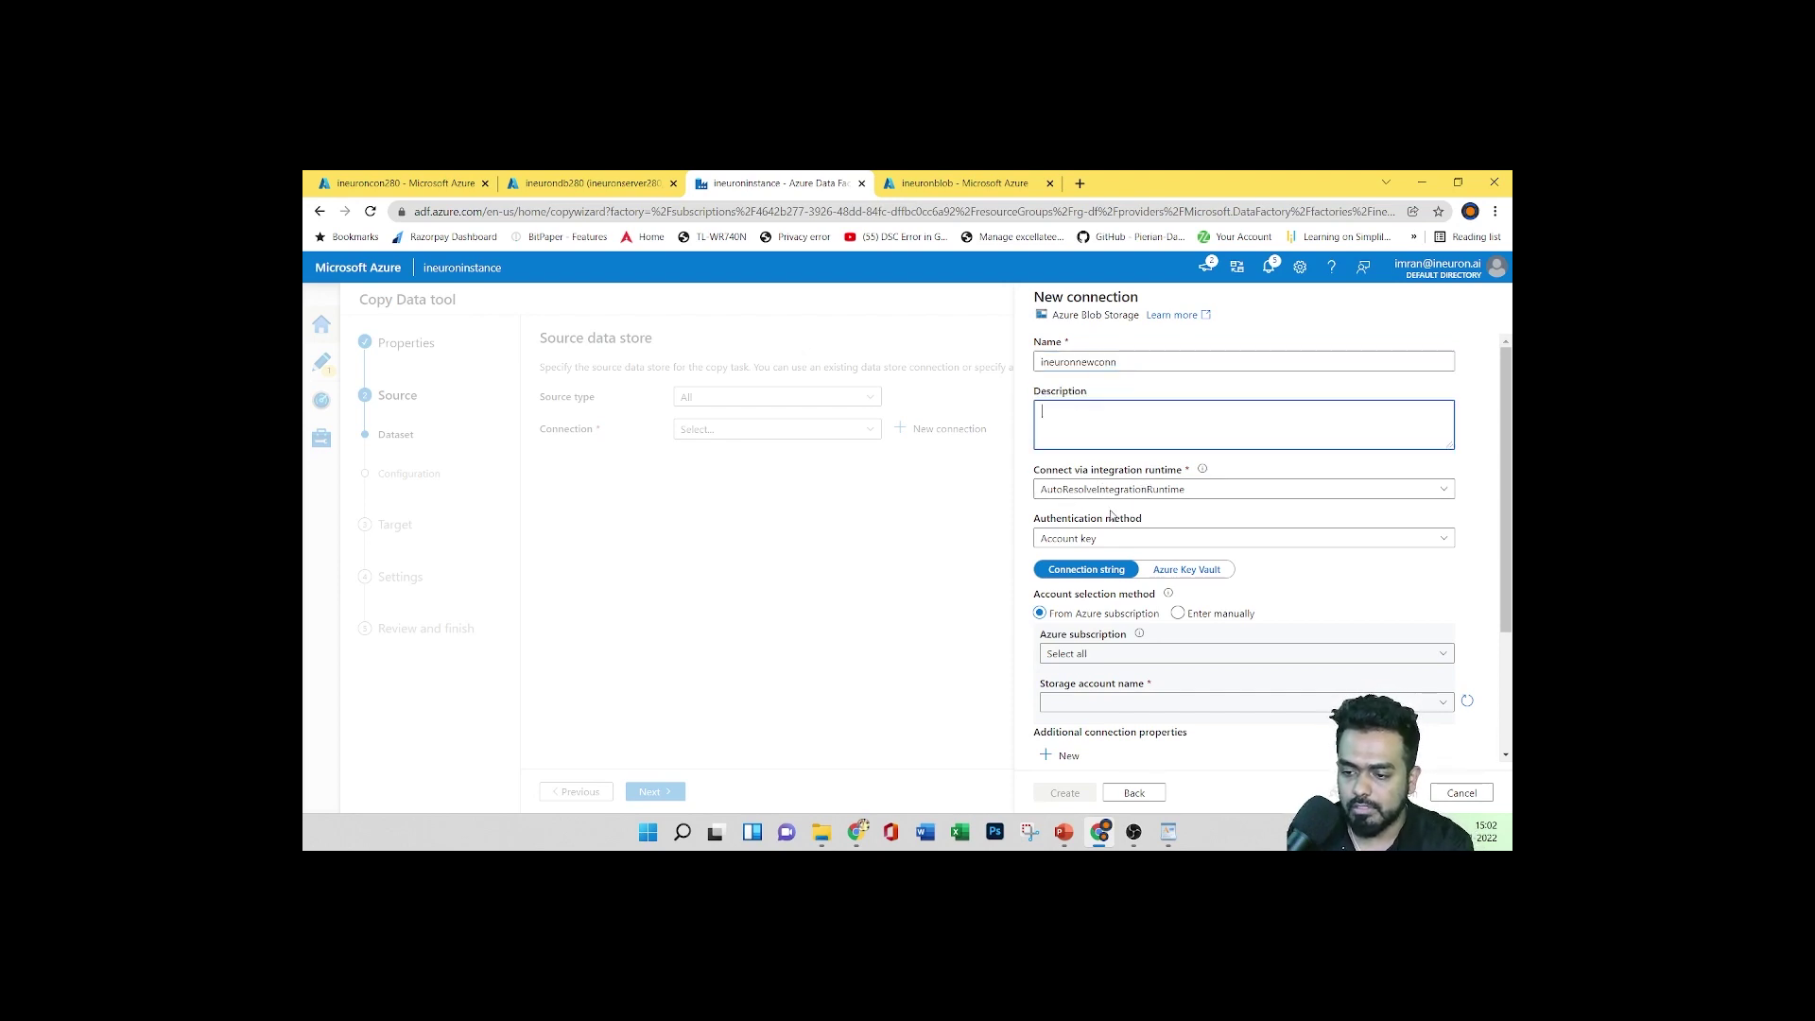
{"action": "left_click", "coordinate": [1177, 491]}
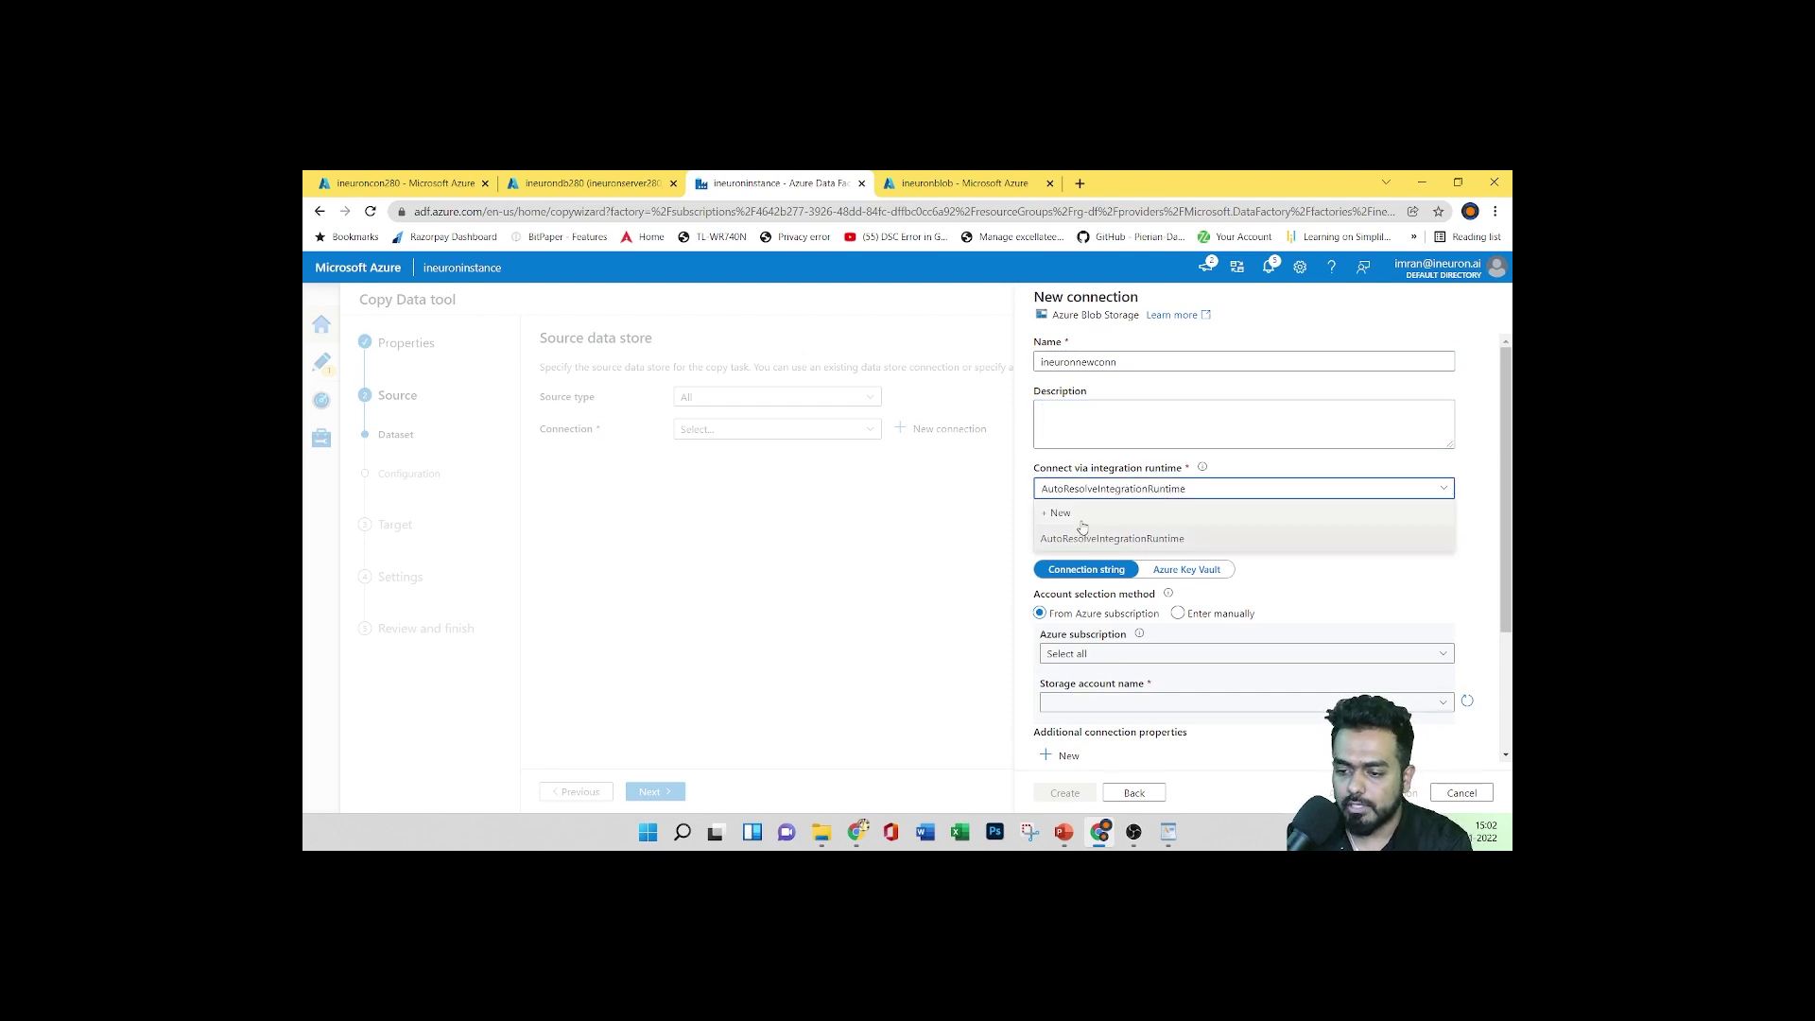
{"action": "left_click", "coordinate": [1010, 521]}
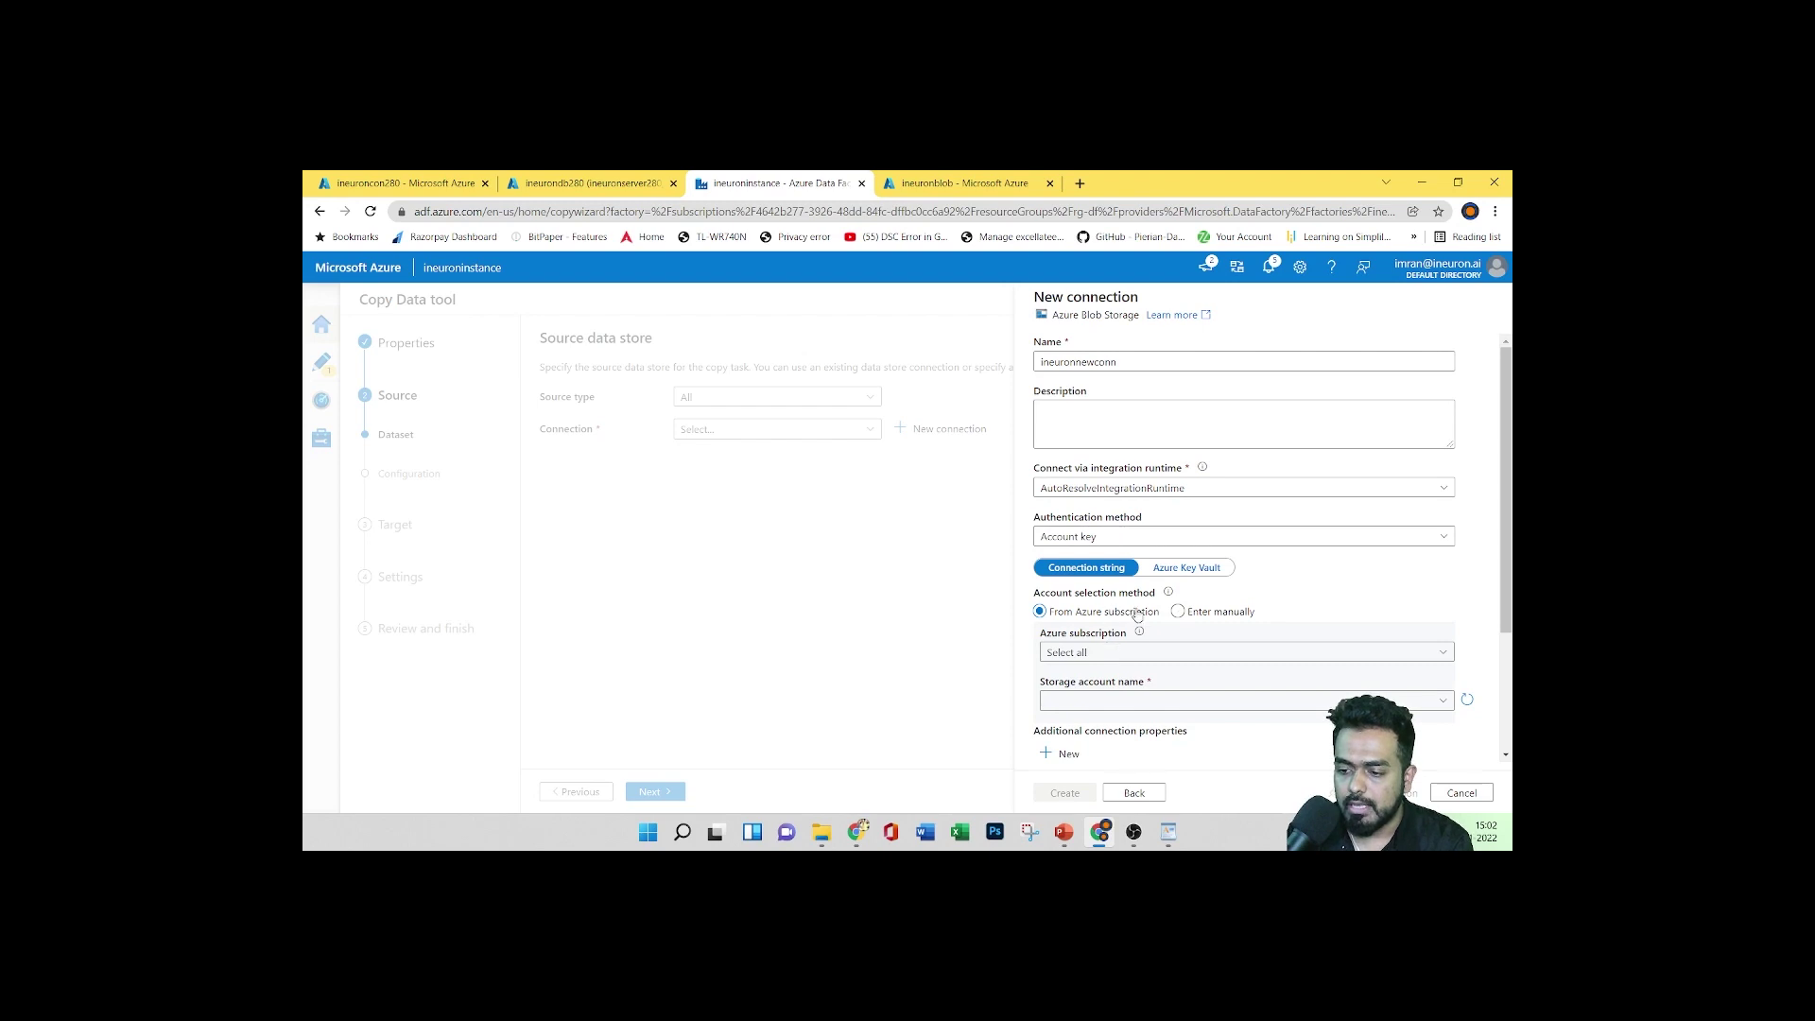
Refresh the storage account list for the subscription and select ineuronstorage280 for the connection
{"action": "scroll", "coordinate": [1137, 614], "scroll_direction": "down", "scroll_amount": 2}
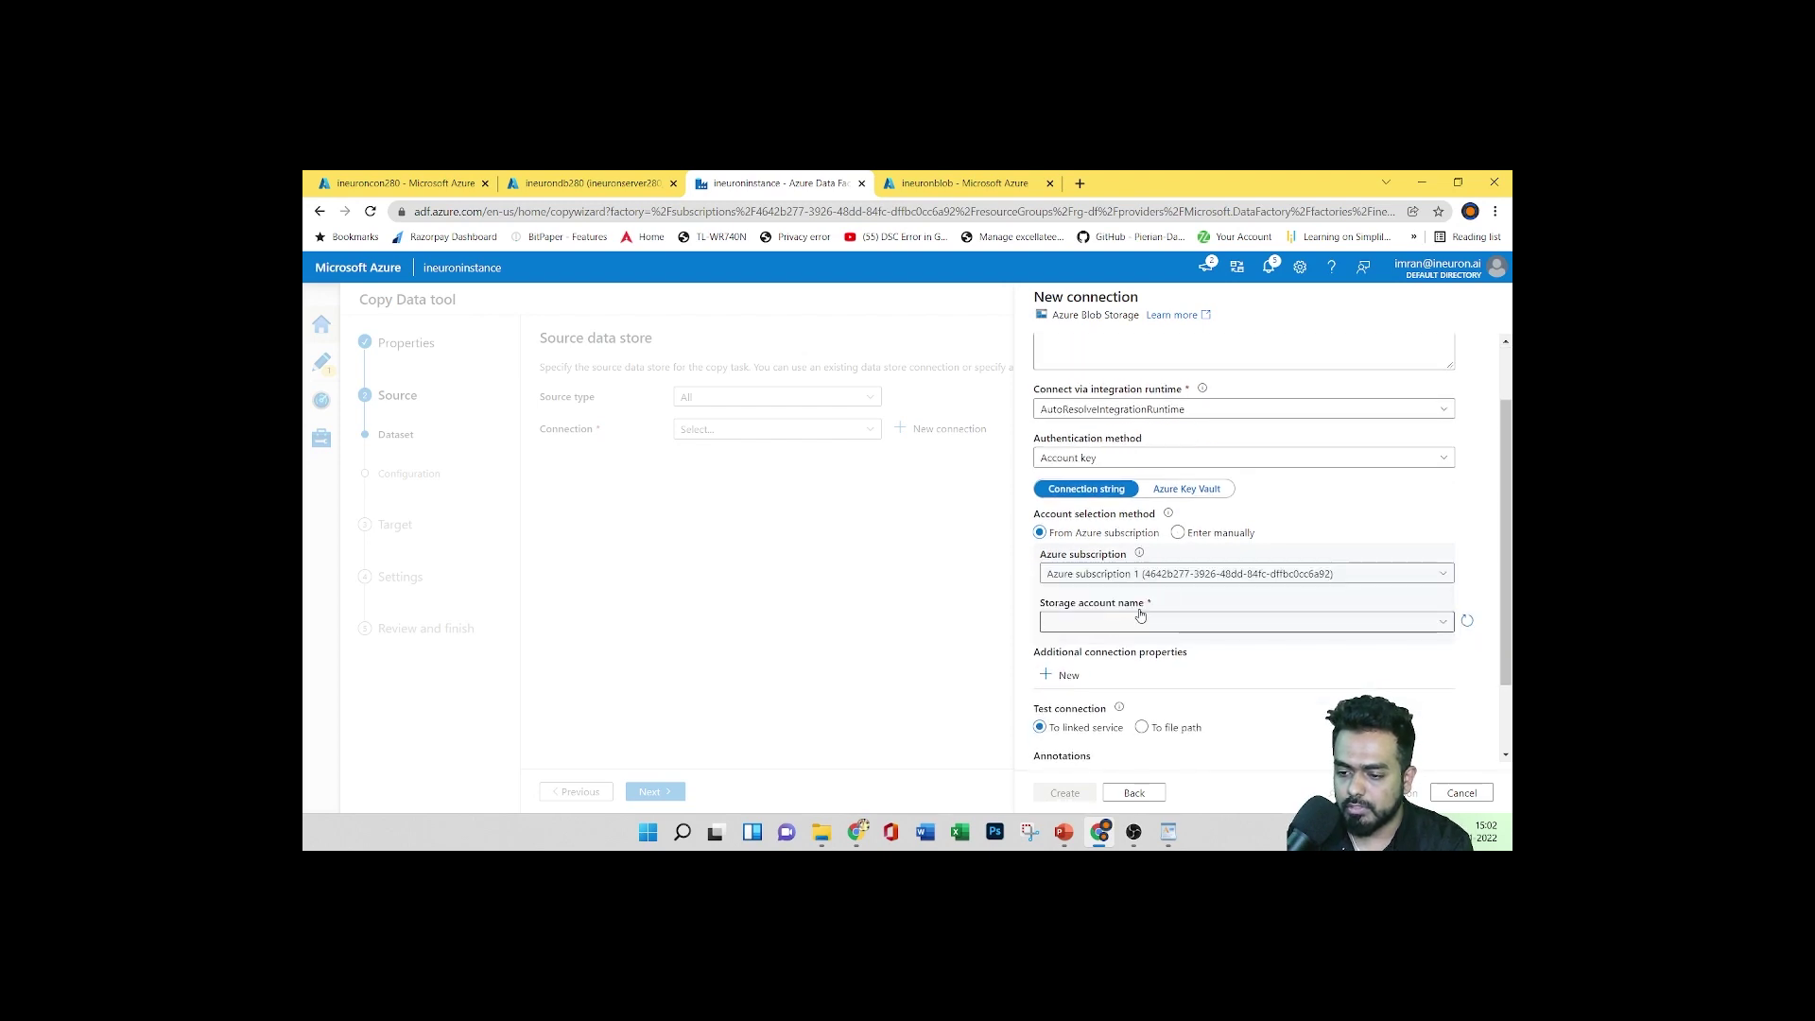
{"action": "left_click", "coordinate": [1123, 622]}
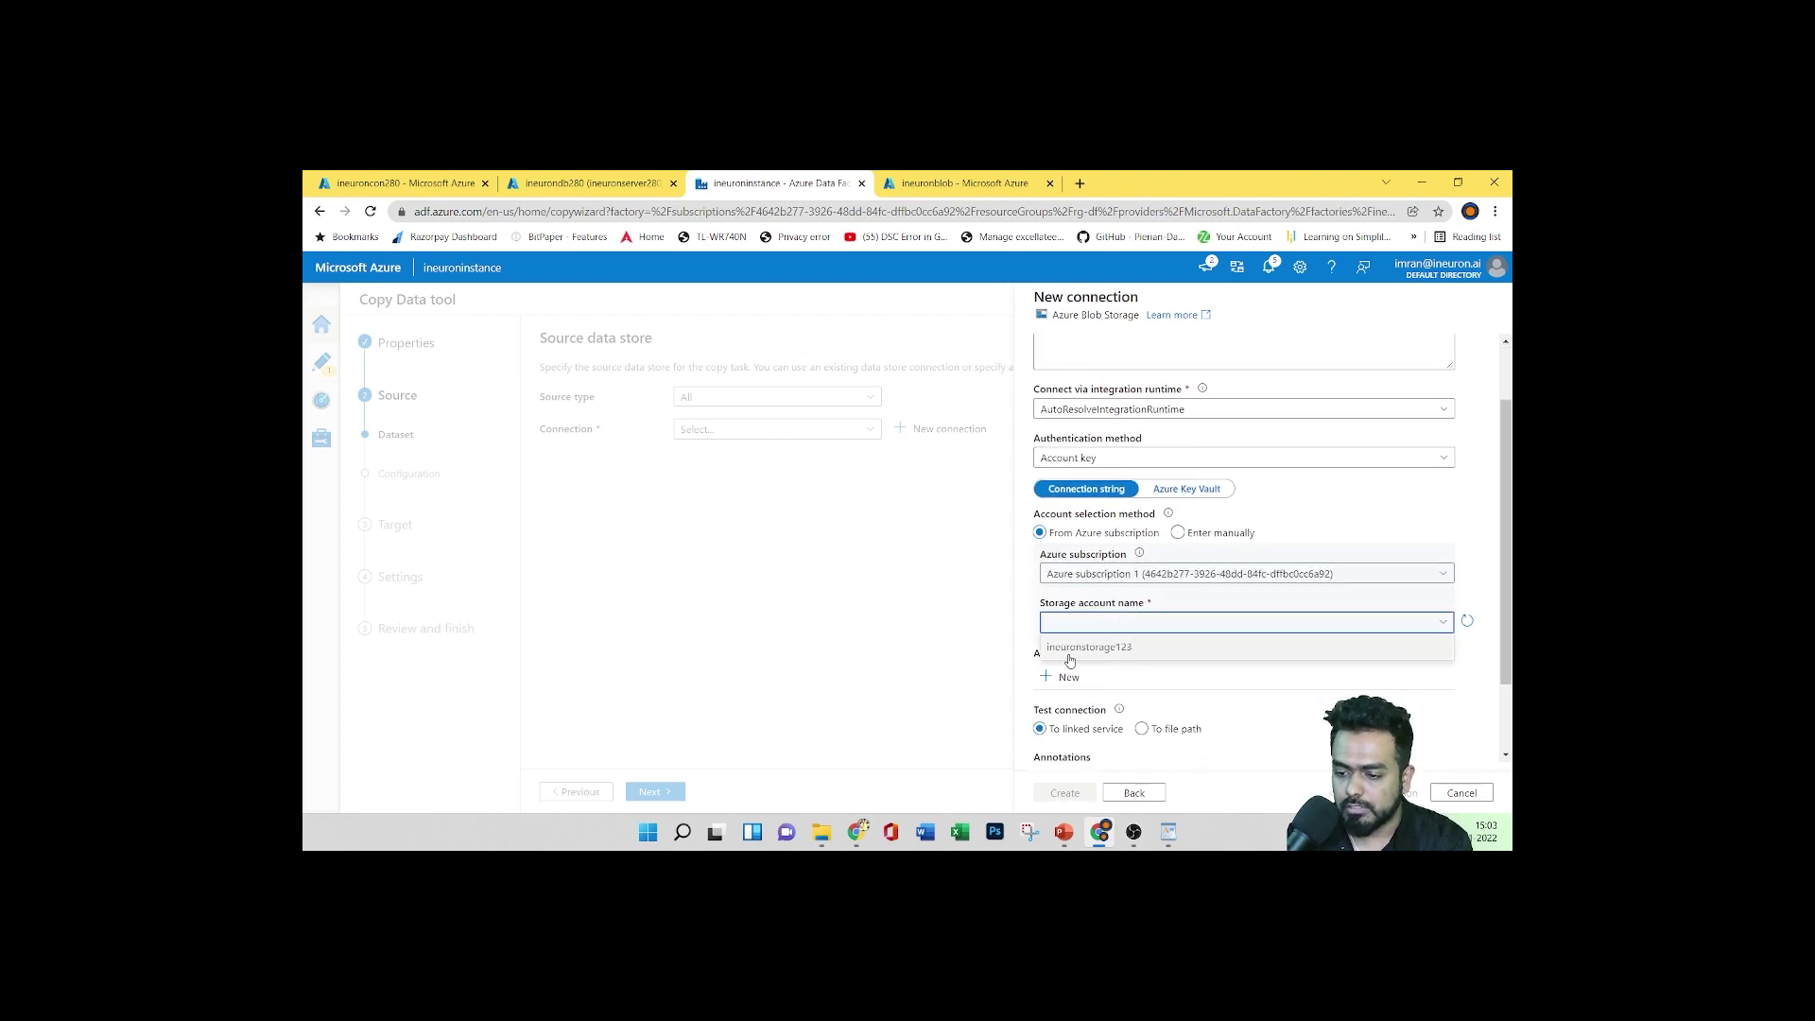
{"action": "left_click", "coordinate": [1467, 620]}
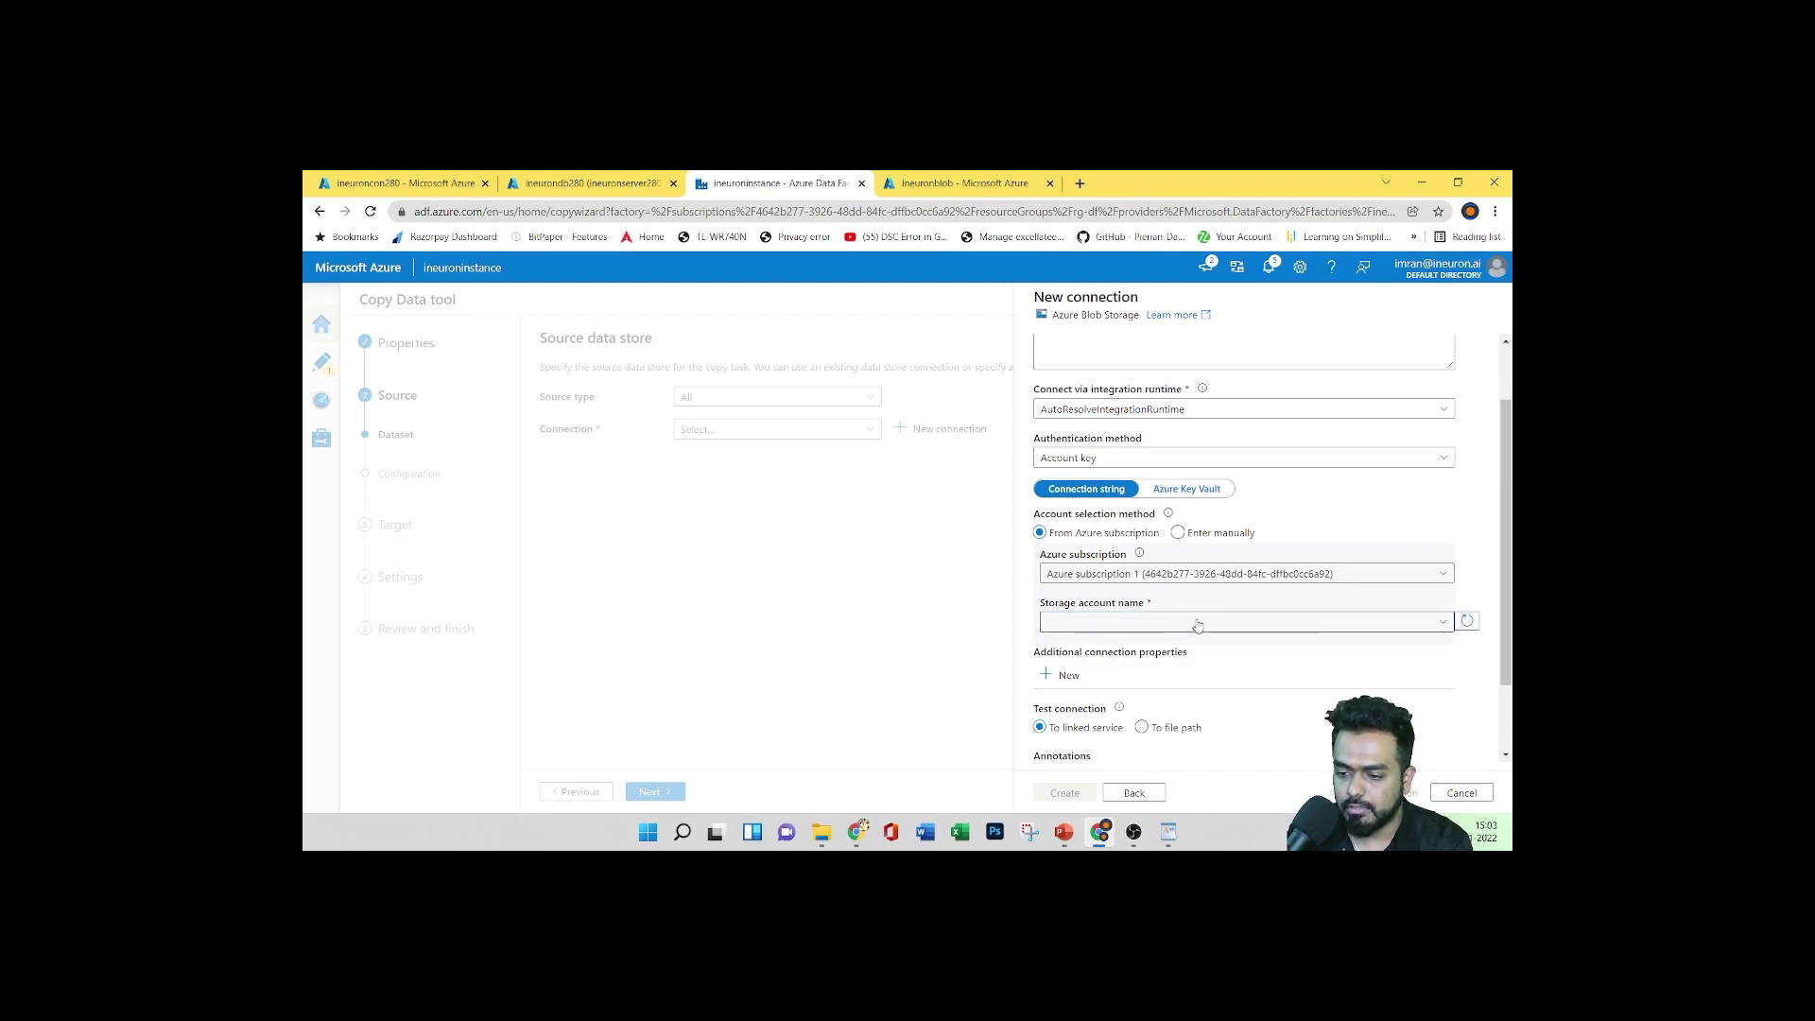
{"action": "left_click", "coordinate": [1187, 622]}
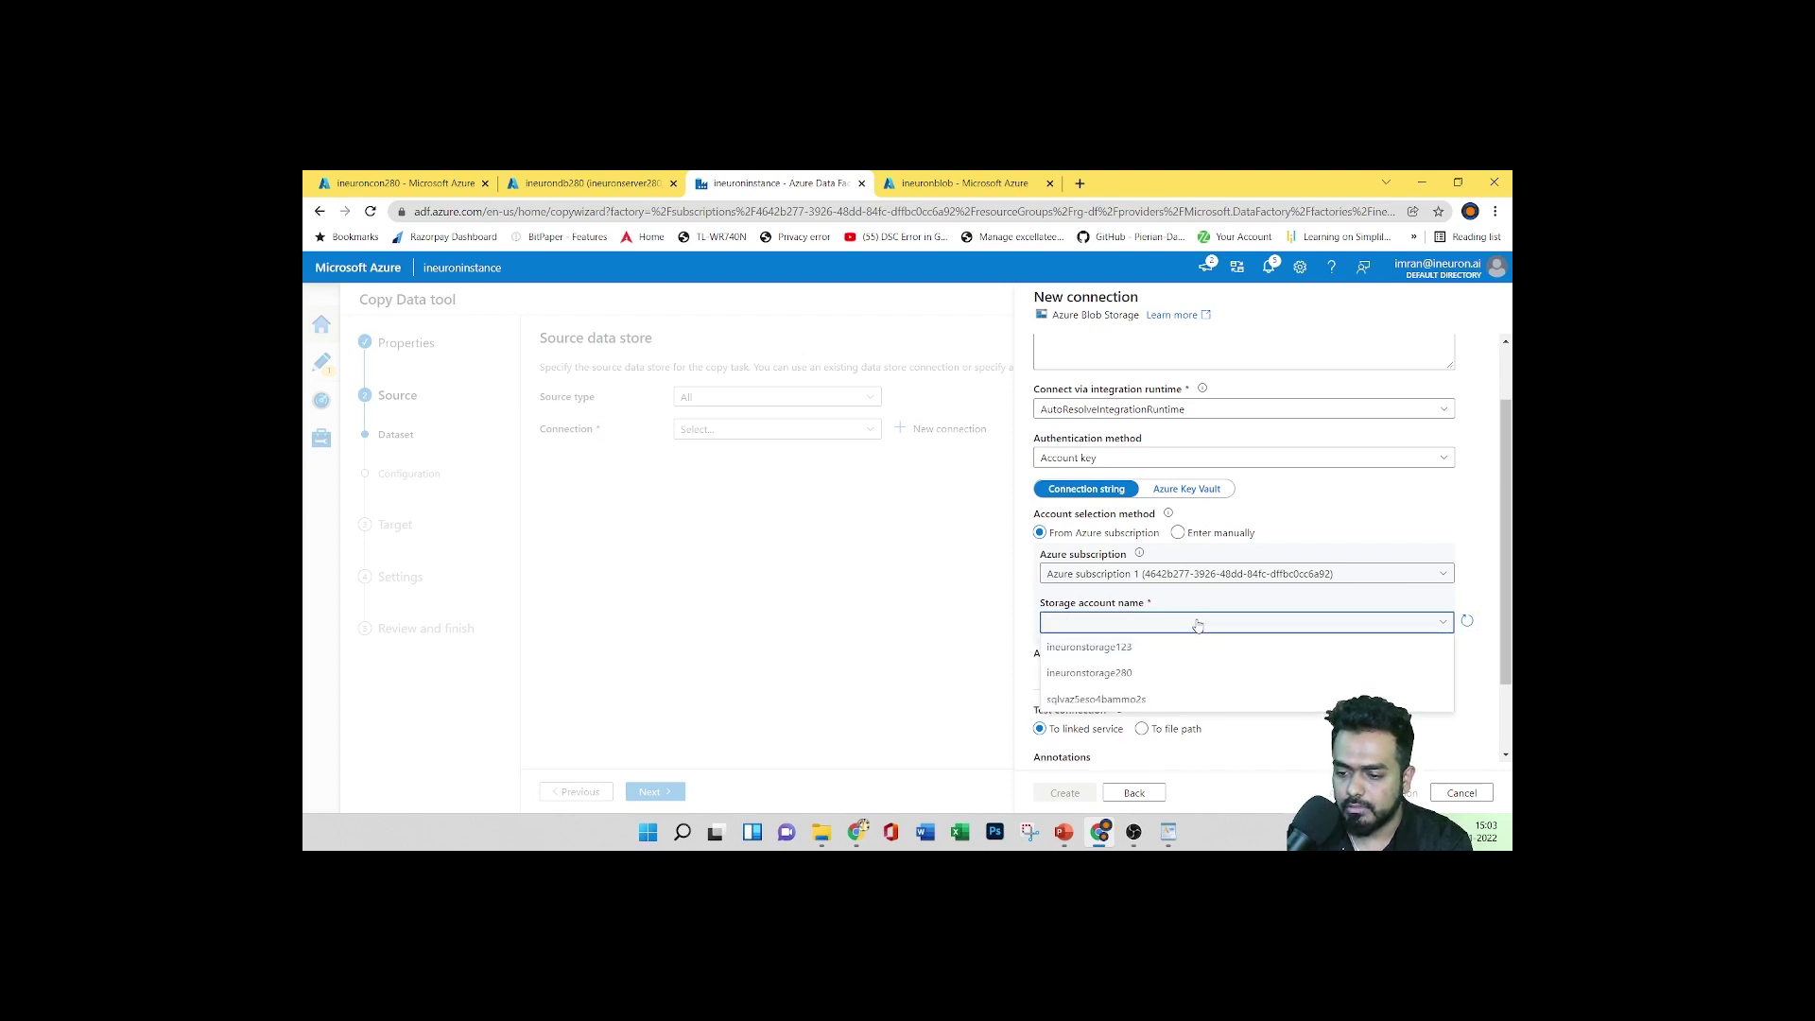
{"action": "left_click", "coordinate": [1134, 674]}
Check the ineuroncon280 container and its storage account in the Azure portal, and create the Blob Storage connection in the data factory
{"action": "left_click", "coordinate": [406, 182]}
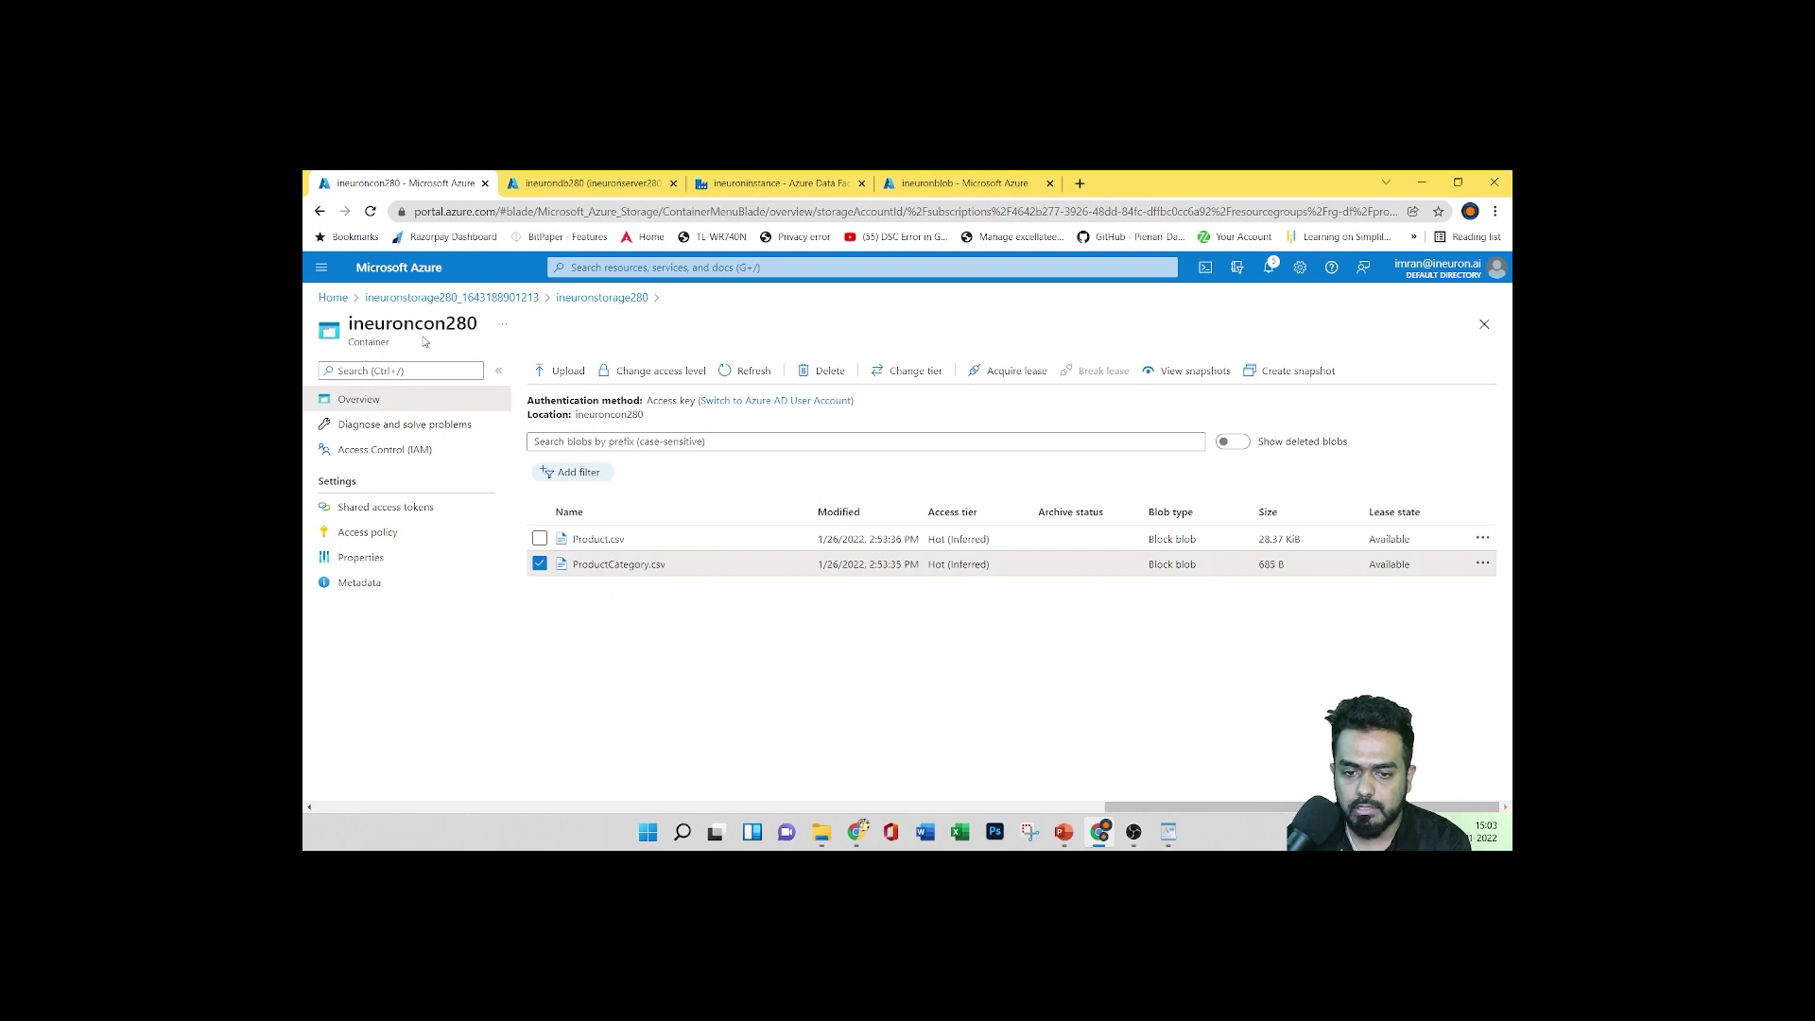
{"action": "left_click_drag", "start_coordinate": [376, 325], "coordinate": [445, 325]}
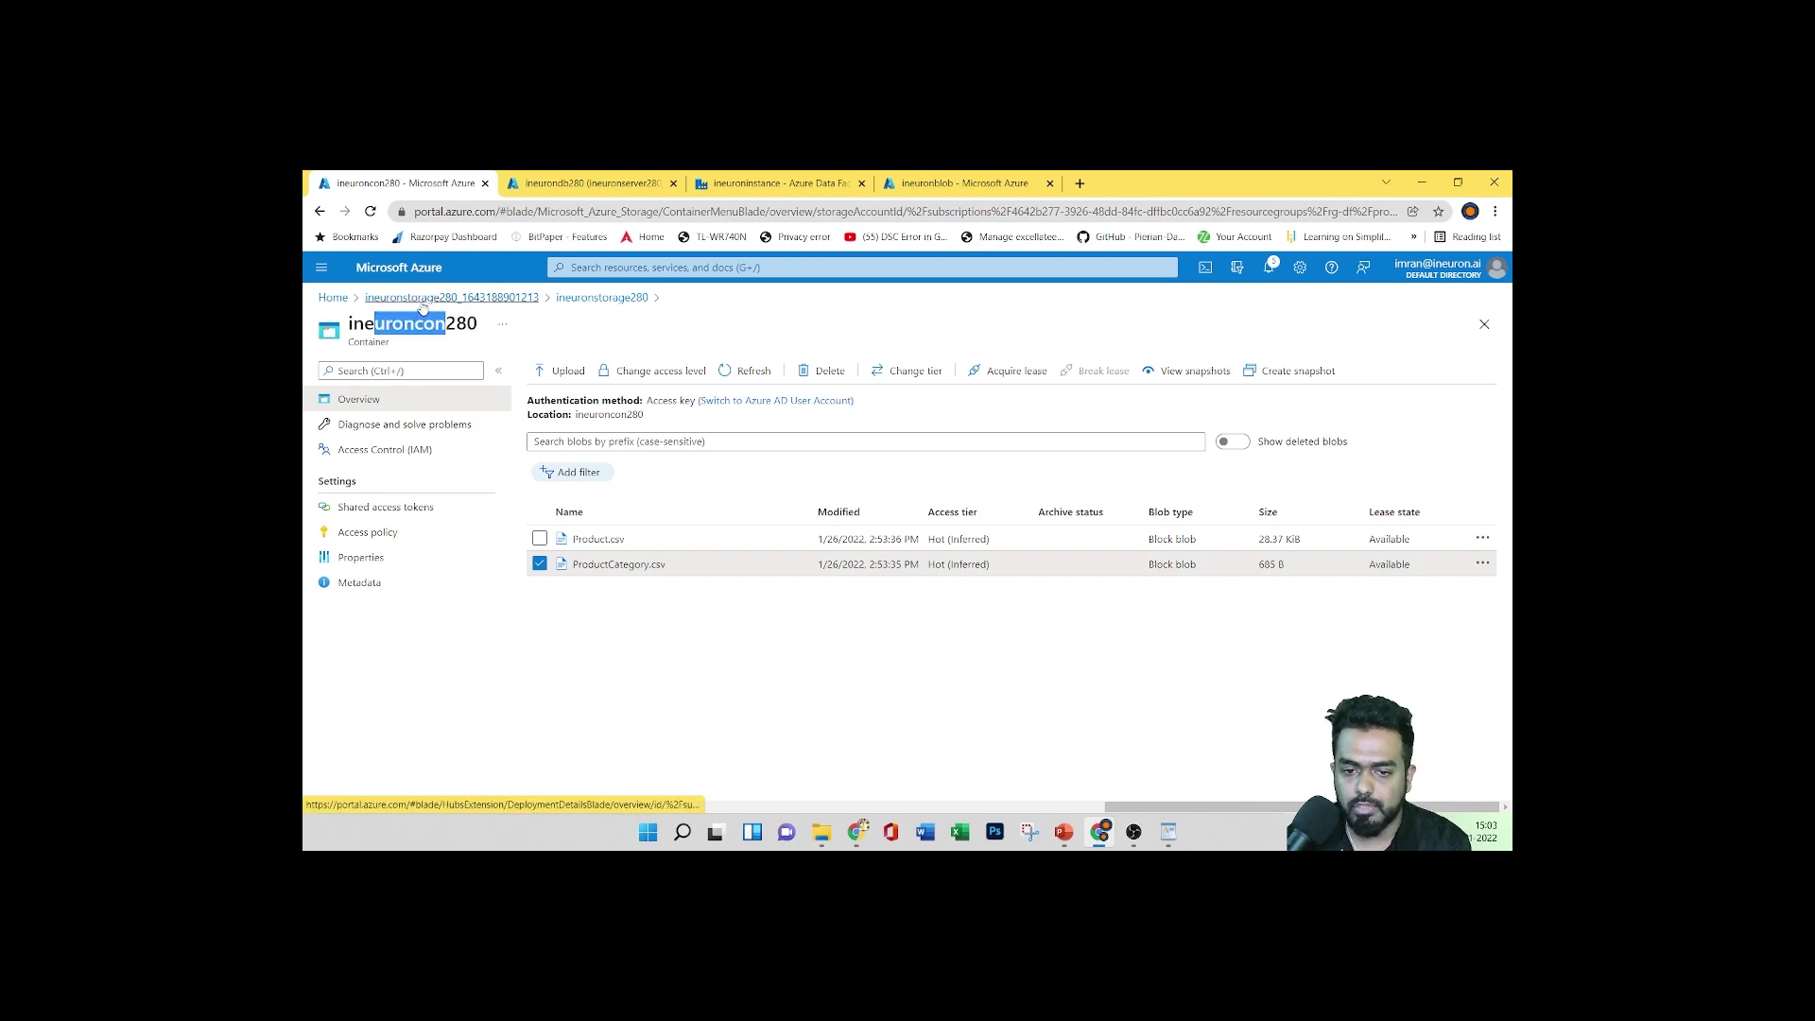
{"action": "left_click", "coordinate": [775, 183]}
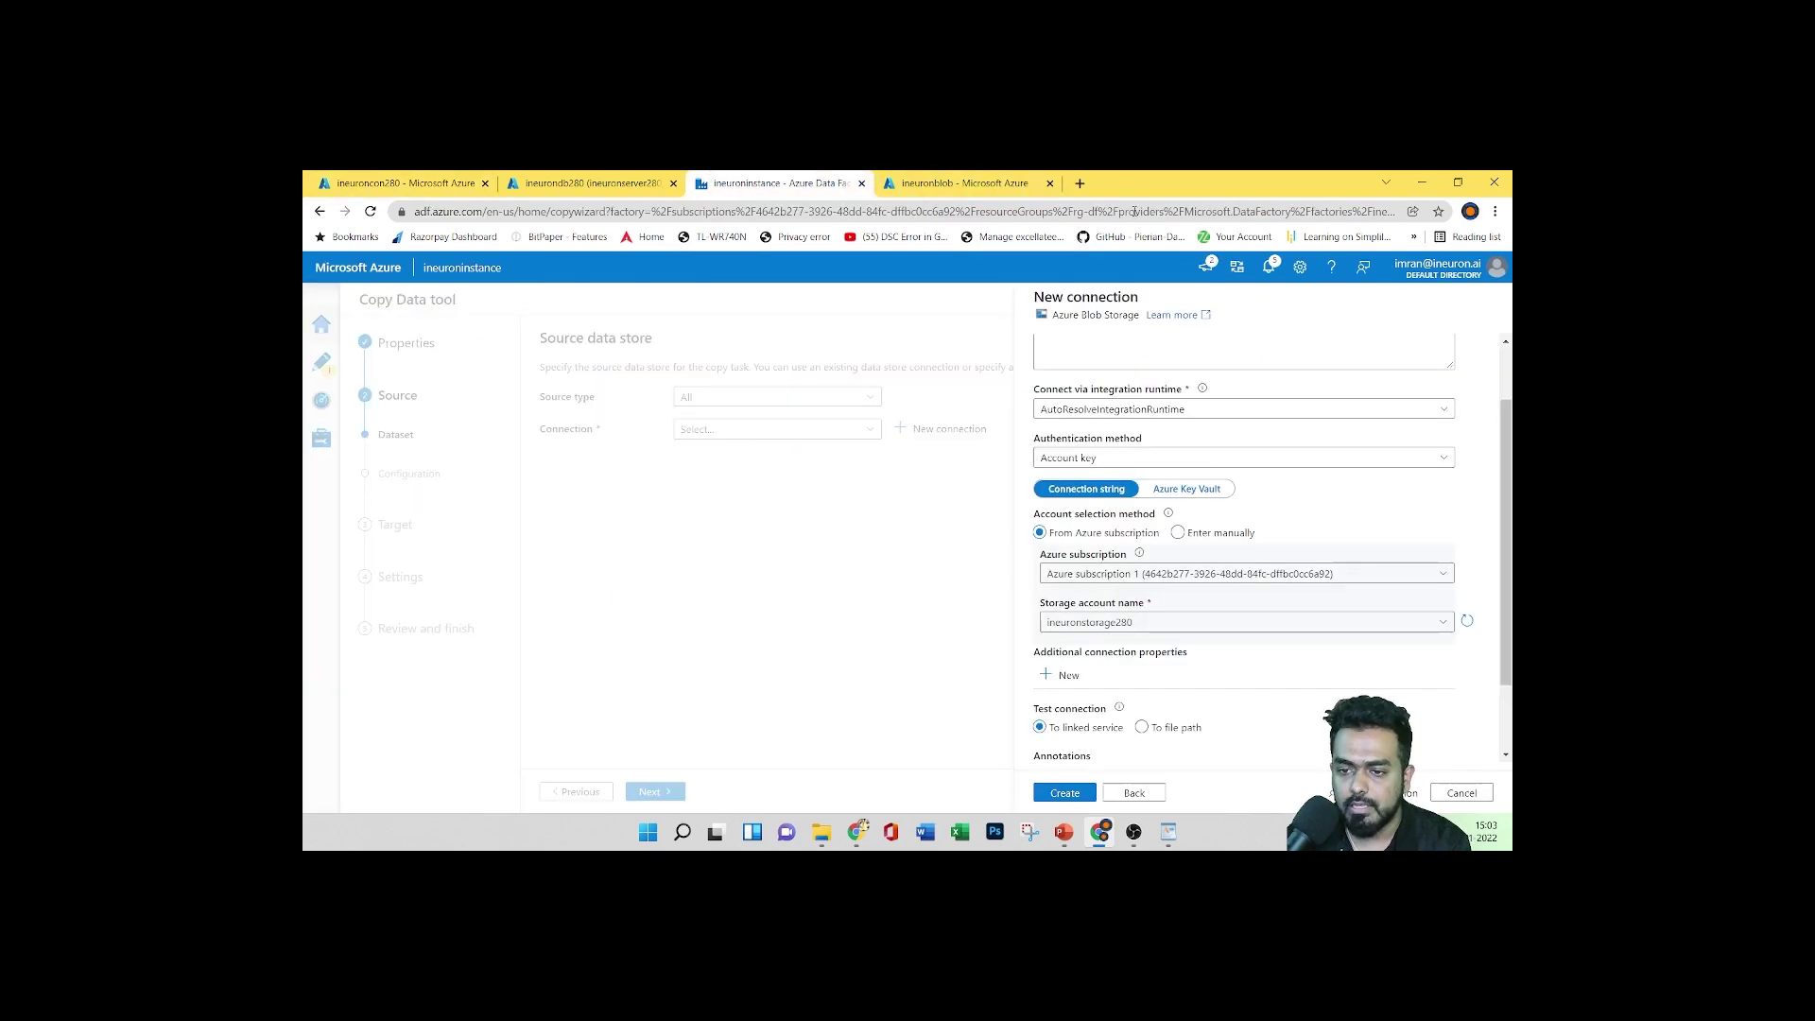
{"action": "left_click", "coordinate": [966, 182]}
{"action": "left_click", "coordinate": [820, 182]}
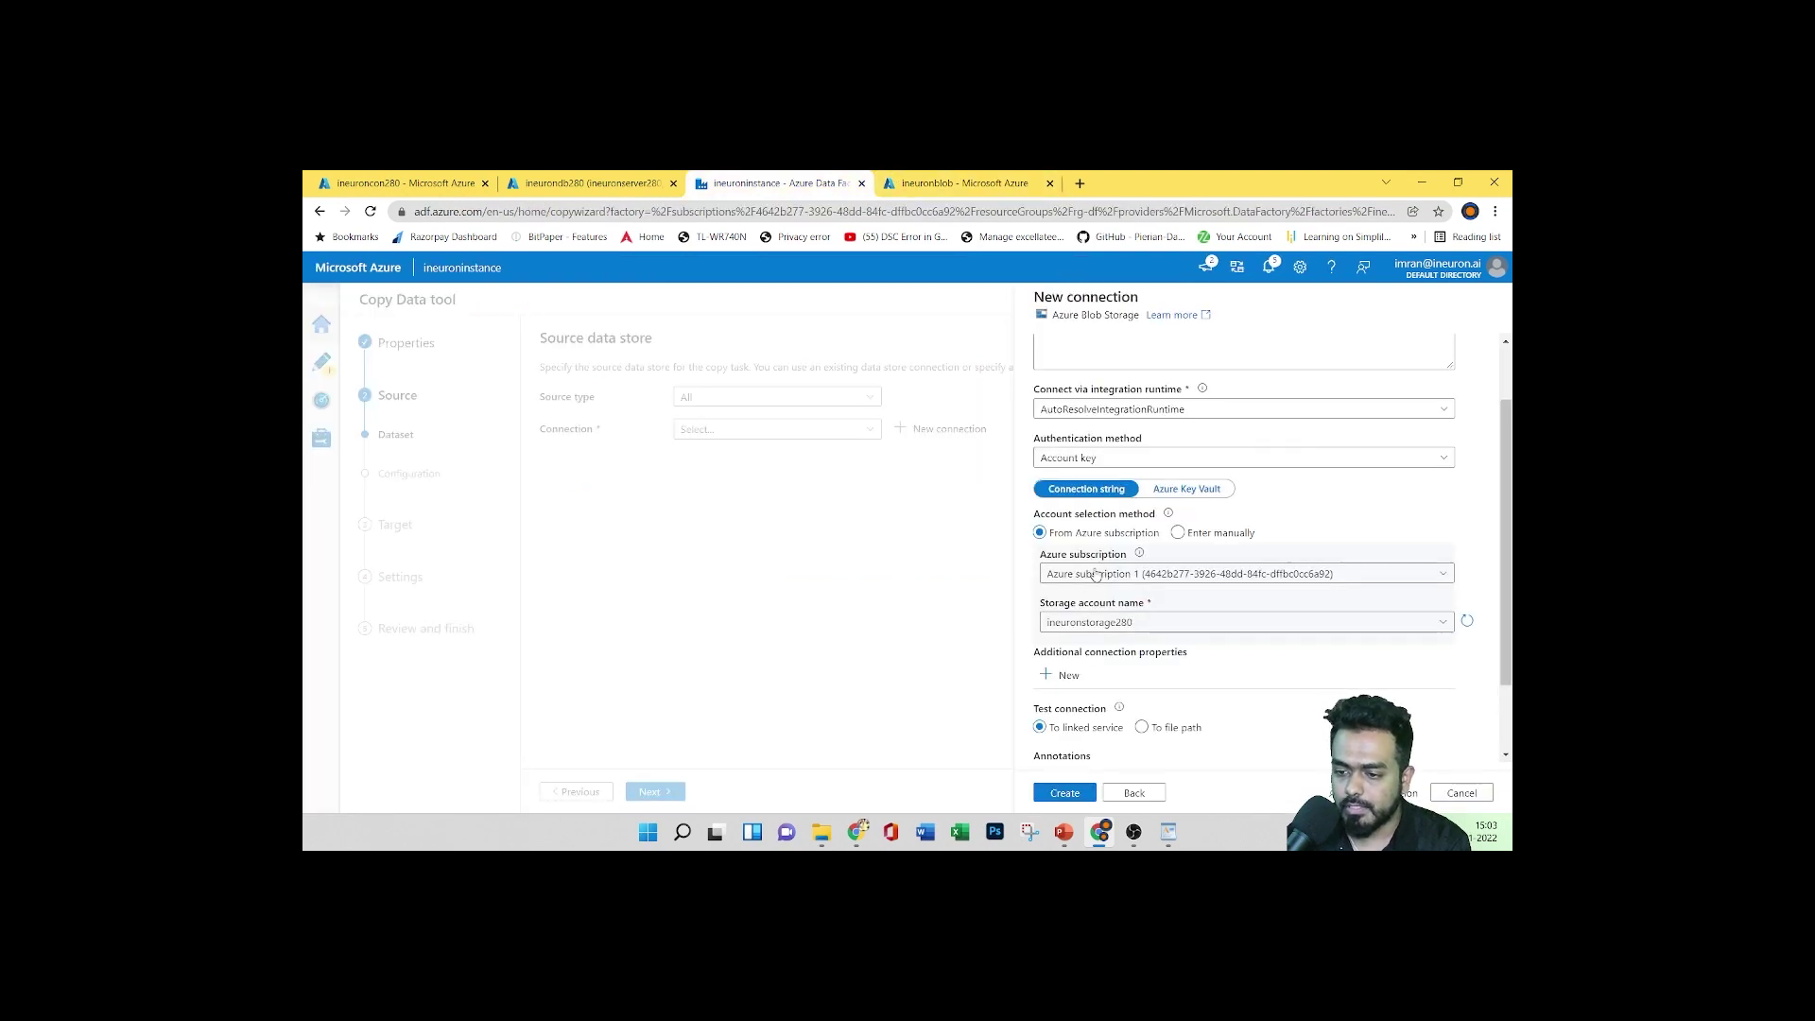
{"action": "scroll", "coordinate": [1135, 661], "scroll_direction": "down", "scroll_amount": 1}
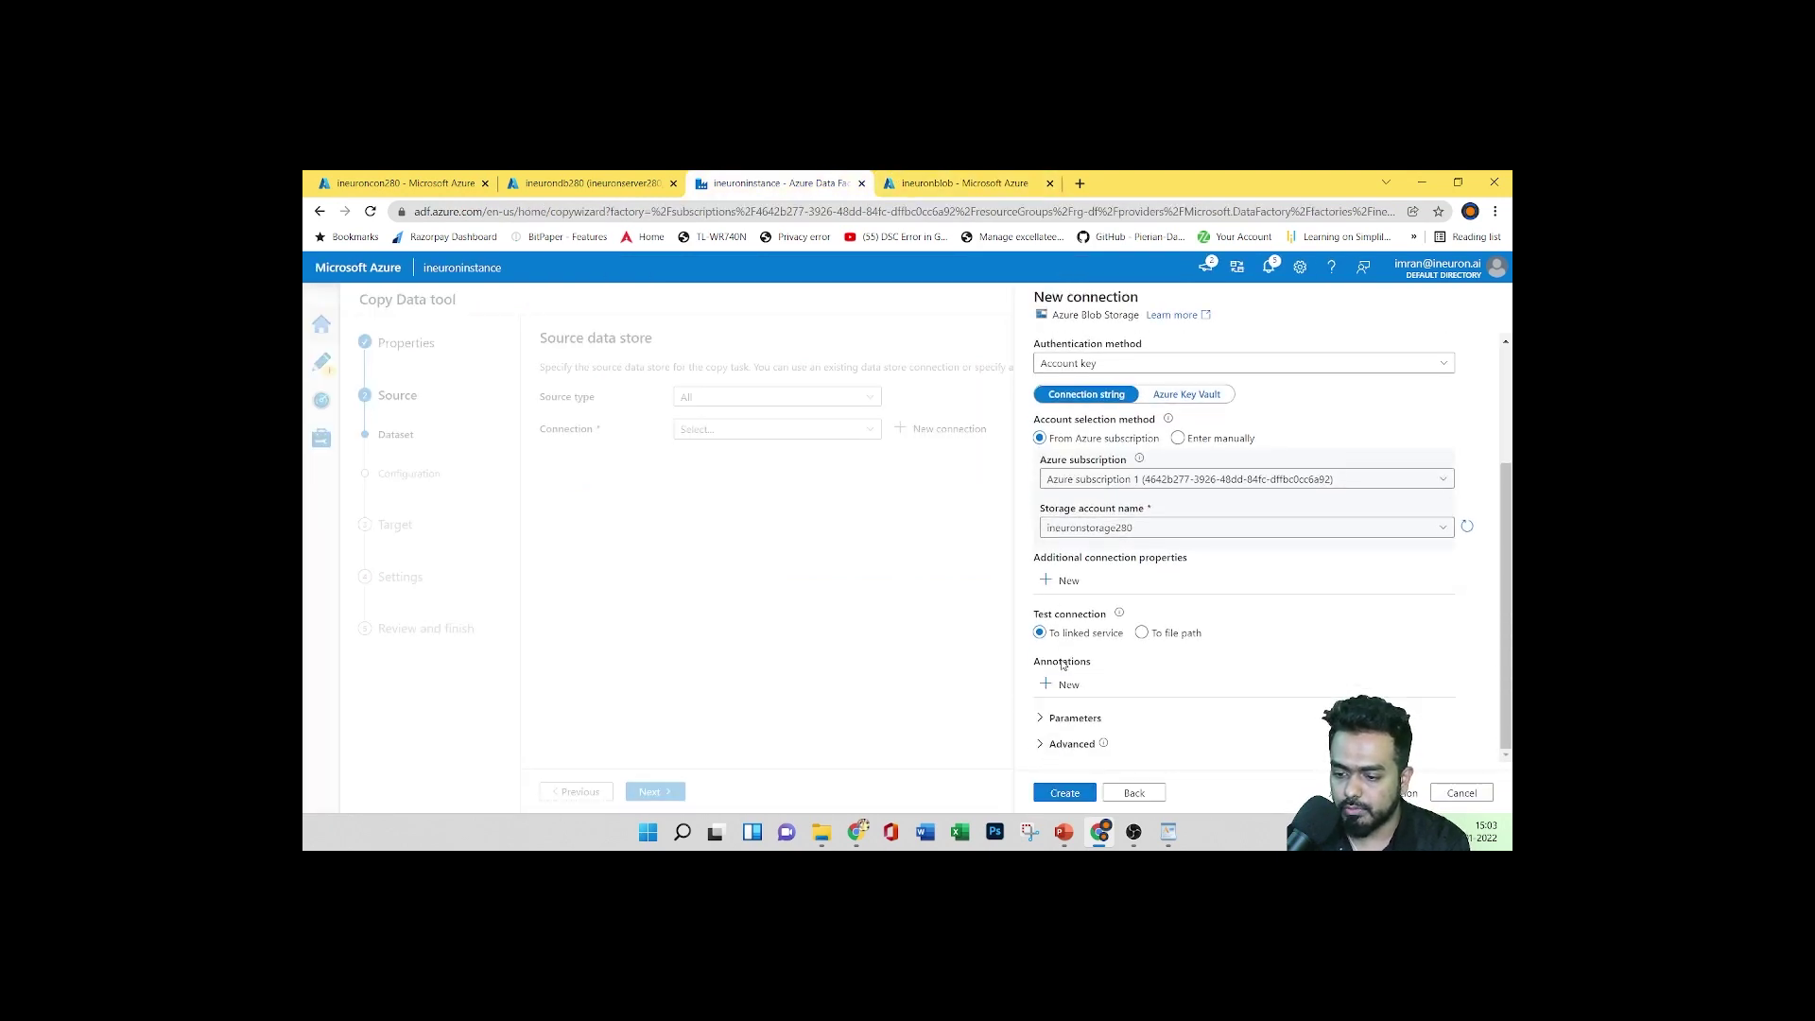
{"action": "left_click", "coordinate": [1057, 794]}
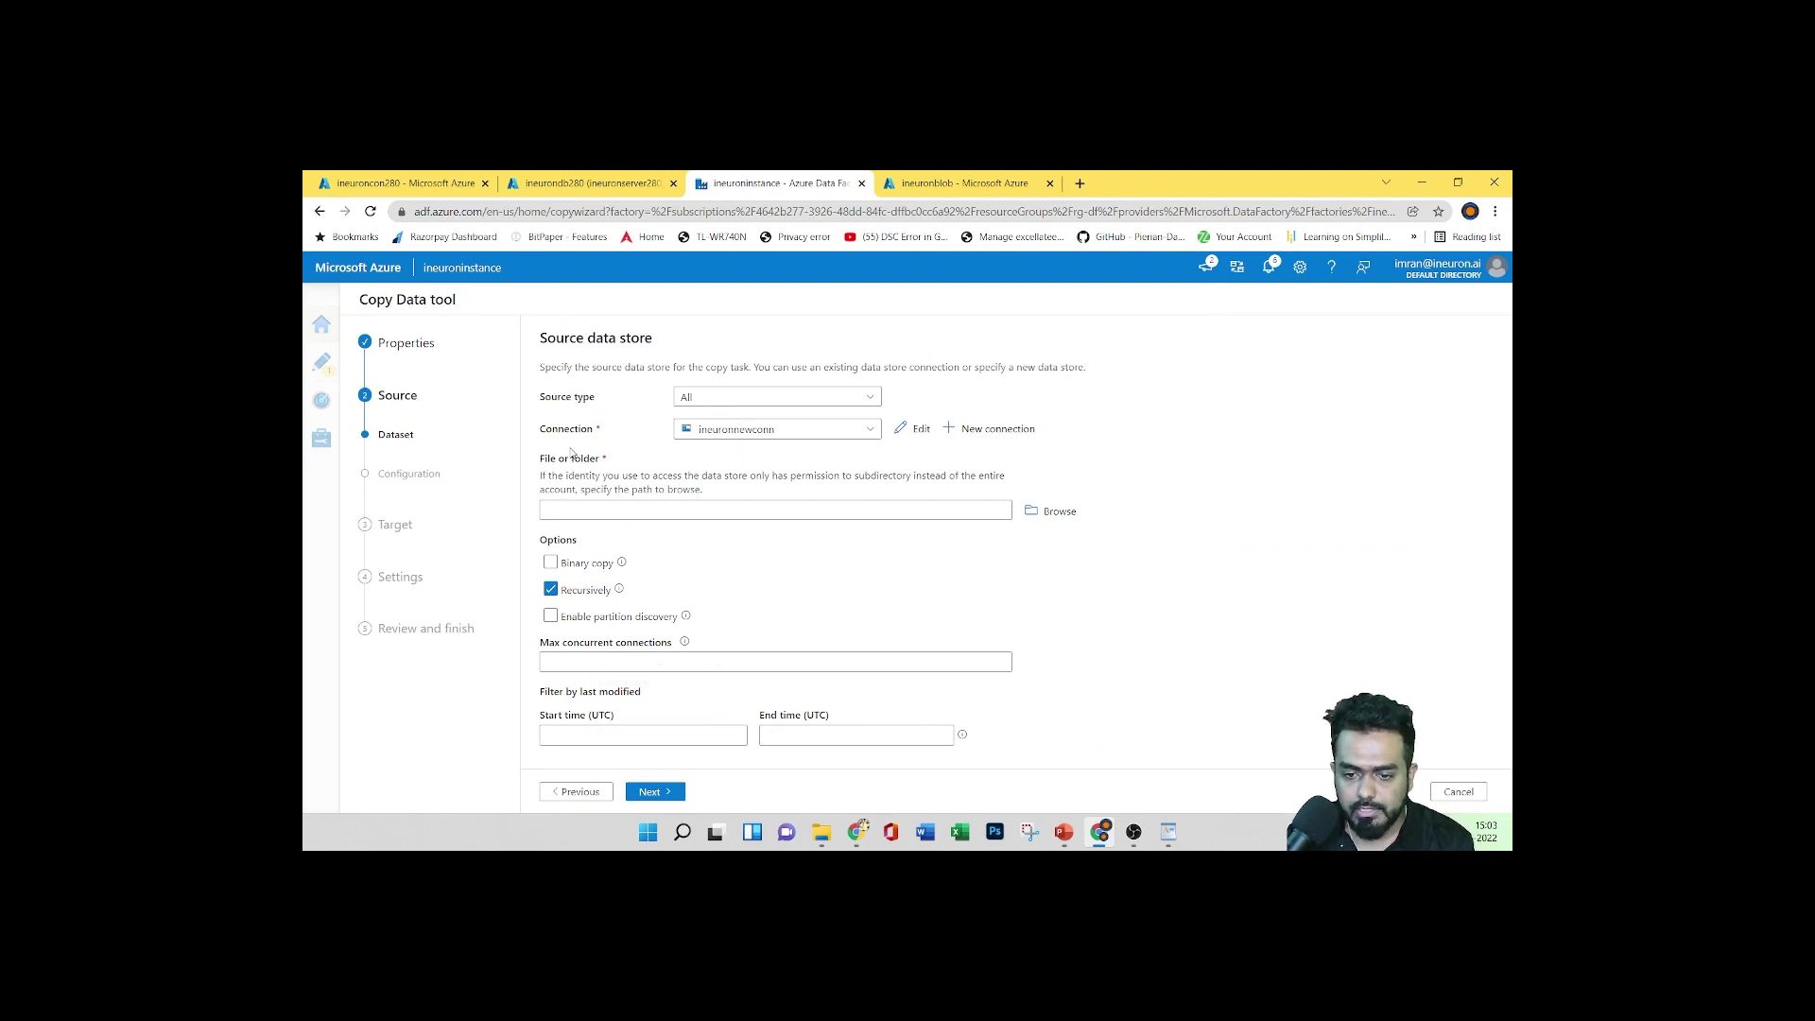
Browse the ineuroncon280 container and choose Product.csv as the source file
{"action": "left_click", "coordinate": [1051, 512]}
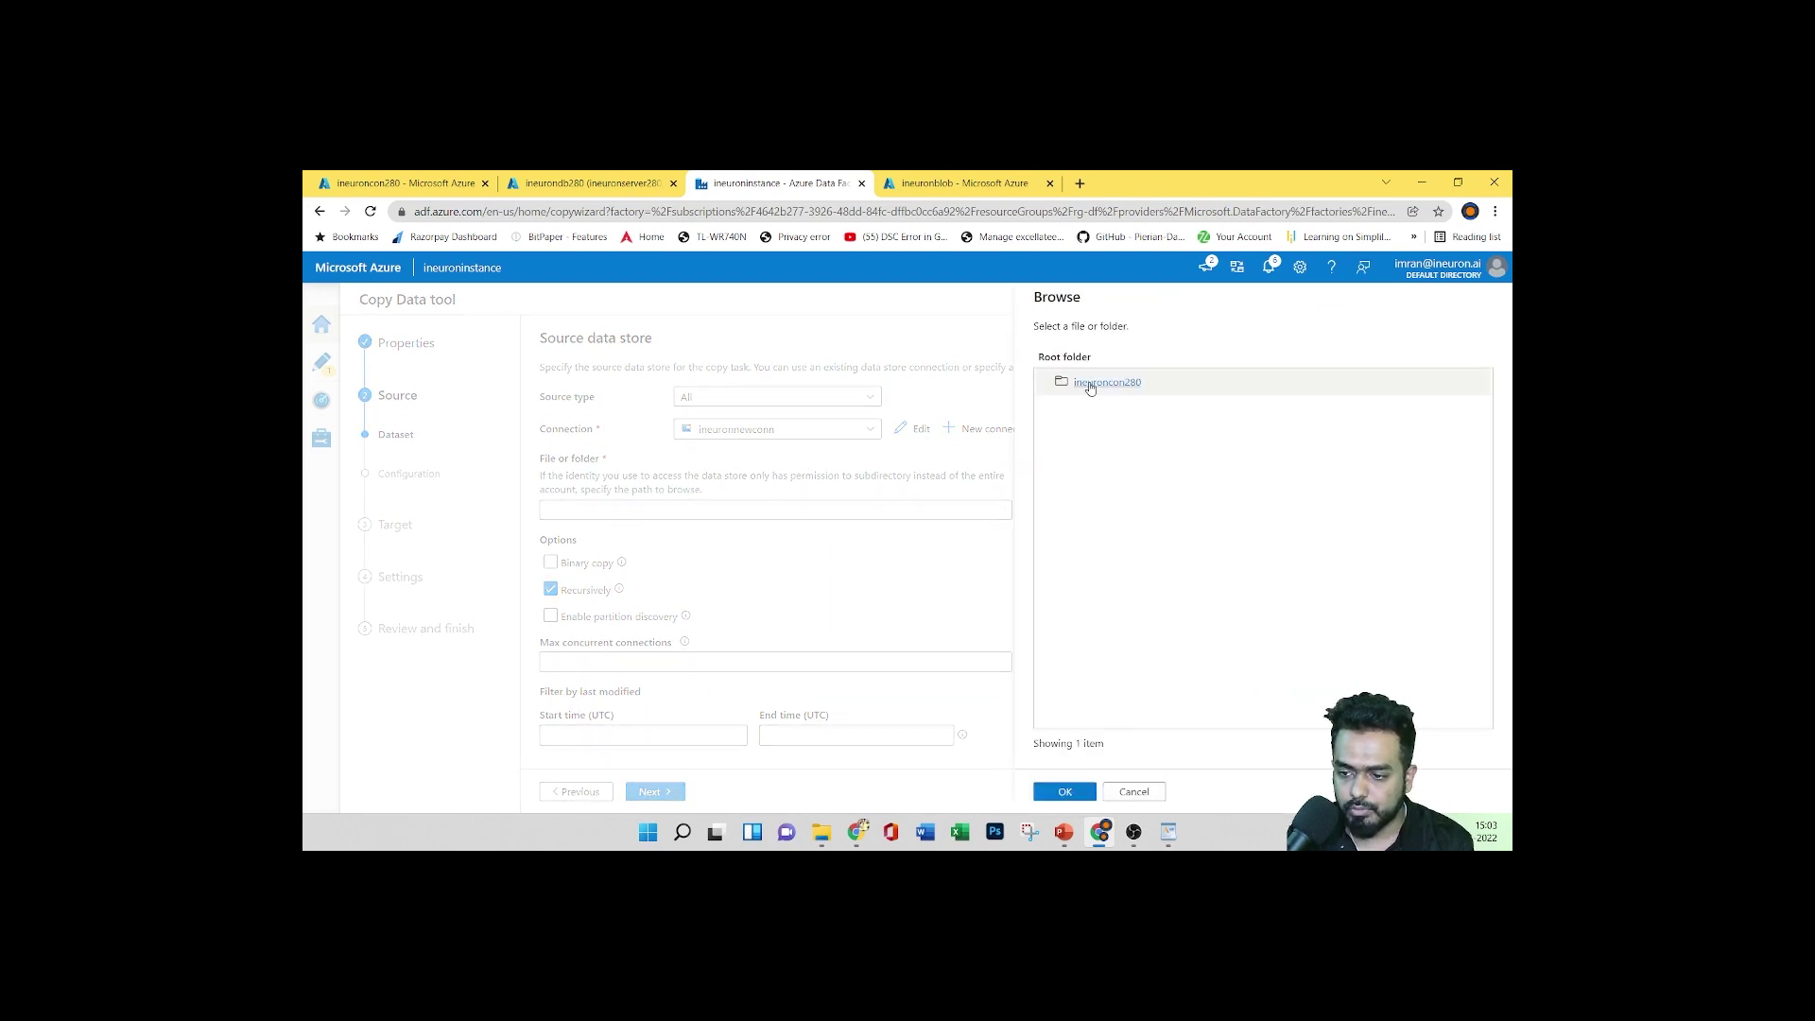
{"action": "left_click", "coordinate": [1089, 384]}
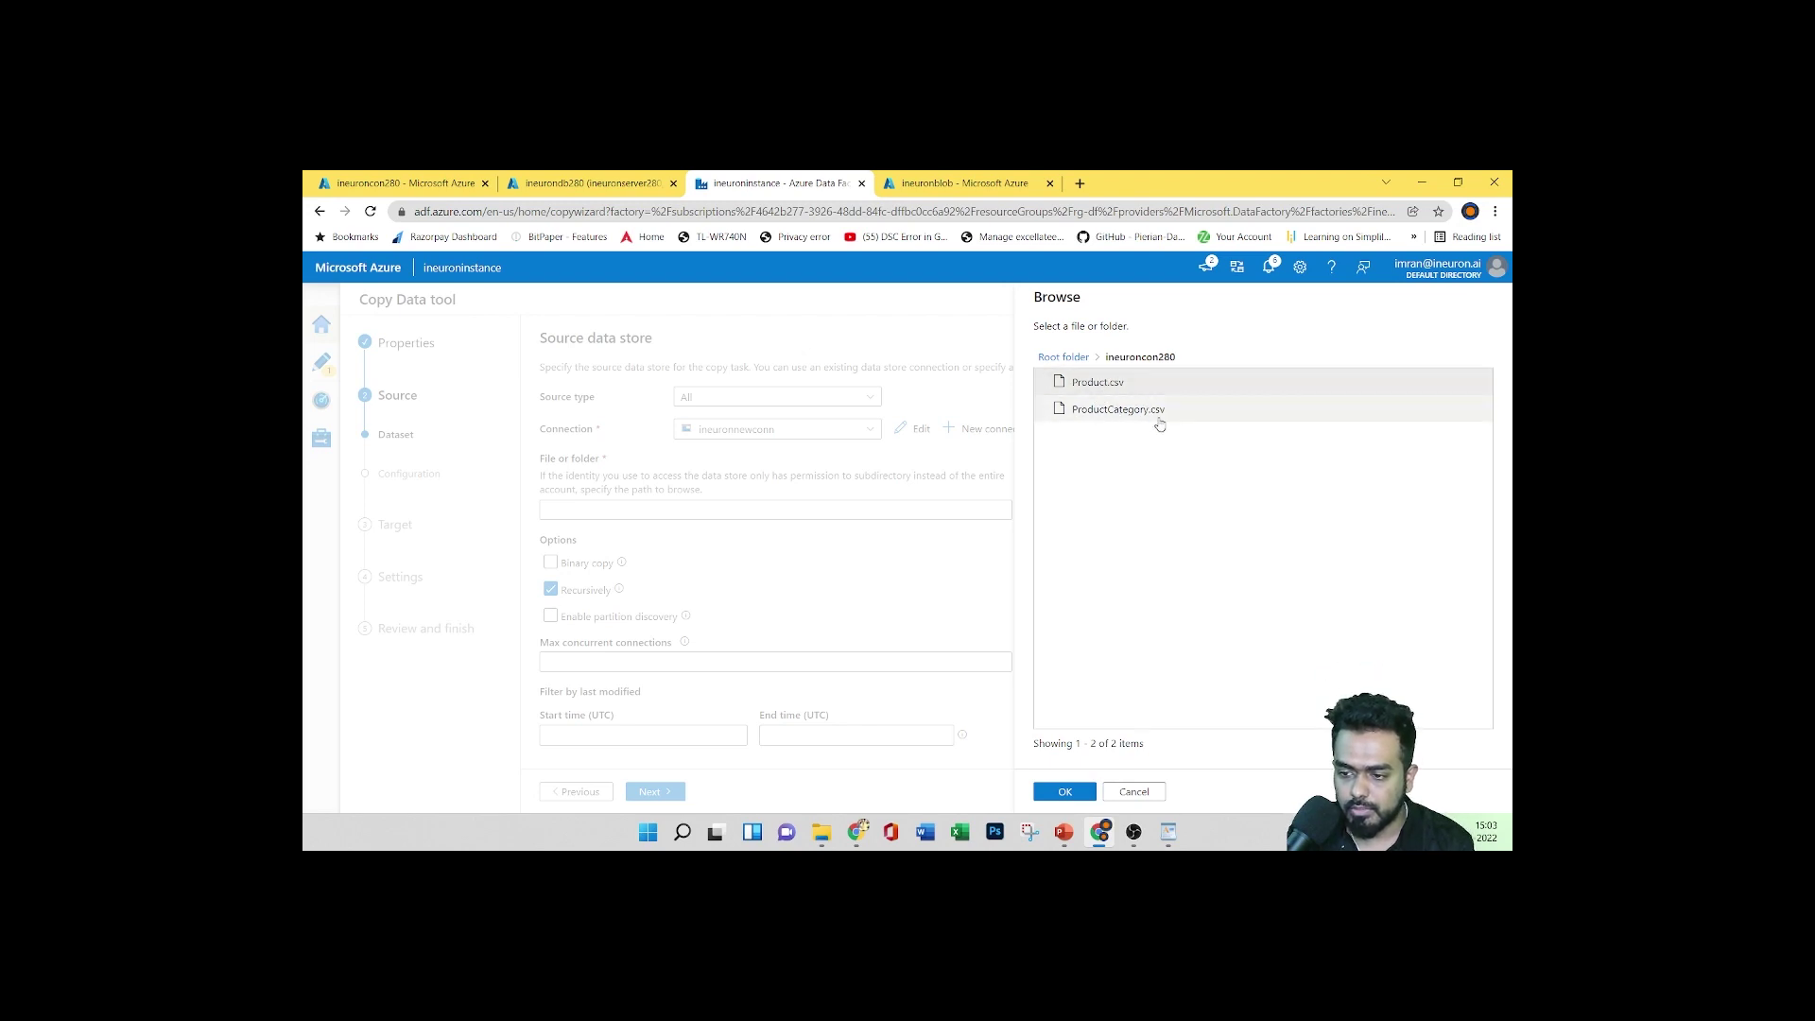
{"action": "left_click", "coordinate": [1062, 794]}
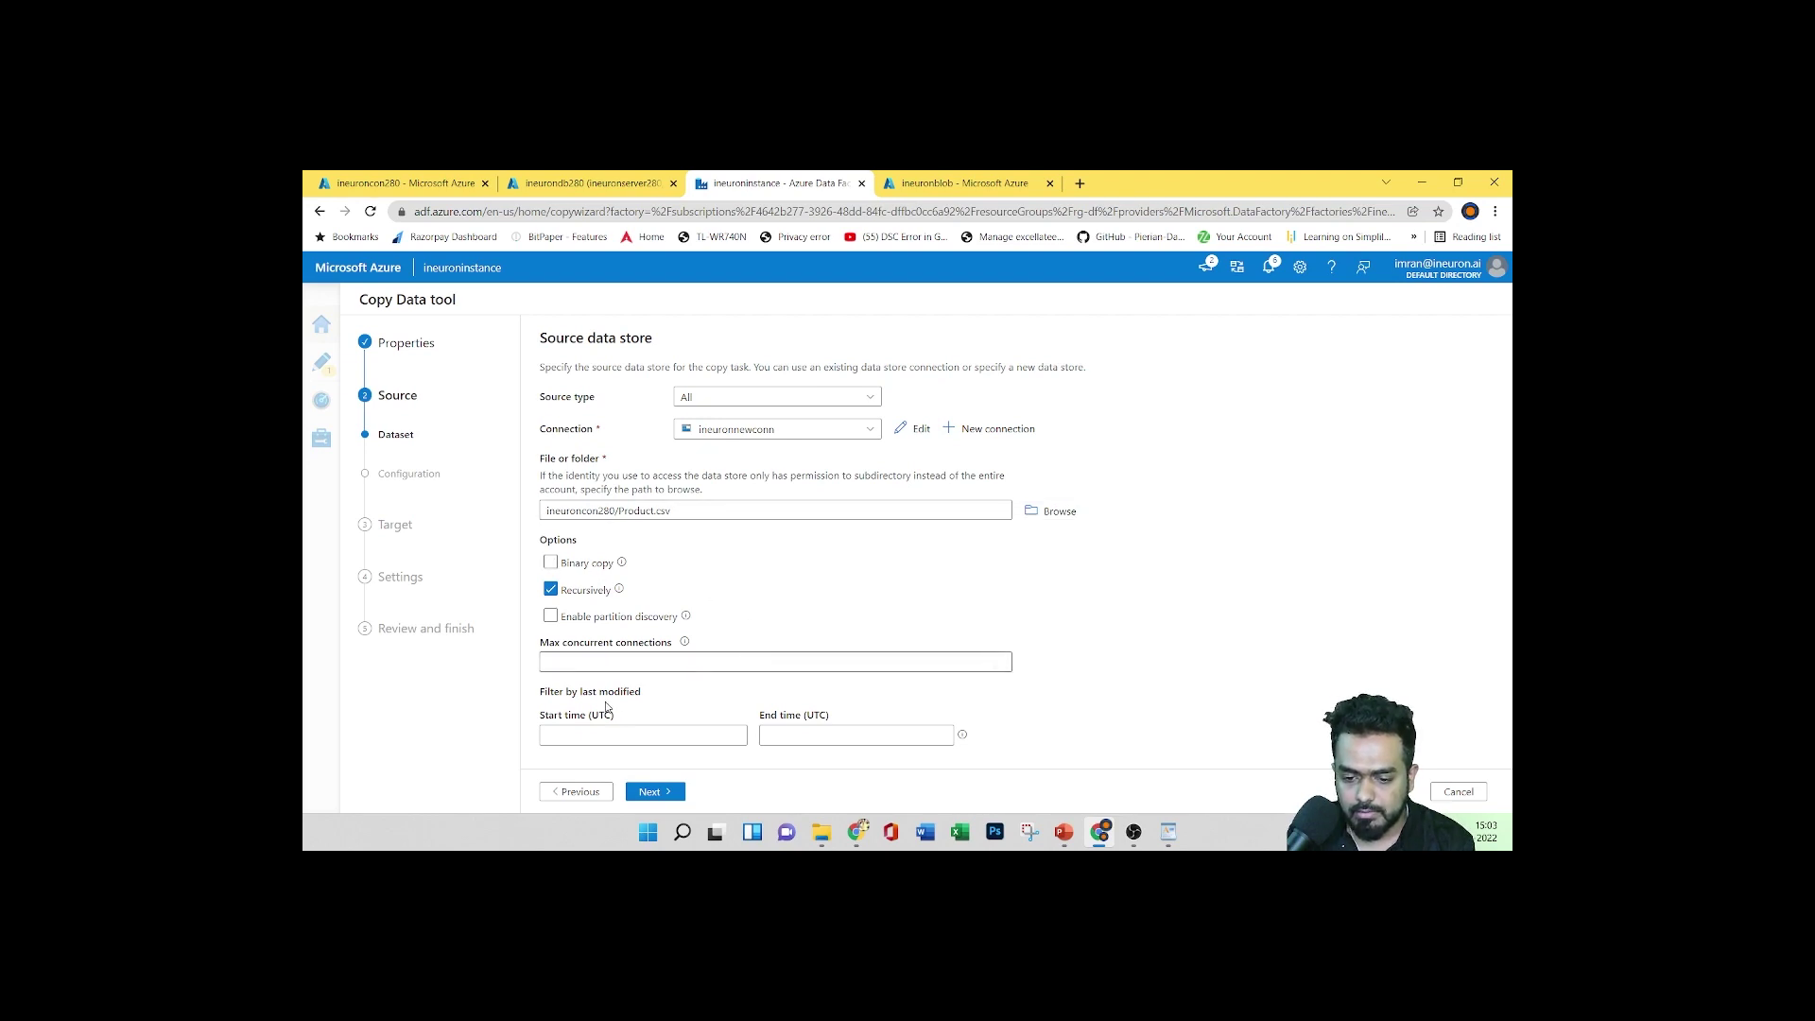
Review the source file format options, keep DelimitedText for Product.csv, and continue to the destination data store settings
{"action": "left_click", "coordinate": [652, 792]}
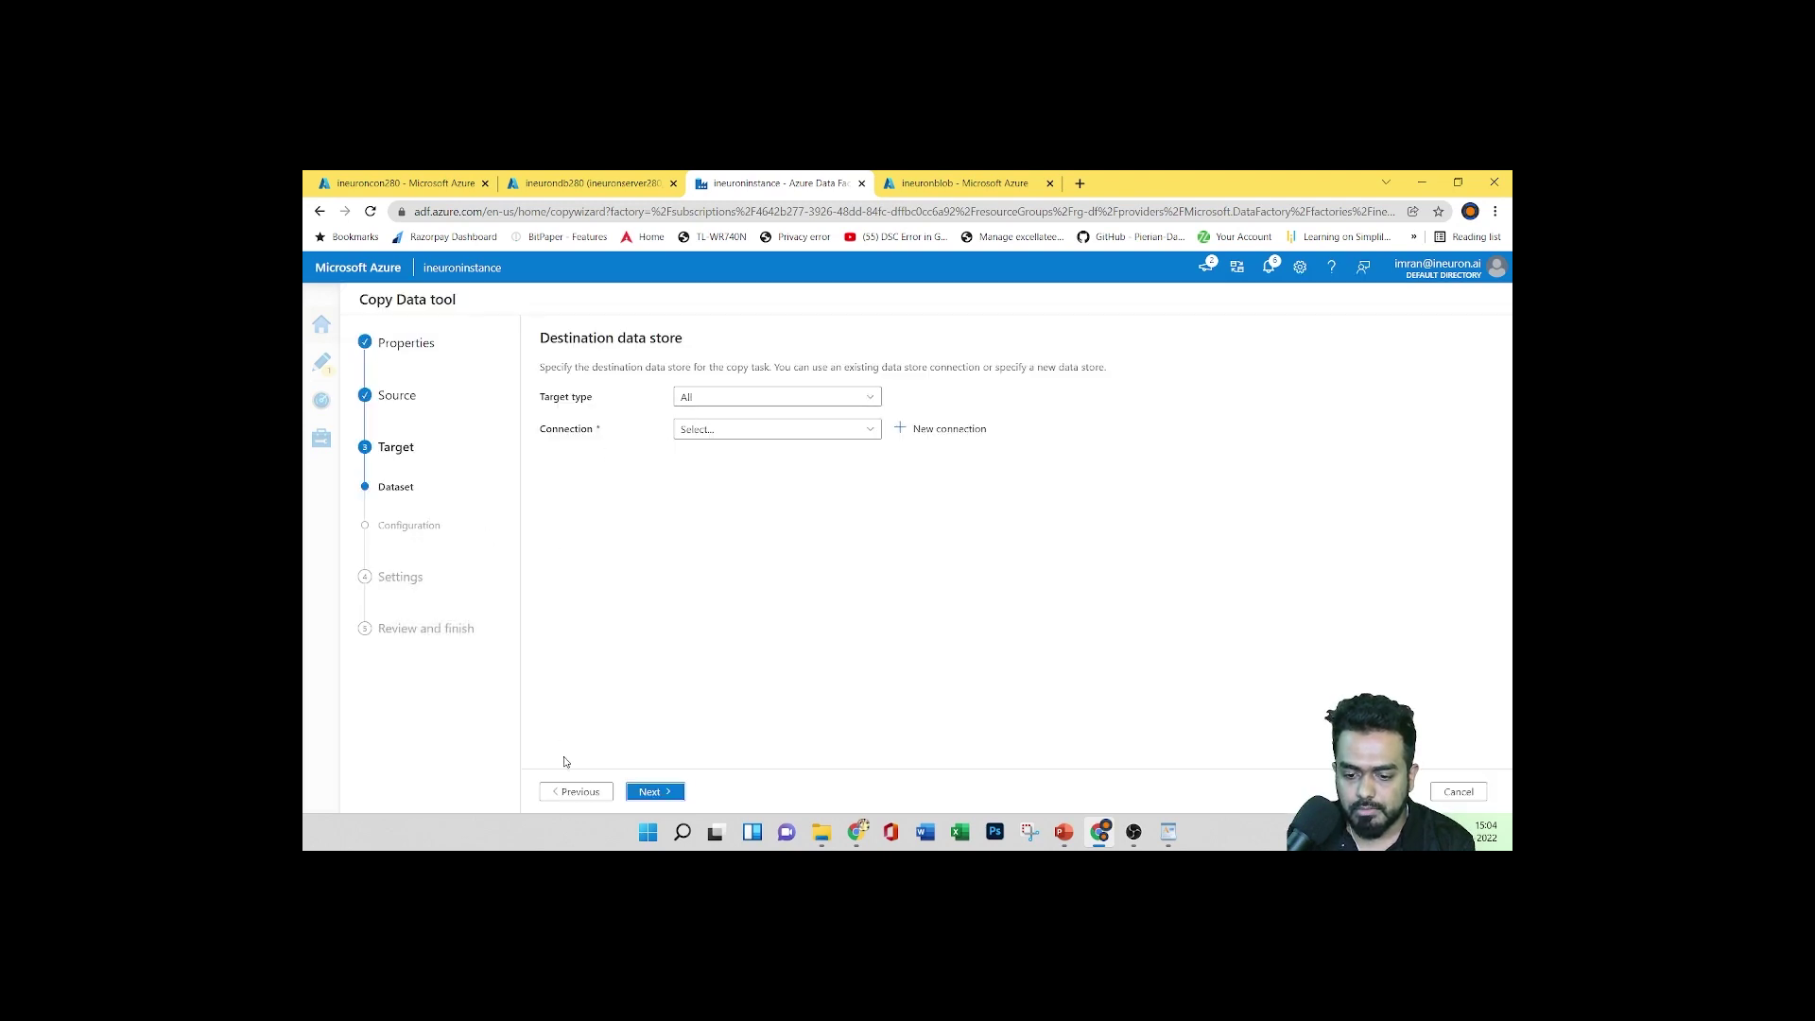
{"action": "left_click", "coordinate": [576, 791]}
{"action": "left_click", "coordinate": [650, 386]}
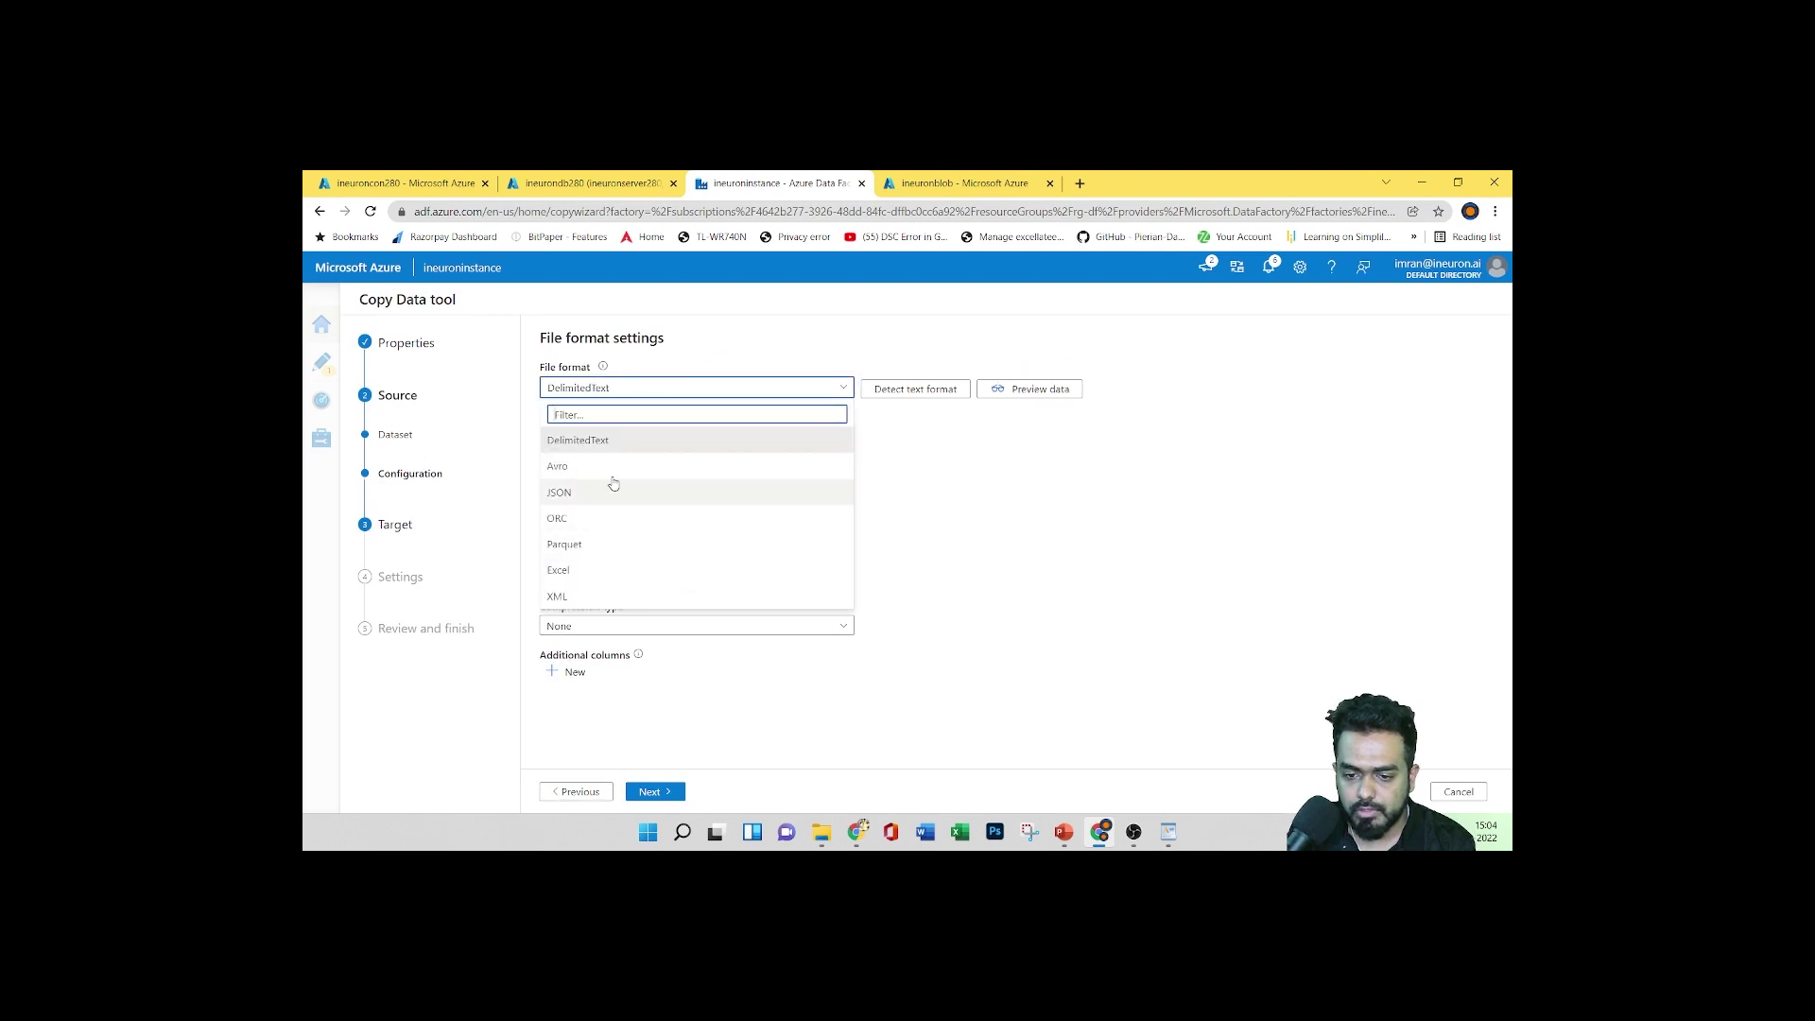
{"action": "left_click", "coordinate": [603, 440]}
{"action": "left_click", "coordinate": [655, 791]}
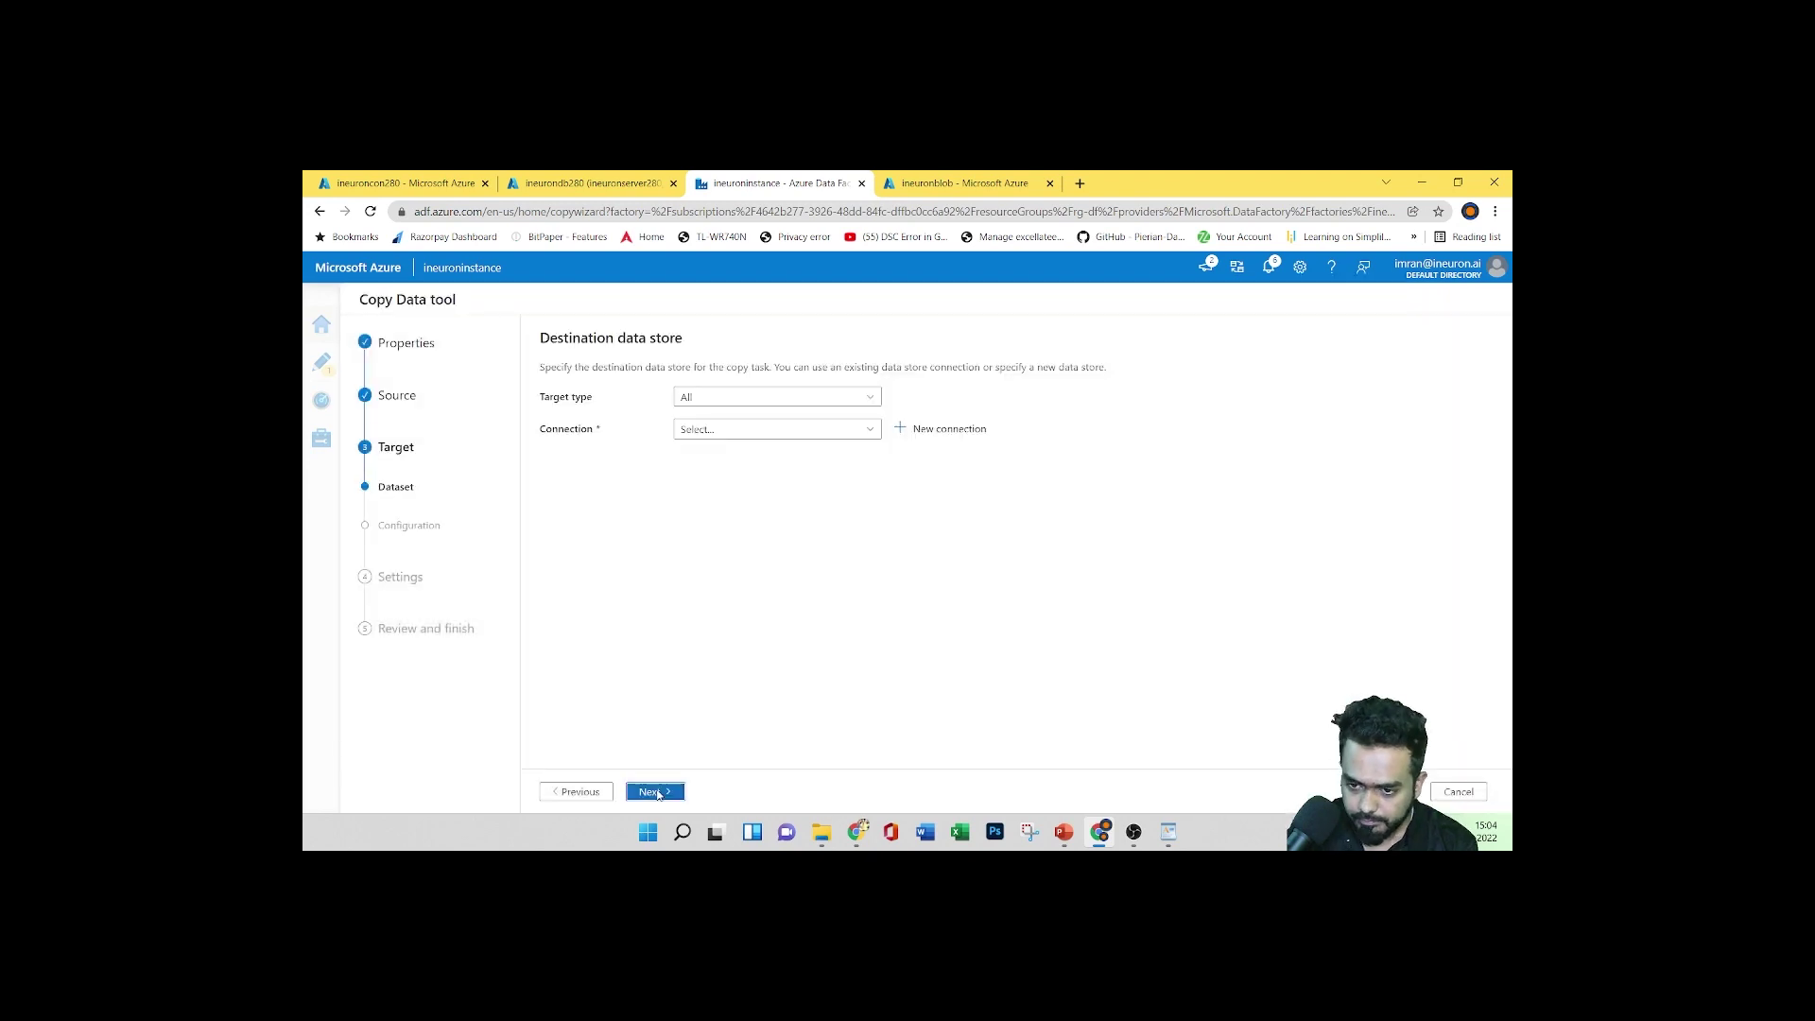
Return to the source file format settings, preview the Product.csv data, and continue to the destination data store settings
{"action": "left_click", "coordinate": [580, 792]}
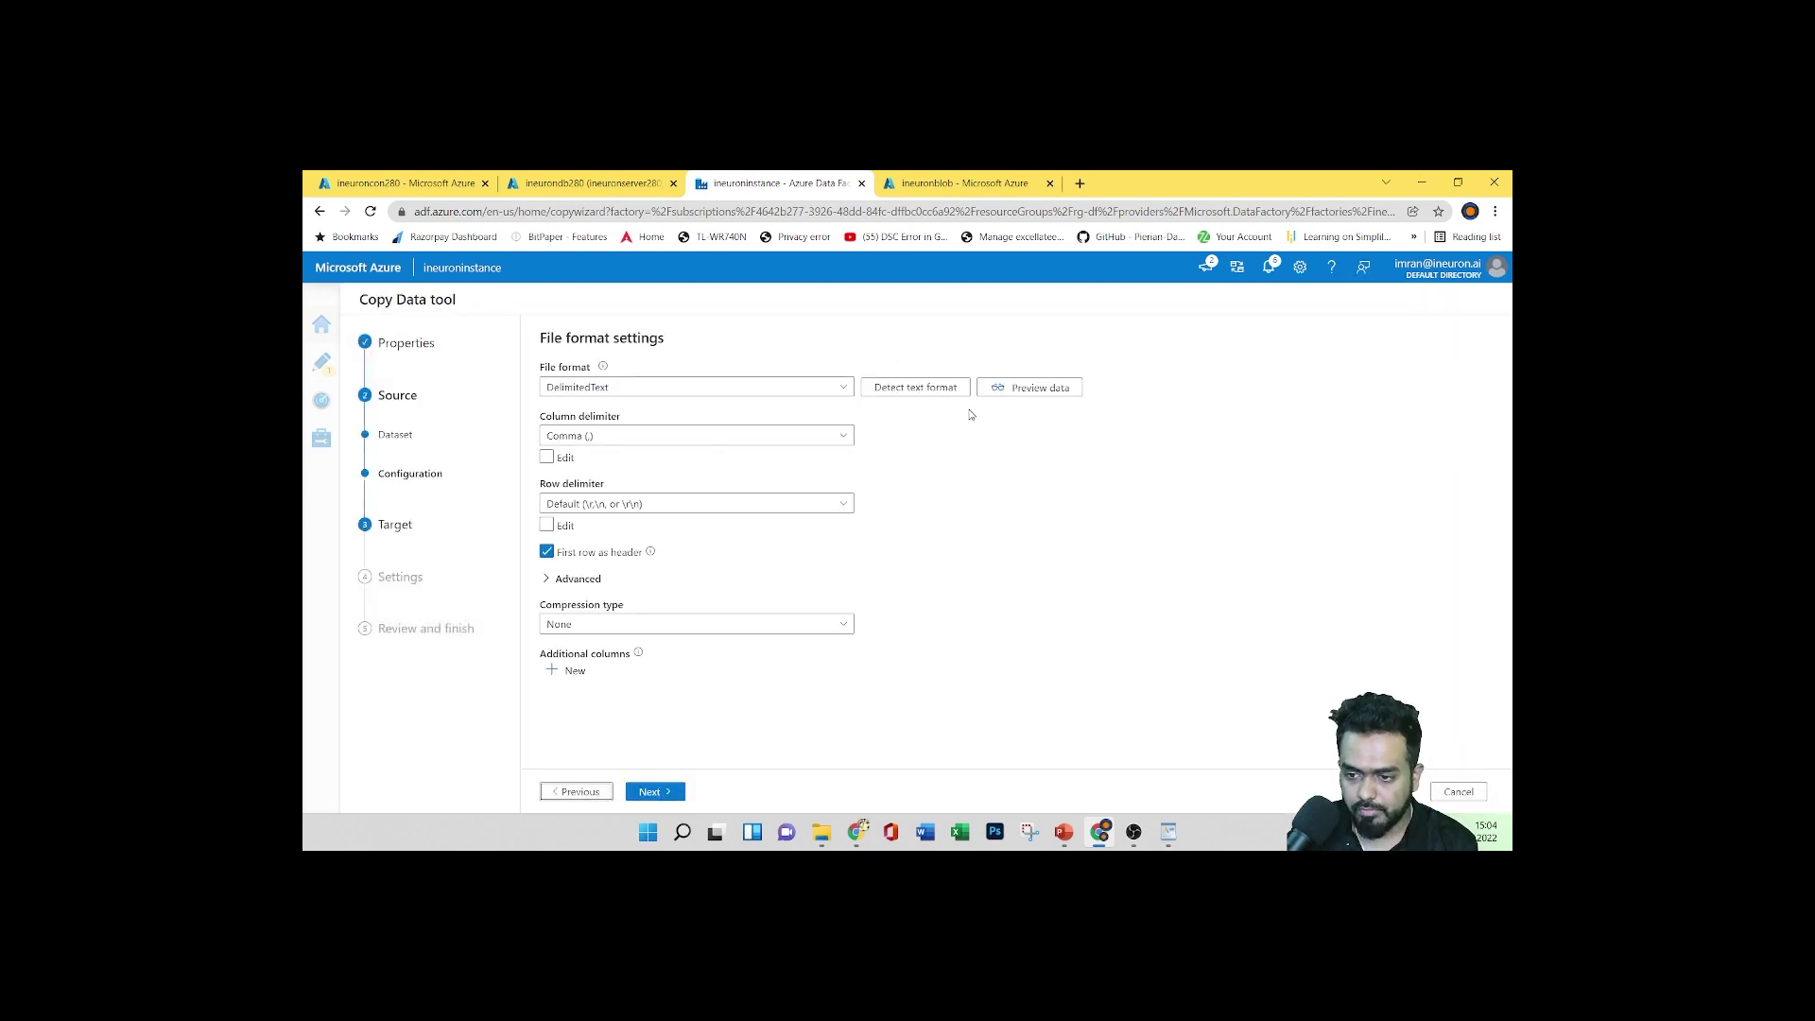
{"action": "left_click", "coordinate": [1013, 388]}
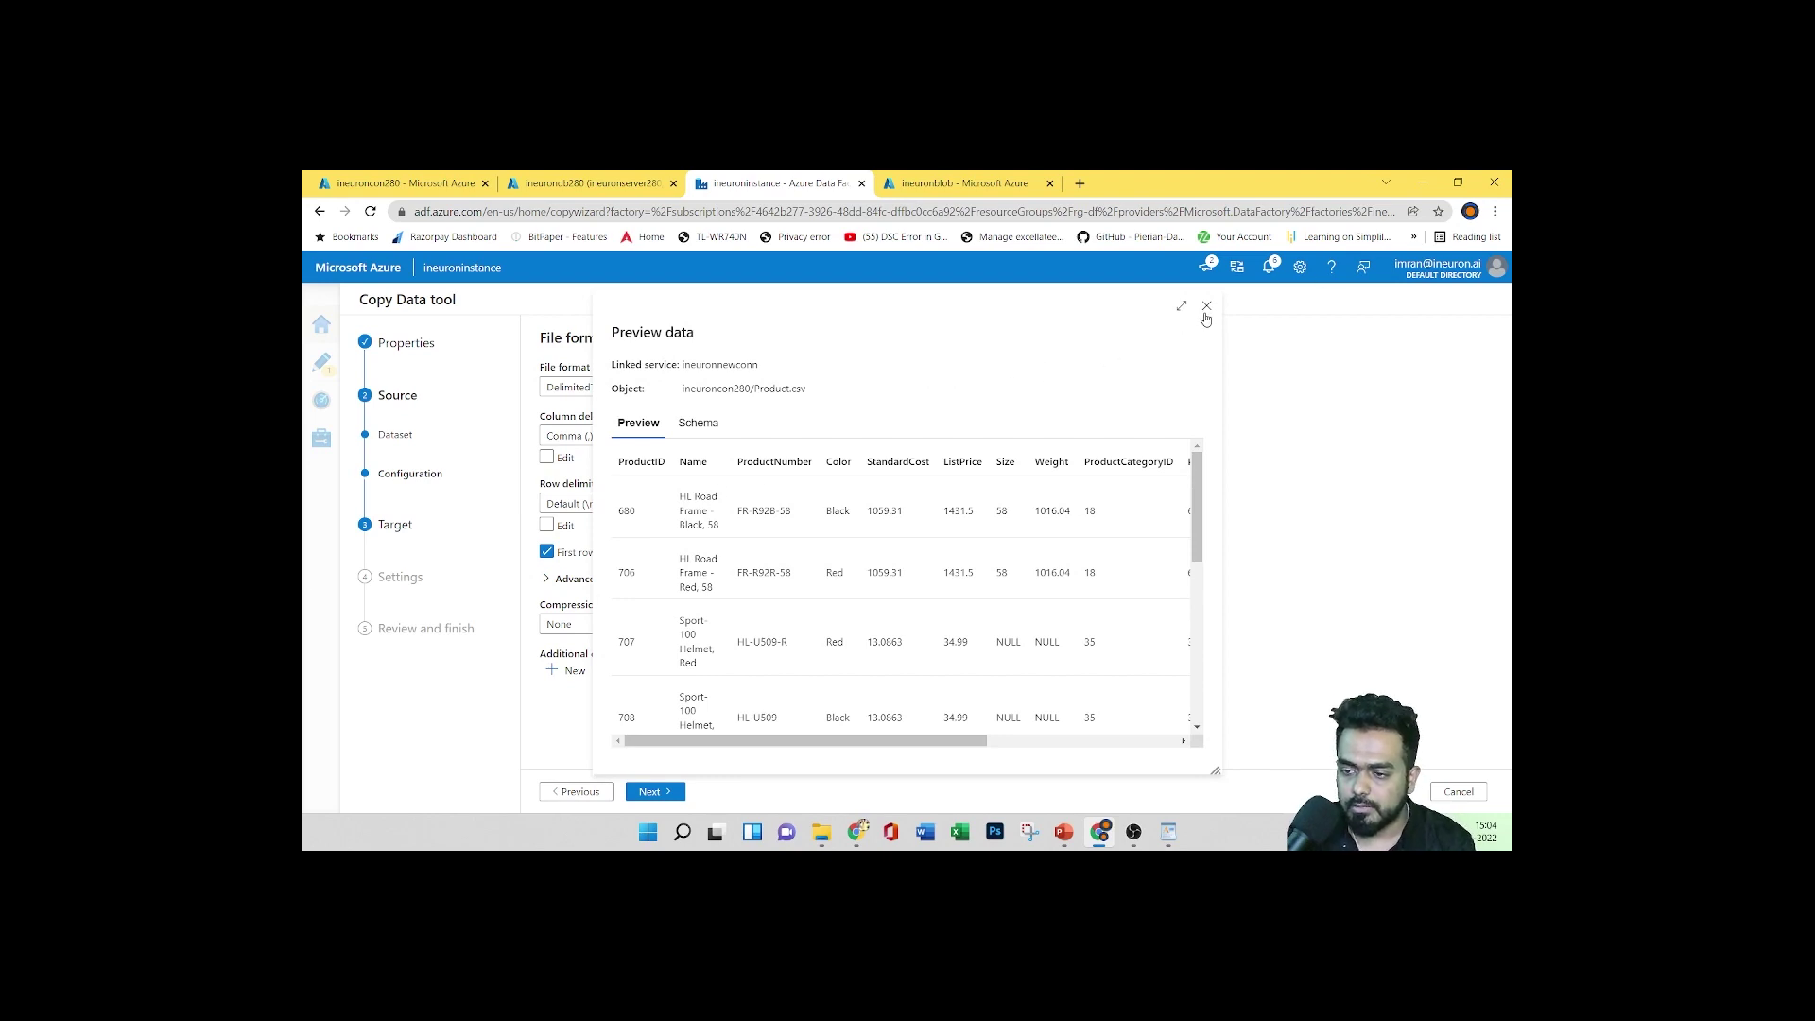
{"action": "left_click", "coordinate": [1206, 307]}
{"action": "left_click", "coordinate": [662, 792]}
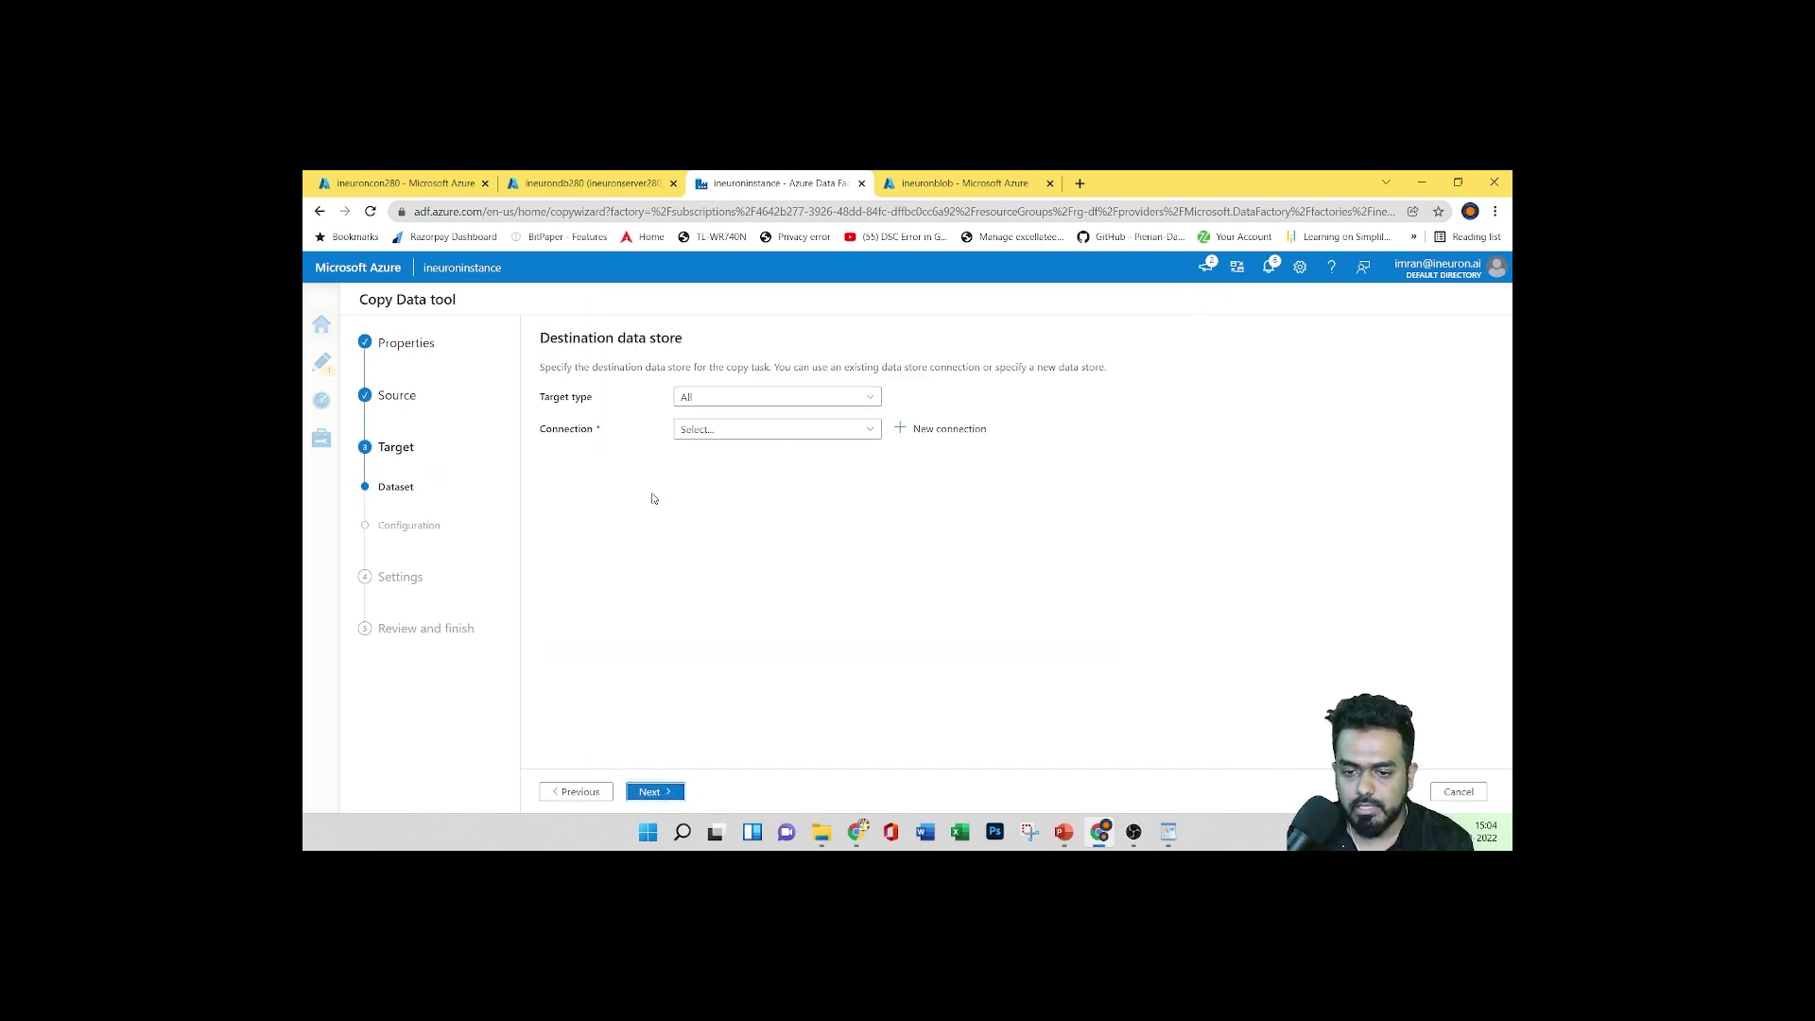
Check the Copy Activity demo slide in PowerPoint and set the destination's target type to Azure SQL Database
{"action": "left_click", "coordinate": [746, 401]}
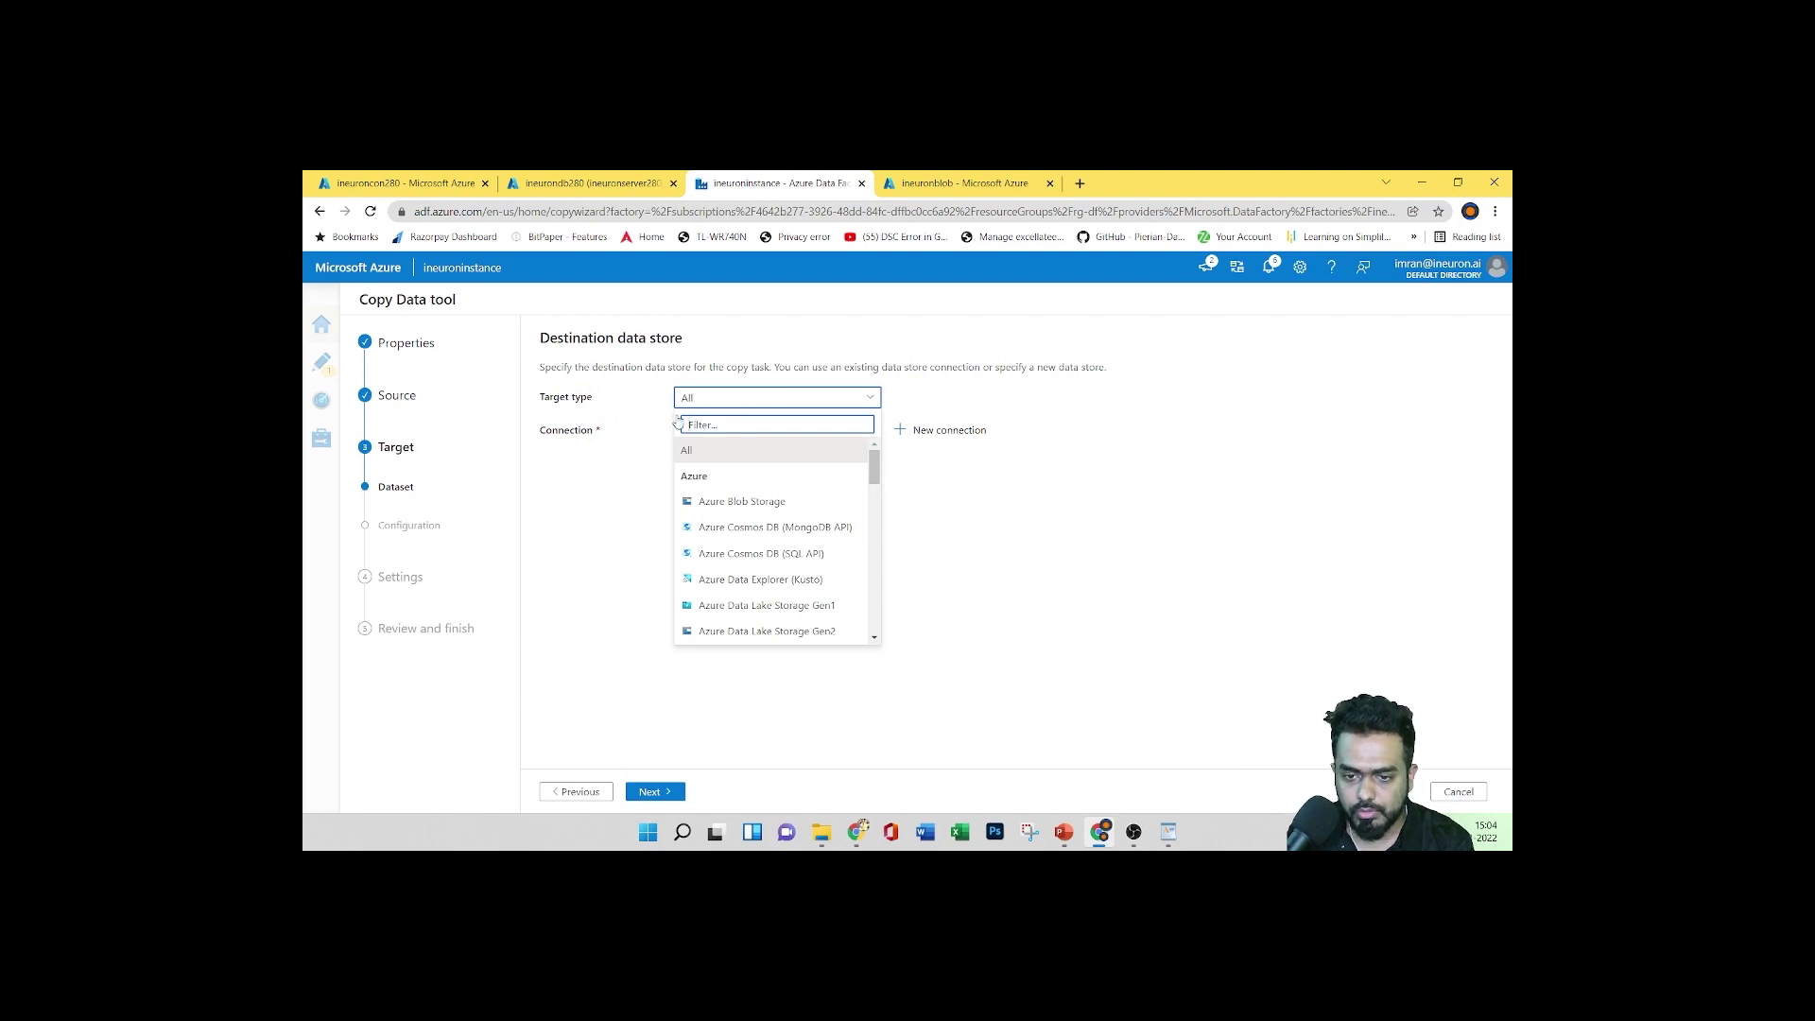
{"action": "left_click", "coordinate": [624, 516]}
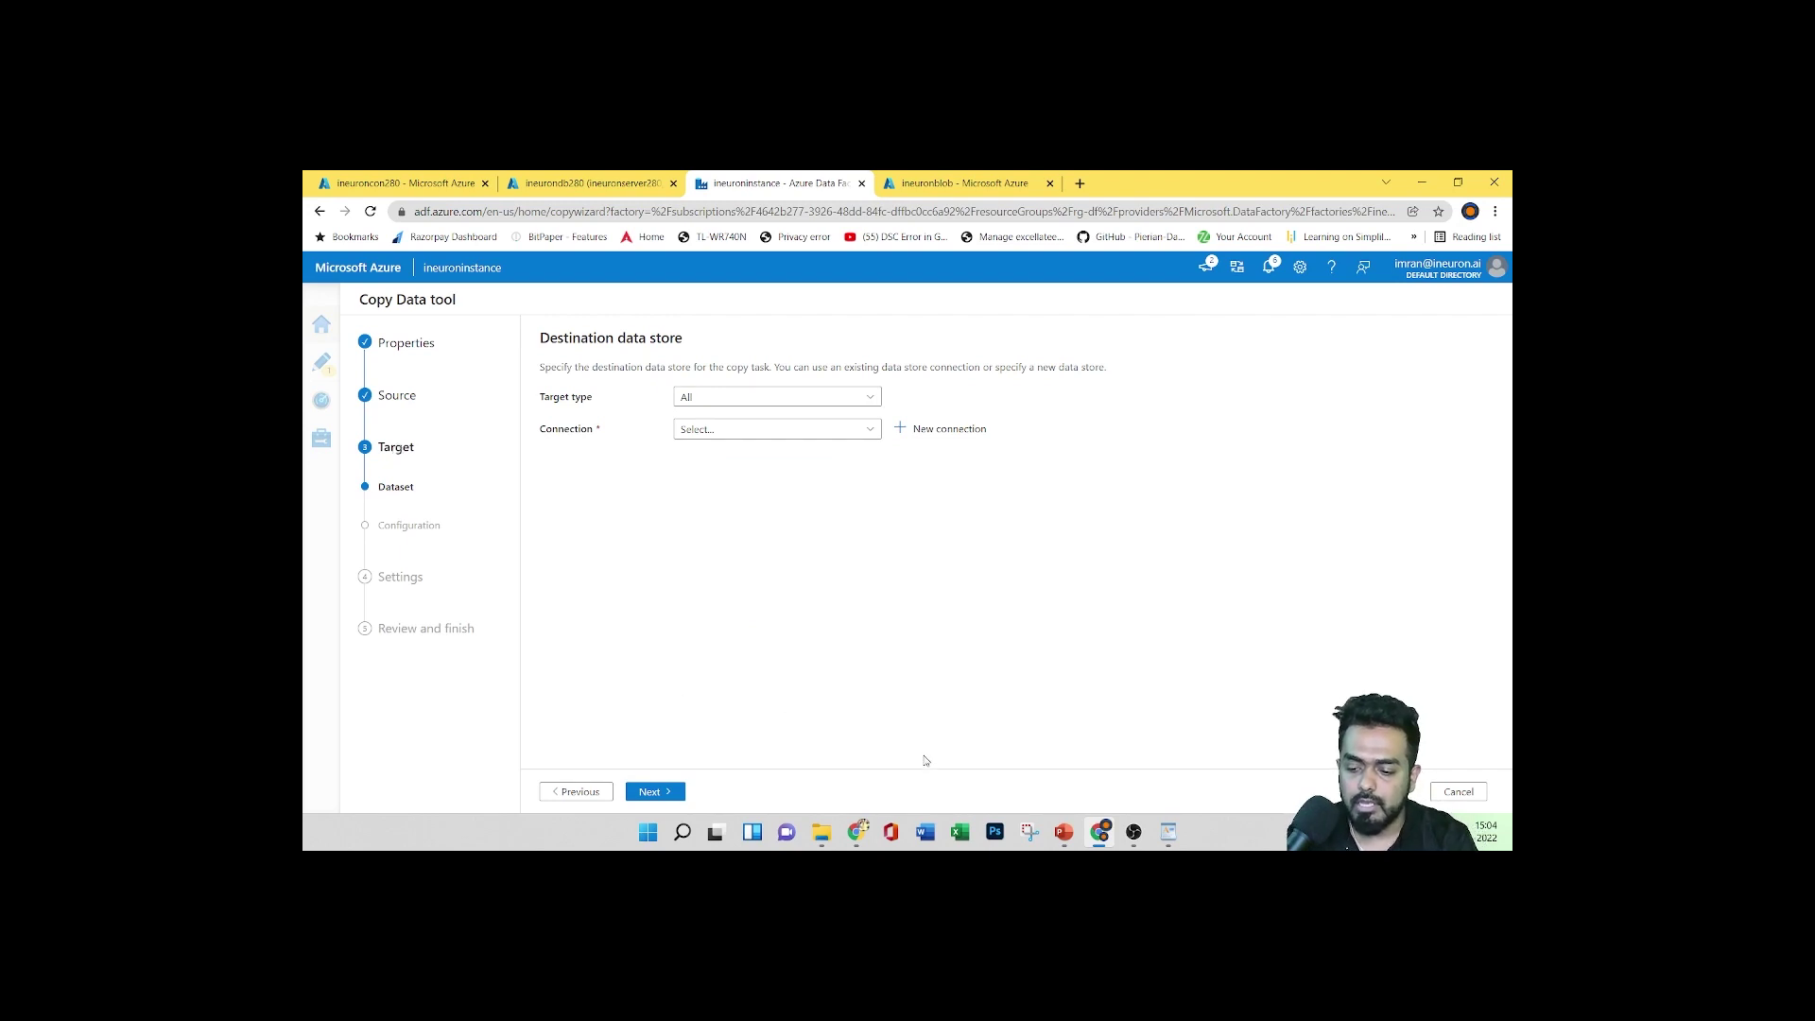
{"action": "left_click", "coordinate": [1063, 832]}
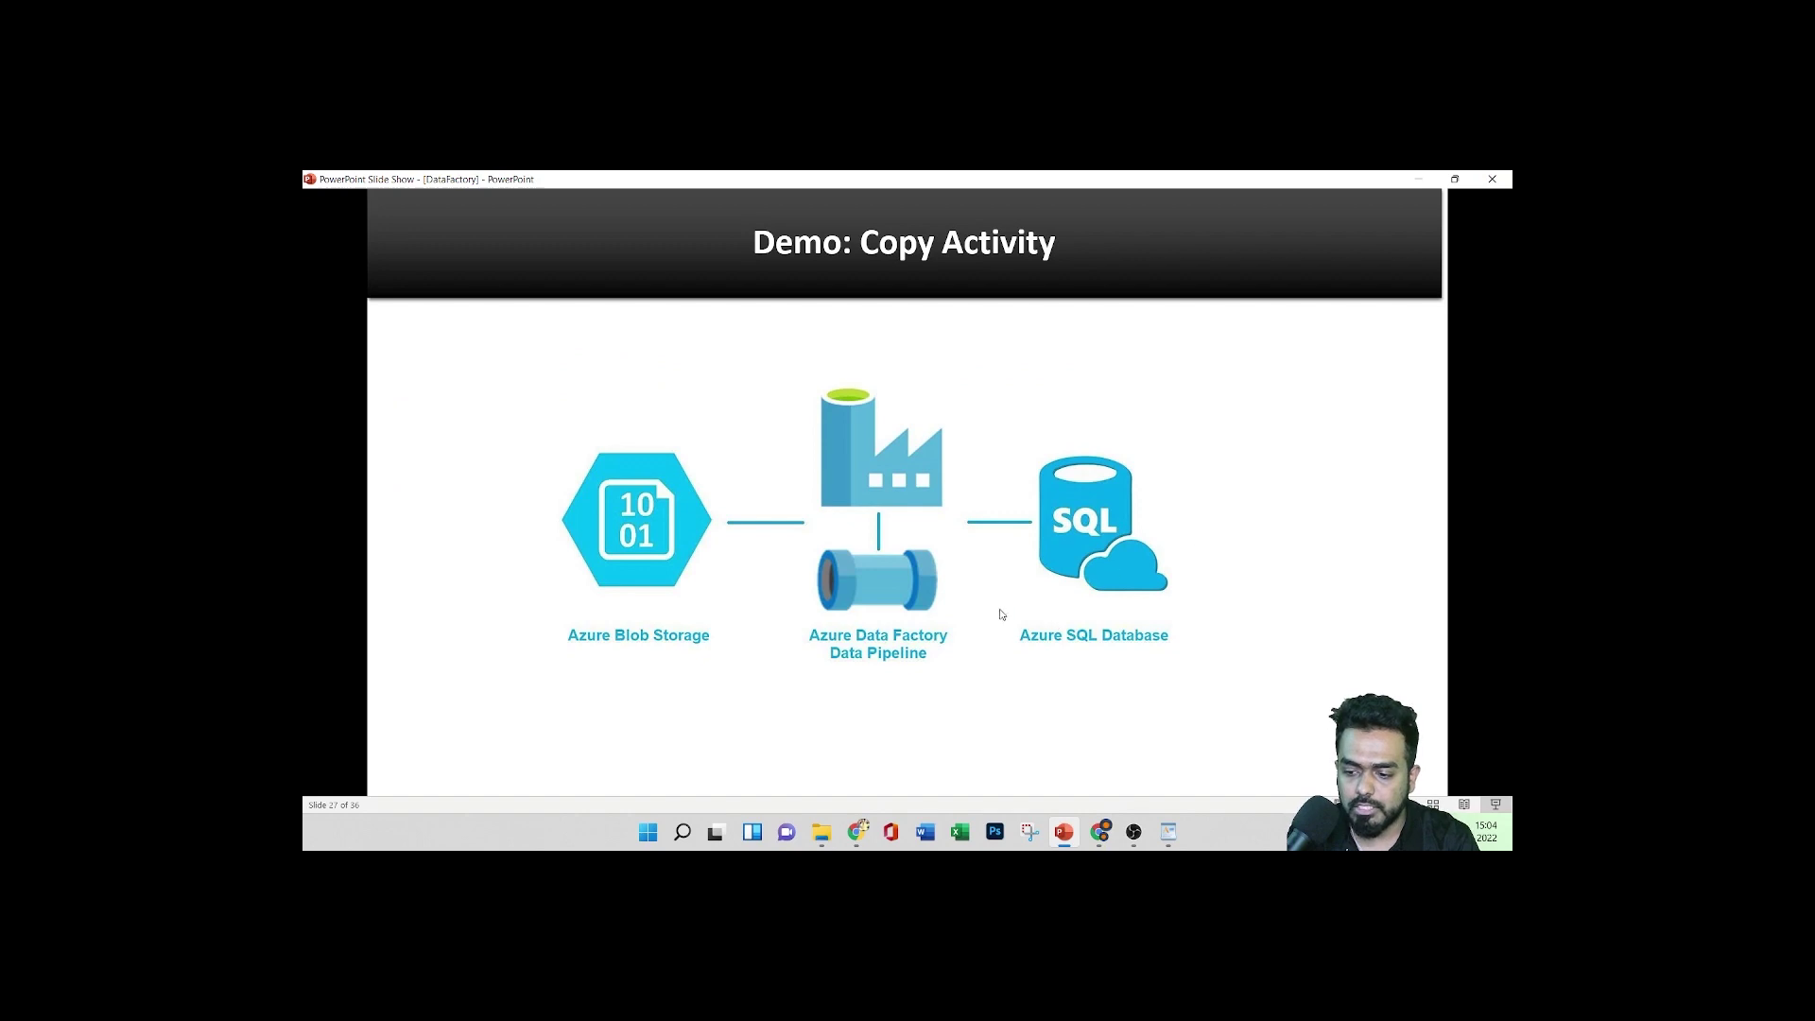
{"action": "left_click", "coordinate": [1099, 832]}
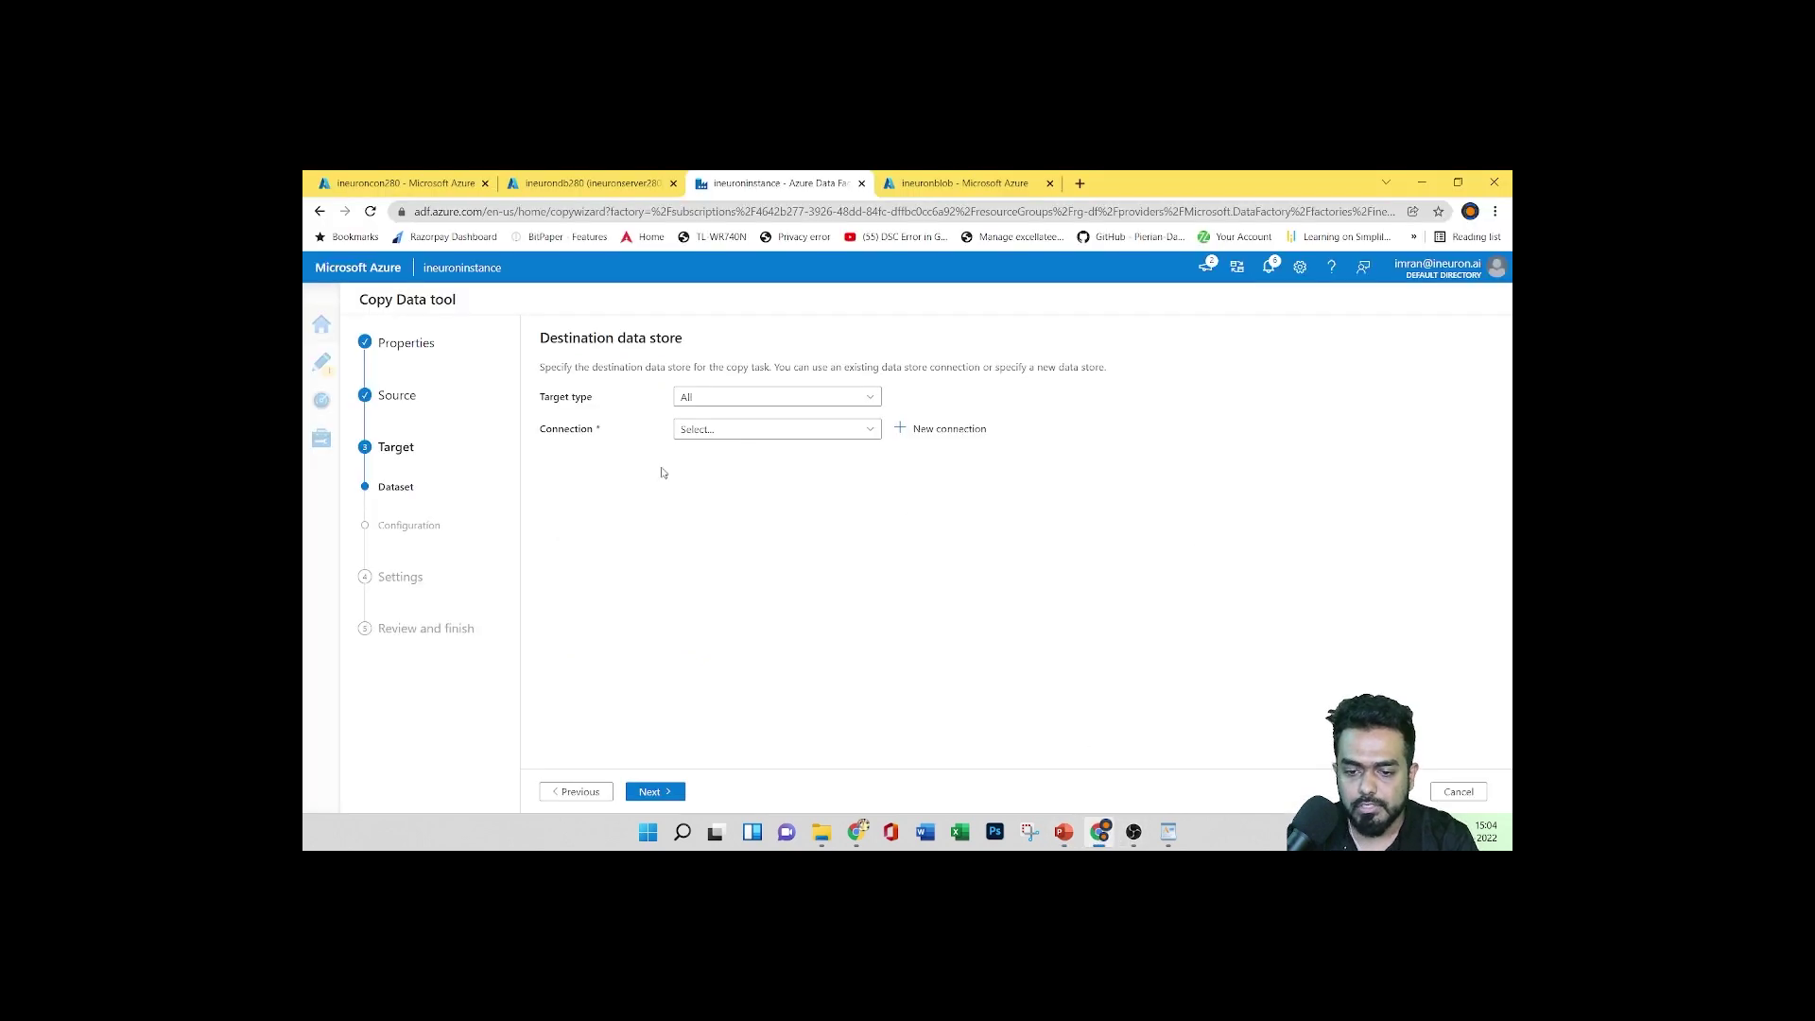
{"action": "left_click", "coordinate": [785, 399]}
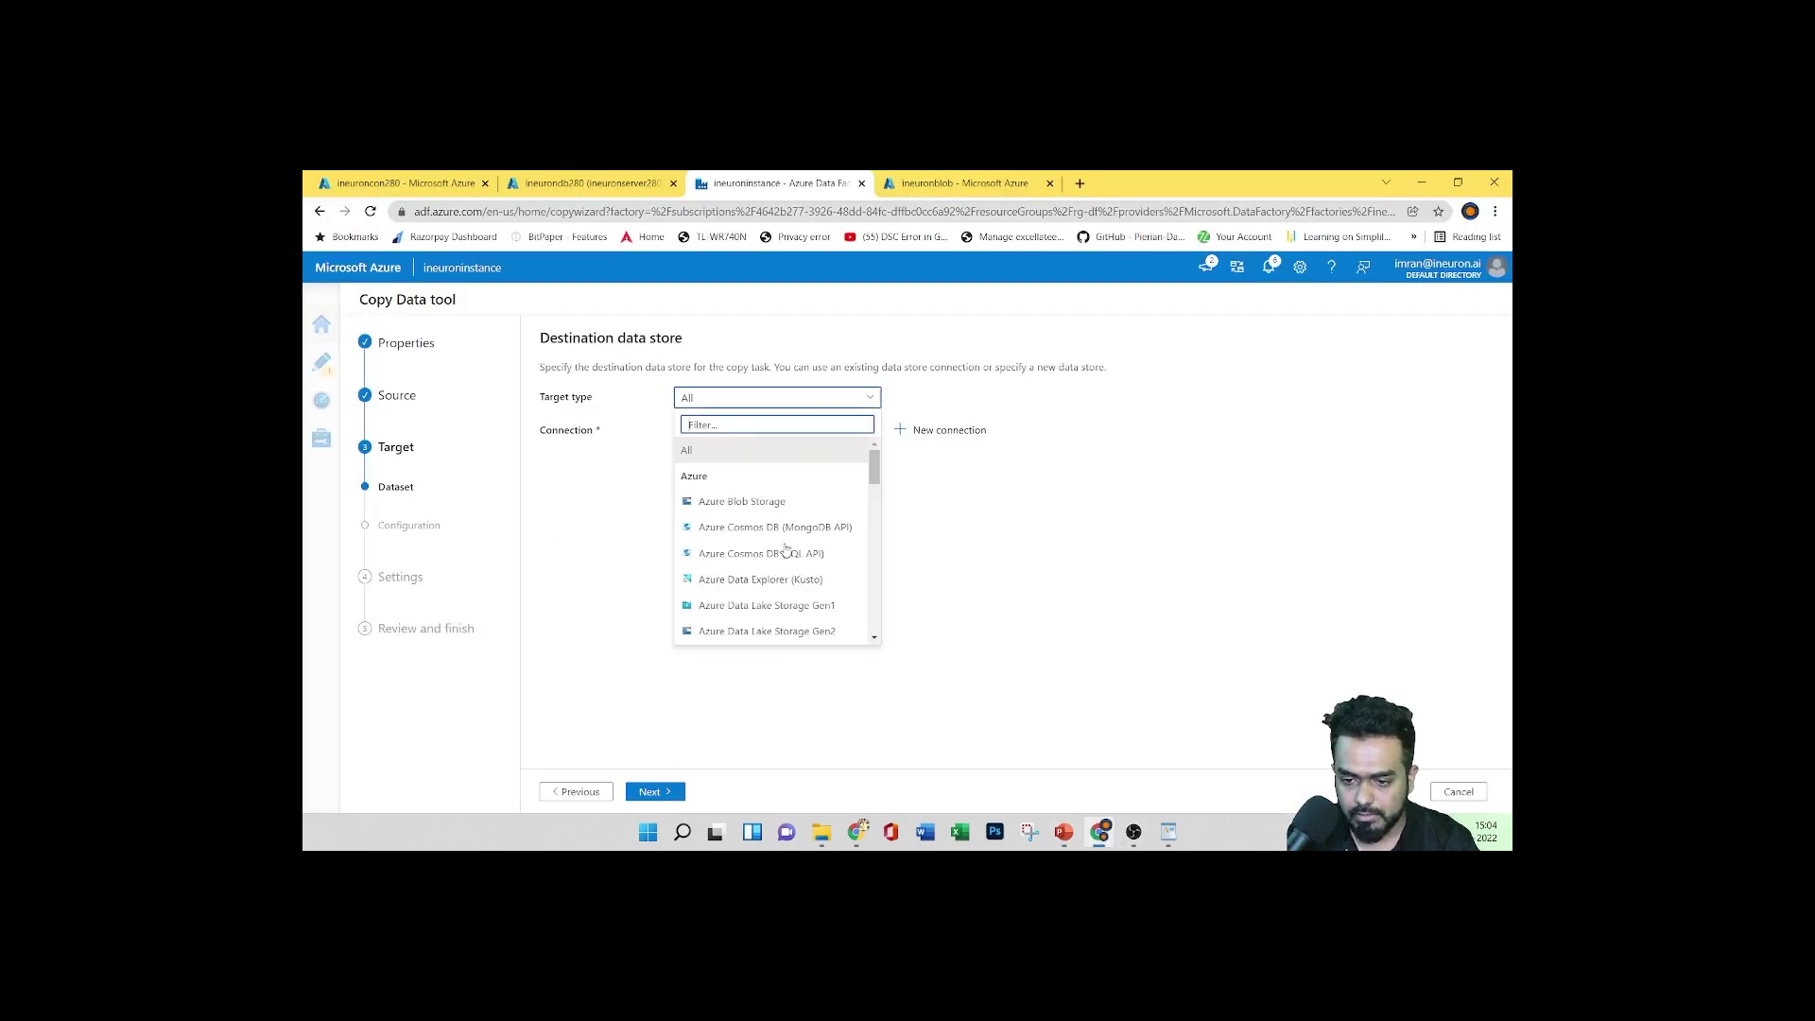
{"action": "scroll", "coordinate": [787, 550], "scroll_direction": "down", "scroll_amount": 4}
{"action": "left_click", "coordinate": [748, 448]}
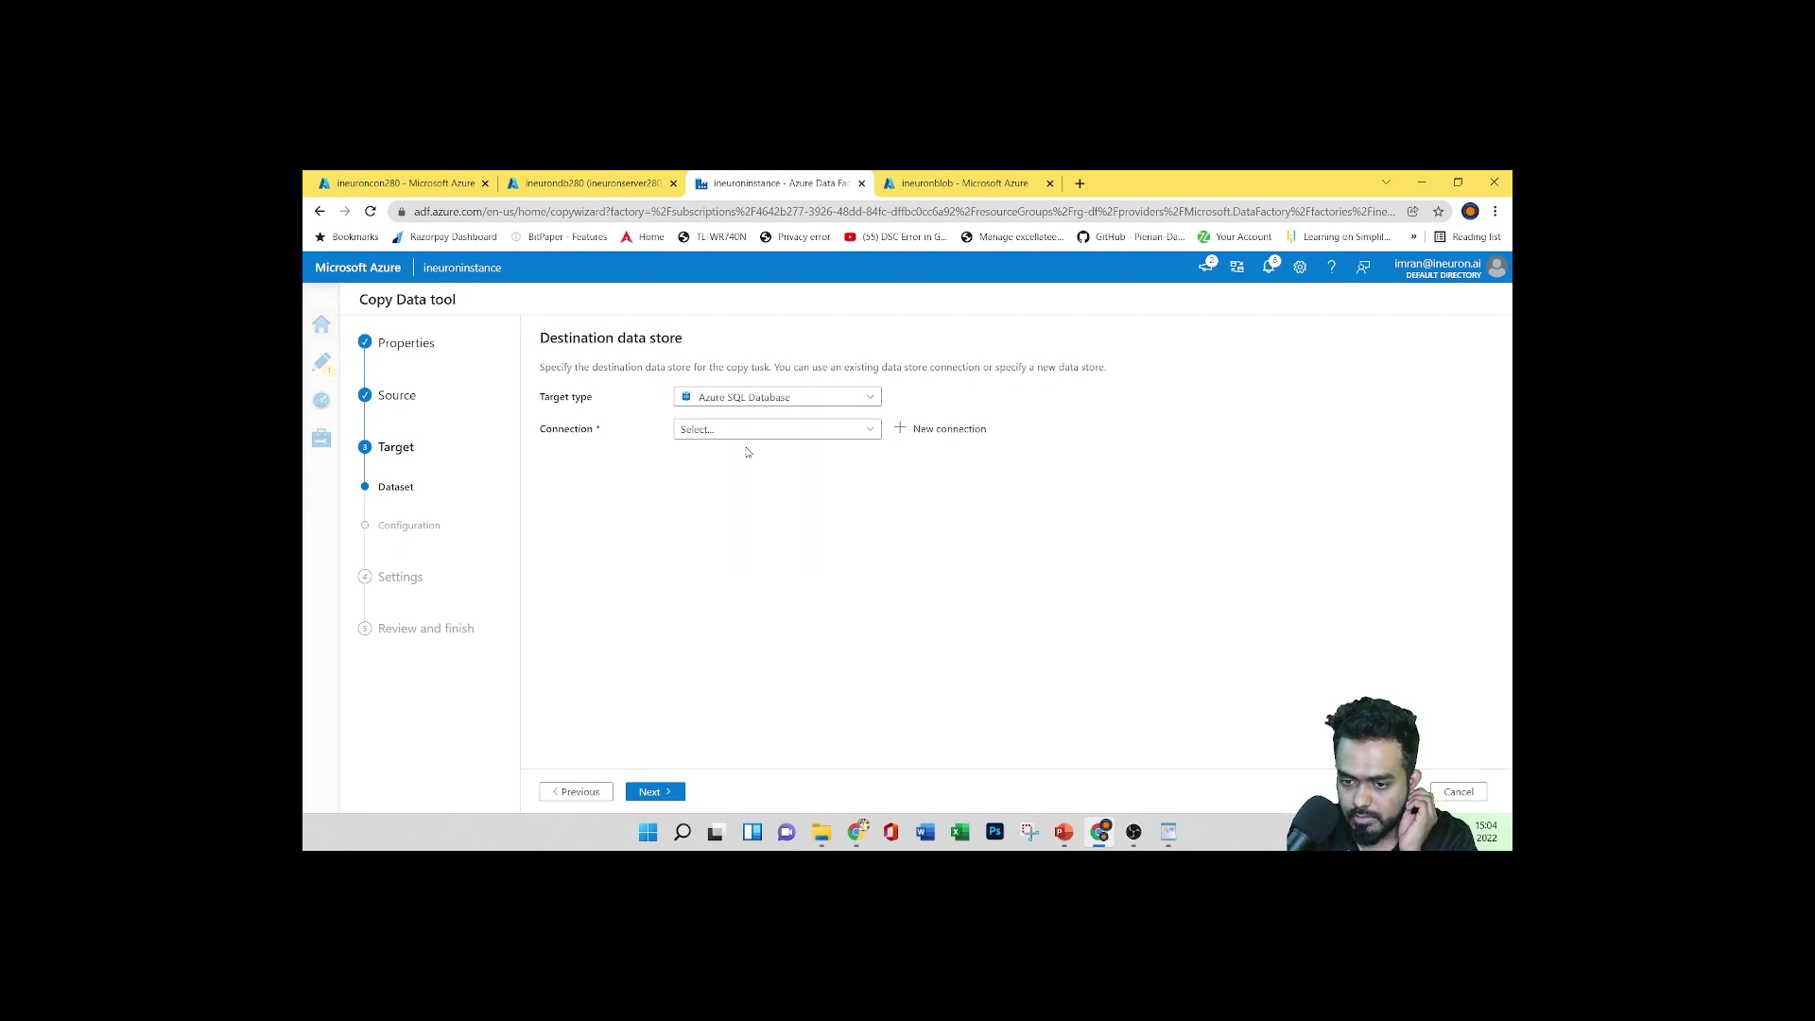
Start a new Azure SQL Database connection for the destination and name it ineuronsqlcon280
{"action": "left_click", "coordinate": [860, 434]}
{"action": "left_click", "coordinate": [977, 503]}
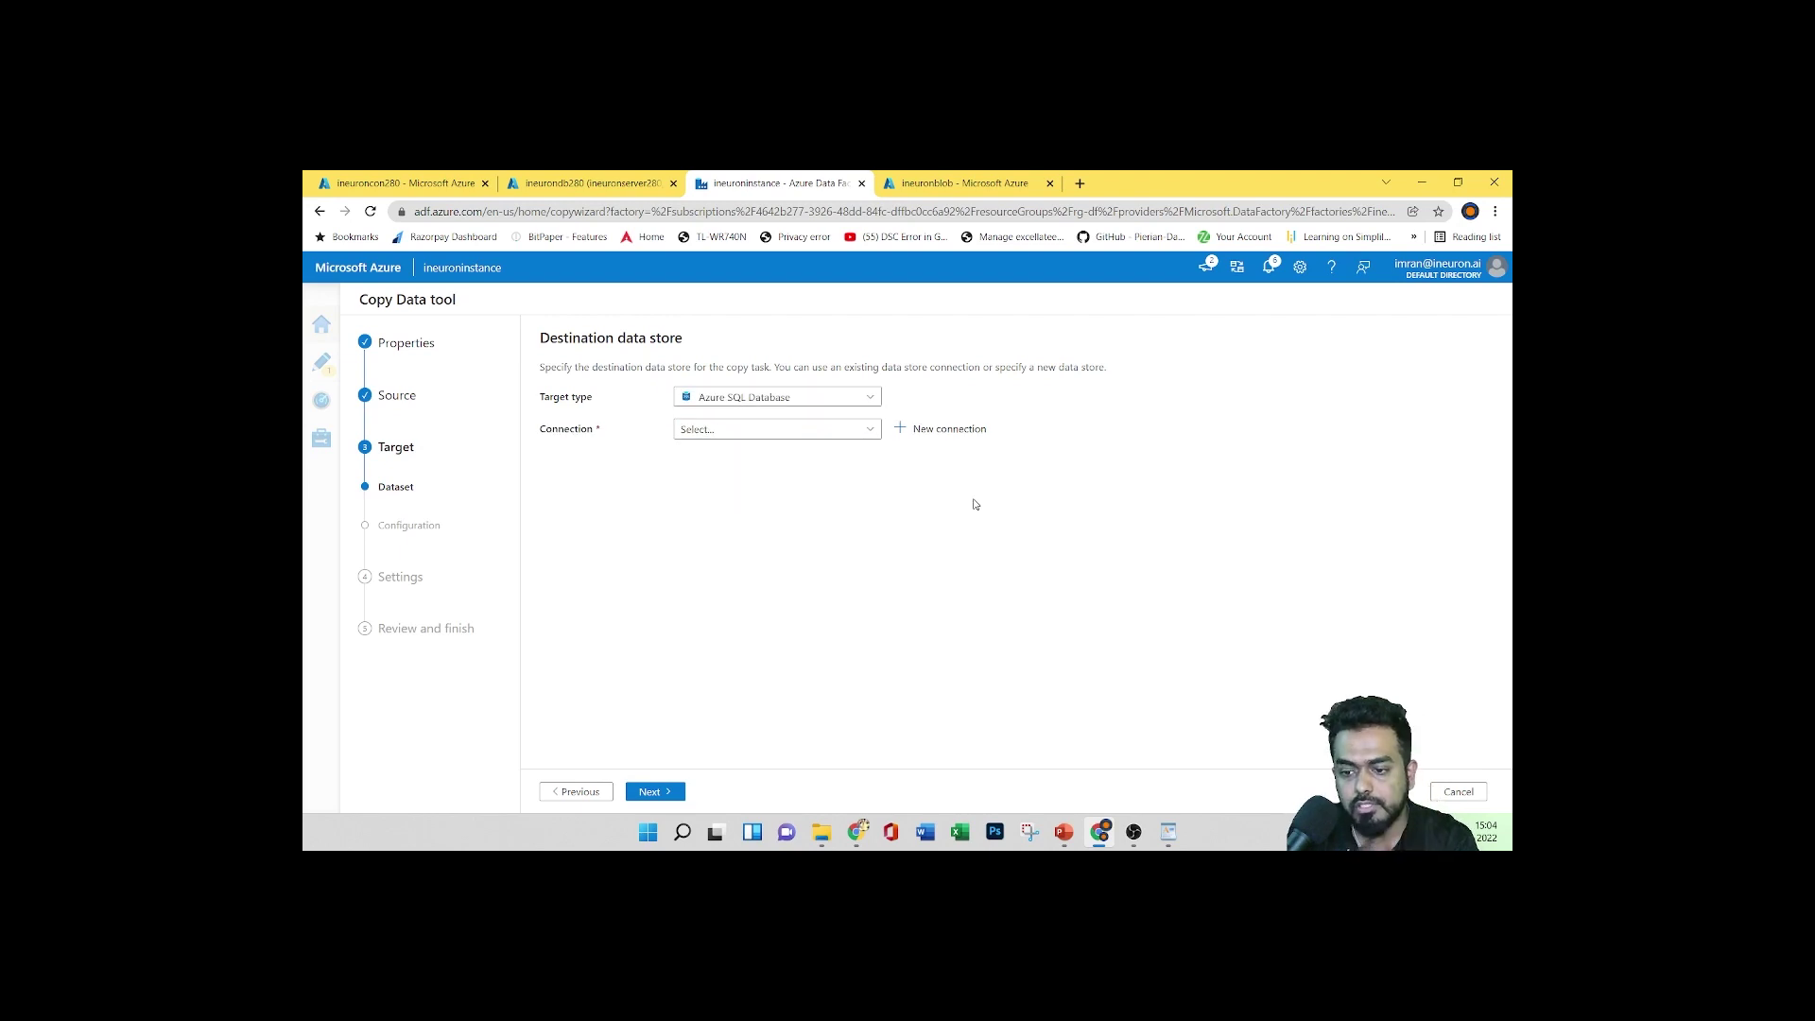
{"action": "left_click", "coordinate": [945, 430]}
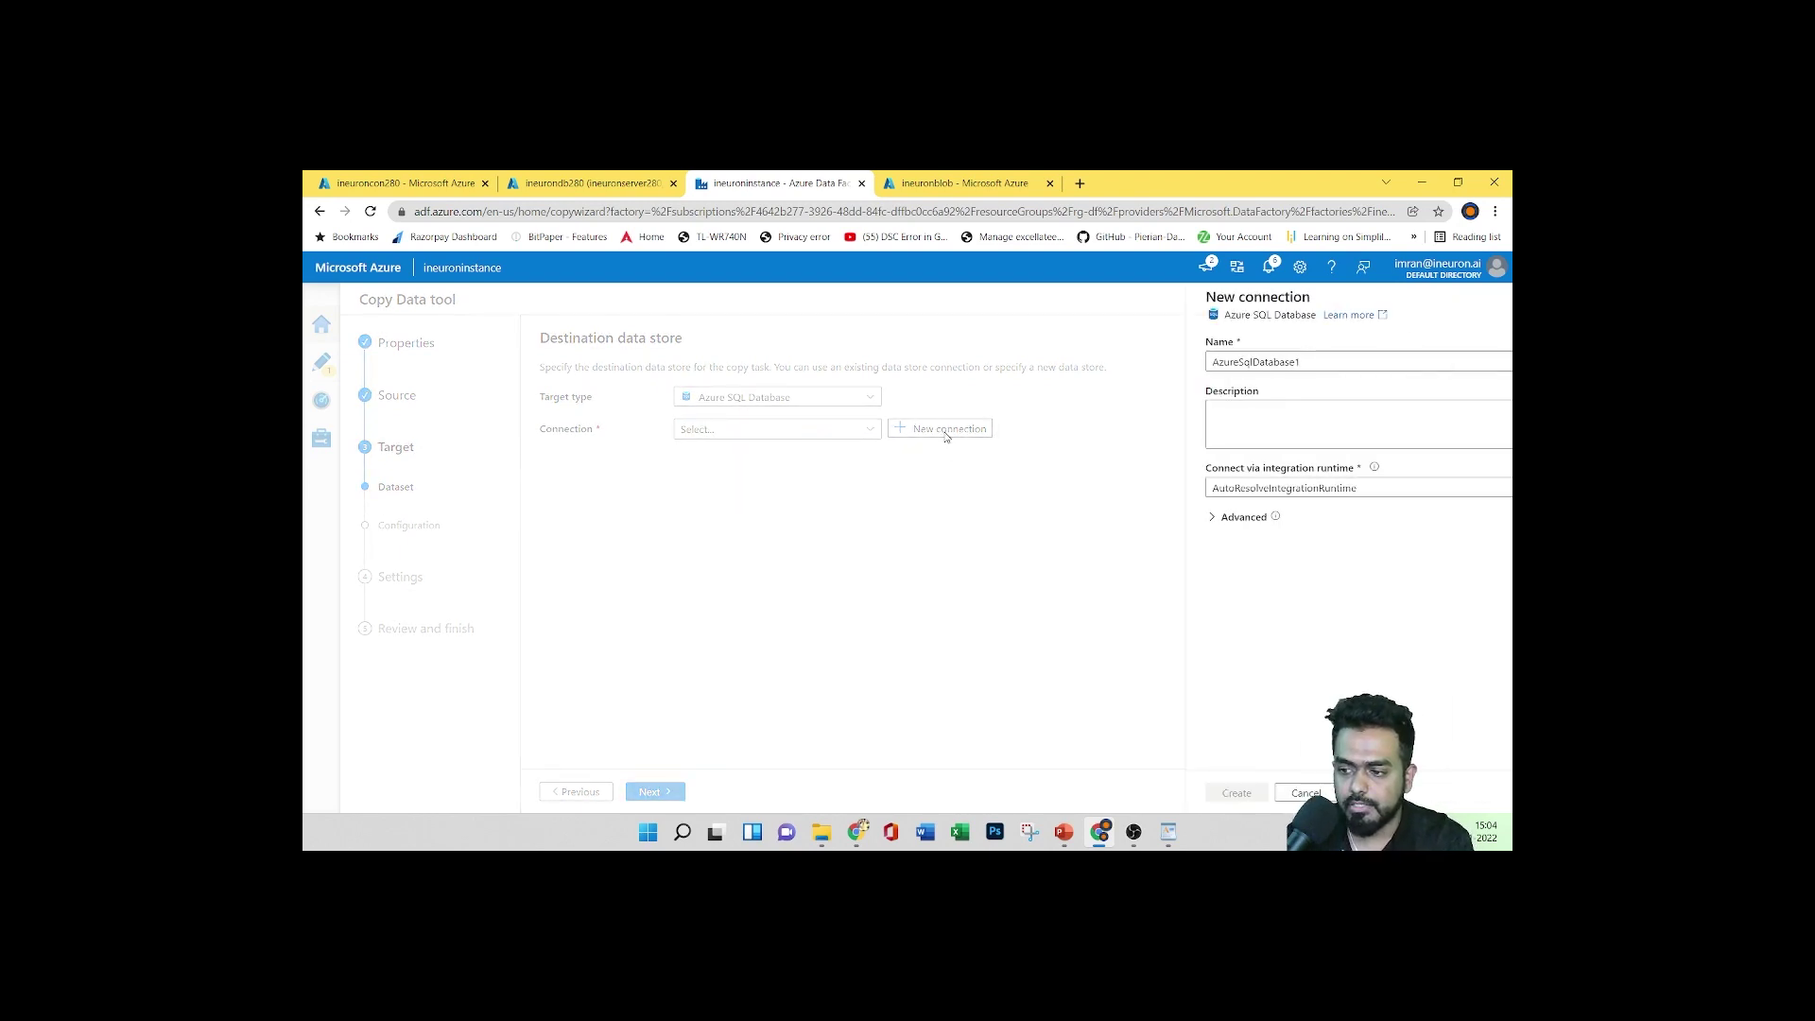
{"action": "left_click_drag", "start_coordinate": [1137, 362], "coordinate": [1033, 376]}
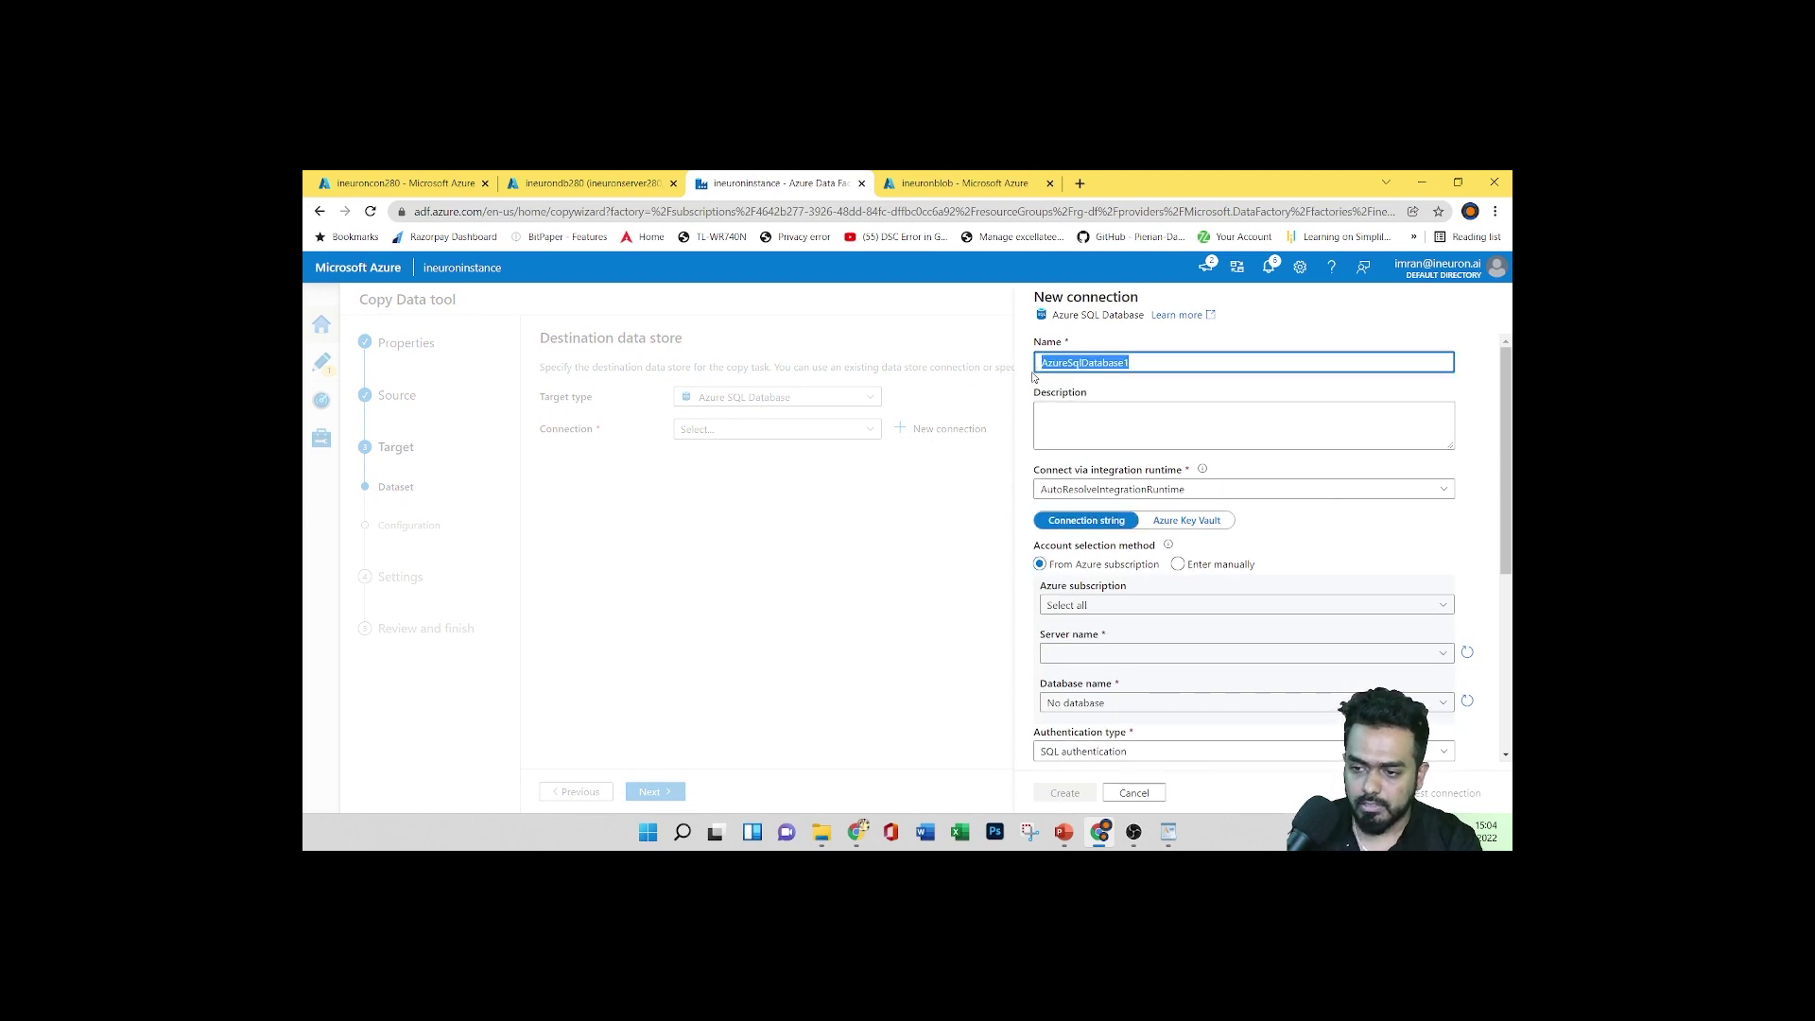
{"action": "type", "text": "ineuronsqlcon280"}
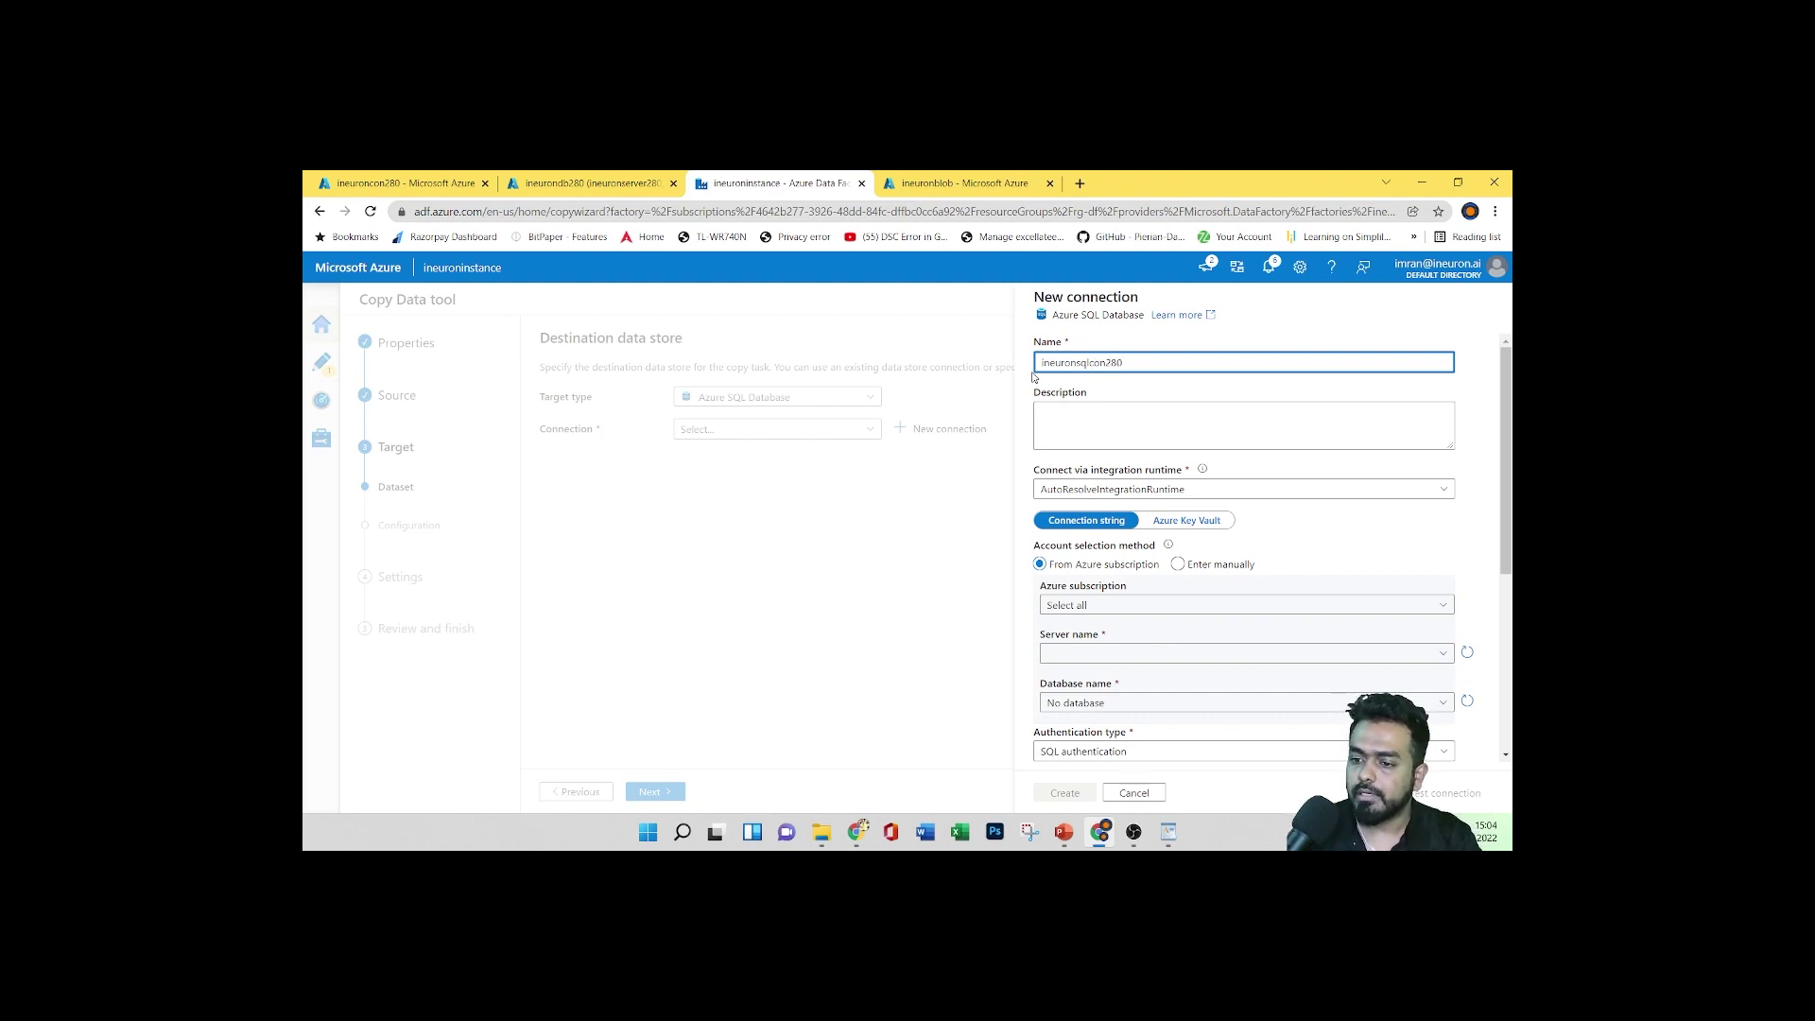
{"action": "left_click", "coordinate": [1087, 425]}
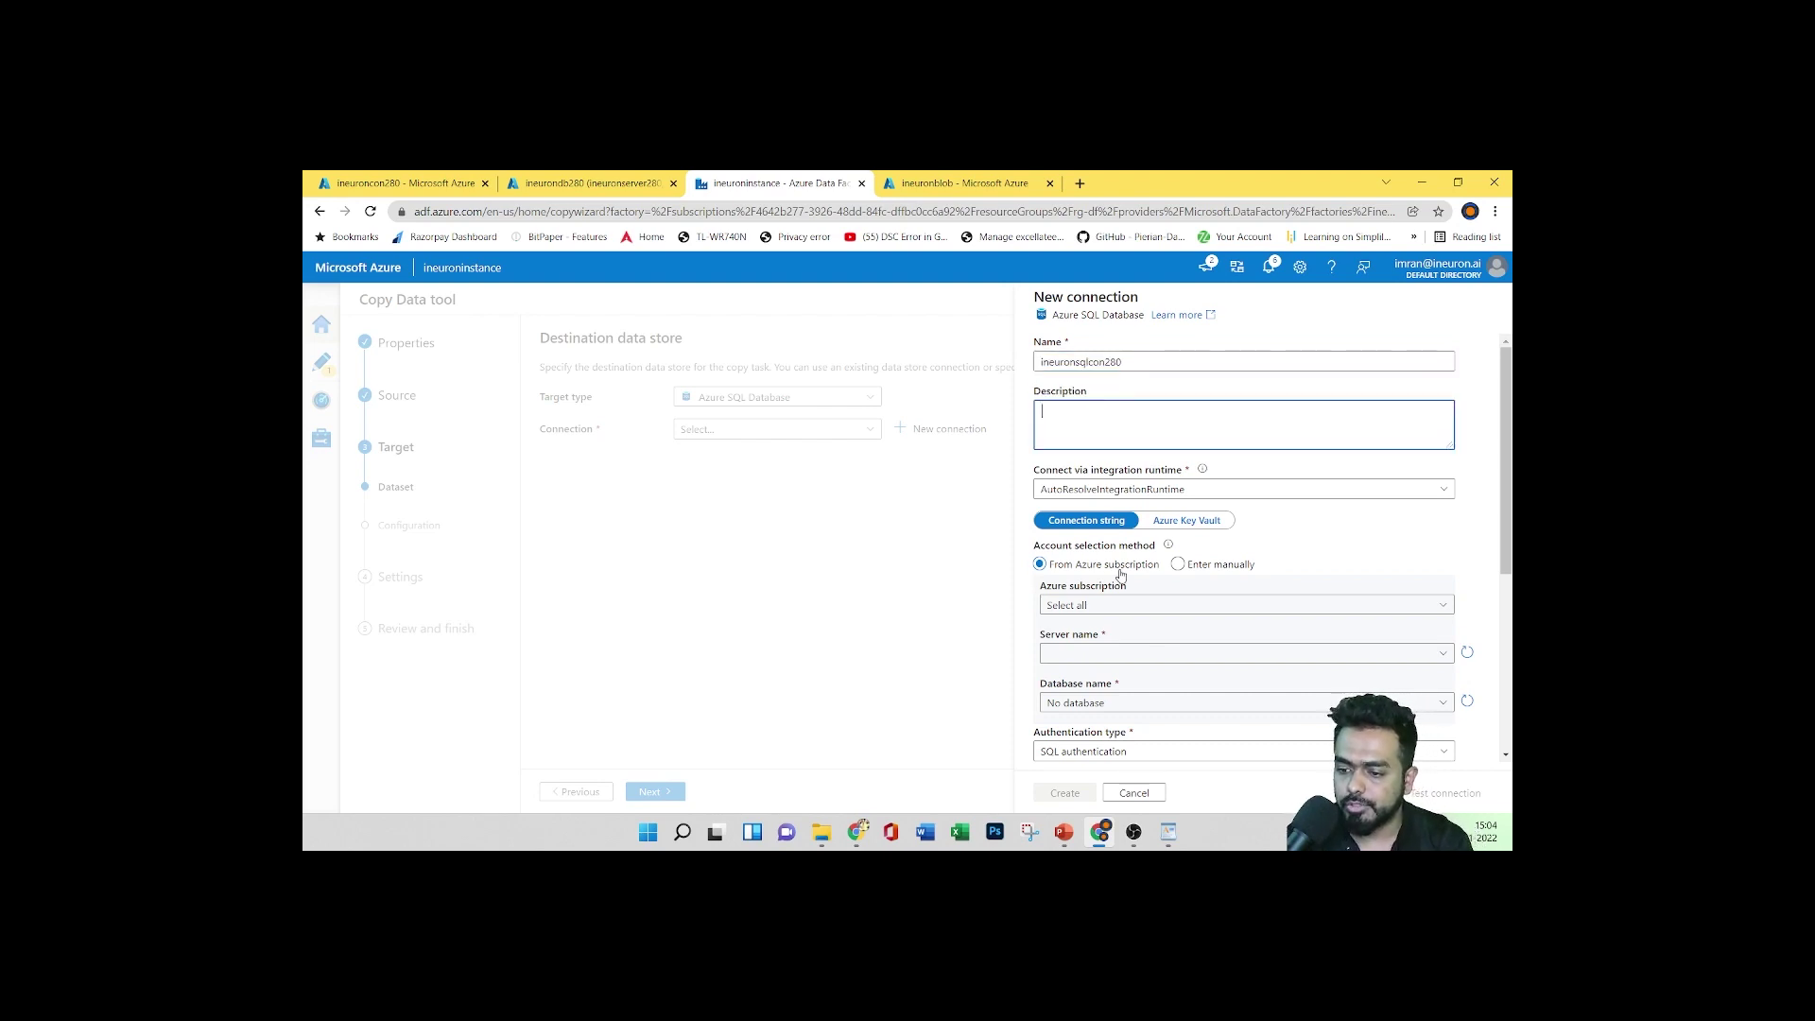
Point the connection to Azure subscription 1, server ineuronserver280 and database ineurondb280
{"action": "left_click", "coordinate": [1118, 607]}
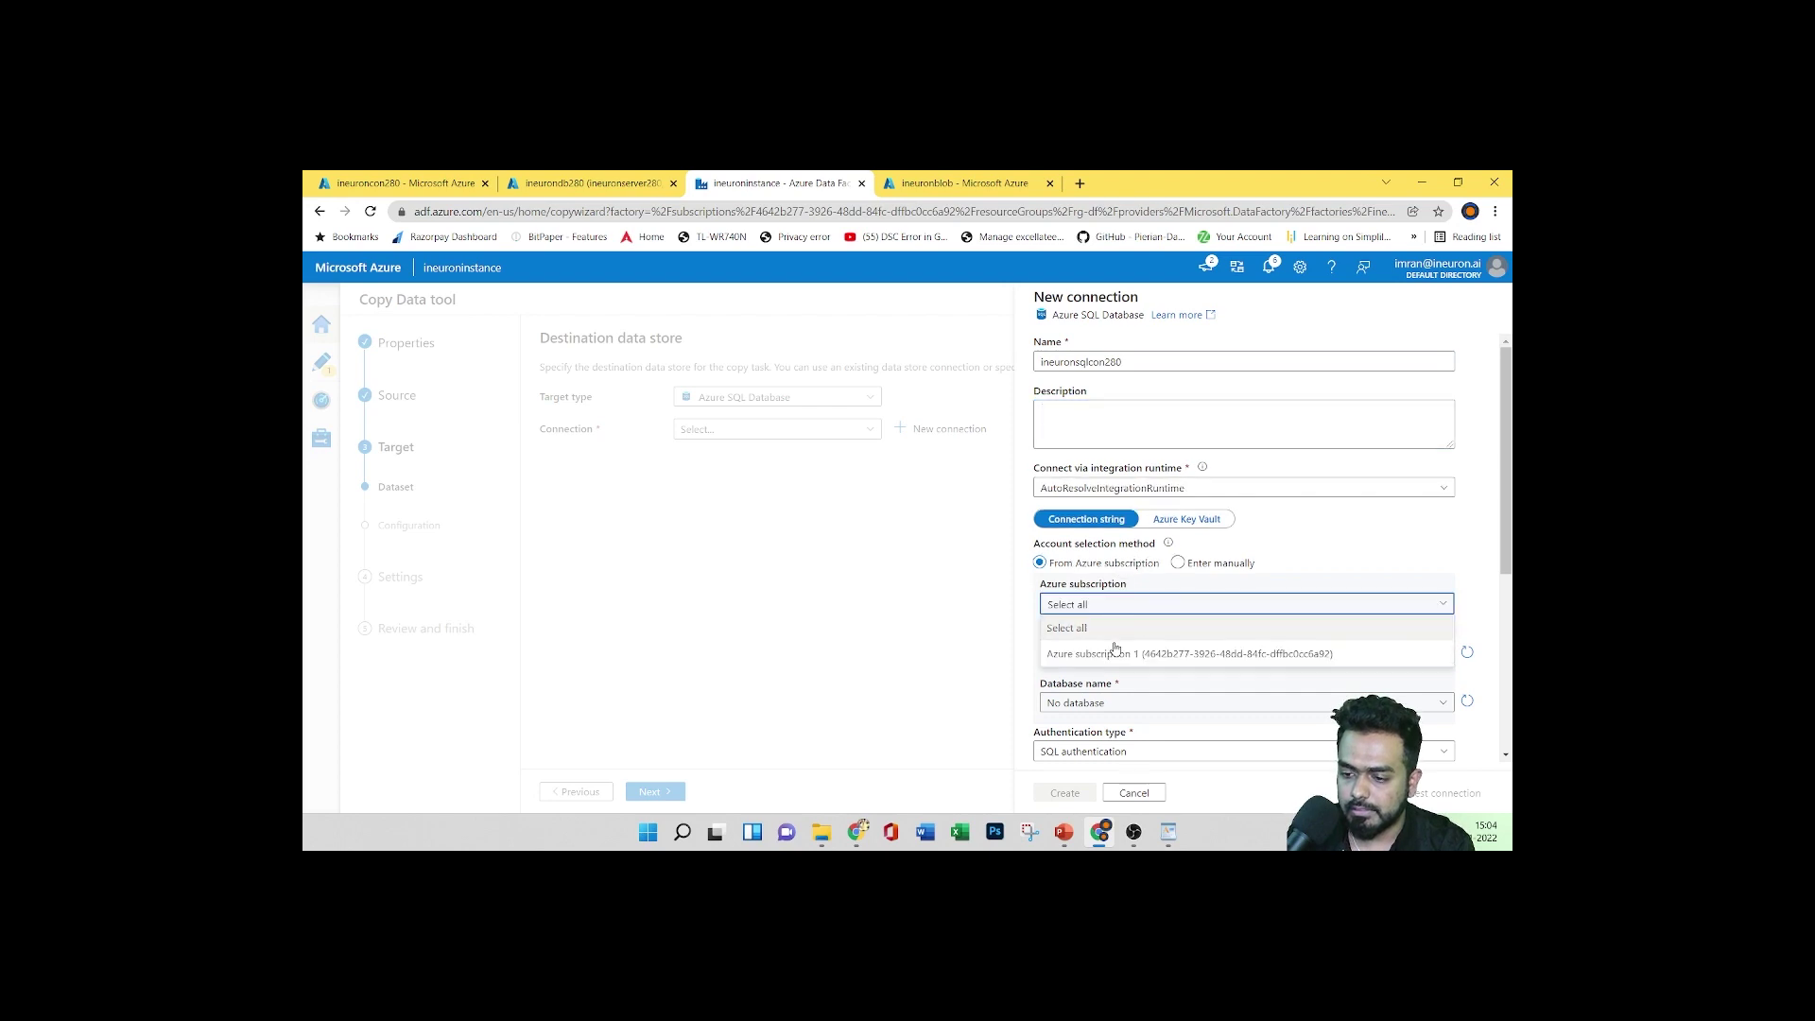
{"action": "left_click", "coordinate": [1115, 651]}
{"action": "scroll", "coordinate": [1278, 564], "scroll_direction": "down", "scroll_amount": 1}
{"action": "scroll", "coordinate": [1278, 566], "scroll_direction": "down", "scroll_amount": 2}
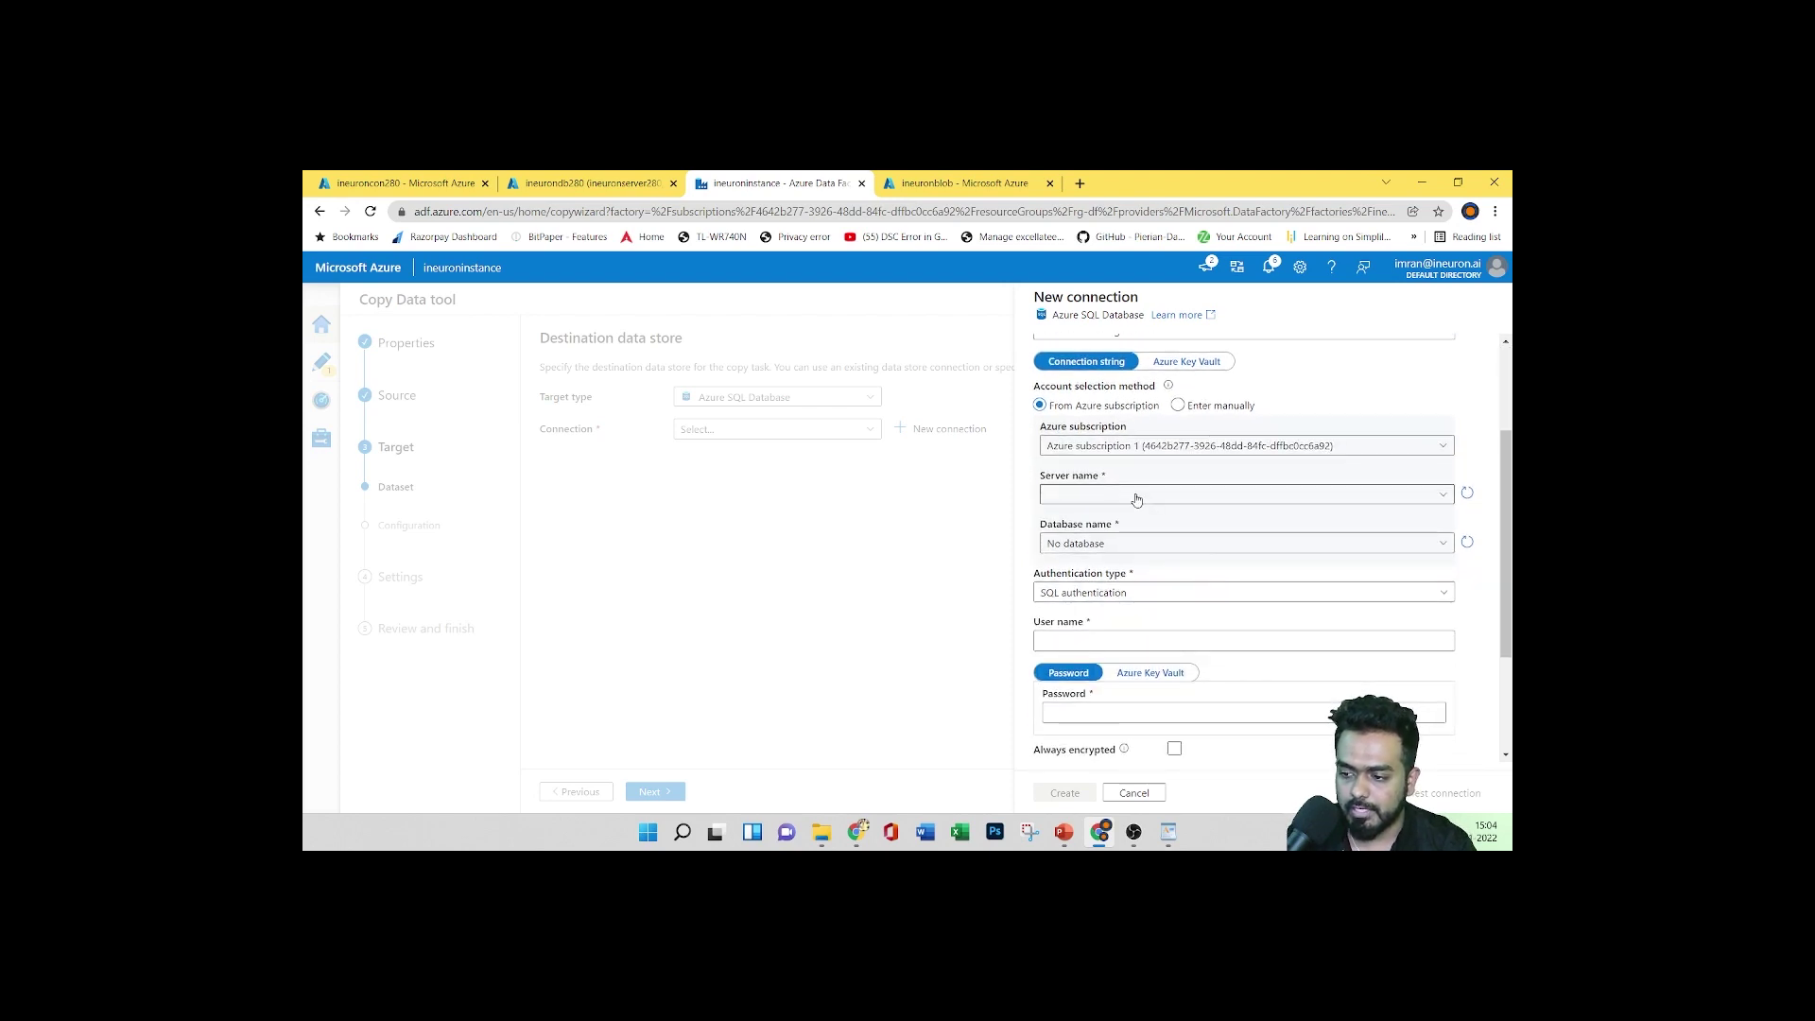
{"action": "left_click", "coordinate": [1136, 495]}
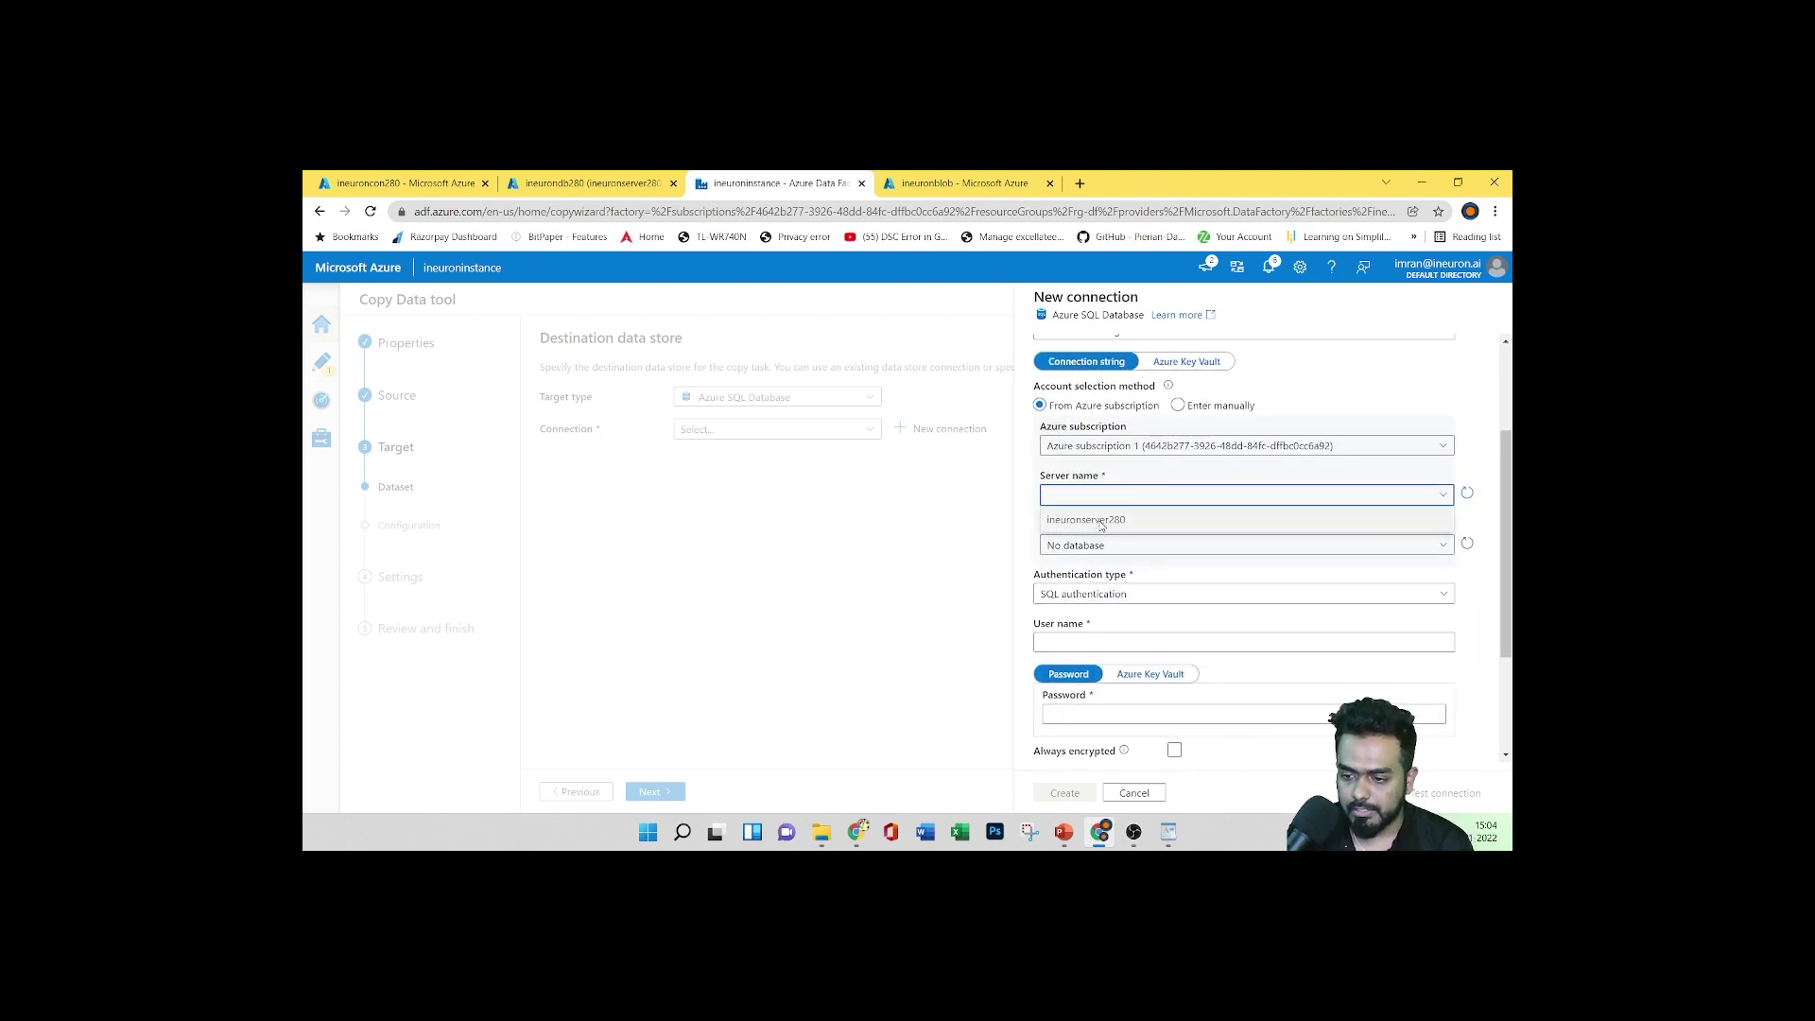
{"action": "left_click", "coordinate": [1099, 522]}
{"action": "left_click", "coordinate": [1099, 543]}
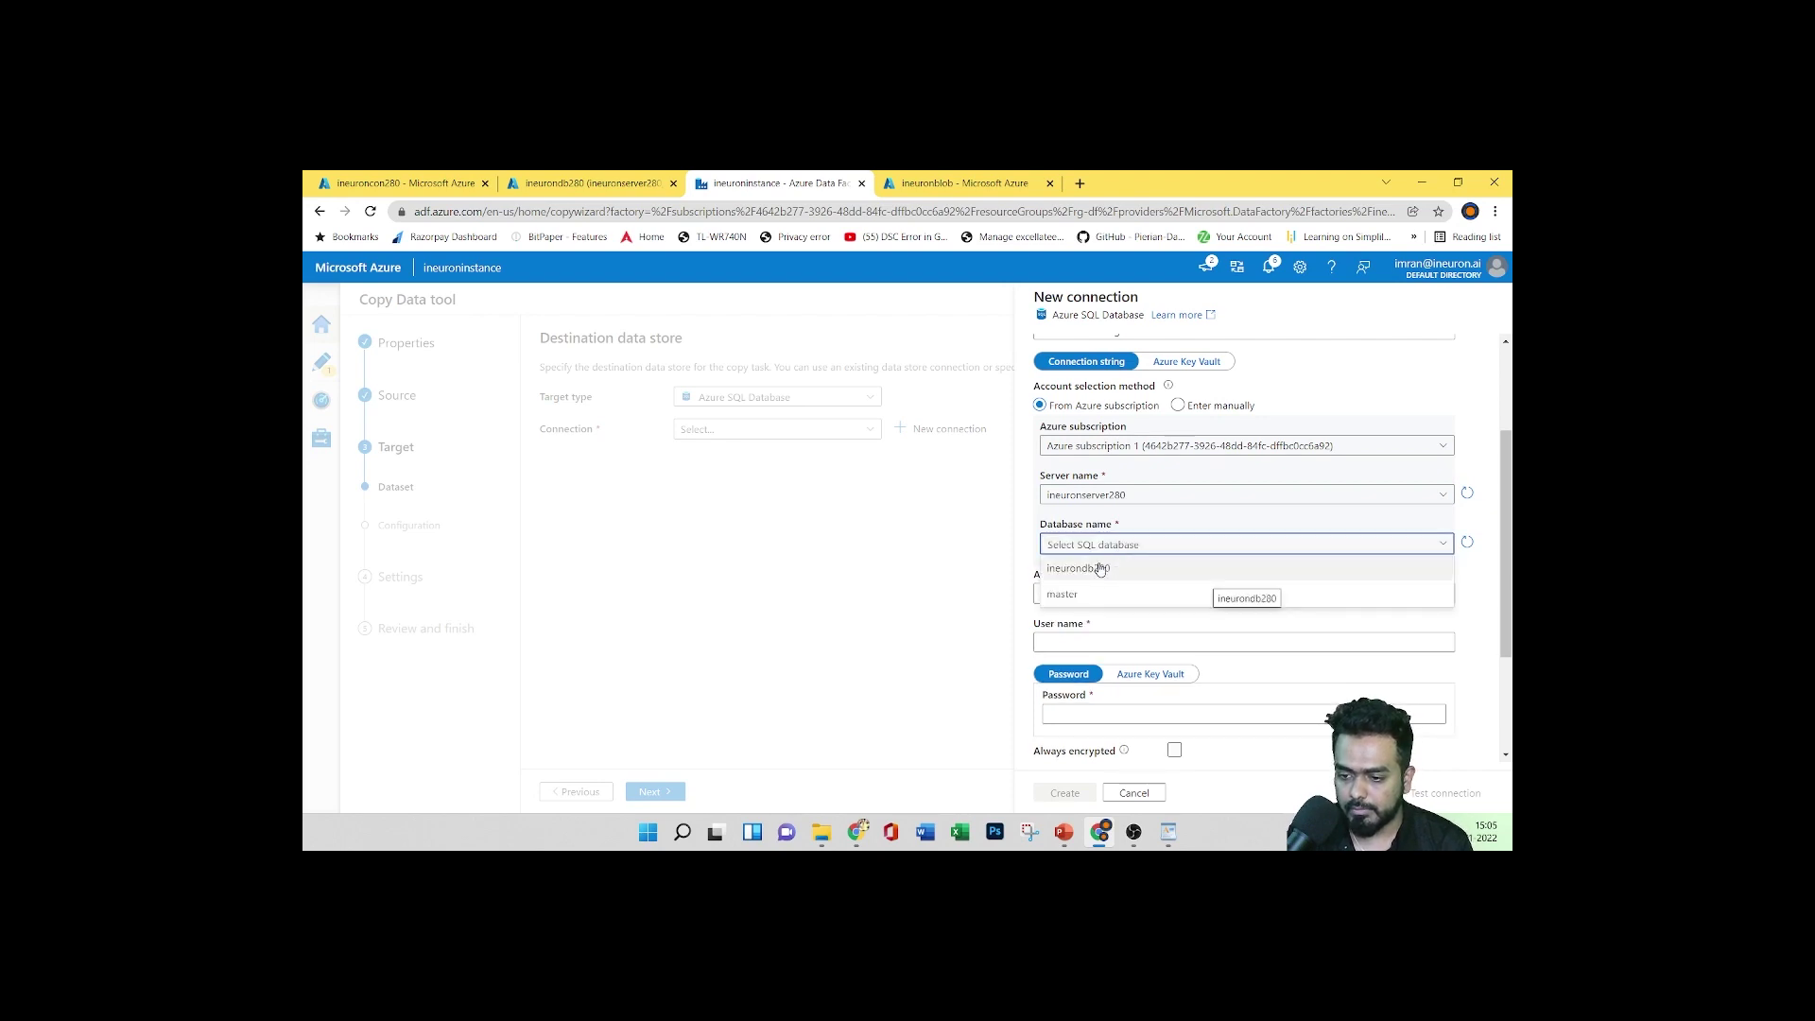
{"action": "left_click", "coordinate": [1111, 569]}
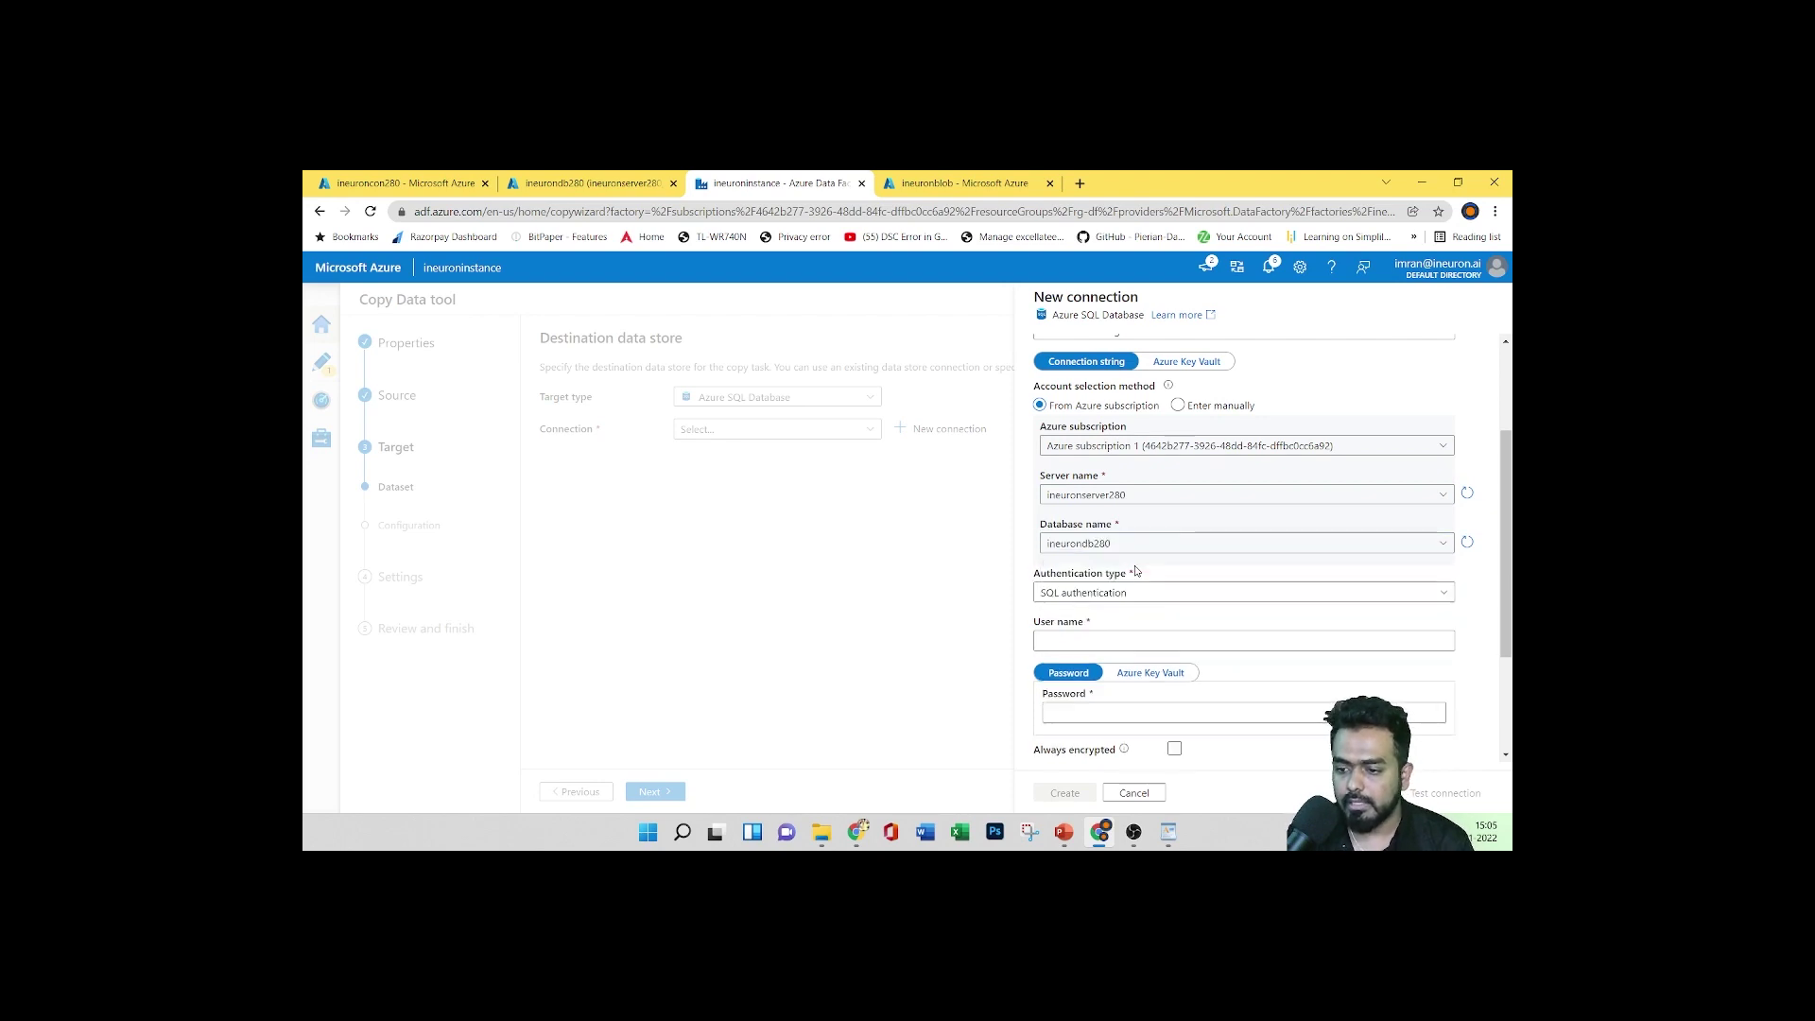
Enter the SQL authentication user name and password, and create the Azure SQL Database connection
{"action": "scroll", "coordinate": [1097, 549], "scroll_direction": "down", "scroll_amount": 2}
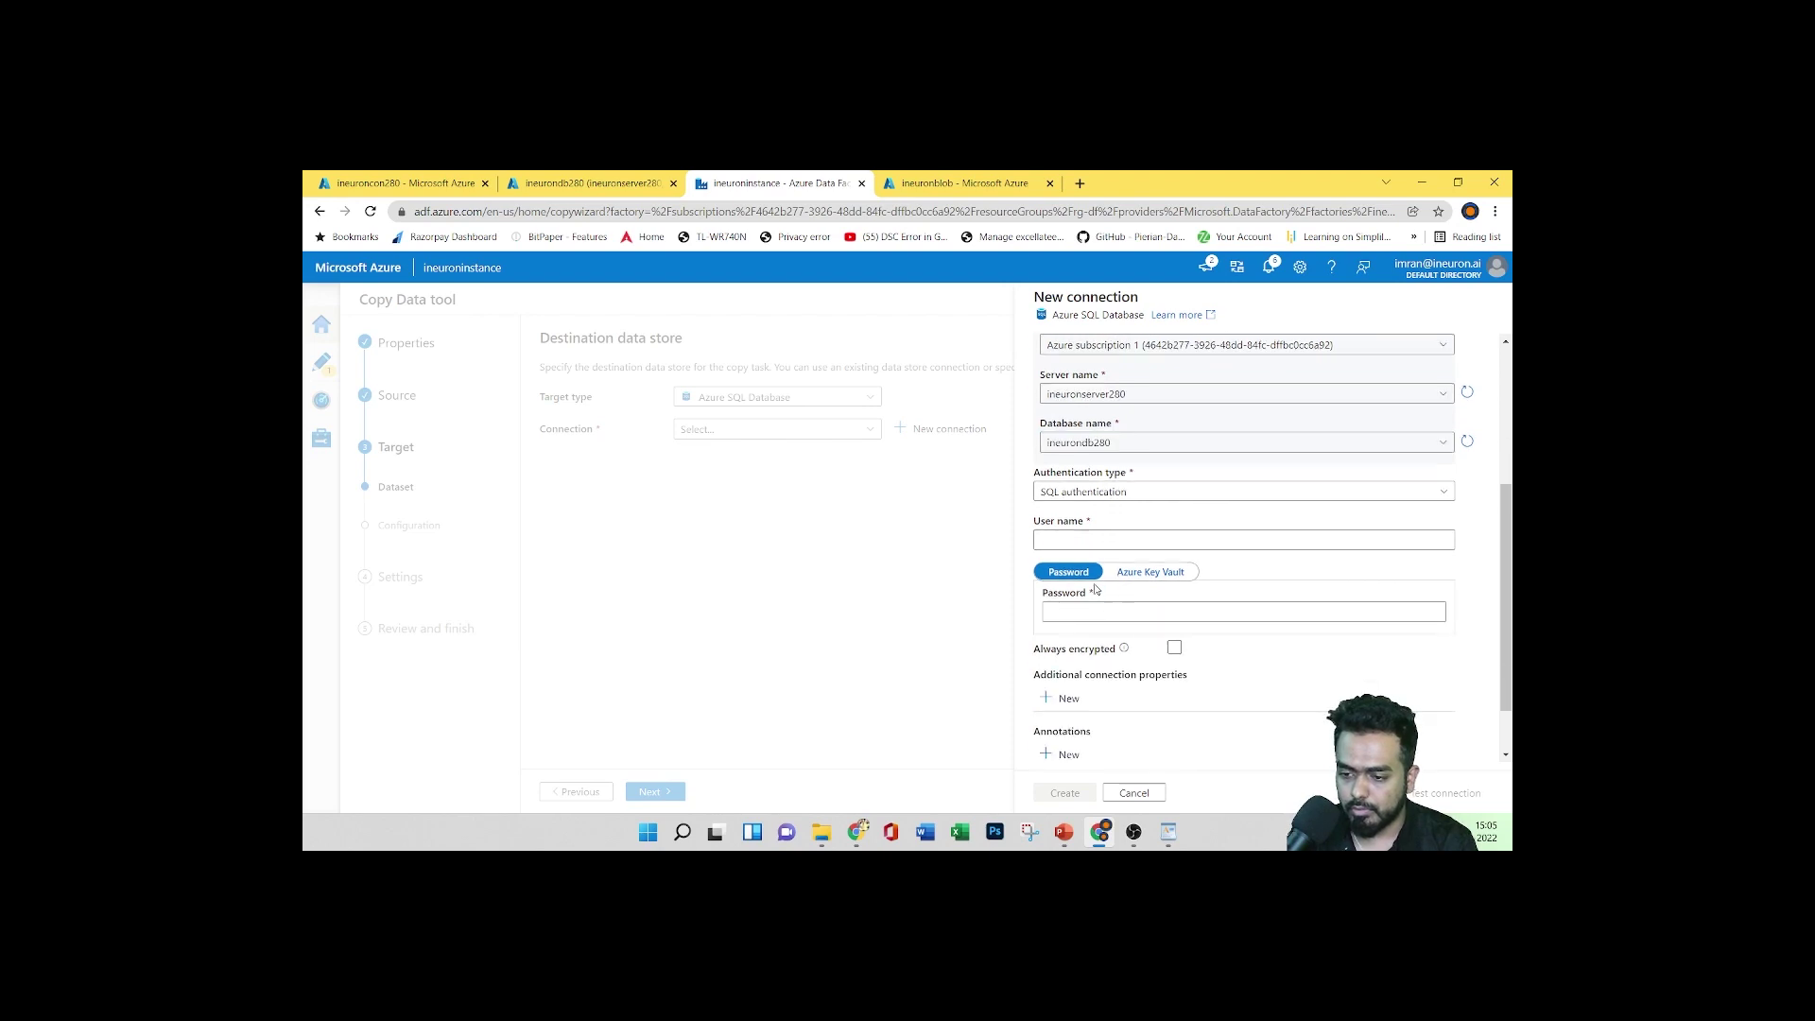
{"action": "left_click", "coordinate": [1059, 482]}
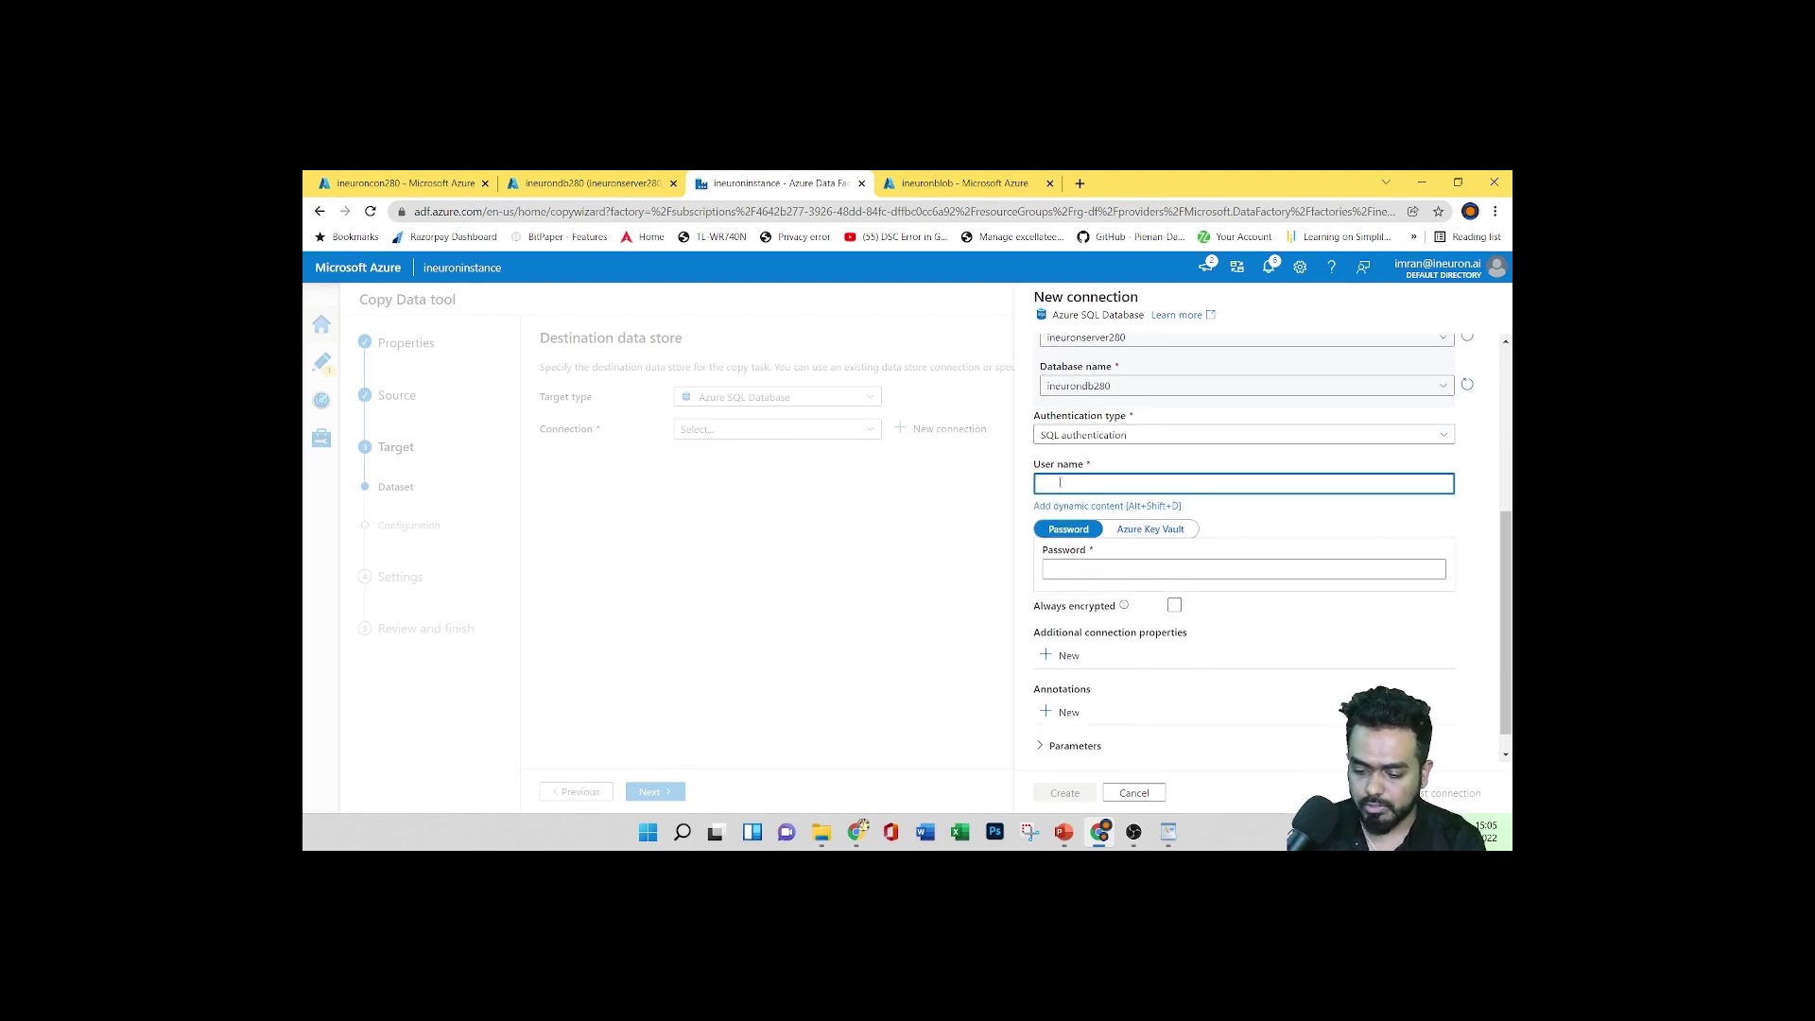
{"action": "type", "text": "imran"}
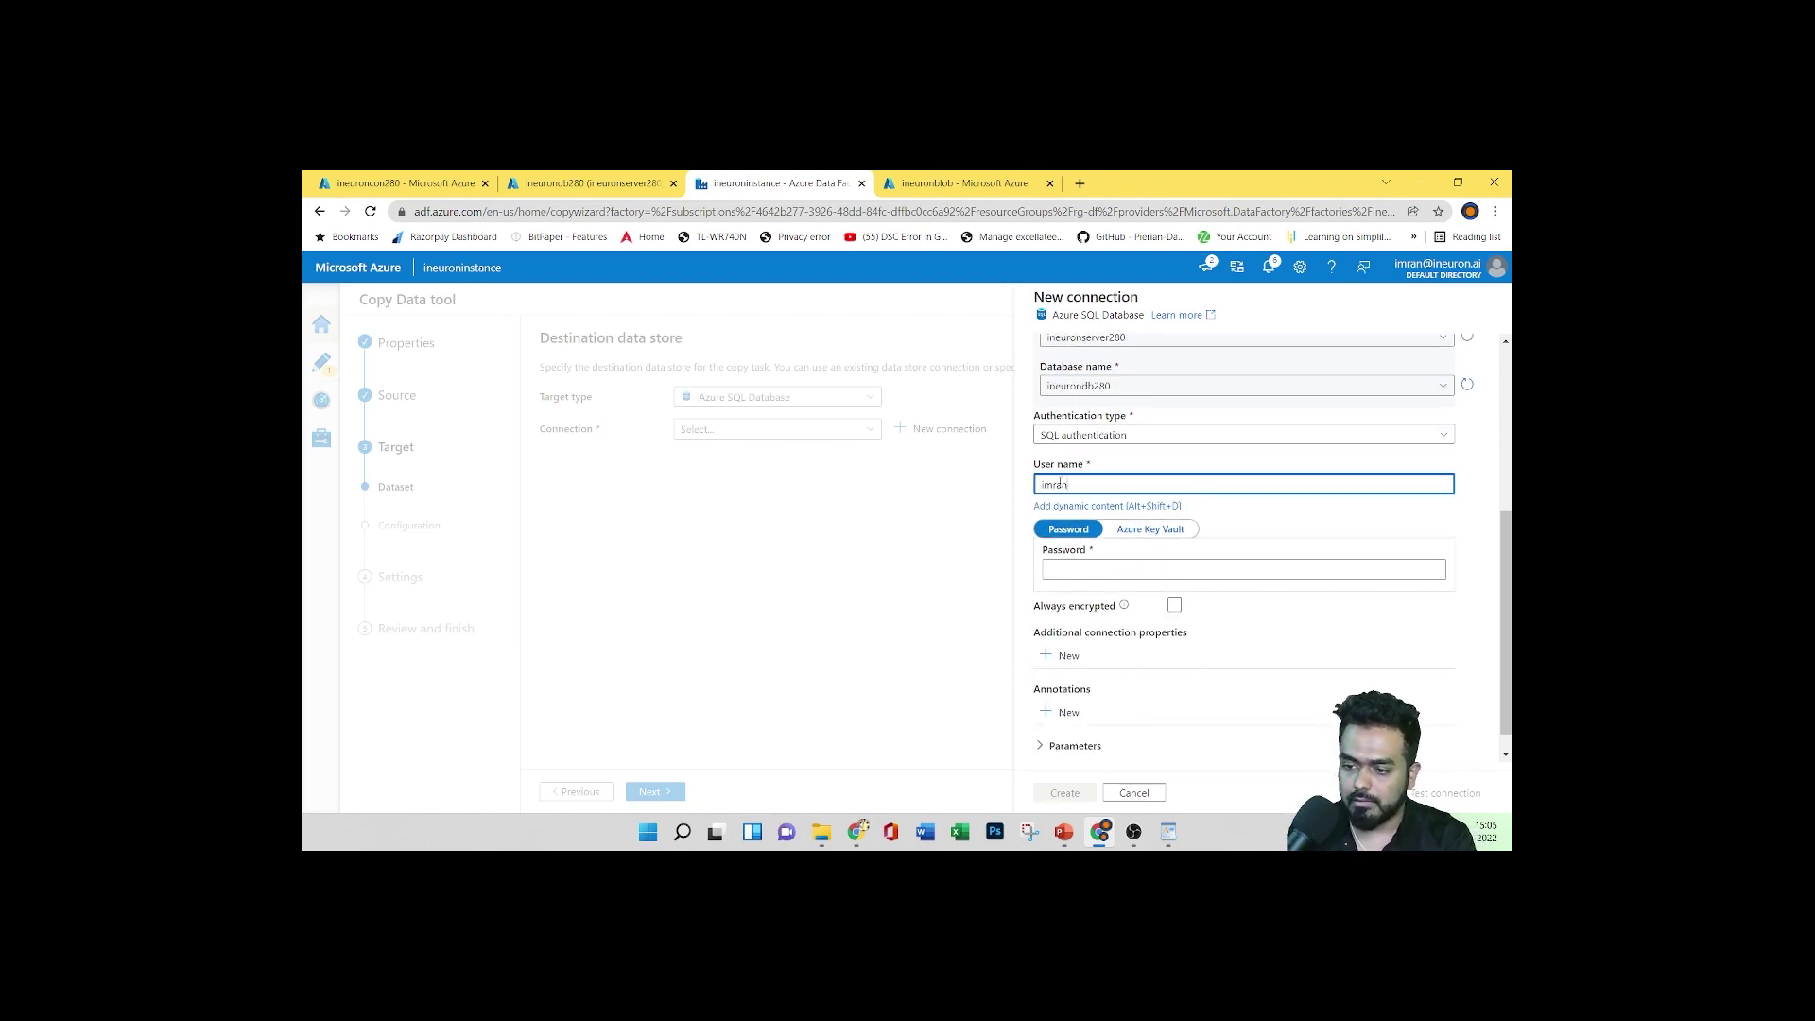
{"action": "left_click", "coordinate": [1111, 568]}
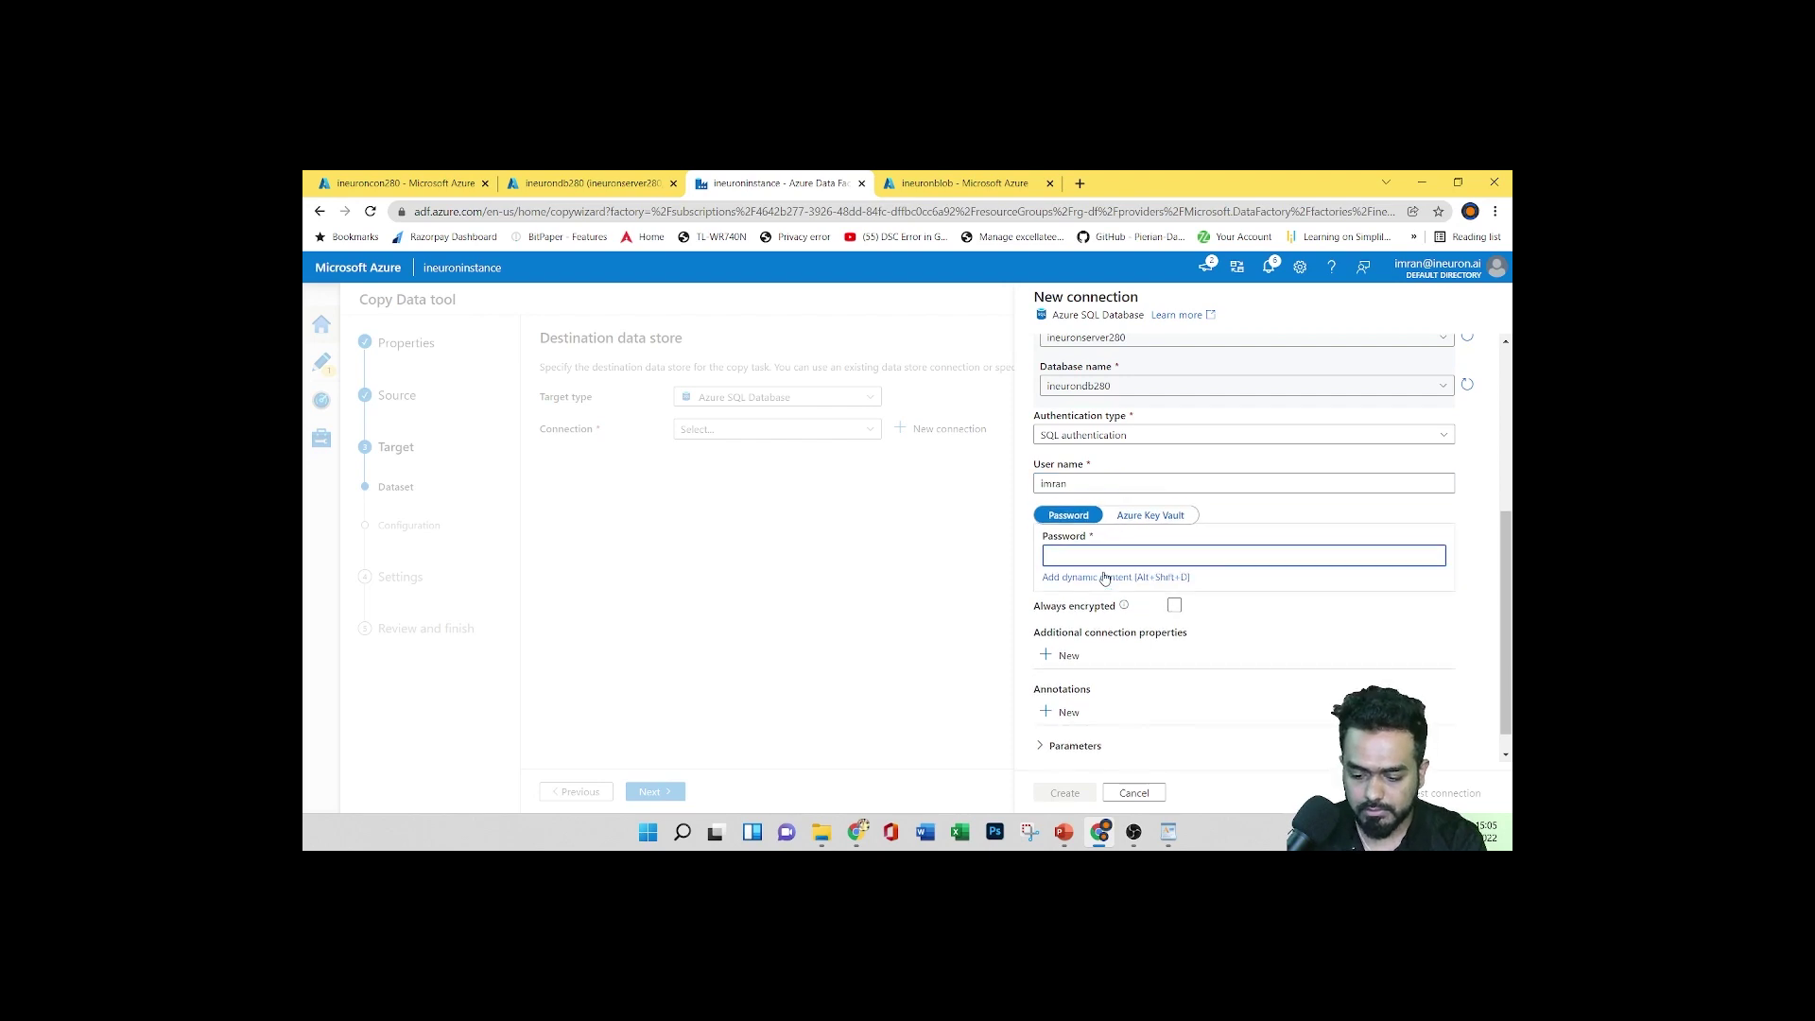
{"action": "type", "text": "•••••••"}
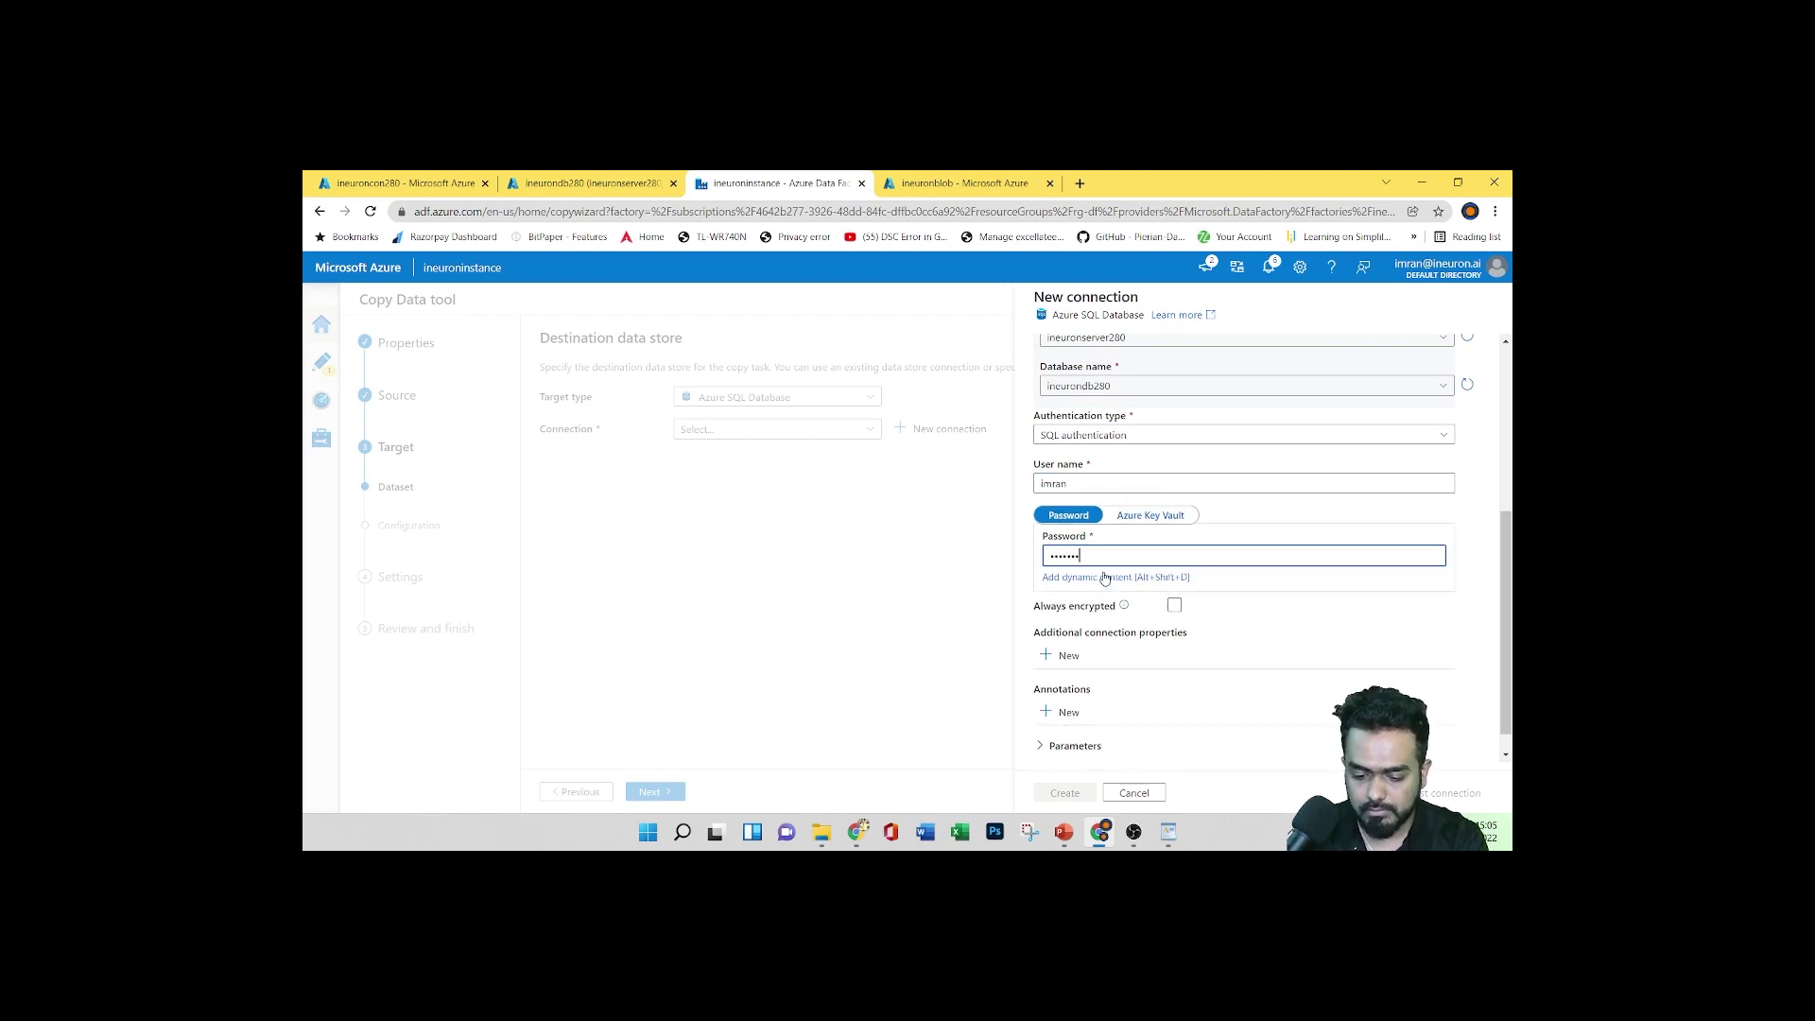
{"action": "type", "text": "•"}
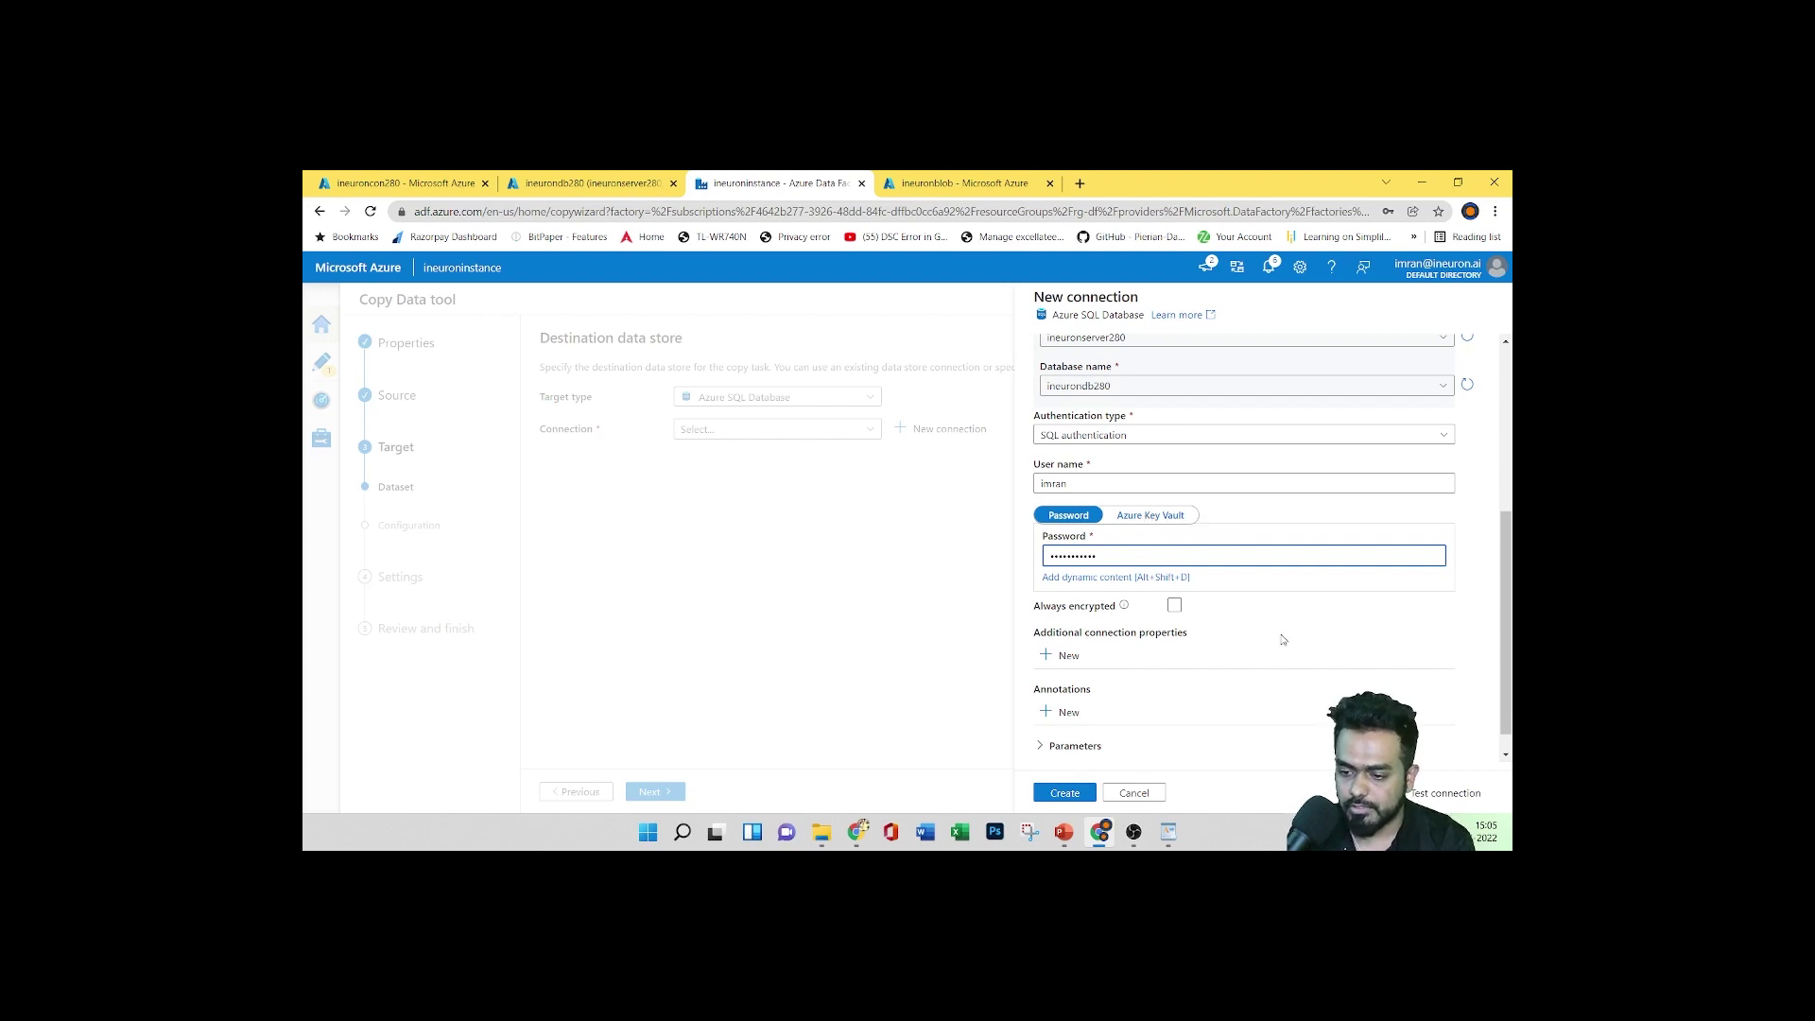
{"action": "scroll", "coordinate": [1280, 634], "scroll_direction": "down", "scroll_amount": 1}
{"action": "left_click", "coordinate": [1072, 792]}
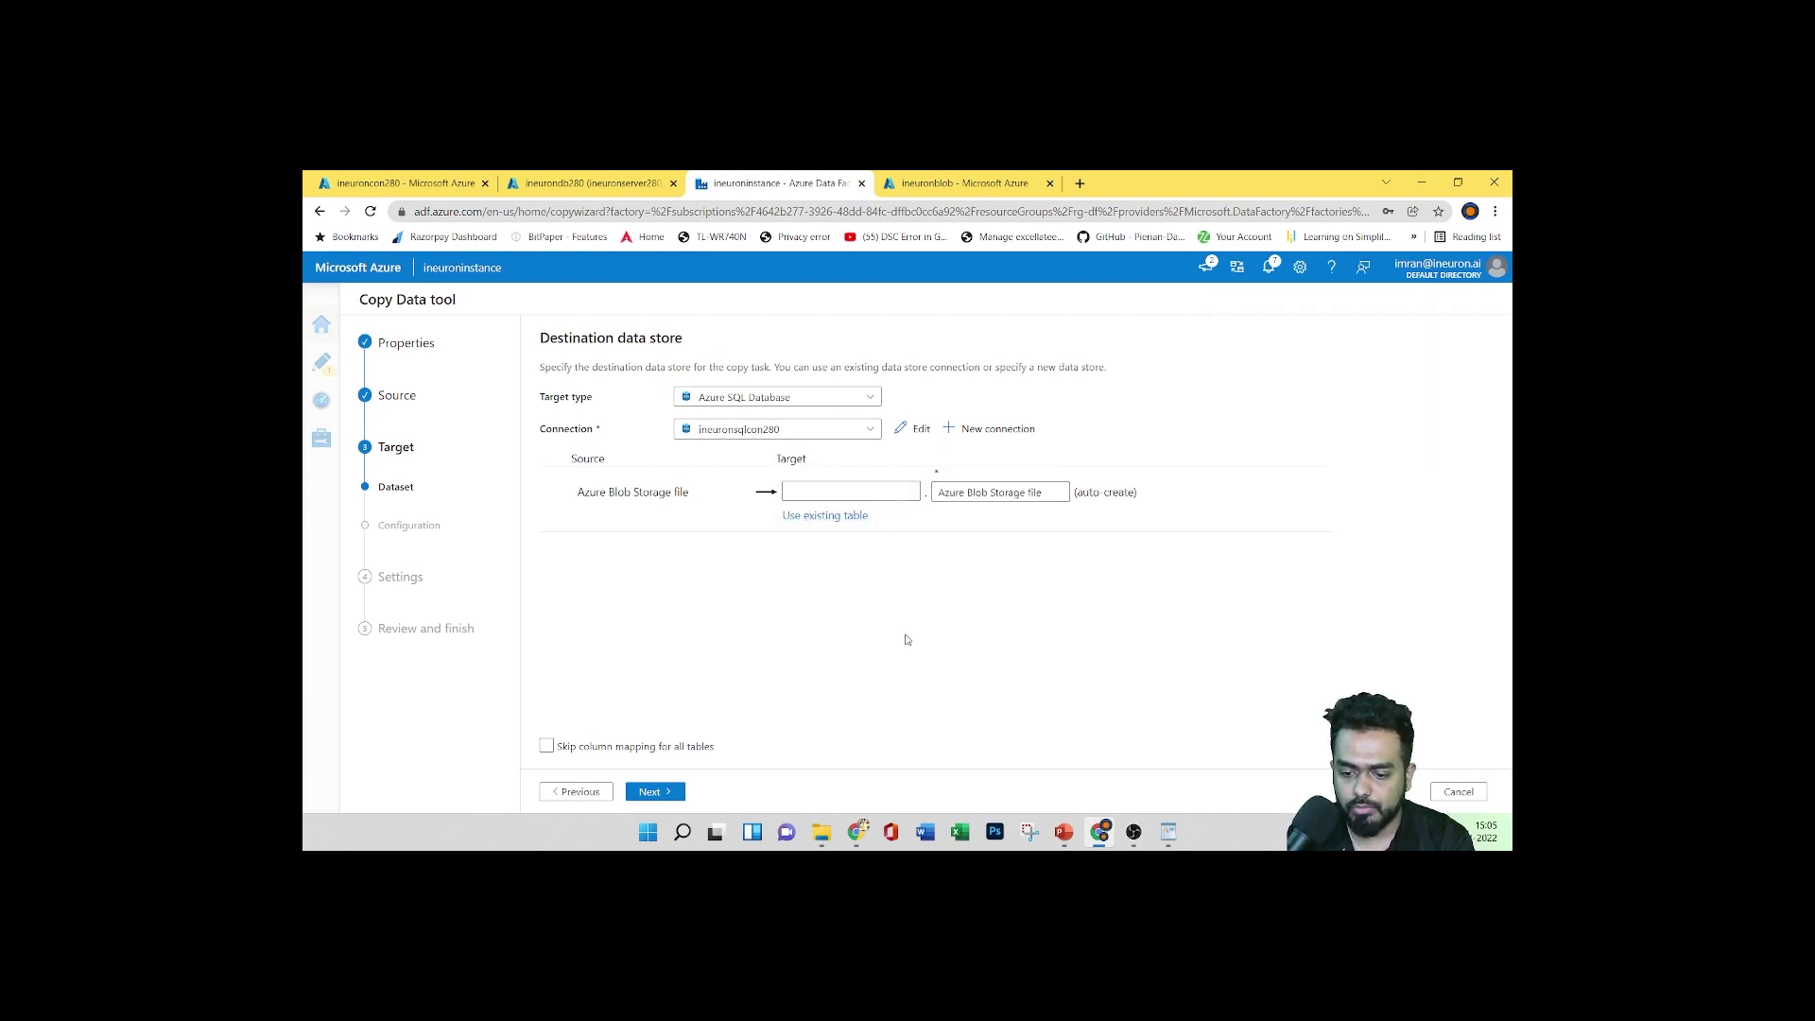
Keep the auto-created target table, review the source-to-destination column mappings, and continue to the copy task settings
{"action": "left_click", "coordinate": [659, 794]}
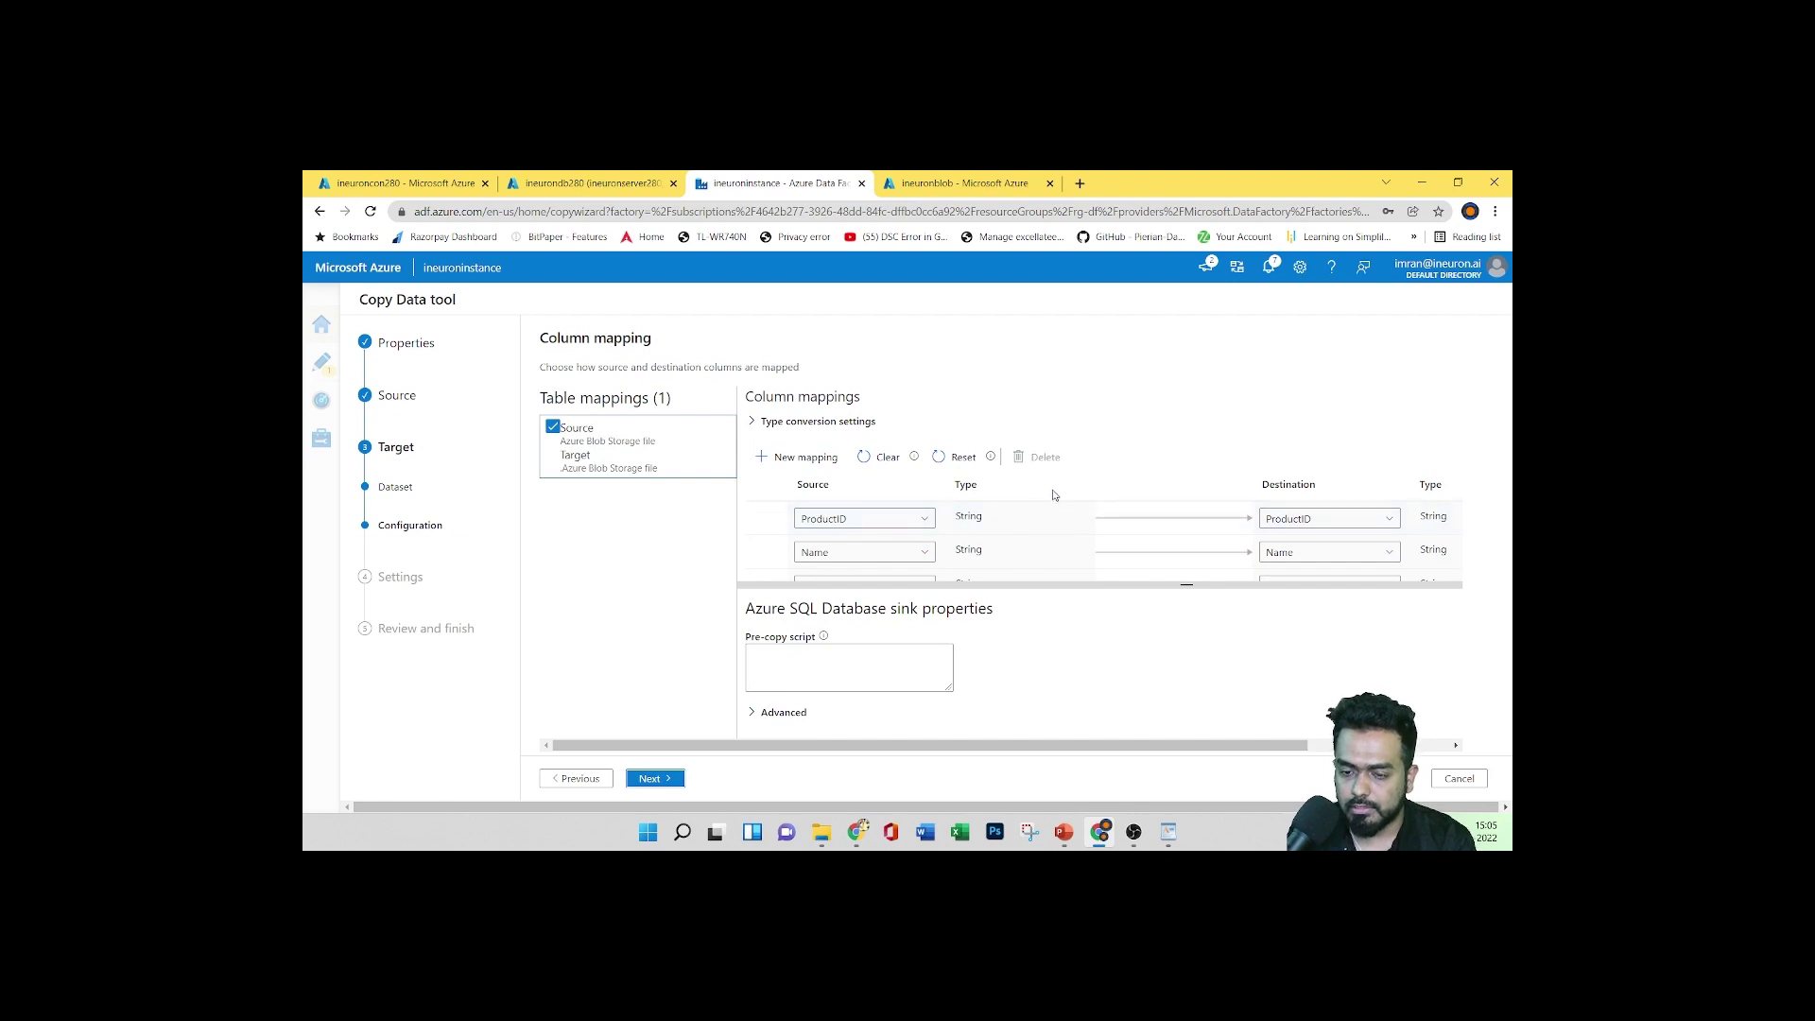
{"action": "scroll", "coordinate": [1054, 495], "scroll_direction": "down", "scroll_amount": 5}
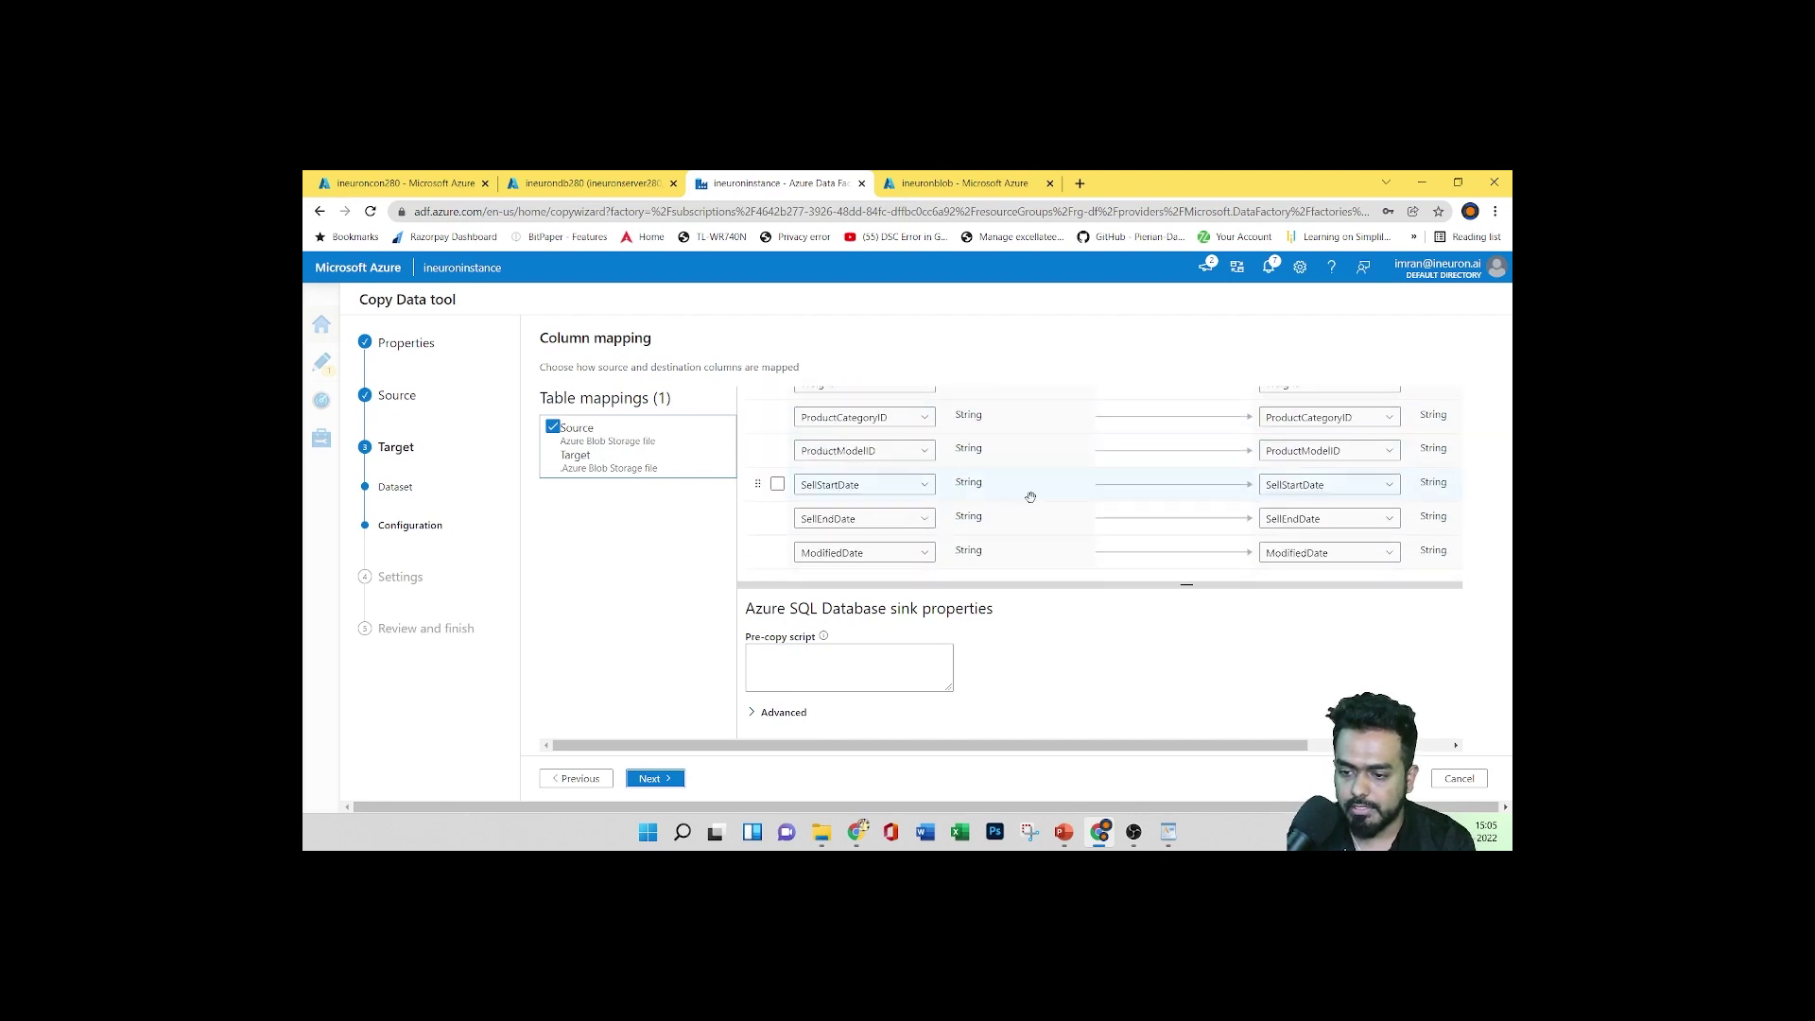
{"action": "scroll", "coordinate": [1030, 496], "scroll_direction": "up", "scroll_amount": 5}
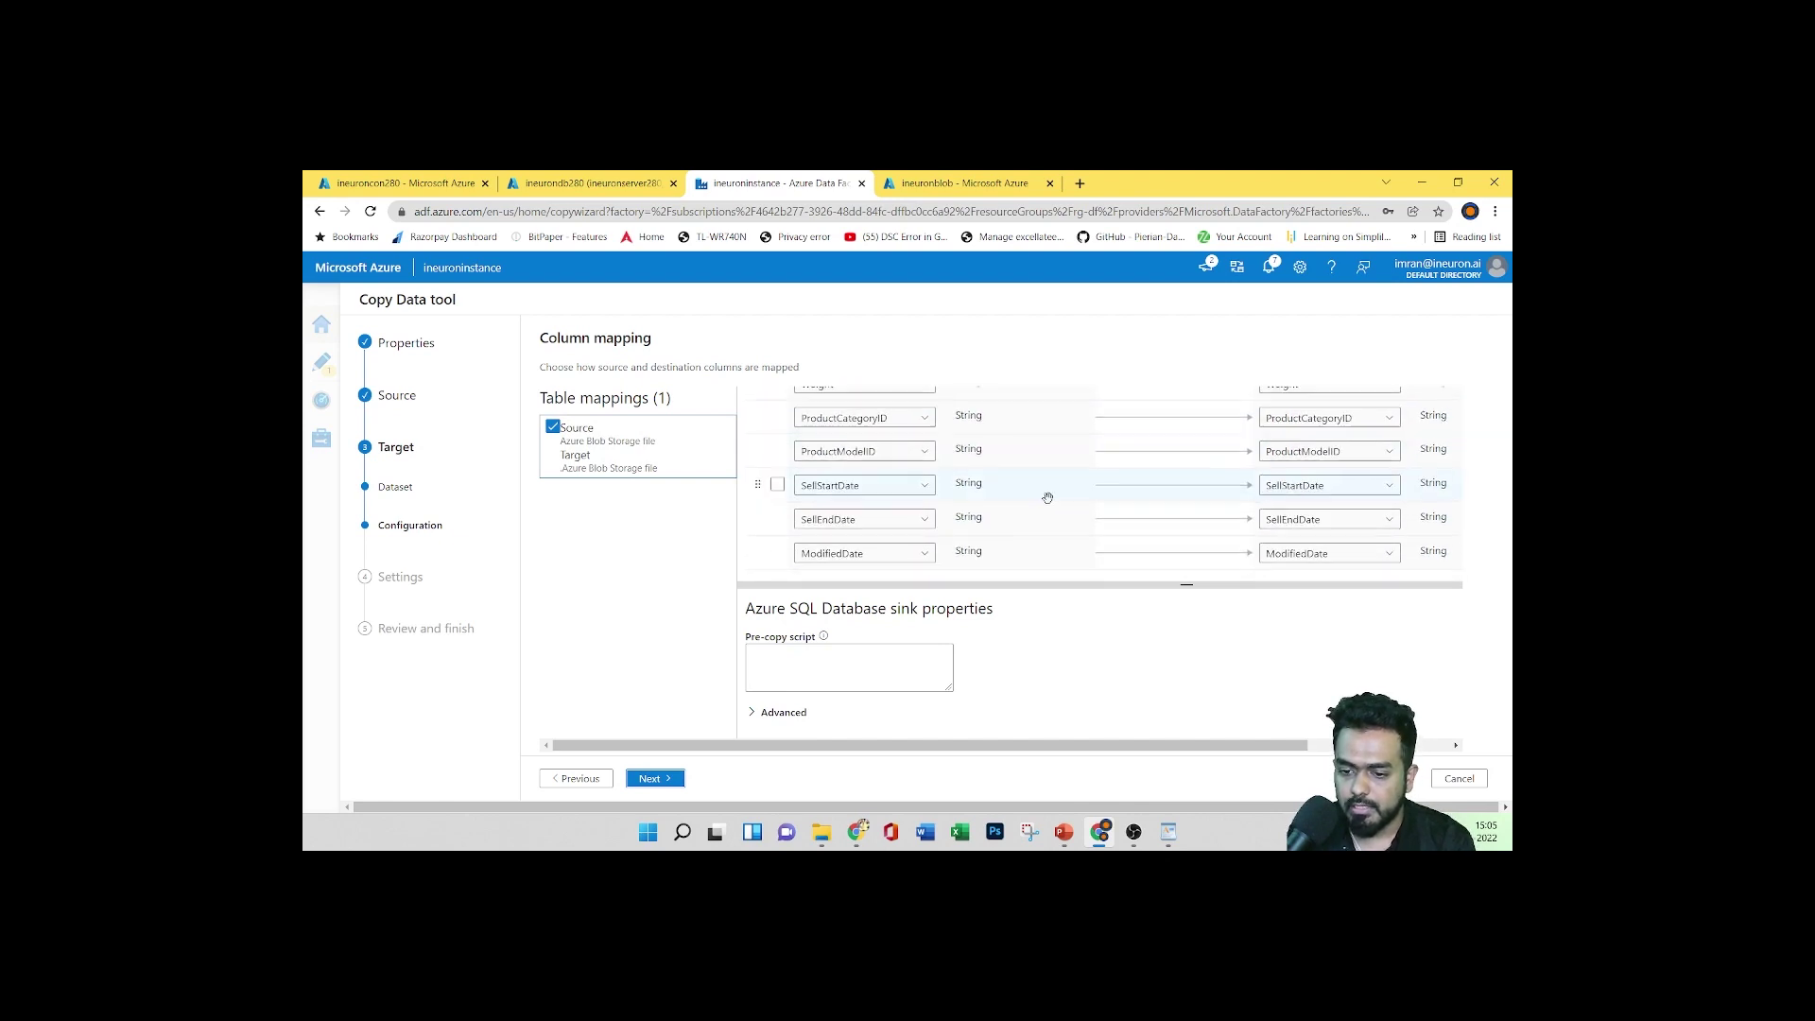
{"action": "left_click", "coordinate": [652, 779]}
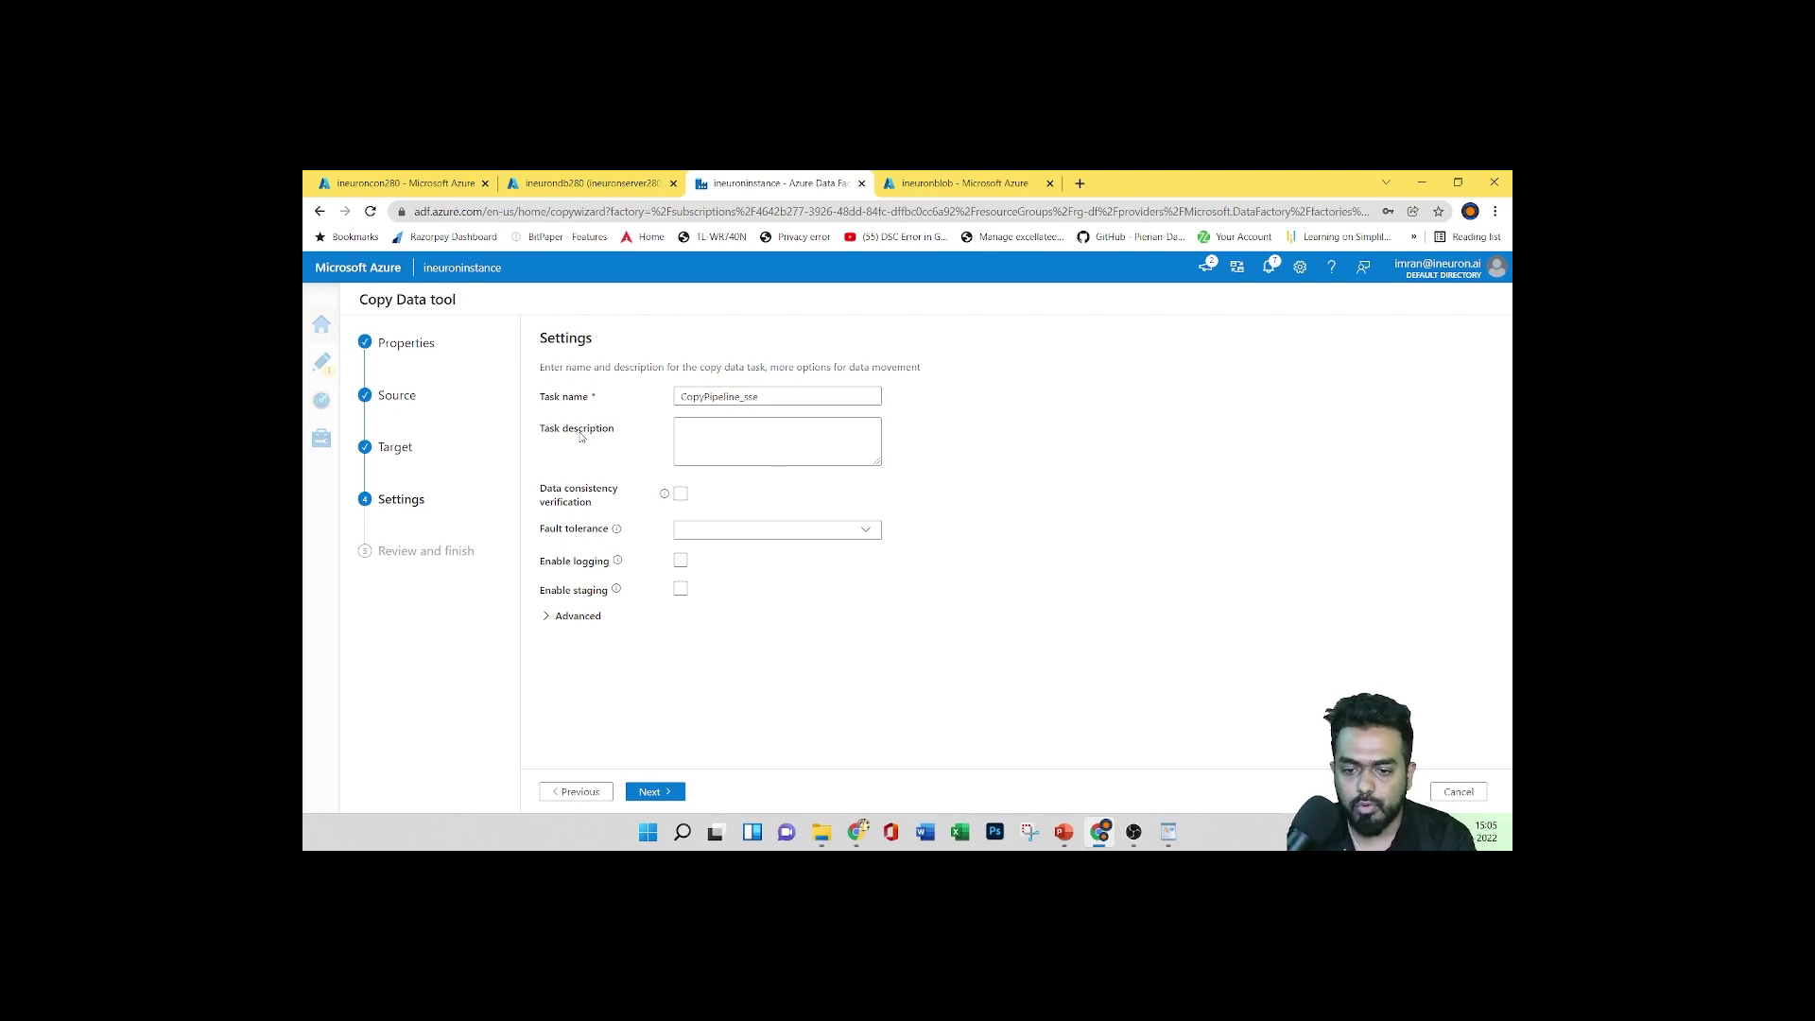
Review the fault tolerance and advanced options of the copy task, keep the defaults, and continue to the summary
{"action": "left_click", "coordinate": [712, 431]}
{"action": "left_click", "coordinate": [728, 544]}
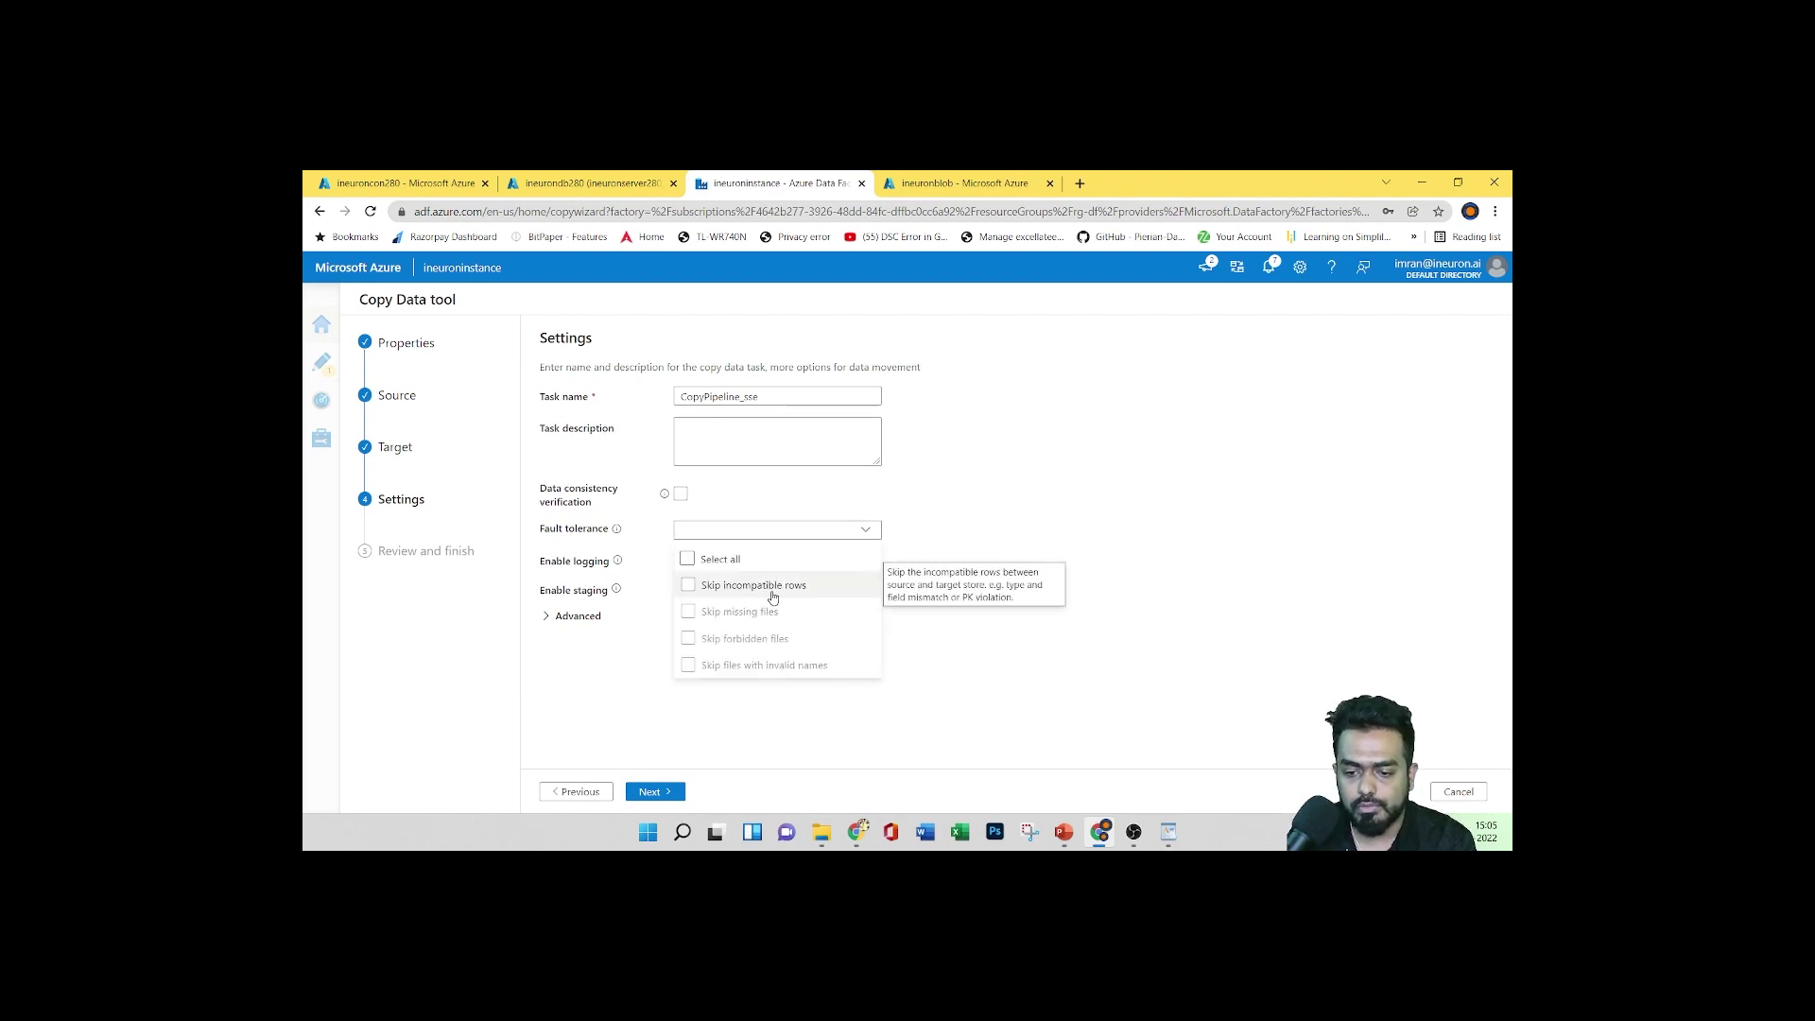
{"action": "left_click", "coordinate": [1028, 607]}
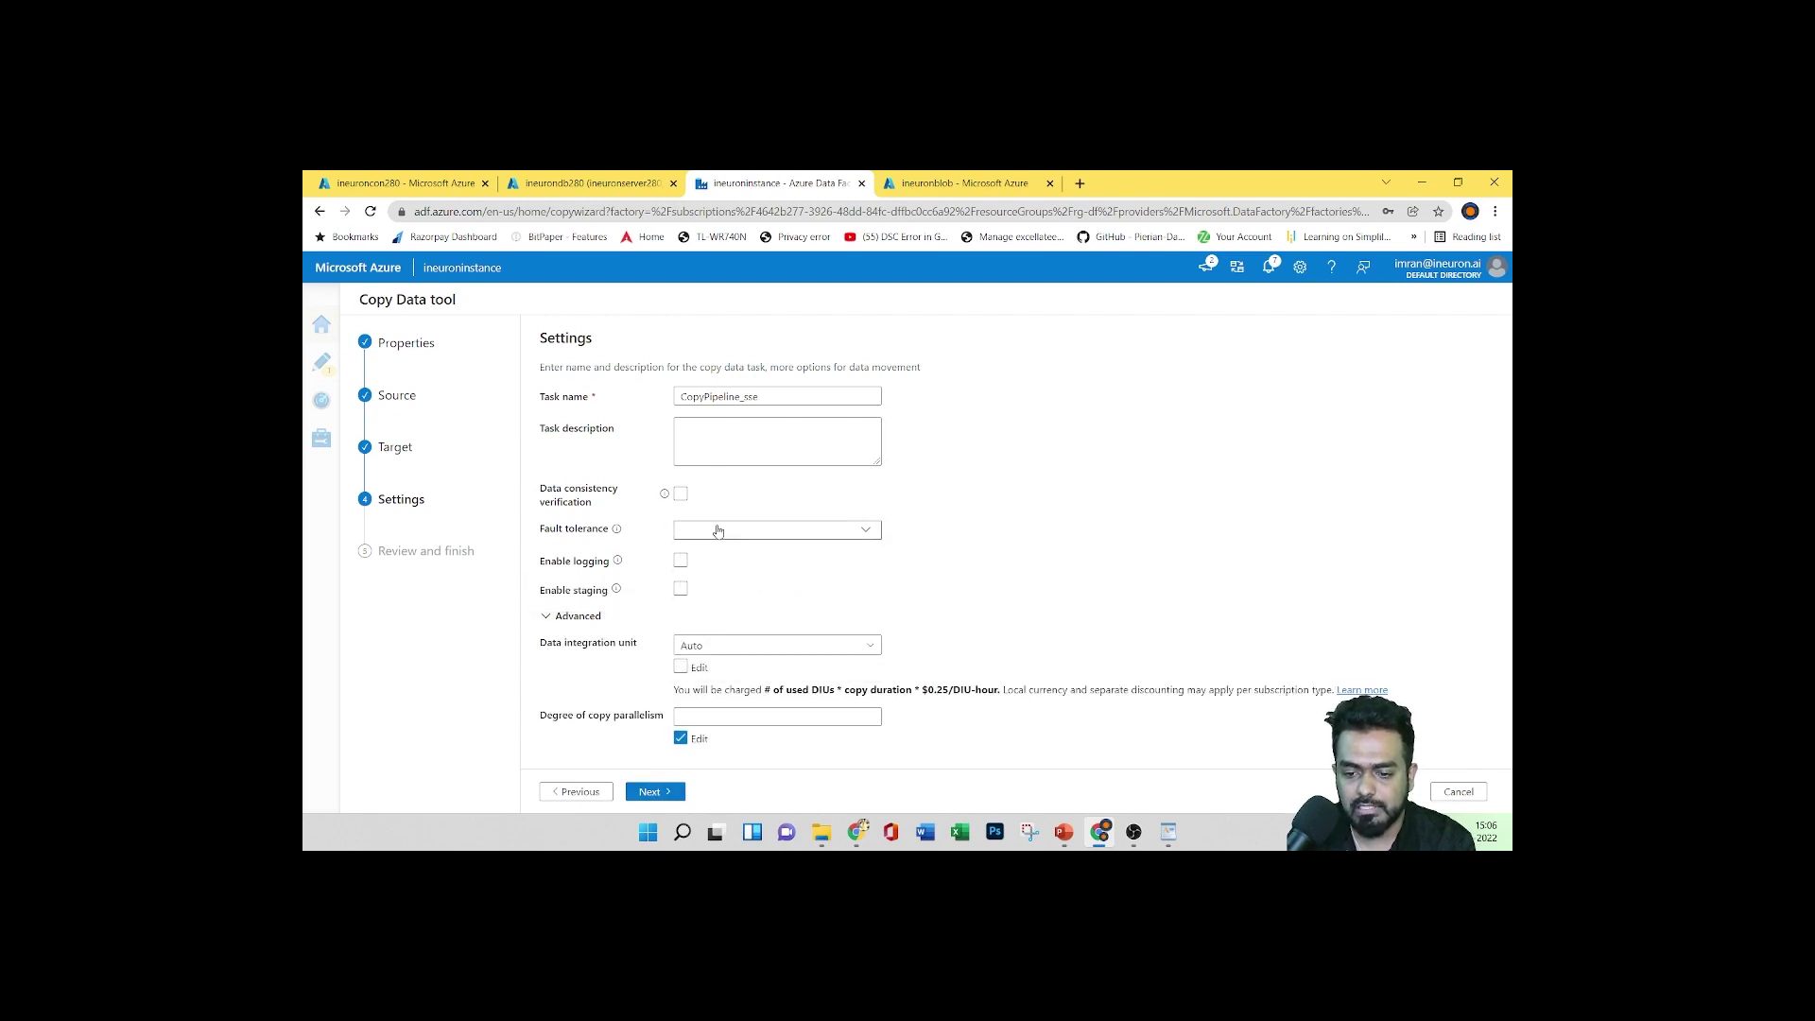
{"action": "left_click", "coordinate": [649, 792]}
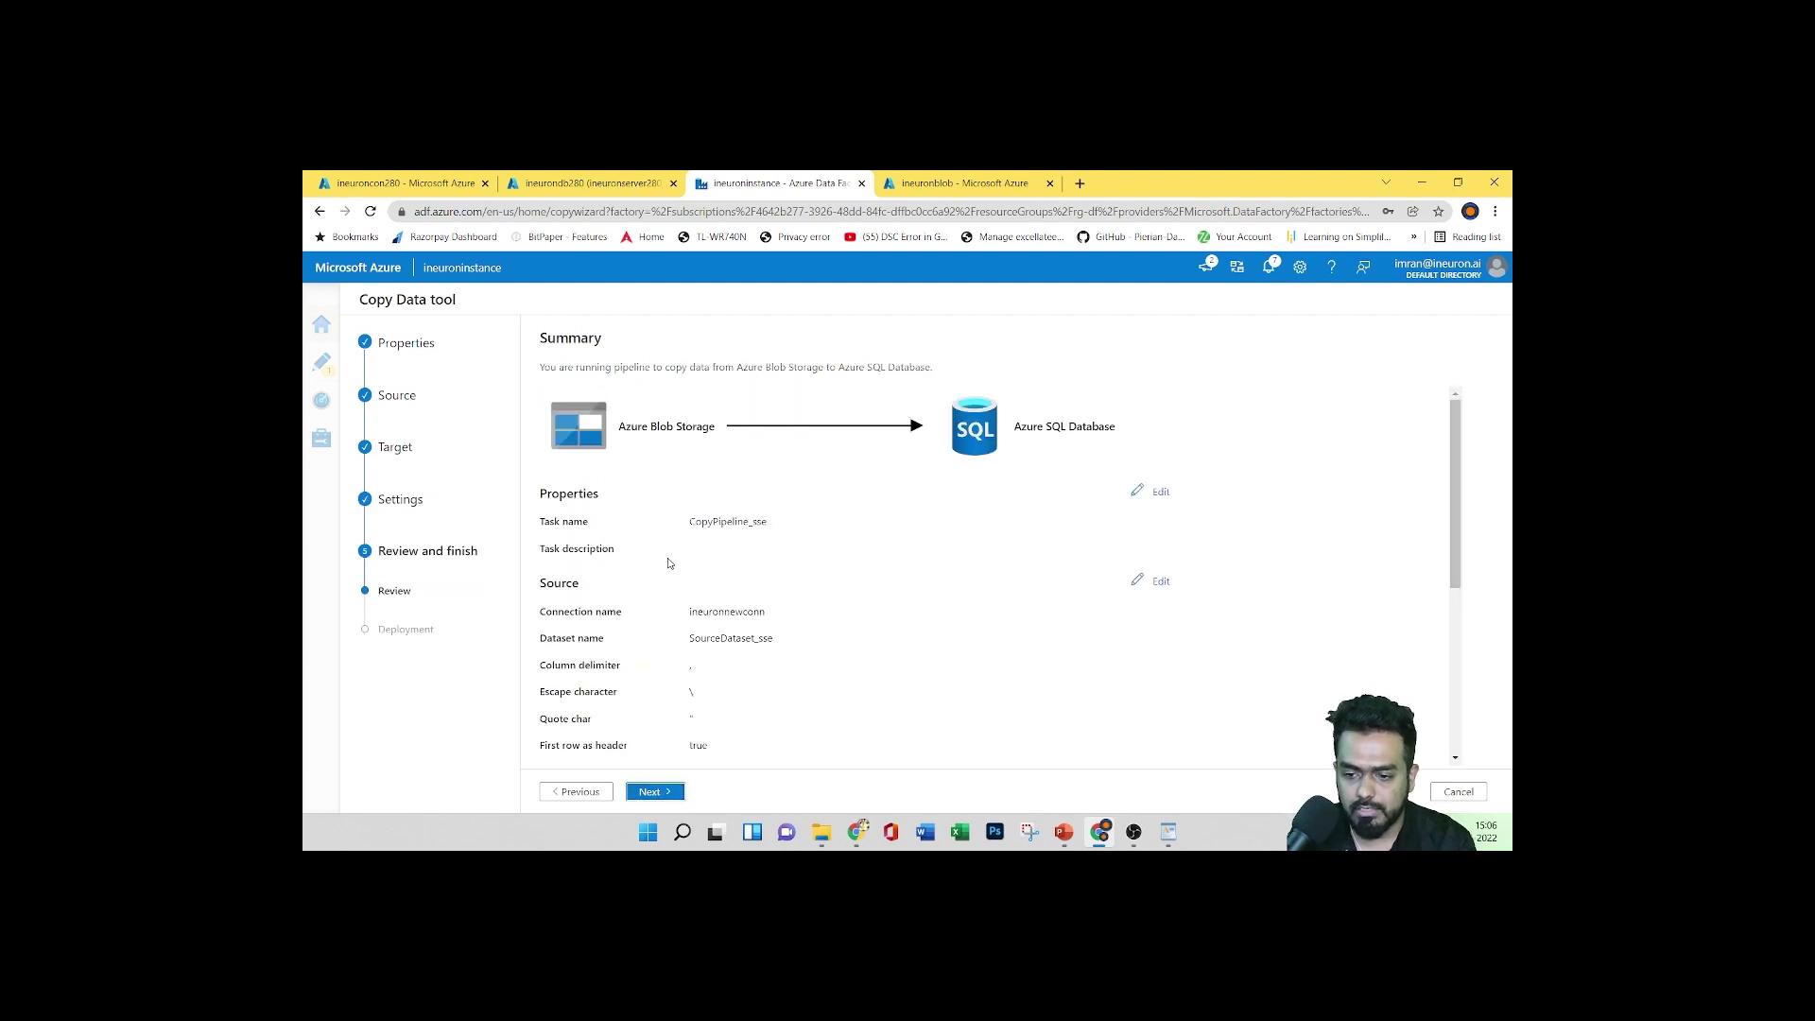
Review the pipeline summary, covering the task properties, source and target settings
{"action": "scroll", "coordinate": [809, 599], "scroll_direction": "down", "scroll_amount": 5}
{"action": "scroll", "coordinate": [810, 599], "scroll_direction": "up", "scroll_amount": 6}
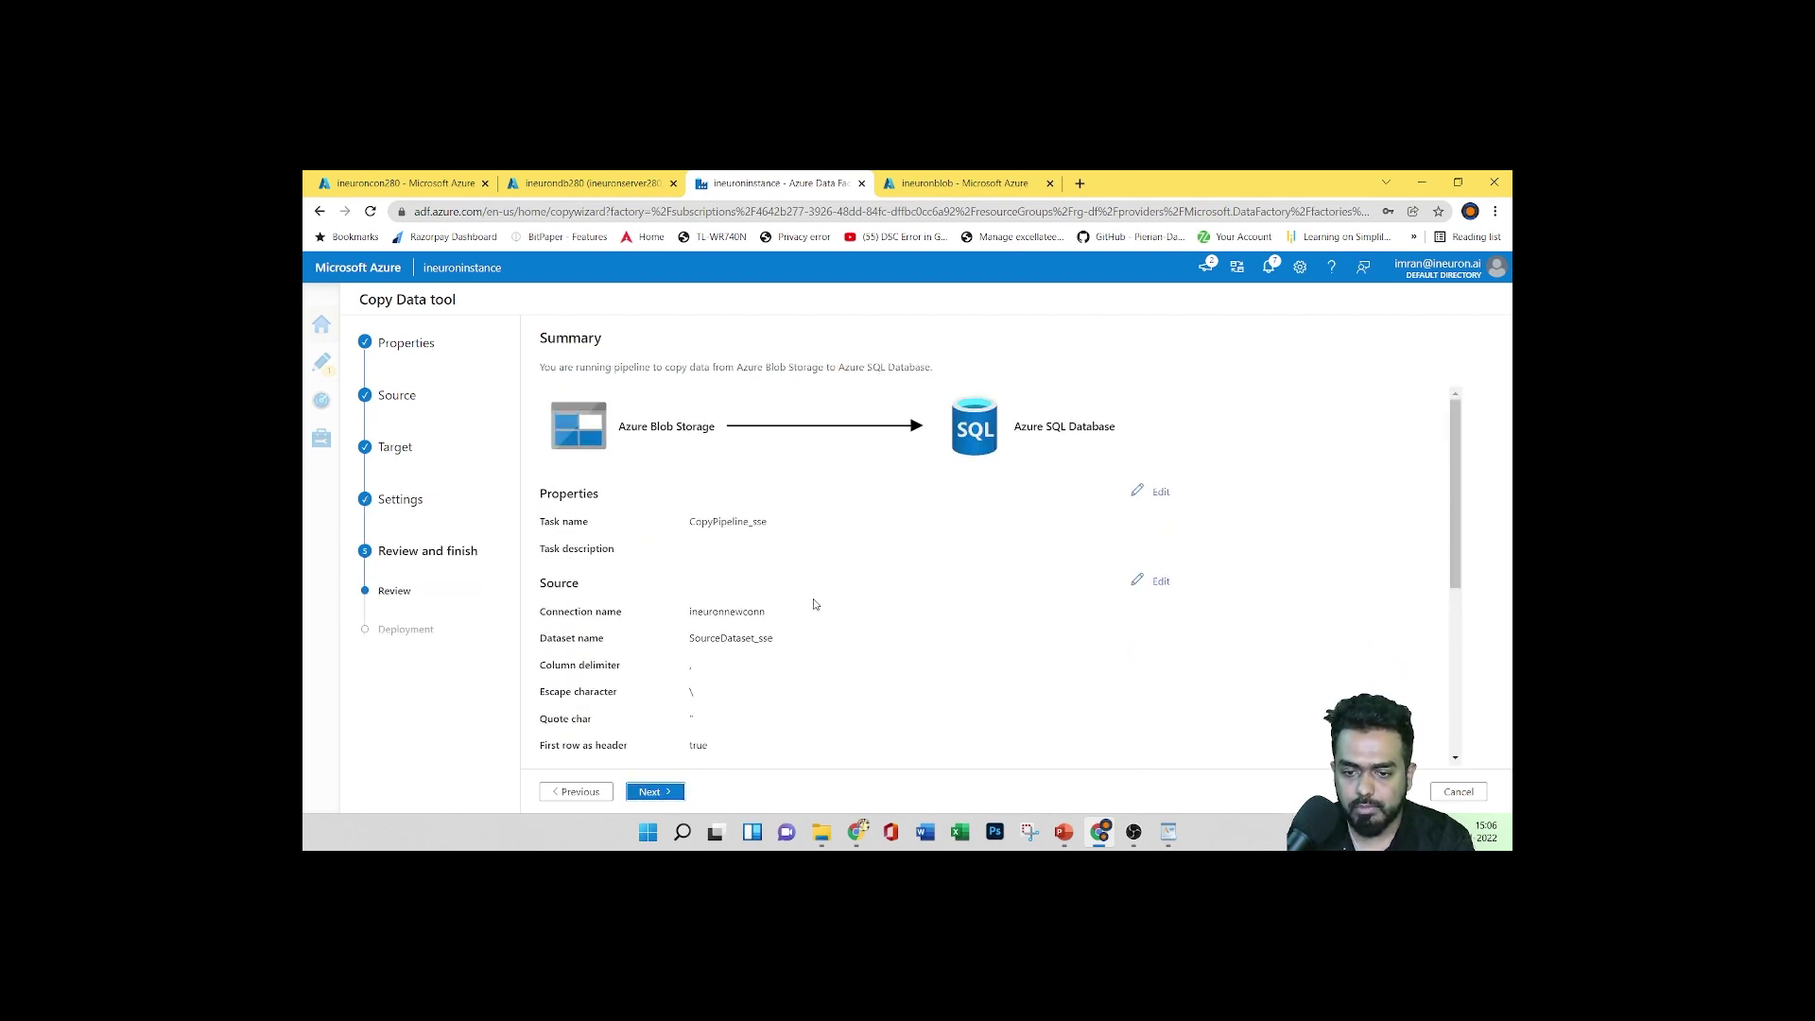
{"action": "scroll", "coordinate": [712, 458], "scroll_direction": "down", "scroll_amount": 5}
{"action": "scroll", "coordinate": [788, 607], "scroll_direction": "up", "scroll_amount": 5}
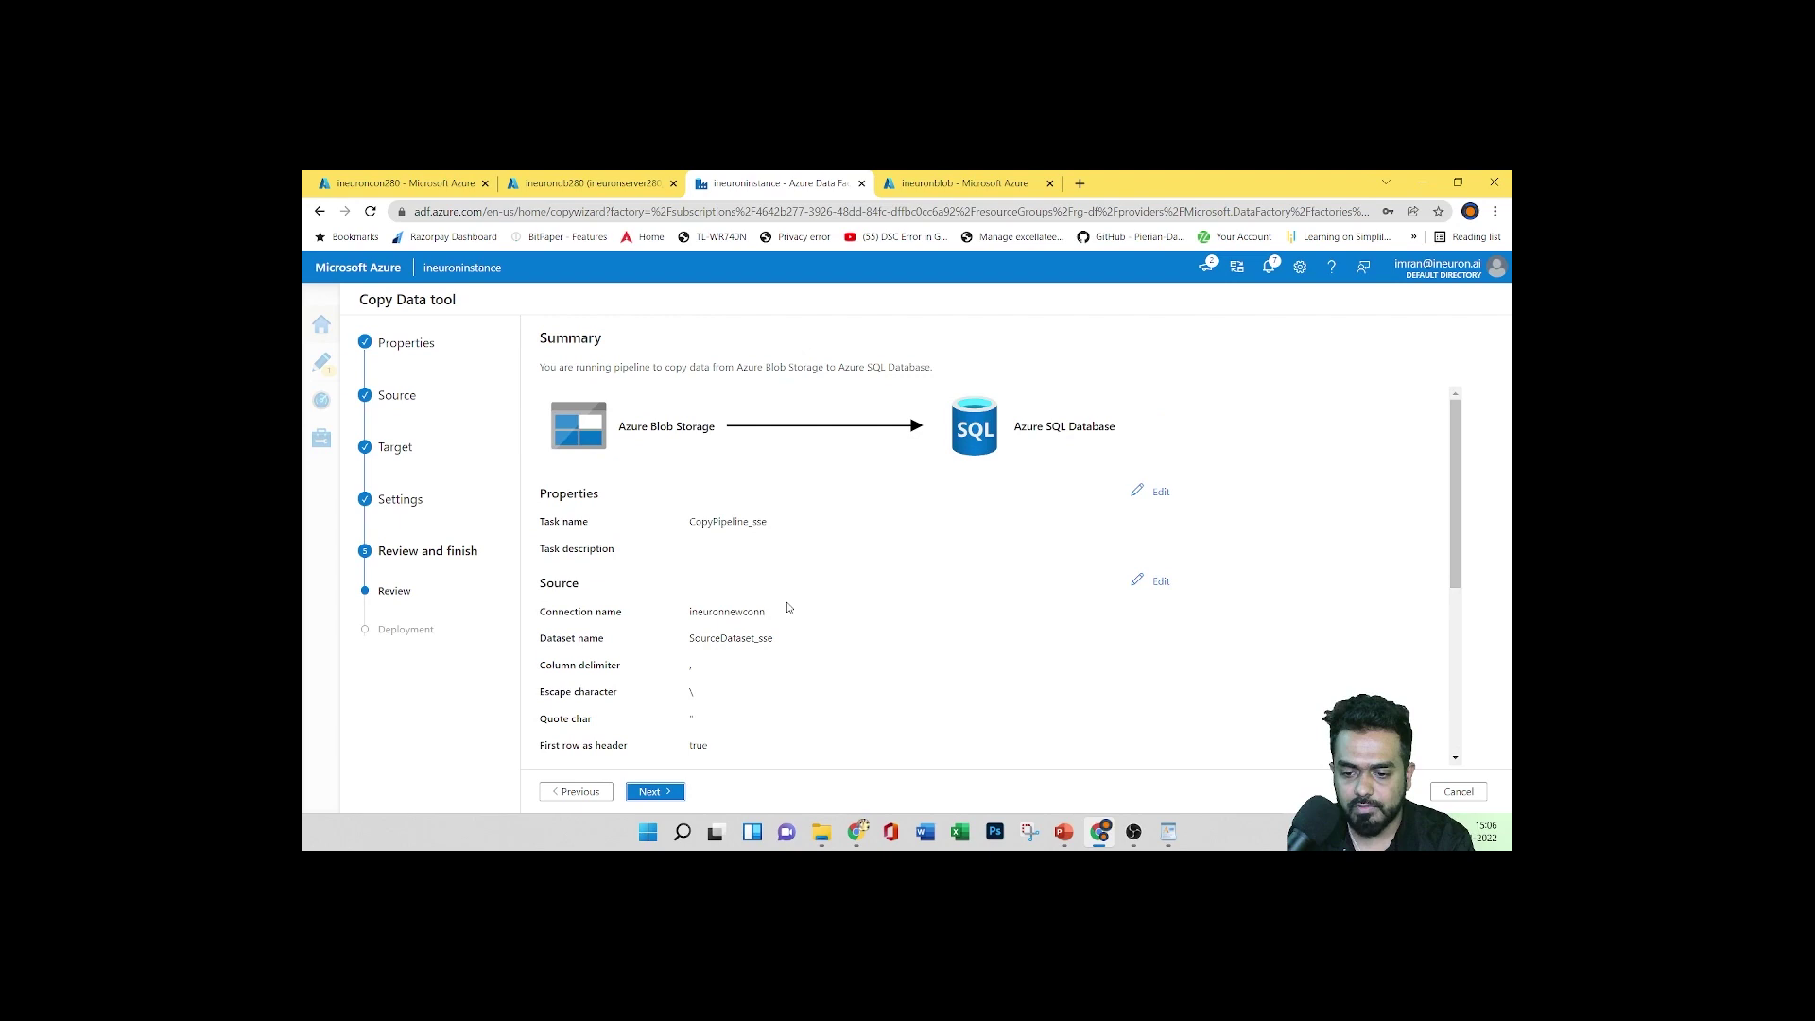
Deploy and run the copy pipeline from the summary, and finish the Copy Data tool
{"action": "left_click", "coordinate": [656, 792]}
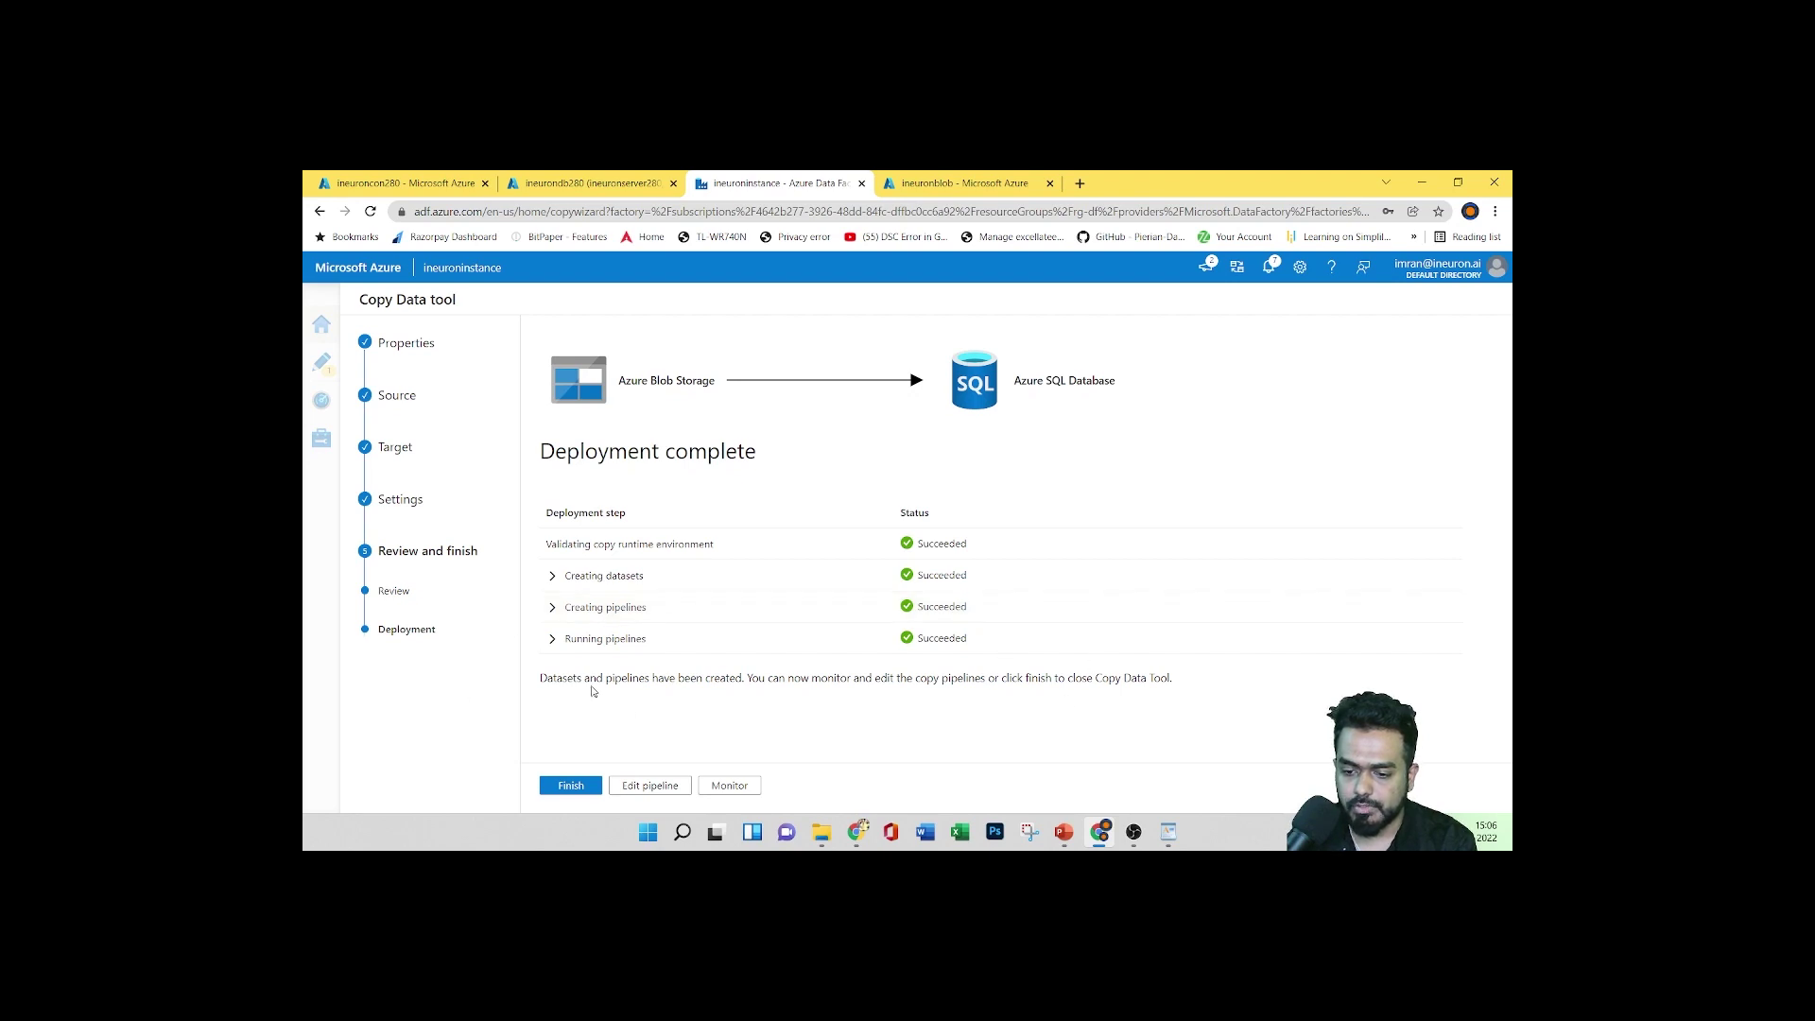
{"action": "left_click", "coordinate": [572, 787]}
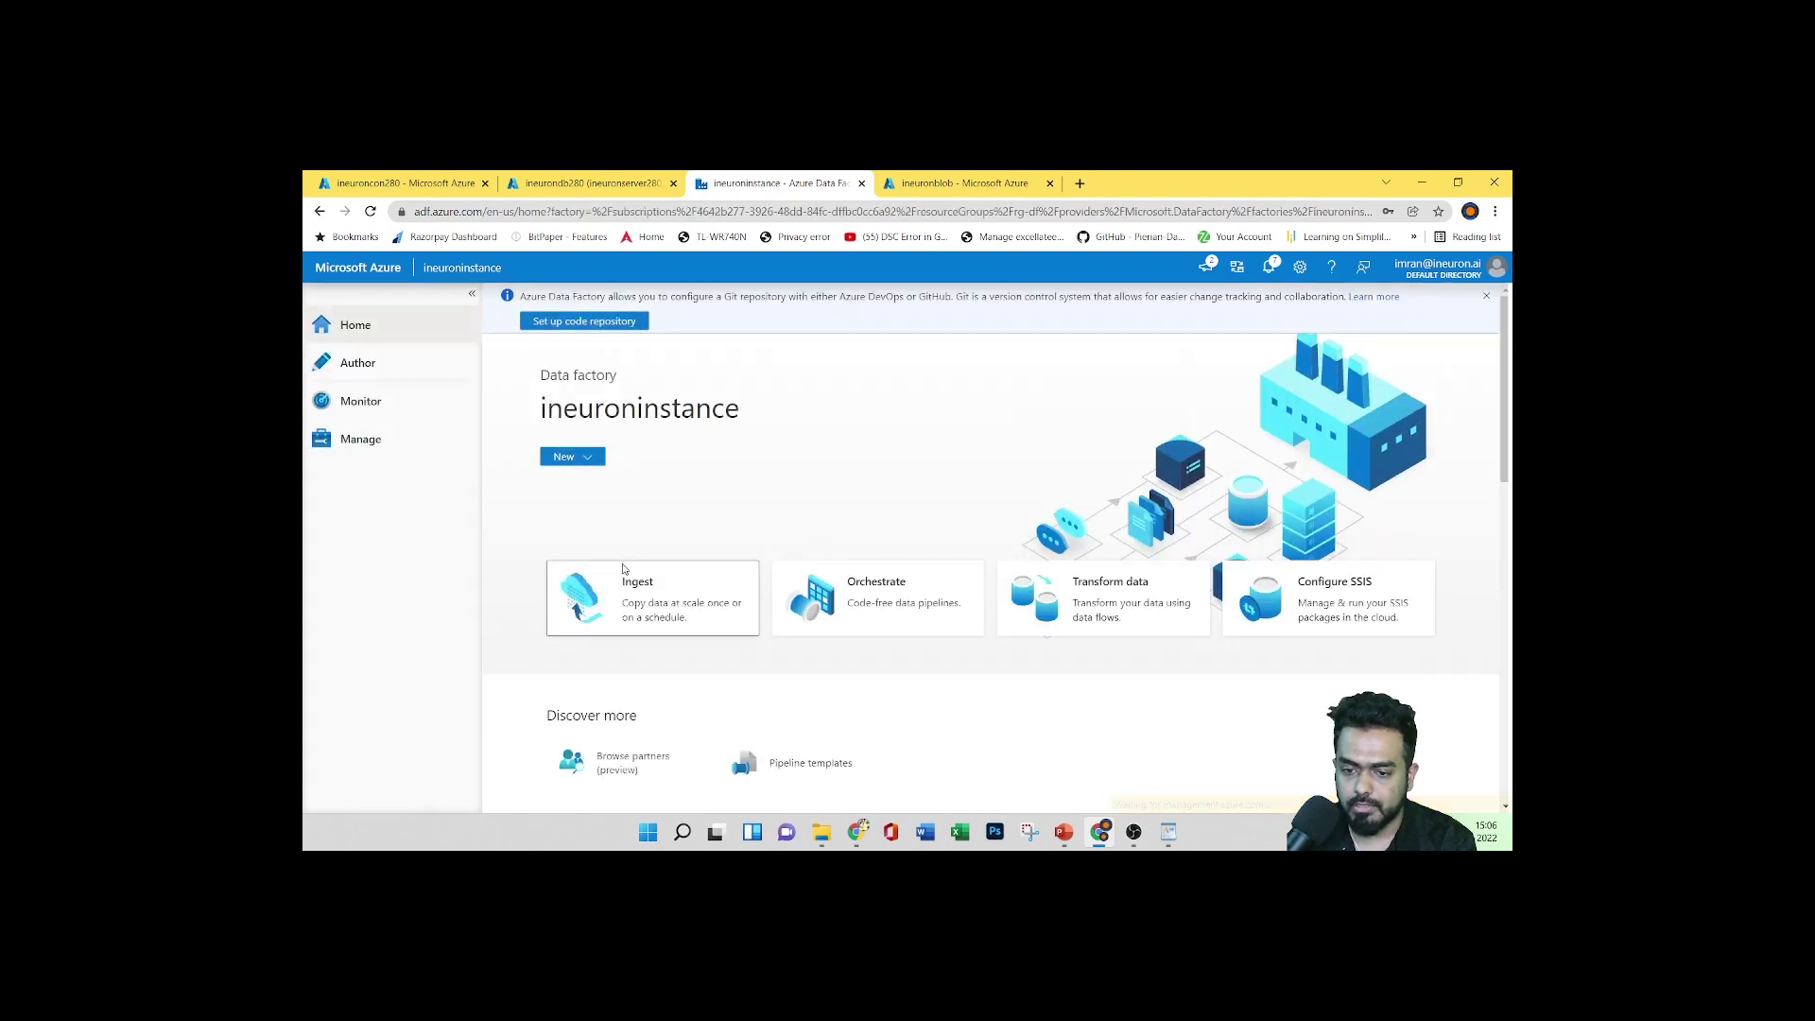
Check the factory's authoring resources, linked services and pipeline runs, and open the activity runs of CopyPipeline_sse
{"action": "left_click", "coordinate": [359, 369]}
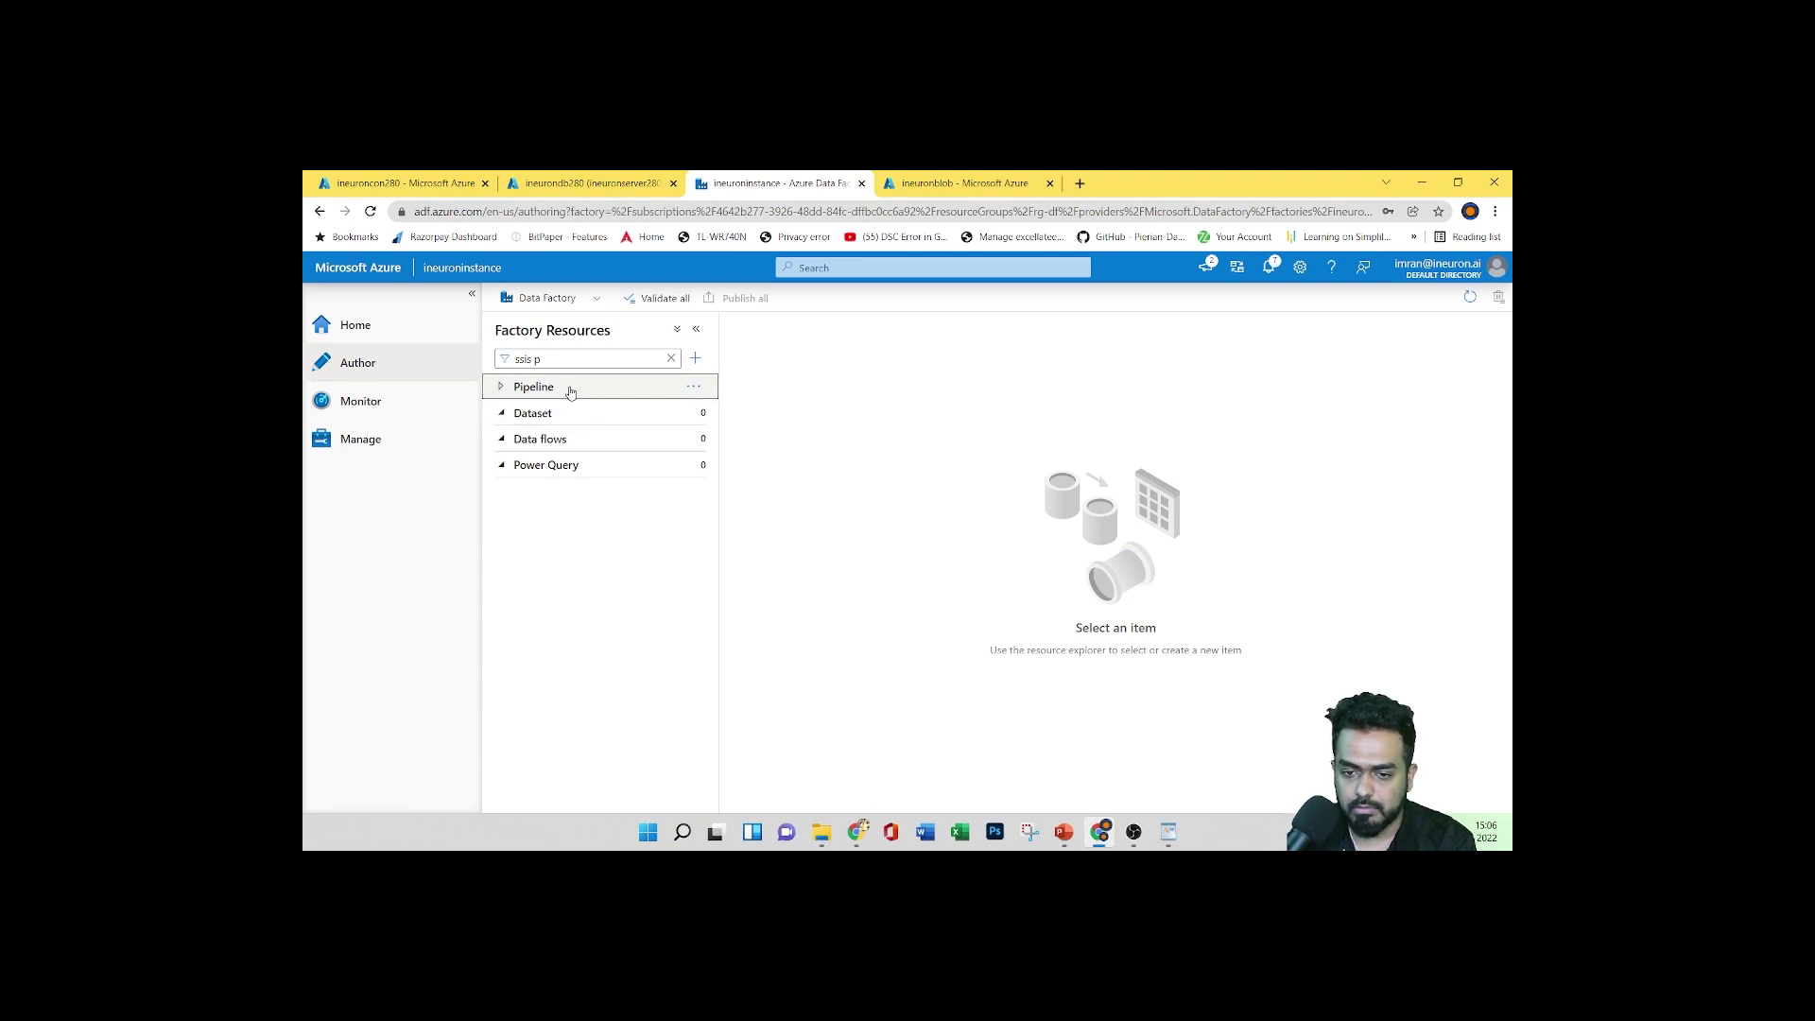
{"action": "left_click", "coordinate": [370, 445]}
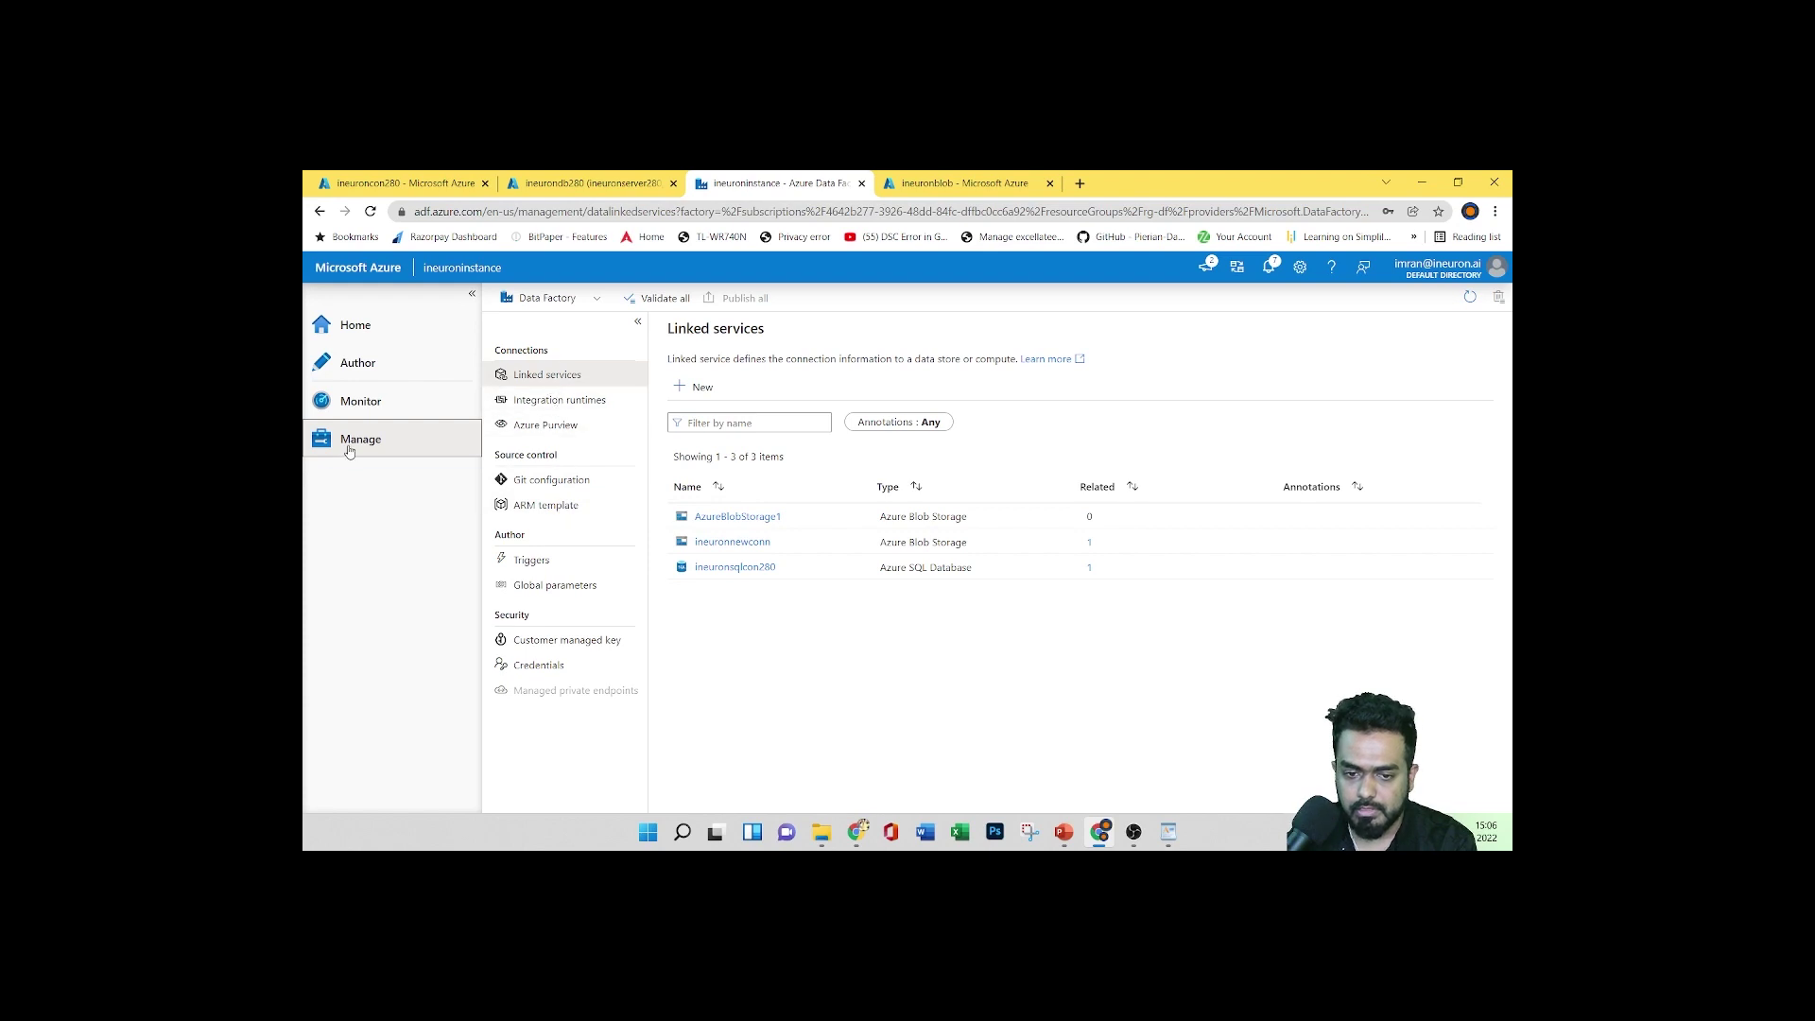
{"action": "left_click", "coordinate": [356, 400]}
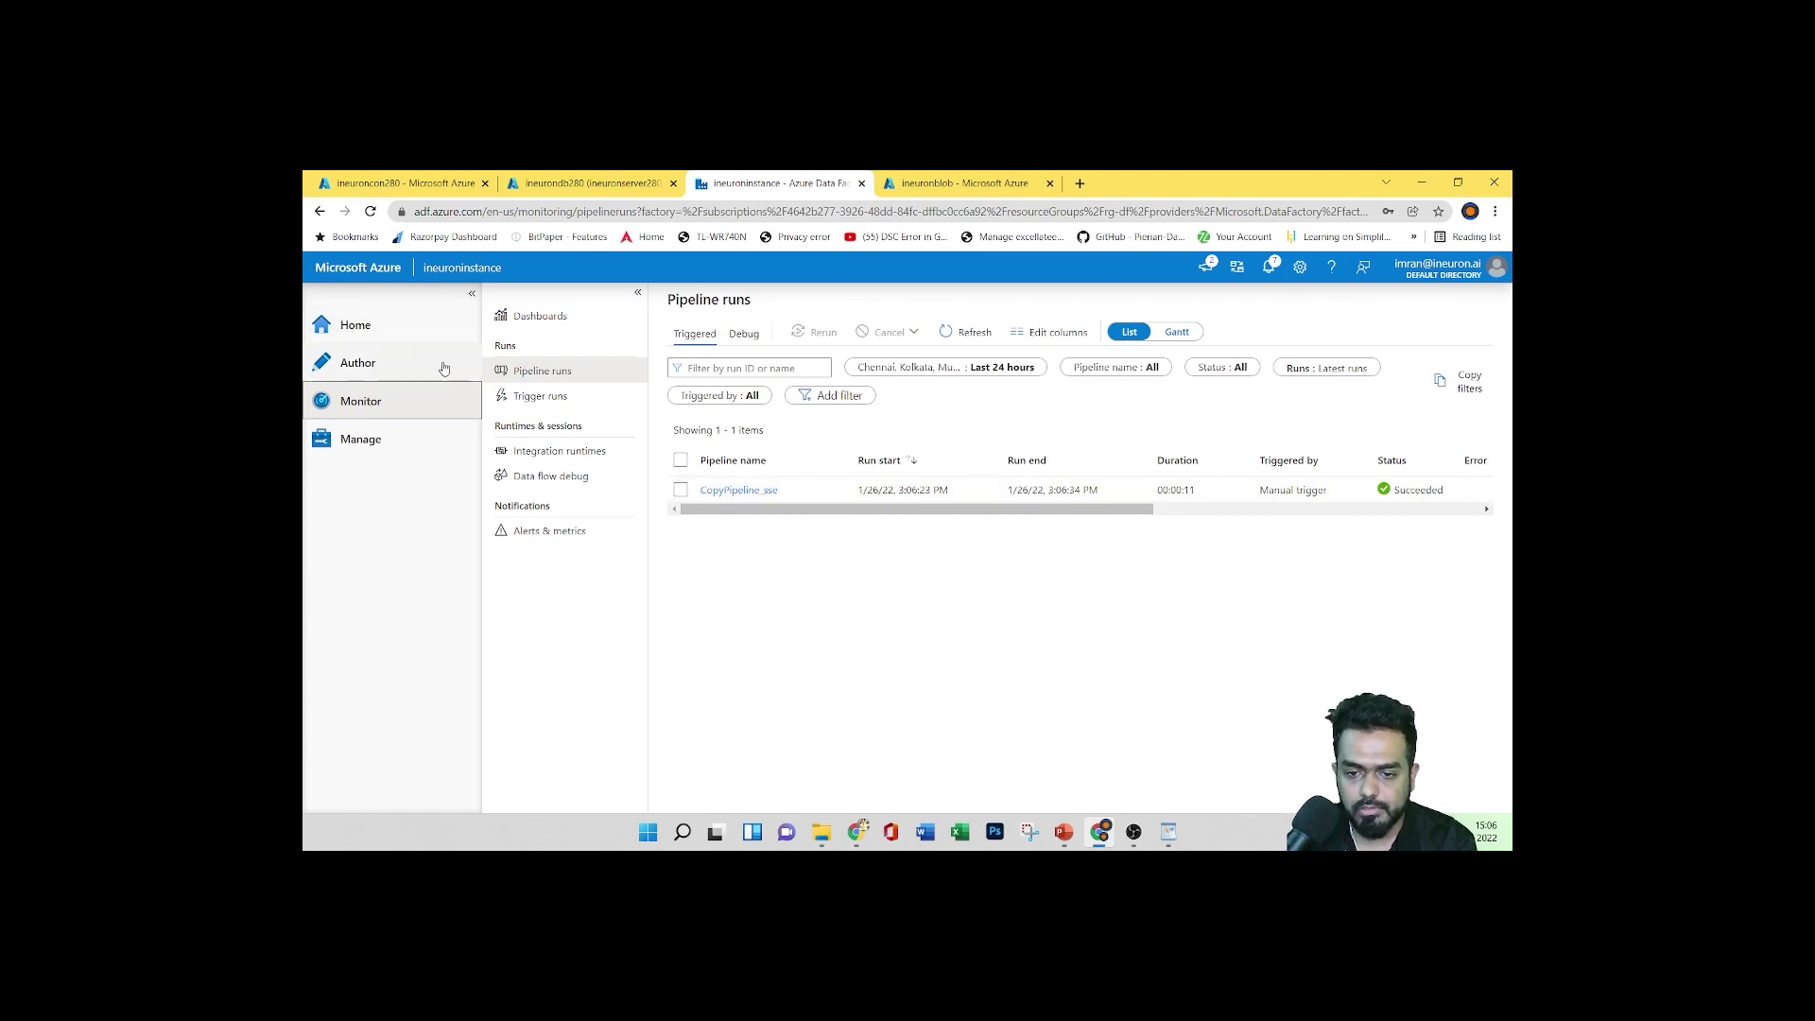
{"action": "left_click", "coordinate": [382, 331]}
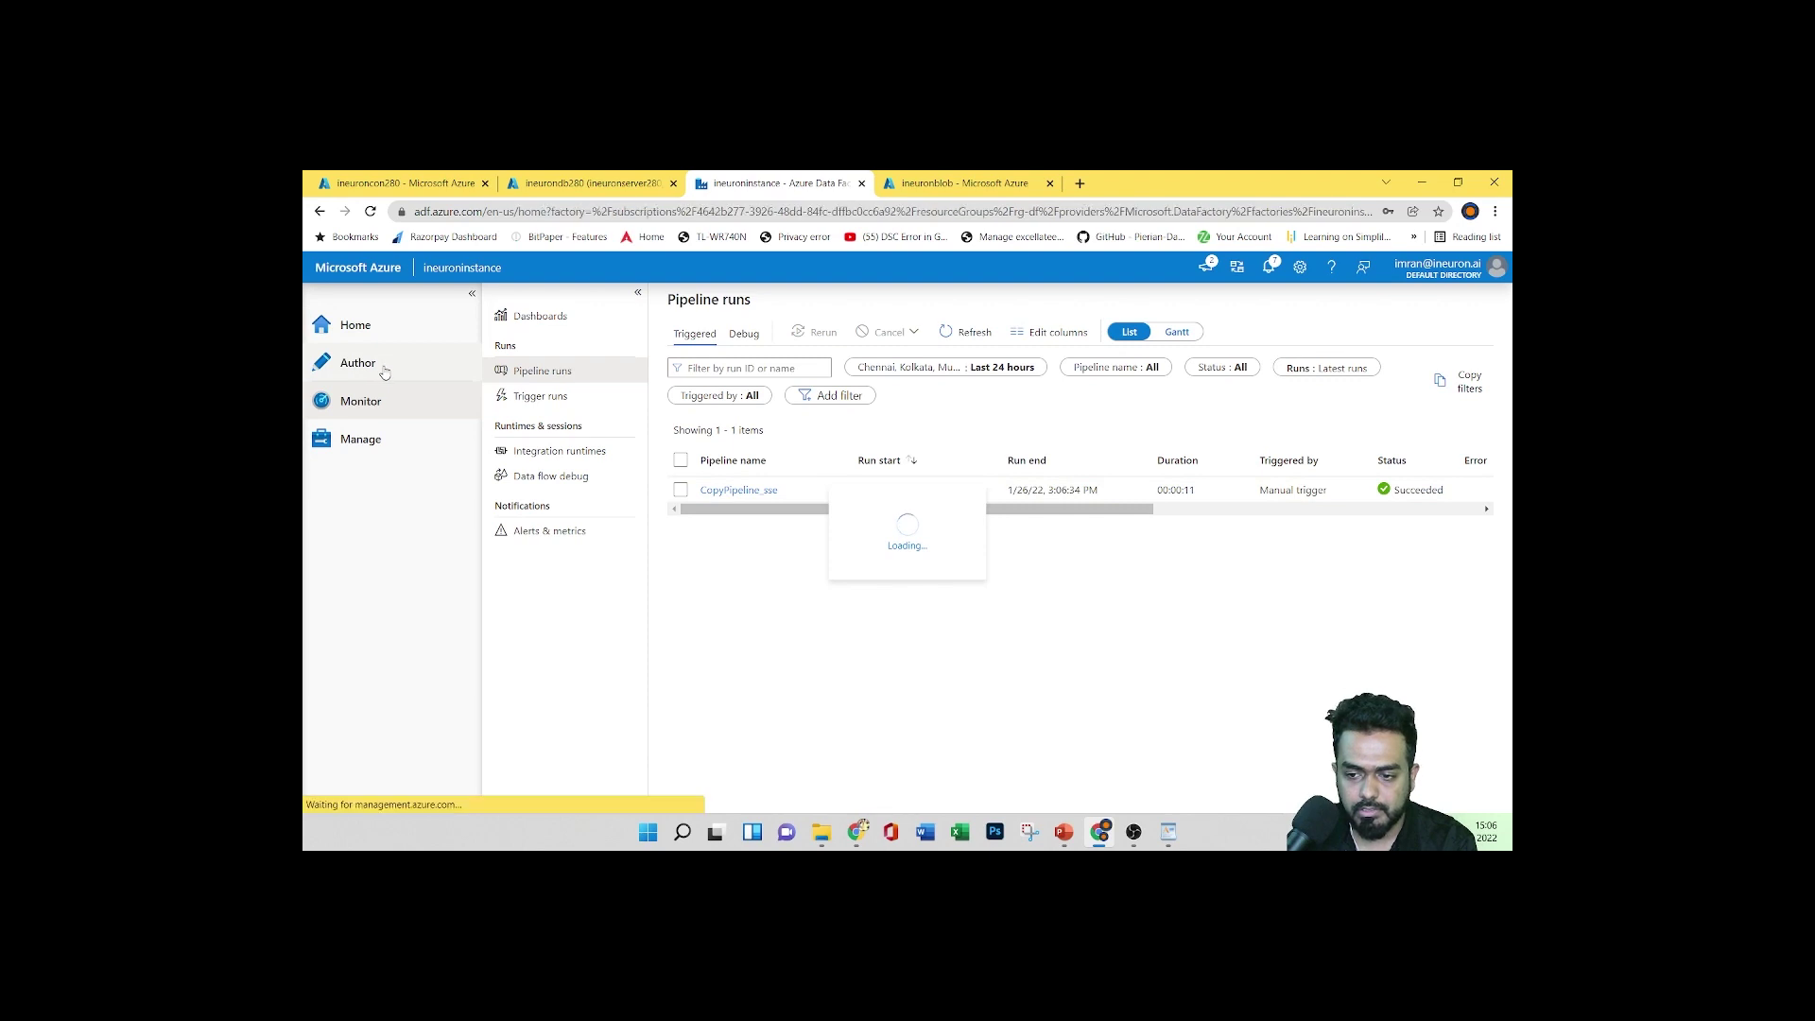
{"action": "left_click", "coordinate": [385, 370]}
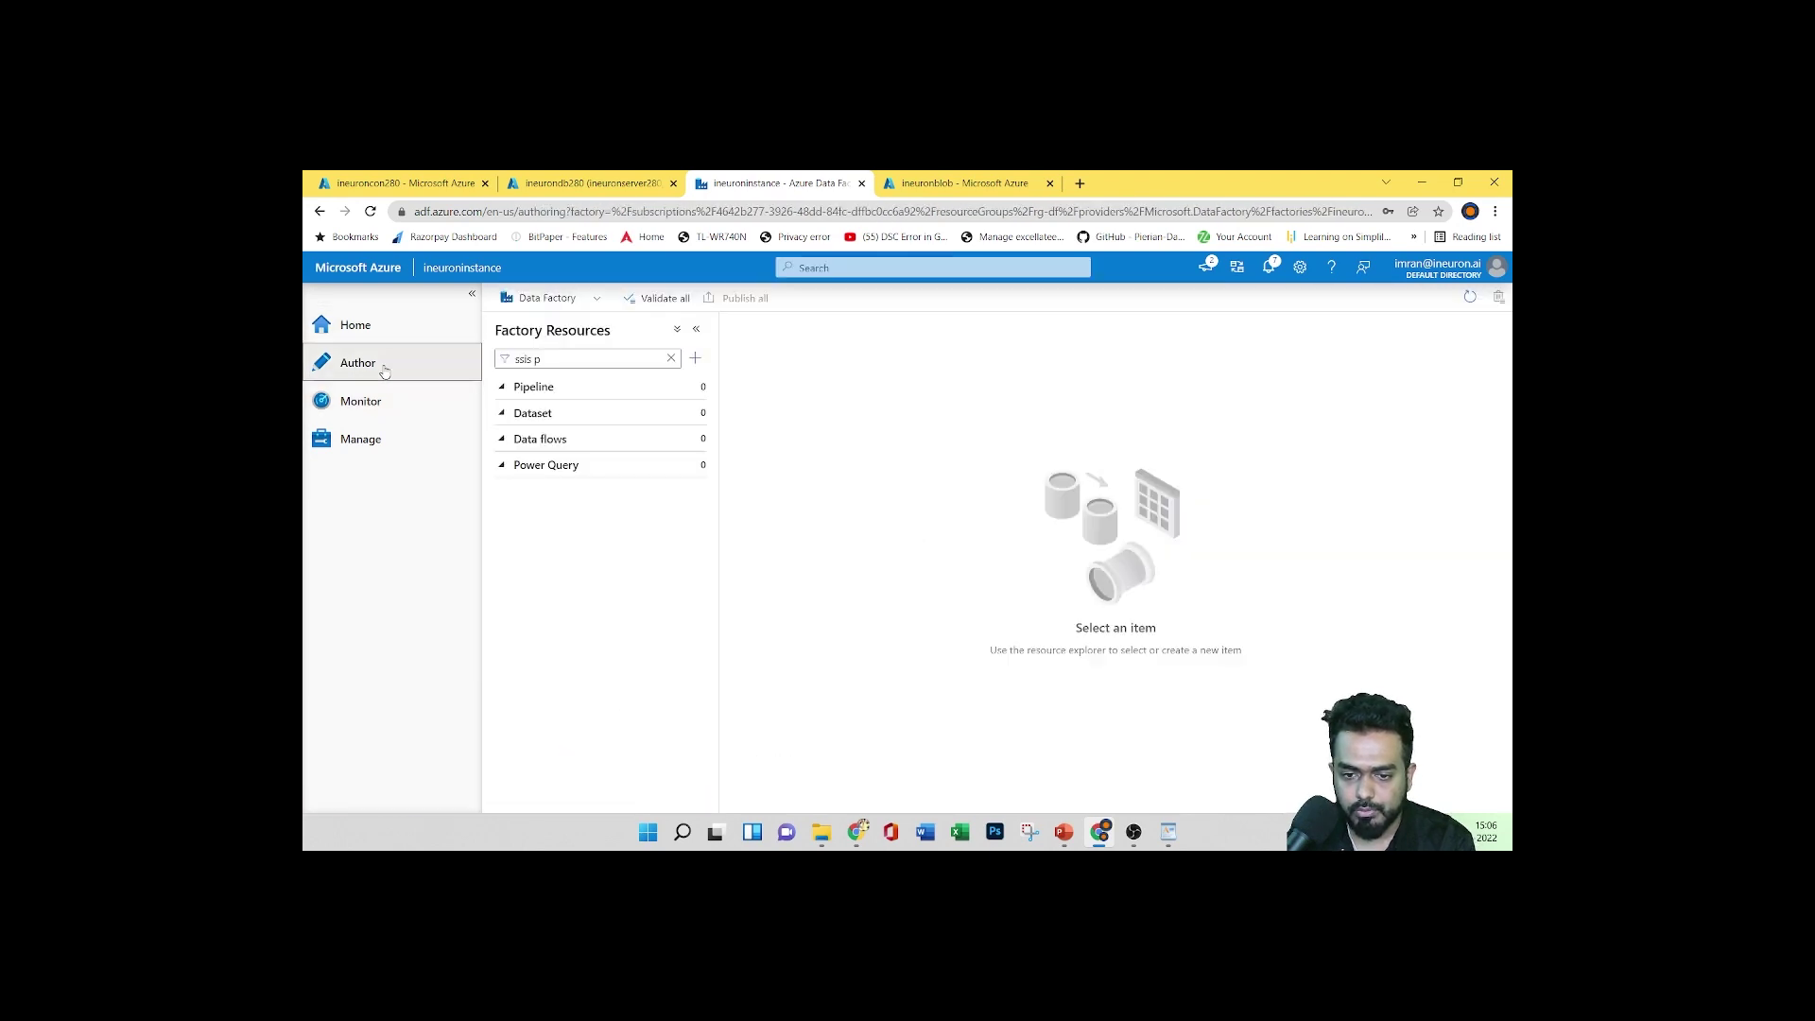
{"action": "left_click", "coordinate": [506, 390]}
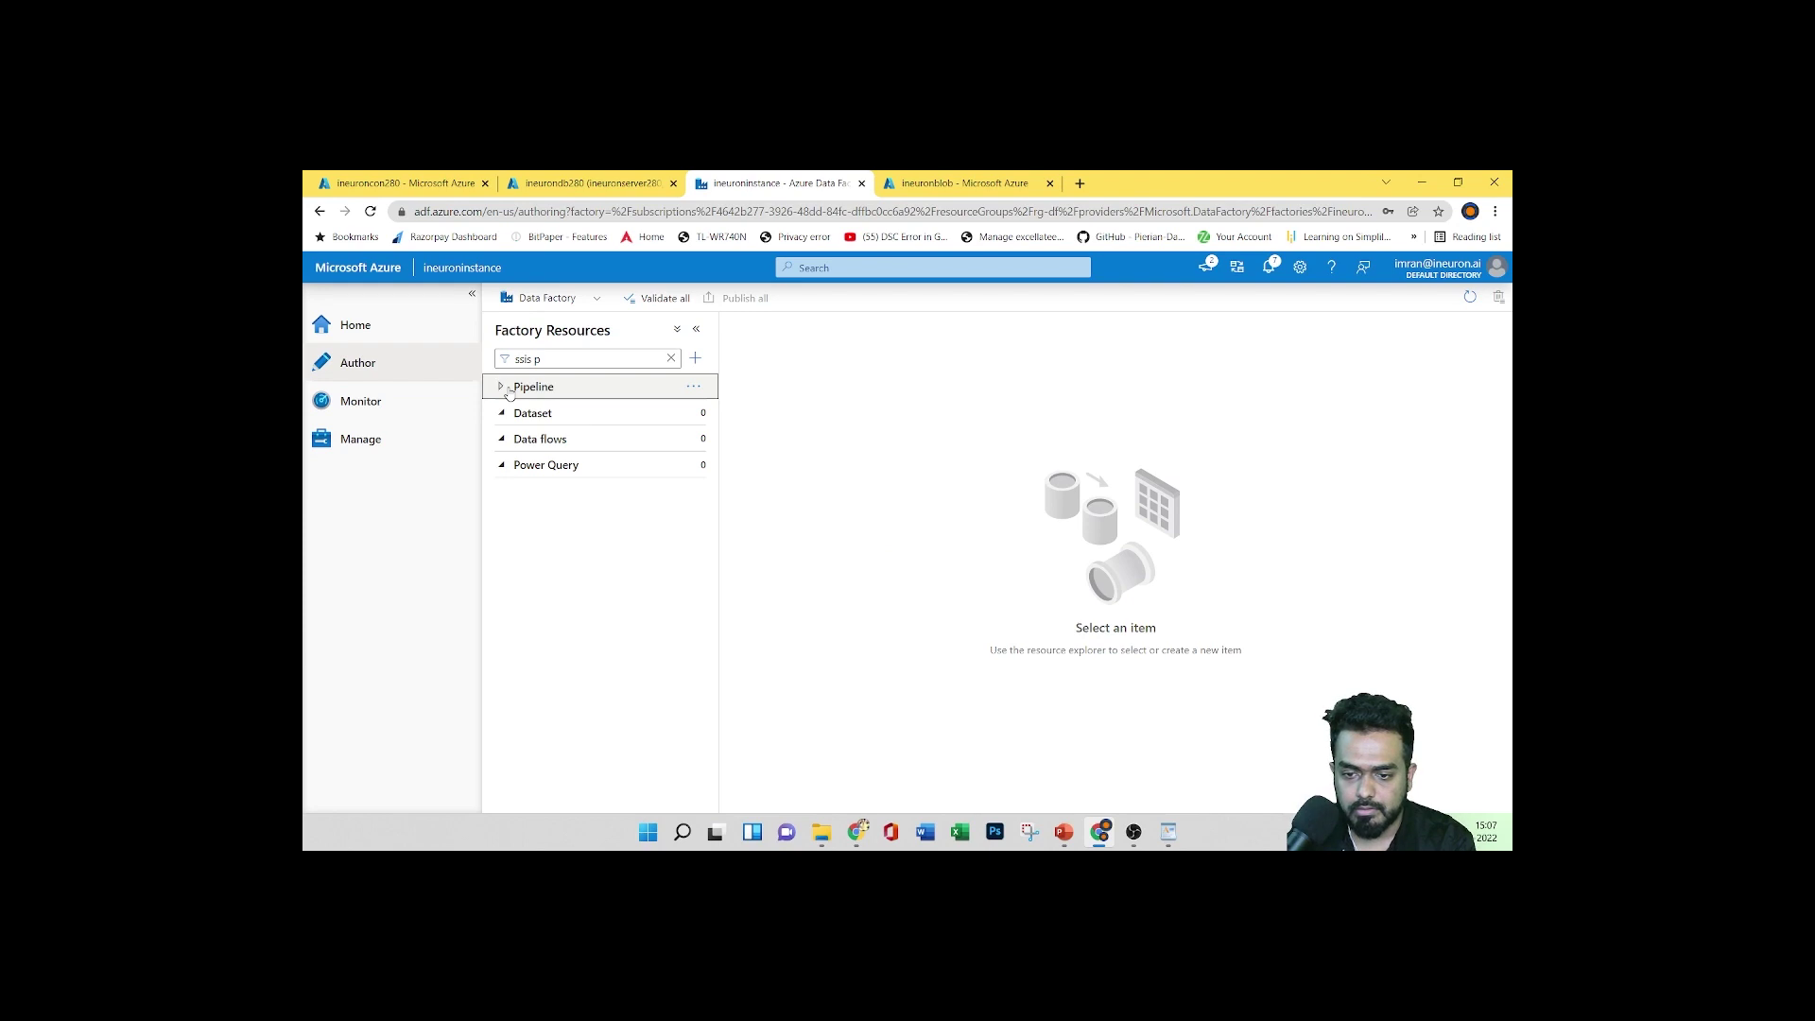
{"action": "left_click", "coordinate": [398, 413]}
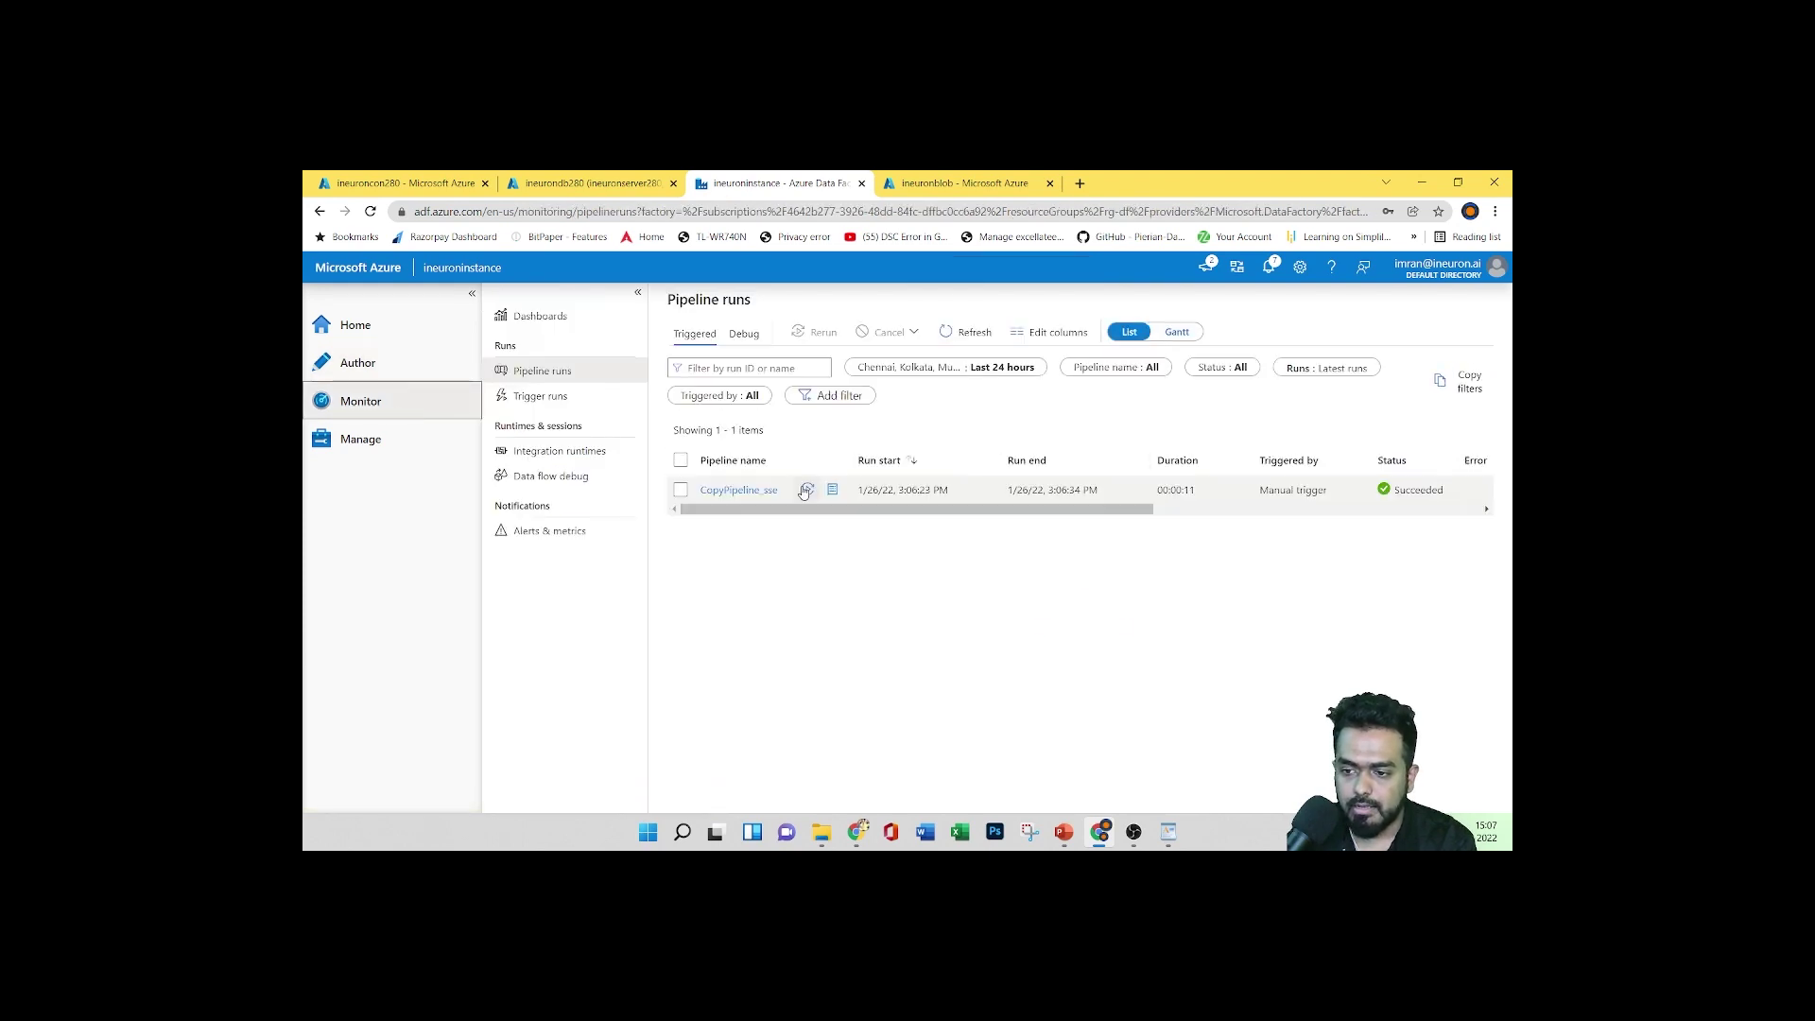
{"action": "left_click", "coordinate": [746, 491]}
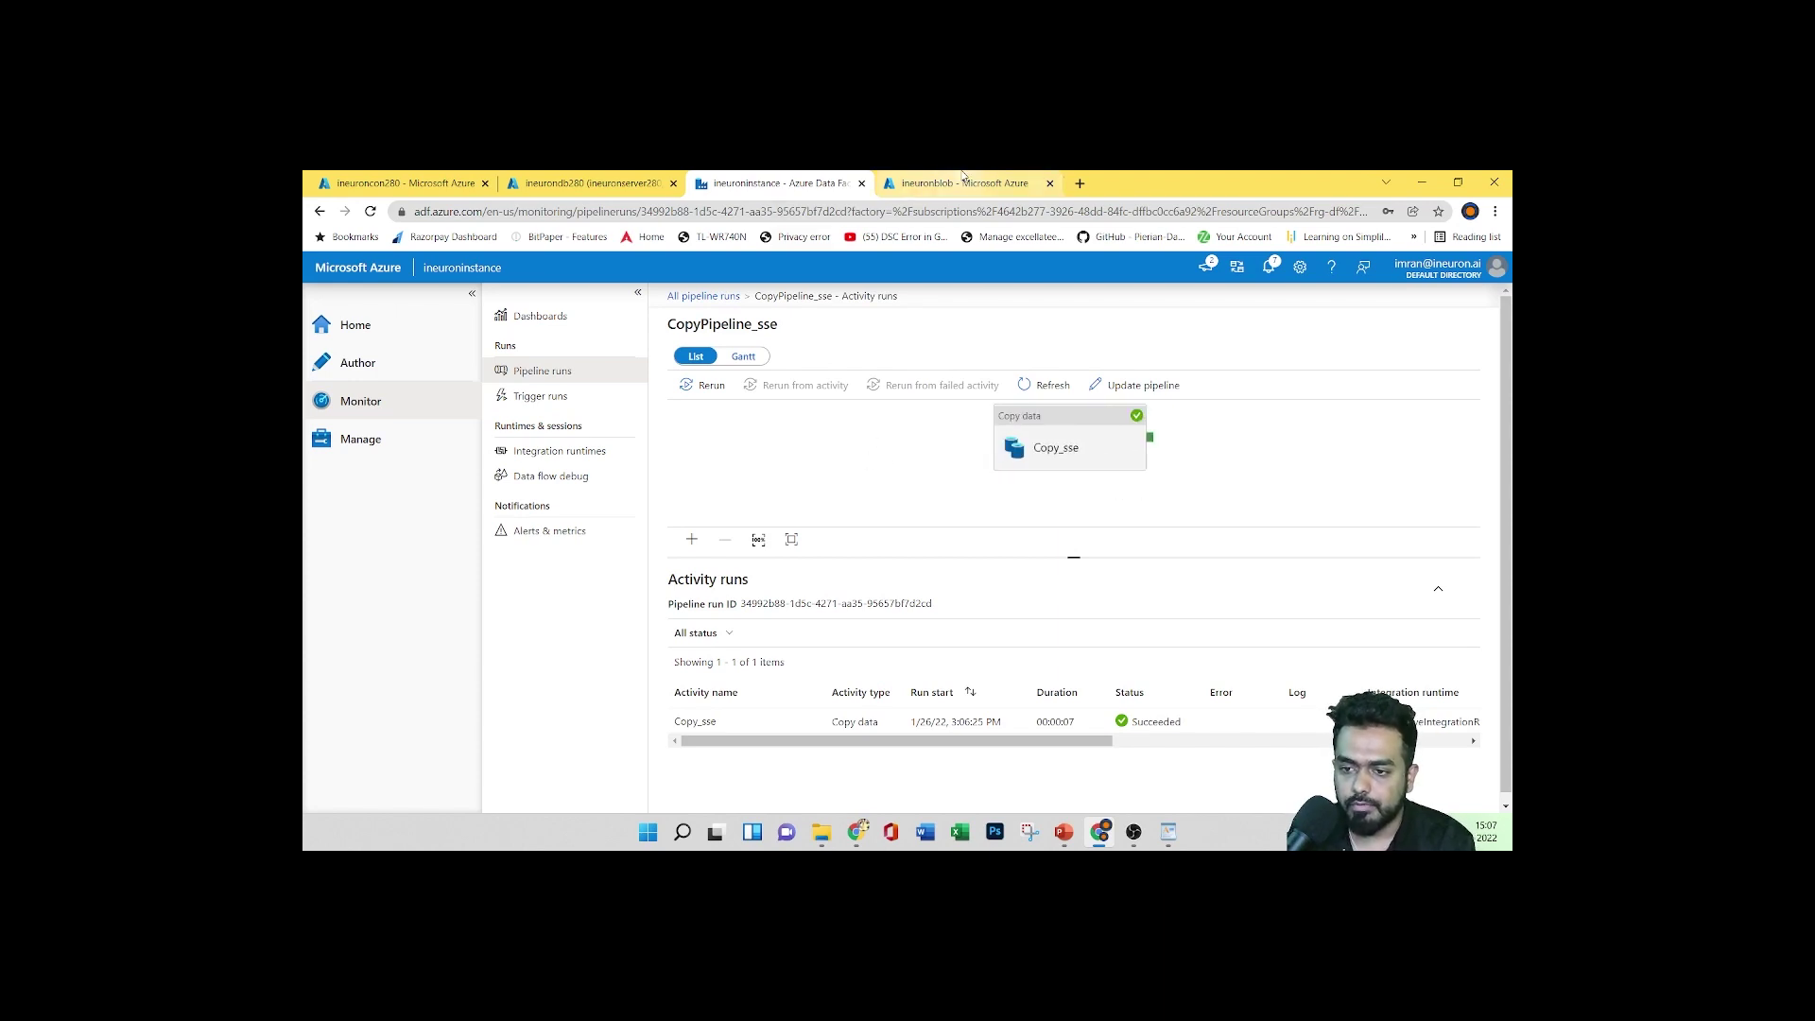
Refresh the ineurondb280 object list in the query editor and examine the columns of the dbo.Azure Blob Storage file table
{"action": "left_click", "coordinate": [591, 182]}
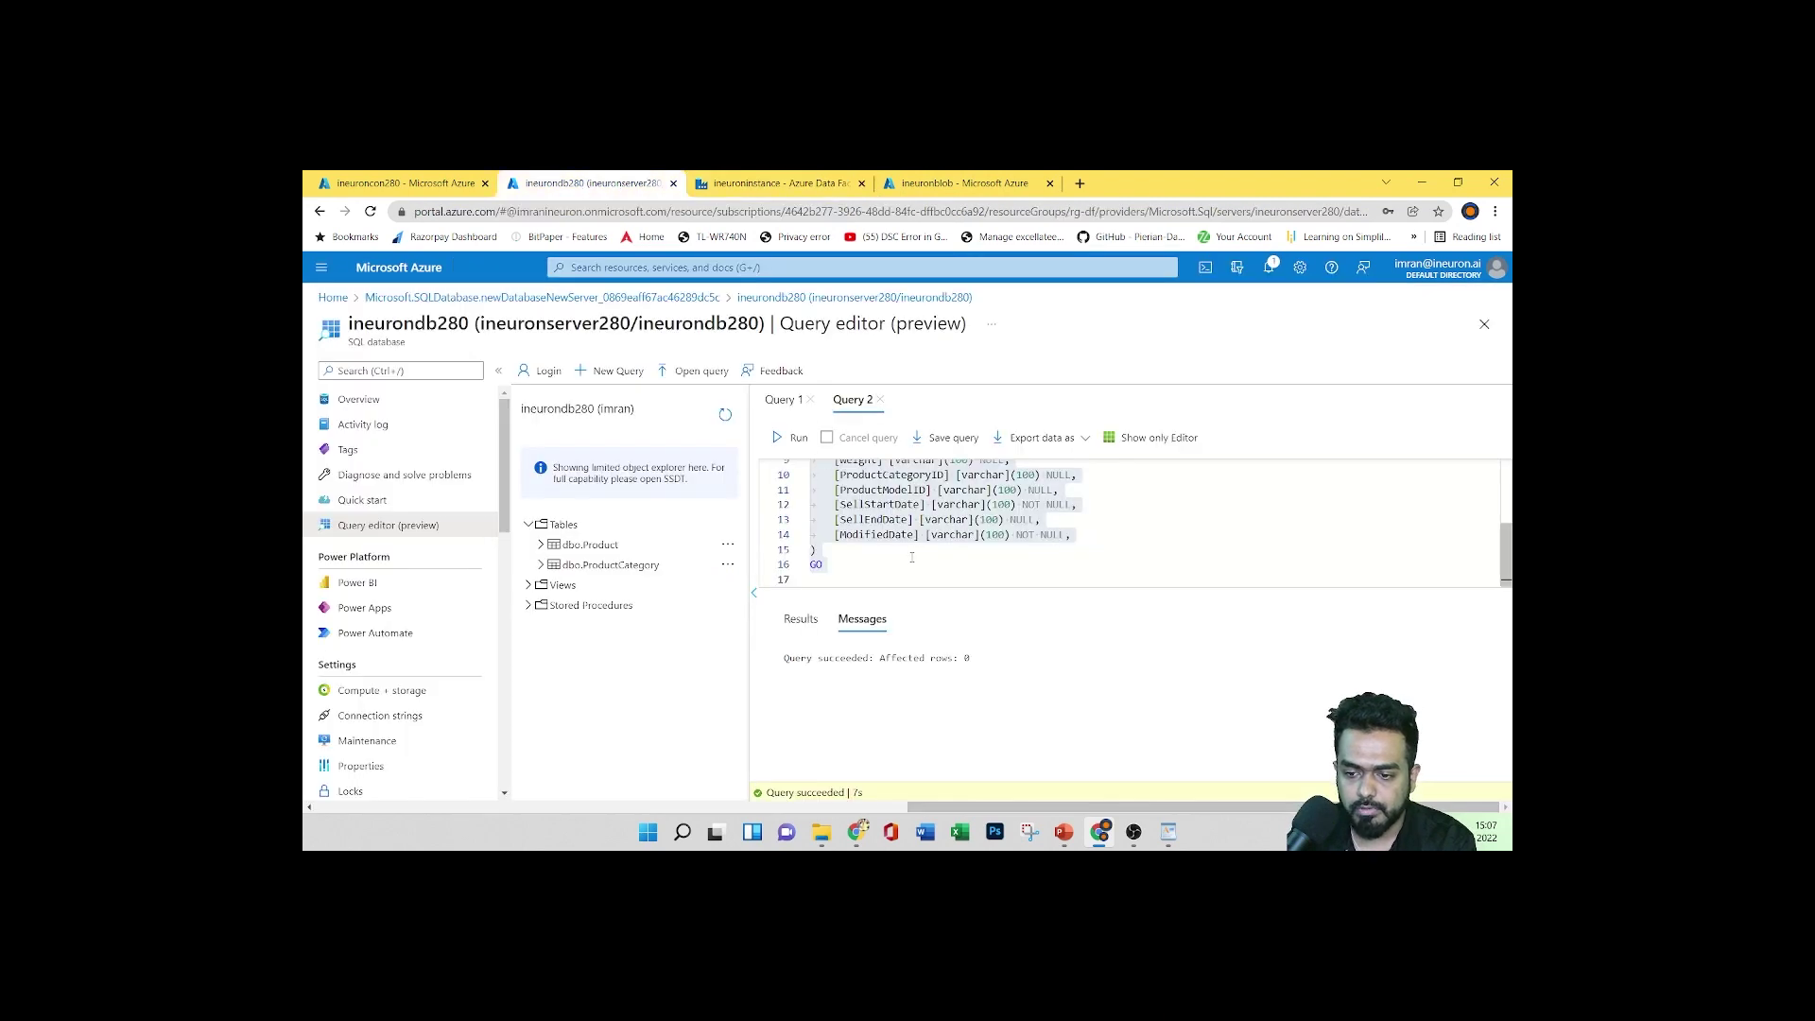
{"action": "scroll", "coordinate": [878, 521], "scroll_direction": "up", "scroll_amount": 3}
{"action": "left_click", "coordinate": [725, 416]}
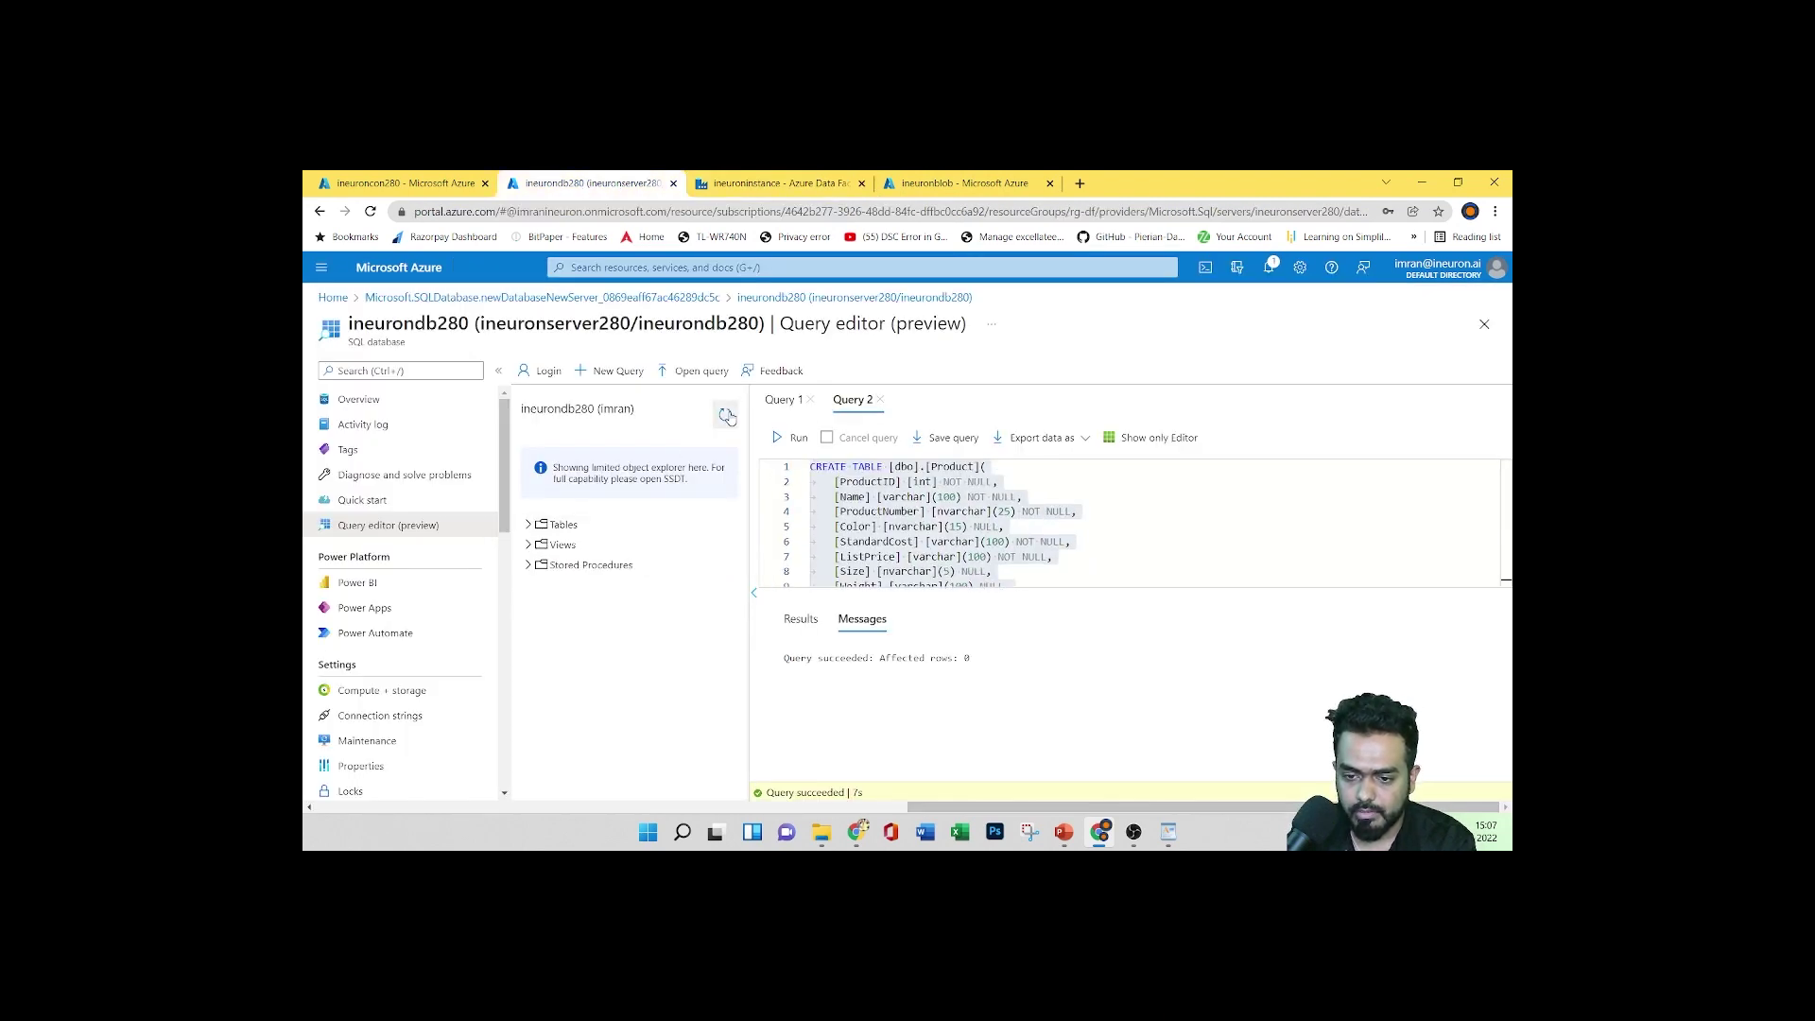
{"action": "left_click", "coordinate": [553, 524]}
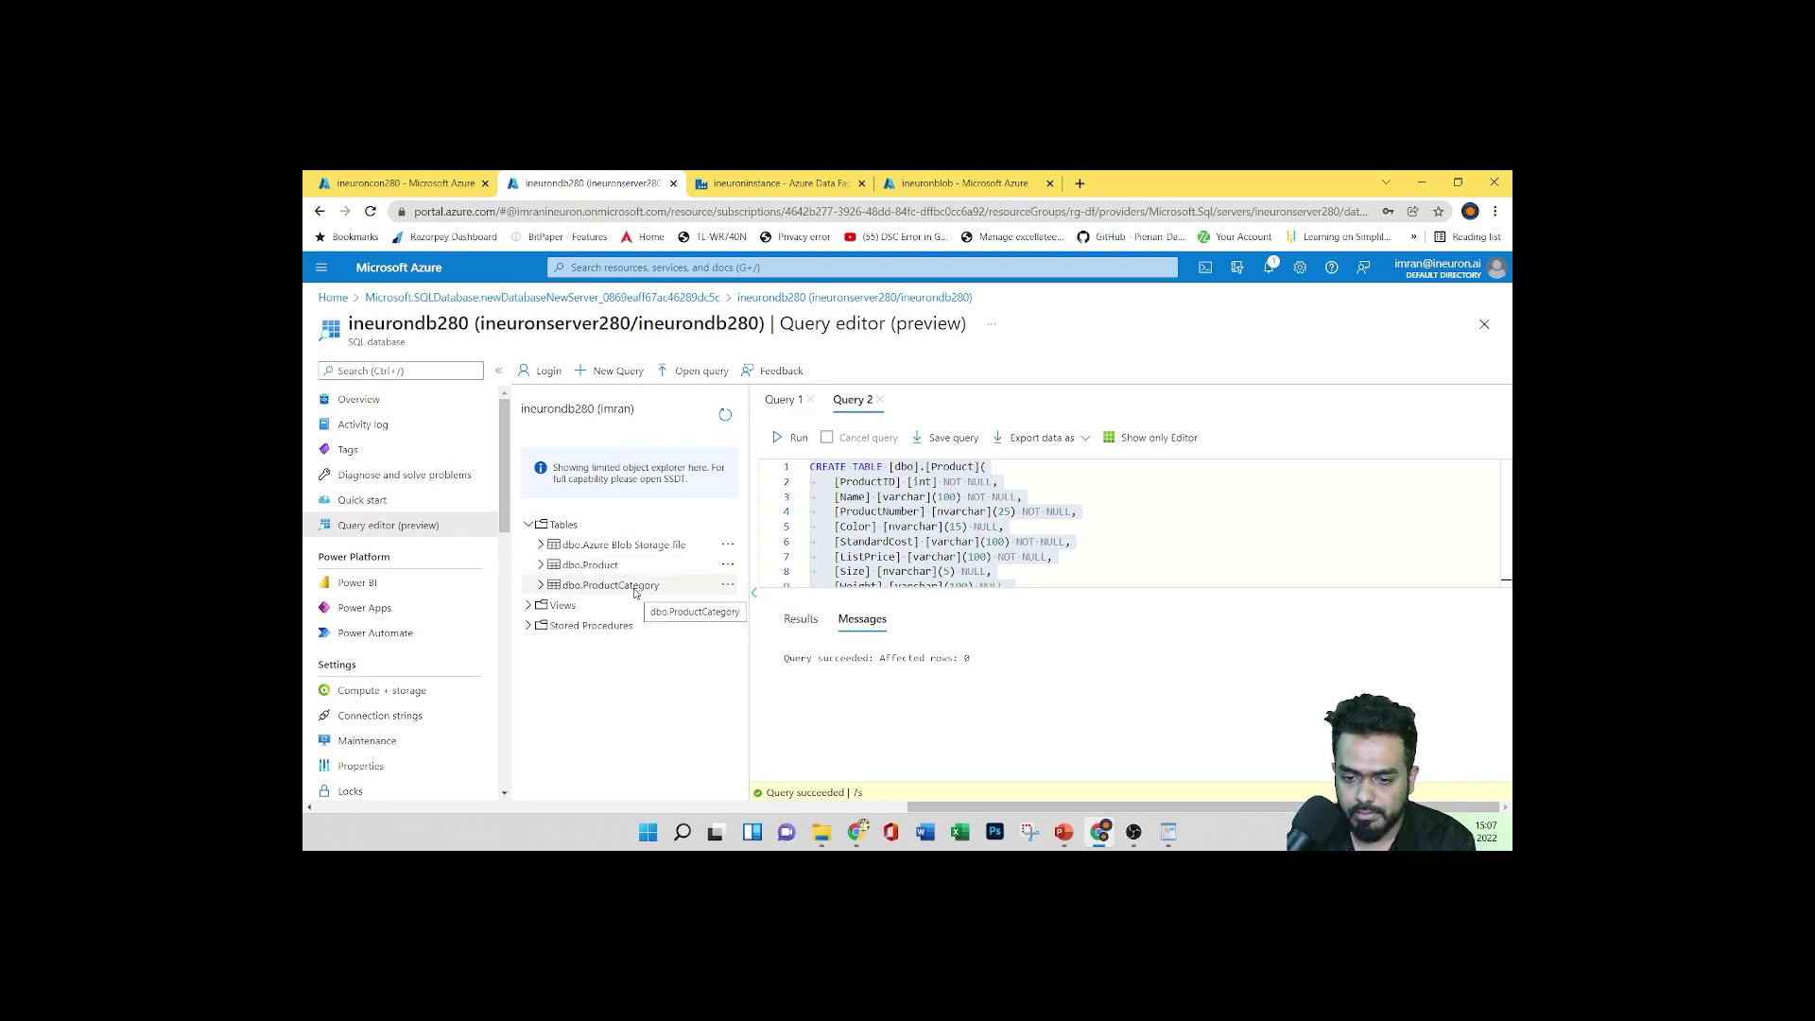
{"action": "left_click", "coordinate": [652, 546]}
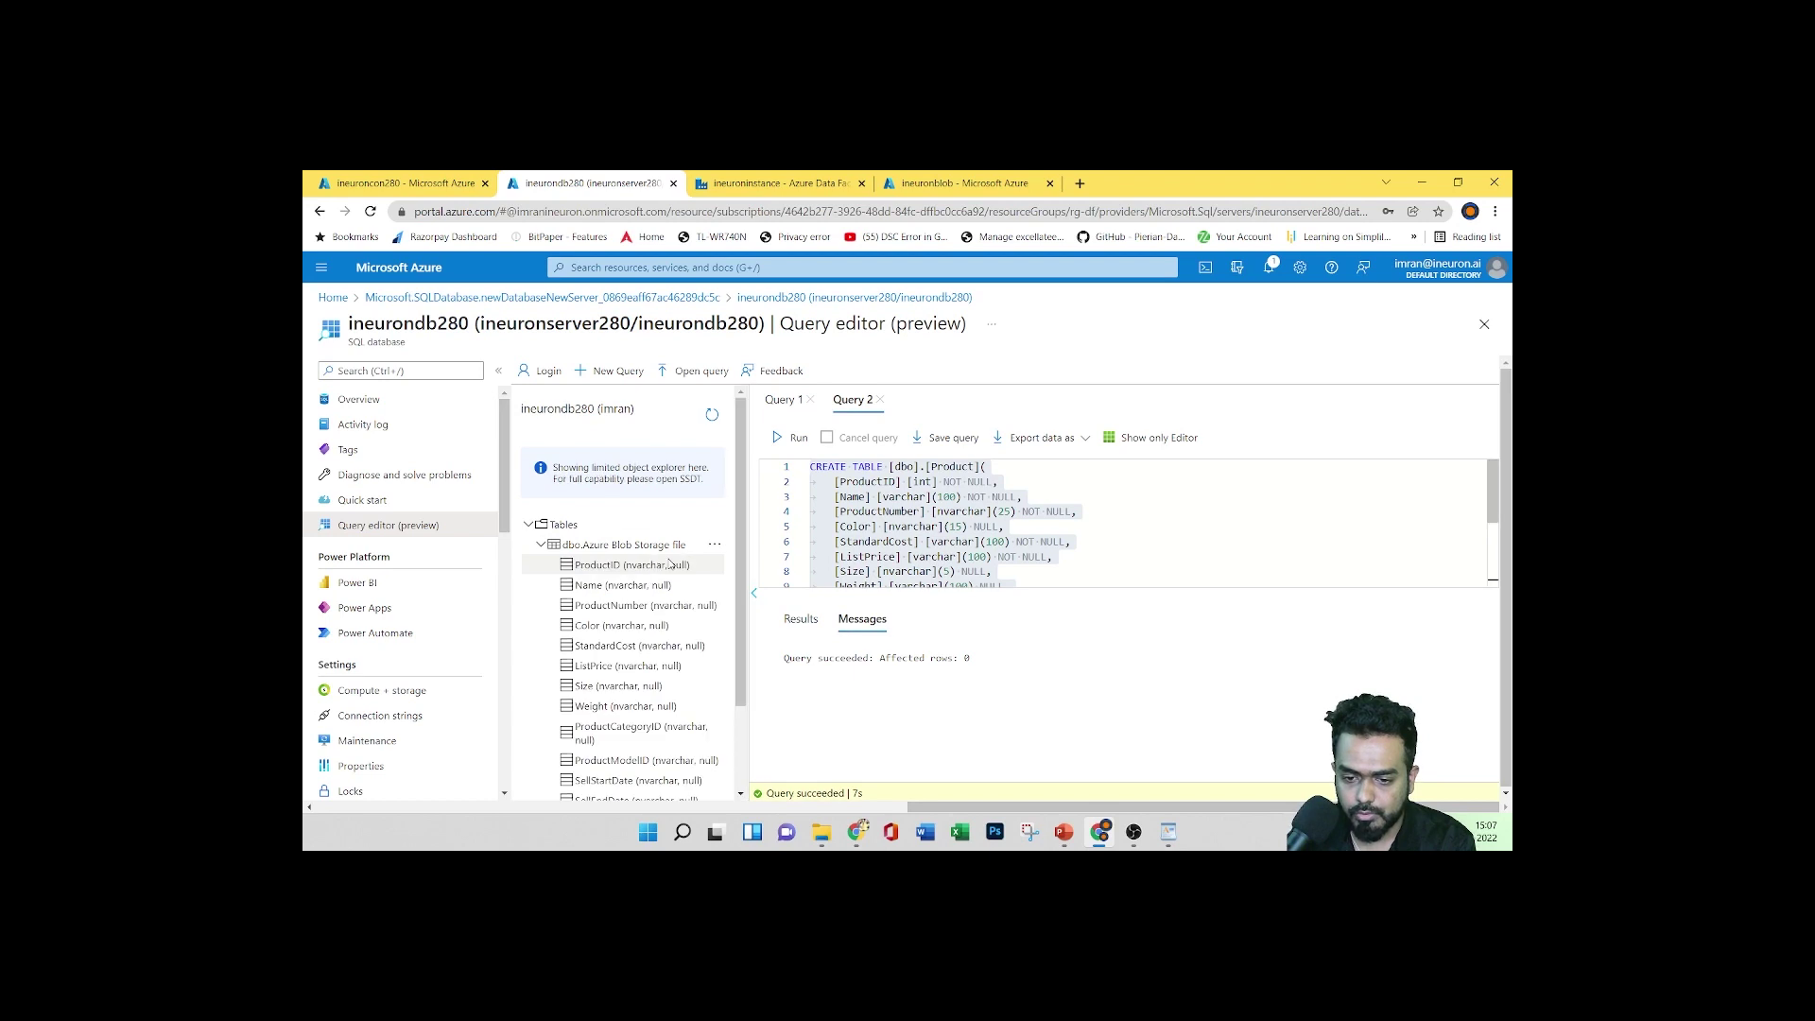
{"action": "scroll", "coordinate": [652, 560], "scroll_direction": "down", "scroll_amount": 1}
{"action": "scroll", "coordinate": [586, 555], "scroll_direction": "up", "scroll_amount": 1}
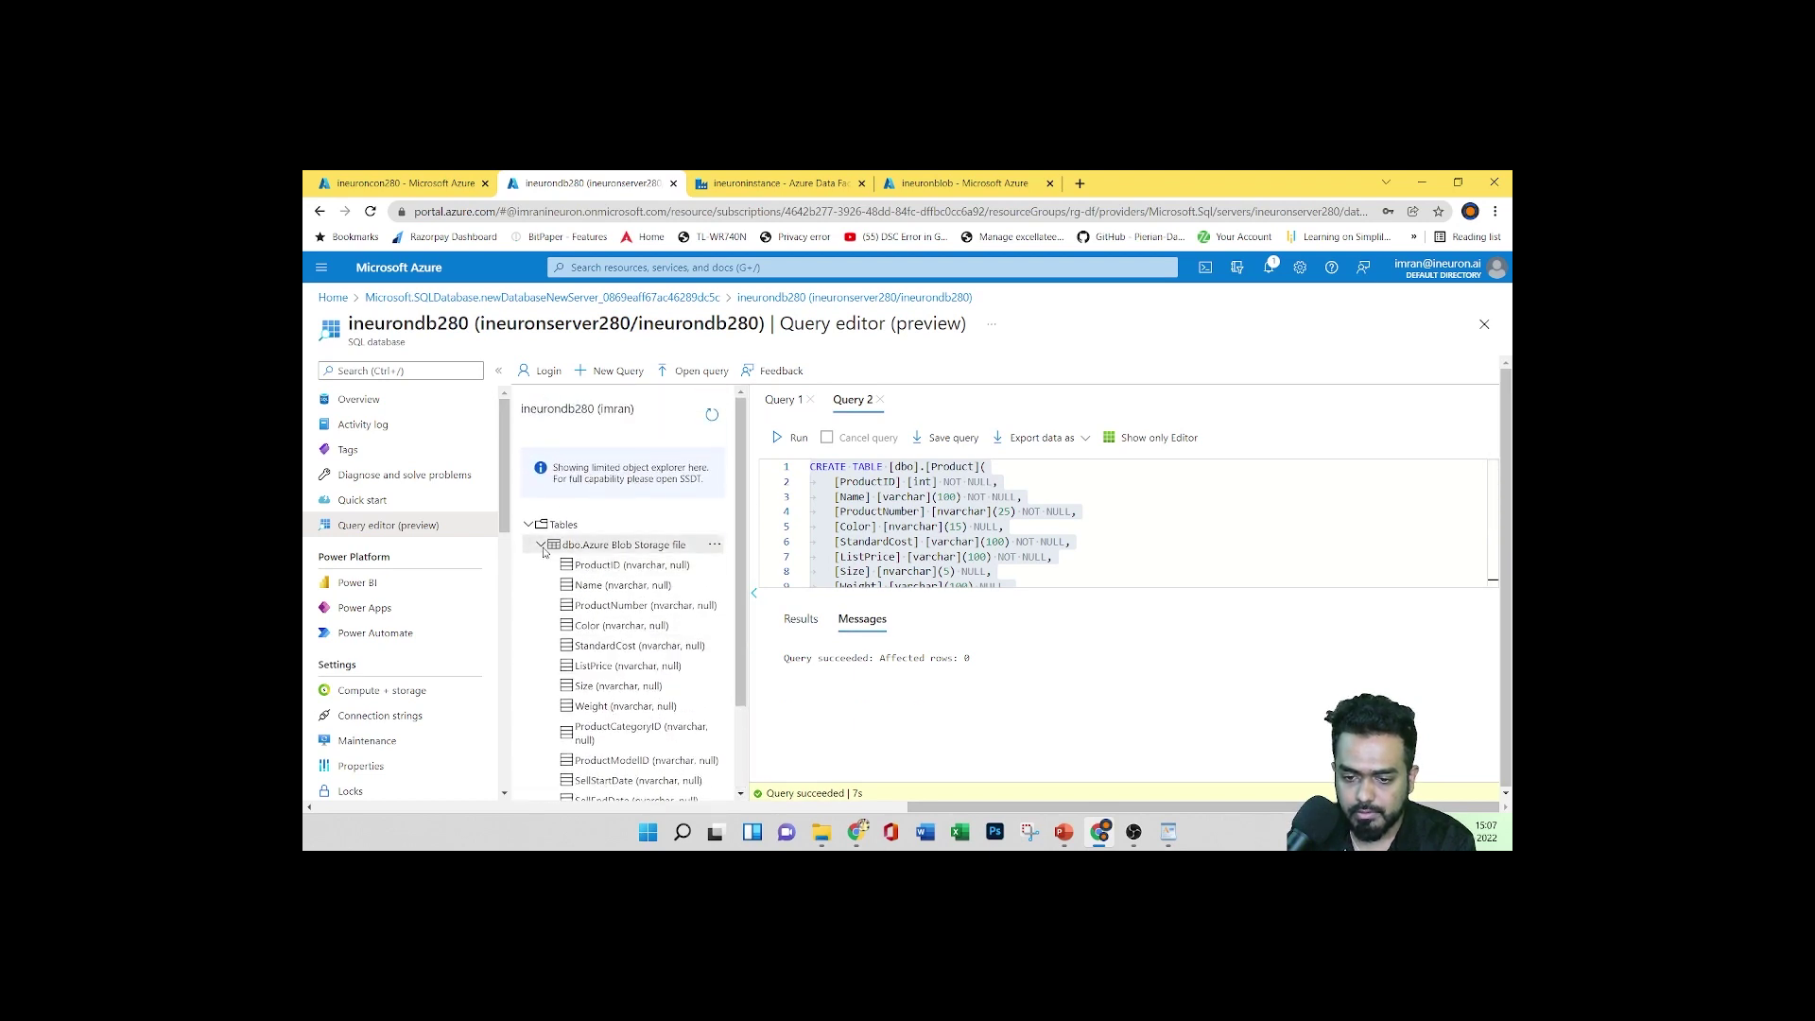
{"action": "left_click", "coordinate": [542, 548]}
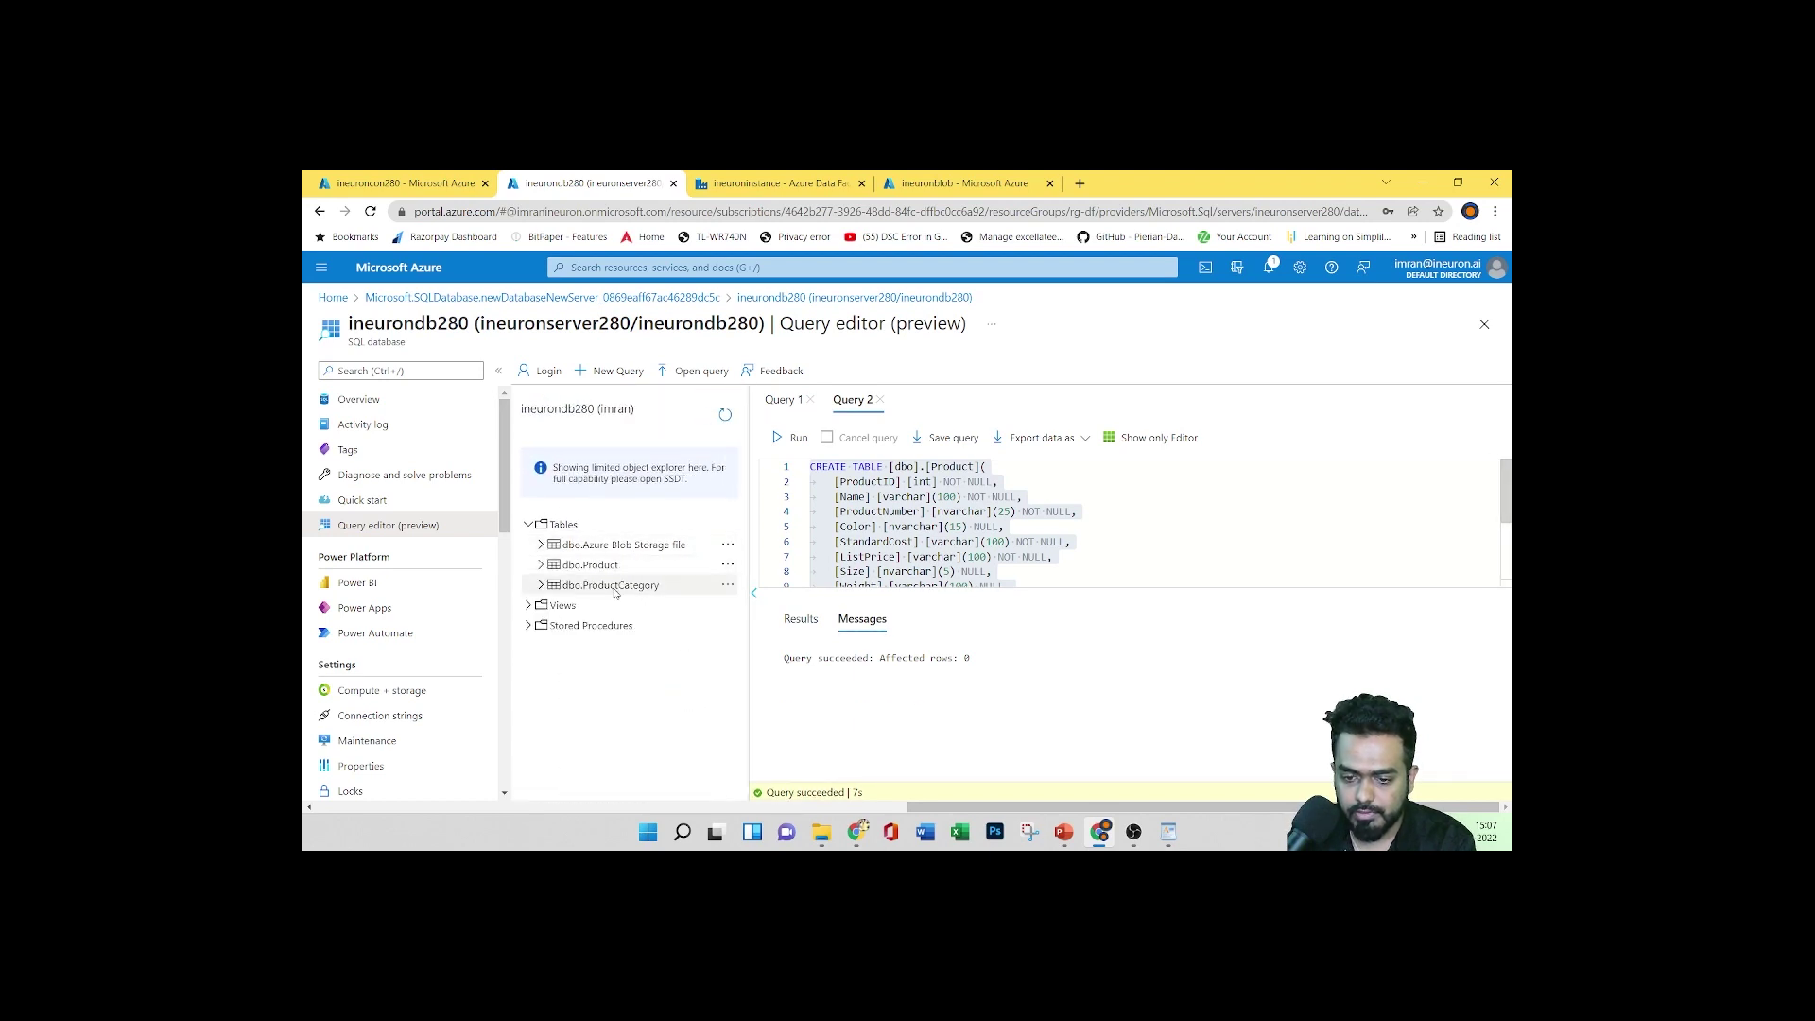
Query the top 1000 rows of the dbo.Product and dbo.ProductCategory tables to check for data
{"action": "left_click", "coordinate": [727, 564]}
{"action": "left_click", "coordinate": [775, 580]}
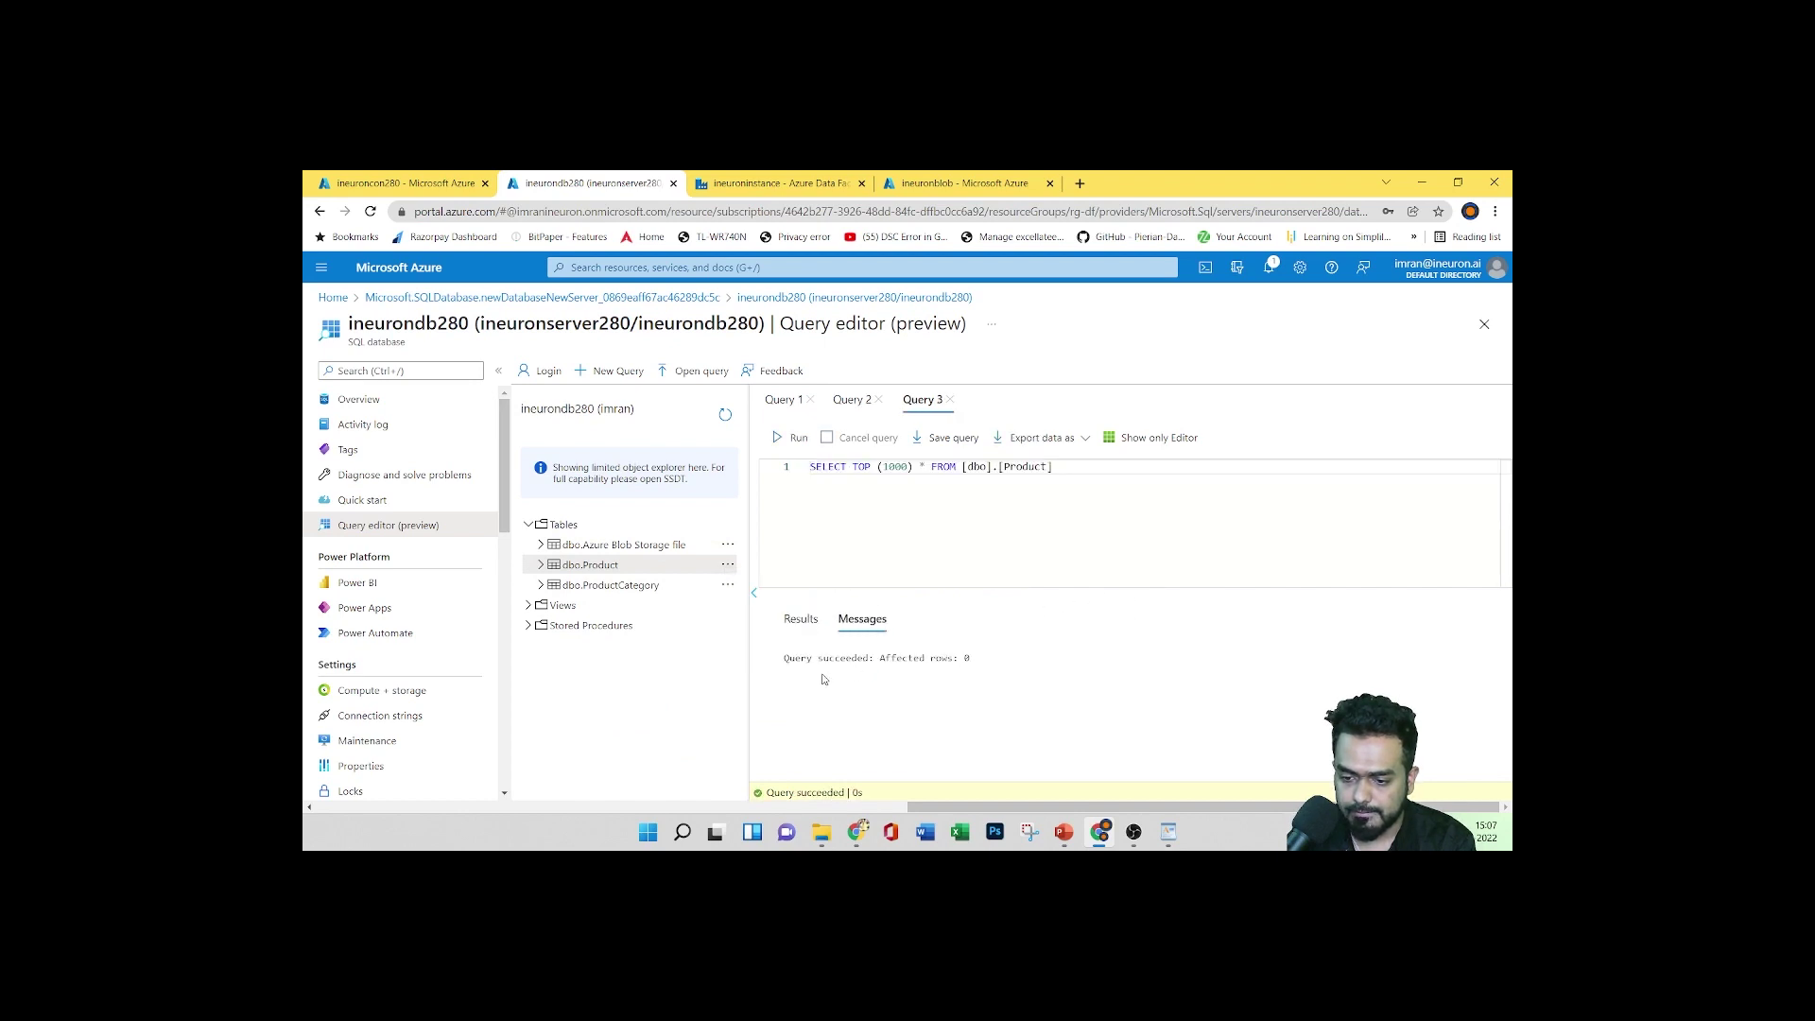
{"action": "left_click", "coordinate": [810, 622]}
{"action": "left_click", "coordinate": [862, 619]}
{"action": "left_click", "coordinate": [726, 584]}
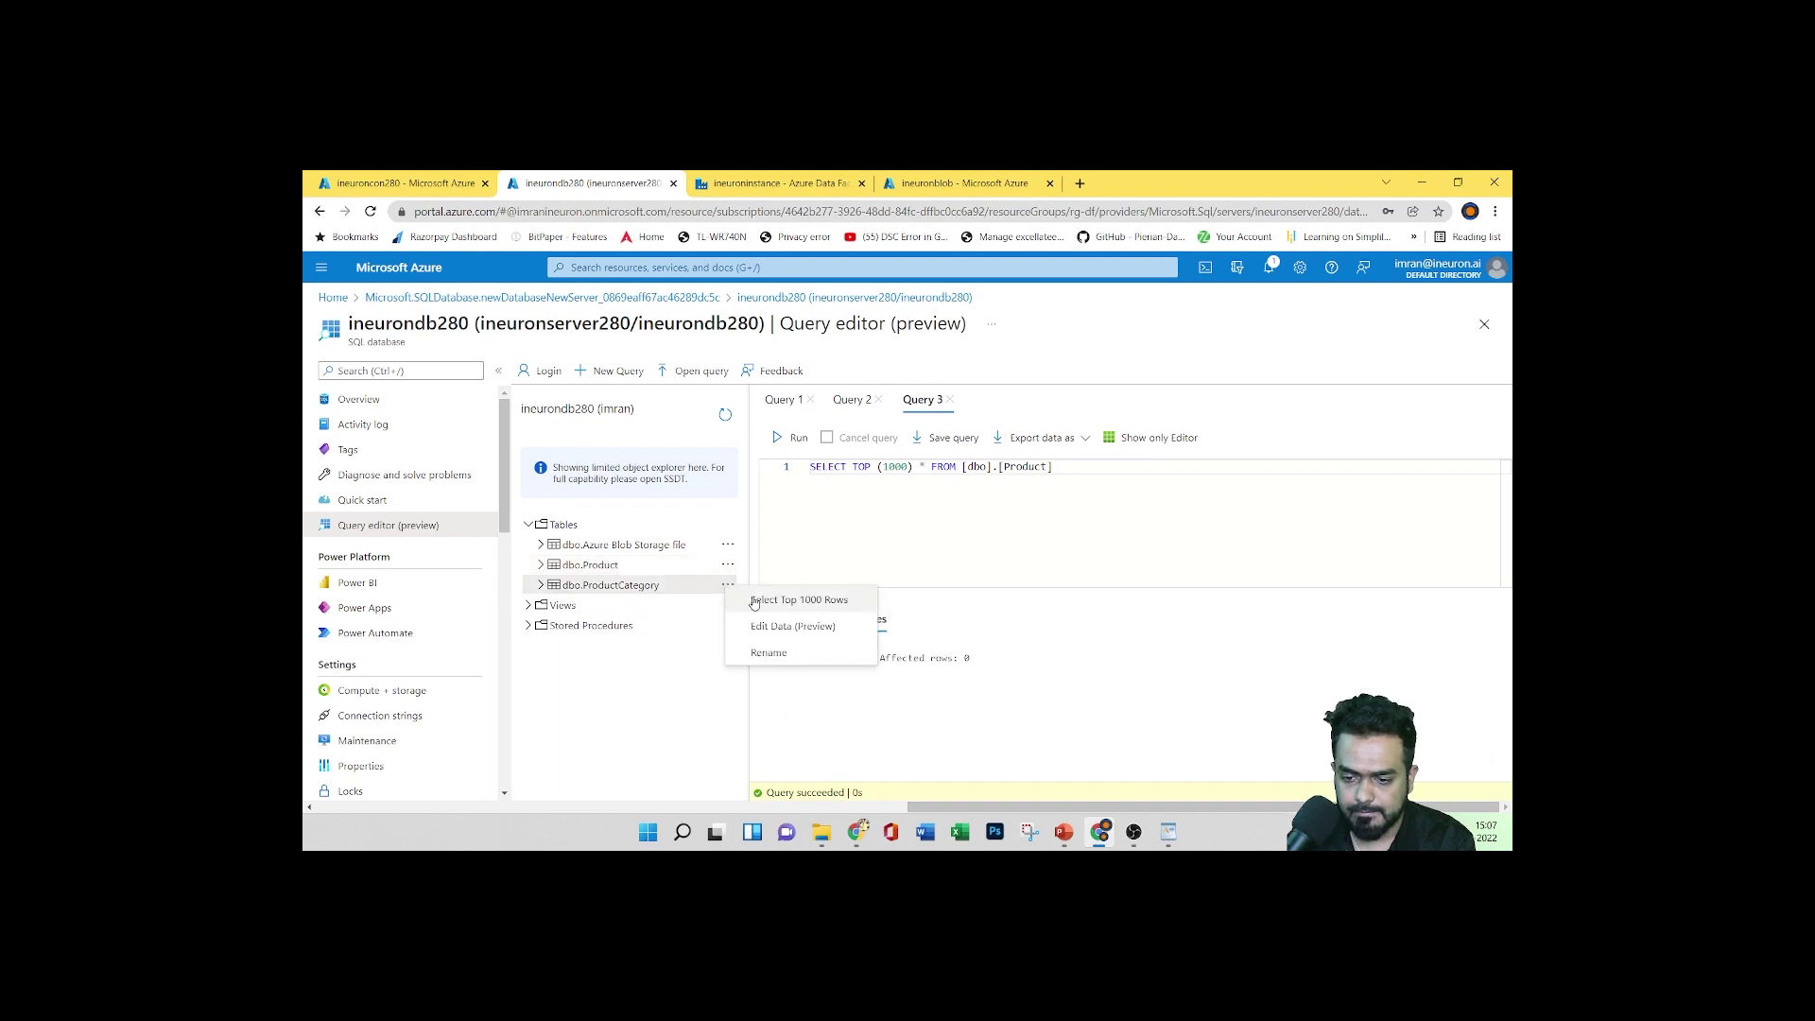
{"action": "left_click", "coordinate": [754, 602]}
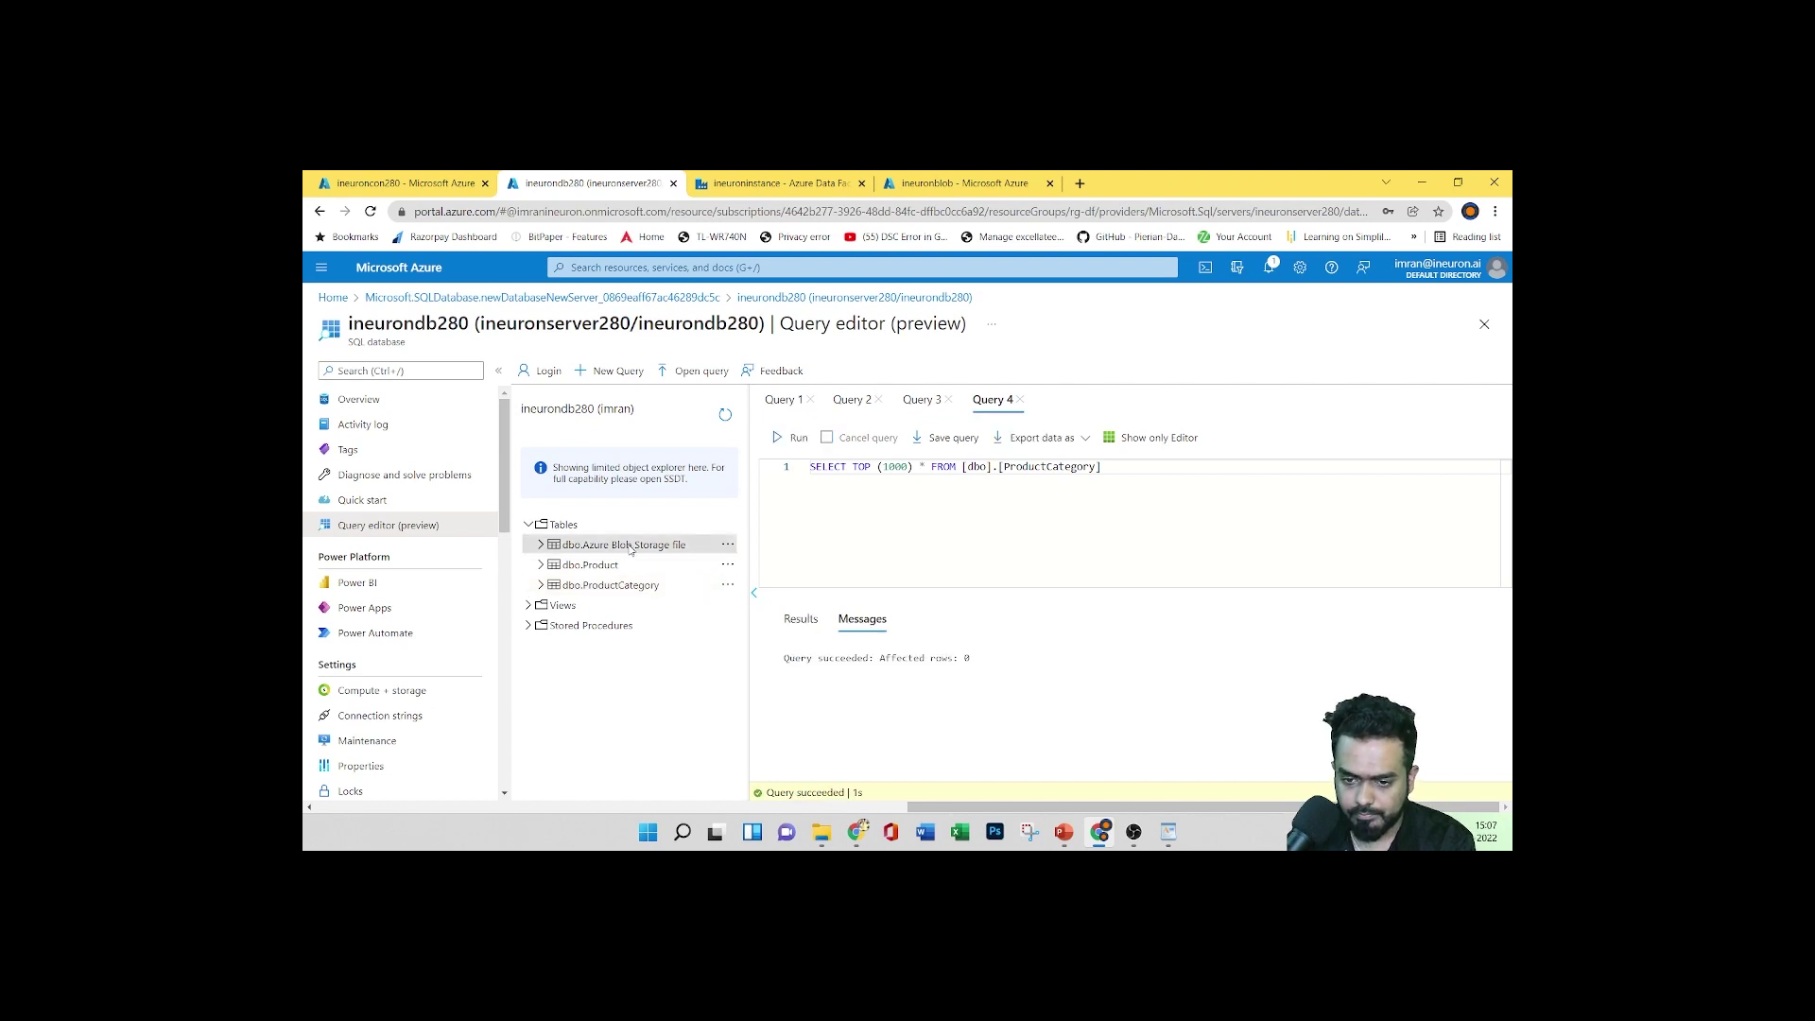
Query the top 1000 rows of dbo.Azure Blob Storage file and look across the result columns
{"action": "left_click", "coordinate": [727, 545]}
{"action": "left_click", "coordinate": [753, 557]}
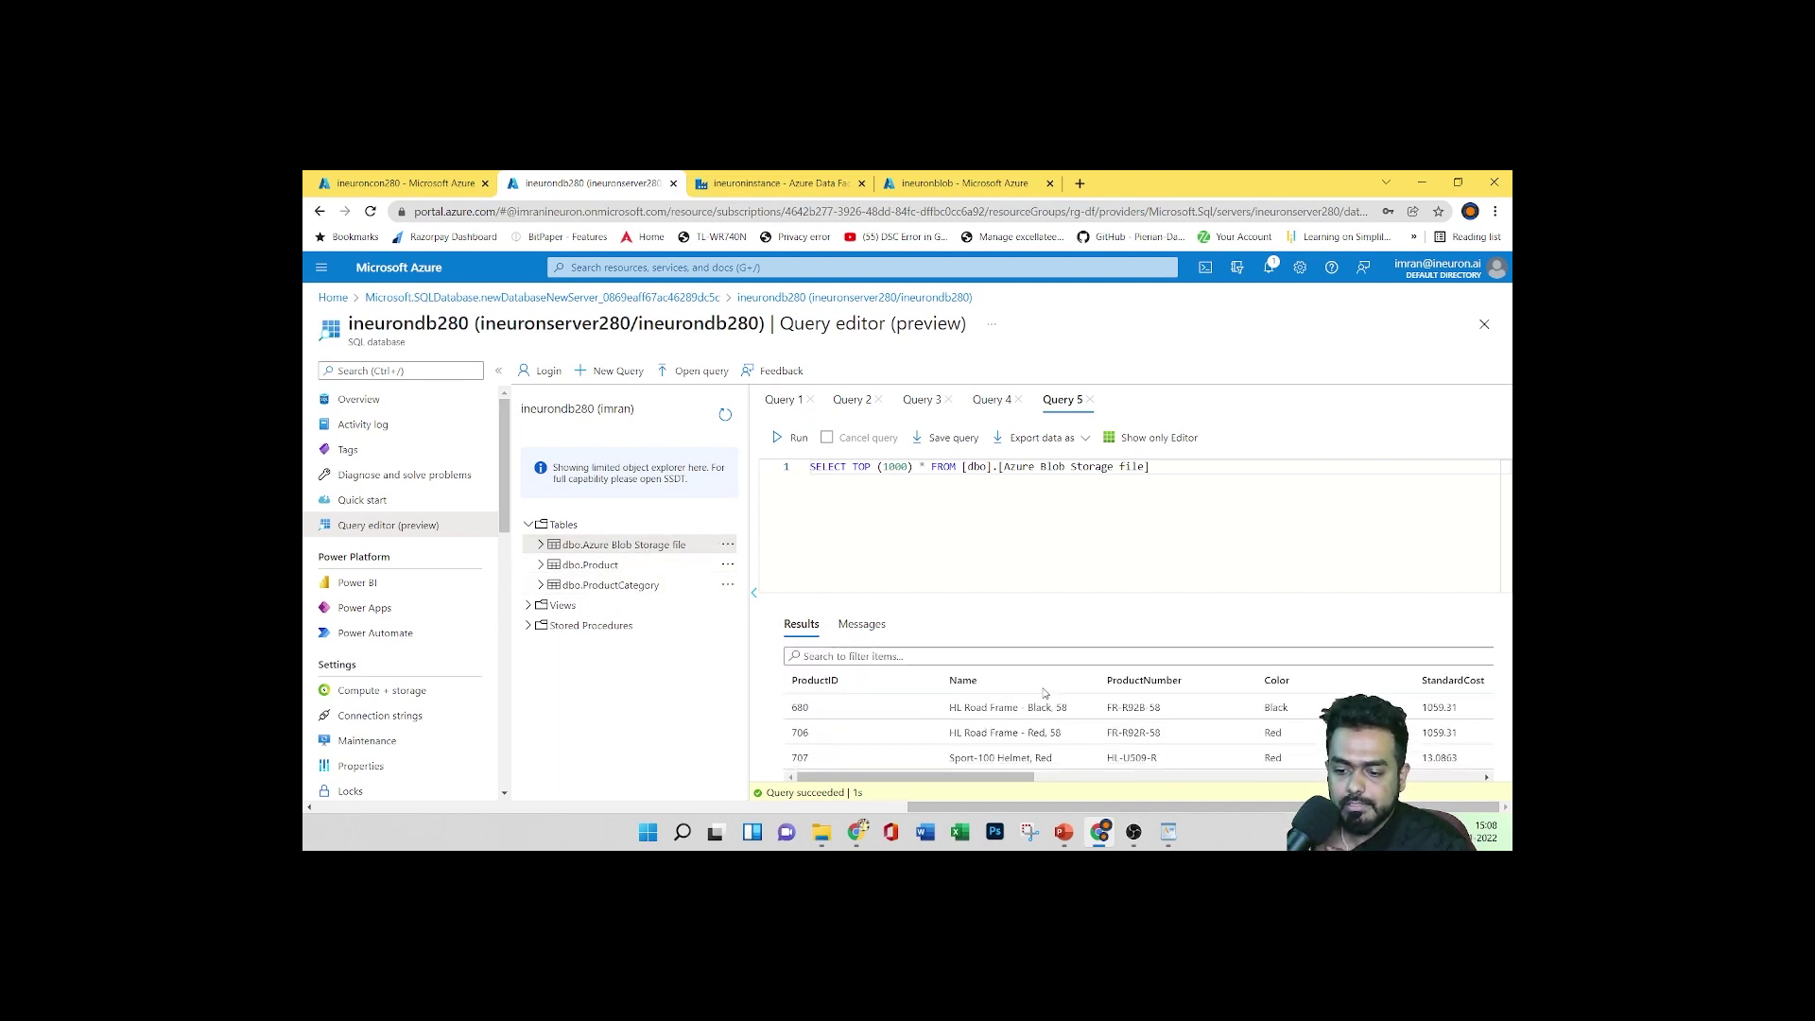
{"action": "left_click_drag", "start_coordinate": [961, 777], "coordinate": [1090, 777]}
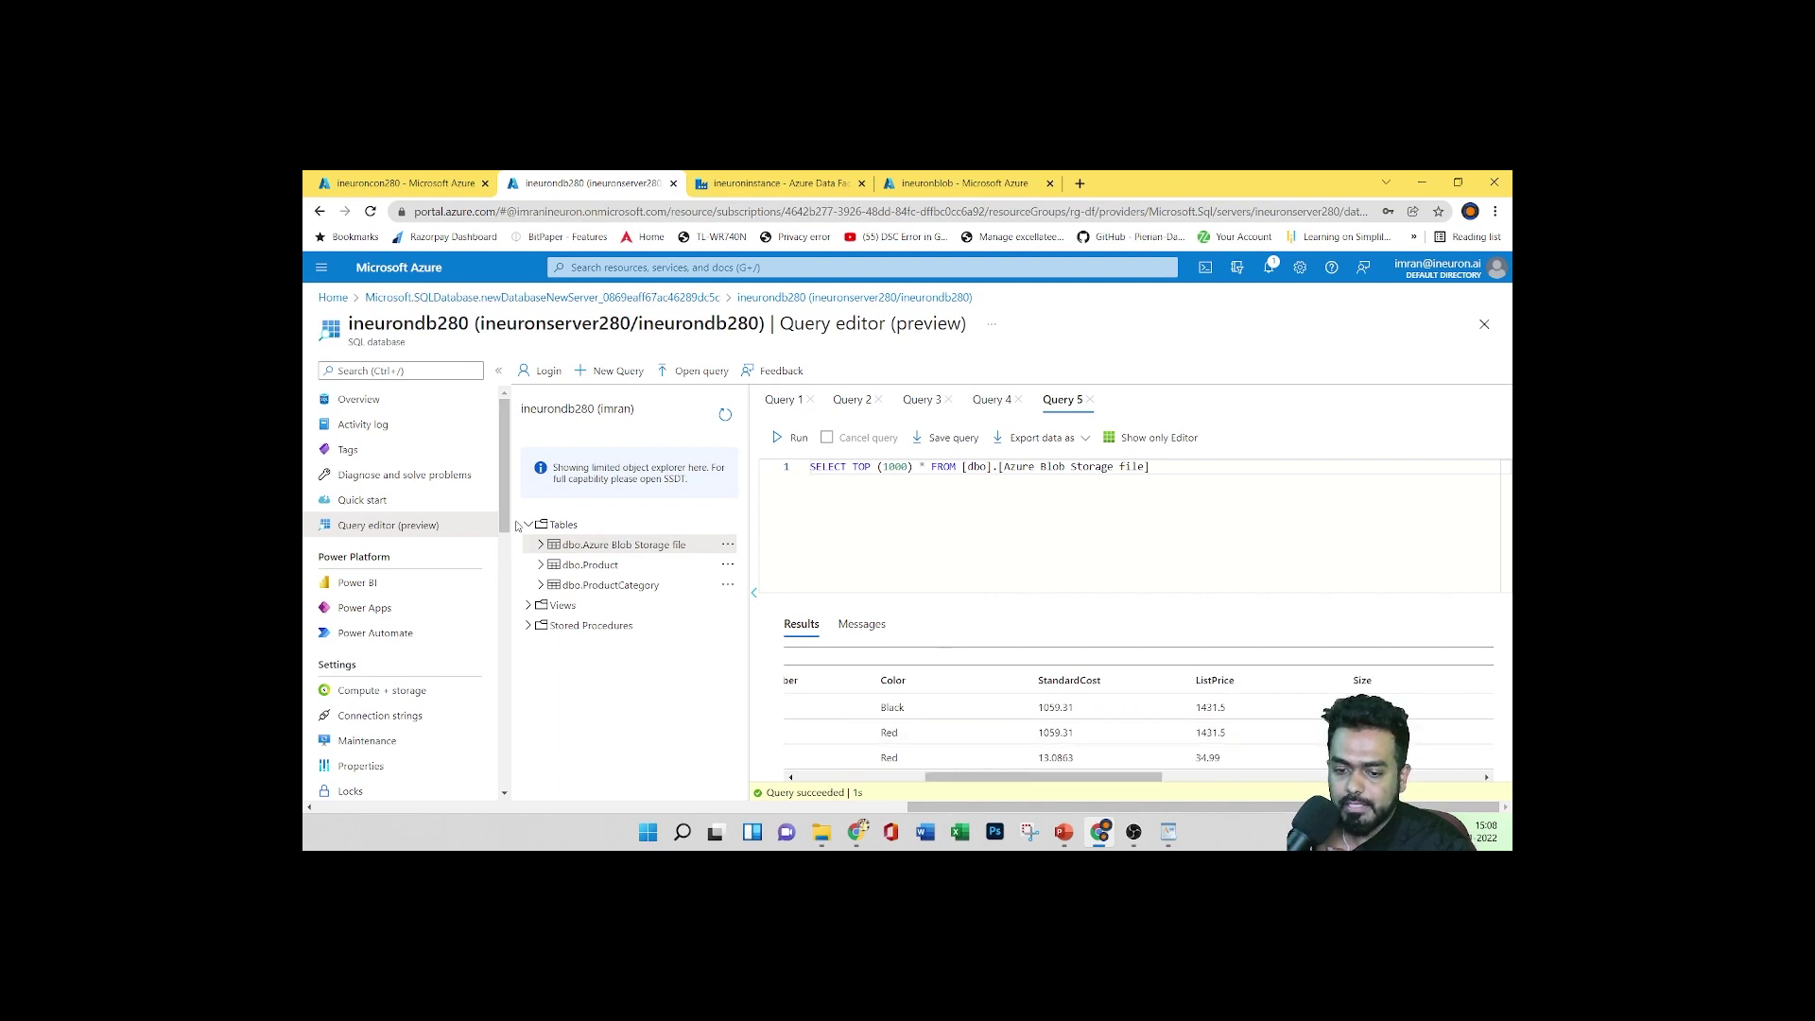
Recheck the column list of dbo.Azure Blob Storage file and query the top 1000 rows of dbo.Product again
{"action": "left_click", "coordinate": [541, 545]}
{"action": "scroll", "coordinate": [601, 577], "scroll_direction": "down", "scroll_amount": 2}
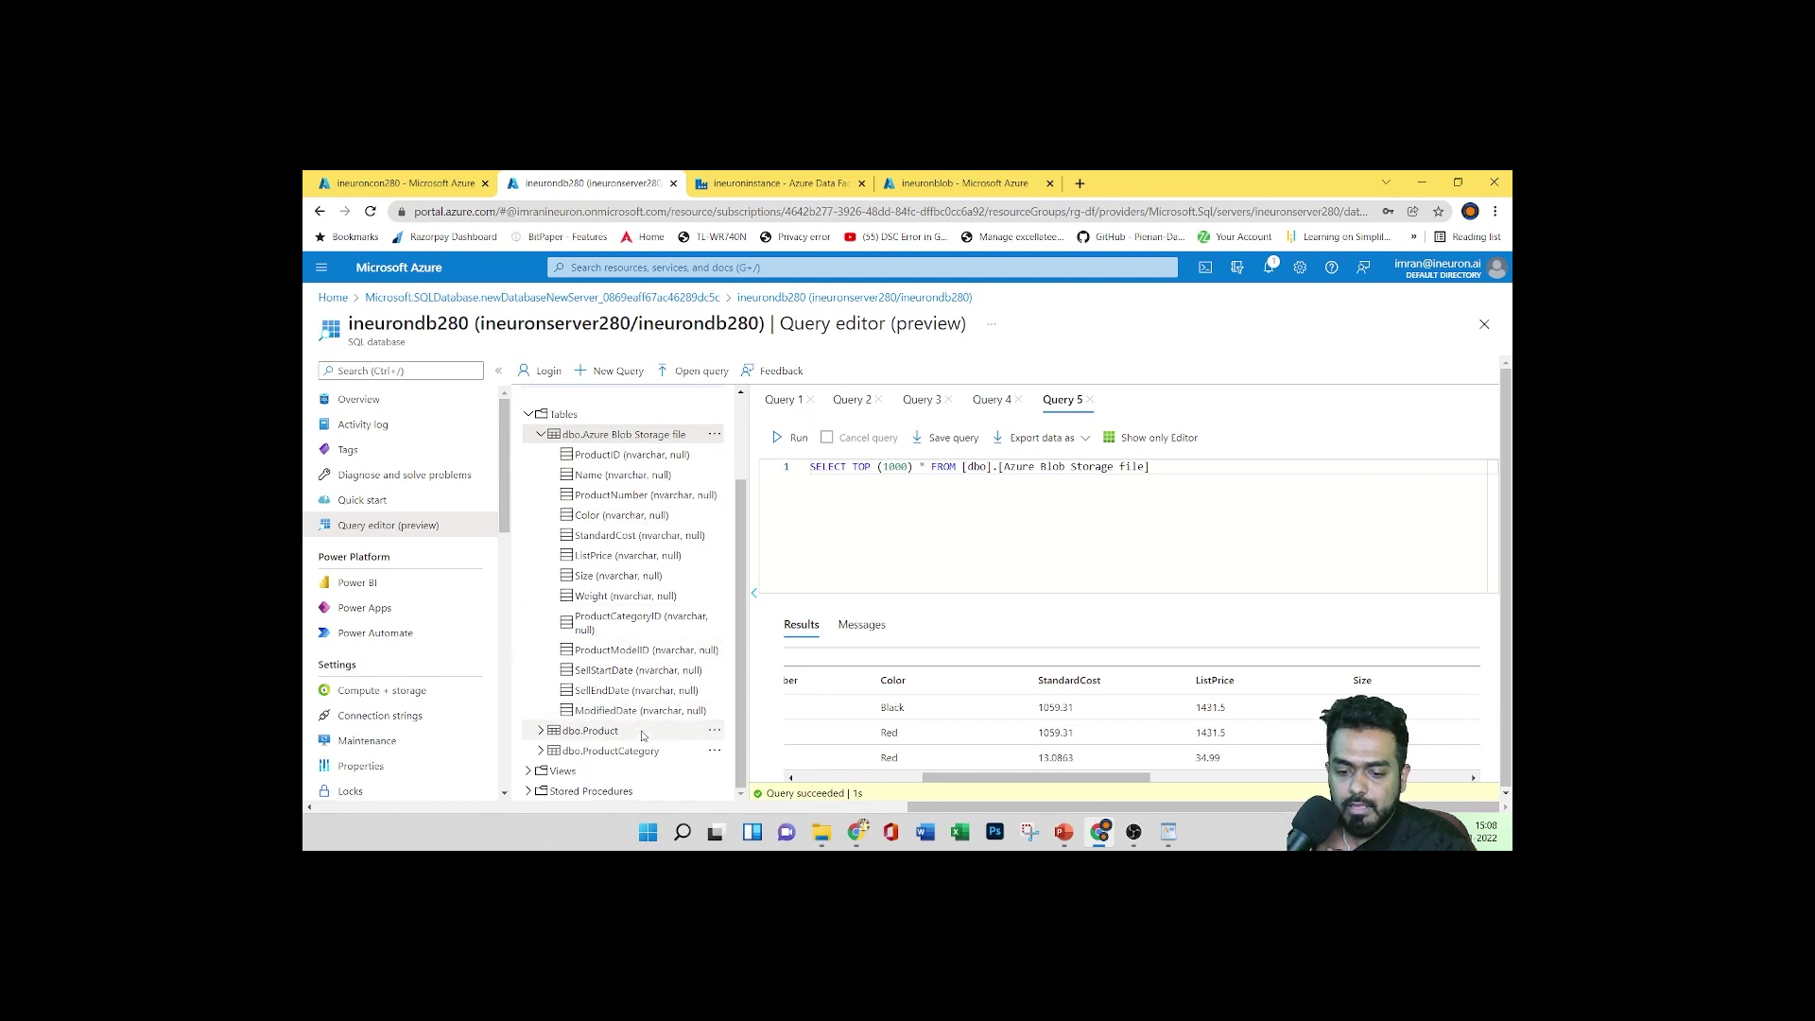
{"action": "left_click", "coordinate": [714, 731]}
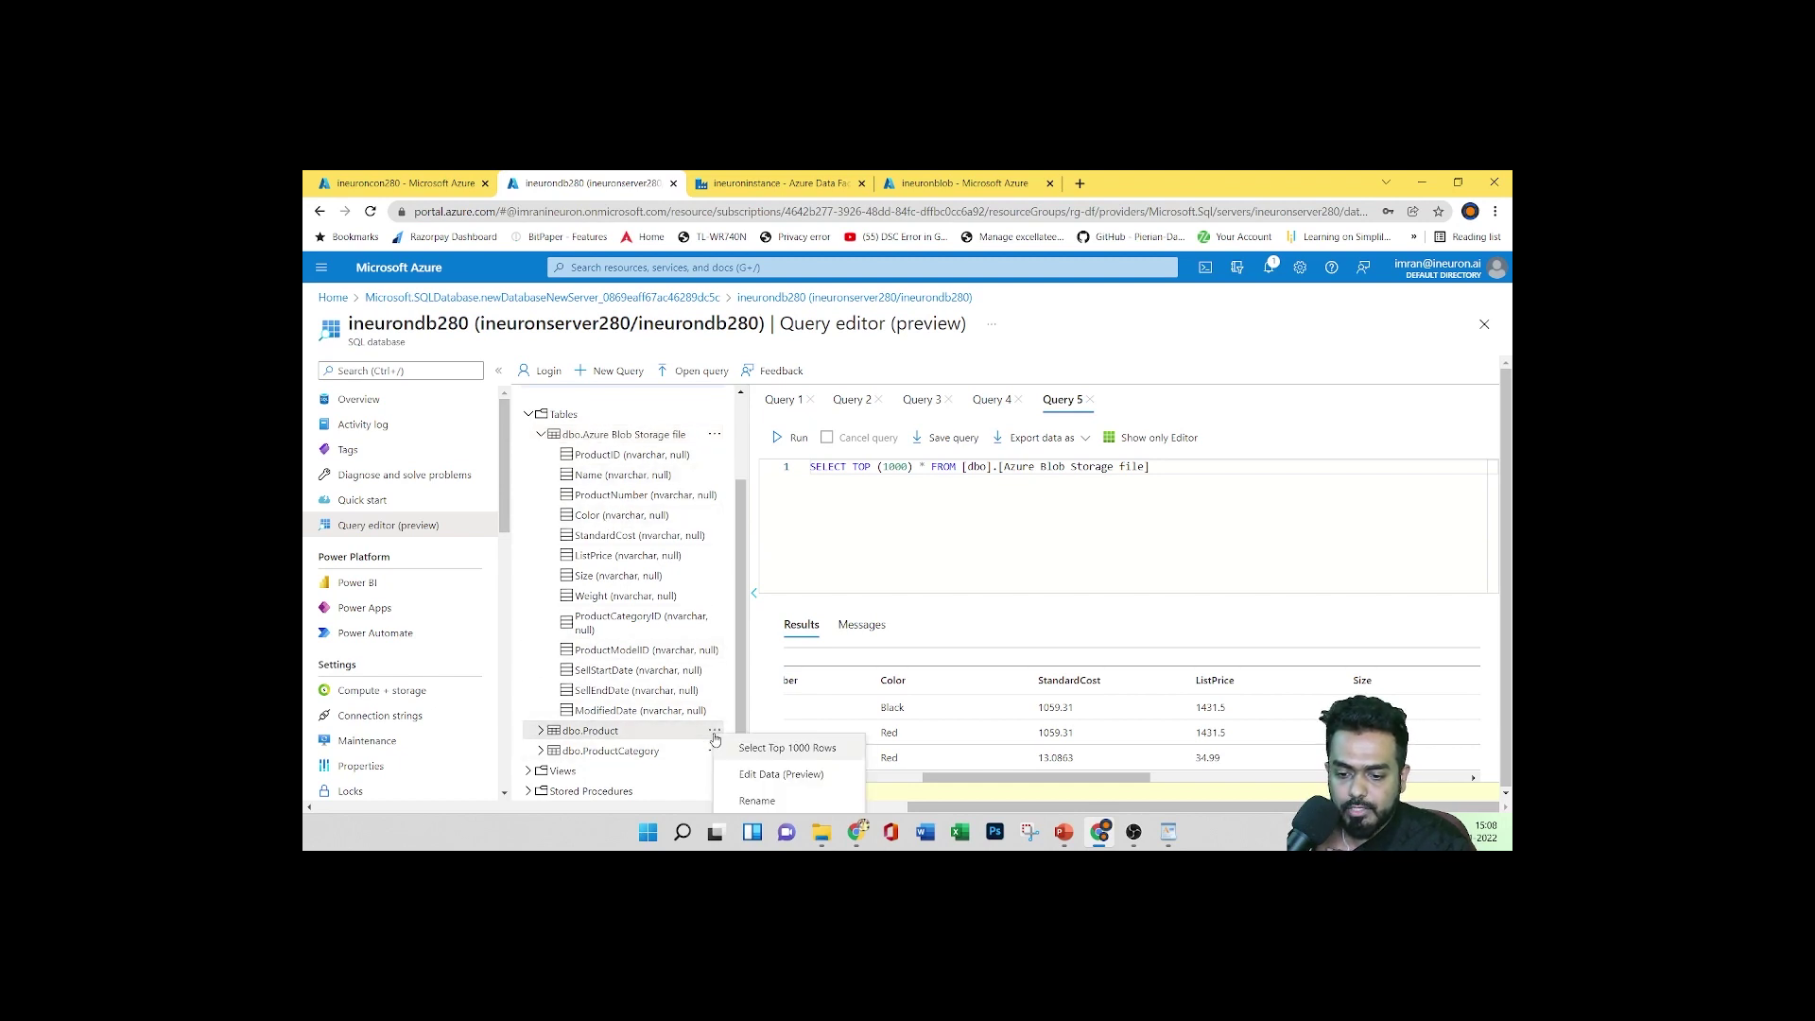
{"action": "left_click", "coordinate": [541, 434]}
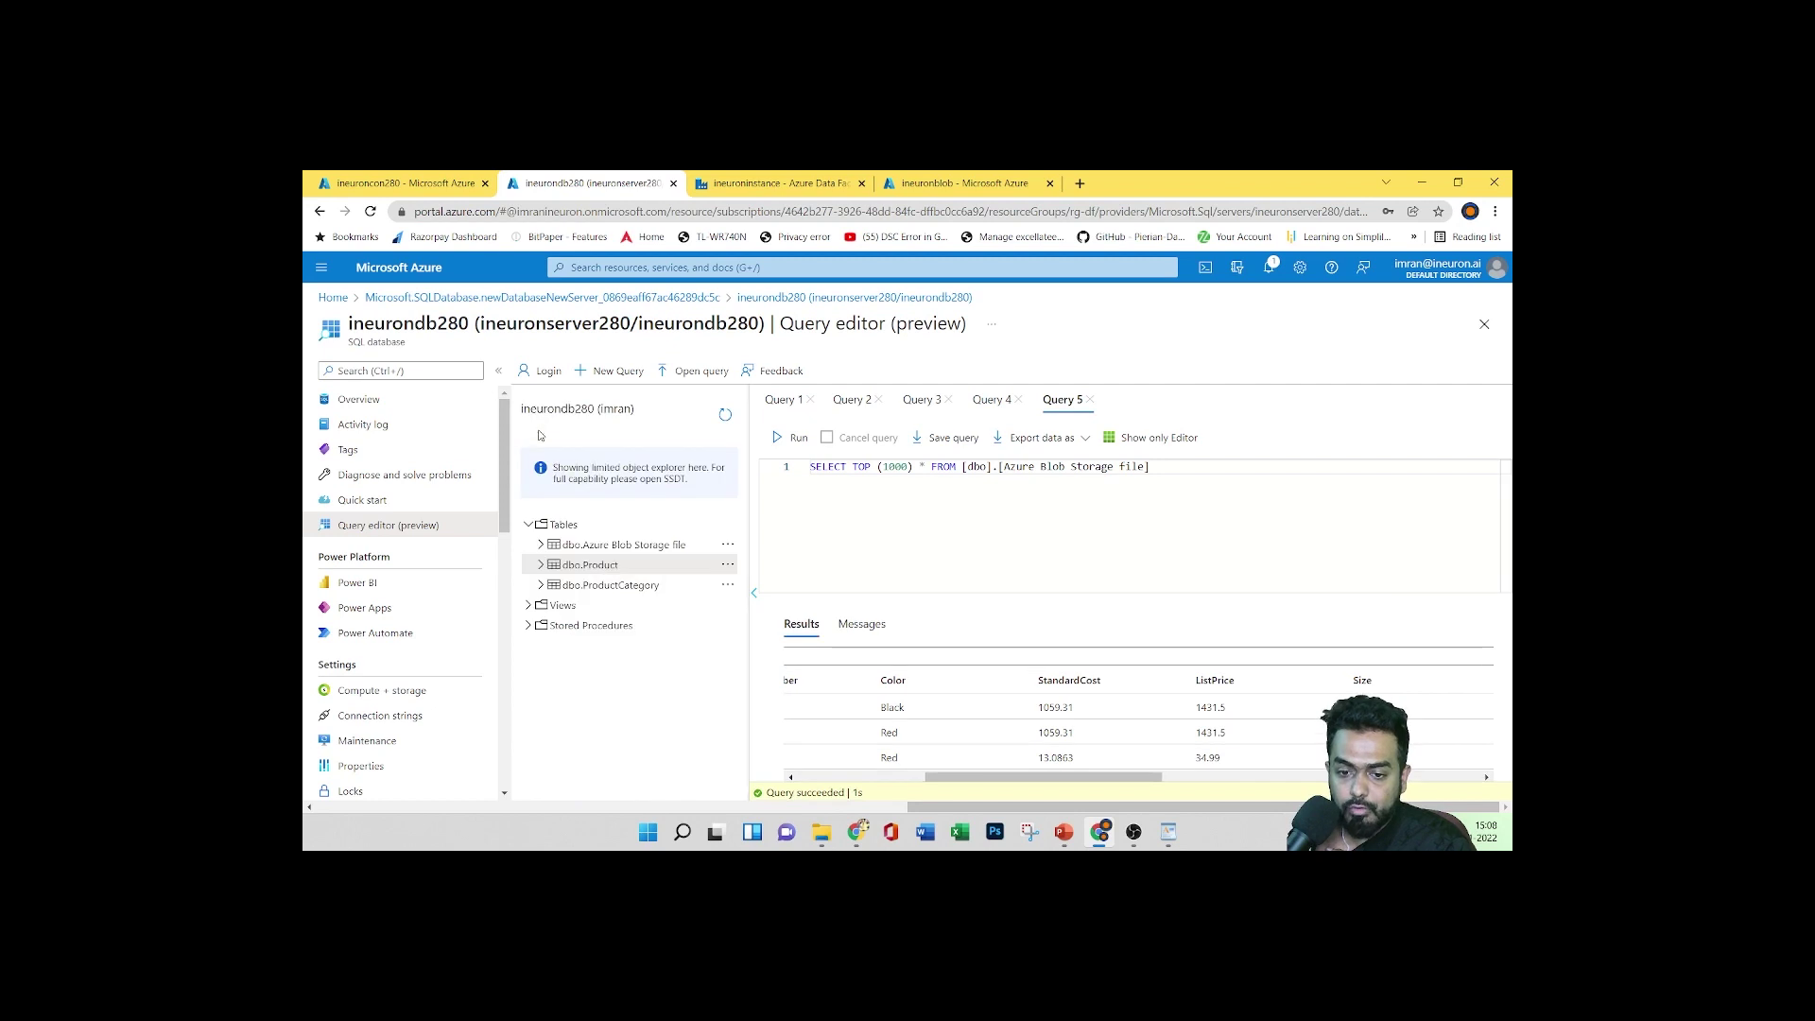
{"action": "left_click", "coordinate": [728, 565]}
{"action": "key", "text": "Escape"}
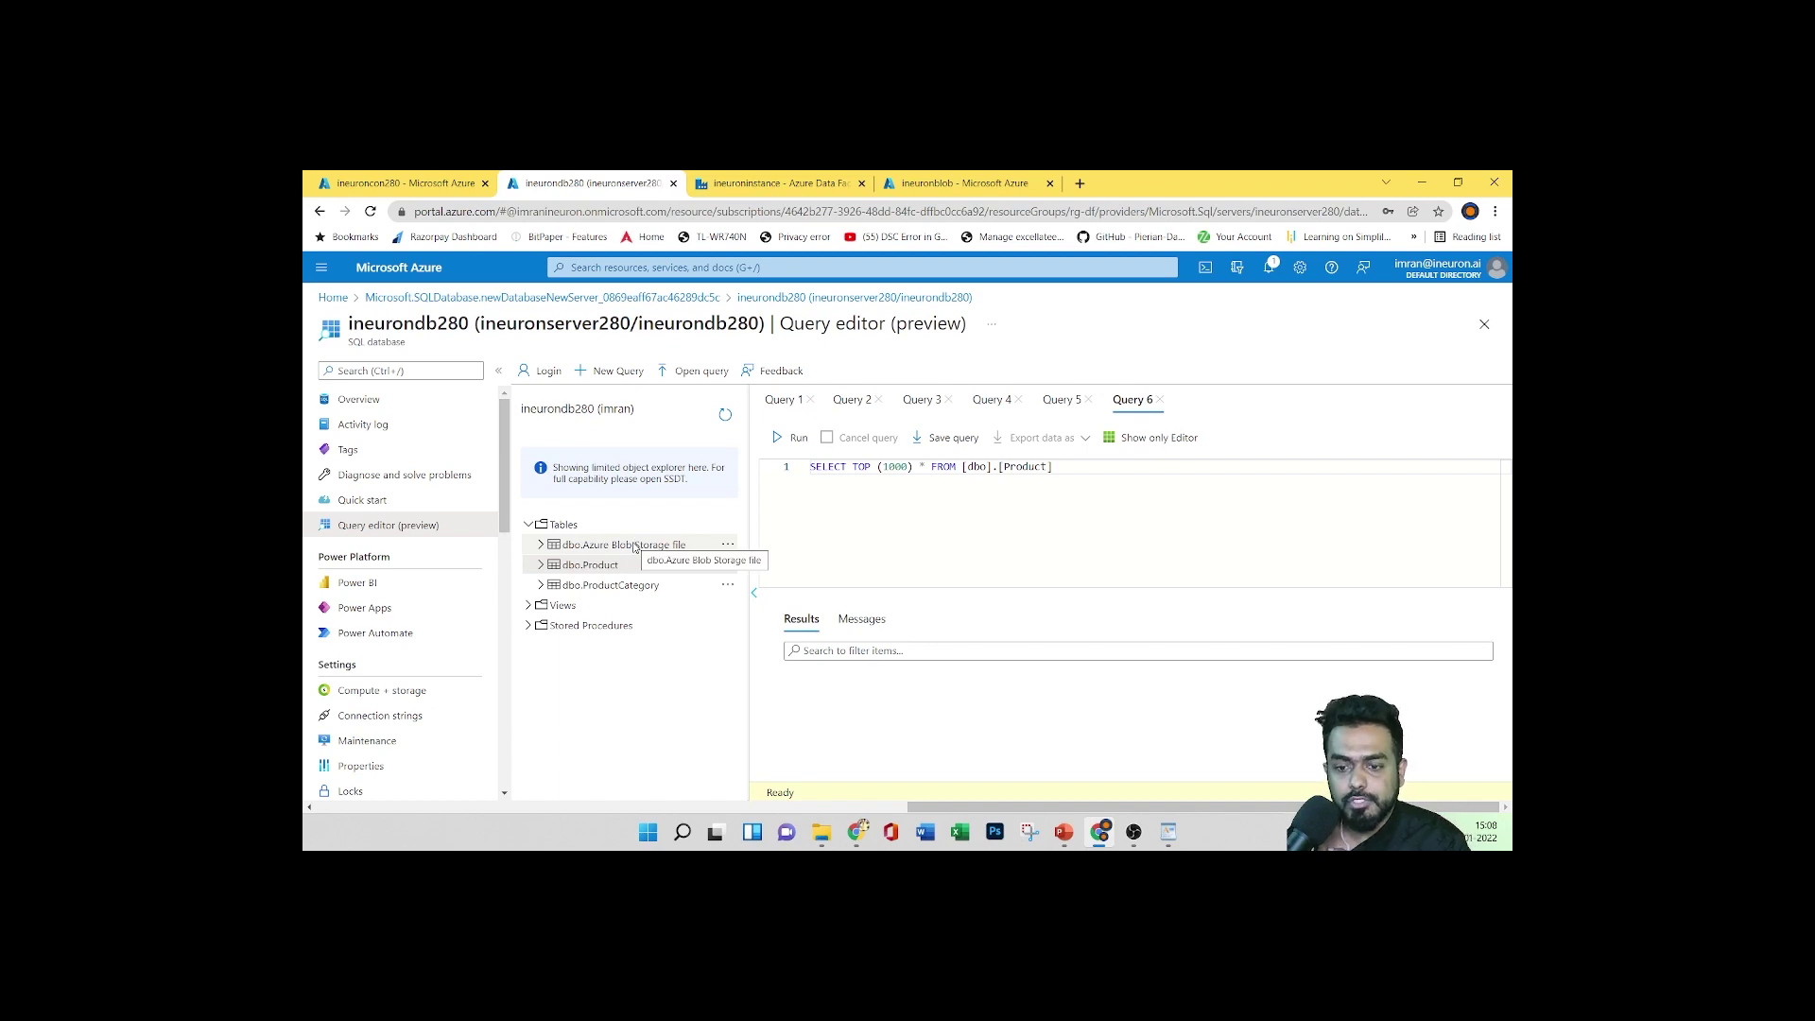
Rerun the top 1000 rows query on dbo.Azure Blob Storage file and review the copied product records
{"action": "left_click", "coordinate": [727, 544]}
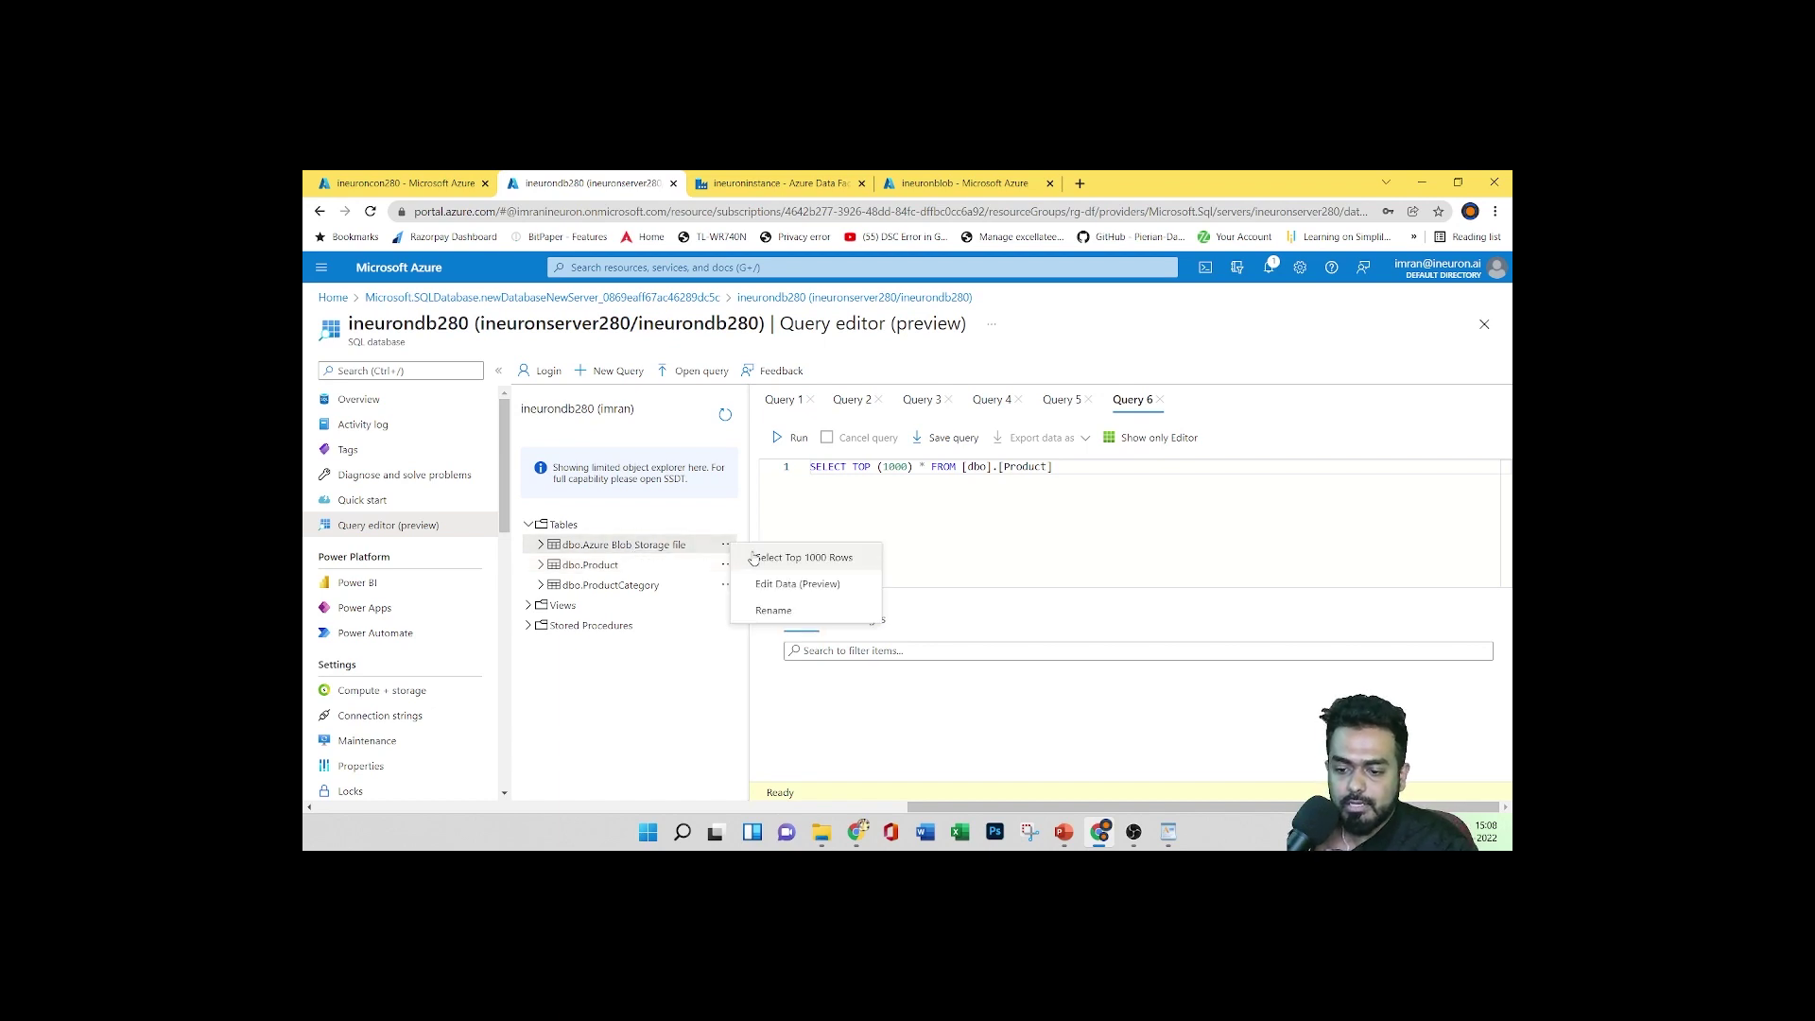
{"action": "left_click", "coordinate": [776, 558]}
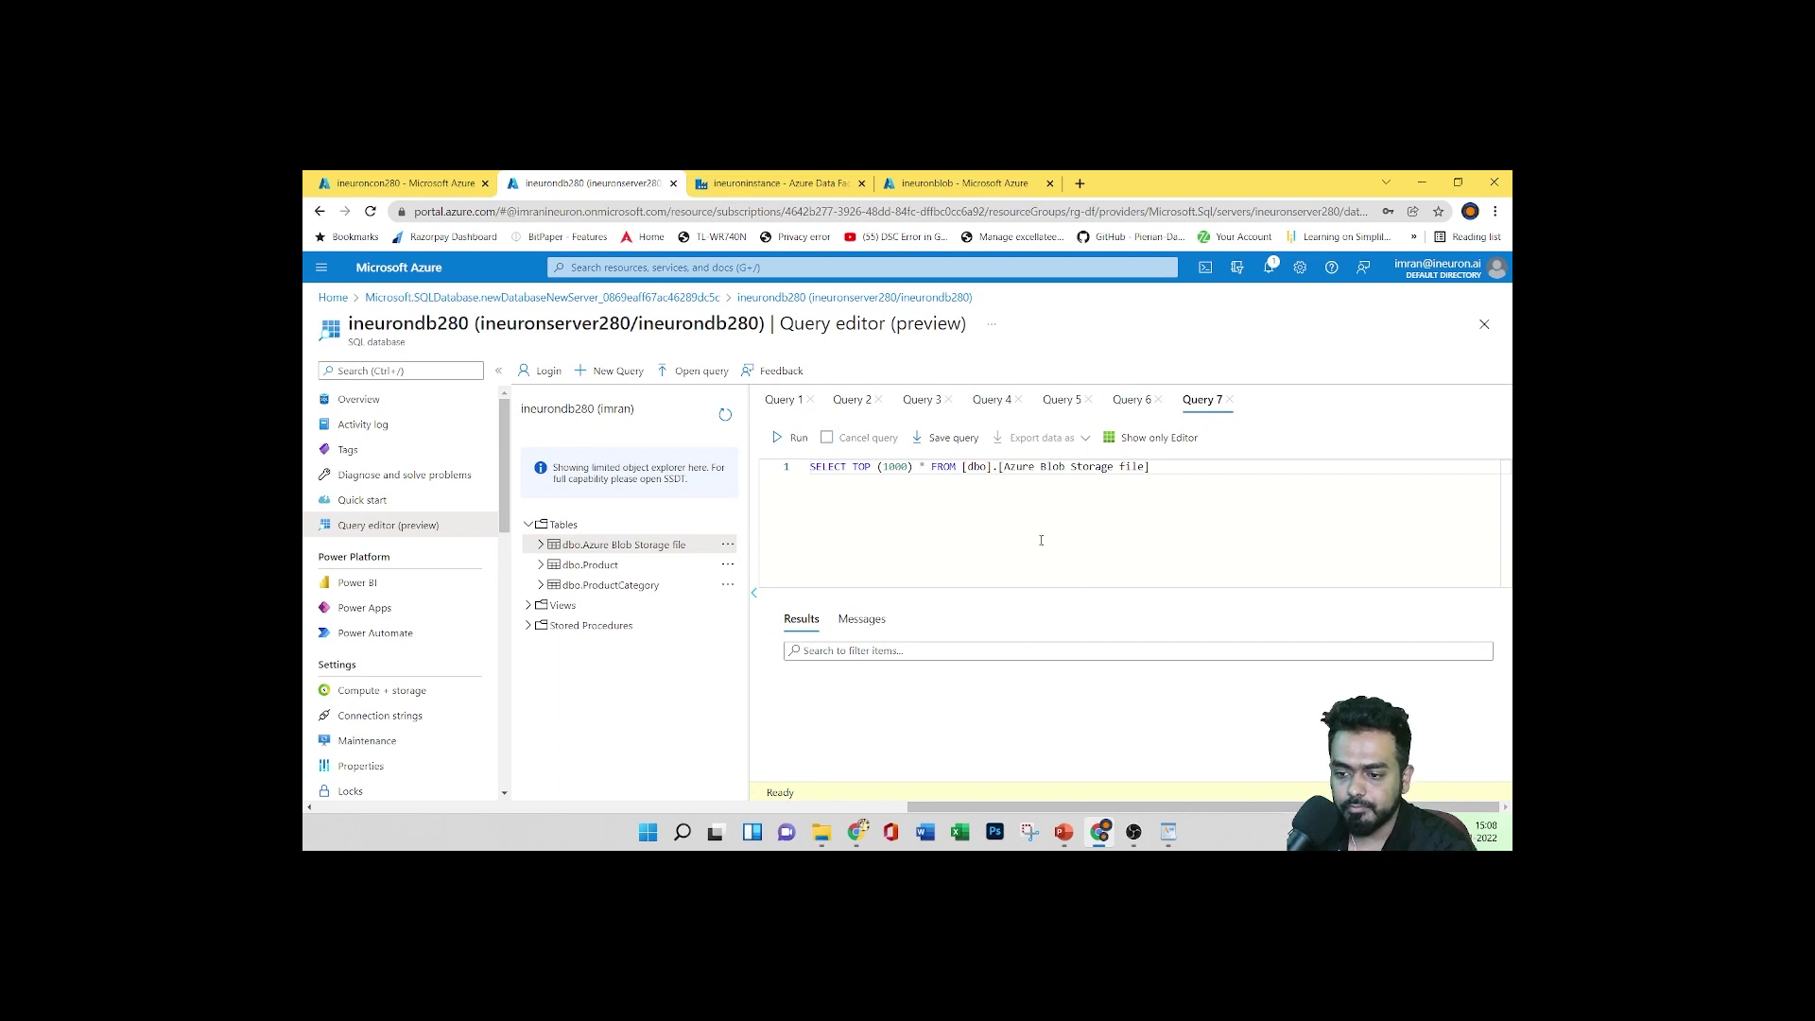
{"action": "left_click", "coordinate": [727, 544]}
{"action": "left_click", "coordinate": [759, 559]}
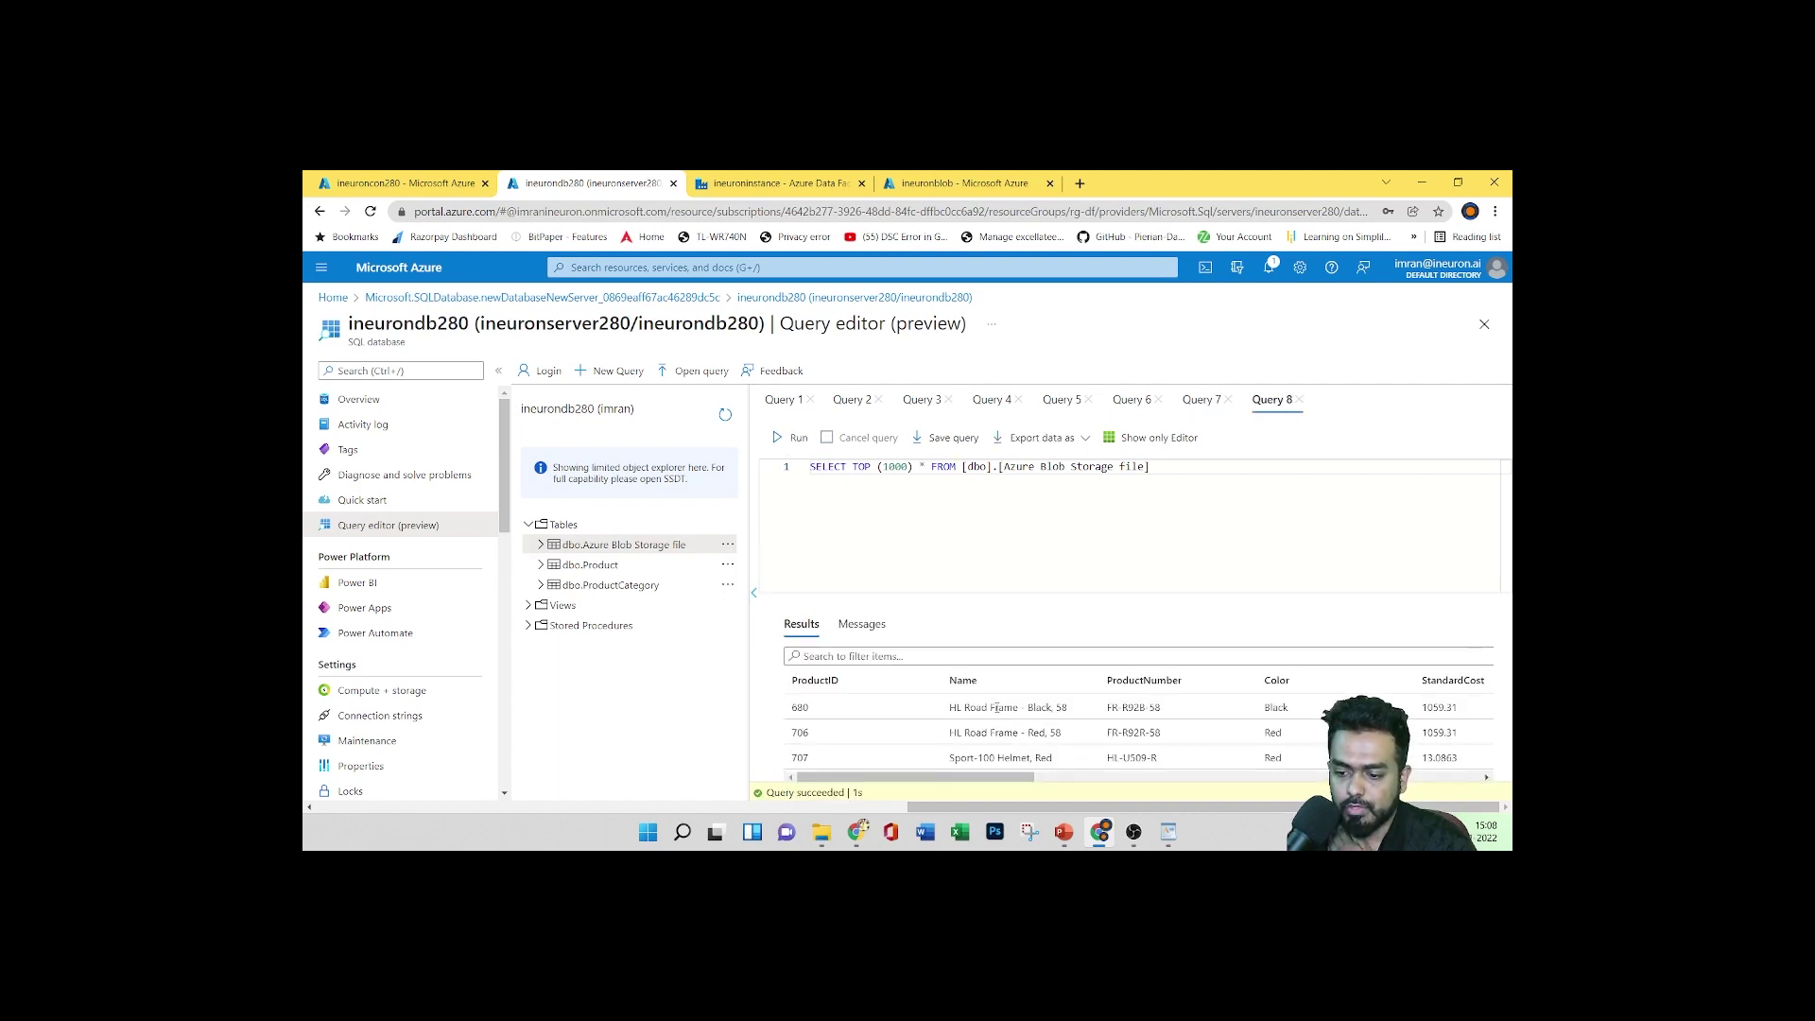
{"action": "scroll", "coordinate": [951, 764], "scroll_direction": "right", "scroll_amount": 5}
{"action": "scroll", "coordinate": [951, 764], "scroll_direction": "left", "scroll_amount": 5}
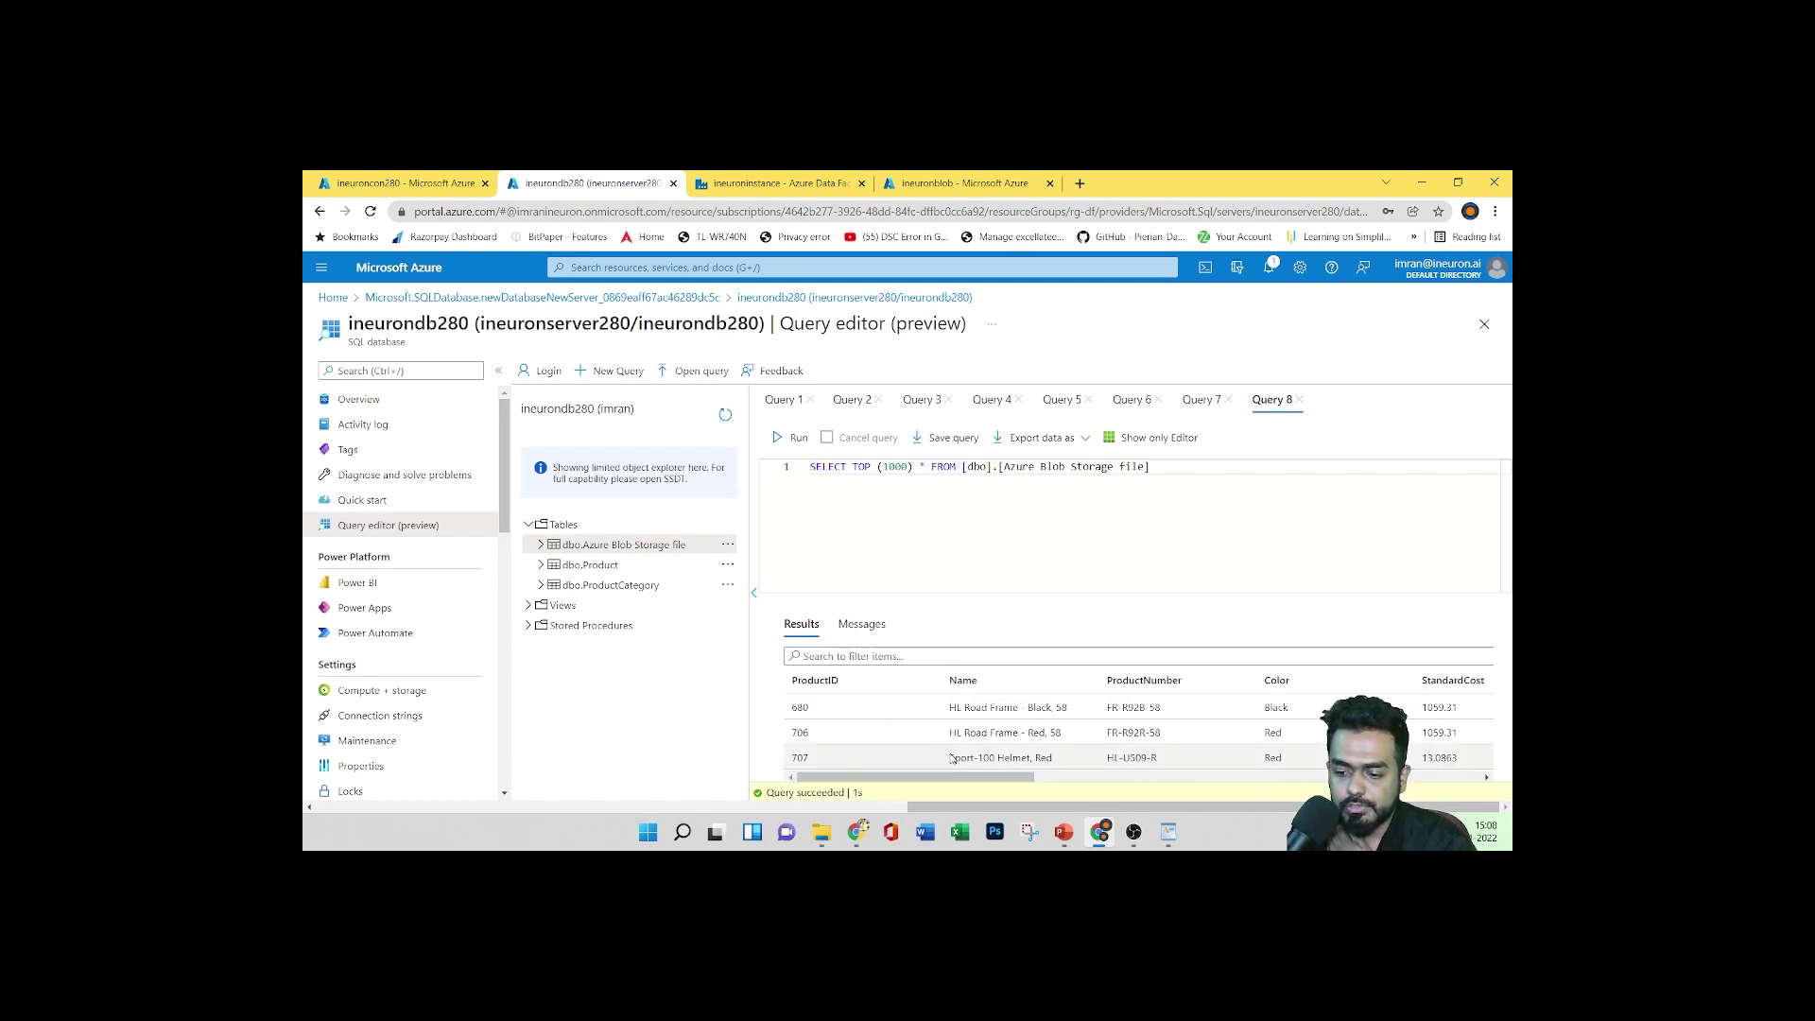
Return to the Data Factory run of CopyPipeline_sse and inspect its Copy_sse activity
{"action": "left_click", "coordinate": [775, 183]}
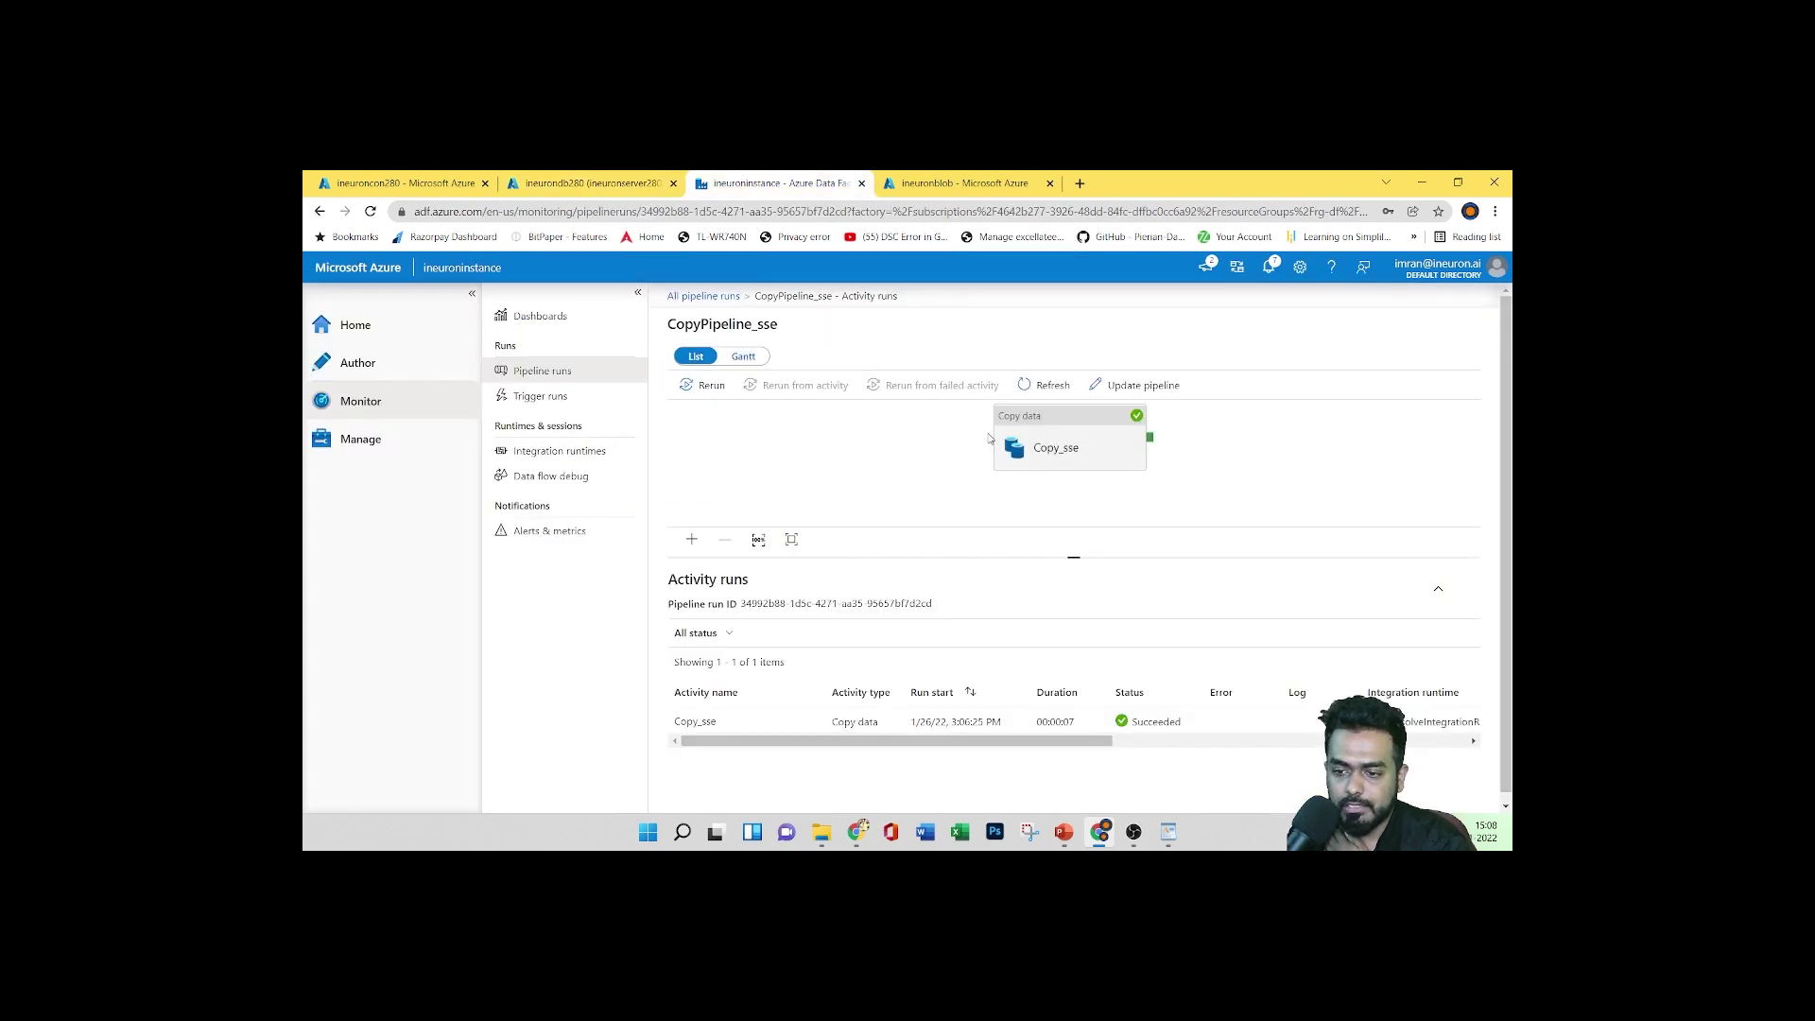
{"action": "left_click", "coordinate": [1088, 440]}
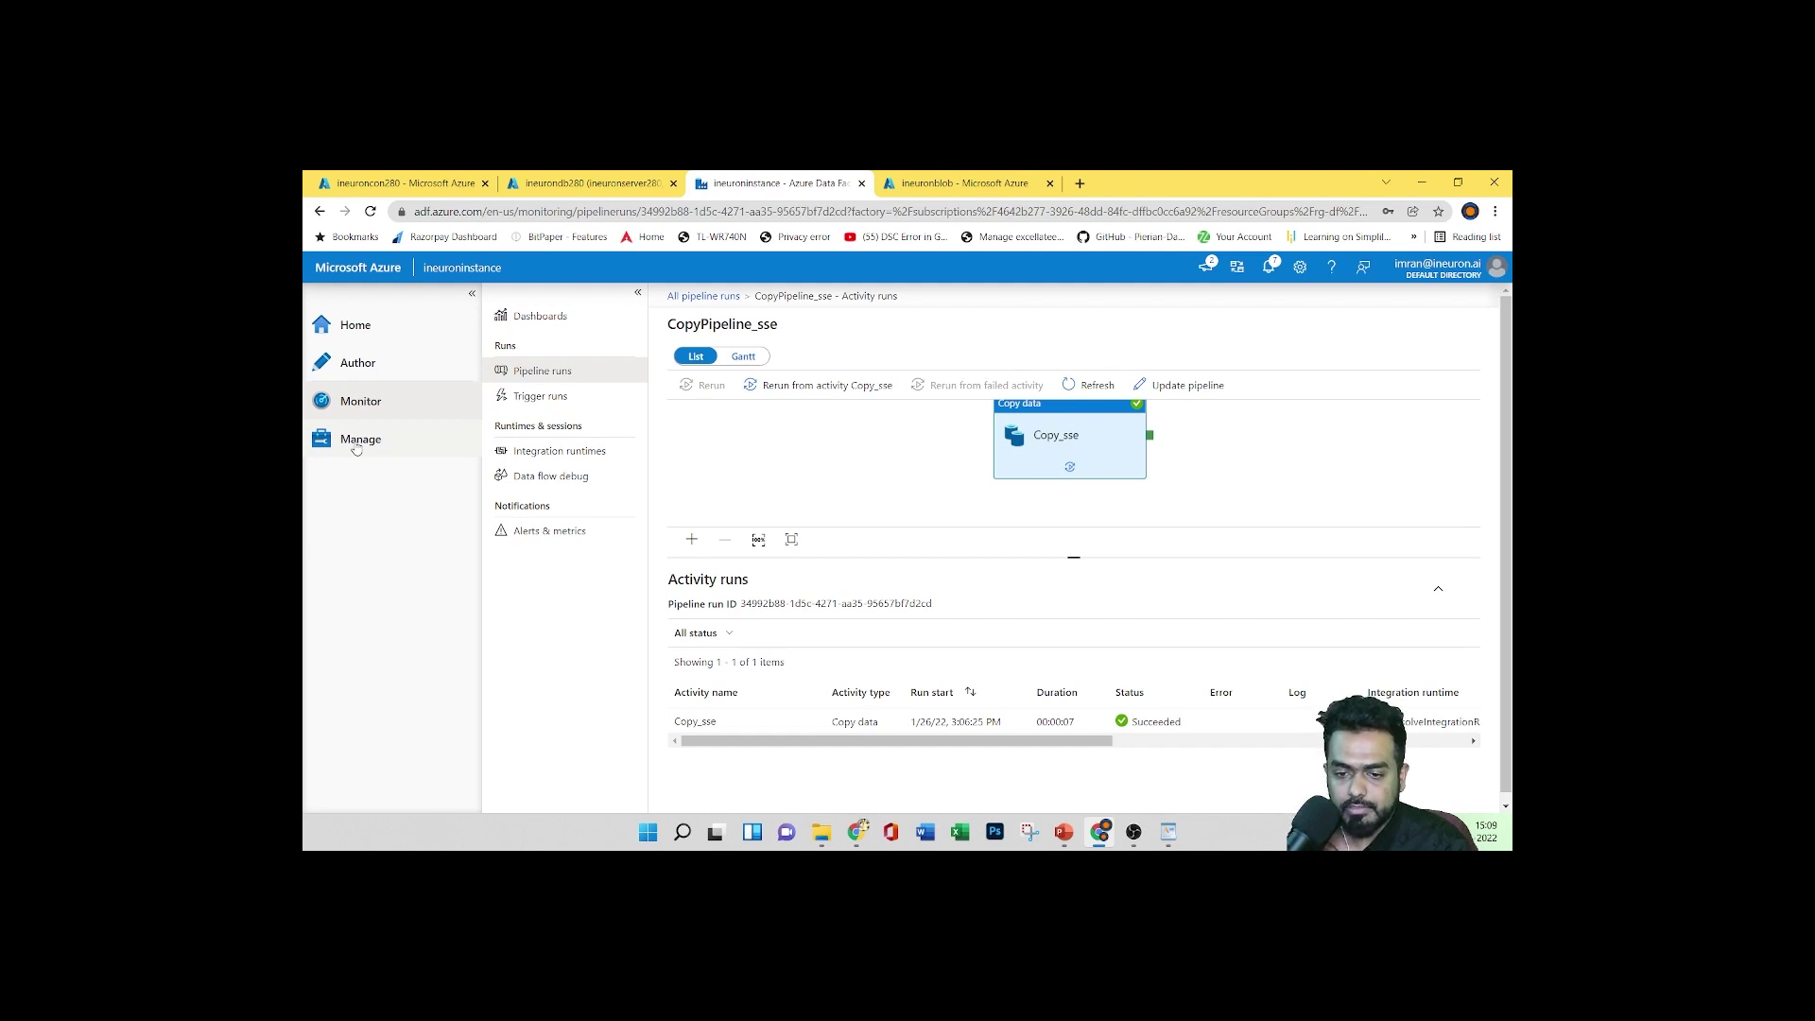
{"action": "scroll", "coordinate": [898, 483], "scroll_direction": "up", "scroll_amount": 2}
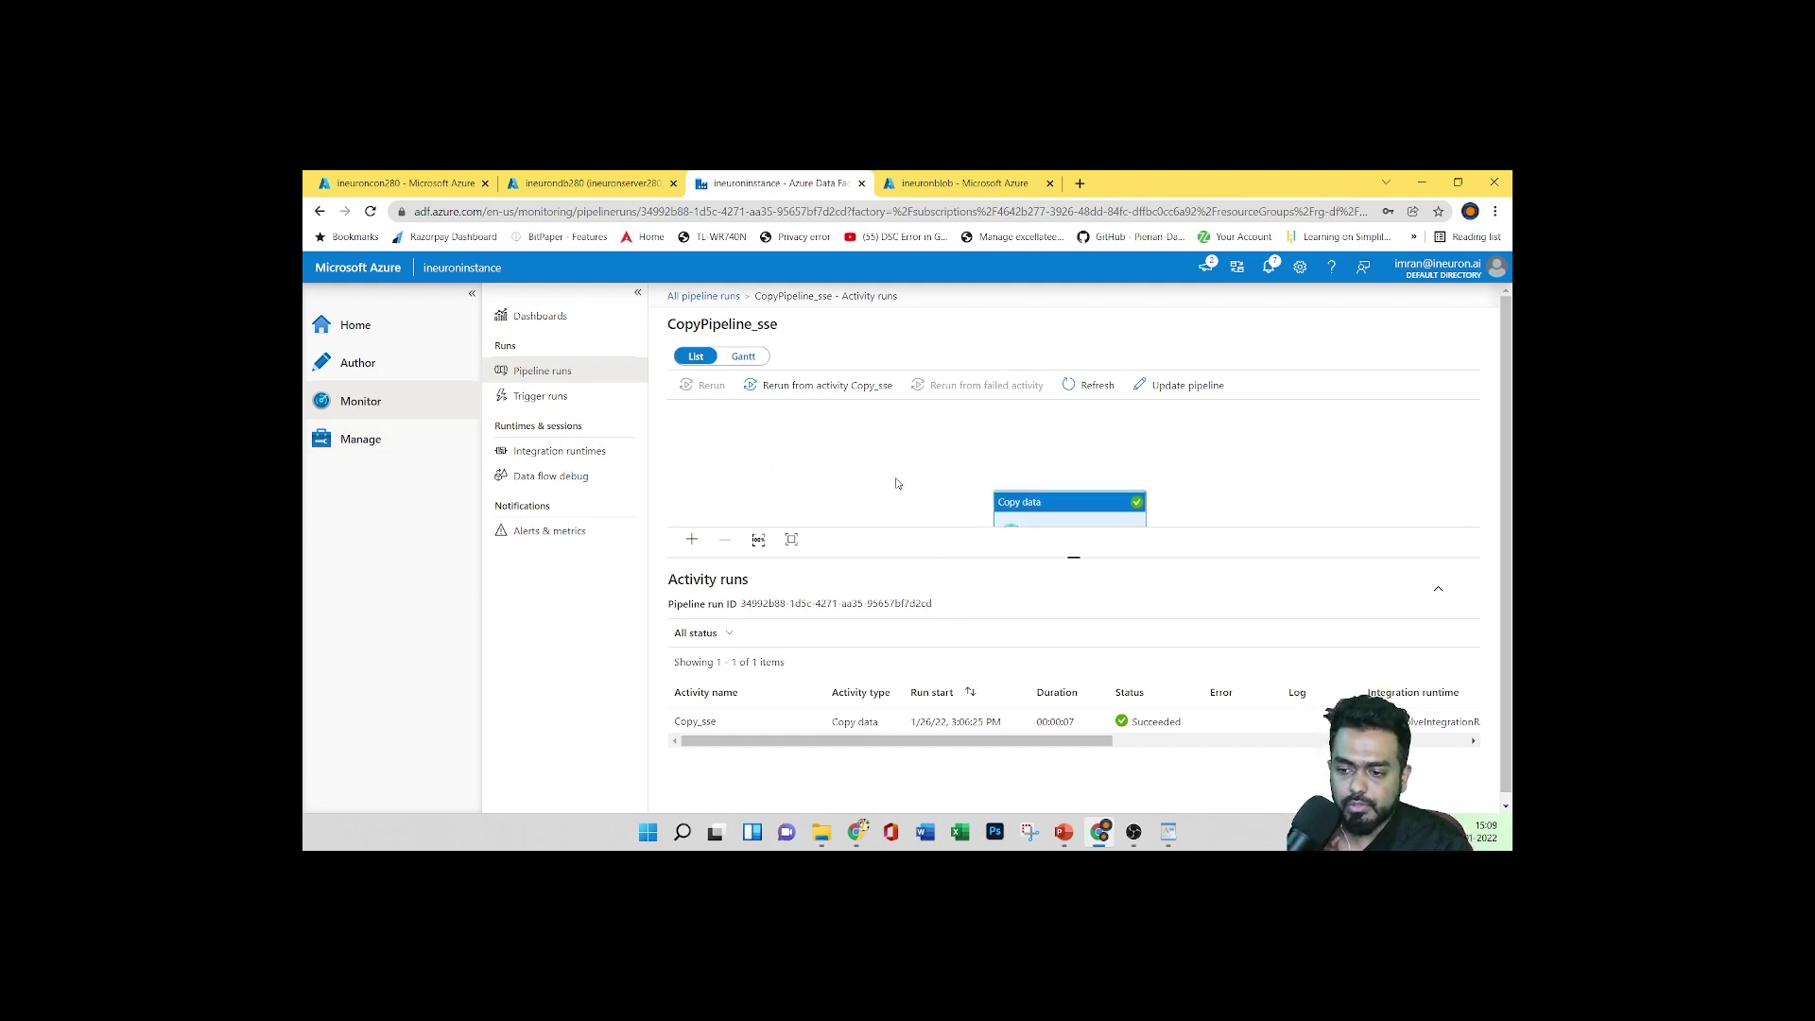
{"action": "scroll", "coordinate": [898, 483], "scroll_direction": "down", "scroll_amount": 2}
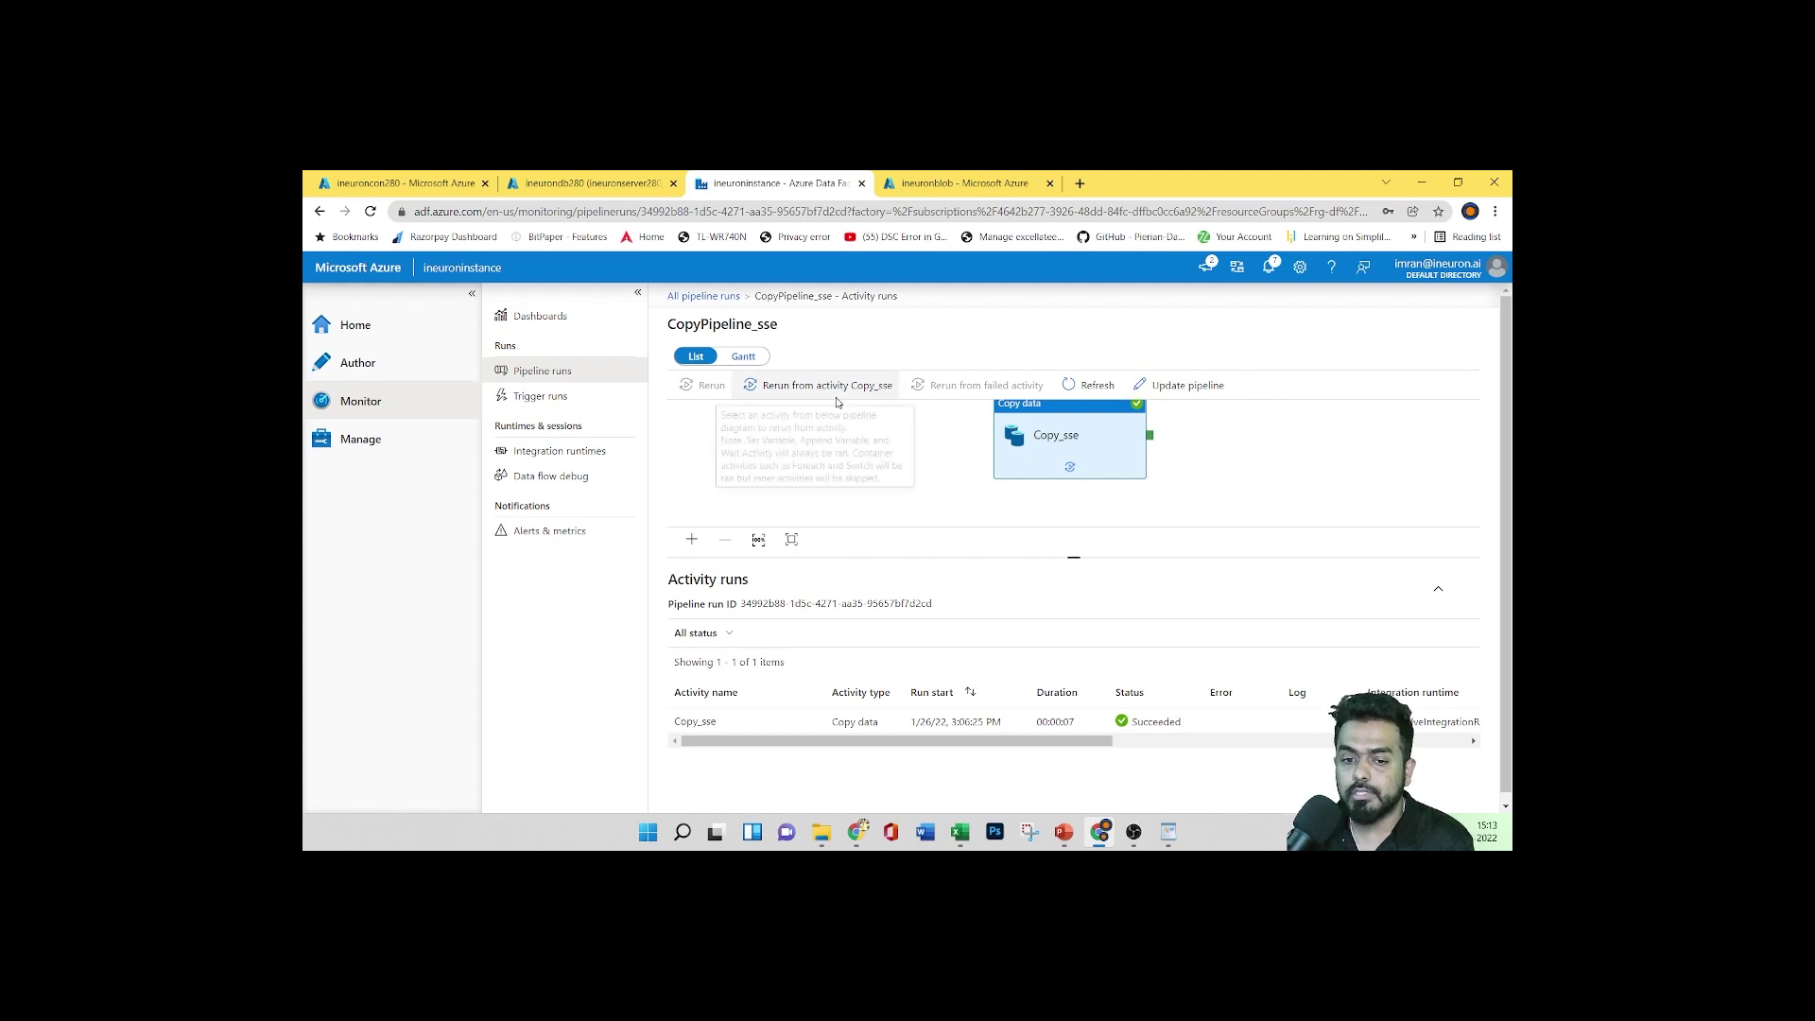
Create a new pipeline in the authoring workspace and add a Copy data activity to its canvas
{"action": "left_click", "coordinate": [397, 372]}
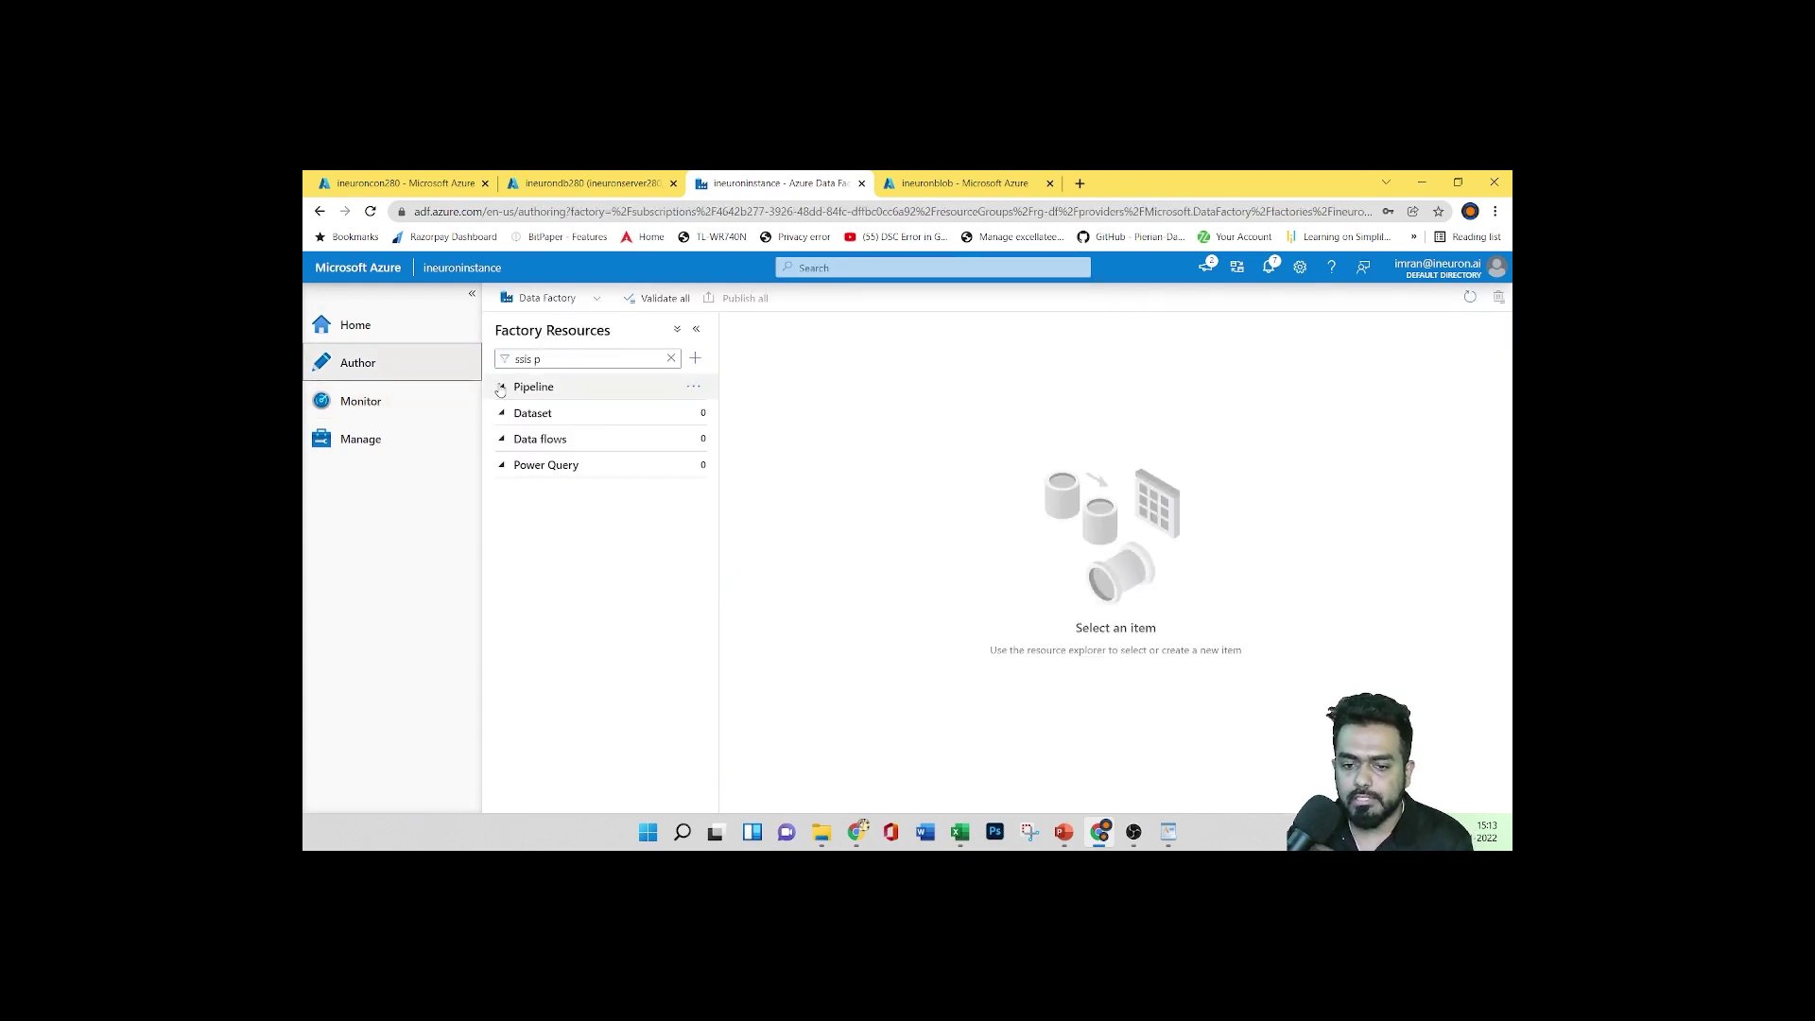
{"action": "left_click", "coordinate": [699, 390]}
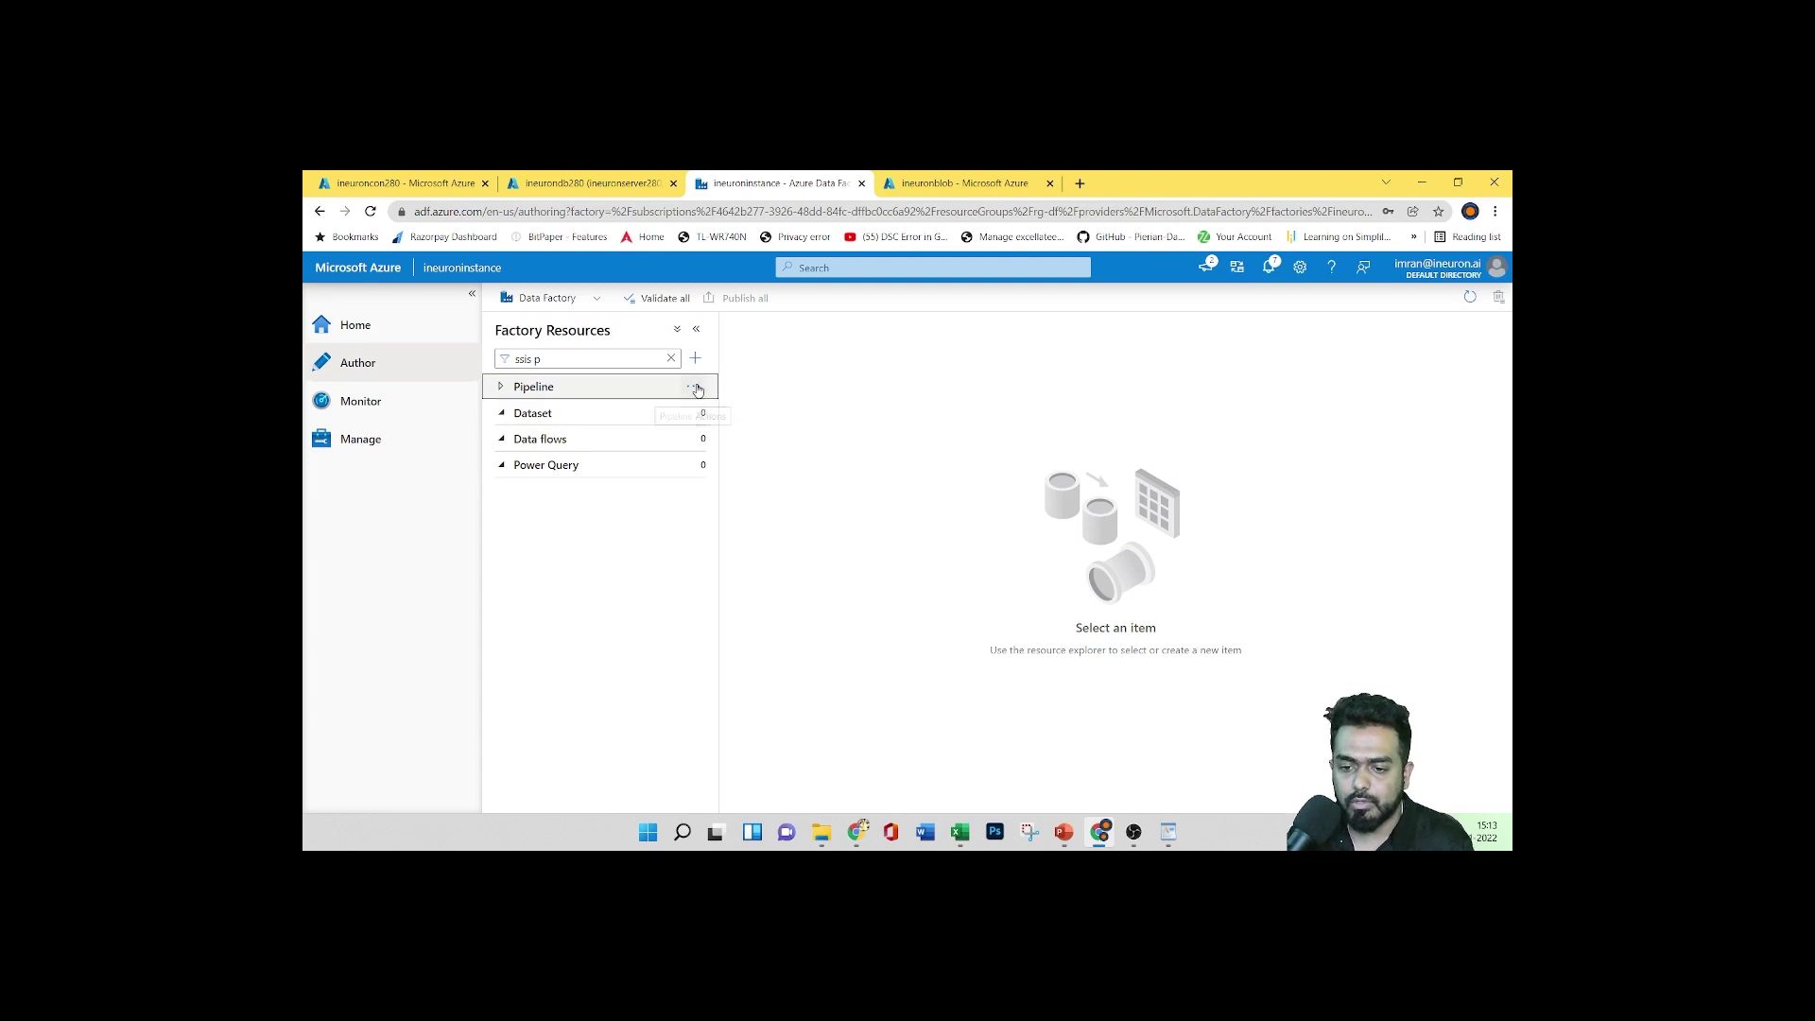
{"action": "left_click", "coordinate": [729, 418]}
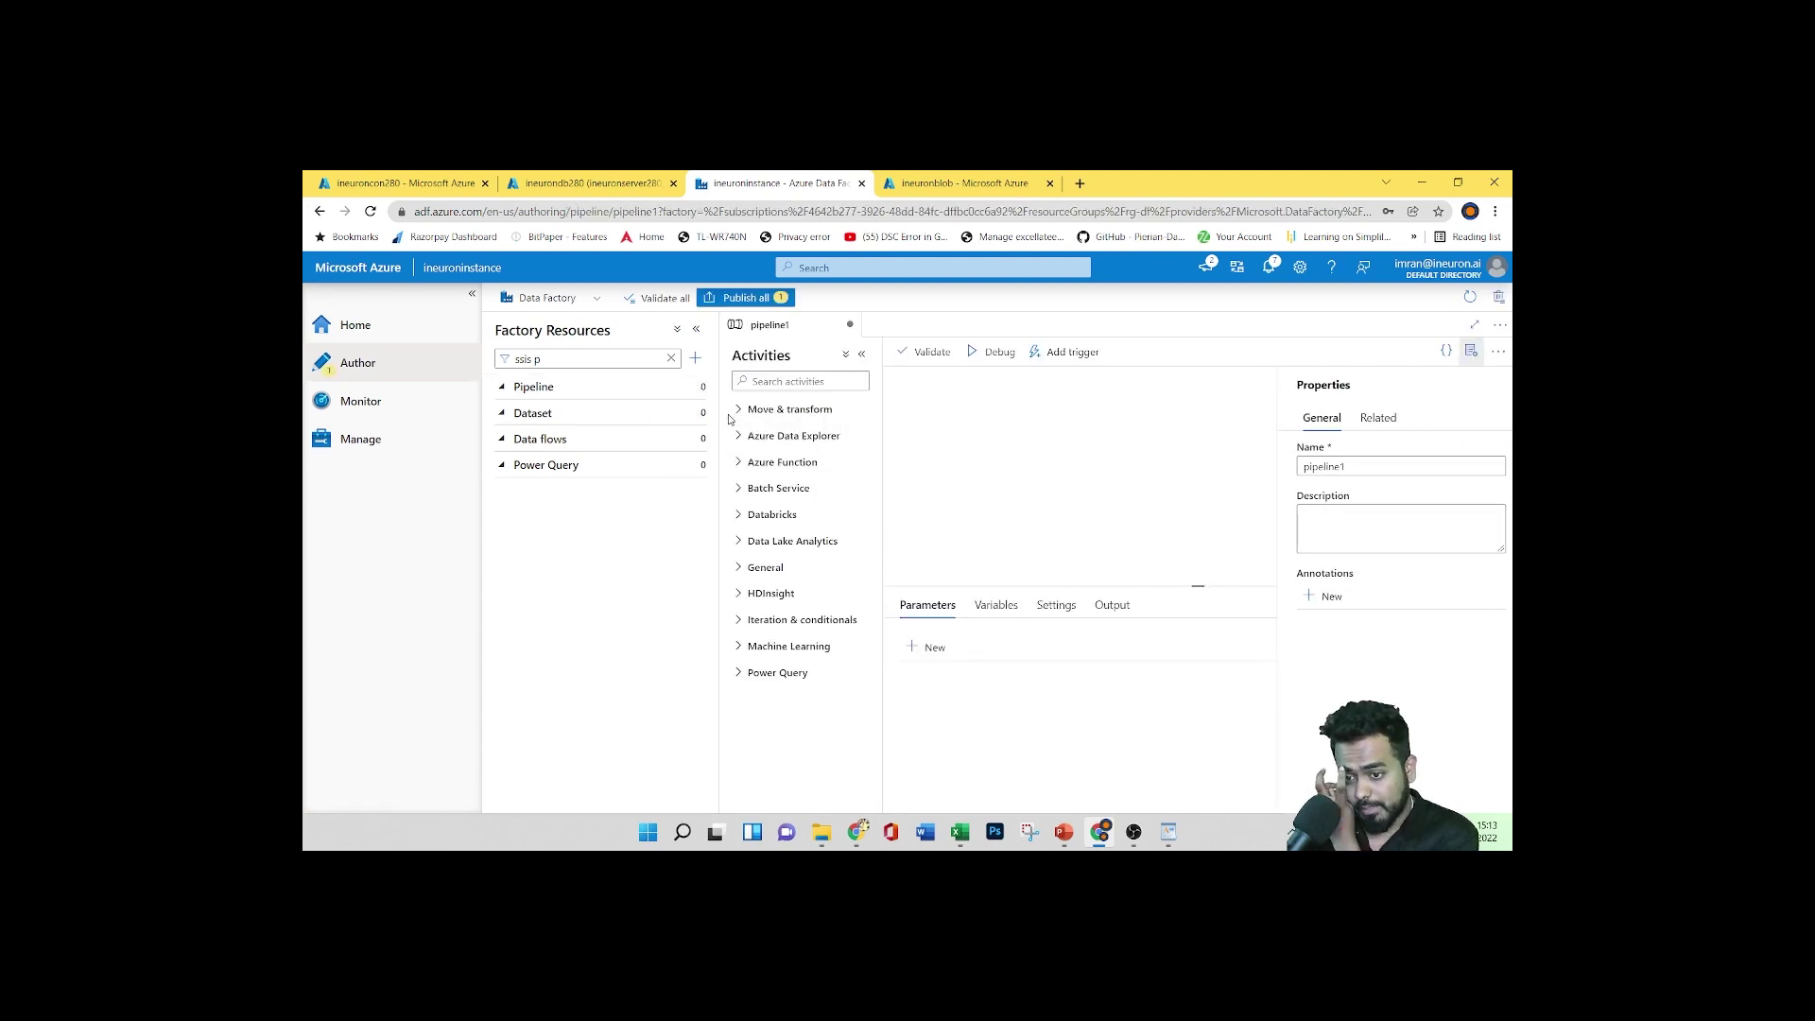
{"action": "left_click", "coordinate": [741, 412]}
{"action": "left_click_drag", "start_coordinate": [771, 435], "coordinate": [1108, 474]}
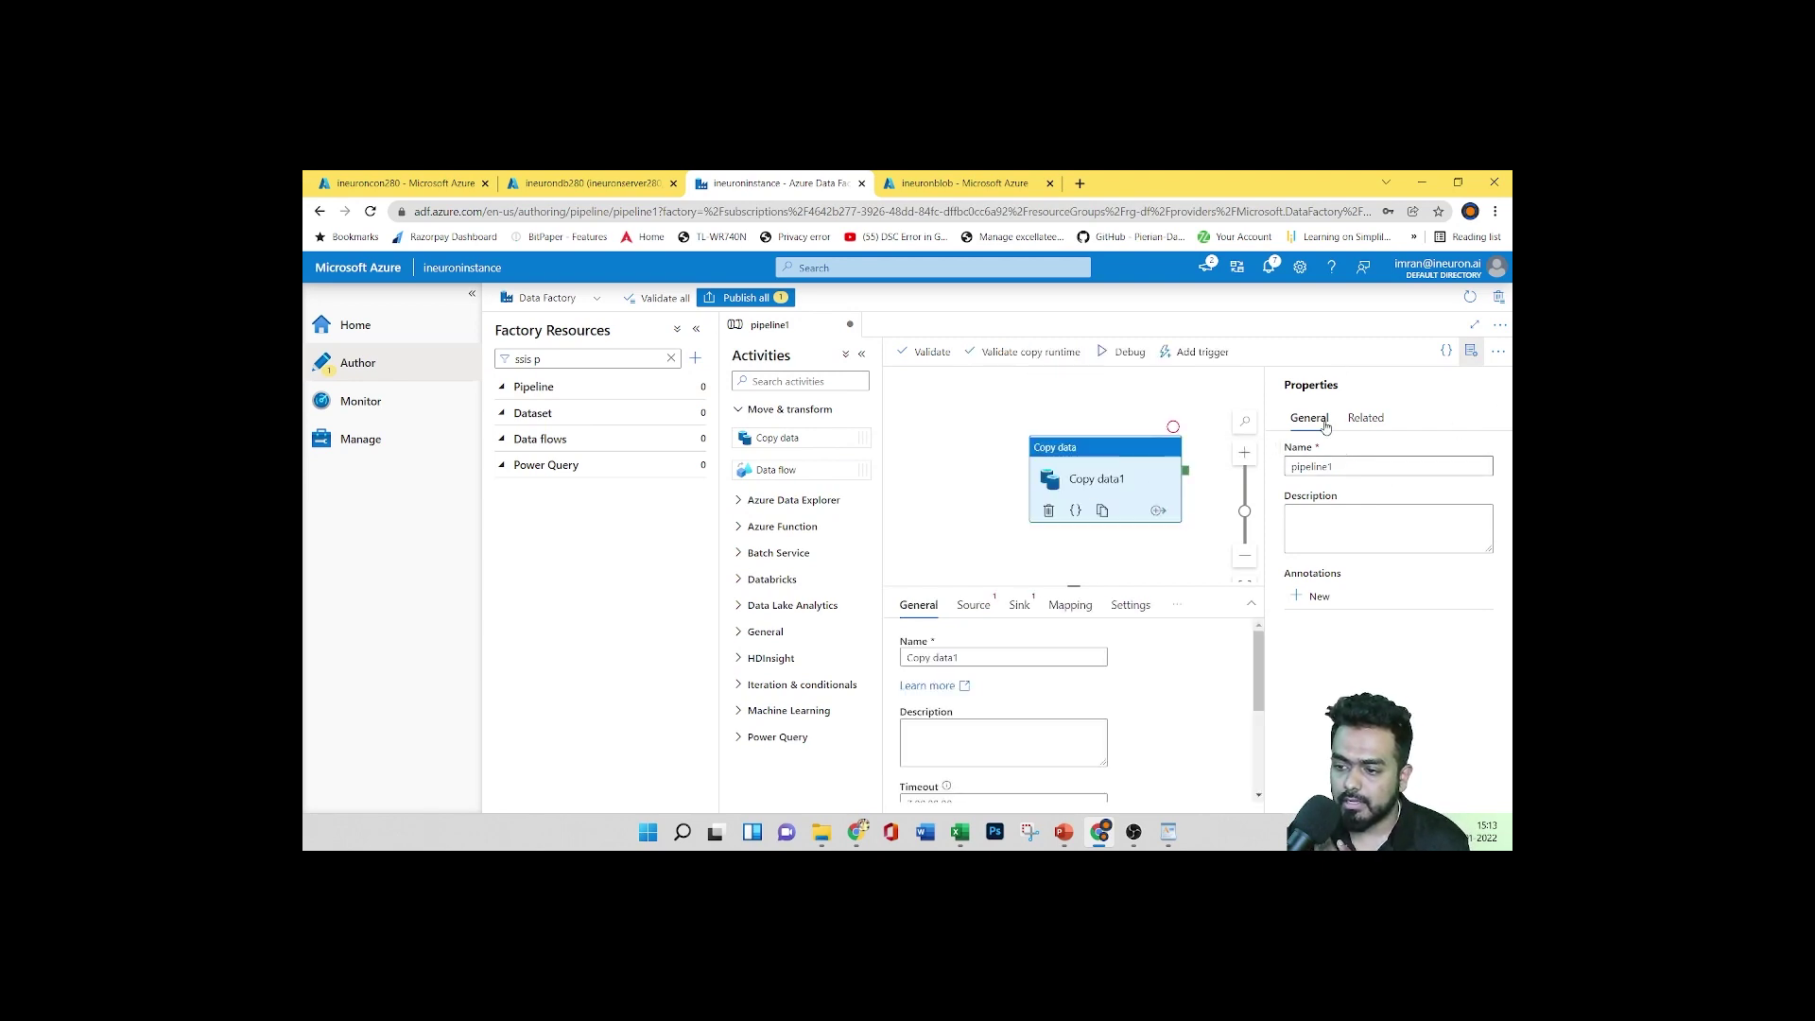
Hide the new pipeline's properties to widen the canvas area
{"action": "left_click_drag", "start_coordinate": [1347, 467], "coordinate": [1274, 474]}
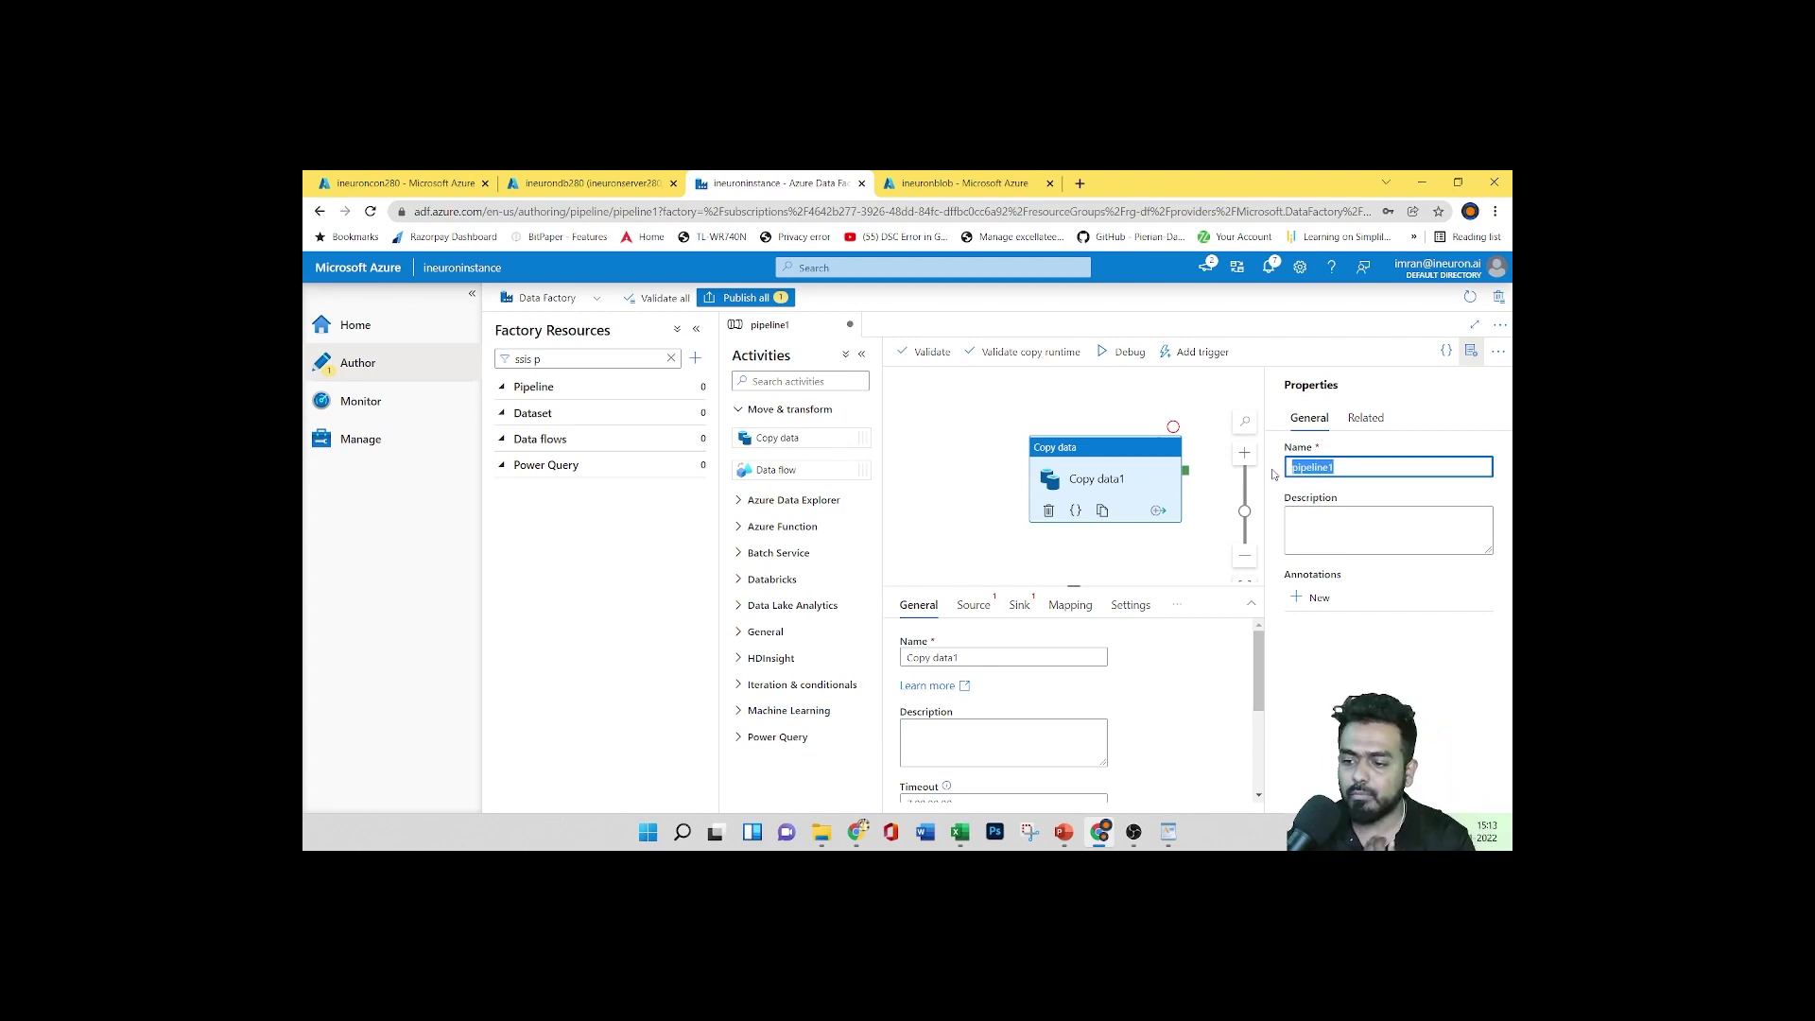
{"action": "left_click", "coordinate": [1290, 534]}
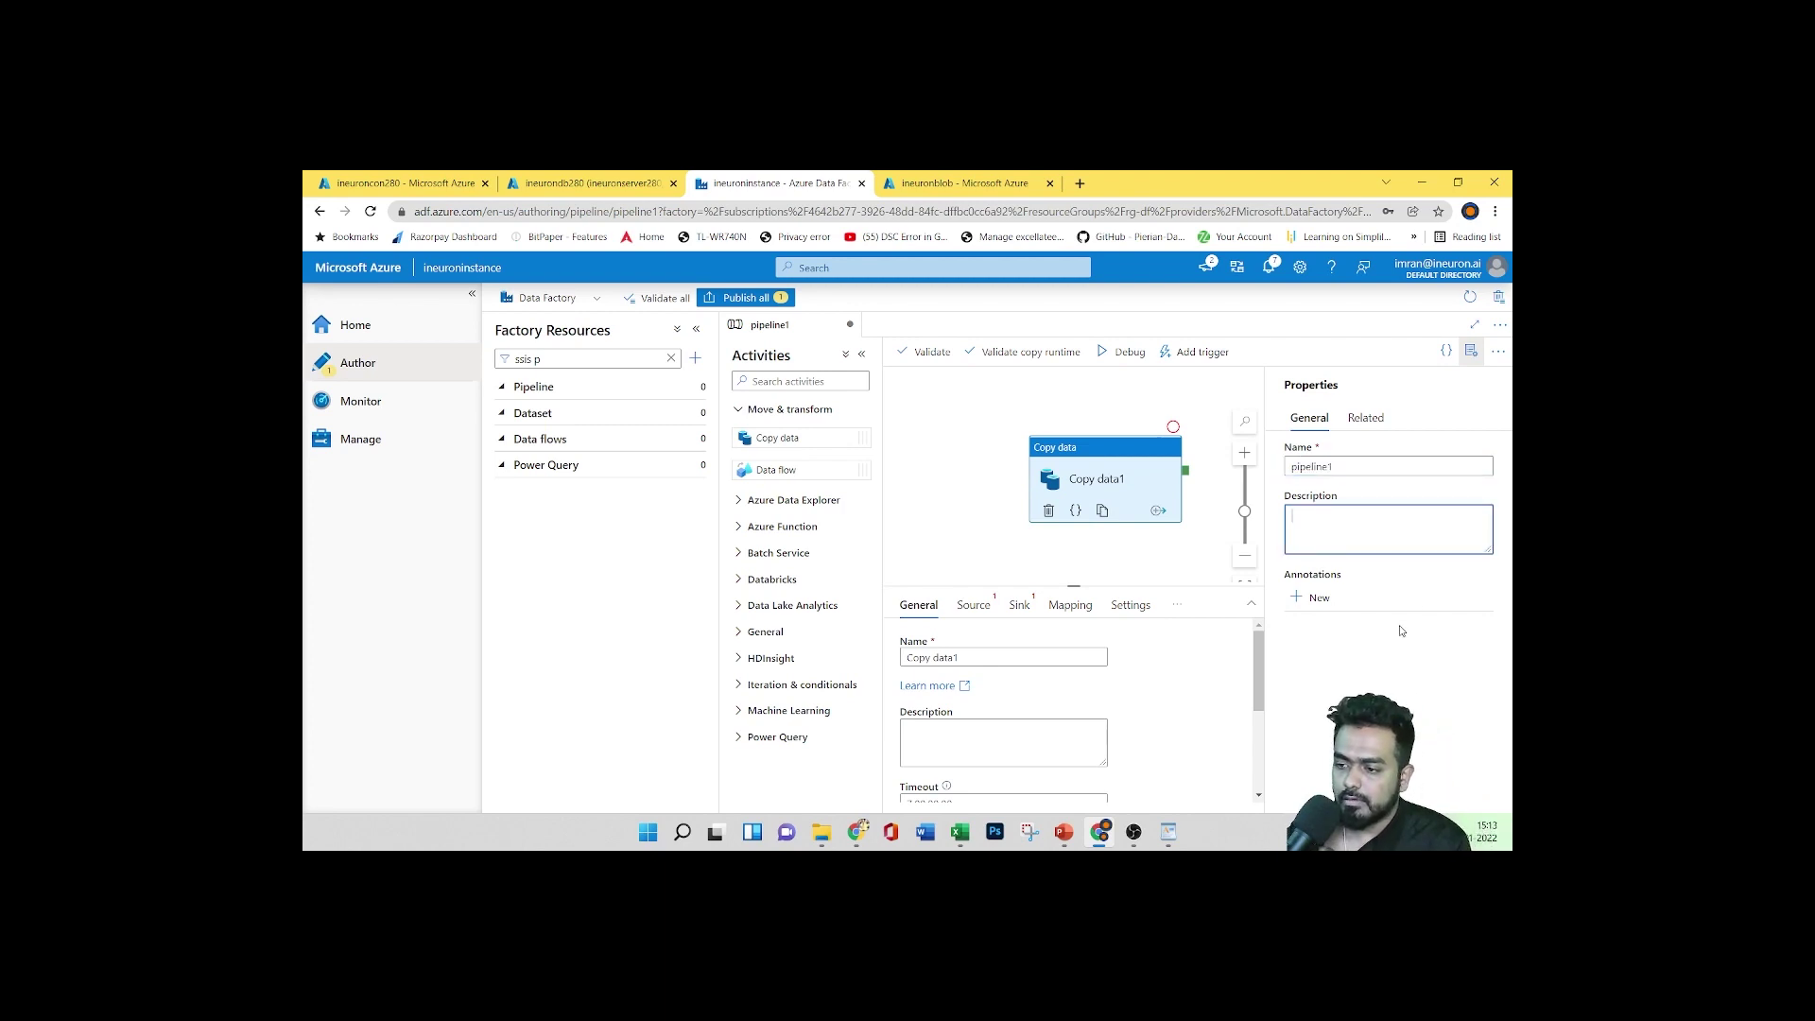
{"action": "left_click", "coordinate": [1471, 351]}
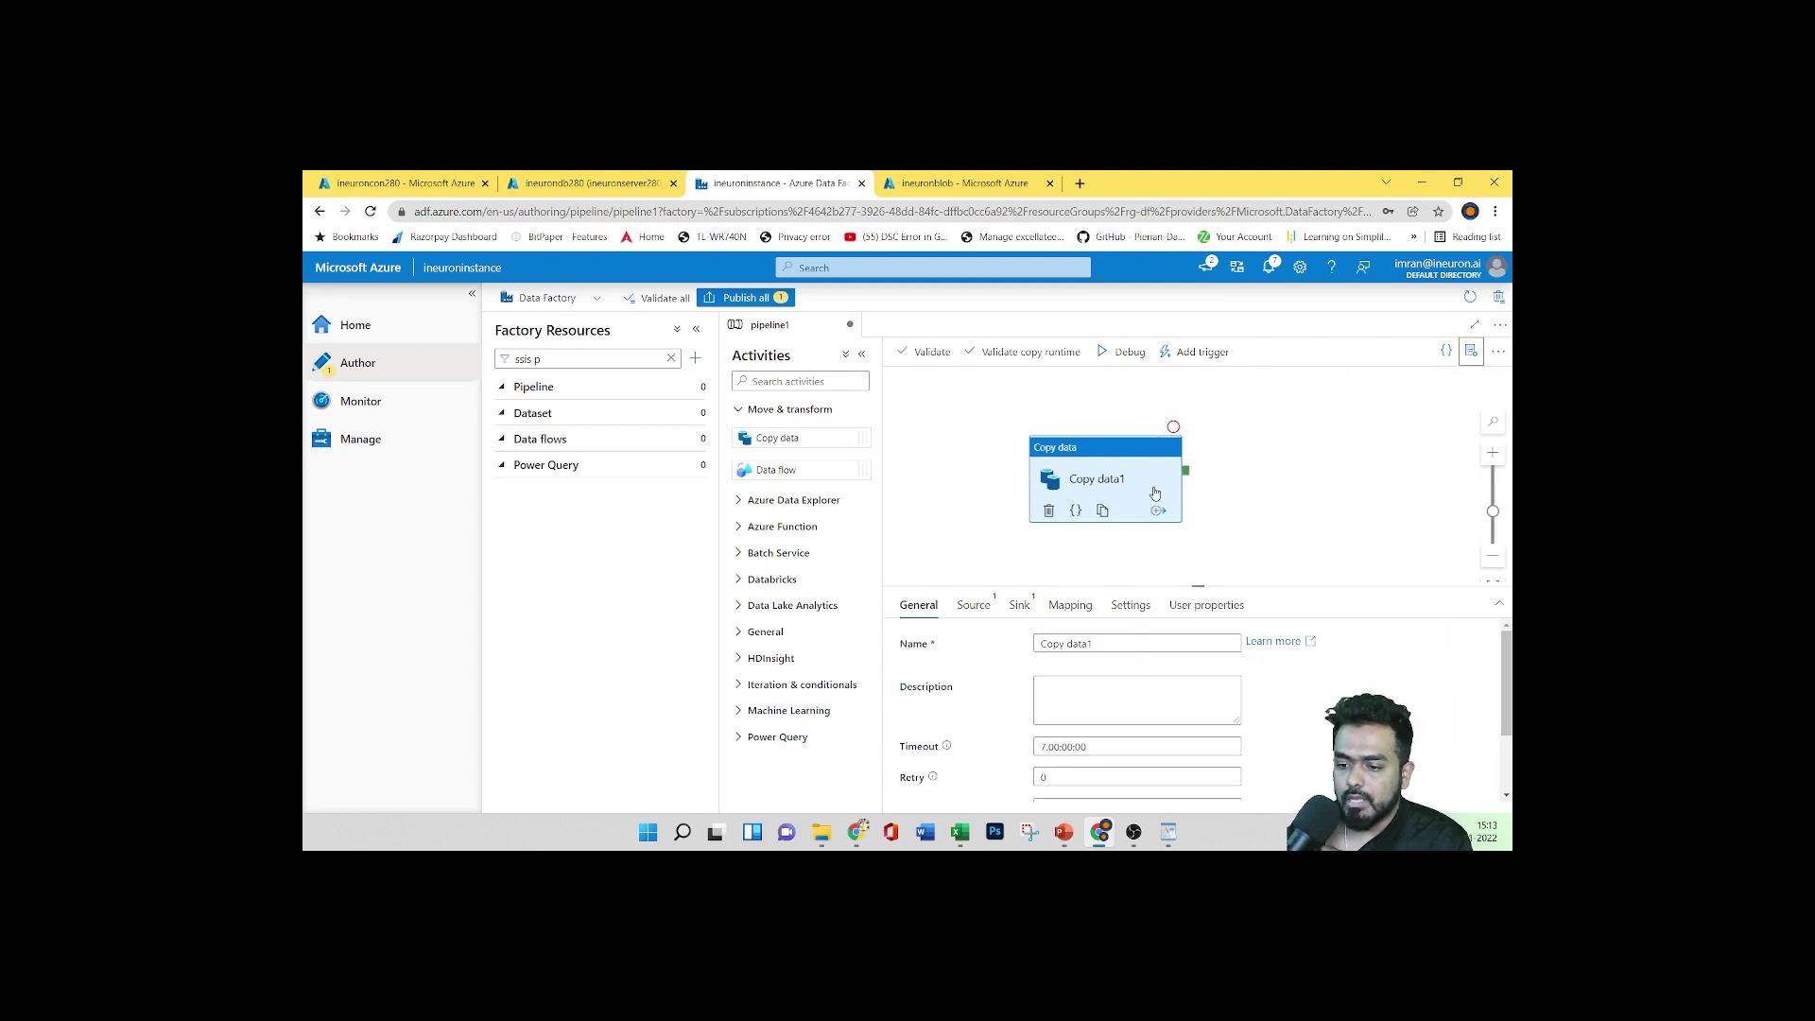
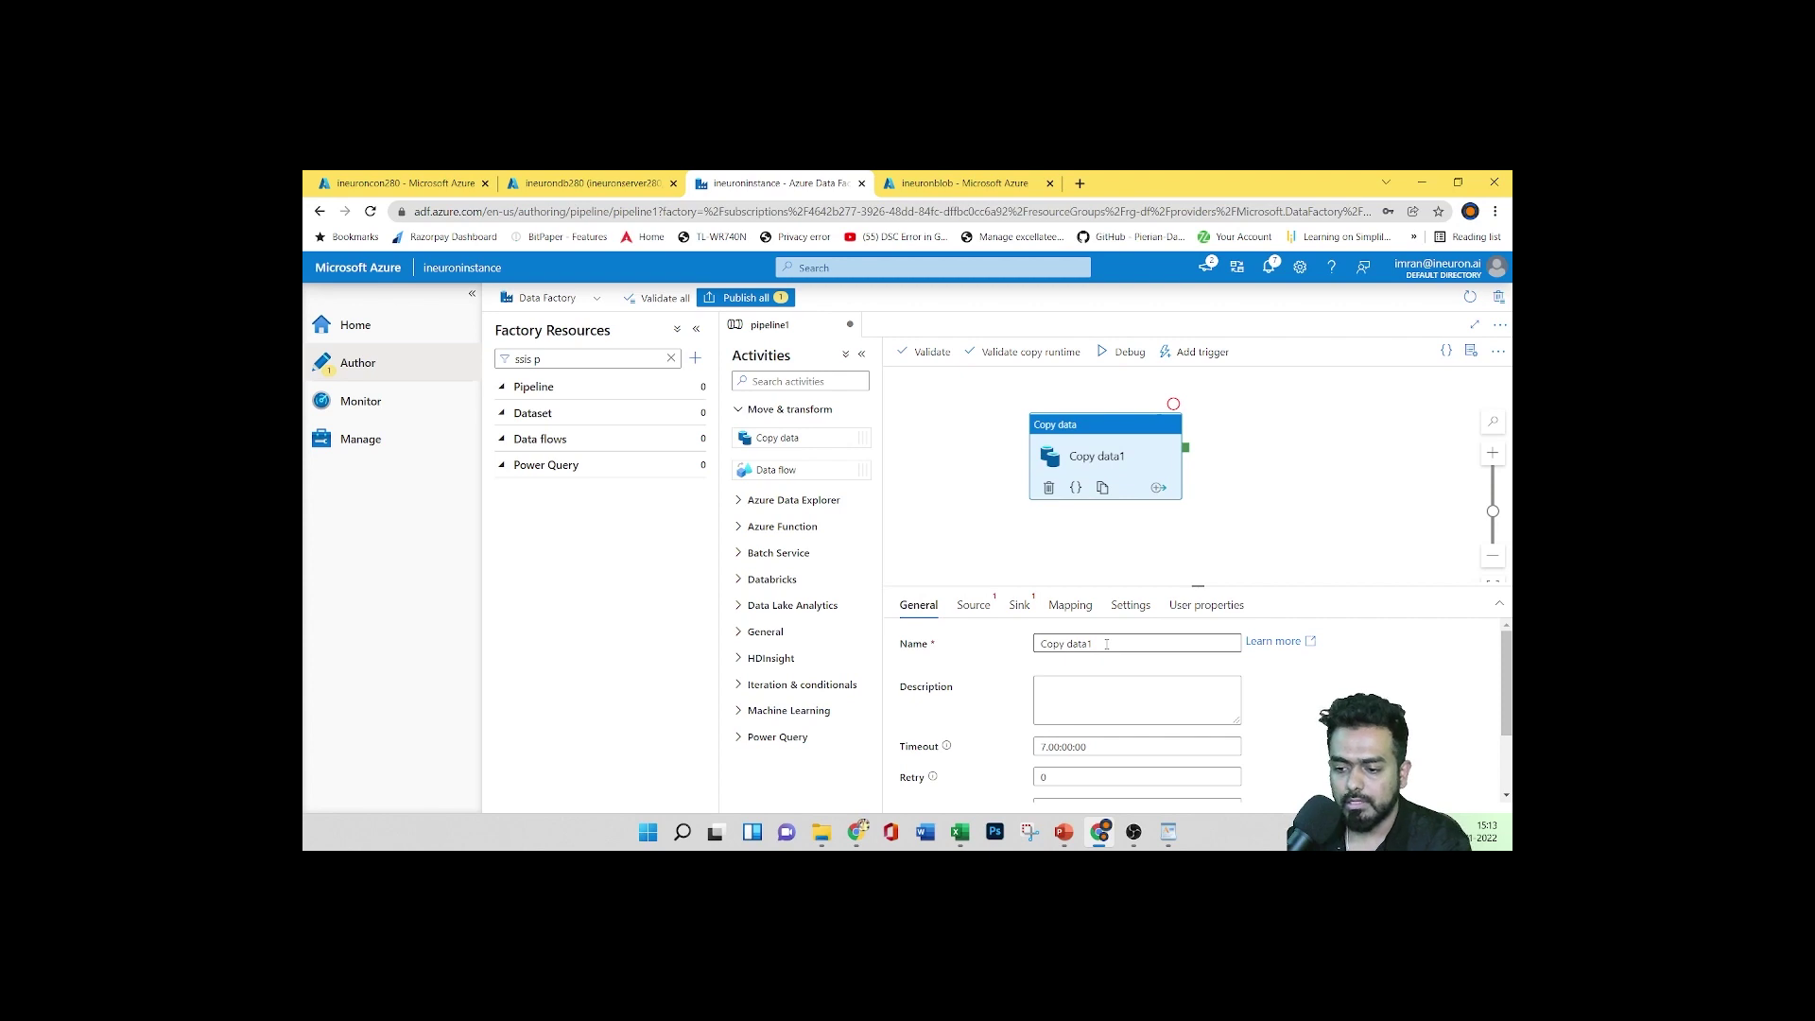
Rename the Copy data activity as copyblobtosql
{"action": "key", "text": "Tab"}
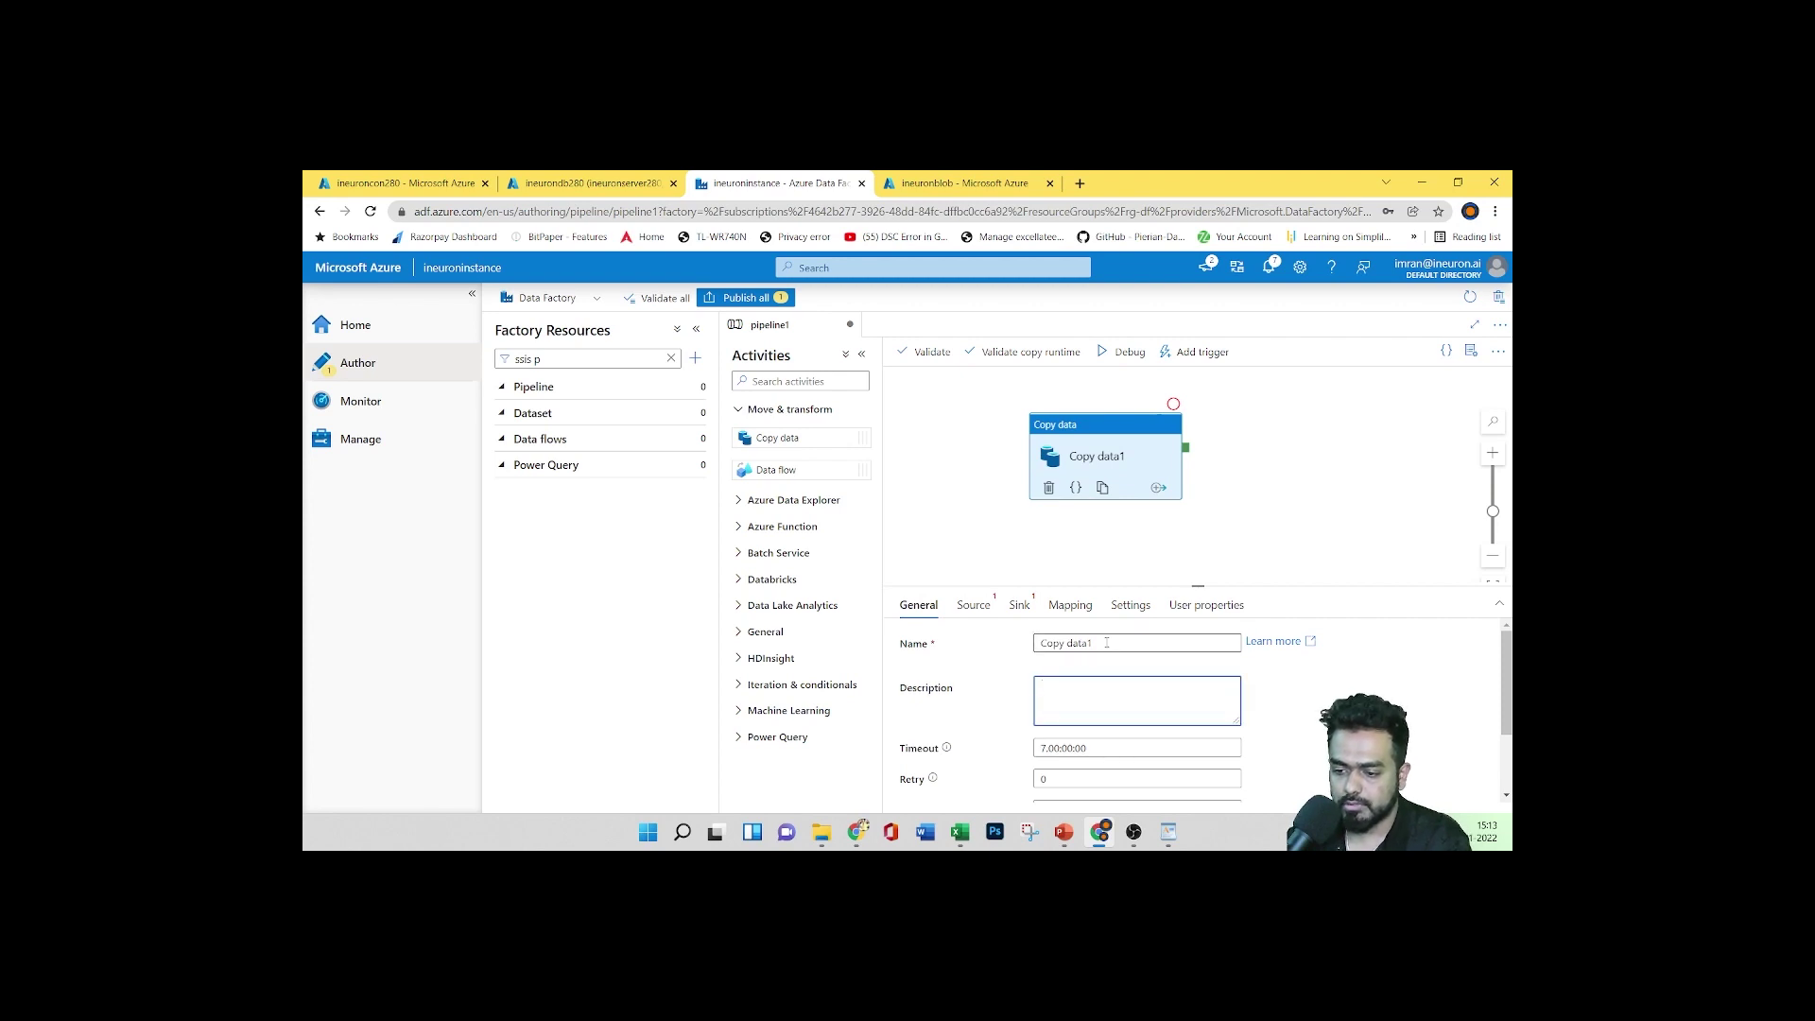
{"action": "left_click_drag", "start_coordinate": [1106, 643], "coordinate": [1029, 651]}
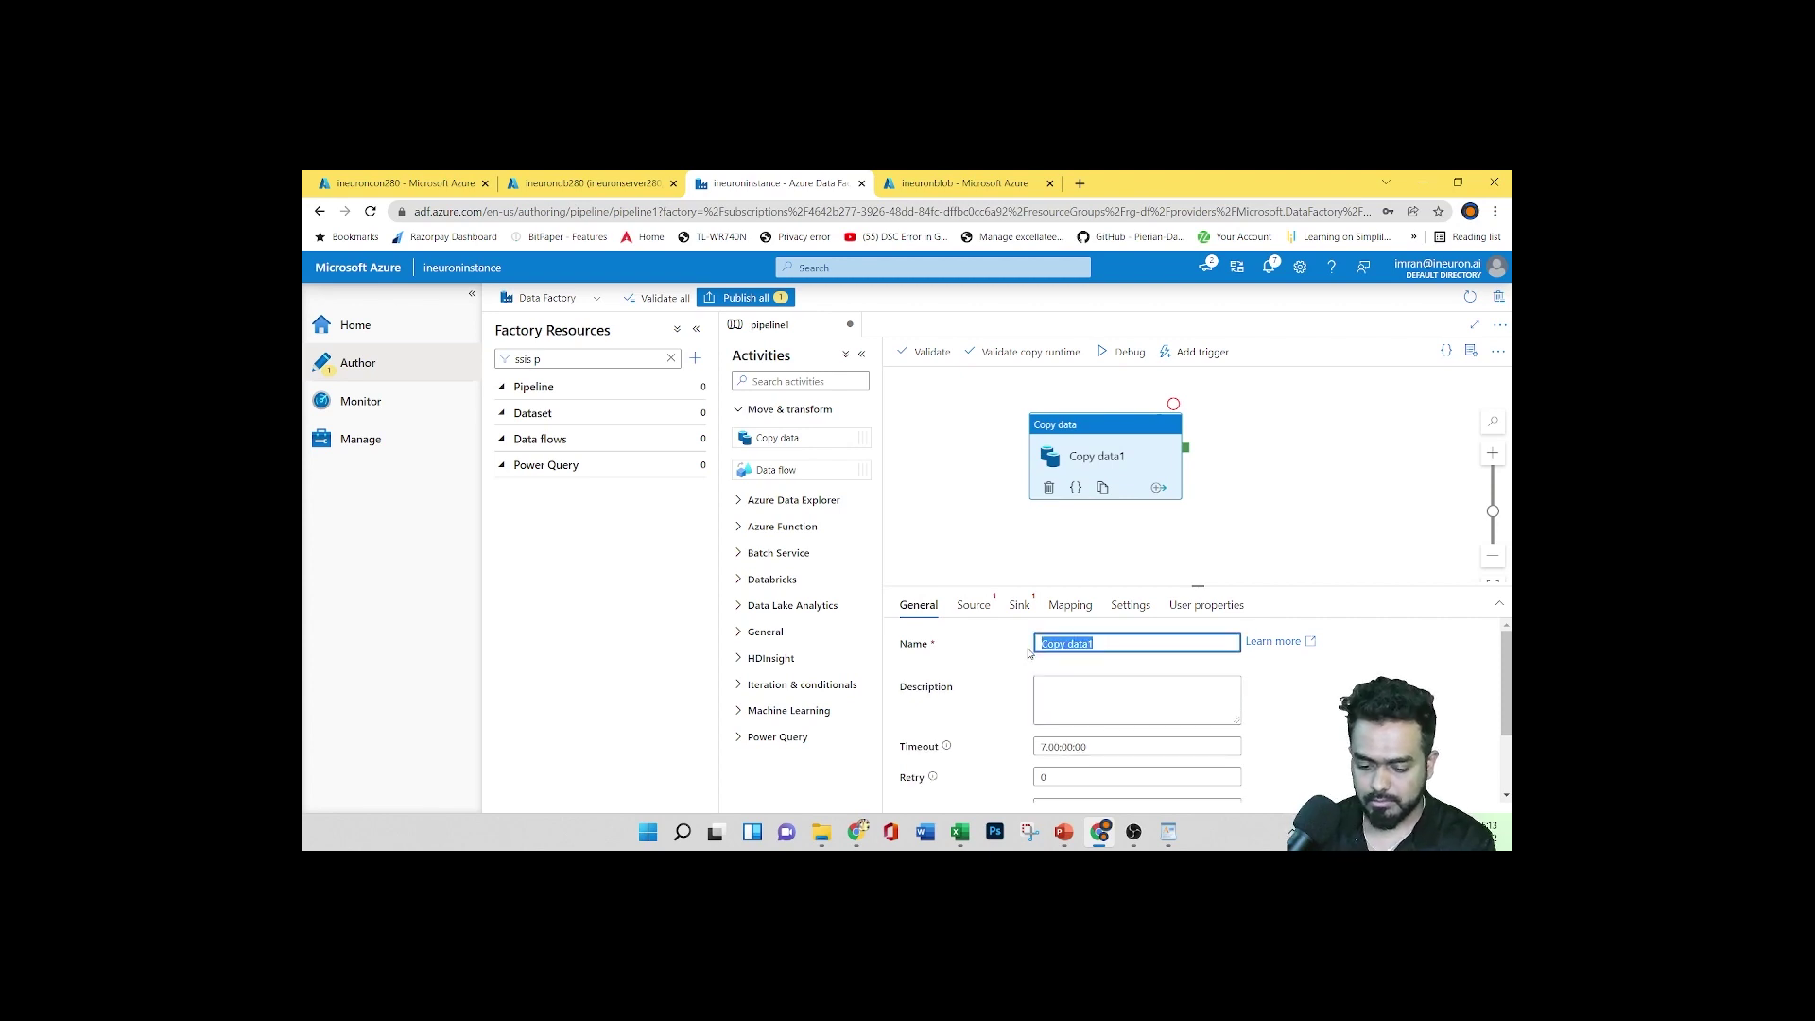
{"action": "type", "text": "s"}
{"action": "key", "text": "BackSpace"}
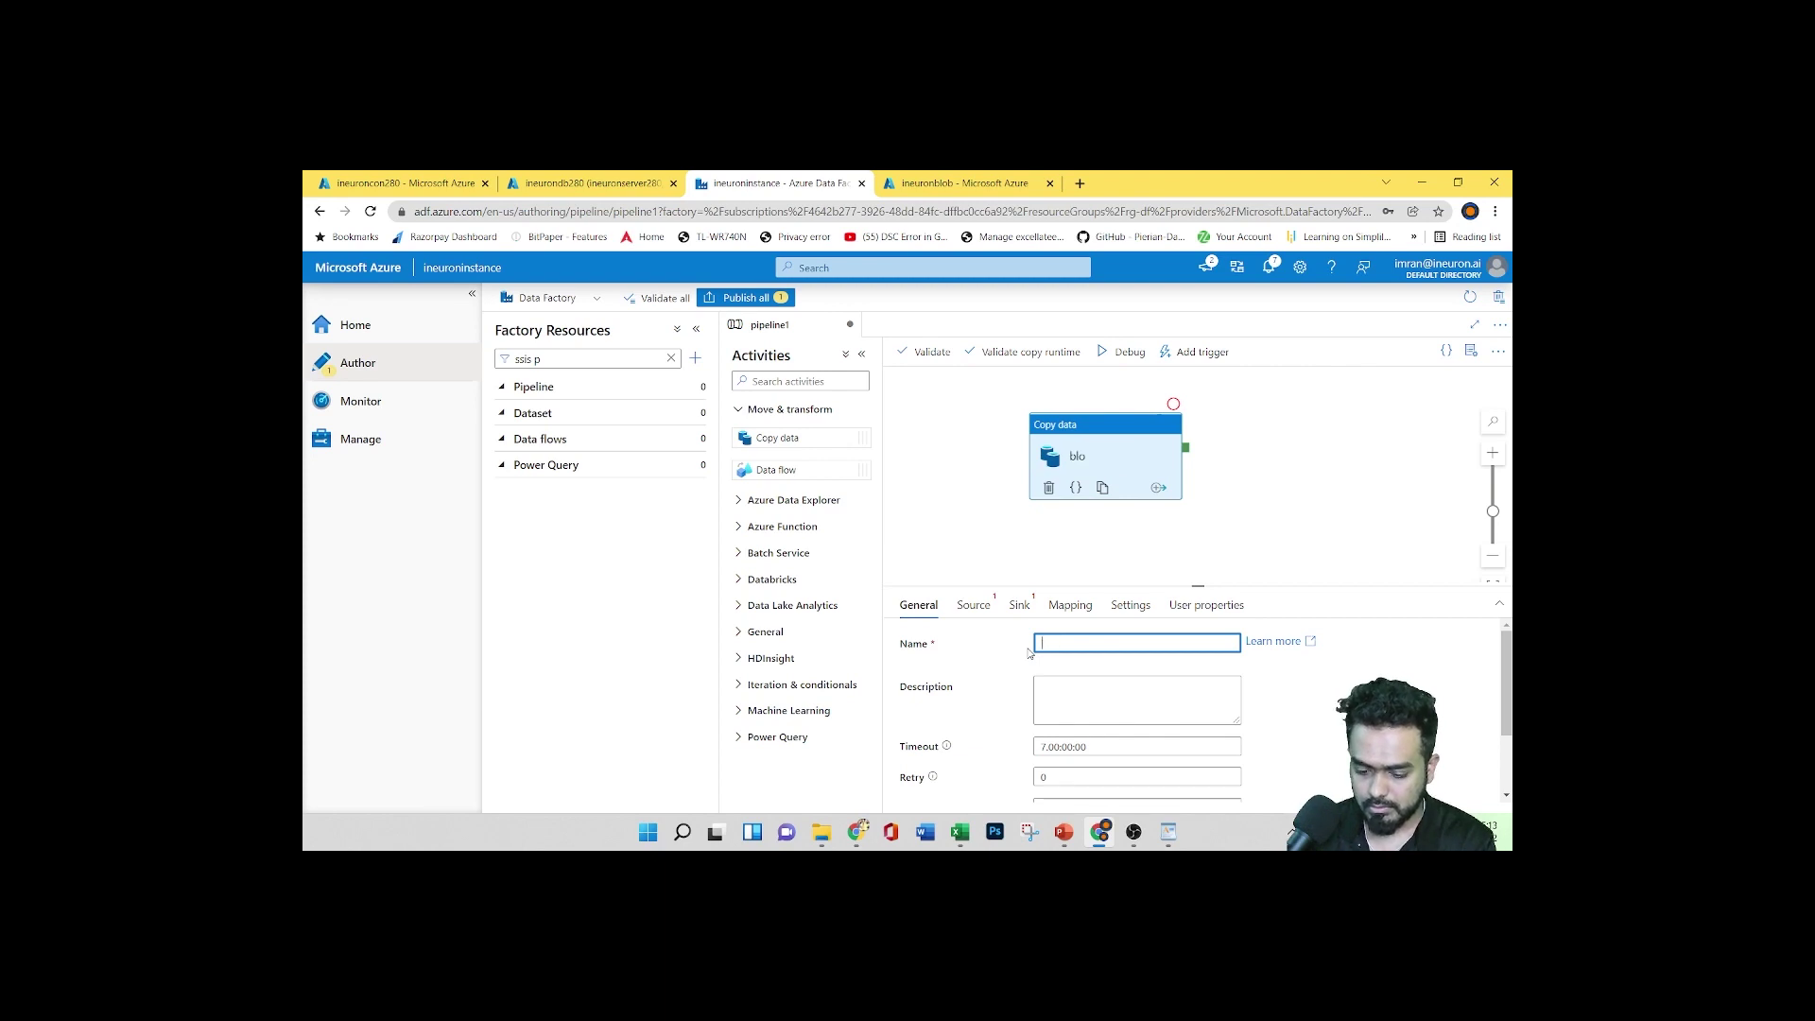
{"action": "type", "text": "copyblob"}
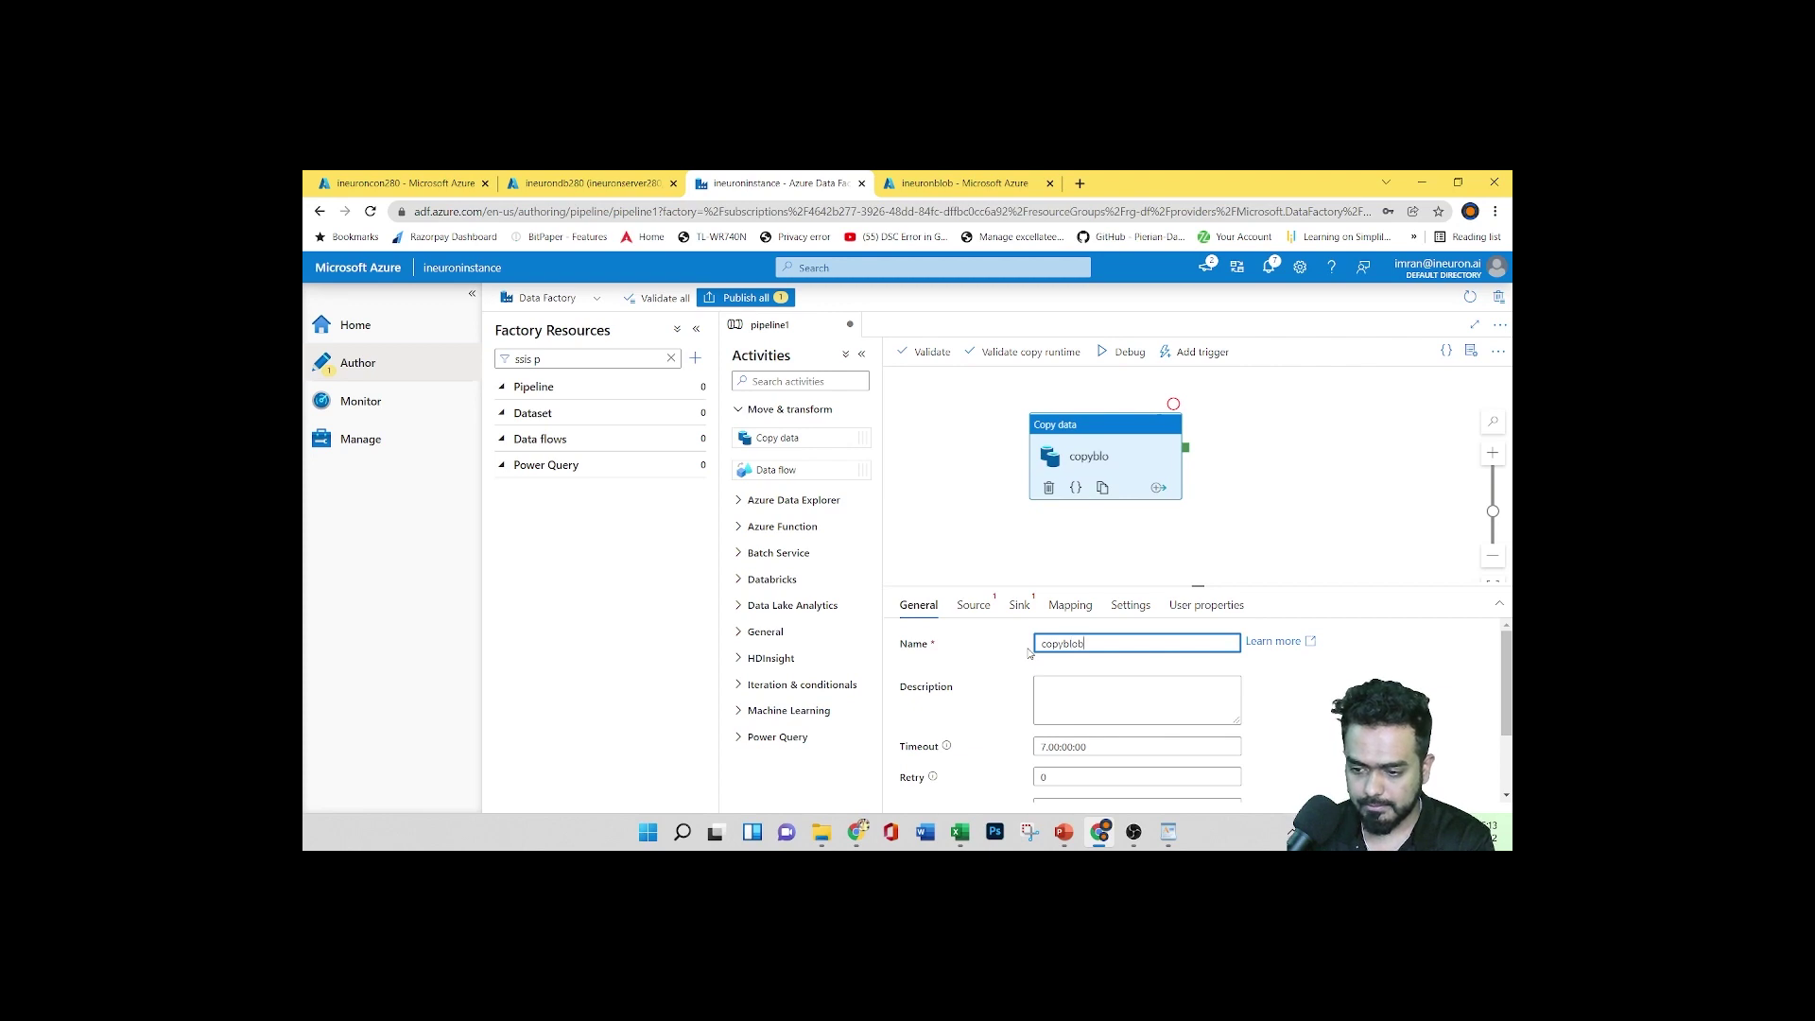
{"action": "type", "text": "tosql"}
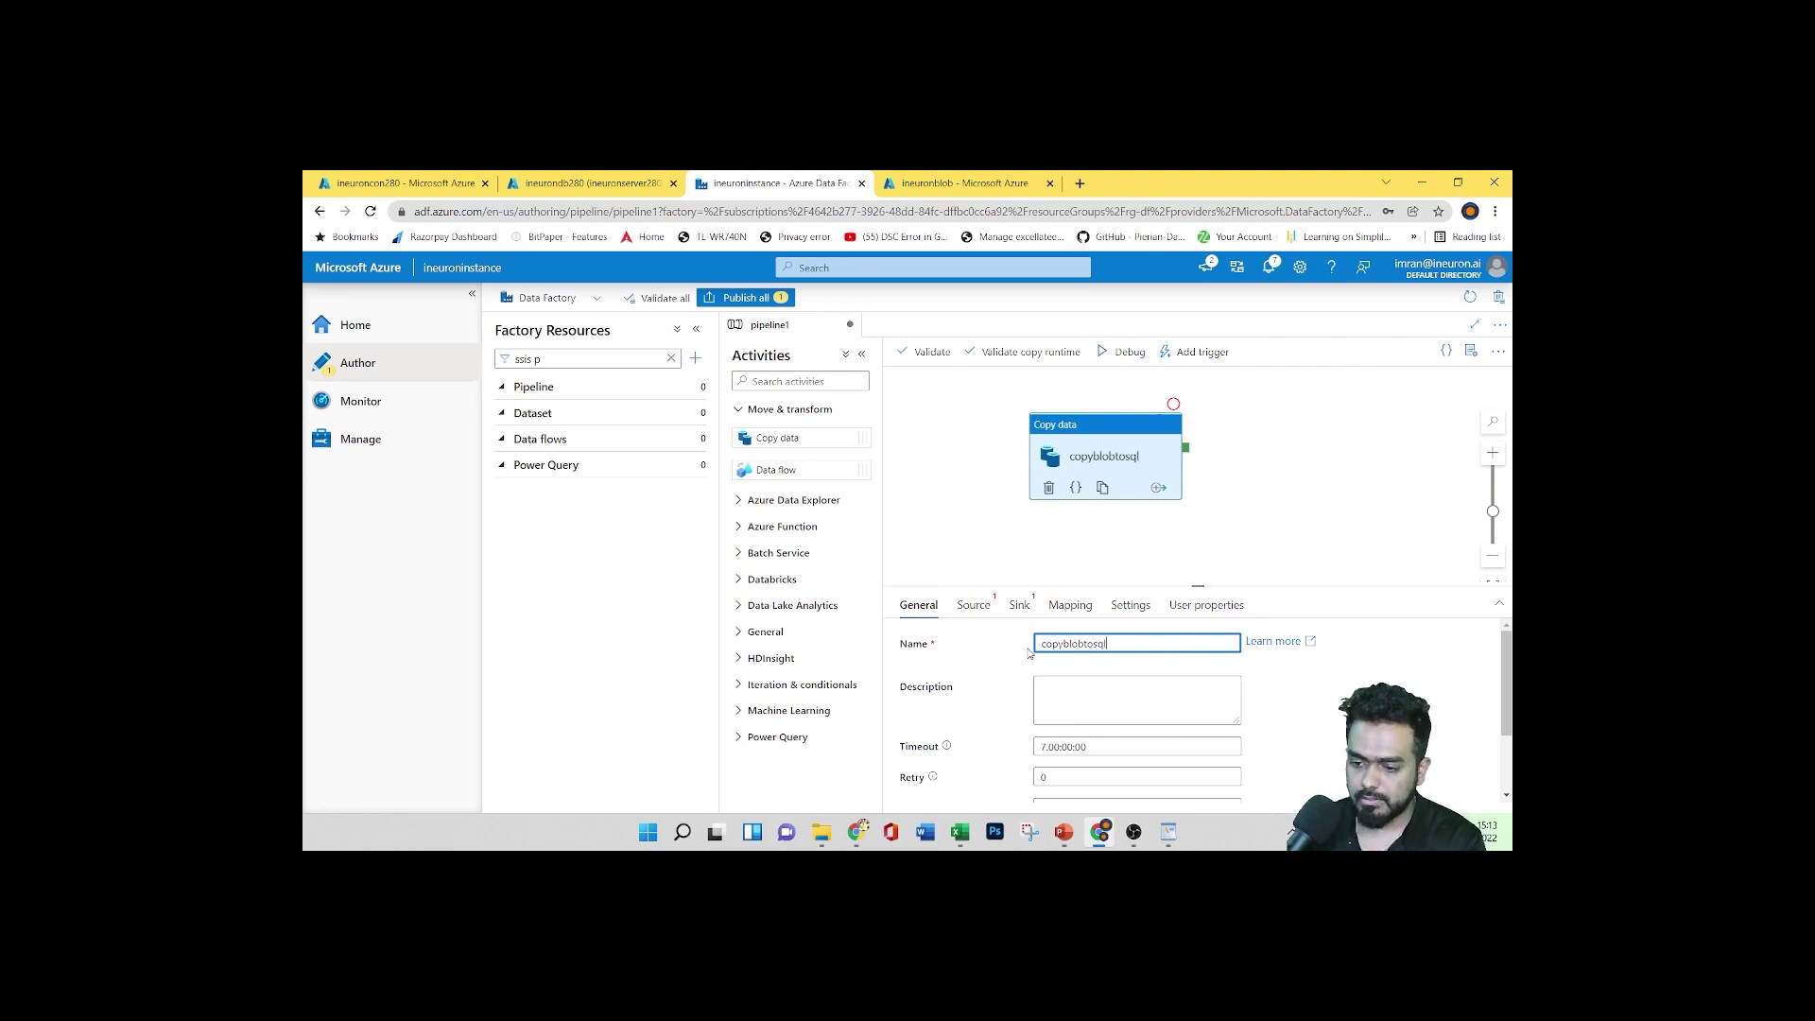
{"action": "left_click", "coordinate": [1313, 526]}
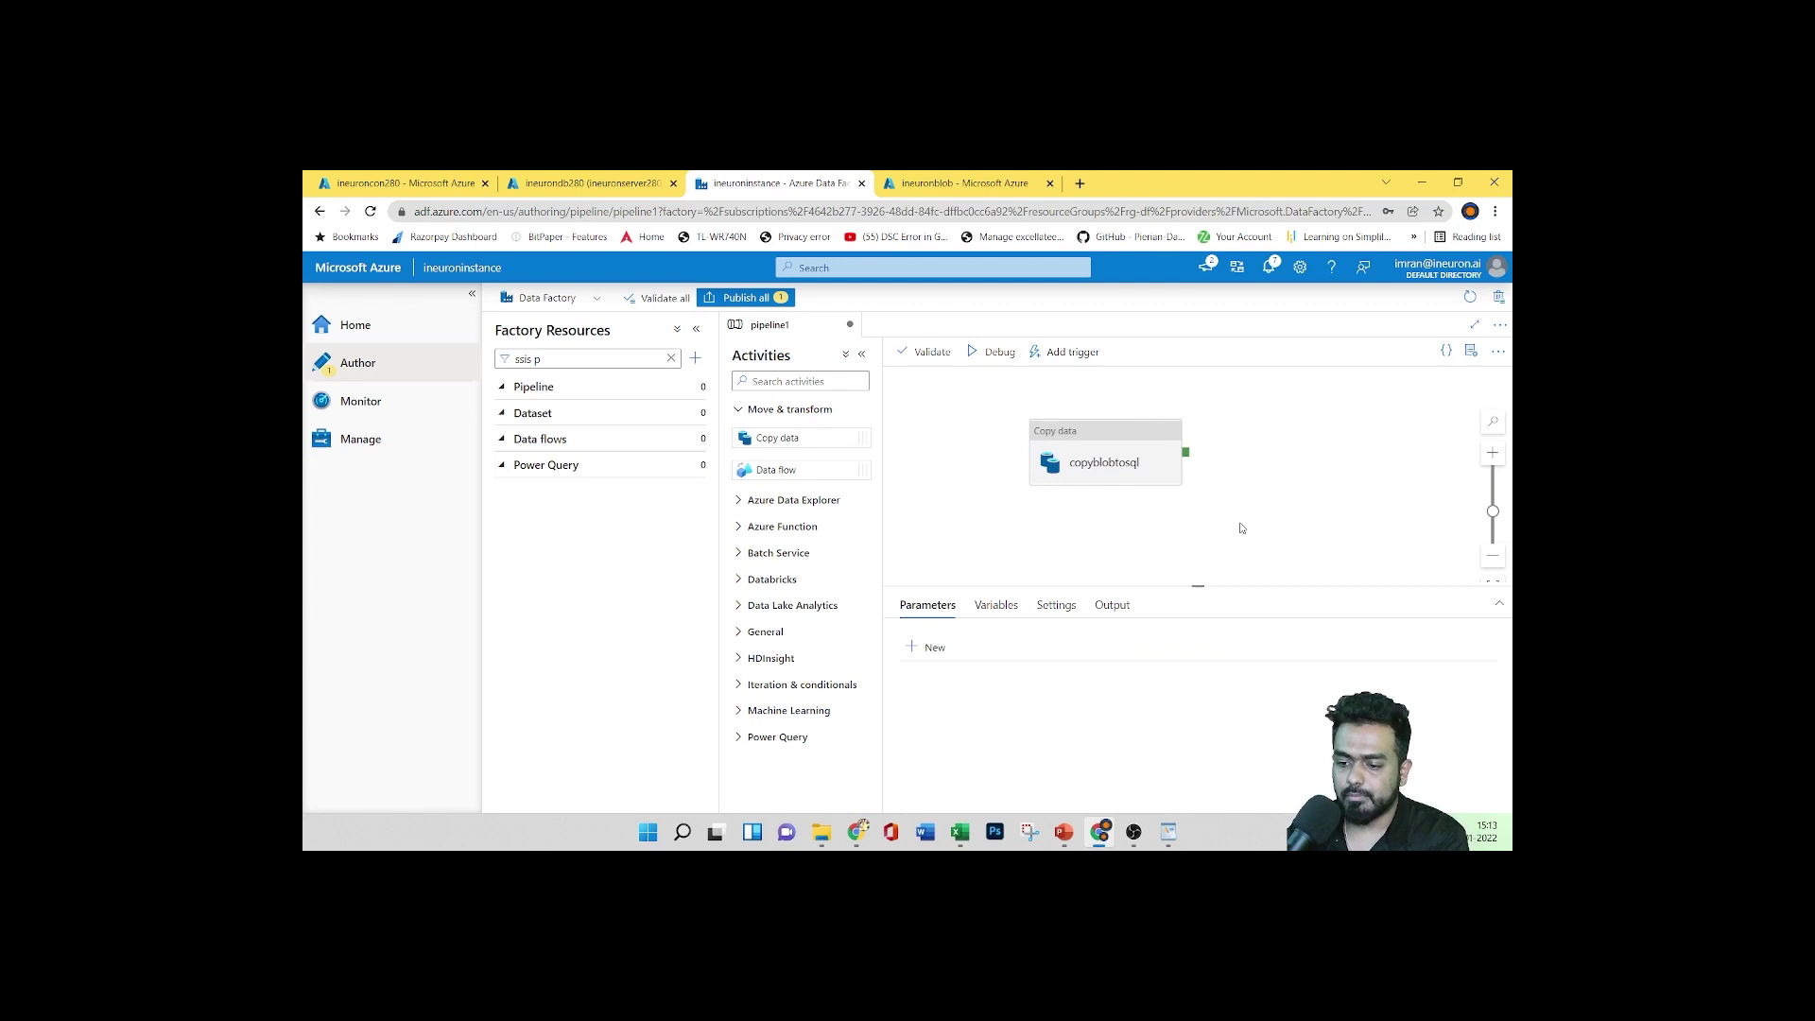
Review the general settings of the copyblobtosql activity, including timeout, retry and secure input and output options
{"action": "left_click", "coordinate": [1100, 465]}
{"action": "scroll", "coordinate": [1122, 667], "scroll_direction": "down", "scroll_amount": 2}
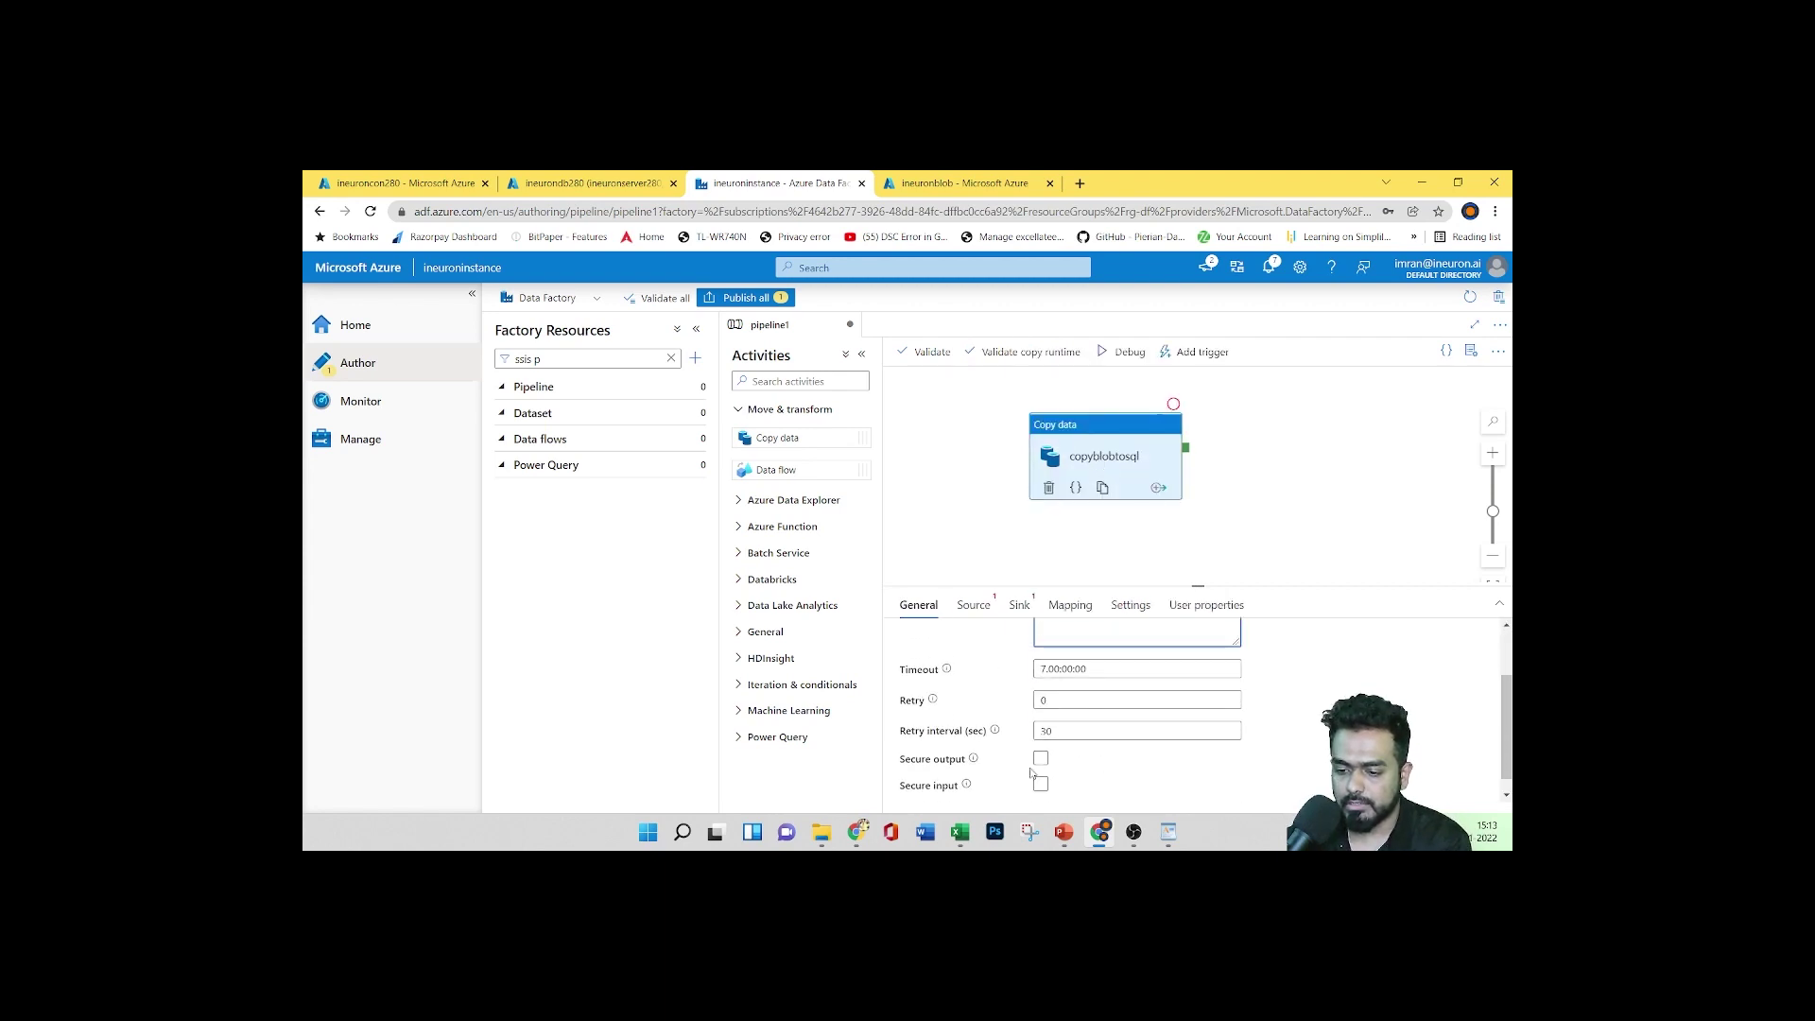
{"action": "scroll", "coordinate": [1092, 732], "scroll_direction": "down", "scroll_amount": 1}
{"action": "scroll", "coordinate": [1092, 736], "scroll_direction": "up", "scroll_amount": 3}
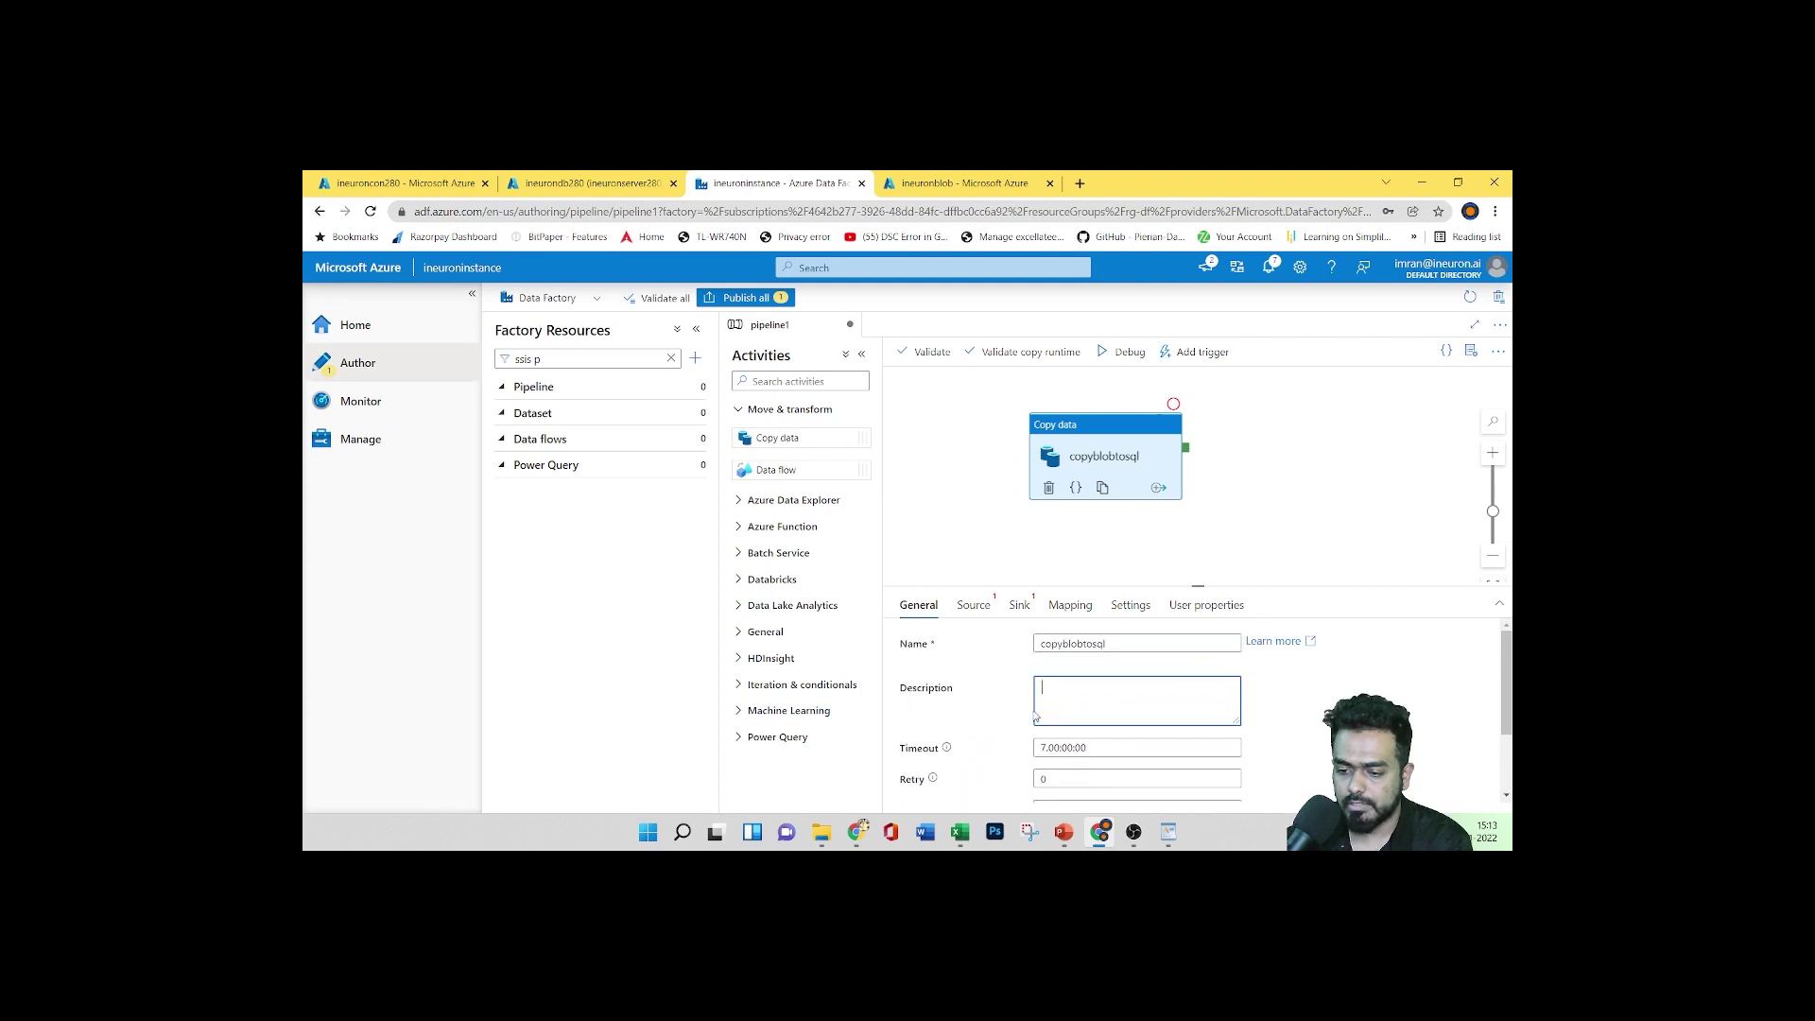
{"action": "scroll", "coordinate": [1002, 733], "scroll_direction": "down", "scroll_amount": 3}
{"action": "scroll", "coordinate": [1148, 744], "scroll_direction": "up", "scroll_amount": 3}
Start a new source dataset for copyblobtosql using Azure Blob Storage as the data store and DelimitedText as the format
{"action": "left_click", "coordinate": [975, 607]}
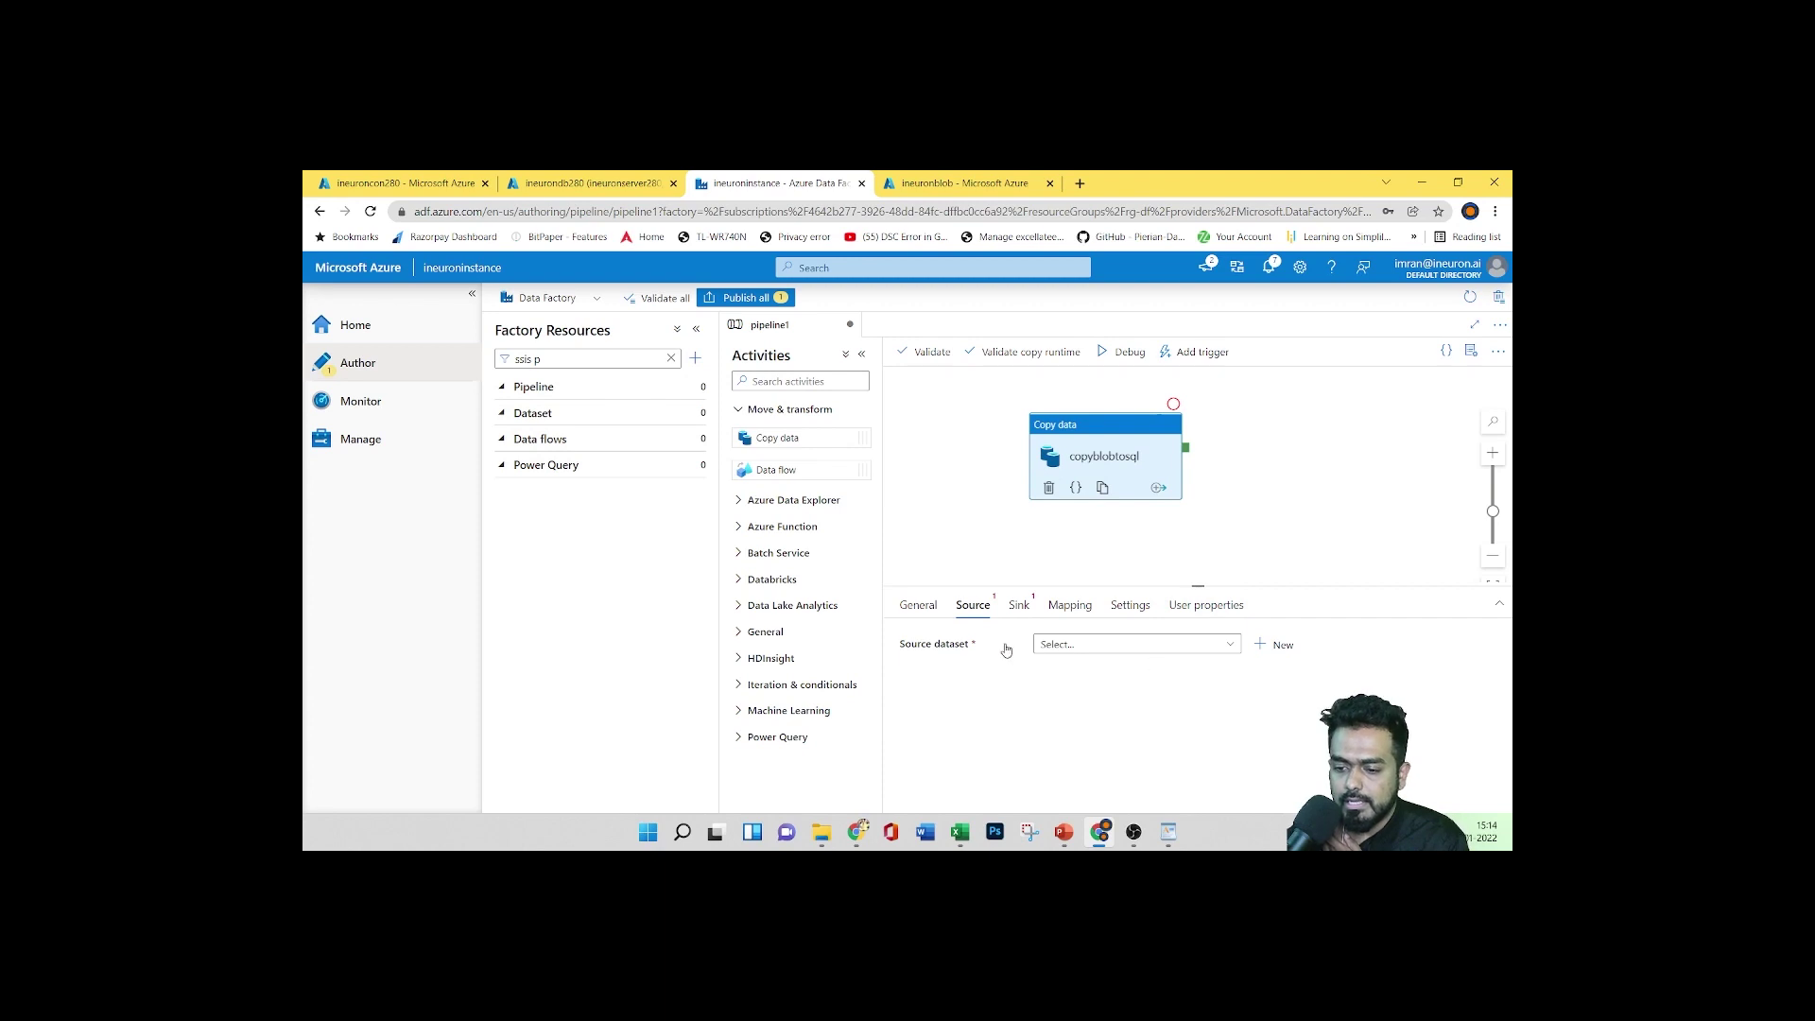
{"action": "left_click", "coordinate": [1231, 648]}
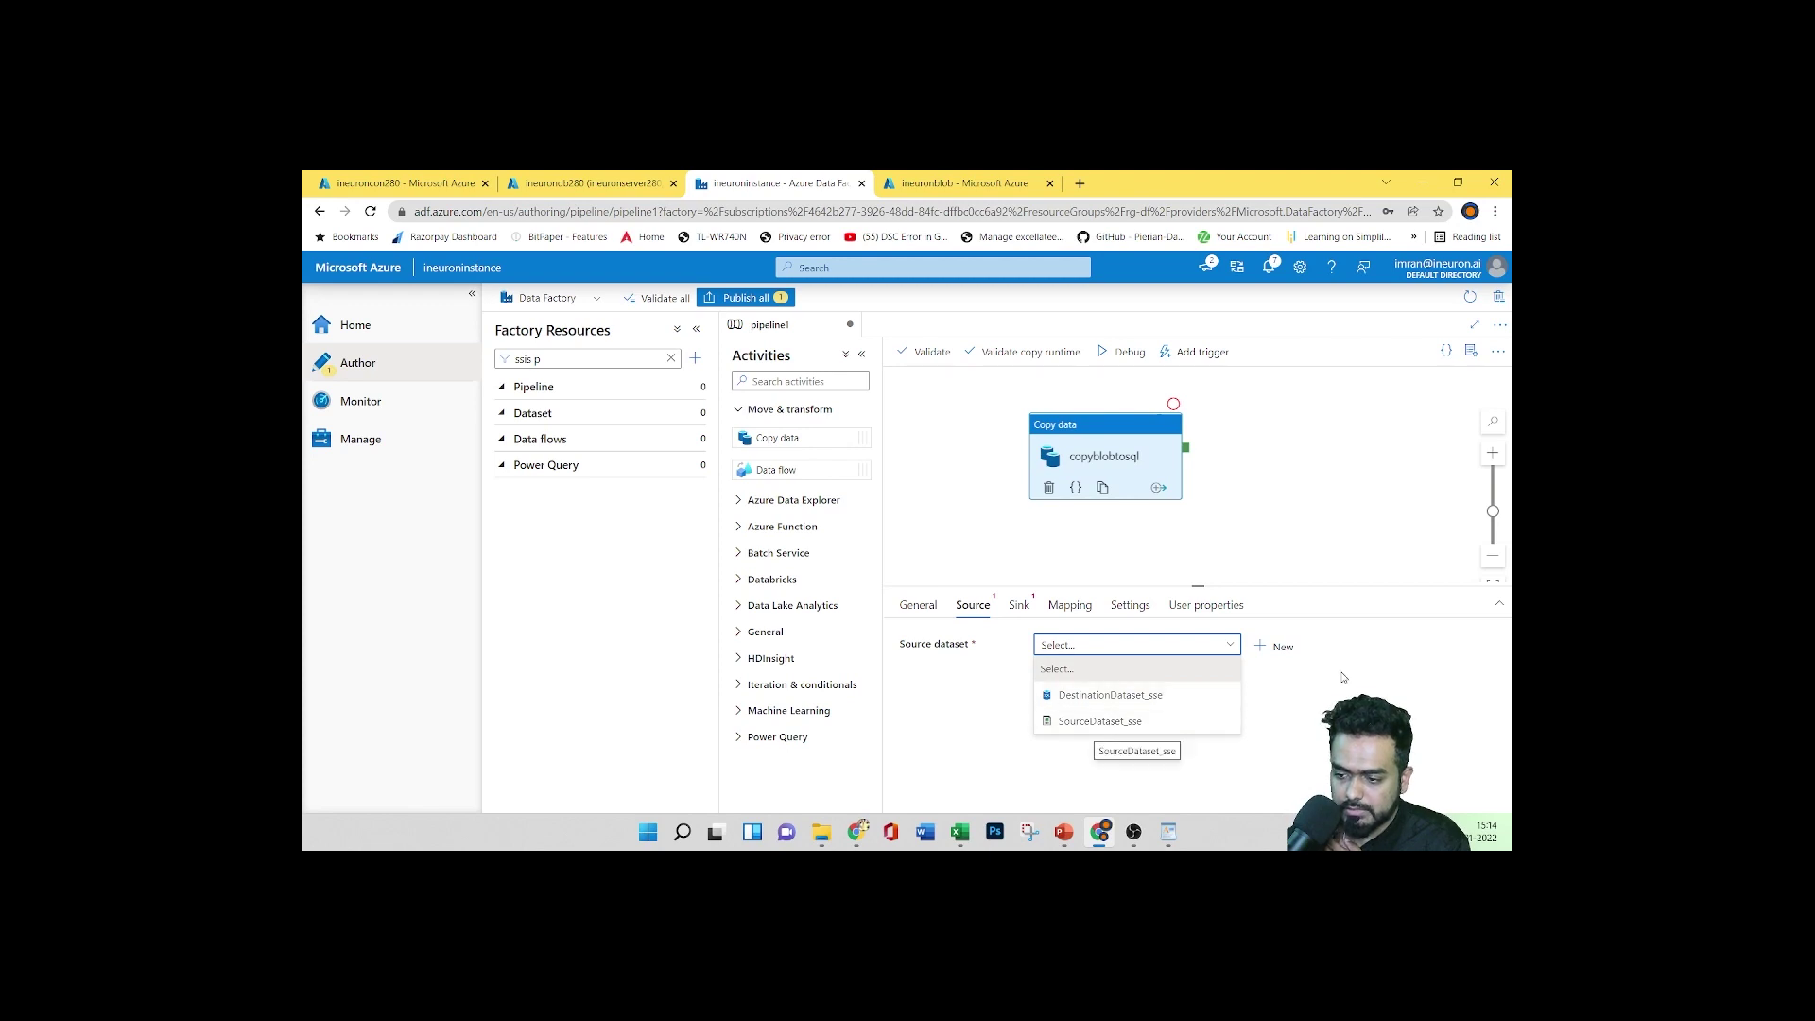
{"action": "left_click", "coordinate": [1268, 697]}
{"action": "left_click", "coordinate": [1278, 647]}
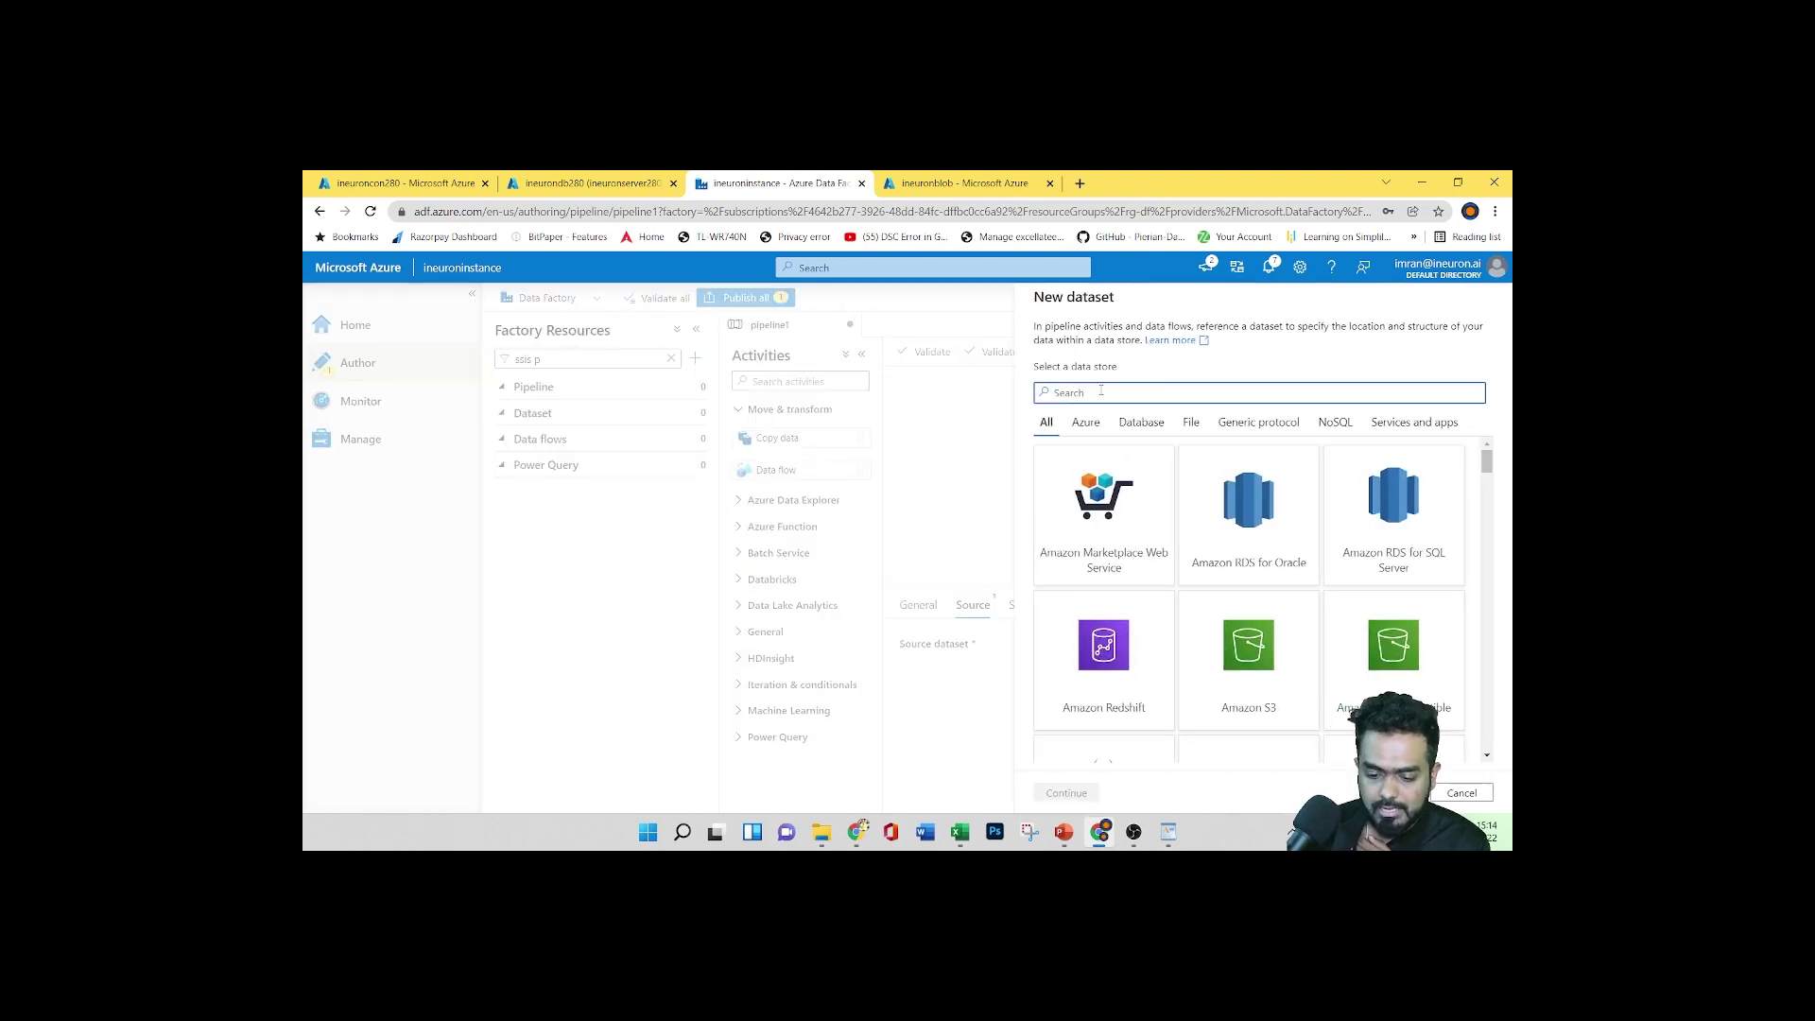
{"action": "type", "text": "blo"}
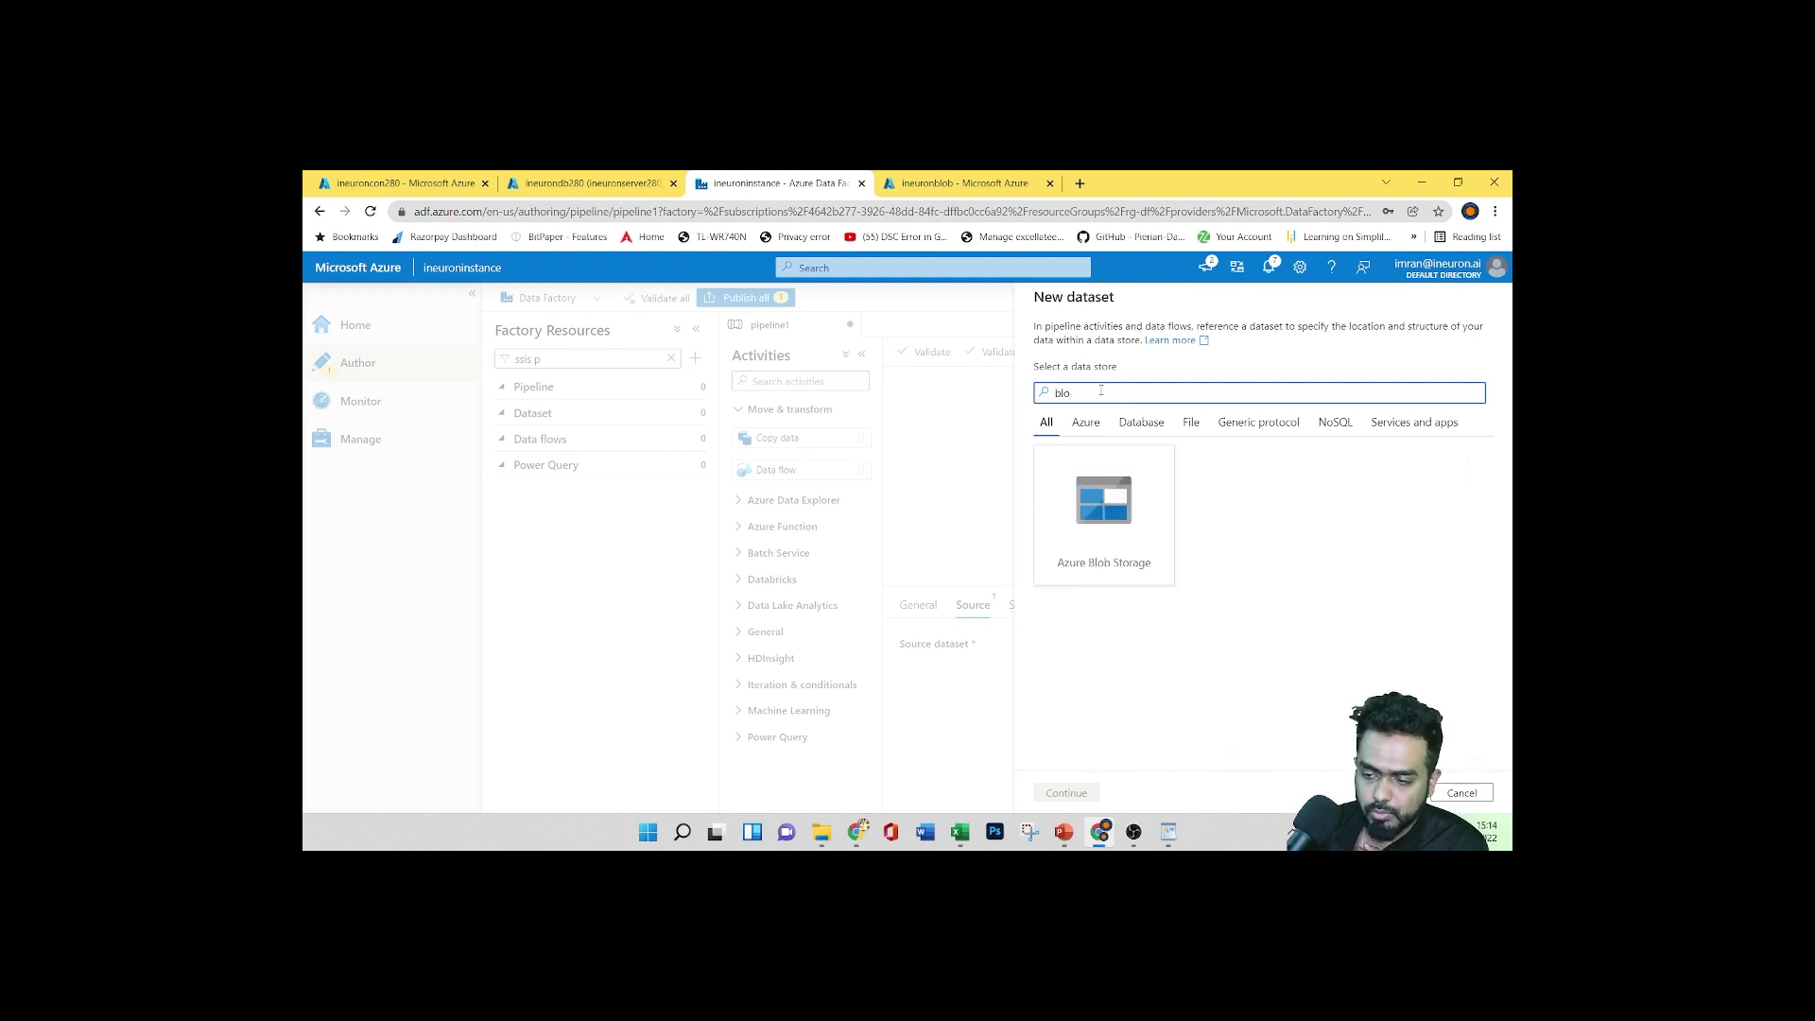
{"action": "left_click", "coordinate": [1151, 522]}
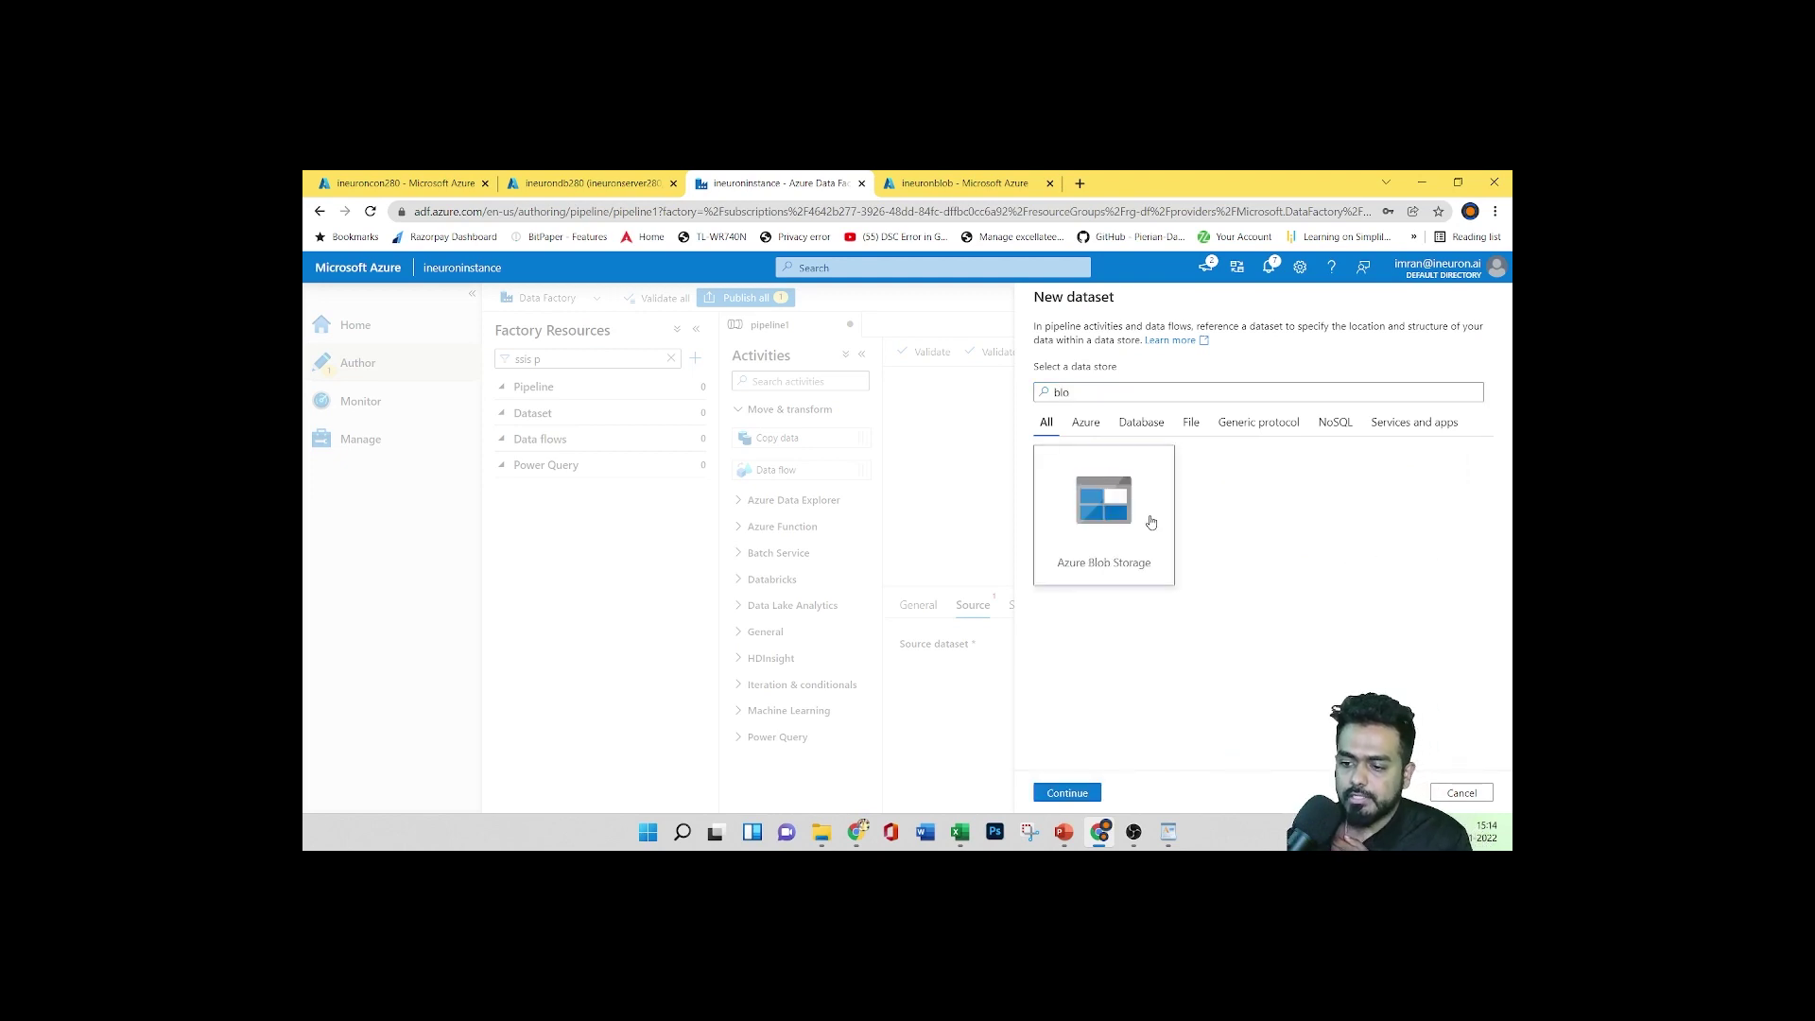
{"action": "left_click", "coordinate": [1066, 792]}
{"action": "left_click", "coordinate": [1431, 409]}
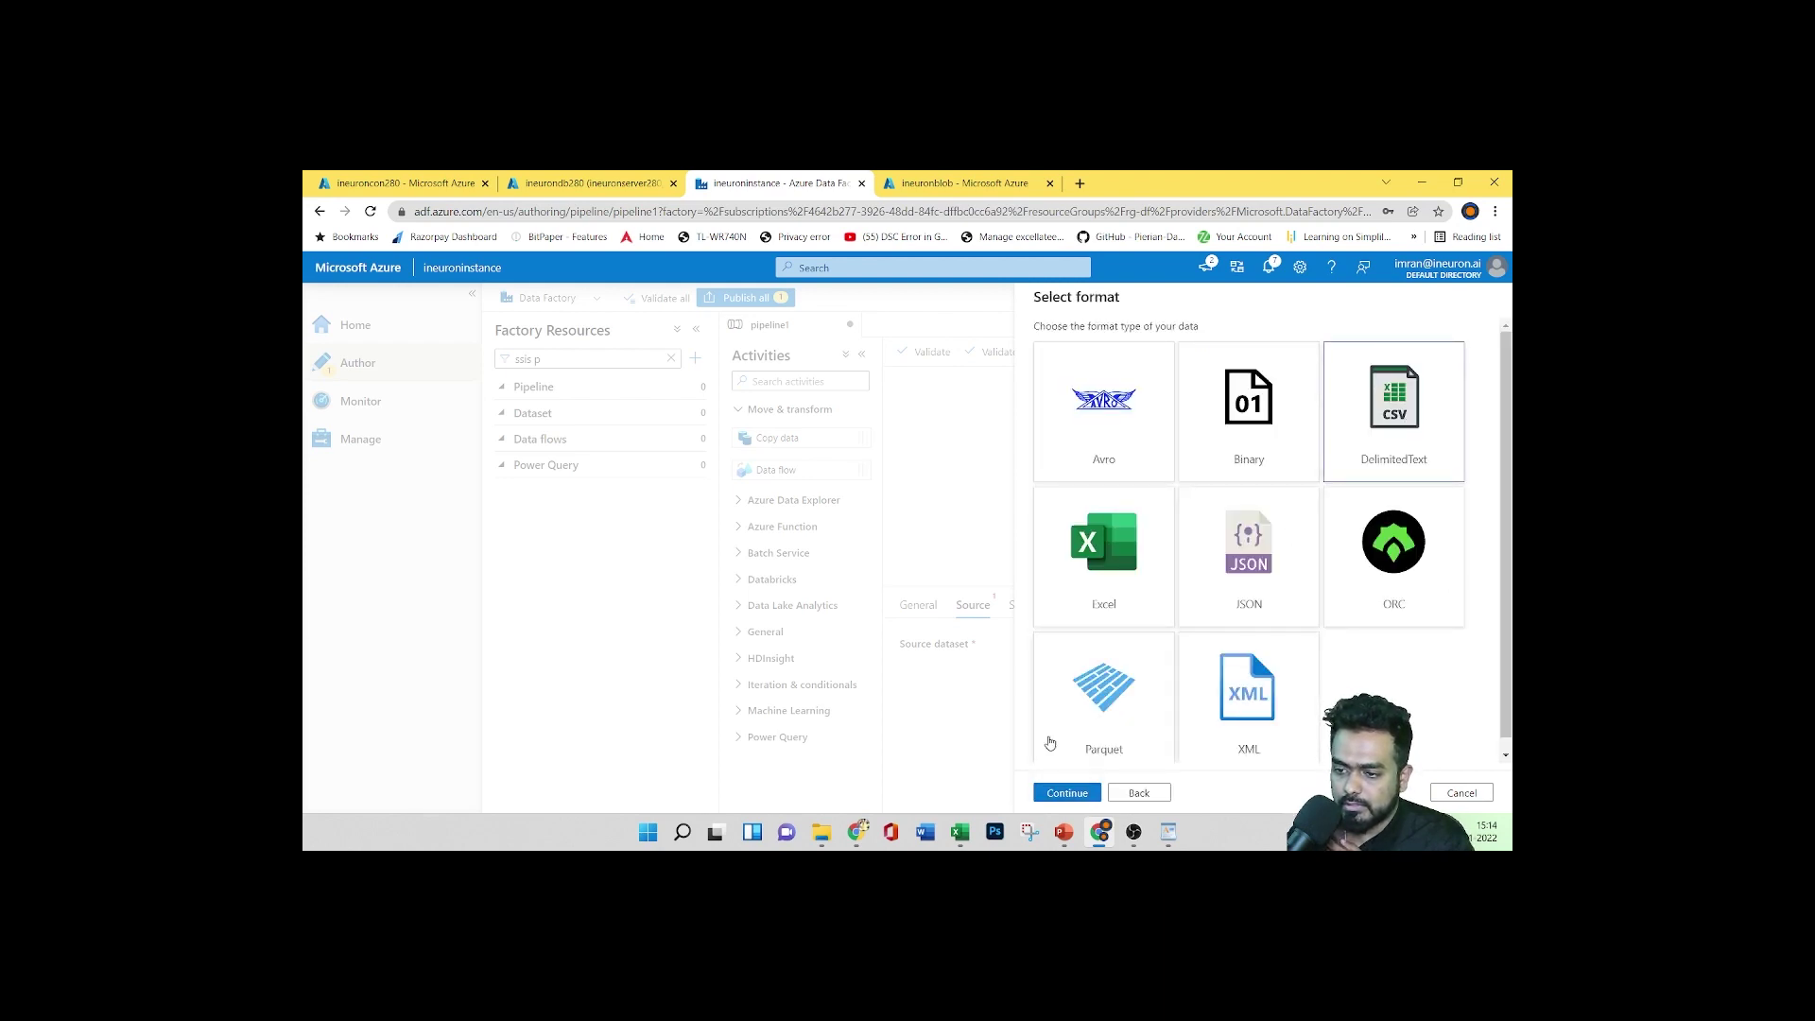
{"action": "left_click", "coordinate": [1068, 796]}
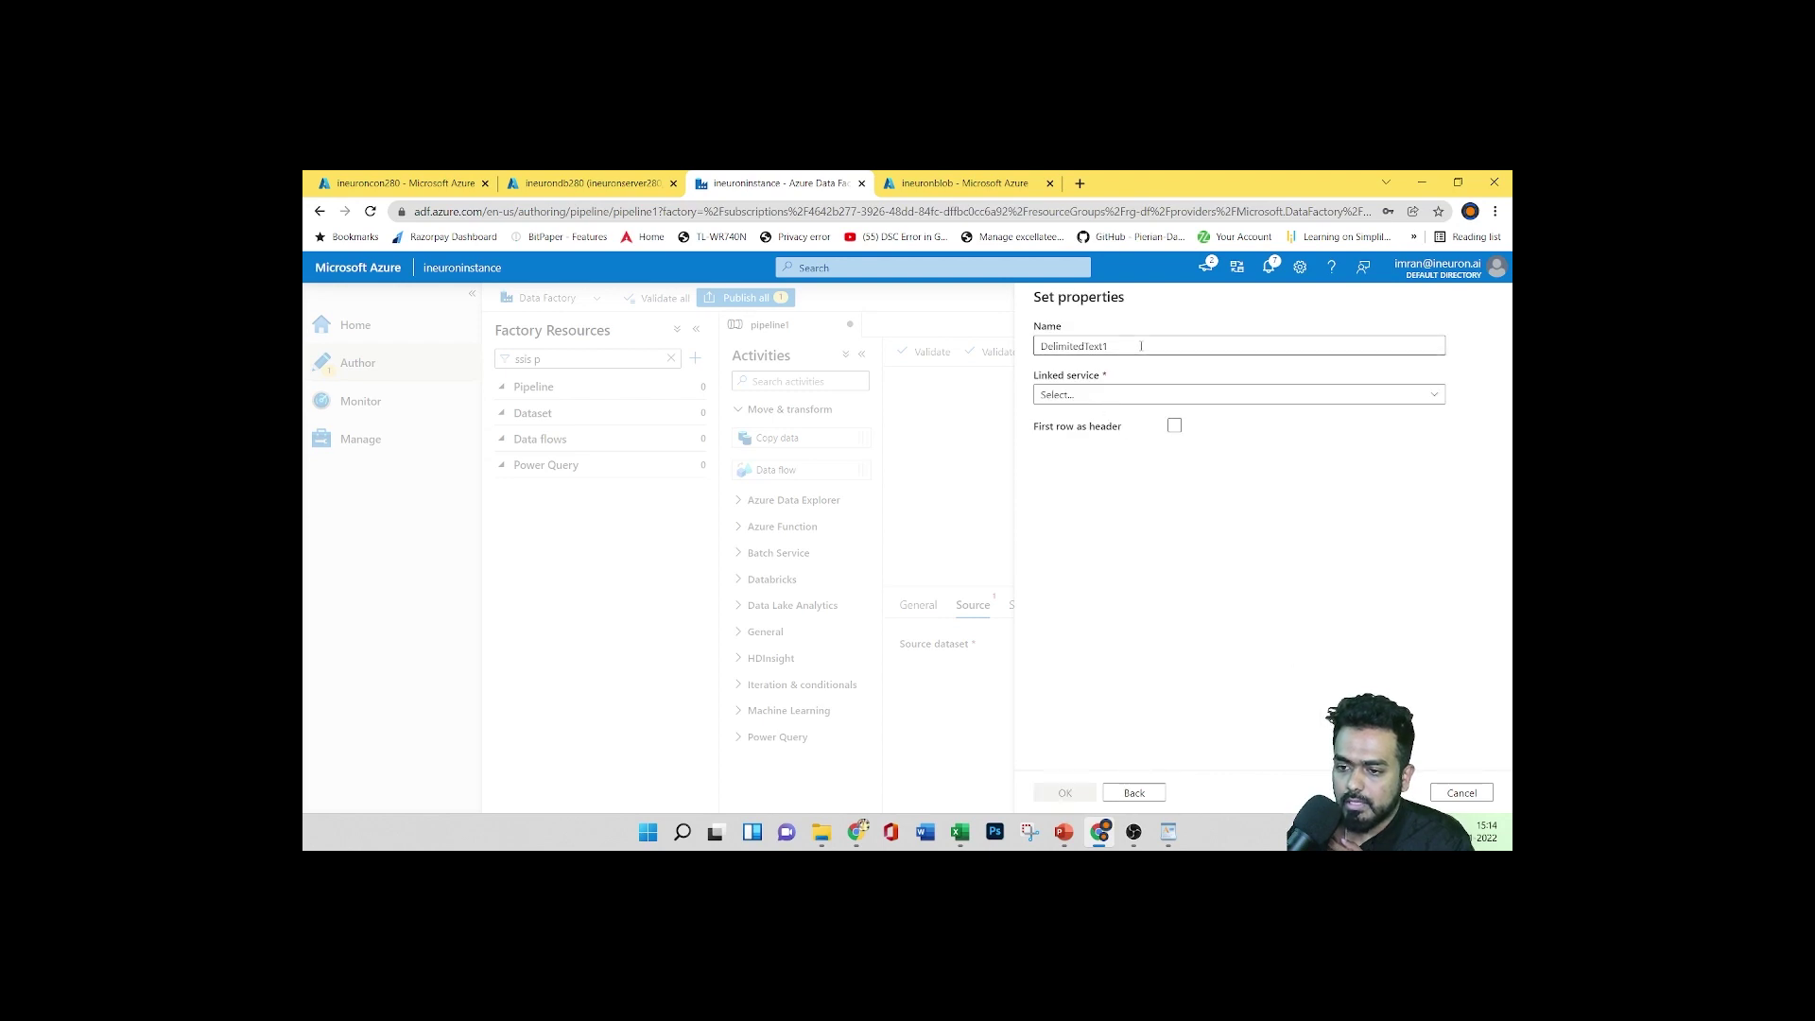
Create the dataset with linked service ineuronnewconn and file ProductCategory.csv from the ineuroncon280 container
{"action": "left_click", "coordinate": [1138, 397]}
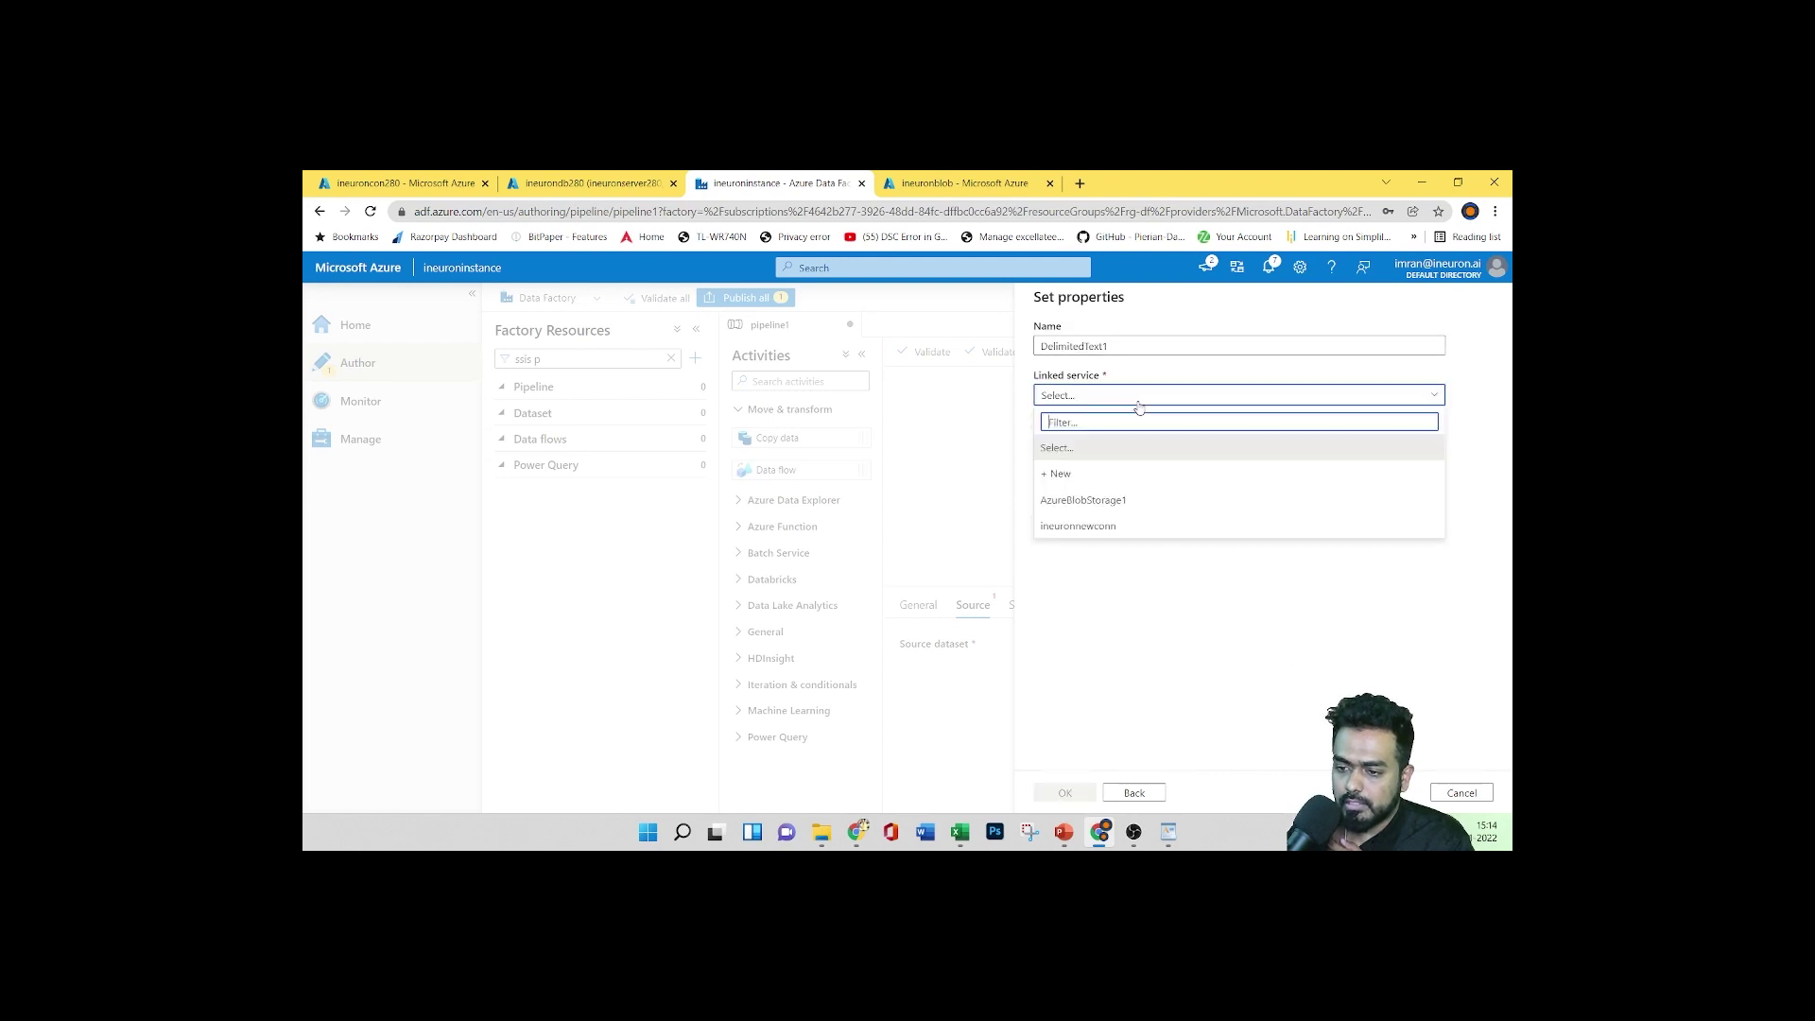
{"action": "left_click", "coordinate": [1097, 532]}
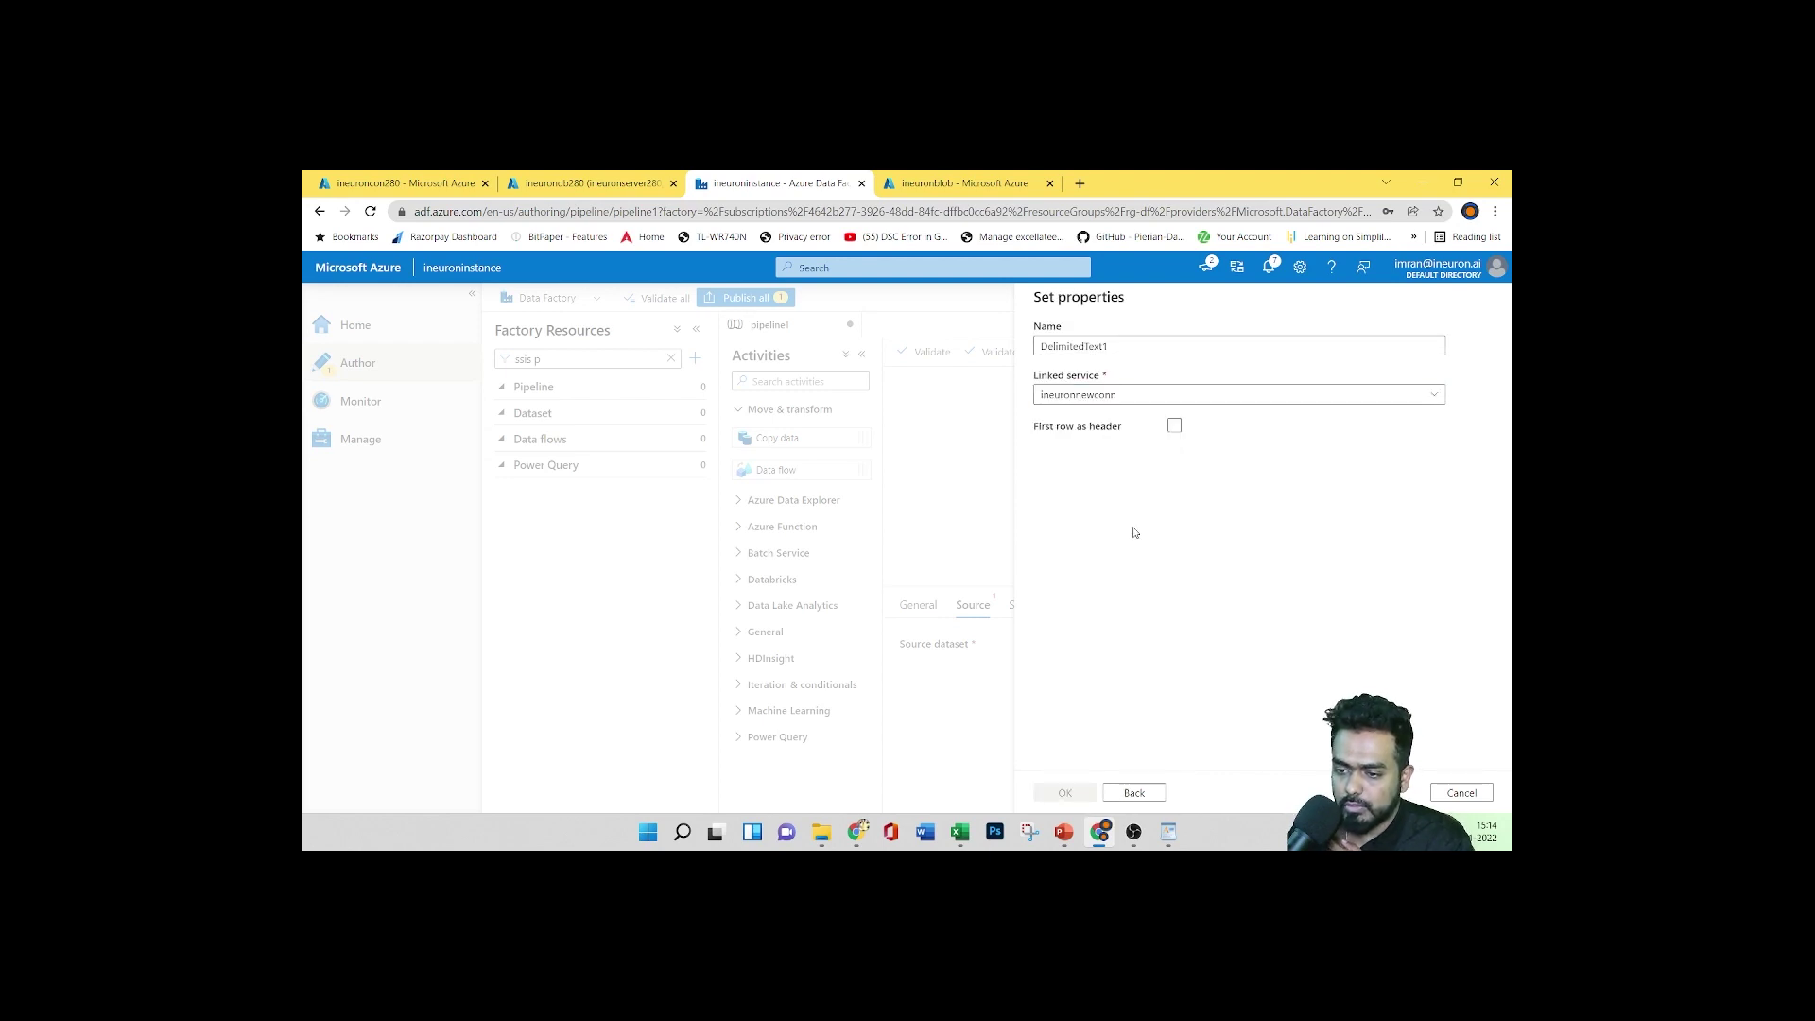
{"action": "left_click", "coordinate": [1460, 446]}
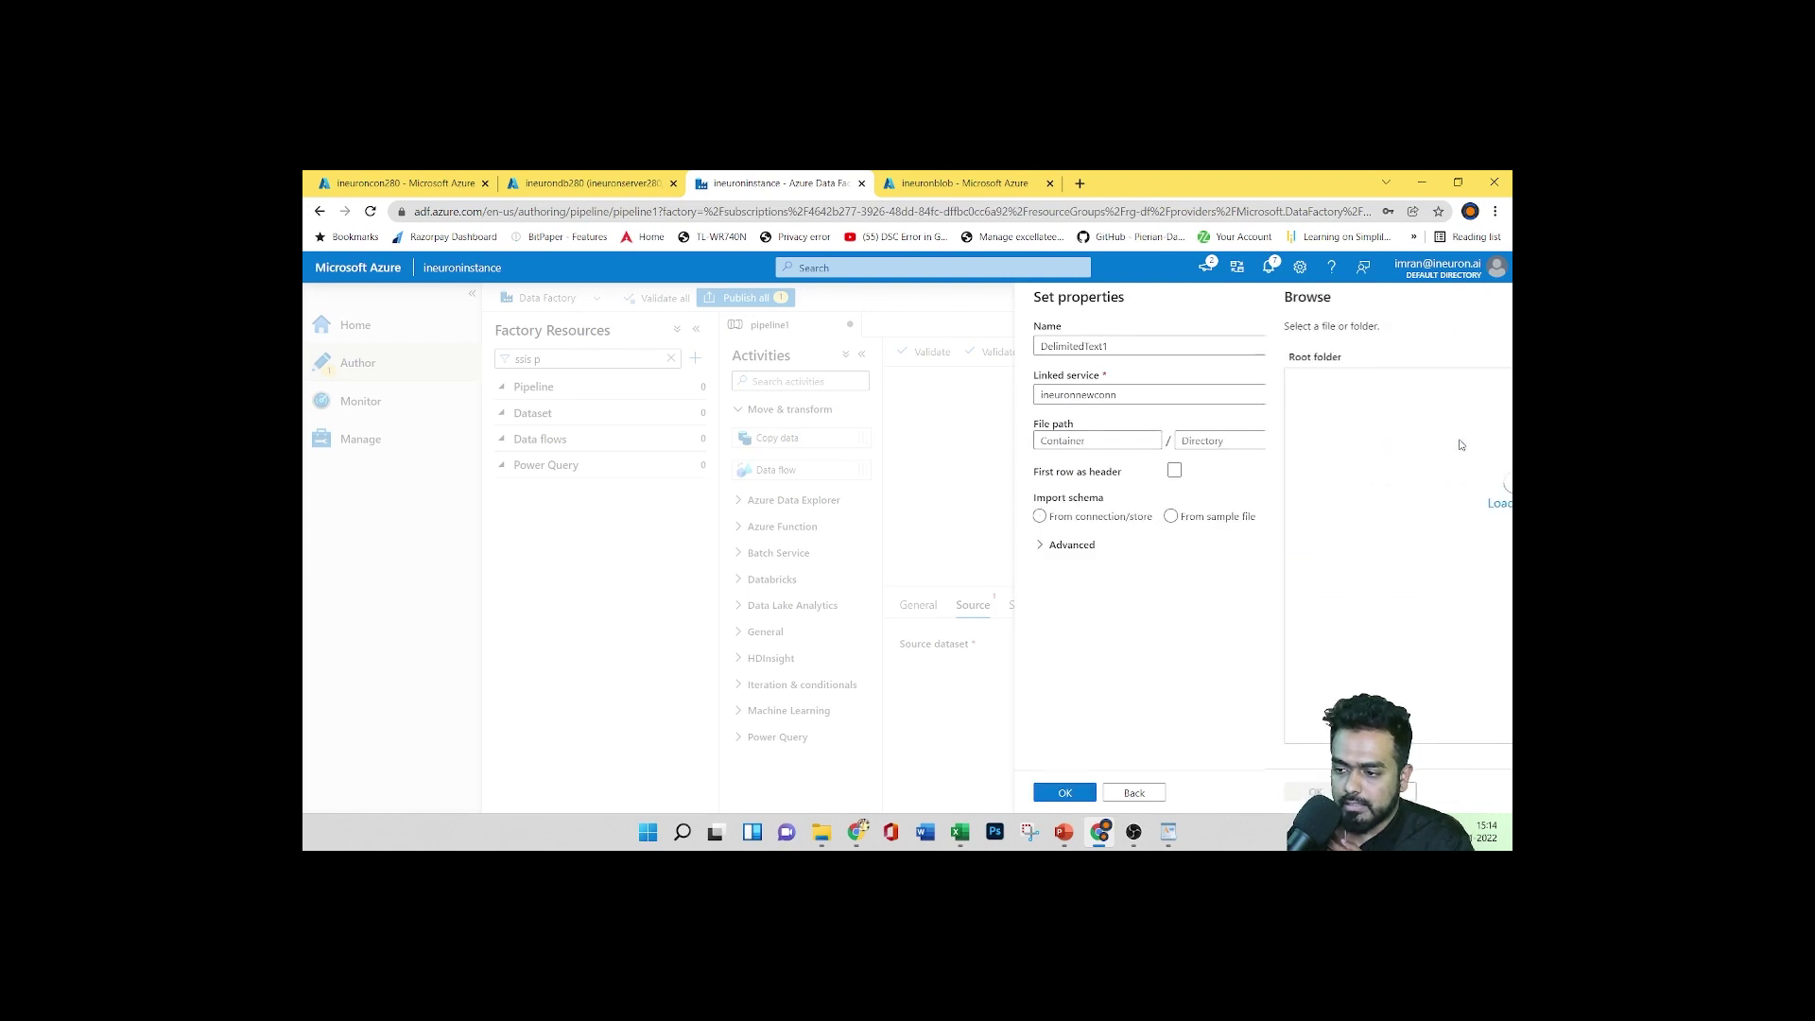
{"action": "left_click", "coordinate": [1075, 386]}
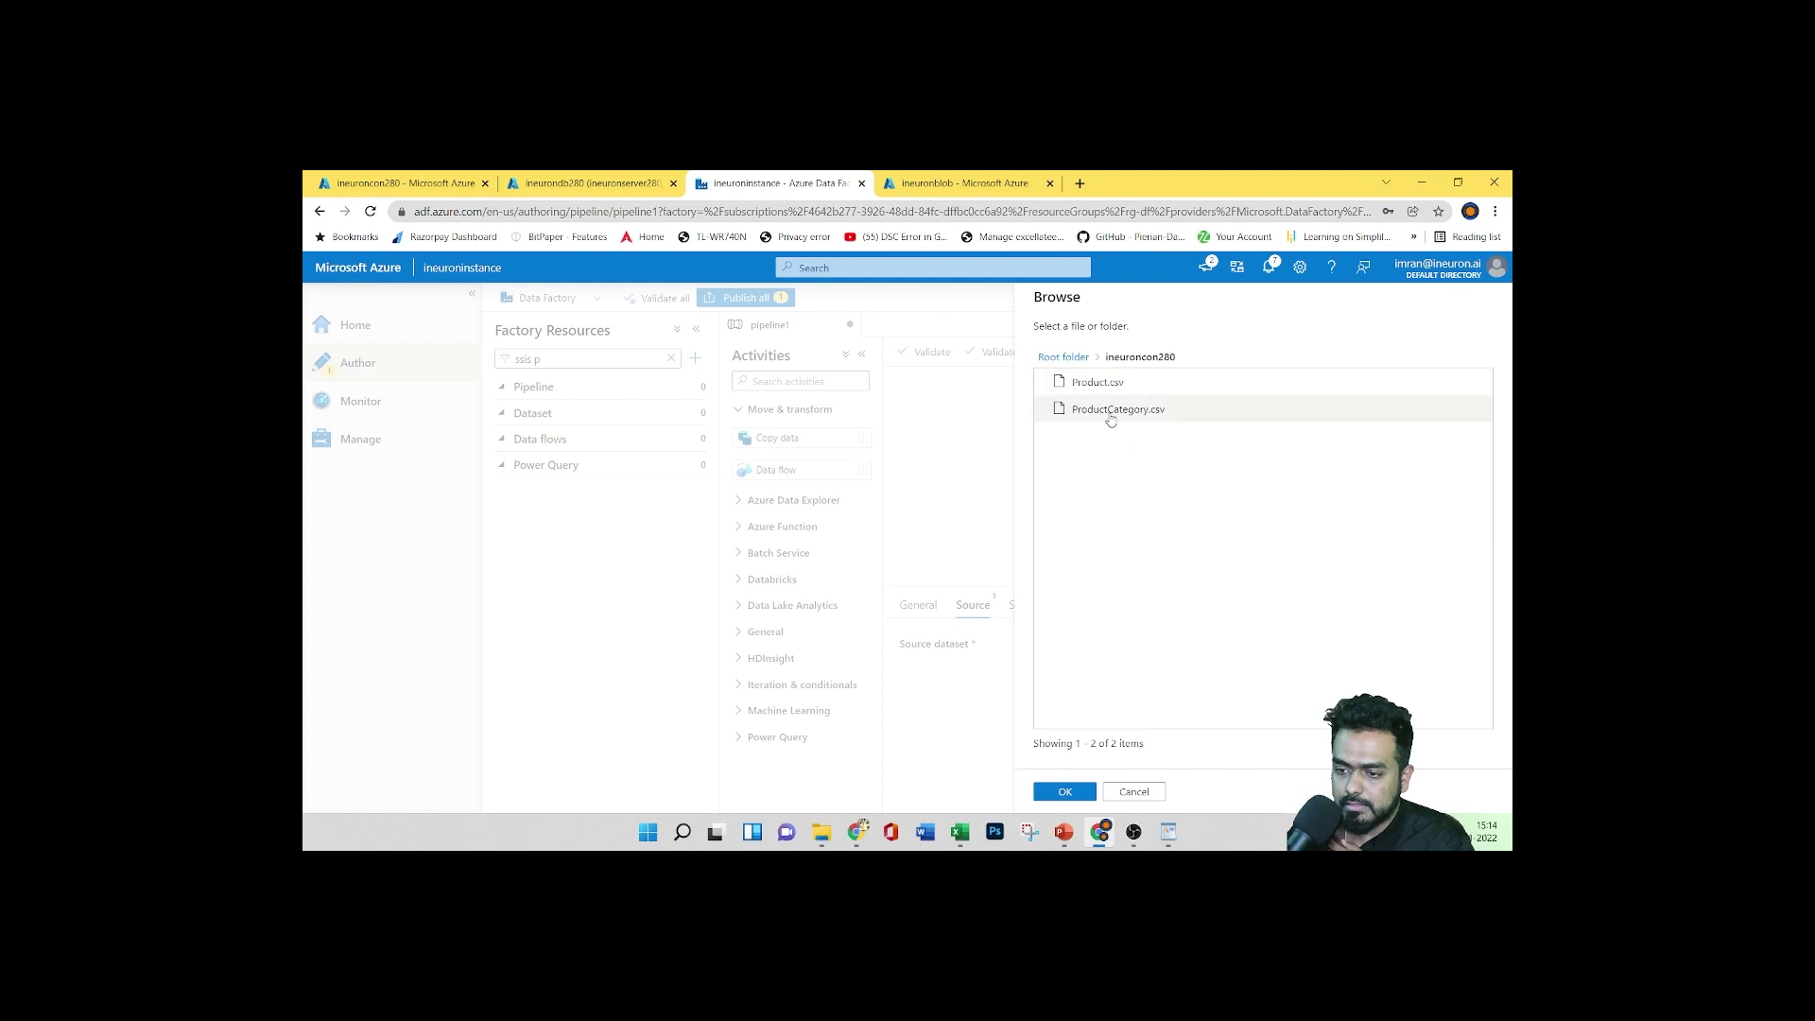
{"action": "left_click", "coordinate": [1096, 410]}
{"action": "left_click", "coordinate": [1066, 792]}
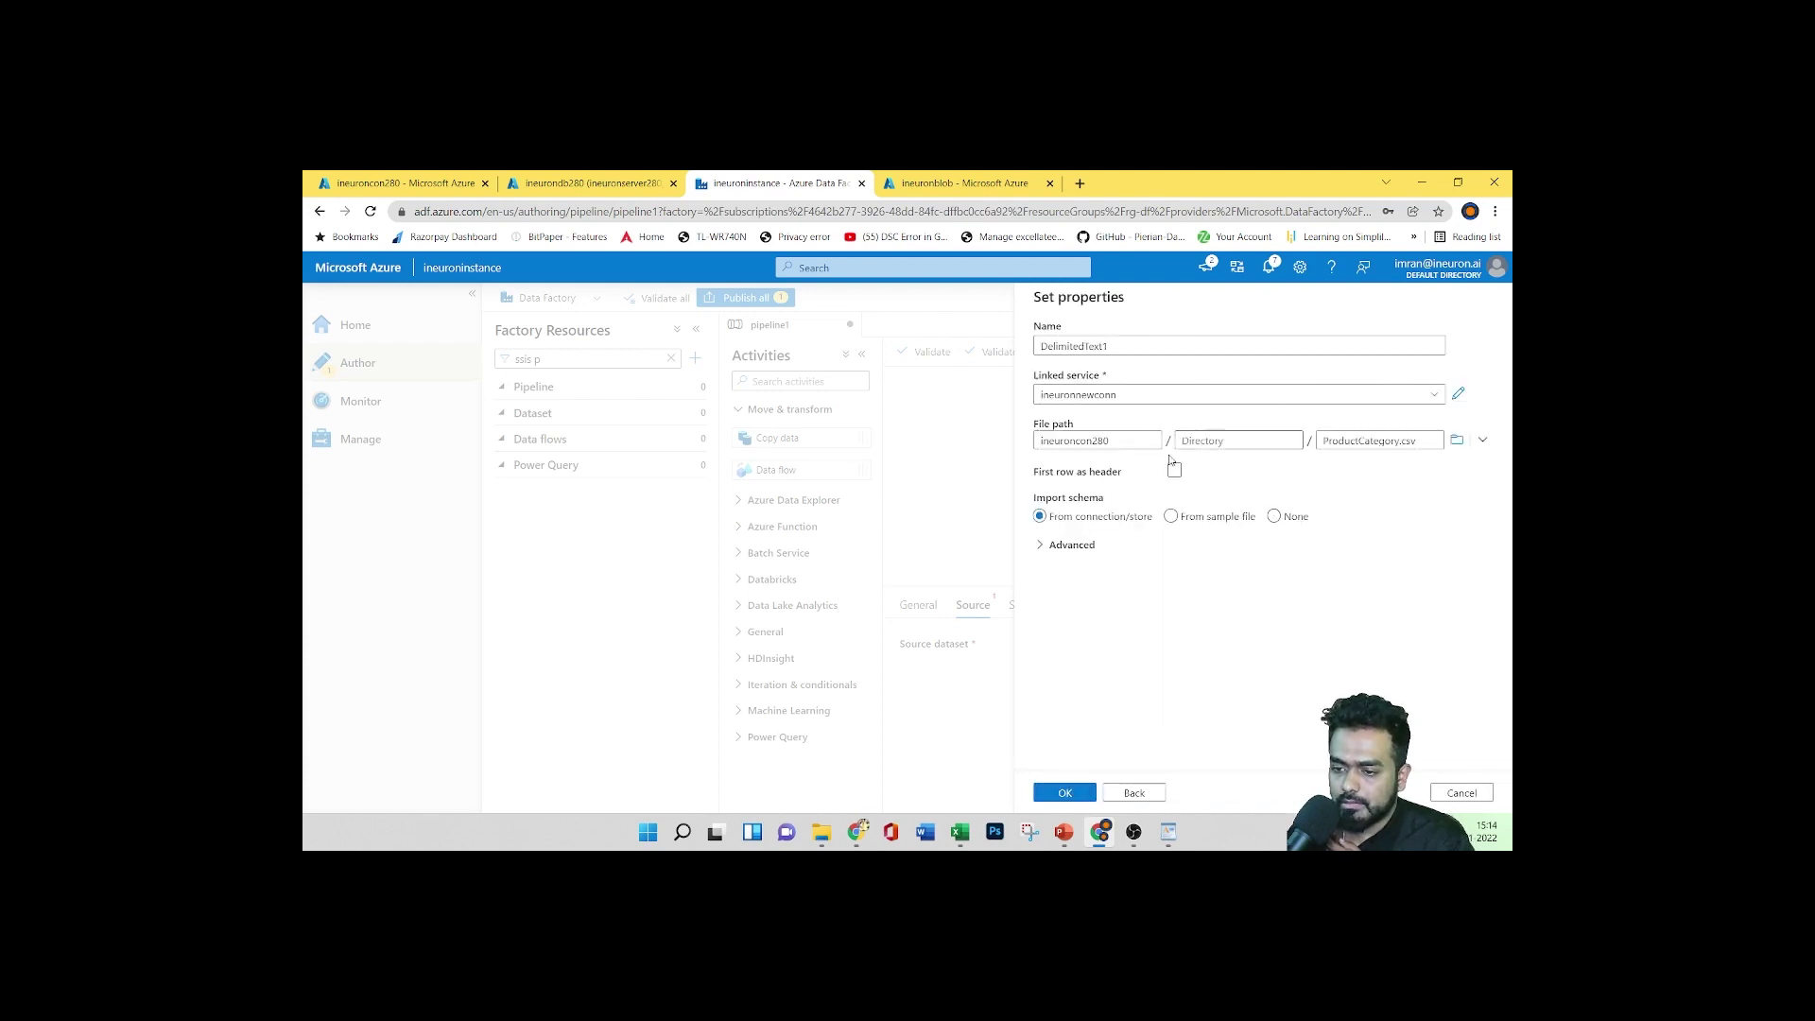
{"action": "left_click", "coordinate": [1074, 797]}
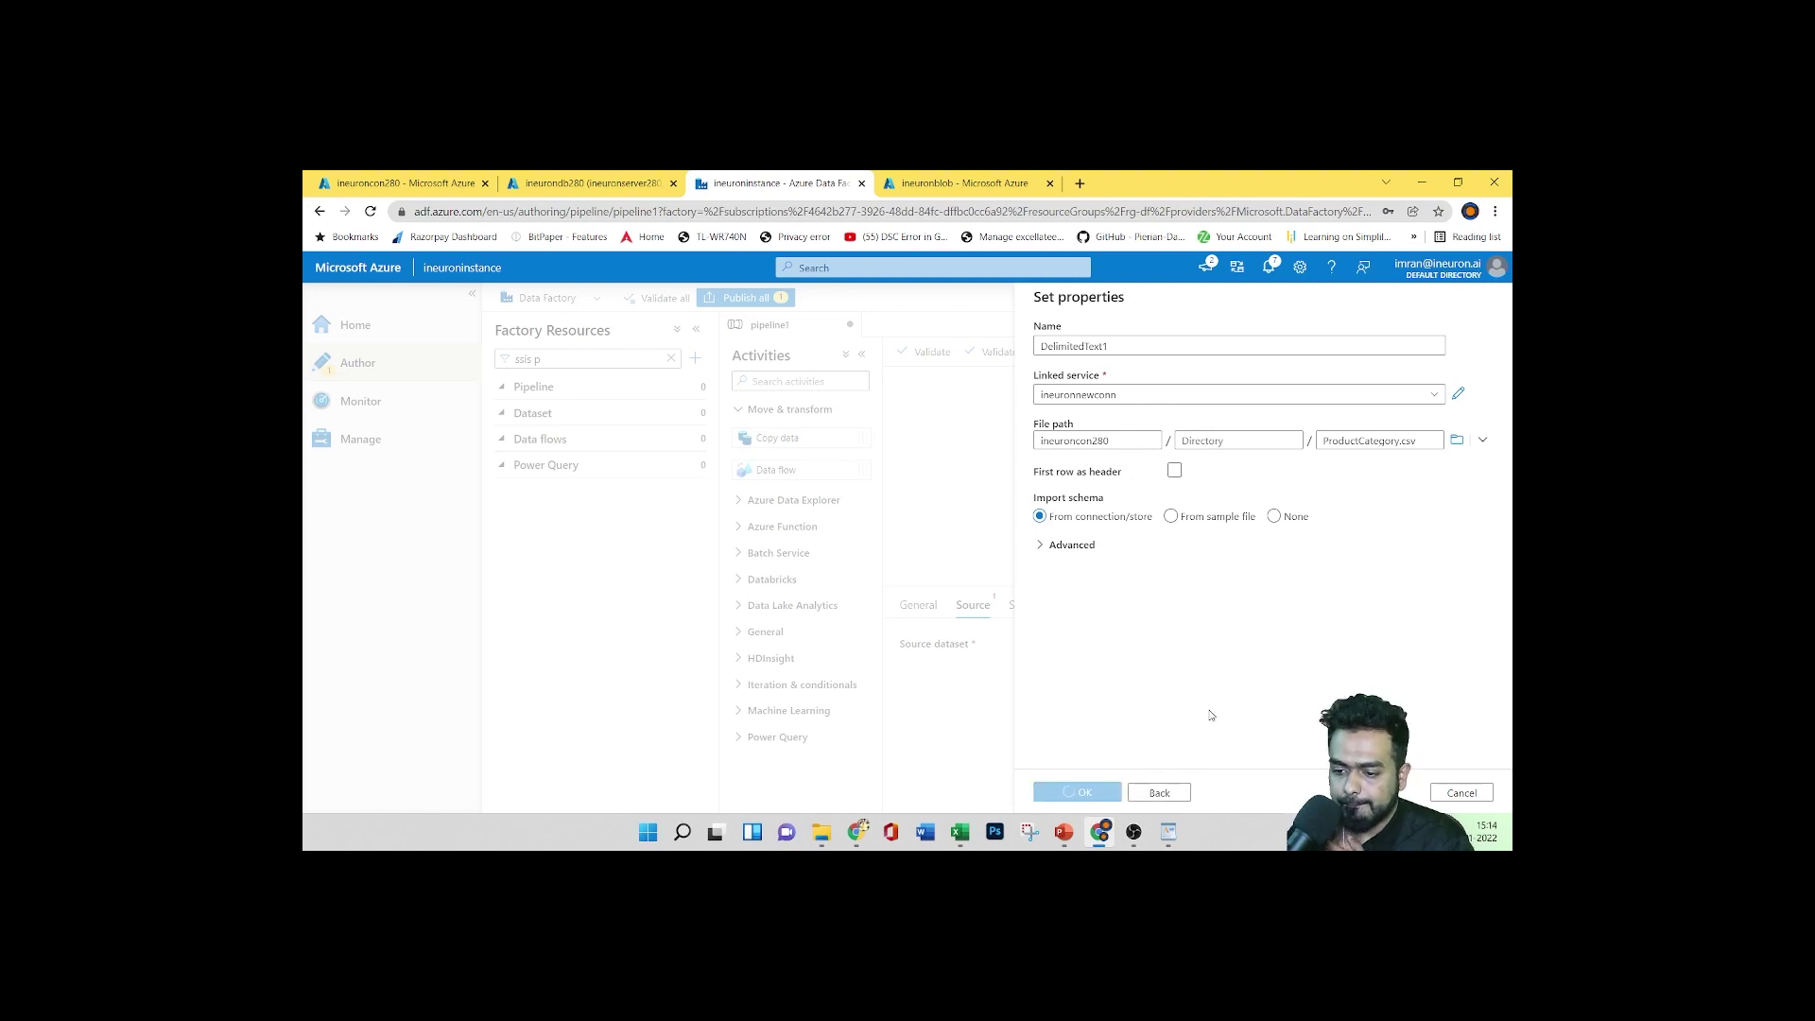
Preview the ProductCategory.csv data of the source dataset and close the preview
{"action": "scroll", "coordinate": [1129, 718], "scroll_direction": "down", "scroll_amount": 5}
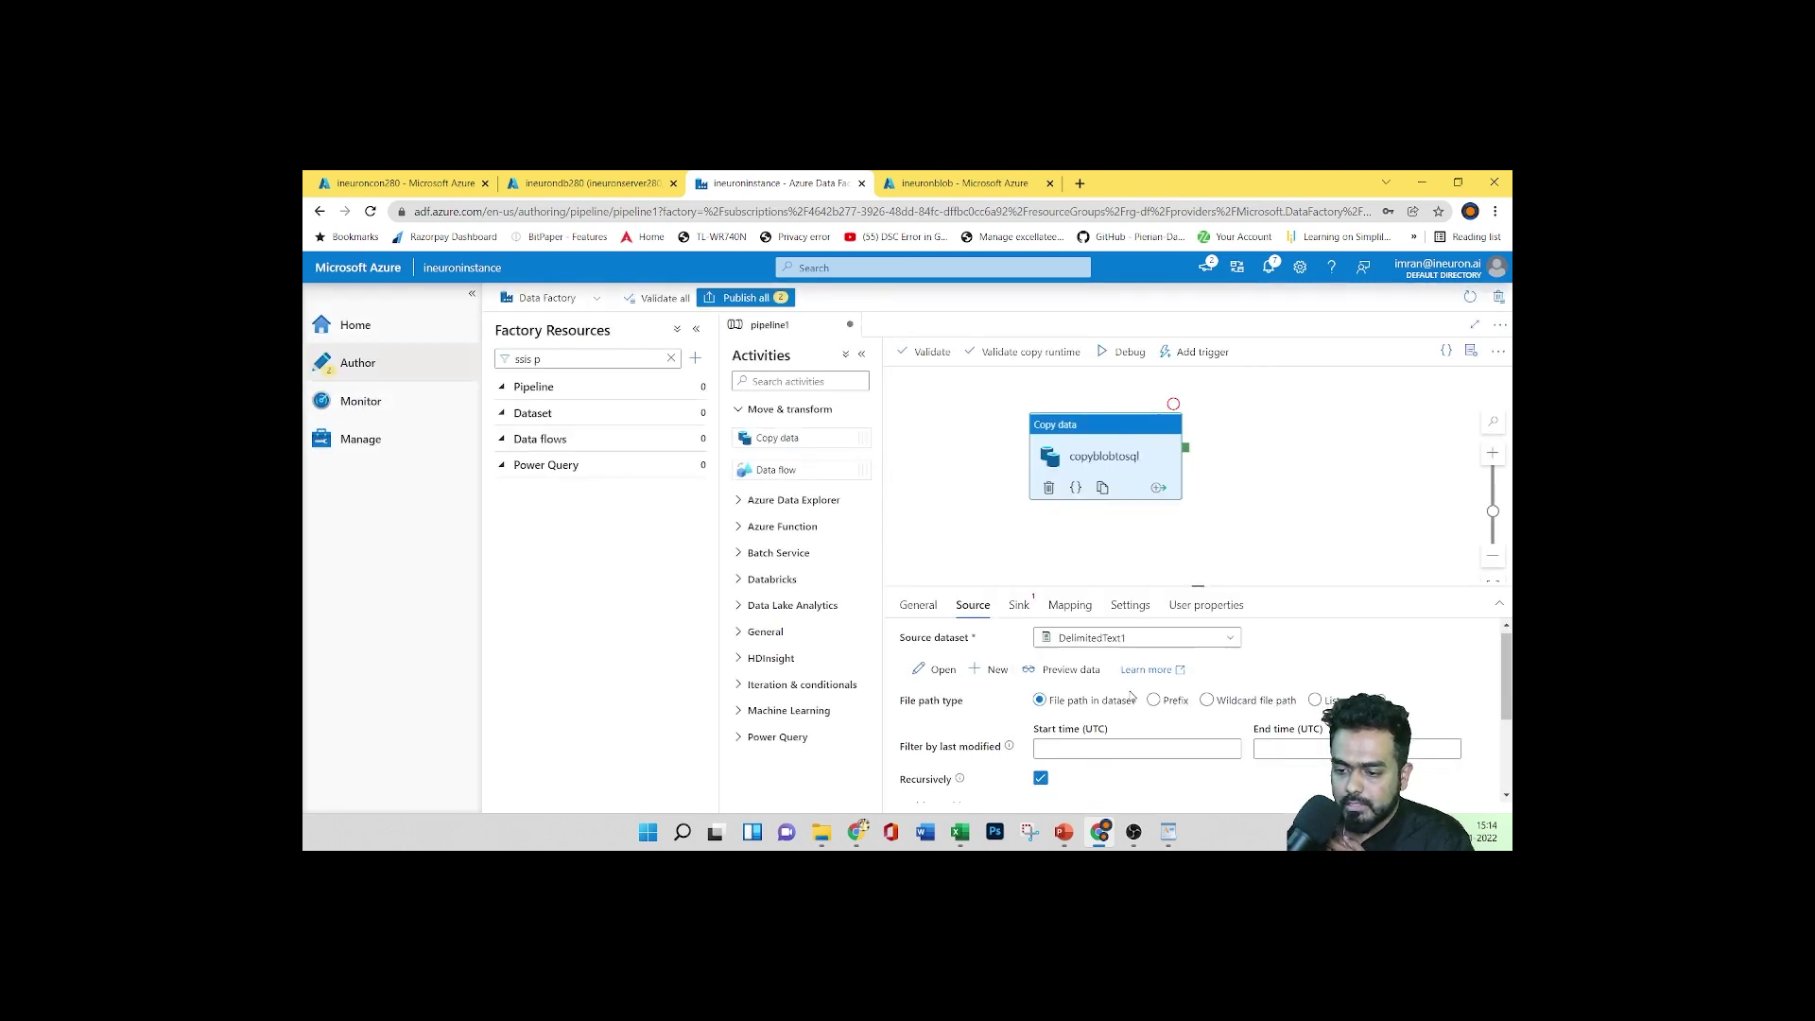
{"action": "scroll", "coordinate": [1125, 731], "scroll_direction": "up", "scroll_amount": 3}
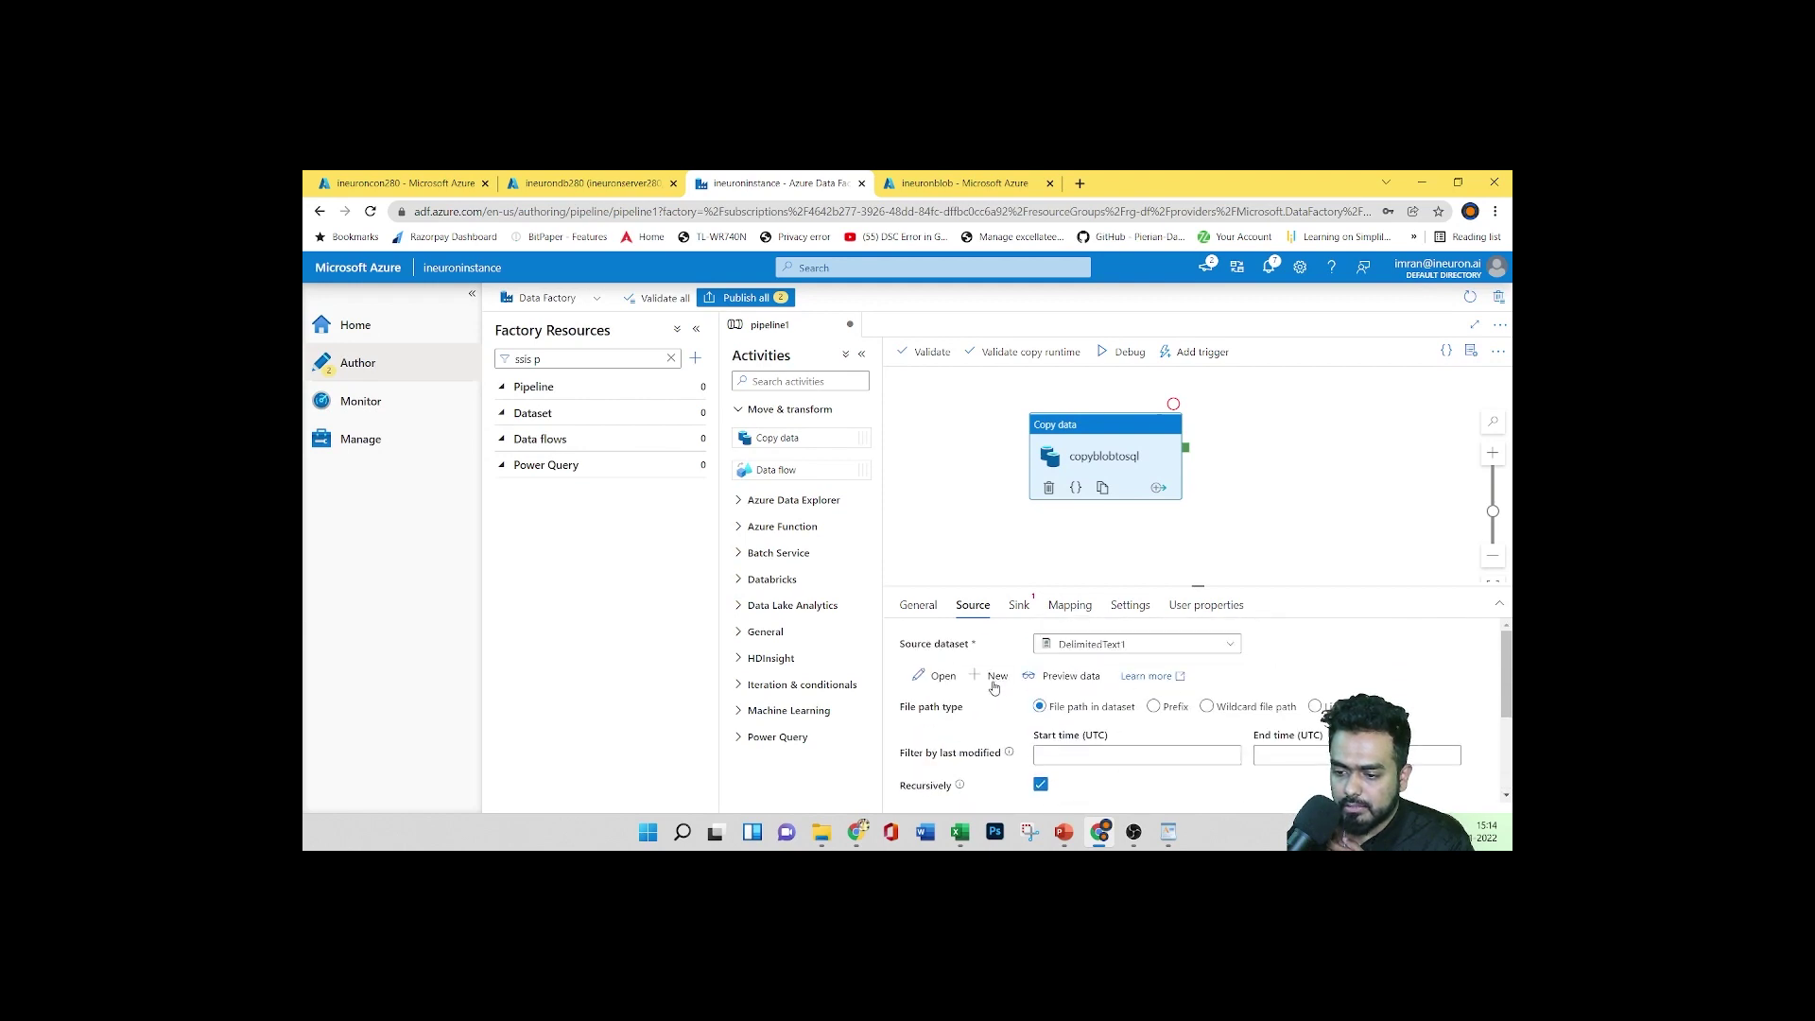
{"action": "left_click", "coordinate": [1053, 677]}
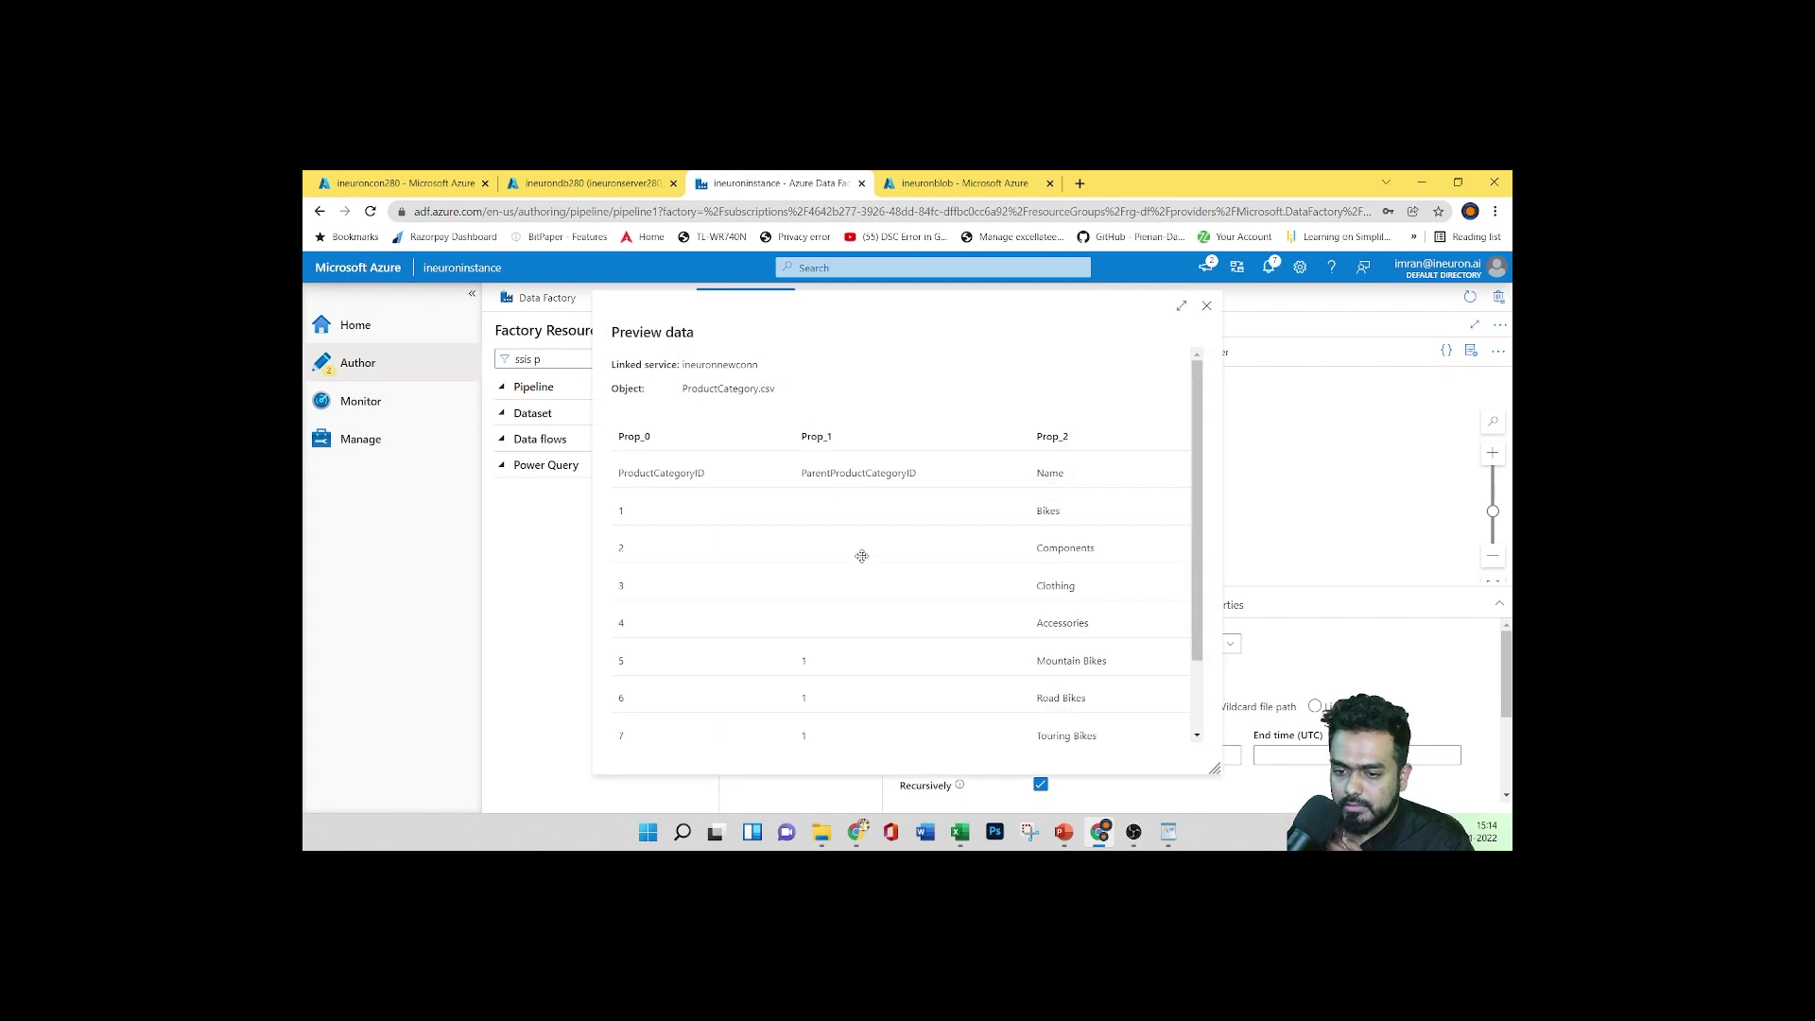
{"action": "scroll", "coordinate": [851, 605], "scroll_direction": "down", "scroll_amount": 2}
{"action": "scroll", "coordinate": [843, 552], "scroll_direction": "up", "scroll_amount": 2}
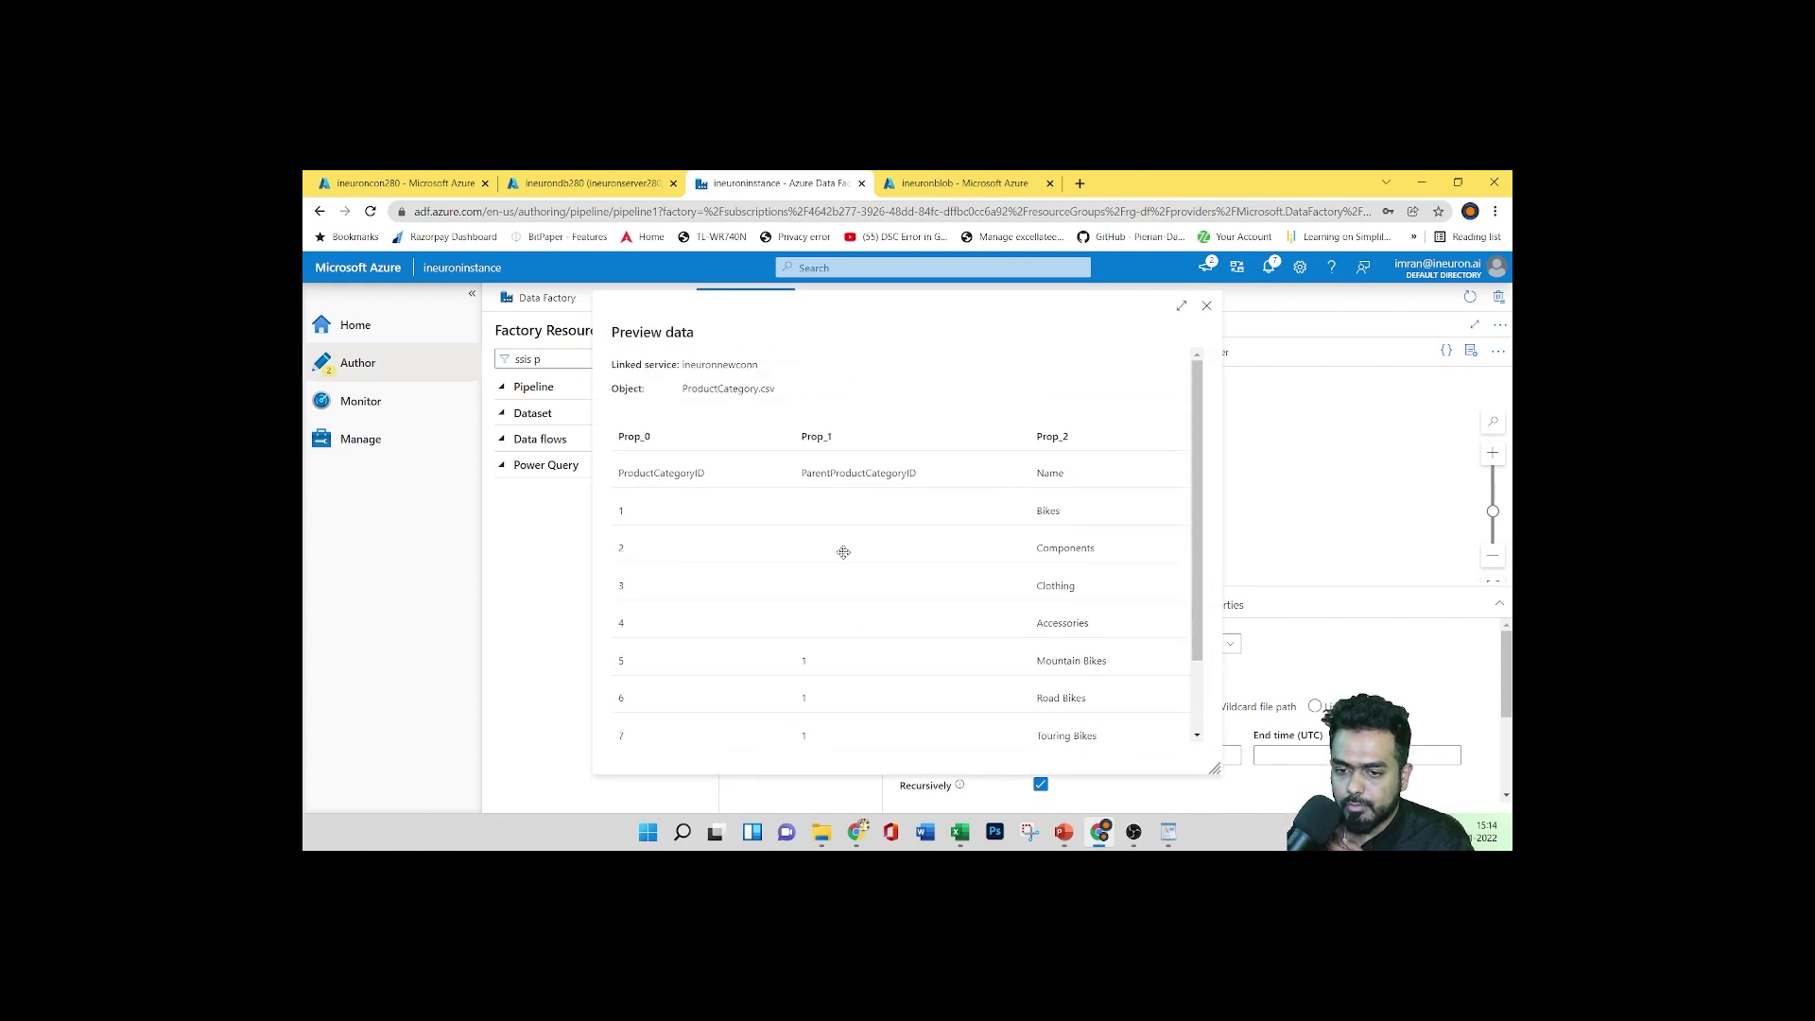
{"action": "left_click", "coordinate": [1206, 306]}
Check the remaining source options of copyblobtosql and reopen the data preview to examine its column headers
{"action": "scroll", "coordinate": [1115, 742], "scroll_direction": "down", "scroll_amount": 3}
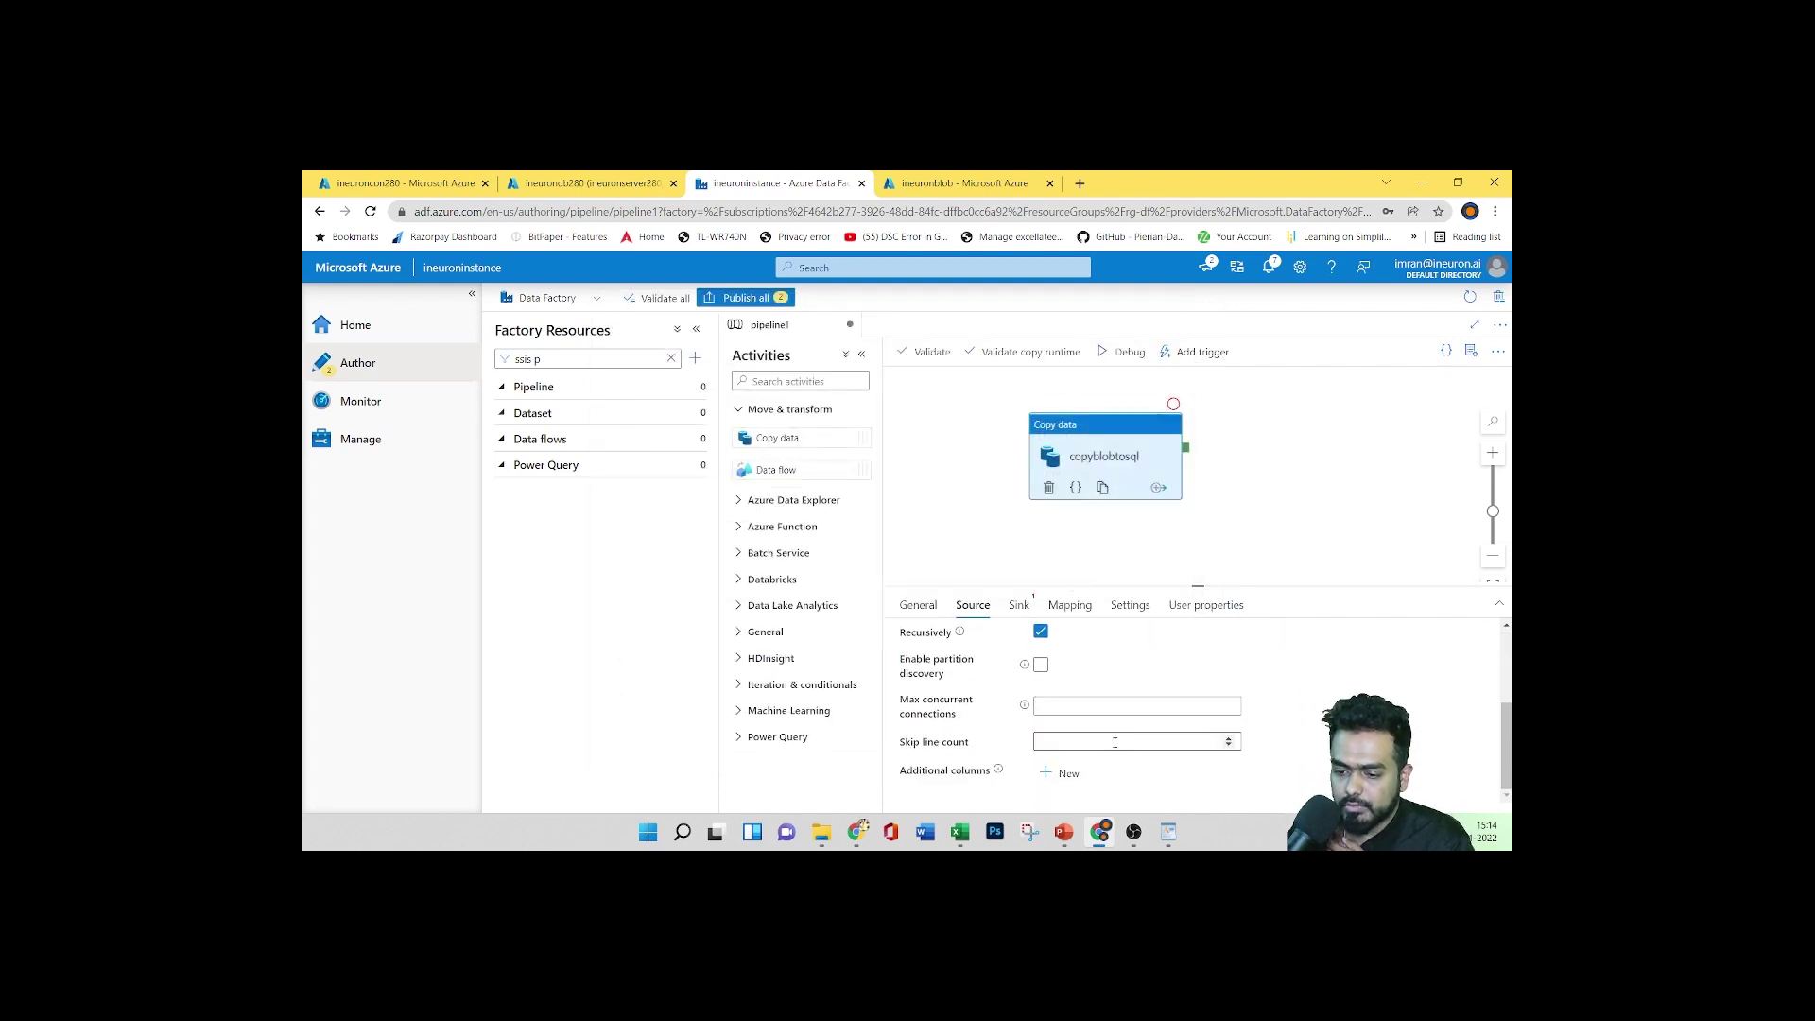
{"action": "scroll", "coordinate": [1096, 723], "scroll_direction": "up", "scroll_amount": 3}
{"action": "left_click", "coordinate": [1051, 677]}
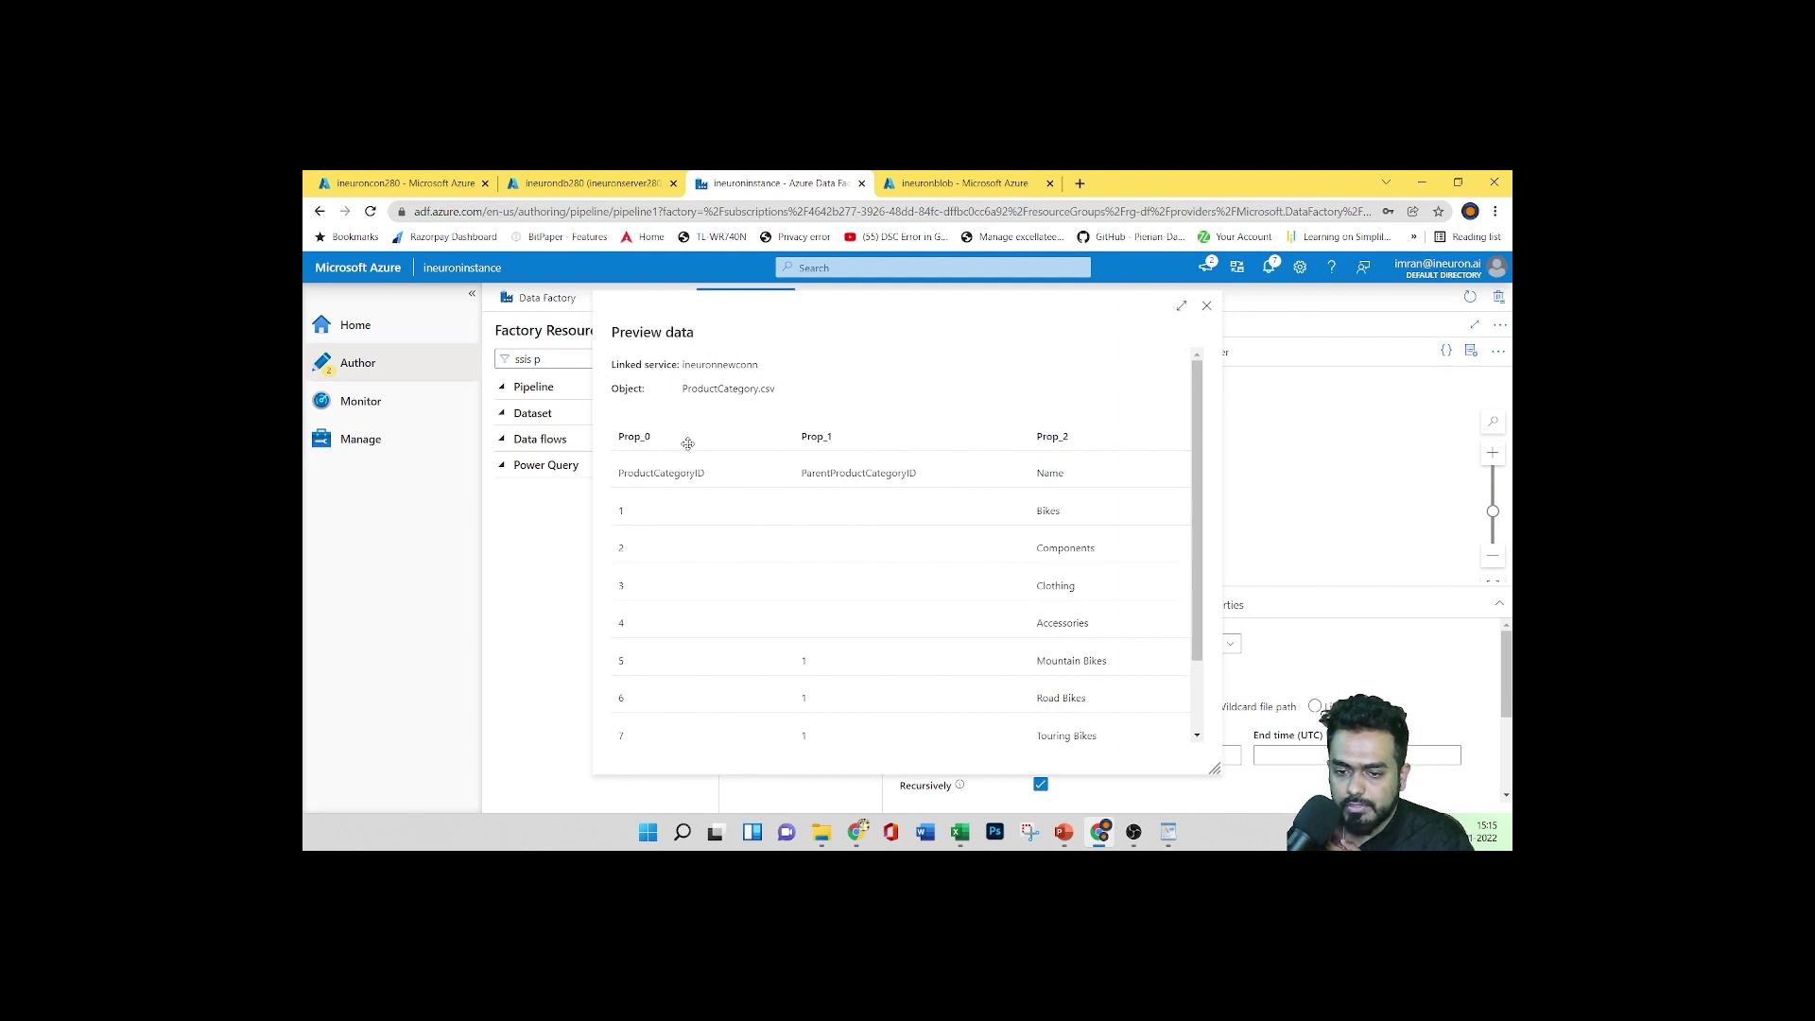
Close the data preview and set the skip line count of the copyblobtosql source to 0
{"action": "left_click", "coordinate": [1382, 305]}
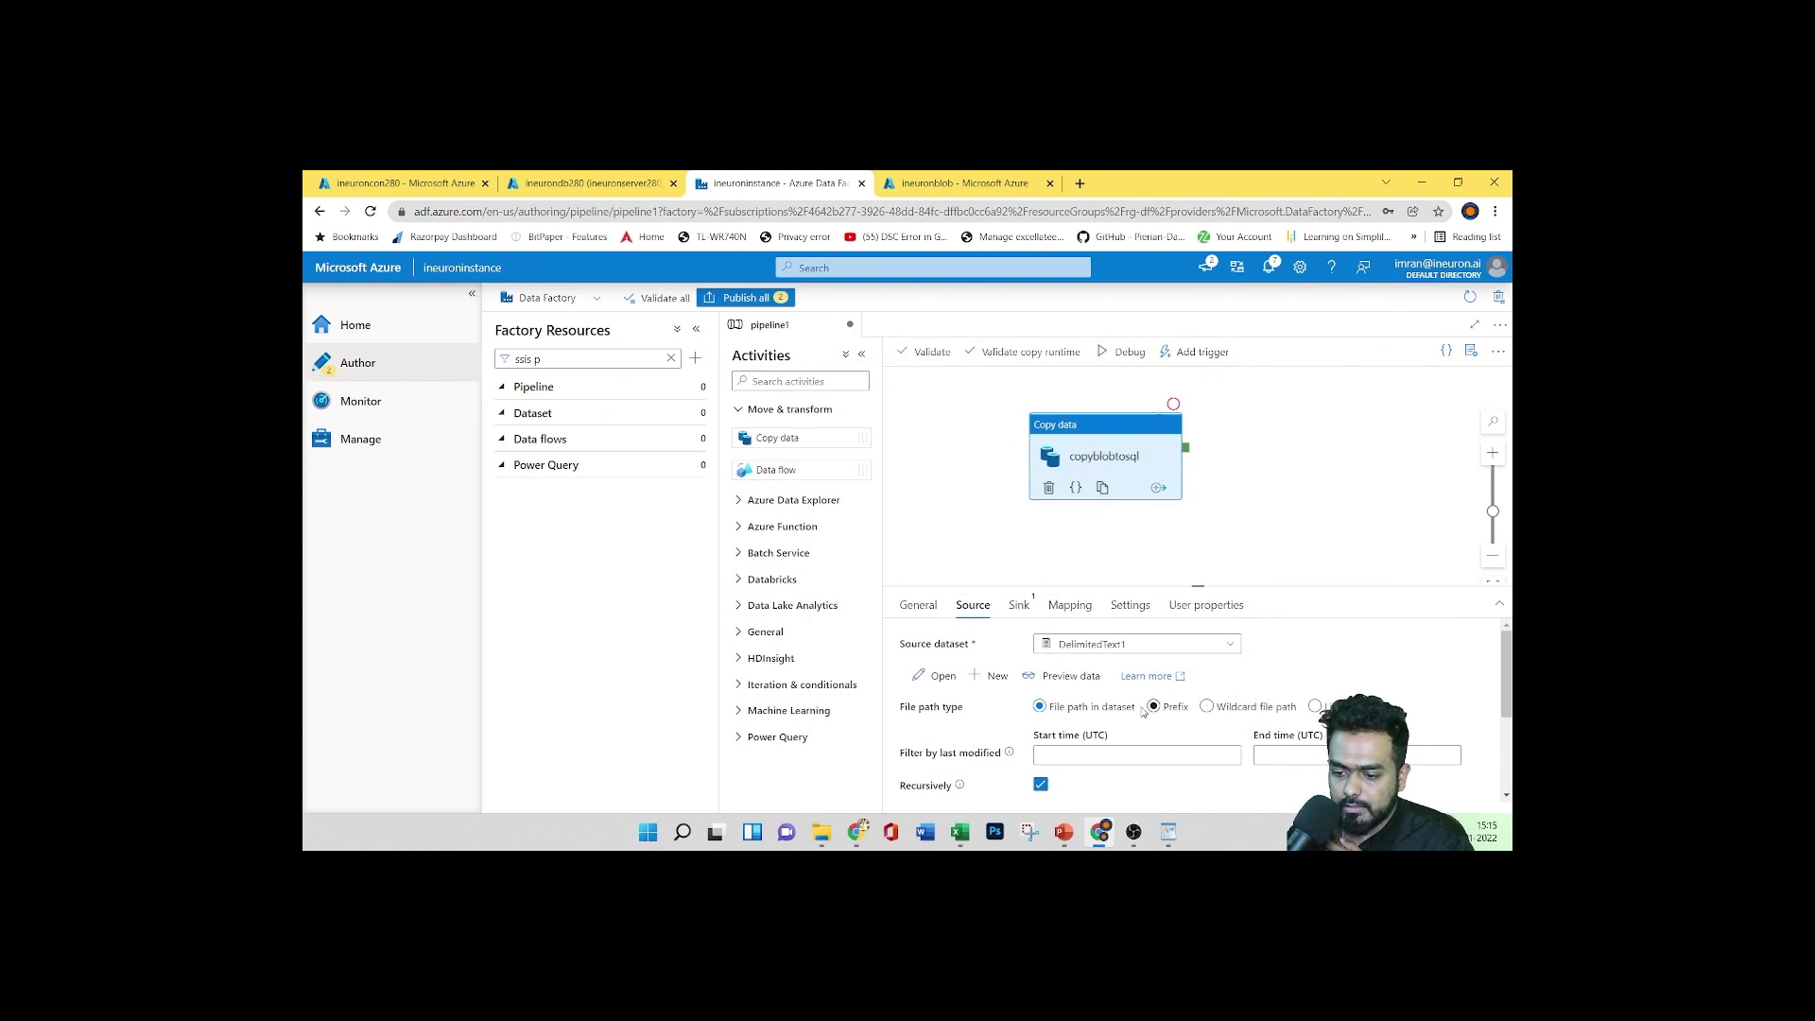
{"action": "scroll", "coordinate": [1141, 710], "scroll_direction": "down", "scroll_amount": 3}
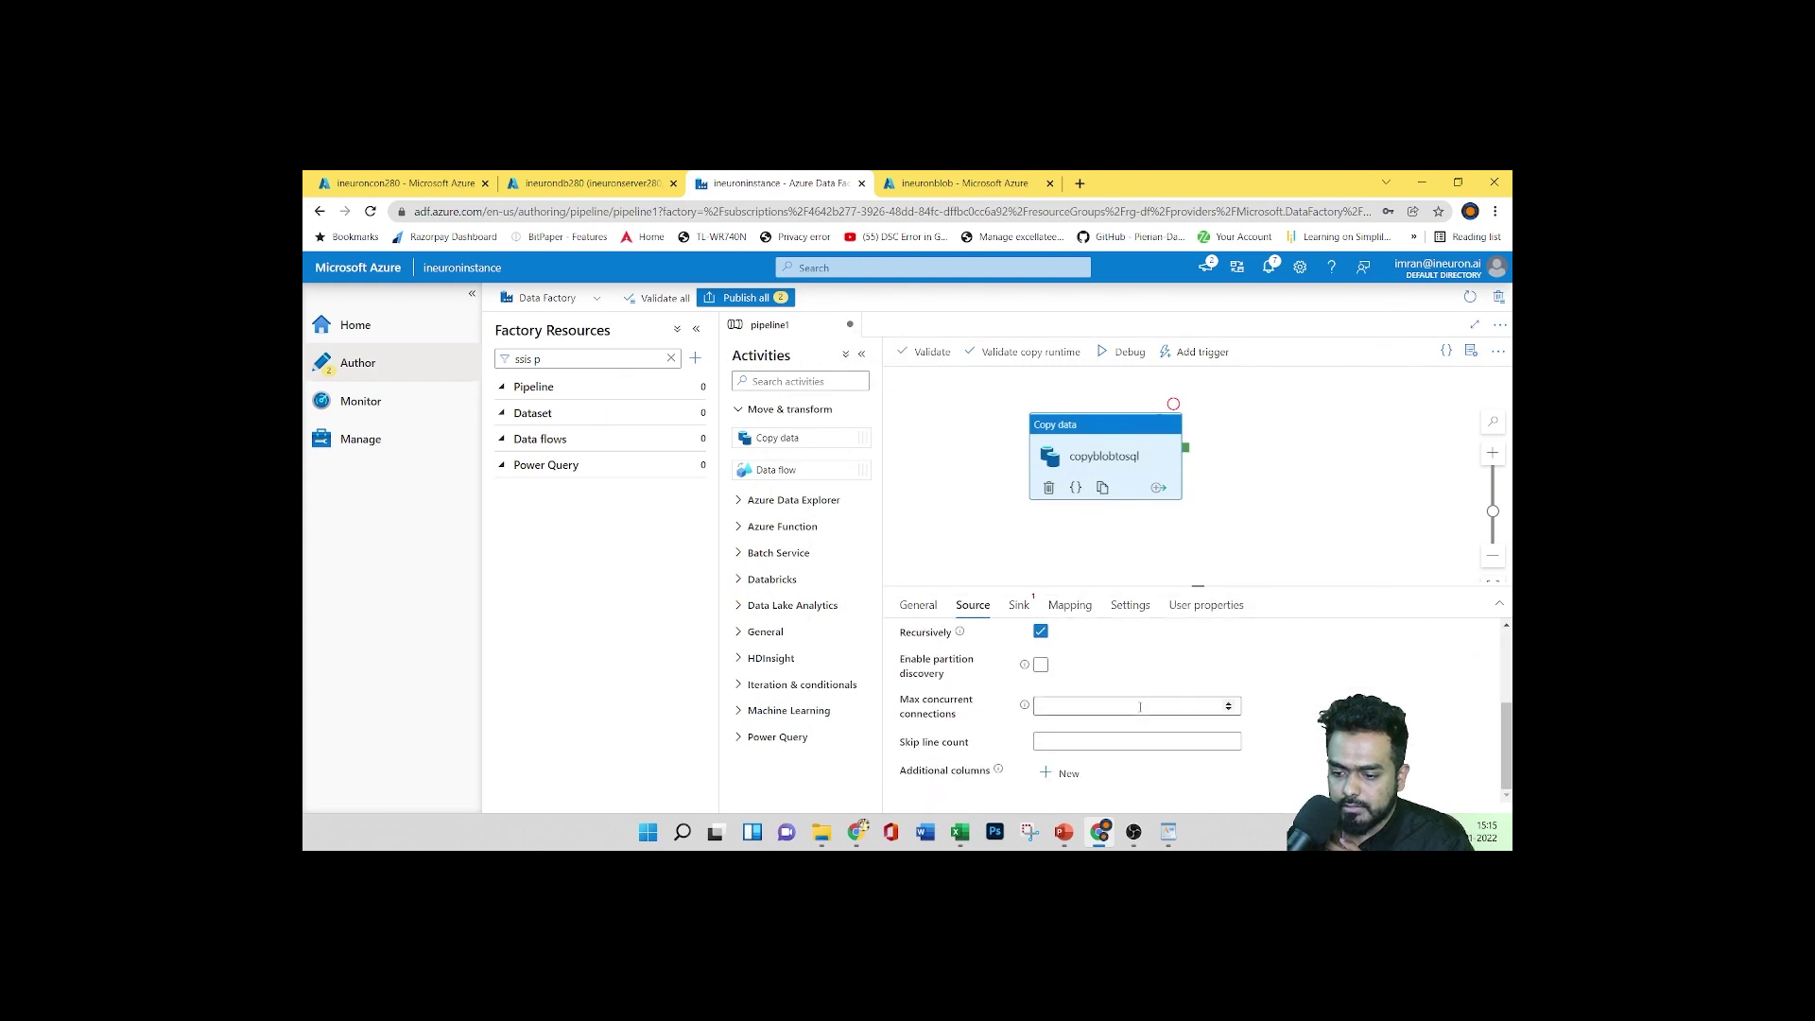
{"action": "left_click", "coordinate": [1064, 744]}
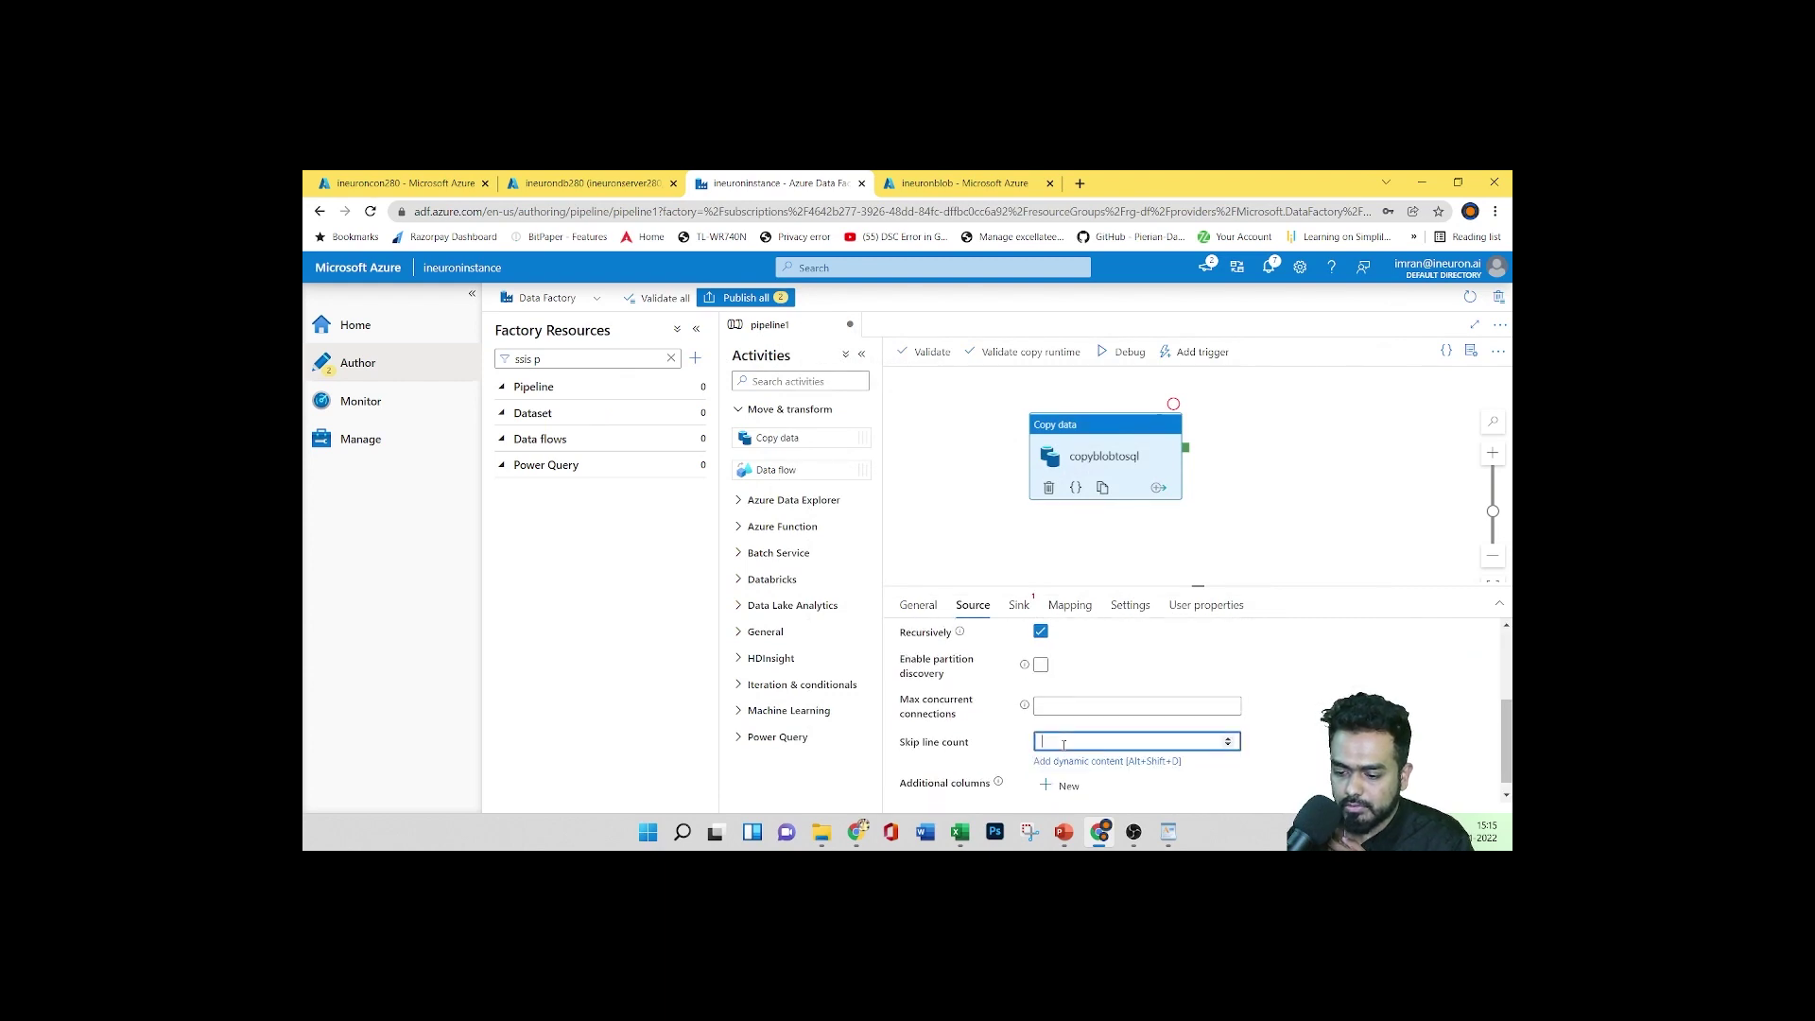
{"action": "left_click", "coordinate": [1182, 758]}
{"action": "scroll", "coordinate": [1139, 753], "scroll_direction": "up", "scroll_amount": 3}
{"action": "scroll", "coordinate": [1139, 753], "scroll_direction": "down", "scroll_amount": 3}
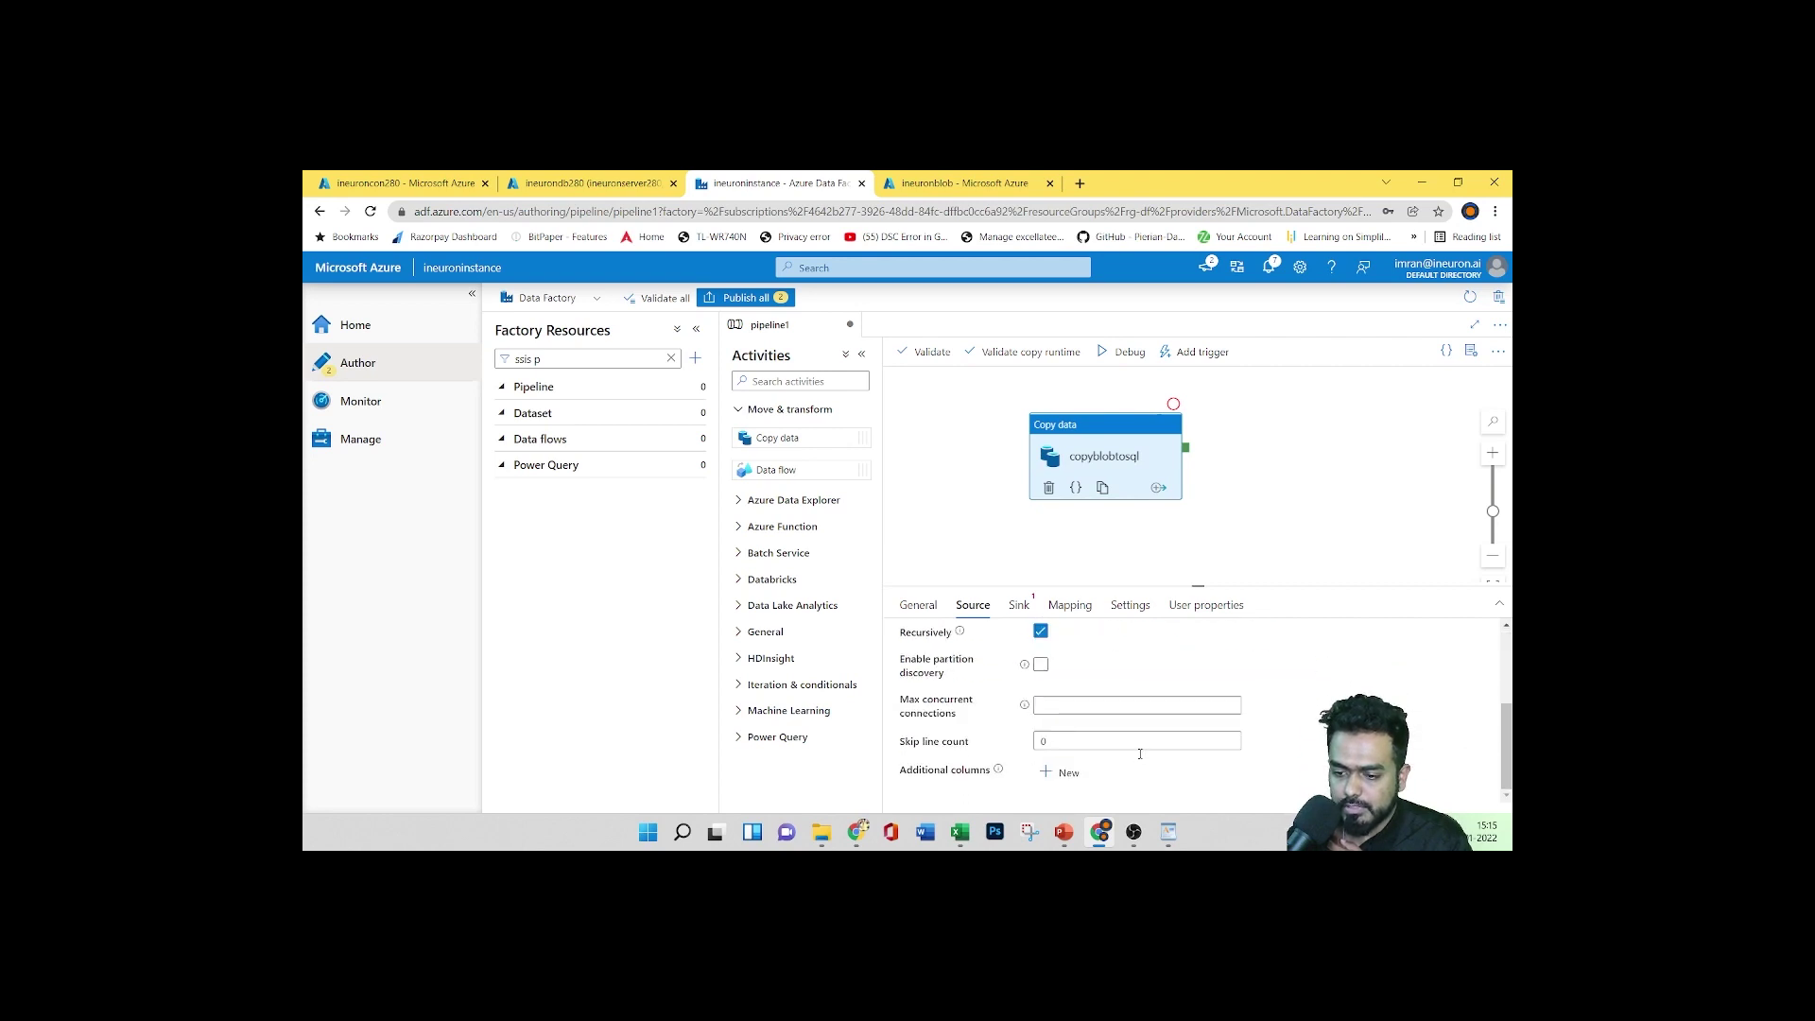
{"action": "scroll", "coordinate": [1139, 753], "scroll_direction": "up", "scroll_amount": 3}
{"action": "scroll", "coordinate": [1087, 761], "scroll_direction": "down", "scroll_amount": 3}
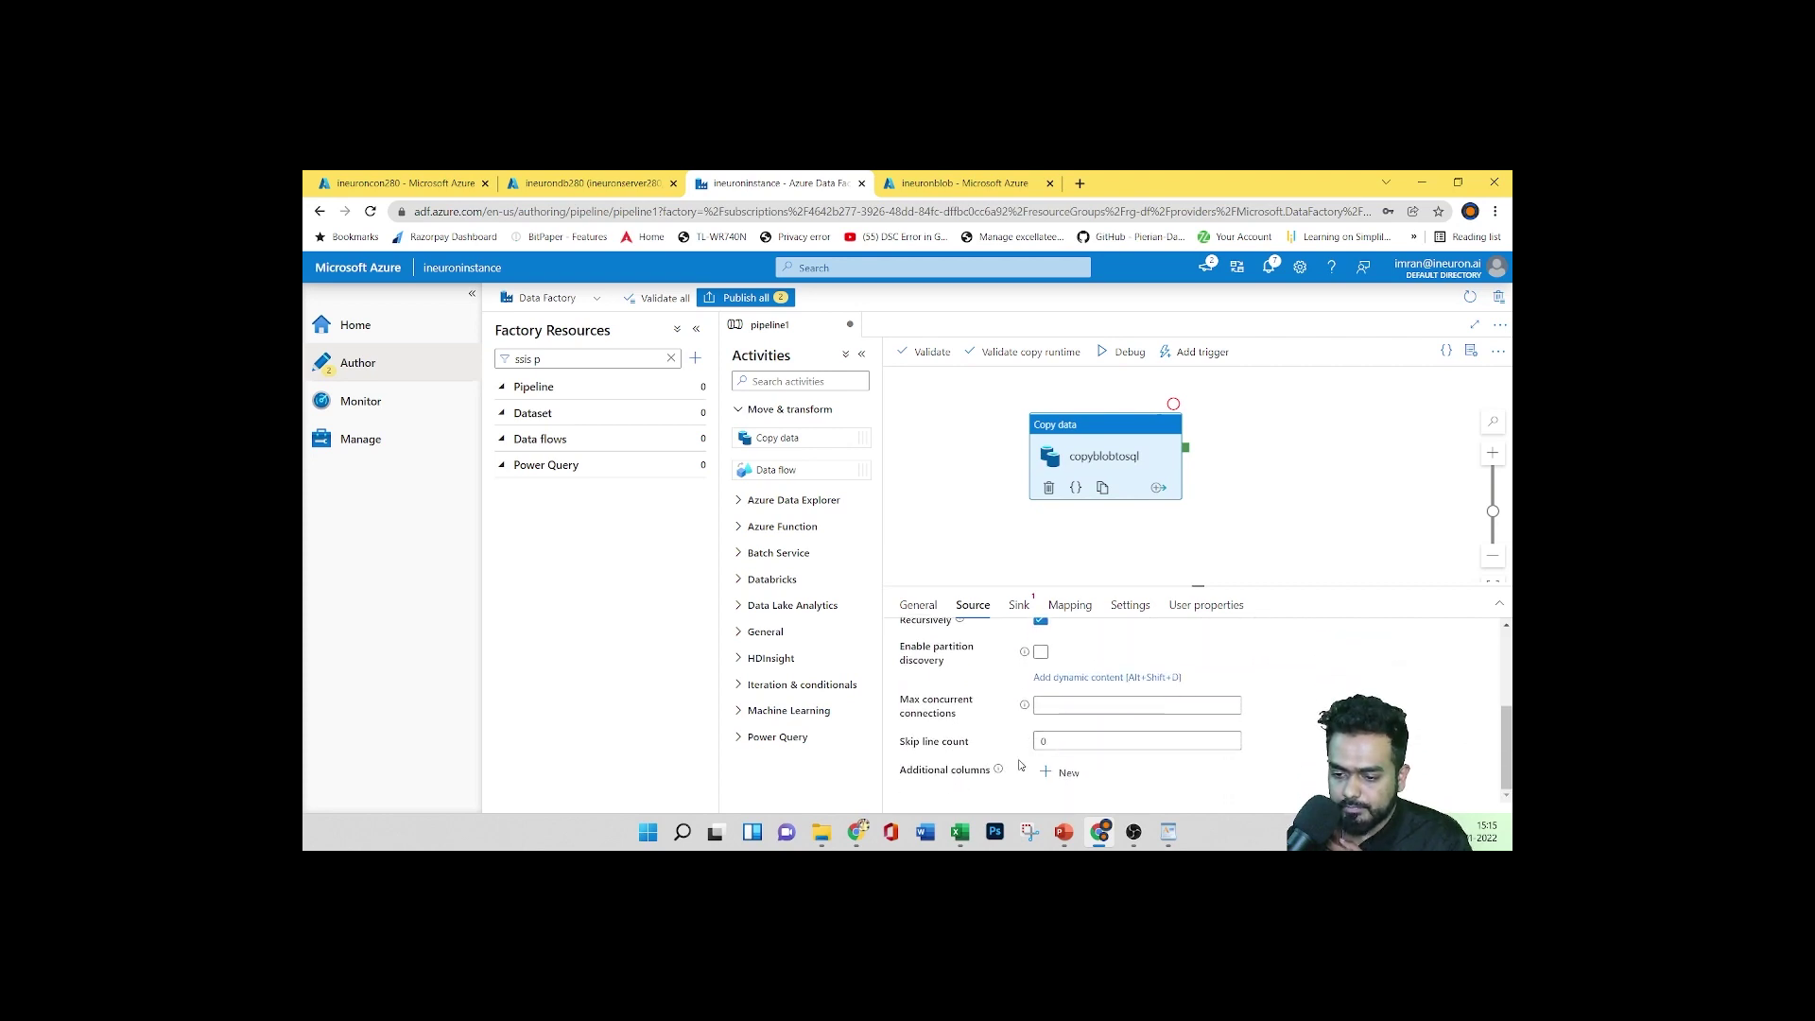
{"action": "scroll", "coordinate": [1019, 764], "scroll_direction": "up", "scroll_amount": 1}
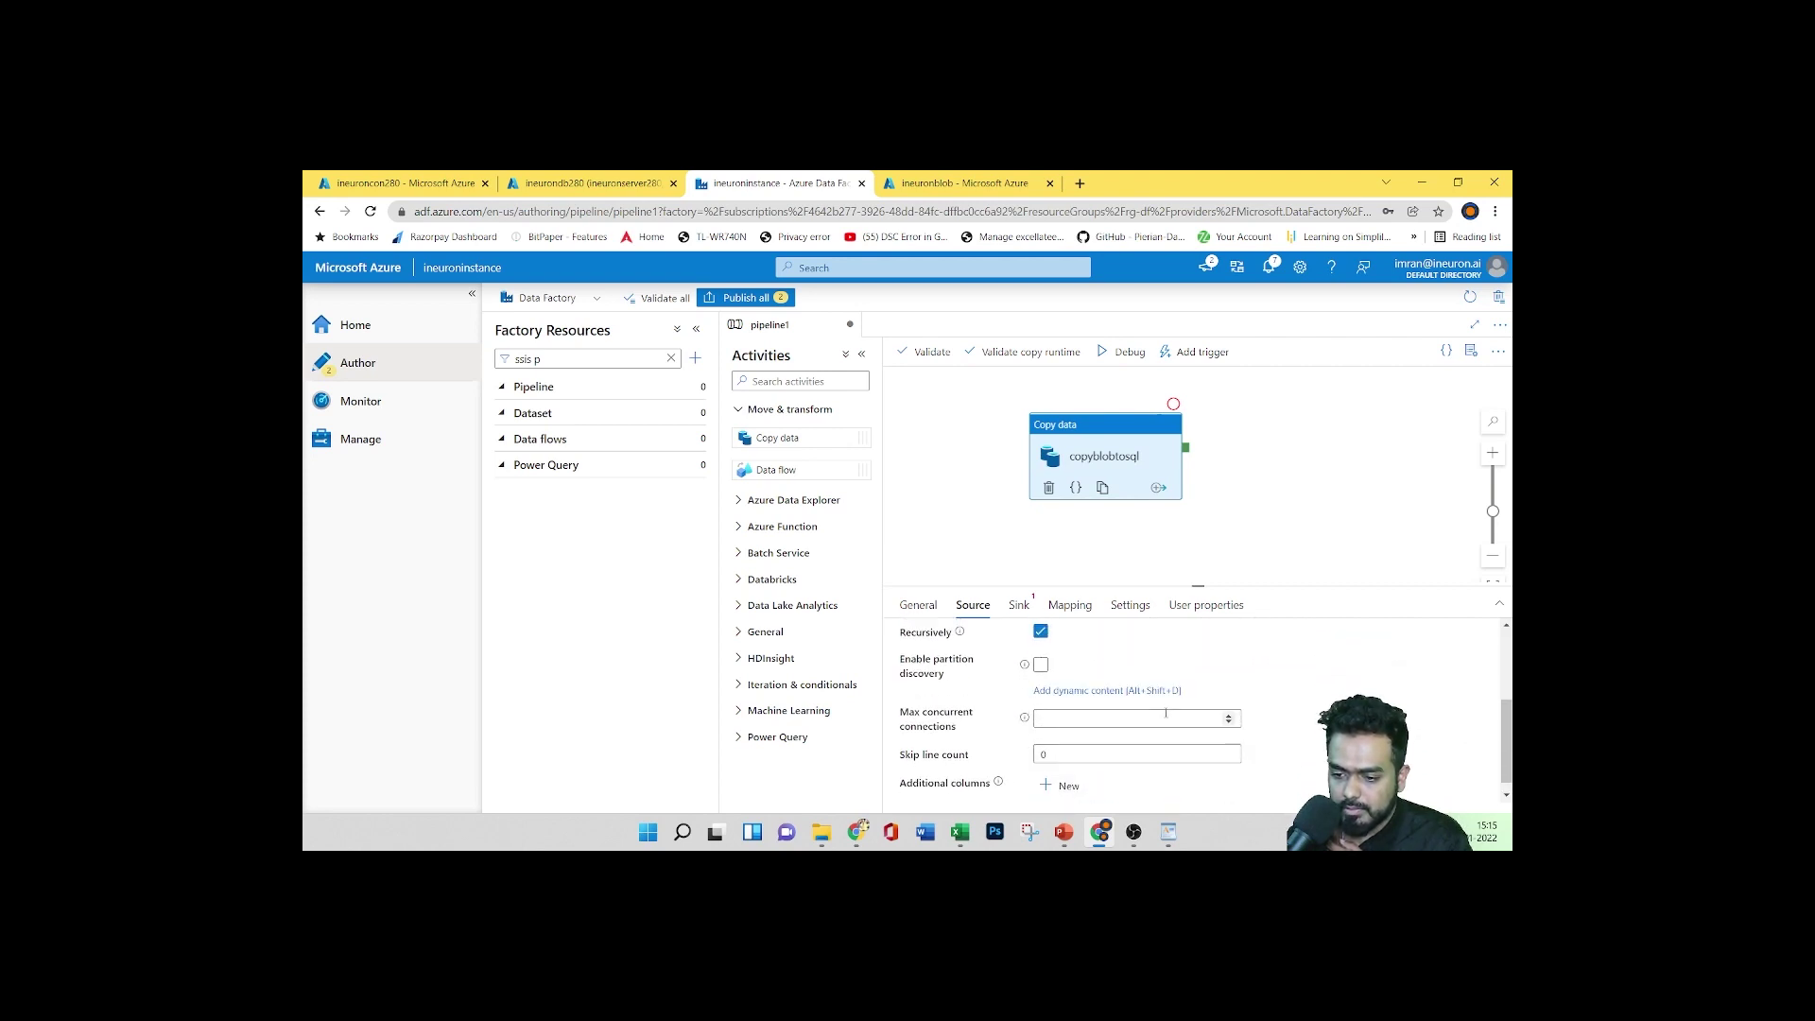
{"action": "scroll", "coordinate": [1166, 713], "scroll_direction": "up", "scroll_amount": 4}
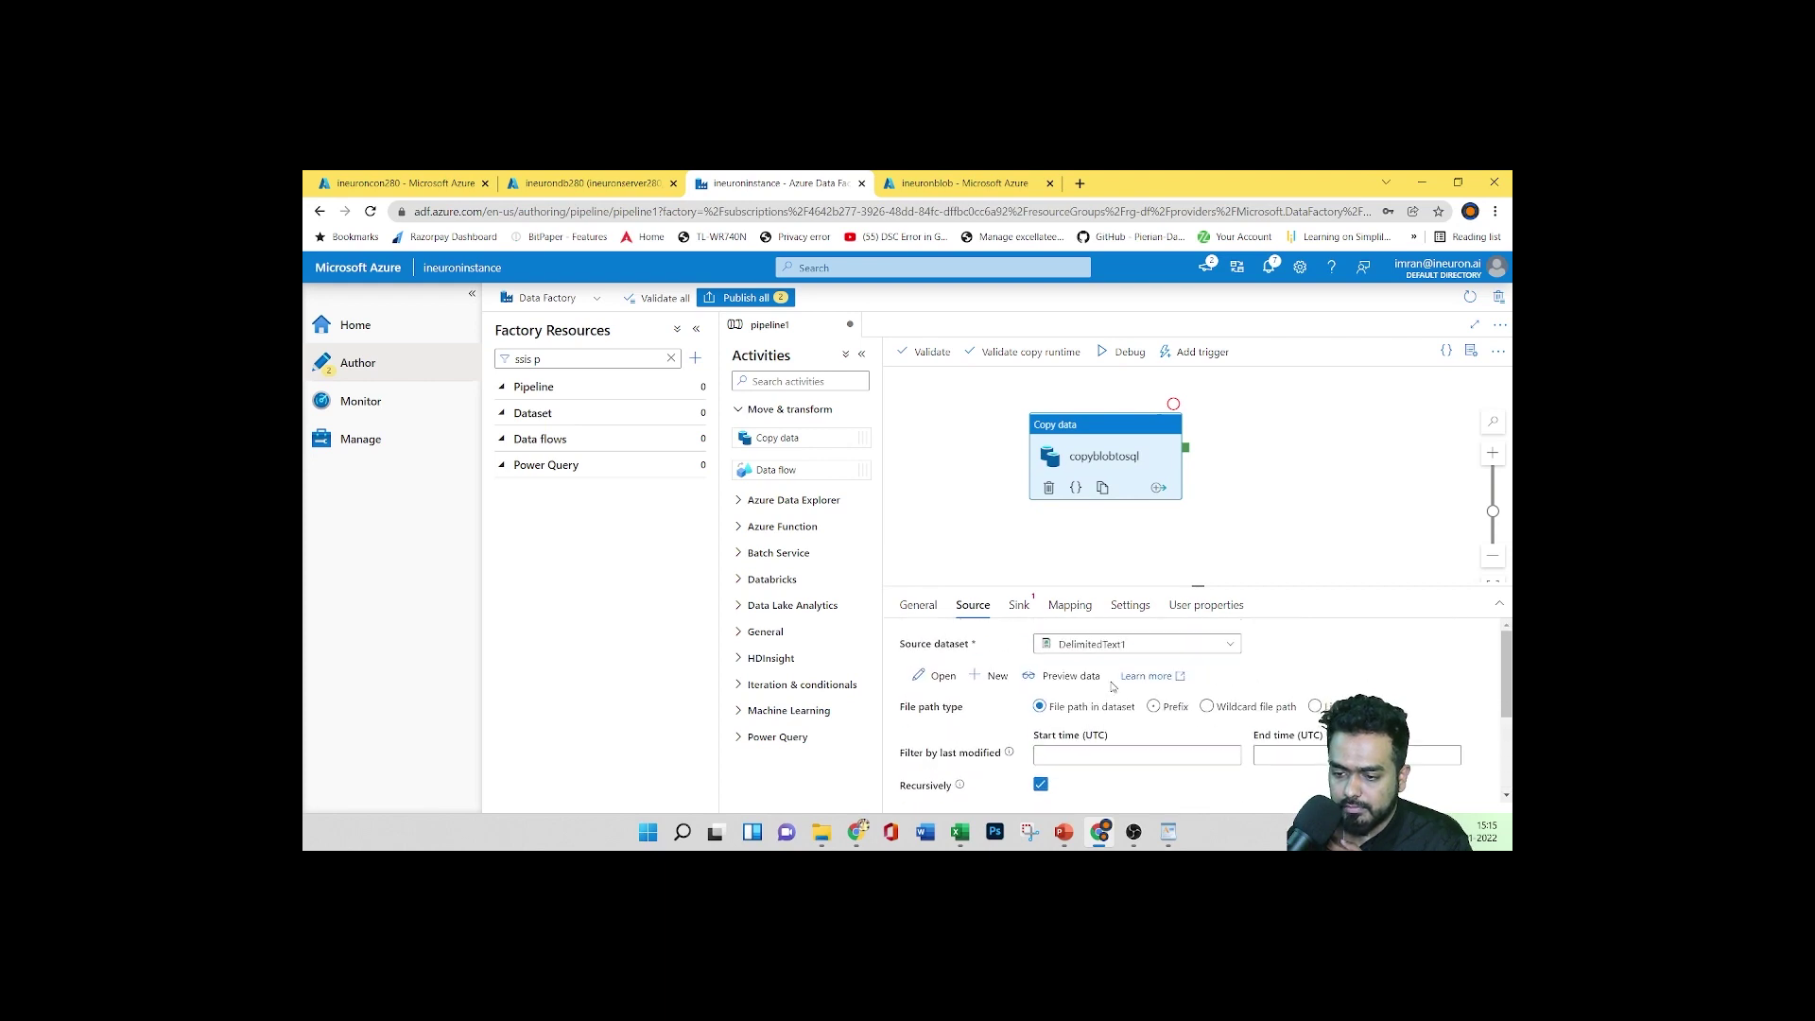
Preview the ProductCategory.csv source data again, close the preview and review the file path type and remaining source options
{"action": "left_click", "coordinate": [1060, 677]}
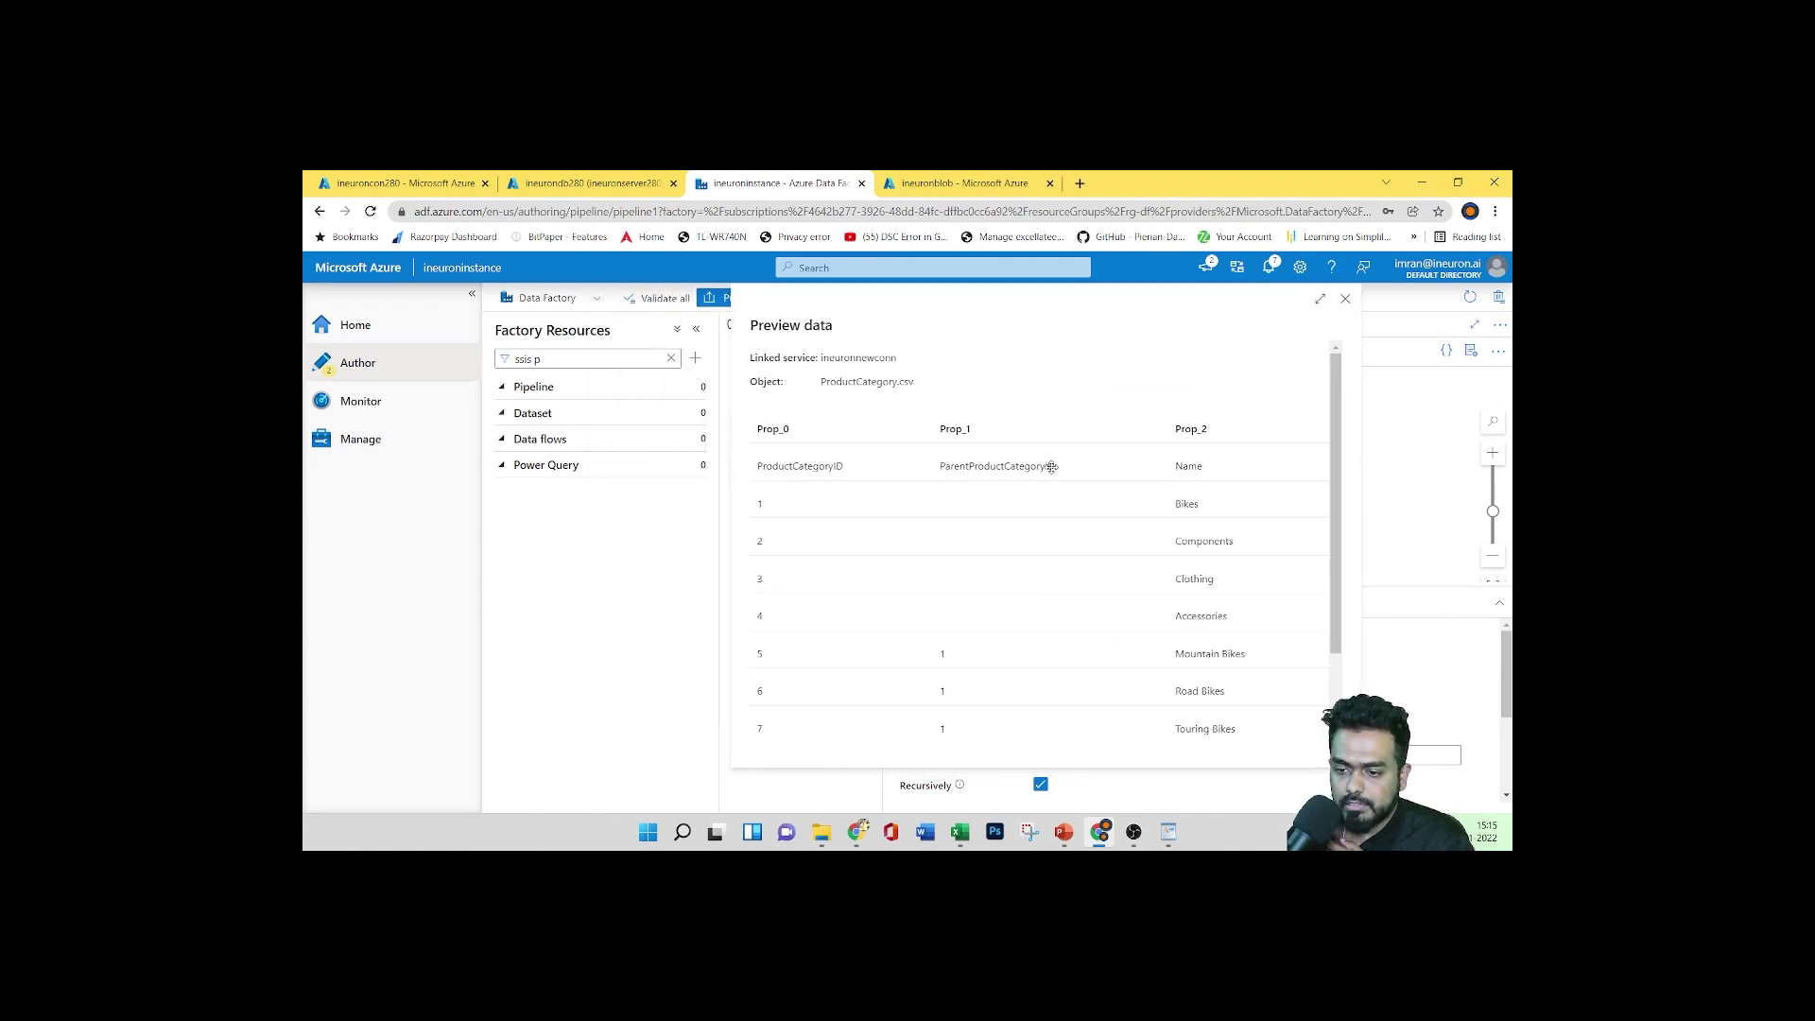
{"action": "left_click", "coordinate": [1108, 329]}
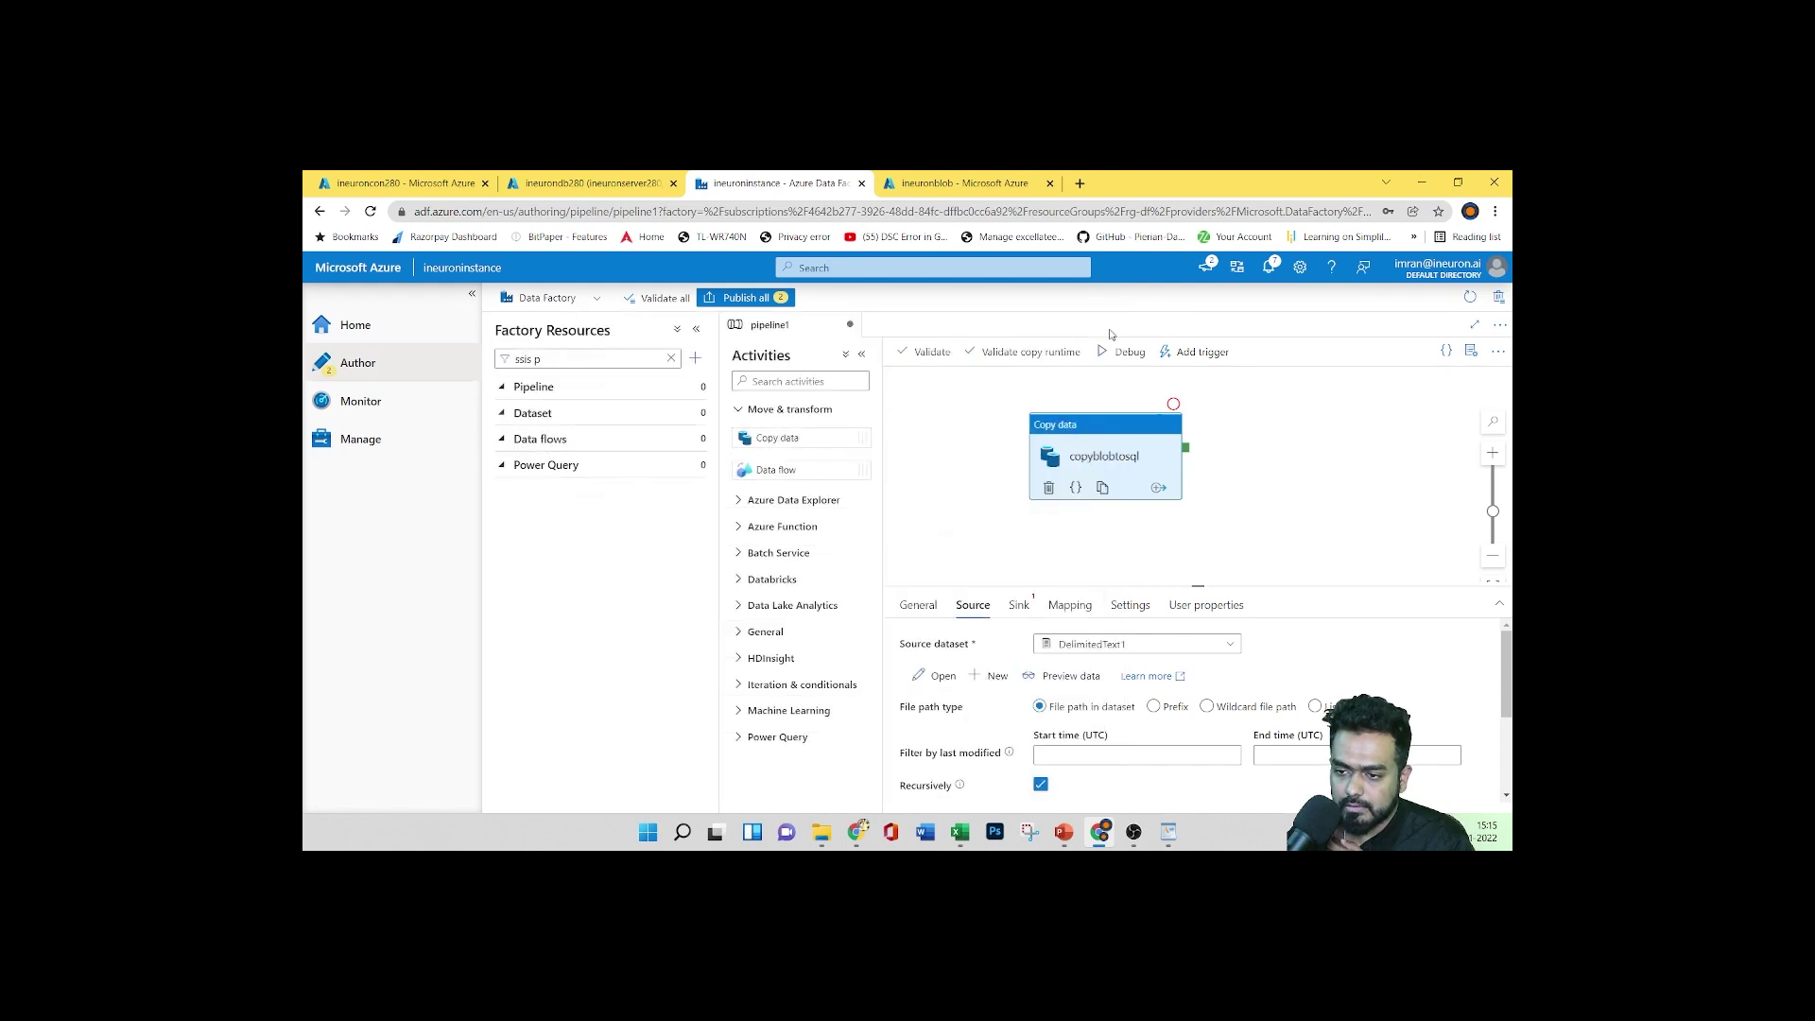
{"action": "left_click", "coordinate": [1206, 708]}
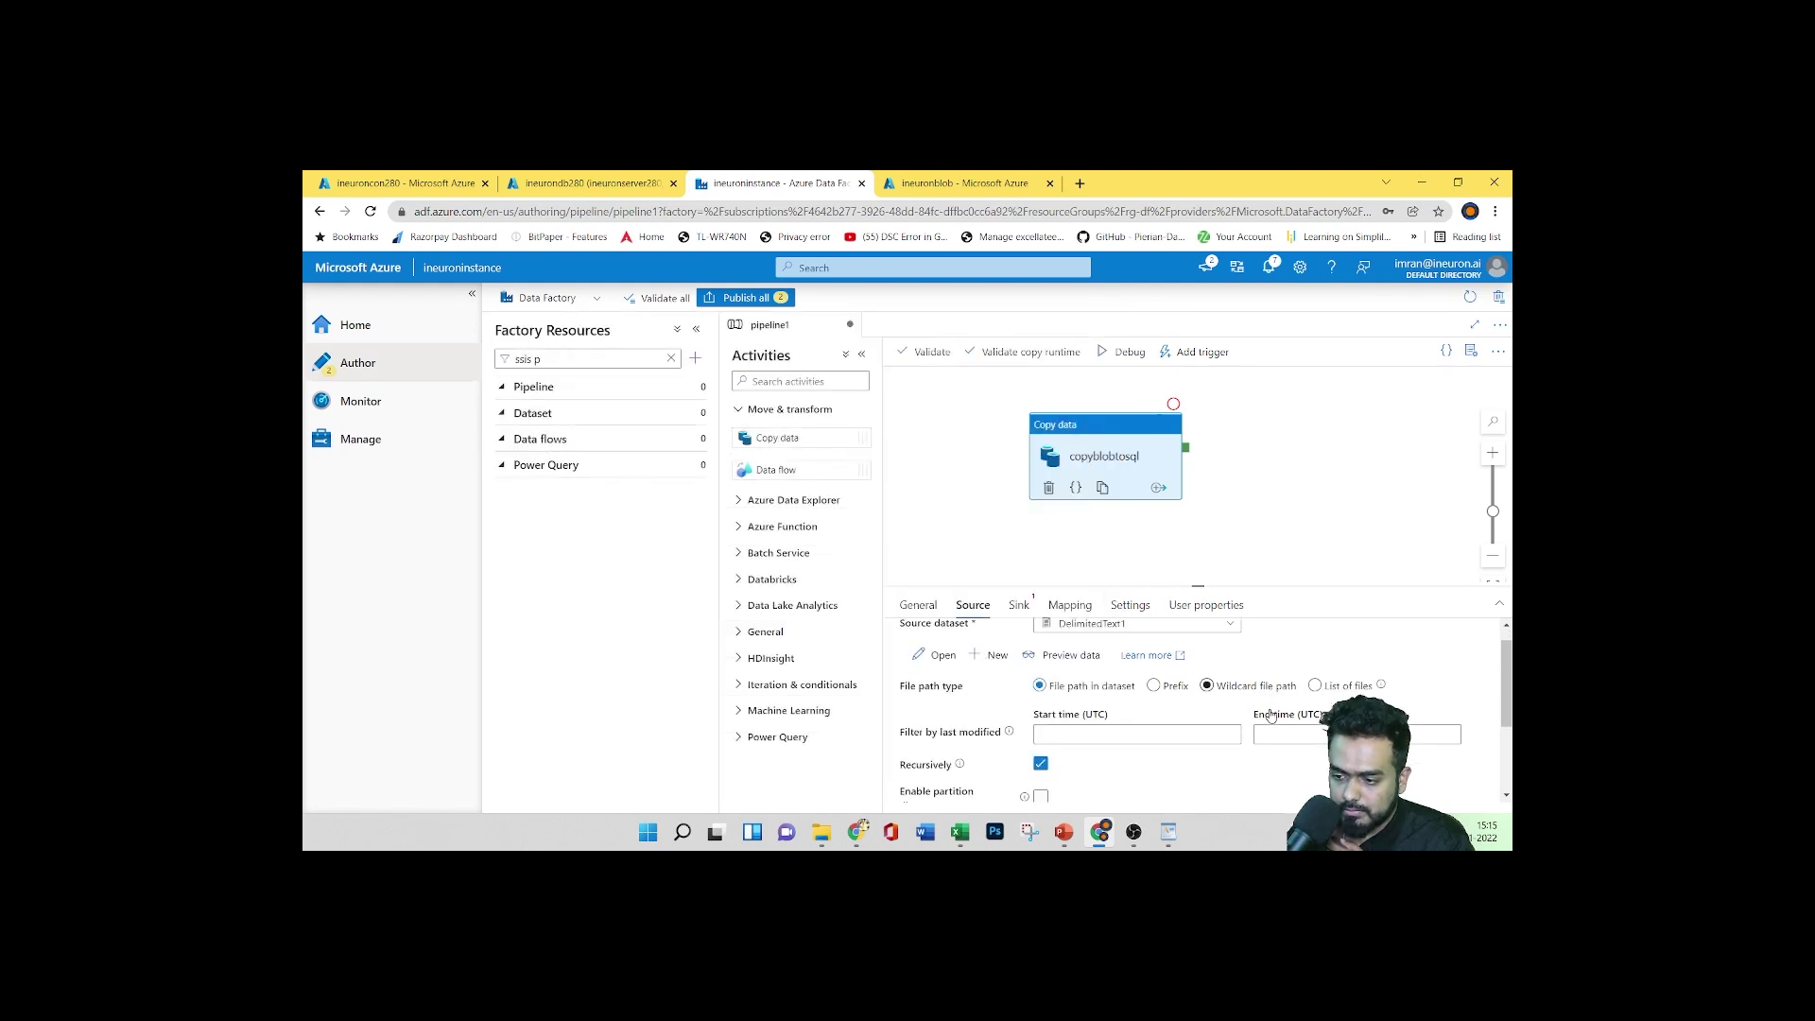
{"action": "left_click", "coordinate": [1085, 716]}
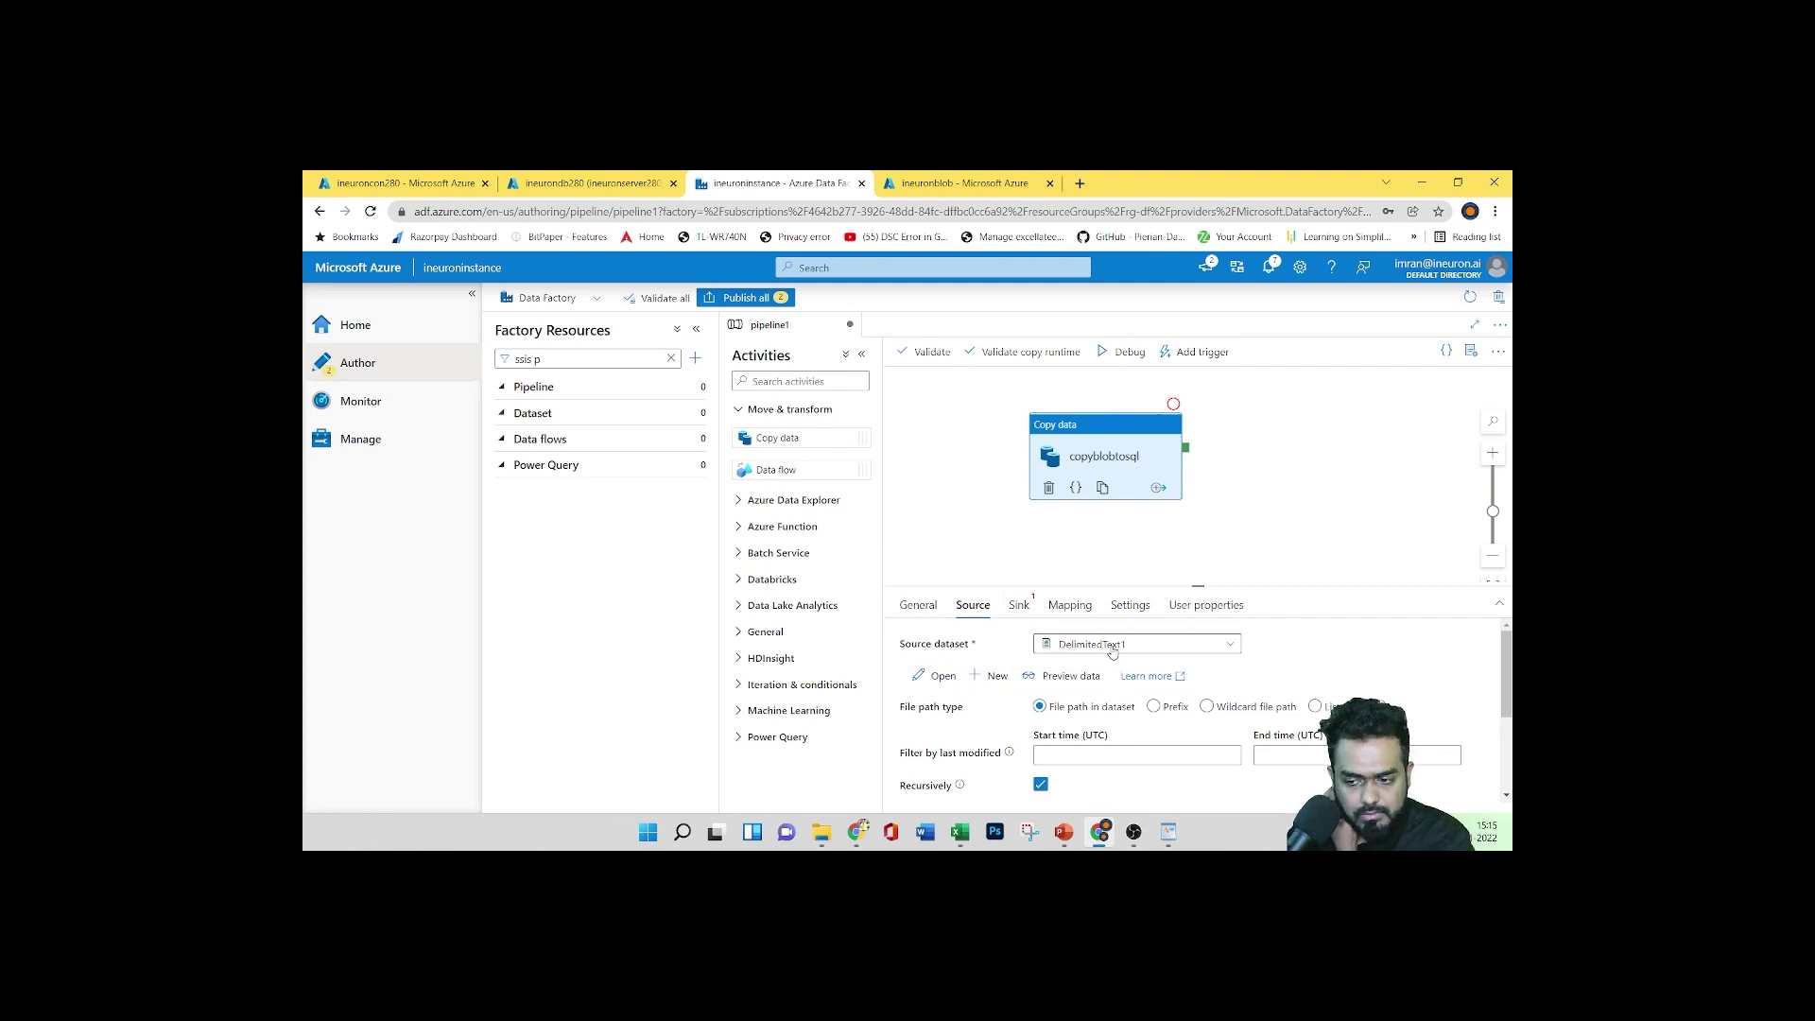
{"action": "scroll", "coordinate": [1113, 651], "scroll_direction": "down", "scroll_amount": 1}
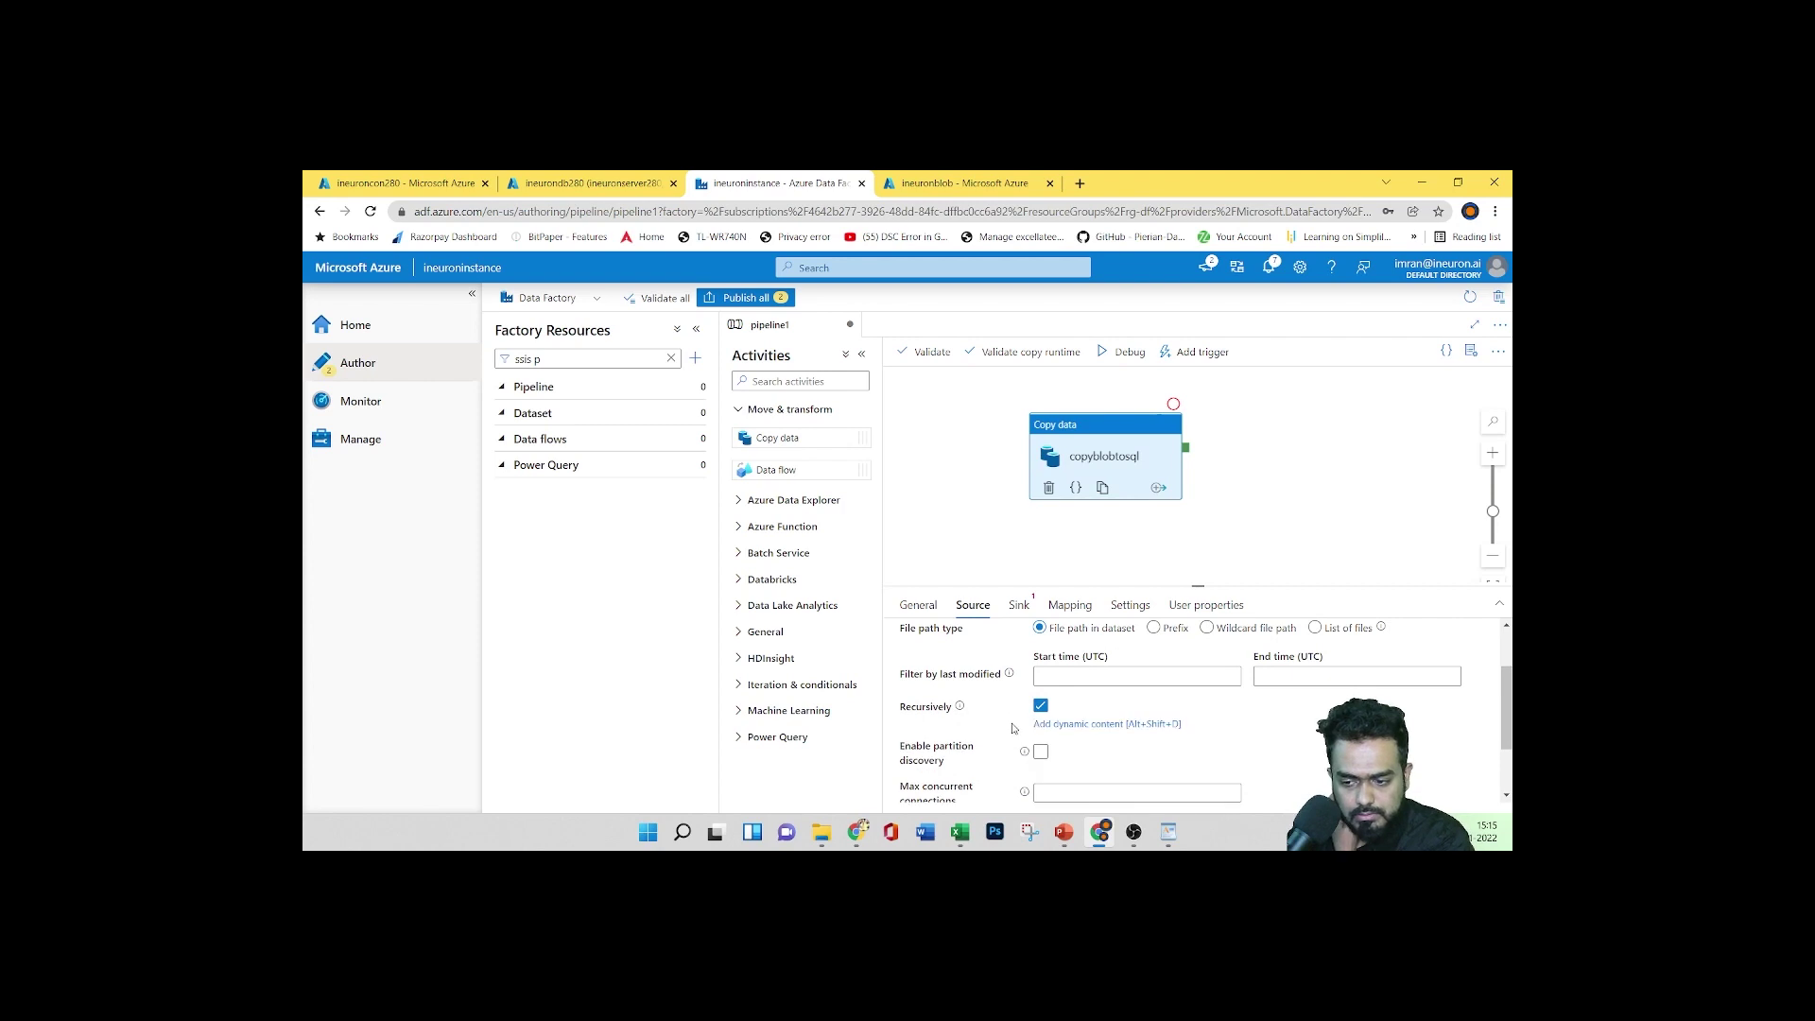
{"action": "scroll", "coordinate": [1083, 708], "scroll_direction": "down", "scroll_amount": 1}
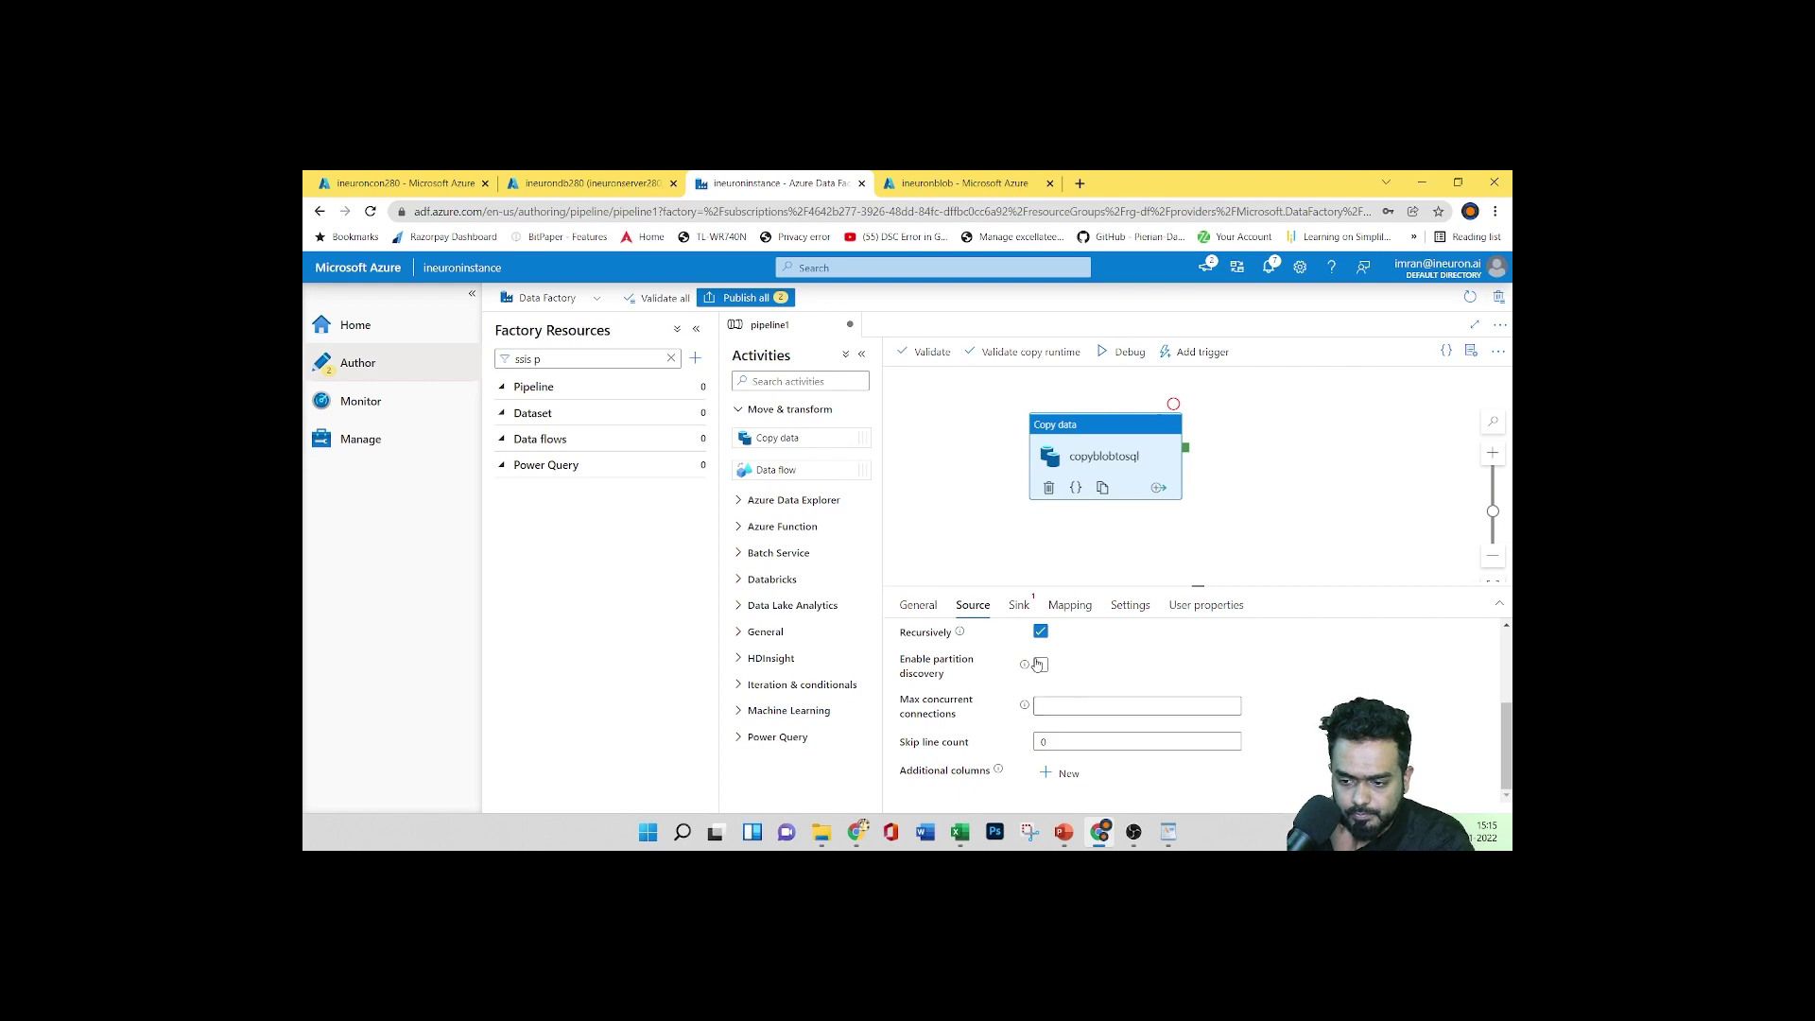
Choose DelimitedText1 as the sink dataset of copyblobtosql and check the other available sink datasets
{"action": "left_click", "coordinate": [1019, 606]}
{"action": "left_click", "coordinate": [1120, 651]}
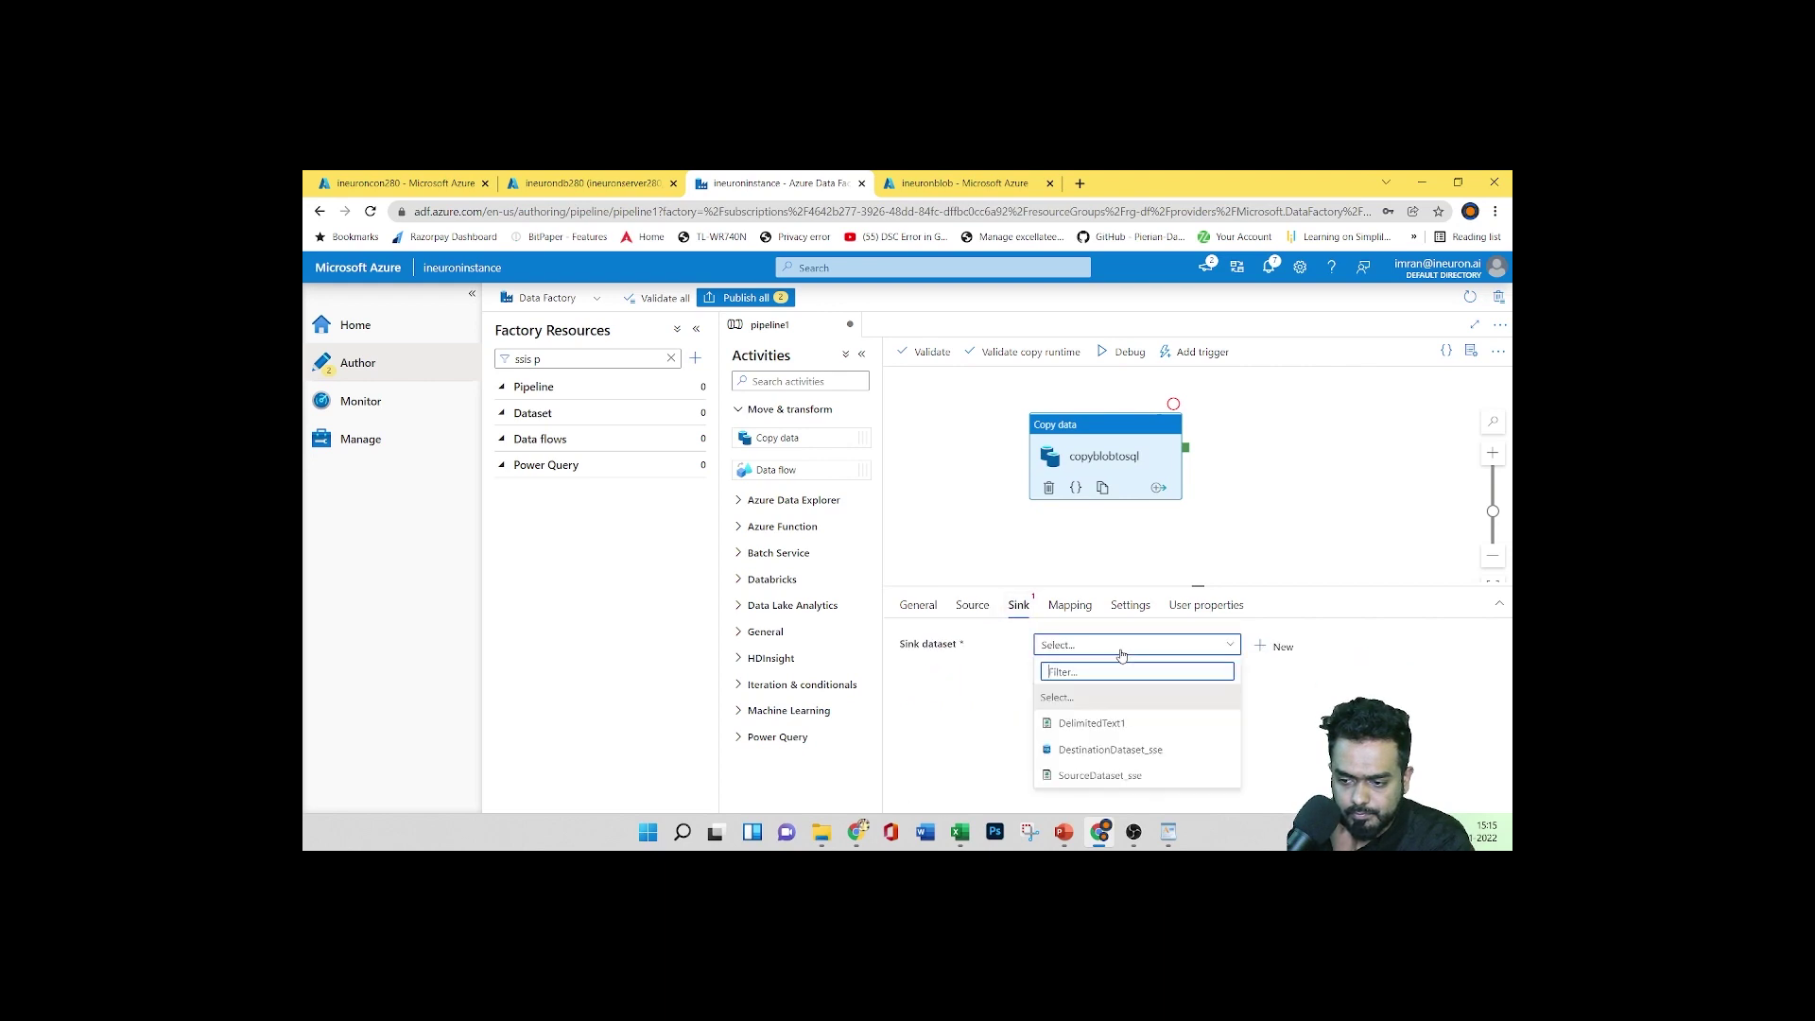
{"action": "left_click", "coordinate": [1091, 724]}
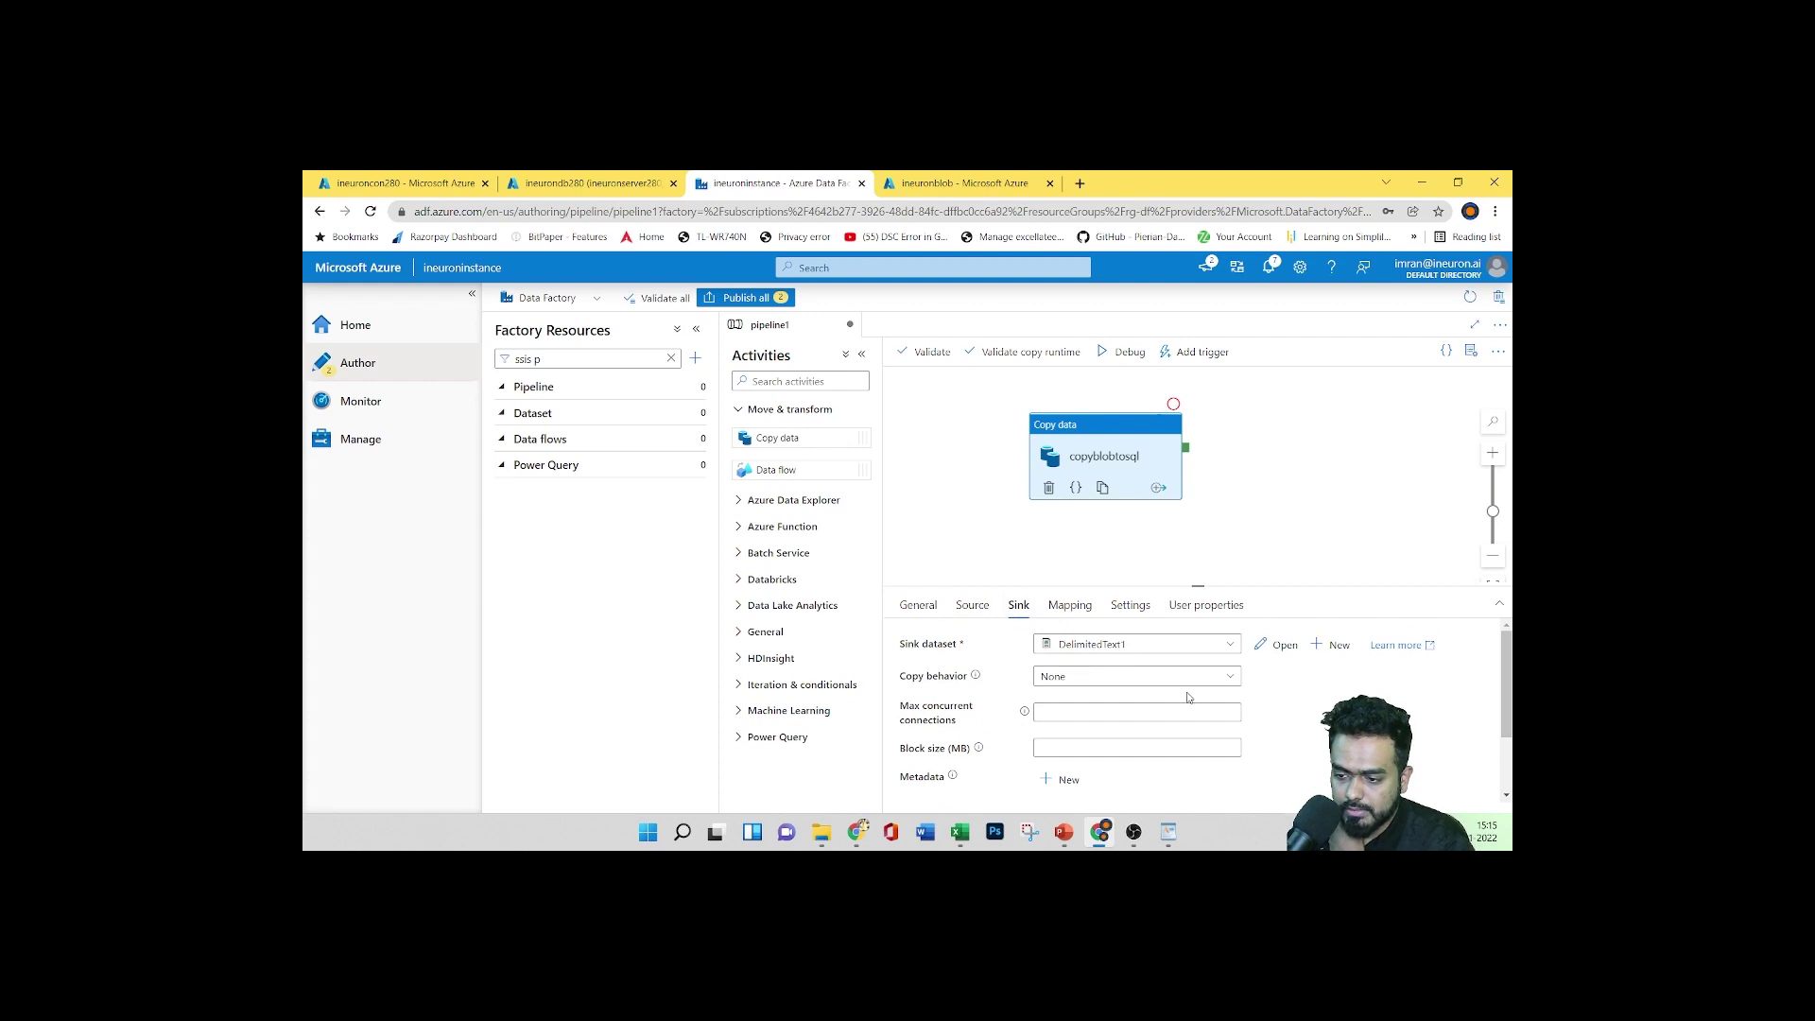
{"action": "scroll", "coordinate": [1168, 730], "scroll_direction": "down", "scroll_amount": 2}
{"action": "scroll", "coordinate": [1168, 731], "scroll_direction": "up", "scroll_amount": 2}
{"action": "left_click", "coordinate": [1149, 646]}
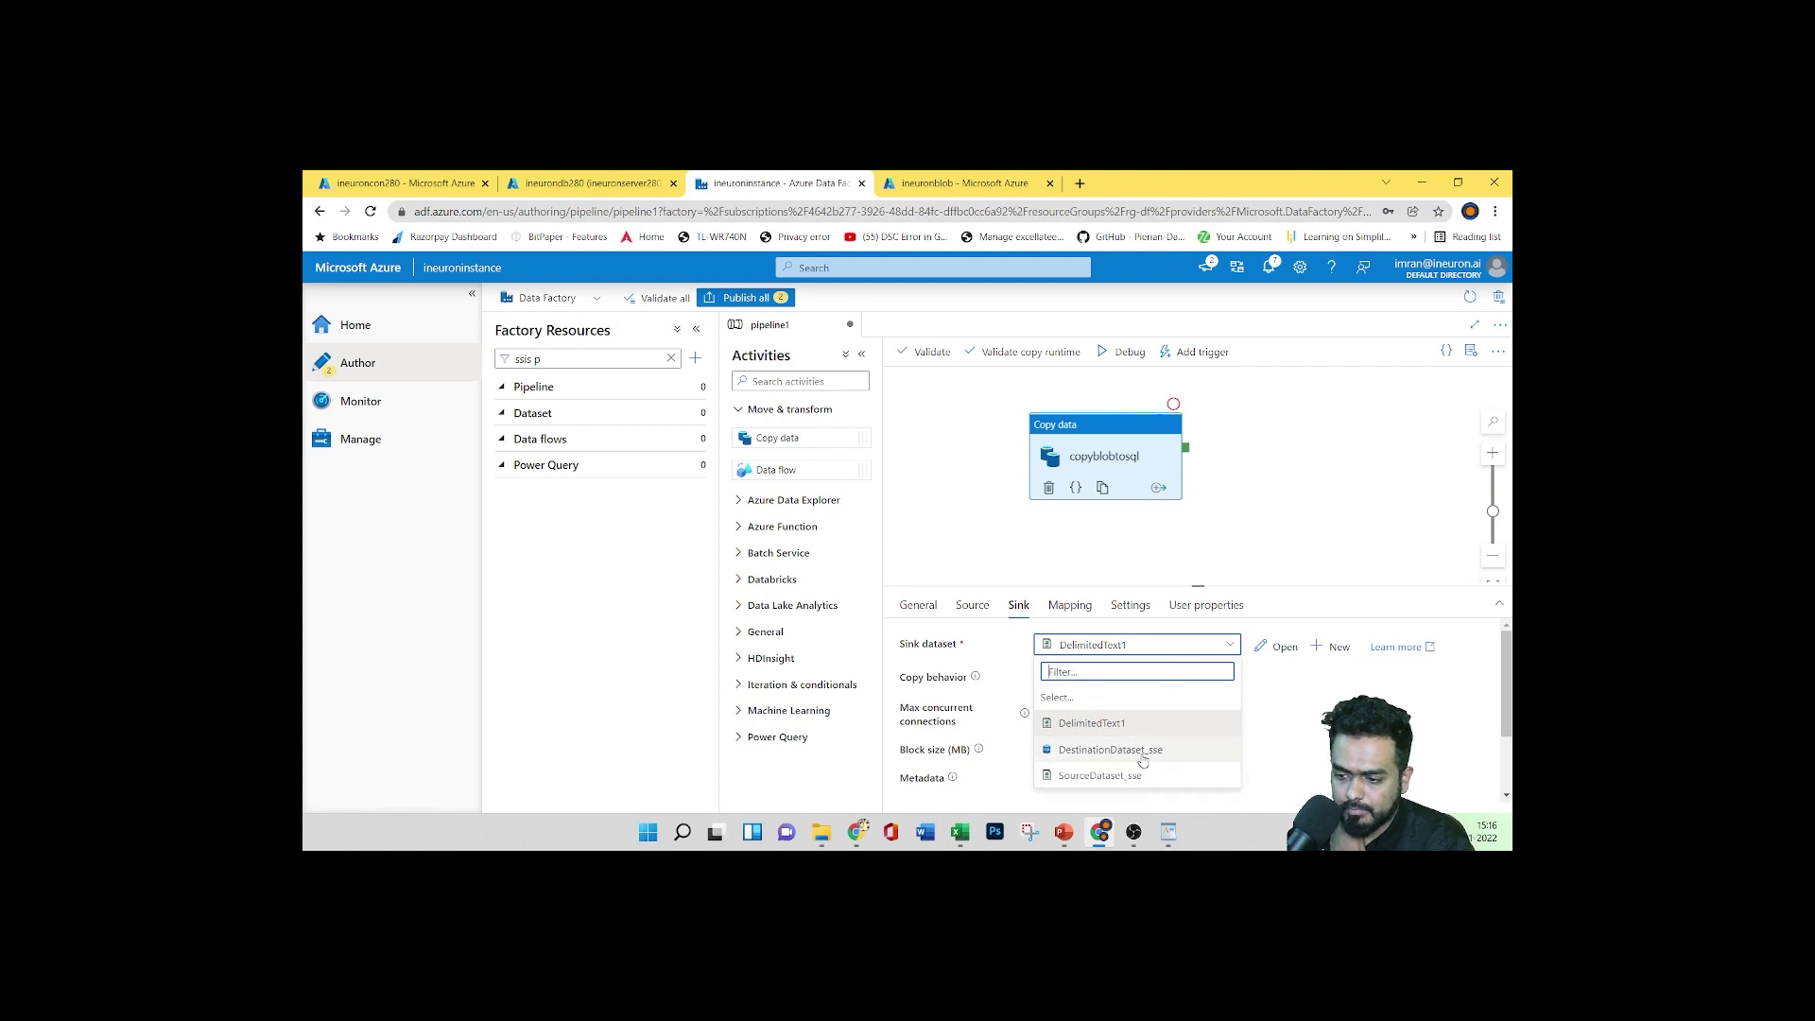
{"action": "key", "text": "Escape"}
Open the DelimitedText1 source dataset for editing and enable First row as header
{"action": "left_click", "coordinate": [972, 604]}
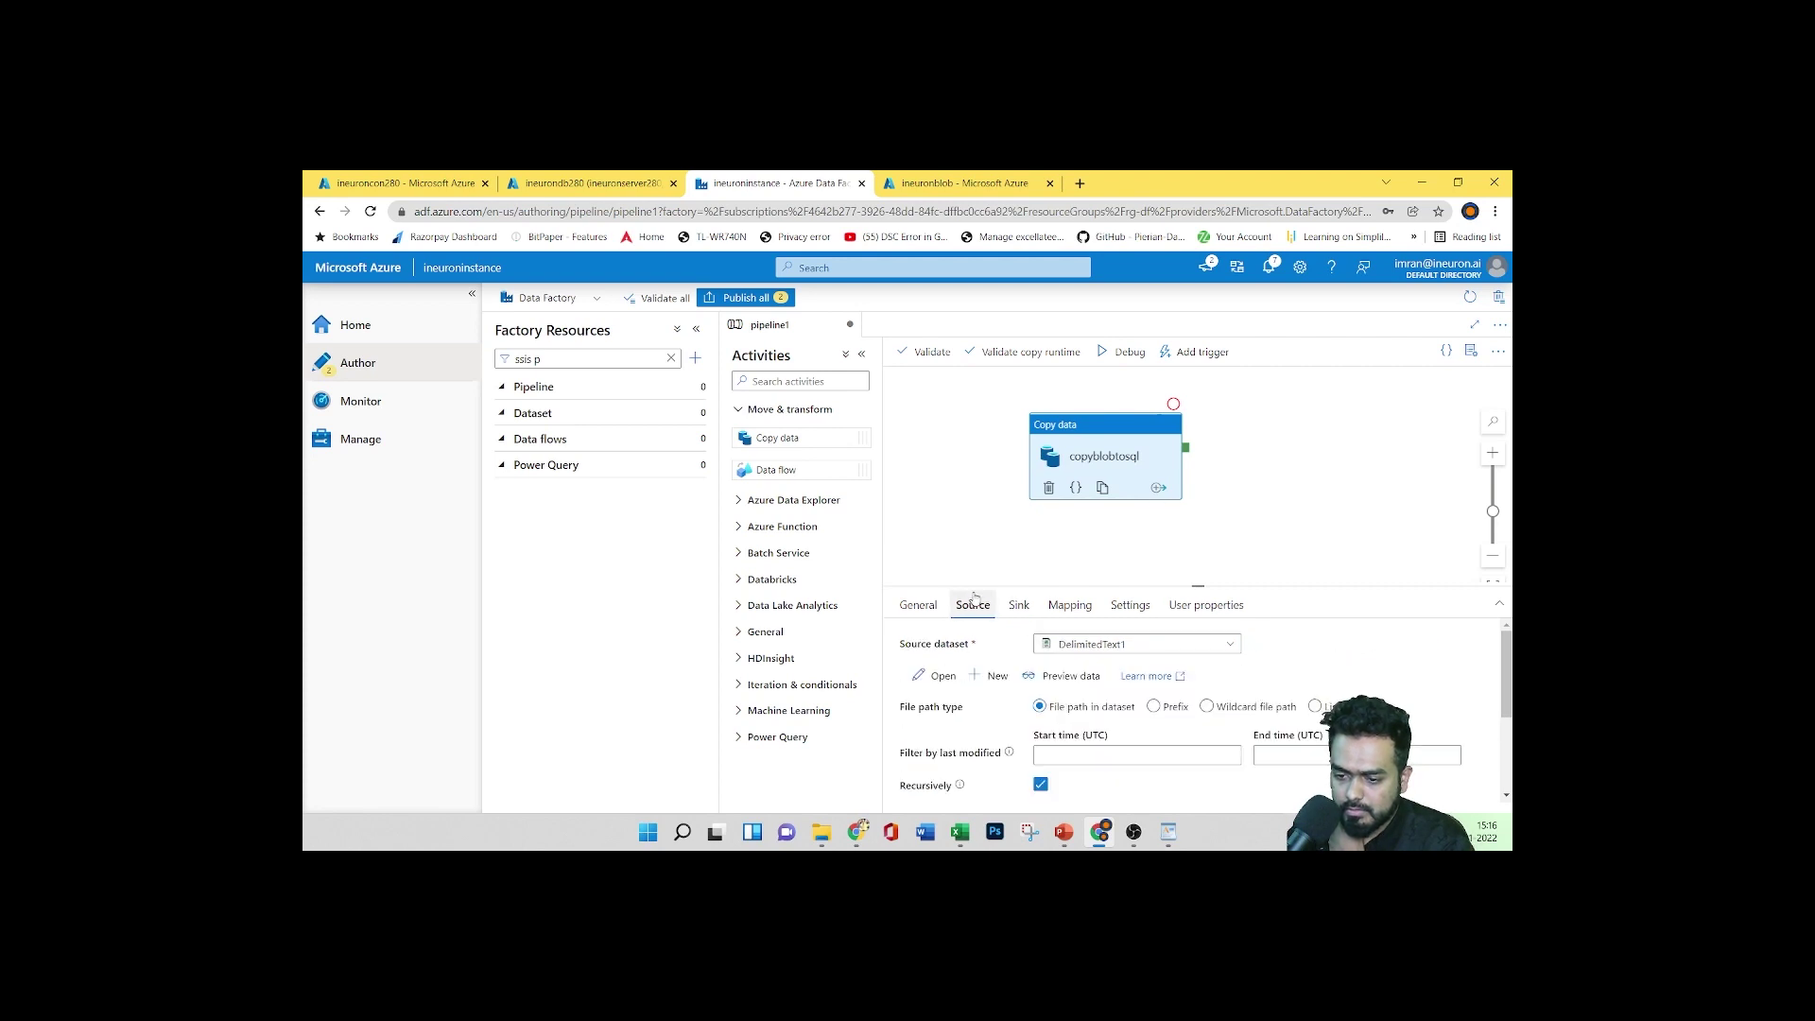
{"action": "left_click", "coordinate": [942, 677]}
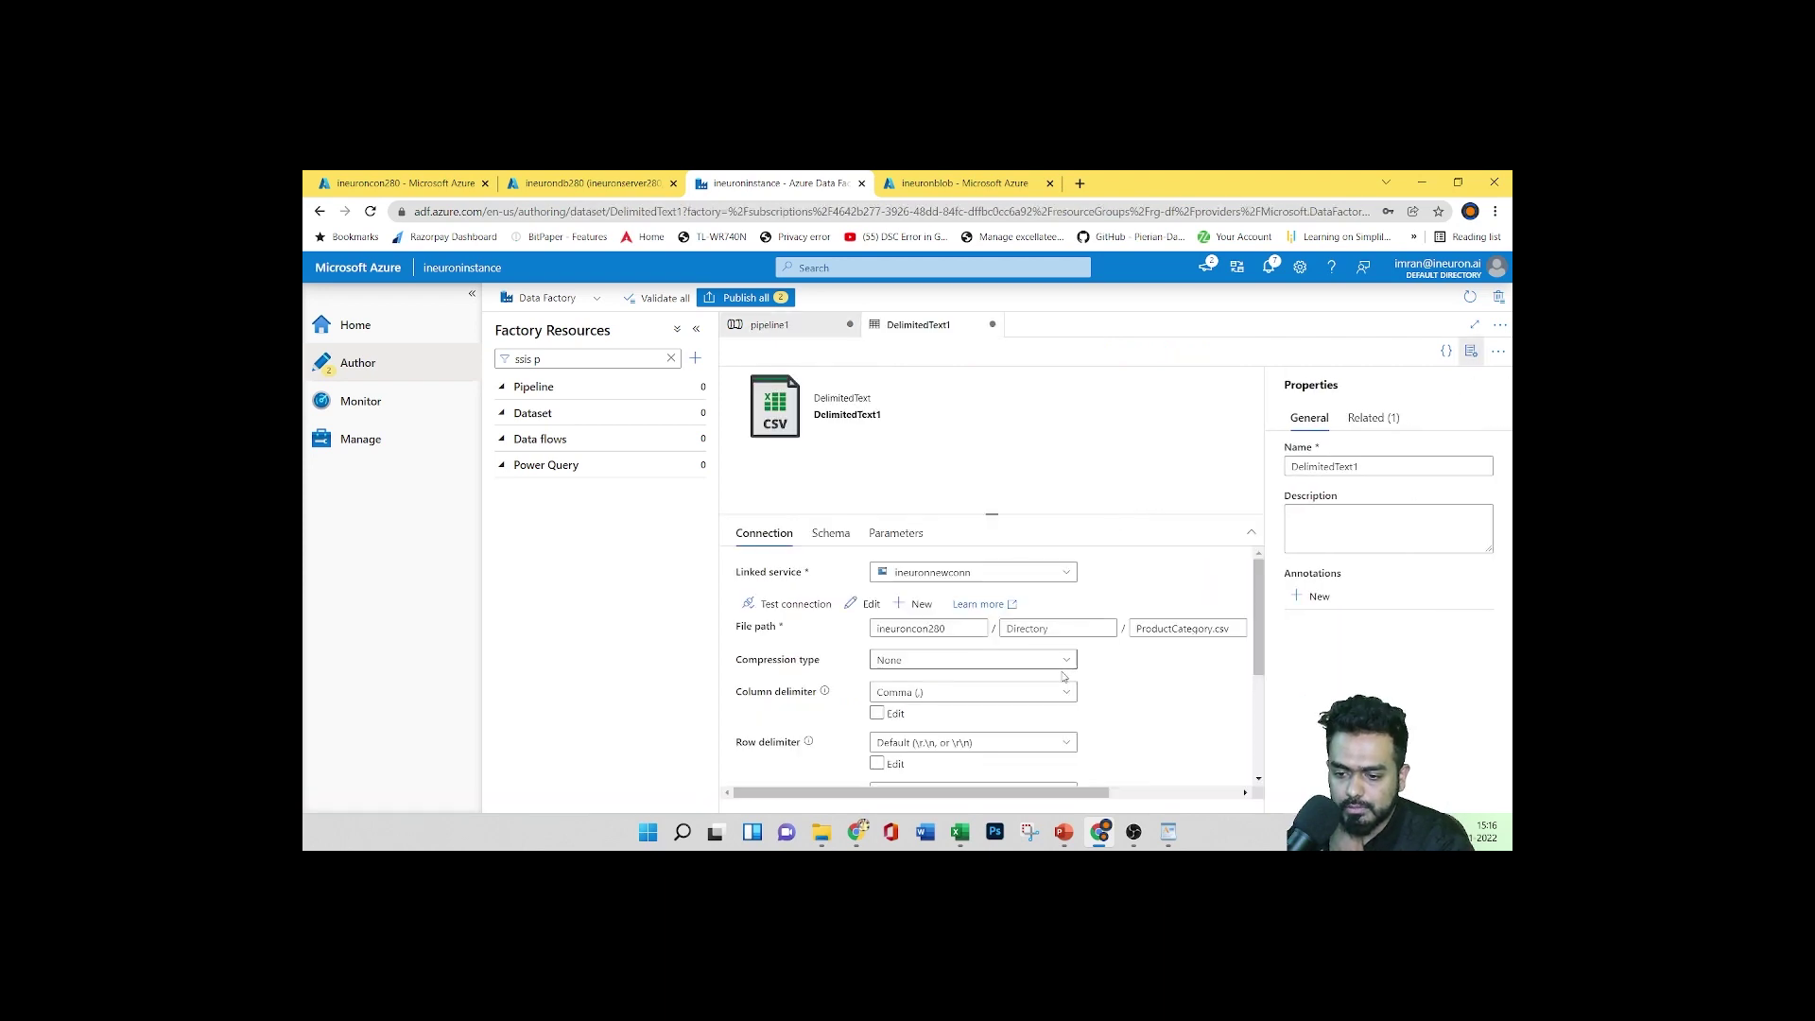
{"action": "scroll", "coordinate": [932, 699], "scroll_direction": "down", "scroll_amount": 3}
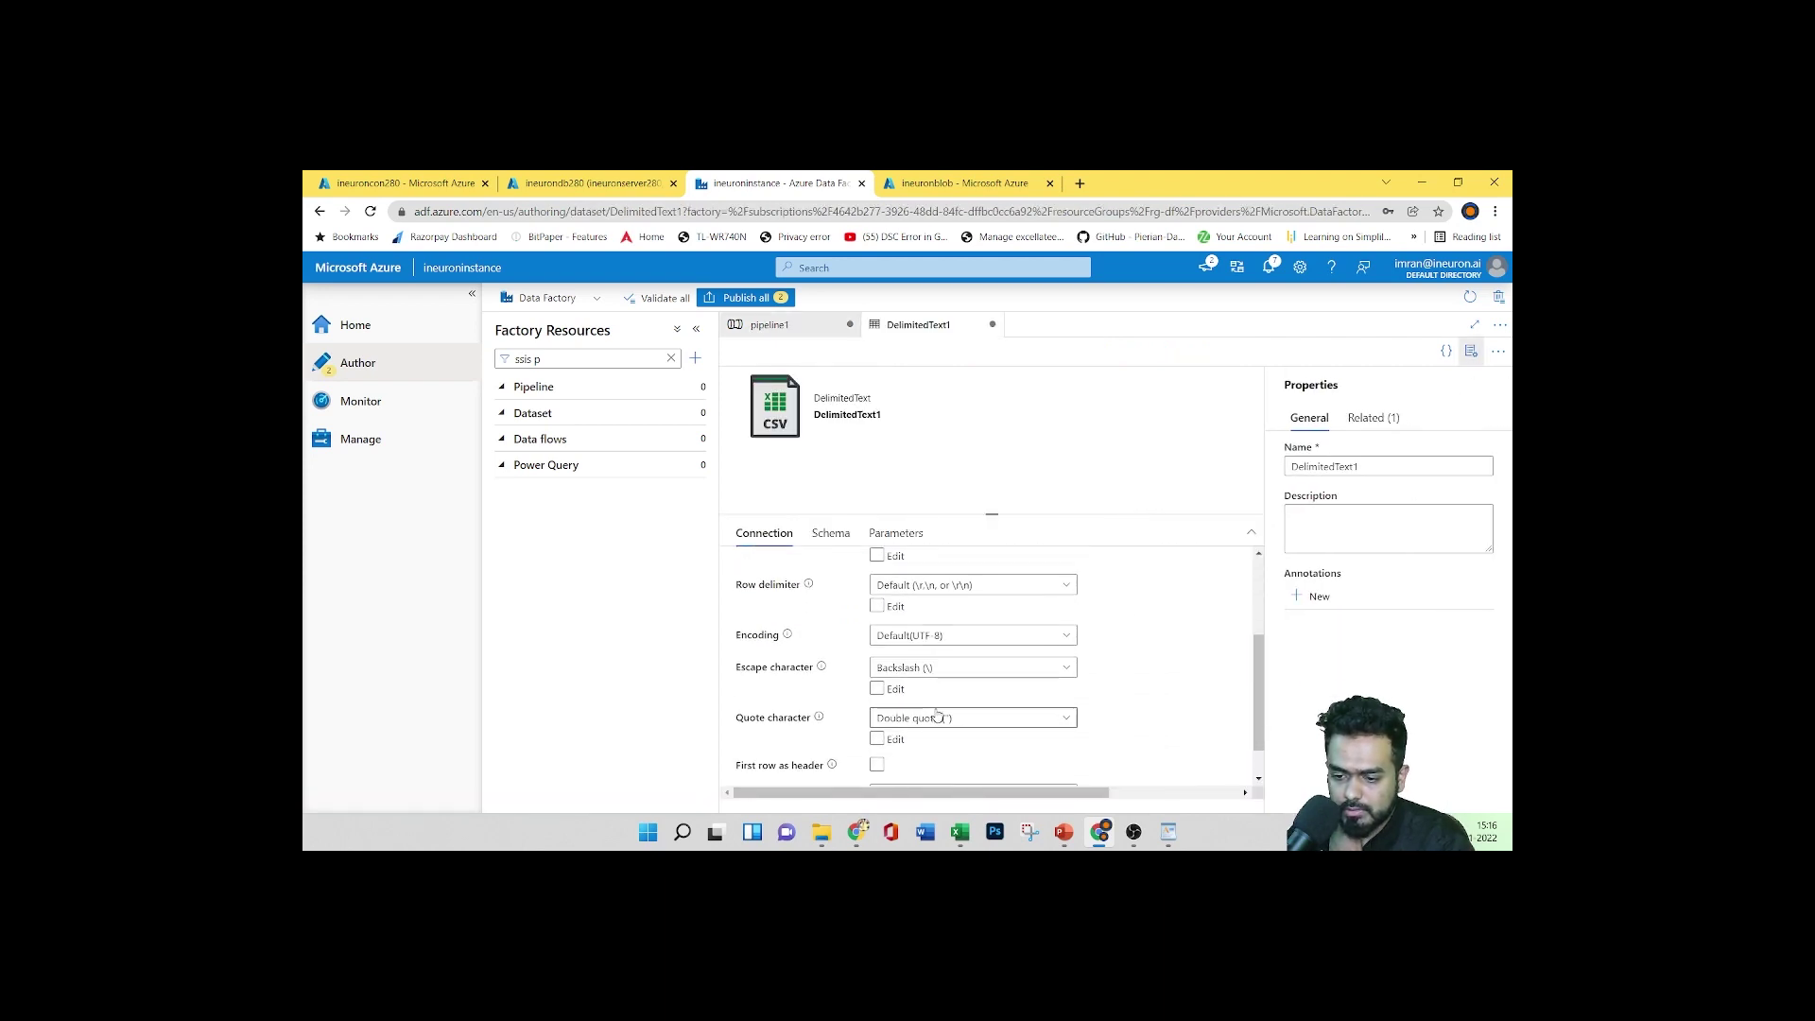
{"action": "scroll", "coordinate": [936, 721], "scroll_direction": "up", "scroll_amount": 3}
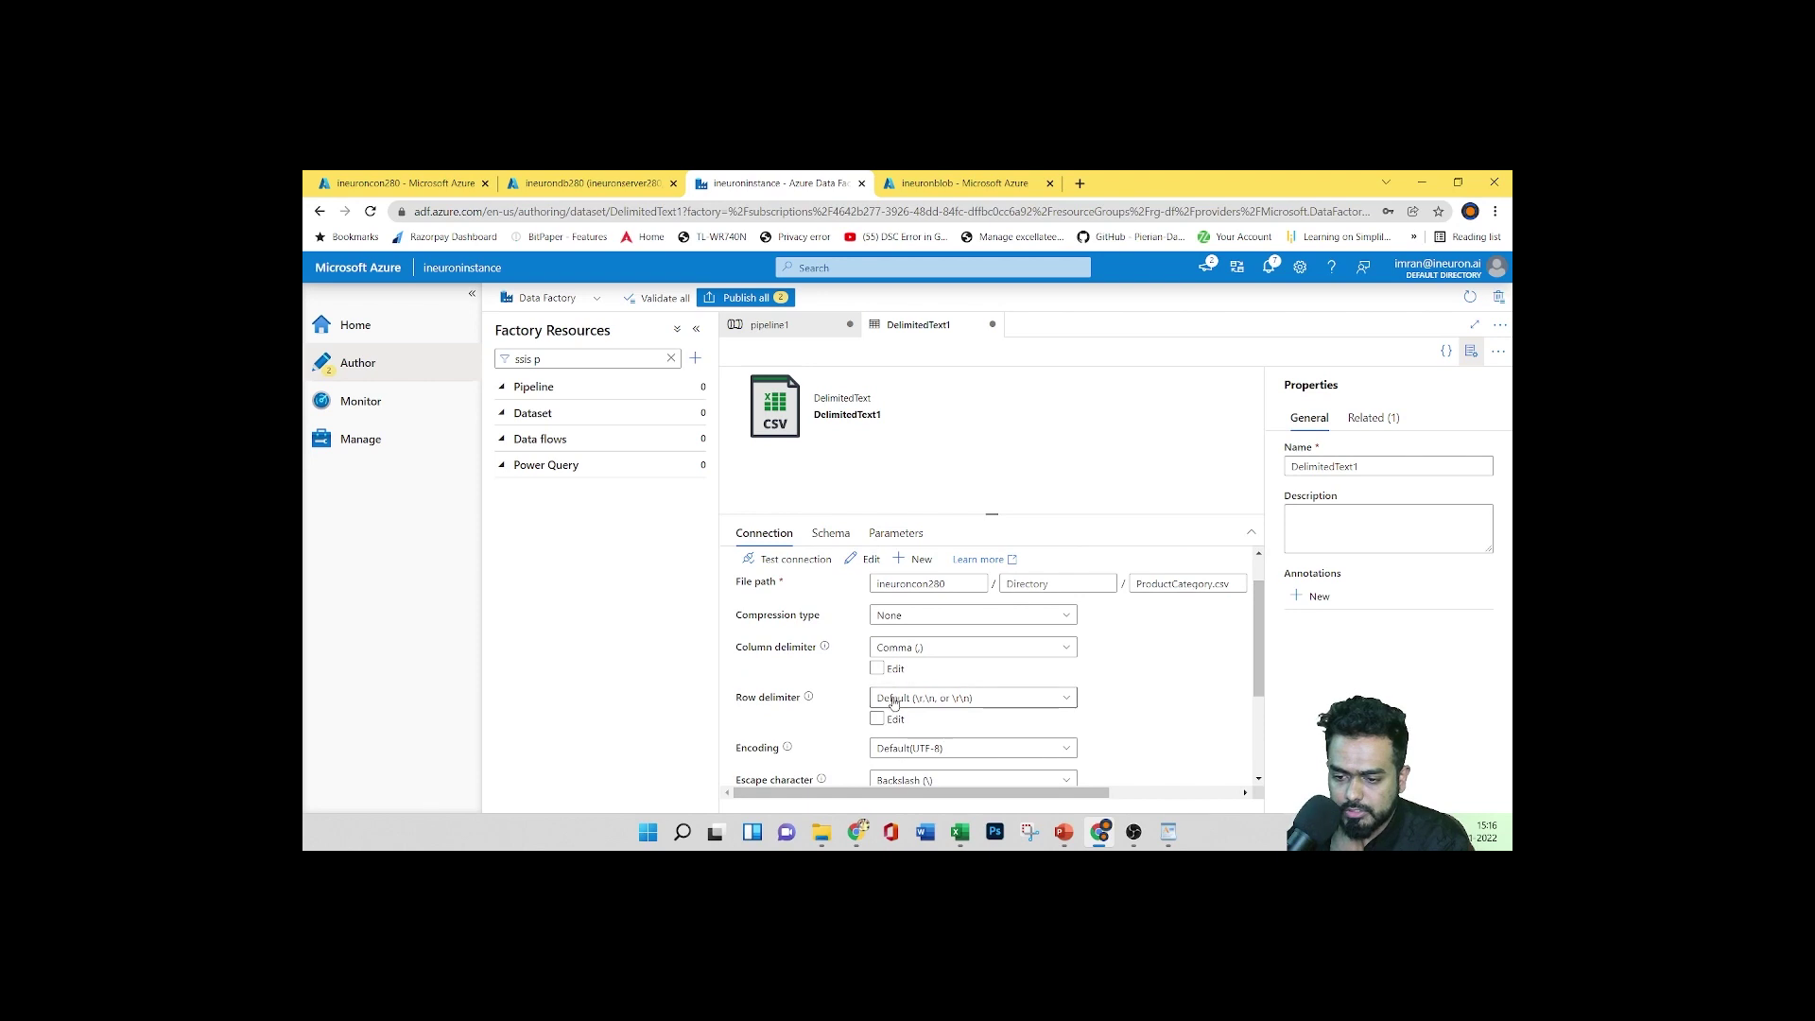
{"action": "scroll", "coordinate": [920, 684], "scroll_direction": "up", "scroll_amount": 1}
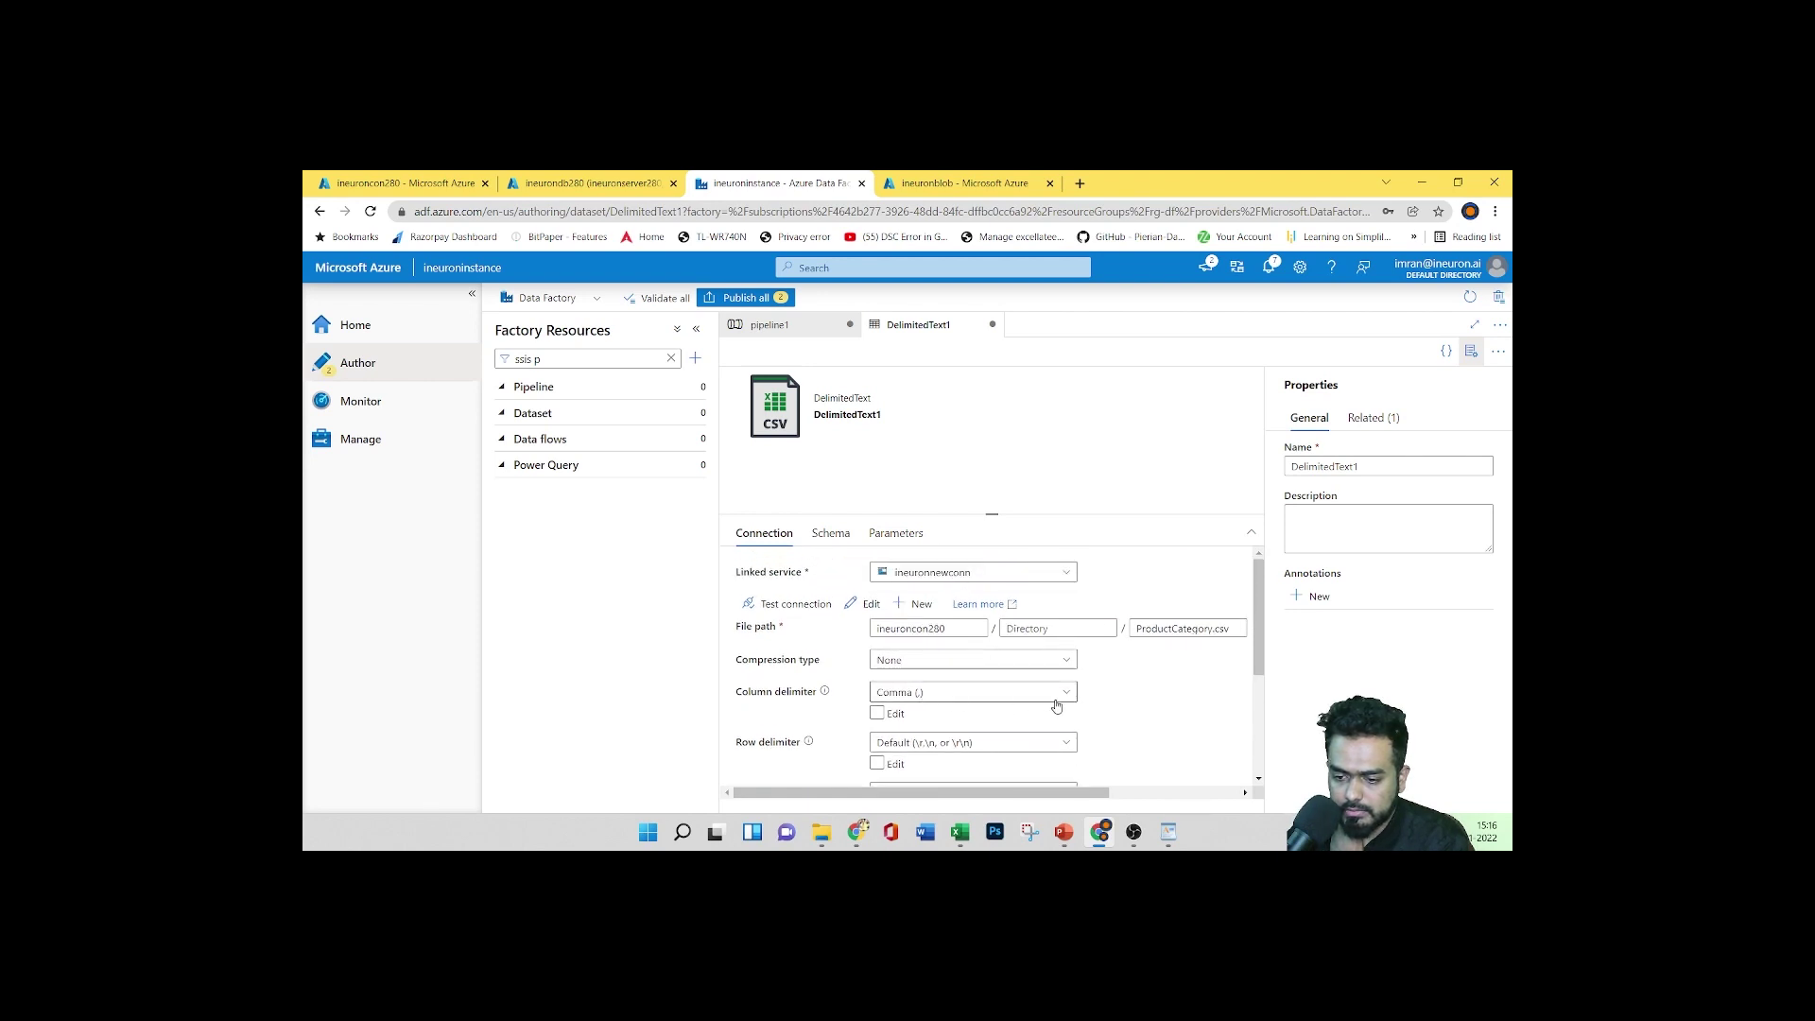
{"action": "scroll", "coordinate": [1055, 706], "scroll_direction": "down", "scroll_amount": 2}
{"action": "scroll", "coordinate": [950, 661], "scroll_direction": "down", "scroll_amount": 2}
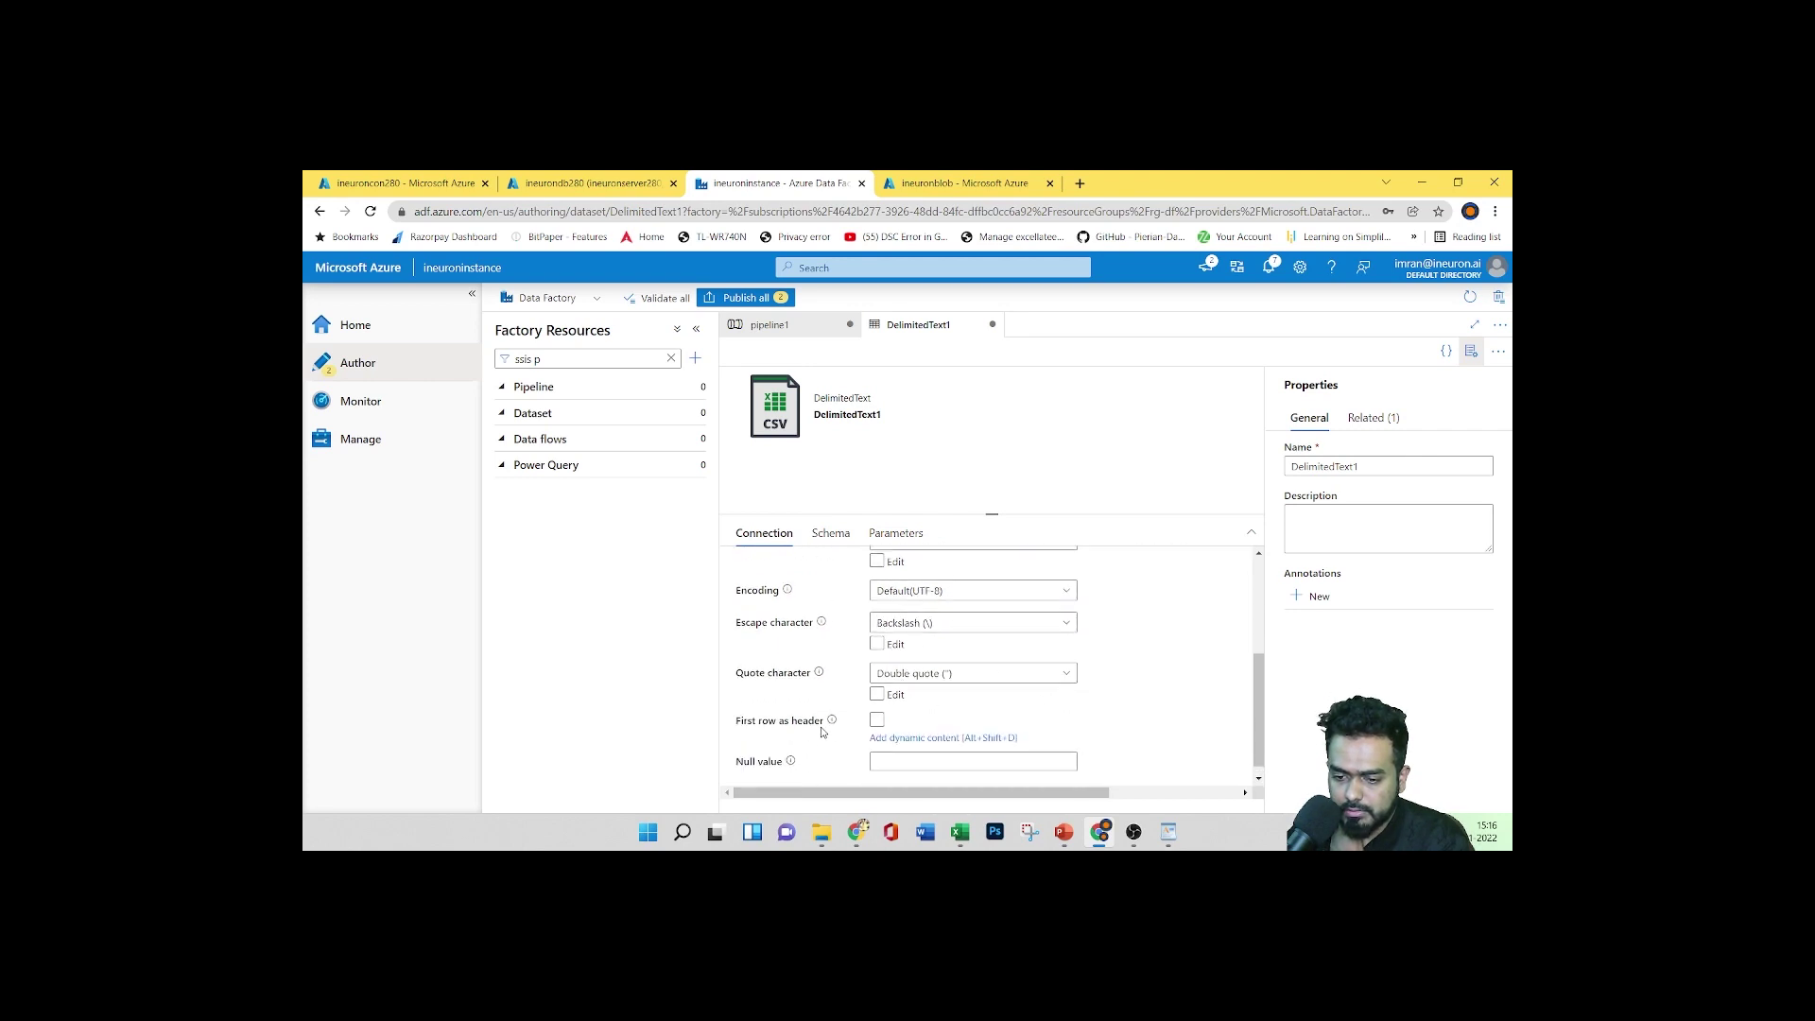
{"action": "left_click", "coordinate": [876, 719]}
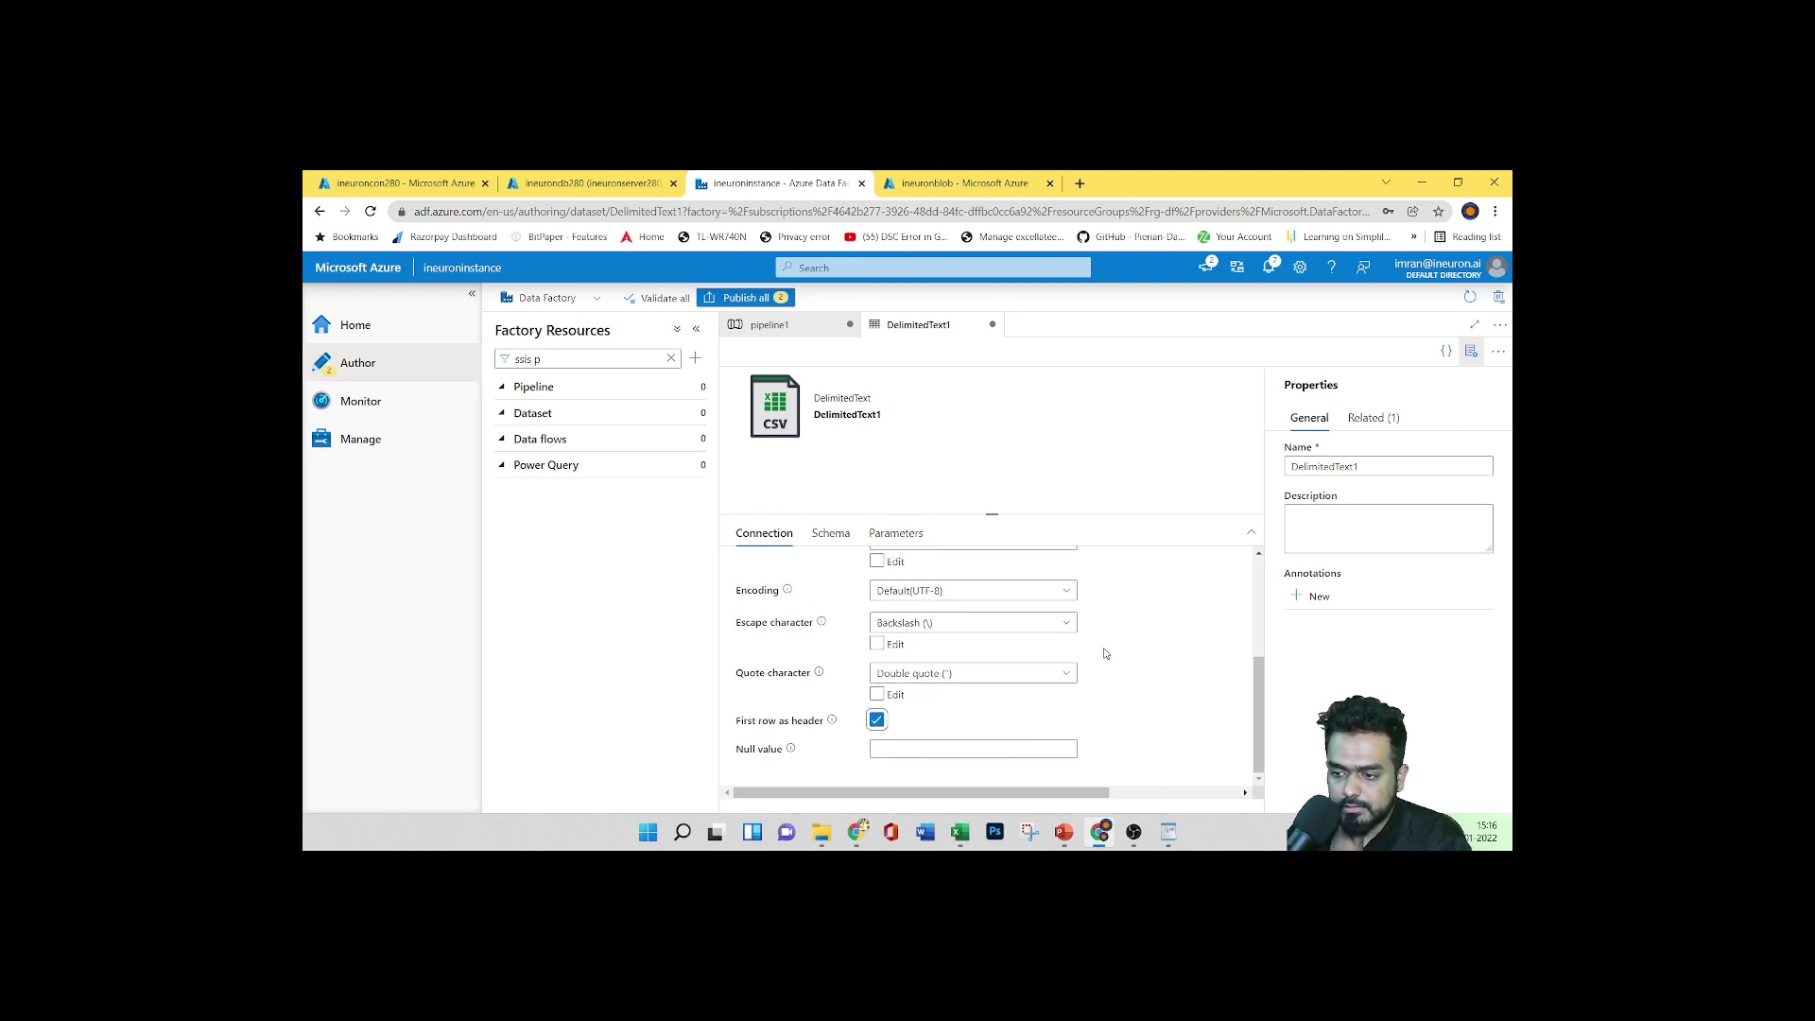
Review the dataset's connection settings and test its ineuronnewconn linked service connection
{"action": "scroll", "coordinate": [1119, 668], "scroll_direction": "up", "scroll_amount": 5}
{"action": "scroll", "coordinate": [1119, 667], "scroll_direction": "down", "scroll_amount": 5}
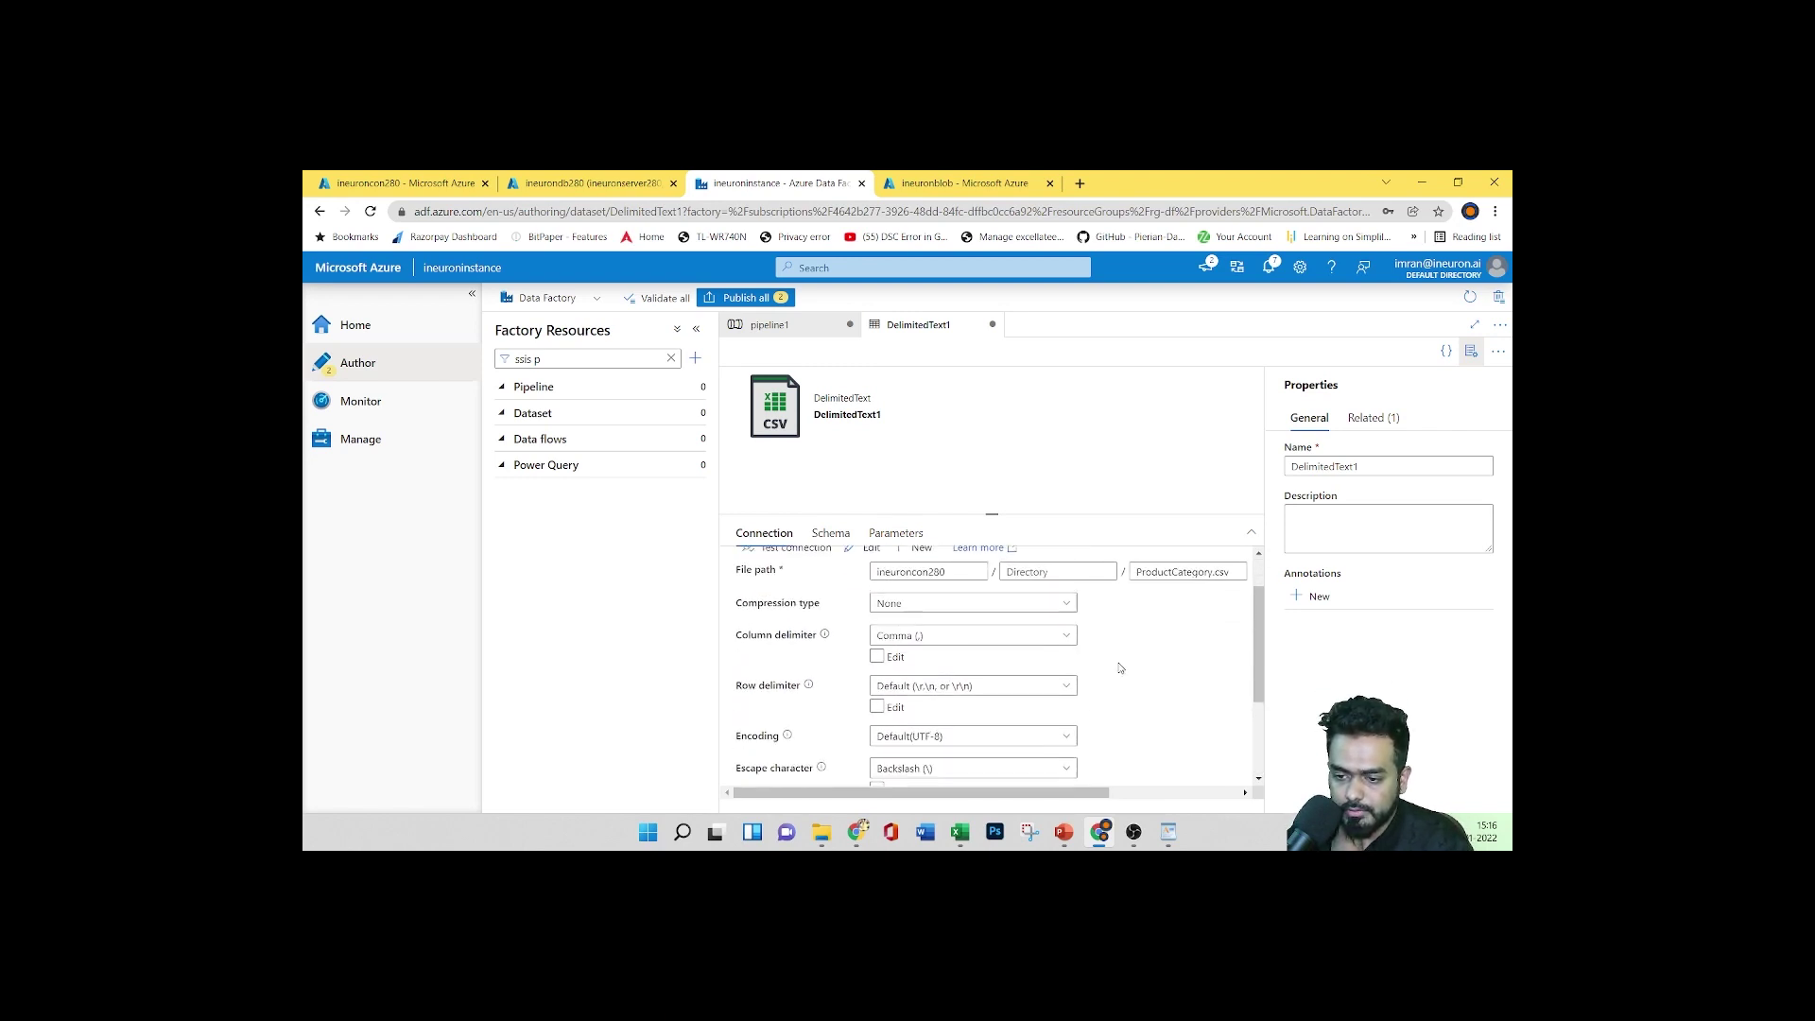
{"action": "scroll", "coordinate": [1118, 668], "scroll_direction": "up", "scroll_amount": 5}
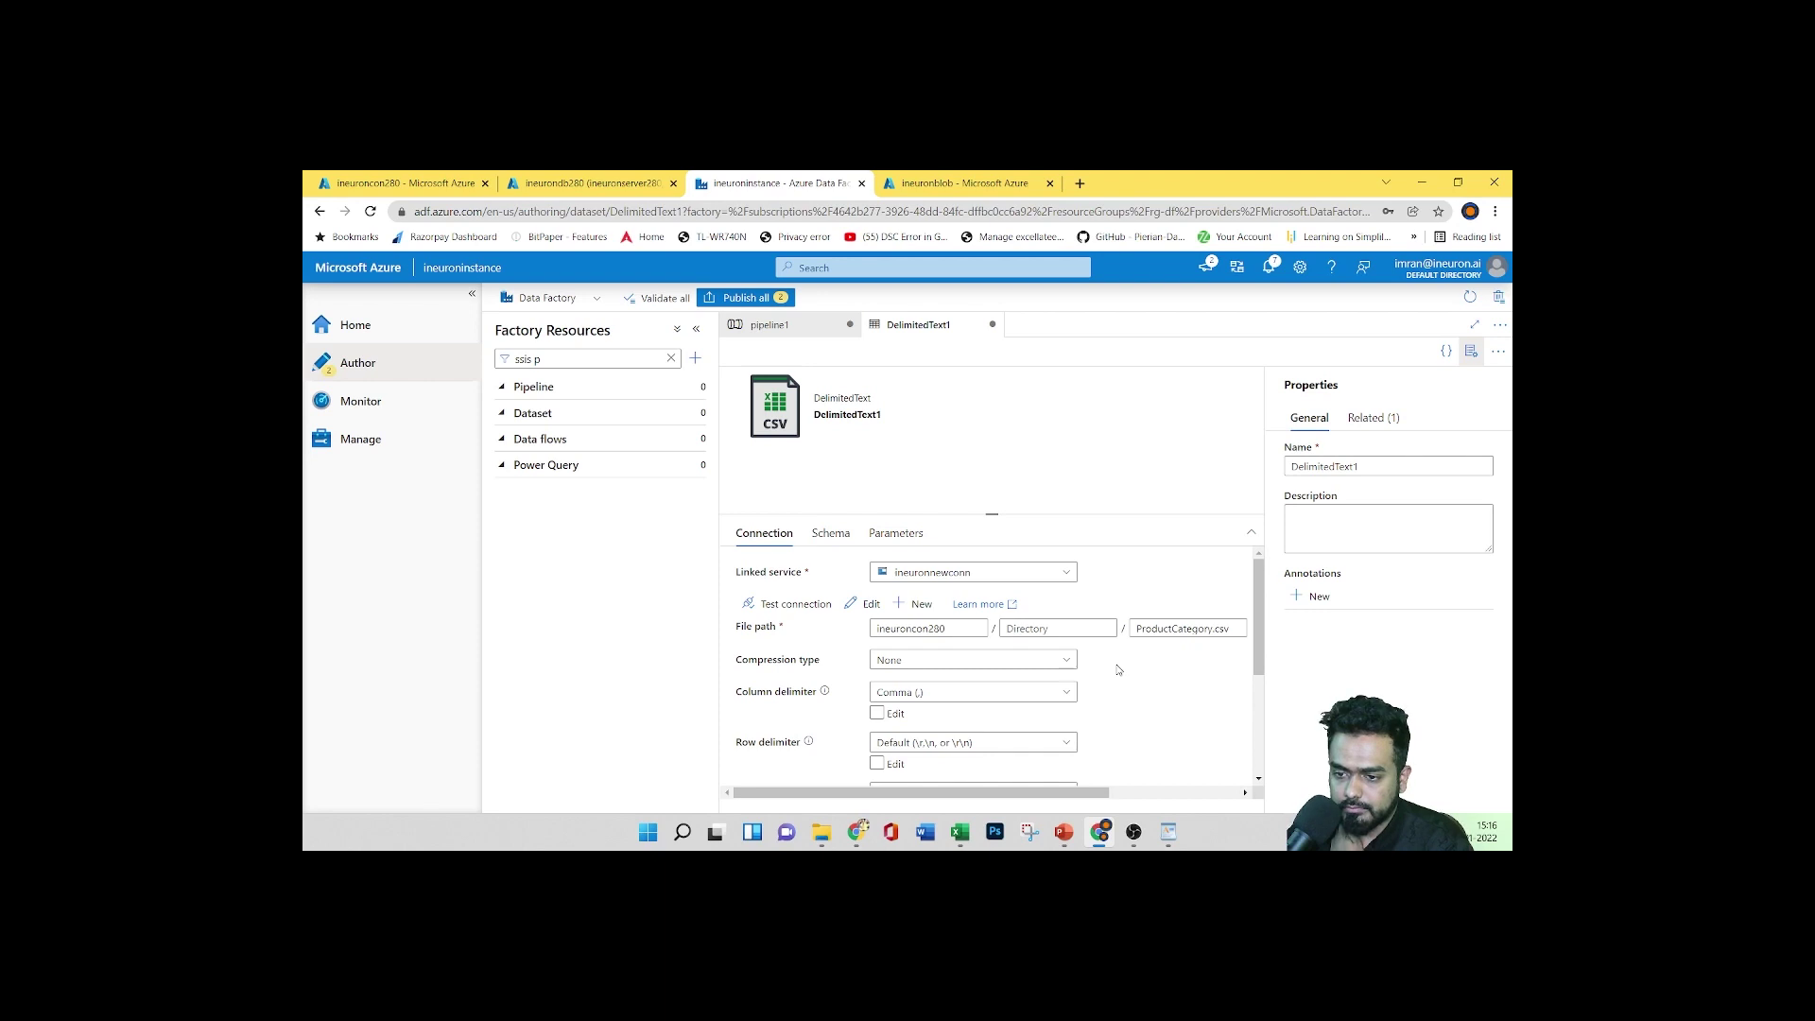
{"action": "scroll", "coordinate": [1062, 702], "scroll_direction": "down", "scroll_amount": 5}
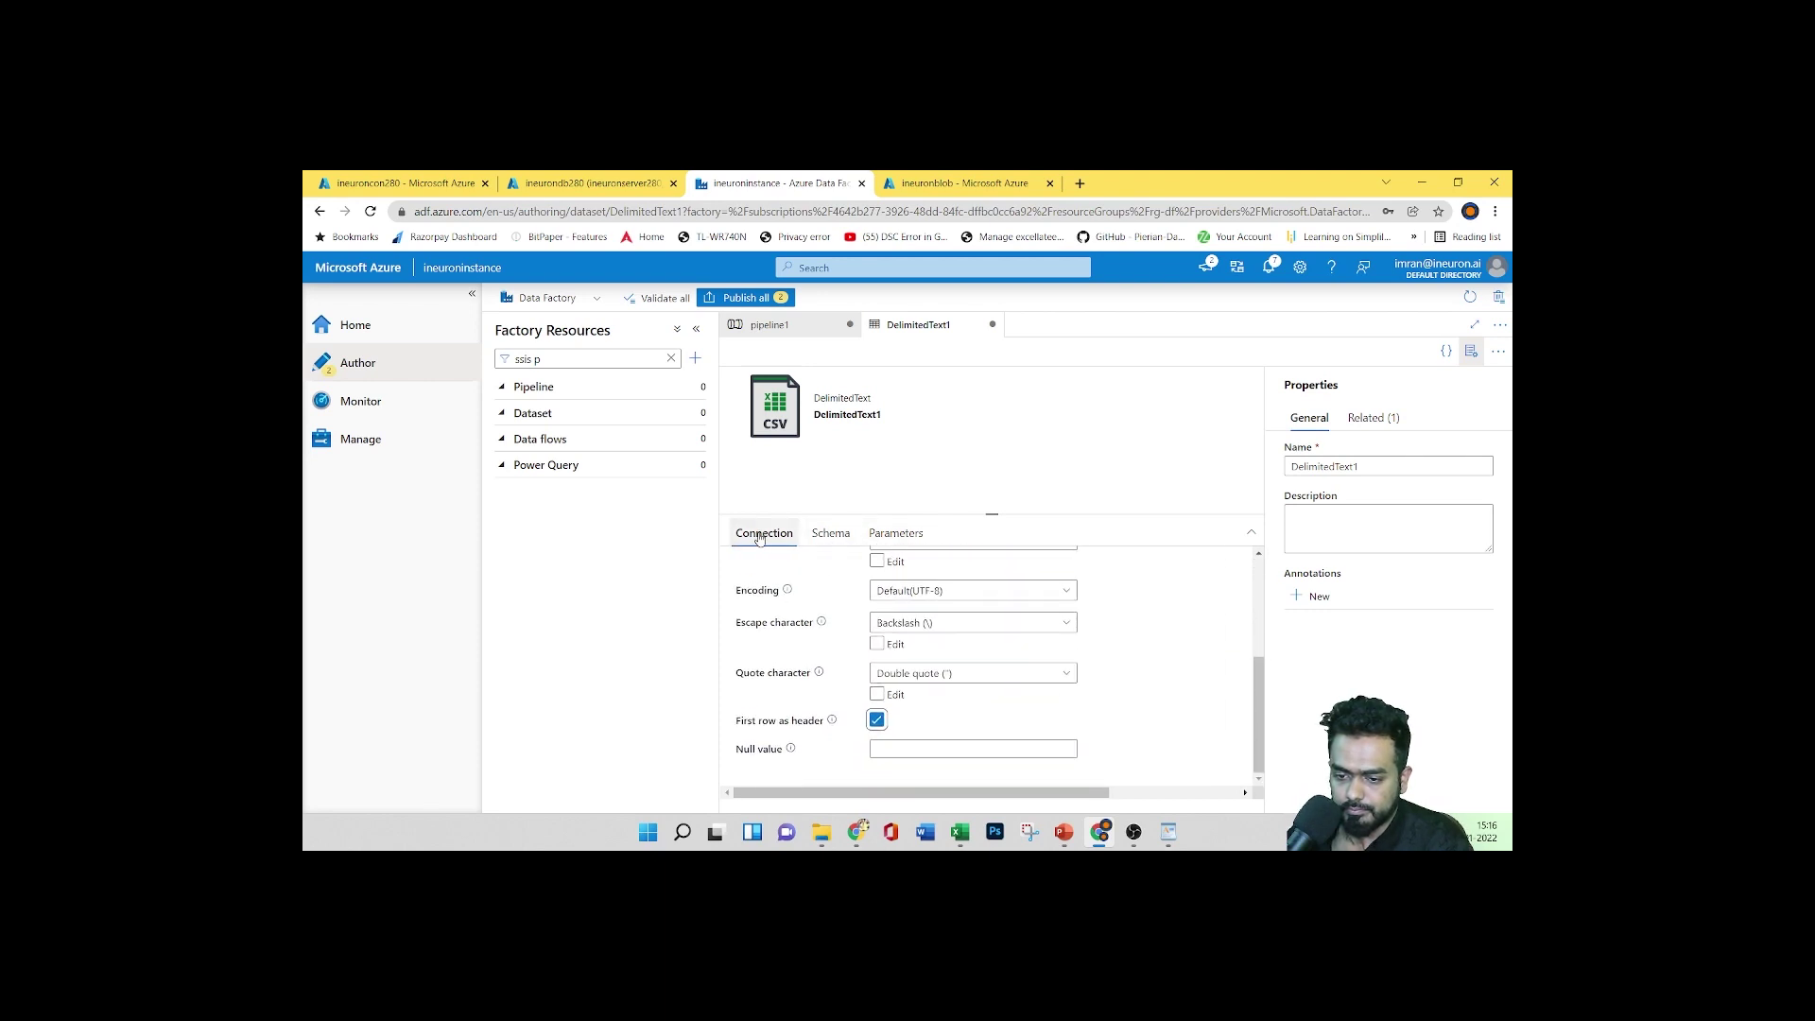
{"action": "scroll", "coordinate": [943, 651], "scroll_direction": "up", "scroll_amount": 5}
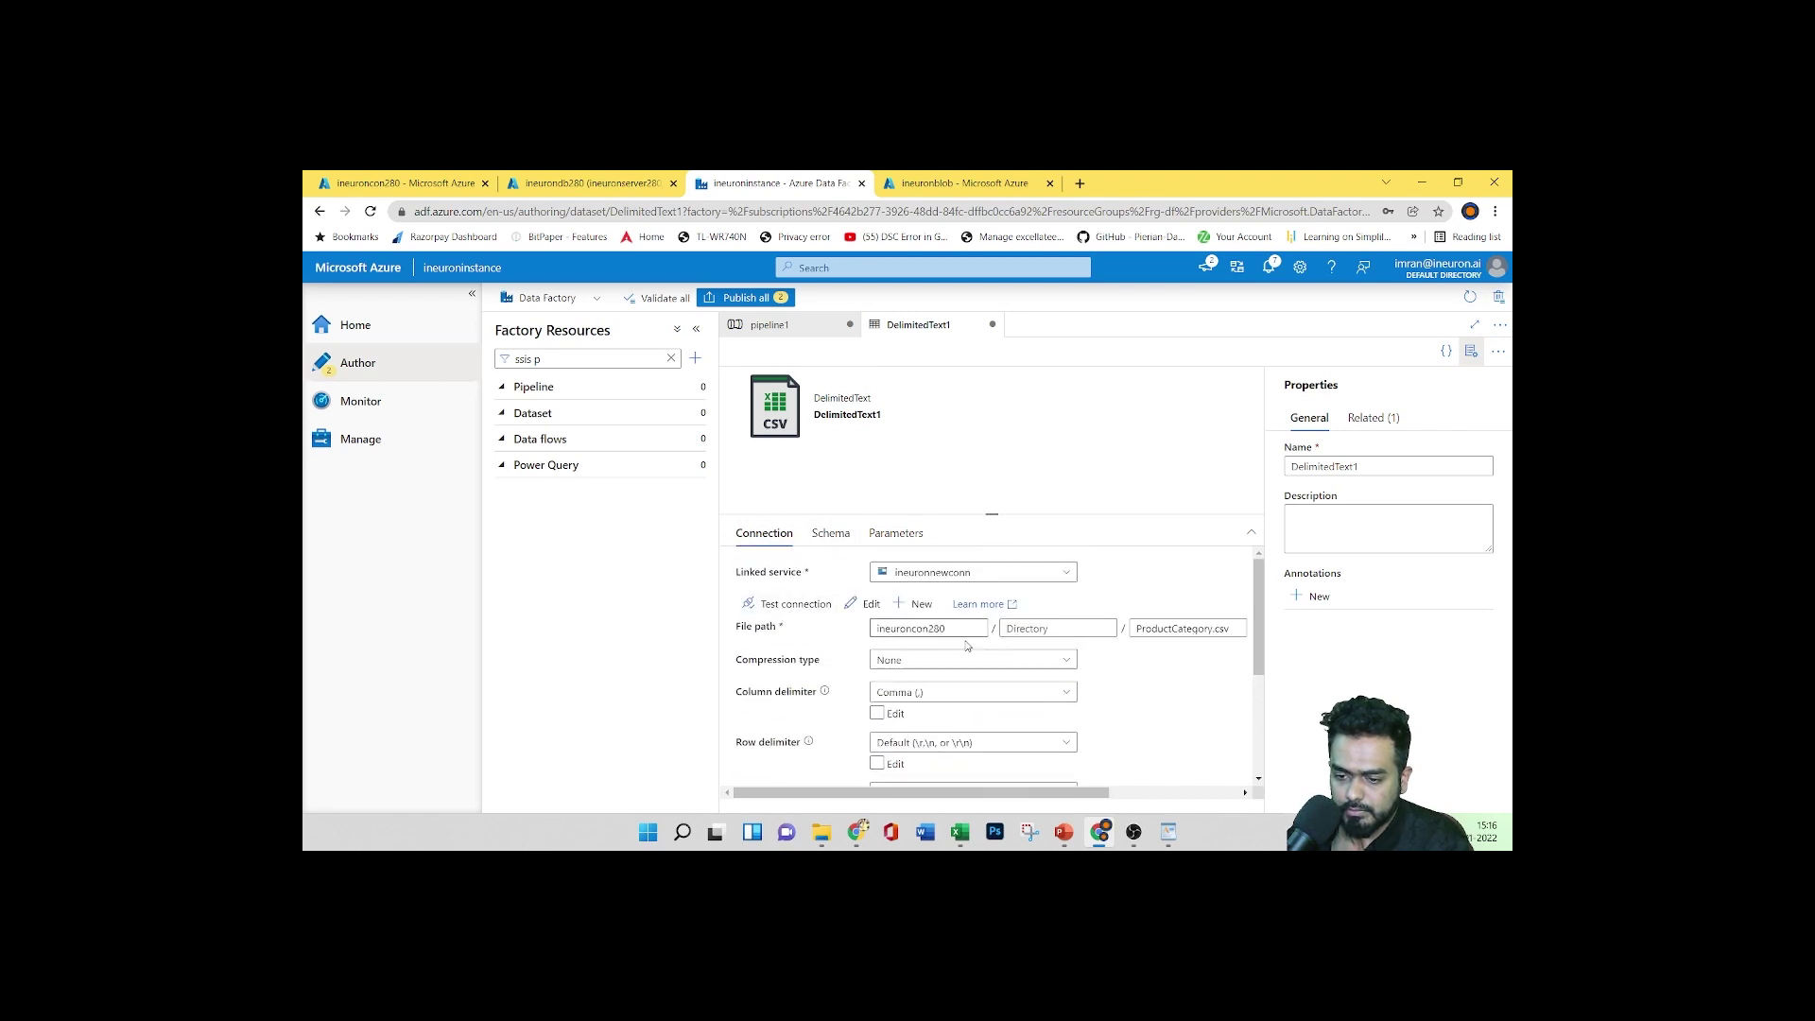
{"action": "left_click", "coordinate": [790, 610]}
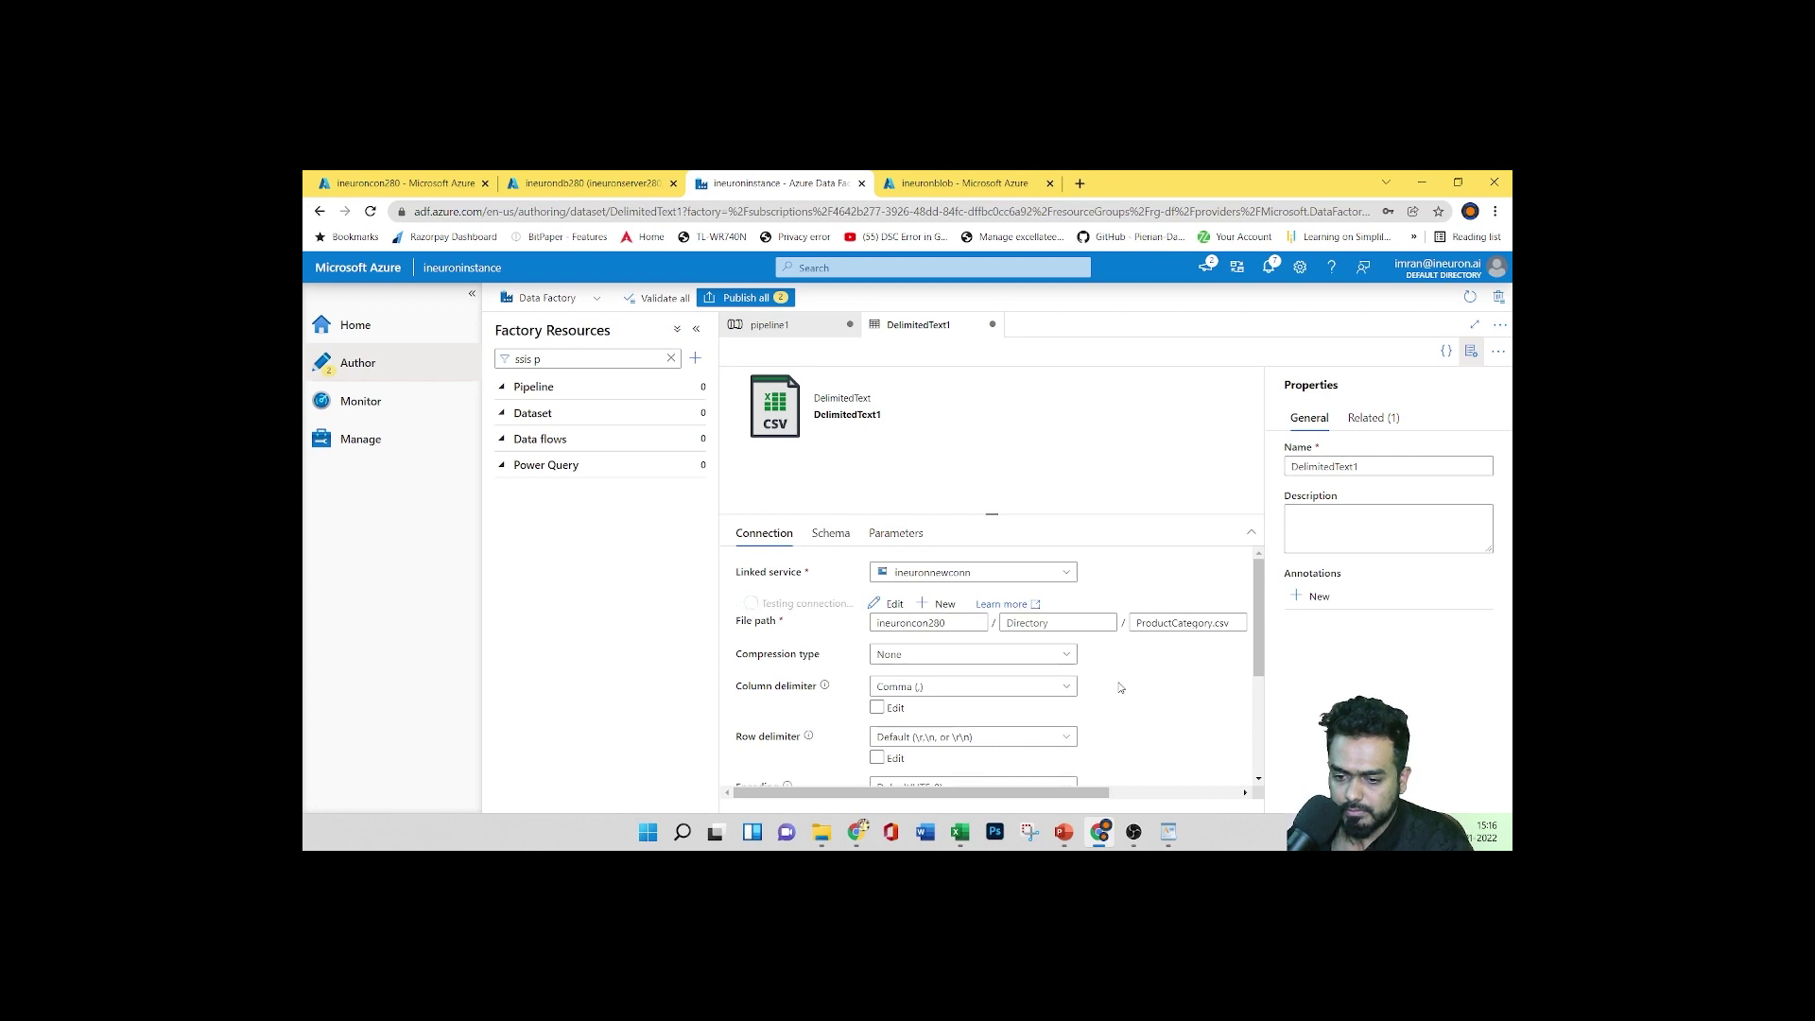
{"action": "scroll", "coordinate": [1124, 695], "scroll_direction": "down", "scroll_amount": 5}
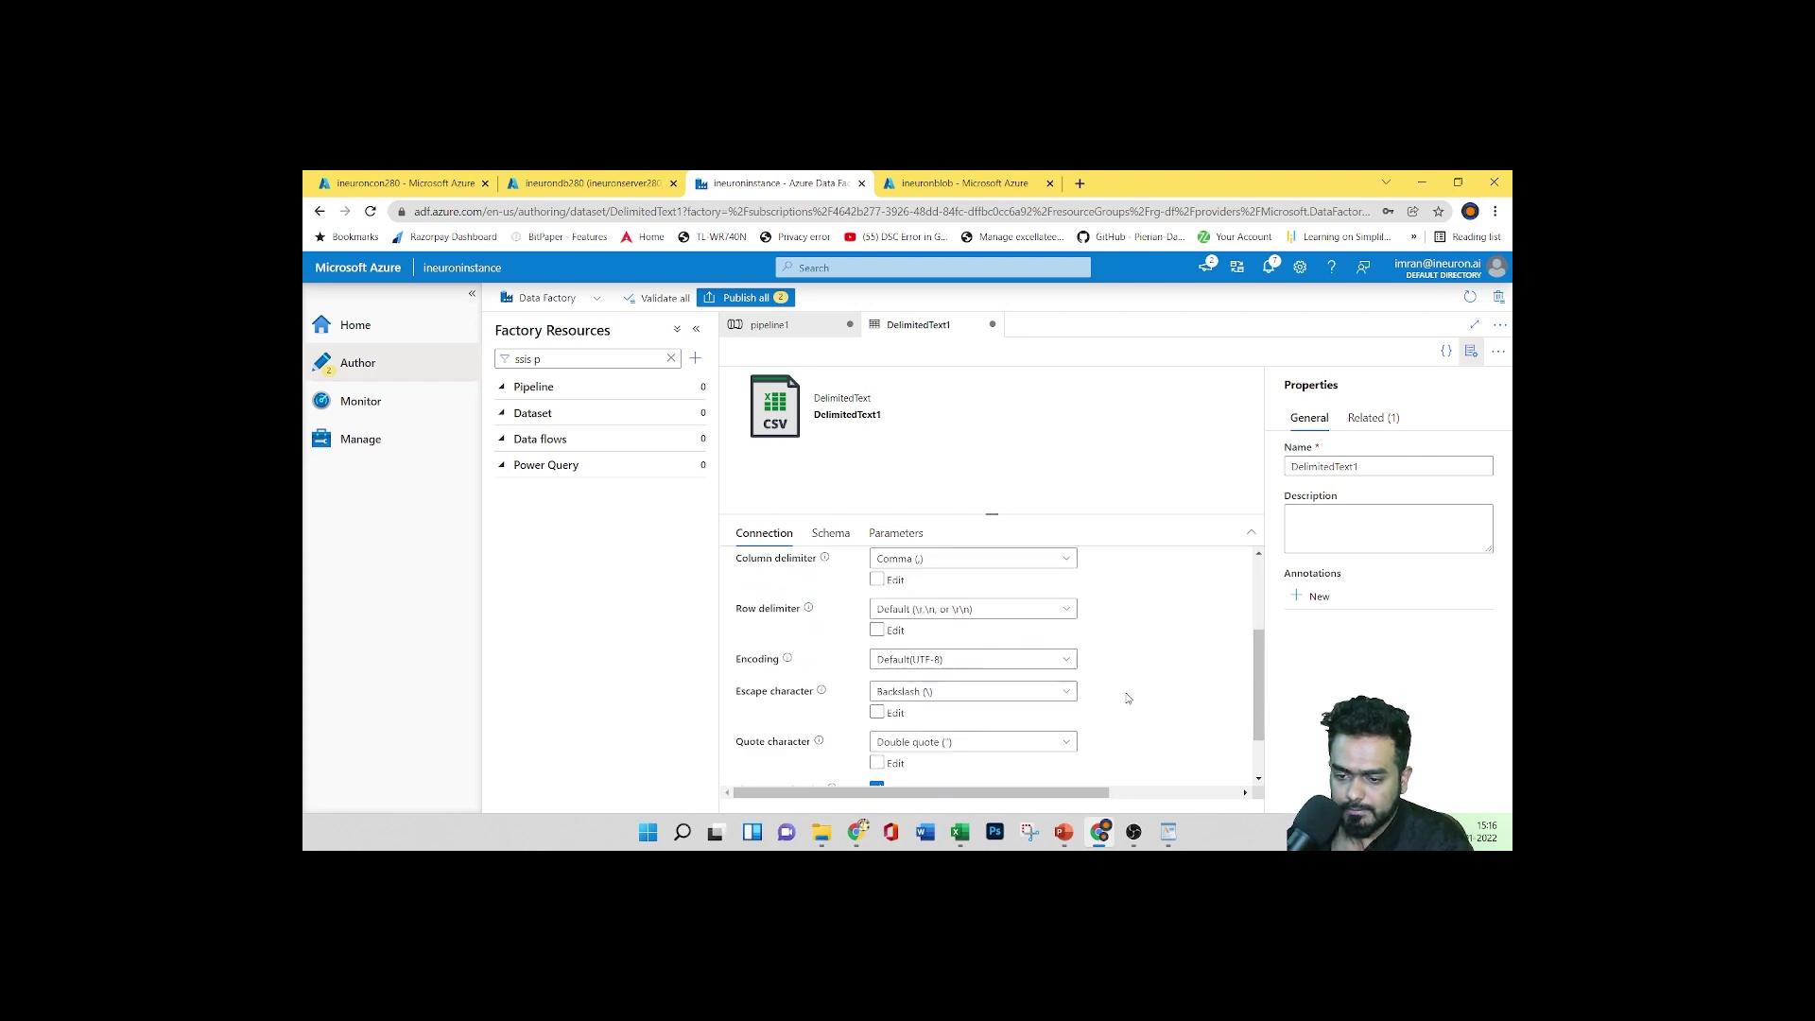
{"action": "scroll", "coordinate": [1127, 698], "scroll_direction": "up", "scroll_amount": 5}
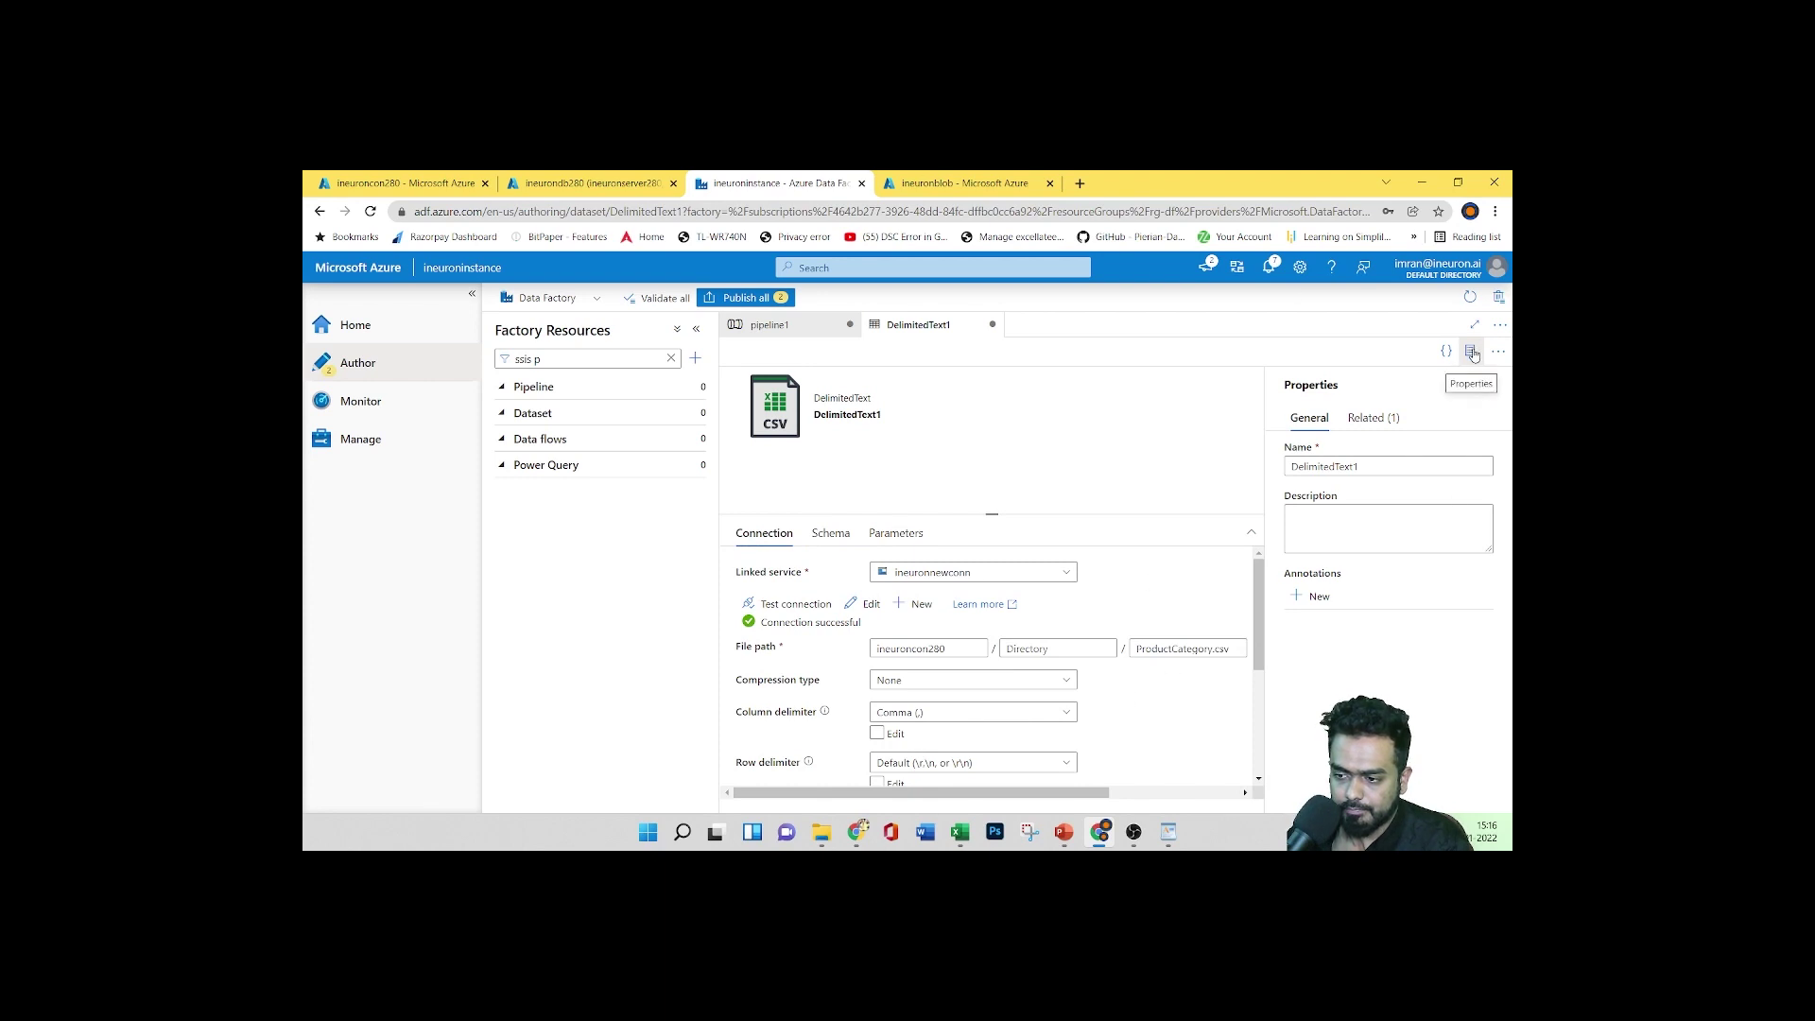
Rename the DelimitedText1 dataset to productcatdata and hide its properties
{"action": "left_click", "coordinate": [1369, 466]}
{"action": "left_click_drag", "start_coordinate": [1368, 466], "coordinate": [1273, 470]}
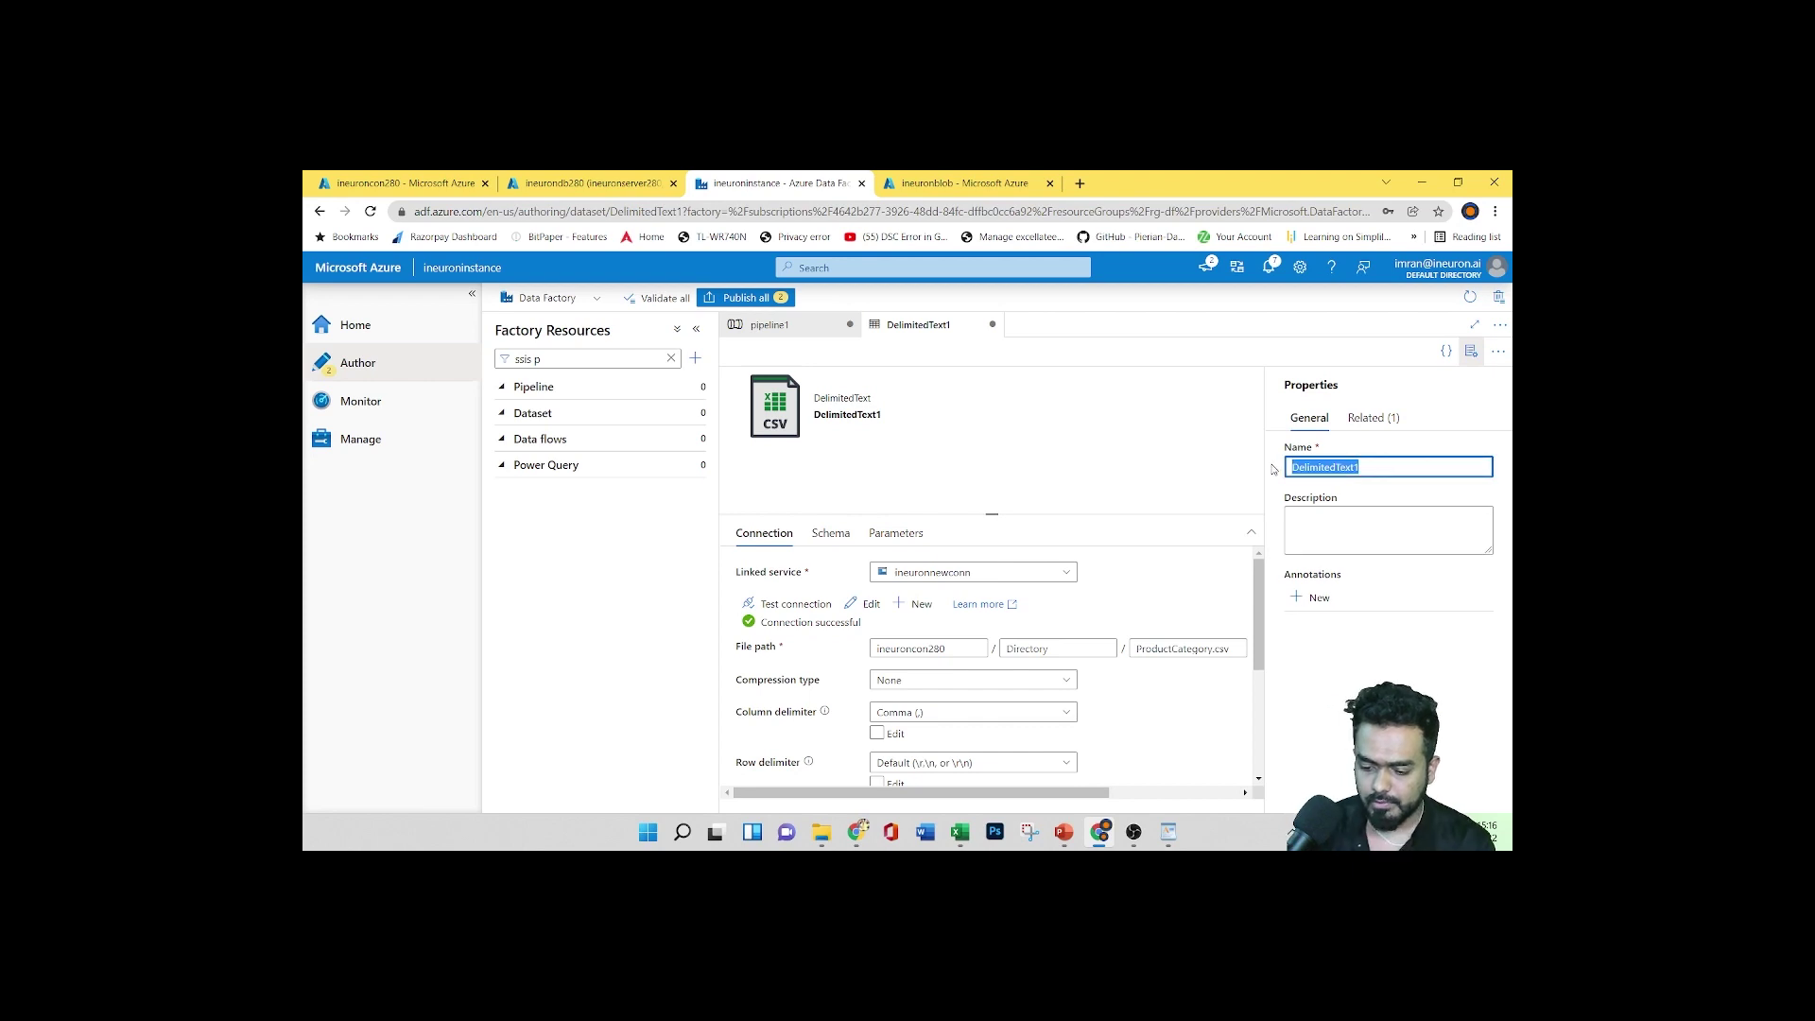
{"action": "type", "text": "pri"}
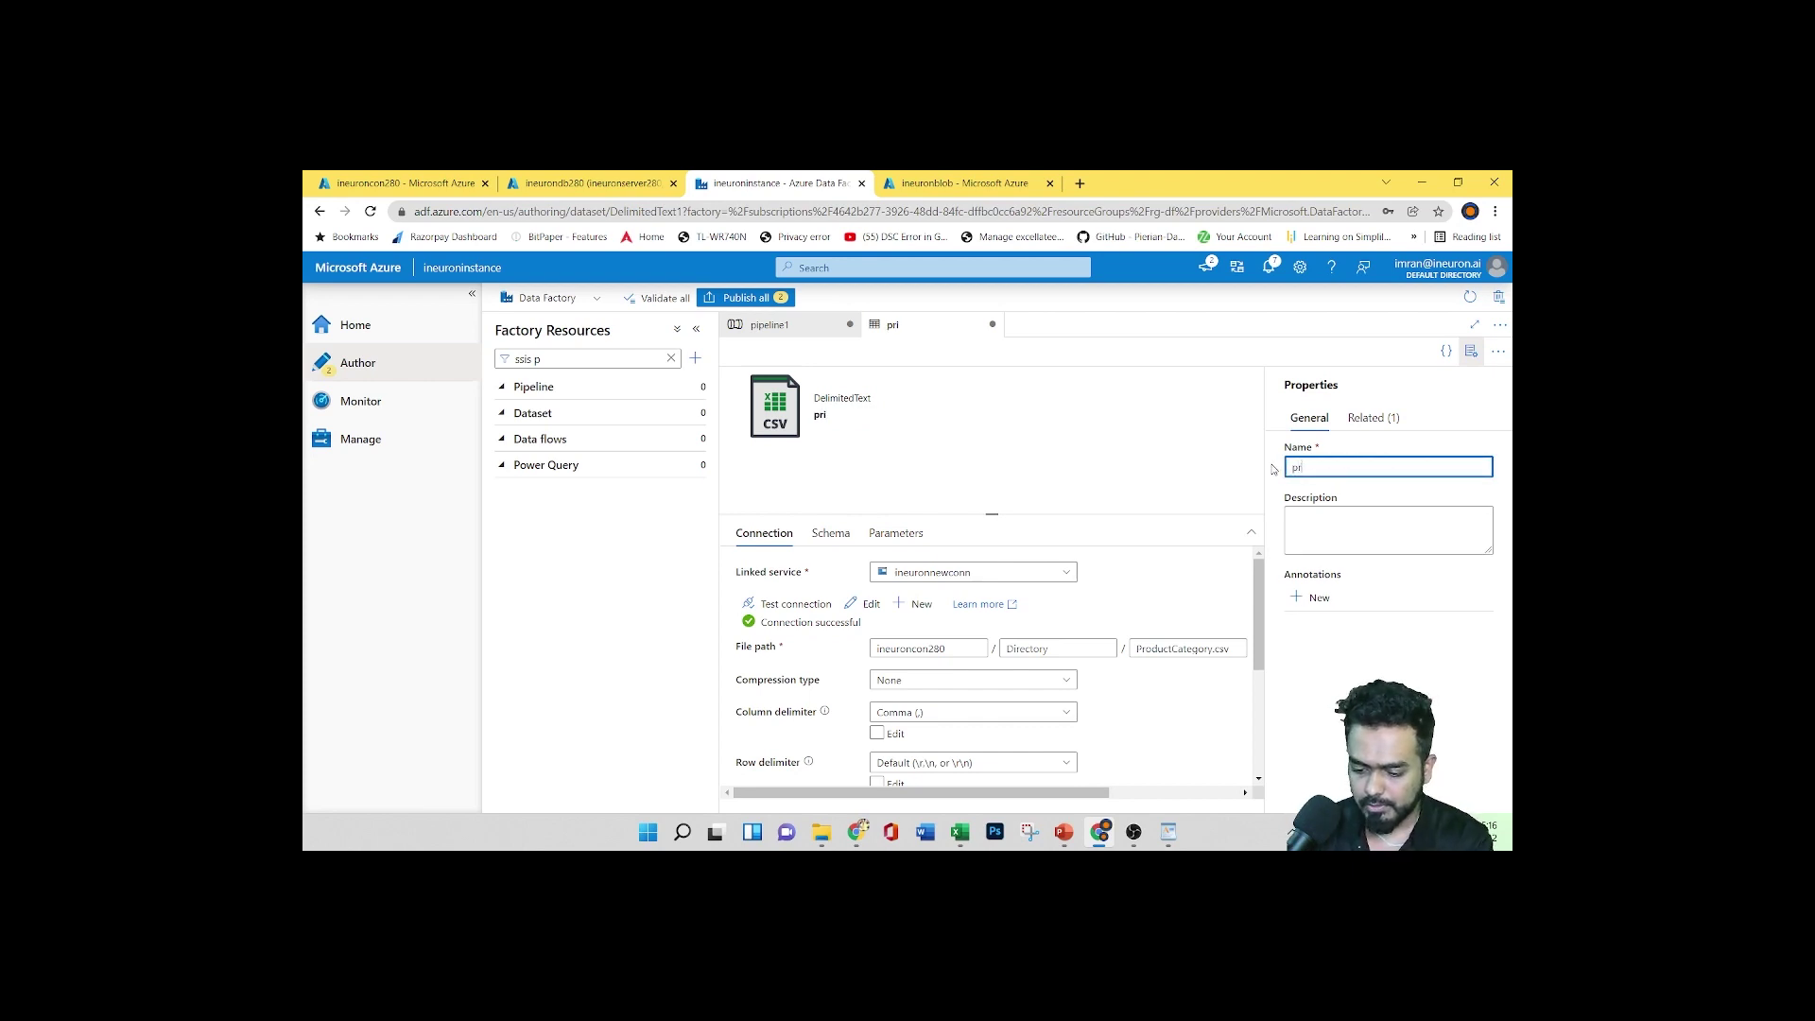
{"action": "type", "text": "ductcatdata"}
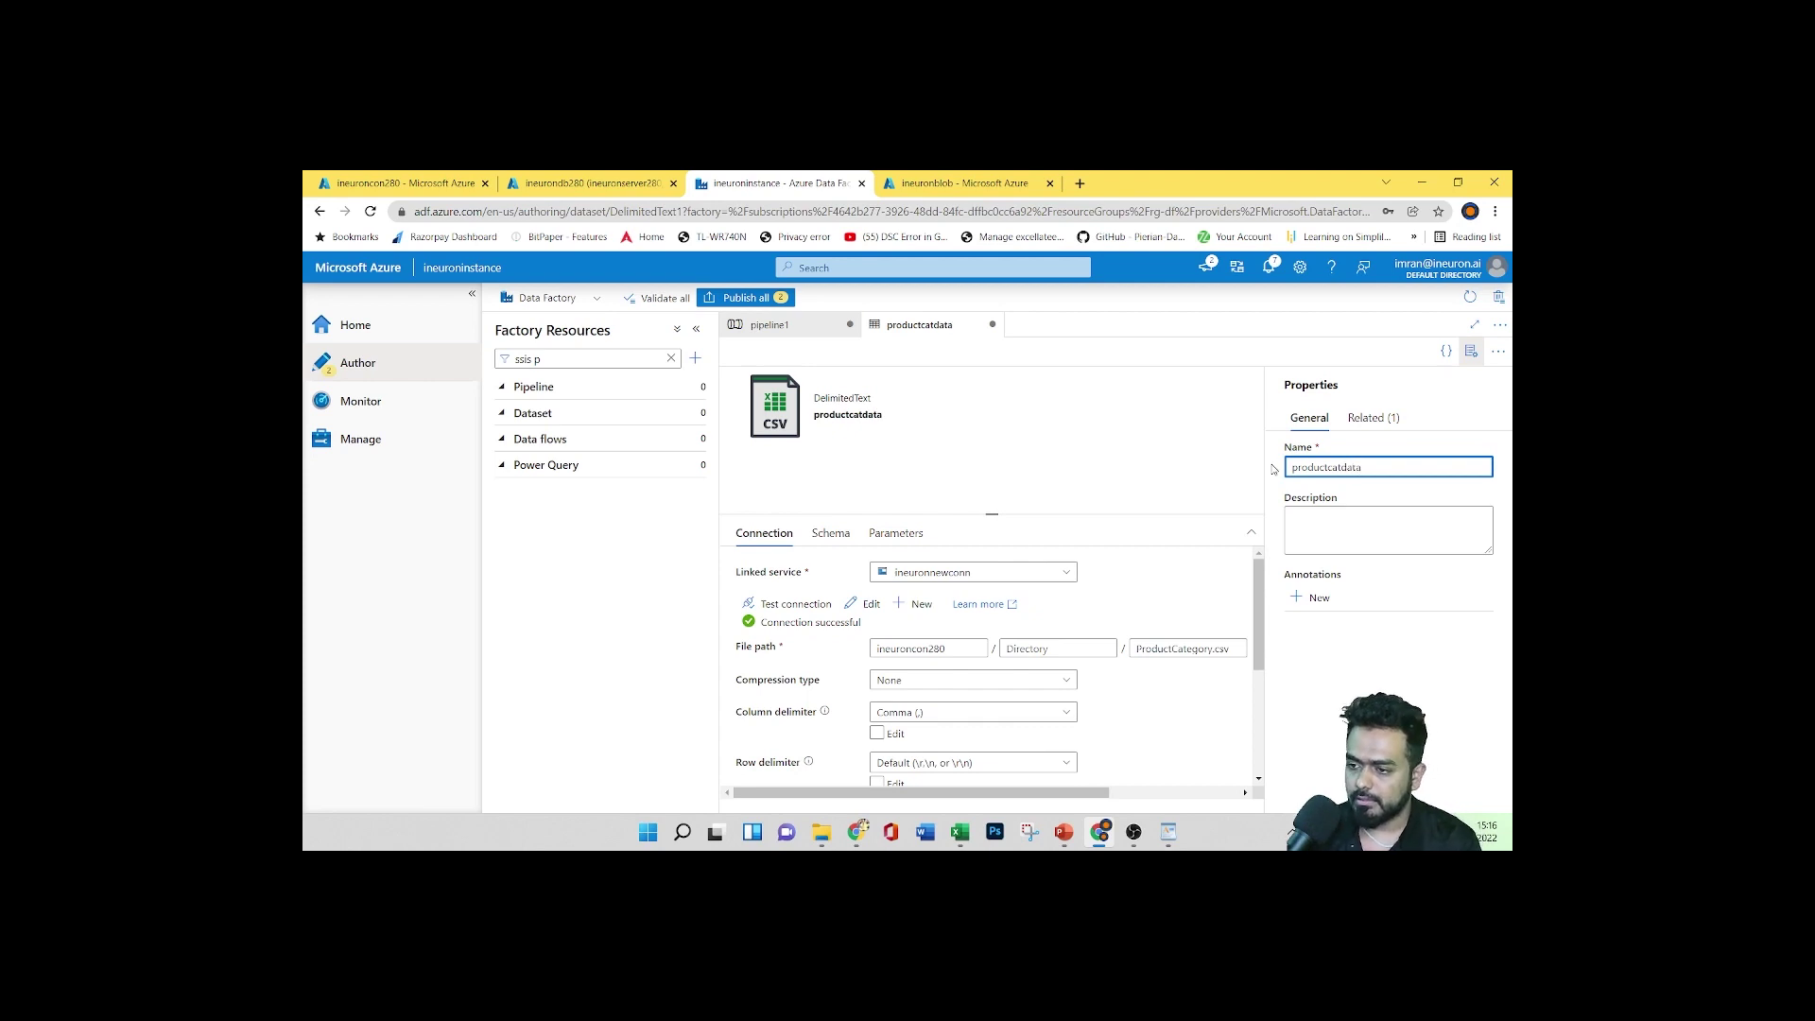
{"action": "left_click", "coordinate": [1214, 457]}
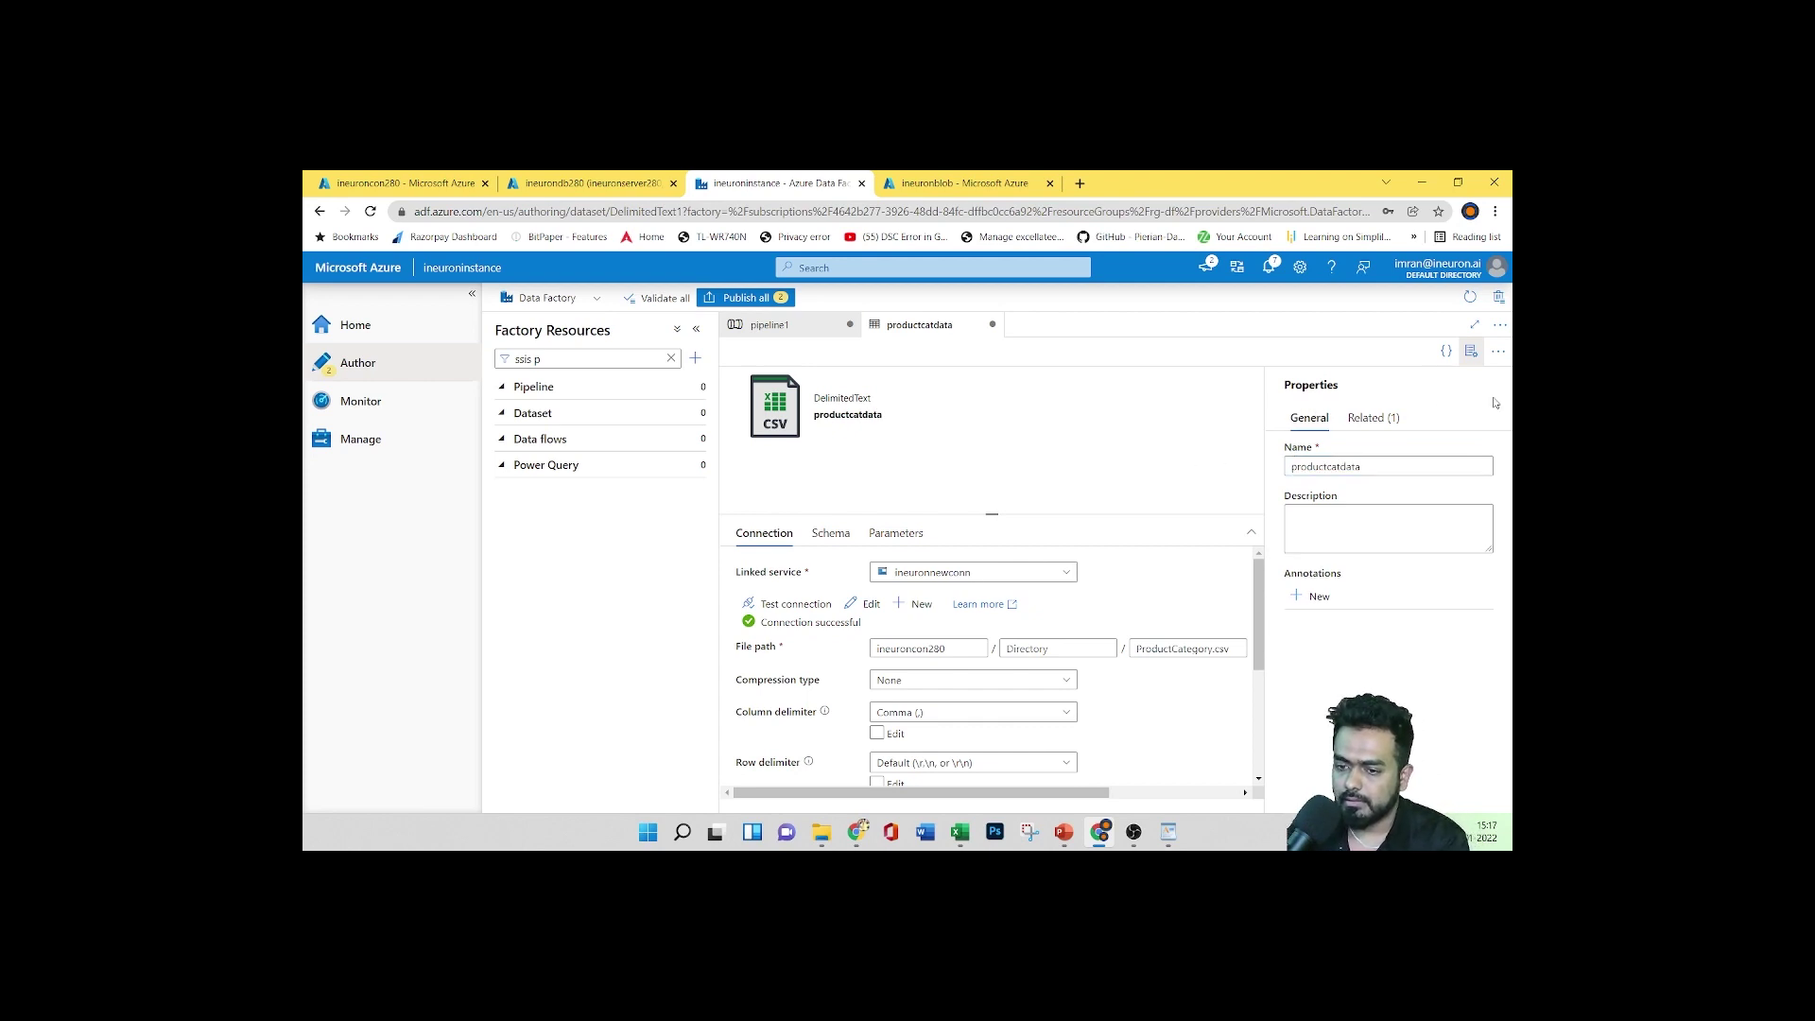
{"action": "left_click", "coordinate": [1471, 350]}
{"action": "scroll", "coordinate": [1182, 685], "scroll_direction": "down", "scroll_amount": 2}
{"action": "scroll", "coordinate": [1180, 685], "scroll_direction": "up", "scroll_amount": 2}
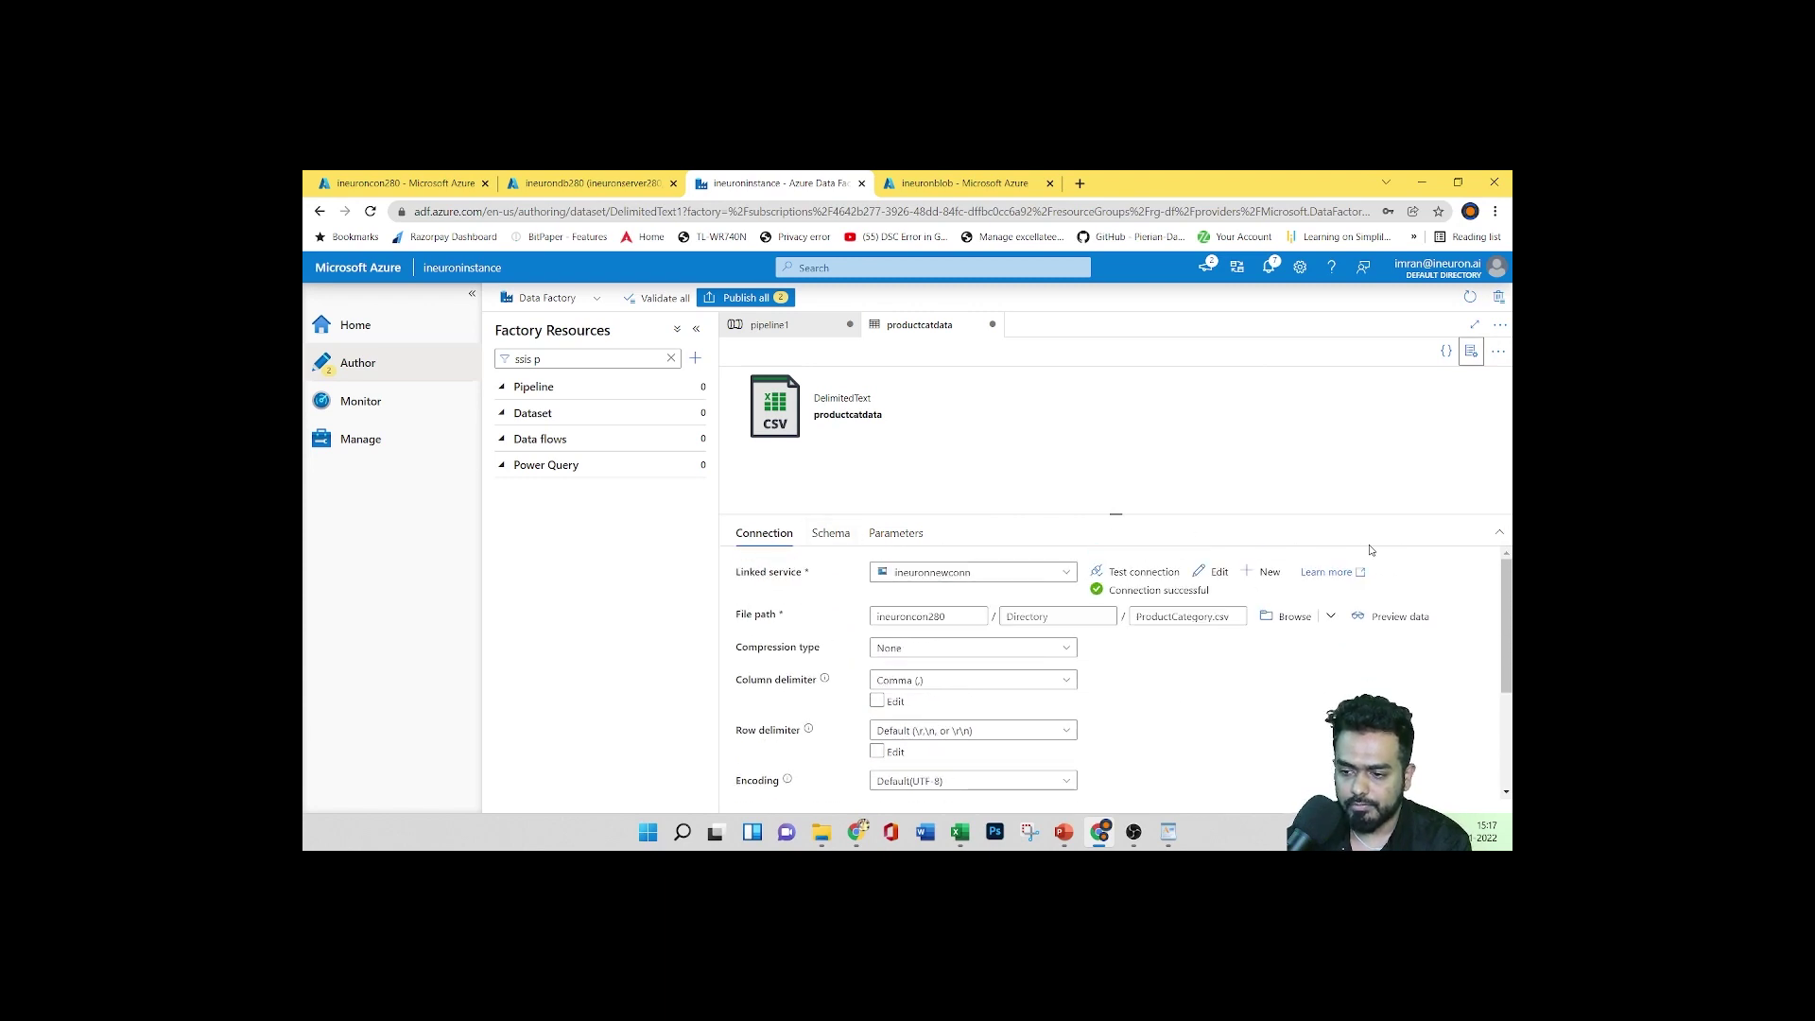
Check the productcatdata dataset's schema and parameters, and return to its connection settings
{"action": "mouse_move", "coordinate": [1507, 655]}
{"action": "left_mouse_down"}
{"action": "mouse_move", "coordinate": [1508, 746]}
{"action": "mouse_move", "coordinate": [1507, 658]}
{"action": "left_mouse_up"}
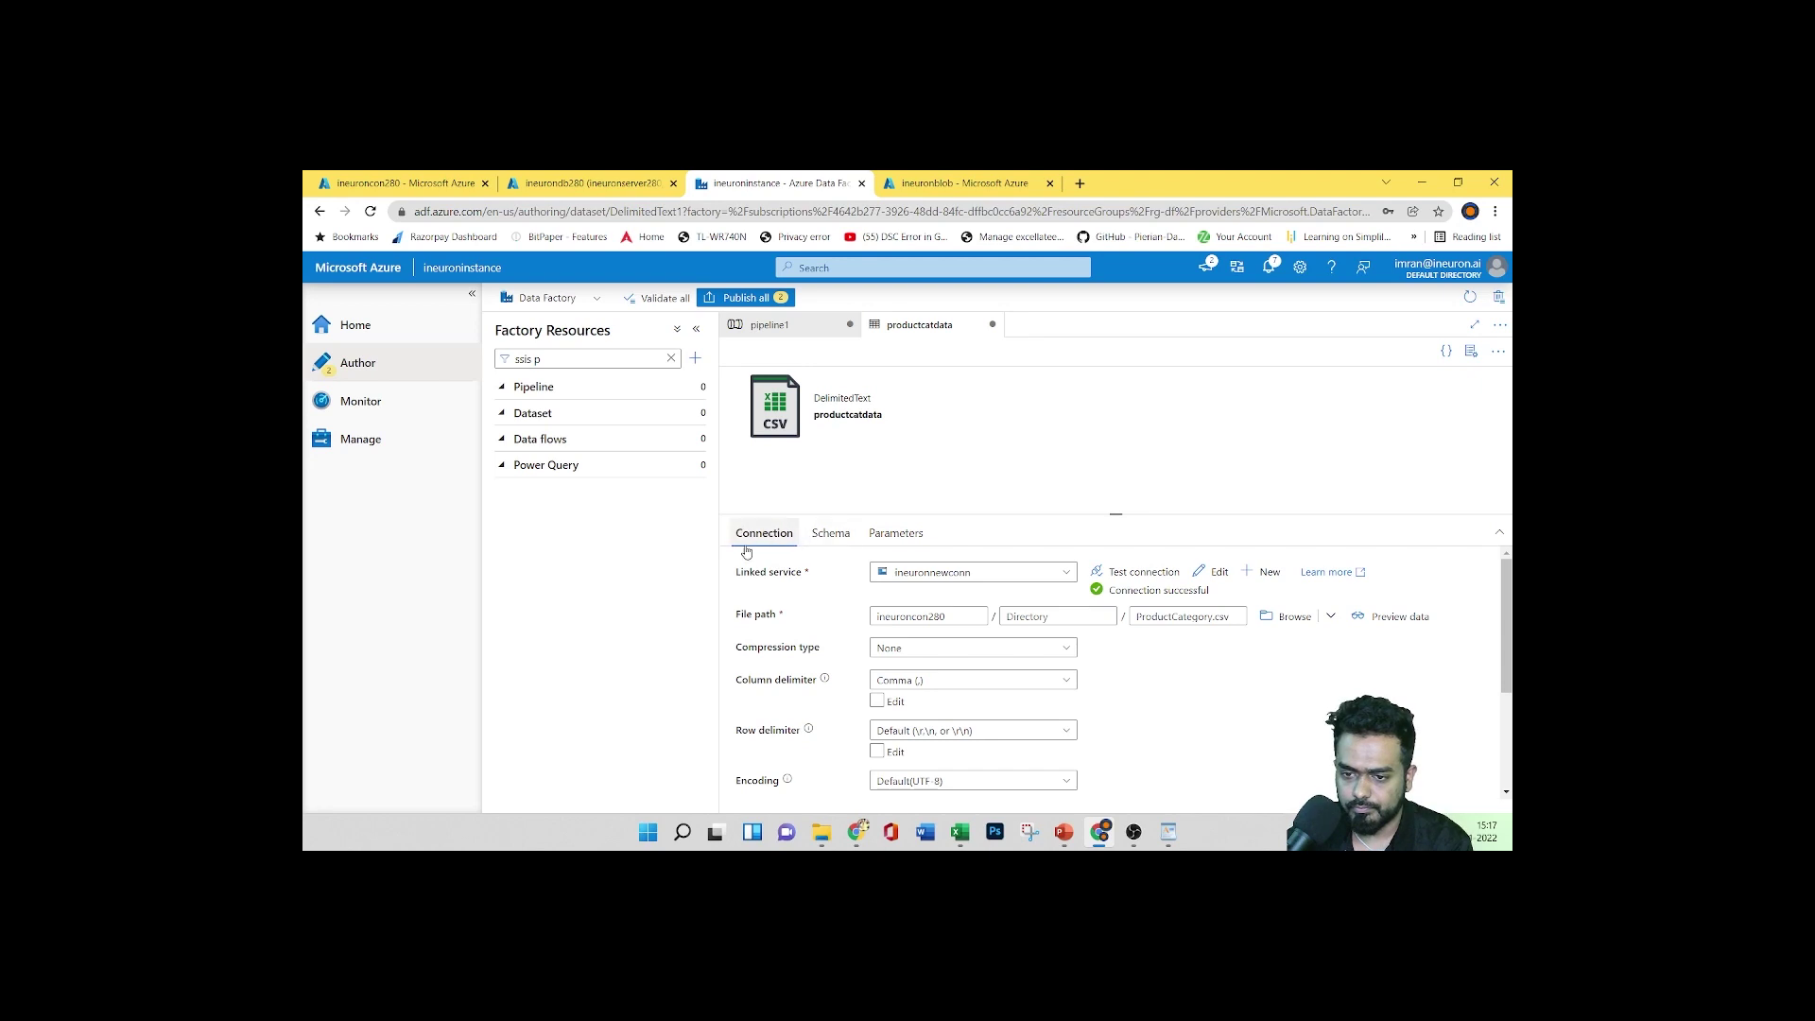
{"action": "left_click", "coordinate": [835, 534]}
{"action": "left_click", "coordinate": [895, 533]}
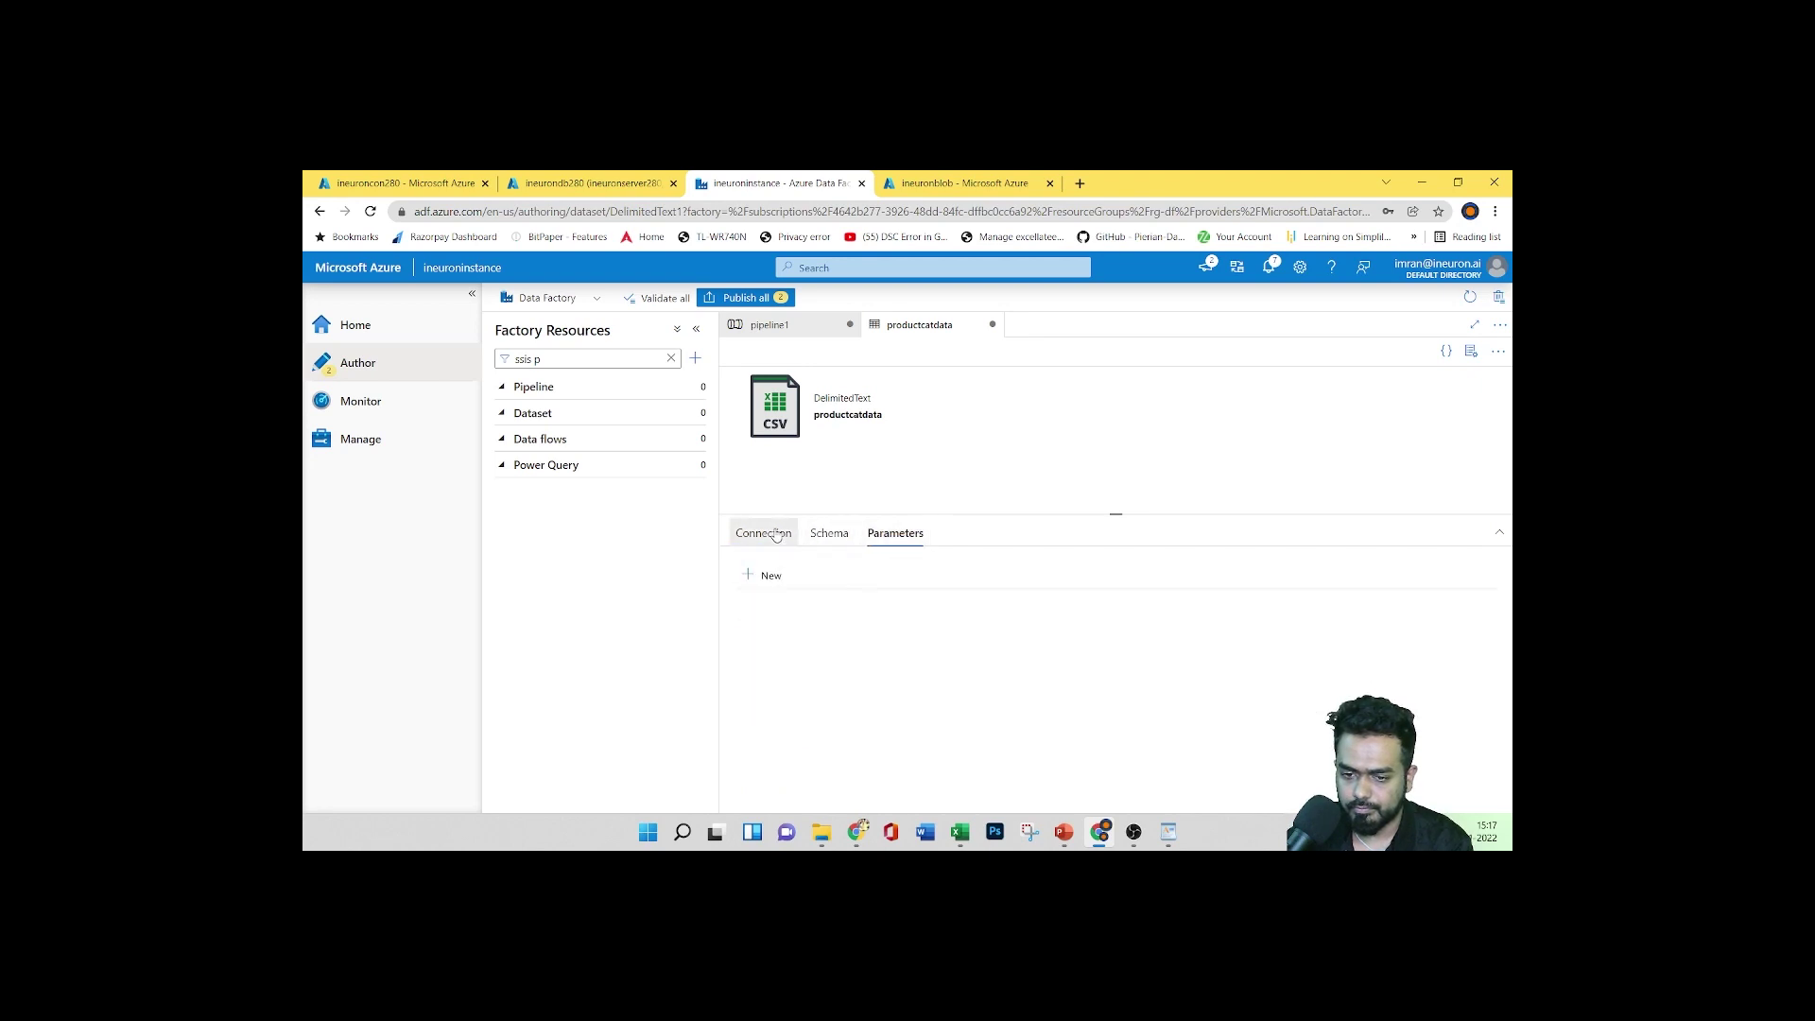
{"action": "left_click", "coordinate": [763, 533]}
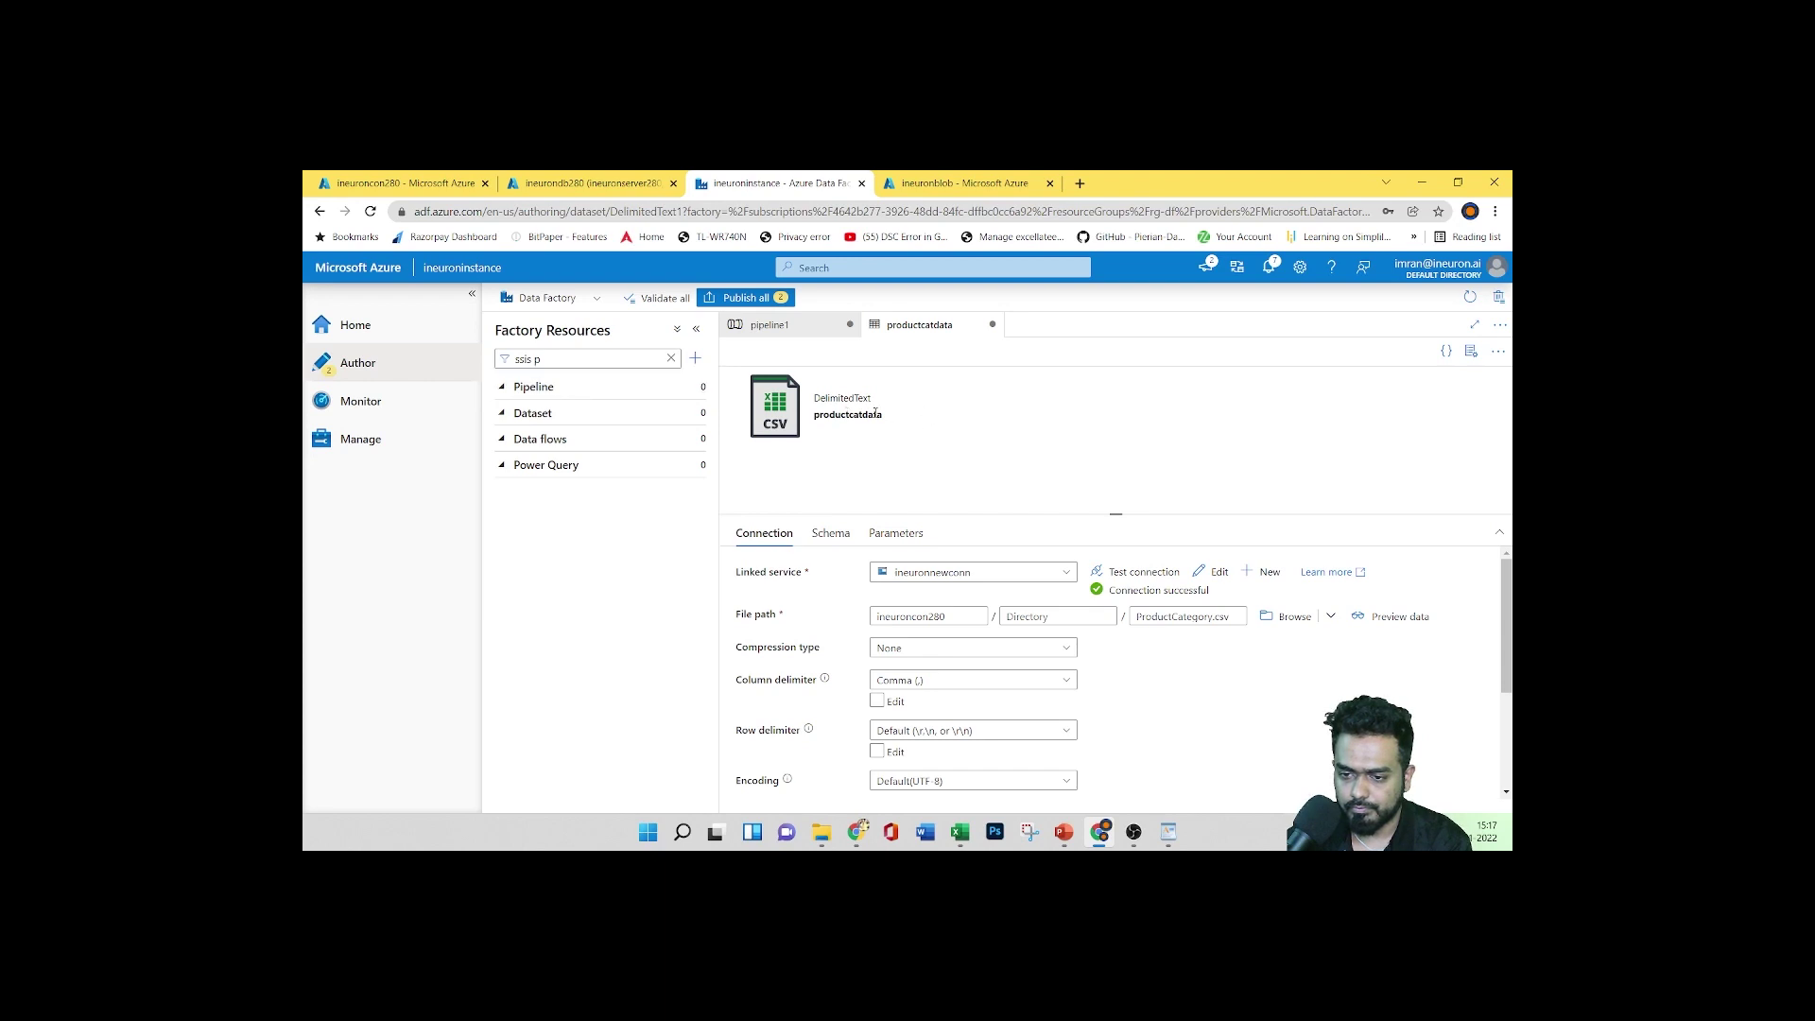
Return to pipeline1, review the source settings of copyblobtosql and preview its source data
{"action": "left_click", "coordinate": [769, 324]}
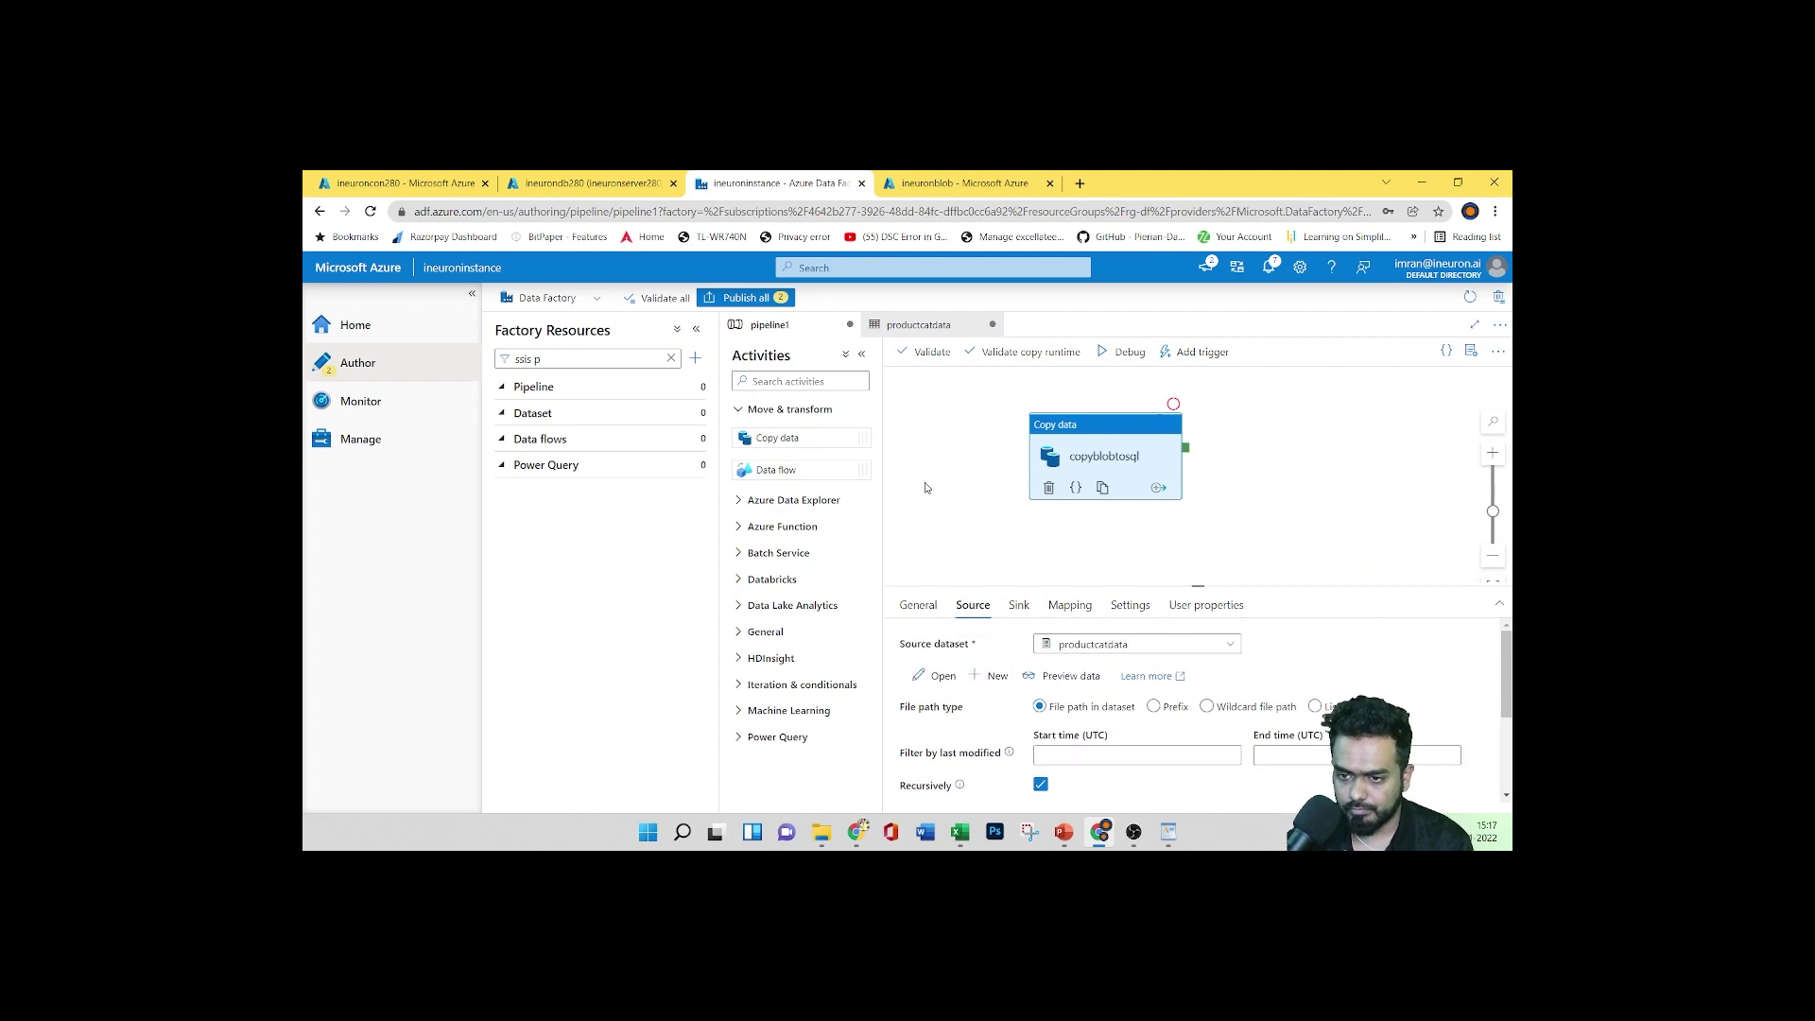
{"action": "scroll", "coordinate": [1102, 697], "scroll_direction": "down", "scroll_amount": 3}
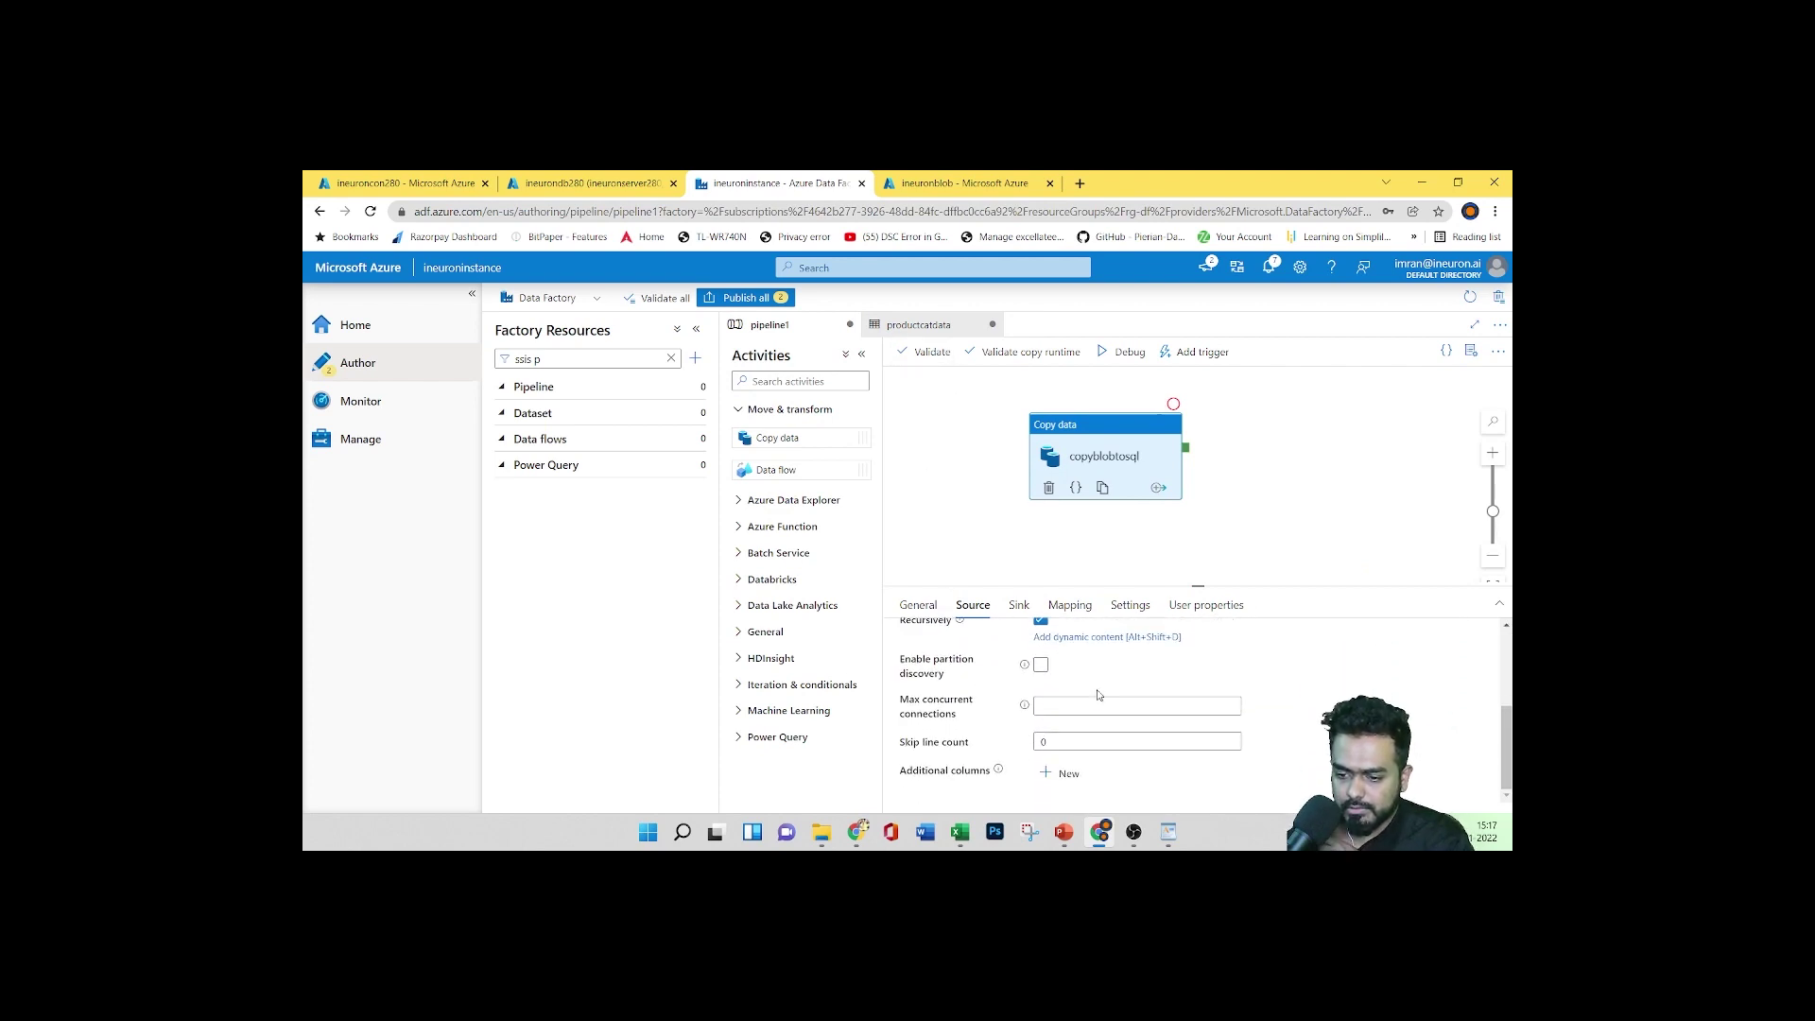
{"action": "scroll", "coordinate": [1102, 697], "scroll_direction": "up", "scroll_amount": 3}
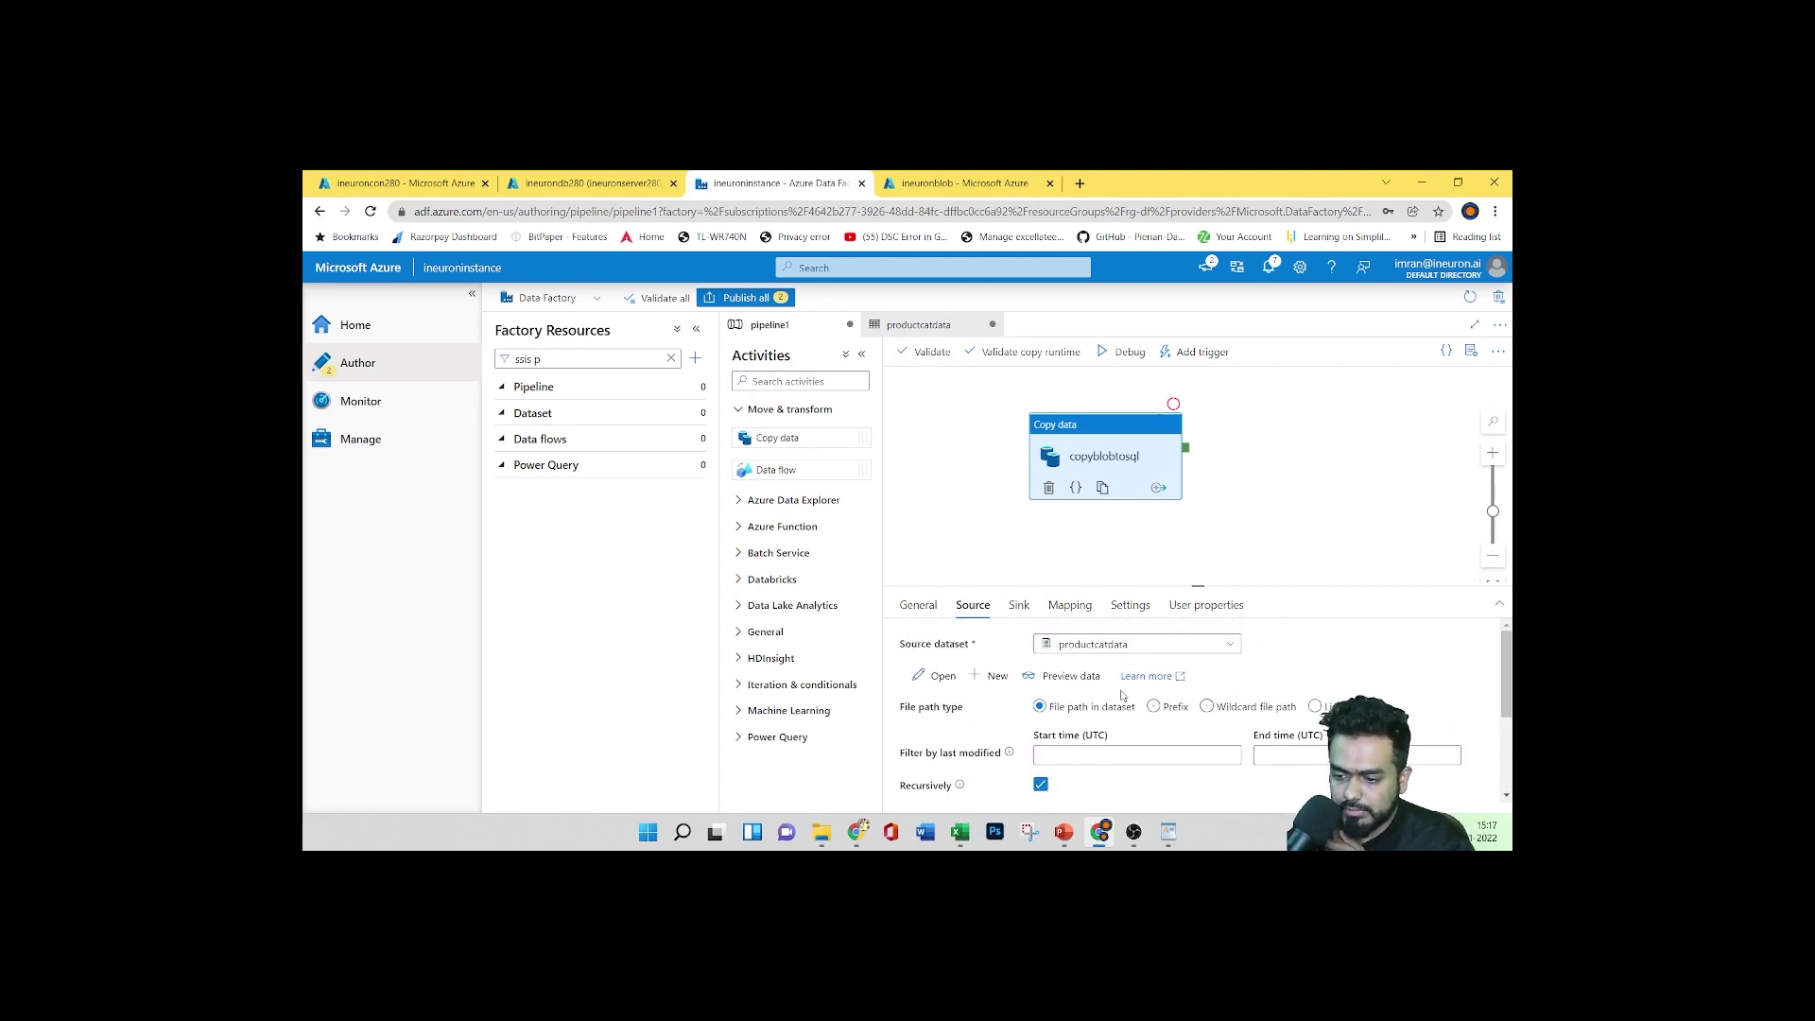
{"action": "left_click", "coordinate": [1057, 677]}
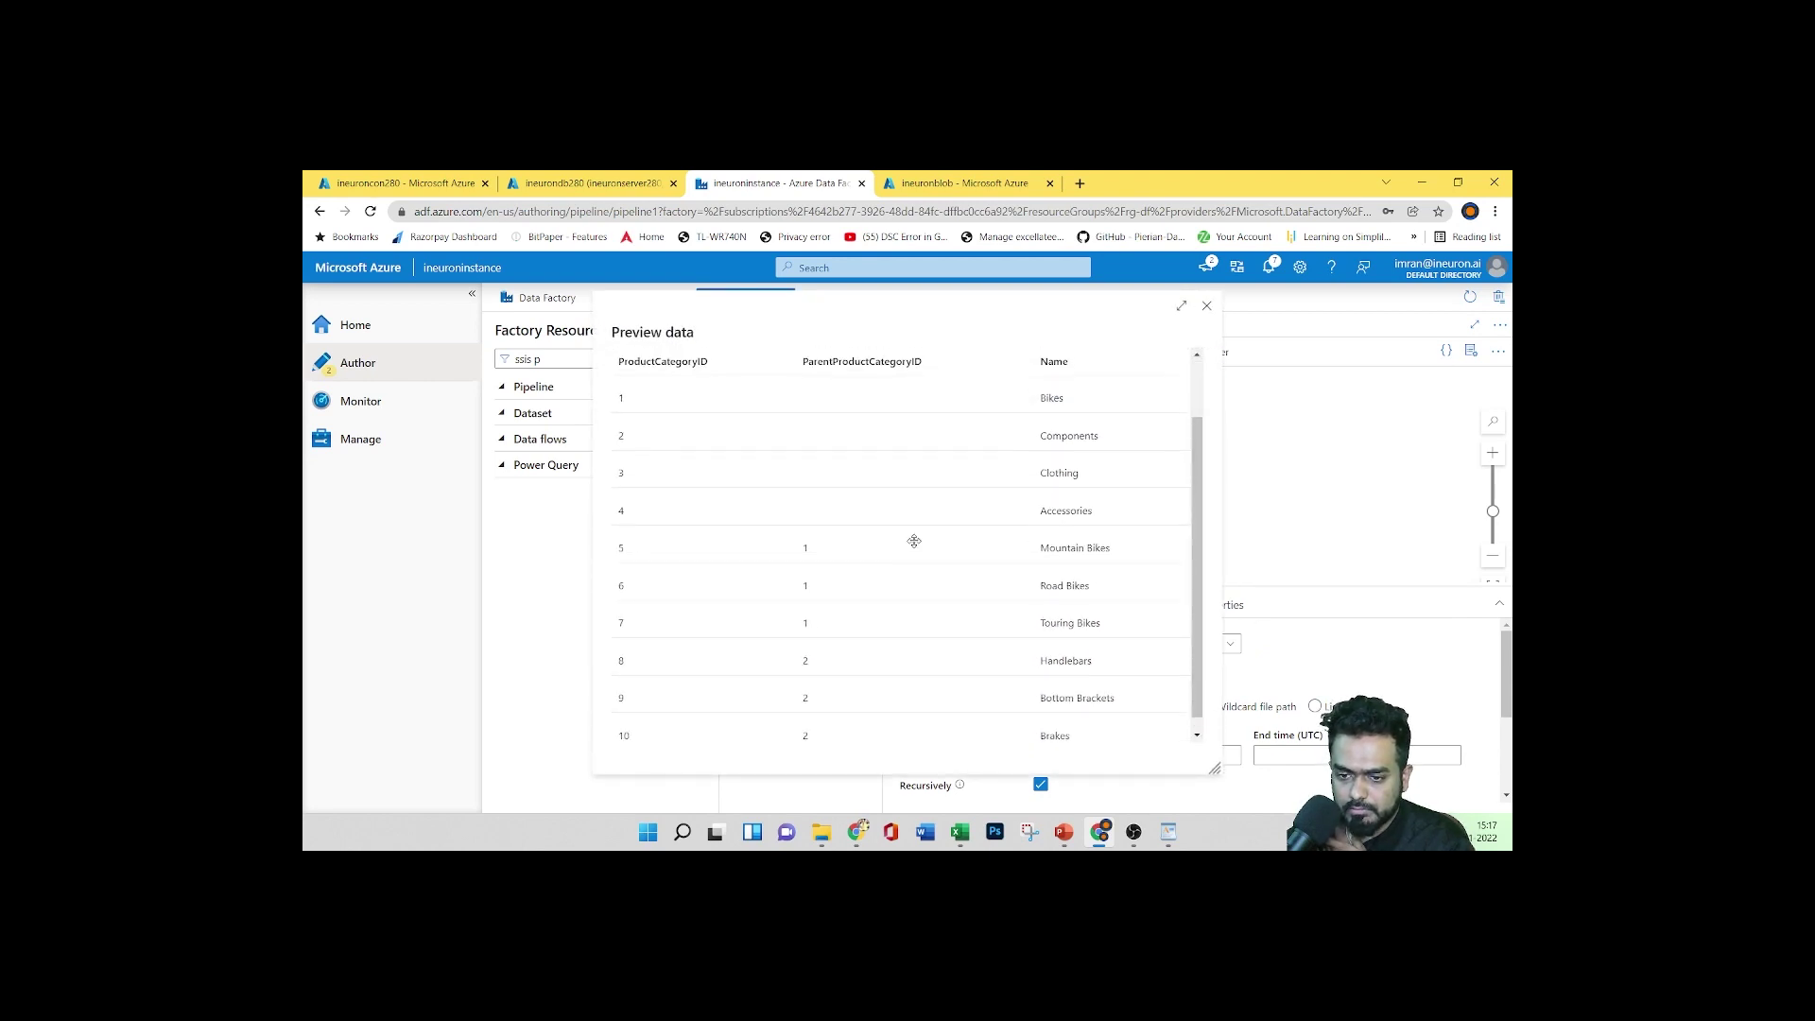
{"action": "left_click", "coordinate": [1206, 305]}
Open the productcatdata source dataset, review its connection settings and preview the ProductCategory.csv data
{"action": "left_click", "coordinate": [1007, 677]}
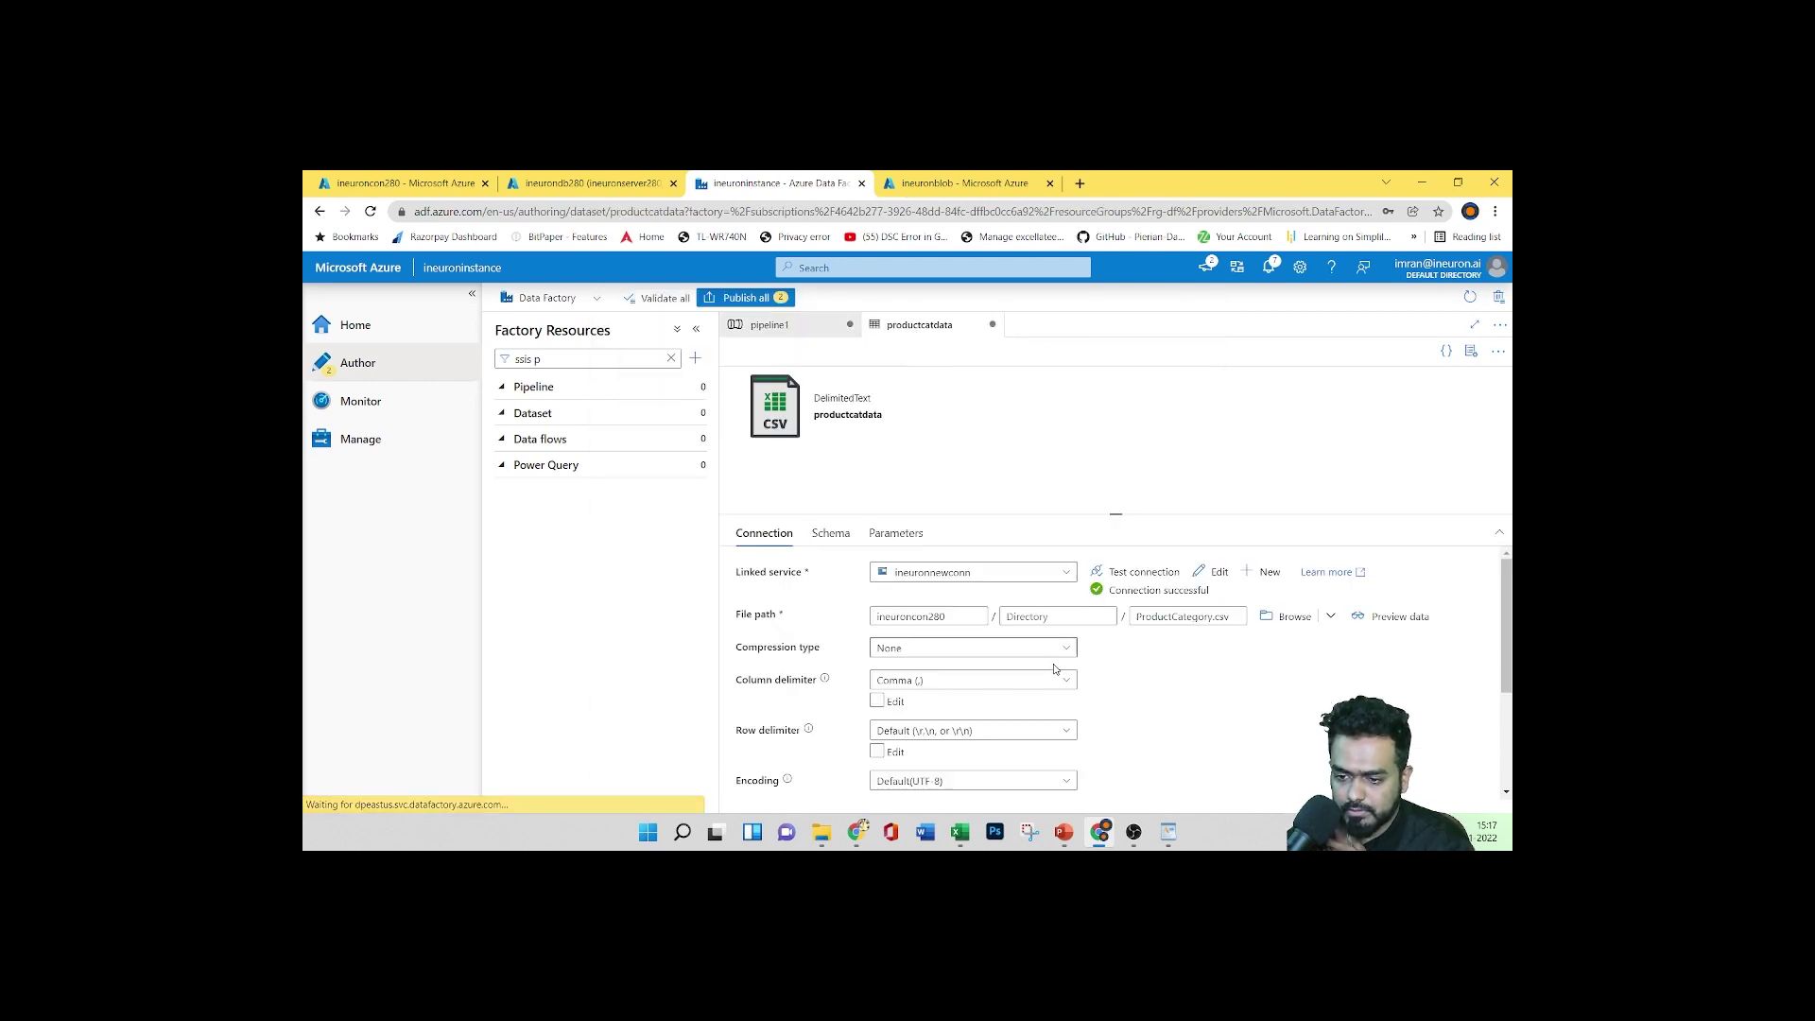
{"action": "scroll", "coordinate": [1039, 676], "scroll_direction": "down", "scroll_amount": 5}
{"action": "scroll", "coordinate": [1028, 680], "scroll_direction": "up", "scroll_amount": 5}
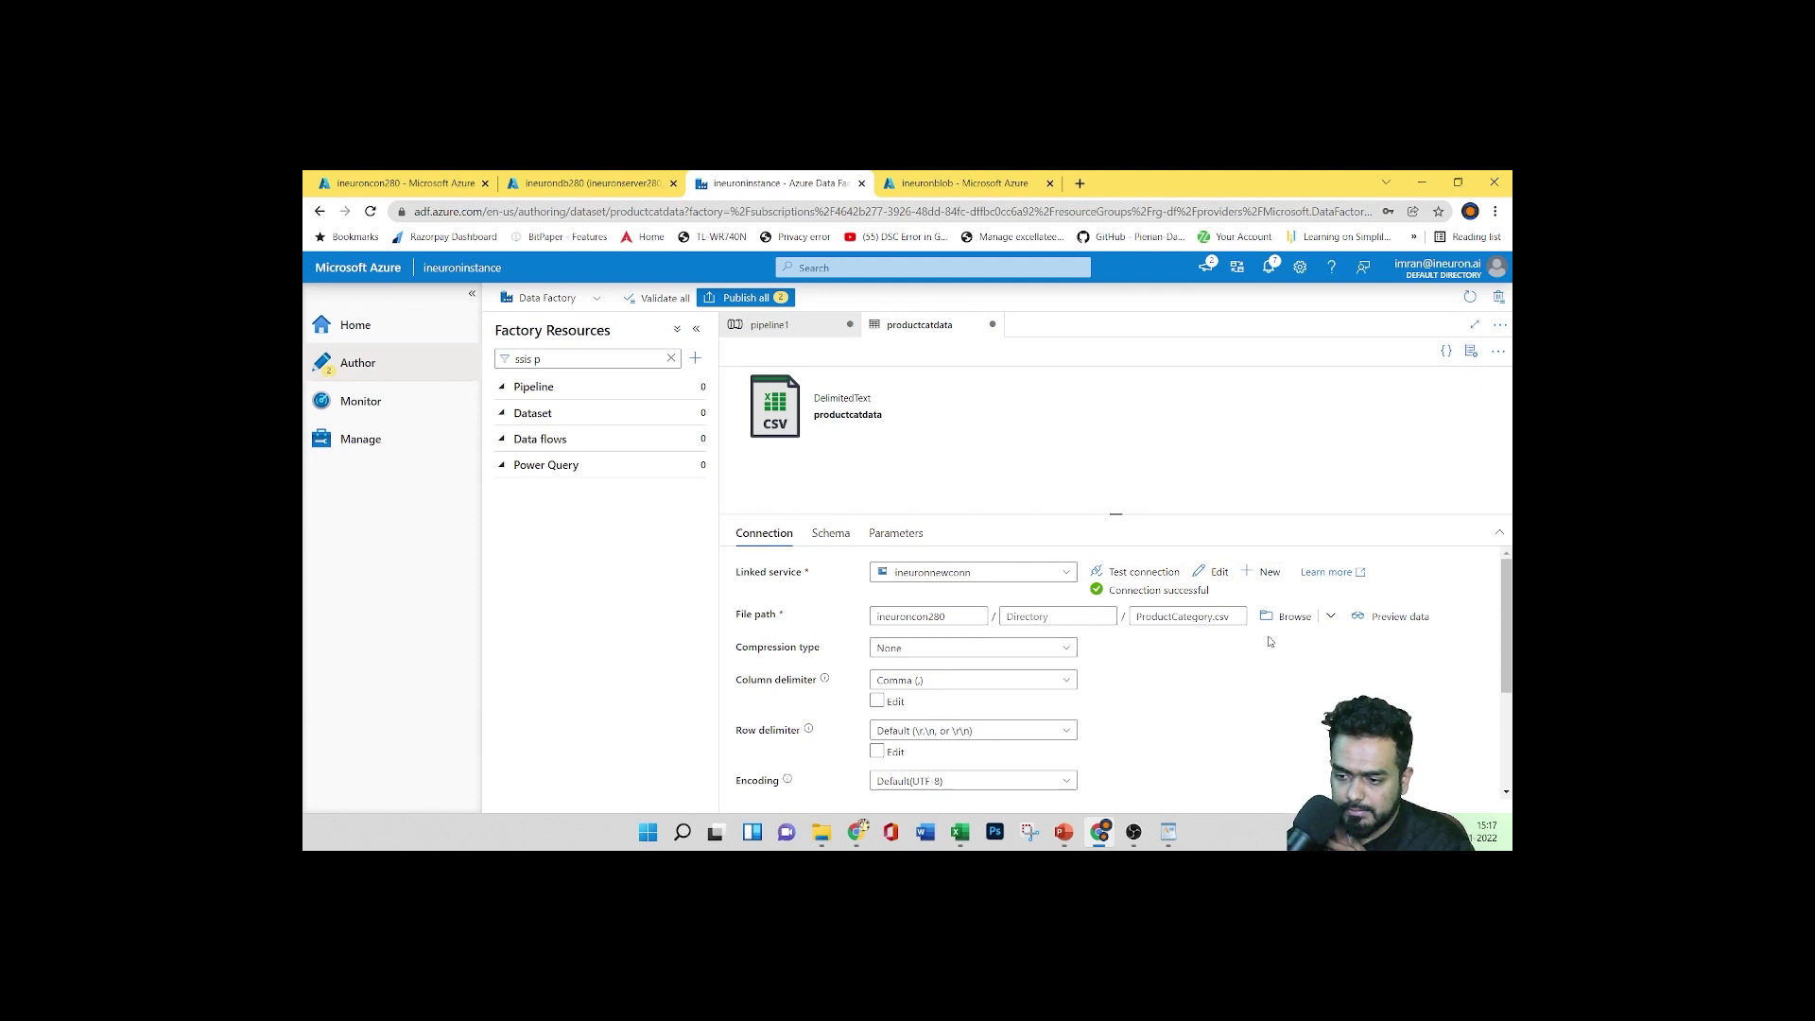
{"action": "left_click", "coordinate": [1393, 623]}
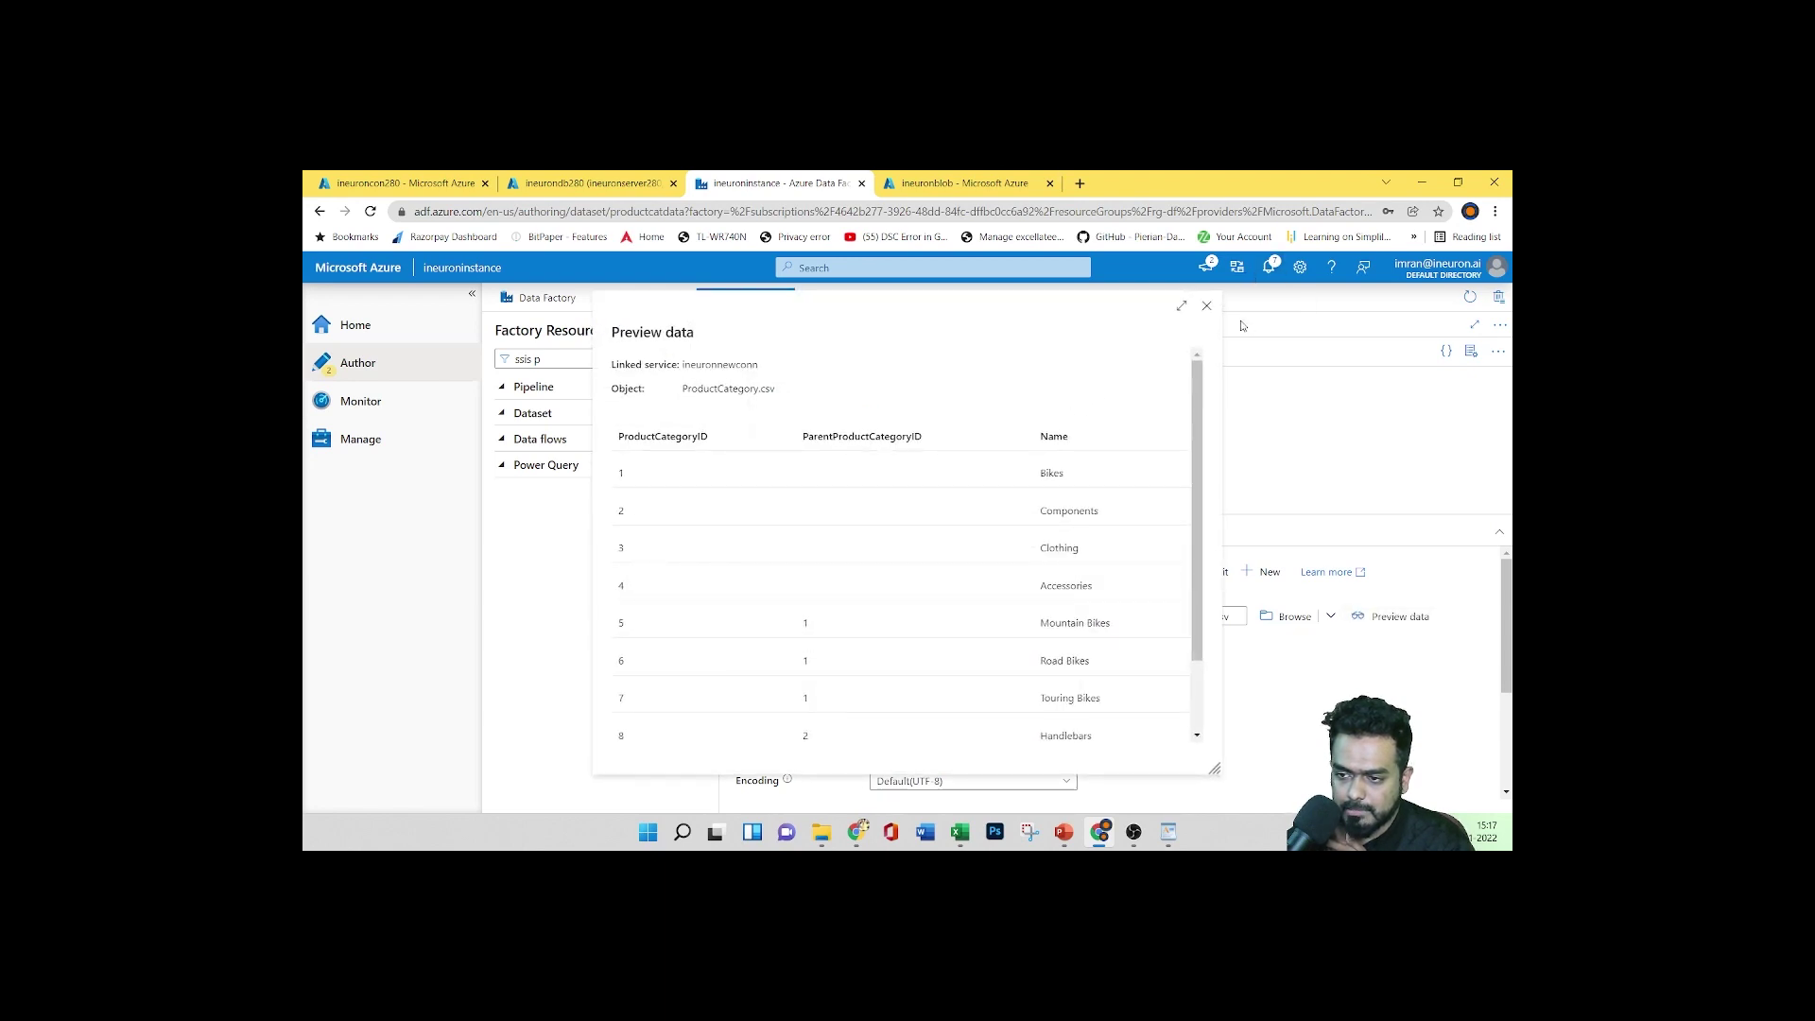
{"action": "left_click", "coordinate": [1241, 325]}
Examine the dataset's file format options, including quote character, escape character, encoding, column delimiter and compression type
{"action": "scroll", "coordinate": [835, 743], "scroll_direction": "down", "scroll_amount": 3}
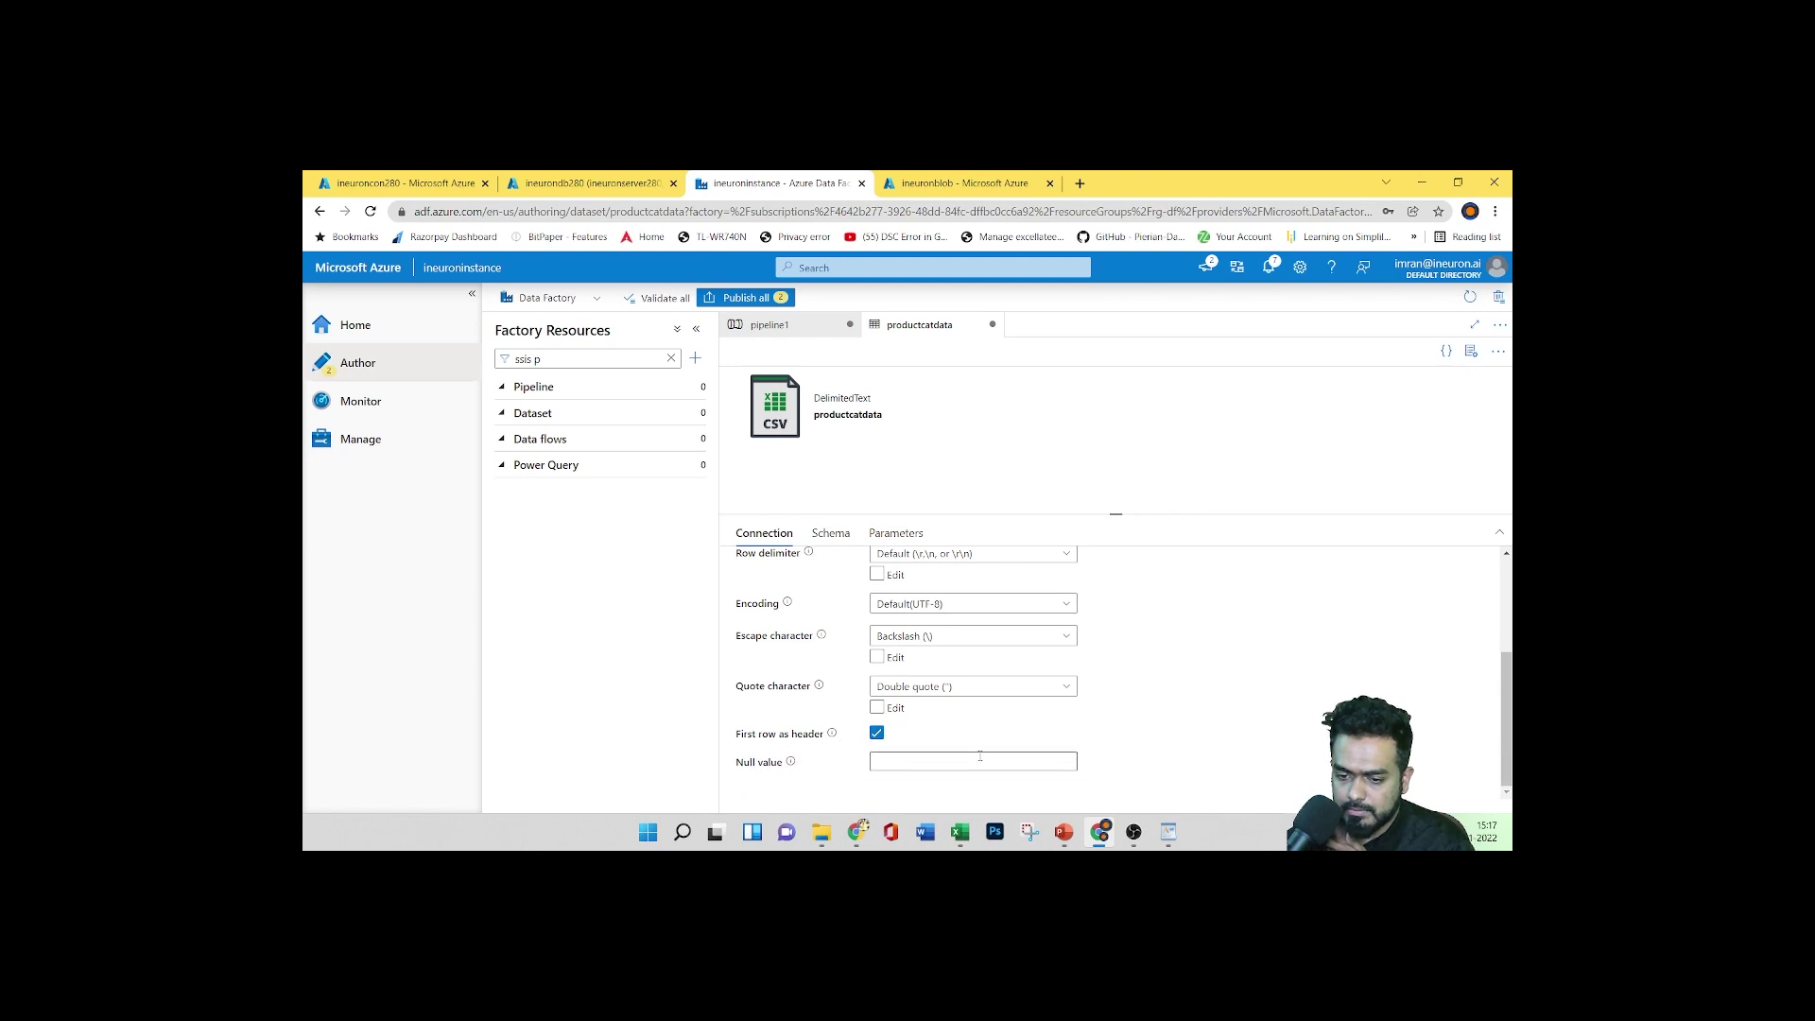
{"action": "scroll", "coordinate": [931, 690], "scroll_direction": "up", "scroll_amount": 3}
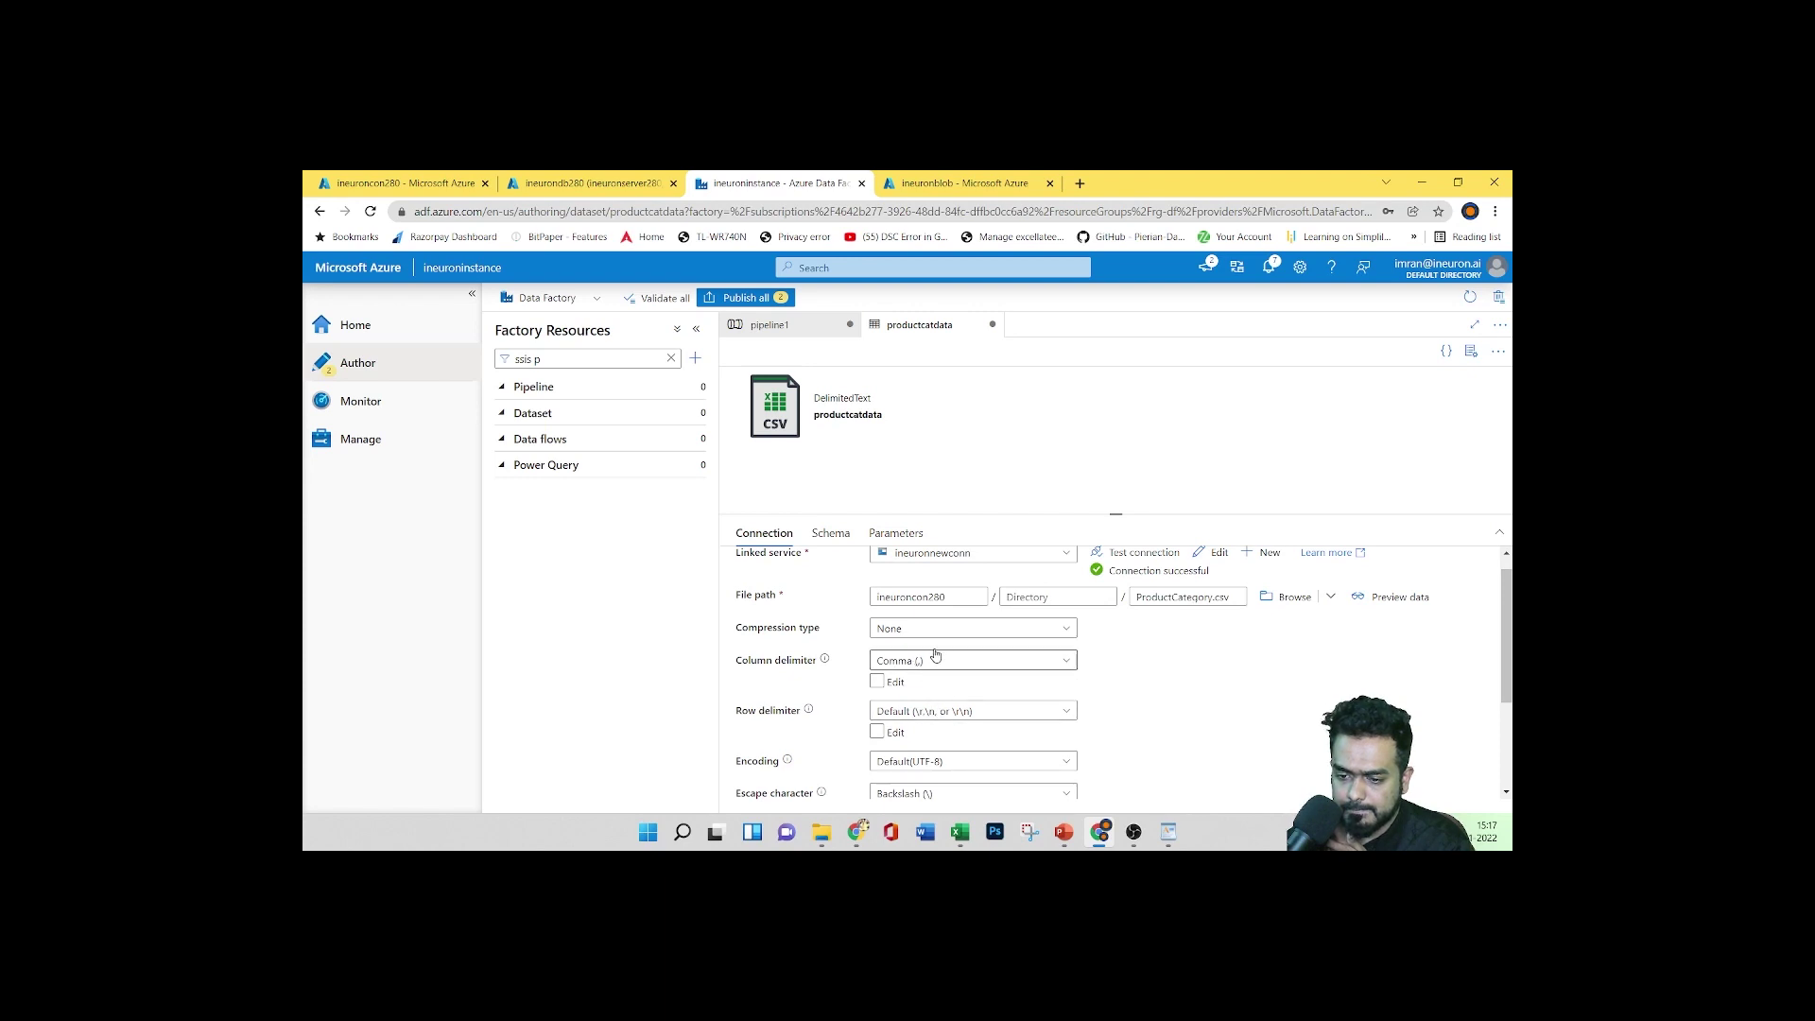
{"action": "scroll", "coordinate": [1177, 710], "scroll_direction": "down", "scroll_amount": 3}
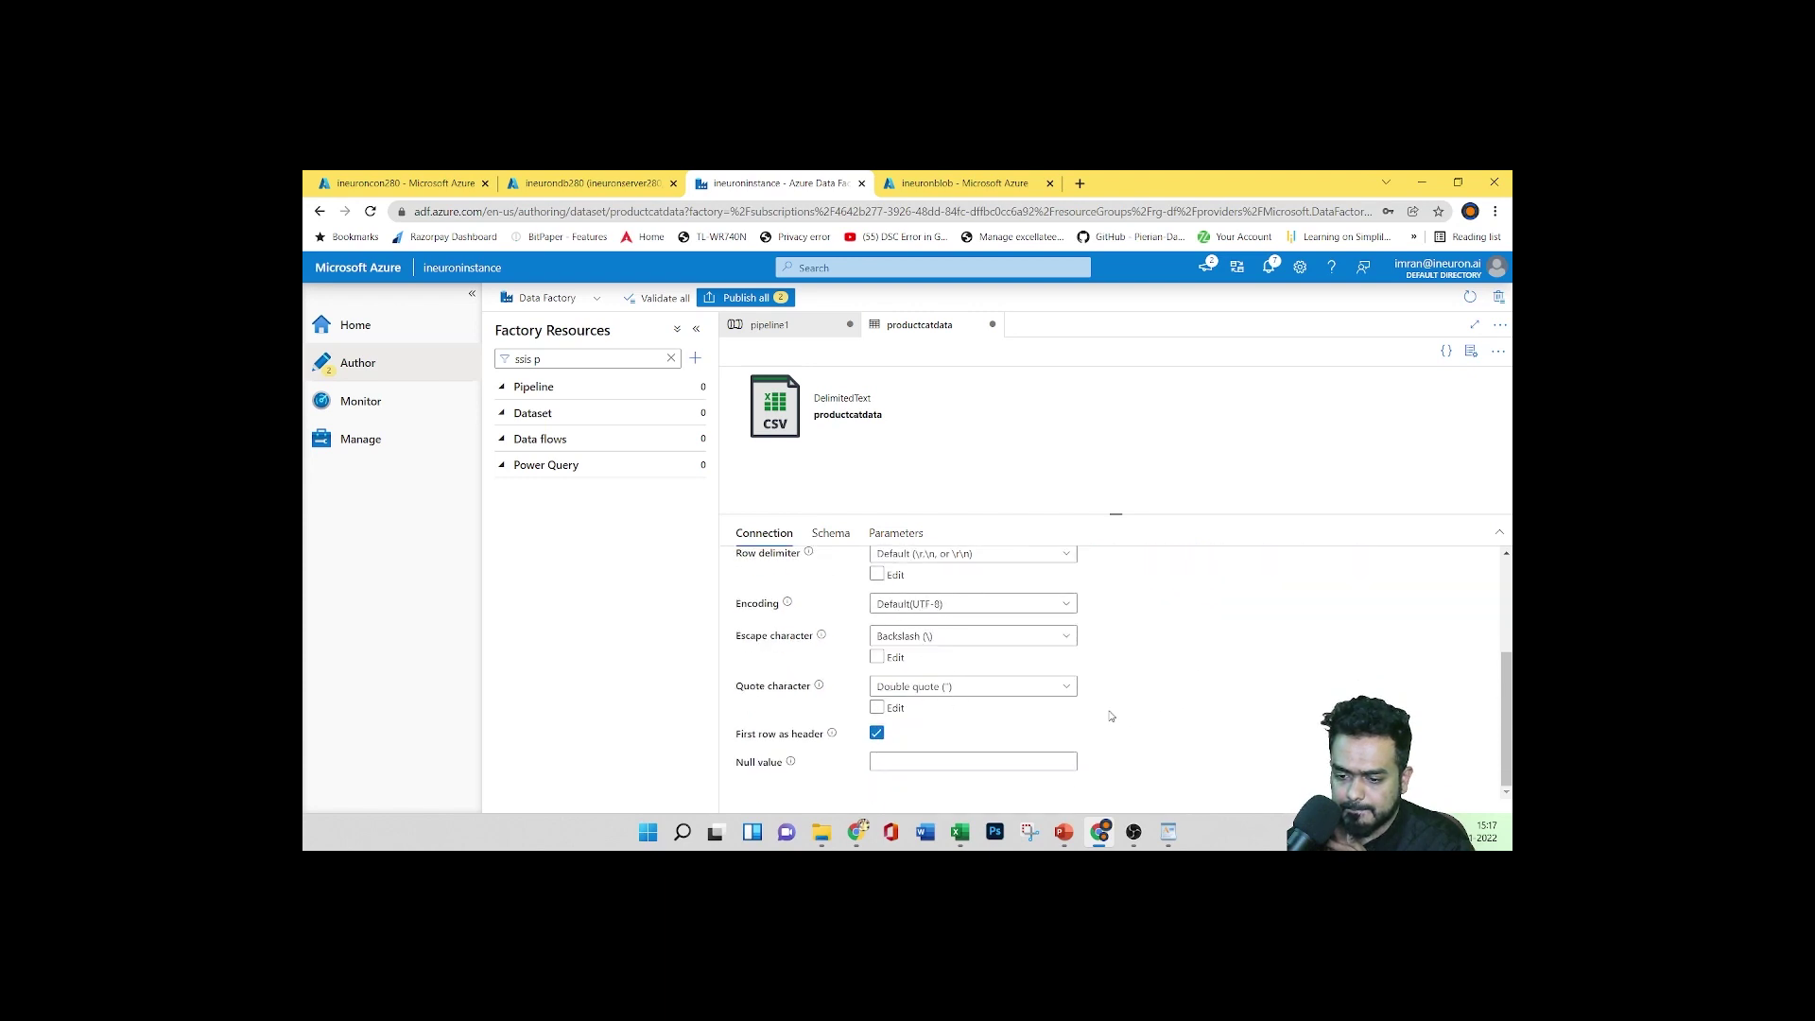
{"action": "left_click", "coordinate": [907, 753]}
{"action": "left_click", "coordinate": [945, 687]}
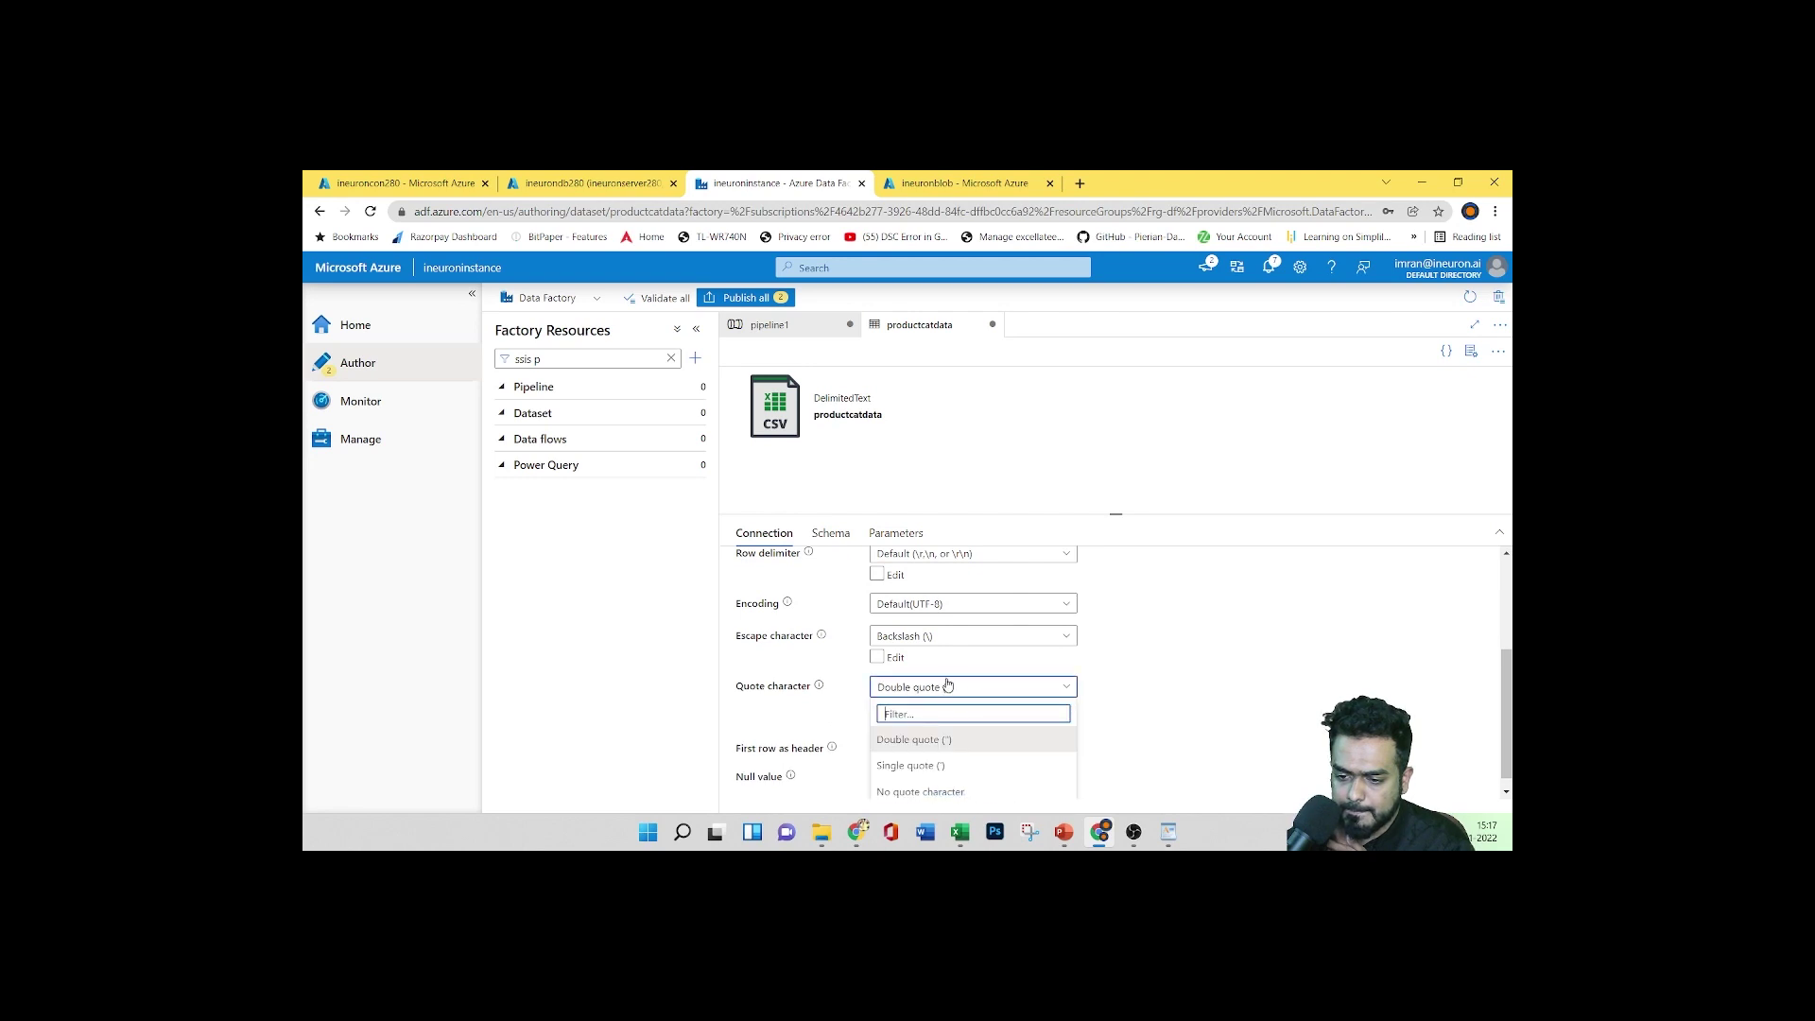
{"action": "left_click", "coordinate": [943, 635]}
{"action": "left_click", "coordinate": [939, 605]}
{"action": "scroll", "coordinate": [966, 695], "scroll_direction": "up", "scroll_amount": 2}
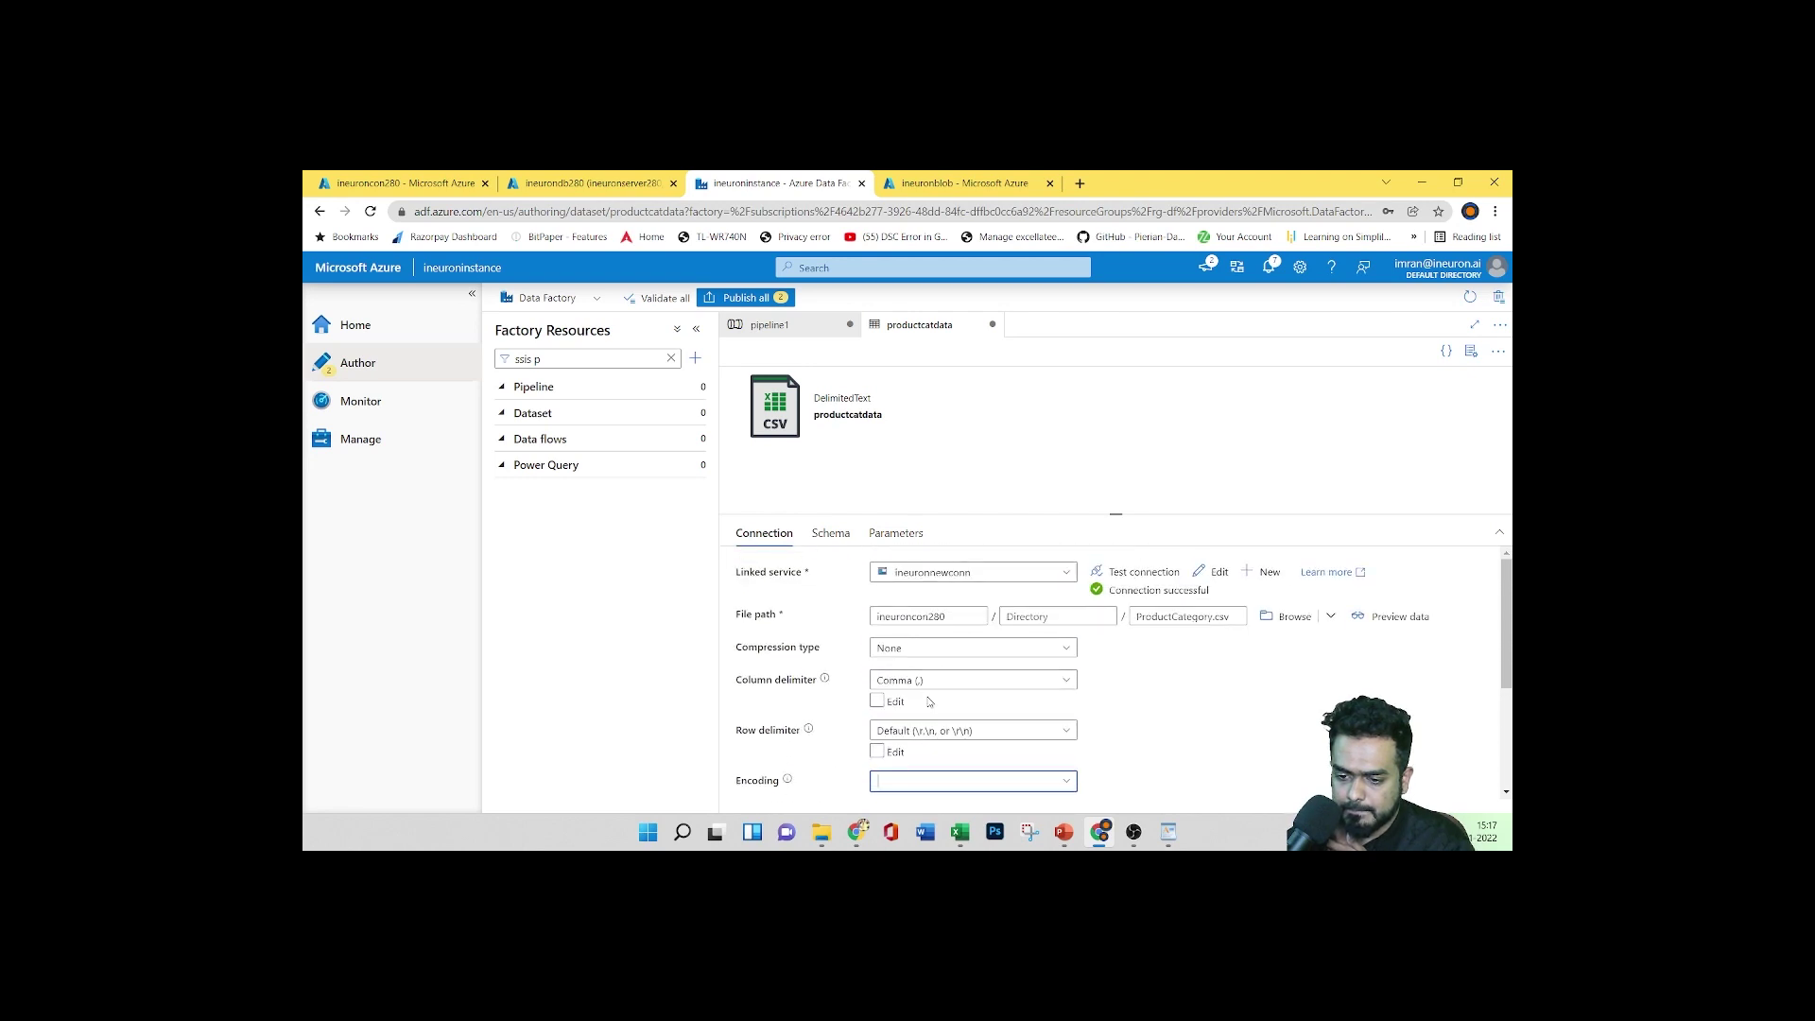
{"action": "left_click", "coordinate": [926, 679]}
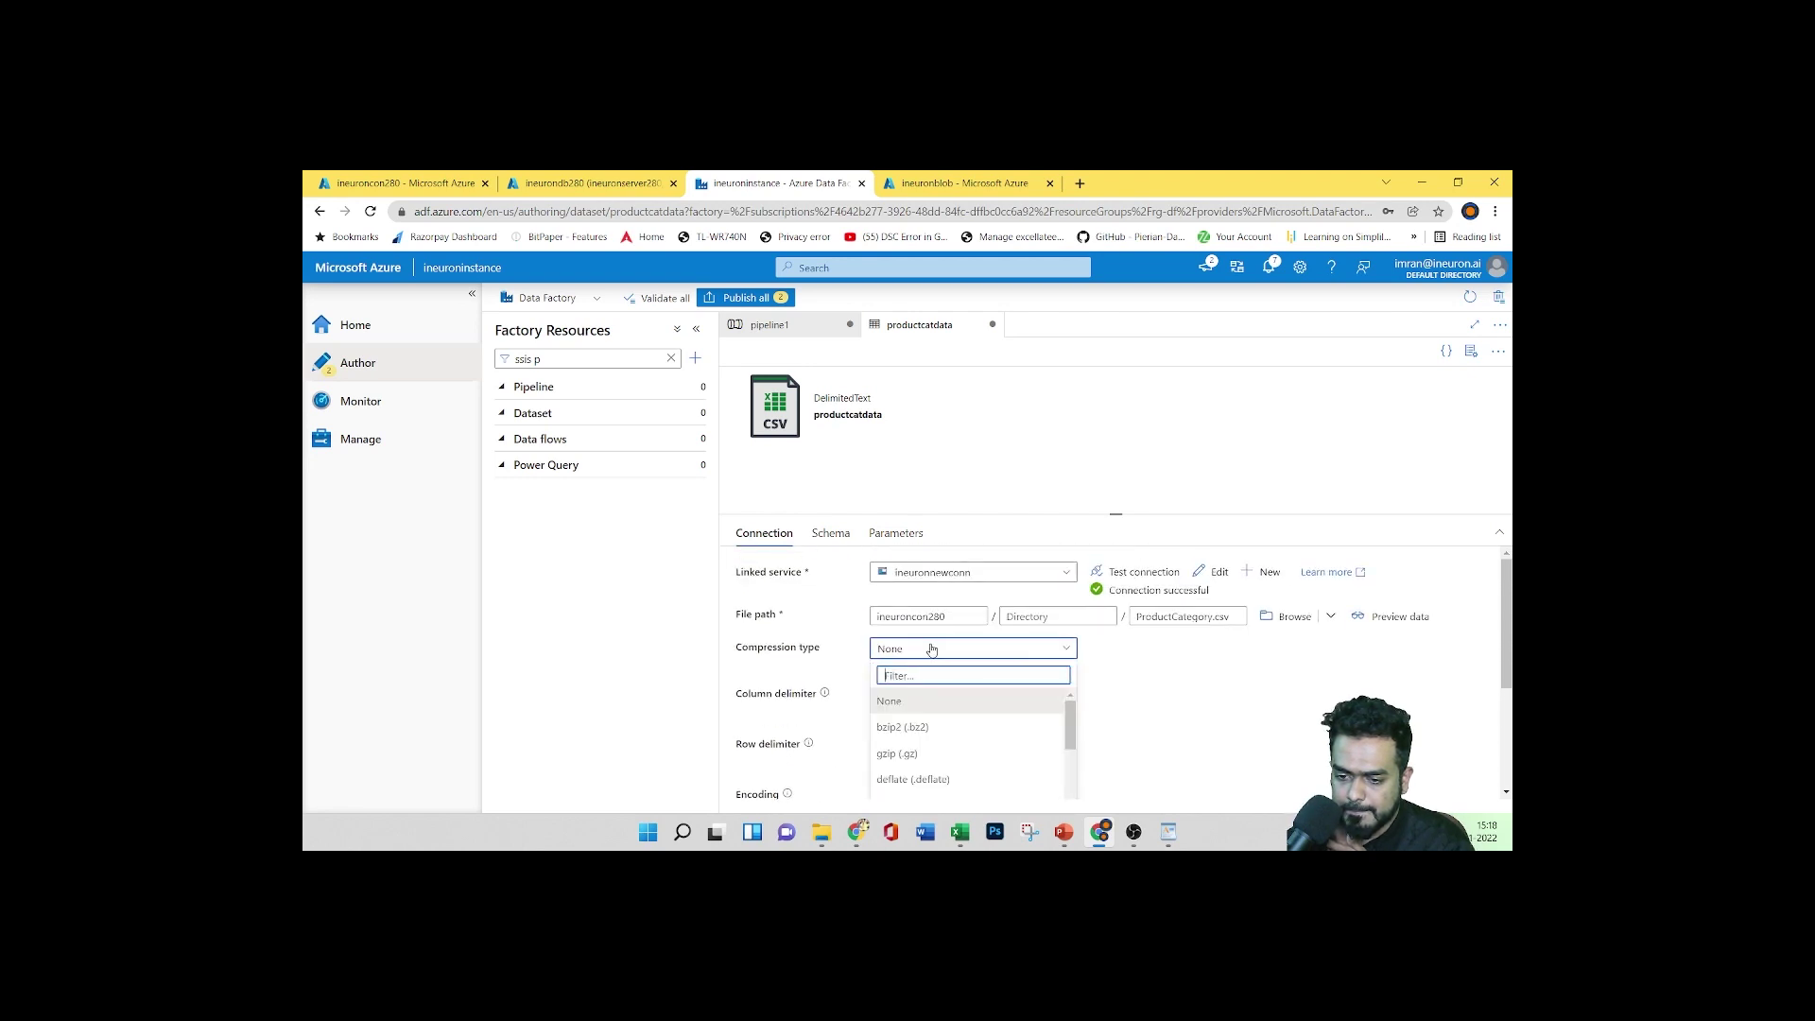
{"action": "left_click", "coordinate": [1273, 713]}
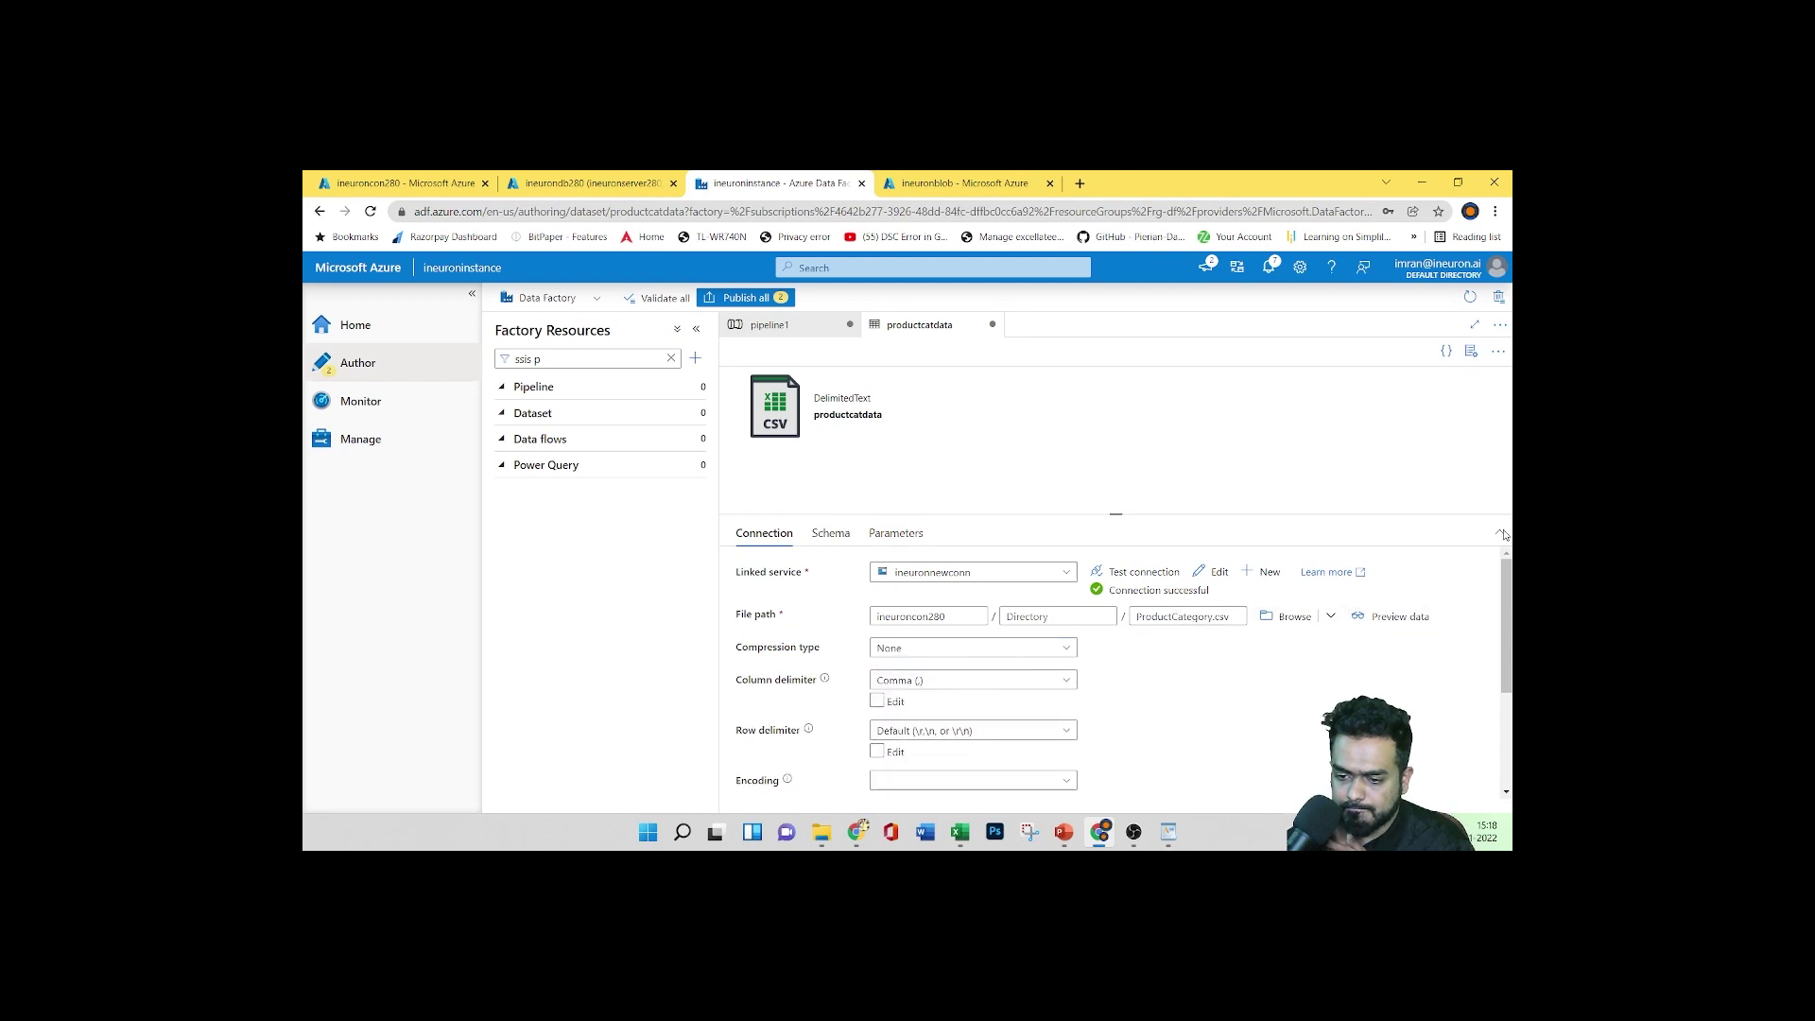
Review the dataset's schema columns, their types and the available schema import options, and check its parameters
{"action": "left_click", "coordinate": [830, 533]}
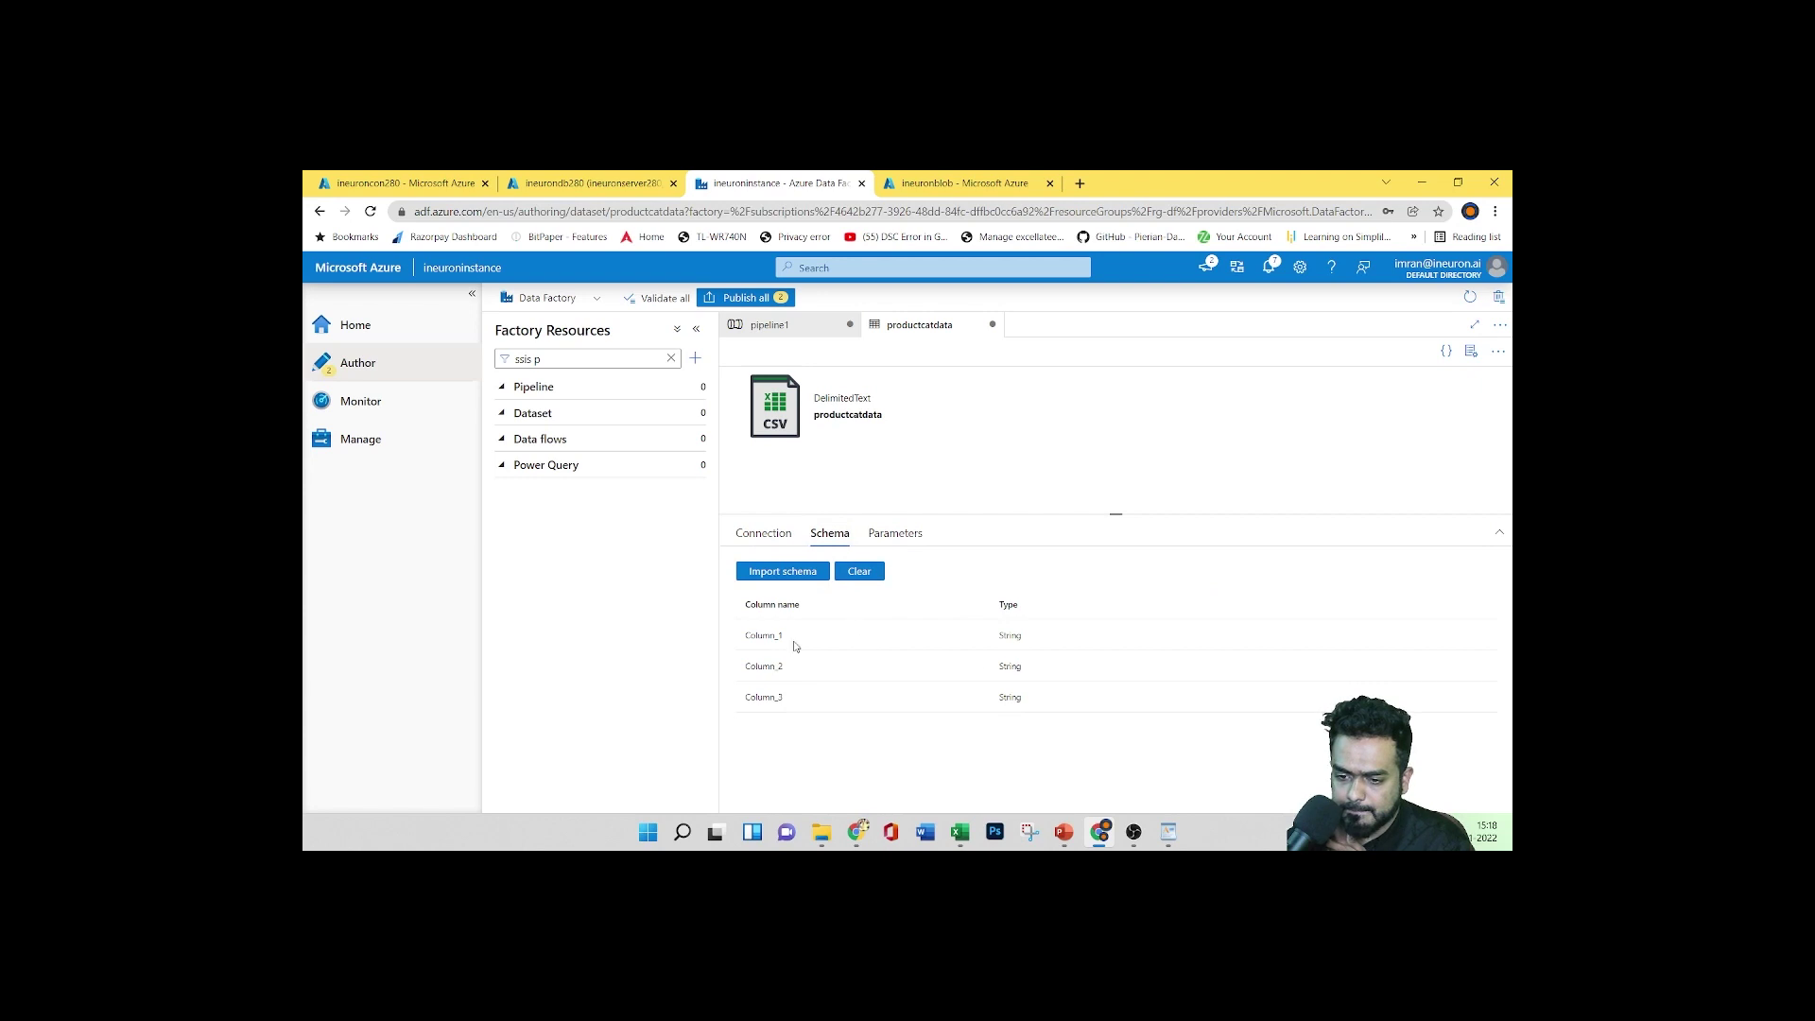
{"action": "double_click", "coordinate": [1009, 636]}
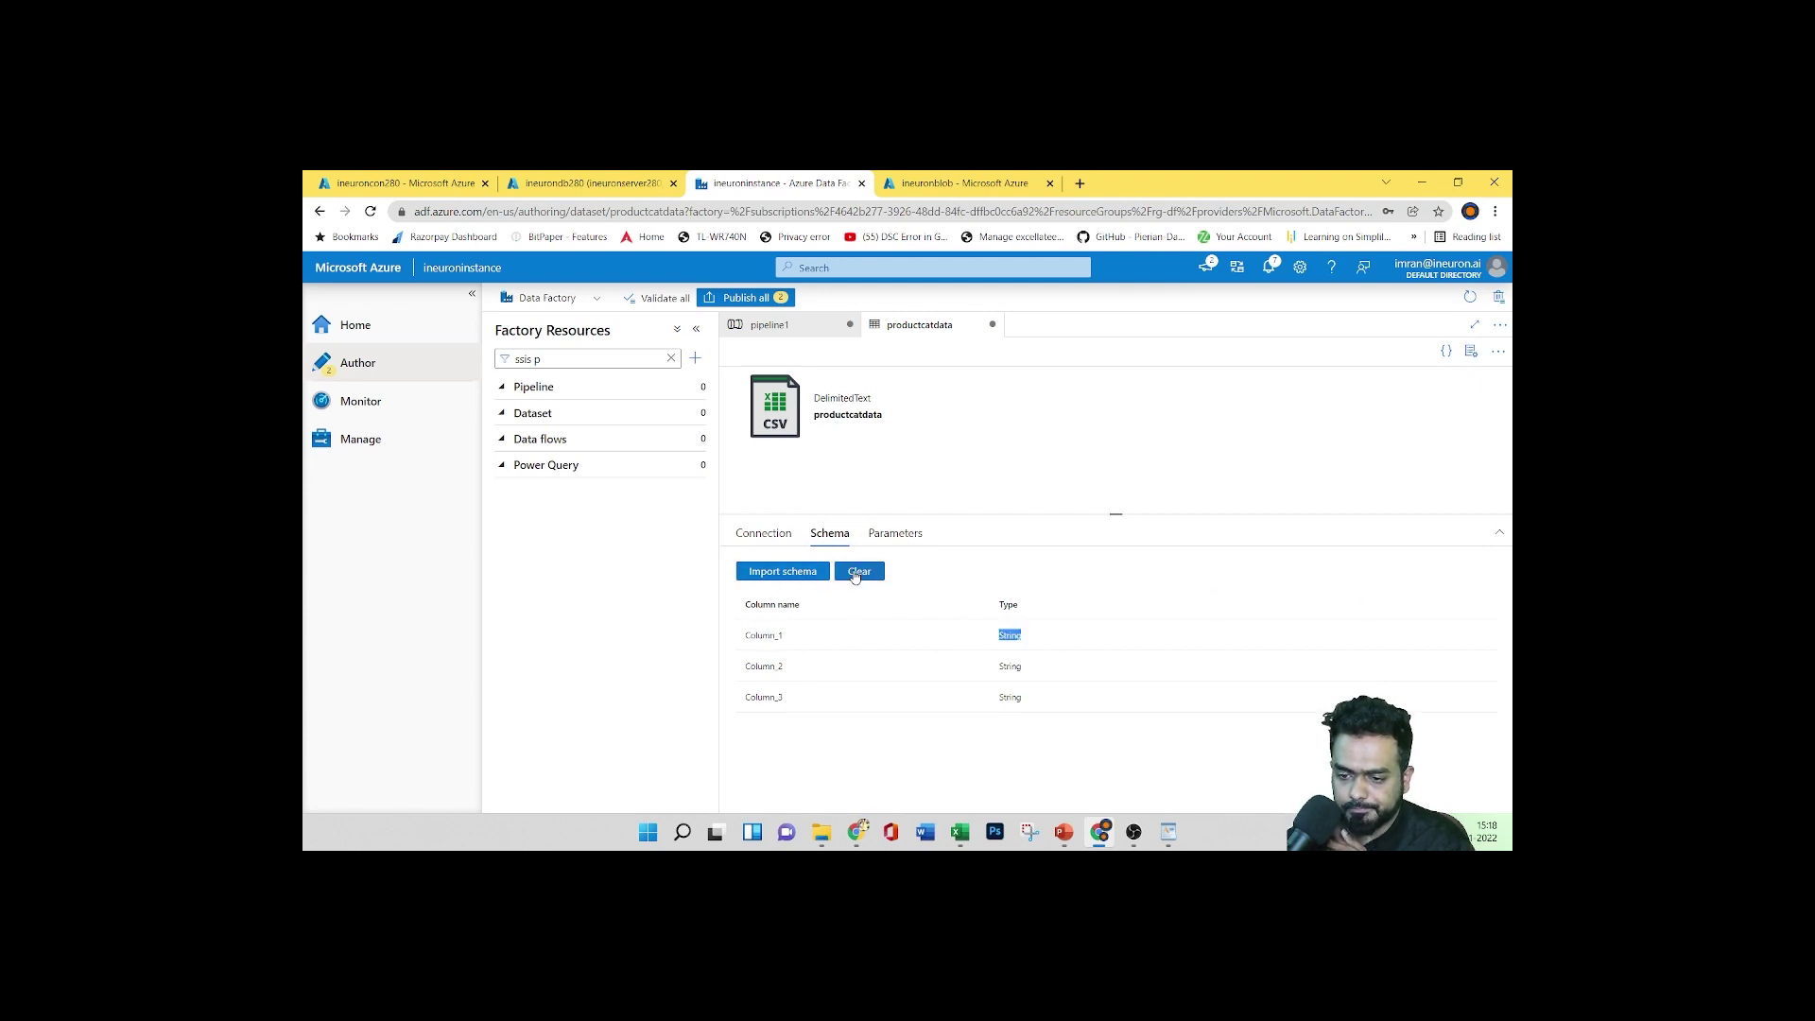
{"action": "left_click", "coordinate": [782, 573]}
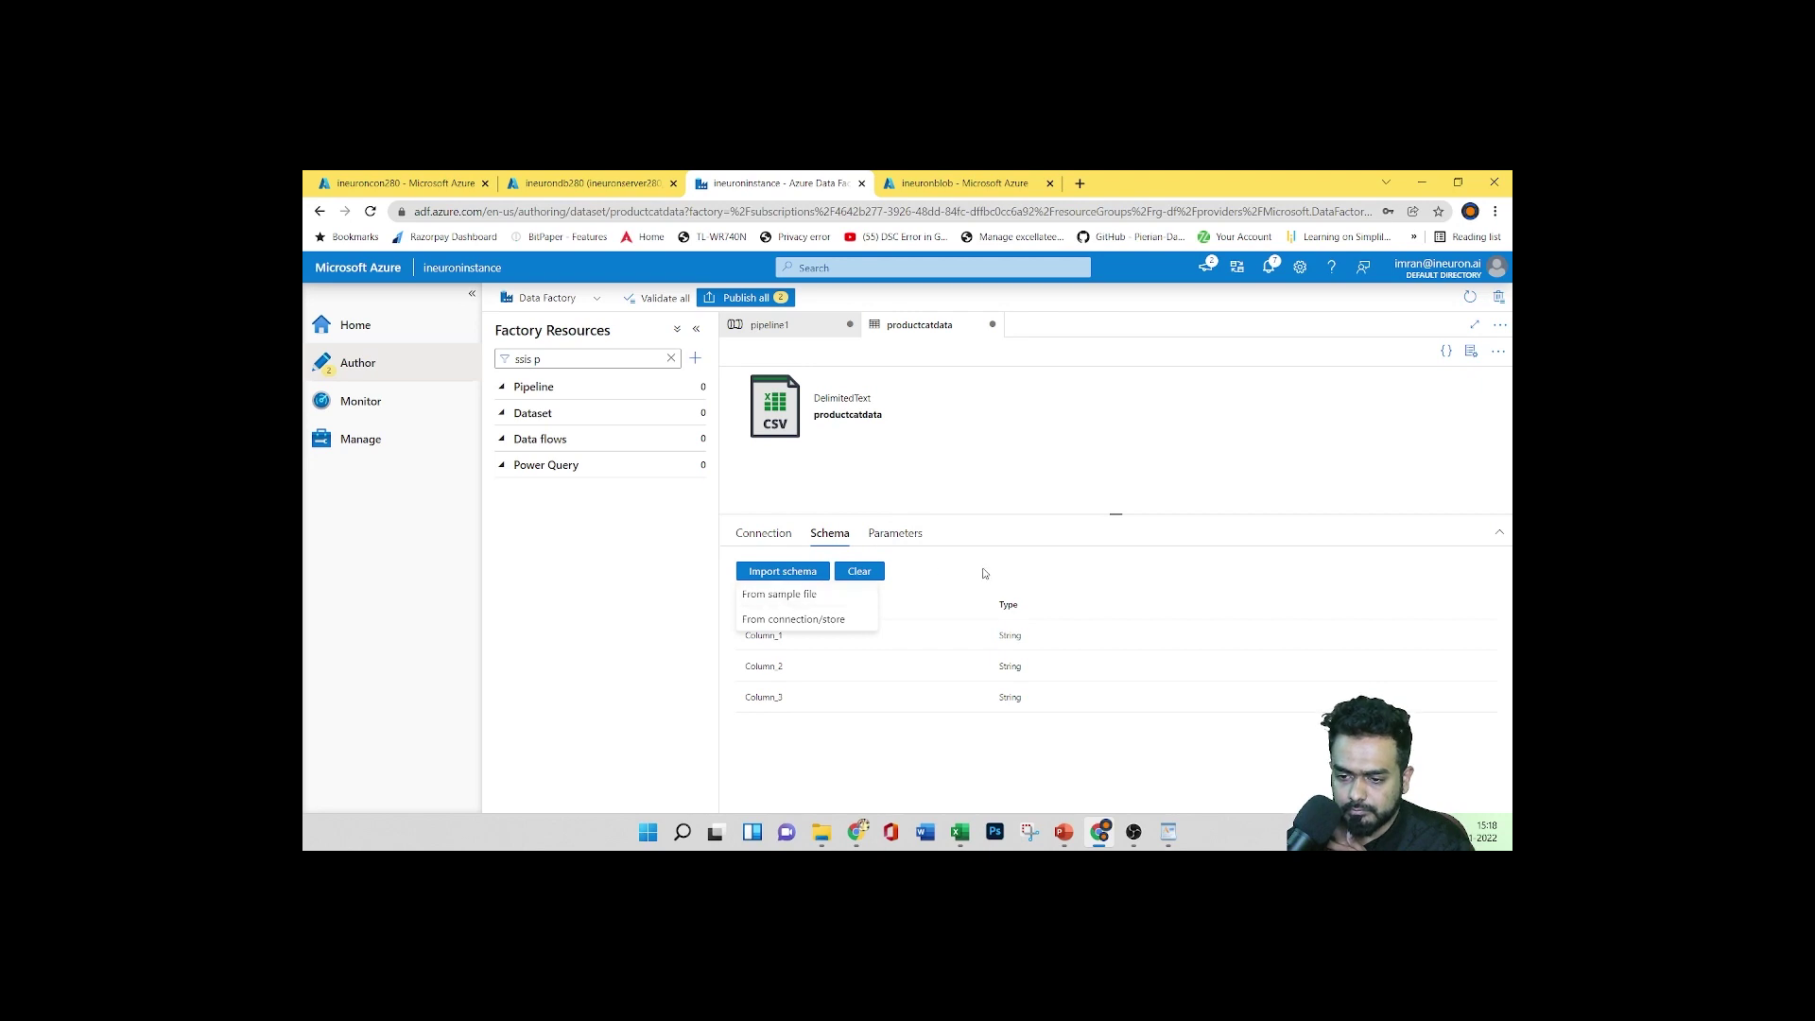
{"action": "left_click", "coordinate": [895, 533]}
{"action": "left_click", "coordinate": [764, 533]}
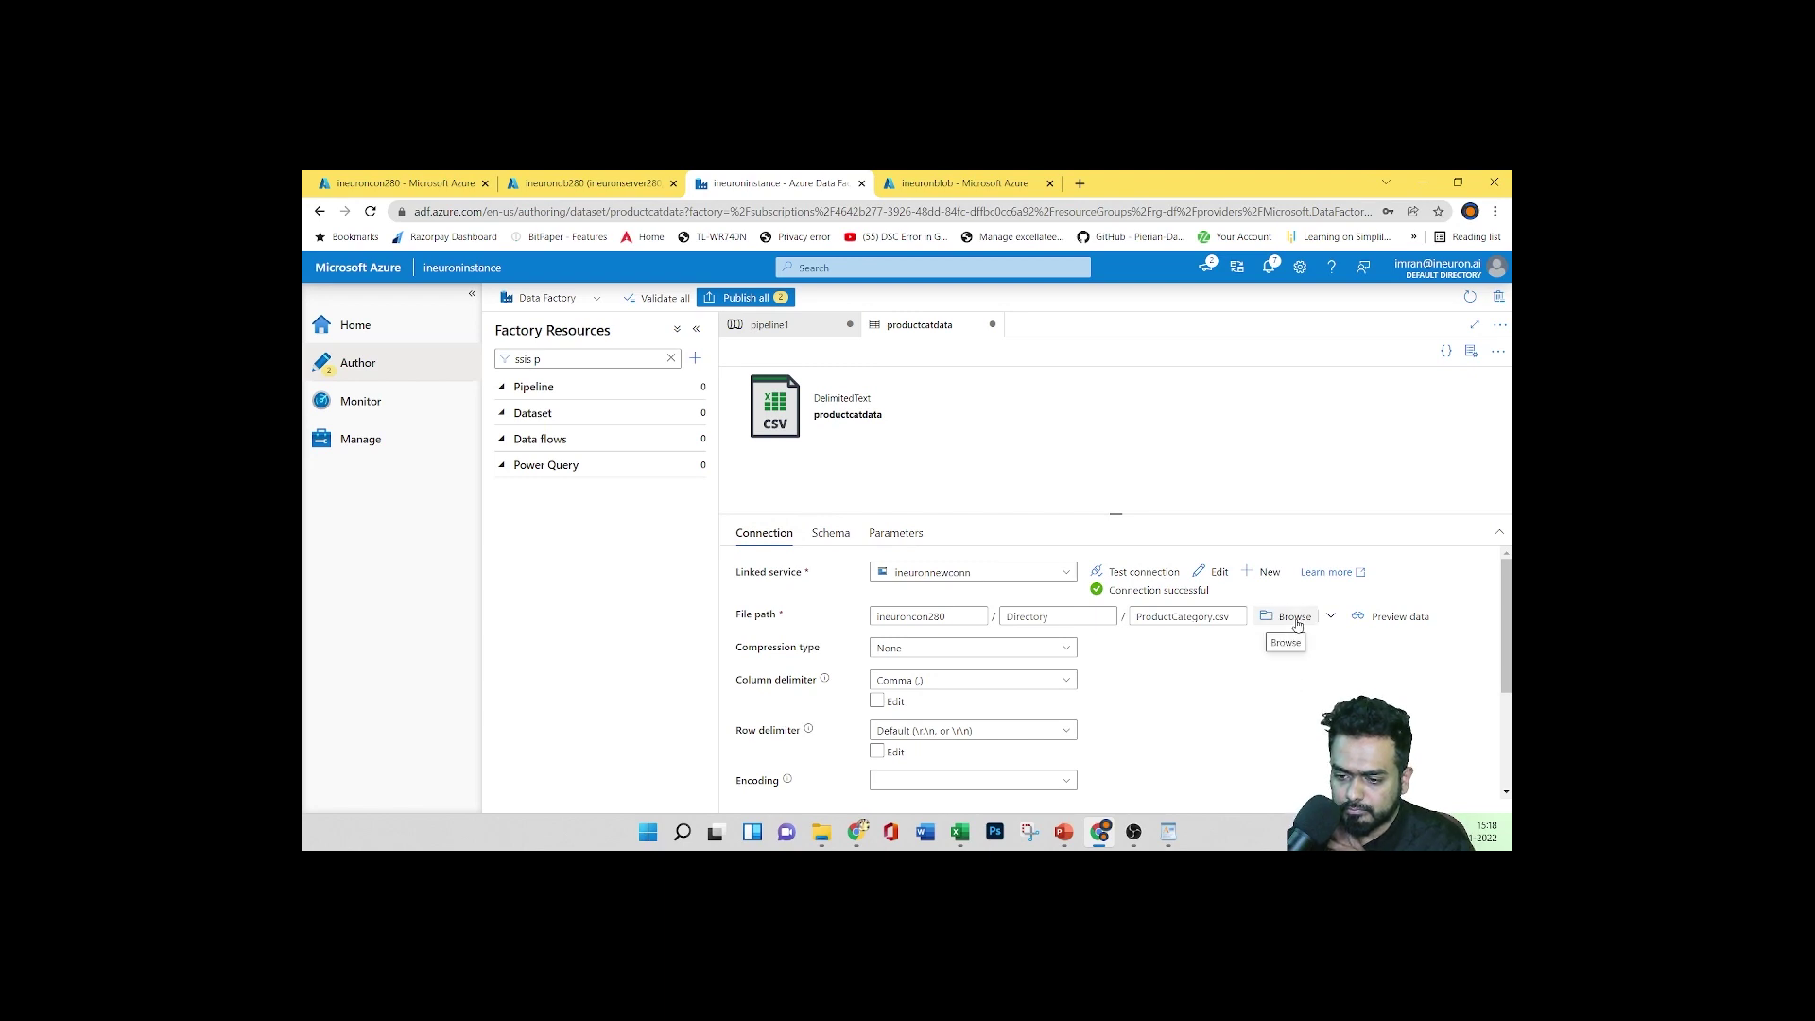
Preview ProductCategory.csv again to check its column headers, and review the First row as header setting
{"action": "left_click", "coordinate": [1386, 617]}
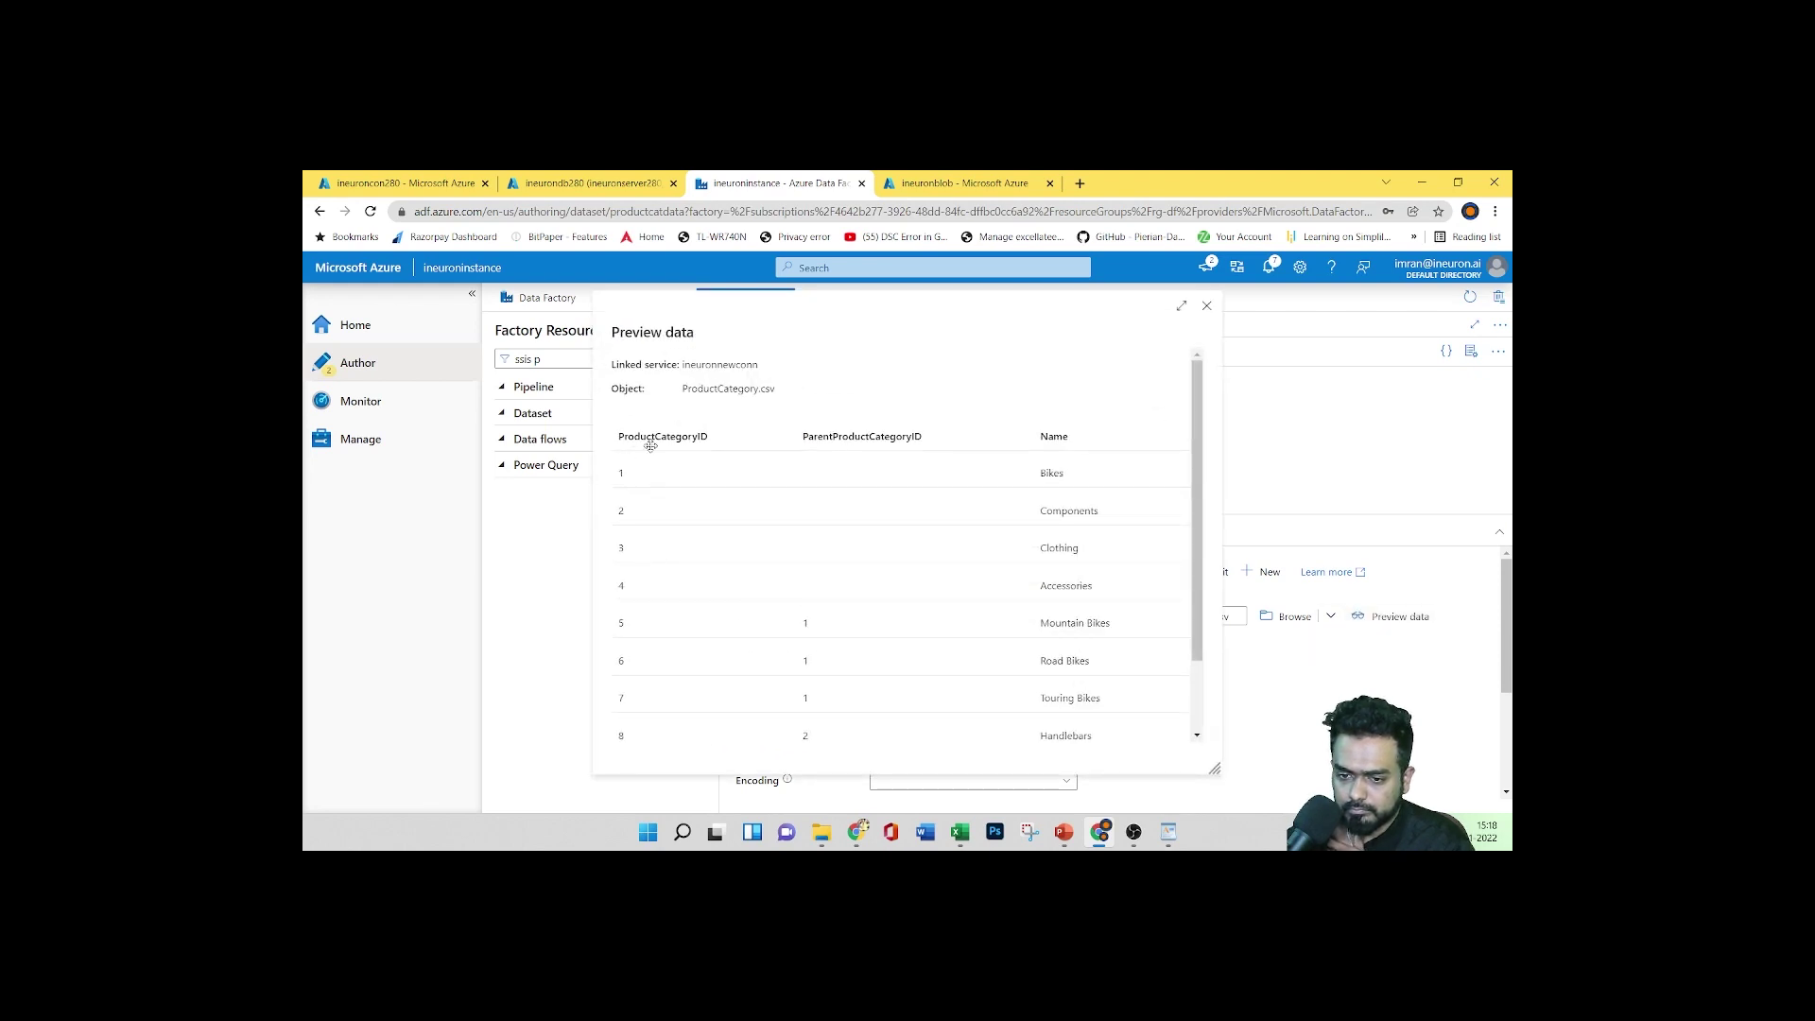
{"action": "left_click_drag", "start_coordinate": [646, 431], "coordinate": [667, 434]}
{"action": "scroll", "coordinate": [910, 619], "scroll_direction": "down", "scroll_amount": 1}
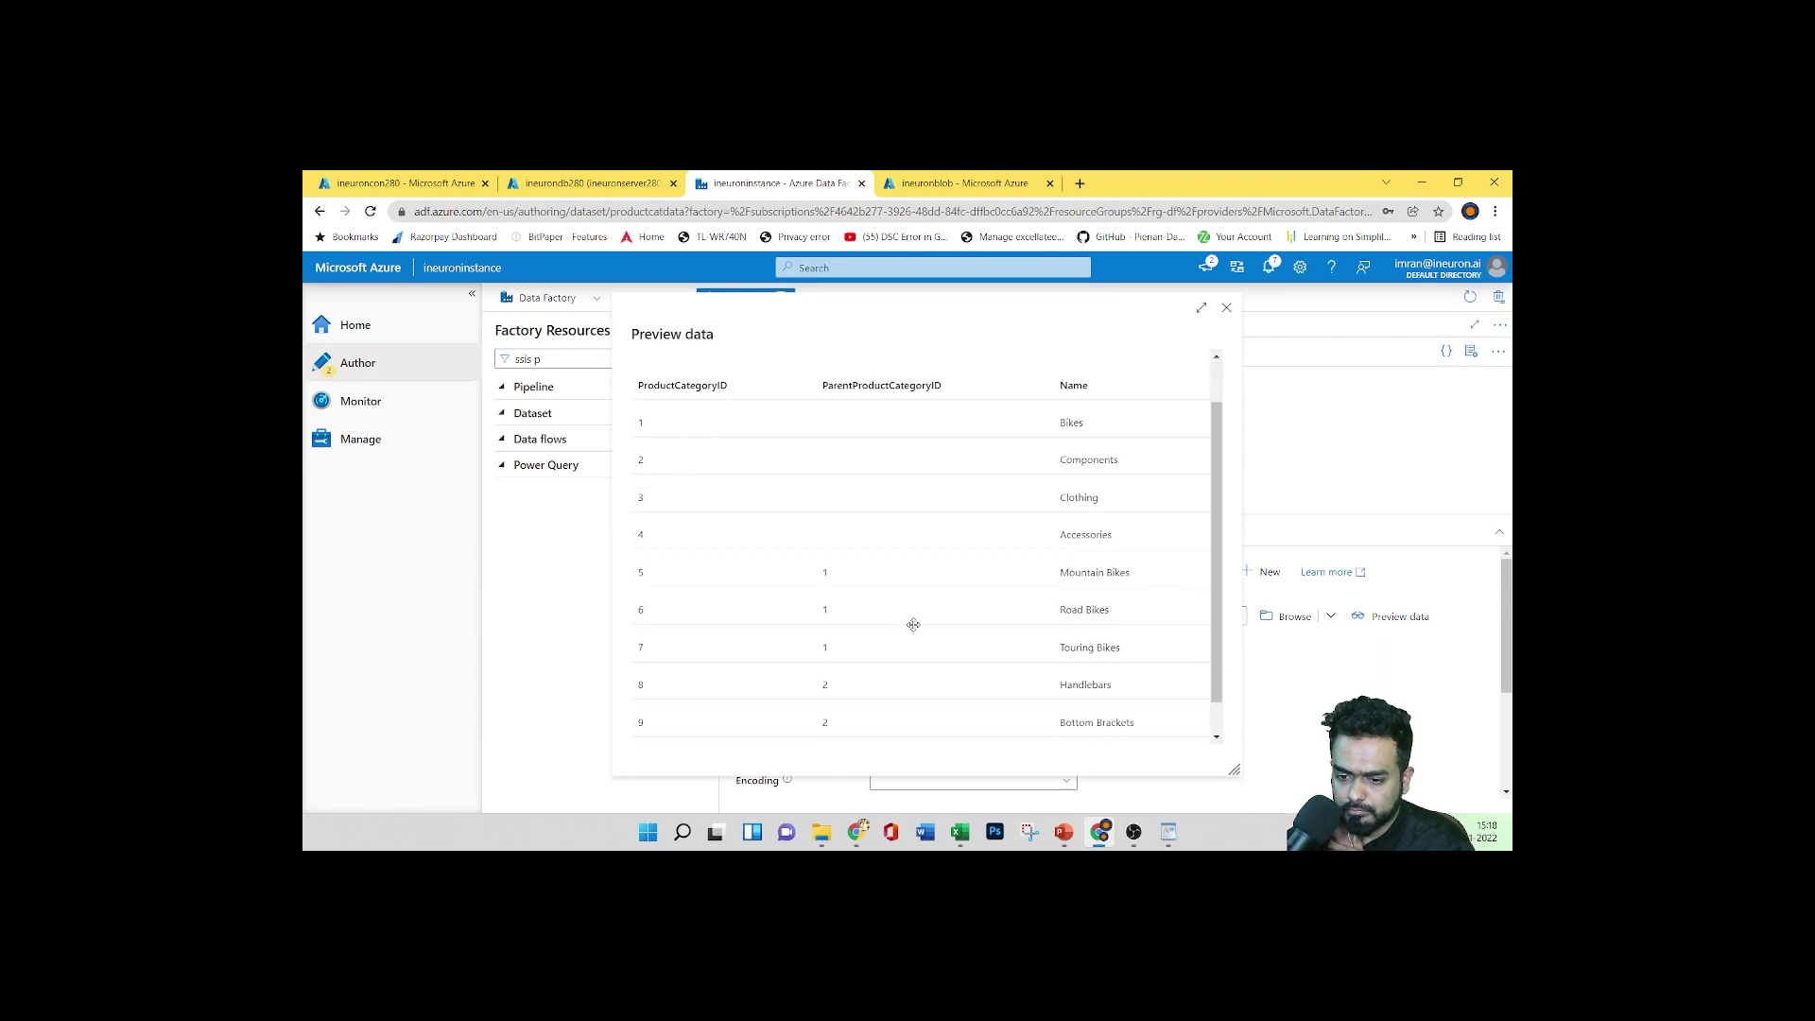
{"action": "scroll", "coordinate": [913, 623], "scroll_direction": "up", "scroll_amount": 1}
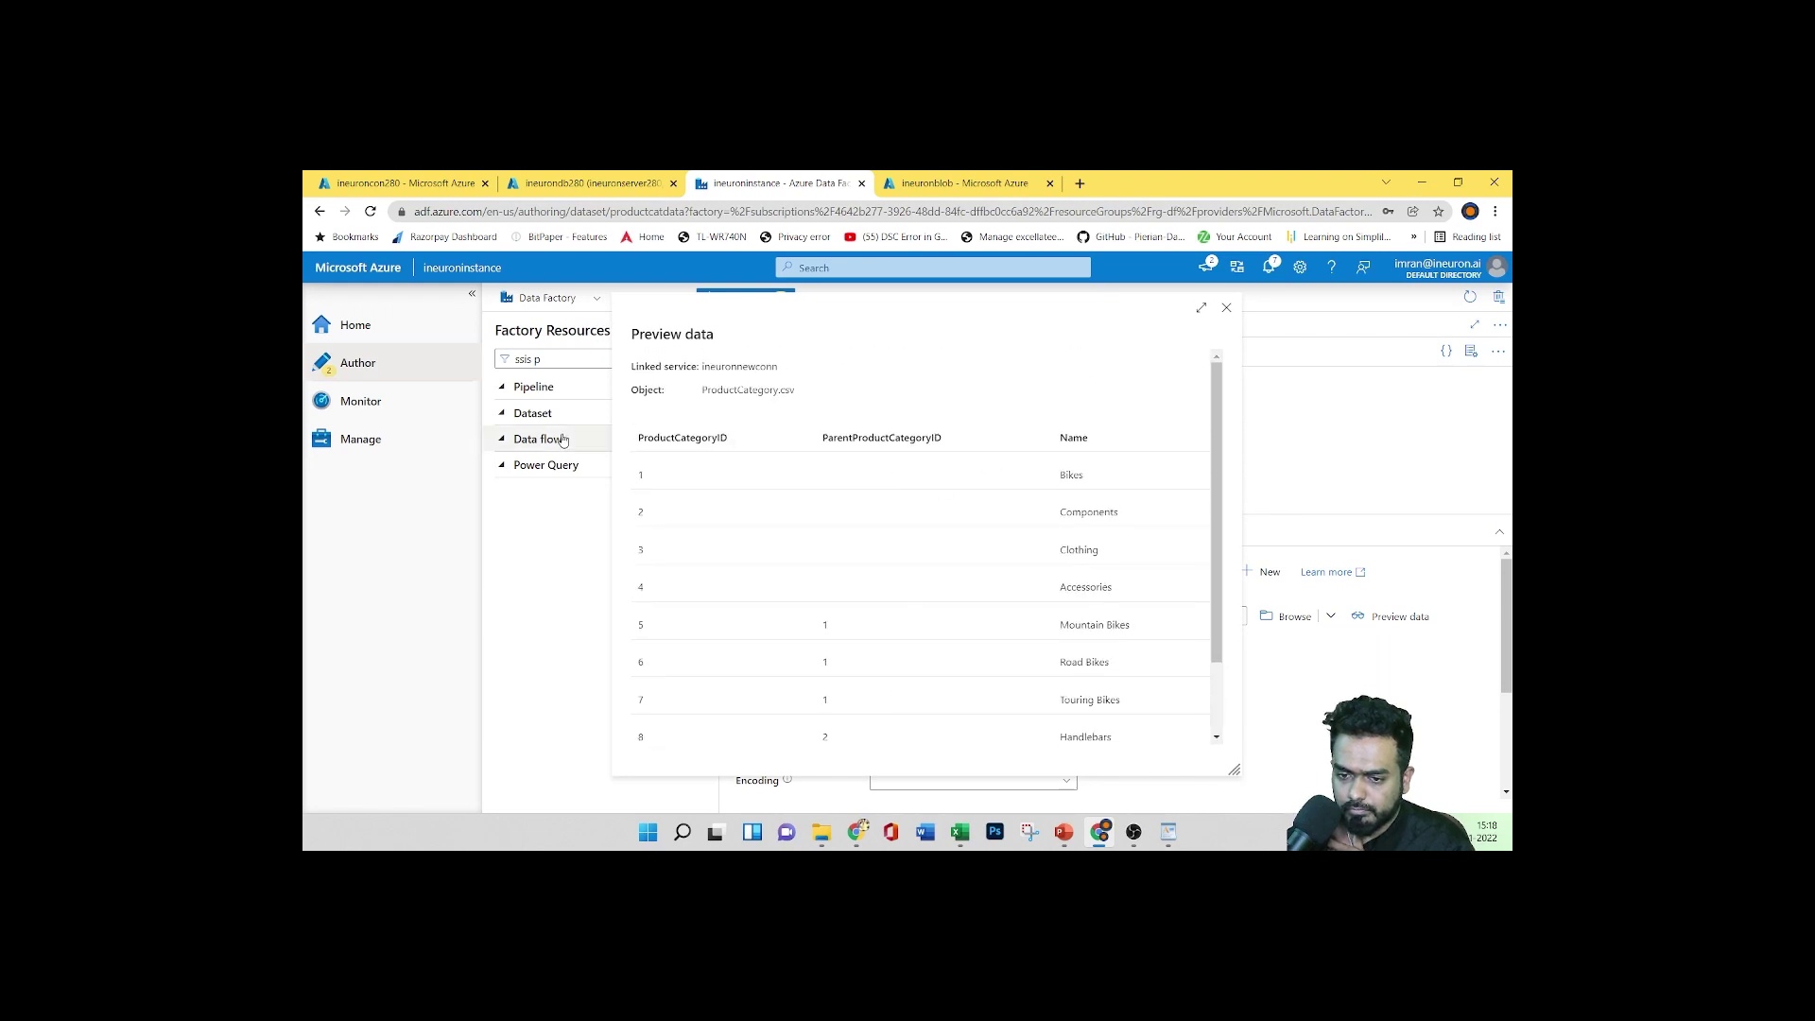
{"action": "left_click", "coordinate": [1227, 312]}
{"action": "scroll", "coordinate": [984, 590], "scroll_direction": "down", "scroll_amount": 2}
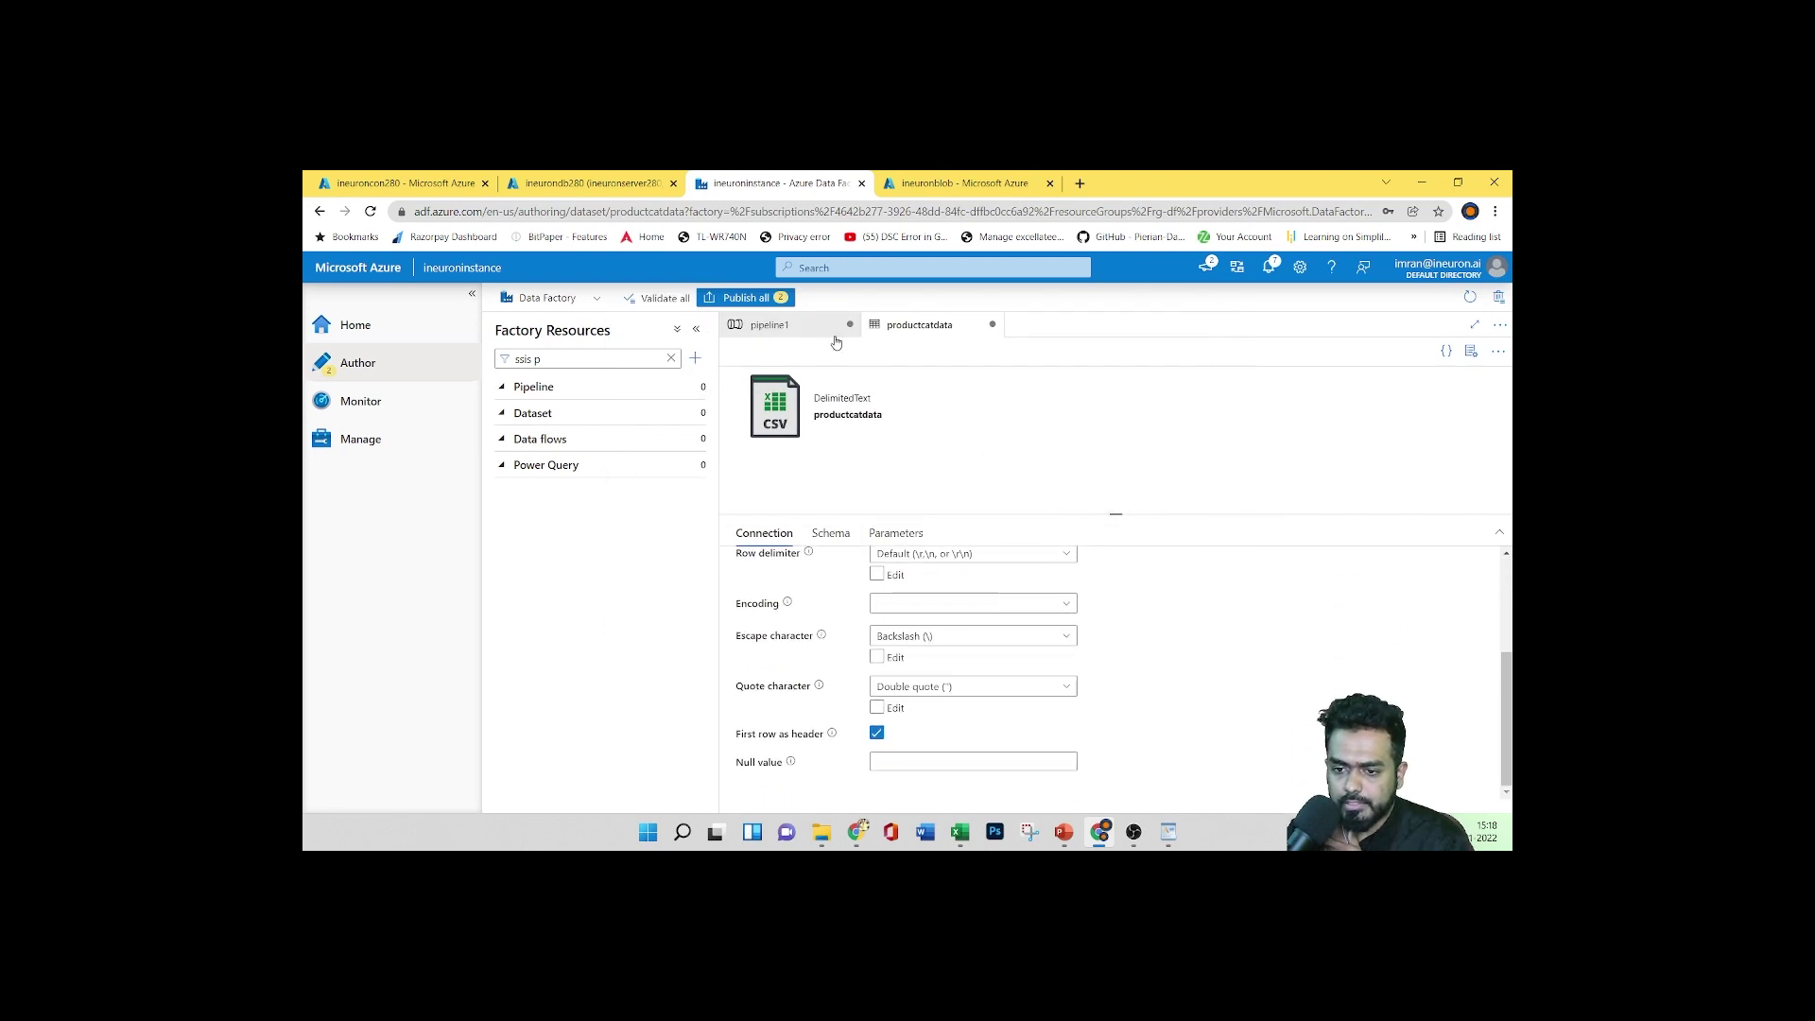
Close the productcatdata dataset, discarding its unsaved changes, and list the source datasets available to copyblobtosql
{"action": "left_click", "coordinate": [991, 324]}
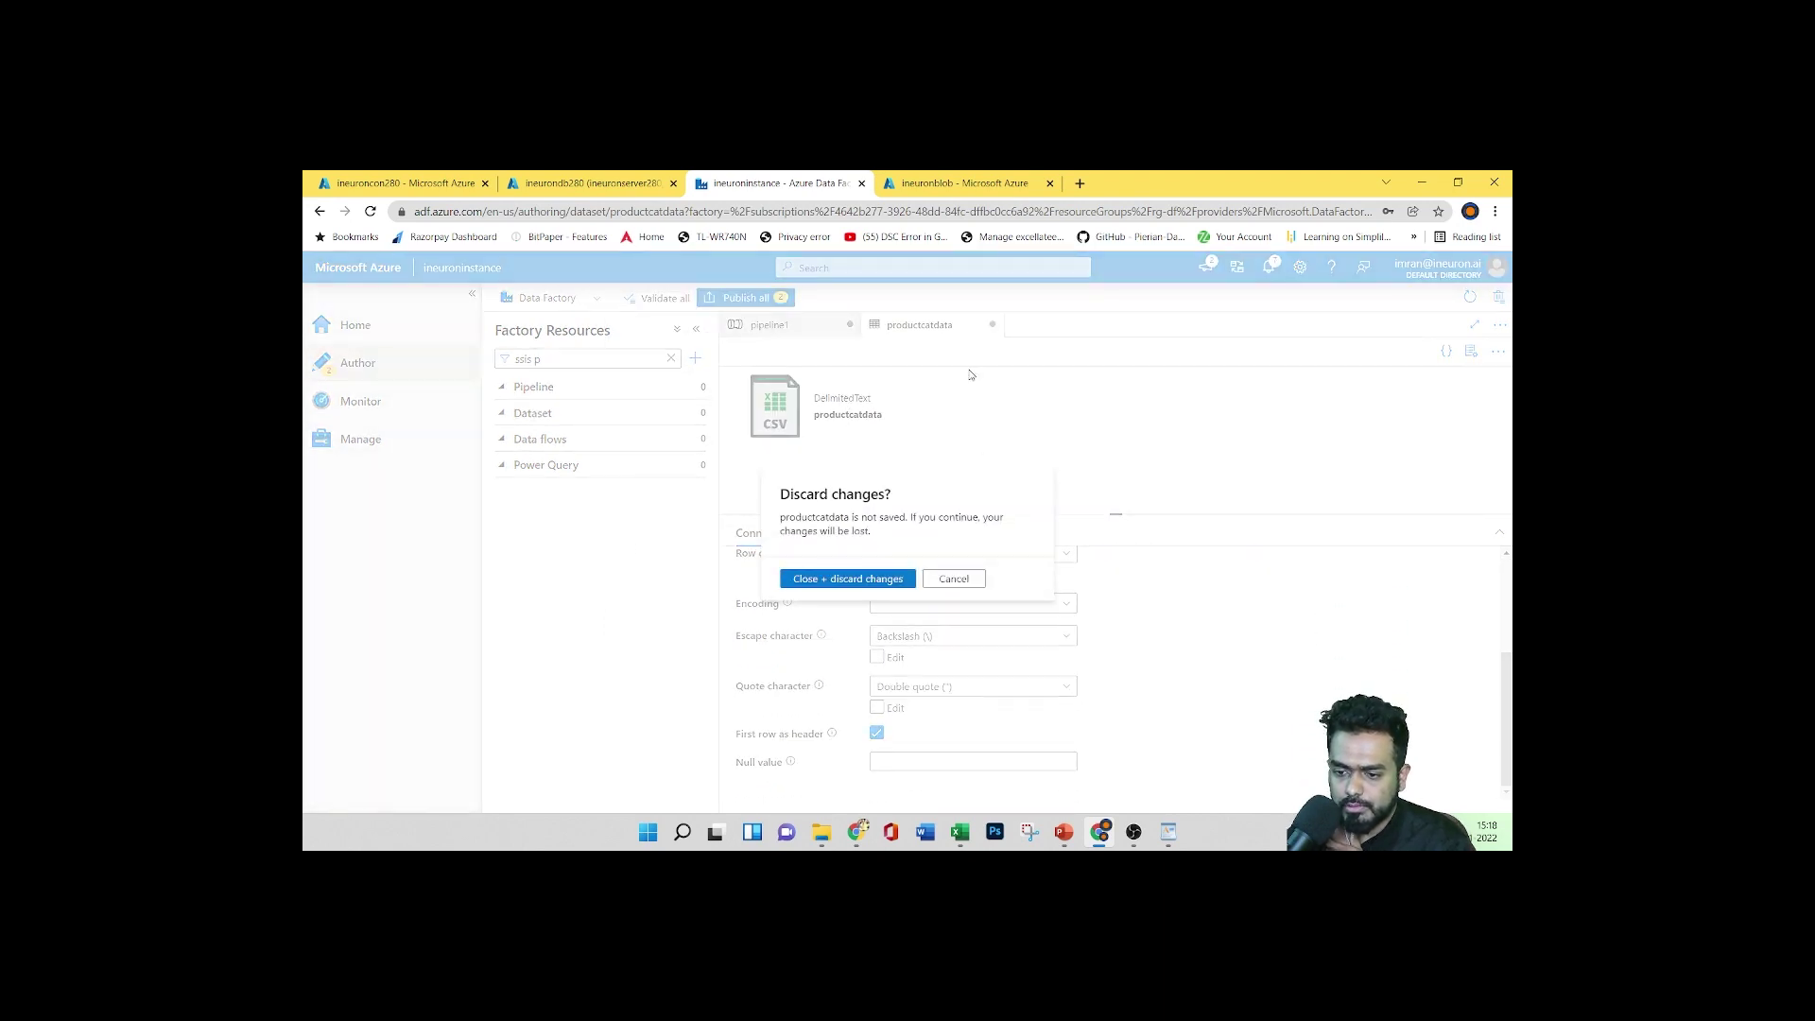
{"action": "left_click", "coordinate": [838, 579]}
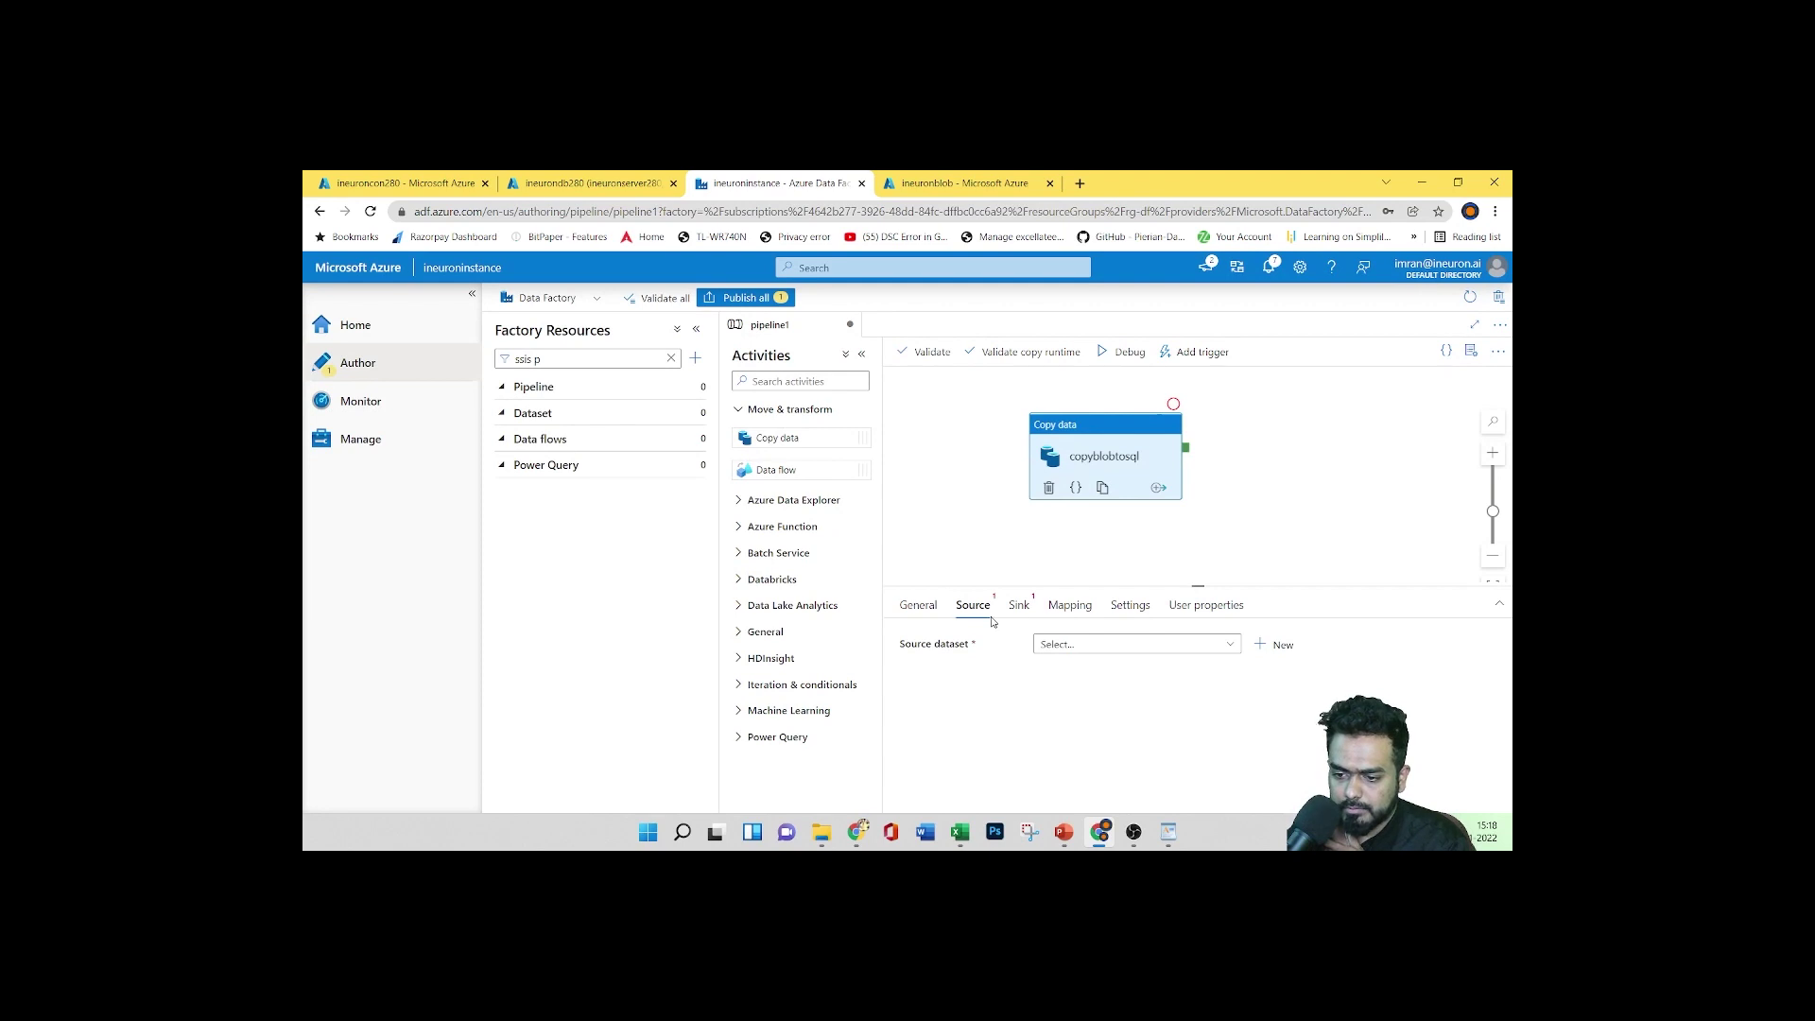
{"action": "left_click", "coordinate": [1112, 652]}
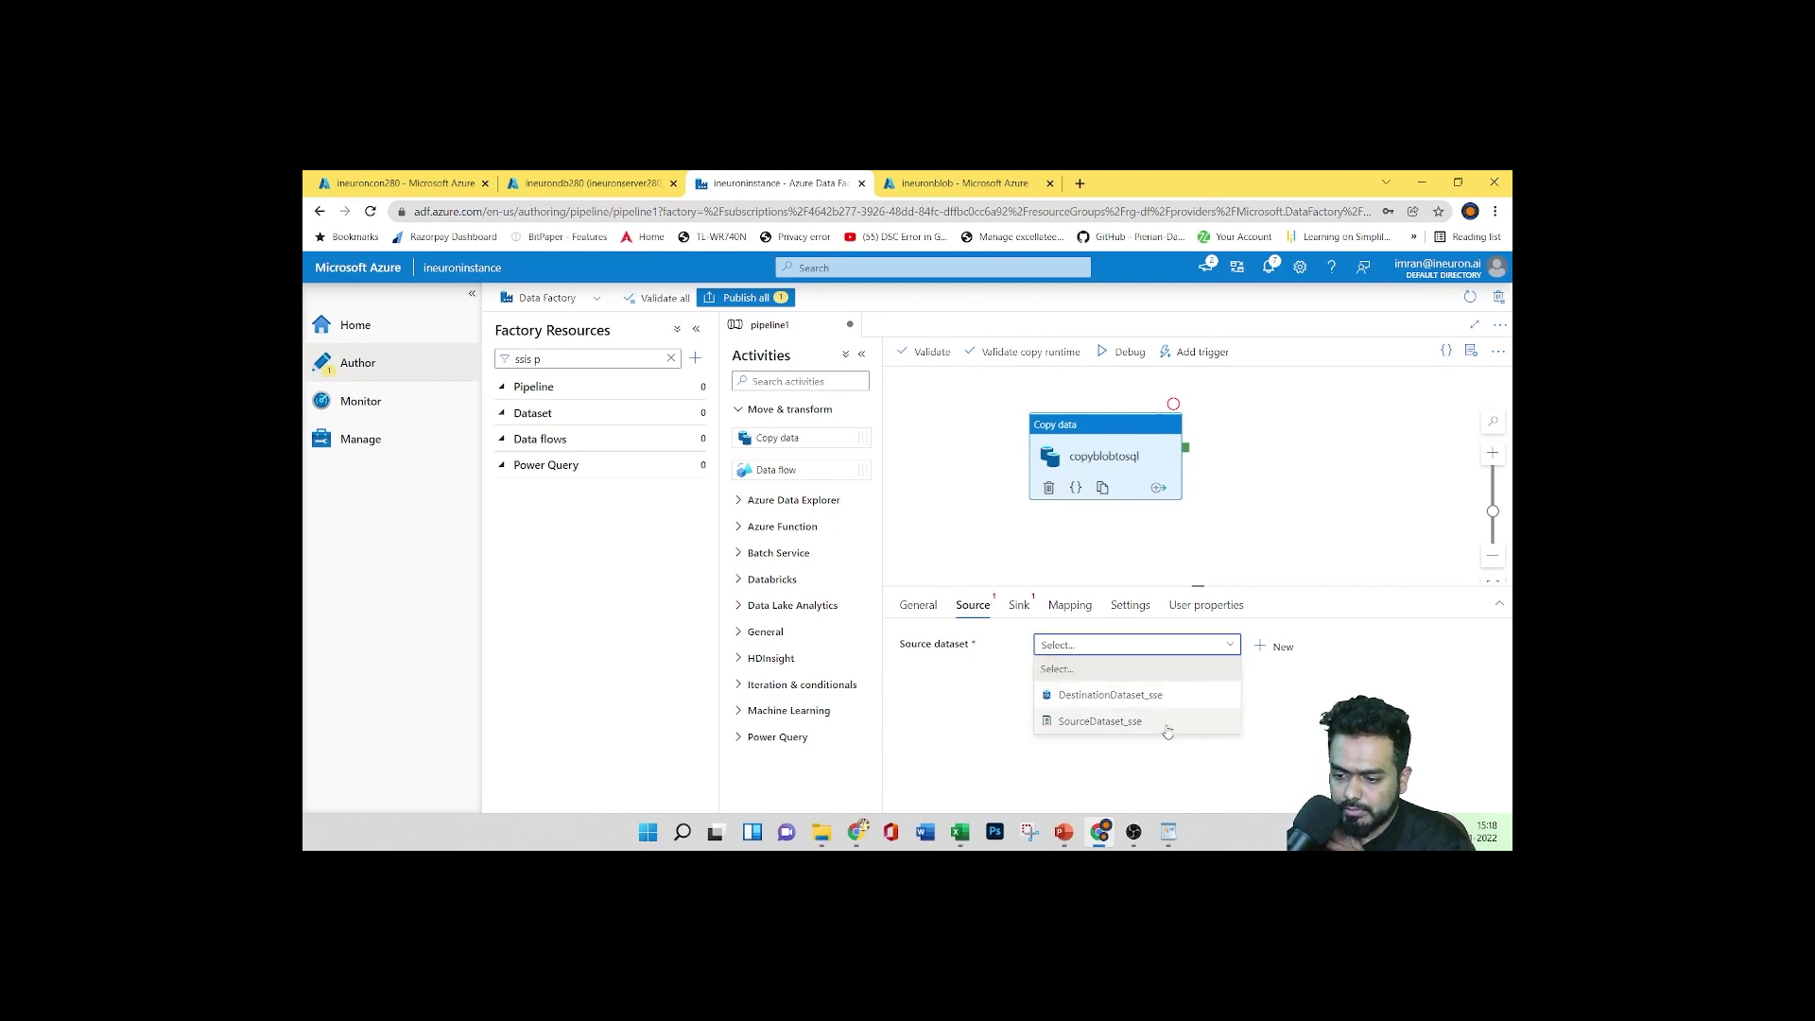
{"action": "left_click", "coordinate": [1277, 649]}
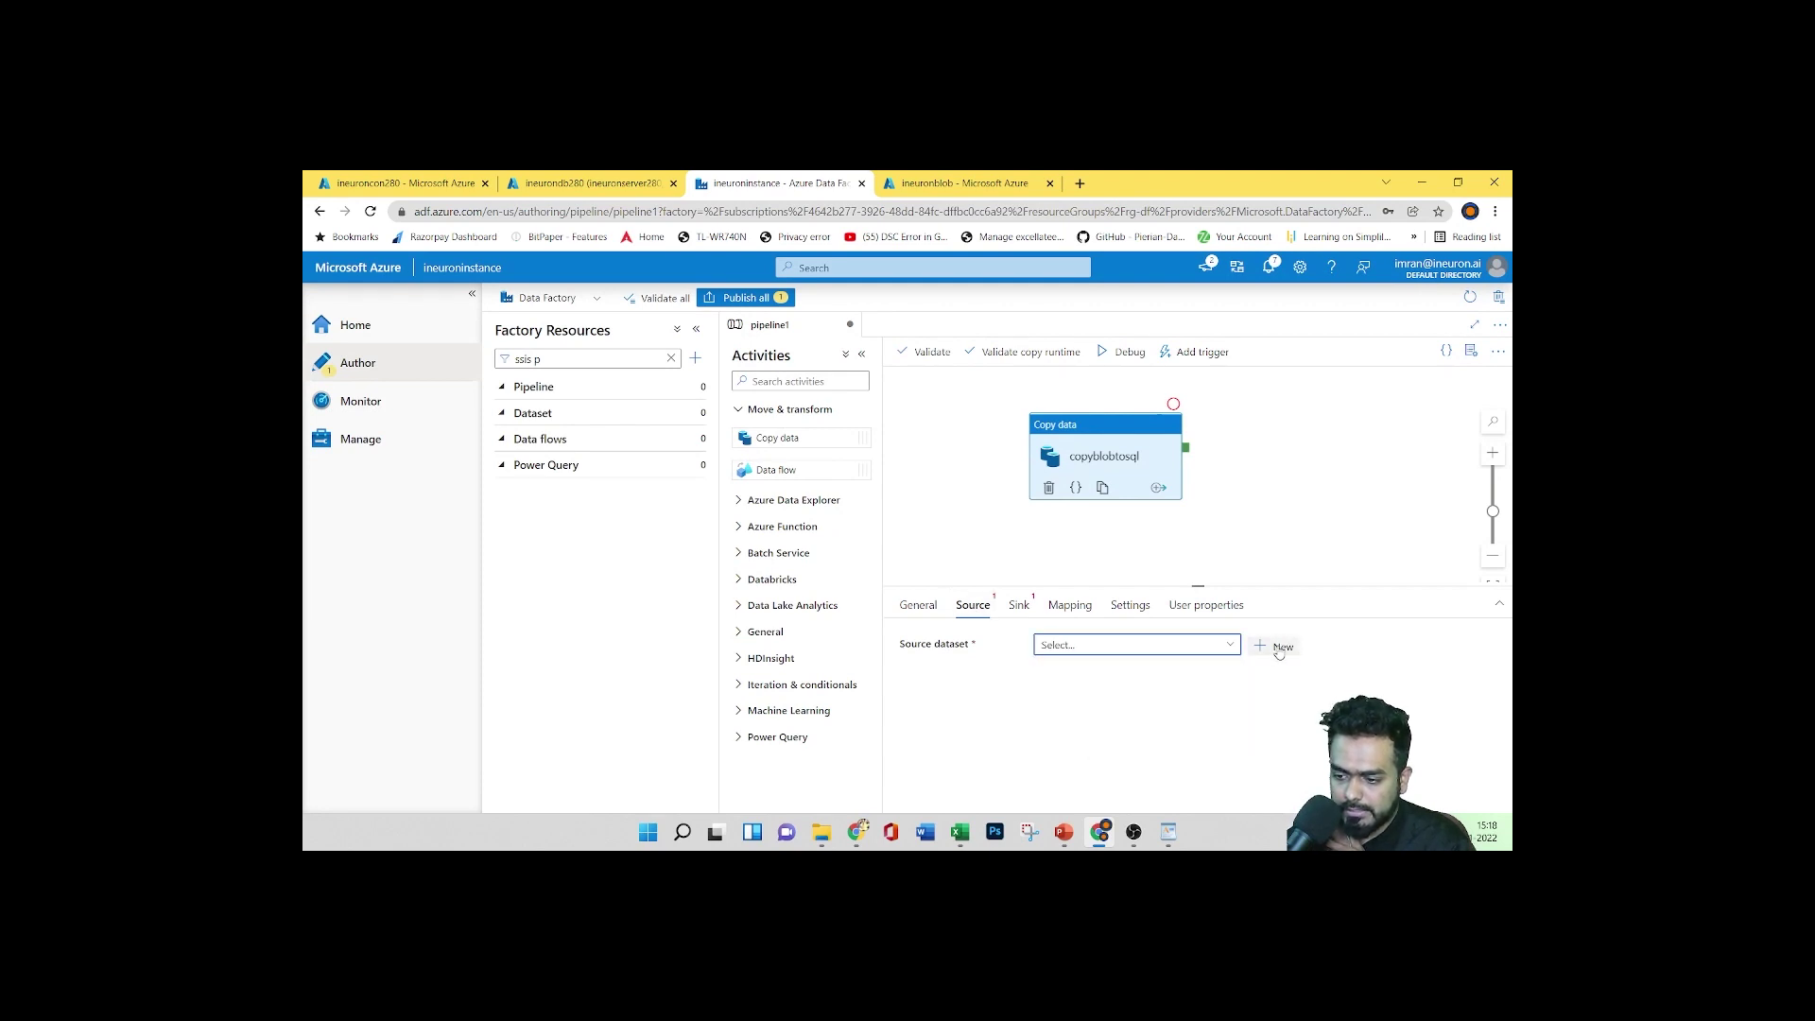
{"action": "left_click", "coordinate": [1278, 650]}
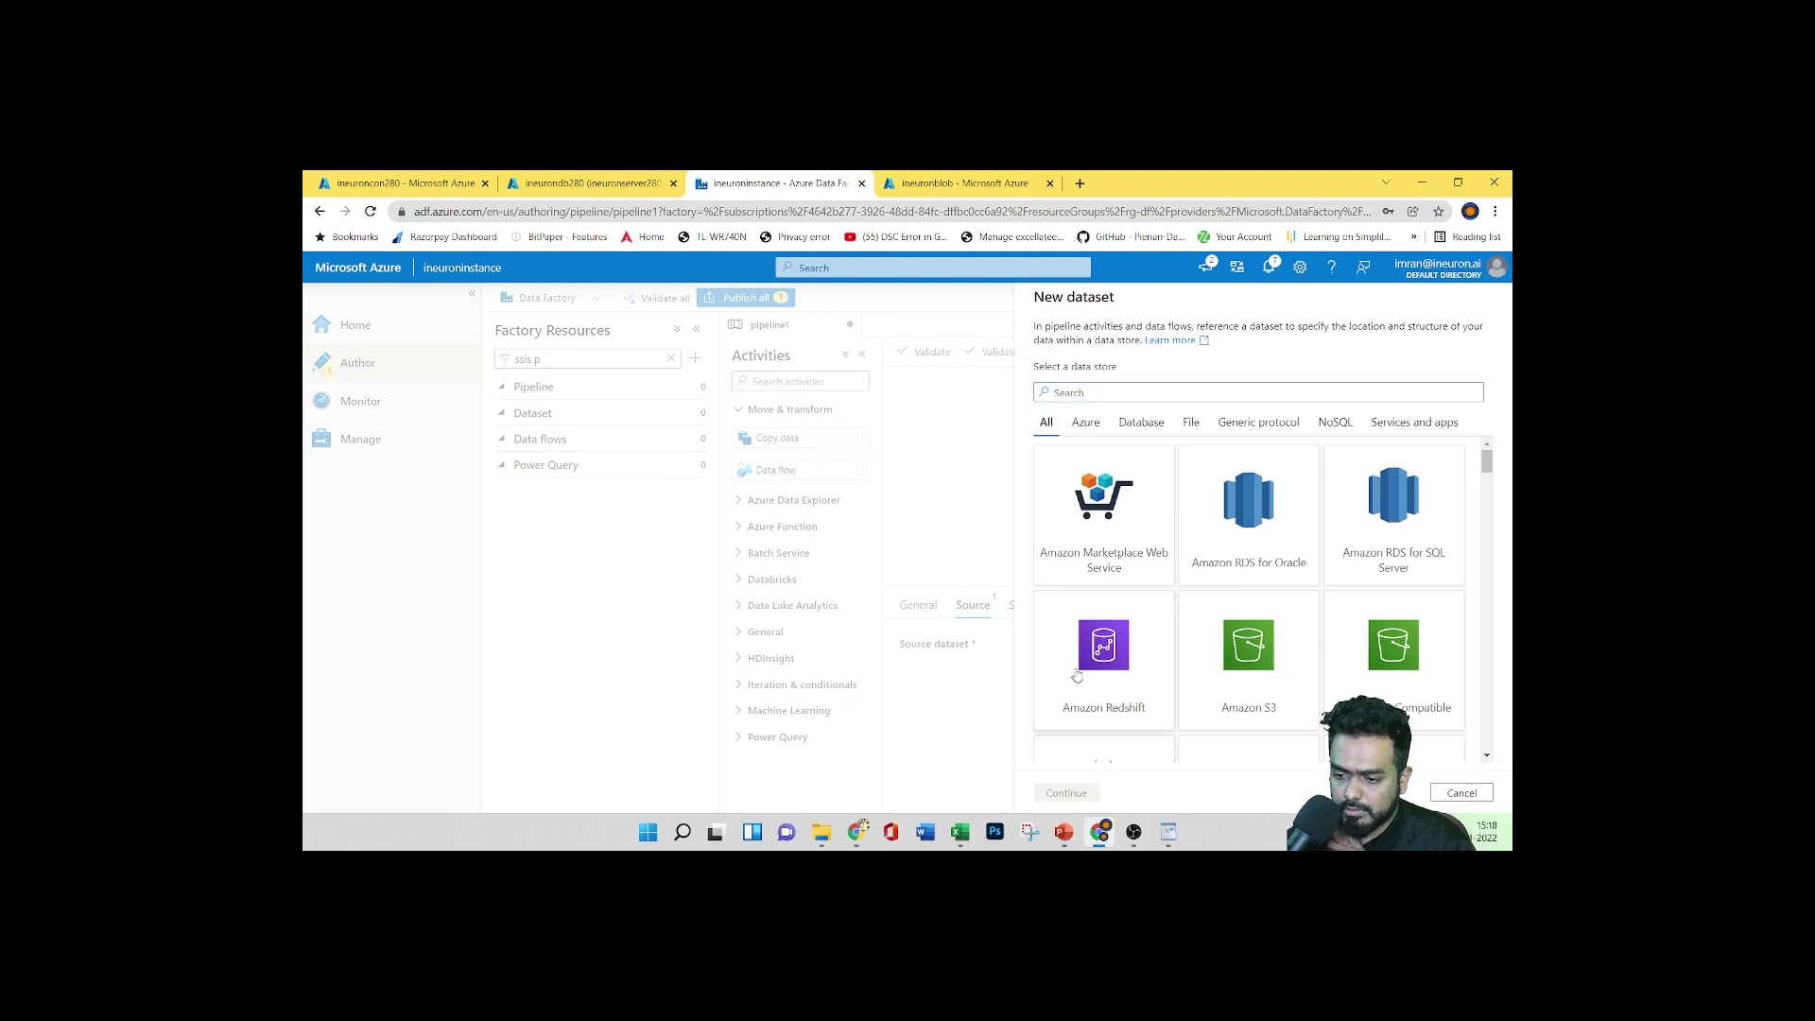
{"action": "key", "text": "Escape"}
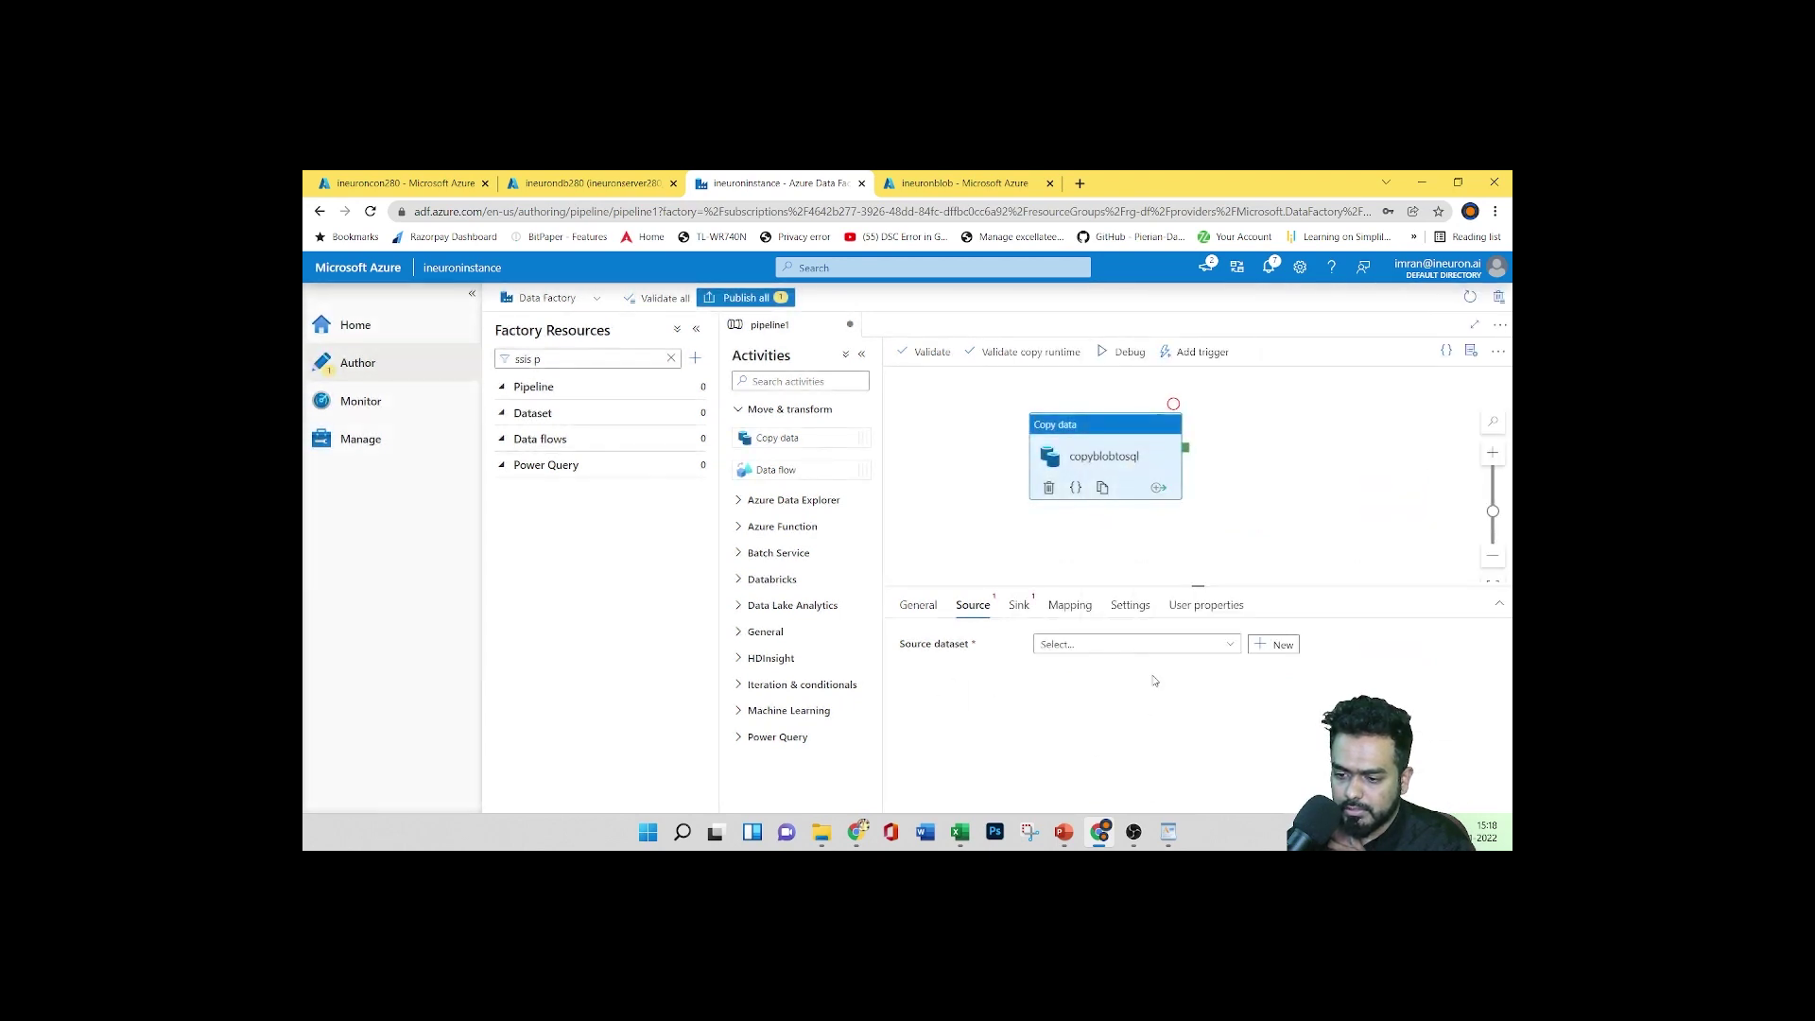
Start a new source dataset for copyblobtosql, using Azure Blob Storage as the data store and DelimitedText as the format
{"action": "left_click", "coordinate": [1085, 650]}
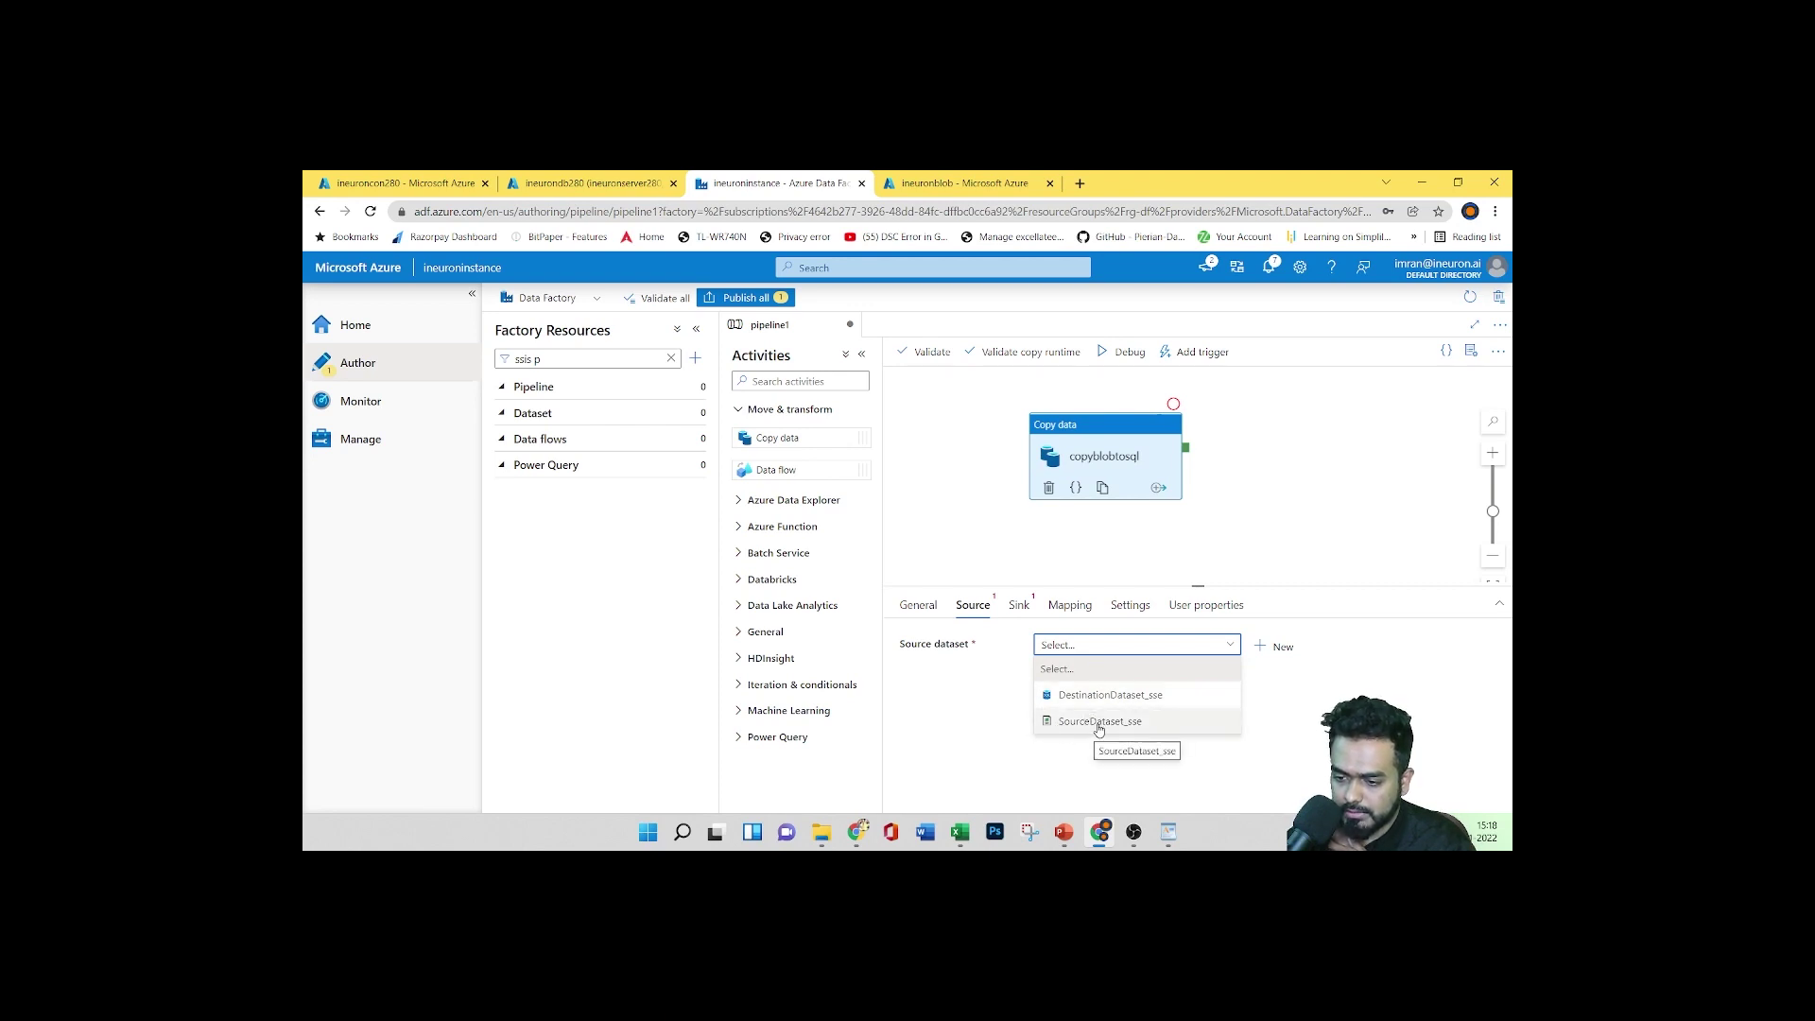
{"action": "left_click", "coordinate": [1276, 646]}
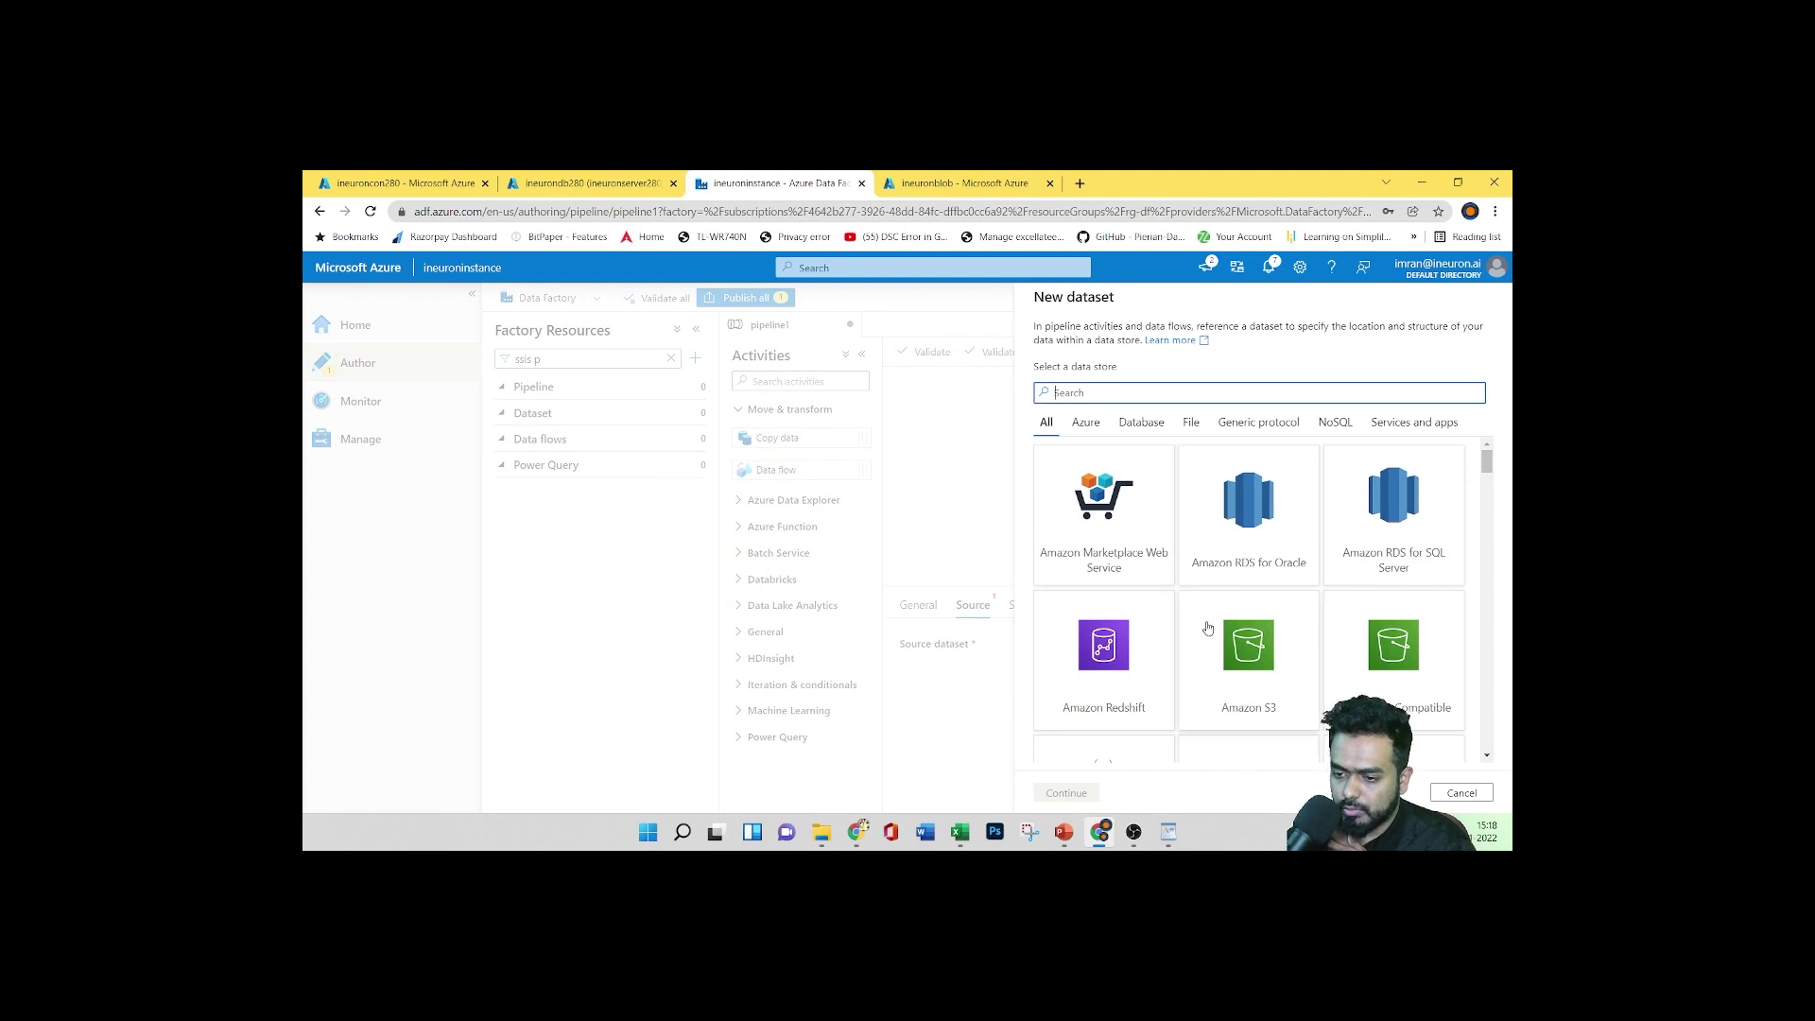
{"action": "scroll", "coordinate": [1207, 628], "scroll_direction": "down", "scroll_amount": 2}
{"action": "scroll", "coordinate": [1207, 628], "scroll_direction": "up", "scroll_amount": 2}
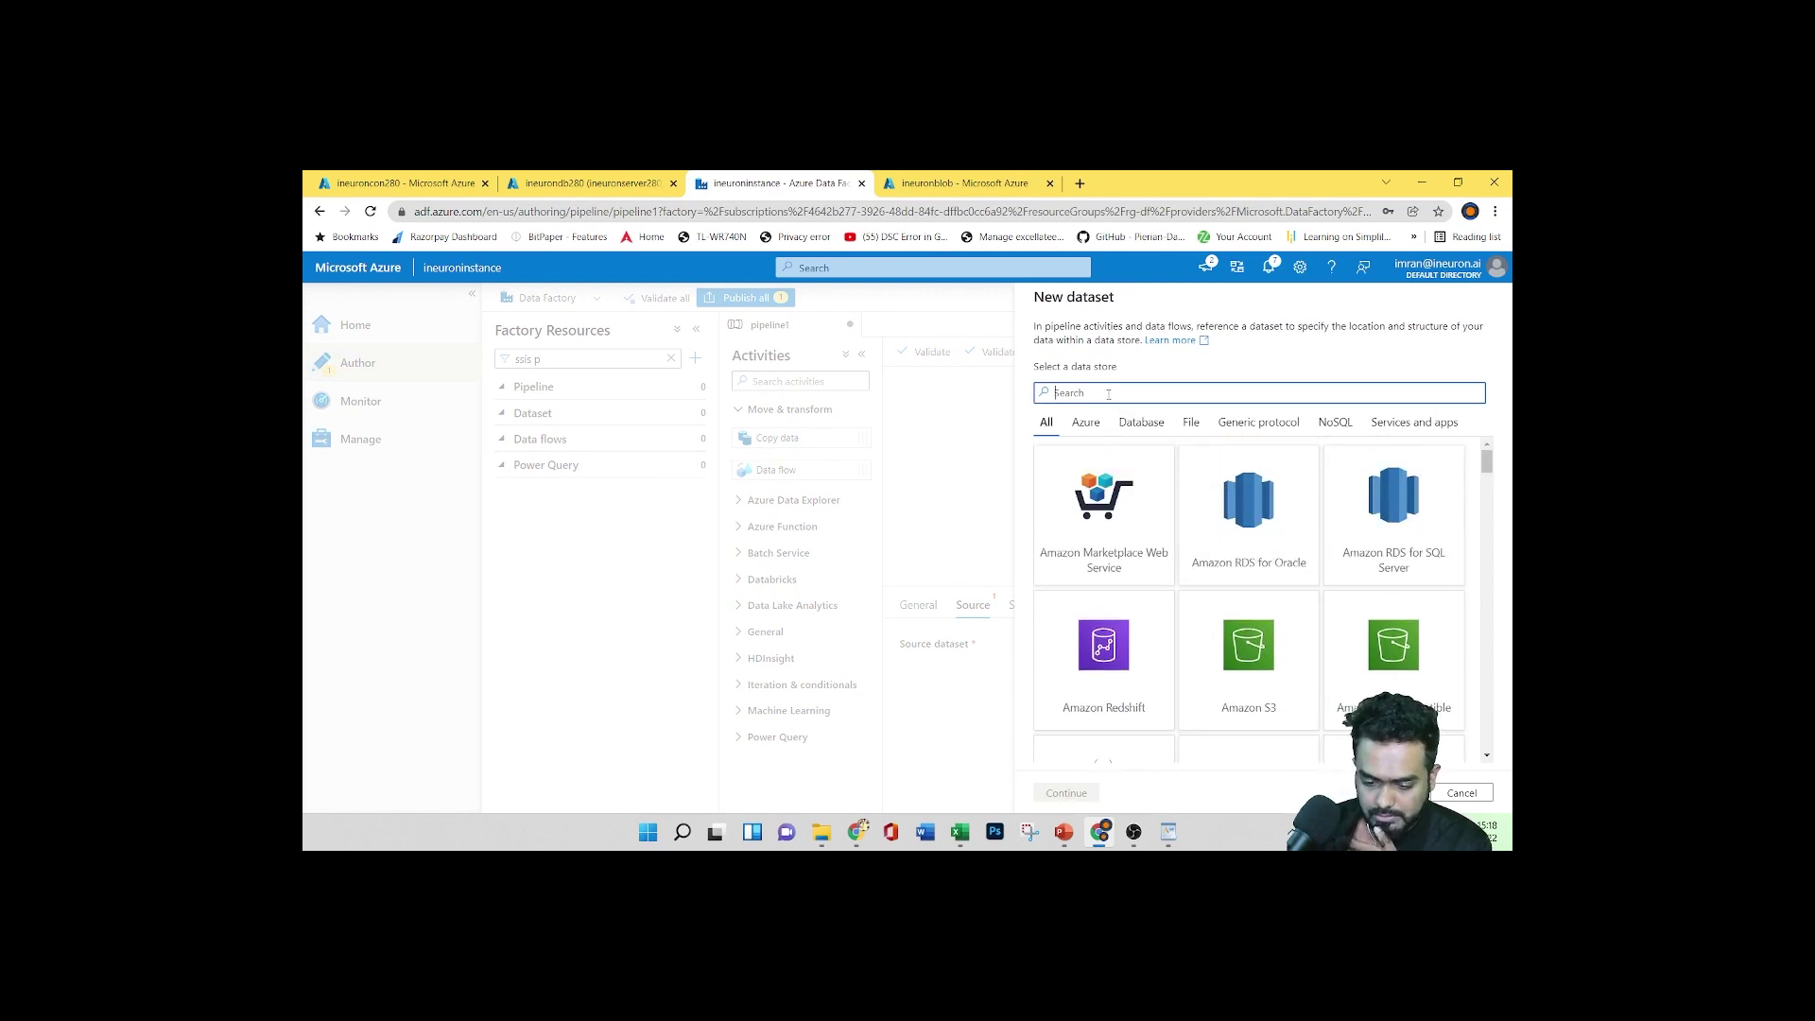
{"action": "type", "text": "d"}
{"action": "key", "text": "BackSpace"}
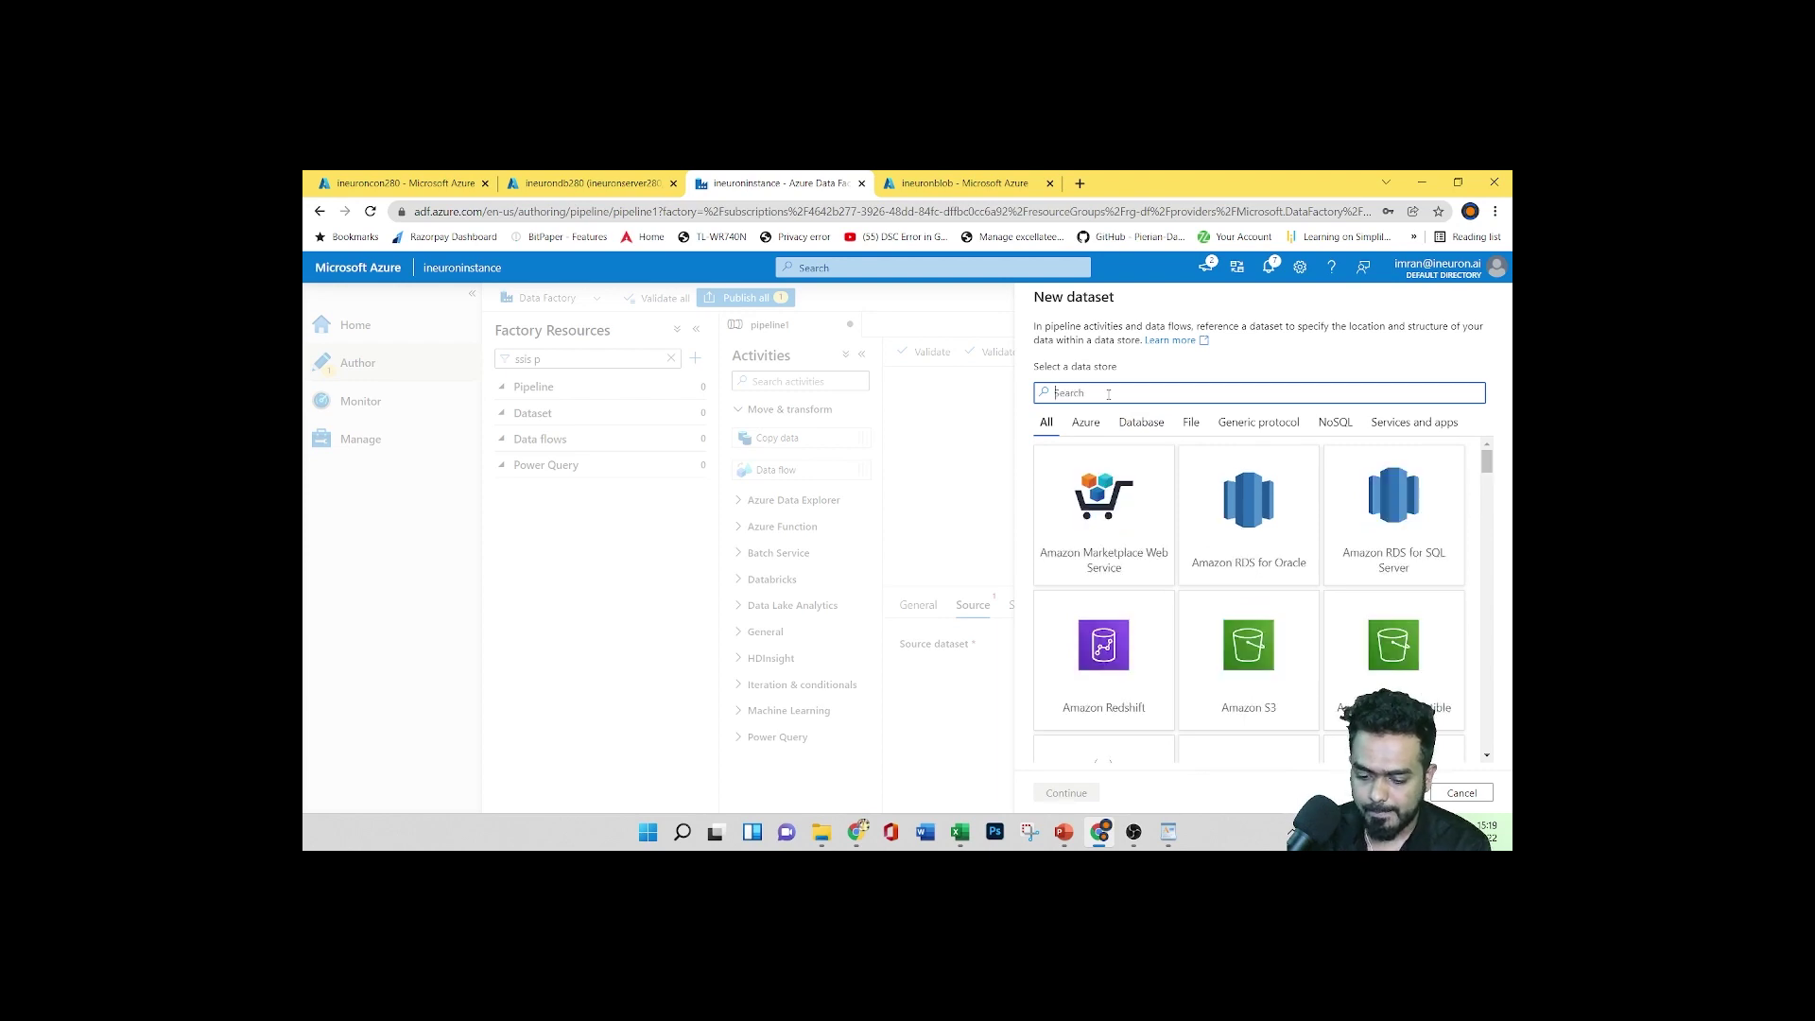
{"action": "type", "text": "b"}
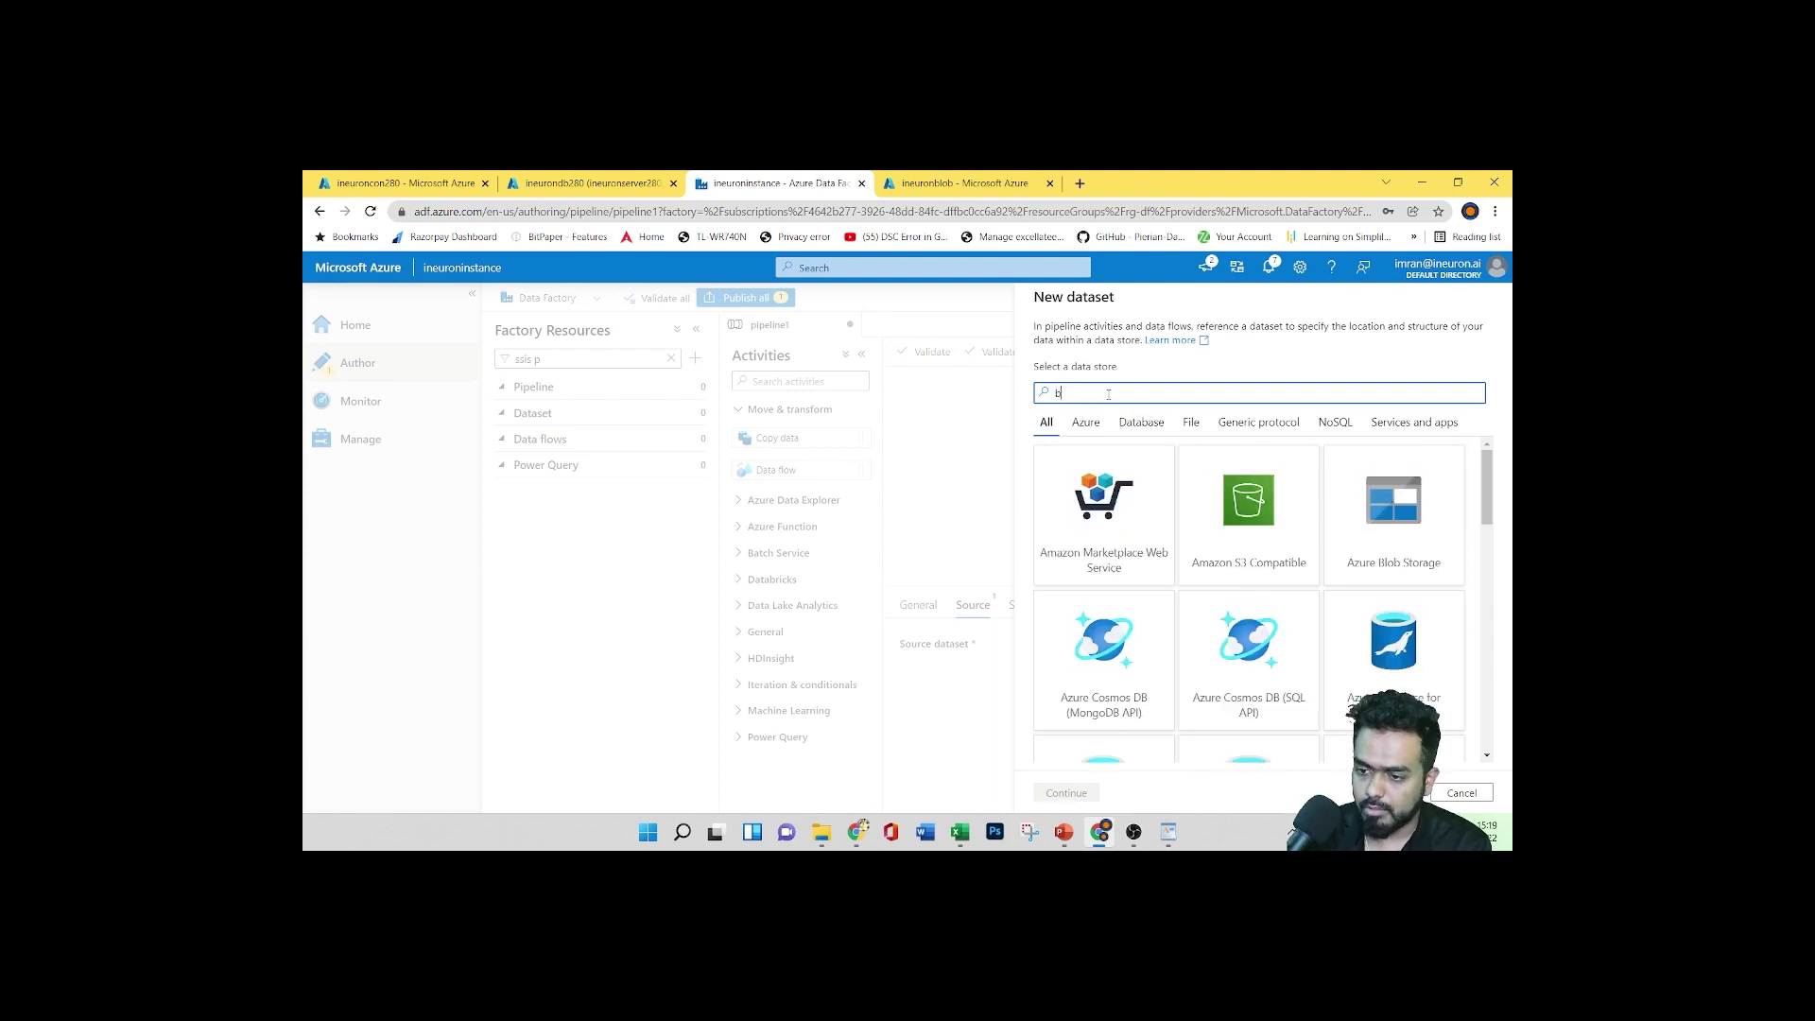
{"action": "left_click", "coordinate": [1391, 510]}
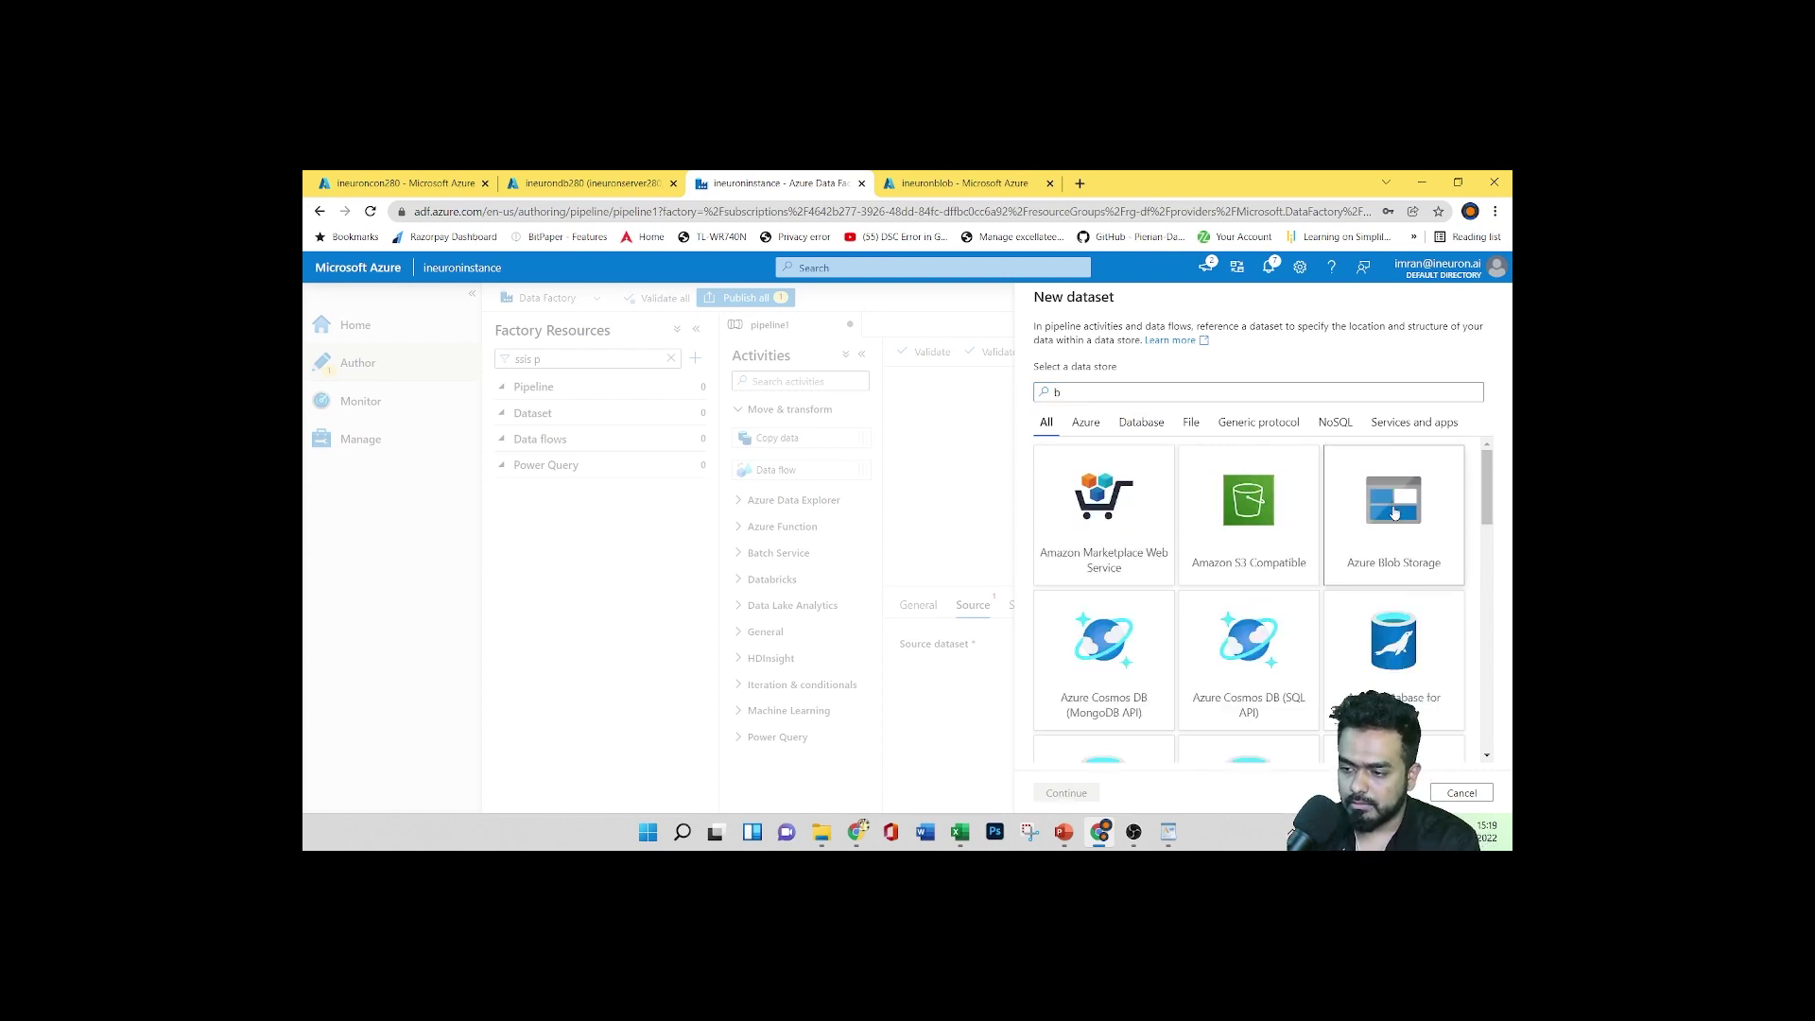
{"action": "left_click", "coordinate": [1075, 799]}
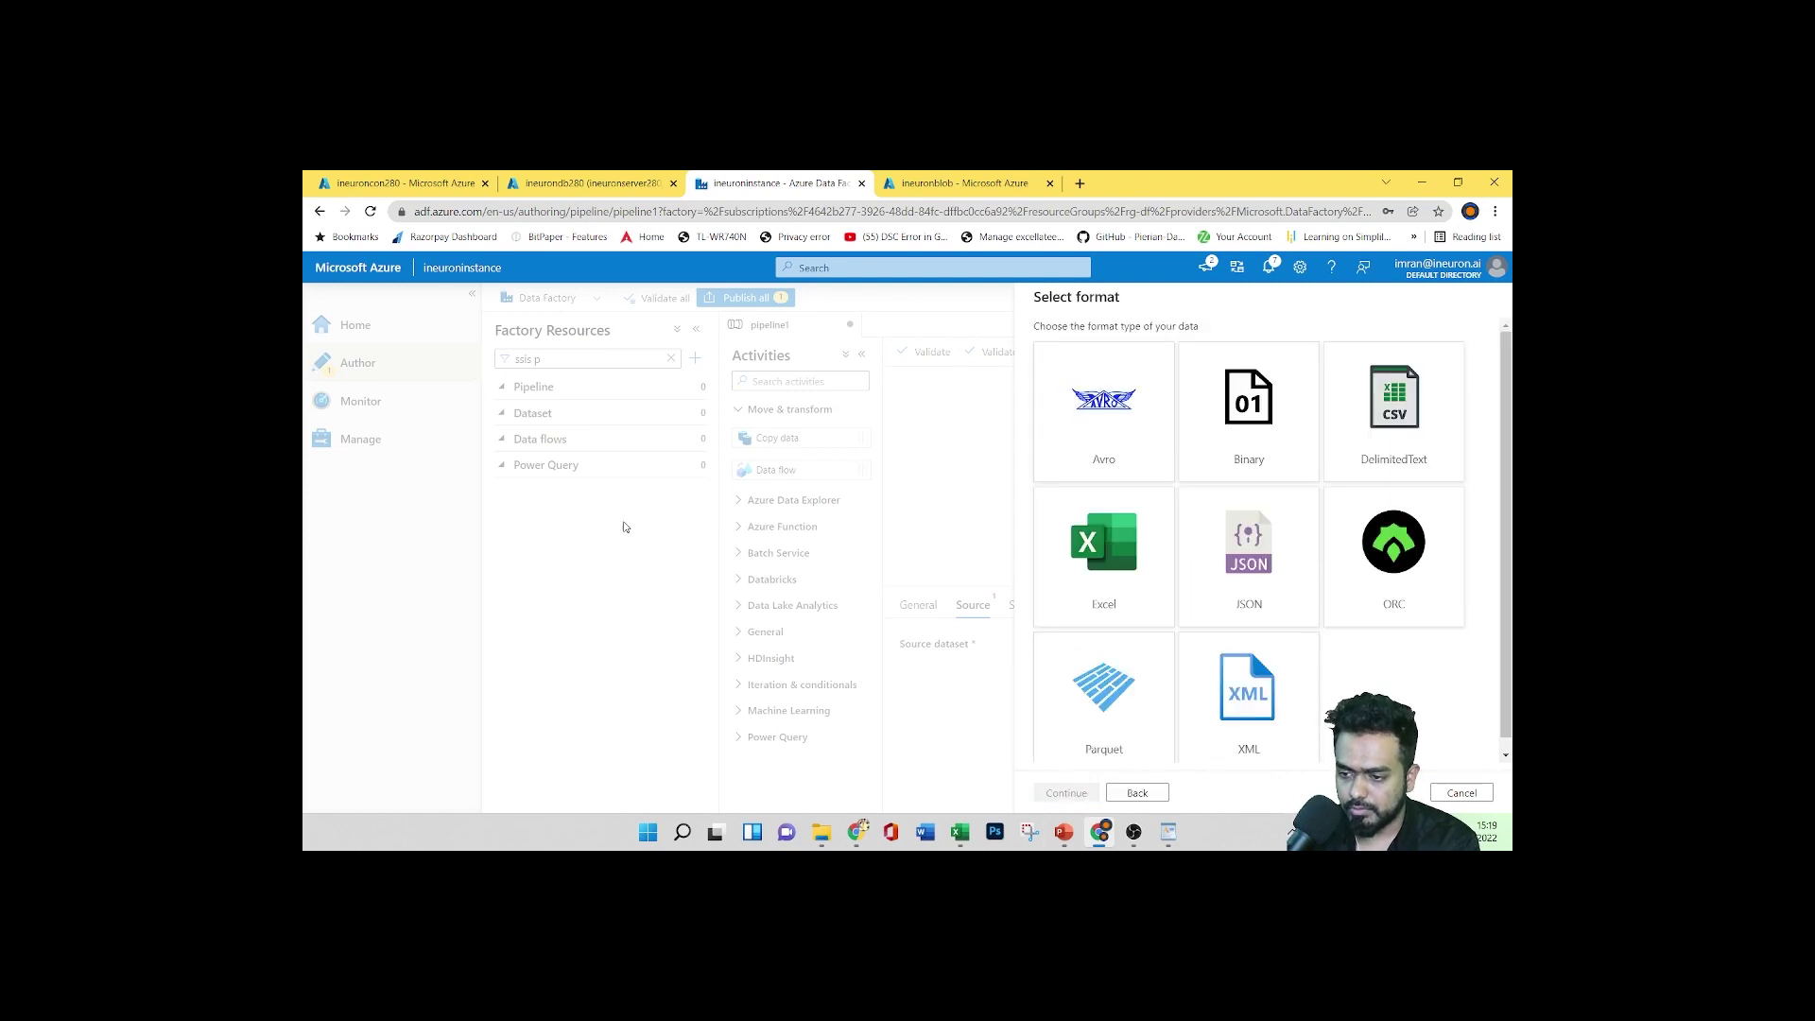
{"action": "left_click", "coordinate": [1431, 430]}
{"action": "left_click", "coordinate": [1068, 794]}
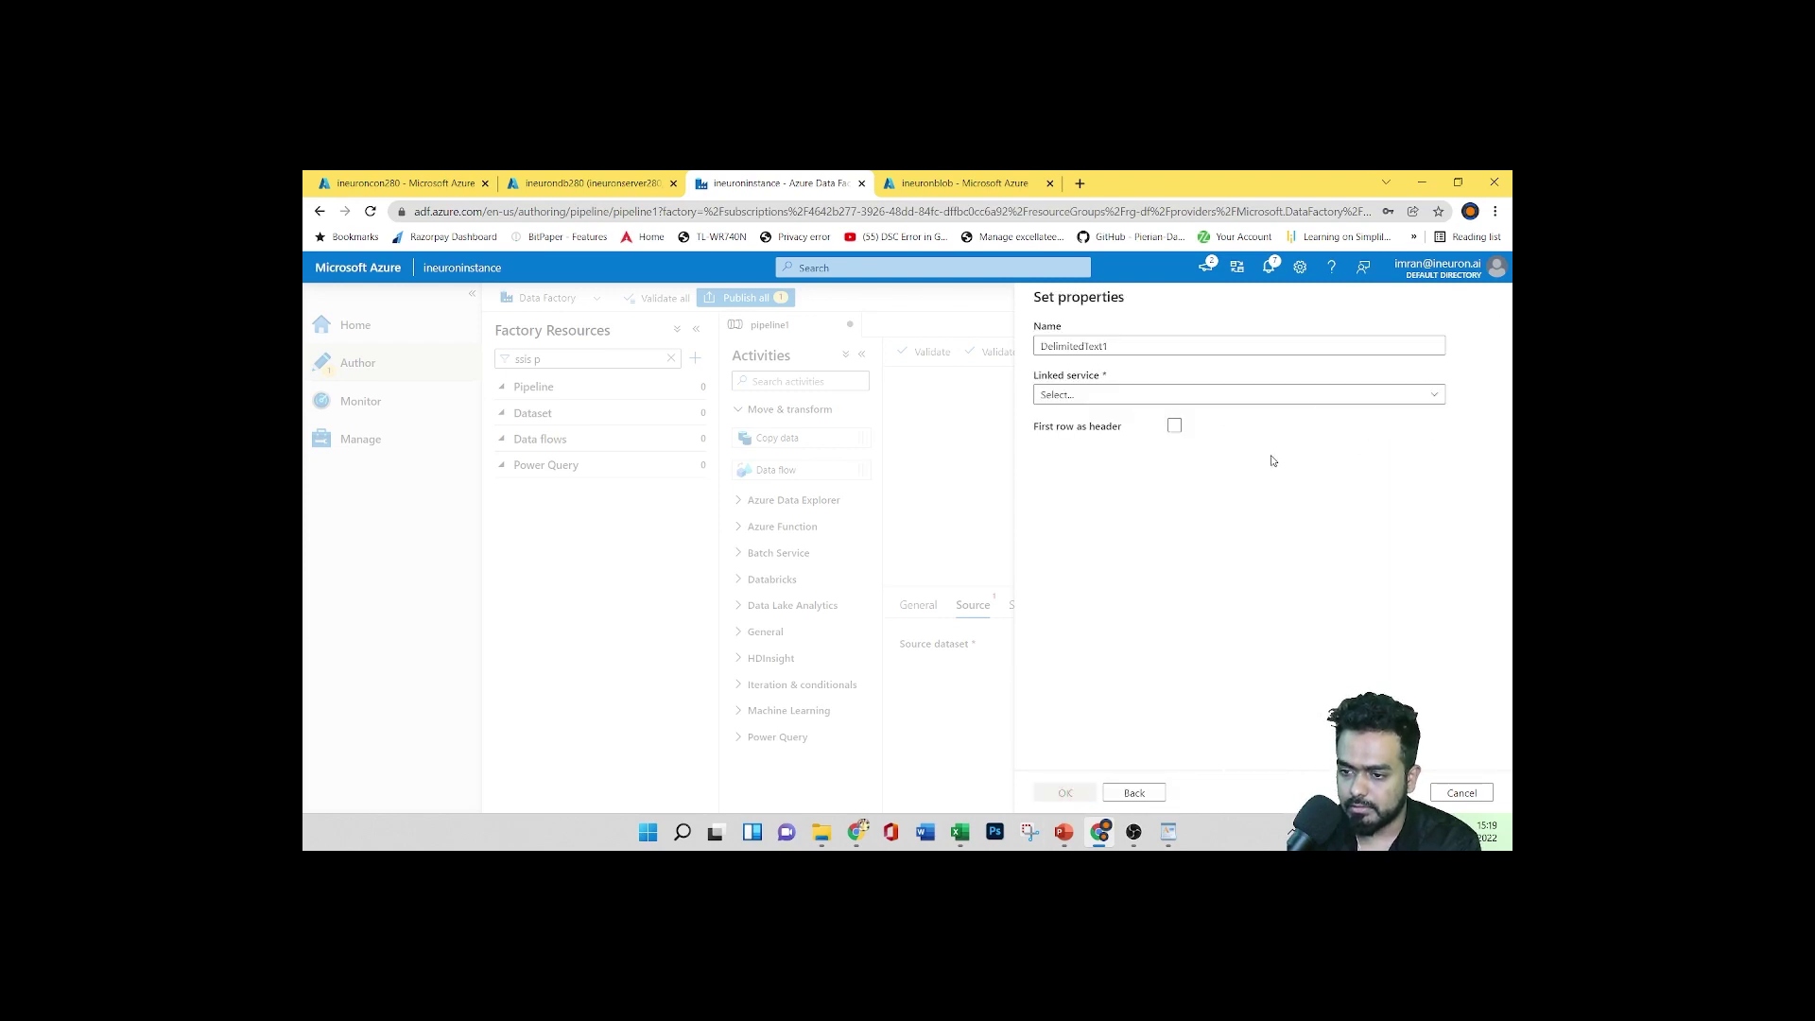
Assign the ineuronnewconn linked service to the source dataset and enable First row as header
{"action": "left_click_drag", "start_coordinate": [1183, 345], "coordinate": [1007, 351]}
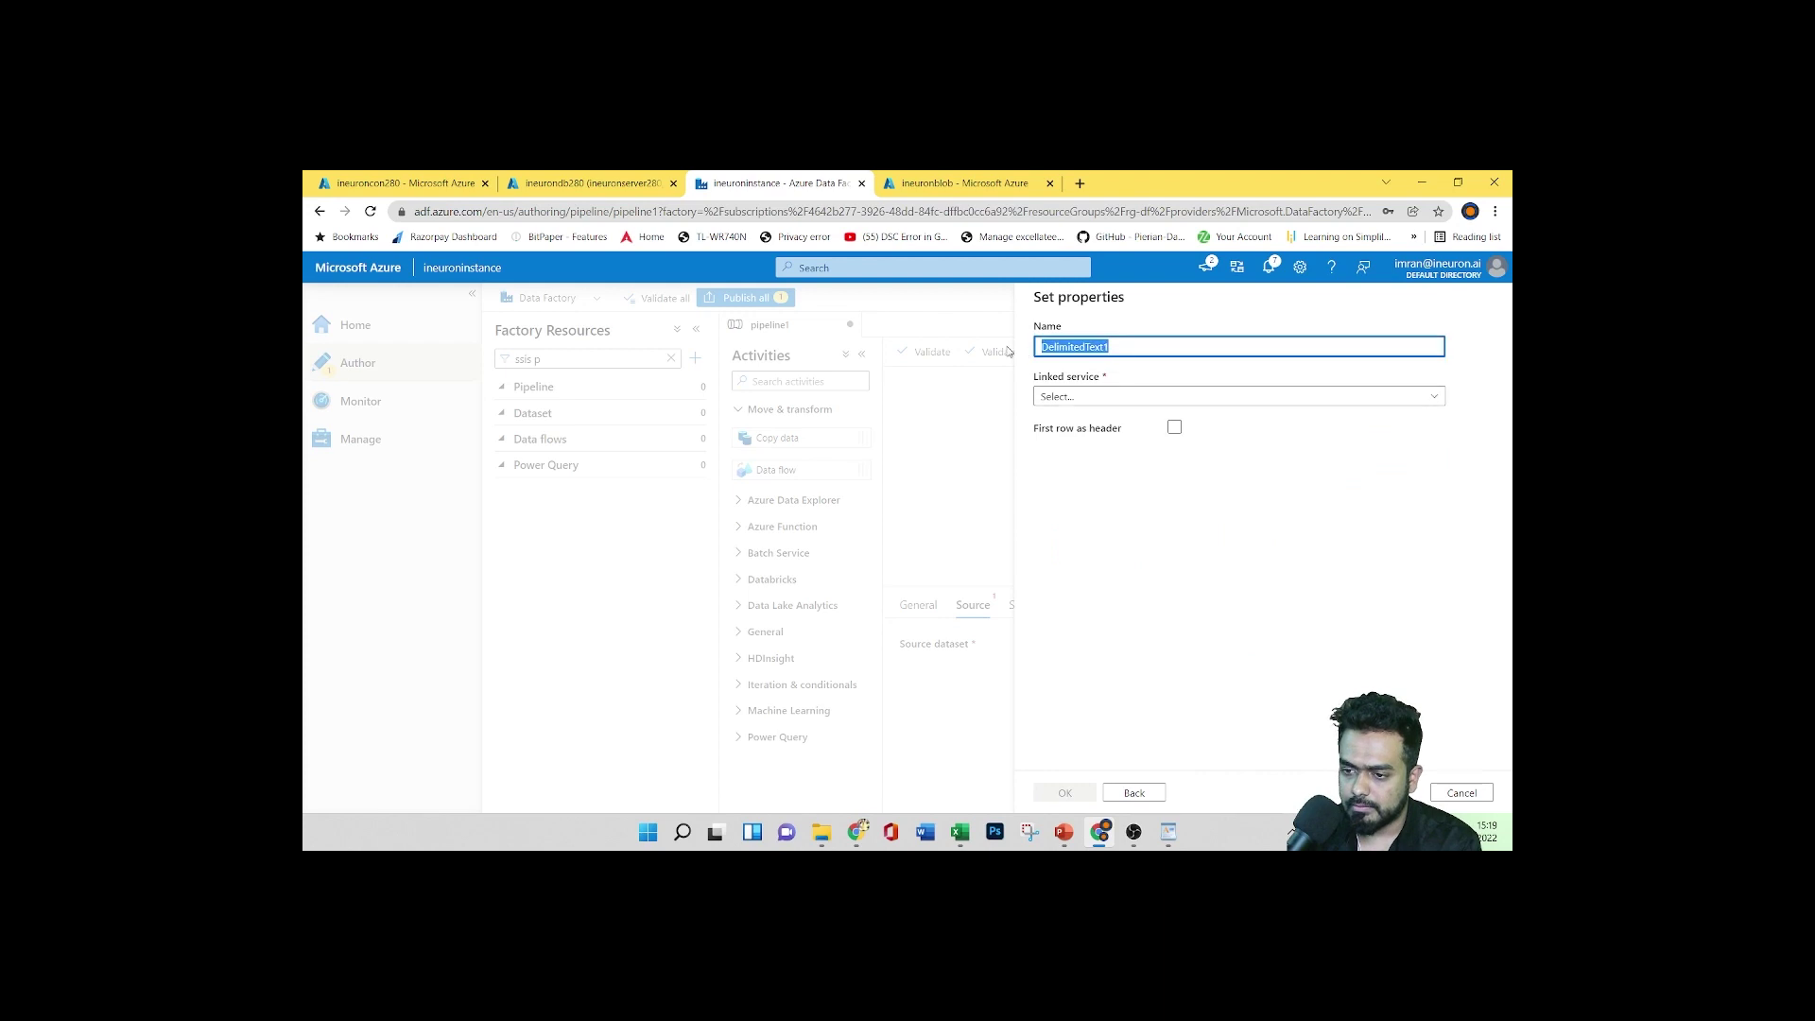
{"action": "left_click", "coordinate": [1116, 396]}
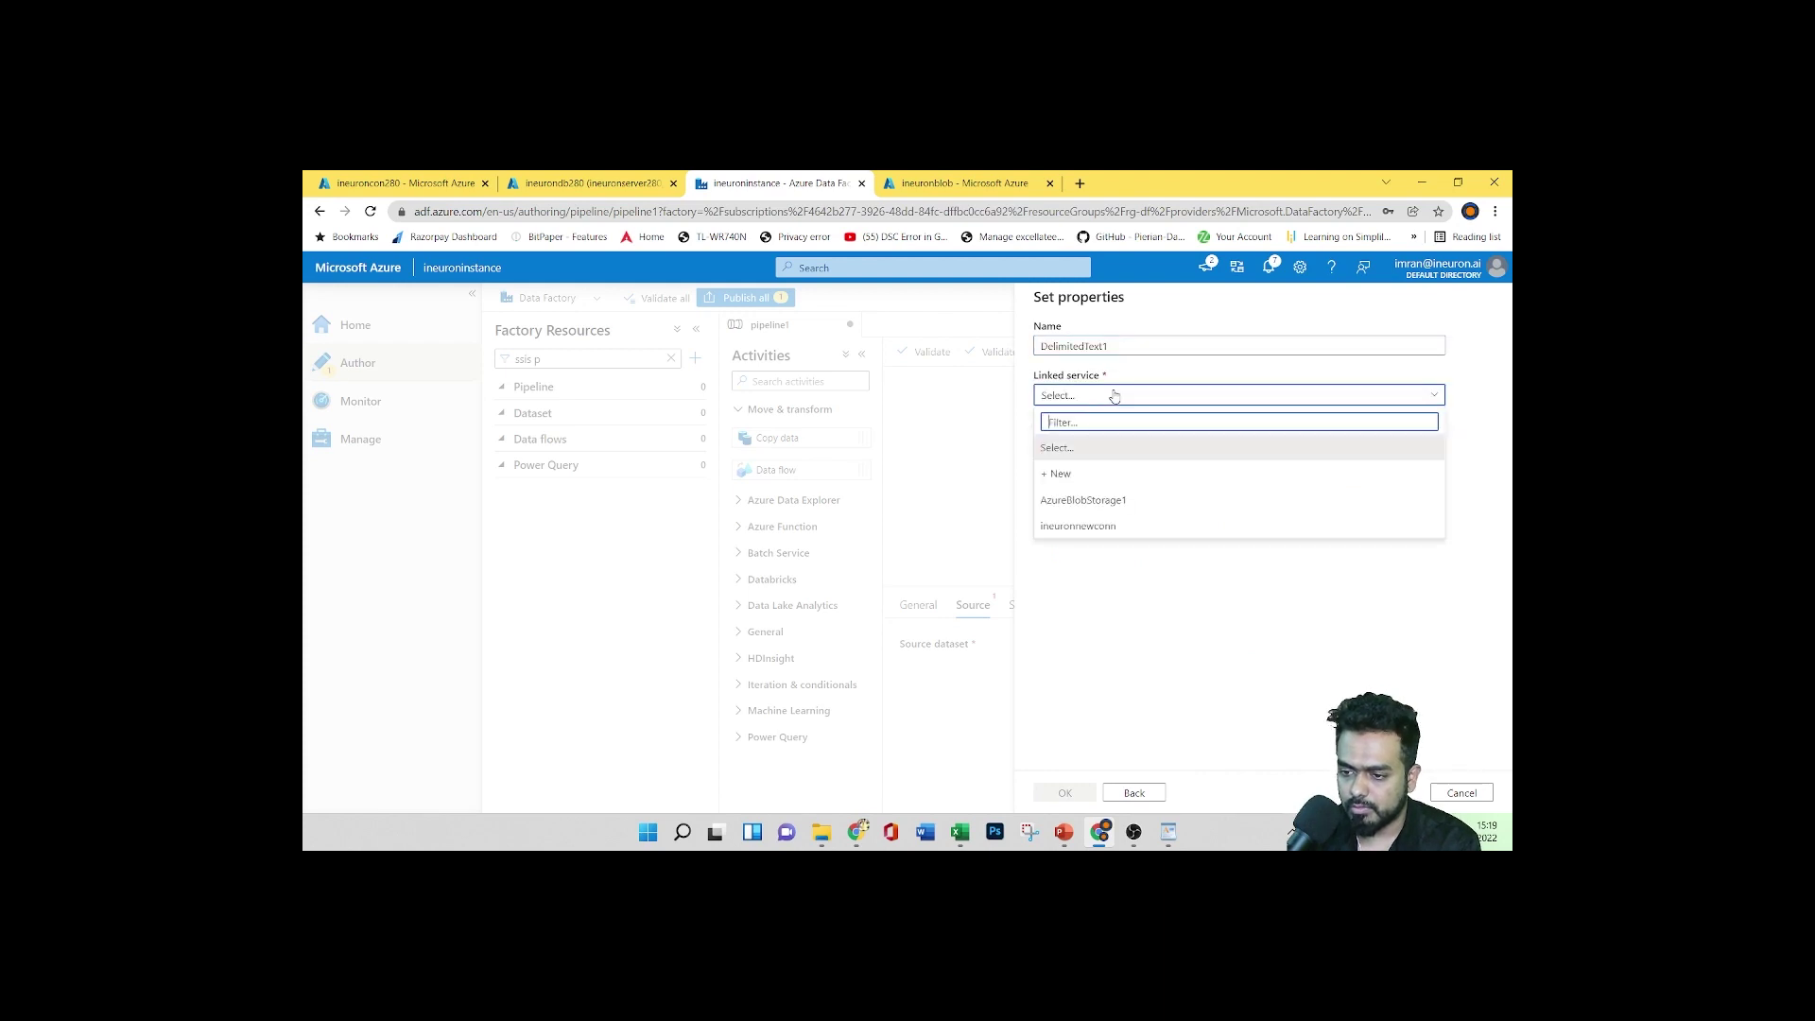
{"action": "left_click", "coordinate": [1113, 529]}
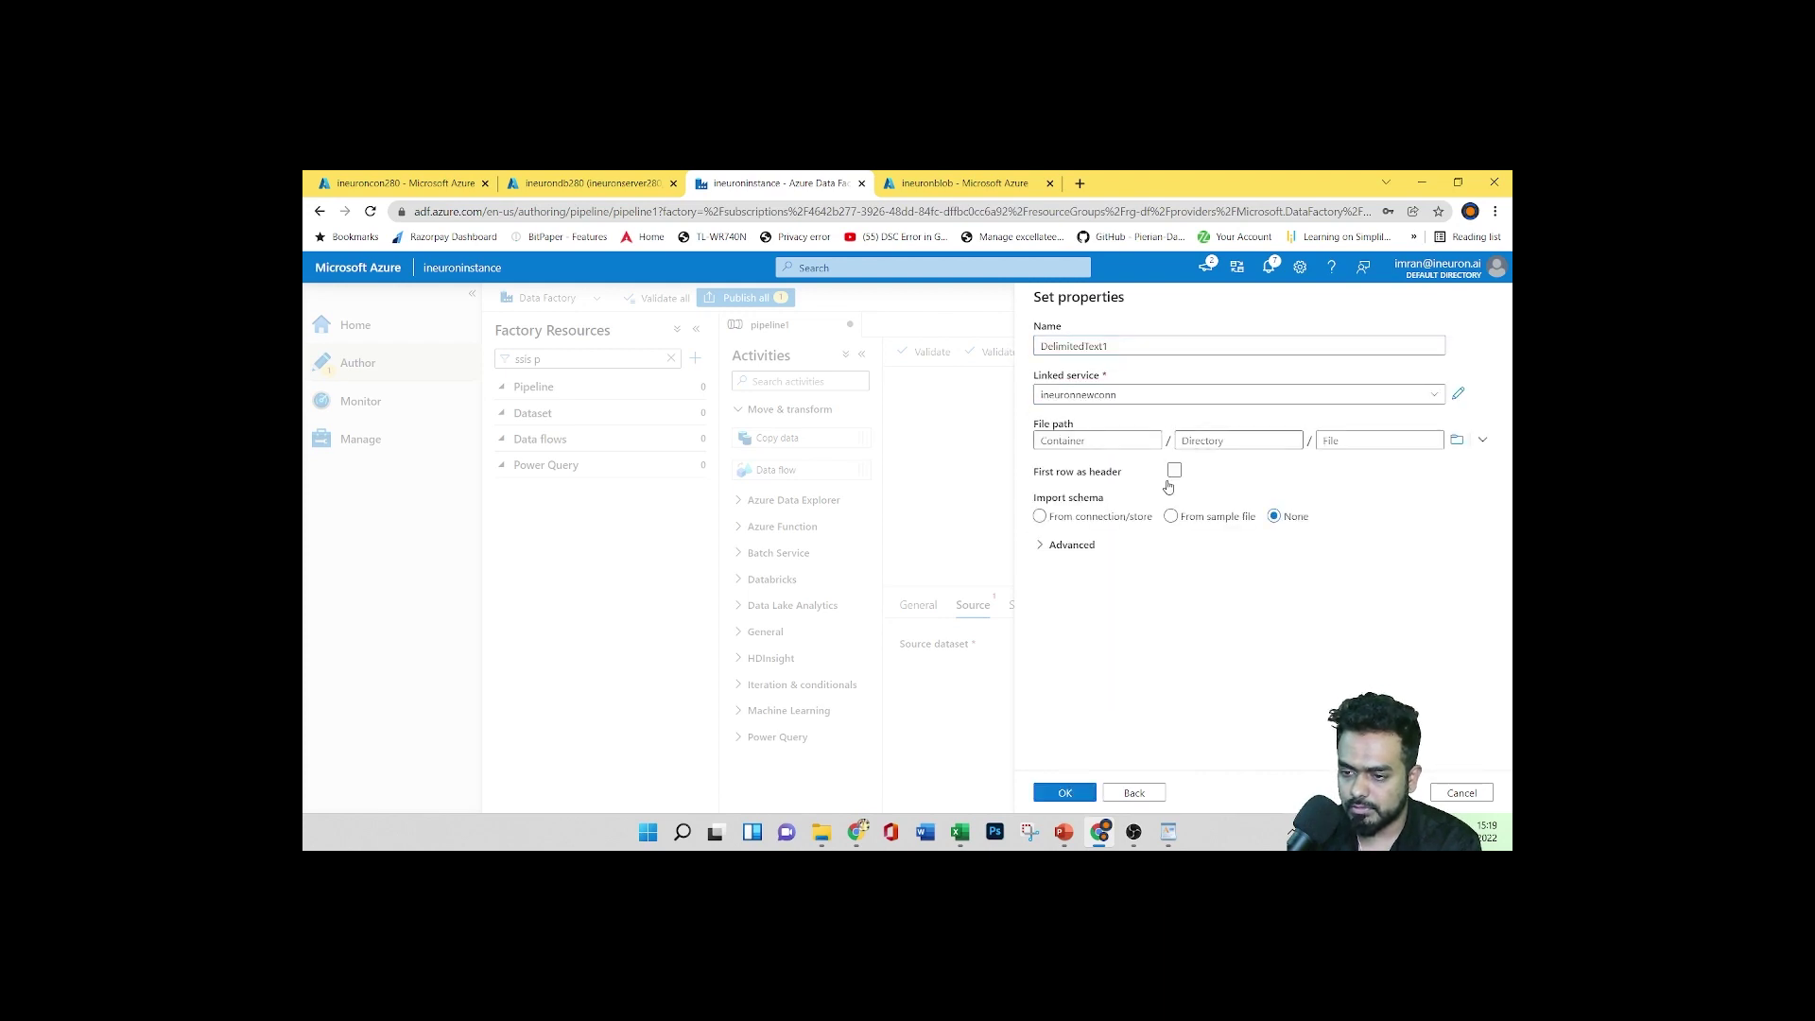
{"action": "left_click", "coordinate": [1174, 472]}
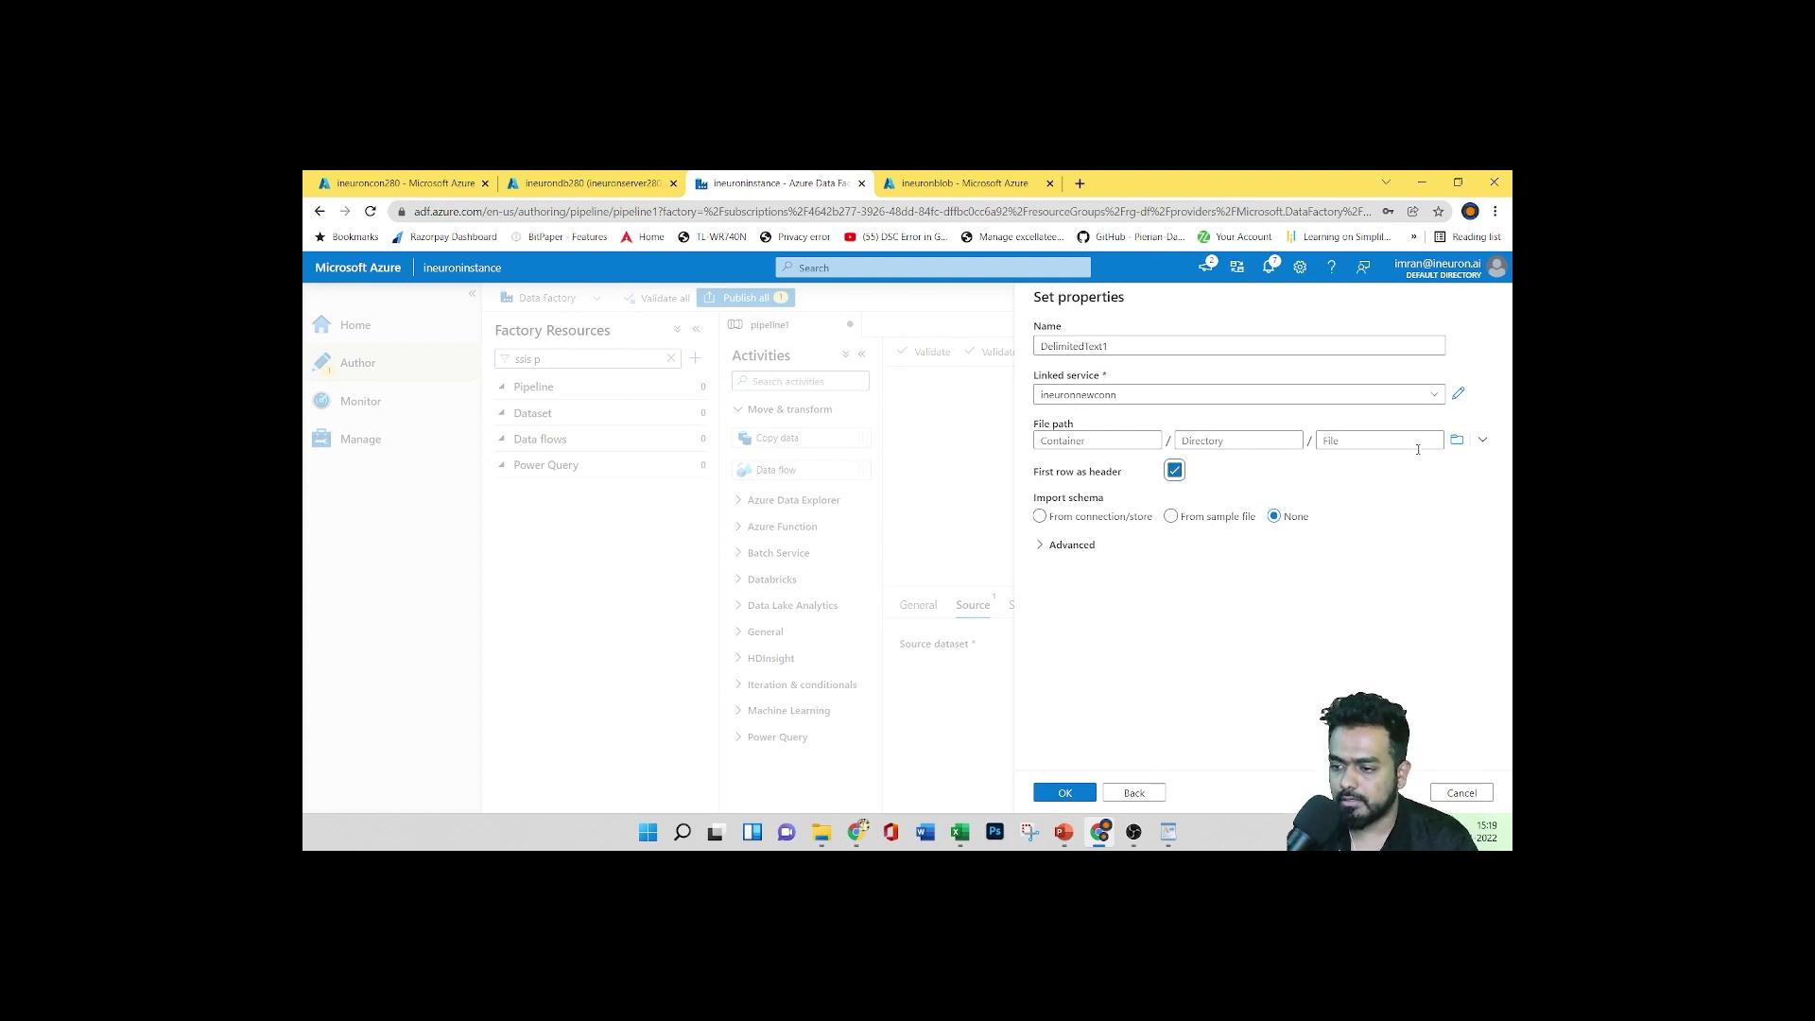
Point the source dataset to ProductCategory.csv in the ineuroncon280 container and create it
{"action": "left_click", "coordinate": [1457, 440]}
{"action": "double_click", "coordinate": [1097, 387]}
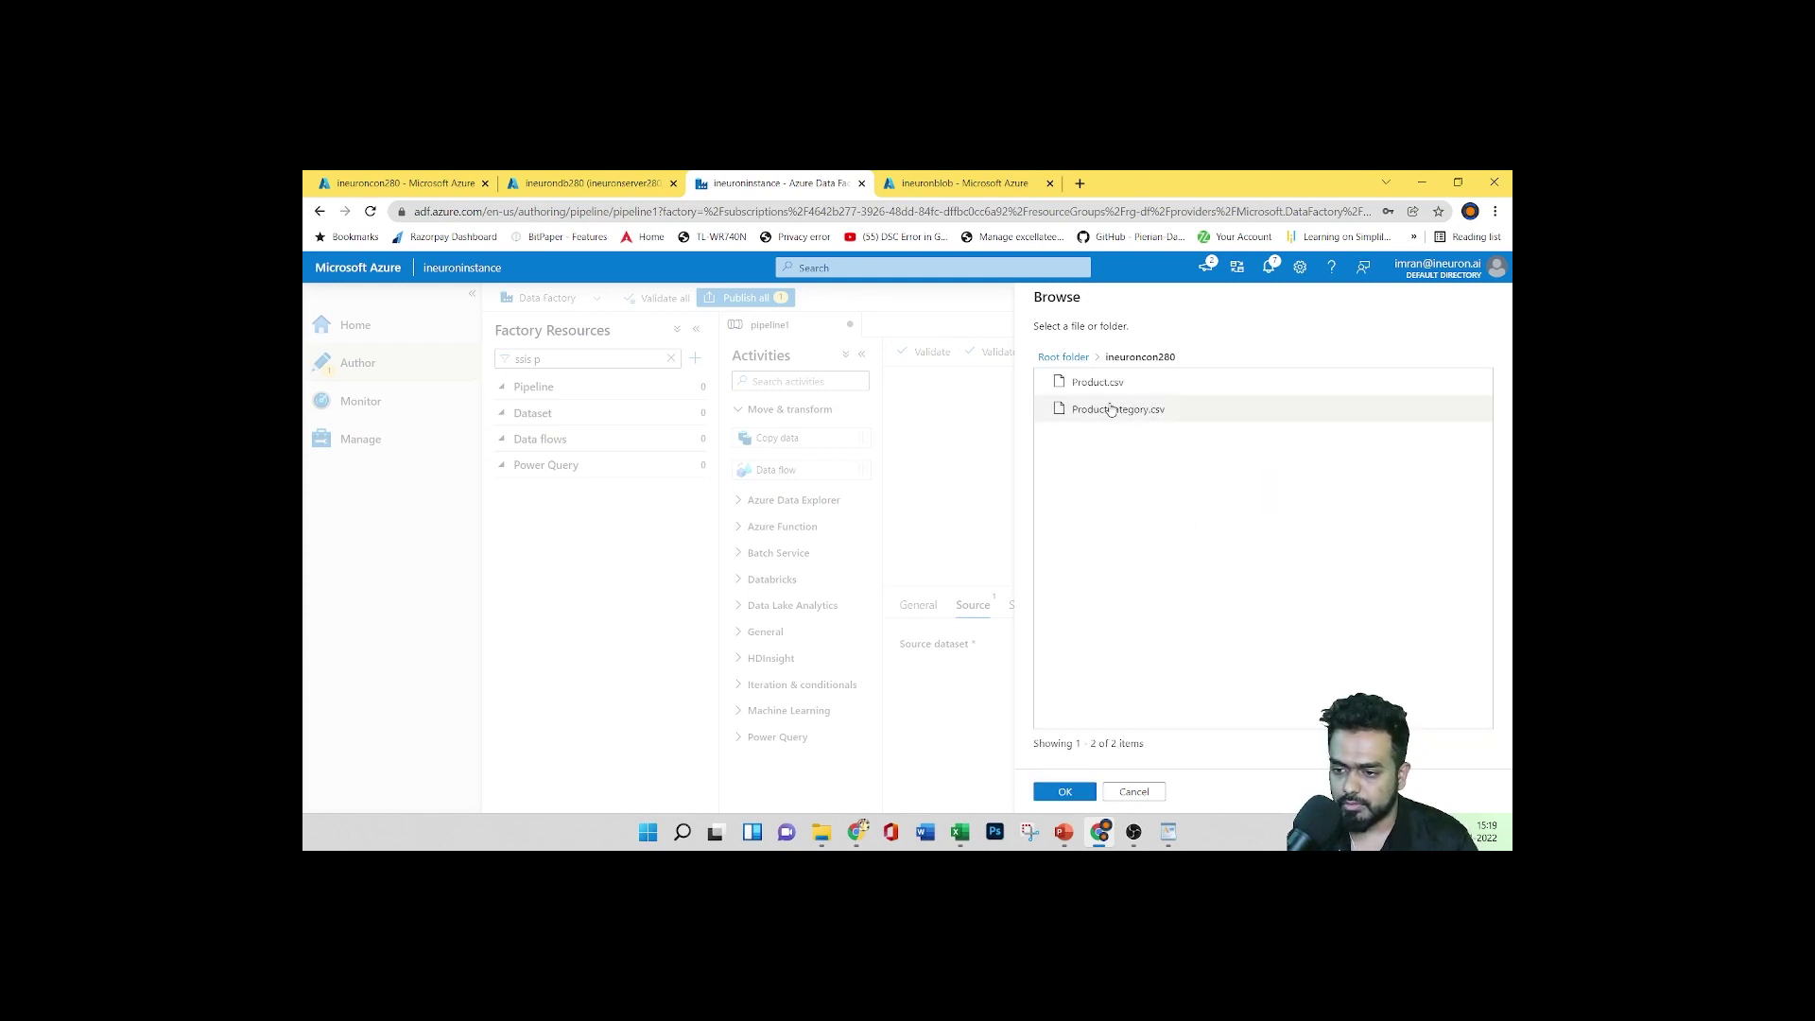
{"action": "left_click", "coordinate": [1118, 409]}
{"action": "left_click", "coordinate": [1060, 793]}
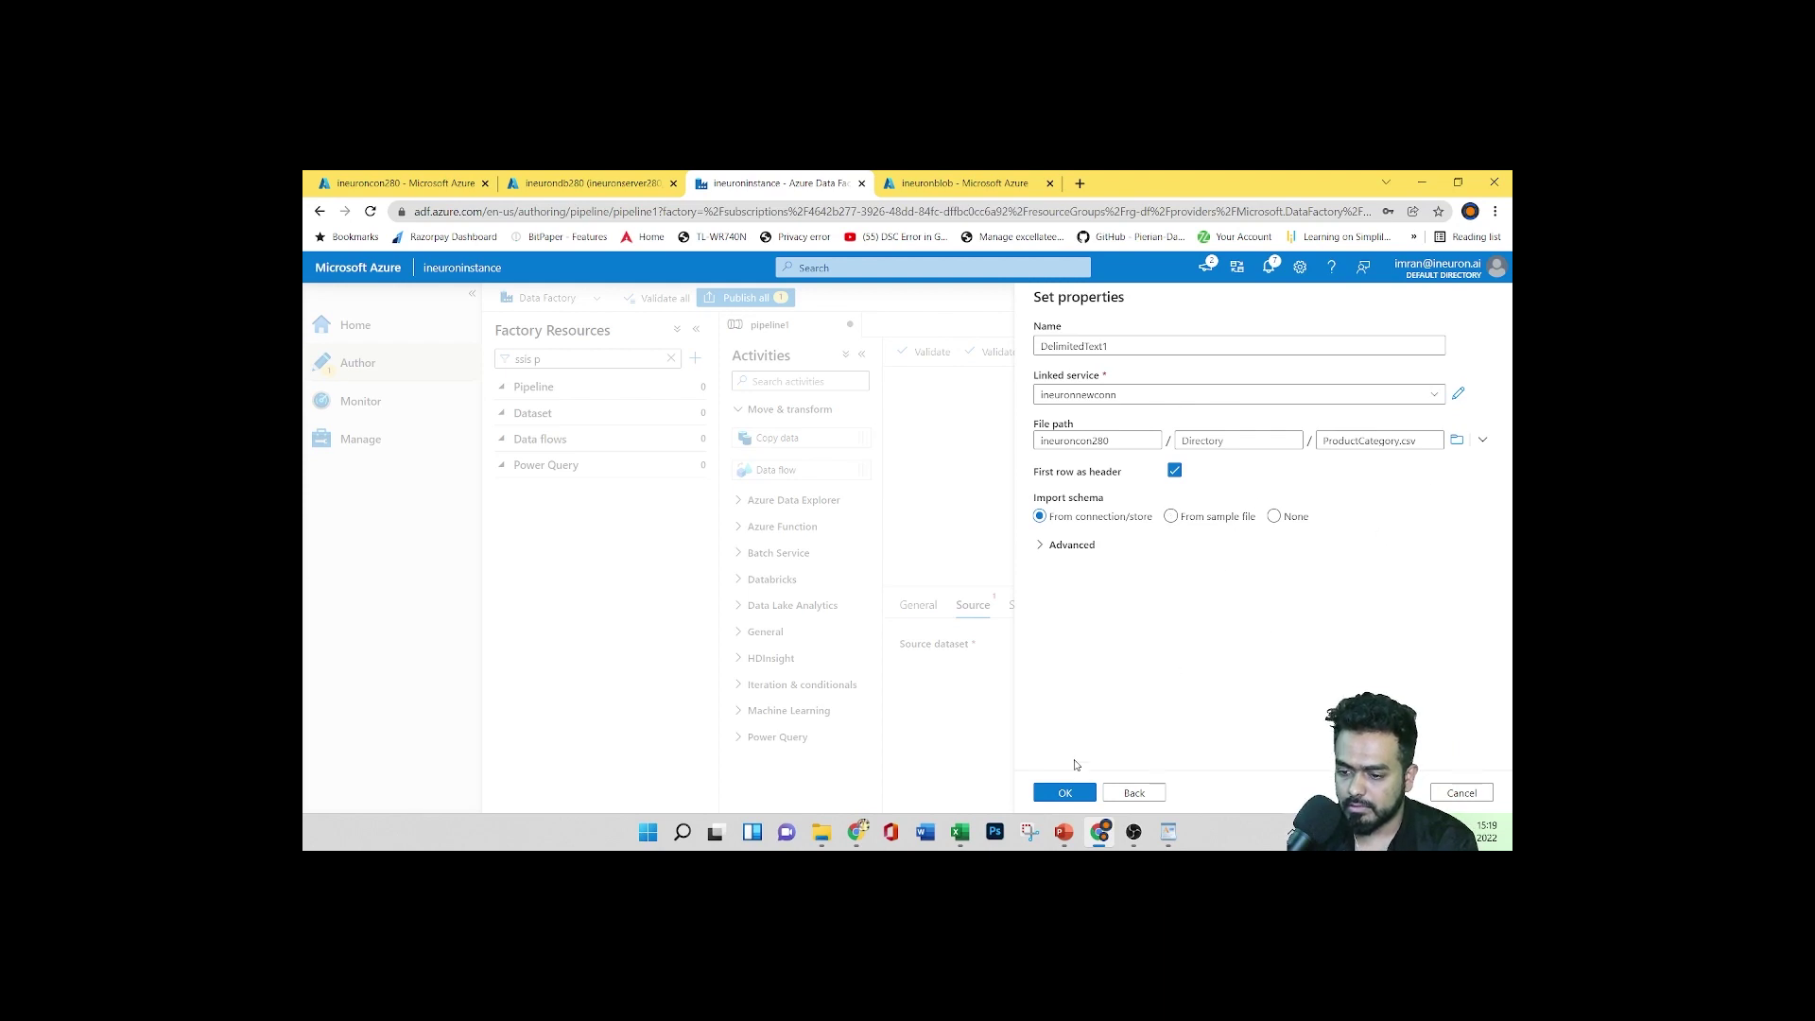
{"action": "left_click", "coordinate": [1074, 788]}
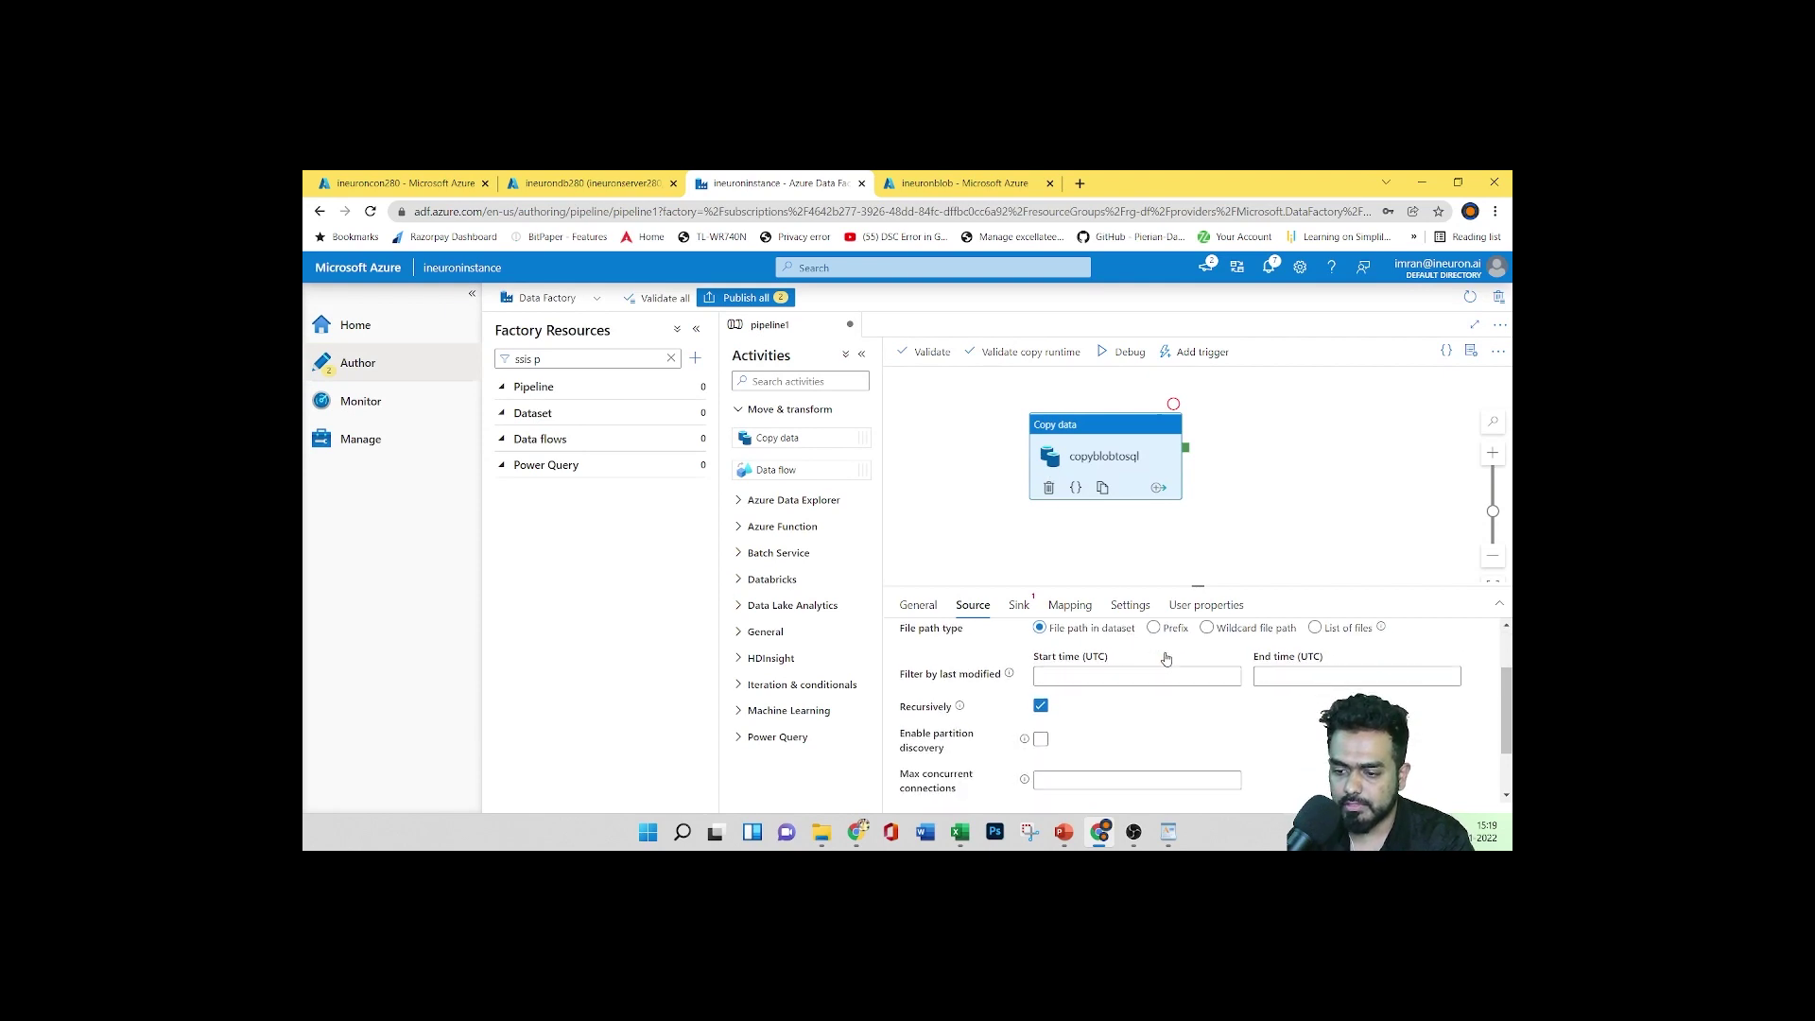
Preview the source data of copyblobtosql to check its column headers, and review the remaining source settings
{"action": "scroll", "coordinate": [1168, 662], "scroll_direction": "up", "scroll_amount": 1}
{"action": "left_click", "coordinate": [1061, 686]}
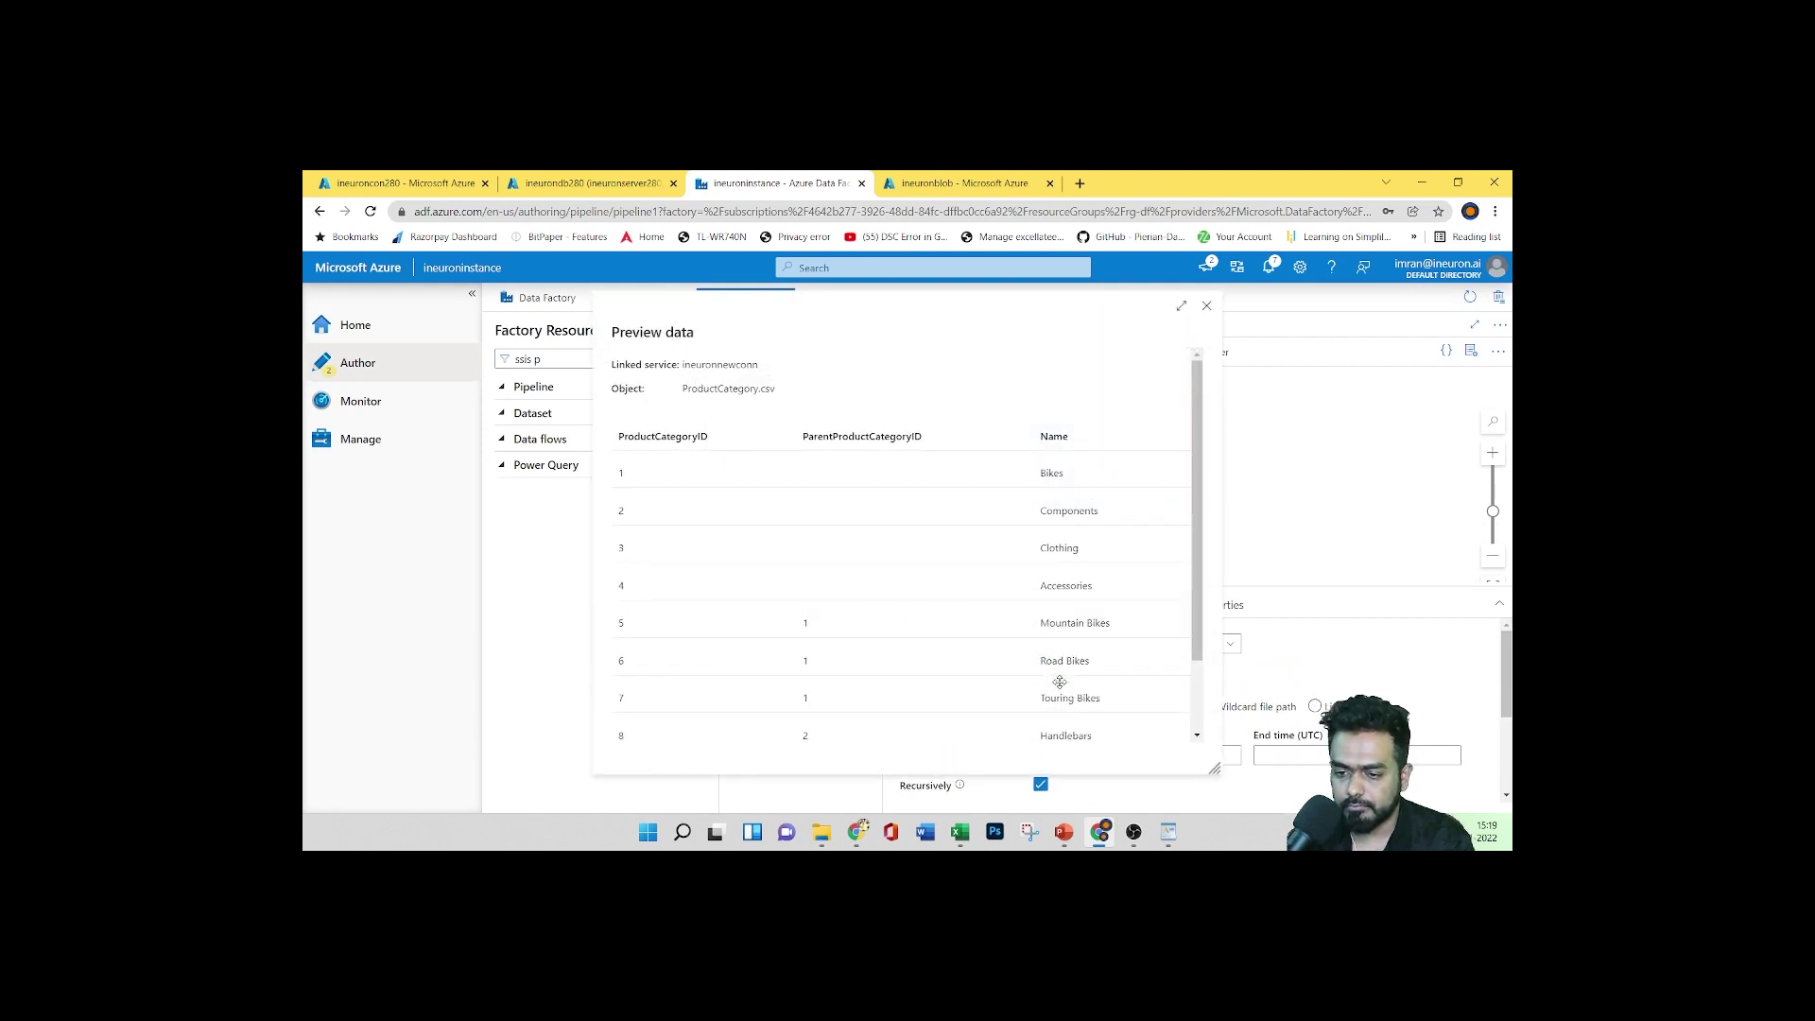
{"action": "left_click", "coordinate": [1209, 308]}
{"action": "scroll", "coordinate": [1040, 661], "scroll_direction": "down", "scroll_amount": 2}
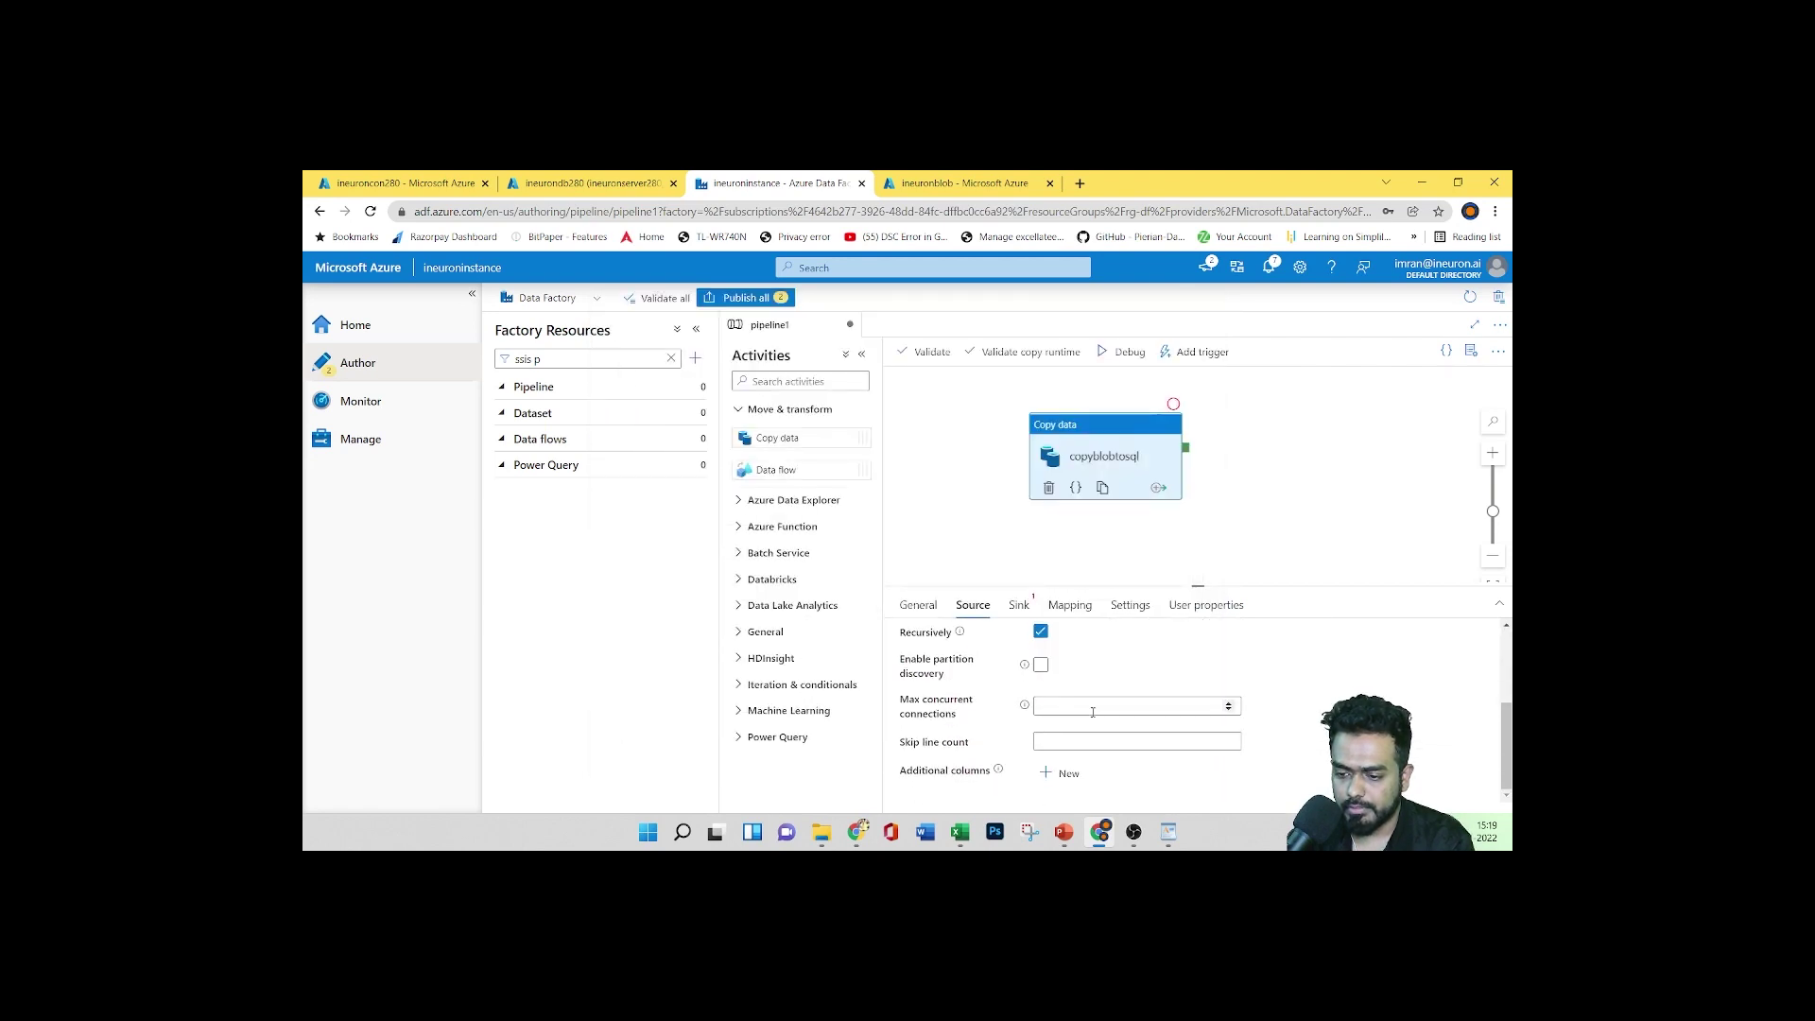
{"action": "scroll", "coordinate": [1017, 658], "scroll_direction": "up", "scroll_amount": 2}
Start a new sink dataset for copyblobtosql, using Azure SQL Database as the data store
{"action": "left_click", "coordinate": [1018, 604]}
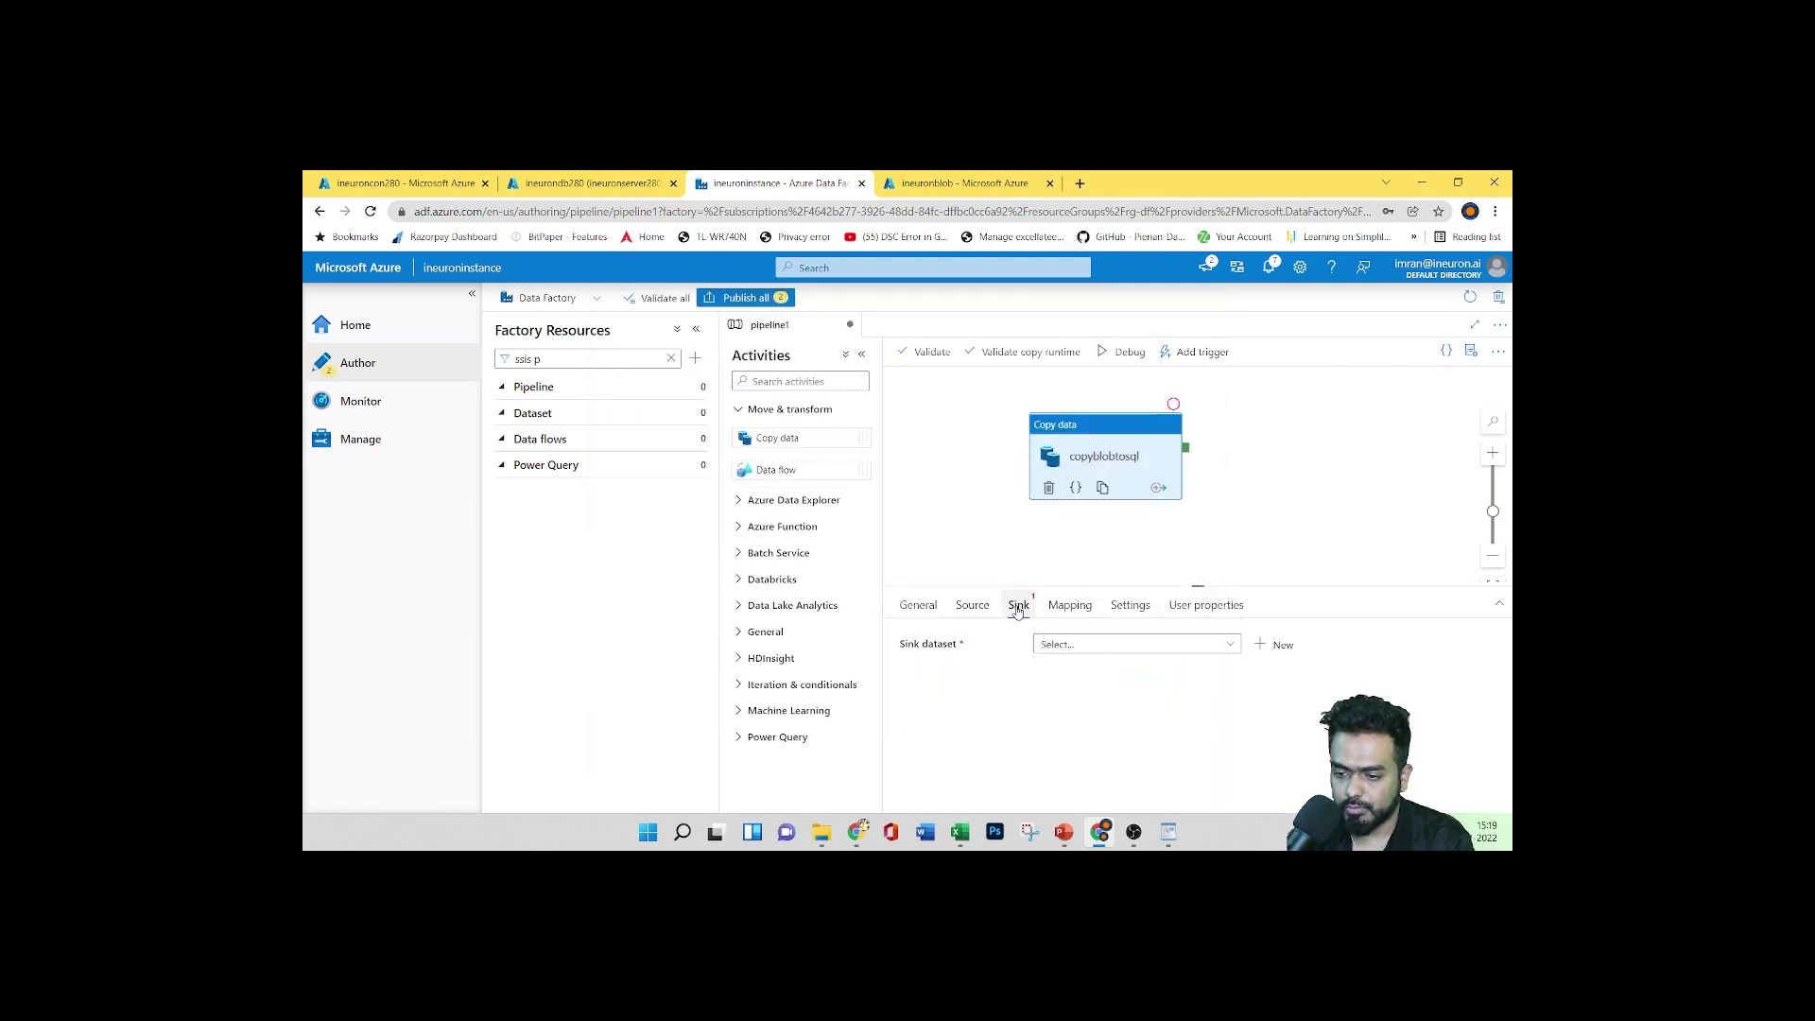
{"action": "left_click", "coordinate": [1271, 644]}
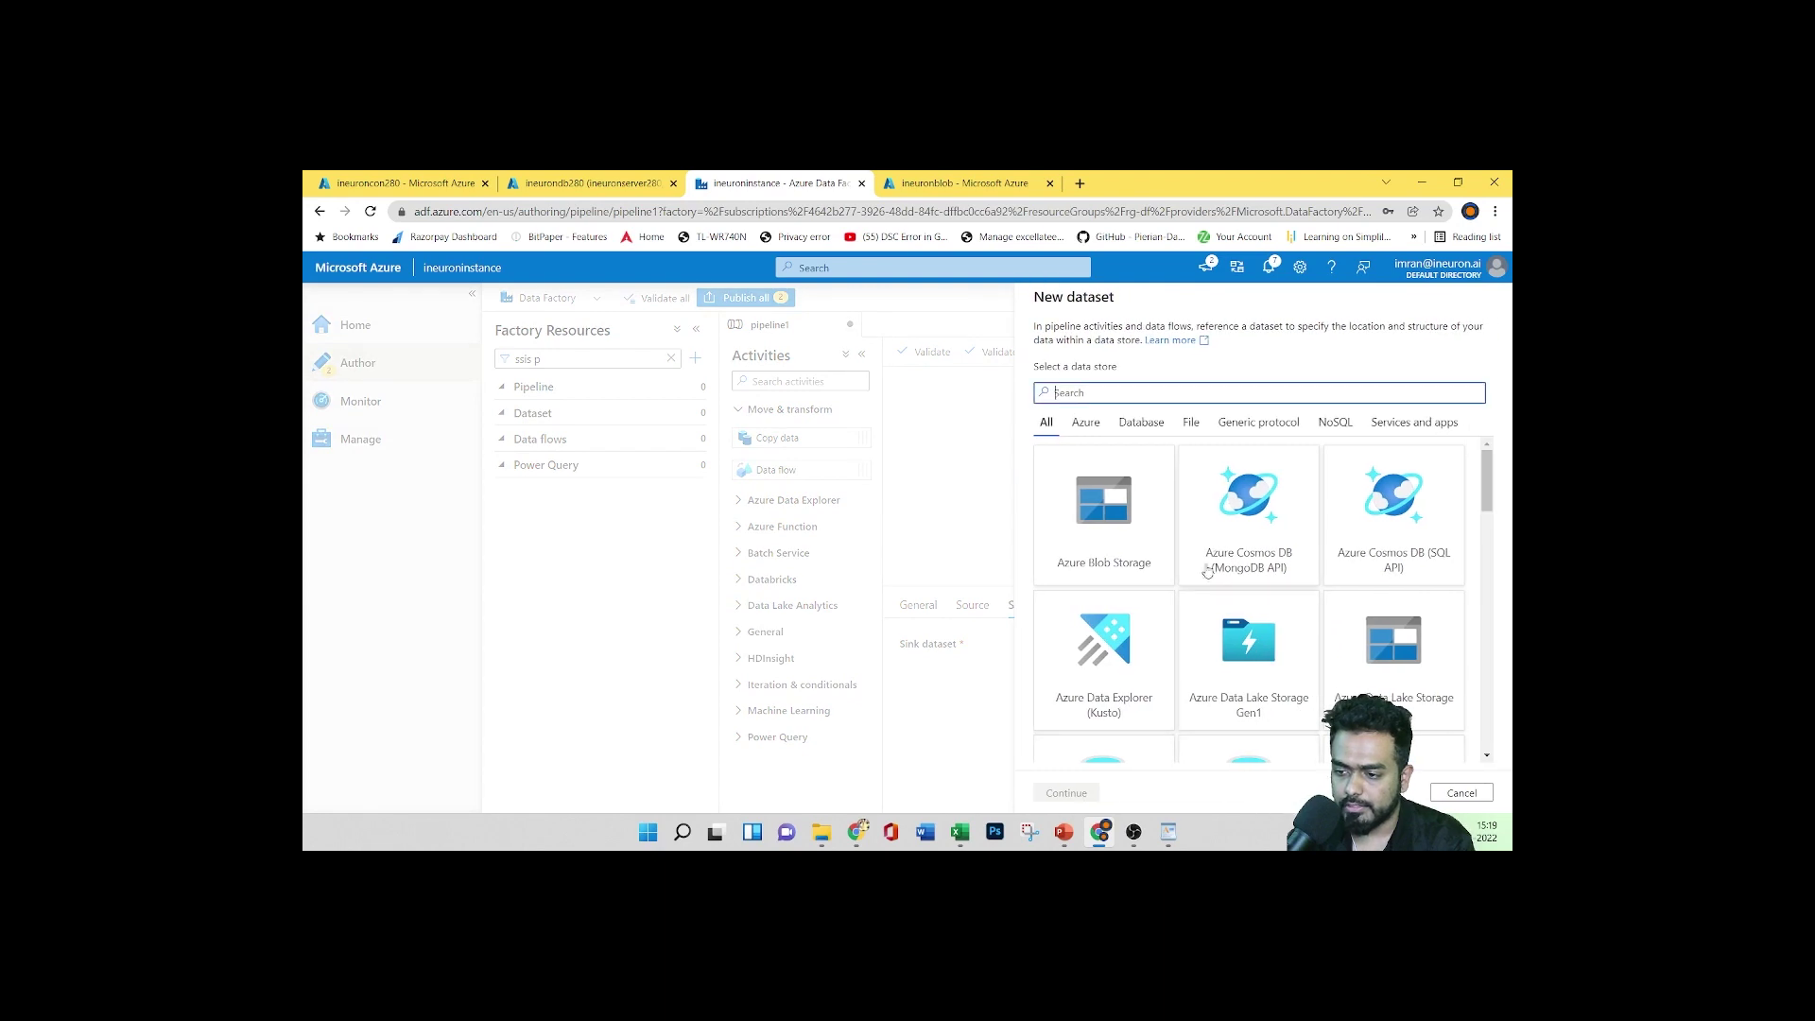
{"action": "scroll", "coordinate": [1247, 529], "scroll_direction": "down", "scroll_amount": 2}
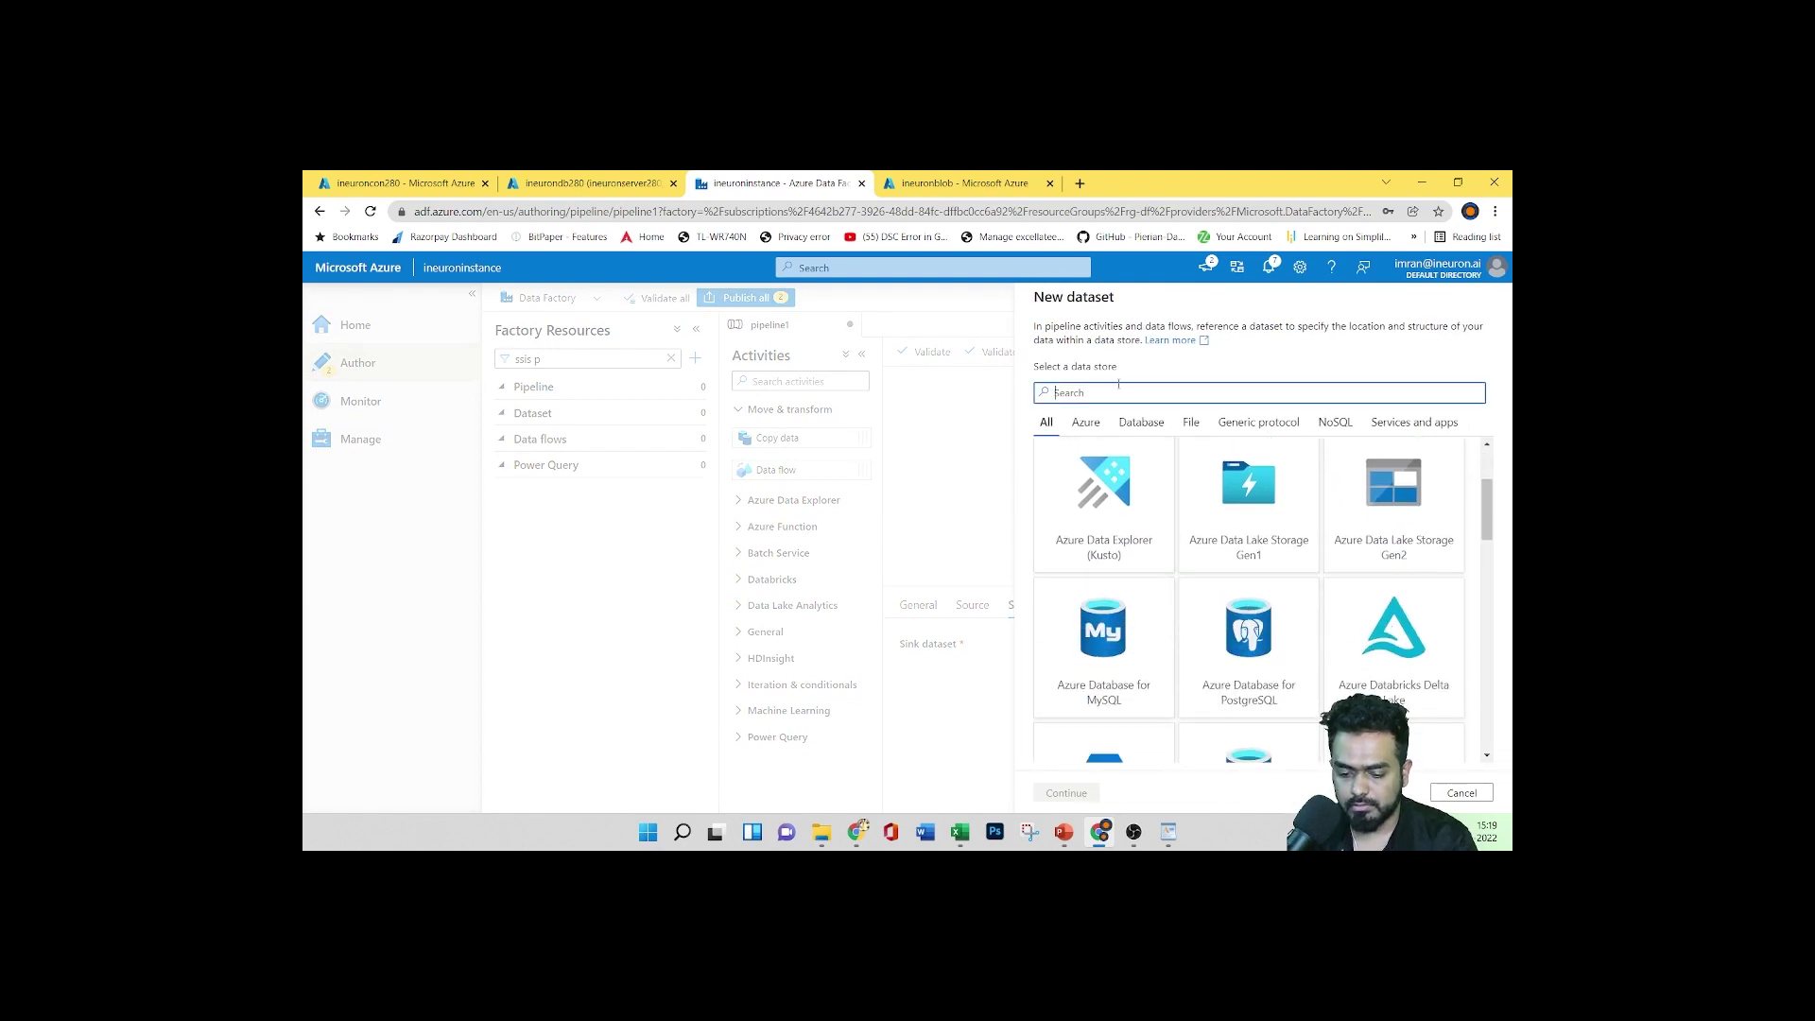
{"action": "type", "text": "sql"}
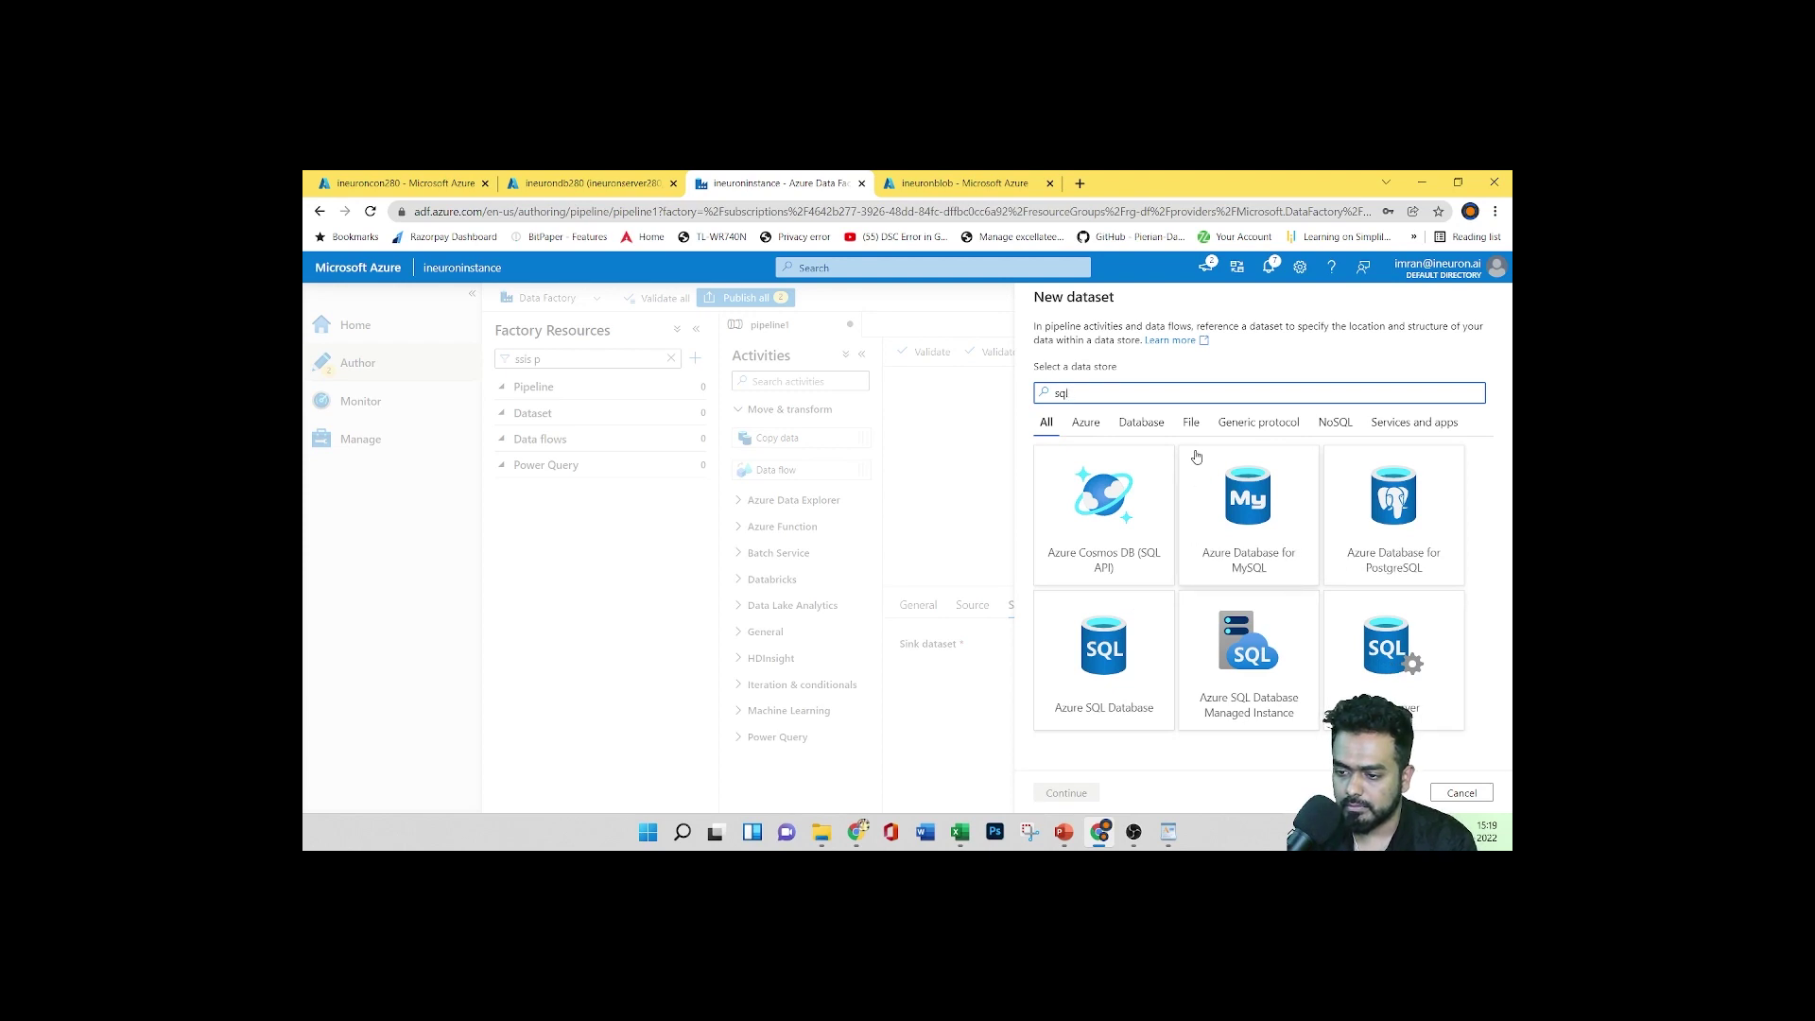
{"action": "type", "text": "da"}
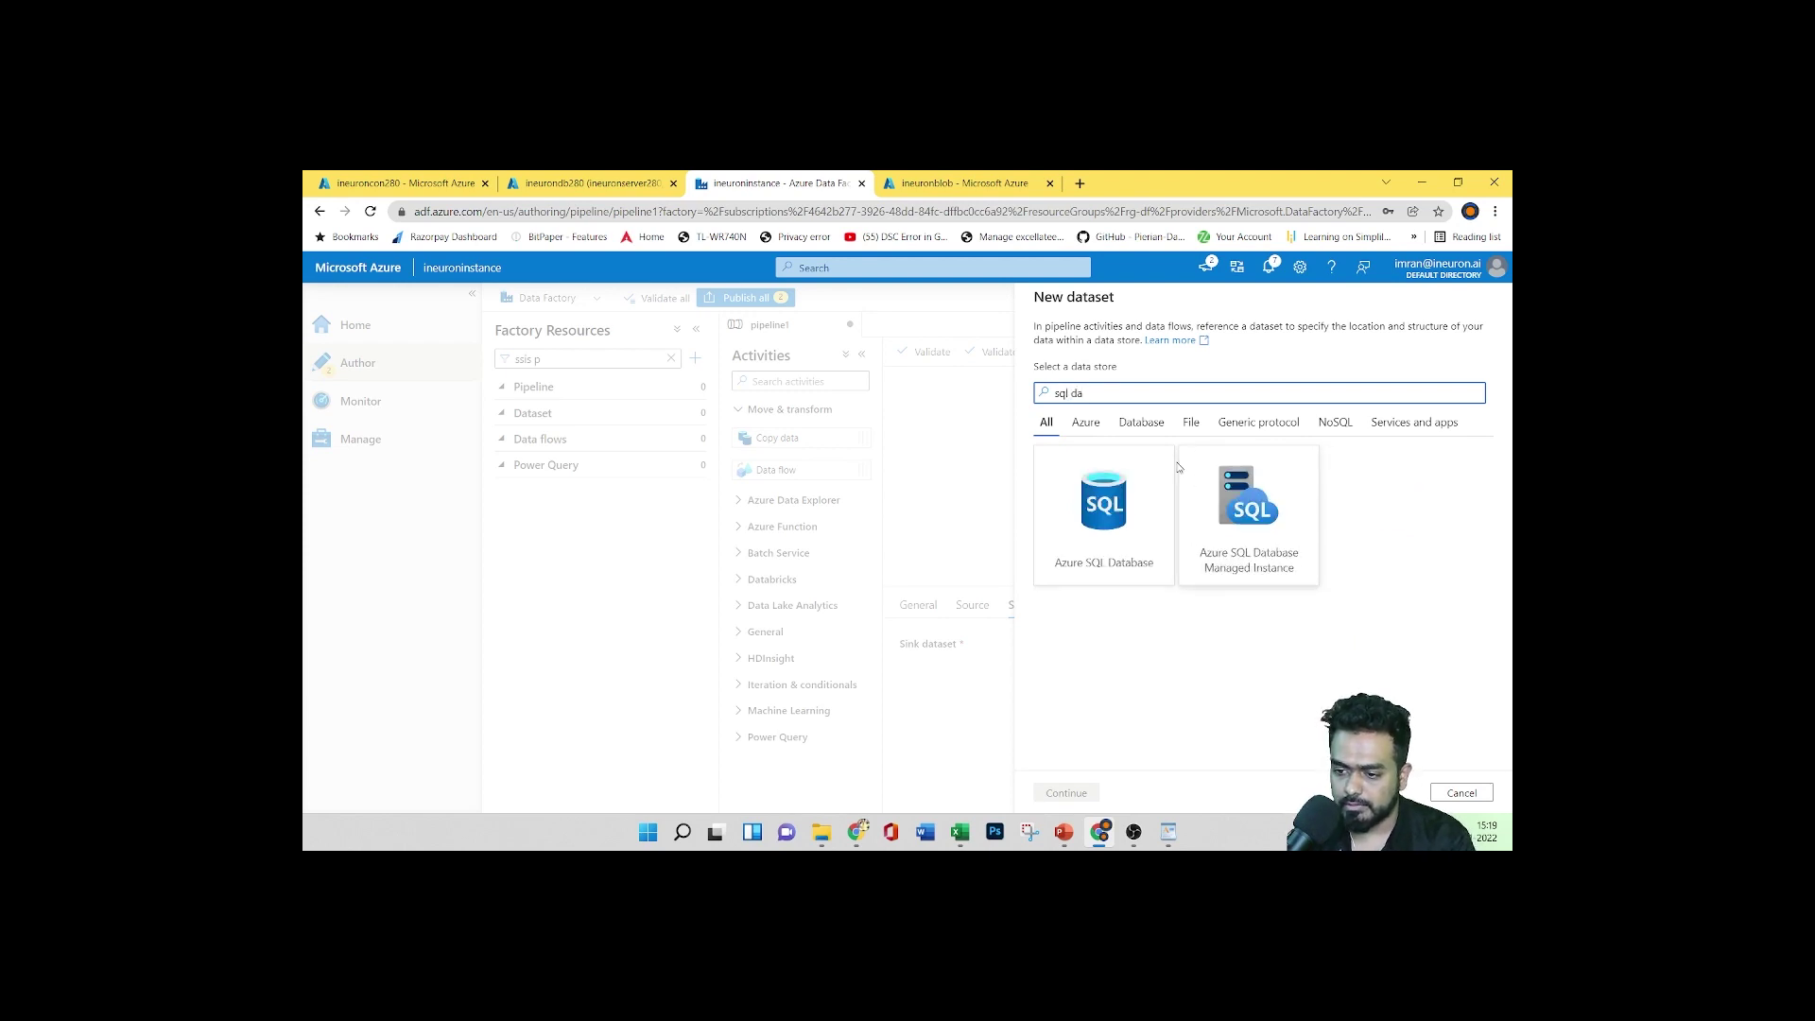
{"action": "left_click", "coordinate": [1110, 520]}
{"action": "left_click", "coordinate": [1084, 789]}
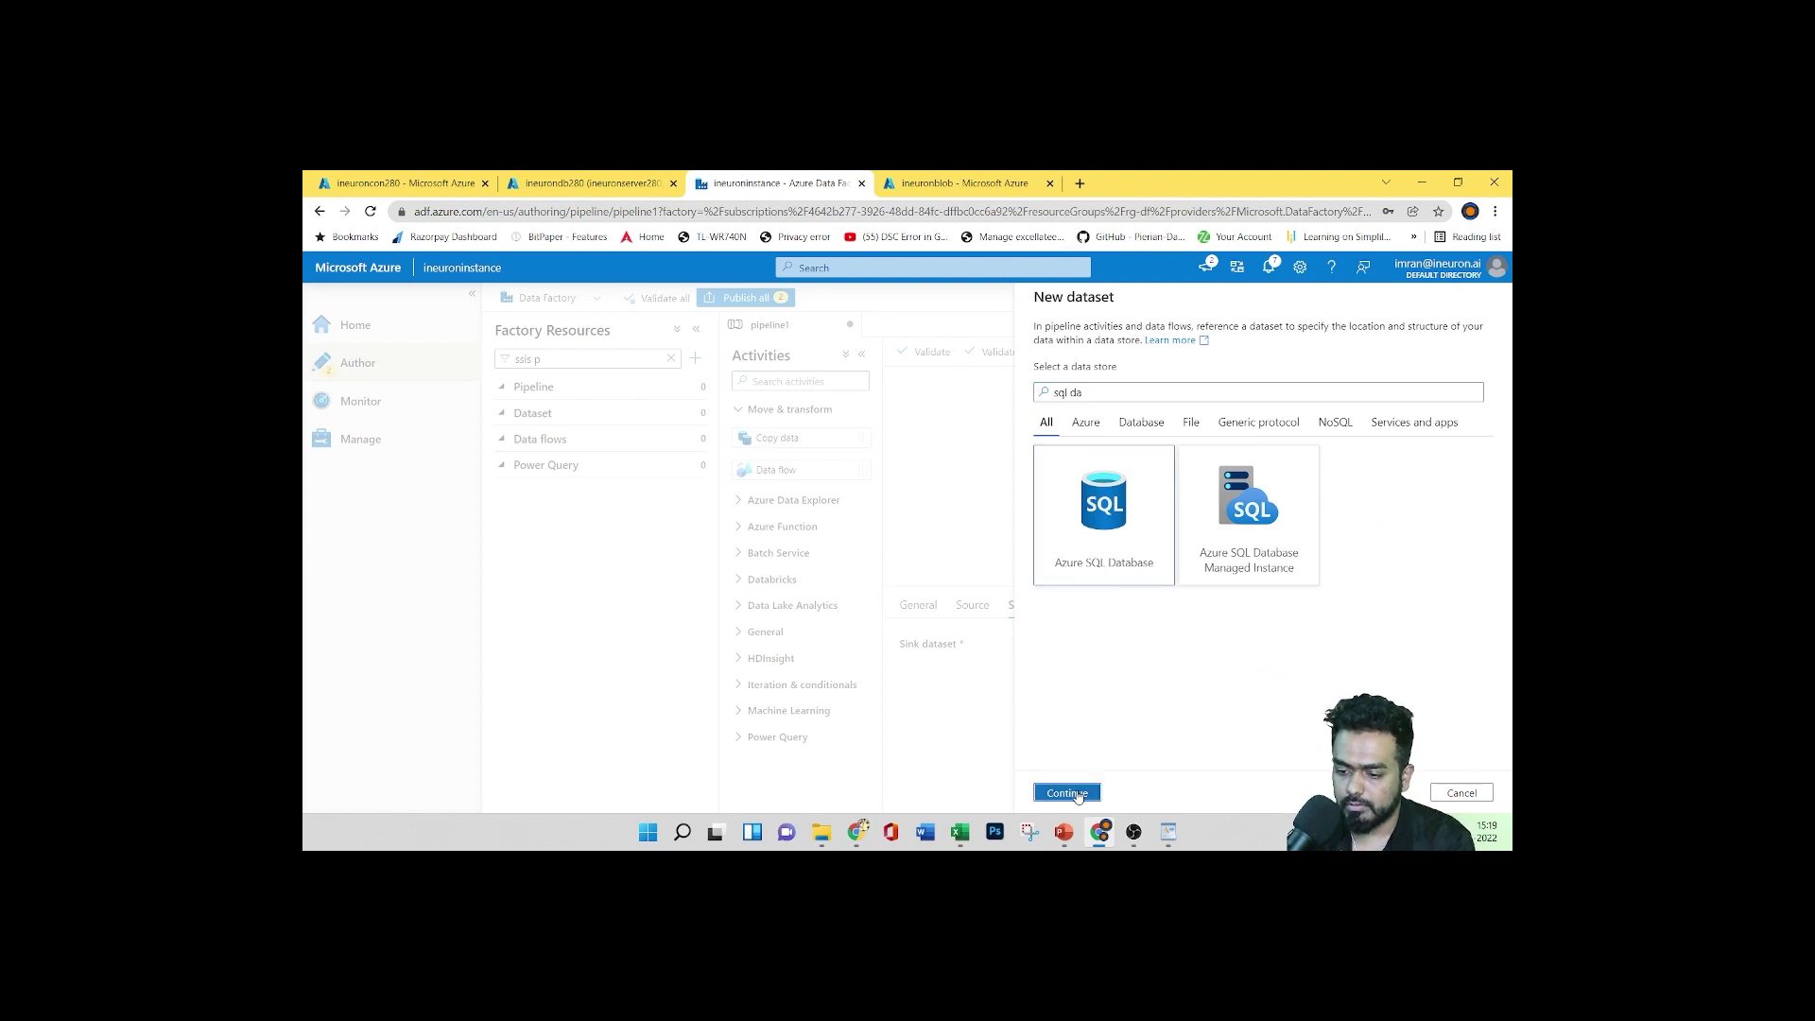
Create the sink dataset with the ineuronsqlcon280 linked service and the dbo.ProductCategory table, and look over the sink settings
{"action": "left_click", "coordinate": [1192, 397]}
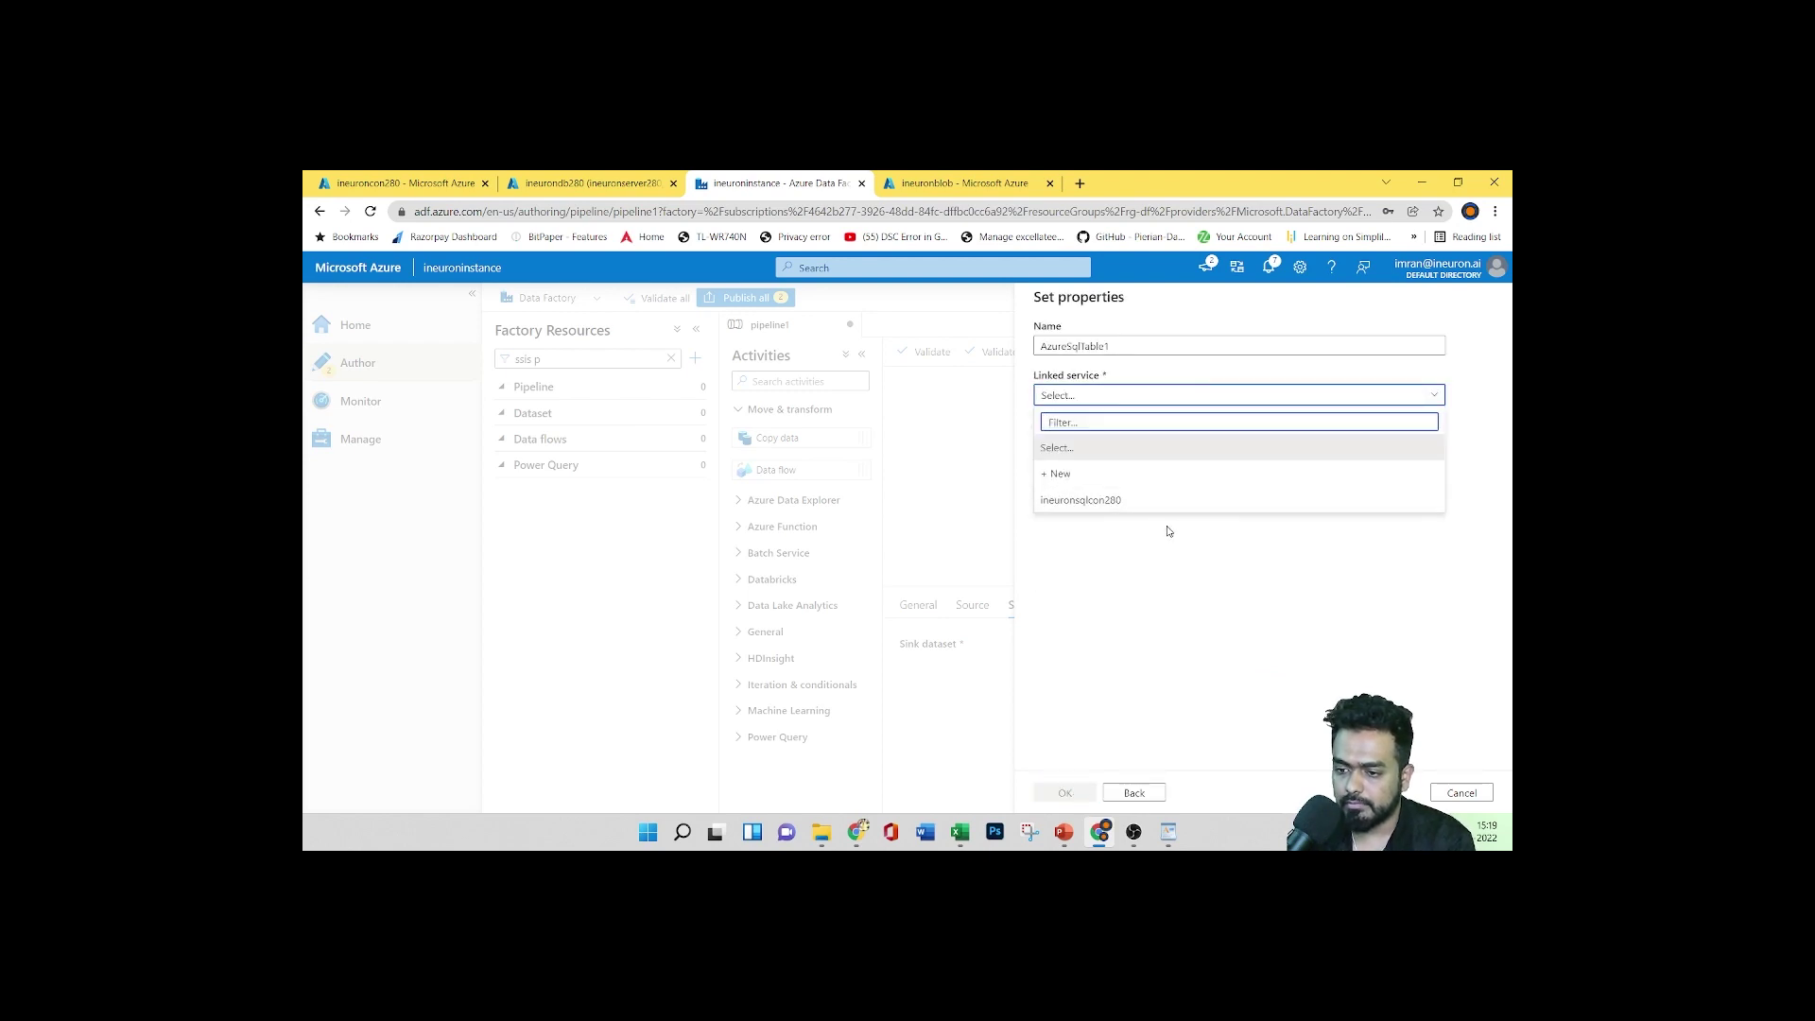
{"action": "left_click", "coordinate": [1144, 500]}
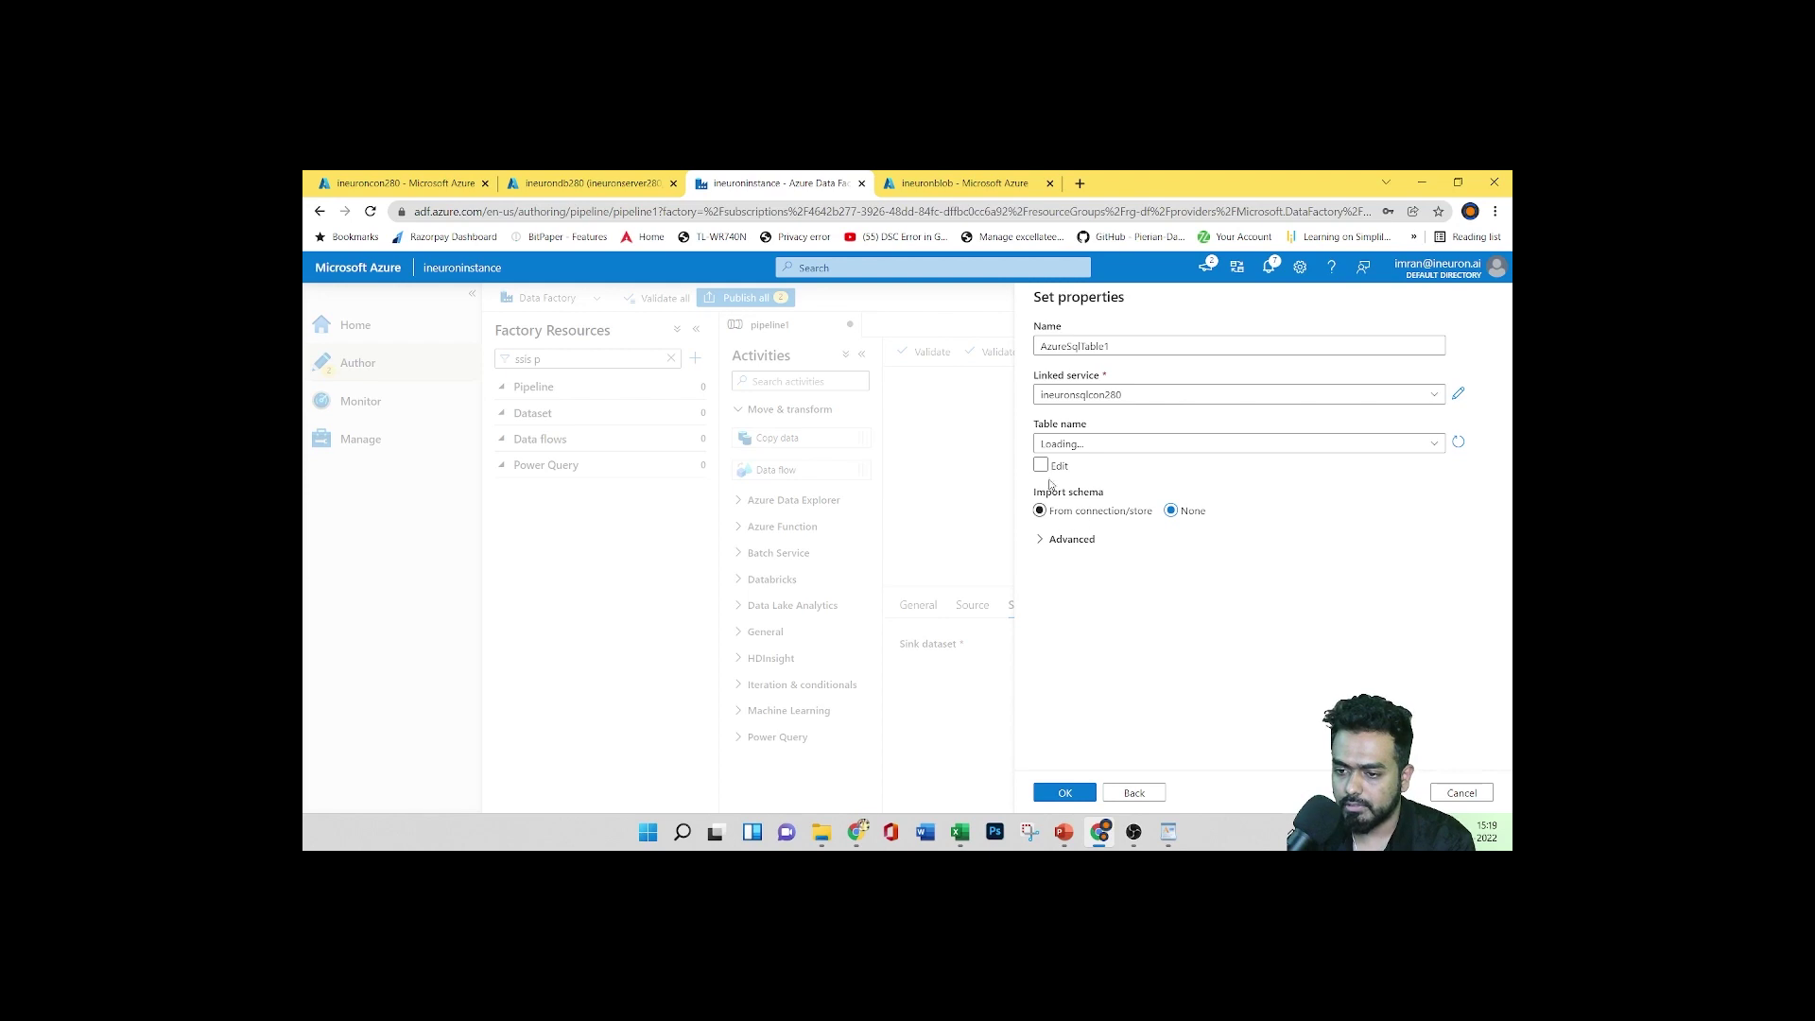
{"action": "left_click", "coordinate": [1175, 443]}
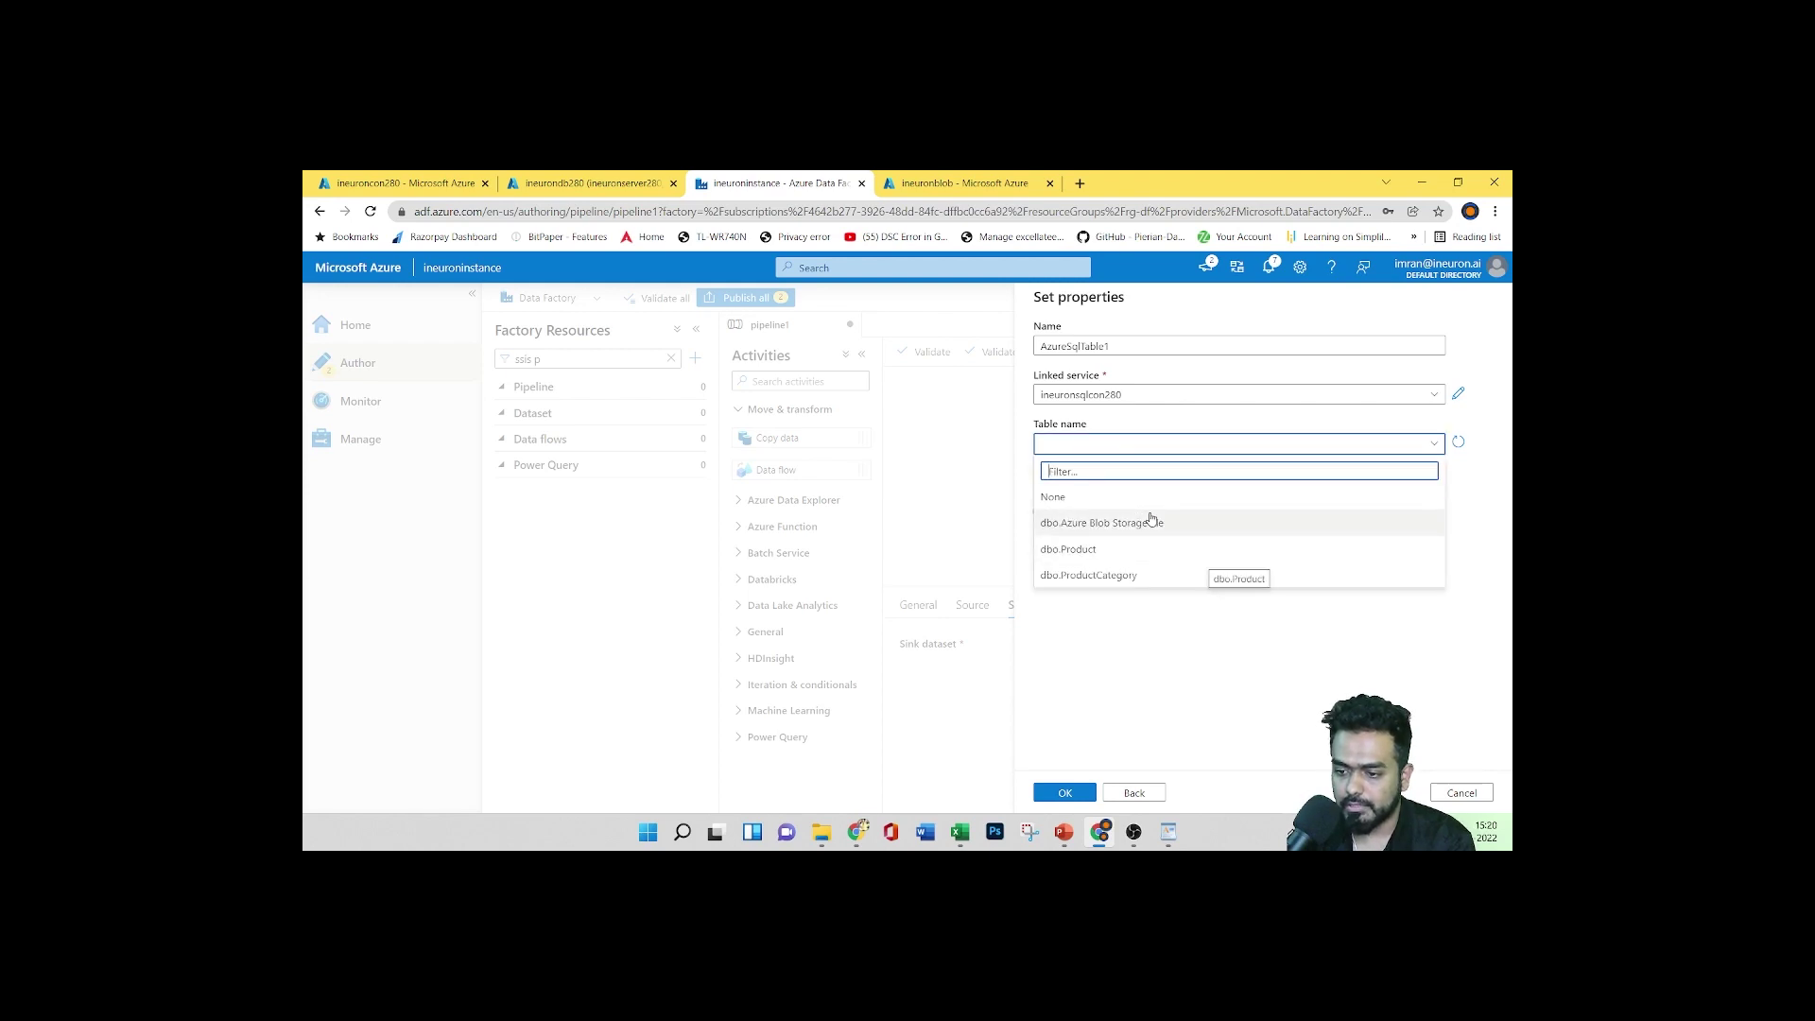
{"action": "left_click", "coordinate": [1148, 576]}
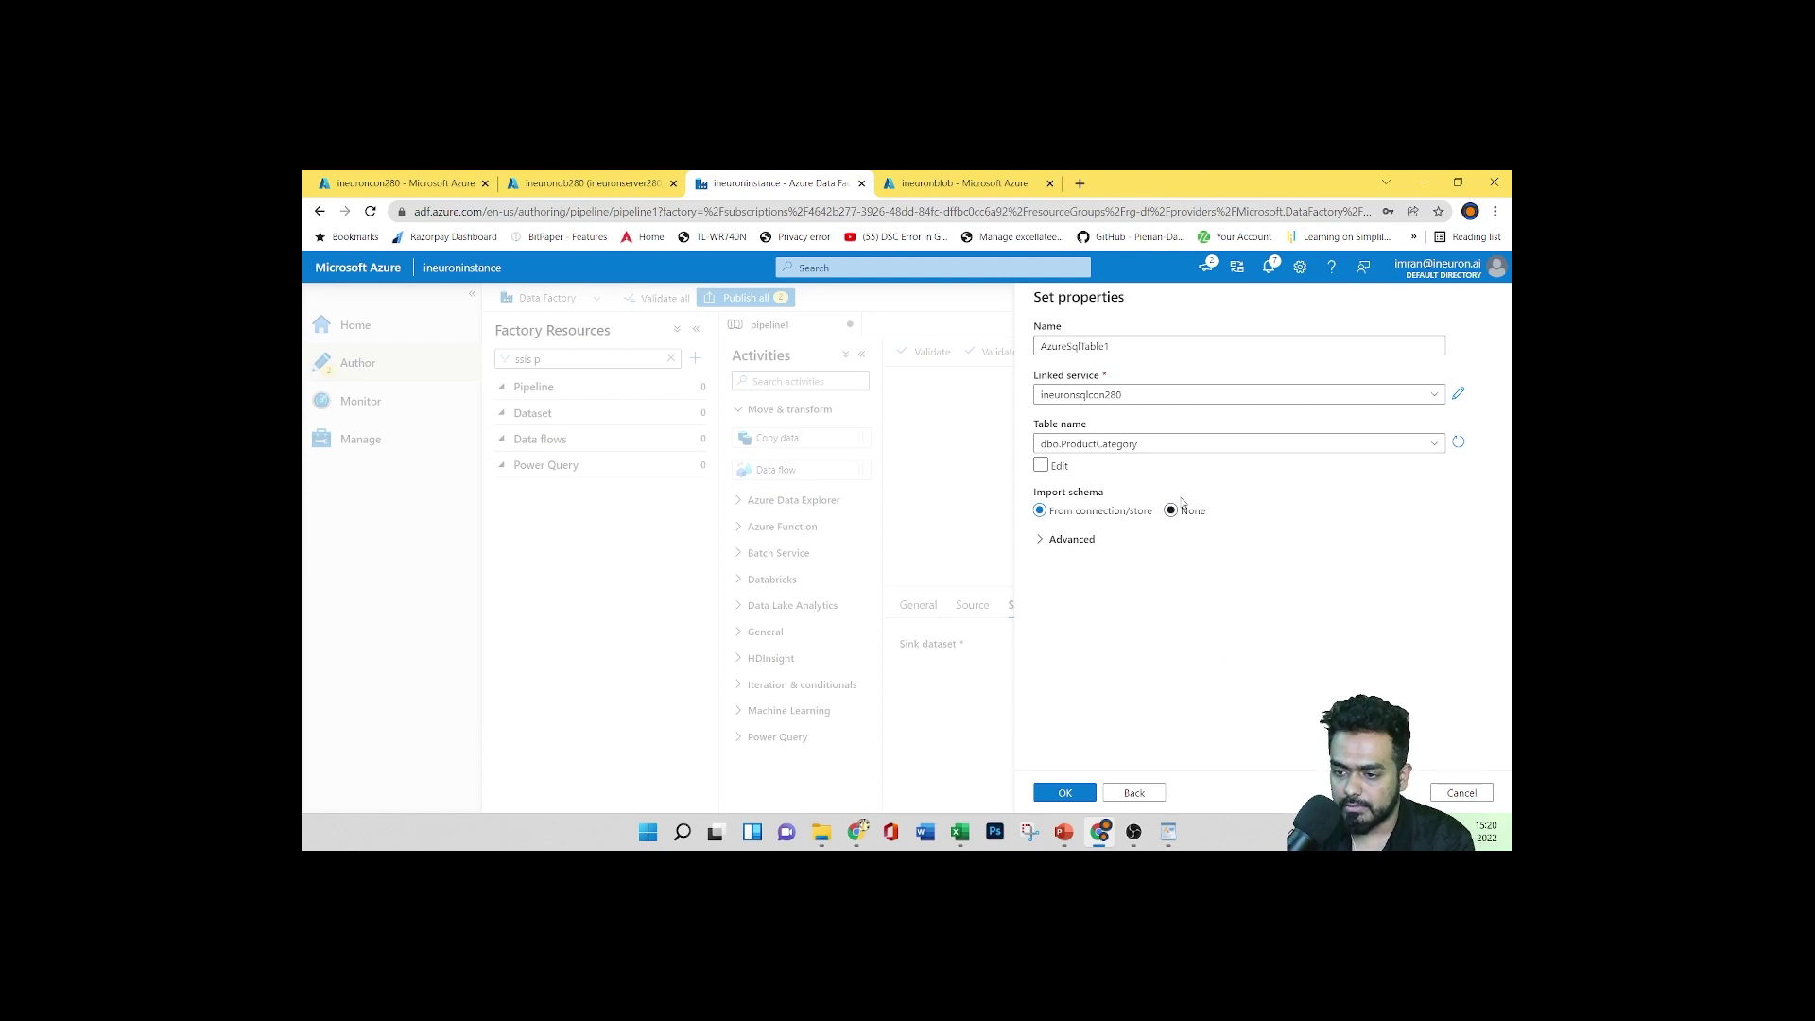
{"action": "left_click", "coordinate": [1065, 793]}
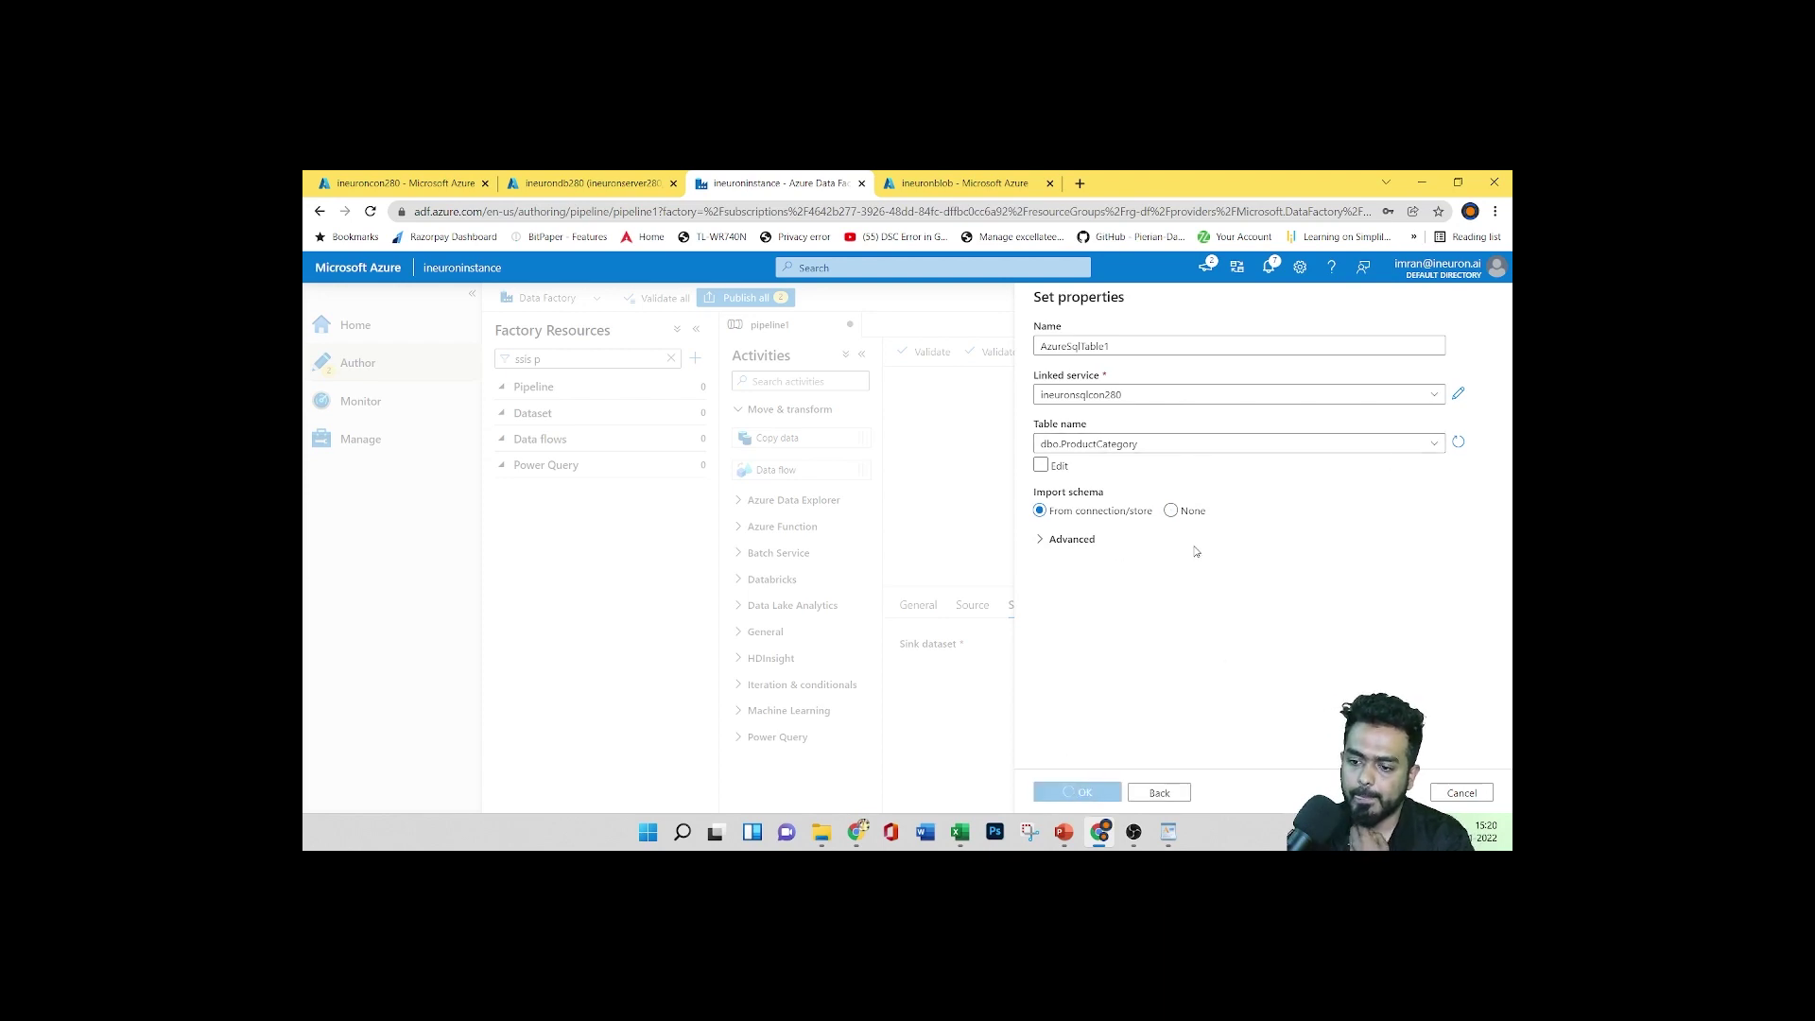
{"action": "scroll", "coordinate": [1158, 728], "scroll_direction": "down", "scroll_amount": 5}
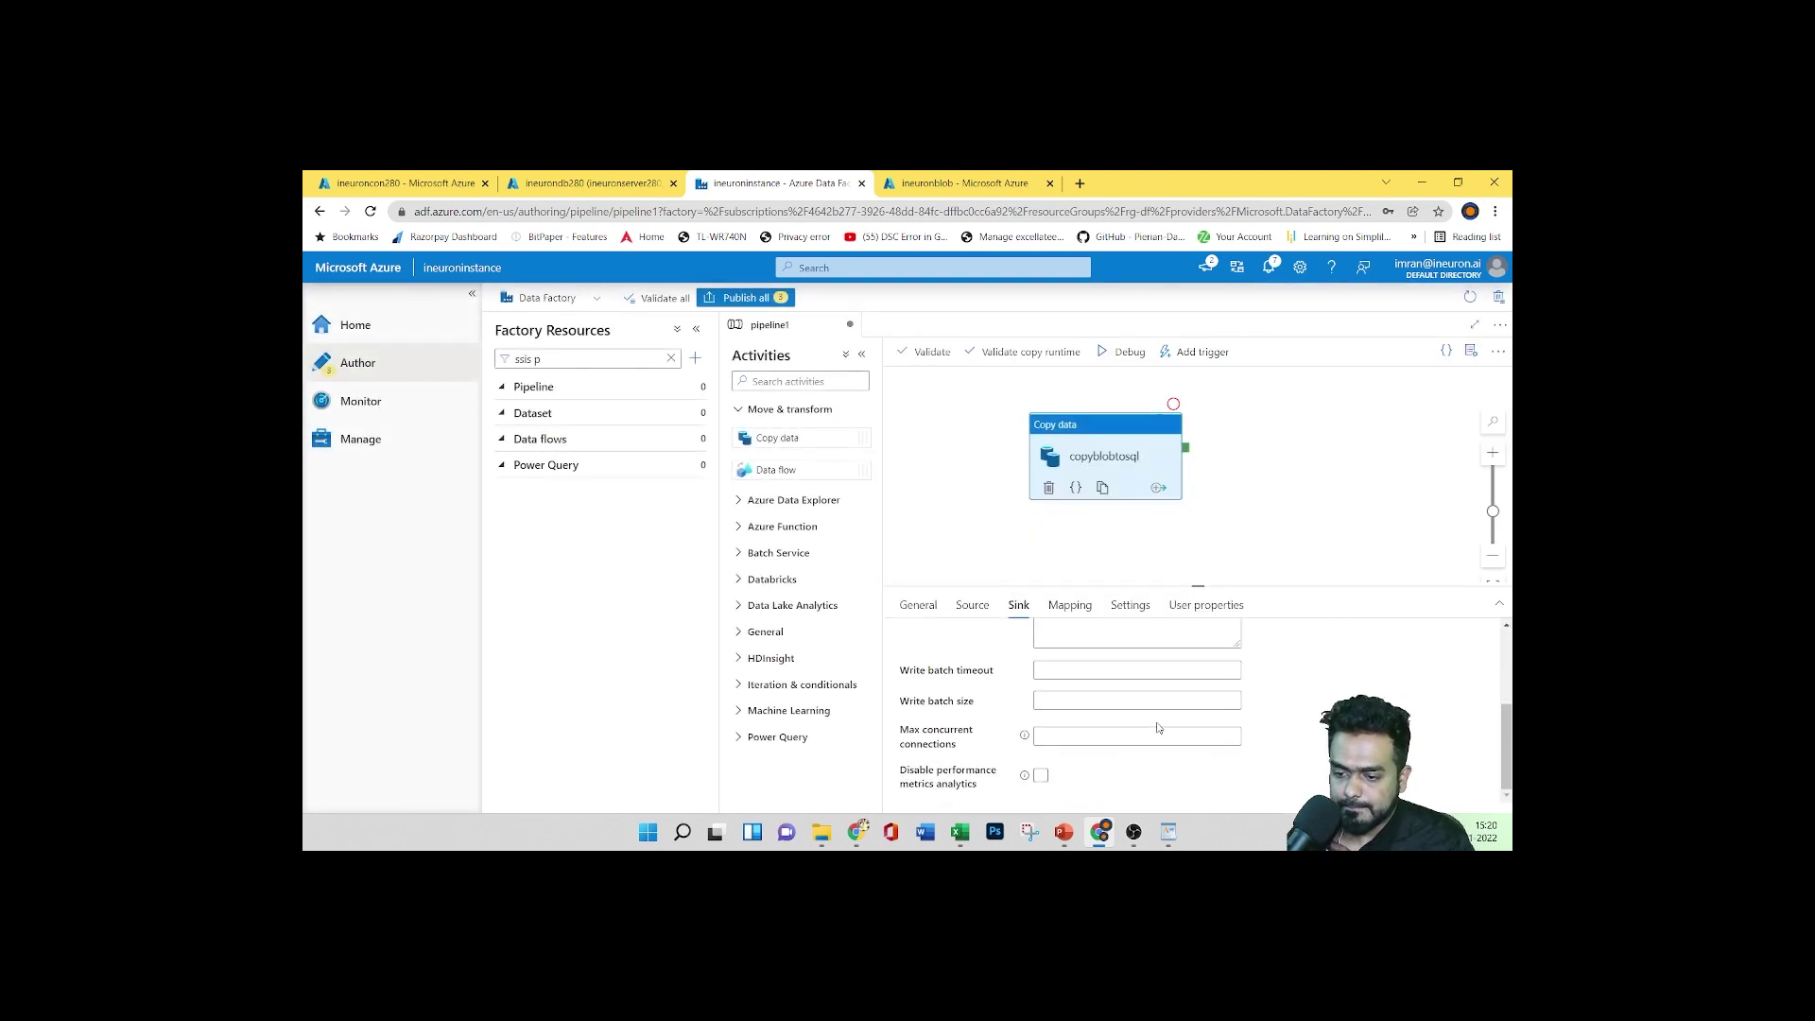
{"action": "scroll", "coordinate": [1158, 727], "scroll_direction": "up", "scroll_amount": 5}
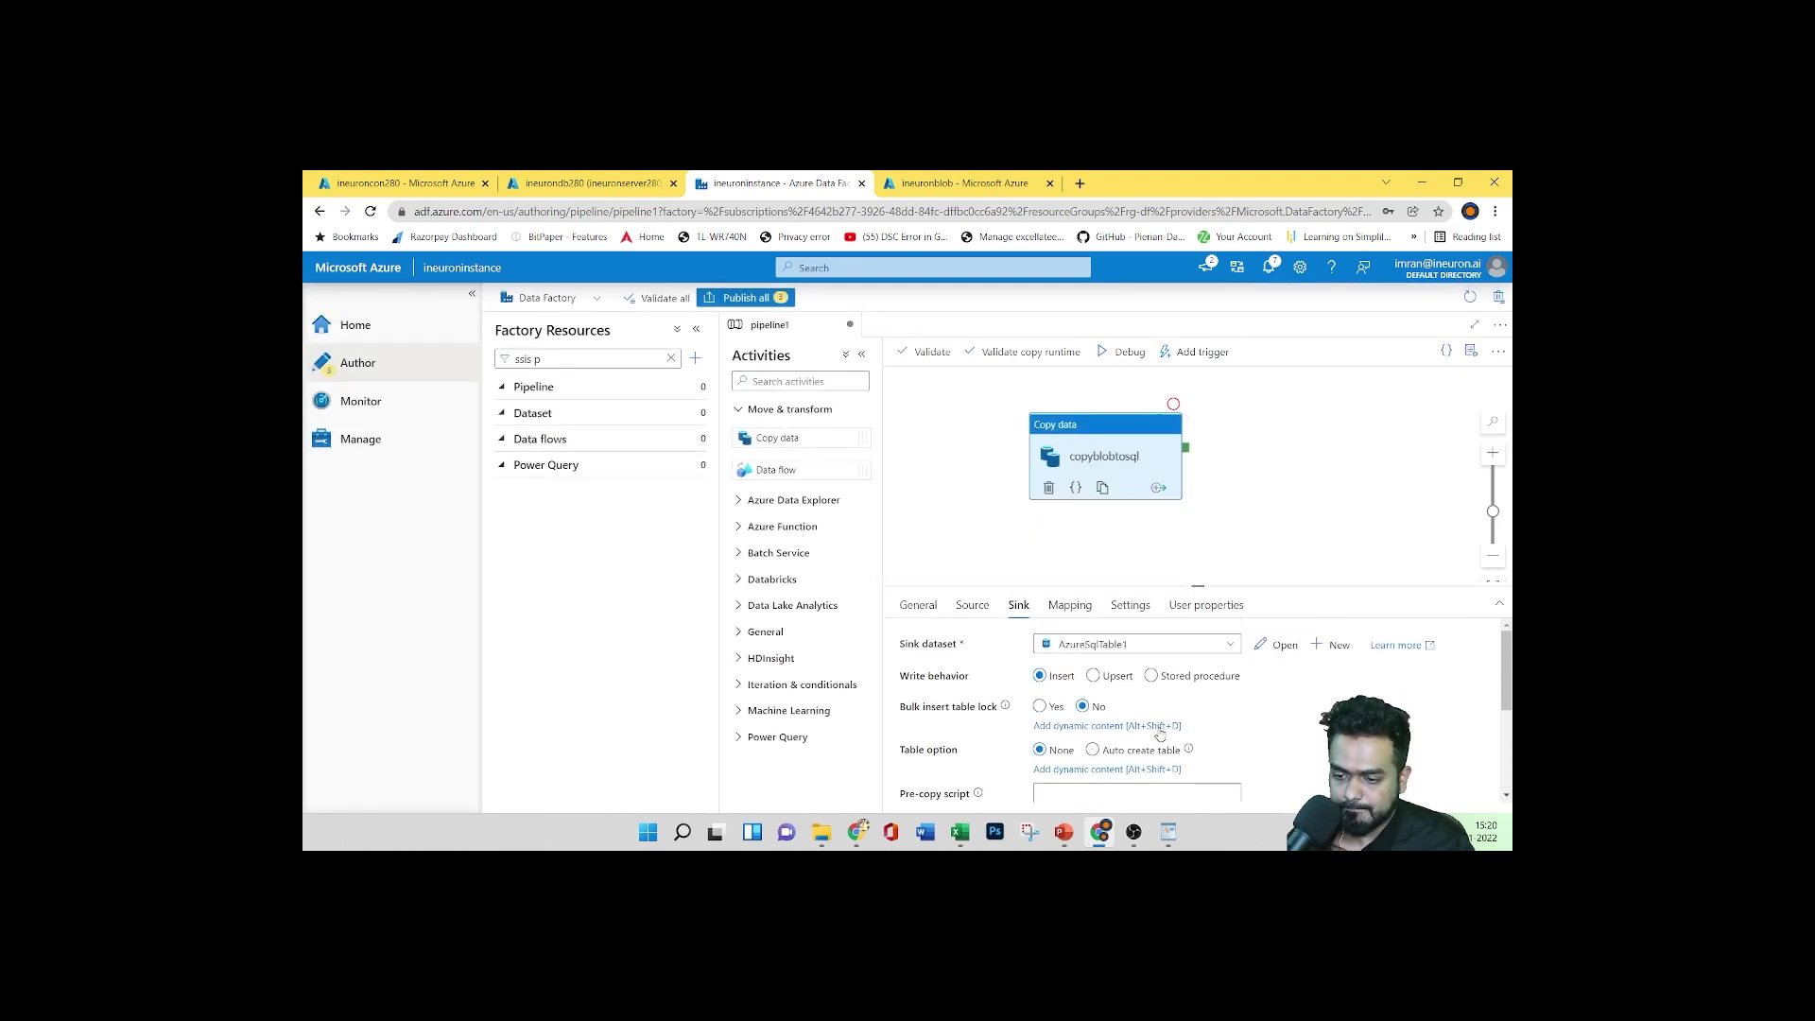
Review the sink options of the copyblobtosql activity and import the schemas for its column mapping
{"action": "scroll", "coordinate": [1243, 751], "scroll_direction": "down", "scroll_amount": 4}
{"action": "scroll", "coordinate": [1134, 734], "scroll_direction": "up", "scroll_amount": 4}
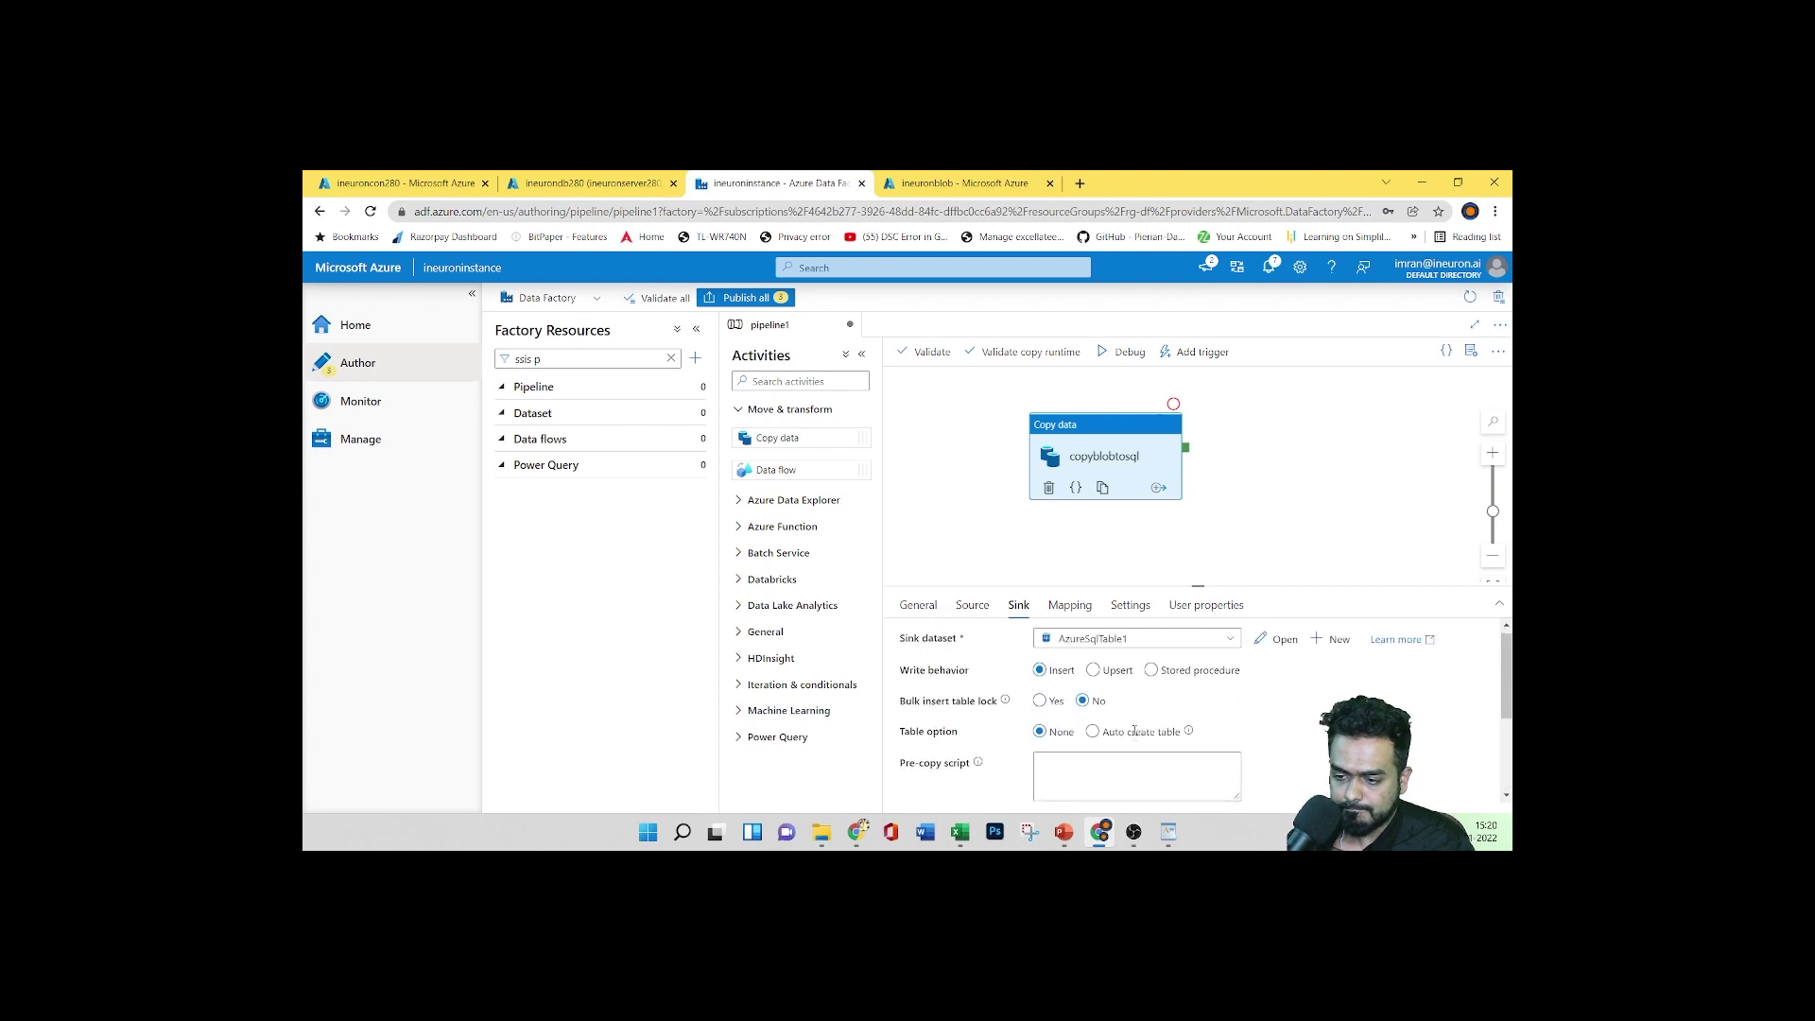
{"action": "scroll", "coordinate": [1087, 726], "scroll_direction": "down", "scroll_amount": 4}
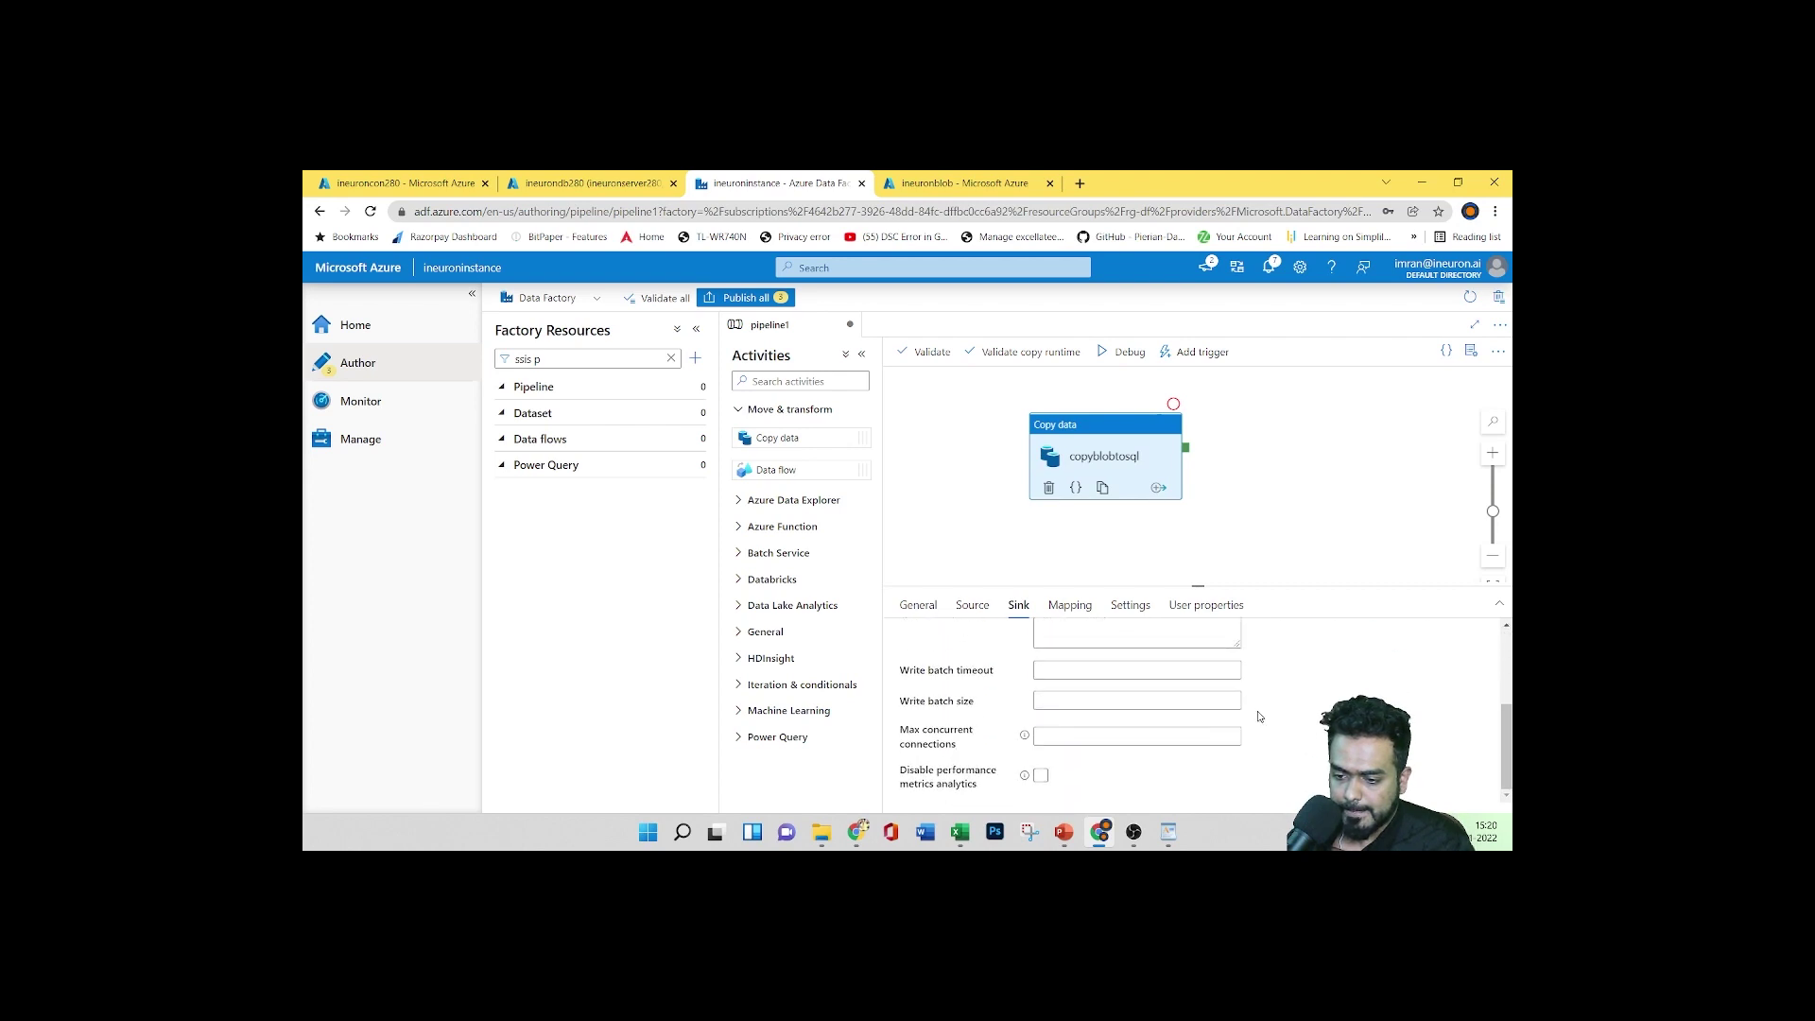
{"action": "scroll", "coordinate": [1081, 728], "scroll_direction": "up", "scroll_amount": 4}
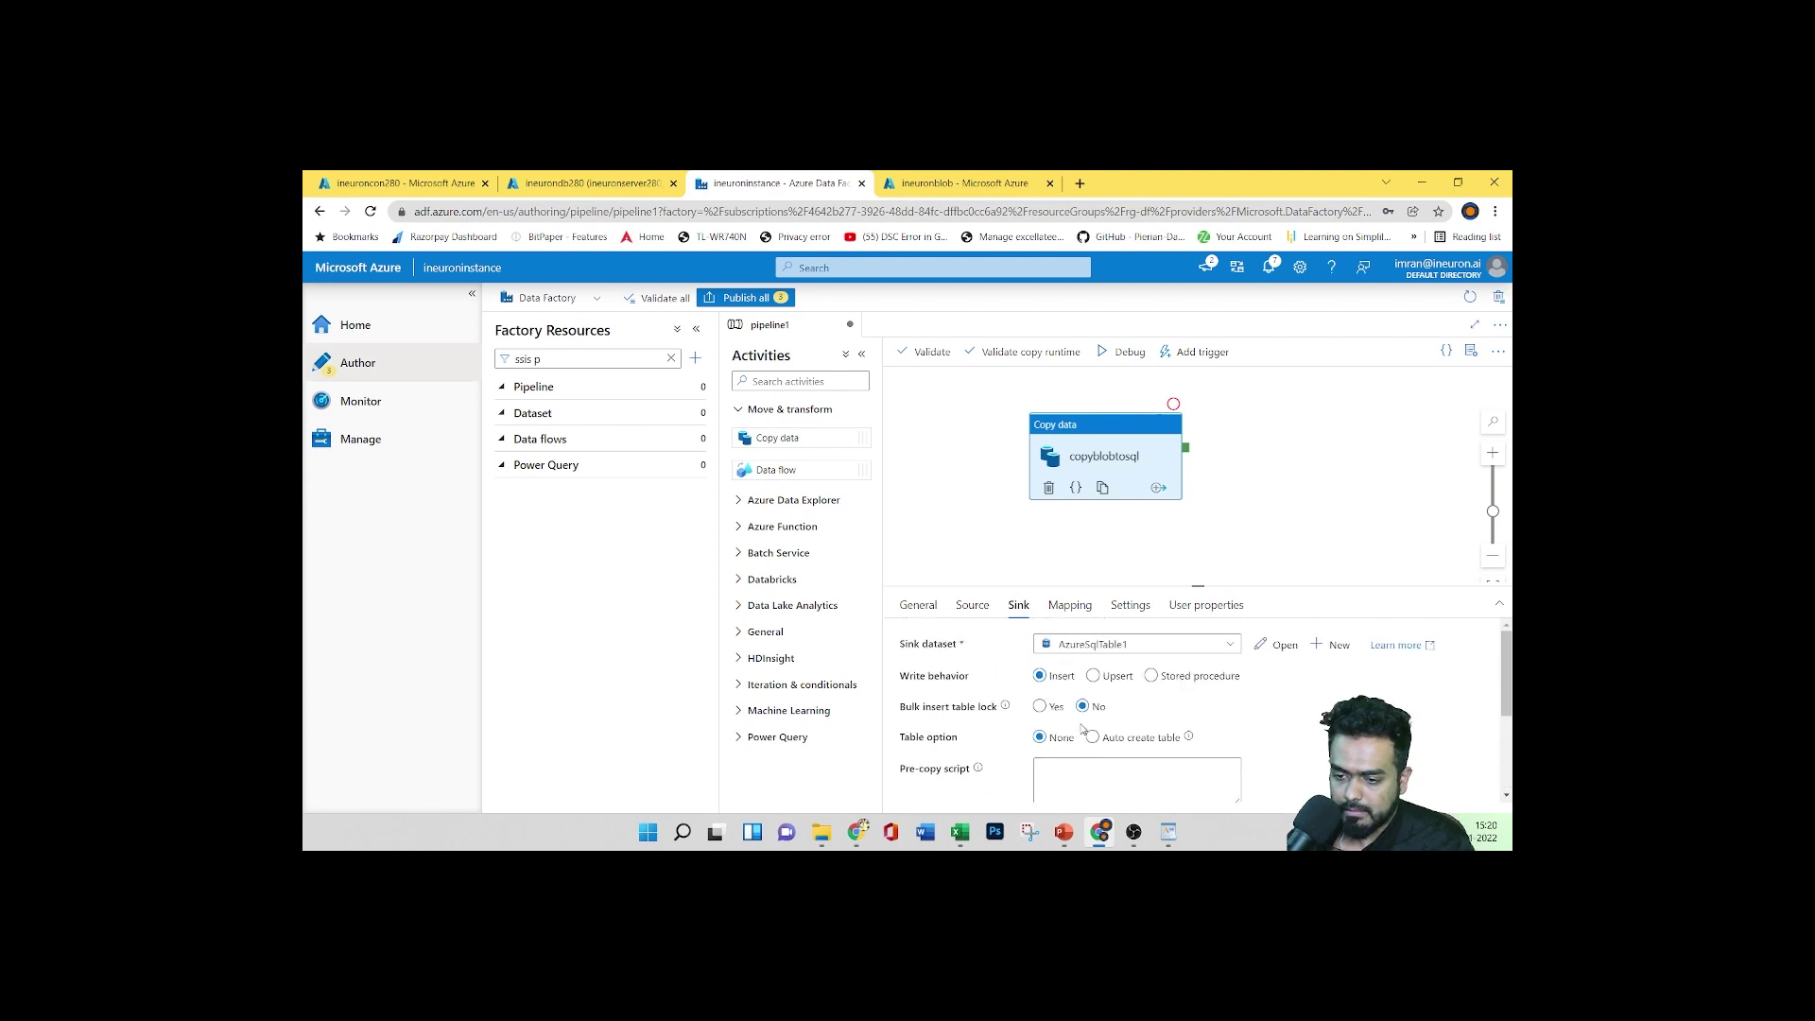
{"action": "scroll", "coordinate": [1077, 662], "scroll_direction": "down", "scroll_amount": 3}
{"action": "left_click", "coordinate": [1070, 606]}
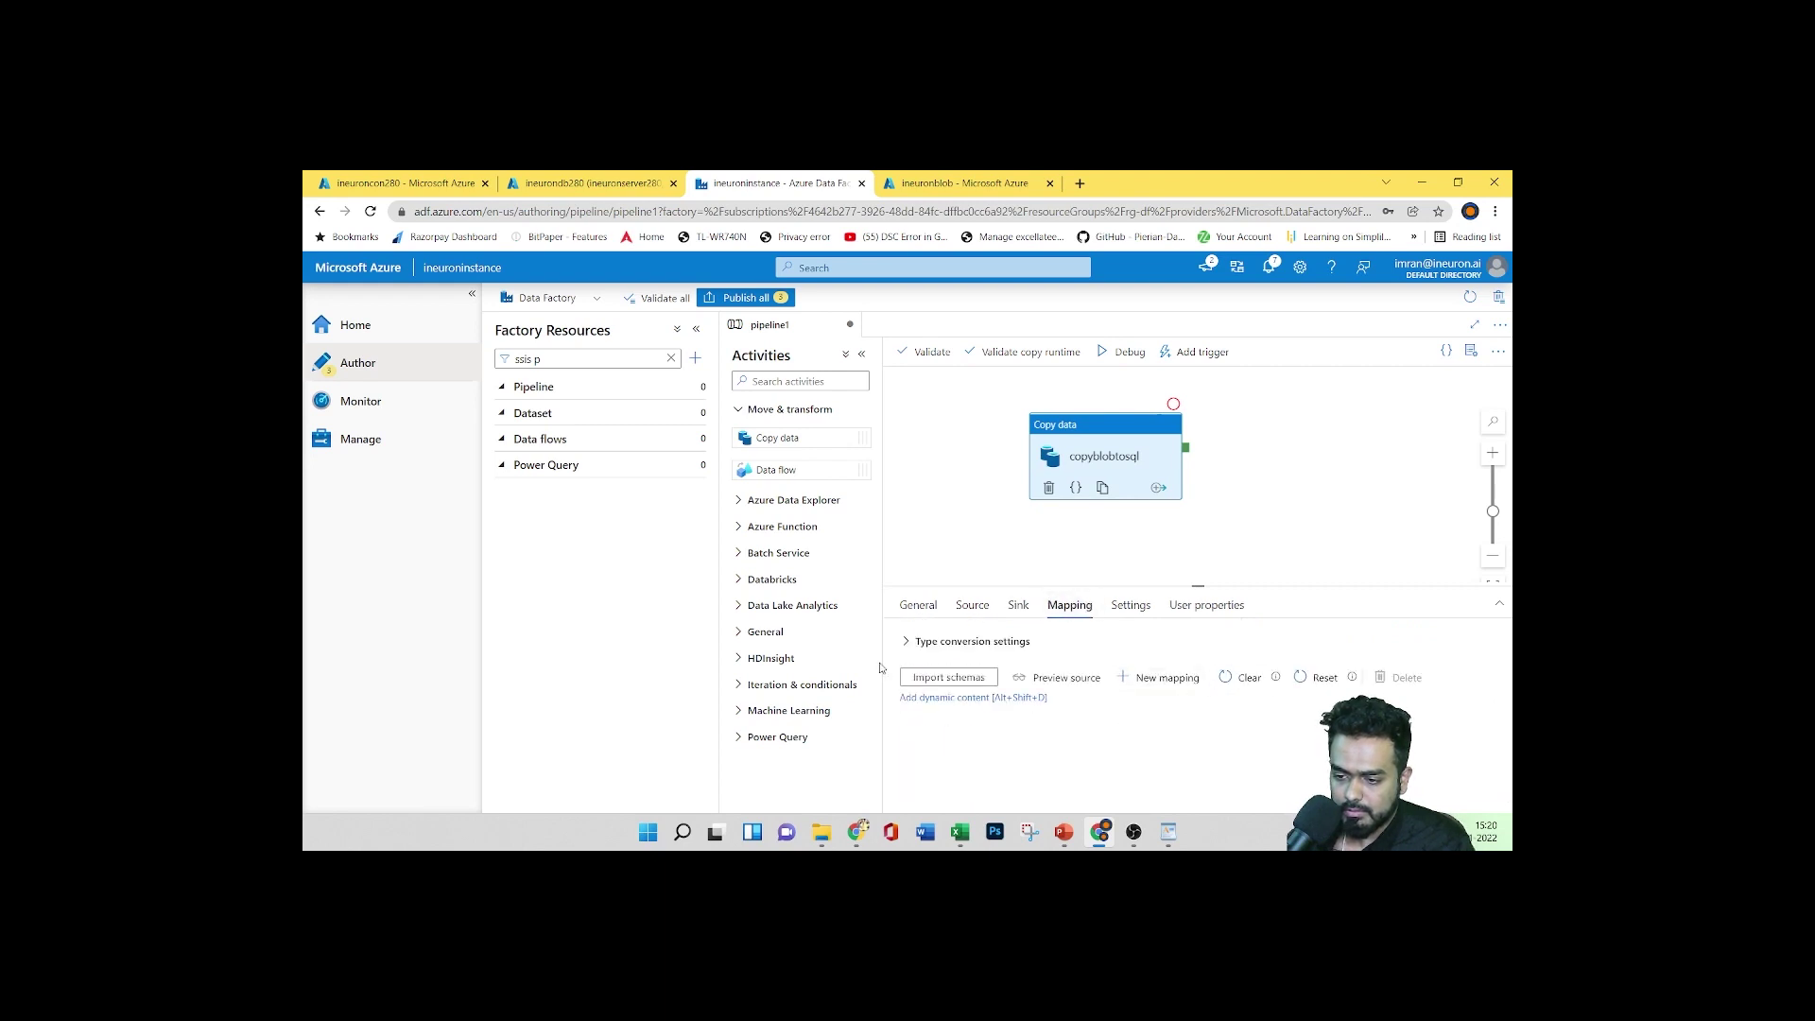
{"action": "left_click", "coordinate": [953, 678]}
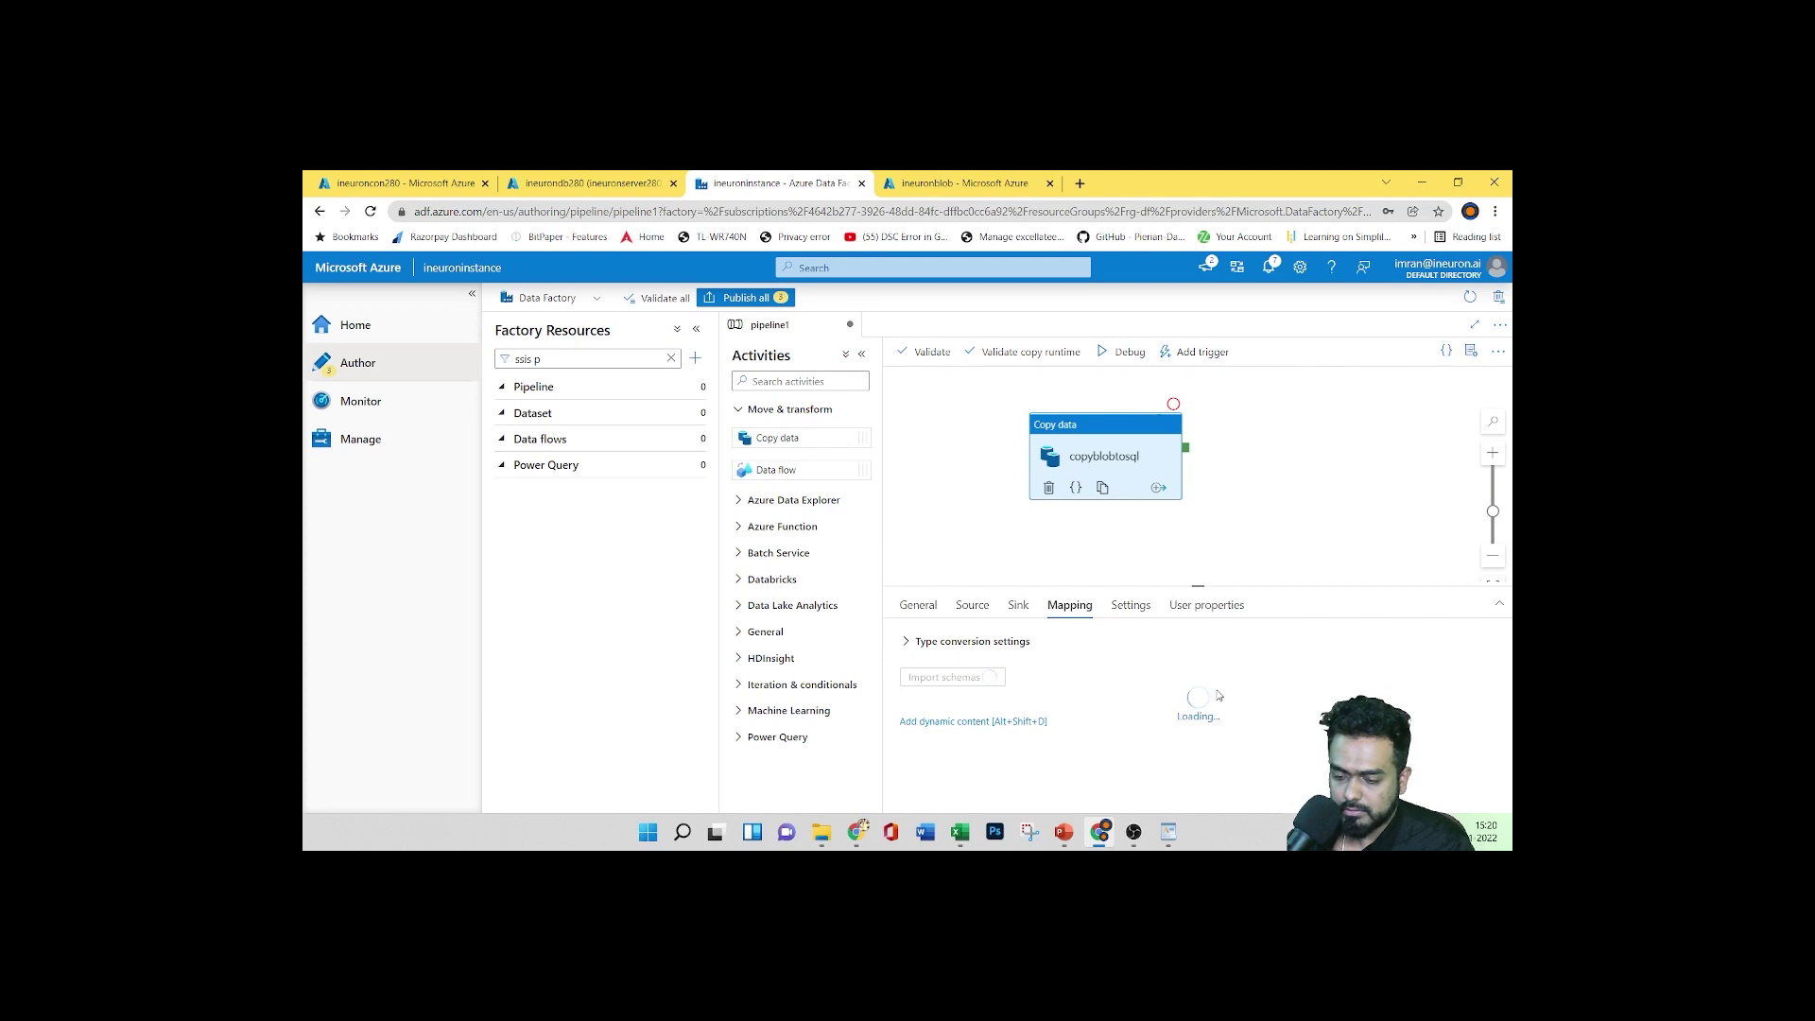
{"action": "scroll", "coordinate": [1140, 724], "scroll_direction": "down", "scroll_amount": 2}
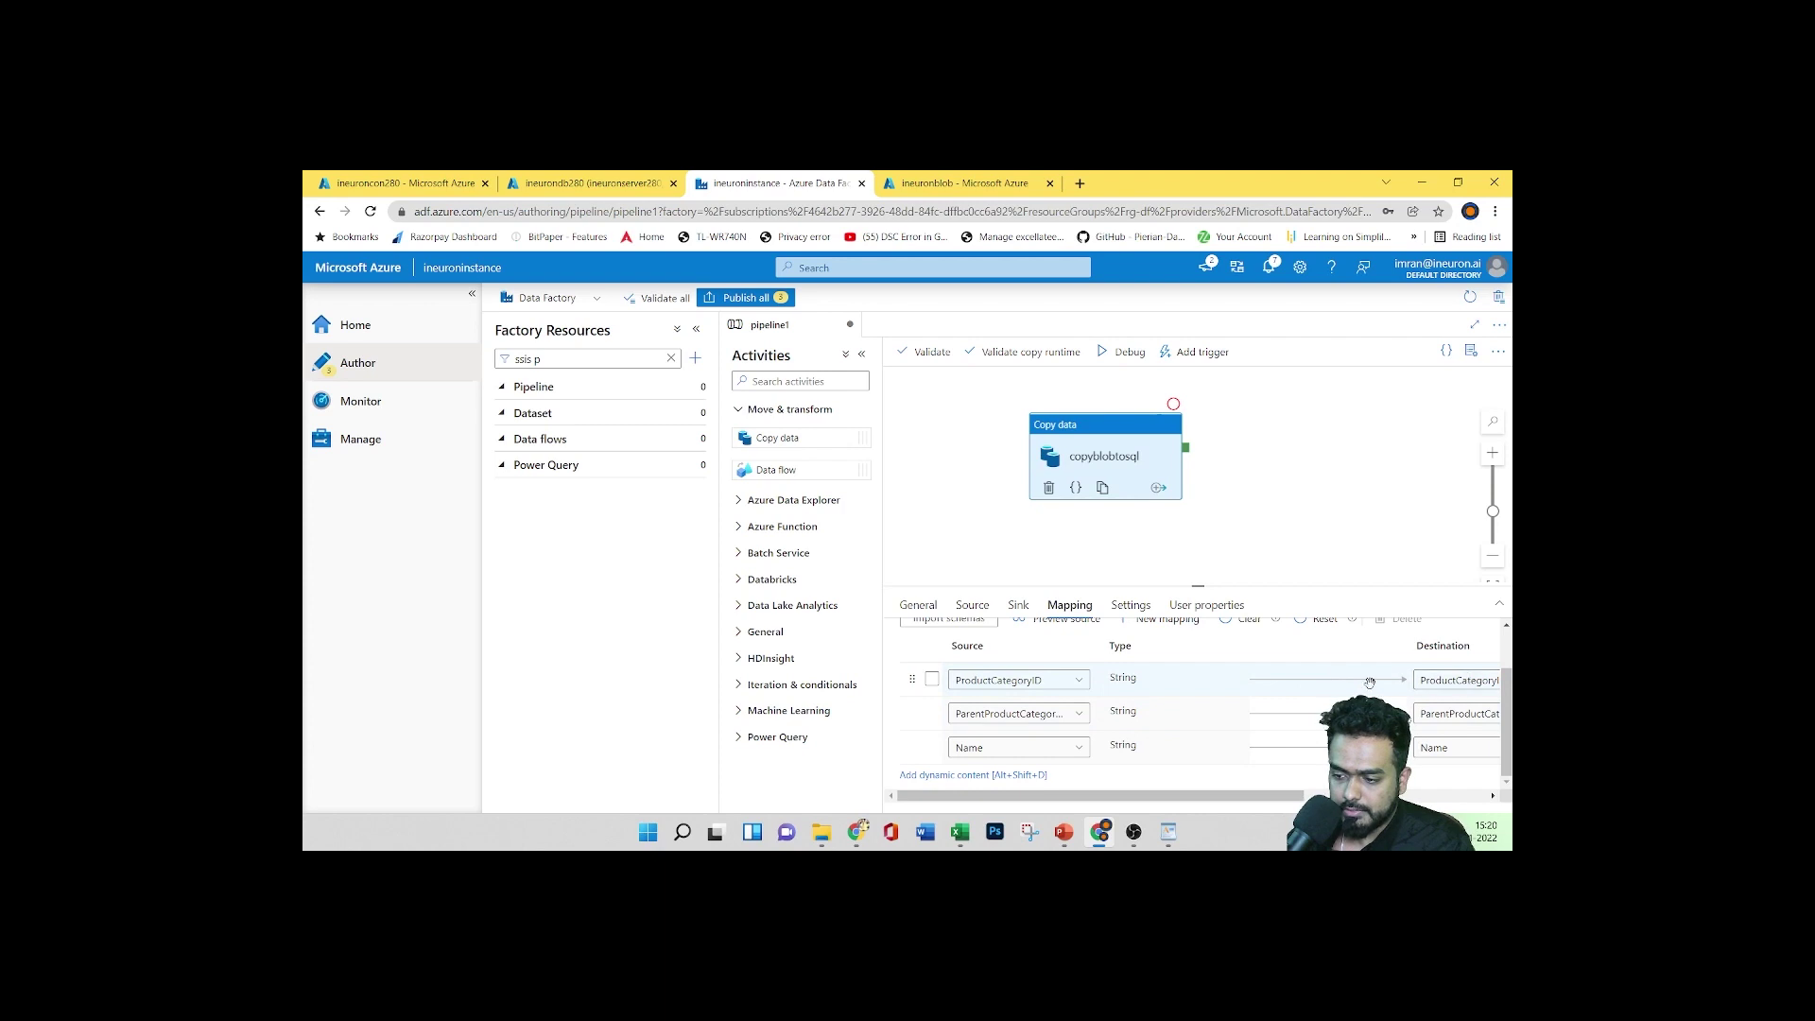
{"action": "scroll", "coordinate": [1184, 718], "scroll_direction": "up", "scroll_amount": 2}
{"action": "scroll", "coordinate": [1185, 720], "scroll_direction": "down", "scroll_amount": 2}
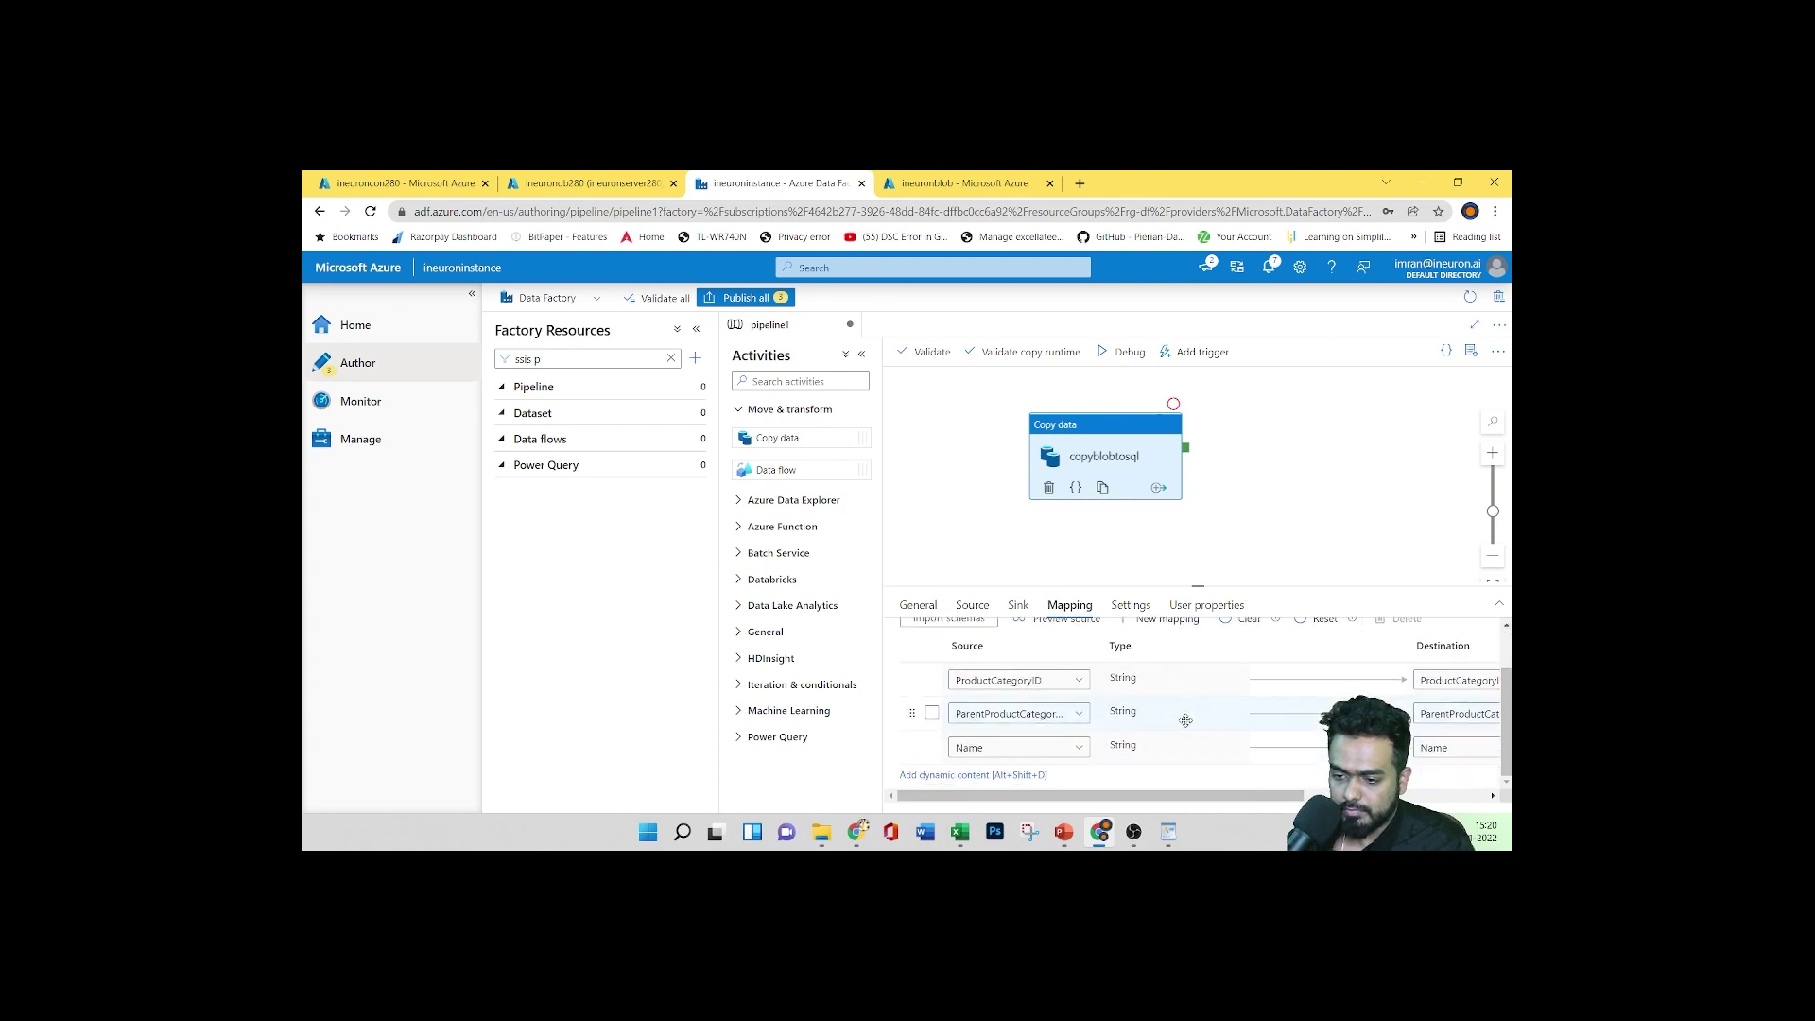
{"action": "scroll", "coordinate": [1185, 720], "scroll_direction": "up", "scroll_amount": 2}
Review the copy activity's performance and fault tolerance settings, and open its user properties
{"action": "left_click", "coordinate": [1130, 605]}
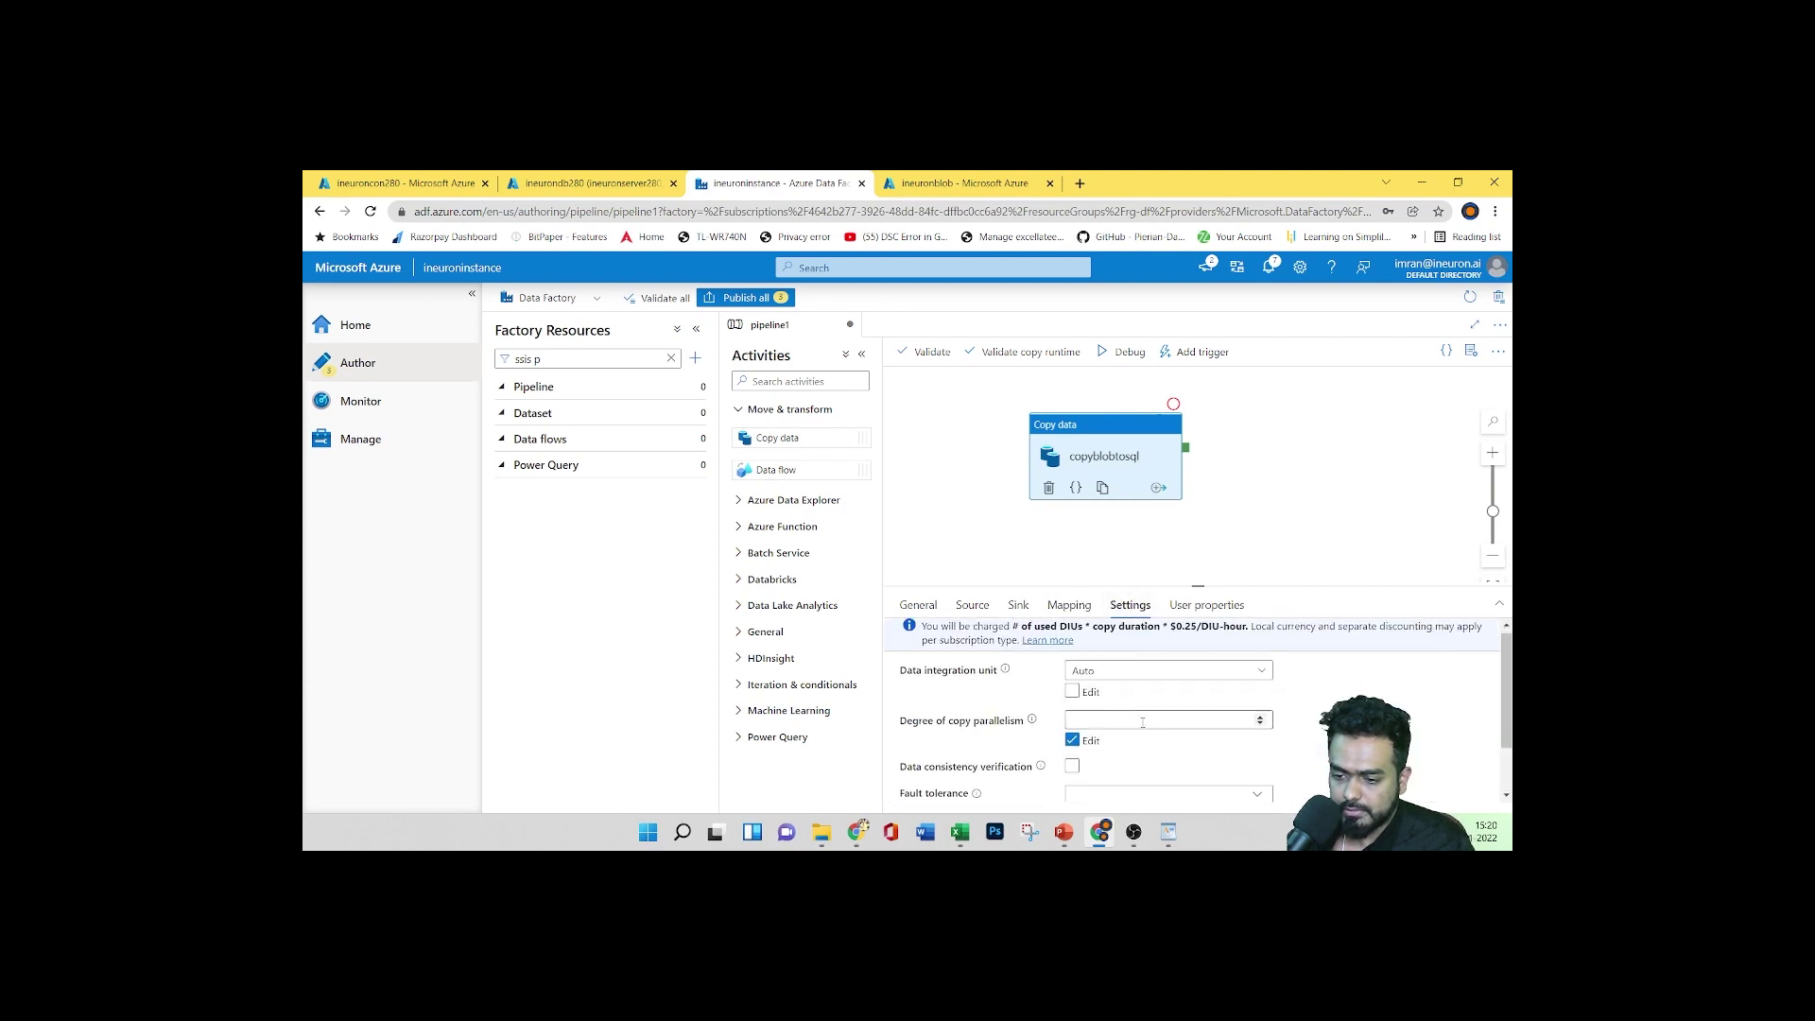
{"action": "scroll", "coordinate": [1142, 721], "scroll_direction": "down", "scroll_amount": 3}
{"action": "scroll", "coordinate": [1141, 721], "scroll_direction": "up", "scroll_amount": 3}
{"action": "left_click", "coordinate": [1206, 605]}
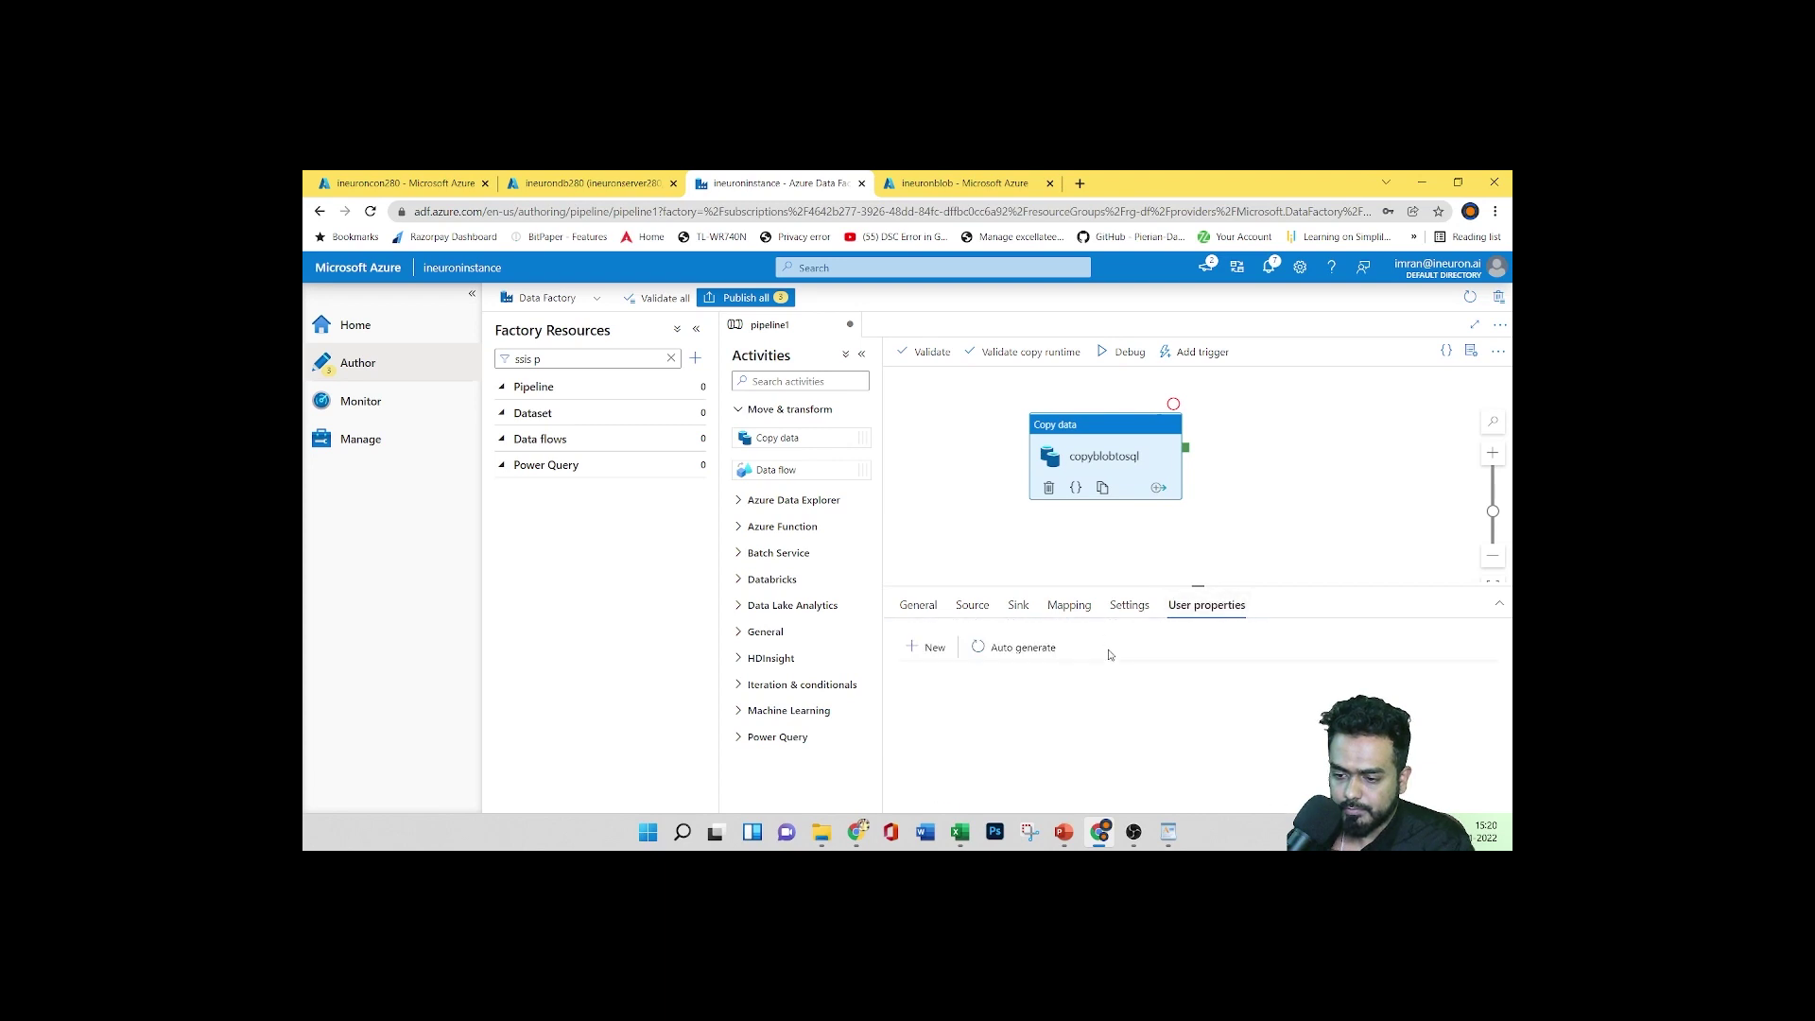
{"action": "left_click", "coordinate": [916, 649]}
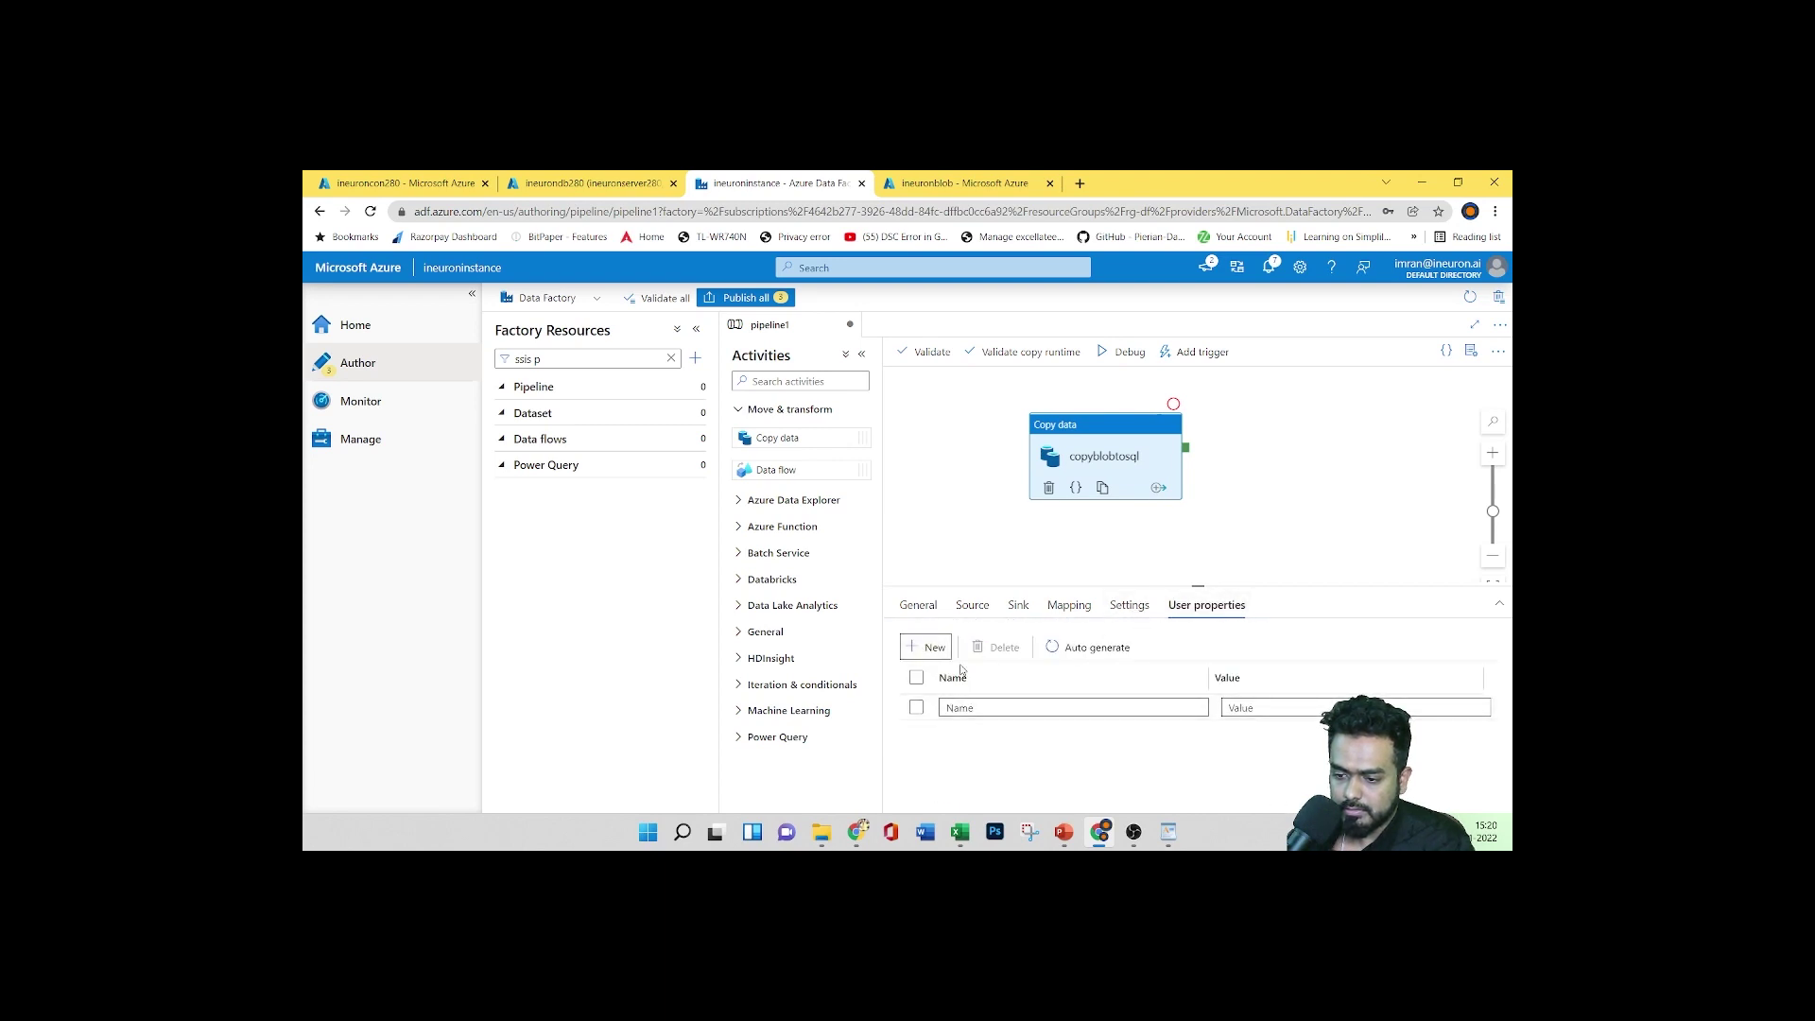
{"action": "left_click", "coordinate": [916, 706]}
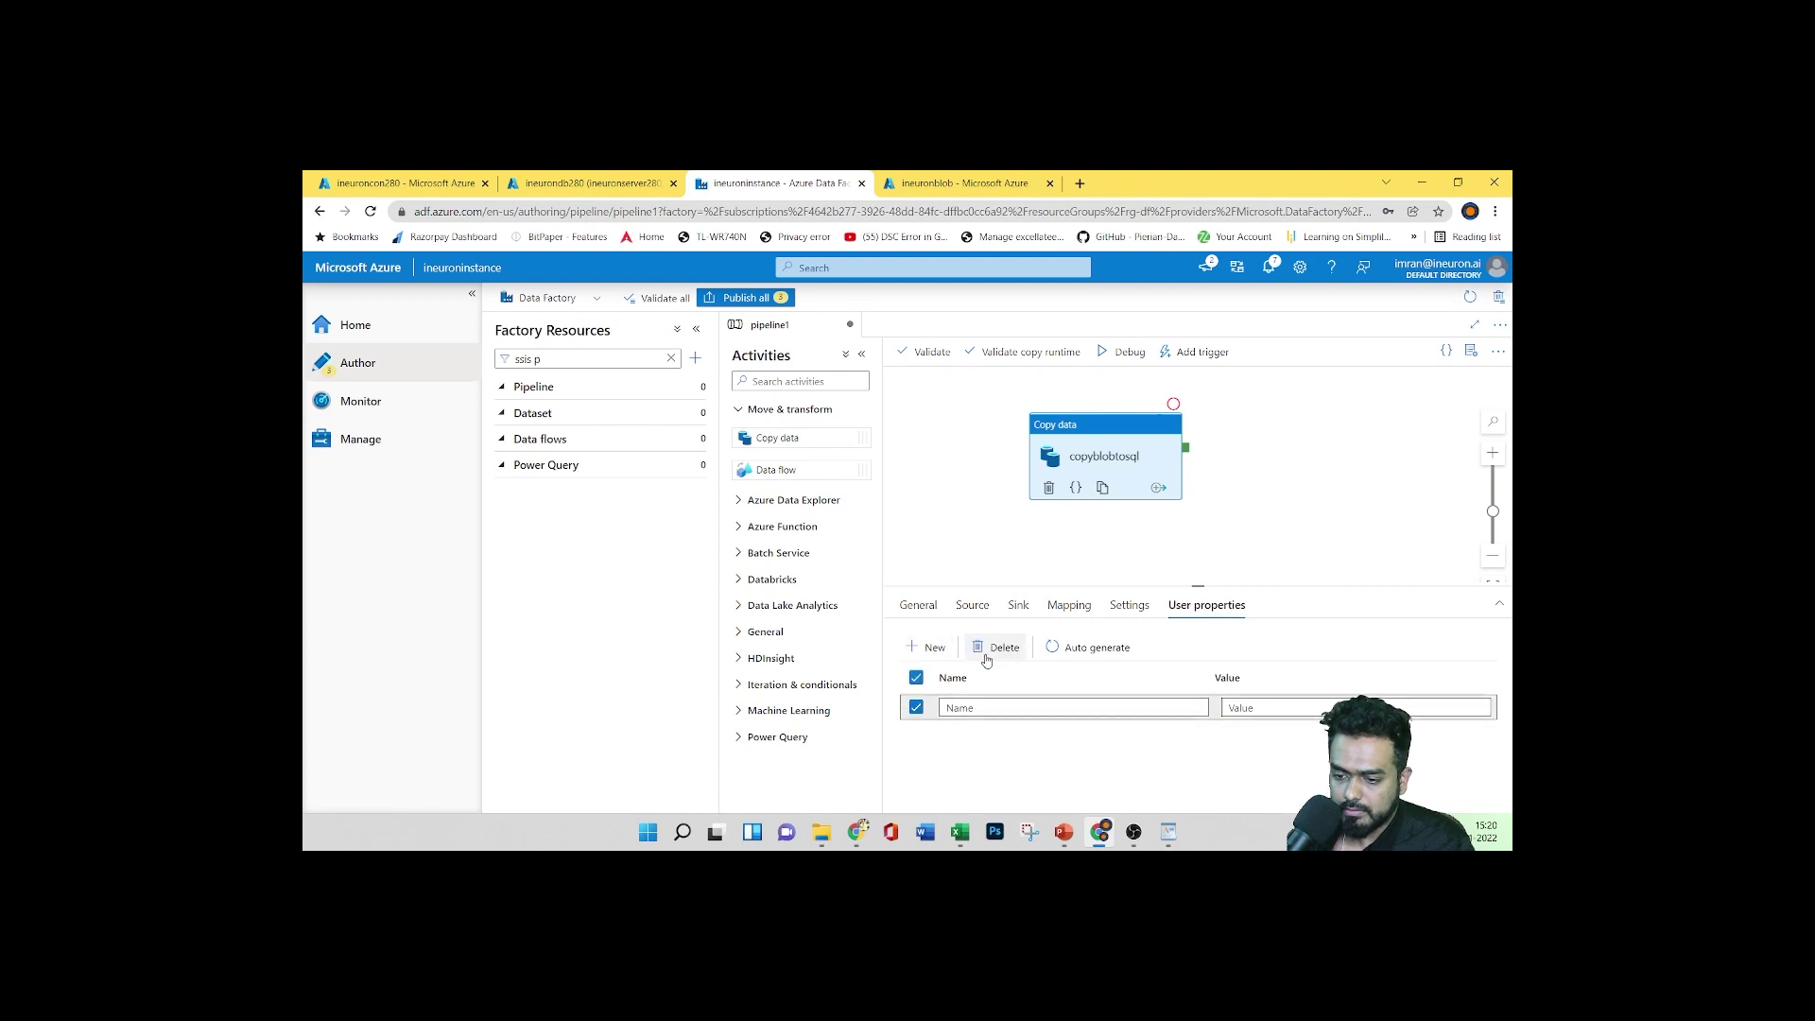
{"action": "left_click", "coordinate": [998, 647]}
Auto-generate the copy activity's user properties and check its general settings
{"action": "left_click", "coordinate": [1015, 648]}
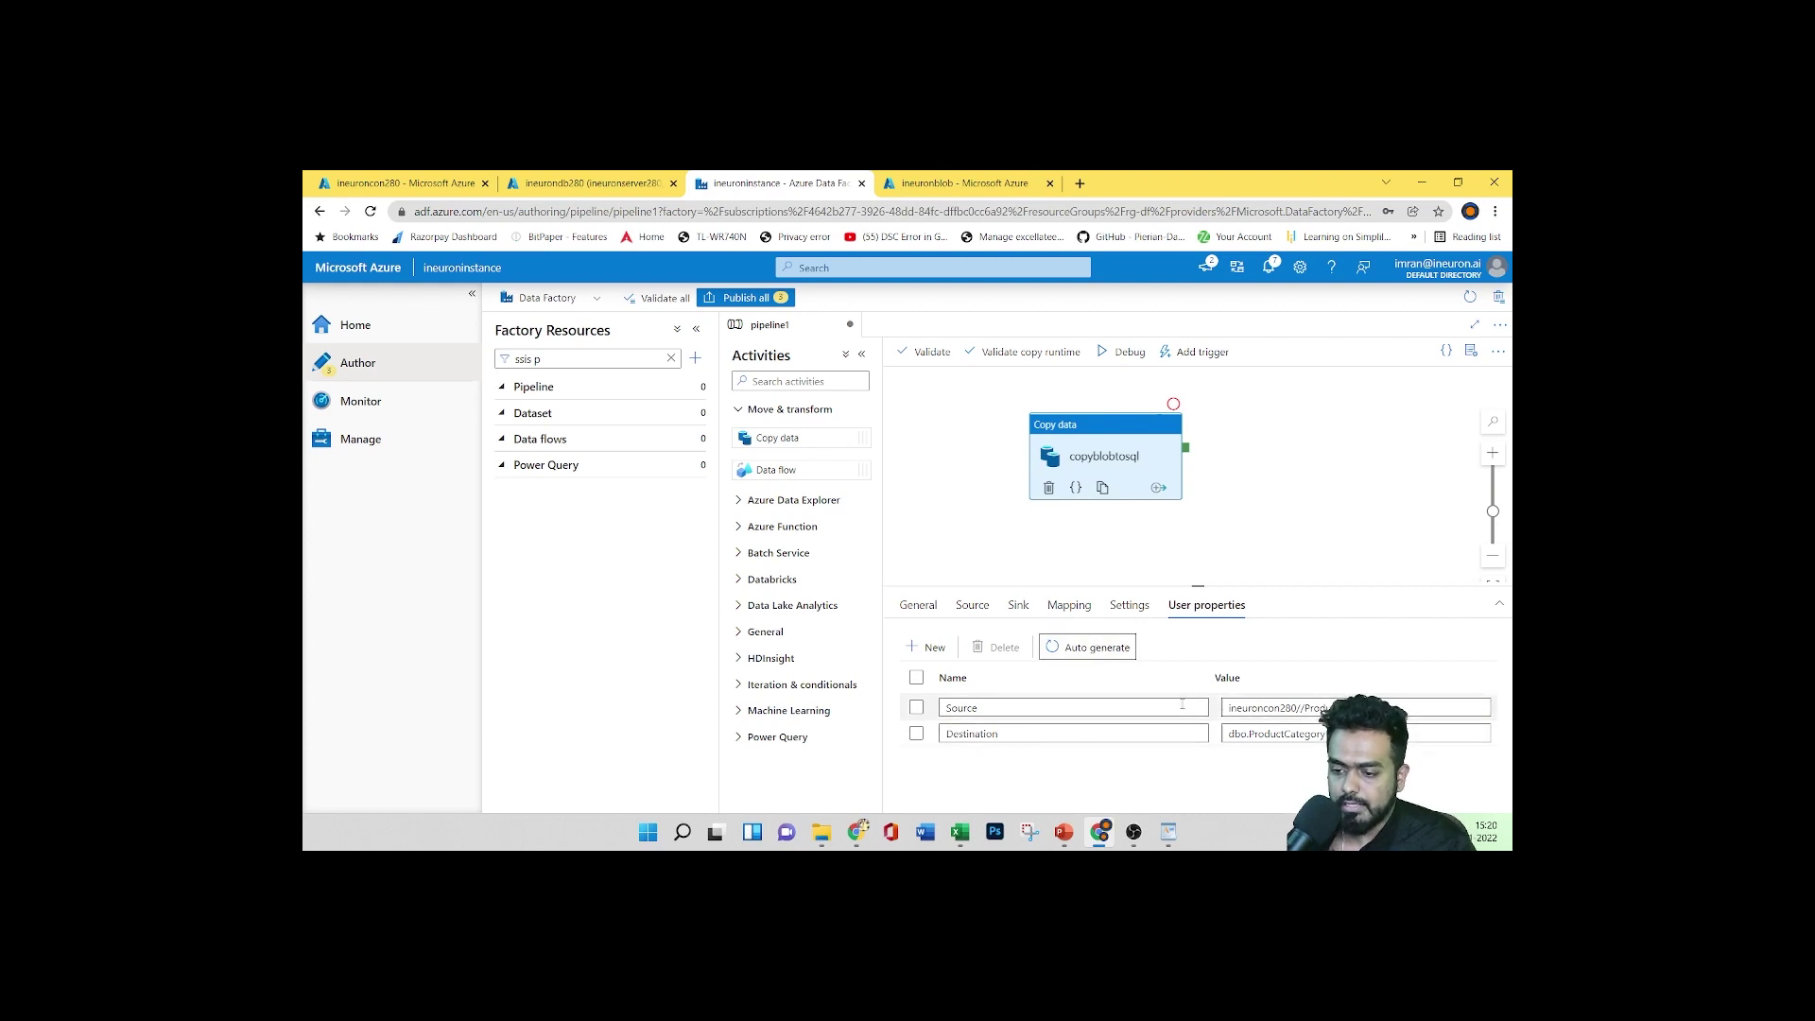
{"action": "left_click", "coordinate": [916, 605]}
{"action": "scroll", "coordinate": [1178, 736], "scroll_direction": "down", "scroll_amount": 3}
{"action": "scroll", "coordinate": [1178, 736], "scroll_direction": "up", "scroll_amount": 3}
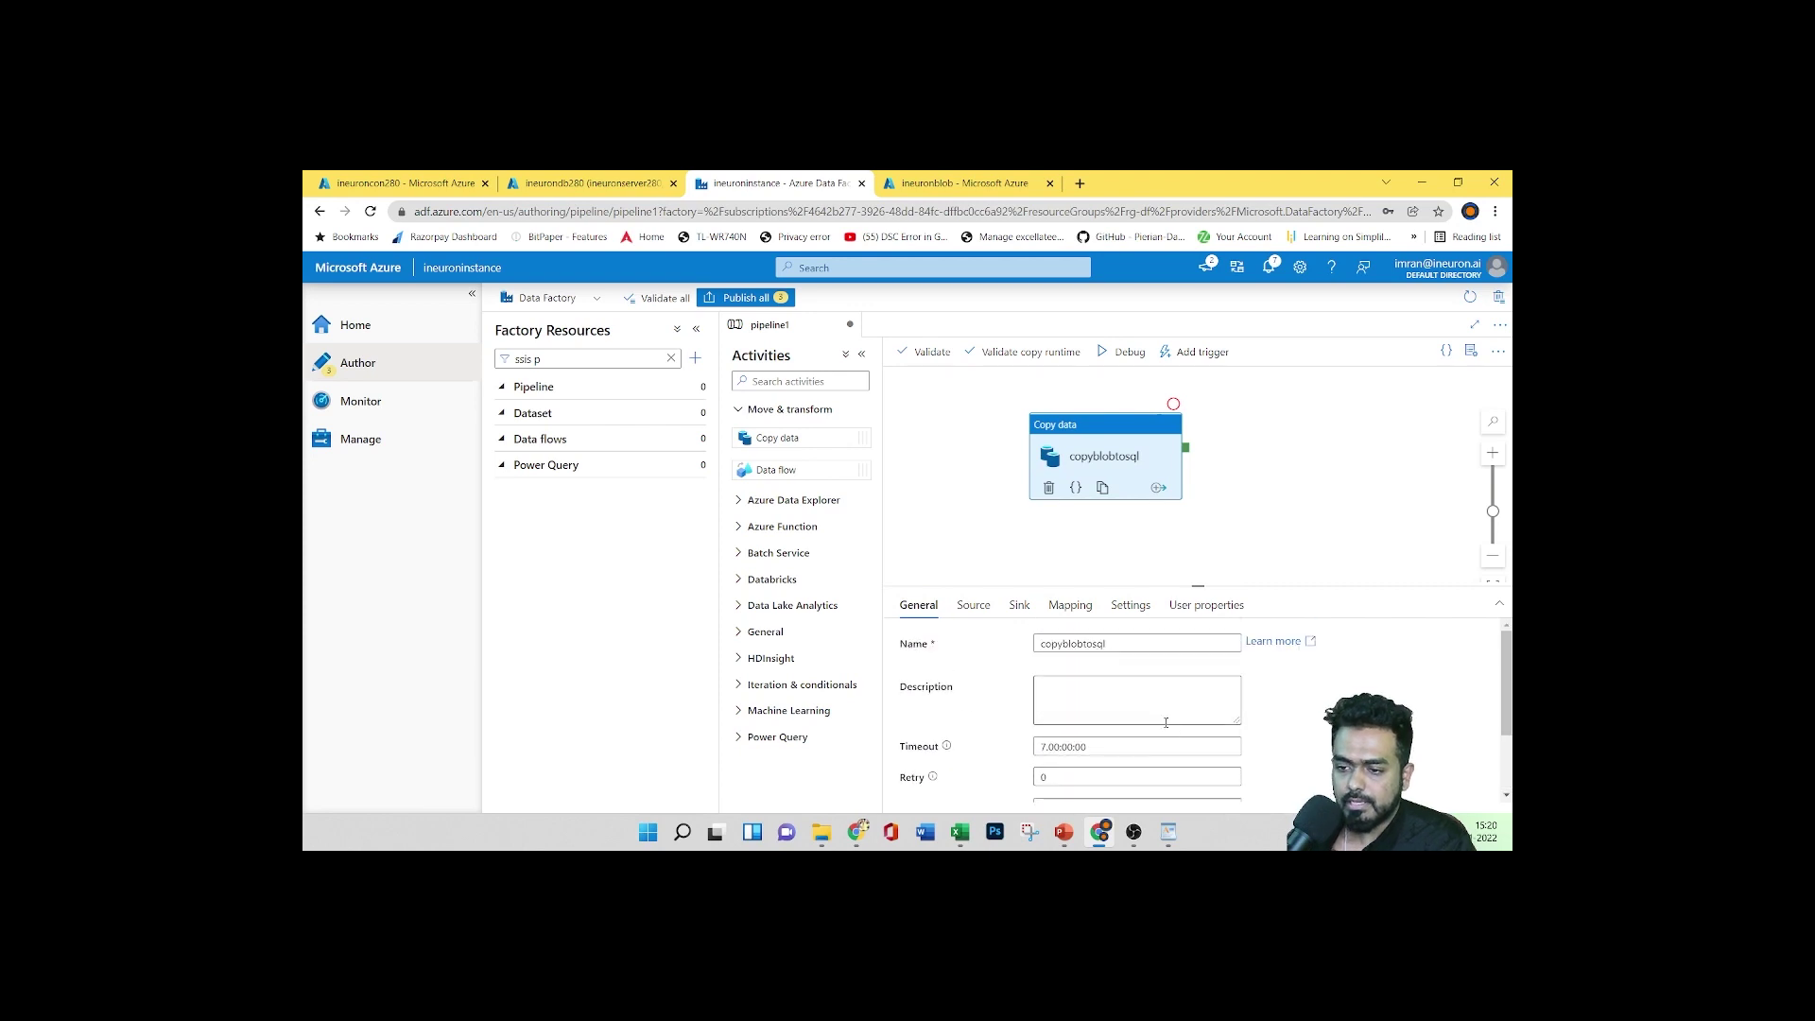
Validate pipeline1 and publish it together with the DelimitedText1 and AzureSqlTable1 datasets
{"action": "left_click", "coordinate": [929, 356]}
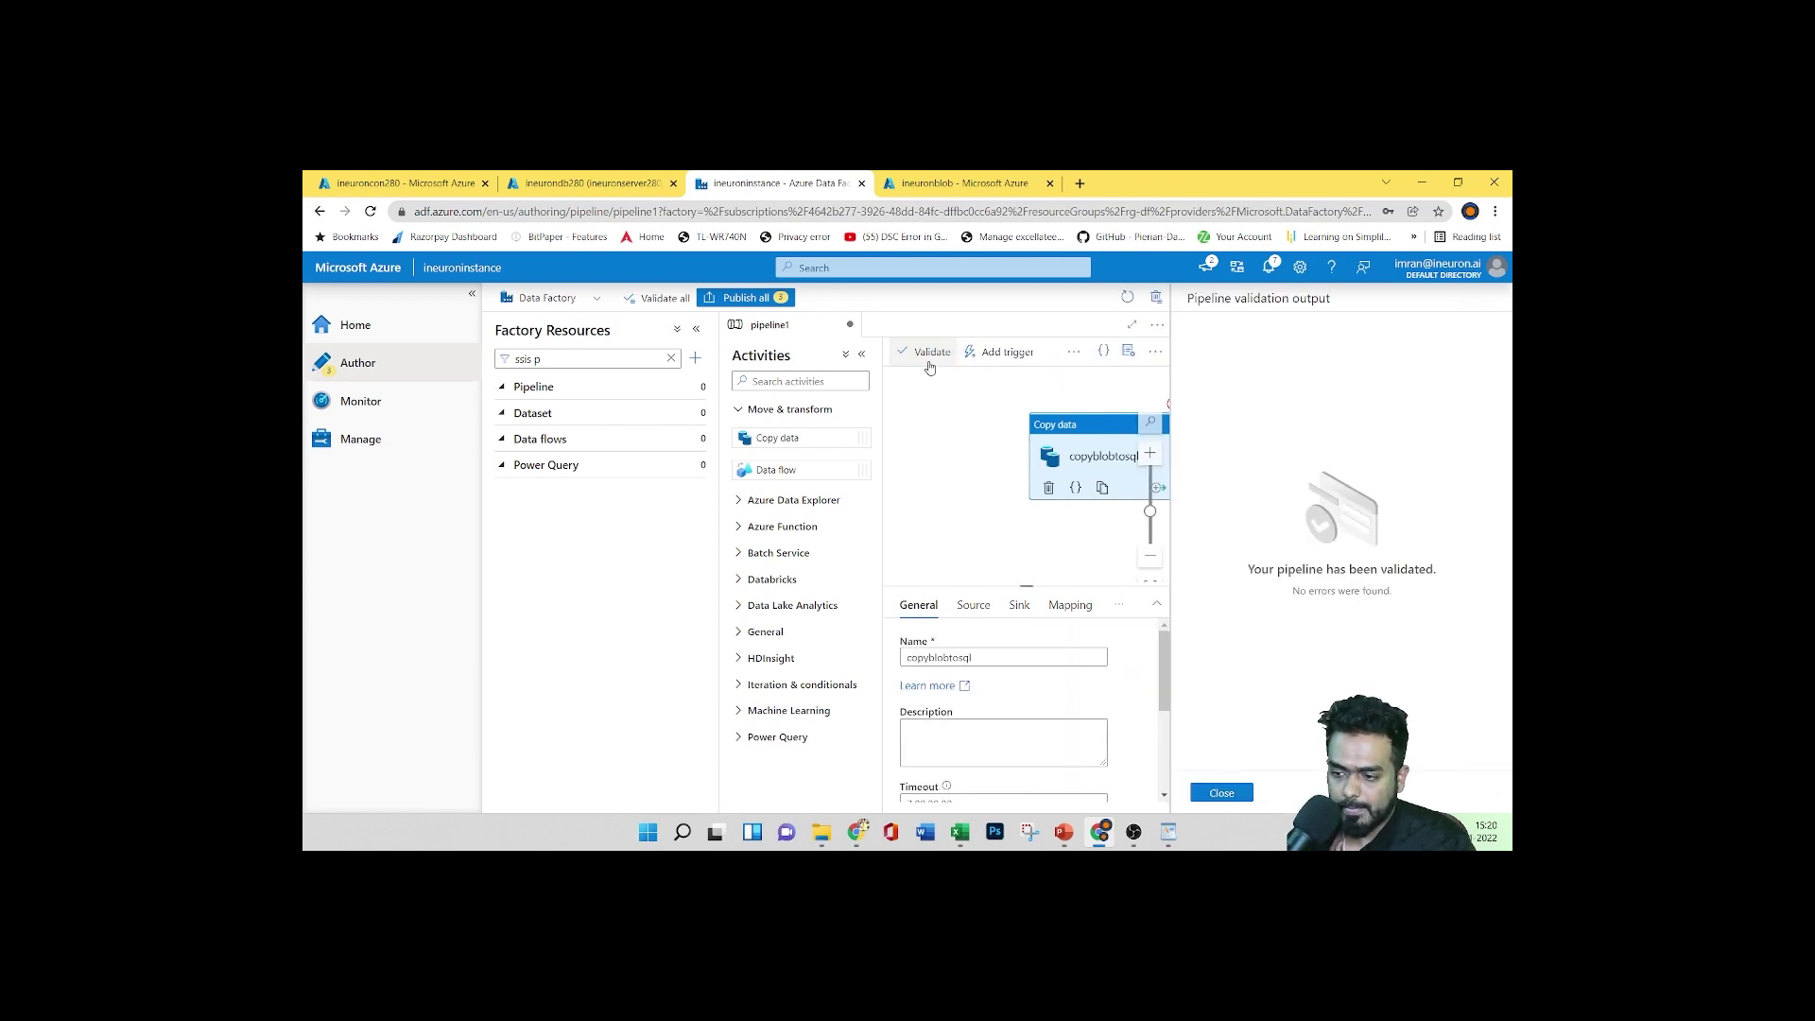
{"action": "left_click", "coordinate": [1226, 792]}
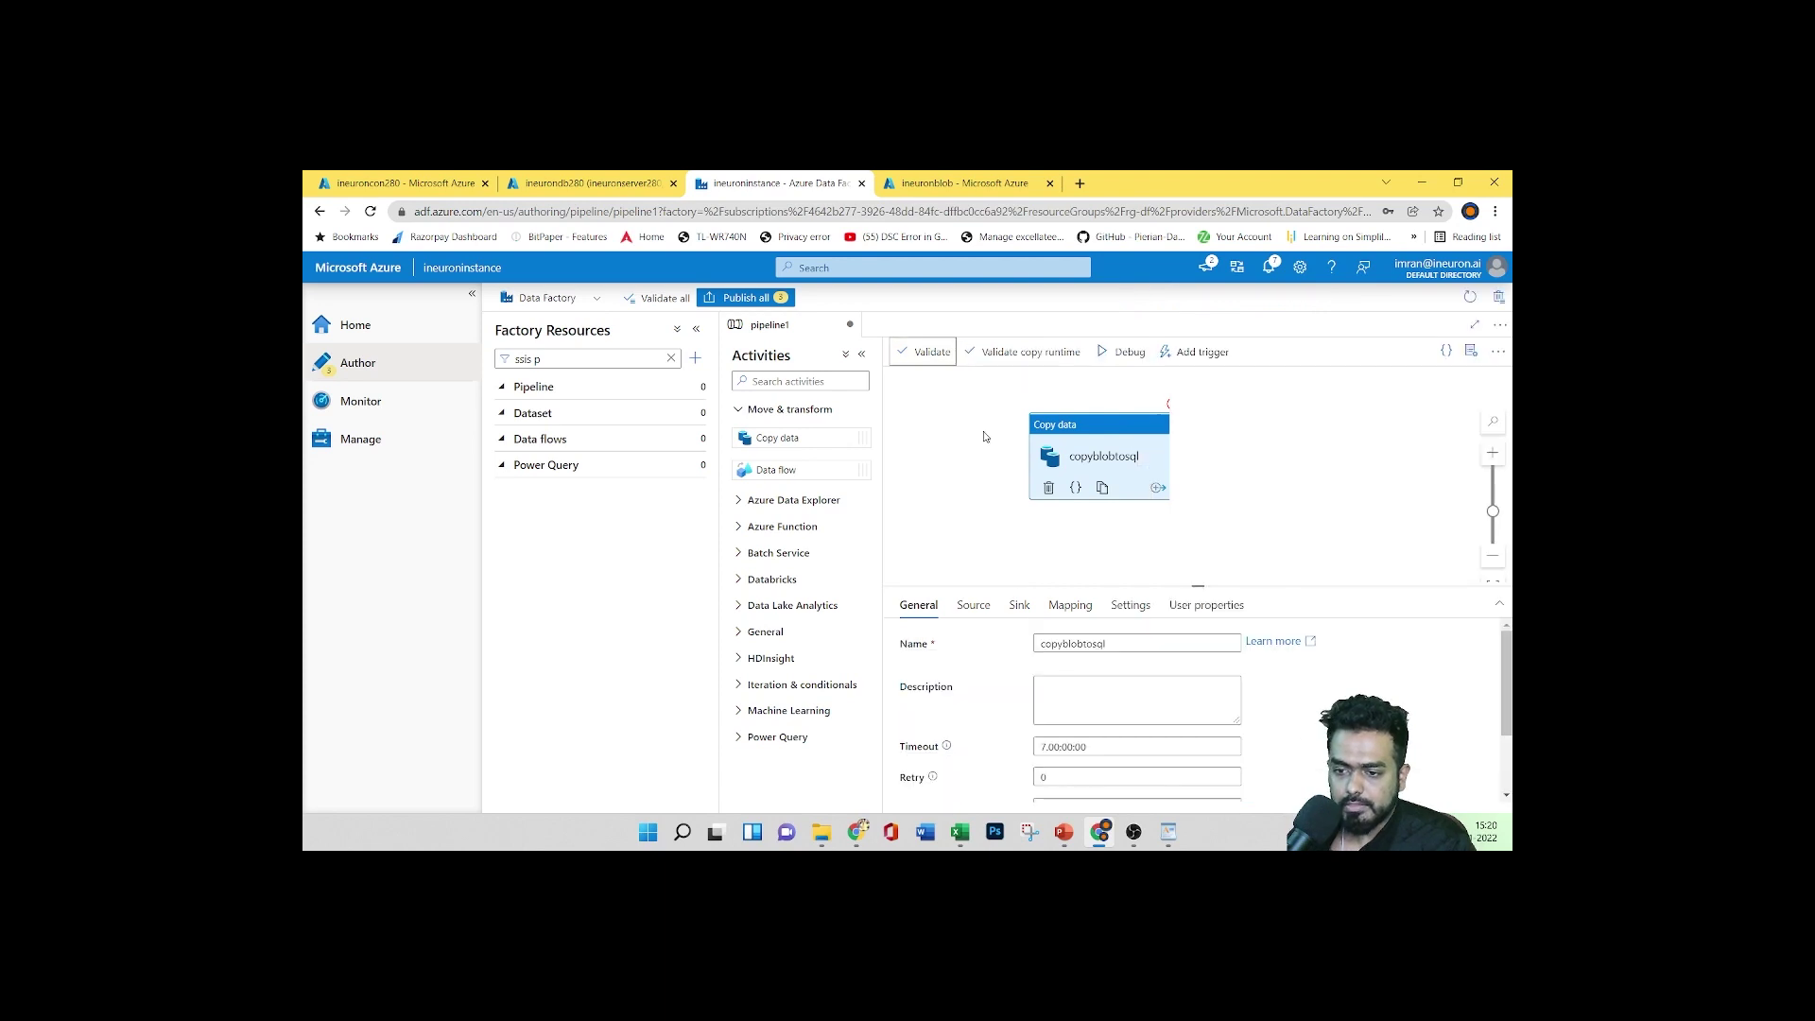
{"action": "left_click", "coordinate": [725, 299]}
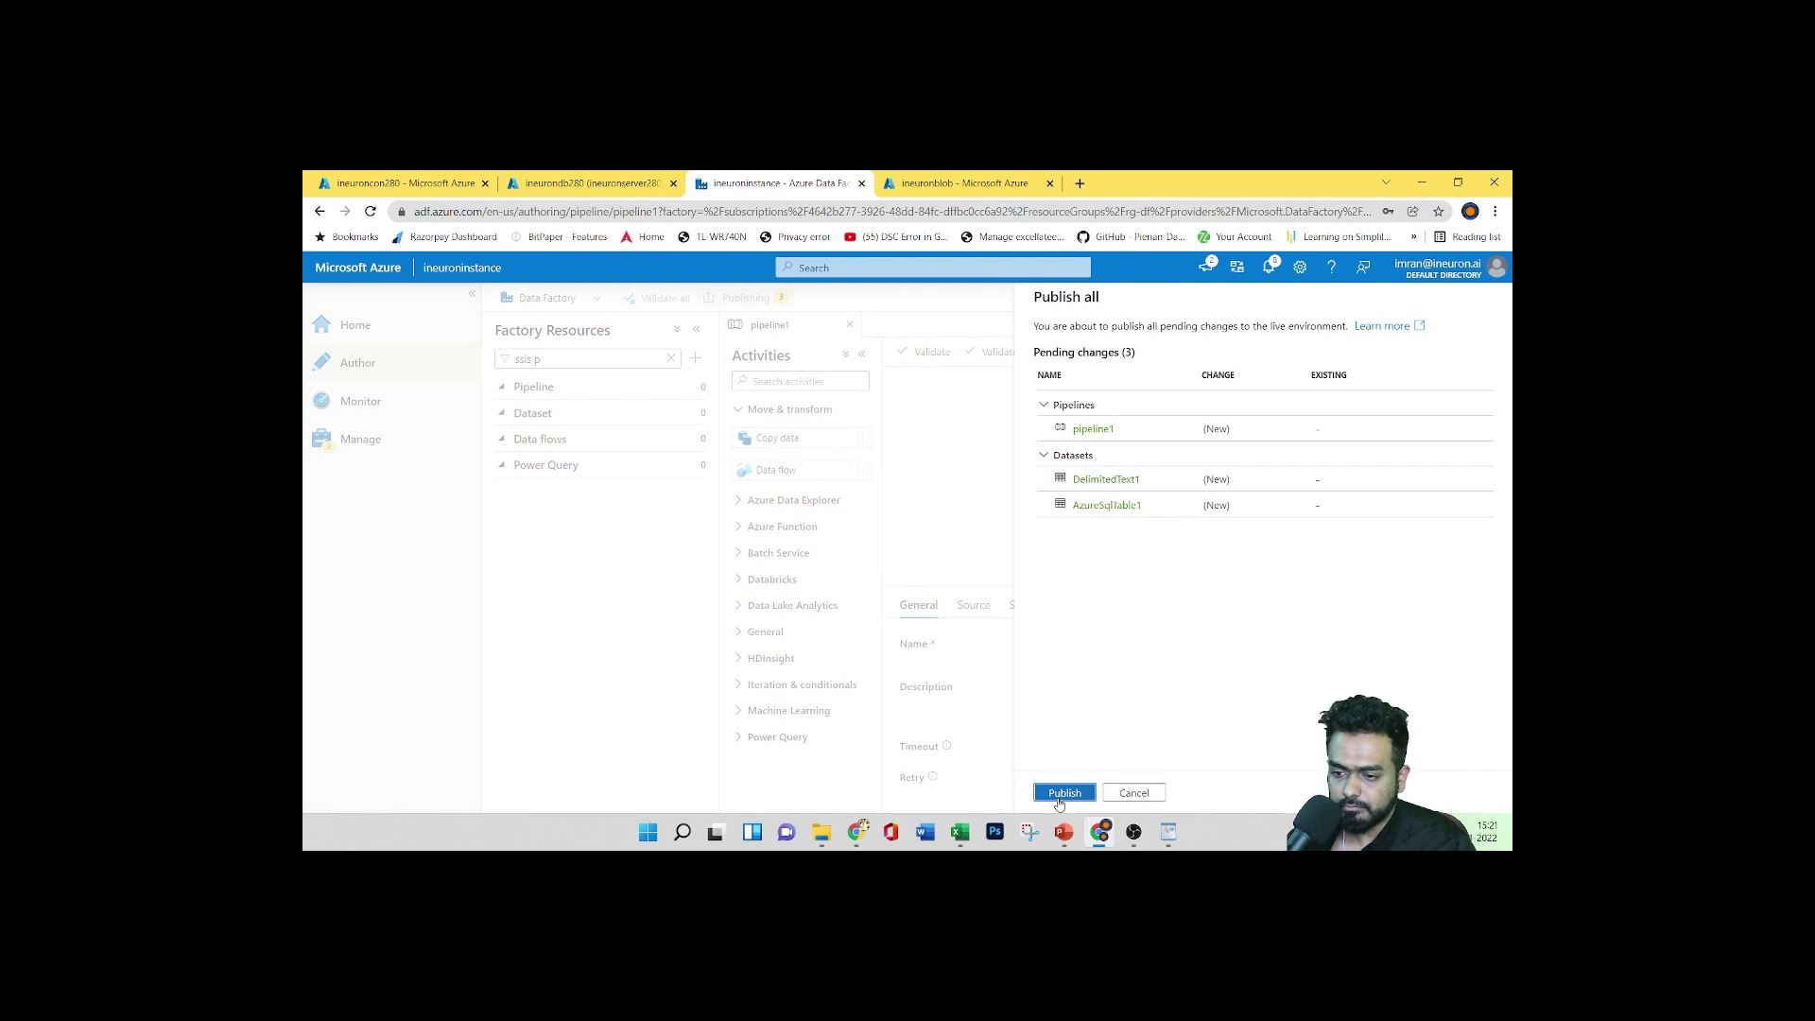
{"action": "left_click", "coordinate": [1064, 792]}
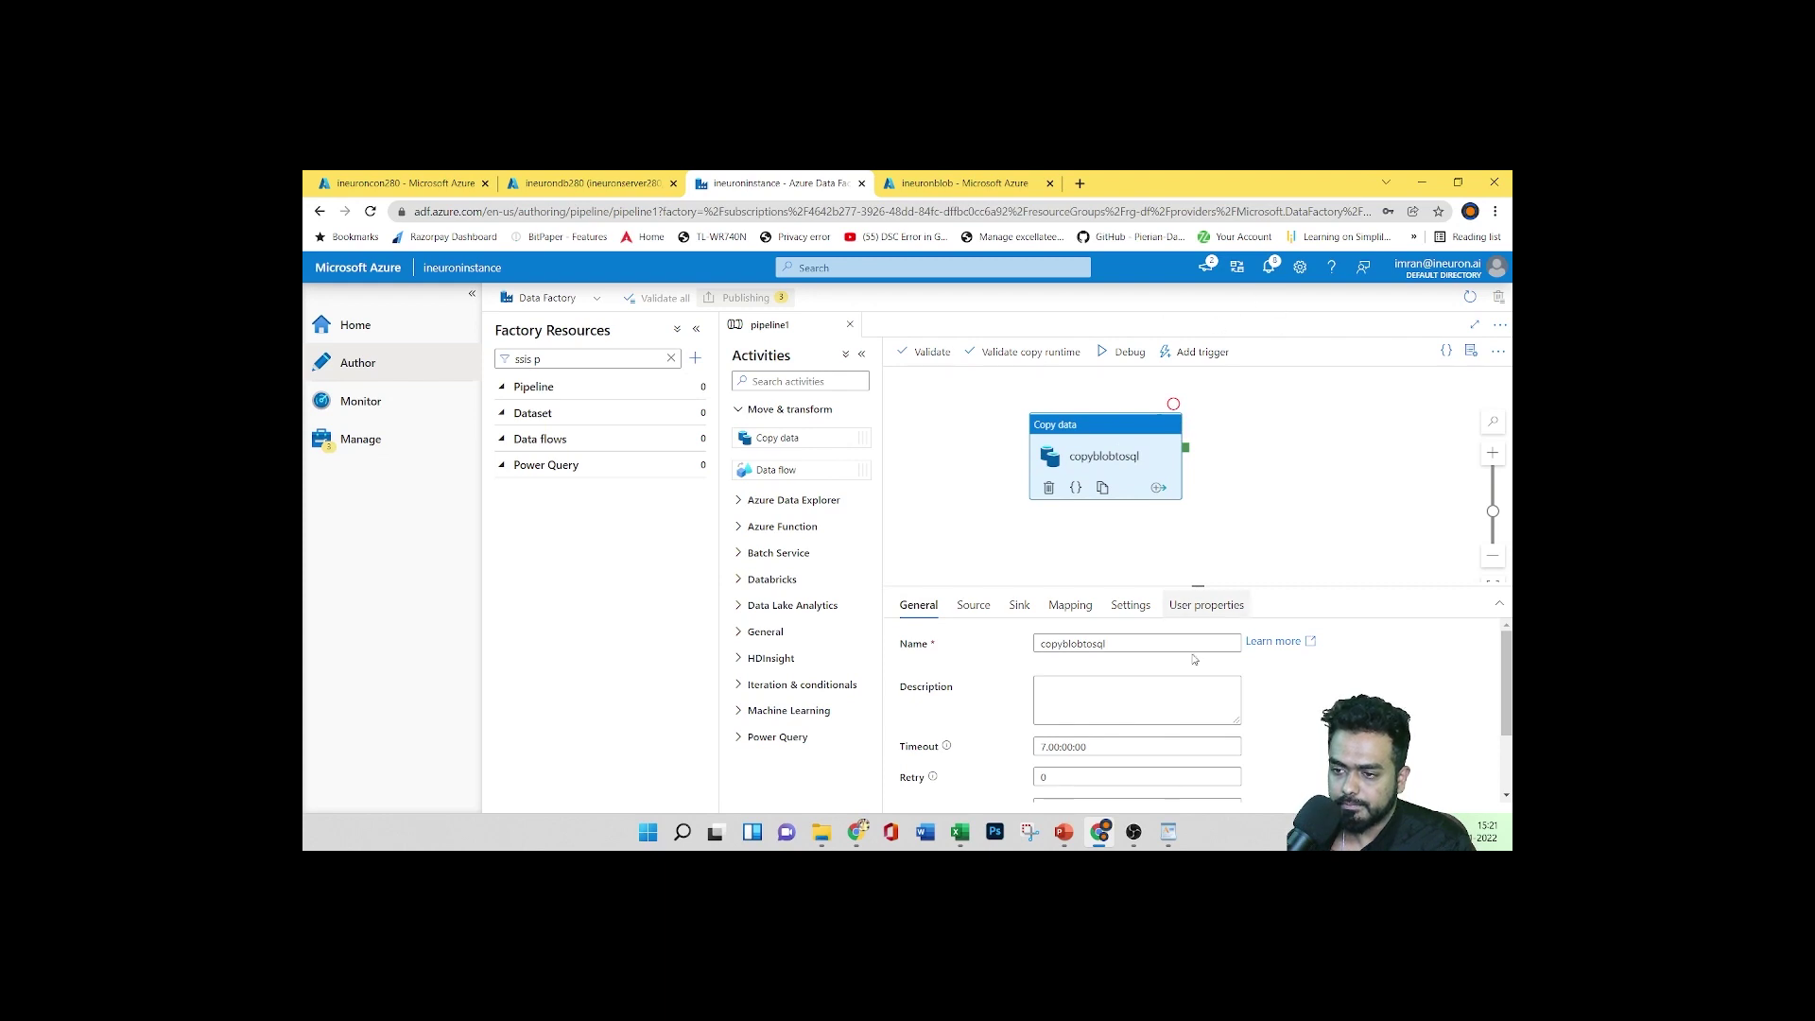
{"action": "left_click", "coordinate": [1271, 269]}
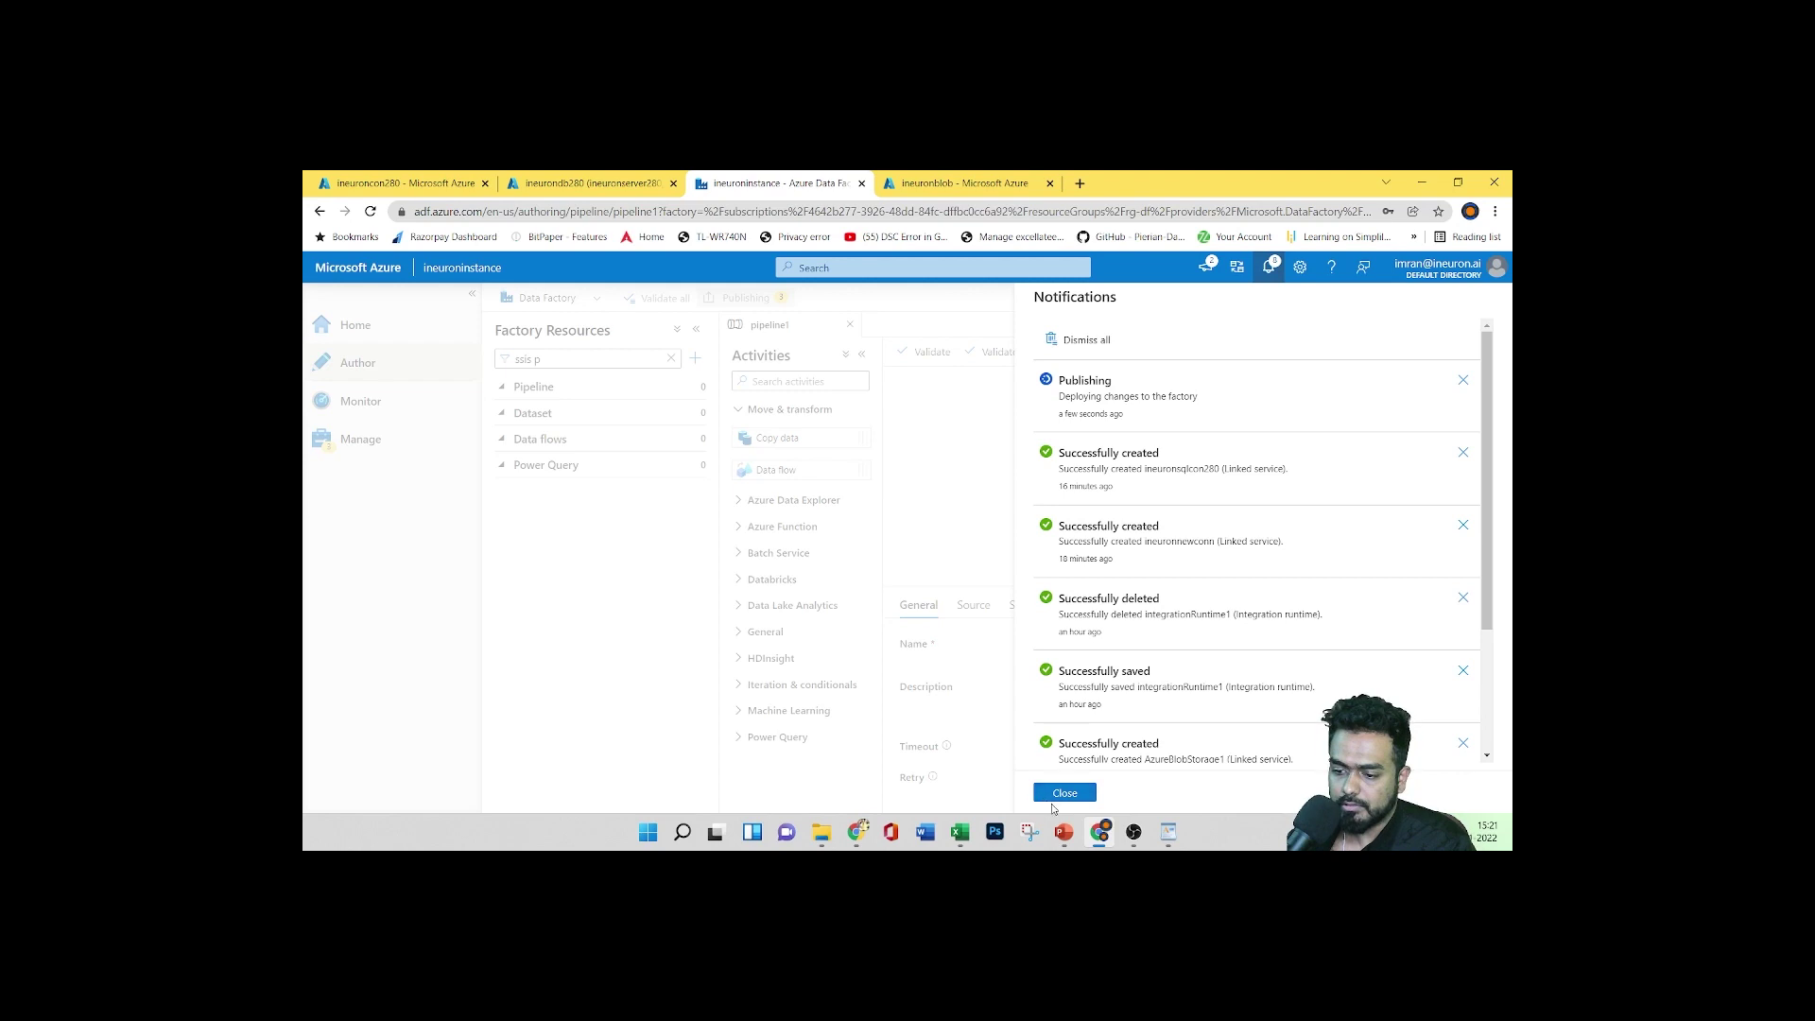
{"action": "left_click", "coordinate": [1063, 793]}
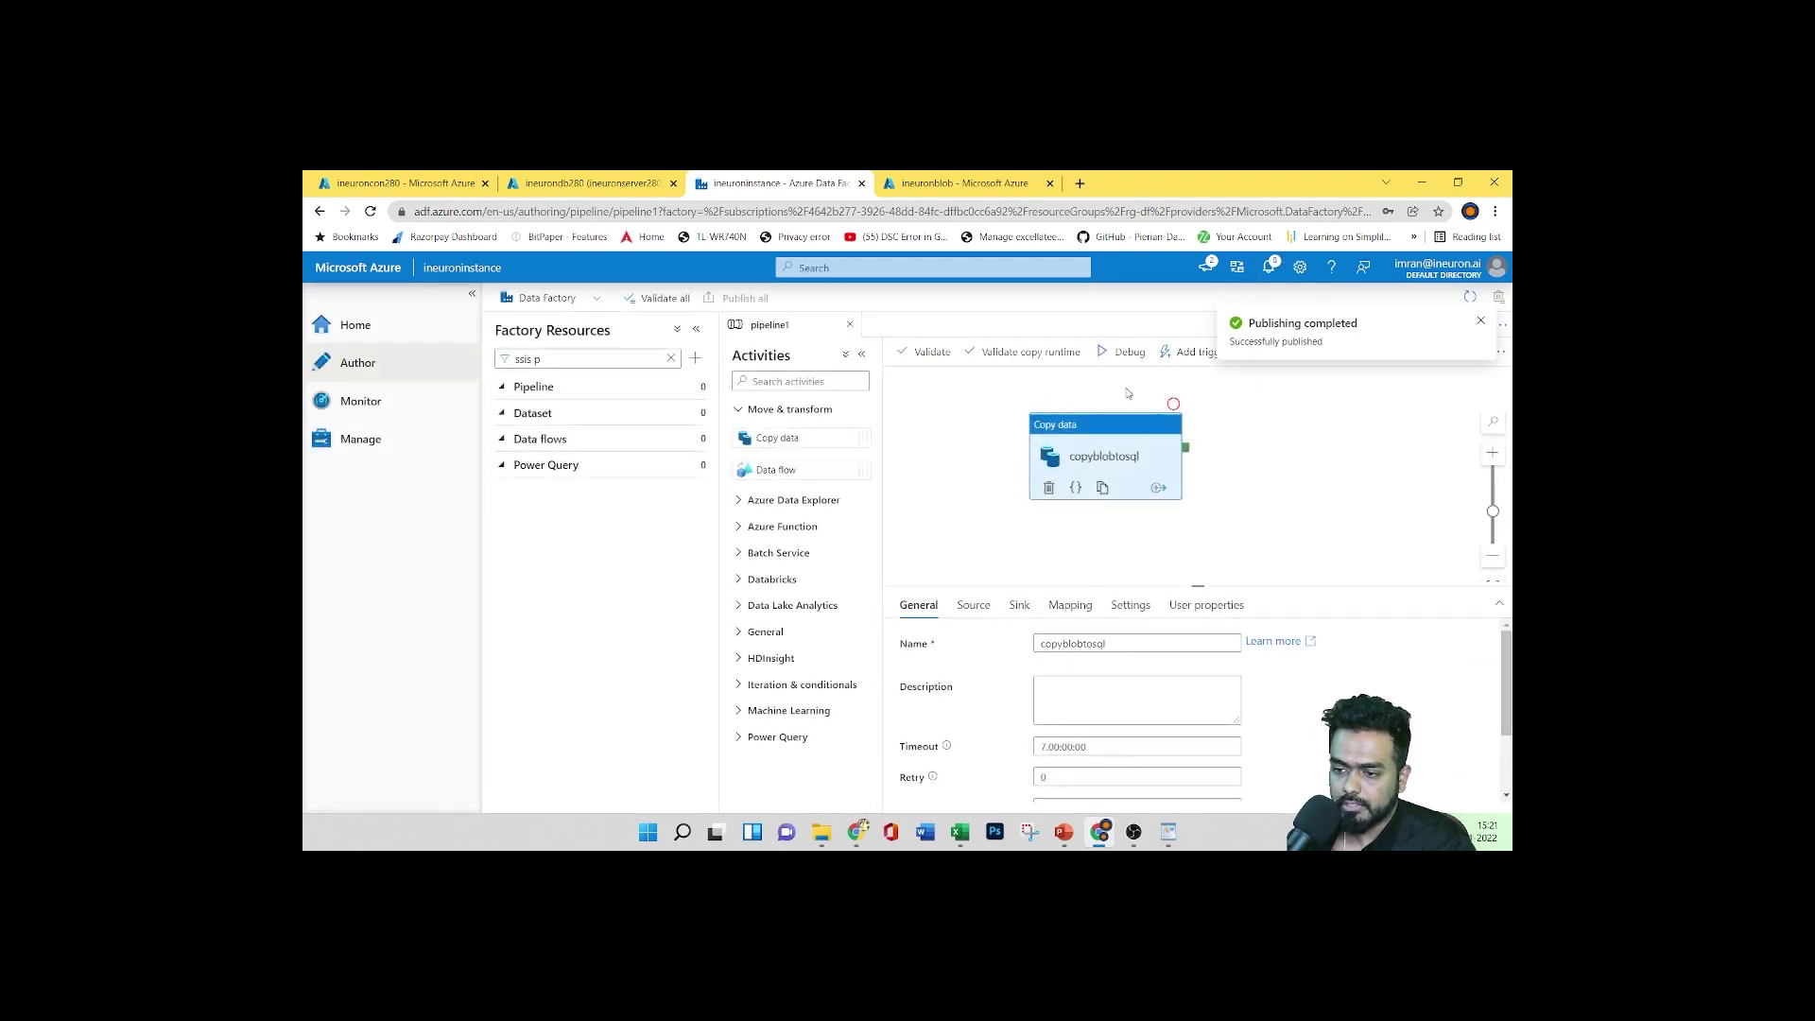
Trigger an immediate run of pipeline1 using the last published configuration
{"action": "left_click", "coordinate": [1183, 360]}
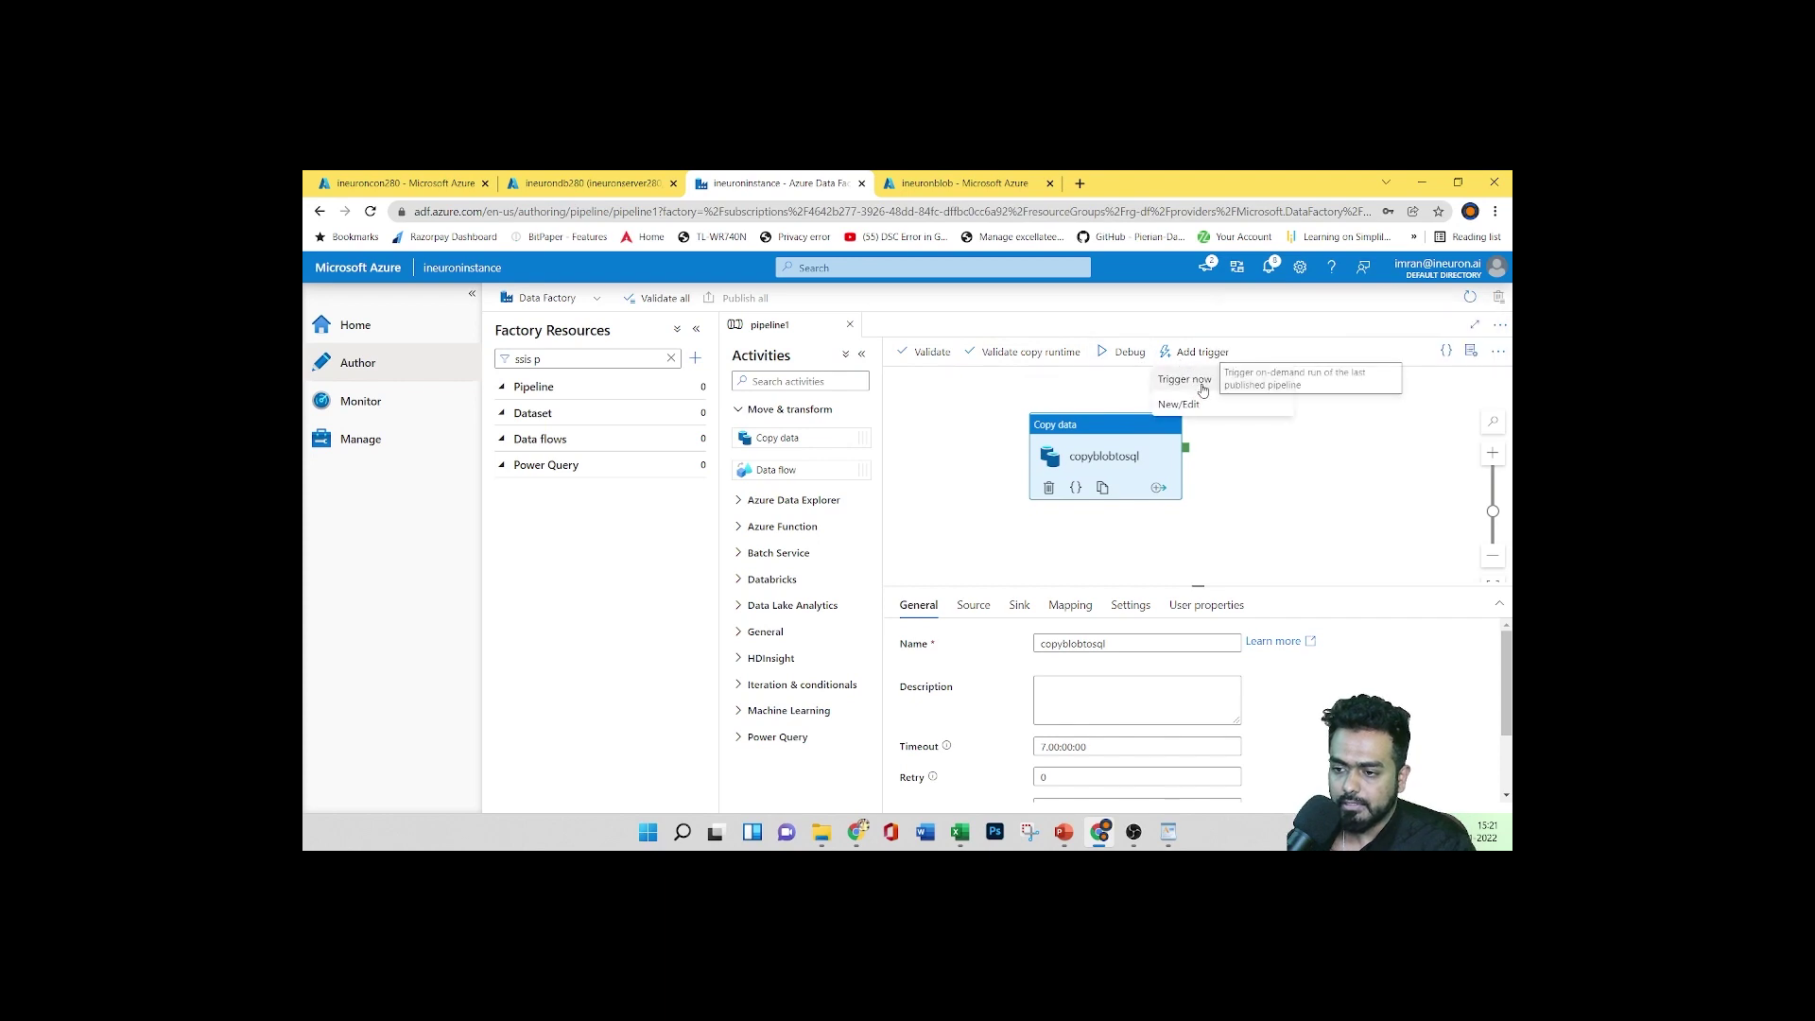
{"action": "left_click", "coordinate": [1184, 379]}
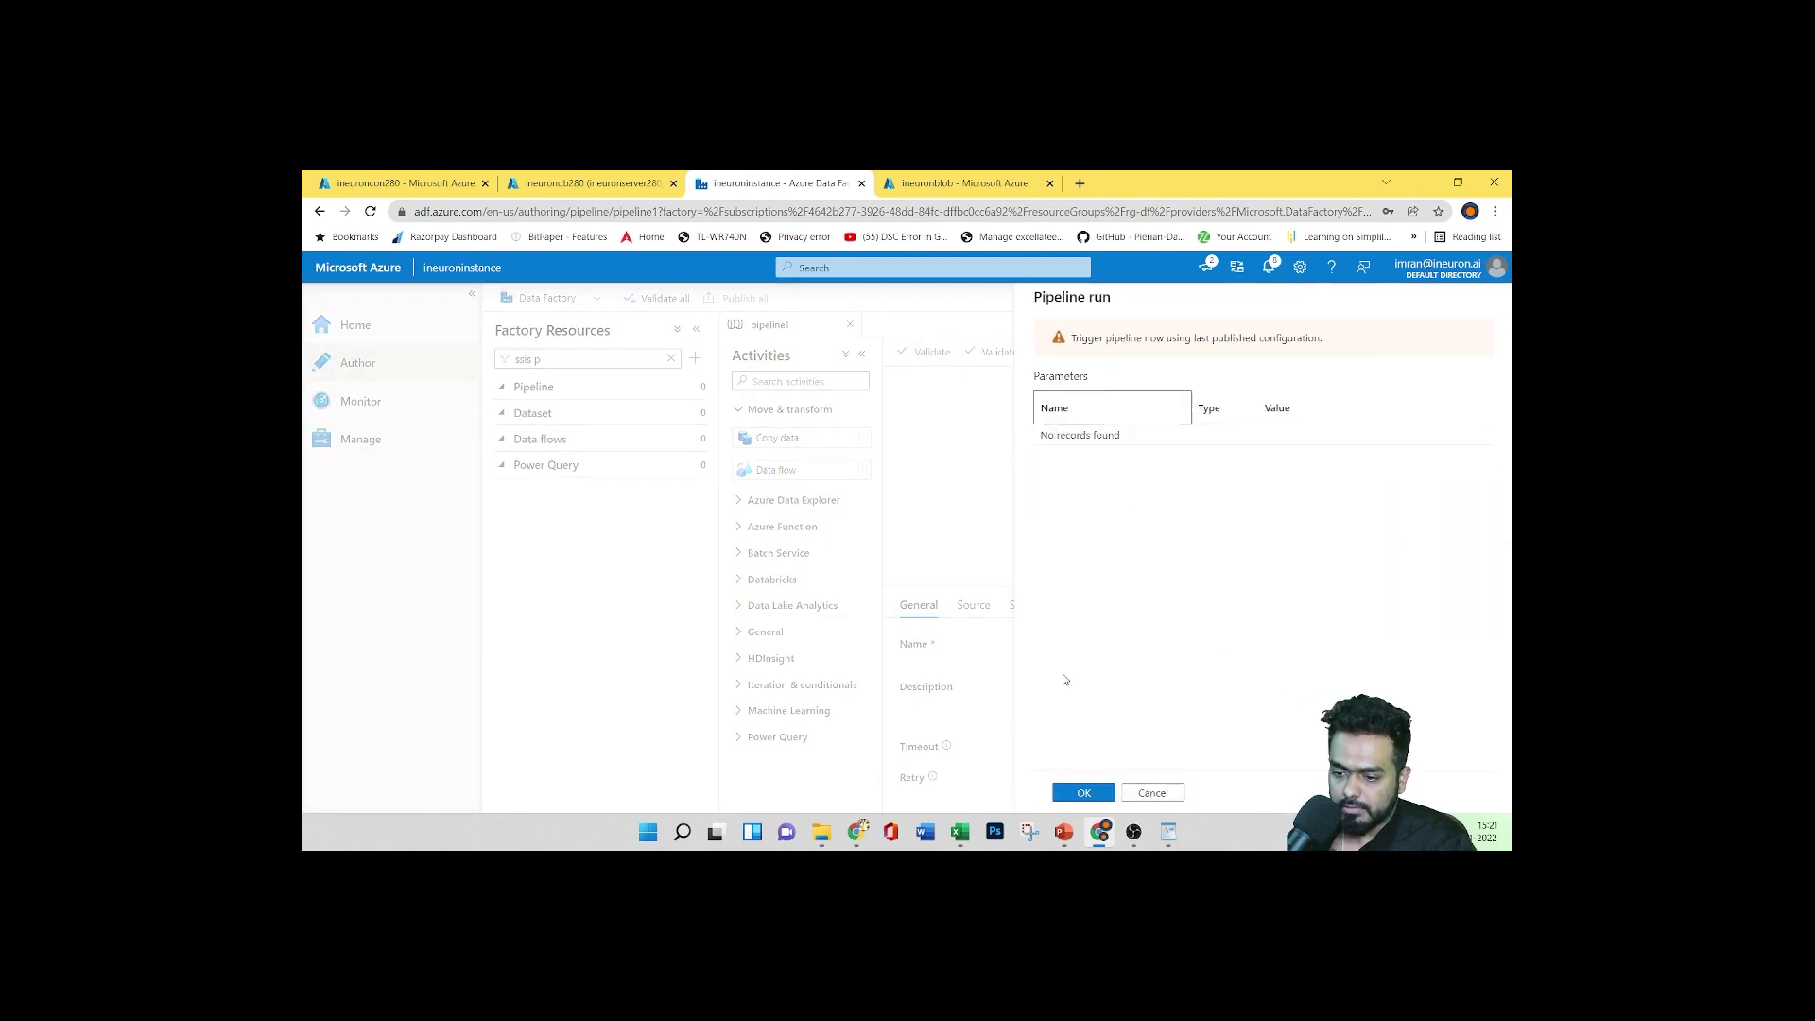
{"action": "left_click", "coordinate": [1083, 792]}
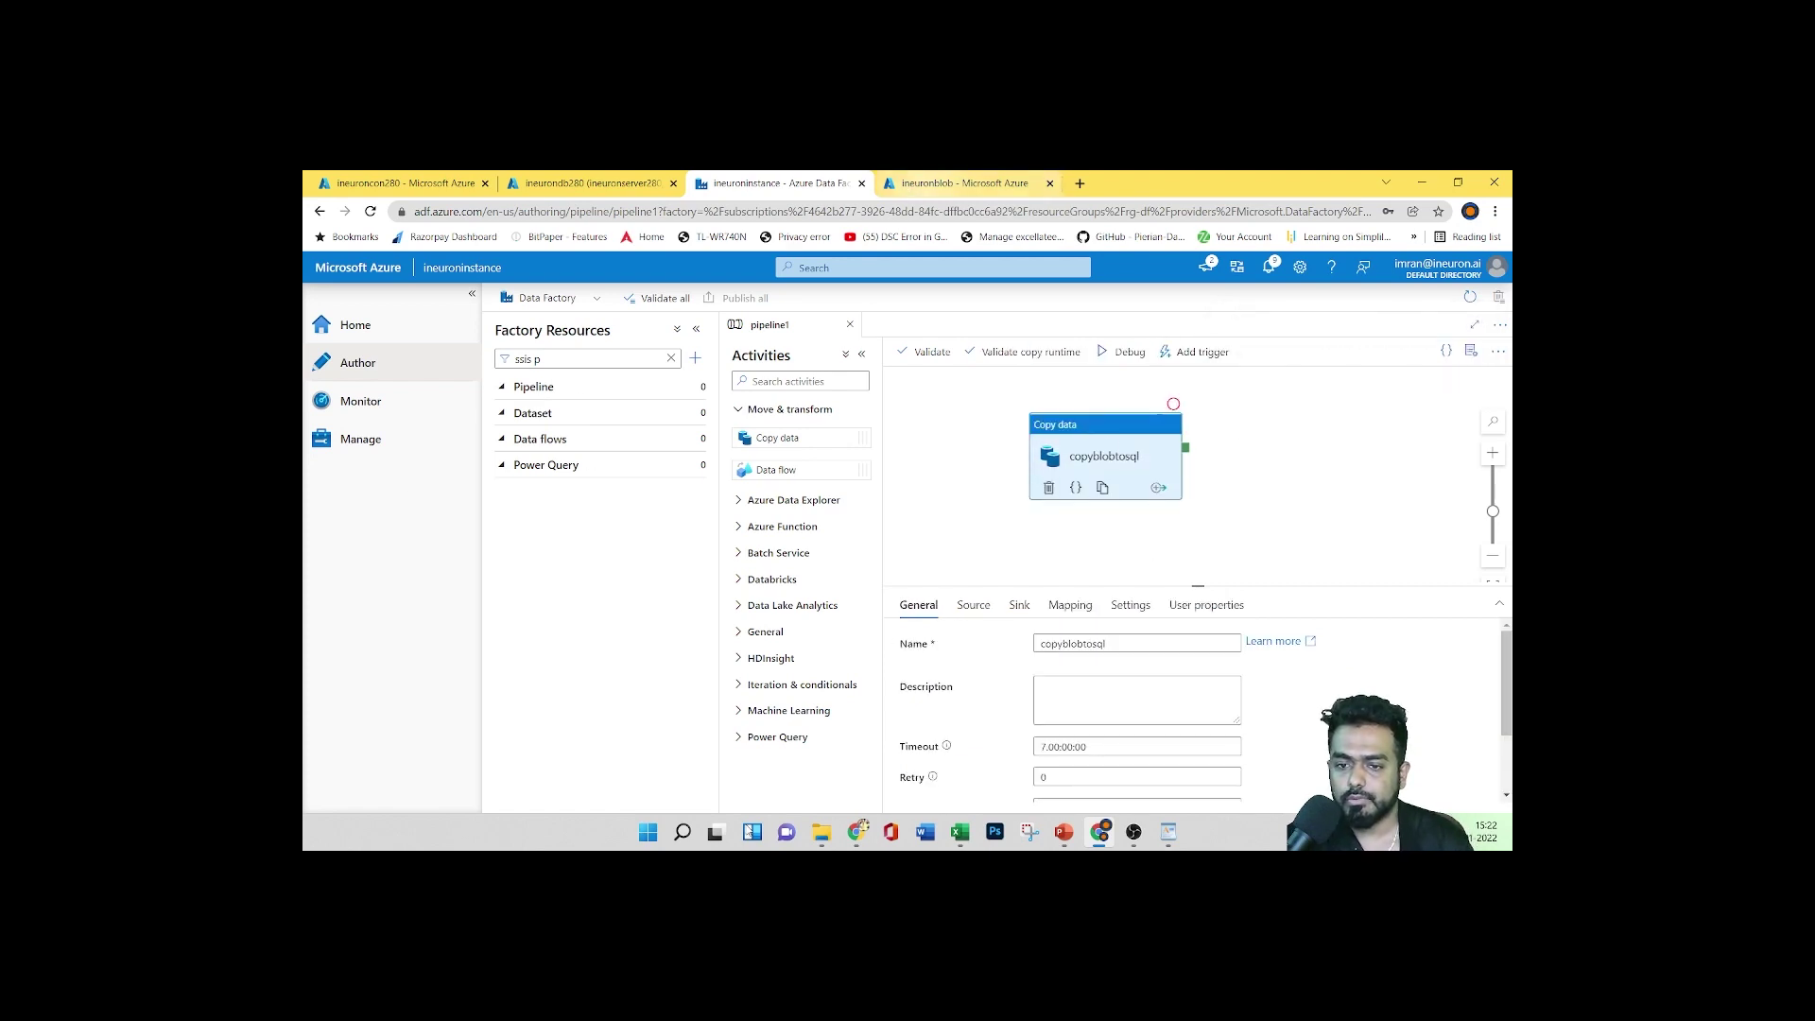
Query the top 1000 rows of the dbo.ProductCategory table in the ineurondb280 query editor
{"action": "left_click", "coordinate": [590, 183]}
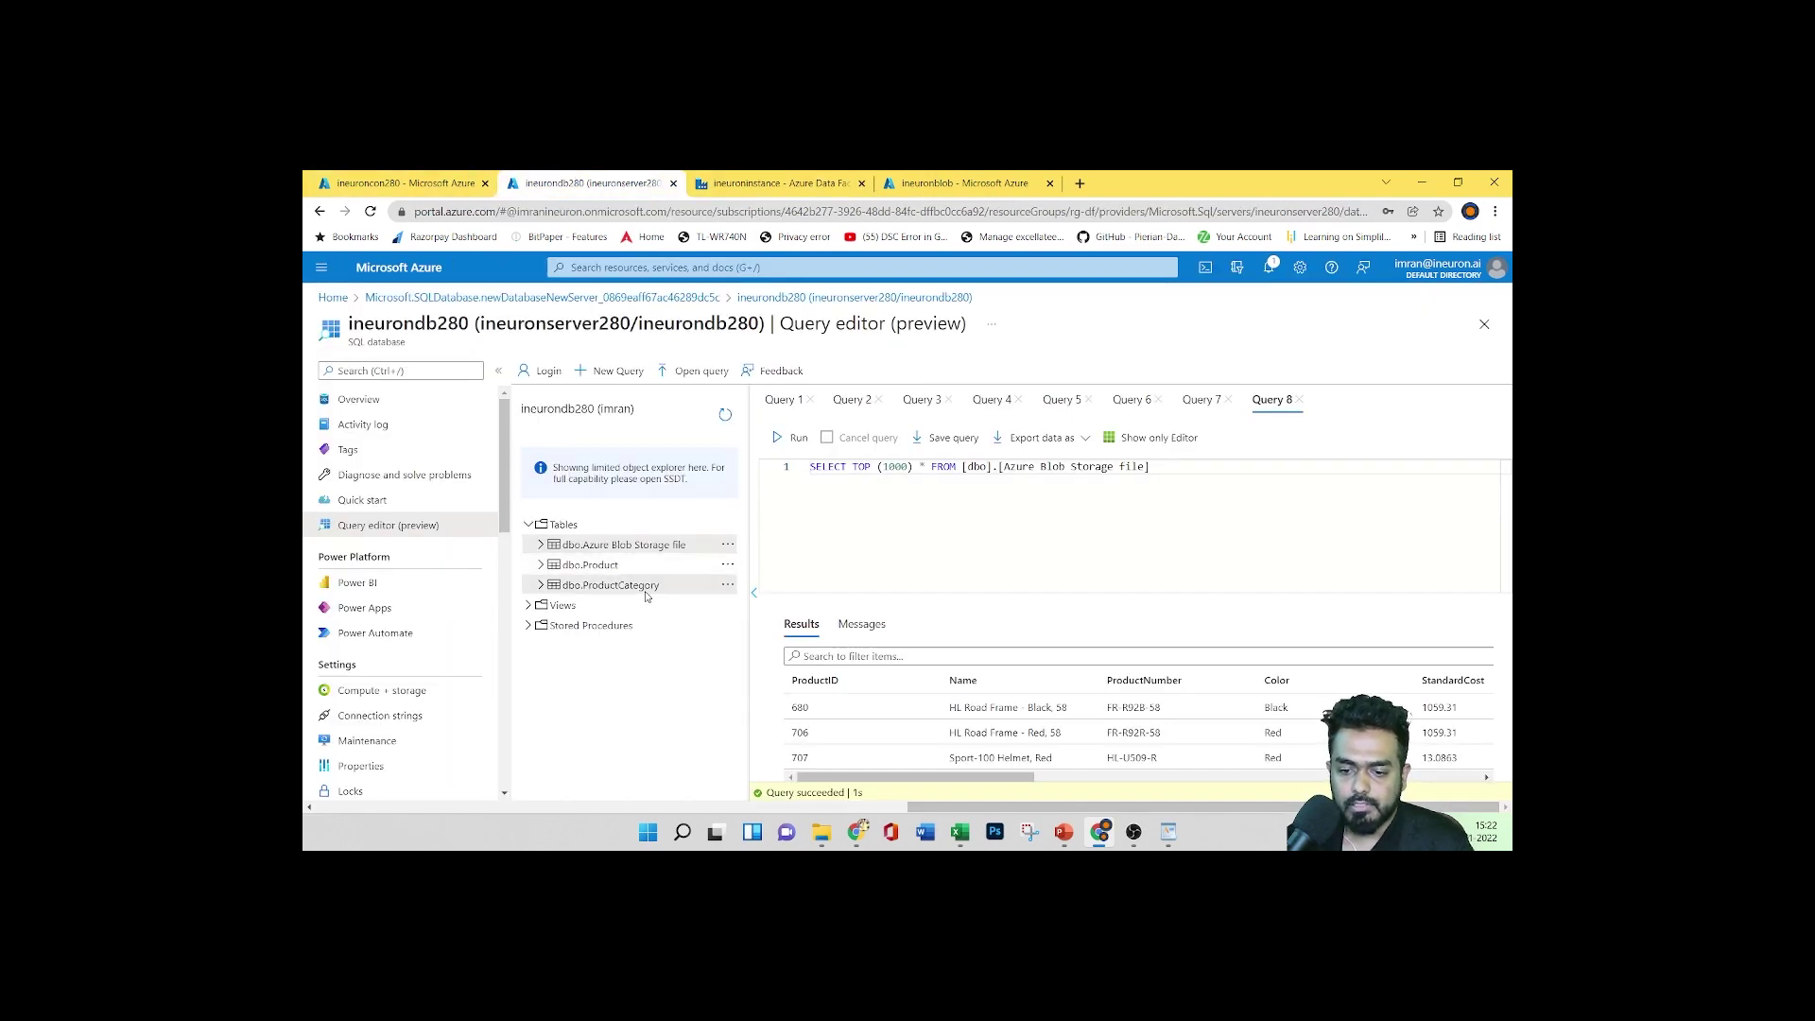
{"action": "left_click", "coordinate": [727, 585]}
{"action": "left_click", "coordinate": [997, 603]}
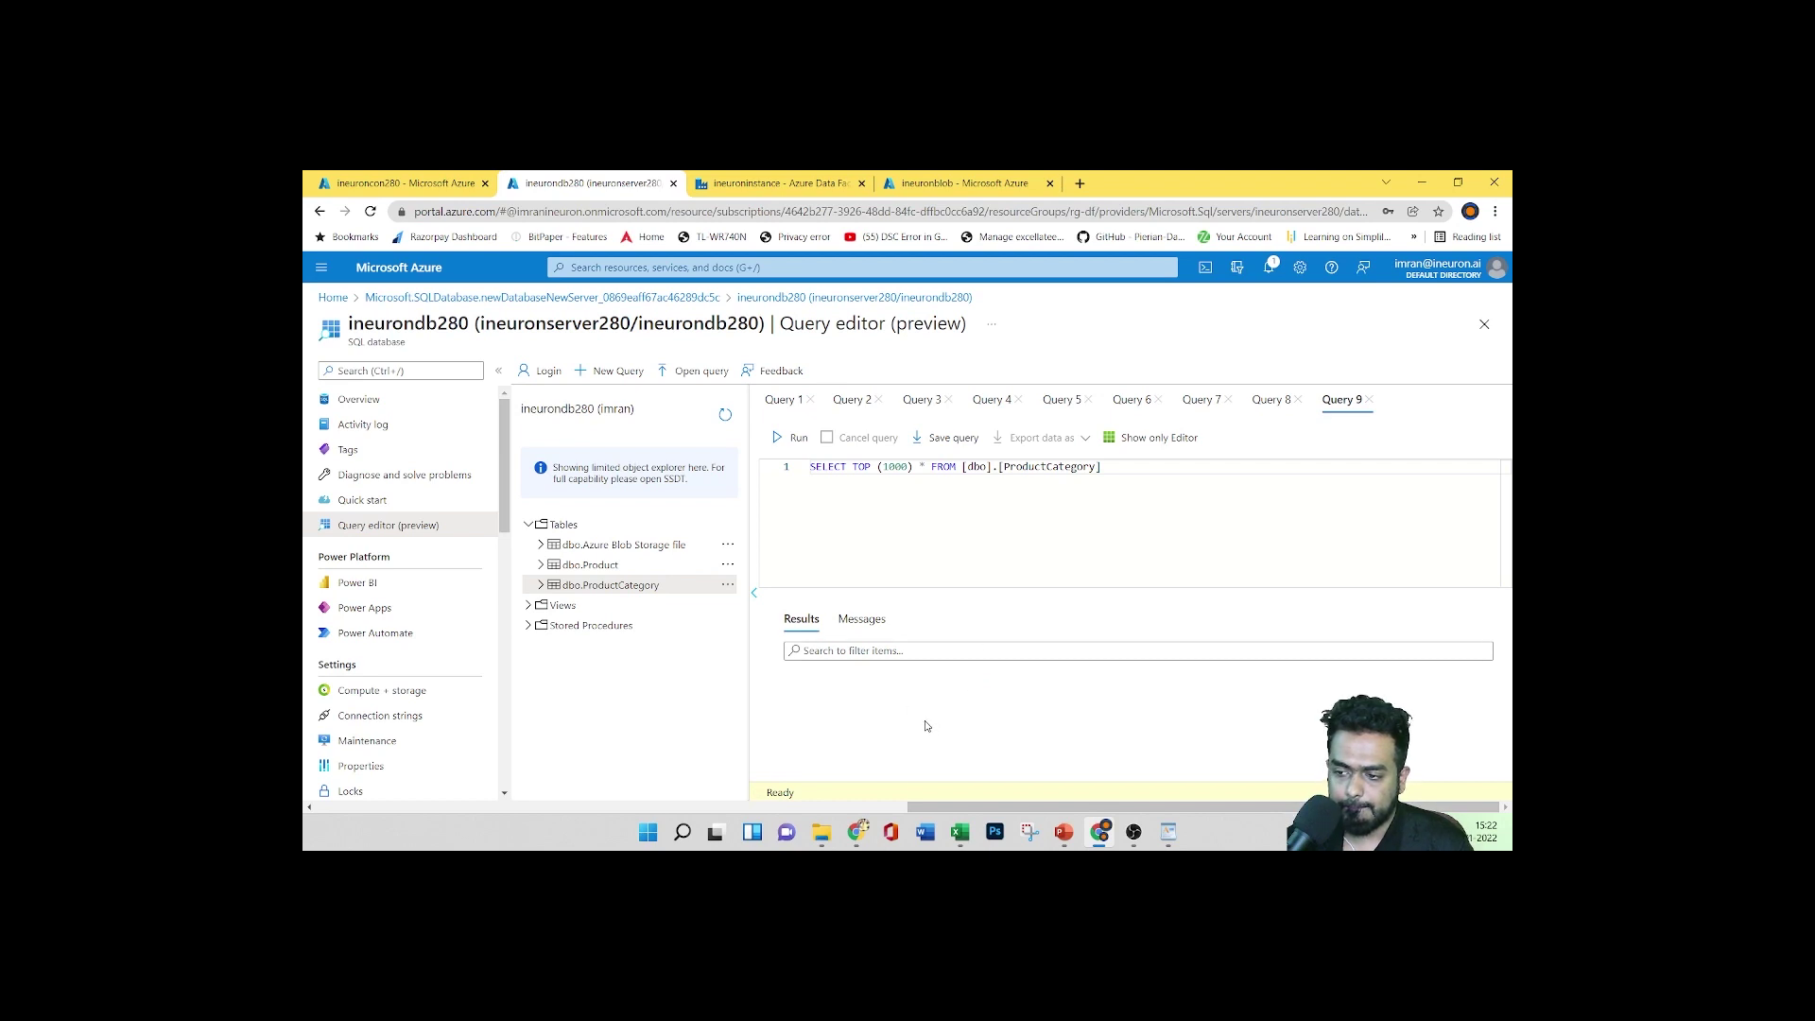
{"action": "left_click", "coordinate": [795, 437]}
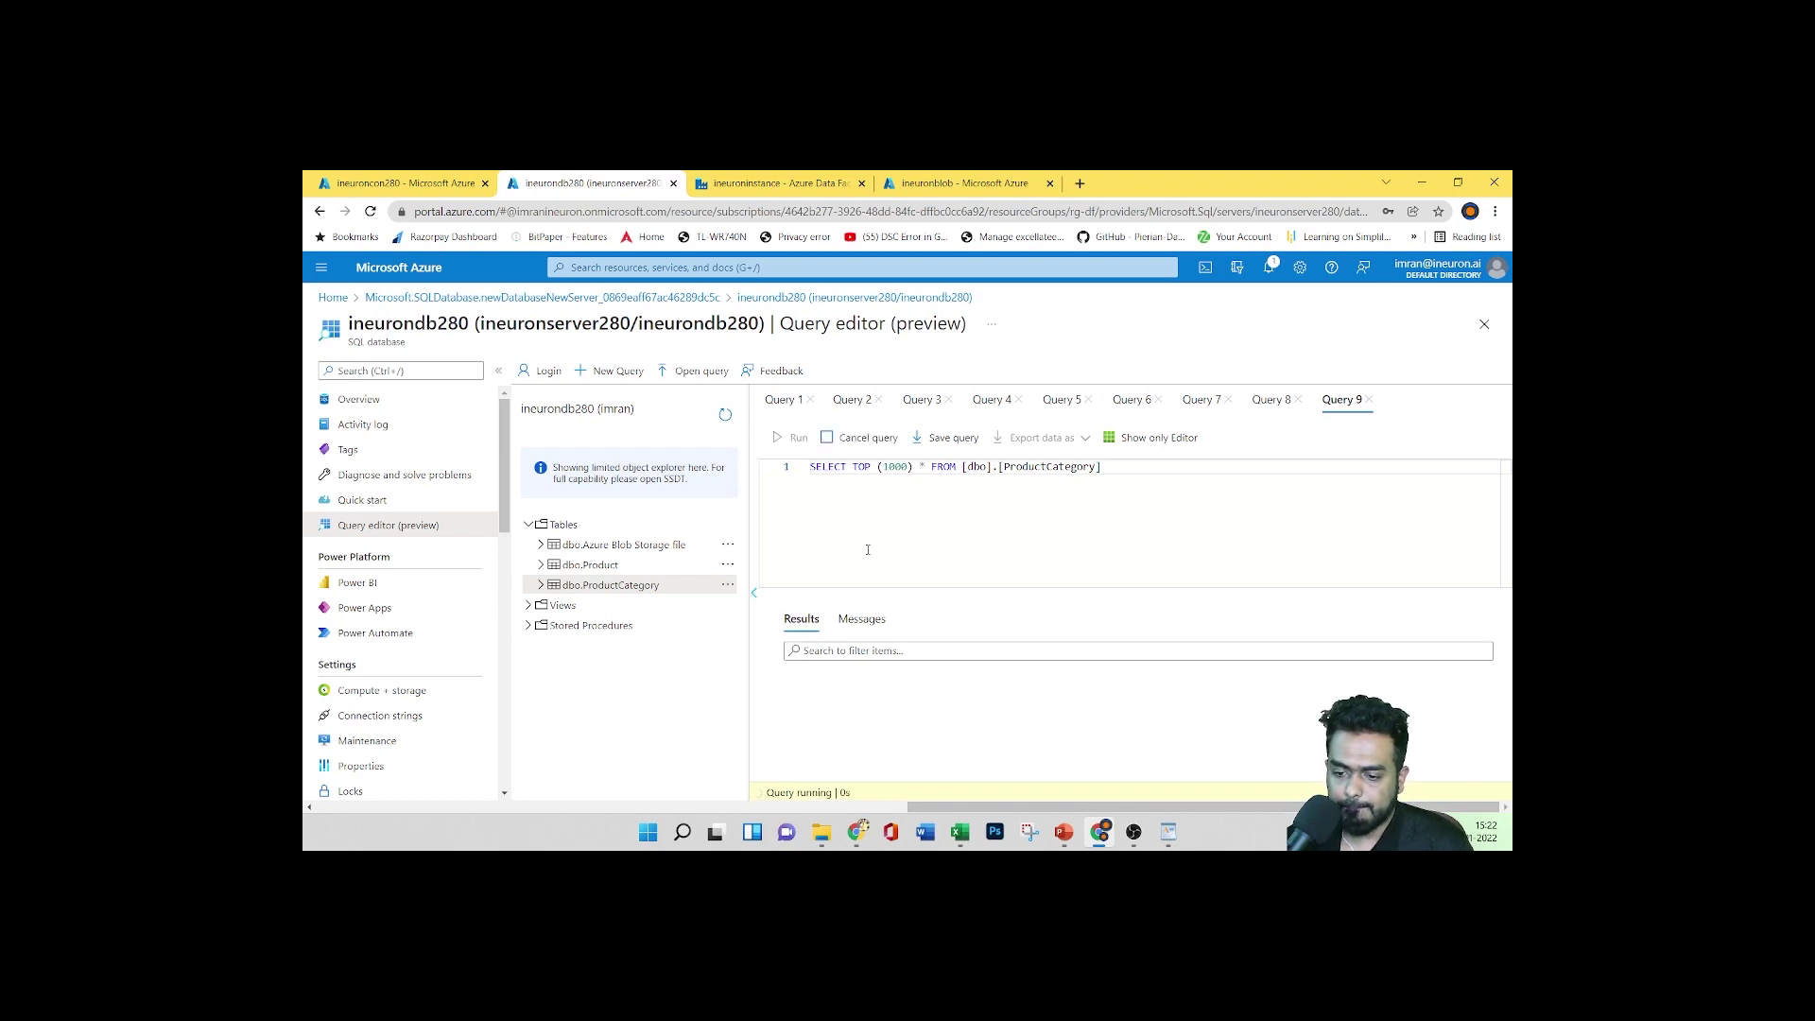
Examine the returned ProductCategory rows to check the IDs, parent category IDs and names copied by the pipeline
{"action": "scroll", "coordinate": [1040, 700], "scroll_direction": "down", "scroll_amount": 3}
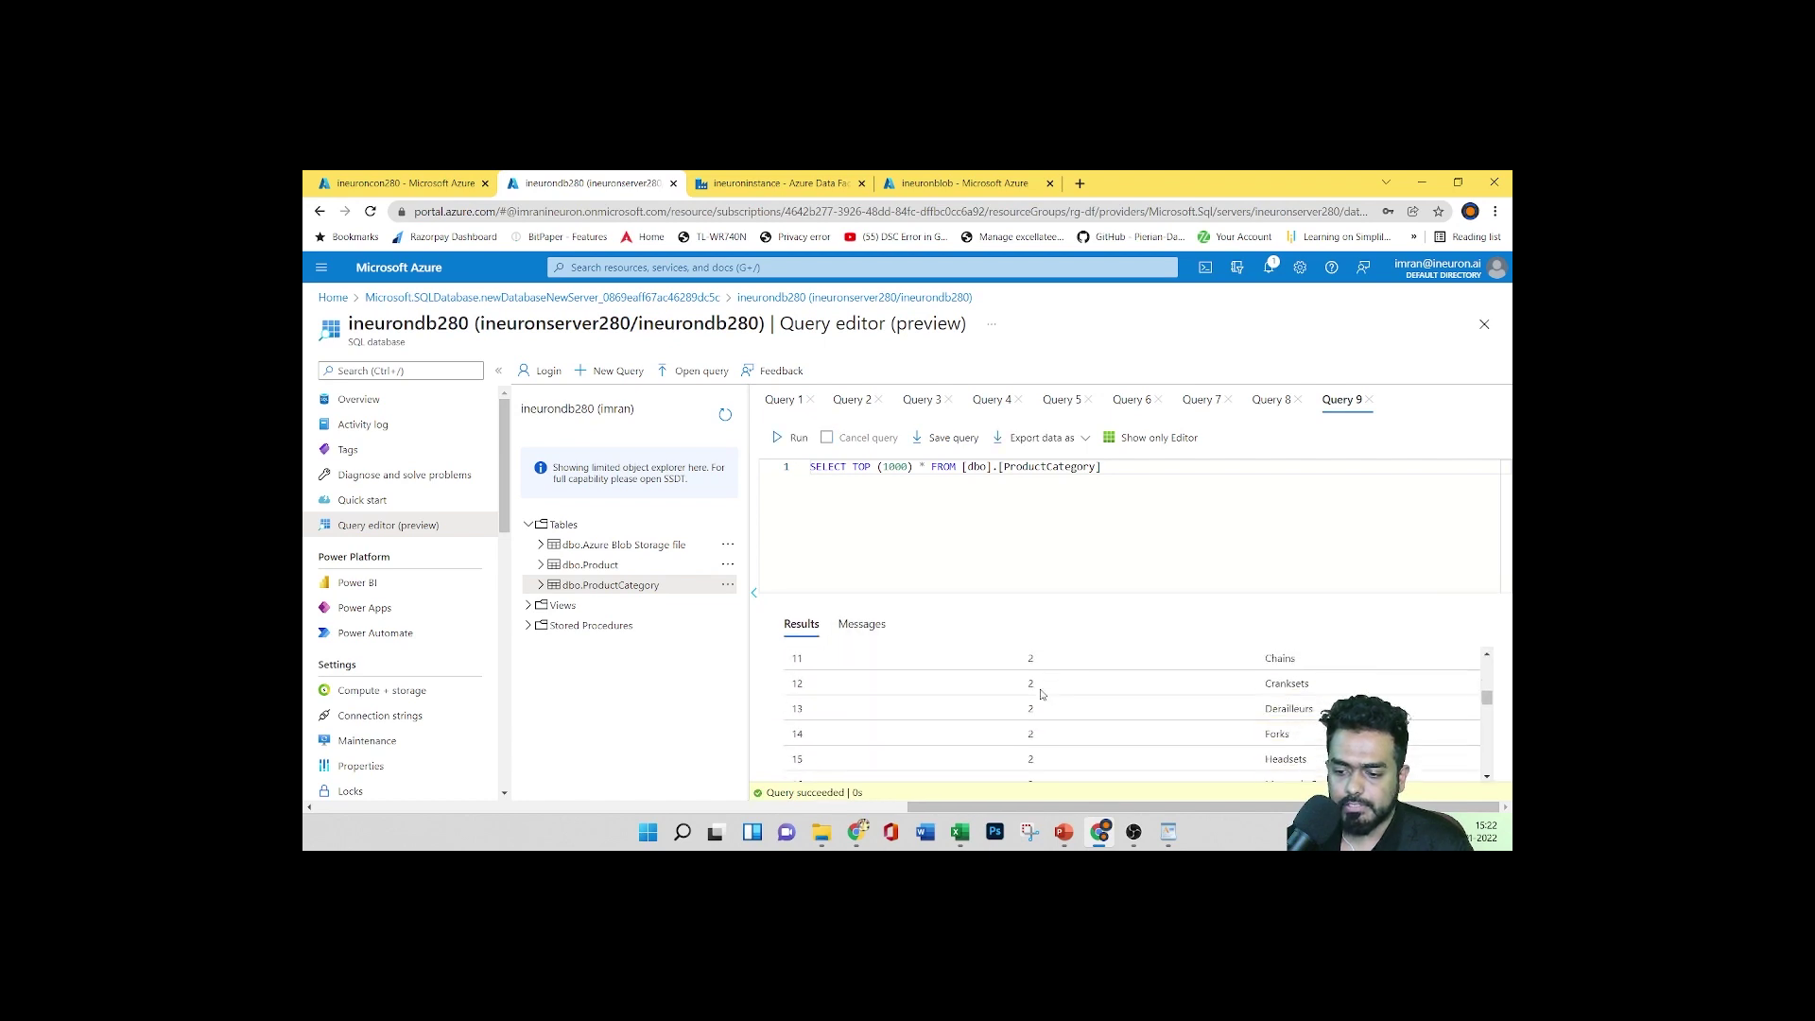
{"action": "scroll", "coordinate": [1040, 704], "scroll_direction": "up", "scroll_amount": 3}
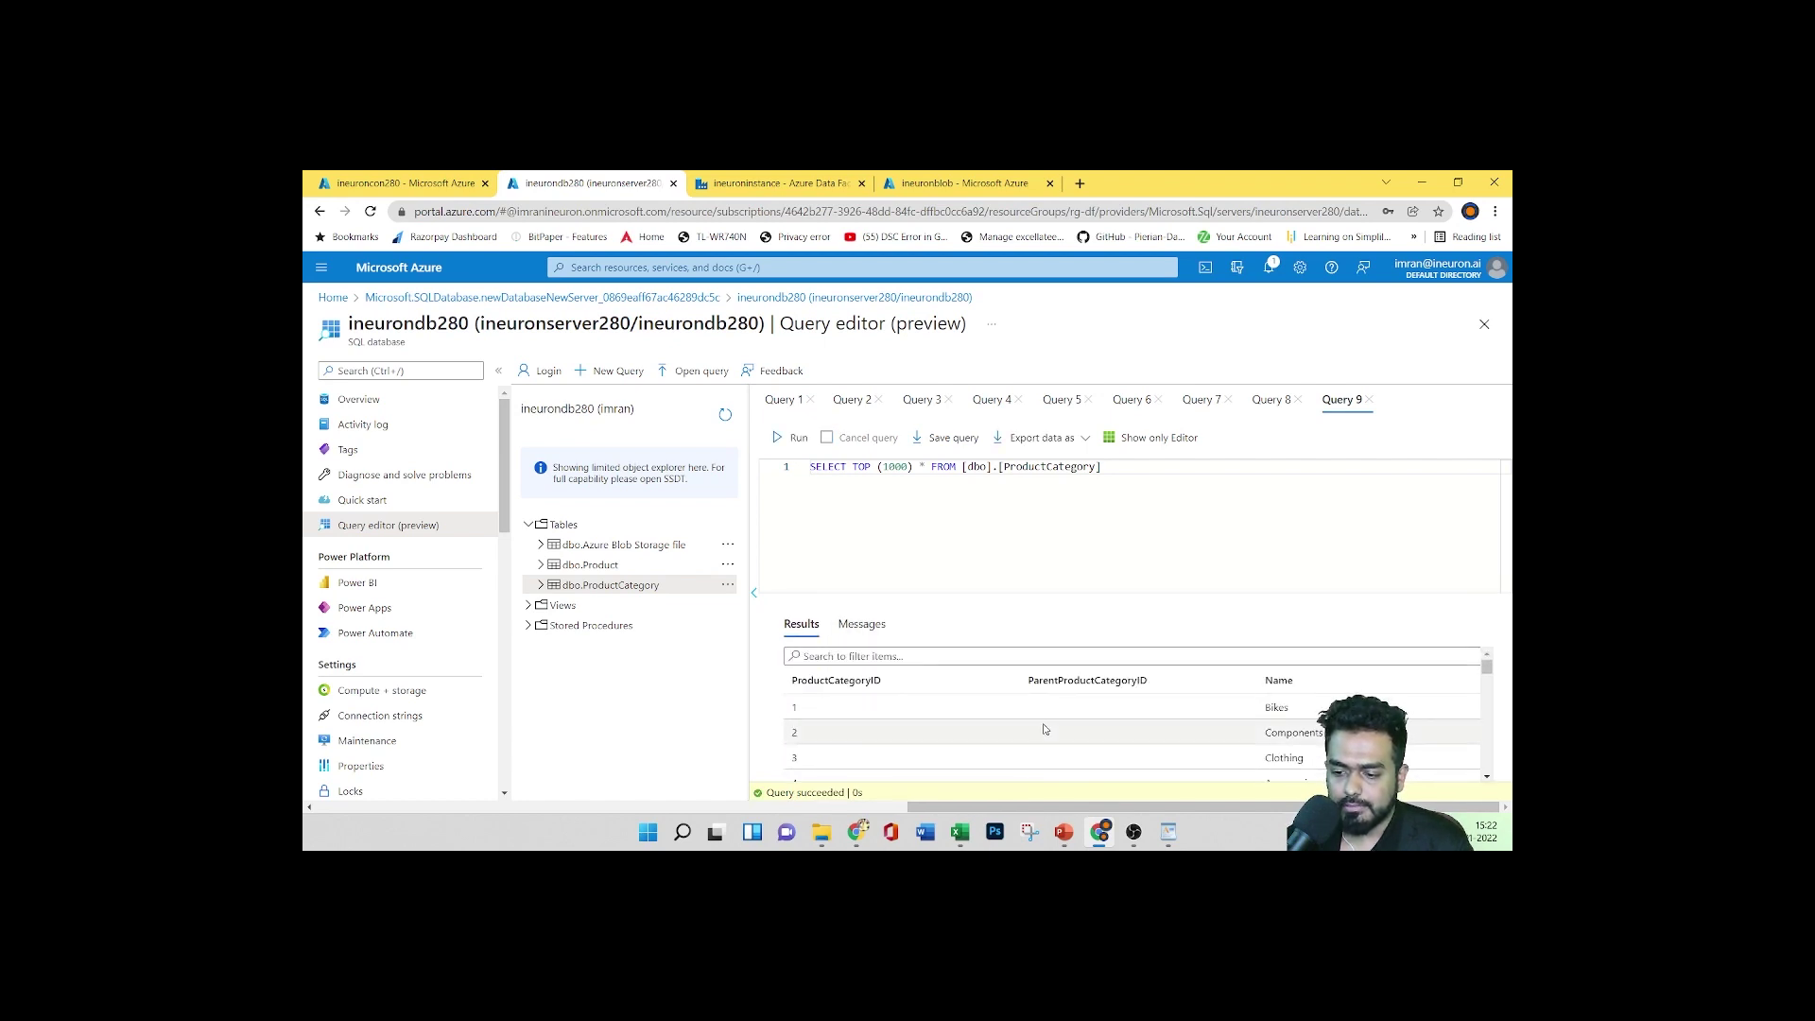
{"action": "left_click_drag", "start_coordinate": [1041, 719], "coordinate": [1038, 737]}
{"action": "scroll", "coordinate": [1038, 737], "scroll_direction": "down", "scroll_amount": 2}
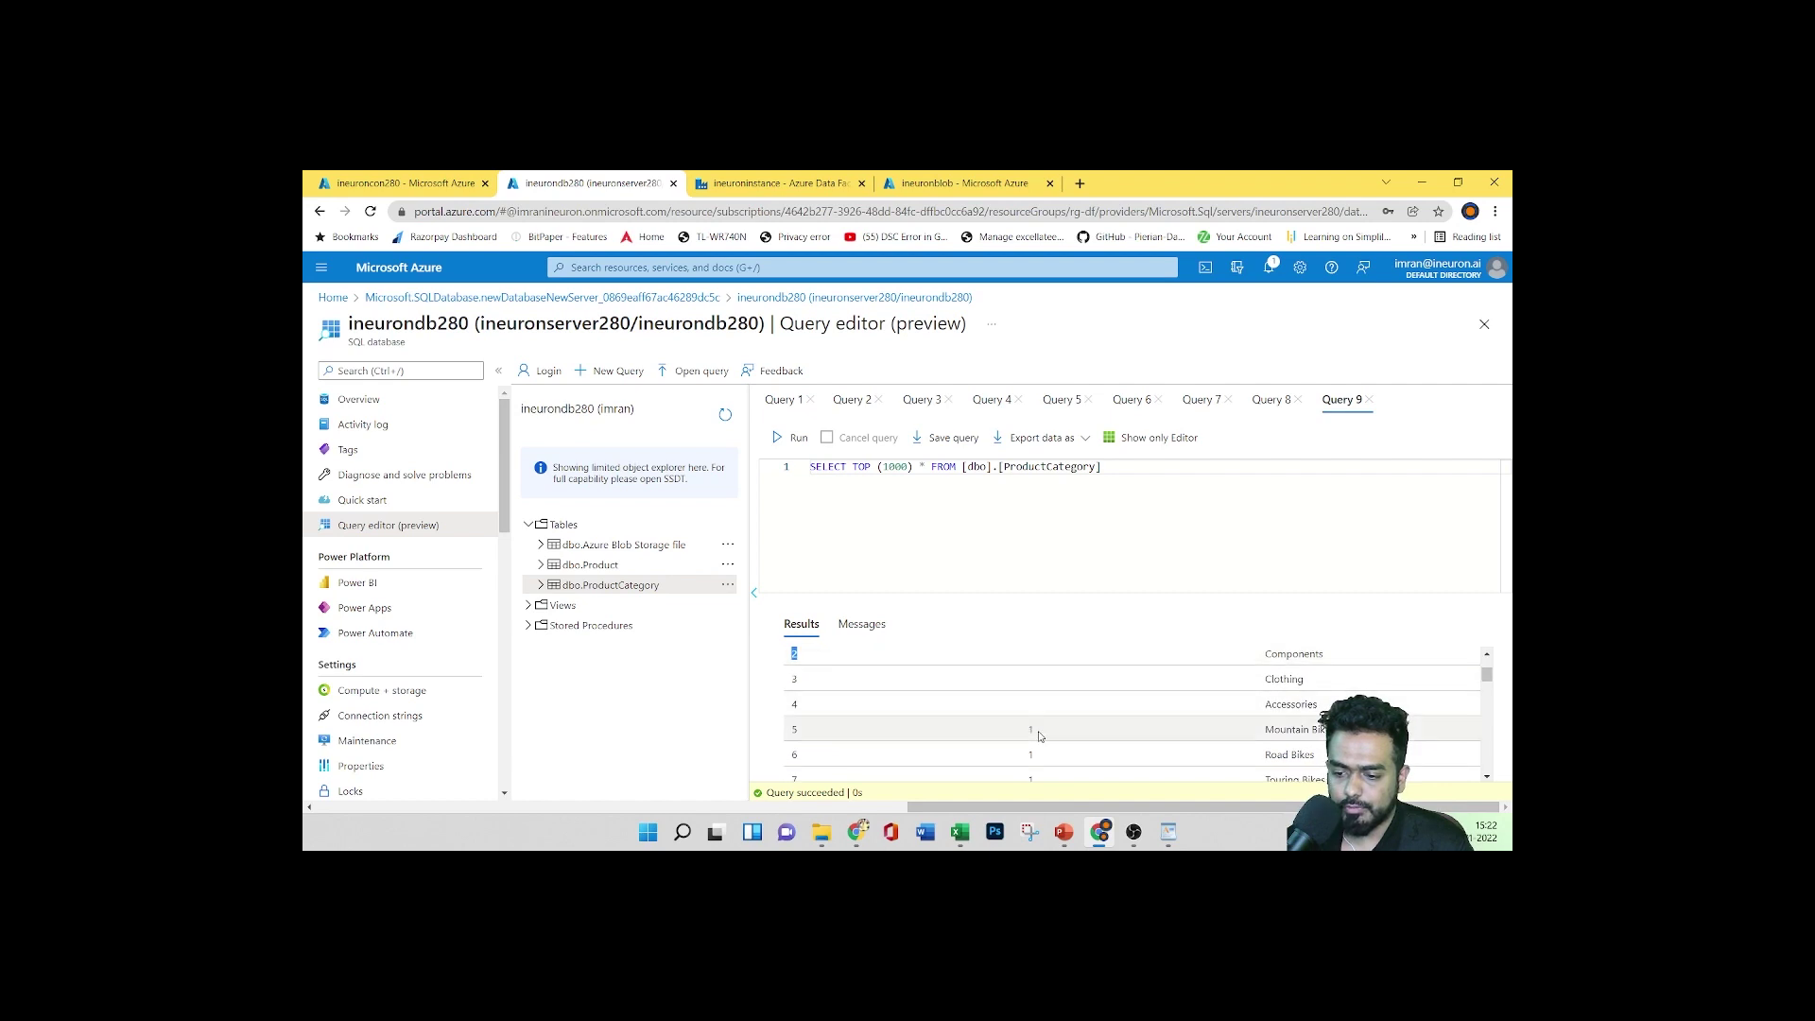
{"action": "scroll", "coordinate": [1038, 737], "scroll_direction": "up", "scroll_amount": 3}
{"action": "scroll", "coordinate": [1037, 737], "scroll_direction": "down", "scroll_amount": 3}
{"action": "scroll", "coordinate": [1038, 735], "scroll_direction": "up", "scroll_amount": 3}
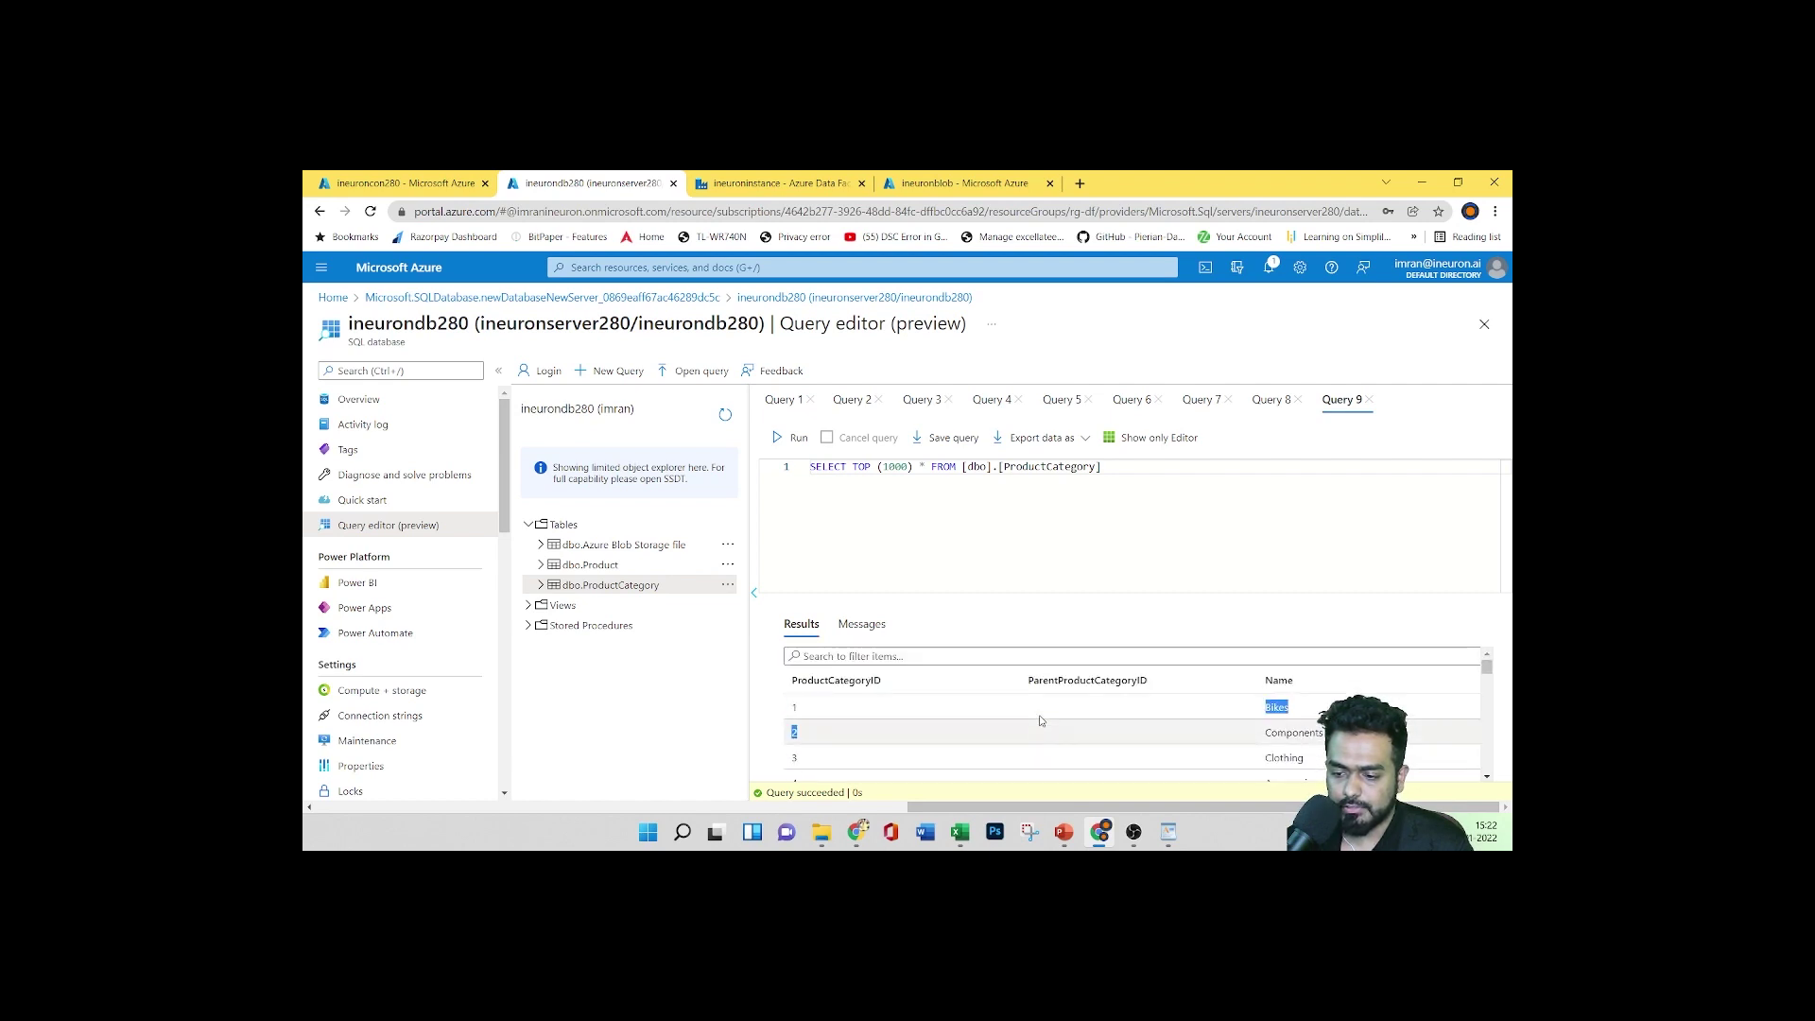
{"action": "scroll", "coordinate": [1047, 734], "scroll_direction": "down", "scroll_amount": 2}
{"action": "scroll", "coordinate": [1047, 734], "scroll_direction": "up", "scroll_amount": 2}
{"action": "scroll", "coordinate": [1047, 733], "scroll_direction": "down", "scroll_amount": 9}
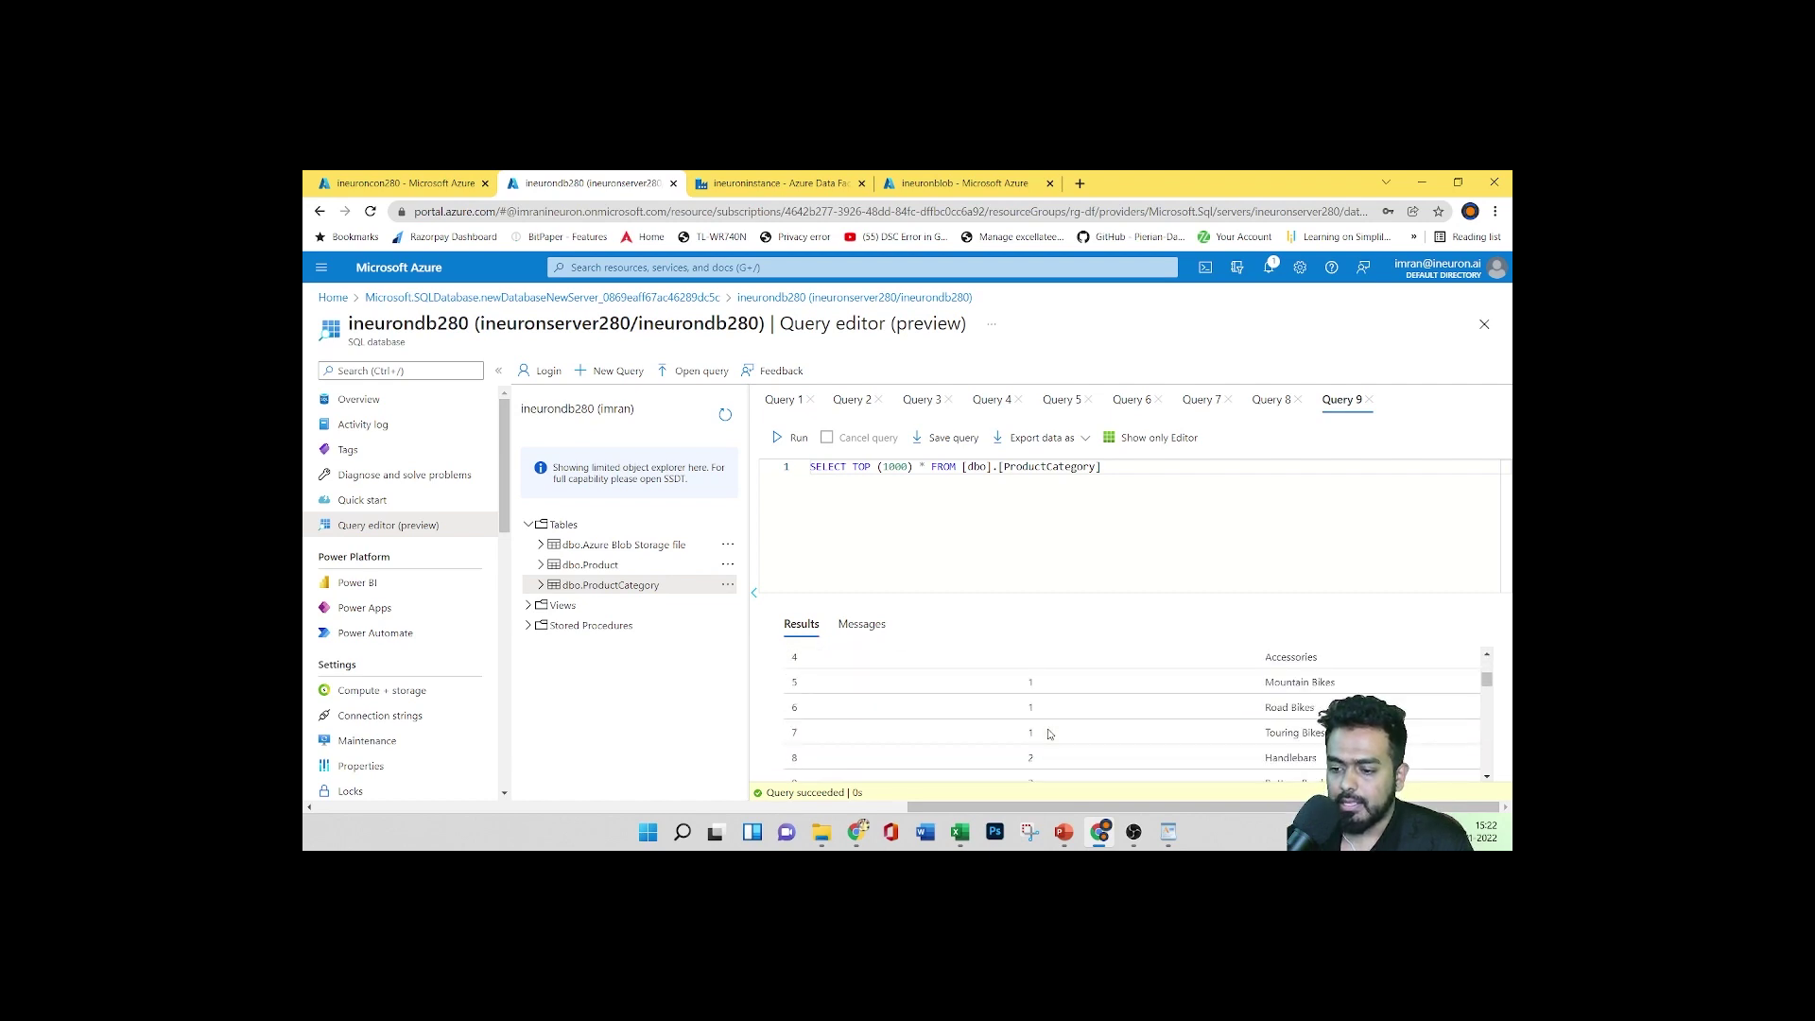
{"action": "scroll", "coordinate": [1047, 734], "scroll_direction": "down", "scroll_amount": 1}
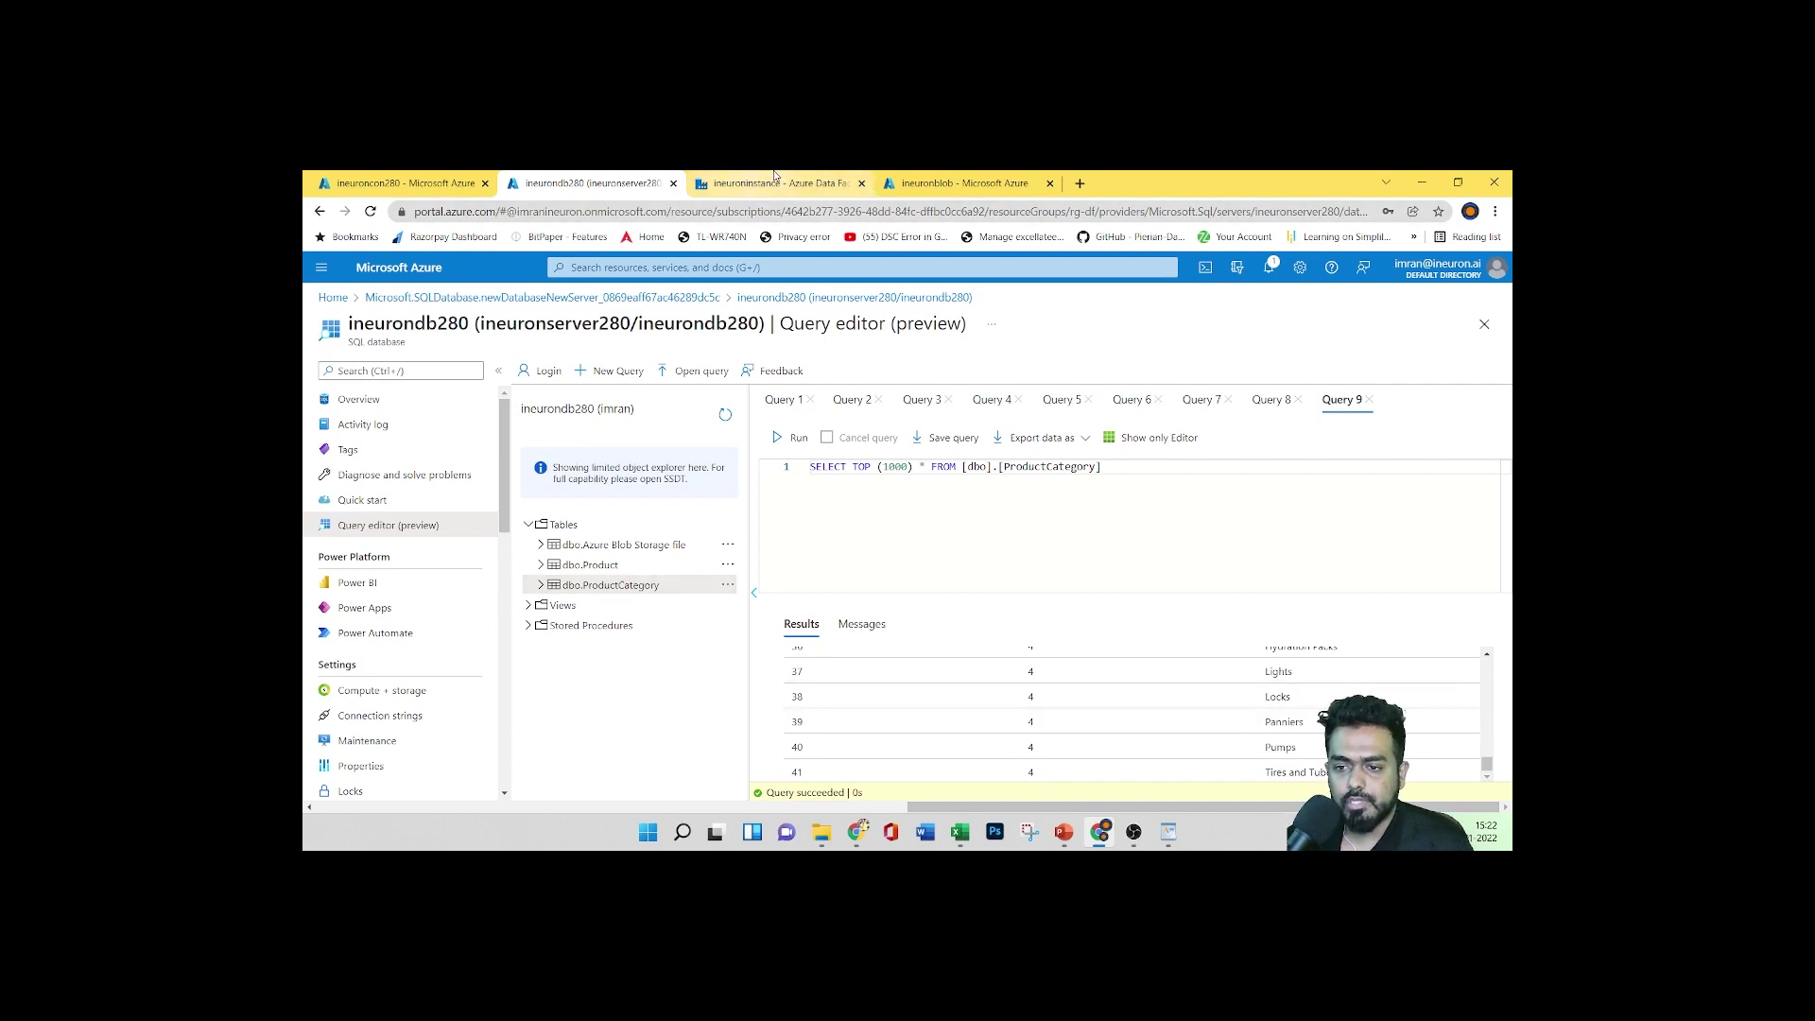
Revisit the ineuroncon280 source container and the ProductCategory query results, and return to the copy activity's general settings in the data factory
{"action": "left_click", "coordinate": [946, 179]}
{"action": "left_click", "coordinate": [745, 180]}
{"action": "left_click", "coordinate": [407, 182]}
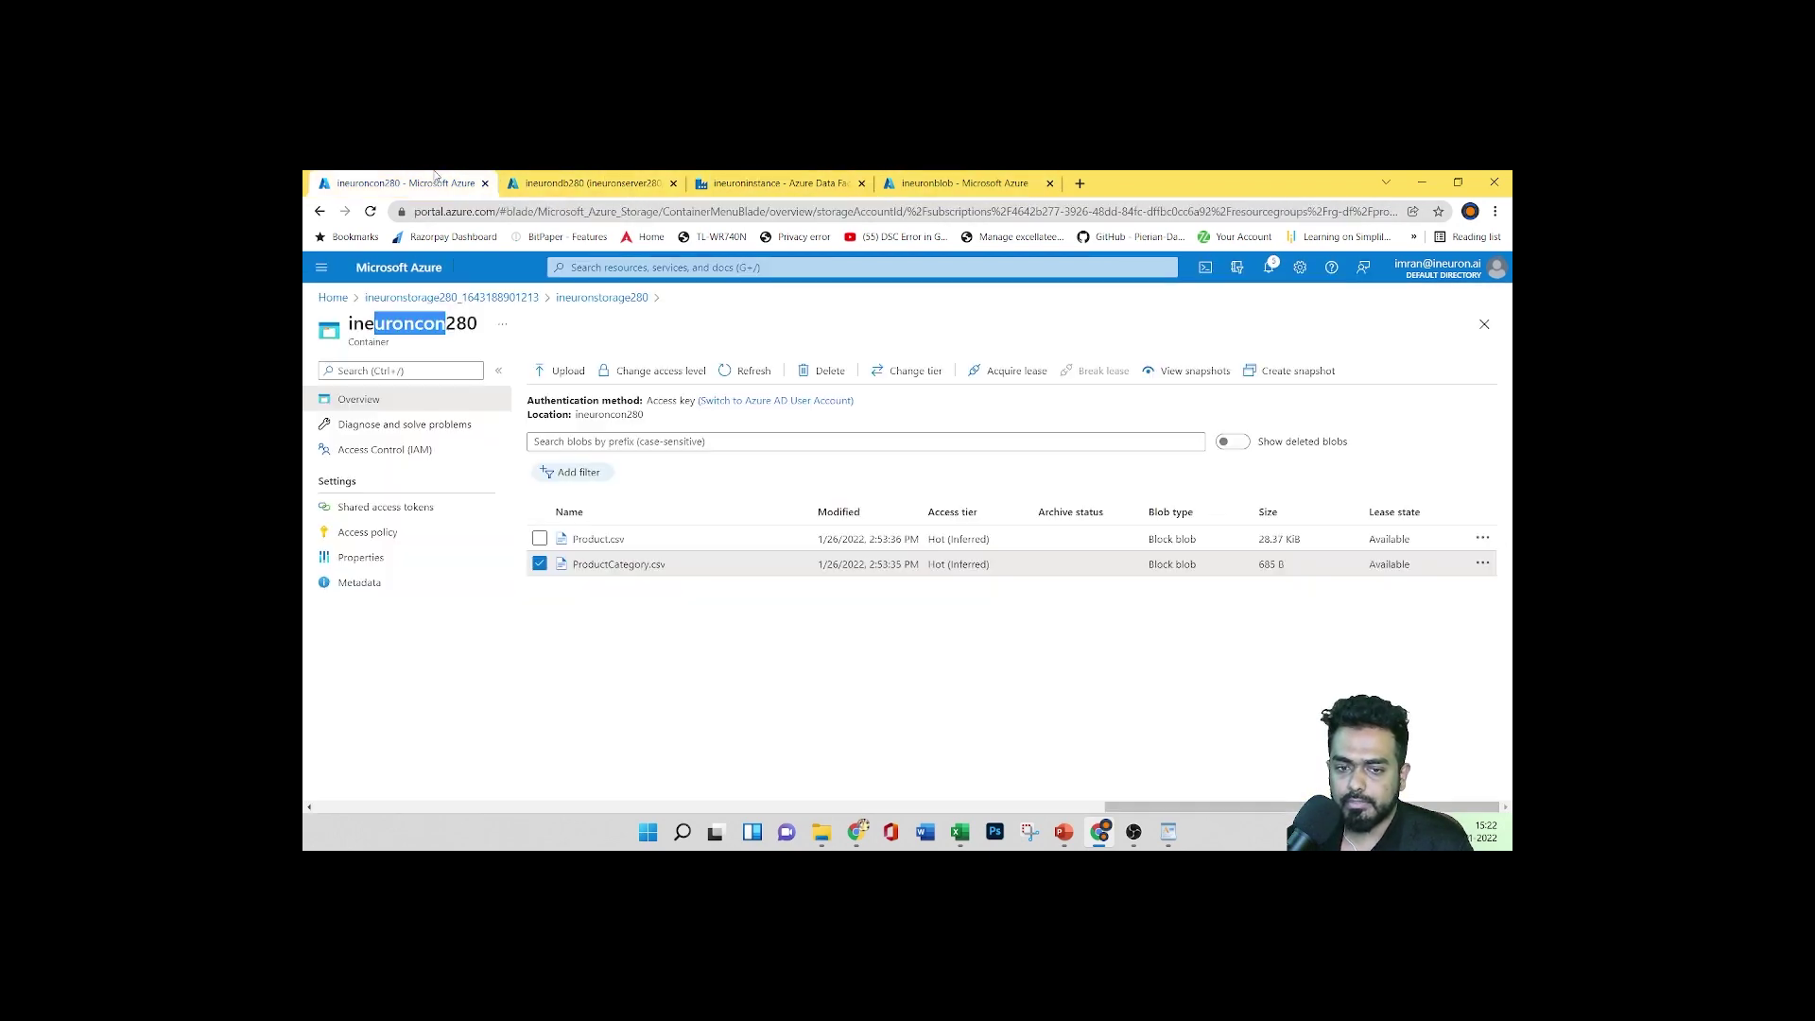
{"action": "left_click", "coordinate": [596, 180]}
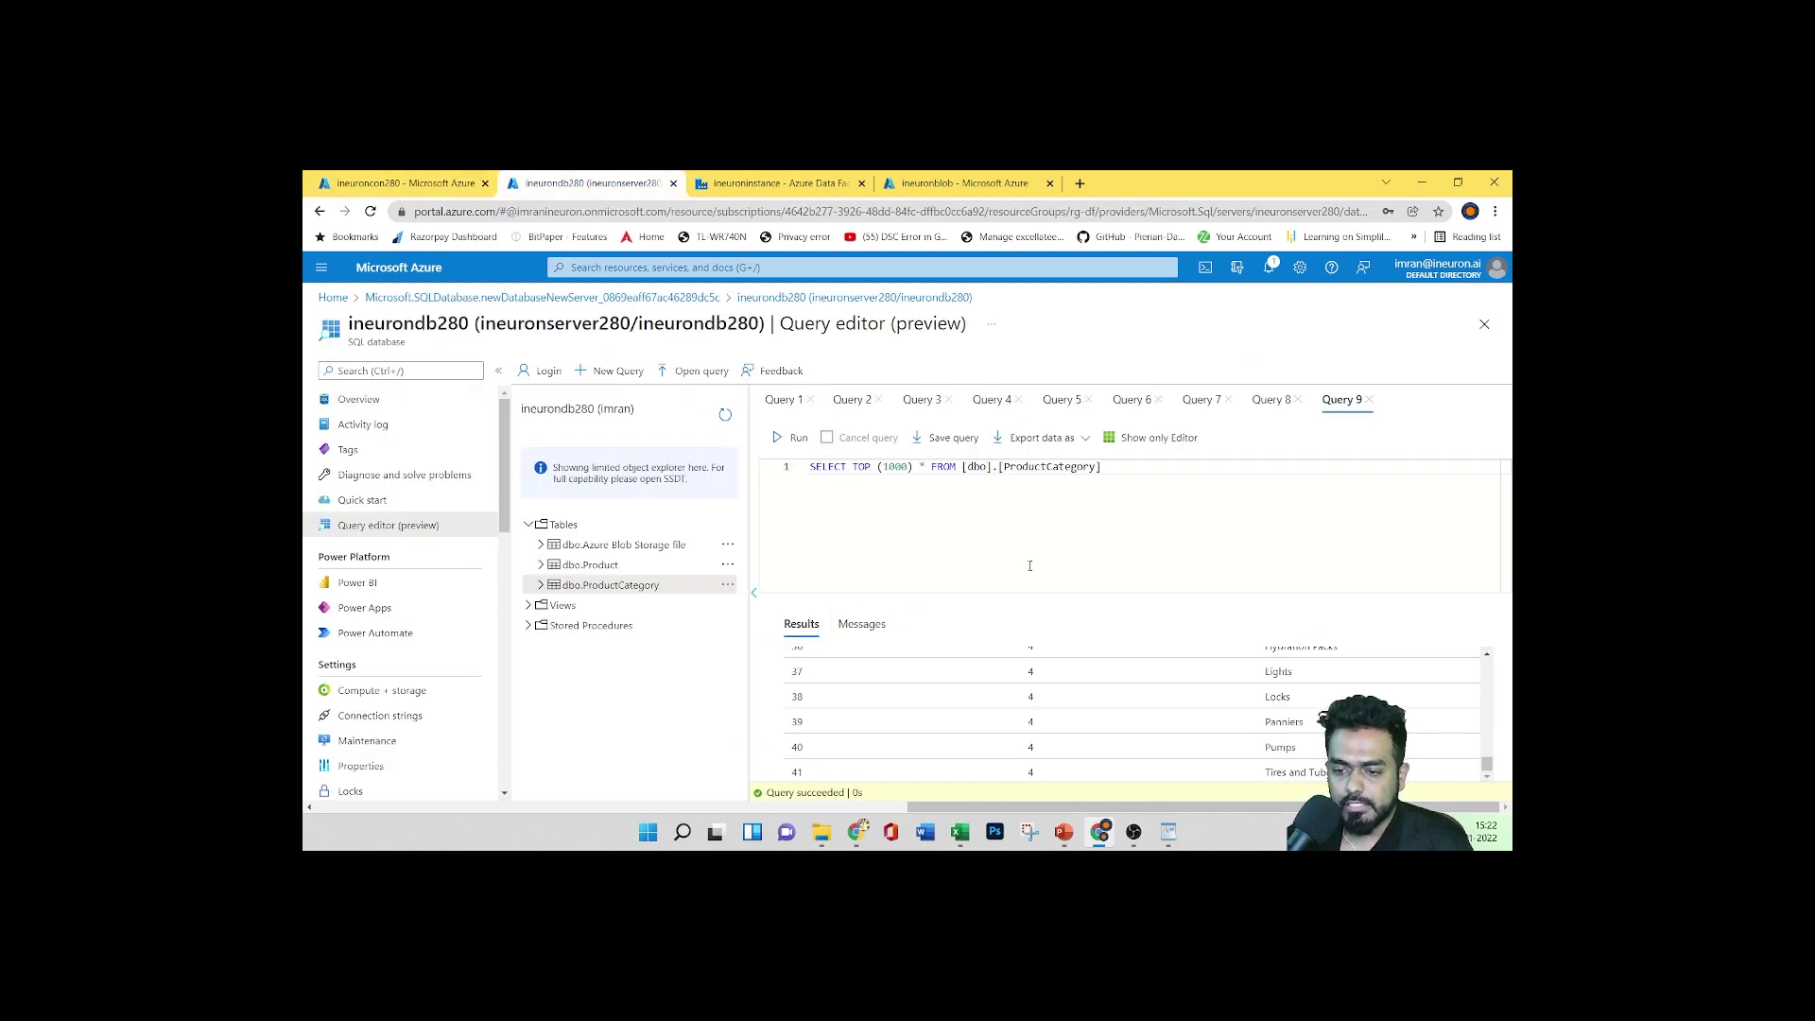
{"action": "left_click", "coordinate": [771, 182]}
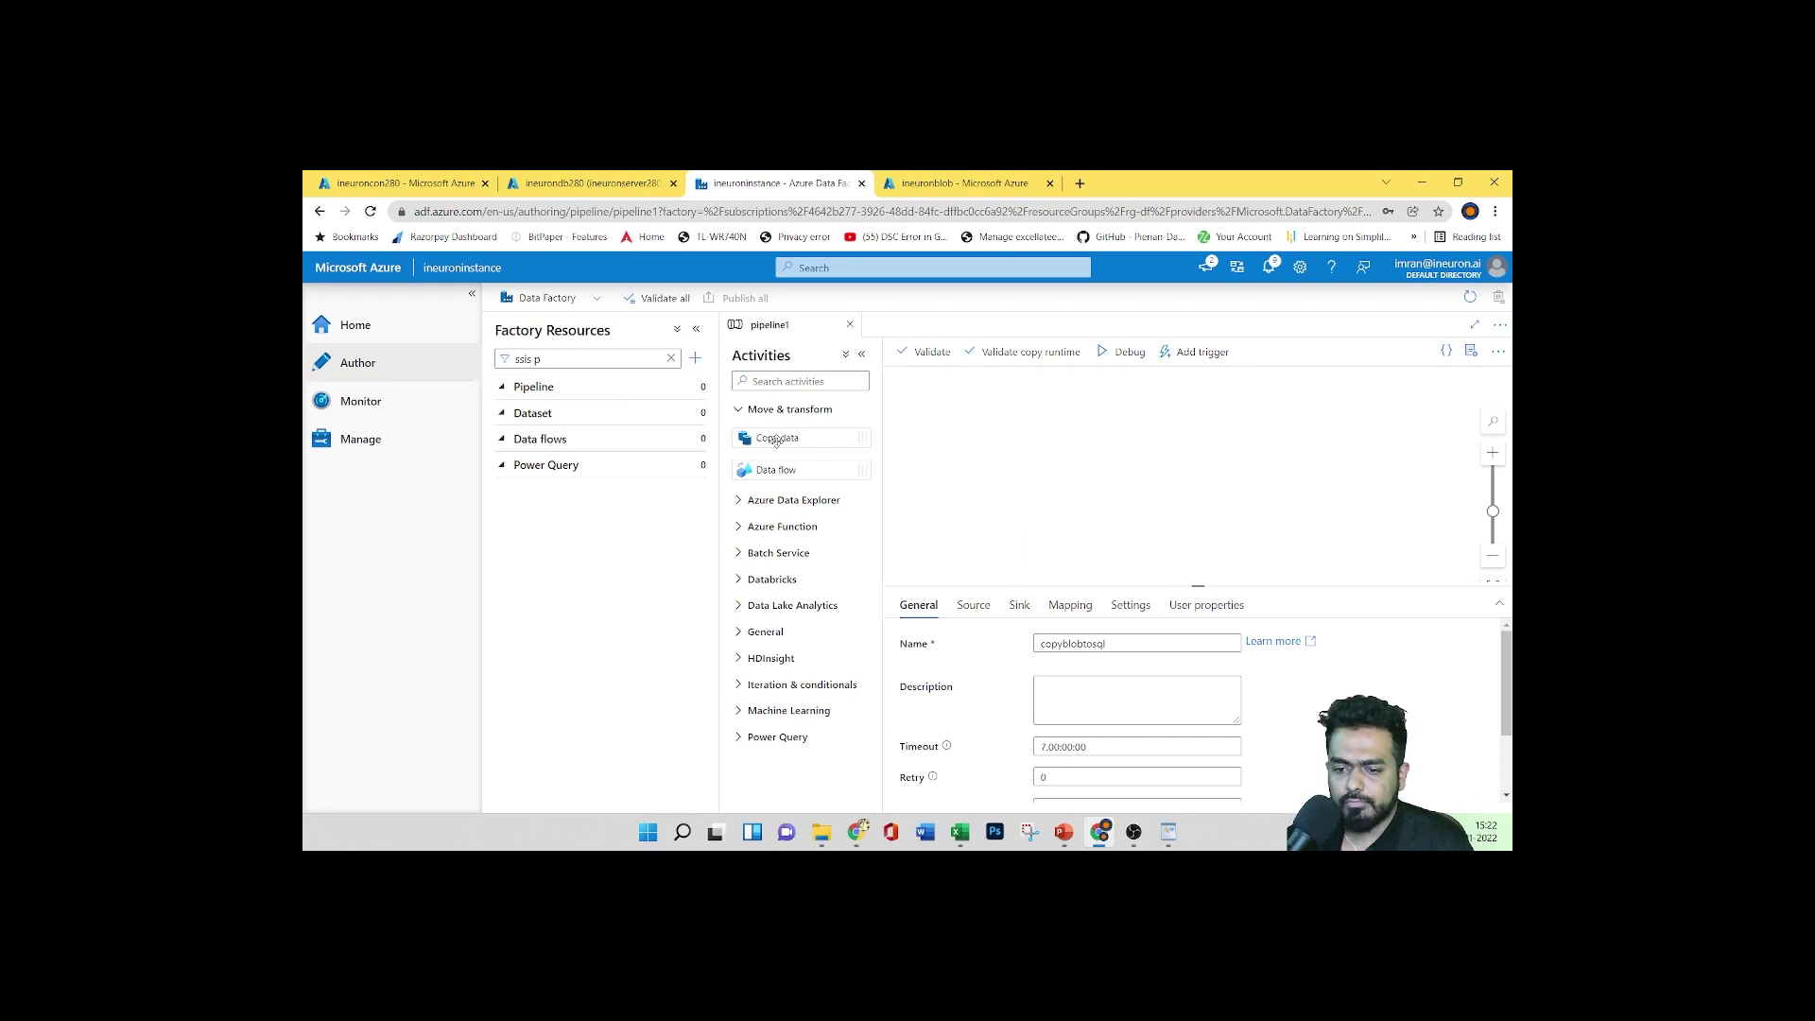
{"action": "scroll", "coordinate": [1040, 681], "scroll_direction": "down", "scroll_amount": 3}
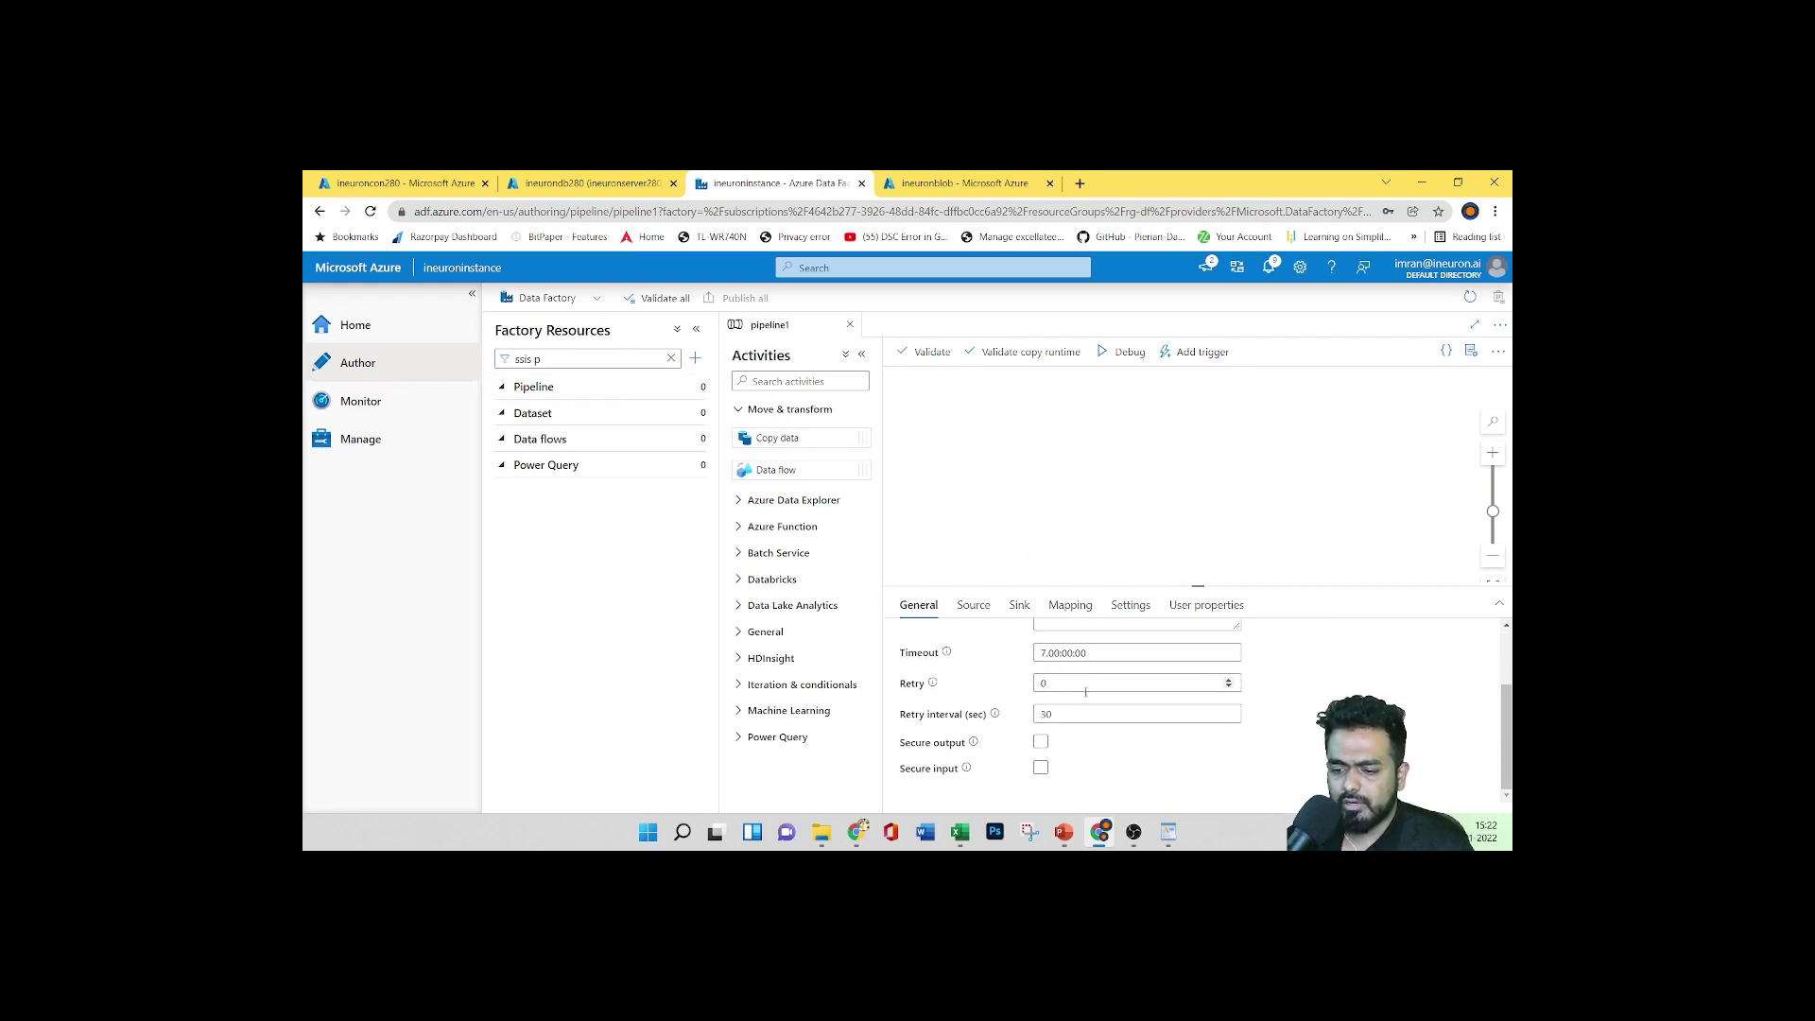
Review the copyblobtosql activity's timeout, retry, retry interval and secure output options
{"action": "scroll", "coordinate": [976, 623], "scroll_direction": "up", "scroll_amount": 3}
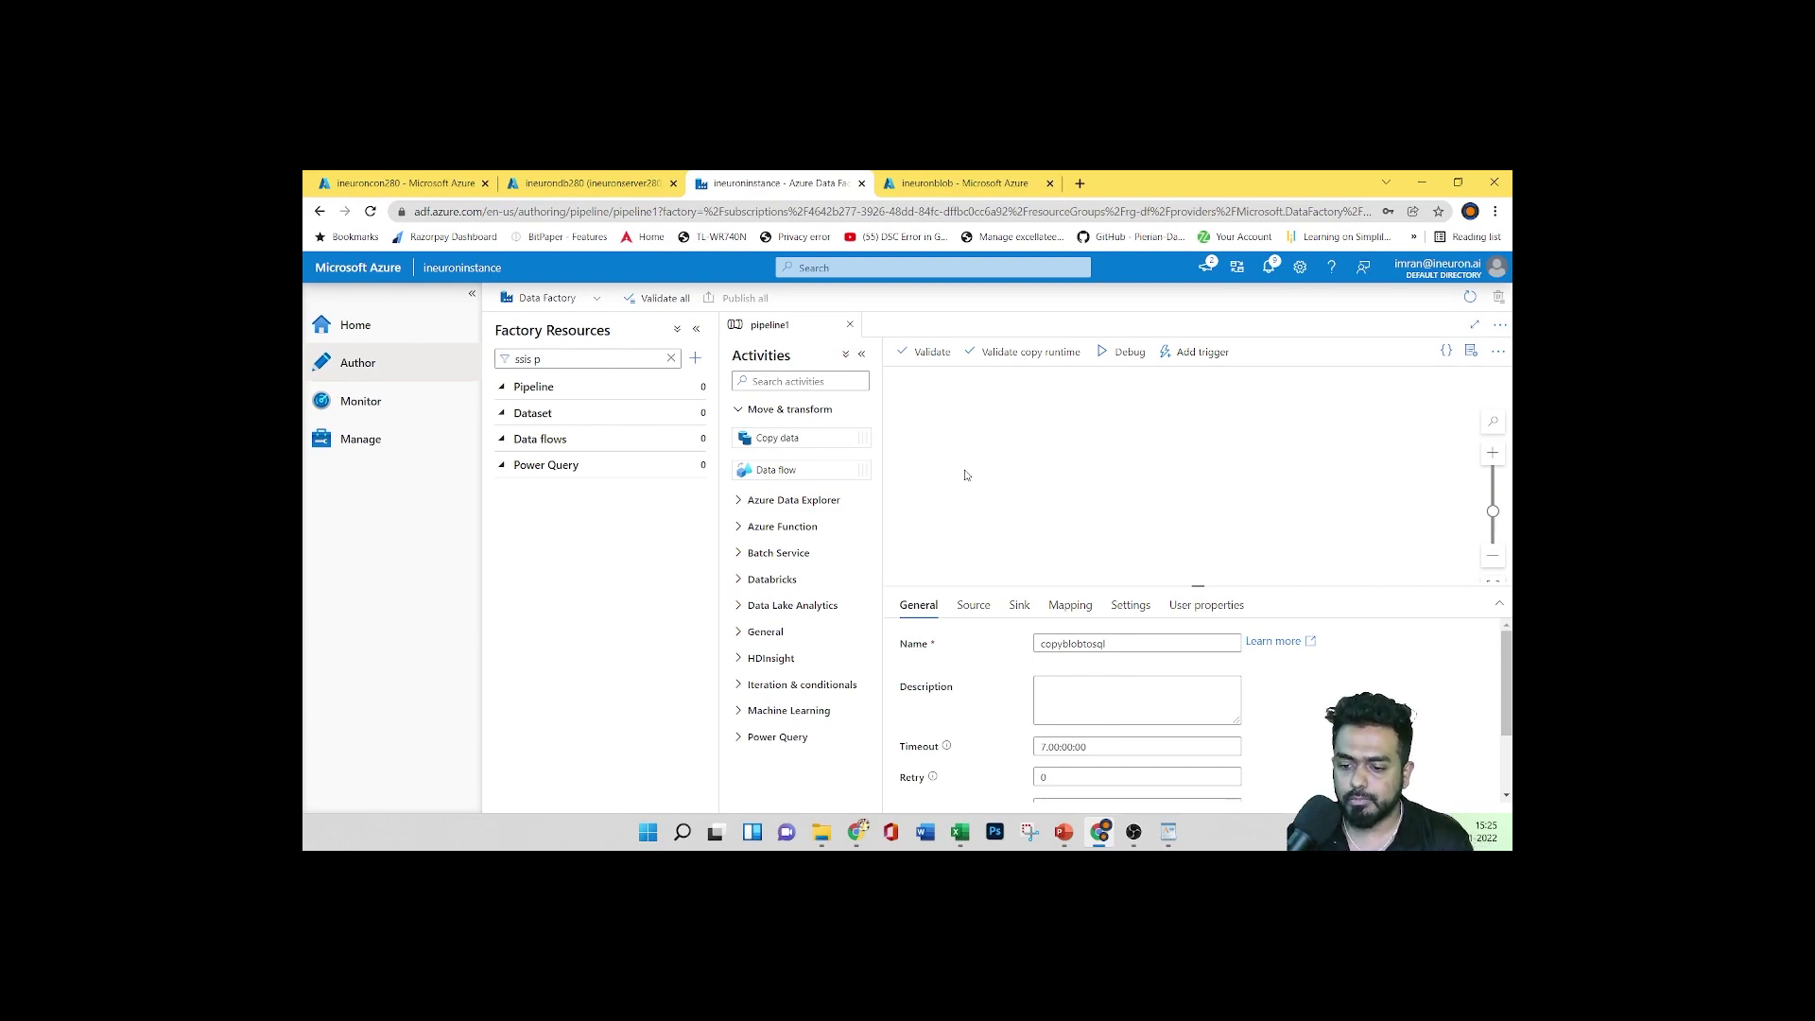
{"action": "scroll", "coordinate": [972, 658], "scroll_direction": "down", "scroll_amount": 1}
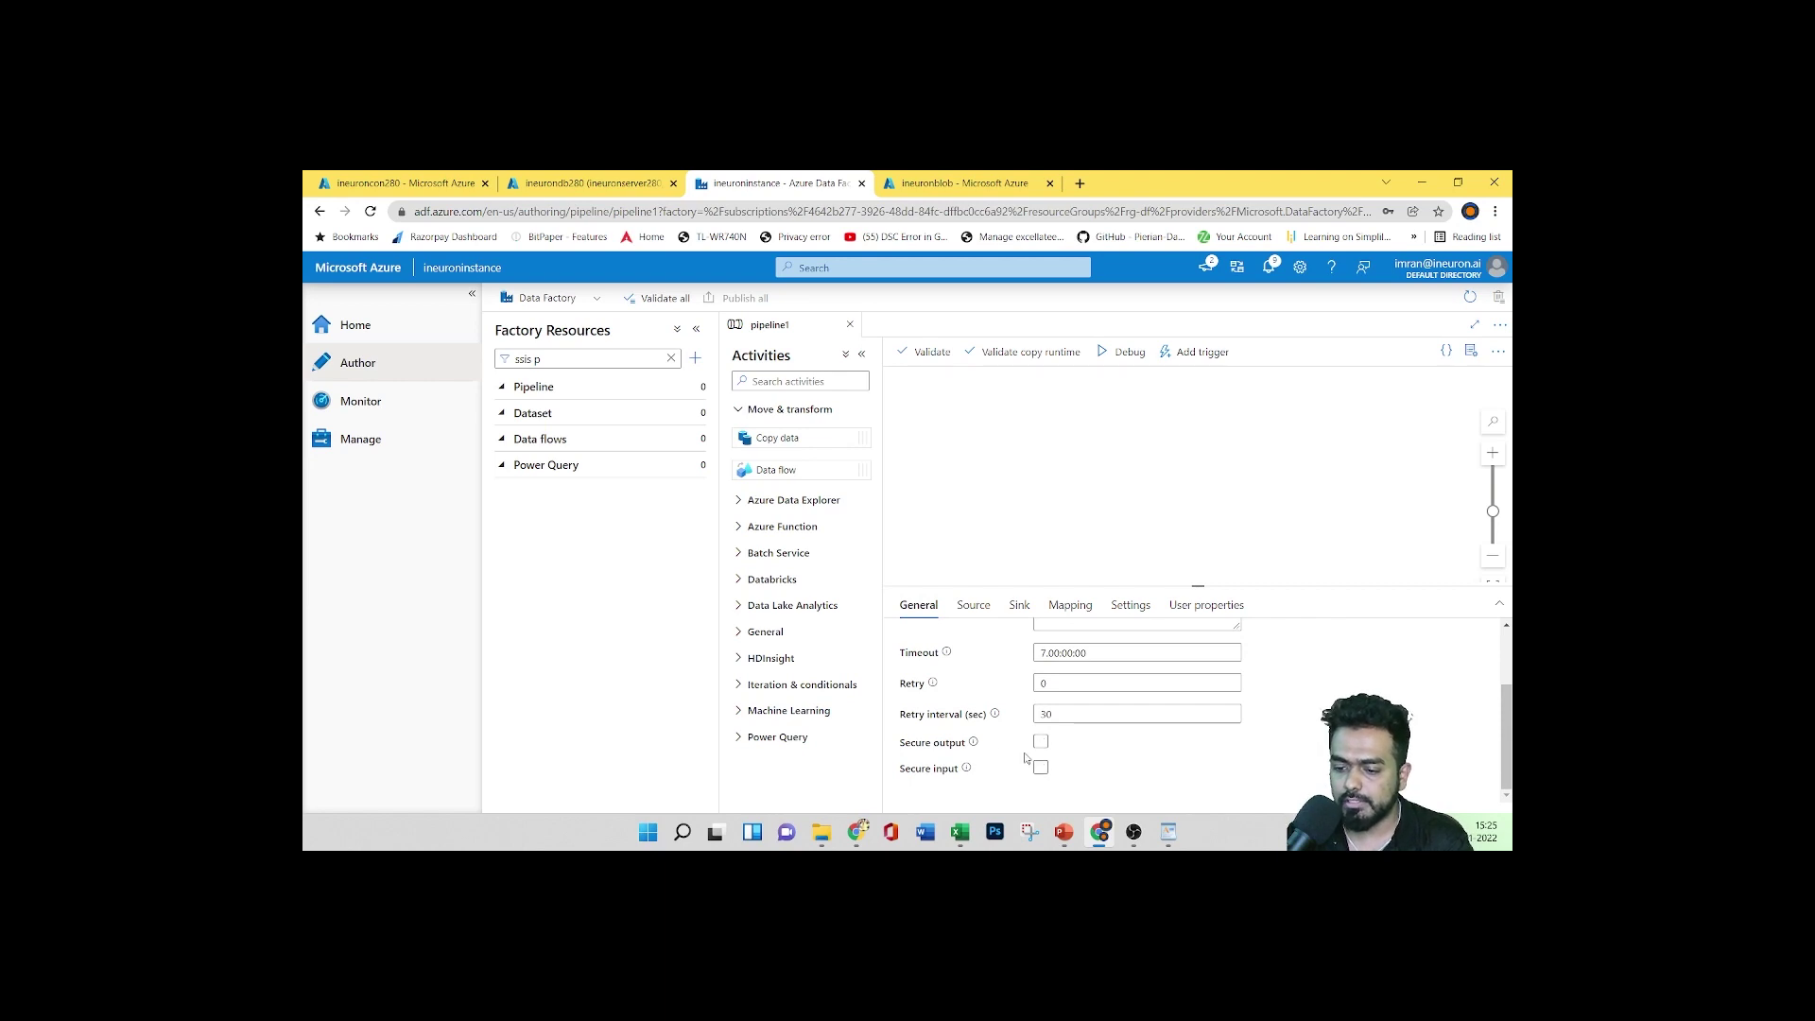
{"action": "mouse_move", "coordinate": [972, 745]}
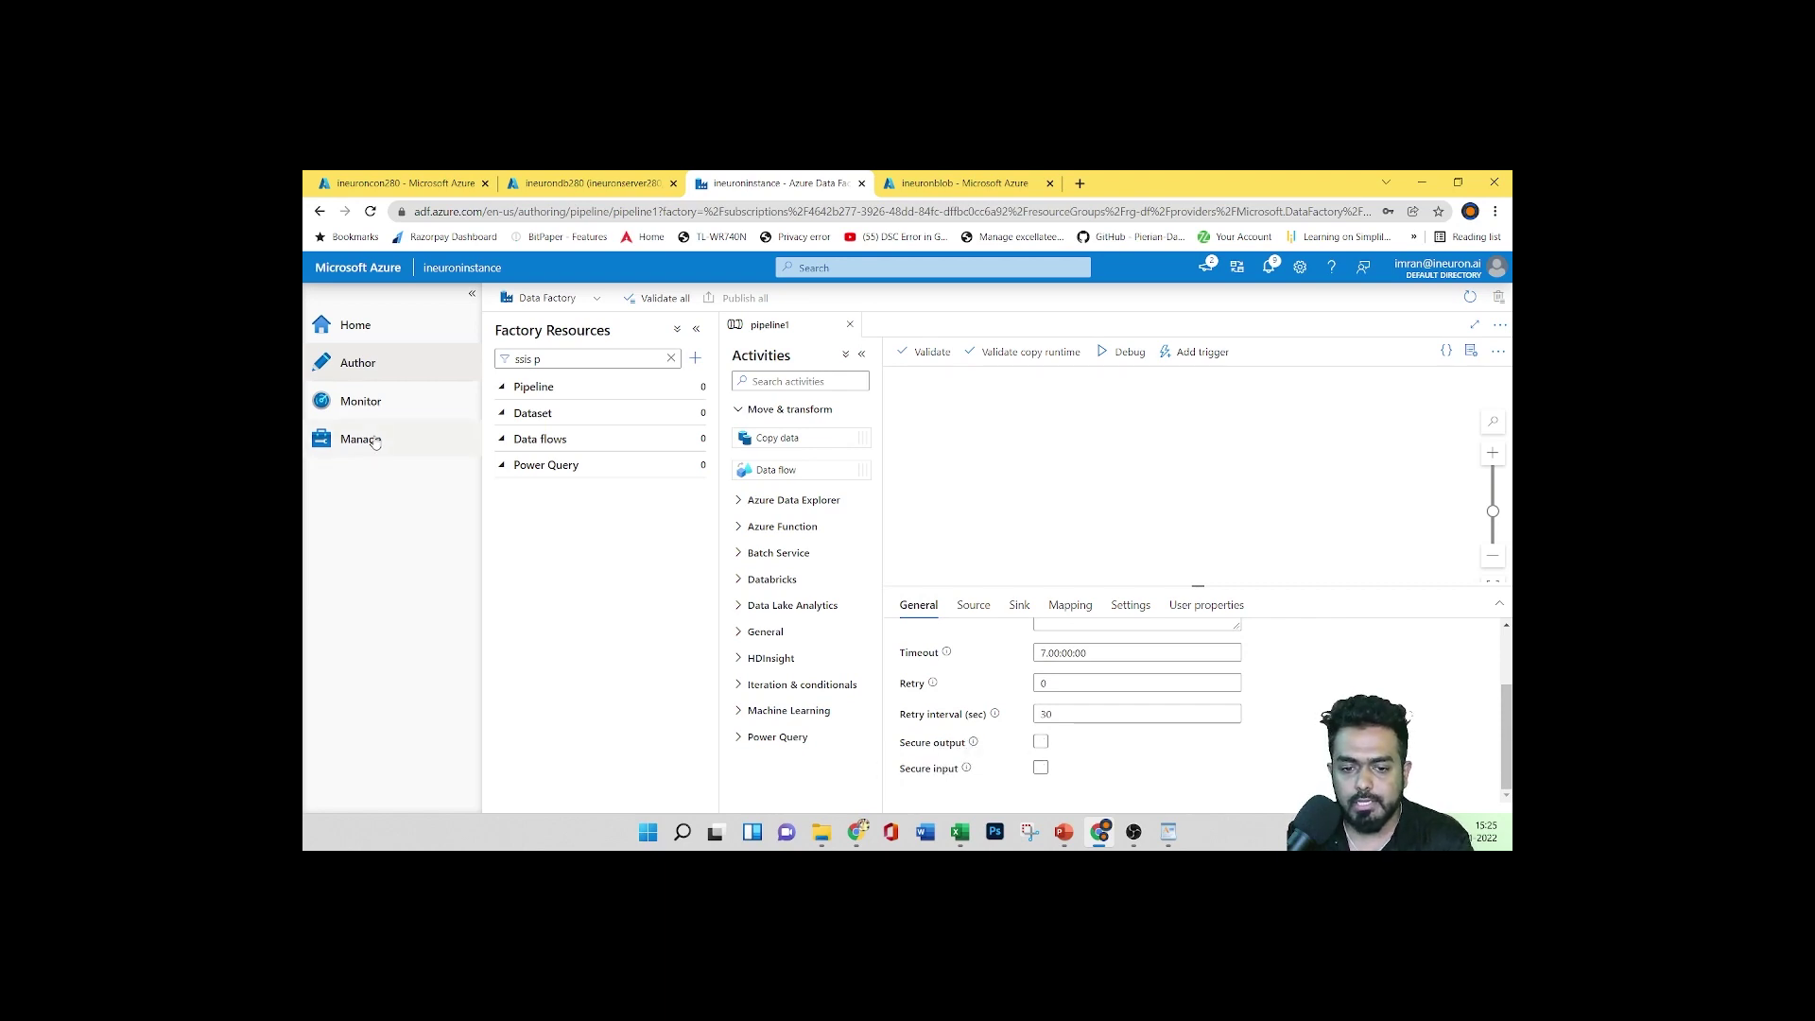
Open the activity runs of pipeline1 from the monitored pipeline runs
{"action": "left_click", "coordinate": [364, 404]}
{"action": "left_click", "coordinate": [364, 405]}
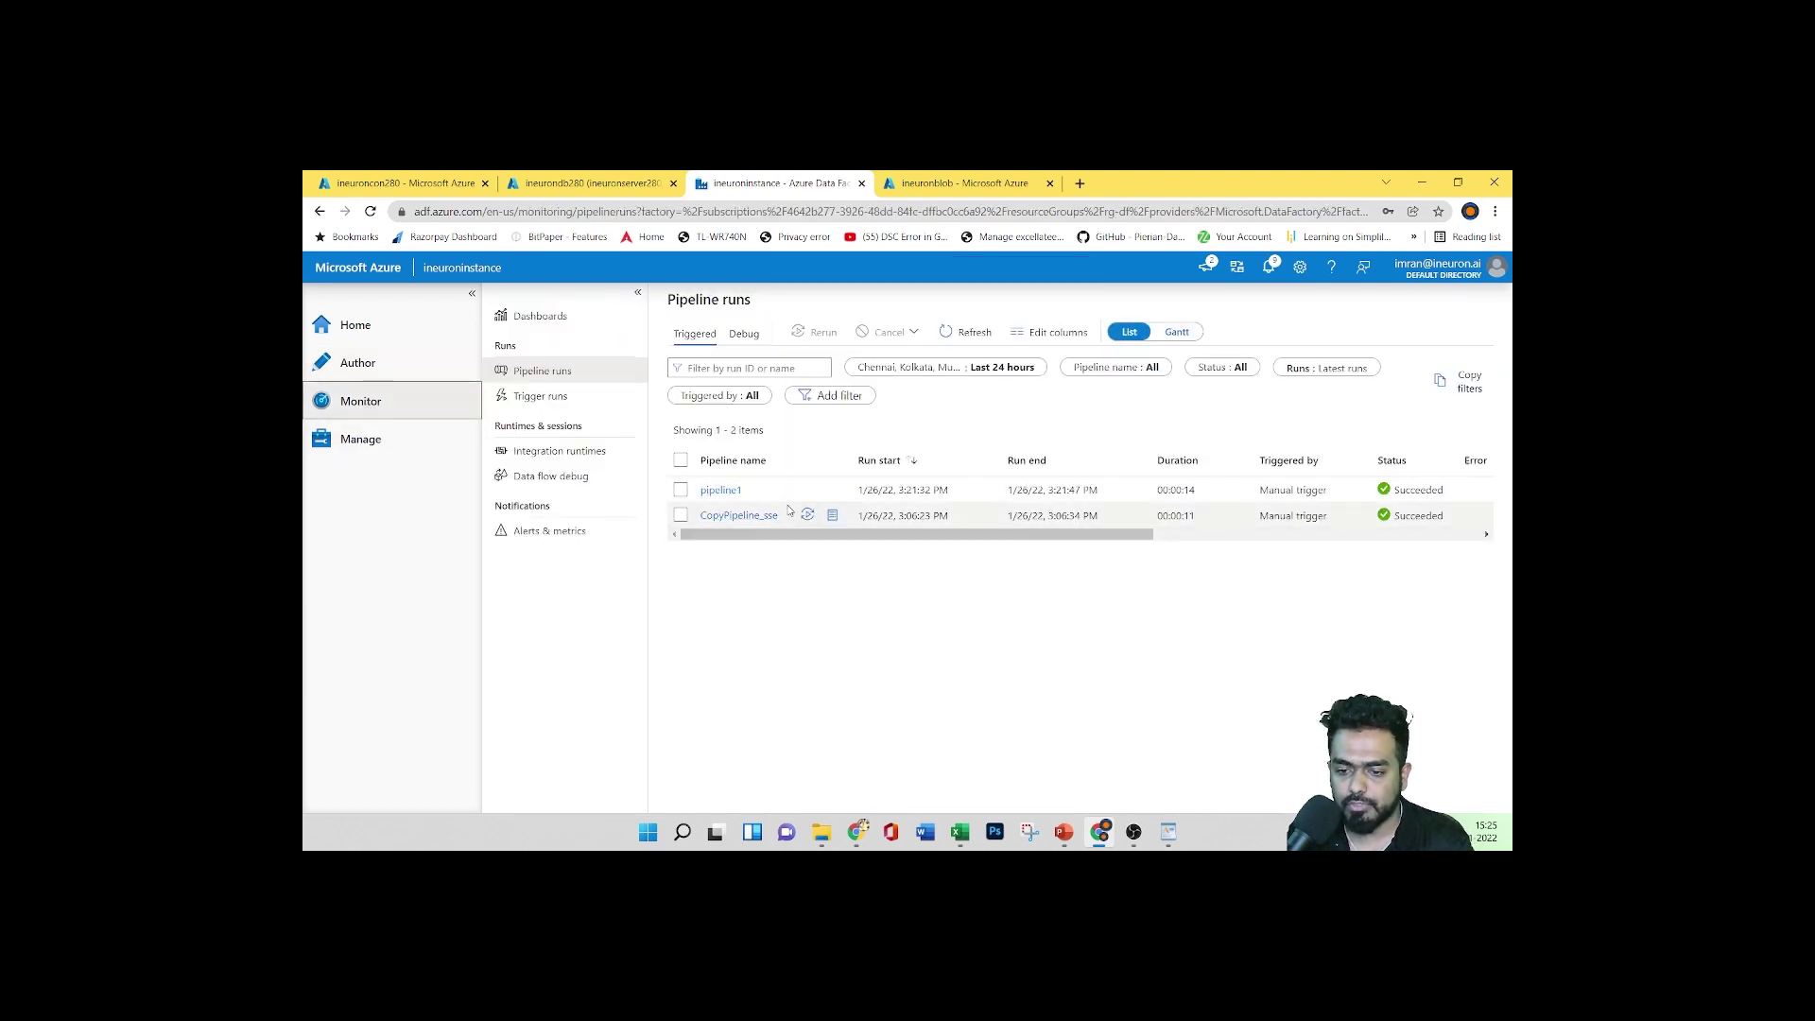
{"action": "left_click", "coordinate": [718, 491]}
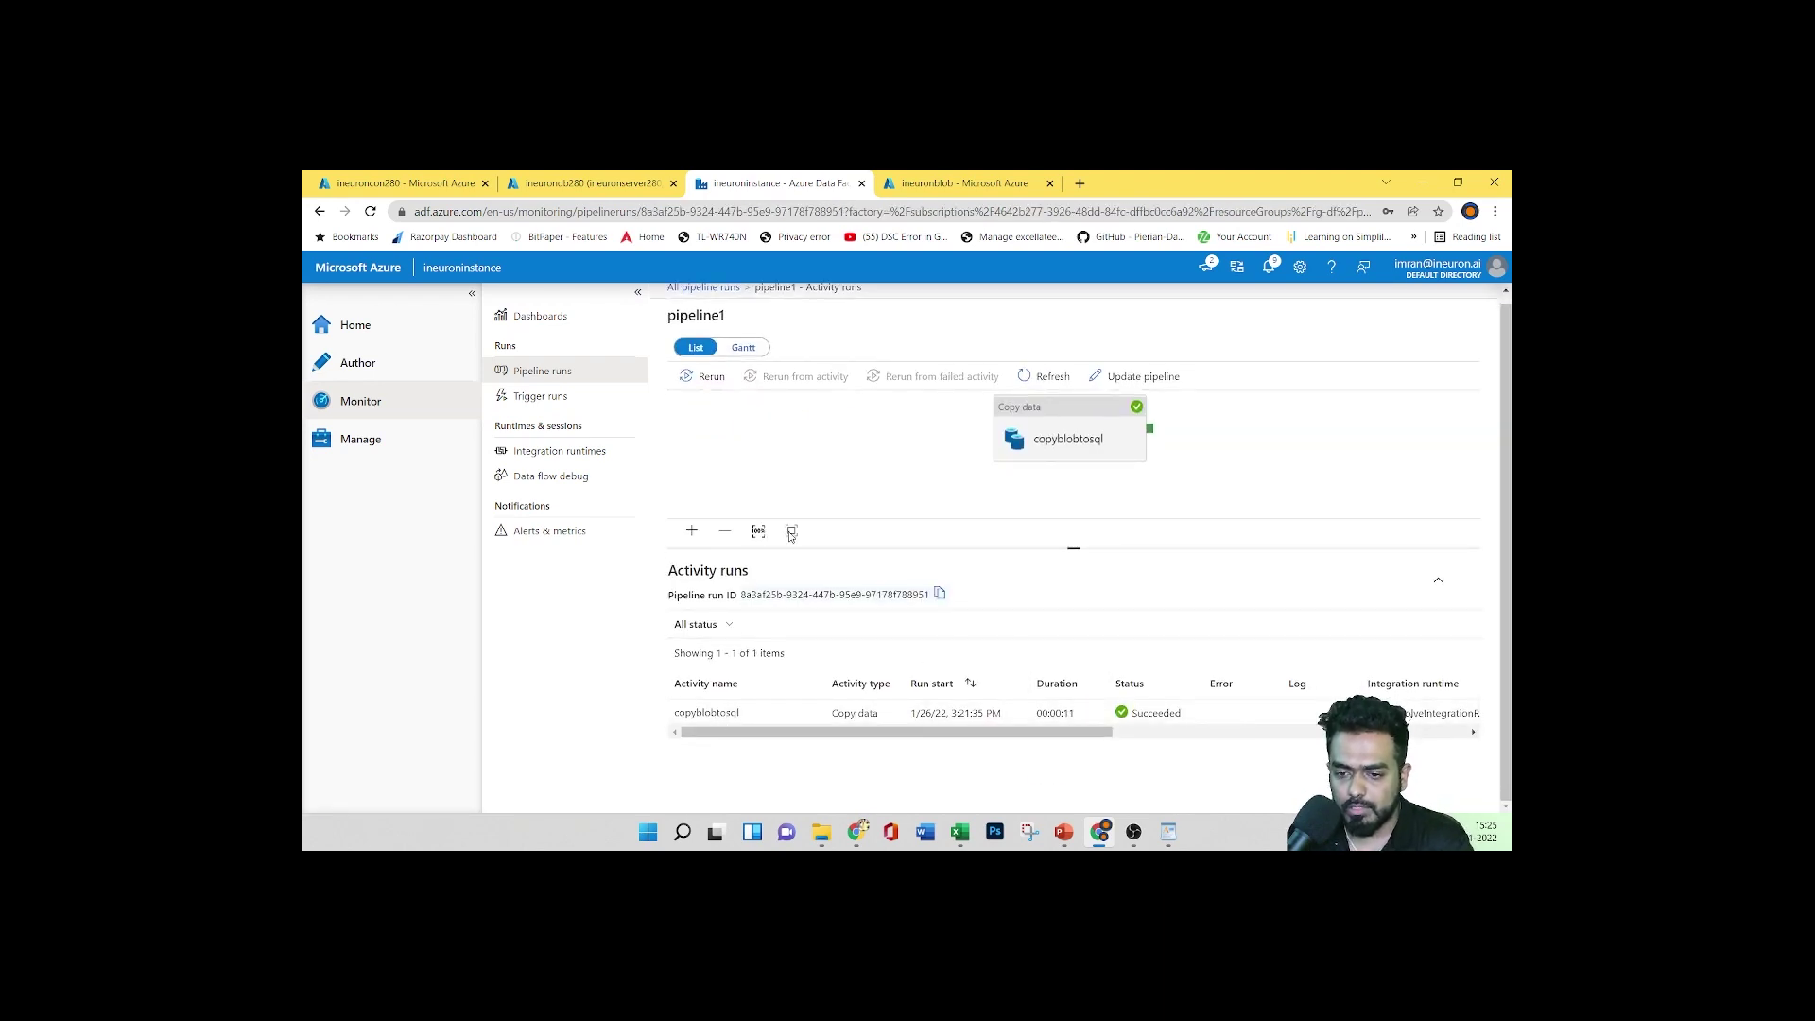
Inspect the input and output details of the copyblobtosql activity run, then close them
{"action": "mouse_move", "coordinate": [757, 717]}
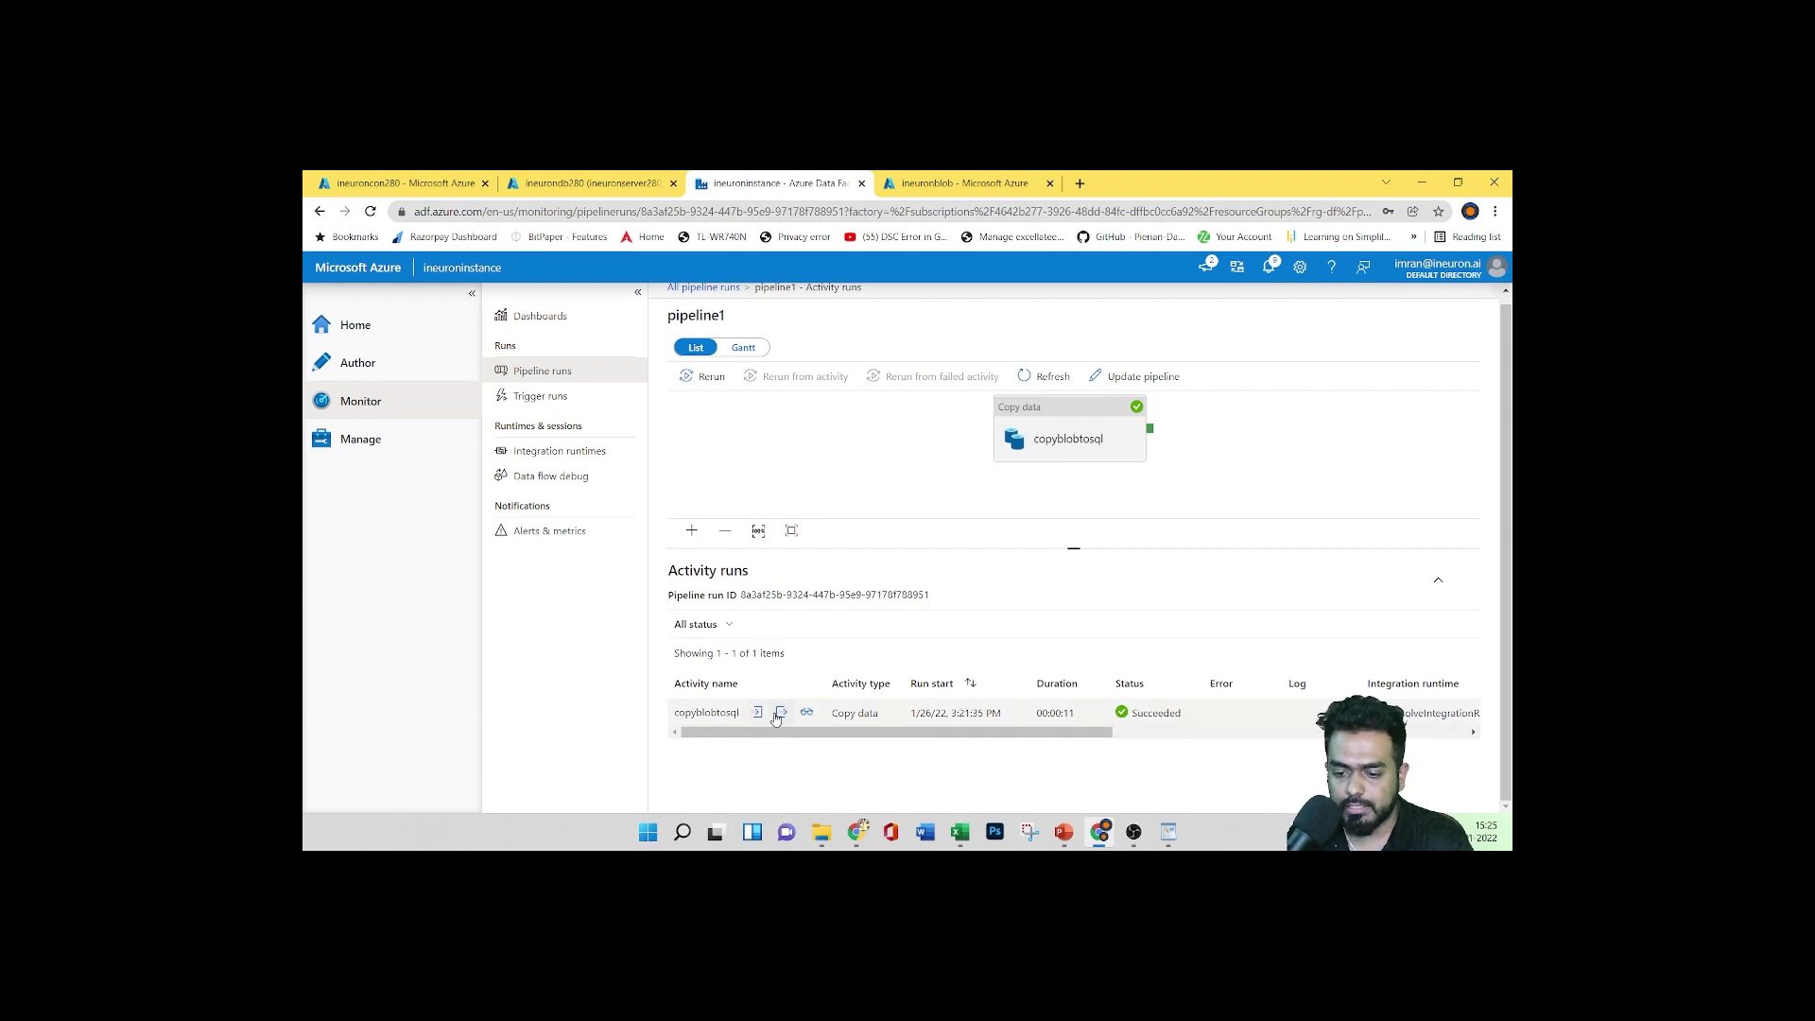
{"action": "left_click", "coordinate": [756, 716]}
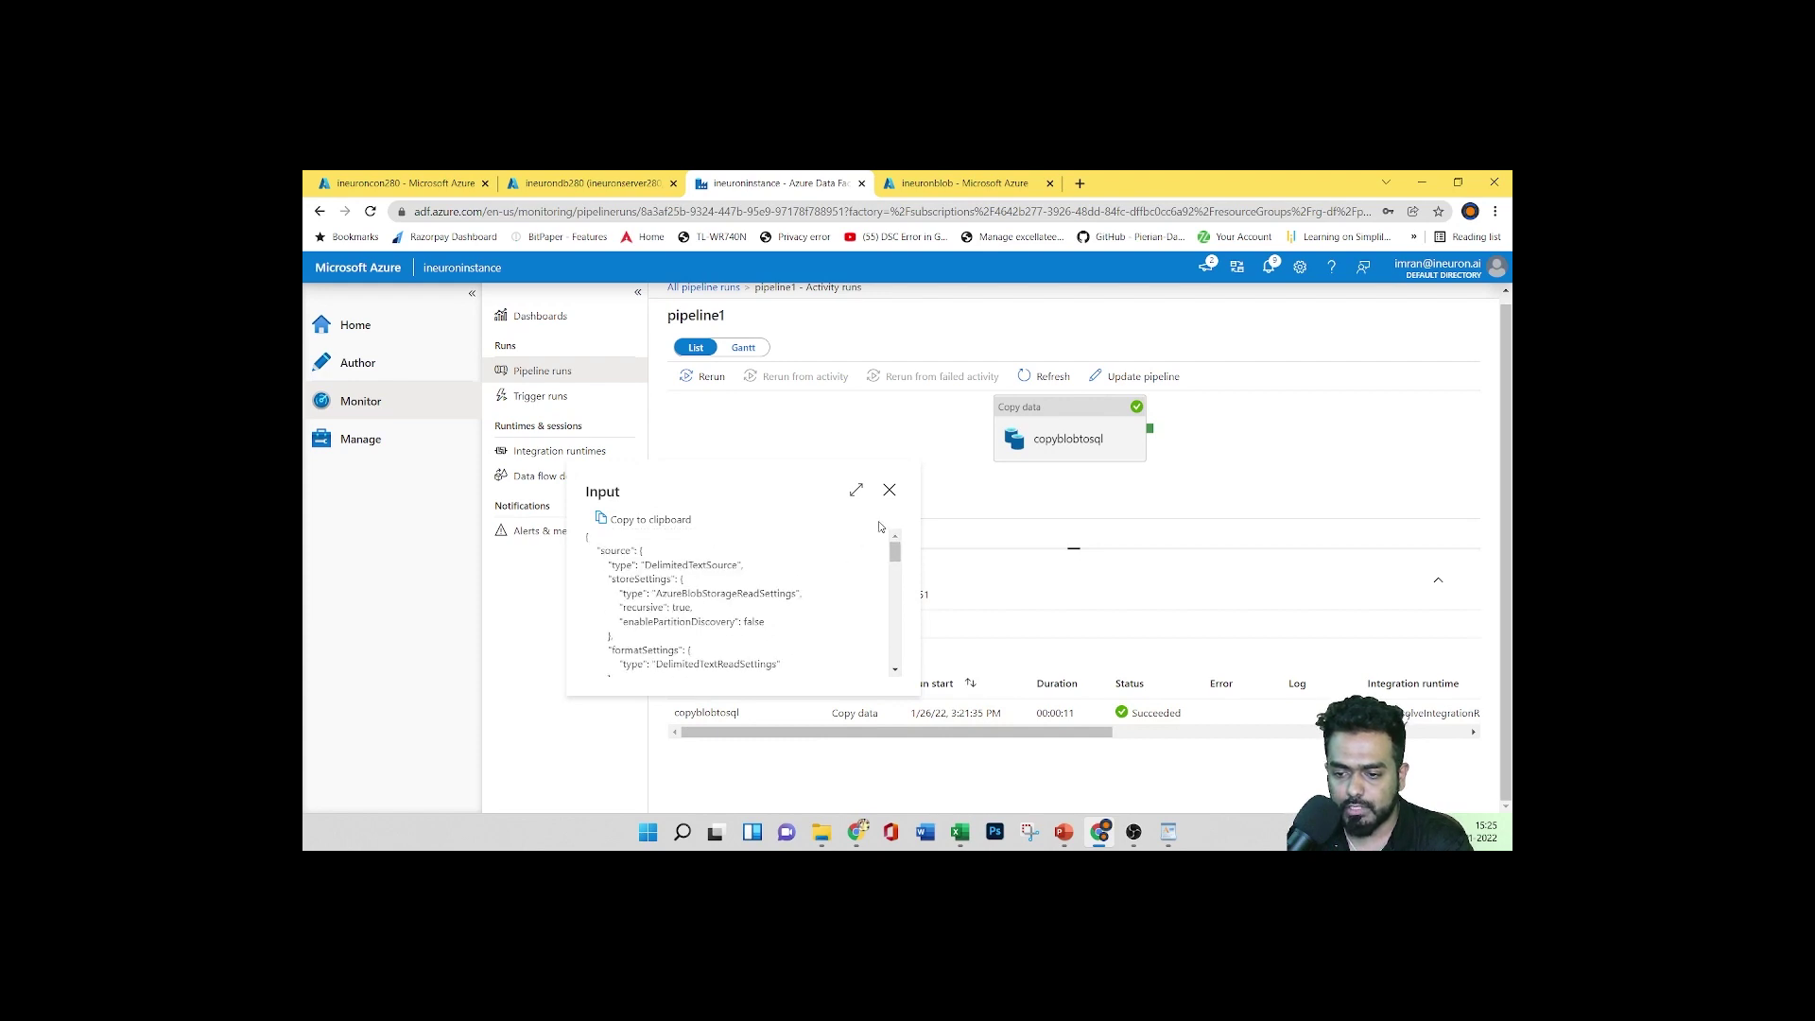
{"action": "left_click", "coordinate": [889, 490]}
{"action": "left_click", "coordinate": [783, 716]}
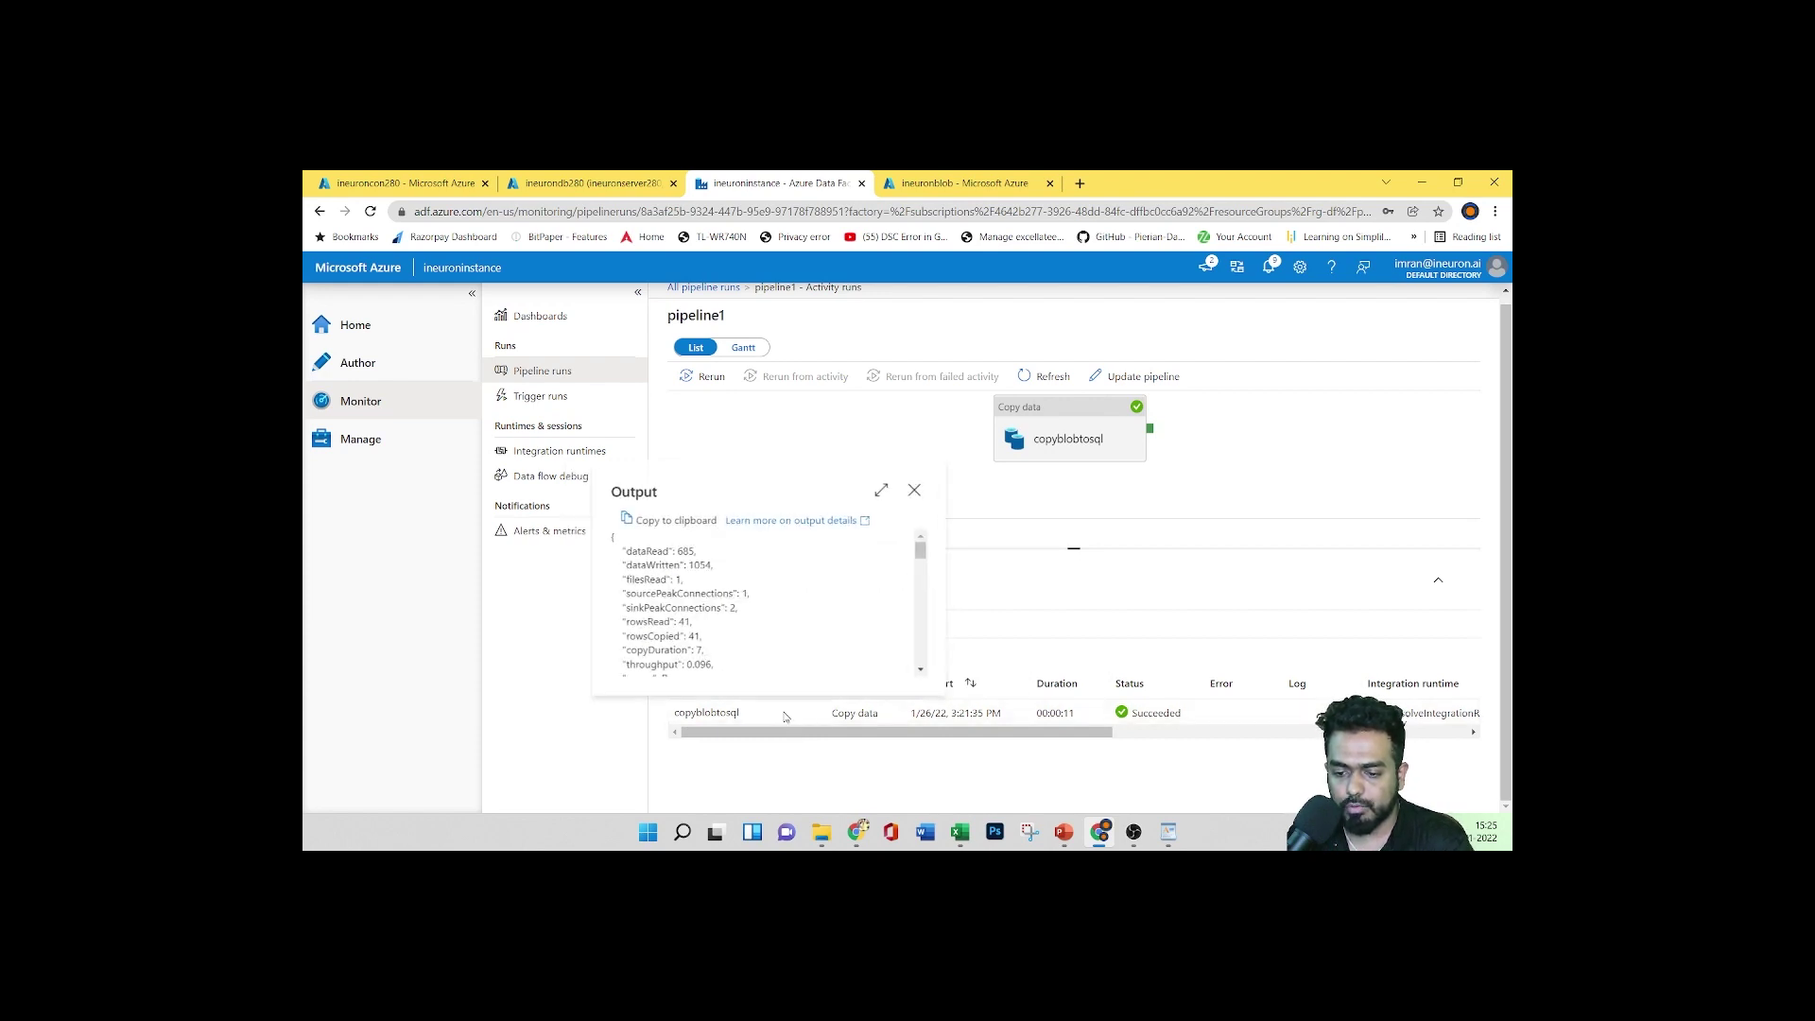
{"action": "scroll", "coordinate": [775, 605], "scroll_direction": "down", "scroll_amount": 10}
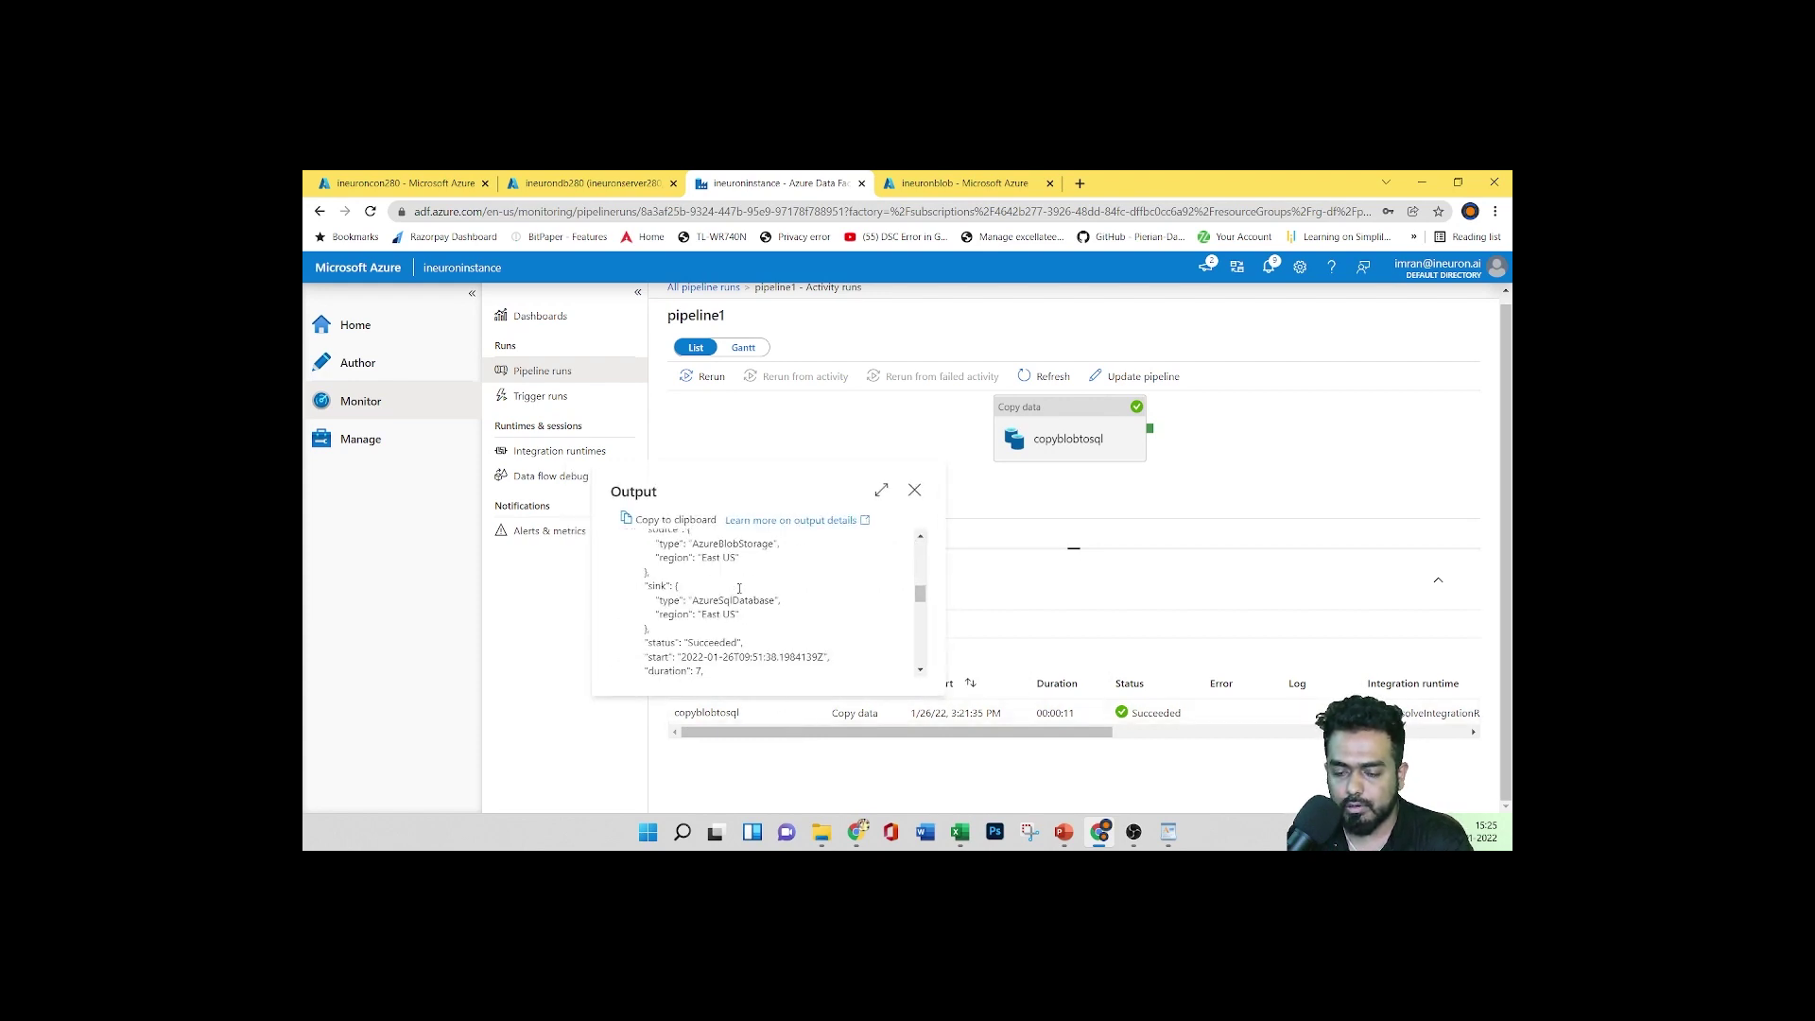
{"action": "left_click", "coordinate": [915, 491]}
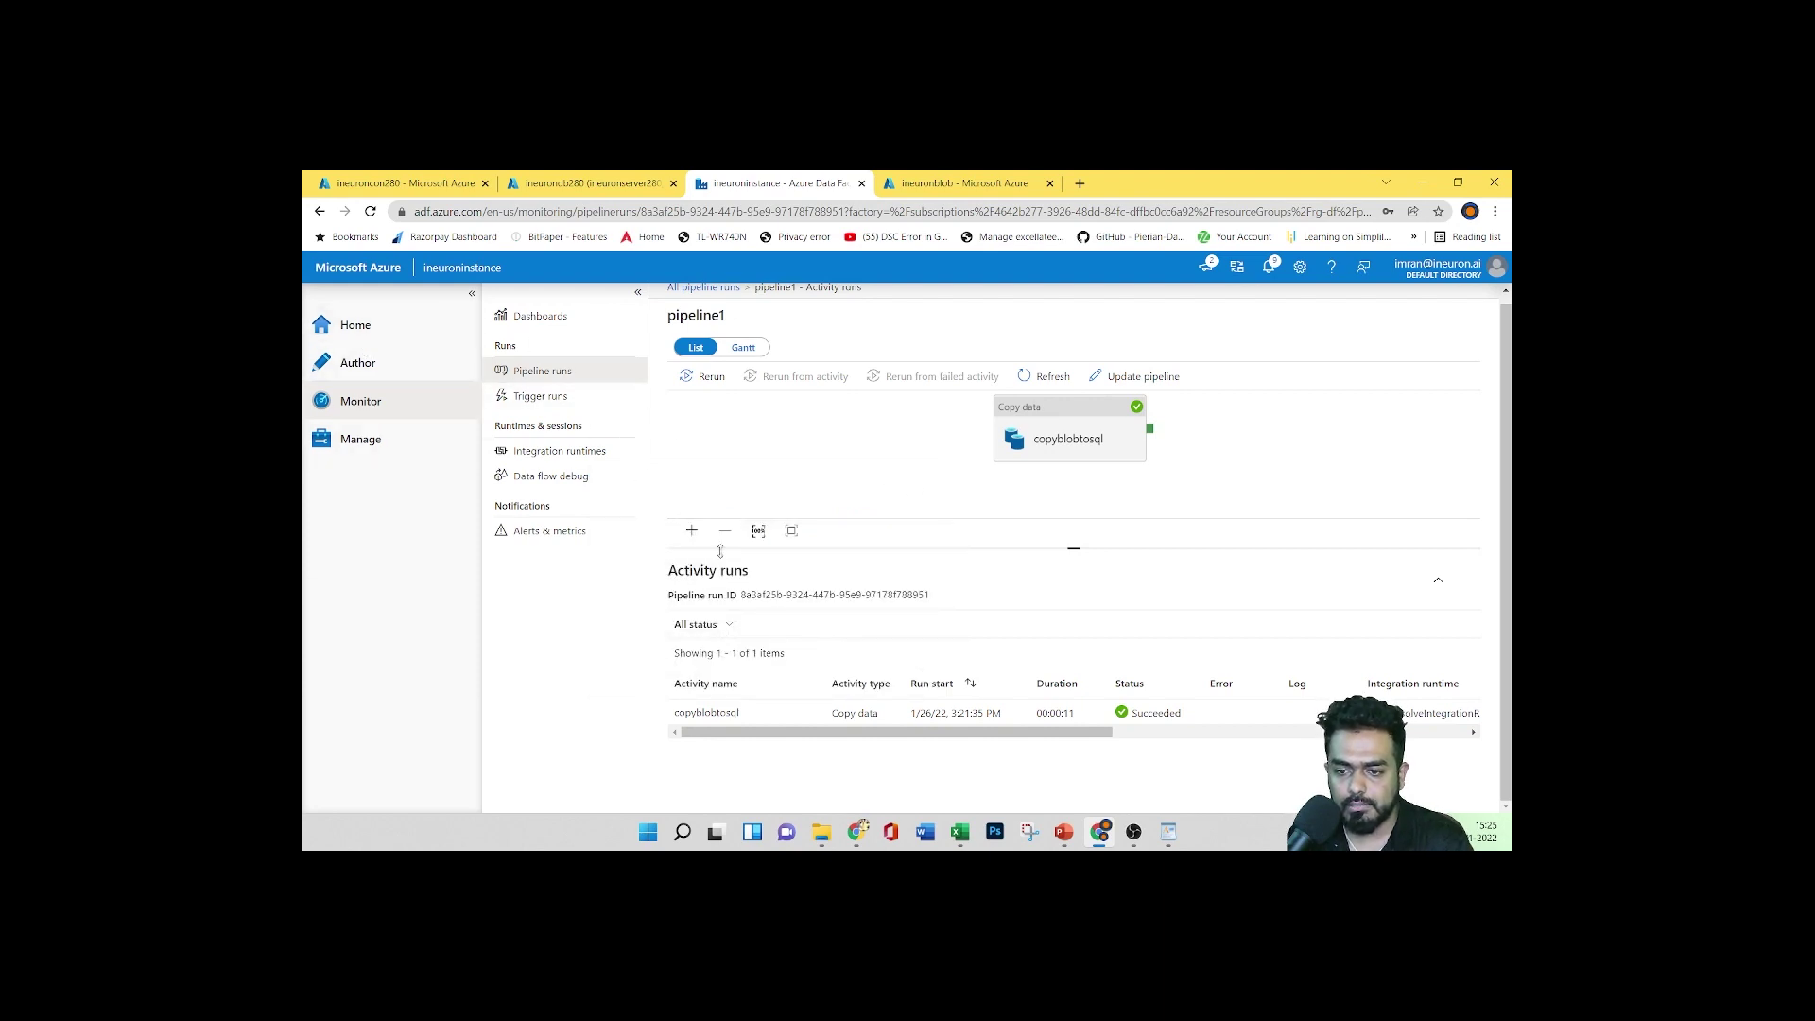
View the activity runs of CopyPipeline_sse and return to the data factory's home page
{"action": "left_click", "coordinate": [703, 287]}
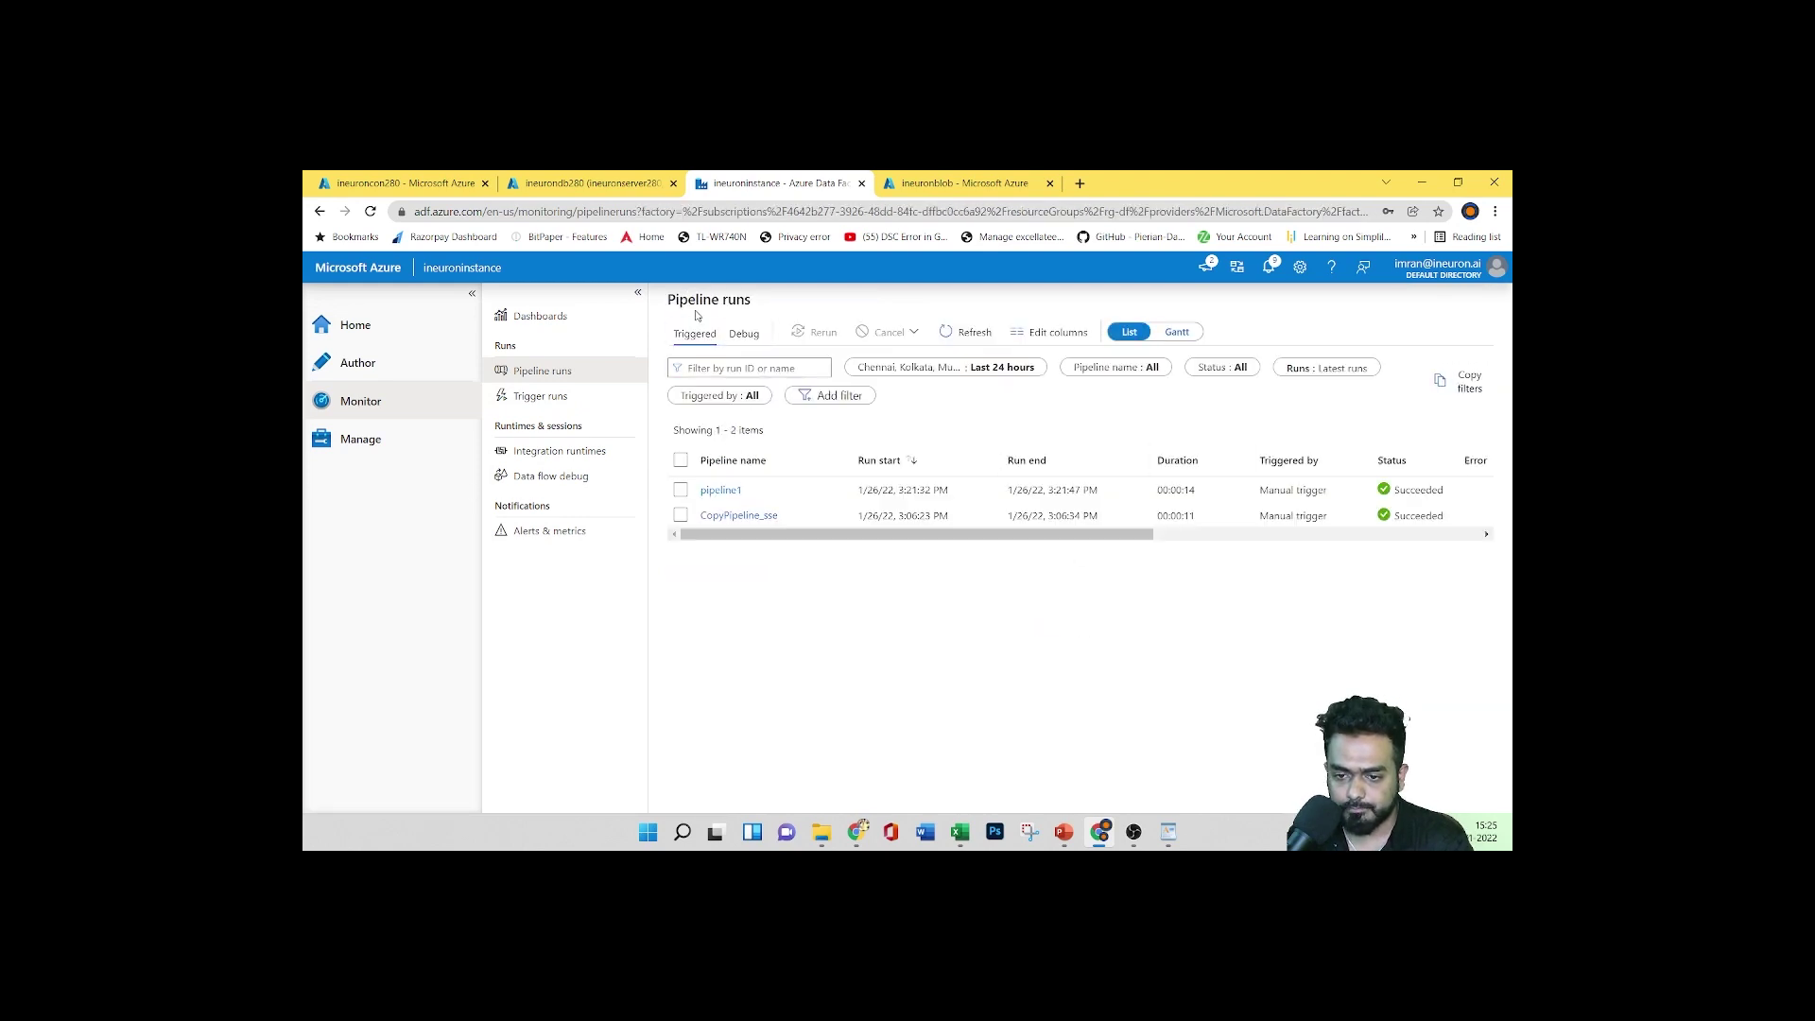
{"action": "left_click", "coordinate": [736, 516]}
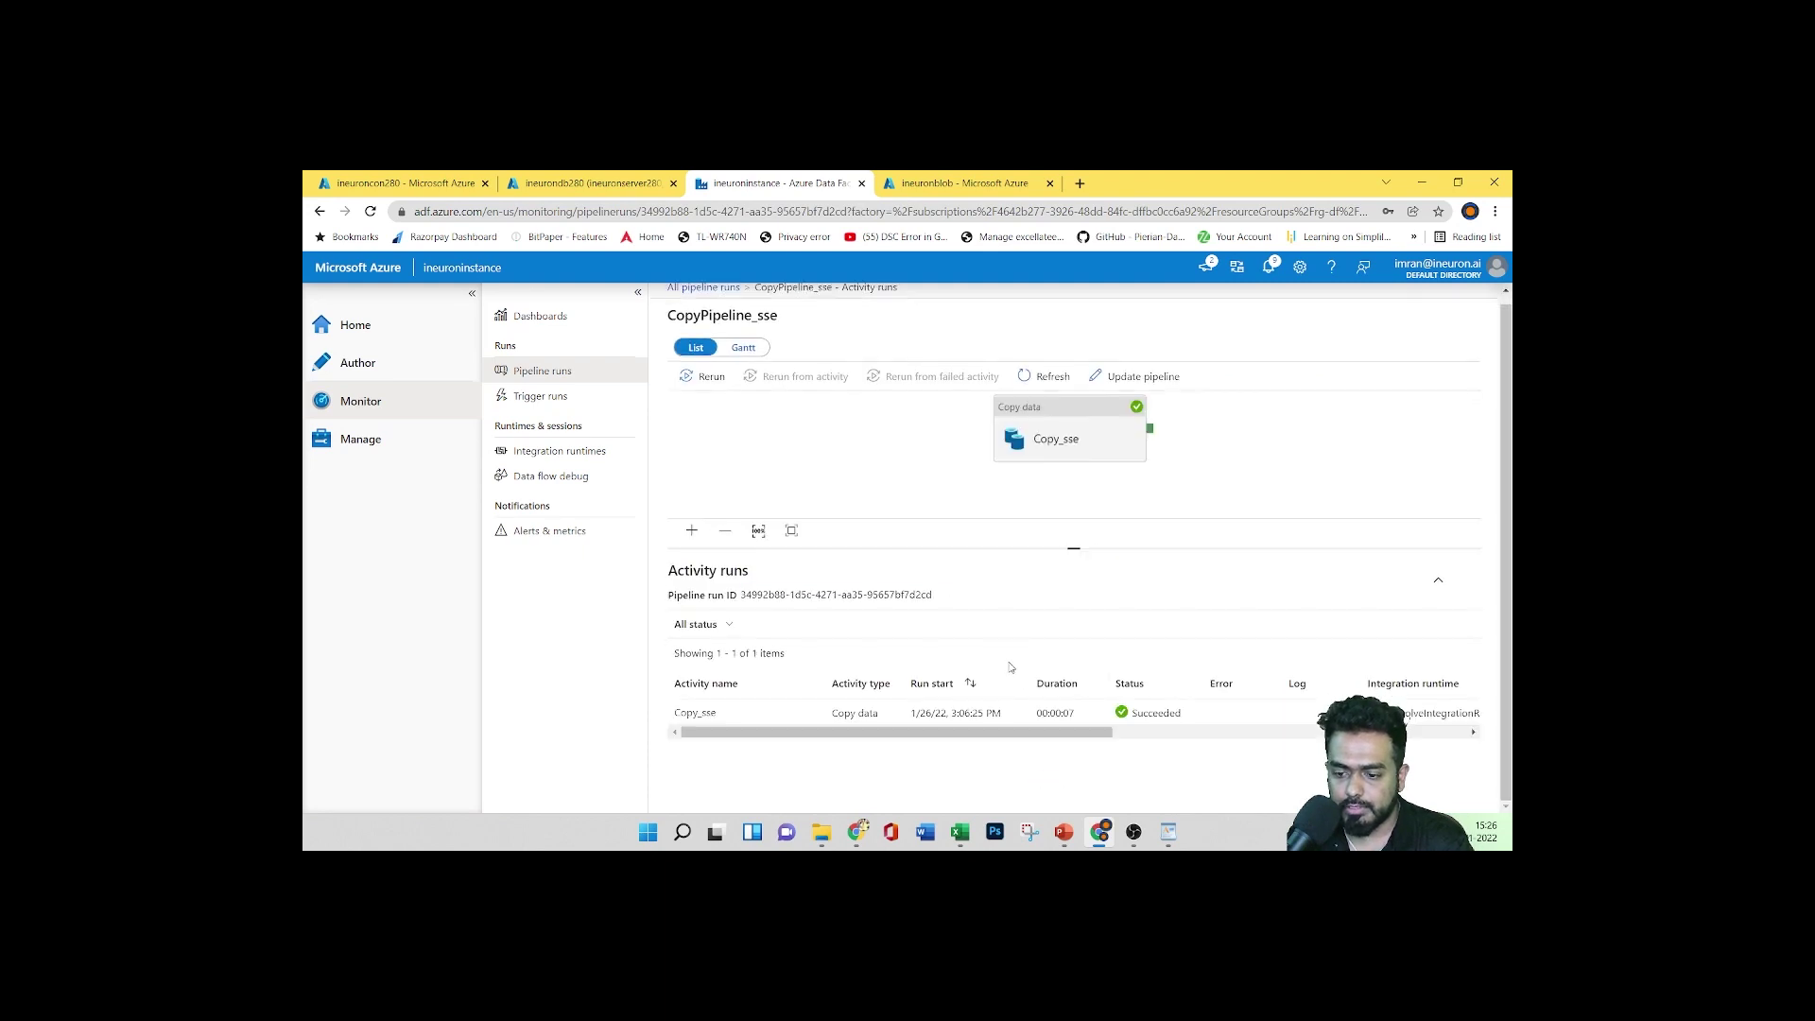
{"action": "left_click", "coordinate": [352, 325]}
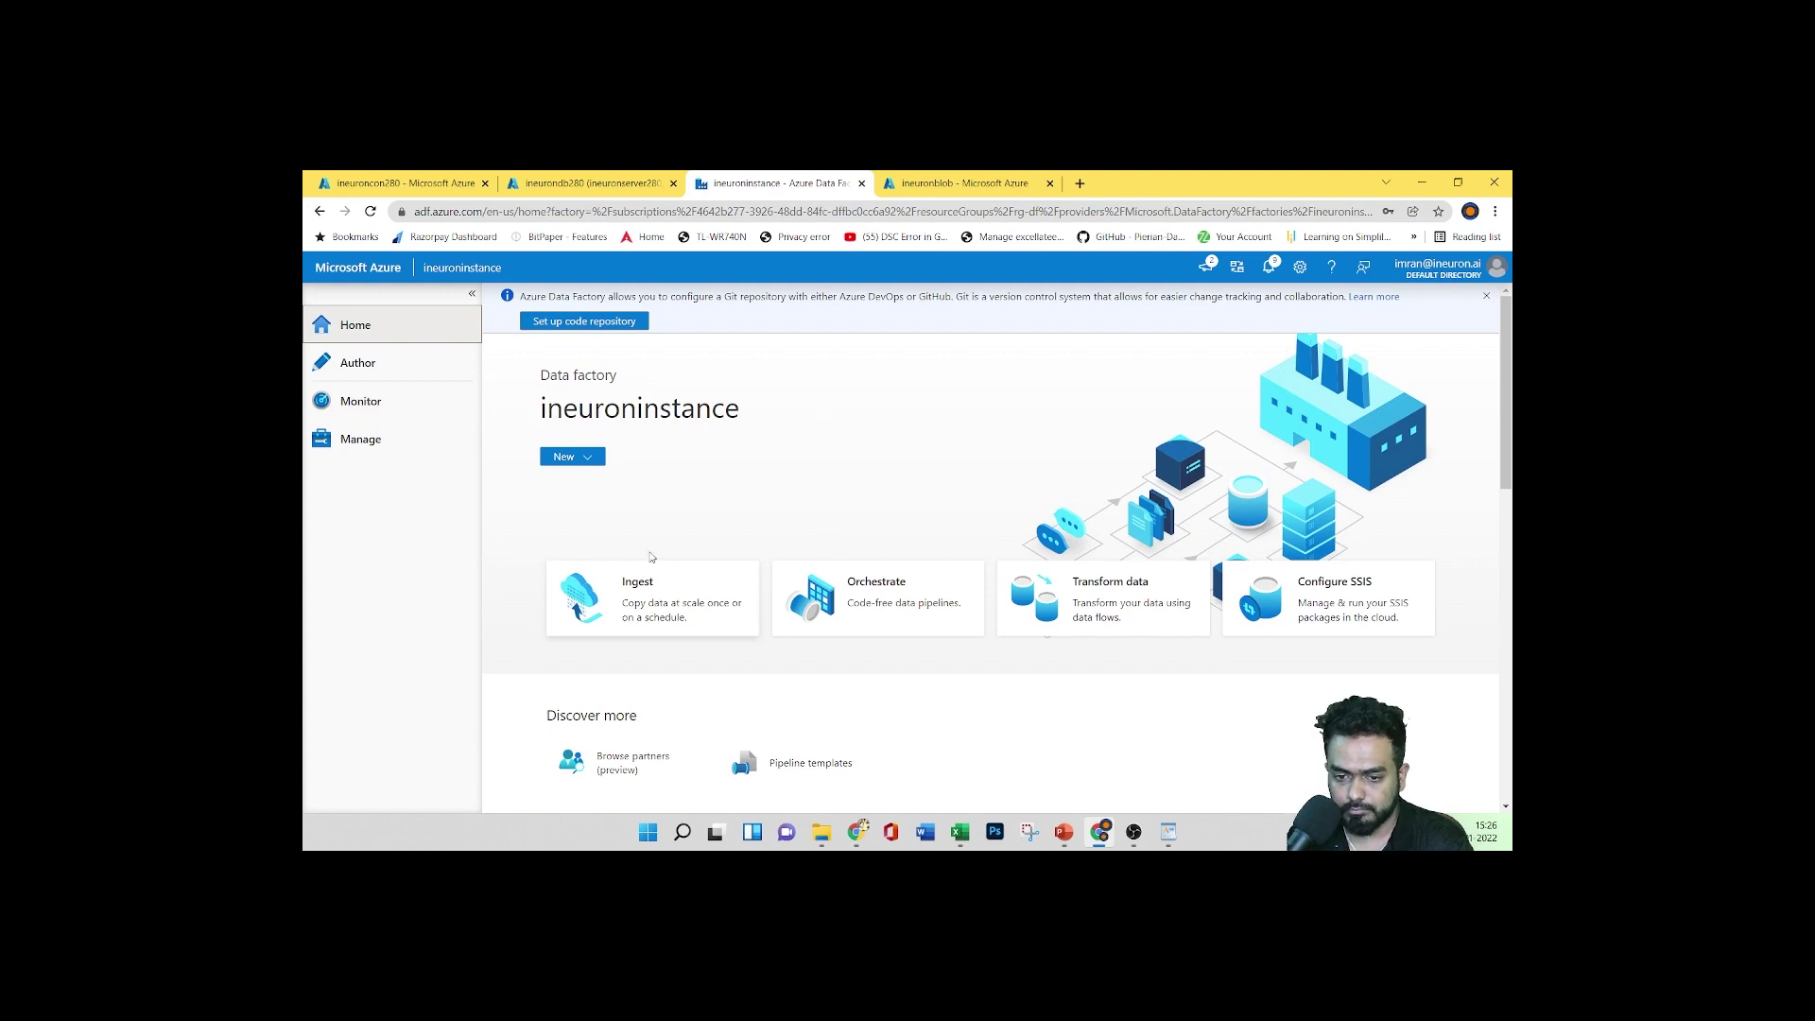
Return to authoring and check the Pipeline group in the factory resources and the copy activity's general settings
{"action": "left_click", "coordinate": [398, 366]}
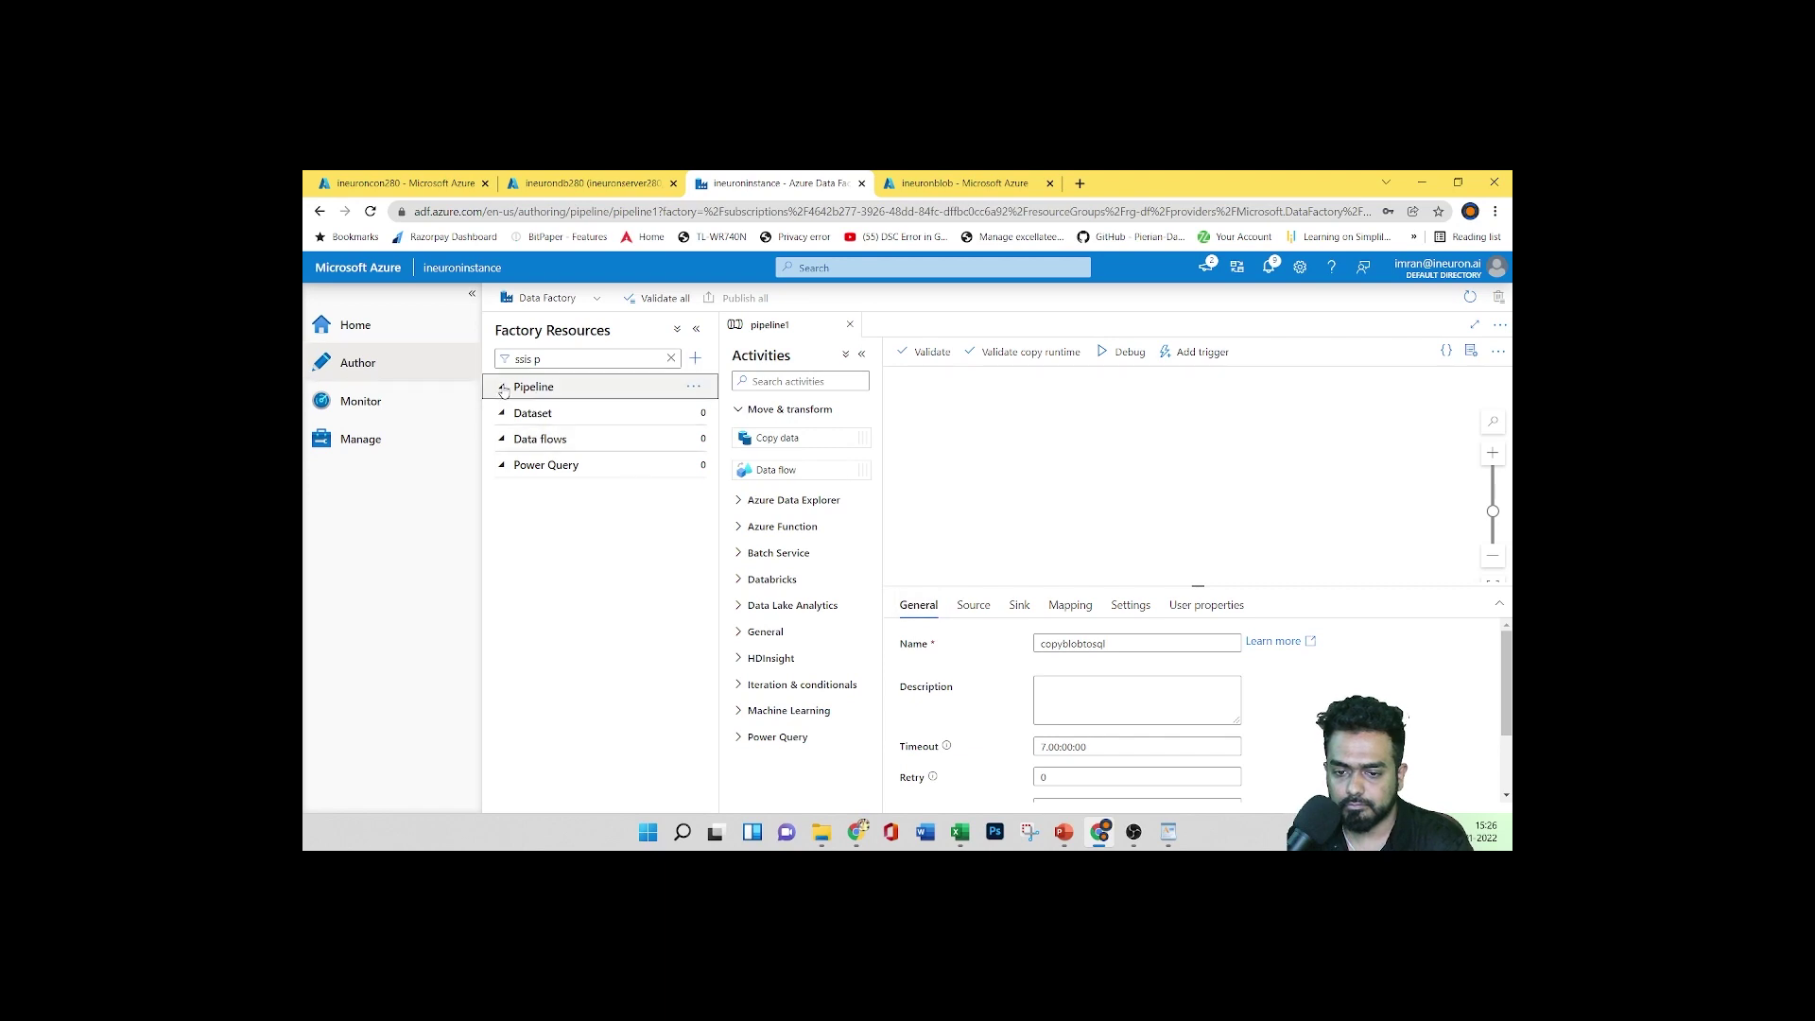
{"action": "left_click", "coordinate": [605, 386]}
{"action": "scroll", "coordinate": [1011, 643], "scroll_direction": "down", "scroll_amount": 3}
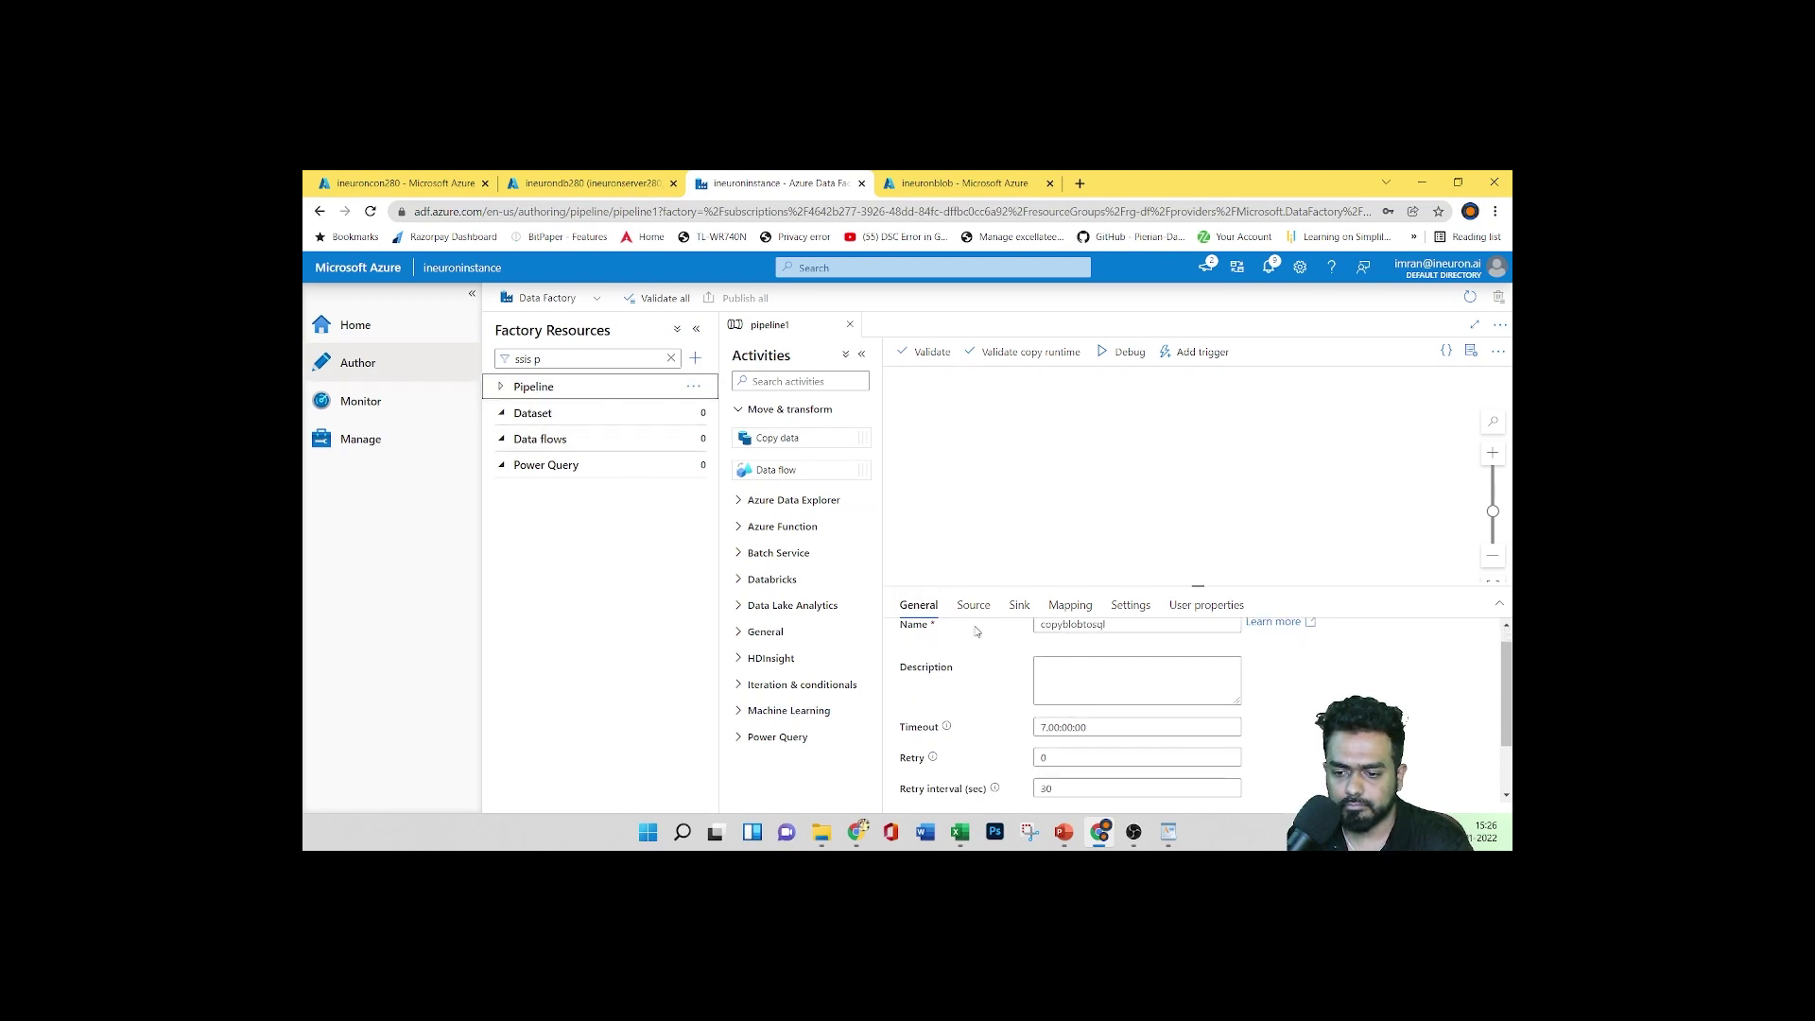
{"action": "scroll", "coordinate": [1011, 642], "scroll_direction": "up", "scroll_amount": 3}
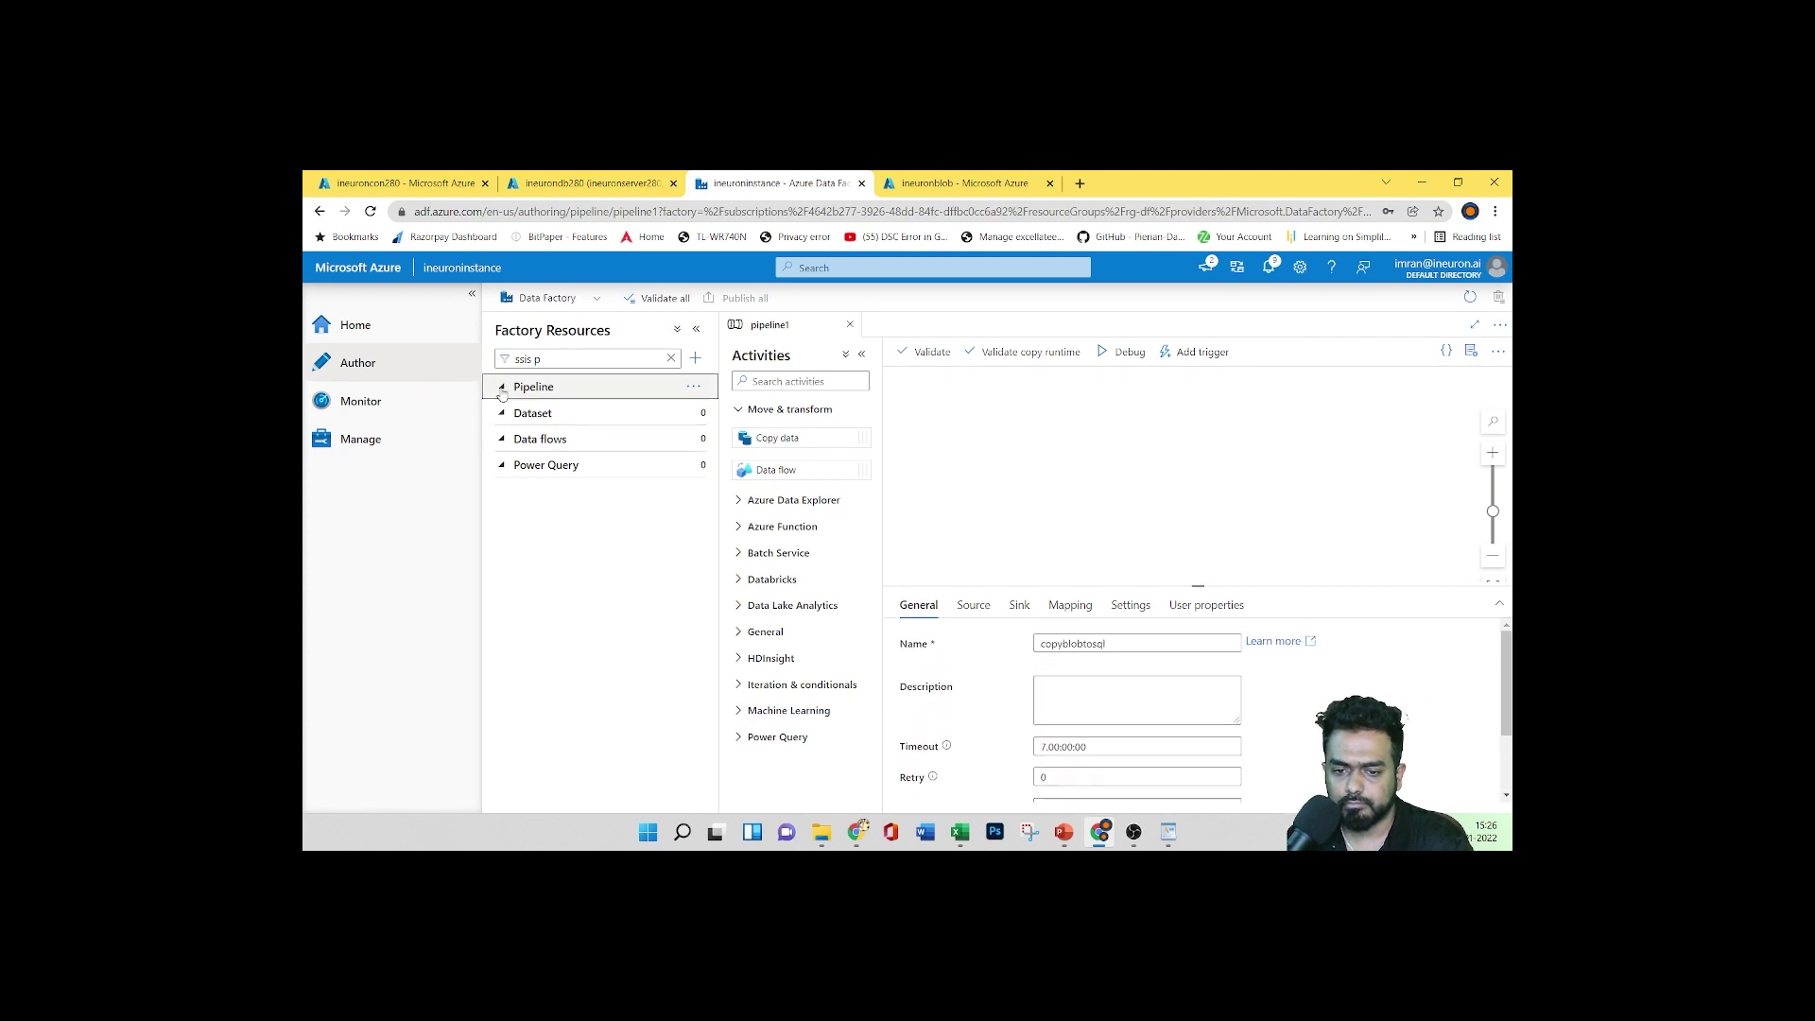
Revisit the monitored pipeline runs and view the activity runs of CopyPipeline_sse and pipeline1
{"action": "left_click", "coordinate": [369, 403]}
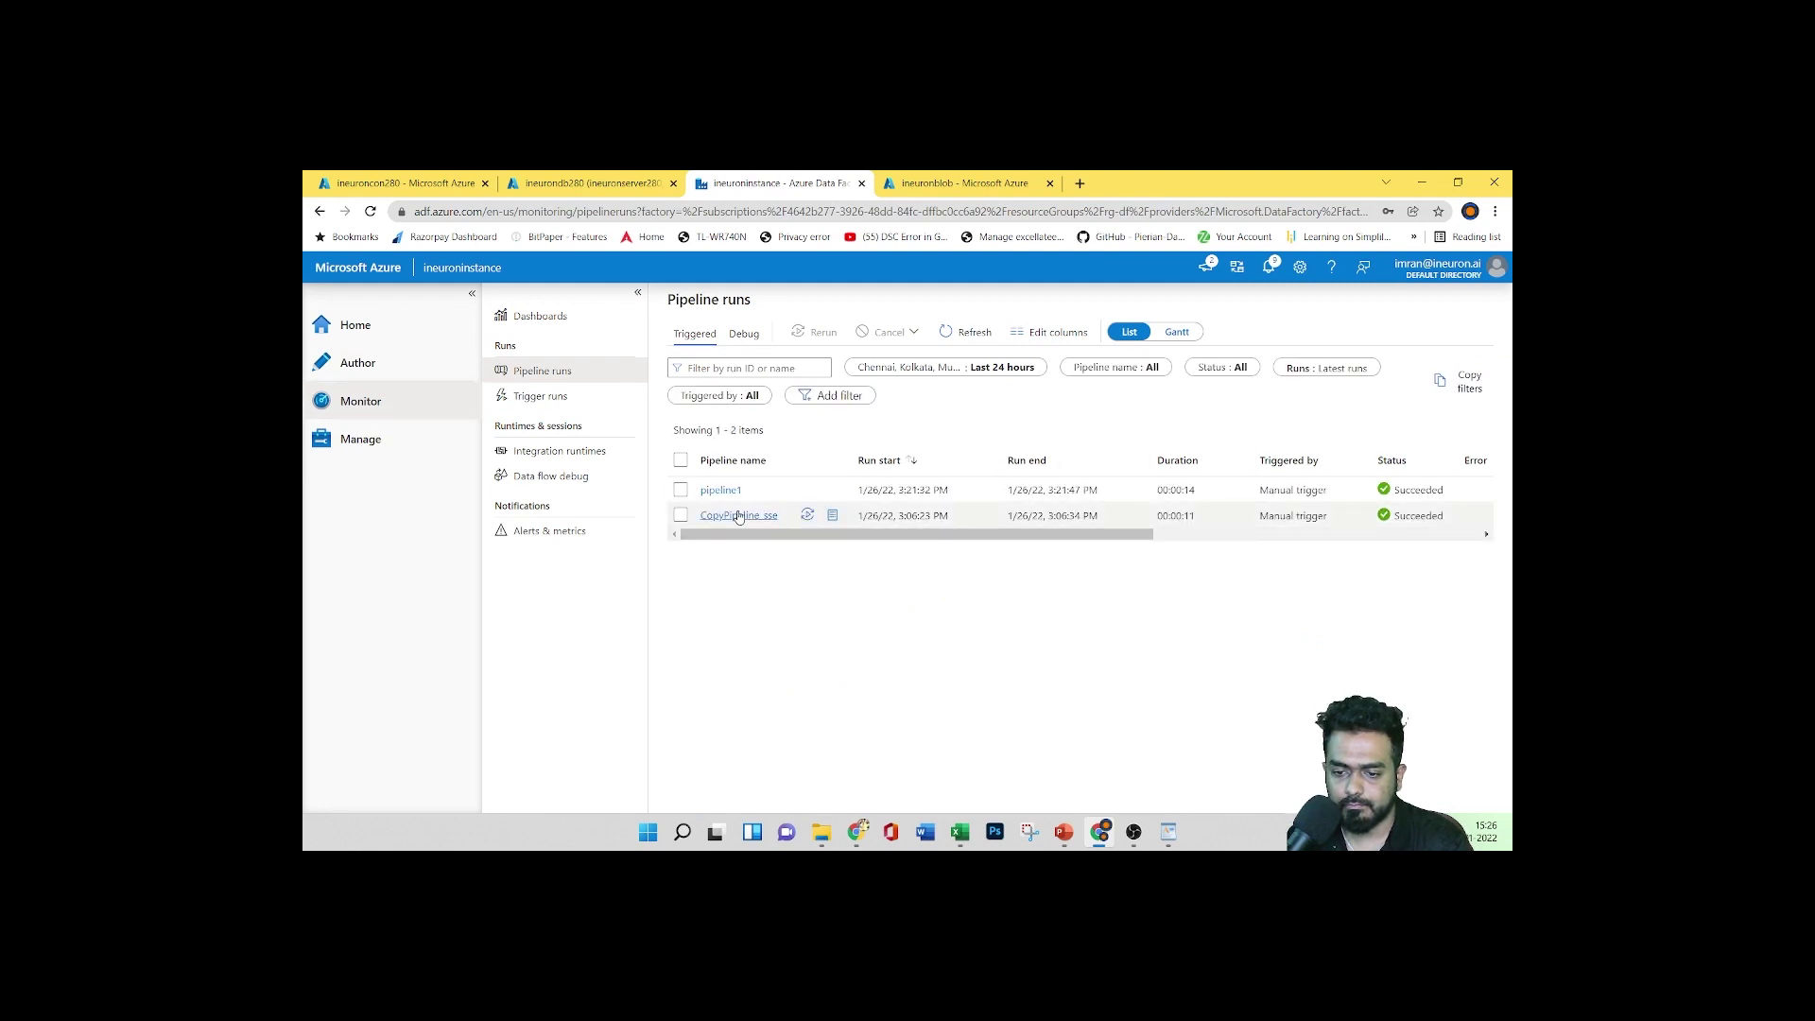
{"action": "left_click", "coordinate": [738, 516]}
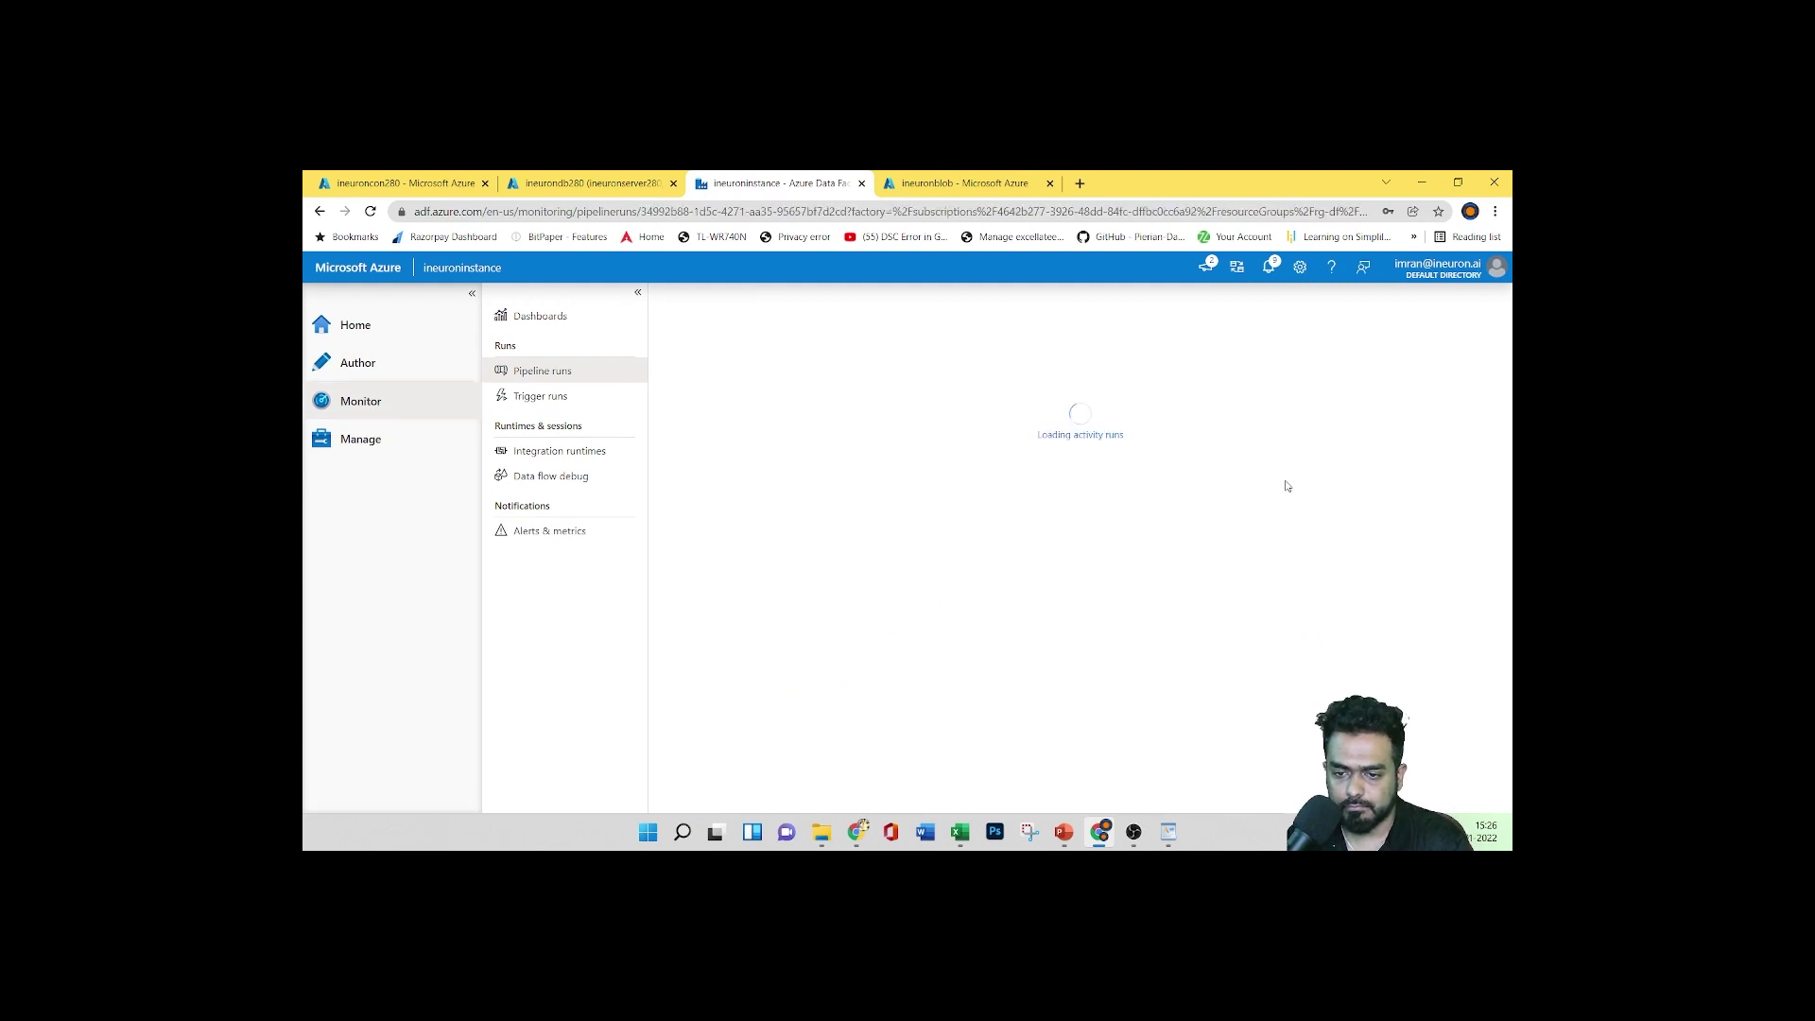
{"action": "left_click", "coordinate": [320, 210]}
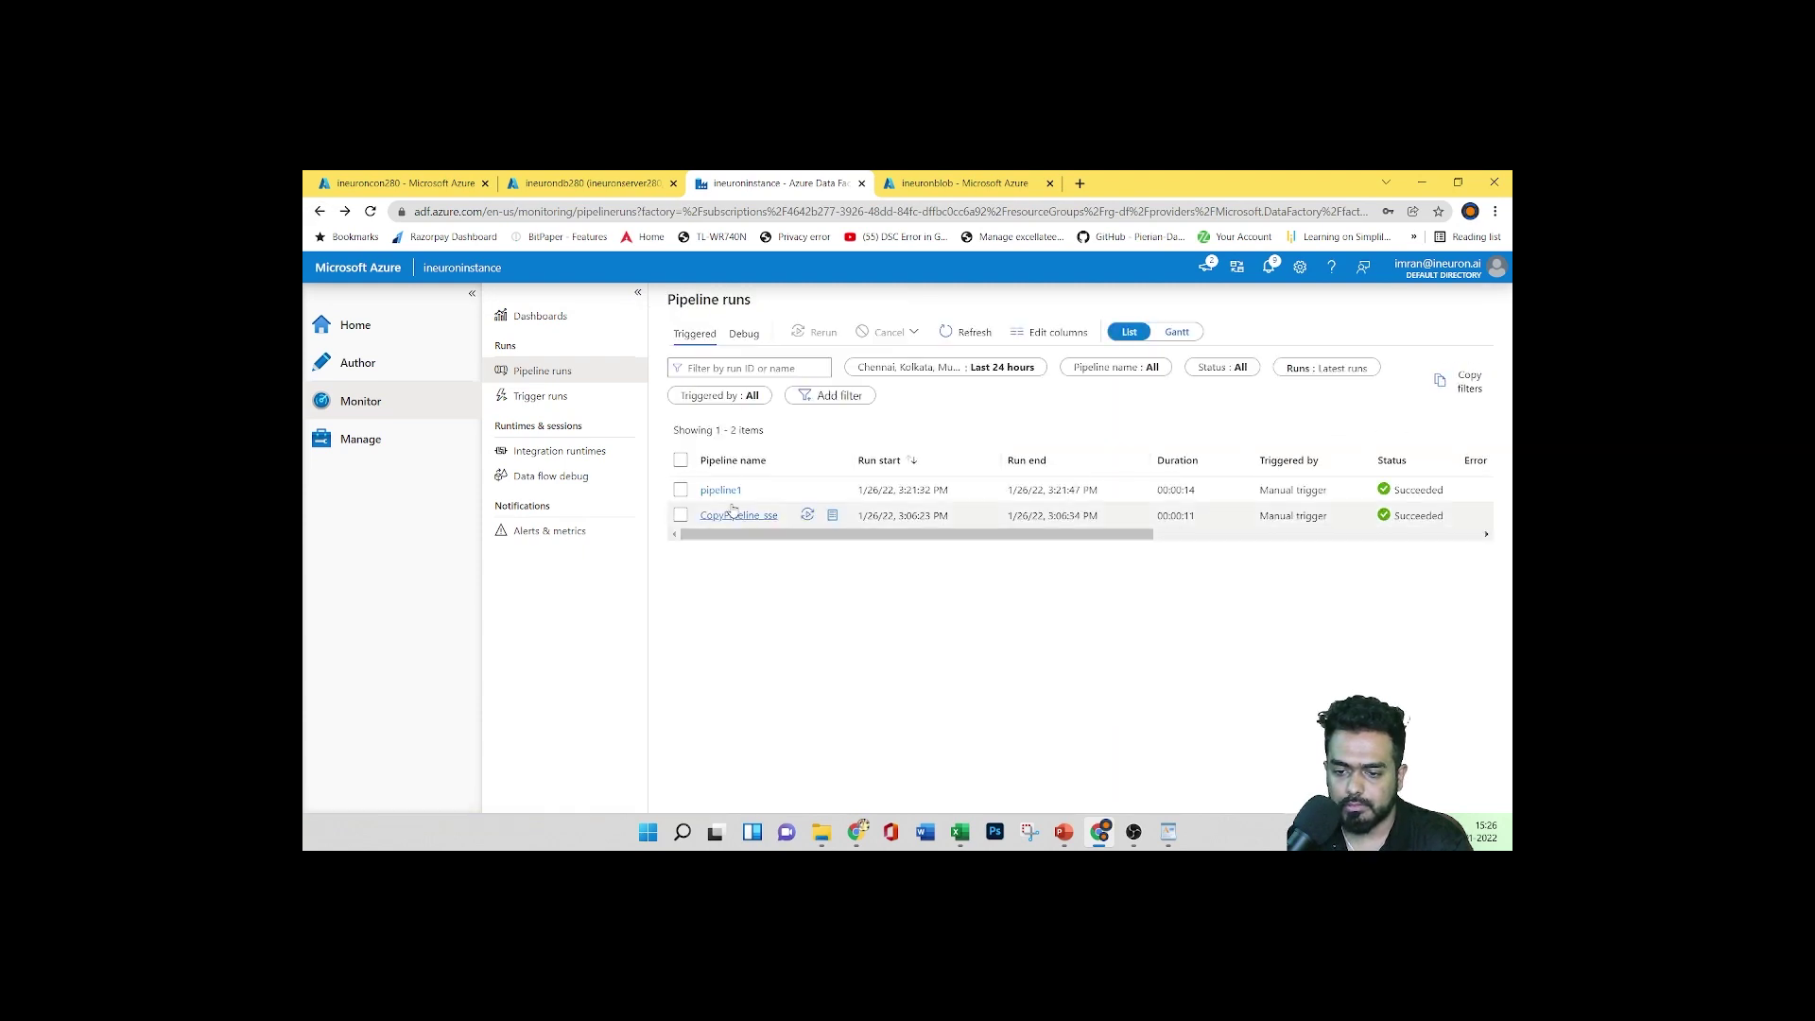
{"action": "key", "text": "alt+Right"}
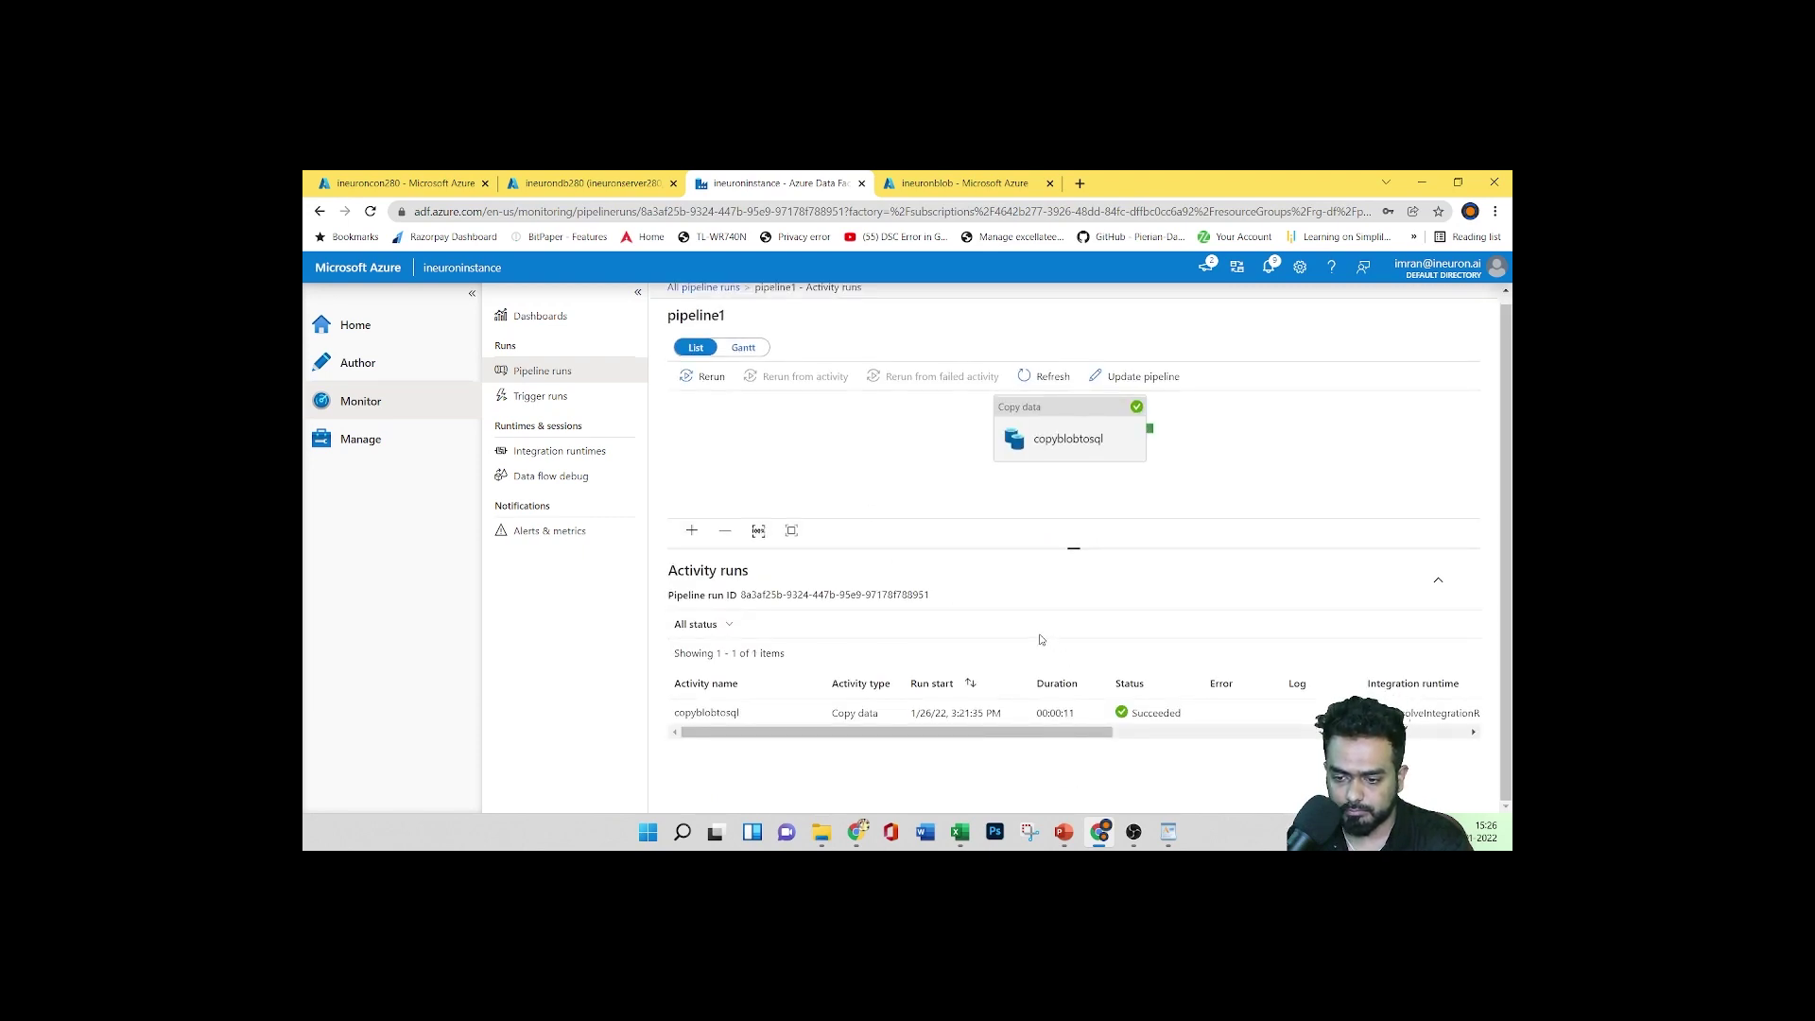
{"action": "mouse_move", "coordinate": [907, 731]}
{"action": "left_mouse_down"}
{"action": "mouse_move", "coordinate": [1200, 731]}
{"action": "mouse_move", "coordinate": [906, 731]}
{"action": "left_mouse_up"}
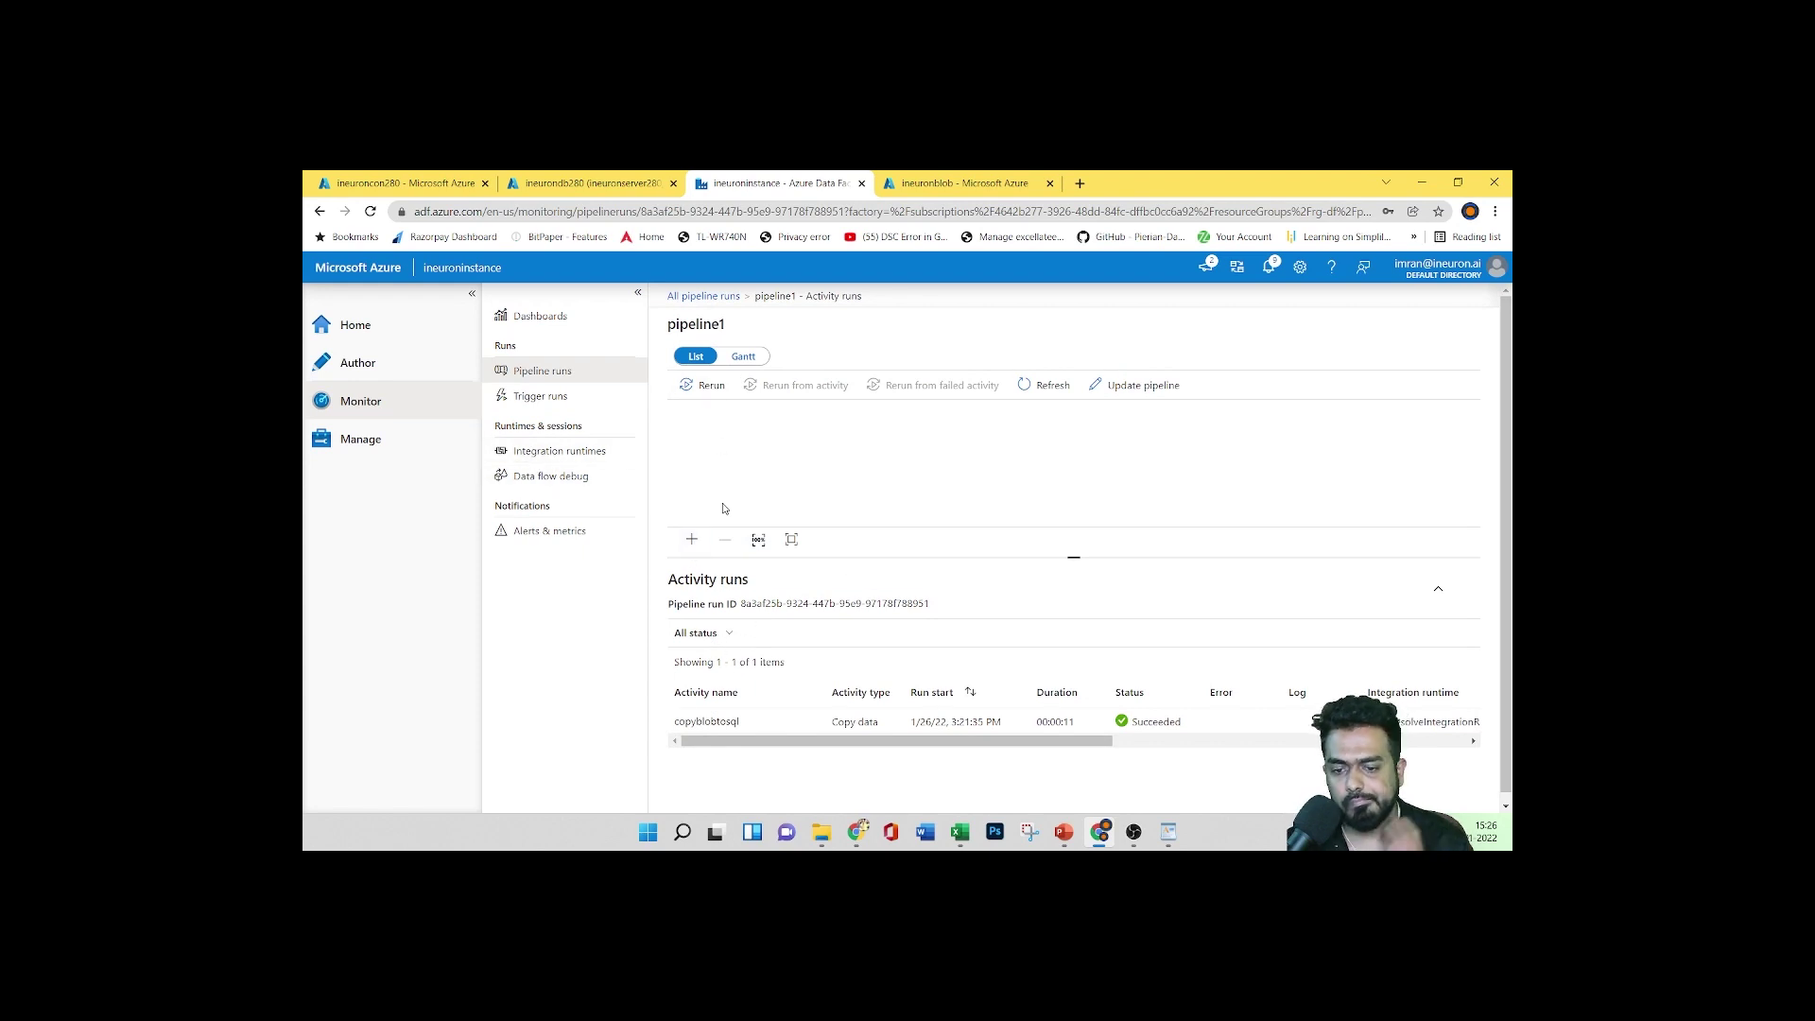
Review the data factory's linked services, integration runtimes and Azure Purview connection pages
{"action": "left_click", "coordinate": [371, 452]}
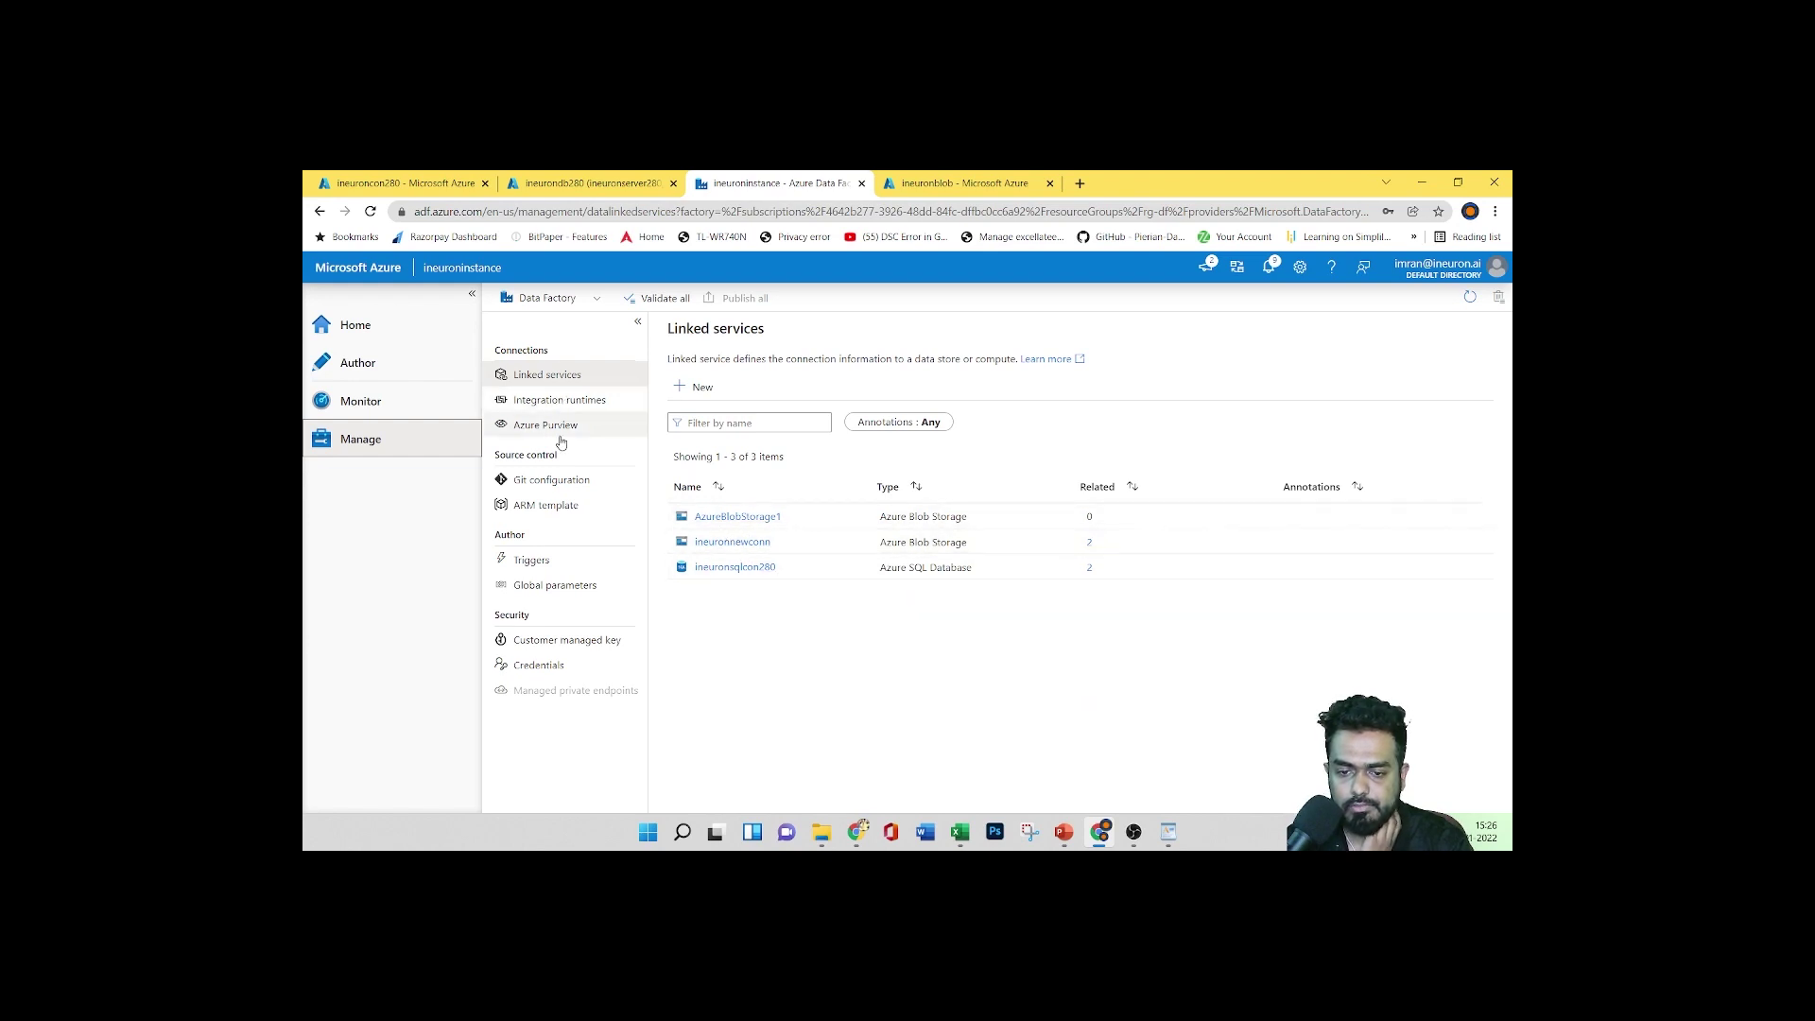
{"action": "left_click", "coordinate": [559, 401]}
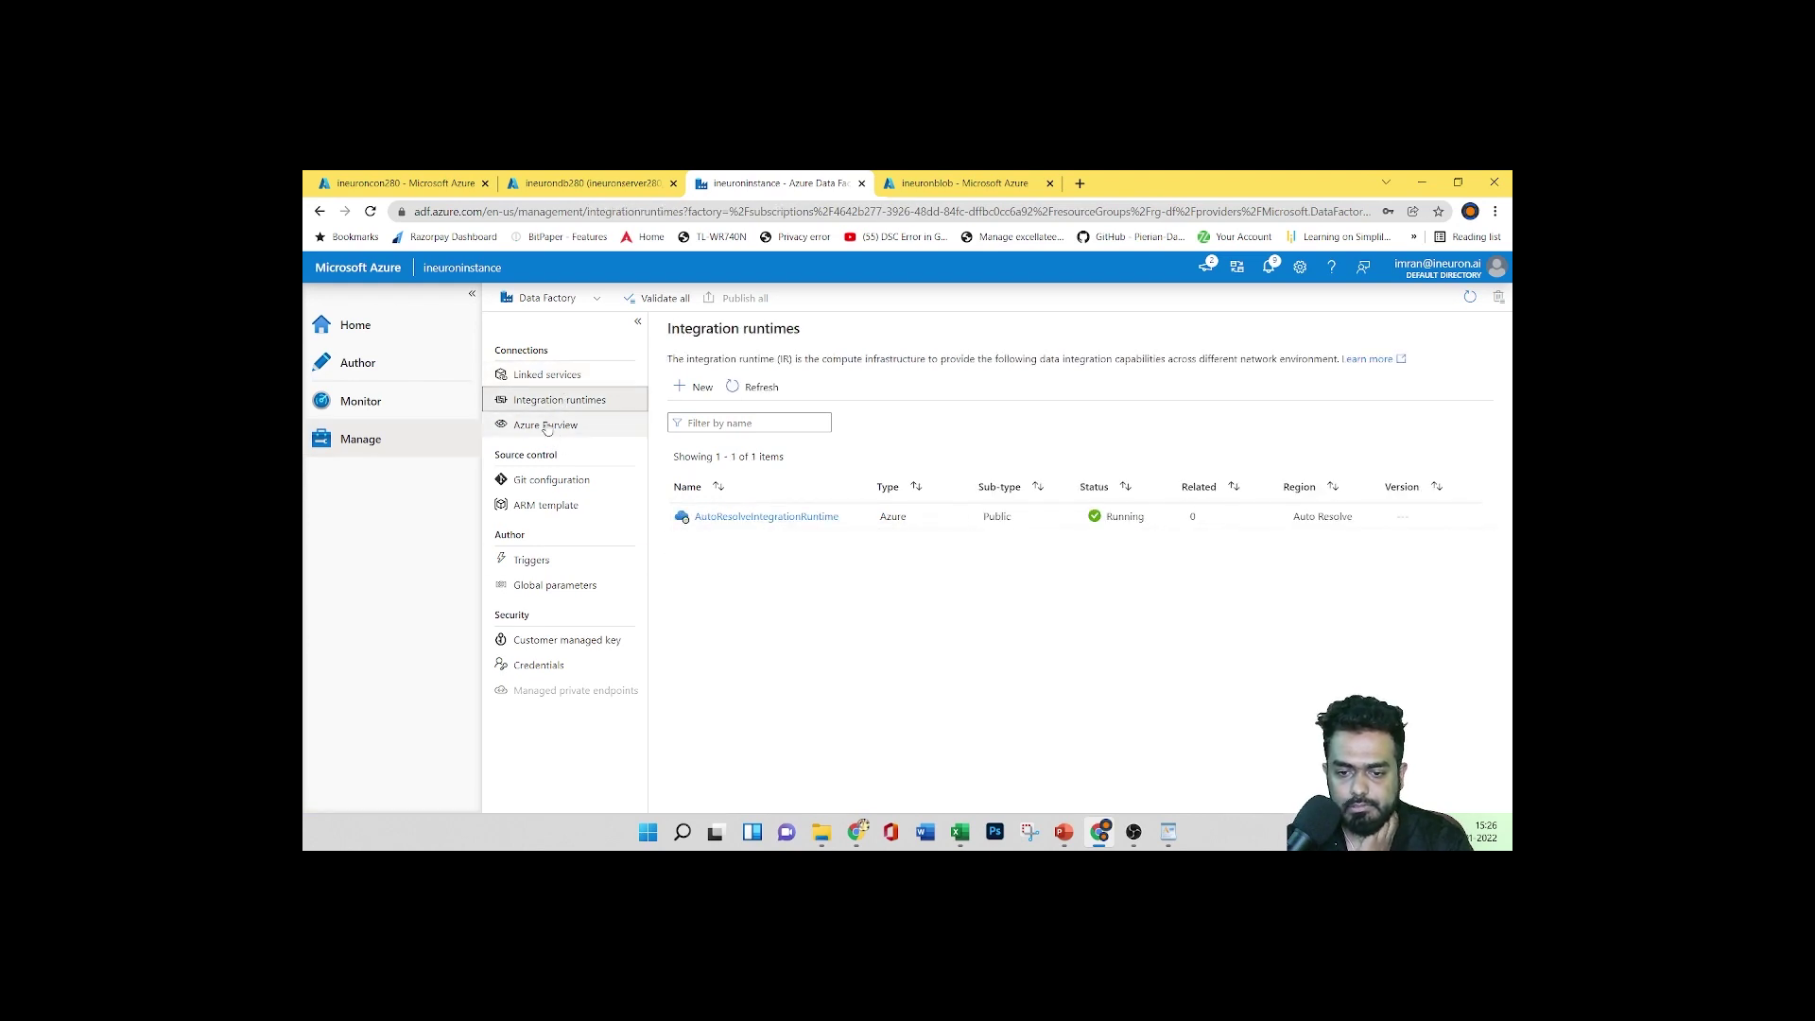
{"action": "left_click", "coordinate": [546, 426]}
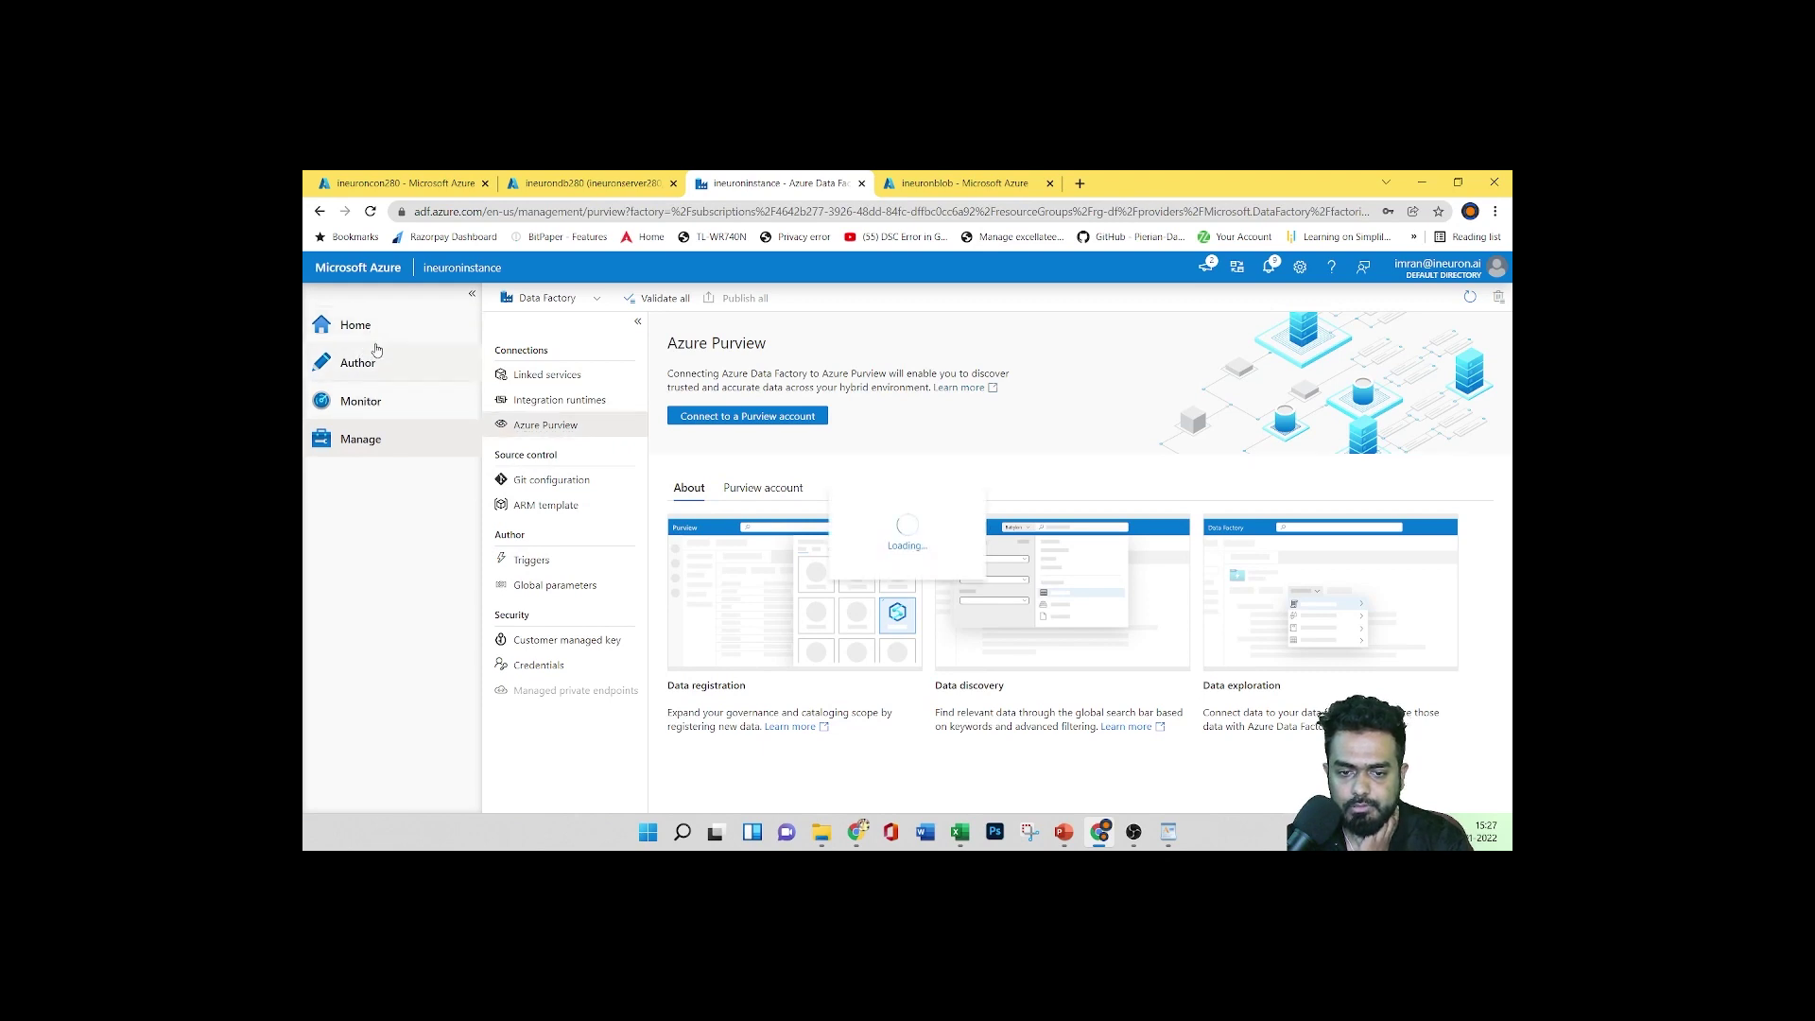
Return to pipeline1 in authoring and look through the Pipeline group and its creation options
{"action": "left_click", "coordinate": [359, 362]}
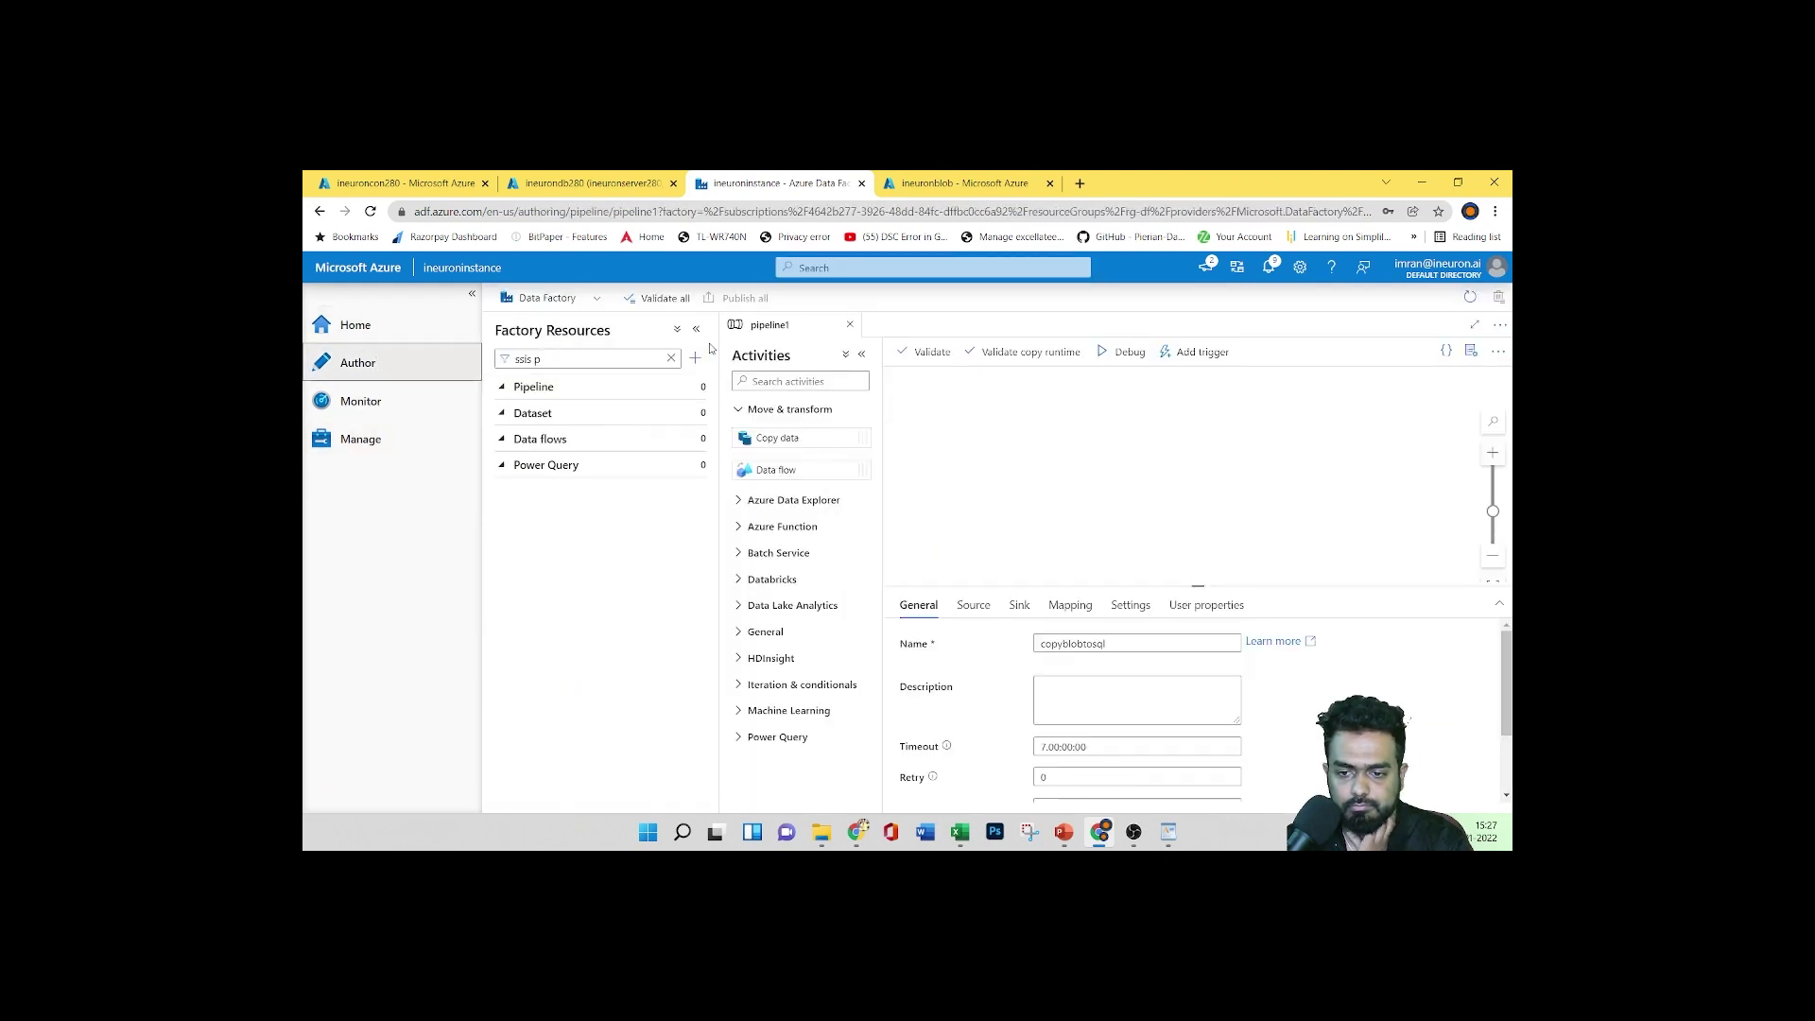
{"action": "left_click", "coordinate": [503, 387]}
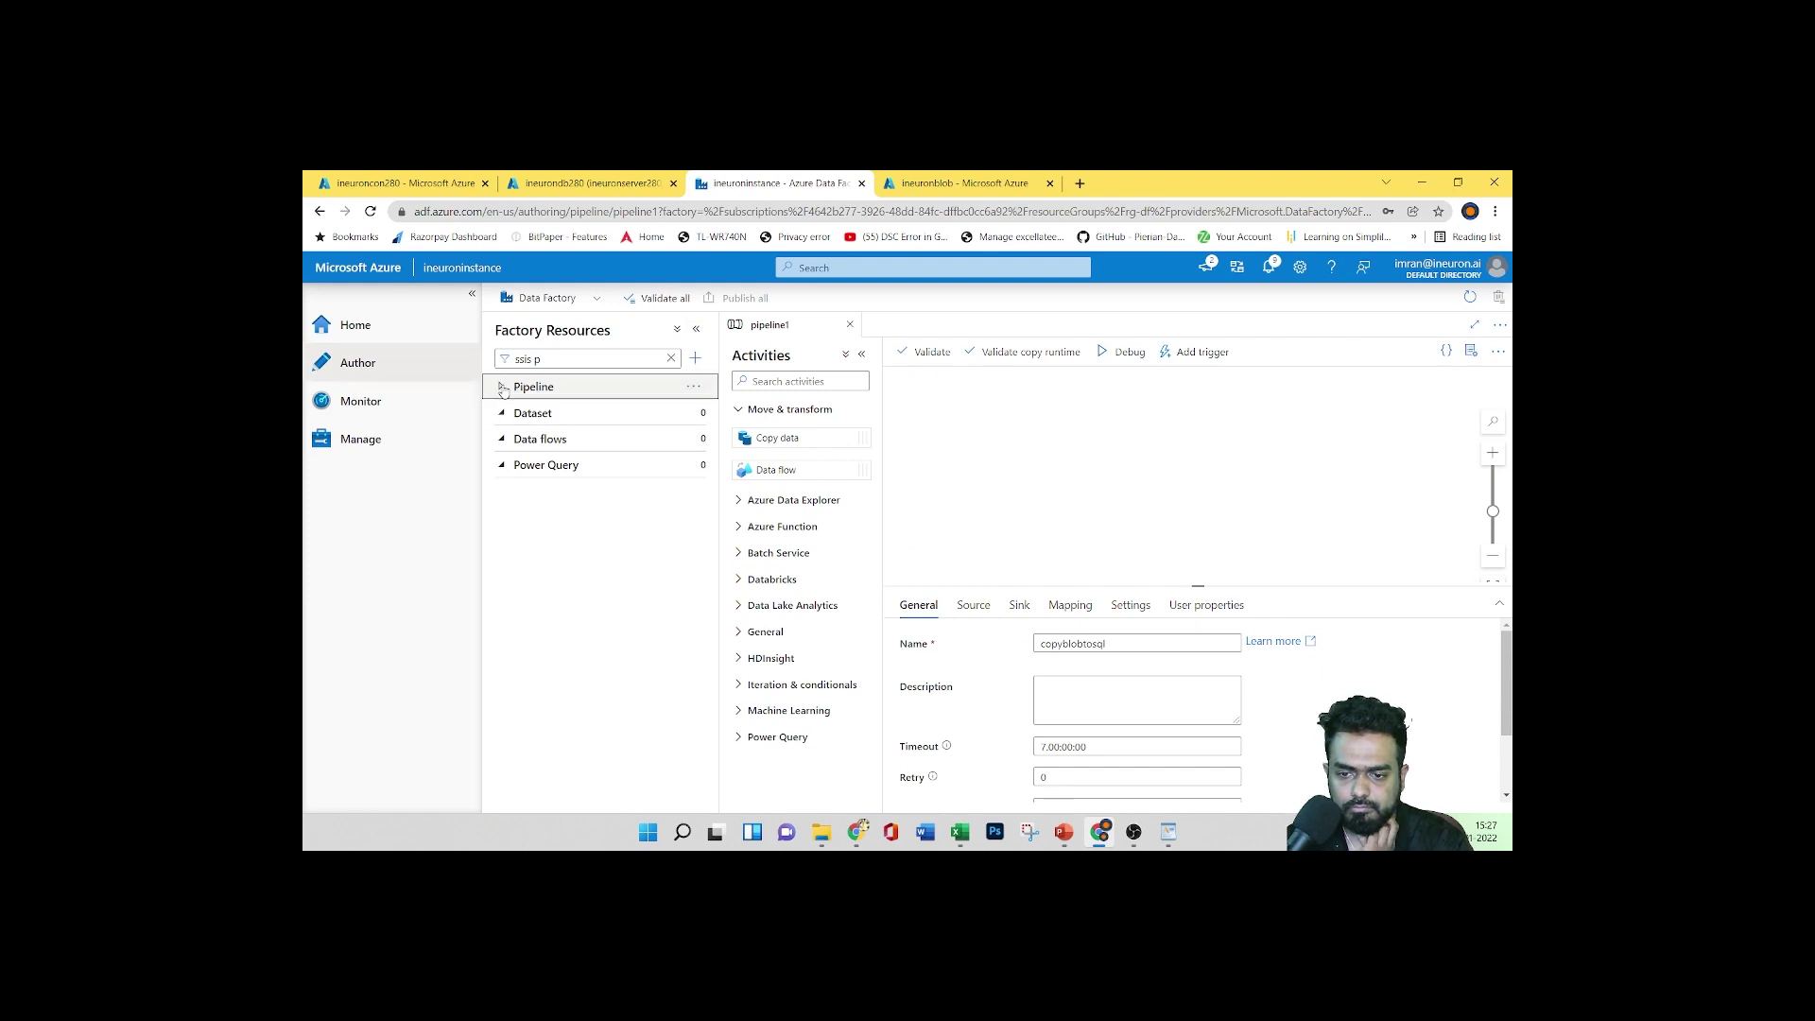
{"action": "left_click", "coordinate": [1079, 485]}
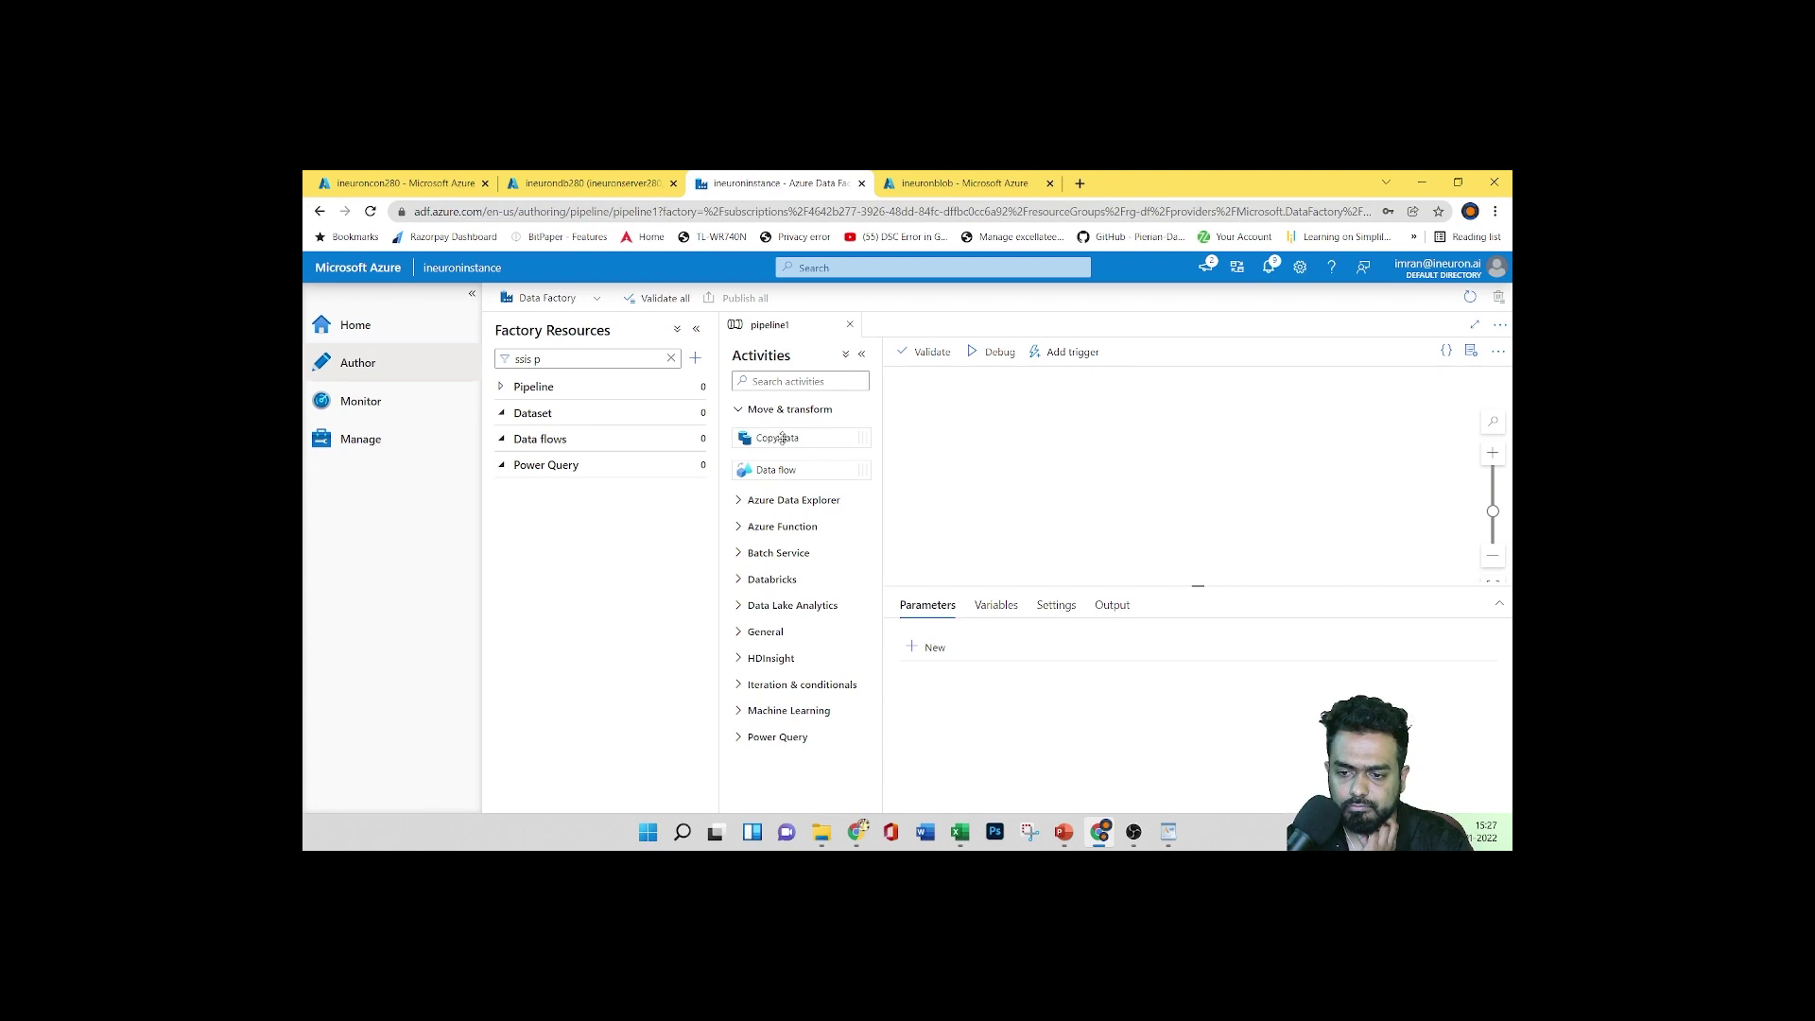
{"action": "left_click", "coordinate": [561, 395]}
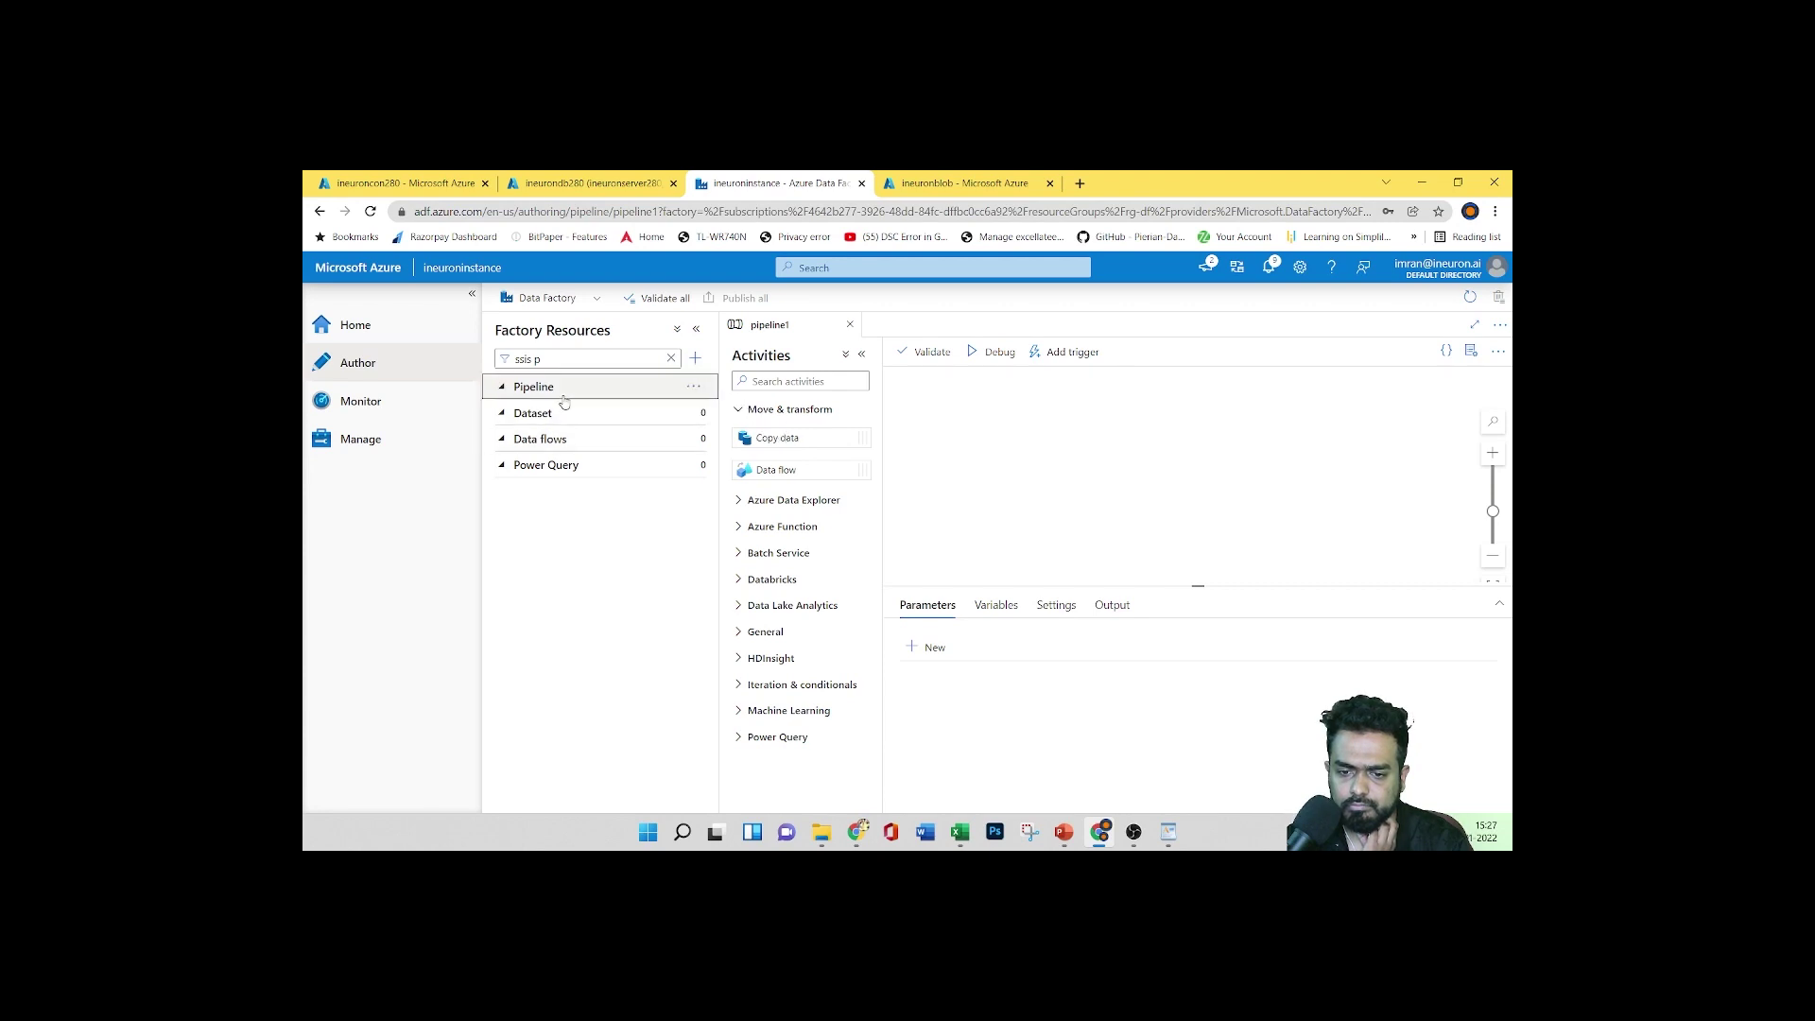
{"action": "left_click", "coordinate": [695, 389]}
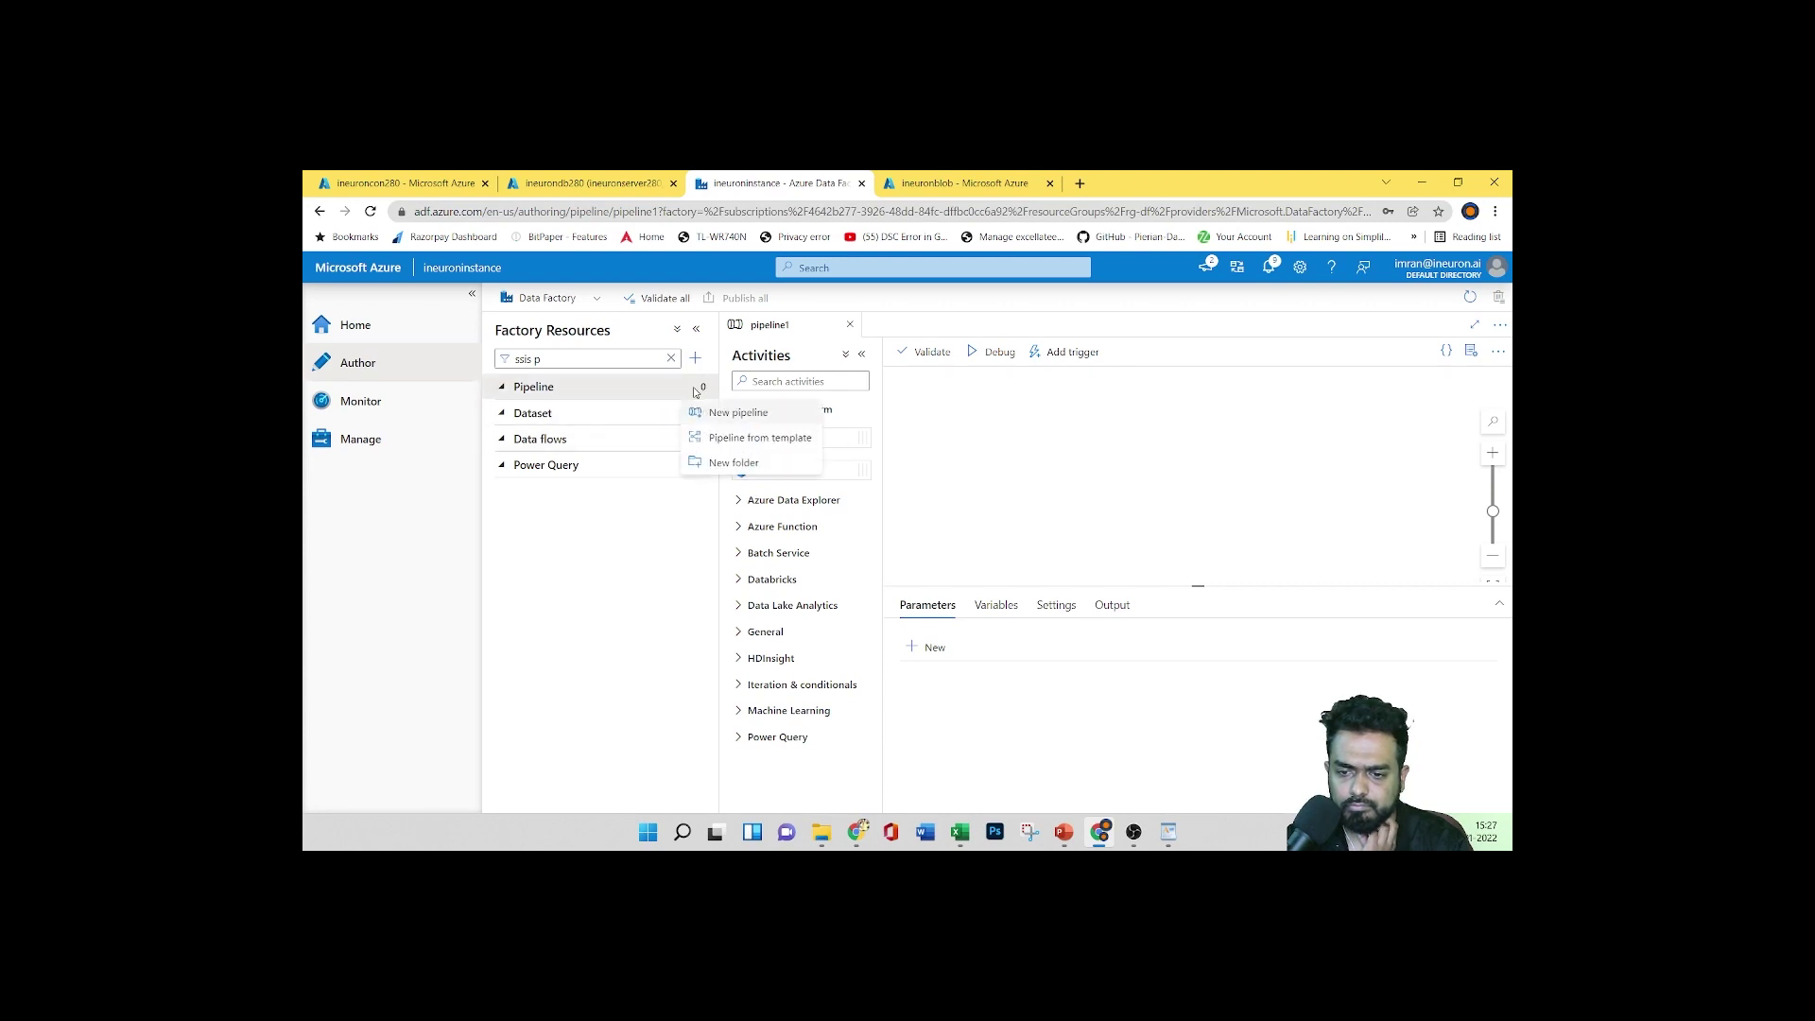
{"action": "left_click", "coordinate": [616, 577]}
Bring the copyblobtosql activity into view and enable secure output and secure input in its general settings
{"action": "left_click_drag", "start_coordinate": [781, 438], "coordinate": [1153, 518]}
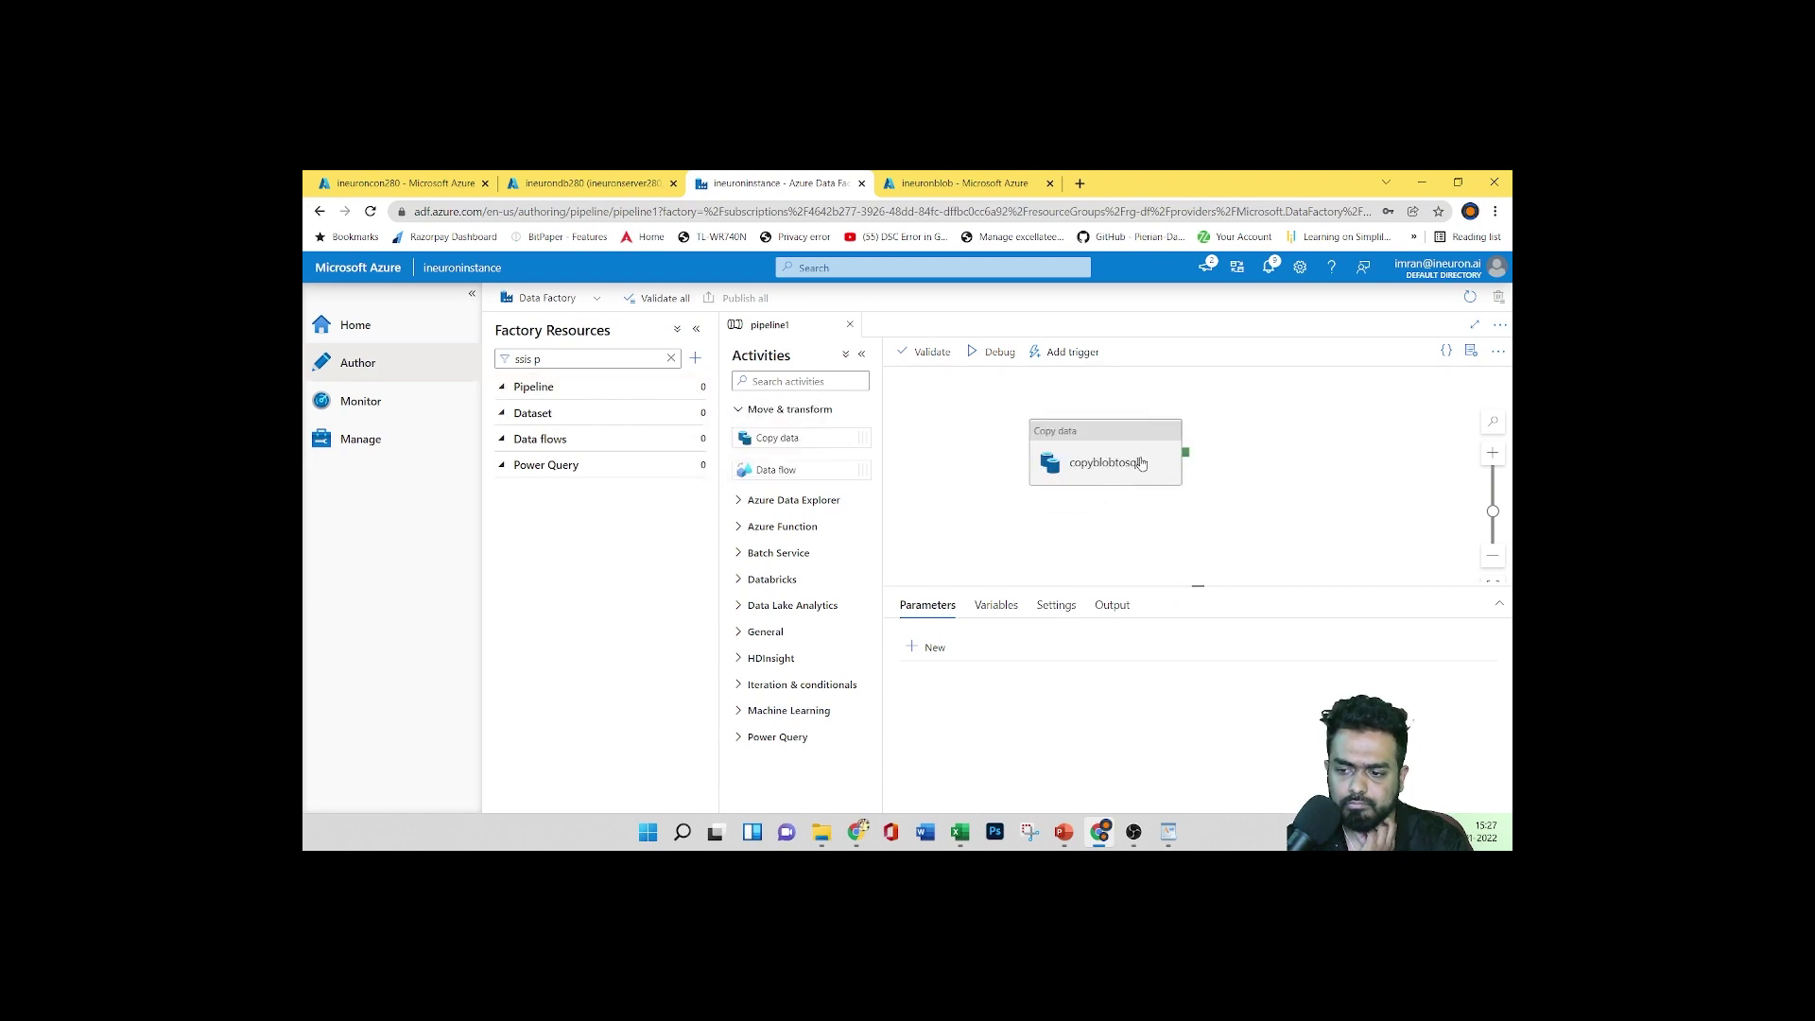
{"action": "left_click", "coordinate": [1141, 461]}
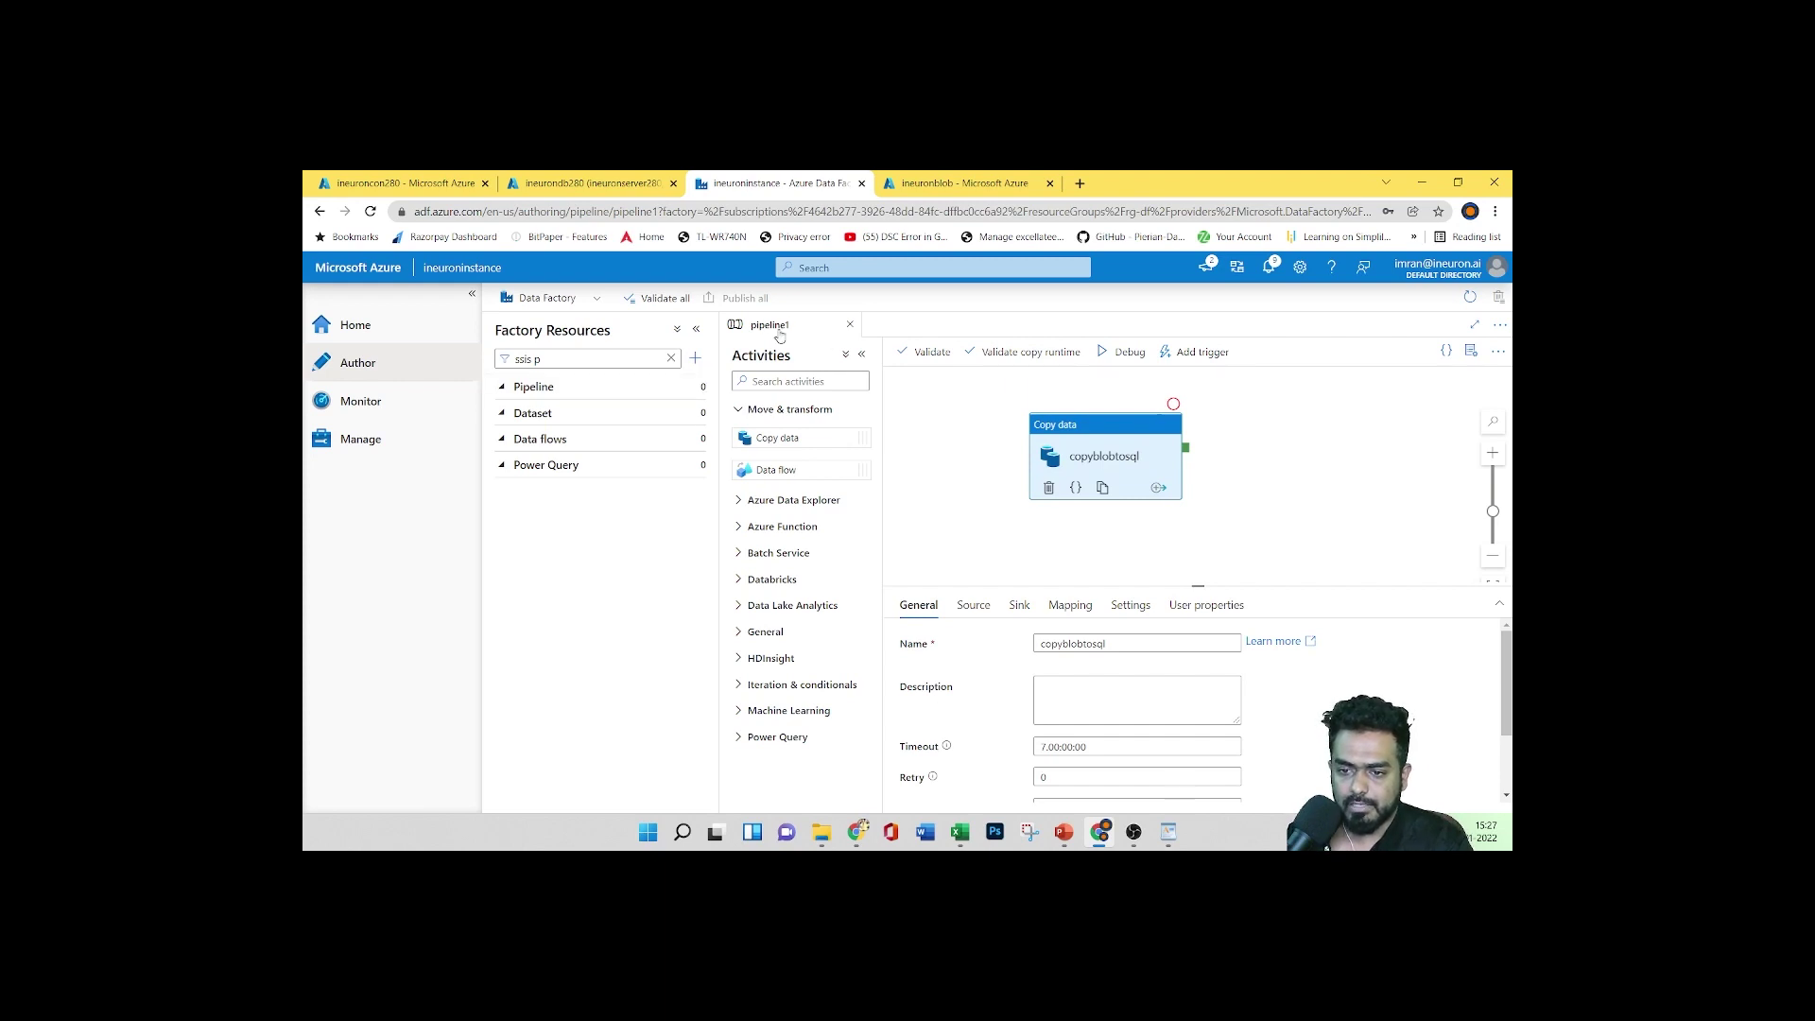
{"action": "scroll", "coordinate": [1323, 699], "scroll_direction": "down", "scroll_amount": 1}
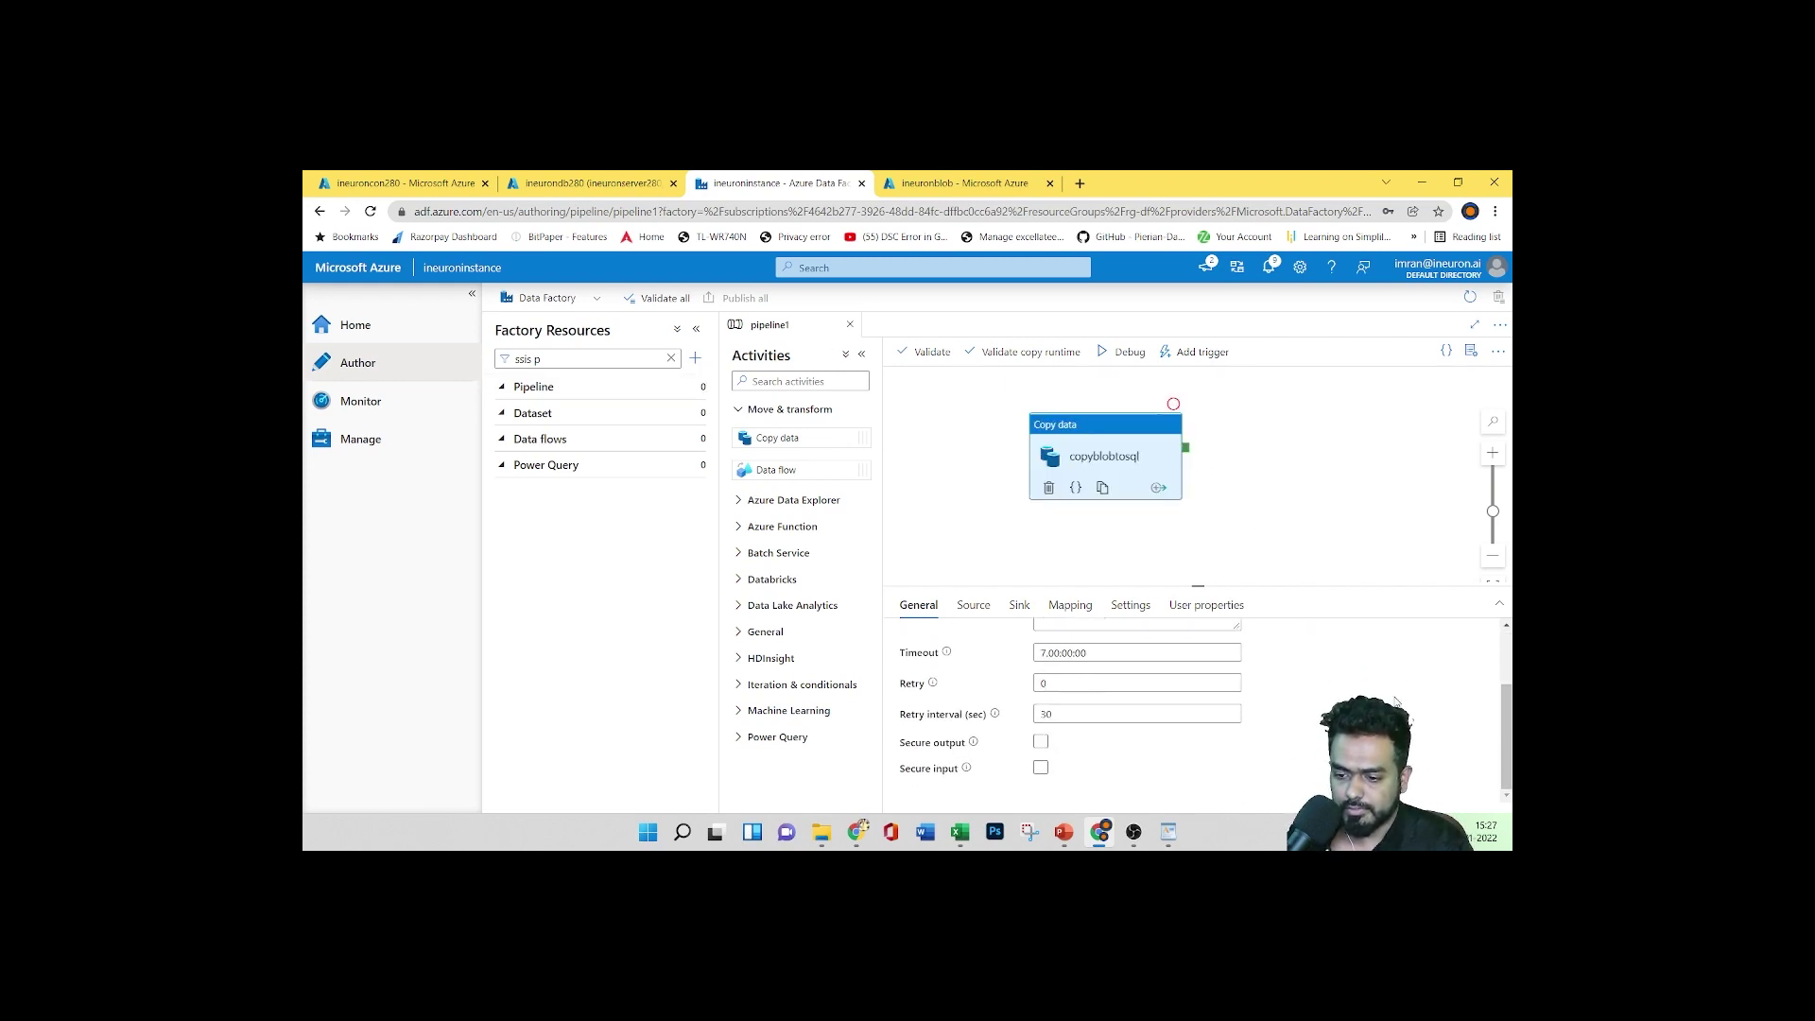
{"action": "left_click", "coordinate": [1041, 742]}
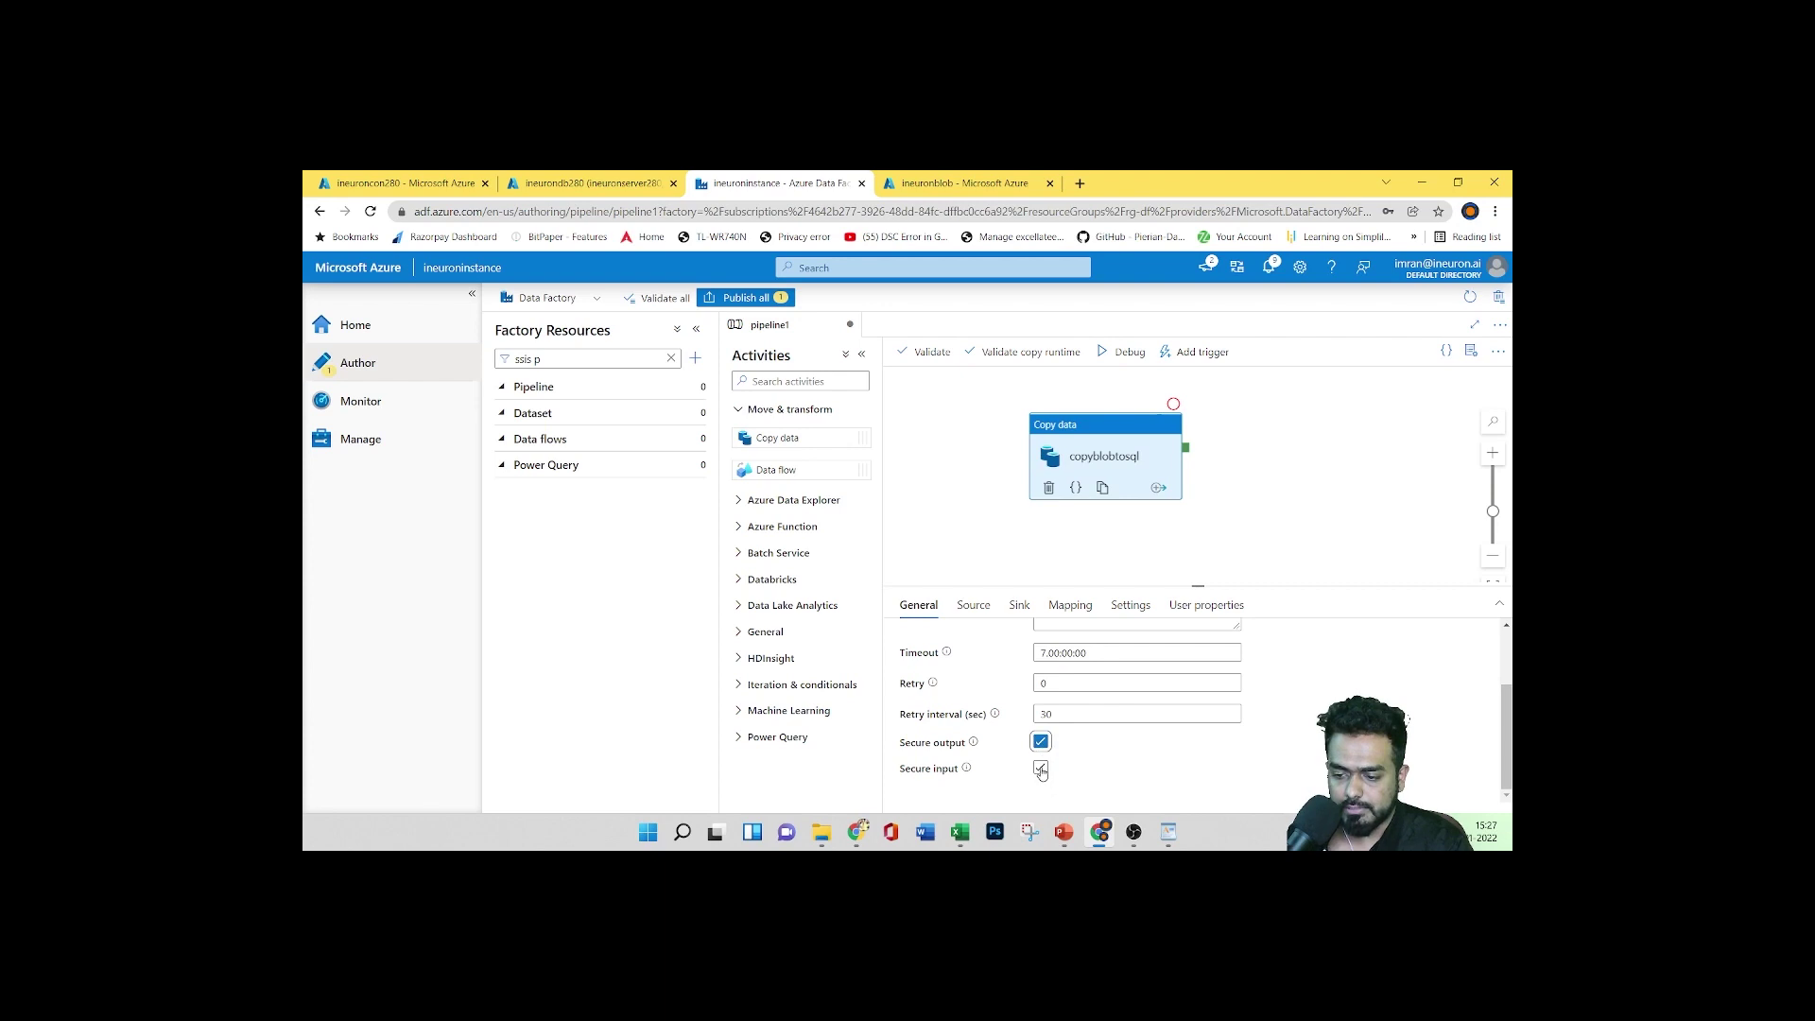
{"action": "left_click", "coordinate": [1040, 767]}
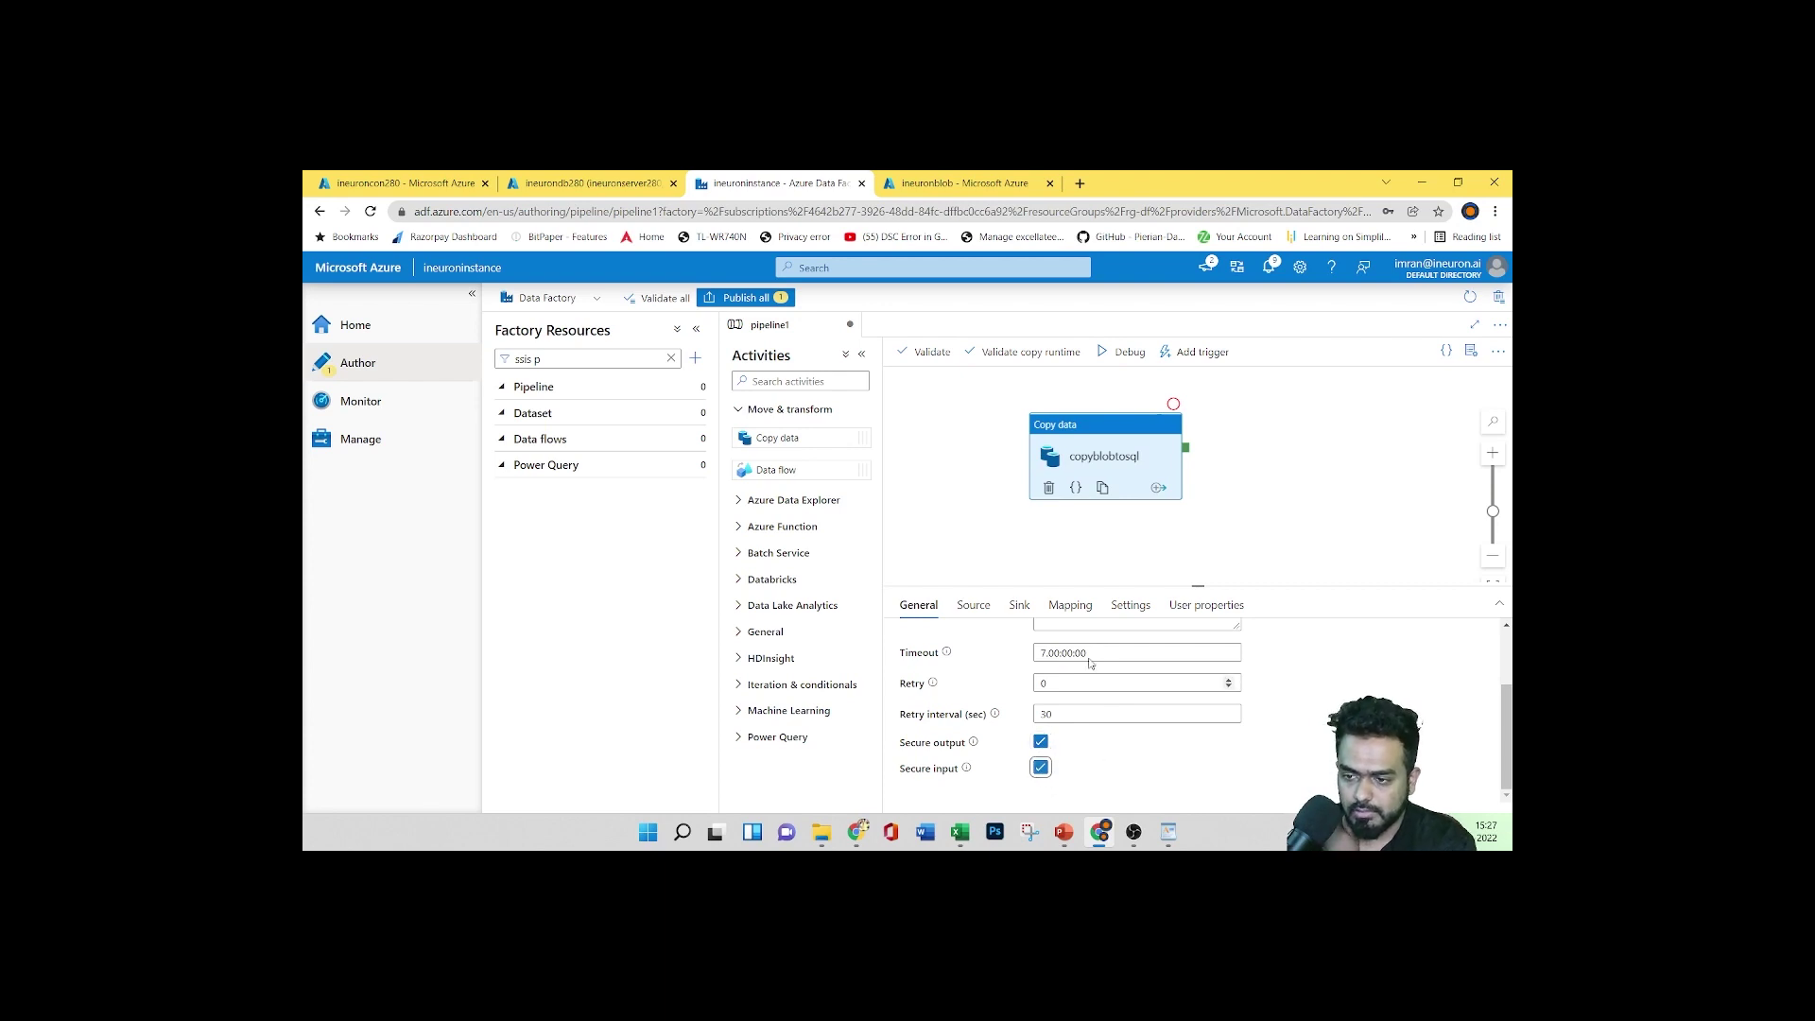
Review the source settings of the copyblobtosql activity, including recursion, partition discovery and additional columns
{"action": "left_click", "coordinate": [973, 605]}
{"action": "scroll", "coordinate": [1149, 731], "scroll_direction": "down", "scroll_amount": 3}
{"action": "scroll", "coordinate": [1150, 731], "scroll_direction": "up", "scroll_amount": 4}
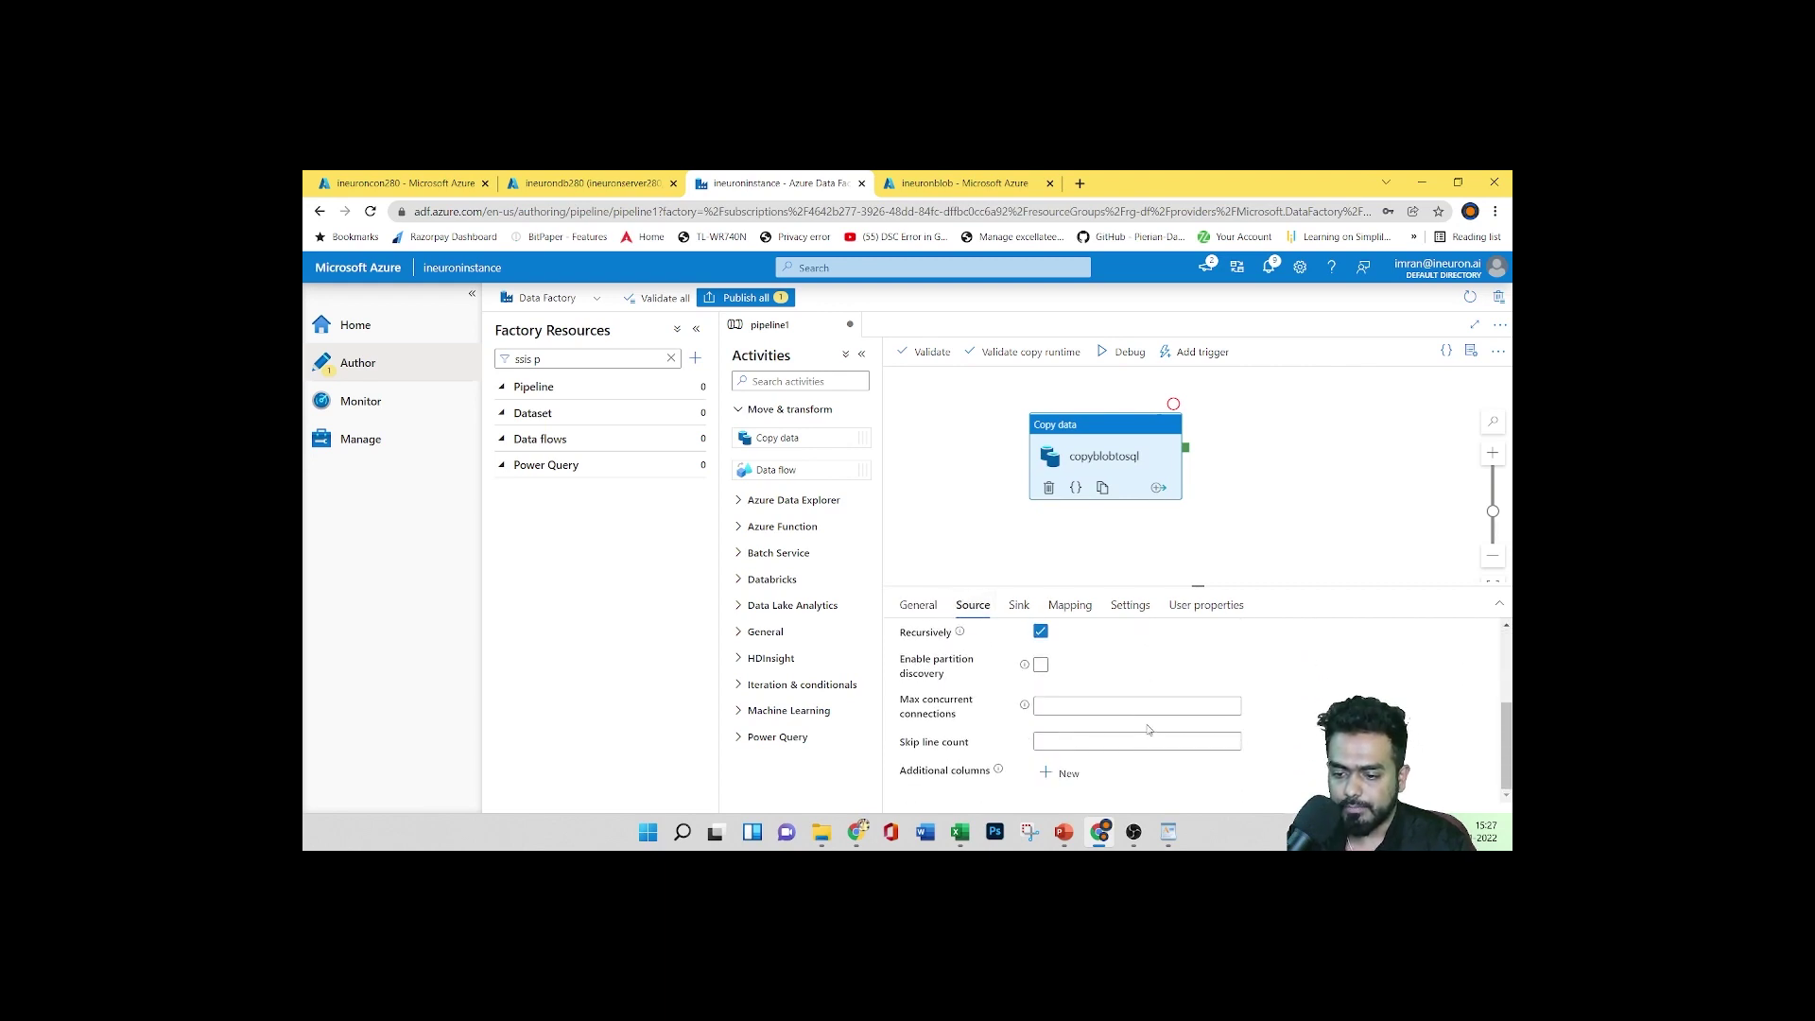
Review the sink settings of the copyblobtosql activity, including the table option and pre-copy script
{"action": "scroll", "coordinate": [1122, 711], "scroll_direction": "down", "scroll_amount": 4}
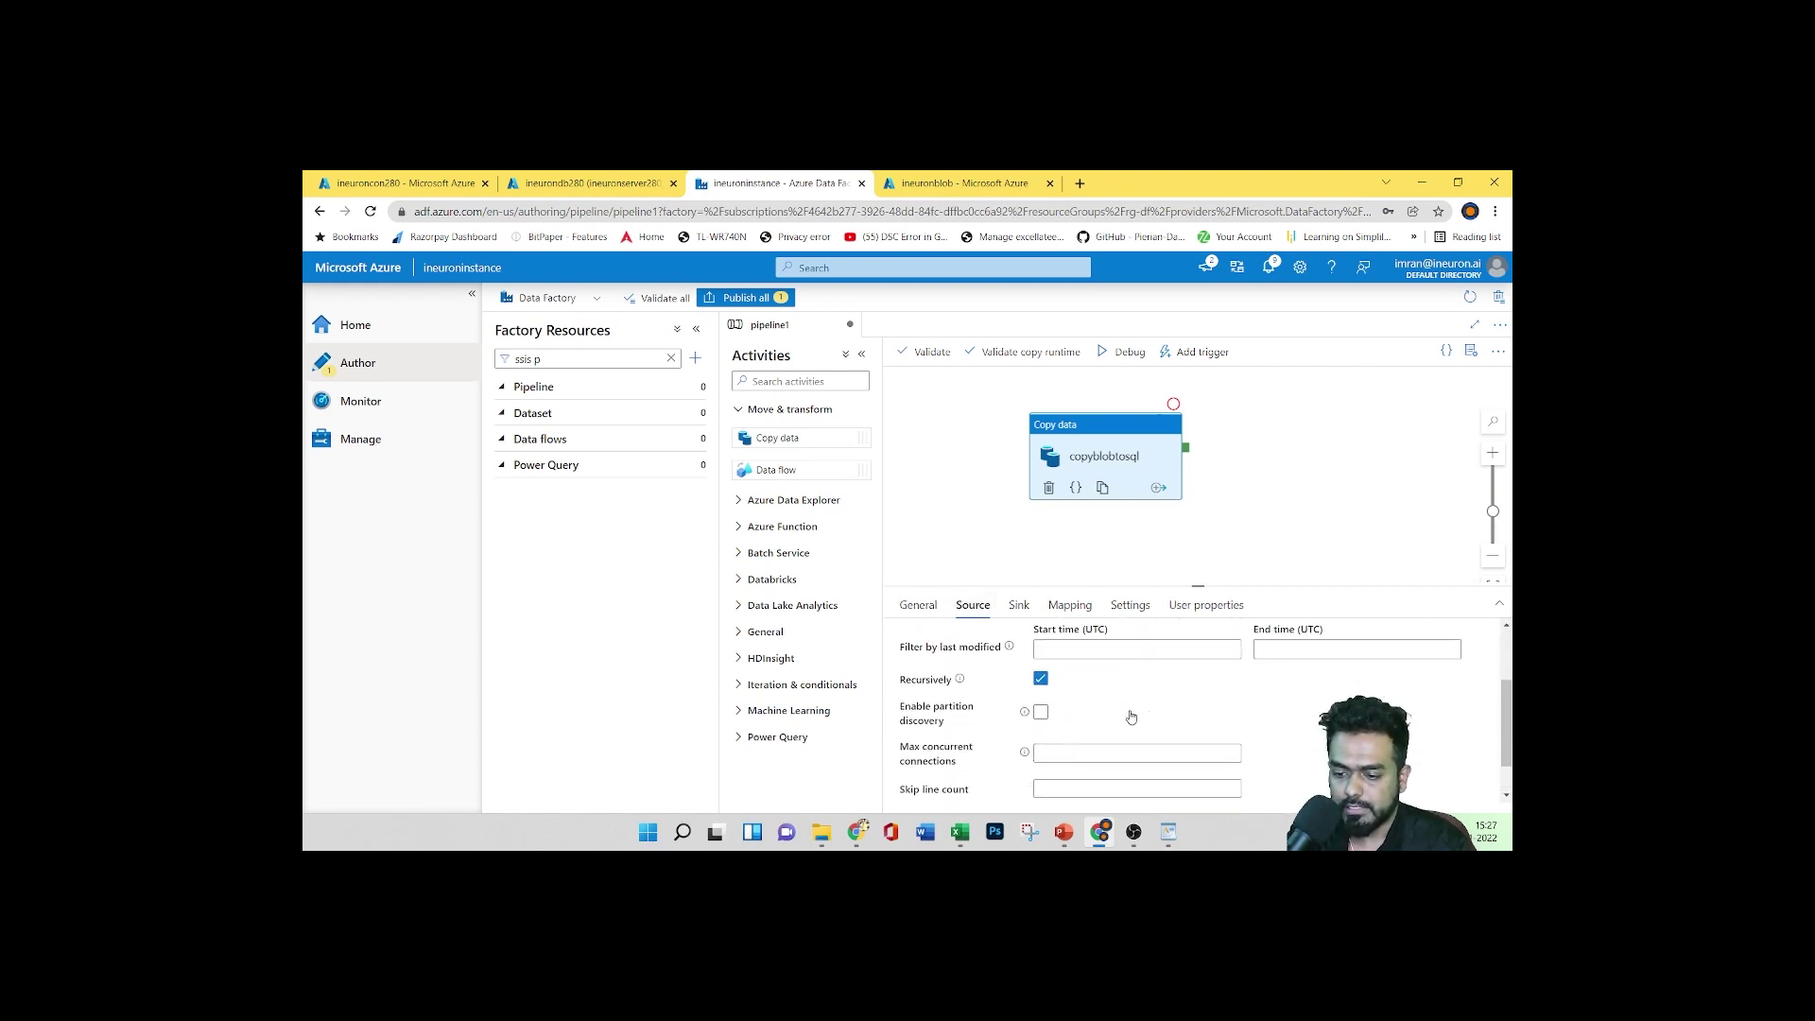
{"action": "left_click", "coordinate": [1018, 604]}
{"action": "scroll", "coordinate": [1166, 701], "scroll_direction": "down", "scroll_amount": 2}
{"action": "scroll", "coordinate": [1166, 702], "scroll_direction": "down", "scroll_amount": 1}
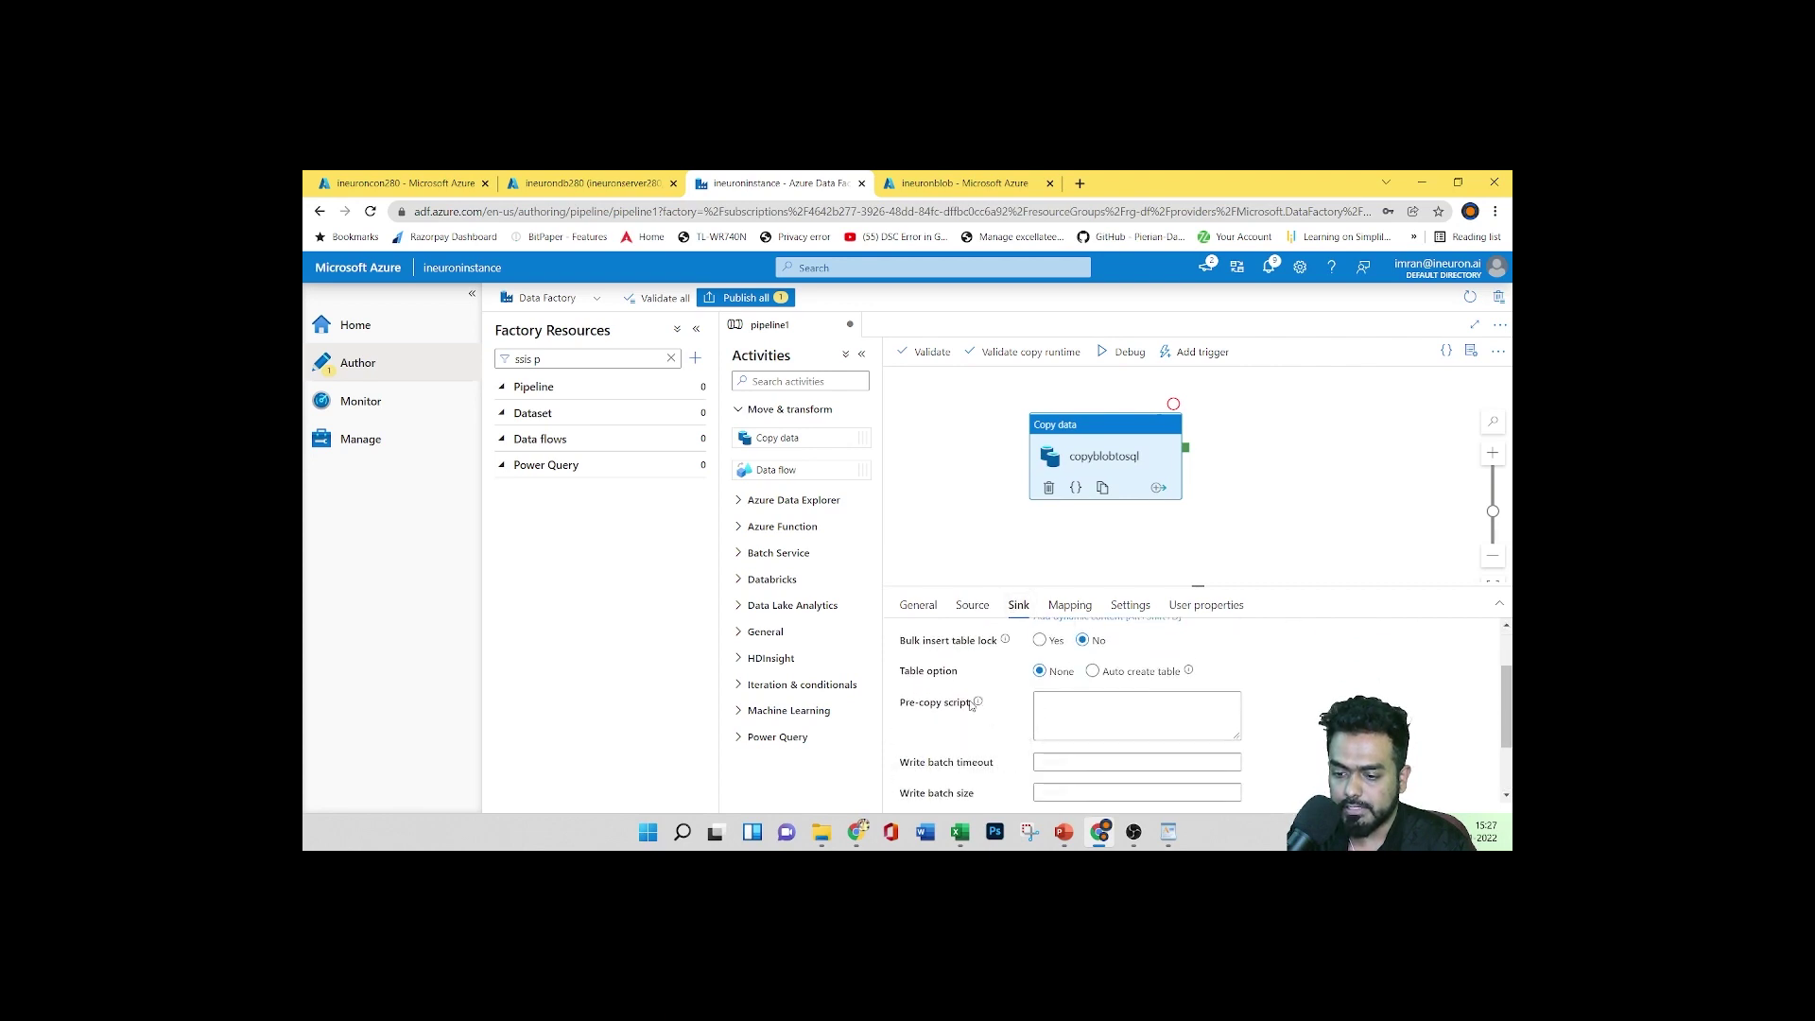
{"action": "mouse_move", "coordinate": [979, 695]}
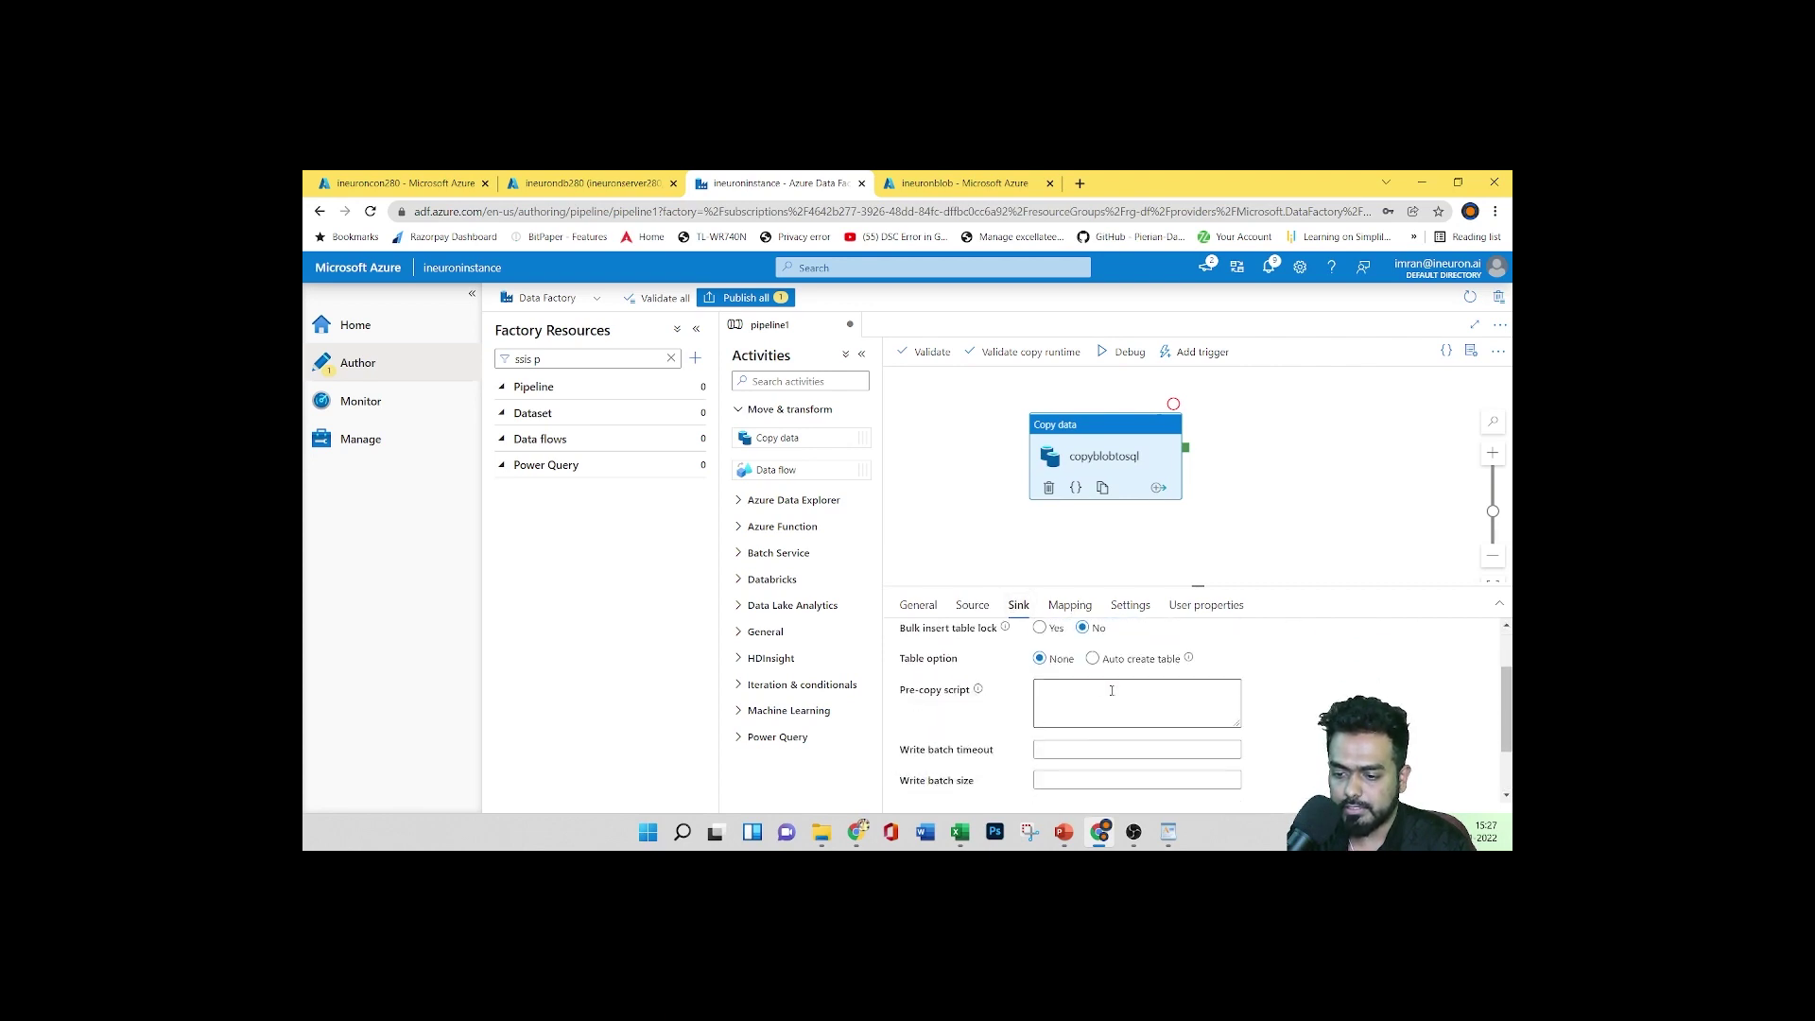
Switch to the ineurondb280 query editor and check the actions available for the dbo.ProductCategory table
{"action": "left_click", "coordinate": [971, 179]}
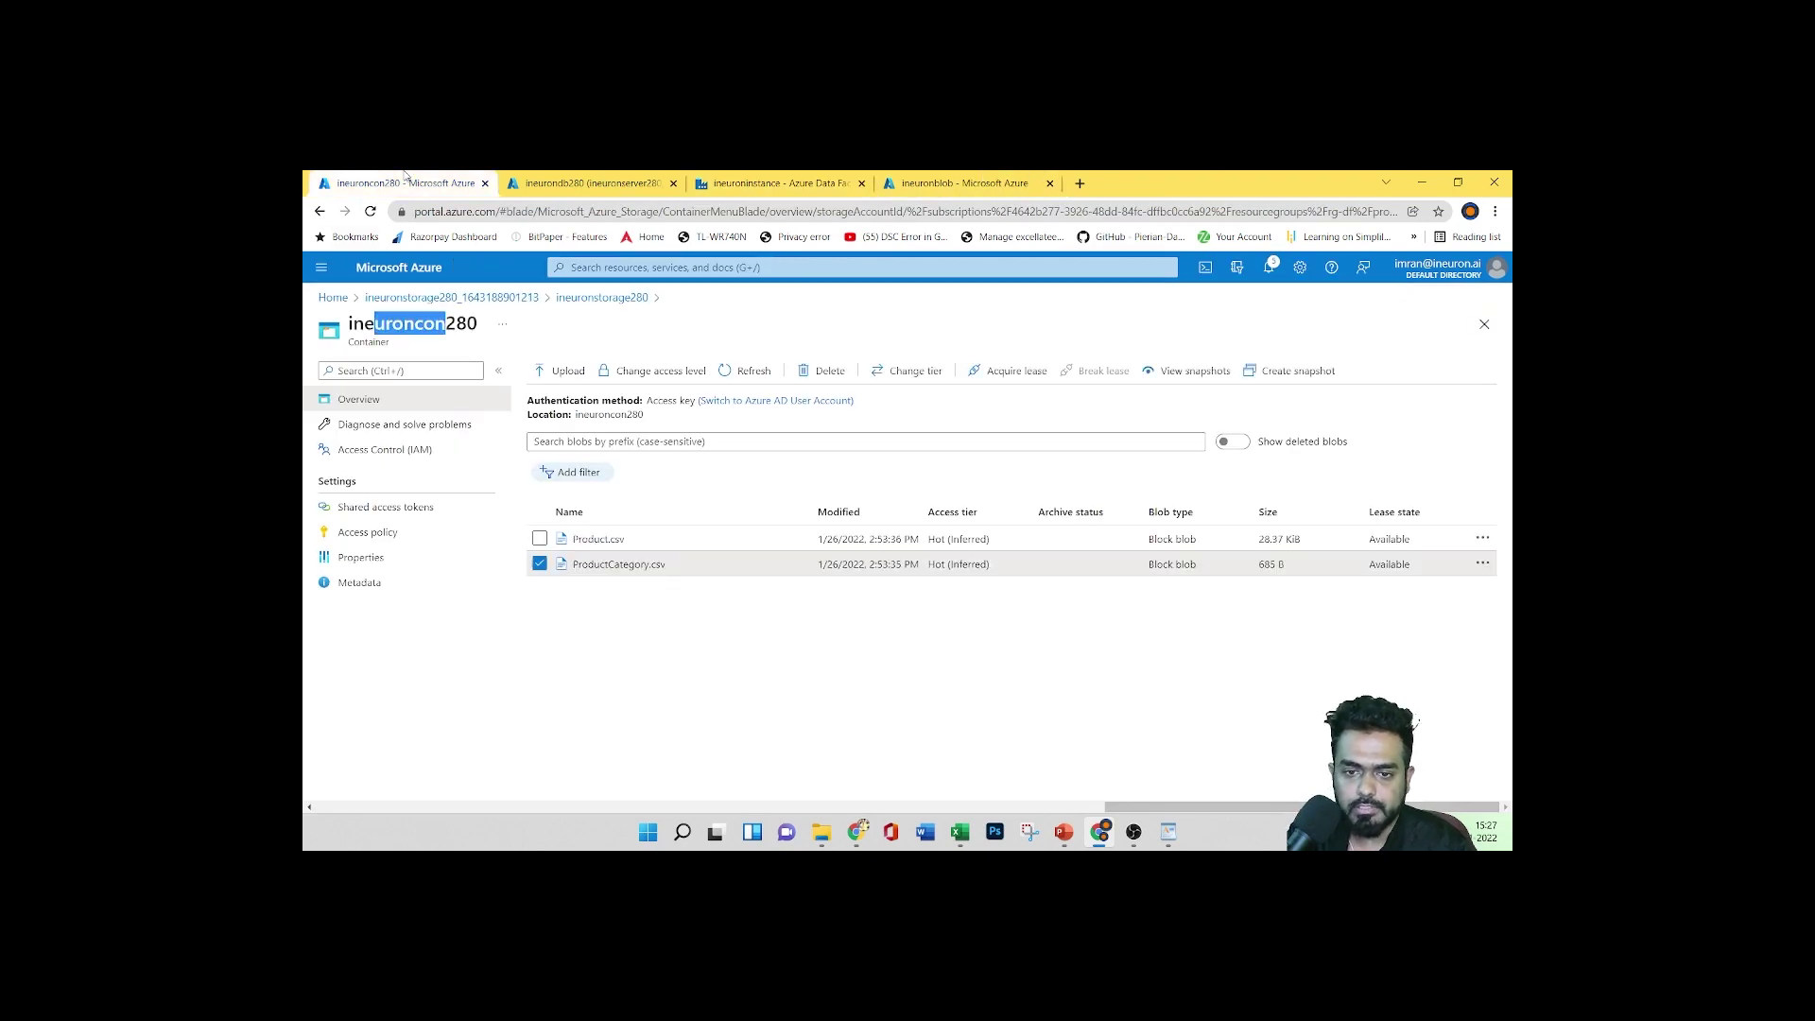
{"action": "left_click", "coordinate": [588, 182]}
{"action": "scroll", "coordinate": [980, 698], "scroll_direction": "up", "scroll_amount": 10}
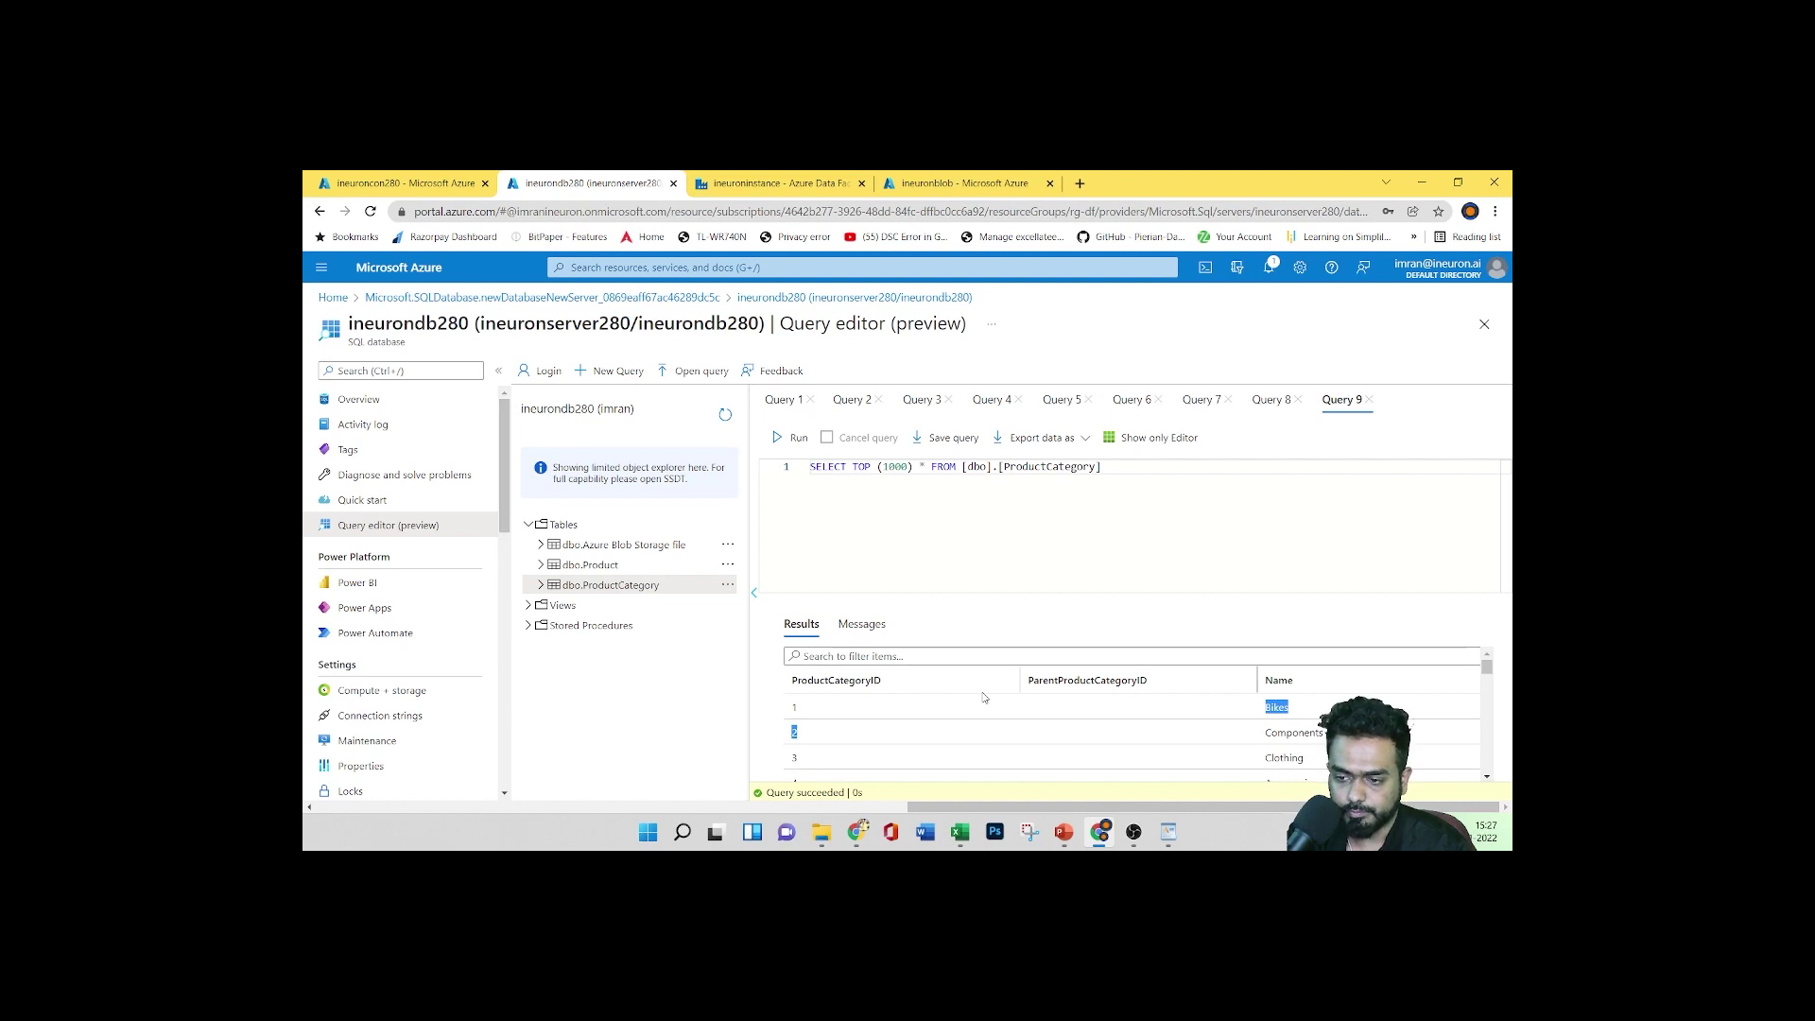
{"action": "left_click", "coordinate": [727, 585]}
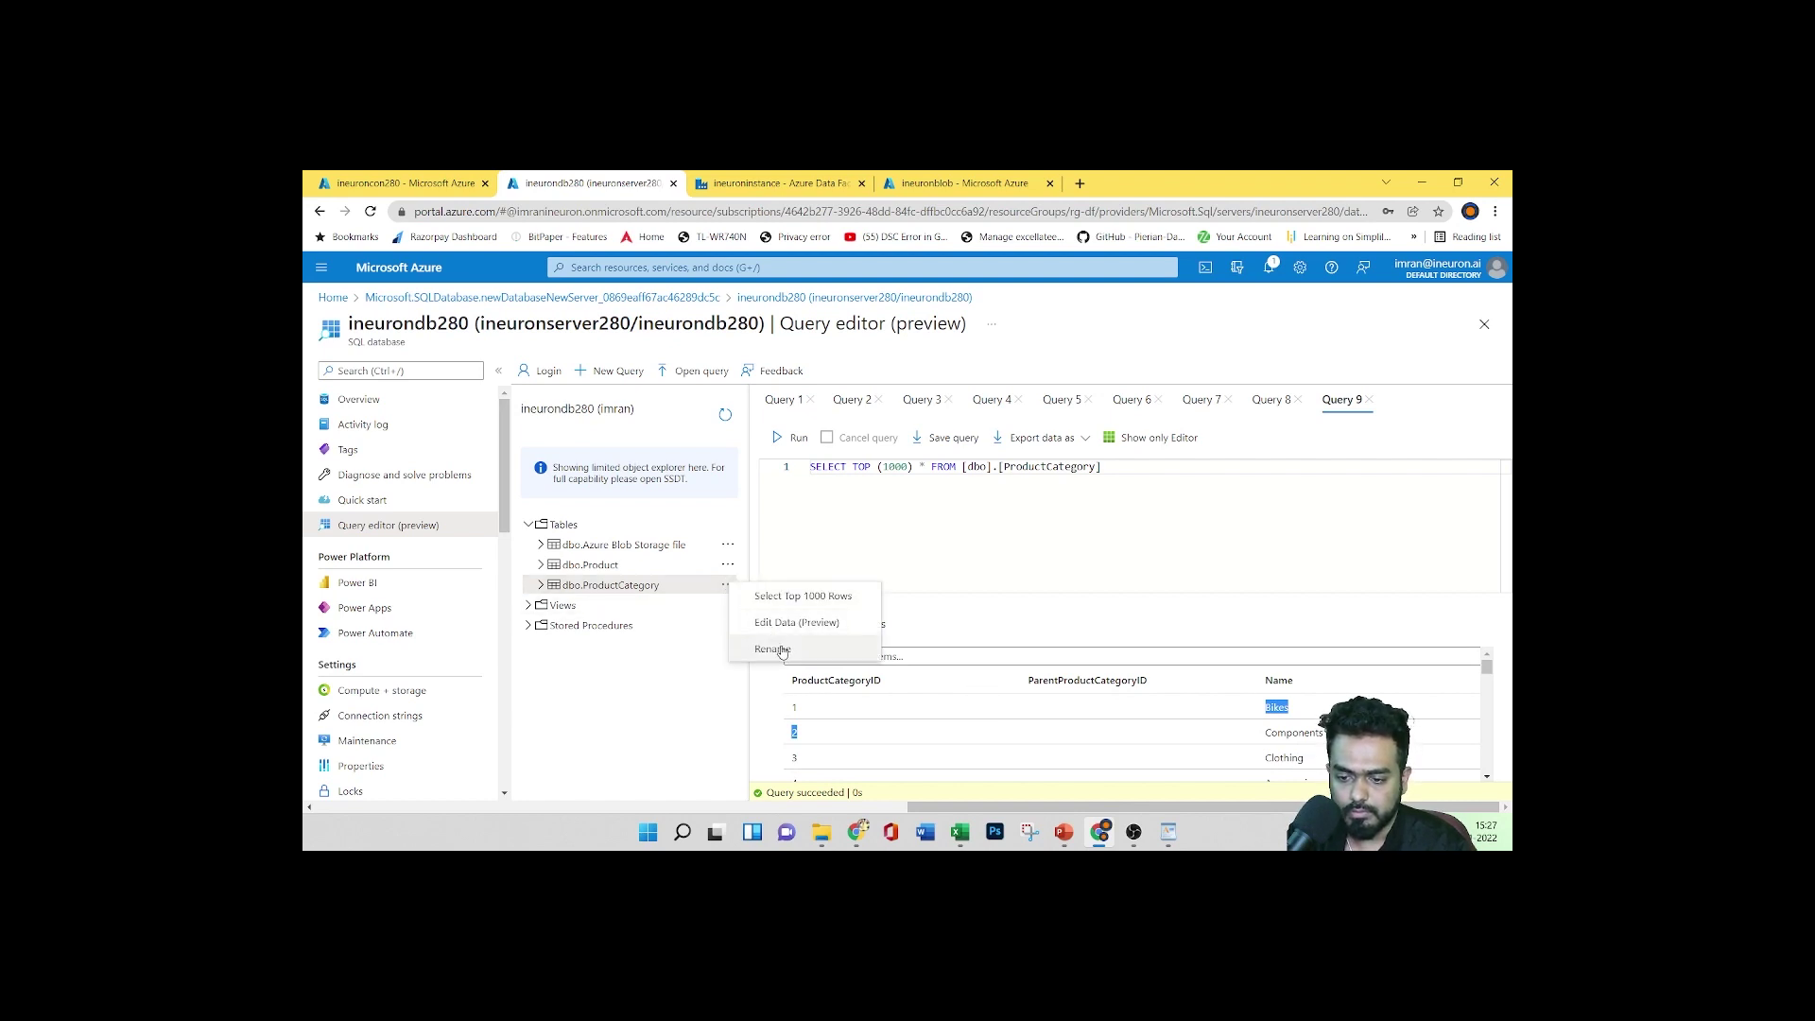
{"action": "left_click", "coordinate": [995, 536]}
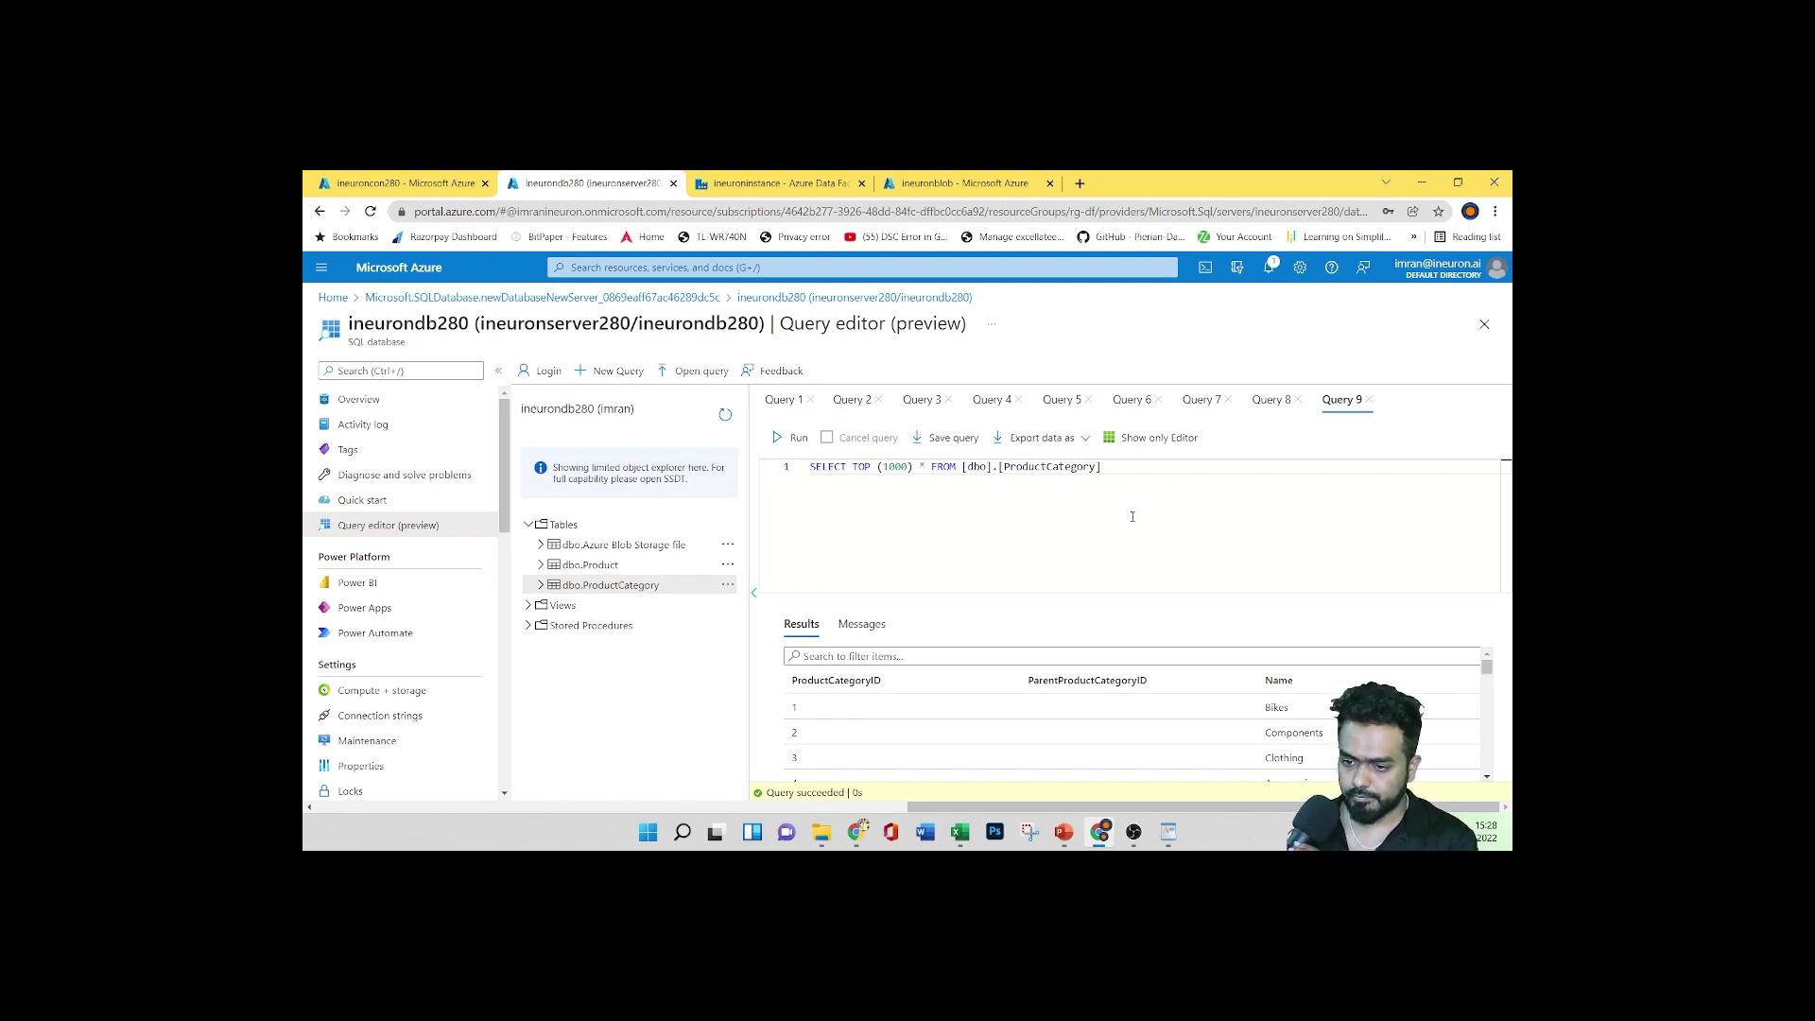
Replace the SELECT query with "truncate tabel [dbo].[ProductCategory]" and run it
{"action": "key", "text": "BackSpace"}
{"action": "key", "text": "BackSpace"}
{"action": "key", "text": "BackSpace"}
{"action": "key", "text": "BackSpace"}
{"action": "key", "text": "BackSpace"}
{"action": "key", "text": "BackSpace"}
{"action": "key", "text": "BackSpace"}
{"action": "key", "text": "BackSpace"}
{"action": "key", "text": "BackSpace"}
{"action": "key", "text": "BackSpace"}
{"action": "key", "text": "BackSpace"}
{"action": "key", "text": "BackSpace"}
{"action": "key", "text": "BackSpace"}
{"action": "key", "text": "BackSpace"}
{"action": "key", "text": "BackSpace"}
{"action": "key", "text": "BackSpace"}
{"action": "key", "text": "BackSpace"}
{"action": "key", "text": "BackSpace"}
{"action": "key", "text": "BackSpace"}
{"action": "key", "text": "BackSpace"}
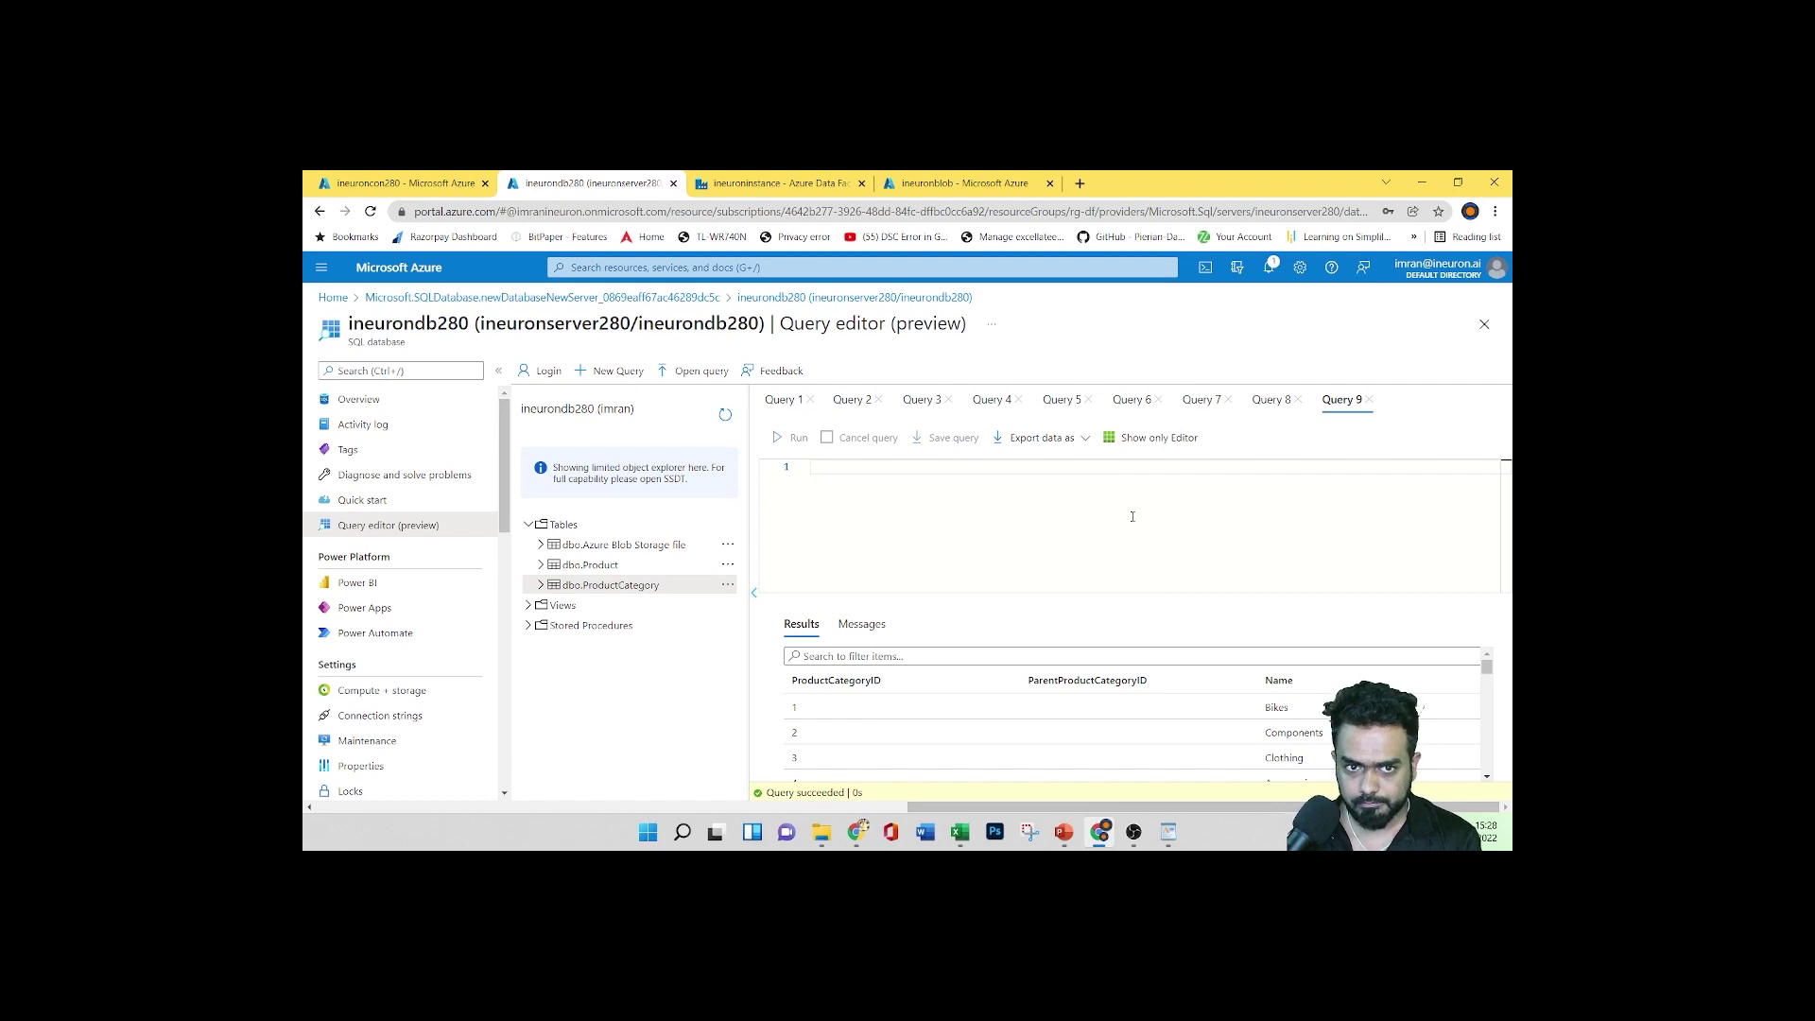
{"action": "type", "text": "trun"}
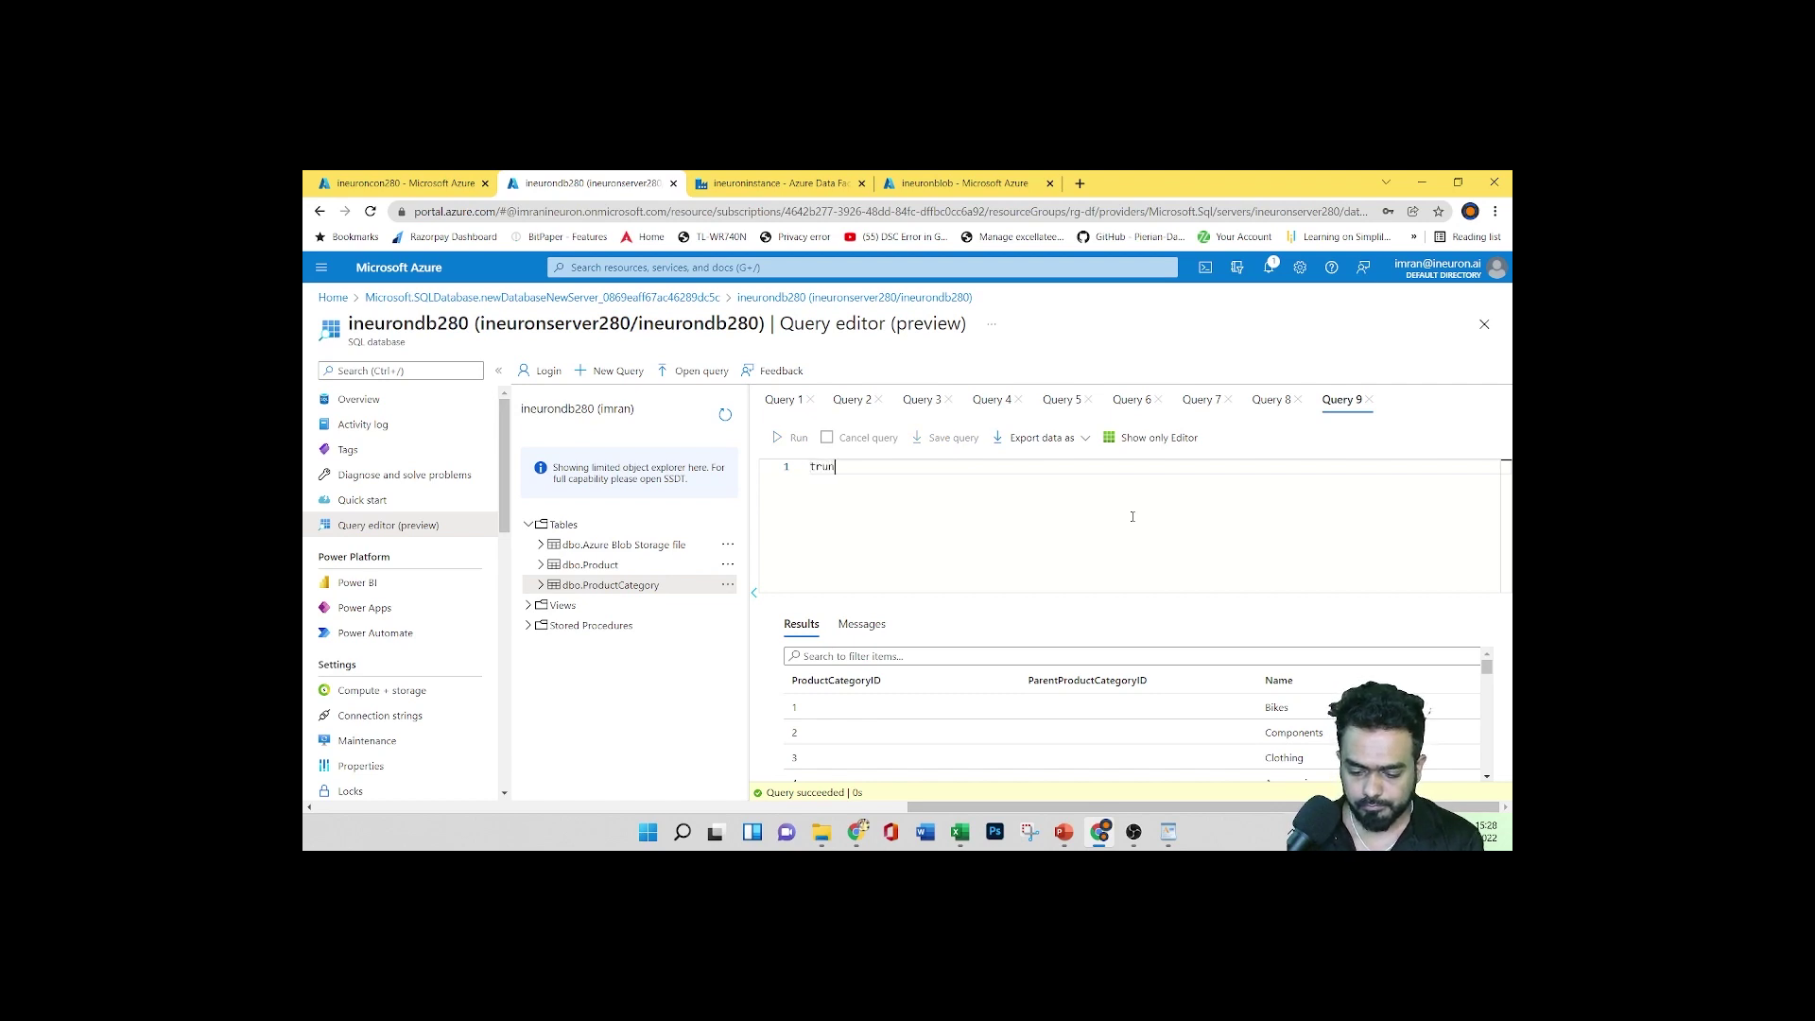
{"action": "type", "text": "cate"}
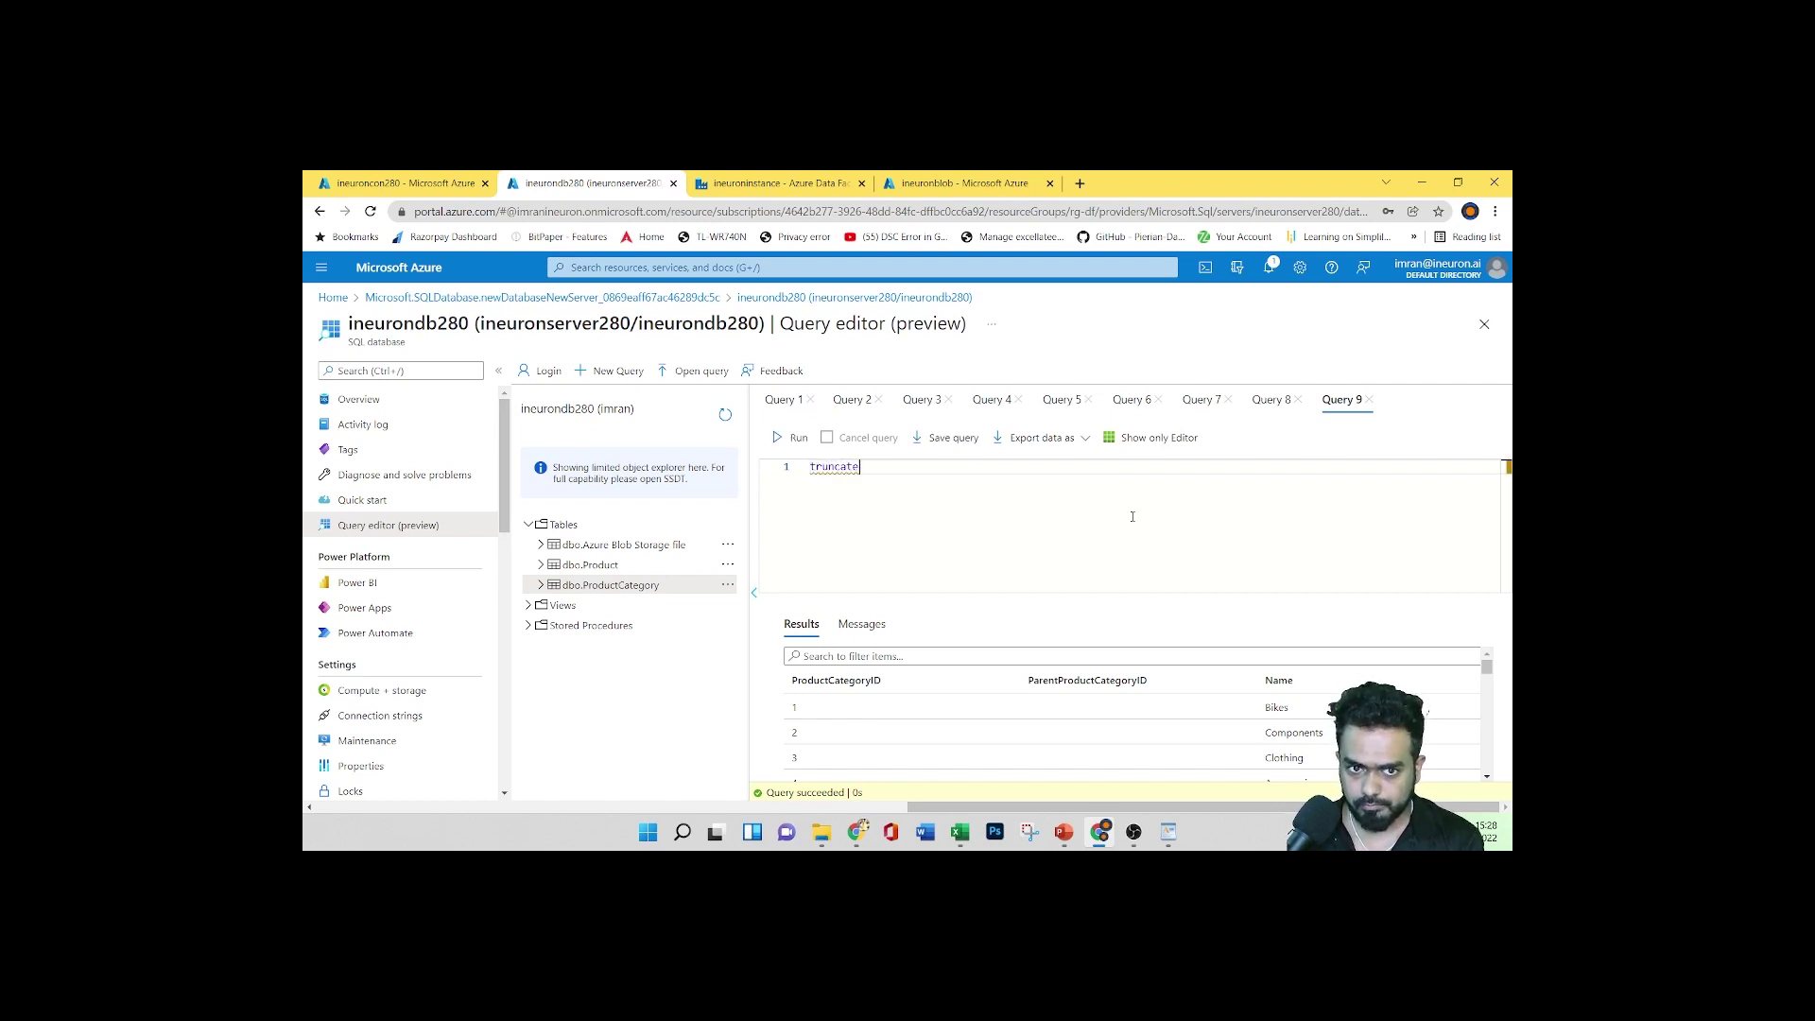
{"action": "type", "text": " tabel"}
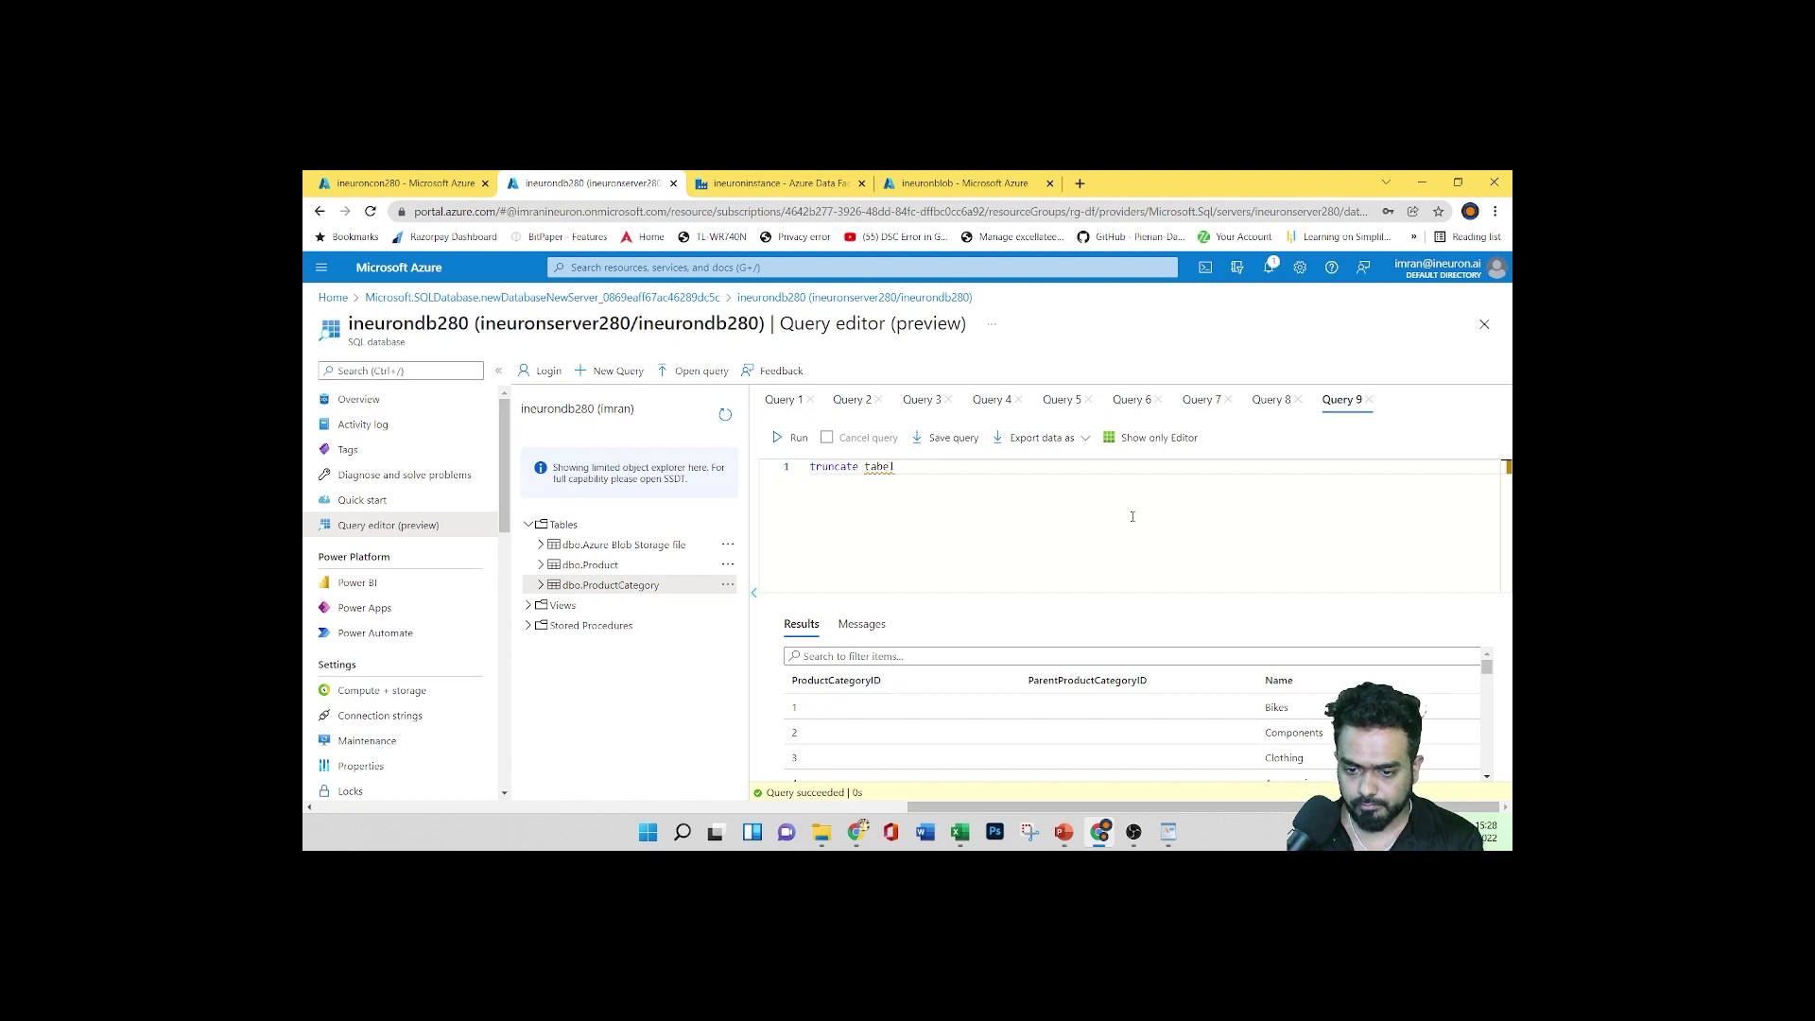
{"action": "type", "text": " db"}
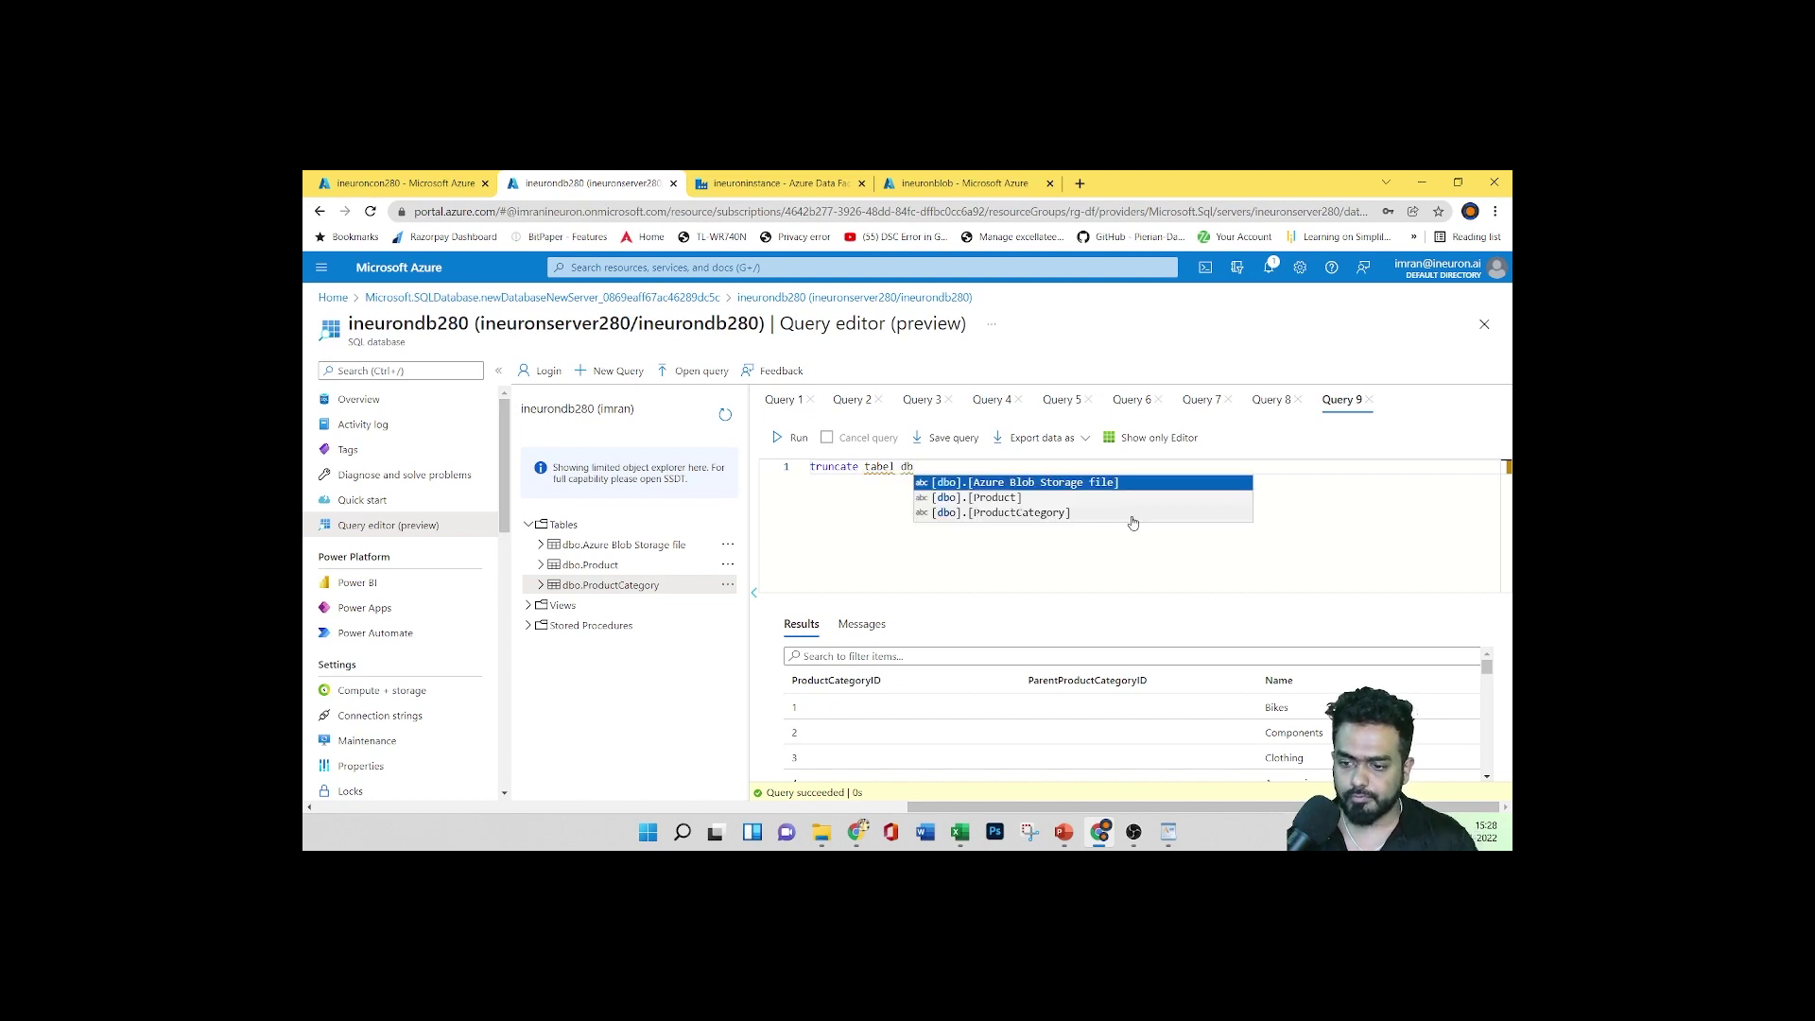
{"action": "left_click", "coordinate": [1060, 514]}
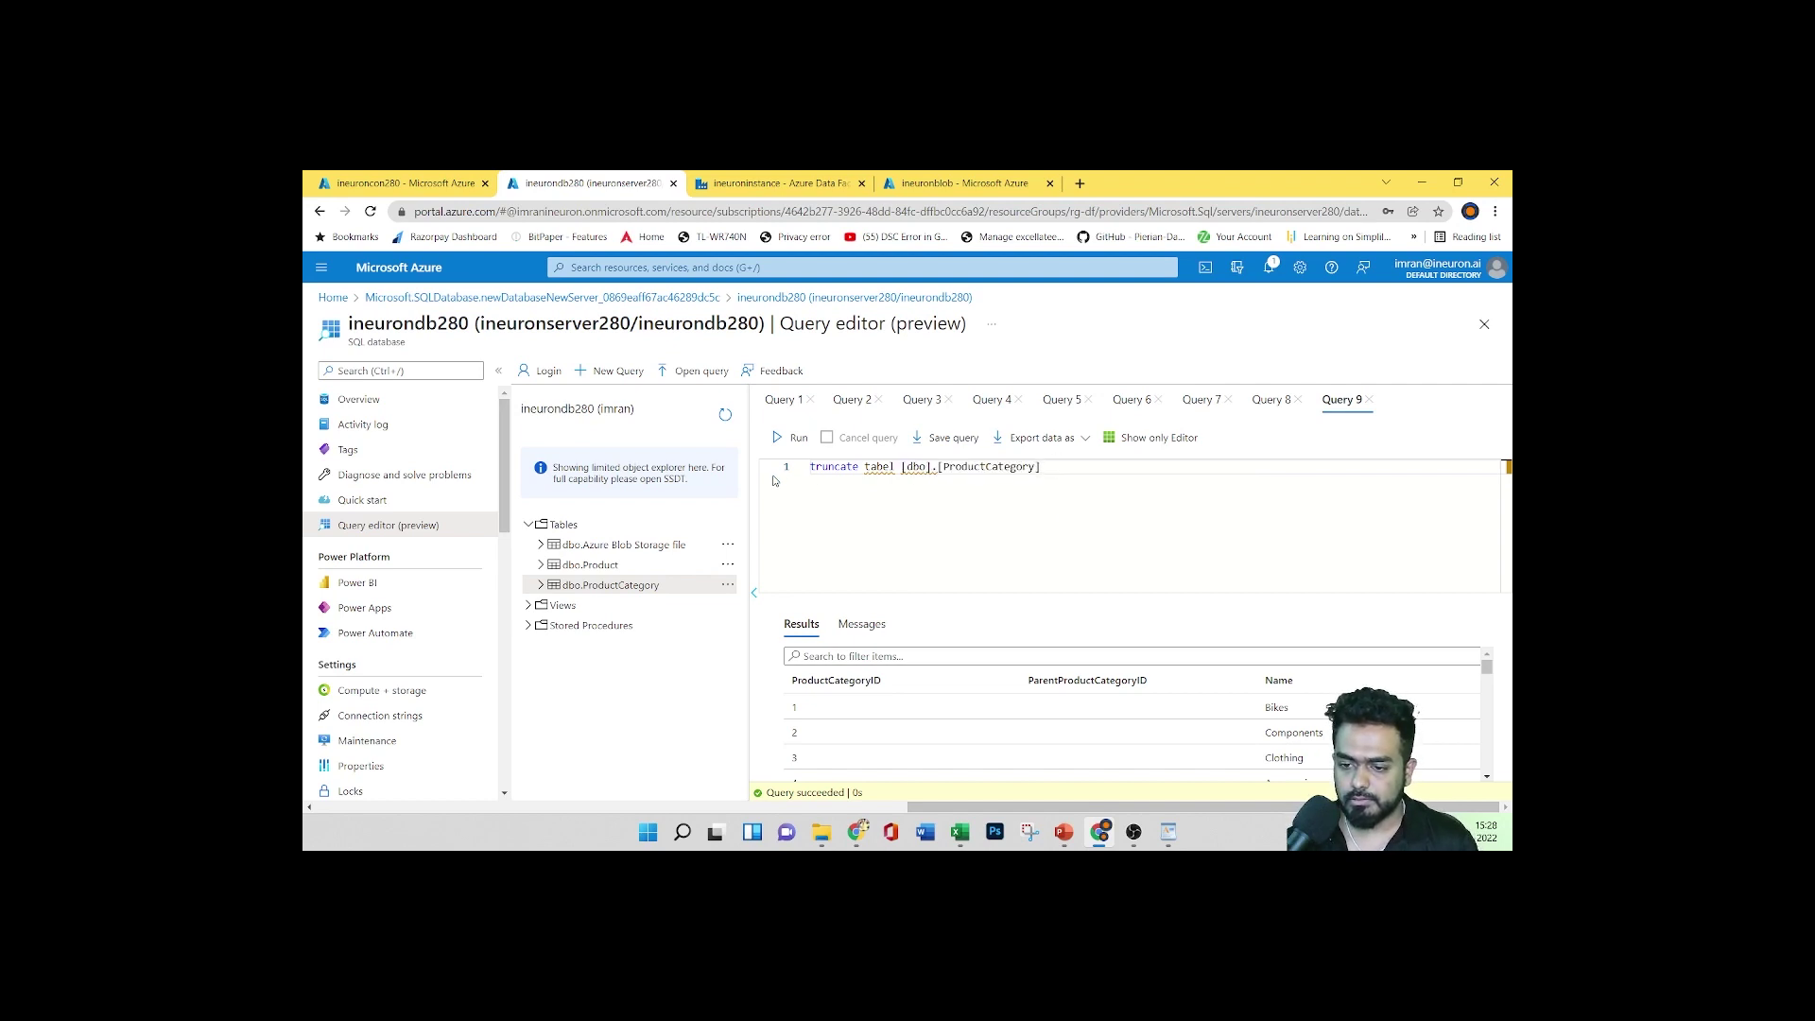
{"action": "left_click_drag", "start_coordinate": [1050, 466], "coordinate": [809, 467]}
{"action": "left_click", "coordinate": [792, 438]}
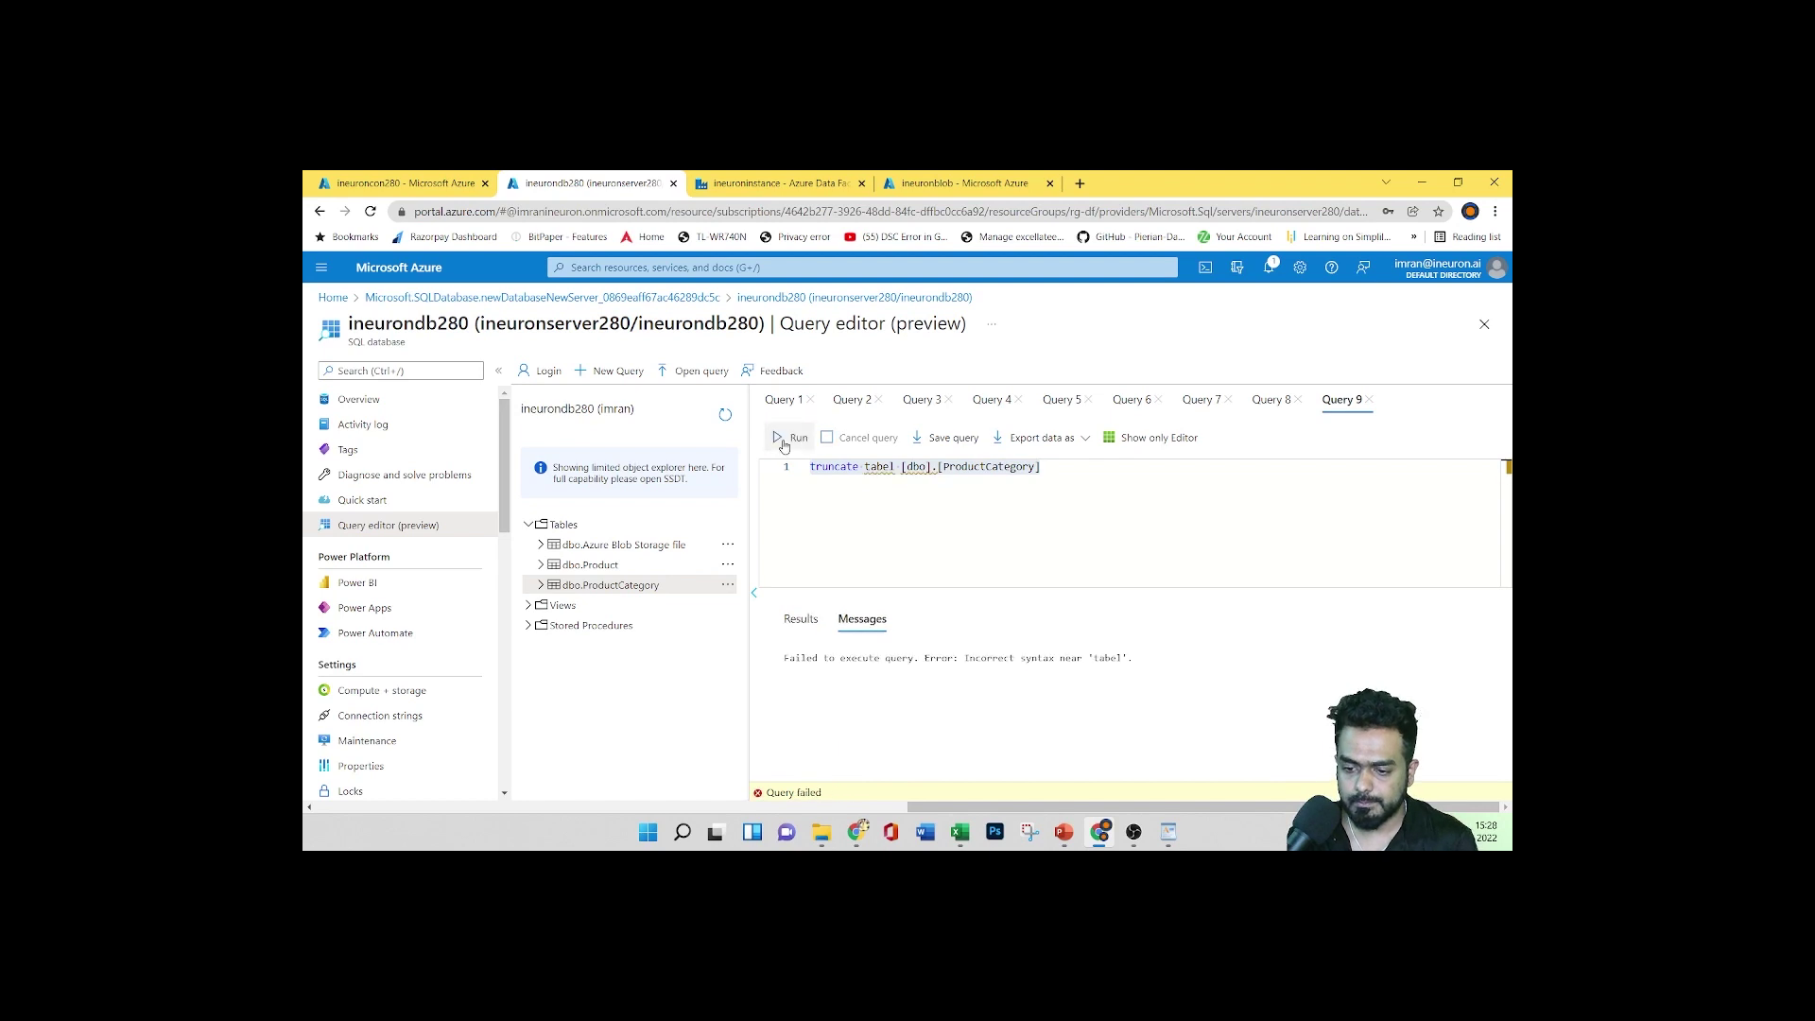
Correct "tabel" to "table" in the truncate statement and run it on [dbo].[ProductCategory]
{"action": "left_click", "coordinate": [893, 467]}
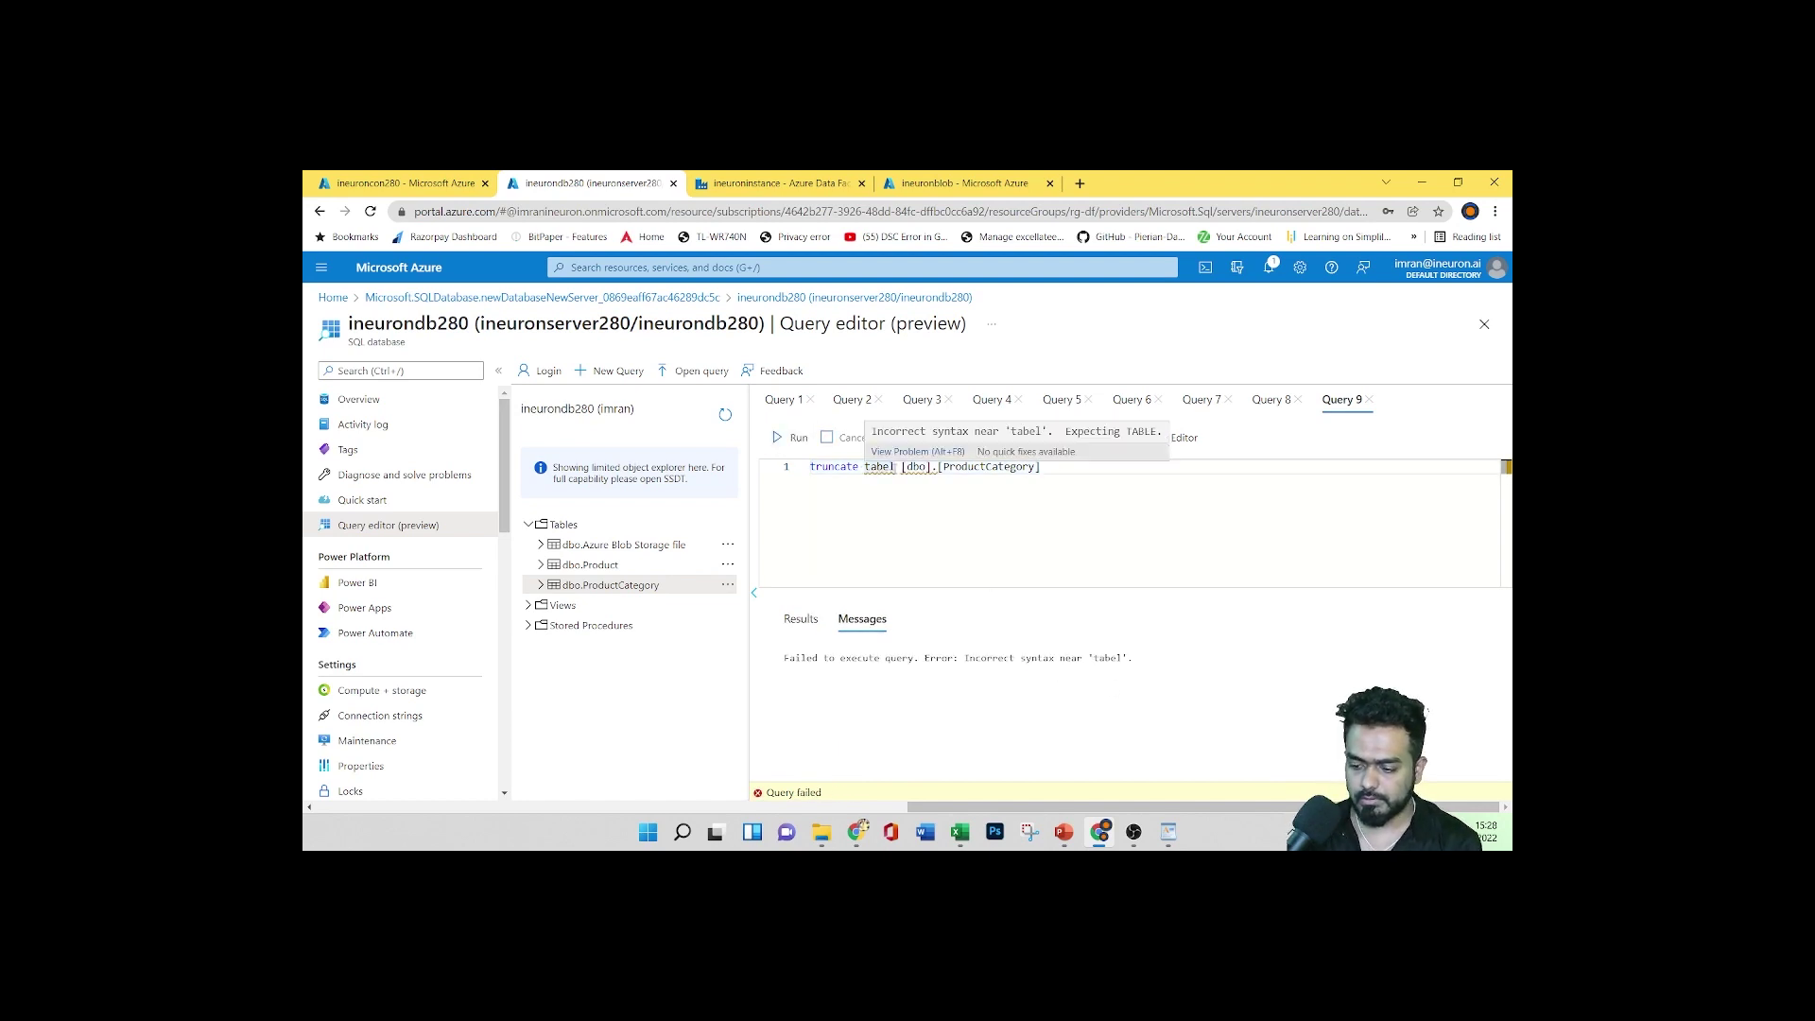
{"action": "key", "text": "BackSpace"}
{"action": "key", "text": "BackSpace"}
{"action": "type", "text": "le"}
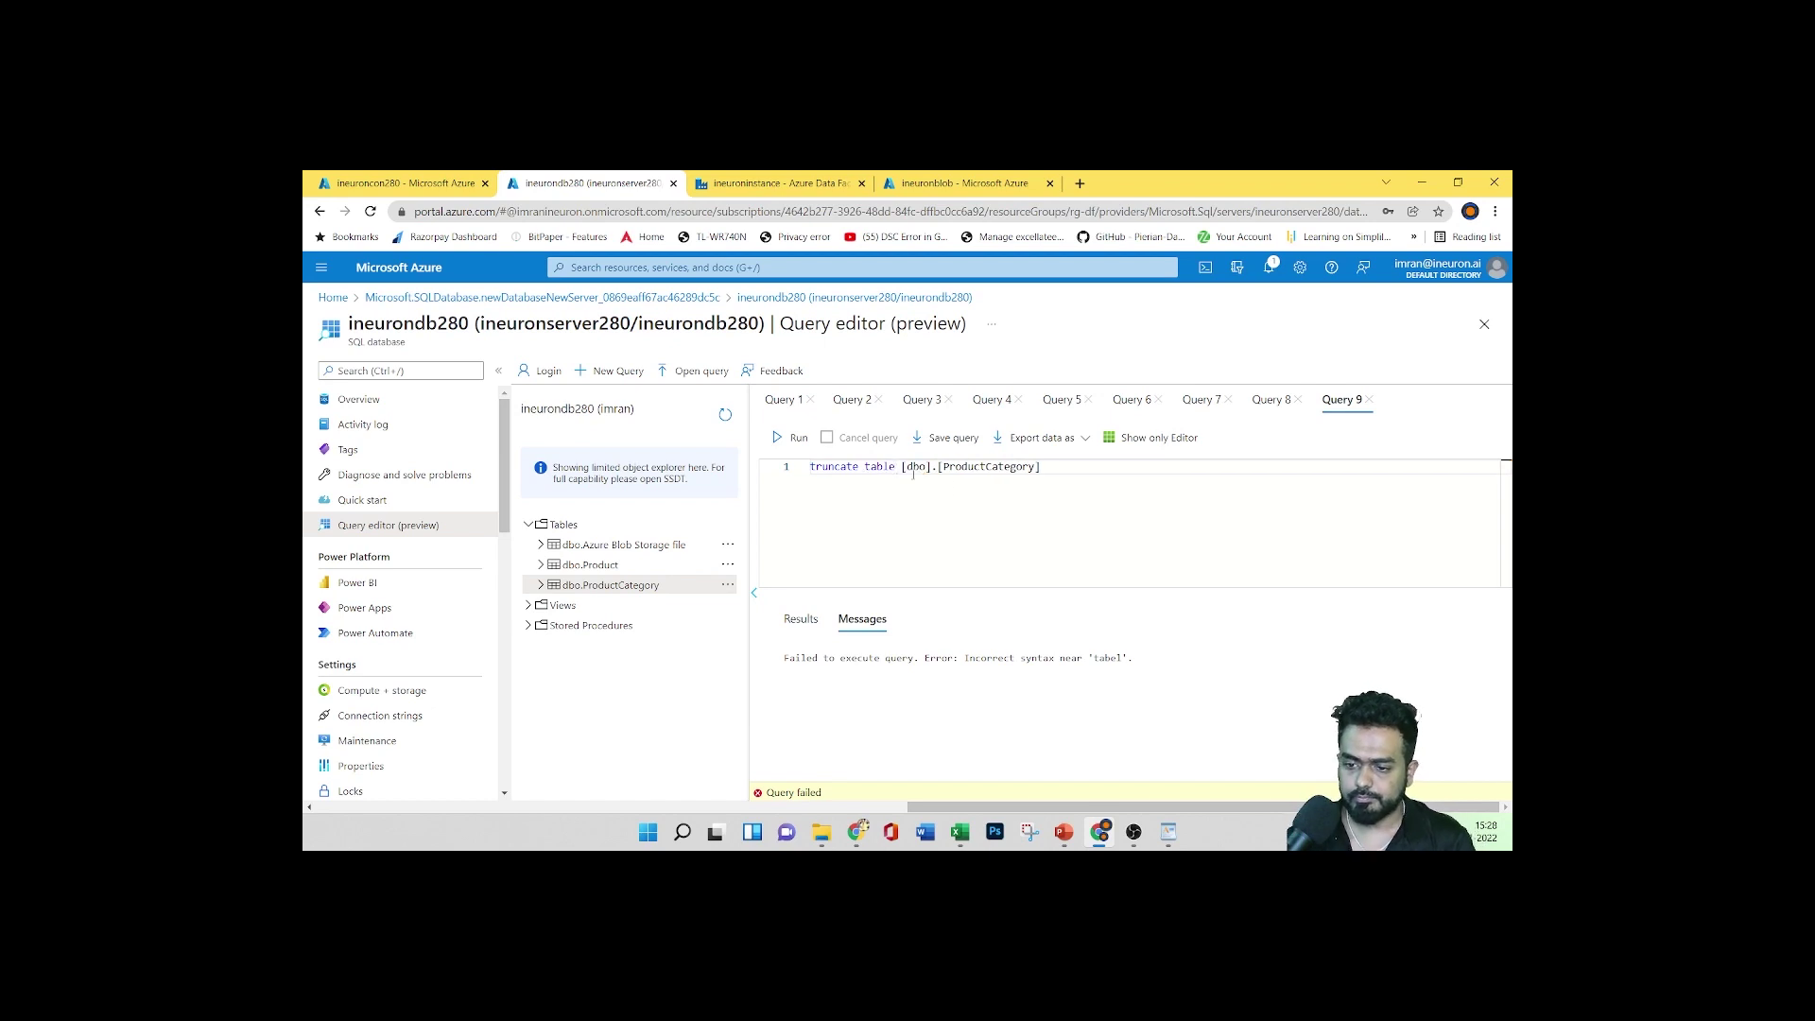
{"action": "left_click", "coordinate": [1052, 467]}
{"action": "key", "text": "ctrl+a"}
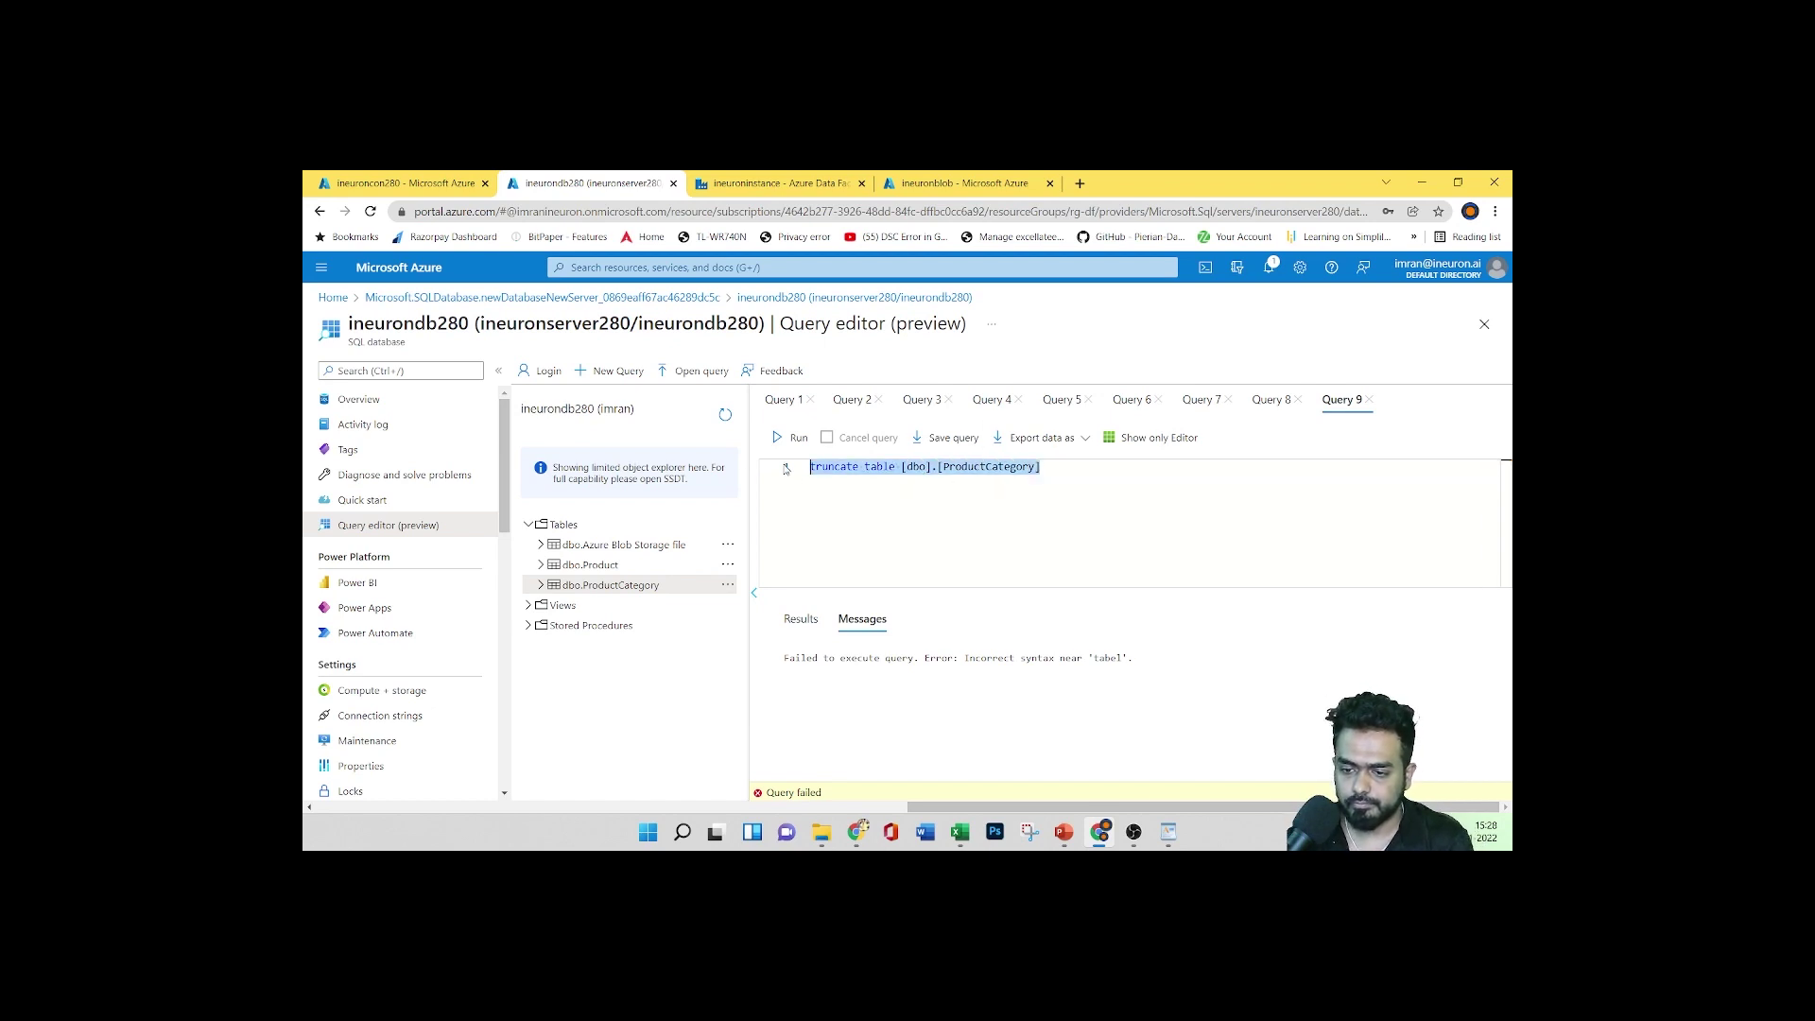
{"action": "left_click", "coordinate": [794, 436]}
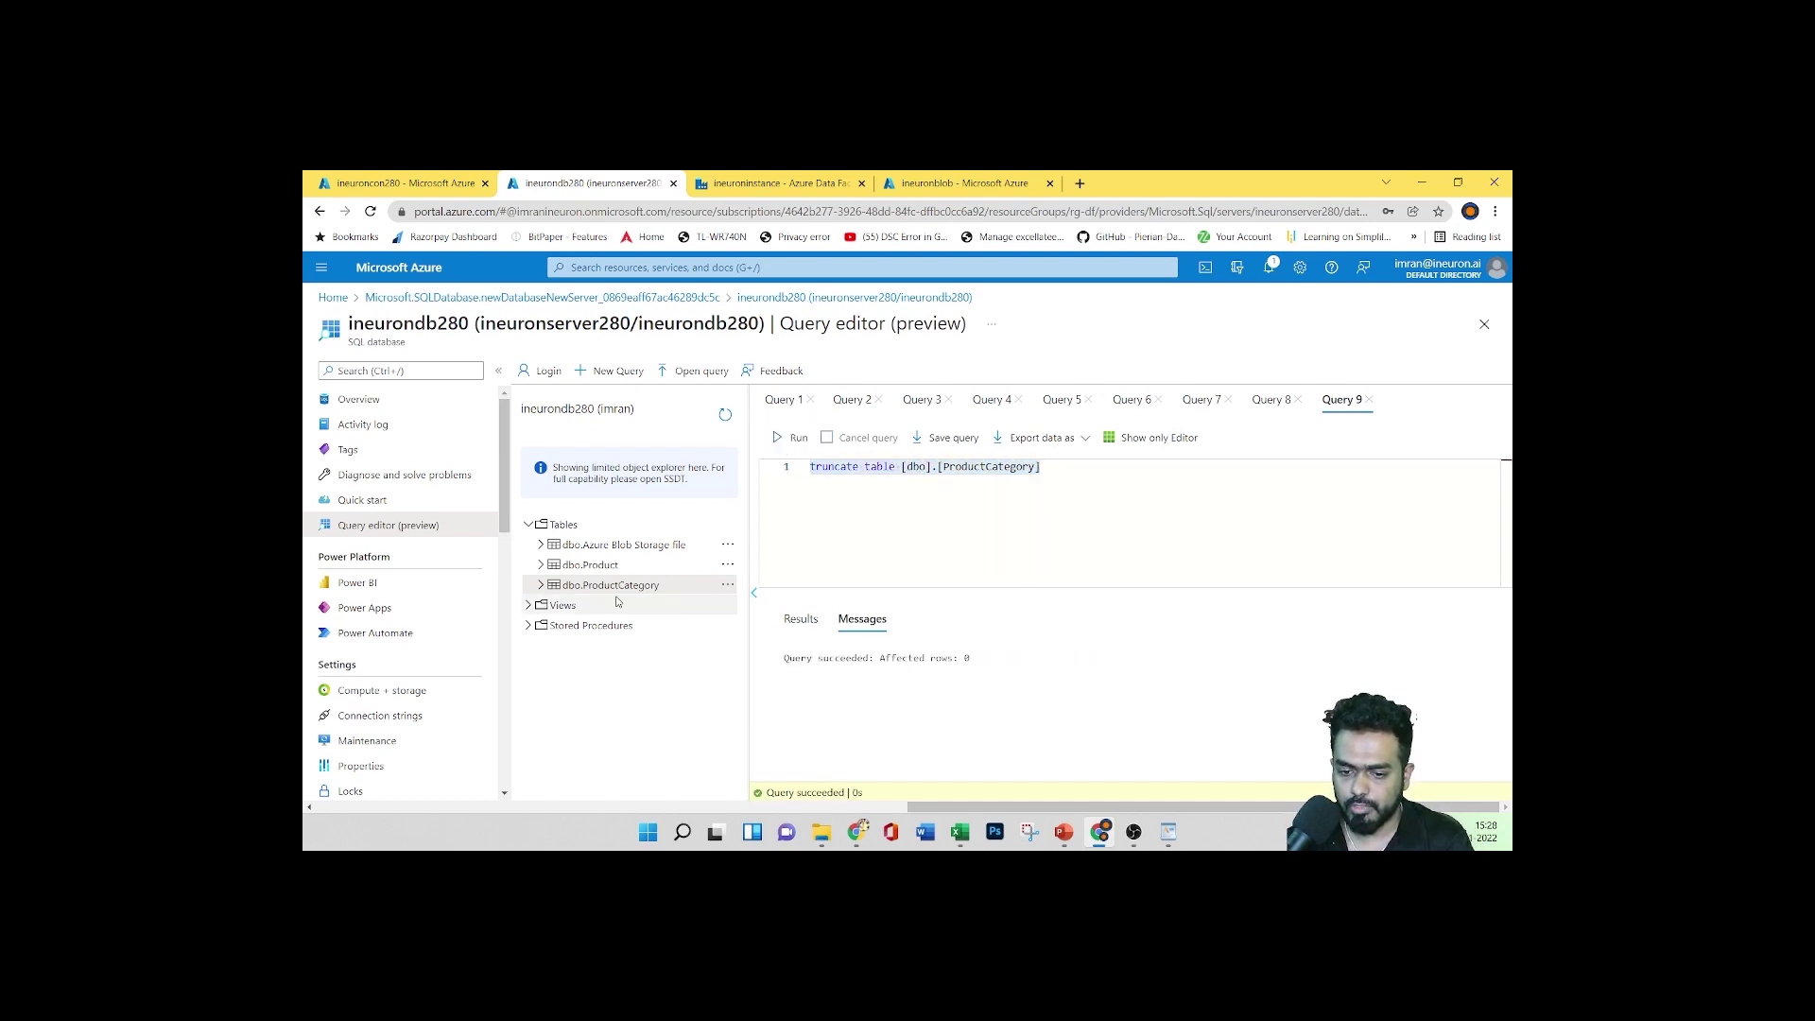
Query the top 1000 rows of dbo.ProductCategory to check the table's contents after truncating
{"action": "left_click", "coordinate": [727, 584]}
{"action": "left_click", "coordinate": [824, 620]}
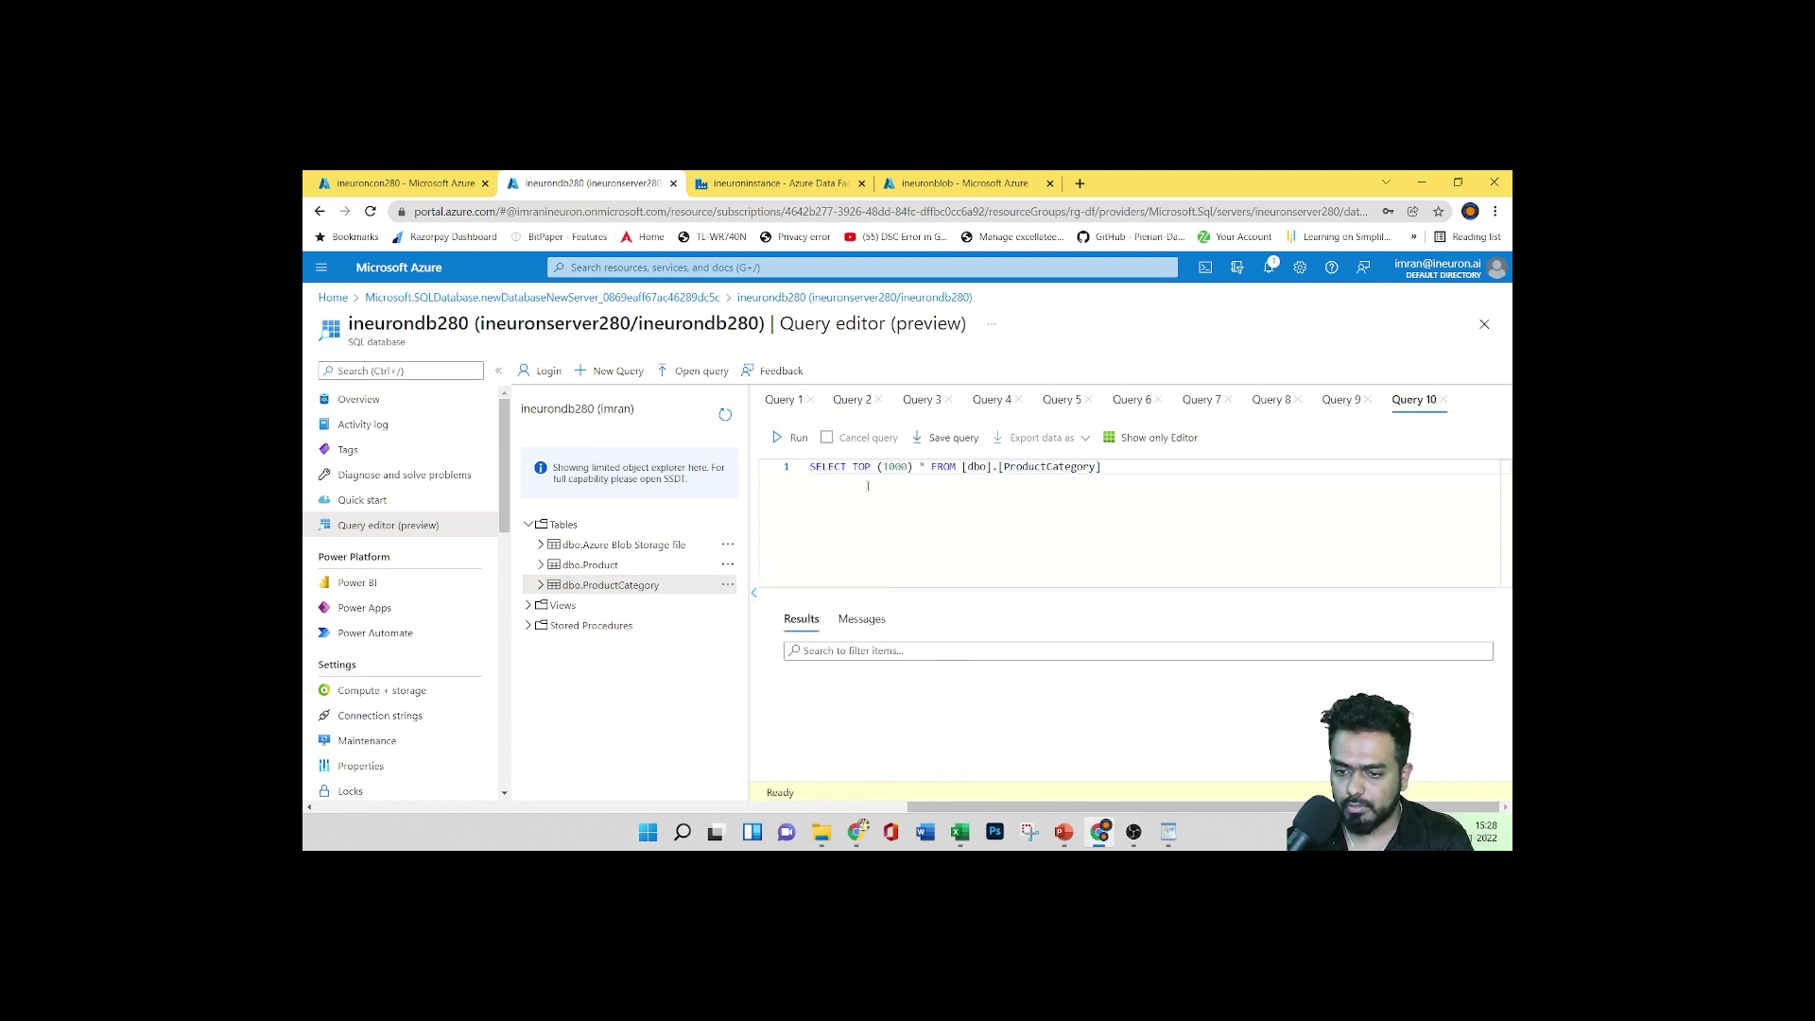
{"action": "left_click_drag", "start_coordinate": [1116, 469], "coordinate": [803, 469]}
{"action": "left_click", "coordinate": [793, 436]}
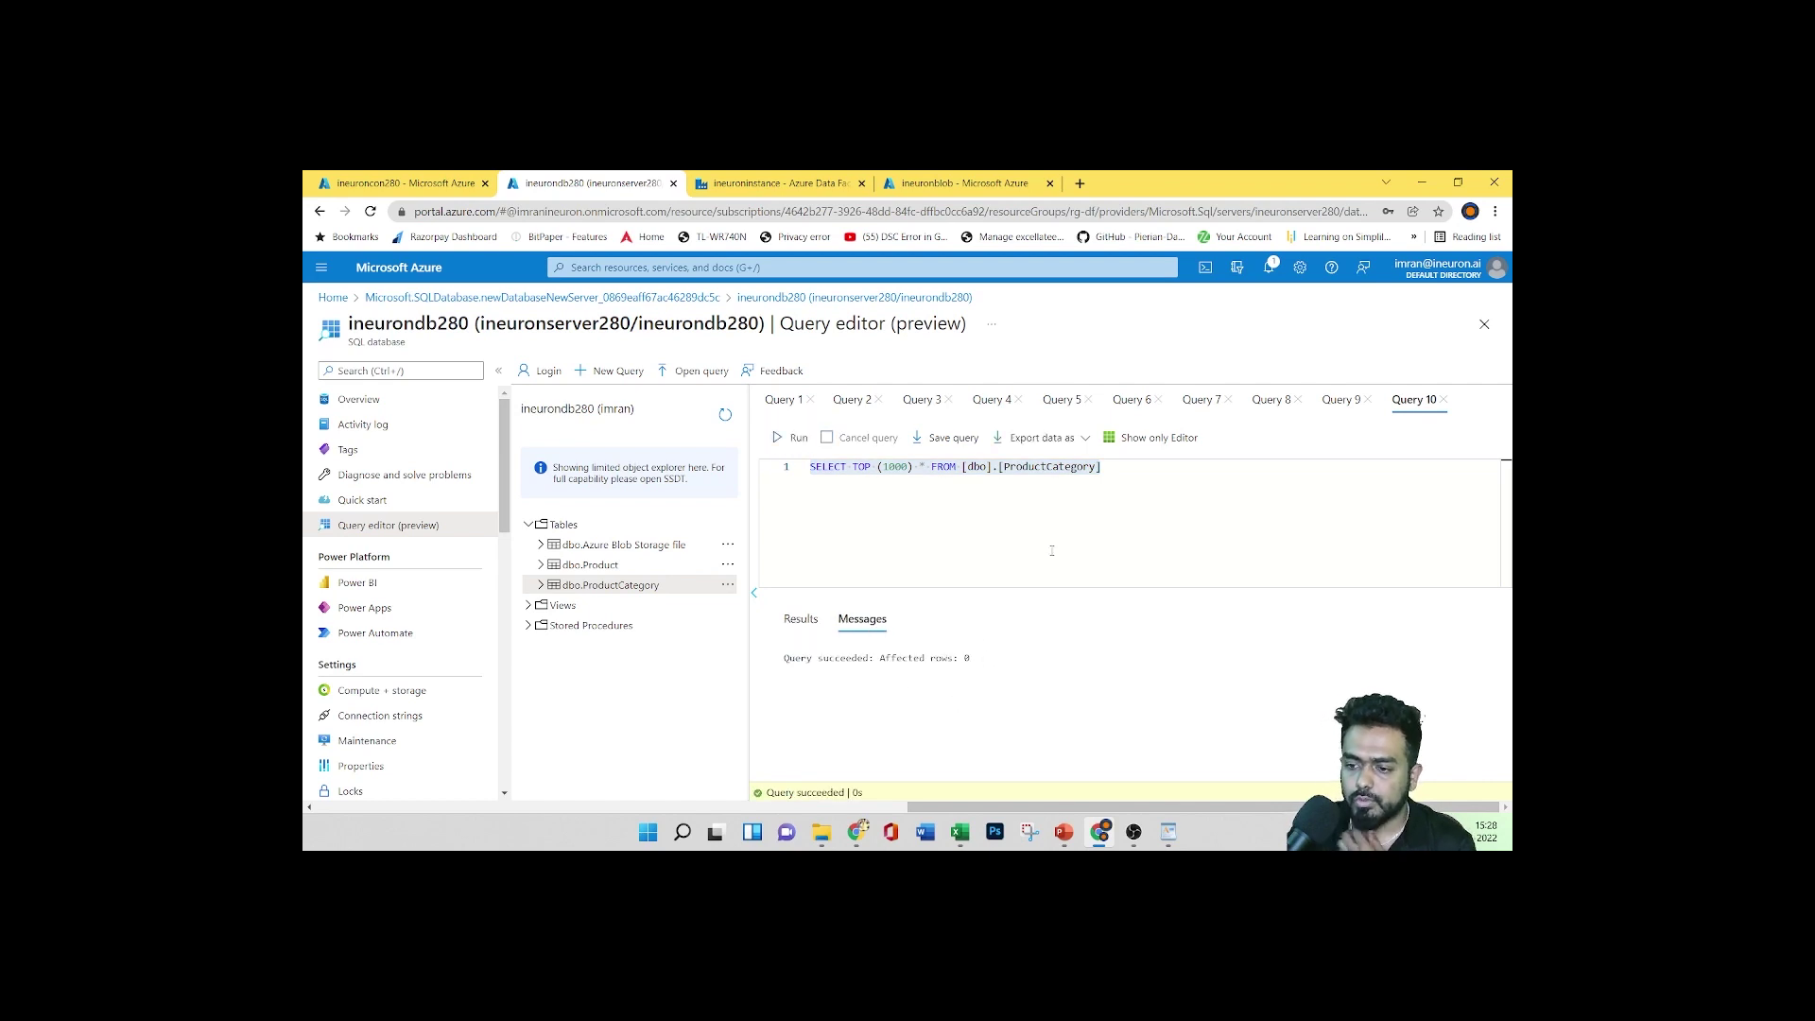
Return to pipeline1 in the data factory and recheck the general and source settings of the copyblobtosql activity
{"action": "left_click", "coordinate": [775, 182]}
{"action": "scroll", "coordinate": [924, 629], "scroll_direction": "down", "scroll_amount": 3}
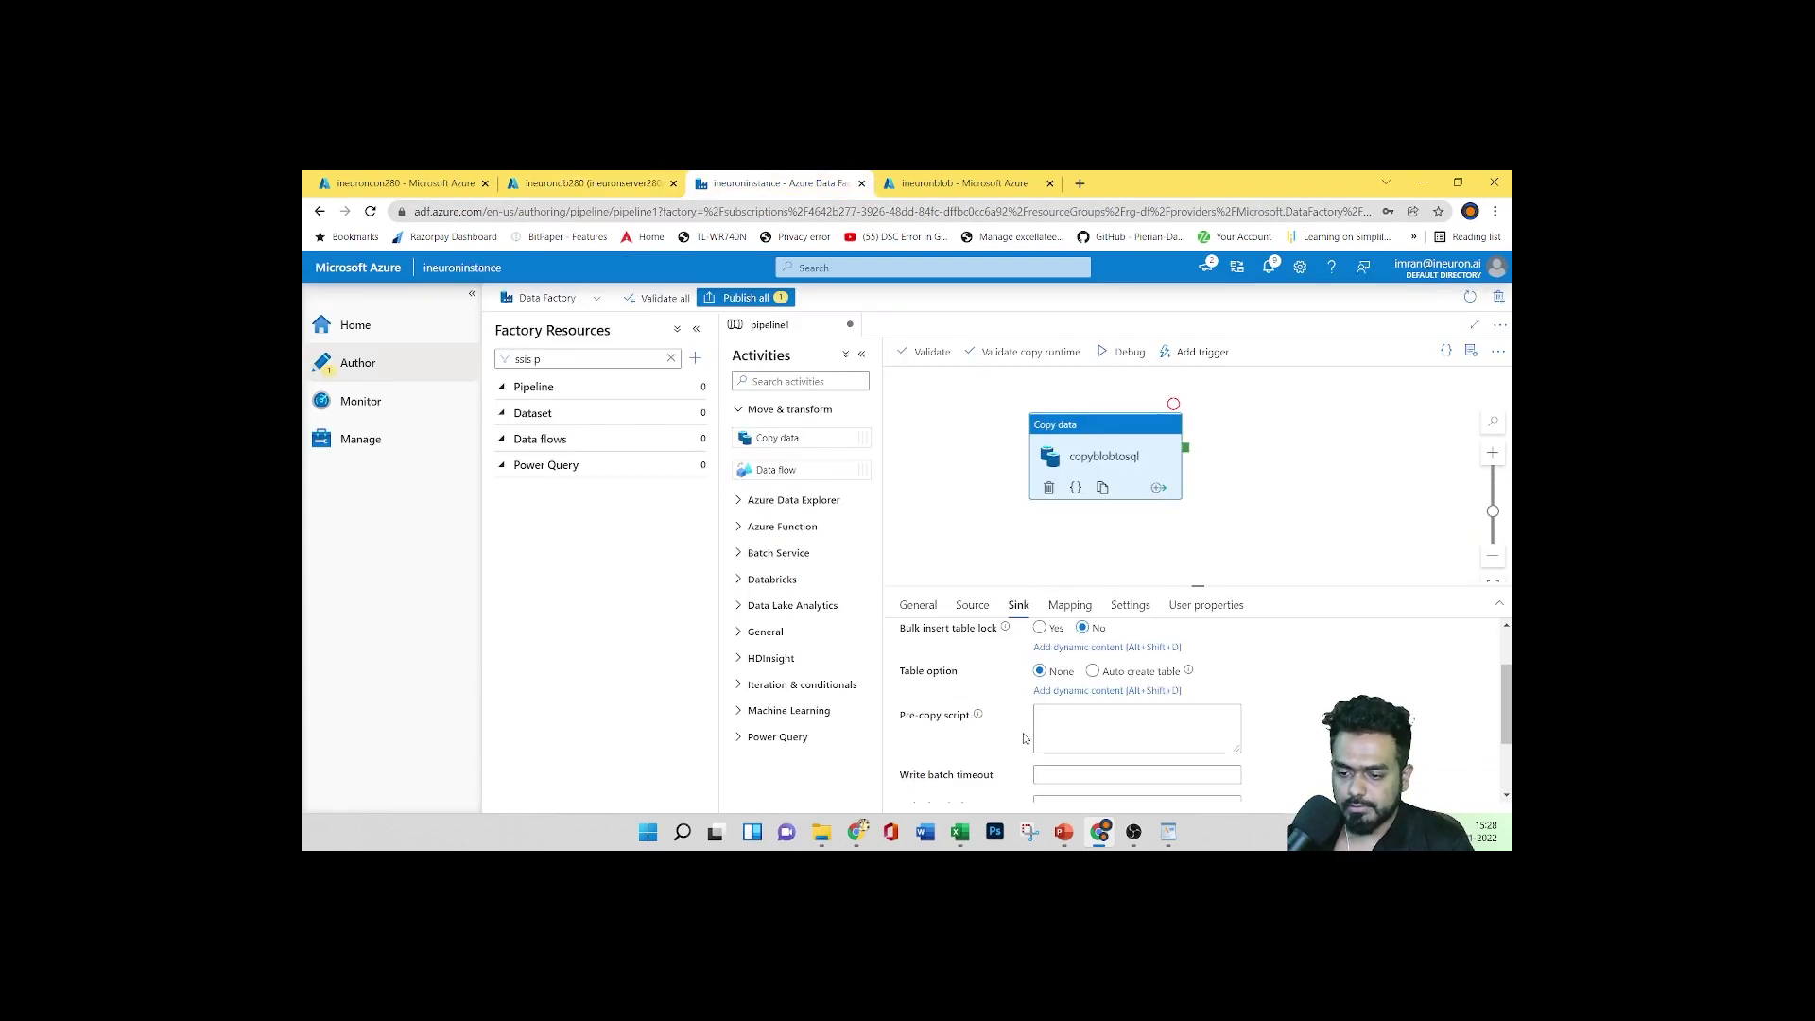
{"action": "left_click", "coordinate": [972, 604]}
{"action": "left_click", "coordinate": [918, 605]}
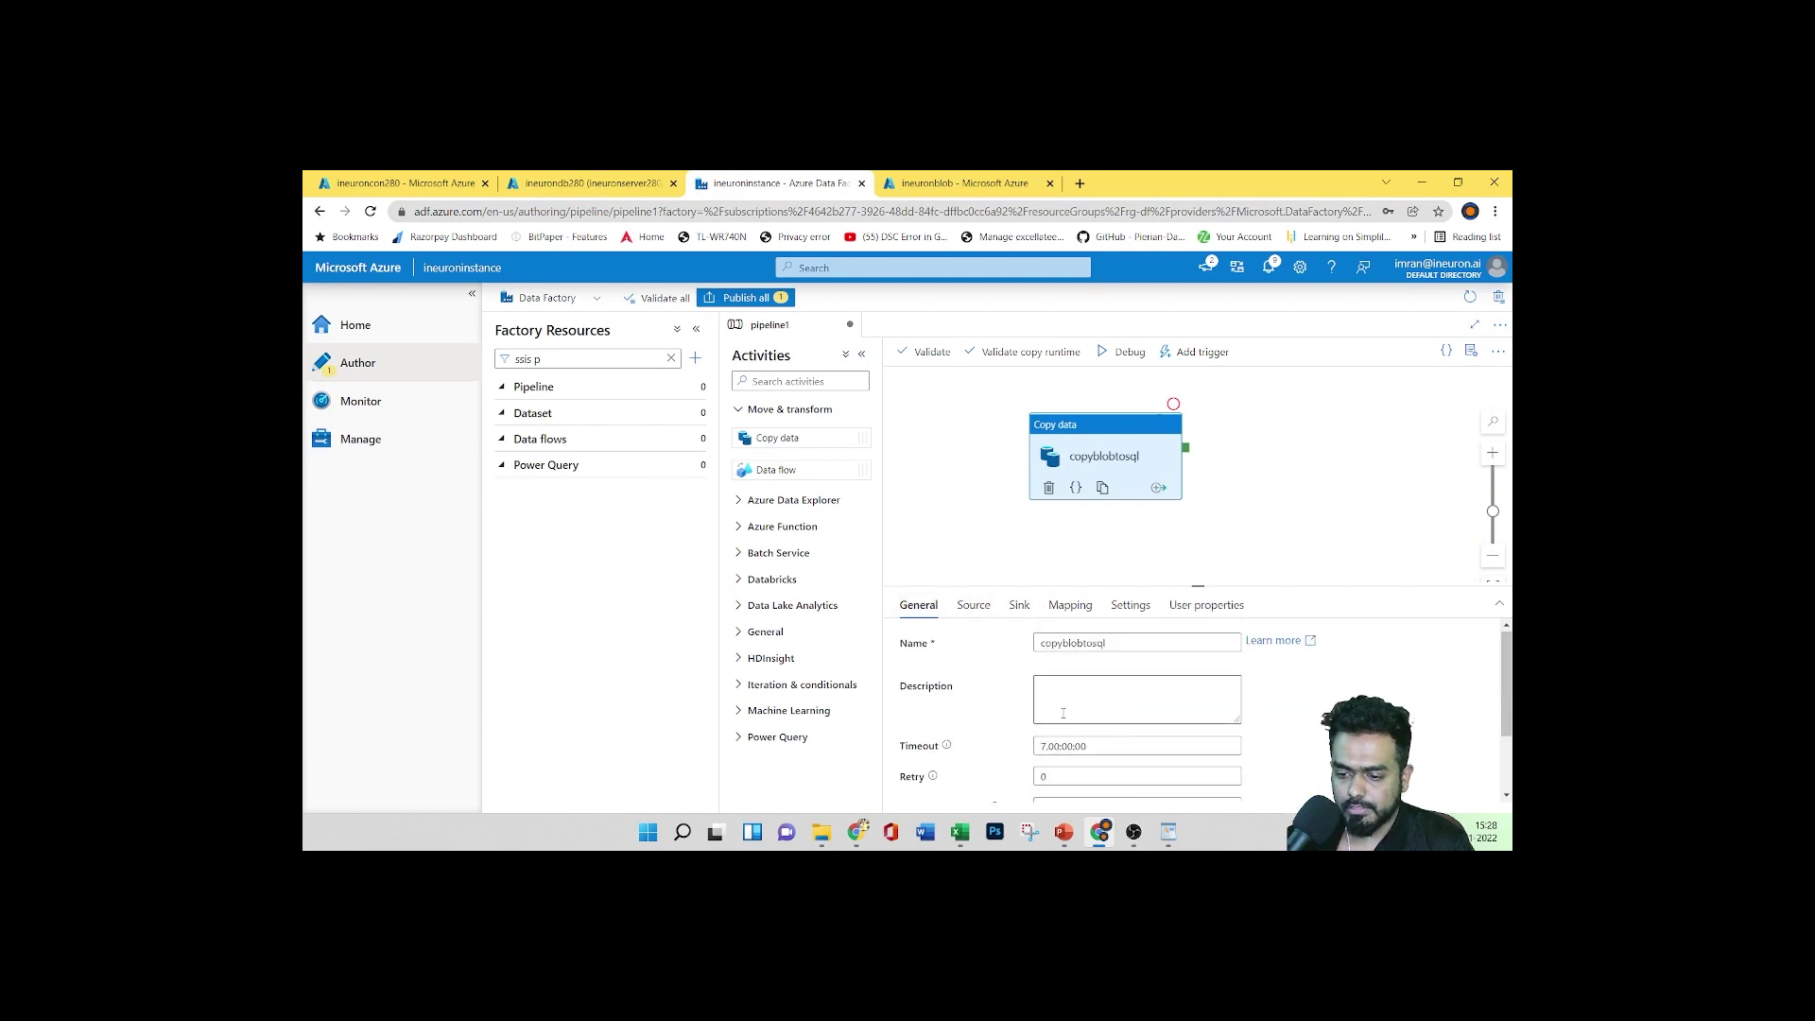
{"action": "scroll", "coordinate": [983, 762], "scroll_direction": "down", "scroll_amount": 2}
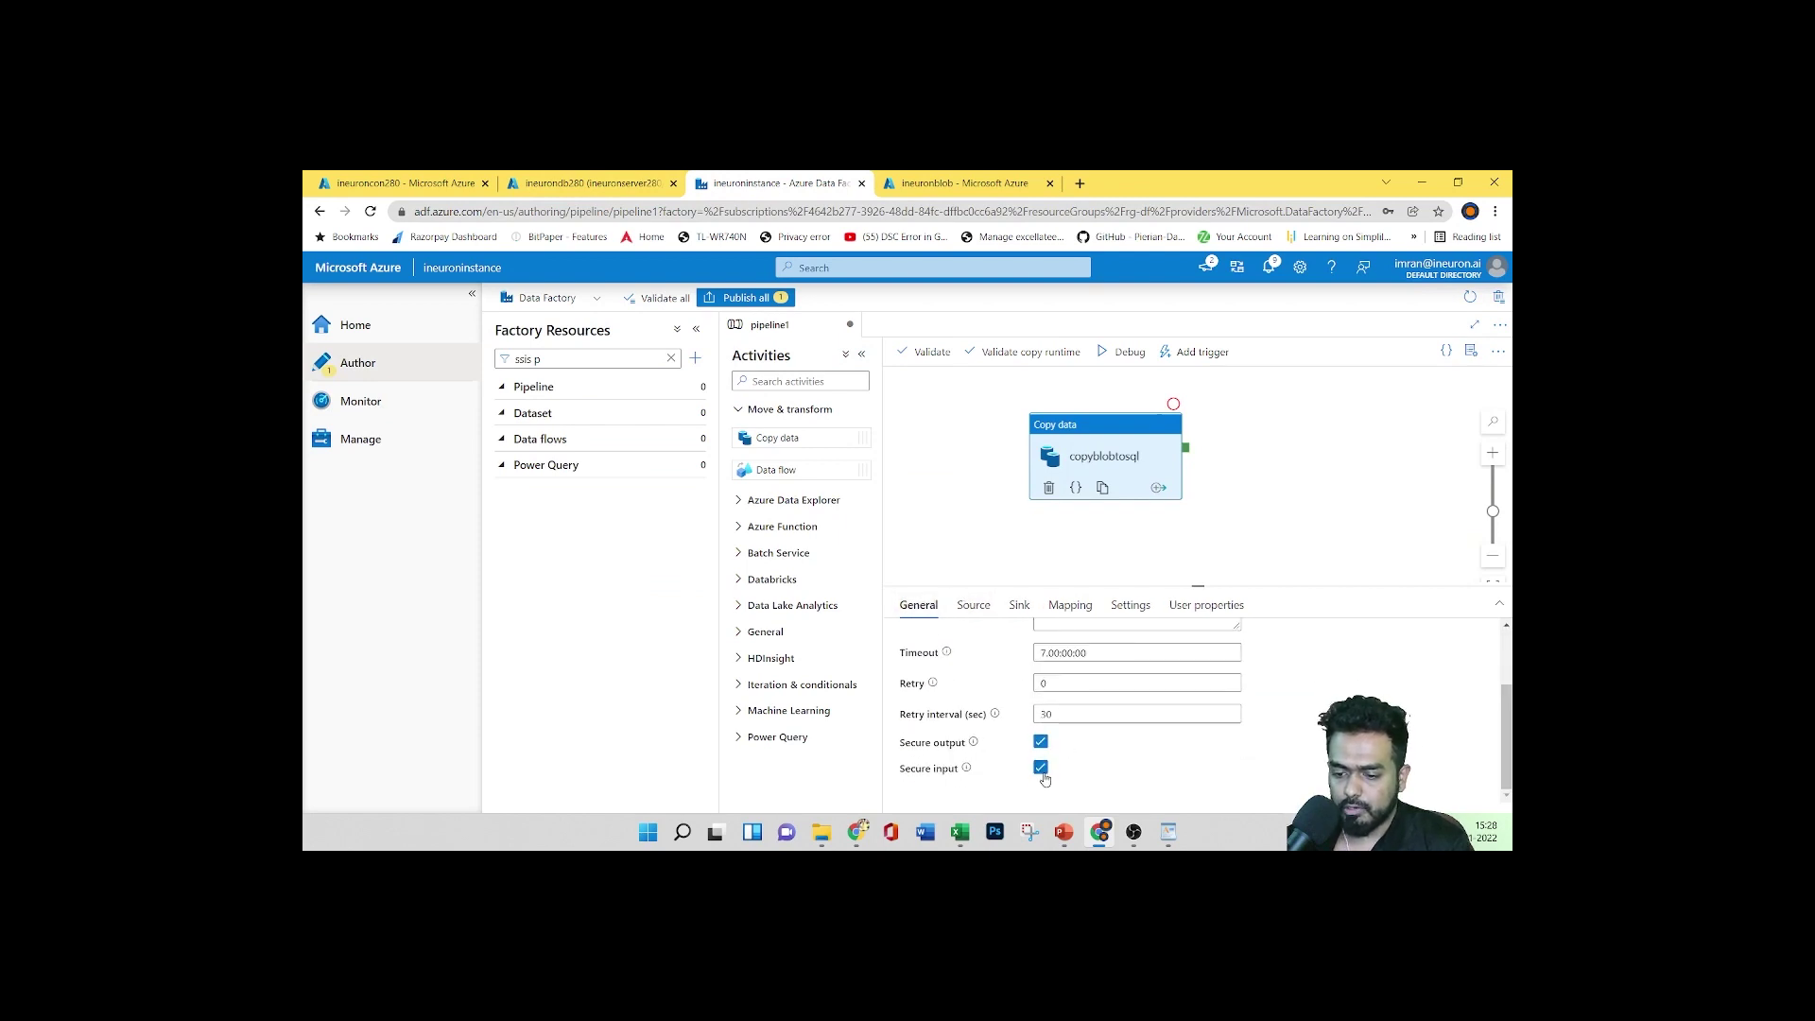
{"action": "left_click", "coordinate": [973, 605]}
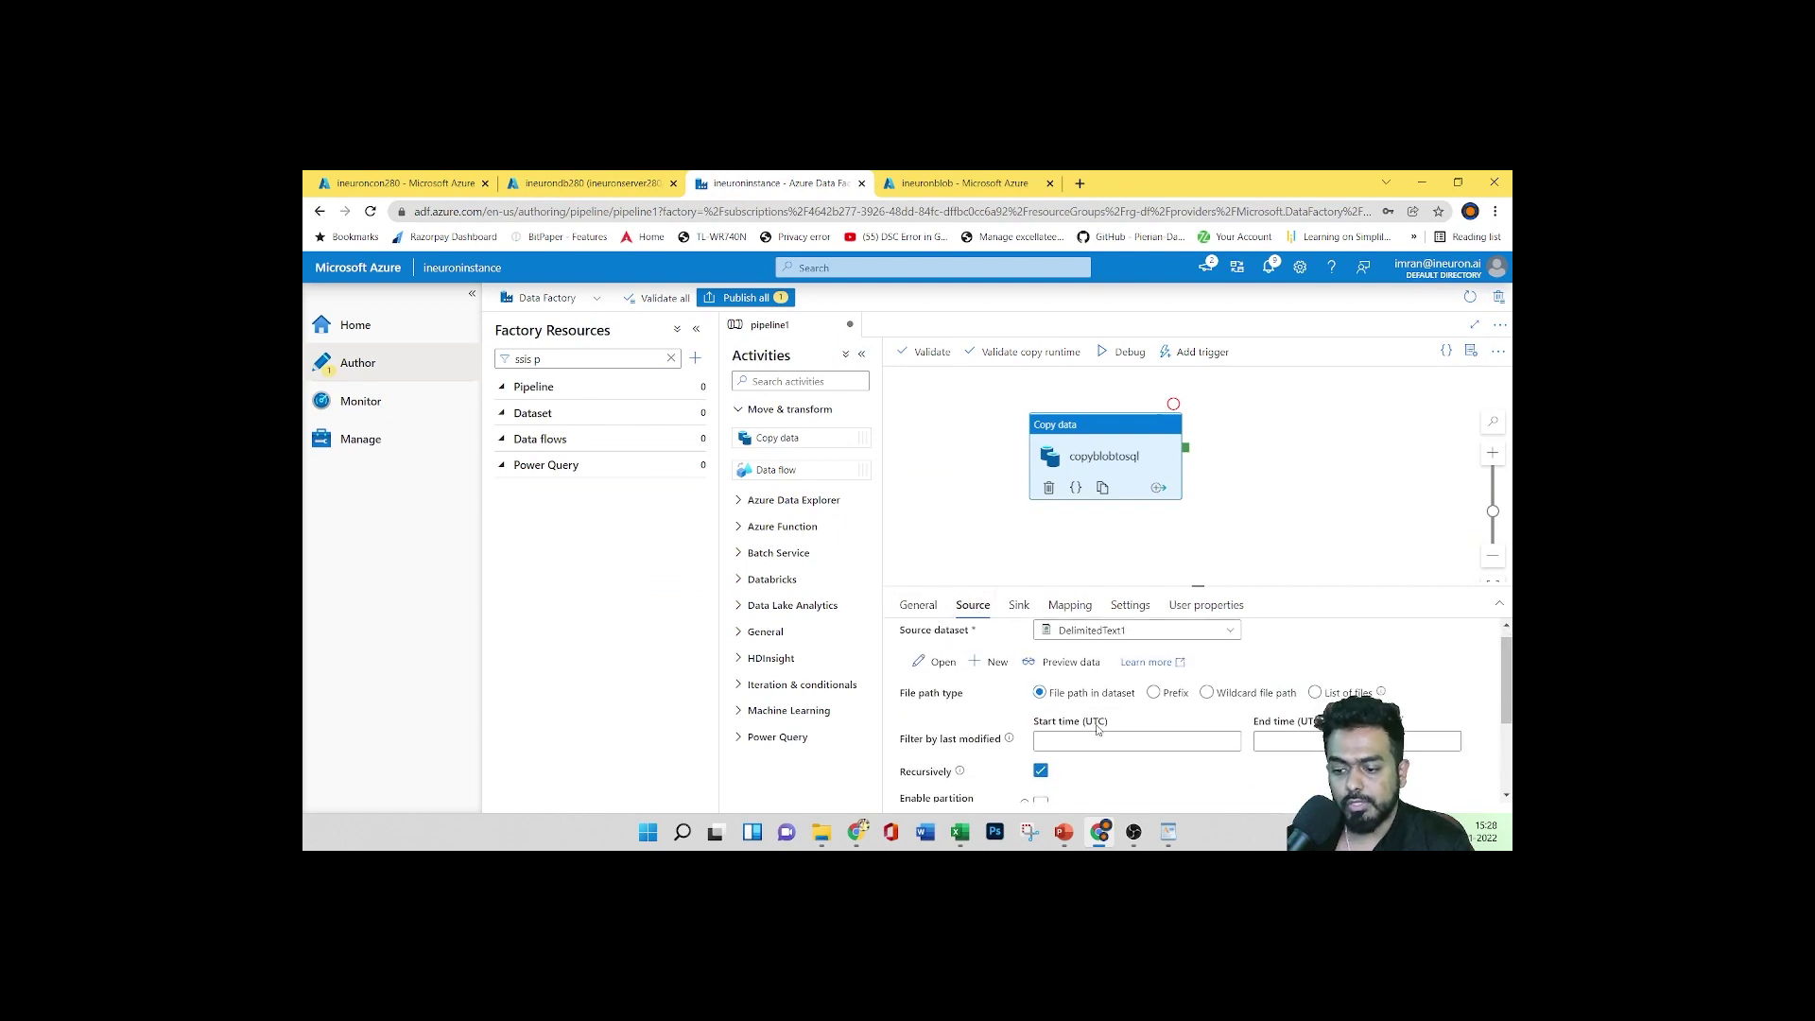
{"action": "scroll", "coordinate": [1056, 728], "scroll_direction": "down", "scroll_amount": 3}
{"action": "scroll", "coordinate": [1116, 724], "scroll_direction": "up", "scroll_amount": 3}
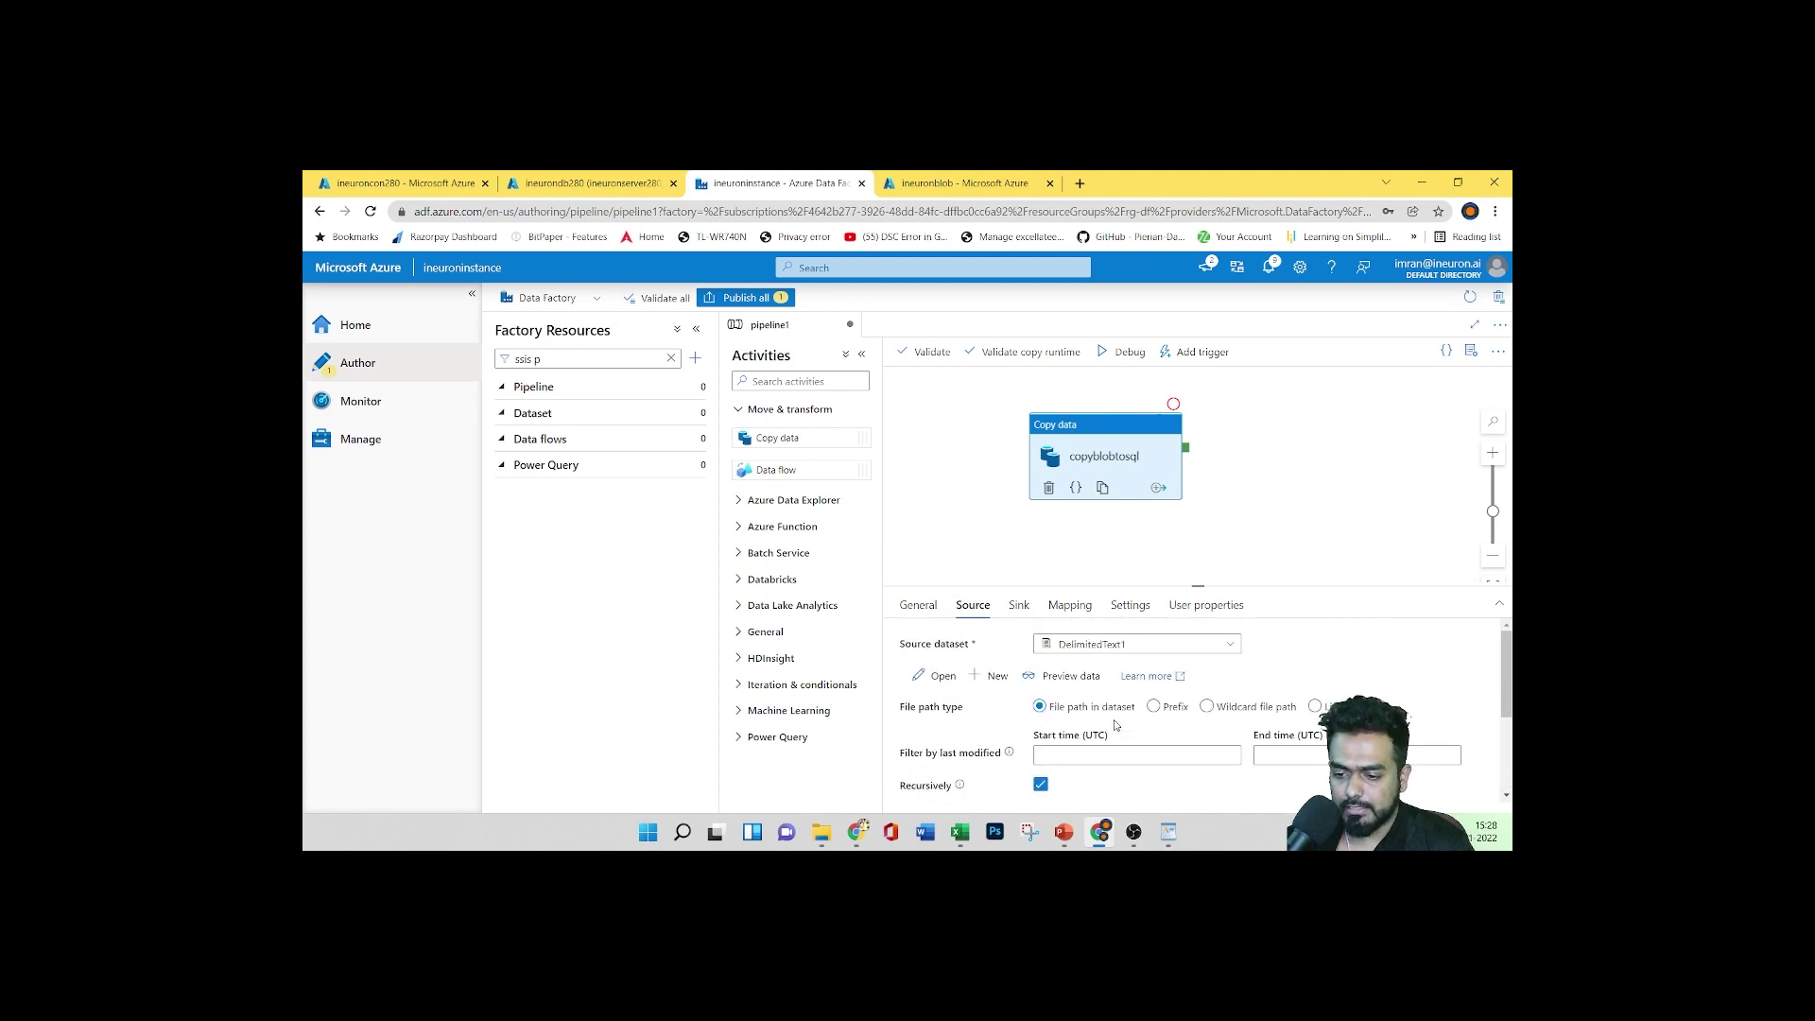
Recheck the sink settings of the copyblobtosql activity, from the sink dataset and write behavior to the batch options
{"action": "left_click", "coordinate": [1018, 605]}
{"action": "scroll", "coordinate": [1086, 704], "scroll_direction": "down", "scroll_amount": 5}
{"action": "scroll", "coordinate": [1086, 704], "scroll_direction": "up", "scroll_amount": 2}
{"action": "scroll", "coordinate": [1085, 704], "scroll_direction": "up", "scroll_amount": 2}
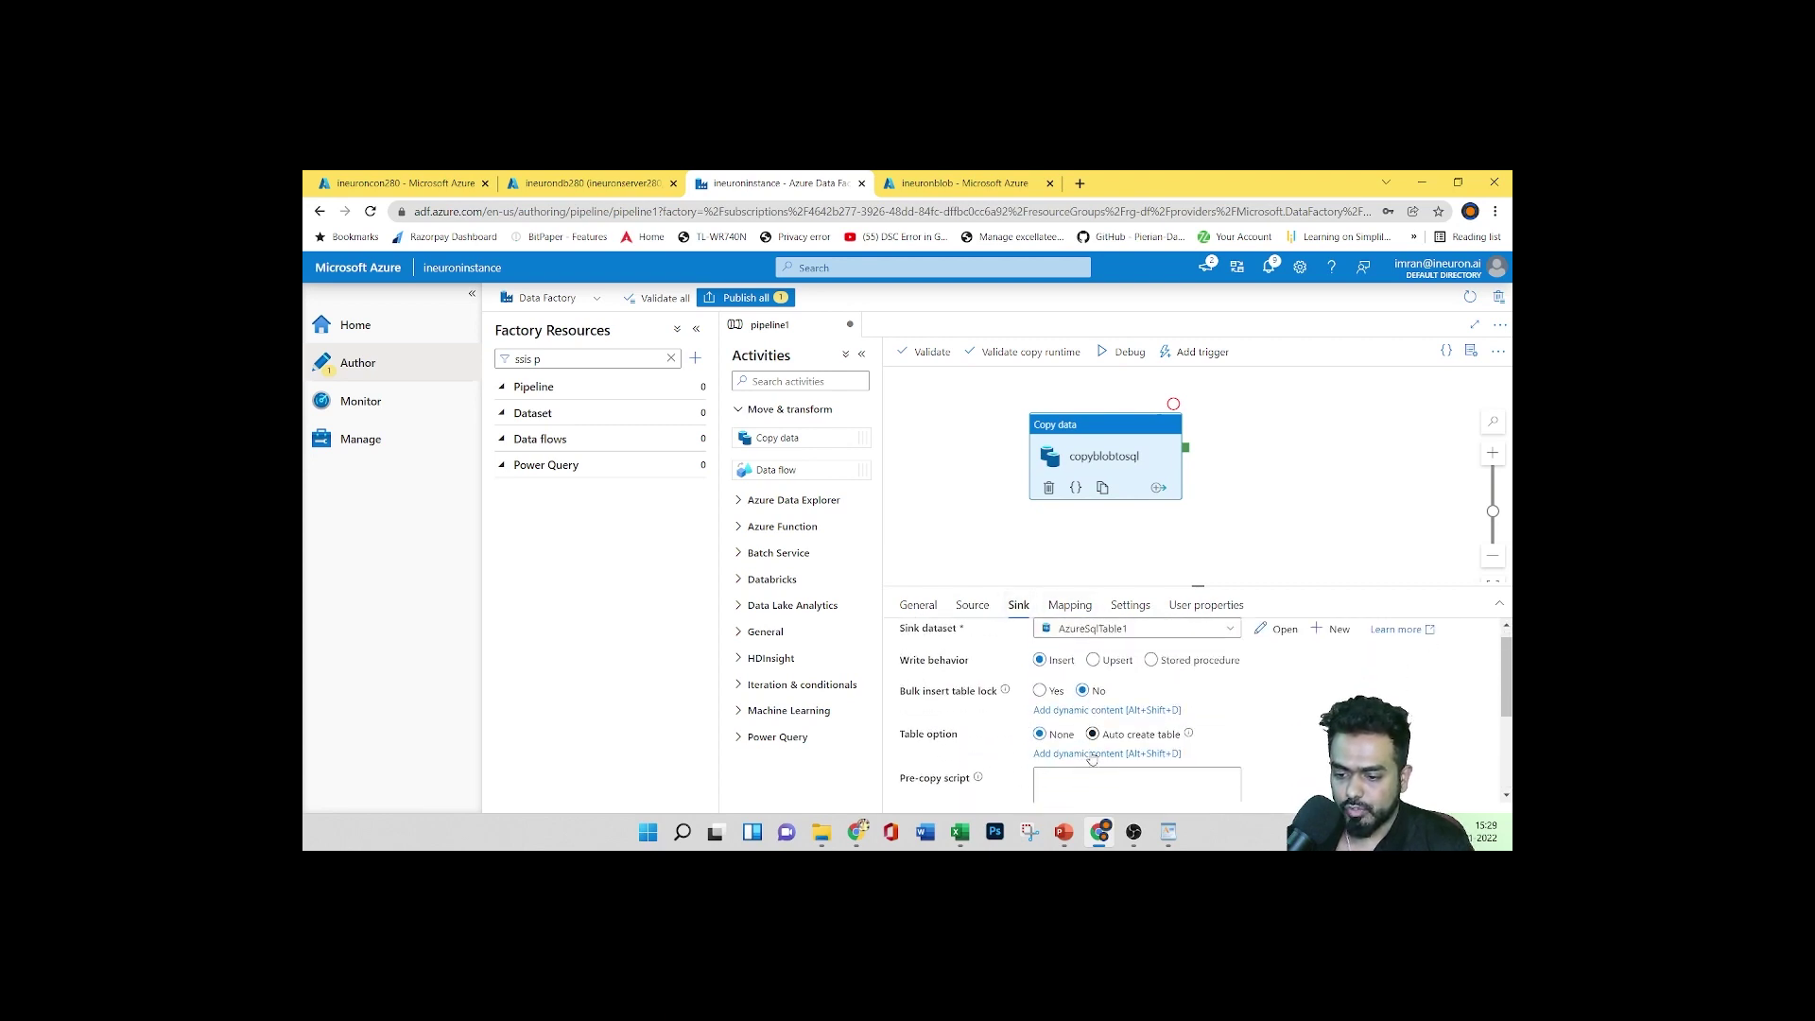
{"action": "scroll", "coordinate": [1068, 709], "scroll_direction": "down", "scroll_amount": 2}
{"action": "left_click", "coordinate": [1052, 715]}
{"action": "scroll", "coordinate": [1052, 716], "scroll_direction": "down", "scroll_amount": 3}
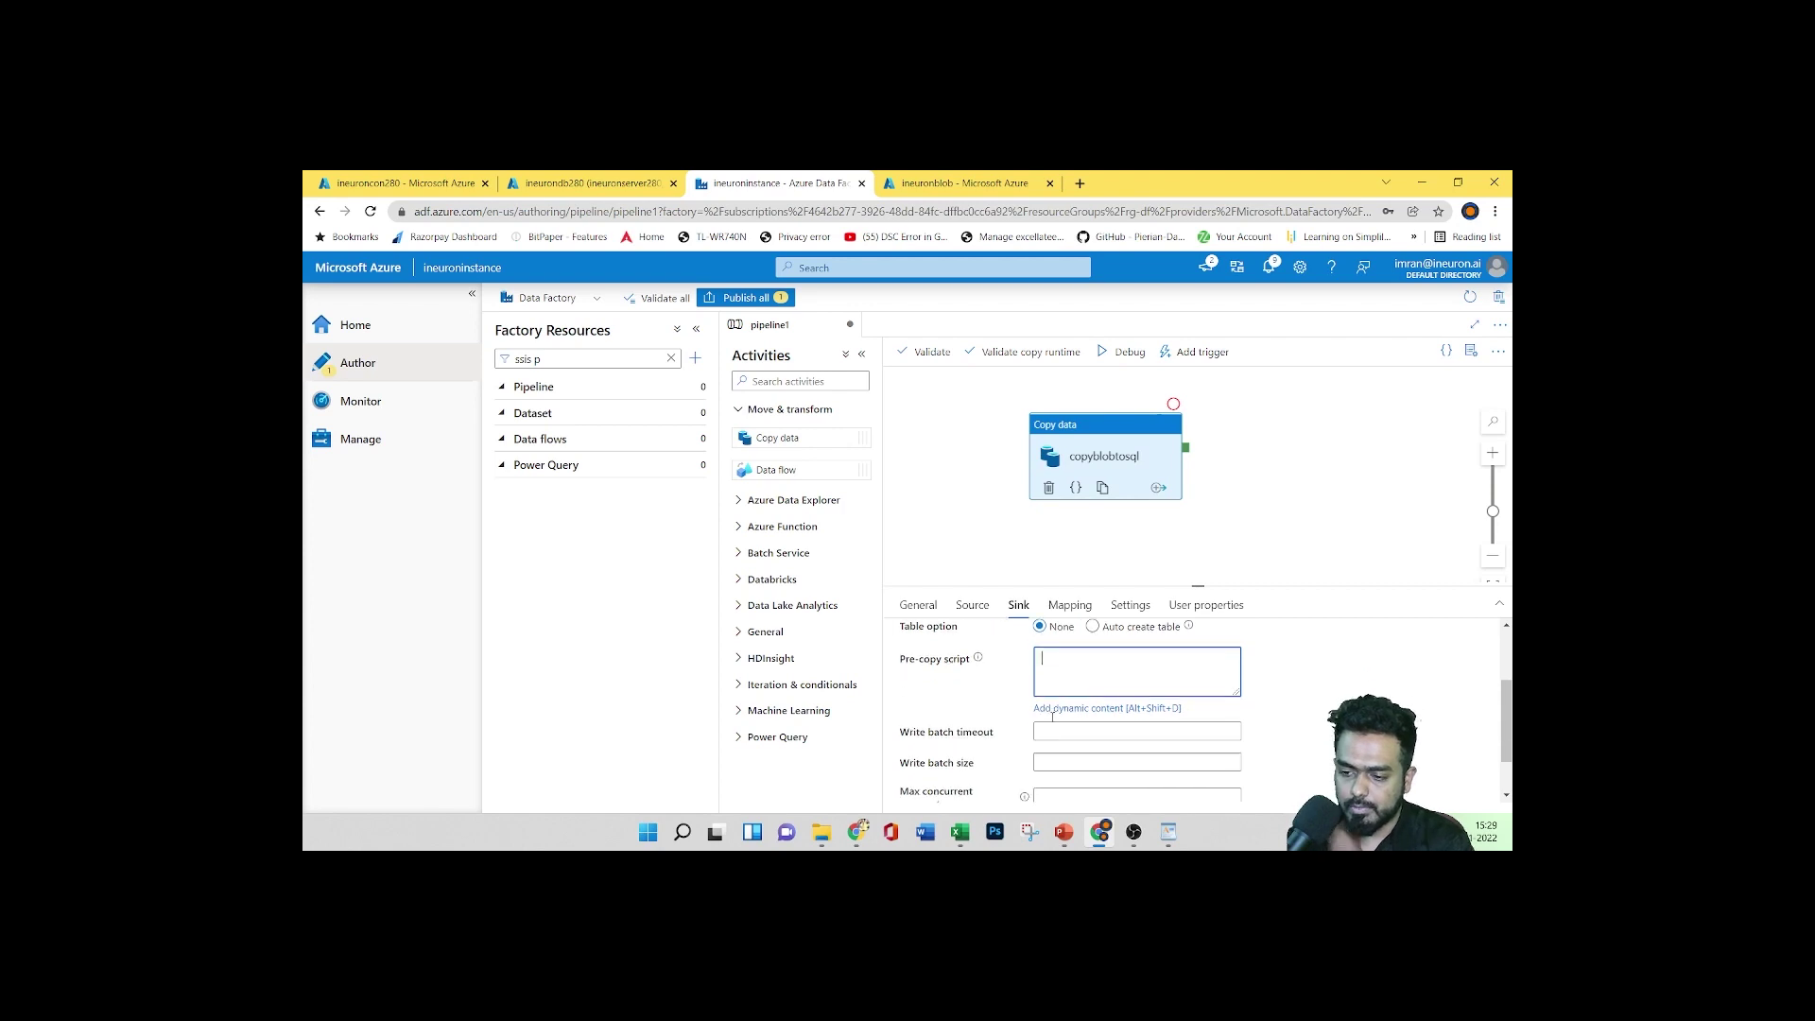
{"action": "scroll", "coordinate": [1220, 693], "scroll_direction": "up", "scroll_amount": 5}
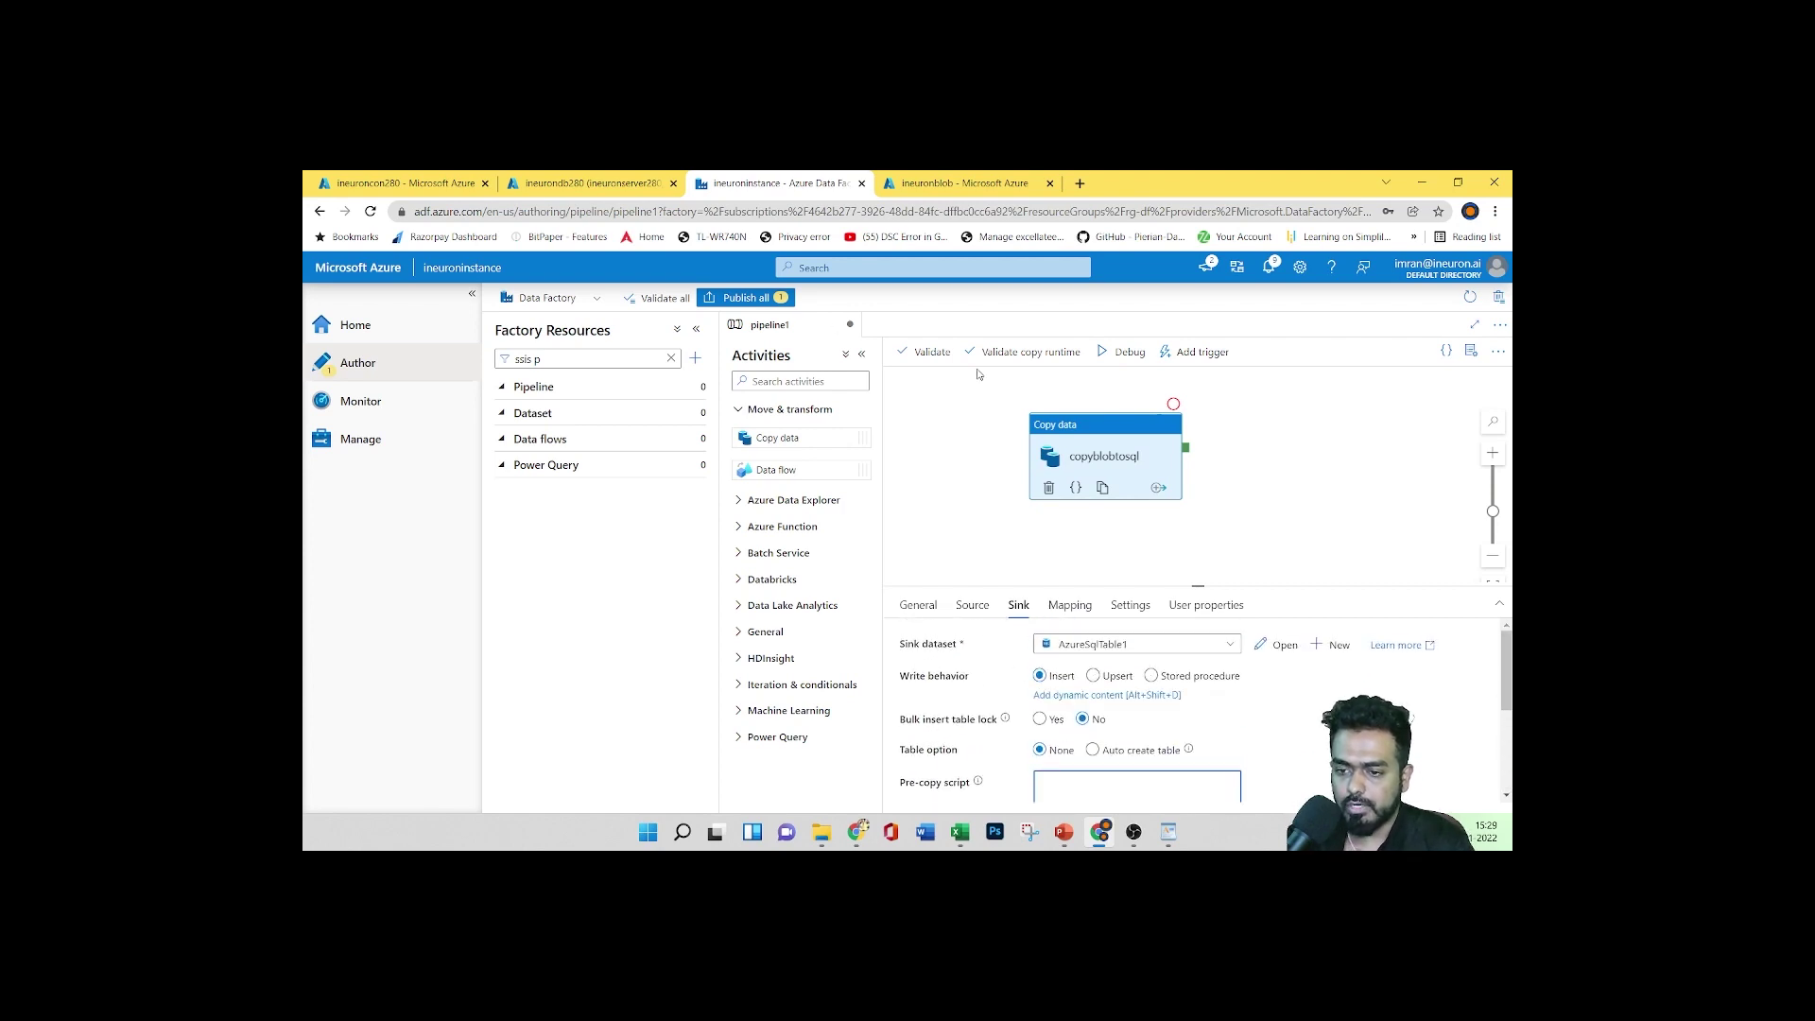
Validate pipeline1 and publish its pending changes to the live environment
{"action": "left_click", "coordinate": [914, 354]}
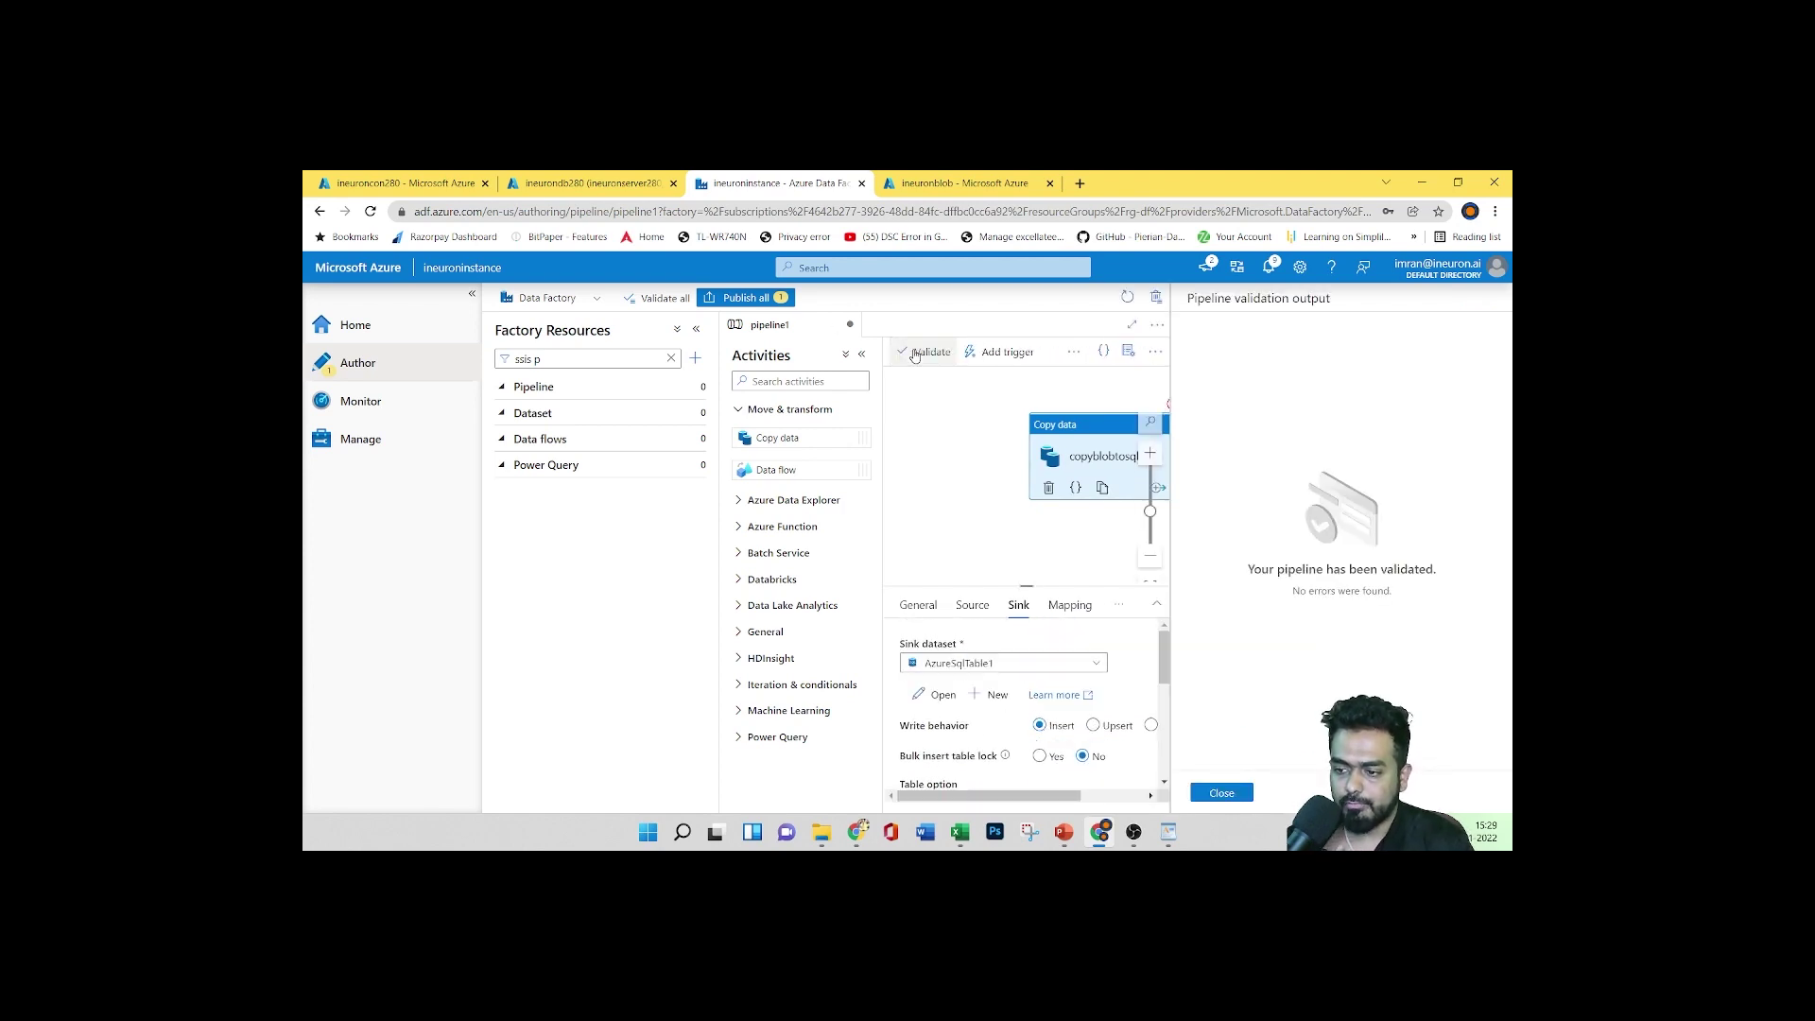
{"action": "left_click", "coordinate": [1222, 794]}
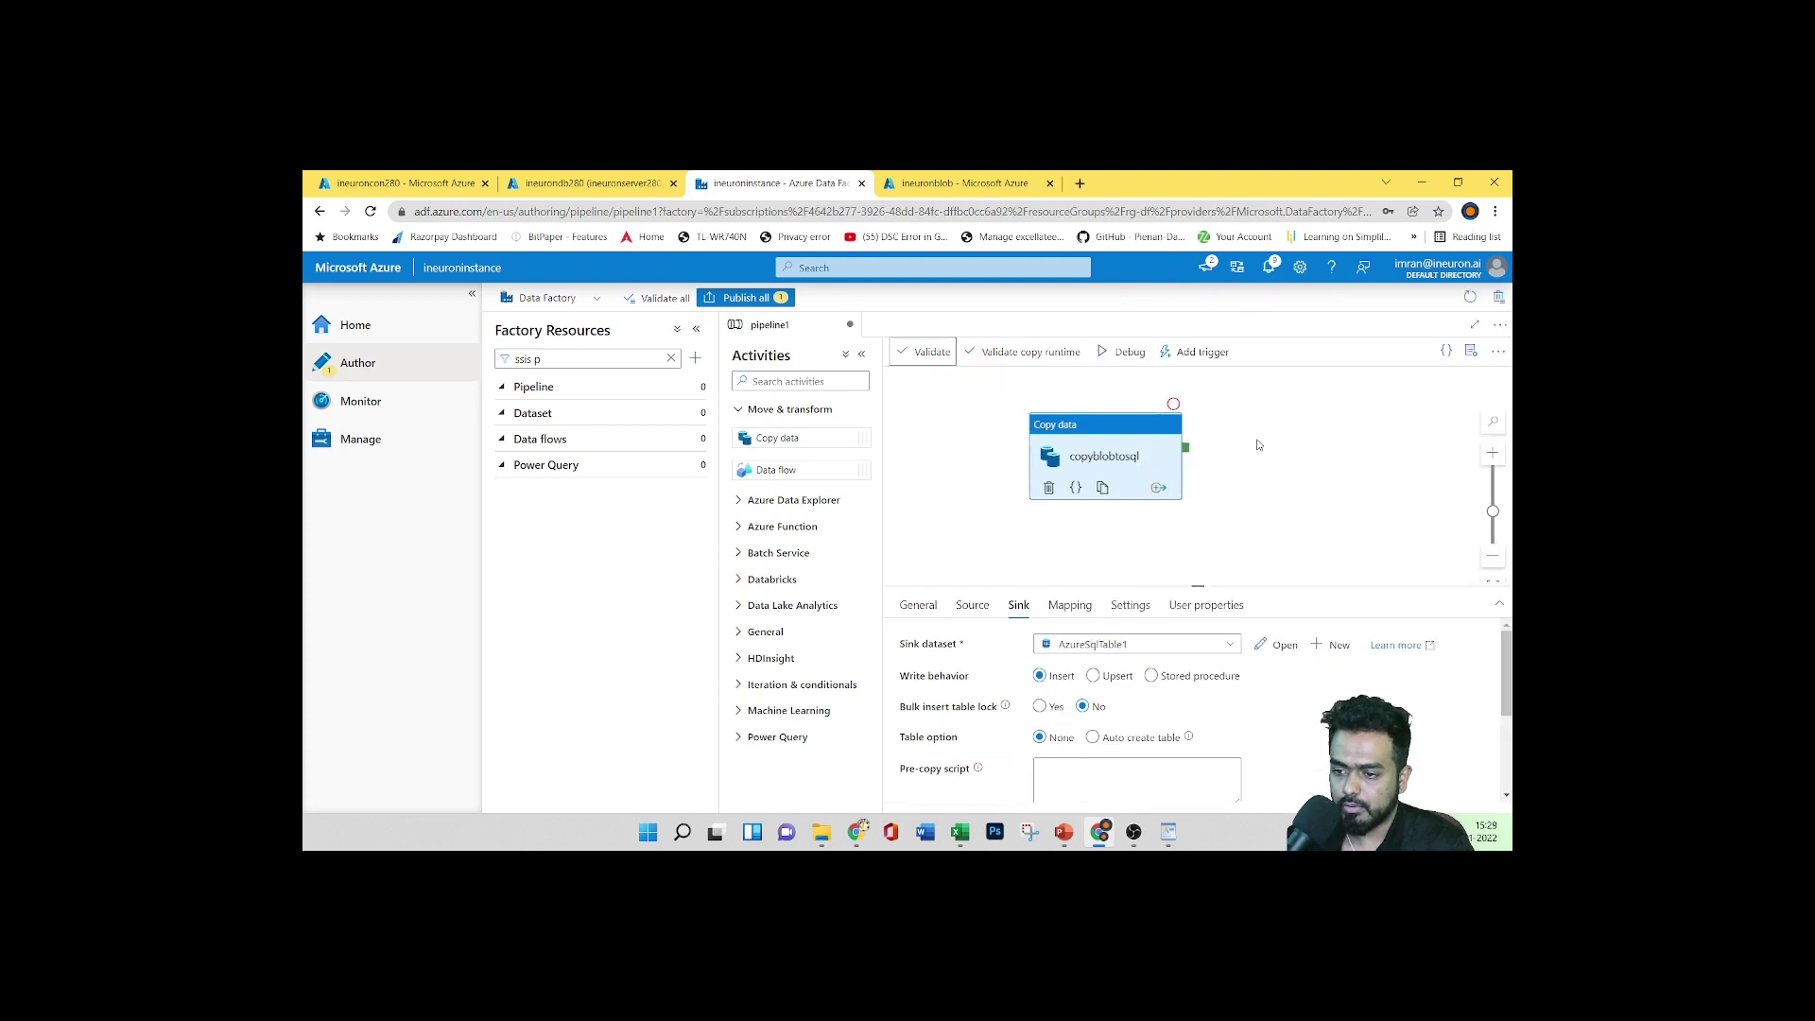
{"action": "left_click", "coordinate": [739, 299]}
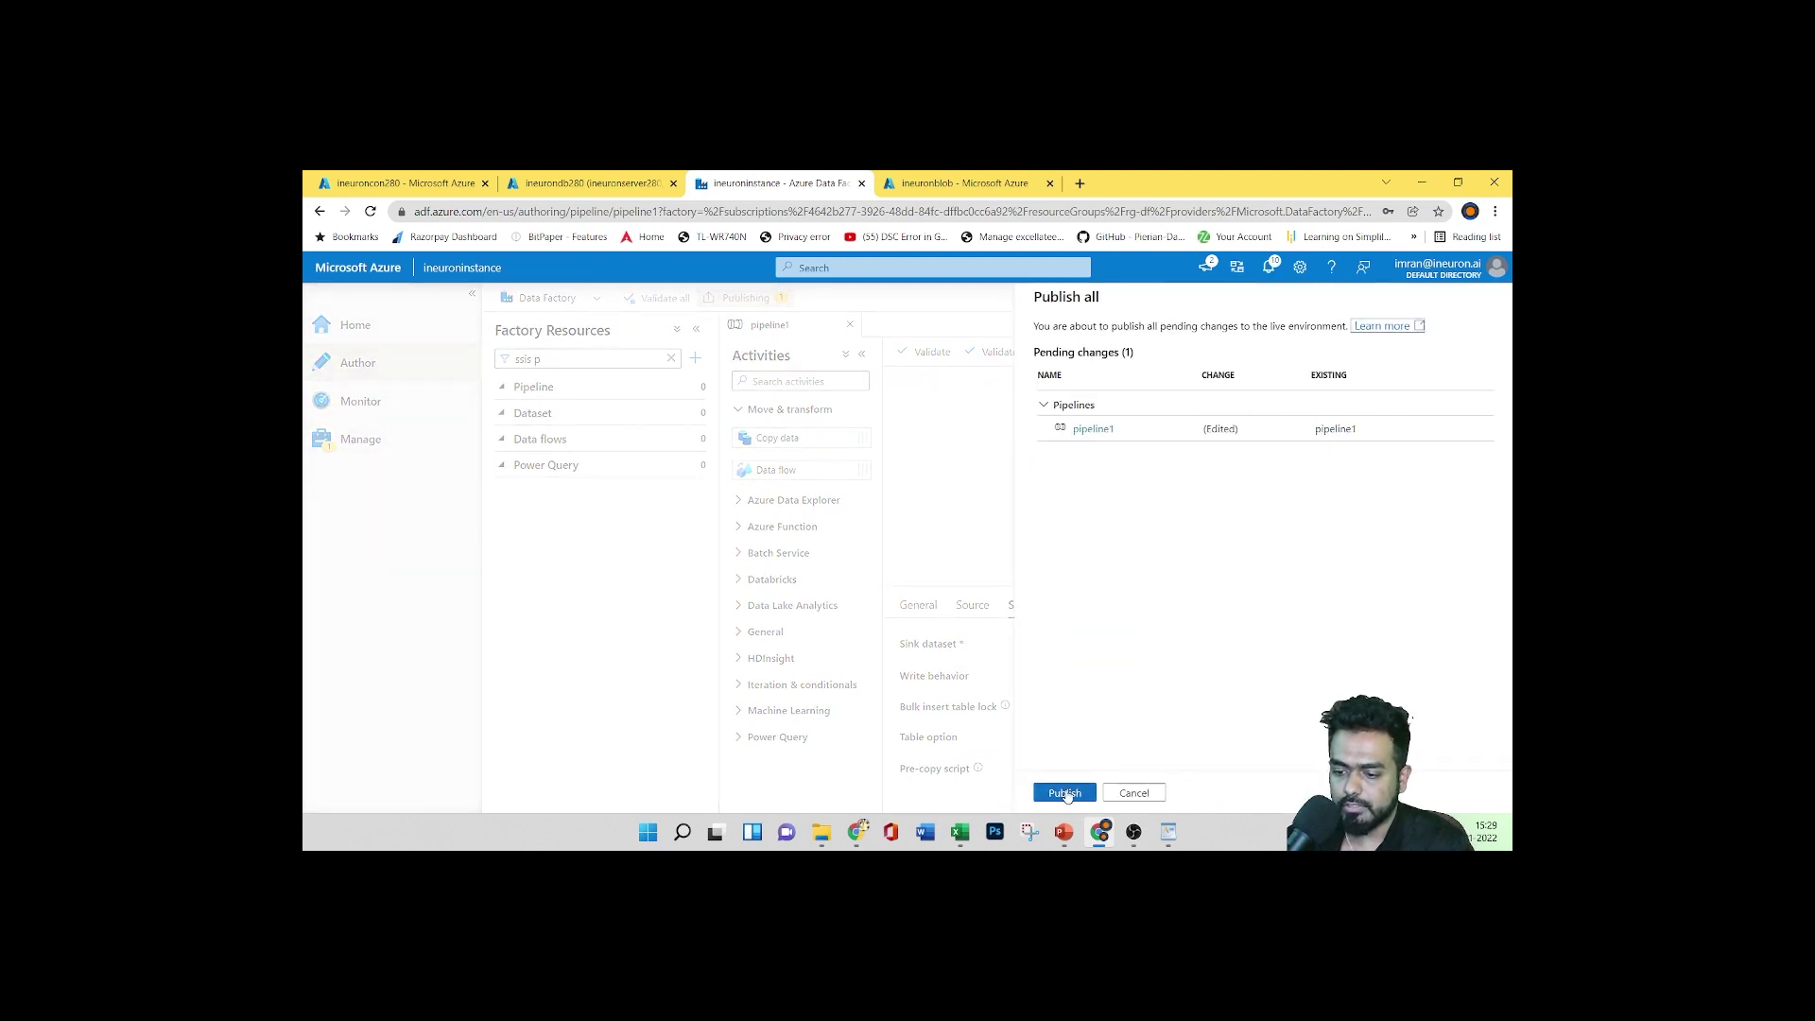
{"action": "left_click", "coordinate": [1066, 794]}
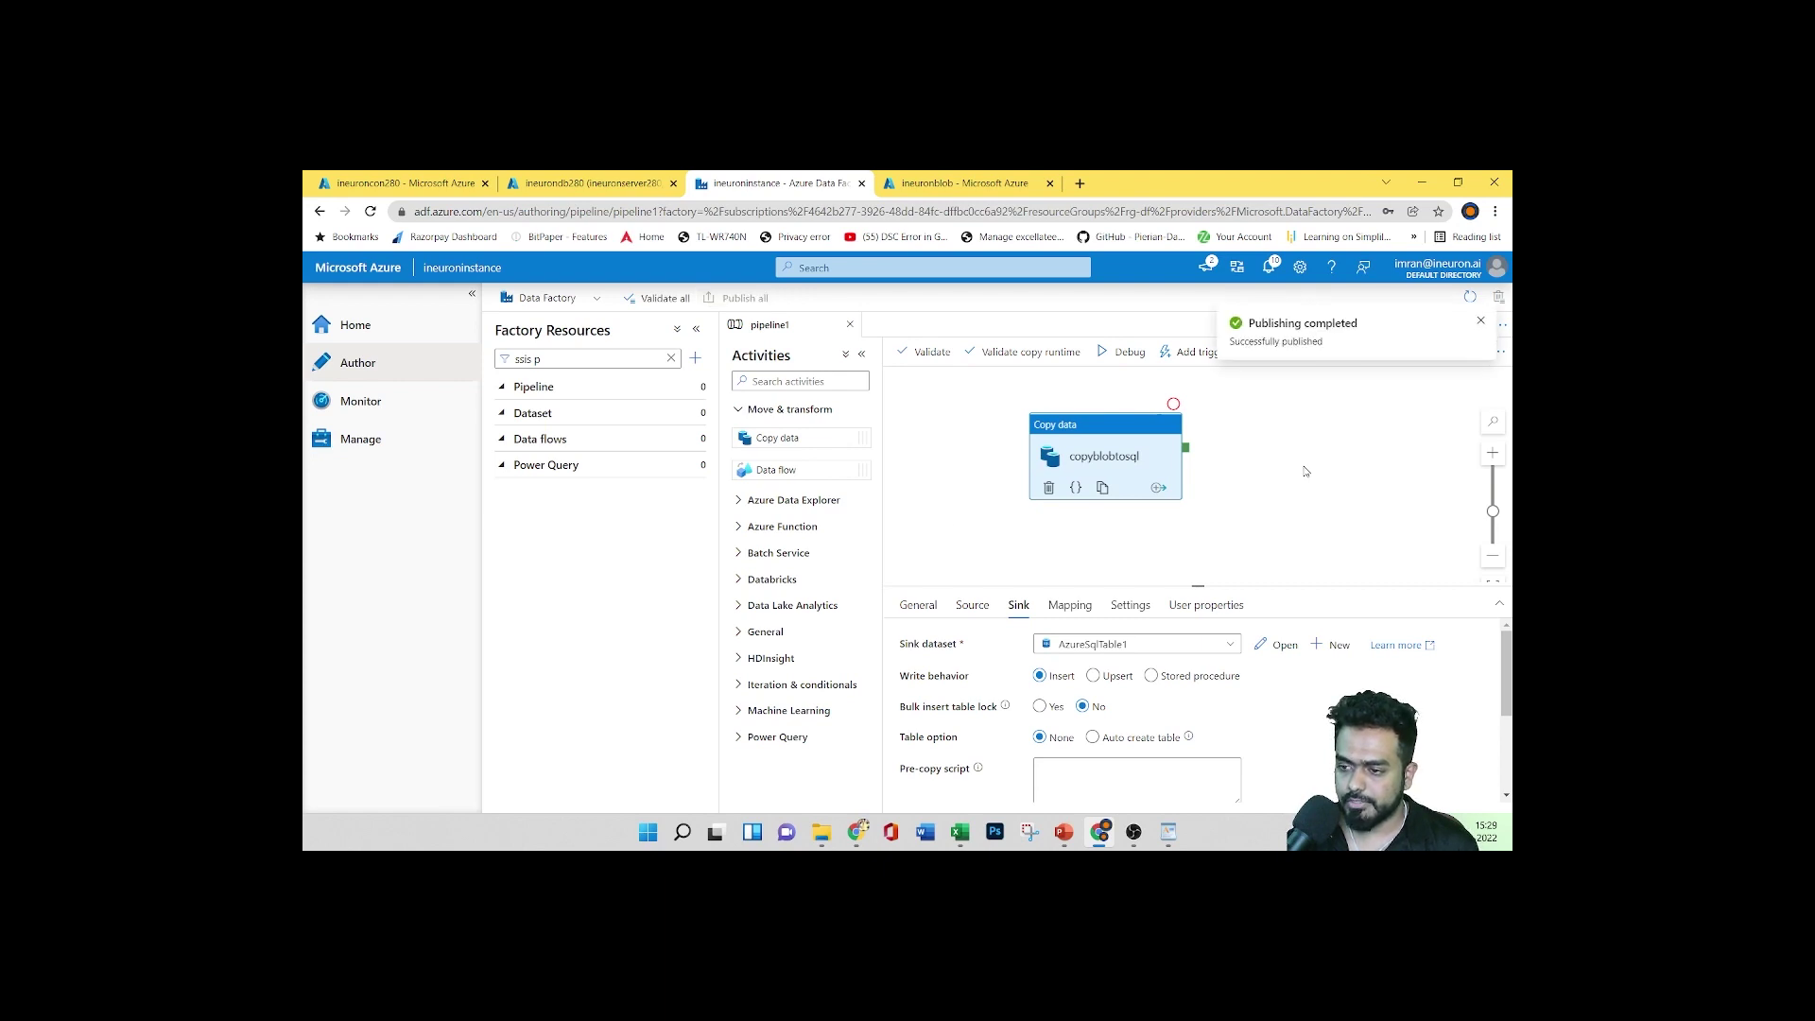
{"action": "left_click", "coordinate": [1480, 322]}
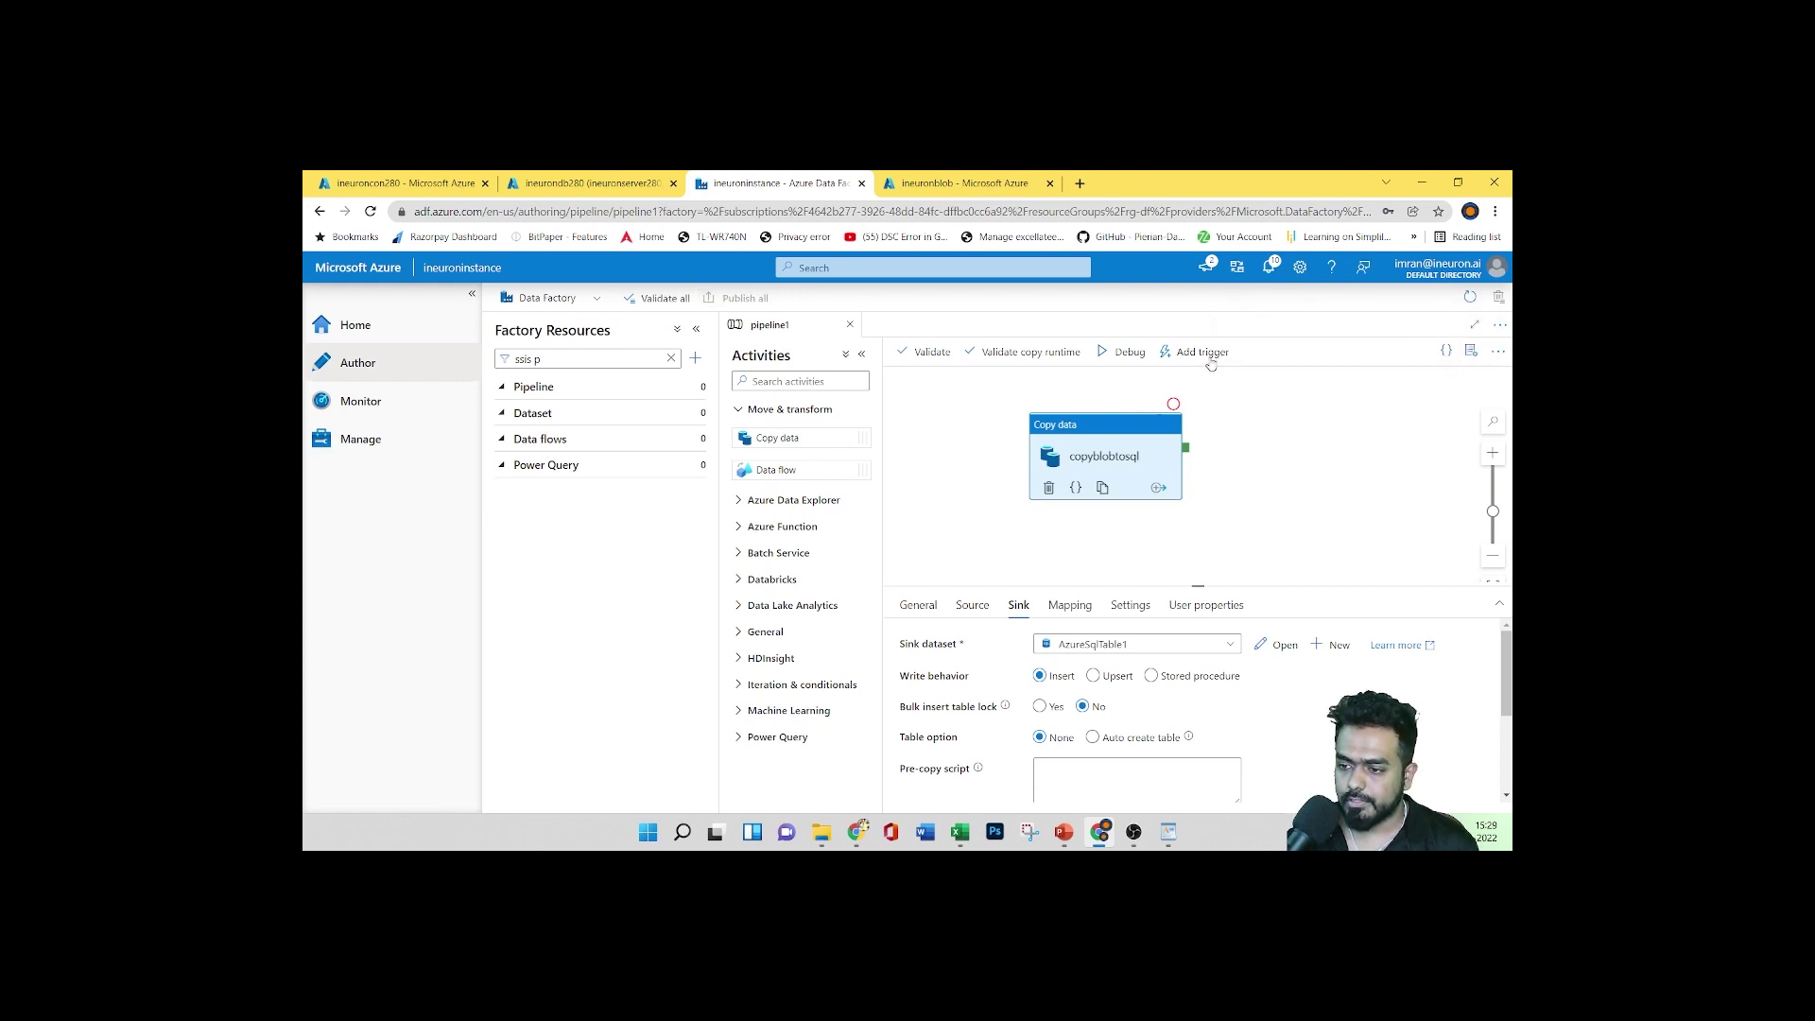
Trigger an immediate run of pipeline1 using the last published configuration
{"action": "left_click", "coordinate": [1203, 351]}
{"action": "left_click", "coordinate": [1185, 377]}
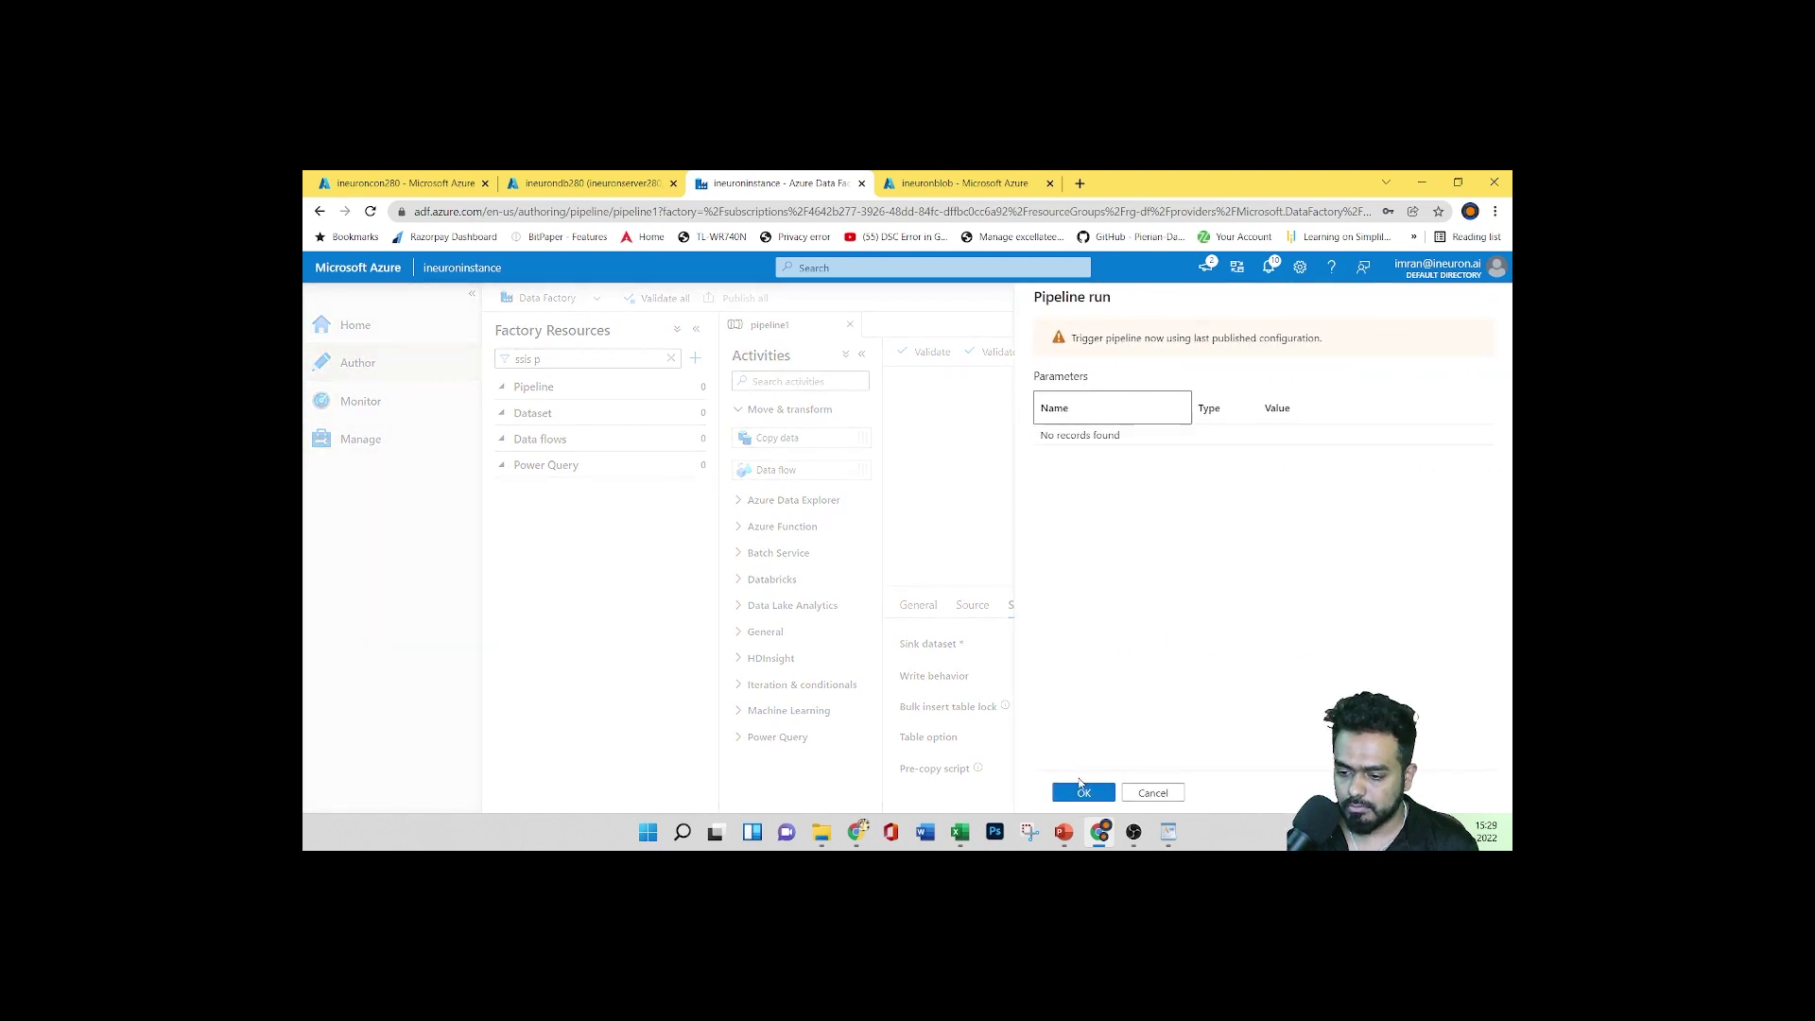
{"action": "left_click", "coordinate": [1082, 790]}
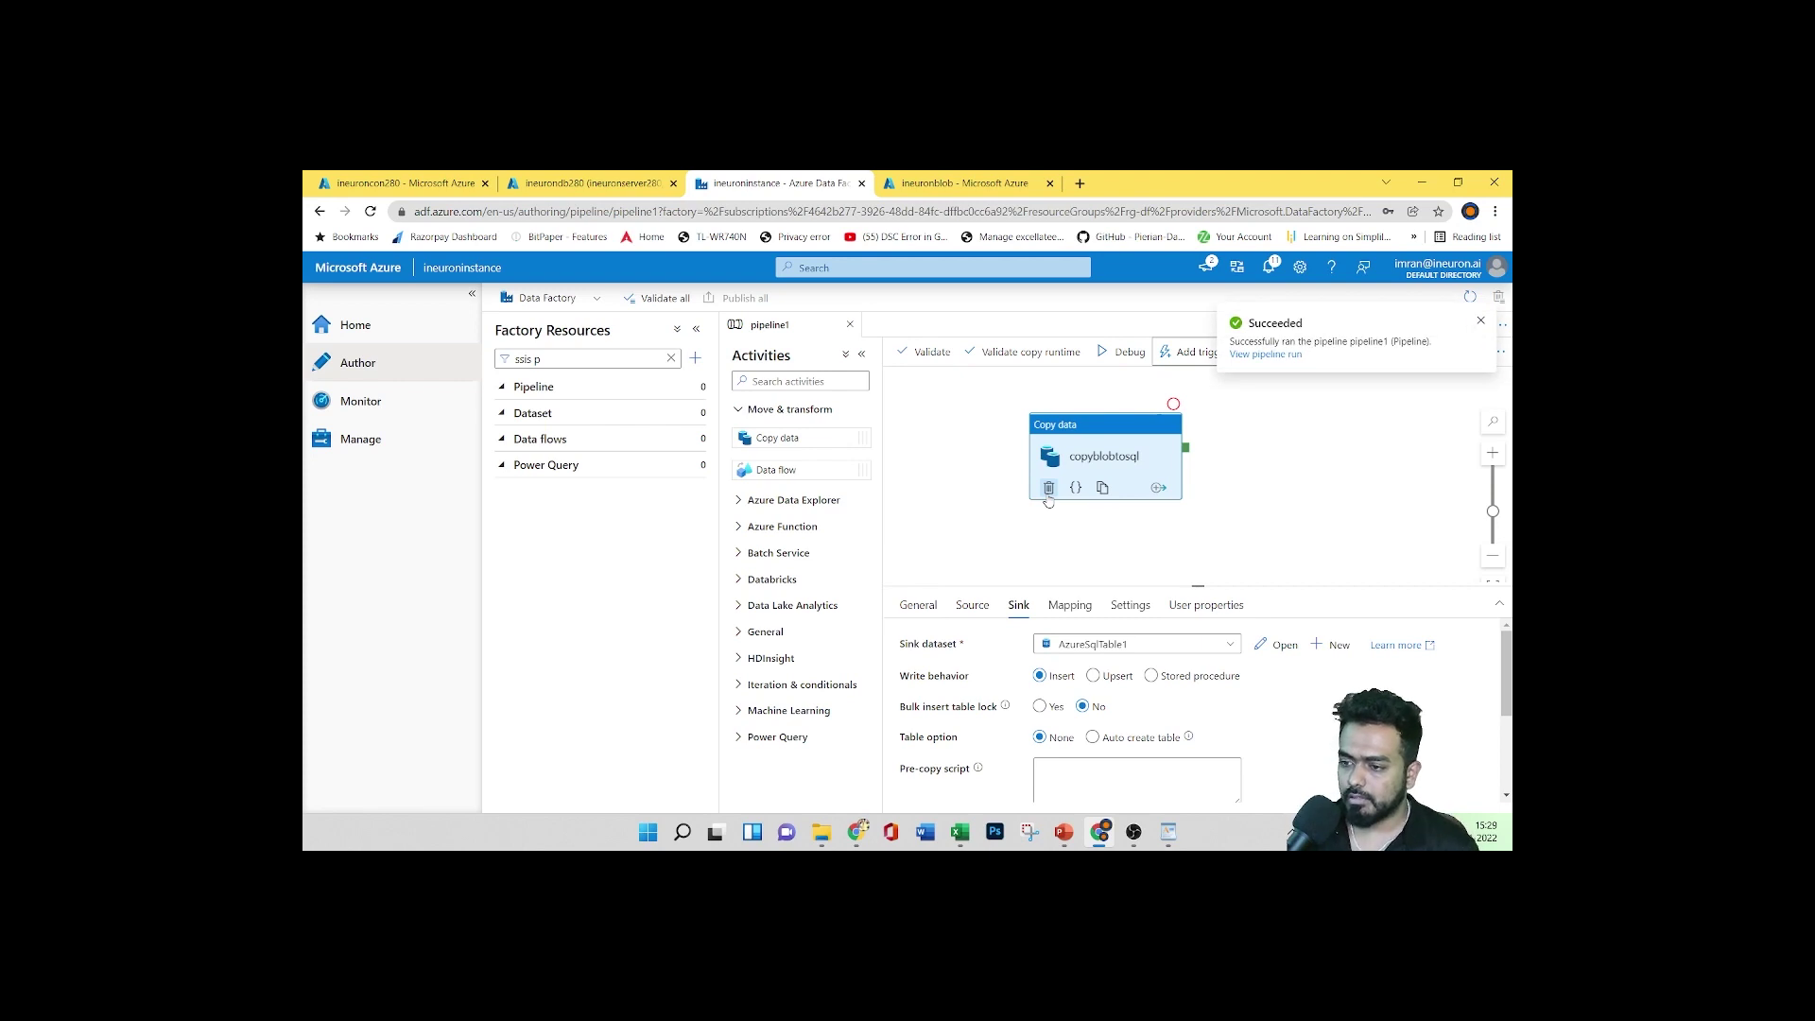
Switch to the ineurondb280 query editor and select the top 1000 rows of dbo.ProductCategory to check the copied data
{"action": "left_click", "coordinate": [386, 410]}
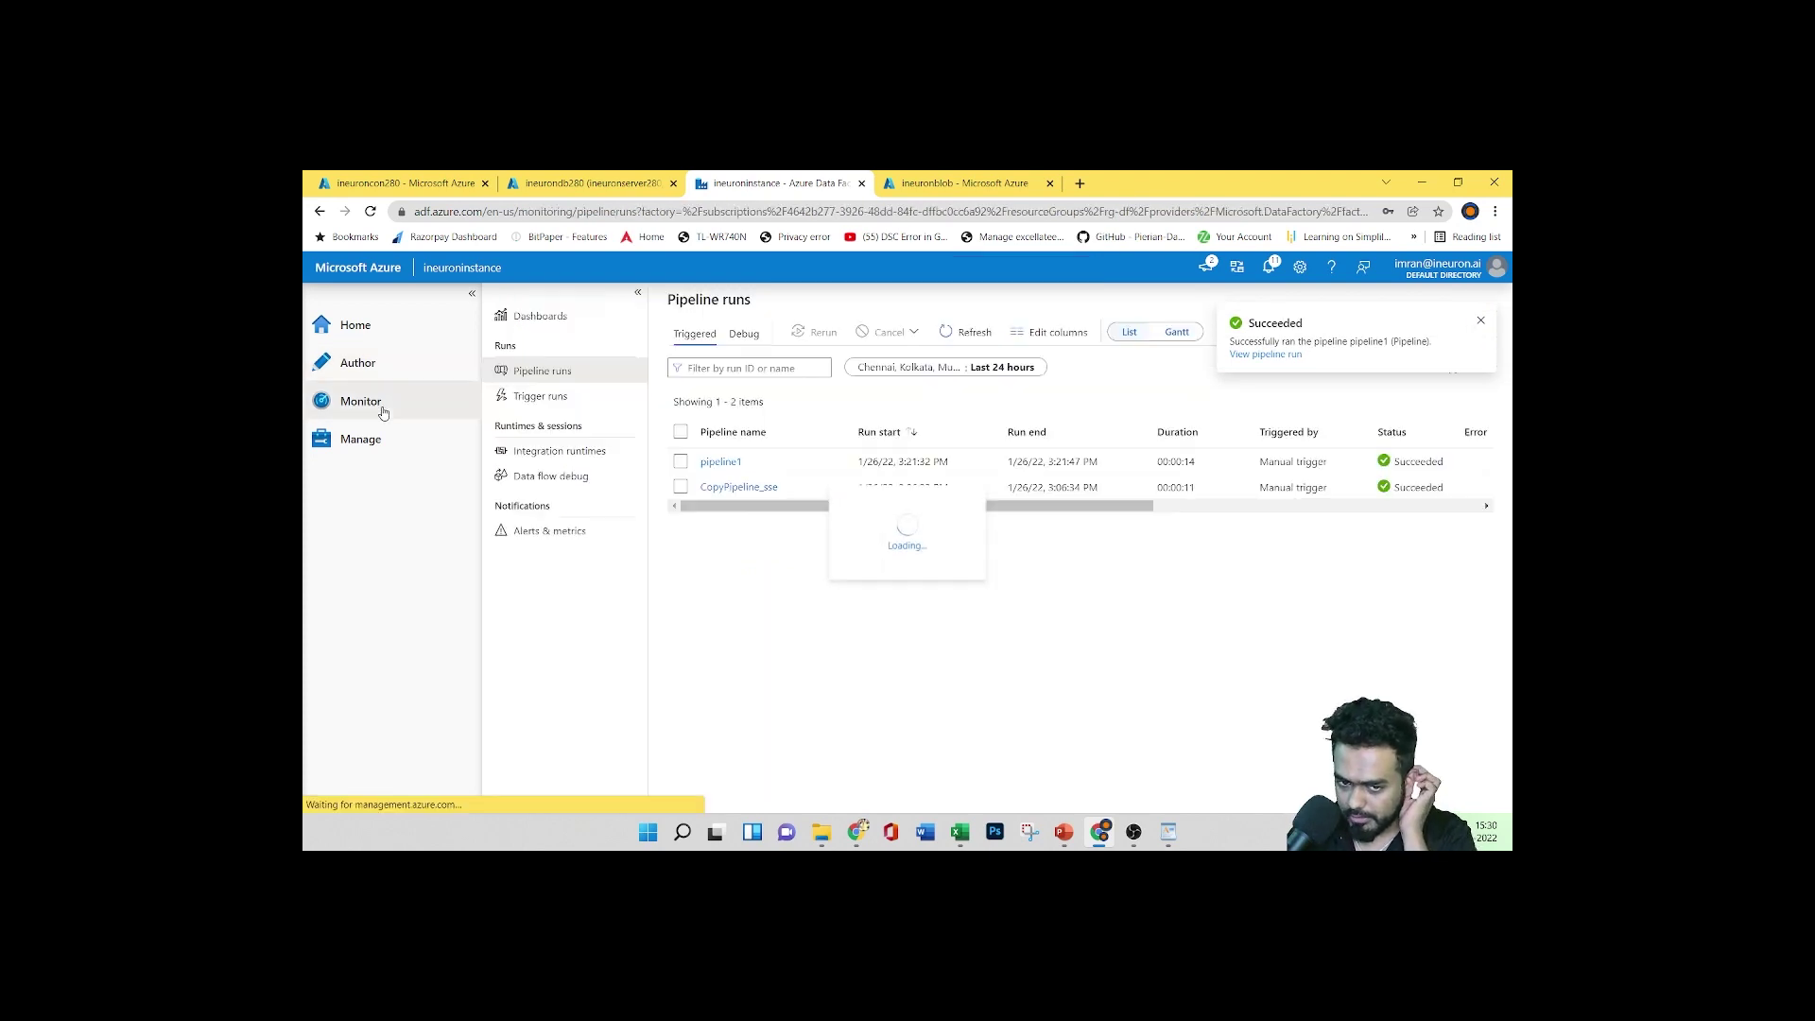
{"action": "left_click", "coordinate": [964, 183]}
{"action": "left_click", "coordinate": [405, 184]}
{"action": "left_click", "coordinate": [593, 184]}
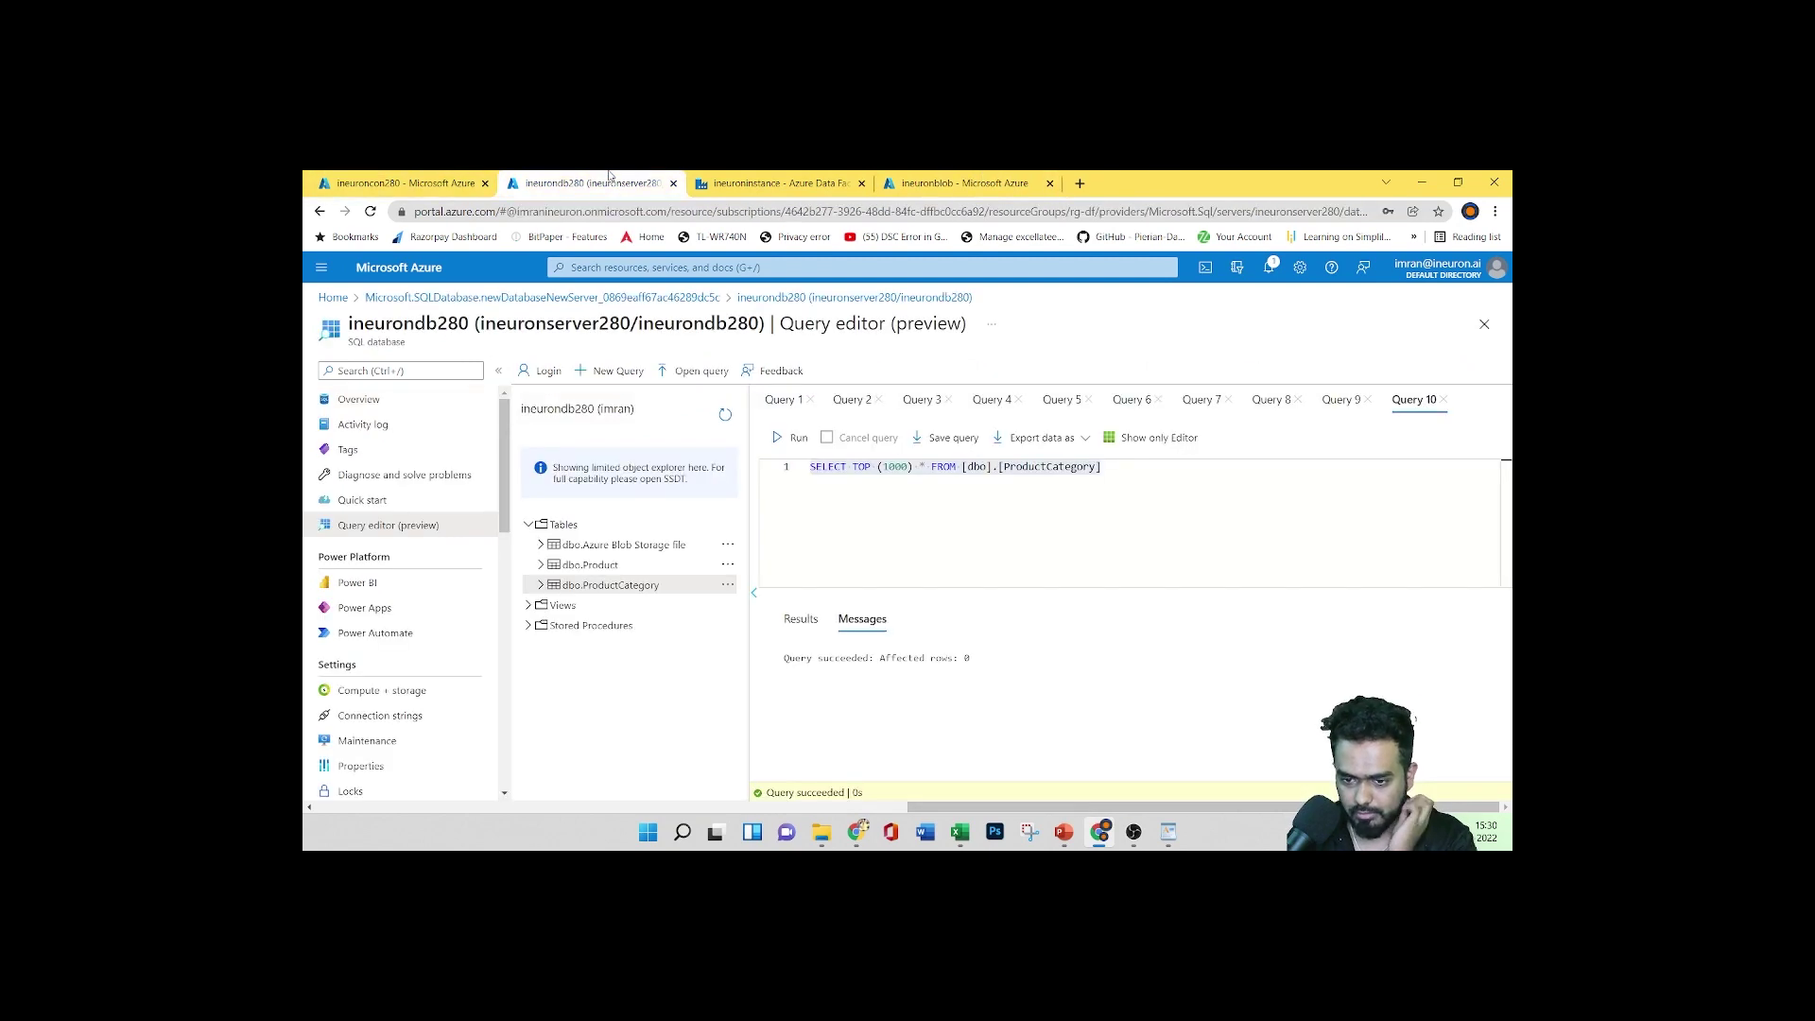
{"action": "left_click", "coordinate": [727, 586]}
{"action": "left_click", "coordinate": [758, 603]}
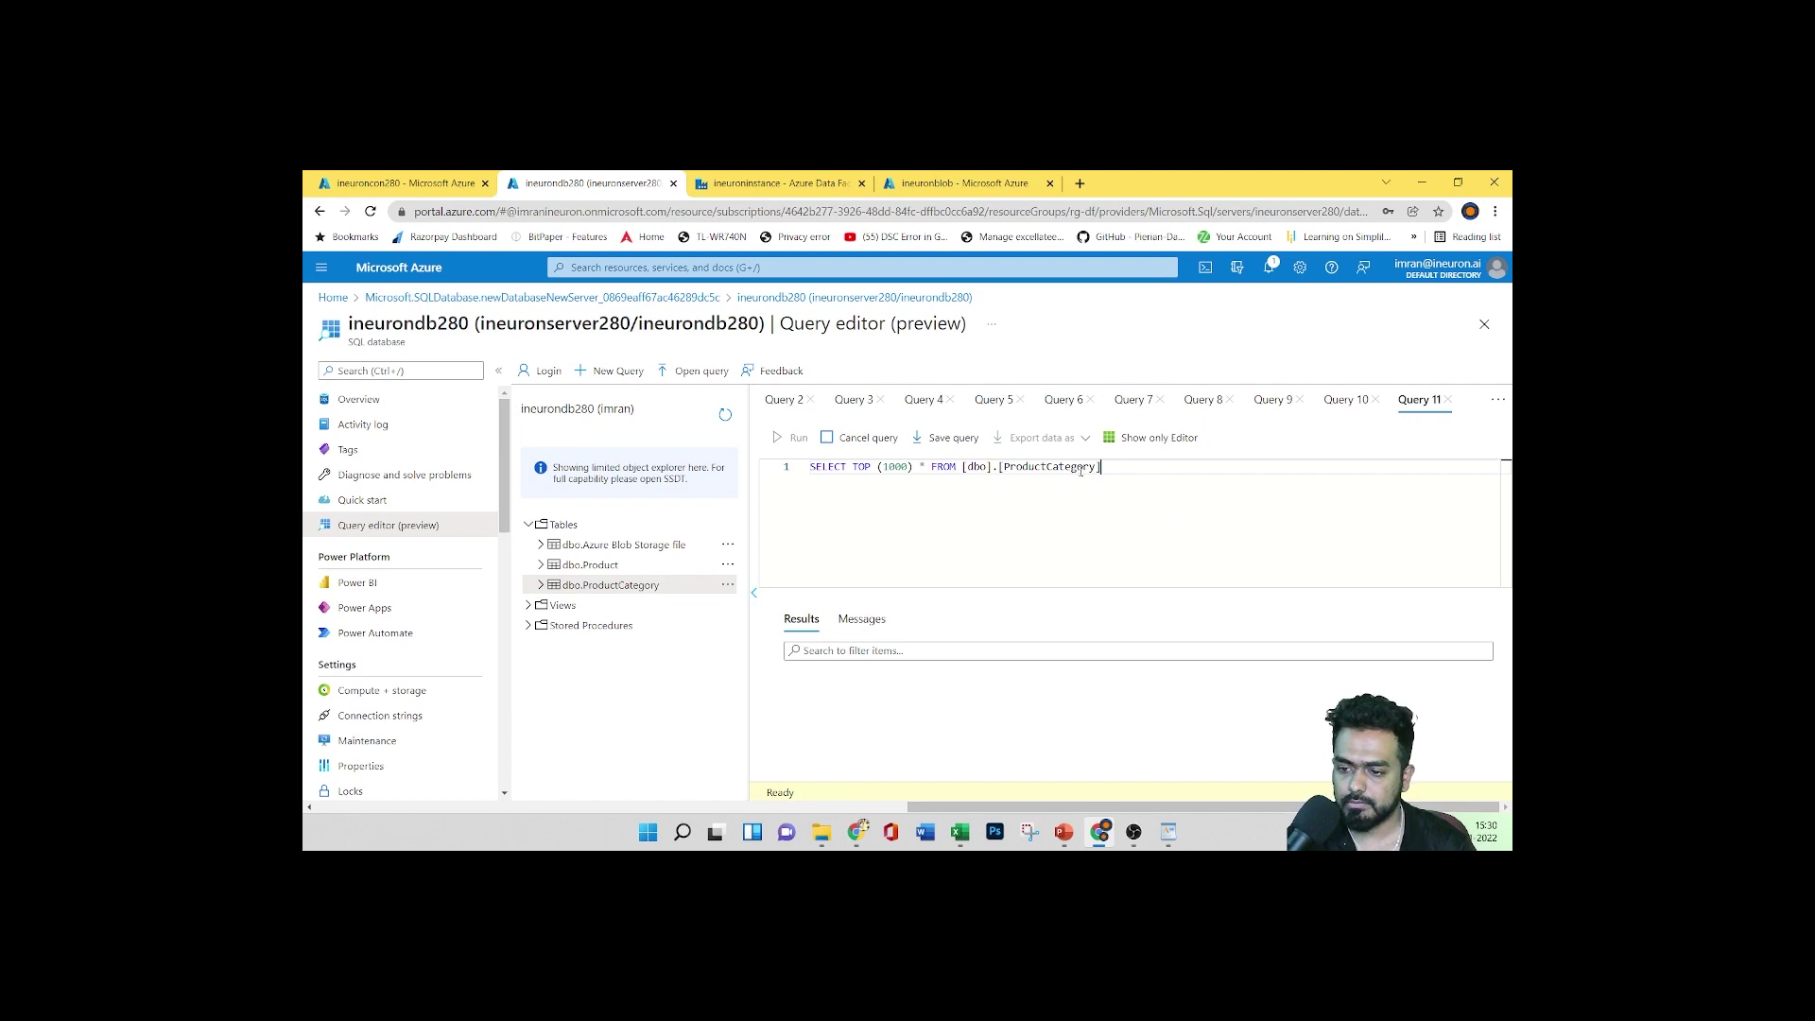
{"action": "key", "text": "ctrl+a"}
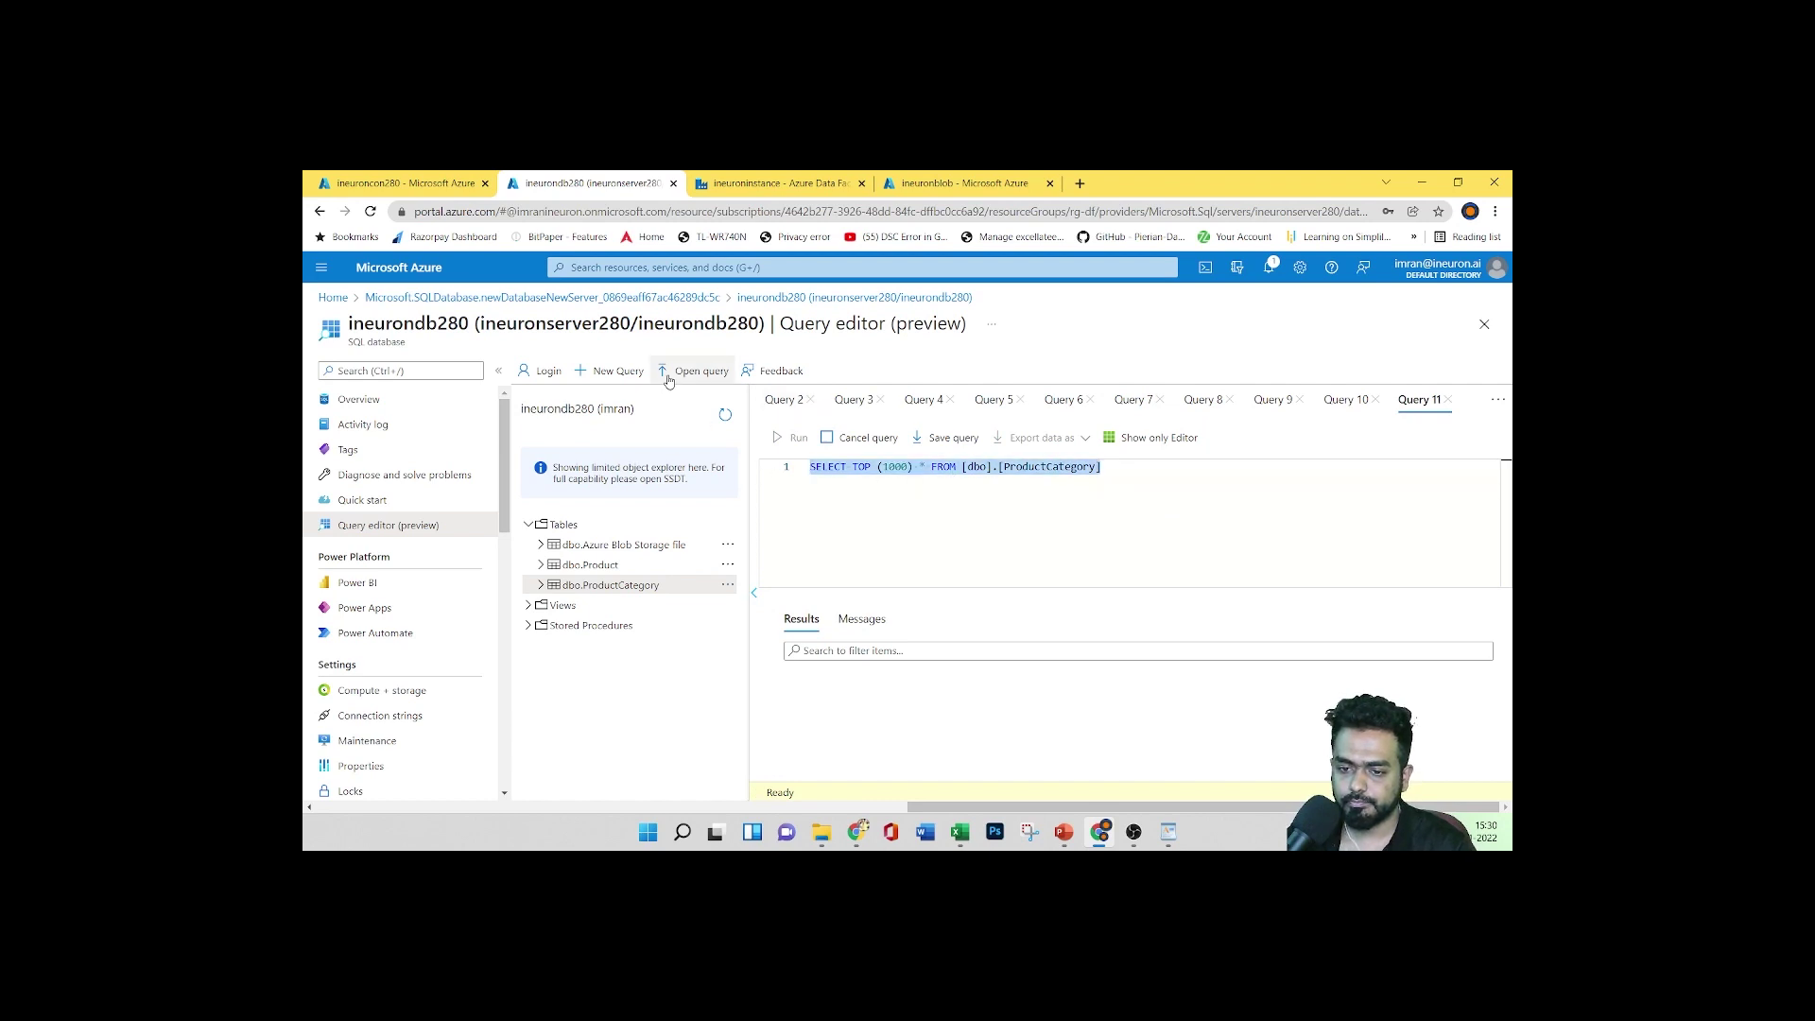
{"action": "left_click", "coordinate": [921, 479]}
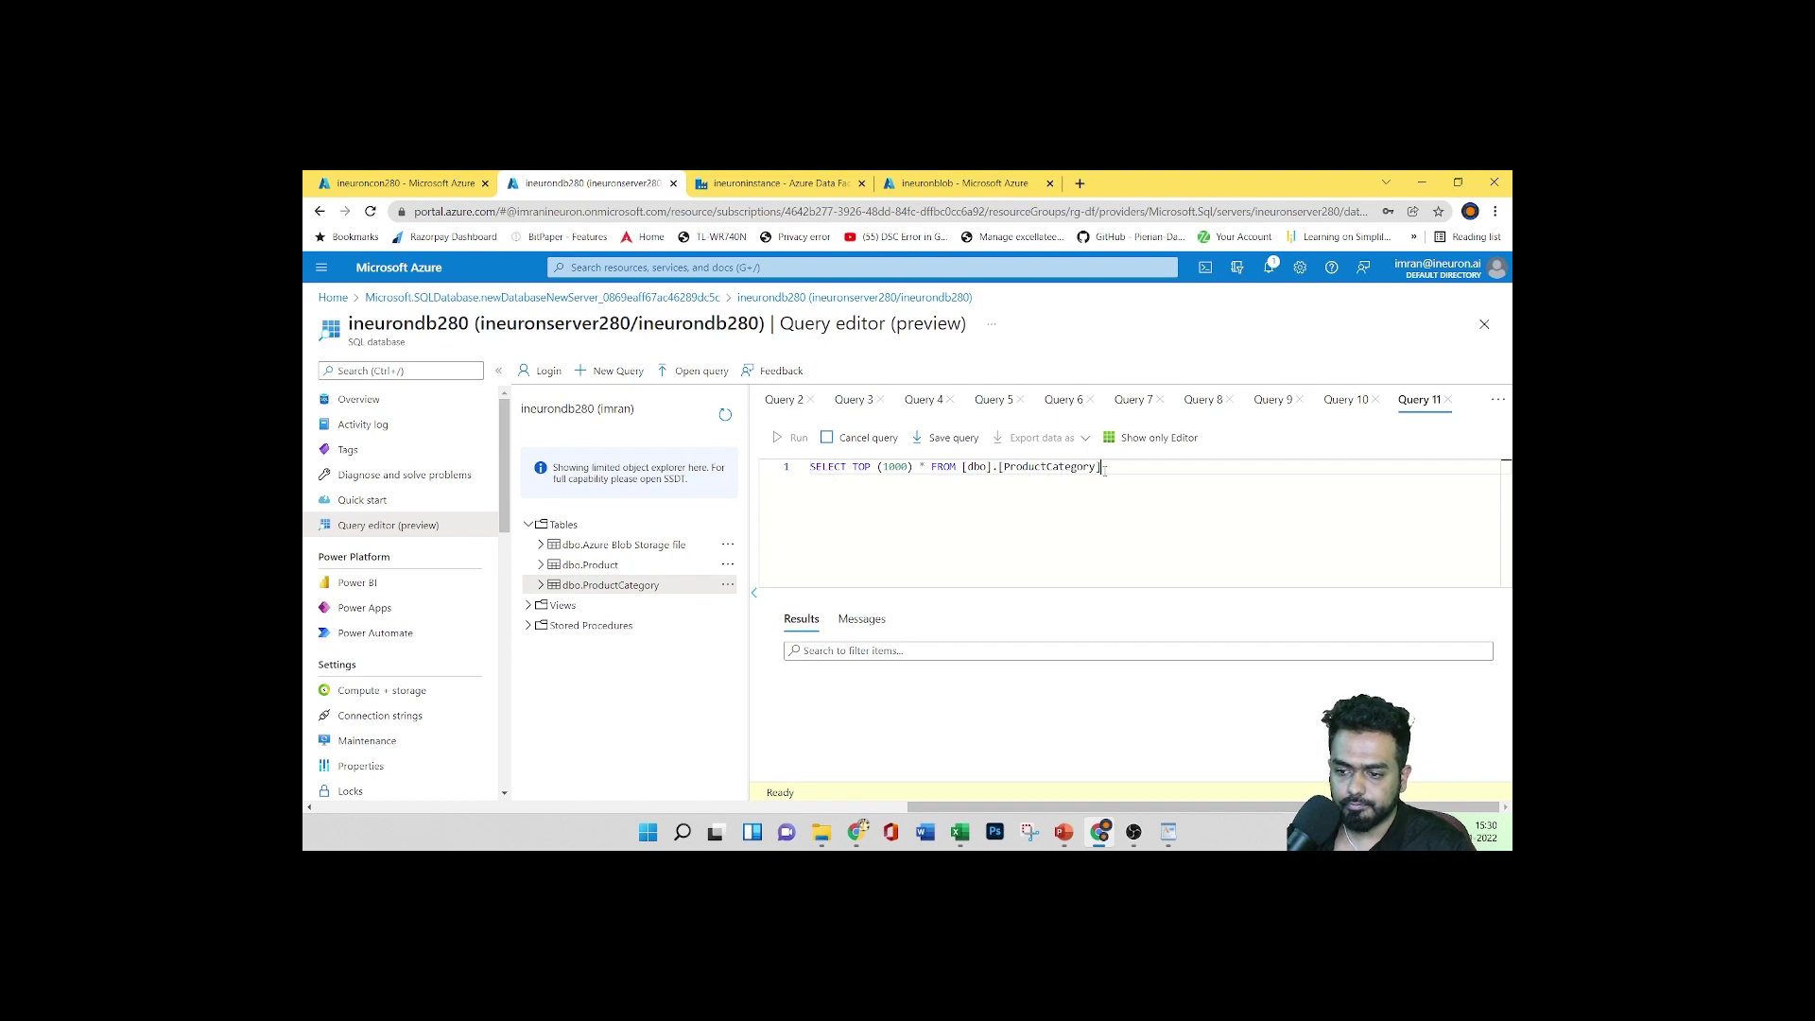
{"action": "key", "text": "ctrl+a"}
{"action": "left_click", "coordinate": [861, 503]}
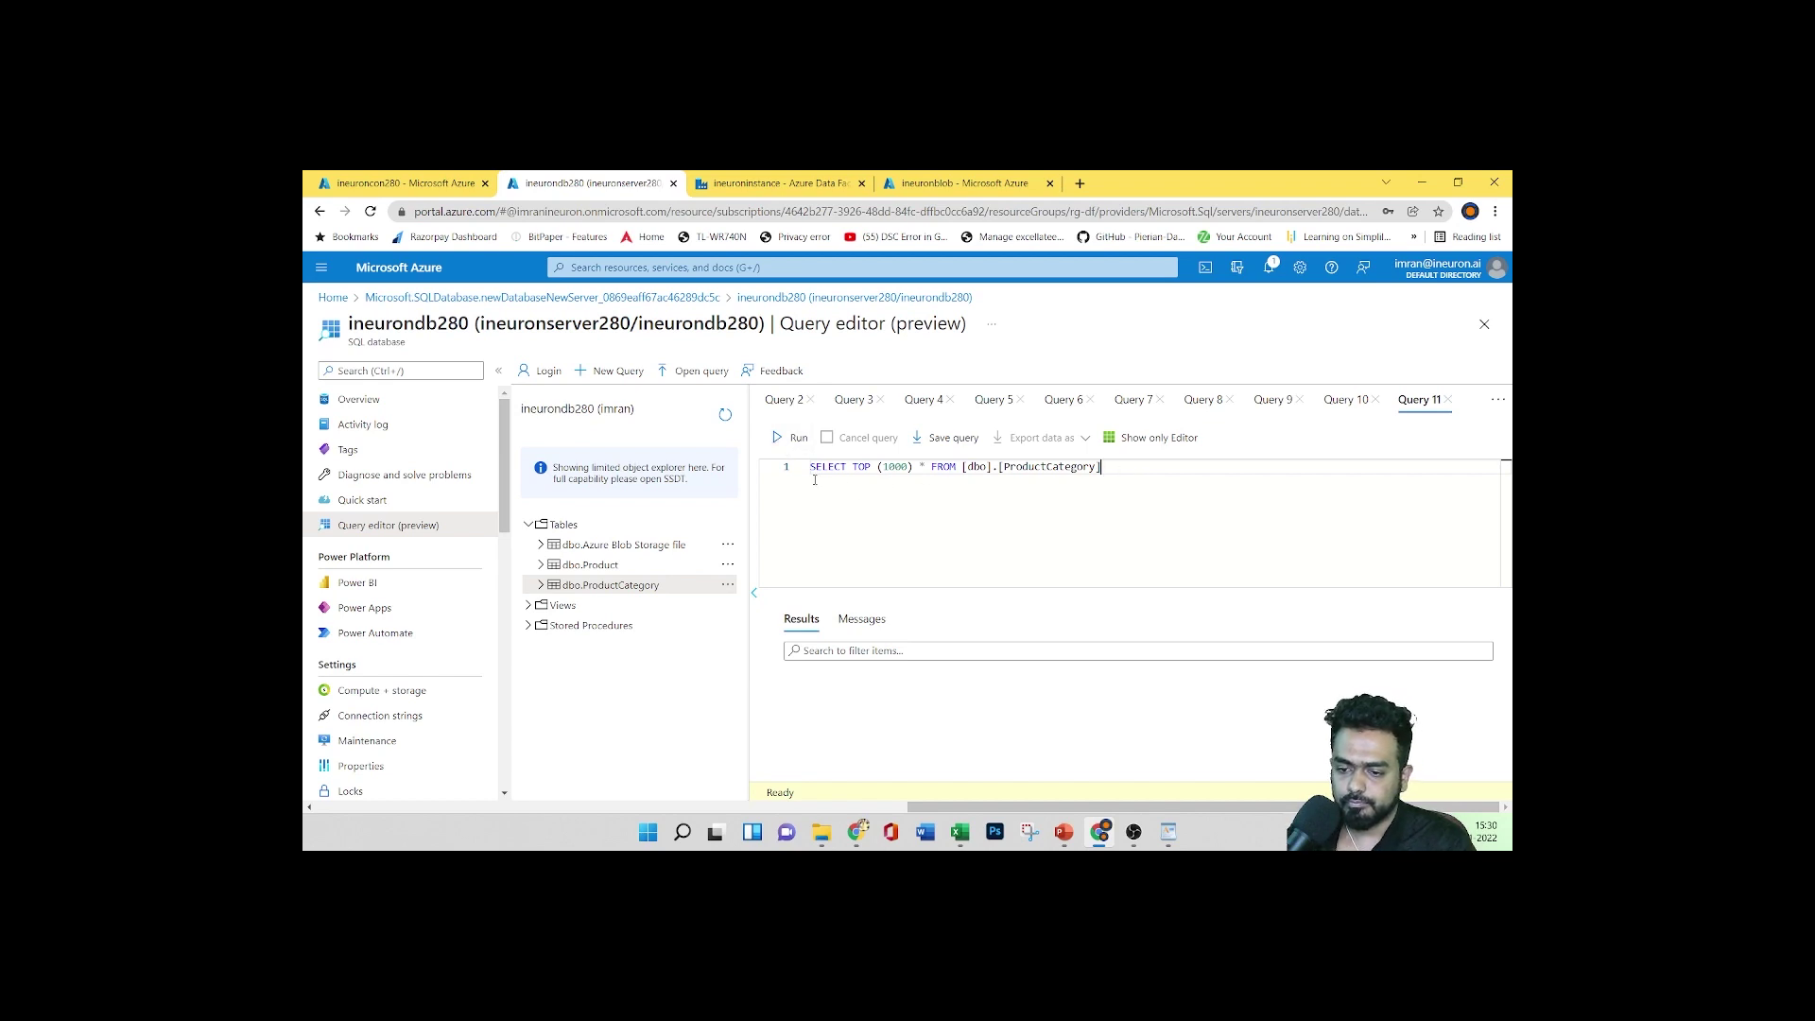
{"action": "key", "text": "ctrl+a"}
{"action": "left_click", "coordinate": [797, 440]}
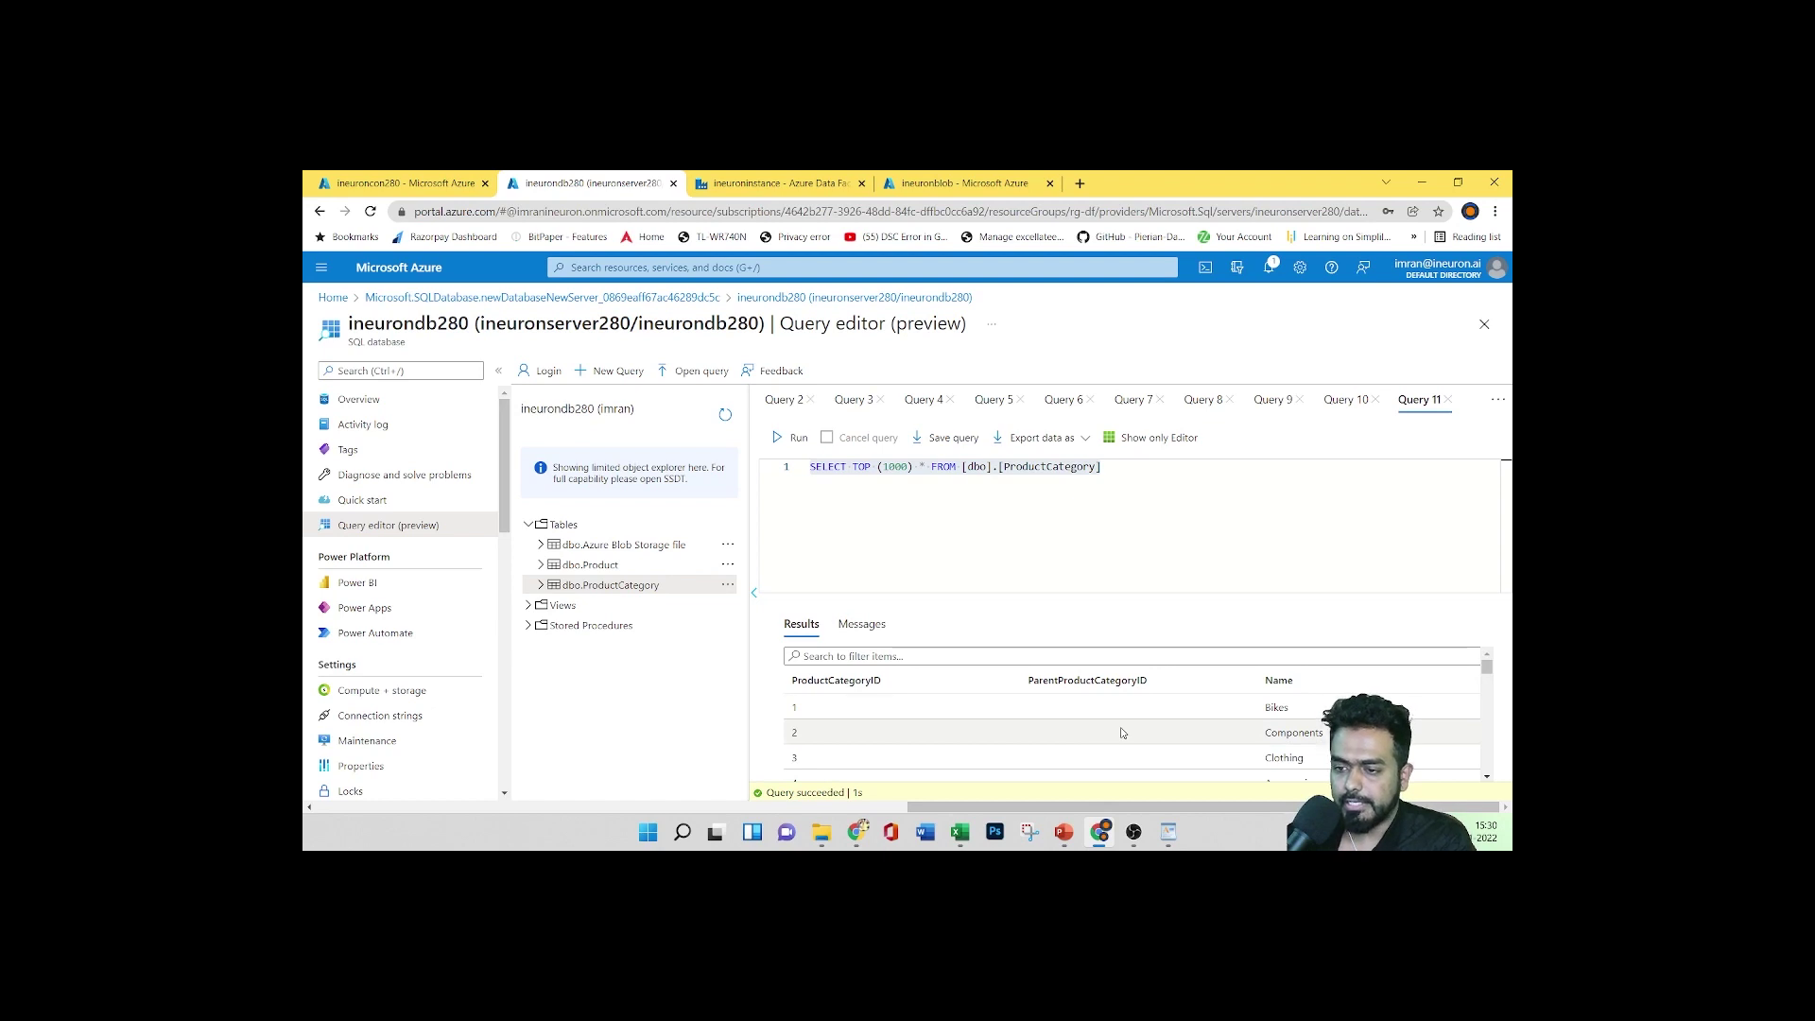
Return to the data factory and open the activity runs of the latest pipeline1 run
{"action": "left_click", "coordinate": [812, 182]}
{"action": "left_click", "coordinate": [898, 183]}
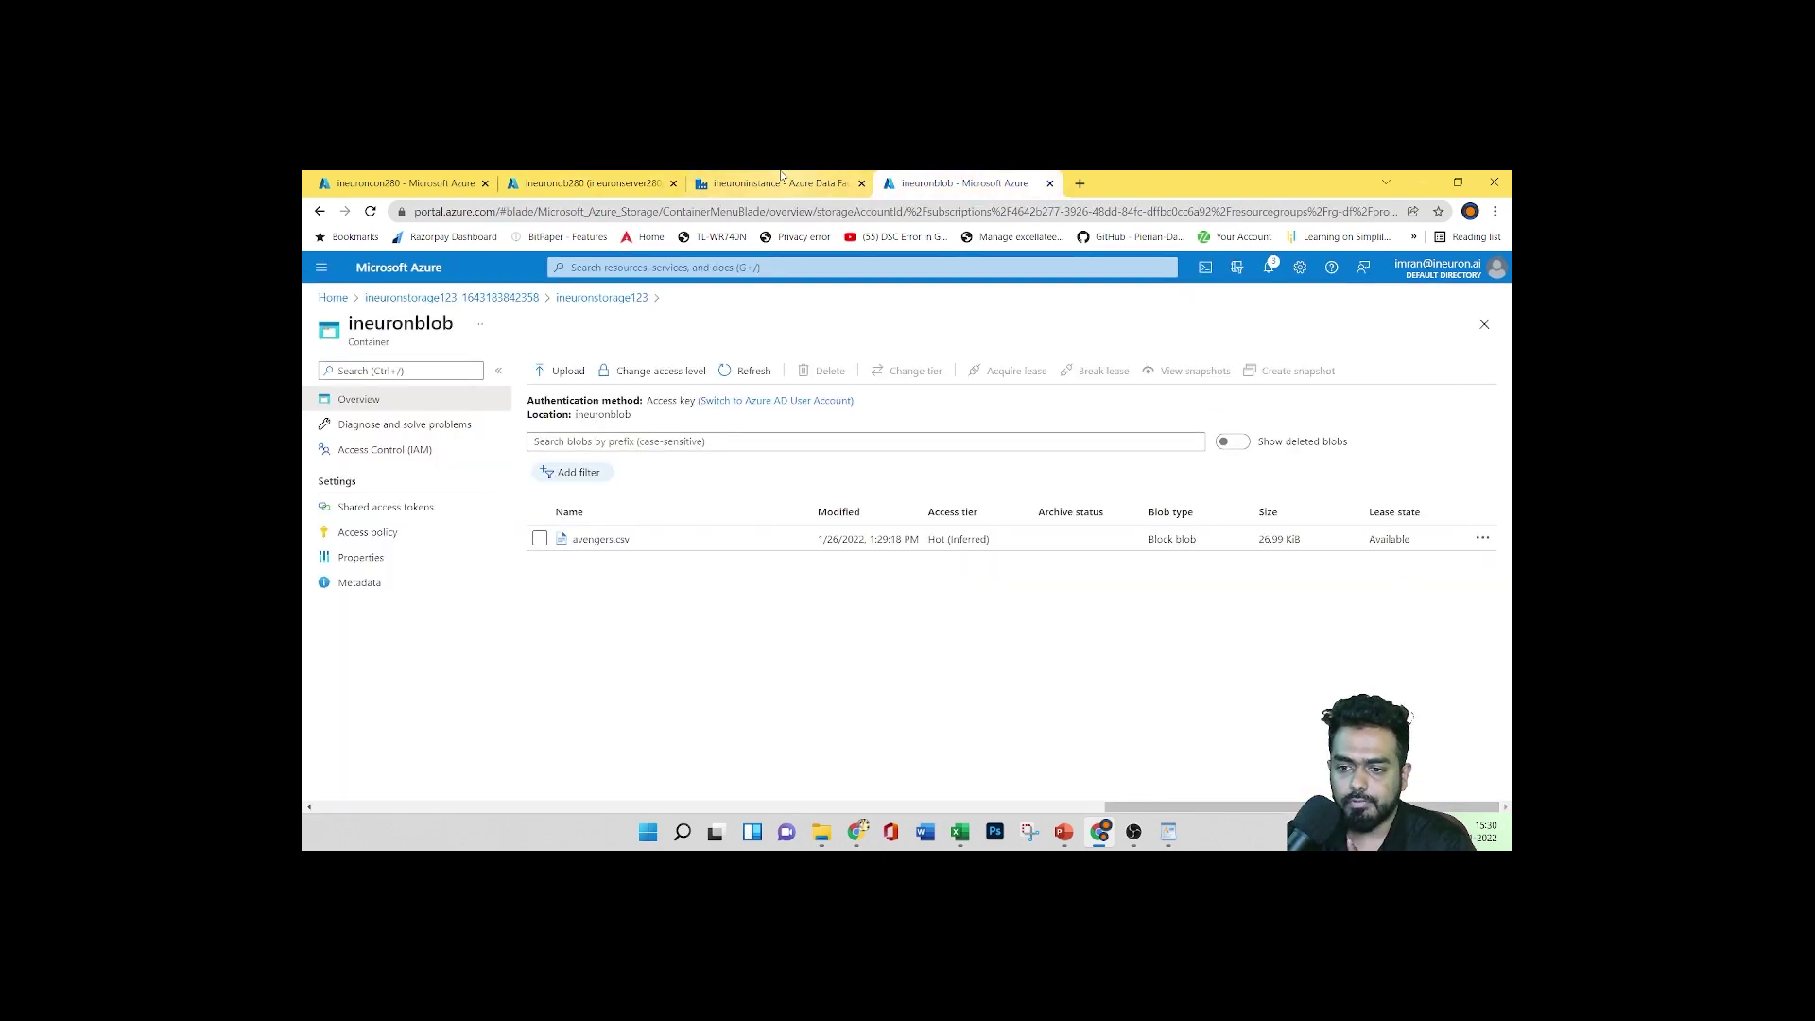
{"action": "left_click", "coordinate": [794, 182]}
{"action": "left_click", "coordinate": [376, 442]}
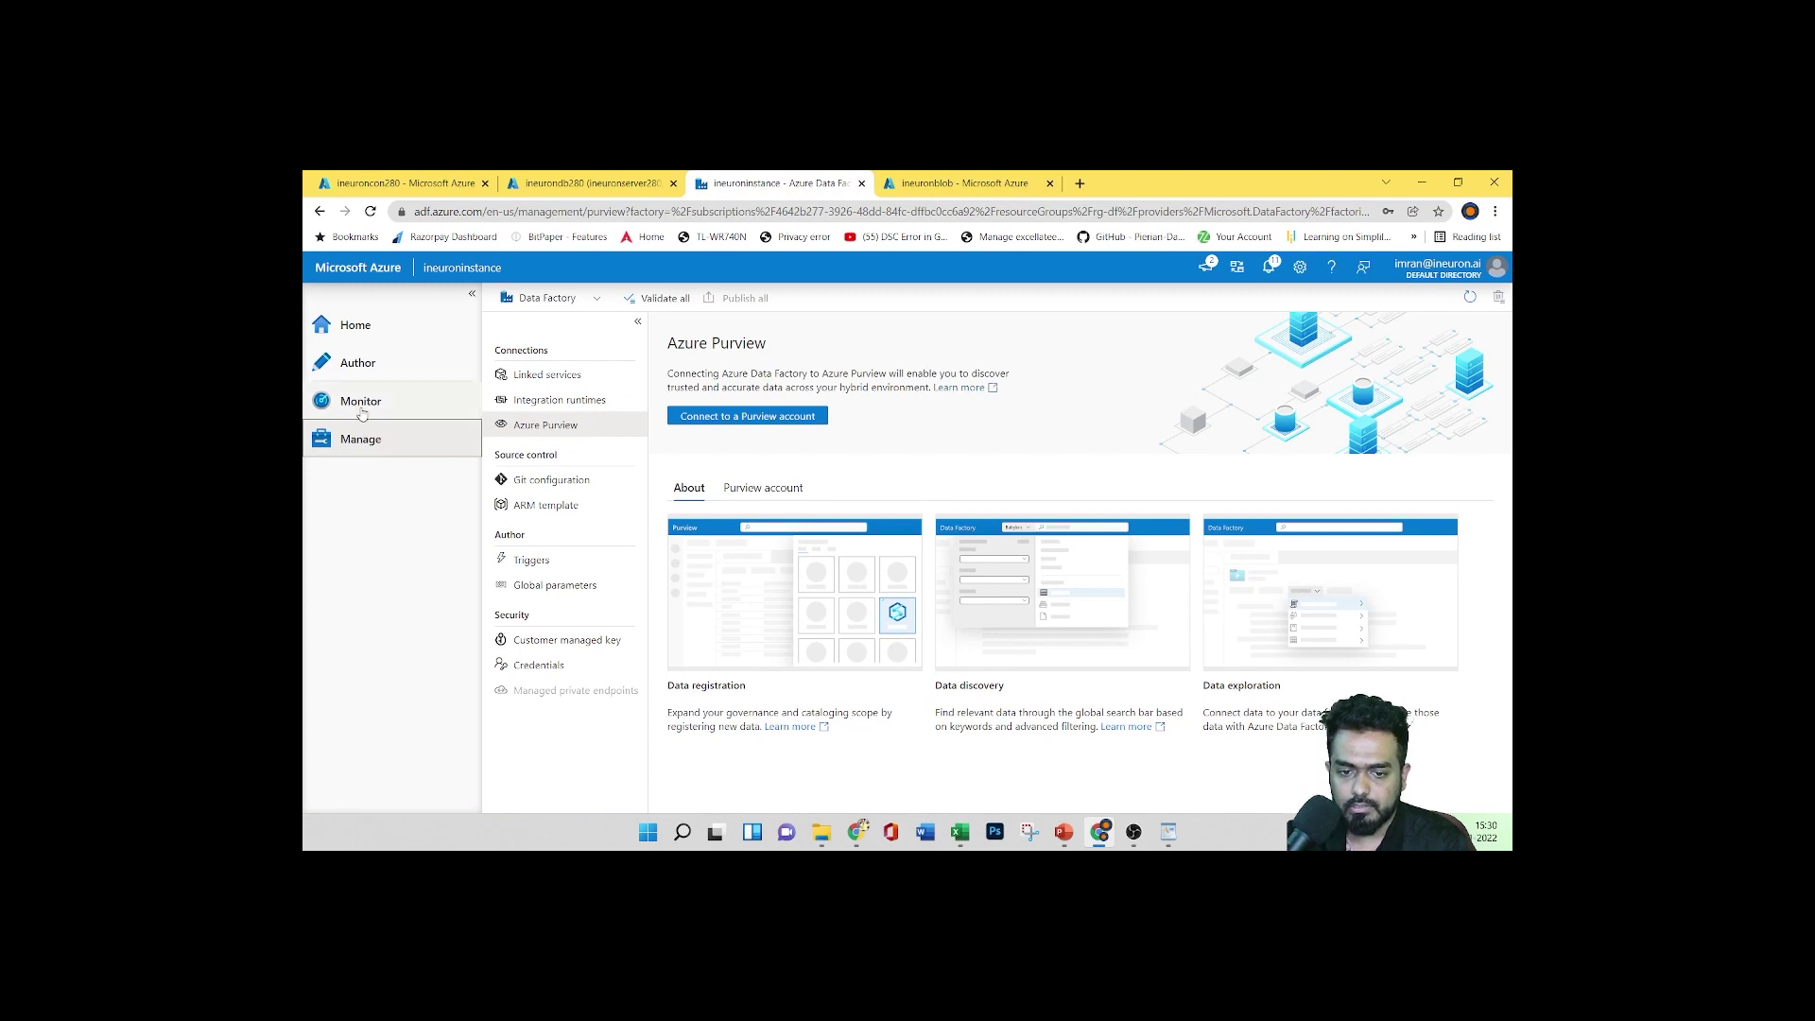
{"action": "left_click", "coordinate": [366, 409]}
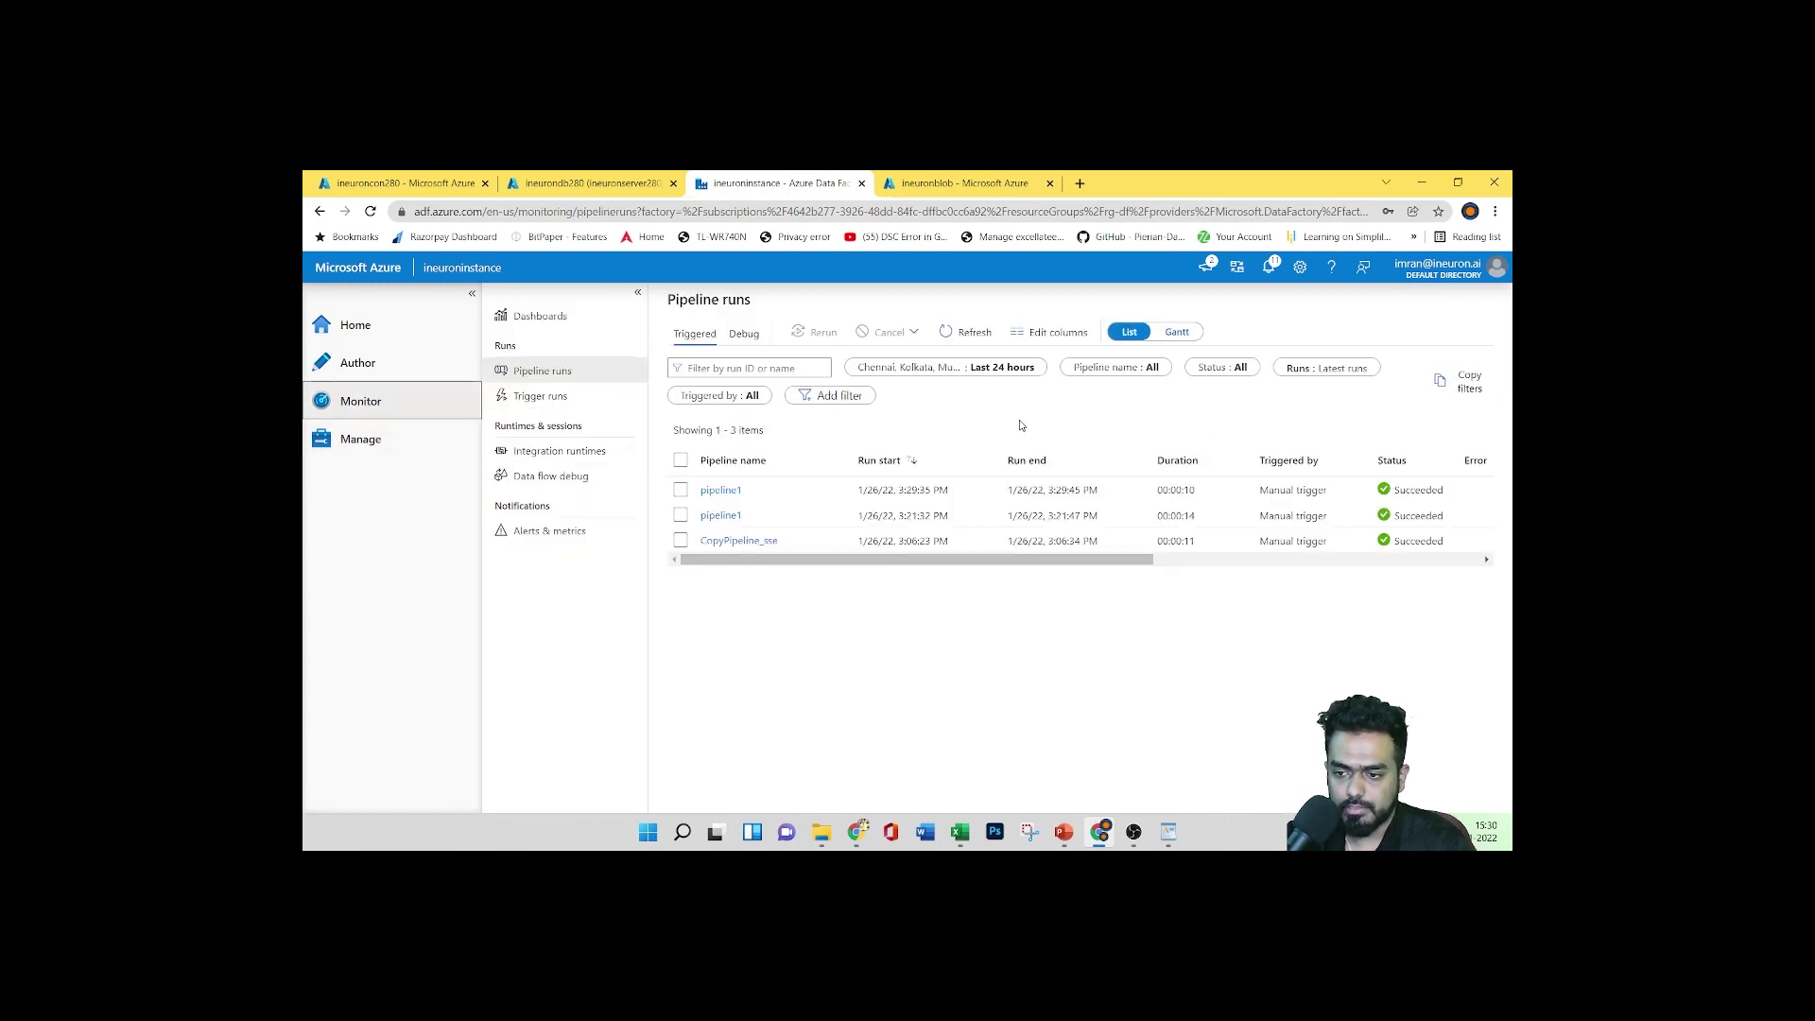
{"action": "left_click", "coordinate": [727, 492]}
{"action": "left_click", "coordinate": [723, 490]}
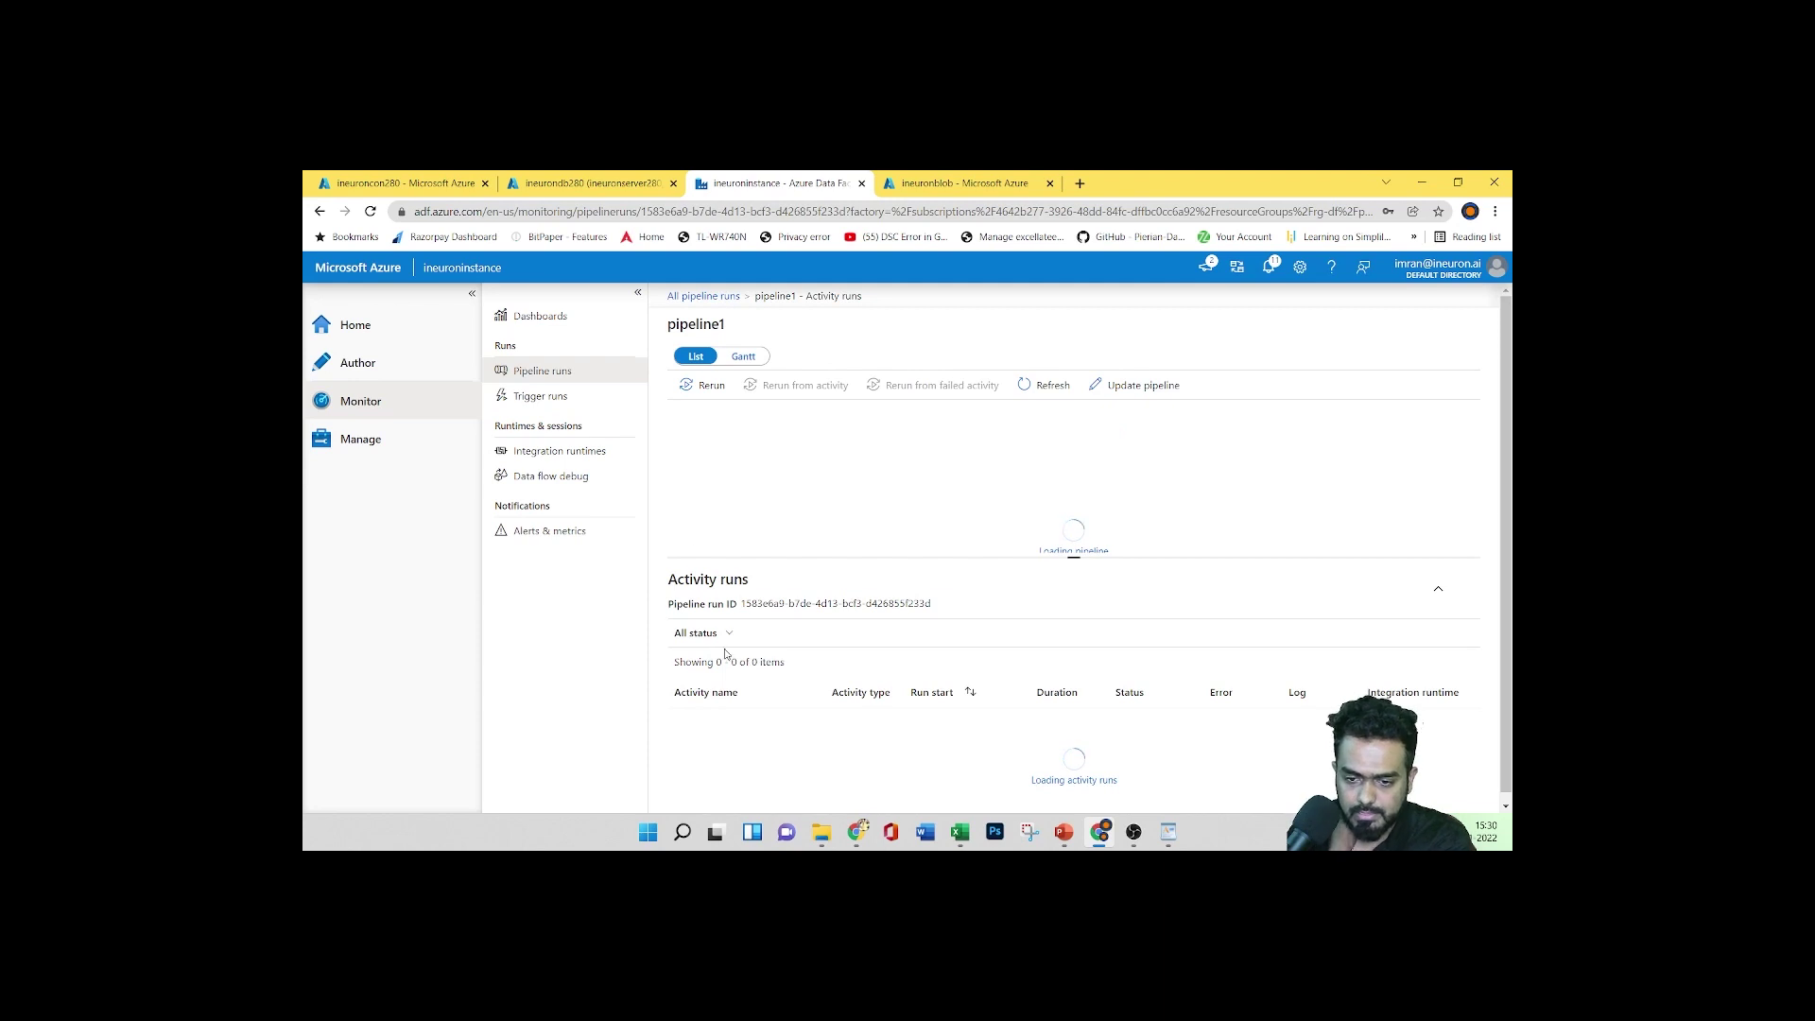
Inspect the secured input and output of the copyblobtosql activity run
{"action": "left_click", "coordinate": [756, 722]}
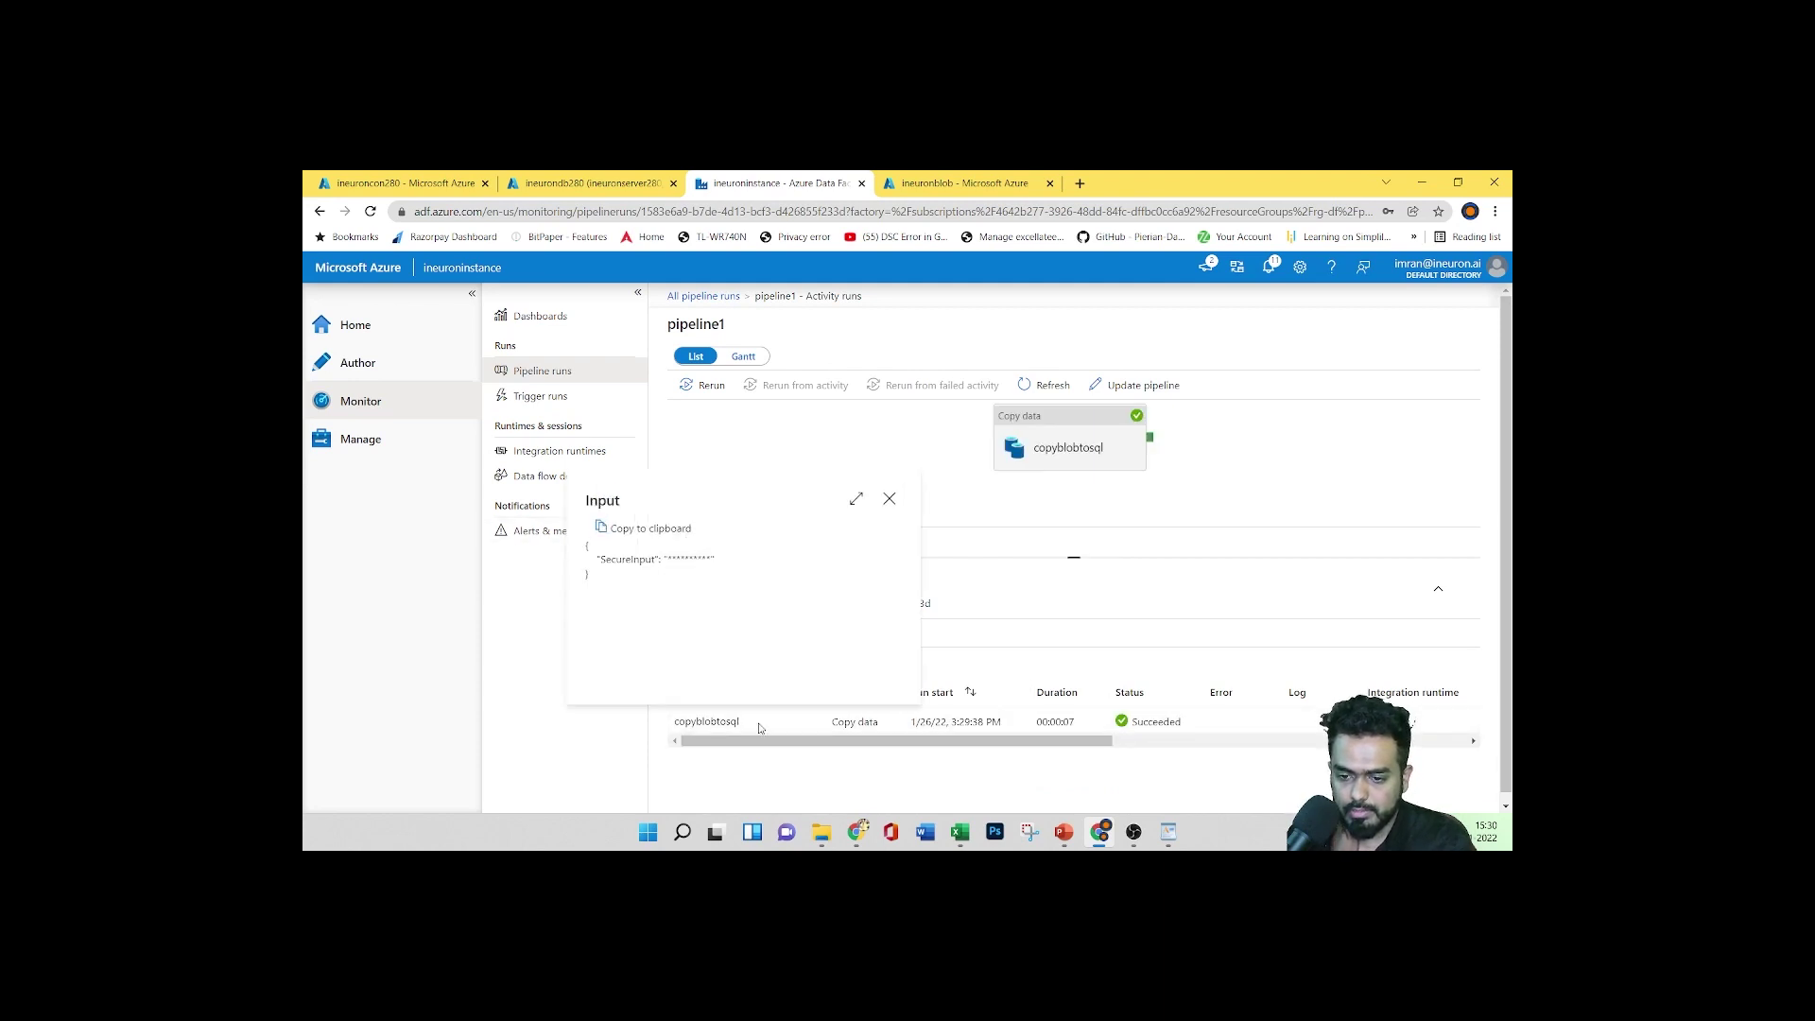
{"action": "left_click_drag", "start_coordinate": [612, 559], "coordinate": [707, 563]}
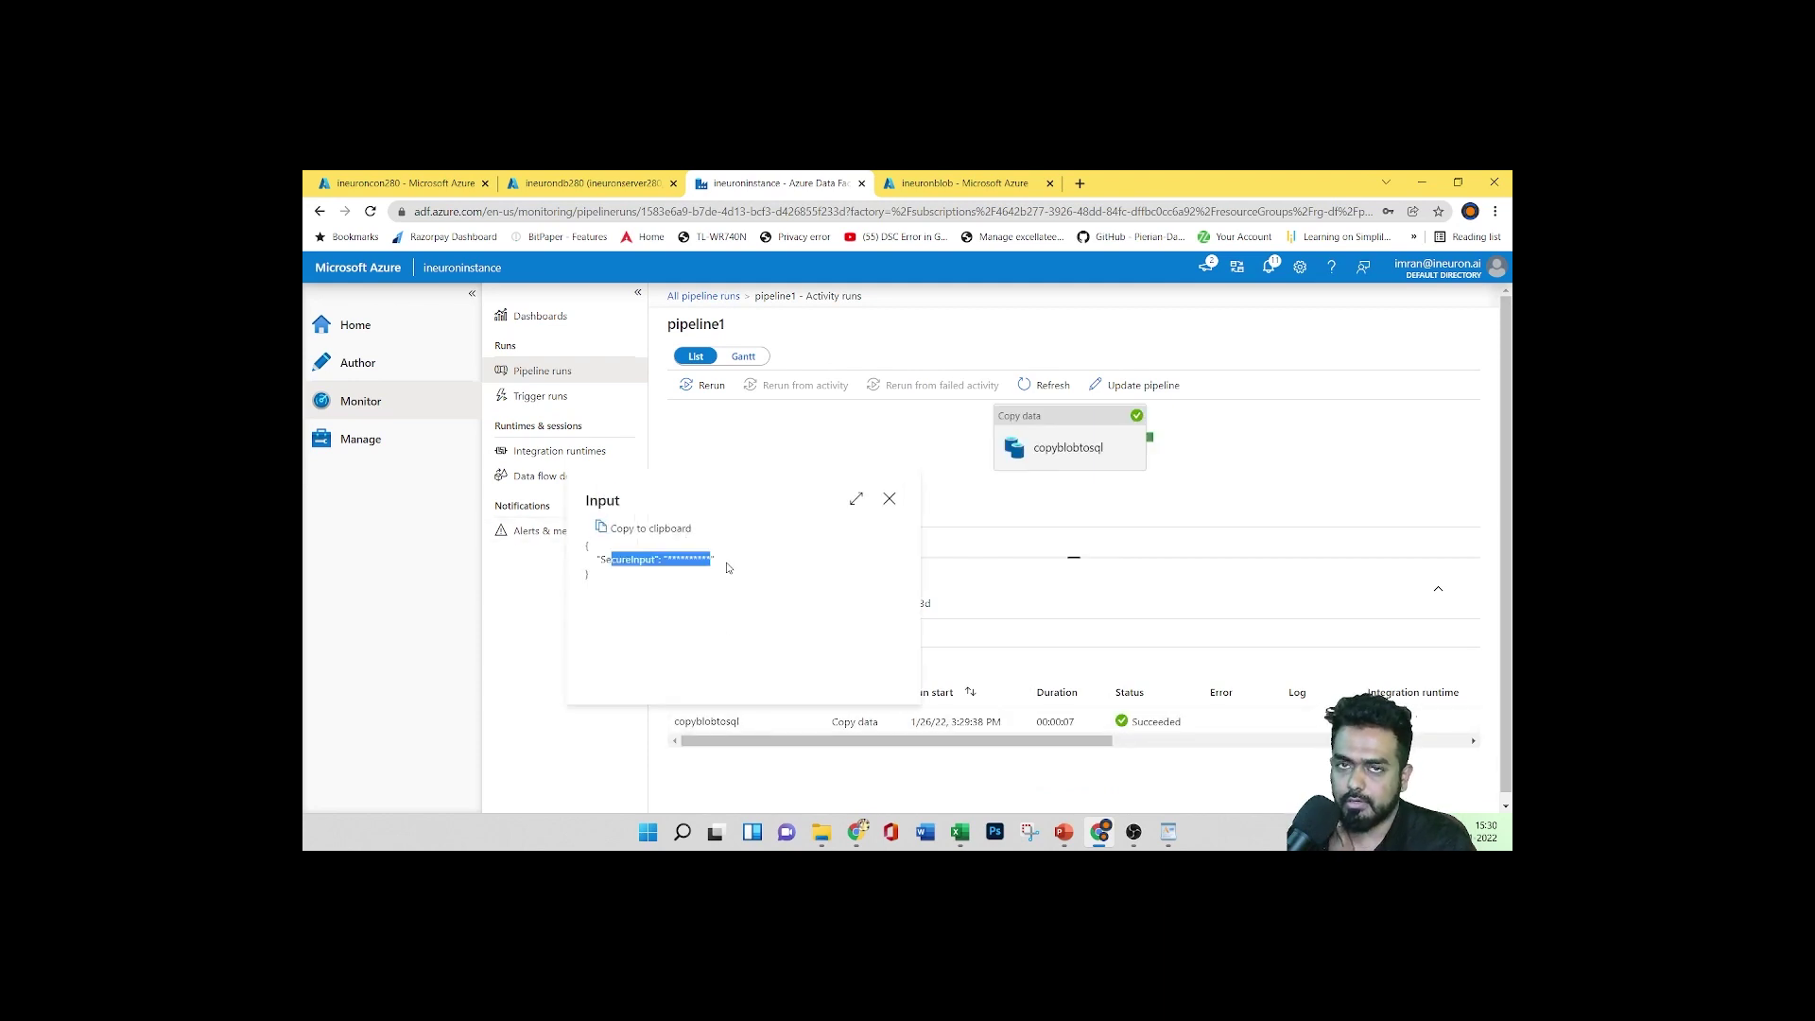
{"action": "left_click", "coordinate": [889, 499]}
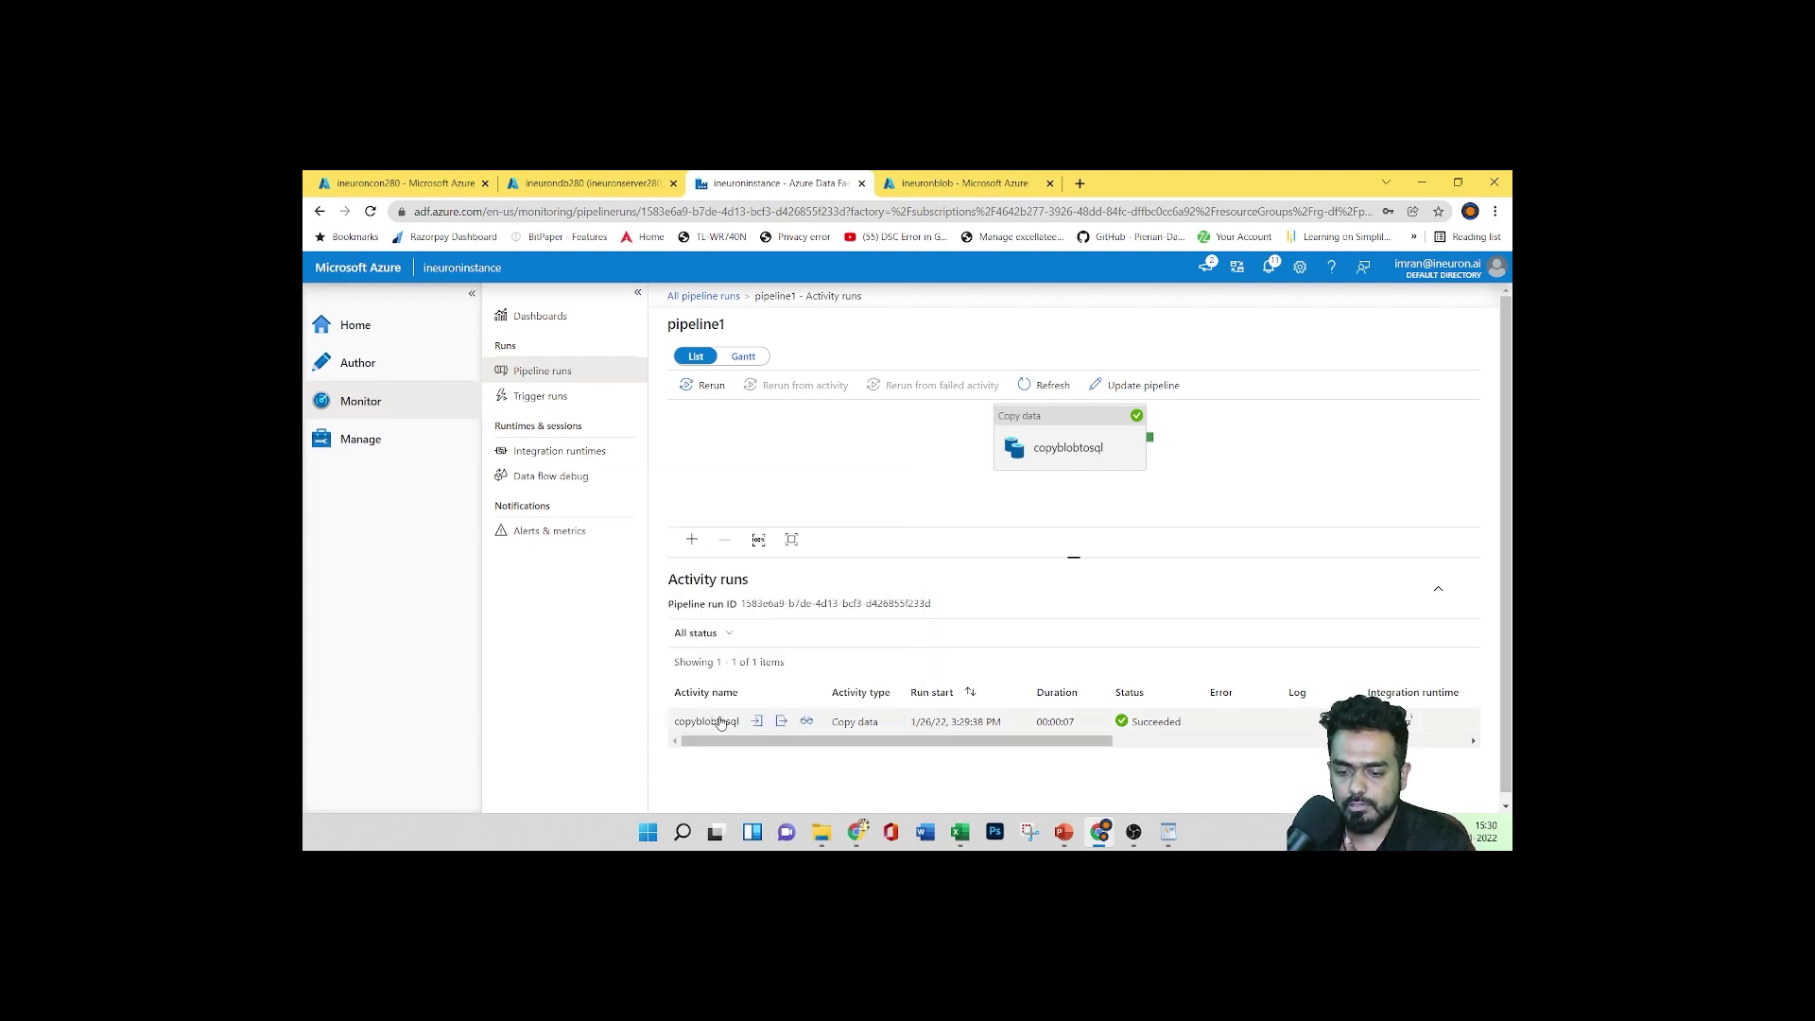
{"action": "left_click", "coordinate": [781, 722]}
{"action": "left_click_drag", "start_coordinate": [676, 558], "coordinate": [769, 568]}
{"action": "left_click", "coordinate": [914, 498]}
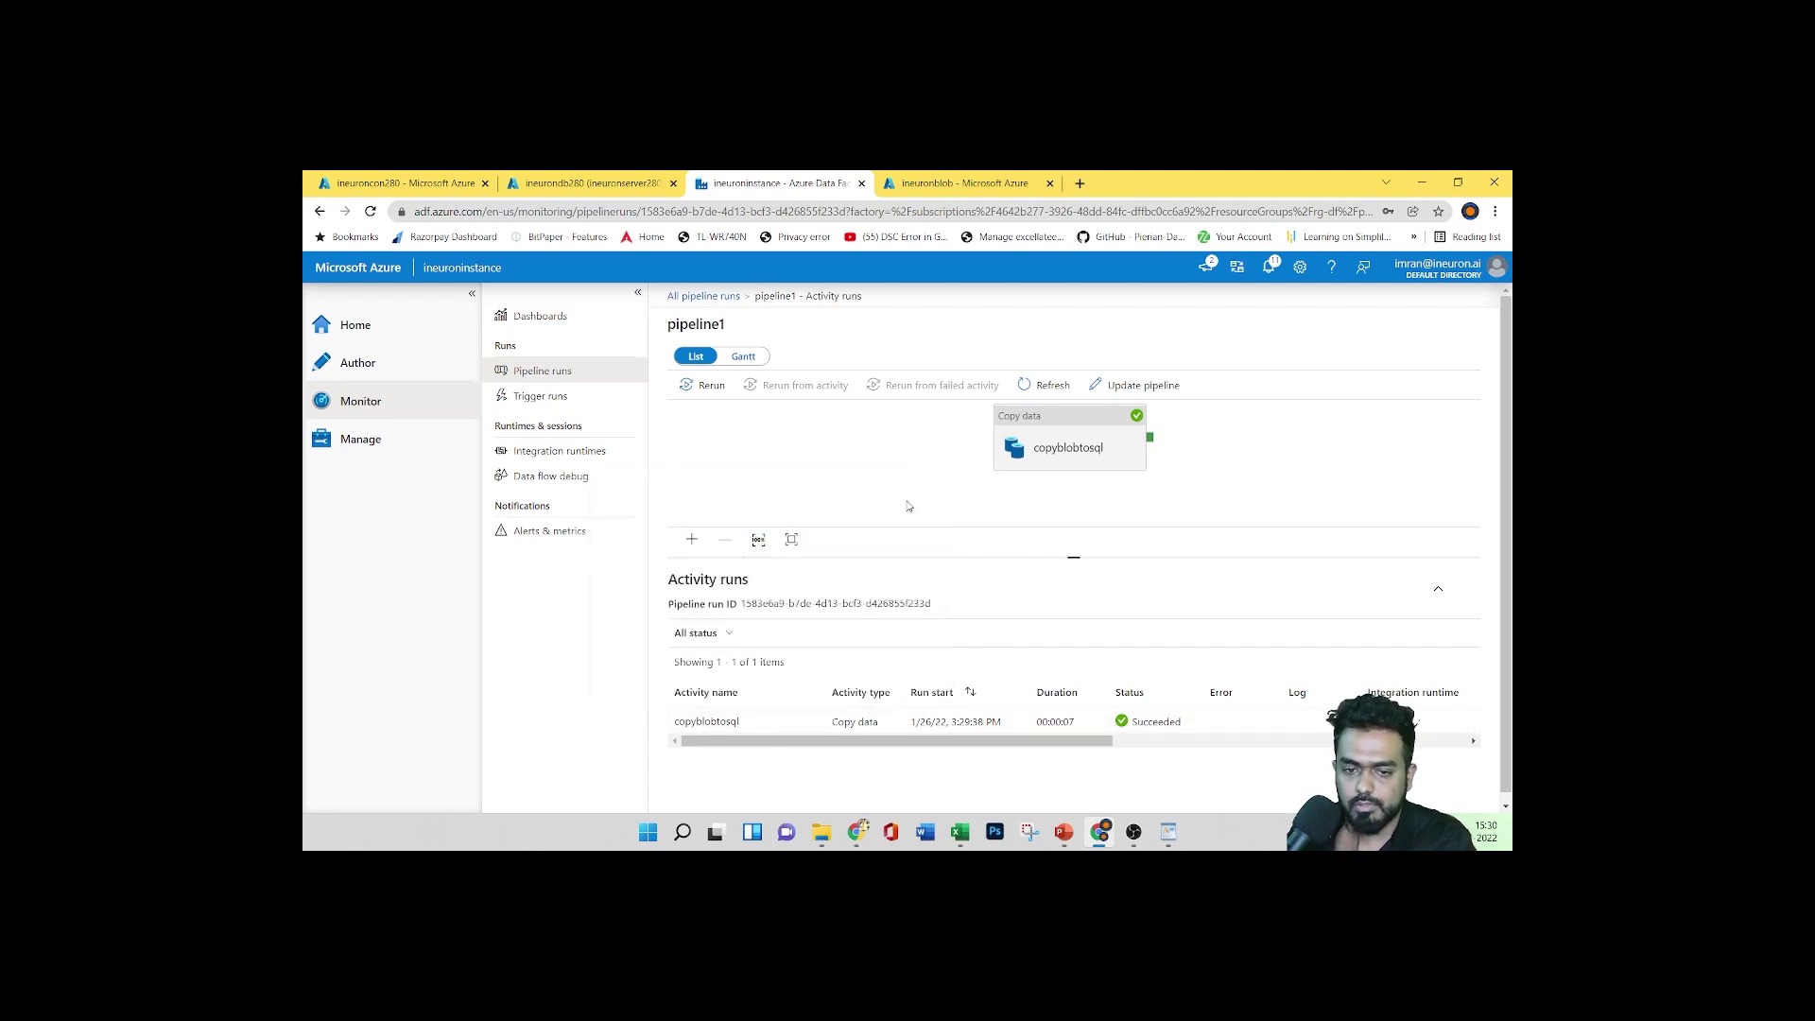
Return to authoring pipeline1 and review the secure output, secure input and user properties of the copyblobtosql activity
{"action": "left_click", "coordinate": [372, 375]}
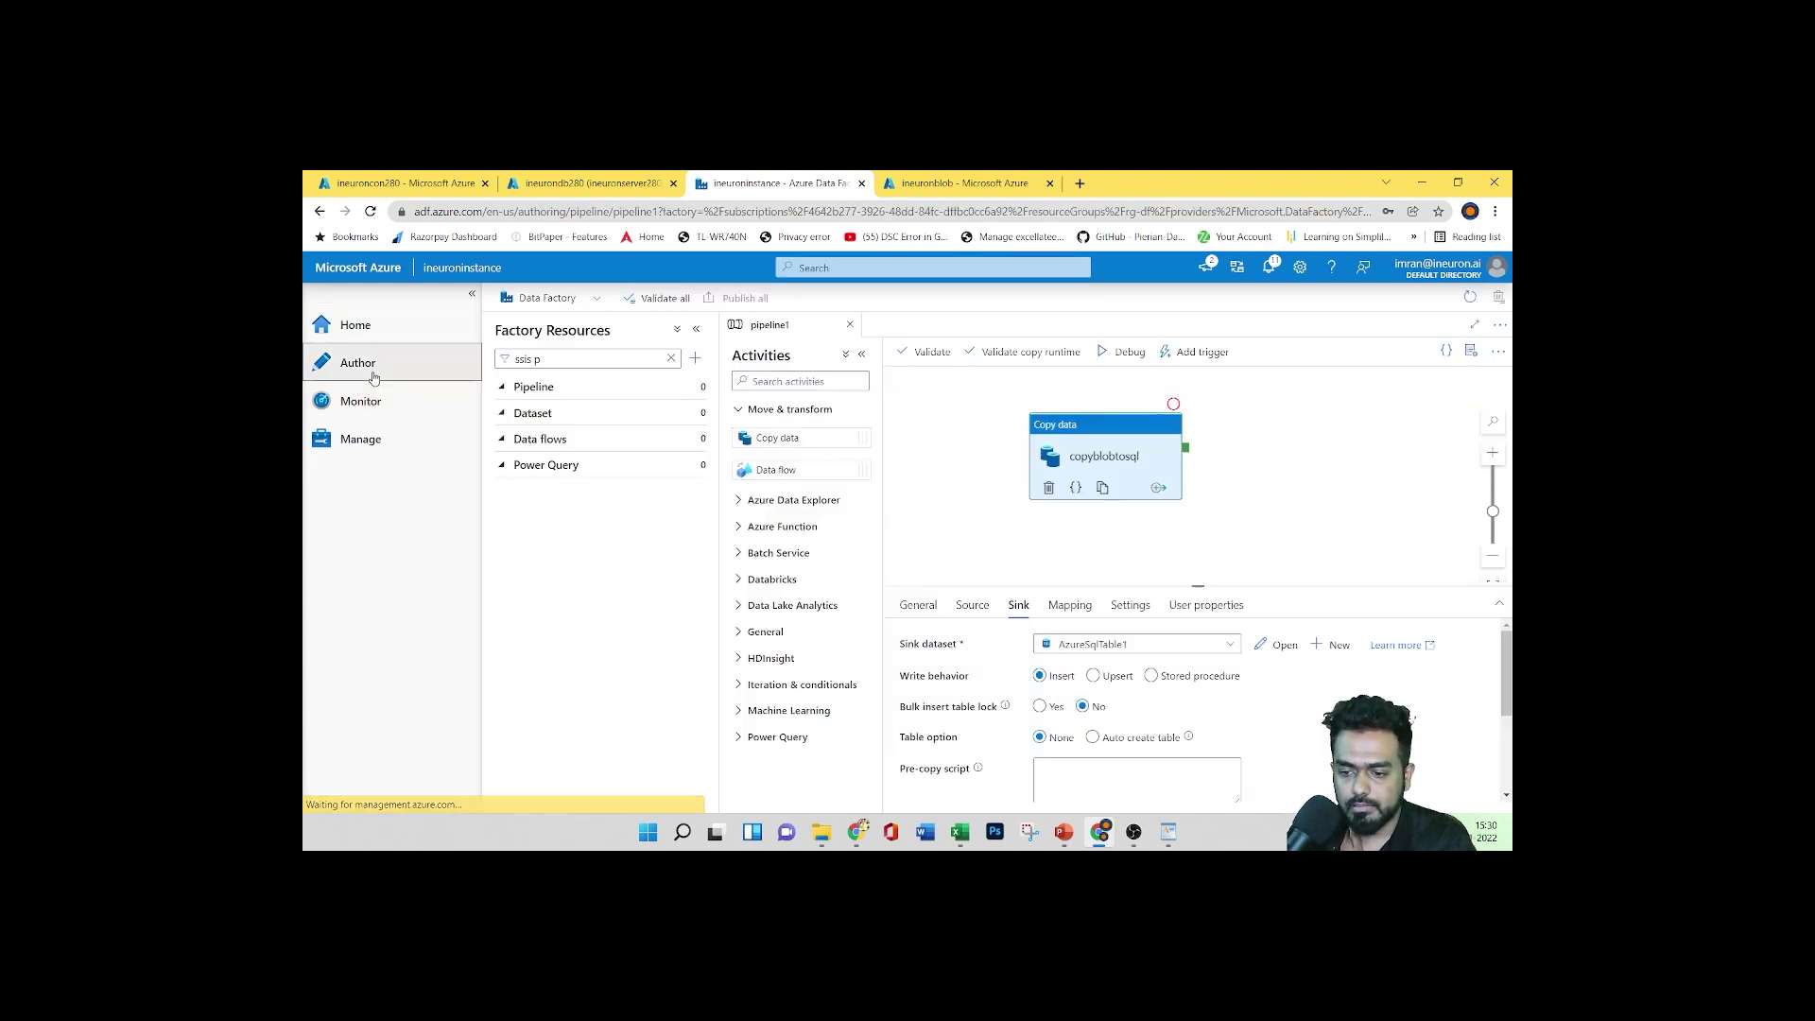
{"action": "left_click", "coordinate": [928, 606]}
{"action": "scroll", "coordinate": [1002, 723], "scroll_direction": "down", "scroll_amount": 3}
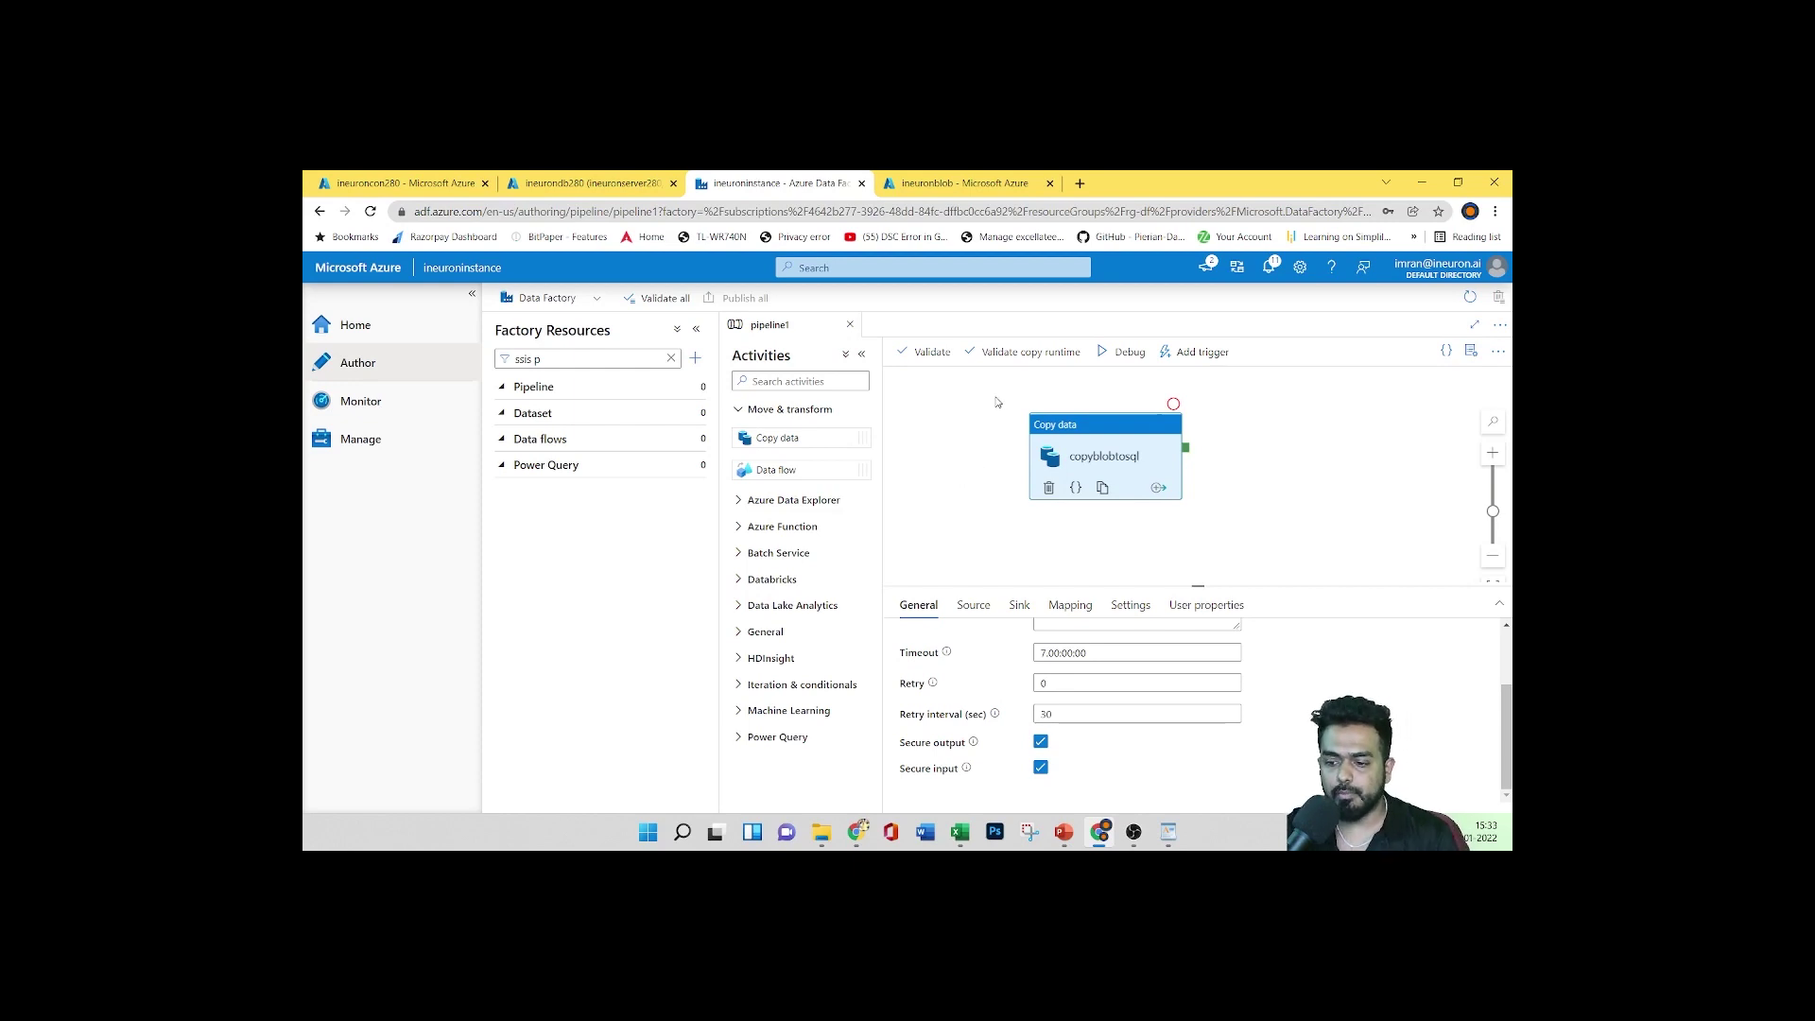
{"action": "left_click", "coordinate": [1212, 607]}
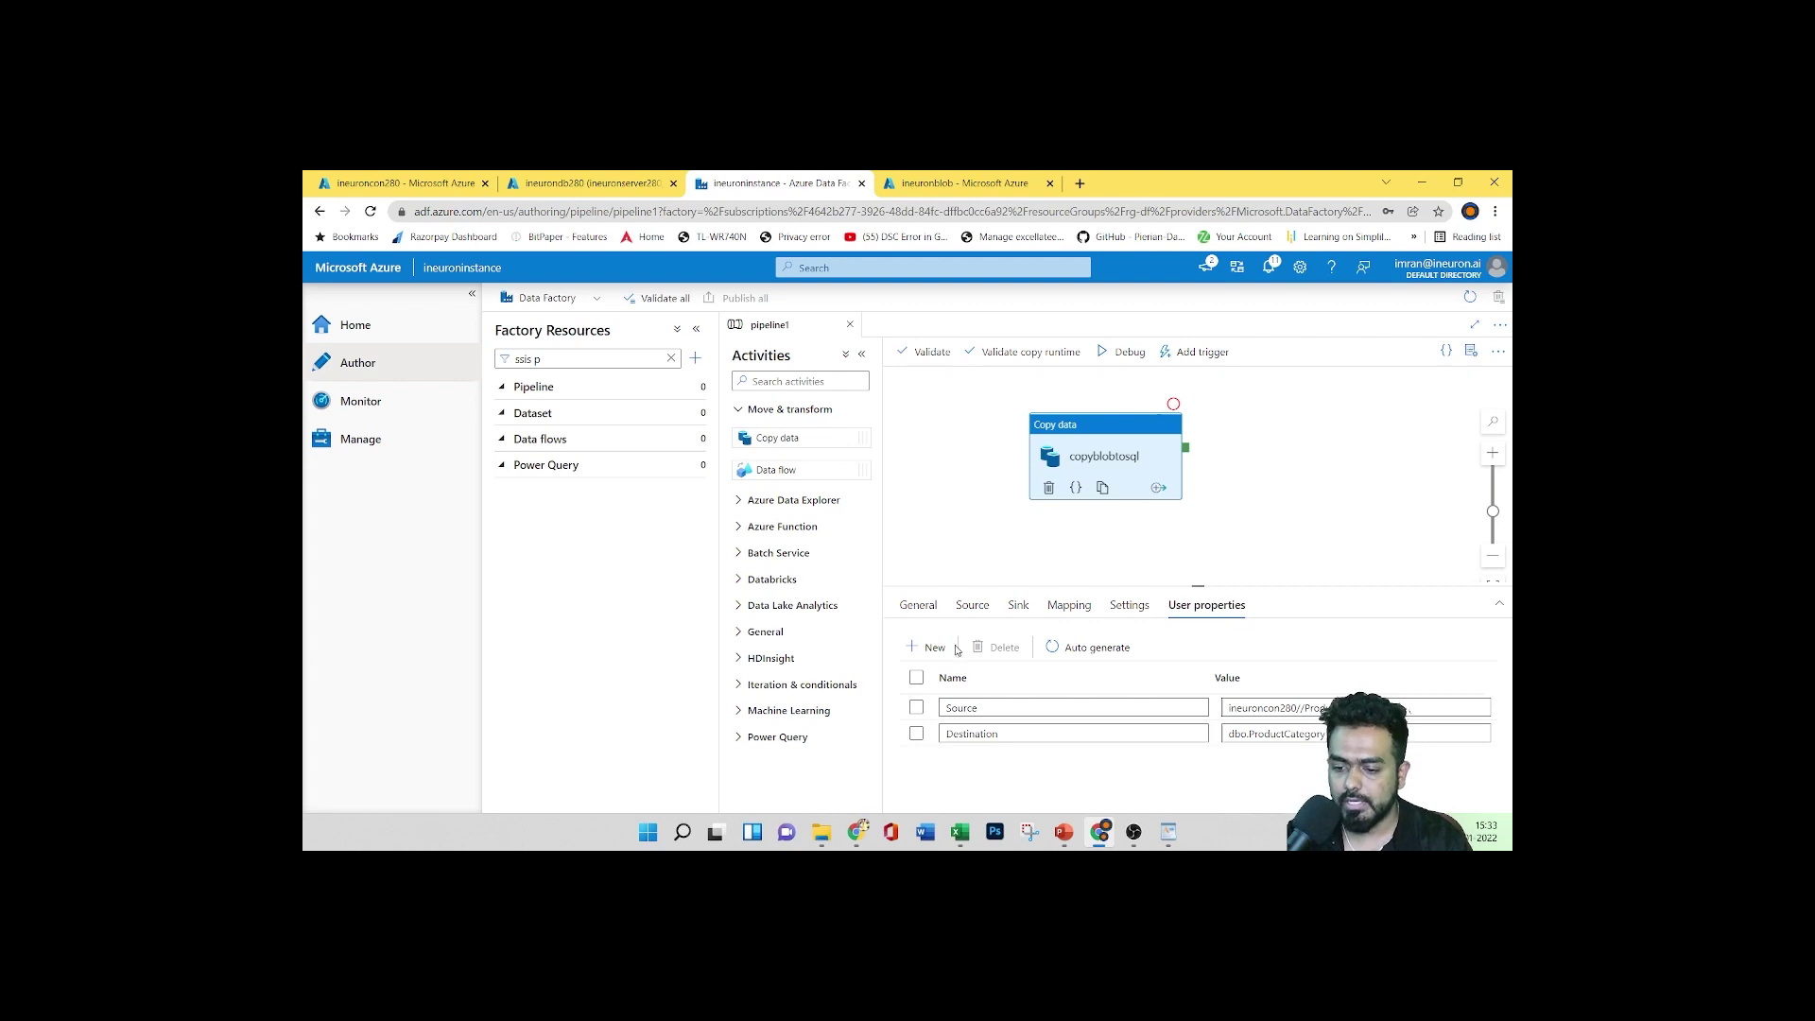
{"action": "left_click", "coordinate": [1094, 657]}
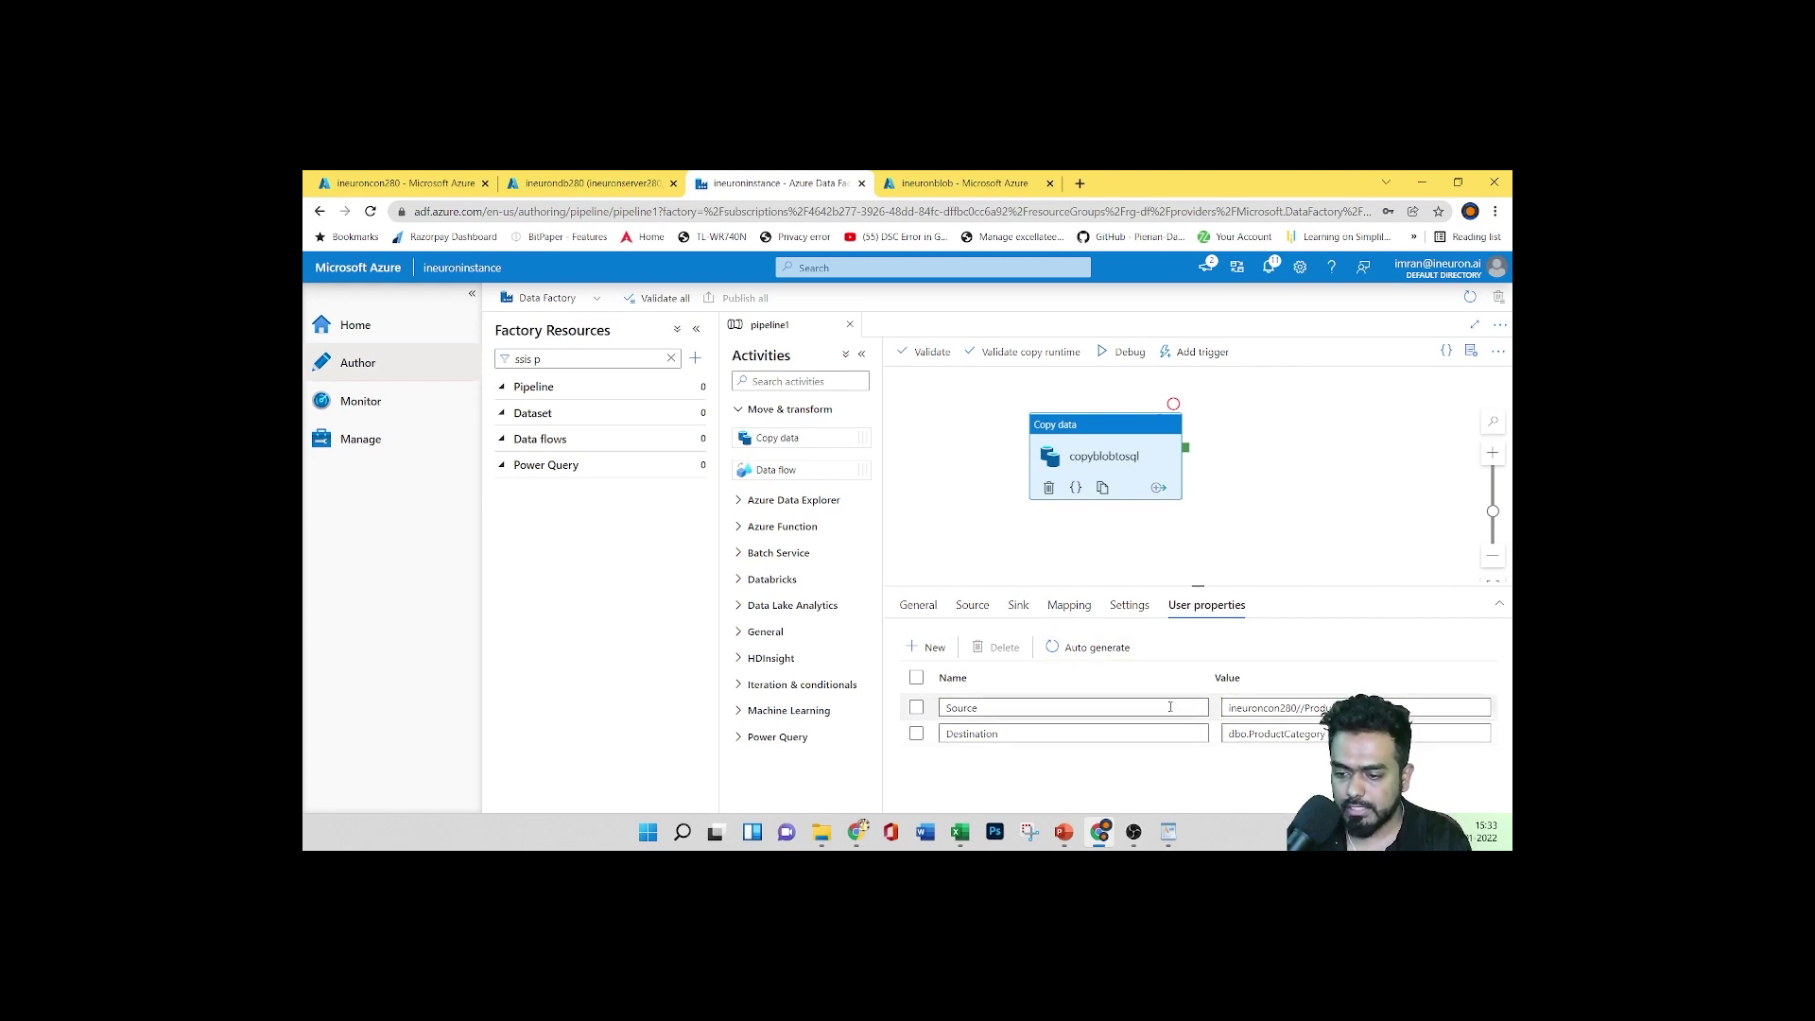
Open the CopyPipeline_sse run and examine the user properties, source and destination of its Copy_sse activity
{"action": "left_click", "coordinate": [372, 397]}
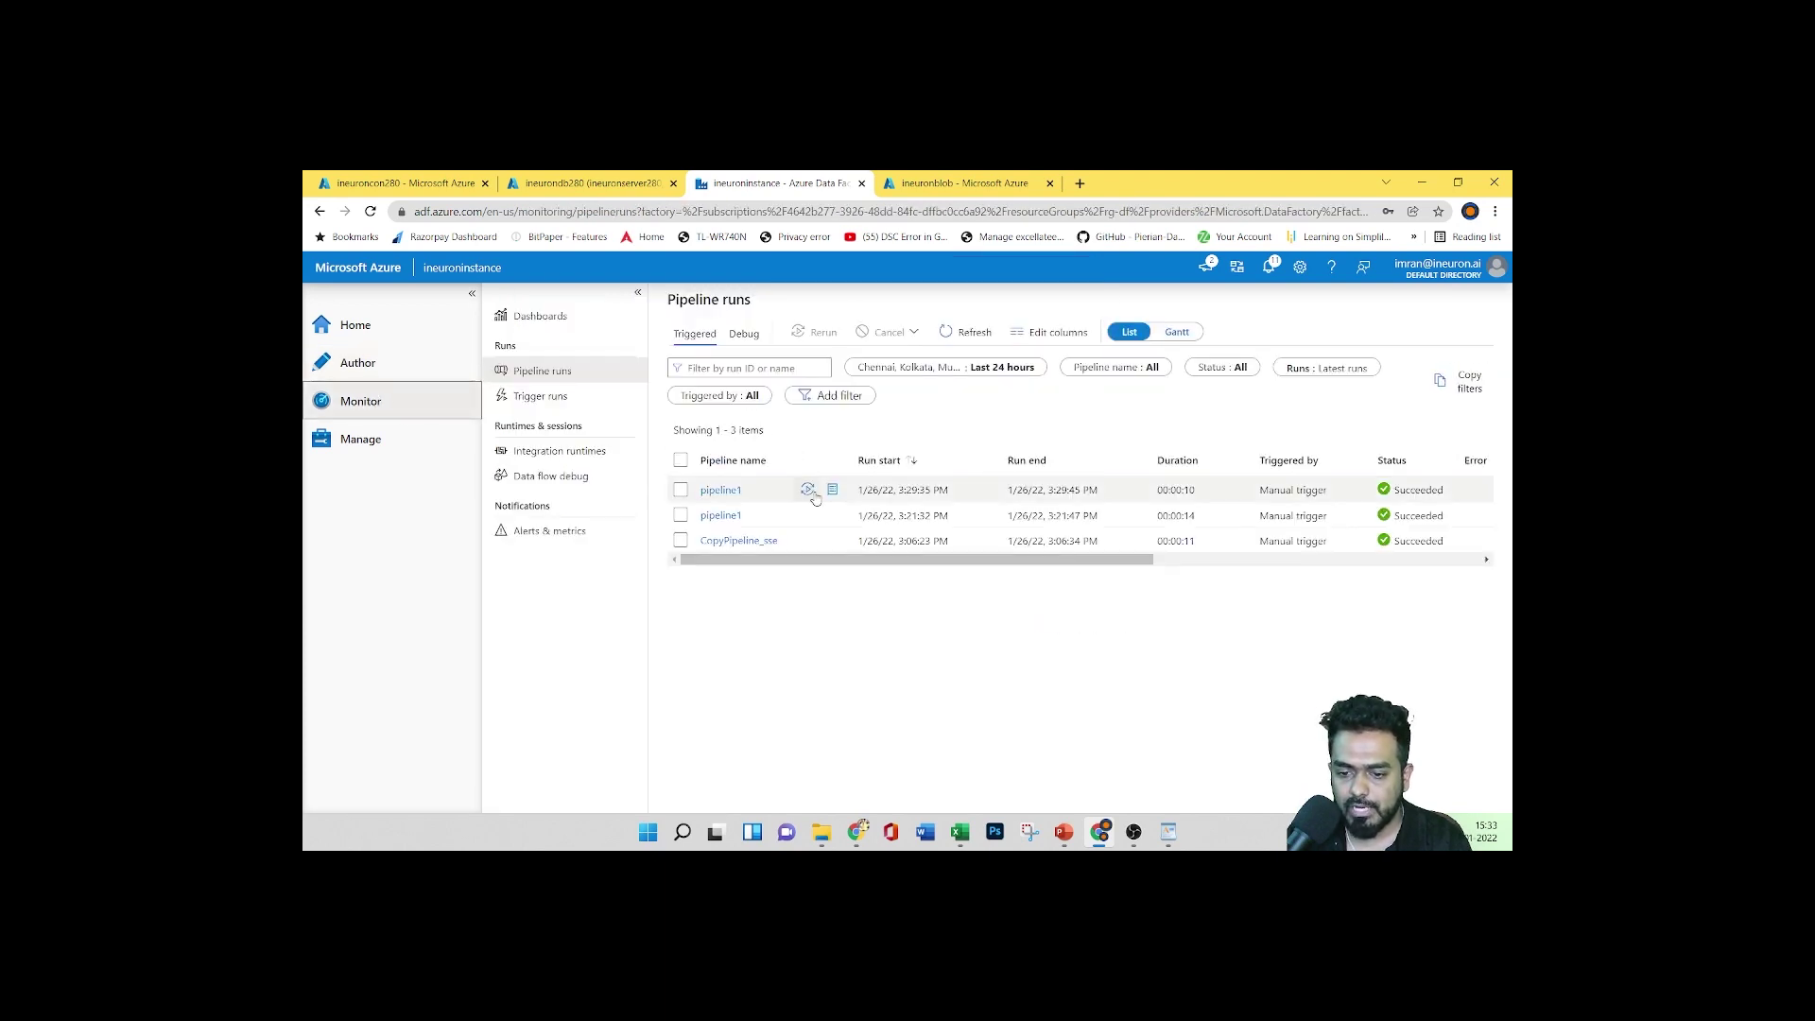
{"action": "left_click", "coordinate": [738, 541]}
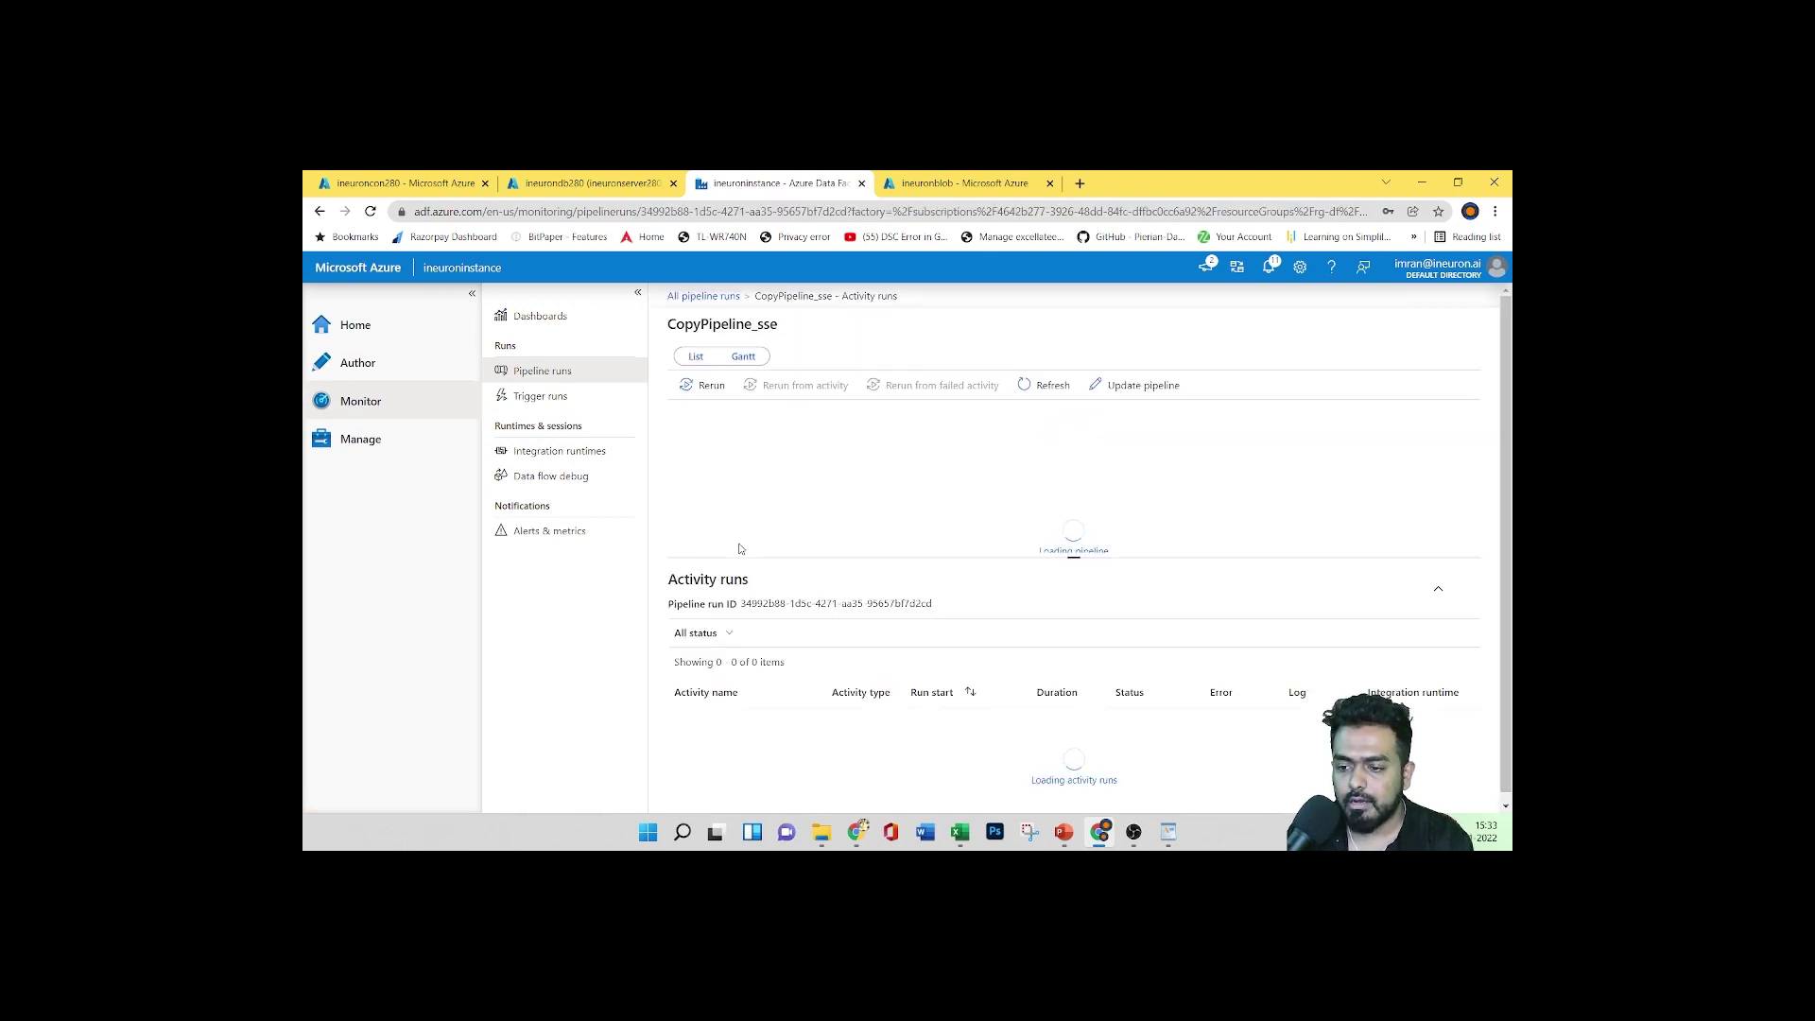
{"action": "left_click_drag", "start_coordinate": [1008, 741], "coordinate": [1355, 742]}
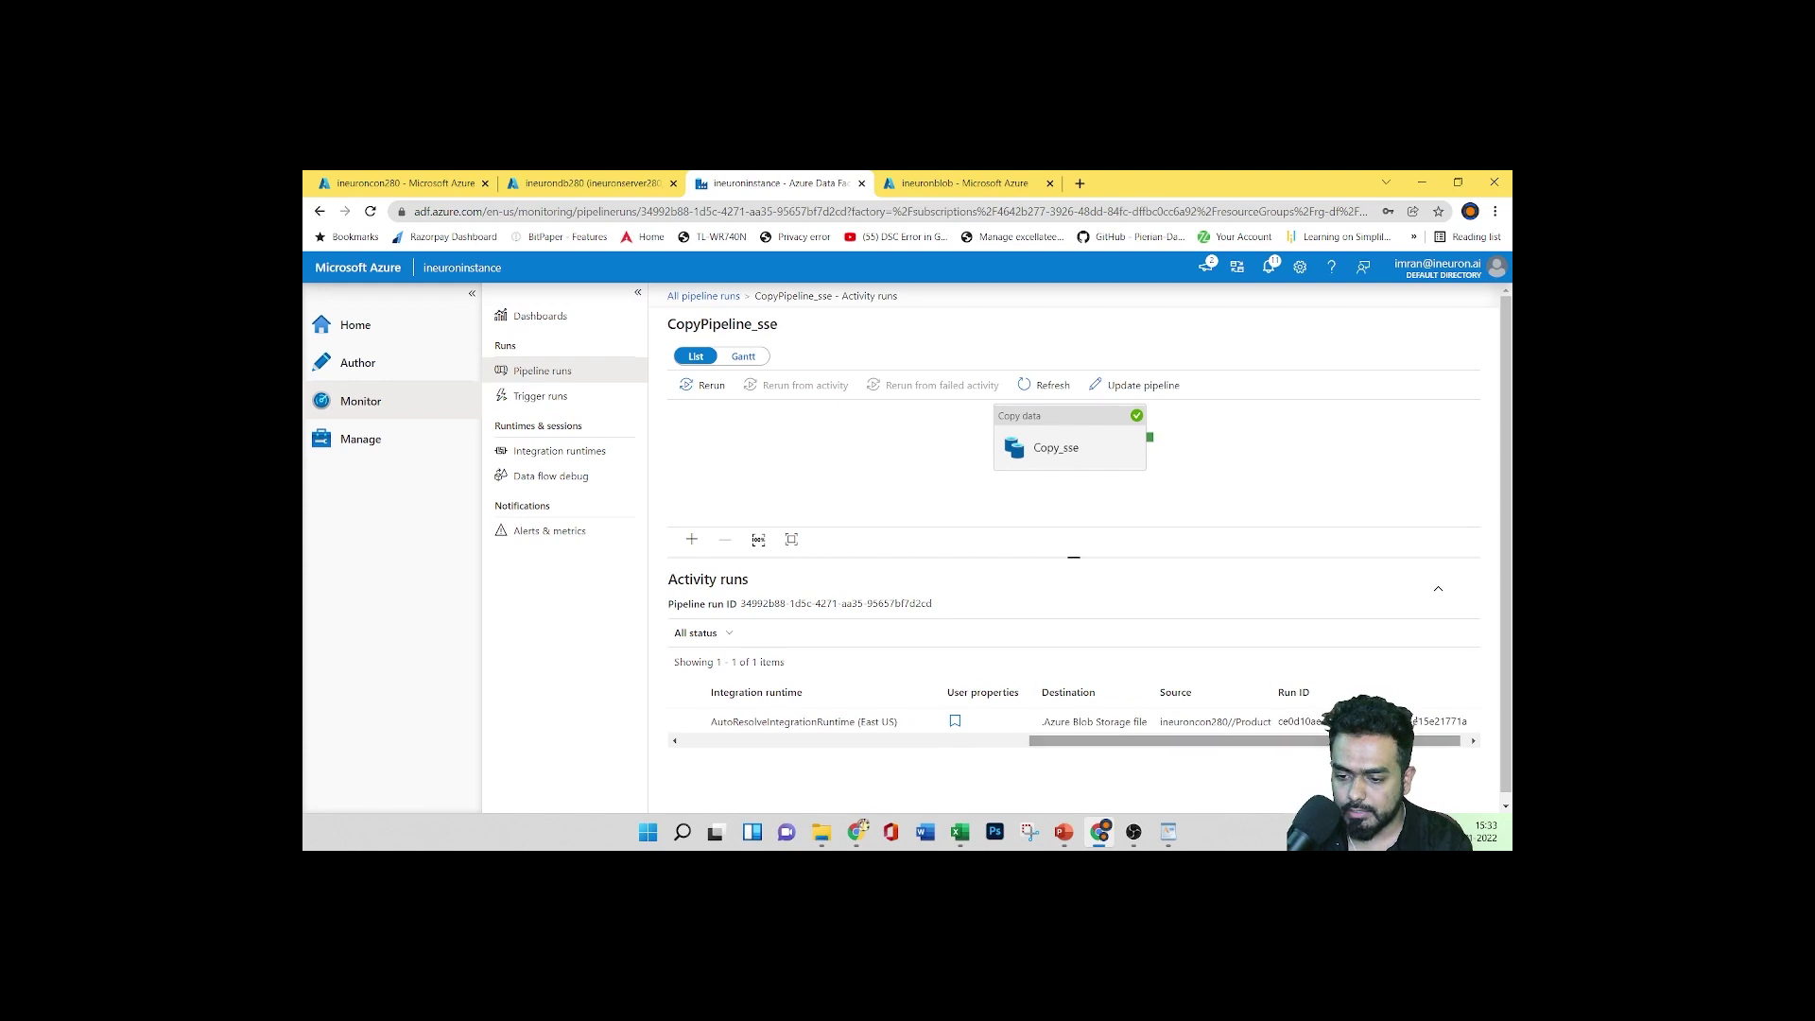
{"action": "left_click", "coordinate": [955, 720]}
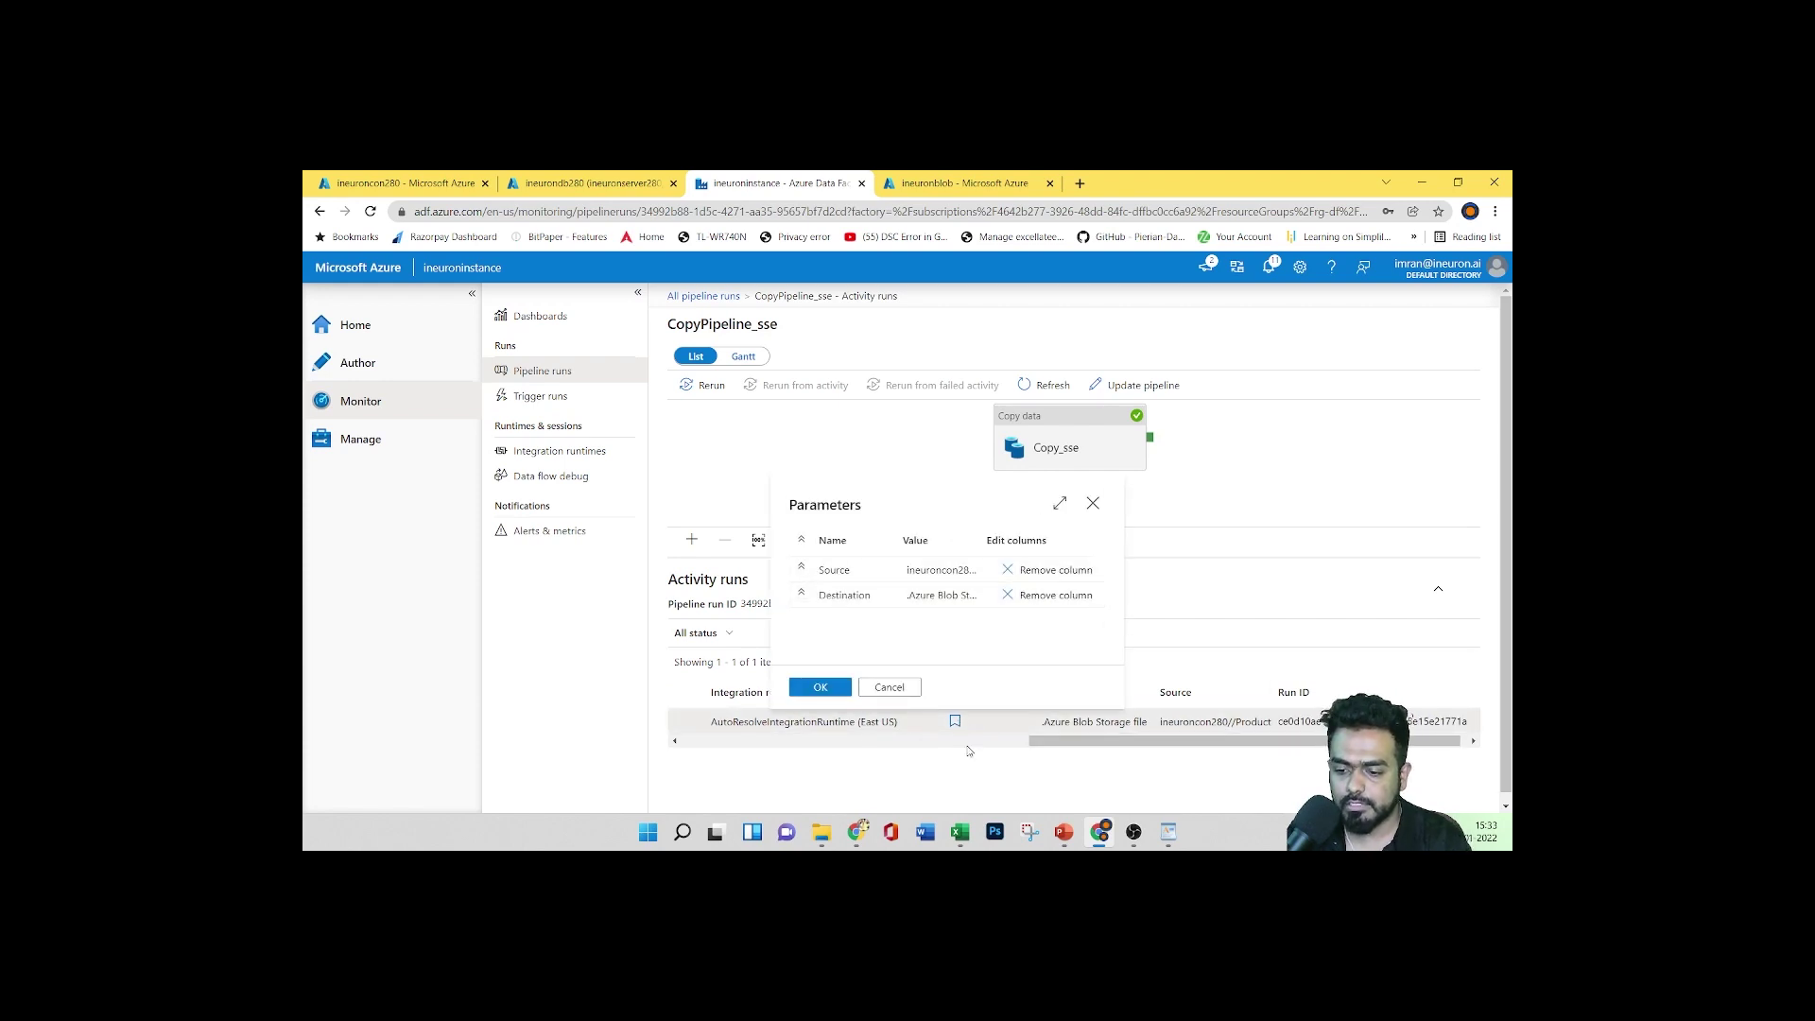
{"action": "left_click", "coordinate": [1093, 503]}
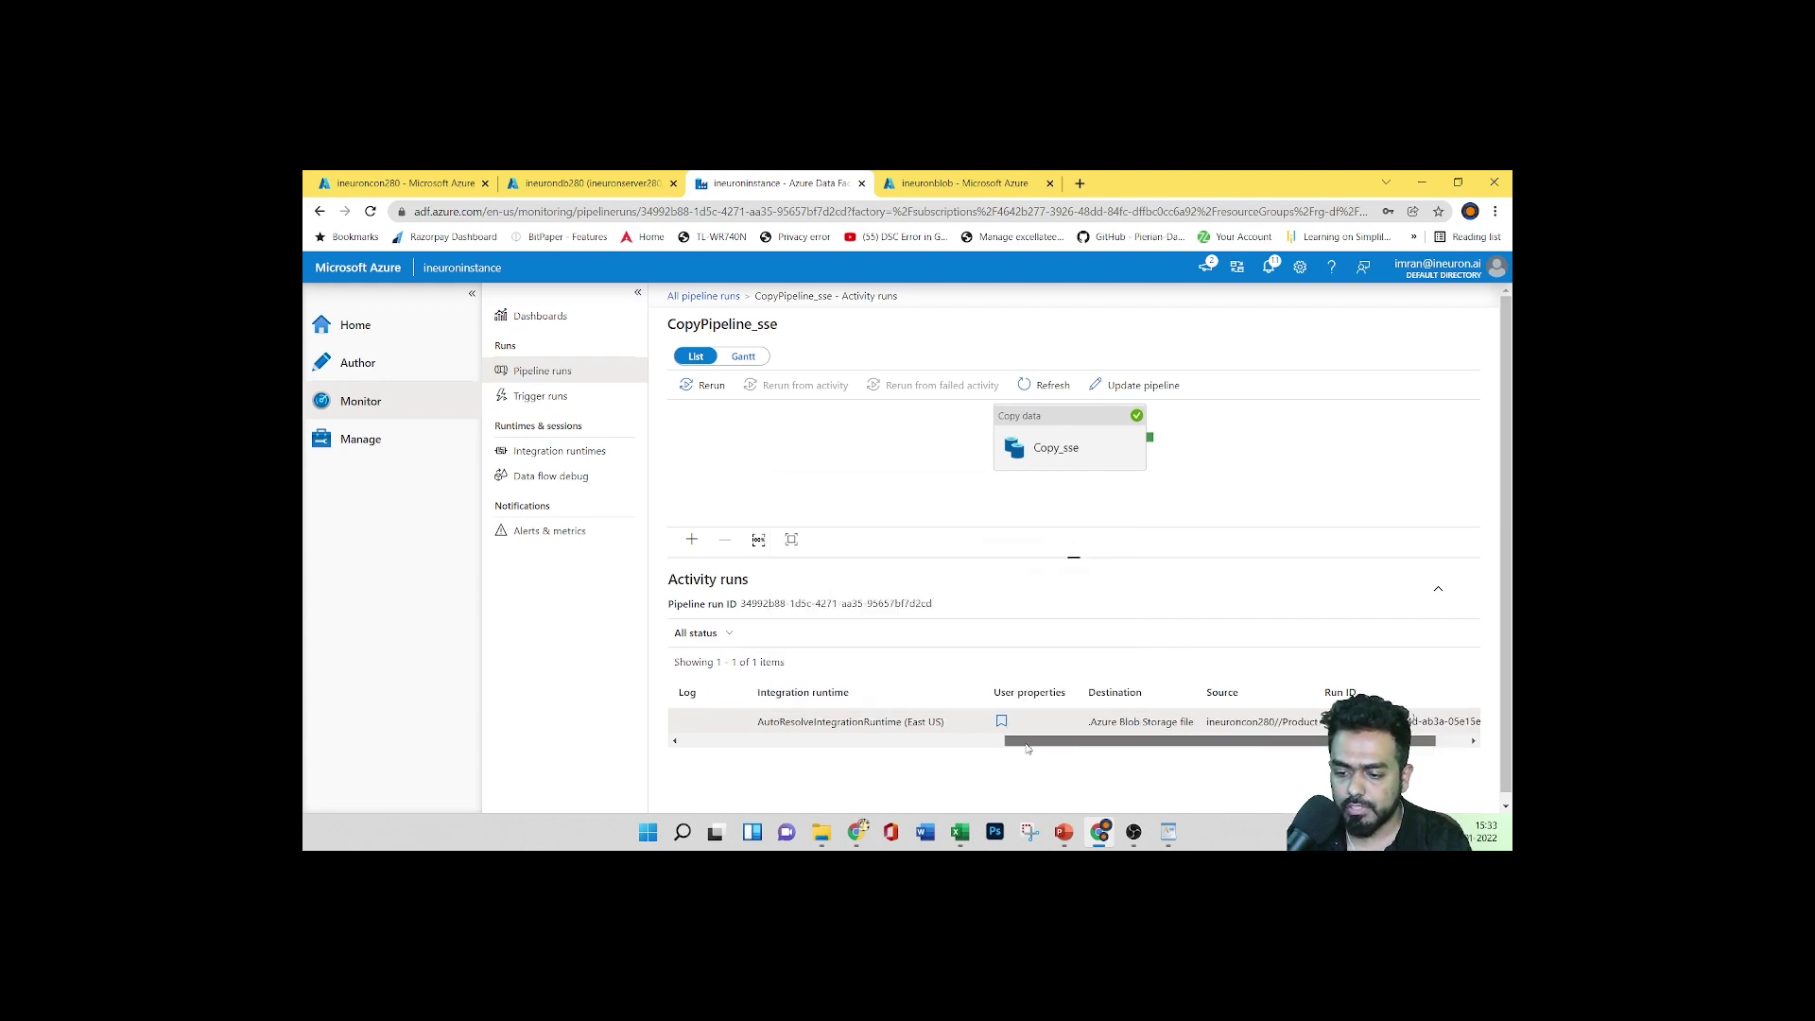
{"action": "left_click_drag", "start_coordinate": [1027, 748], "coordinate": [1148, 747]}
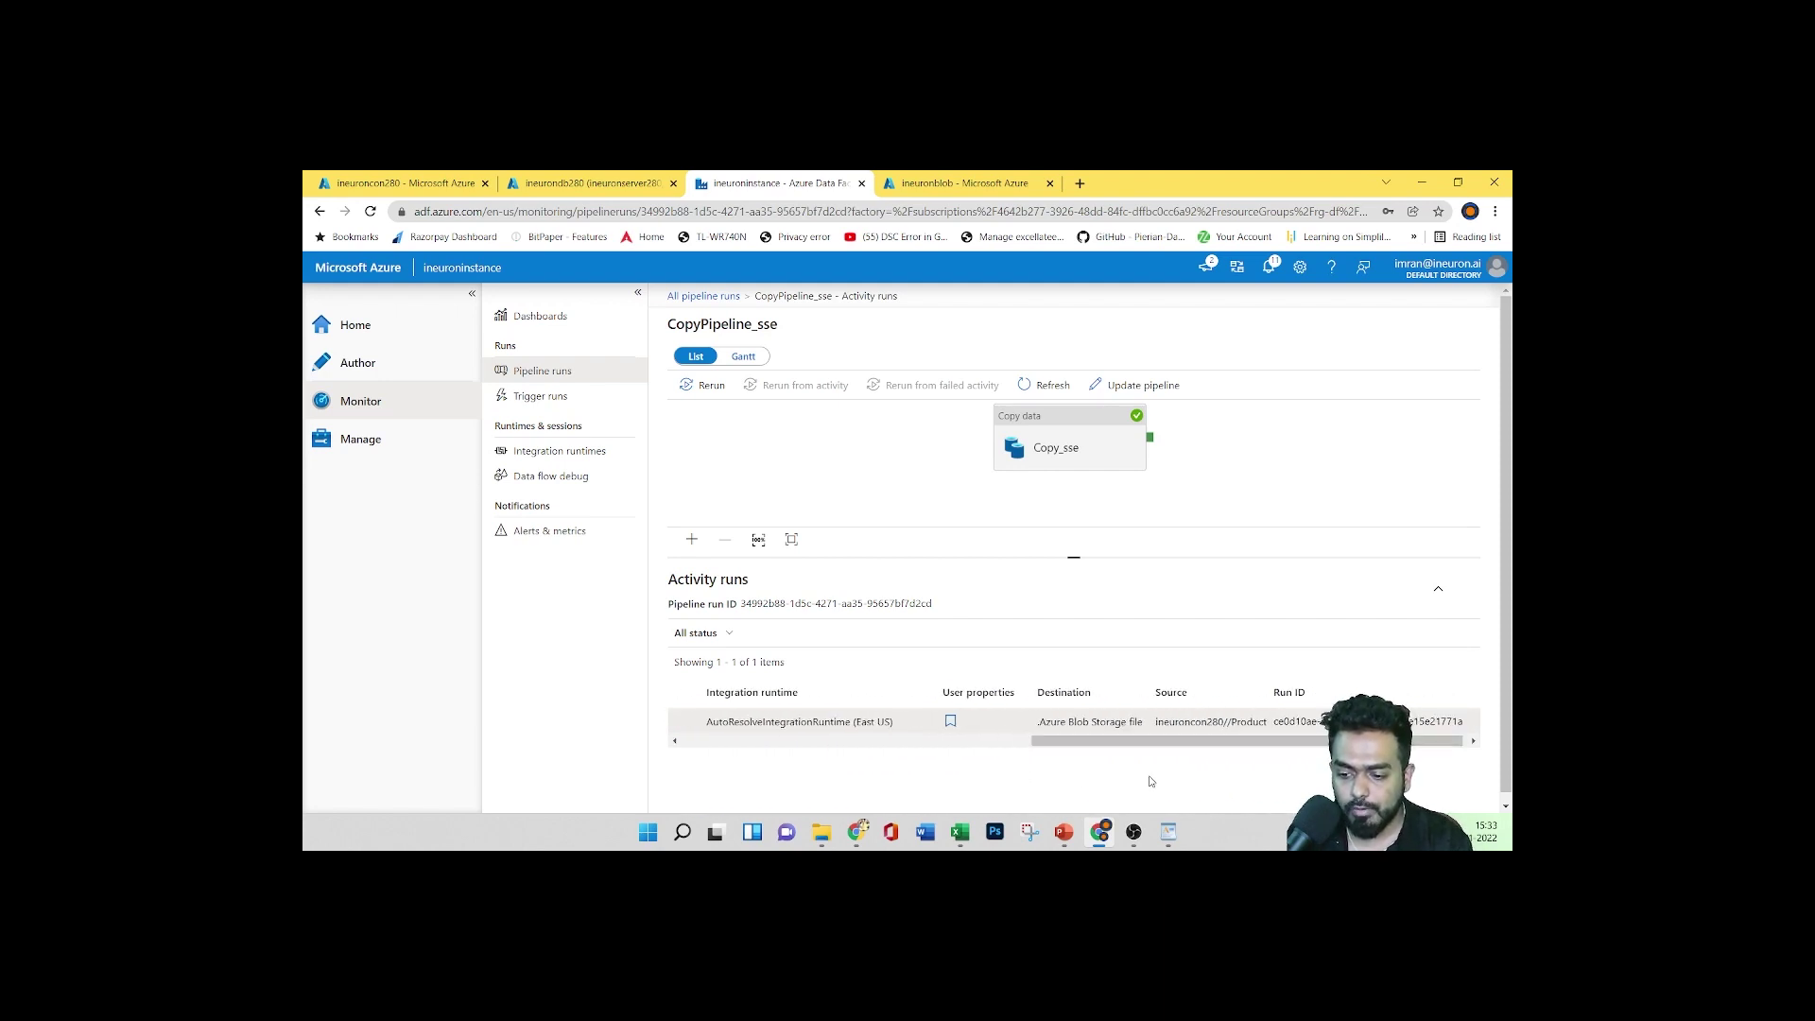
{"action": "left_click", "coordinate": [950, 721]}
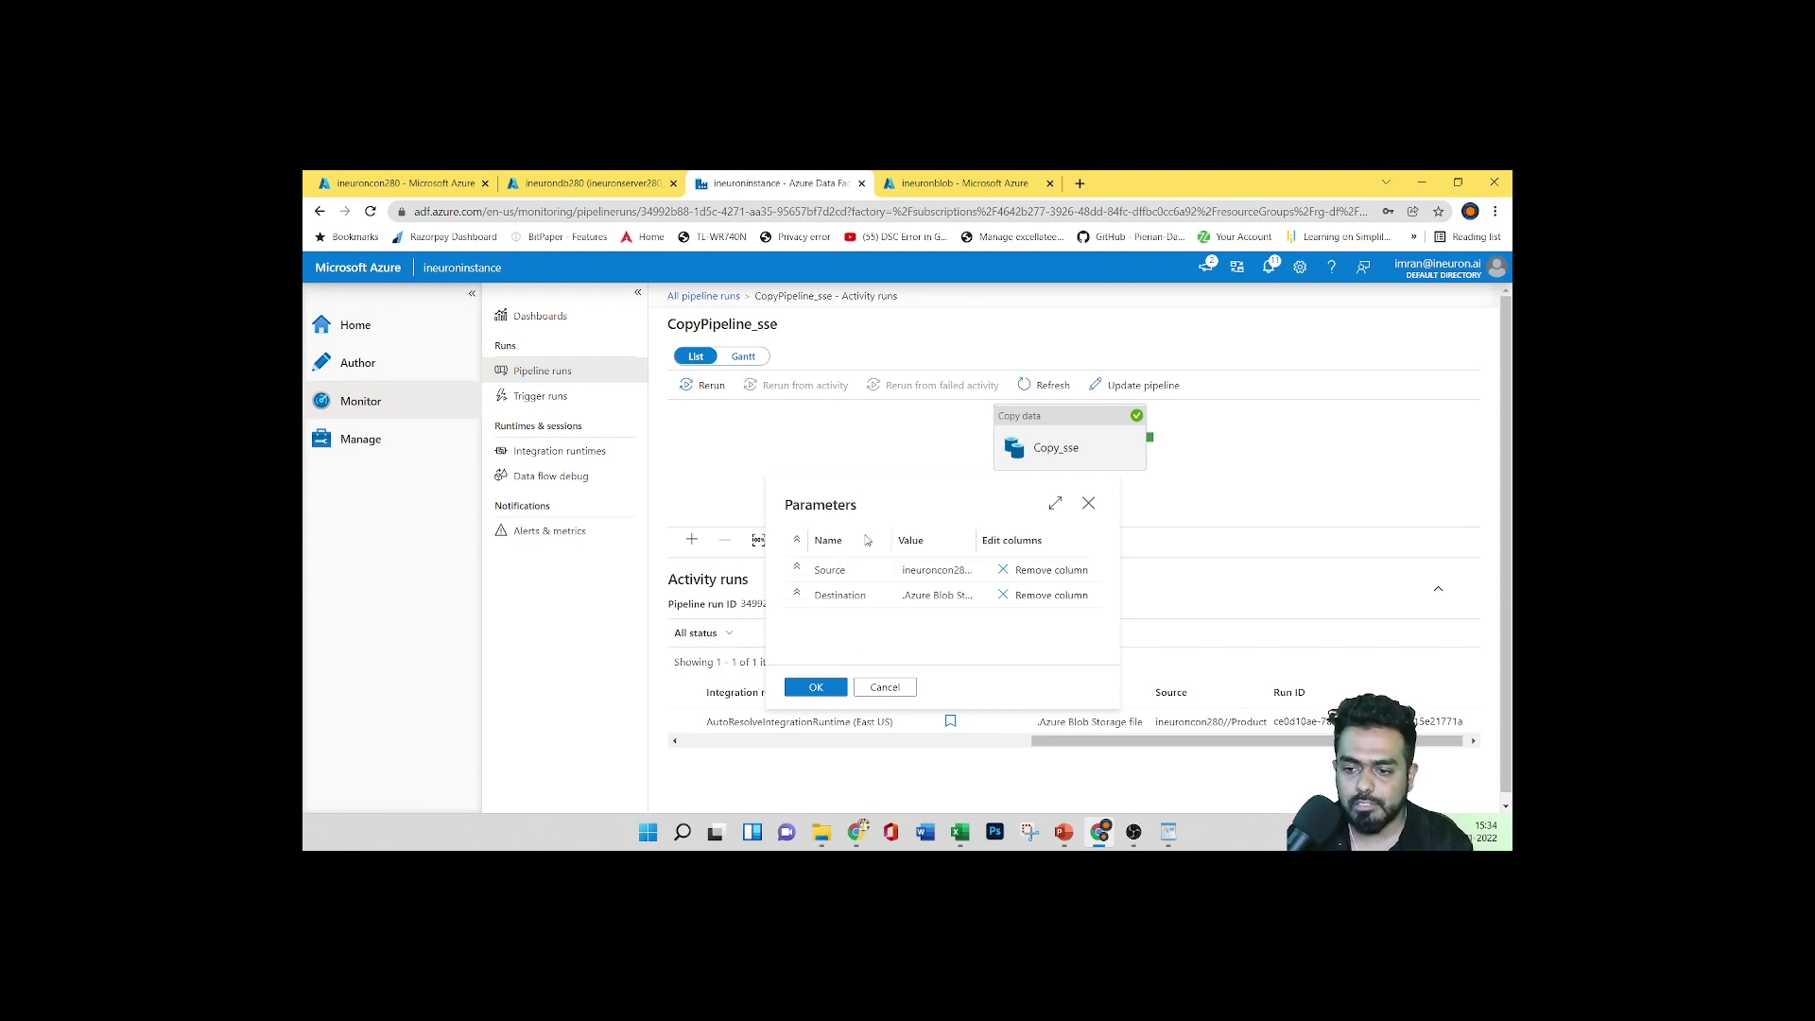
{"action": "left_click", "coordinate": [1090, 504]}
{"action": "left_click_drag", "start_coordinate": [1044, 741], "coordinate": [944, 742]}
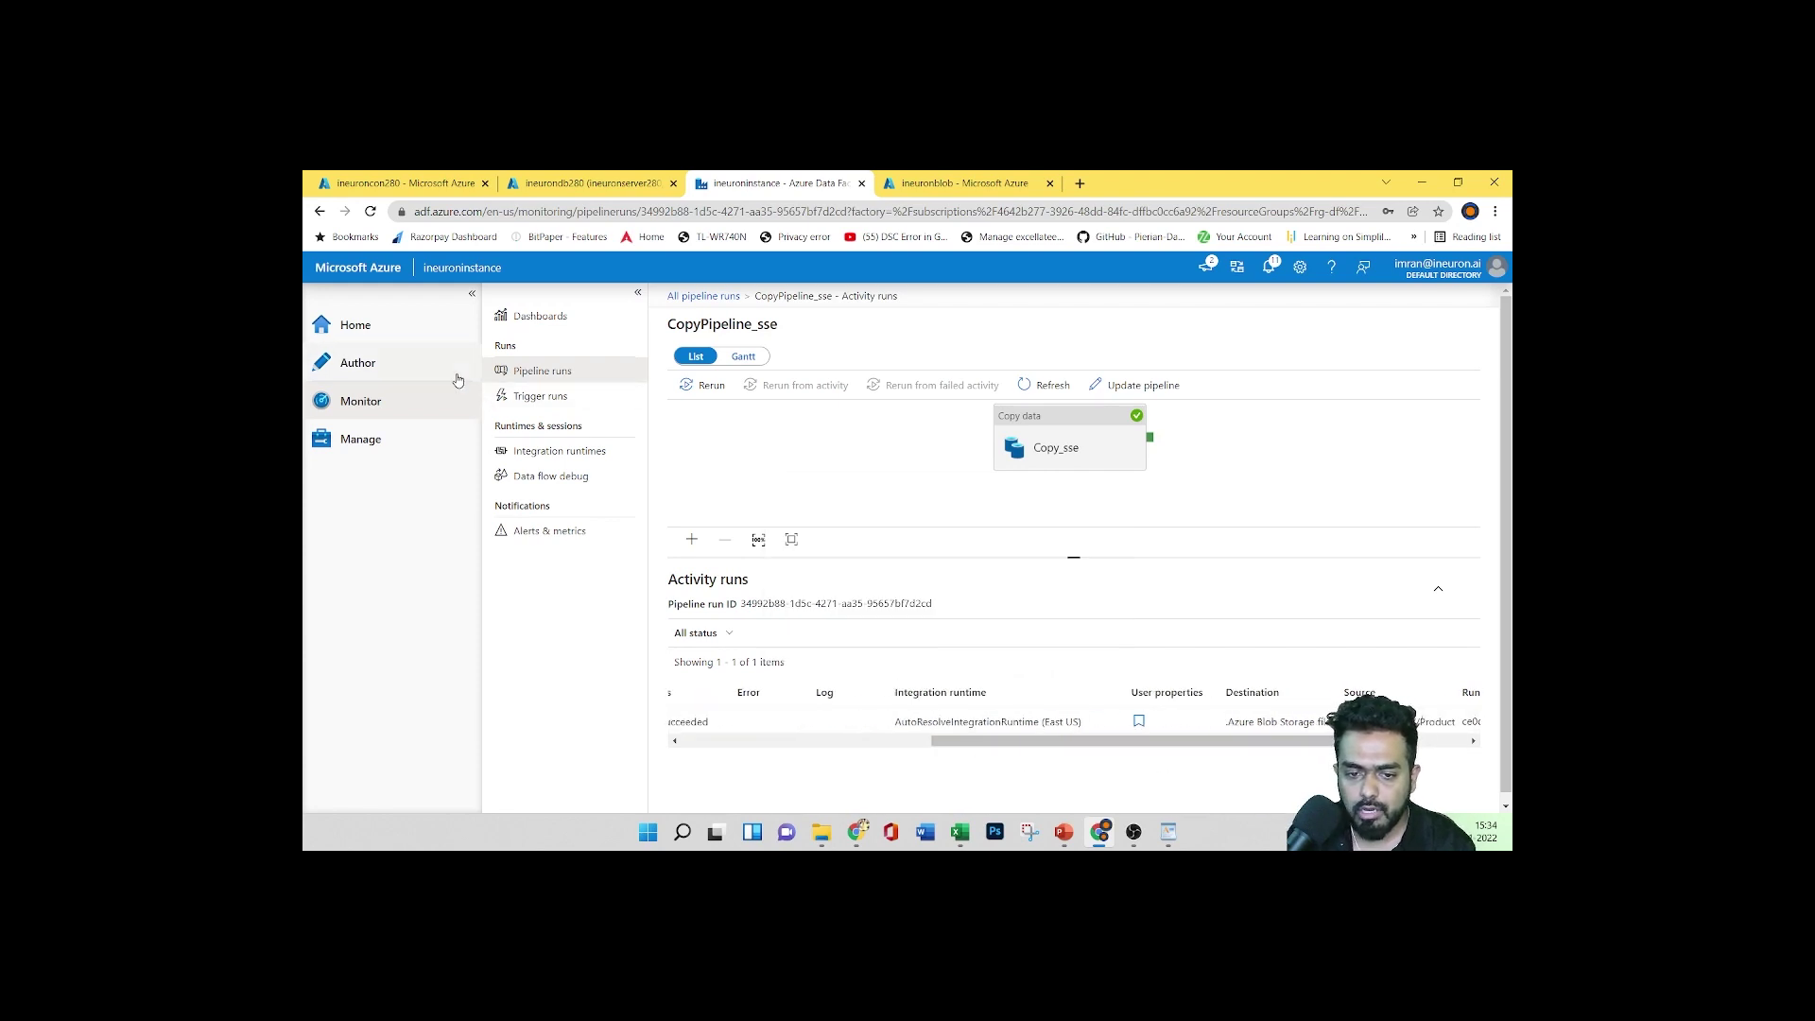
Add a blank user property row to the copyblobtosql activity in pipeline1
{"action": "left_click", "coordinate": [398, 371]}
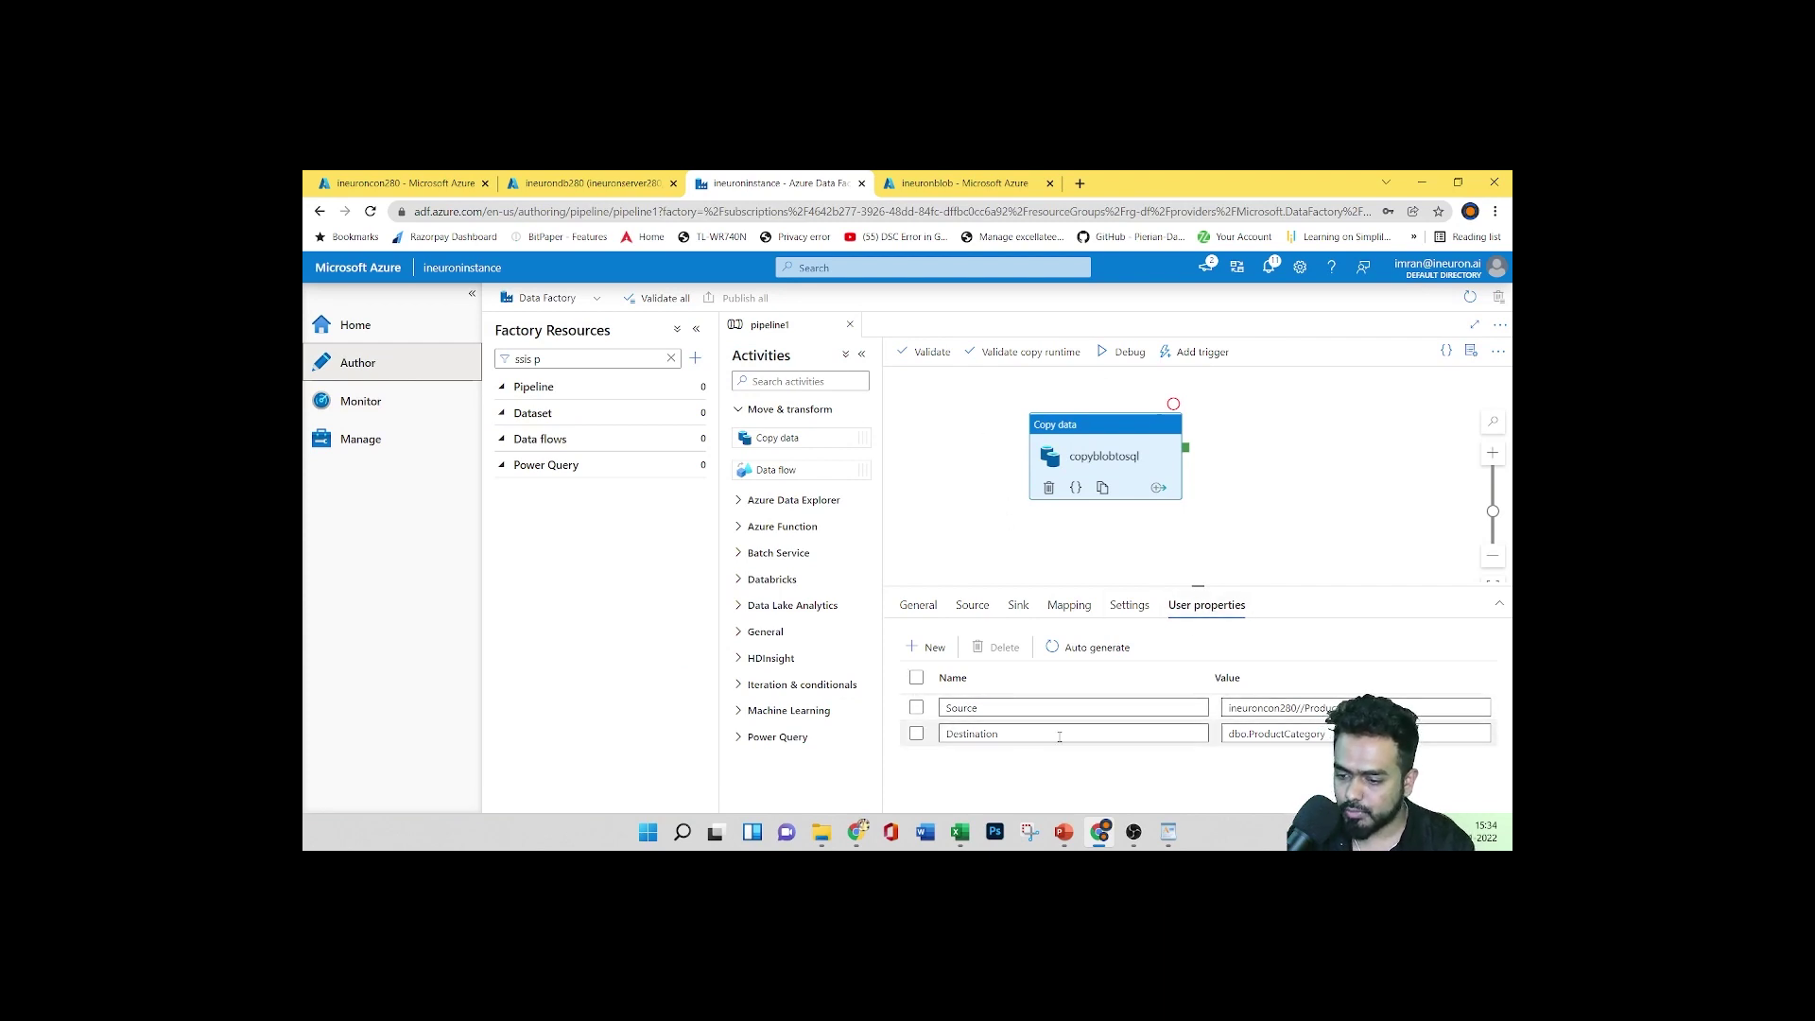
{"action": "left_click", "coordinate": [928, 647]}
{"action": "left_click", "coordinate": [969, 759]}
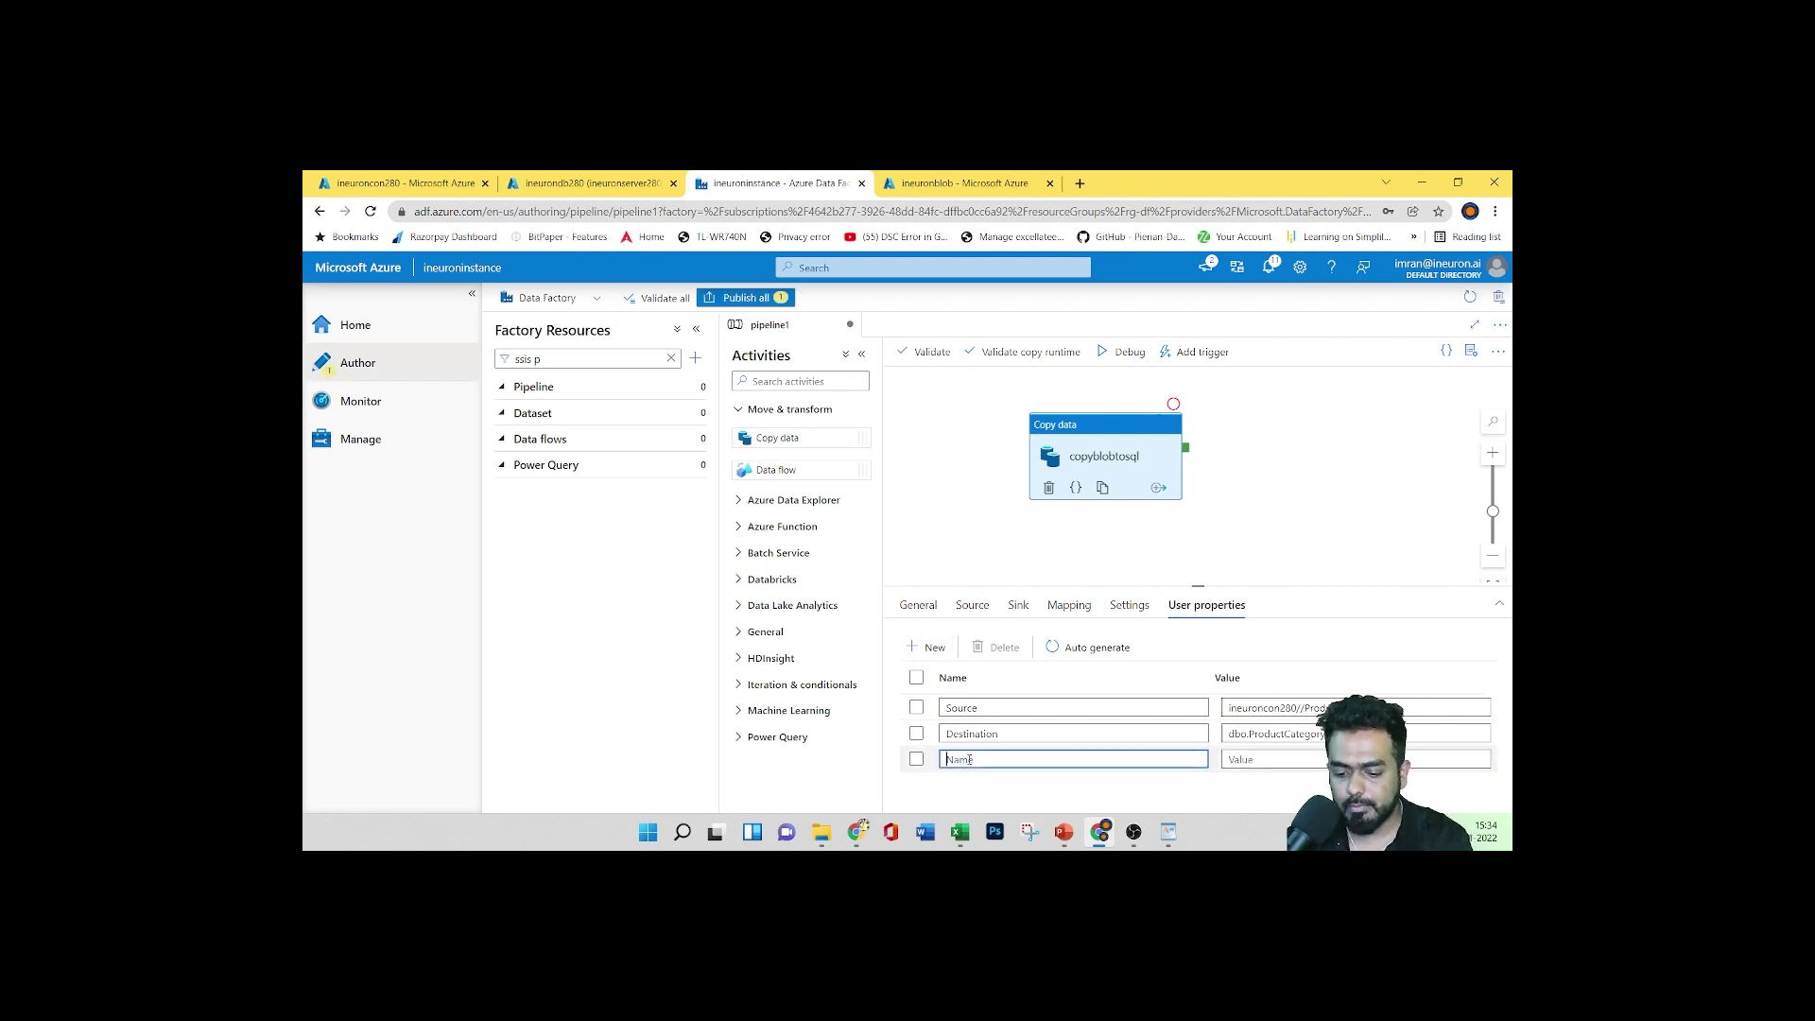
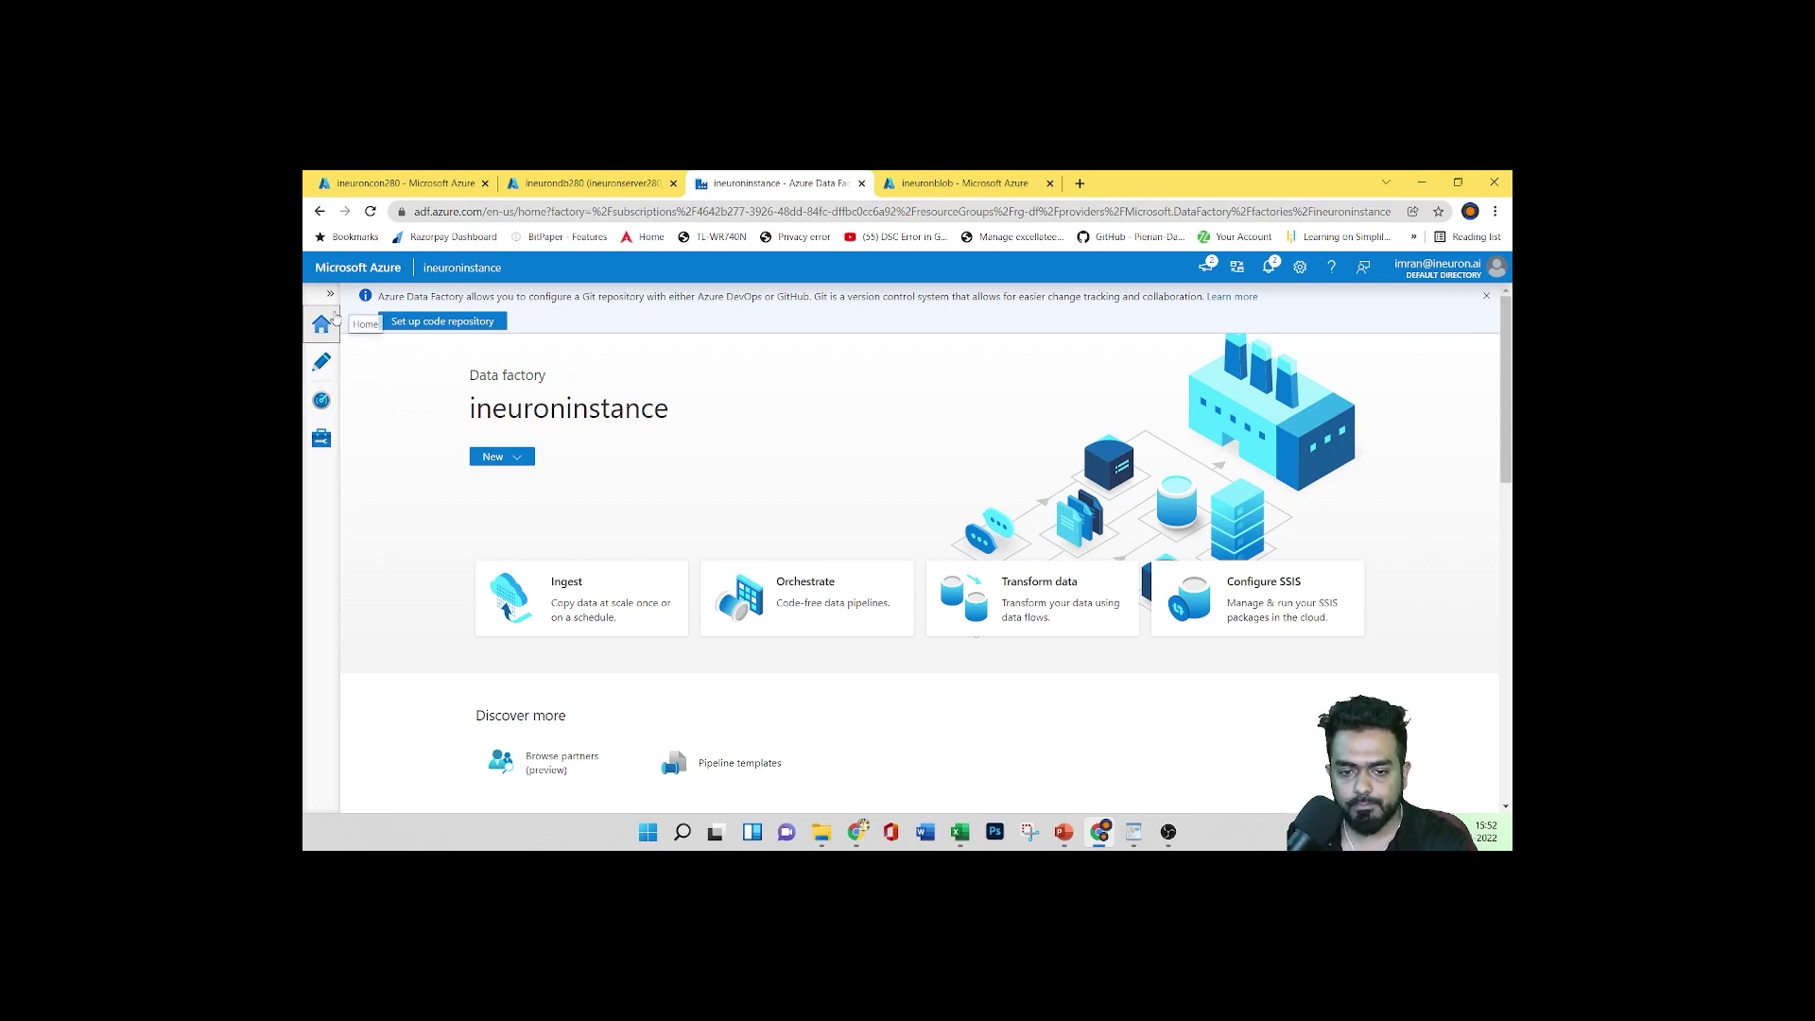
Create a new blank pipeline among the factory resources
{"action": "left_click", "coordinate": [322, 362]}
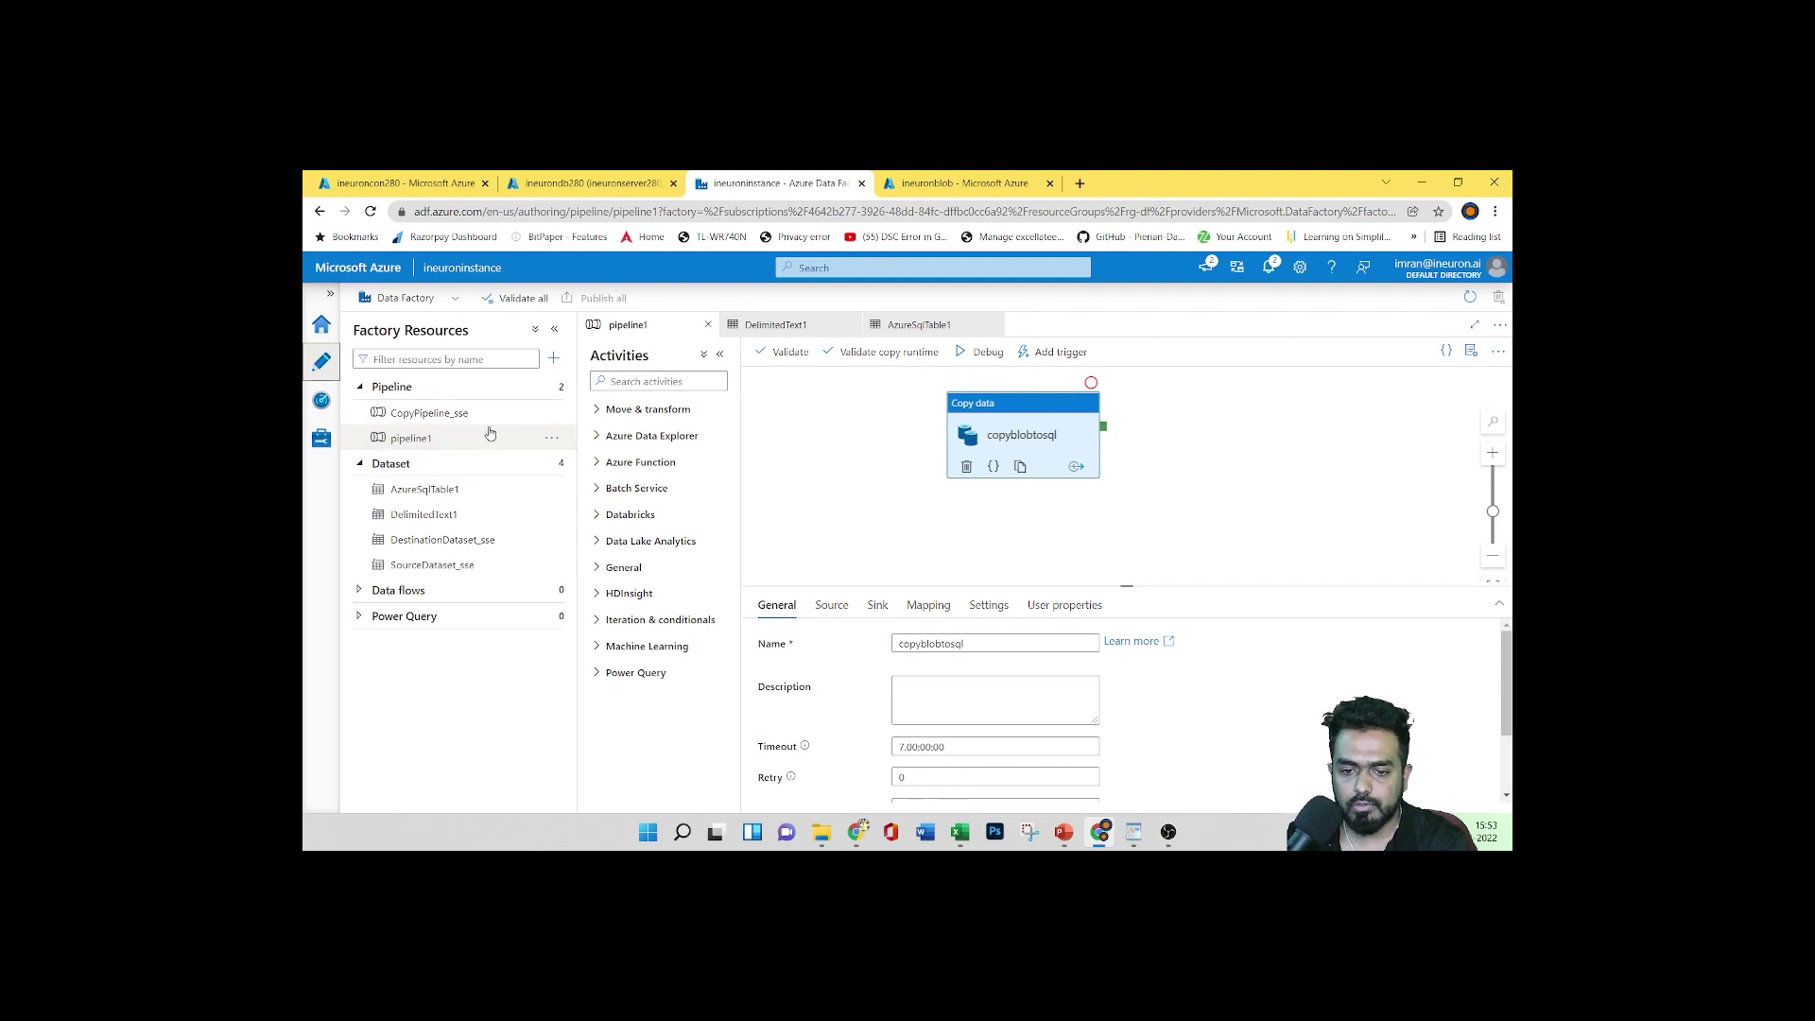
{"action": "left_click", "coordinate": [551, 435]}
{"action": "key", "text": "Escape"}
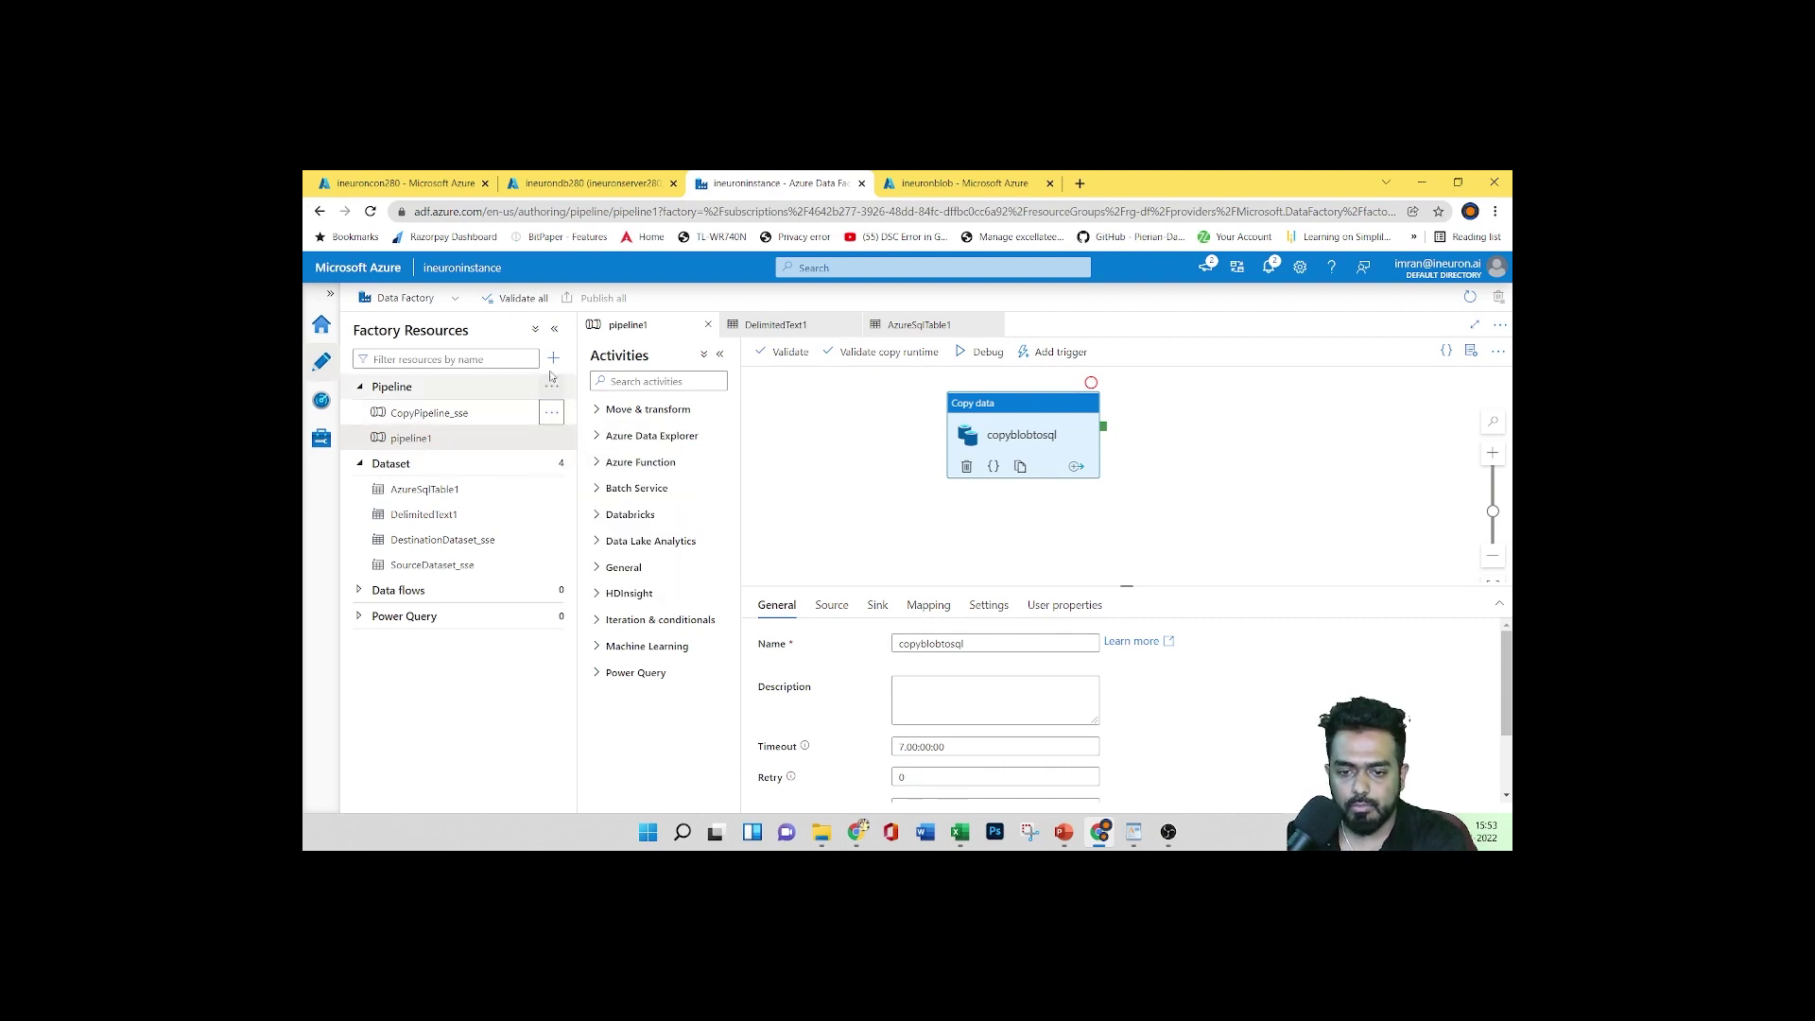
{"action": "left_click", "coordinate": [553, 357]}
{"action": "mouse_move", "coordinate": [601, 393]}
{"action": "left_click", "coordinate": [716, 382]}
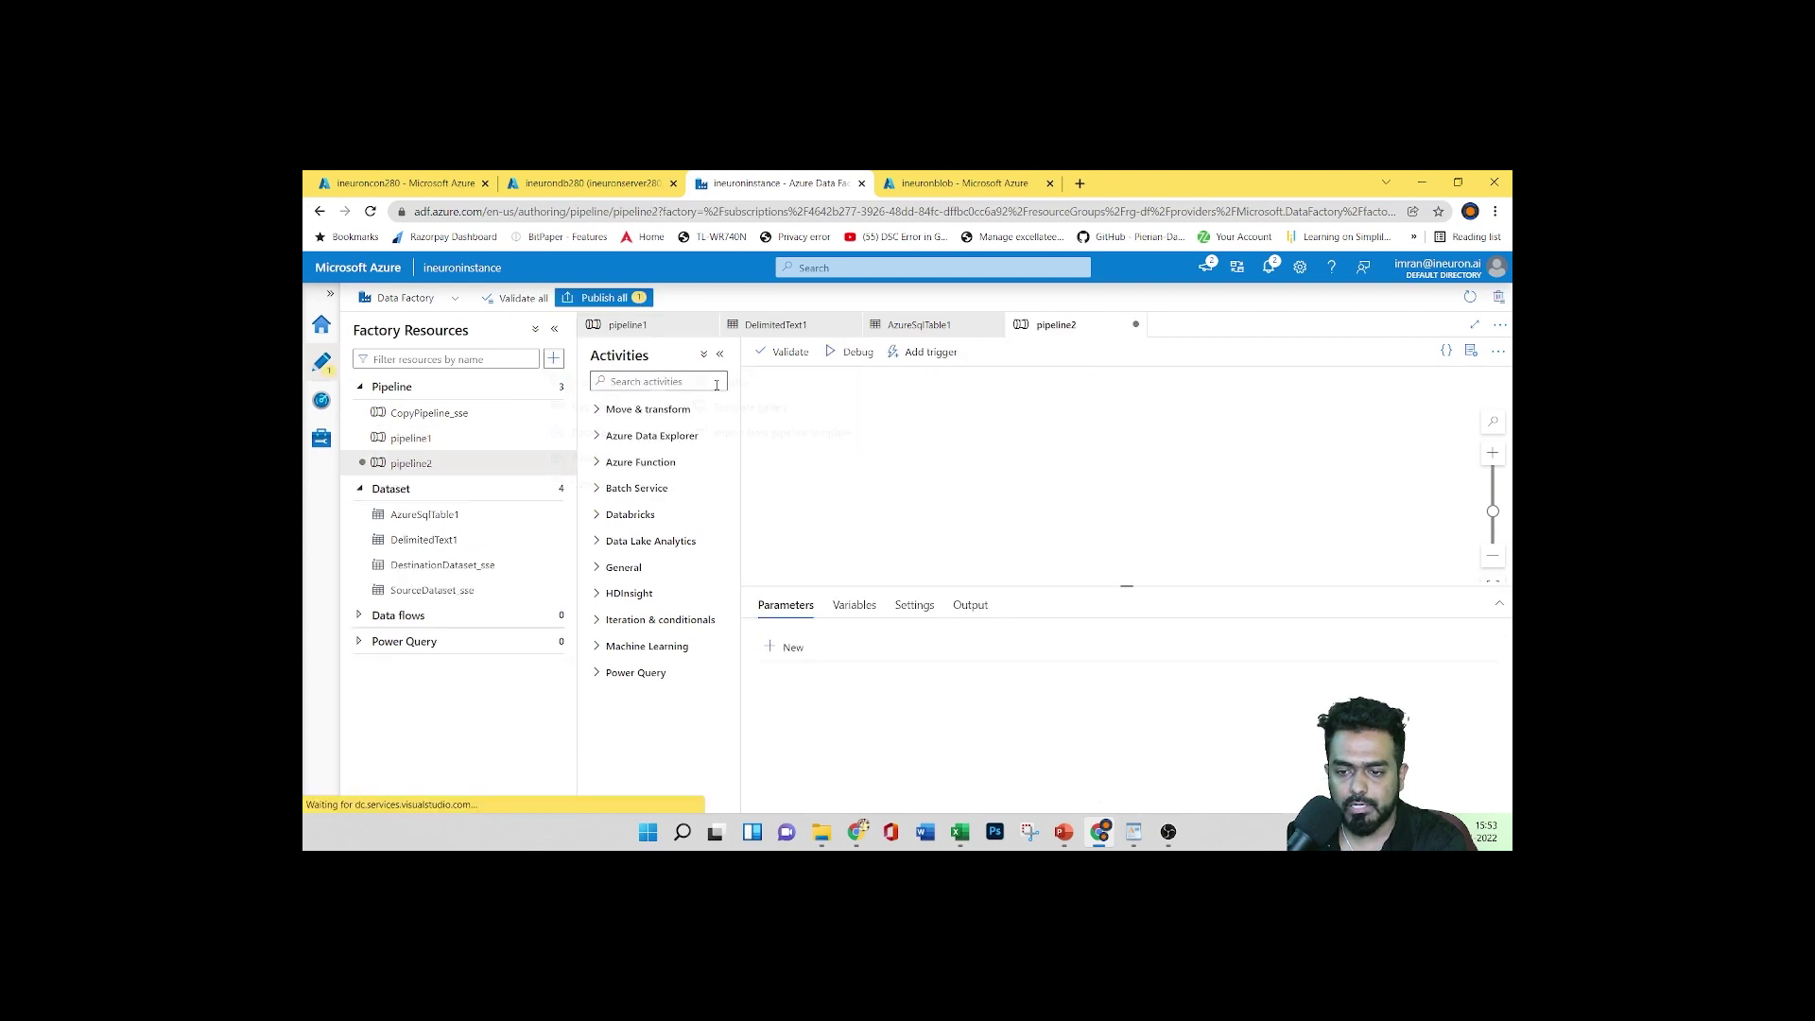
Add a Copy data activity to pipeline2 and enable its secure output option
{"action": "left_click", "coordinate": [596, 410]}
{"action": "left_click_drag", "start_coordinate": [633, 441], "coordinate": [957, 465]}
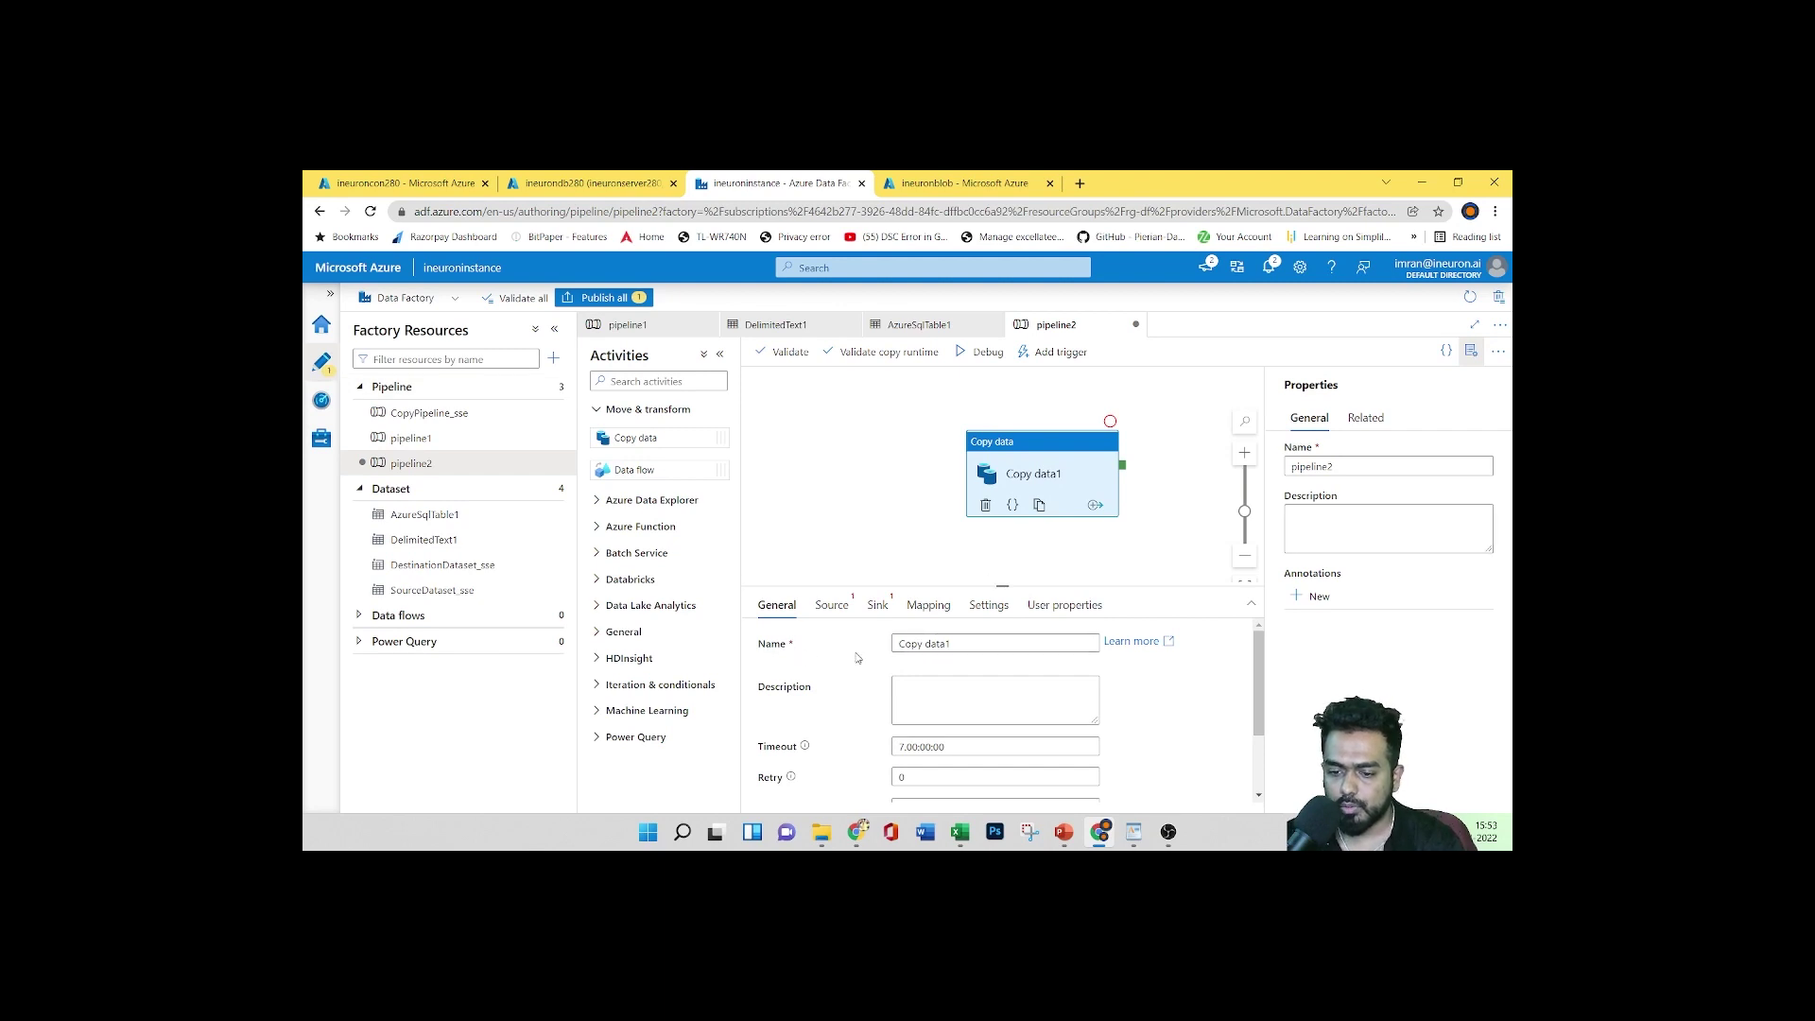
{"action": "scroll", "coordinate": [898, 718], "scroll_direction": "down", "scroll_amount": 3}
{"action": "left_click", "coordinate": [898, 743]}
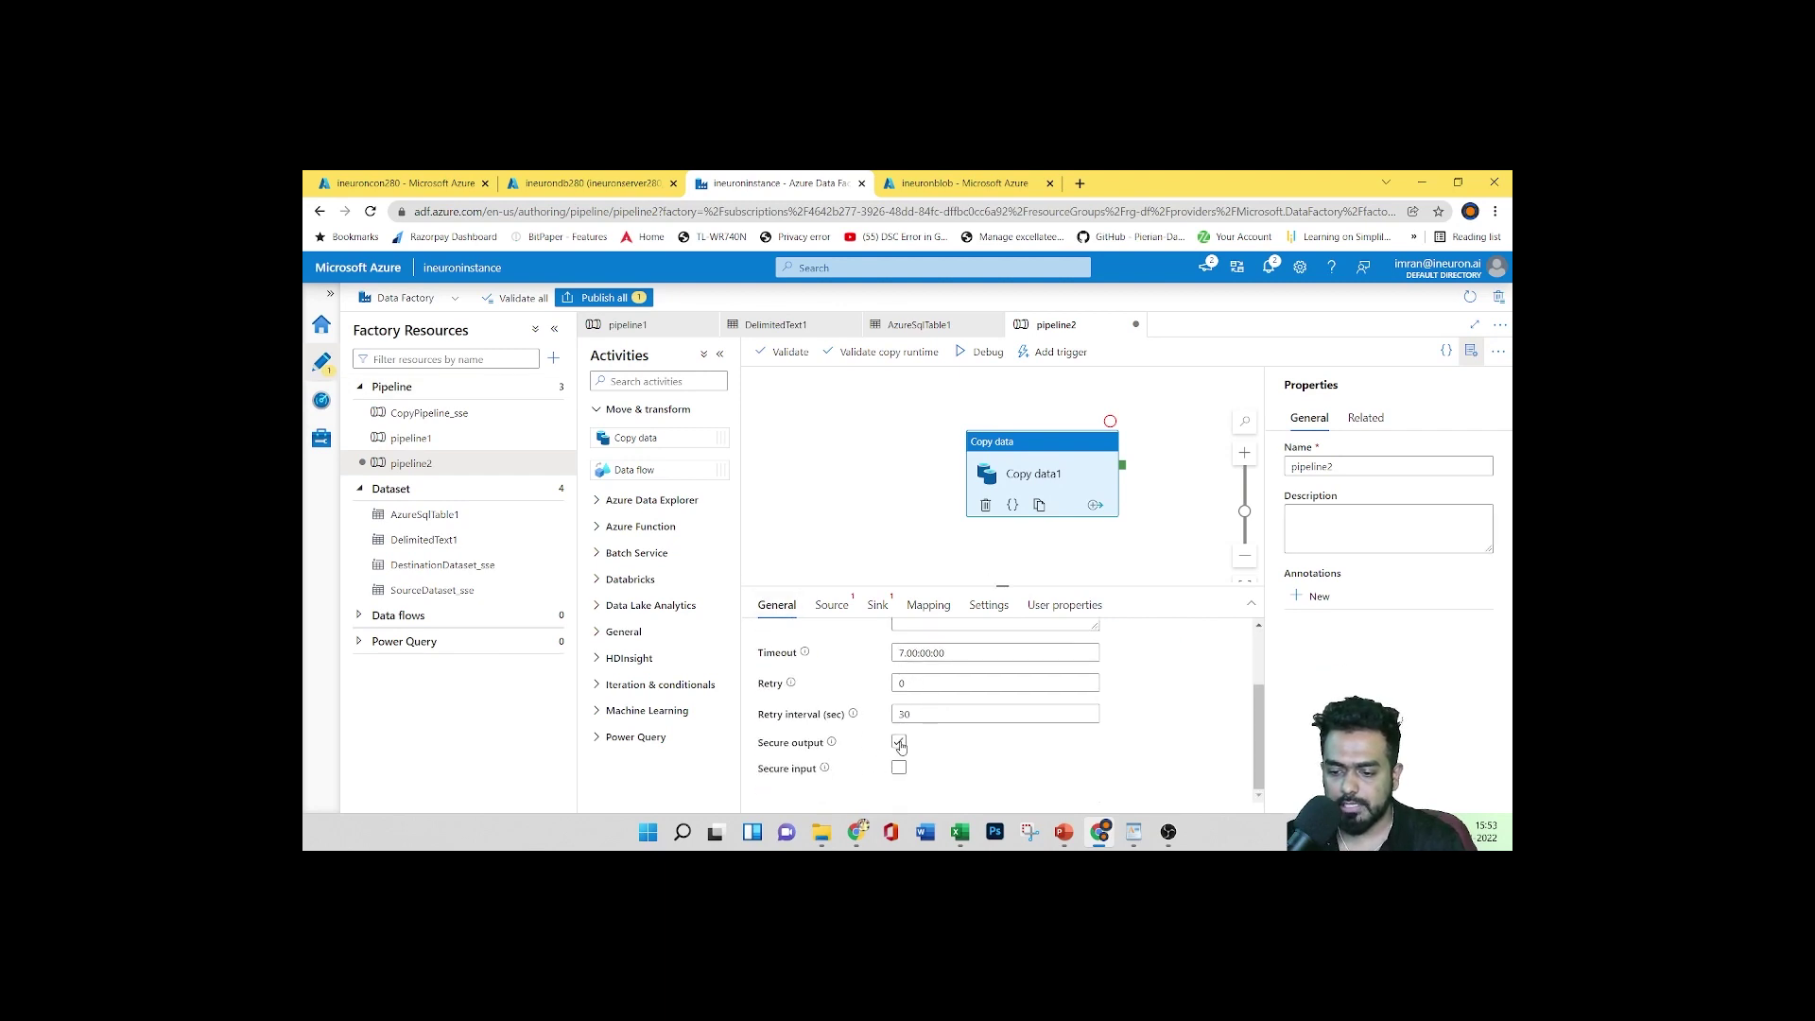
Enable the secure input option of the Copy data1 activity and open its source settings
{"action": "left_click", "coordinate": [897, 768]}
{"action": "scroll", "coordinate": [897, 747], "scroll_direction": "up", "scroll_amount": 2}
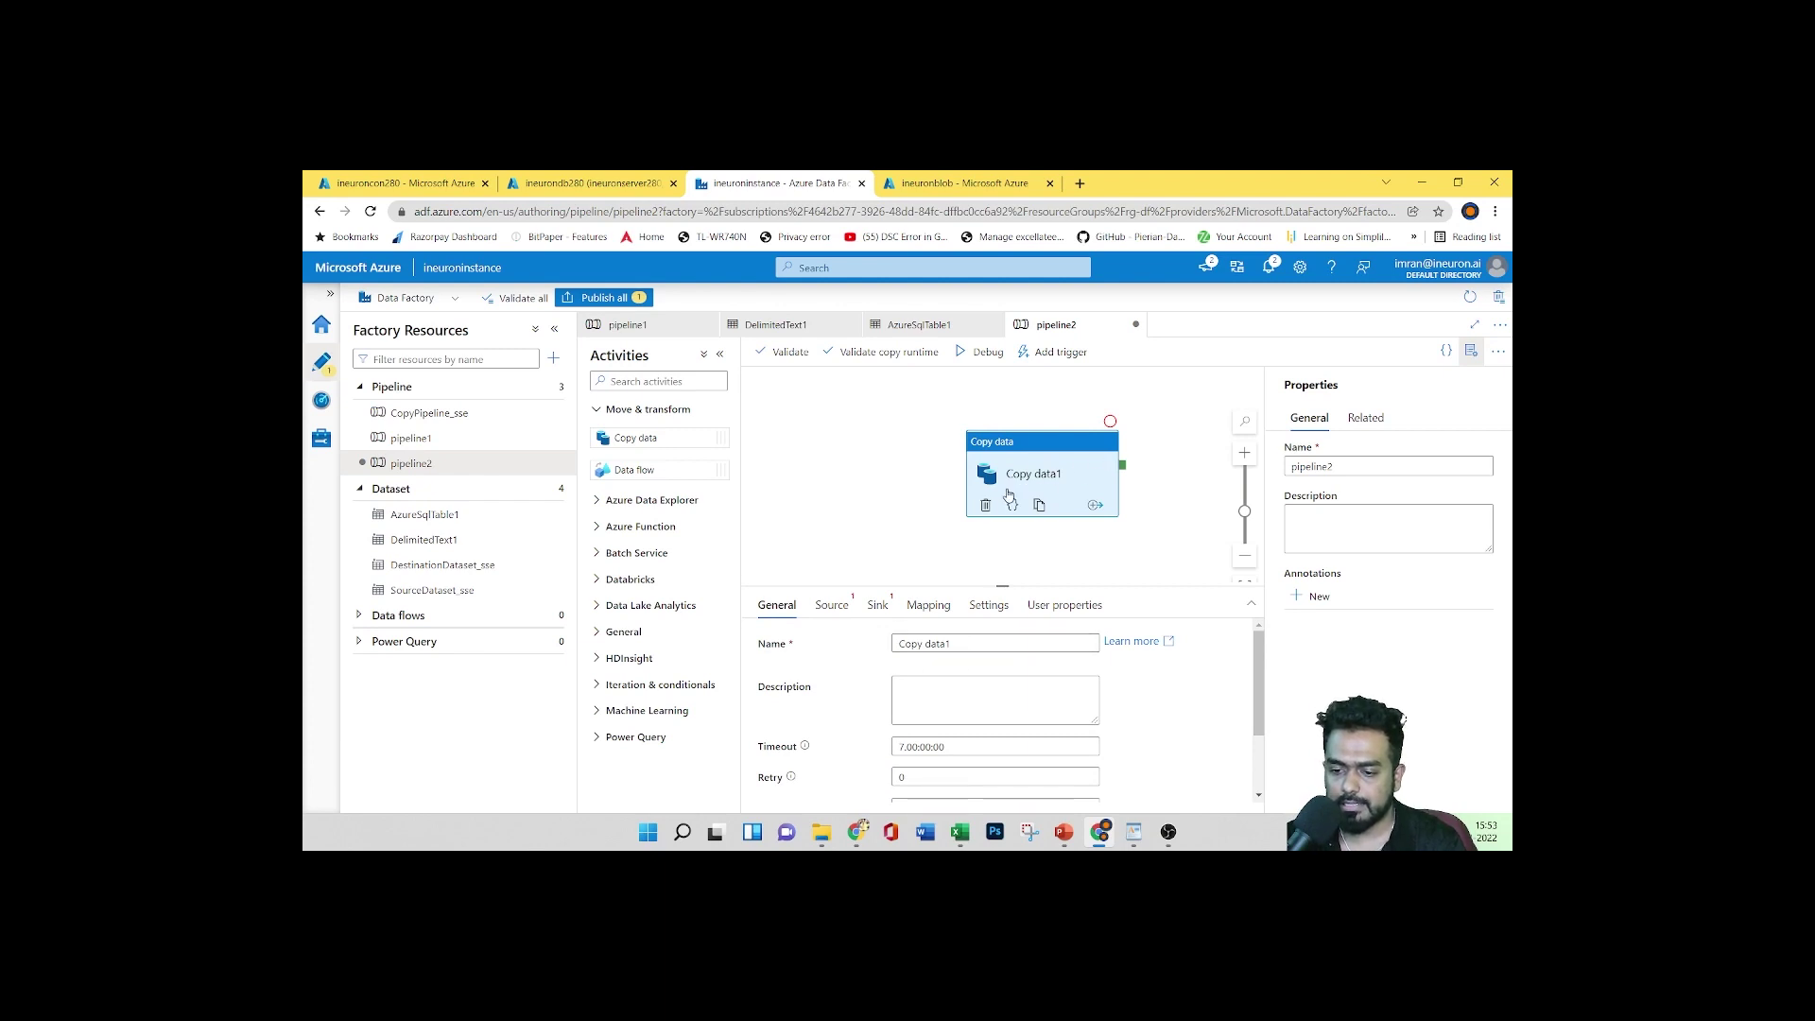
{"action": "scroll", "coordinate": [835, 652], "scroll_direction": "down", "scroll_amount": 1}
{"action": "scroll", "coordinate": [835, 652], "scroll_direction": "up", "scroll_amount": 1}
{"action": "left_click", "coordinate": [832, 605]}
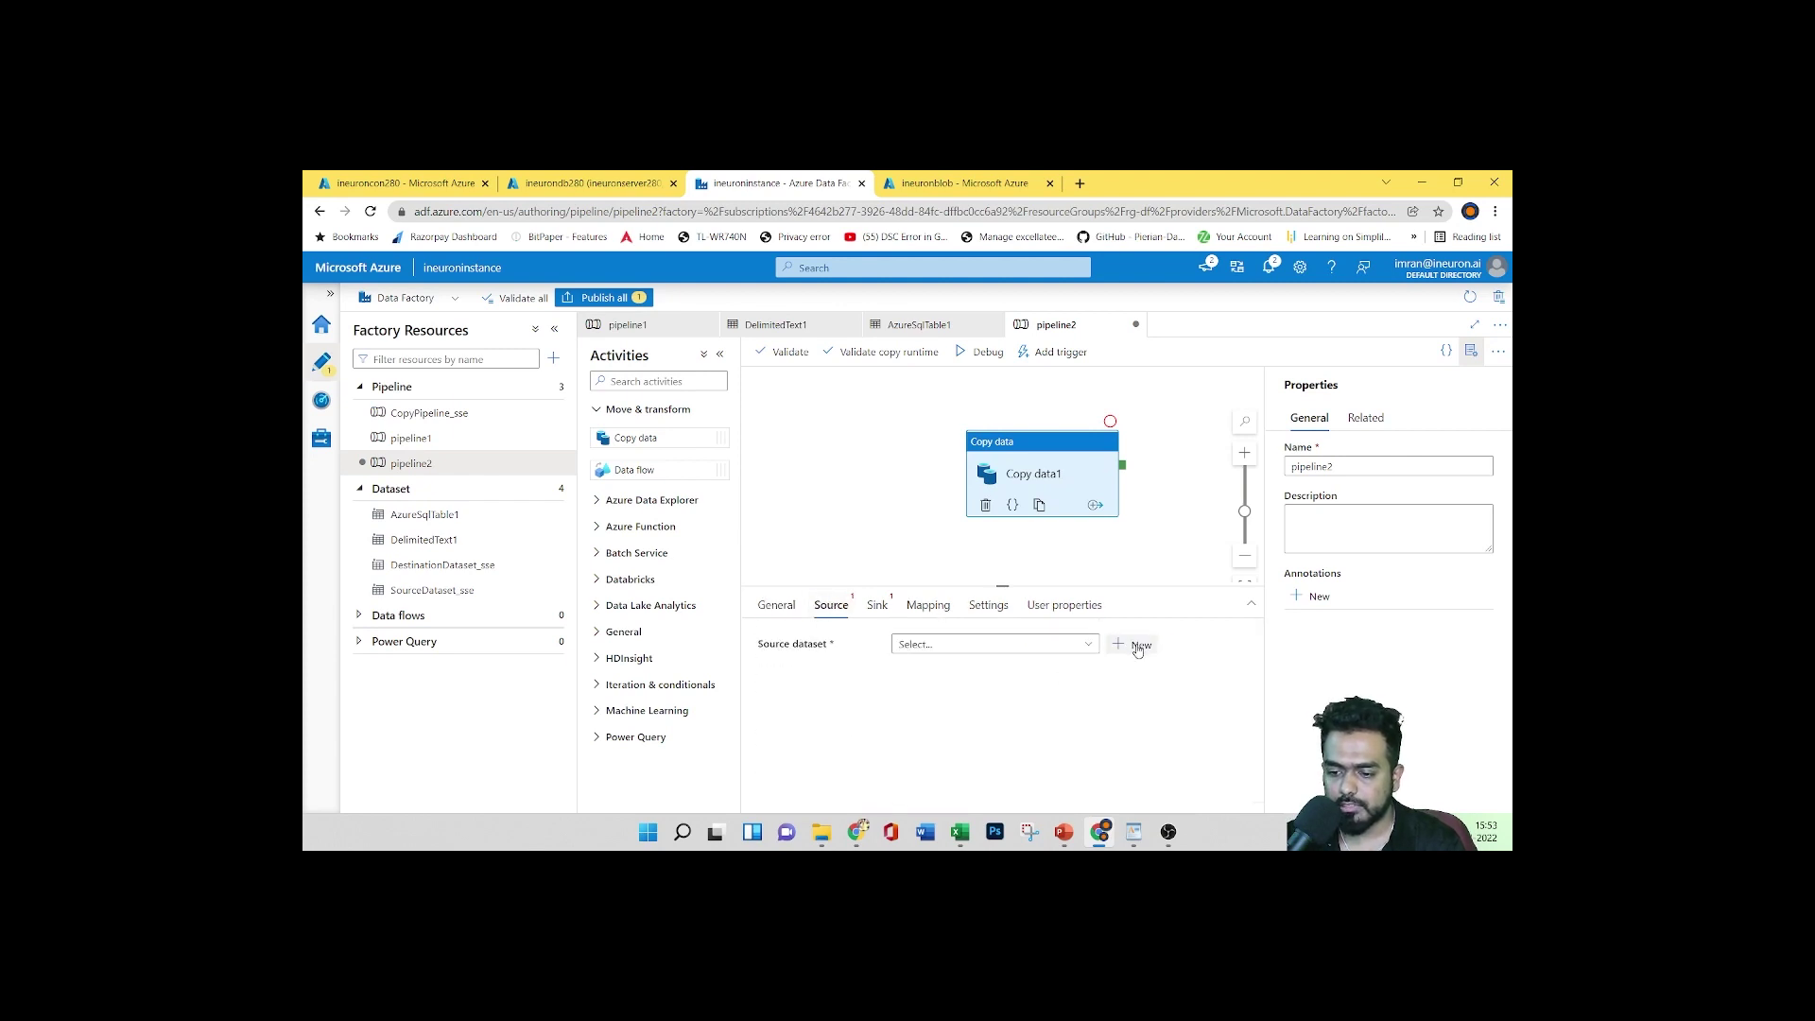
{"action": "left_click", "coordinate": [1083, 645]}
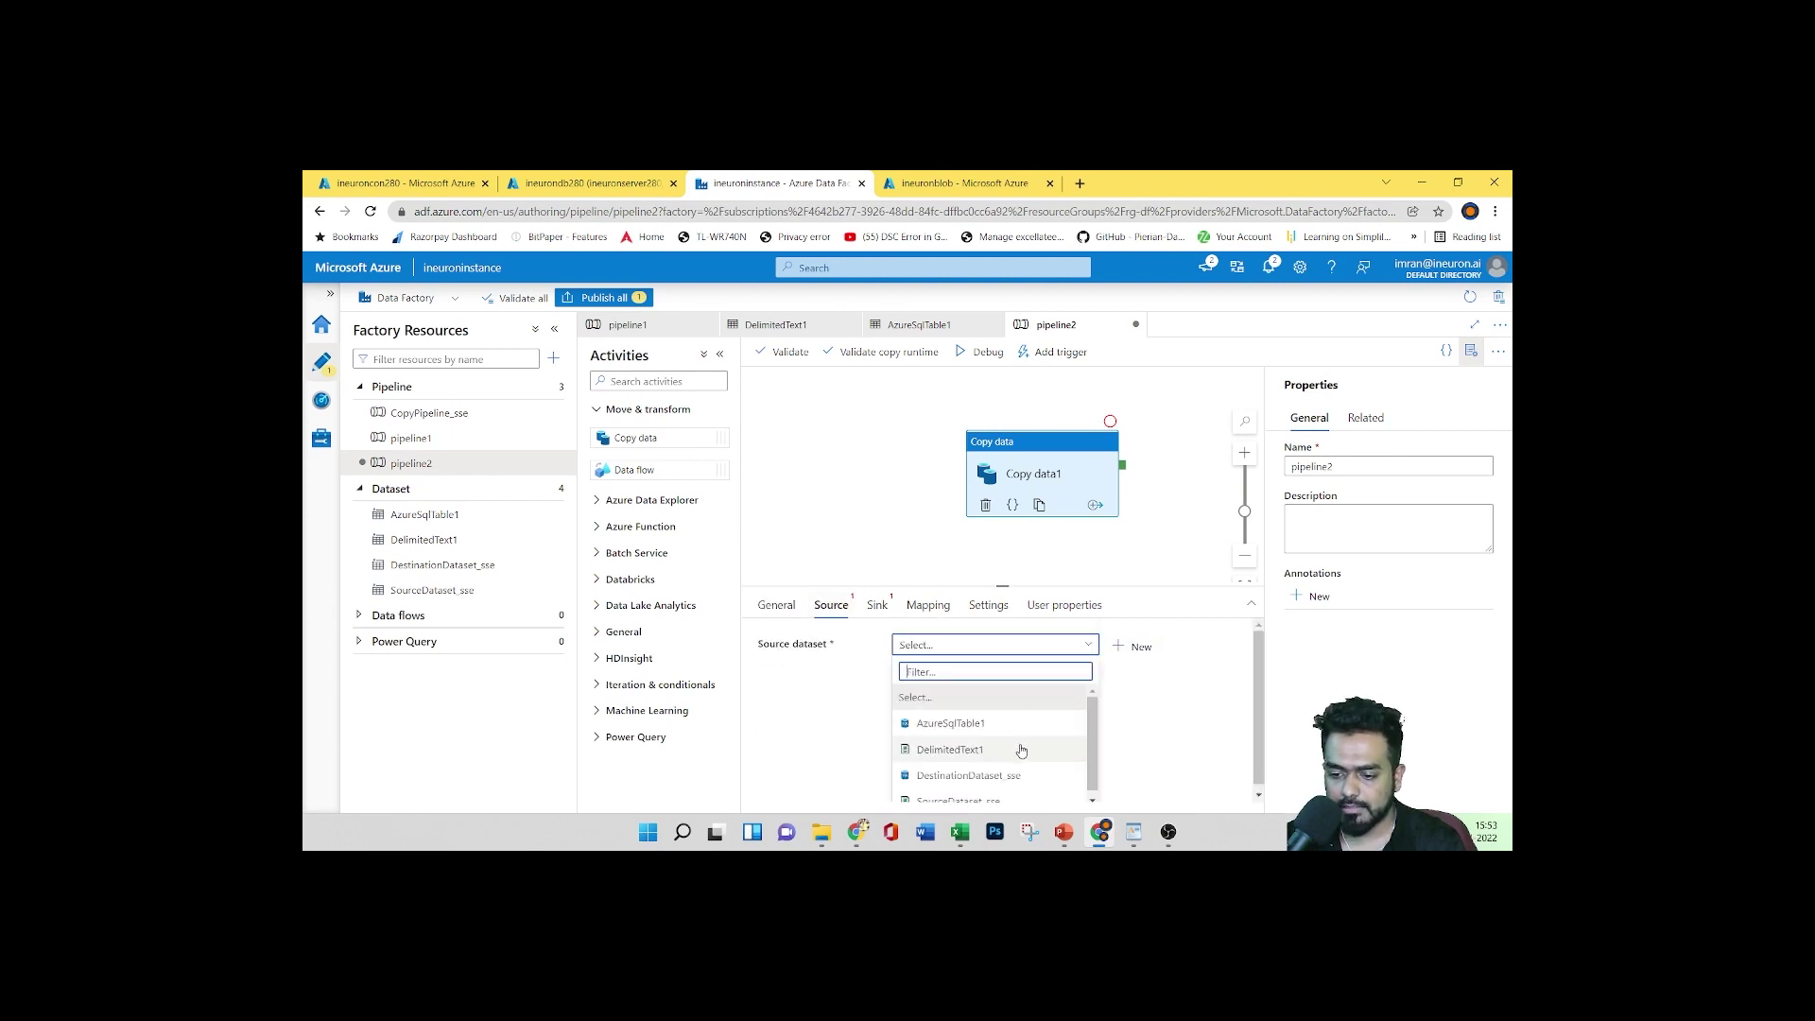
{"action": "scroll", "coordinate": [982, 756], "scroll_direction": "down", "scroll_amount": 1}
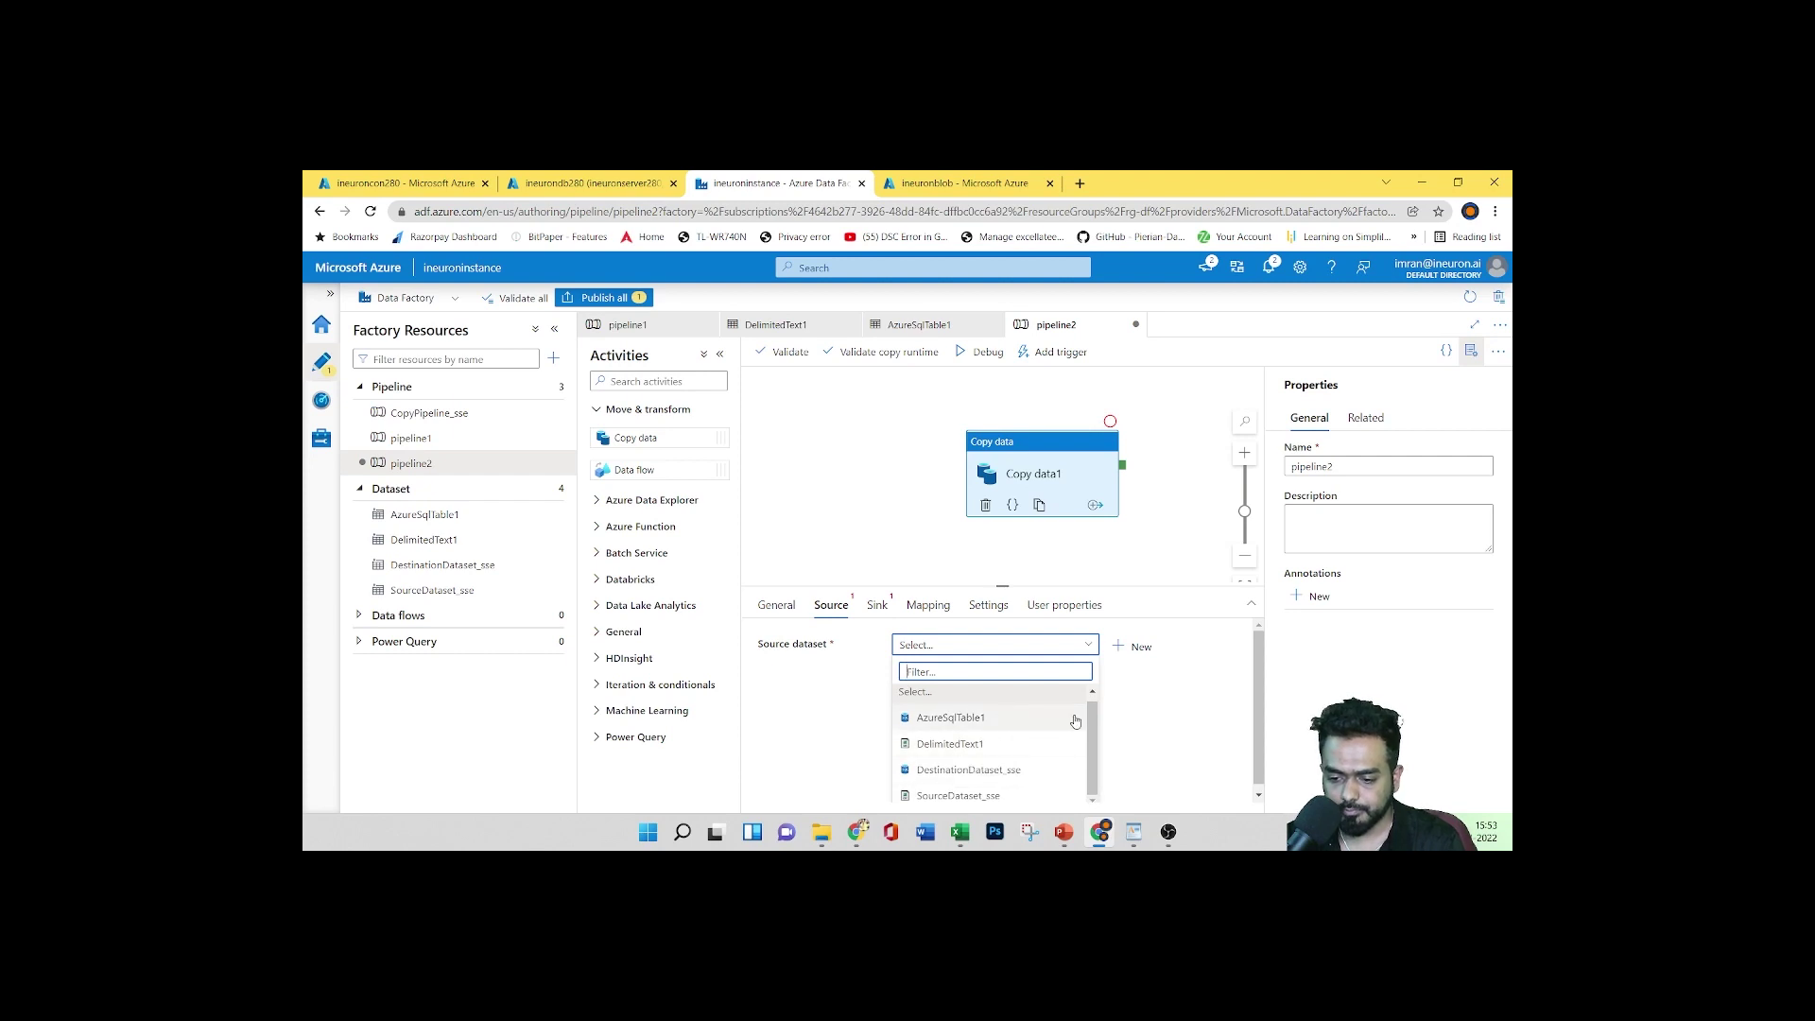
{"action": "left_click", "coordinate": [1176, 720]}
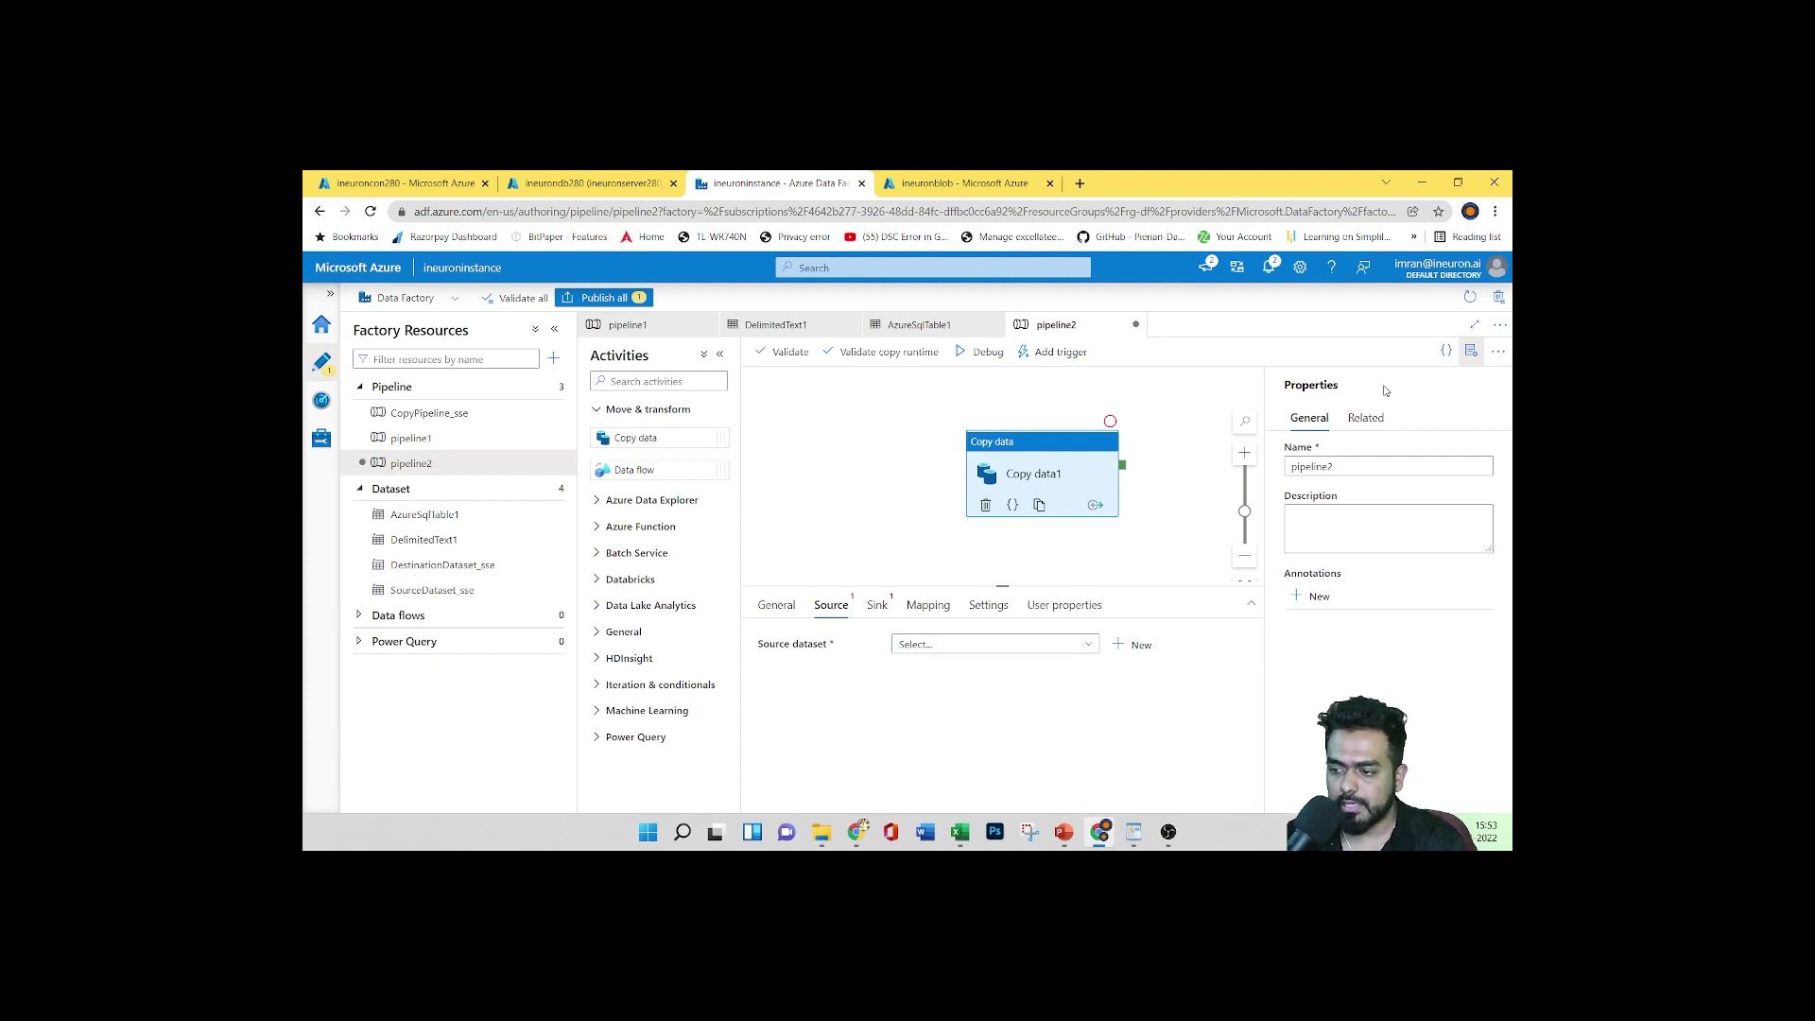
Start a new source dataset for Copy data1 on Azure Blob Storage in the DelimitedText format
{"action": "left_click", "coordinate": [1134, 645]}
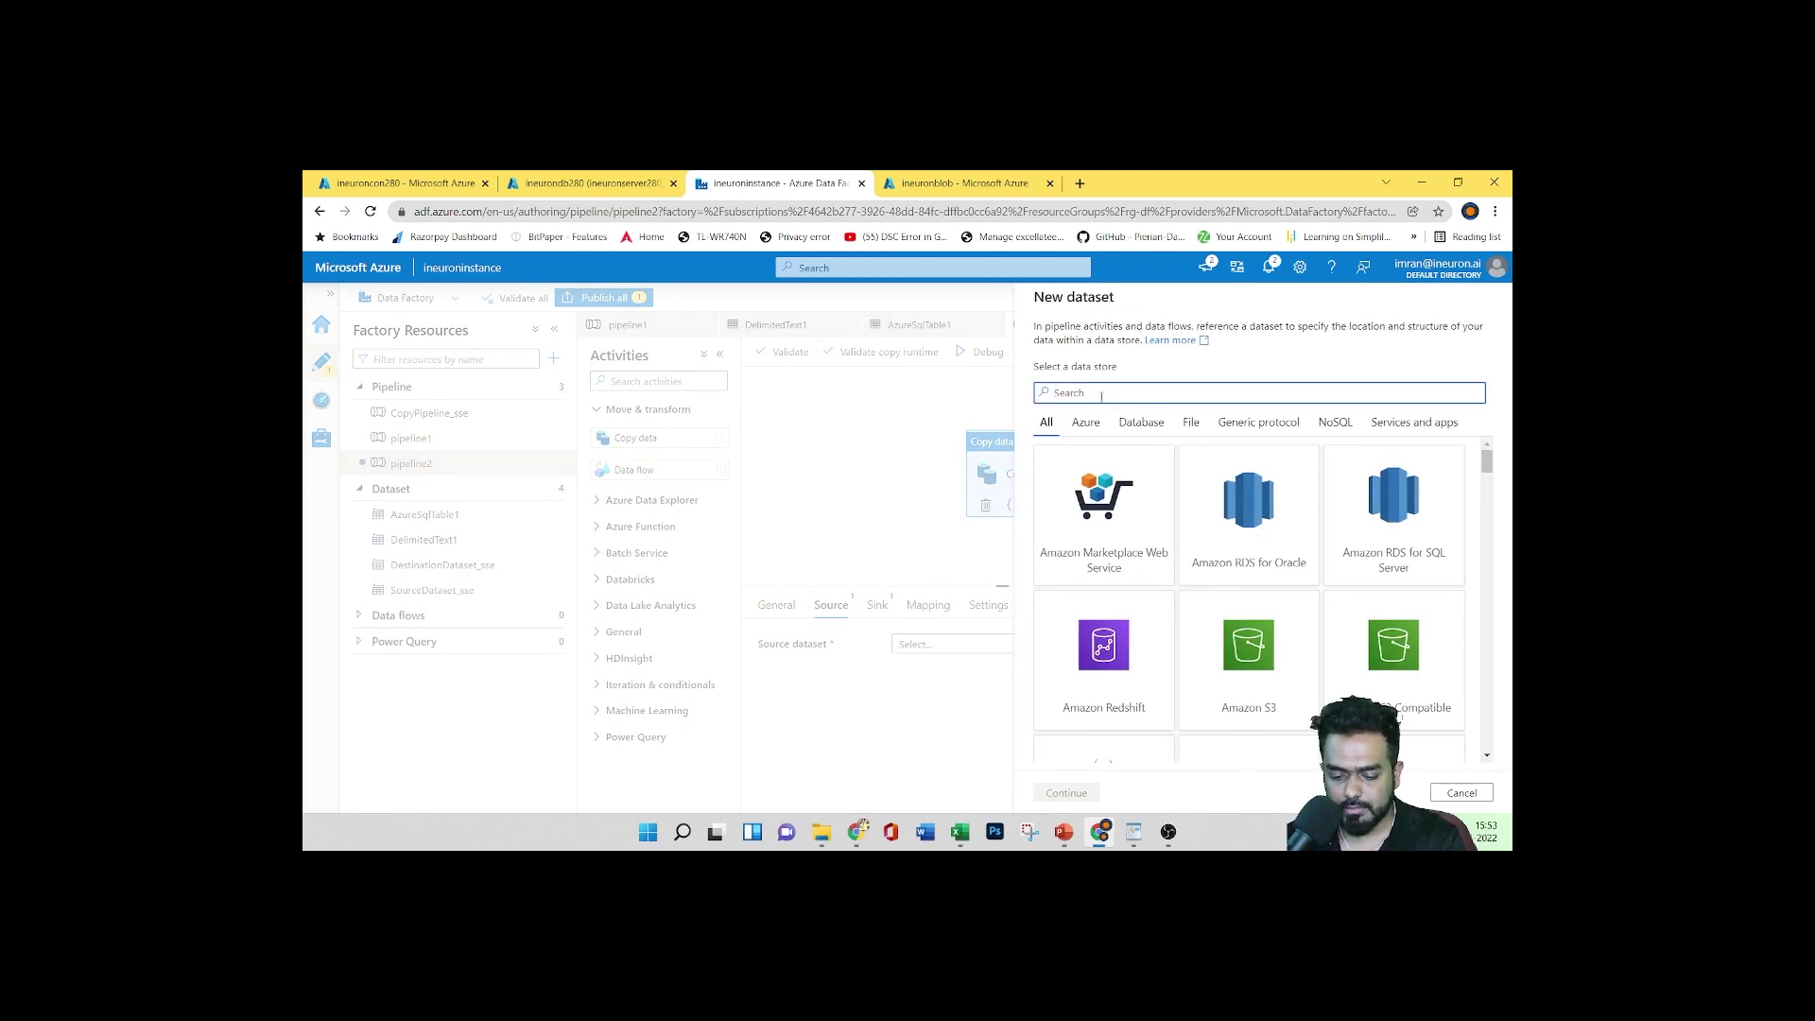
{"action": "type", "text": "bl"}
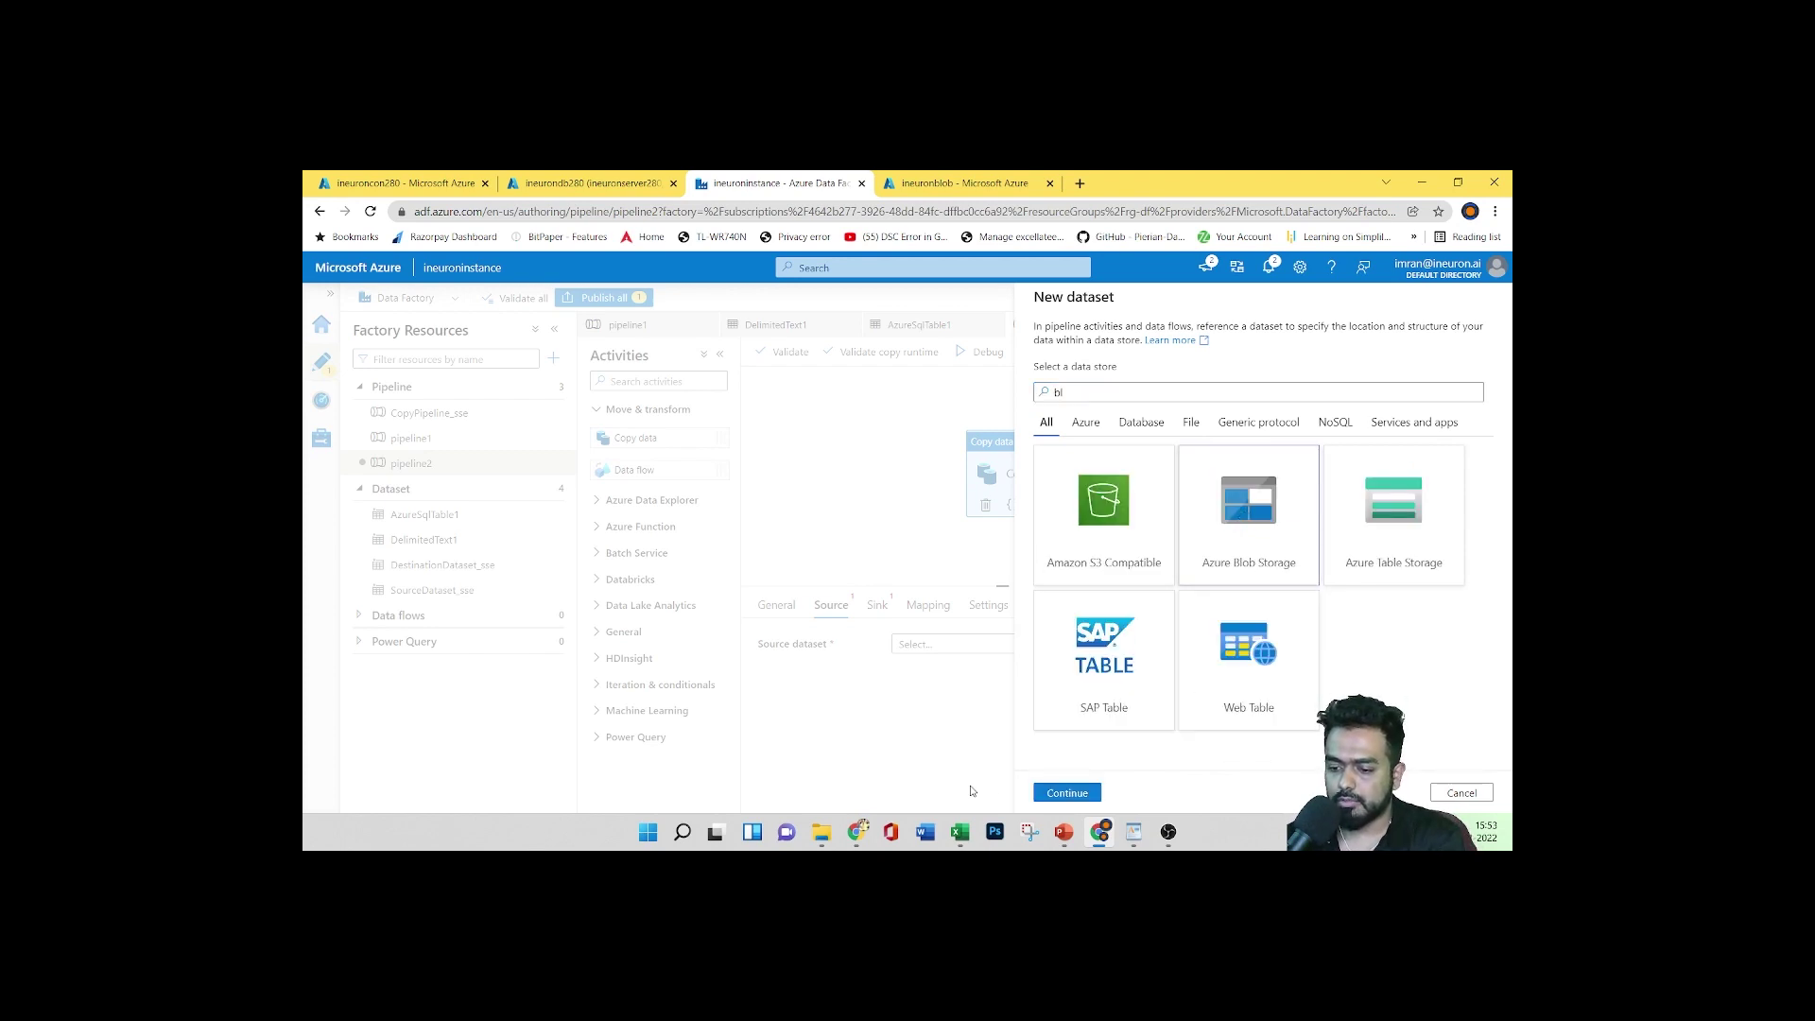
{"action": "left_click", "coordinate": [1067, 792]}
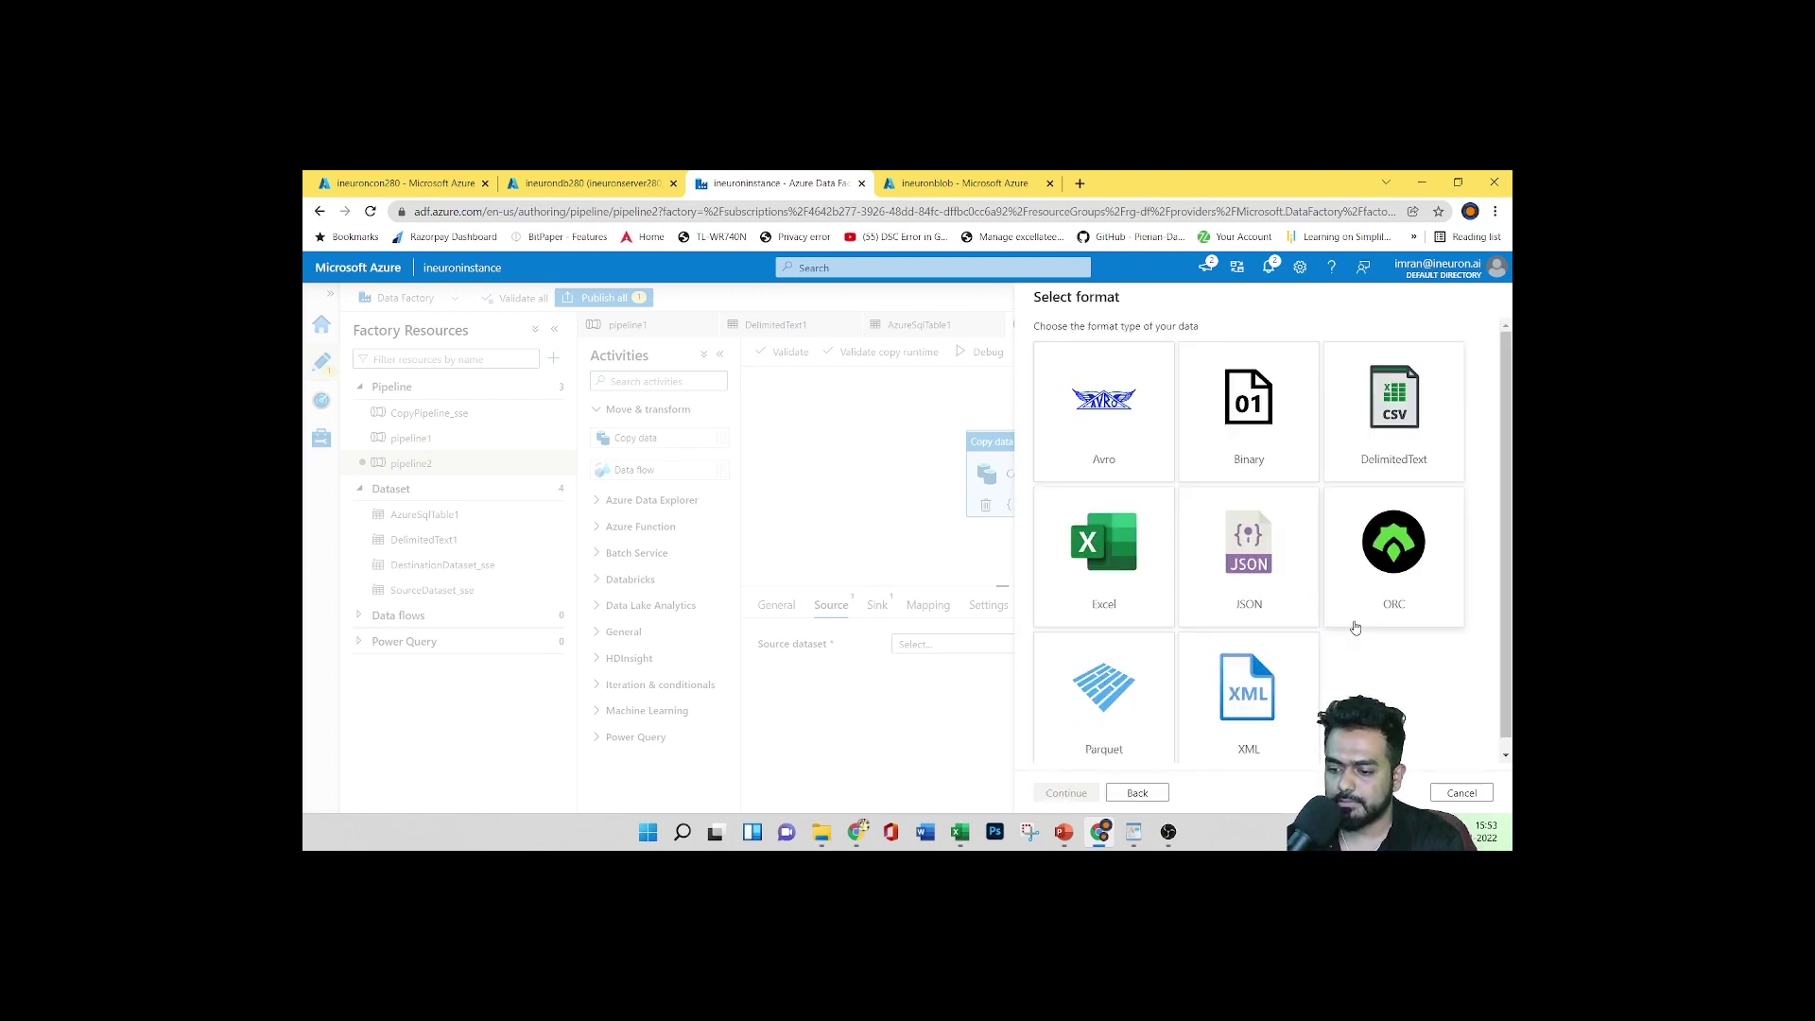
{"action": "left_click", "coordinate": [1408, 408]}
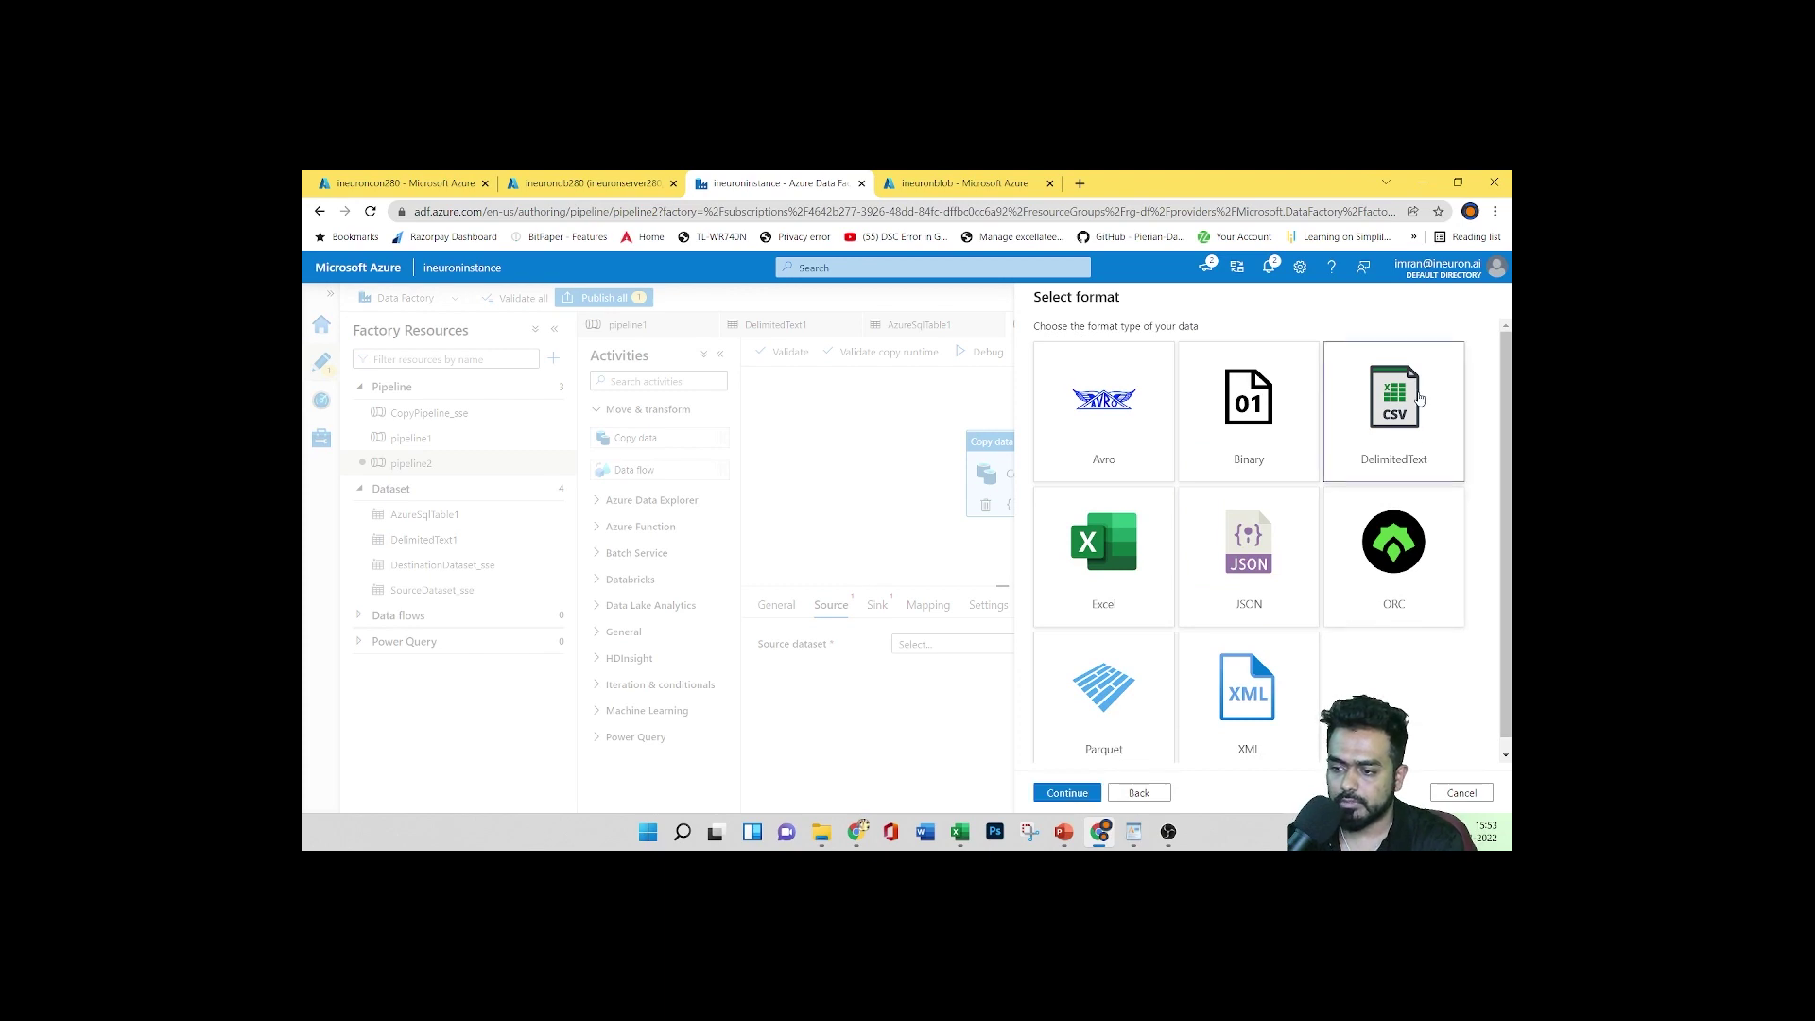
{"action": "left_click", "coordinate": [1066, 792]}
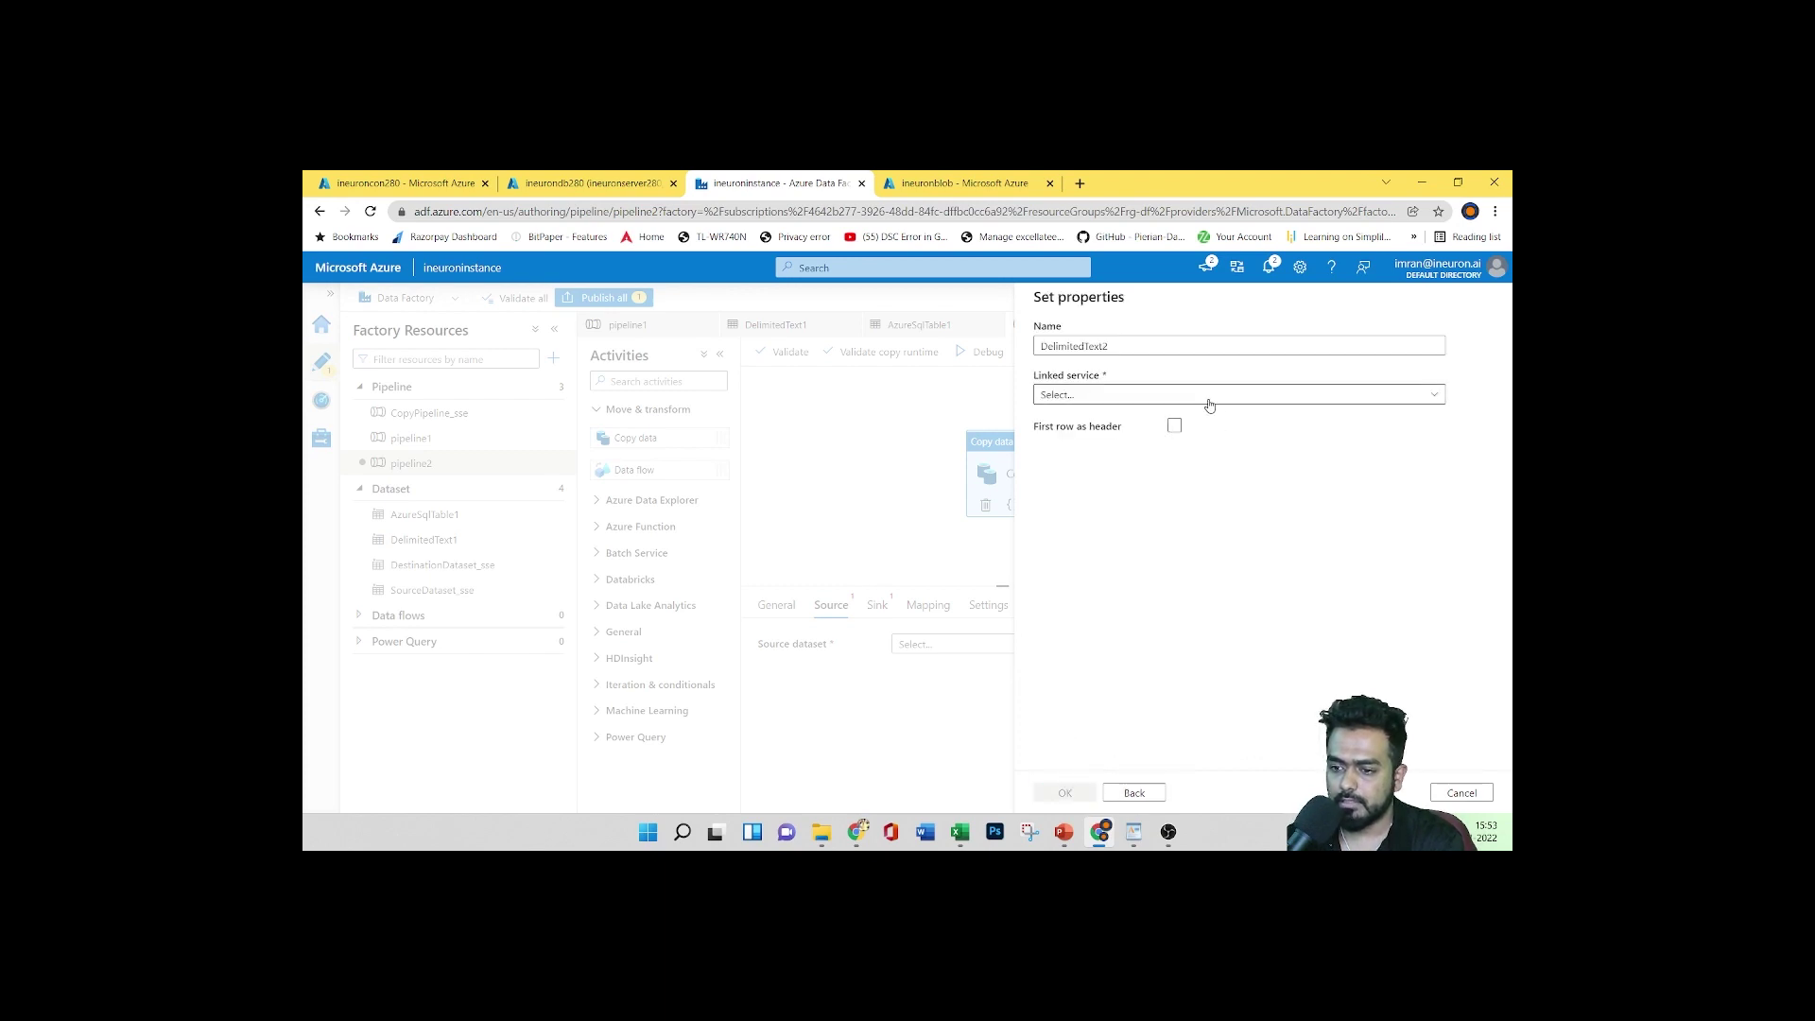
Link the source dataset to the existing blob storage service, choose Product.csv from ineuroncon280 with first row as header, and create it
{"action": "left_click", "coordinate": [1150, 402]}
{"action": "left_click", "coordinate": [1114, 531]}
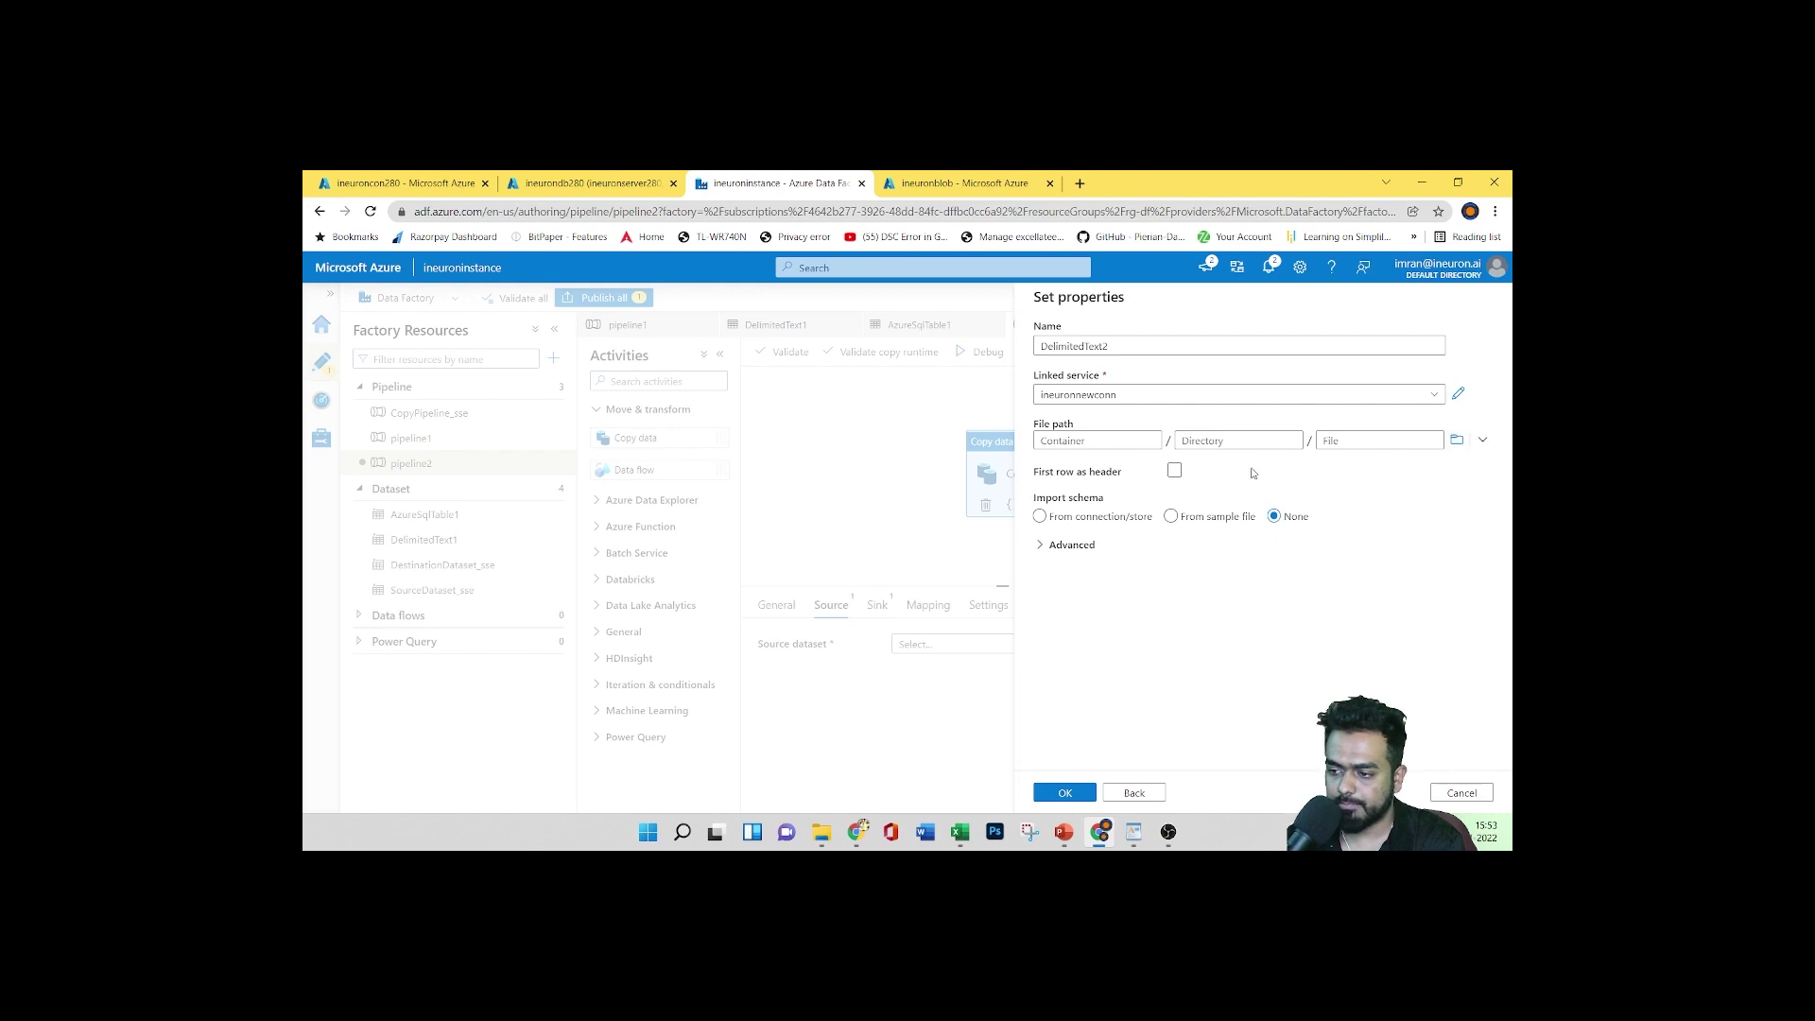
{"action": "left_click", "coordinate": [1456, 440]}
{"action": "left_click", "coordinate": [1092, 382]}
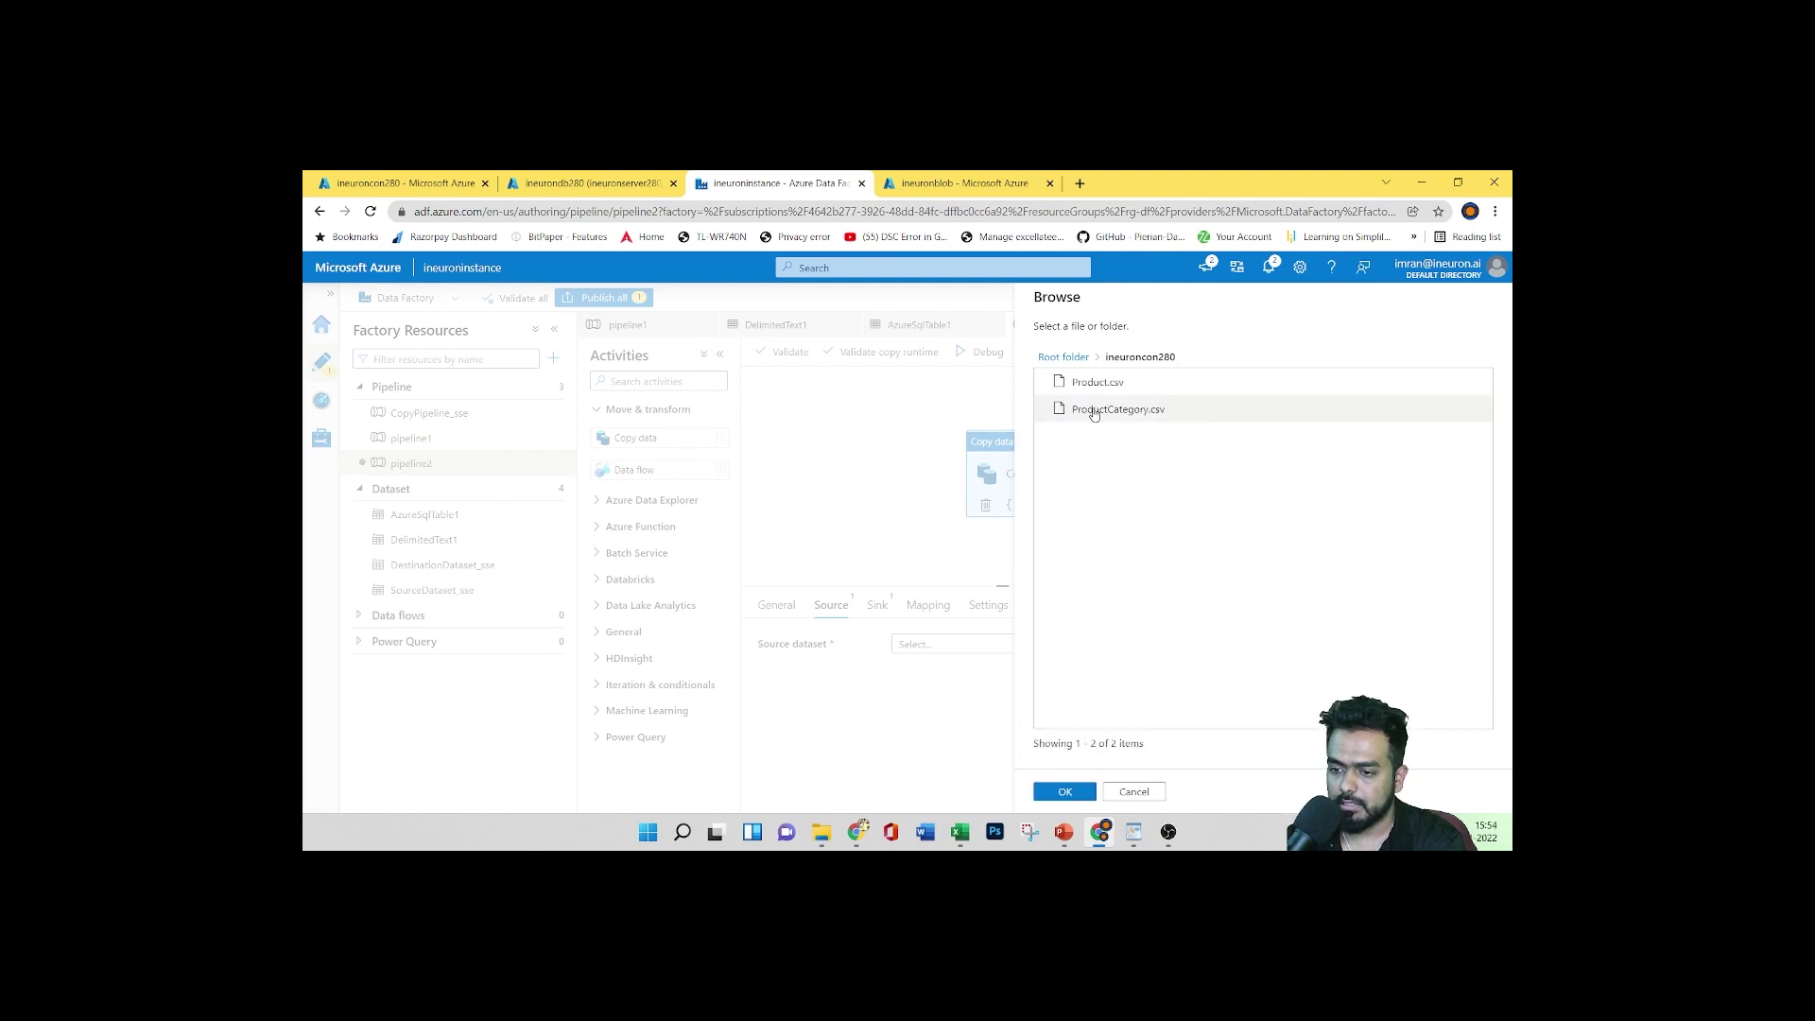
{"action": "left_click", "coordinate": [1096, 382]}
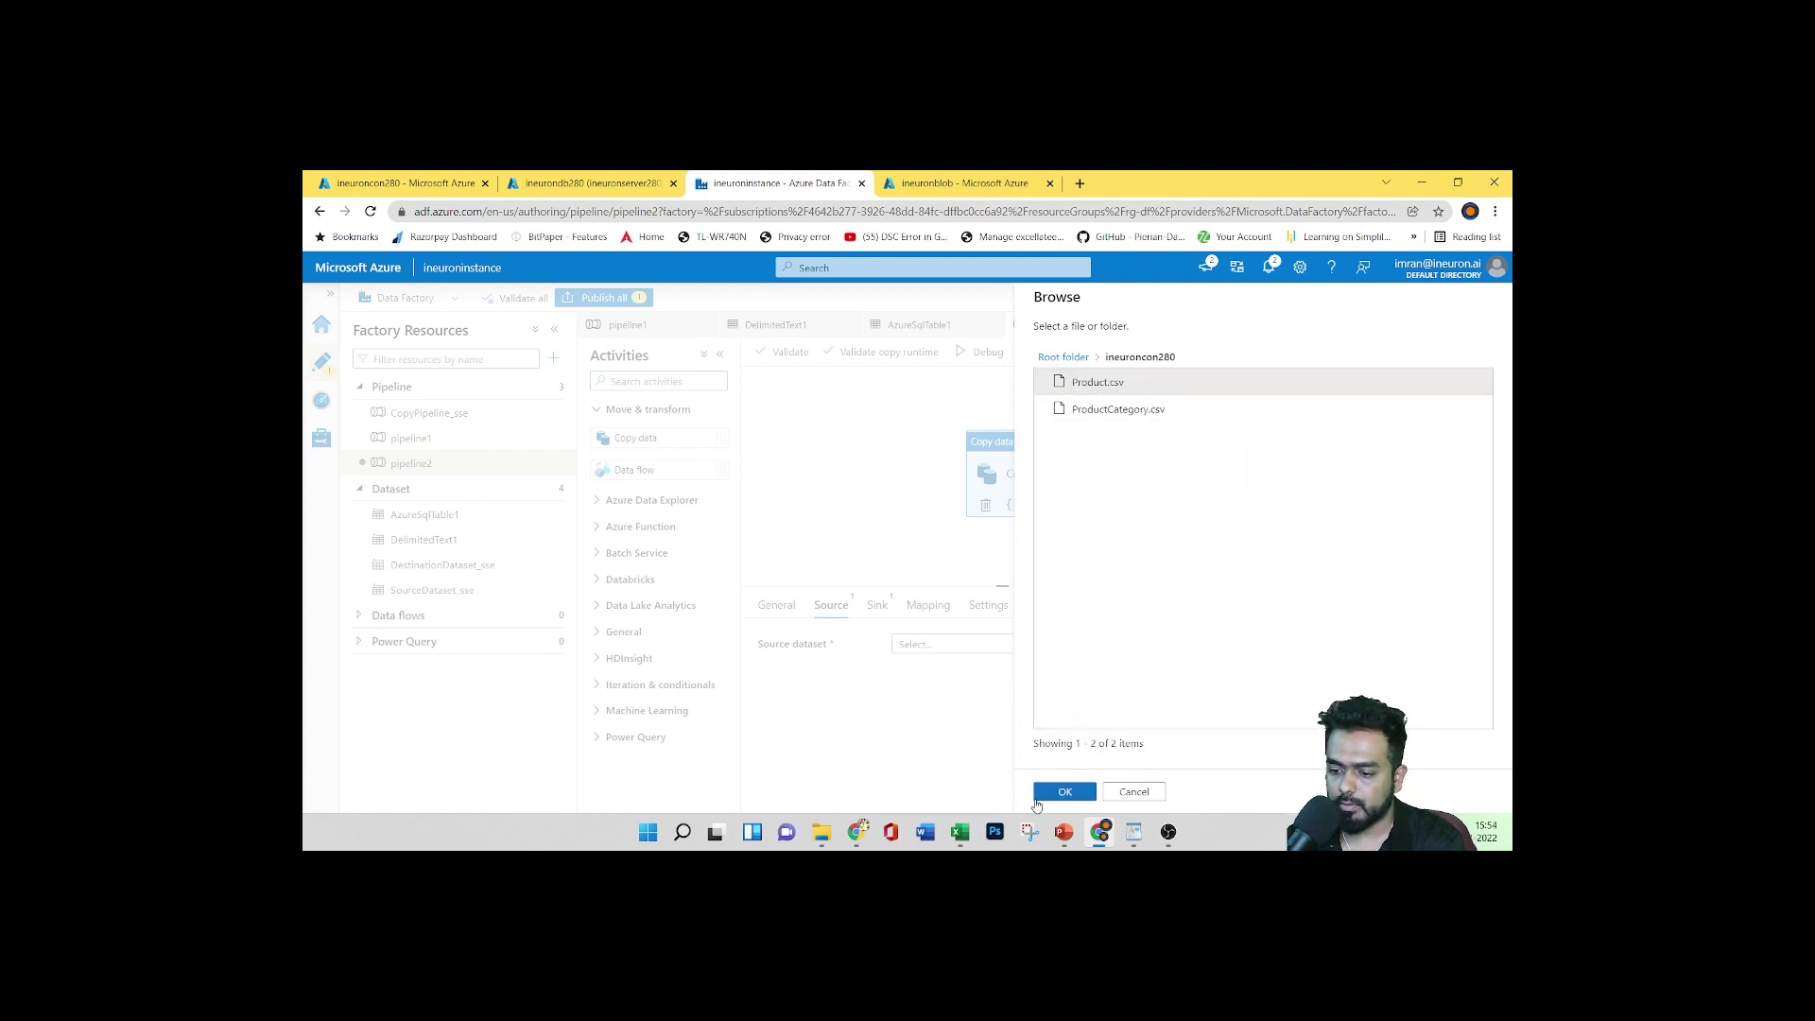
{"action": "left_click", "coordinate": [1061, 792]}
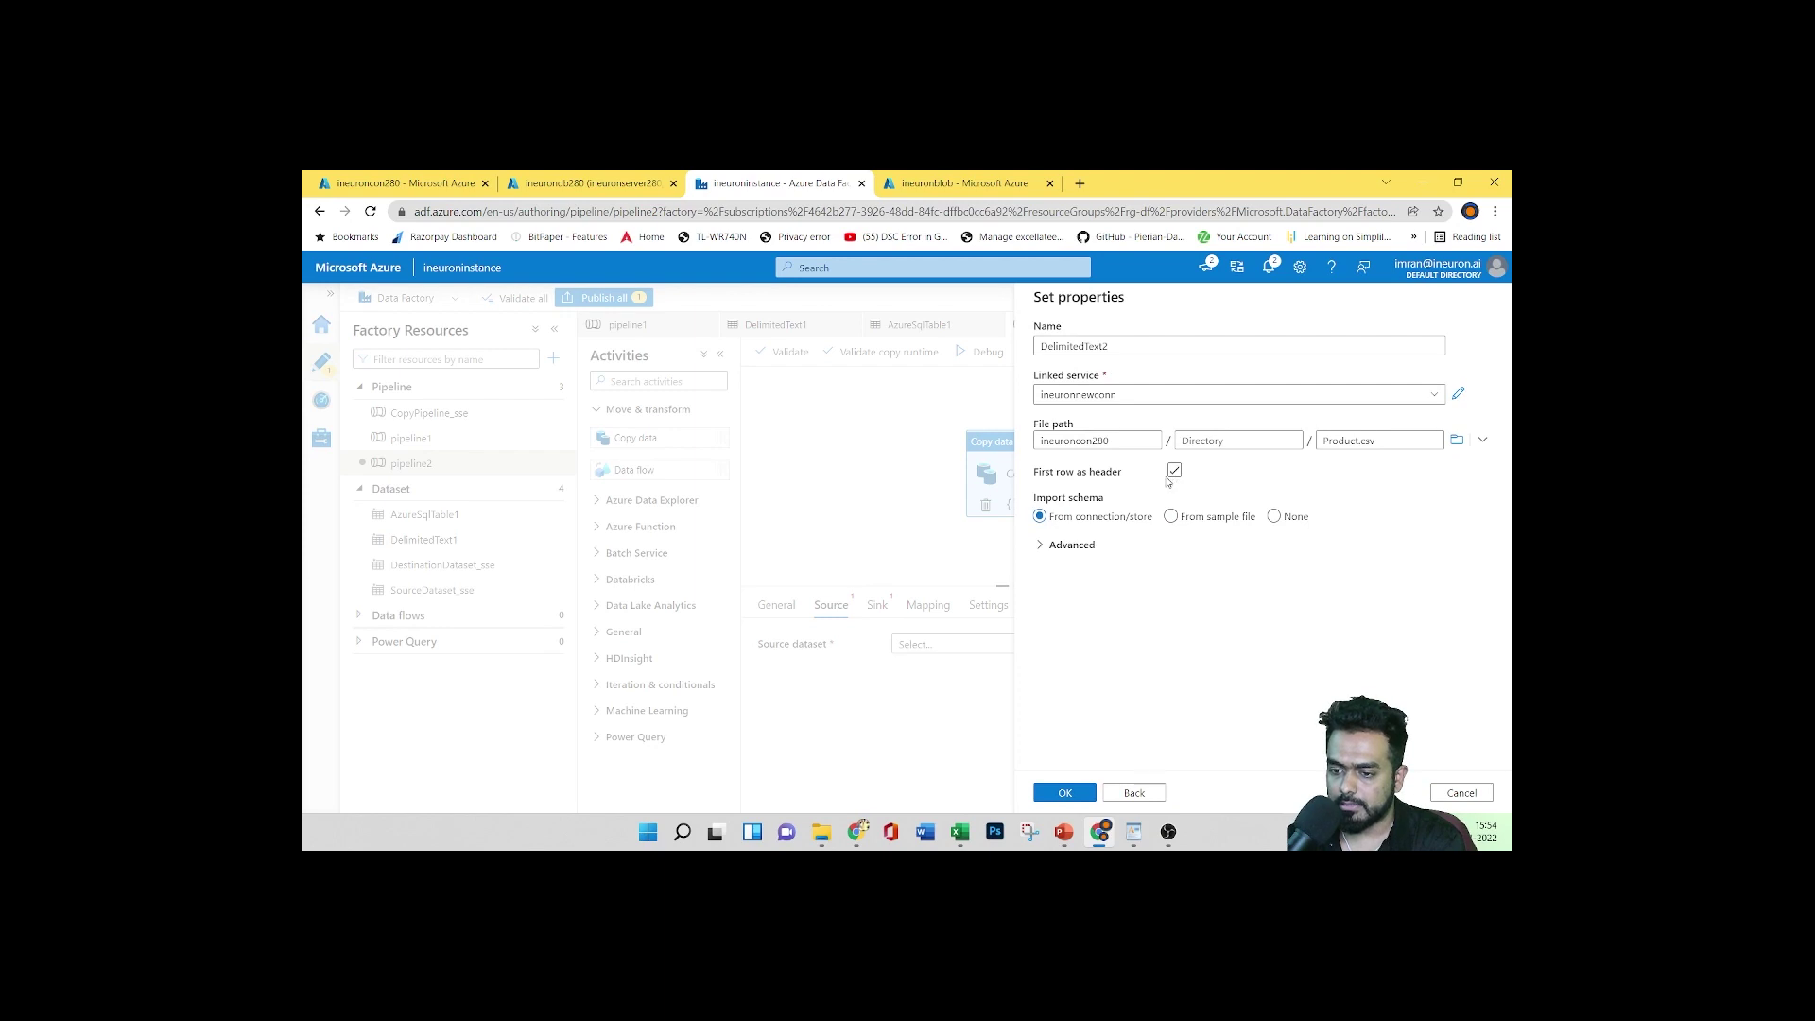
{"action": "left_click", "coordinate": [1174, 470]}
{"action": "left_click", "coordinate": [1064, 792]}
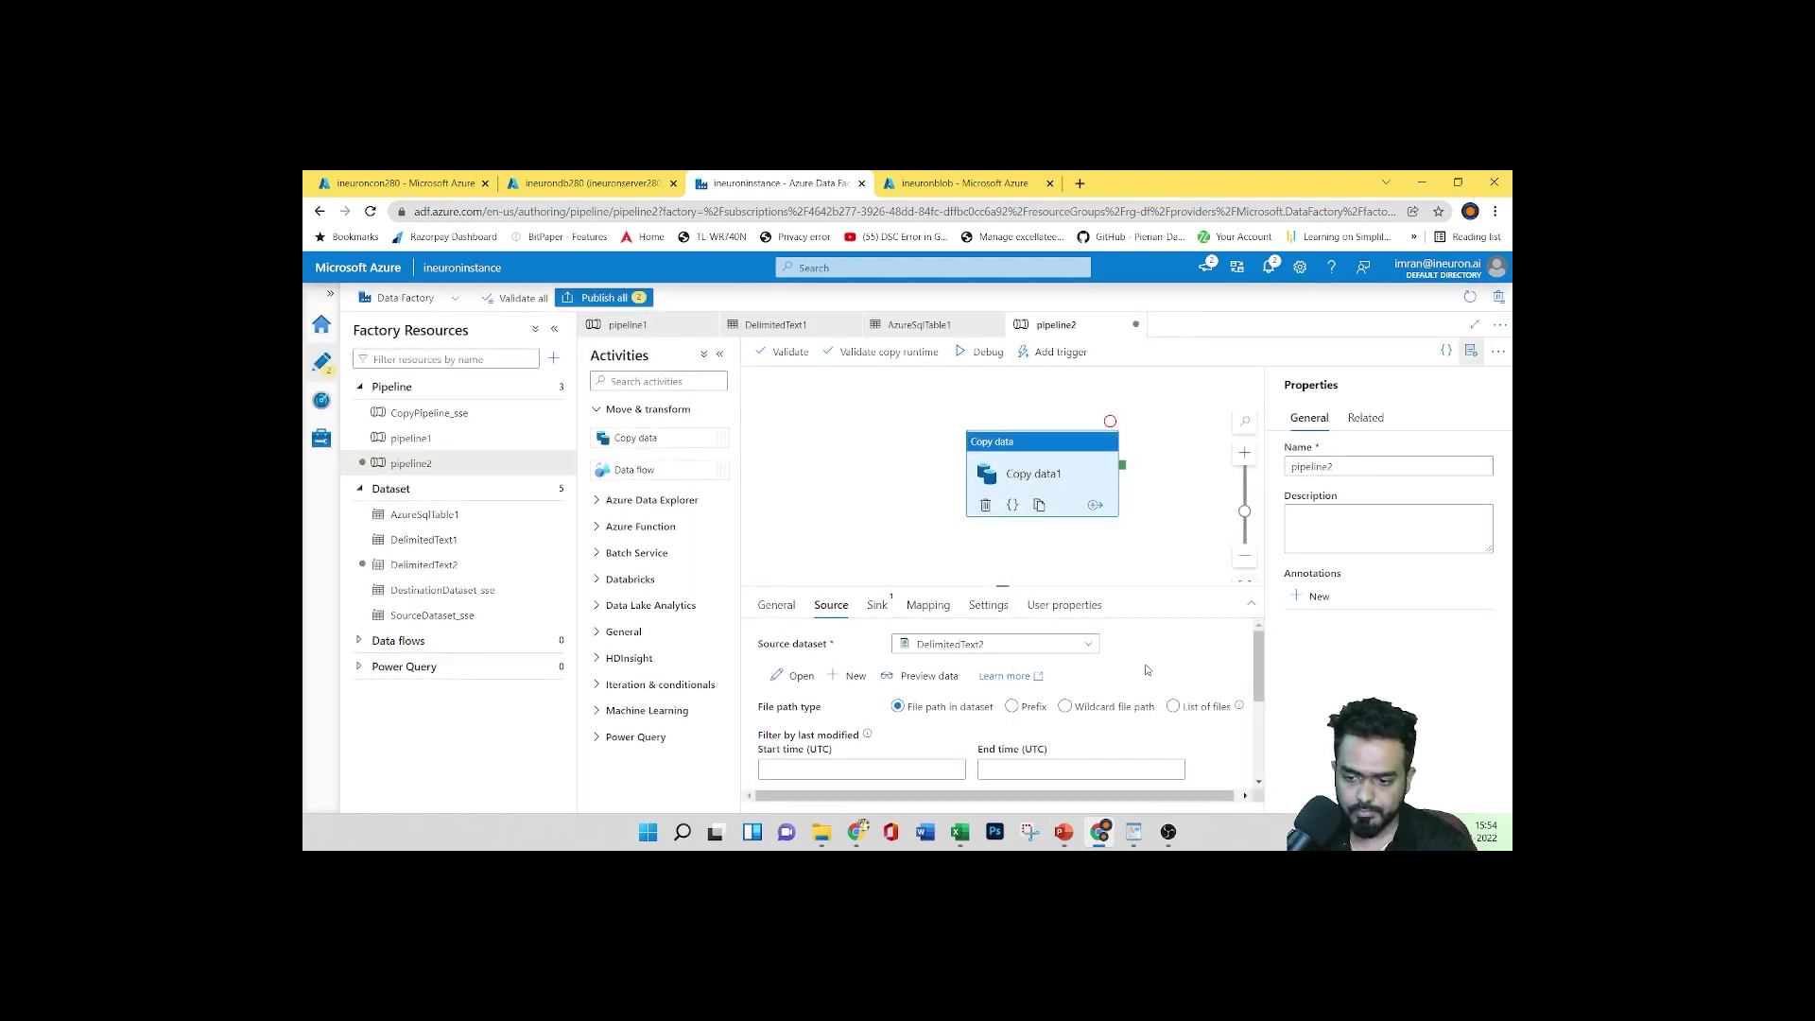
Start a new sink dataset for Copy data1 using Azure SQL Database as the data store
{"action": "scroll", "coordinate": [936, 699], "scroll_direction": "down", "scroll_amount": 5}
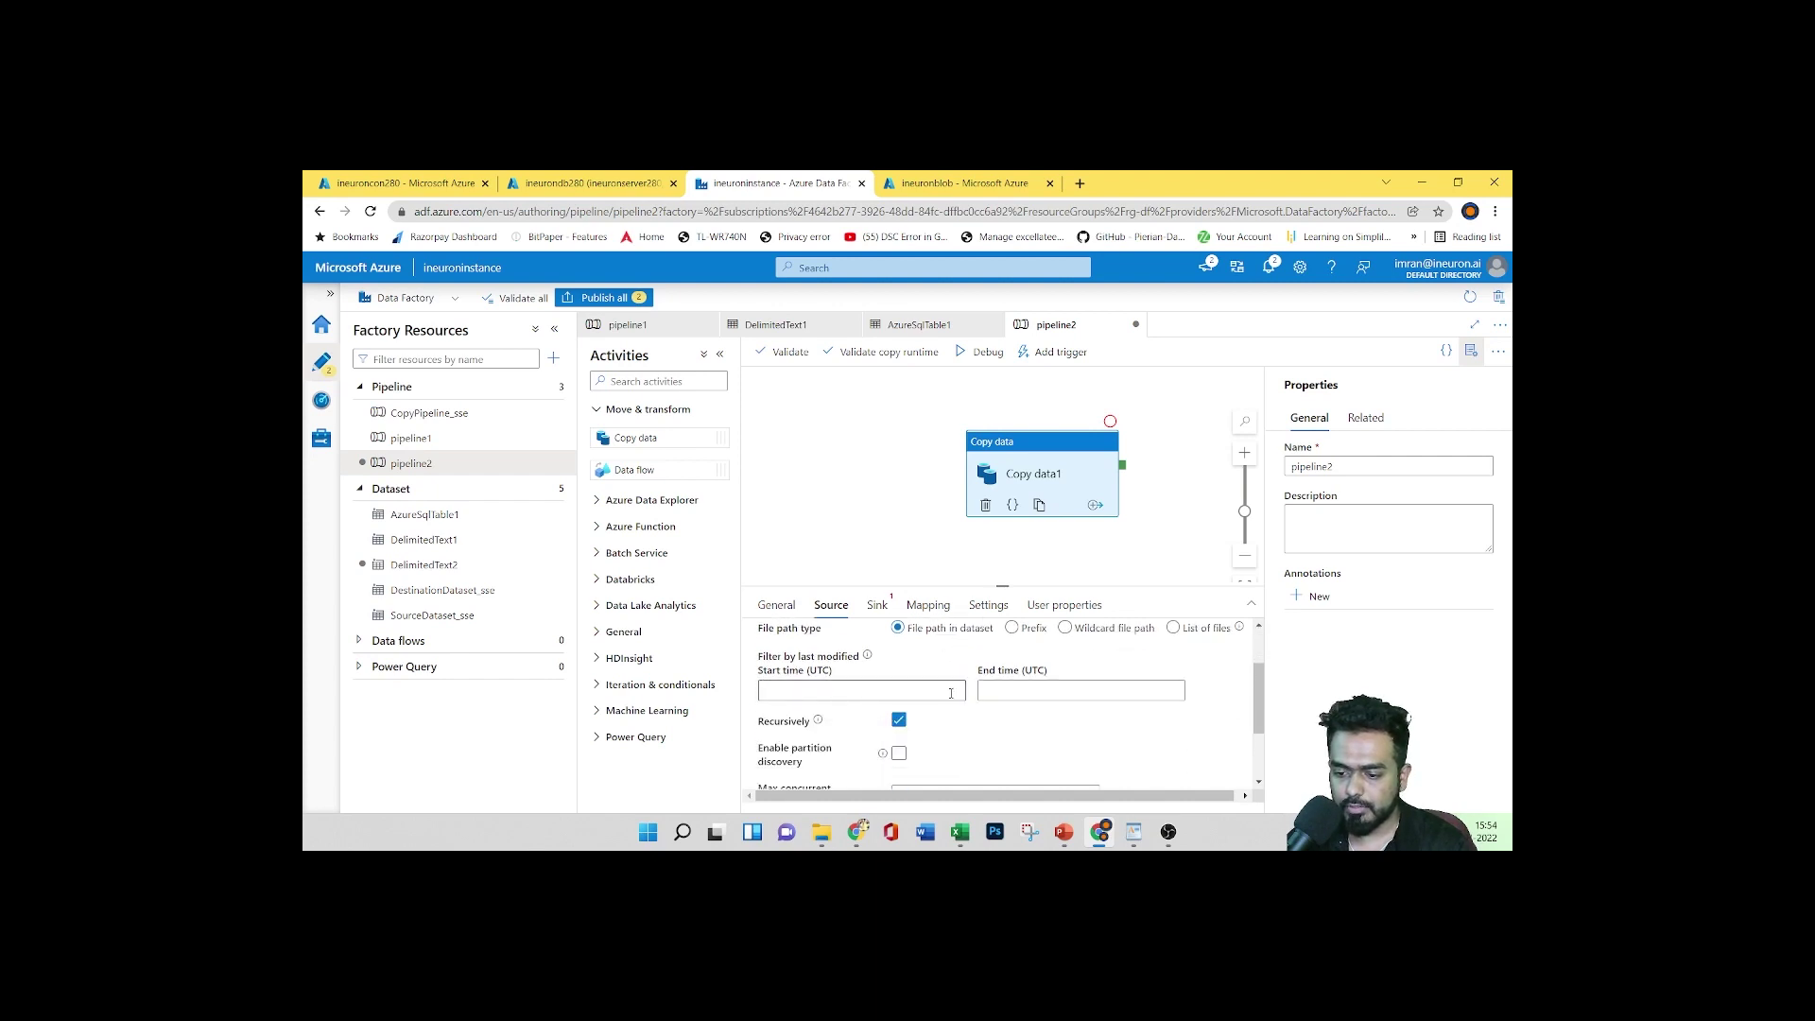
{"action": "scroll", "coordinate": [964, 718], "scroll_direction": "up", "scroll_amount": 4}
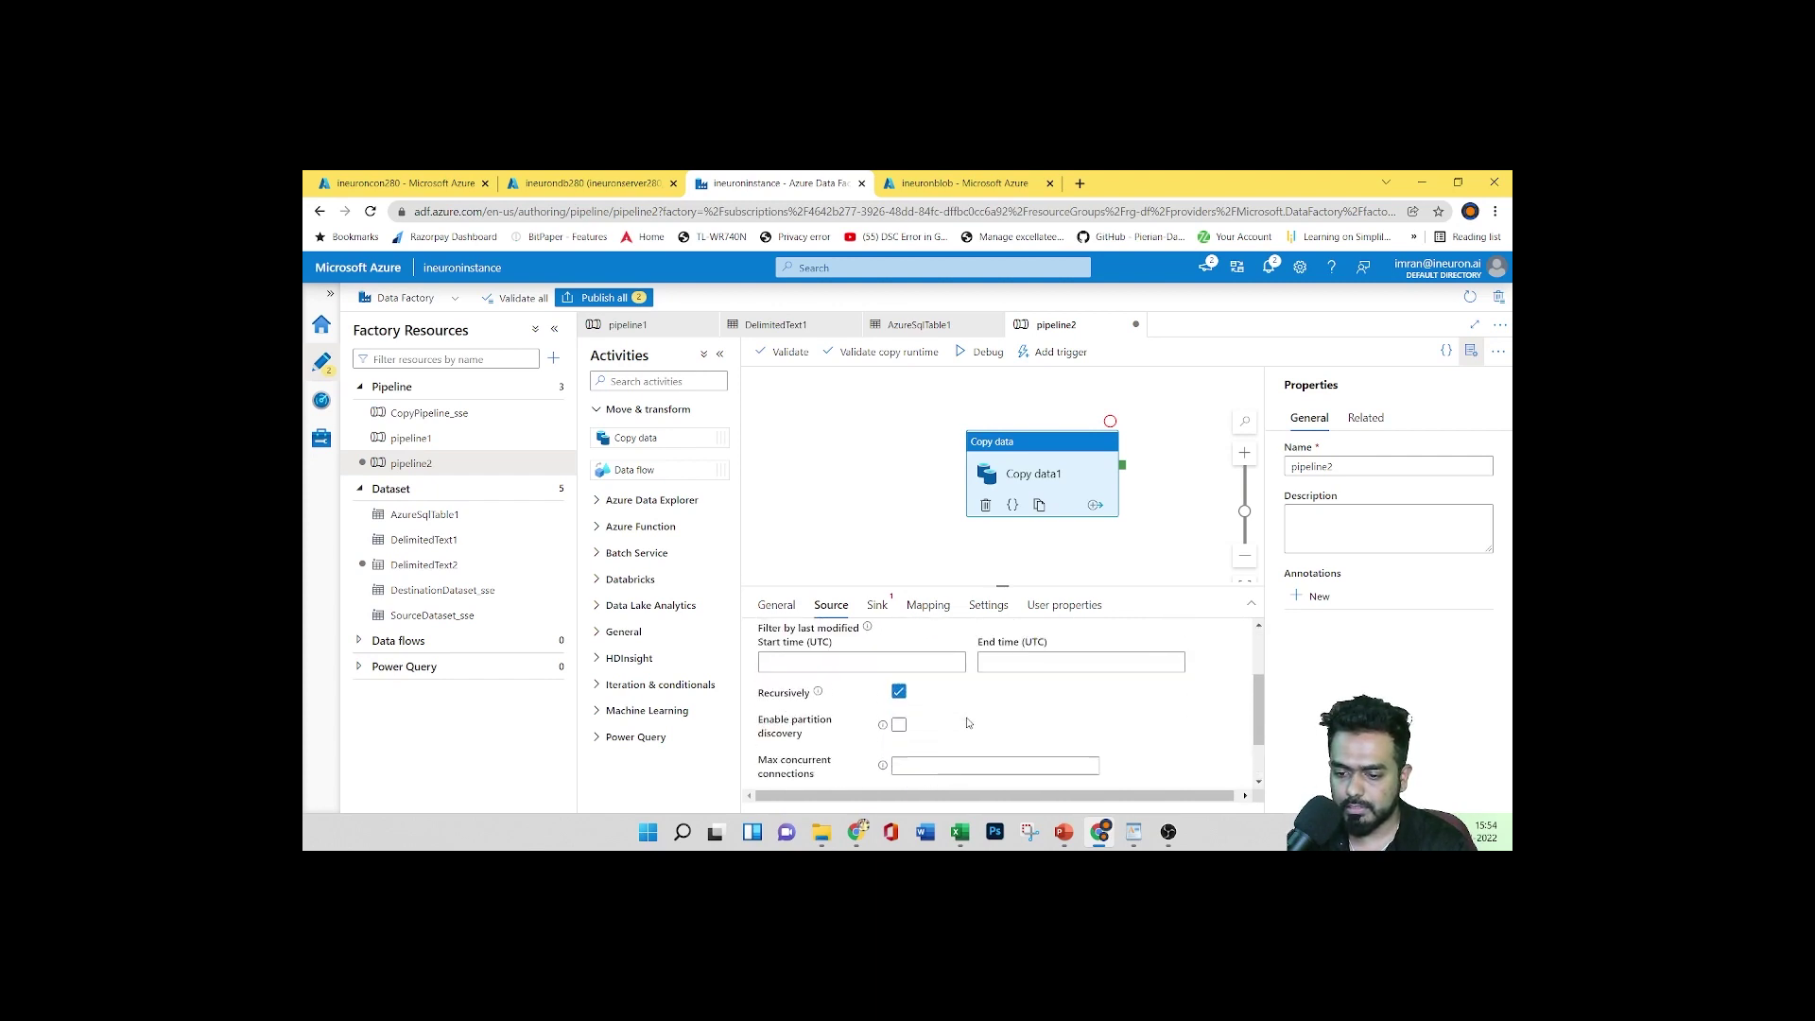
{"action": "scroll", "coordinate": [967, 723], "scroll_direction": "down", "scroll_amount": 5}
{"action": "scroll", "coordinate": [967, 723], "scroll_direction": "up", "scroll_amount": 5}
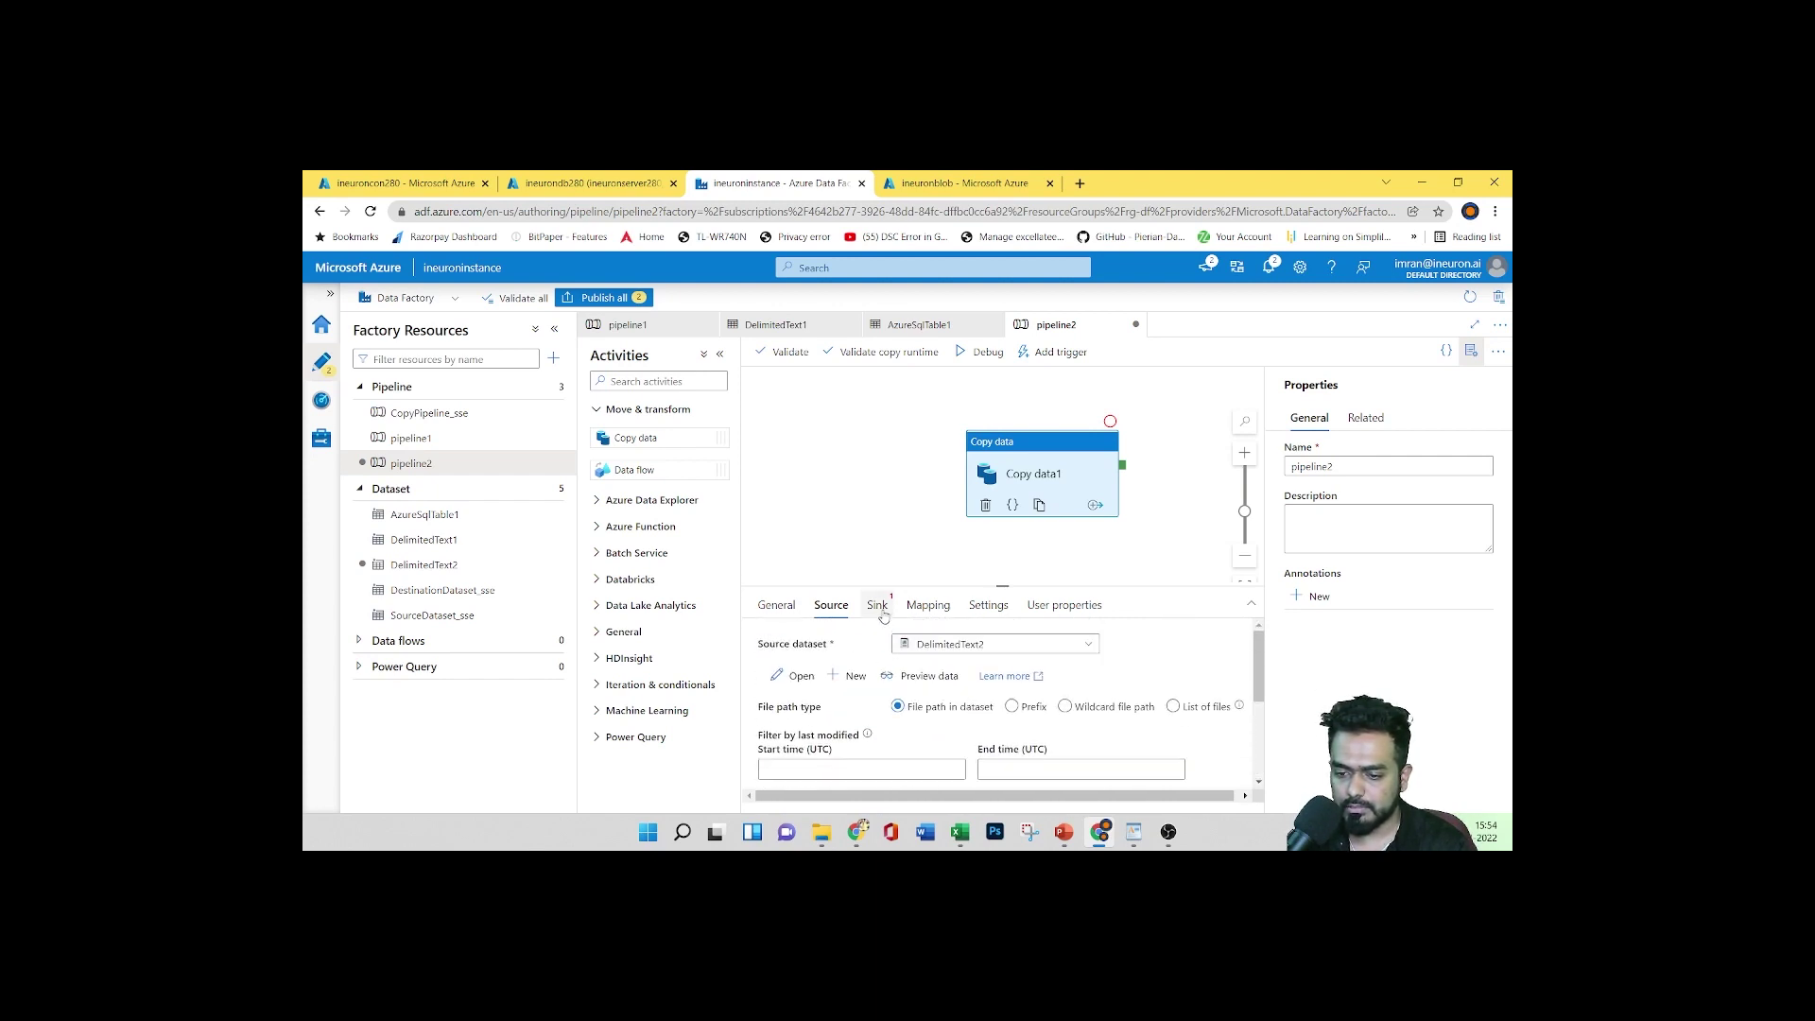
{"action": "left_click", "coordinate": [877, 605]}
{"action": "left_click", "coordinate": [1132, 645]}
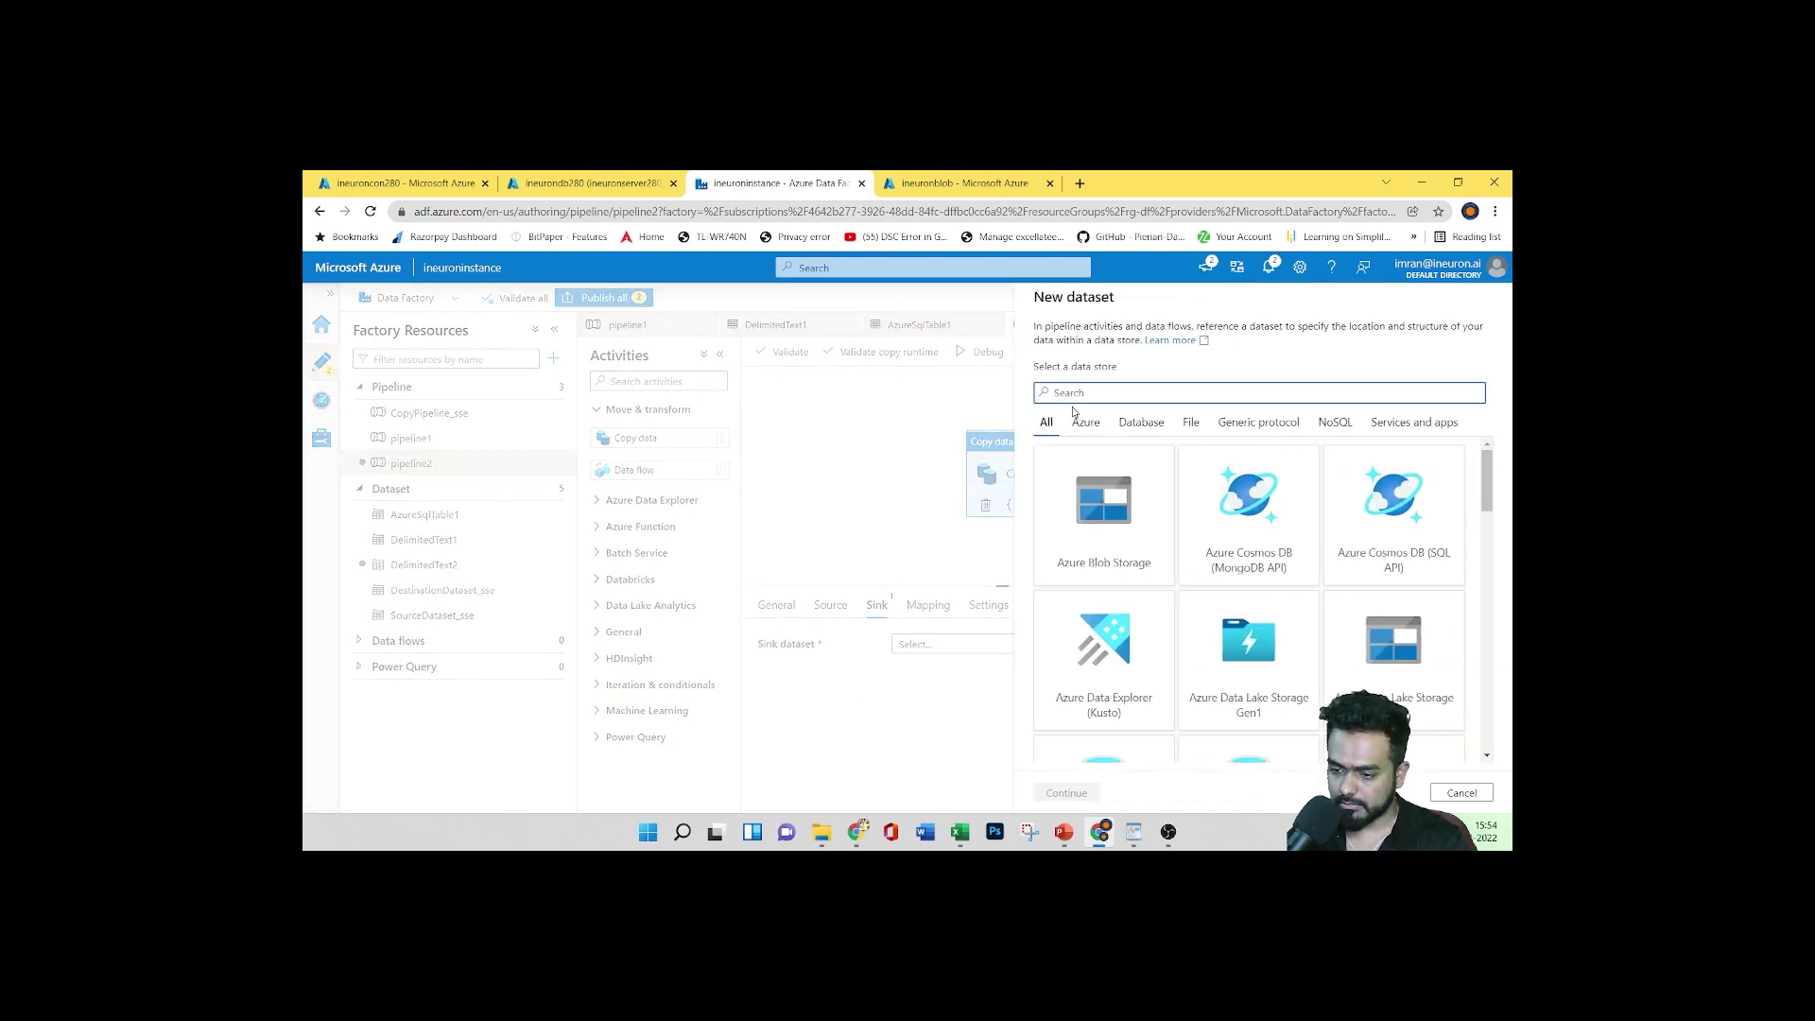
{"action": "type", "text": "sql"}
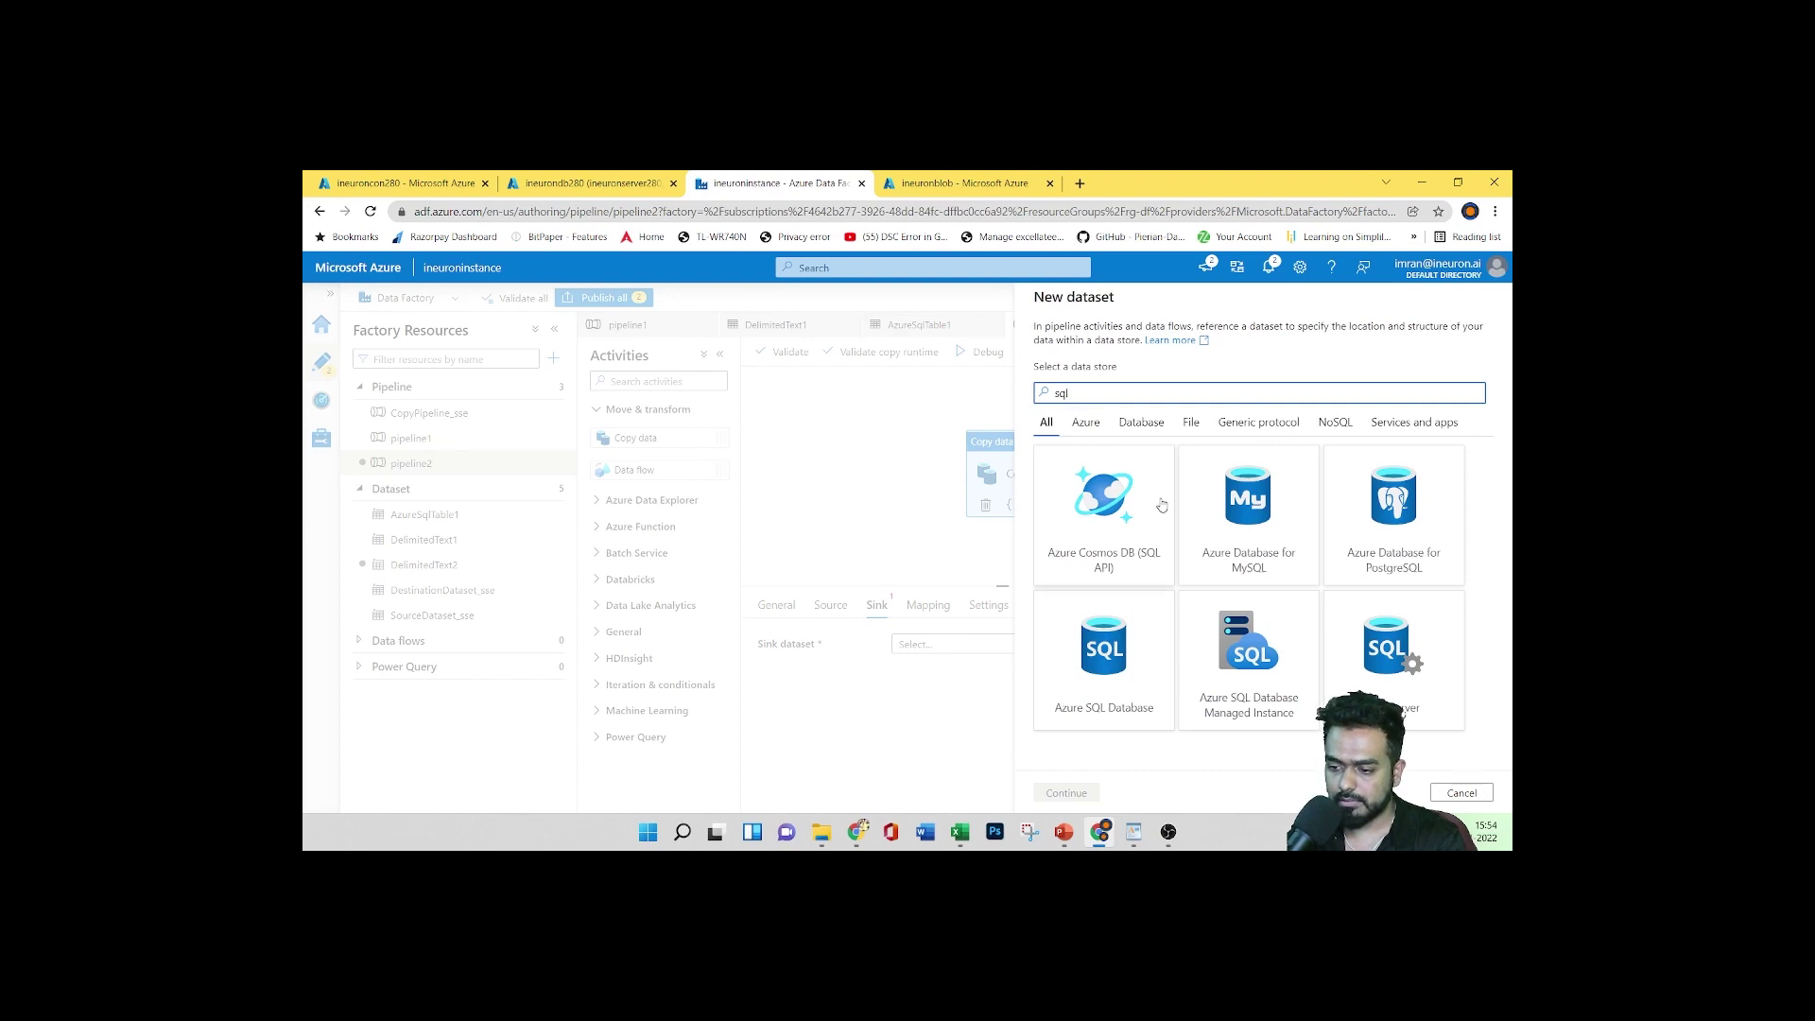
{"action": "left_click", "coordinate": [1097, 680]}
{"action": "left_click", "coordinate": [1067, 792]}
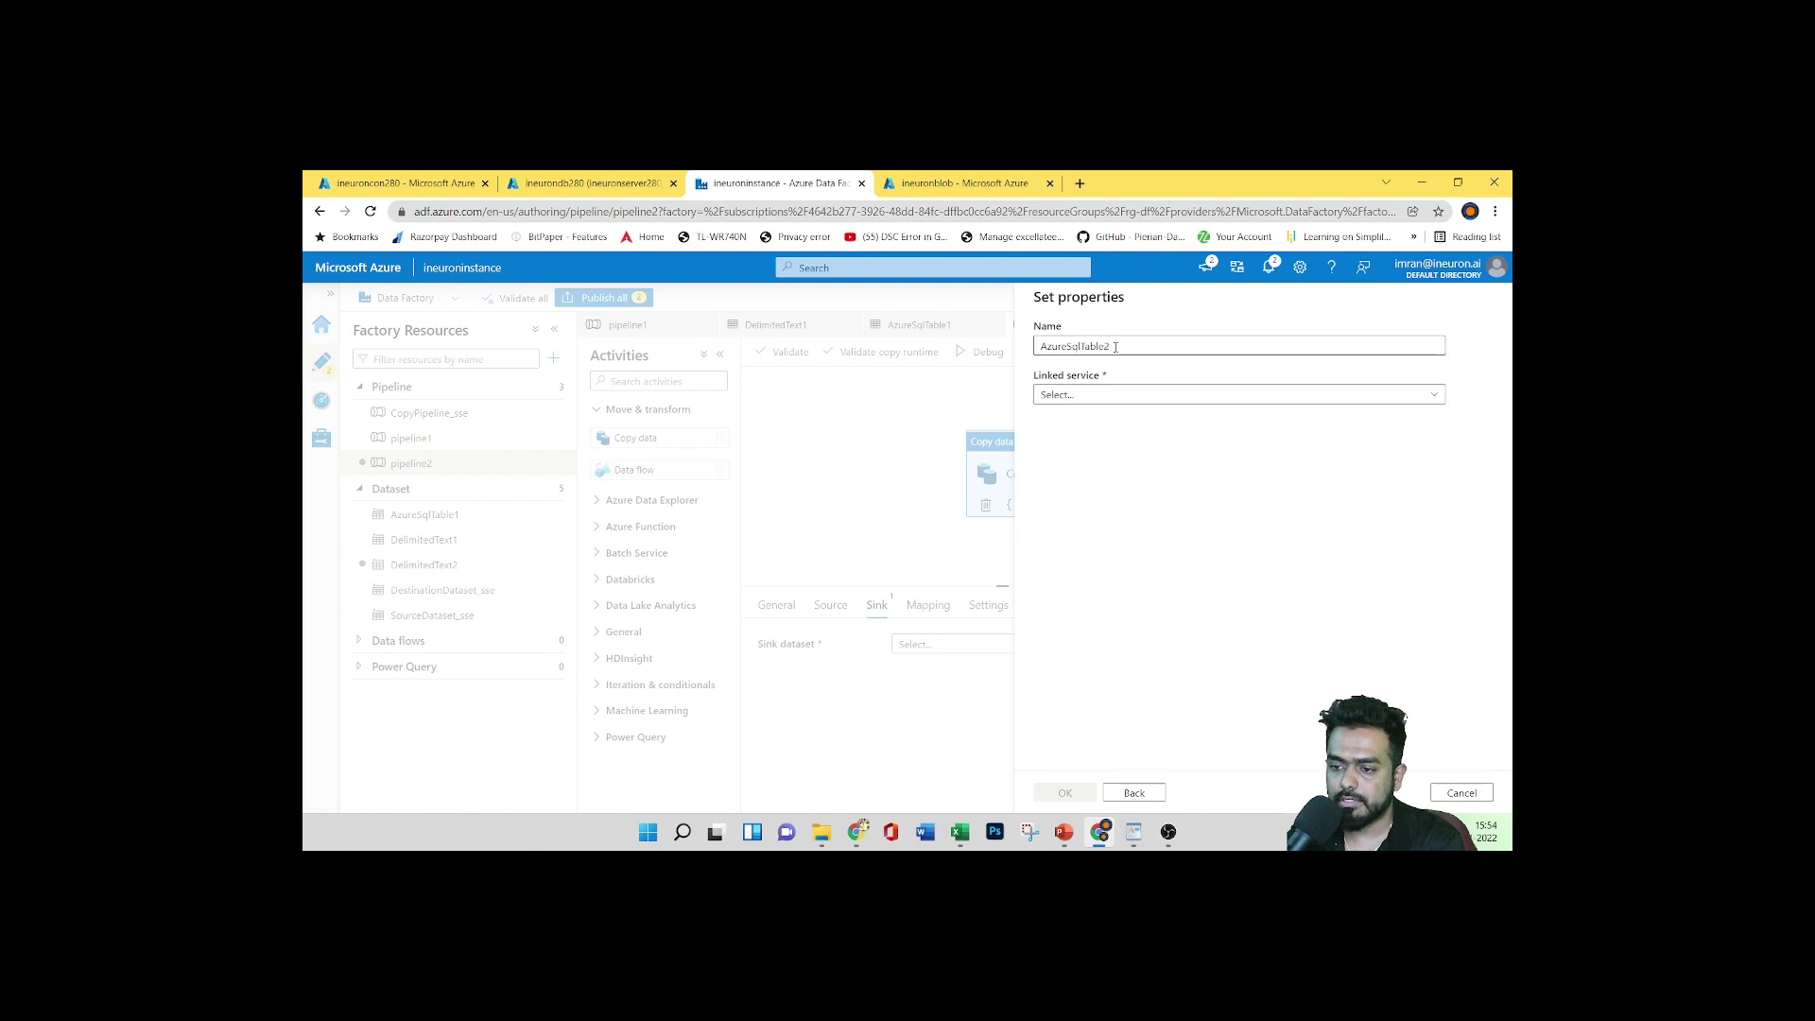
Create the sink dataset with the ineuronsqlcon280 linked service and the dbo.Product table
{"action": "left_click", "coordinate": [1088, 395]}
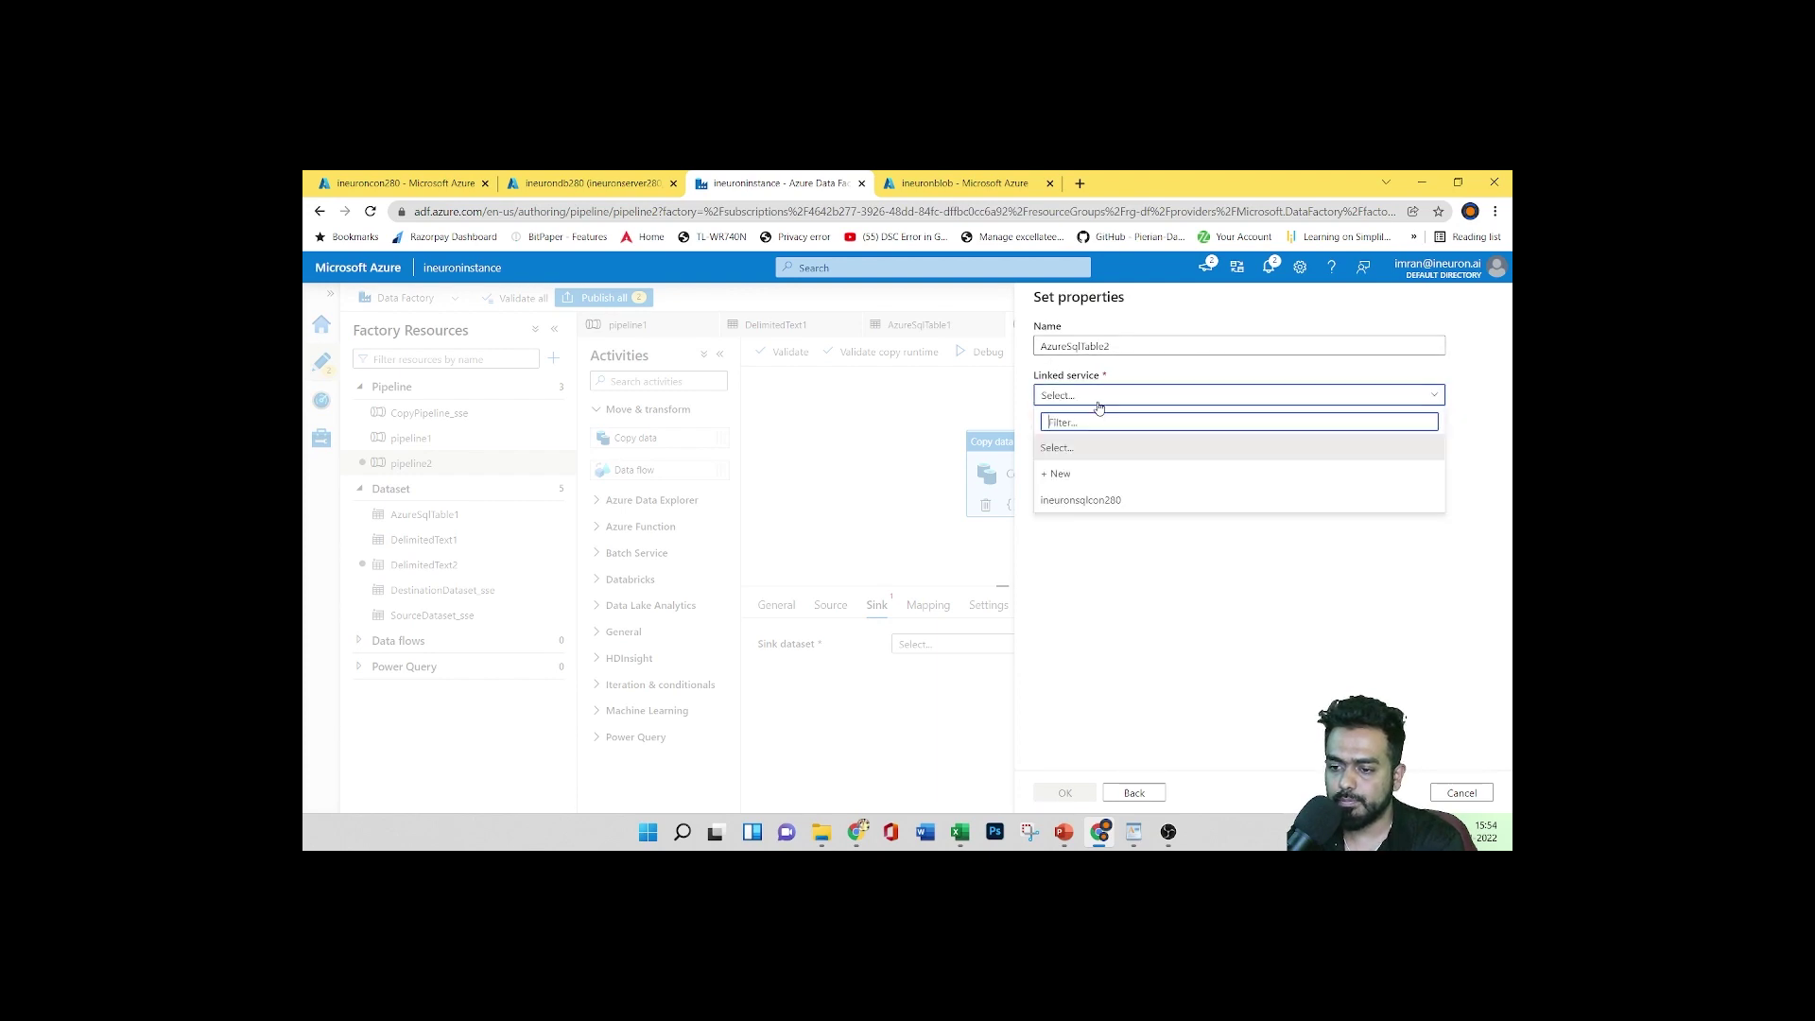
{"action": "left_click", "coordinate": [1097, 500]}
{"action": "left_click", "coordinate": [1133, 446]}
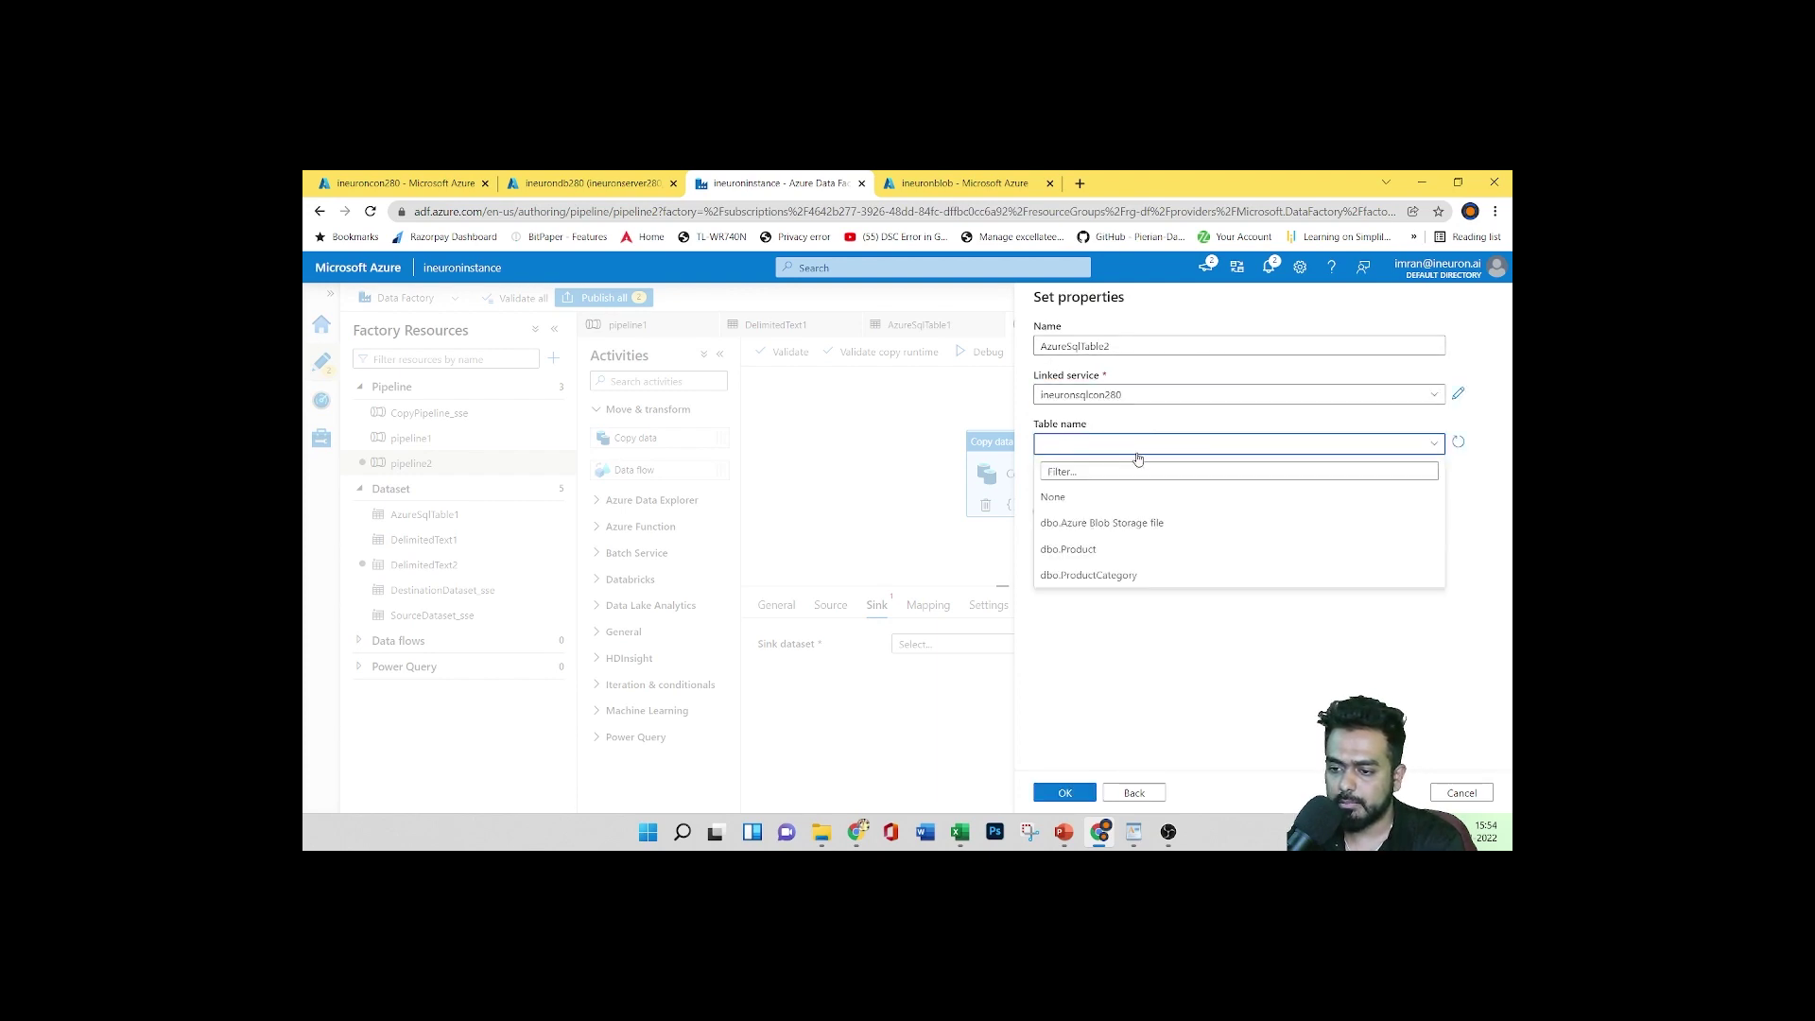
{"action": "left_click", "coordinate": [1072, 555]}
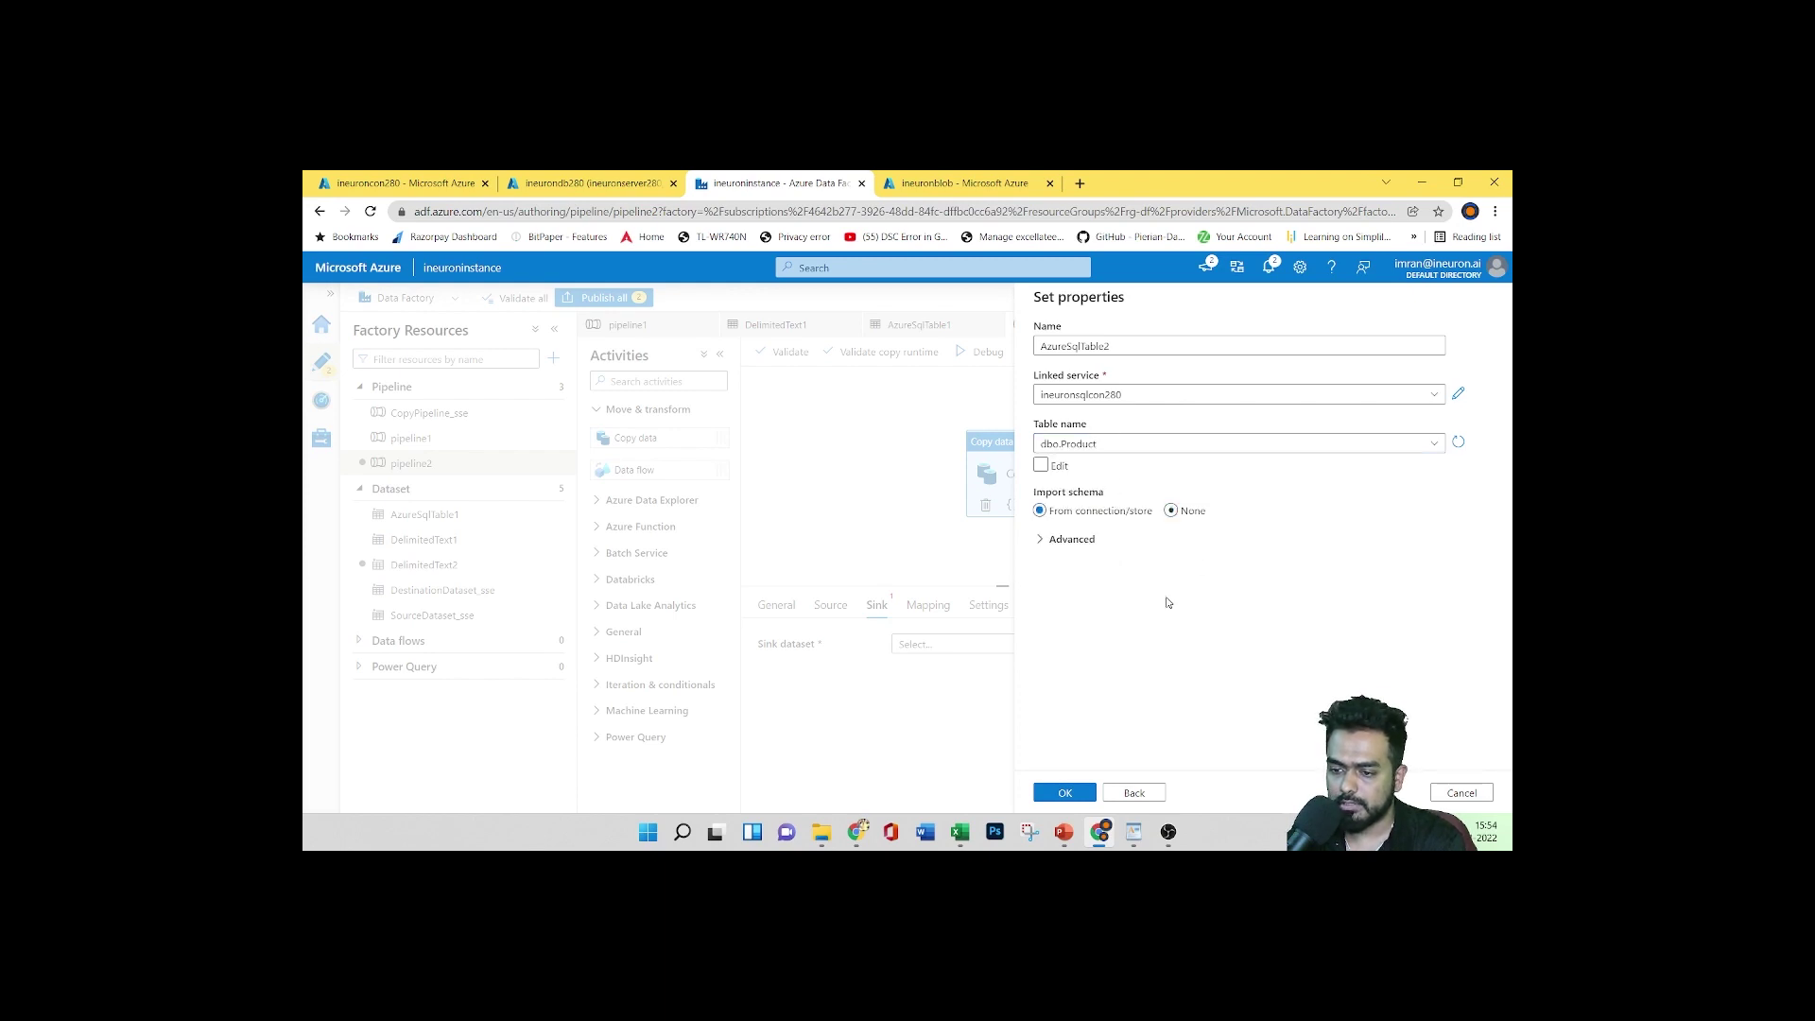
{"action": "left_click", "coordinate": [1083, 793]}
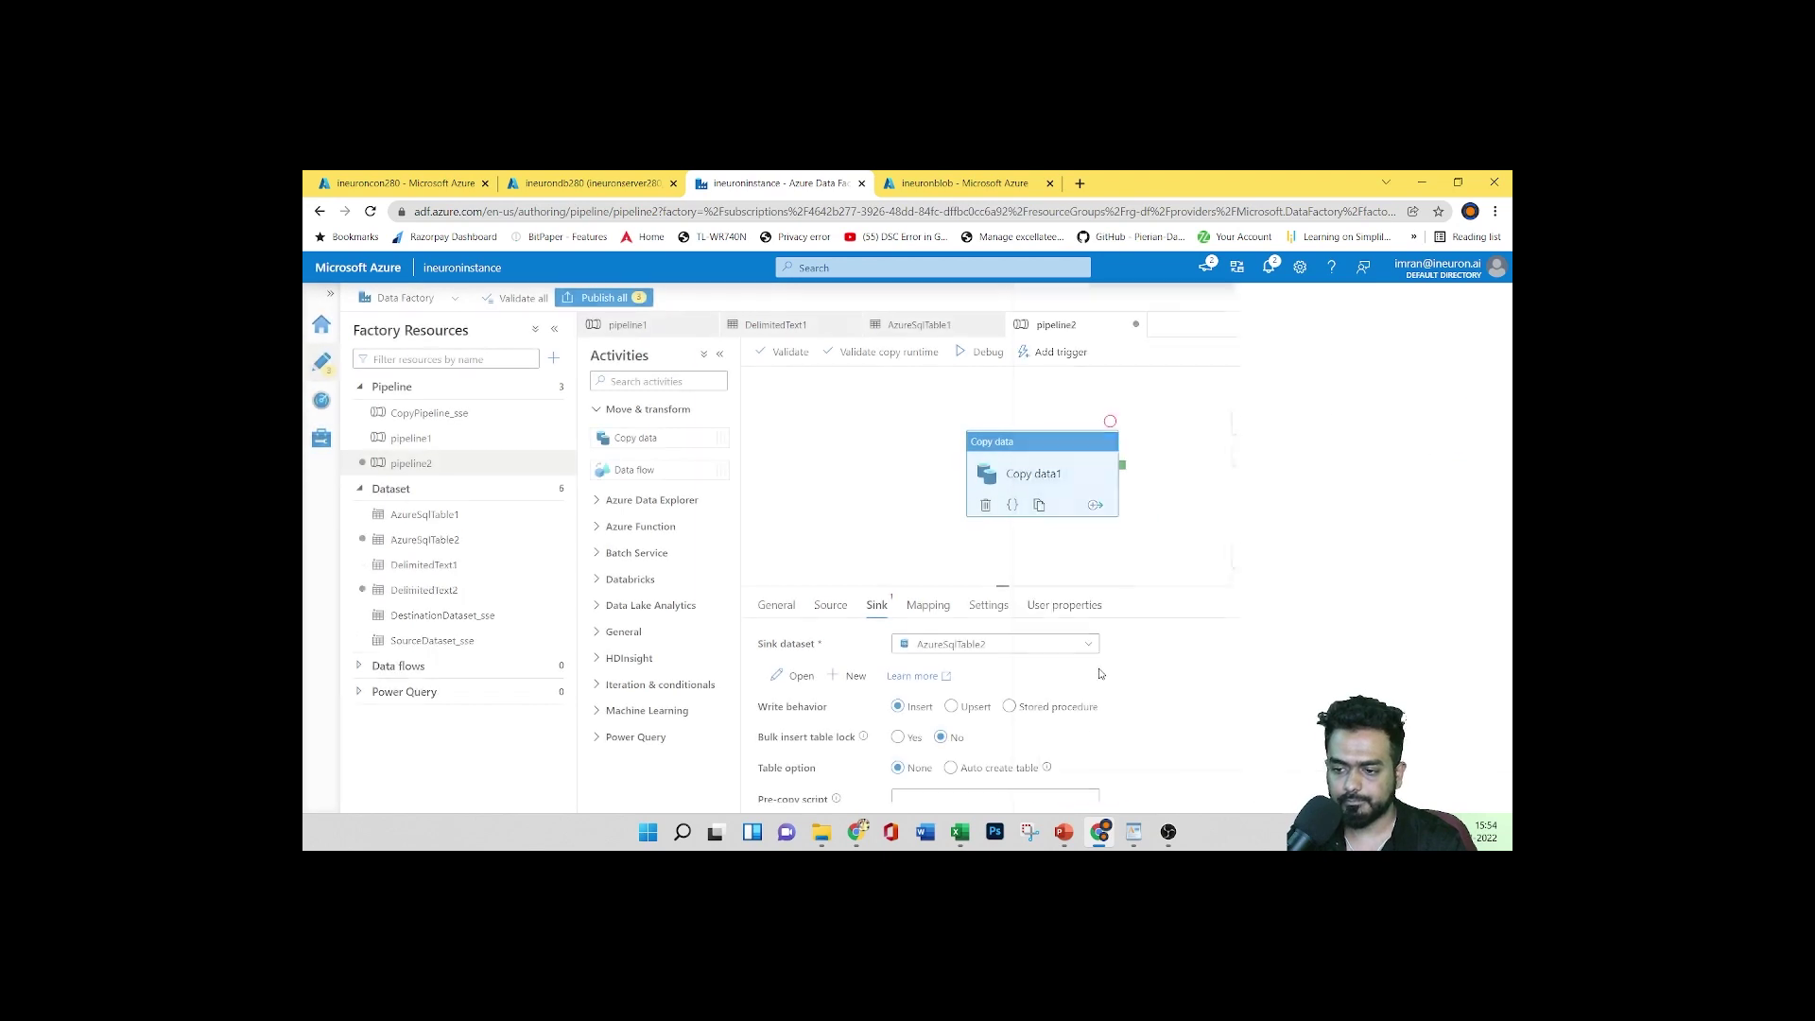
Import the source and sink schemas into the column mapping of Copy data1
{"action": "scroll", "coordinate": [1136, 675], "scroll_direction": "down", "scroll_amount": 5}
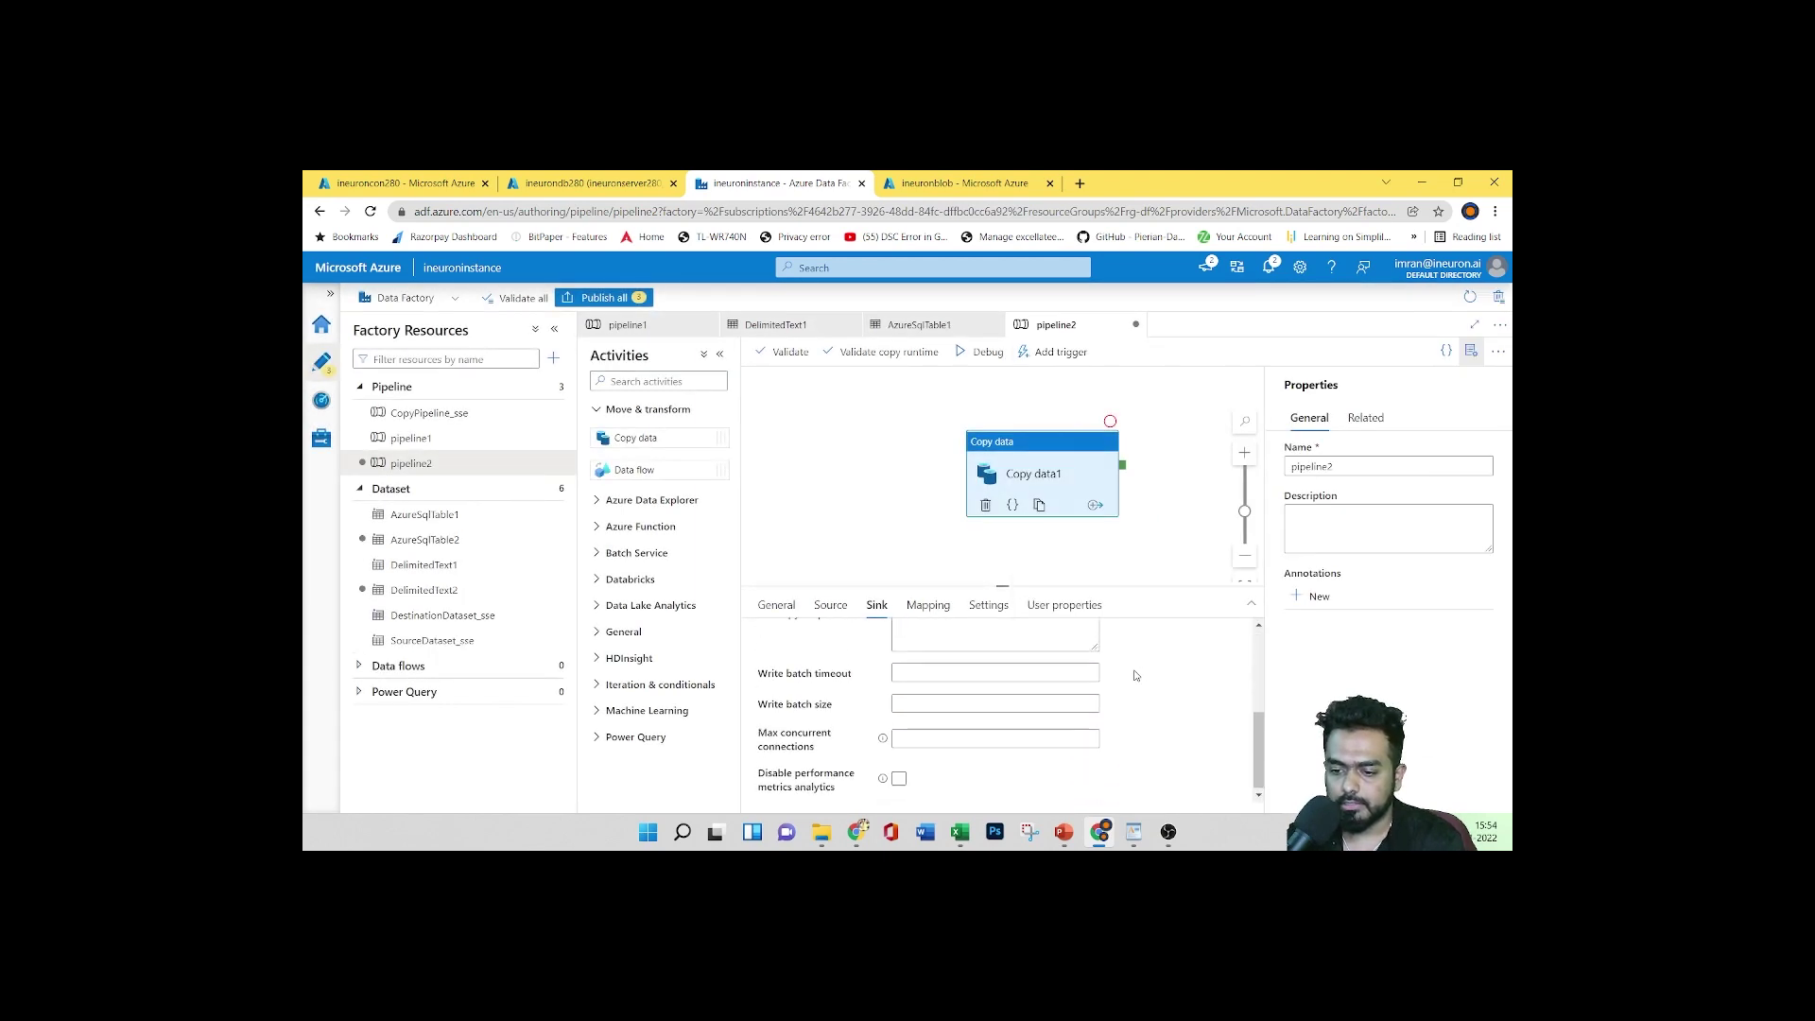
{"action": "left_click", "coordinate": [927, 605]}
{"action": "left_click", "coordinate": [966, 697]}
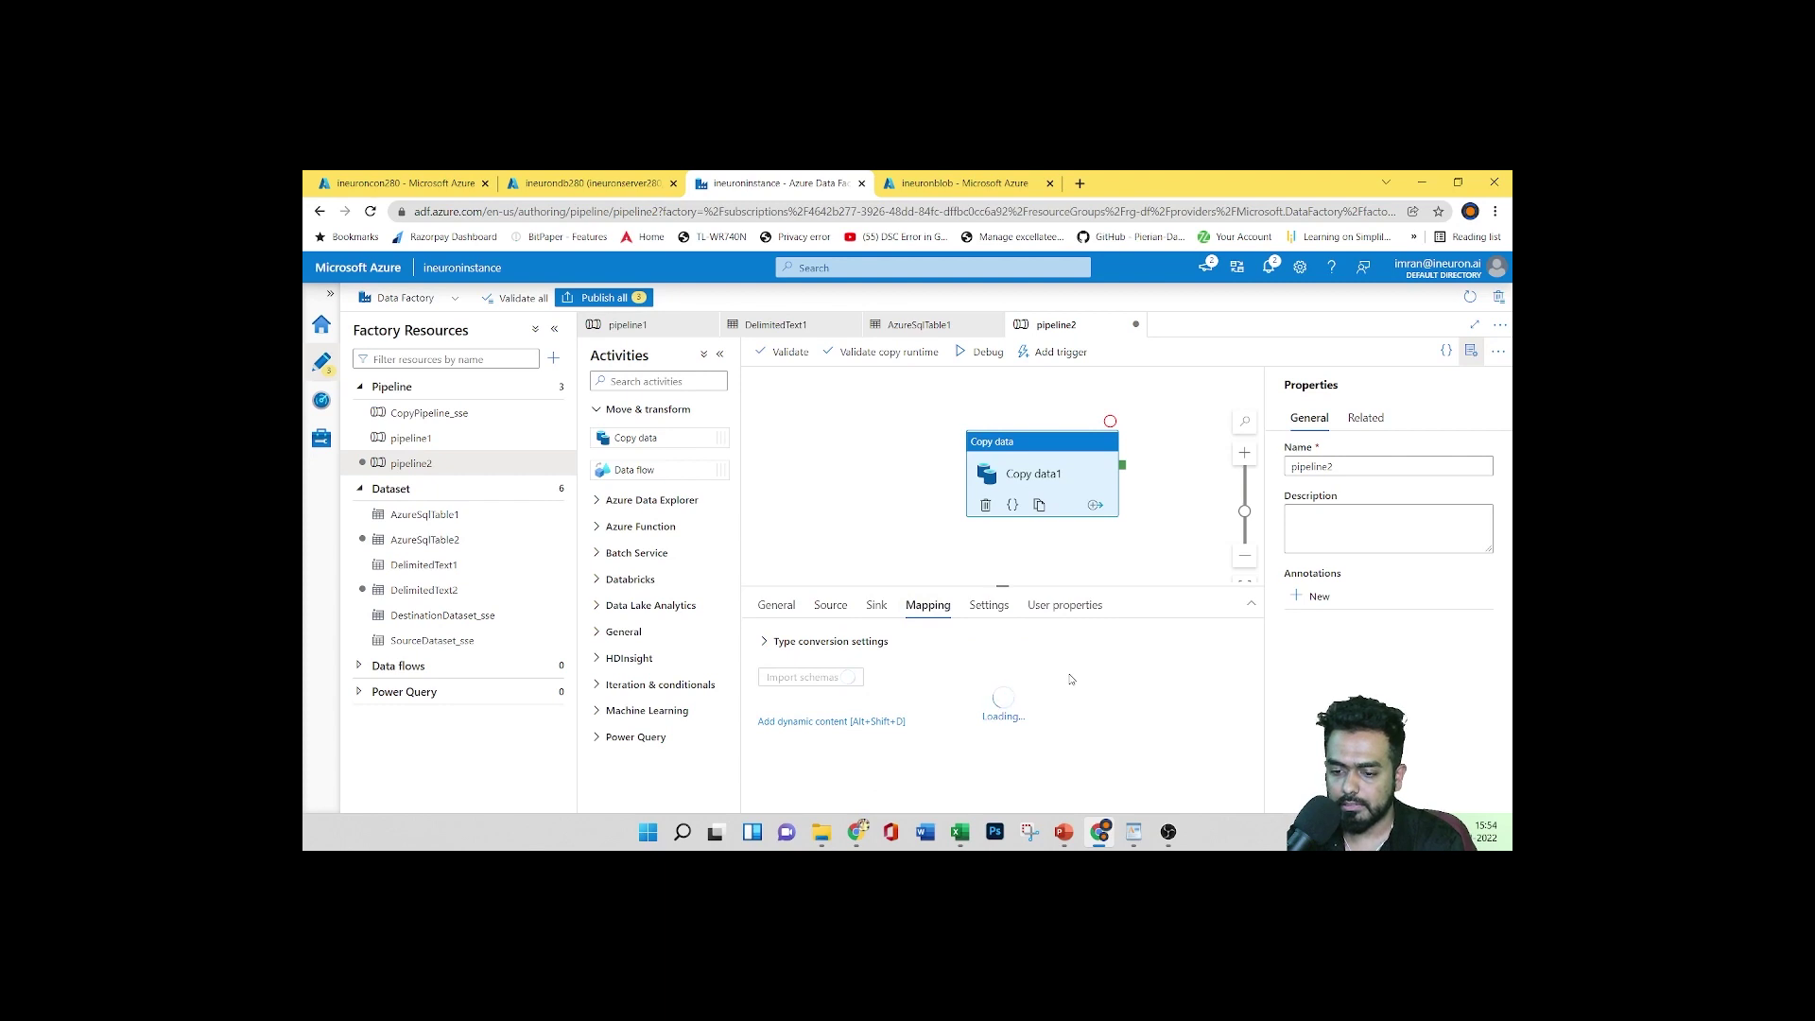
{"action": "scroll", "coordinate": [1069, 680], "scroll_direction": "down", "scroll_amount": 10}
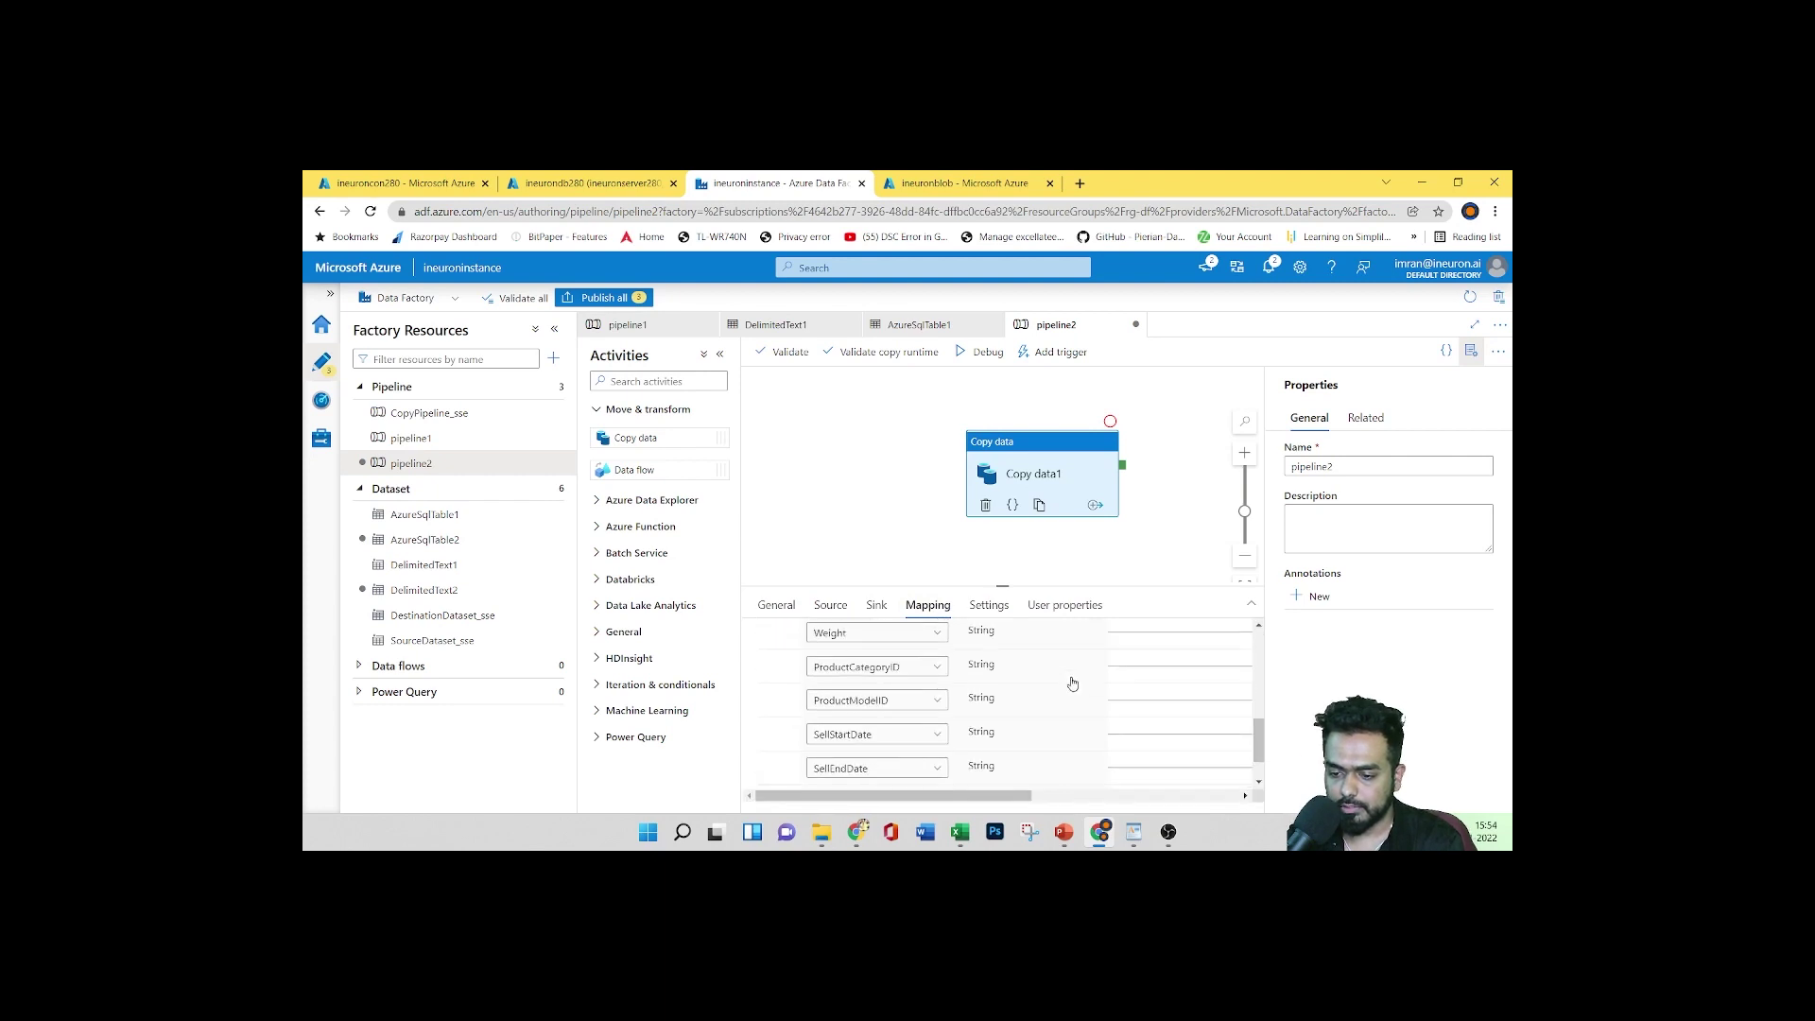
Auto-generate the Source and Destination user properties for Copy data1
{"action": "left_click", "coordinate": [990, 605]}
{"action": "scroll", "coordinate": [1077, 670], "scroll_direction": "down", "scroll_amount": 2}
{"action": "scroll", "coordinate": [1077, 670], "scroll_direction": "up", "scroll_amount": 2}
{"action": "scroll", "coordinate": [1078, 670], "scroll_direction": "down", "scroll_amount": 2}
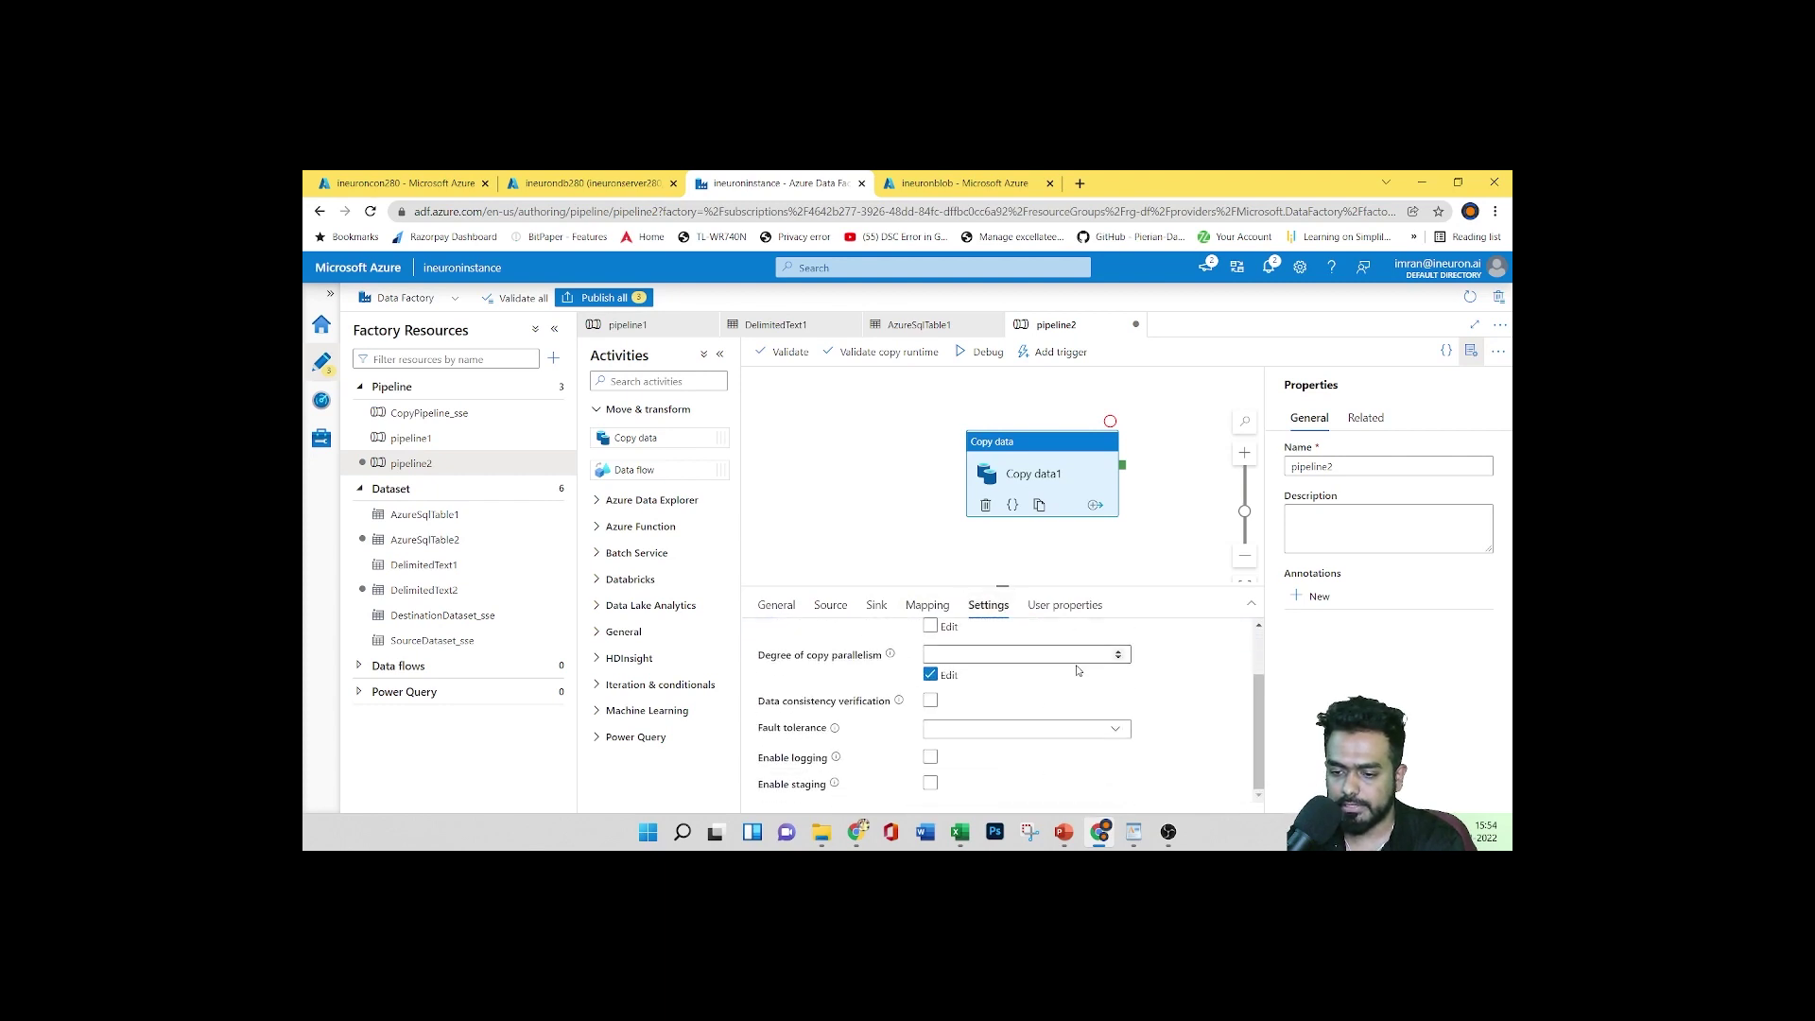
{"action": "left_click", "coordinate": [1065, 605]}
{"action": "left_click", "coordinate": [904, 649]}
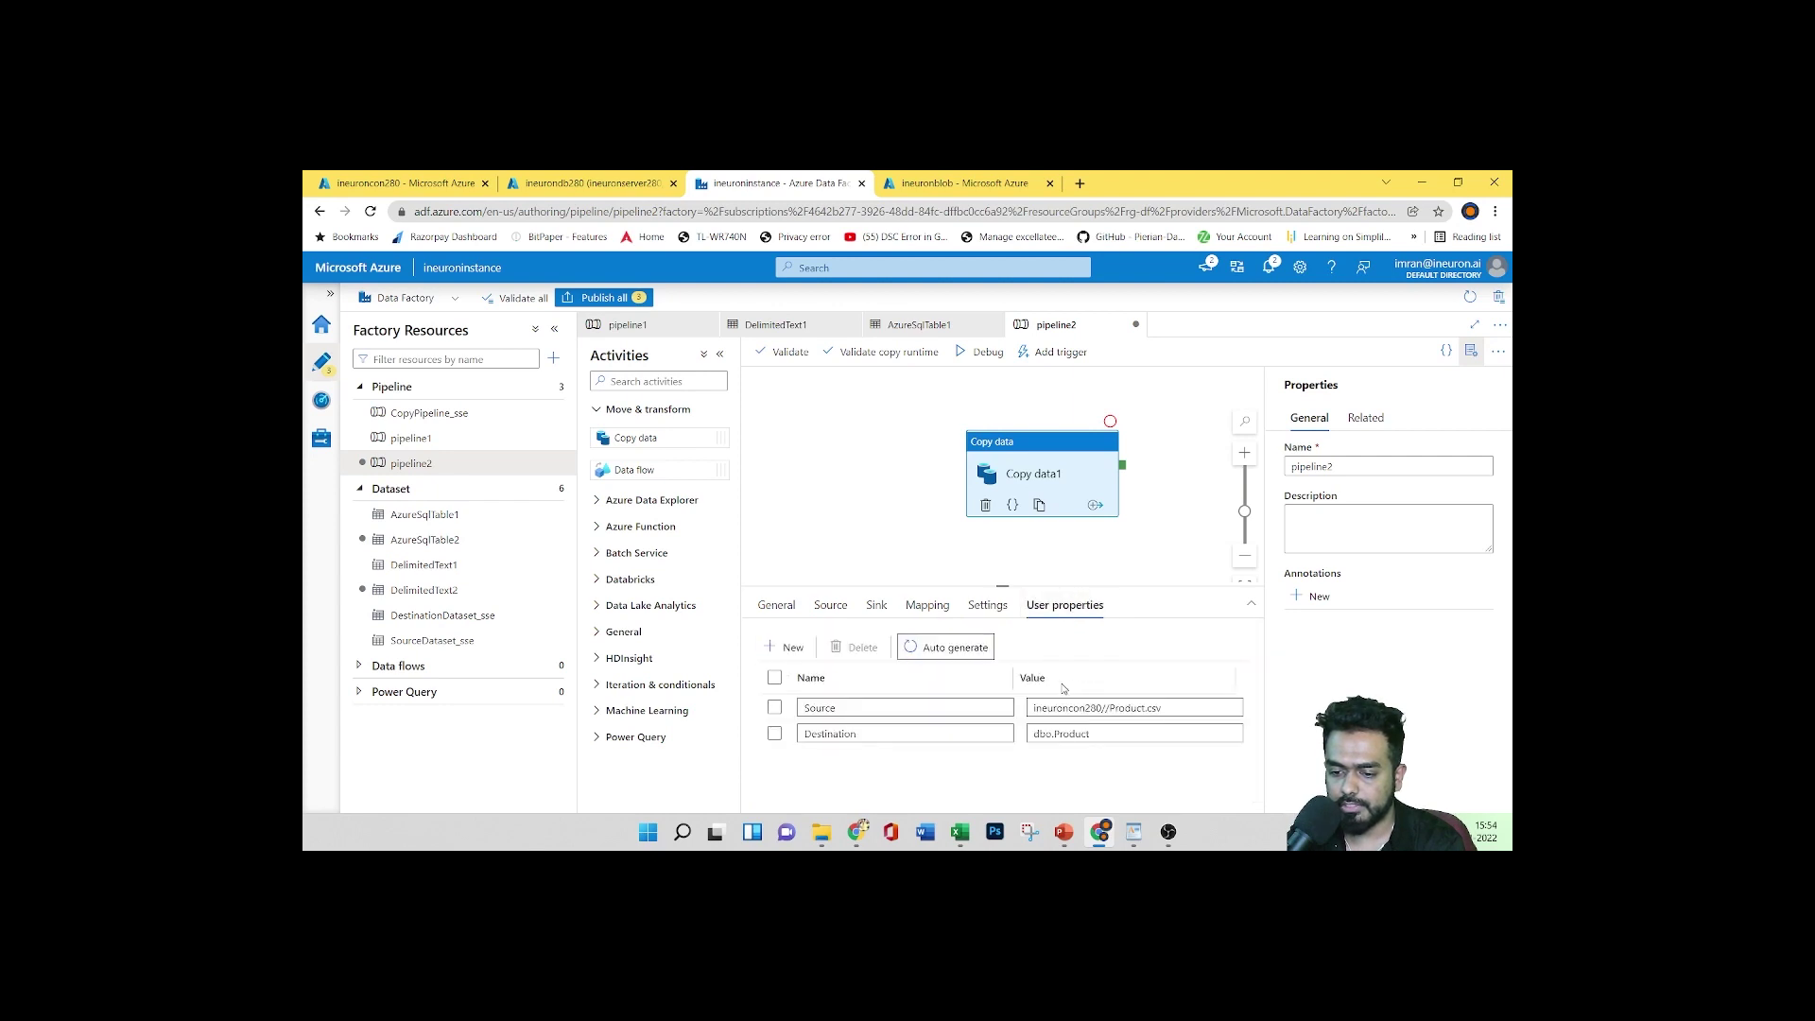
Validate pipeline2 and close the validation output
{"action": "left_click", "coordinate": [778, 605]}
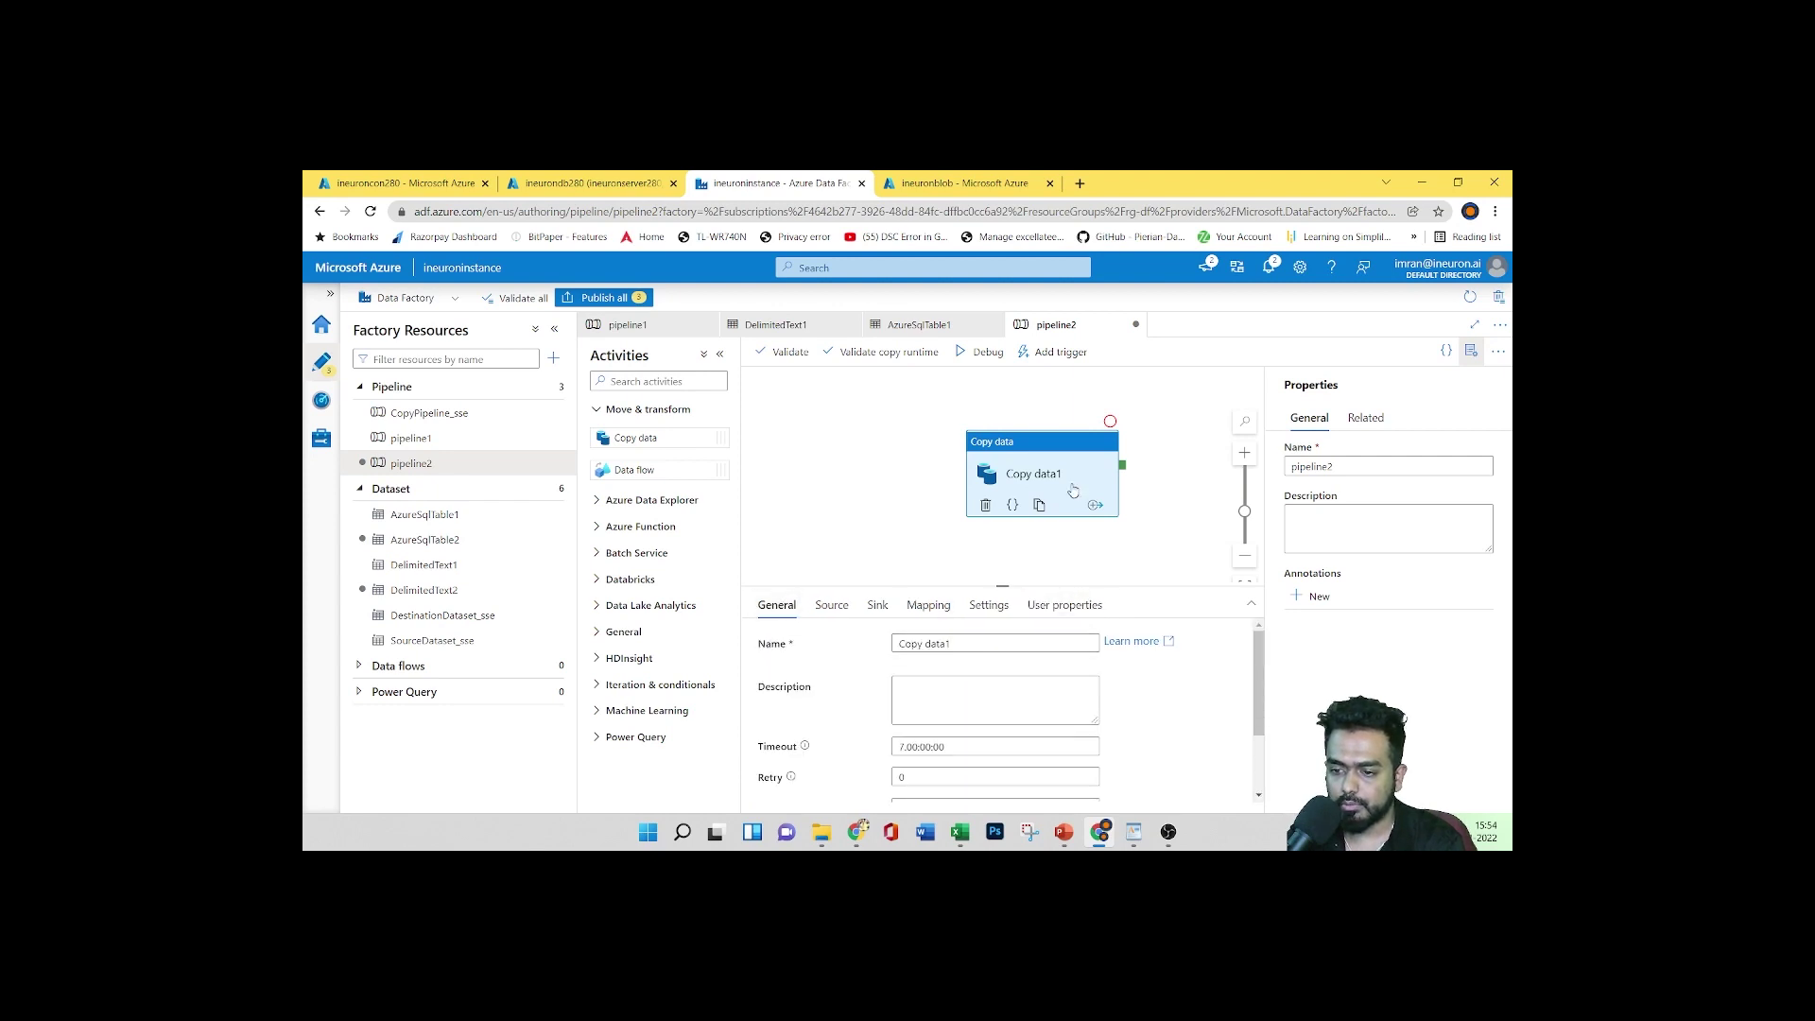
{"action": "left_click", "coordinate": [785, 352]}
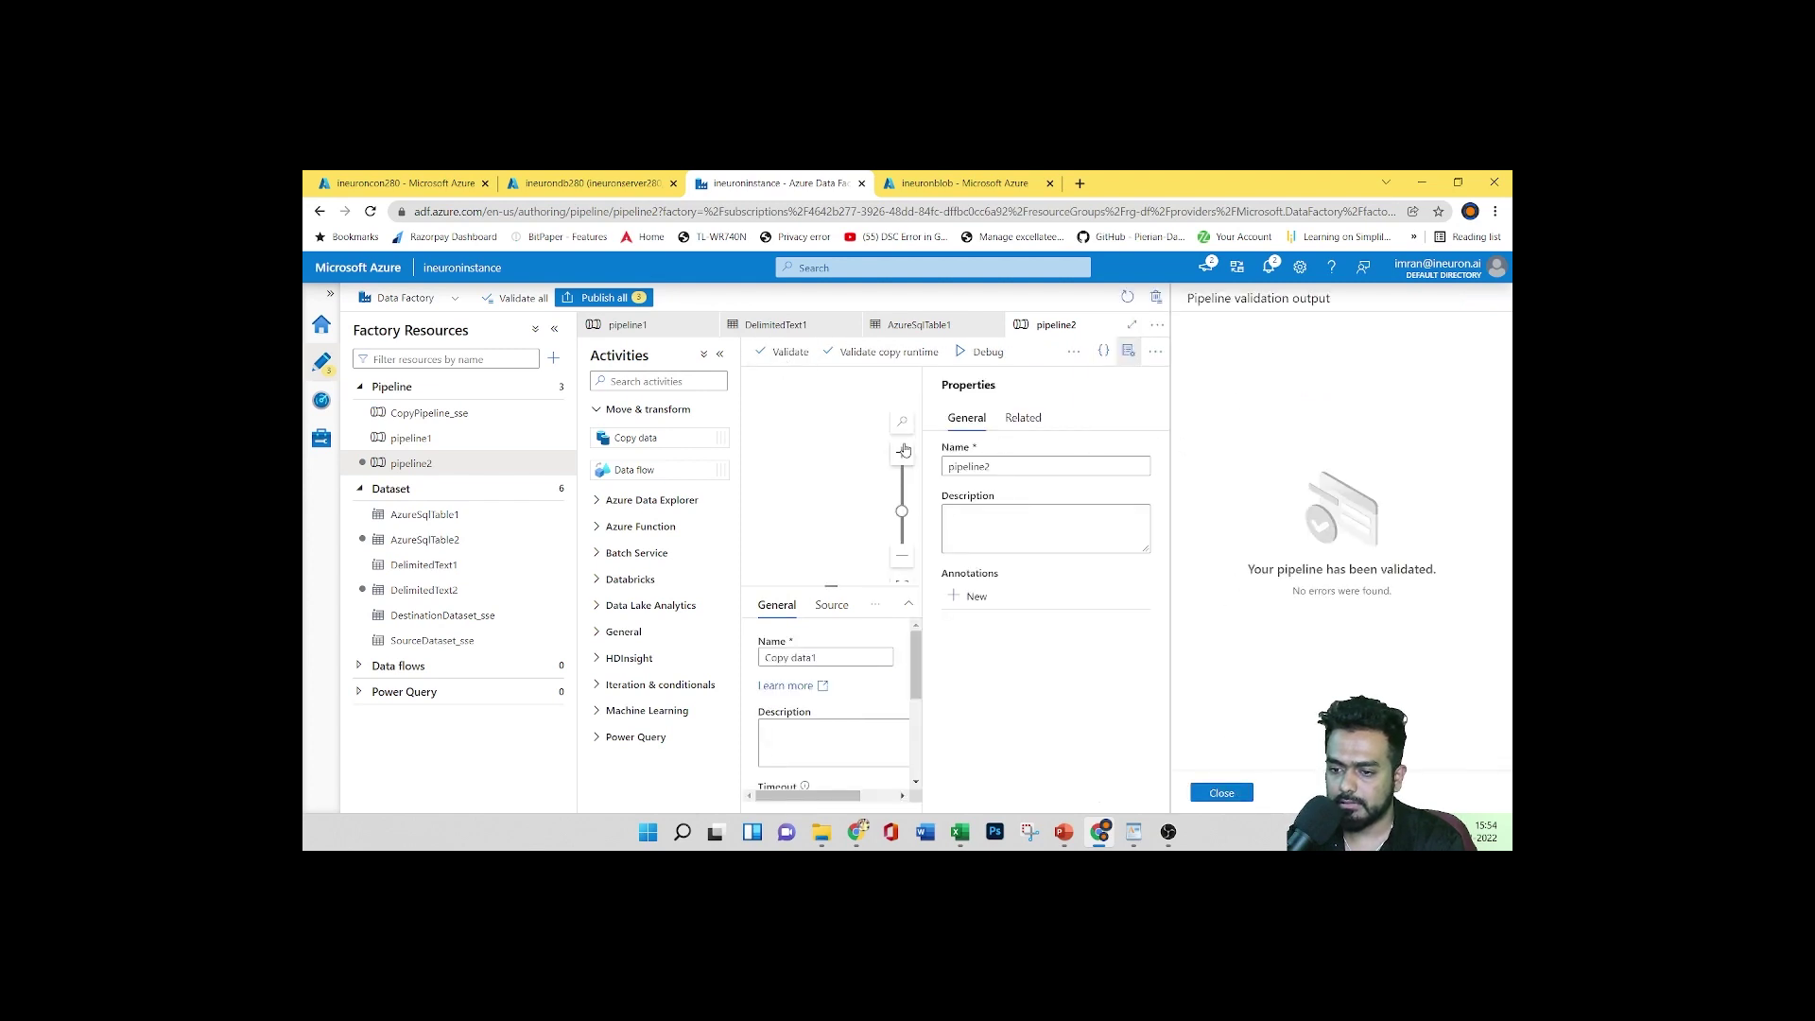
{"action": "left_click", "coordinate": [1225, 792]}
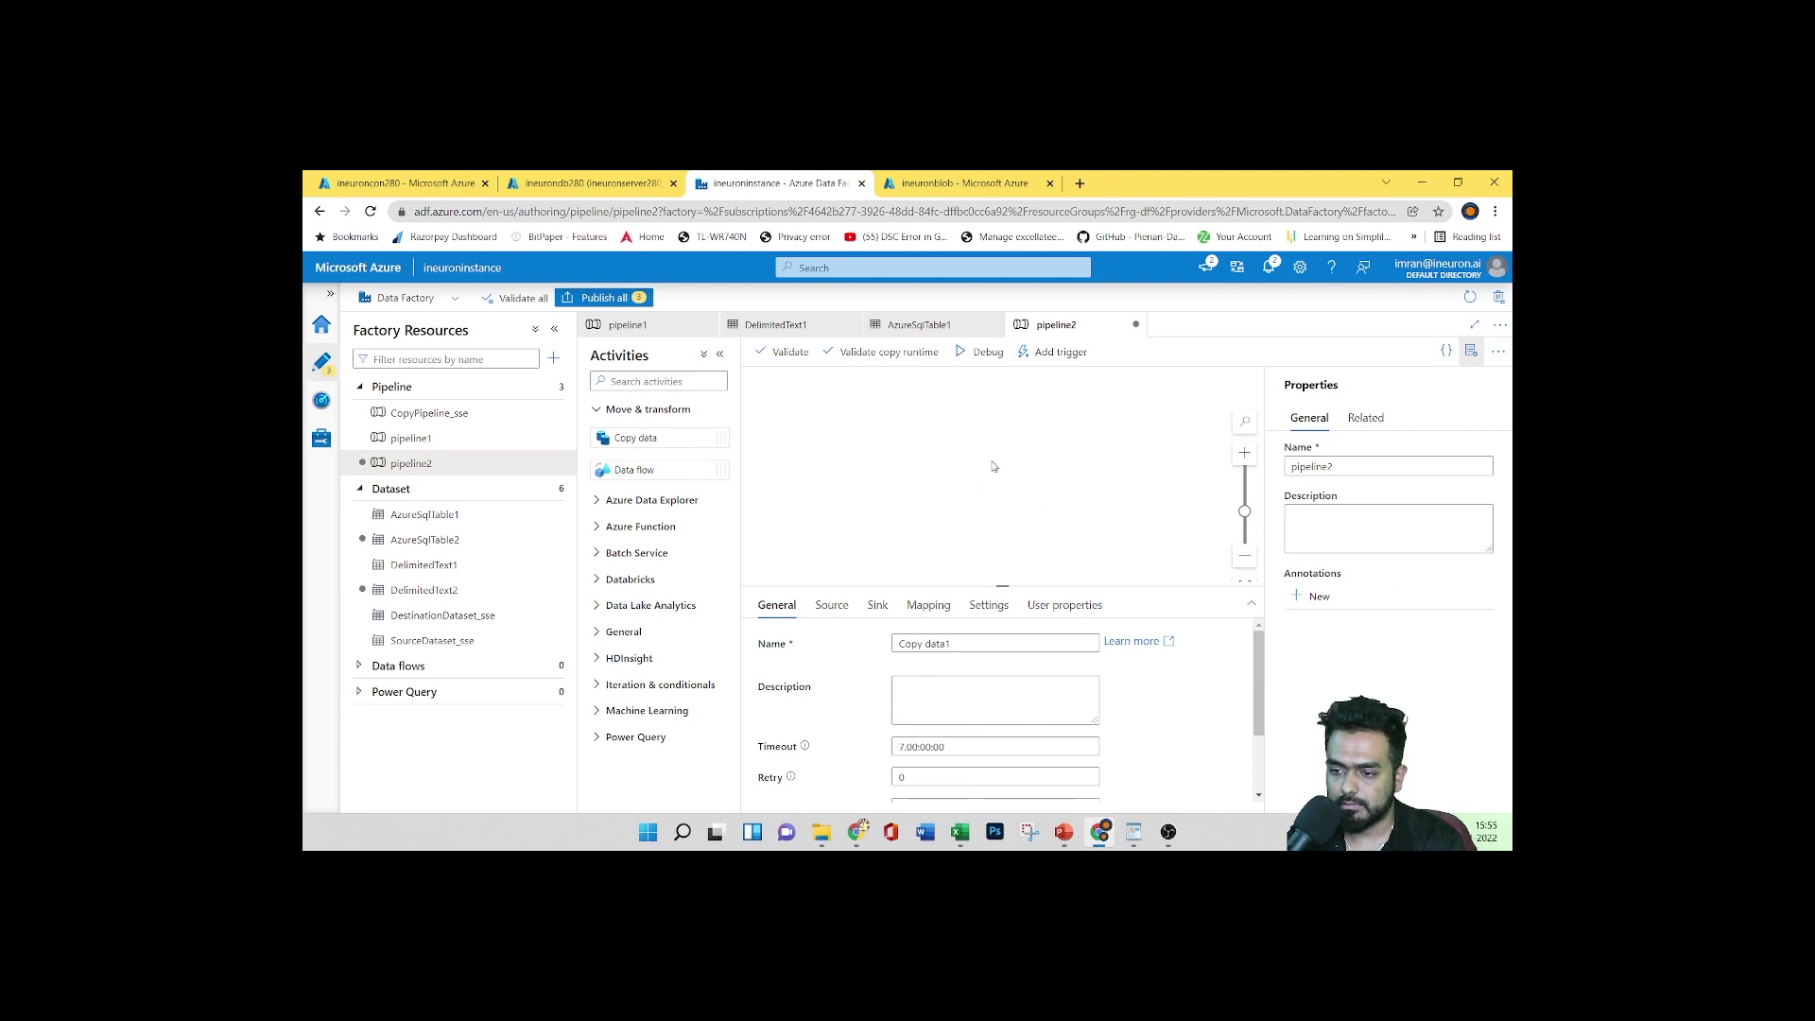
Publish the pending changes for pipeline2 and the DelimitedText2 and AzureSqlTable2 datasets
{"action": "left_click_drag", "start_coordinate": [1244, 510], "coordinate": [1245, 525]}
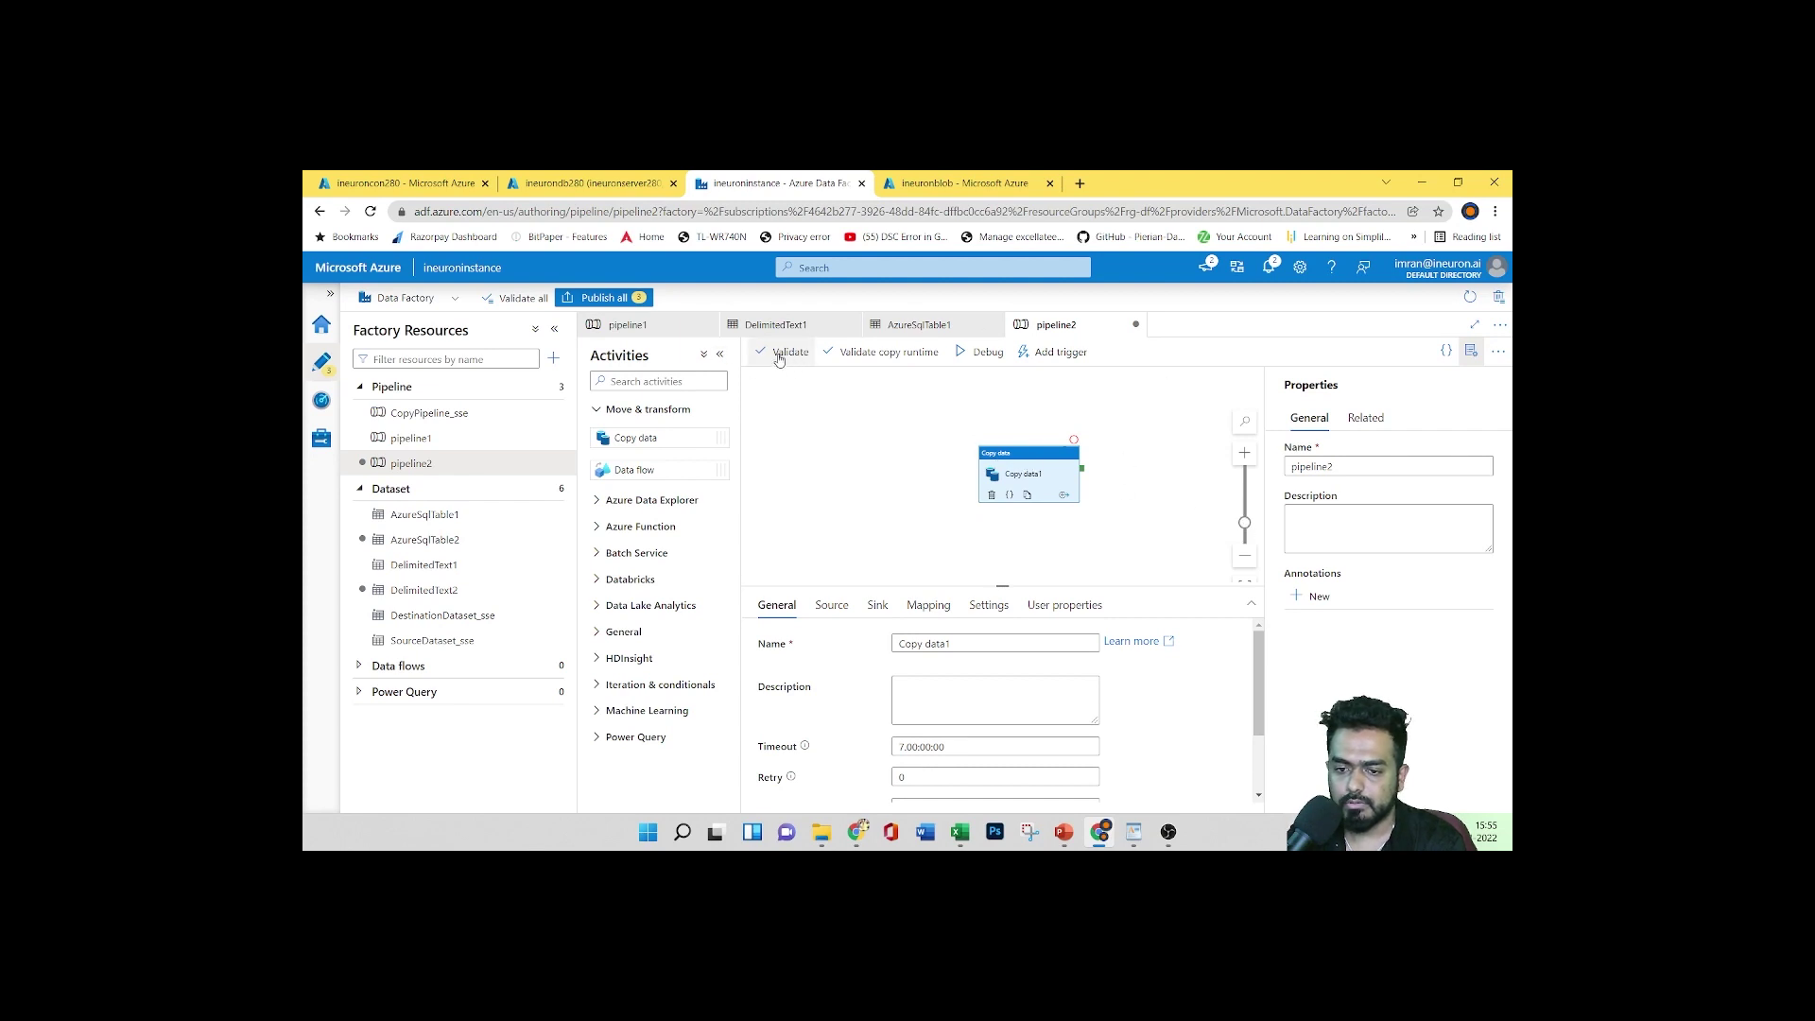
{"action": "left_click", "coordinate": [596, 298]}
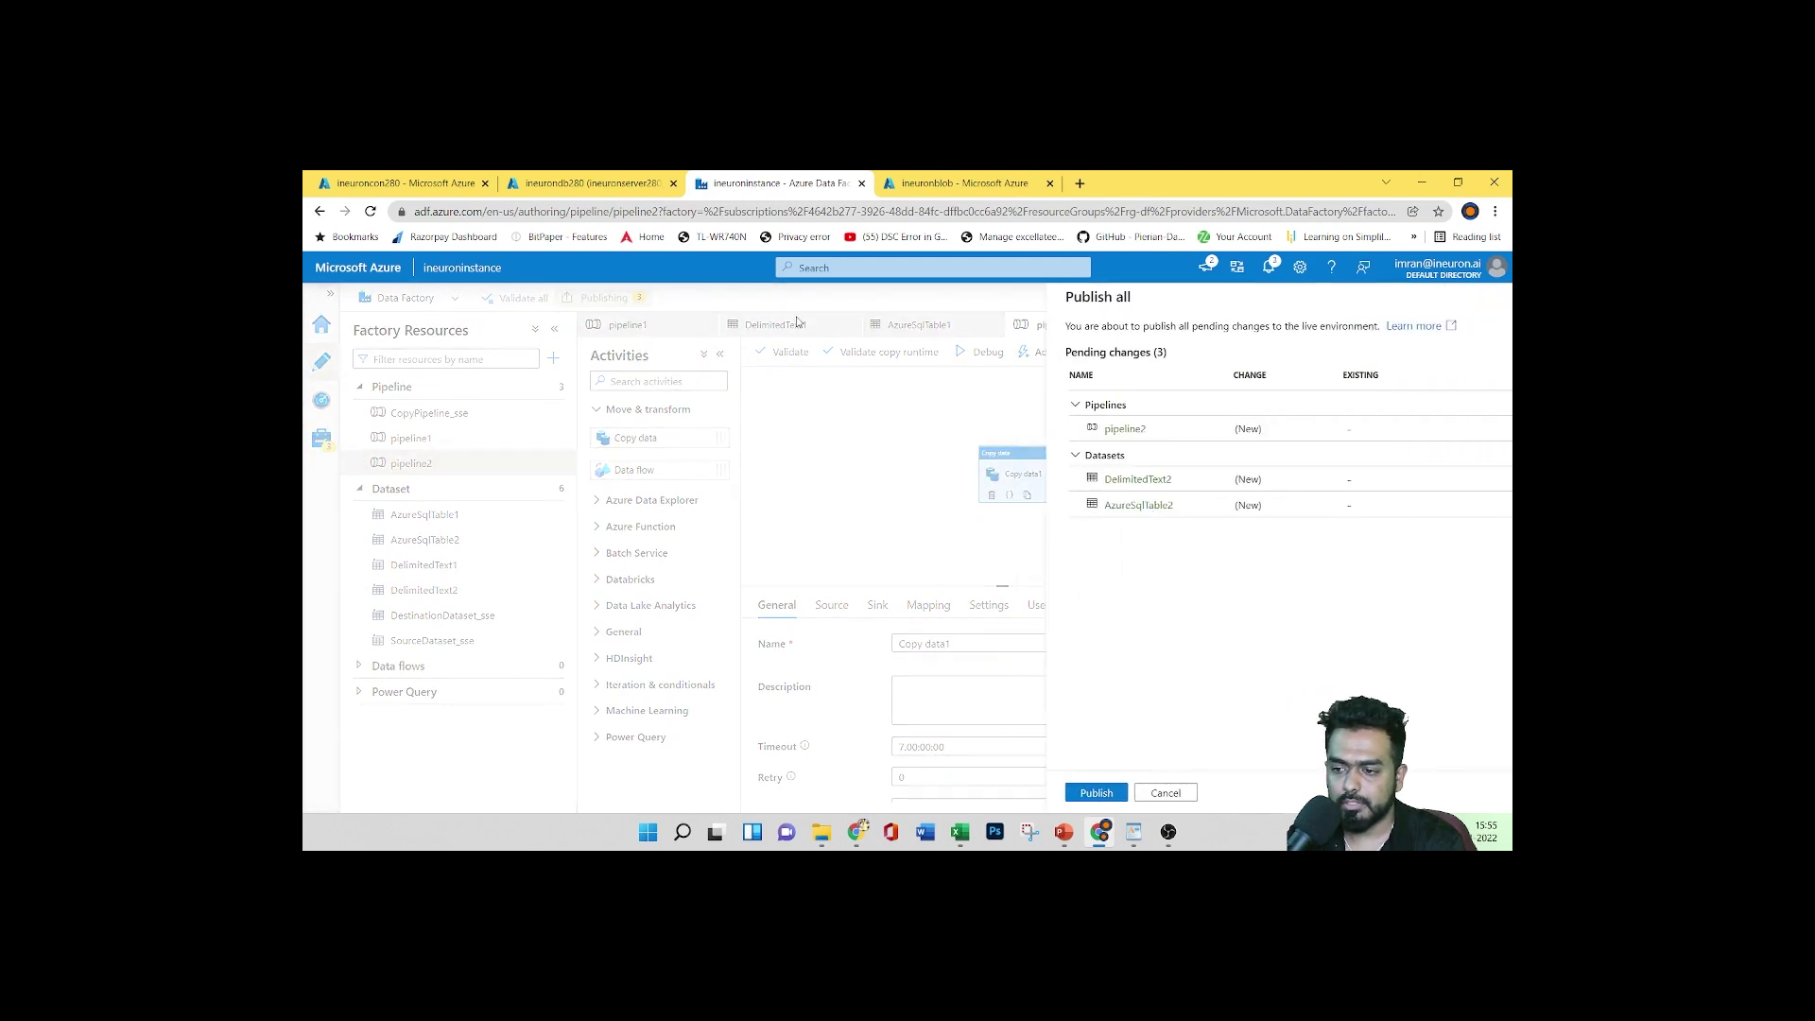
{"action": "left_click", "coordinate": [1064, 792]}
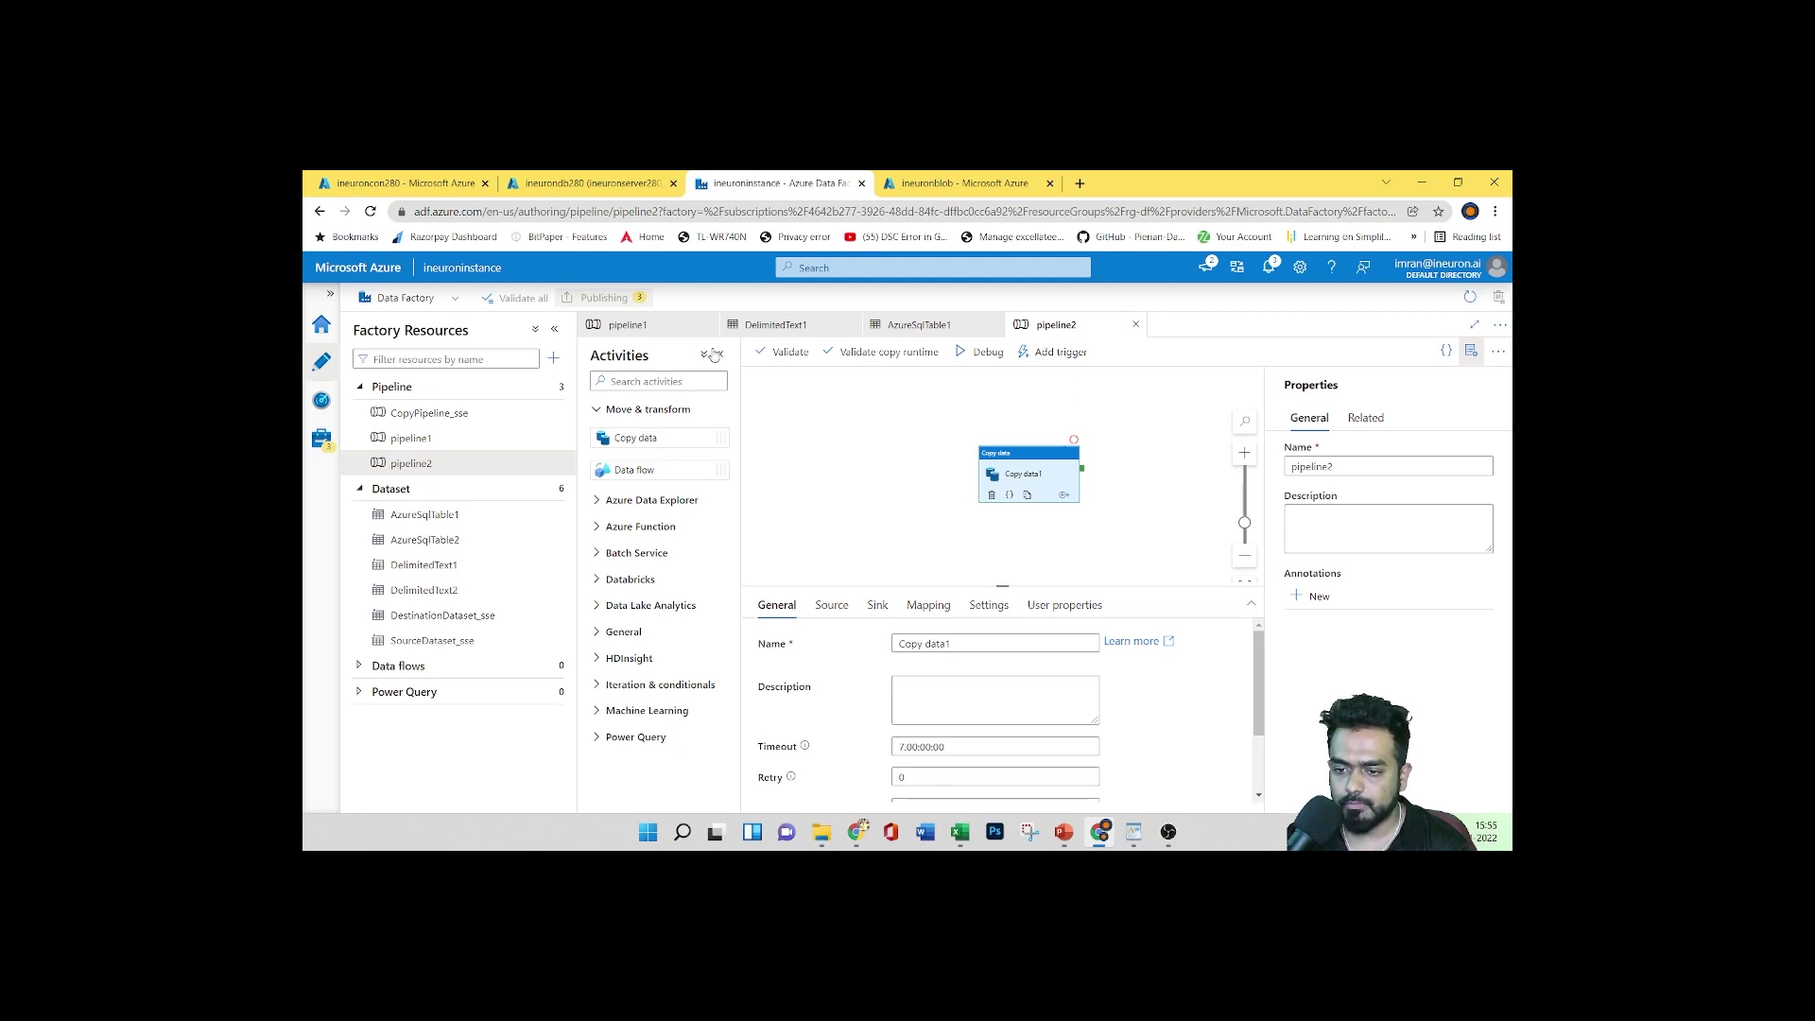
{"action": "left_click", "coordinate": [1052, 353]}
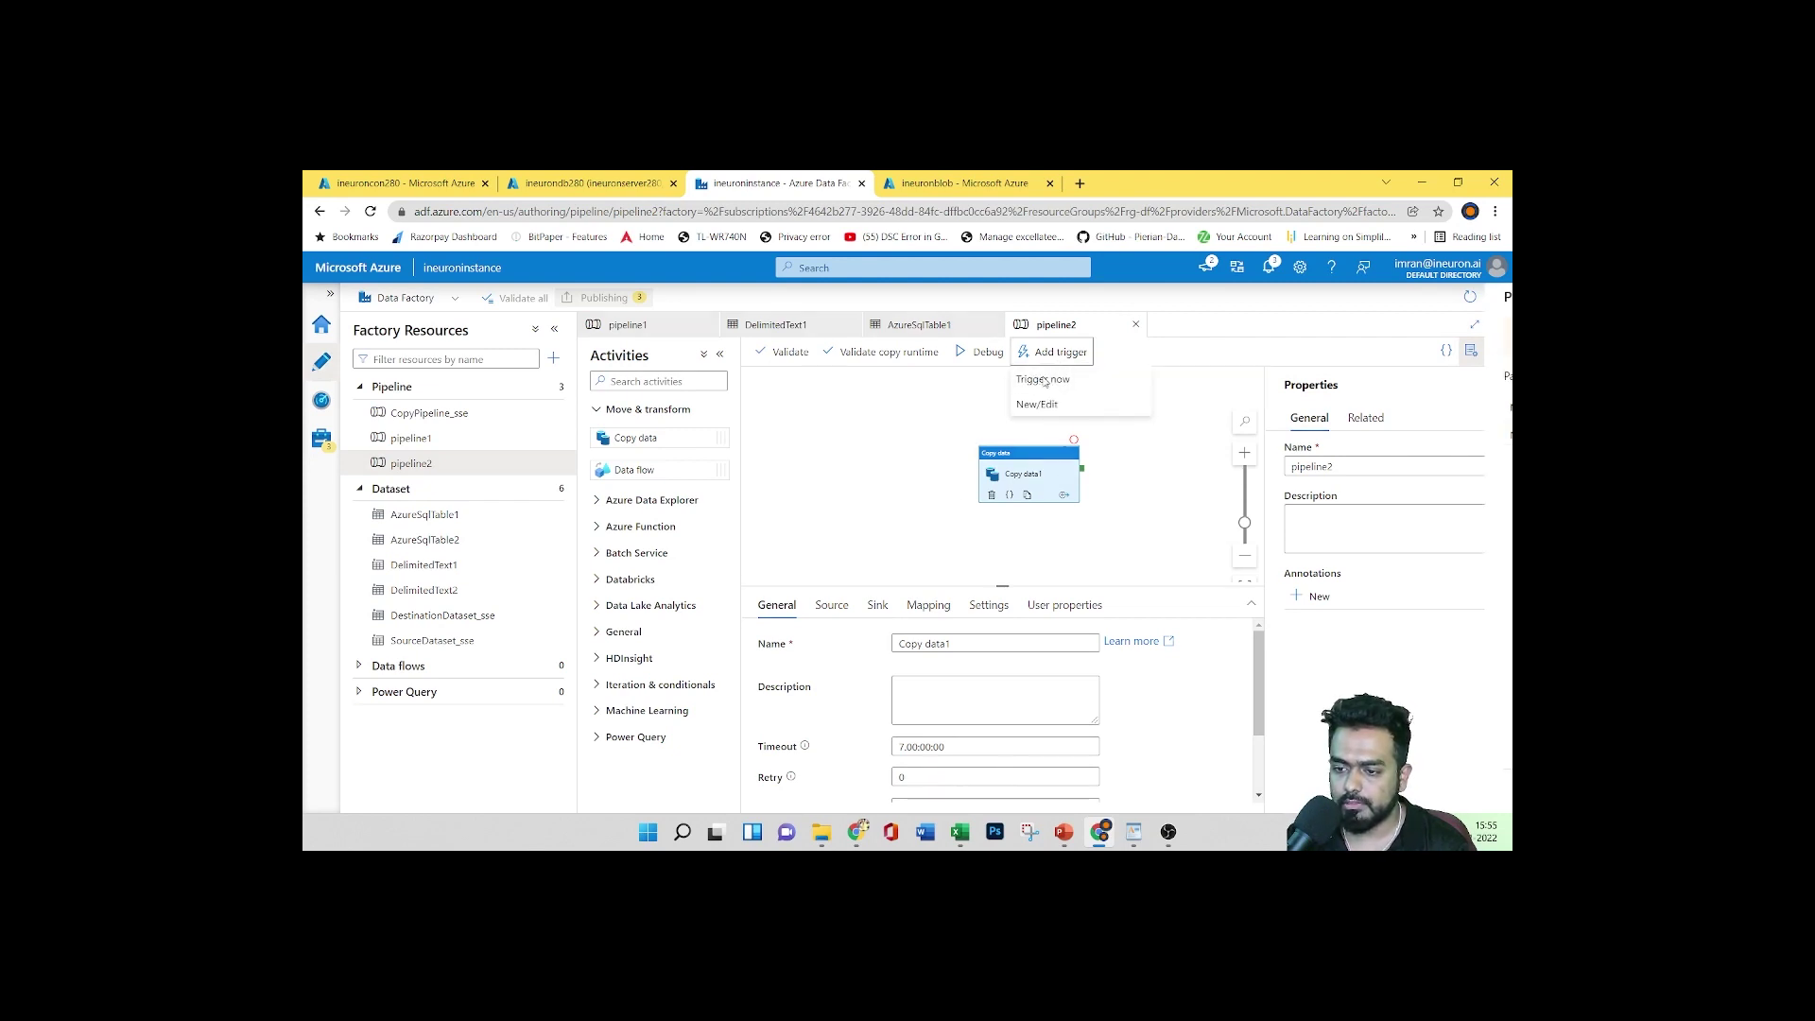
{"action": "left_click", "coordinate": [1043, 379]}
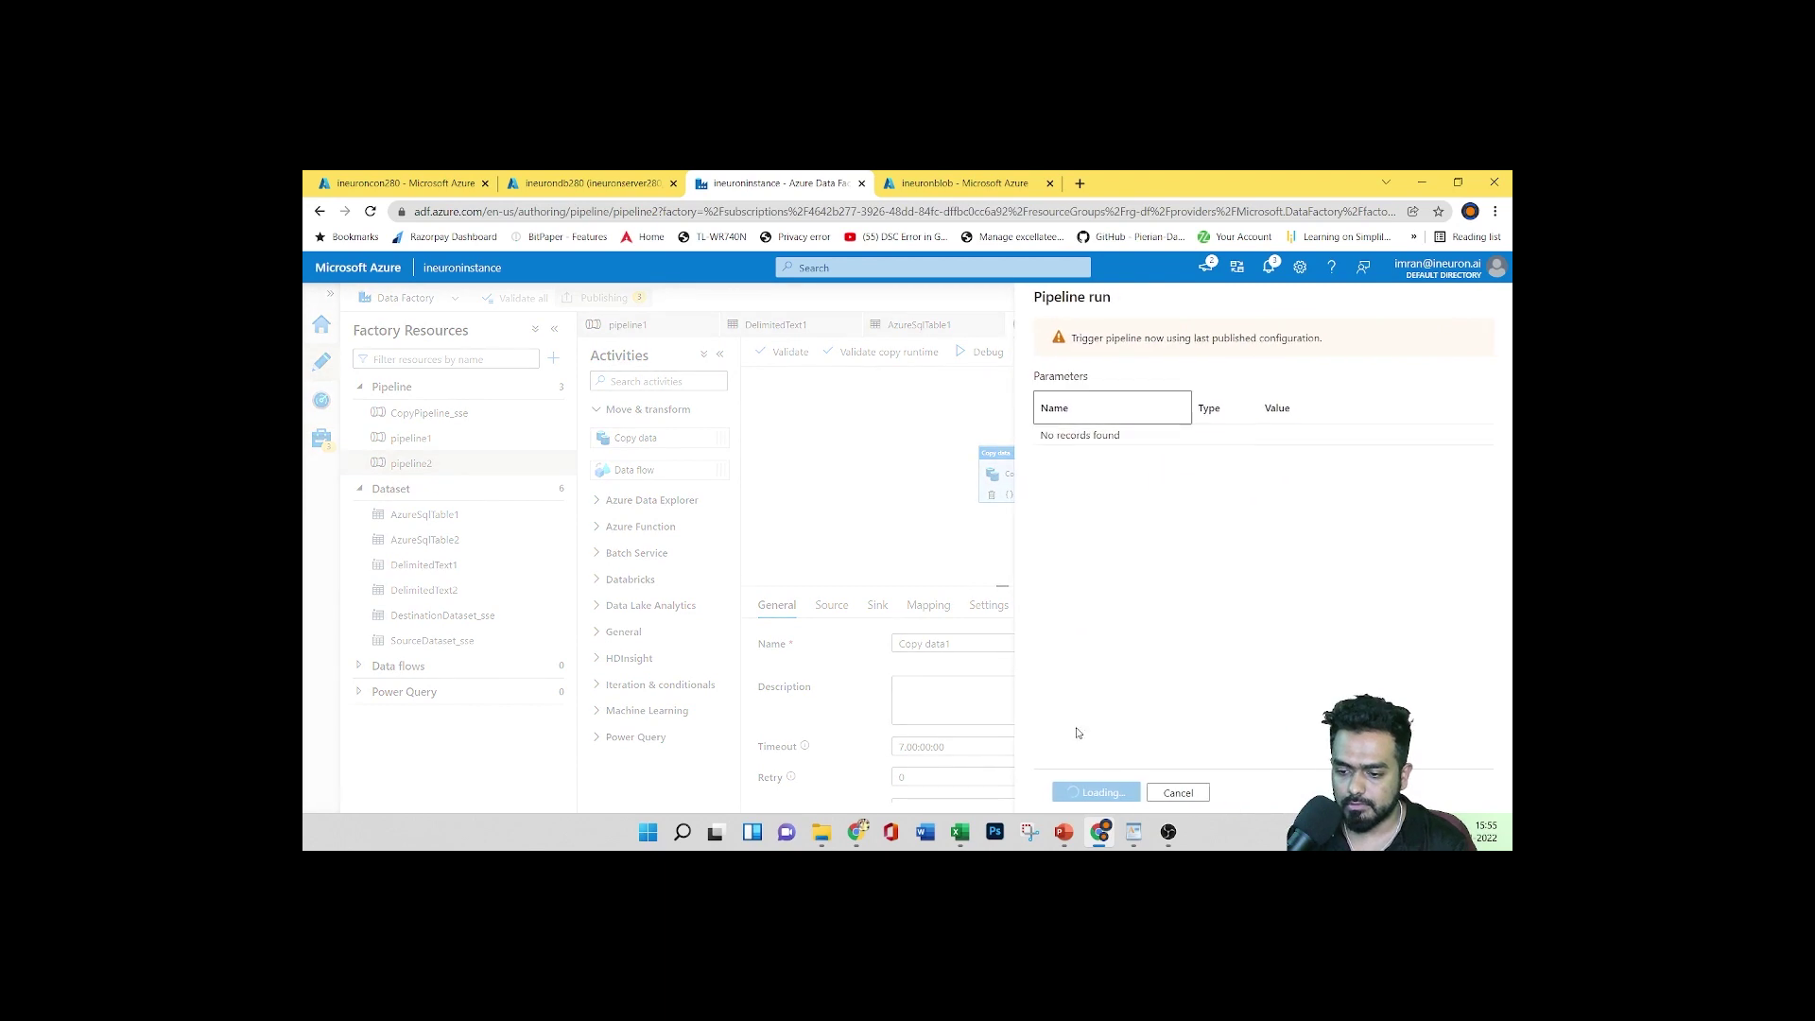
{"action": "left_click", "coordinate": [1152, 793]}
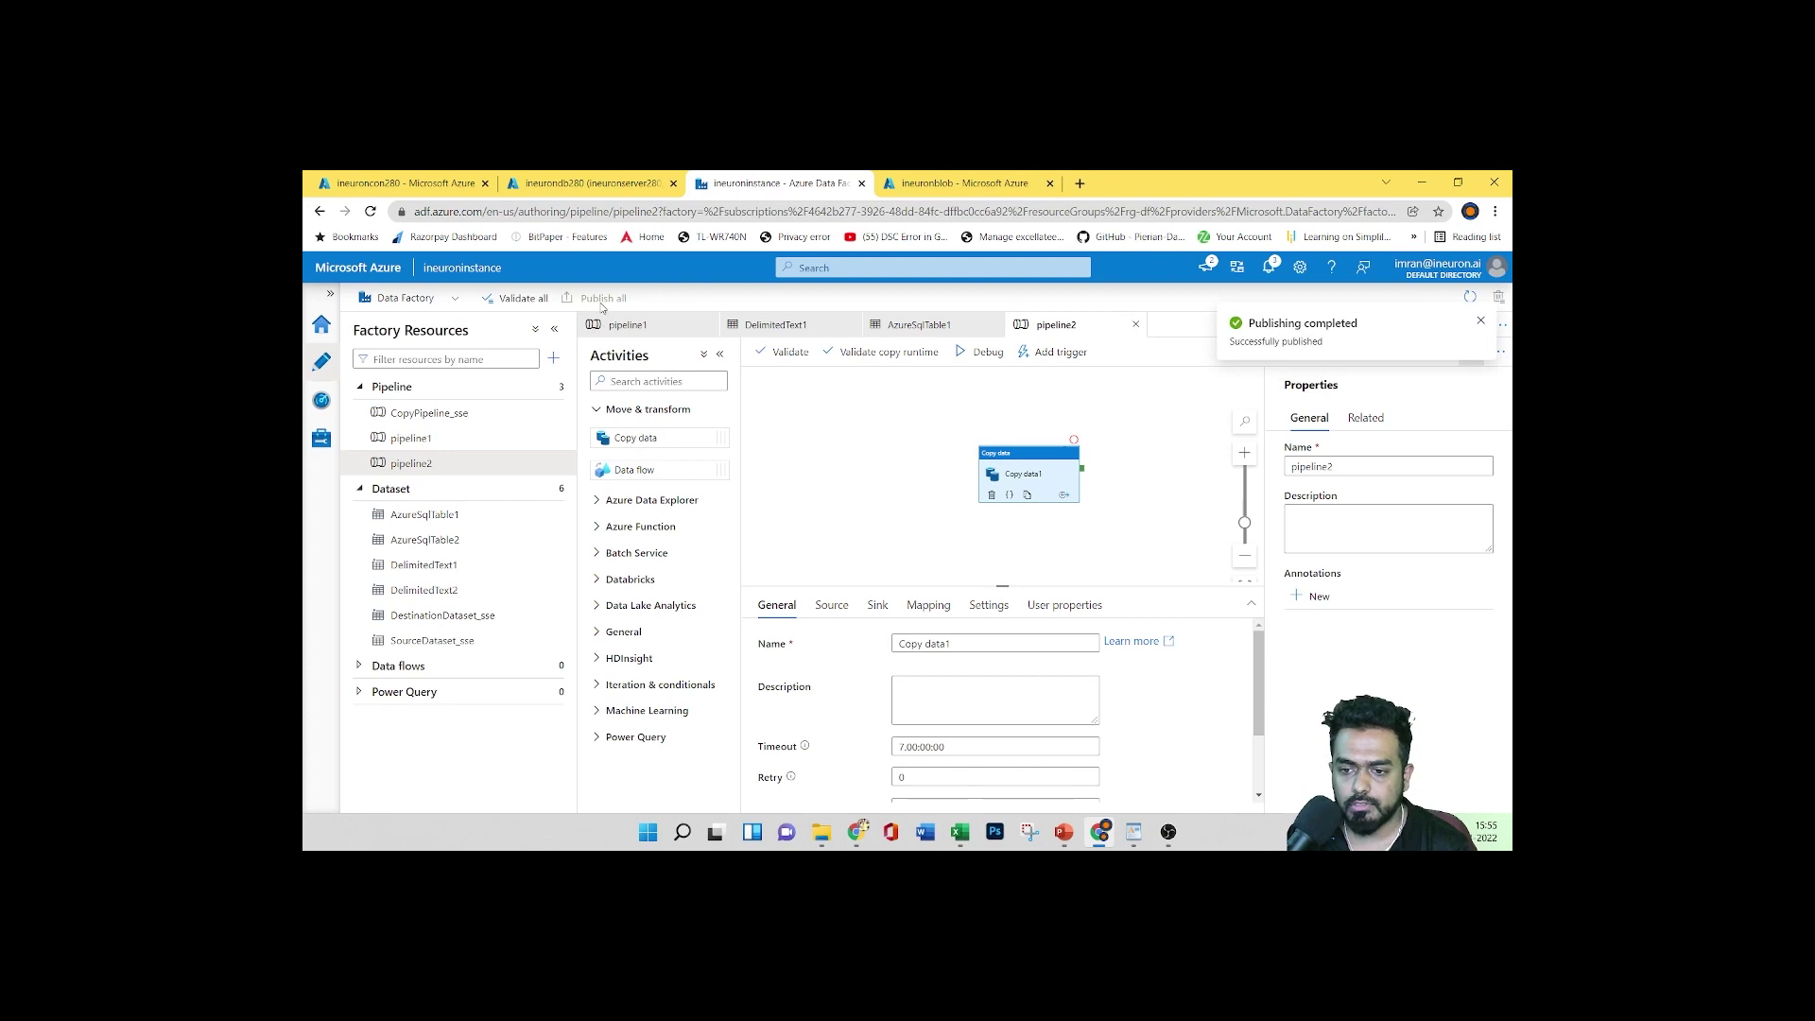
Trigger an immediate run of pipeline2 using its last published configuration
{"action": "left_click", "coordinate": [1053, 352]}
{"action": "left_click", "coordinate": [1043, 382]}
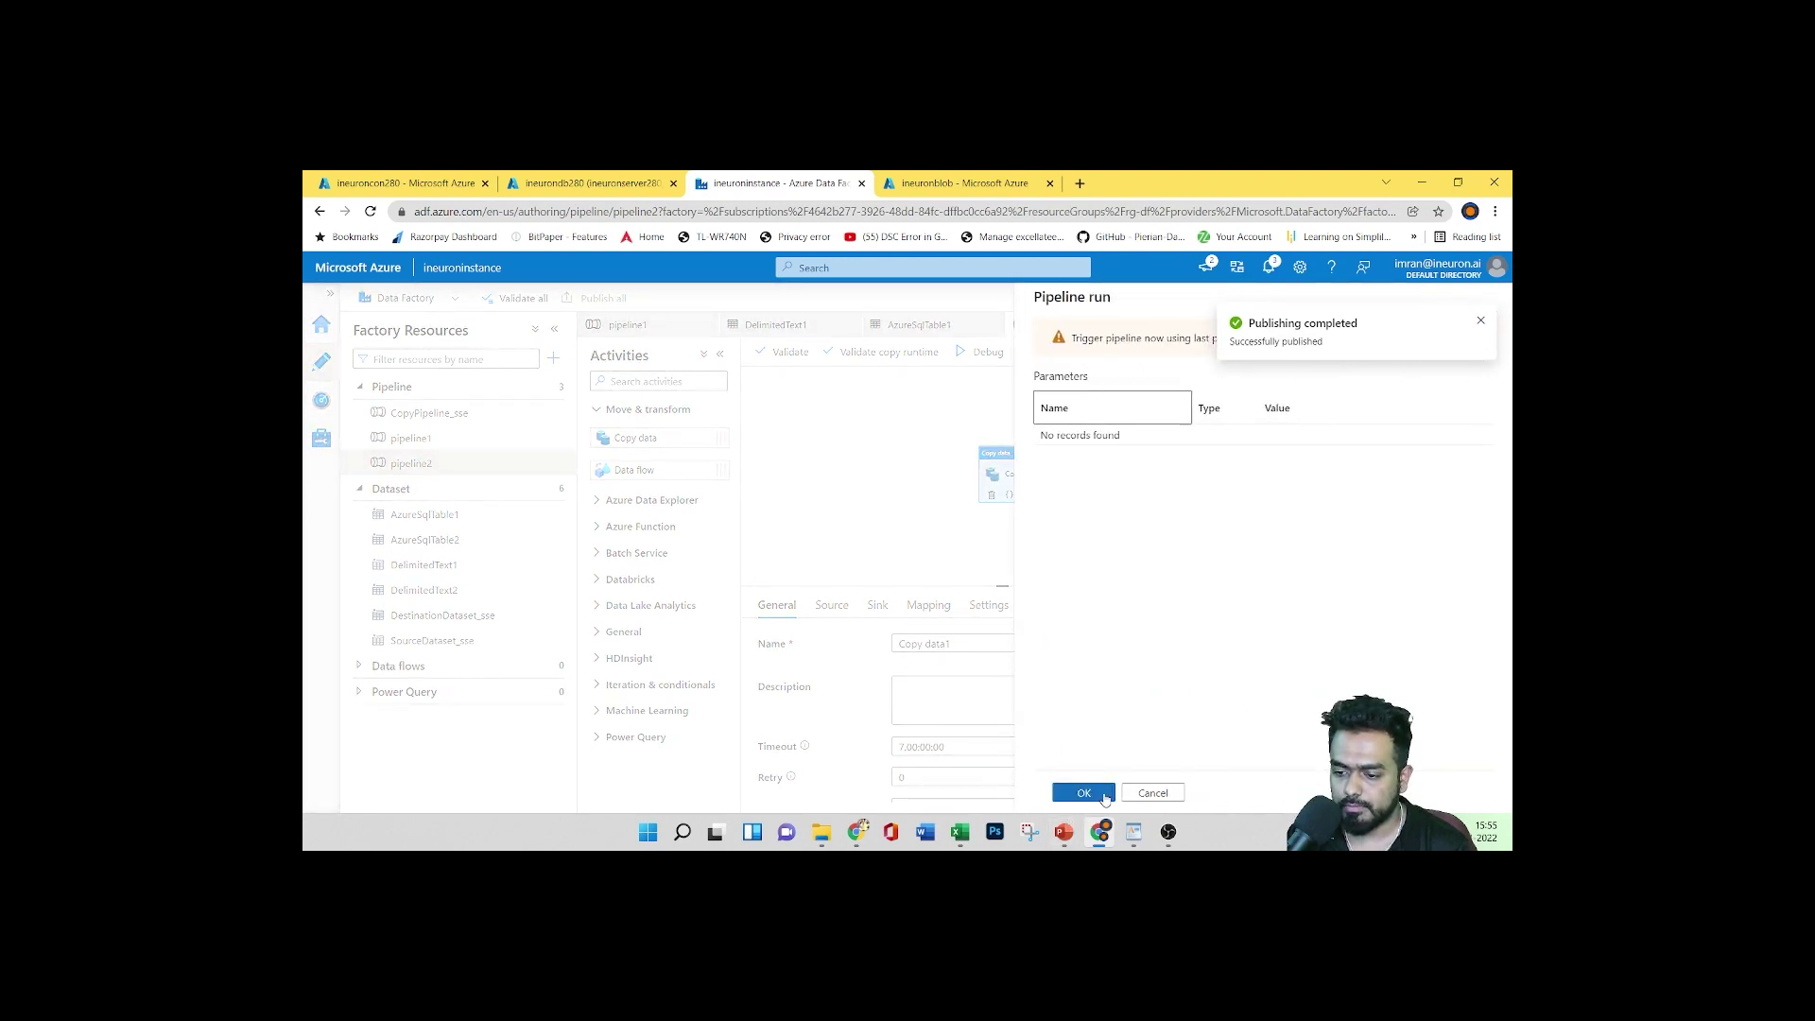
{"action": "left_click", "coordinate": [1084, 792]}
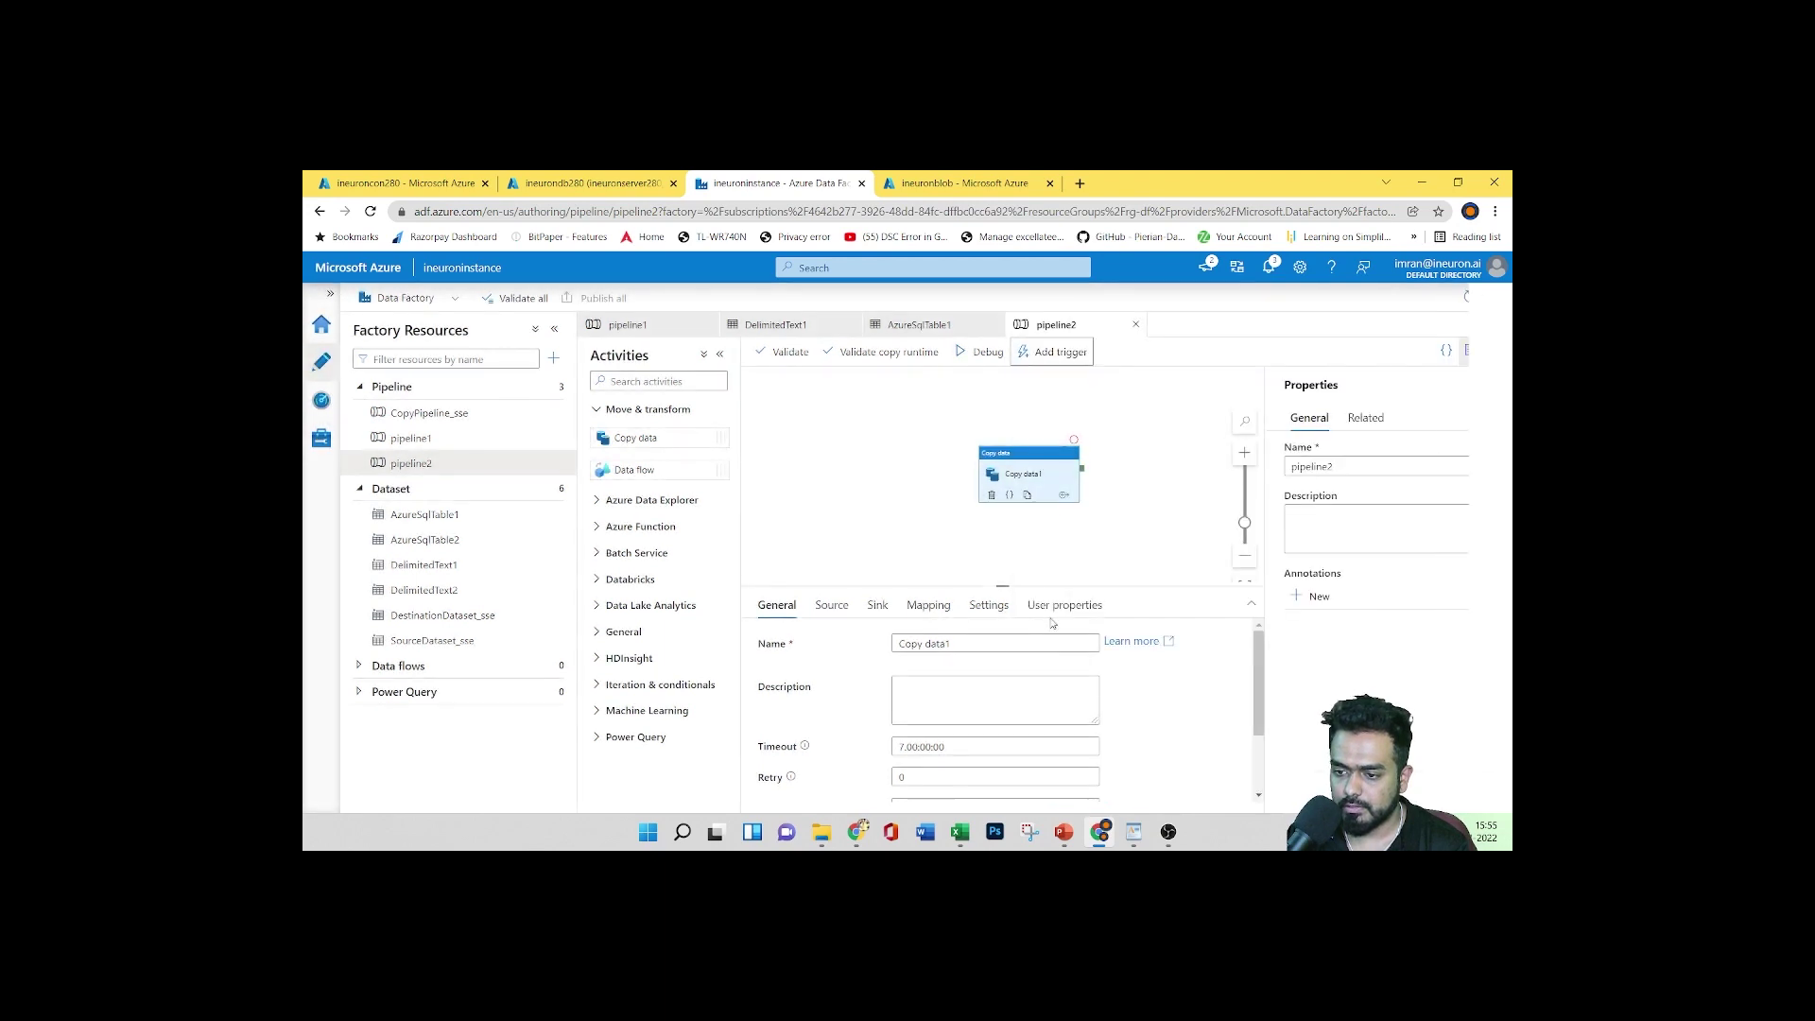
{"action": "scroll", "coordinate": [921, 495], "scroll_direction": "up", "scroll_amount": 1}
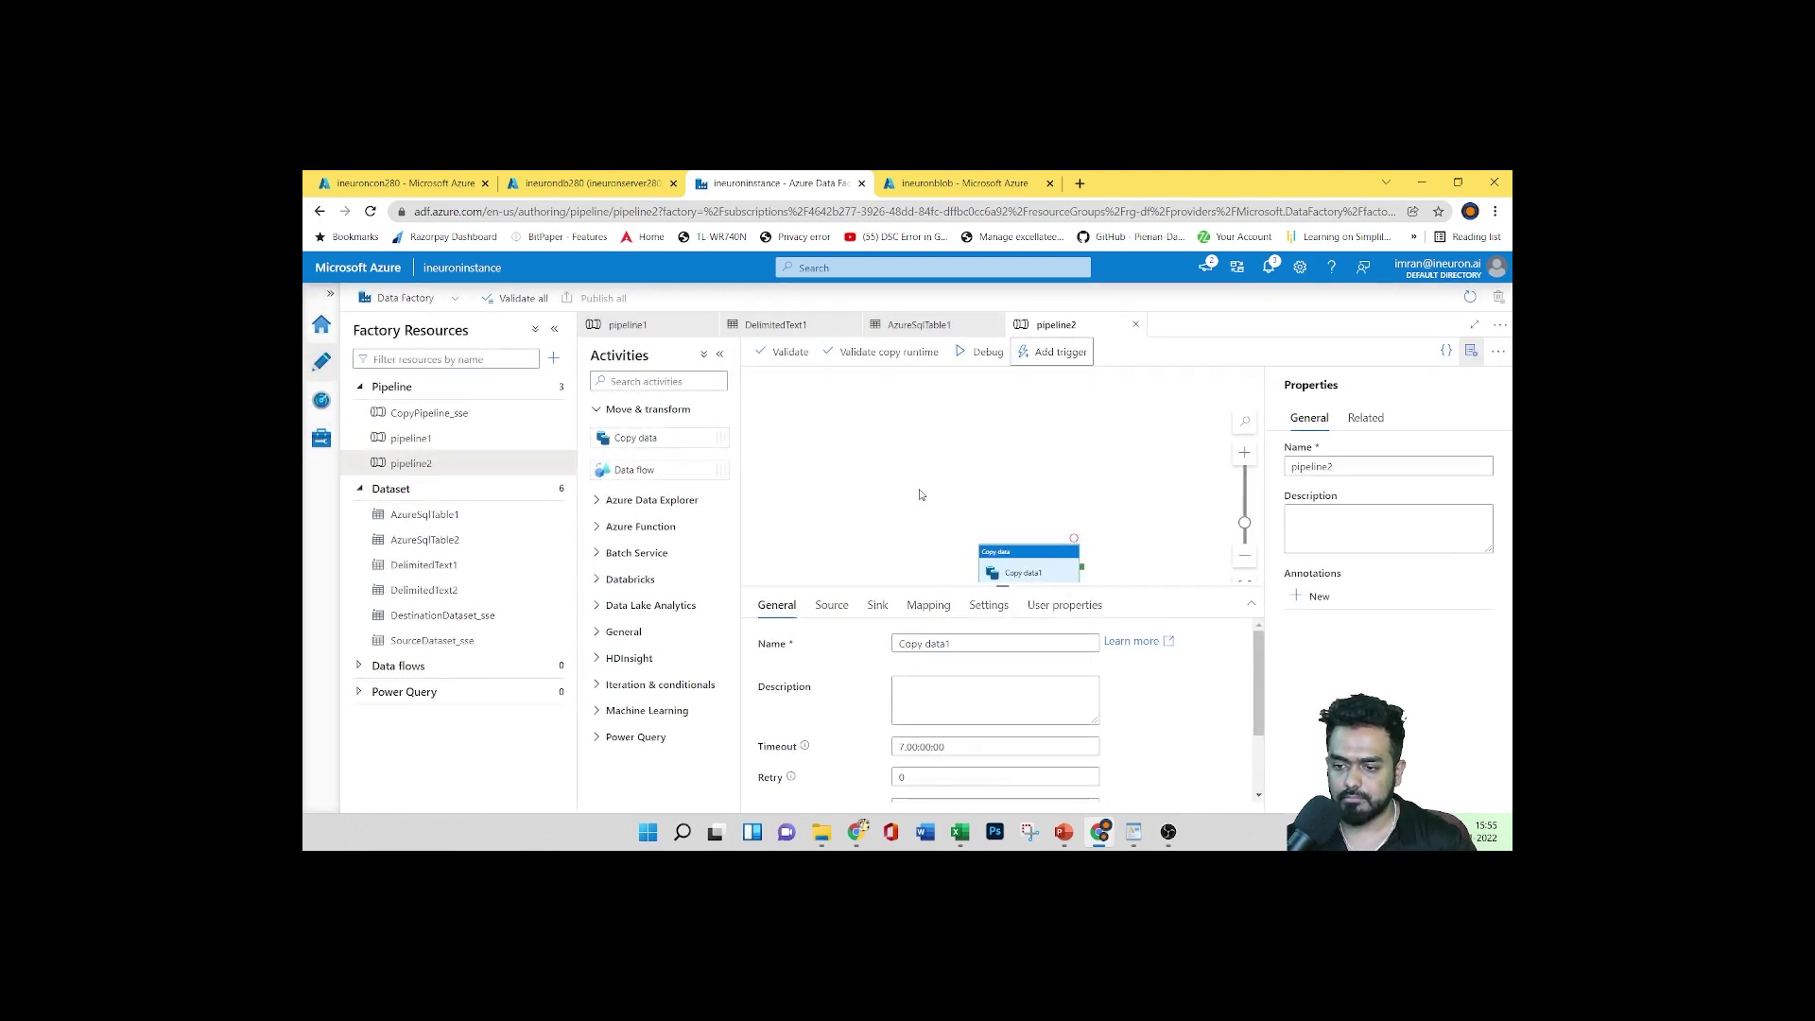
{"action": "scroll", "coordinate": [922, 494], "scroll_direction": "down", "scroll_amount": 1}
{"action": "left_click", "coordinate": [1245, 454]}
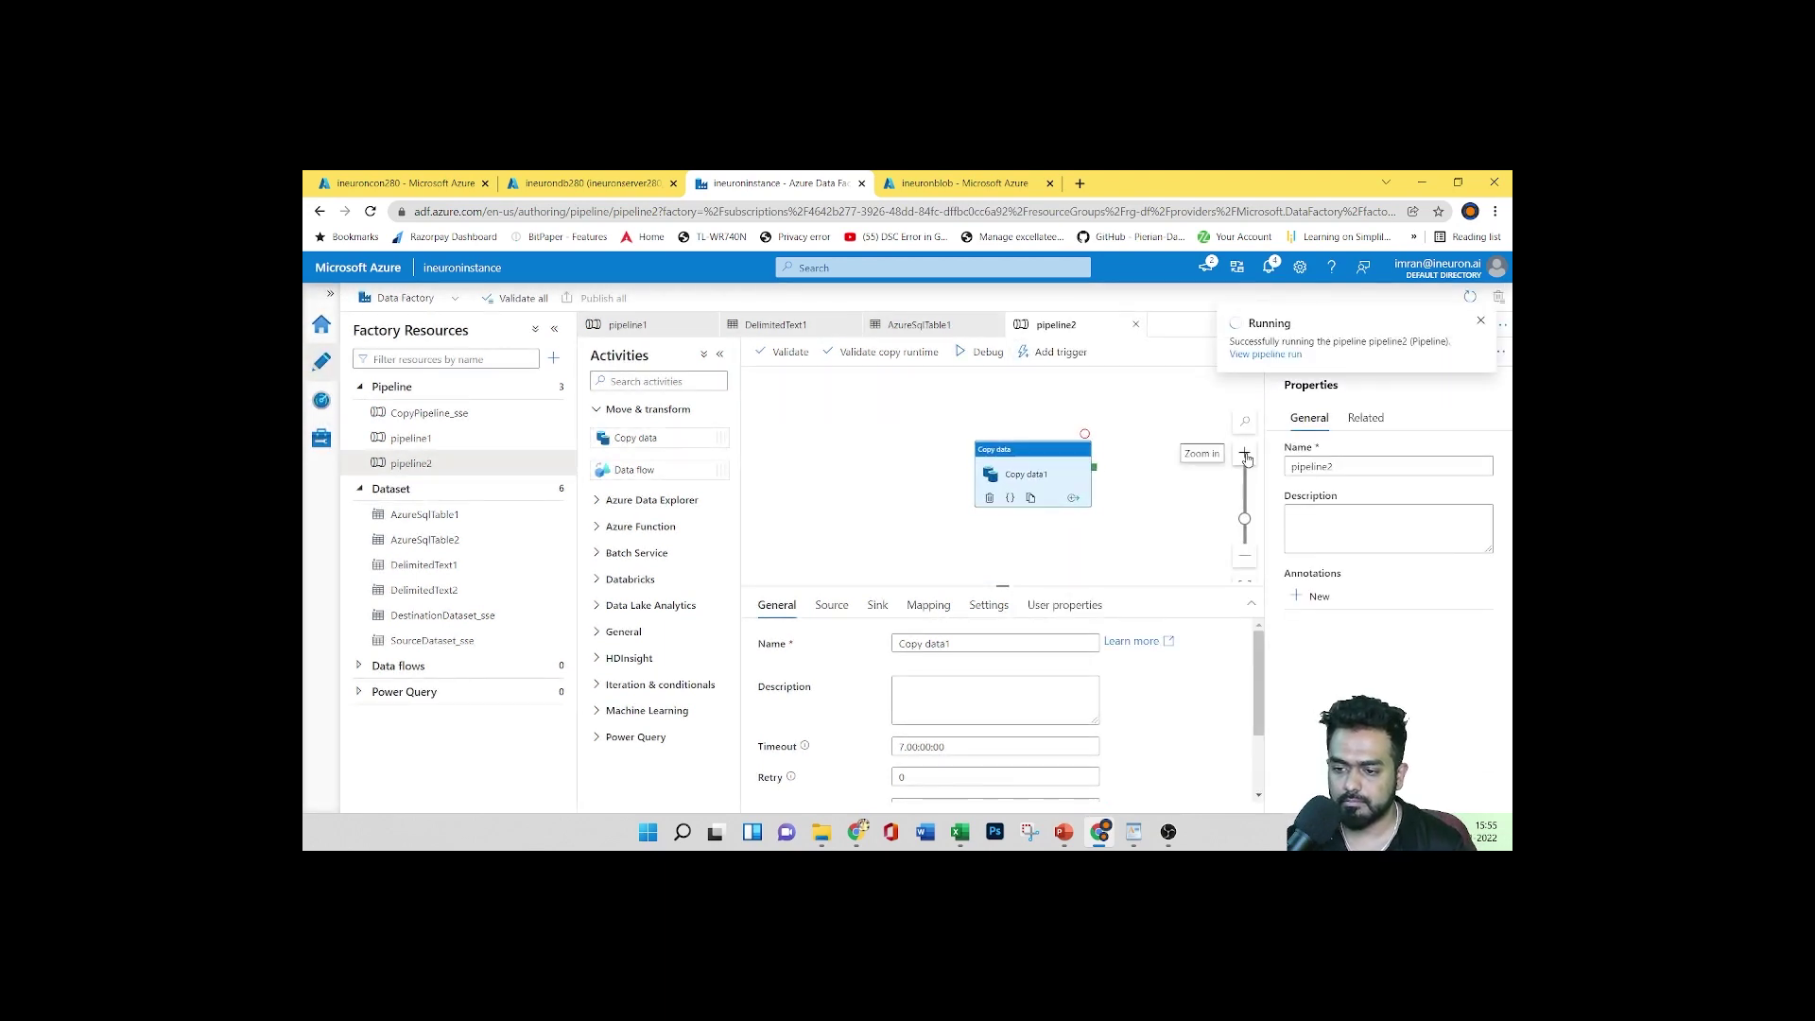
{"action": "left_click", "coordinate": [1245, 454]}
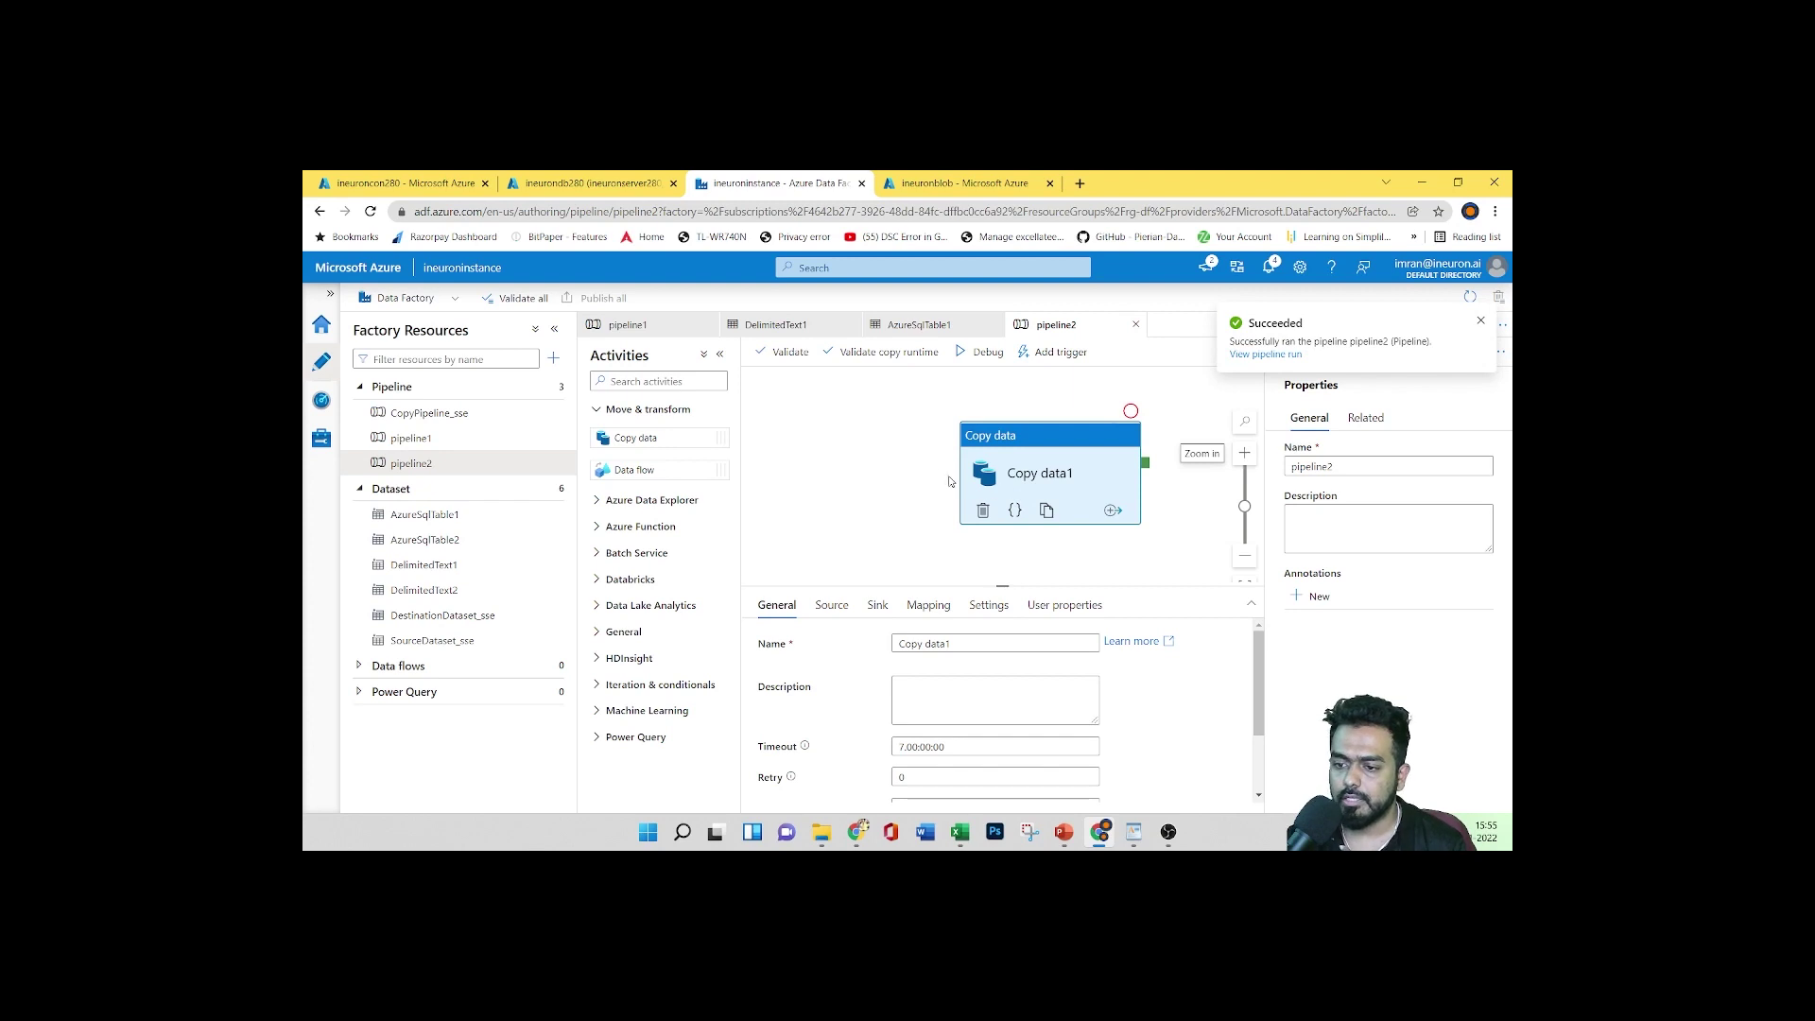
In the ineurondb280 query editor, refresh the tables and query the top 1000 rows of dbo.Product to examine the copied data
{"action": "left_click", "coordinate": [596, 180]}
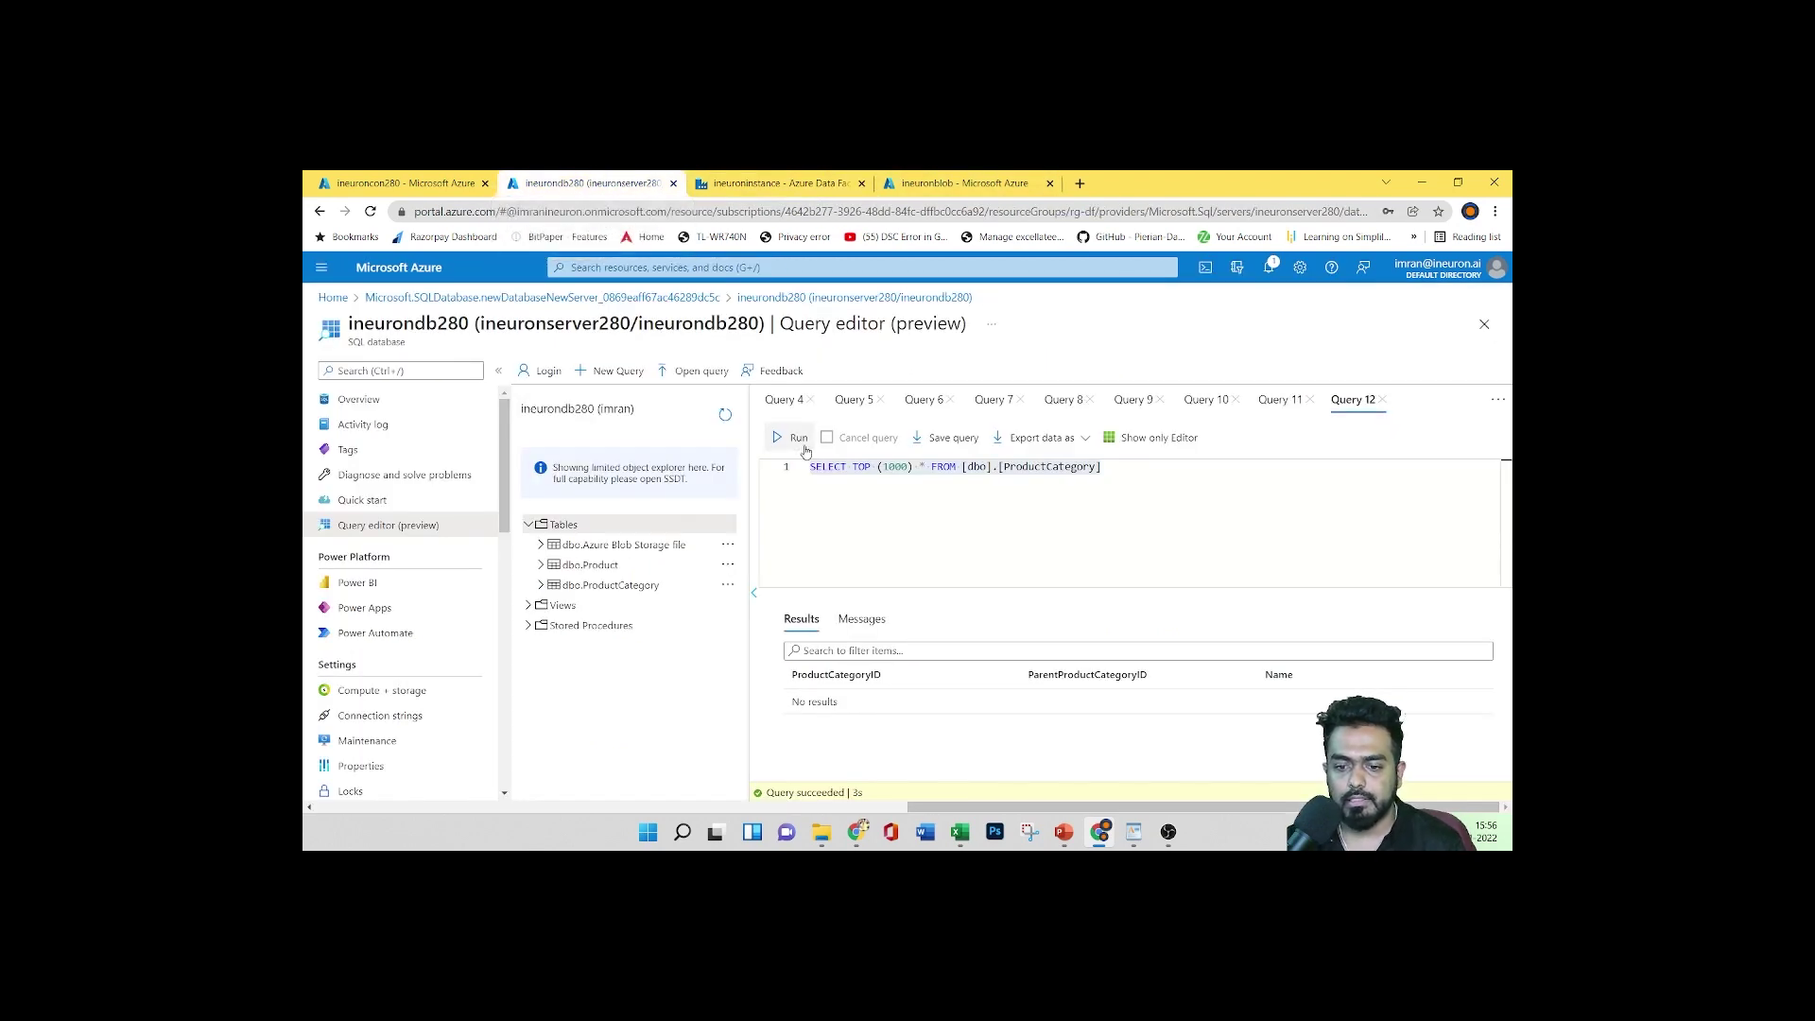
{"action": "left_click", "coordinate": [725, 414]}
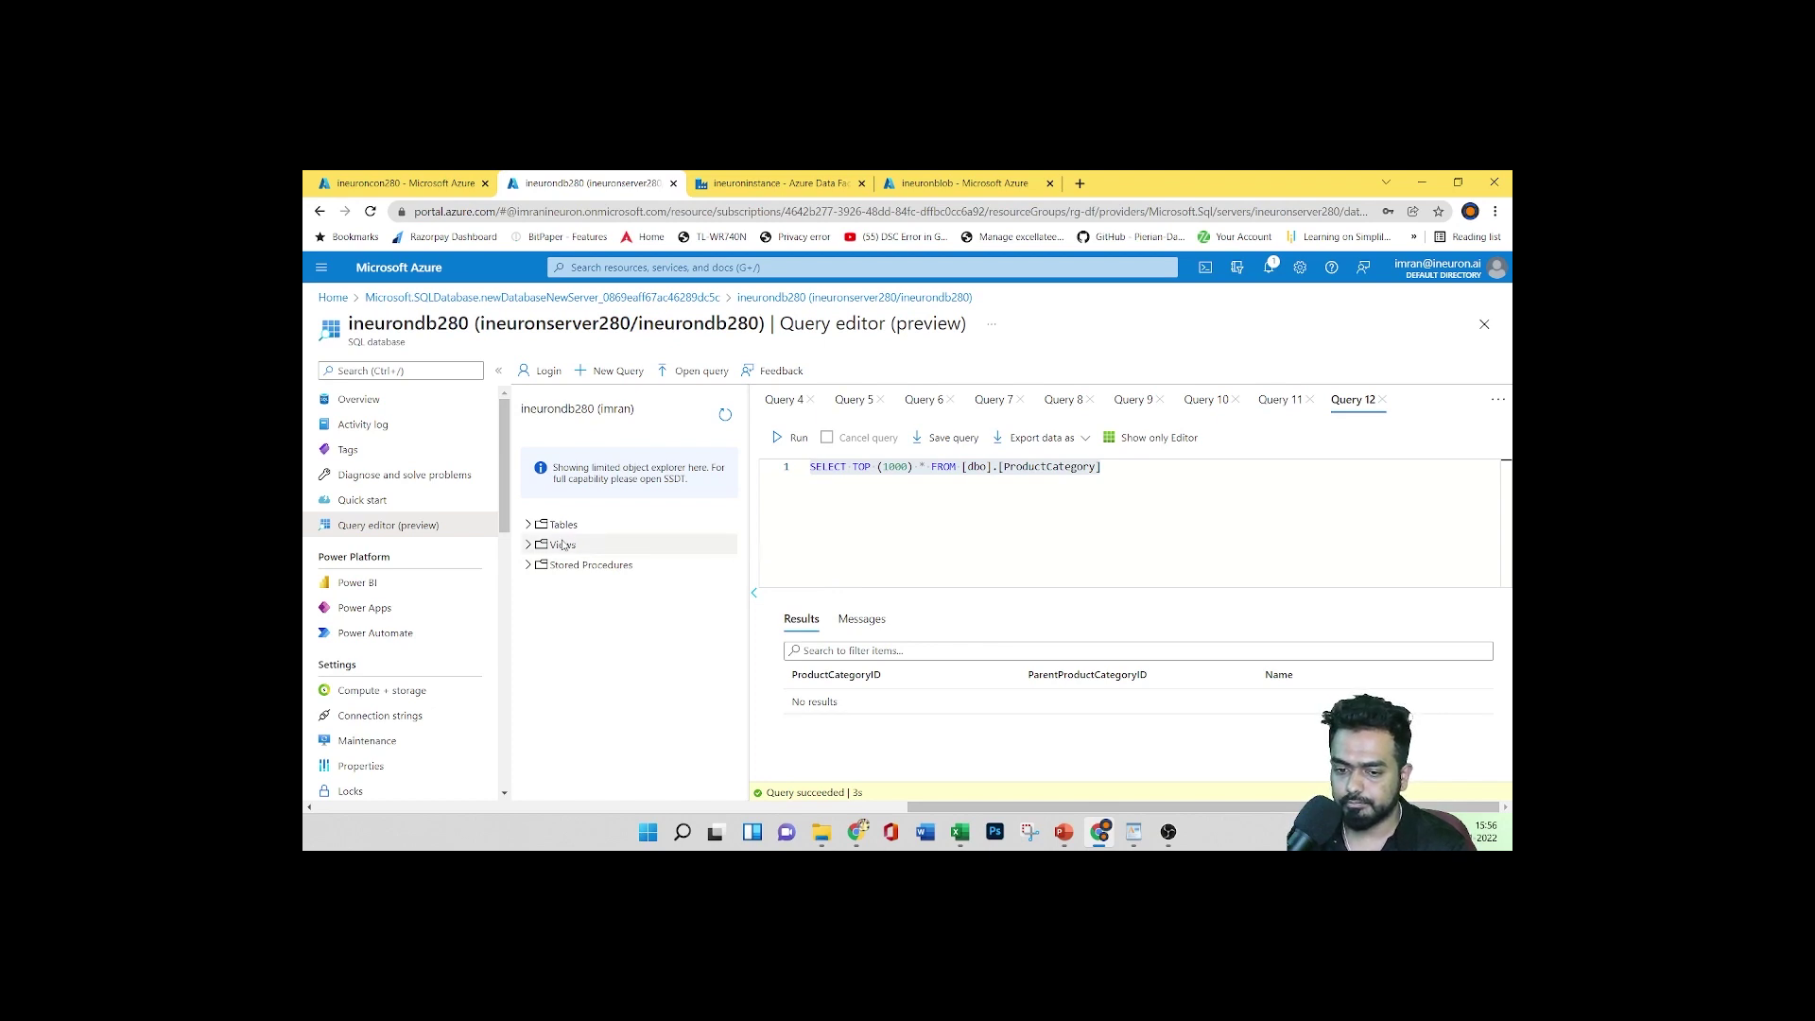
{"action": "left_click", "coordinate": [527, 524]}
{"action": "left_click", "coordinate": [728, 564]}
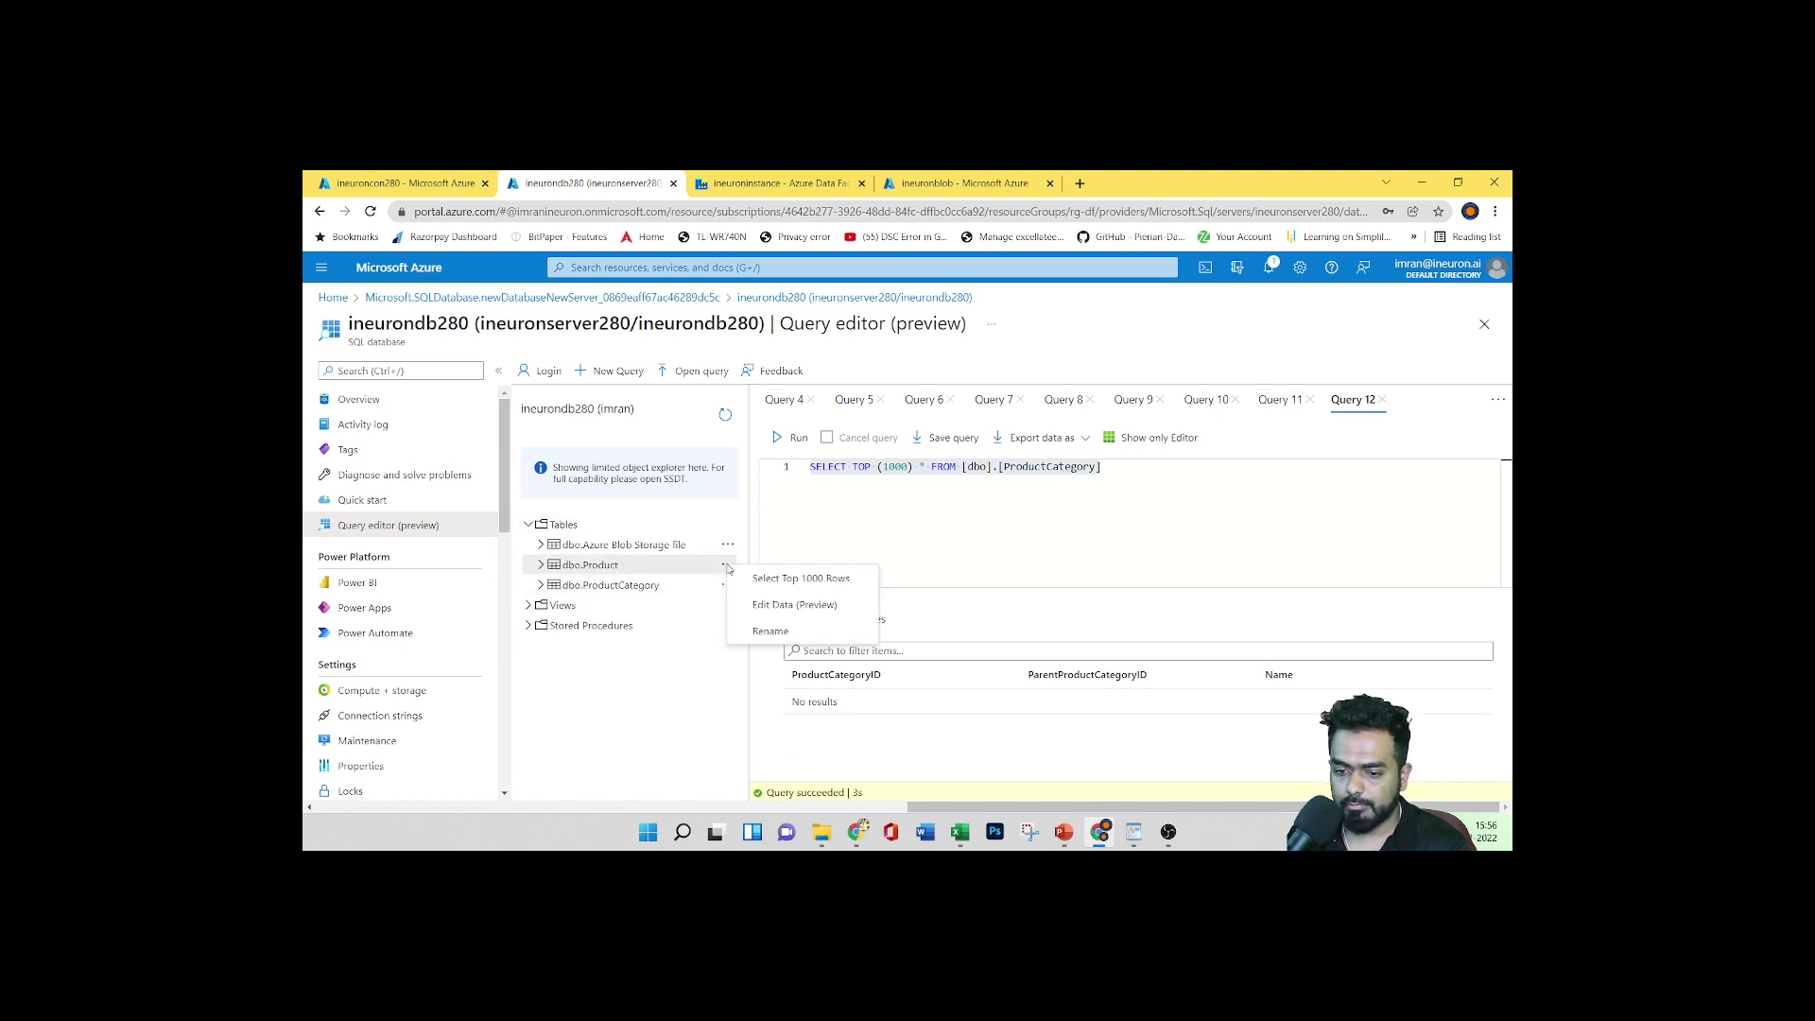
{"action": "left_click", "coordinate": [775, 590]}
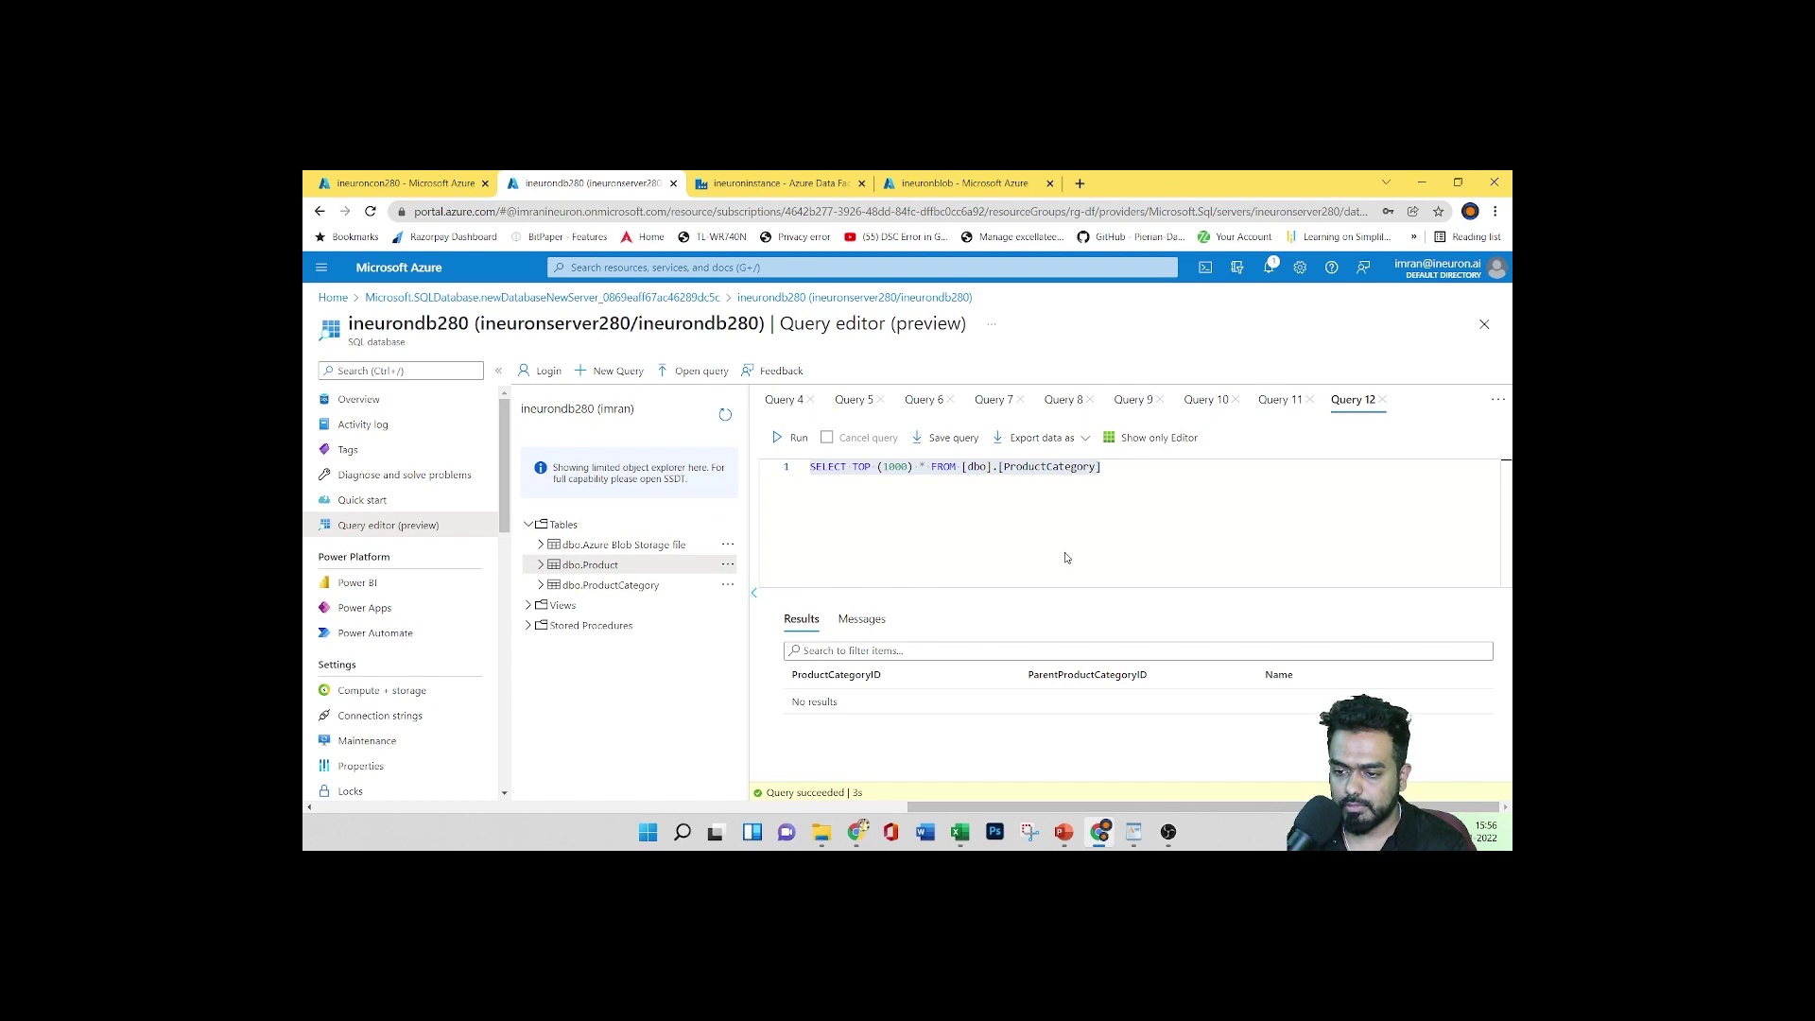
{"action": "left_click_drag", "start_coordinate": [1067, 558], "coordinate": [756, 461]}
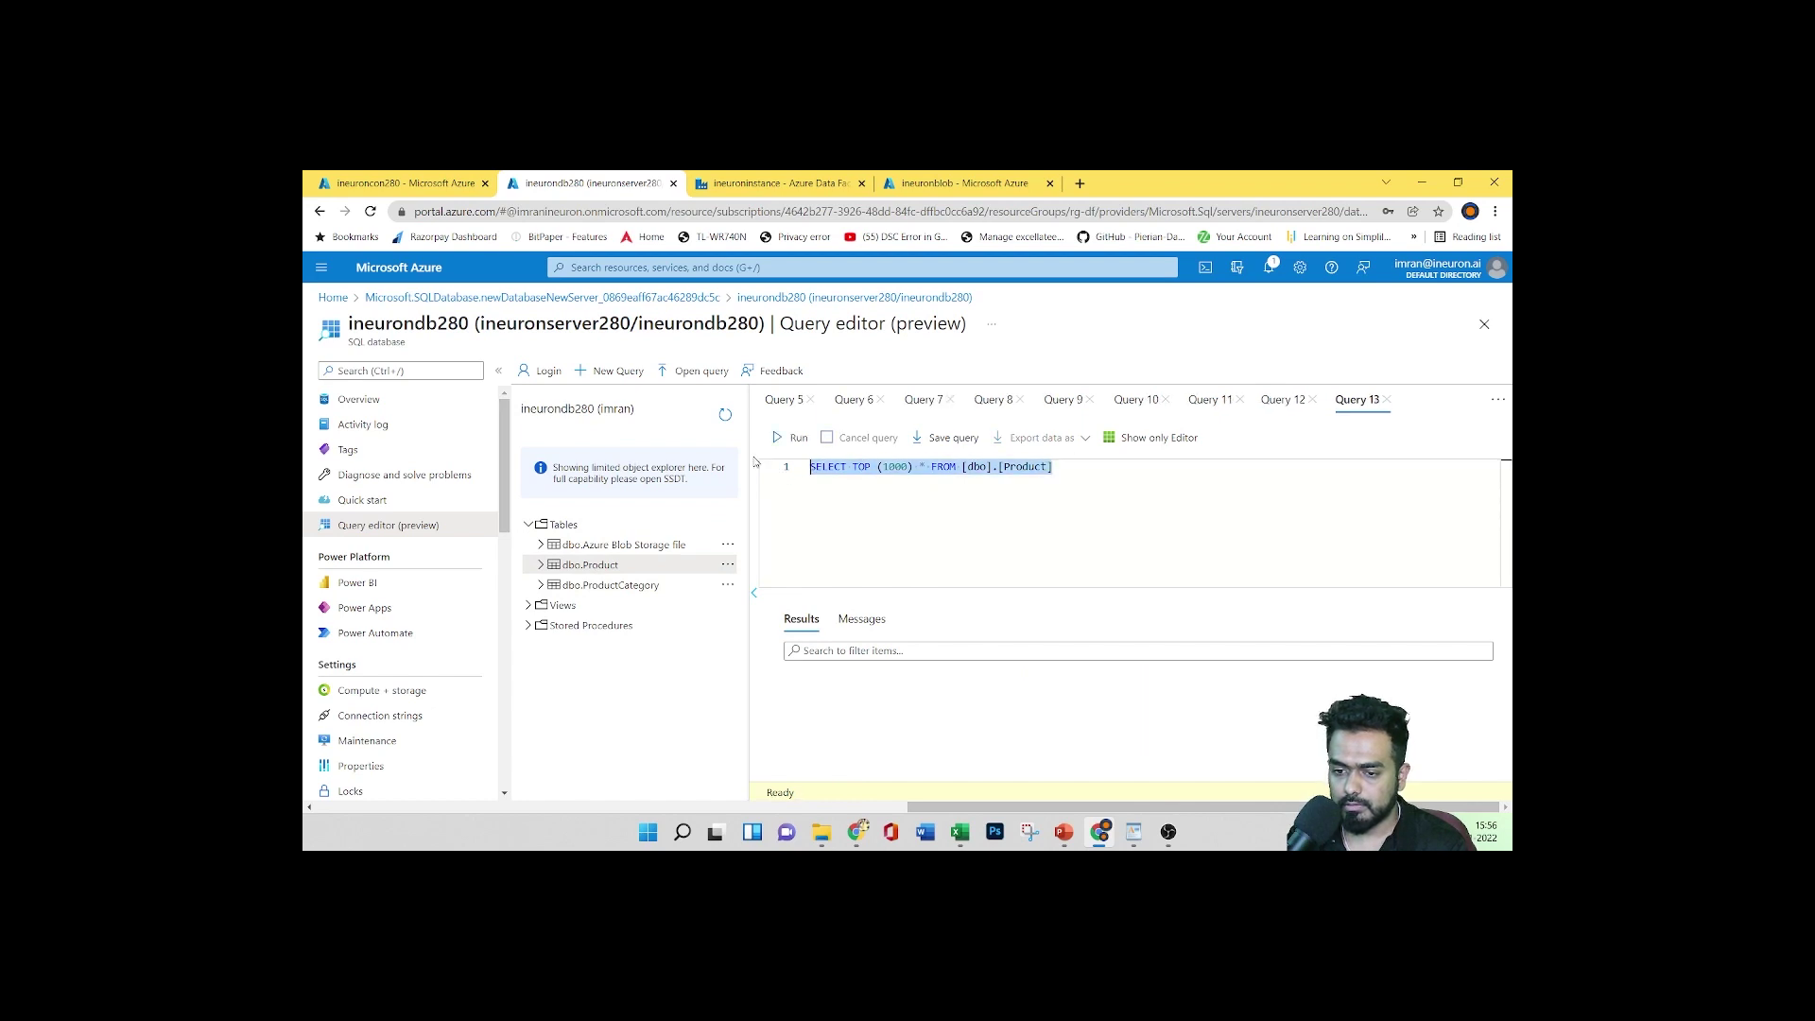
{"action": "left_click", "coordinate": [794, 437]}
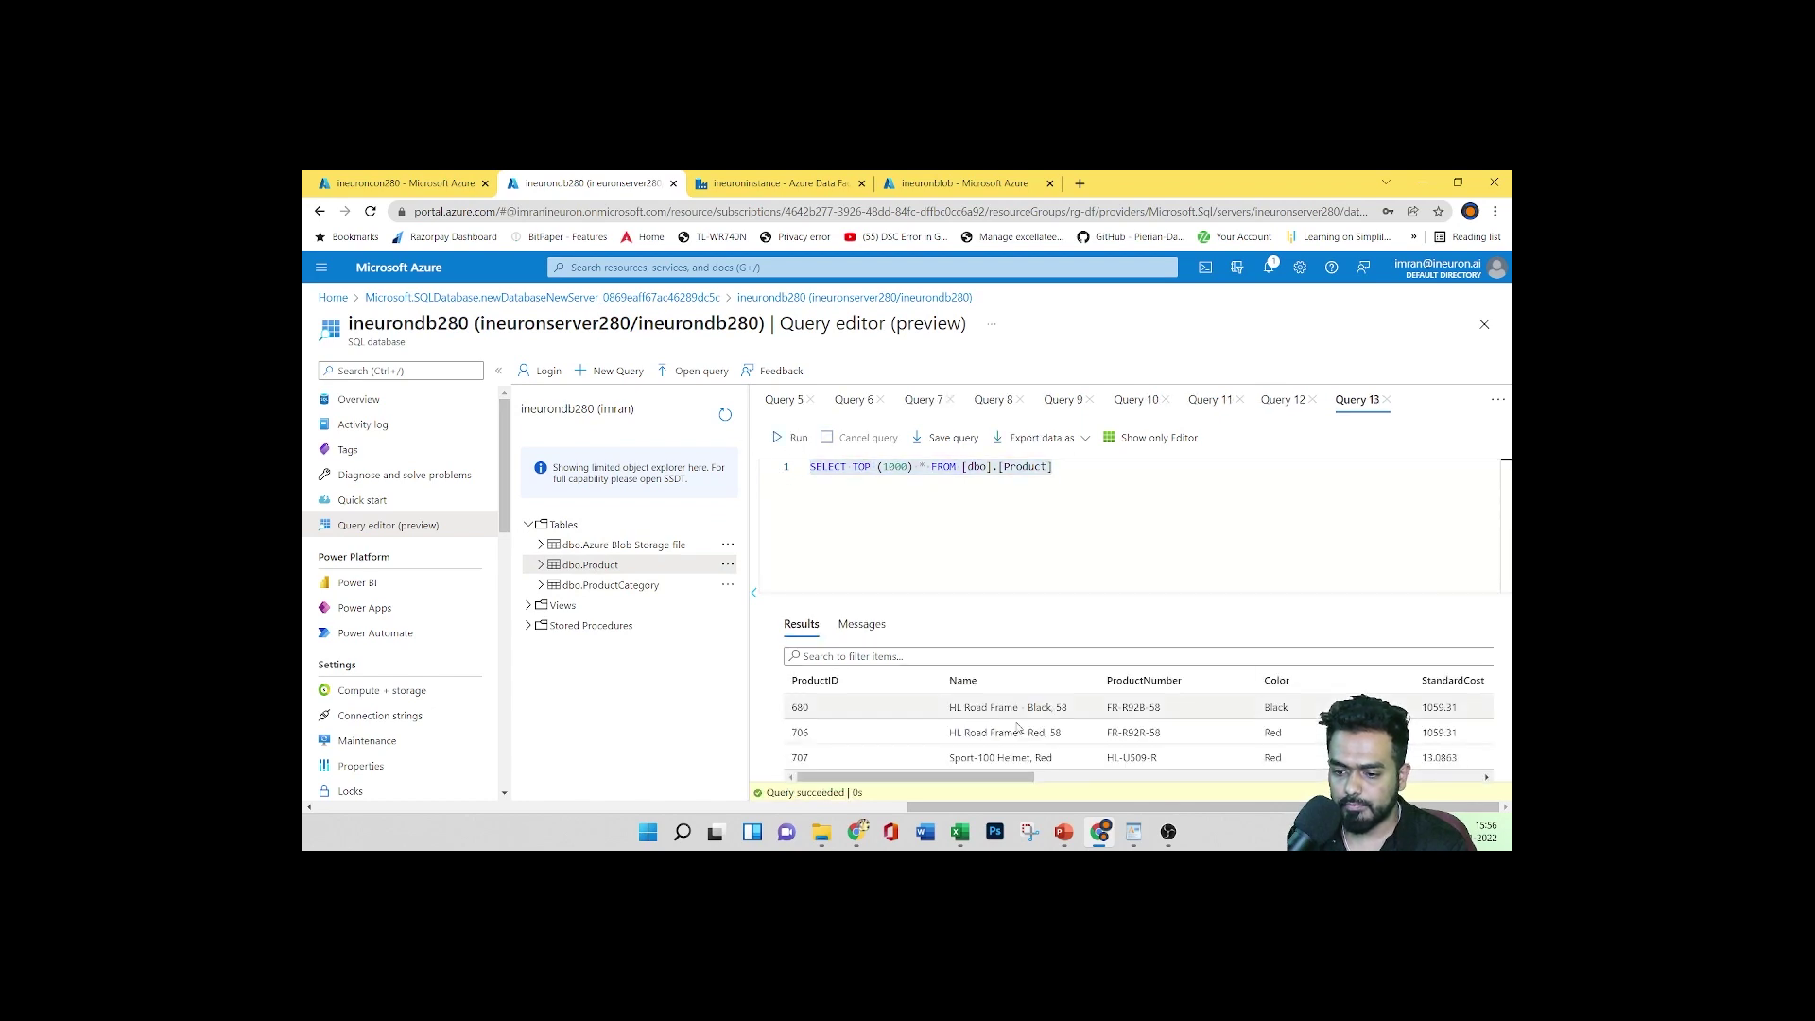
{"action": "scroll", "coordinate": [1017, 725], "scroll_direction": "down", "scroll_amount": 6}
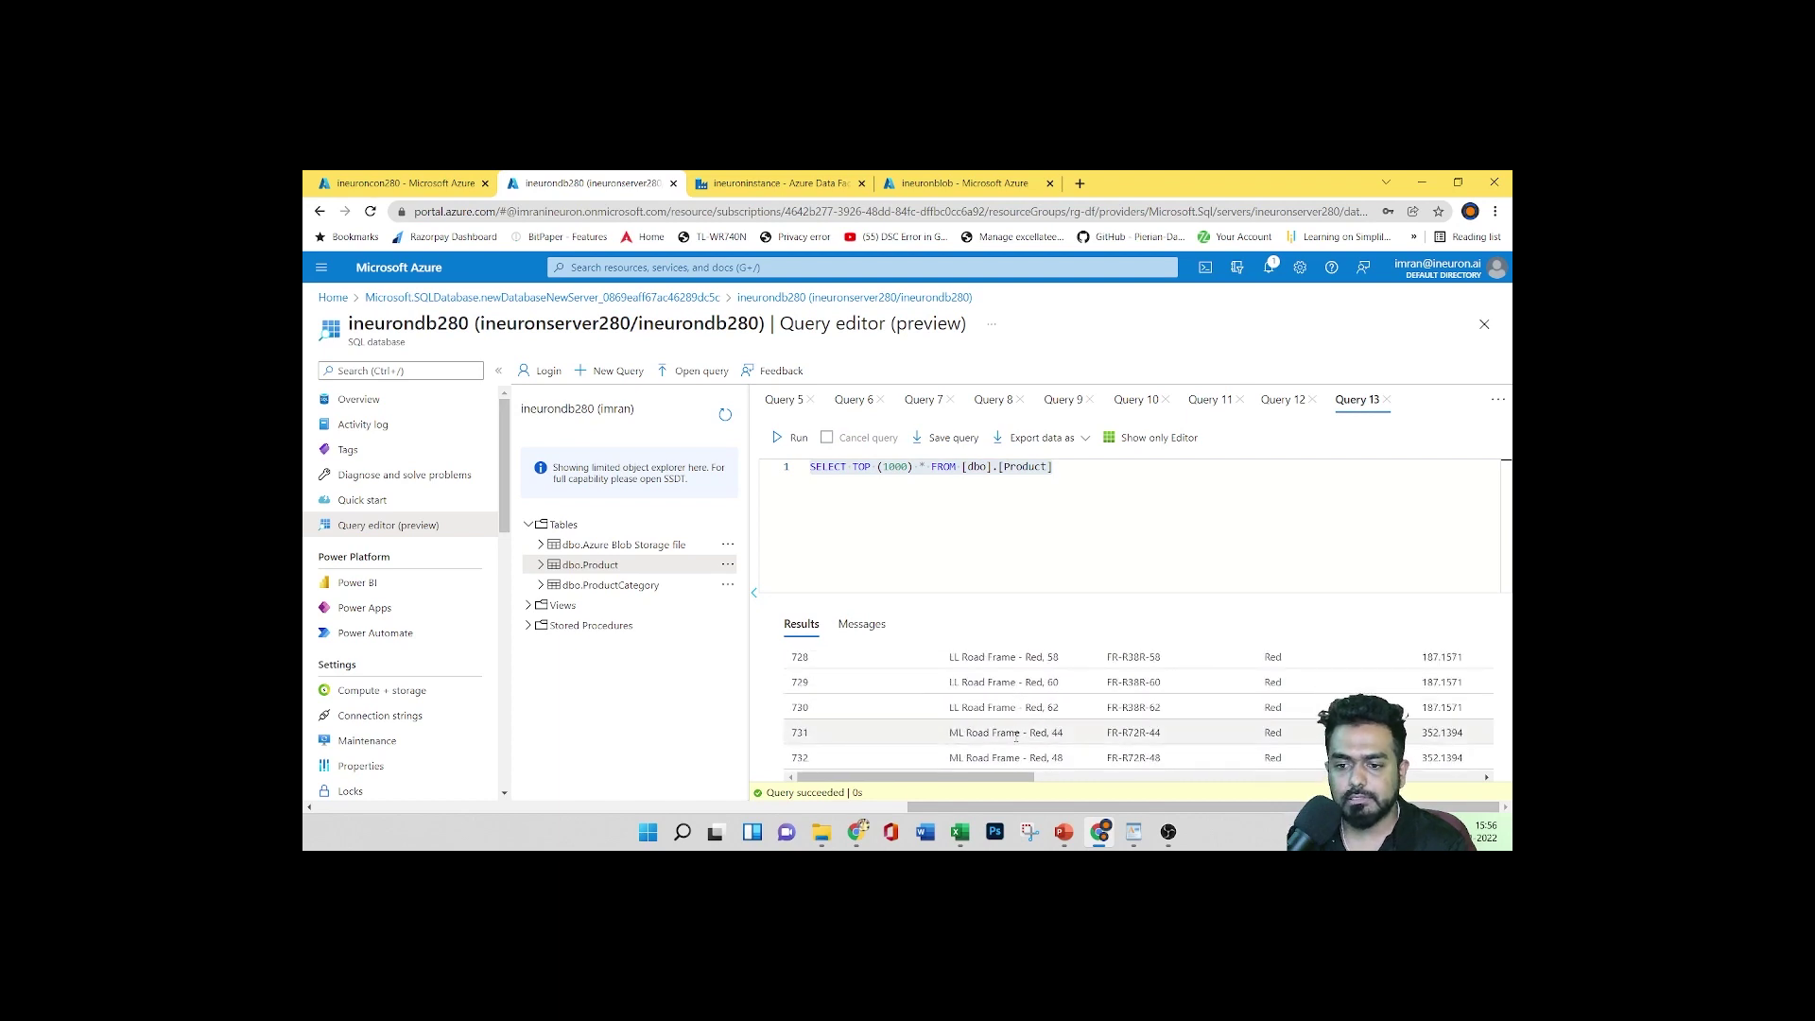
Return to Data Factory, review Copy data1's general and source settings, and open its DelimitedText2 source dataset
{"action": "left_click", "coordinate": [397, 182]}
{"action": "left_click", "coordinate": [773, 183]}
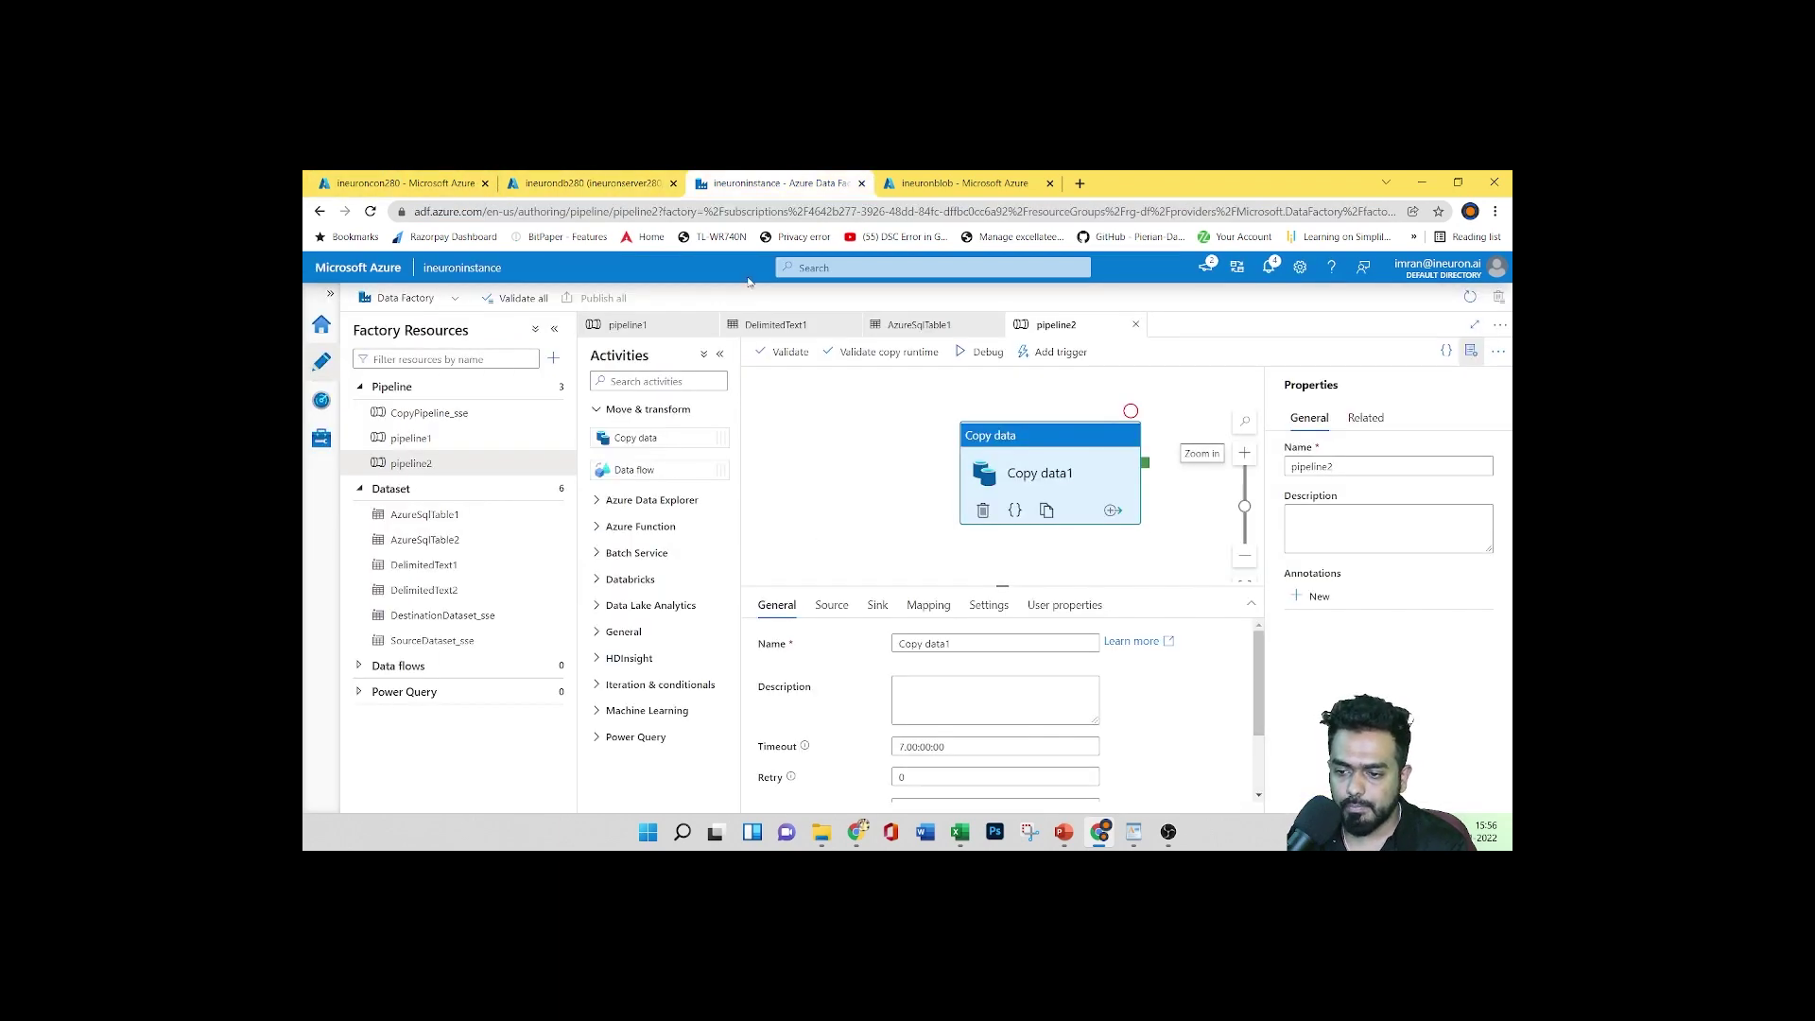
{"action": "scroll", "coordinate": [883, 695], "scroll_direction": "down", "scroll_amount": 2}
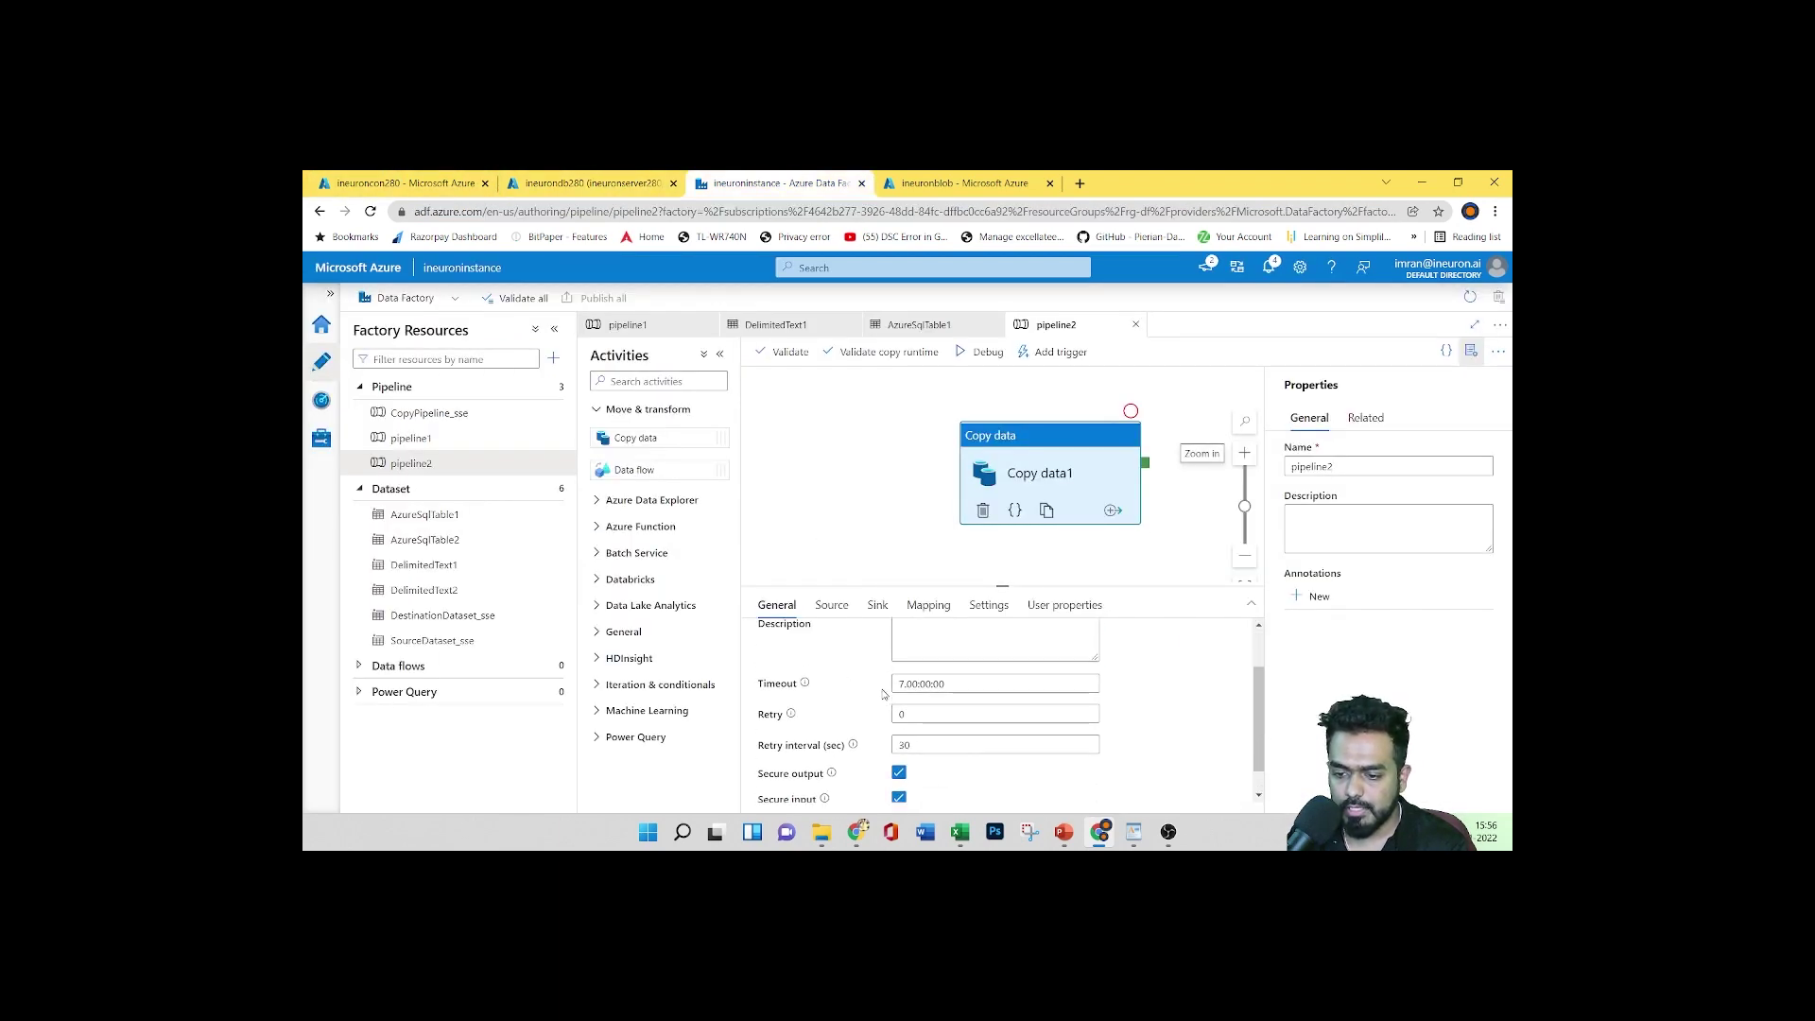
{"action": "scroll", "coordinate": [883, 695], "scroll_direction": "up", "scroll_amount": 3}
{"action": "left_click", "coordinate": [832, 605]}
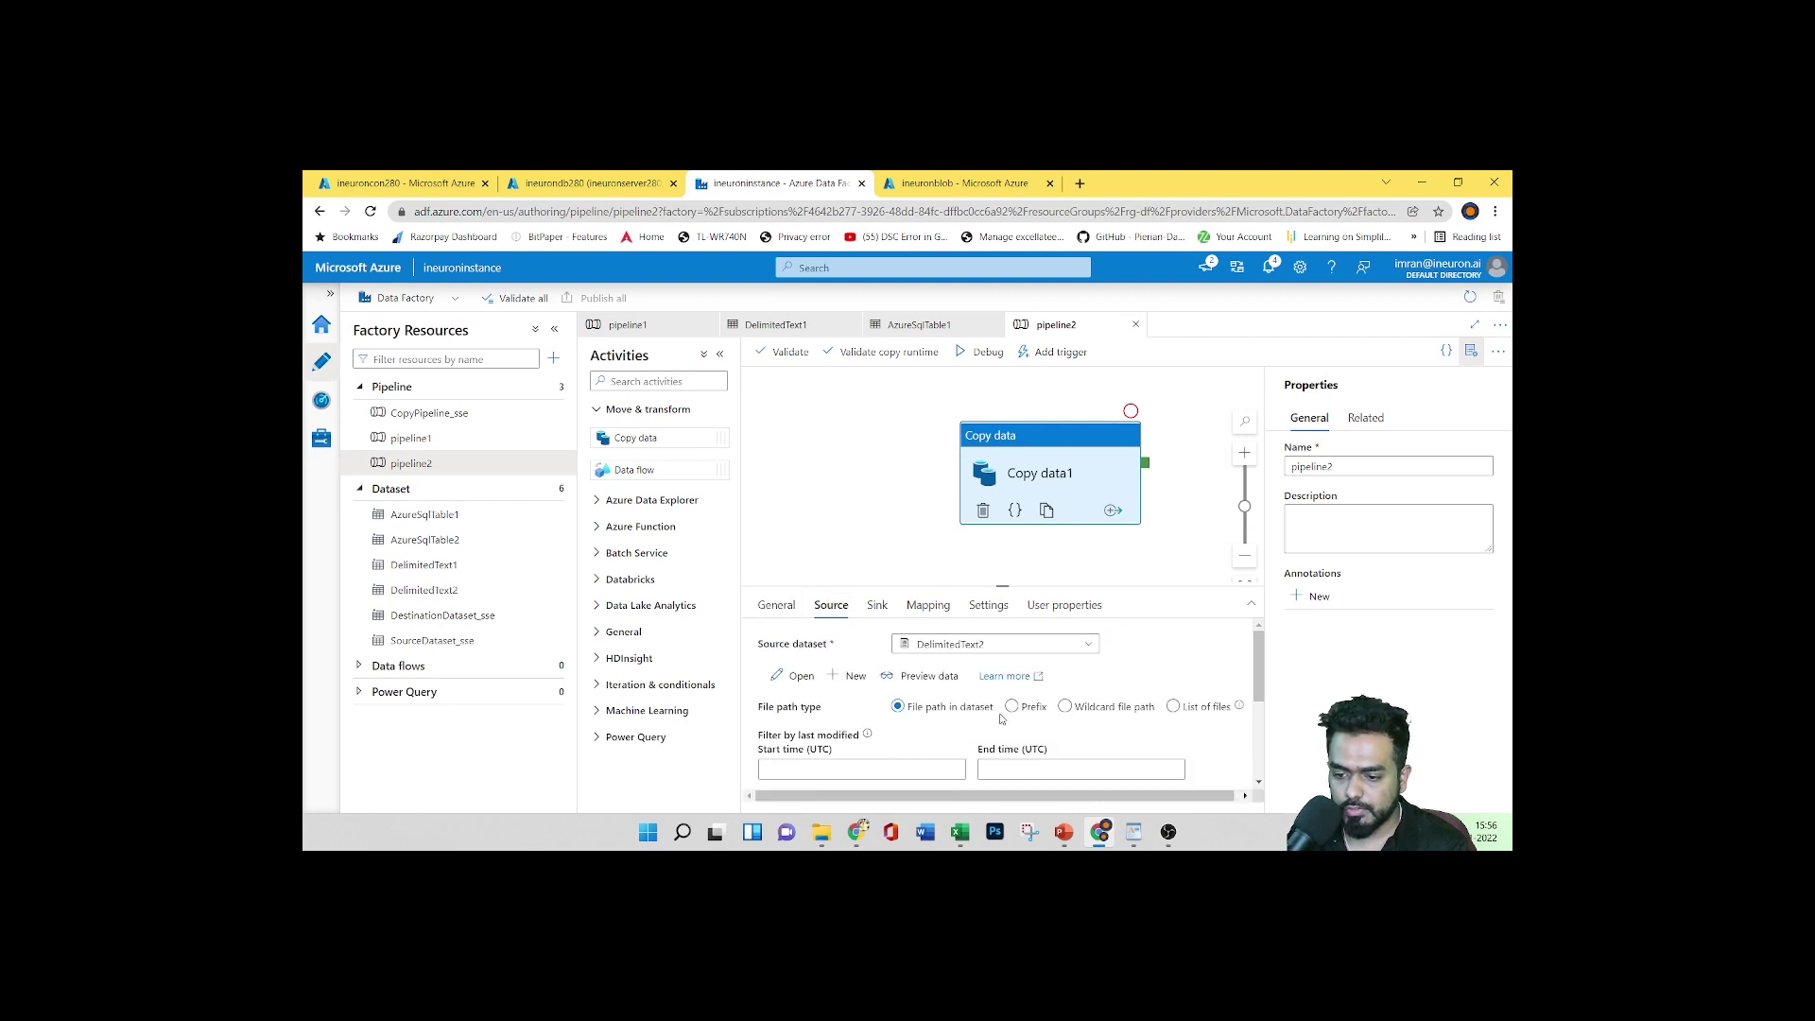
{"action": "scroll", "coordinate": [1000, 715], "scroll_direction": "down", "scroll_amount": 2}
{"action": "scroll", "coordinate": [1000, 713], "scroll_direction": "up", "scroll_amount": 2}
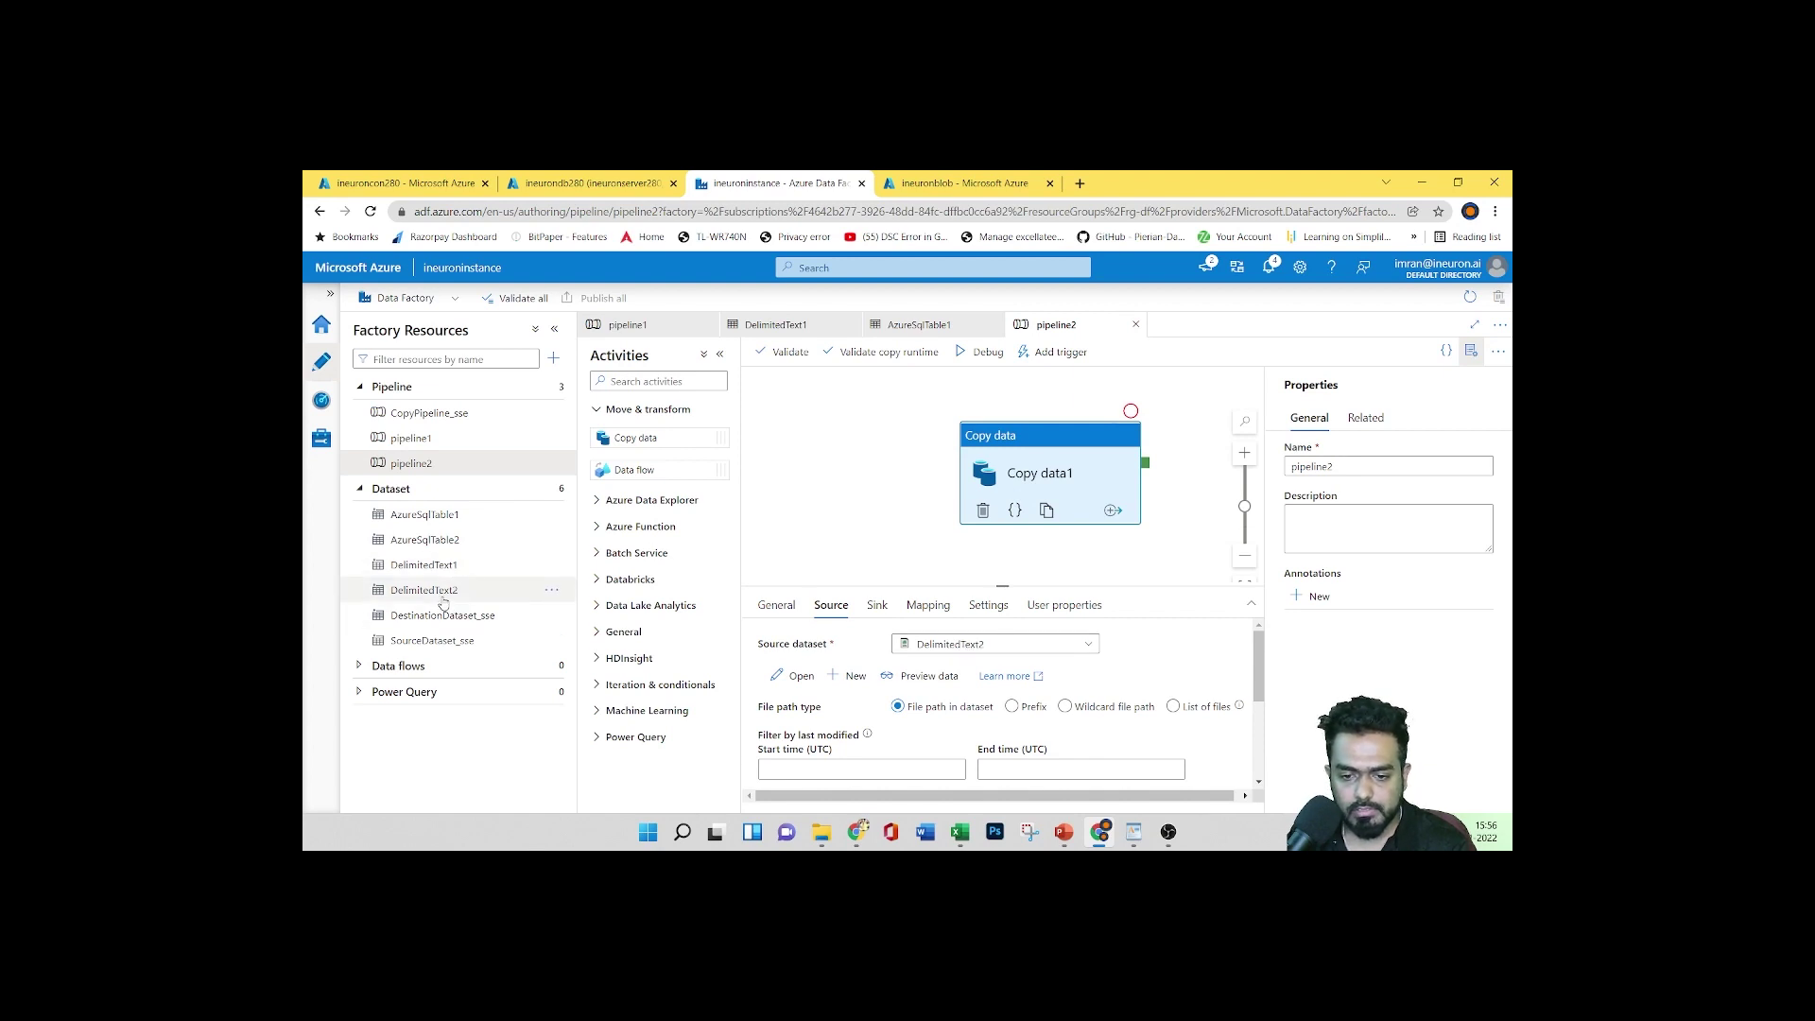
{"action": "left_click", "coordinate": [551, 590]}
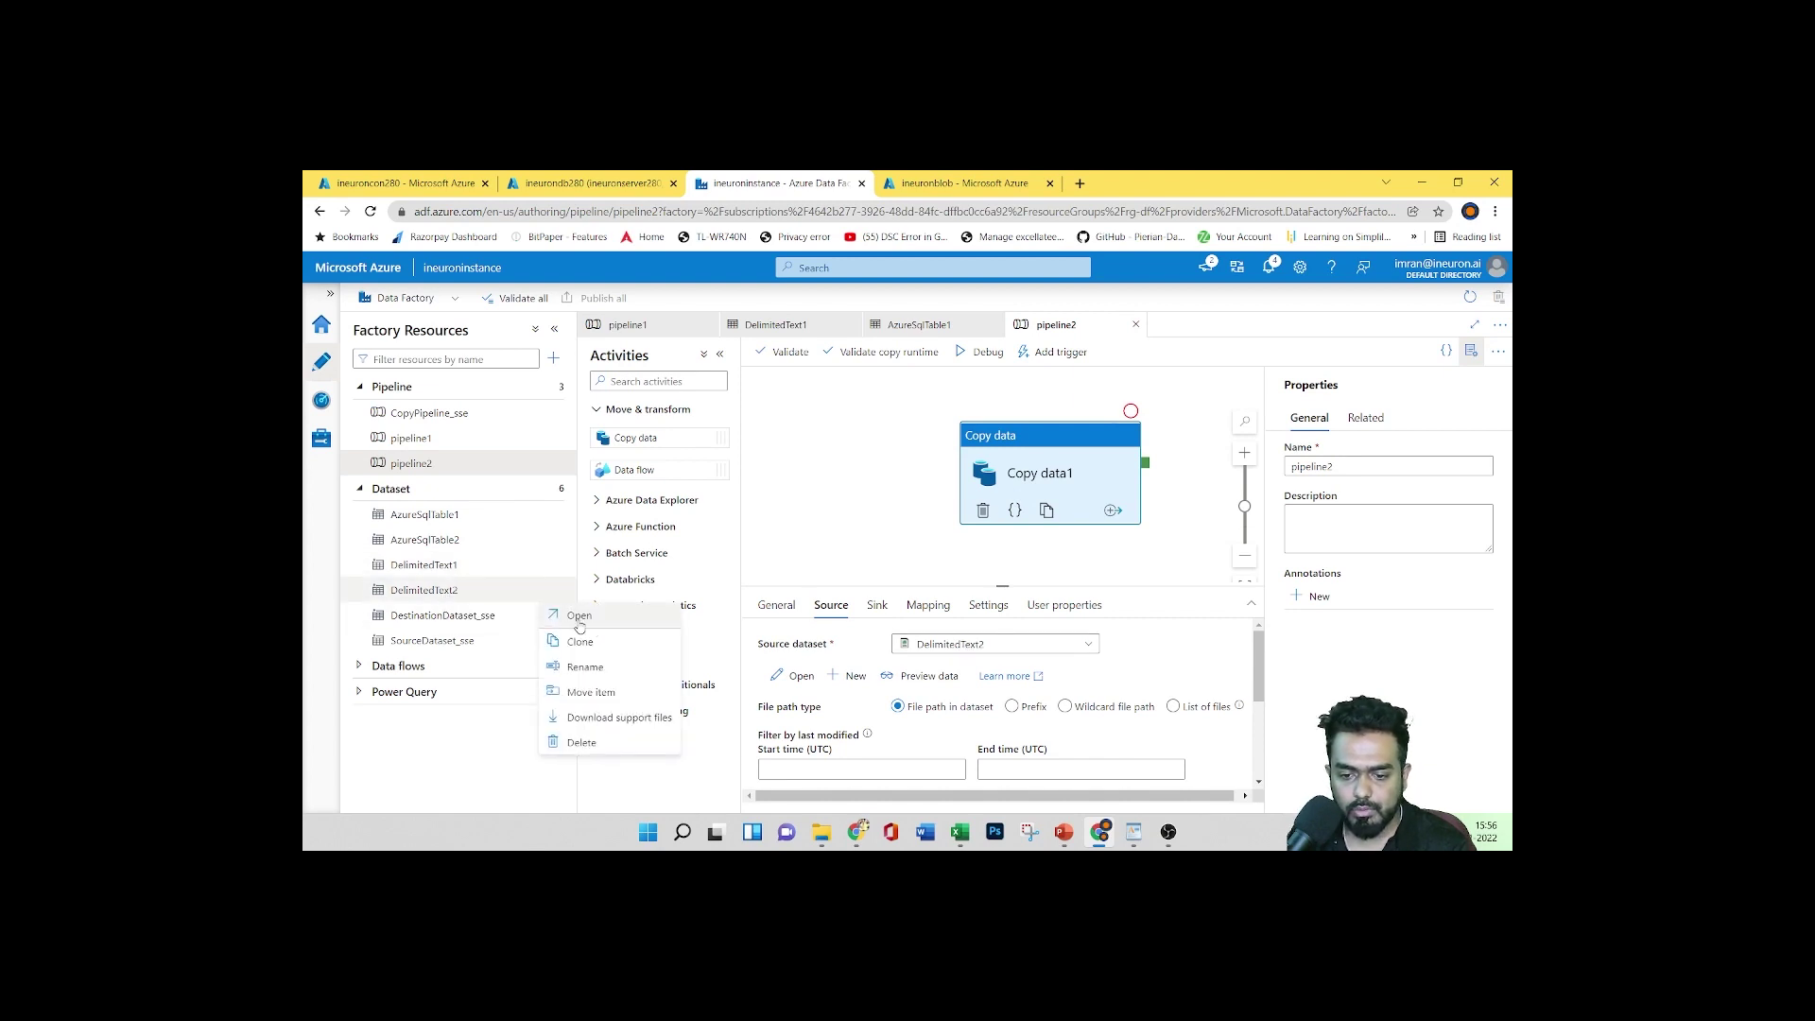
{"action": "left_click", "coordinate": [578, 620]}
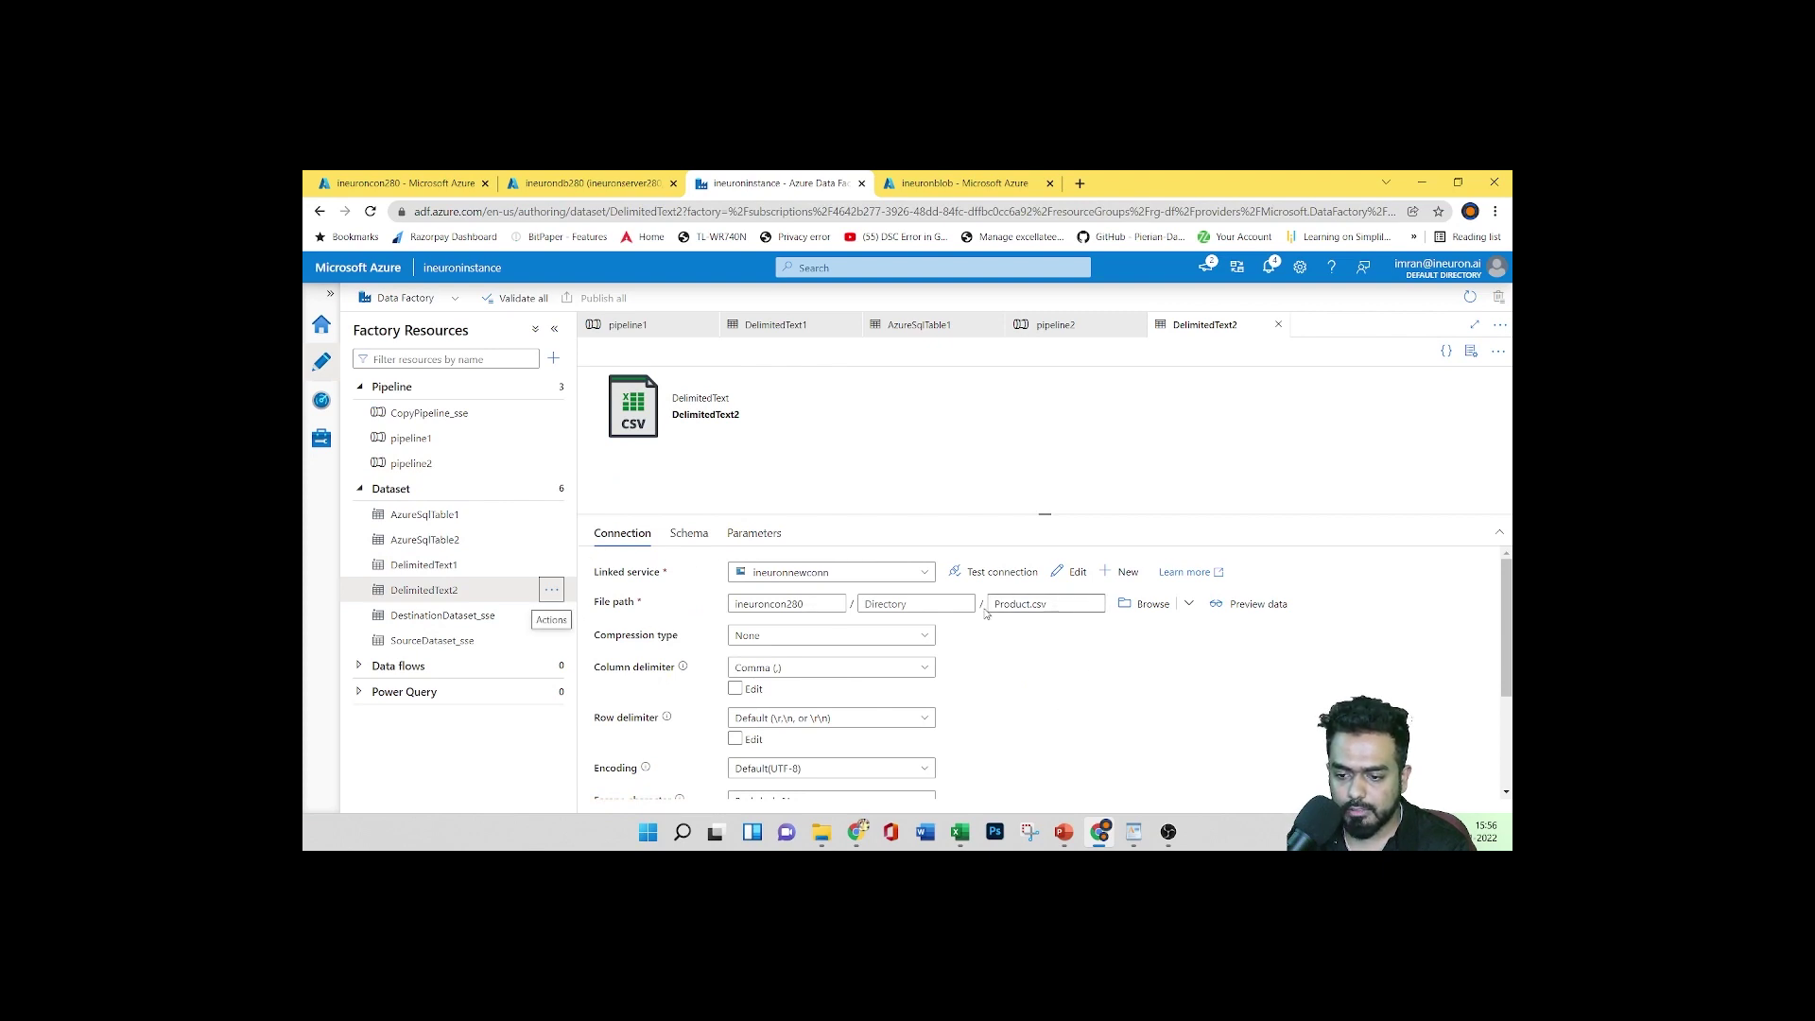
Create a String parameter named inputfile through the dynamic content of DelimitedText2's file name
{"action": "left_click", "coordinate": [1068, 605]}
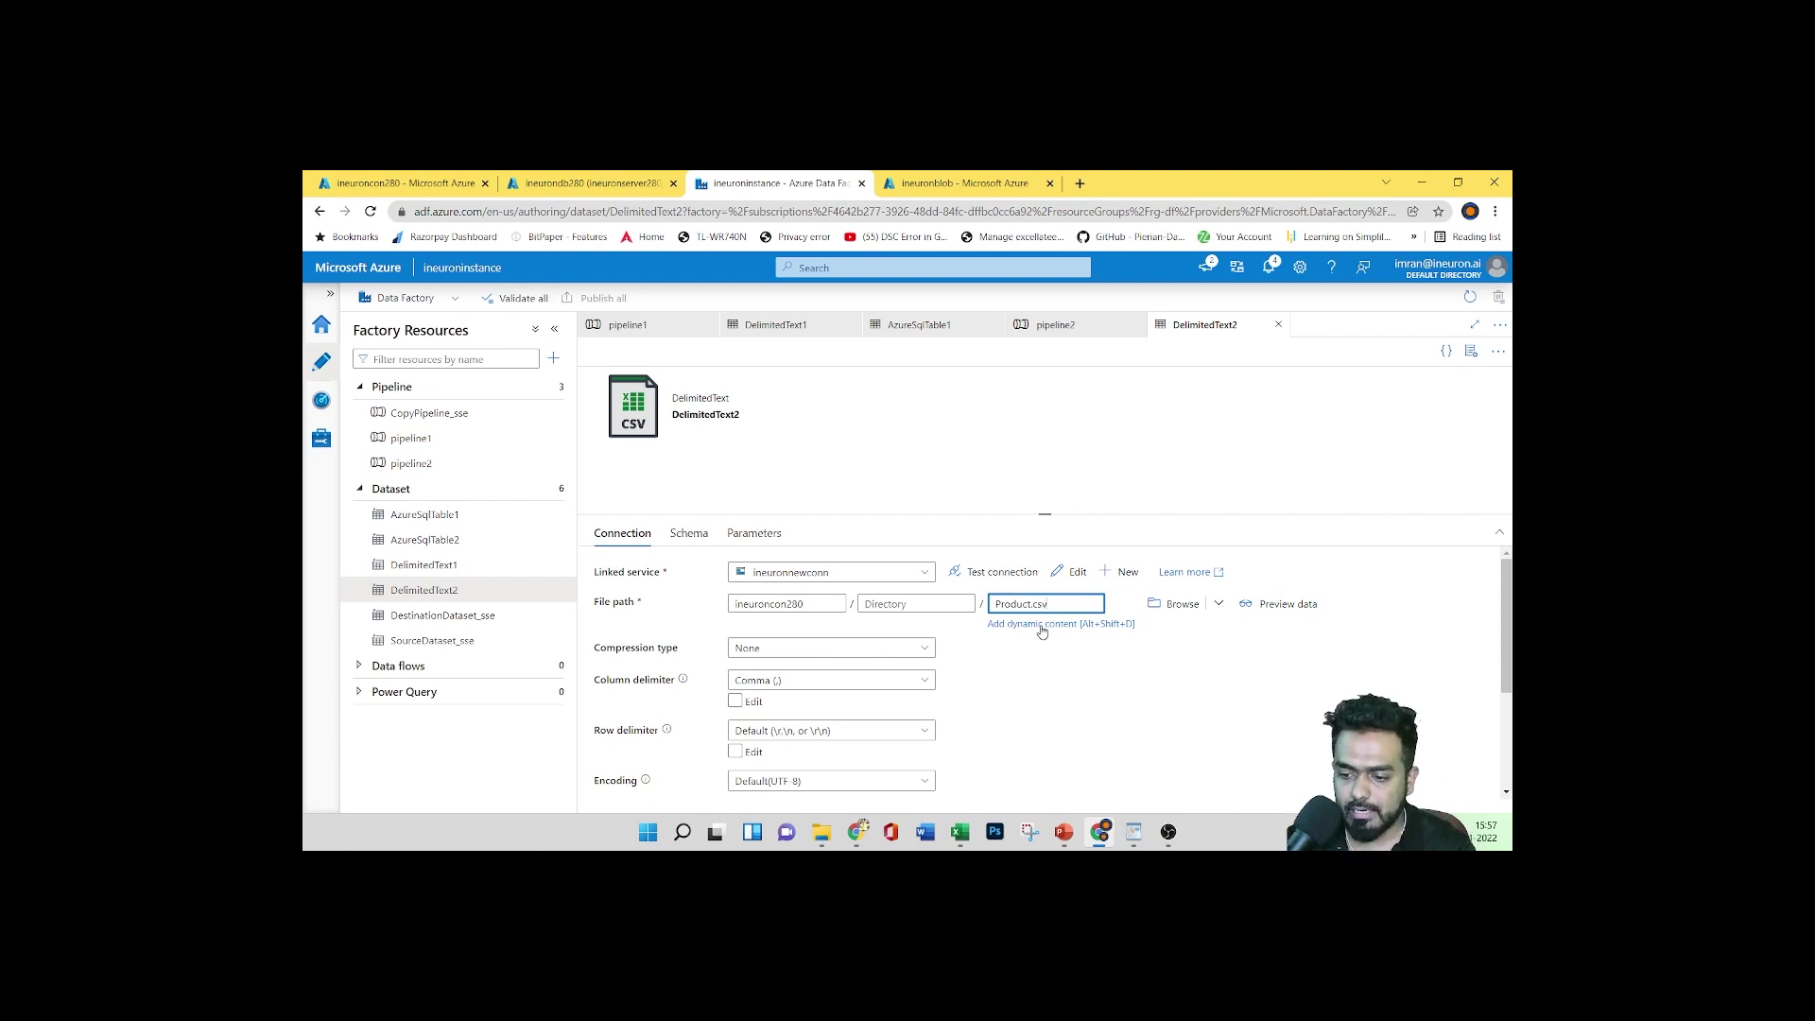
{"action": "left_click", "coordinate": [1041, 624]}
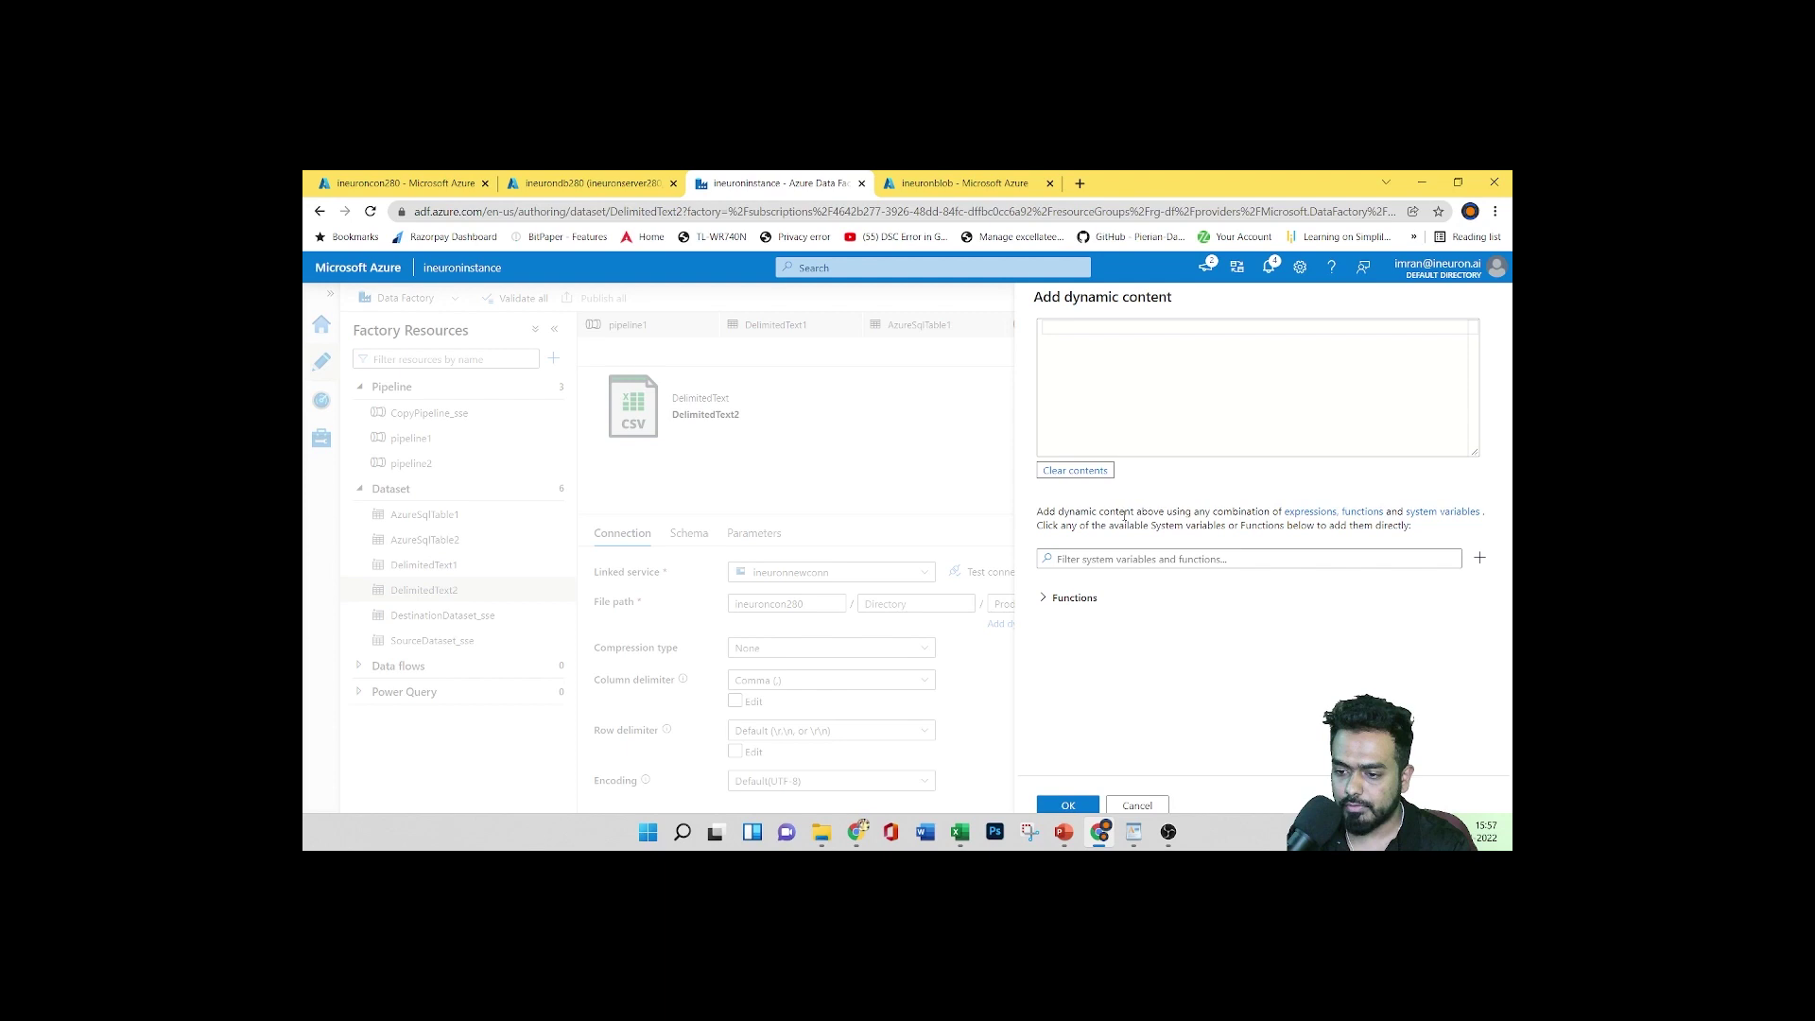
{"action": "left_click", "coordinate": [1044, 597]}
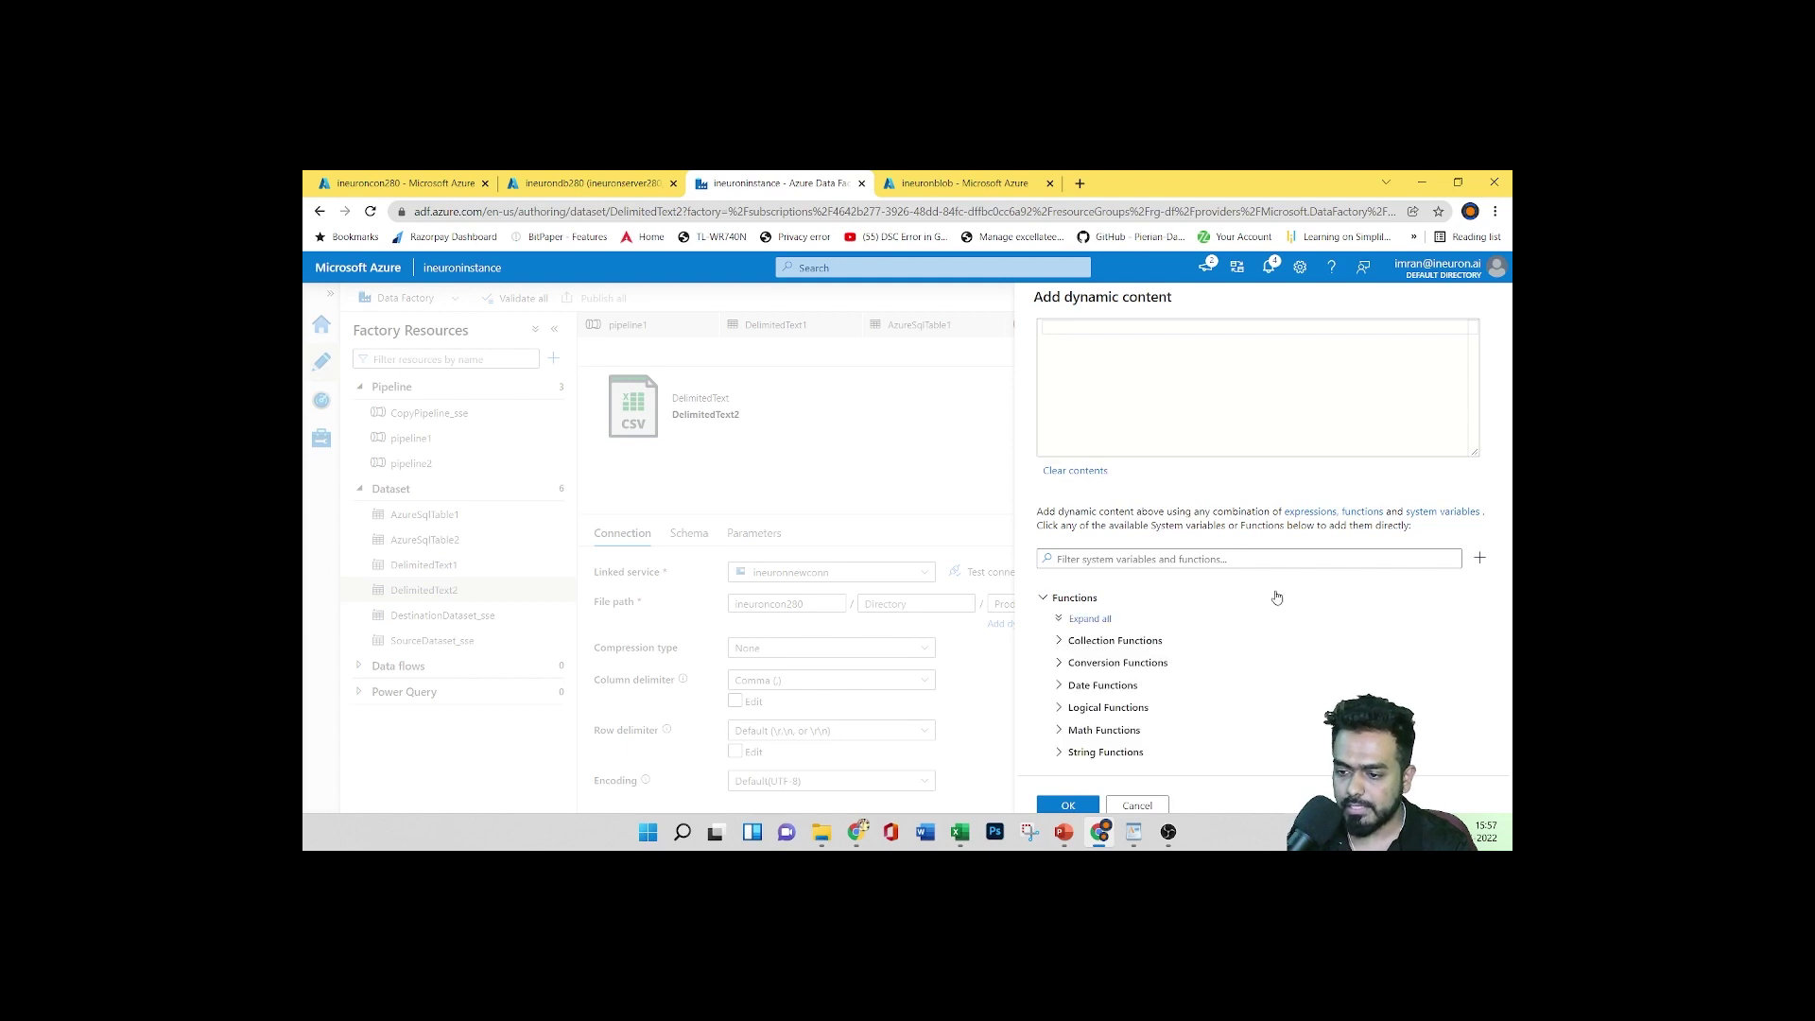
{"action": "left_click", "coordinate": [1479, 558]}
{"action": "left_click", "coordinate": [1061, 352]}
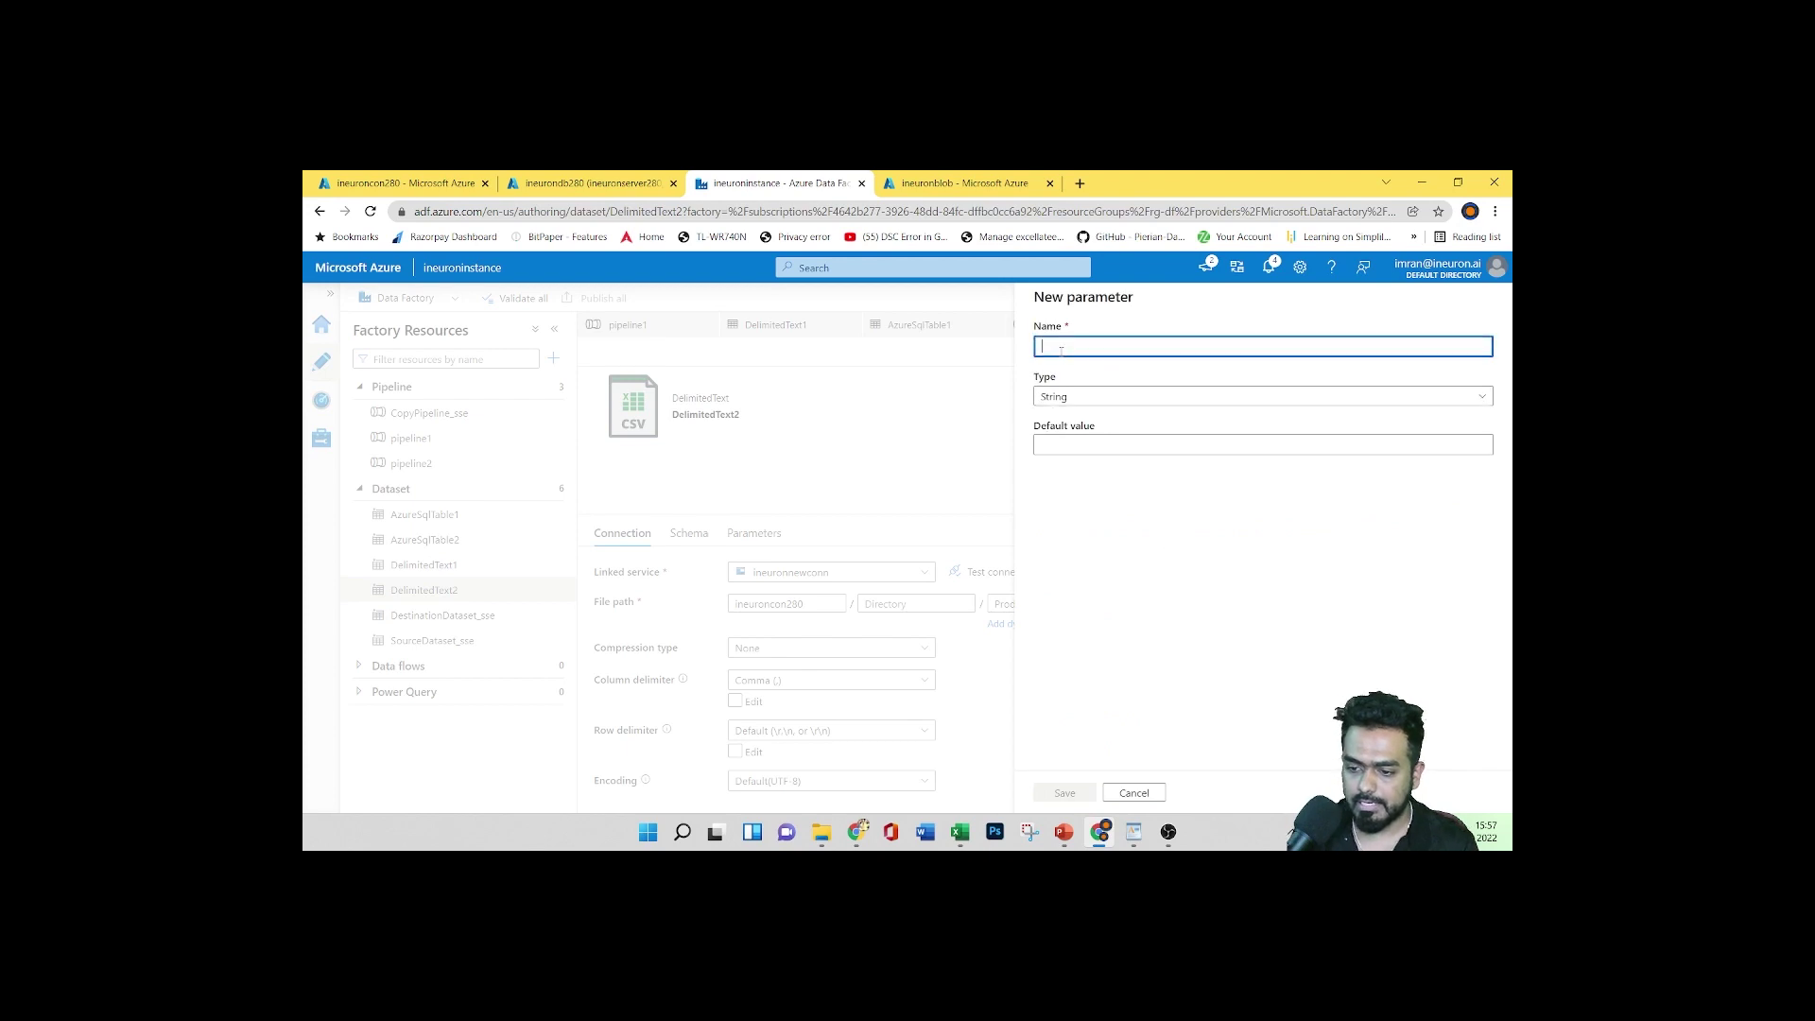
{"action": "type", "text": "inputfile"}
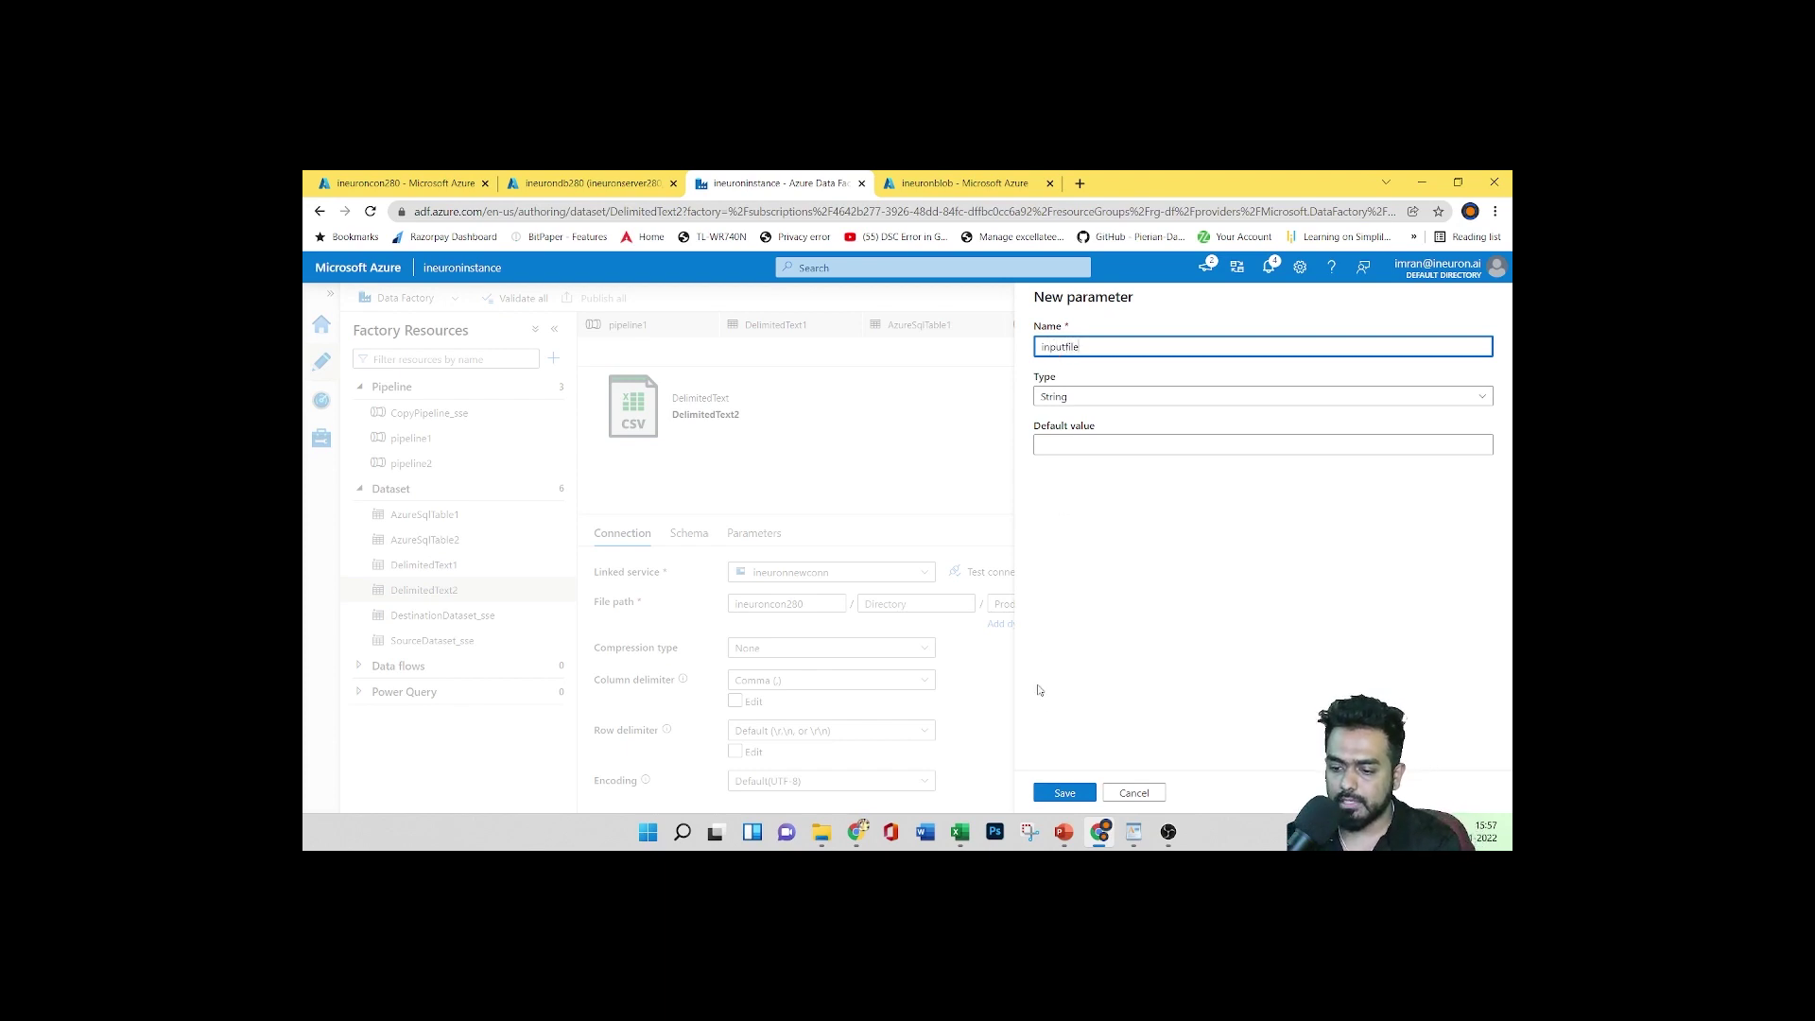
{"action": "left_click", "coordinate": [1064, 792]}
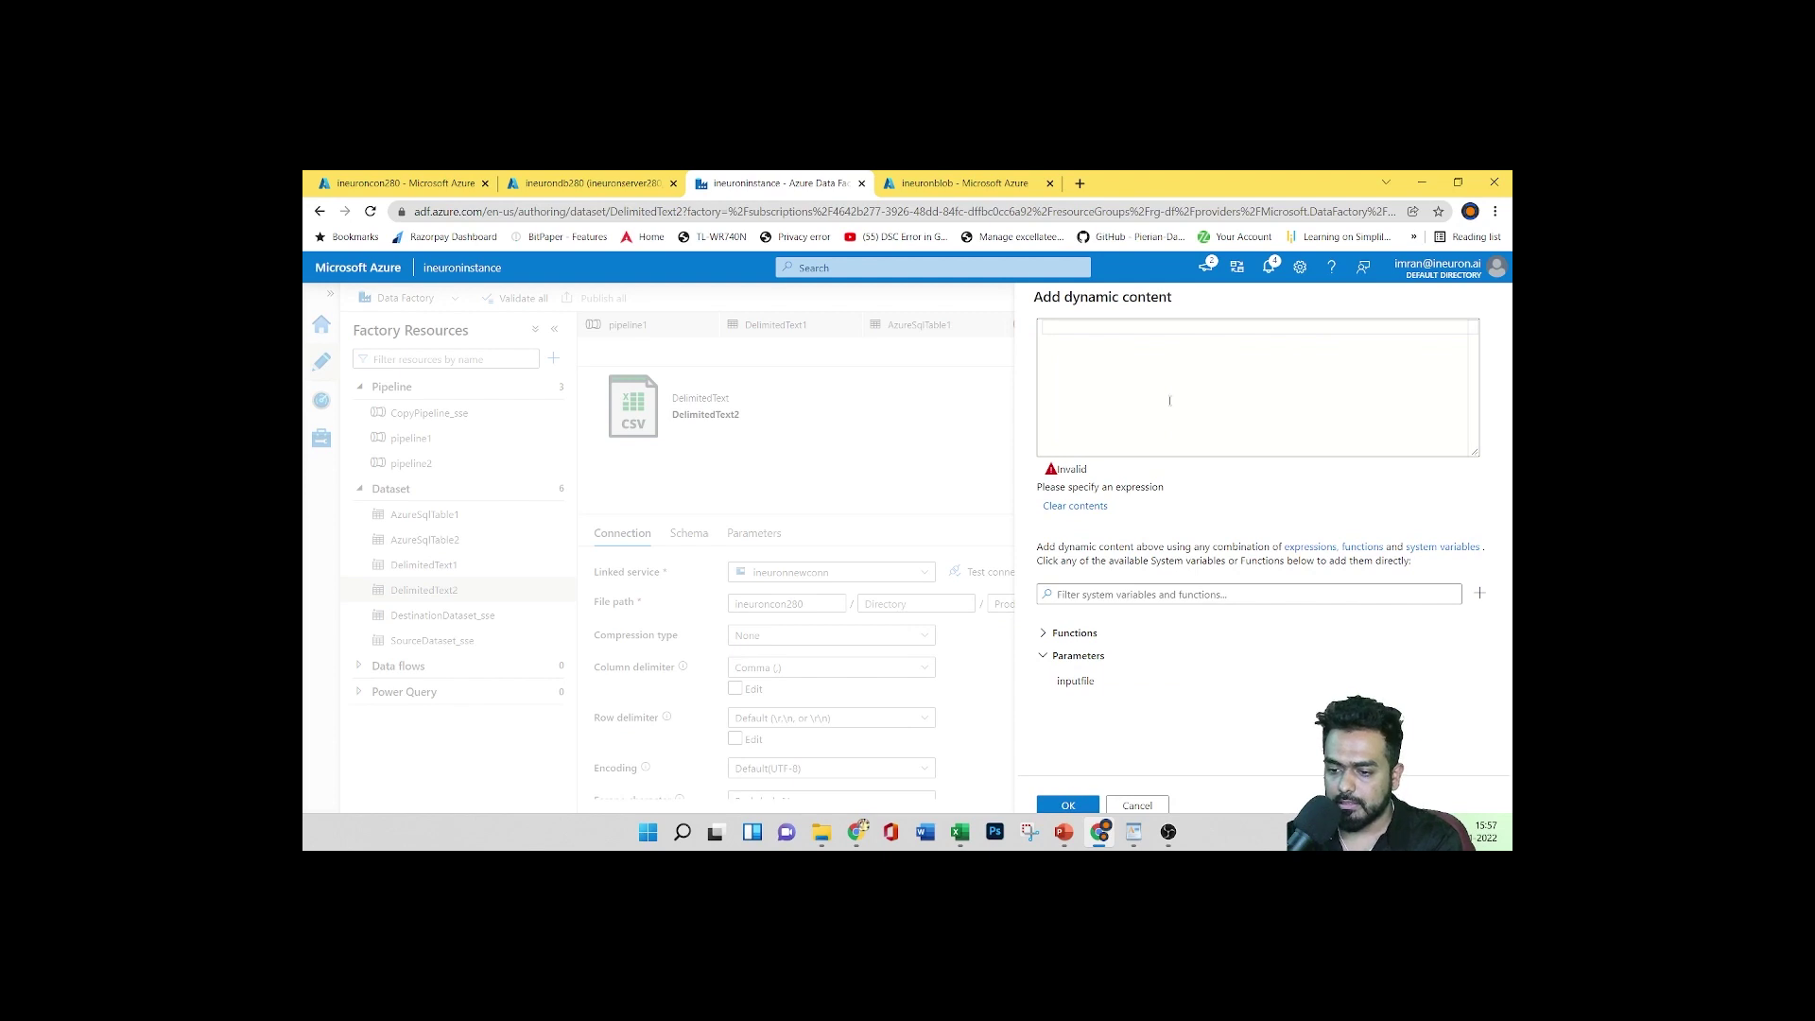
{"action": "left_click", "coordinate": [1077, 681]}
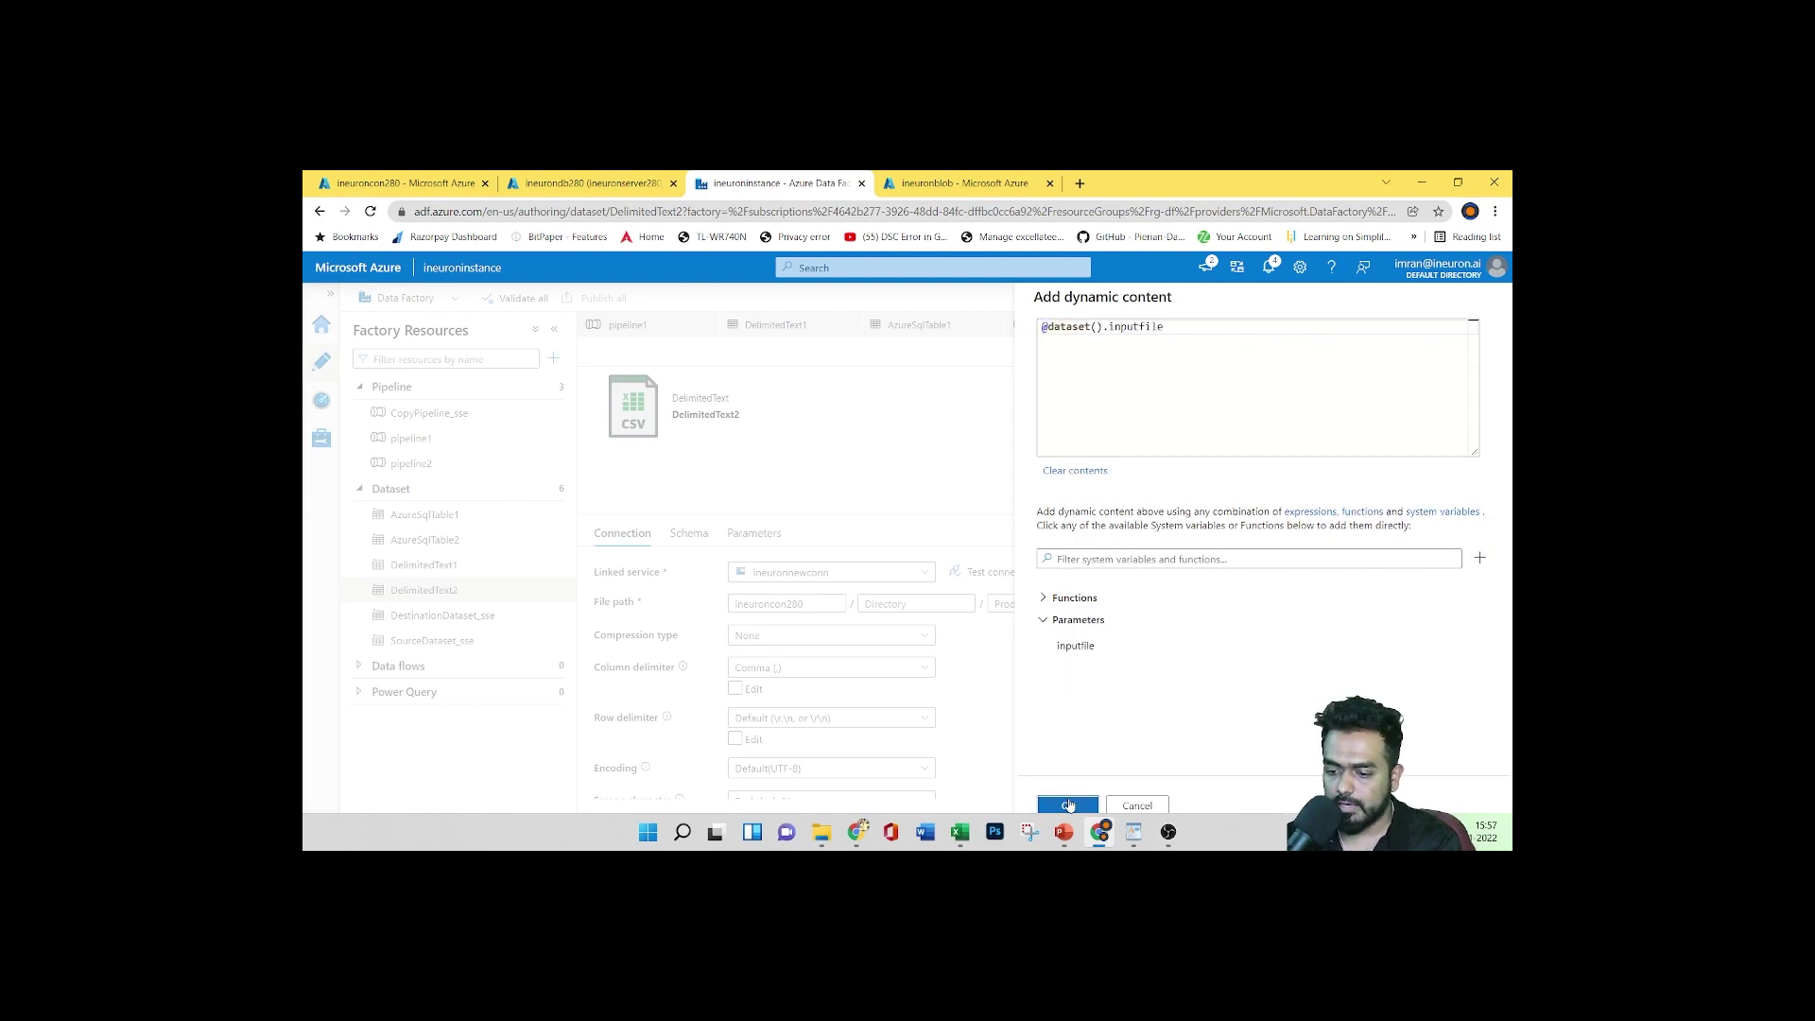
{"action": "left_click", "coordinate": [1068, 805]}
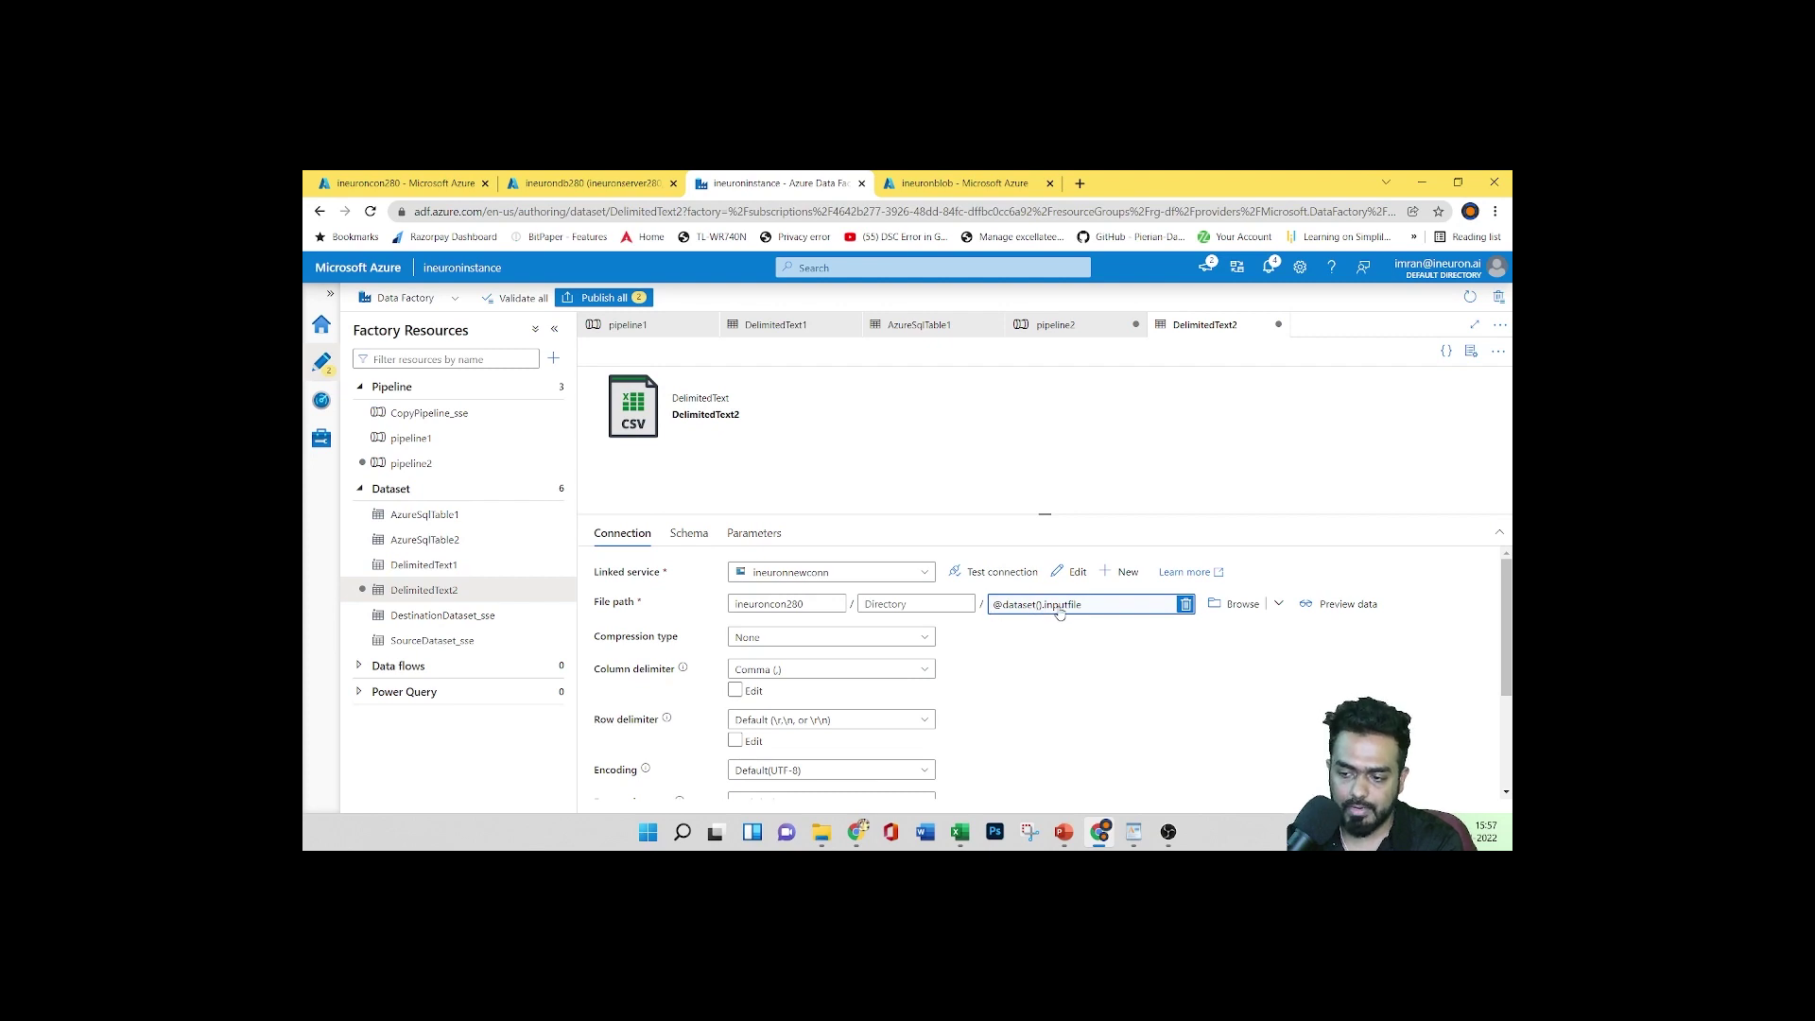
{"action": "left_click", "coordinate": [685, 535]}
{"action": "left_click", "coordinate": [621, 535]}
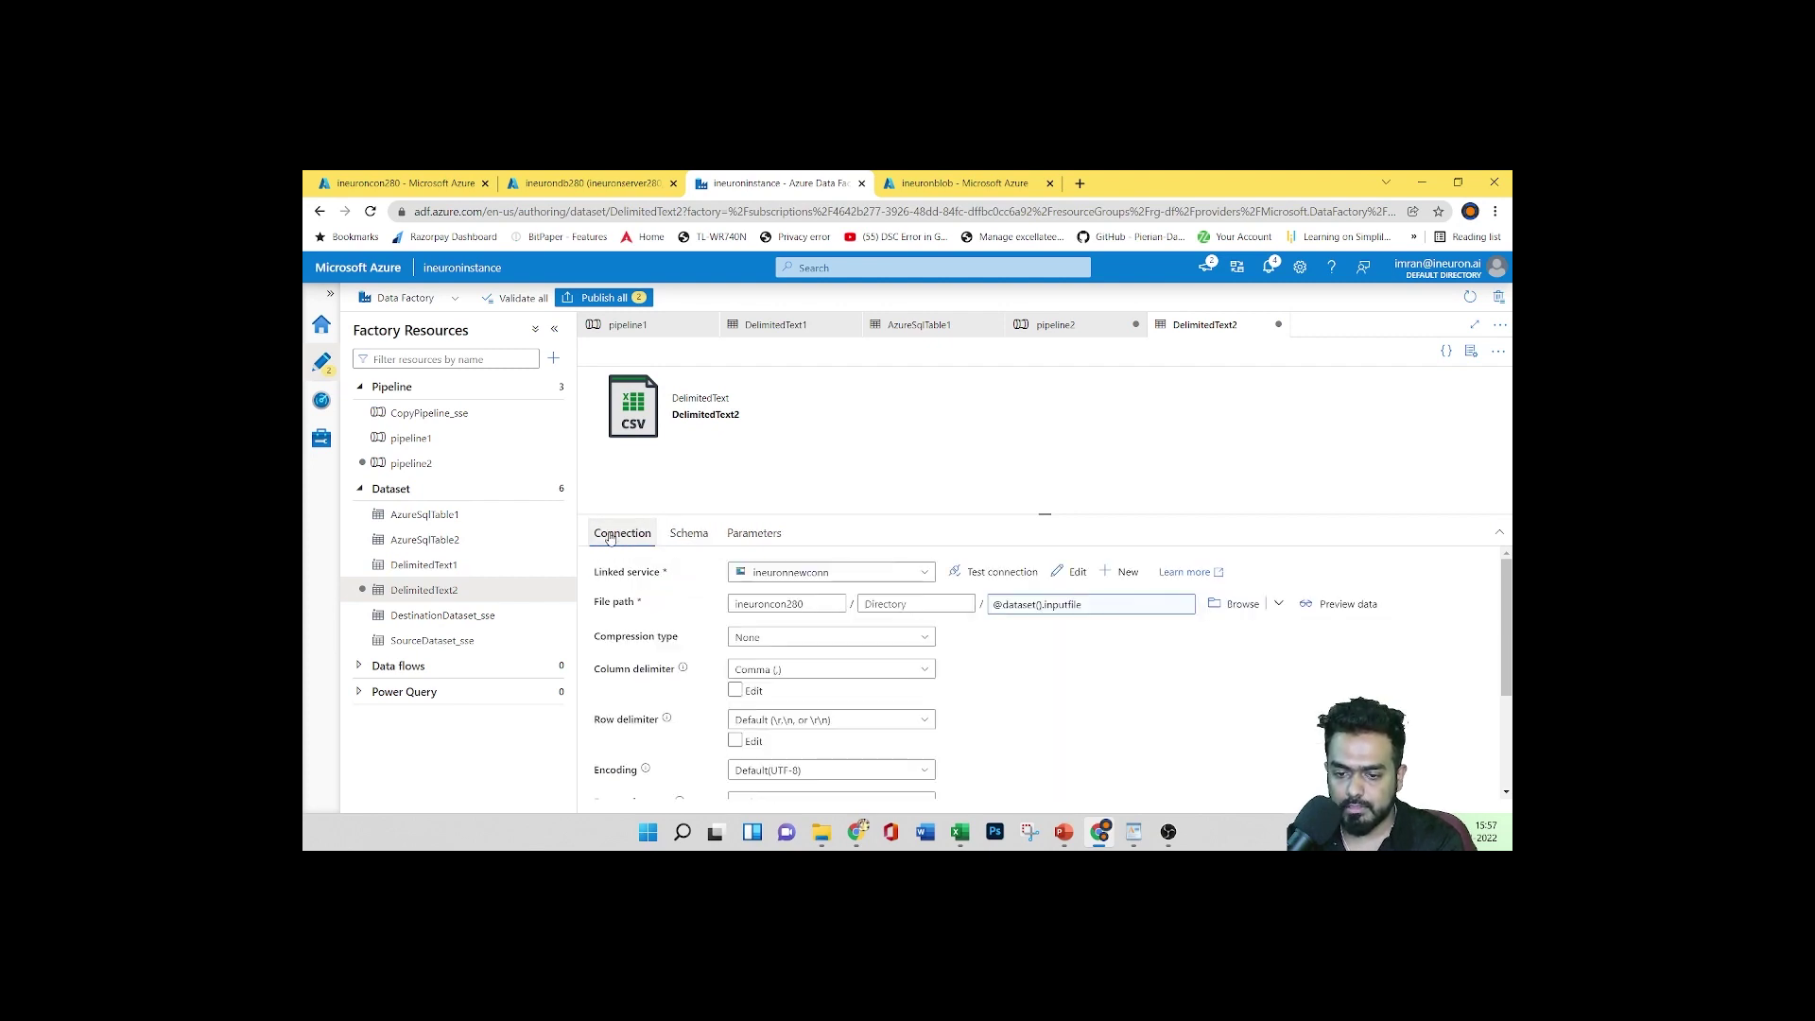
{"action": "scroll", "coordinate": [997, 689], "scroll_direction": "down", "scroll_amount": 3}
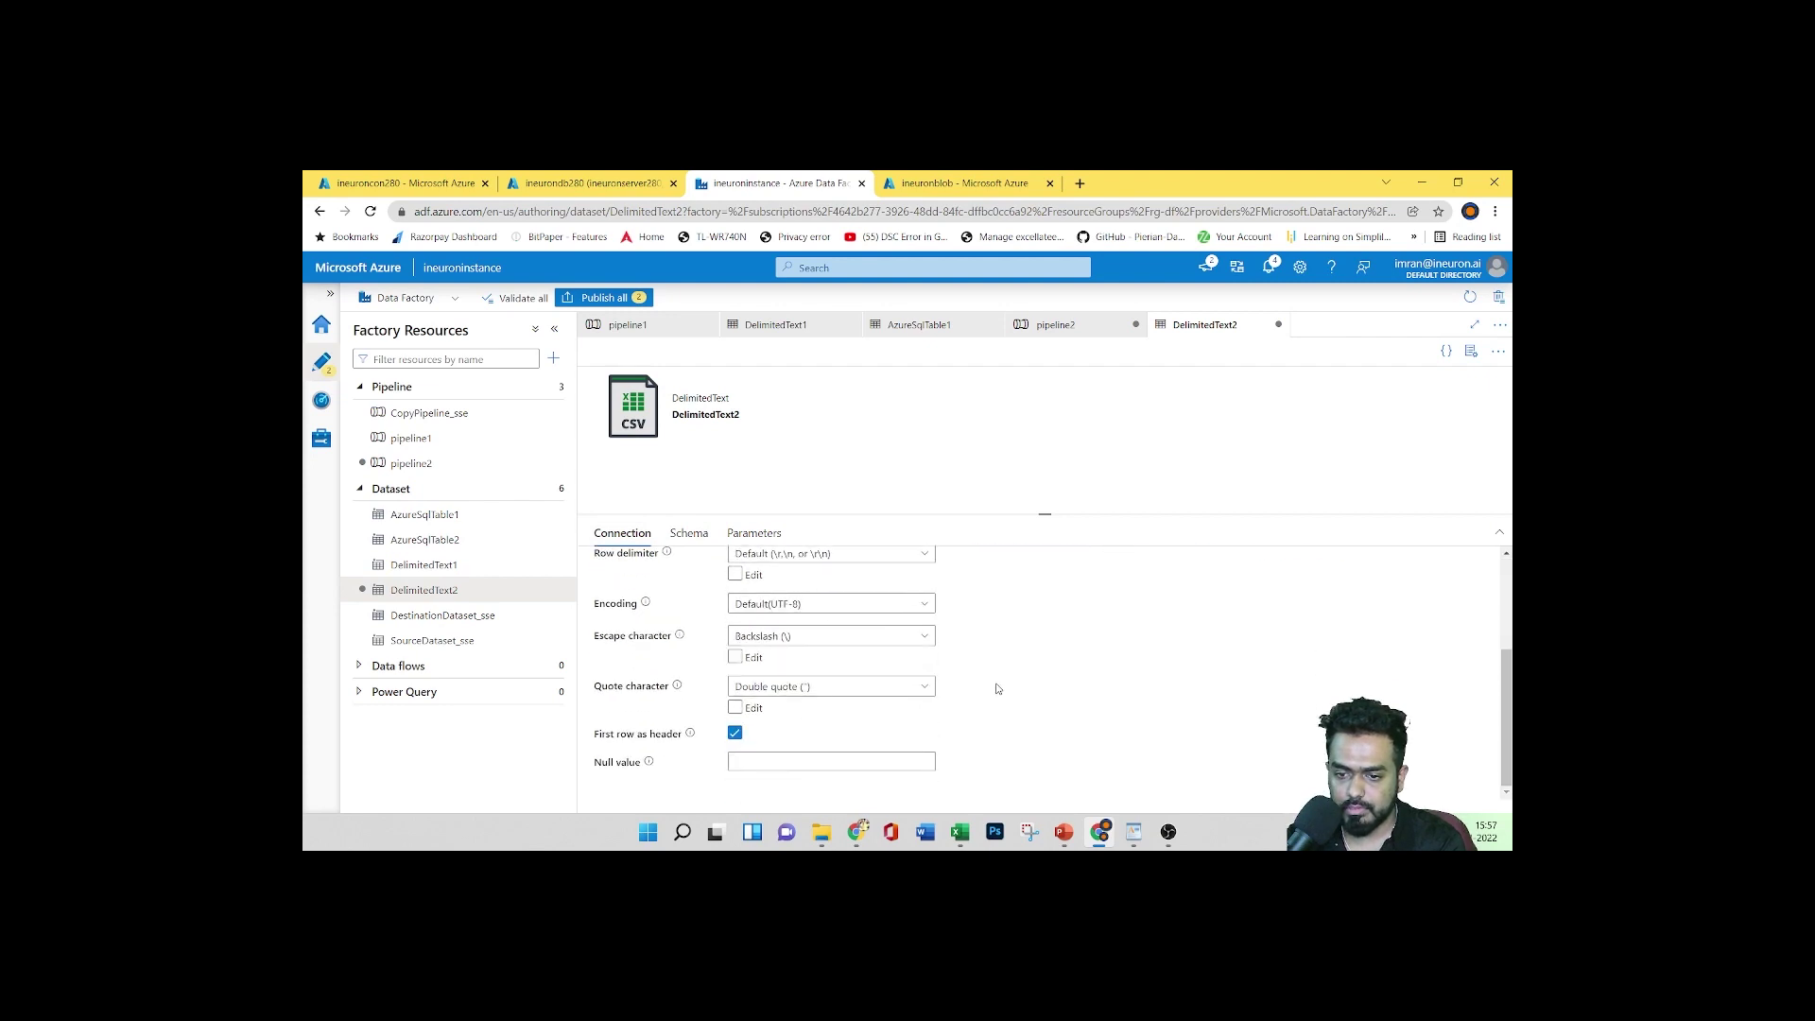
{"action": "scroll", "coordinate": [997, 689], "scroll_direction": "up", "scroll_amount": 3}
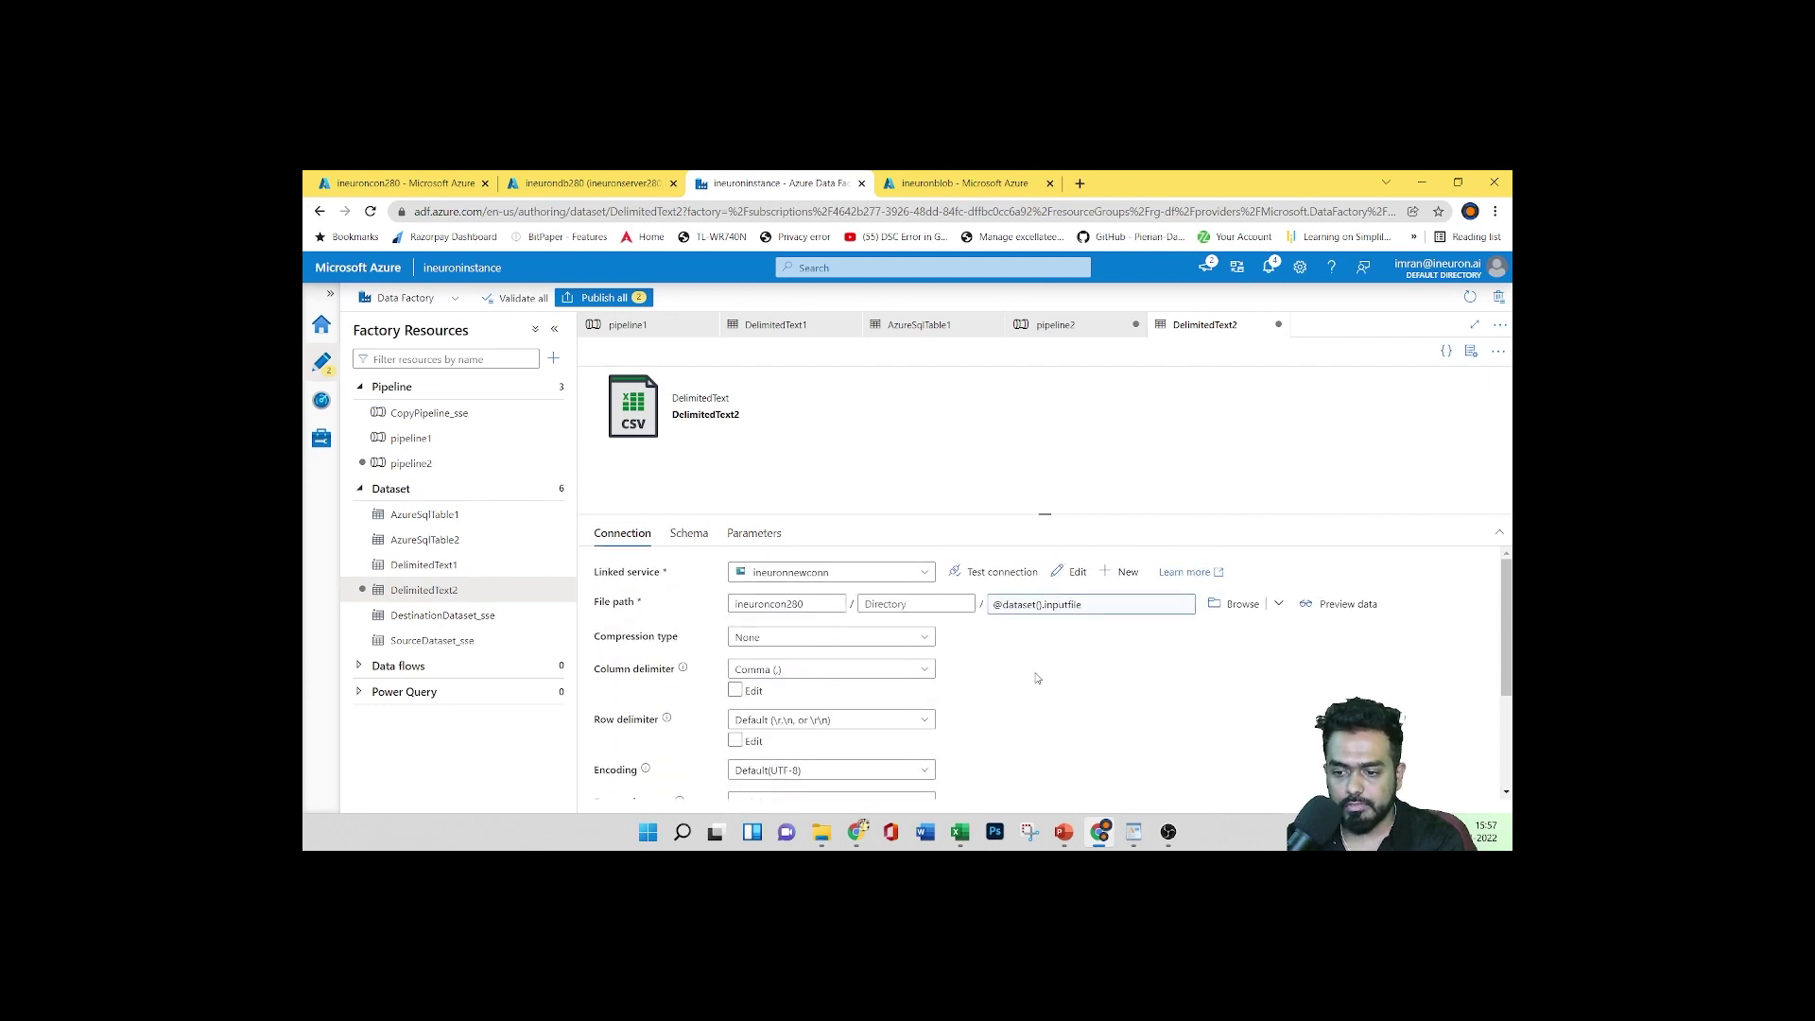
Examine pipeline1's source dataset properties for reference, close that pipeline, and review the inputfile property in pipeline2's Copy data1 source settings
{"action": "left_click", "coordinate": [627, 325]}
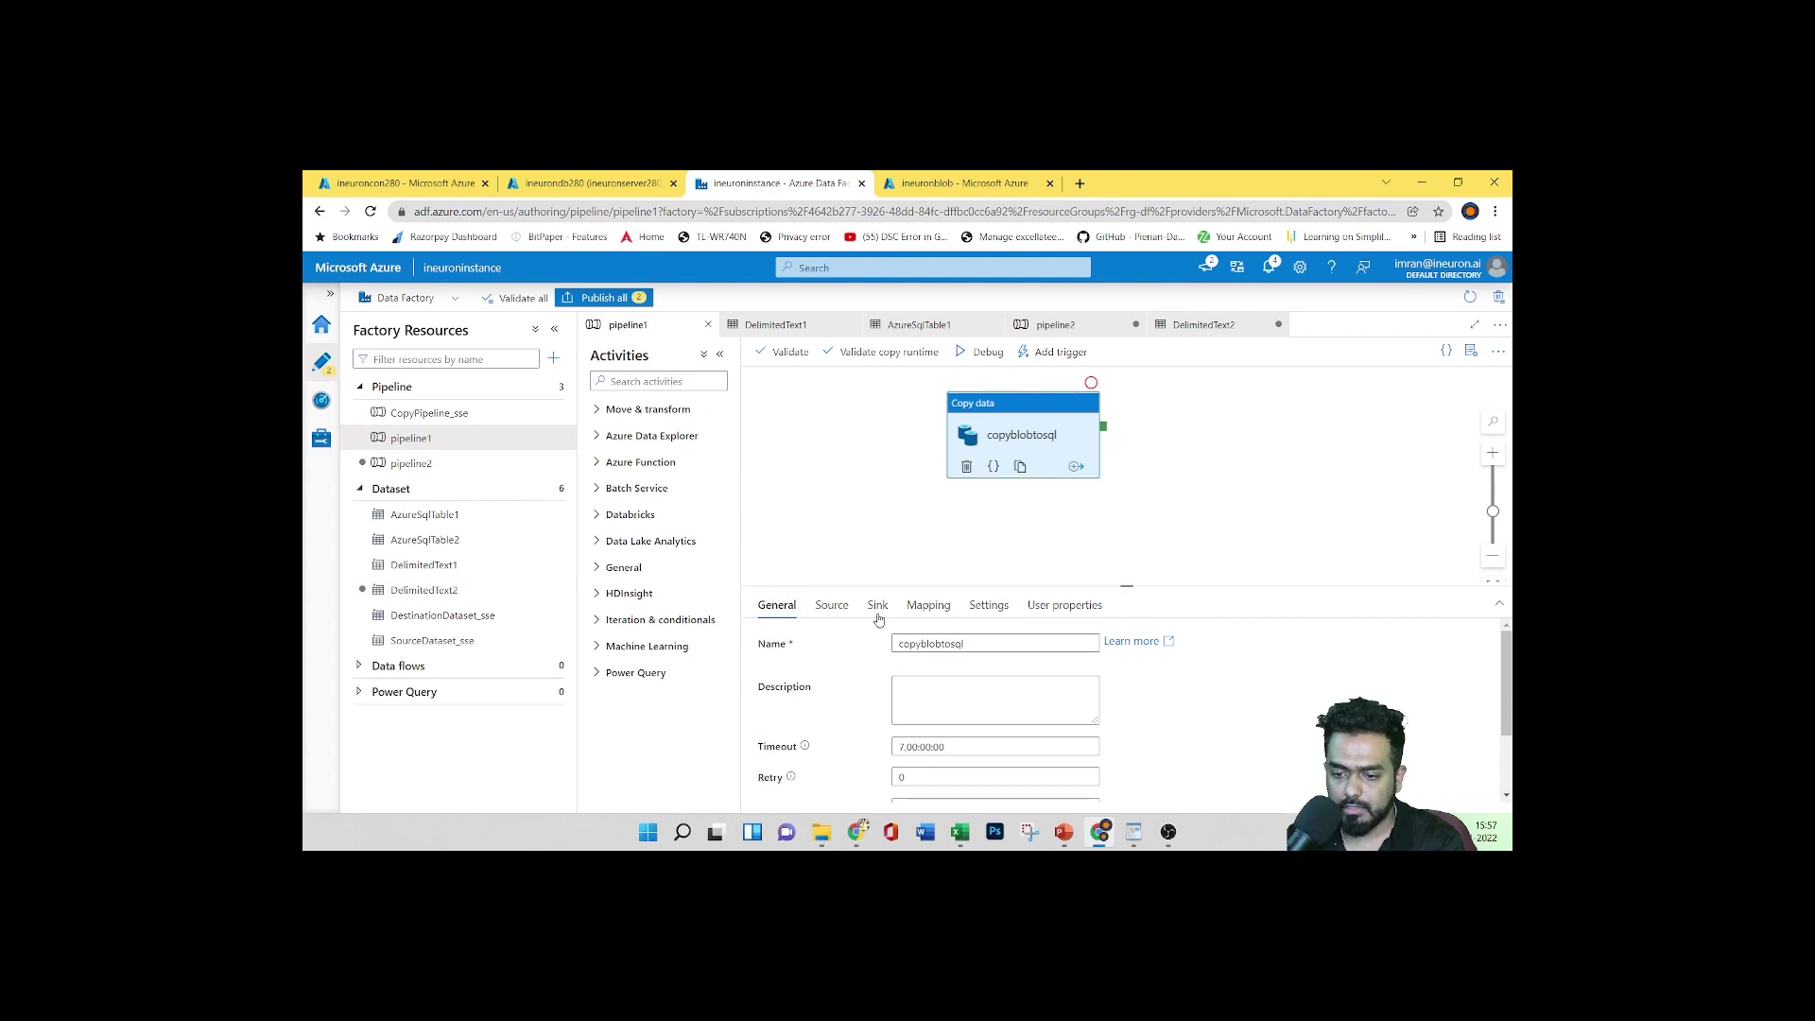
{"action": "left_click", "coordinate": [838, 606]}
{"action": "left_click", "coordinate": [1055, 324]}
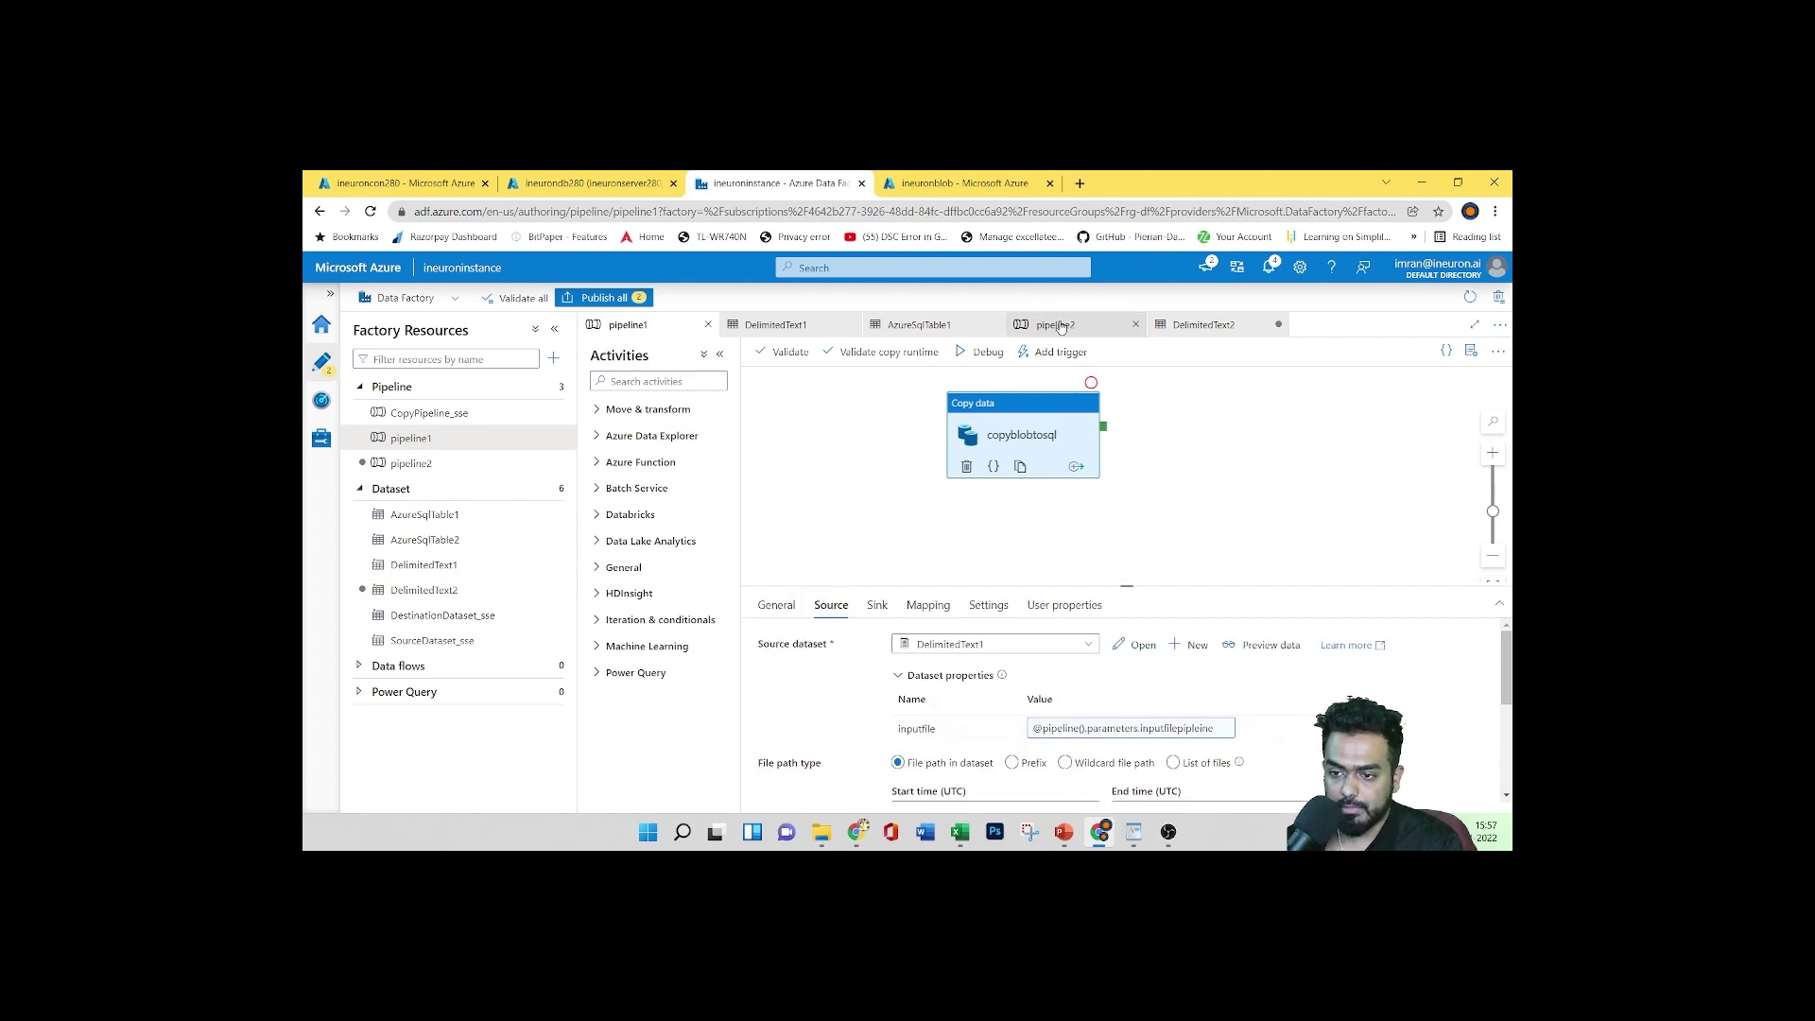
{"action": "left_click", "coordinate": [707, 324]}
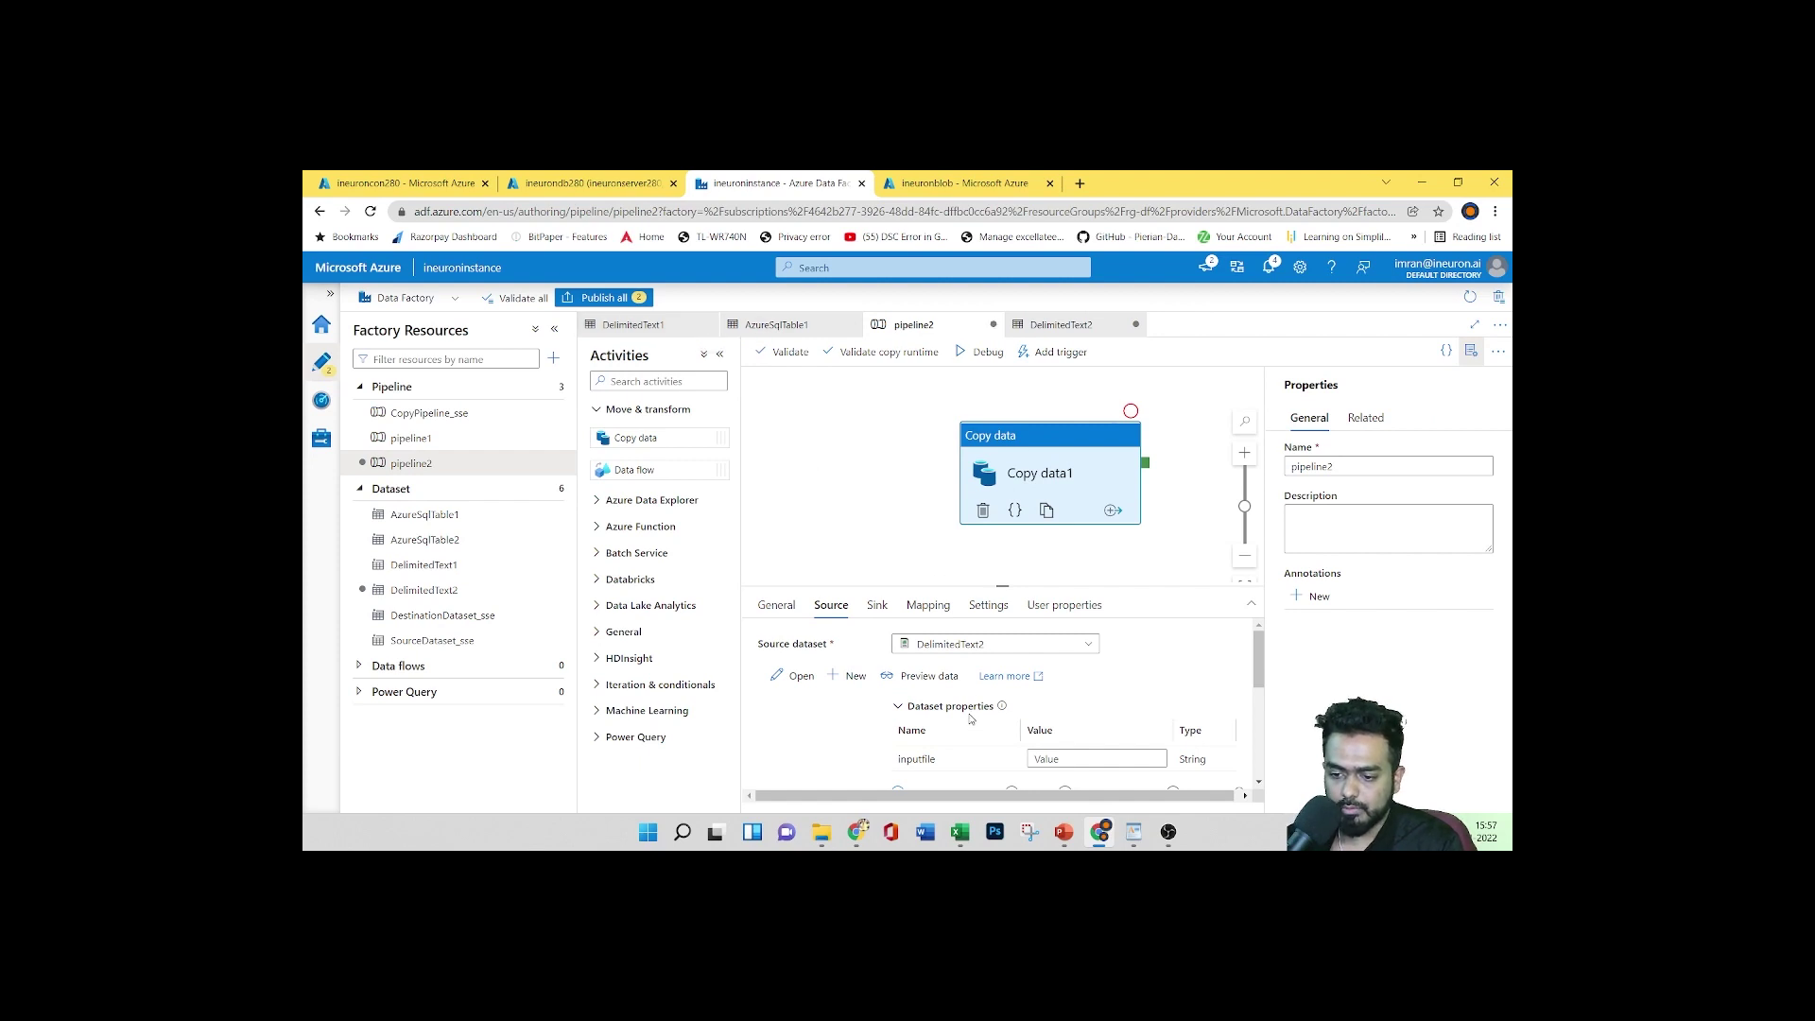
{"action": "scroll", "coordinate": [971, 723], "scroll_direction": "down", "scroll_amount": 1}
{"action": "scroll", "coordinate": [974, 728], "scroll_direction": "up", "scroll_amount": 1}
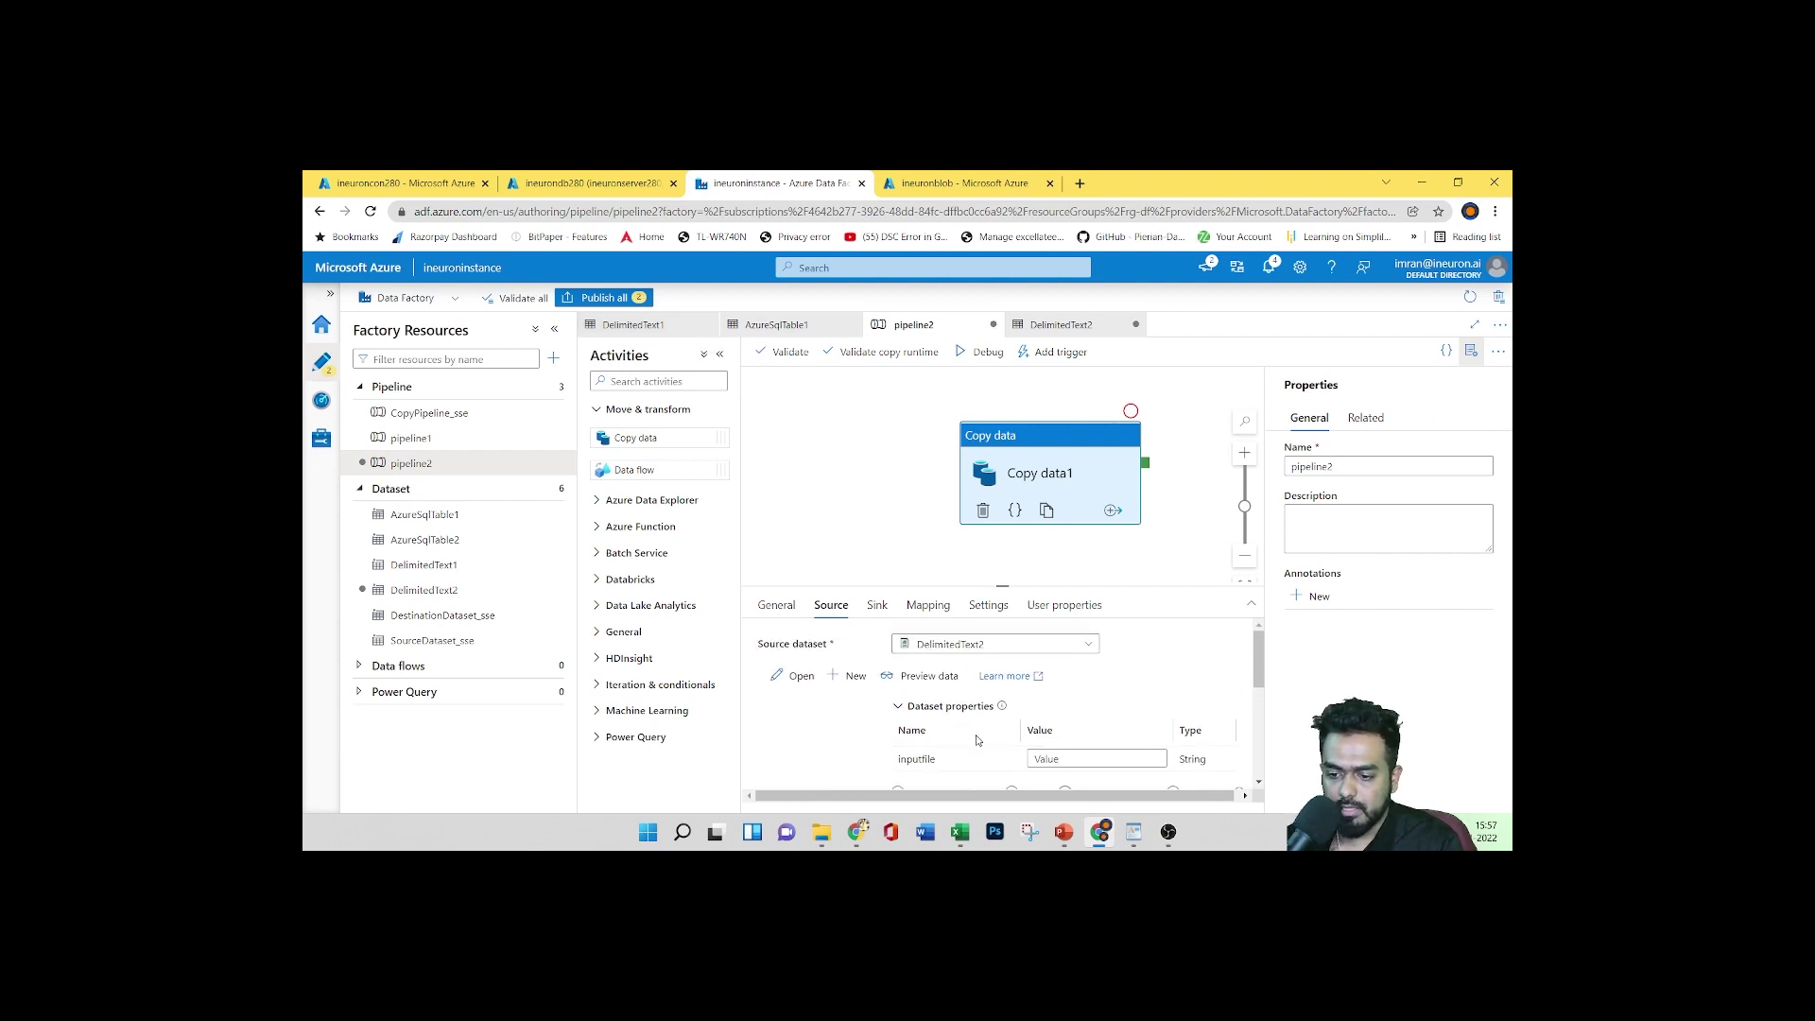
{"action": "scroll", "coordinate": [978, 740], "scroll_direction": "down", "scroll_amount": 1}
{"action": "scroll", "coordinate": [1004, 726], "scroll_direction": "up", "scroll_amount": 1}
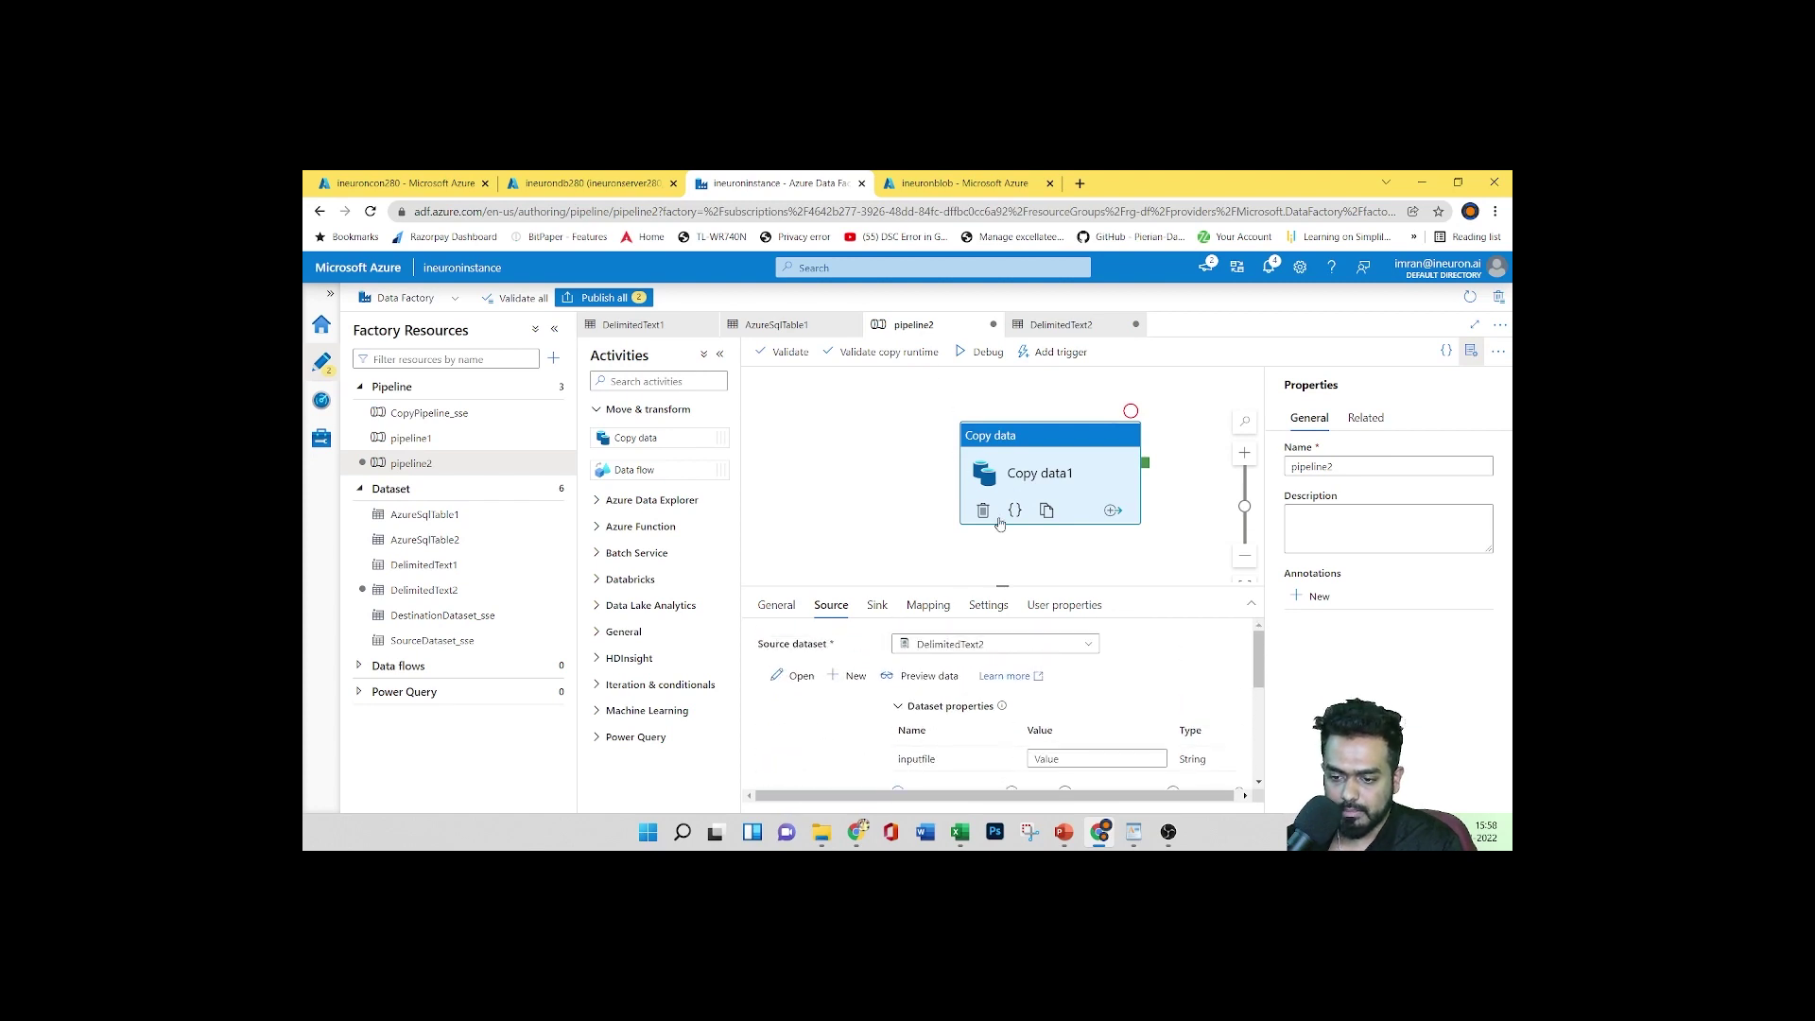
{"action": "scroll", "coordinate": [894, 669], "scroll_direction": "down", "scroll_amount": 1}
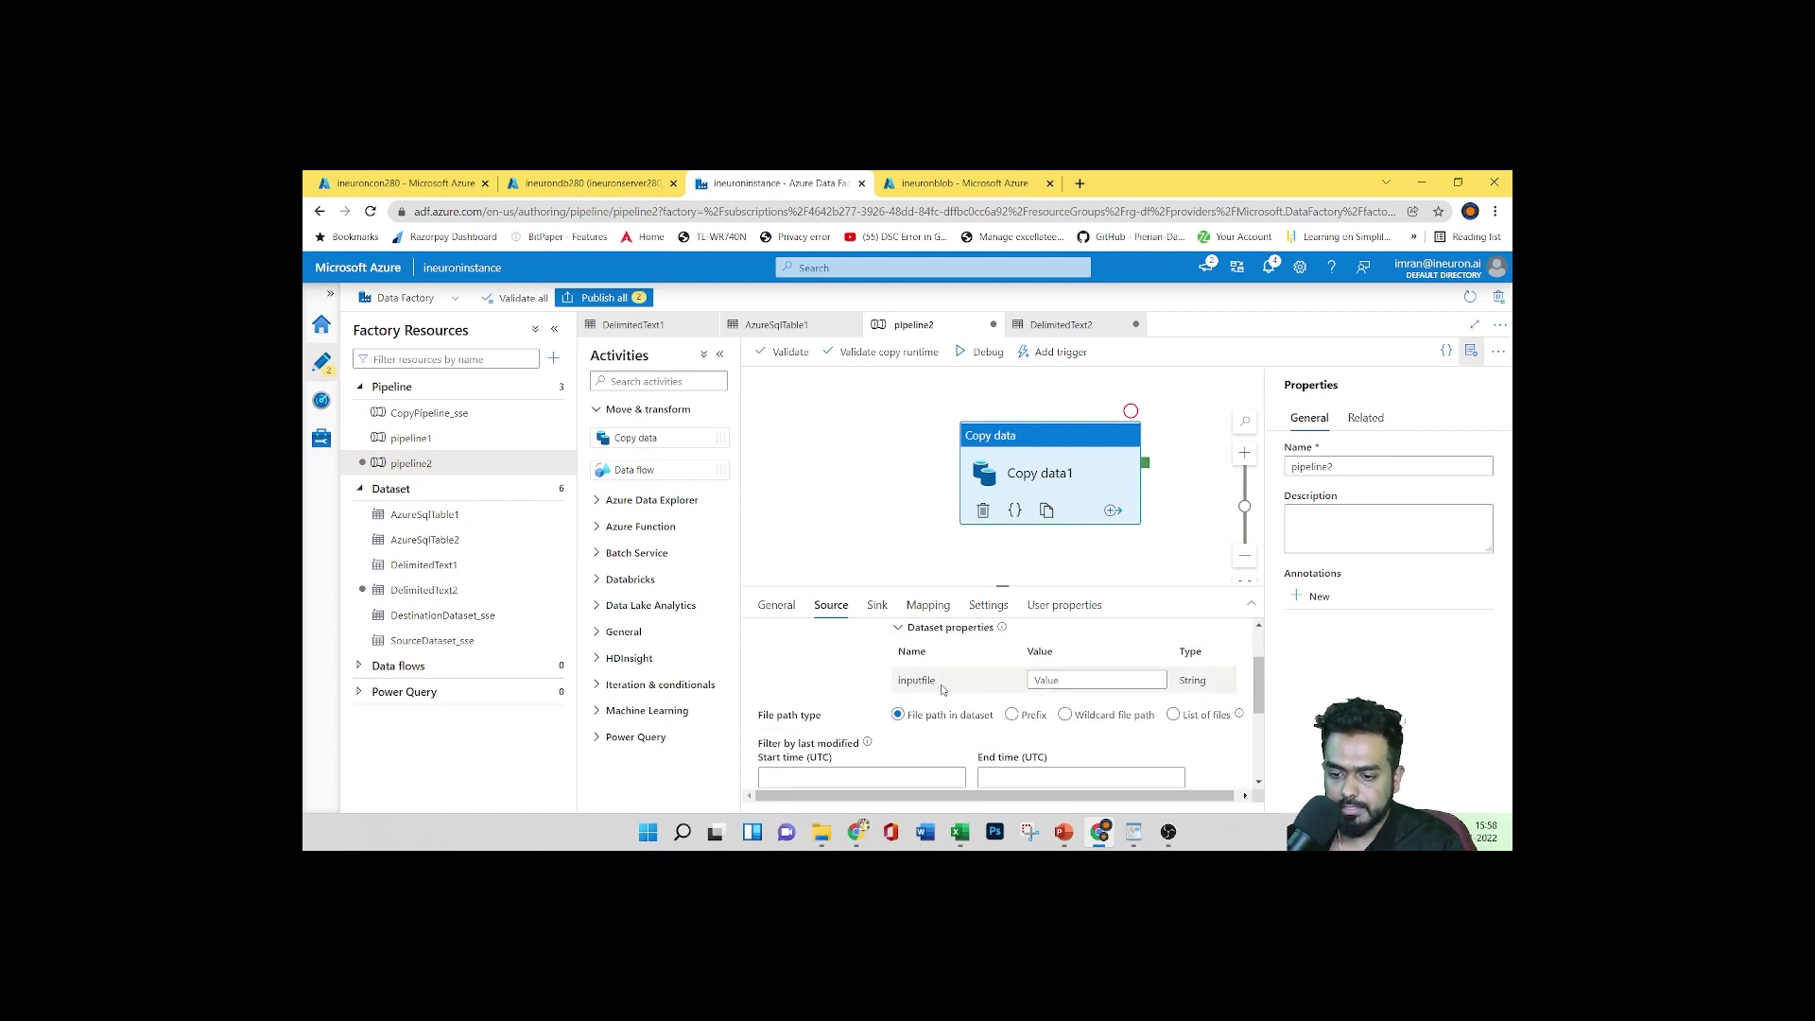
{"action": "scroll", "coordinate": [928, 676], "scroll_direction": "up", "scroll_amount": 1}
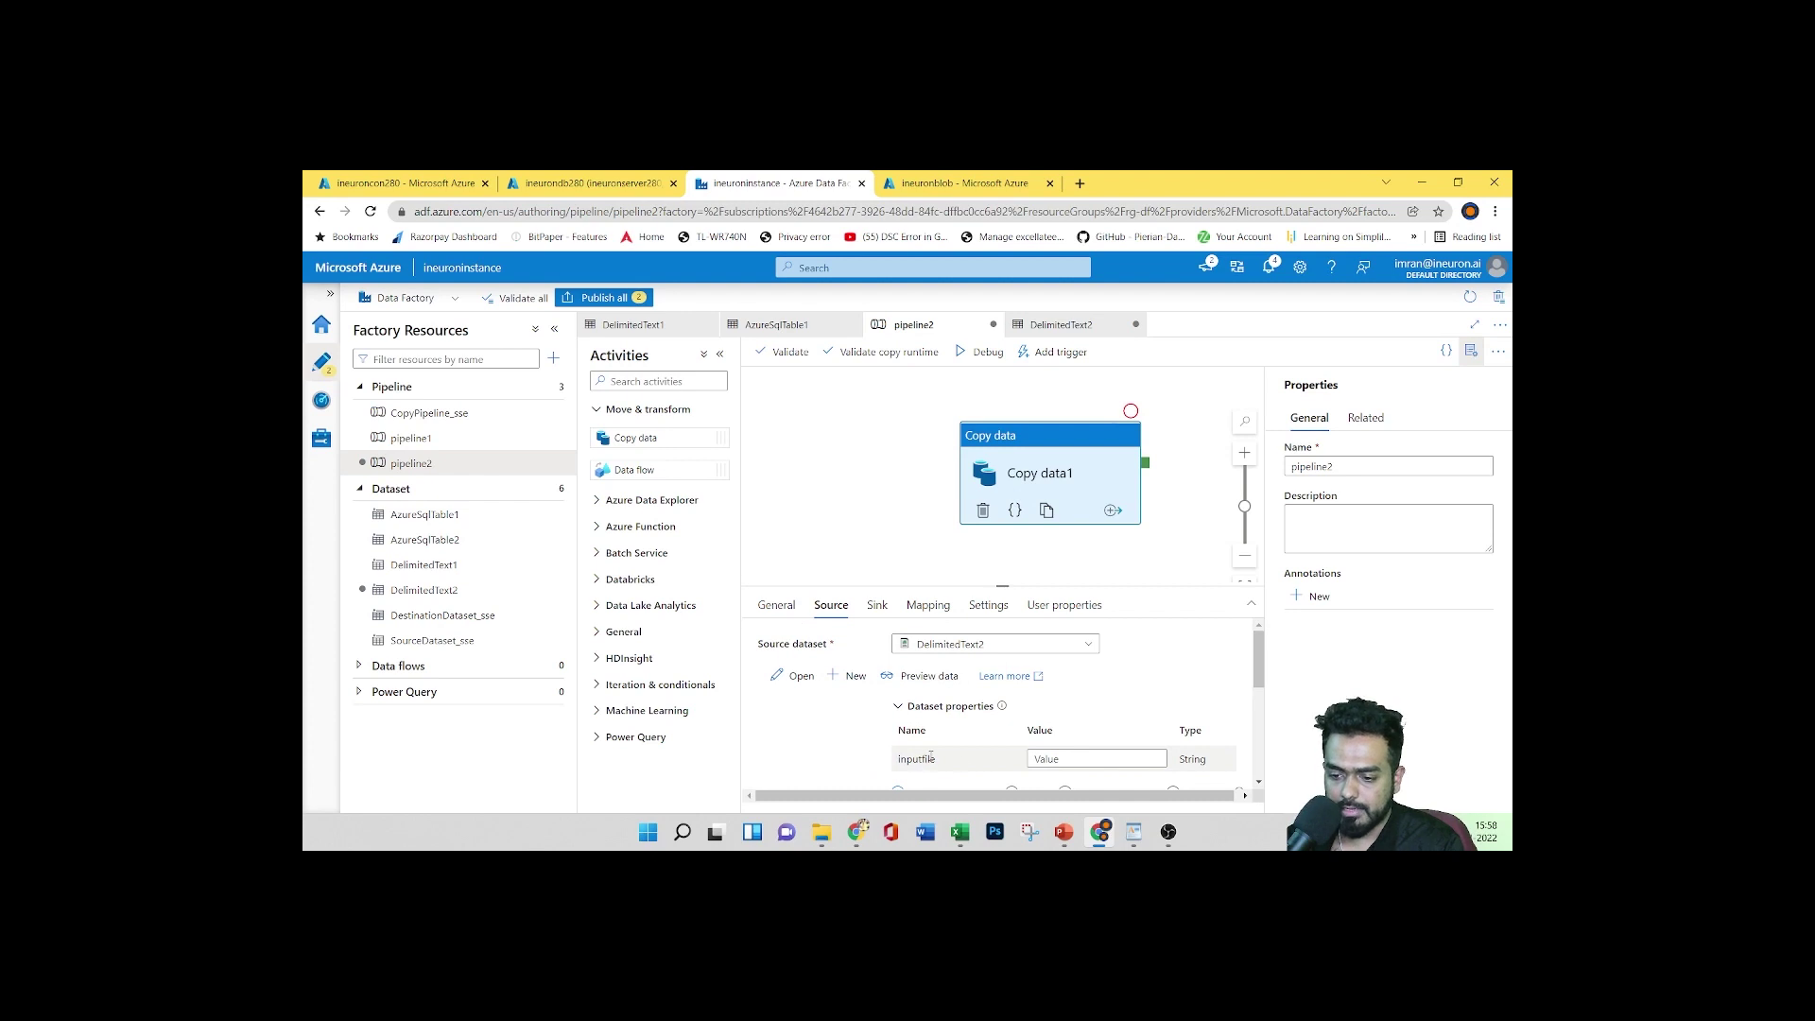
Open Copy data1's sink dataset AzureSqlTable2 and enable manual editing of its schema and table name
{"action": "left_click", "coordinate": [875, 609]}
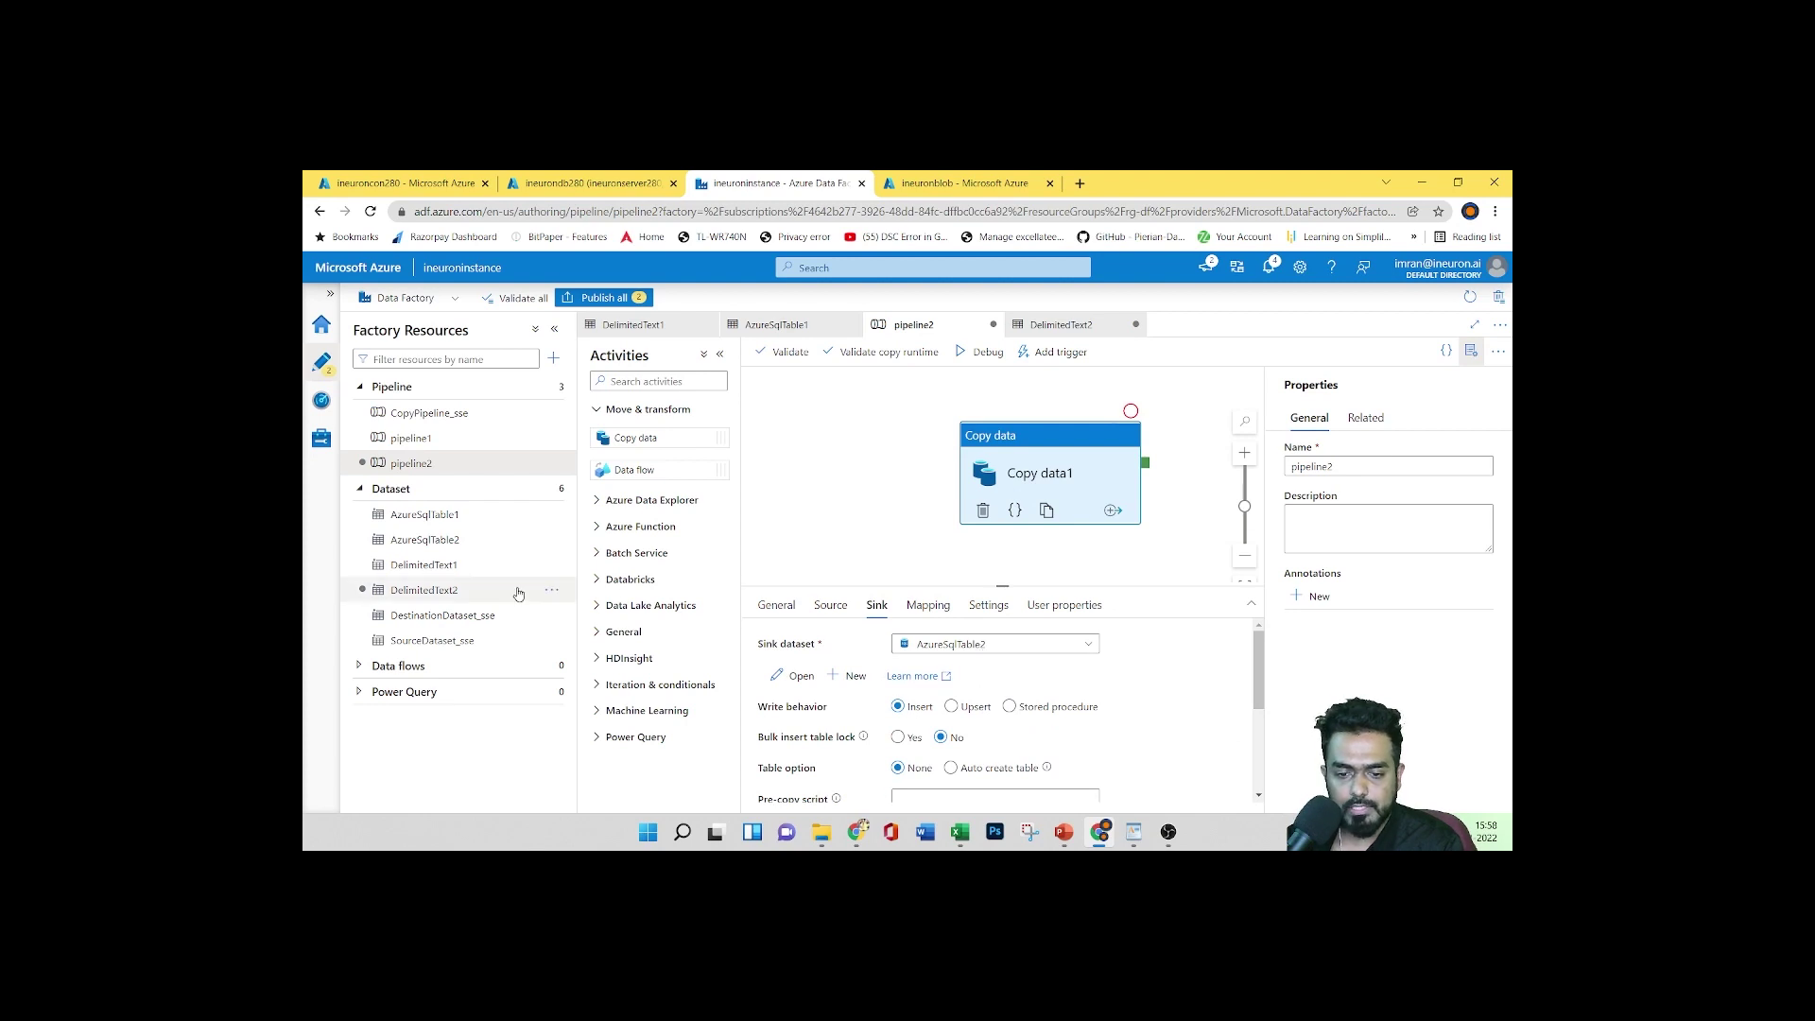
{"action": "left_click", "coordinate": [551, 541]}
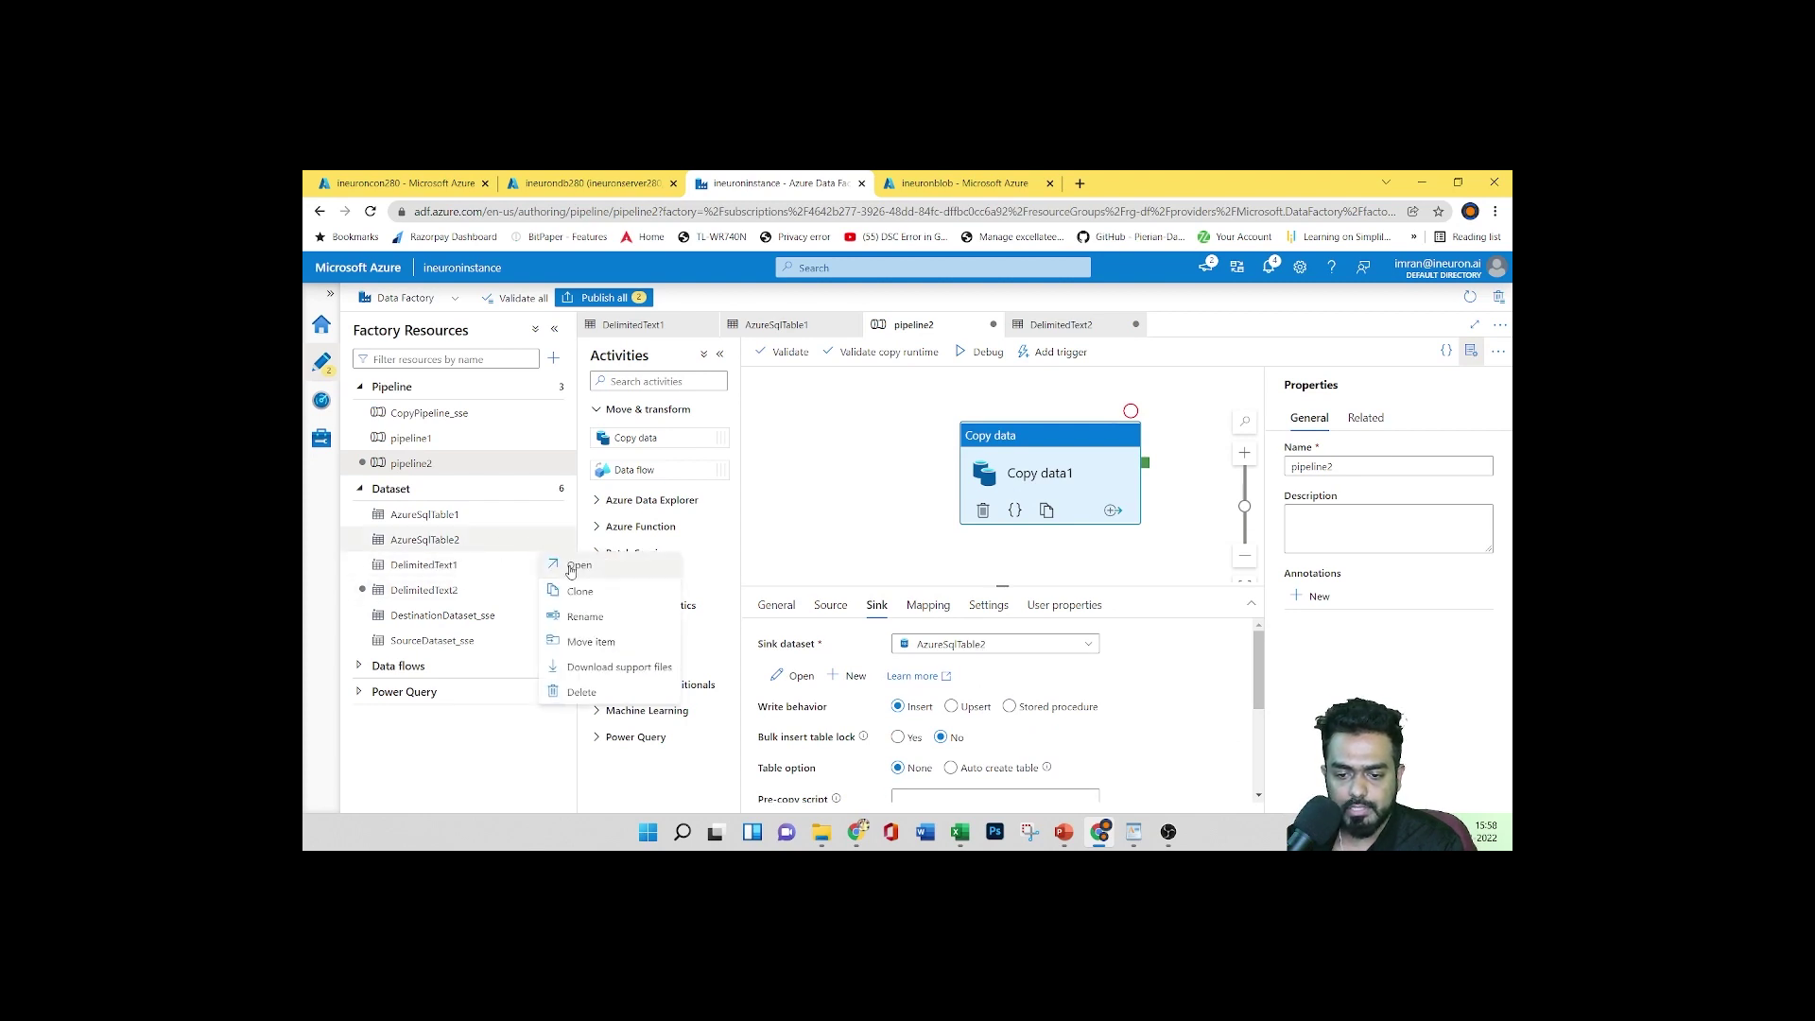
{"action": "left_click", "coordinate": [576, 565]}
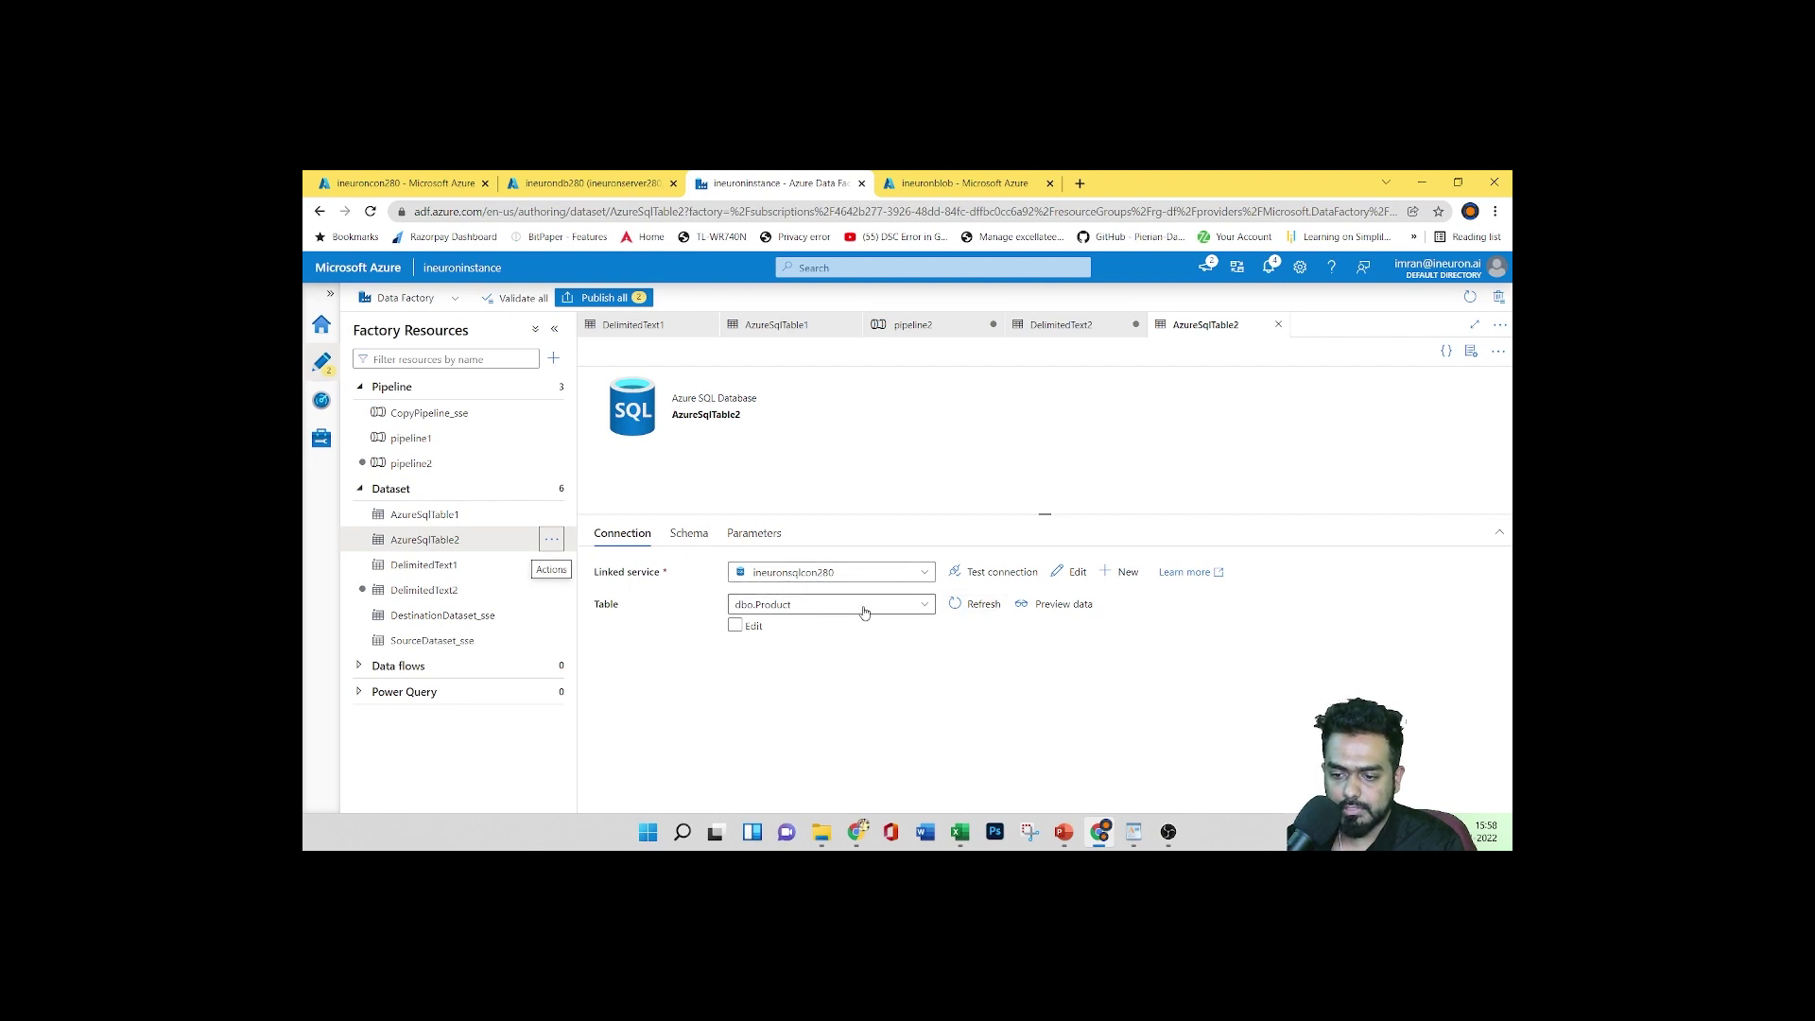
{"action": "left_click", "coordinate": [735, 625]}
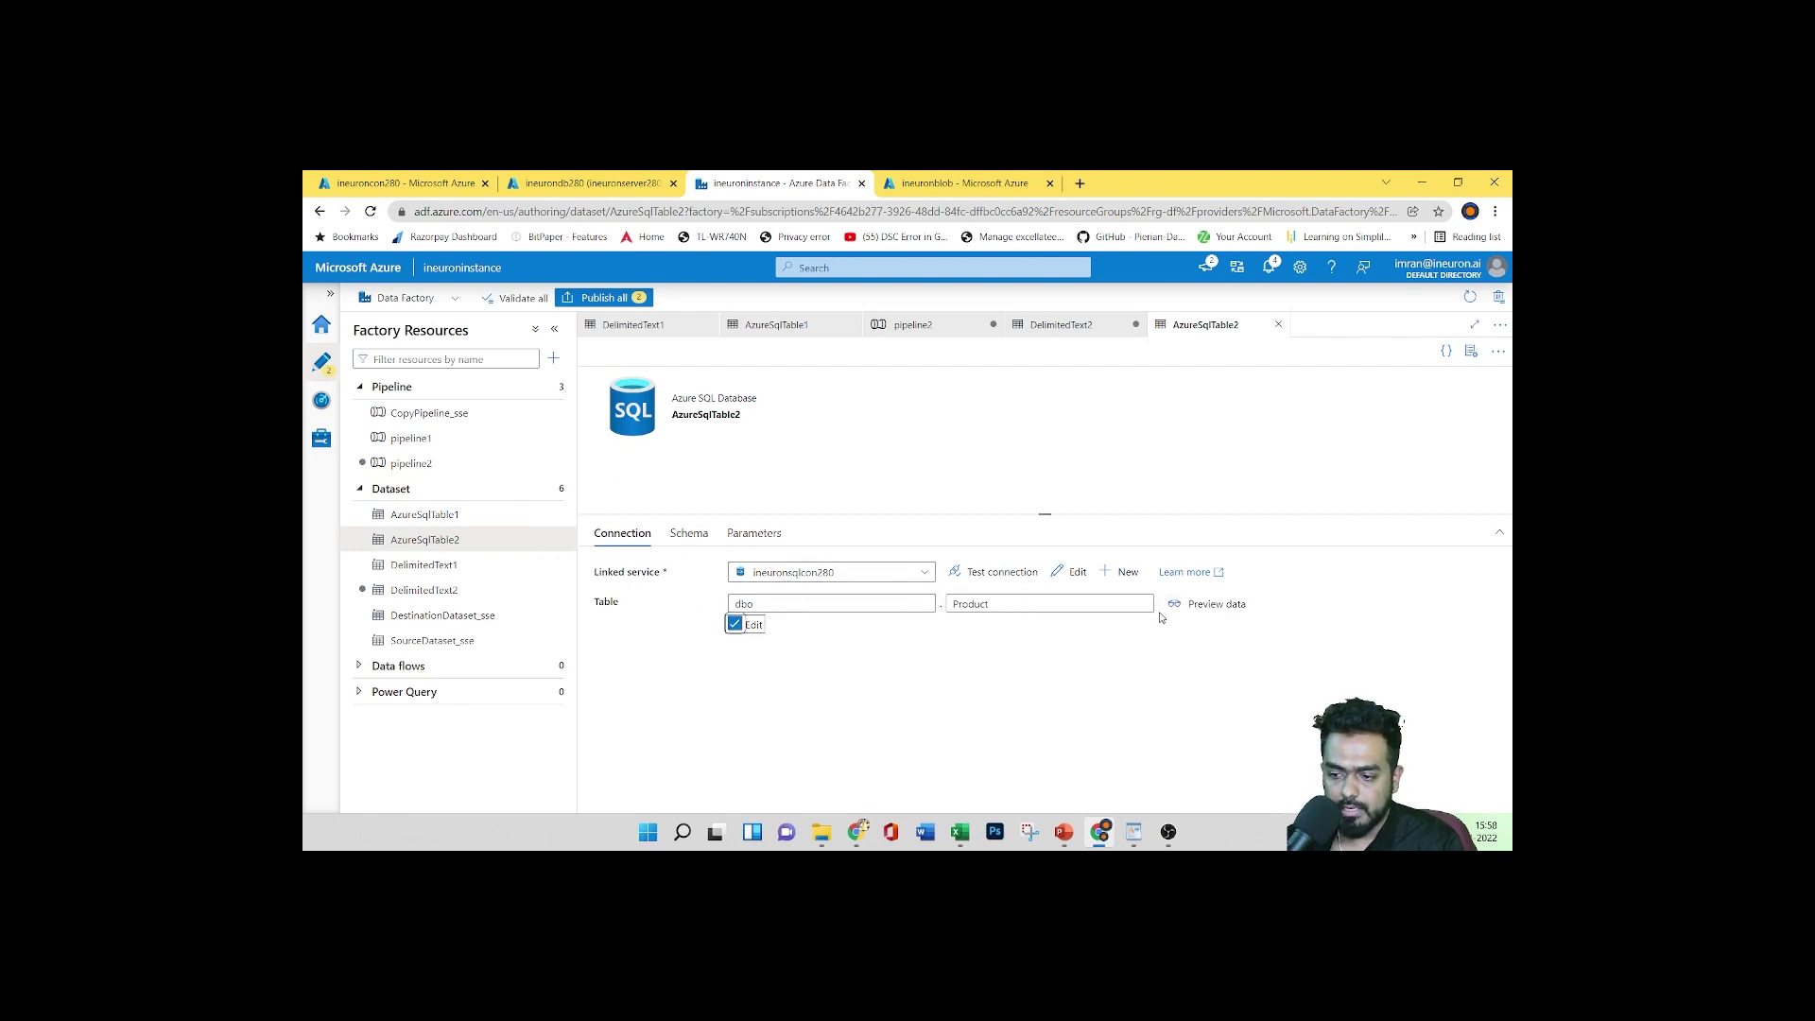
{"action": "left_click", "coordinate": [1051, 605]}
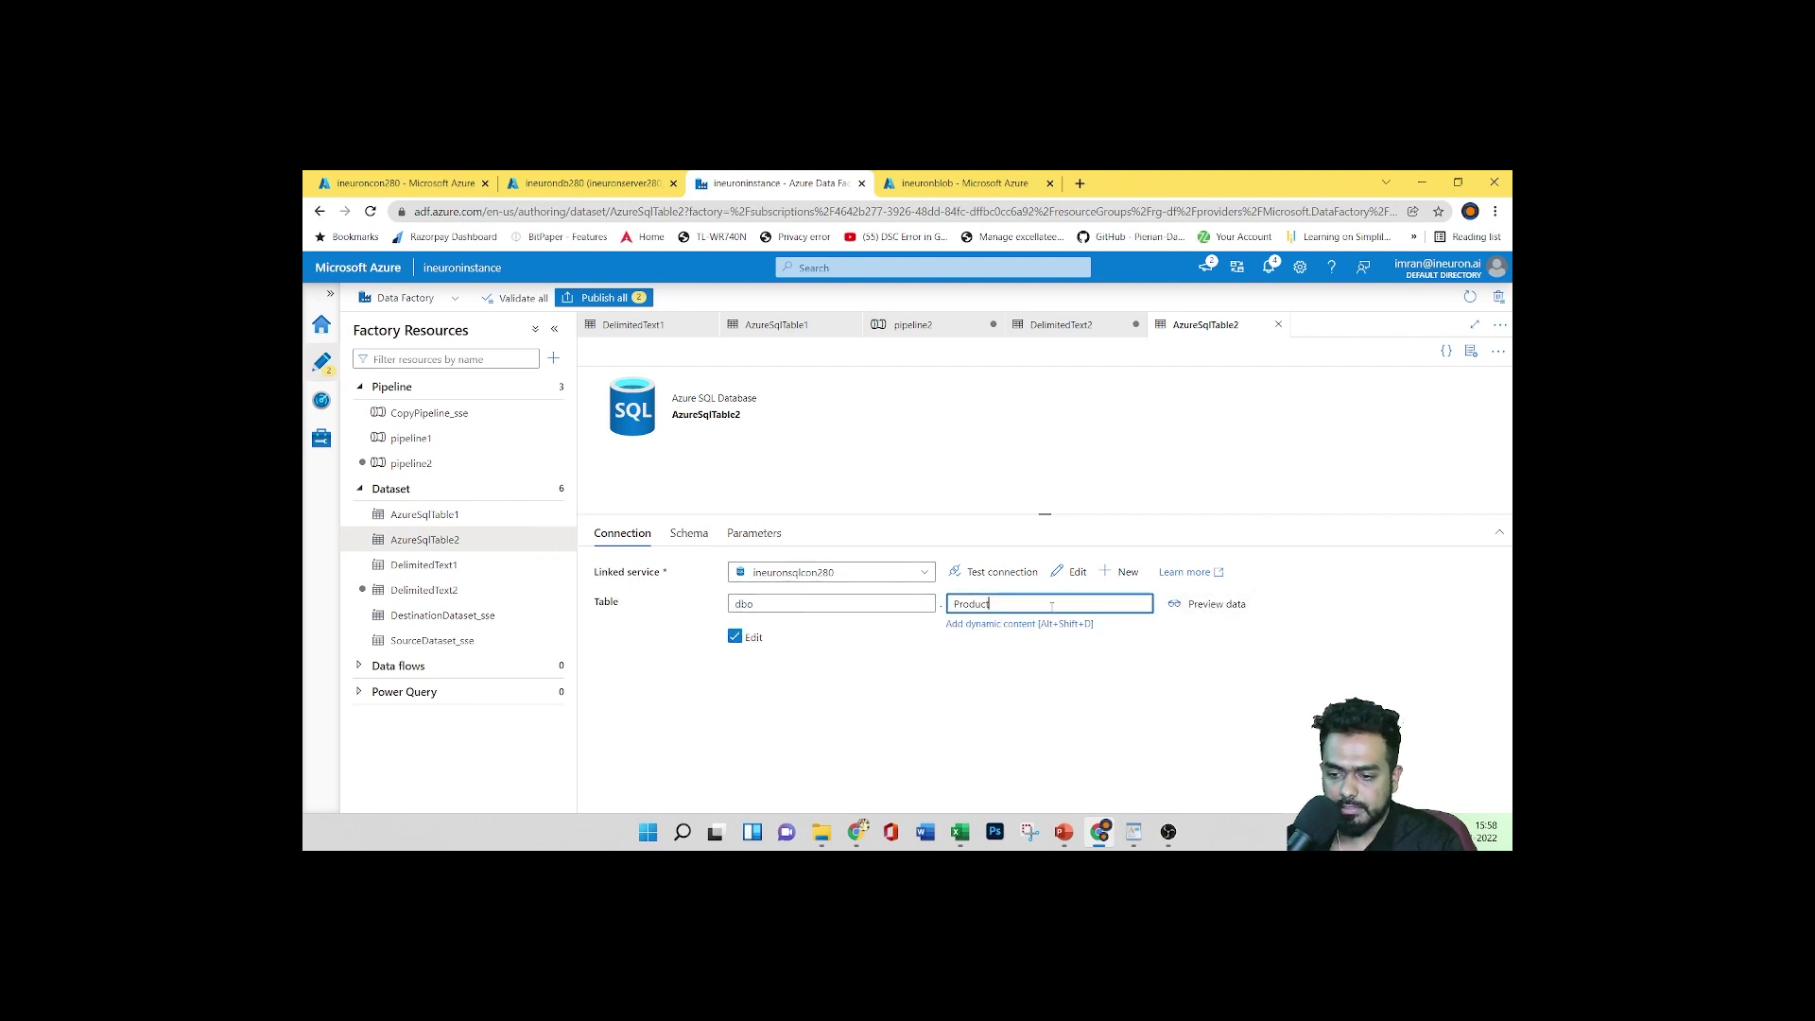
{"action": "left_click", "coordinate": [1003, 625]}
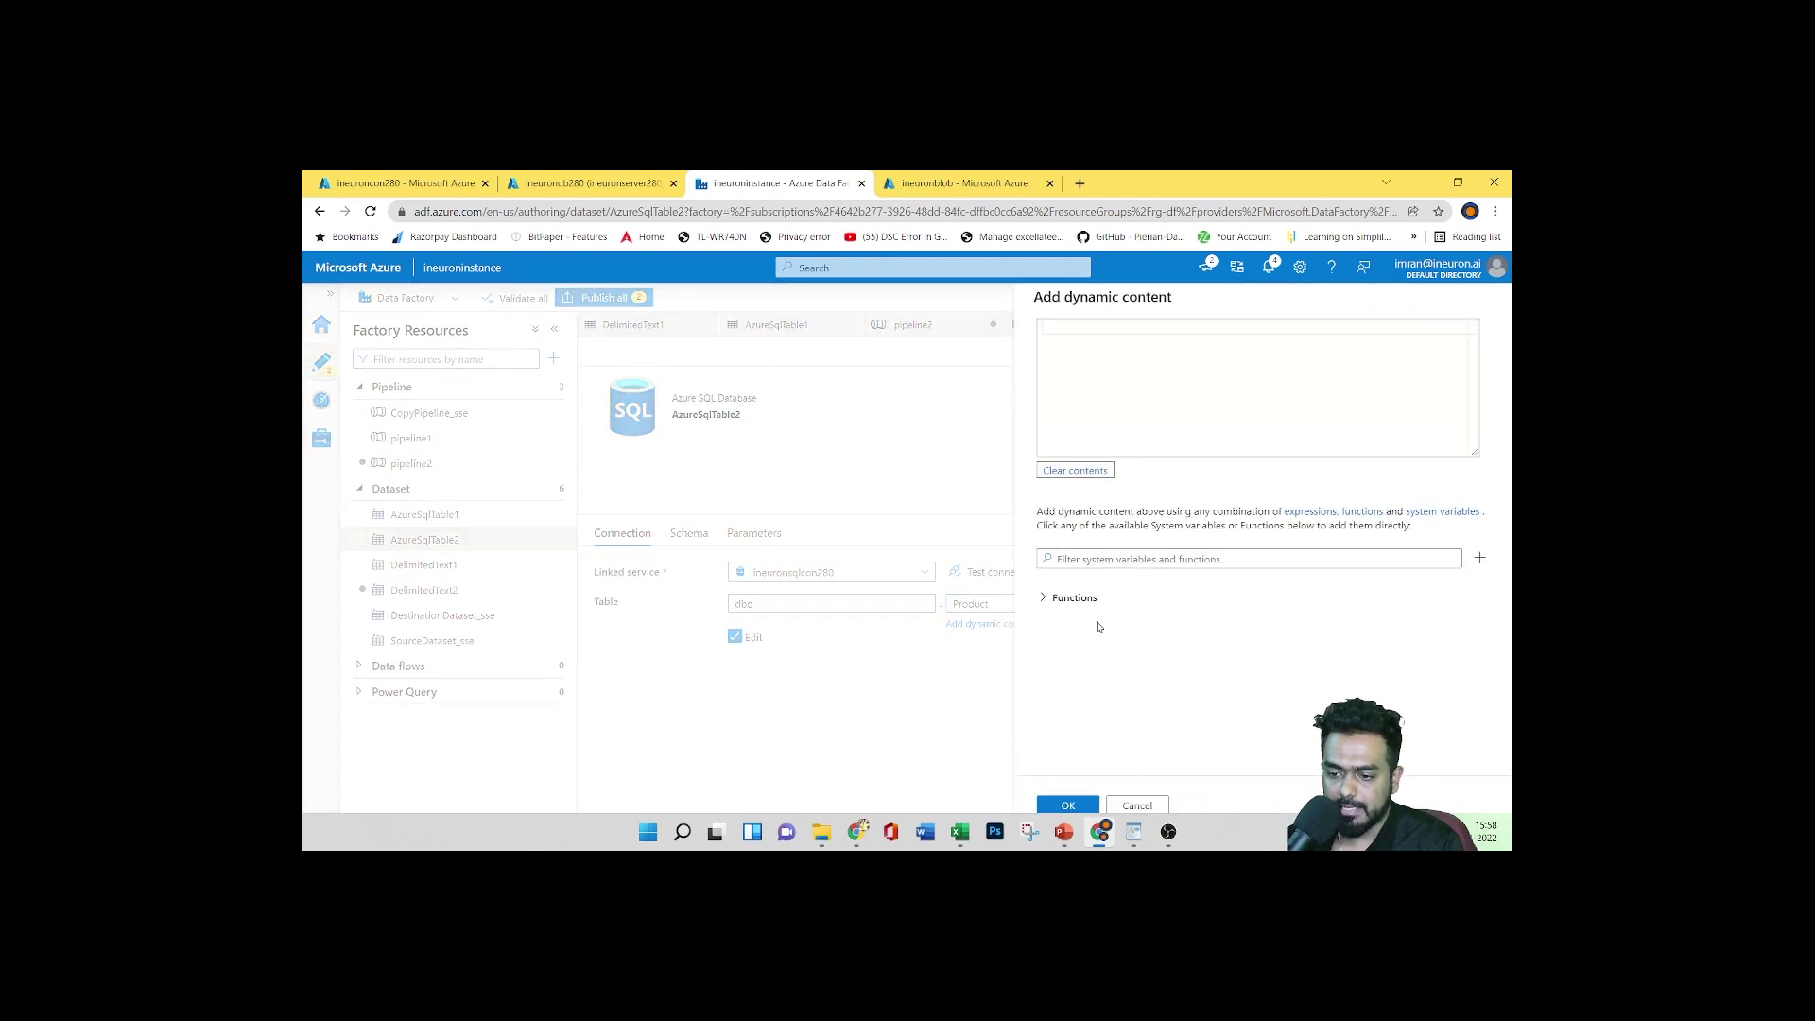
{"action": "left_click", "coordinate": [1480, 559]}
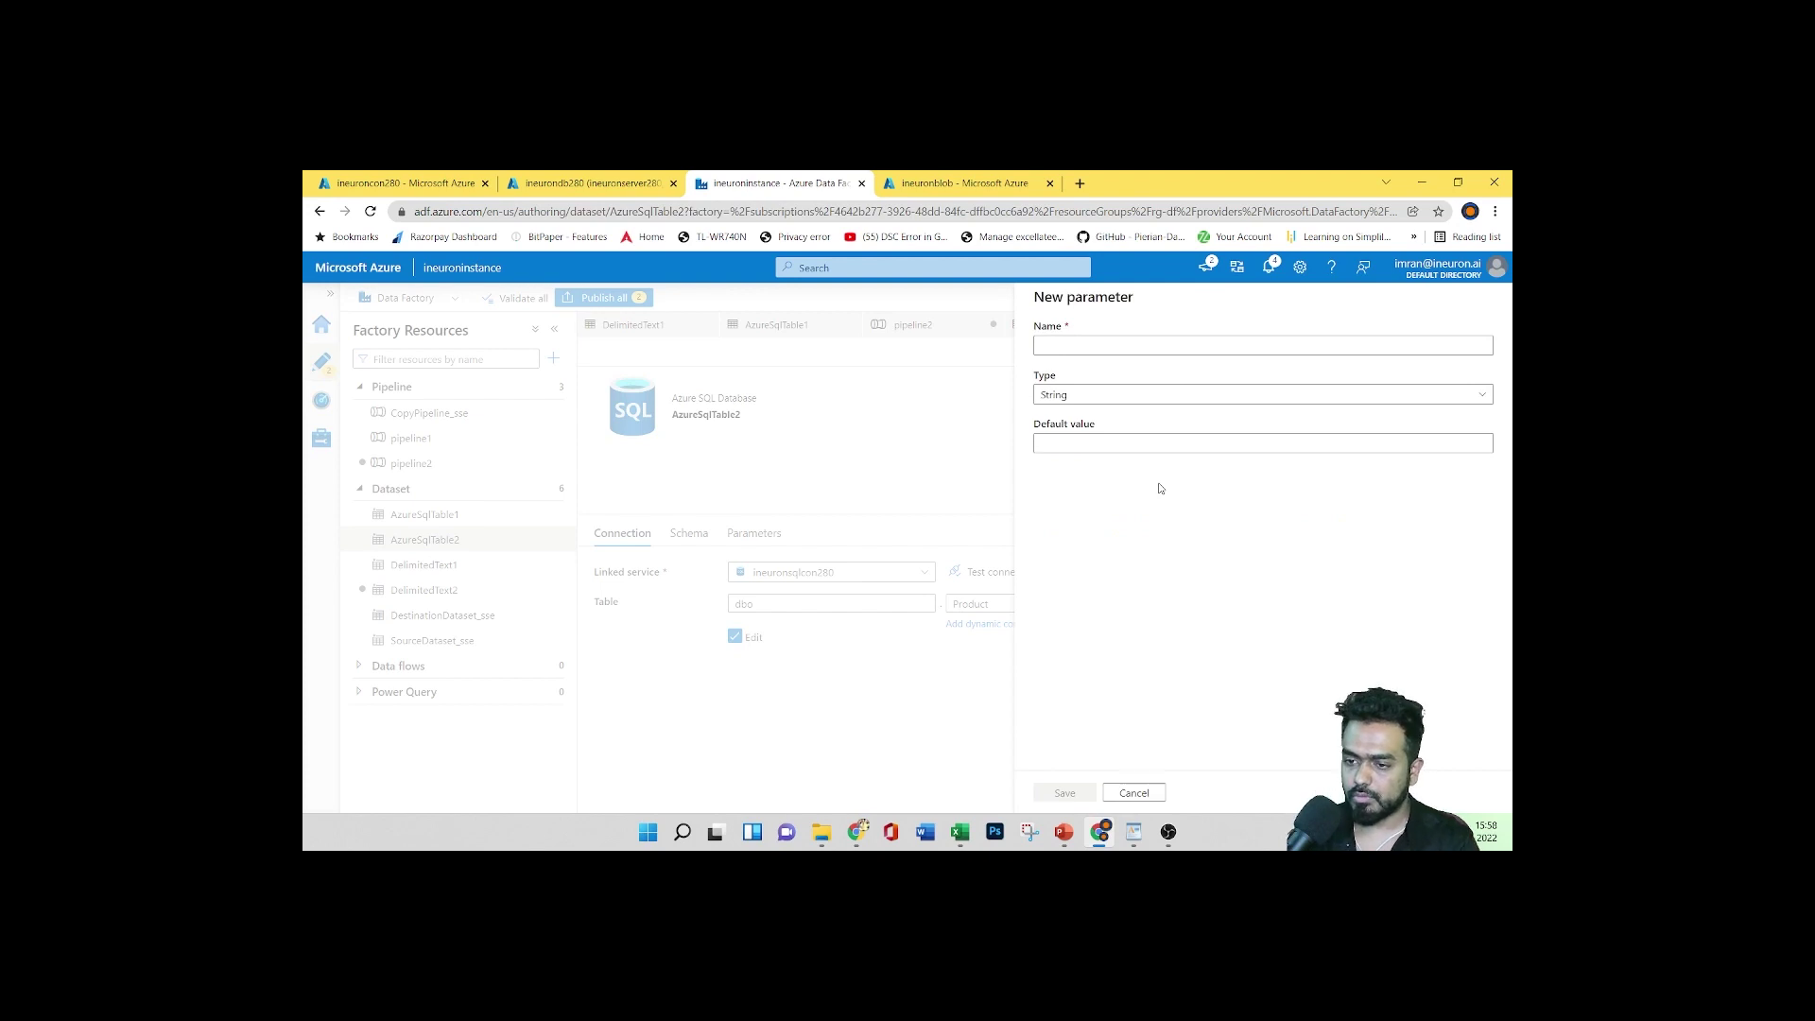
{"action": "left_click", "coordinate": [1158, 346]}
{"action": "type", "text": "out"}
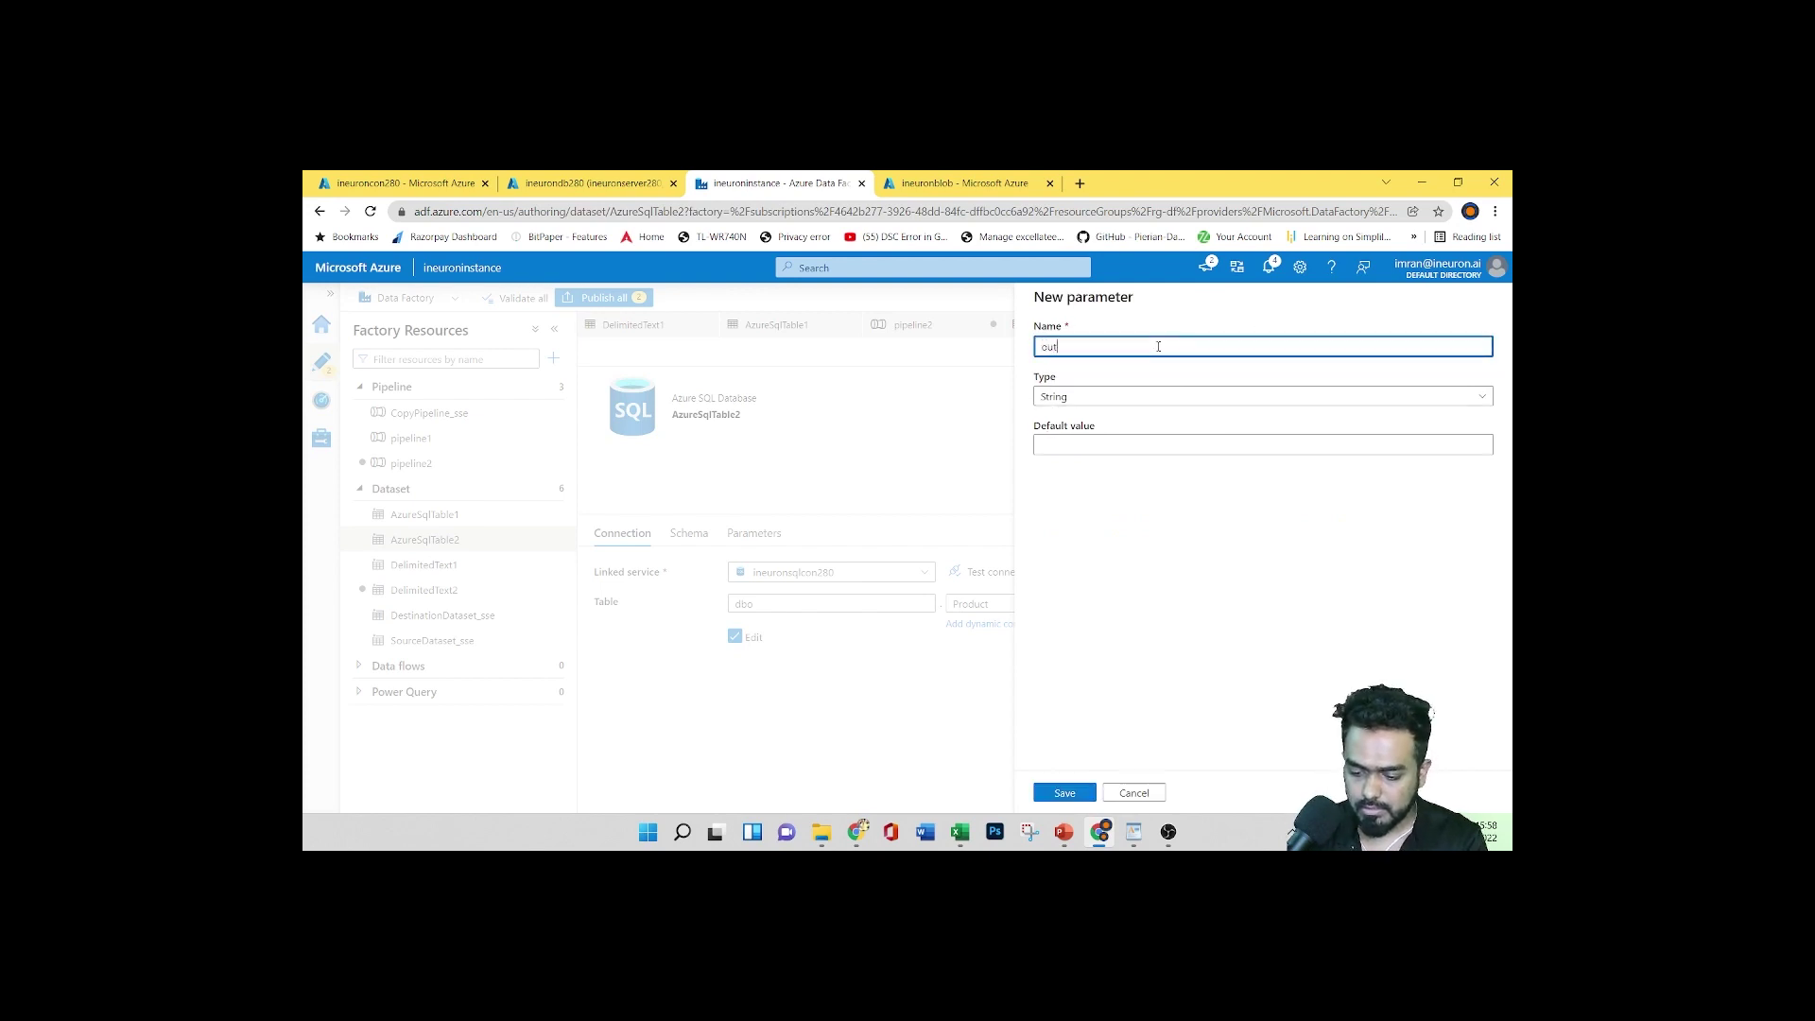
{"action": "type", "text": "puttabe"}
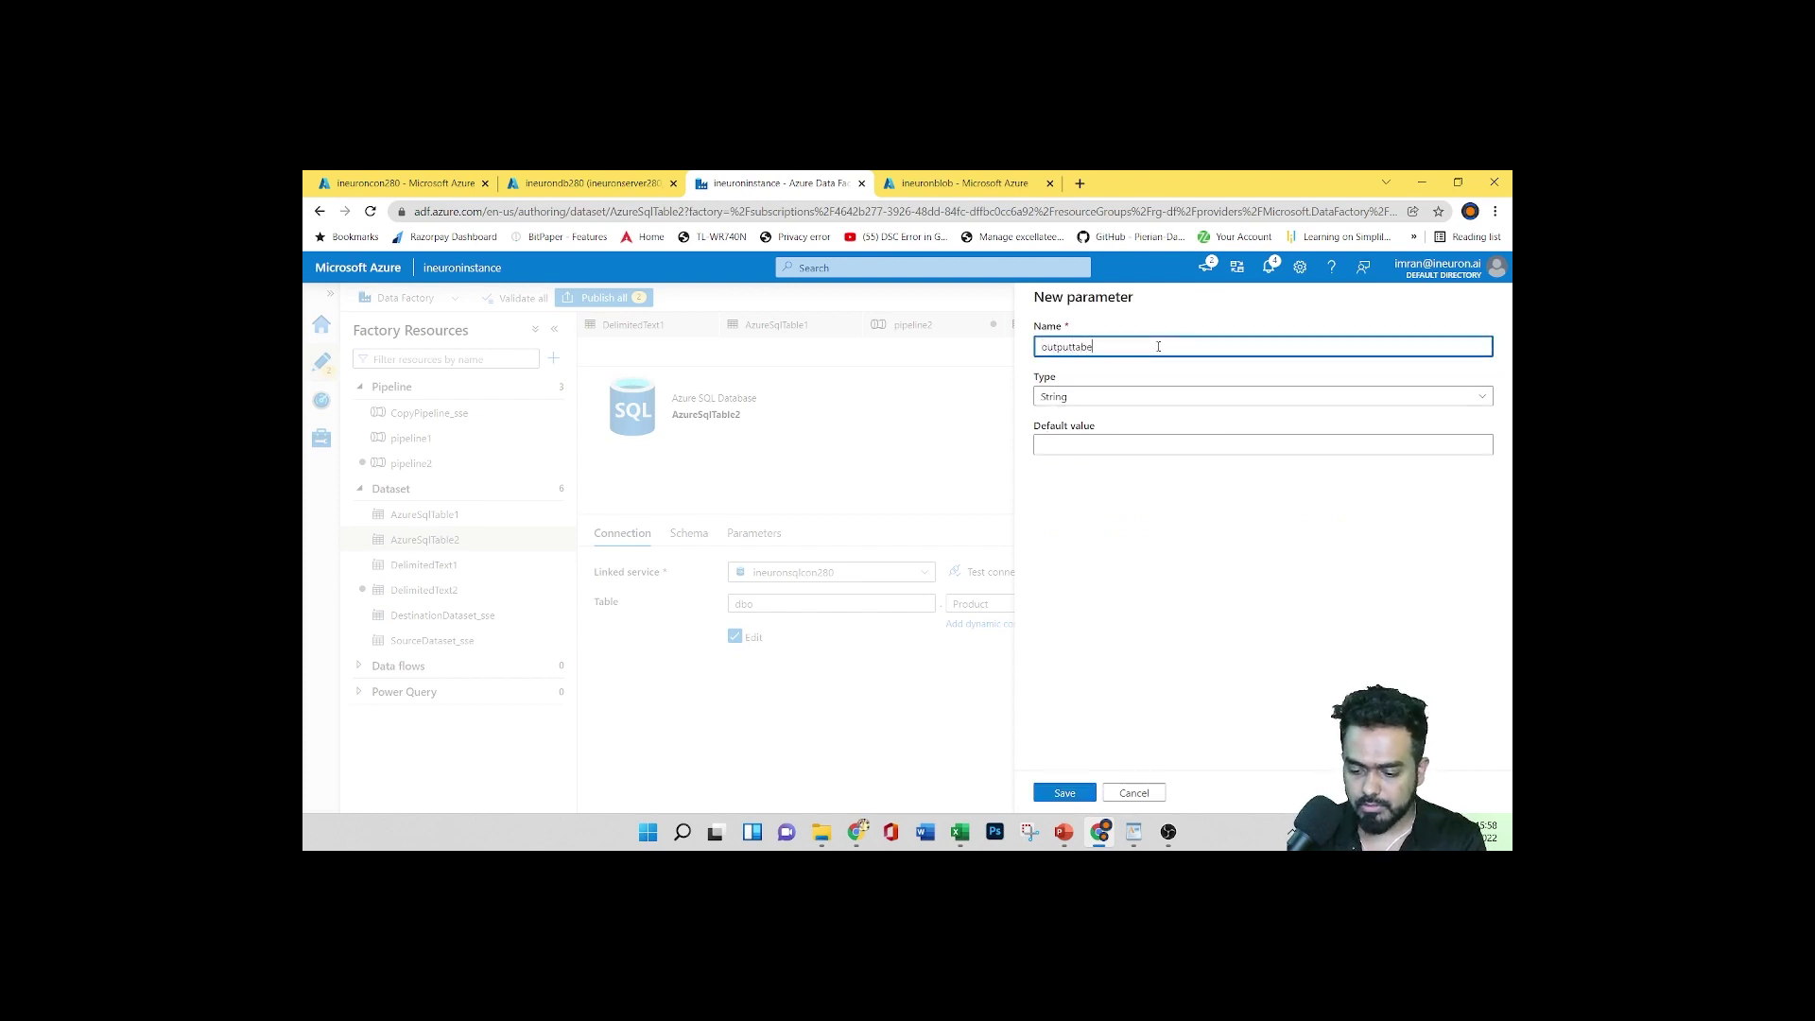
{"action": "type", "text": "l"}
{"action": "left_click", "coordinate": [1069, 791]}
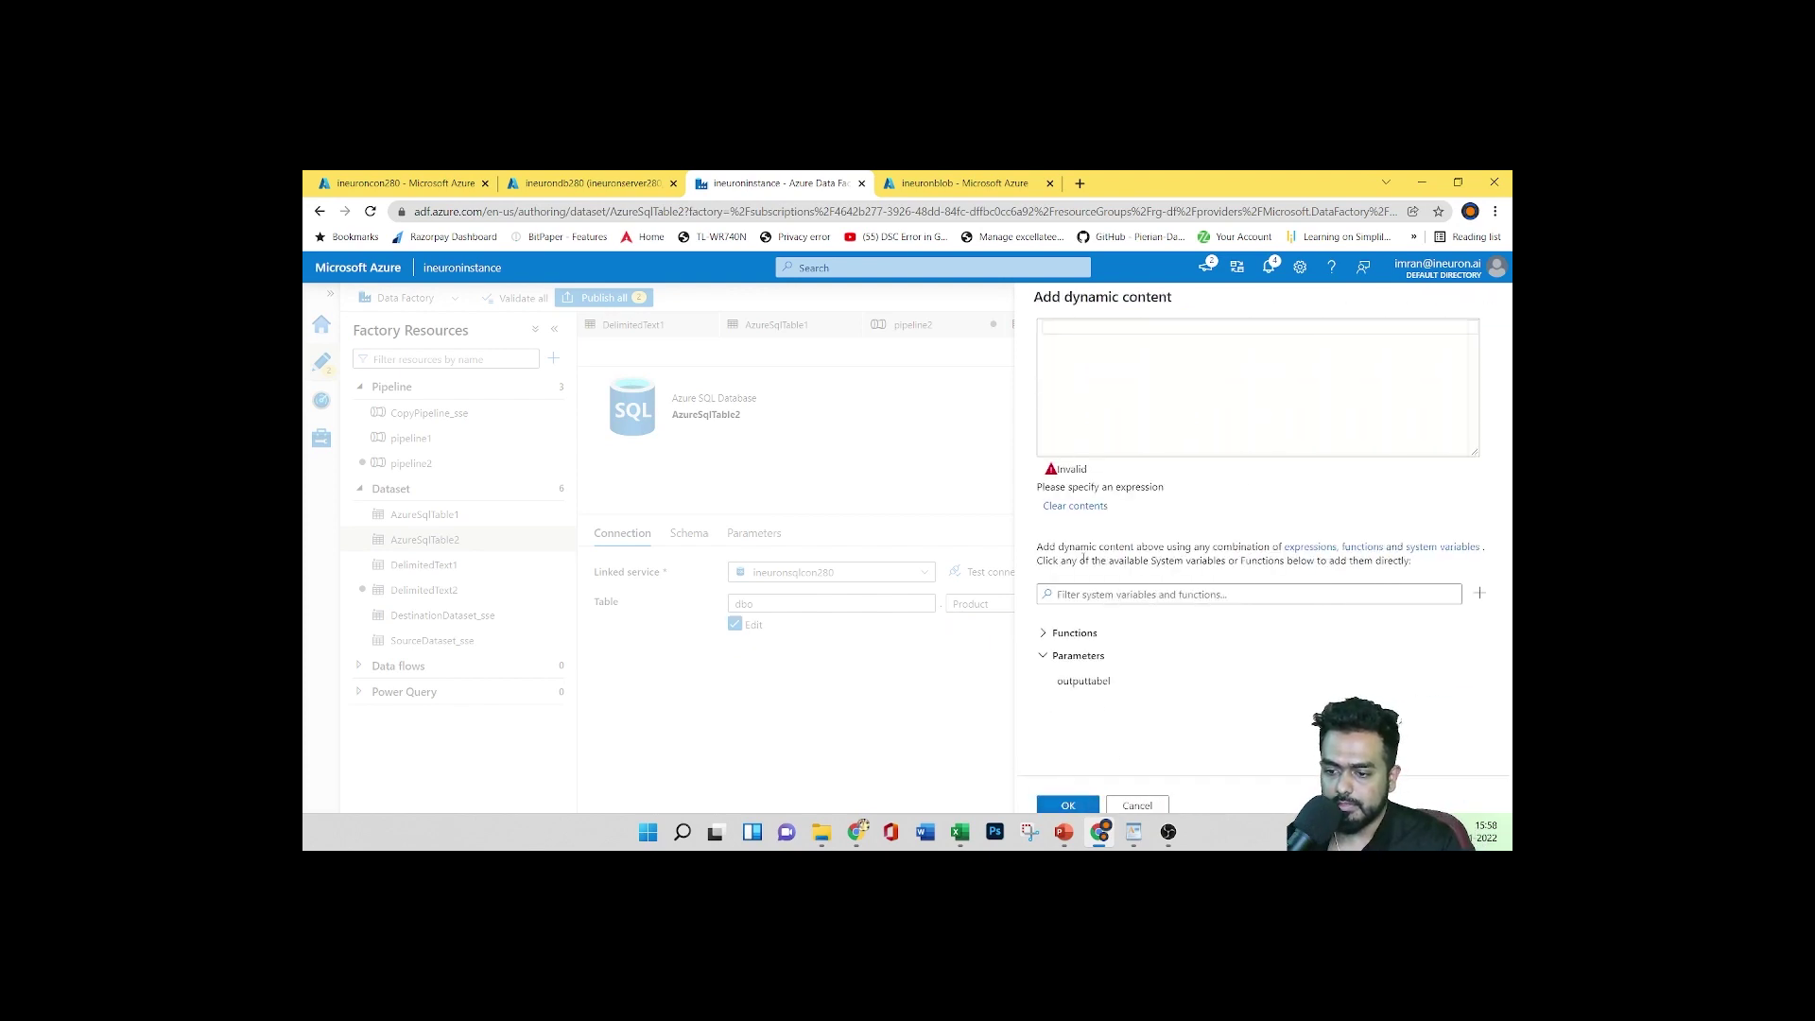
{"action": "left_click", "coordinate": [1083, 680]}
{"action": "left_click", "coordinate": [1067, 805]}
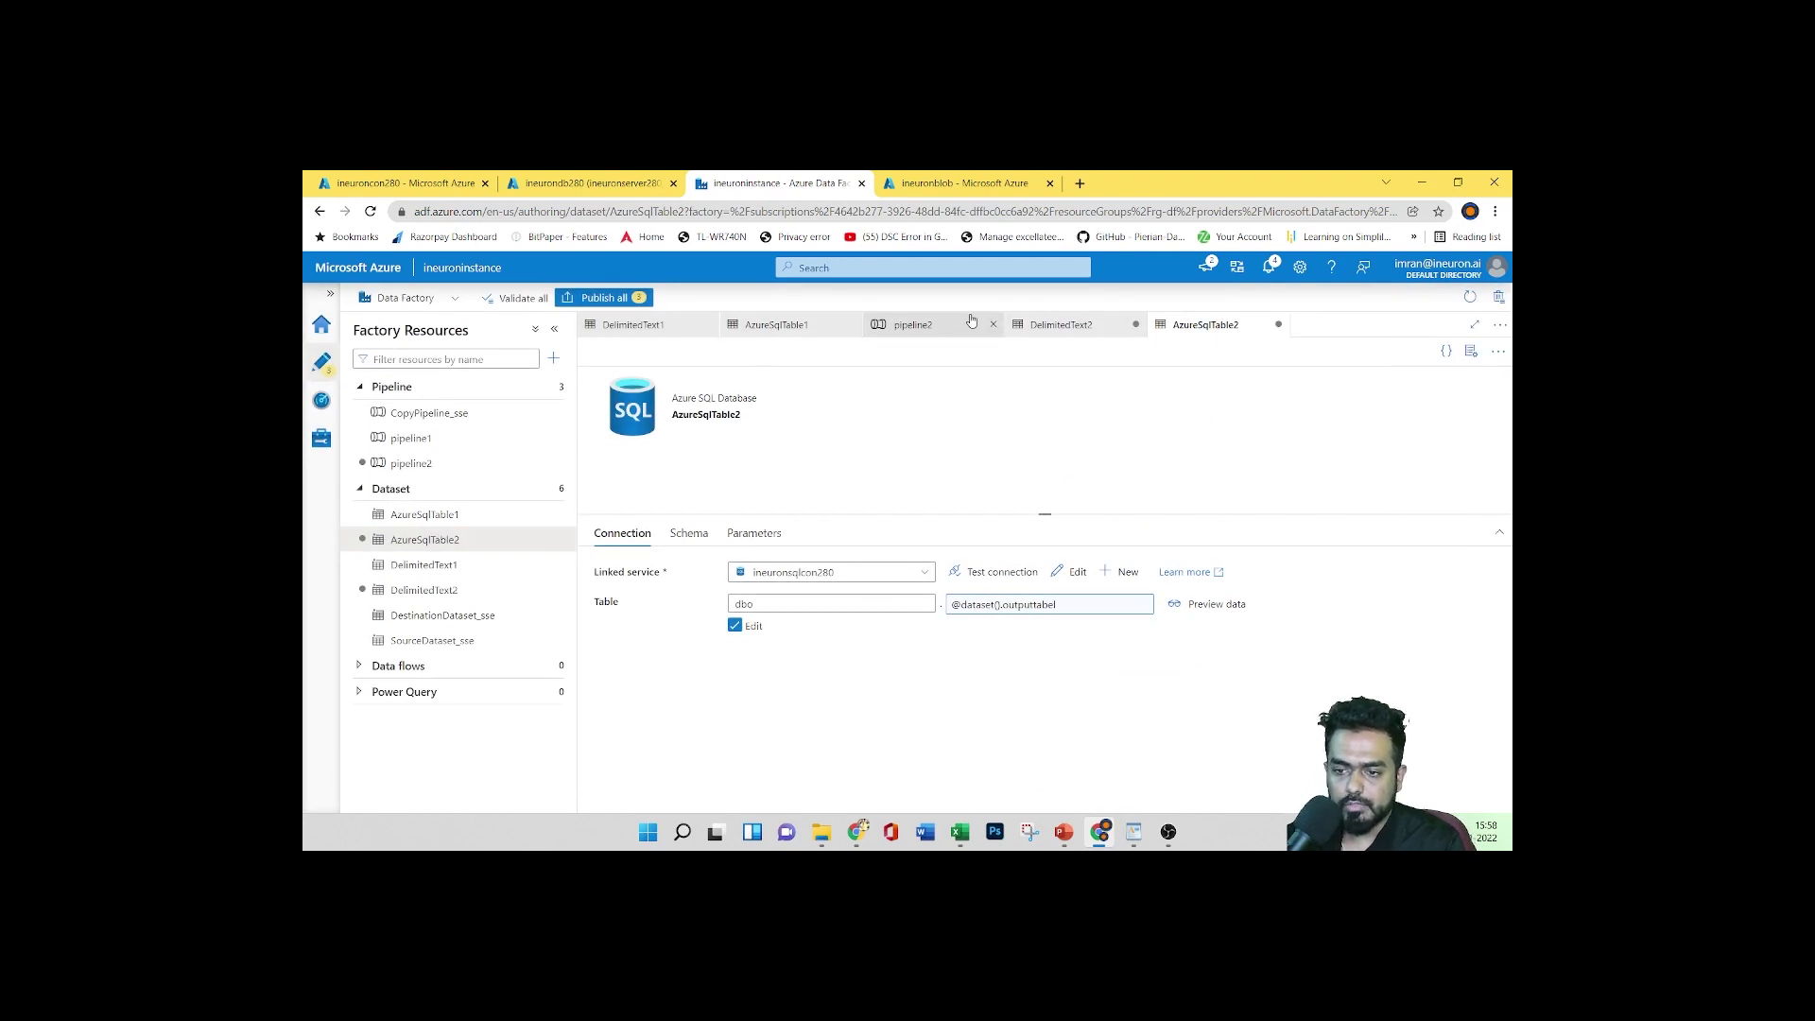
Add two String parameters named inputfiles and outbputtabel to pipeline2
{"action": "left_click", "coordinate": [931, 326]}
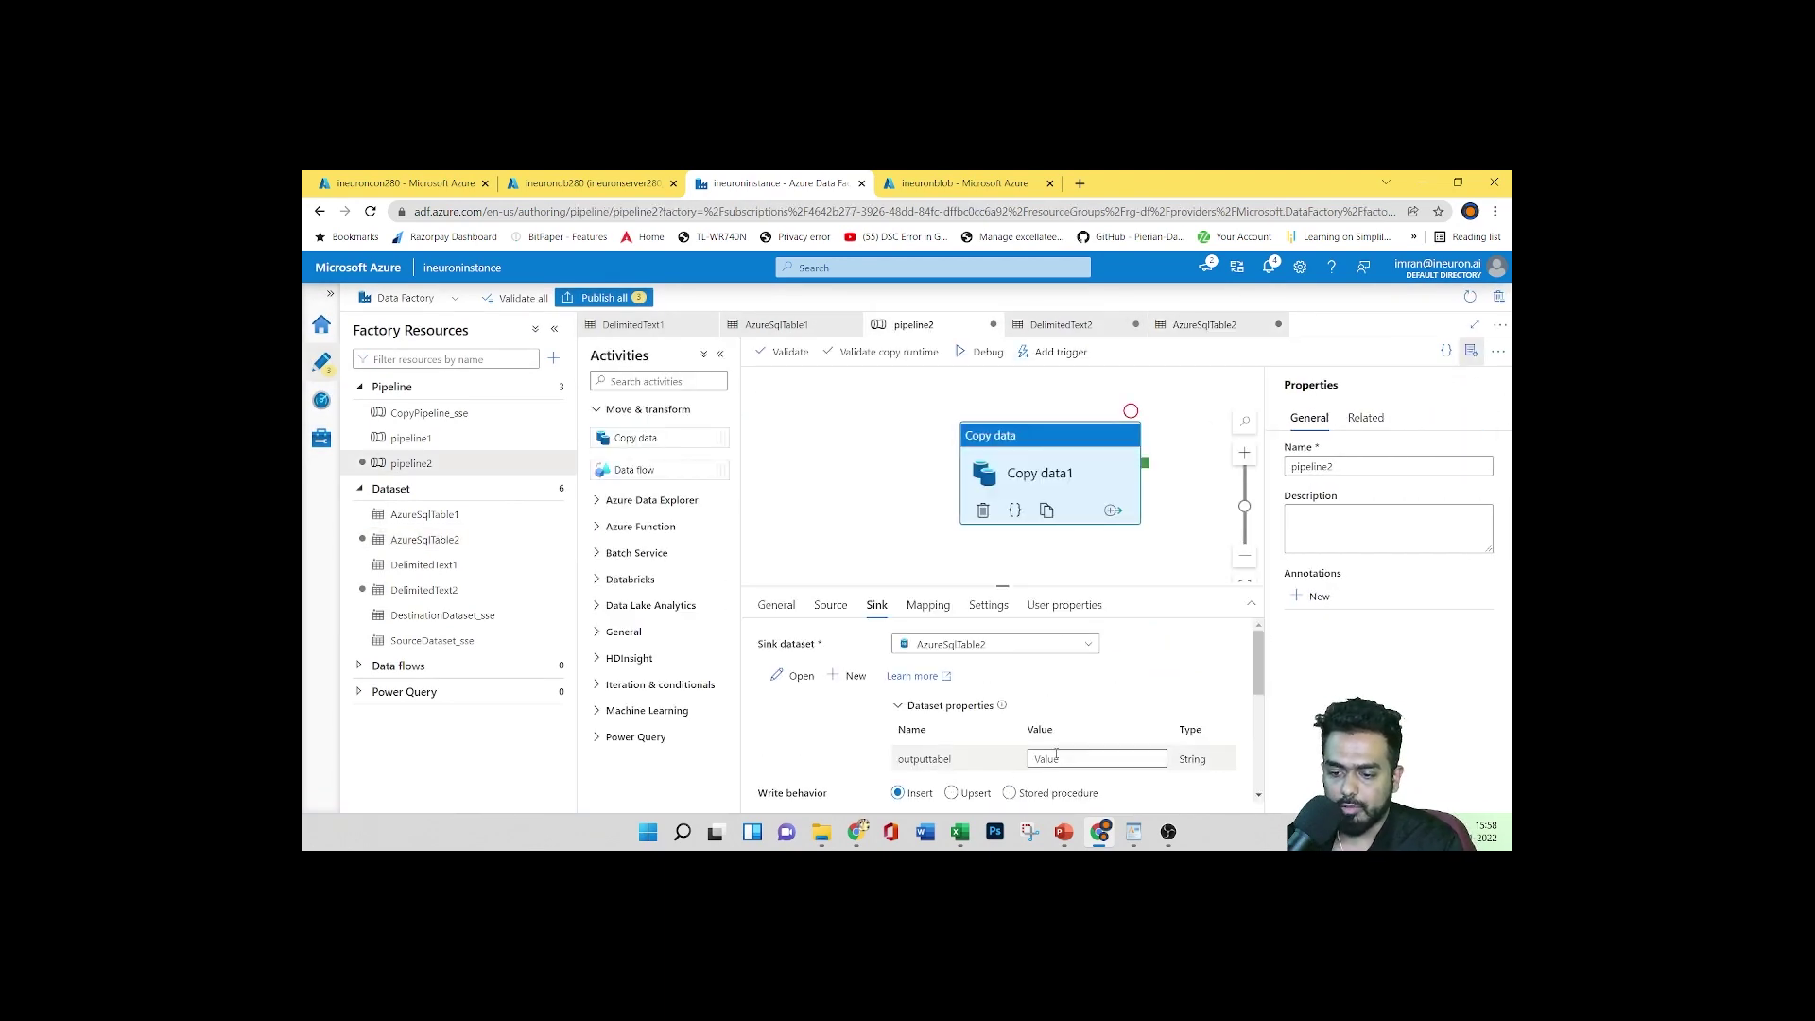
{"action": "left_click", "coordinate": [821, 462]}
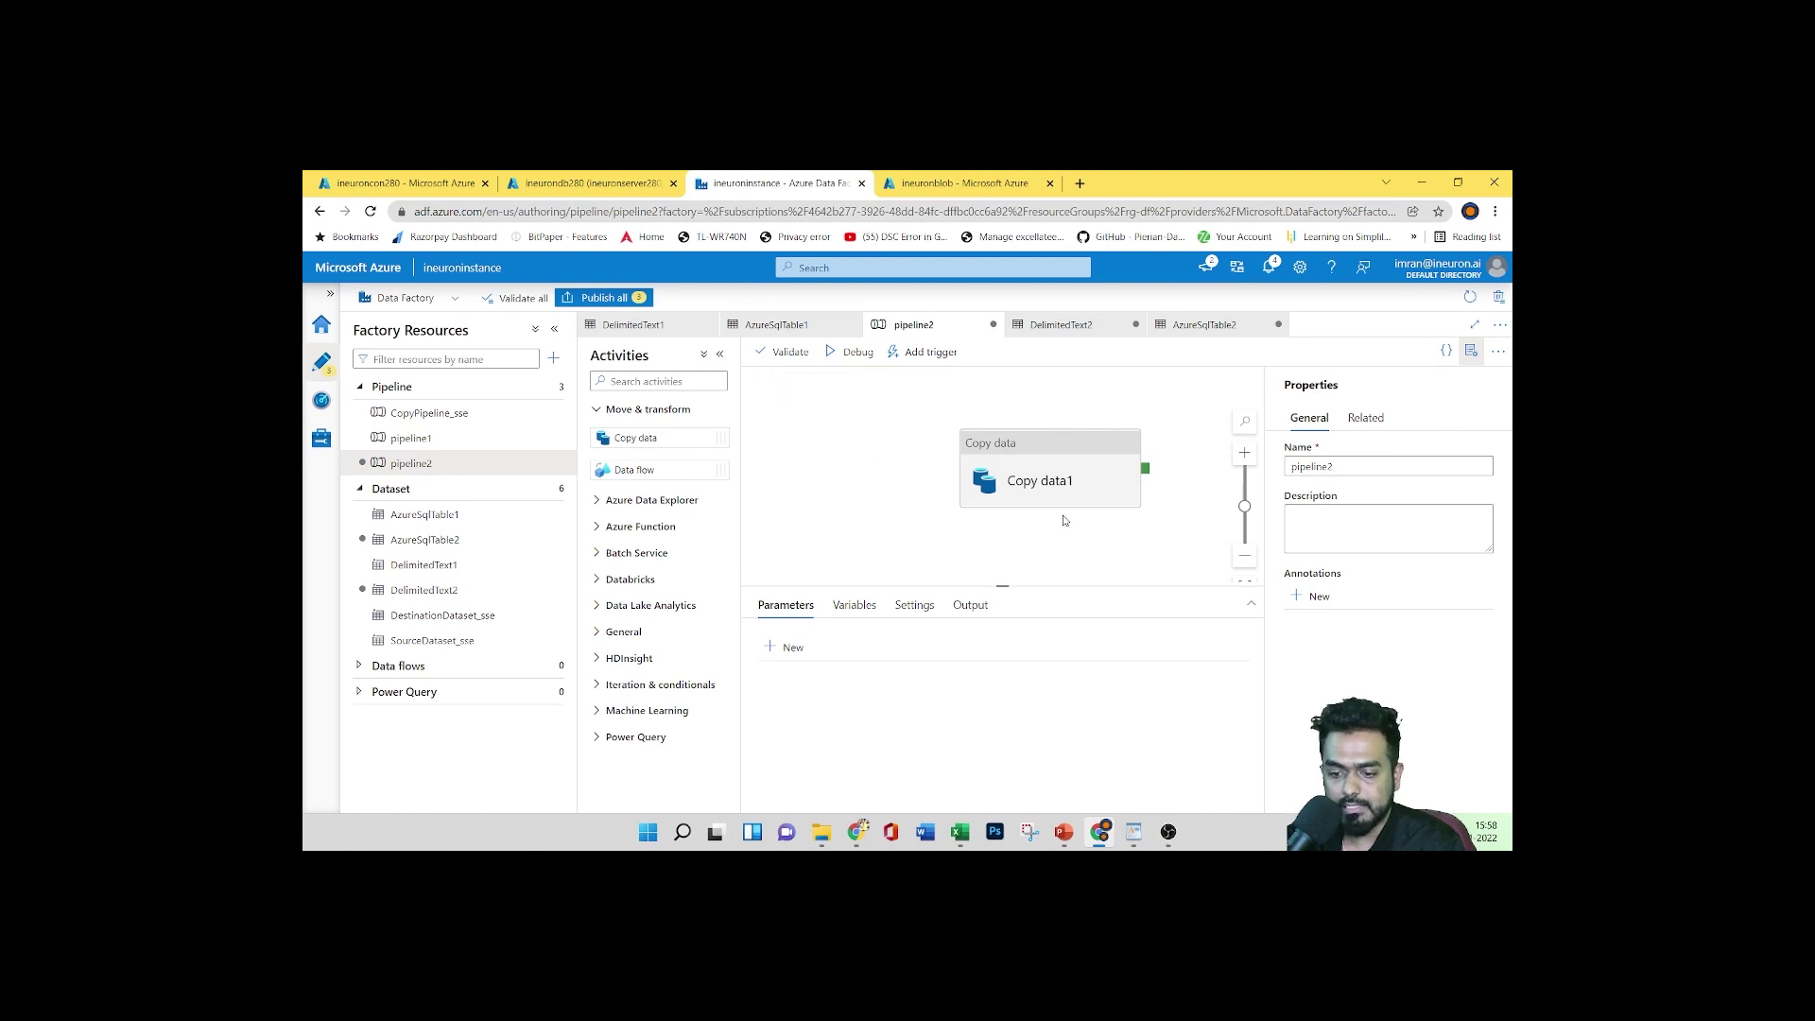
{"action": "left_click", "coordinate": [787, 646]}
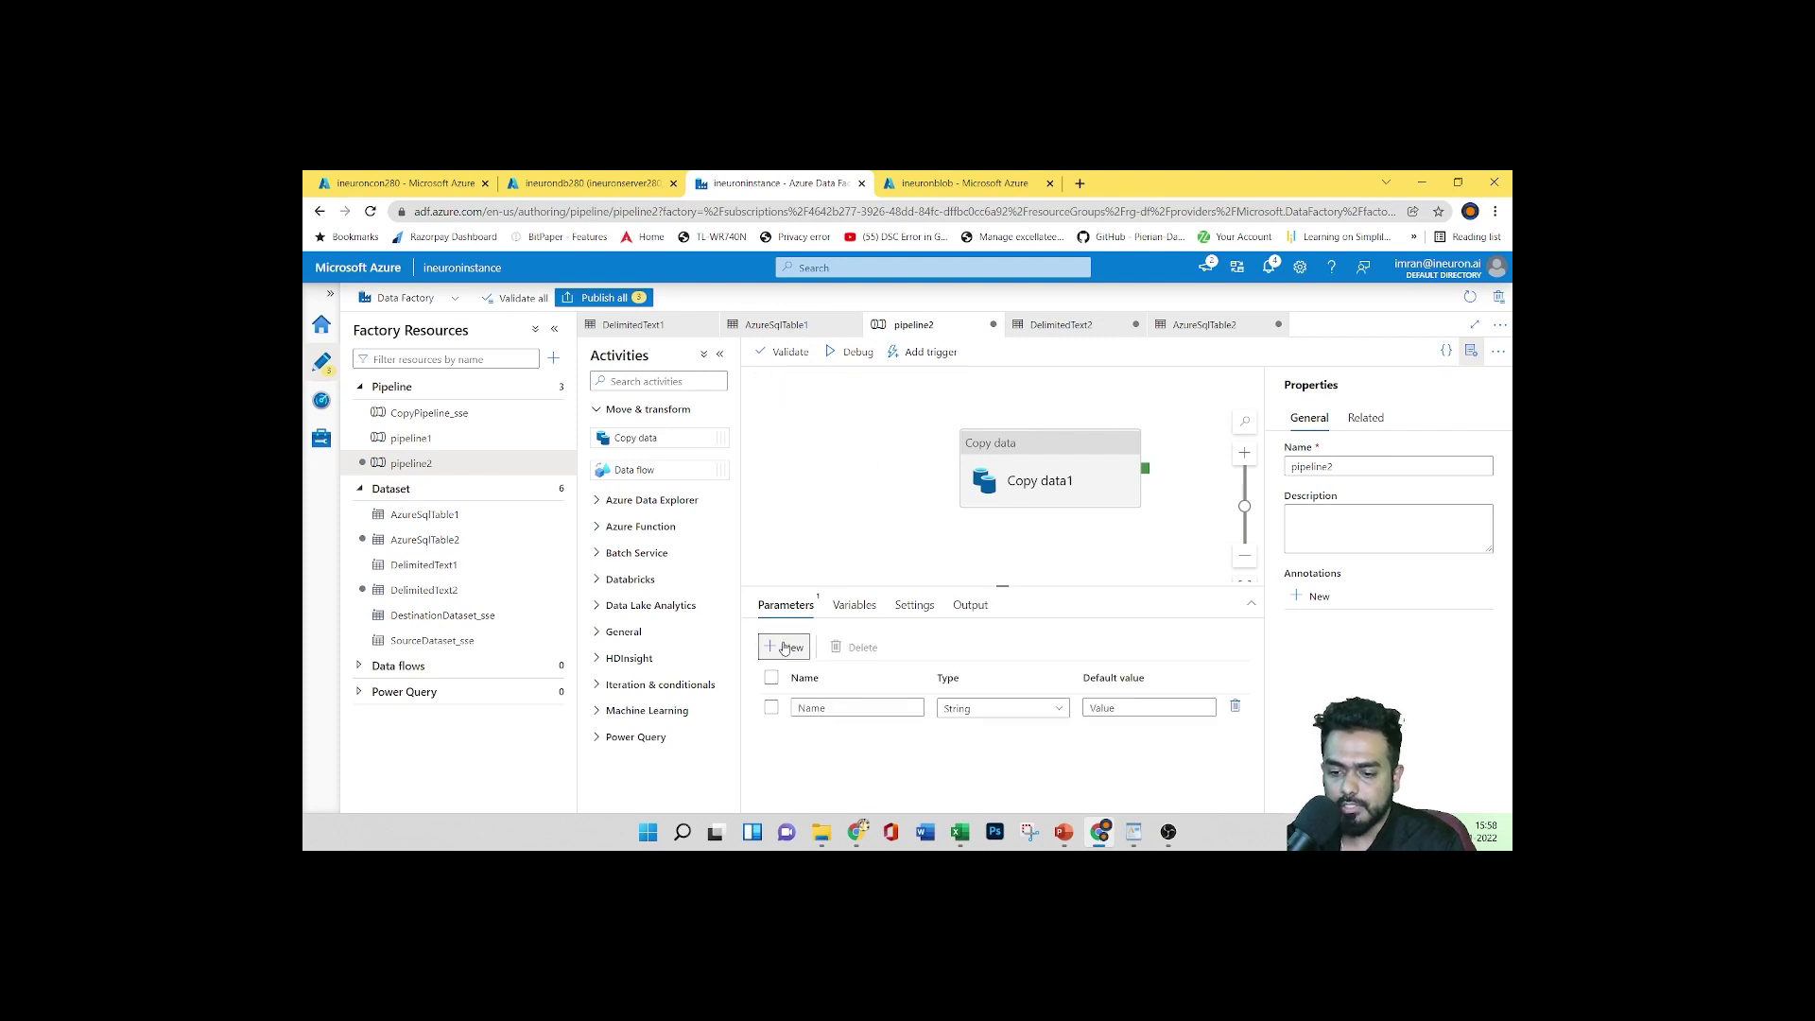
{"action": "left_click", "coordinate": [828, 709]}
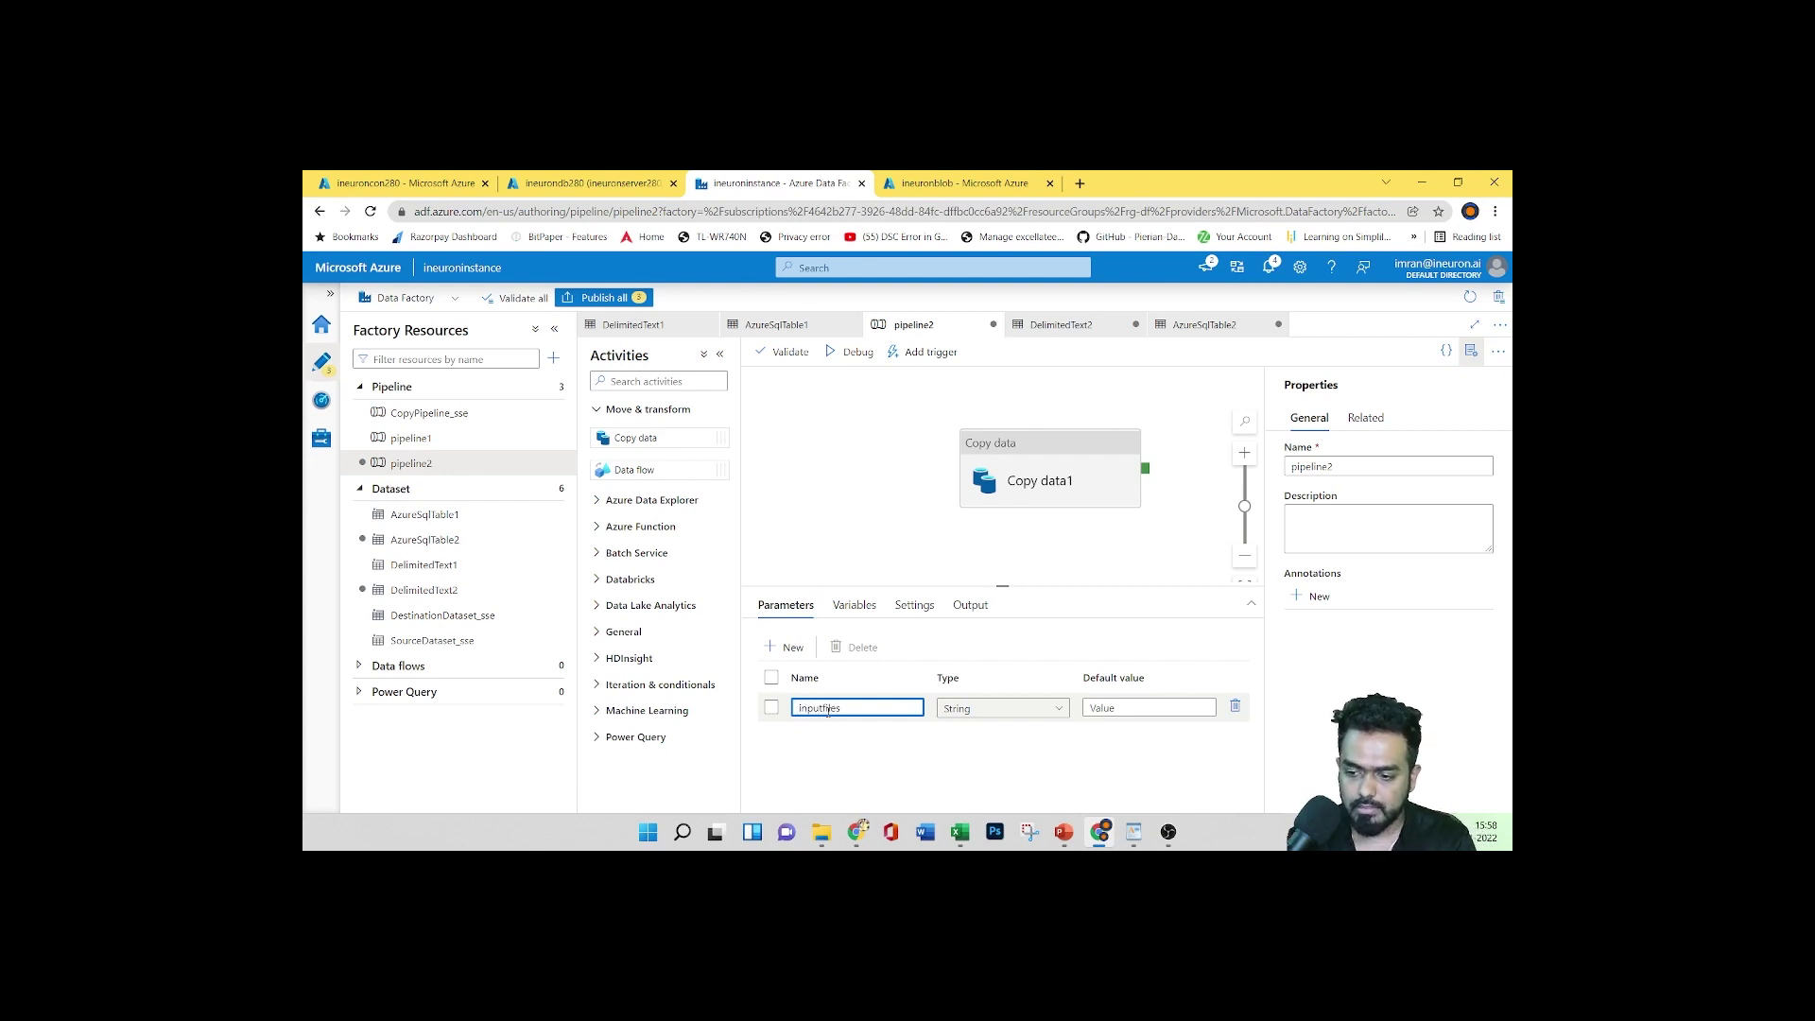
{"action": "left_click", "coordinate": [786, 646]}
{"action": "left_click", "coordinate": [840, 736]}
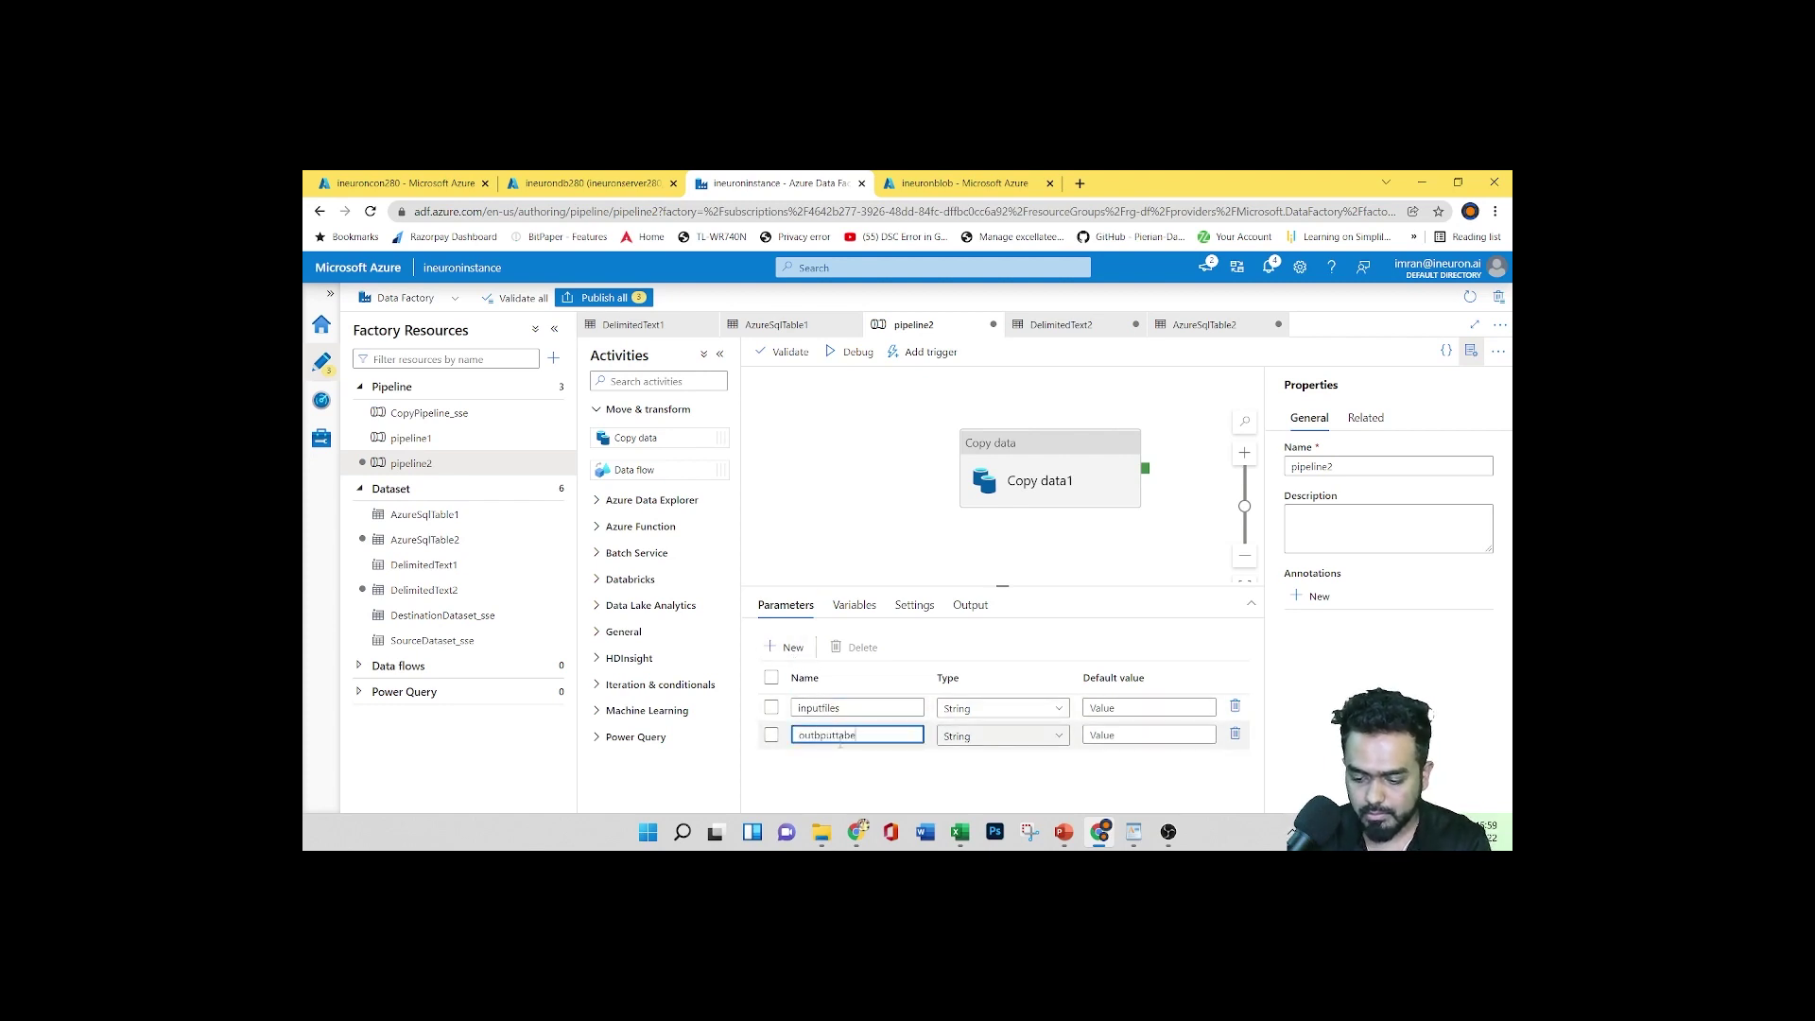
{"action": "type", "text": "outbputtabel"}
{"action": "left_click", "coordinate": [875, 771]}
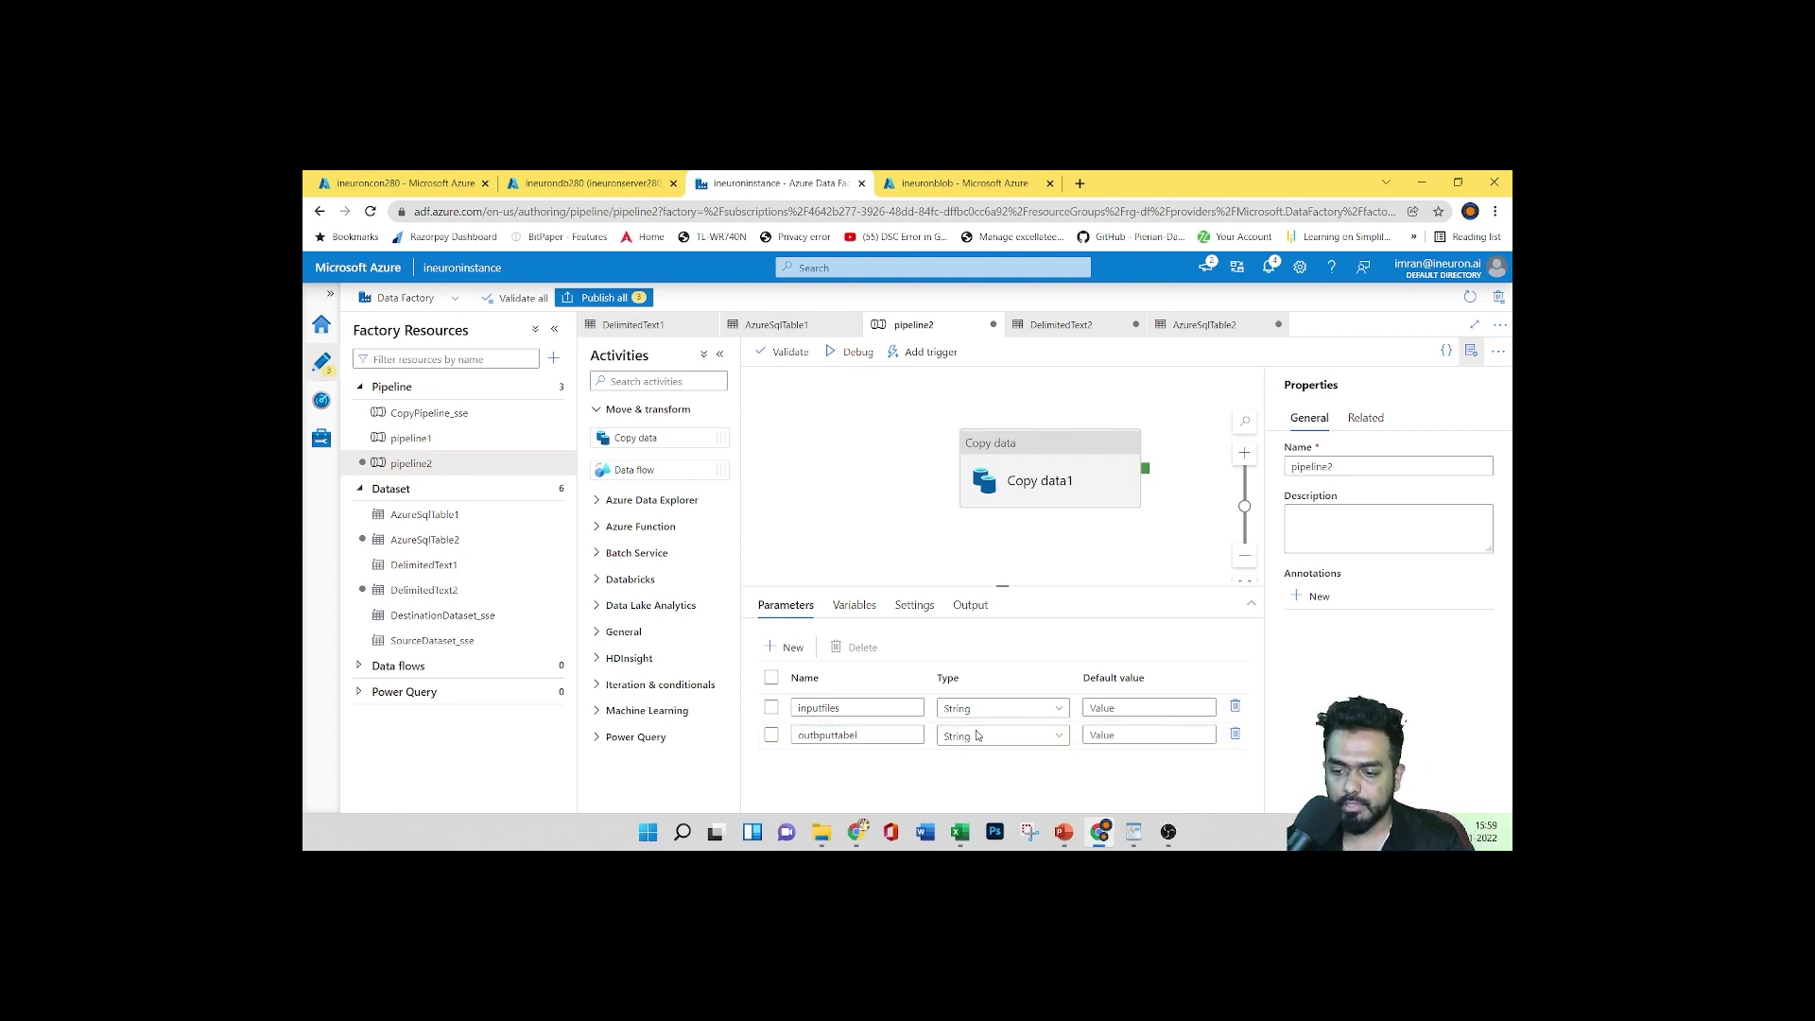
{"action": "left_click", "coordinate": [1065, 475]}
{"action": "scroll", "coordinate": [1047, 688], "scroll_direction": "down", "scroll_amount": 2}
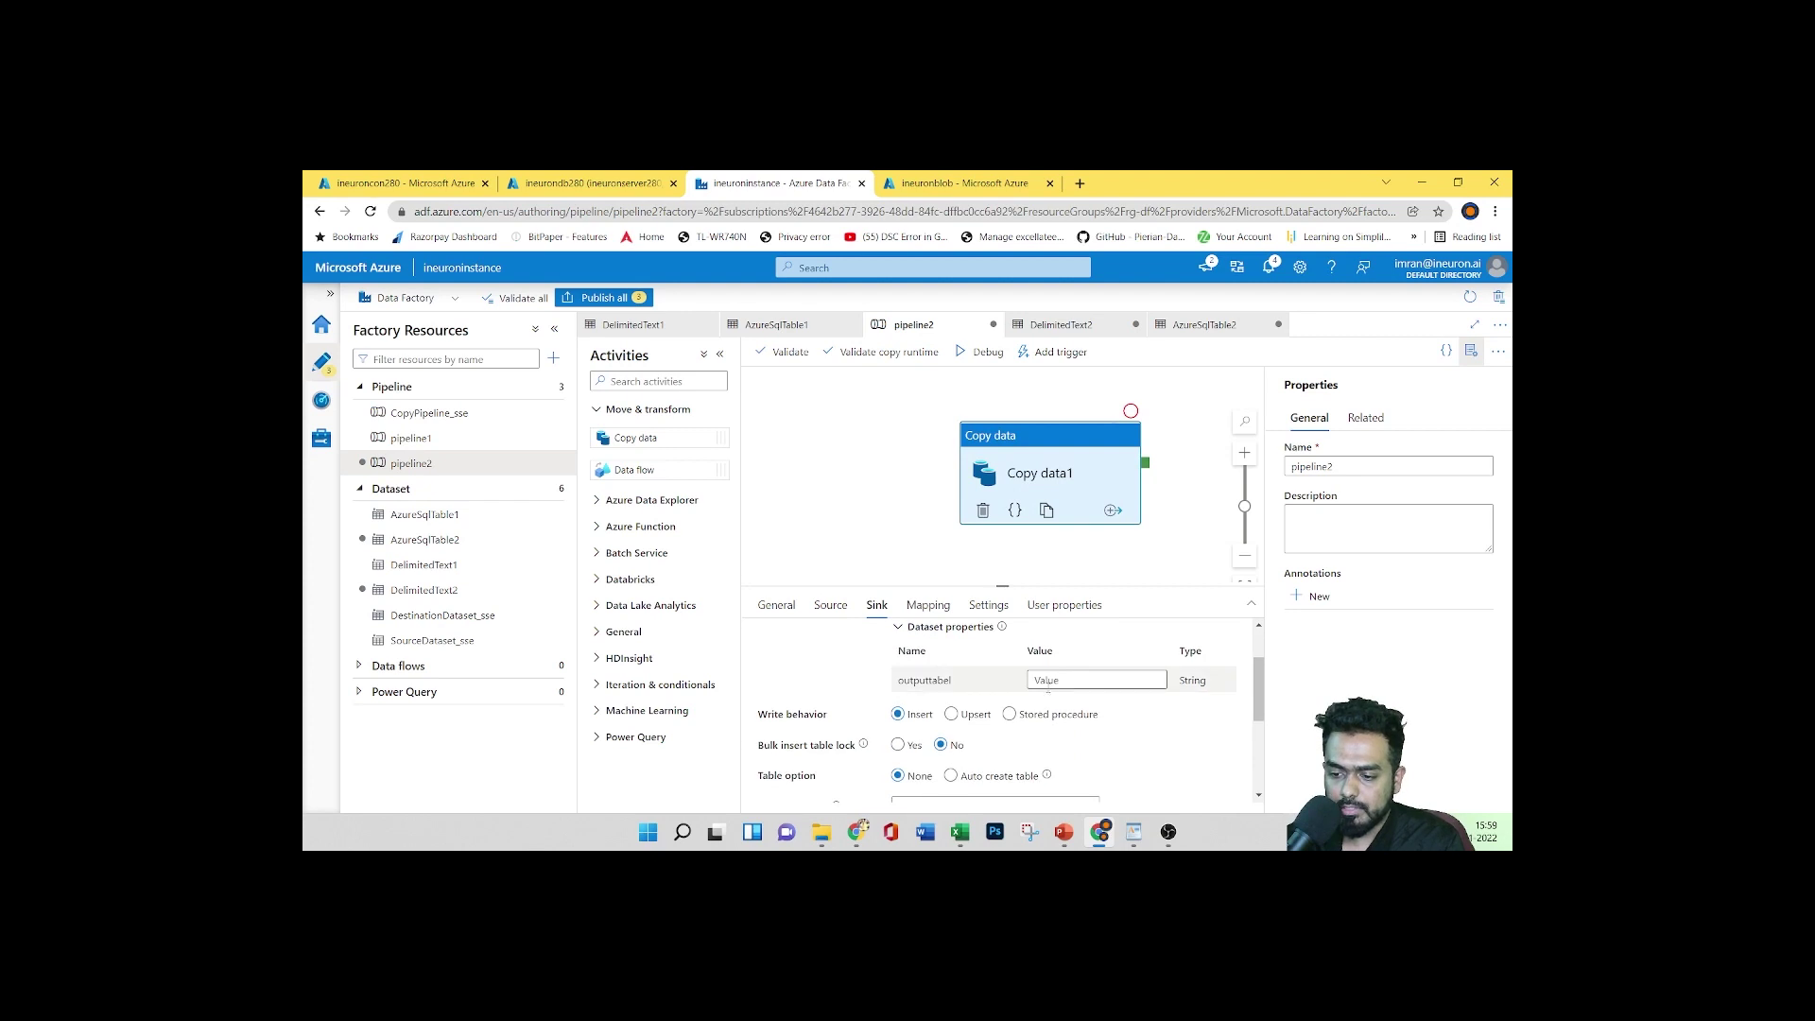
{"action": "left_click", "coordinate": [1066, 681]}
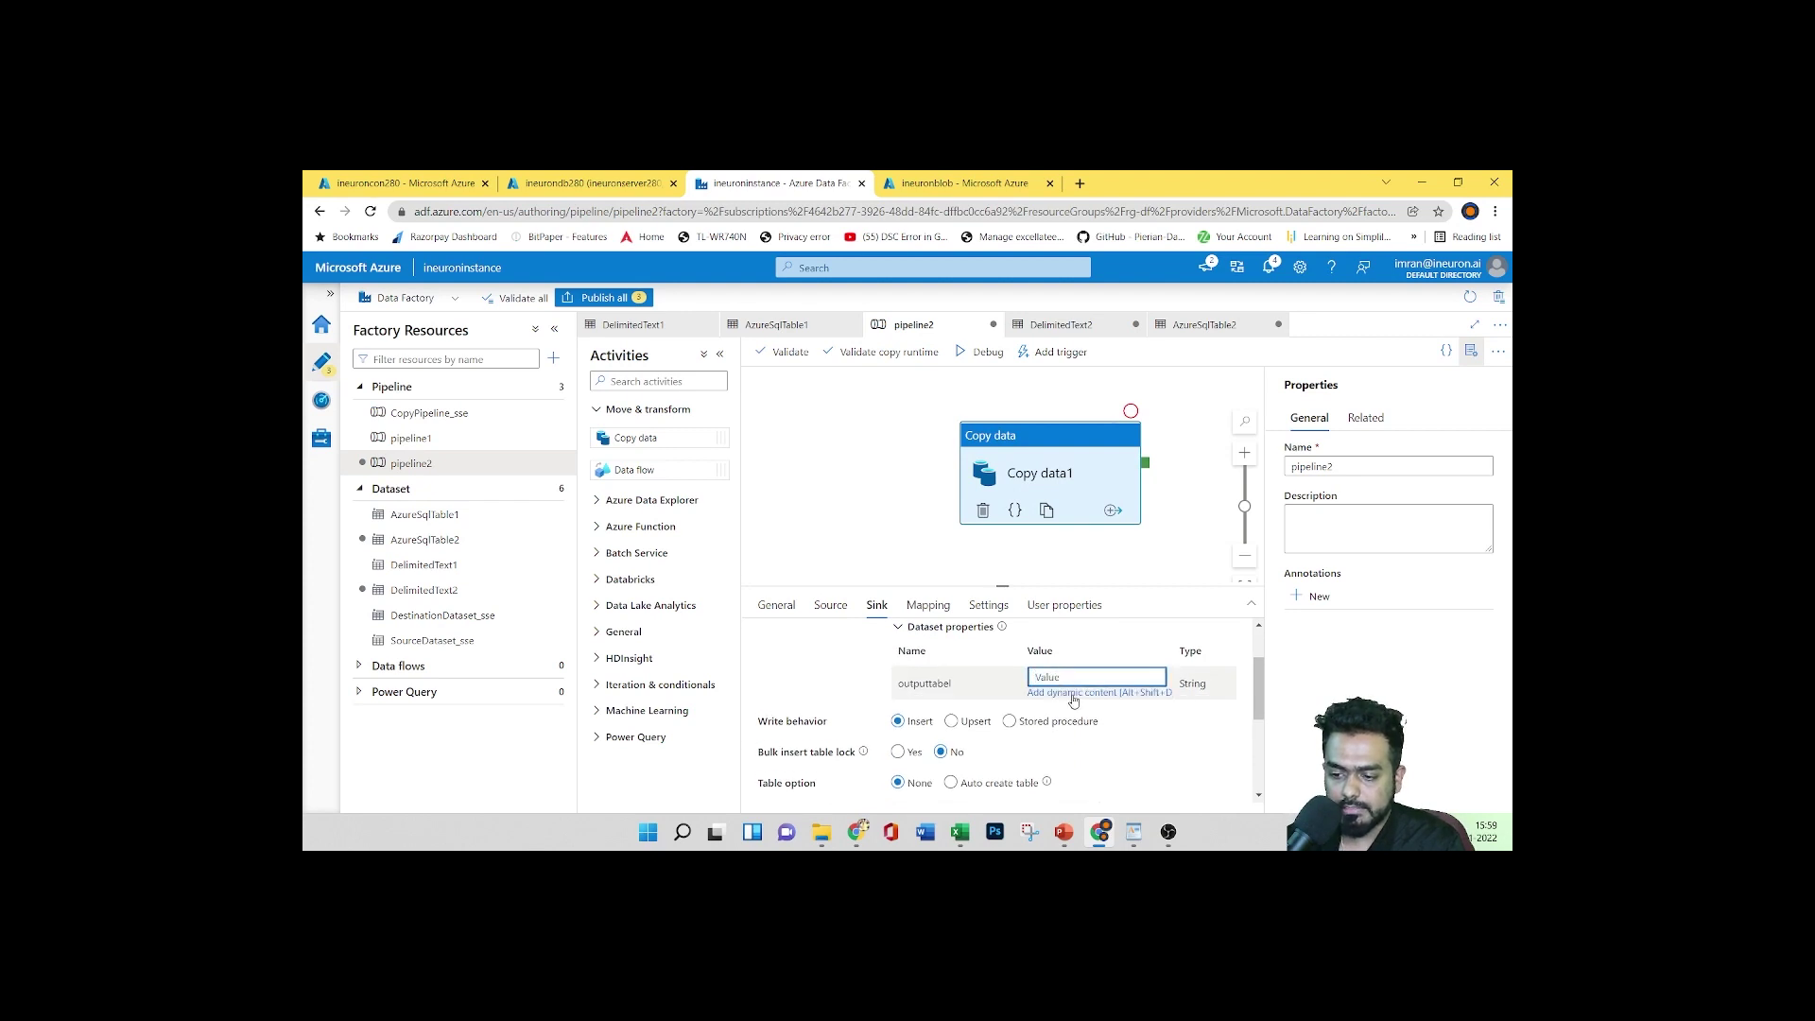
{"action": "left_click", "coordinate": [1074, 693]}
{"action": "left_click", "coordinate": [1077, 668]}
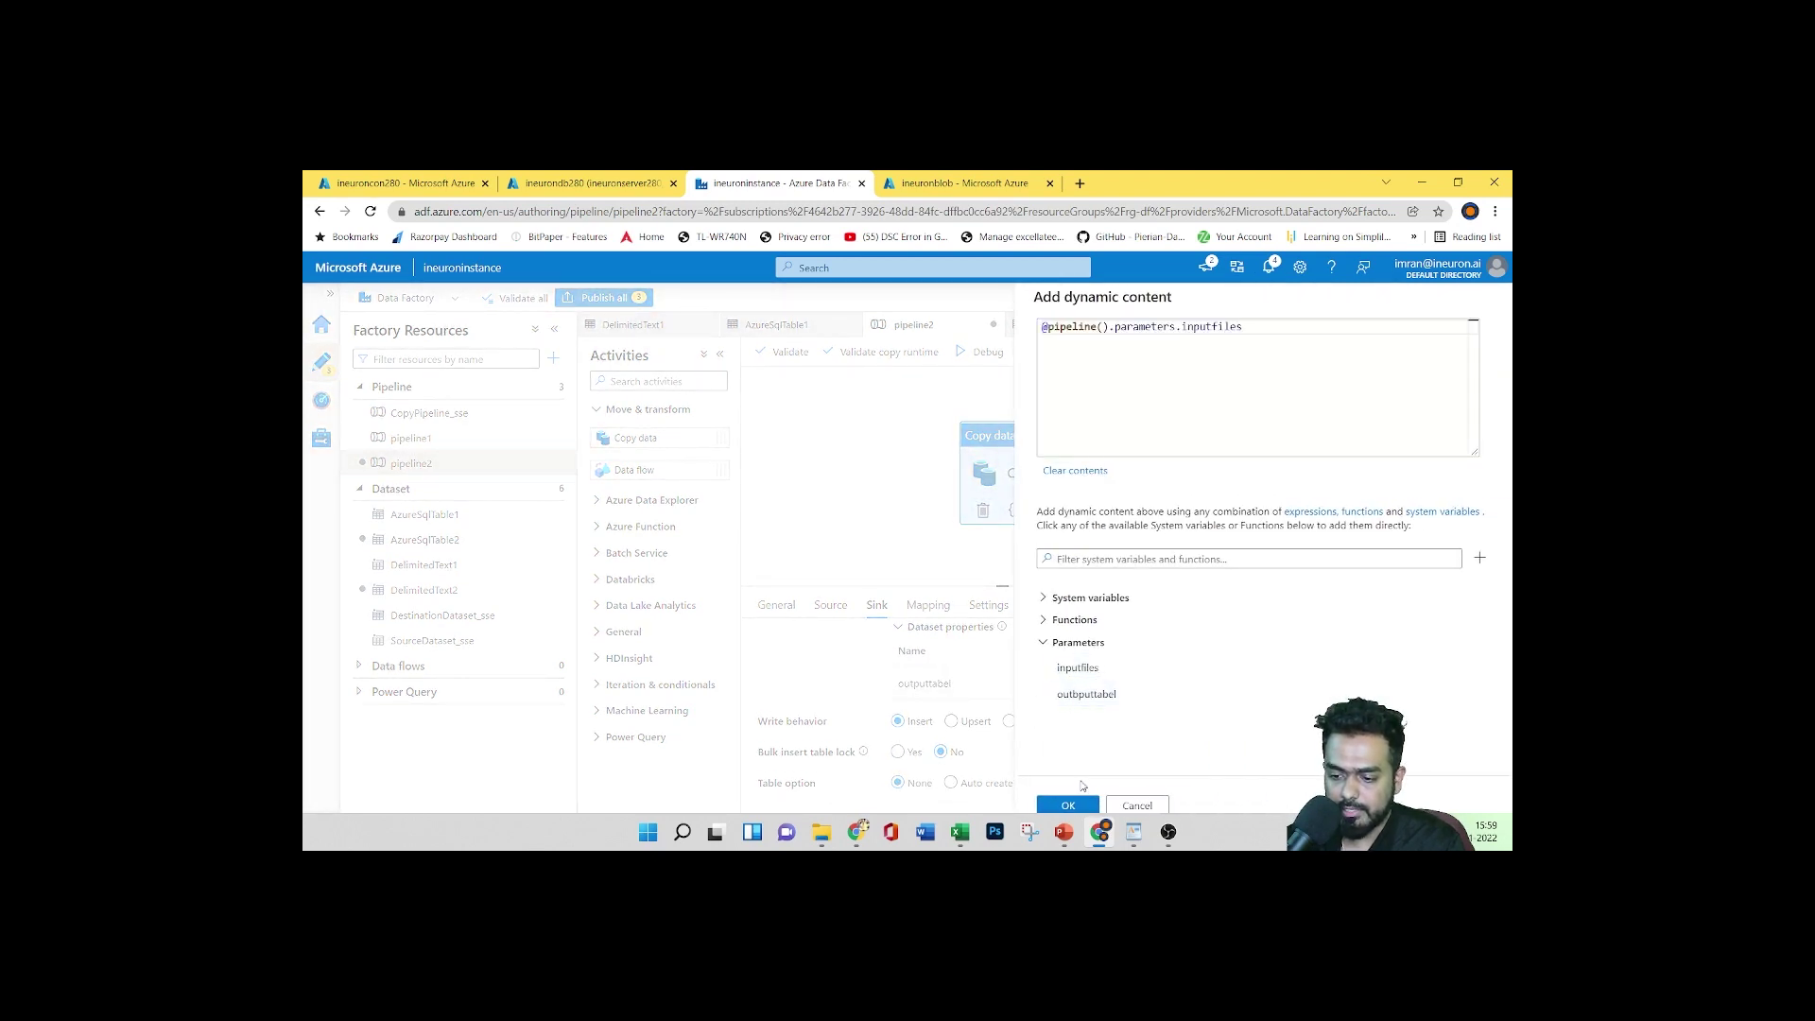
{"action": "left_click", "coordinate": [1069, 806]}
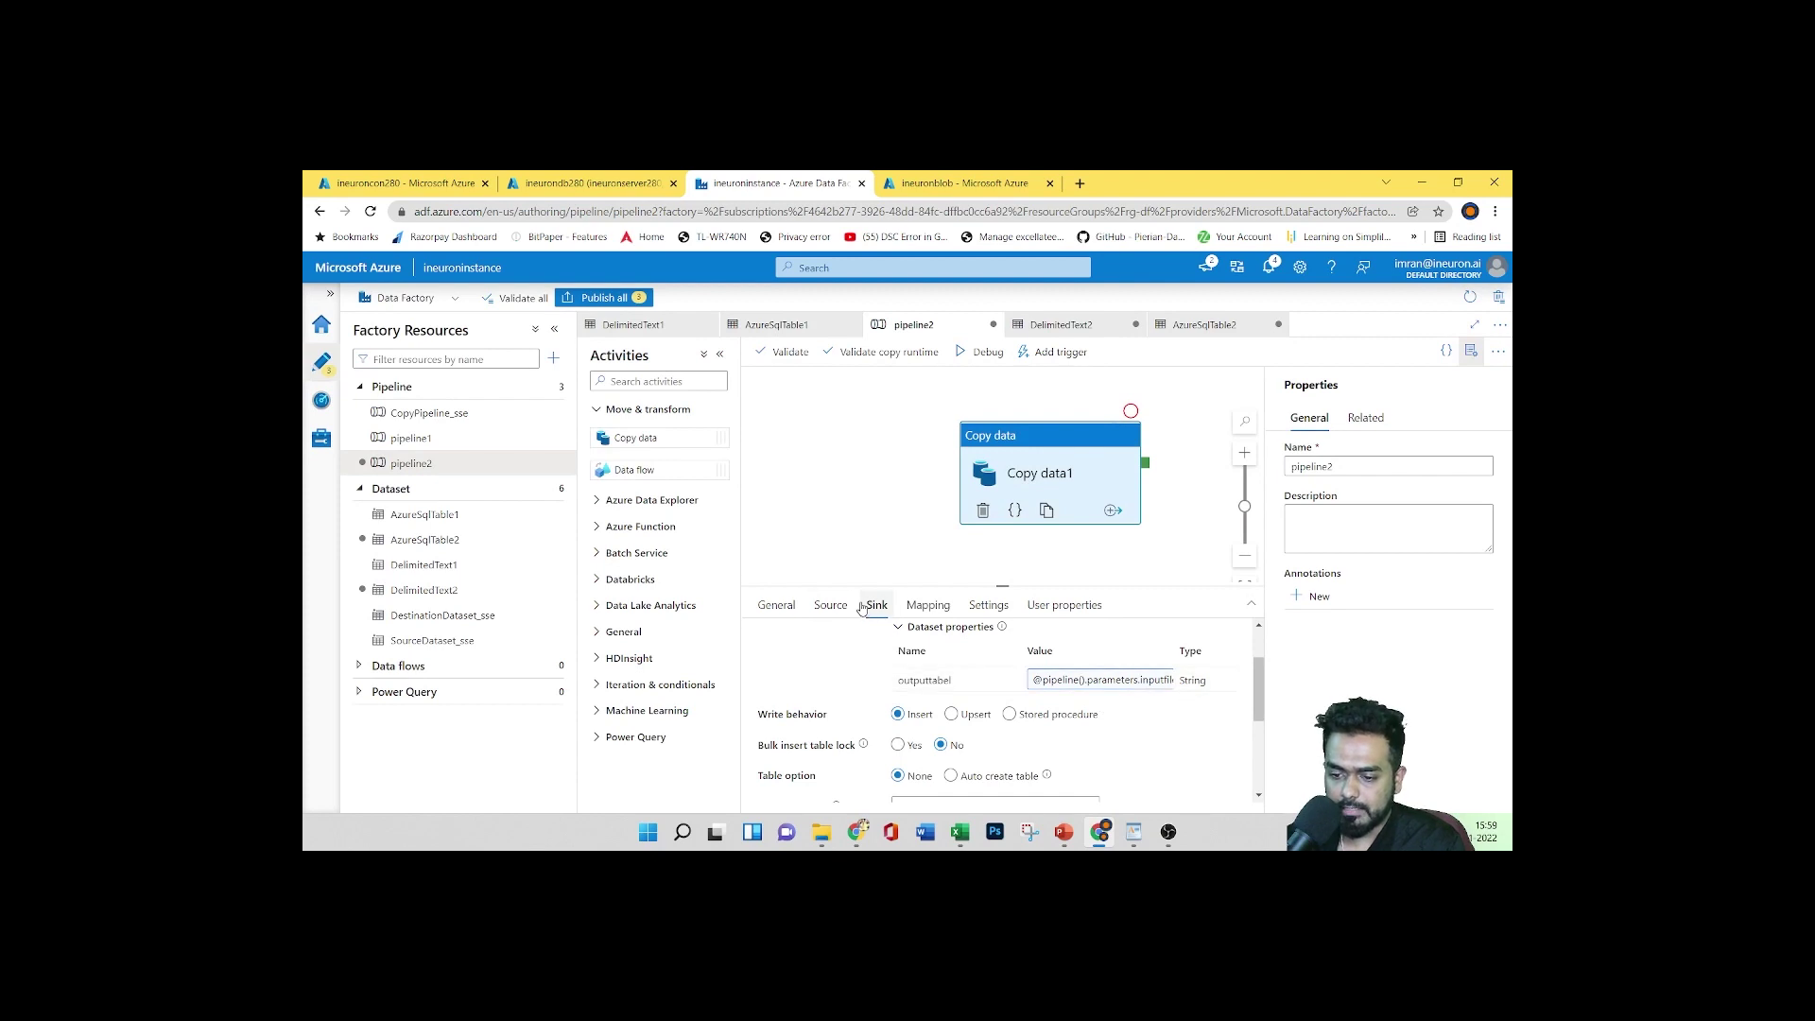
Insert the inputfiles and outbputtabel pipeline parameters into the existing dynamic expression for the sink's outputtabel property
{"action": "left_click", "coordinate": [1093, 693]}
{"action": "left_click", "coordinate": [1096, 667]}
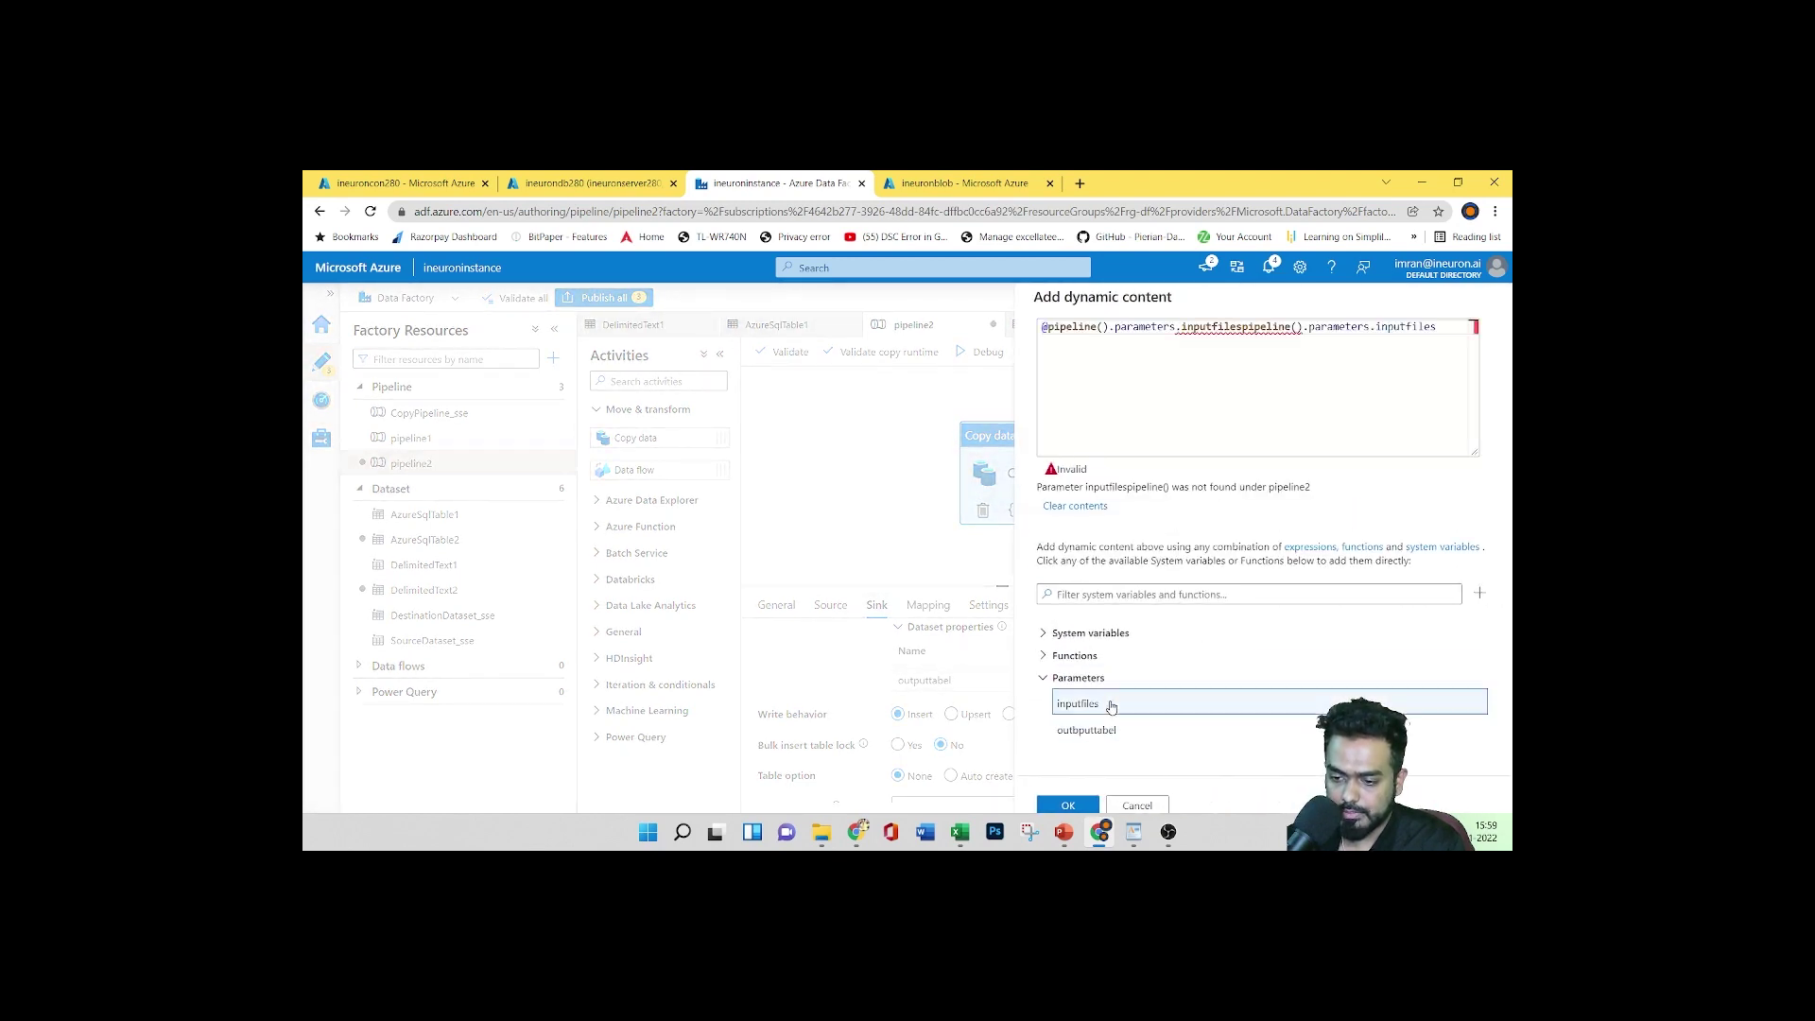
{"action": "left_click", "coordinate": [1106, 731]}
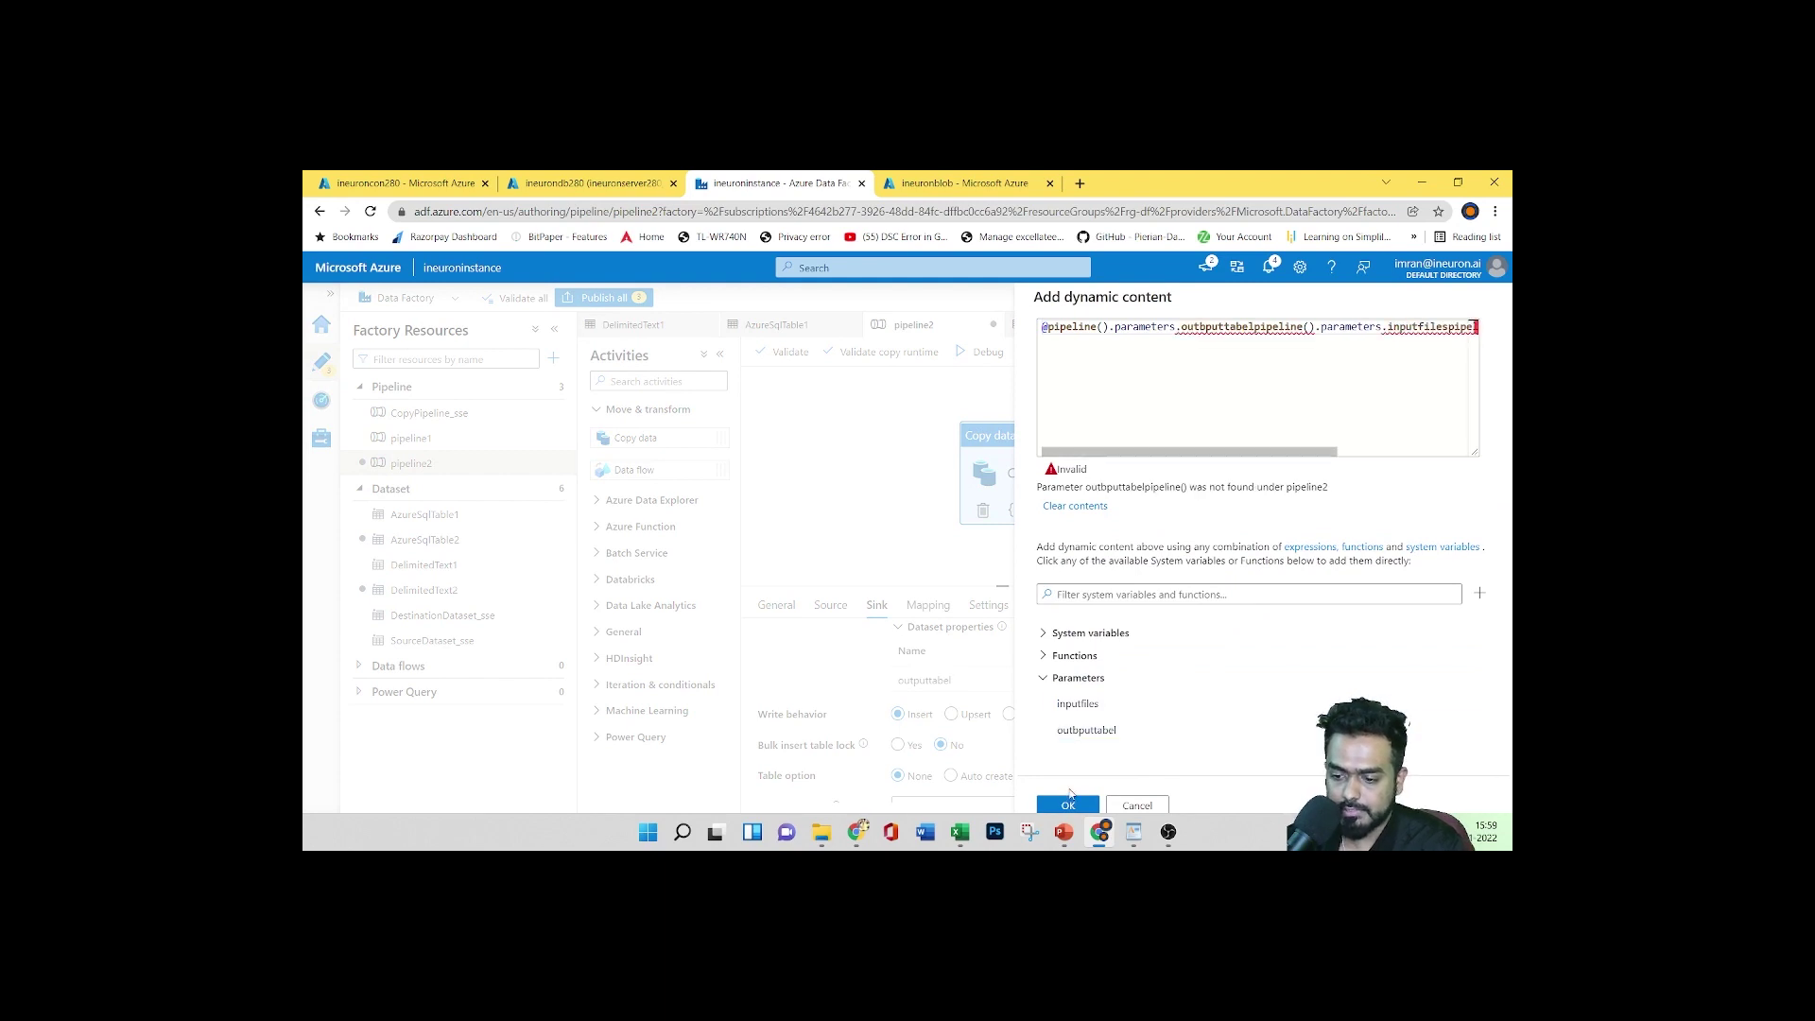
{"action": "left_click", "coordinate": [1068, 803]}
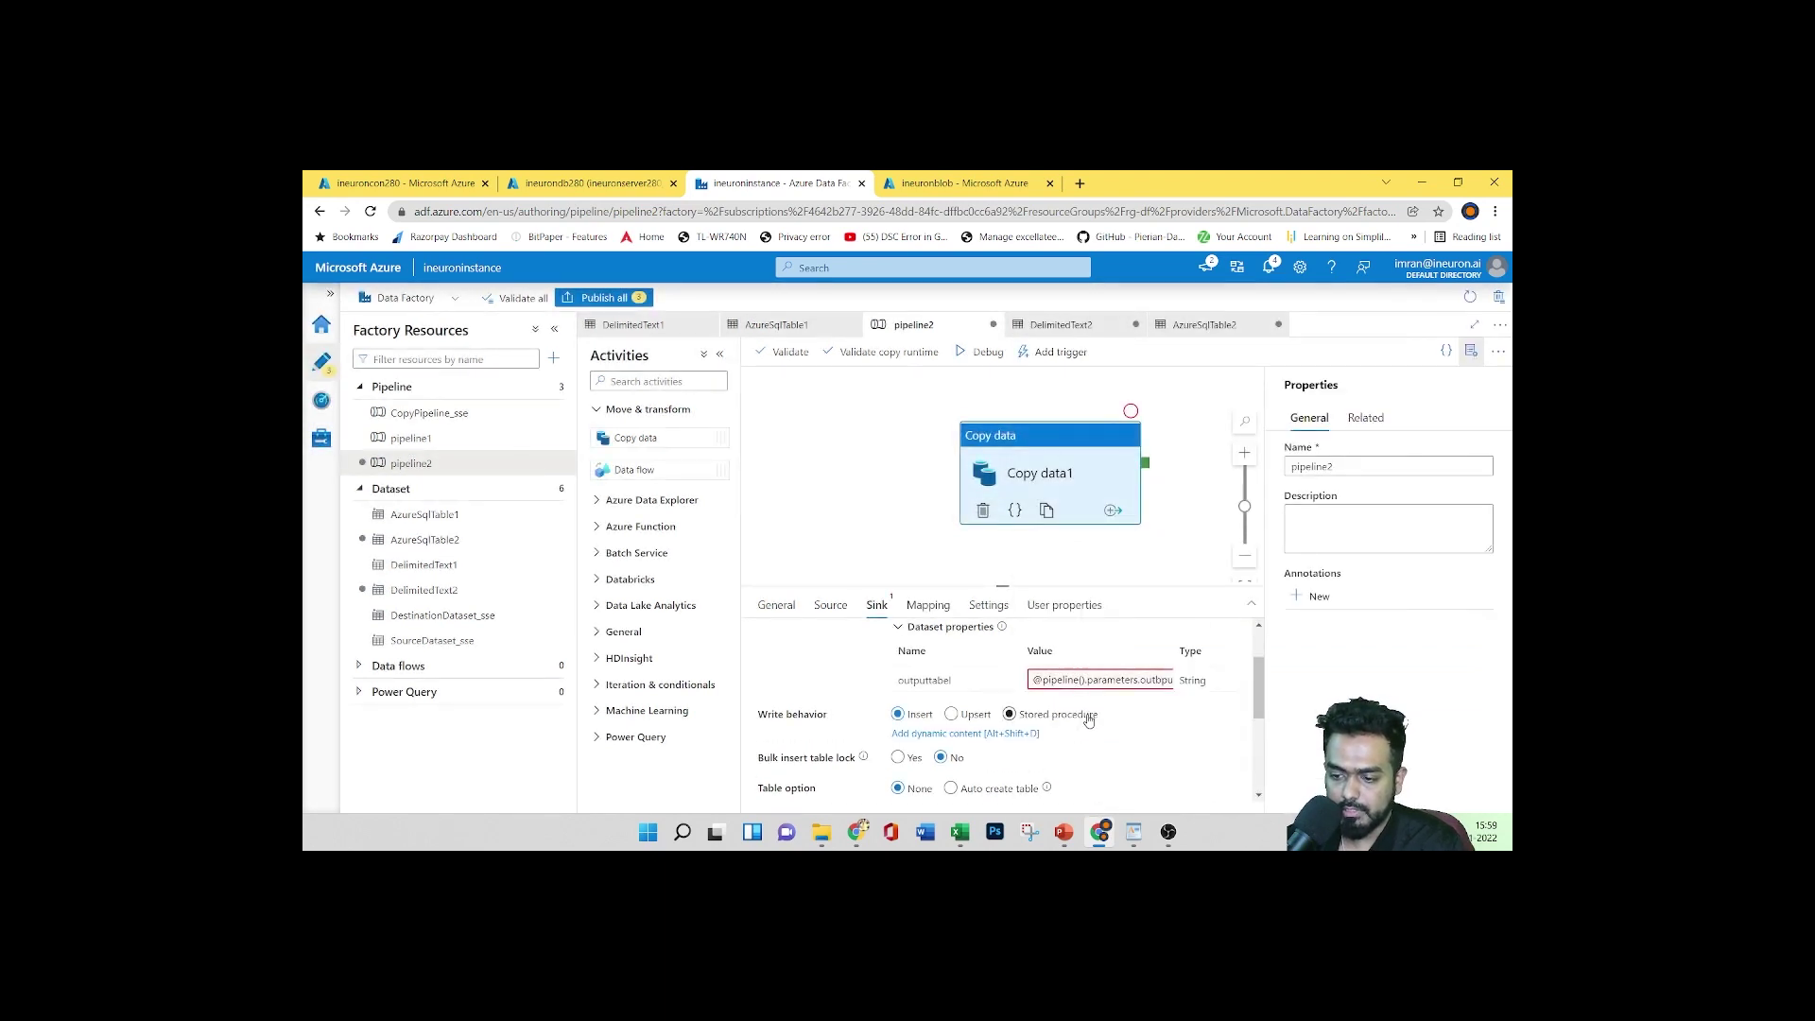
{"action": "left_click", "coordinate": [830, 610]}
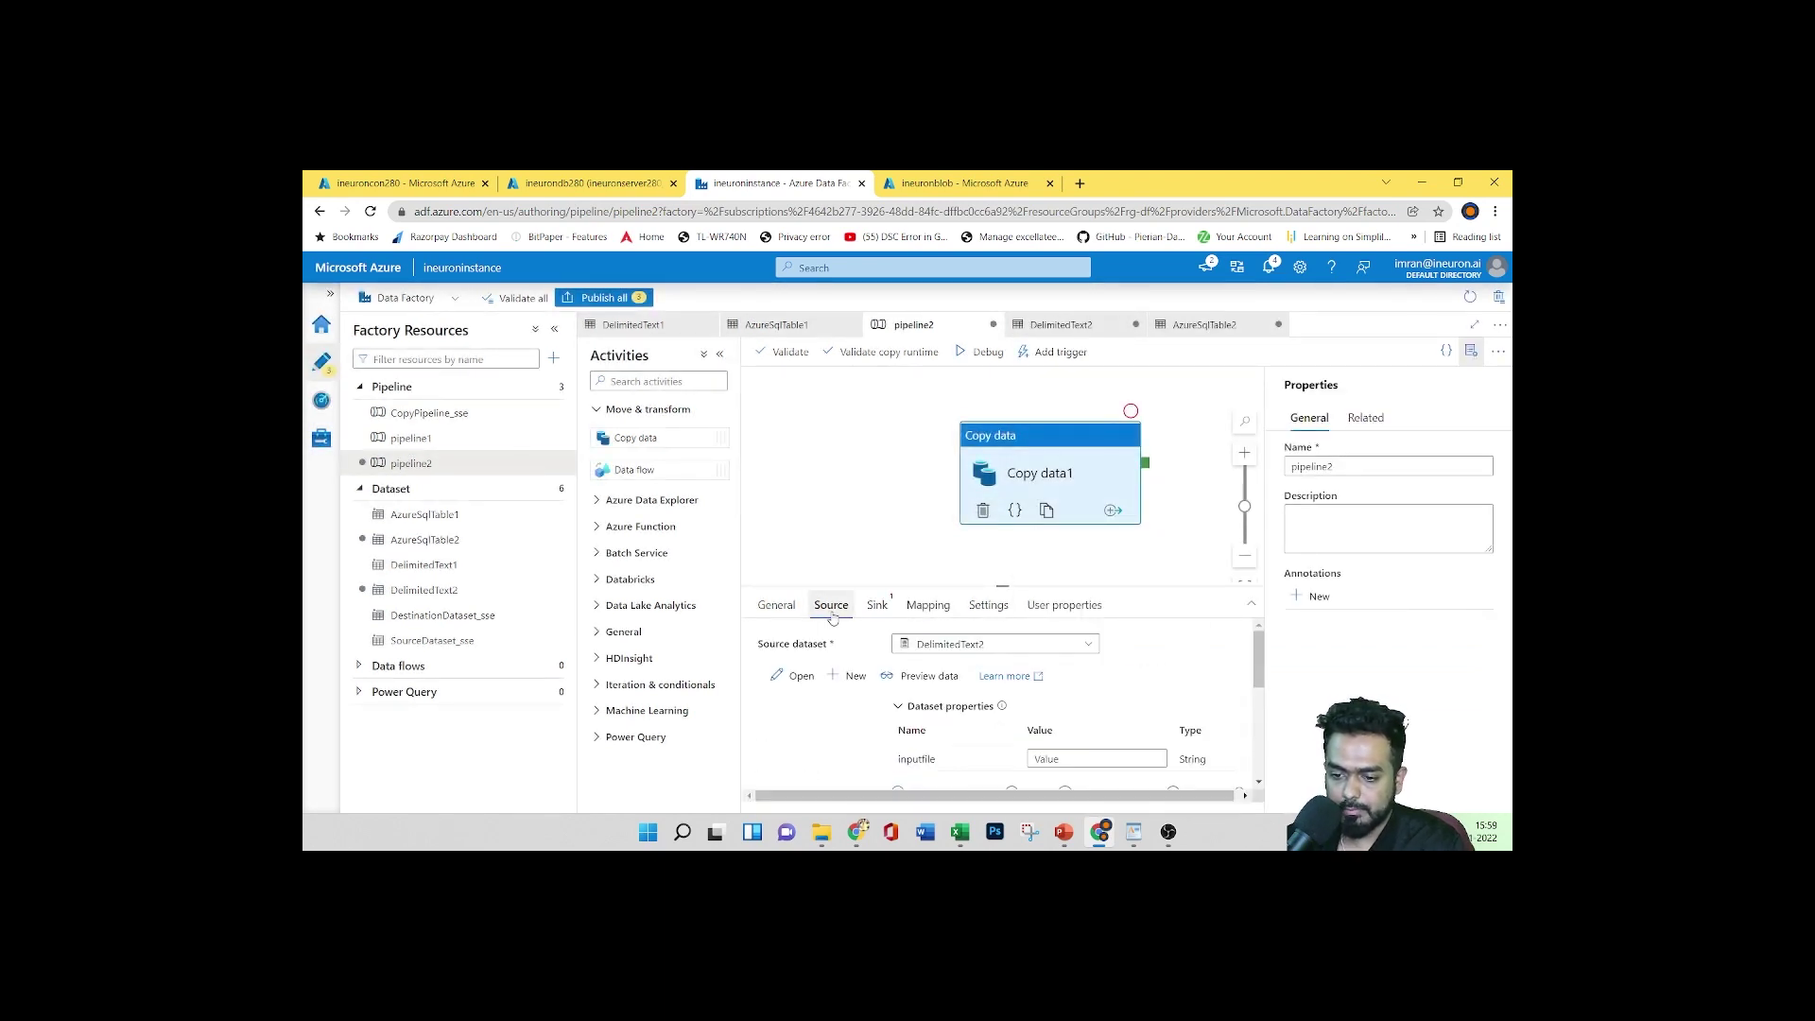
{"action": "left_click", "coordinate": [1069, 758]}
{"action": "left_click", "coordinate": [1093, 782]}
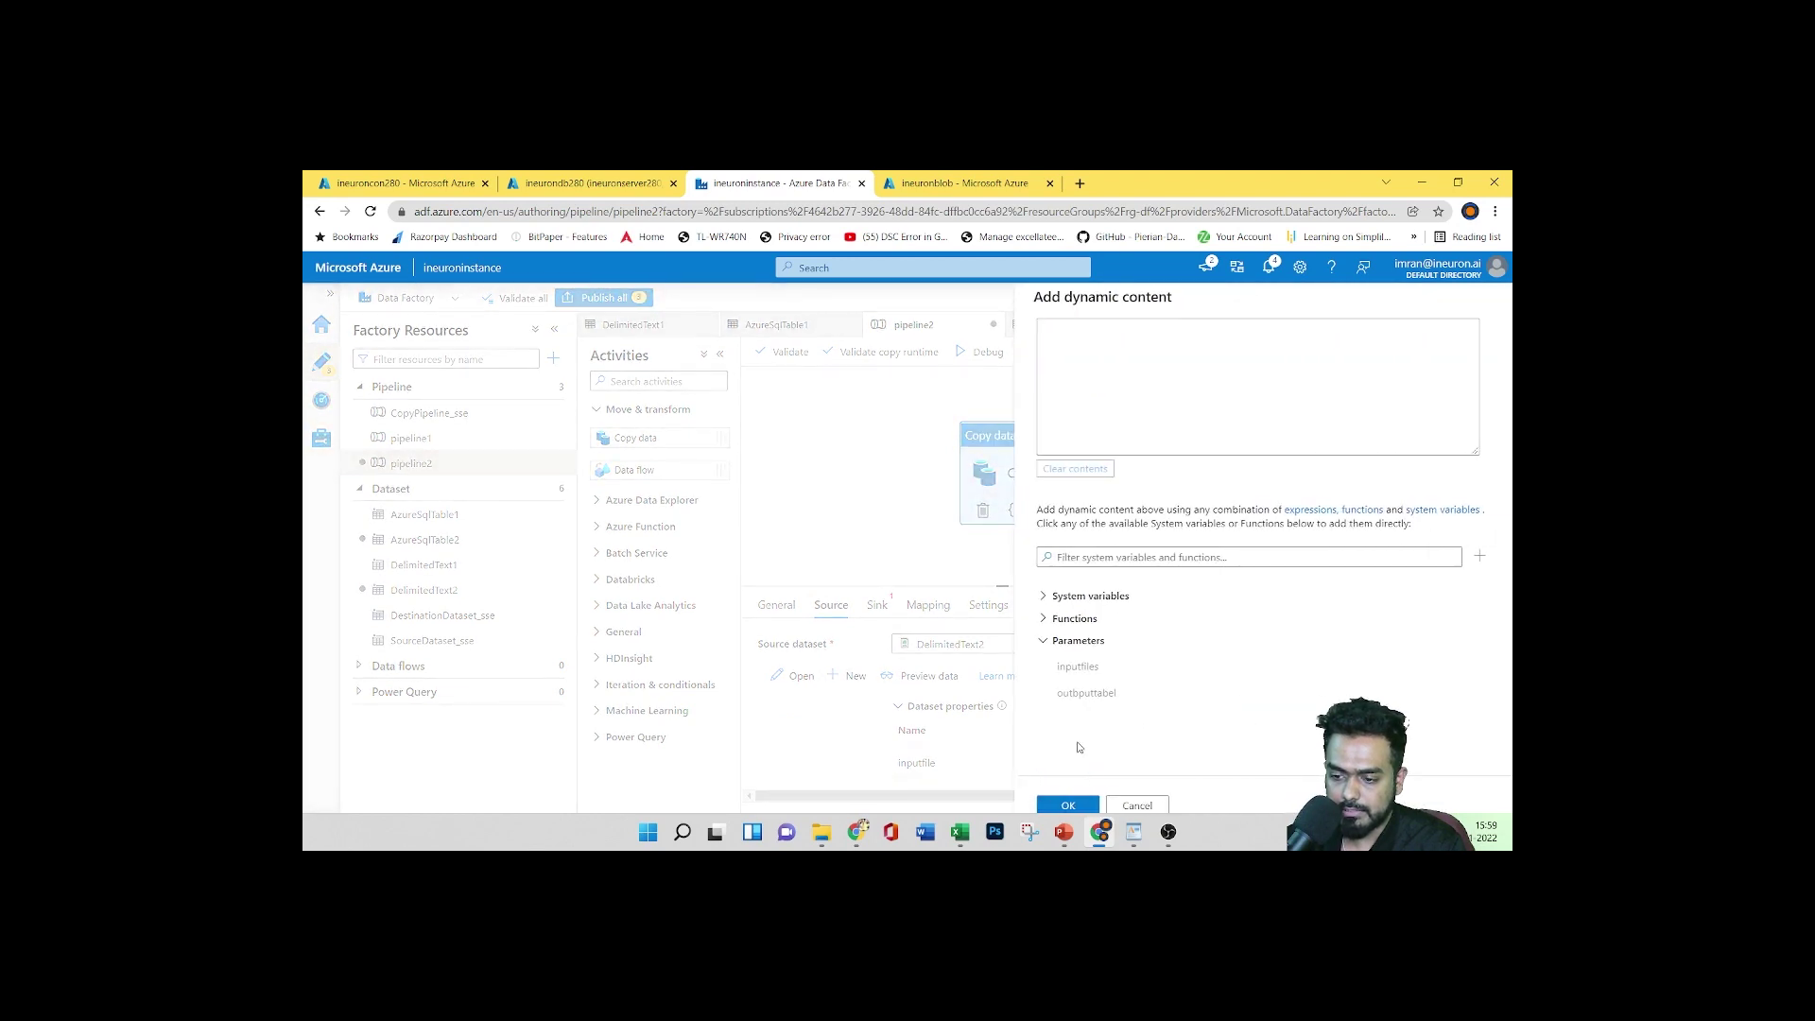
{"action": "left_click", "coordinate": [1085, 667]}
{"action": "left_click", "coordinate": [1068, 804]}
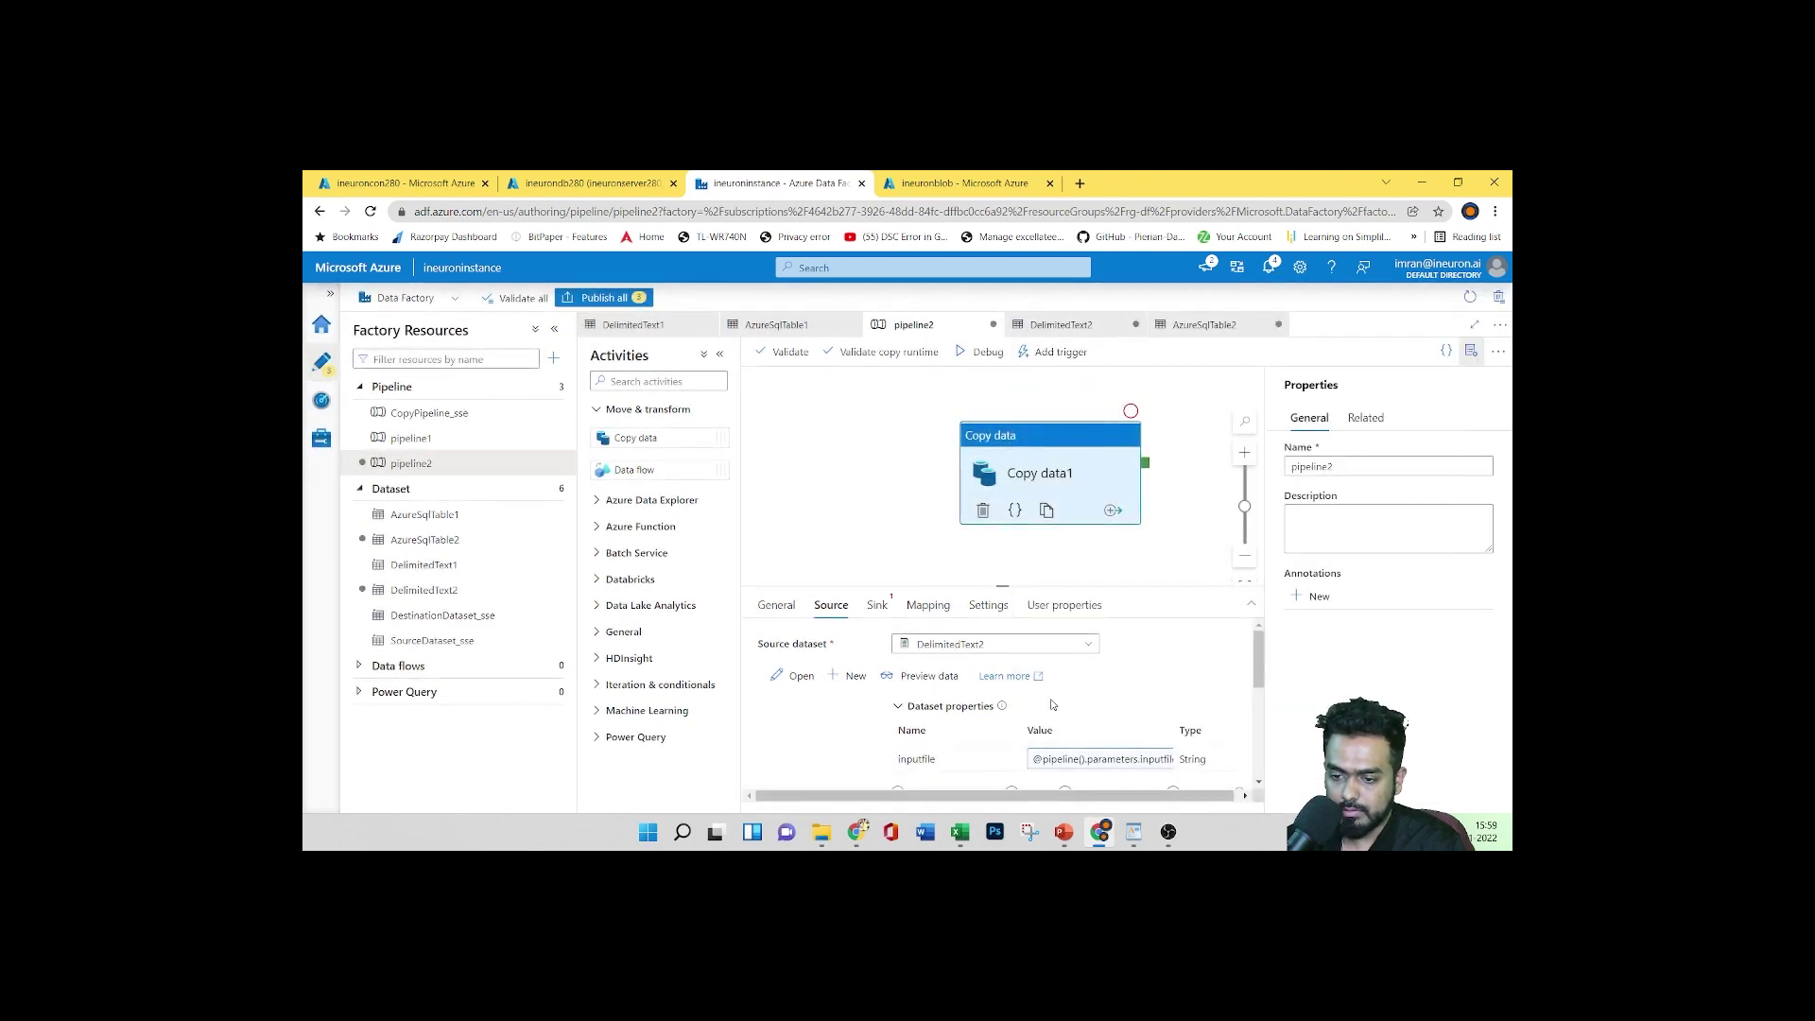
{"action": "left_click", "coordinate": [877, 606]}
{"action": "scroll", "coordinate": [1073, 718], "scroll_direction": "down", "scroll_amount": 2}
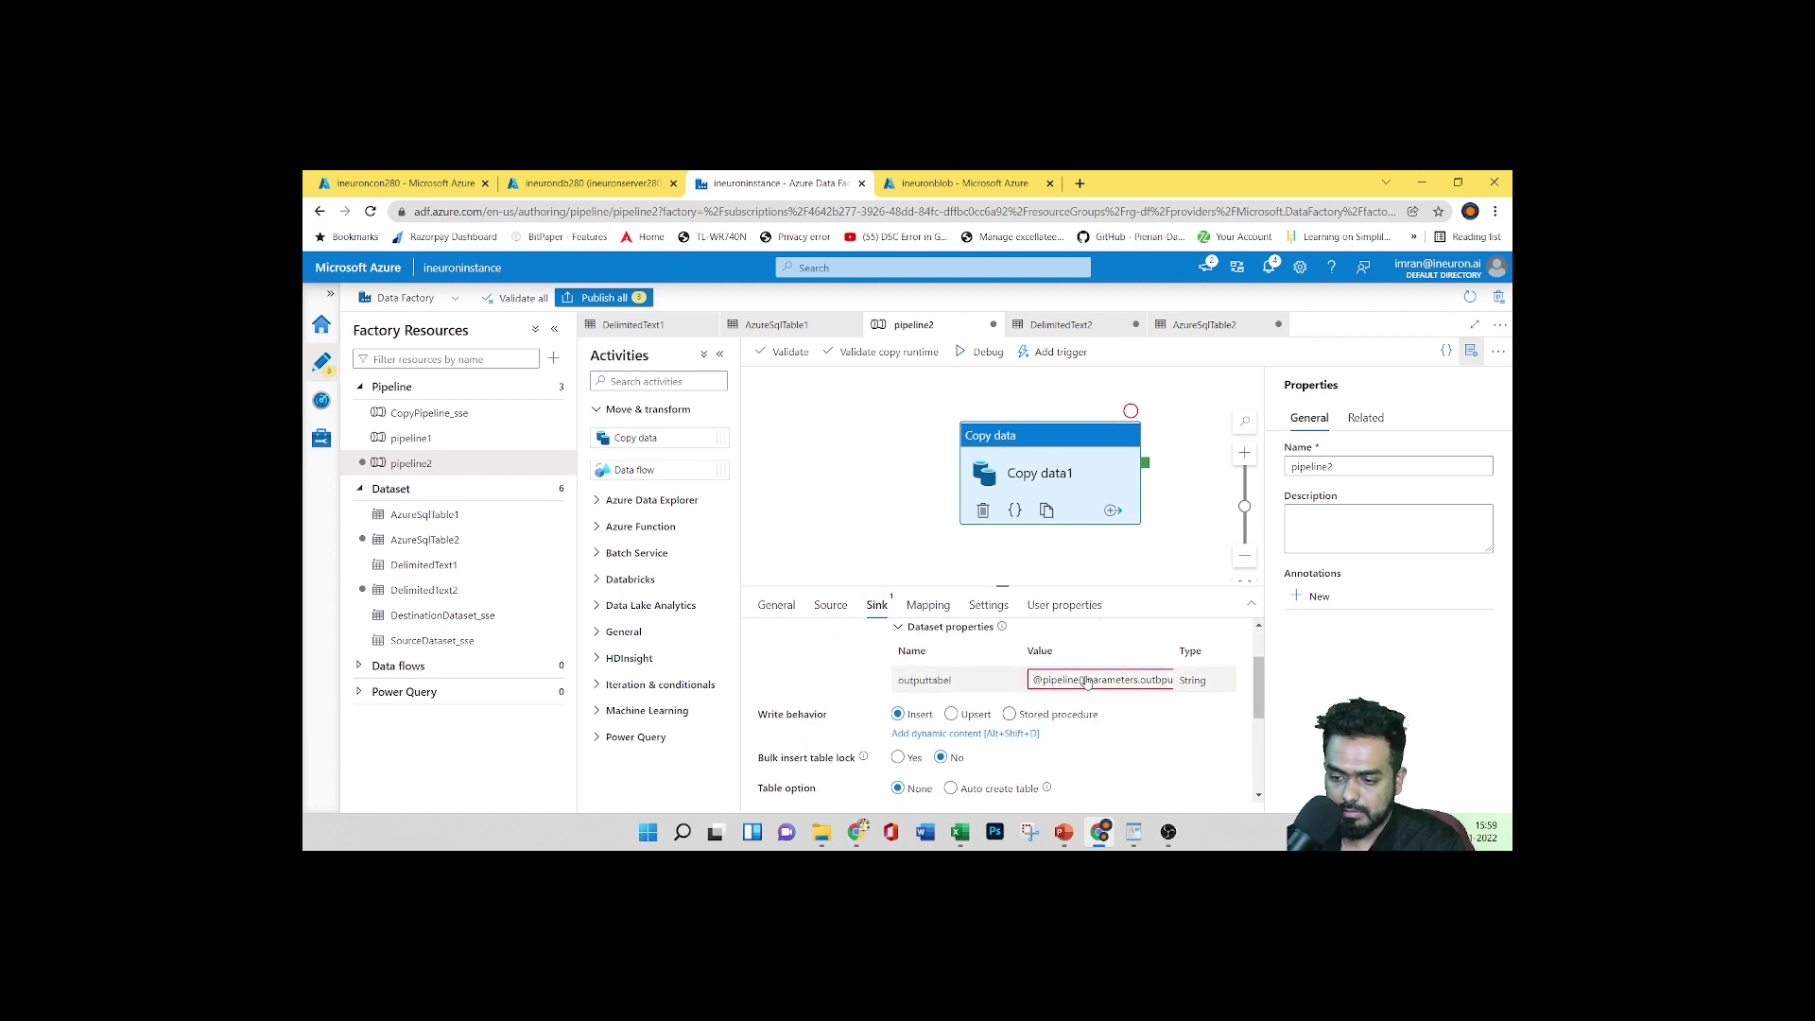
{"action": "left_click", "coordinate": [1087, 681]}
{"action": "left_click", "coordinate": [1097, 730]}
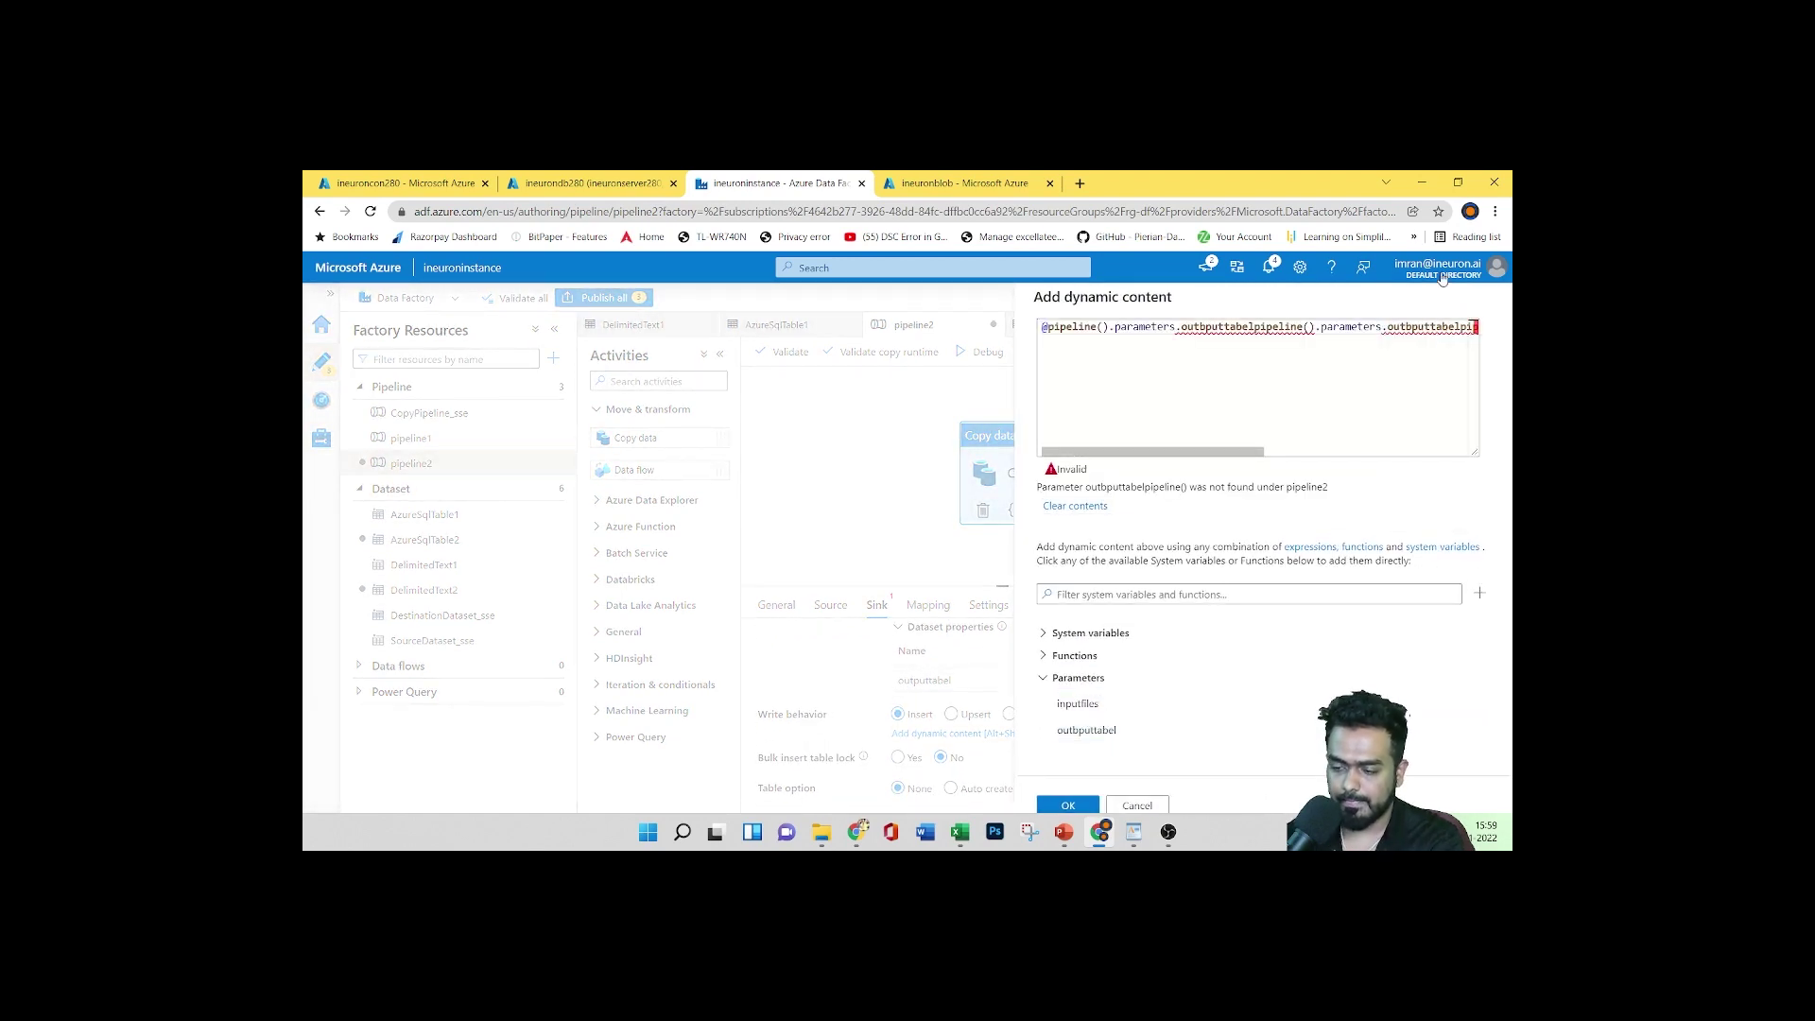
{"action": "left_click", "coordinate": [1087, 505]}
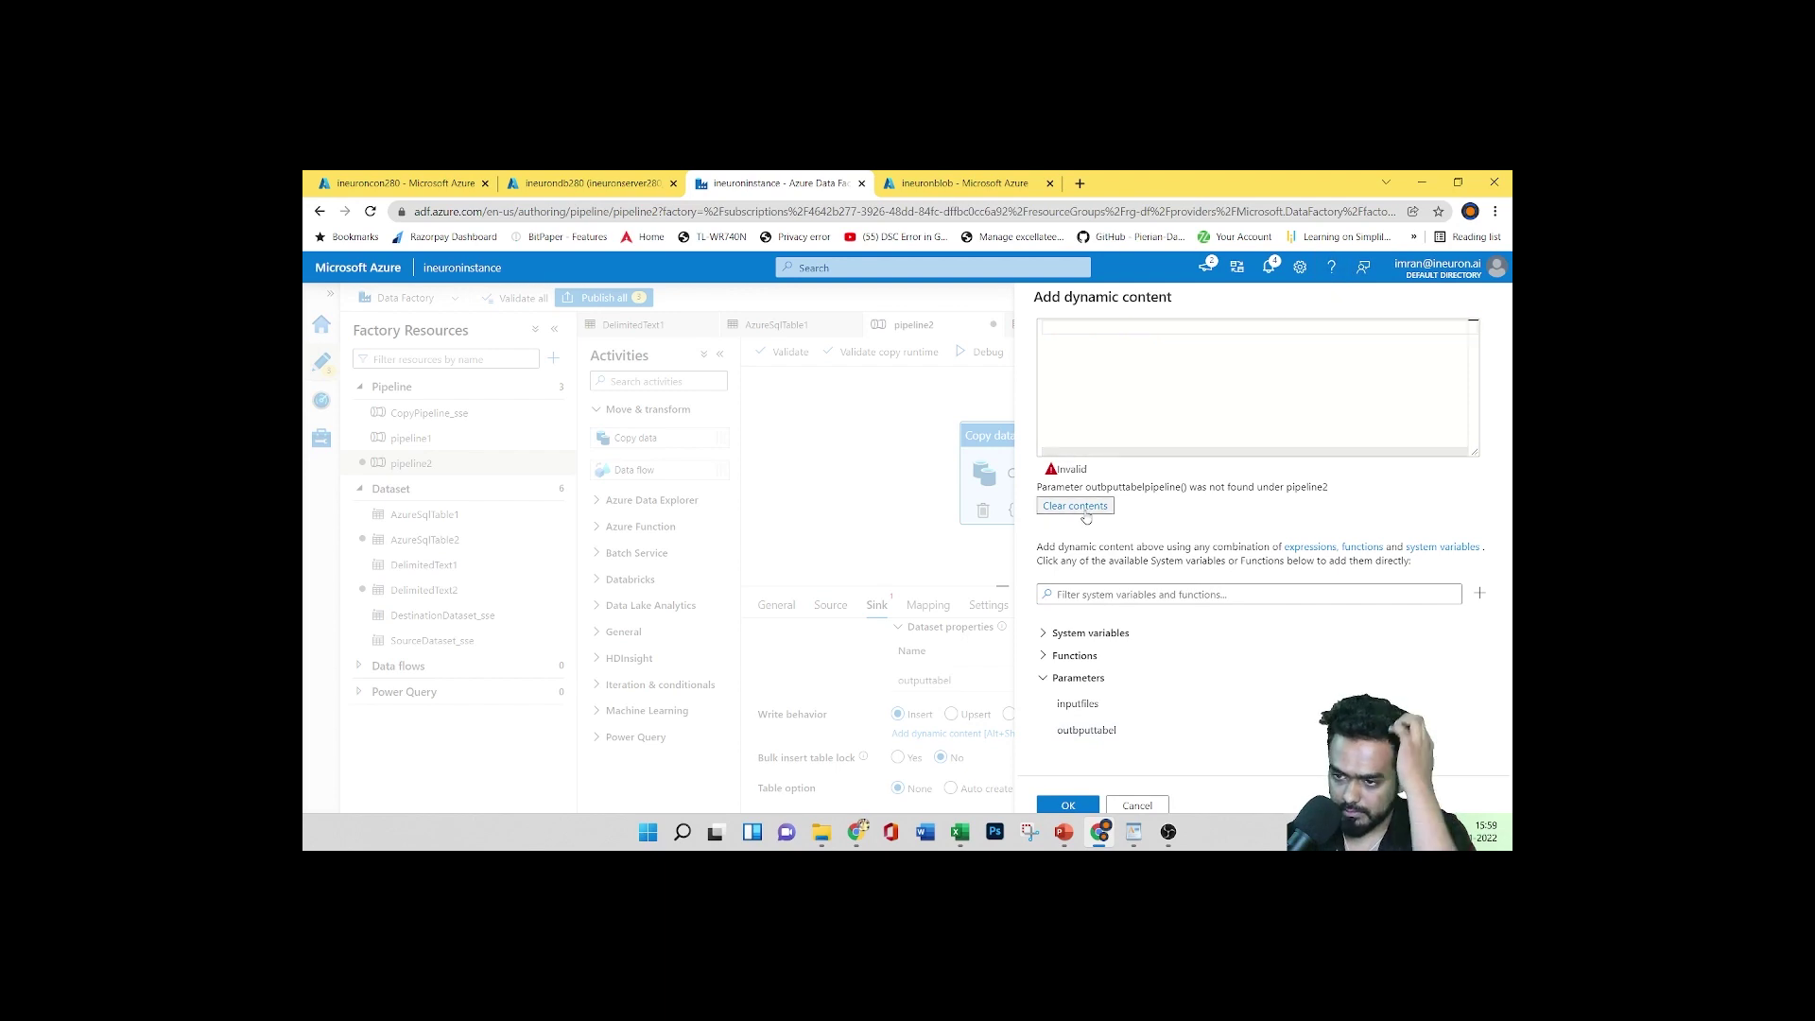
{"action": "left_click", "coordinate": [1097, 729]}
{"action": "left_click", "coordinate": [1068, 805]}
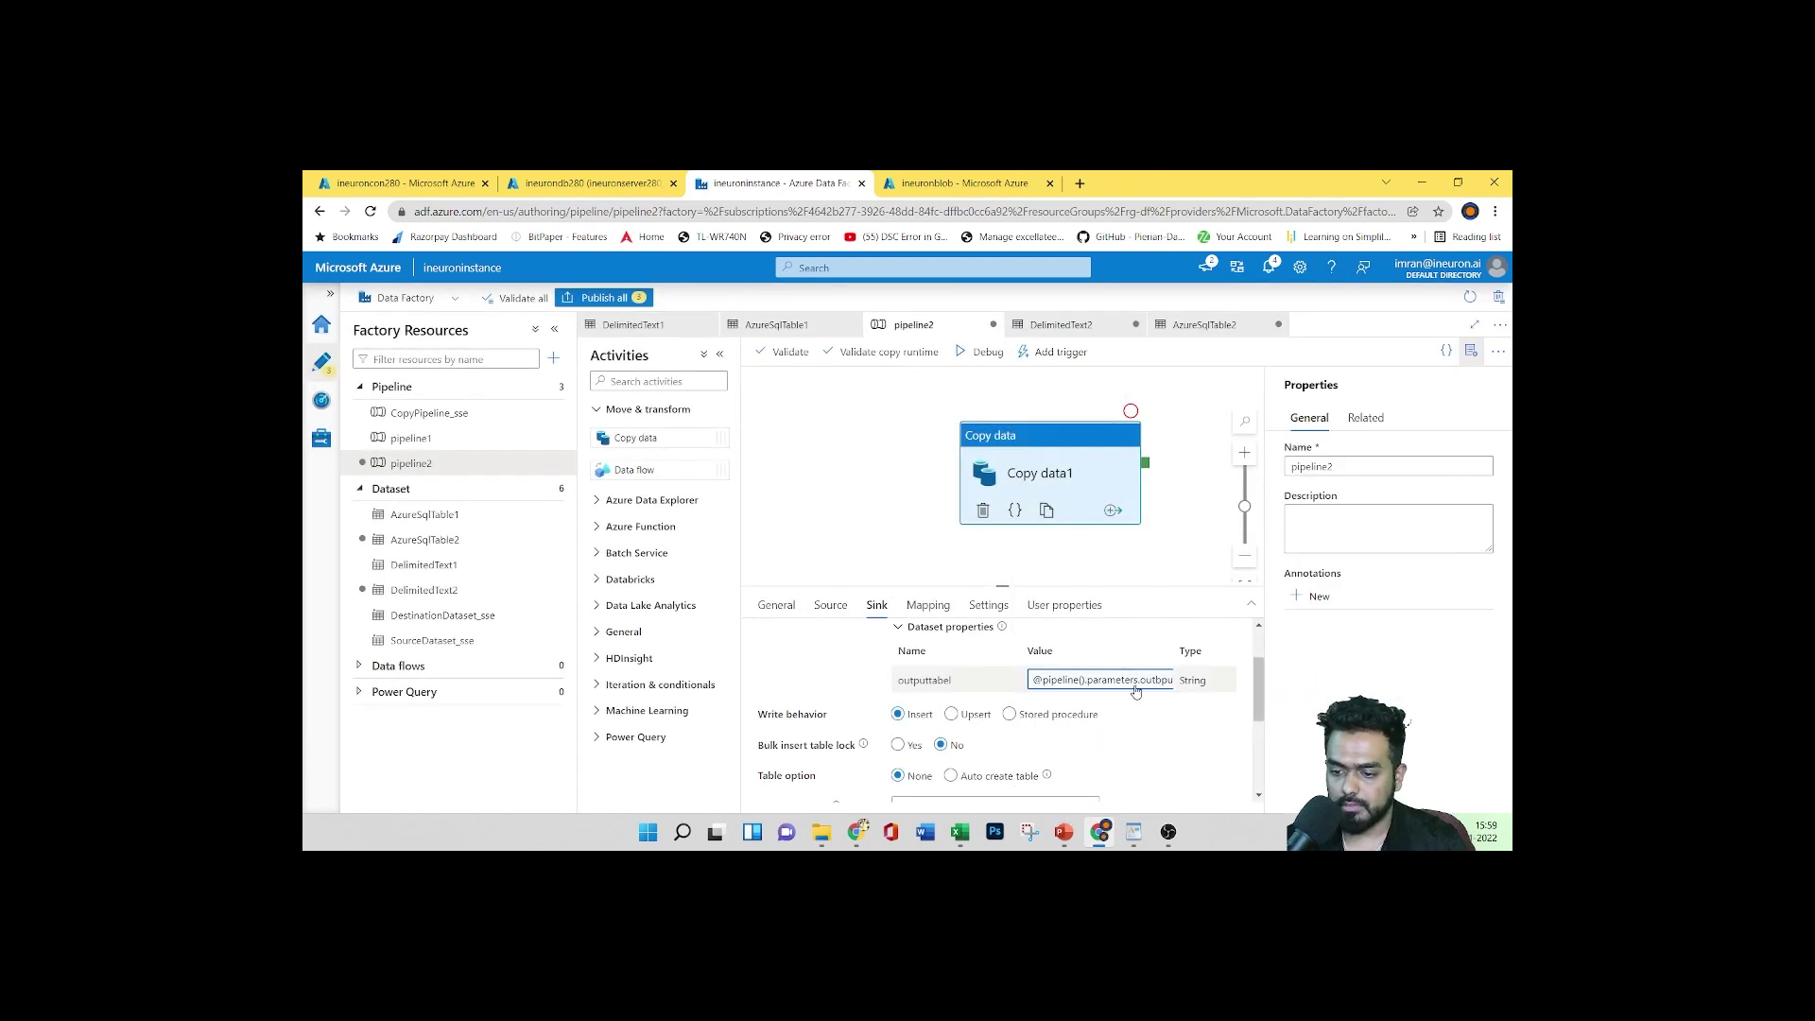
Review the dataset properties and write options in Copy data1's source and sink settings
{"action": "left_click", "coordinate": [832, 606]}
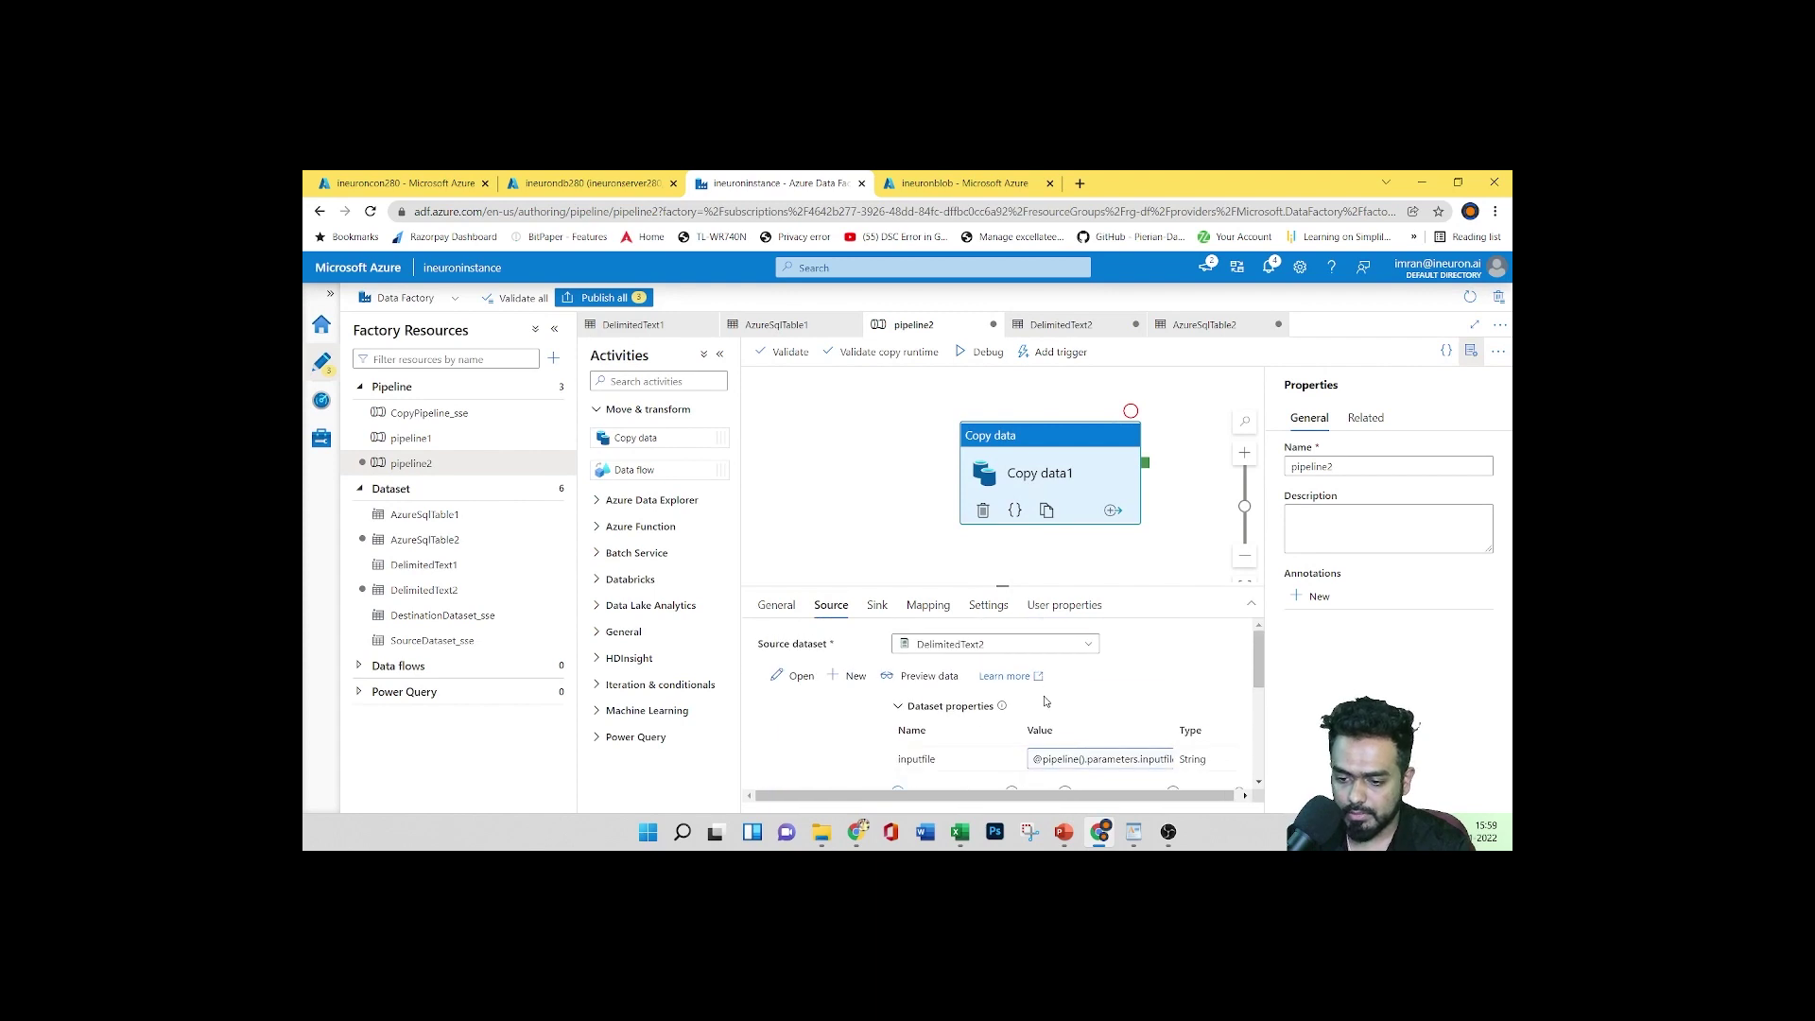
{"action": "scroll", "coordinate": [1046, 702], "scroll_direction": "down", "scroll_amount": 2}
{"action": "scroll", "coordinate": [1068, 685], "scroll_direction": "up", "scroll_amount": 1}
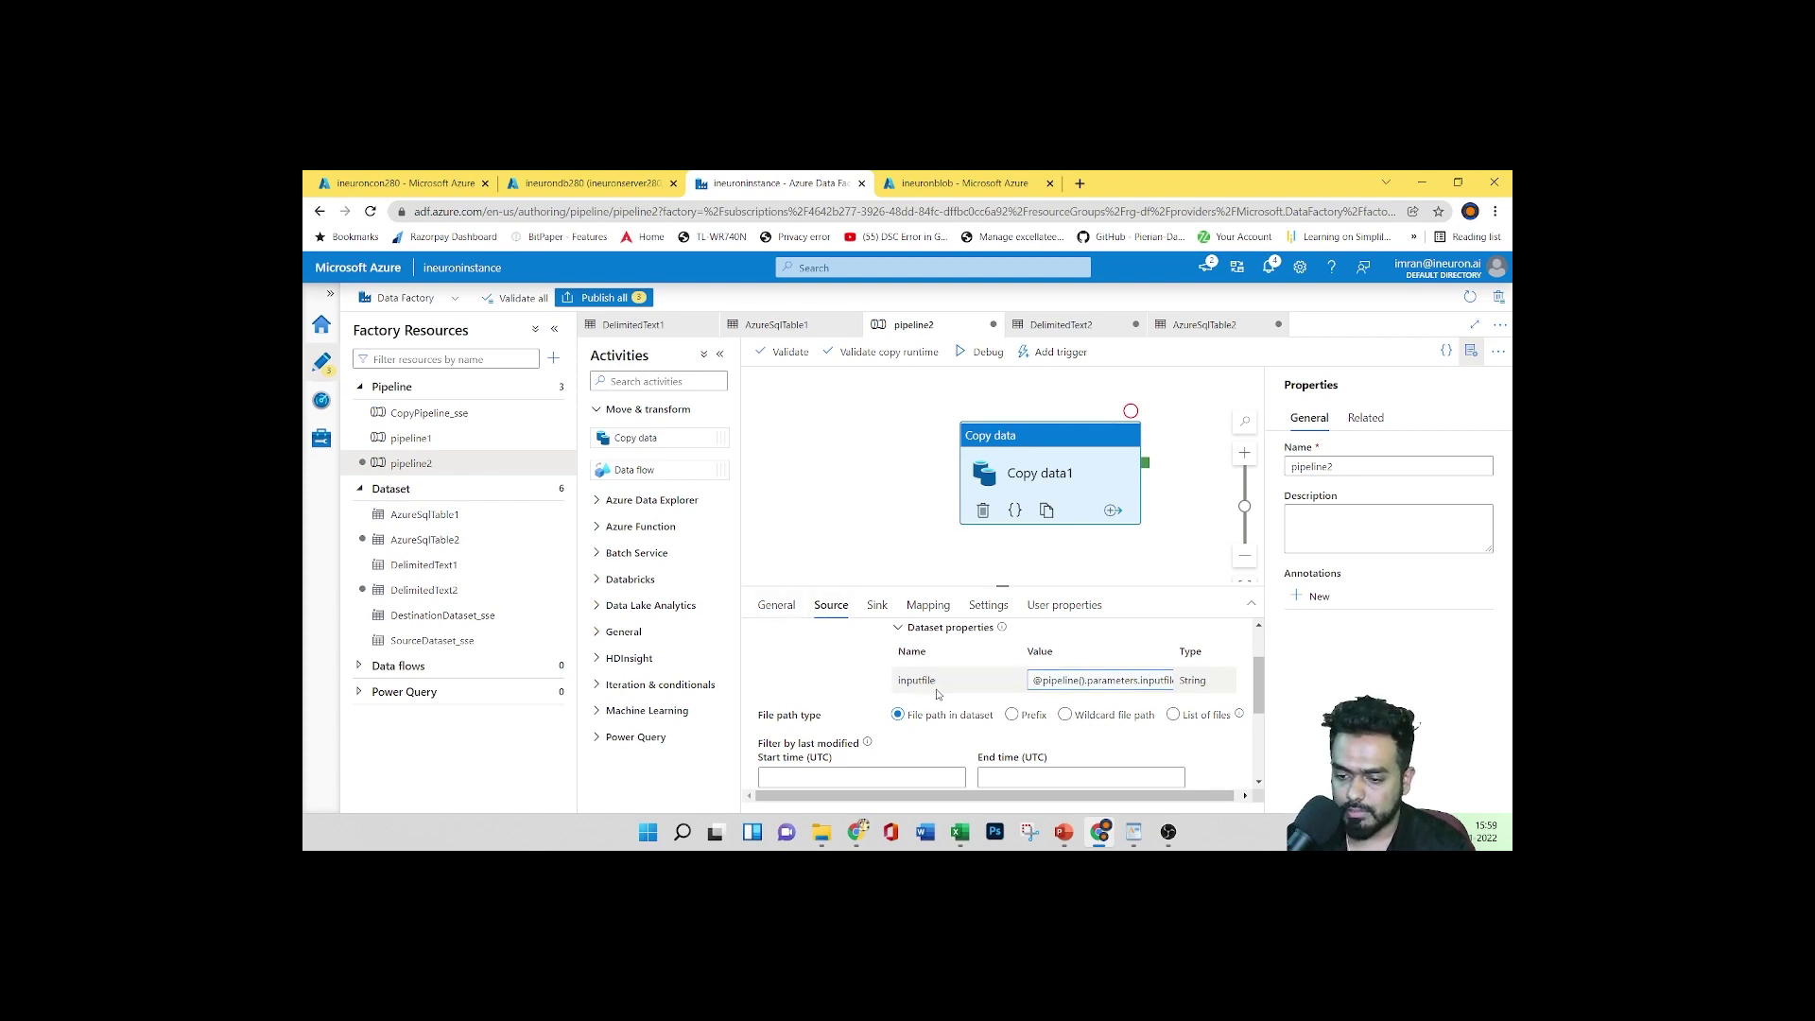
{"action": "left_click", "coordinate": [876, 605]}
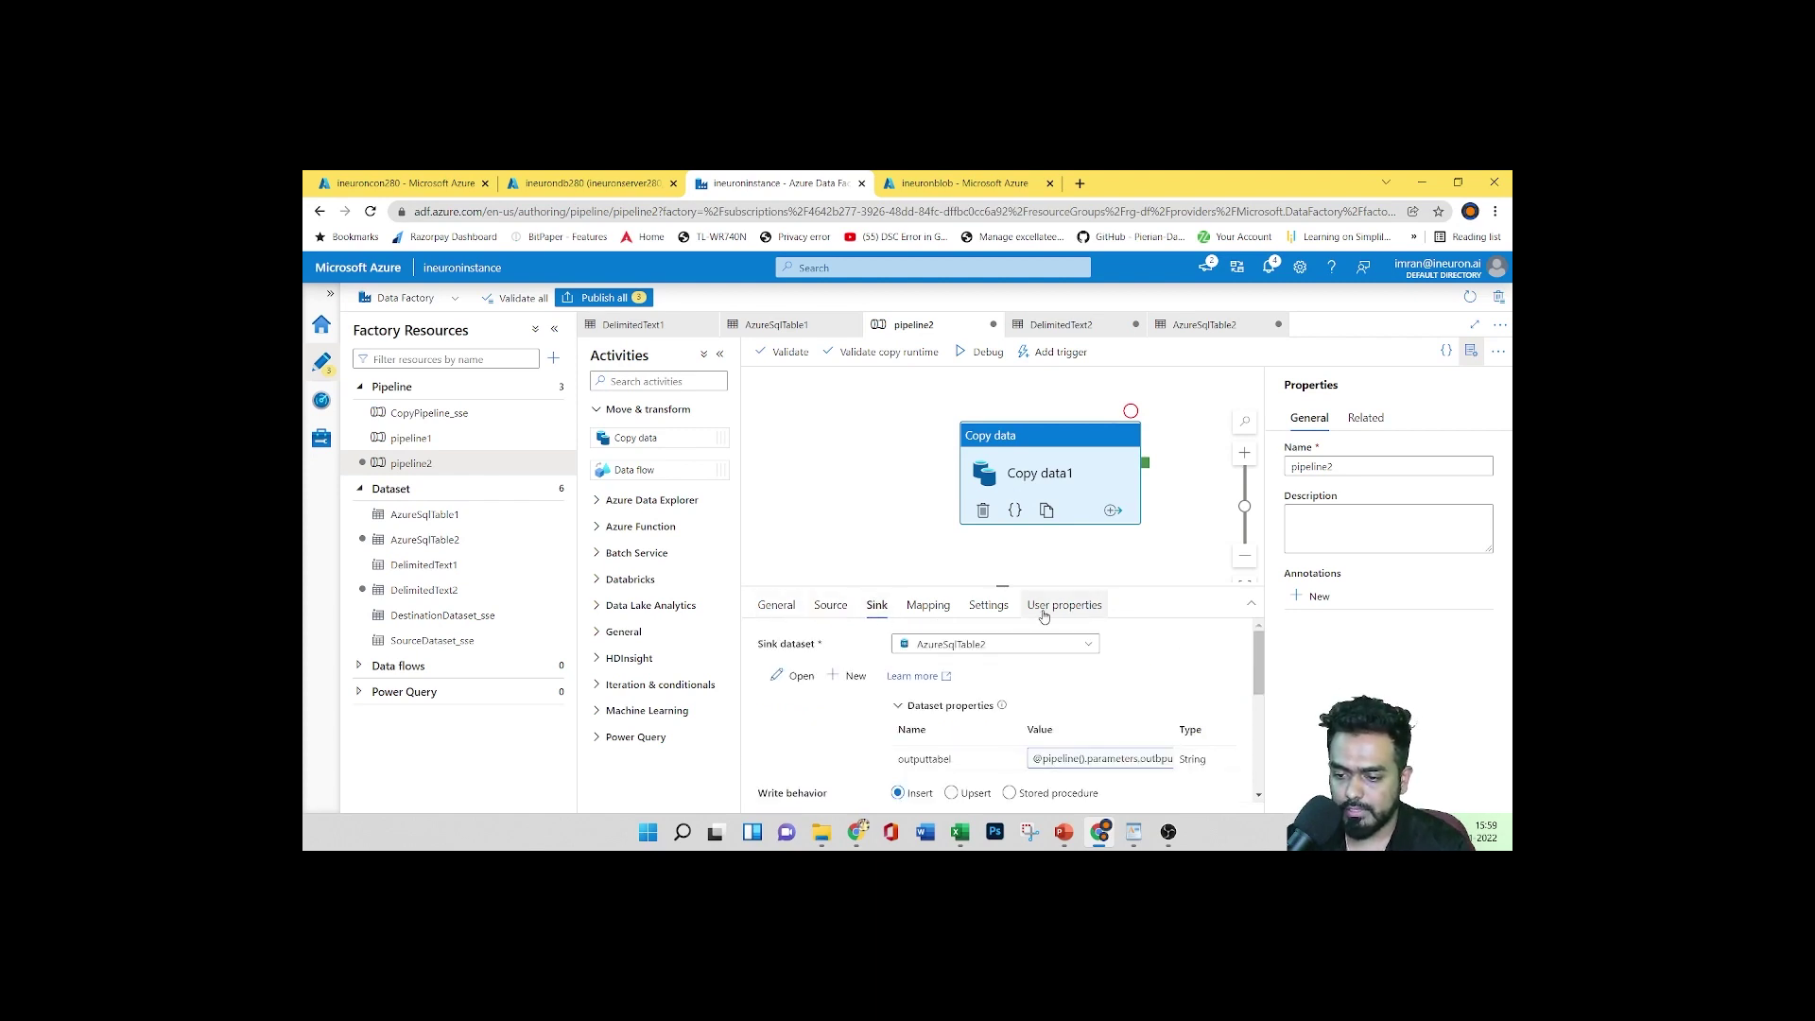
{"action": "scroll", "coordinate": [1036, 673], "scroll_direction": "down", "scroll_amount": 3}
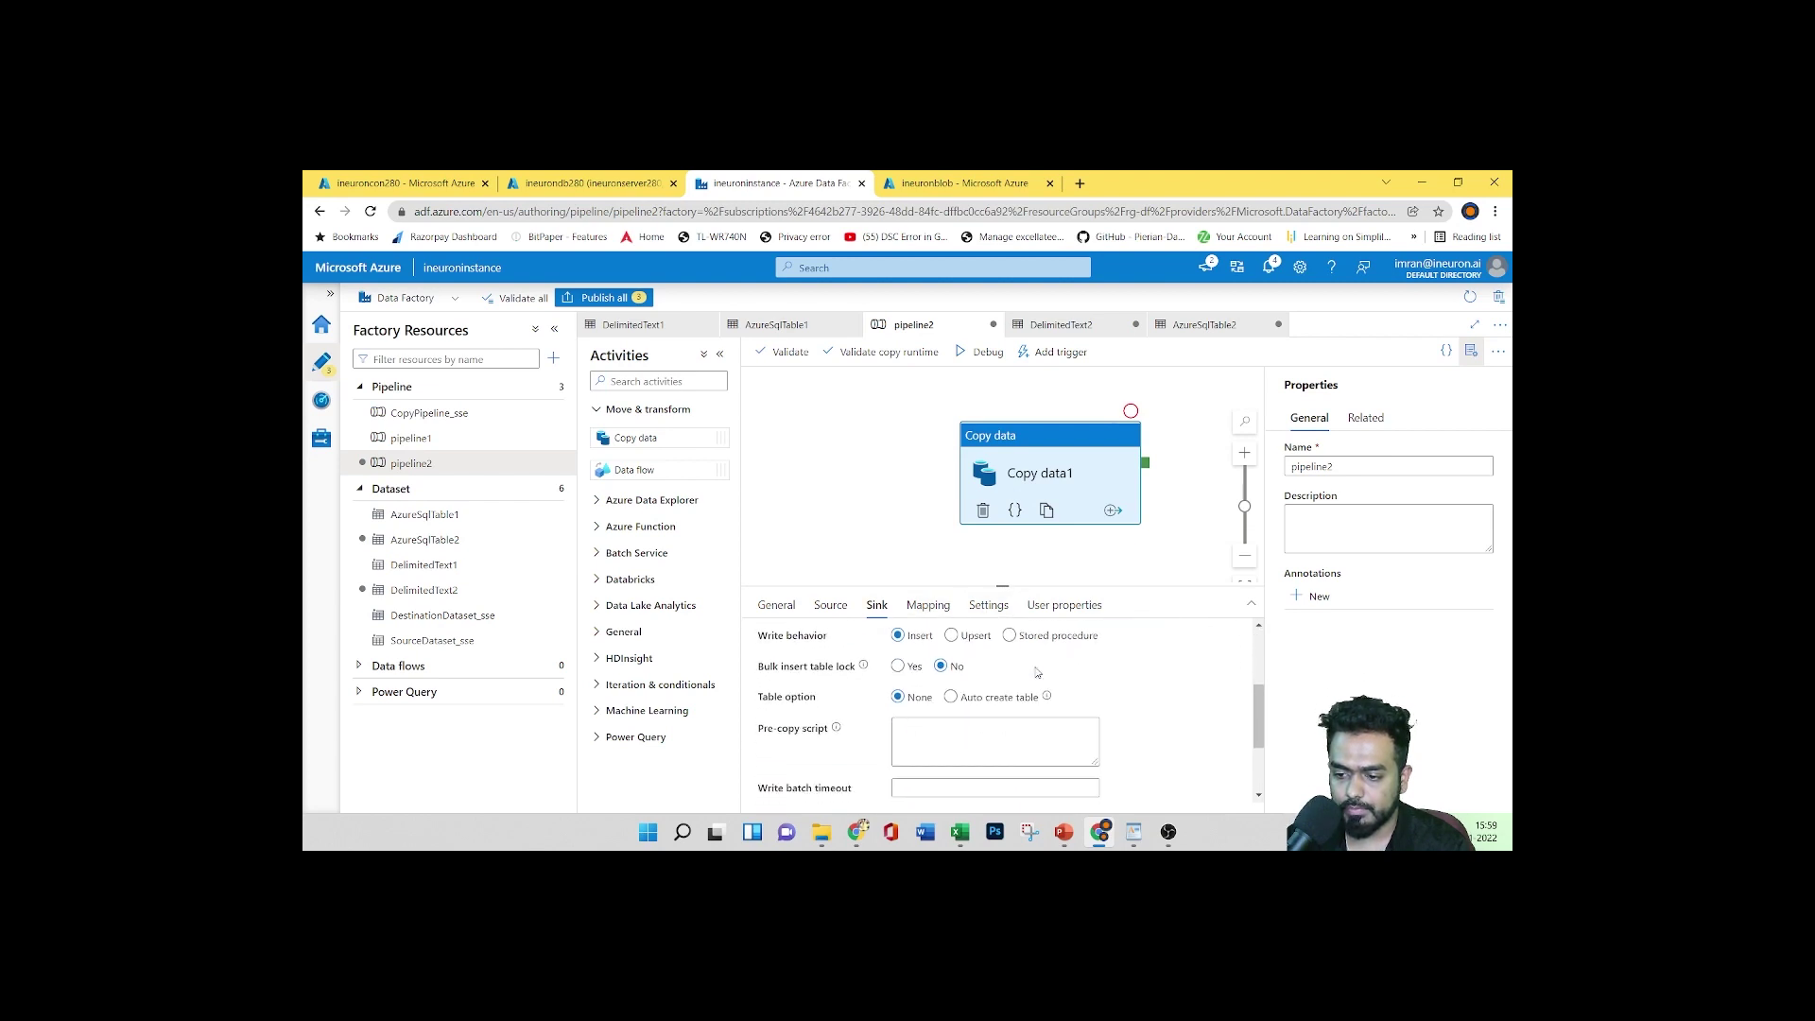
{"action": "scroll", "coordinate": [1037, 673], "scroll_direction": "up", "scroll_amount": 3}
{"action": "scroll", "coordinate": [1036, 673], "scroll_direction": "down", "scroll_amount": 2}
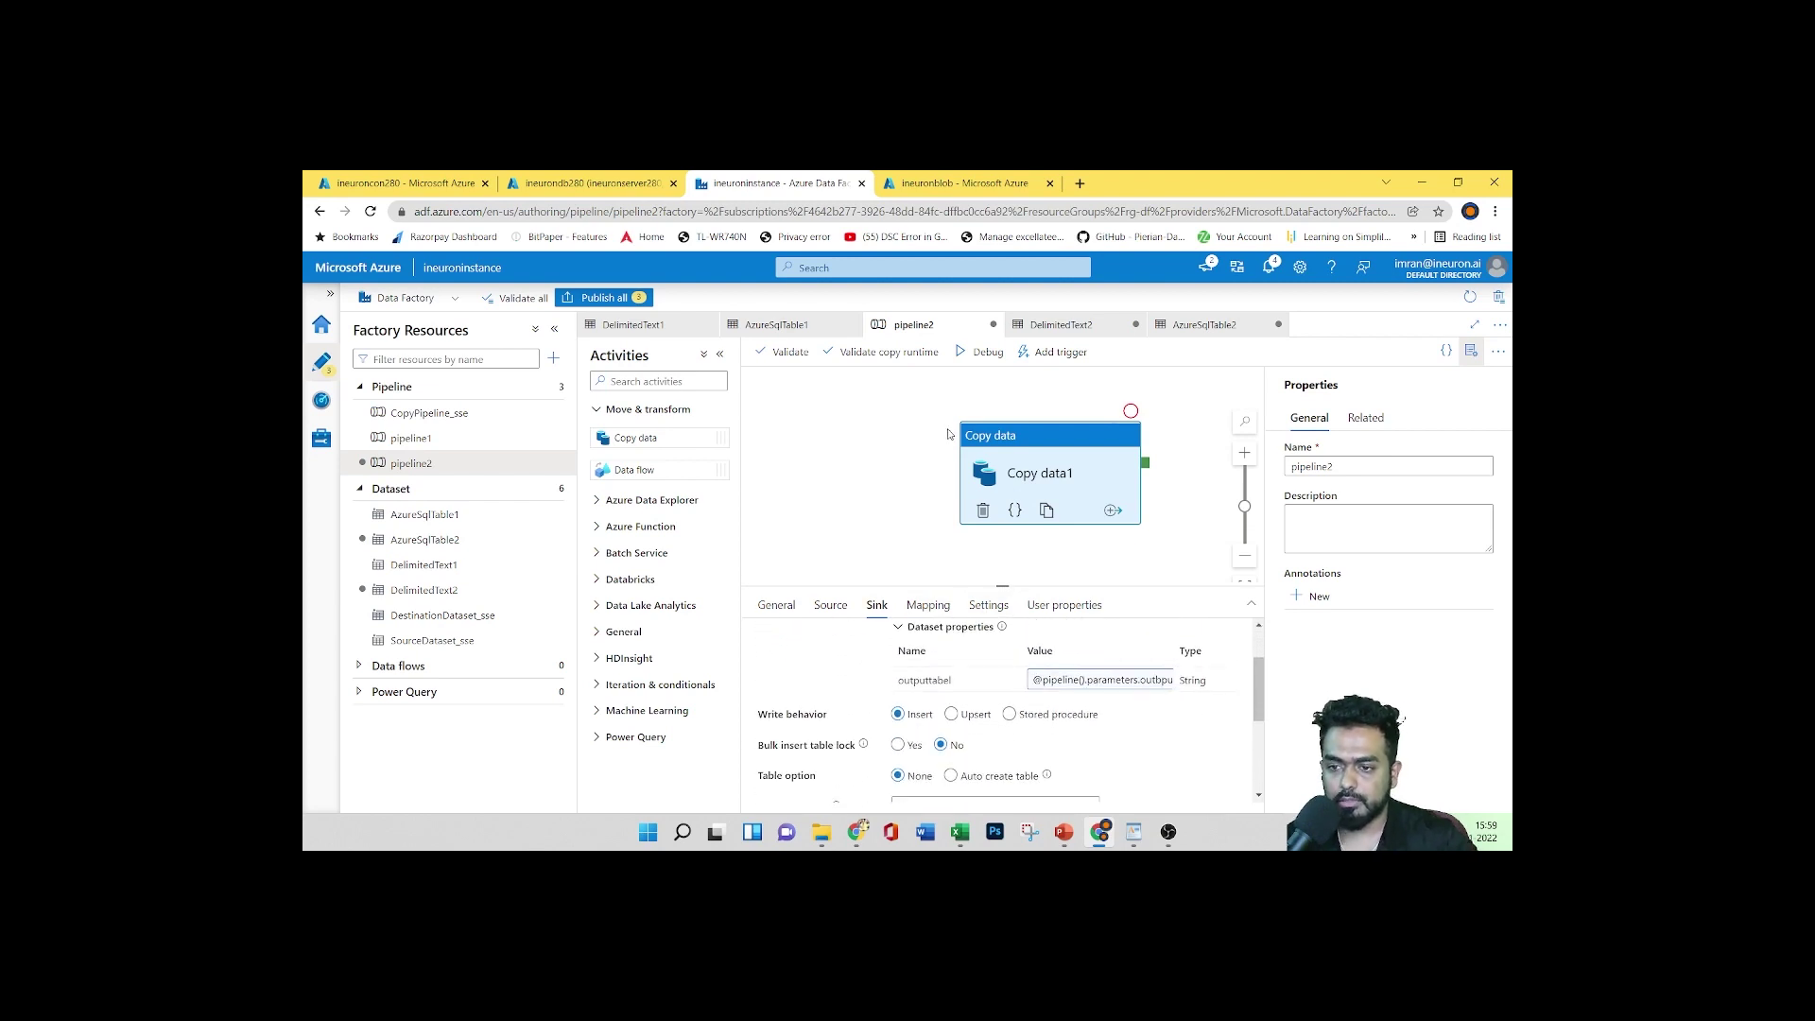
Check the dbo.Product table in the ineurondb280 query editor and return to pipeline2 in Data Factory
{"action": "left_click", "coordinate": [585, 182]}
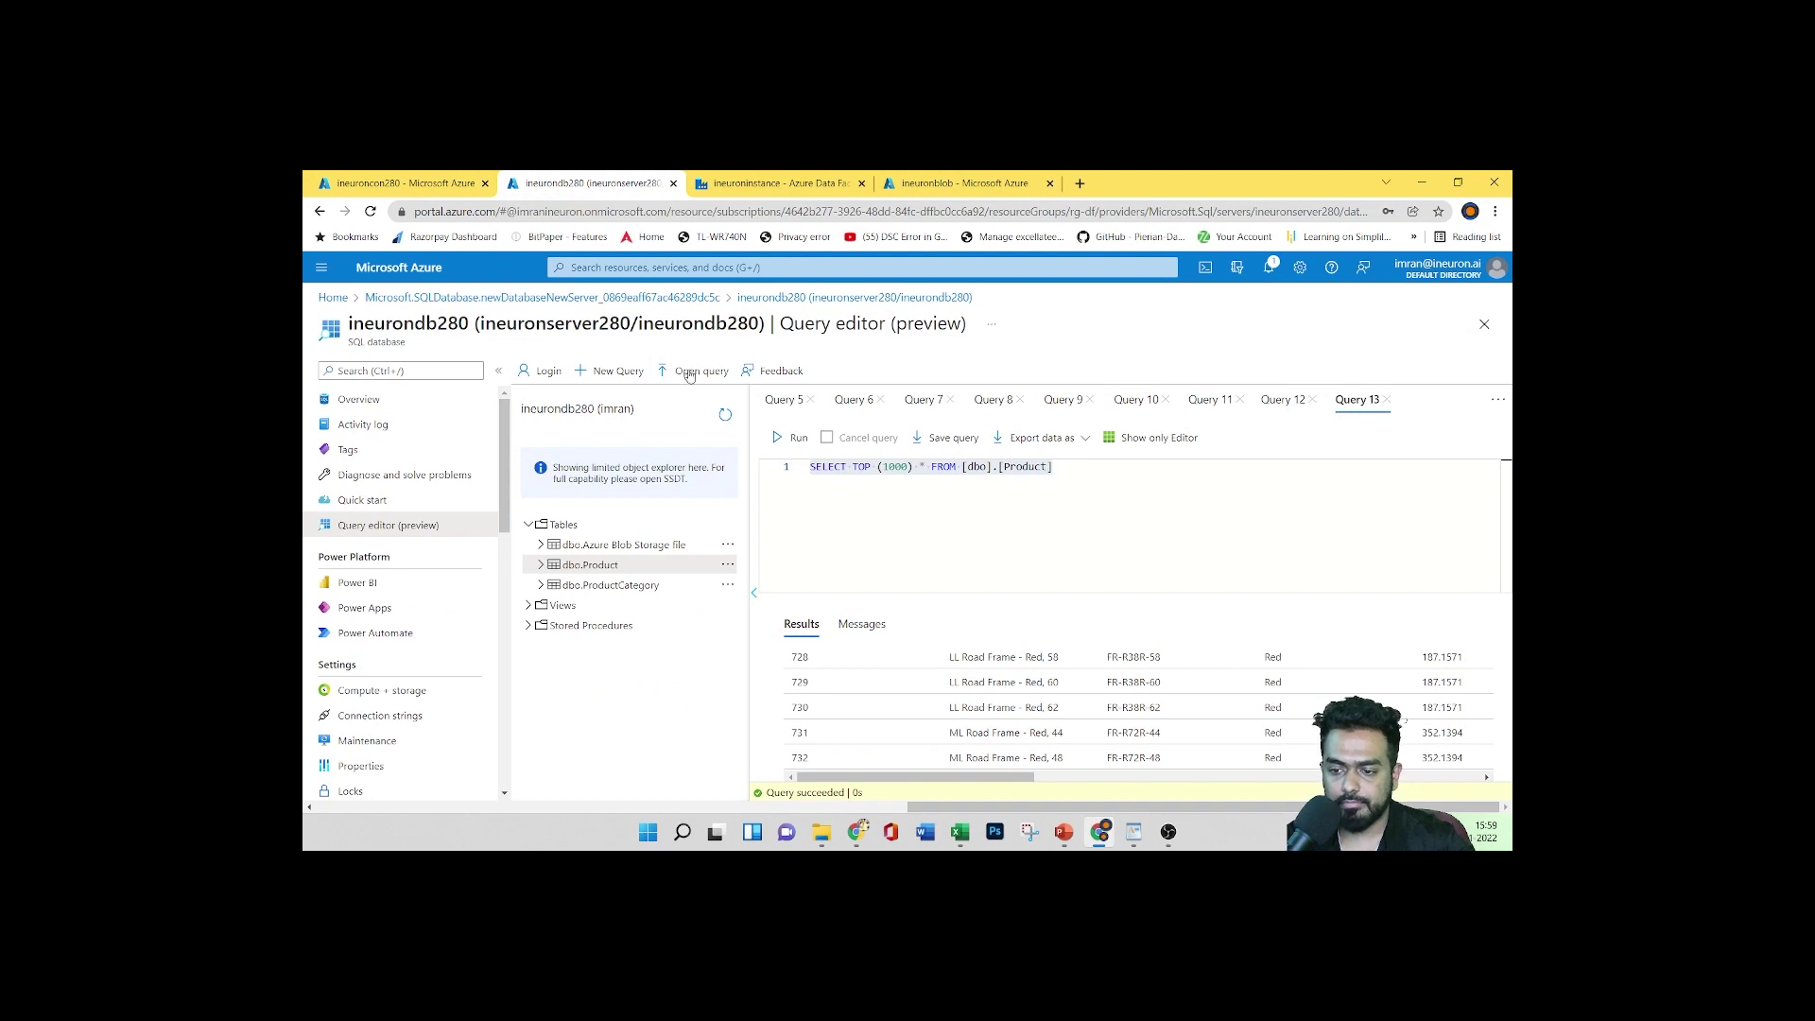
{"action": "left_click", "coordinate": [726, 565]}
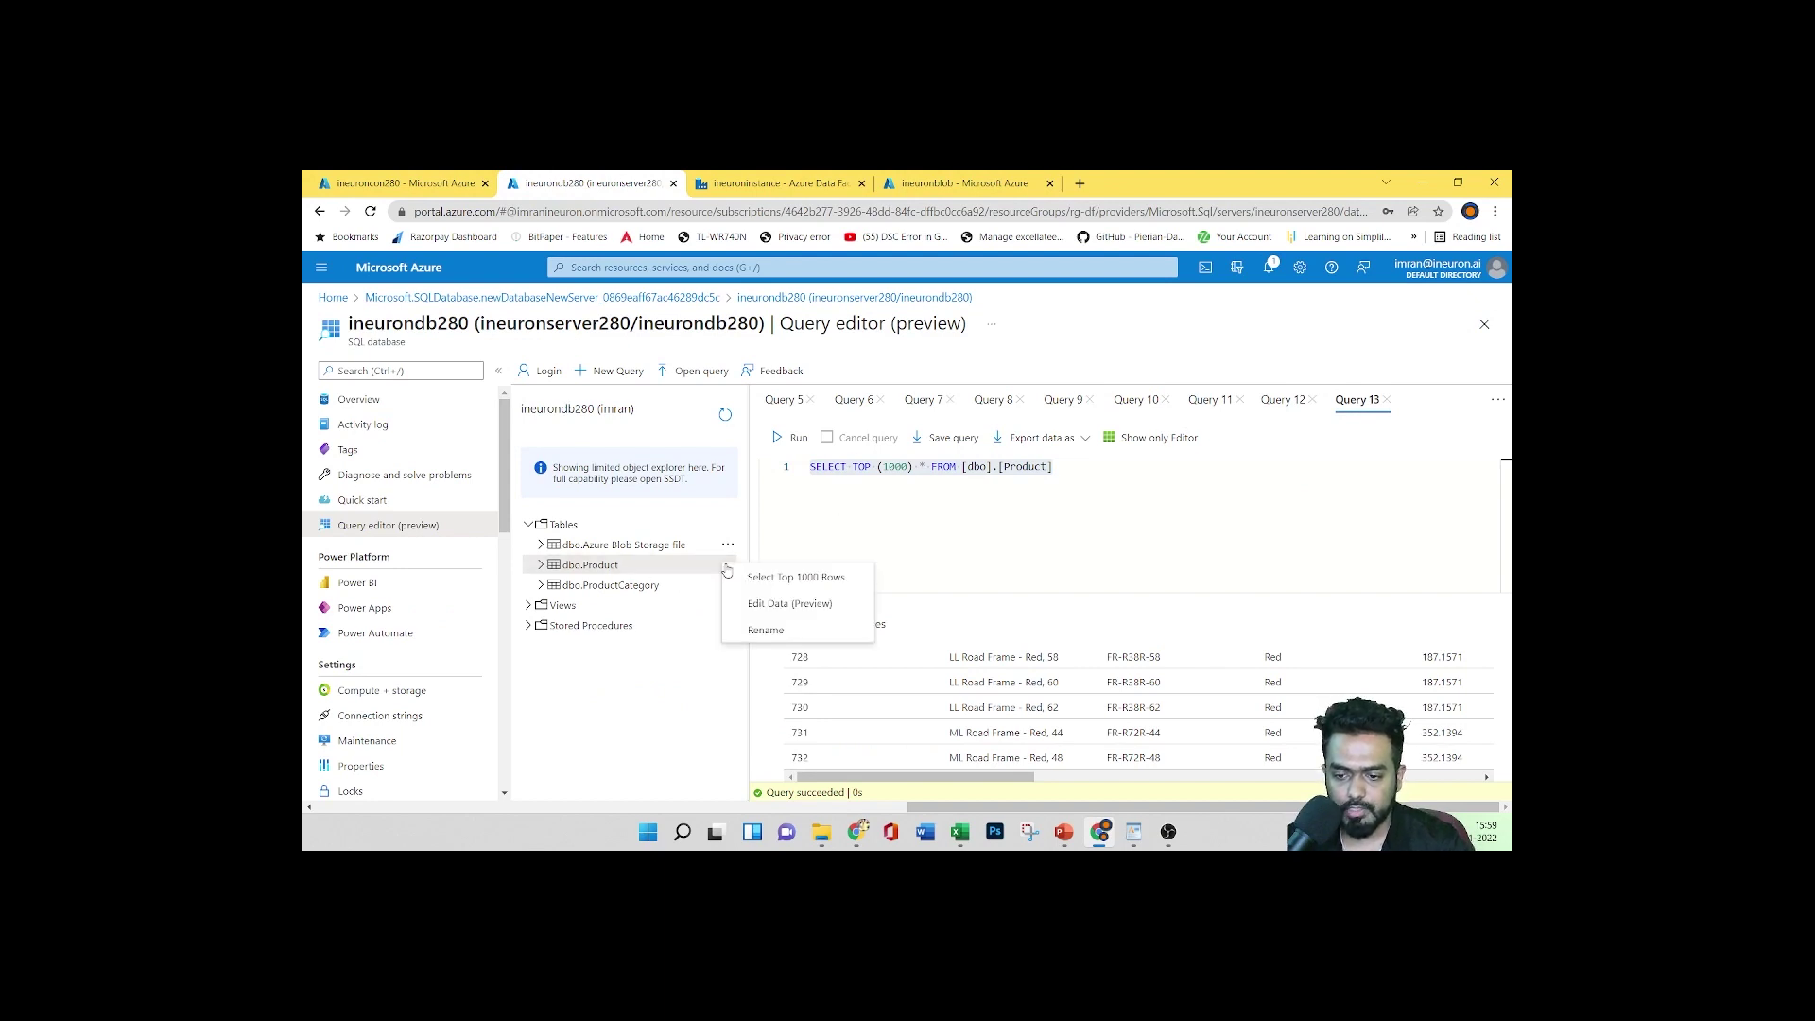
{"action": "left_click", "coordinate": [602, 570]}
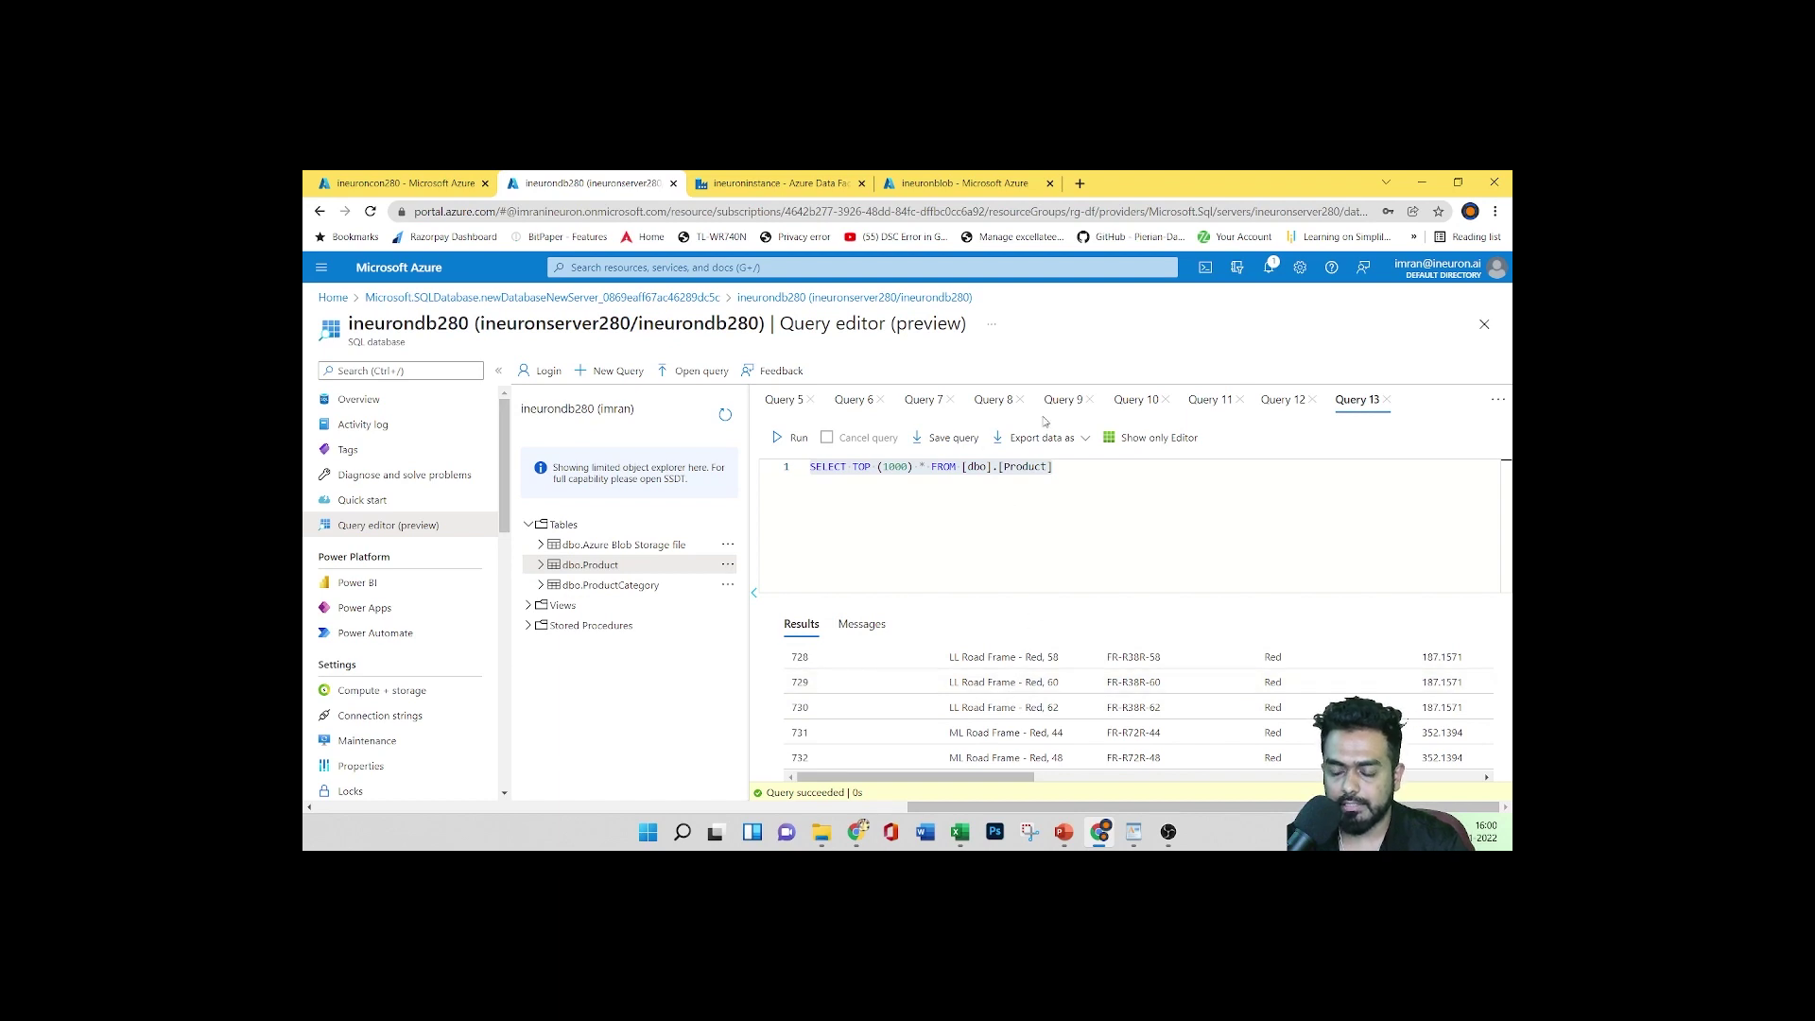
{"action": "left_click", "coordinate": [959, 183]}
{"action": "left_click", "coordinate": [780, 178]}
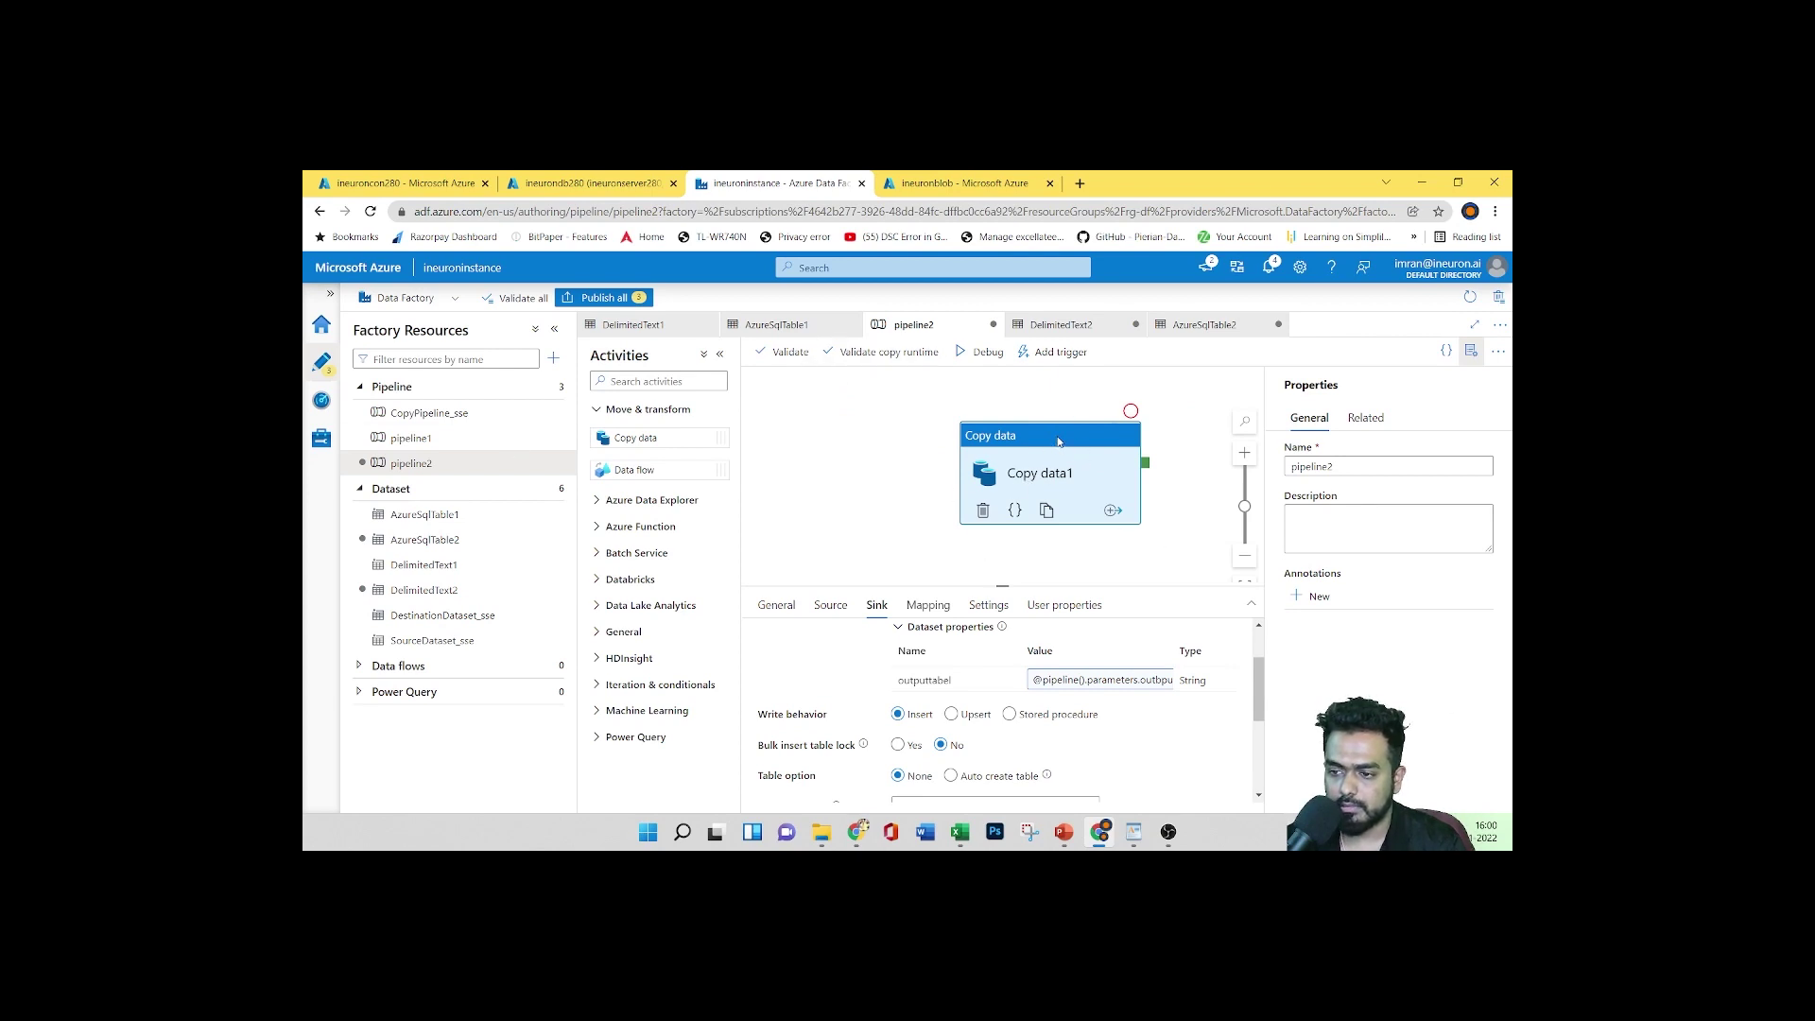
Hide pipeline2's properties and validate the pipeline
{"action": "left_click", "coordinate": [1470, 350]}
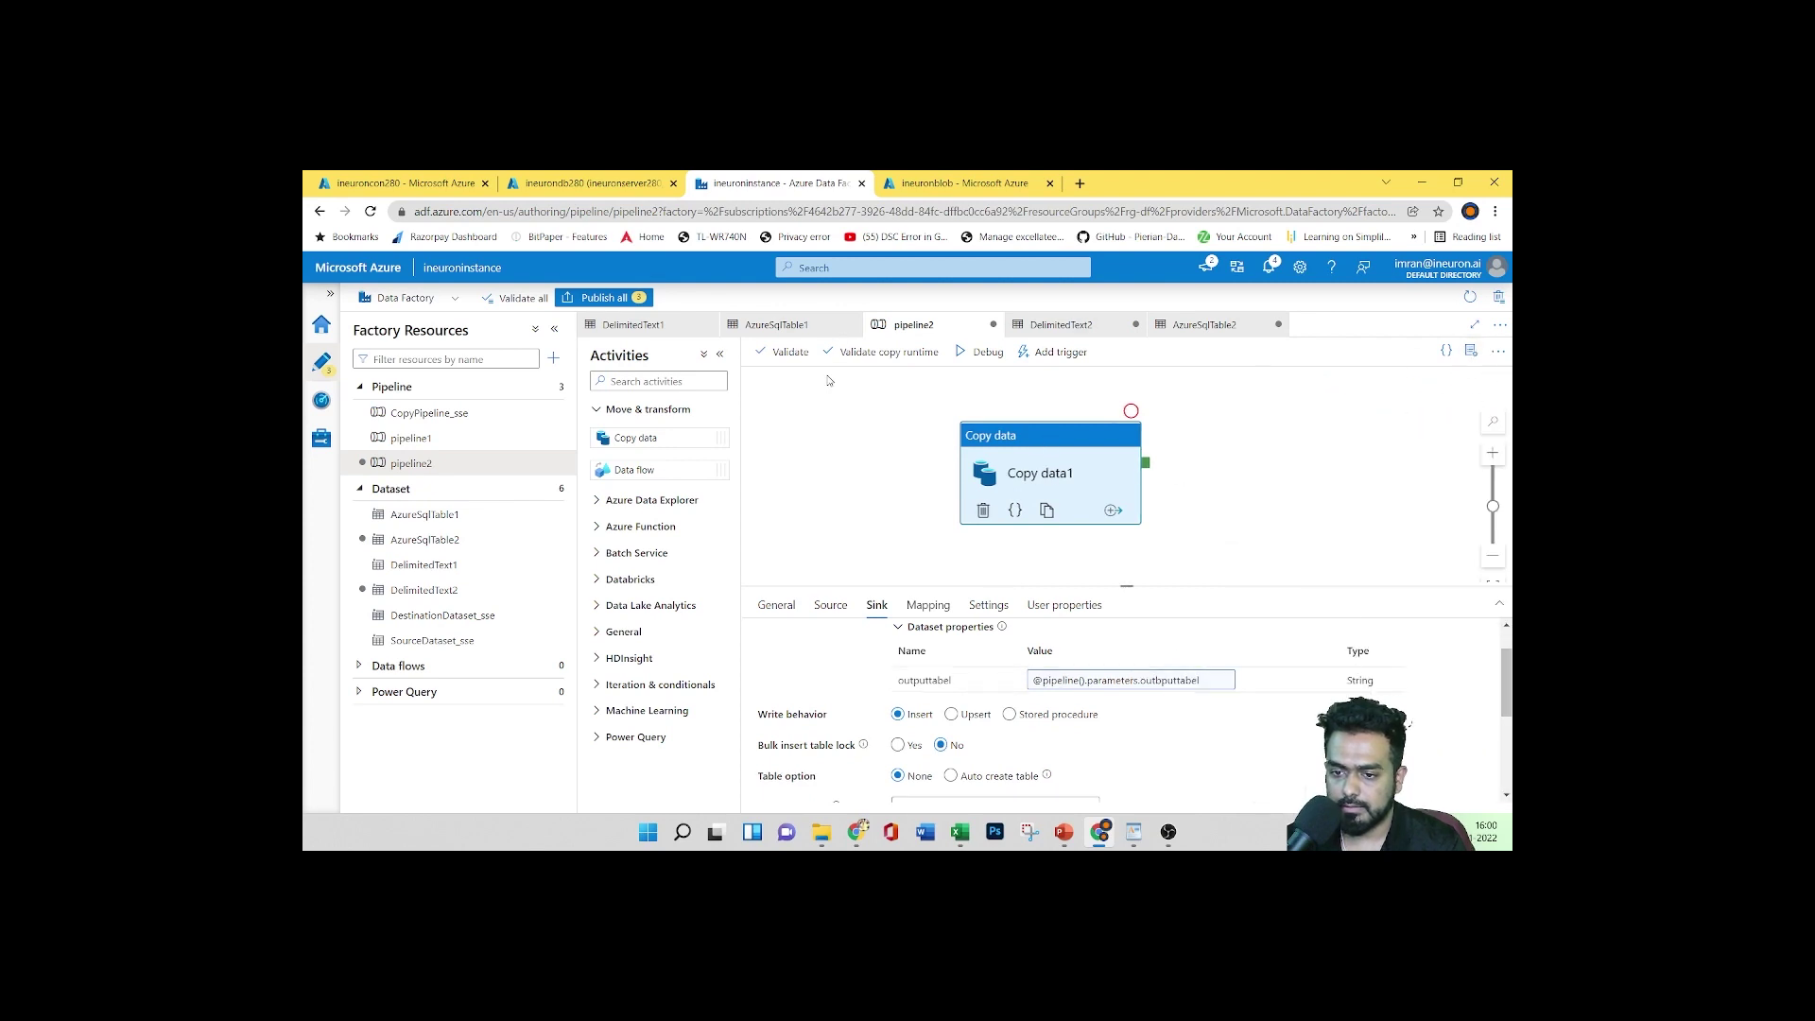
{"action": "left_click", "coordinate": [787, 353]}
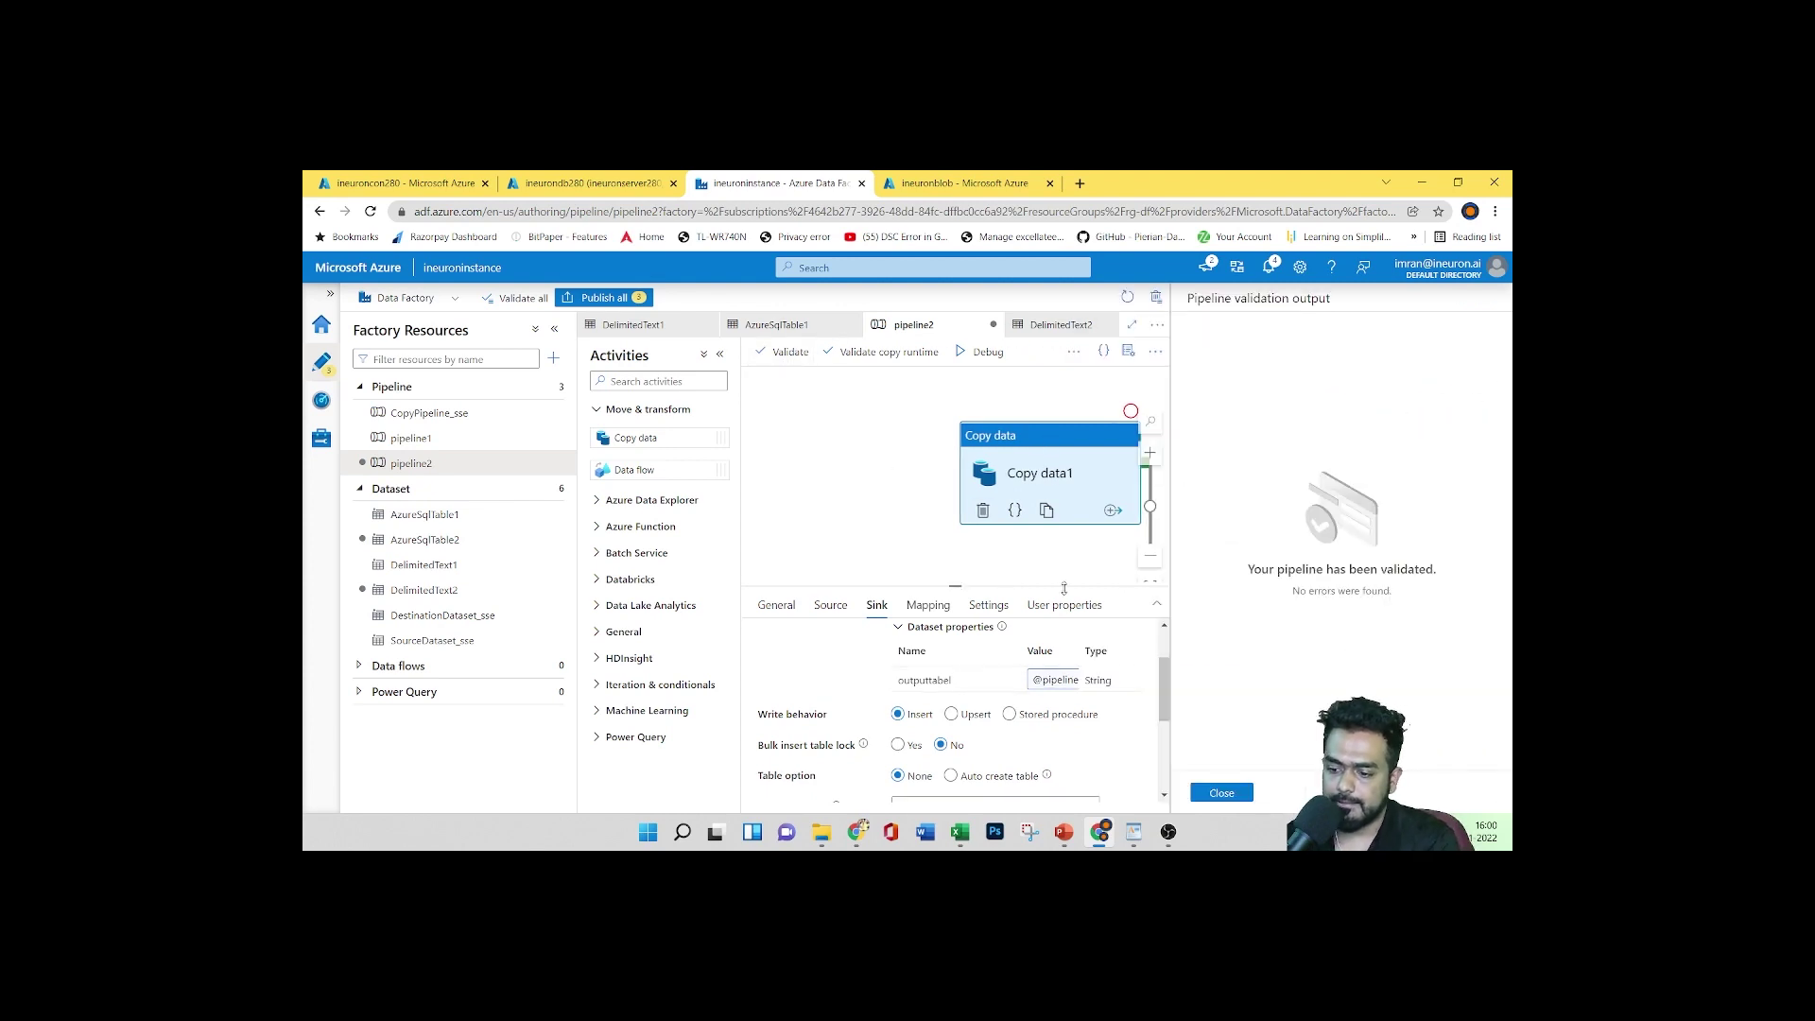
{"action": "left_click", "coordinate": [1221, 793]}
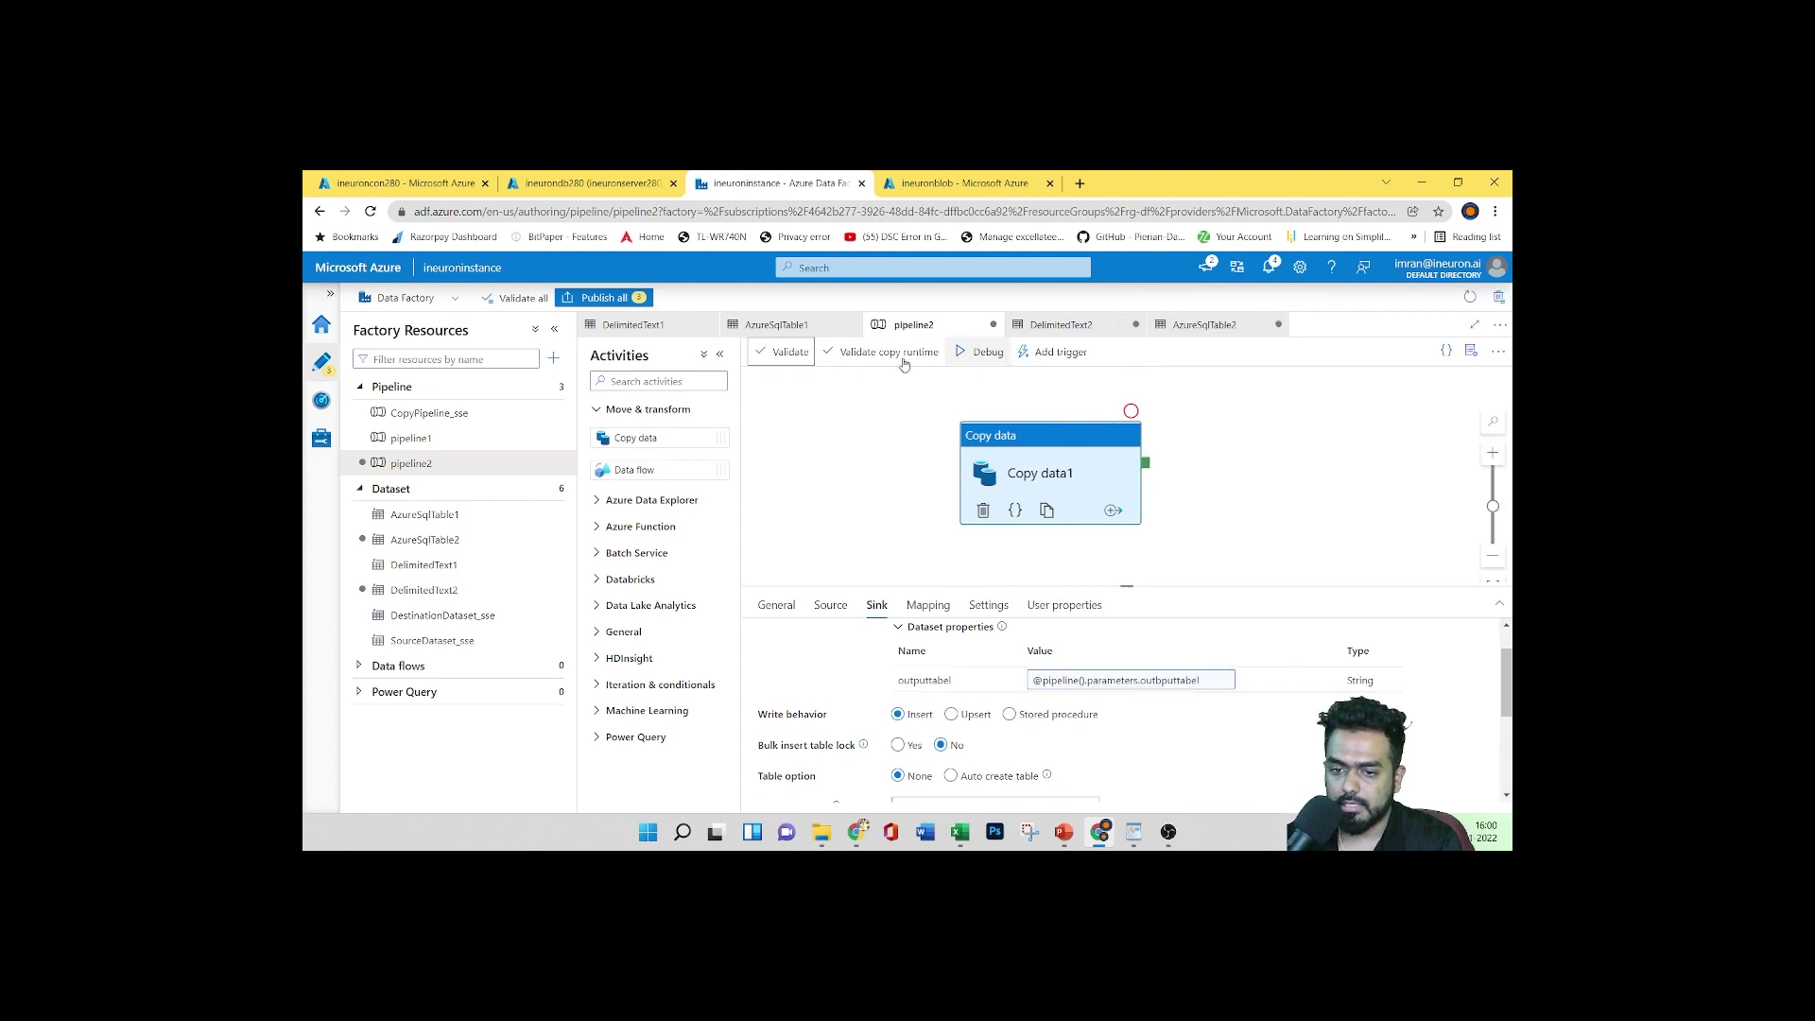
Publish the pending changes to pipeline2, DelimitedText2 and AzureSqlTable2
{"action": "left_click", "coordinate": [587, 299]}
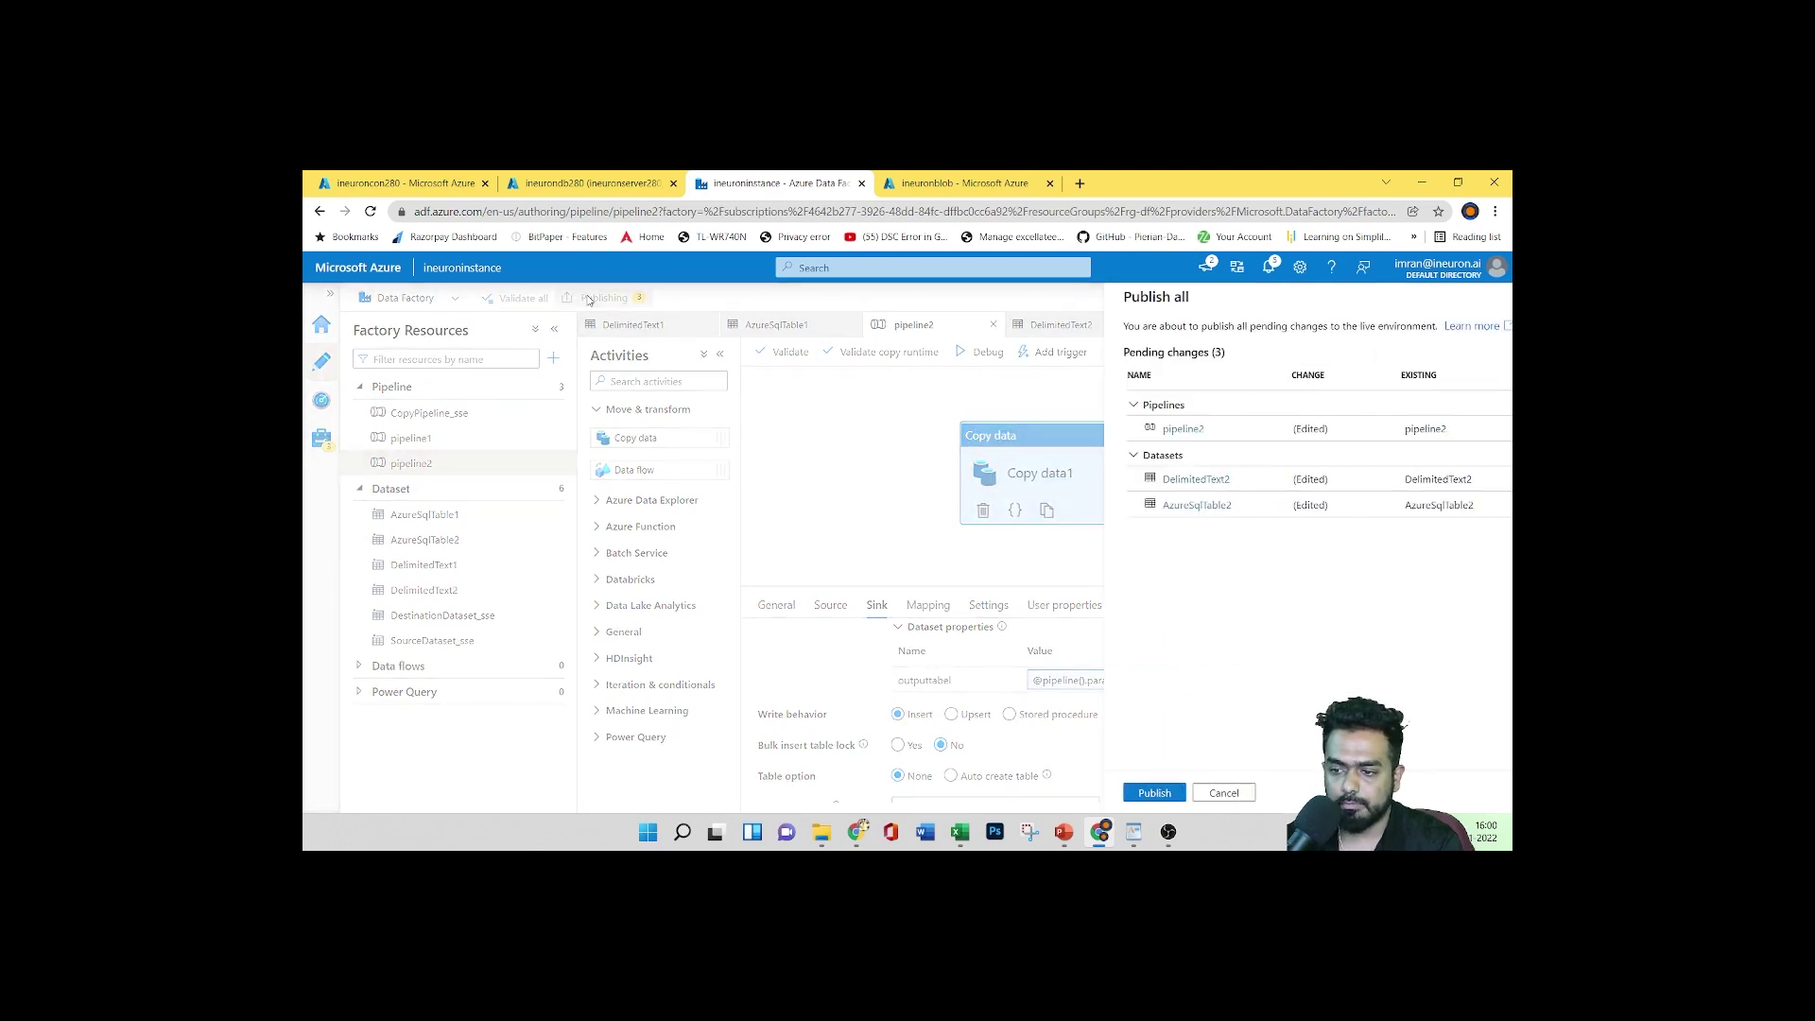
{"action": "left_click", "coordinate": [1049, 798]}
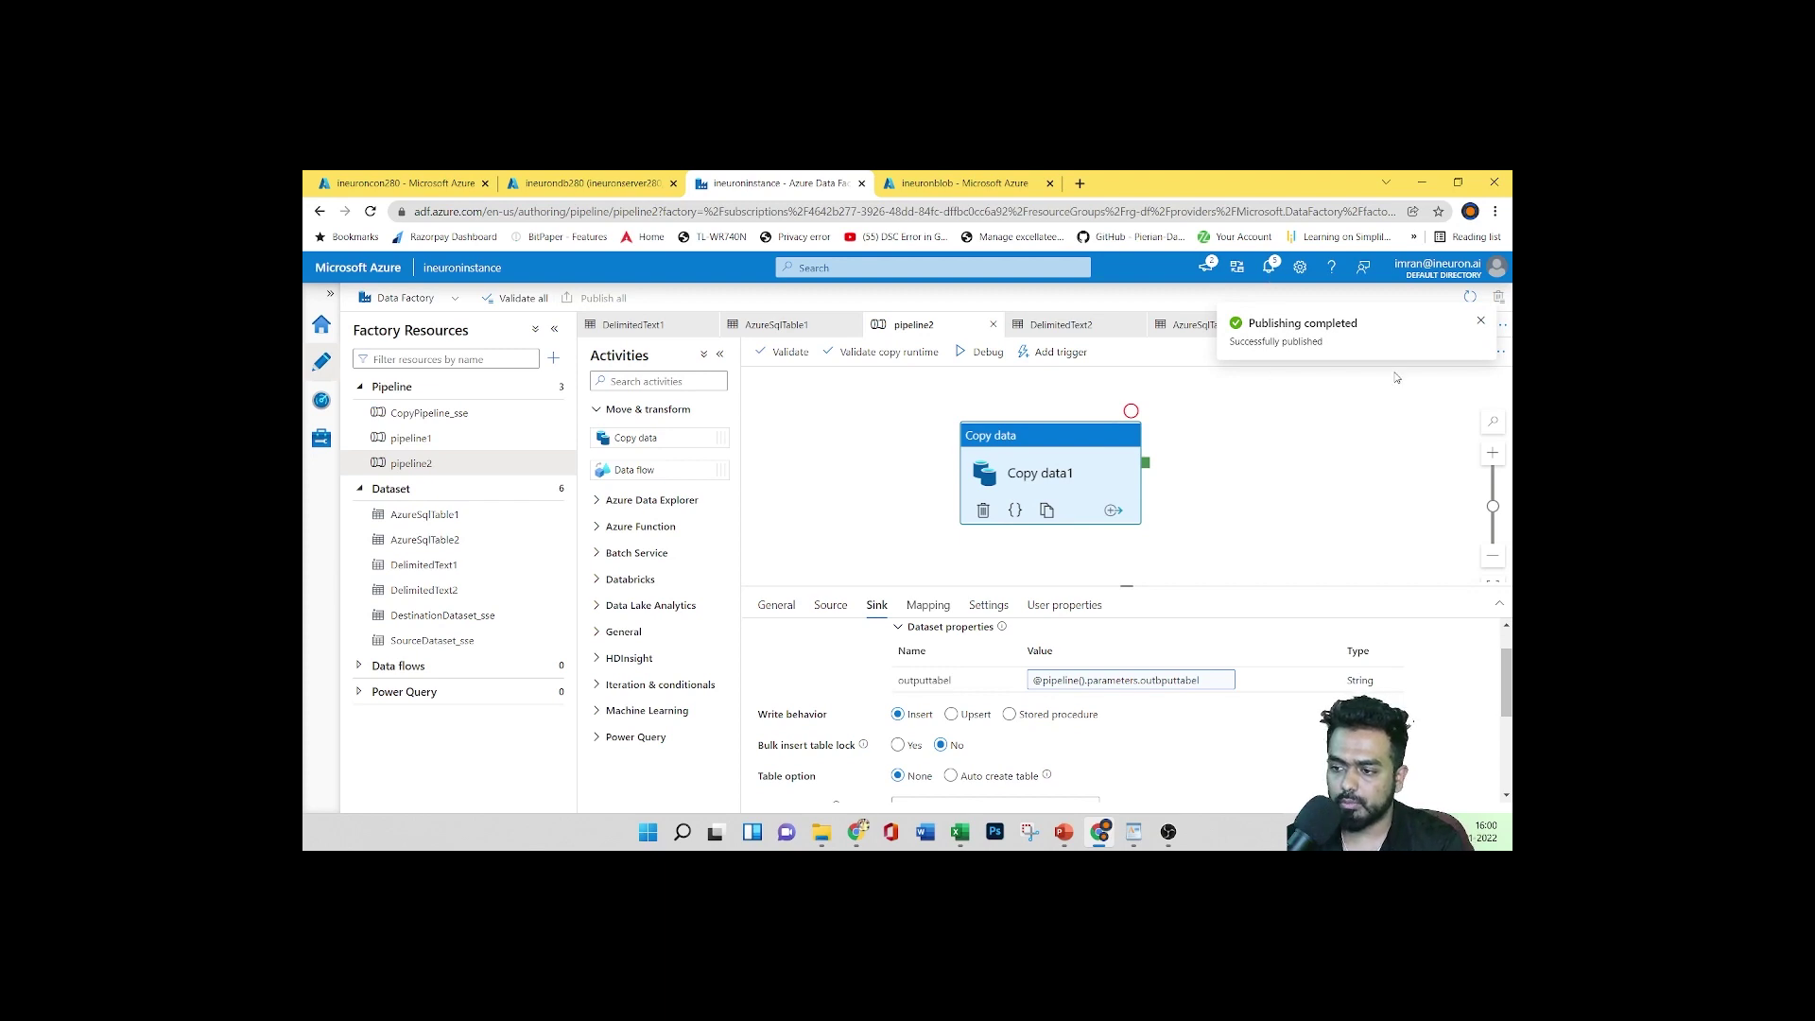
{"action": "left_click", "coordinate": [1480, 321]}
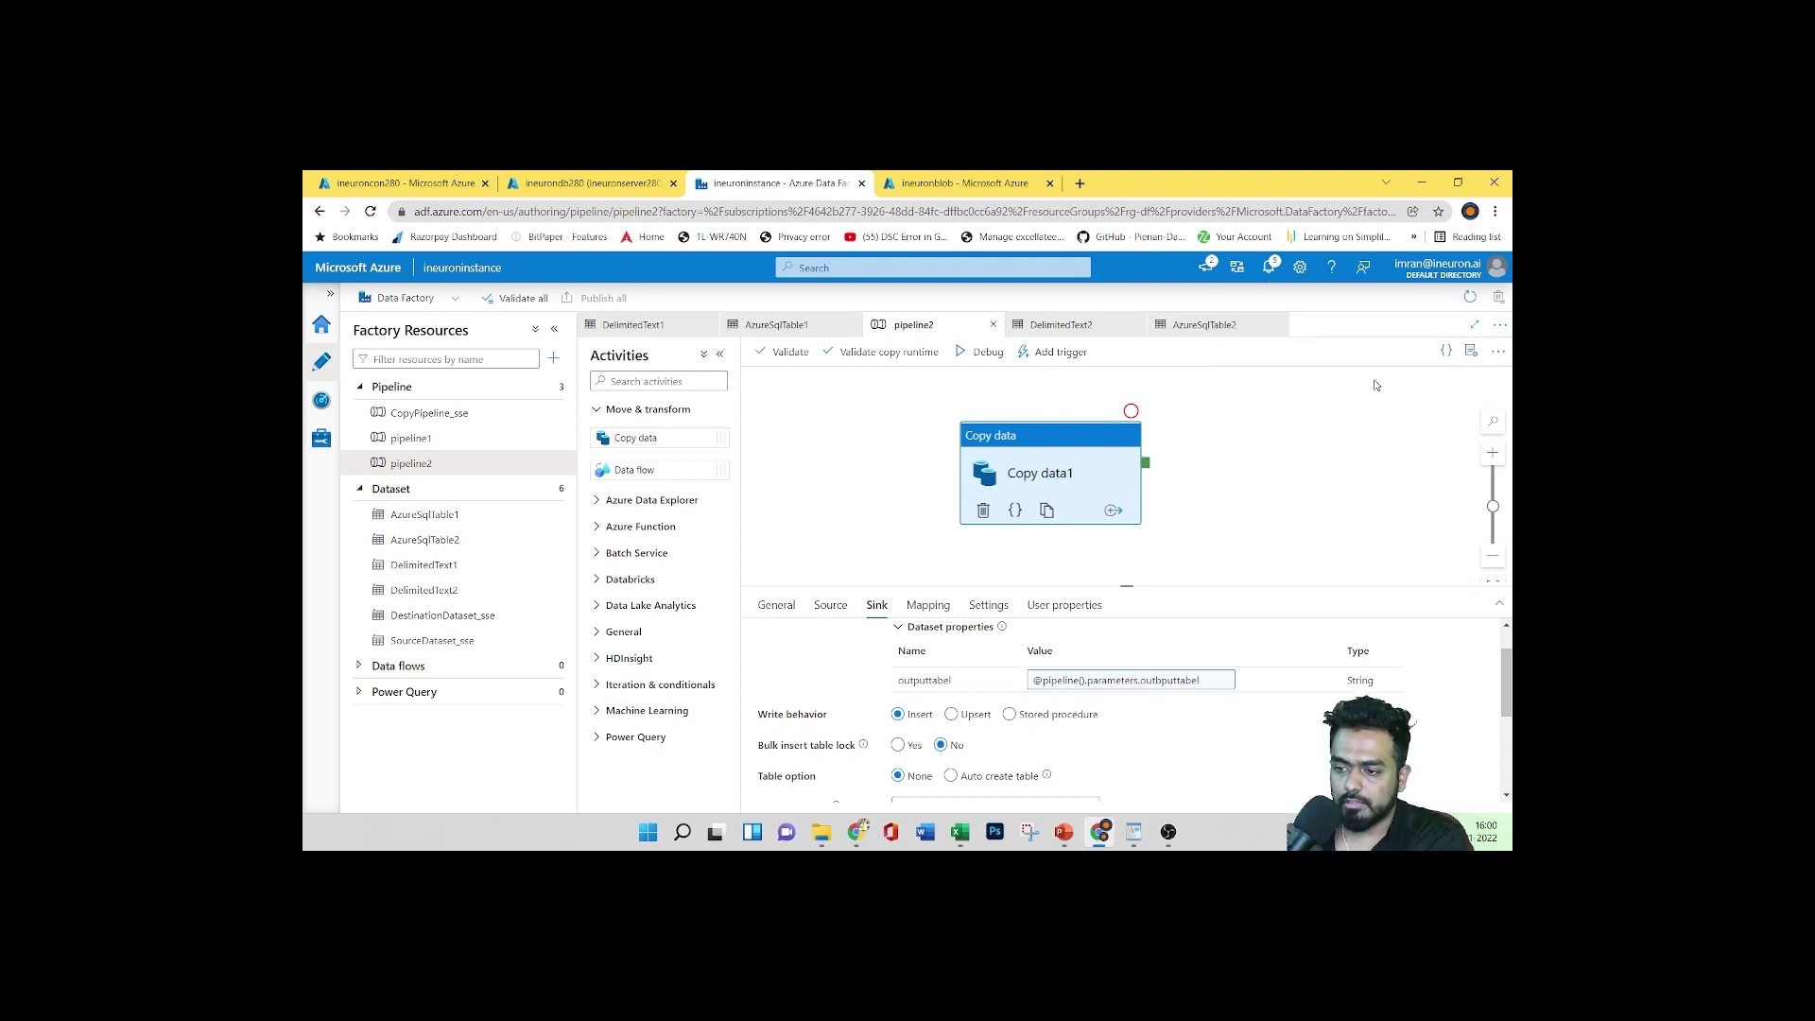
{"action": "left_click", "coordinate": [1066, 352]}
{"action": "left_click", "coordinate": [1056, 381]}
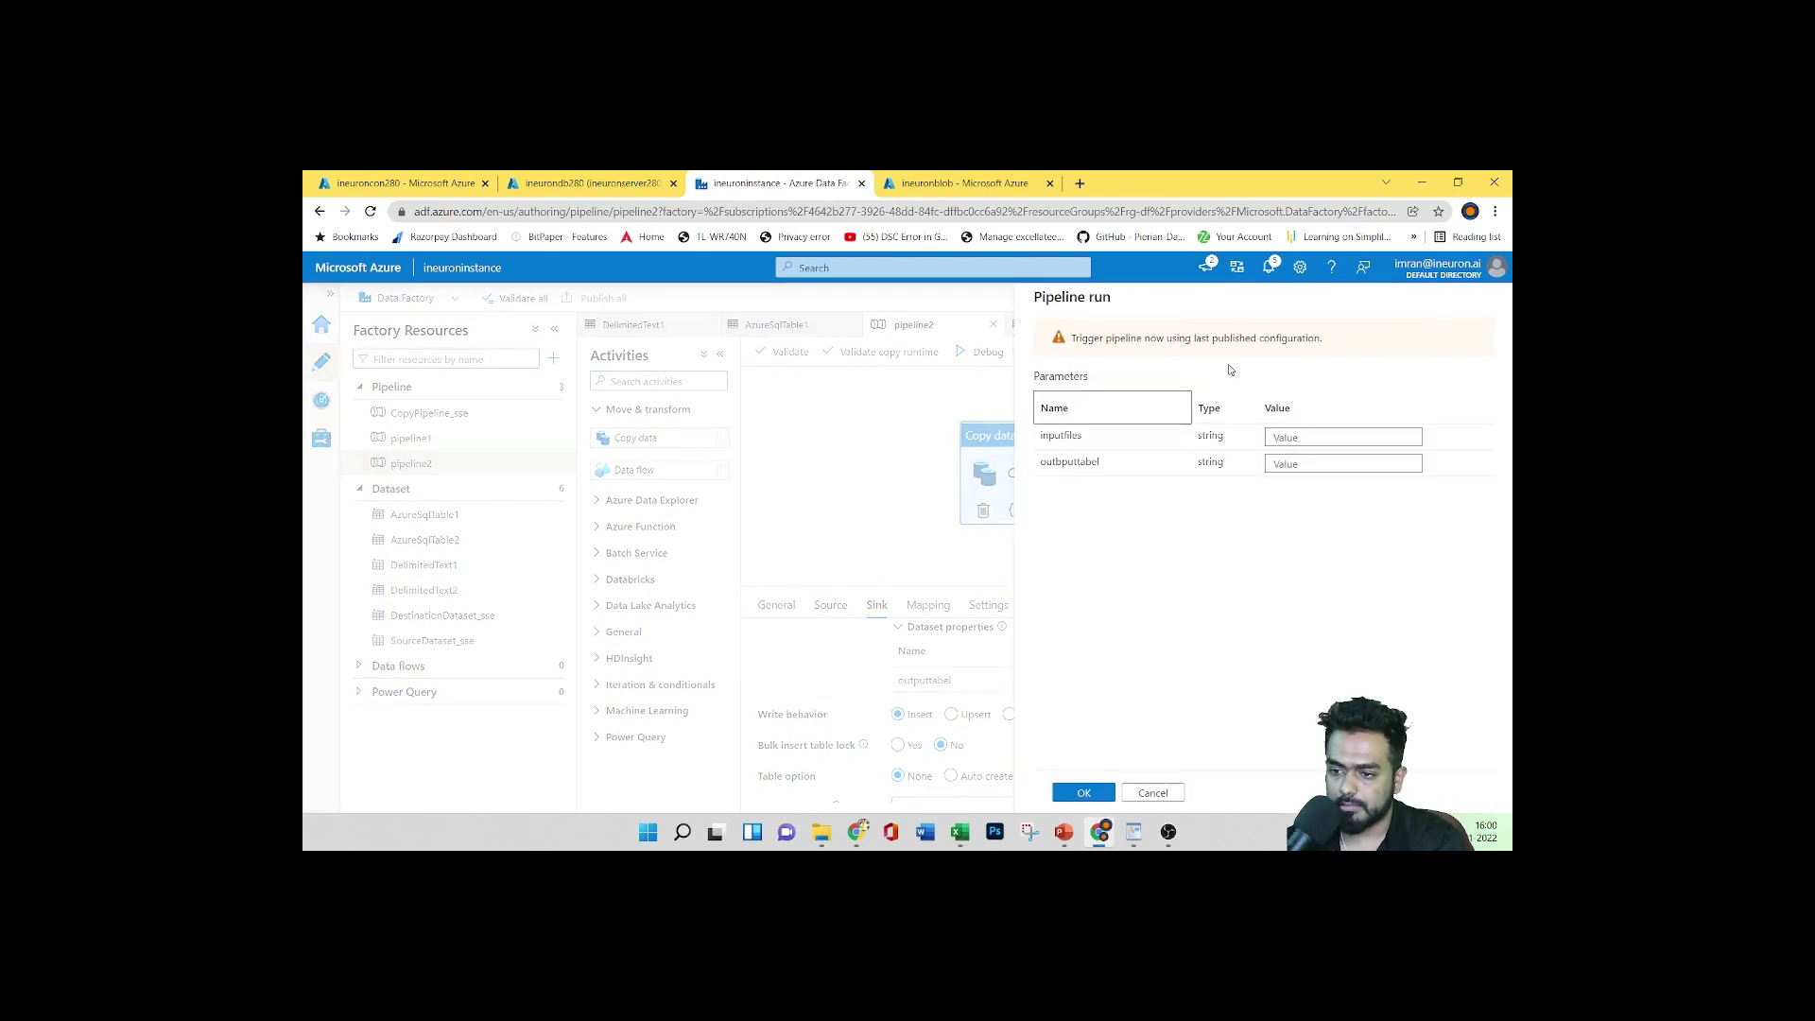
{"action": "left_click", "coordinate": [1153, 795]}
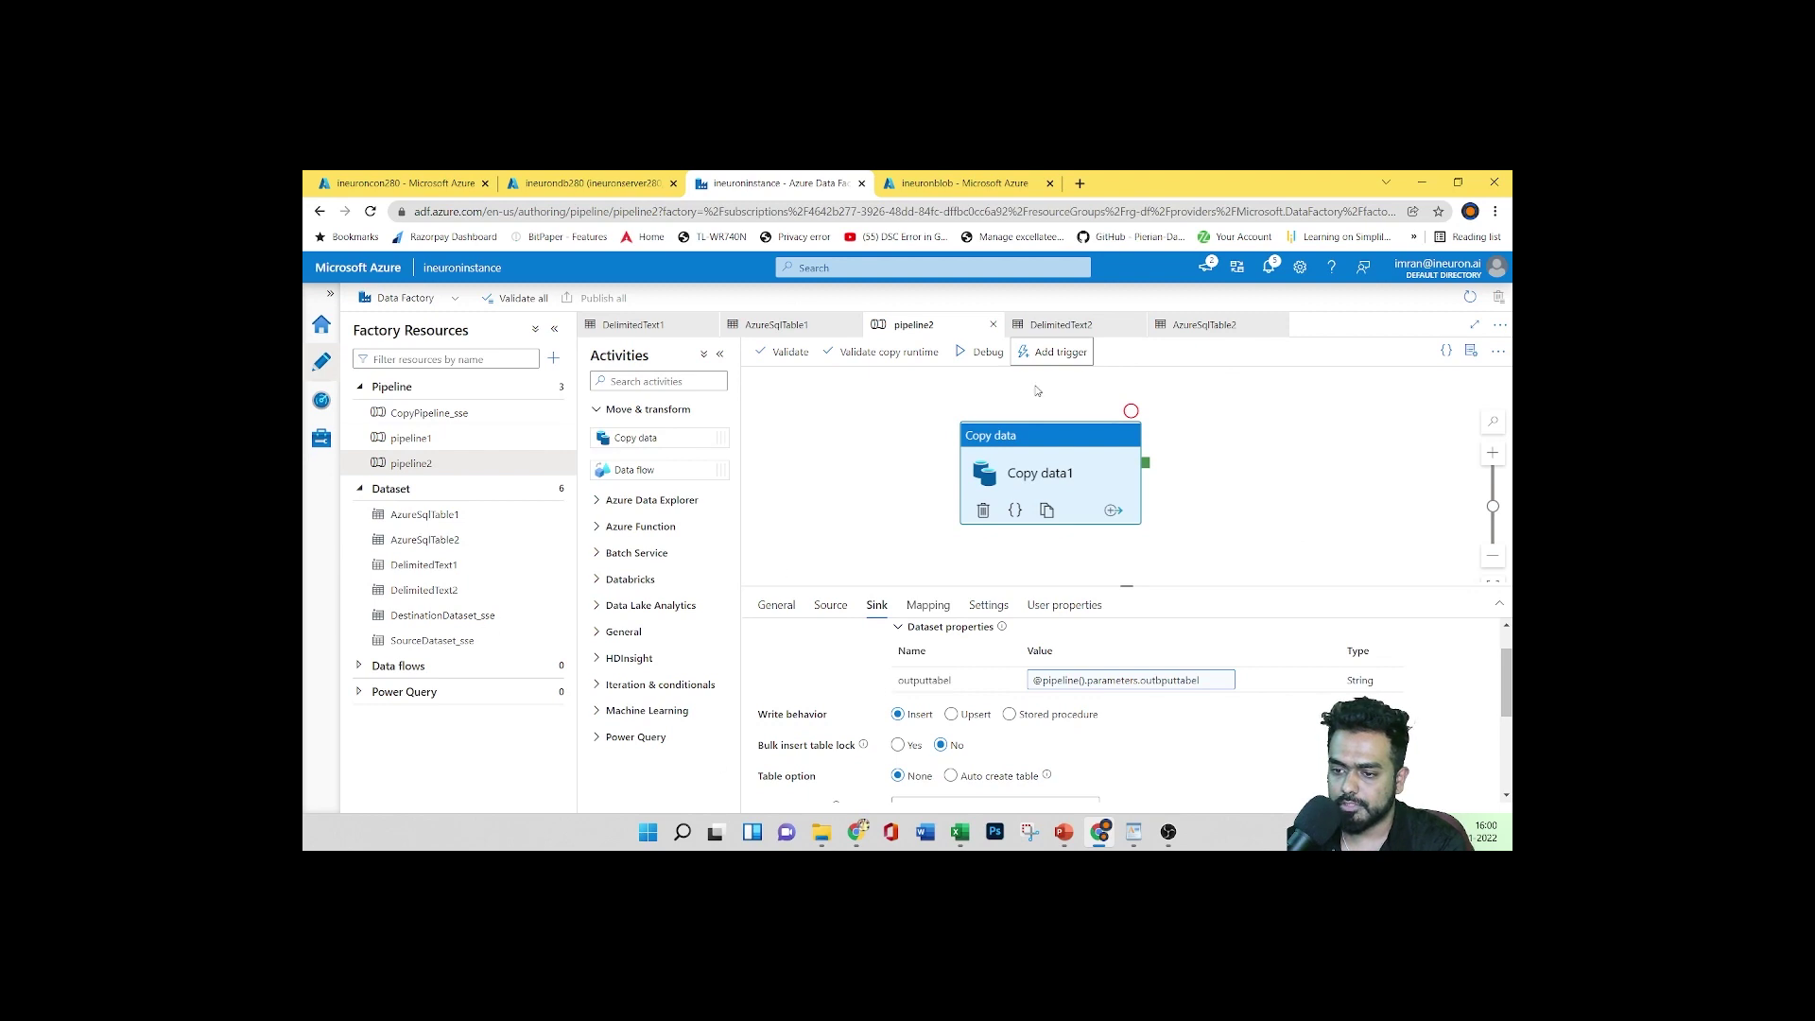
Prepare an immediate trigger run of pipeline2 and set its inputfiles parameter to Product, checking the database's table names
{"action": "left_click", "coordinate": [1071, 352]}
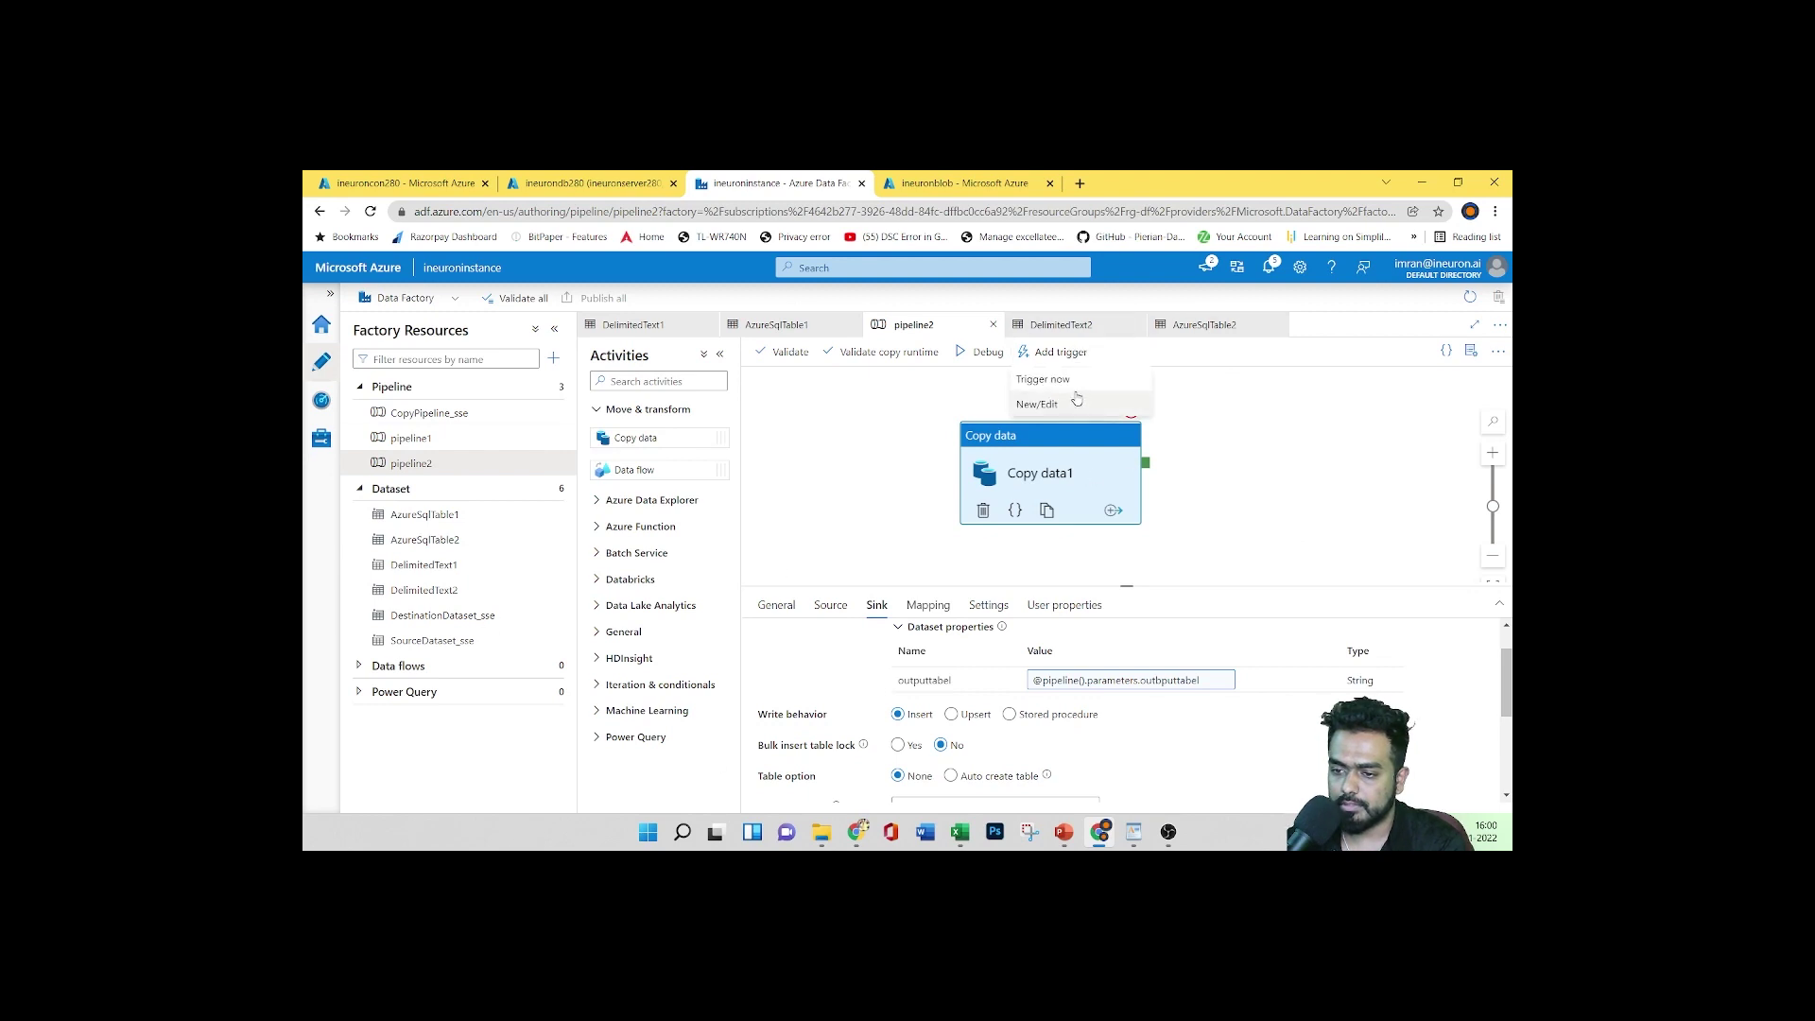
{"action": "left_click", "coordinate": [1045, 372]}
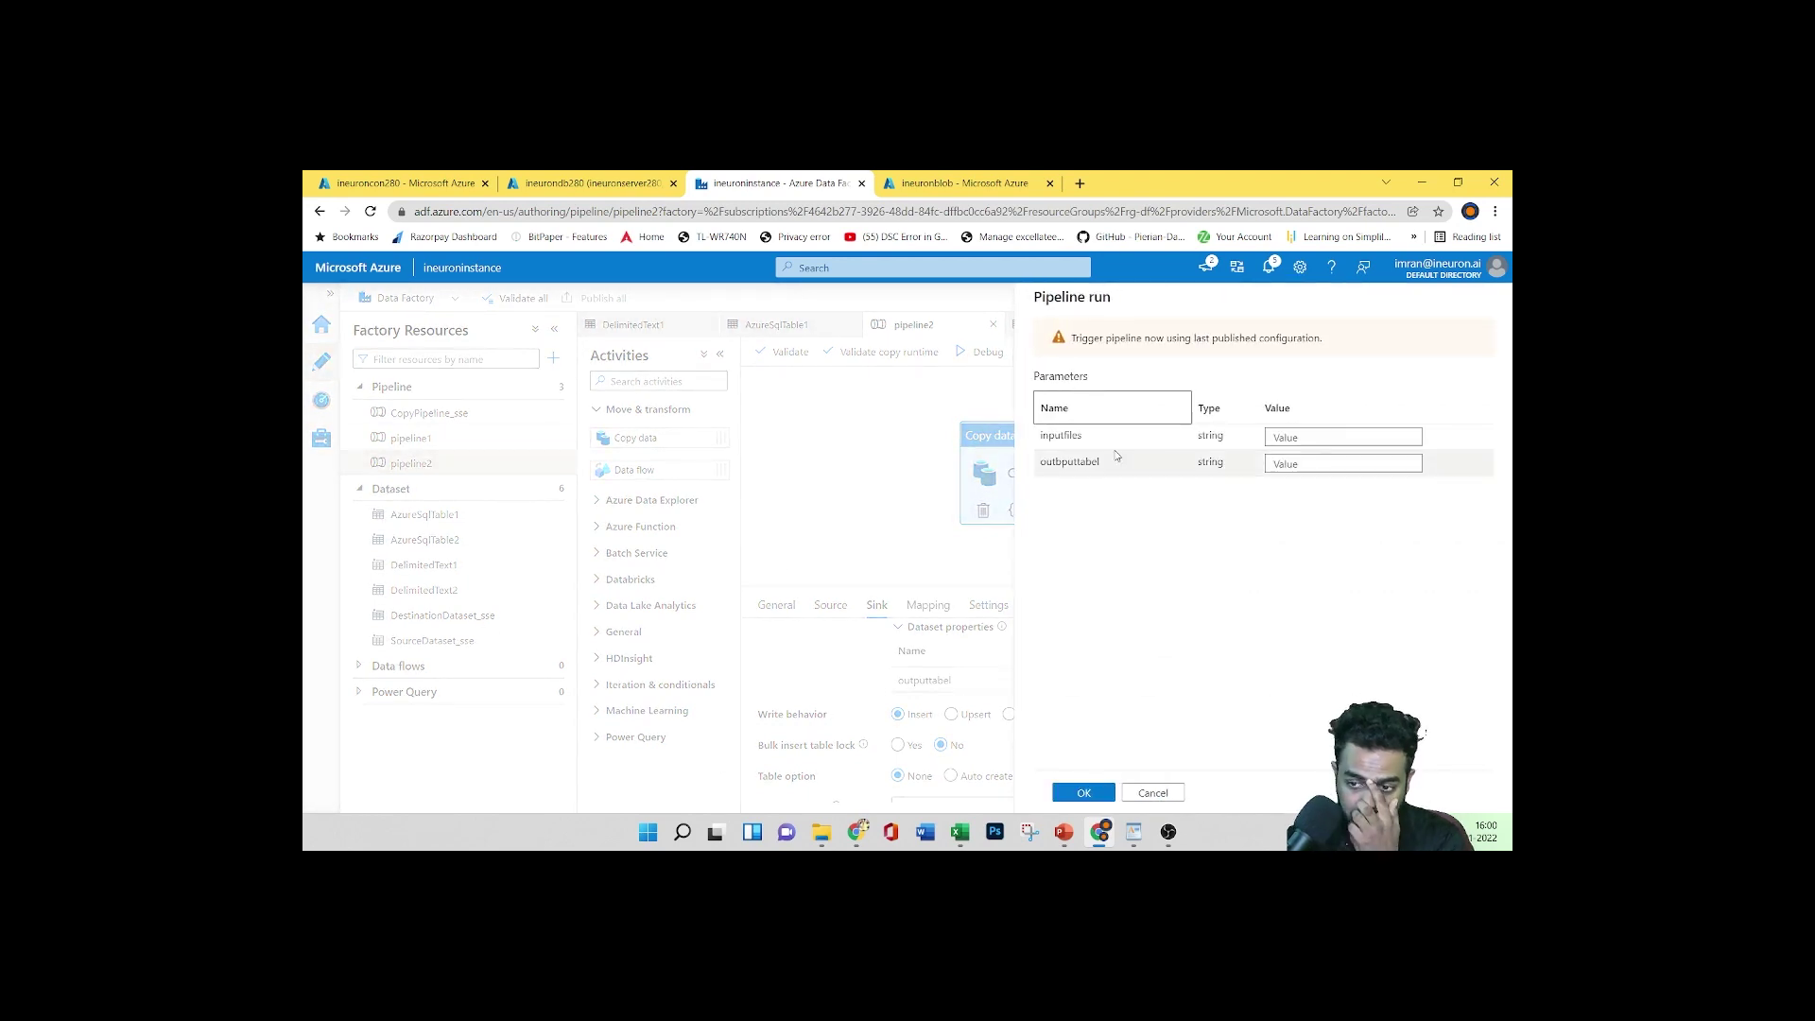
{"action": "left_click", "coordinate": [1299, 438]}
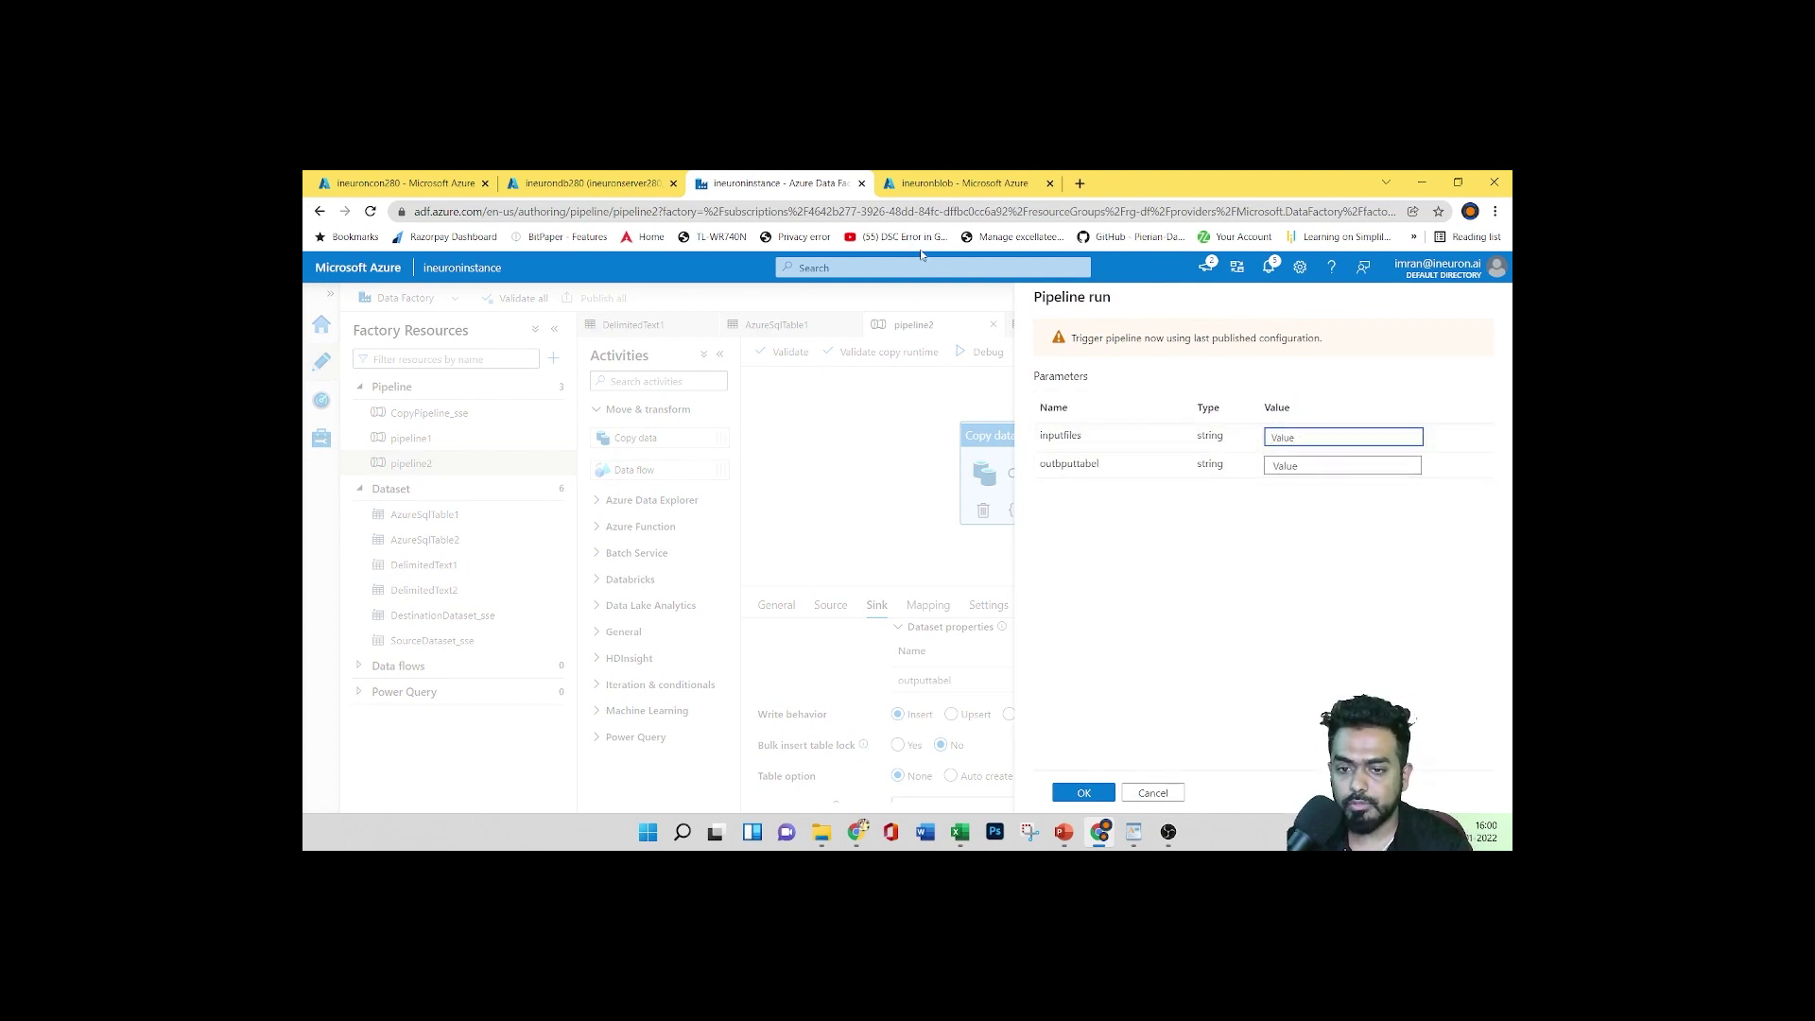
{"action": "left_click", "coordinate": [505, 179]}
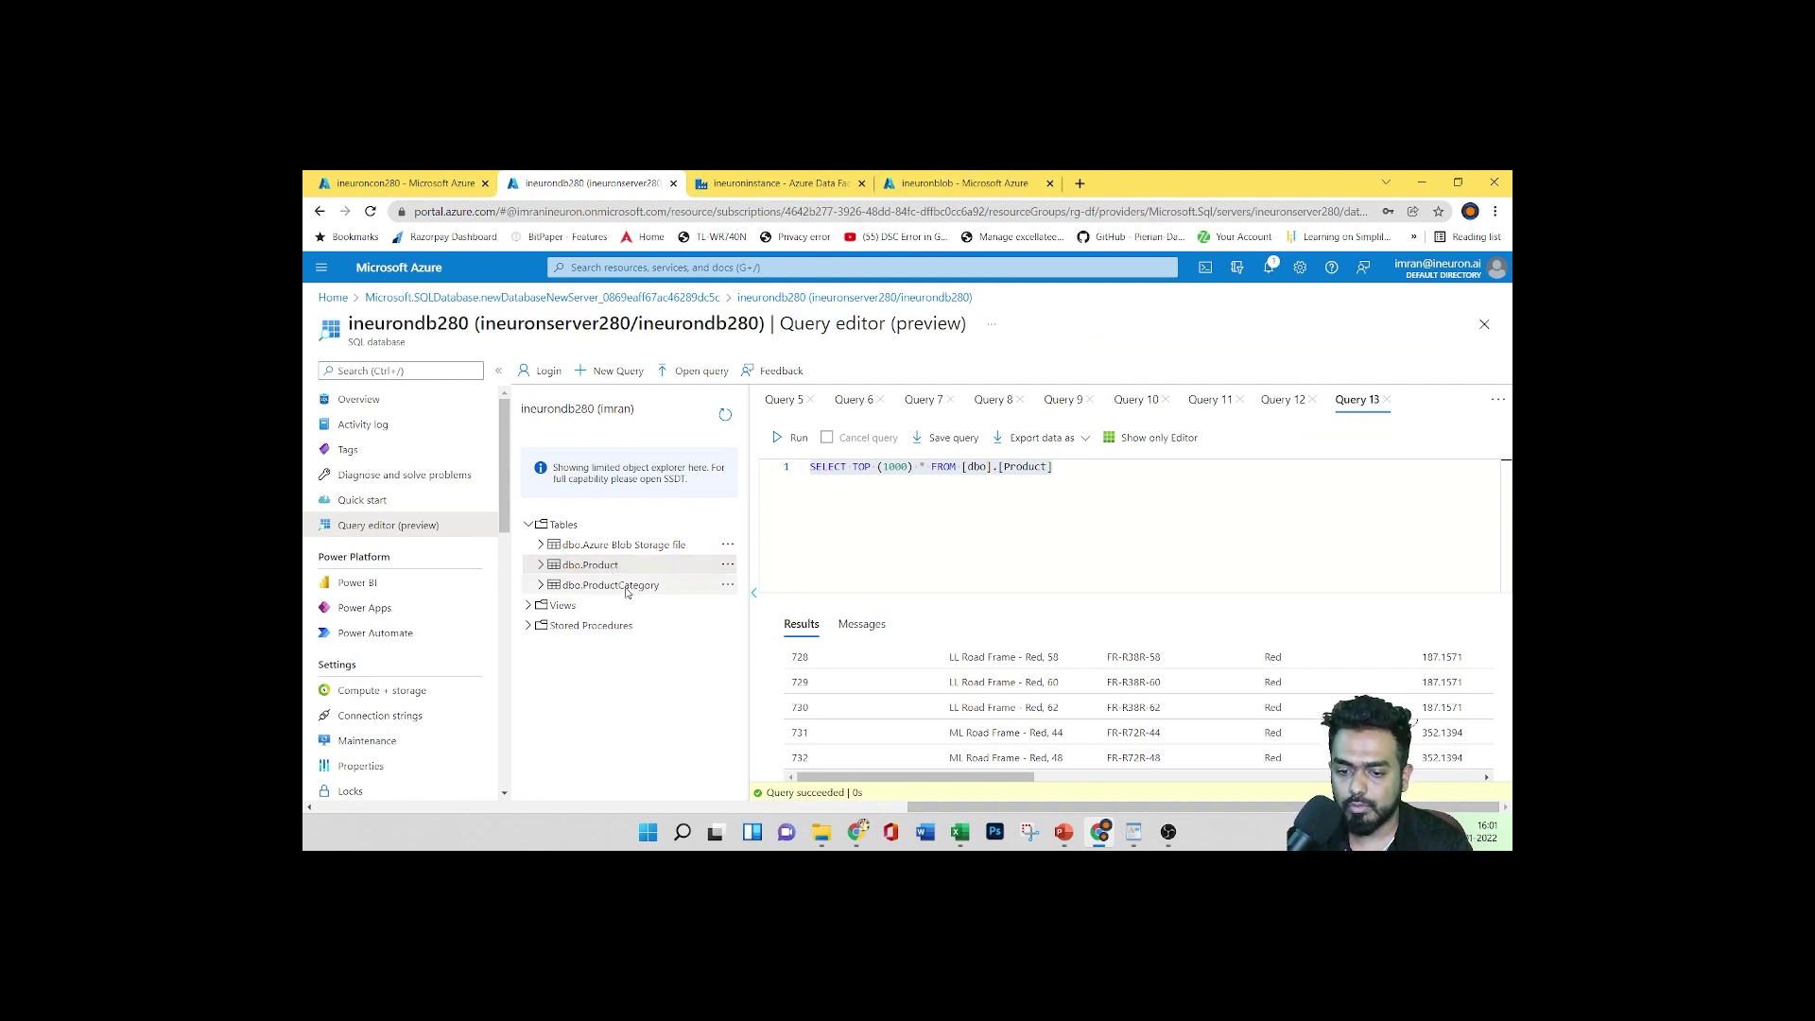
{"action": "left_click", "coordinate": [784, 183]}
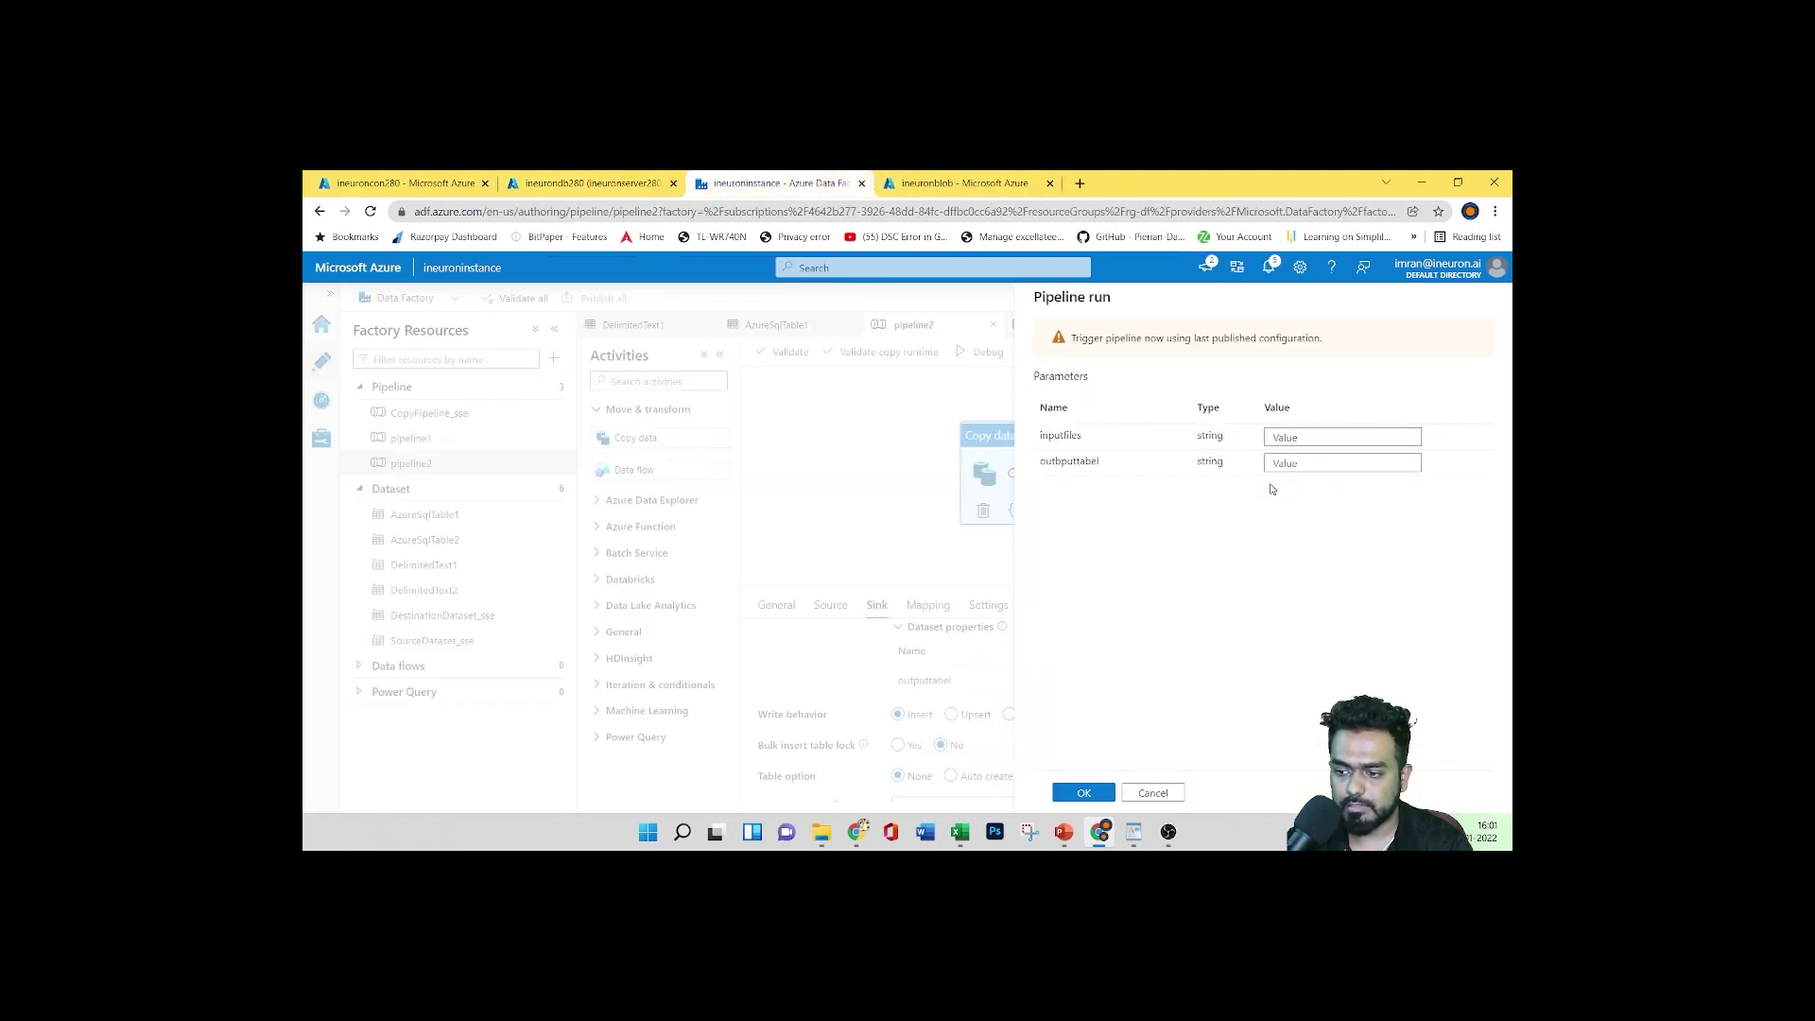
{"action": "left_click", "coordinate": [1300, 435]}
{"action": "type", "text": "Product"}
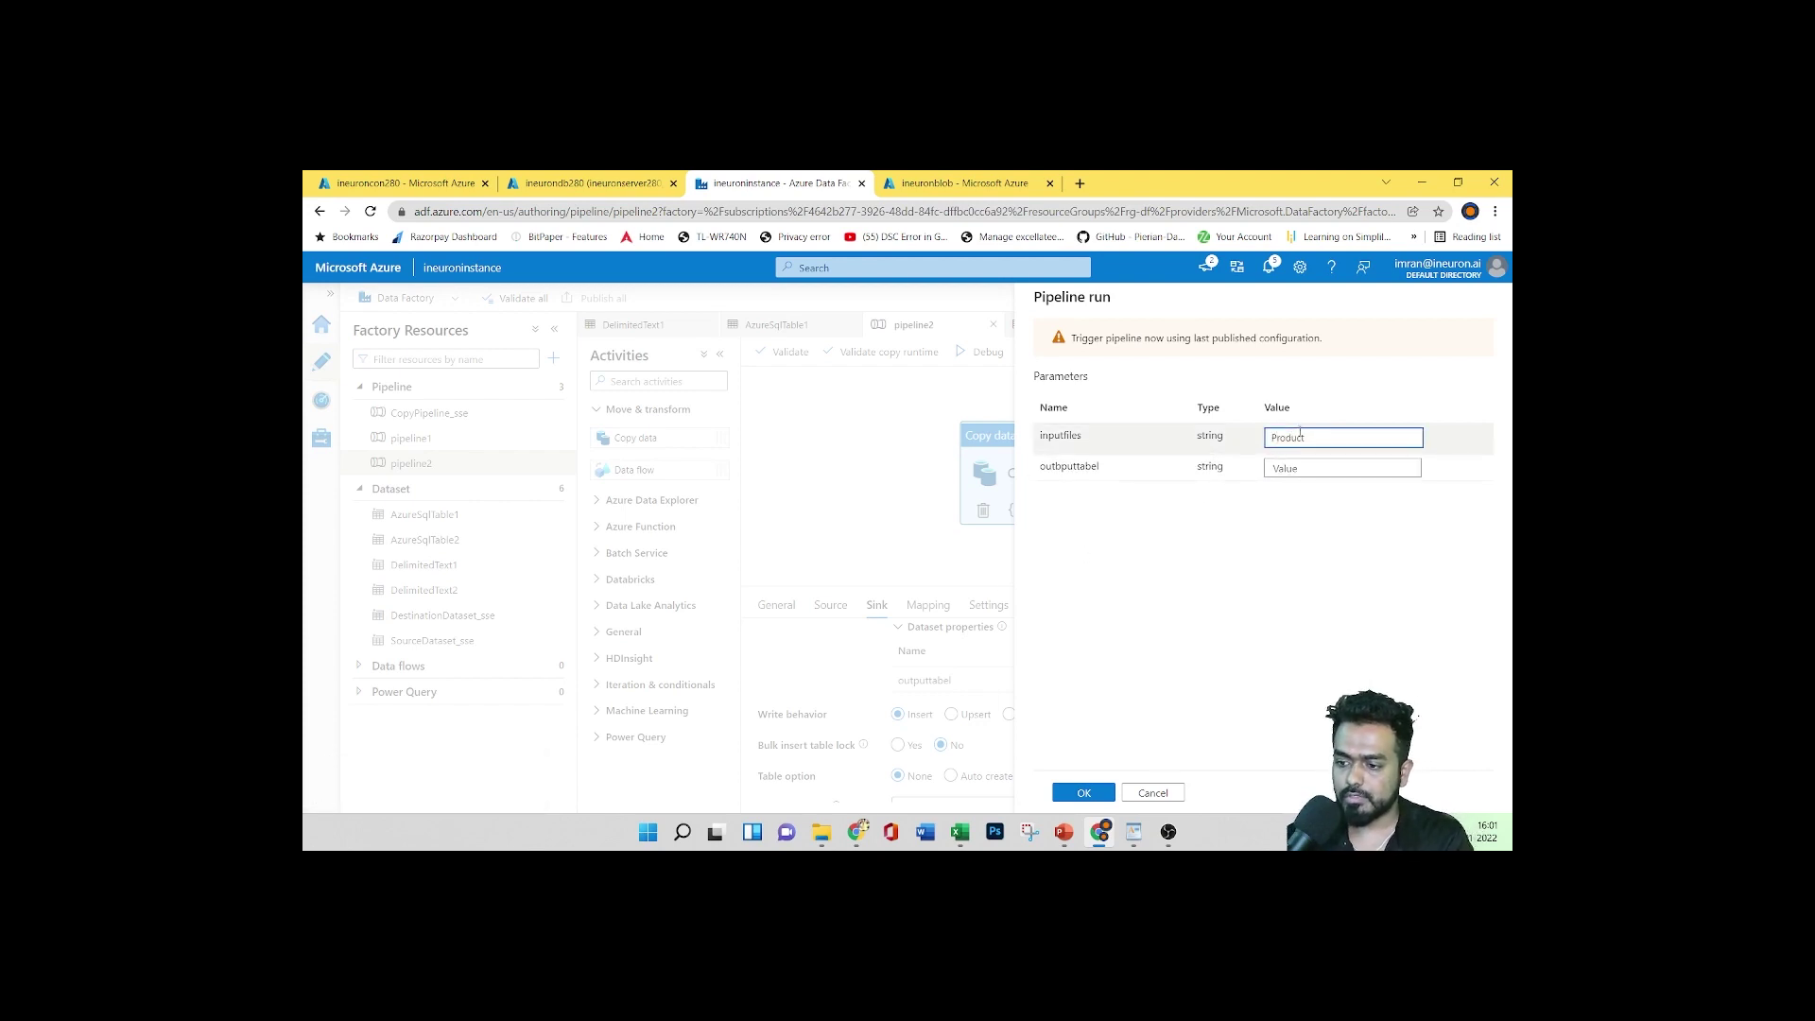
Check the blob file names in ineuroncon280 and the database tables, and set the run's outbputtabel parameter to Product
{"action": "left_click", "coordinate": [1342, 468]}
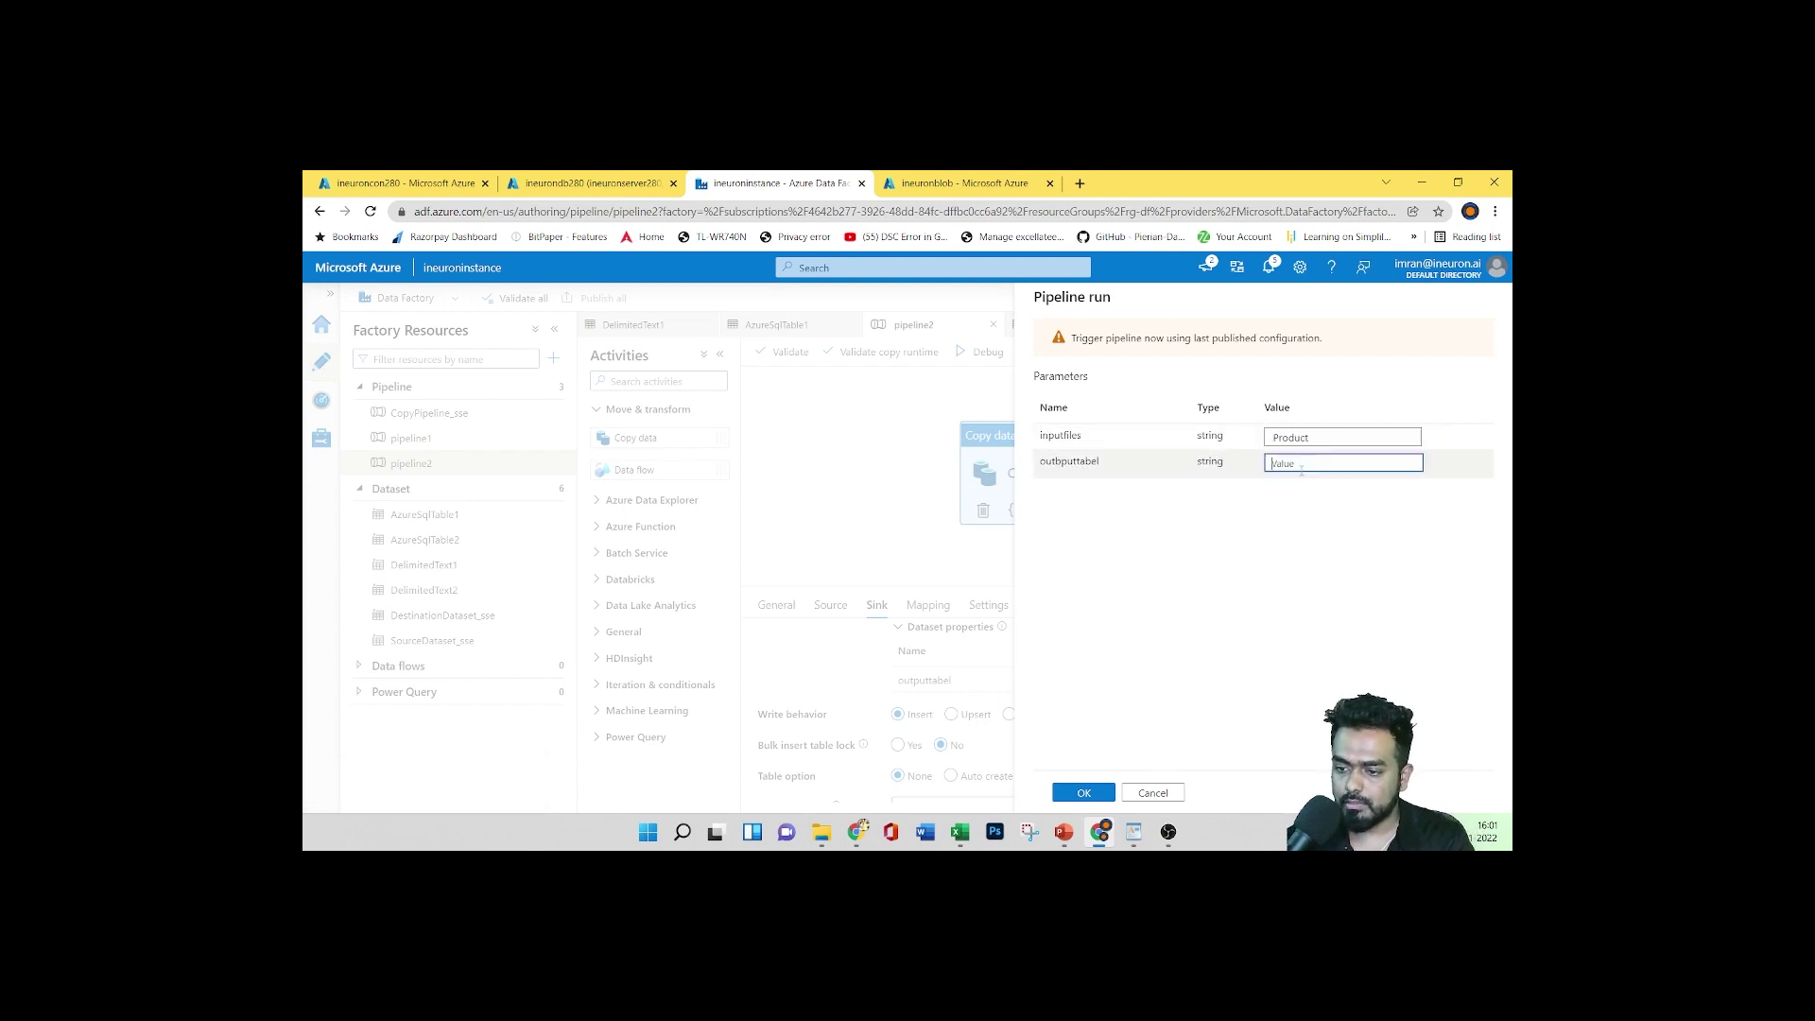
{"action": "left_click", "coordinate": [964, 183]}
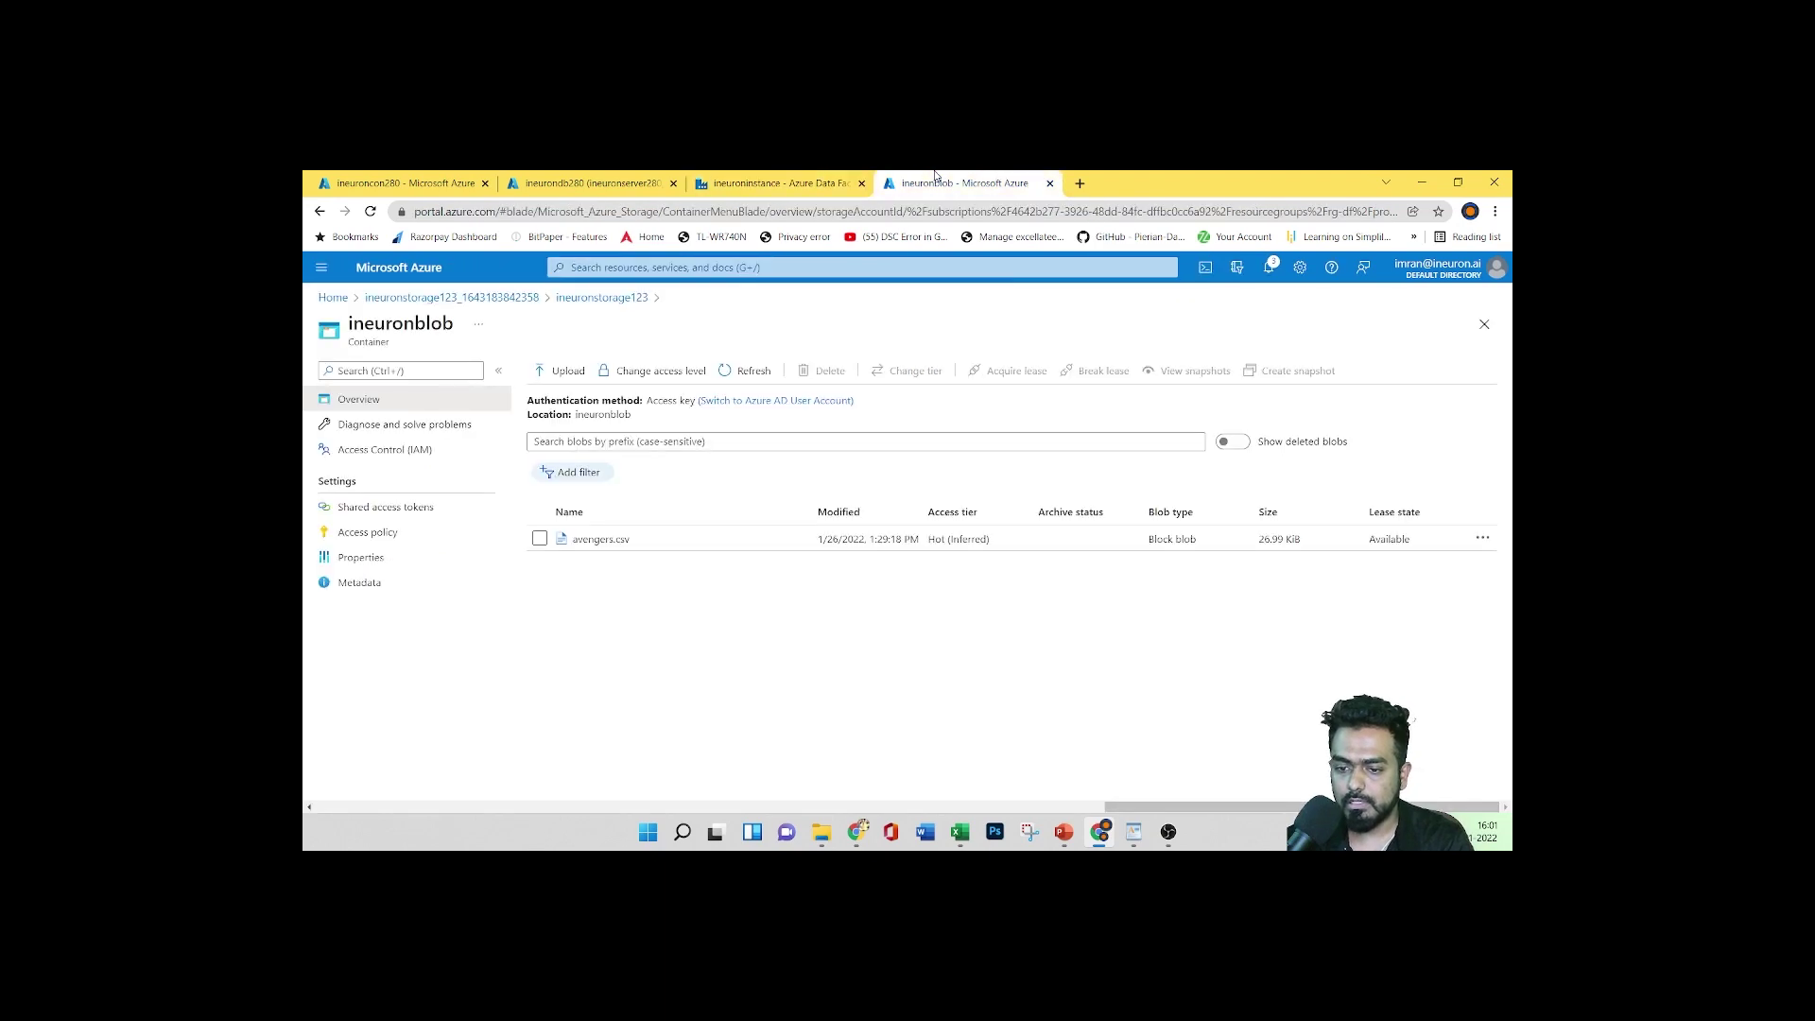
{"action": "left_click", "coordinate": [775, 184]}
{"action": "left_click", "coordinate": [586, 183]}
{"action": "left_click", "coordinate": [416, 183]}
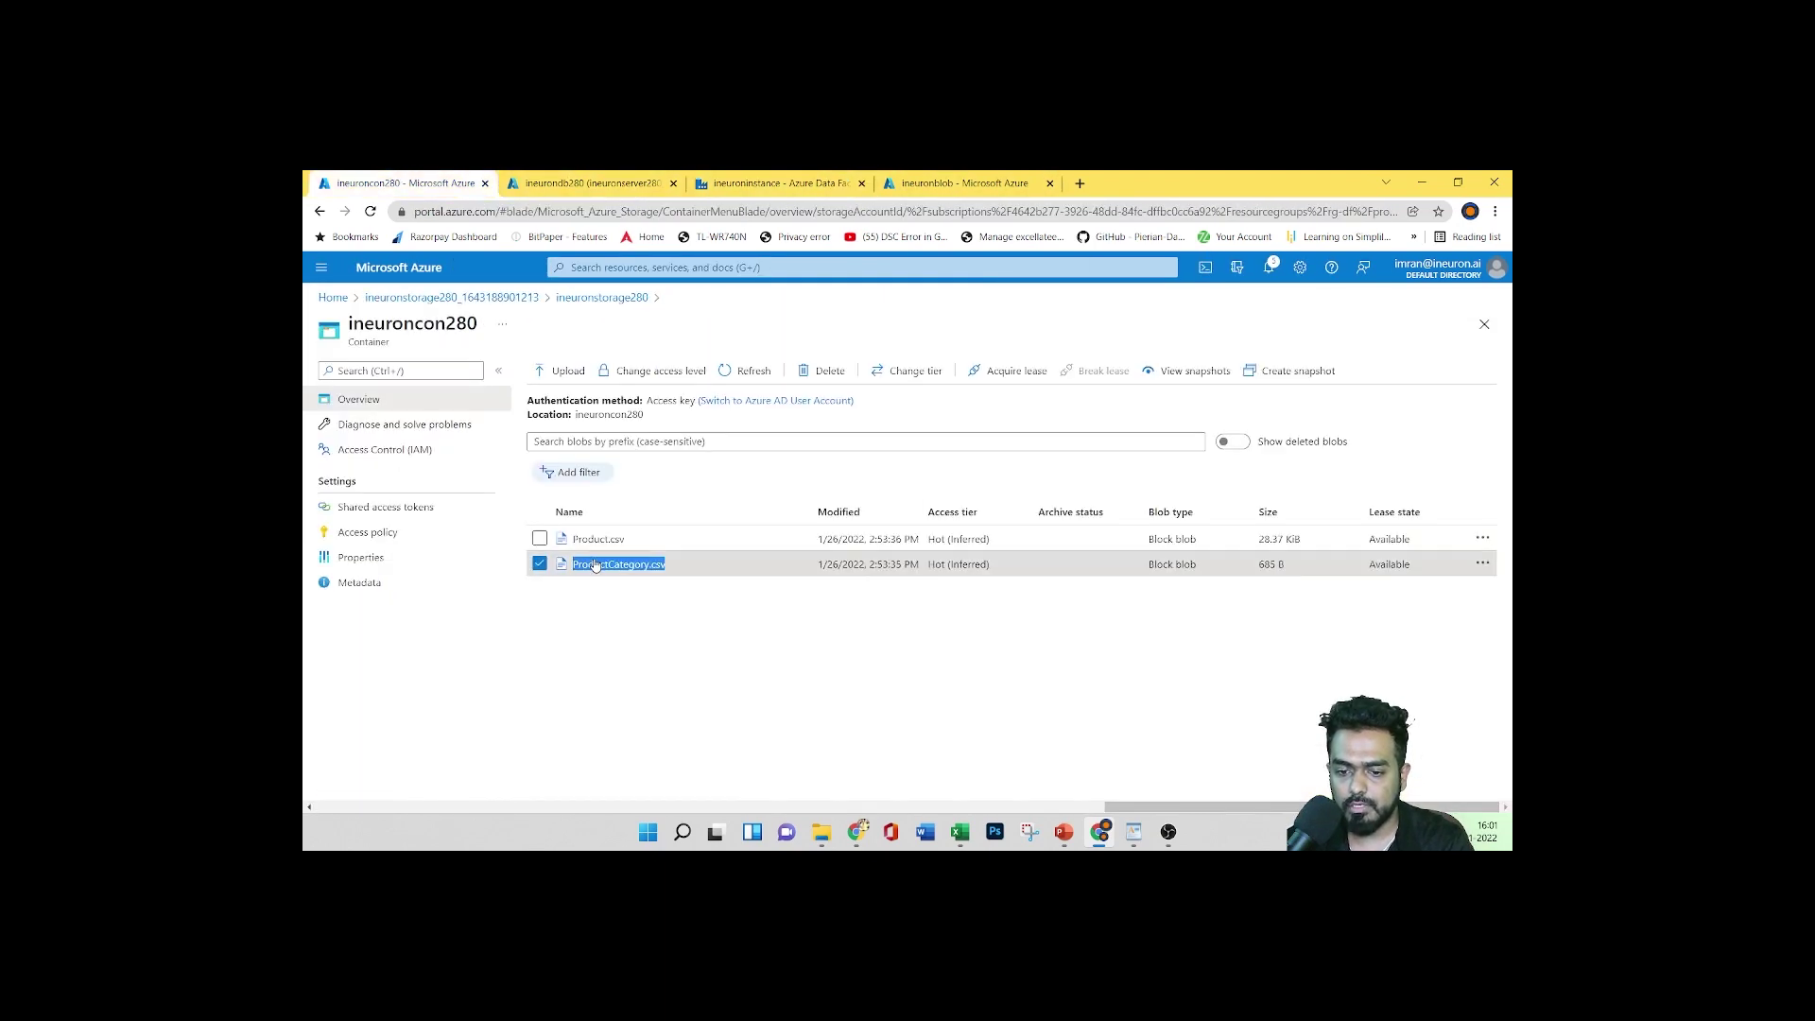
{"action": "left_click", "coordinate": [586, 183]}
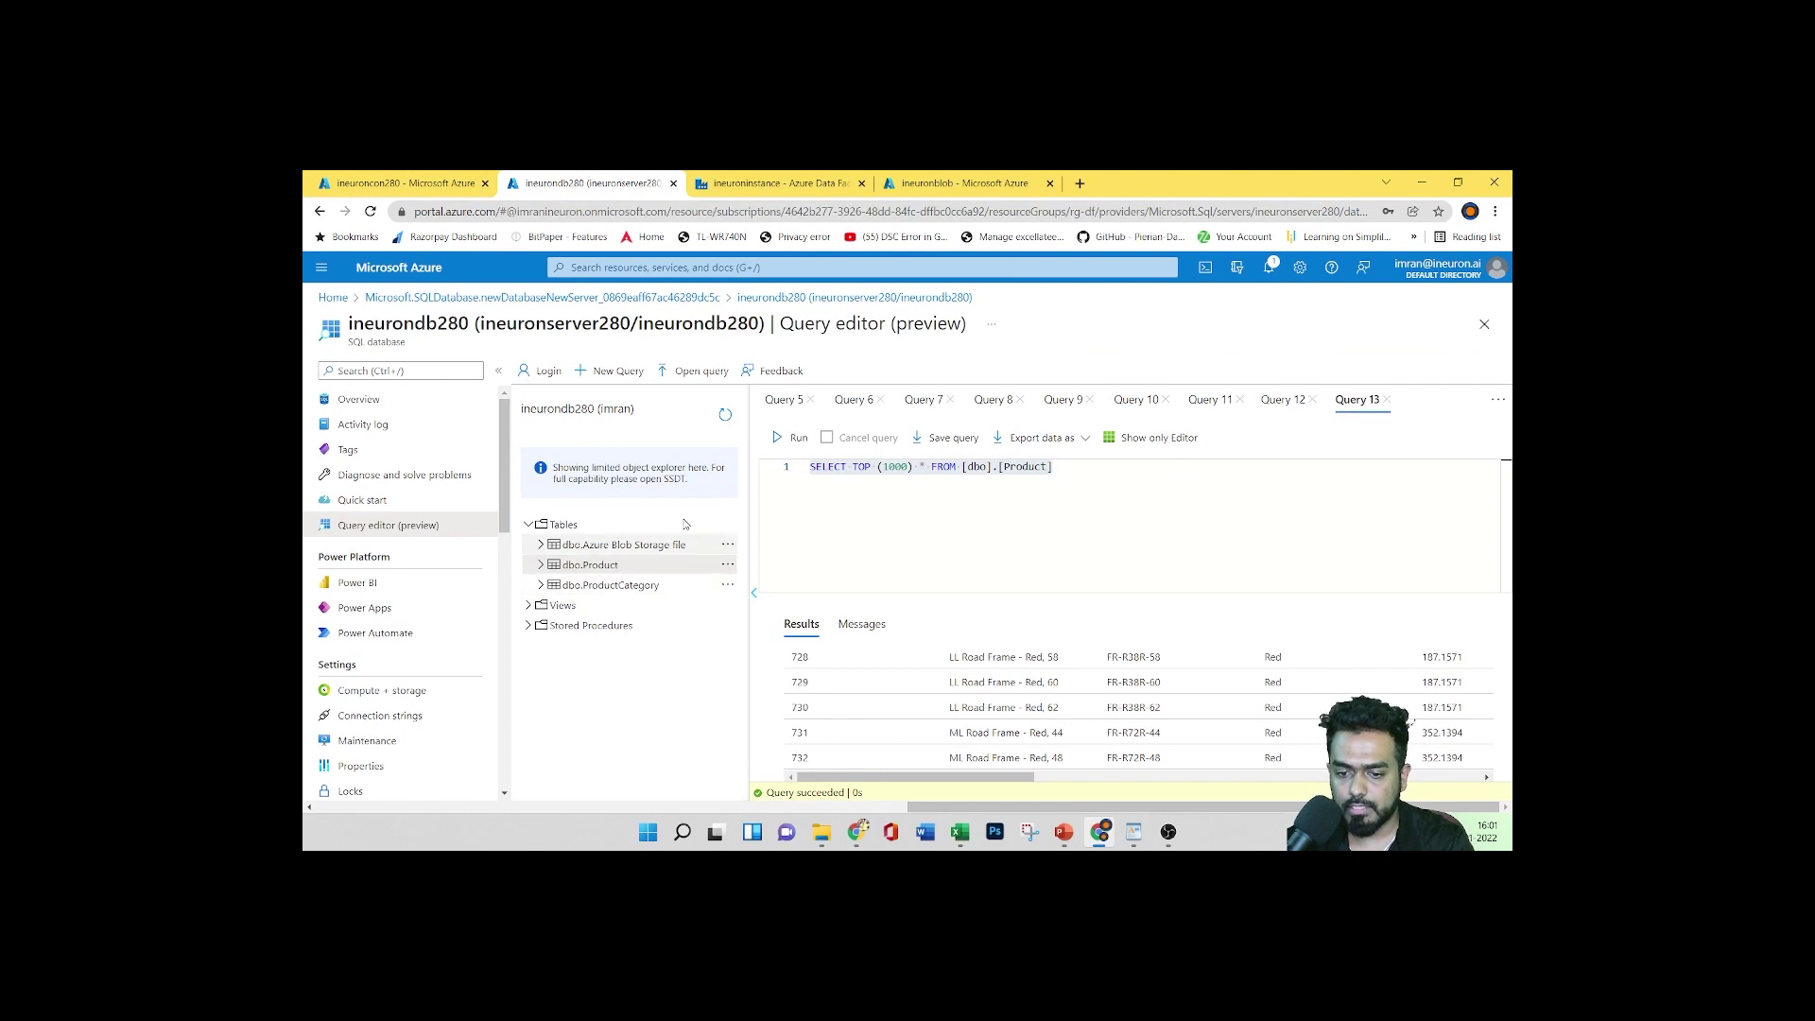
{"action": "left_click", "coordinate": [955, 183]}
{"action": "left_click", "coordinate": [748, 180]}
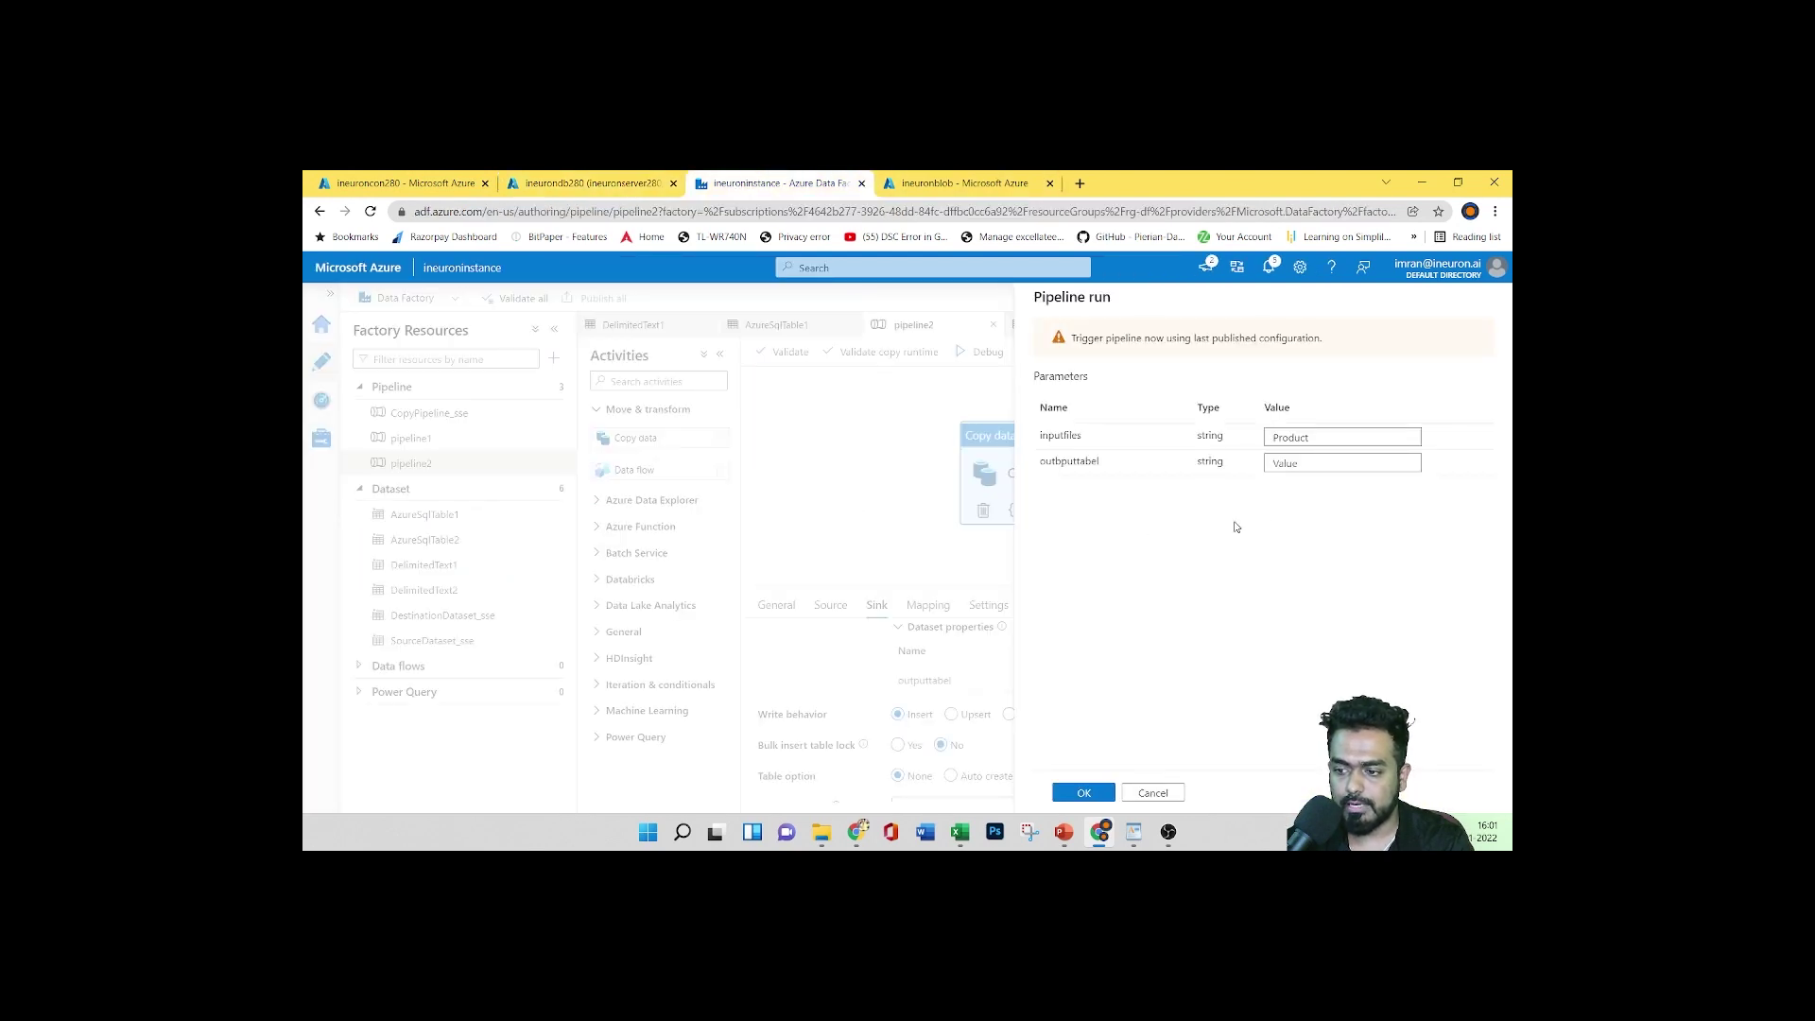
{"action": "left_click", "coordinate": [1342, 463]}
{"action": "type", "text": "Product"}
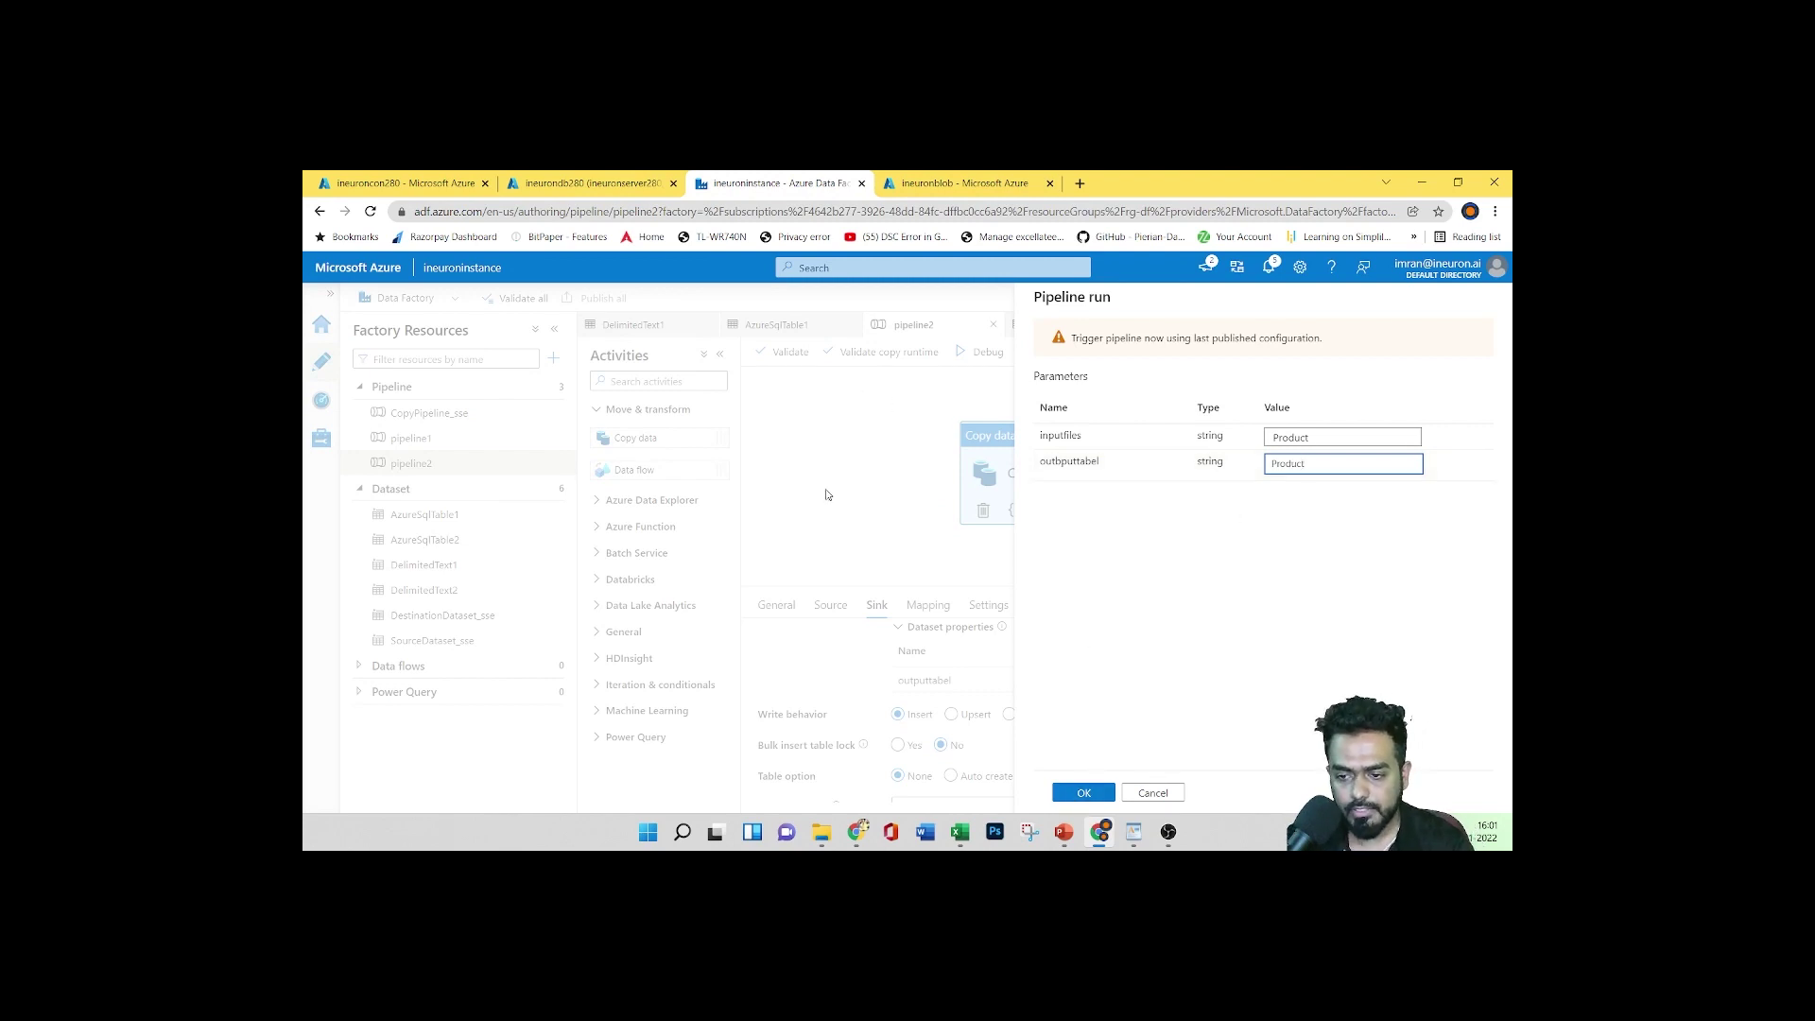
Look up the existing ProductCategory query and its results in the ineurondb280 query editor
{"action": "left_click", "coordinate": [605, 182]}
{"action": "left_click", "coordinate": [412, 178]}
{"action": "left_click", "coordinate": [539, 183]}
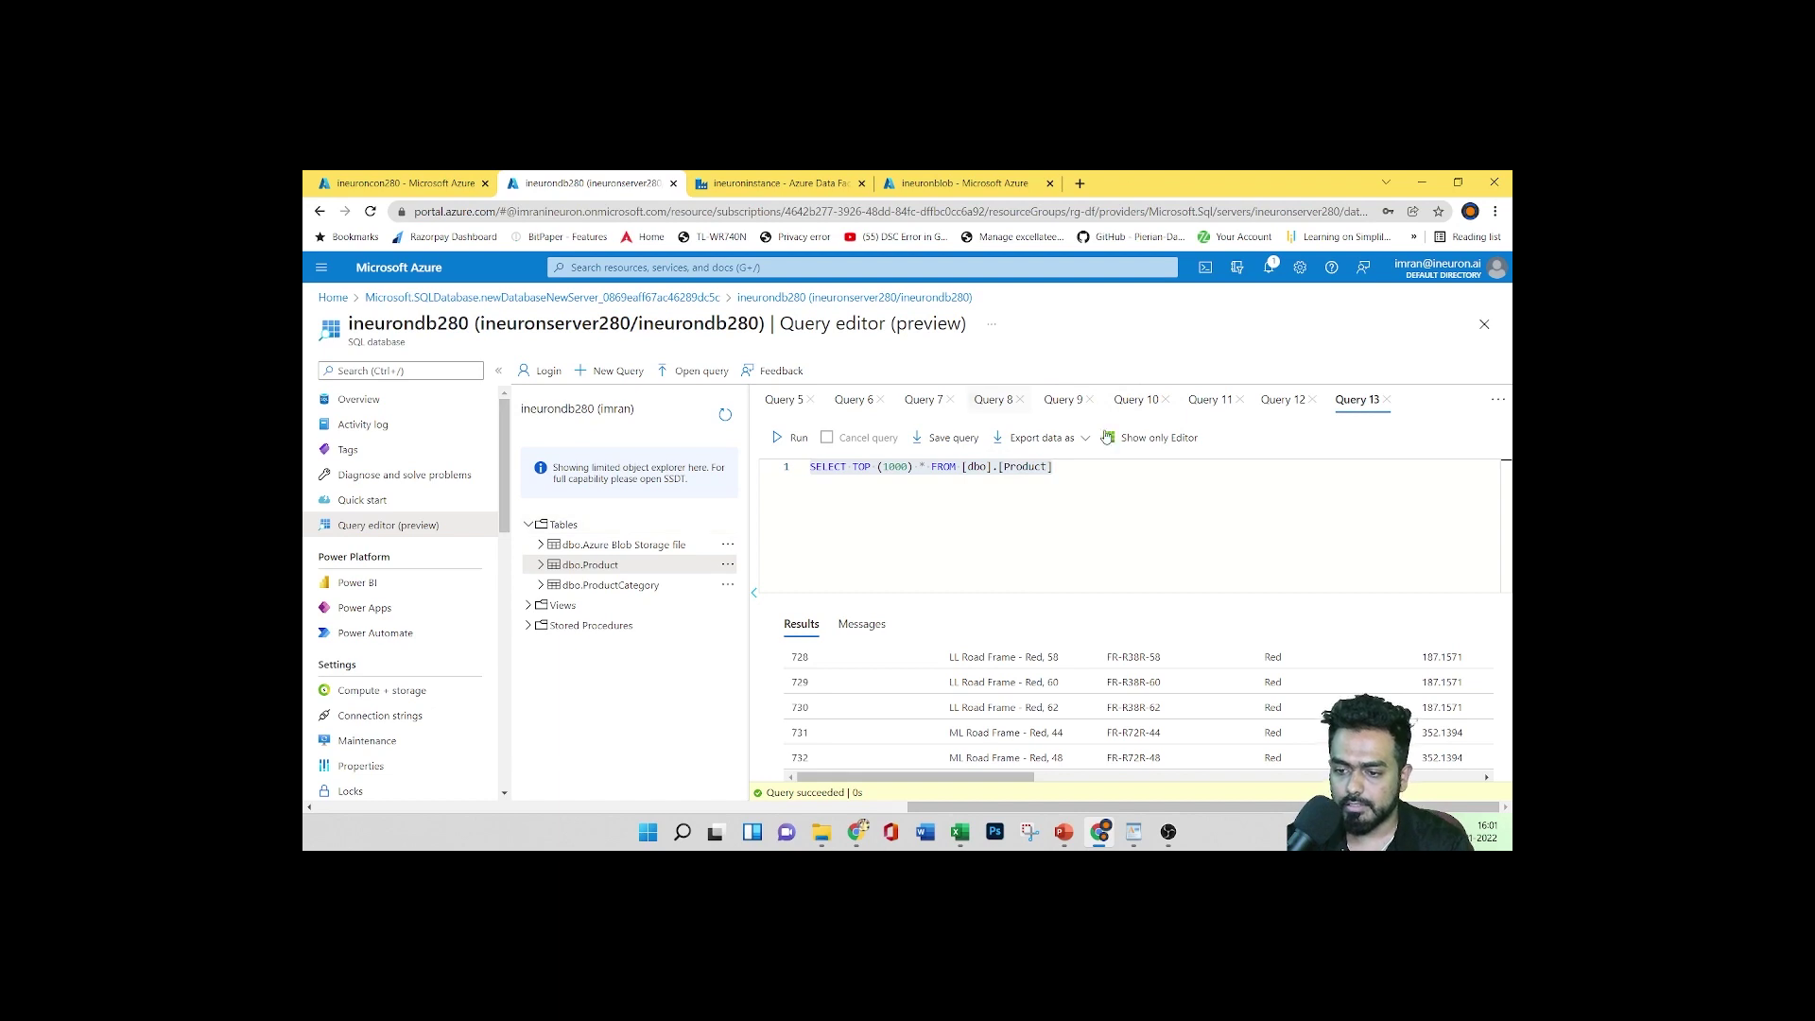
{"action": "left_click", "coordinate": [1139, 405]}
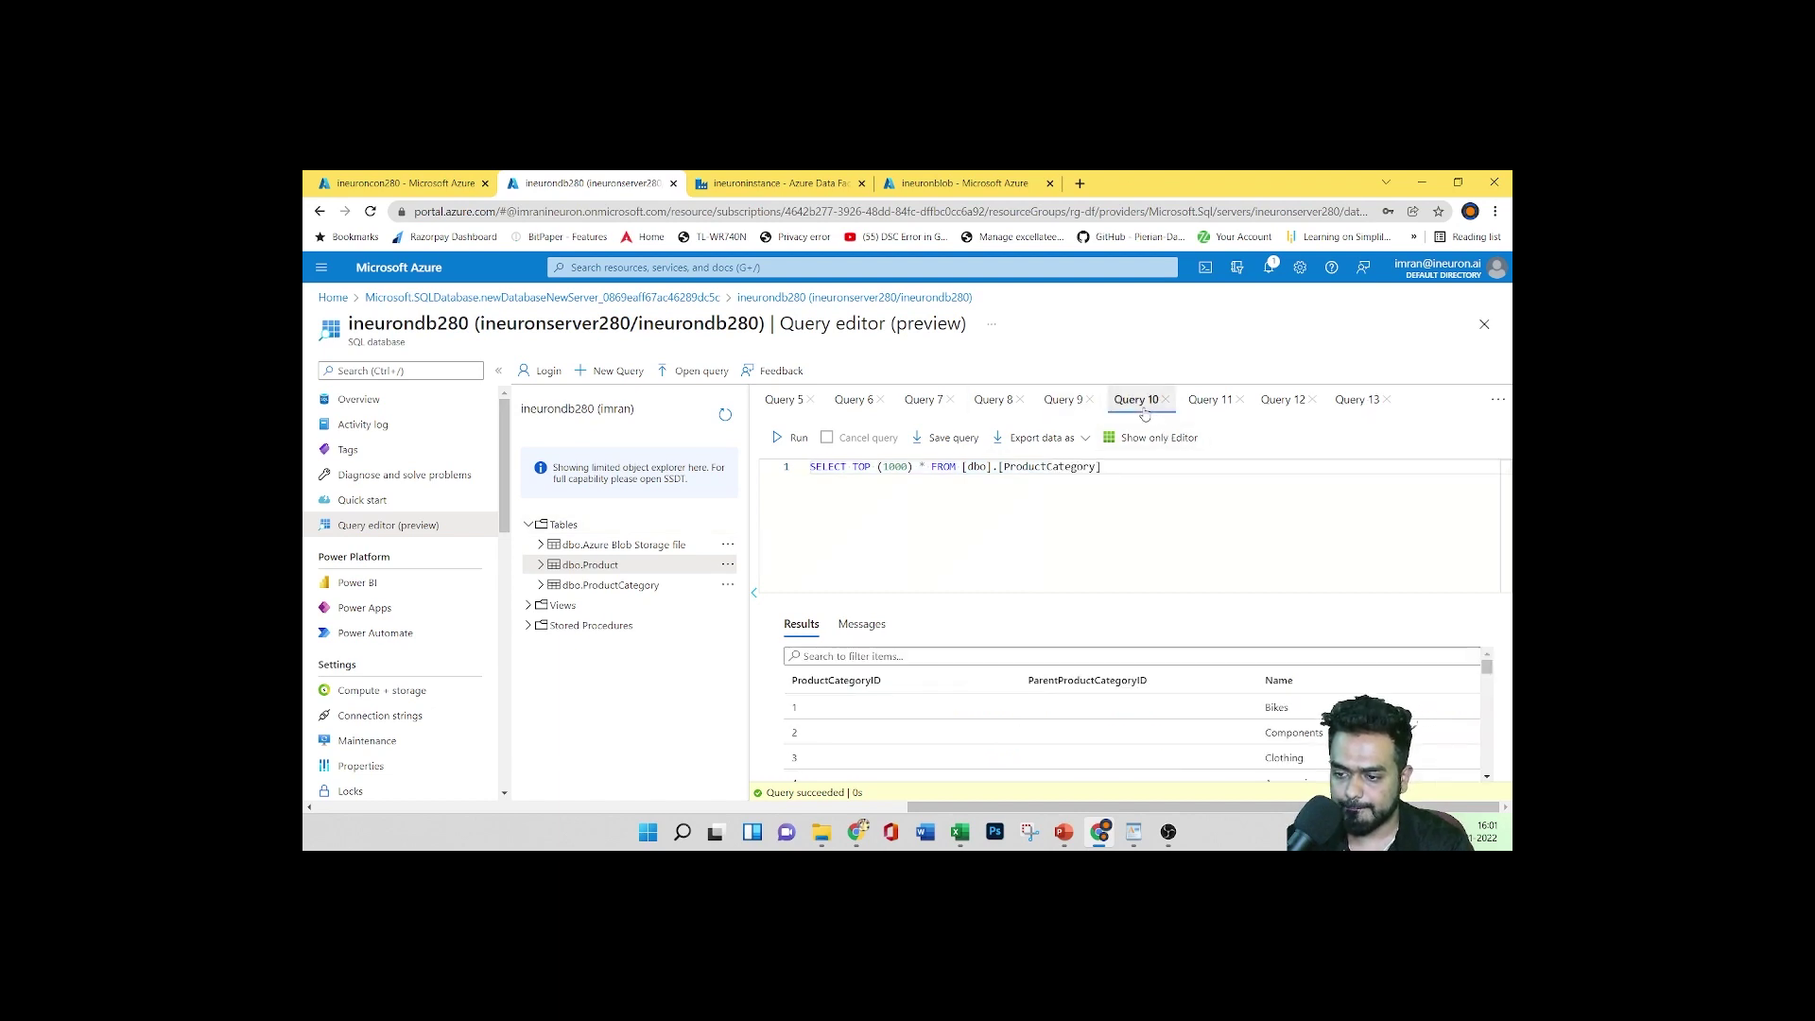
Change the existing ProductCategory truncate query to truncate table [dbo].[Product] and run it
{"action": "left_click", "coordinate": [1064, 403]}
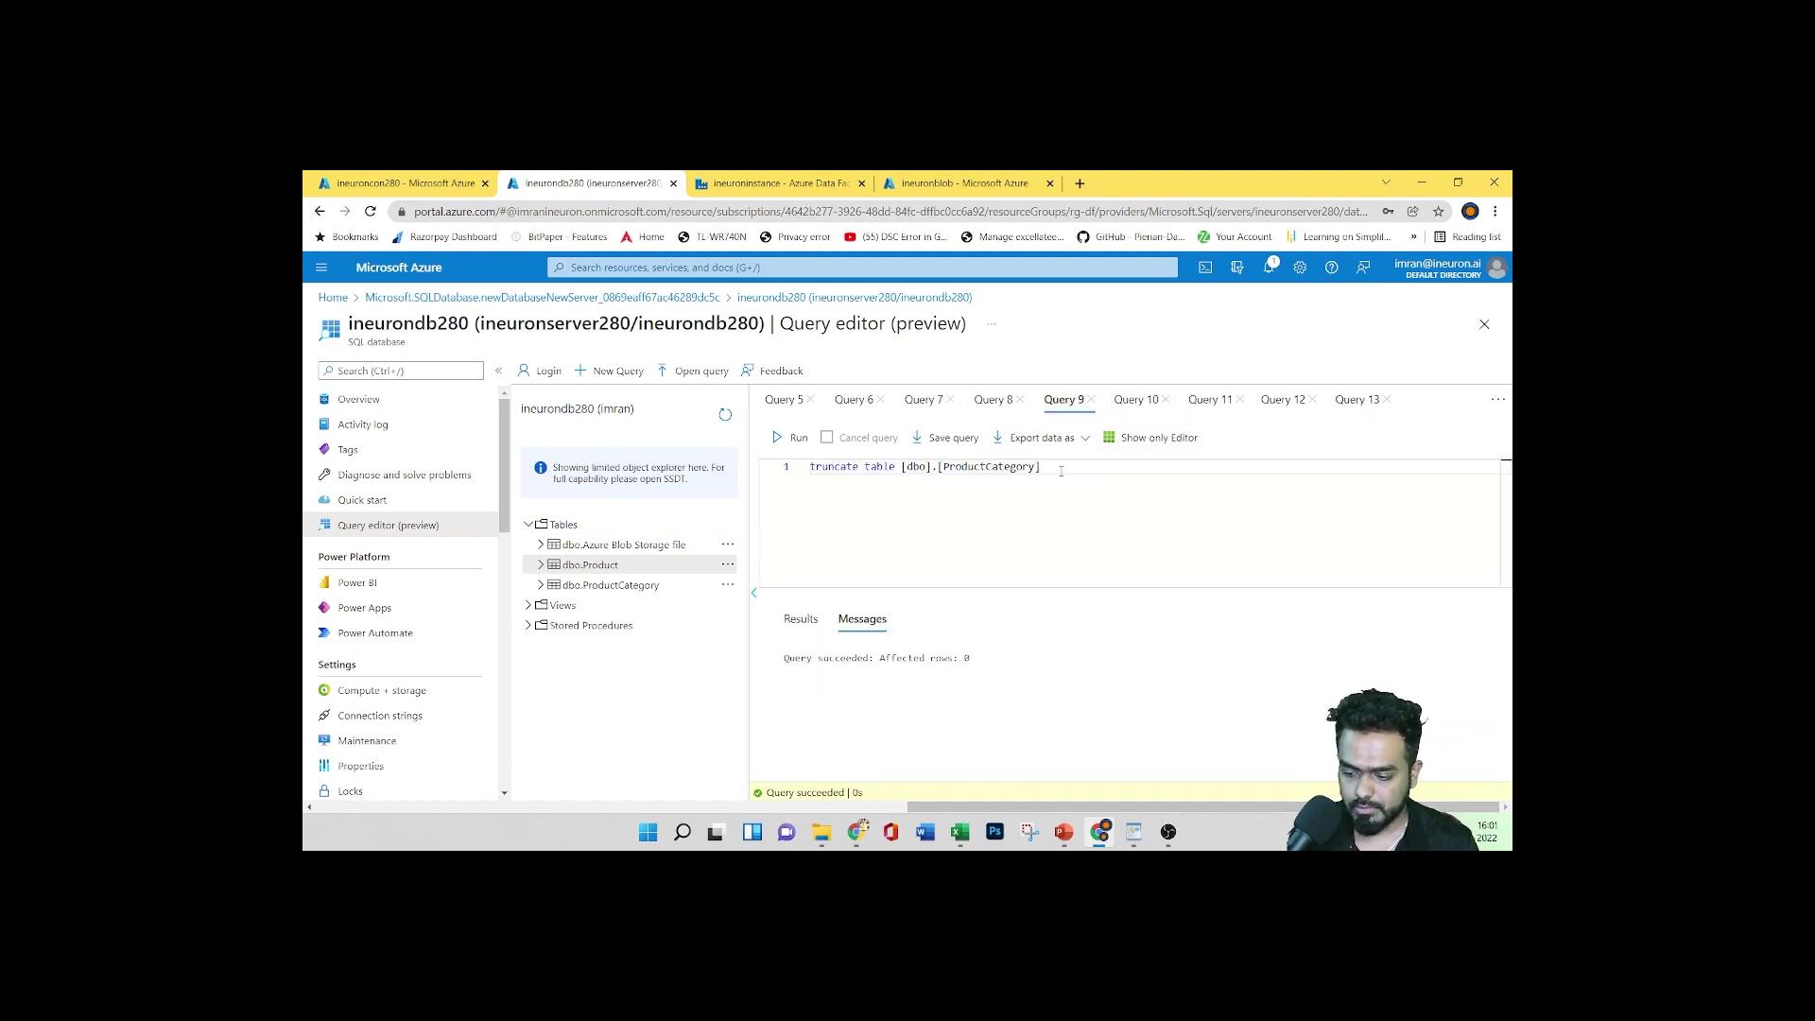
{"action": "key", "text": "BackSpace"}
{"action": "key", "text": "BackSpace"}
{"action": "key", "text": "BackSpace"}
{"action": "key", "text": "BackSpace"}
{"action": "key", "text": "BackSpace"}
{"action": "key", "text": "BackSpace"}
{"action": "key", "text": "BackSpace"}
{"action": "key", "text": "BackSpace"}
{"action": "key", "text": "BackSpace"}
{"action": "key", "text": "BackSpace"}
{"action": "key", "text": "BackSpace"}
{"action": "key", "text": "BackSpace"}
{"action": "key", "text": "BackSpace"}
{"action": "key", "text": "BackSpace"}
{"action": "key", "text": "BackSpace"}
{"action": "key", "text": "BackSpace"}
{"action": "key", "text": "BackSpace"}
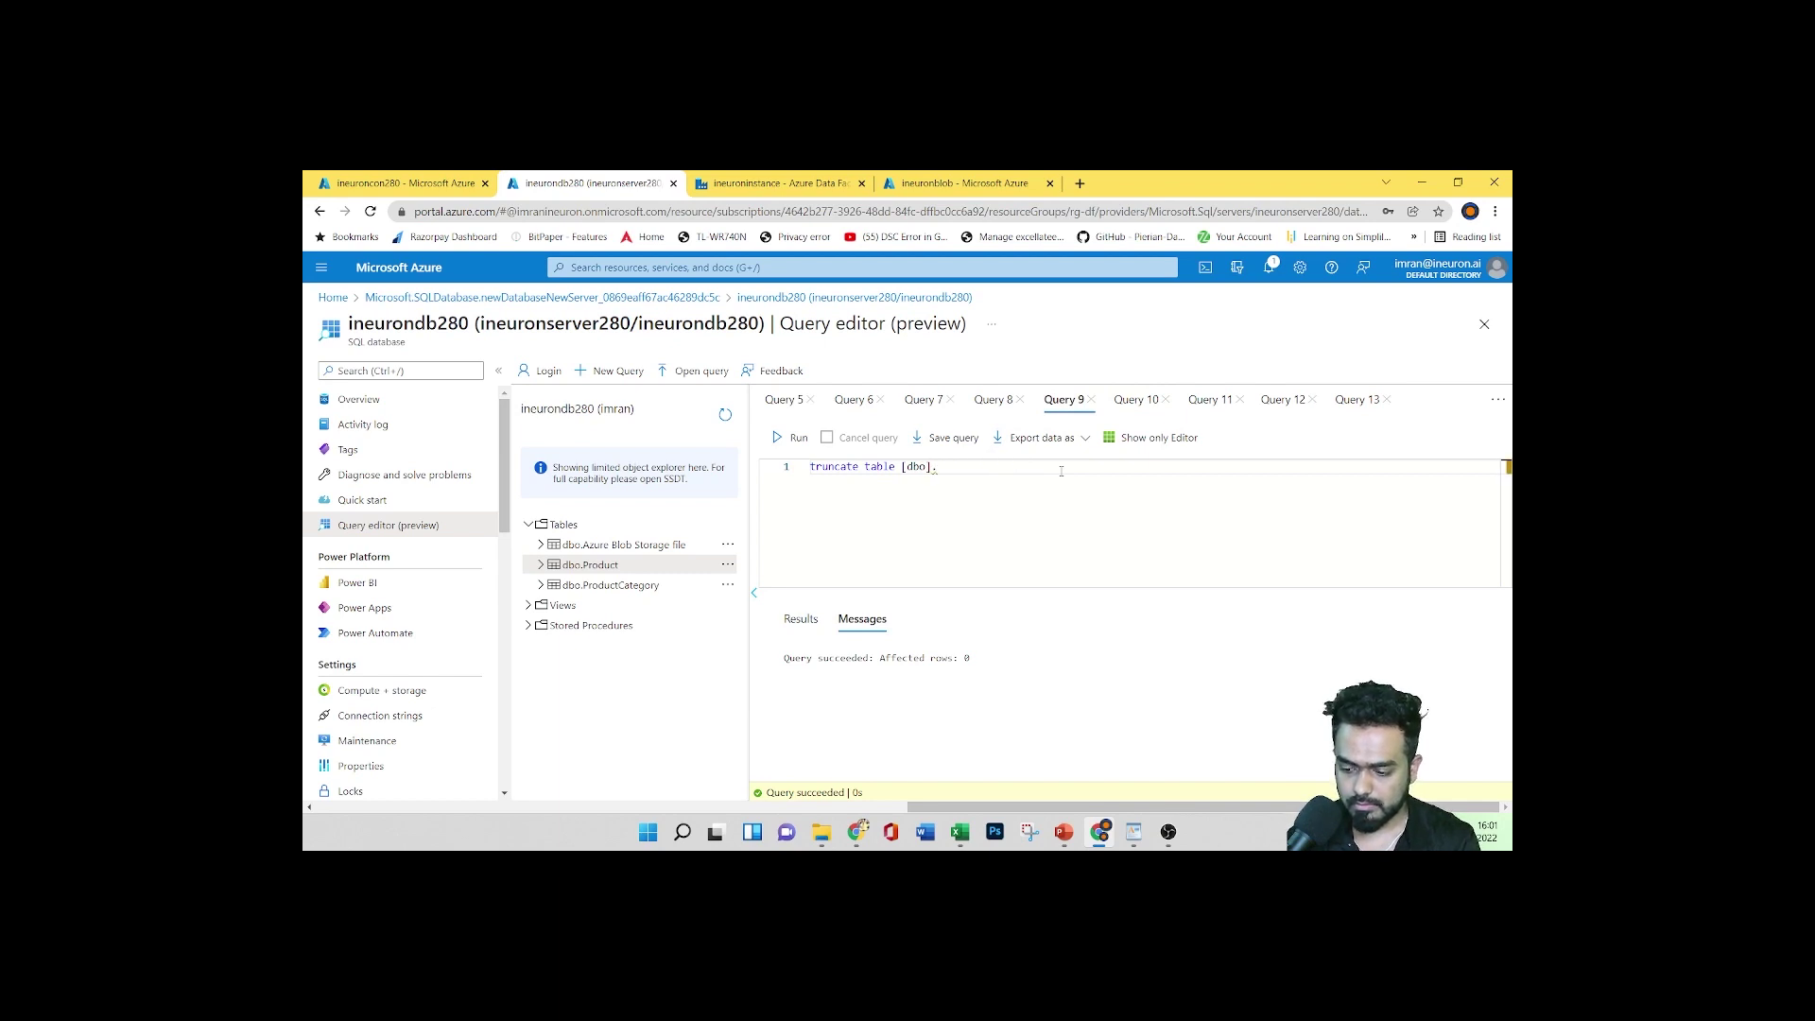
{"action": "key", "text": "BackSpace"}
{"action": "key", "text": "BackSpace"}
{"action": "key", "text": "BackSpace"}
{"action": "key", "text": "BackSpace"}
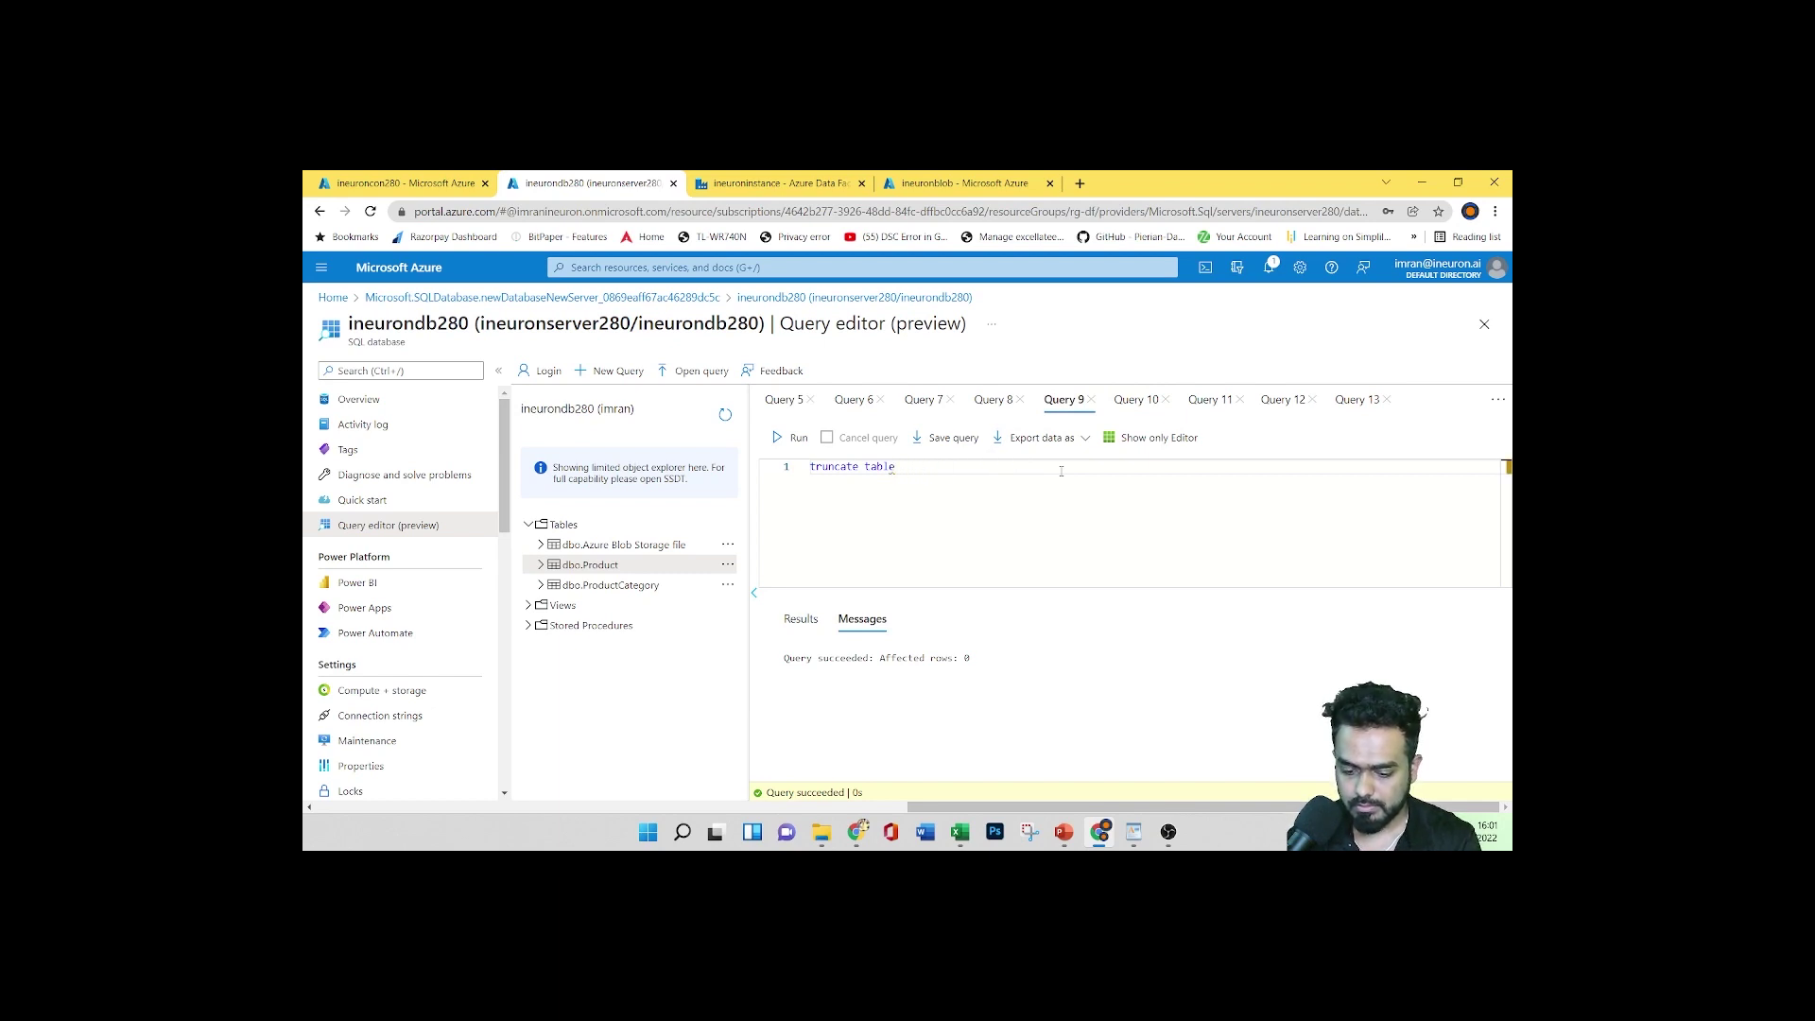
{"action": "type", "text": "dbo"}
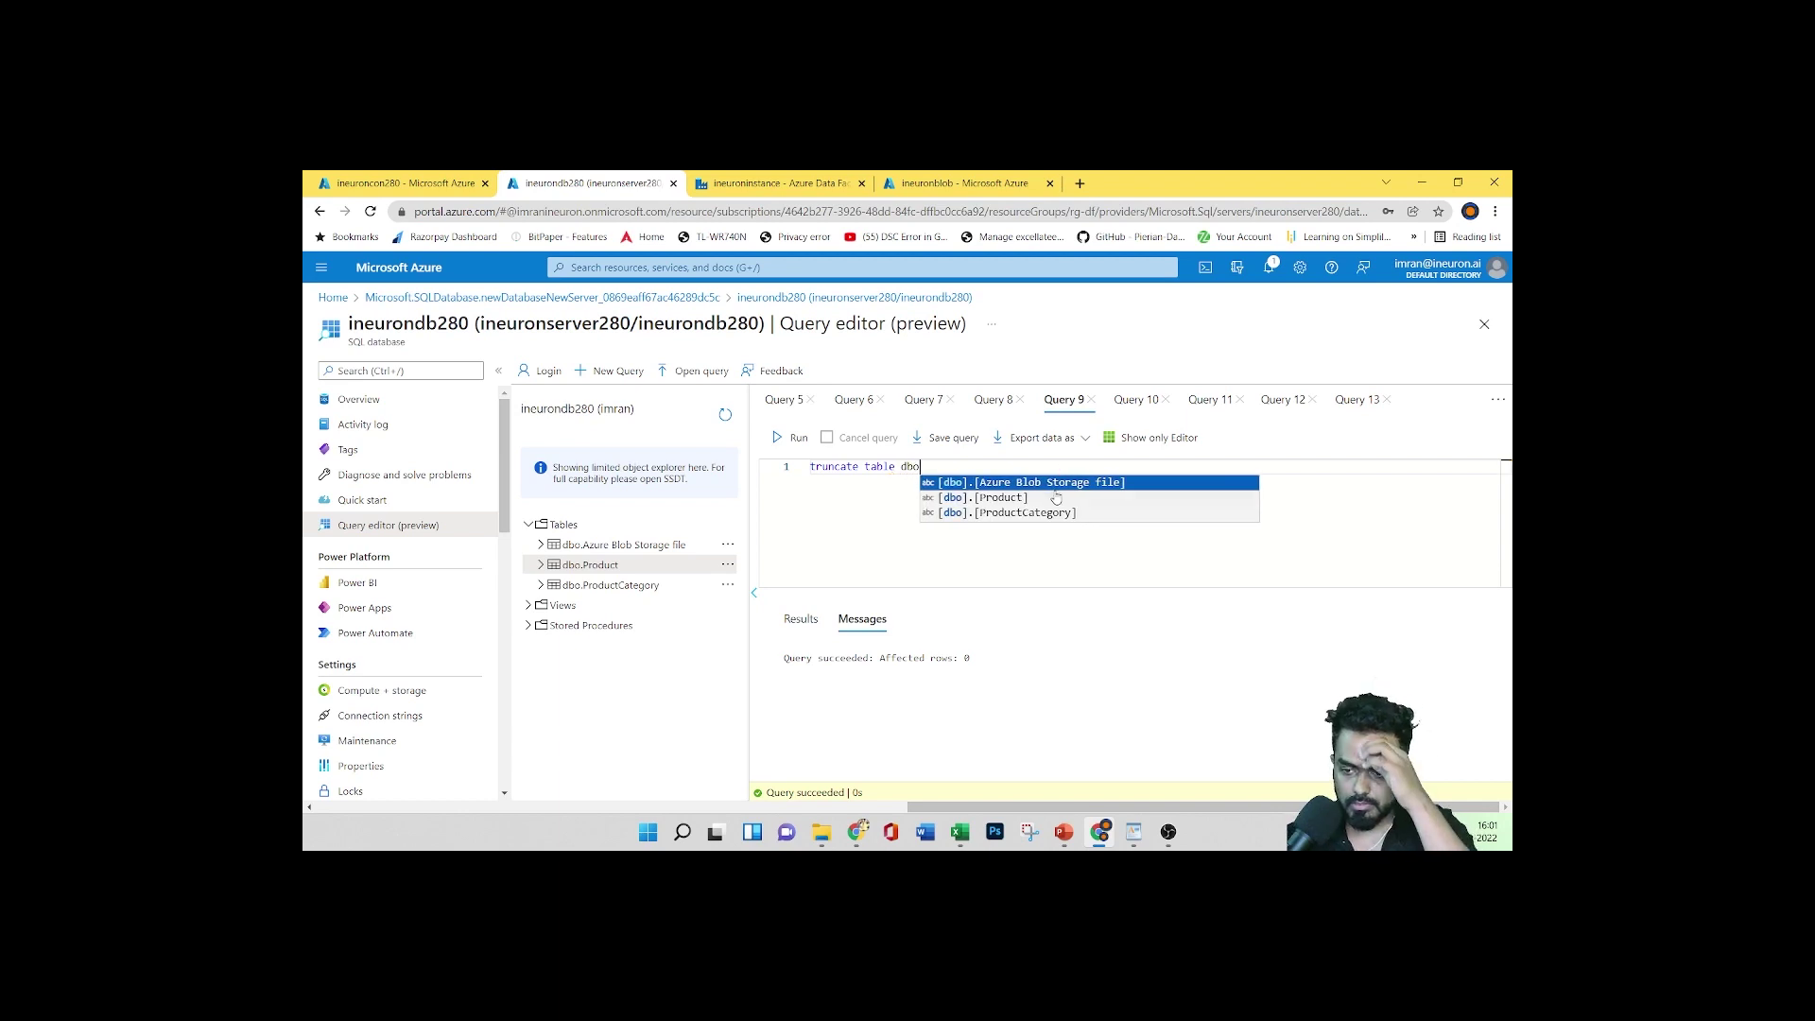
{"action": "left_click", "coordinate": [1054, 497]}
{"action": "left_click_drag", "start_coordinate": [1004, 474], "coordinate": [784, 470]}
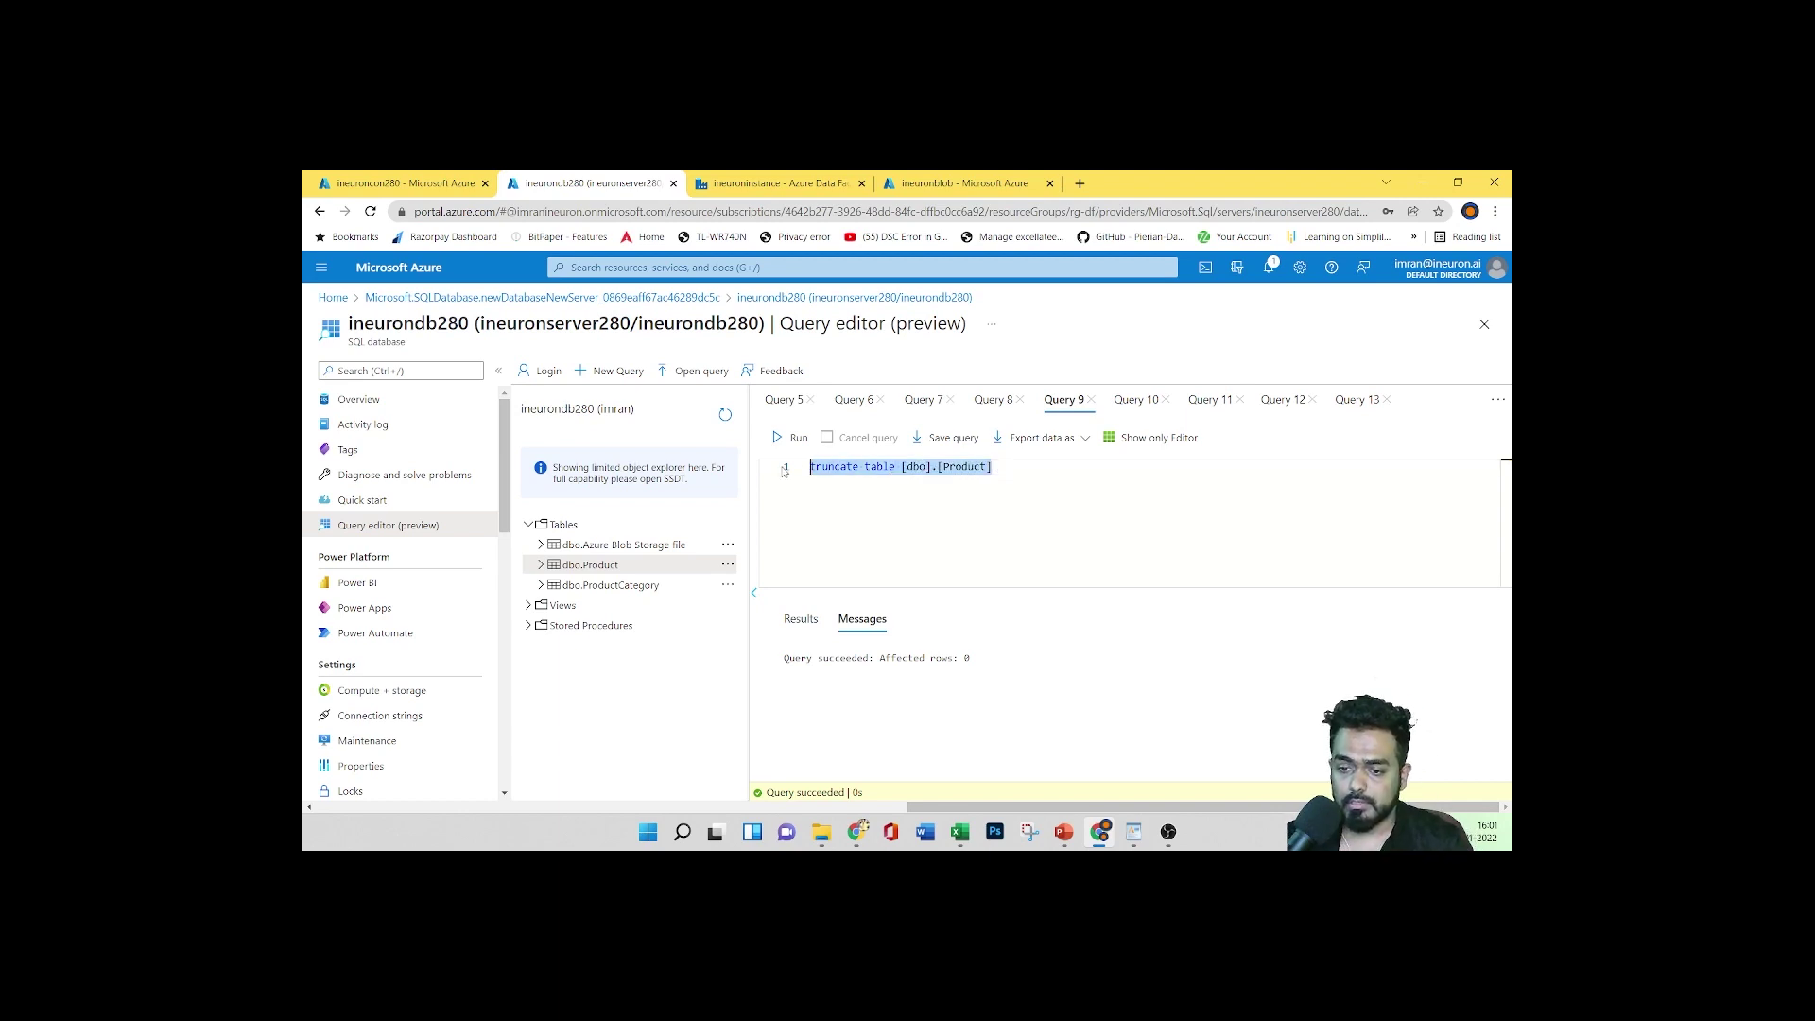
{"action": "left_click", "coordinate": [792, 437]}
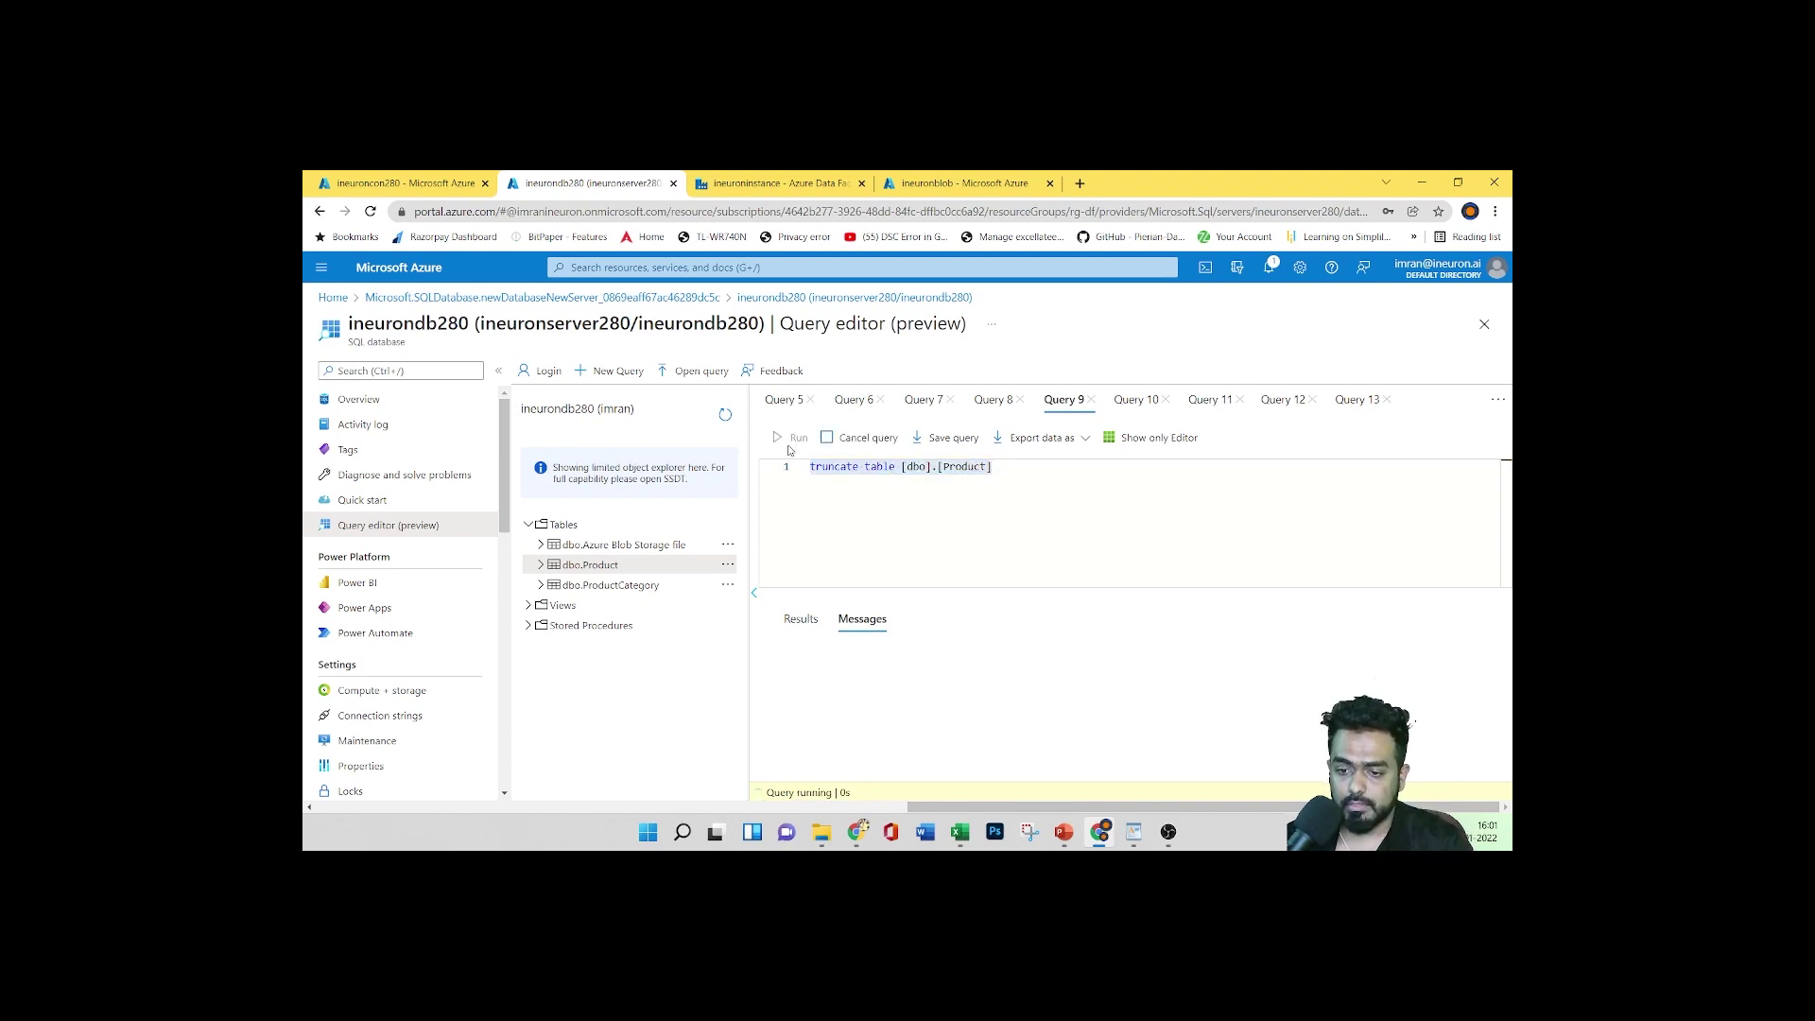
Query the top 1000 rows of dbo.Product in a new query and show its results
{"action": "left_click", "coordinate": [727, 564]}
{"action": "left_click", "coordinate": [908, 551]}
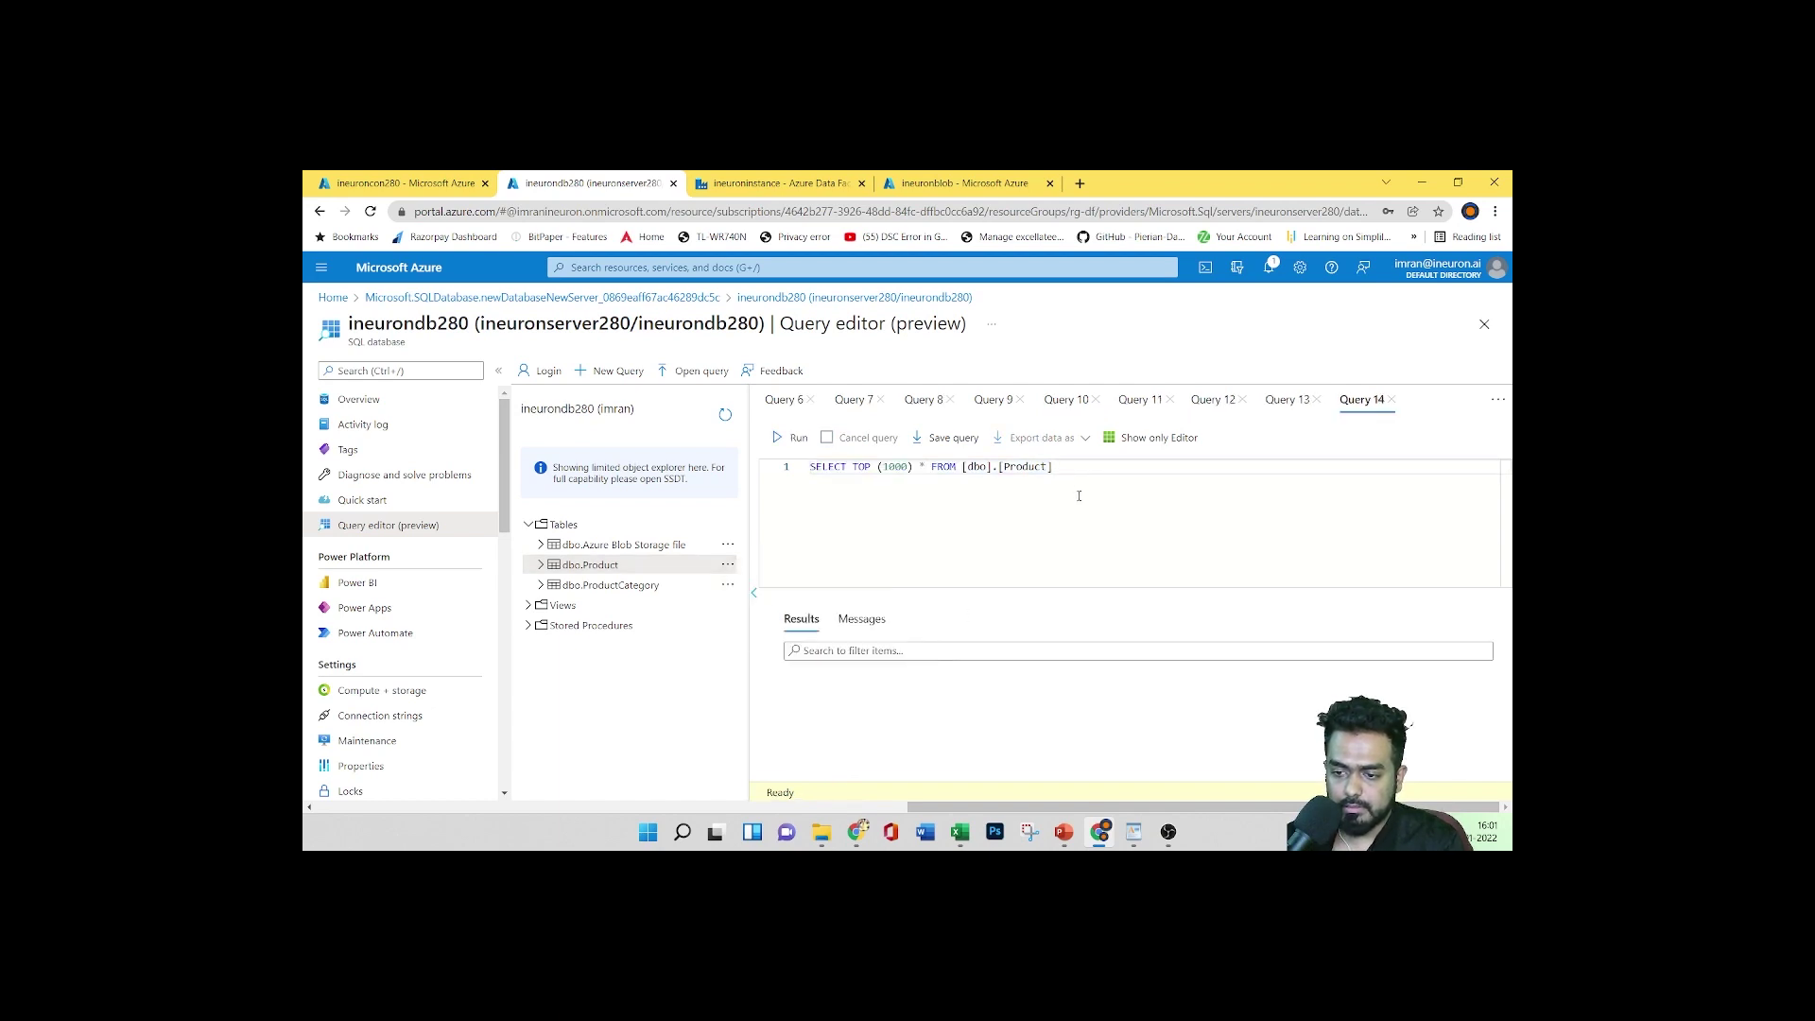
{"action": "key", "text": "ctrl+a"}
{"action": "left_click", "coordinate": [792, 437]}
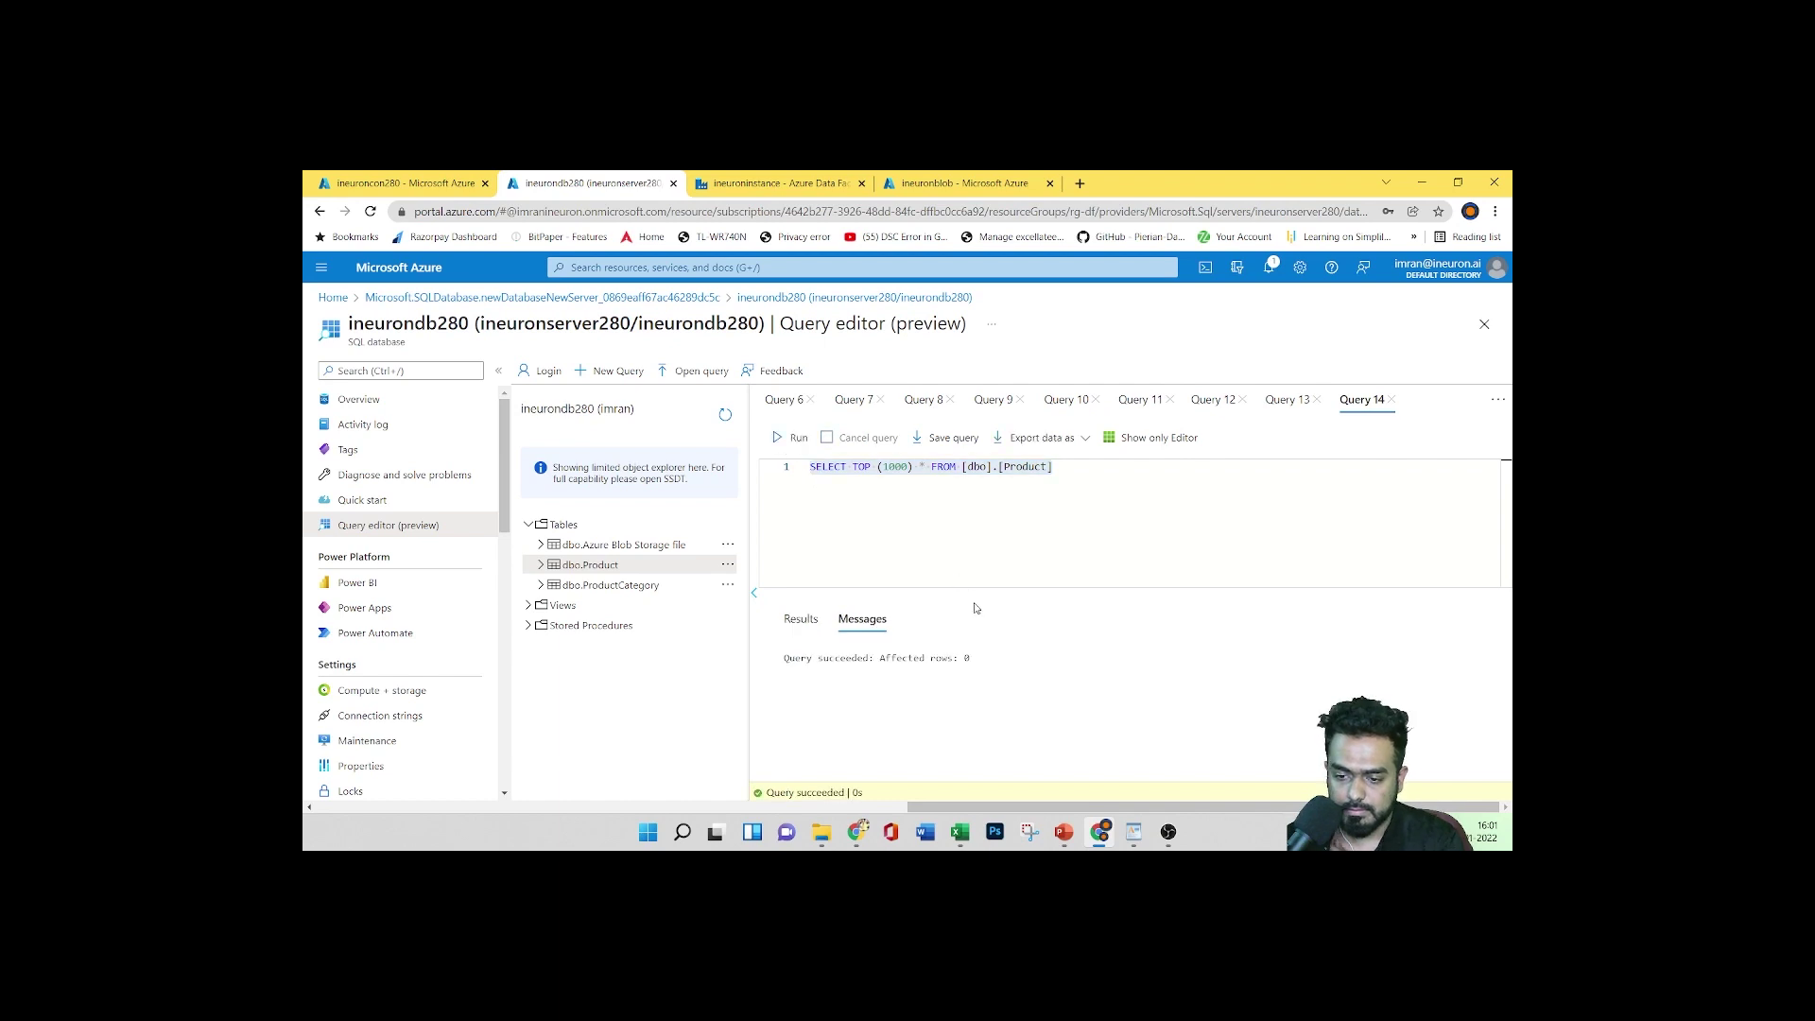
{"action": "left_click", "coordinate": [800, 619]}
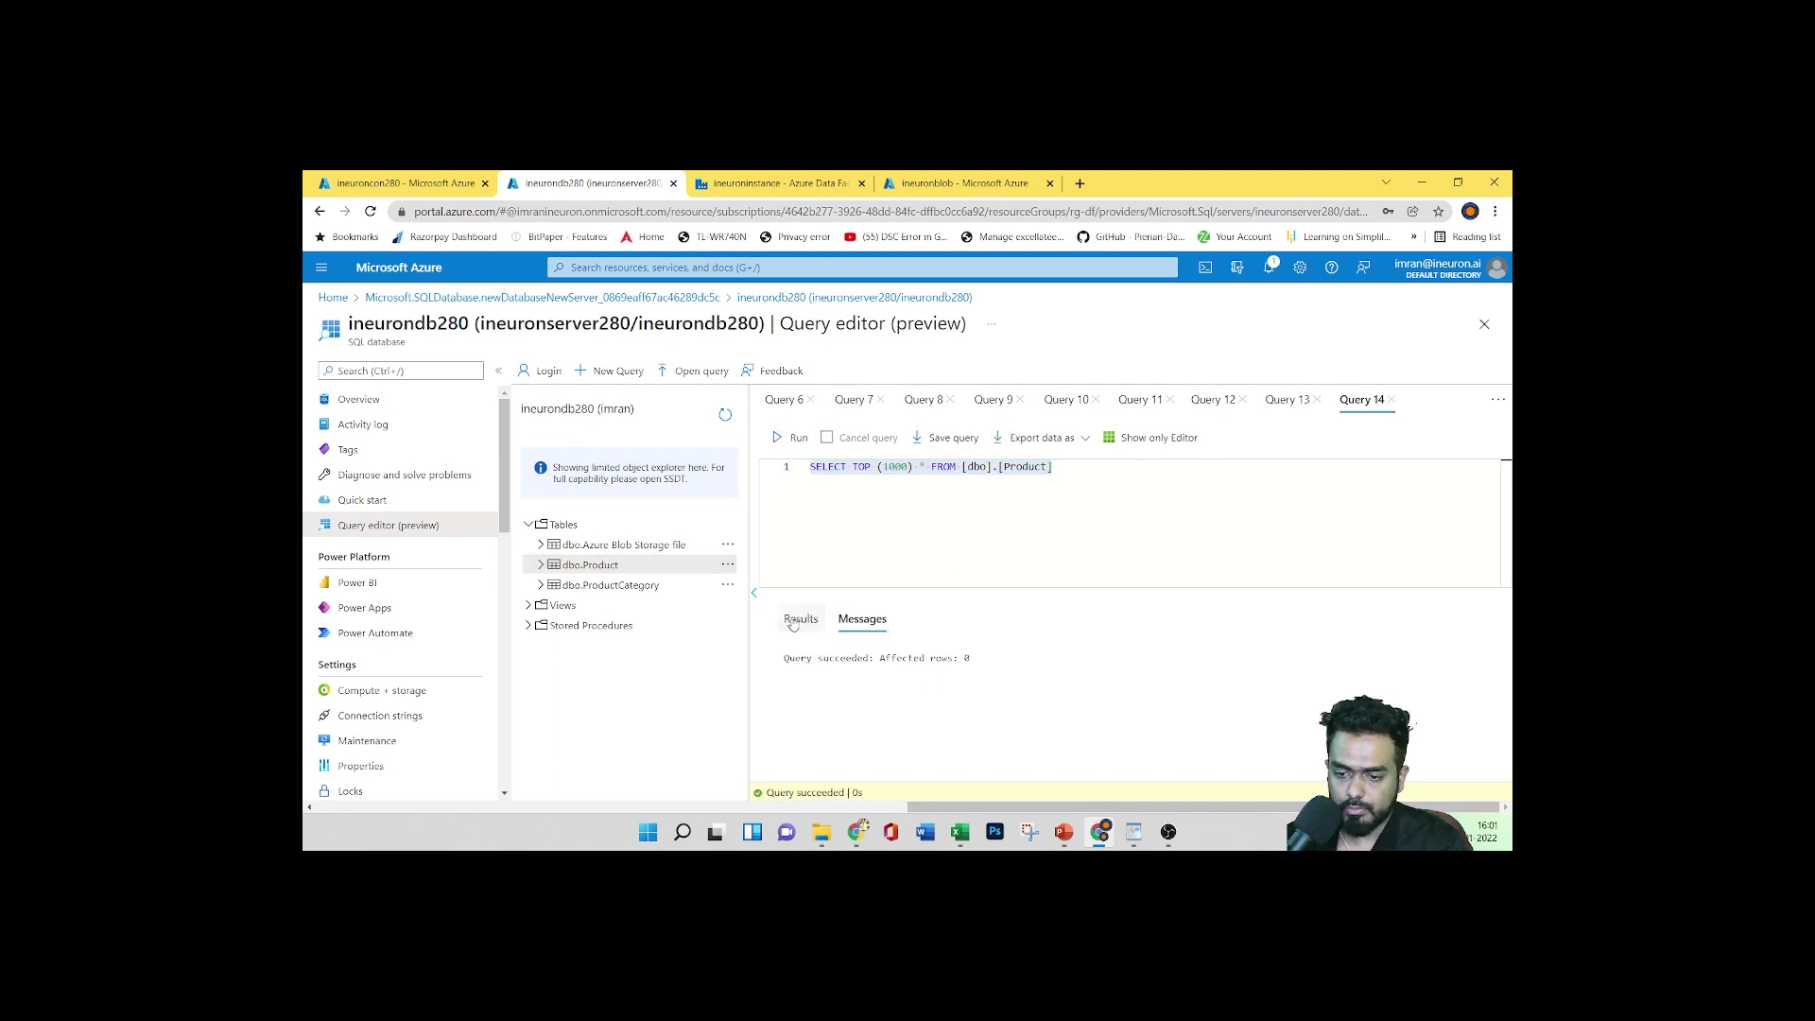
Check the blob name in ineuroncon280, set the run's inputfiles parameter to Product.csv in Data Factory, and start the pipeline2 run
{"action": "left_click", "coordinate": [964, 182]}
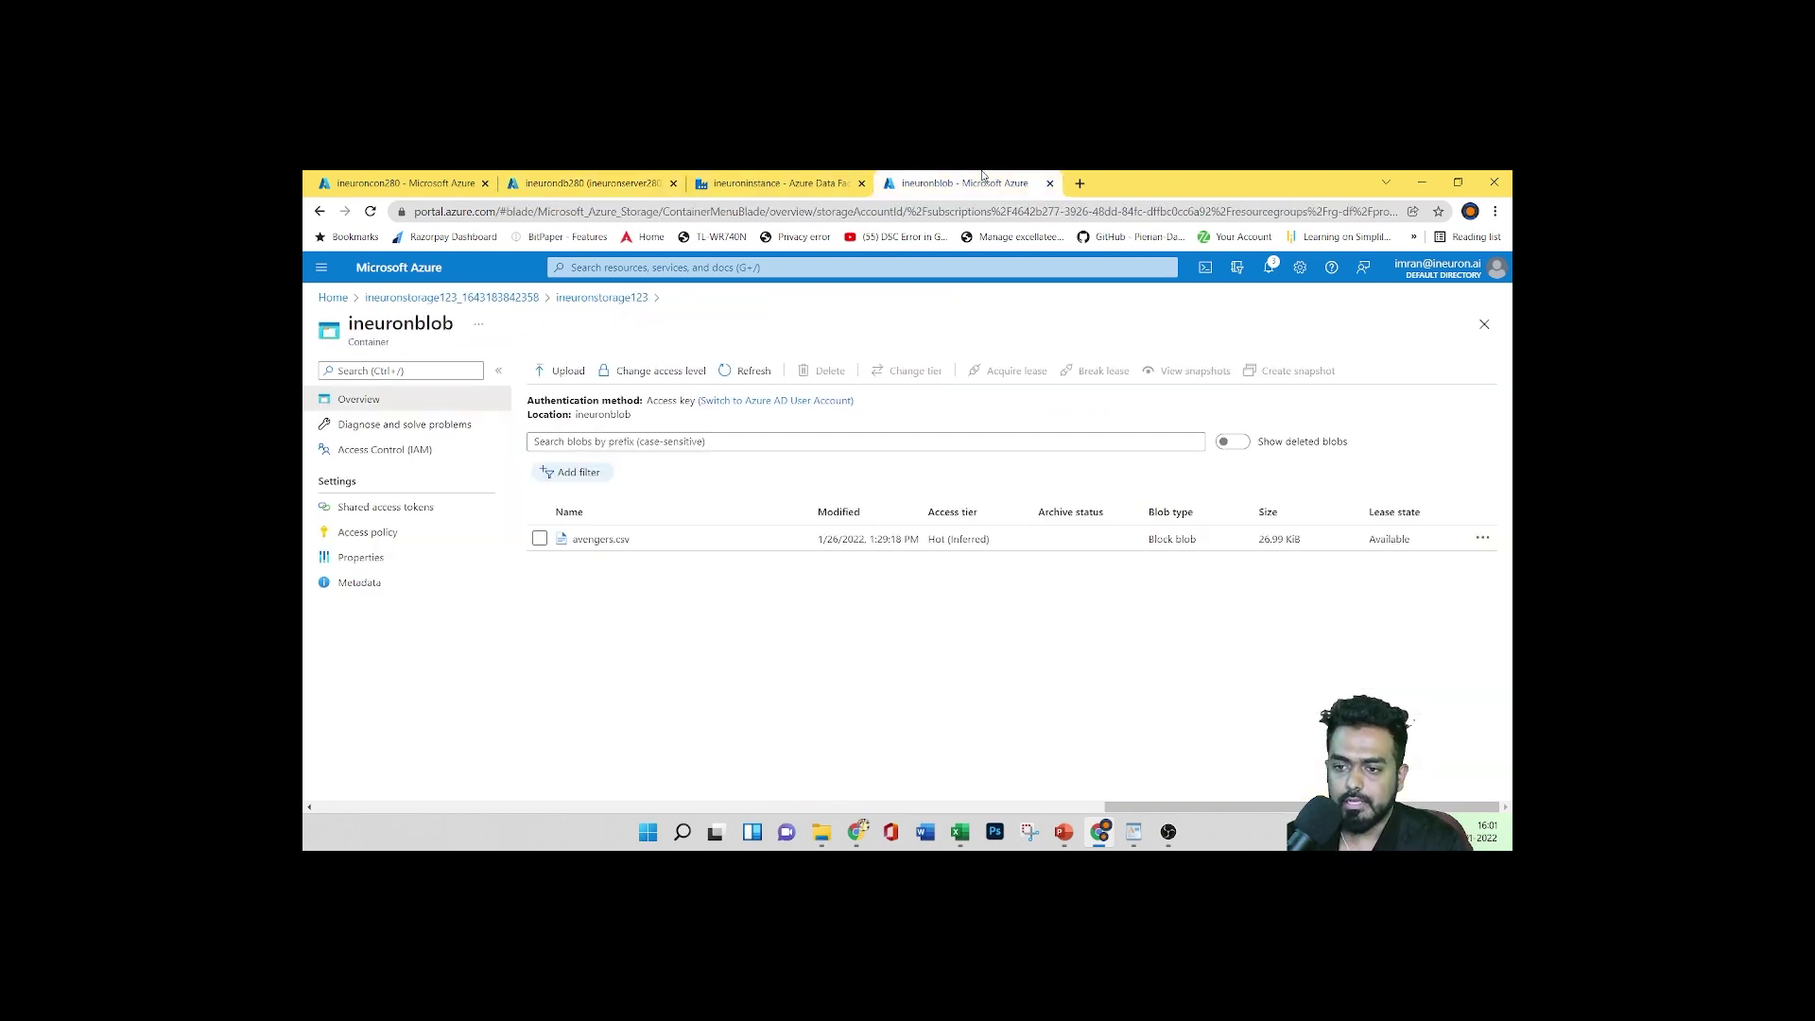
{"action": "left_click", "coordinate": [770, 182]}
{"action": "left_click", "coordinate": [1312, 438]}
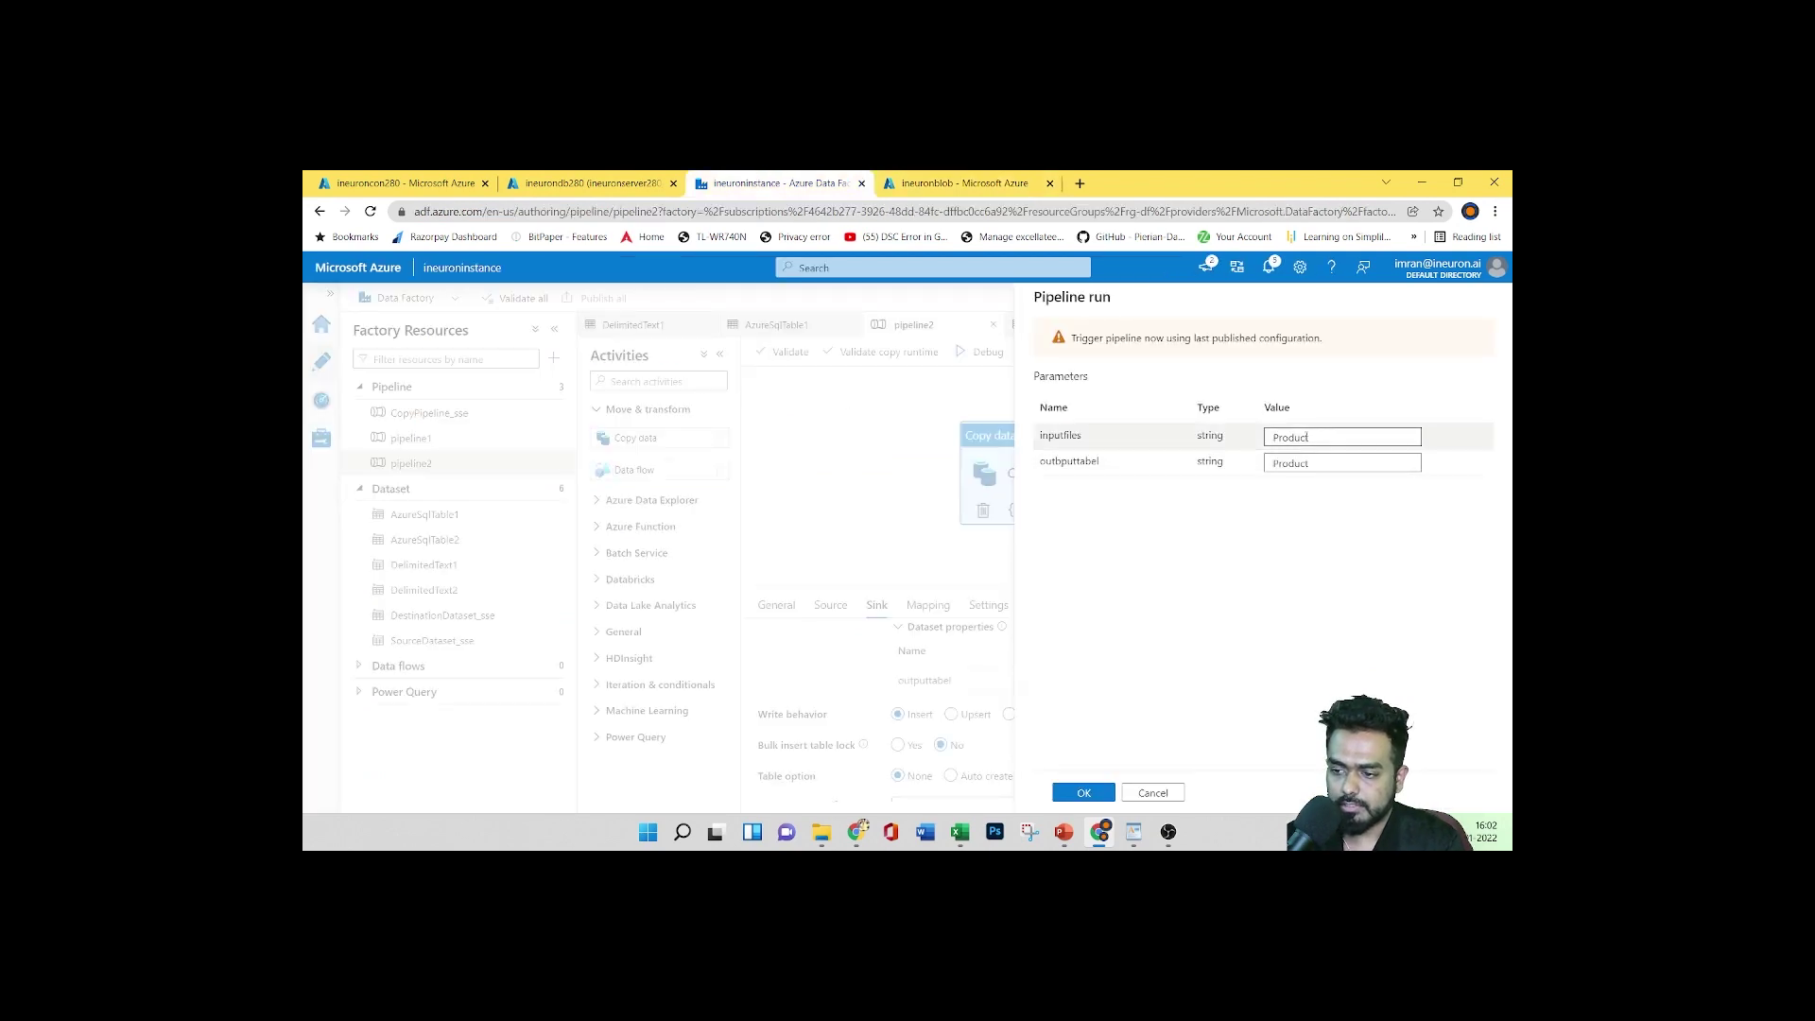
{"action": "left_click", "coordinate": [586, 183]}
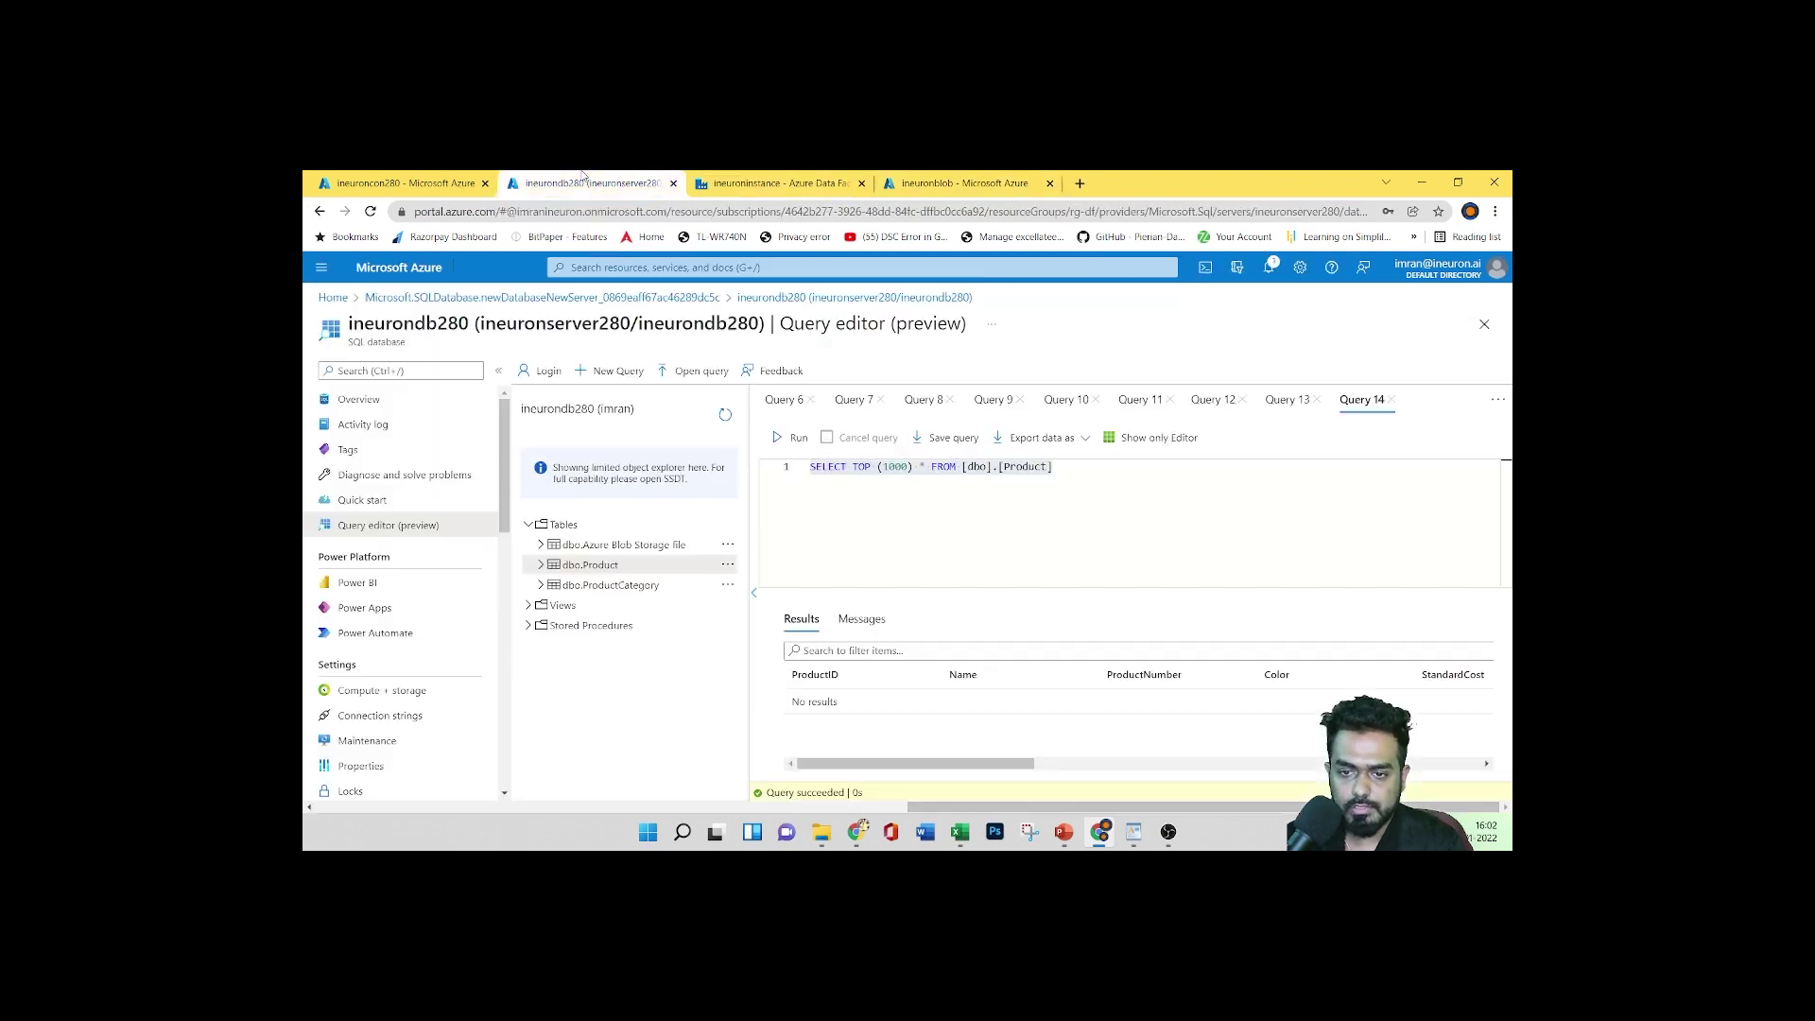
{"action": "left_click", "coordinate": [406, 182]}
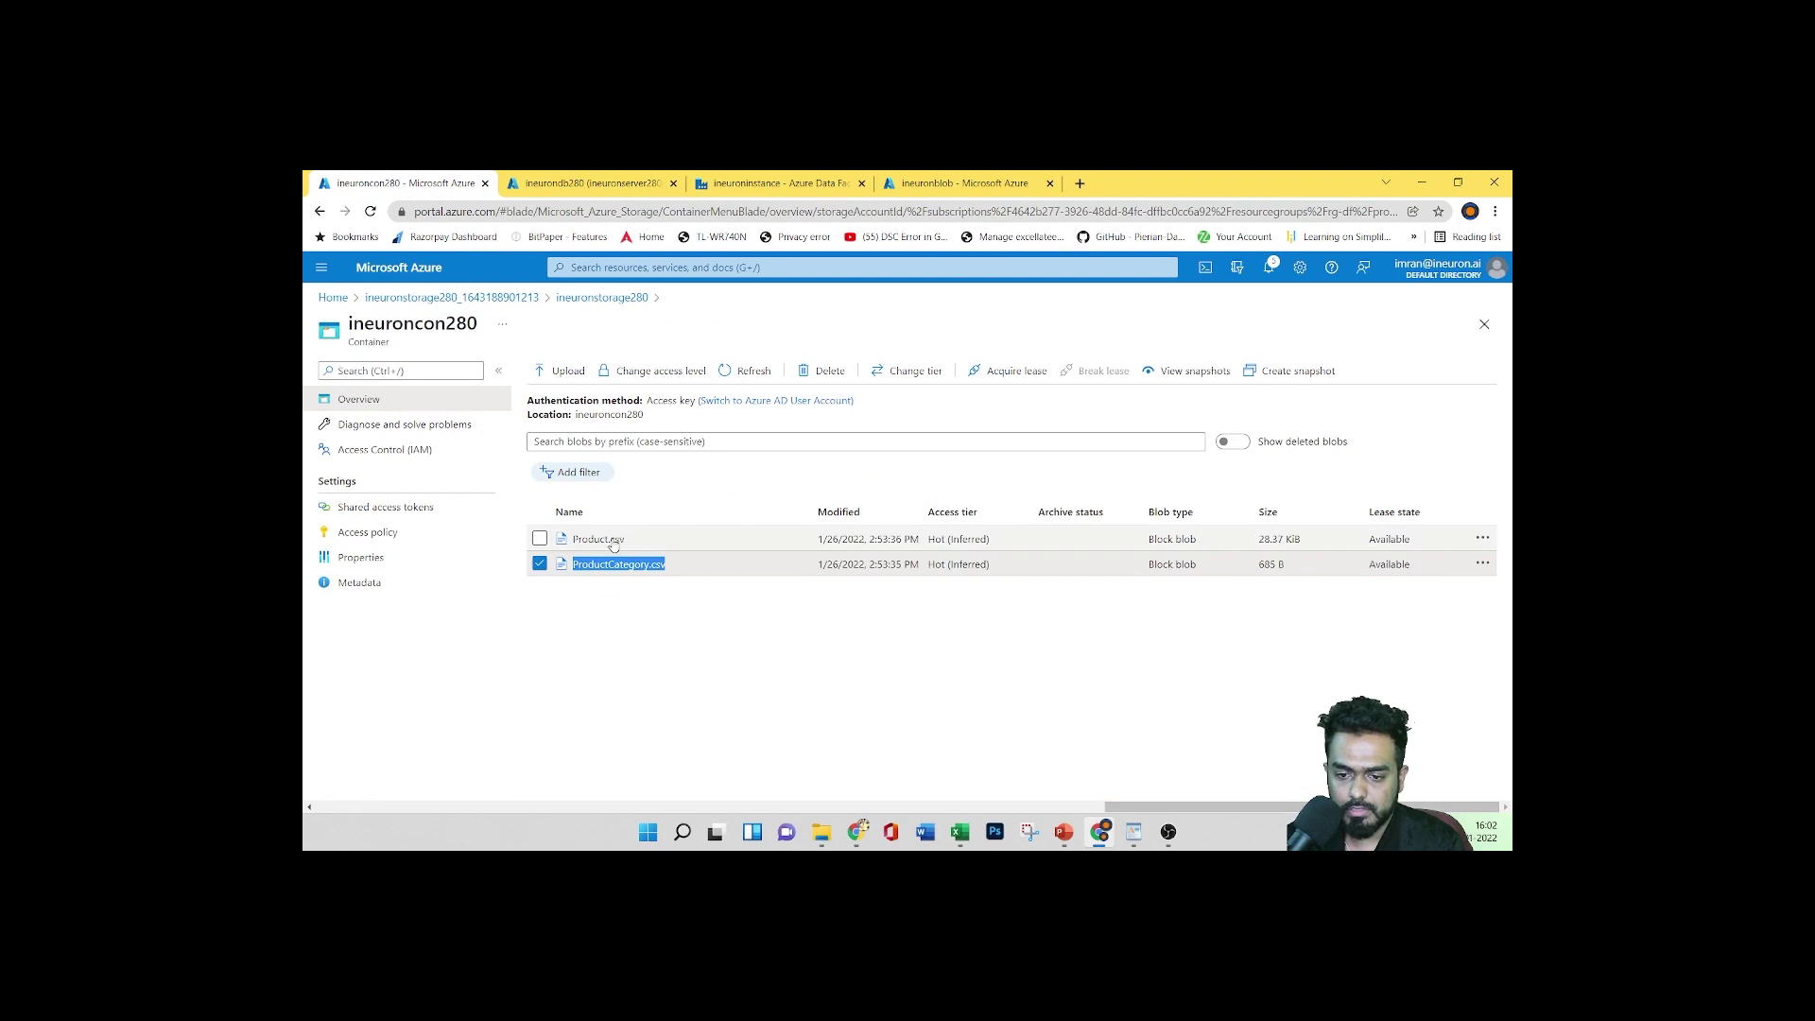
{"action": "left_click", "coordinate": [917, 177]}
{"action": "key", "text": "ctrl+shift+Tab"}
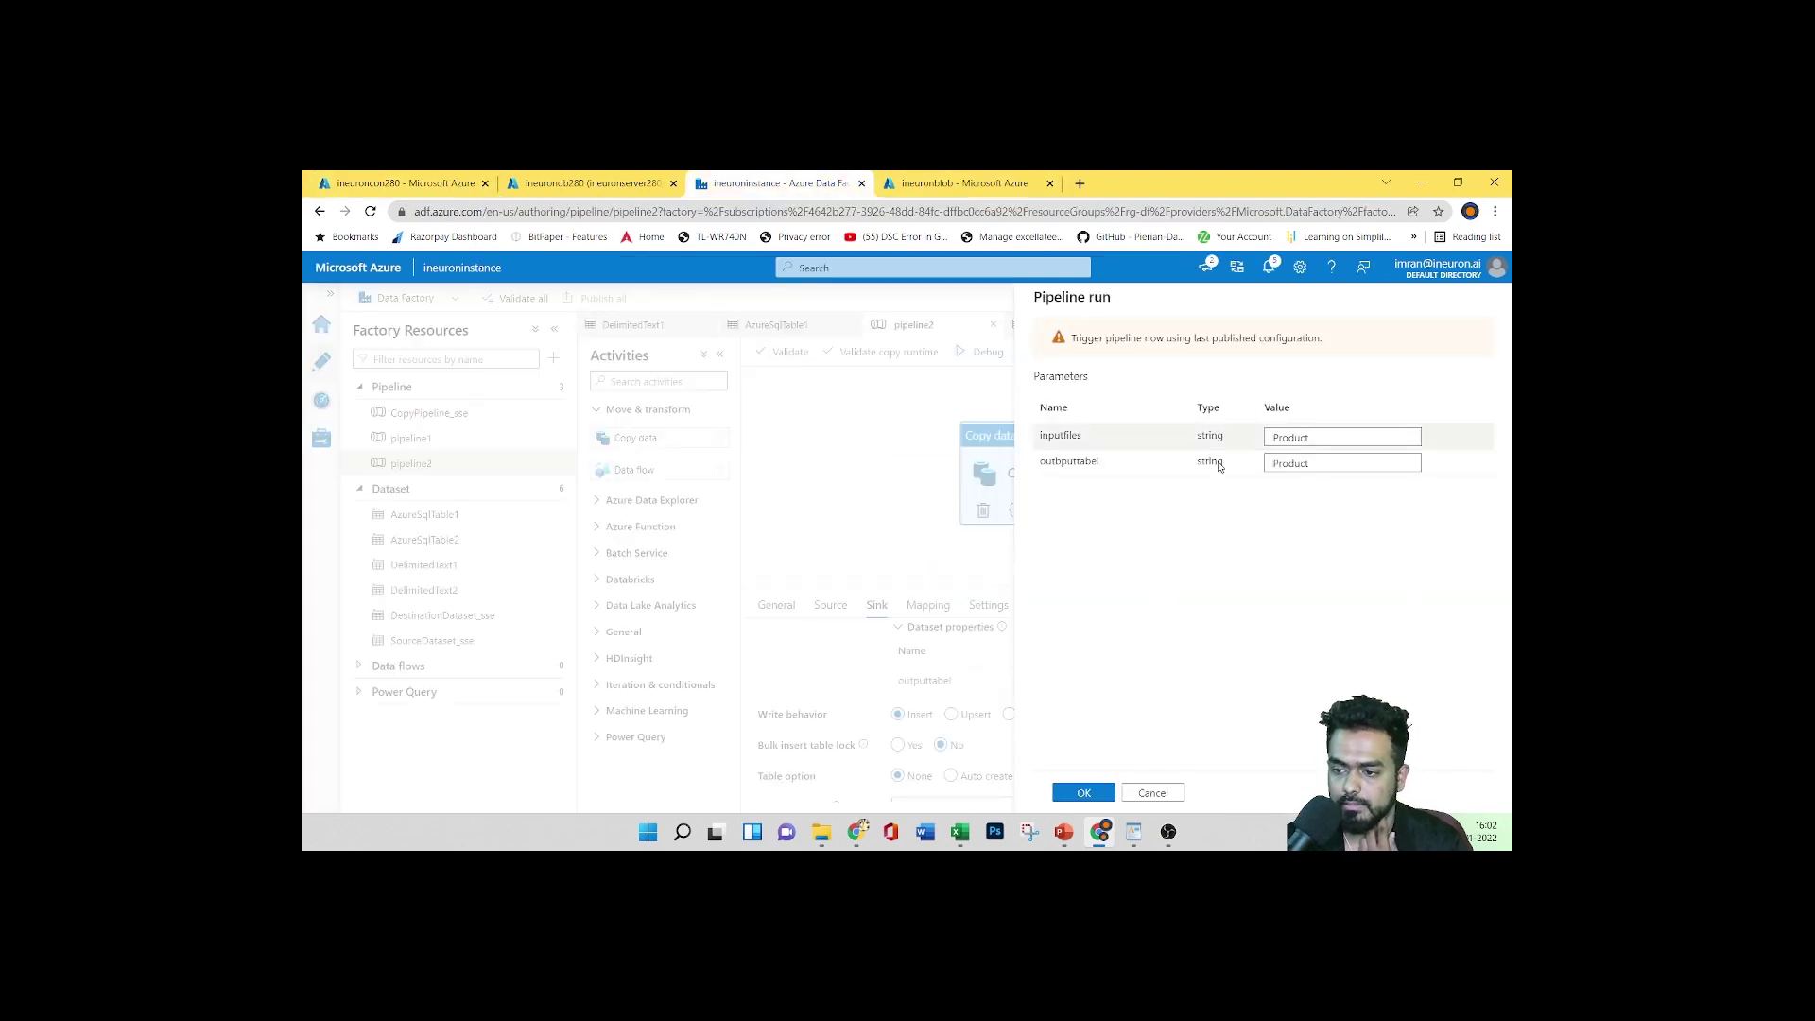
{"action": "left_click", "coordinate": [1332, 436]}
{"action": "type", "text": ".csv"}
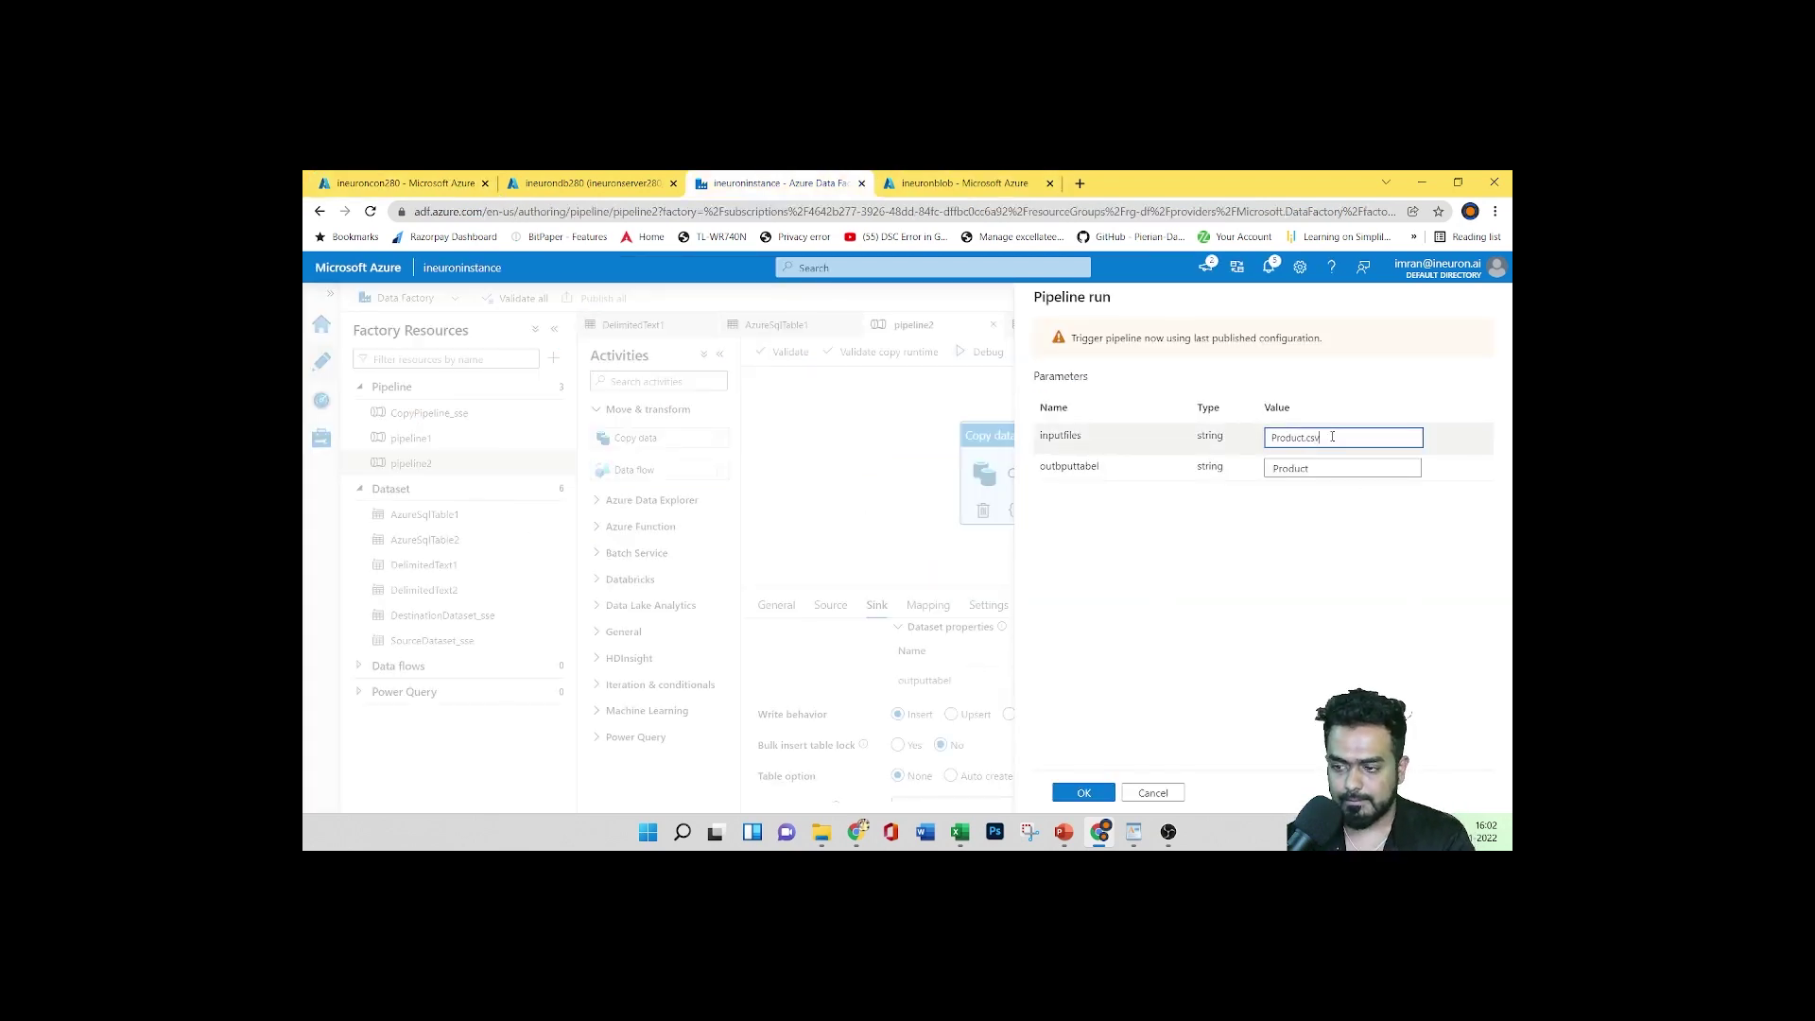
{"action": "left_click", "coordinate": [1308, 514]}
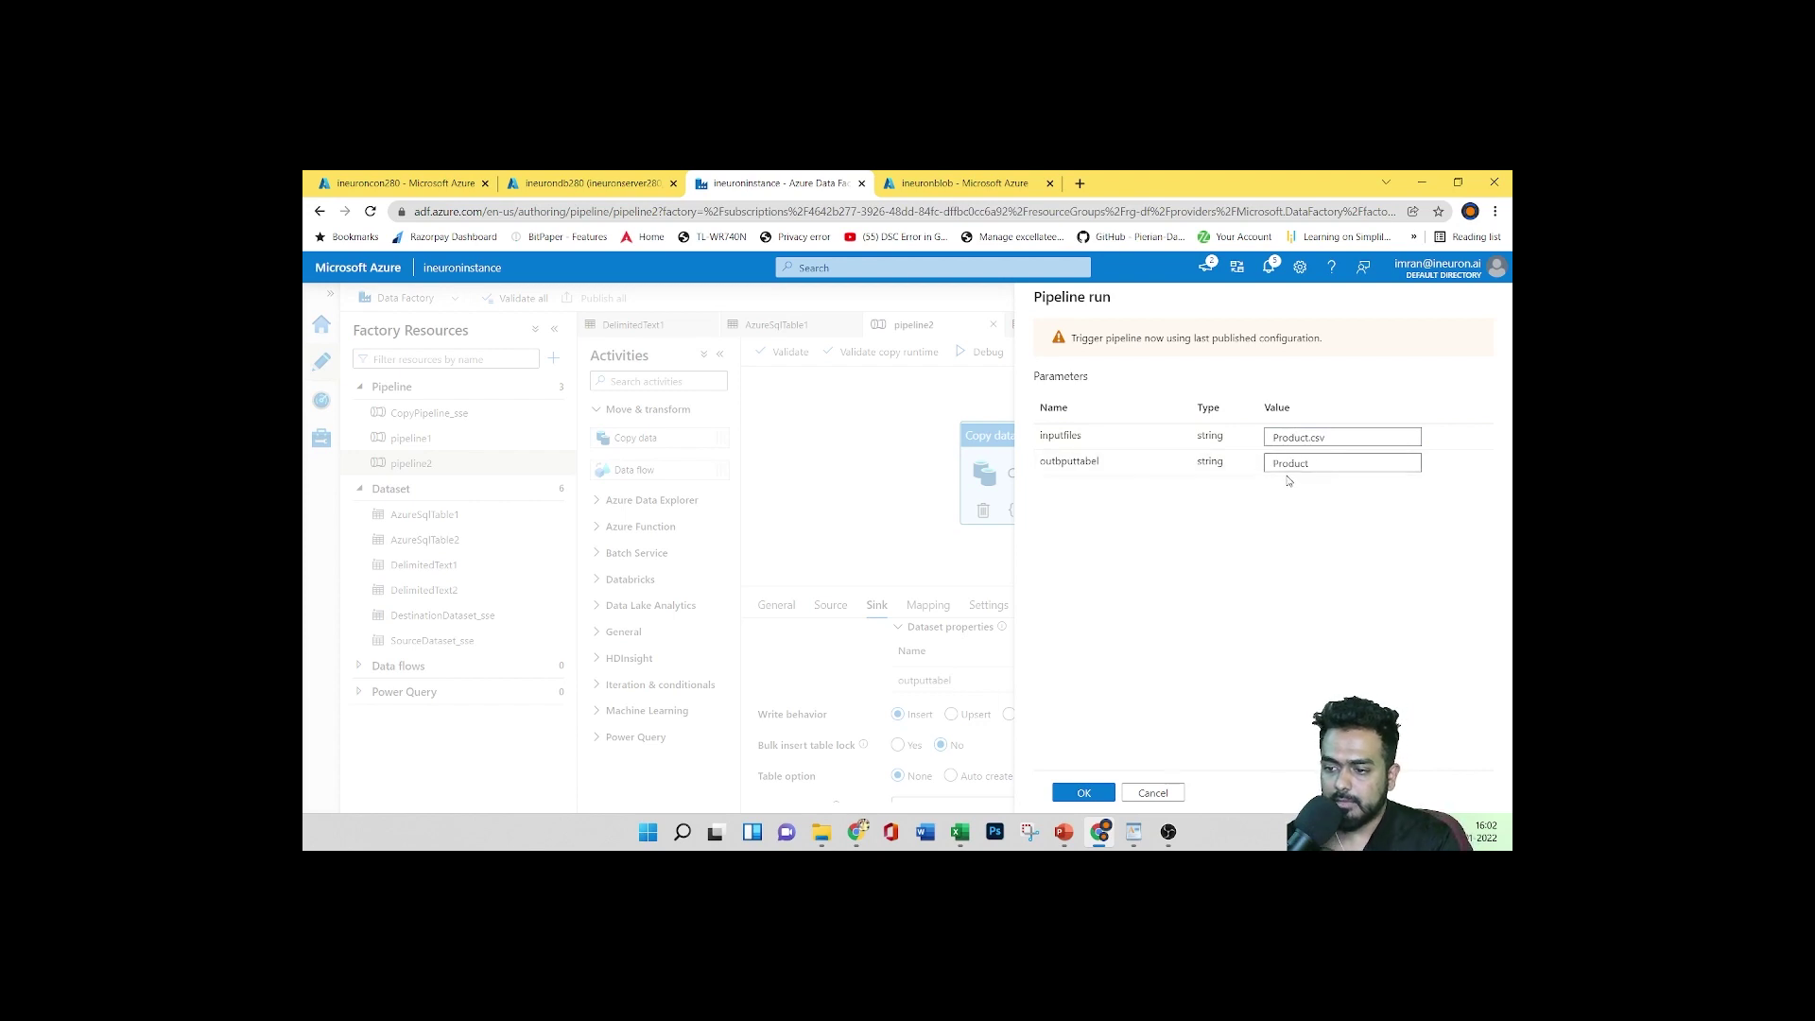
{"action": "left_click", "coordinate": [1074, 794]}
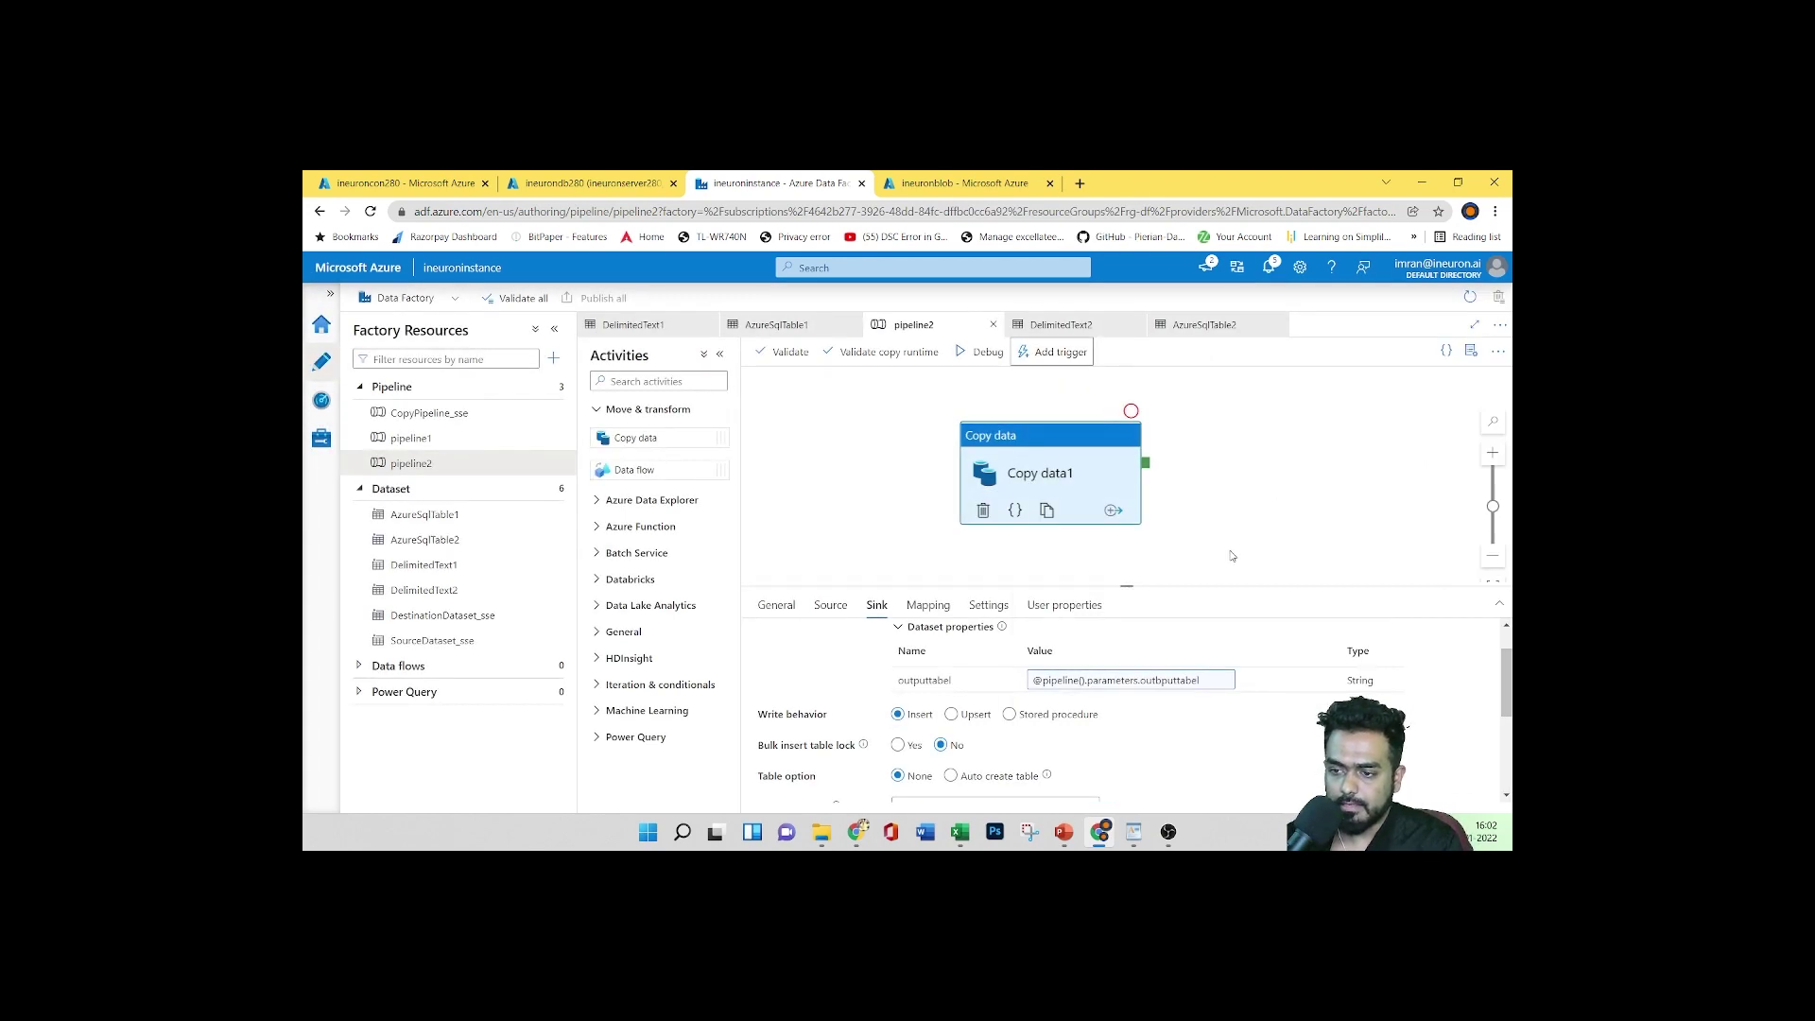
Check the notifications for the pipeline2 run's status and open the list of triggered pipeline runs
{"action": "left_click", "coordinate": [1269, 268]}
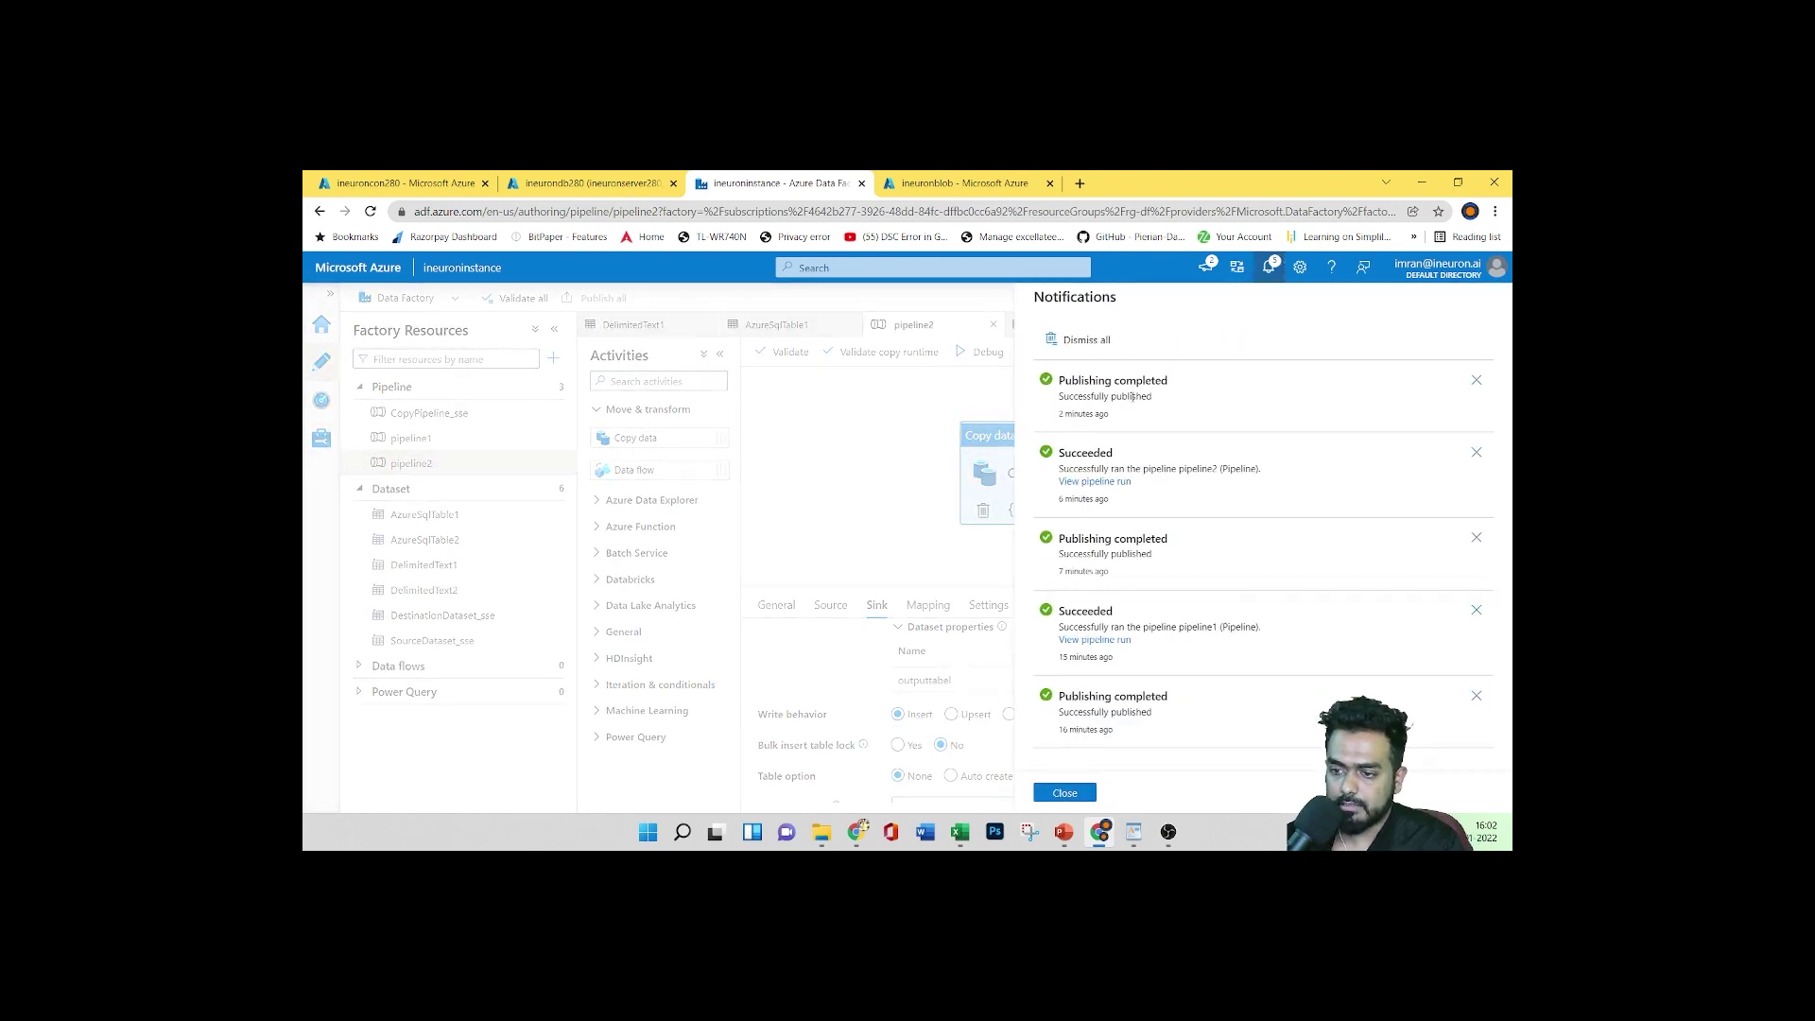
{"action": "left_click", "coordinate": [1064, 792]}
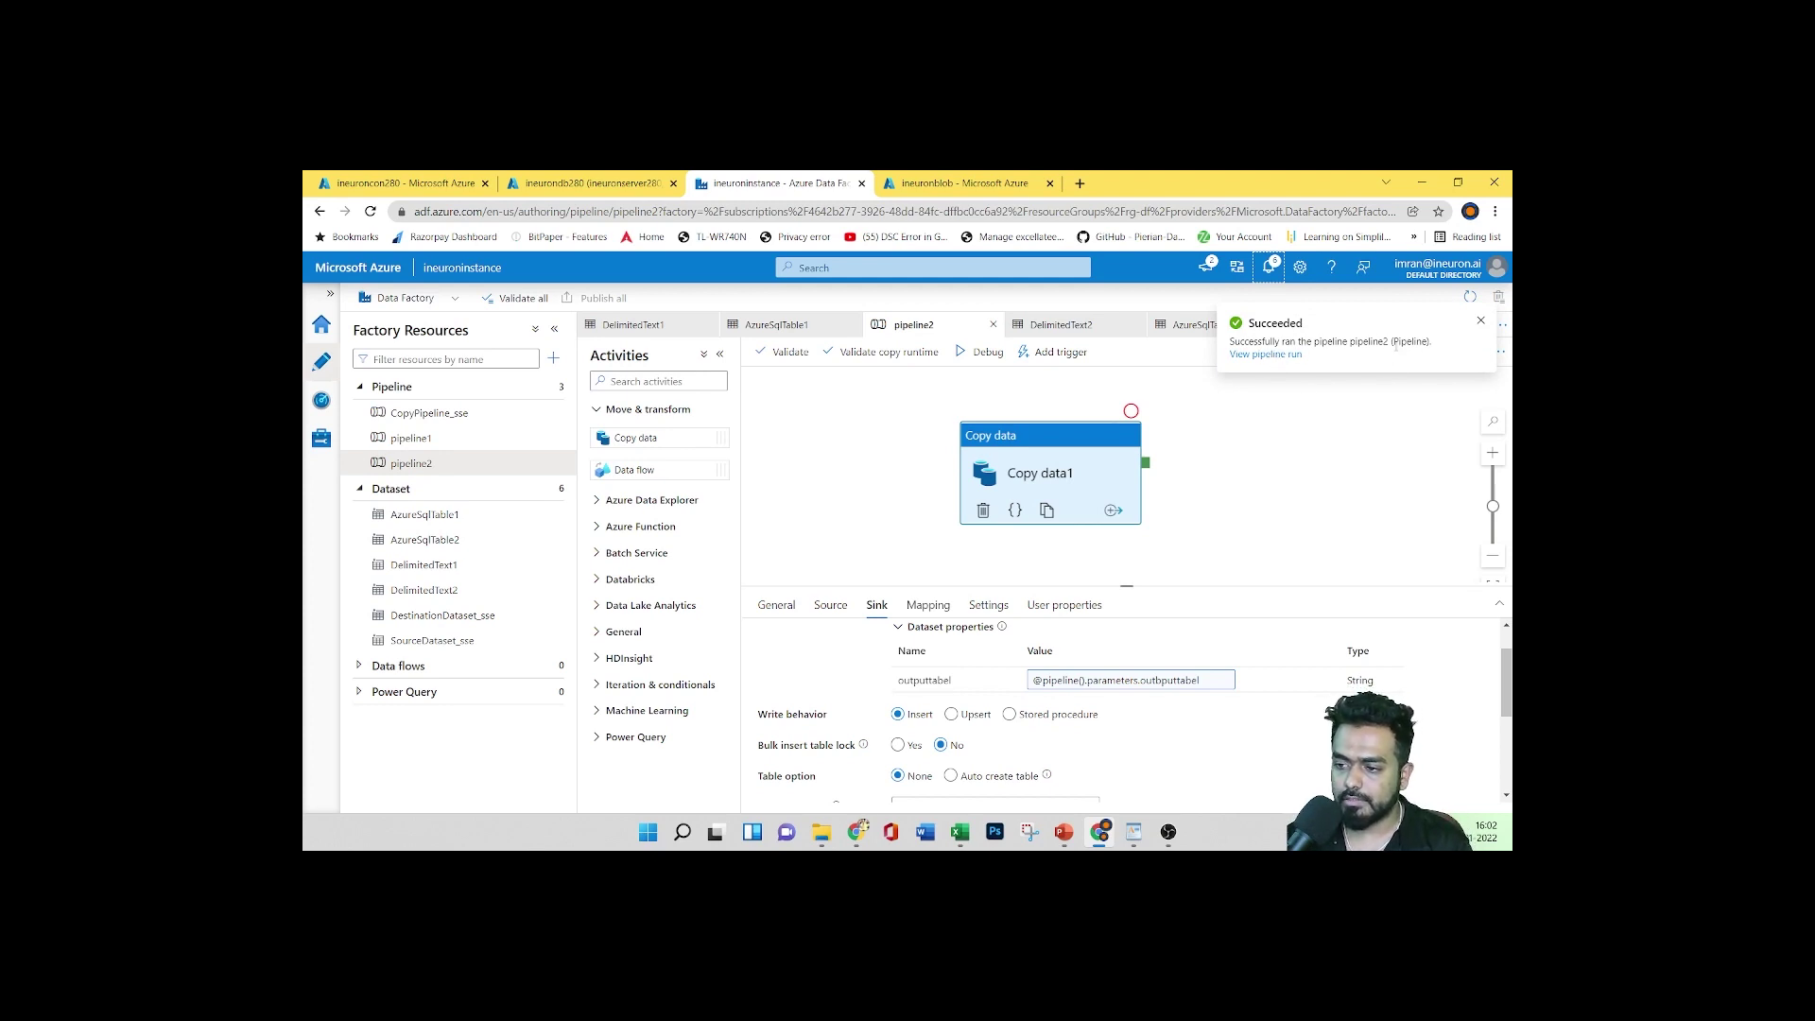
{"action": "left_click", "coordinate": [1266, 276]}
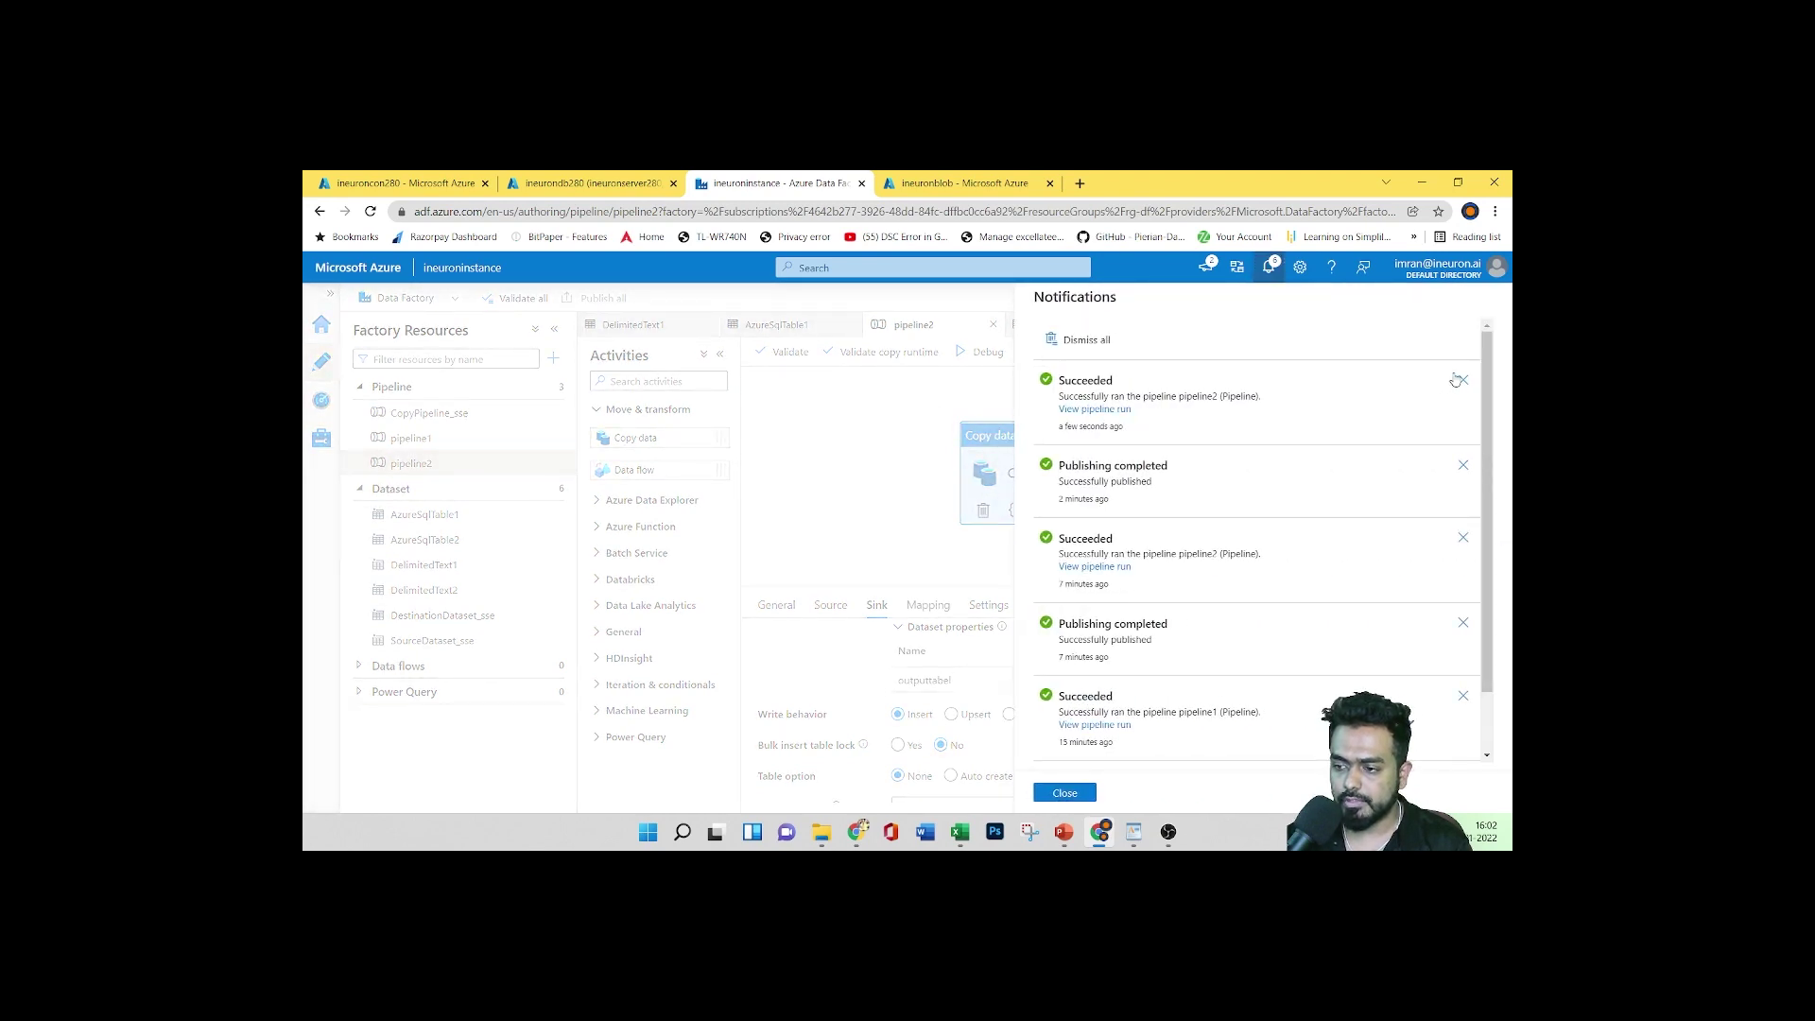
{"action": "left_click", "coordinate": [1064, 793]}
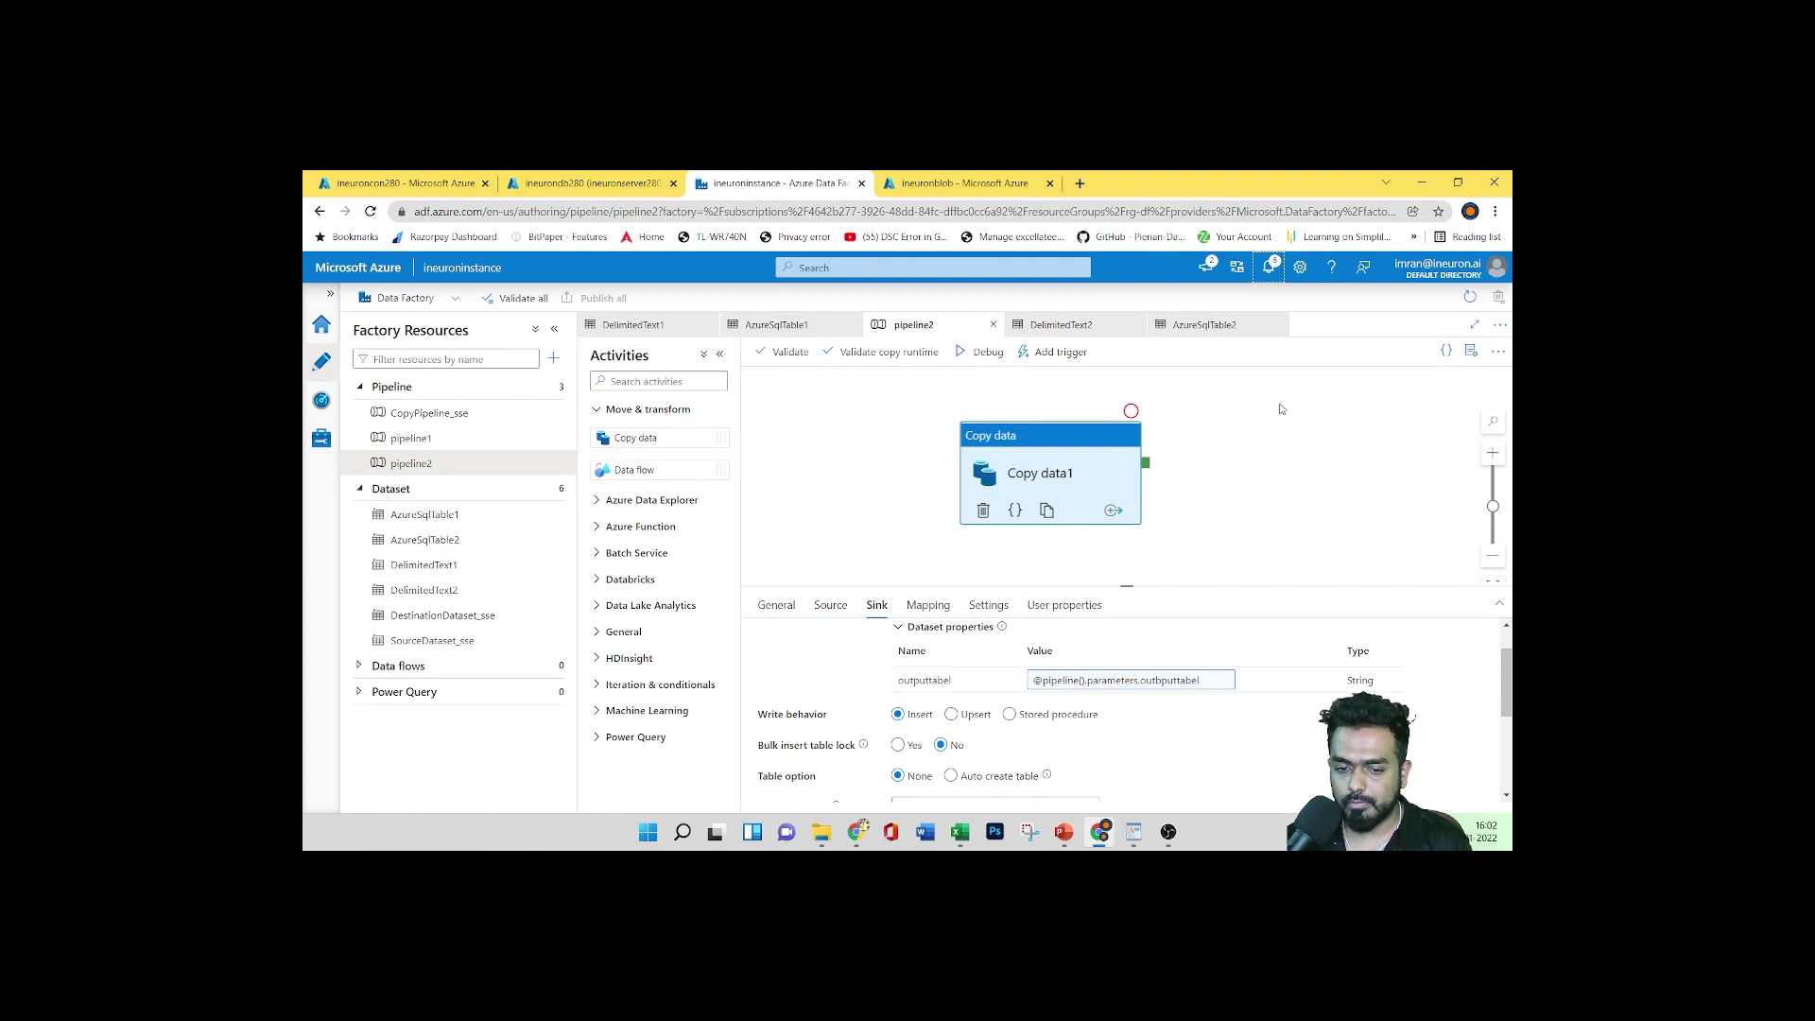
{"action": "left_click", "coordinate": [322, 412]}
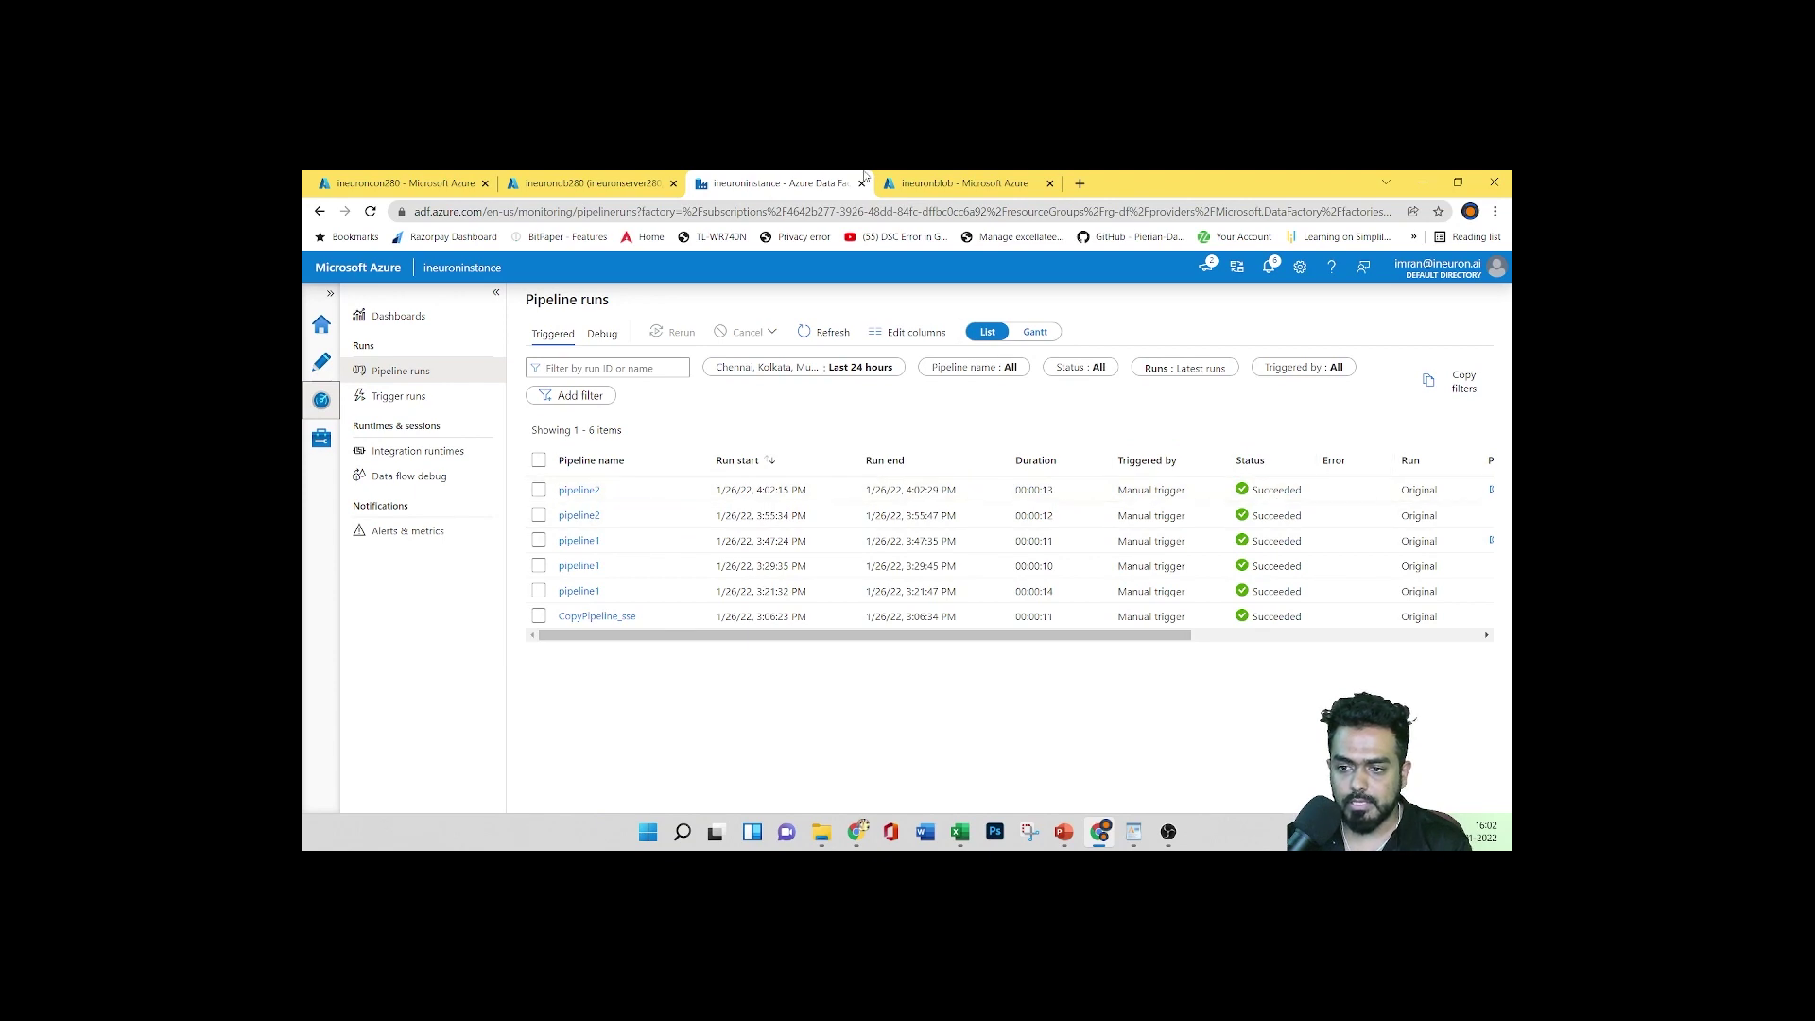
Rerun the top 1000 query on dbo.Product in the ineurondb280 query editor and look through the returned rows
{"action": "left_click", "coordinate": [914, 180]}
{"action": "left_click", "coordinate": [593, 179]}
{"action": "left_click", "coordinate": [402, 183]}
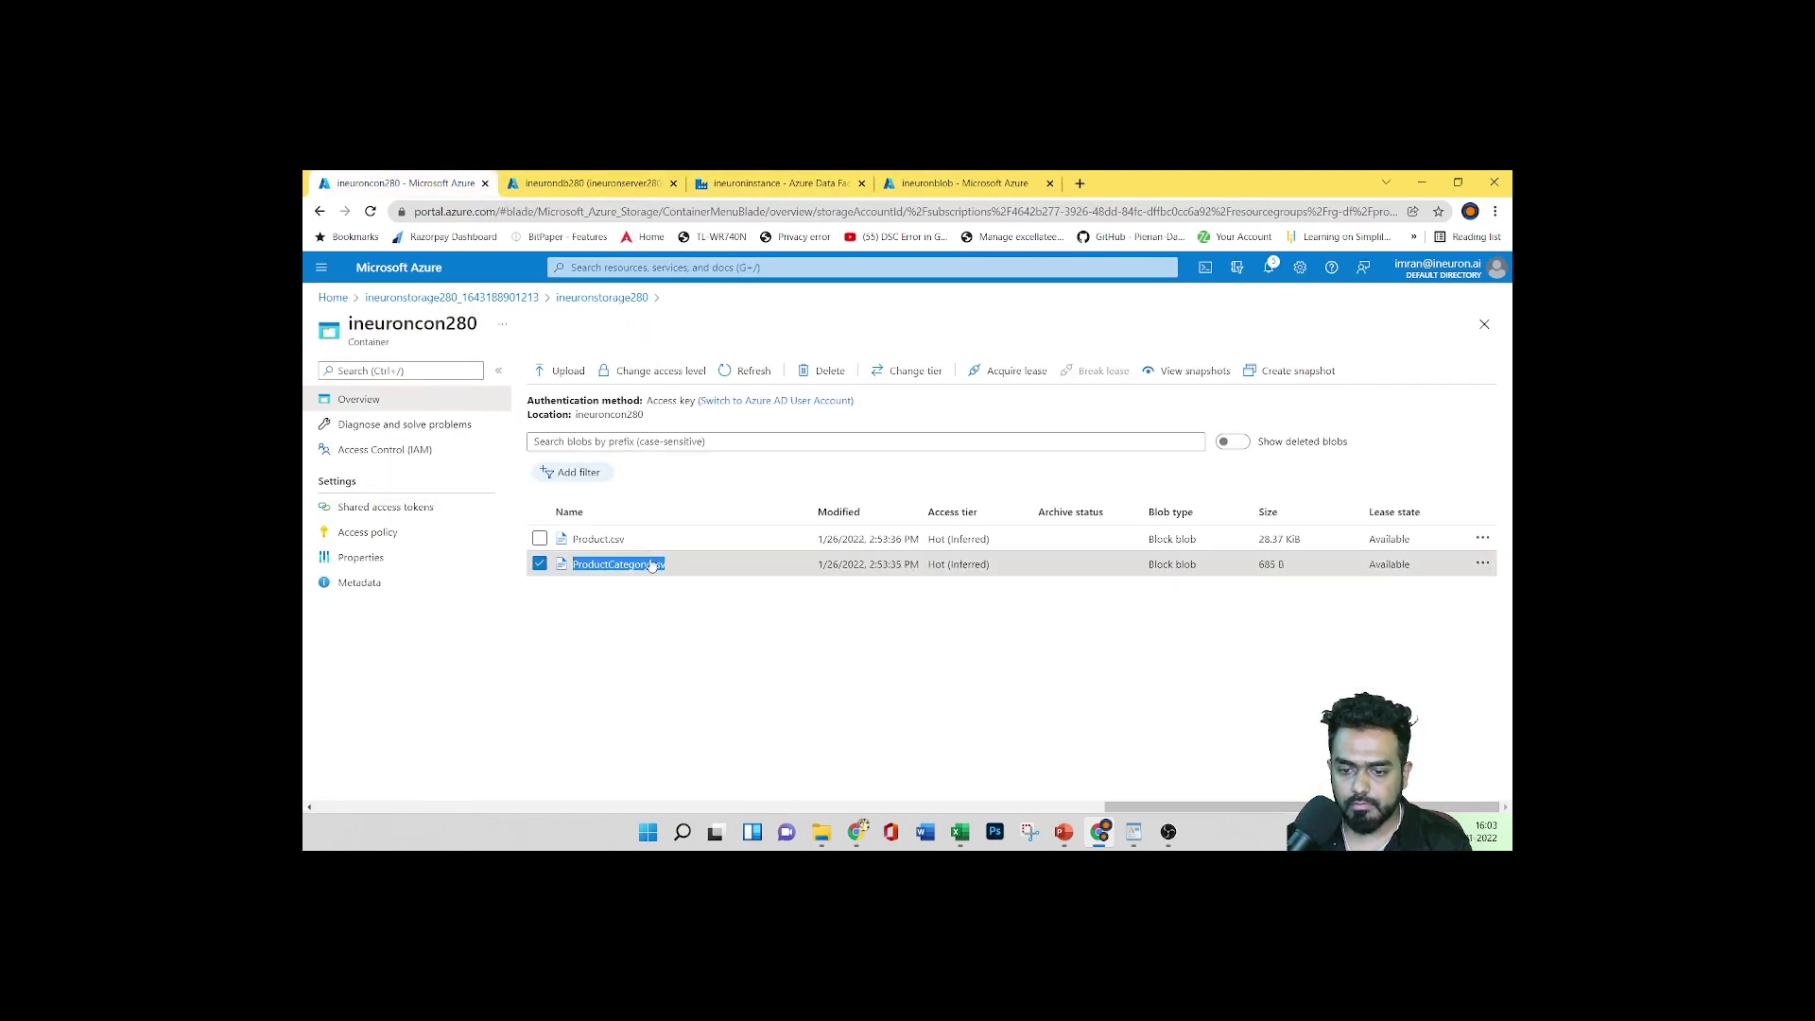
{"action": "left_click", "coordinate": [593, 179]}
{"action": "left_click_drag", "start_coordinate": [1051, 467], "coordinate": [808, 467]}
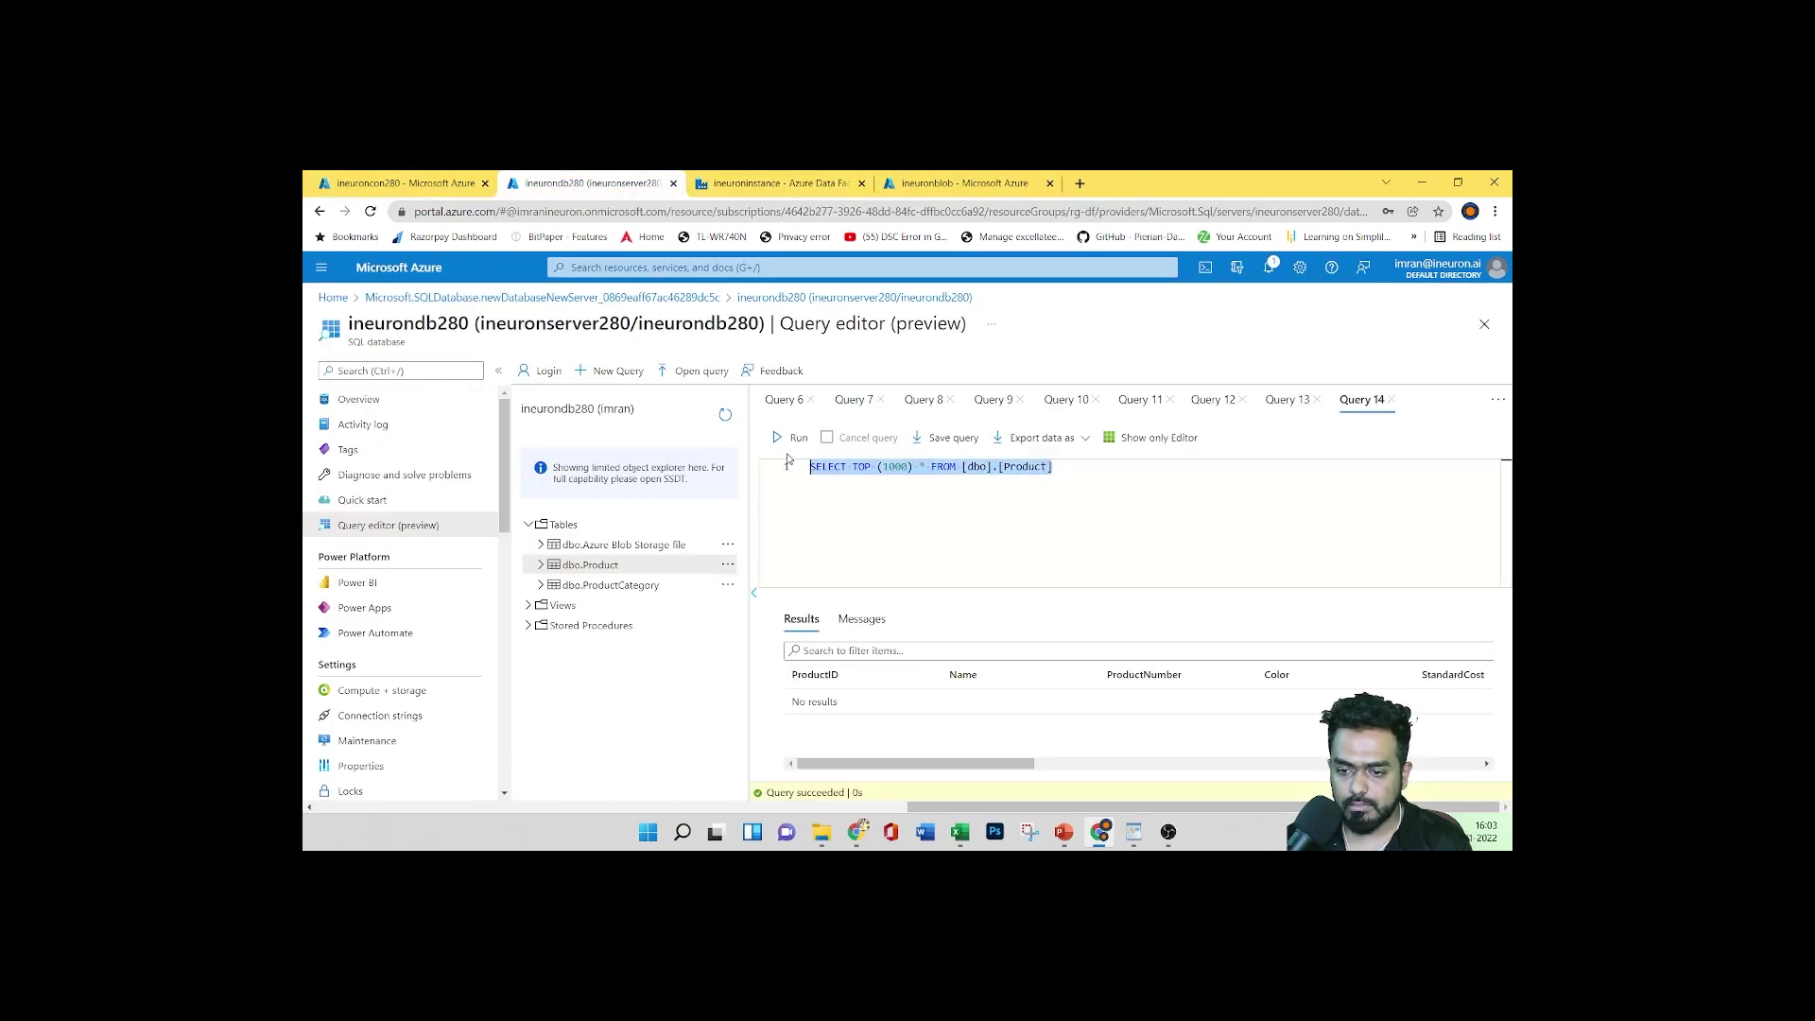
{"action": "left_click", "coordinate": [792, 438]}
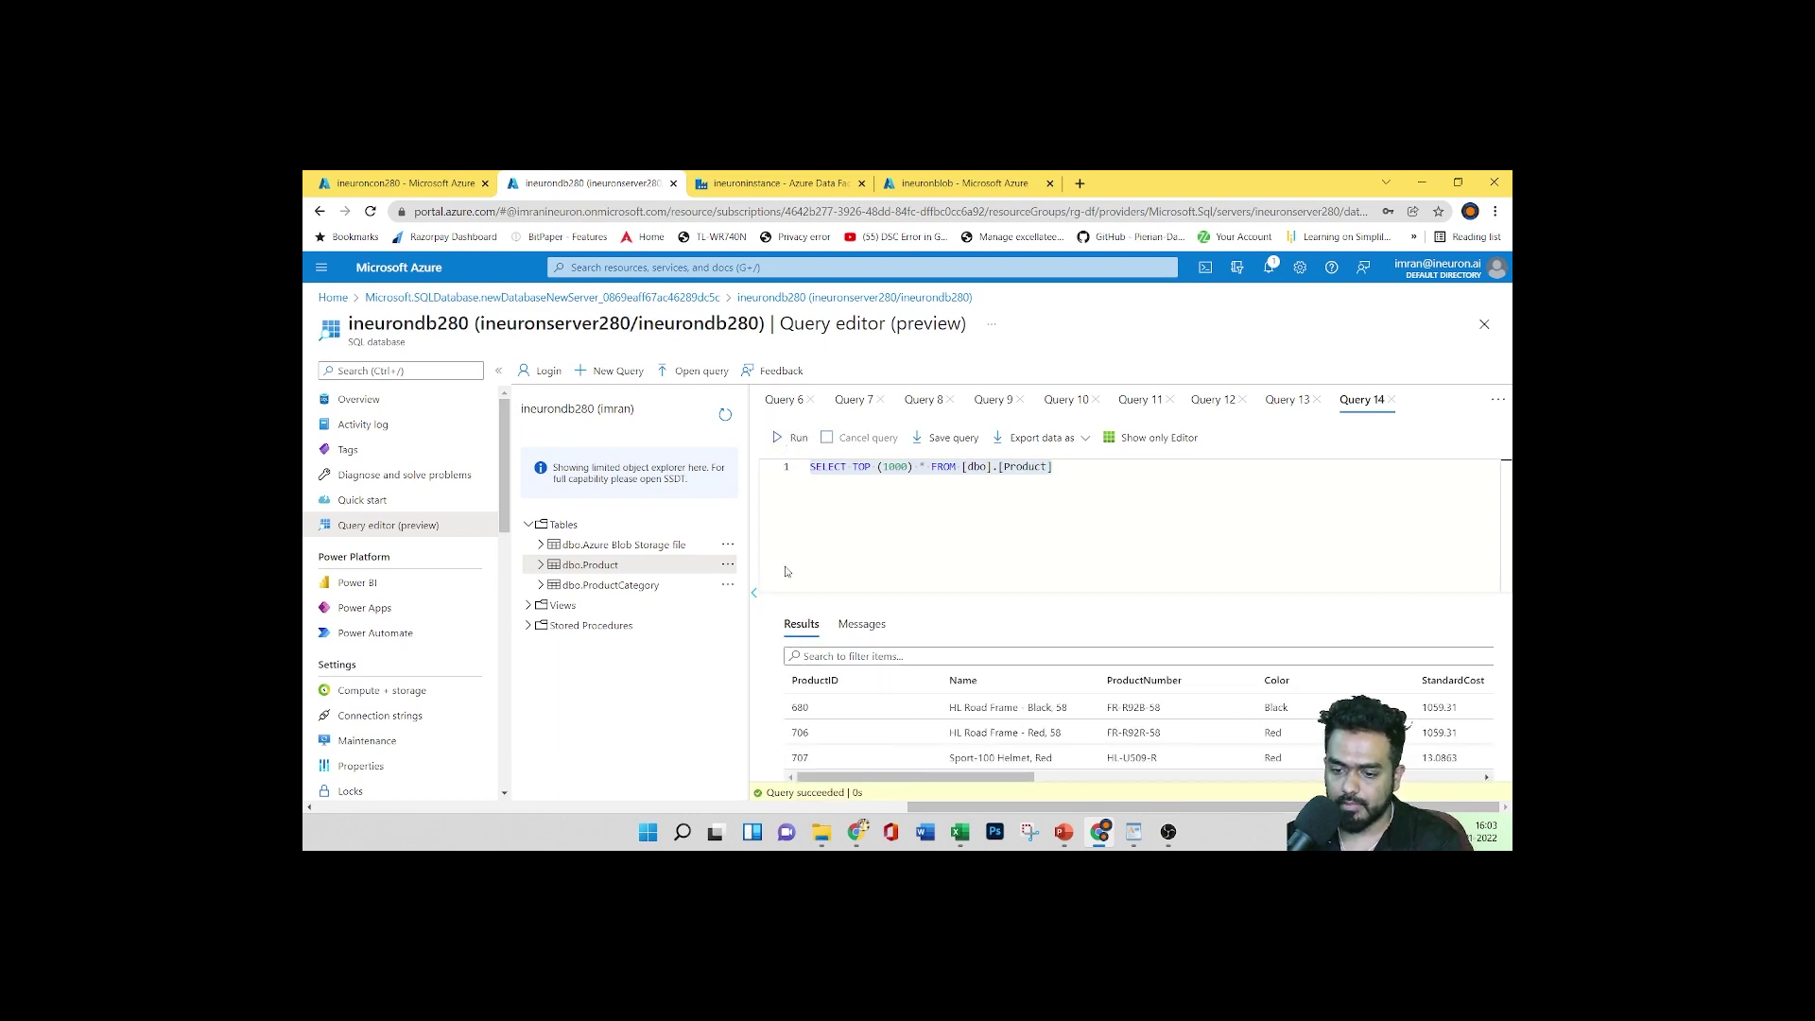
{"action": "scroll", "coordinate": [1038, 698], "scroll_direction": "down", "scroll_amount": 15}
{"action": "scroll", "coordinate": [1037, 698], "scroll_direction": "up", "scroll_amount": 15}
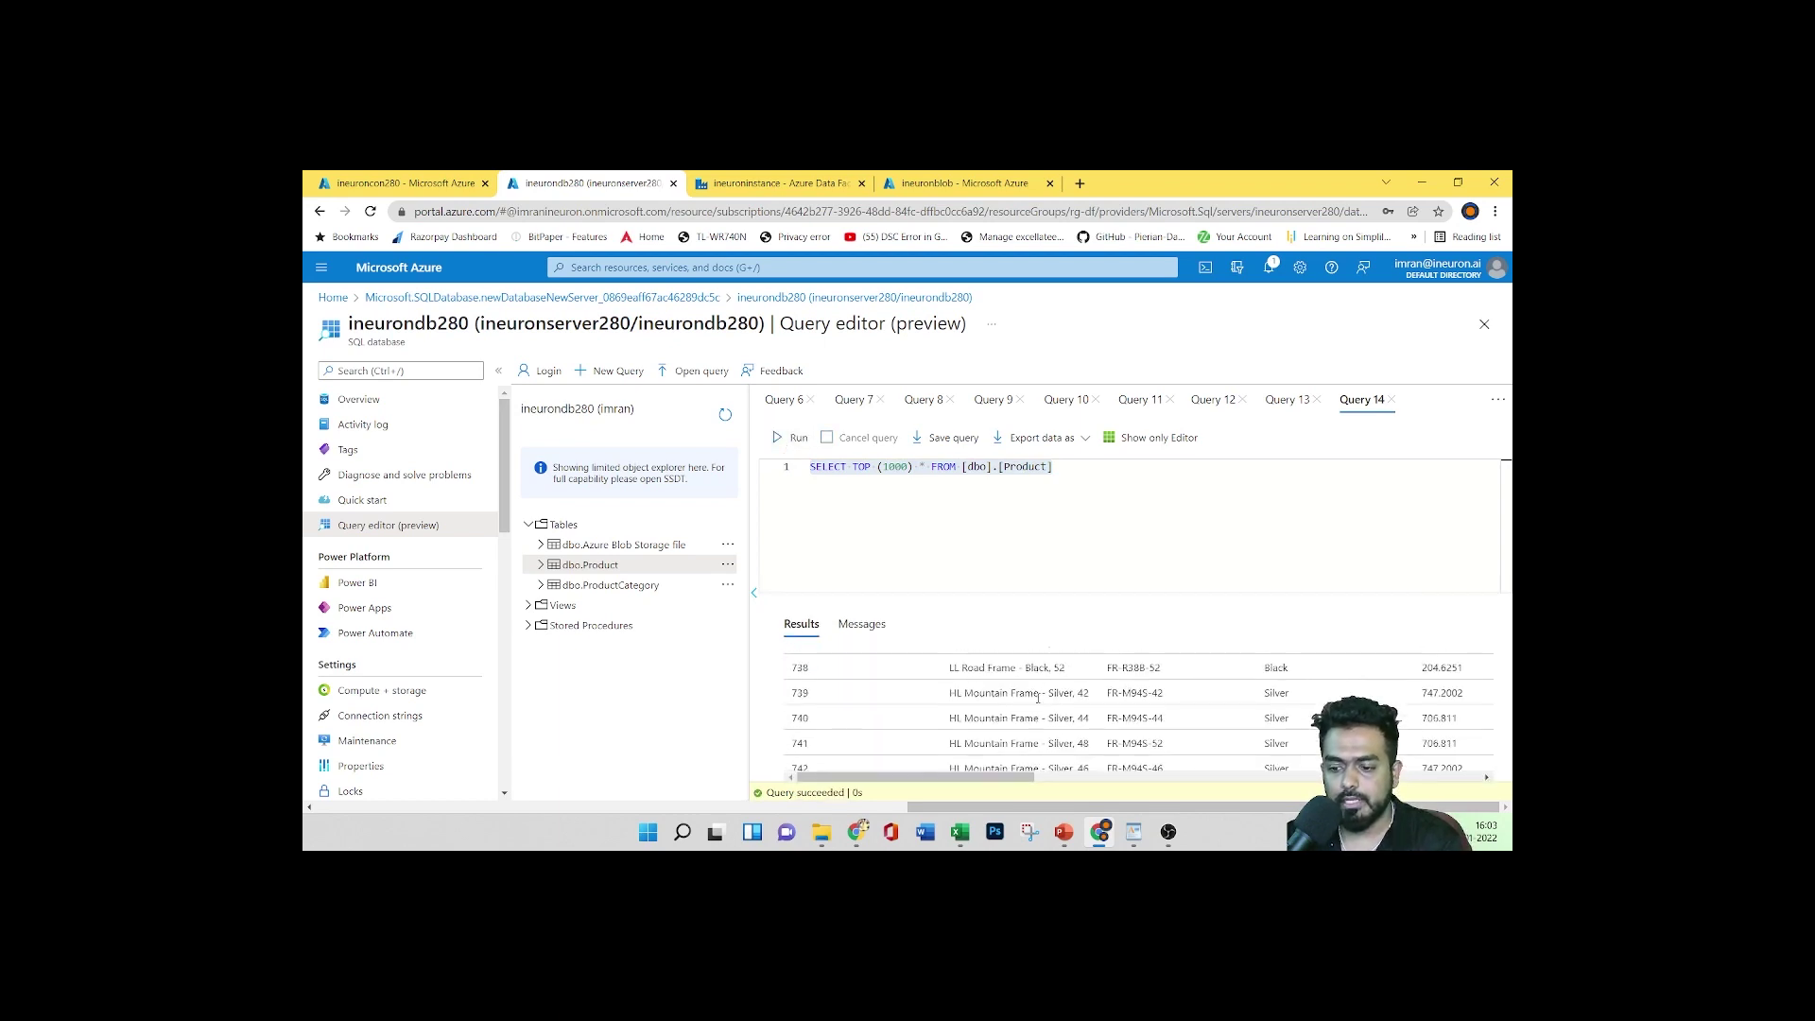
Return to Data Factory and reopen pipeline2 in the authoring workspace
{"action": "left_click", "coordinate": [412, 180]}
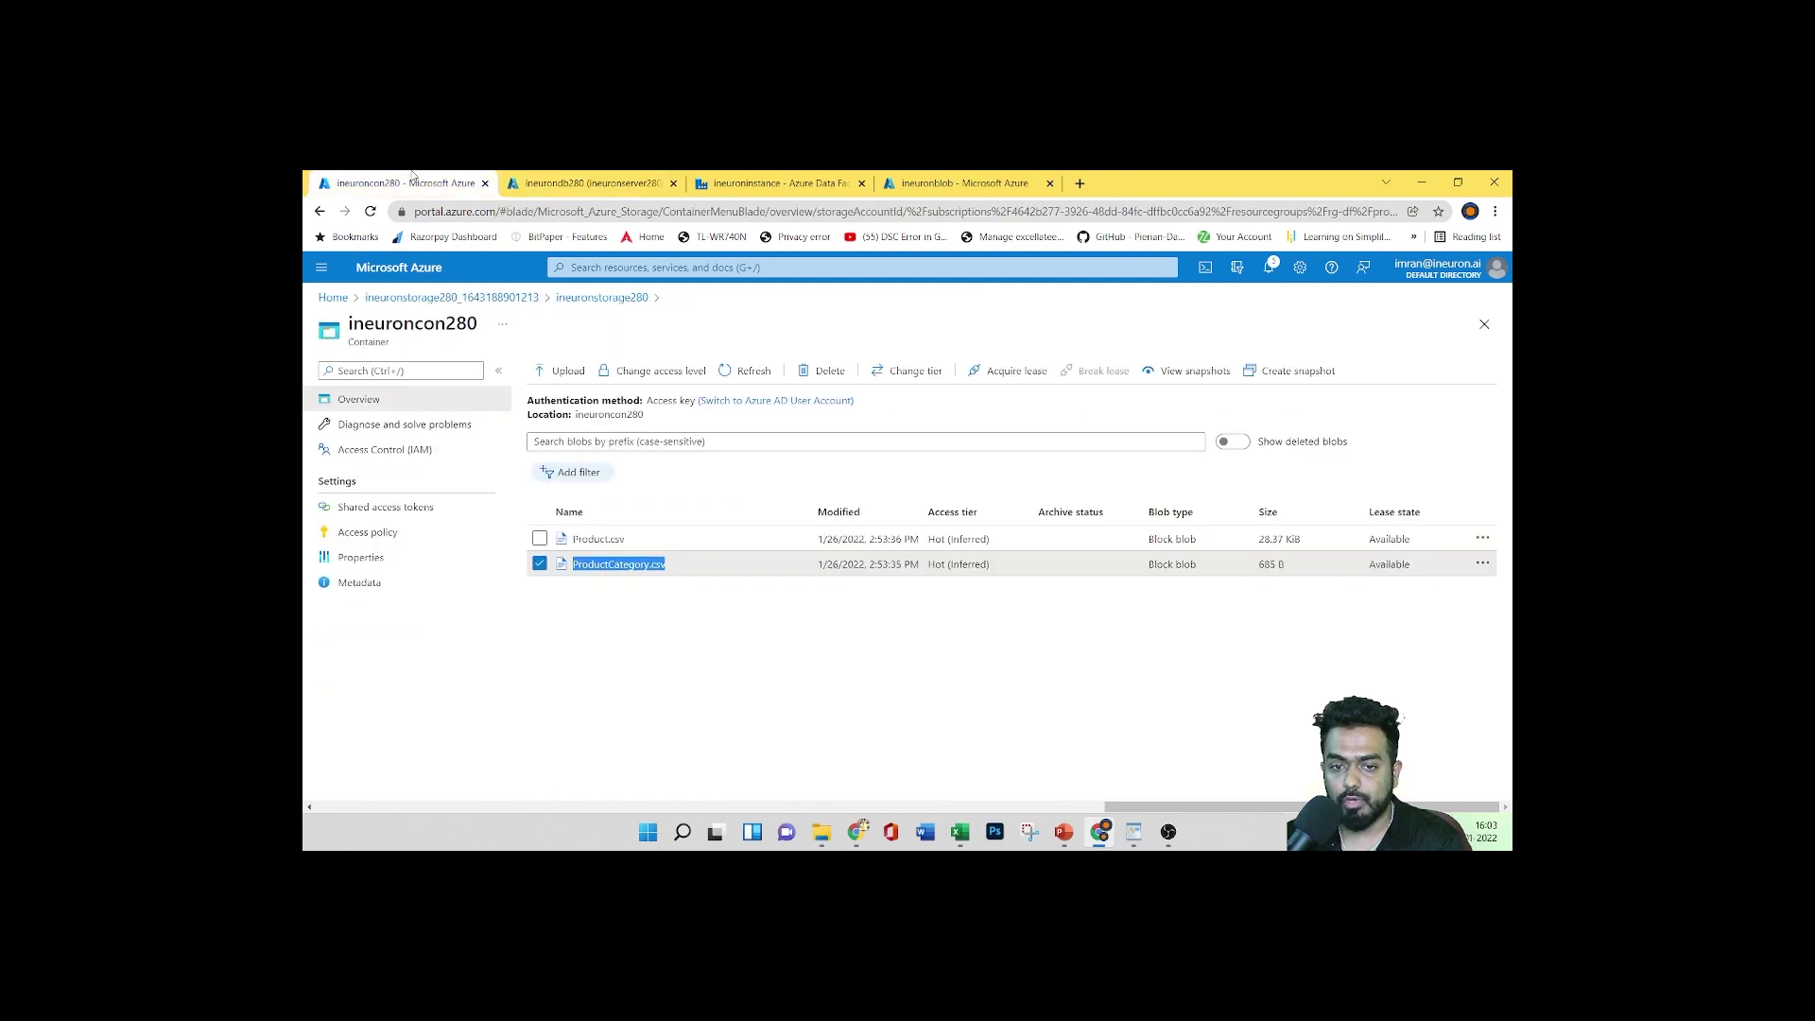
{"action": "left_click", "coordinate": [929, 180]}
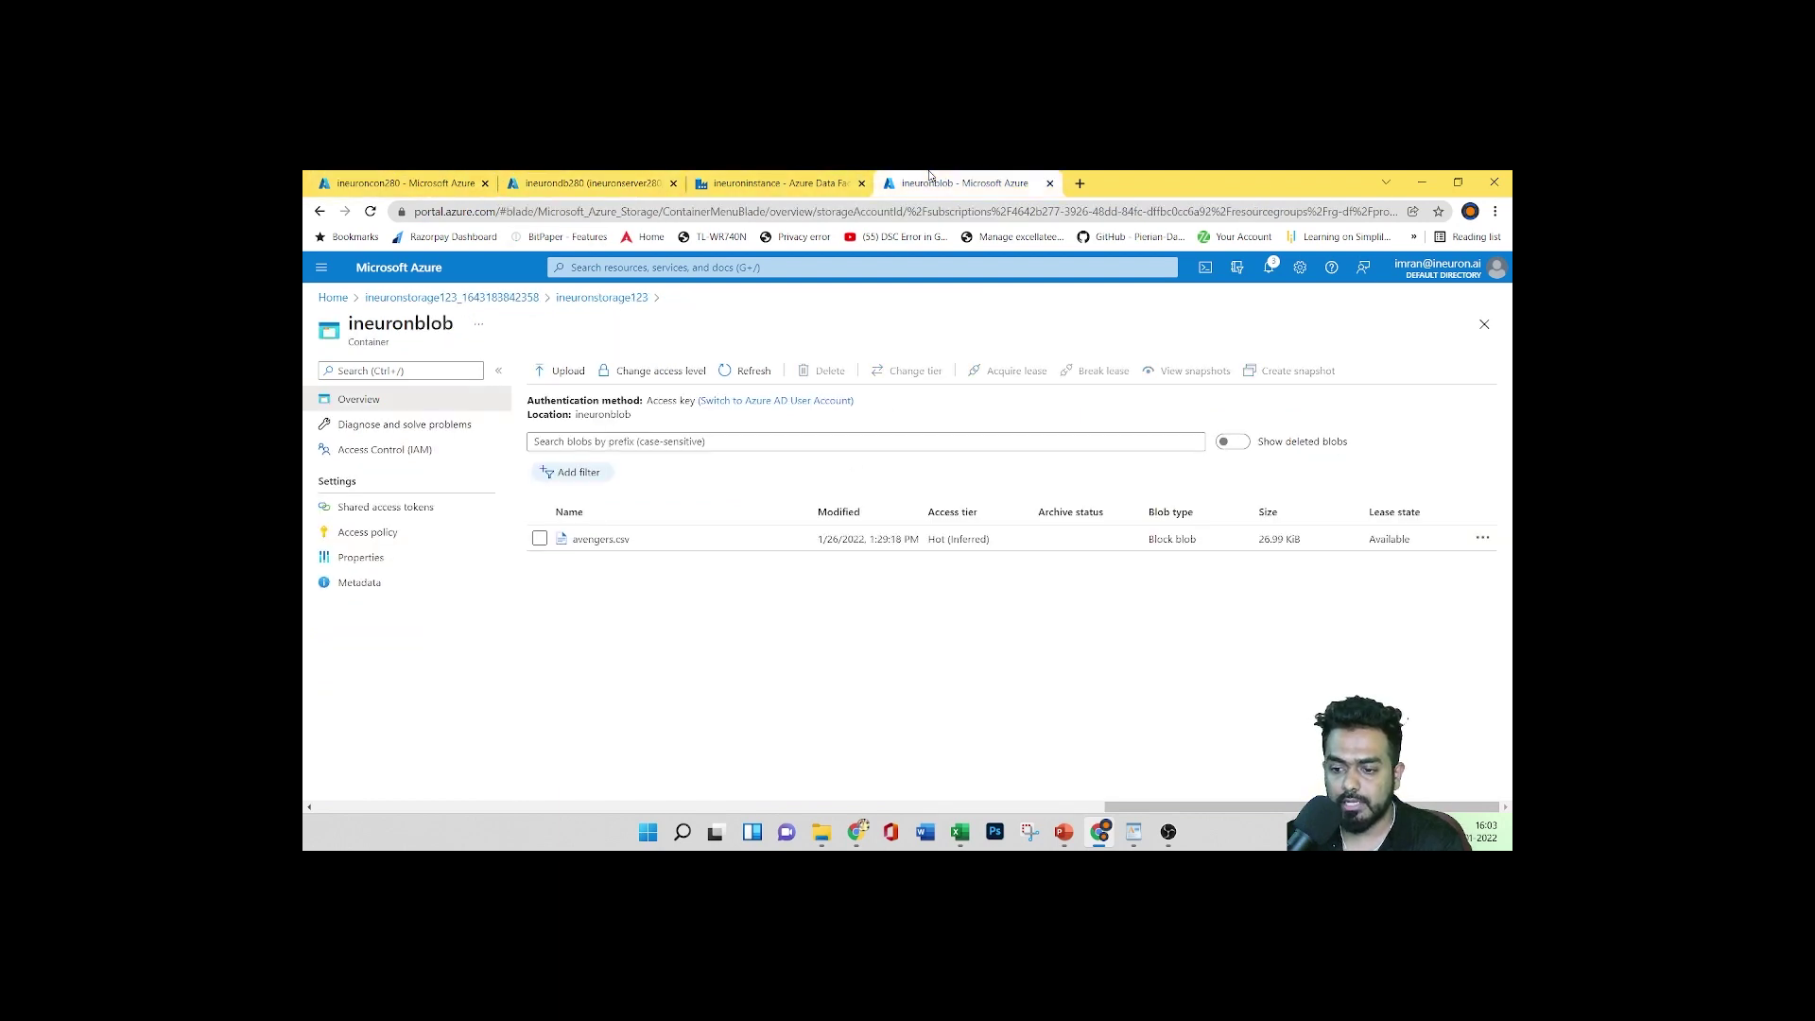
{"action": "left_click", "coordinate": [778, 179]}
{"action": "key", "text": "ctrl+2"}
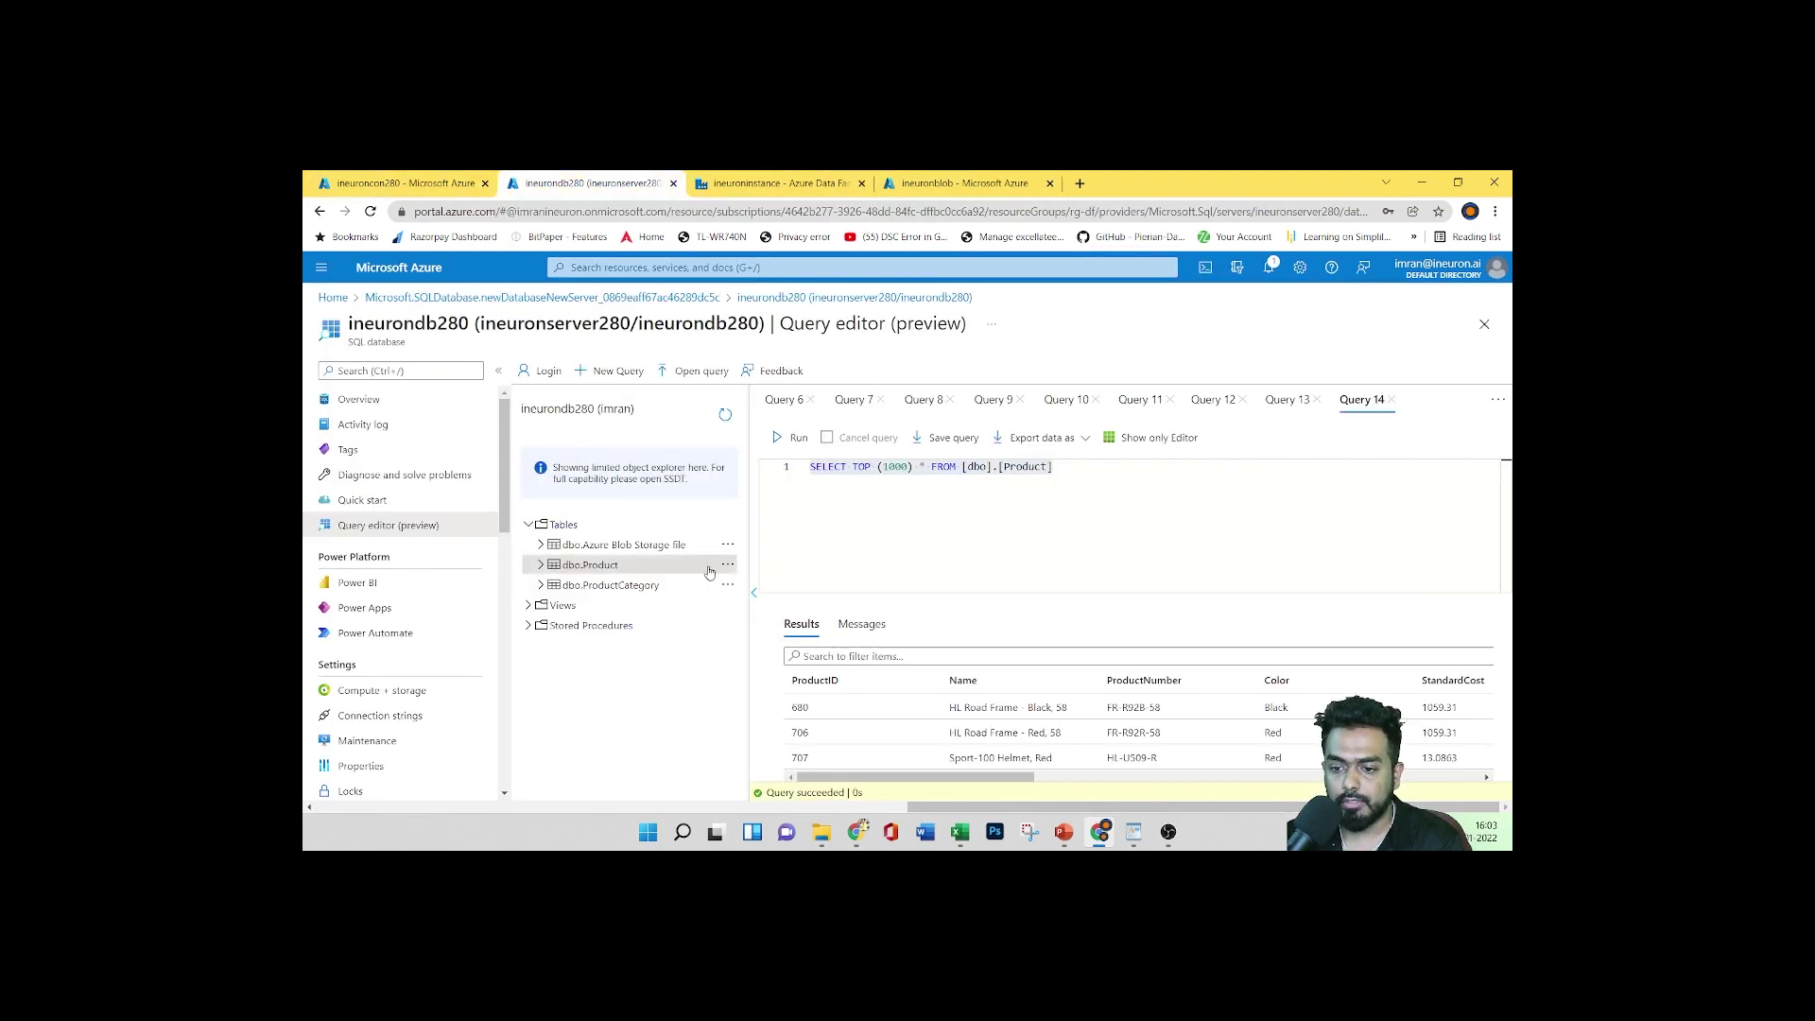
{"action": "key", "text": "ctrl+3"}
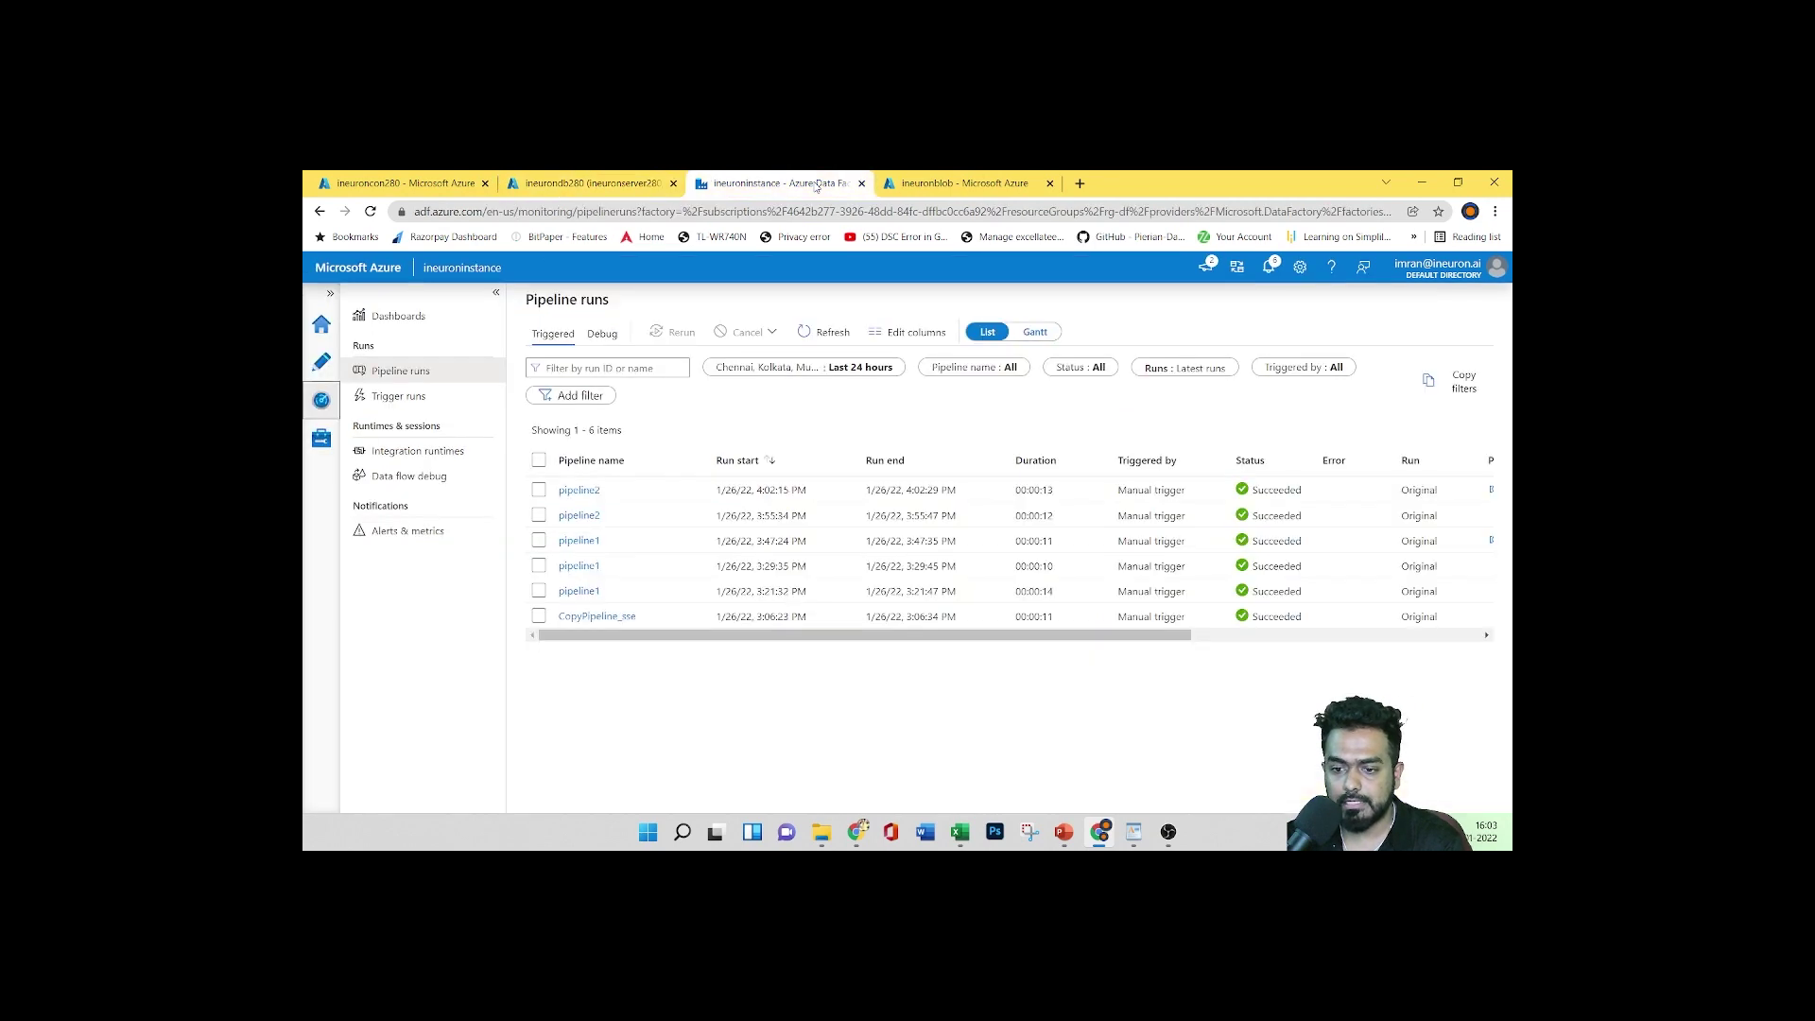
{"action": "left_click", "coordinate": [326, 331]}
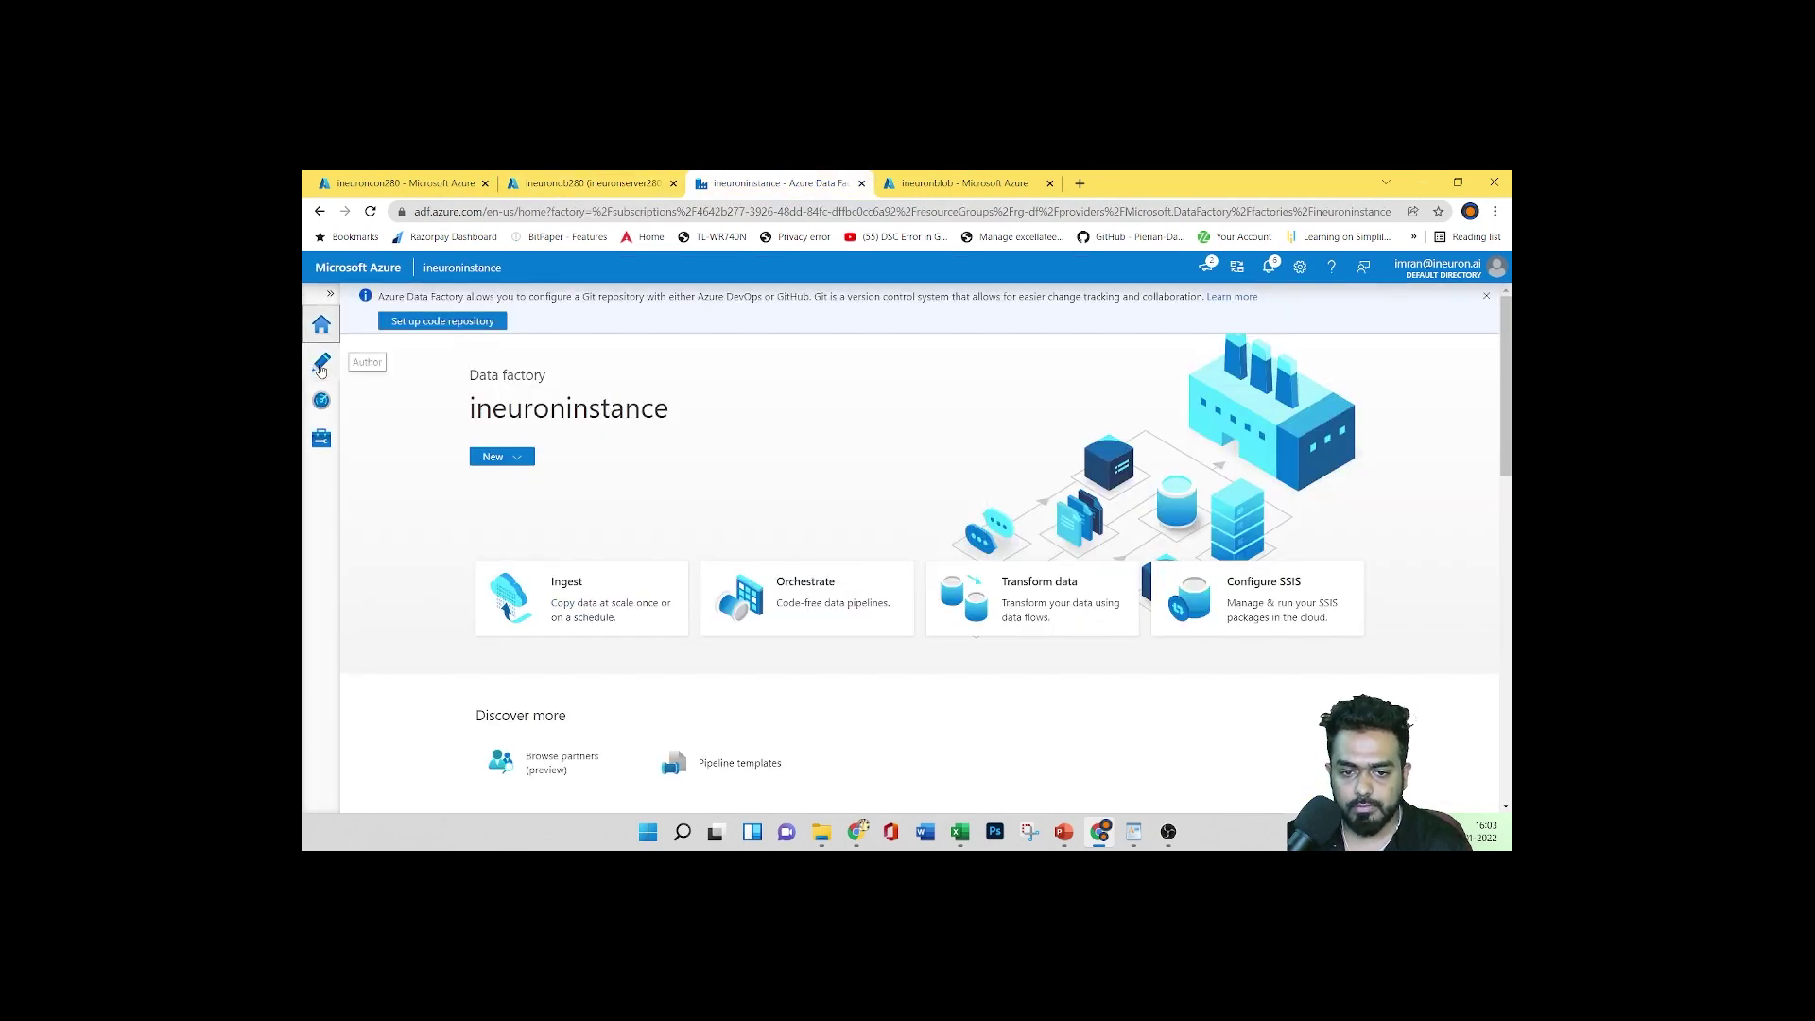
{"action": "left_click", "coordinate": [323, 360]}
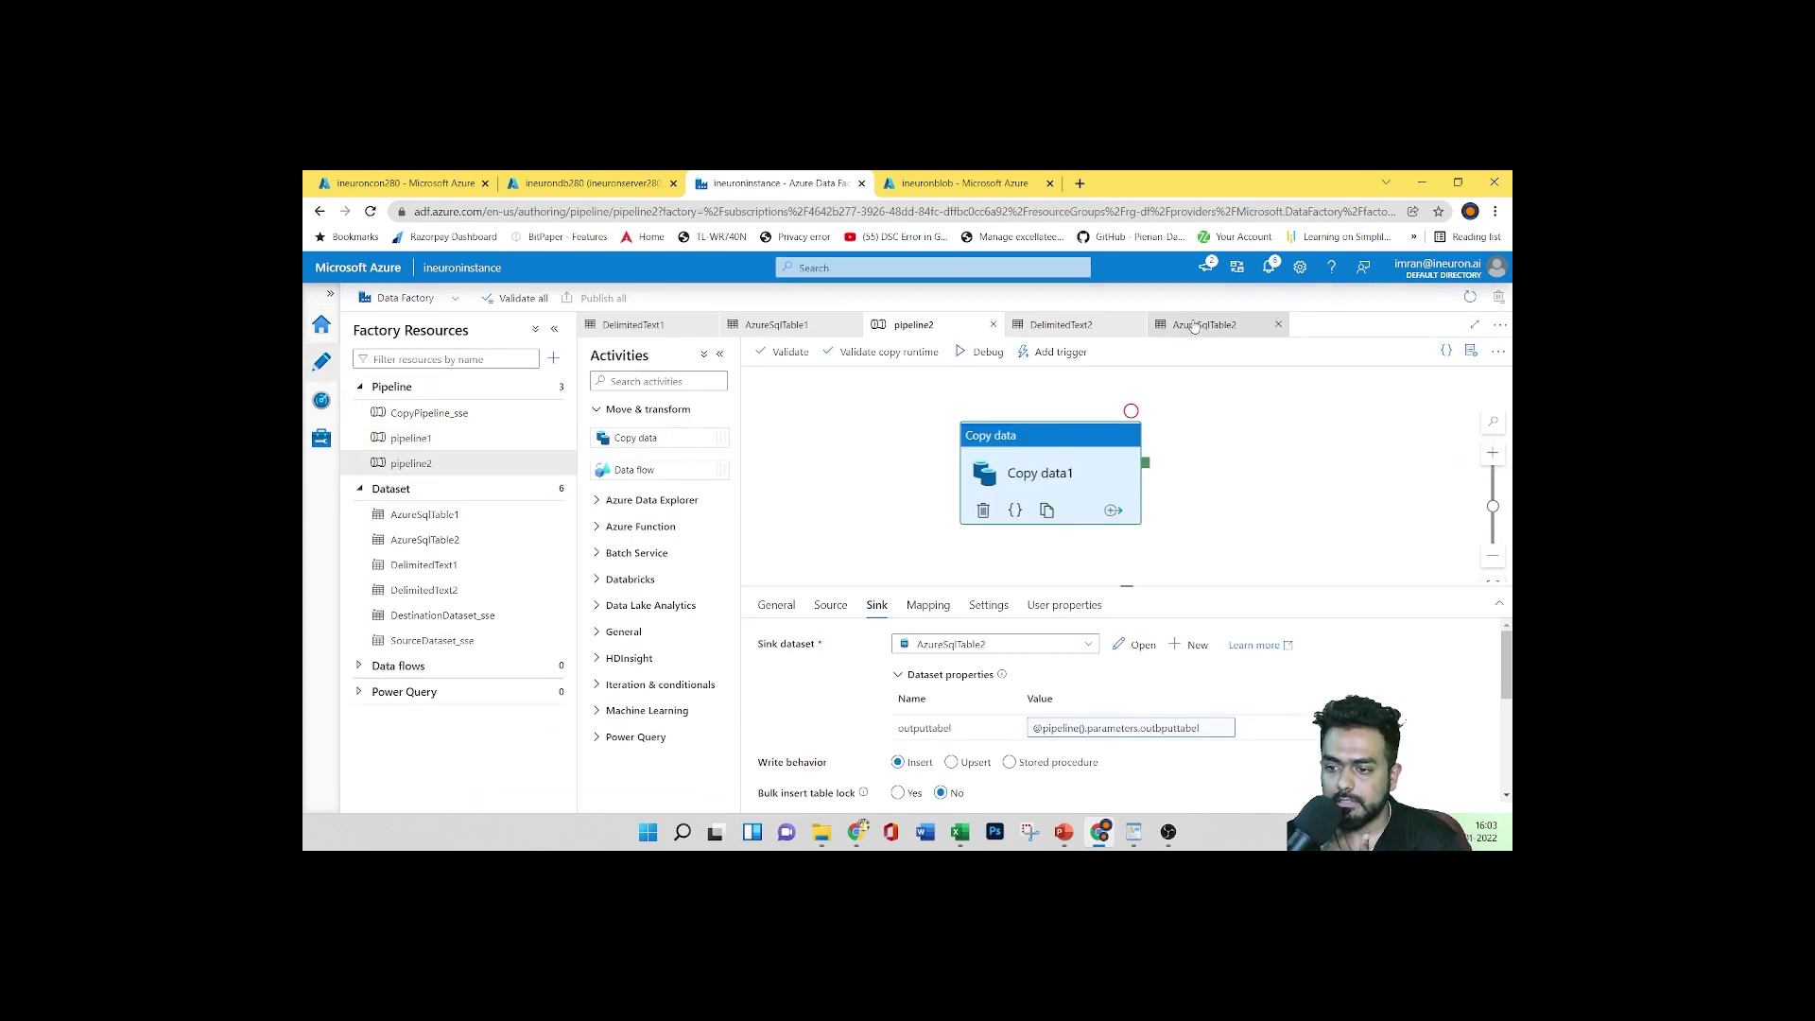
{"action": "left_click", "coordinate": [1054, 351]}
{"action": "left_click", "coordinate": [1045, 378]}
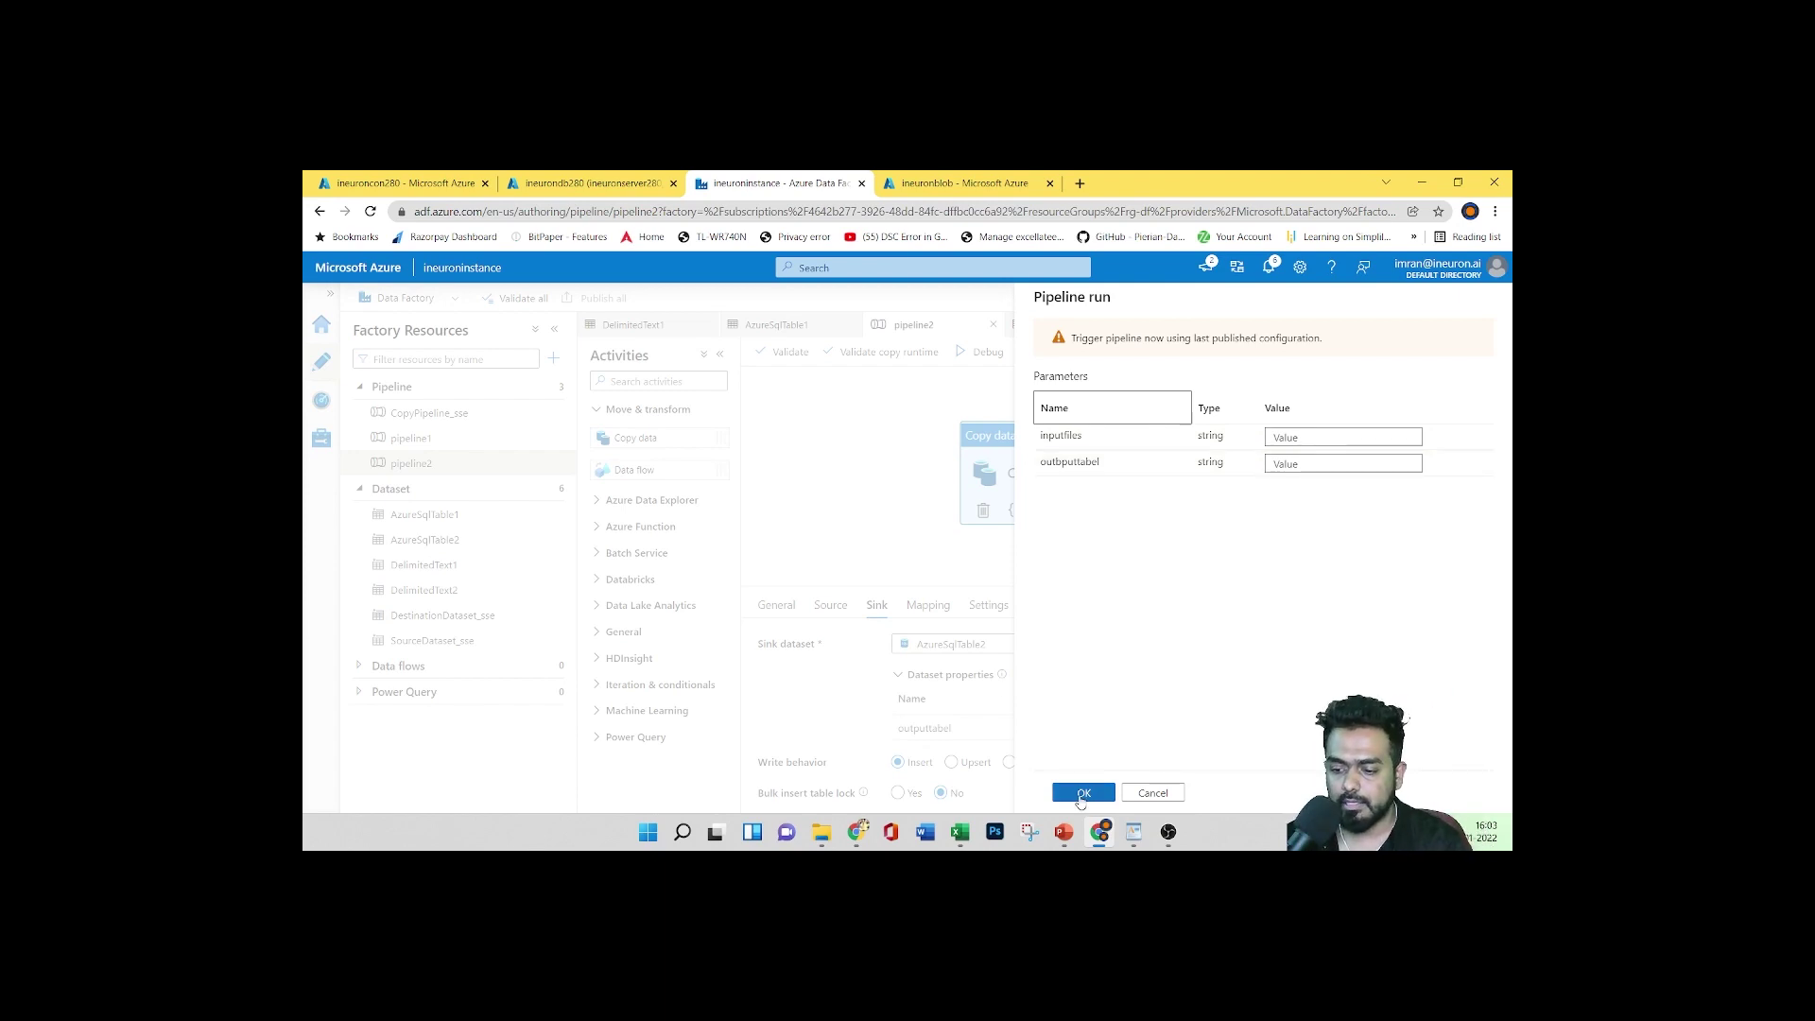
{"action": "left_click", "coordinate": [1149, 794]}
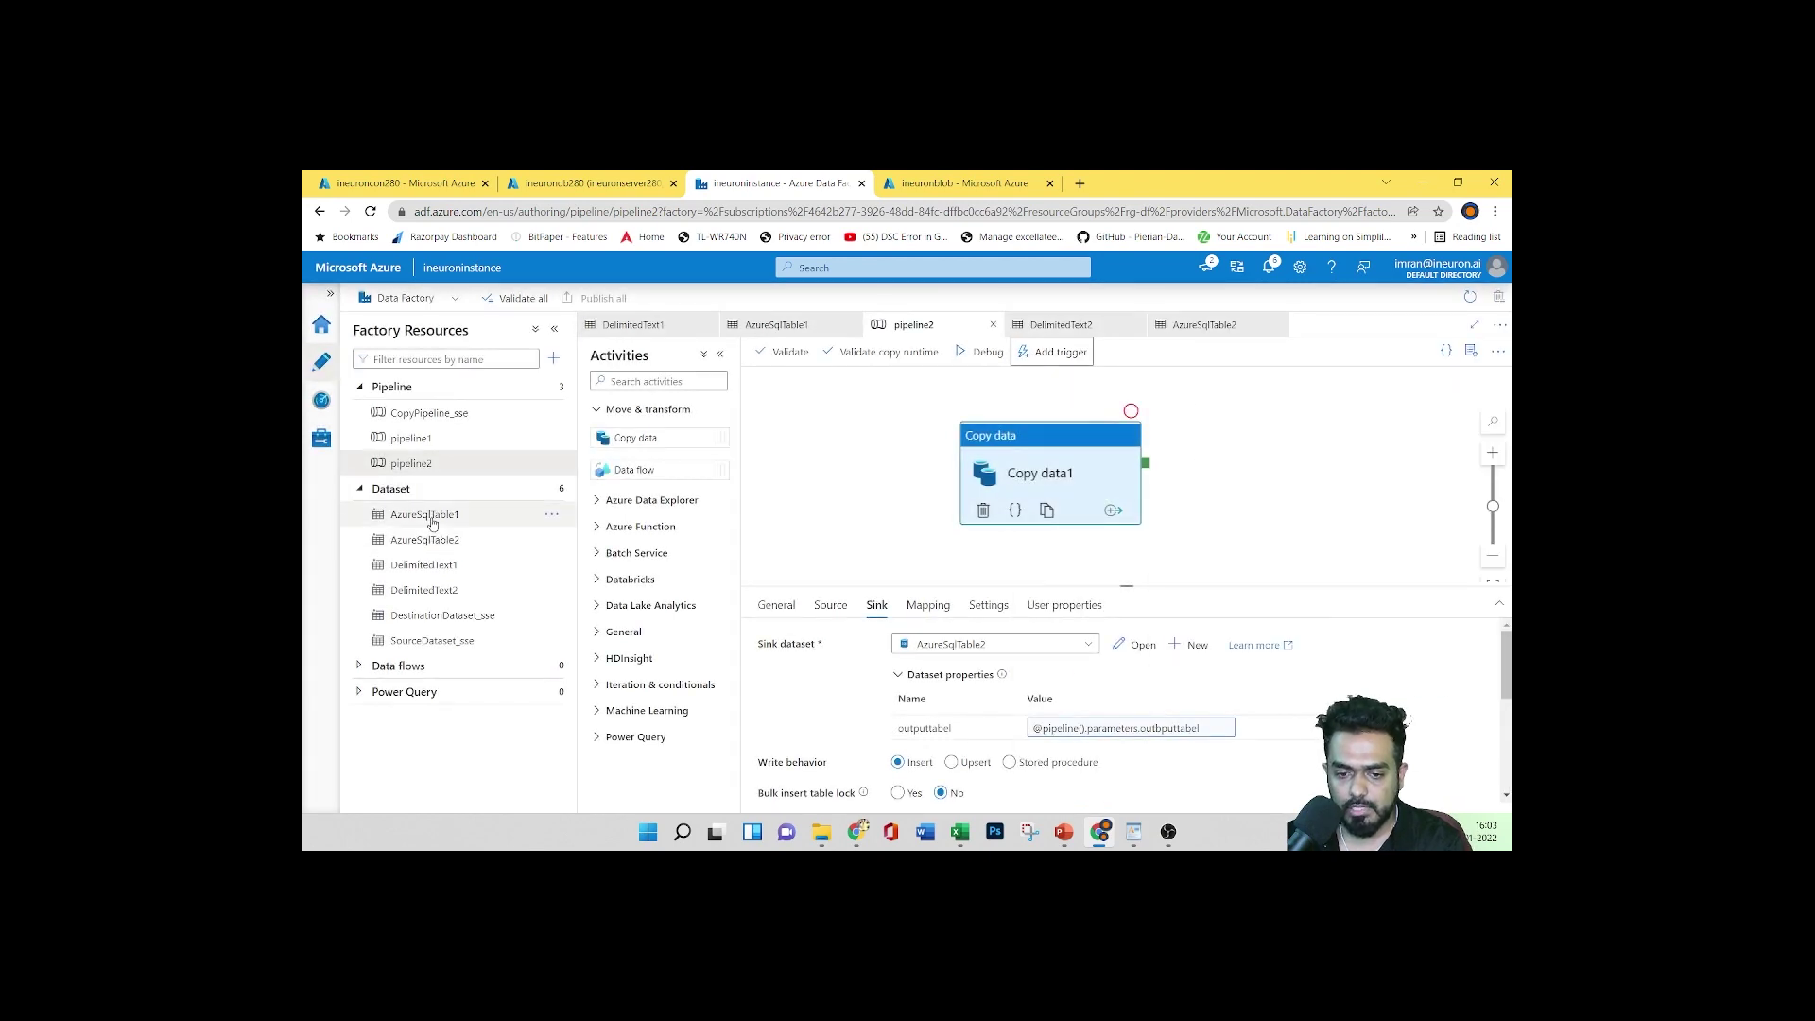
Open the SourceDataset_sse dataset to examine its connection settings
{"action": "left_click", "coordinate": [432, 641]}
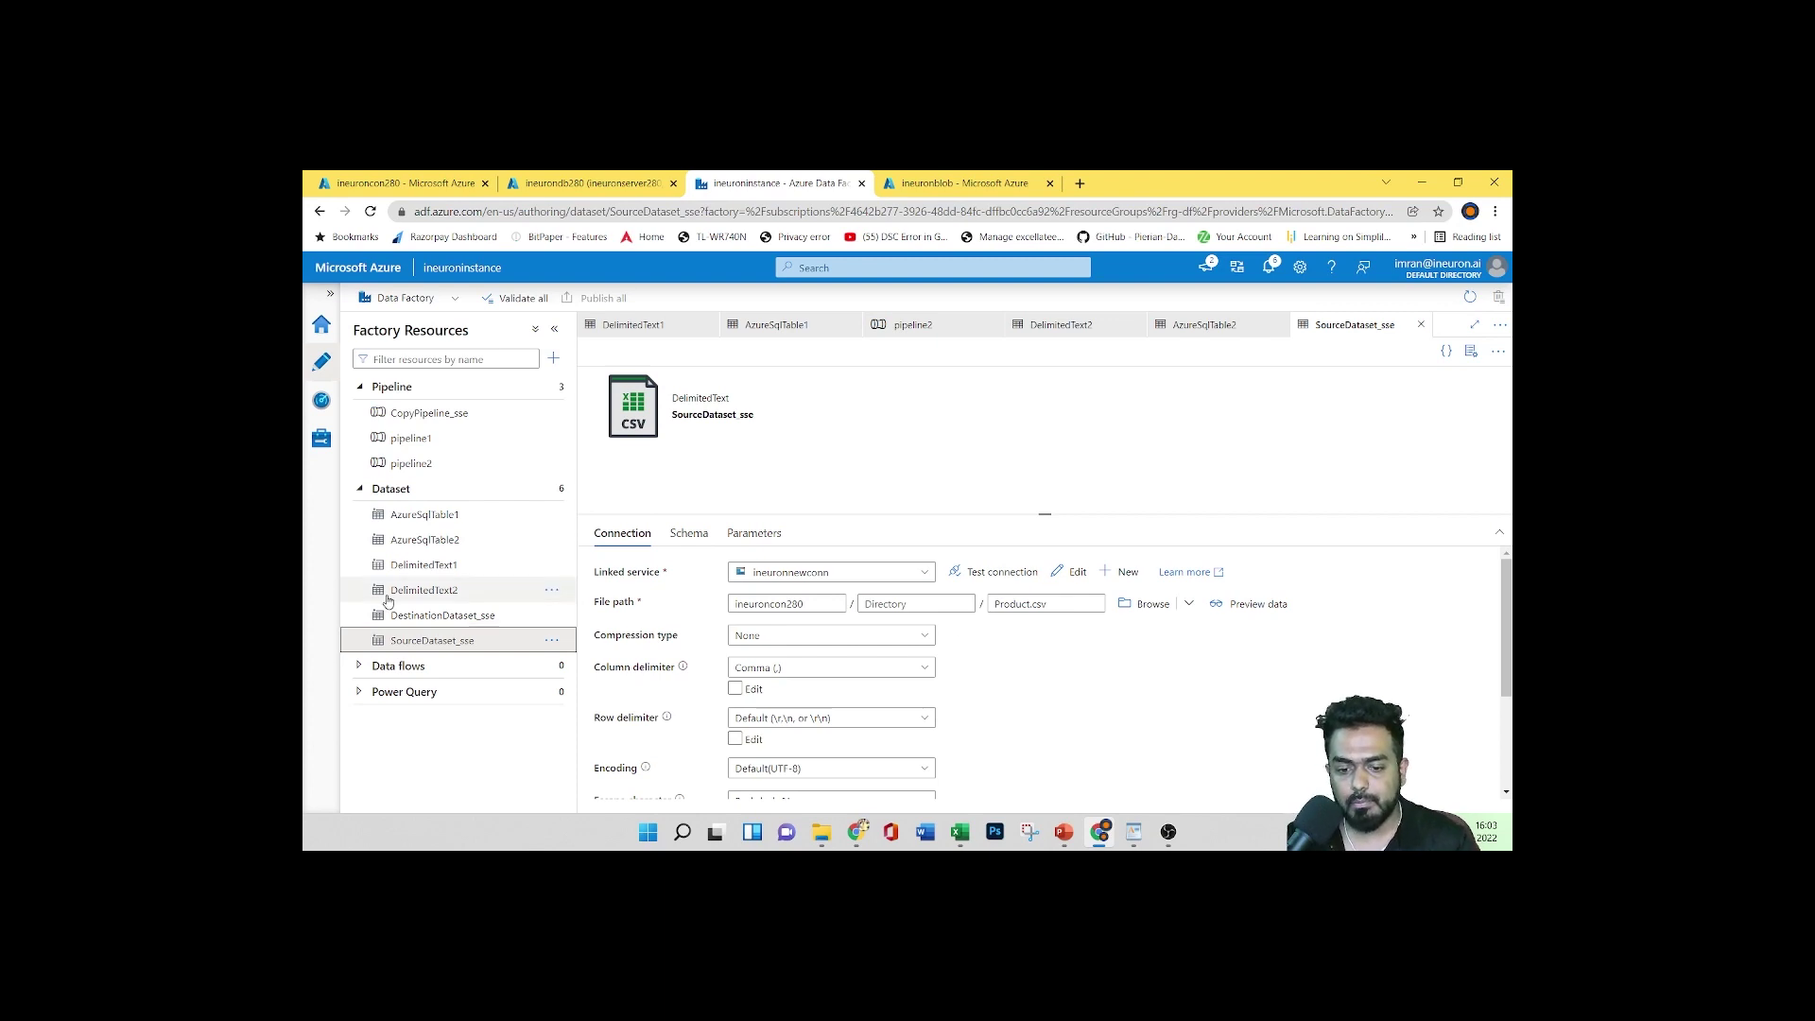
Open the AzureSqlTable1 dataset and examine its linked service's server, database and authentication settings
{"action": "left_click", "coordinate": [456, 523]}
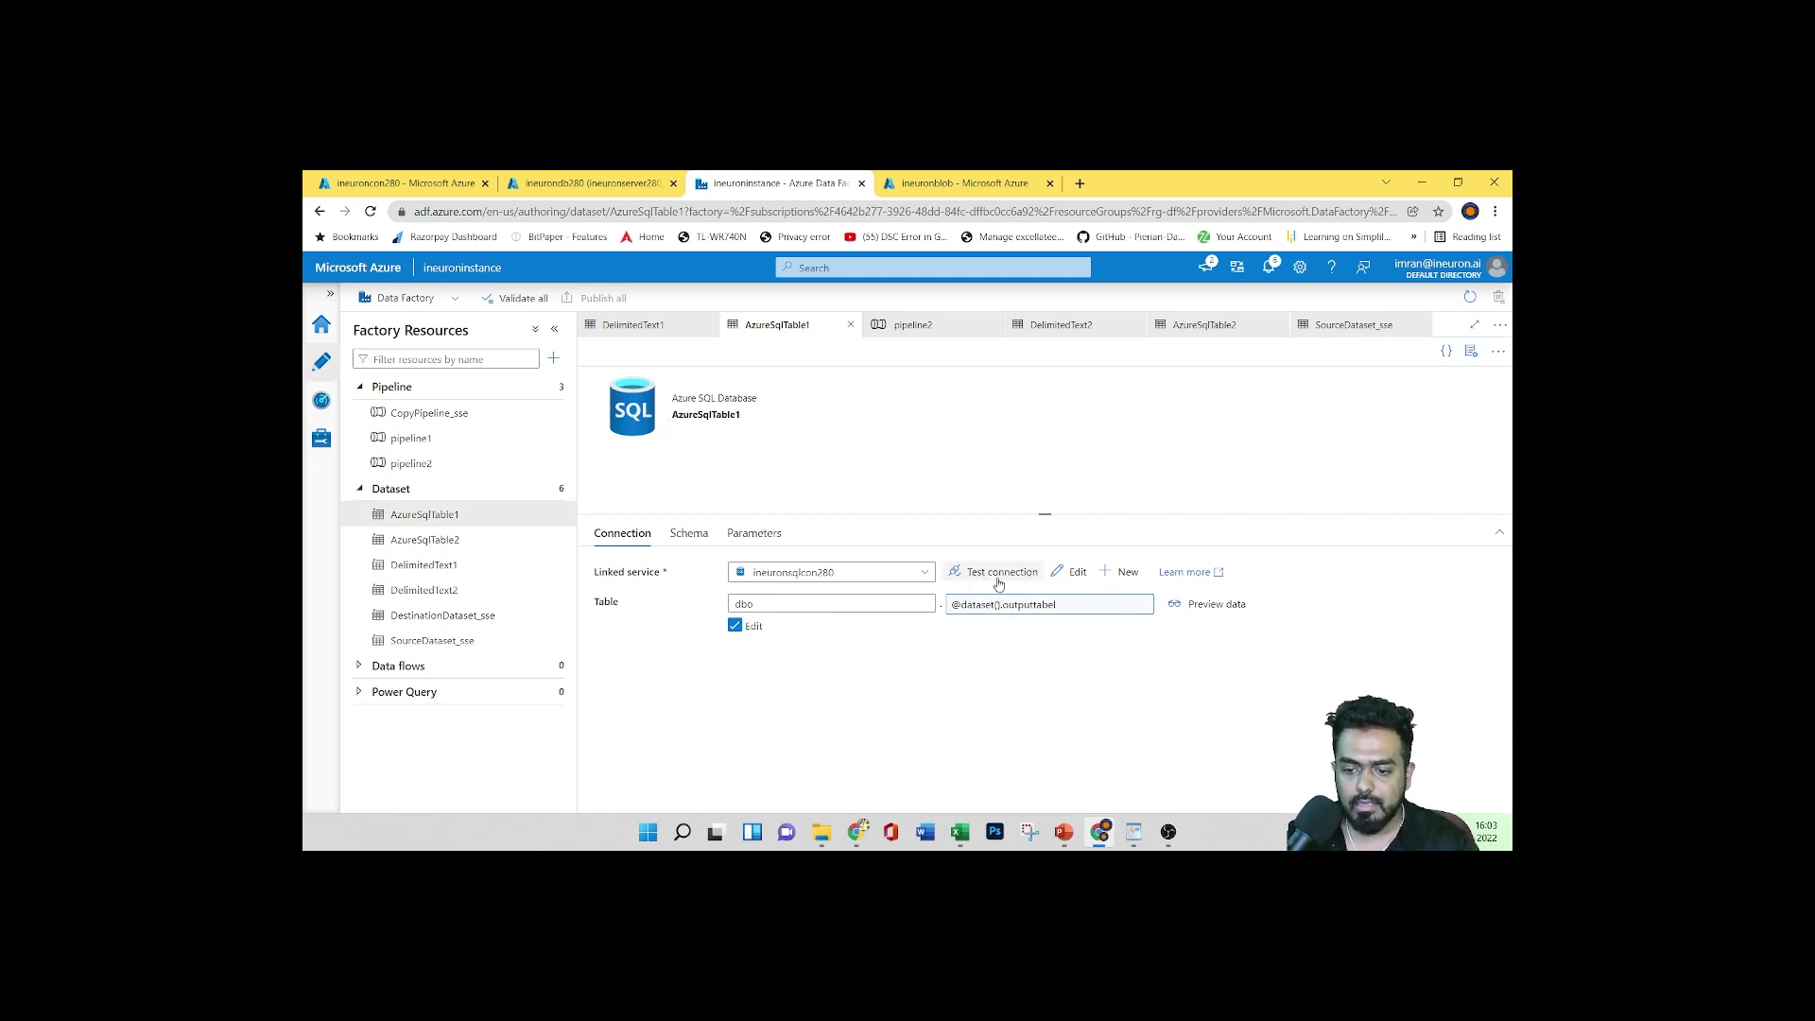
{"action": "left_click", "coordinate": [872, 571]}
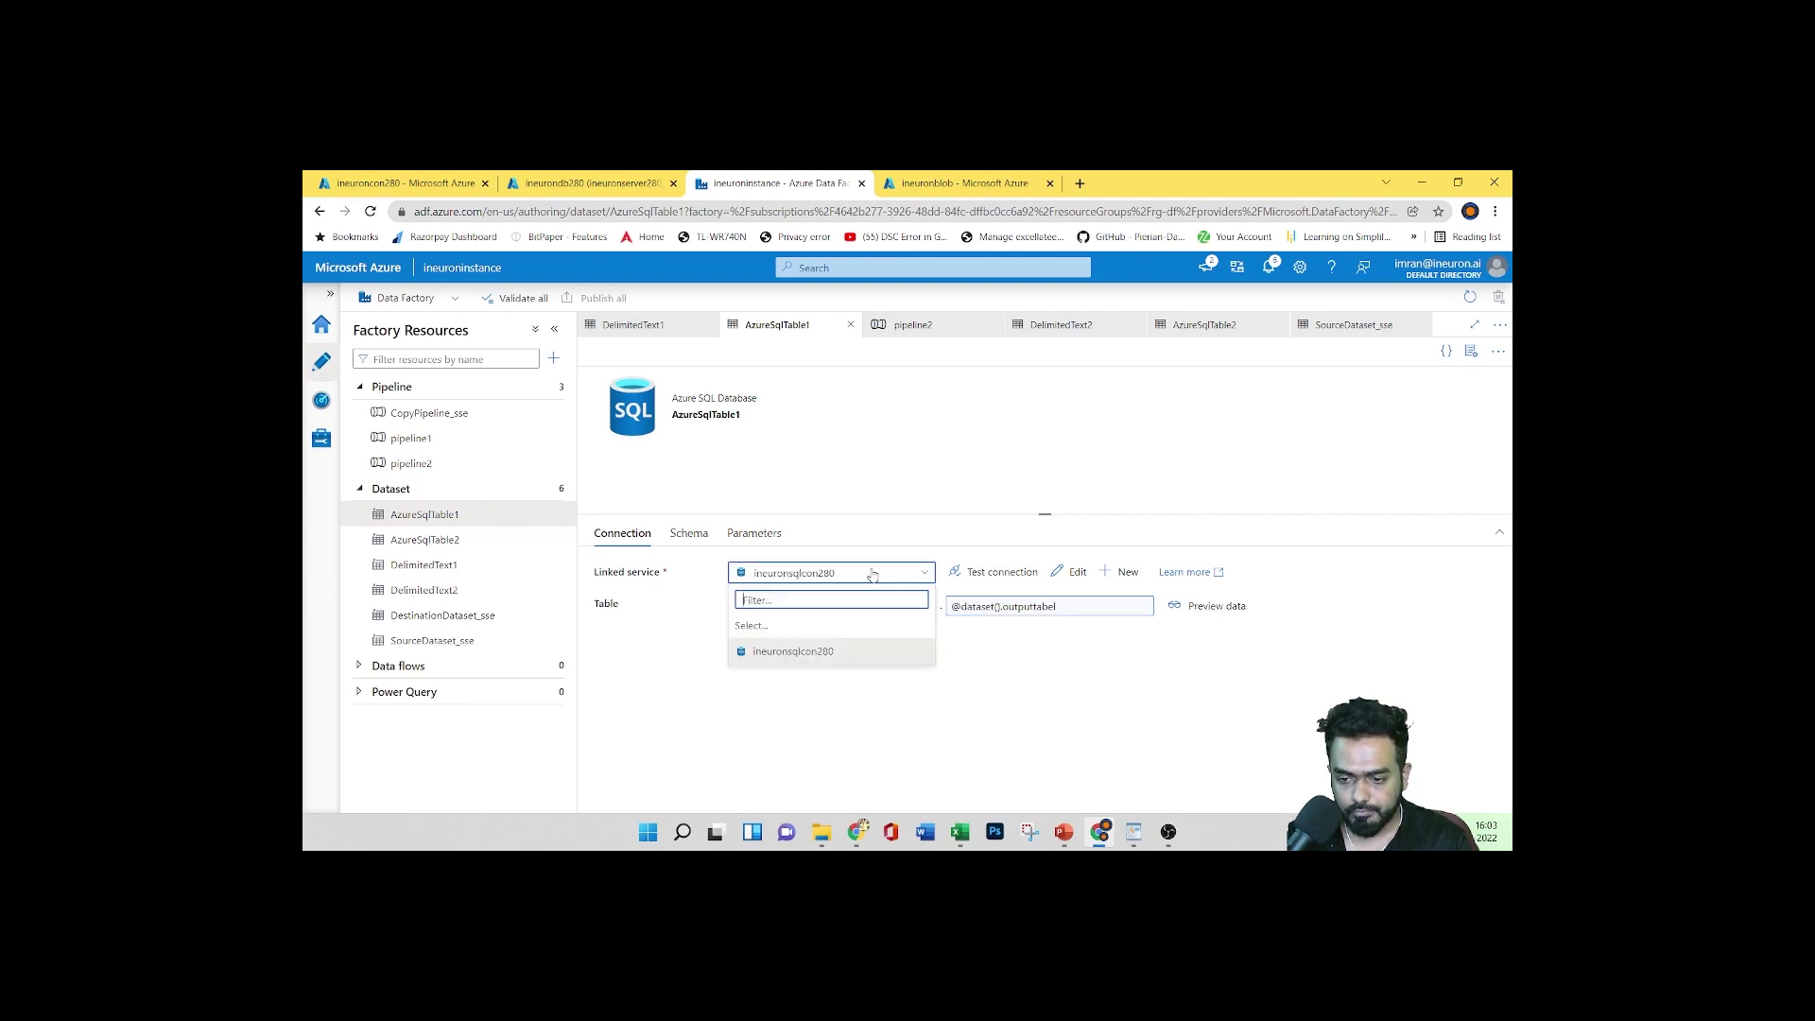
{"action": "left_click", "coordinate": [911, 653]}
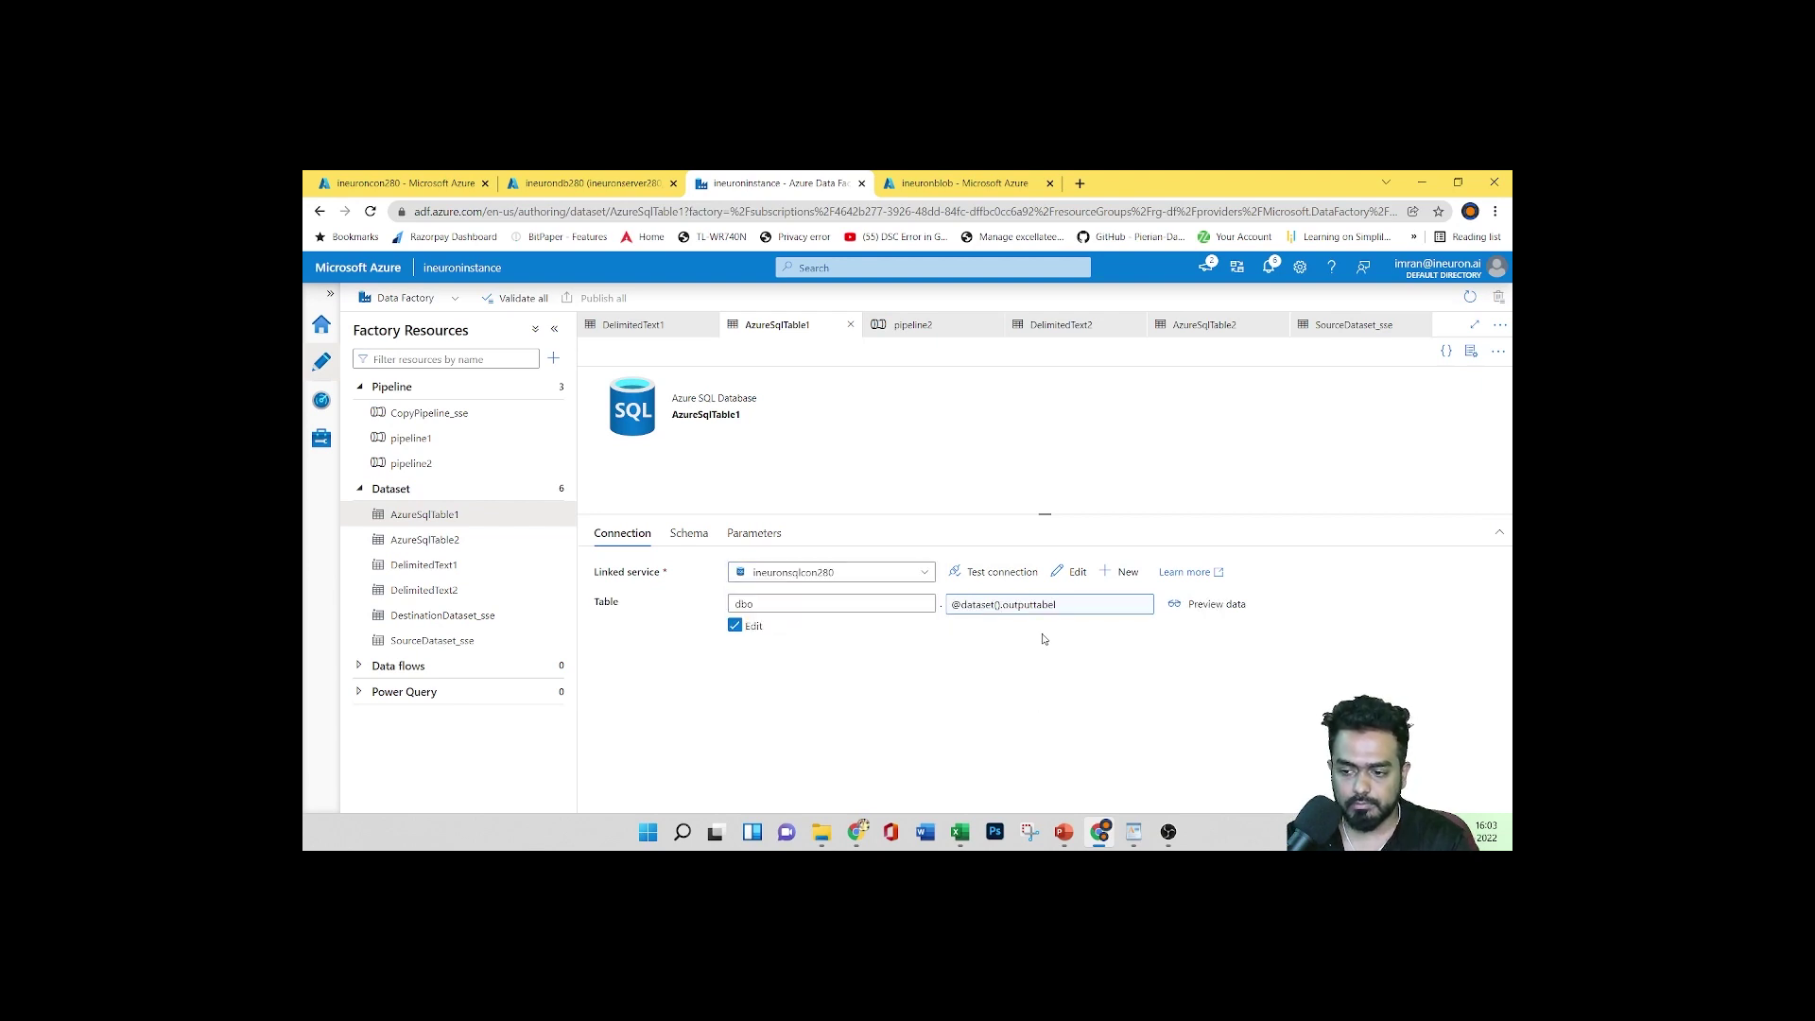
{"action": "left_click", "coordinate": [1077, 572]}
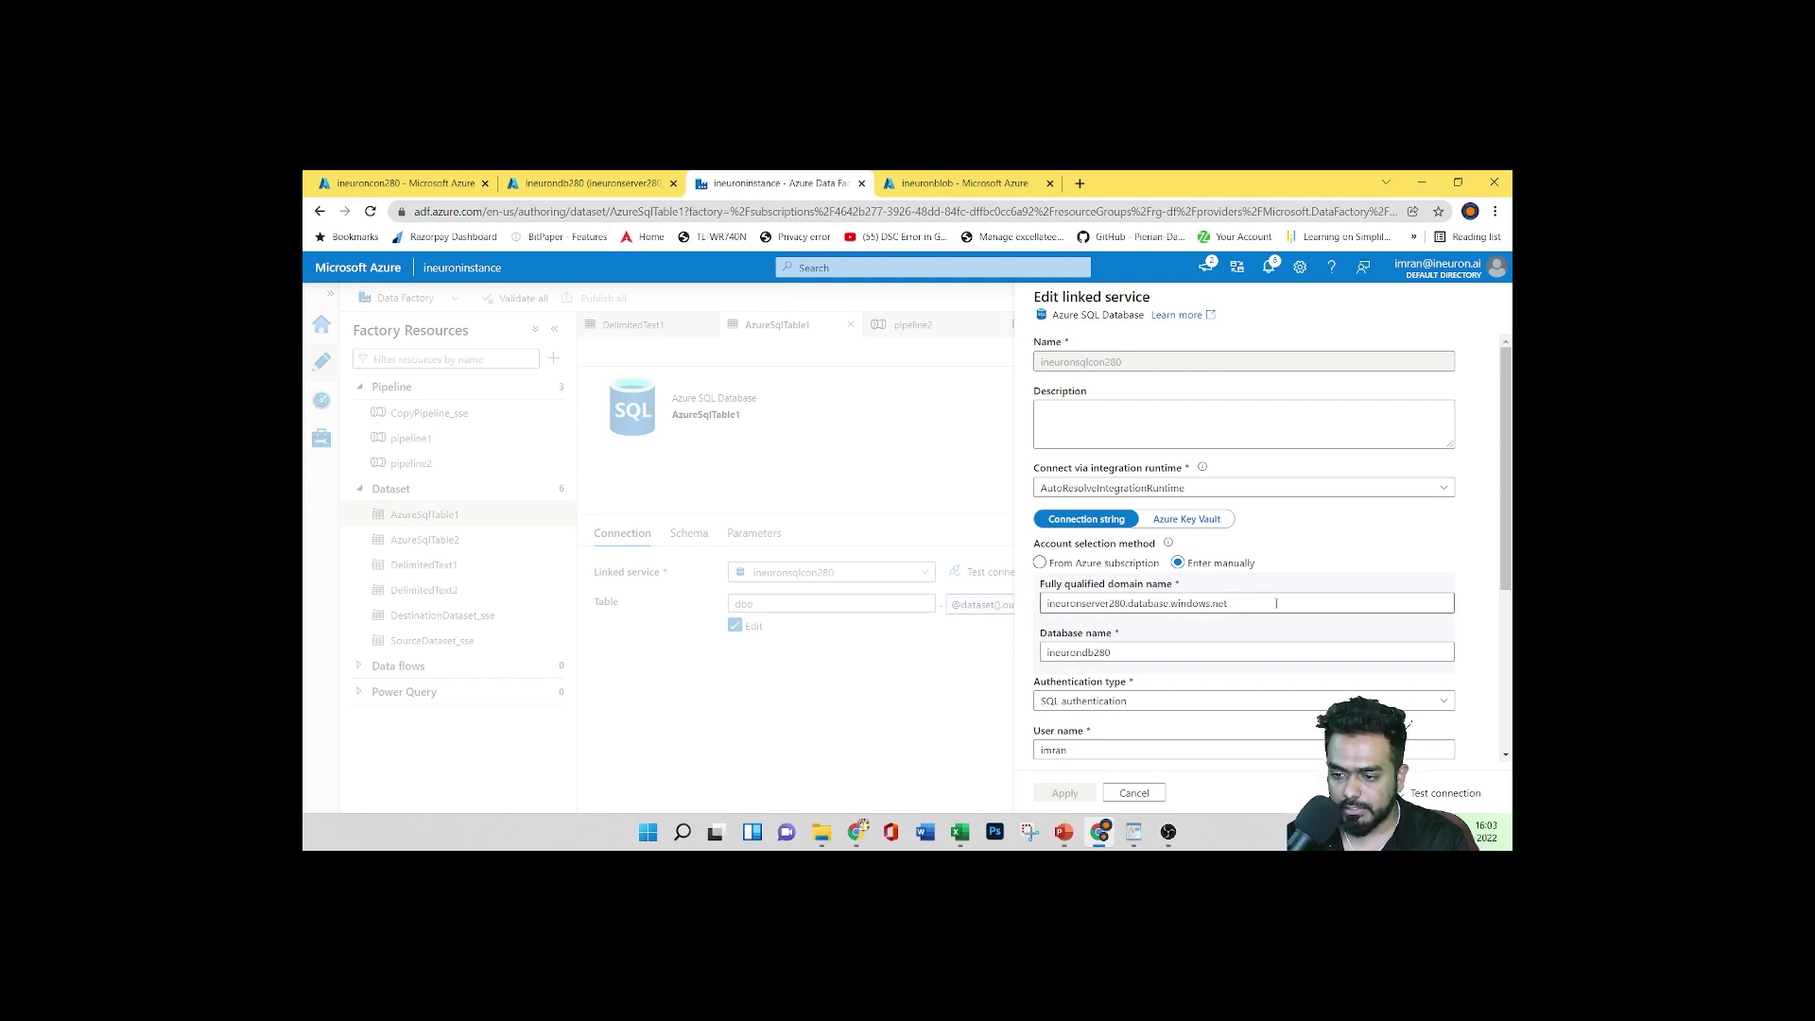
{"action": "left_click", "coordinate": [1247, 603]}
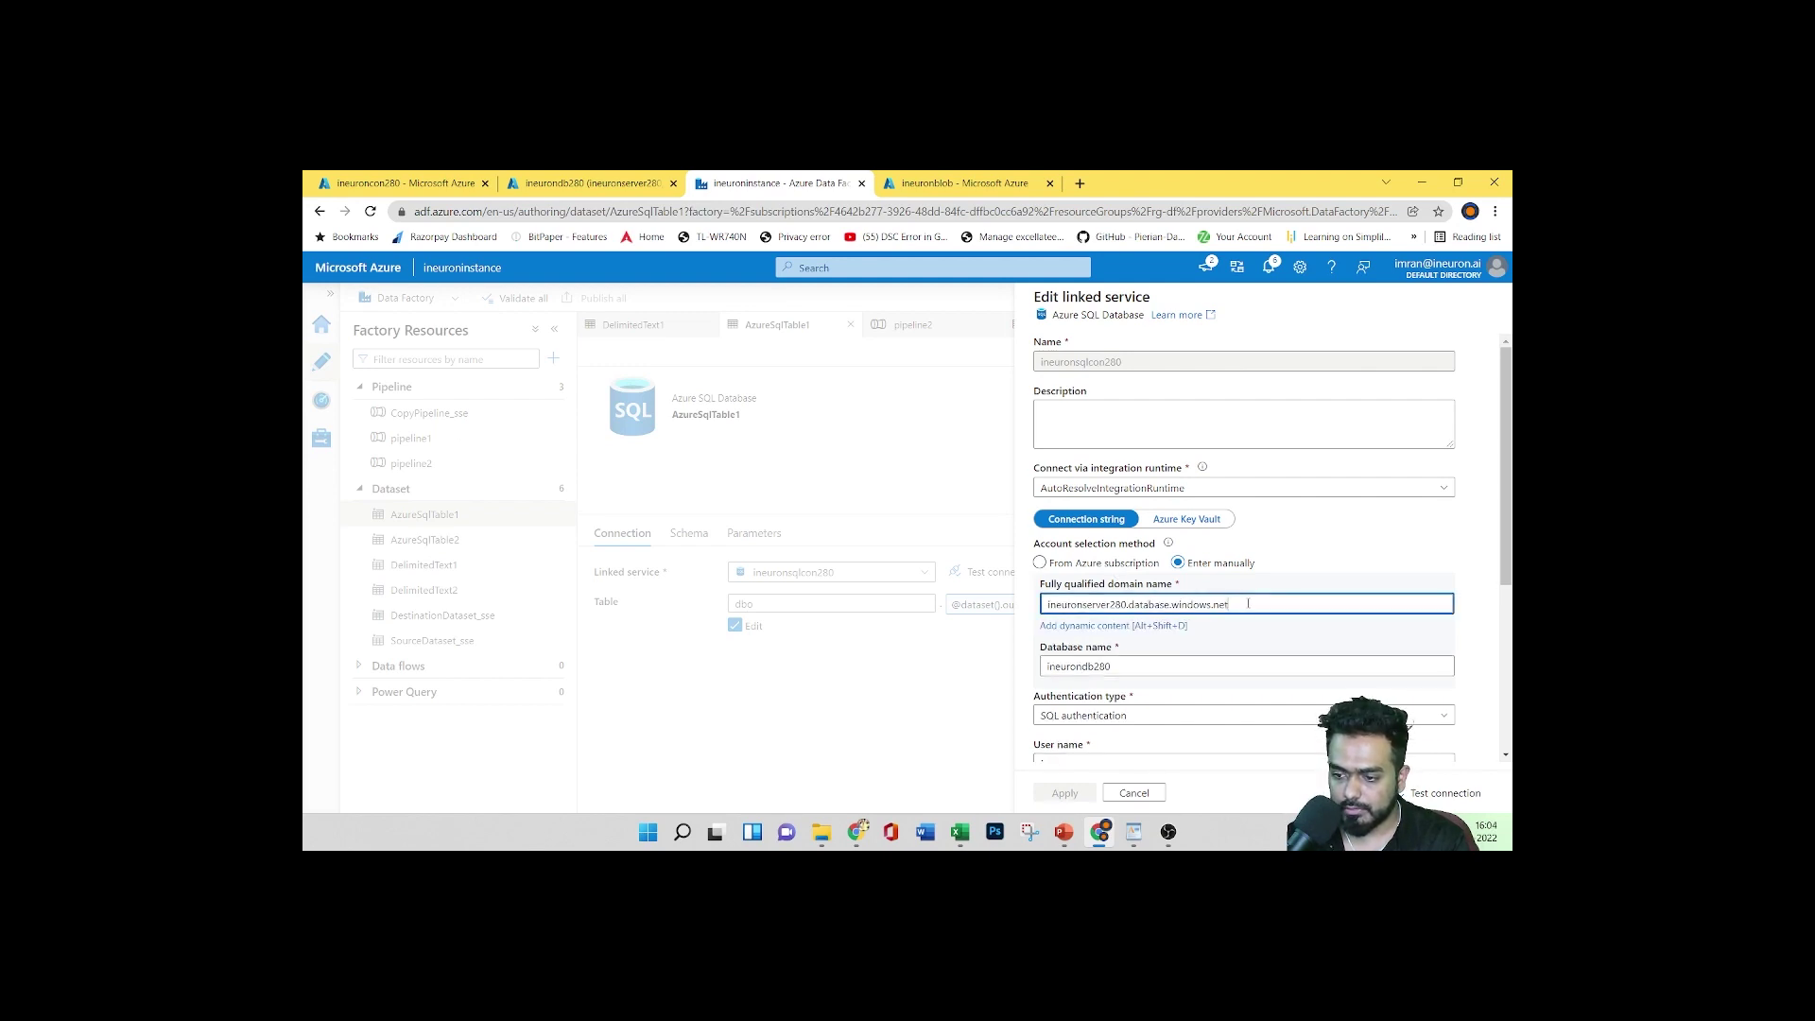
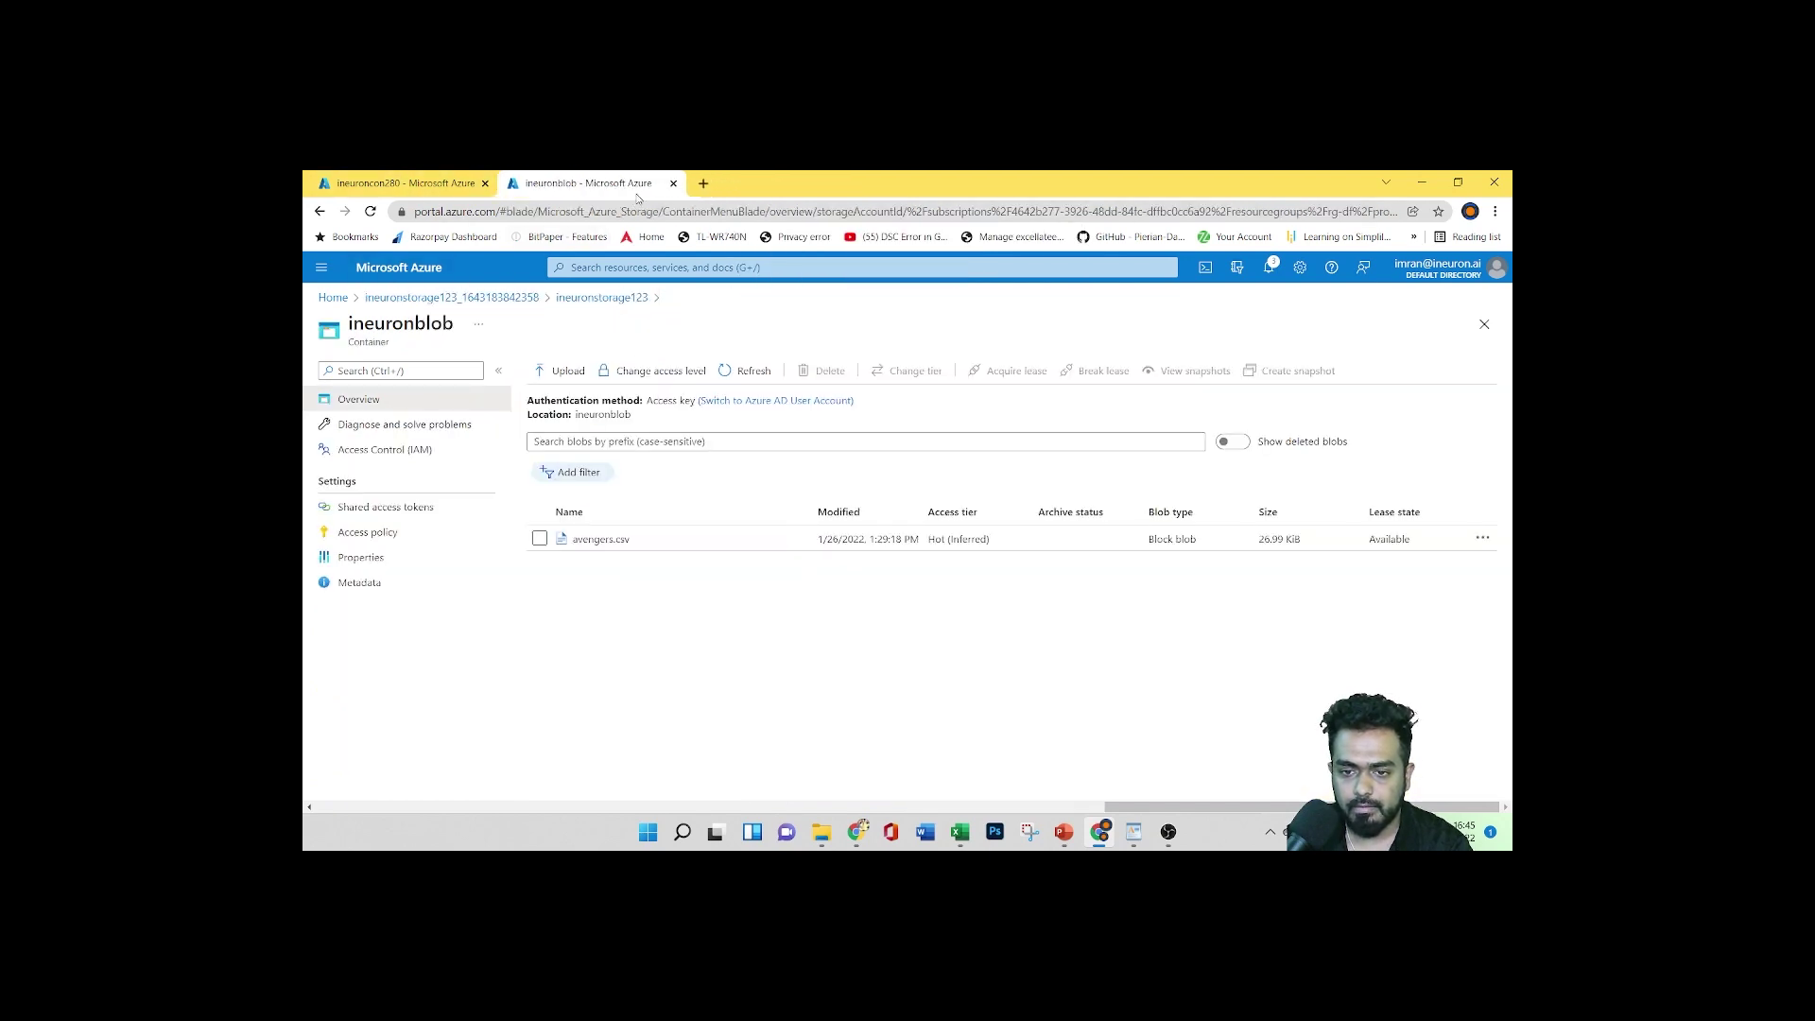
Close the ineuronblob page and launch Azure Data Factory Studio for ineuroninstance from the portal's data factories
{"action": "left_click", "coordinate": [673, 184]}
{"action": "left_click", "coordinate": [384, 268]}
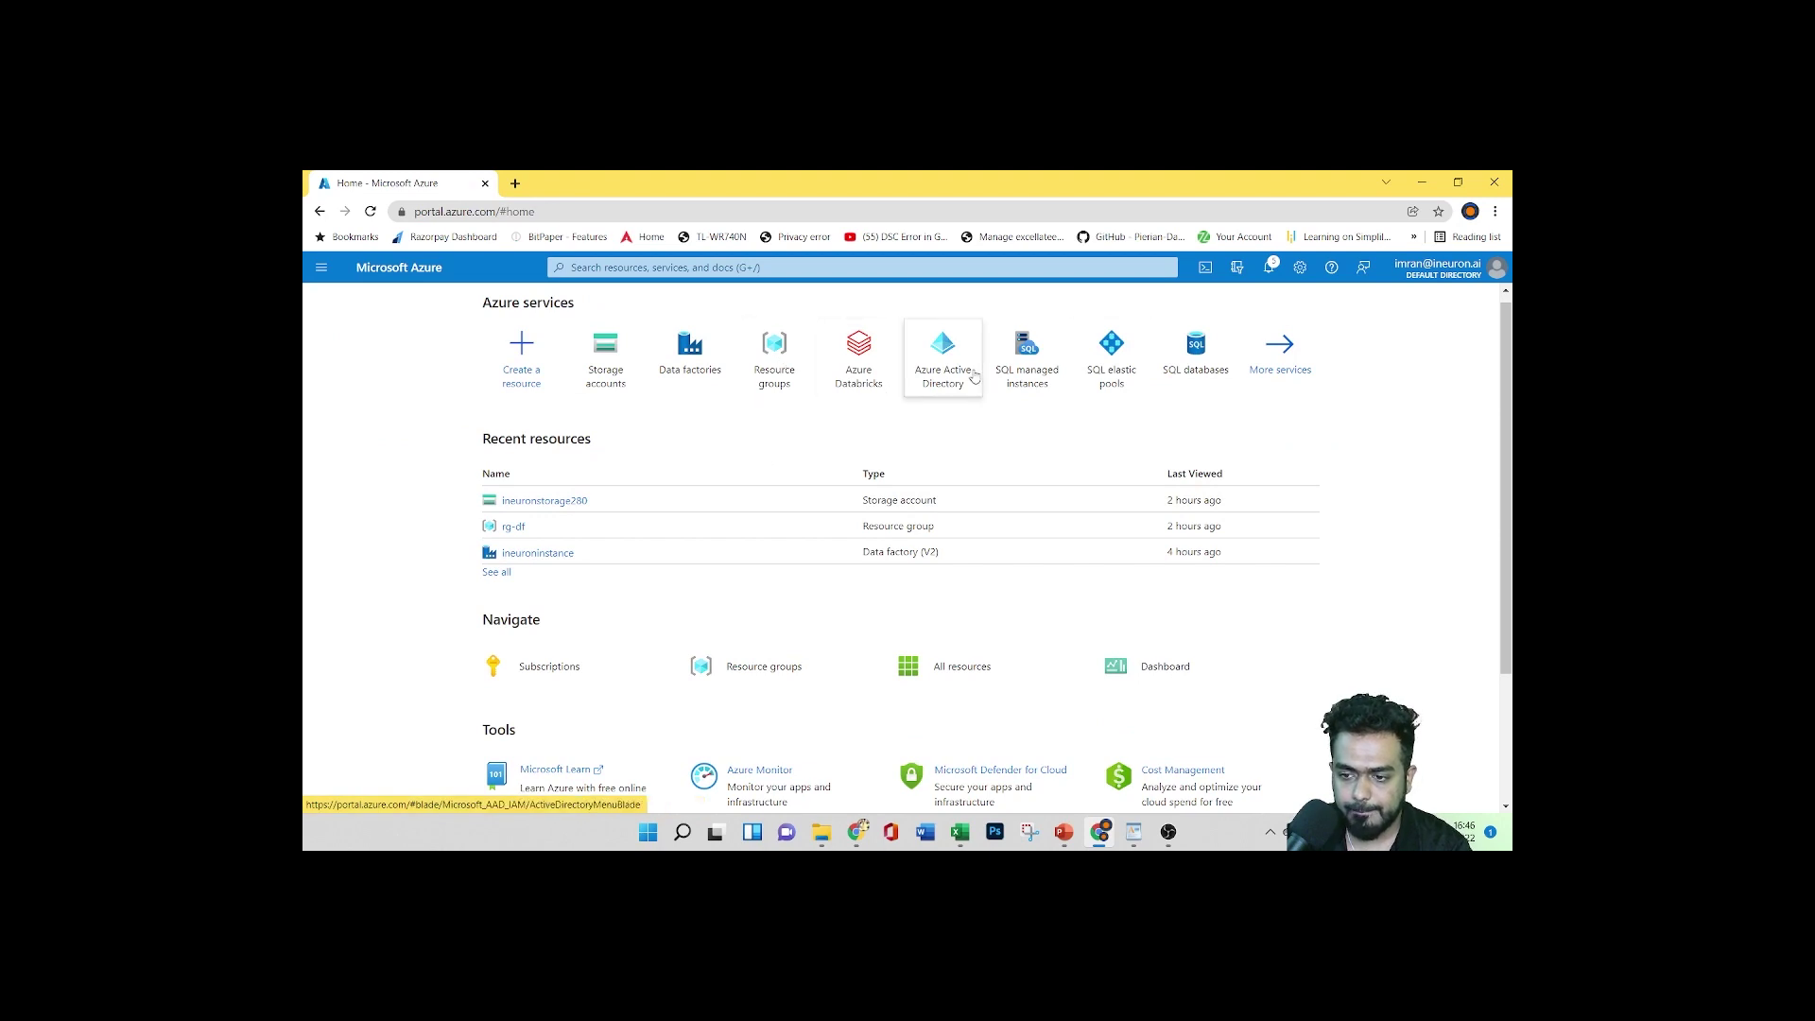
{"action": "left_click", "coordinate": [698, 371]}
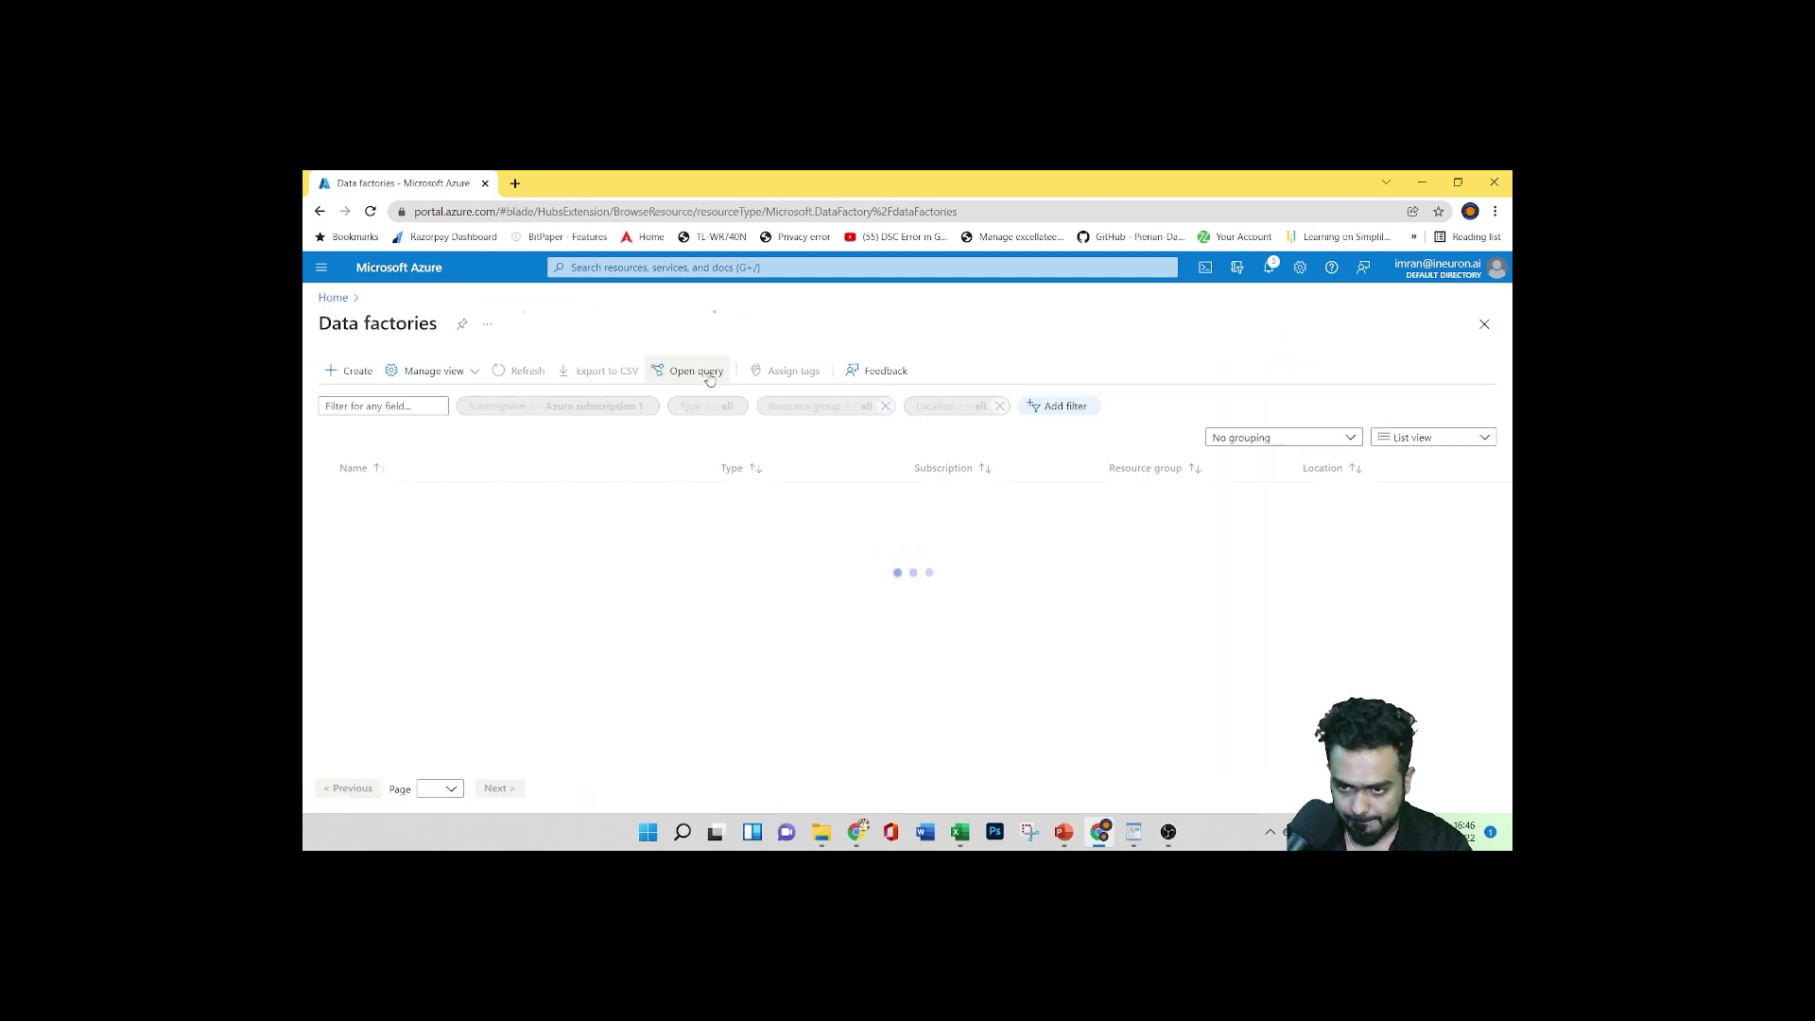
{"action": "left_click", "coordinate": [383, 494]}
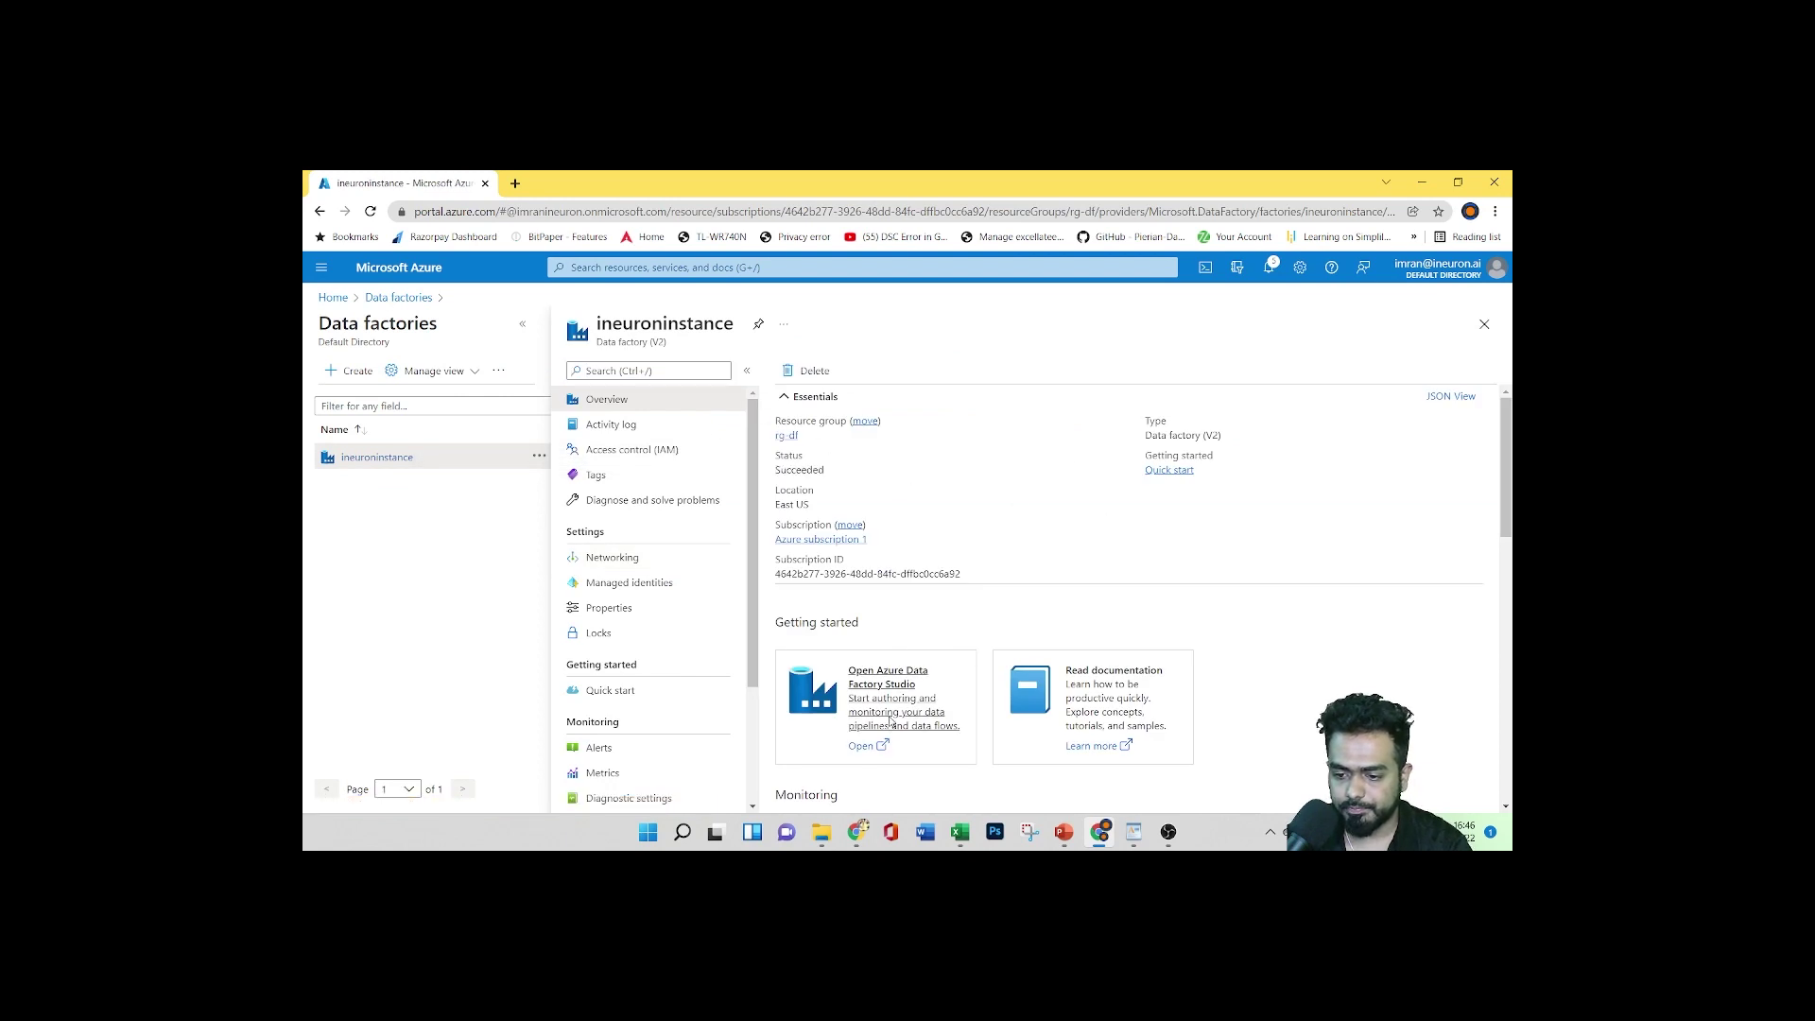
{"action": "left_click", "coordinate": [891, 723]}
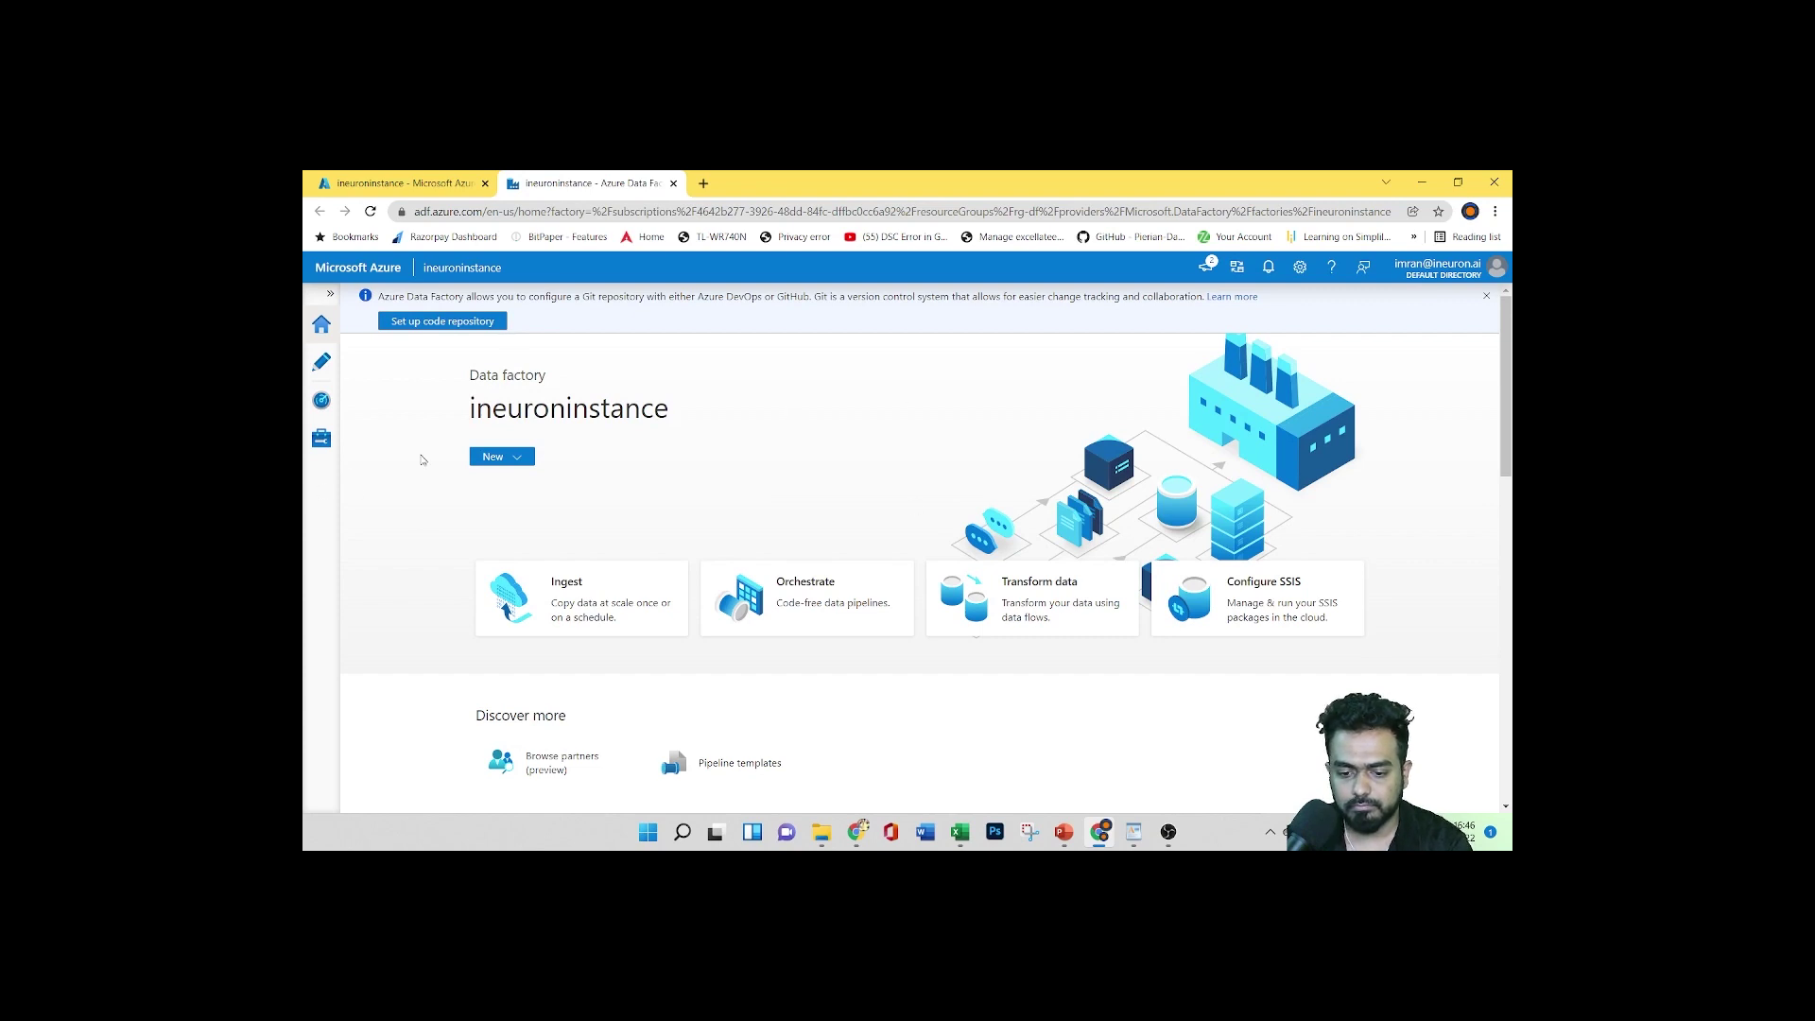
Create a new data flow in ineuroninstance and add a source to it
{"action": "left_click", "coordinate": [520, 461]}
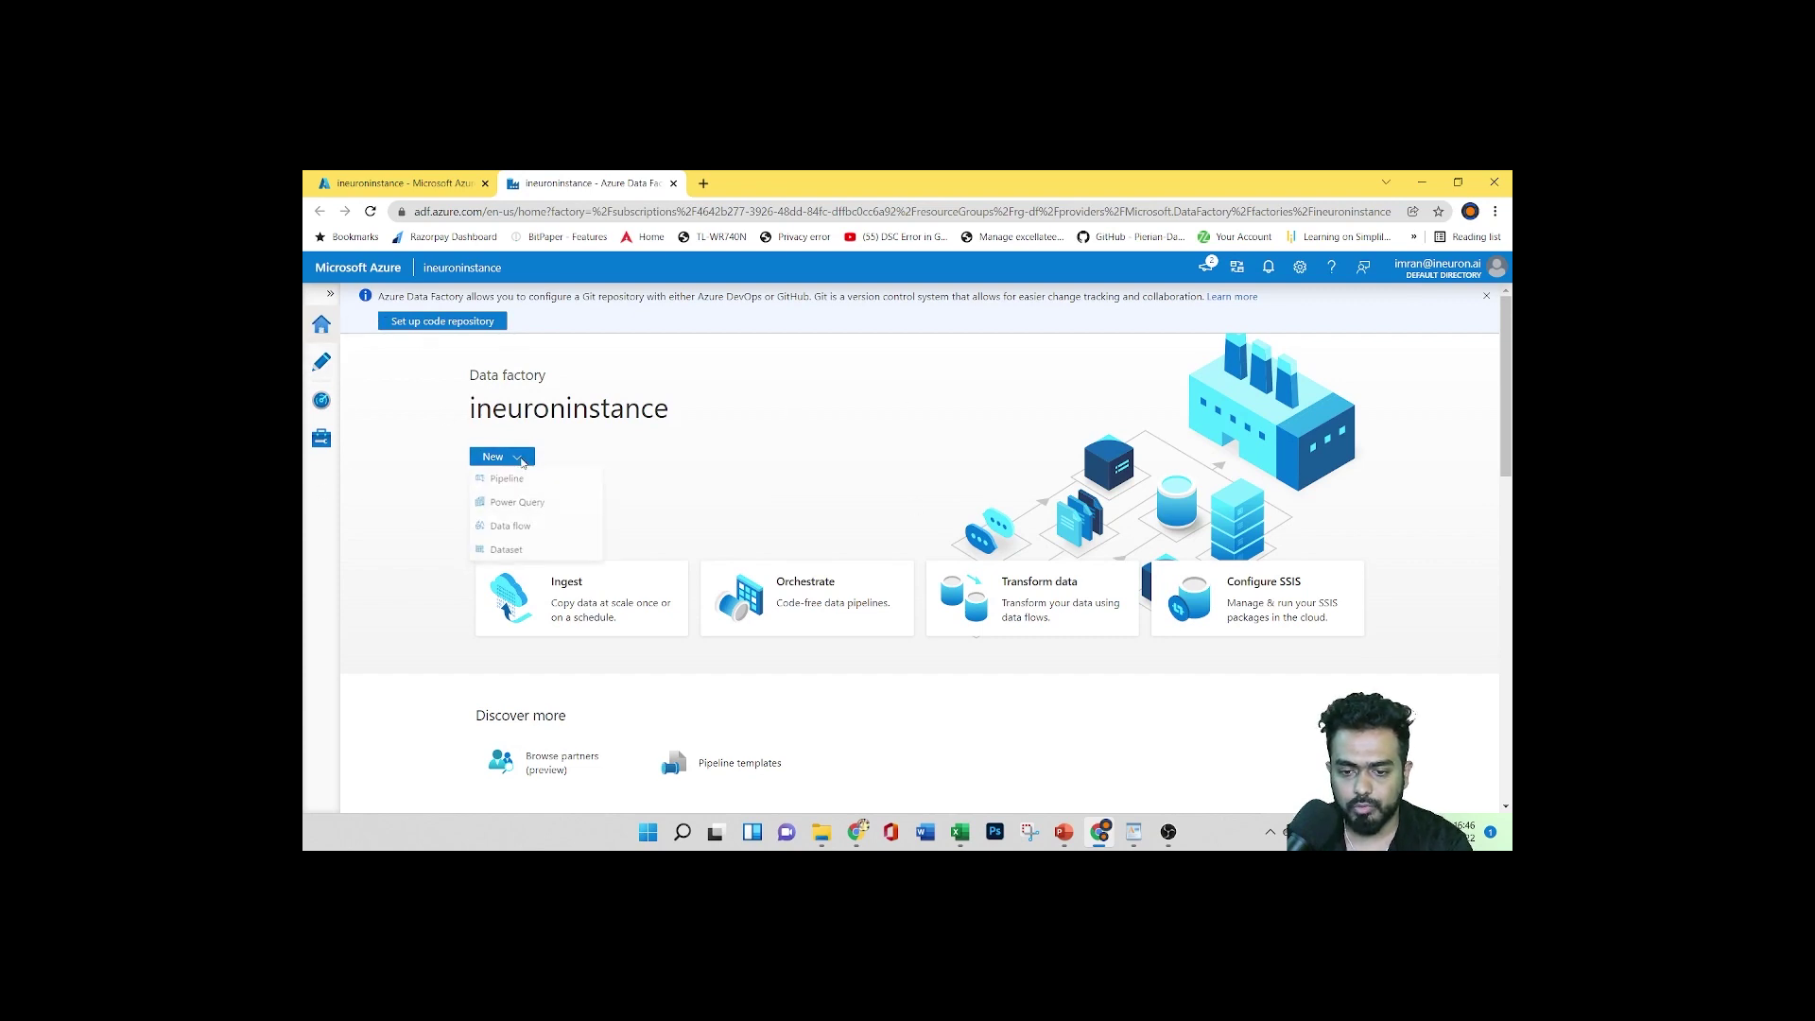
{"action": "left_click", "coordinate": [535, 529]}
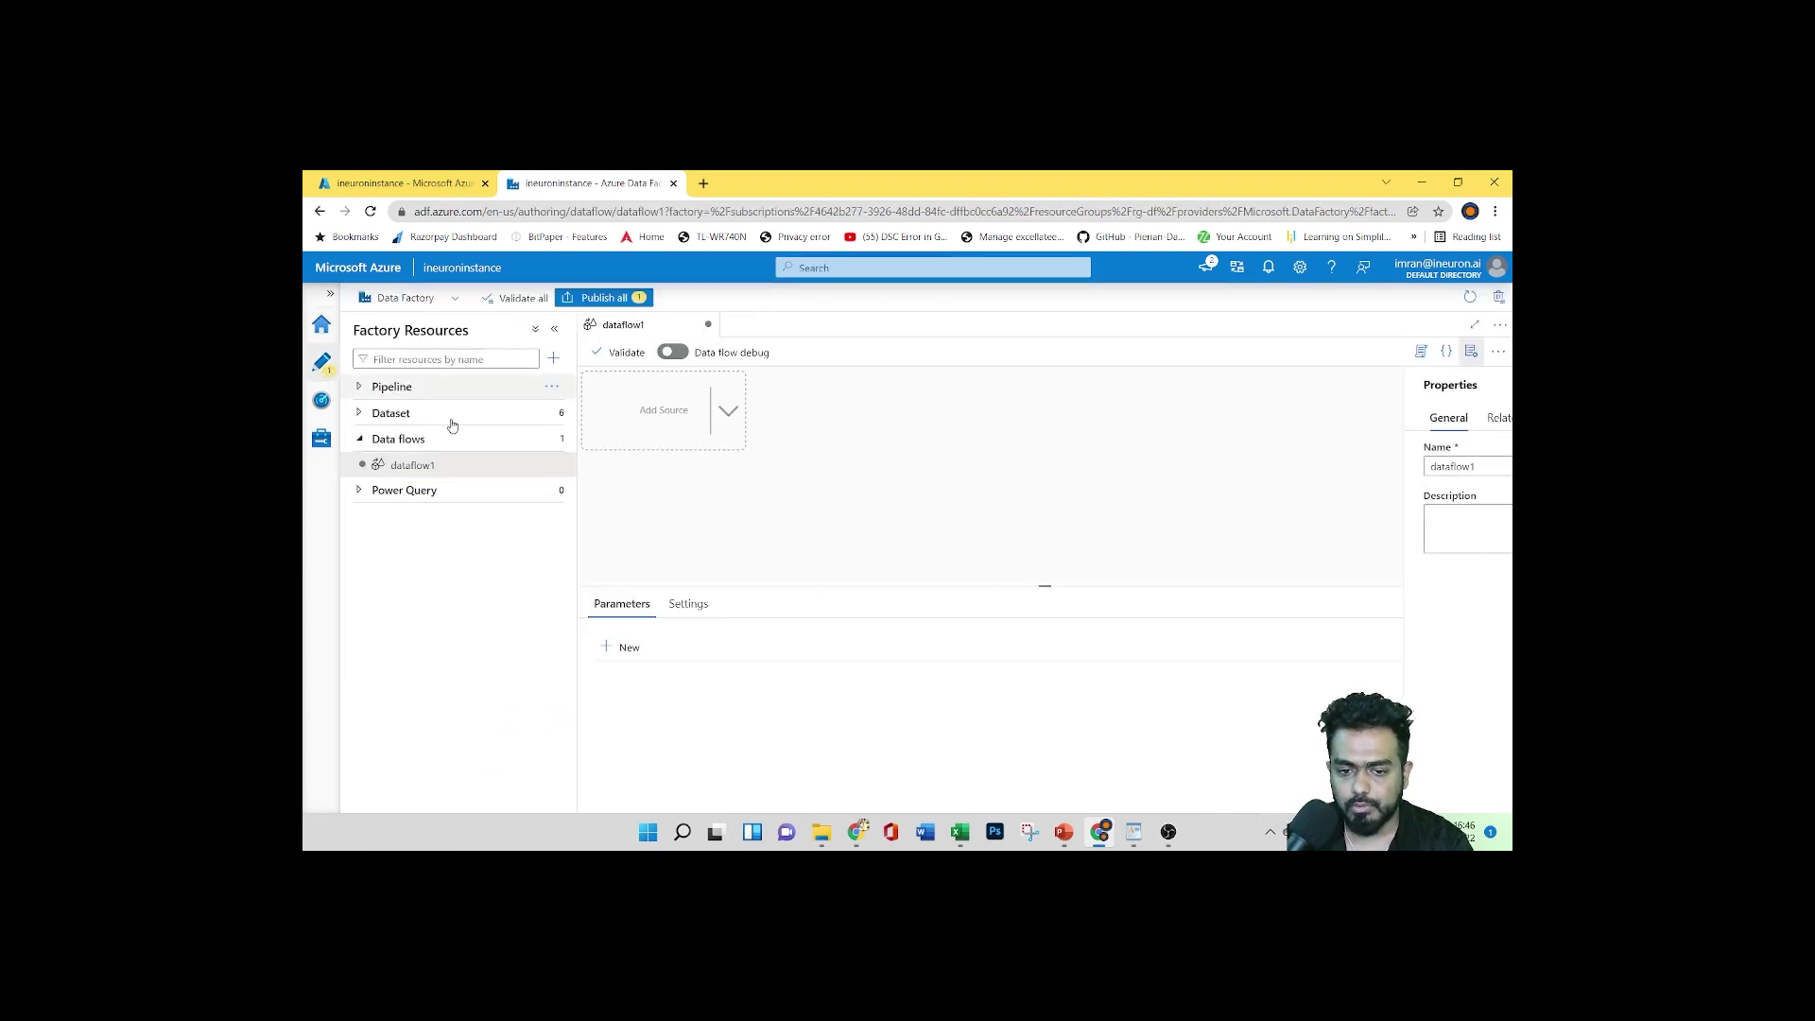
{"action": "left_click", "coordinate": [726, 416]}
{"action": "left_click", "coordinate": [787, 424]}
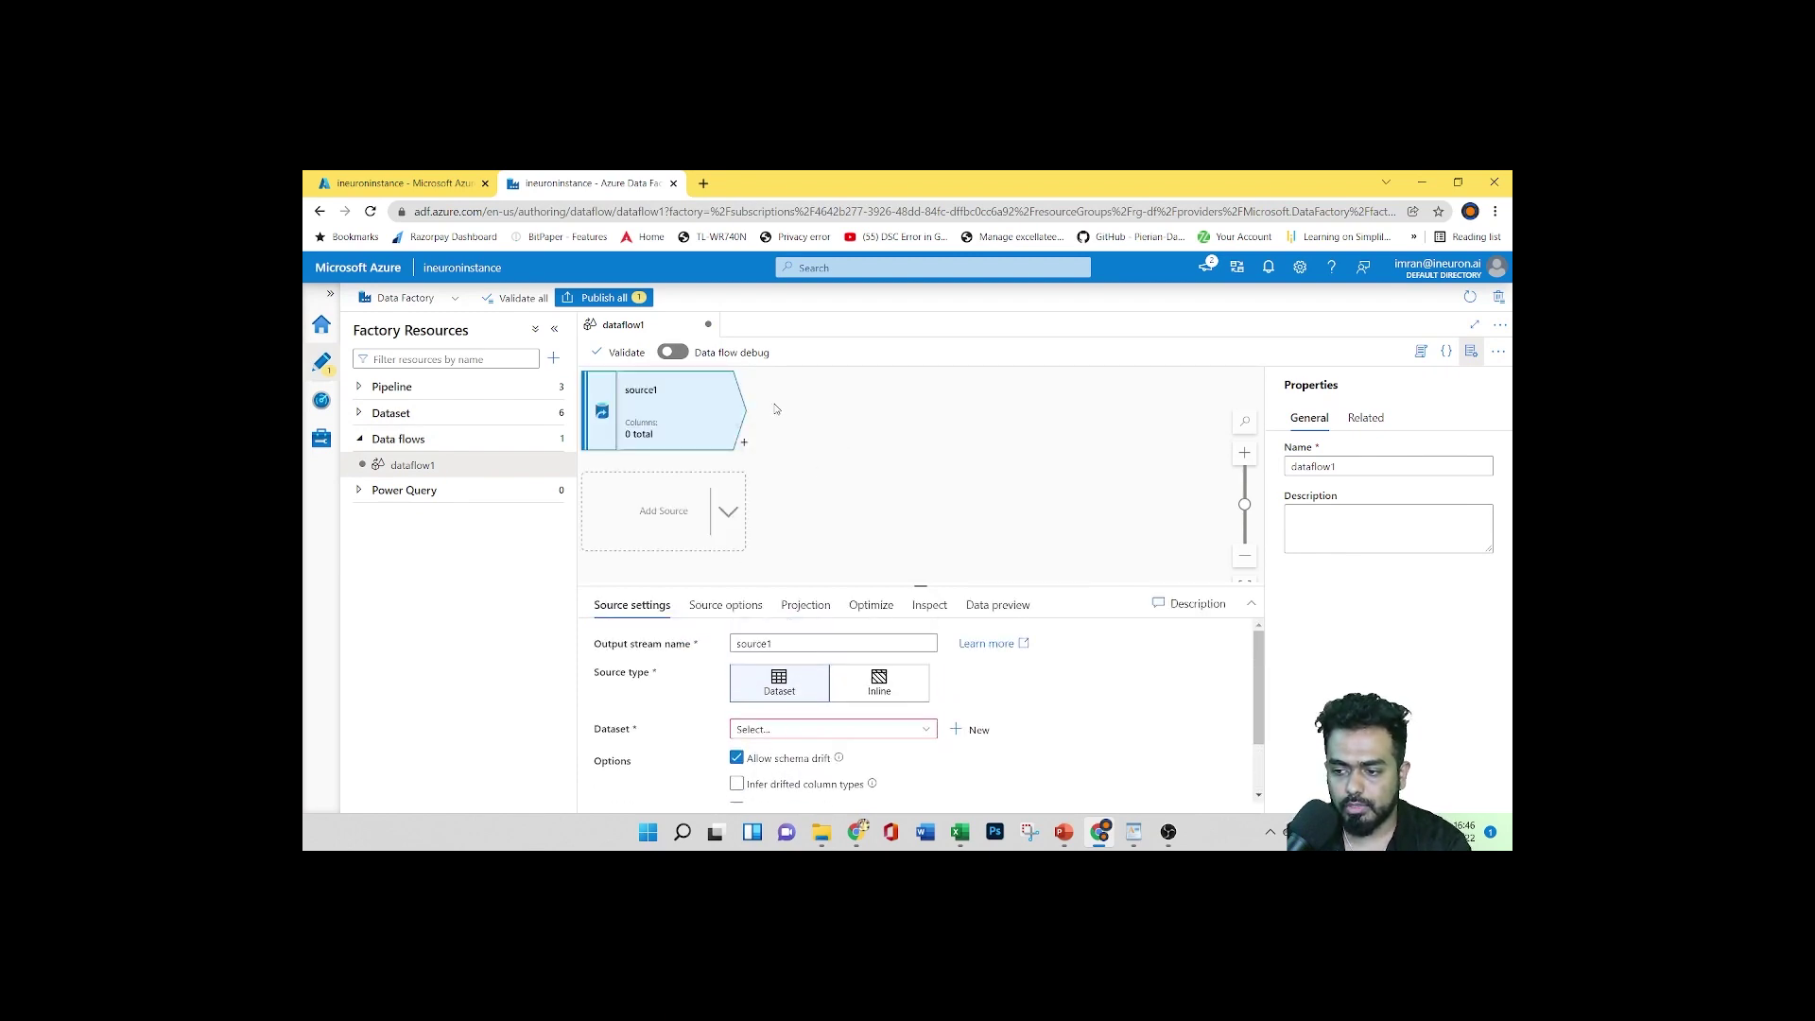
Look through the add-source options and the transformations that can follow source1 in the data flow
{"action": "left_click", "coordinate": [720, 515]}
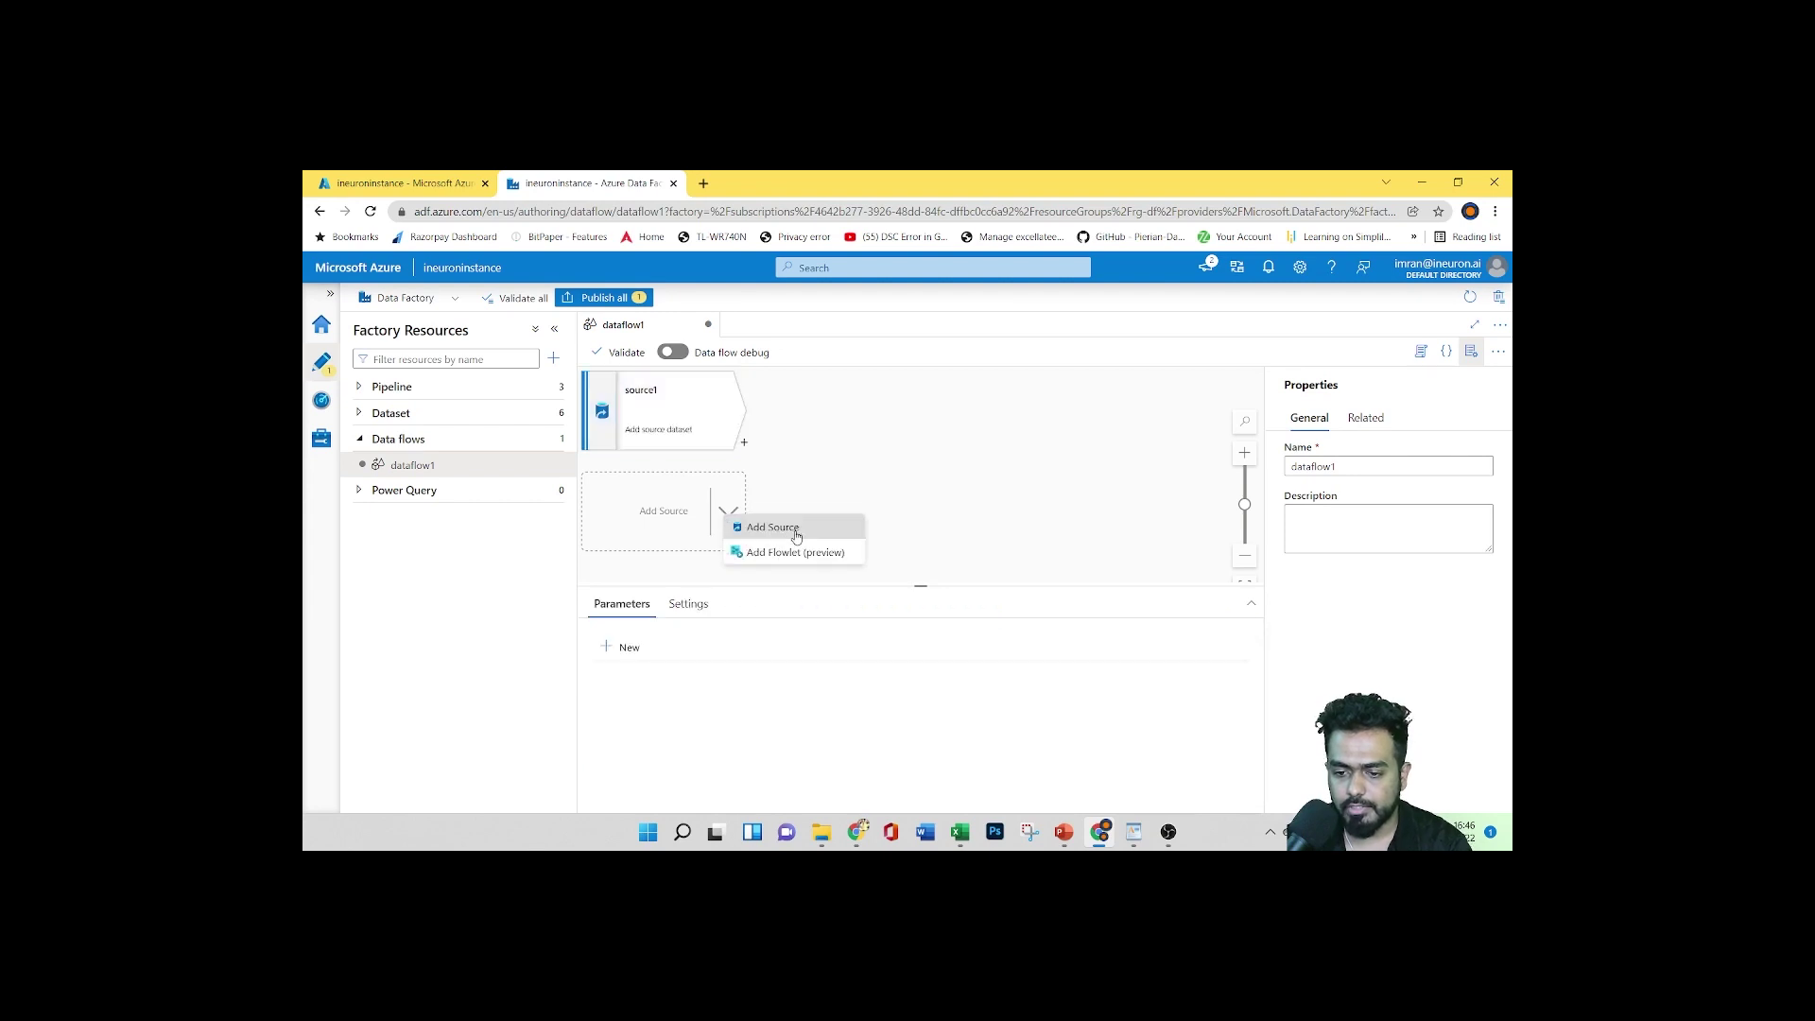
{"action": "left_click", "coordinate": [742, 444]}
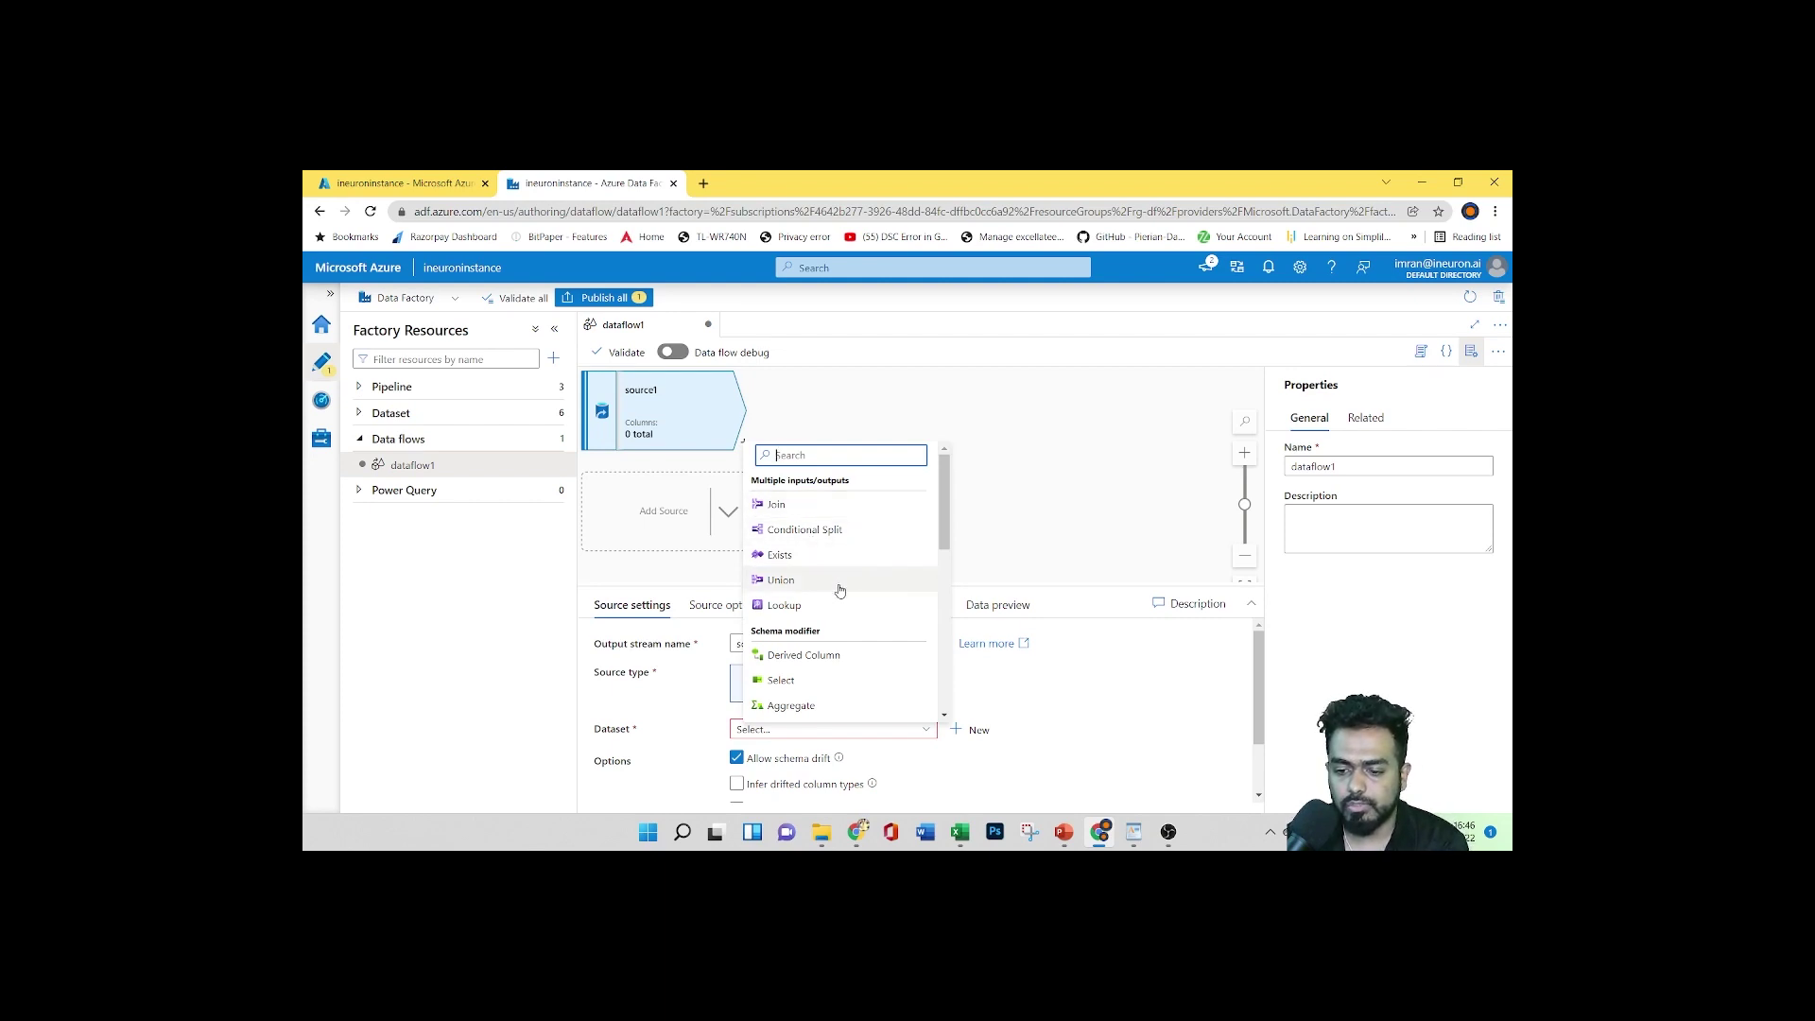
{"action": "scroll", "coordinate": [837, 595], "scroll_direction": "down", "scroll_amount": 5}
{"action": "scroll", "coordinate": [841, 605], "scroll_direction": "up", "scroll_amount": 6}
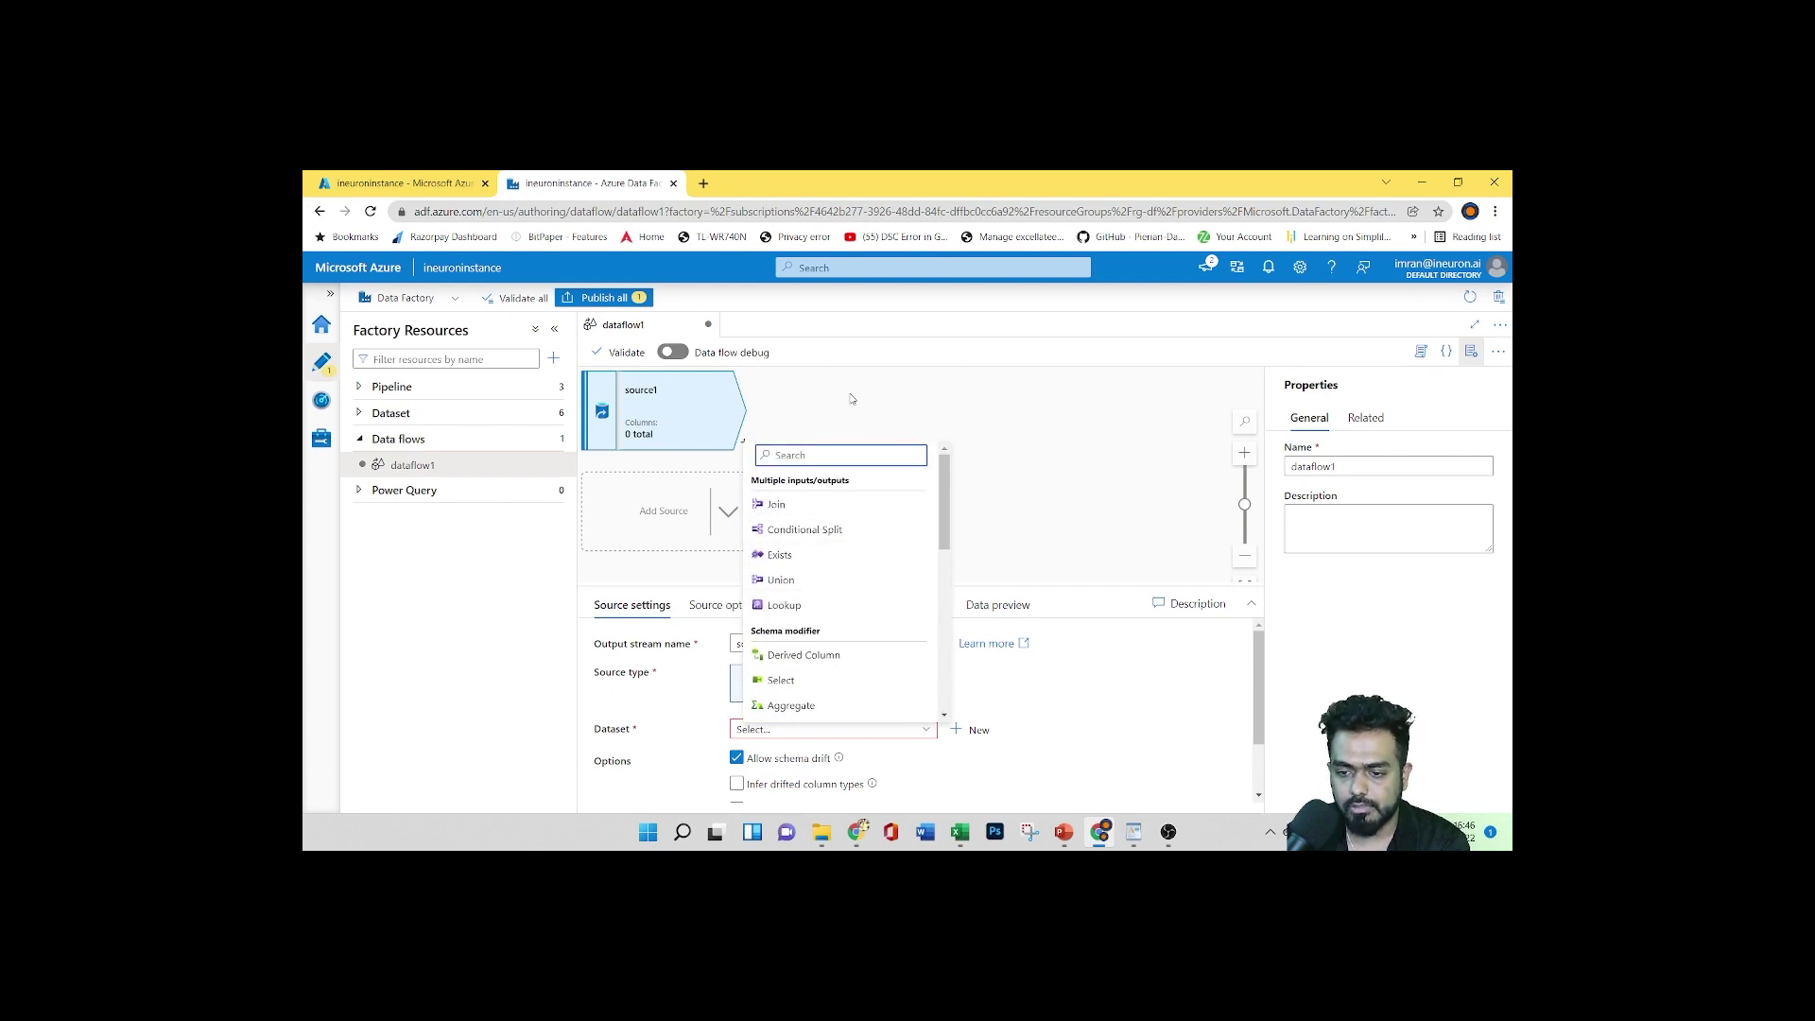
{"action": "key", "text": "Escape"}
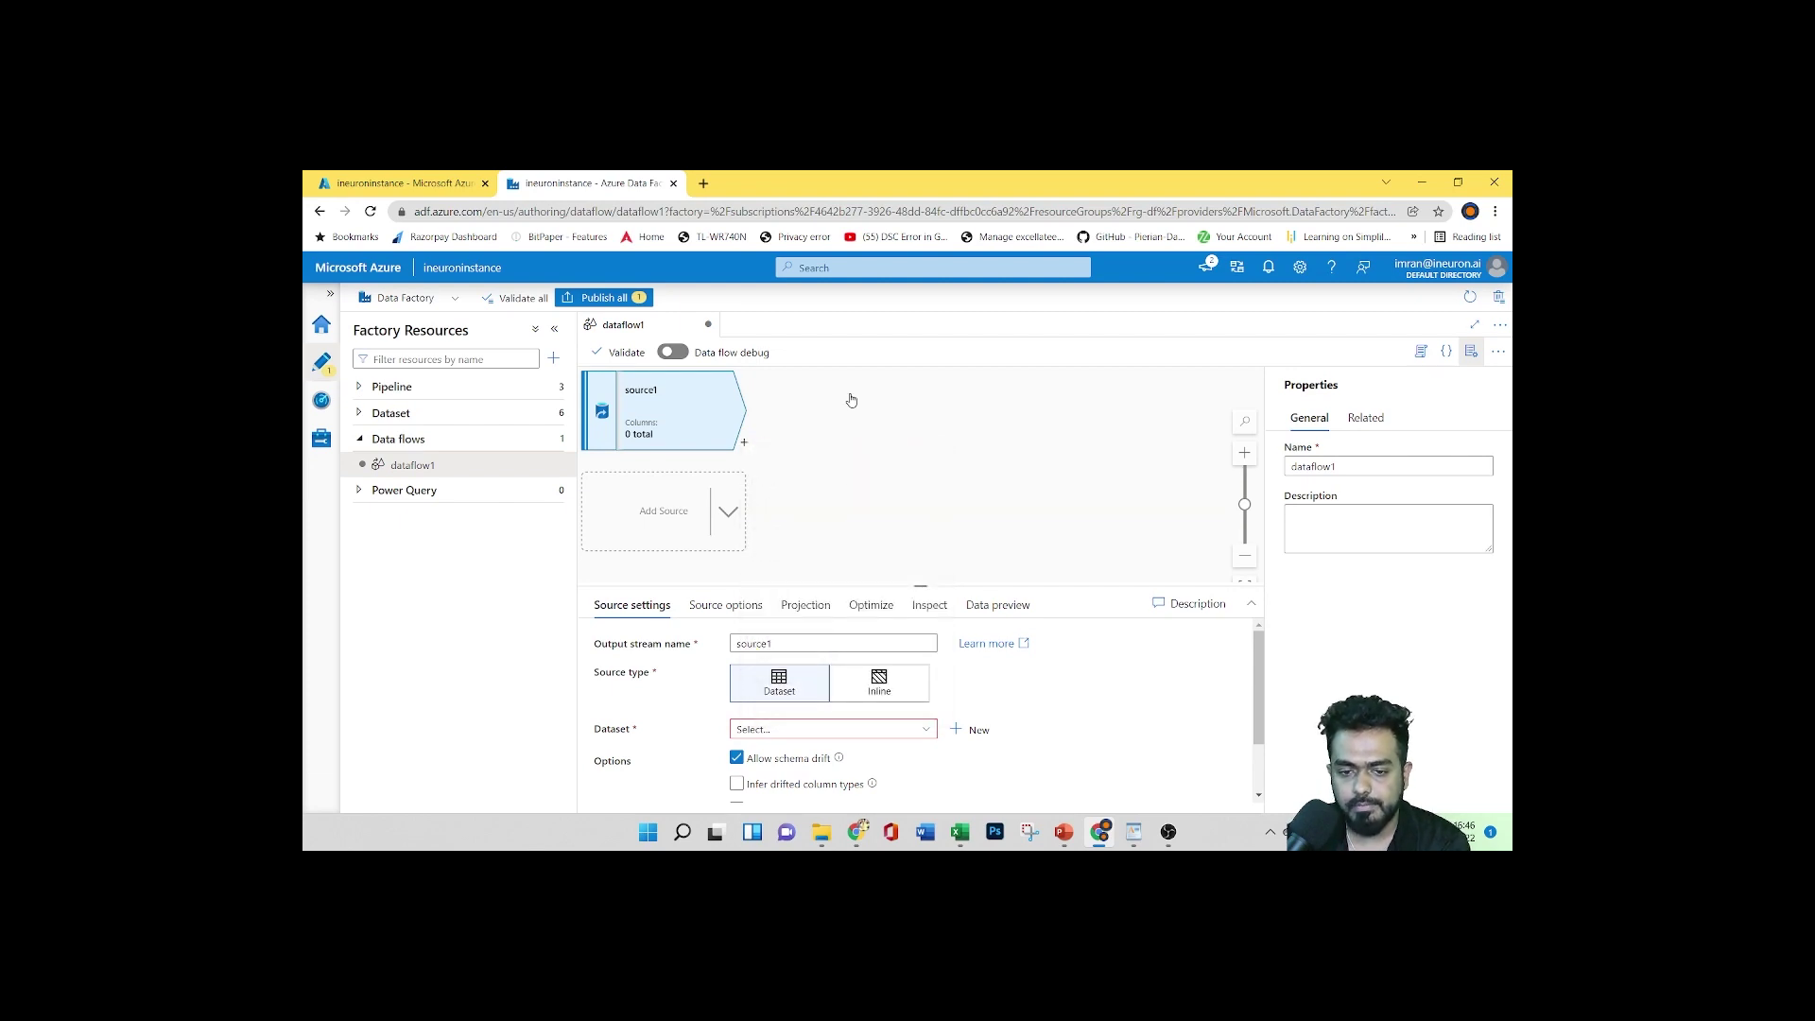
Open pipeline2 and add a Data flow activity to its canvas beside the Copy data activity
{"action": "left_click", "coordinate": [356, 386]}
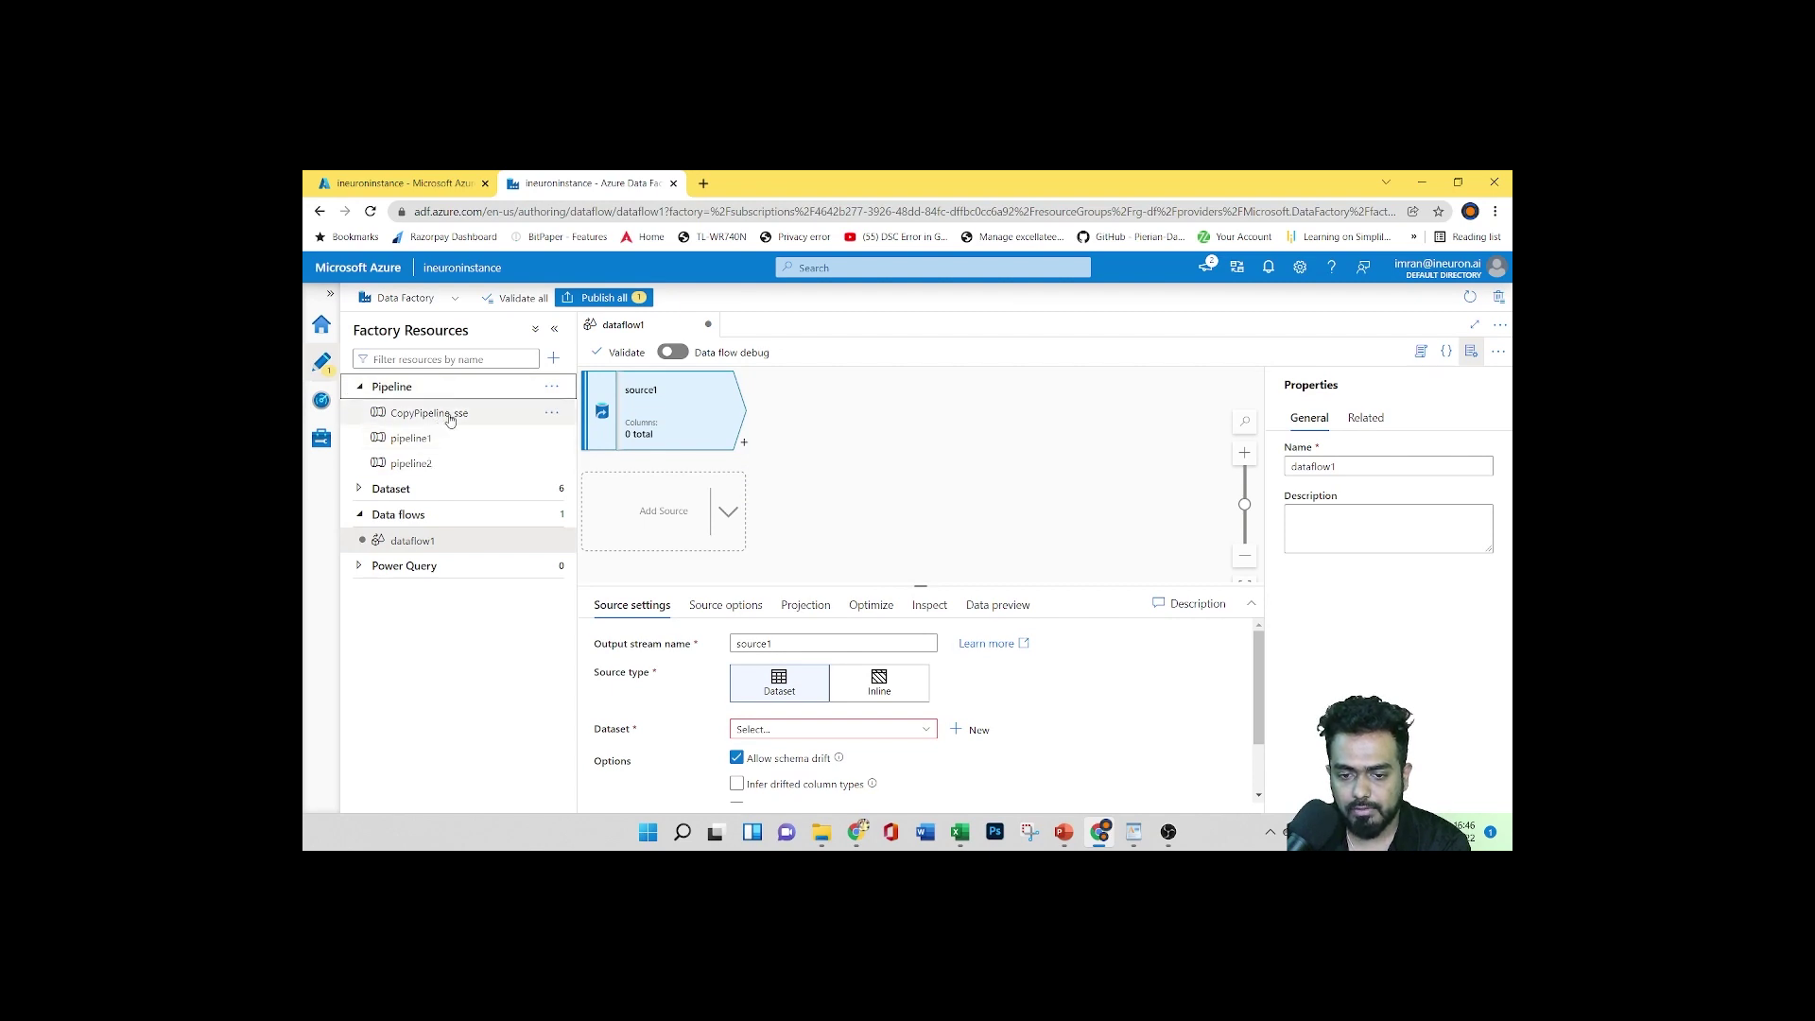
{"action": "left_click", "coordinate": [422, 464]}
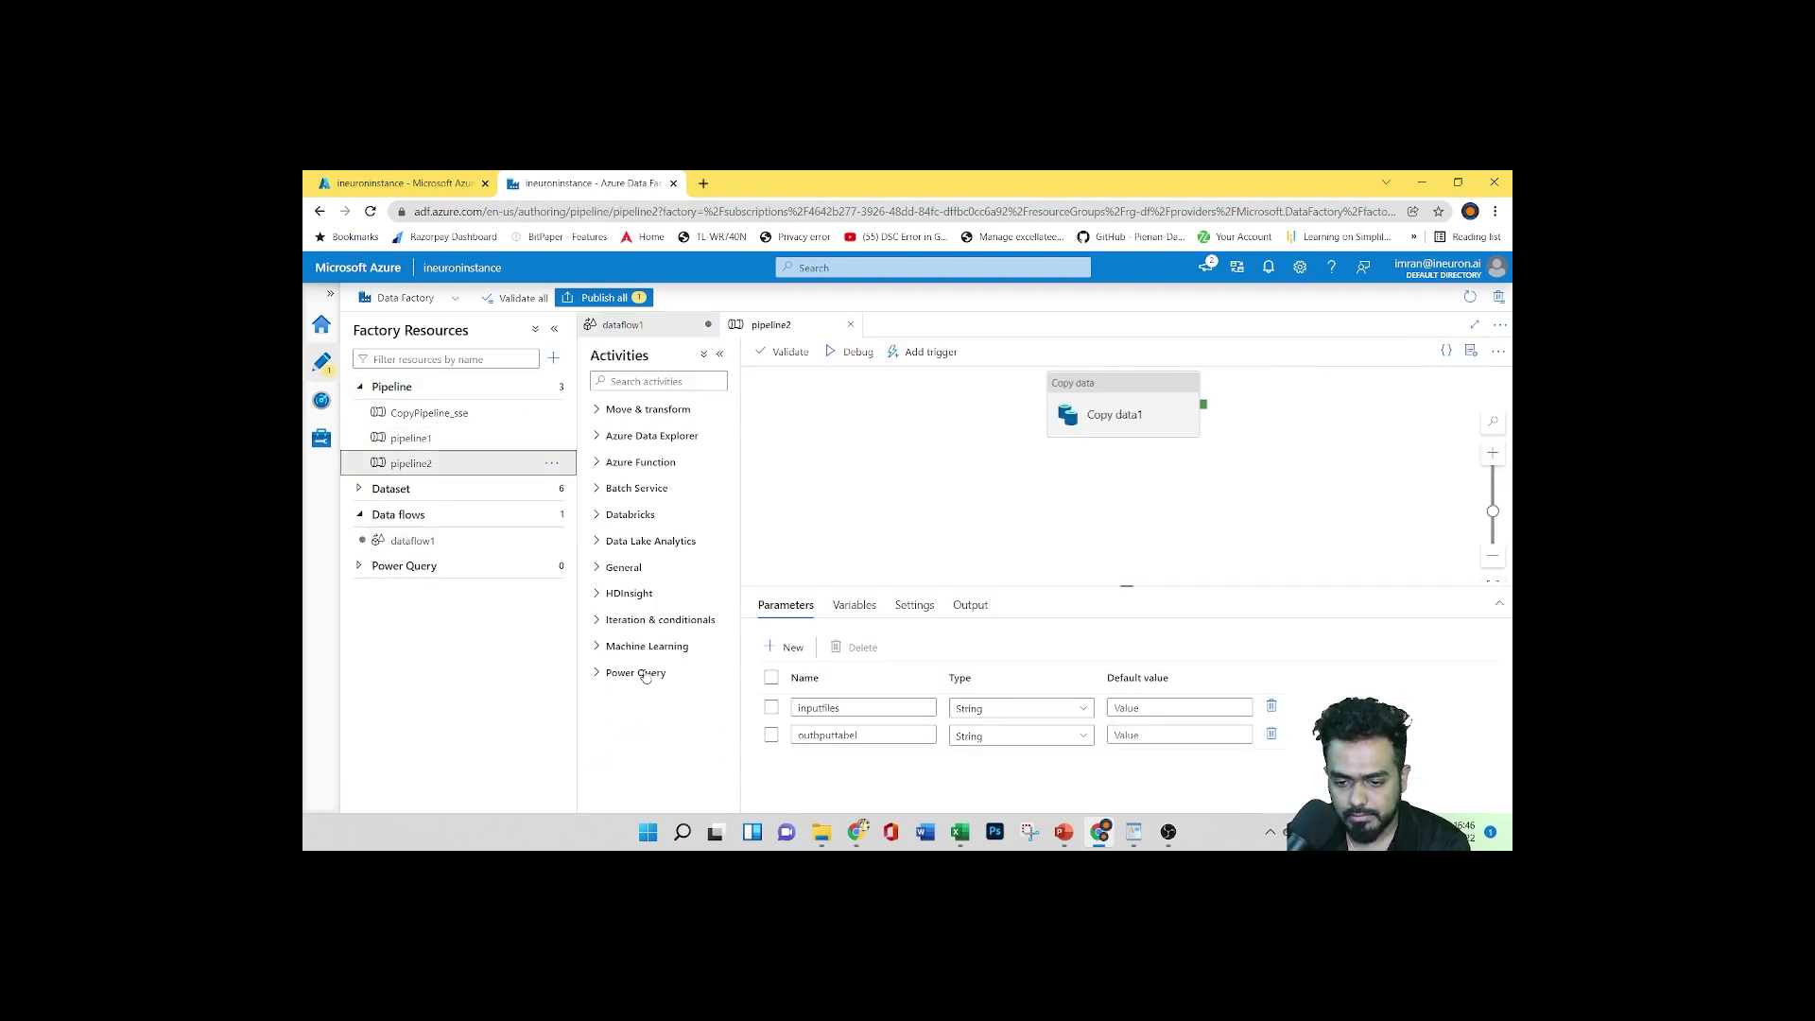
{"action": "left_click", "coordinate": [597, 413]}
{"action": "left_click_drag", "start_coordinate": [633, 474], "coordinate": [932, 491]}
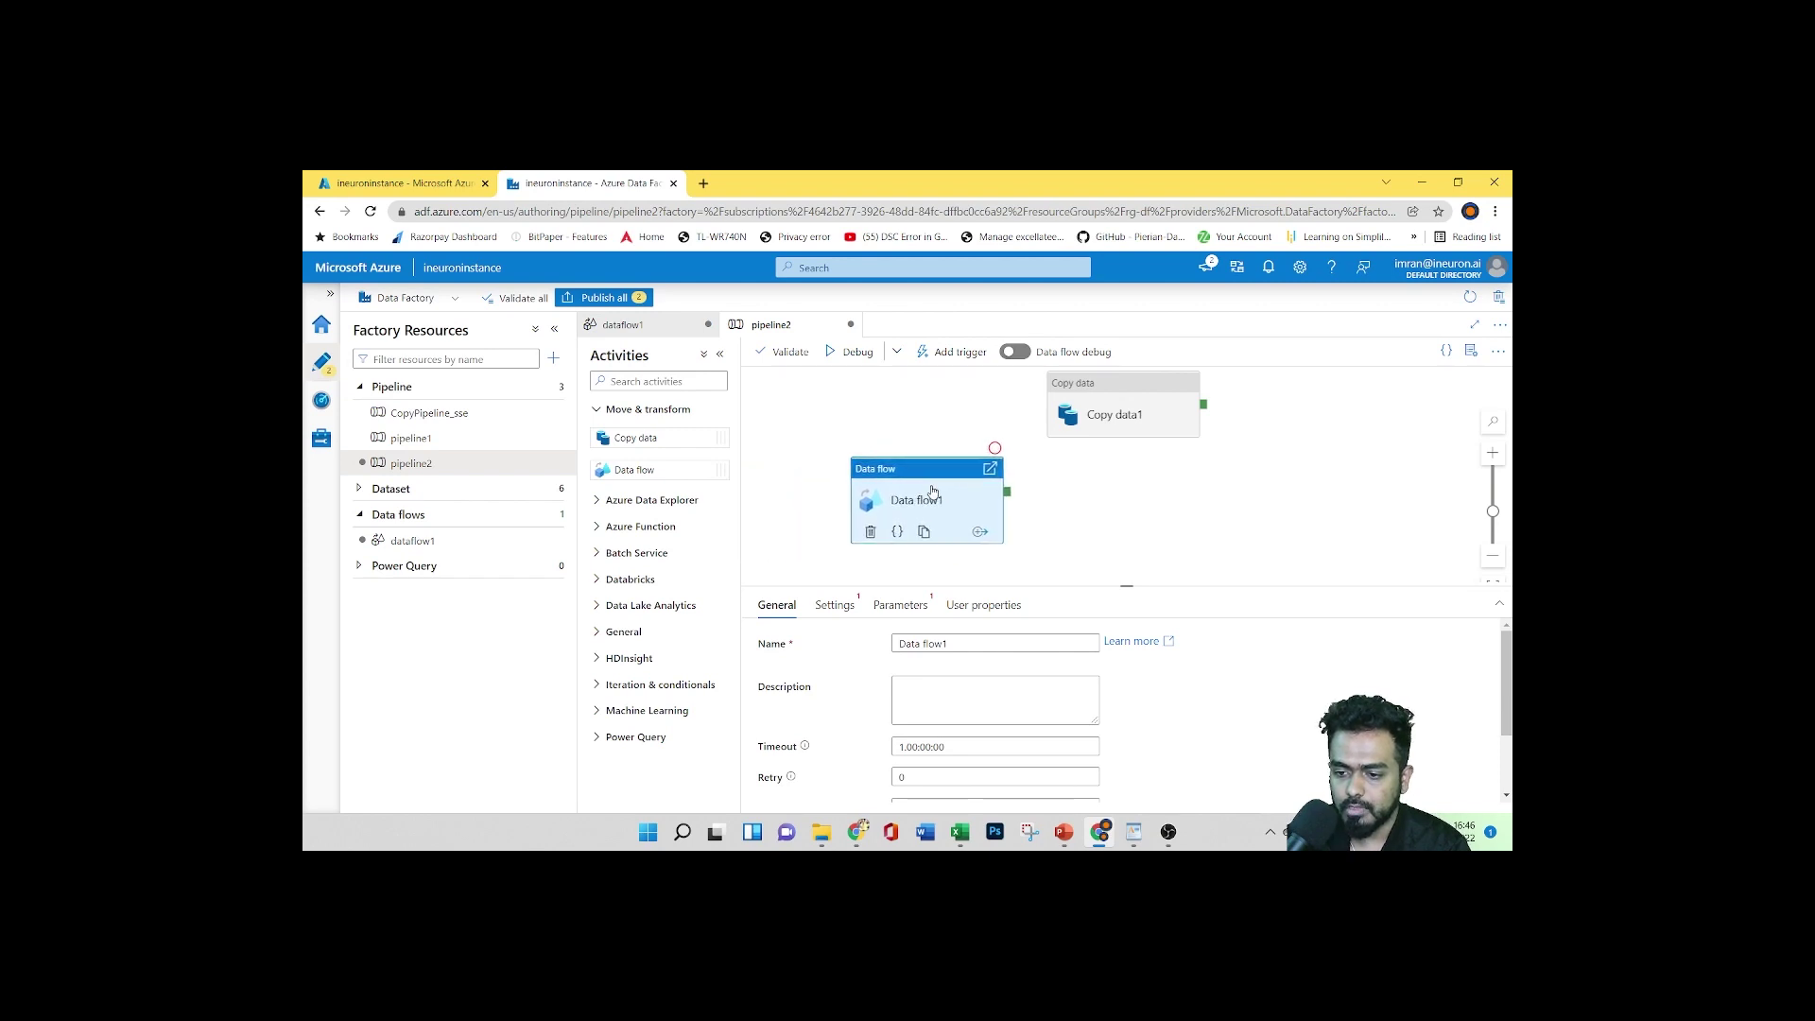
Review the Data flow activity's general options, settings and selectable data flows, and return to dataflow1
{"action": "left_click", "coordinate": [980, 516]}
{"action": "scroll", "coordinate": [889, 680], "scroll_direction": "down", "scroll_amount": 2}
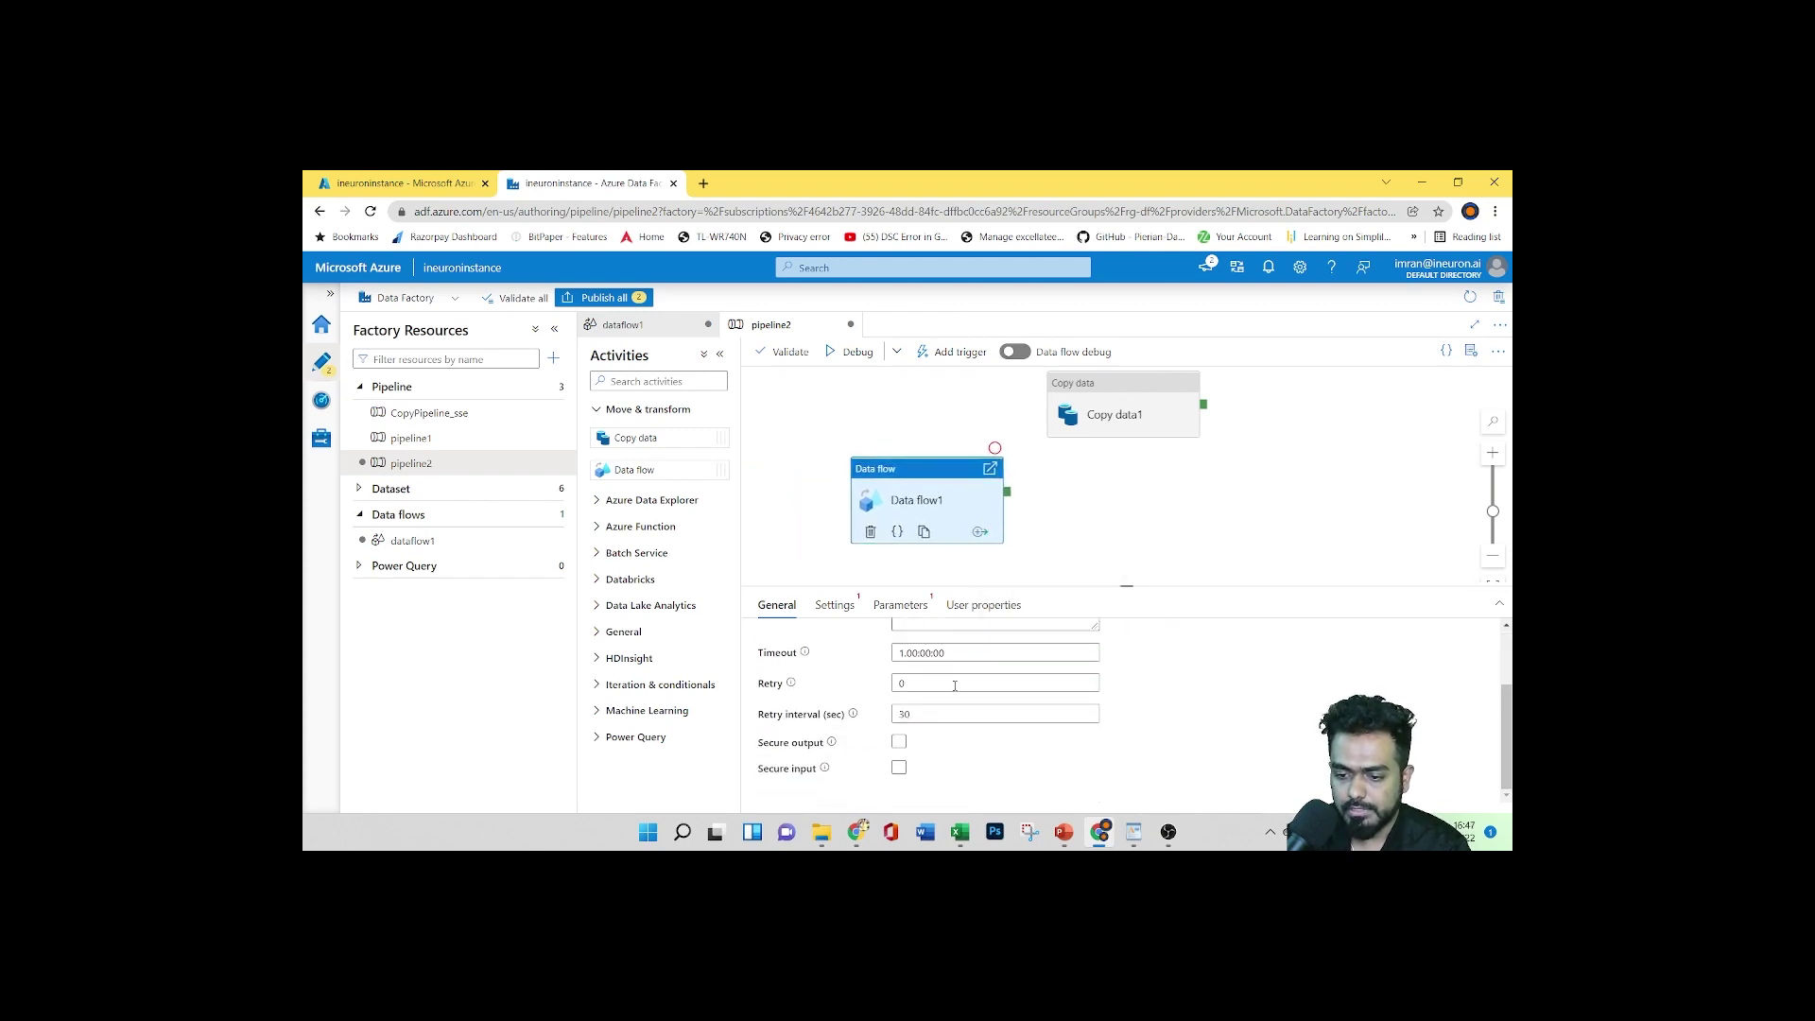
{"action": "scroll", "coordinate": [889, 681], "scroll_direction": "up", "scroll_amount": 2}
{"action": "scroll", "coordinate": [889, 681], "scroll_direction": "down", "scroll_amount": 2}
{"action": "left_click", "coordinate": [835, 605]}
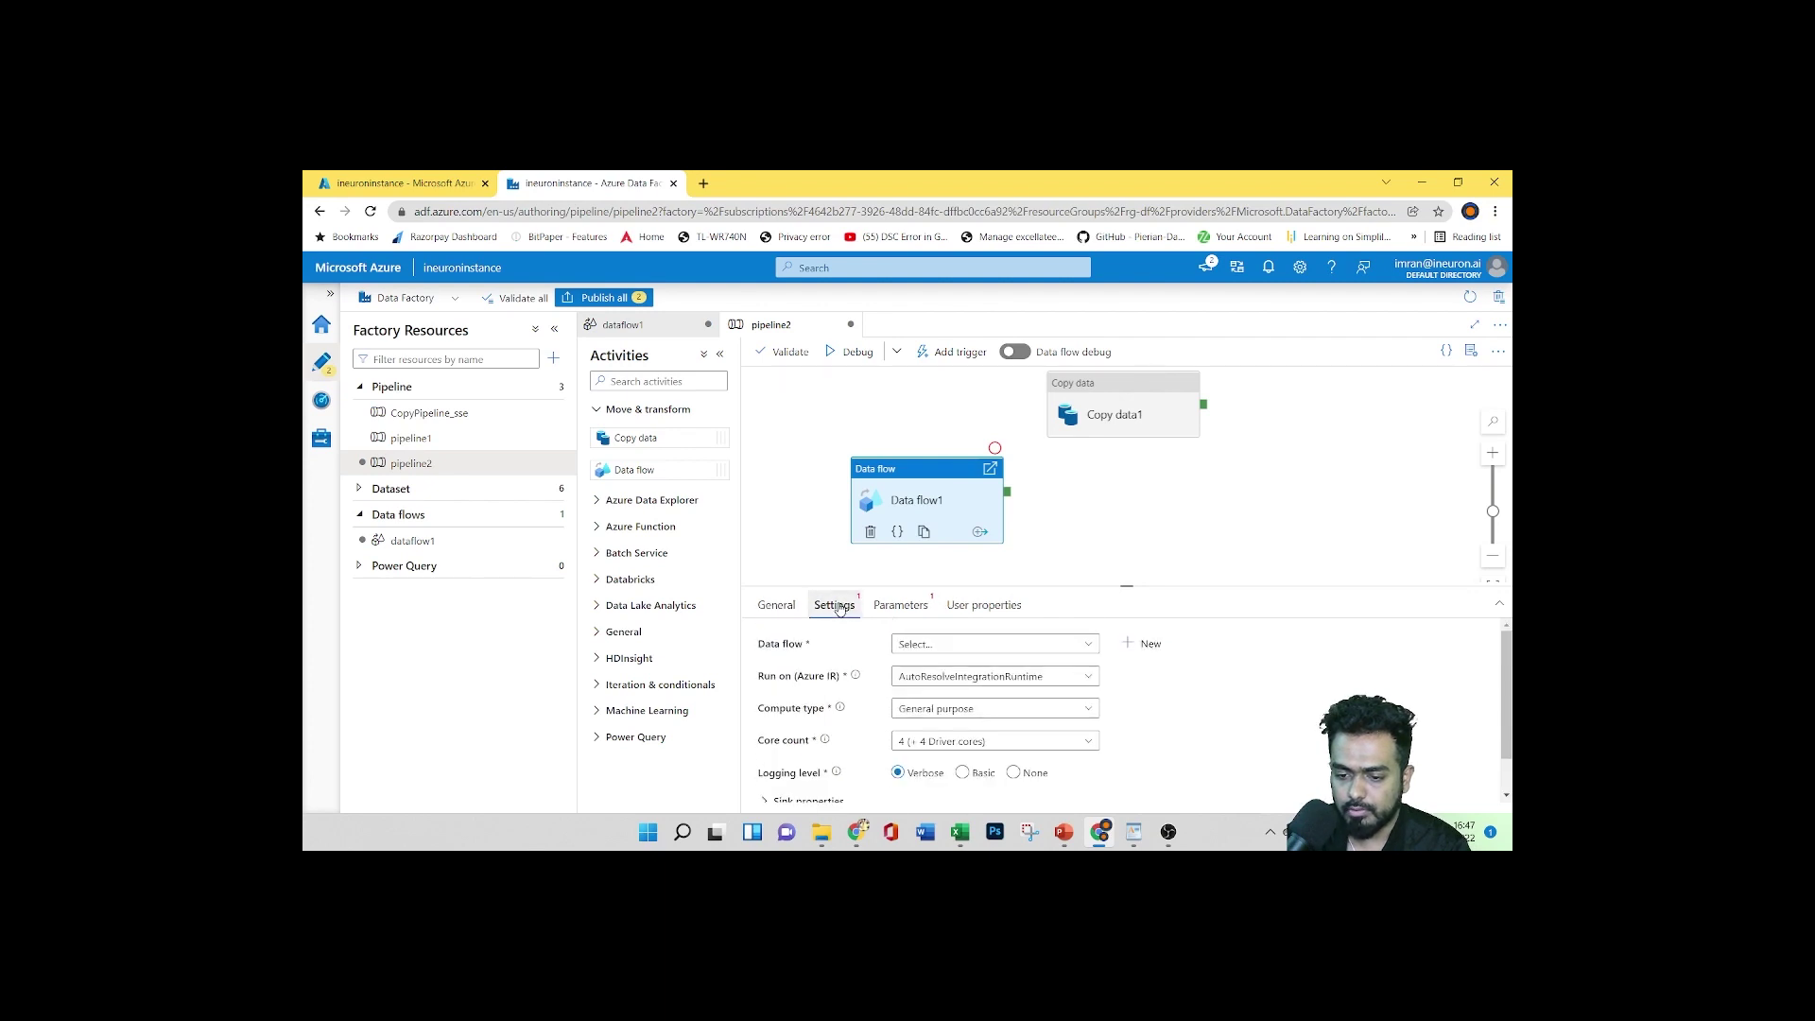
{"action": "left_click", "coordinate": [946, 645]}
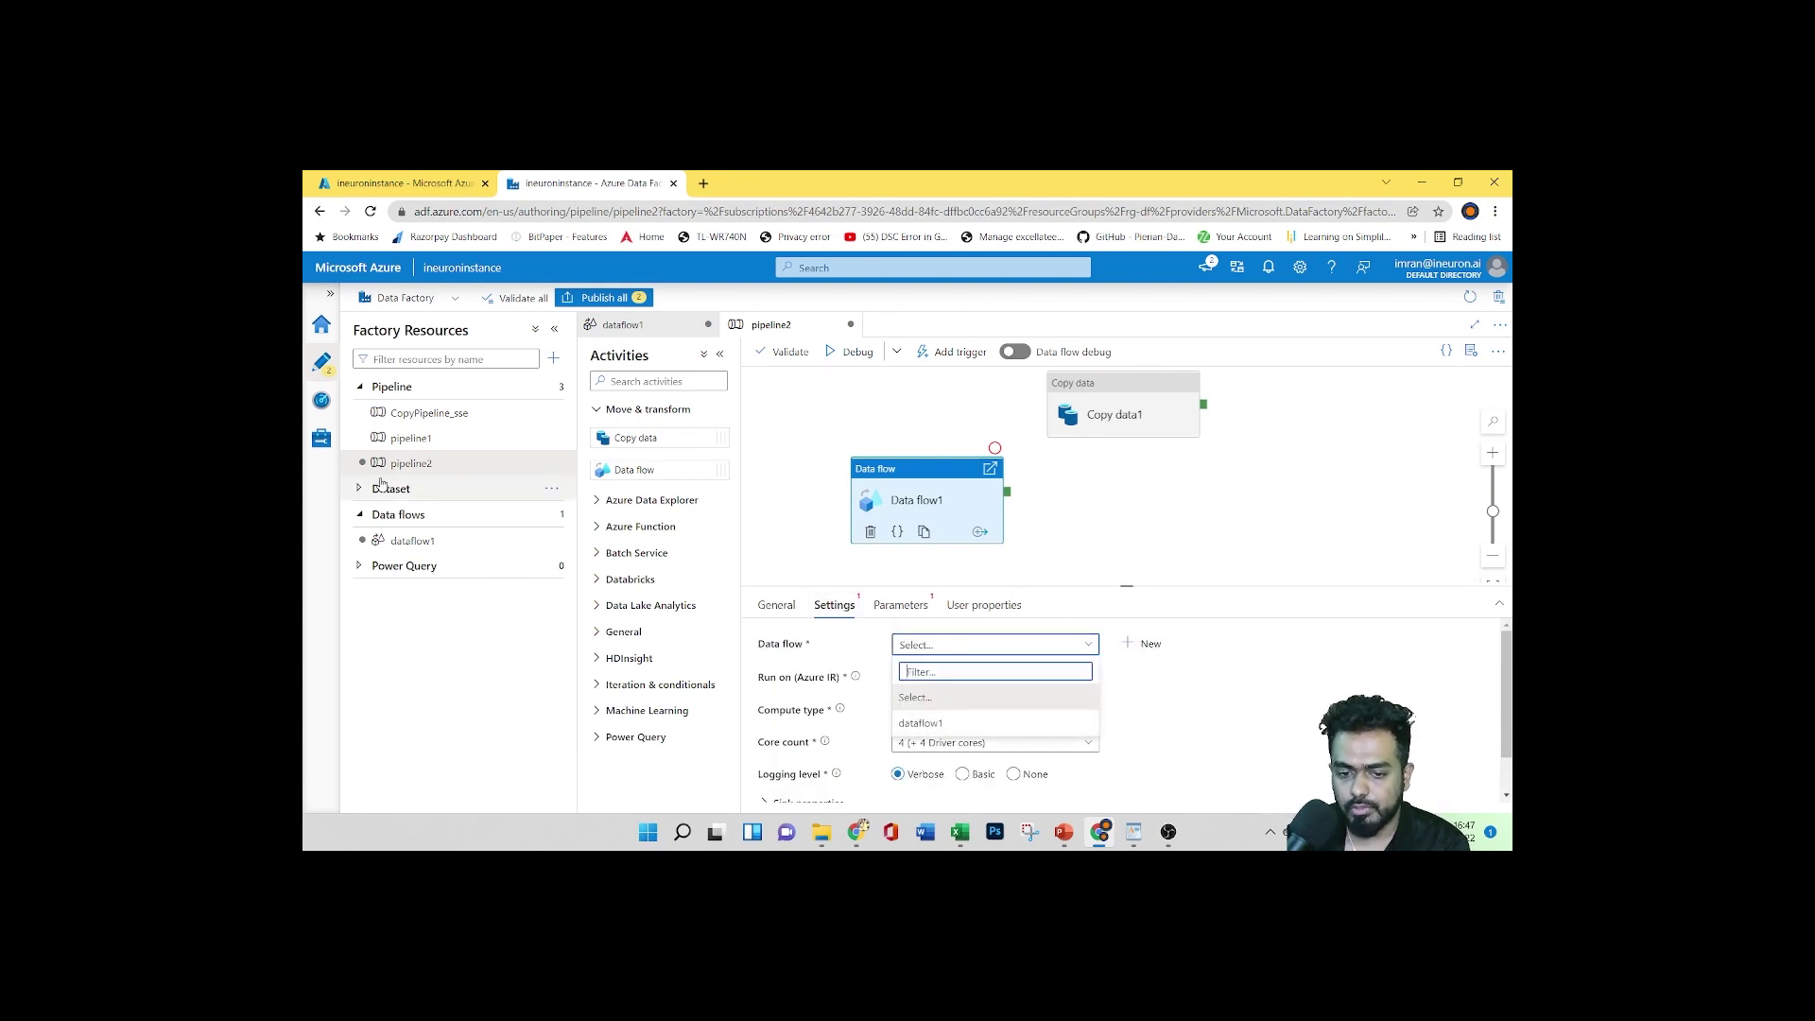
{"action": "left_click", "coordinate": [408, 539]}
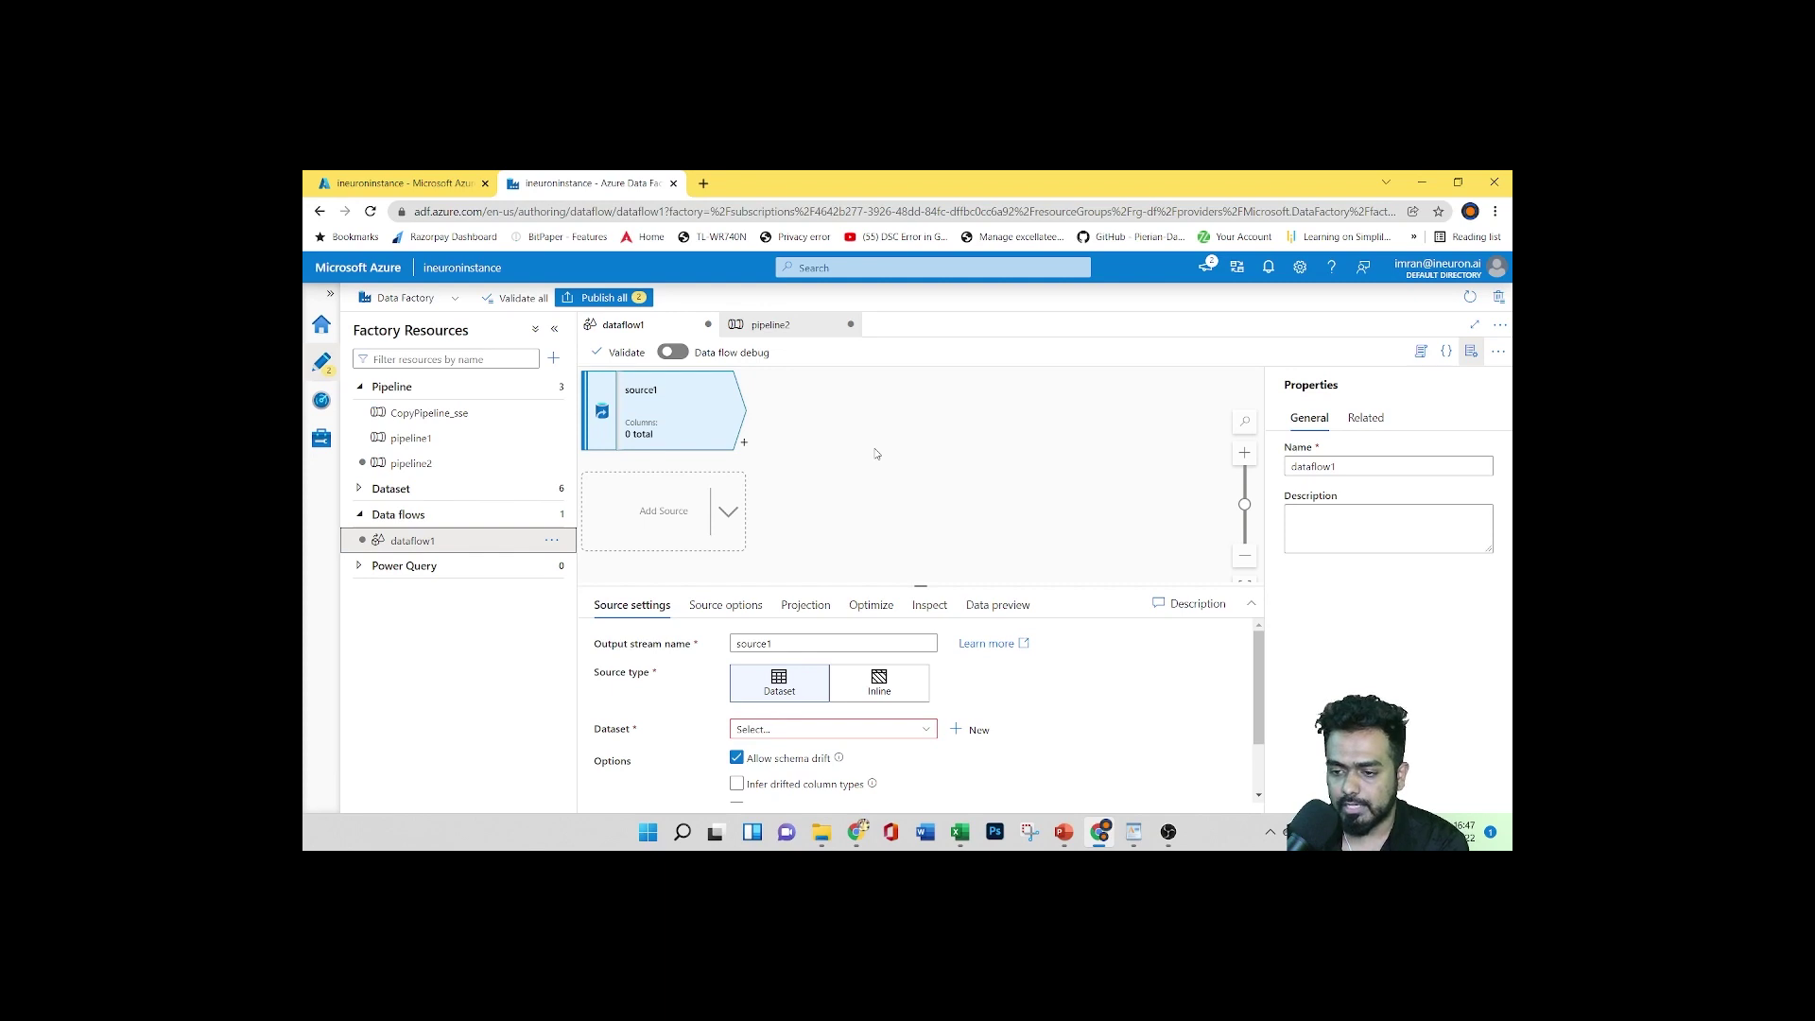
Switch to the PowerPoint slide show and go back to the Data Flow slide on mapping and wrangling data flows
{"action": "left_click", "coordinate": [1063, 831]}
{"action": "key", "text": "Left"}
{"action": "key", "text": "Left"}
{"action": "key", "text": "Left"}
{"action": "key", "text": "Left"}
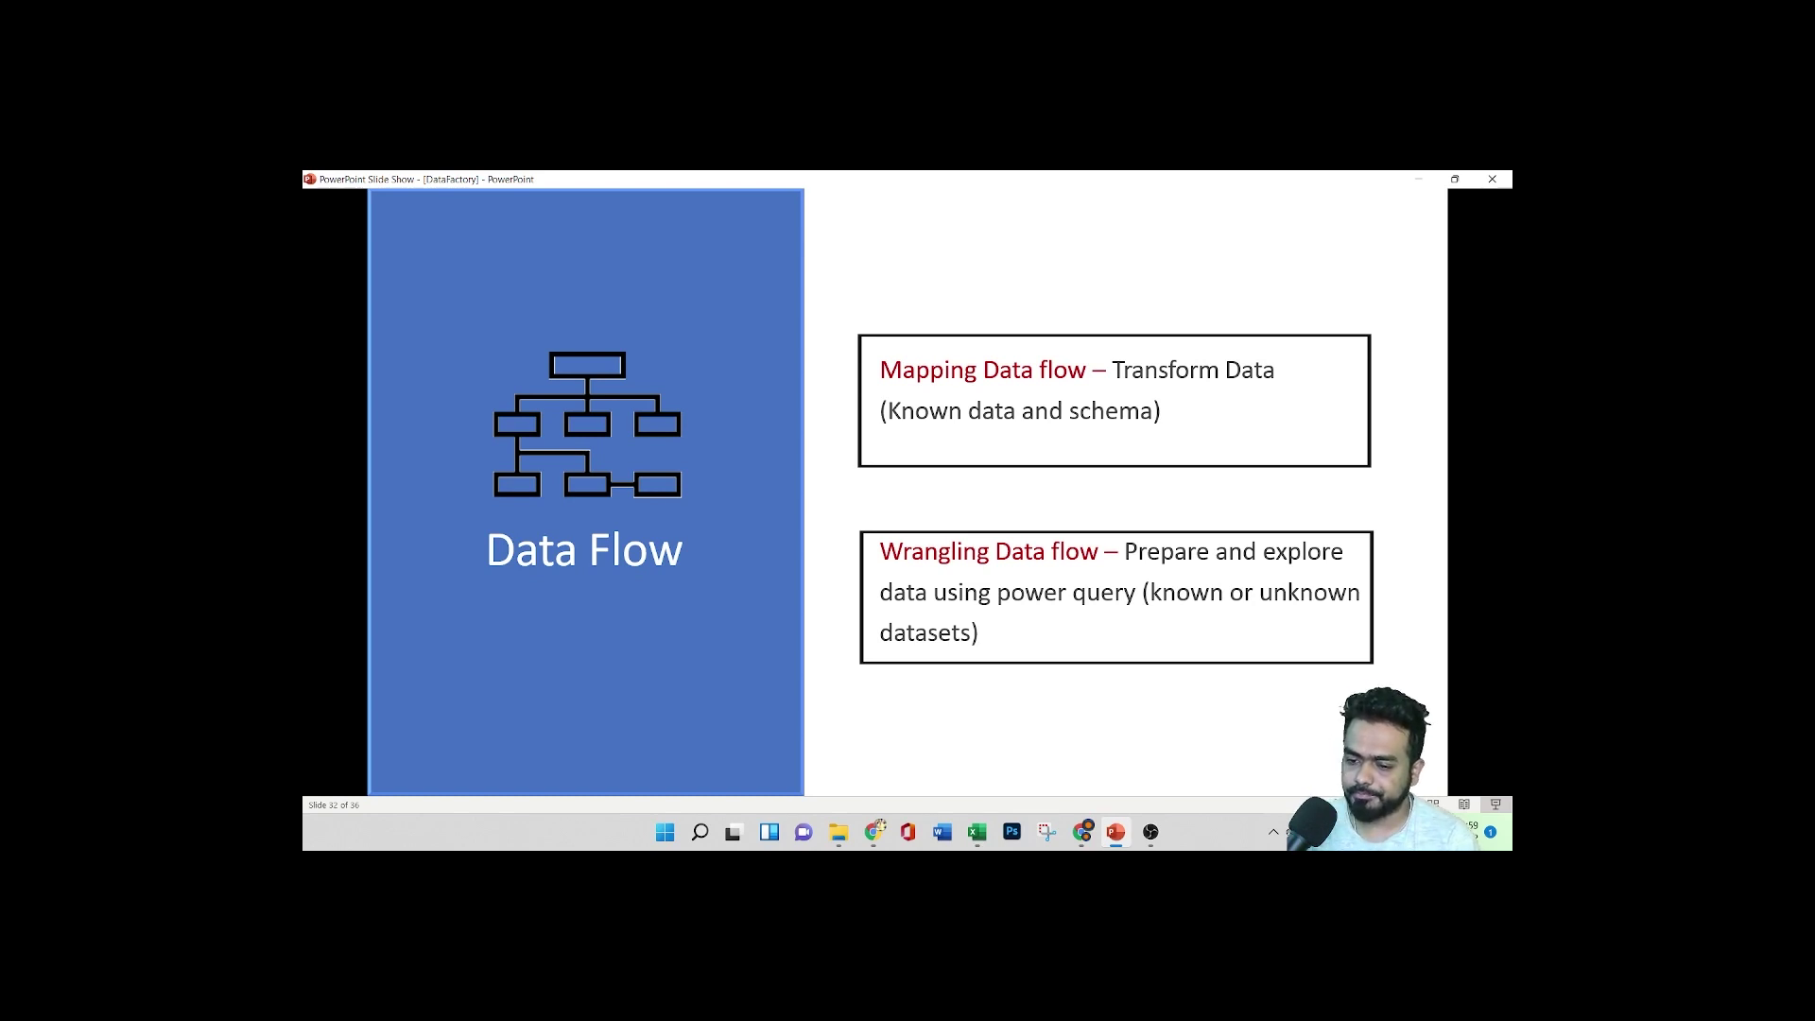
Switch to the browser, enter the Azure portal with the signed-in account and launch Data Factory Studio for ineuroninstance
{"action": "left_click", "coordinate": [1083, 830]}
{"action": "left_click", "coordinate": [1397, 272]}
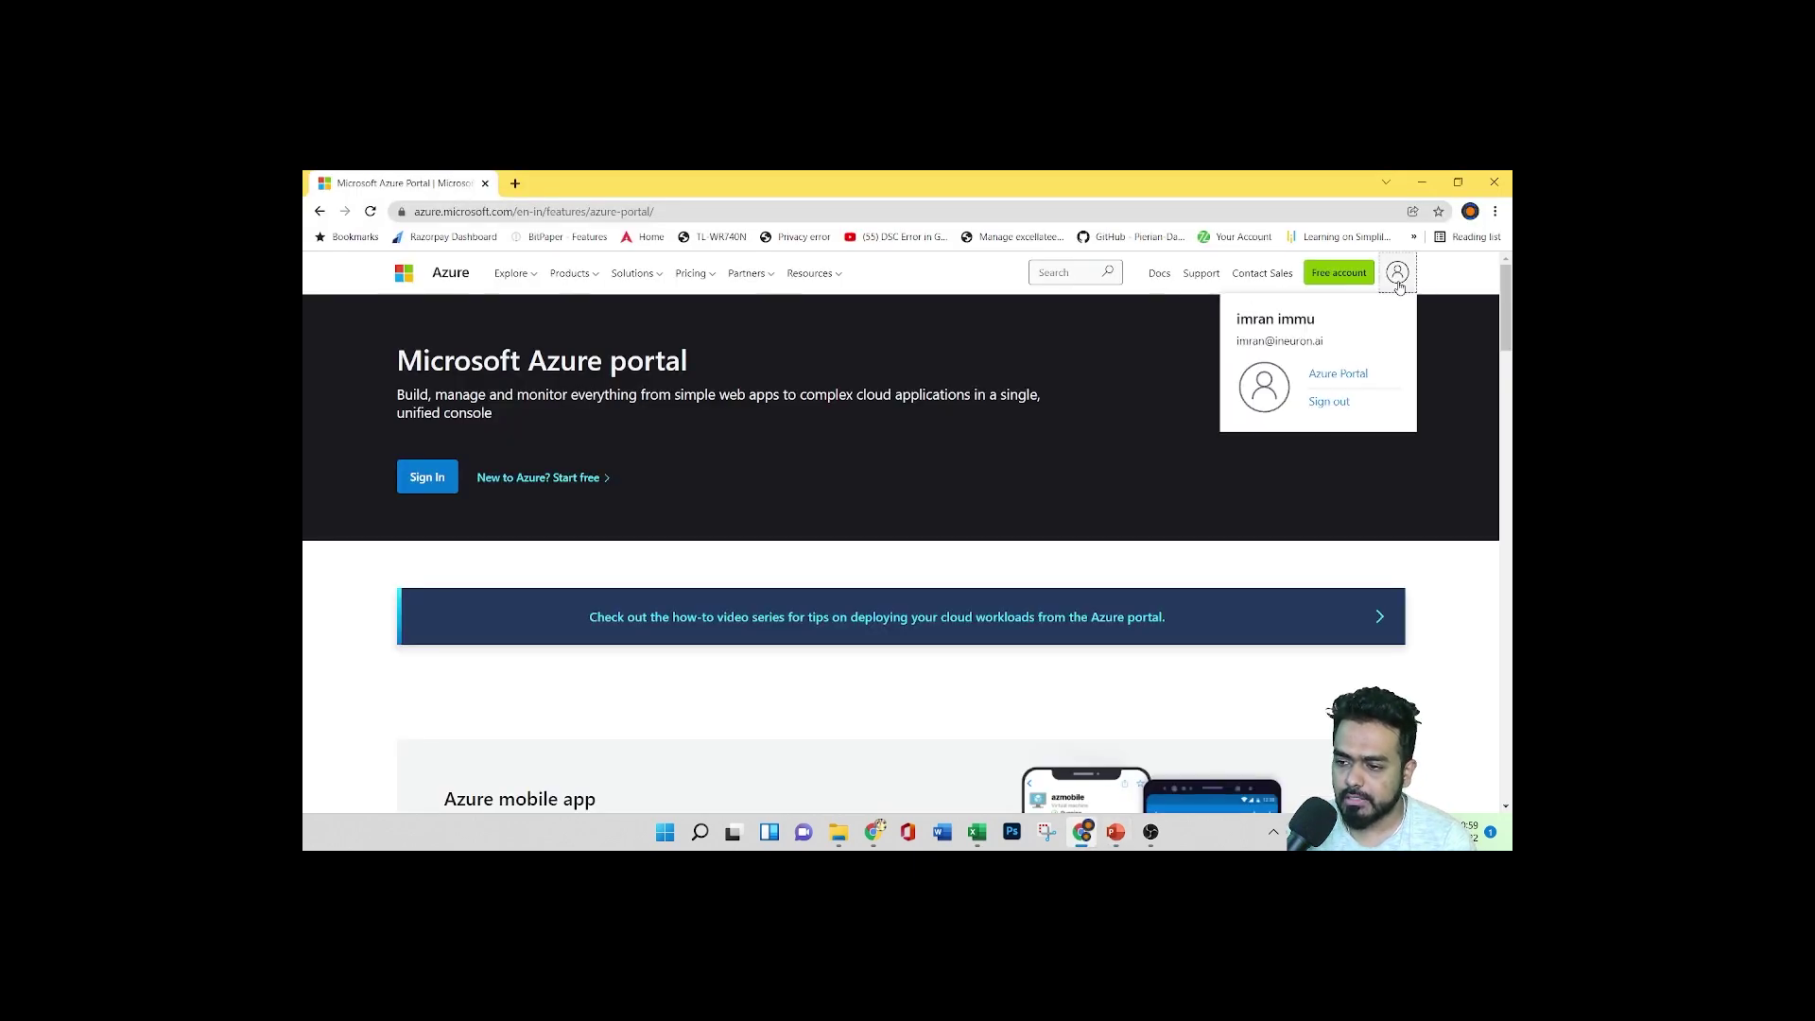
{"action": "left_click", "coordinate": [1323, 376]}
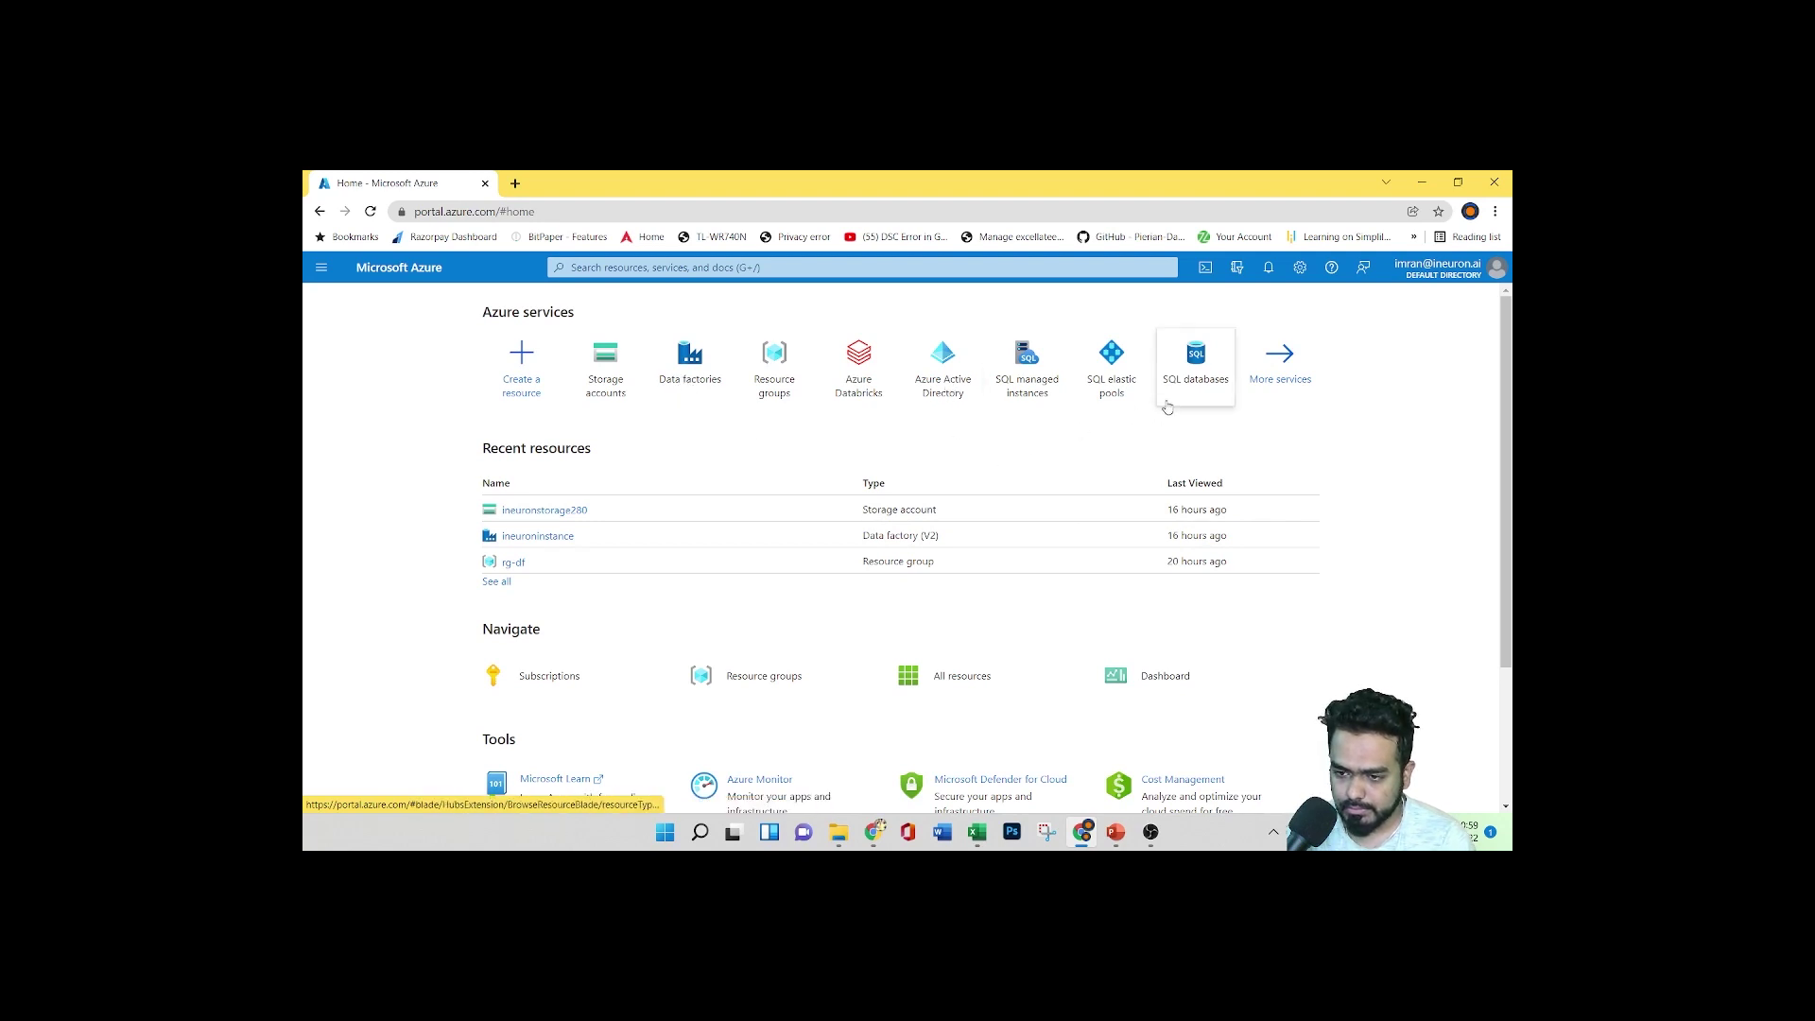
{"action": "left_click", "coordinate": [693, 373]}
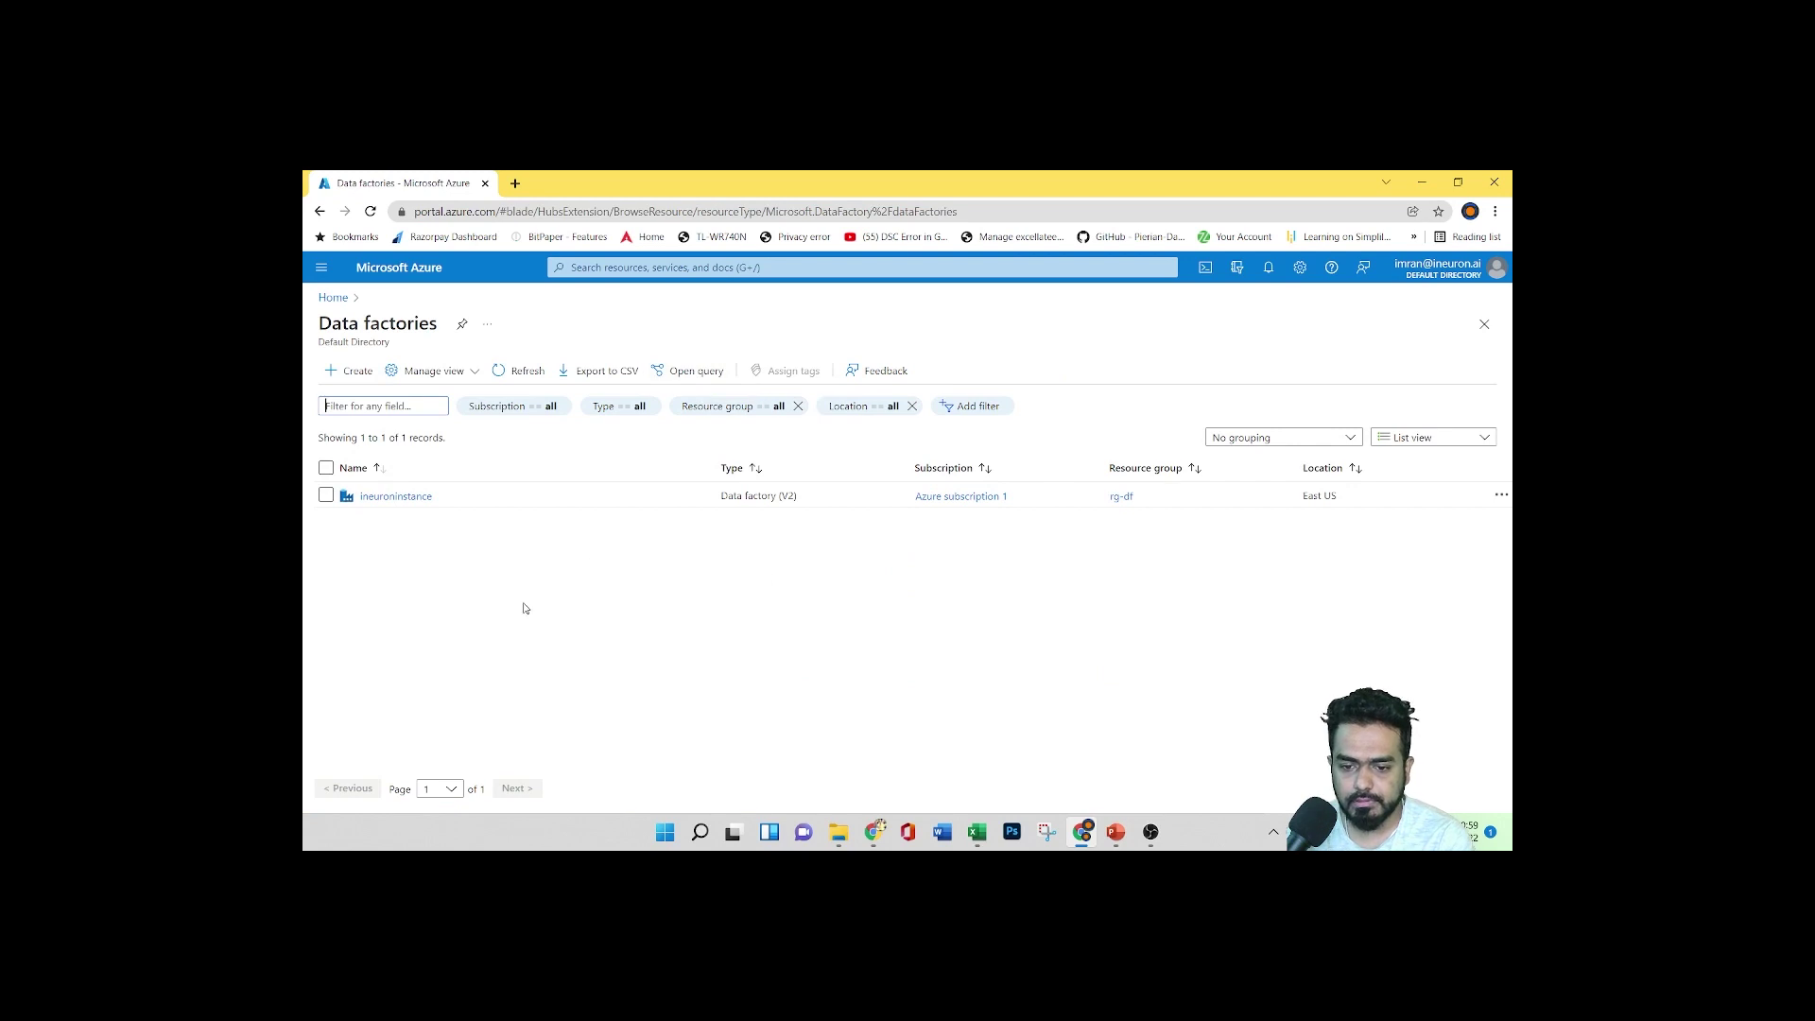
{"action": "left_click", "coordinate": [395, 496]}
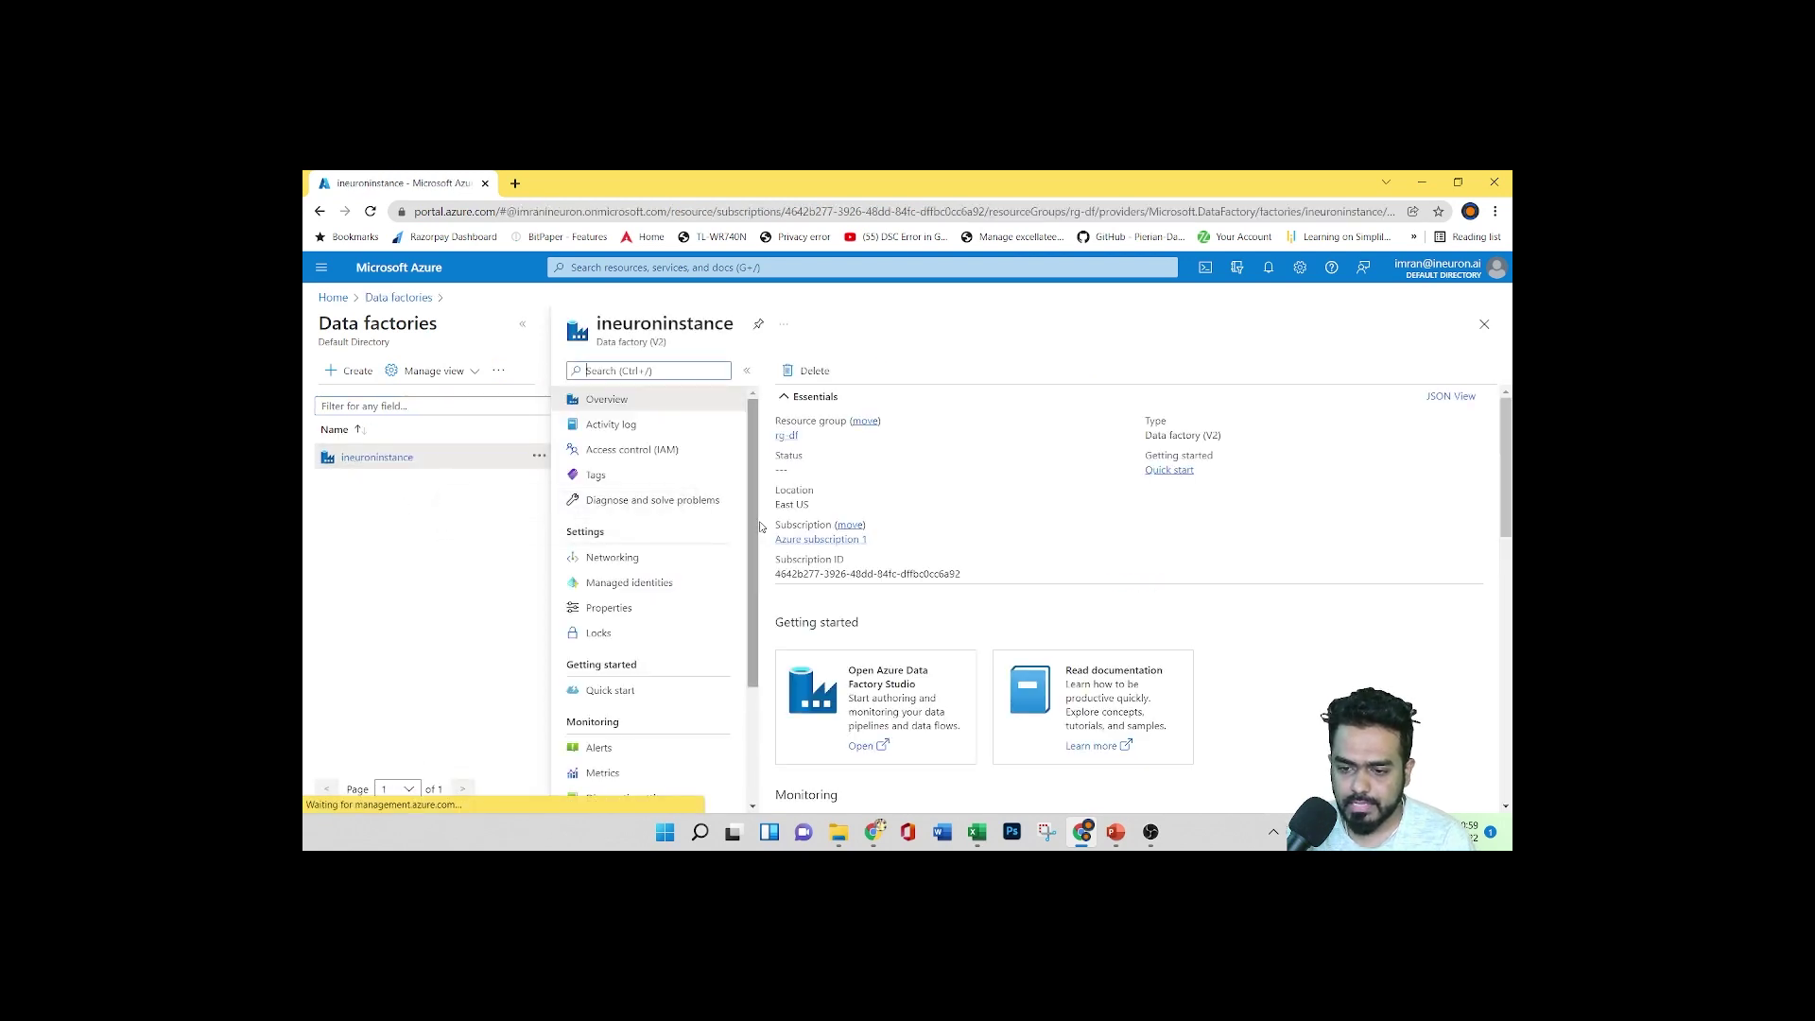
{"action": "left_click", "coordinate": [893, 673]}
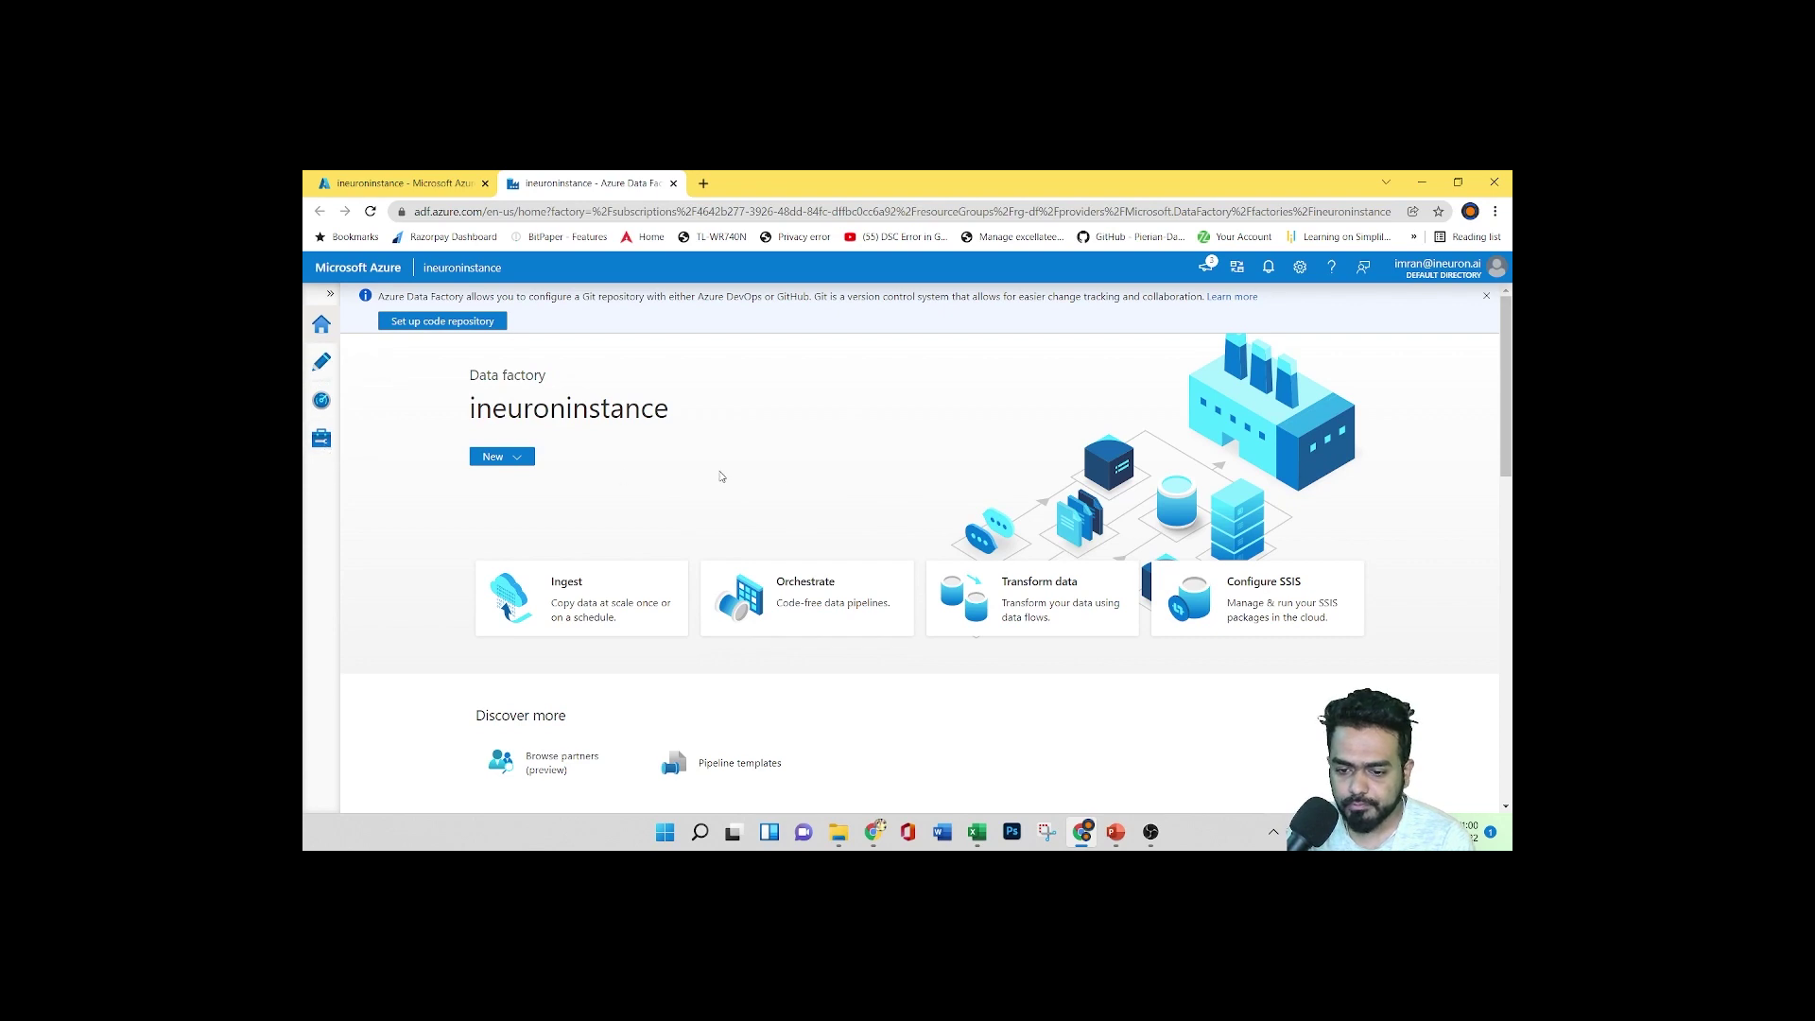
Open pipeline3 in the authoring workspace and expand the Move & transform activities to find Data flow
{"action": "left_click", "coordinate": [323, 364]}
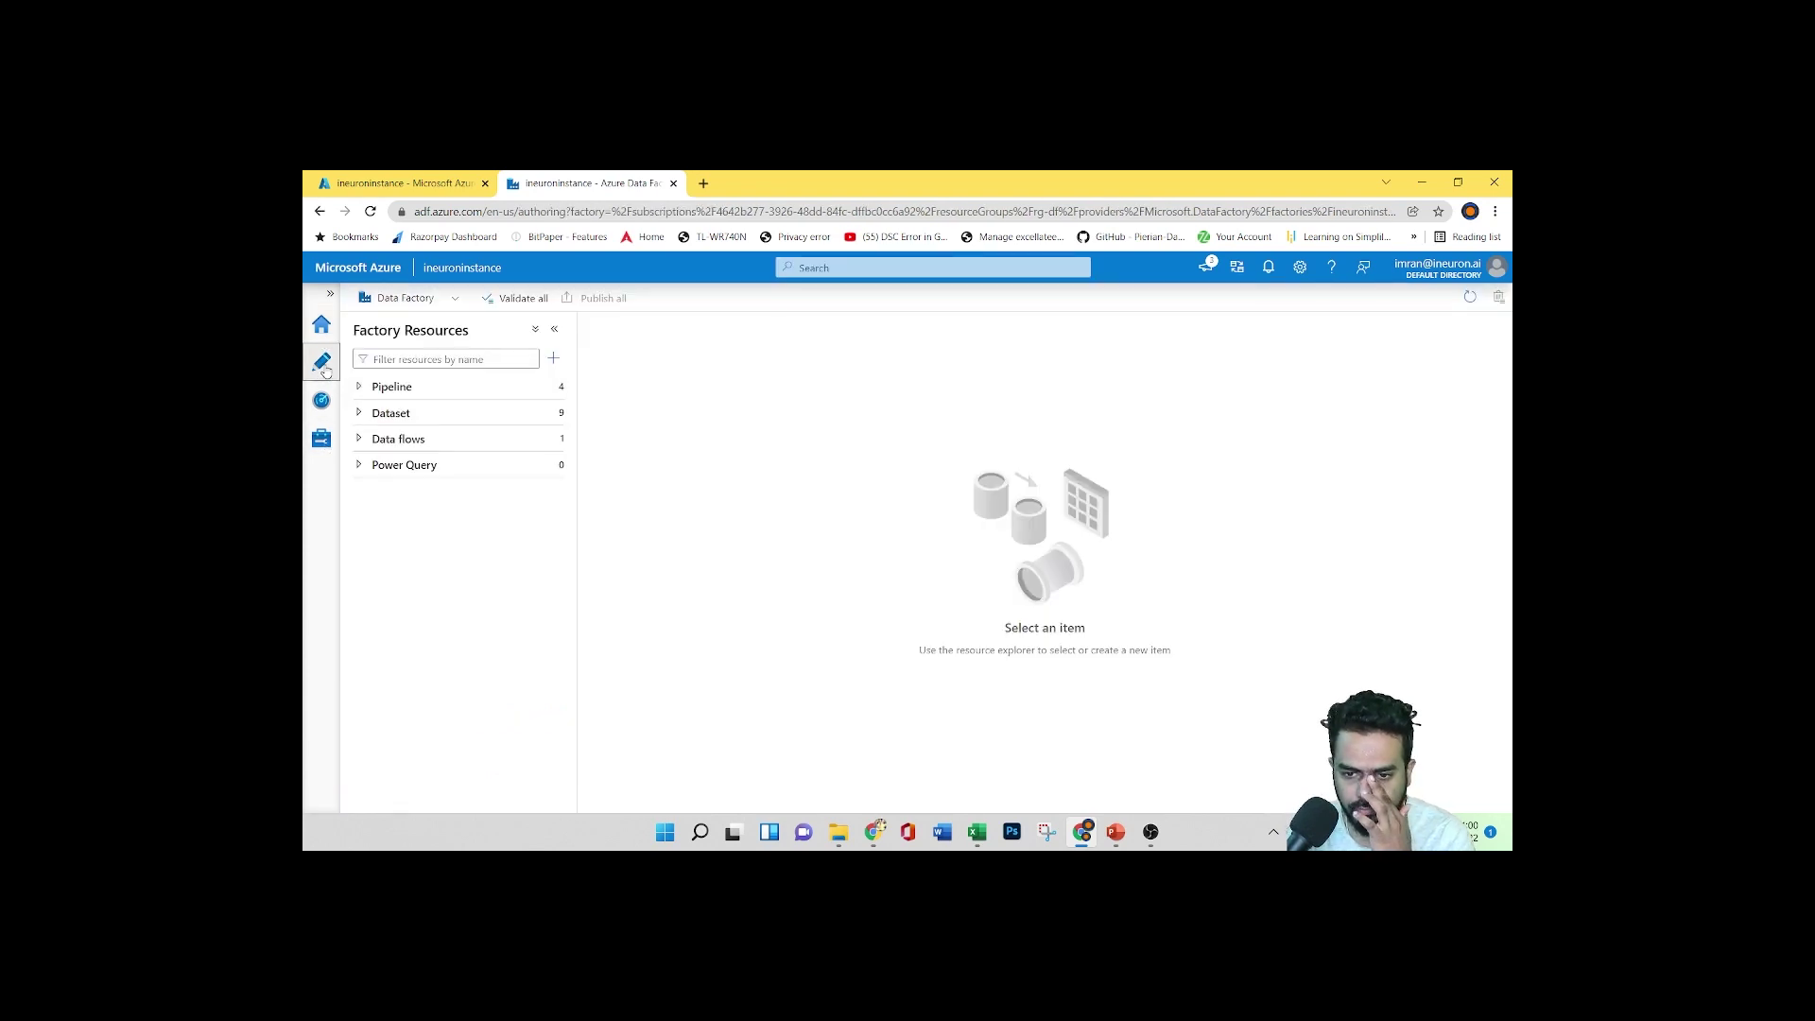
{"action": "left_click", "coordinate": [360, 441]}
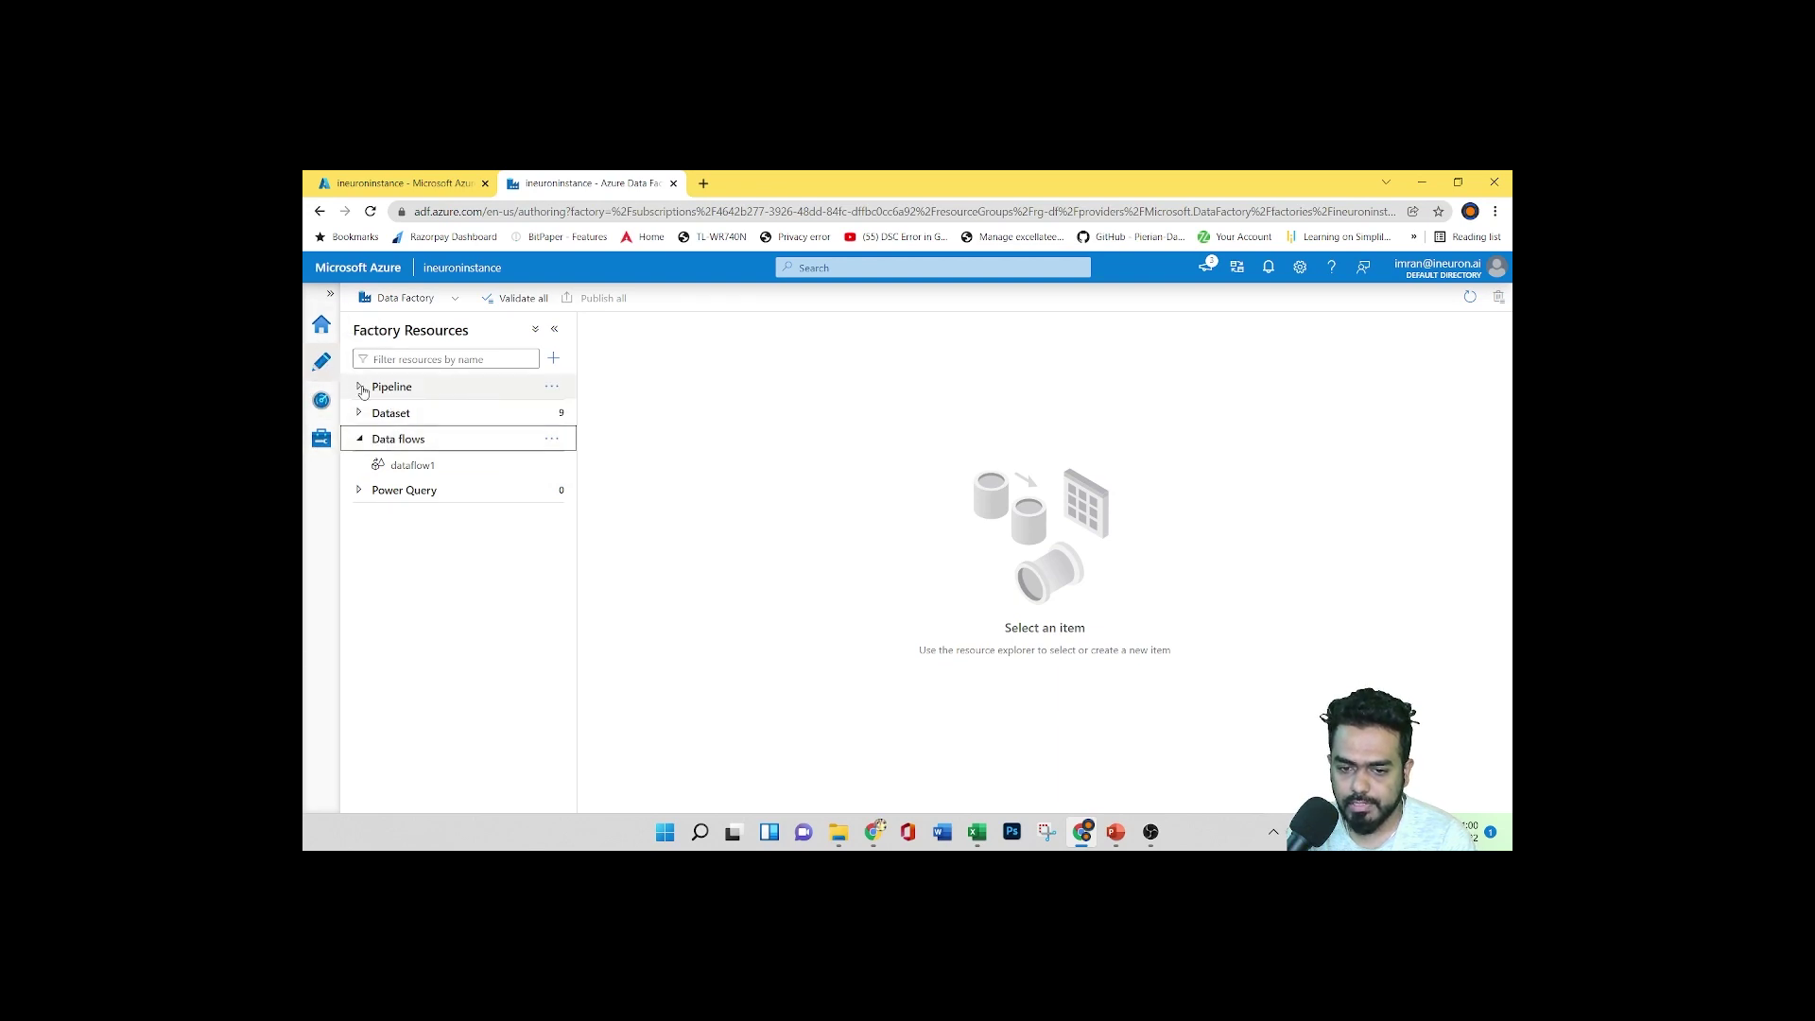
{"action": "left_click", "coordinate": [529, 391]}
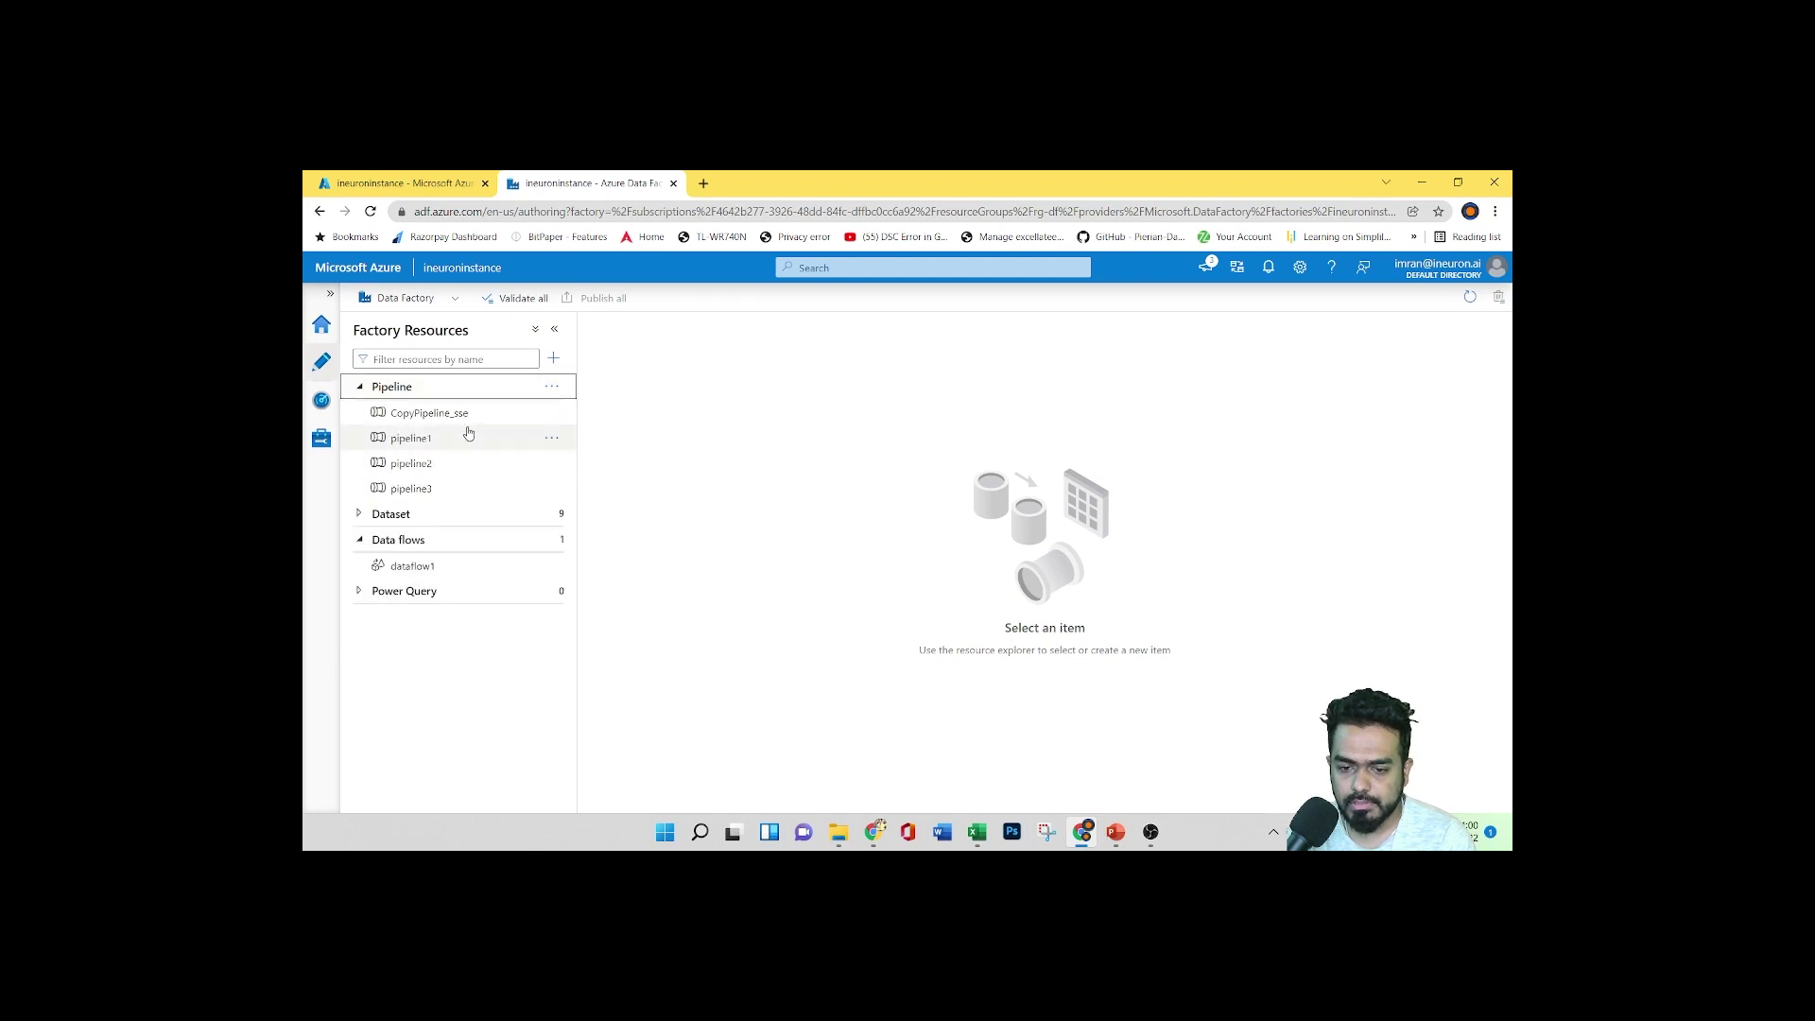
{"action": "left_click", "coordinate": [452, 497]}
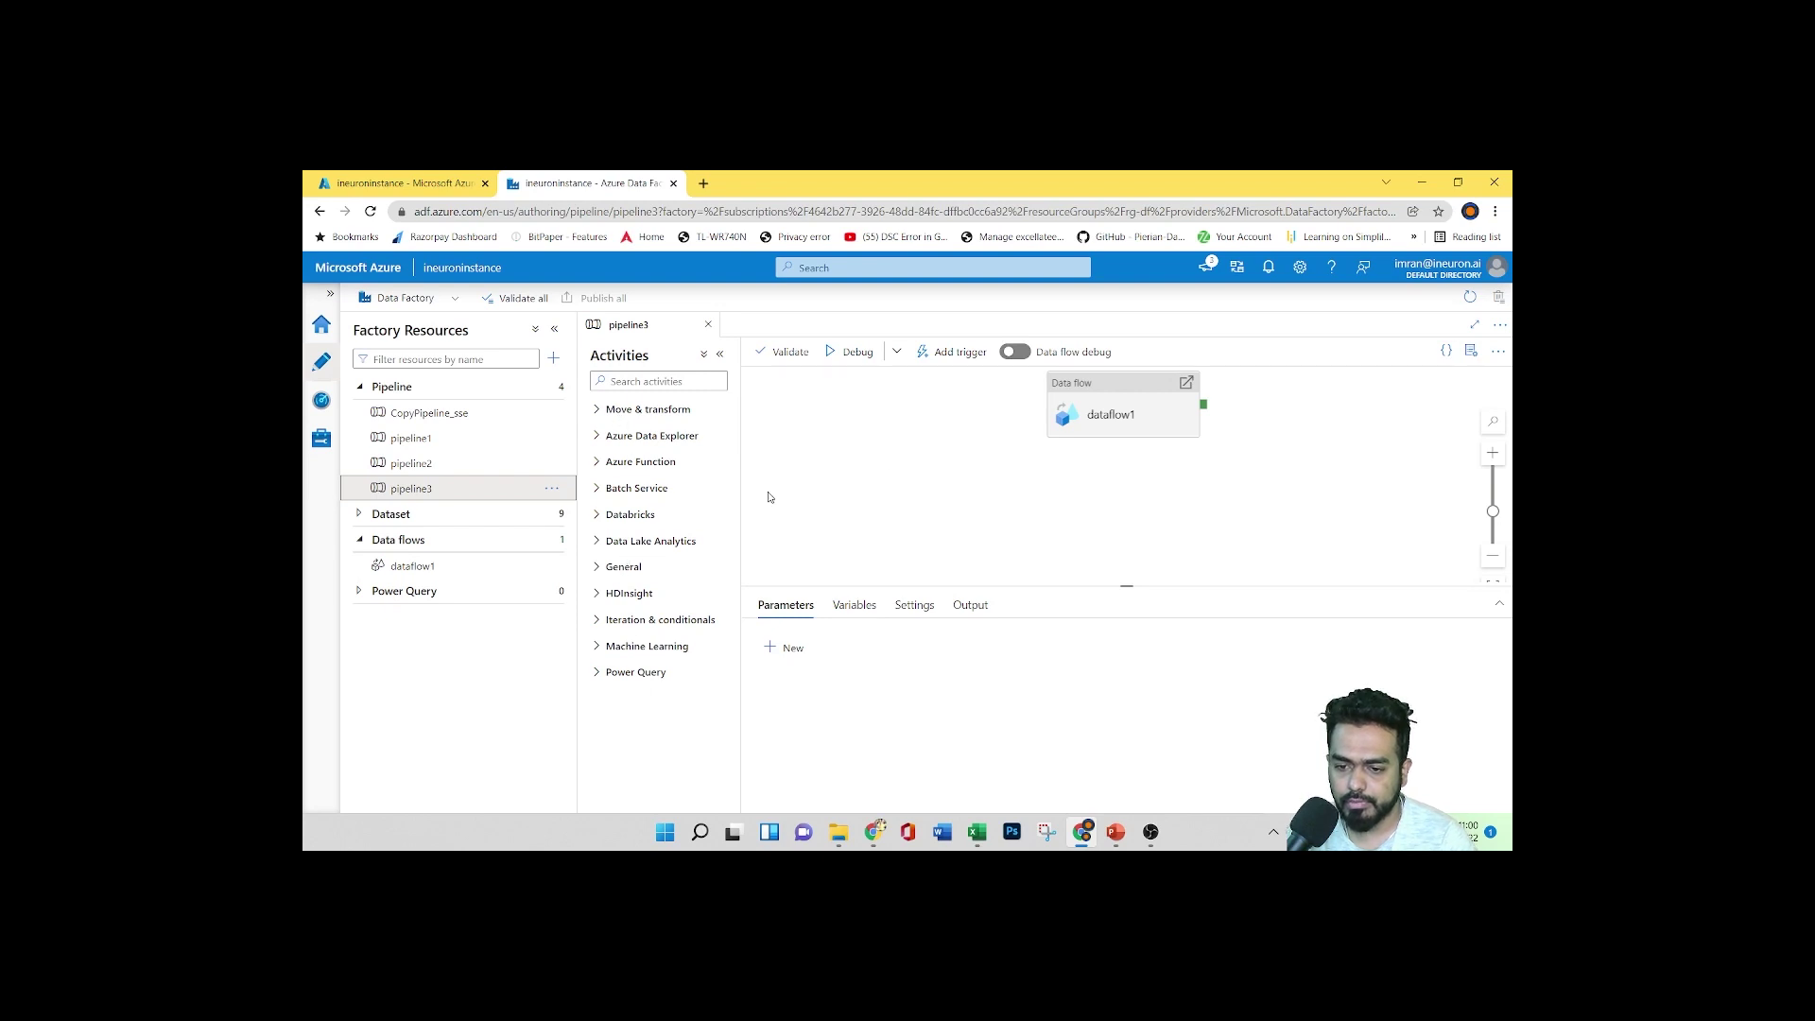
{"action": "left_click", "coordinate": [596, 413]}
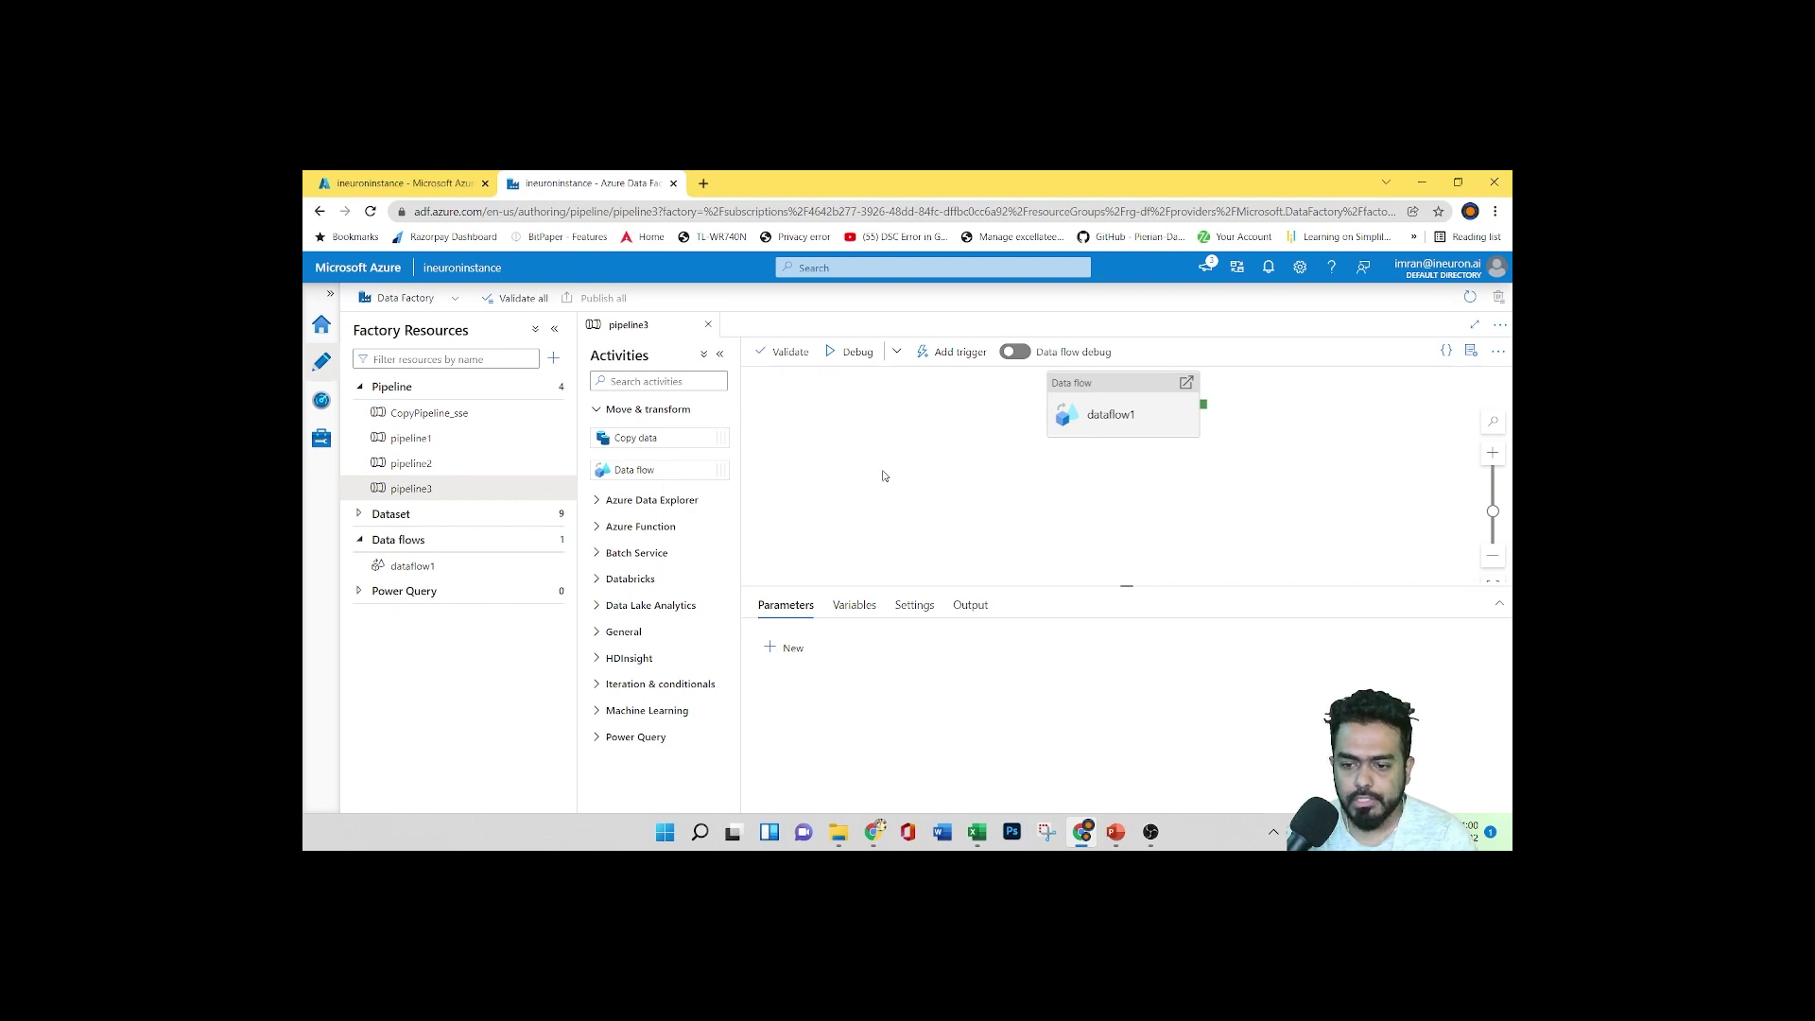
Create a new blank pipeline in the data factory
{"action": "left_click", "coordinate": [543, 565]}
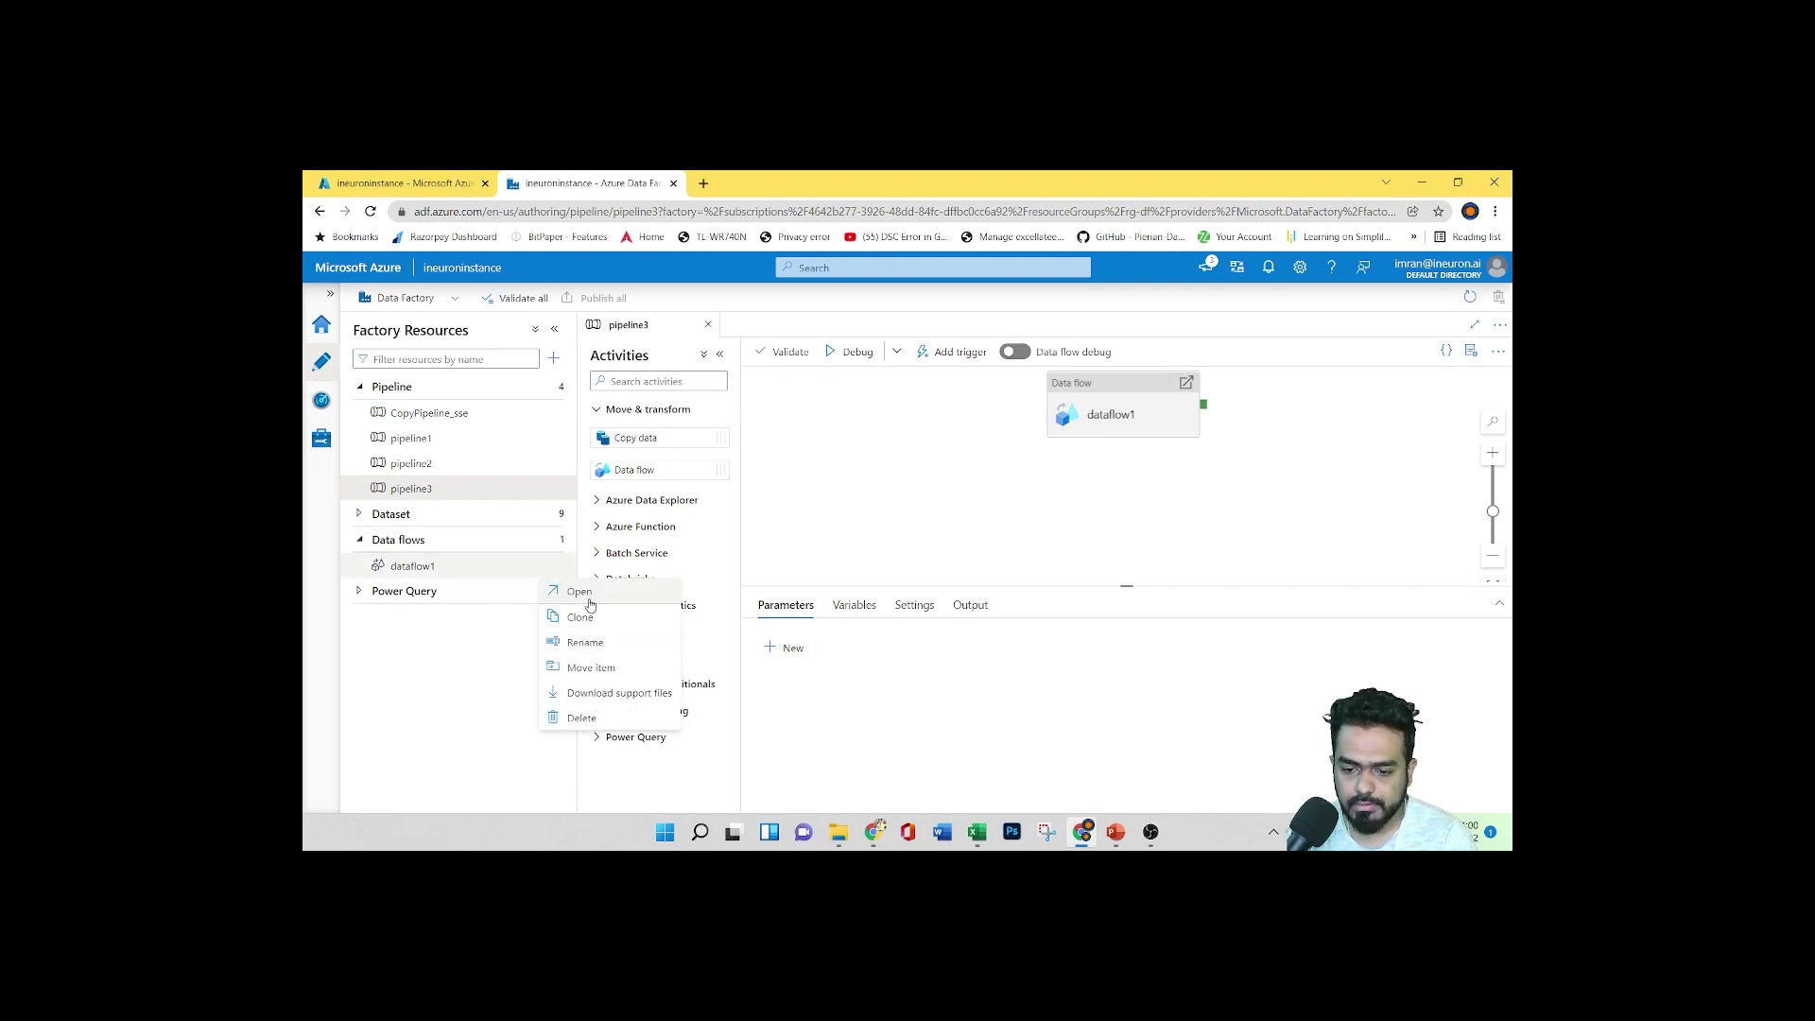
{"action": "left_click", "coordinate": [856, 480]}
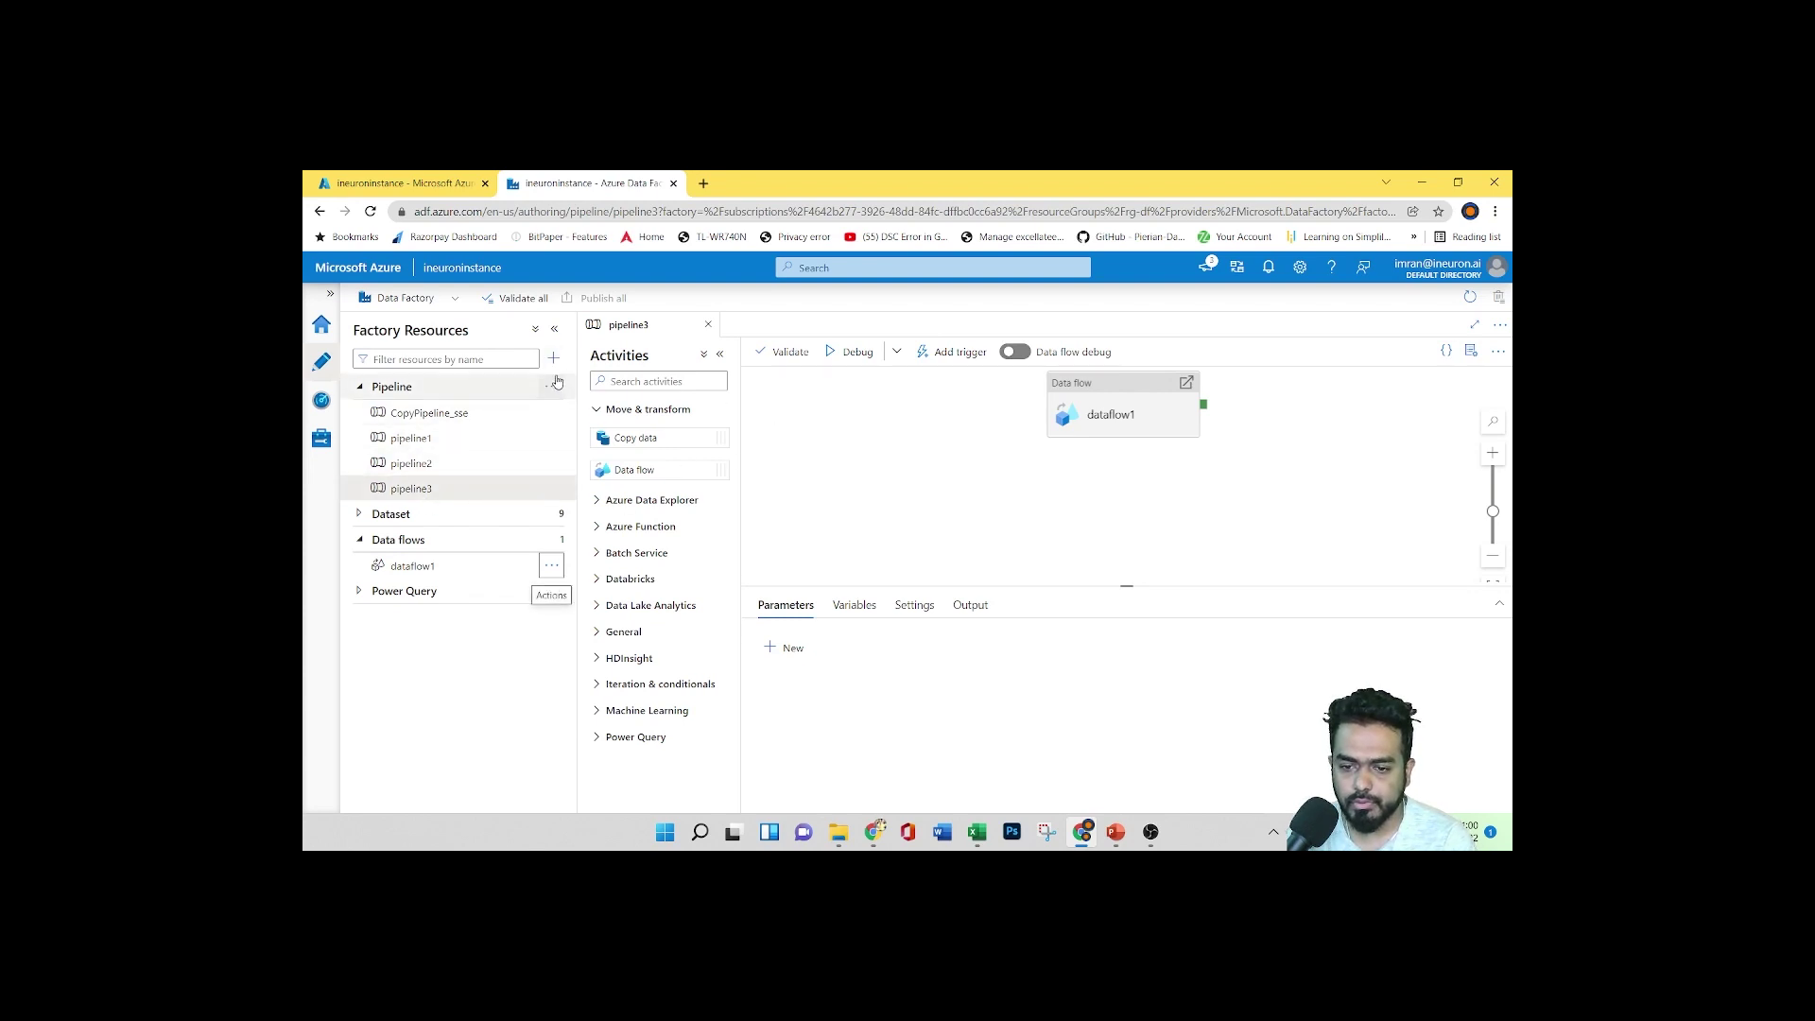
{"action": "left_click", "coordinate": [556, 364]}
{"action": "mouse_move", "coordinate": [614, 380]}
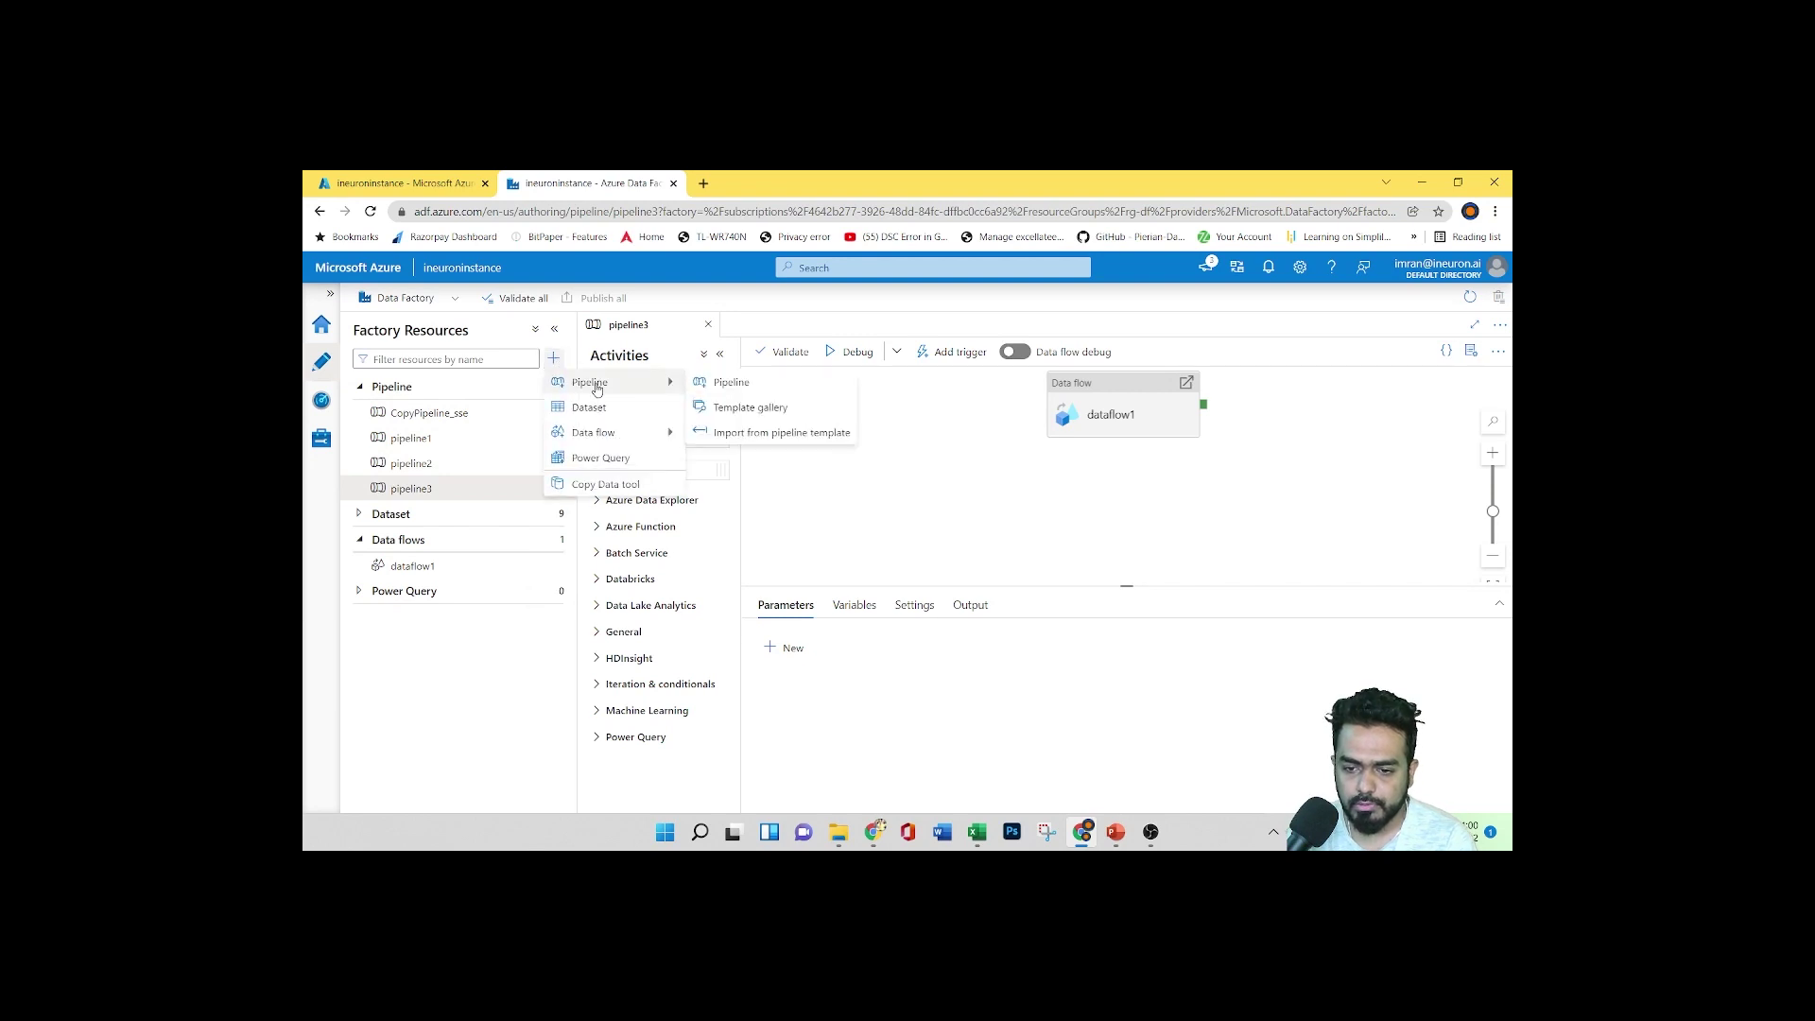
{"action": "left_click", "coordinate": [723, 380]}
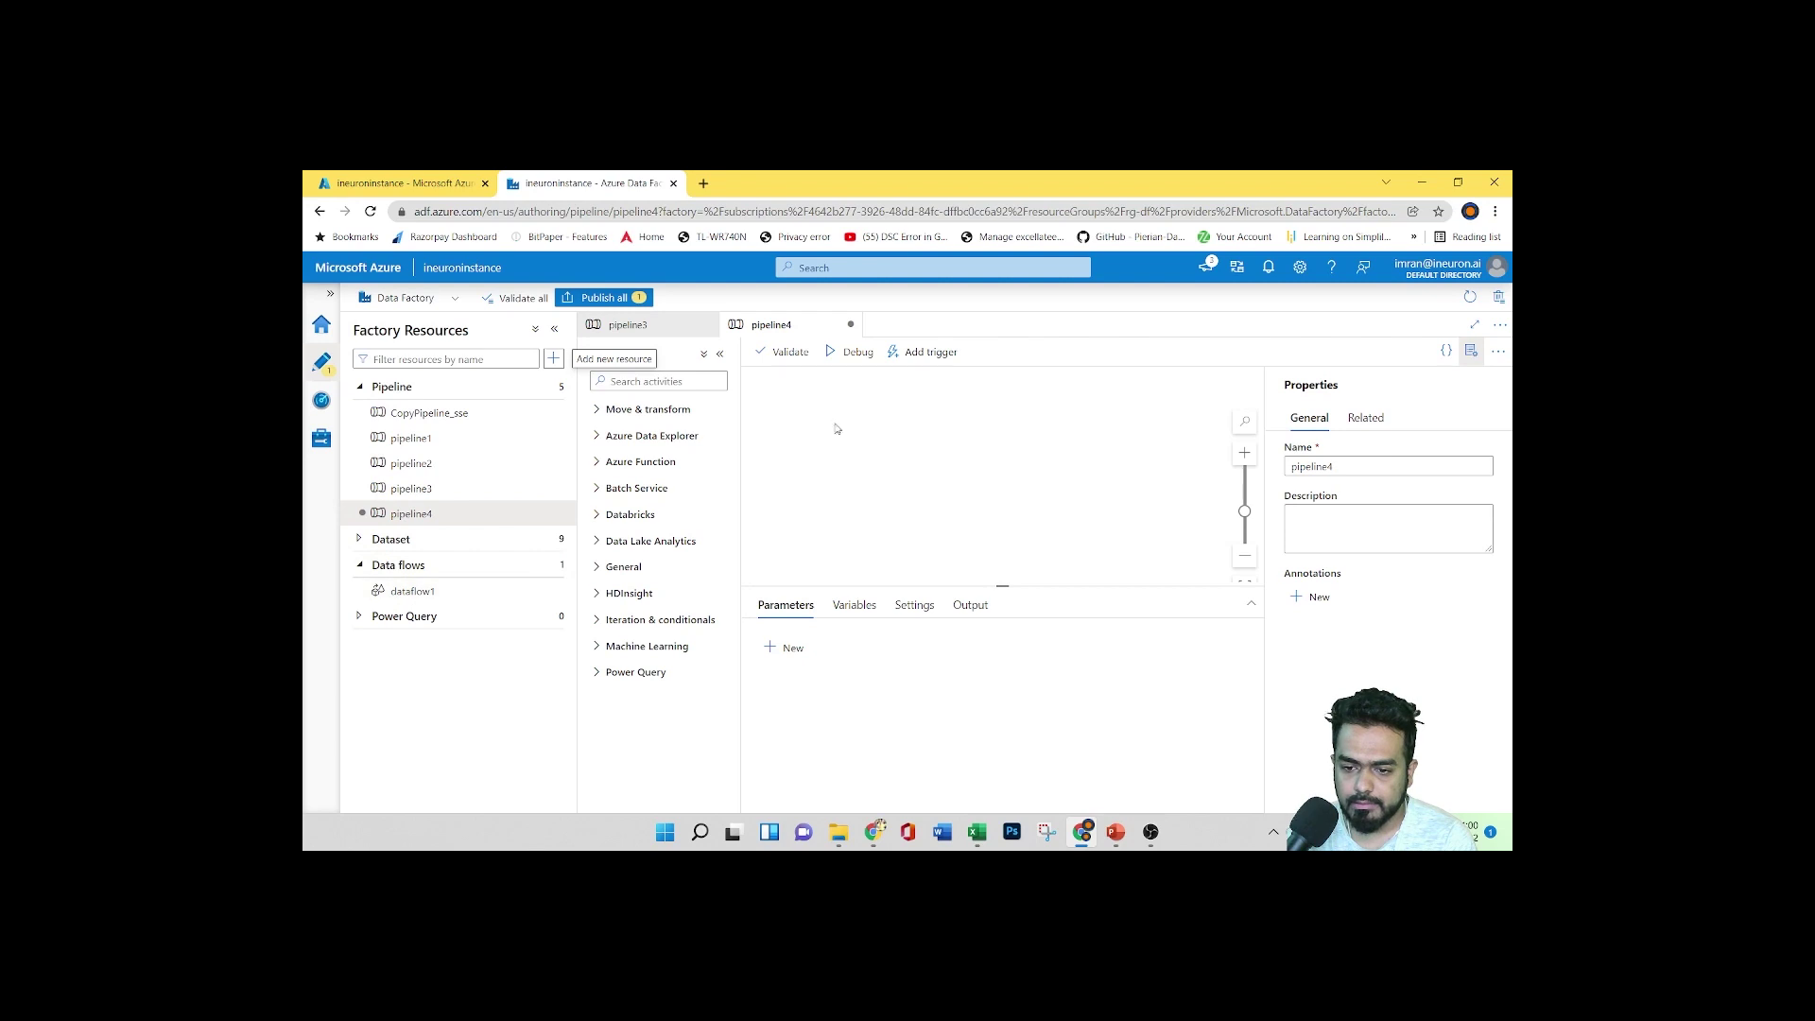
Try adding a Data flow activity from Move & transform to the pipeline4 canvas, and delete it again
{"action": "left_click", "coordinate": [598, 409]}
{"action": "left_click_drag", "start_coordinate": [619, 469], "coordinate": [888, 496]}
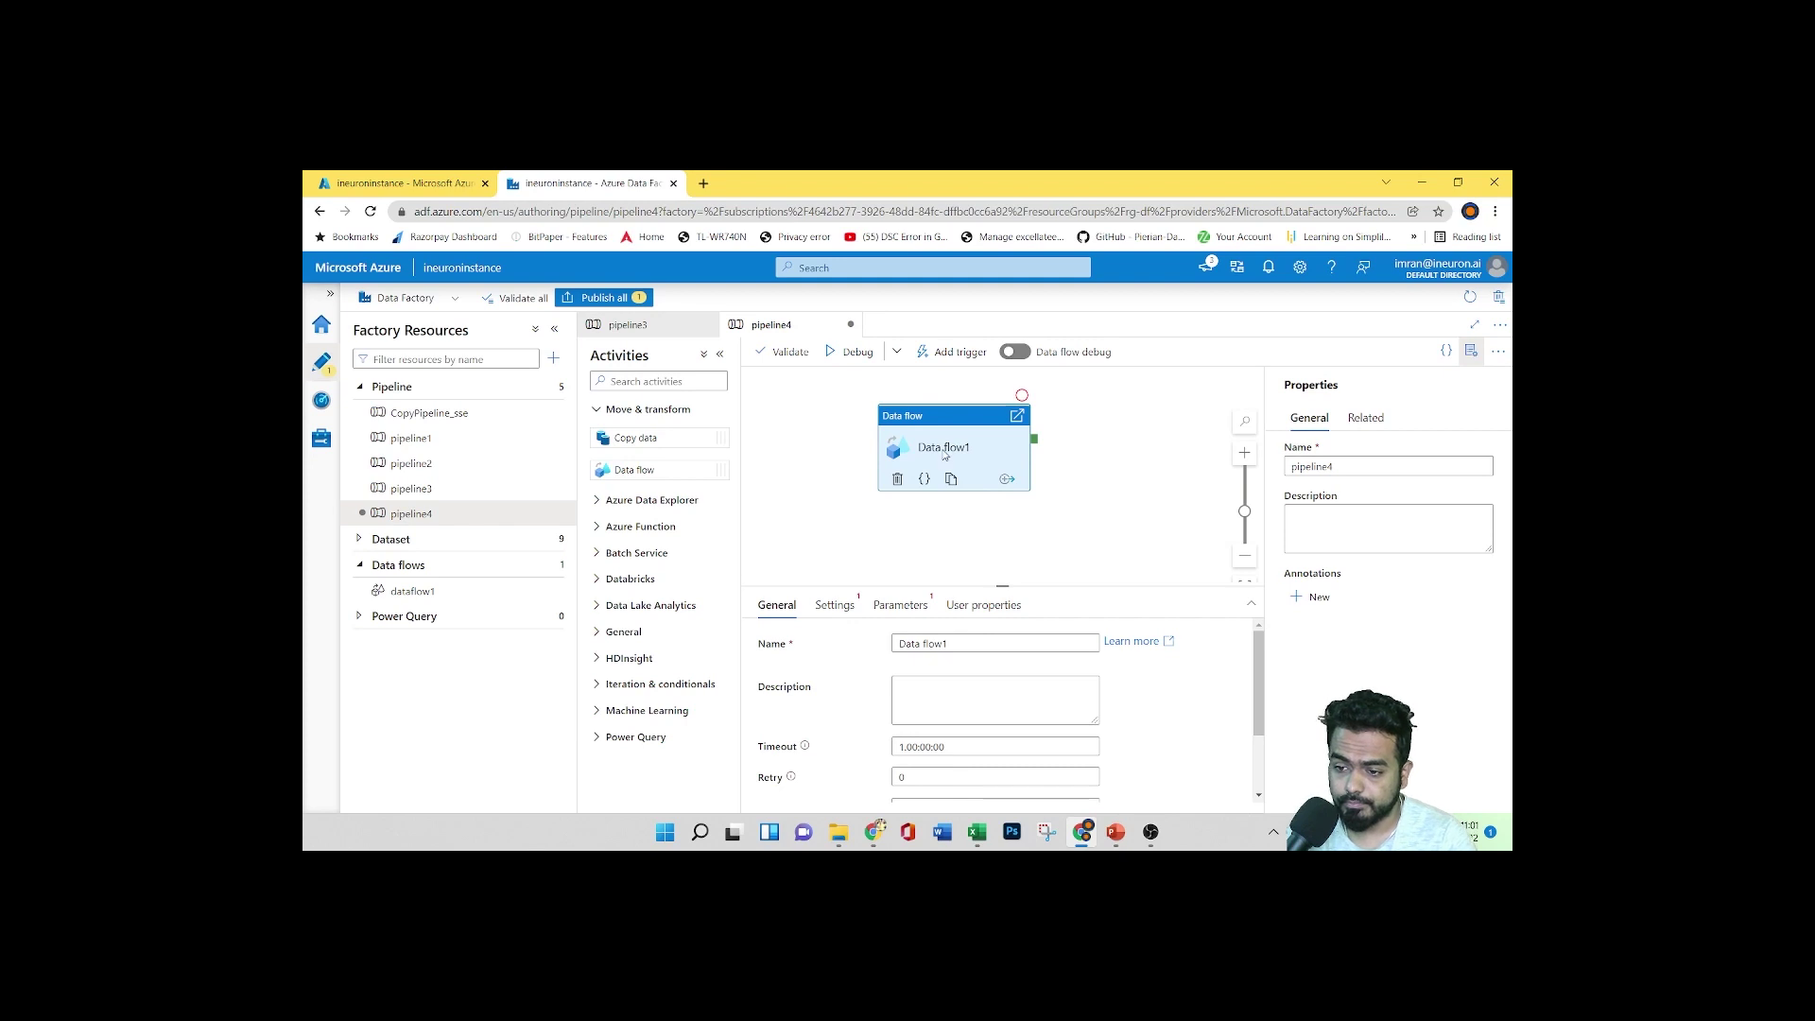
{"action": "left_click_drag", "start_coordinate": [948, 424], "coordinate": [944, 455]}
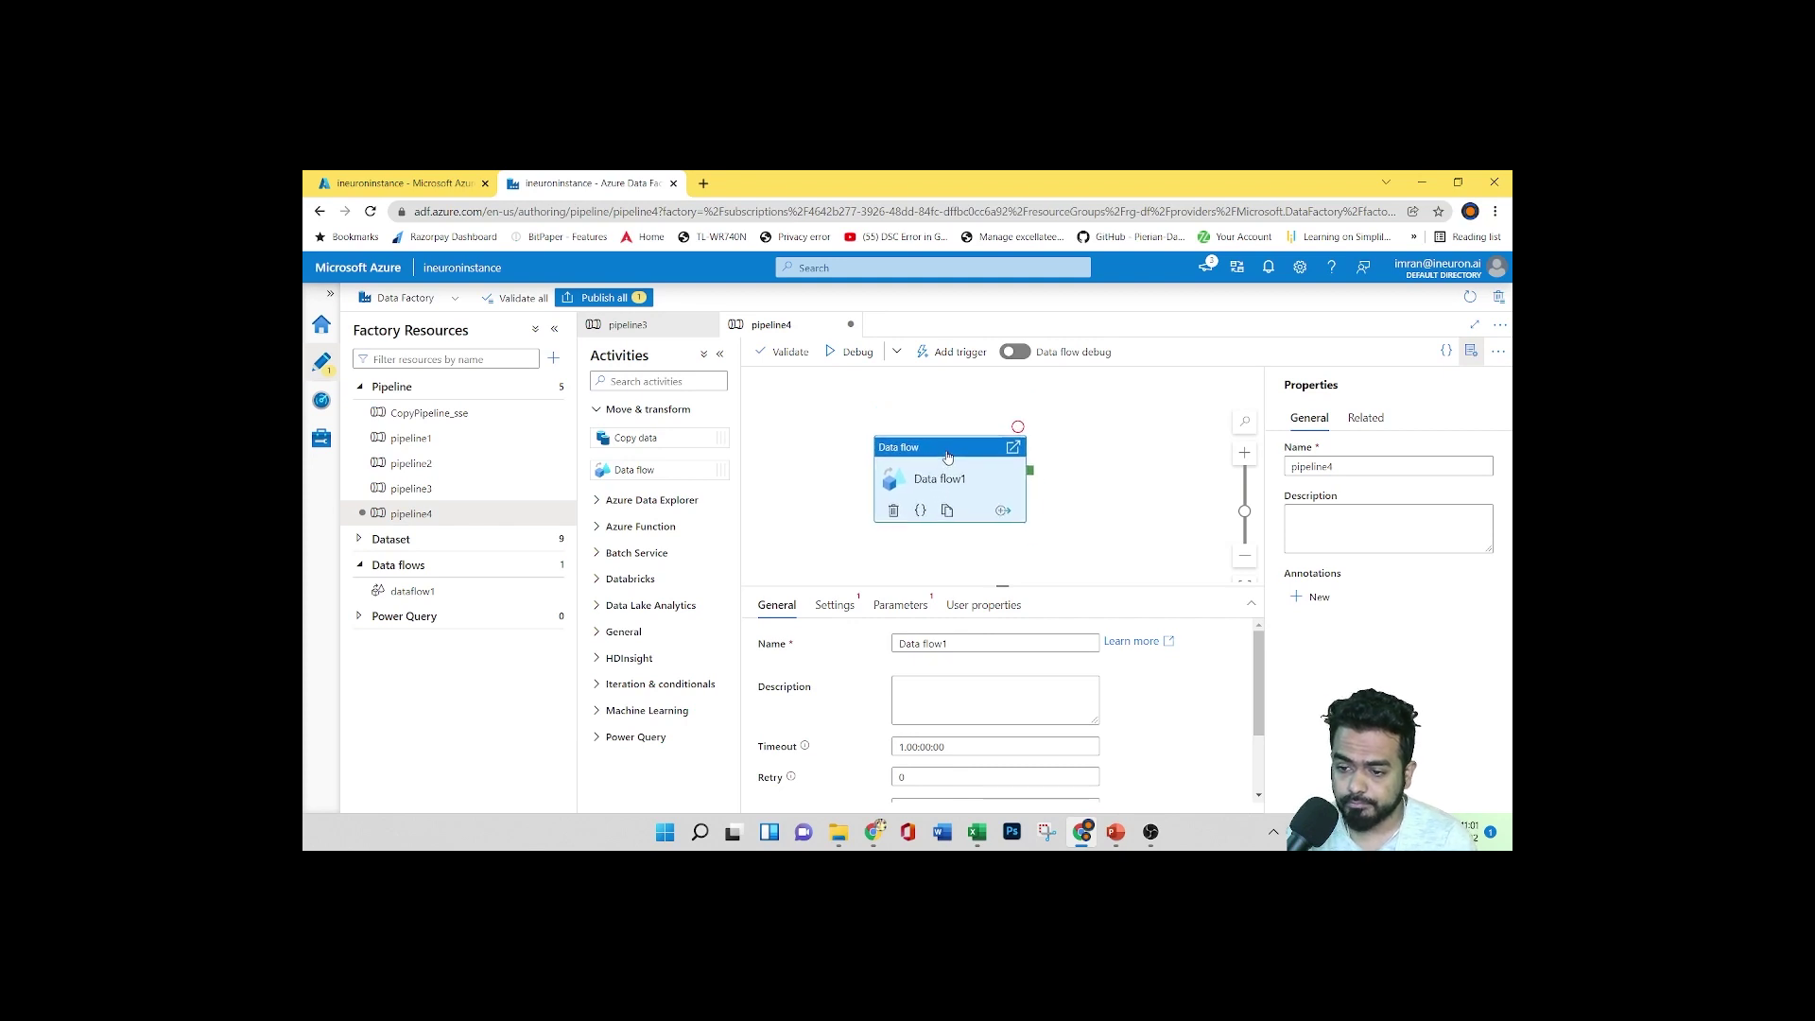
{"action": "left_click", "coordinate": [894, 516]}
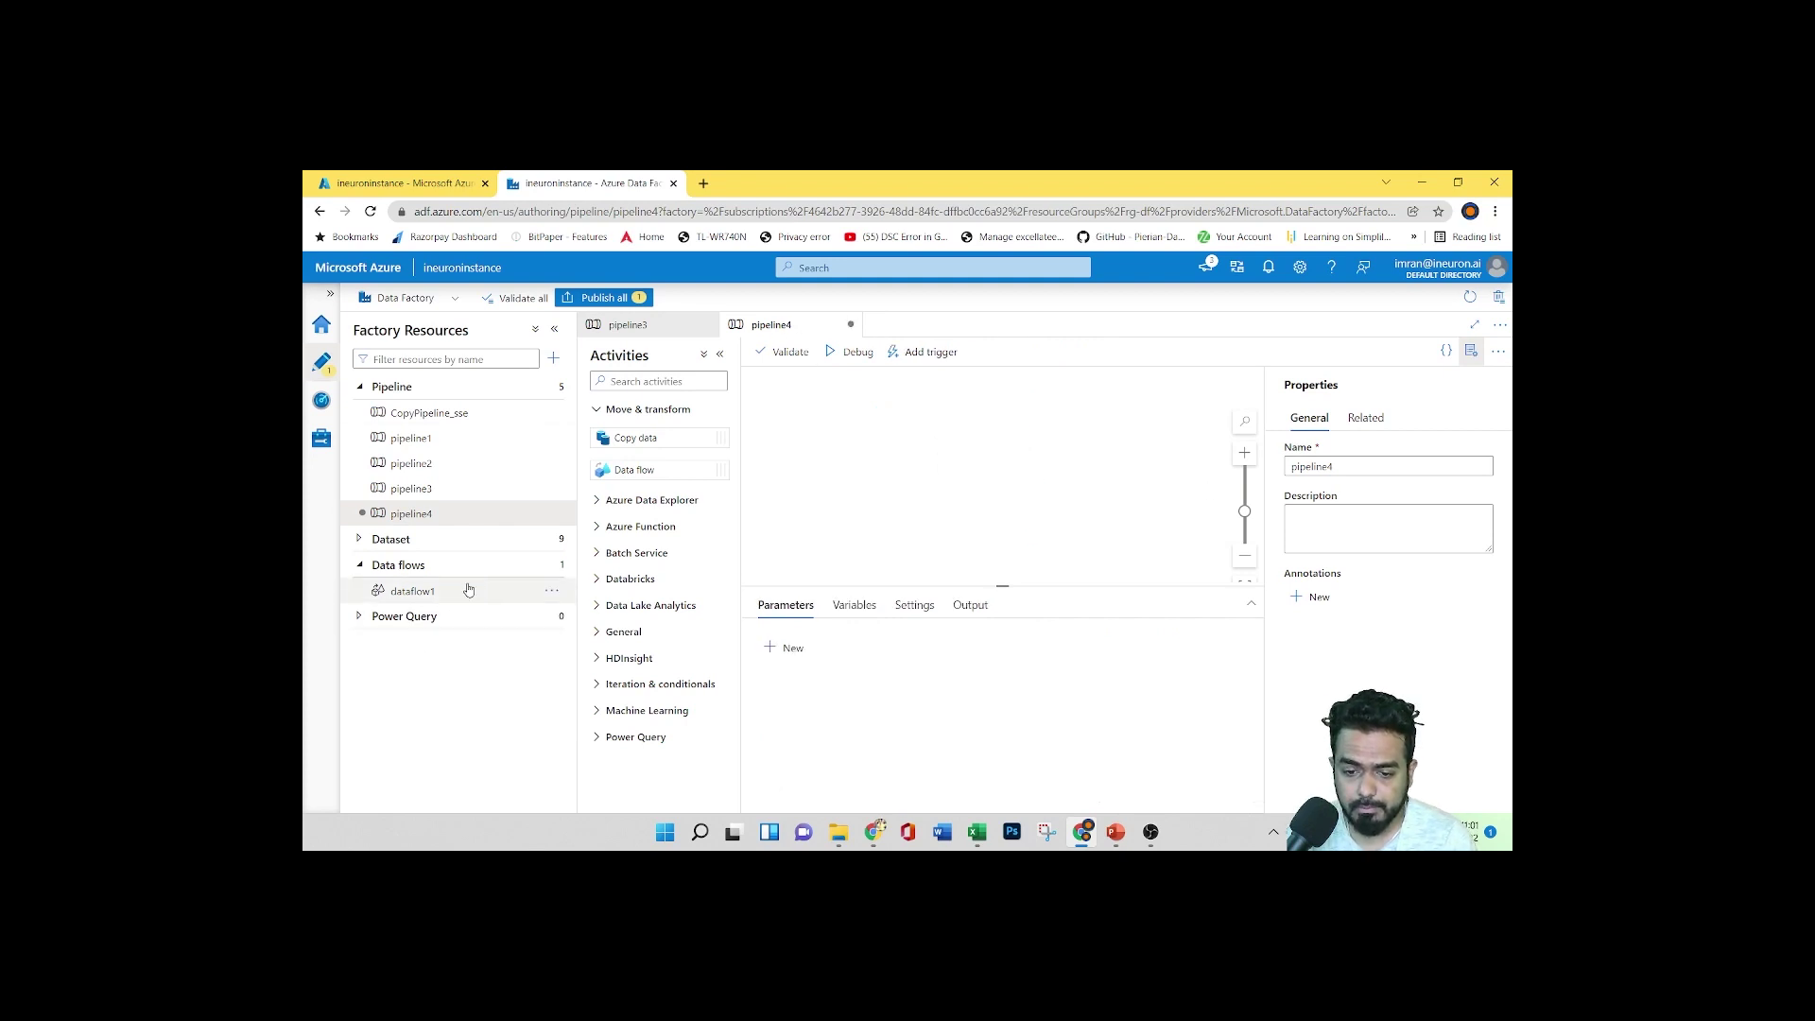
Create a new data flow under Data flows and close the open pipeline3 editor
{"action": "left_click", "coordinate": [556, 566]}
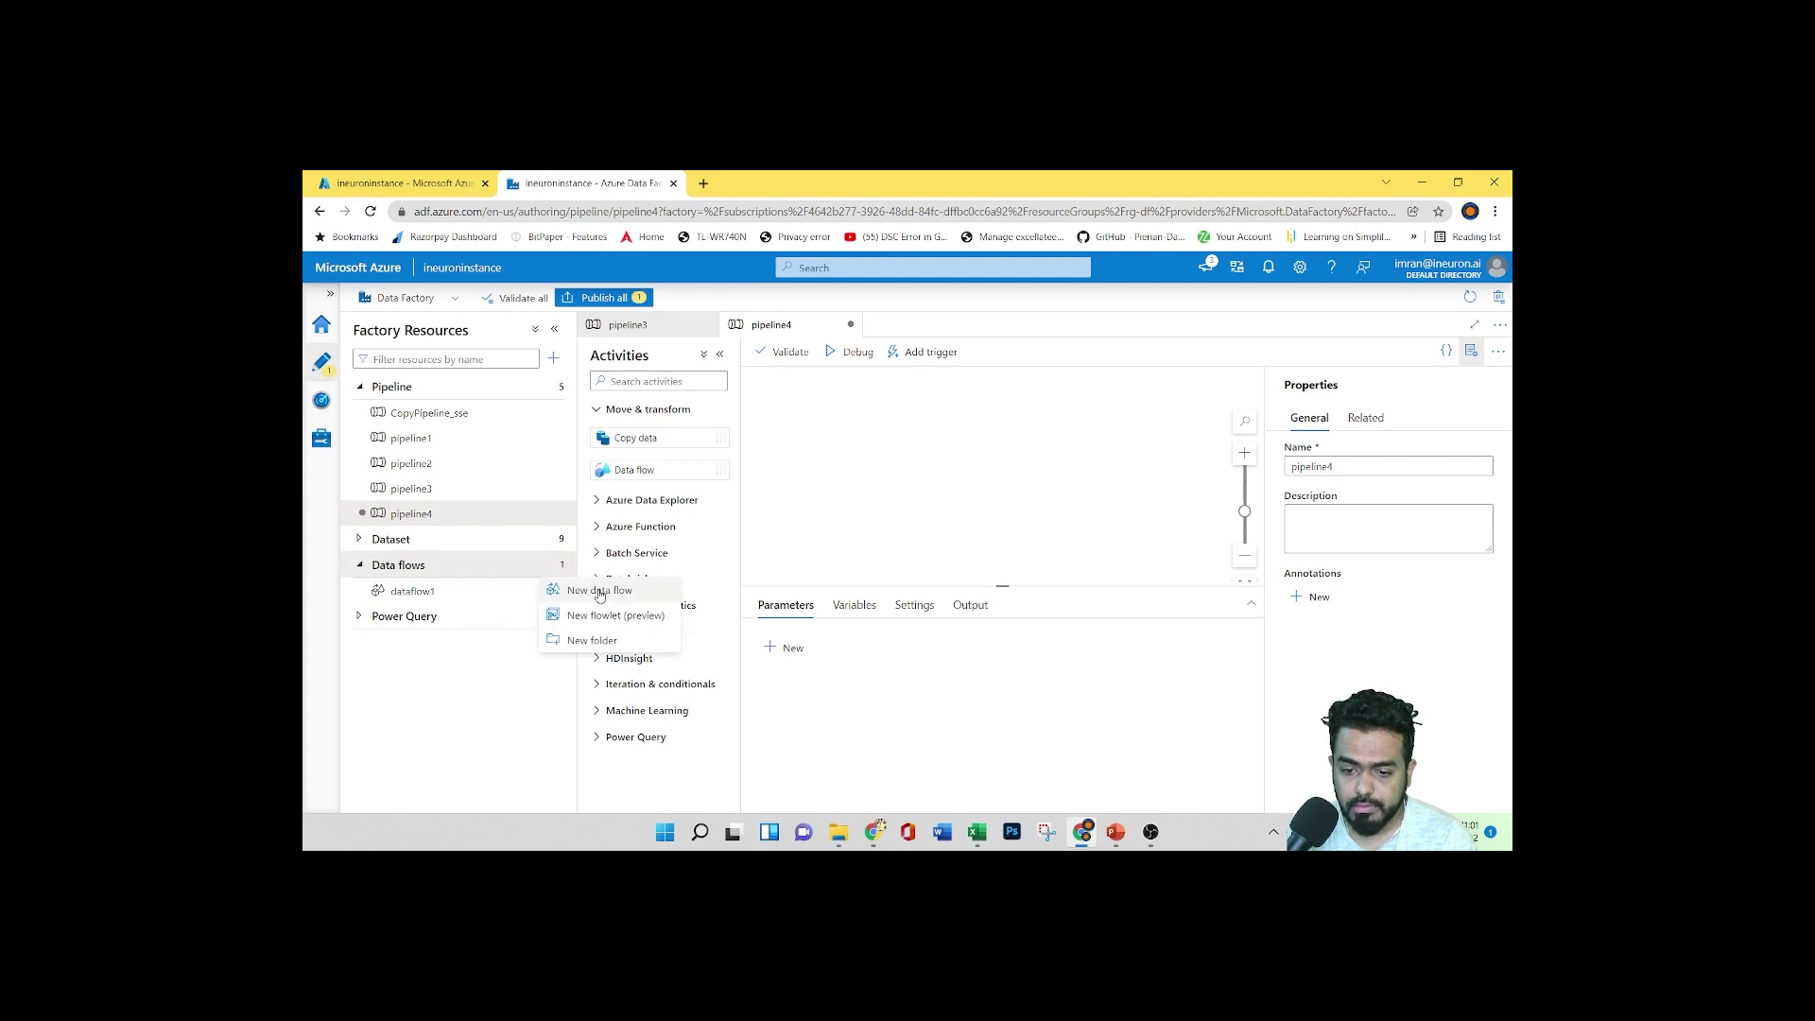
{"action": "left_click", "coordinate": [600, 592]}
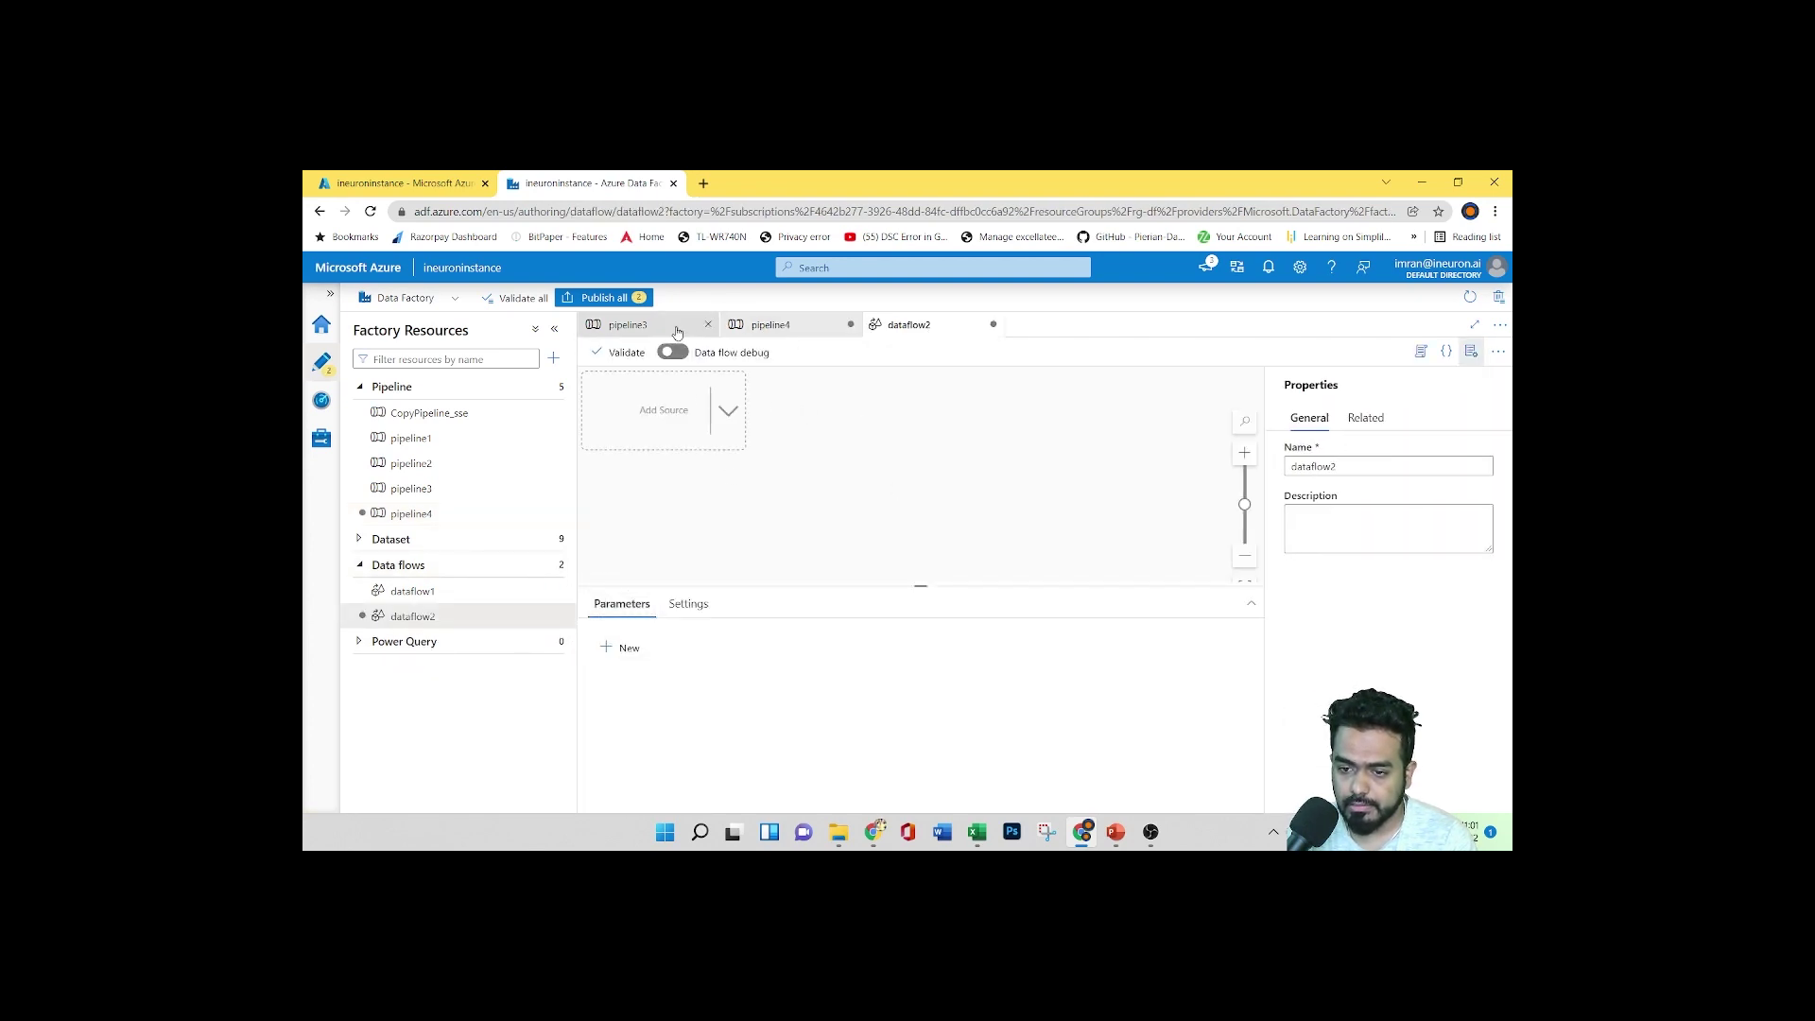
{"action": "left_click", "coordinate": [708, 324]}
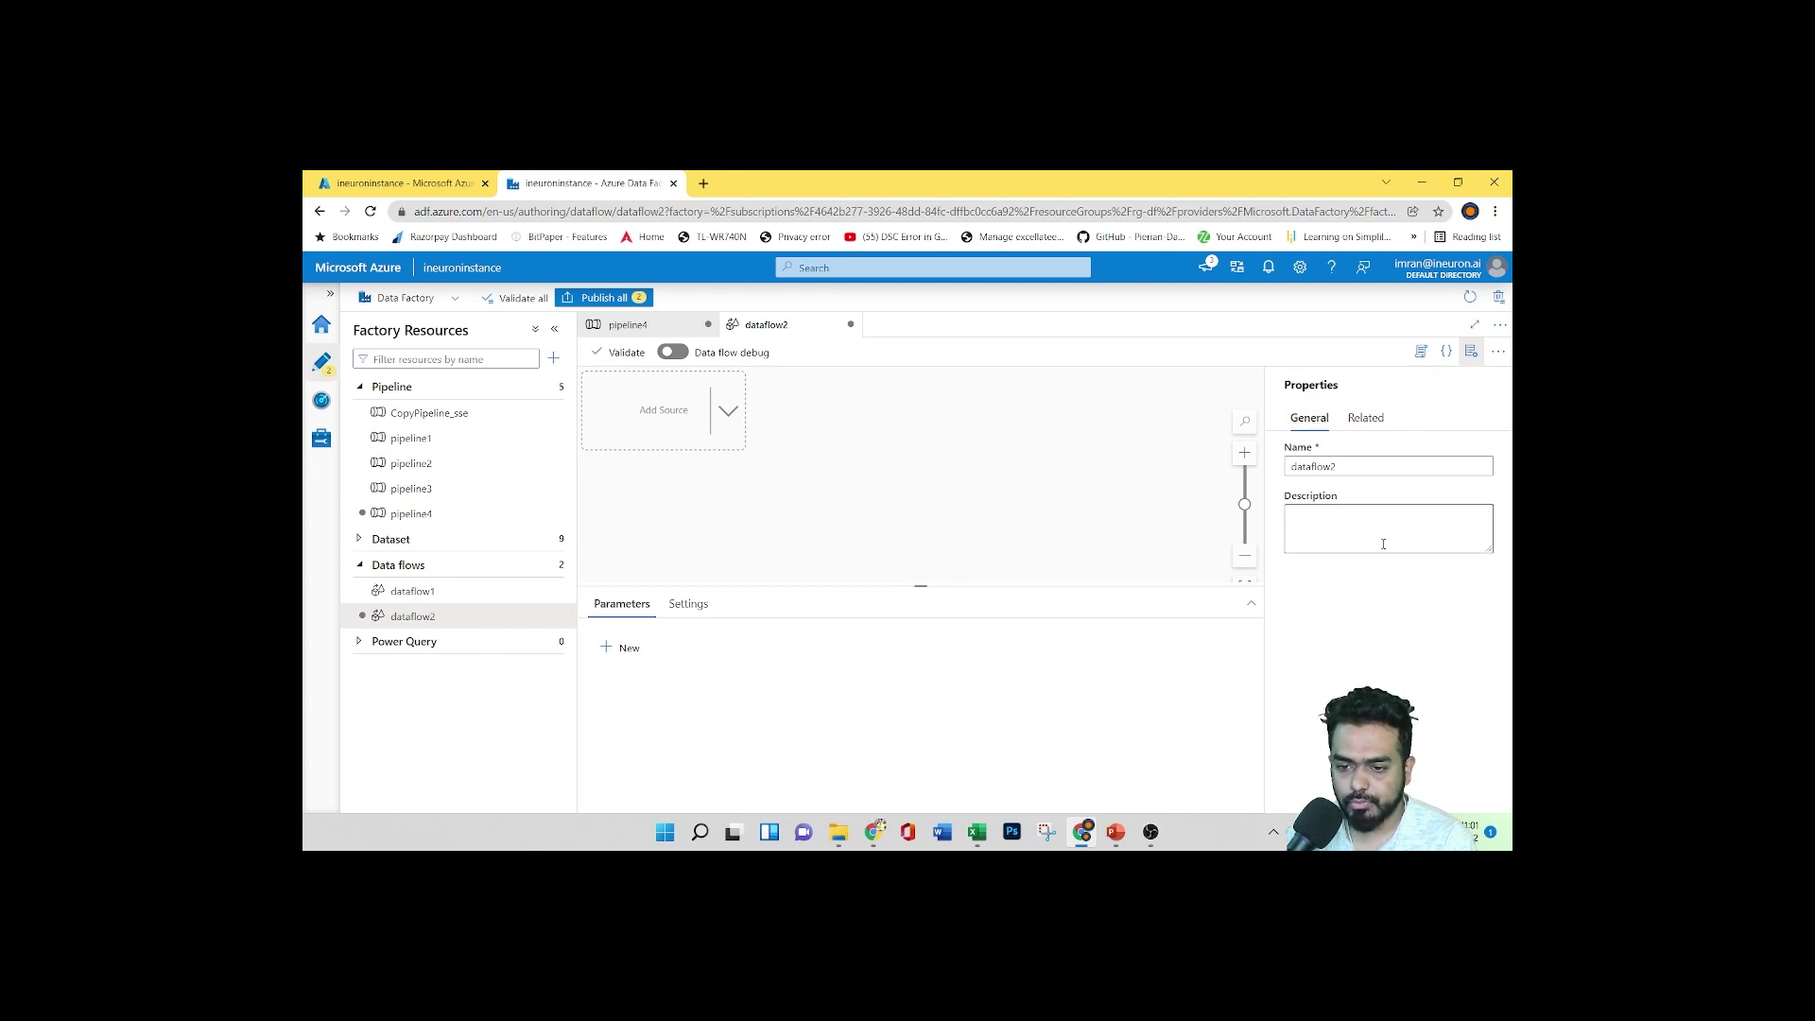
Add a source to dataflow2 and look over its source settings
{"action": "left_click", "coordinate": [724, 416]}
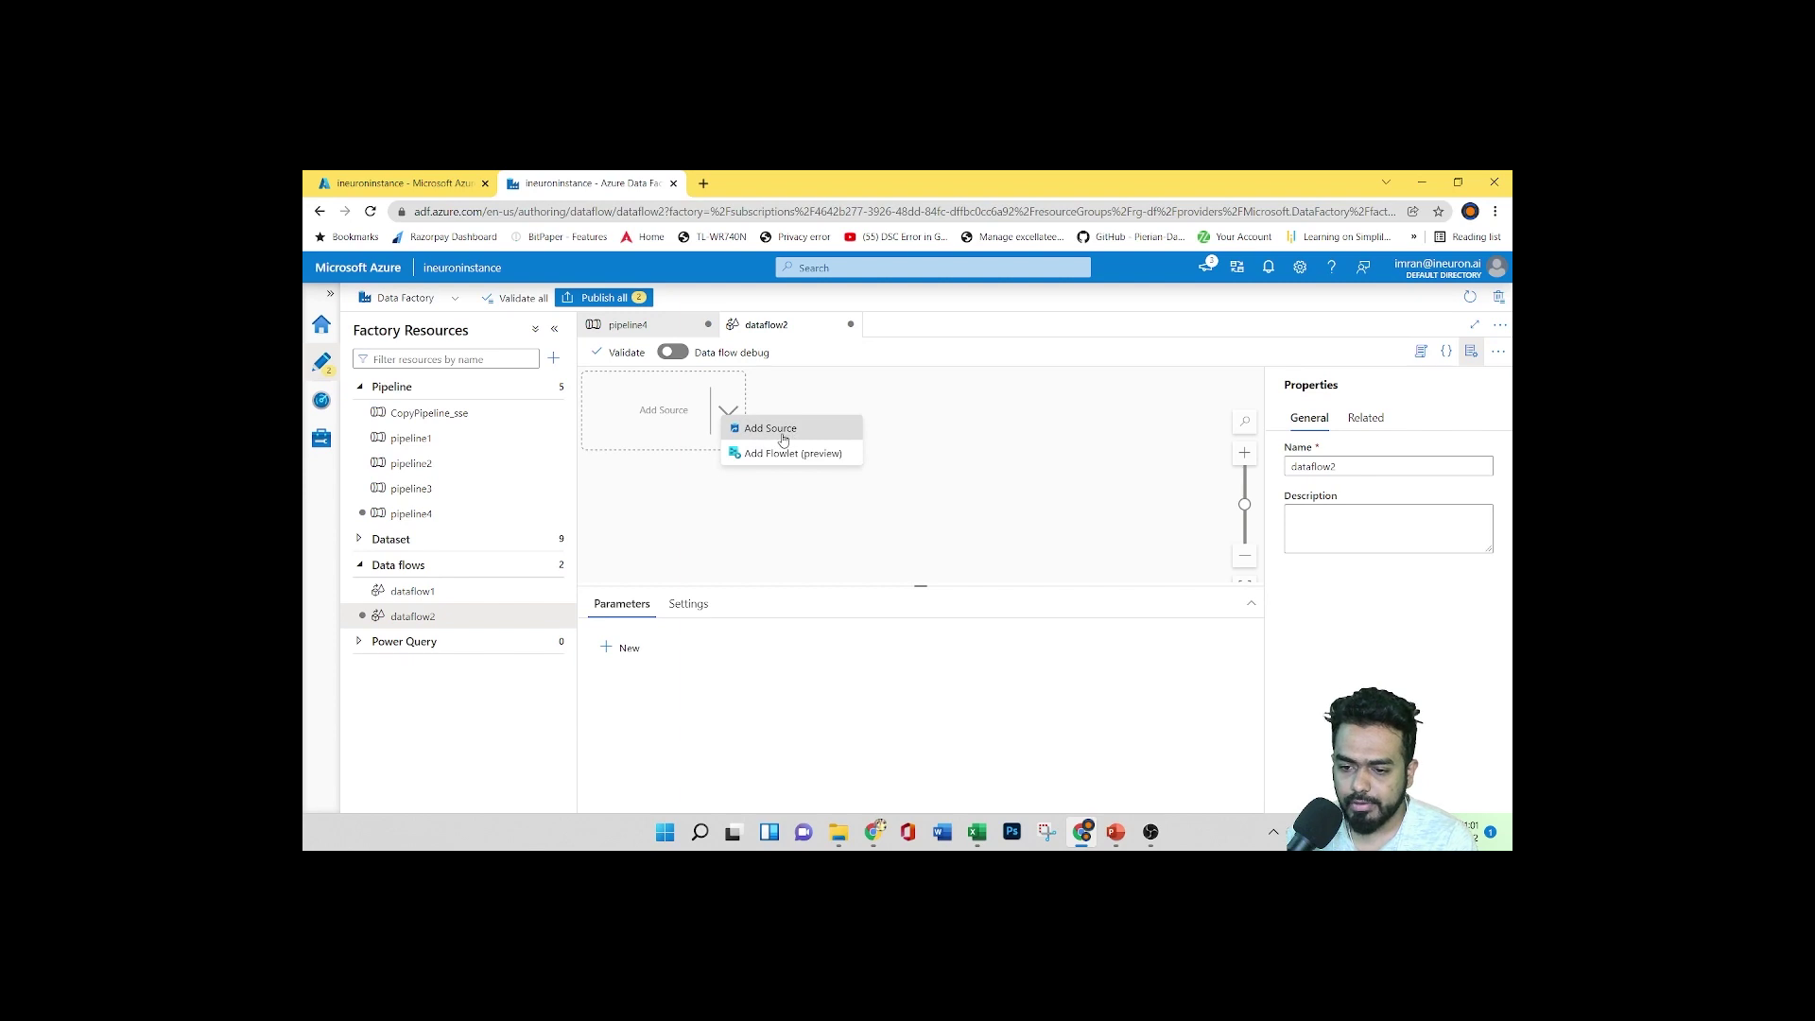
{"action": "left_click", "coordinate": [784, 439]}
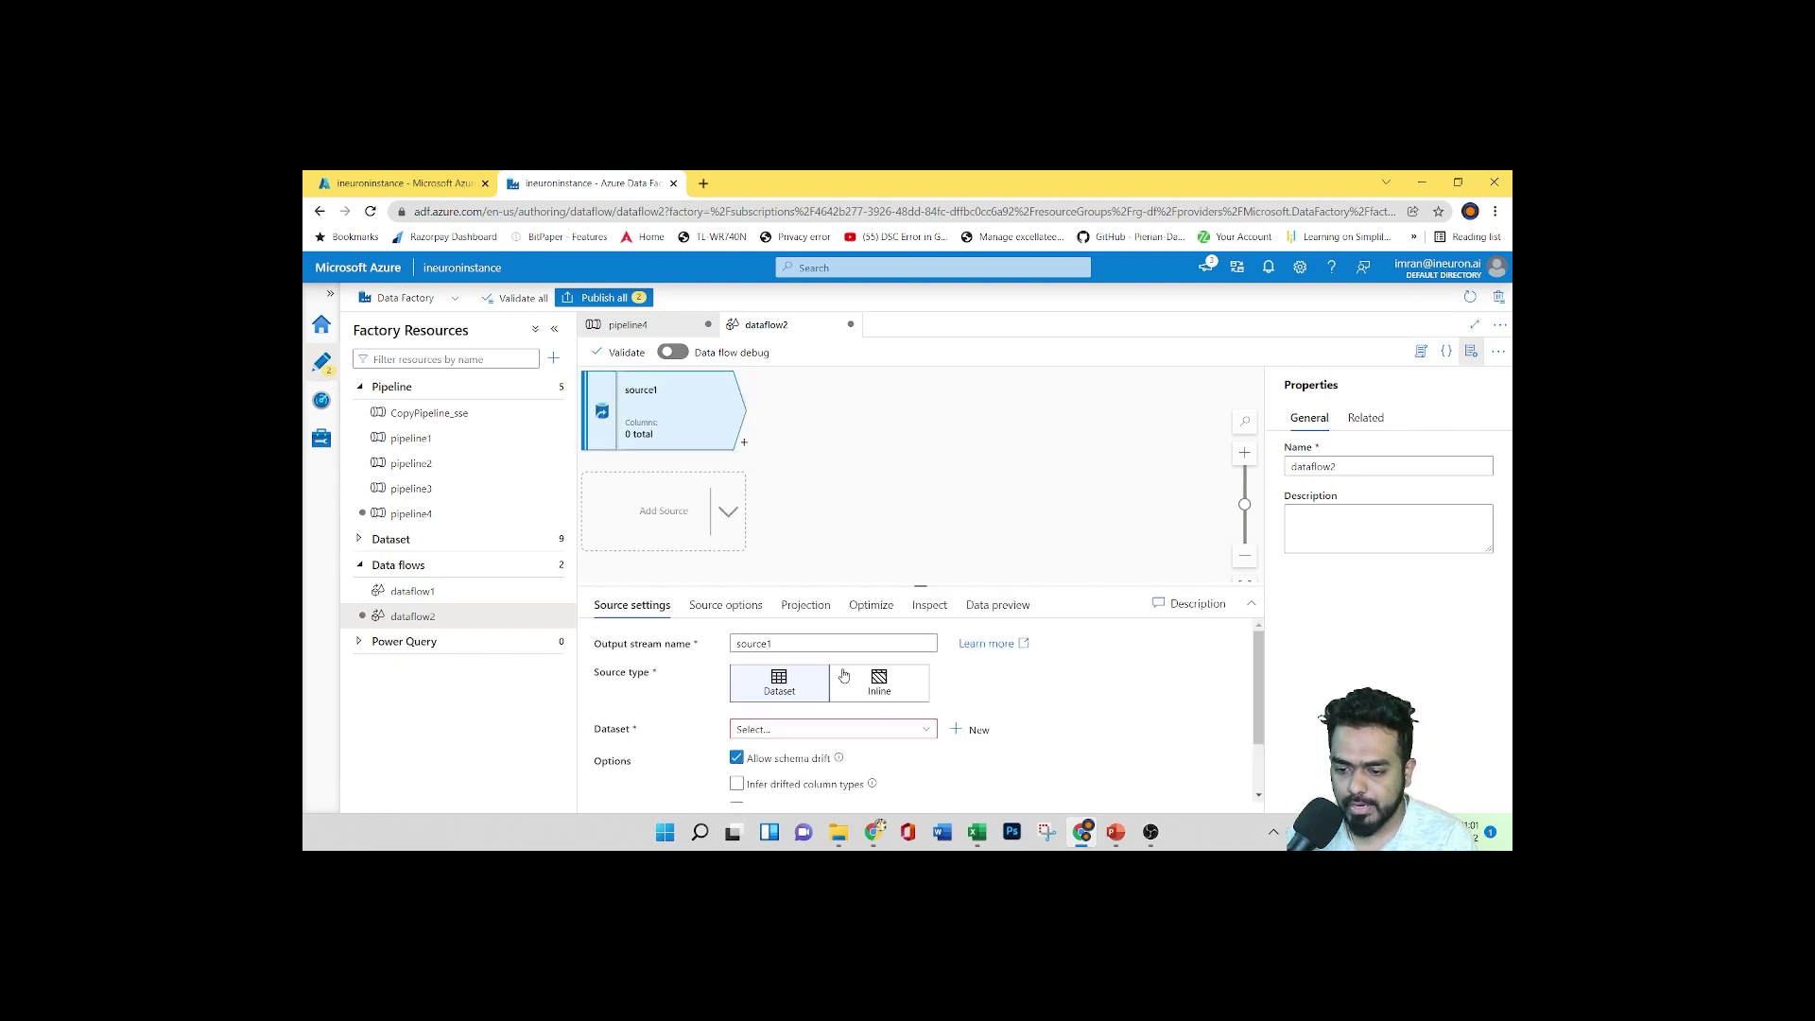
{"action": "scroll", "coordinate": [836, 673], "scroll_direction": "down", "scroll_amount": 2}
{"action": "scroll", "coordinate": [901, 684], "scroll_direction": "up", "scroll_amount": 2}
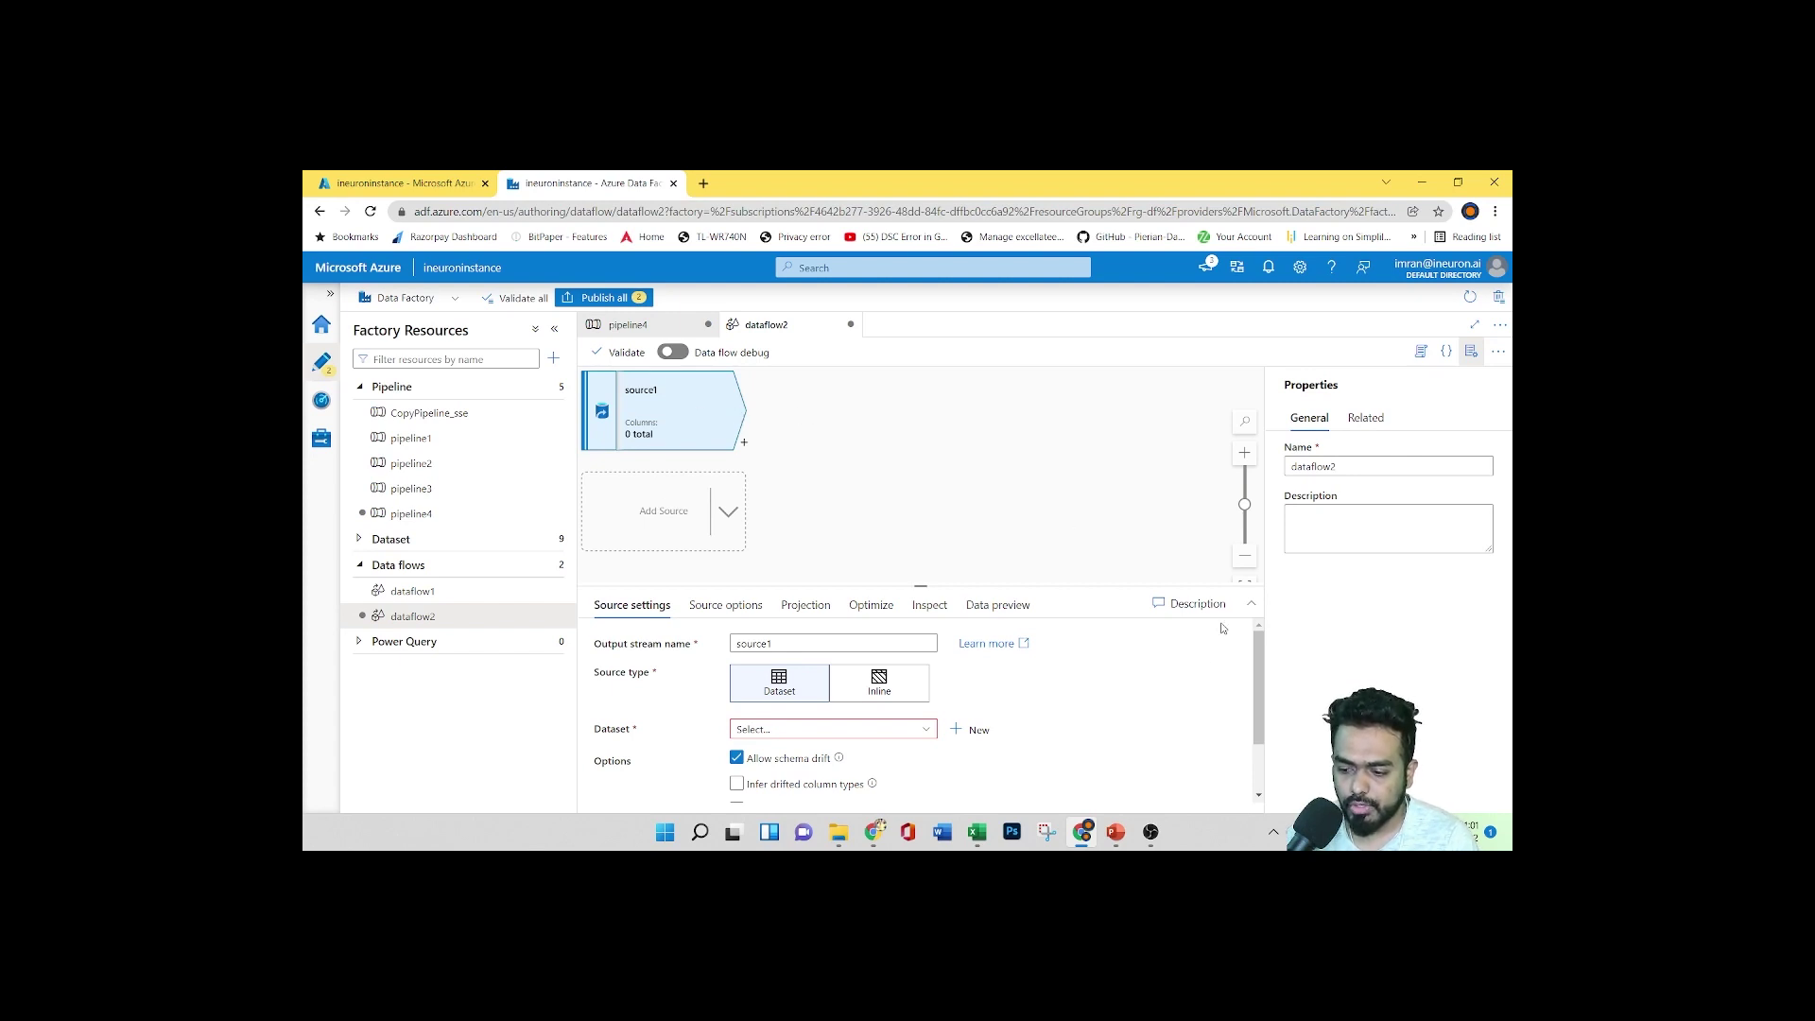
Switch to the PowerPoint slide show and review the slides from Mapping Data Flows onward, ending on Mapping Data Flow Actions
{"action": "left_click", "coordinate": [1116, 832]}
{"action": "key", "text": "Right"}
{"action": "key", "text": "Right"}
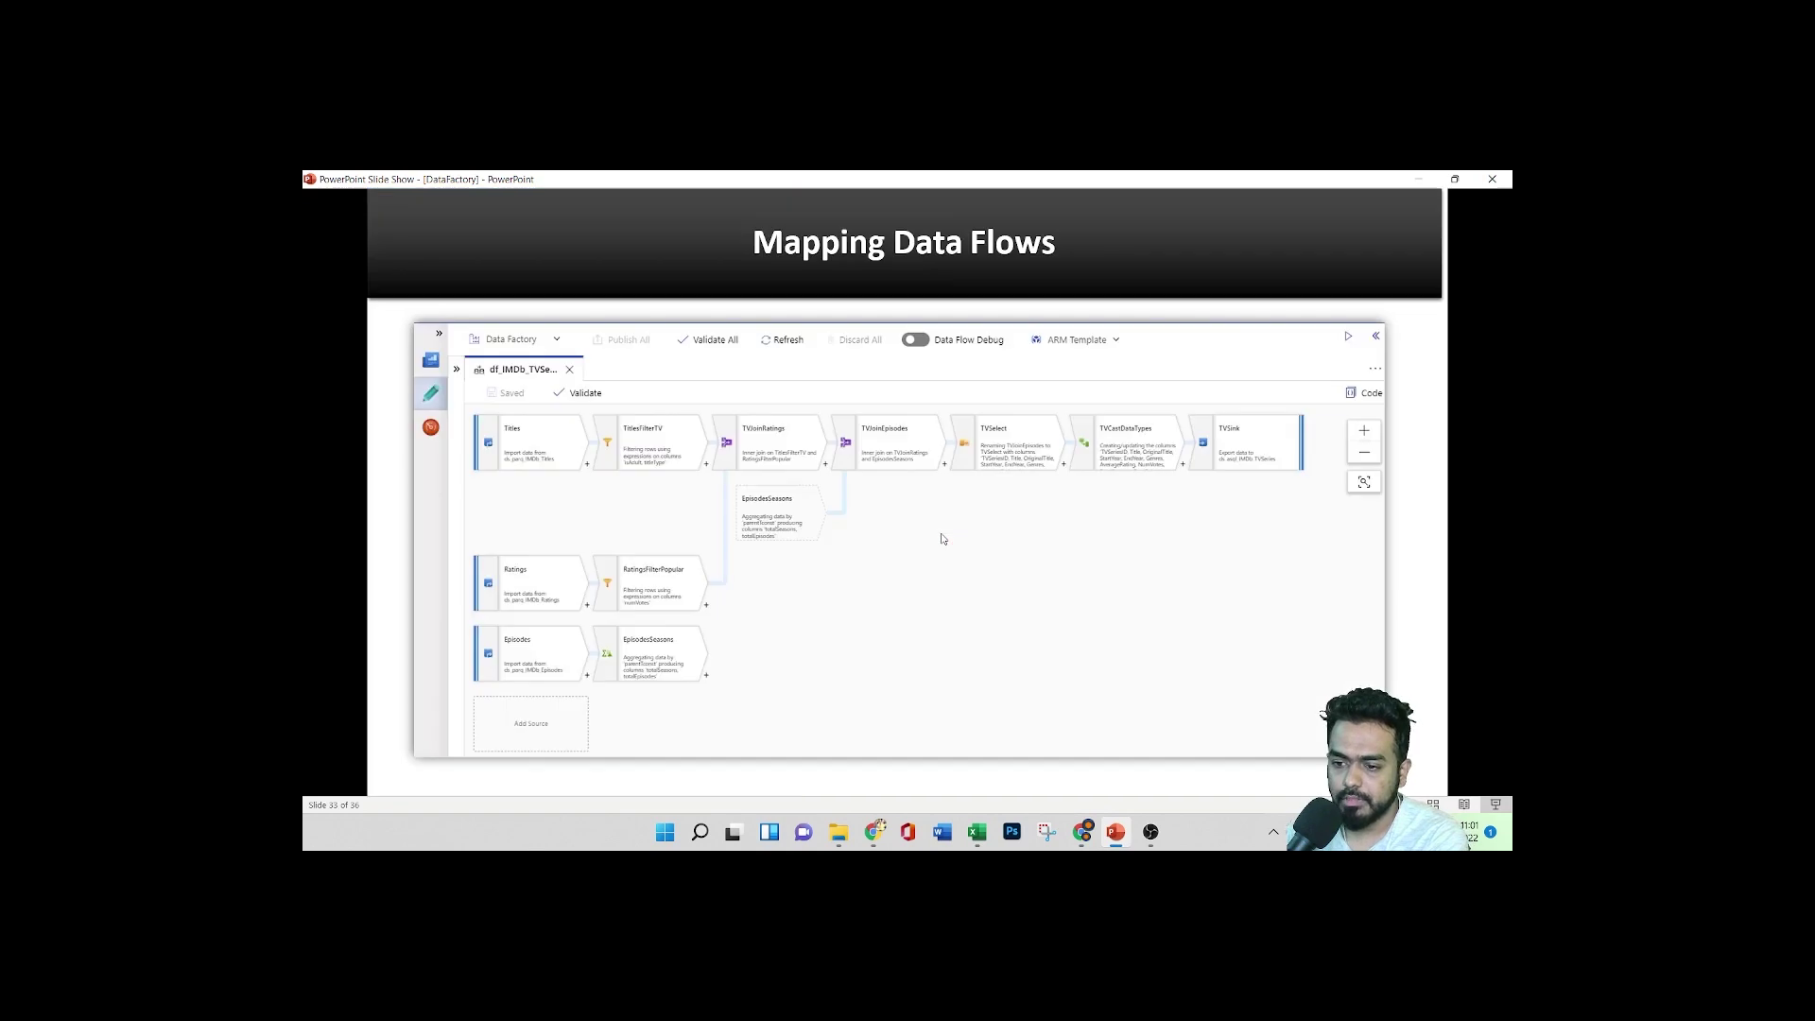
{"action": "key", "text": "Left"}
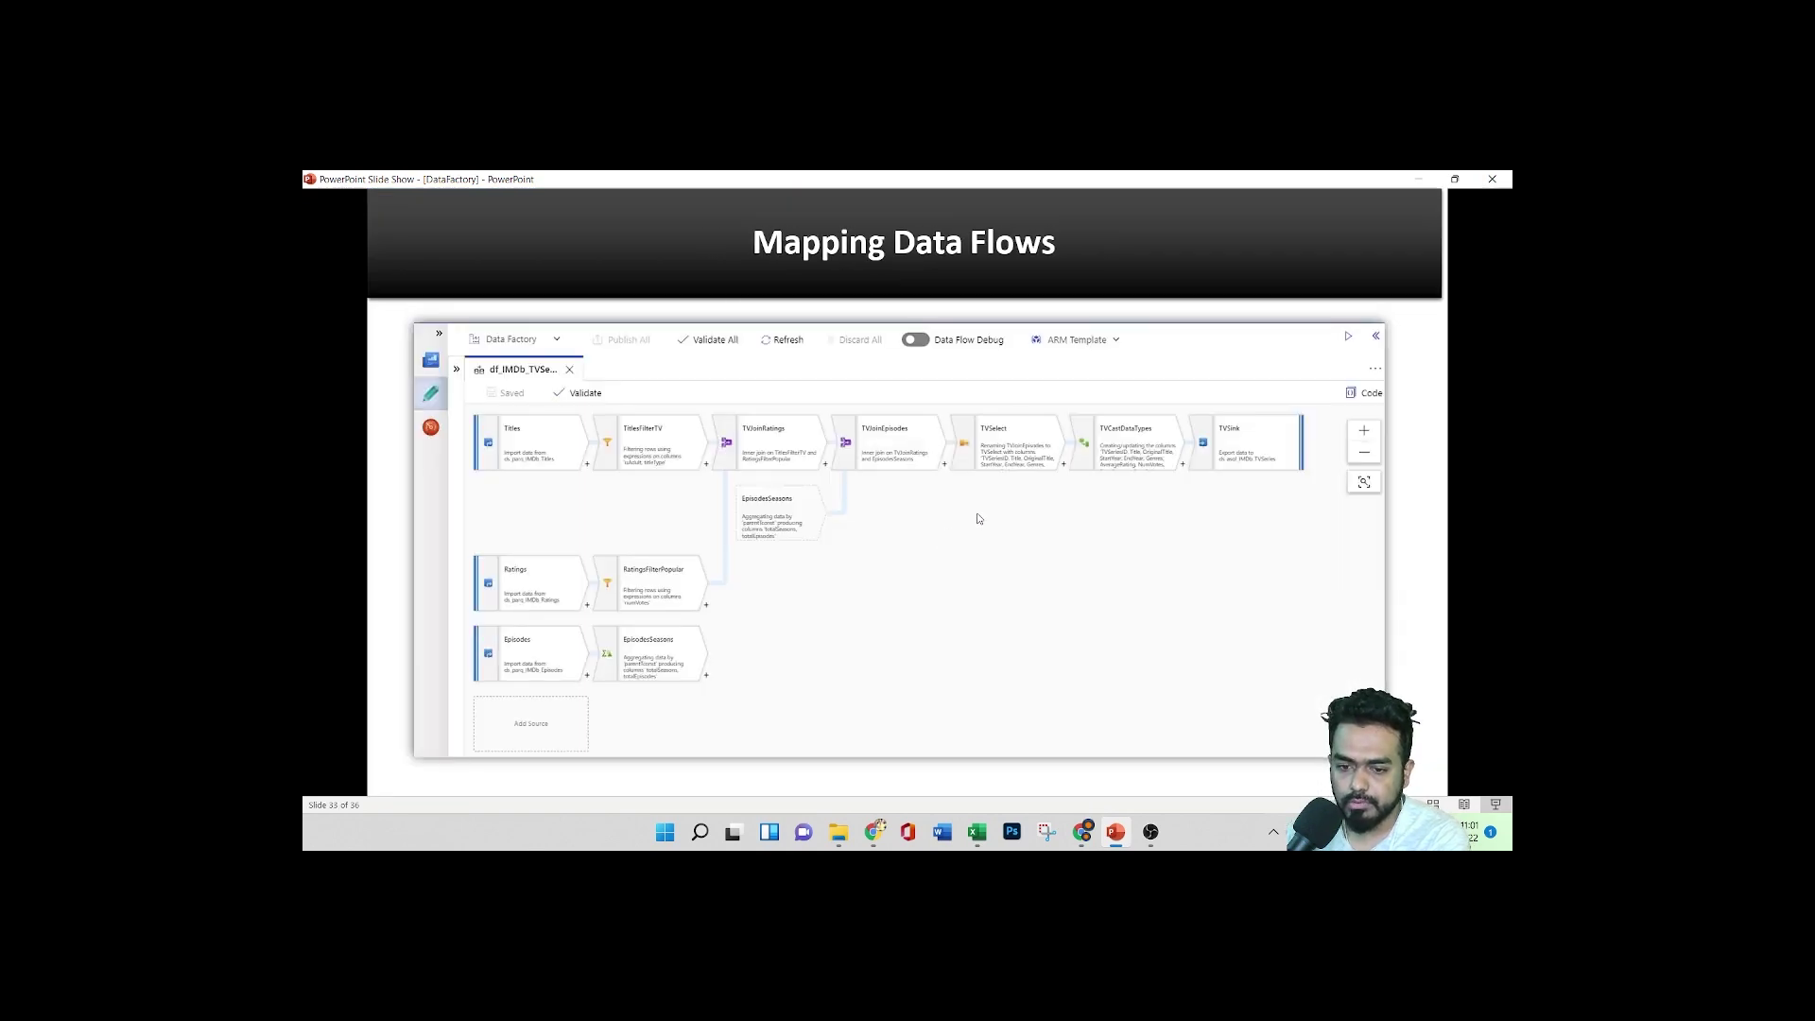
{"action": "key", "text": "Right"}
{"action": "key", "text": "Right"}
{"action": "key", "text": "Right"}
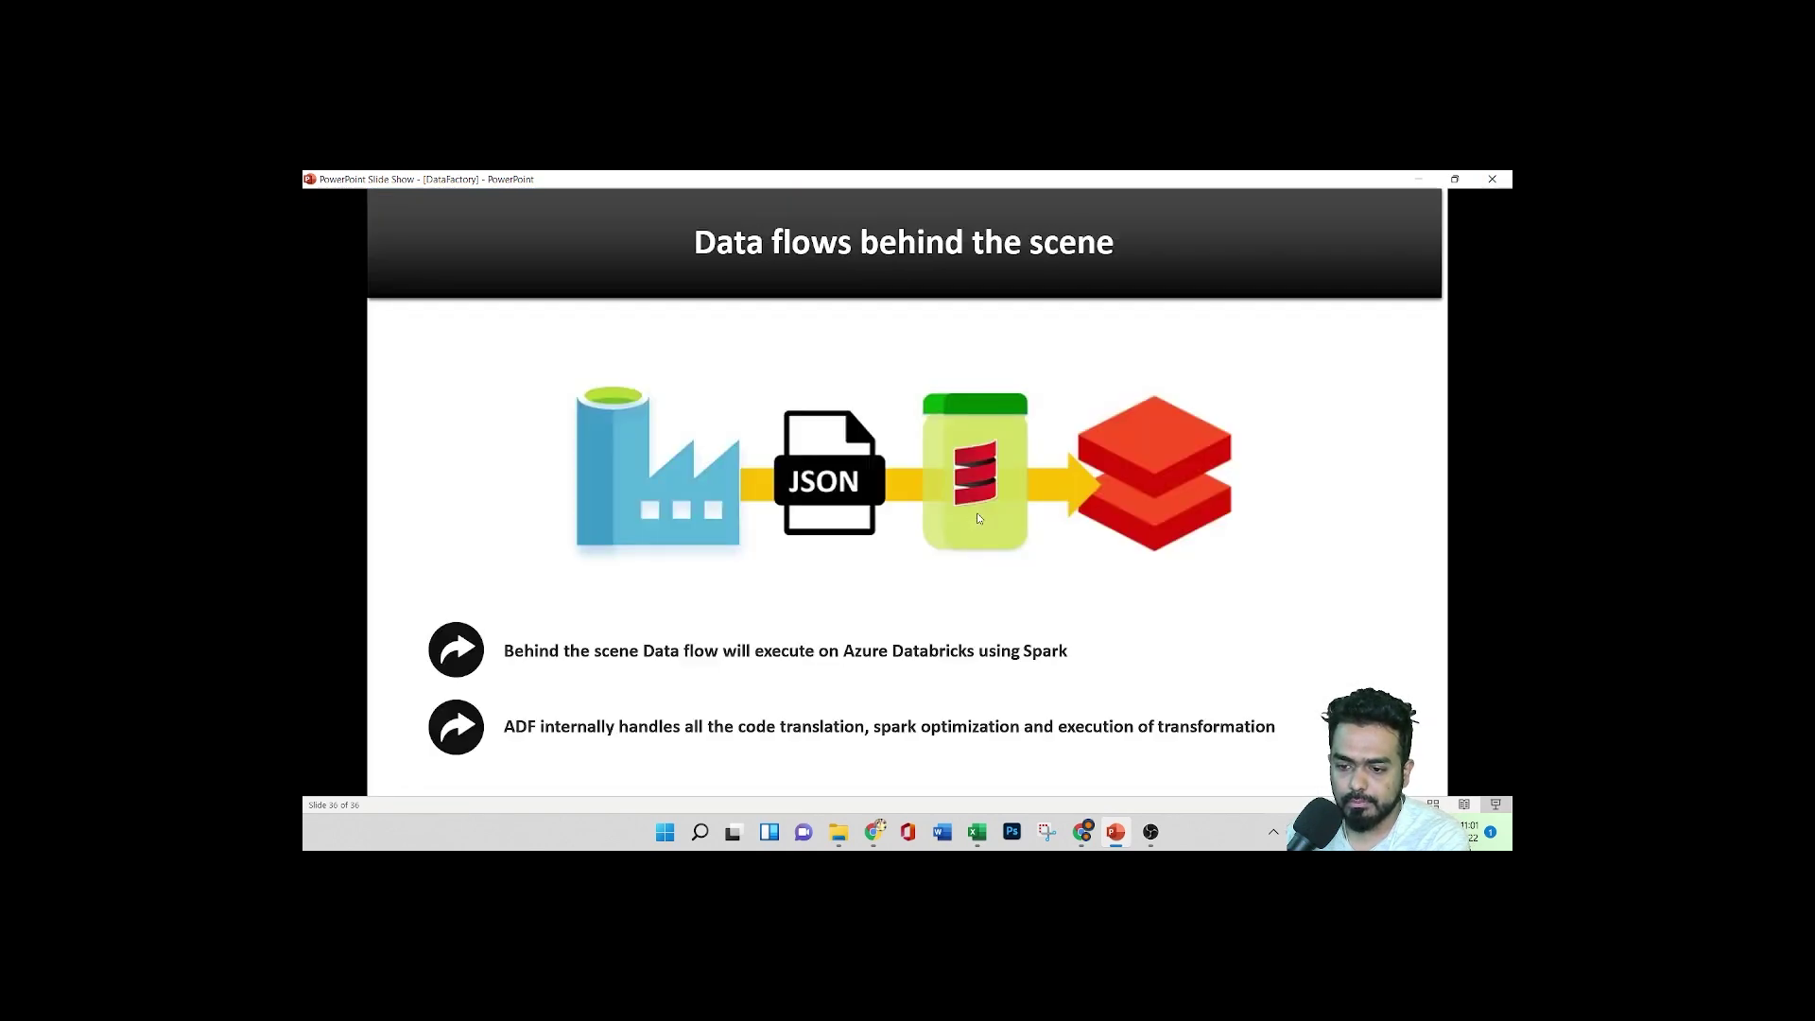
{"action": "key", "text": "Right"}
{"action": "key", "text": "Left"}
{"action": "key", "text": "Left"}
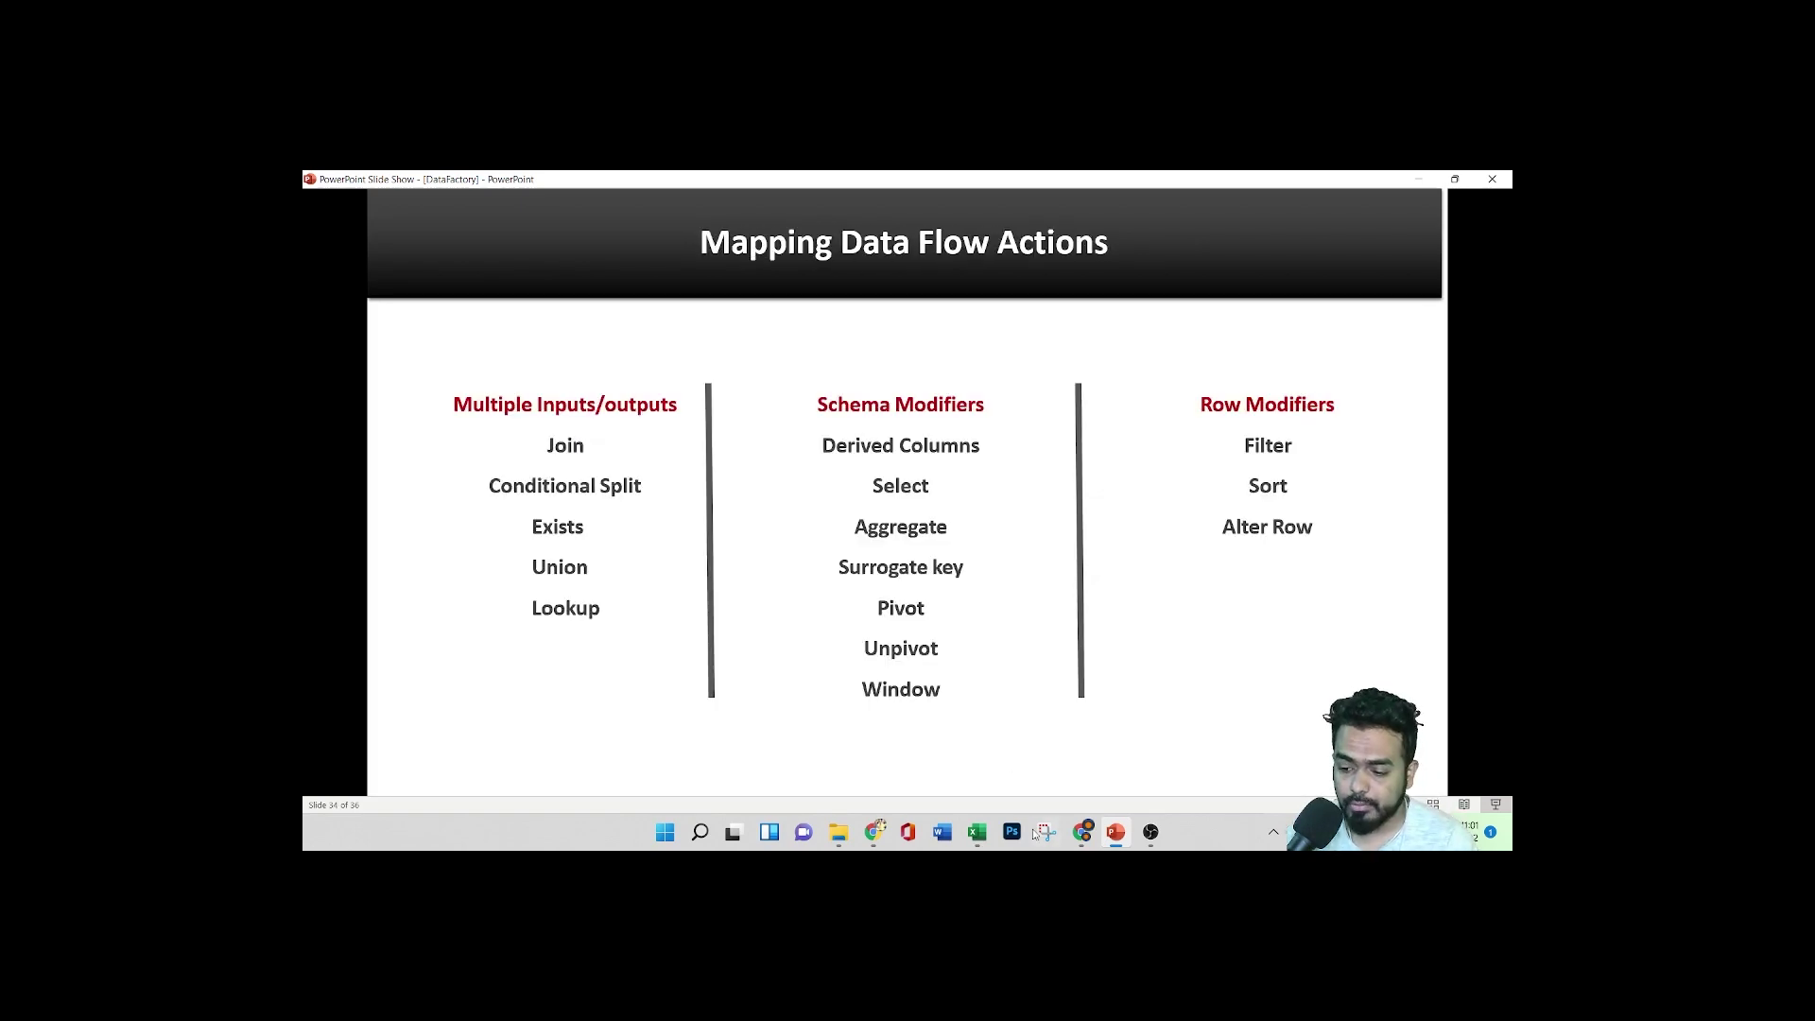
Switch back to Data Factory in the browser, check source1's data preview in dataflow2, and return to its source settings
{"action": "left_click", "coordinate": [1082, 832]}
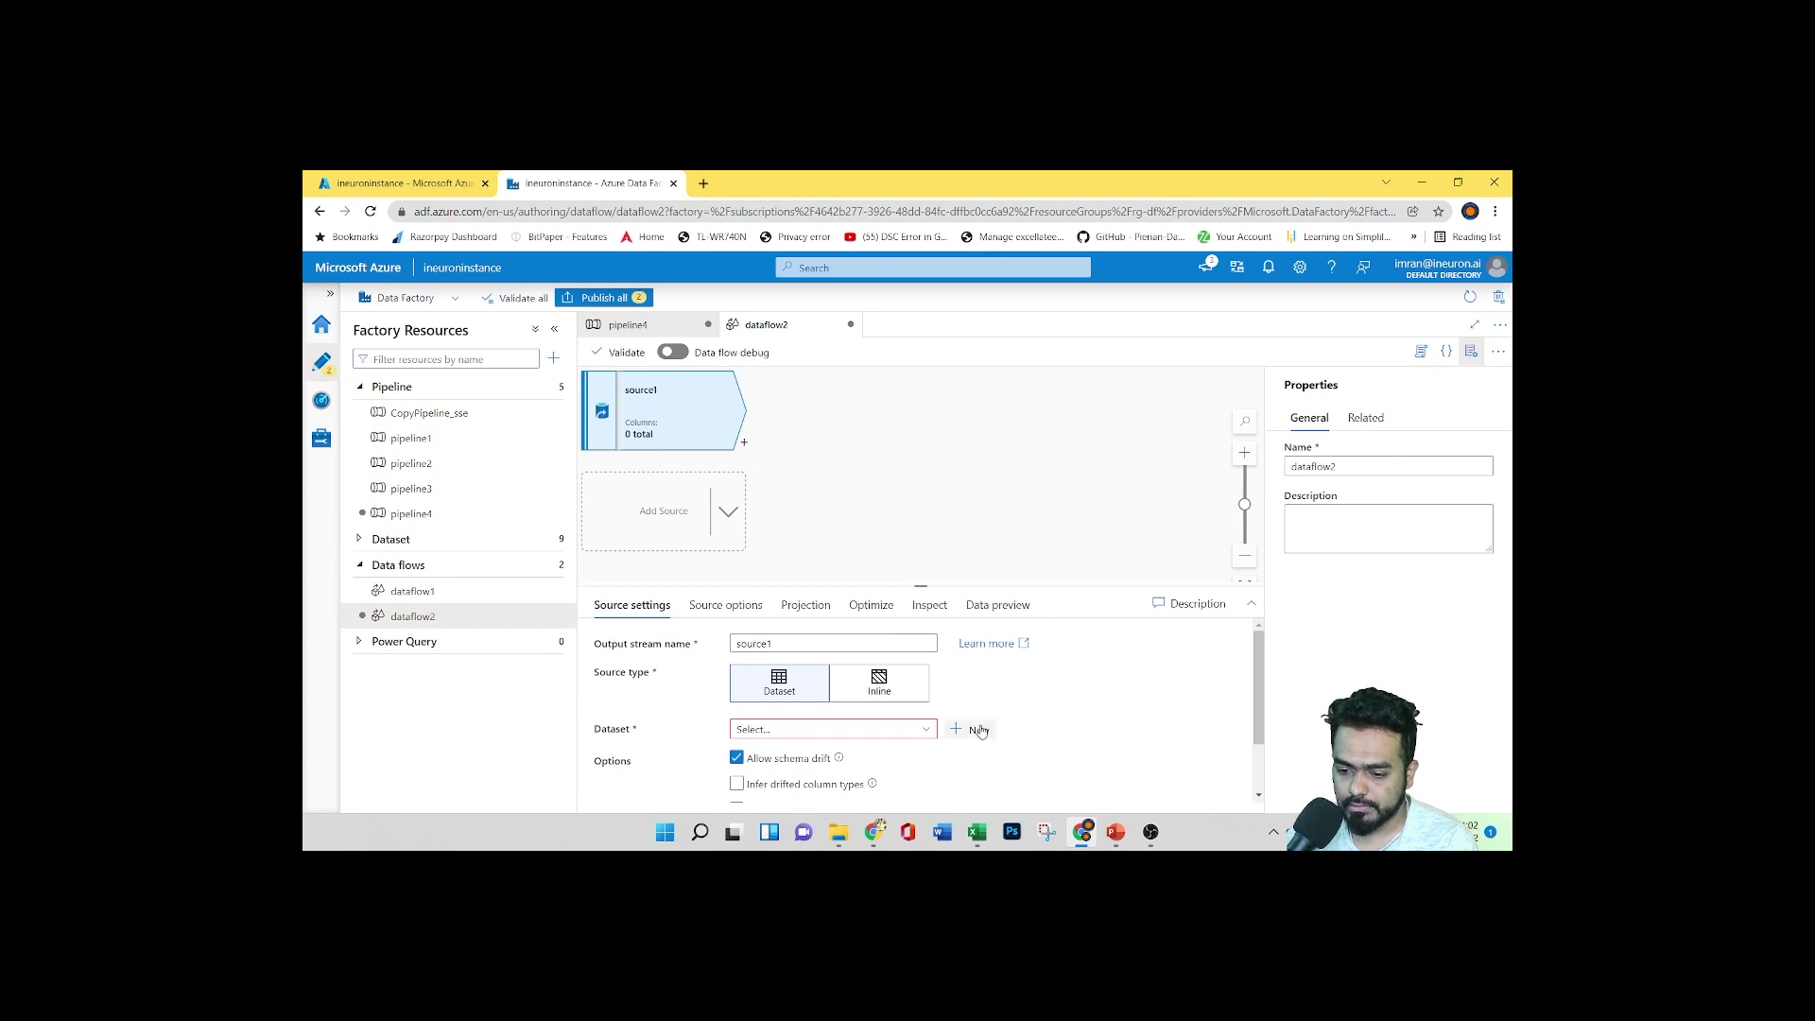
{"action": "scroll", "coordinate": [945, 680], "scroll_direction": "down", "scroll_amount": 1}
{"action": "scroll", "coordinate": [945, 680], "scroll_direction": "up", "scroll_amount": 1}
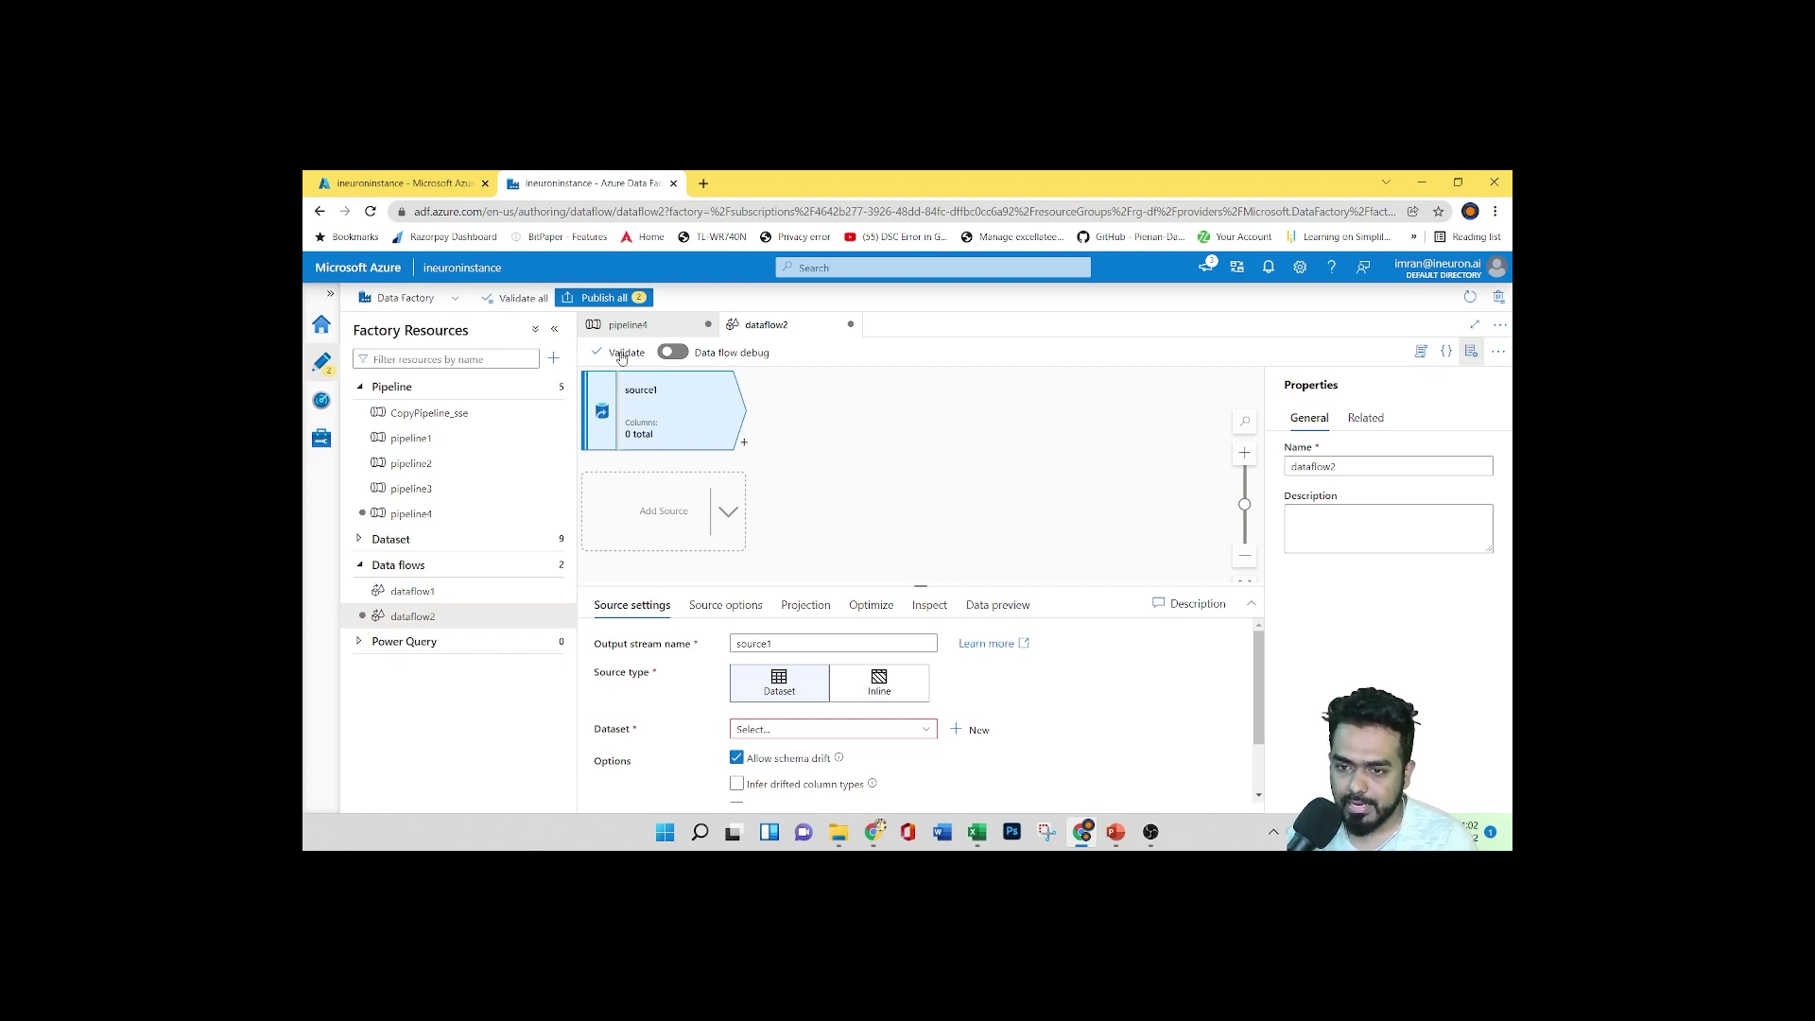
{"action": "left_click", "coordinate": [999, 606]}
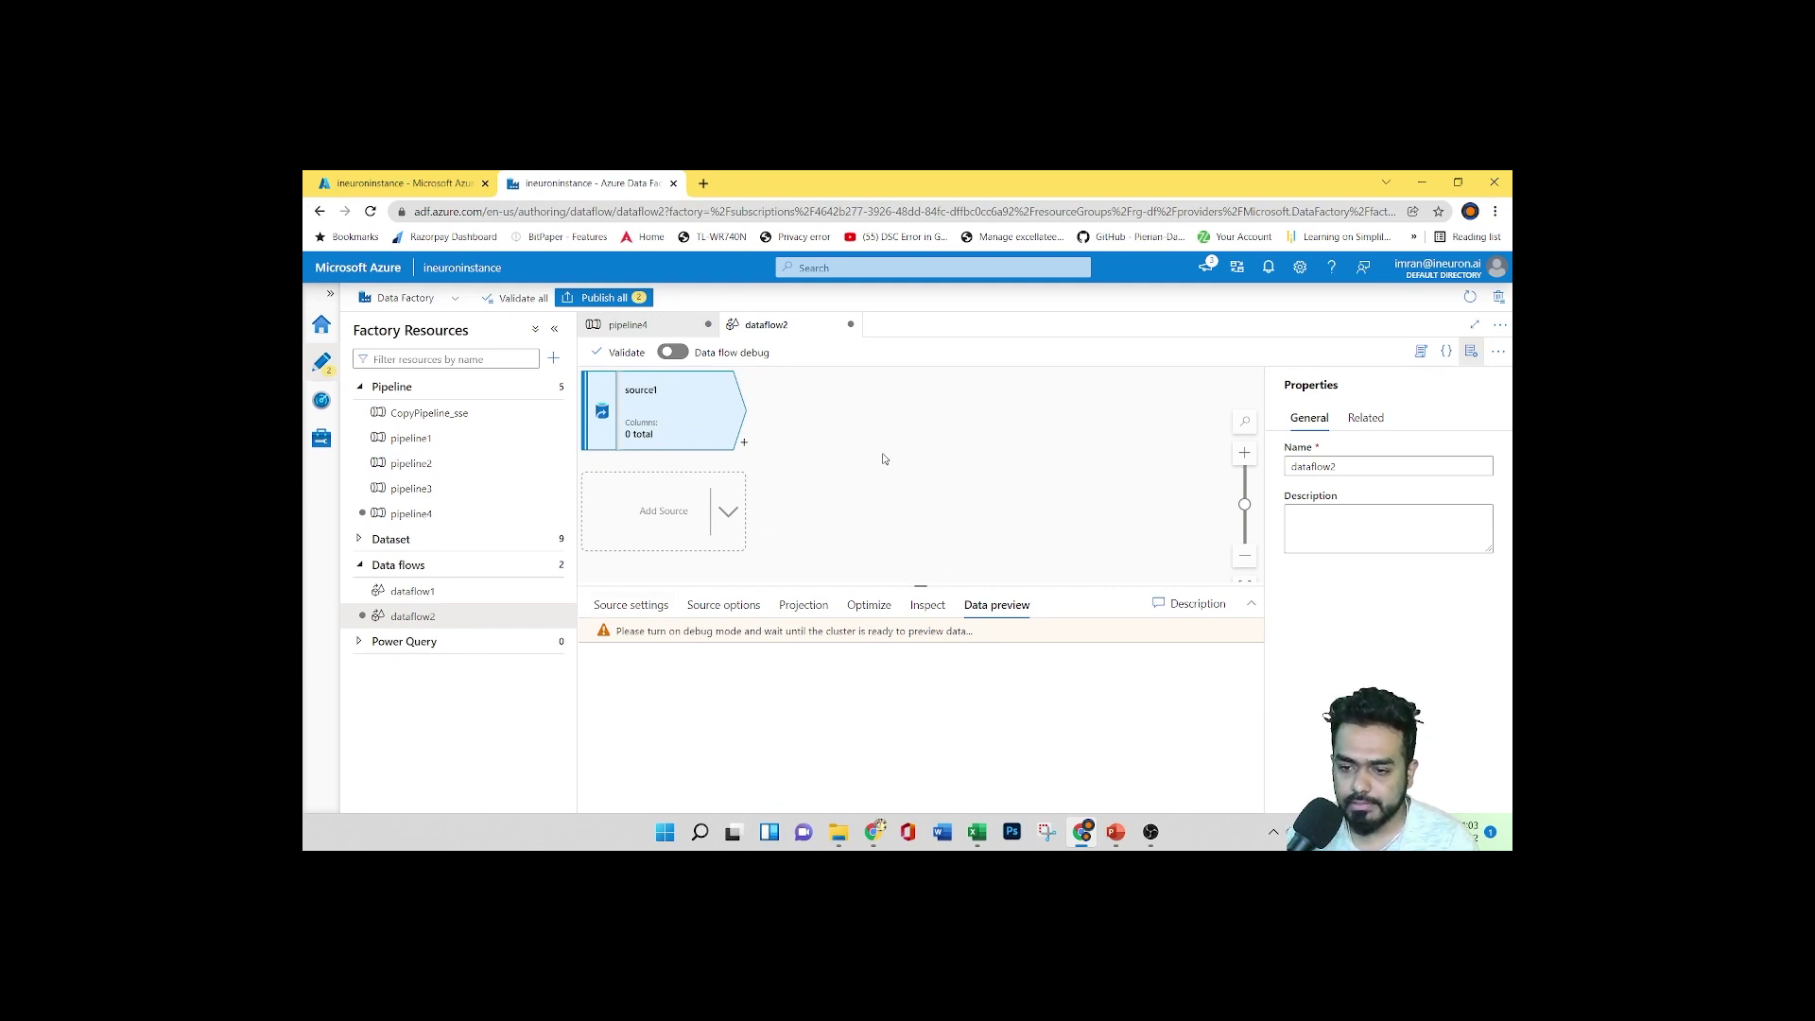
{"action": "left_click", "coordinate": [638, 614]}
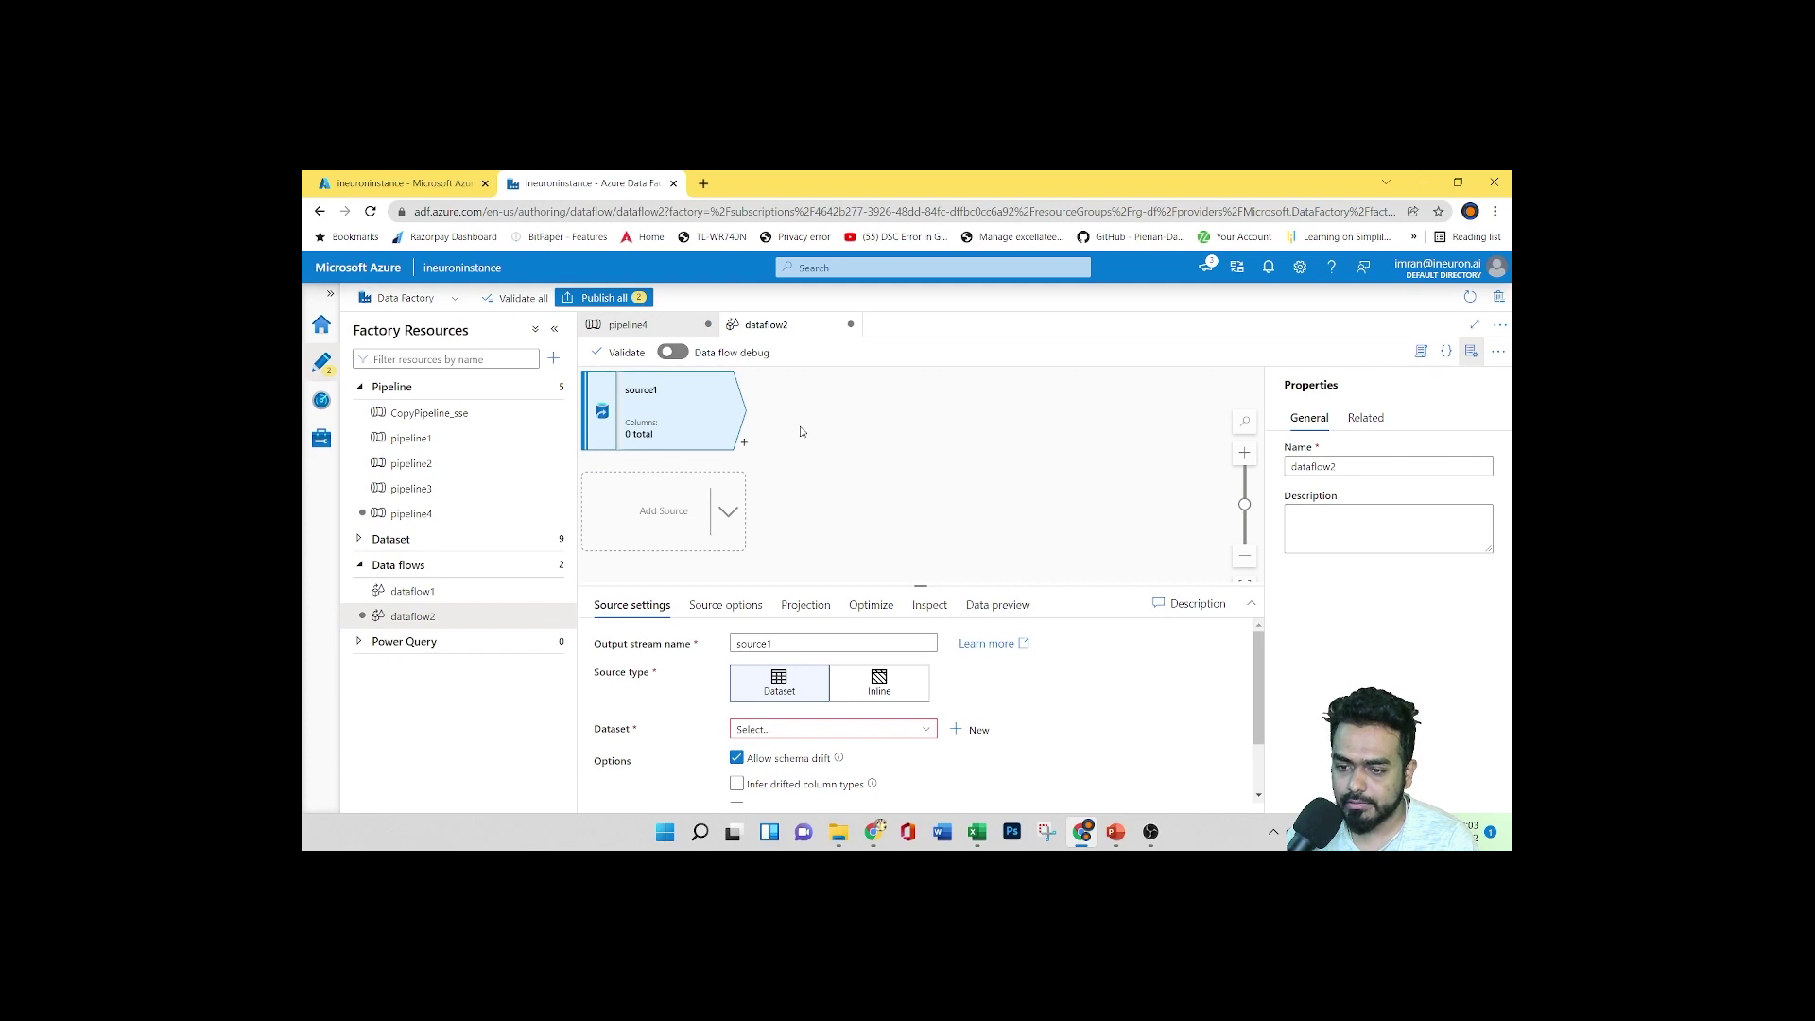
Turn on data flow debug using the AutoResolveIntegrationRuntime with a 1-hour debug time to live
{"action": "left_click", "coordinate": [682, 353]}
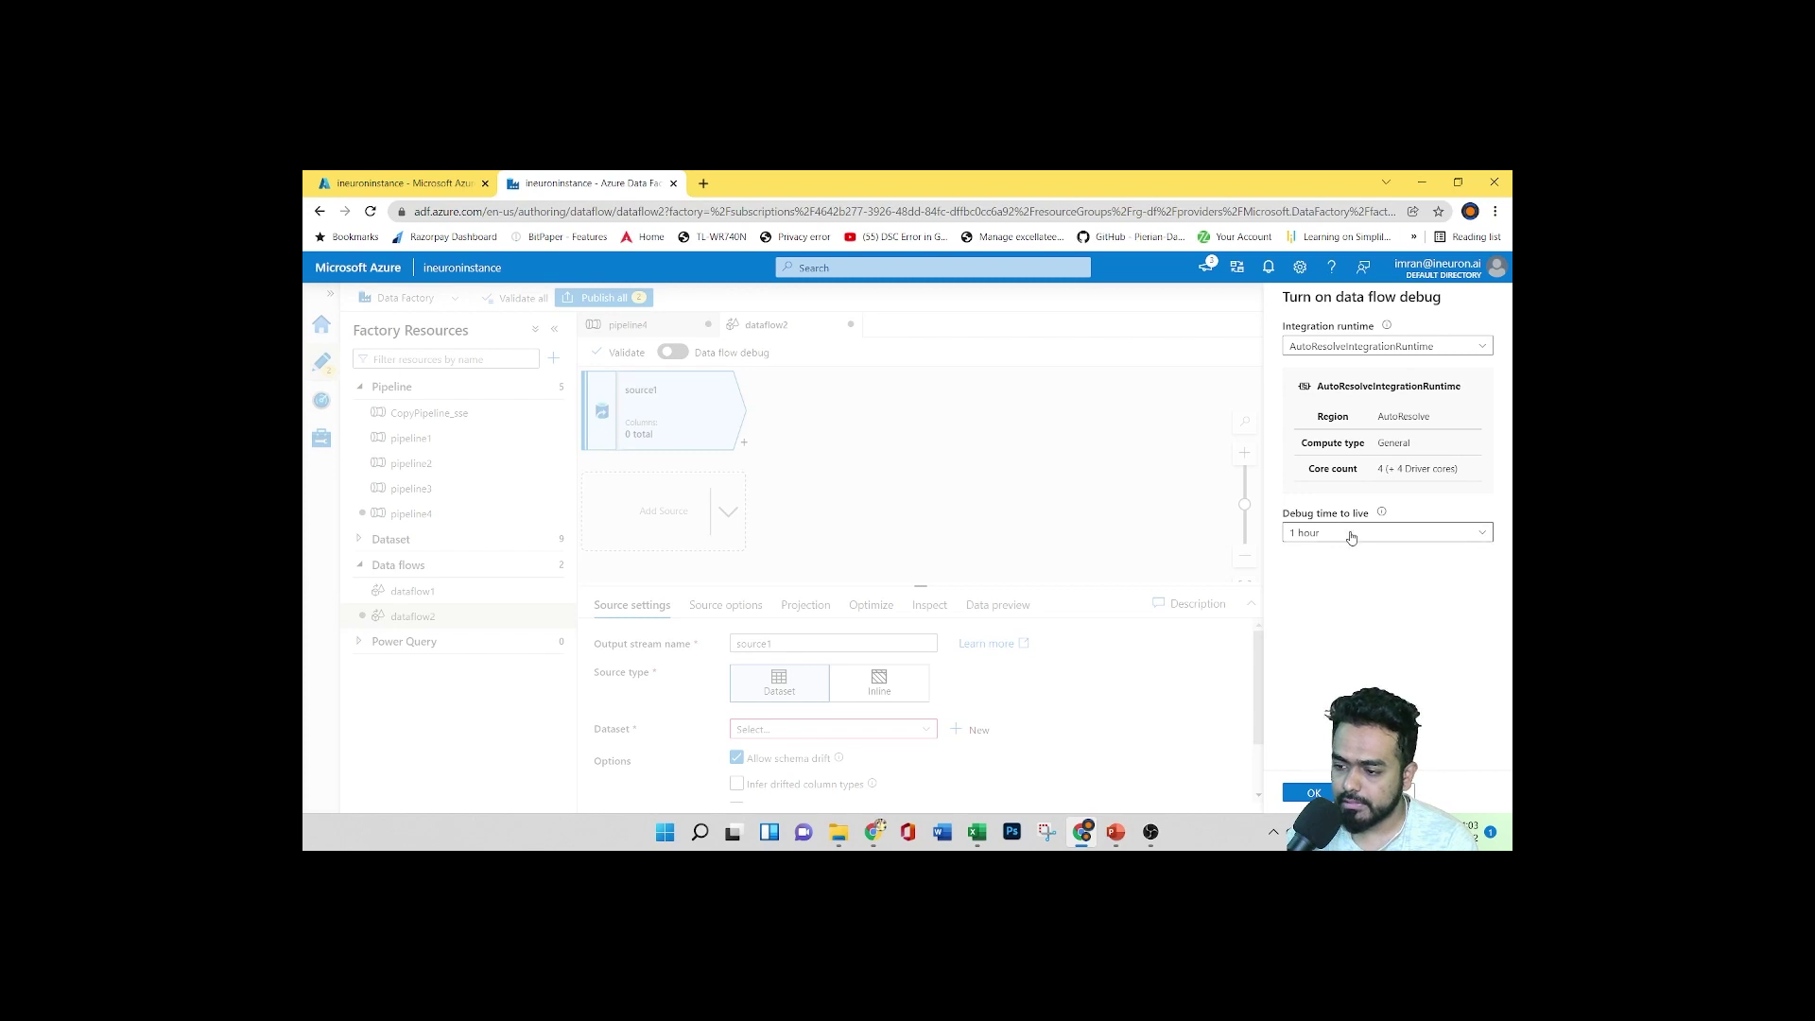
{"action": "left_click", "coordinate": [1353, 356]}
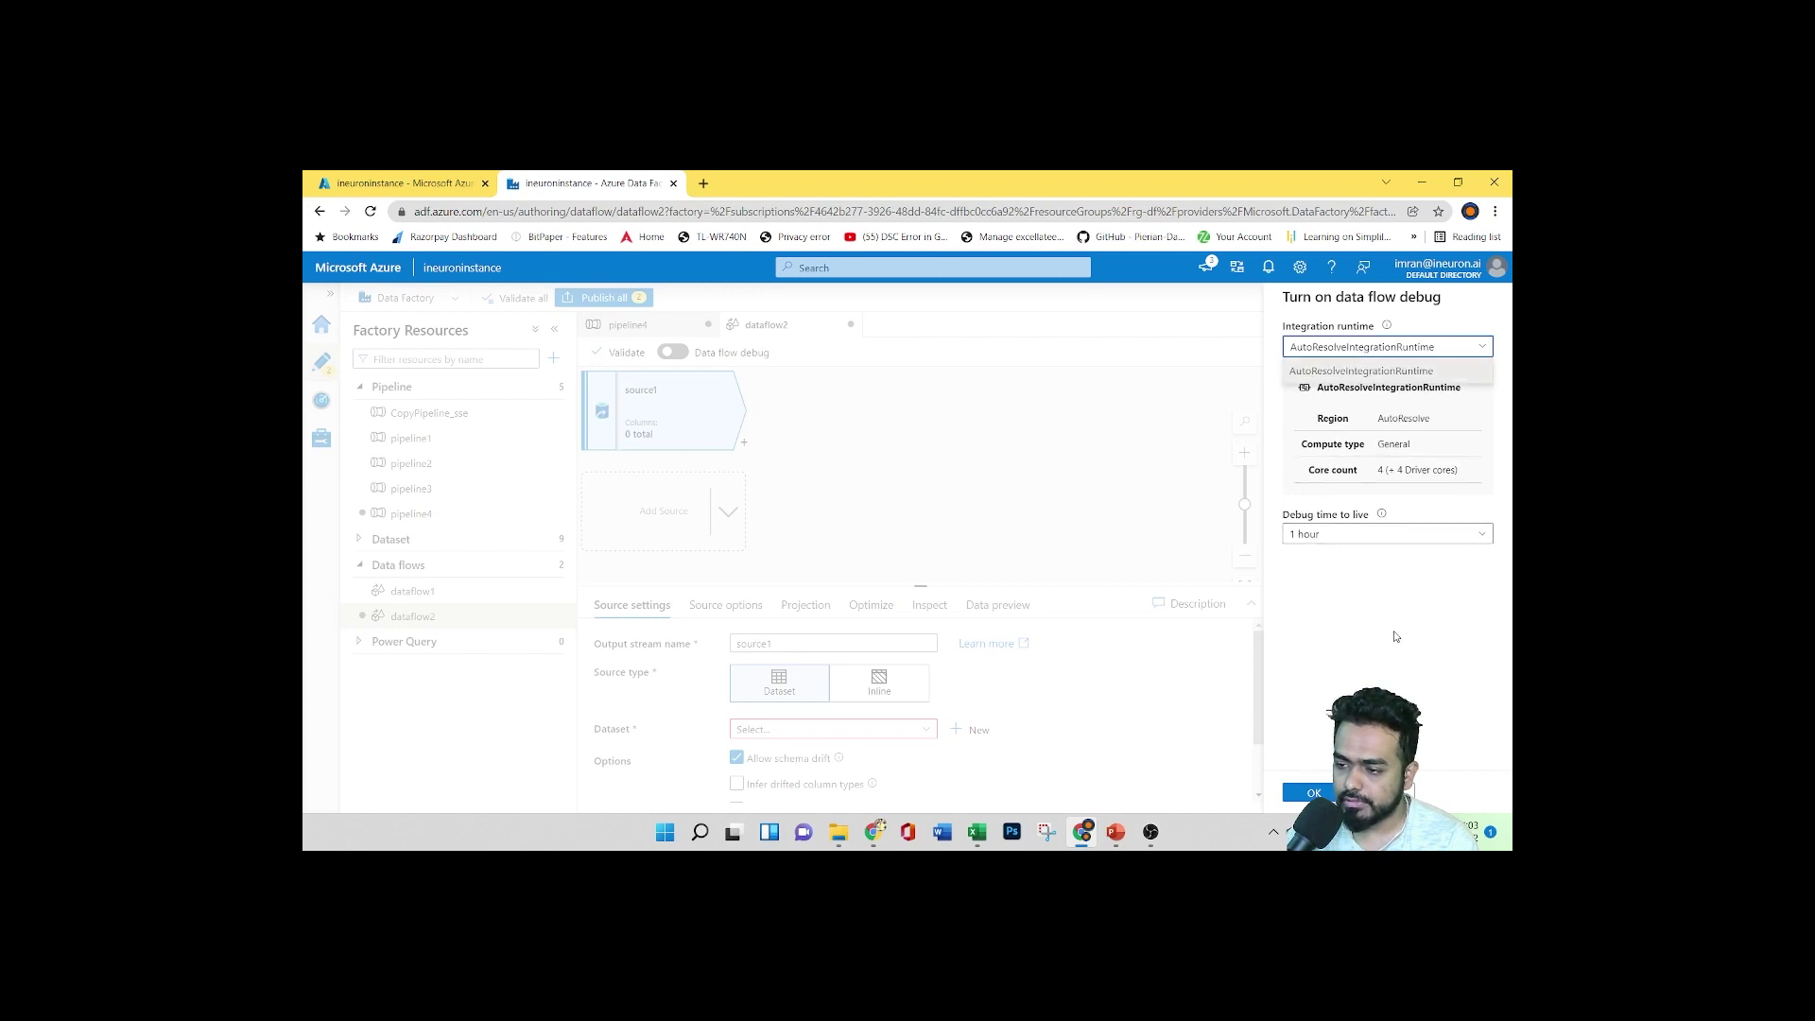
{"action": "left_click", "coordinate": [1353, 371]}
{"action": "left_click", "coordinate": [1309, 792]}
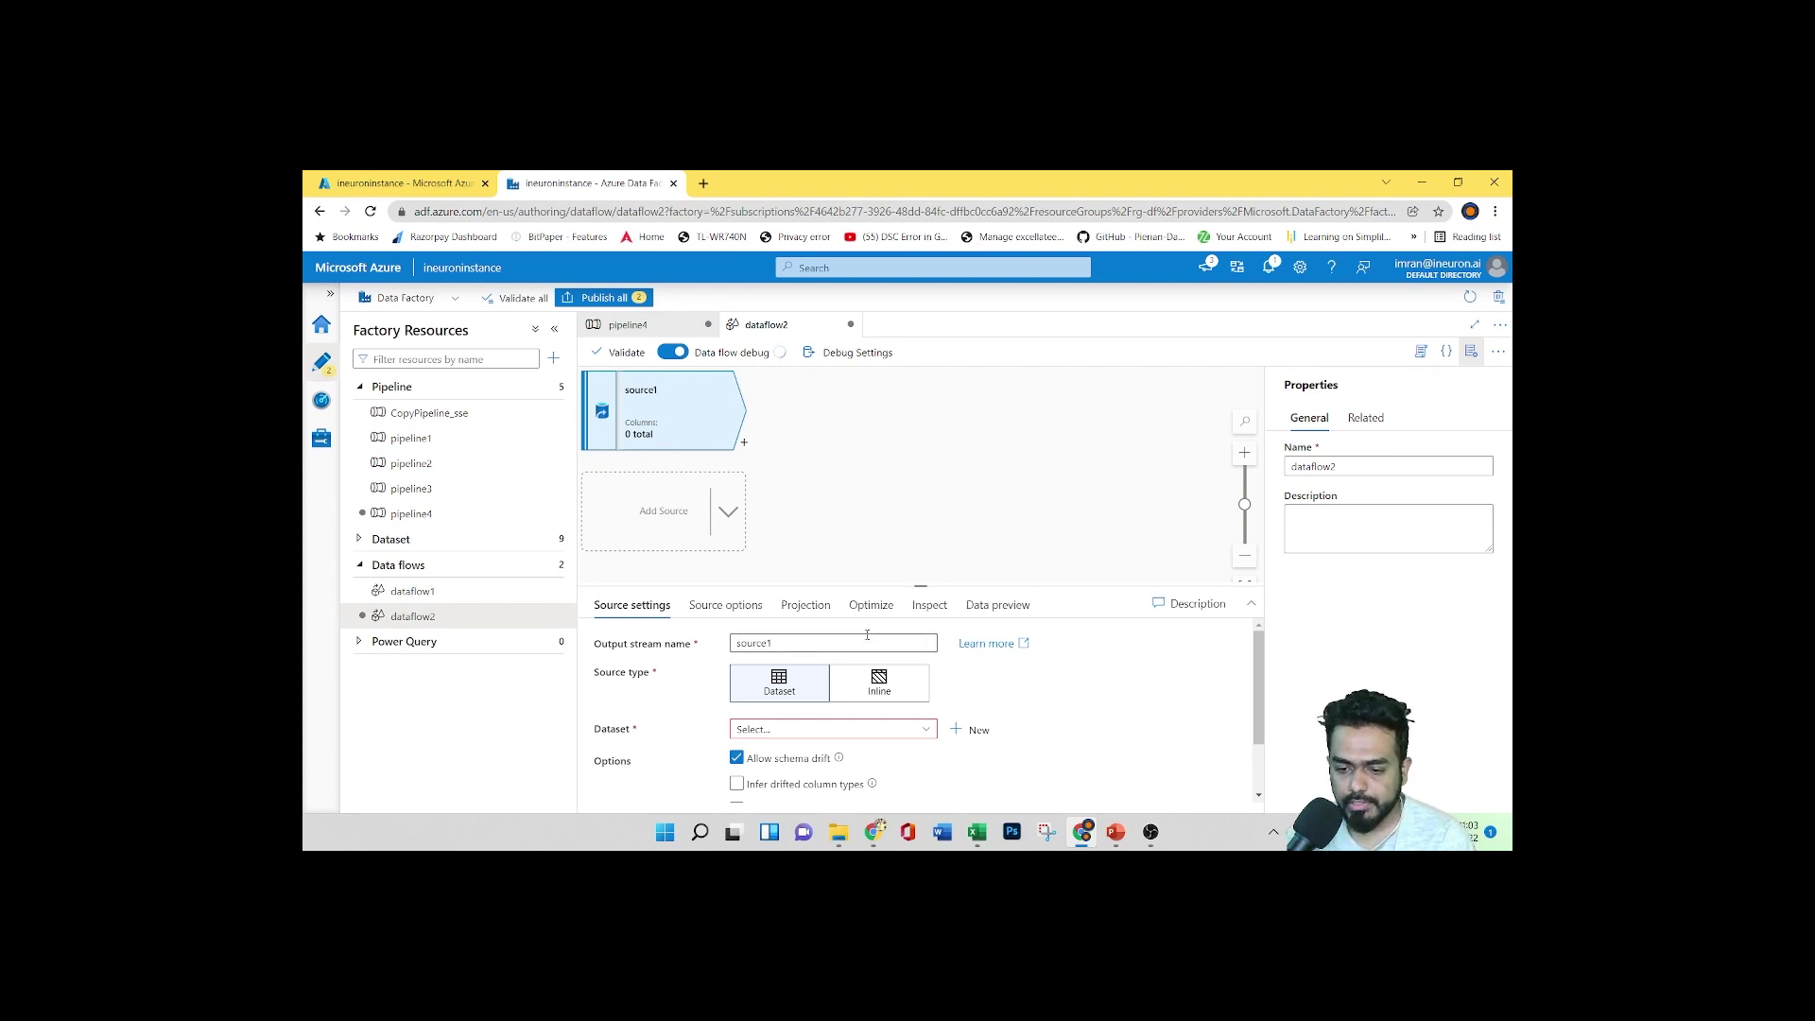
Rename the source's output stream to Producttabel and keep Dataset as the source type
{"action": "left_click", "coordinate": [780, 647]}
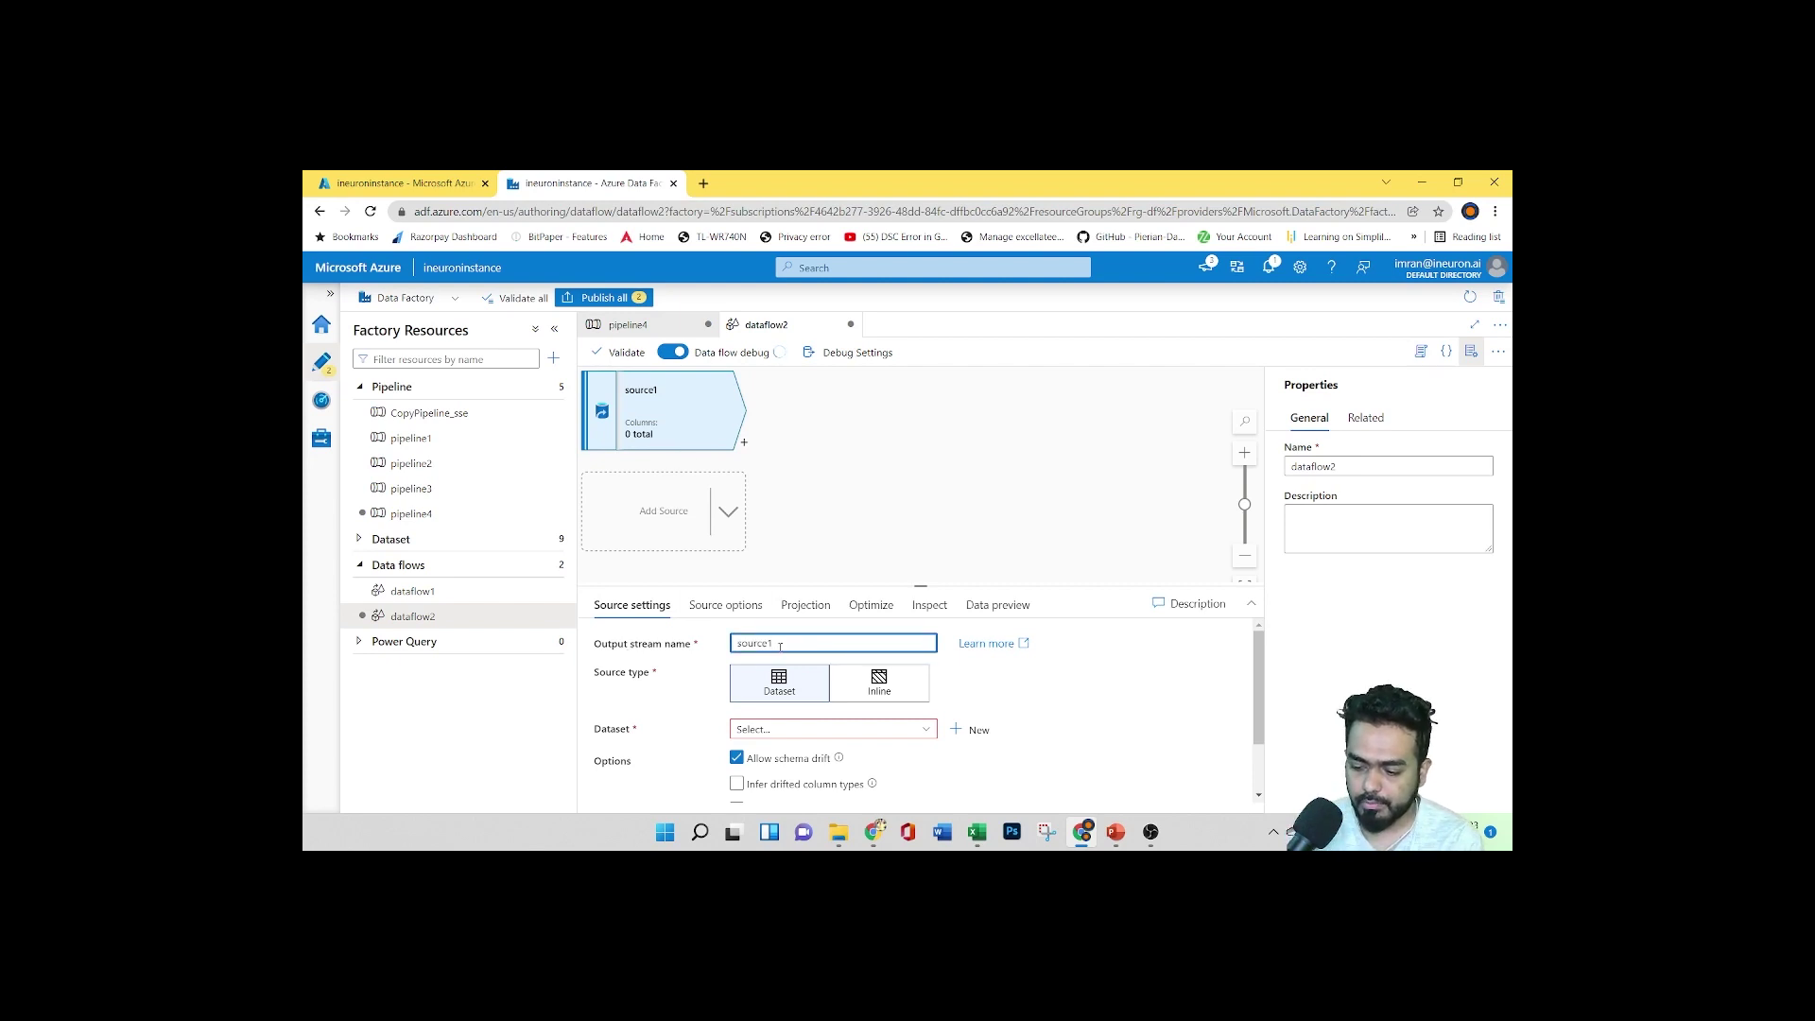
{"action": "key", "text": "BackSpace"}
{"action": "key", "text": "BackSpace"}
{"action": "key", "text": "BackSpace"}
{"action": "key", "text": "BackSpace"}
{"action": "key", "text": "BackSpace"}
{"action": "key", "text": "BackSpace"}
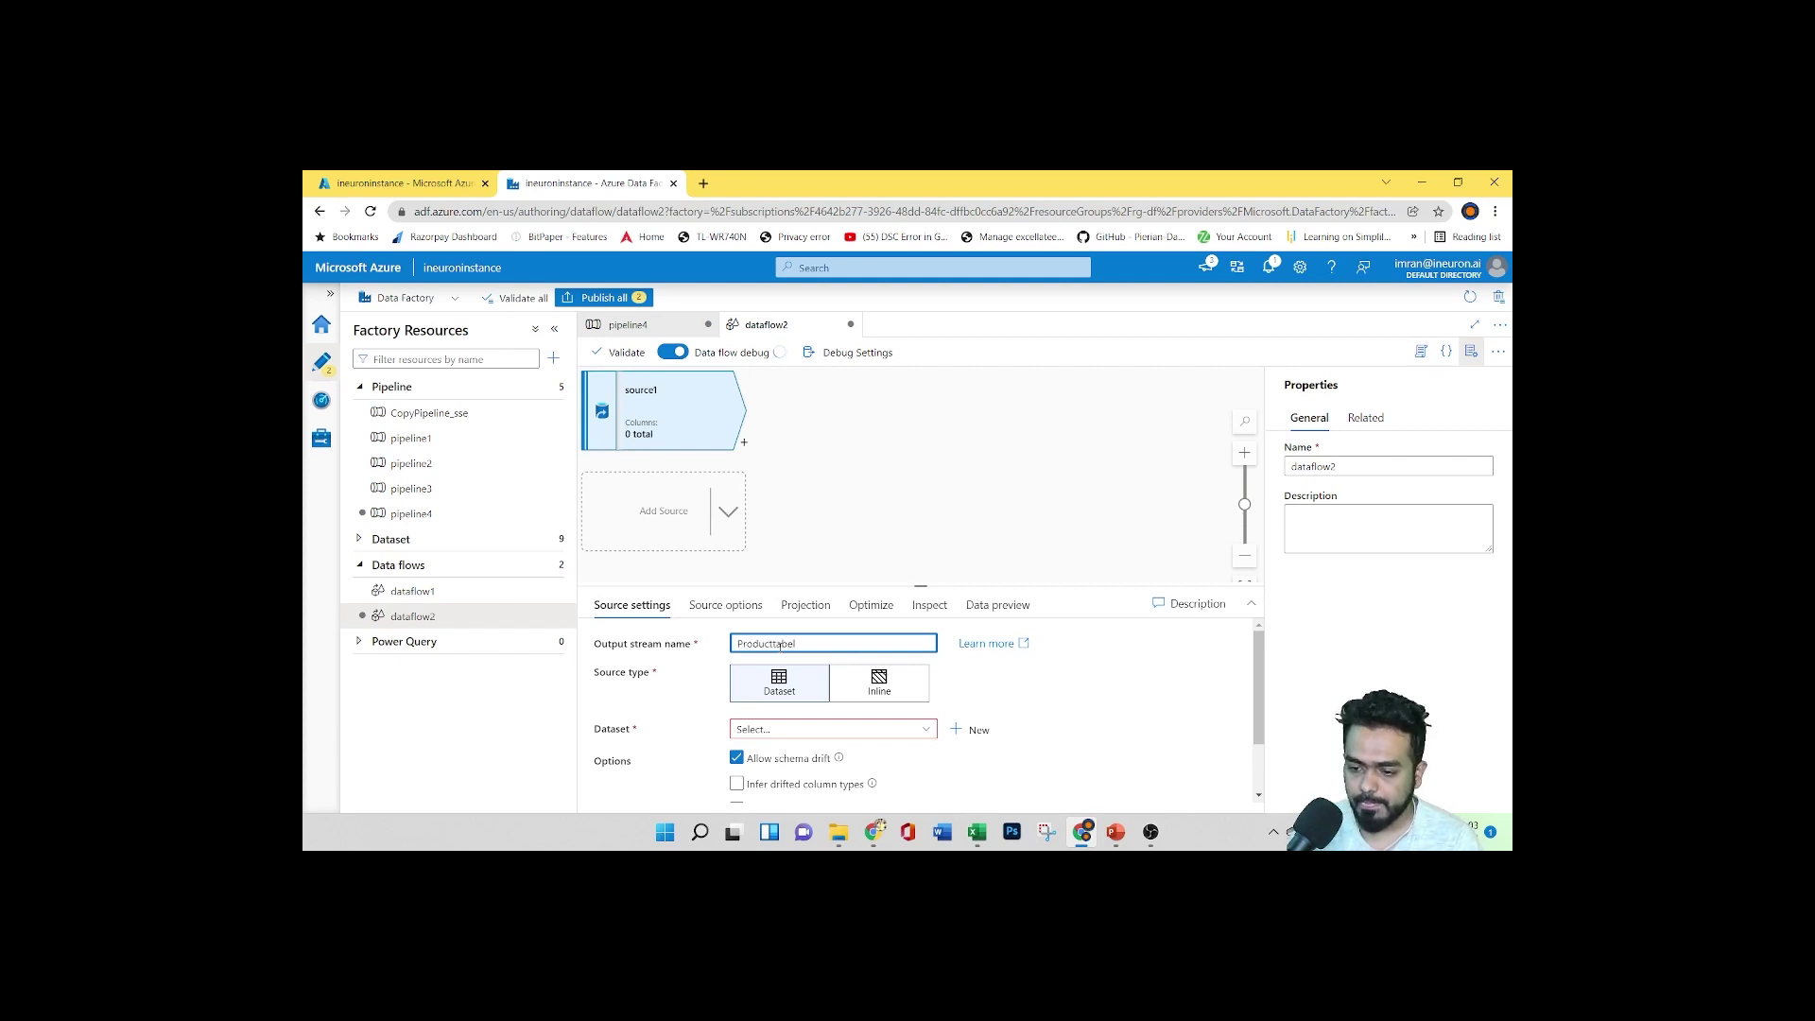
{"action": "left_click", "coordinate": [781, 695]}
{"action": "scroll", "coordinate": [1087, 723], "scroll_direction": "down", "scroll_amount": 1}
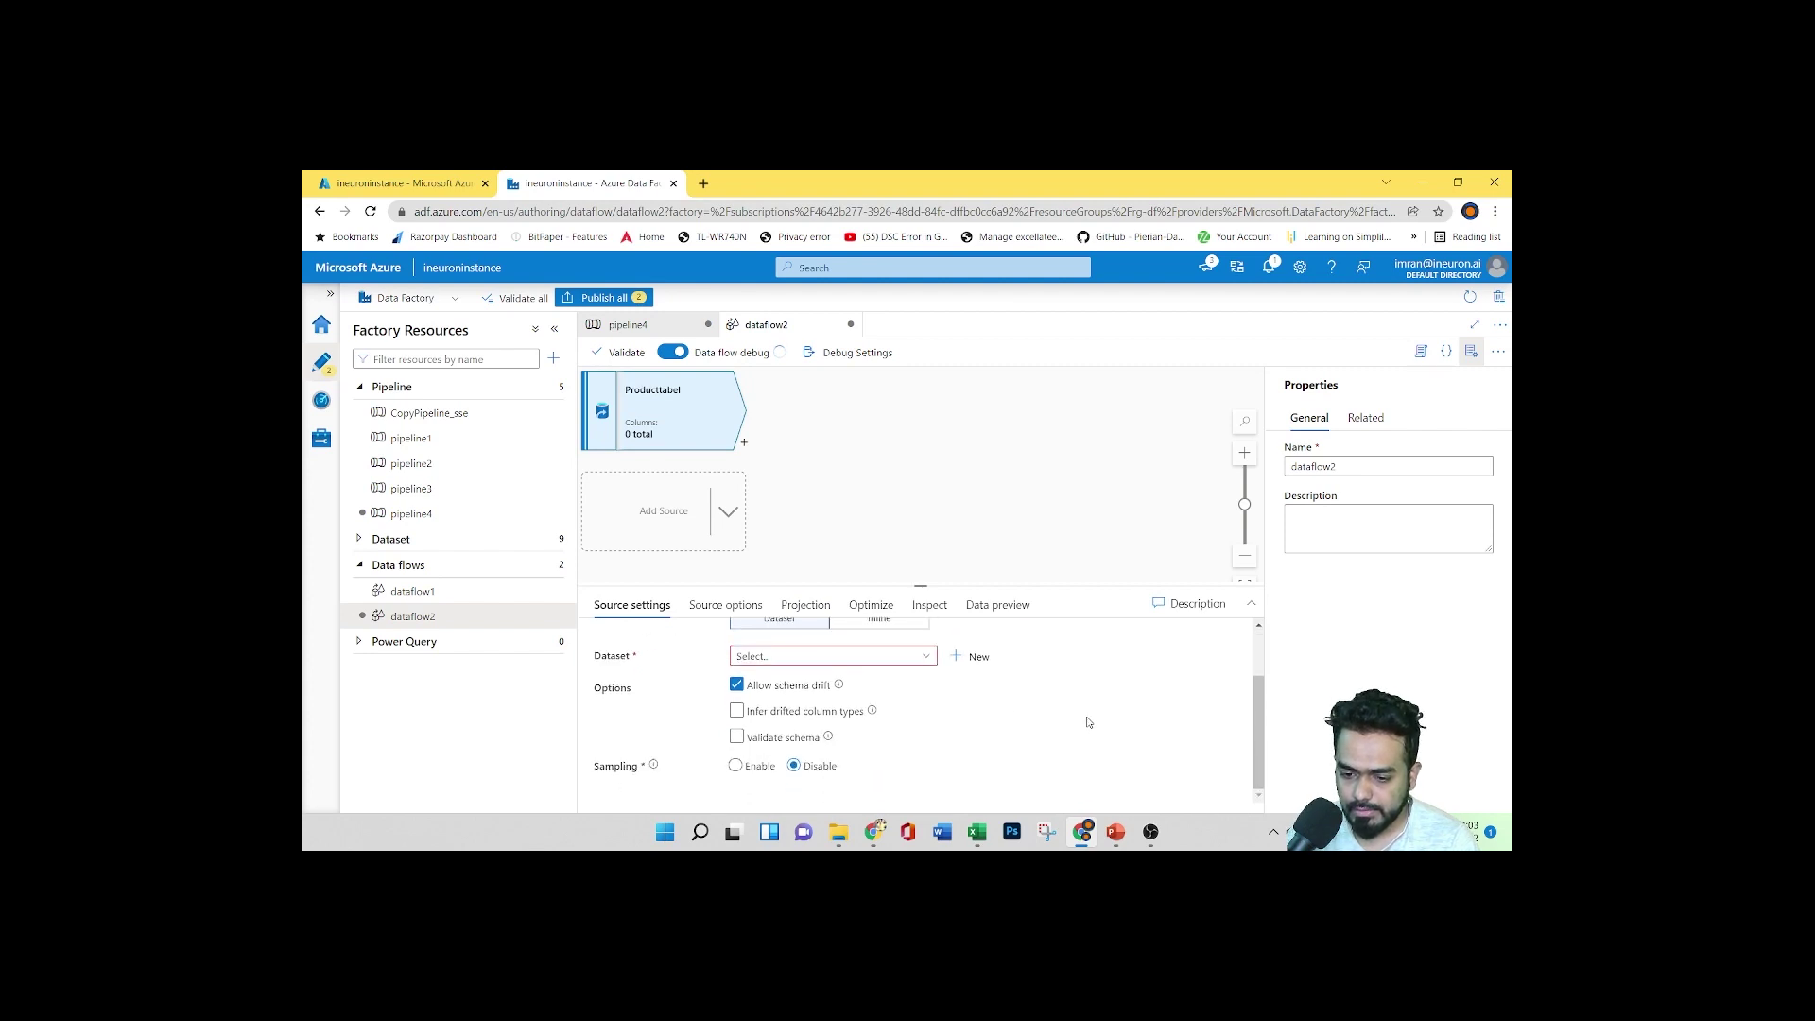
{"action": "left_click", "coordinate": [930, 655]}
{"action": "scroll", "coordinate": [889, 745], "scroll_direction": "down", "scroll_amount": 2}
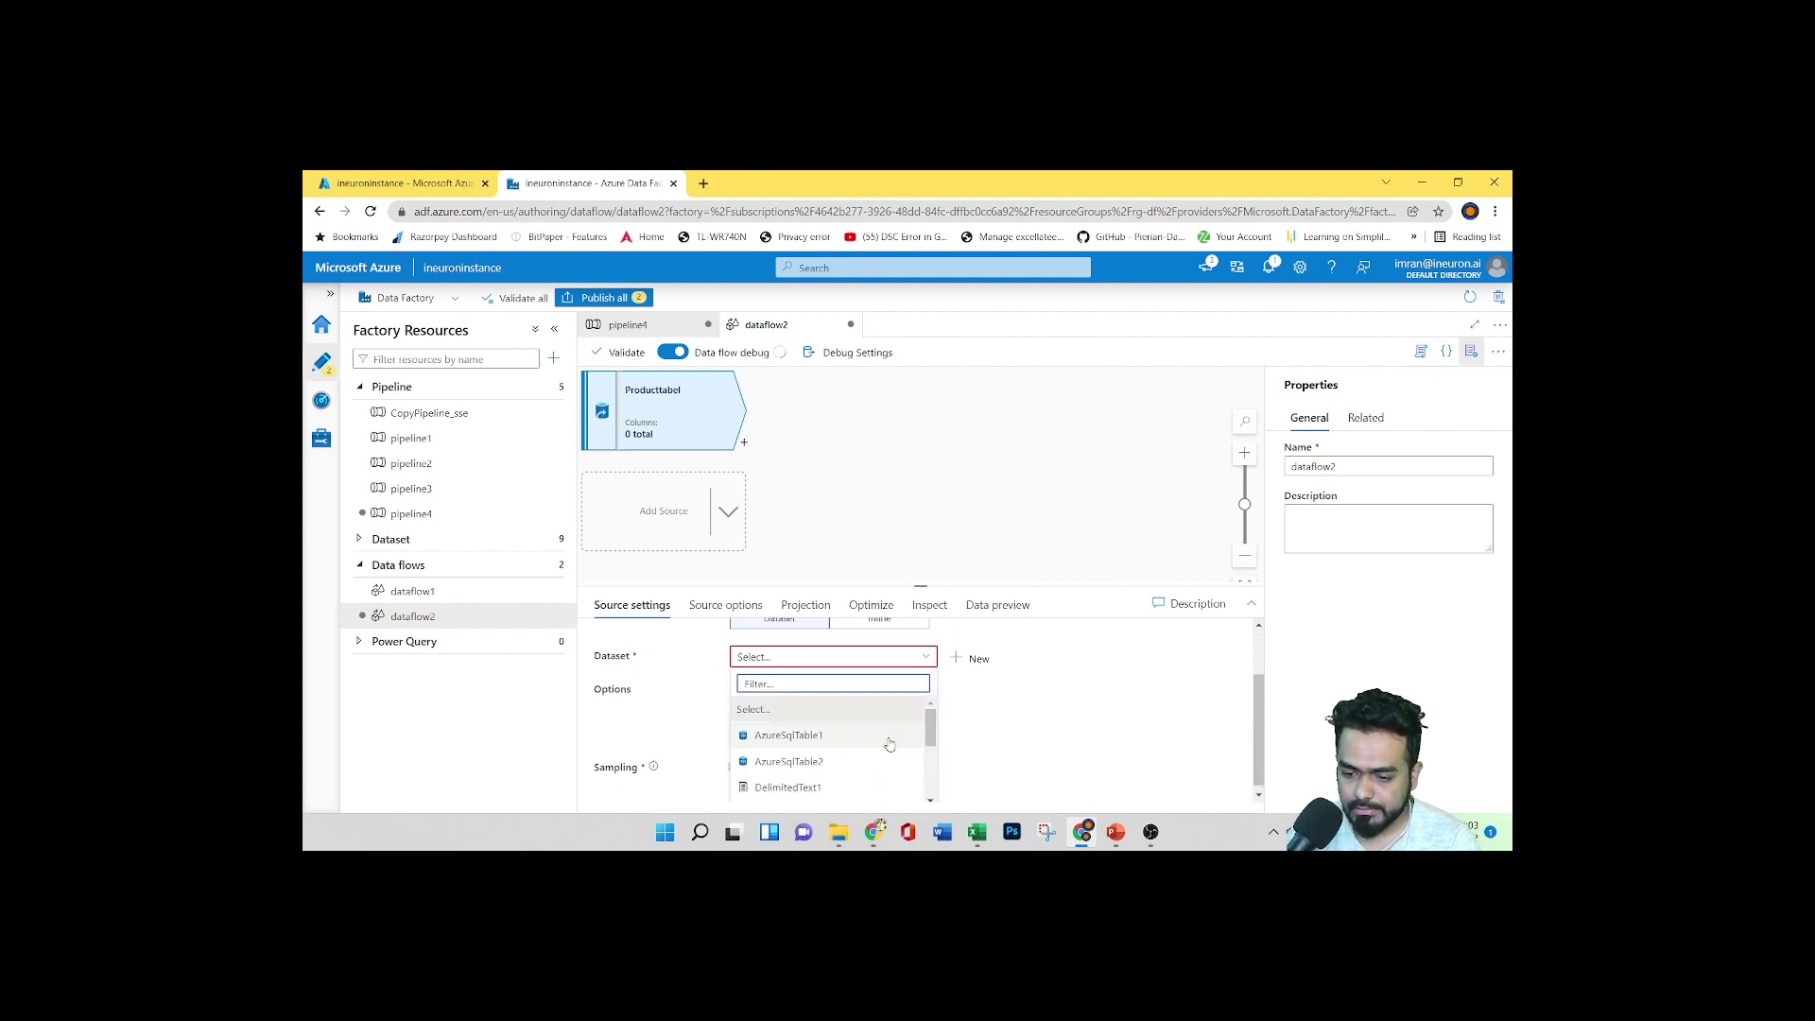
{"action": "scroll", "coordinate": [879, 742], "scroll_direction": "down", "scroll_amount": 2}
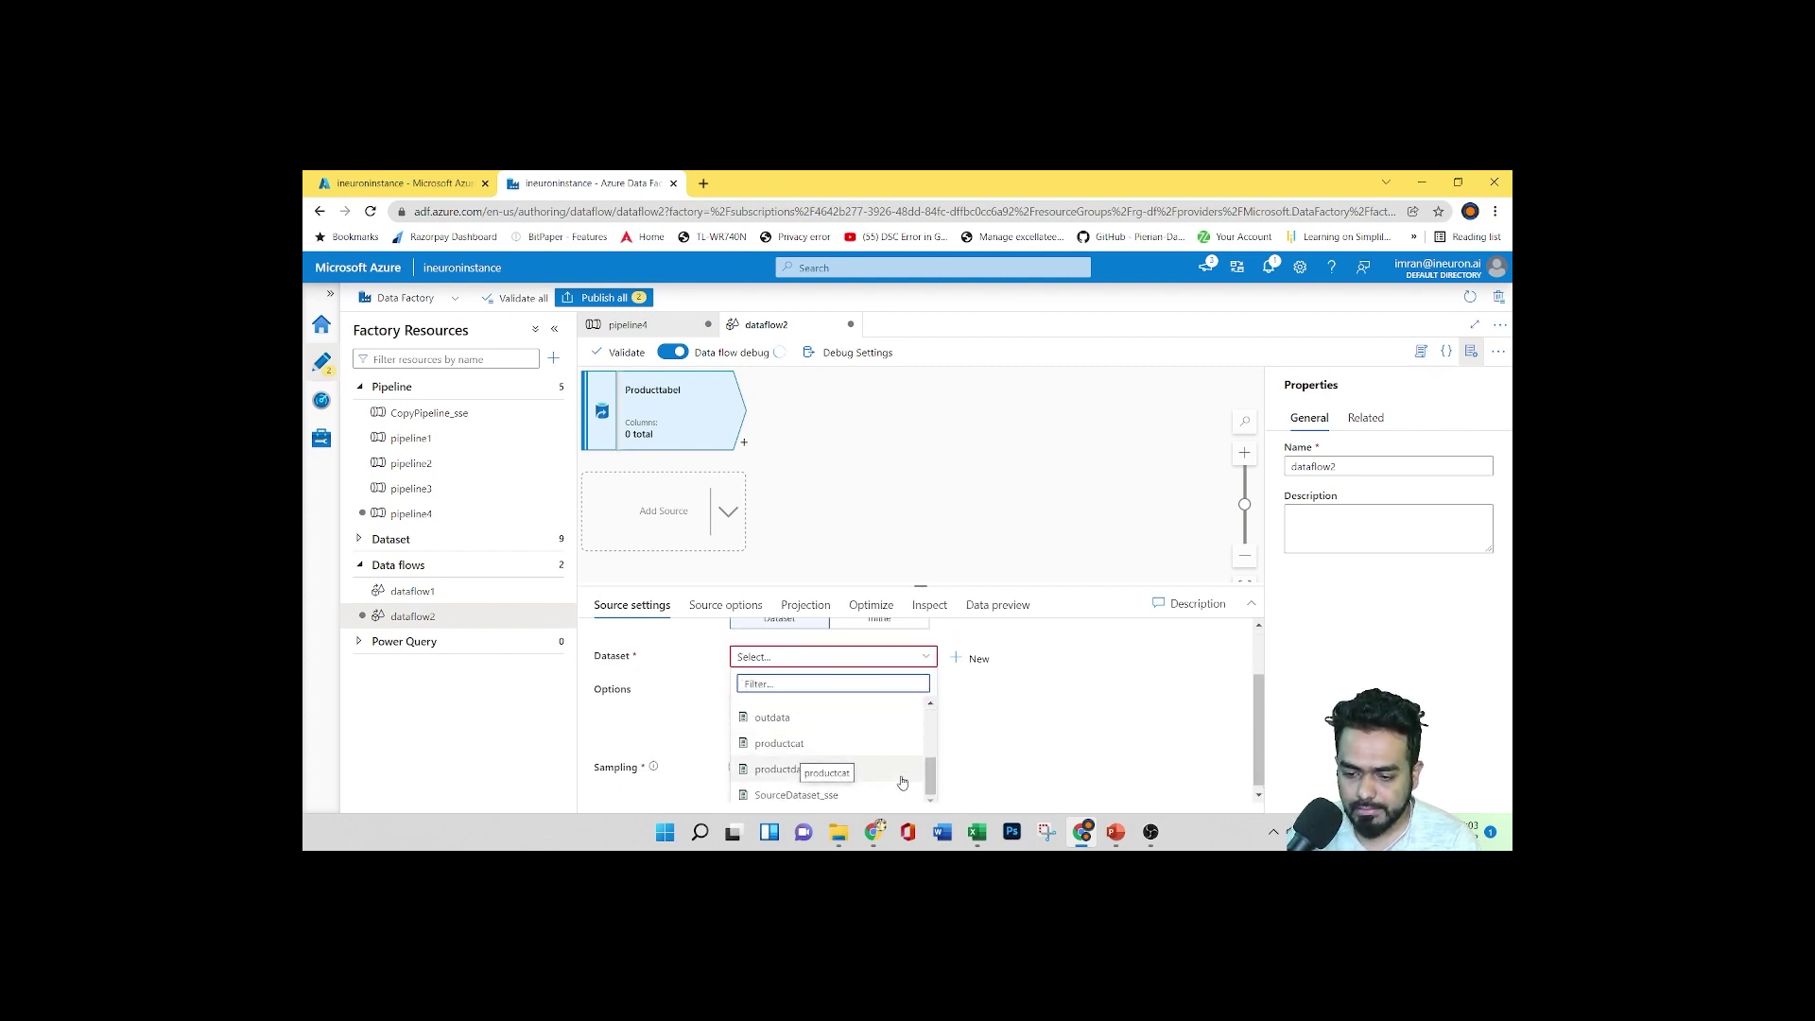
{"action": "scroll", "coordinate": [867, 756], "scroll_direction": "down", "scroll_amount": 1}
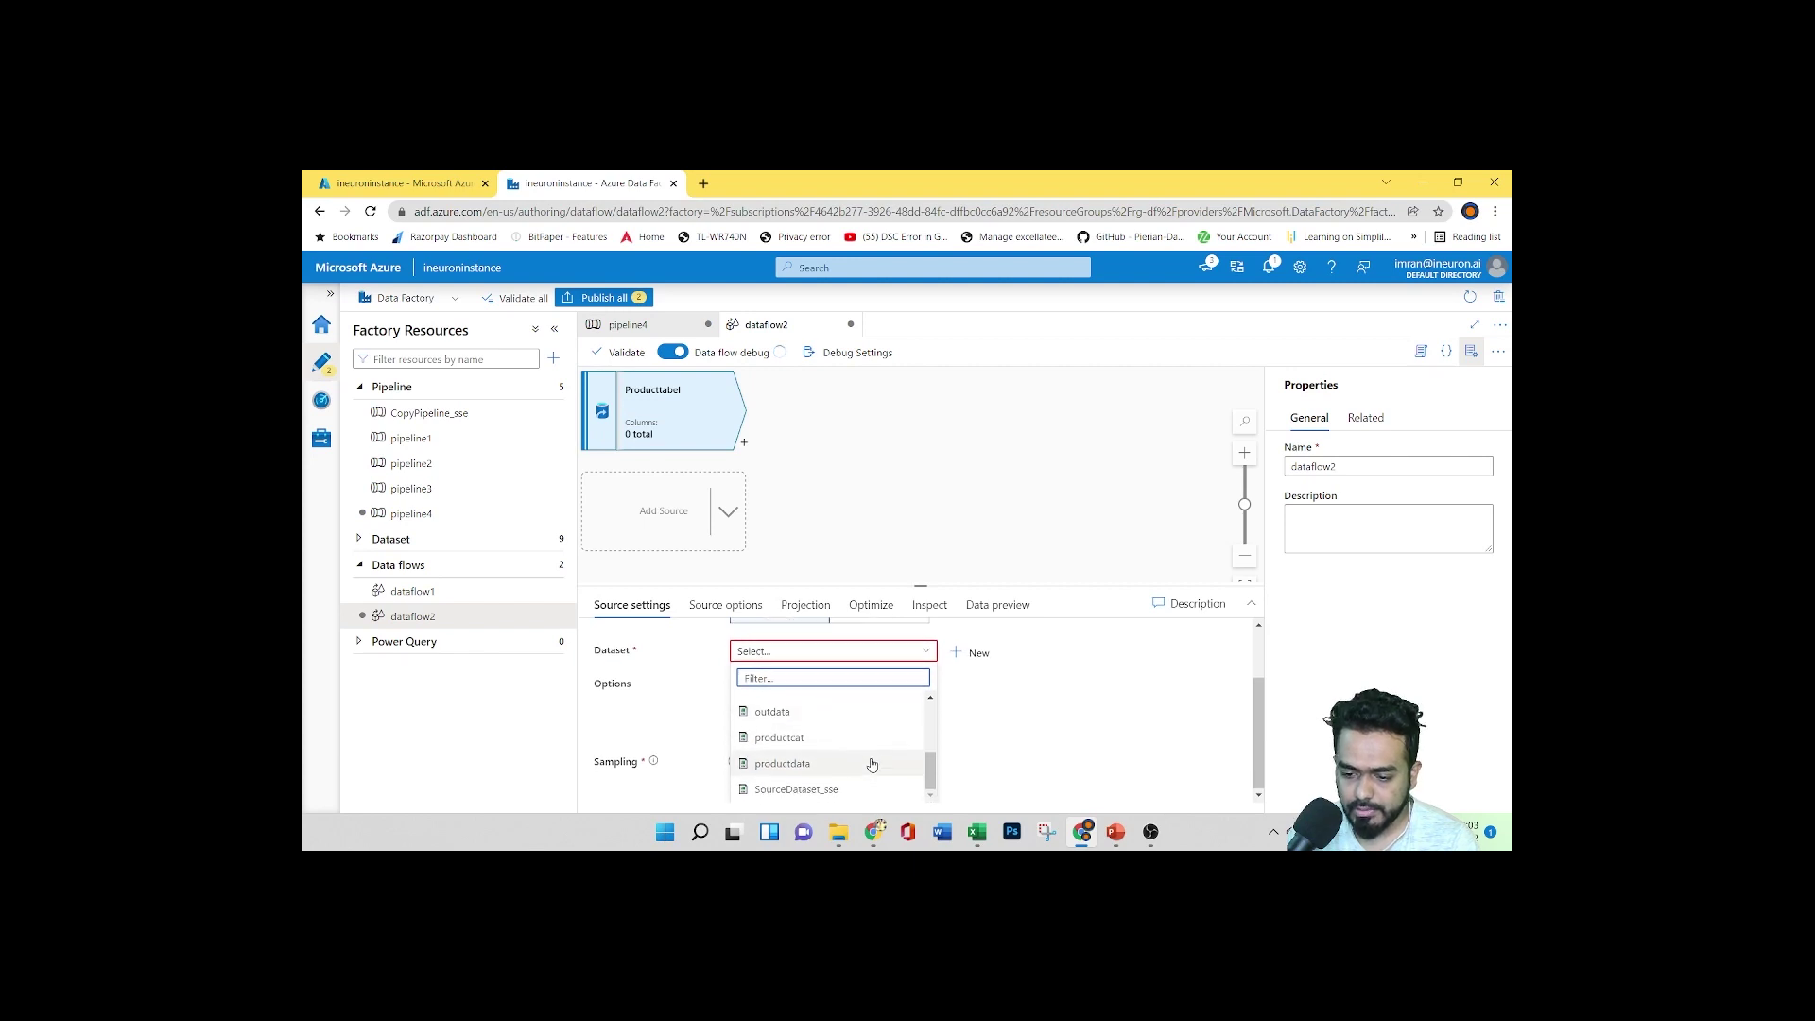
{"action": "left_click", "coordinate": [1027, 720]}
{"action": "scroll", "coordinate": [1035, 719], "scroll_direction": "up", "scroll_amount": 2}
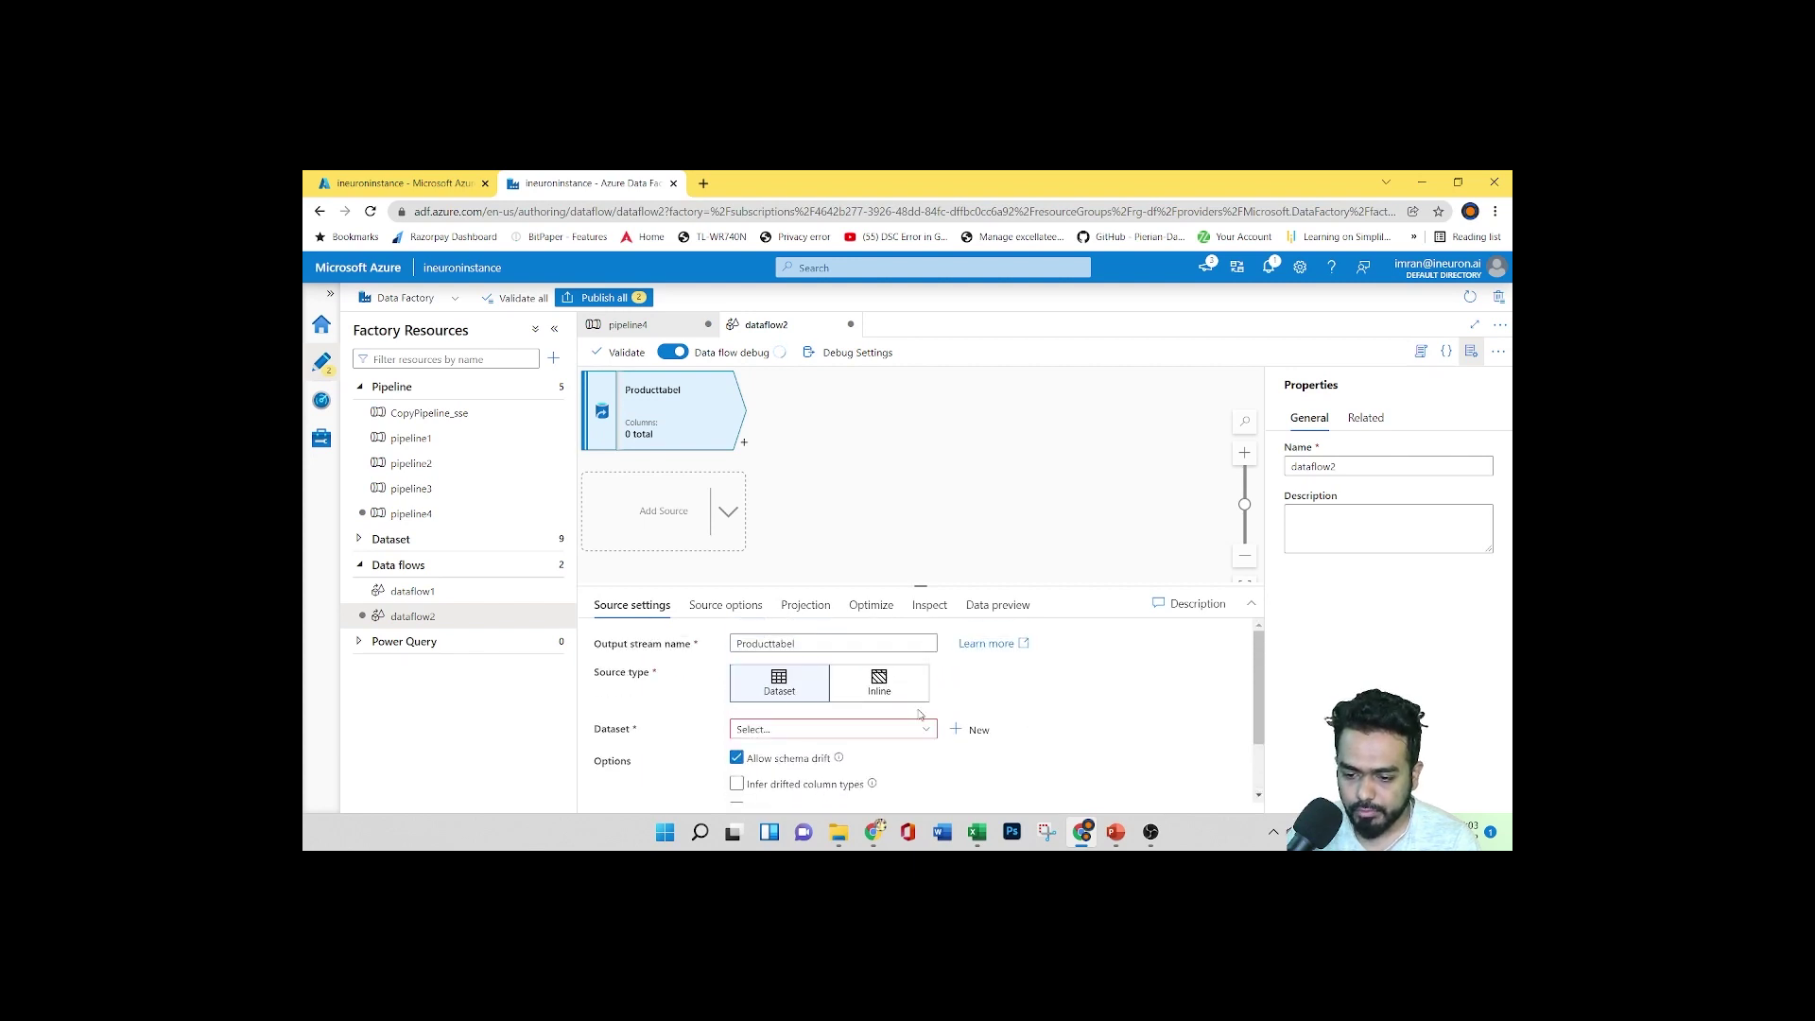
Start a new dataset for the source, stored in Azure Blob Storage with the DelimitedText format
{"action": "left_click", "coordinate": [975, 731]}
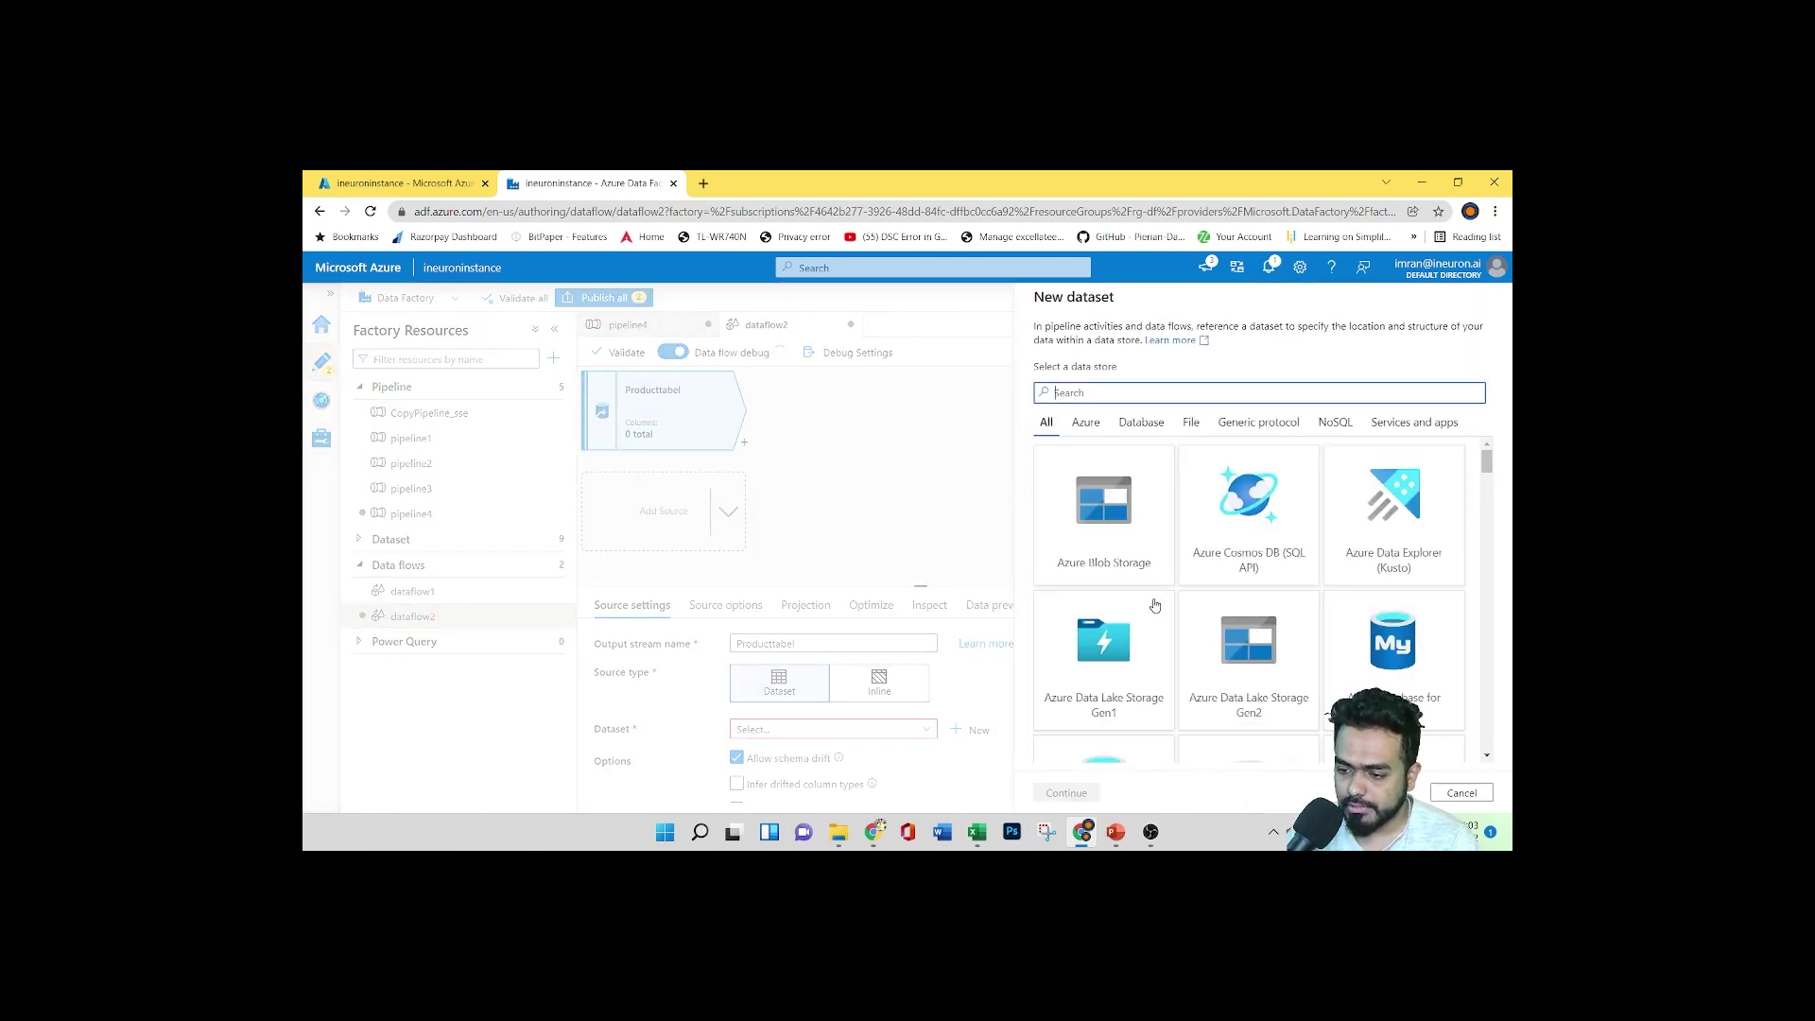
{"action": "left_click", "coordinate": [1097, 516]}
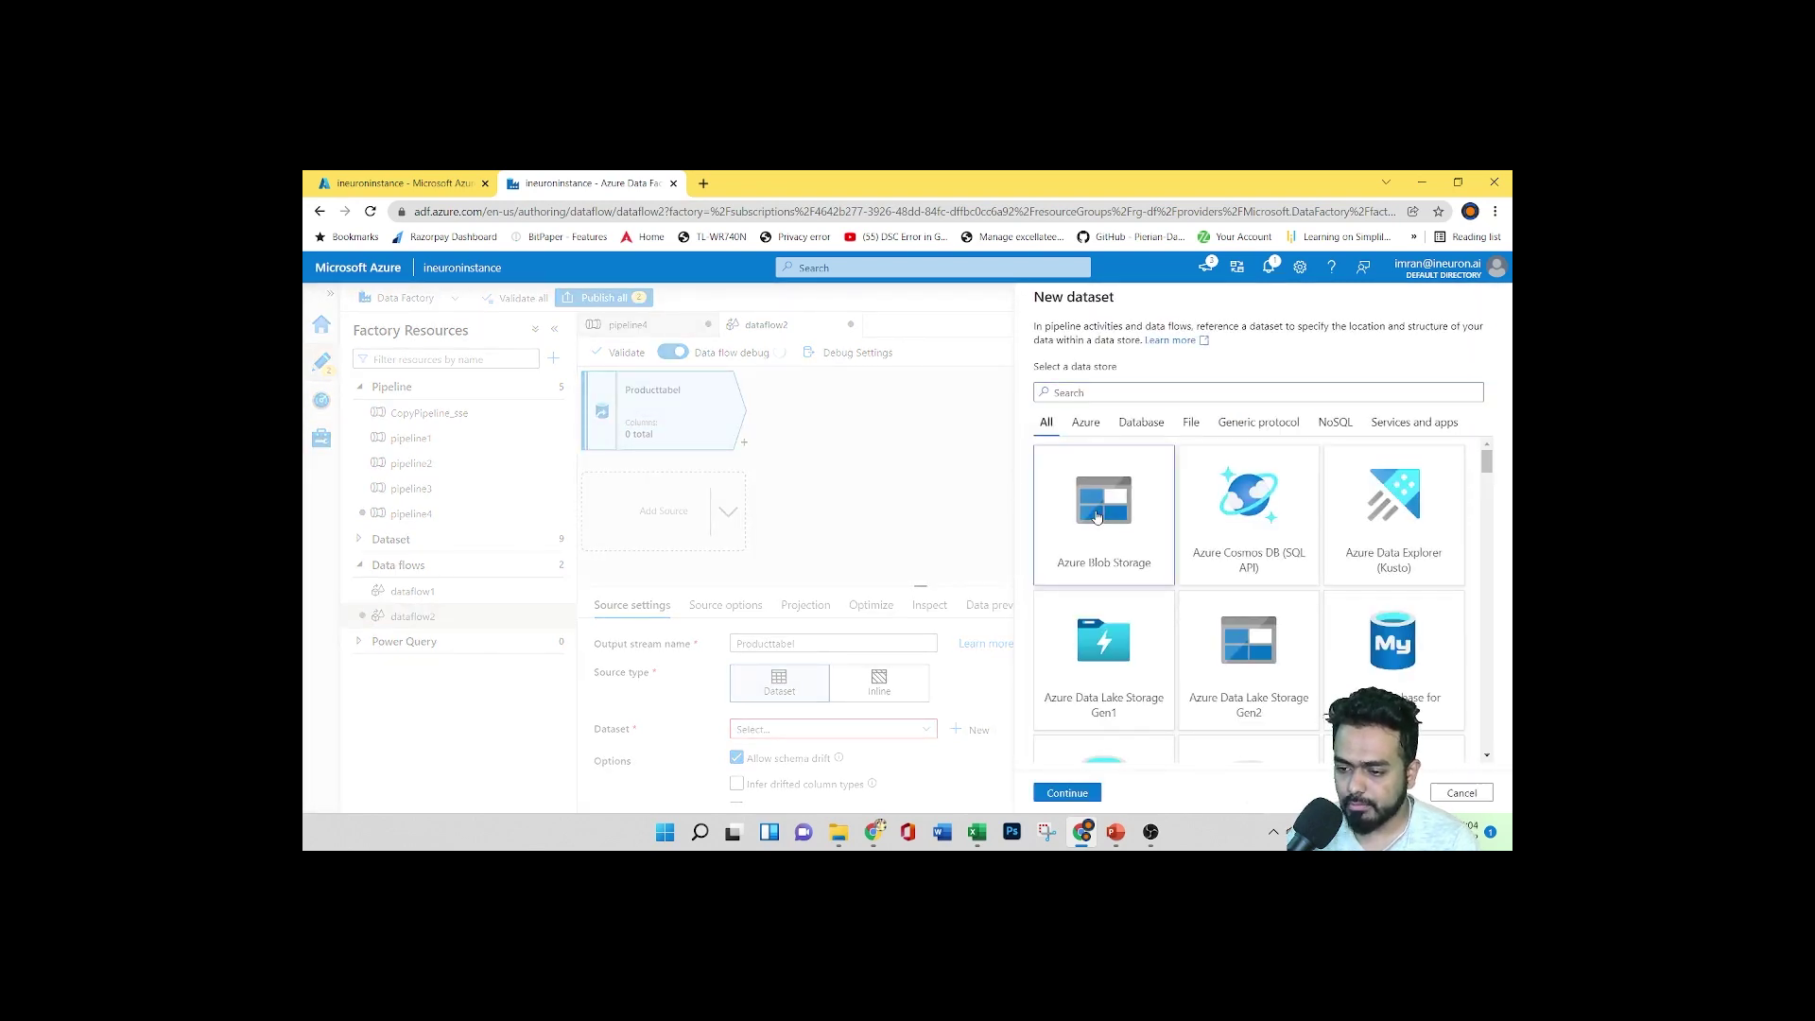
{"action": "left_click", "coordinate": [1067, 792]}
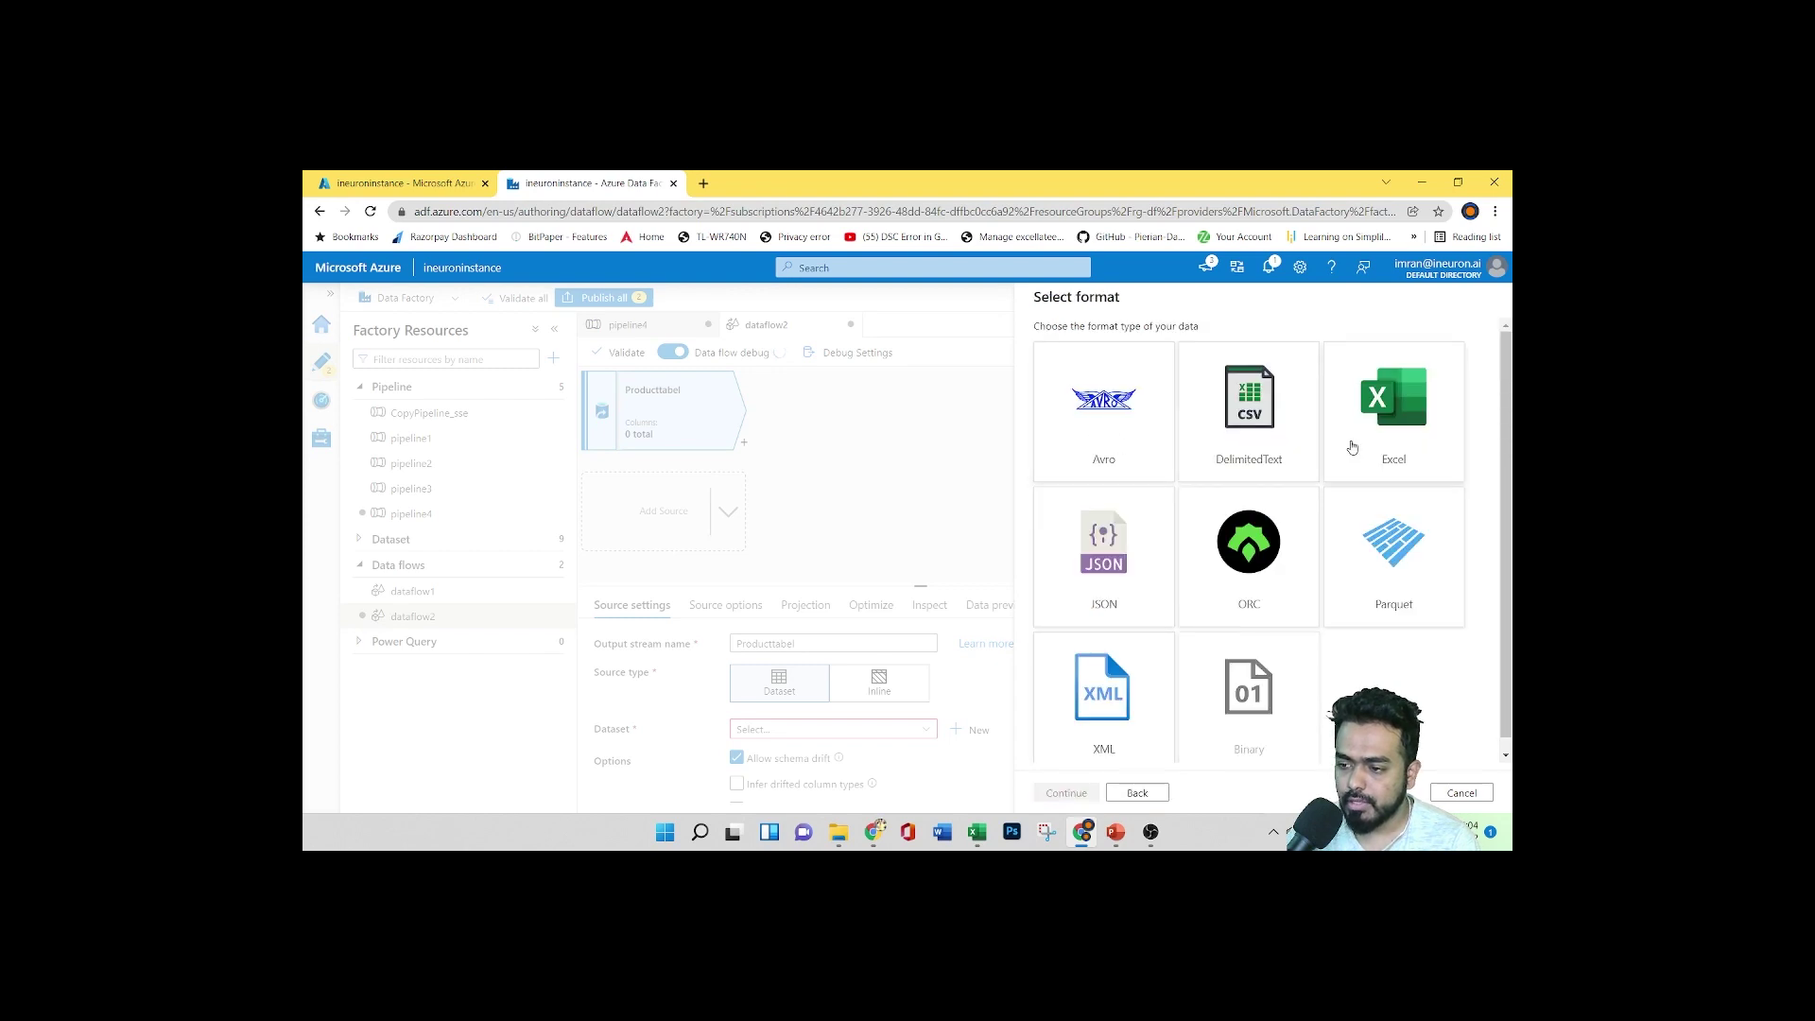
{"action": "left_click", "coordinate": [1251, 415]}
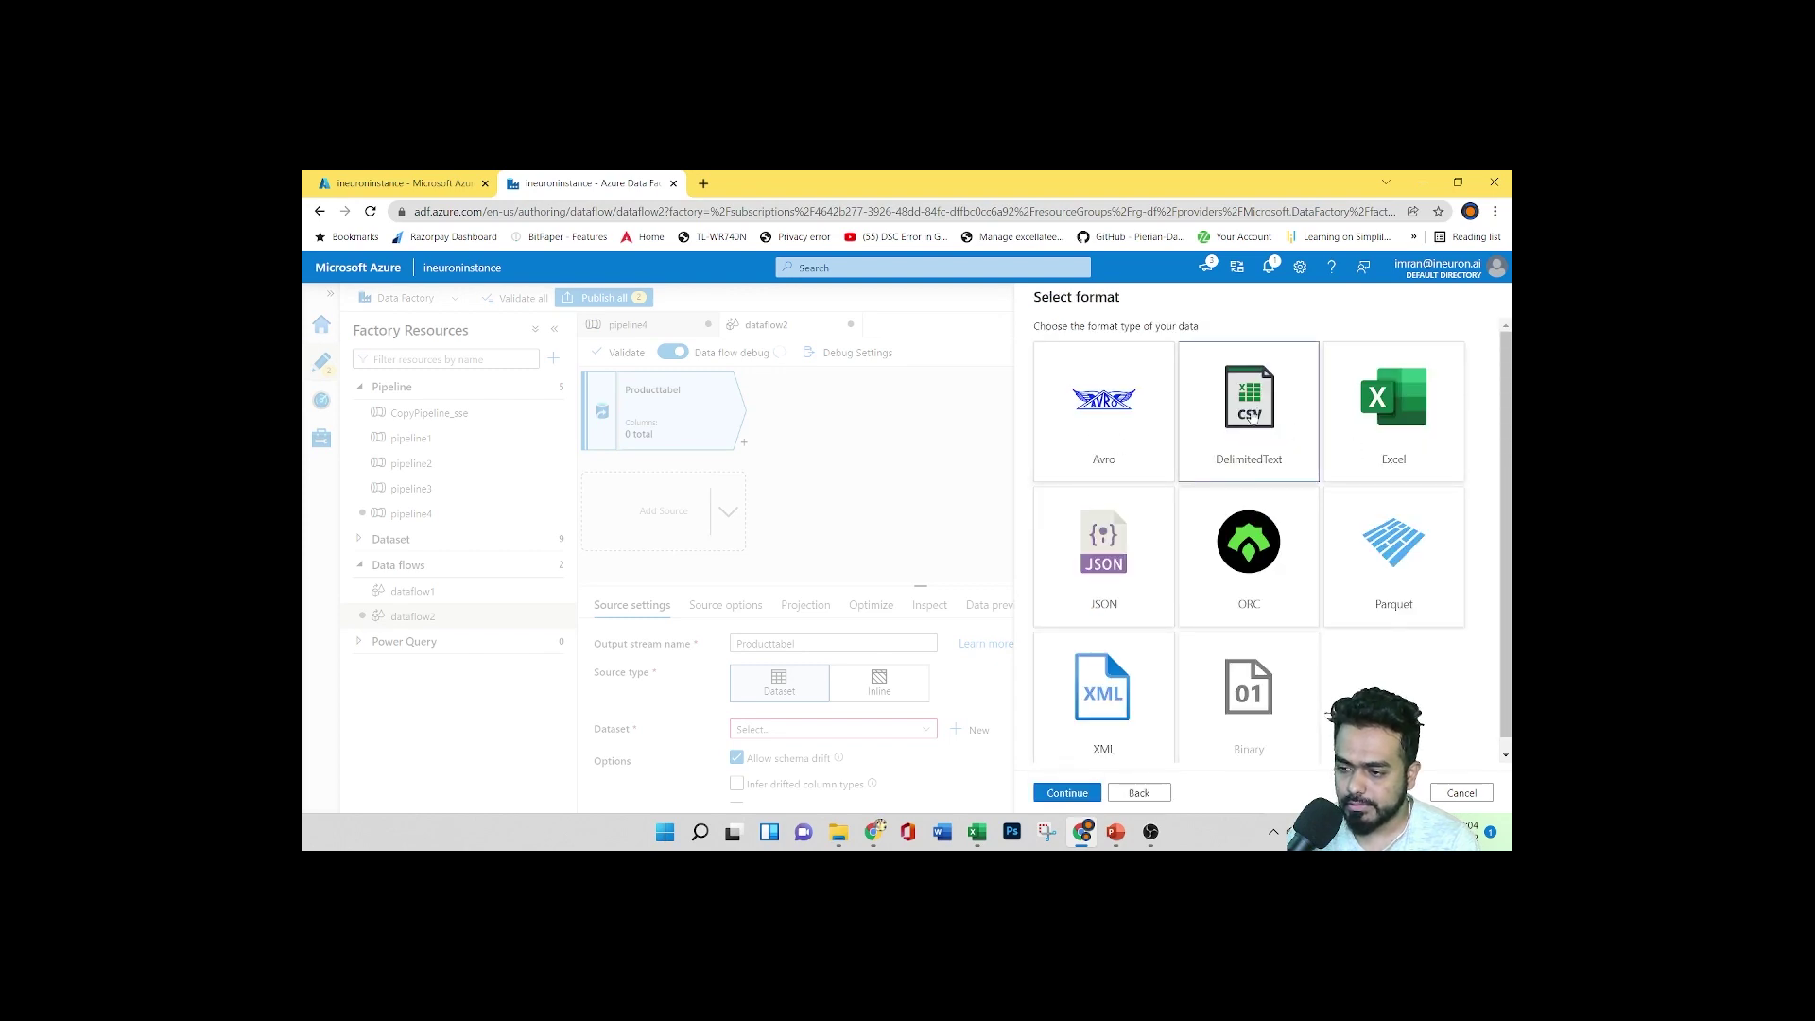
{"action": "left_click", "coordinate": [1067, 792]}
Name the new dataset productdata280 and assign it the linked service ineuronnewconn
{"action": "left_click_drag", "start_coordinate": [1125, 347], "coordinate": [1039, 344]}
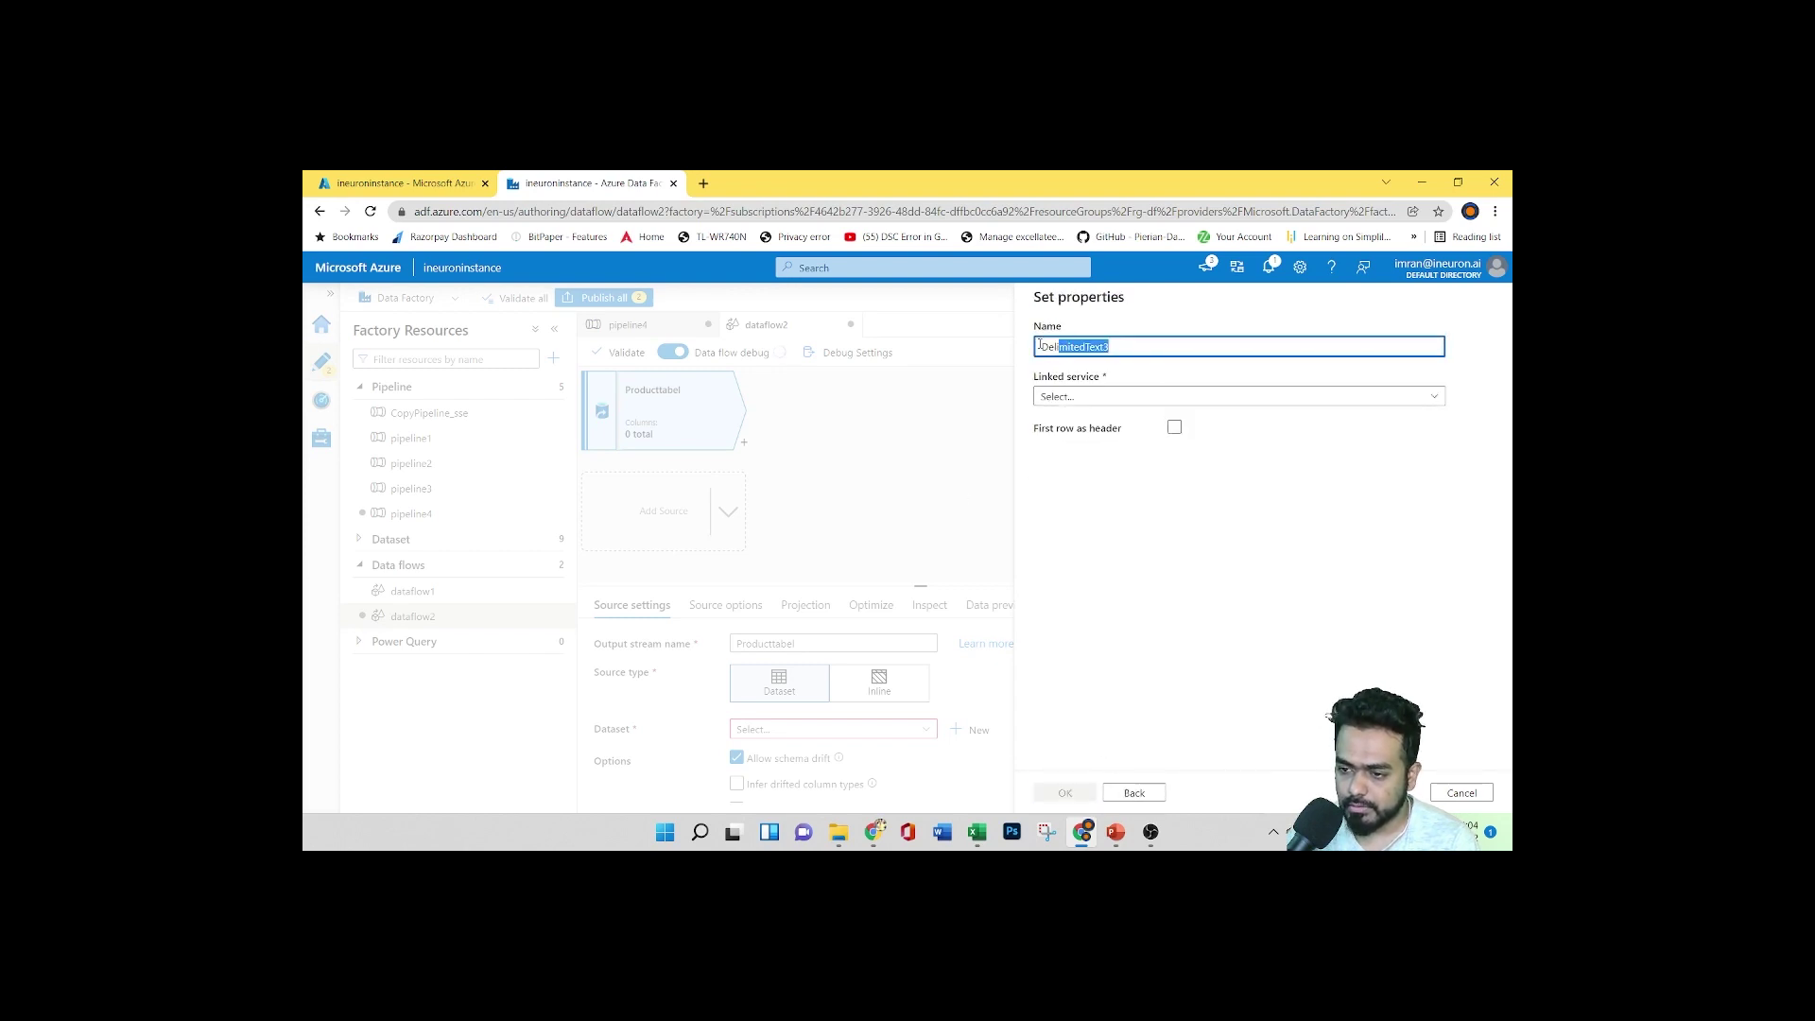
{"action": "key", "text": "BackSpace"}
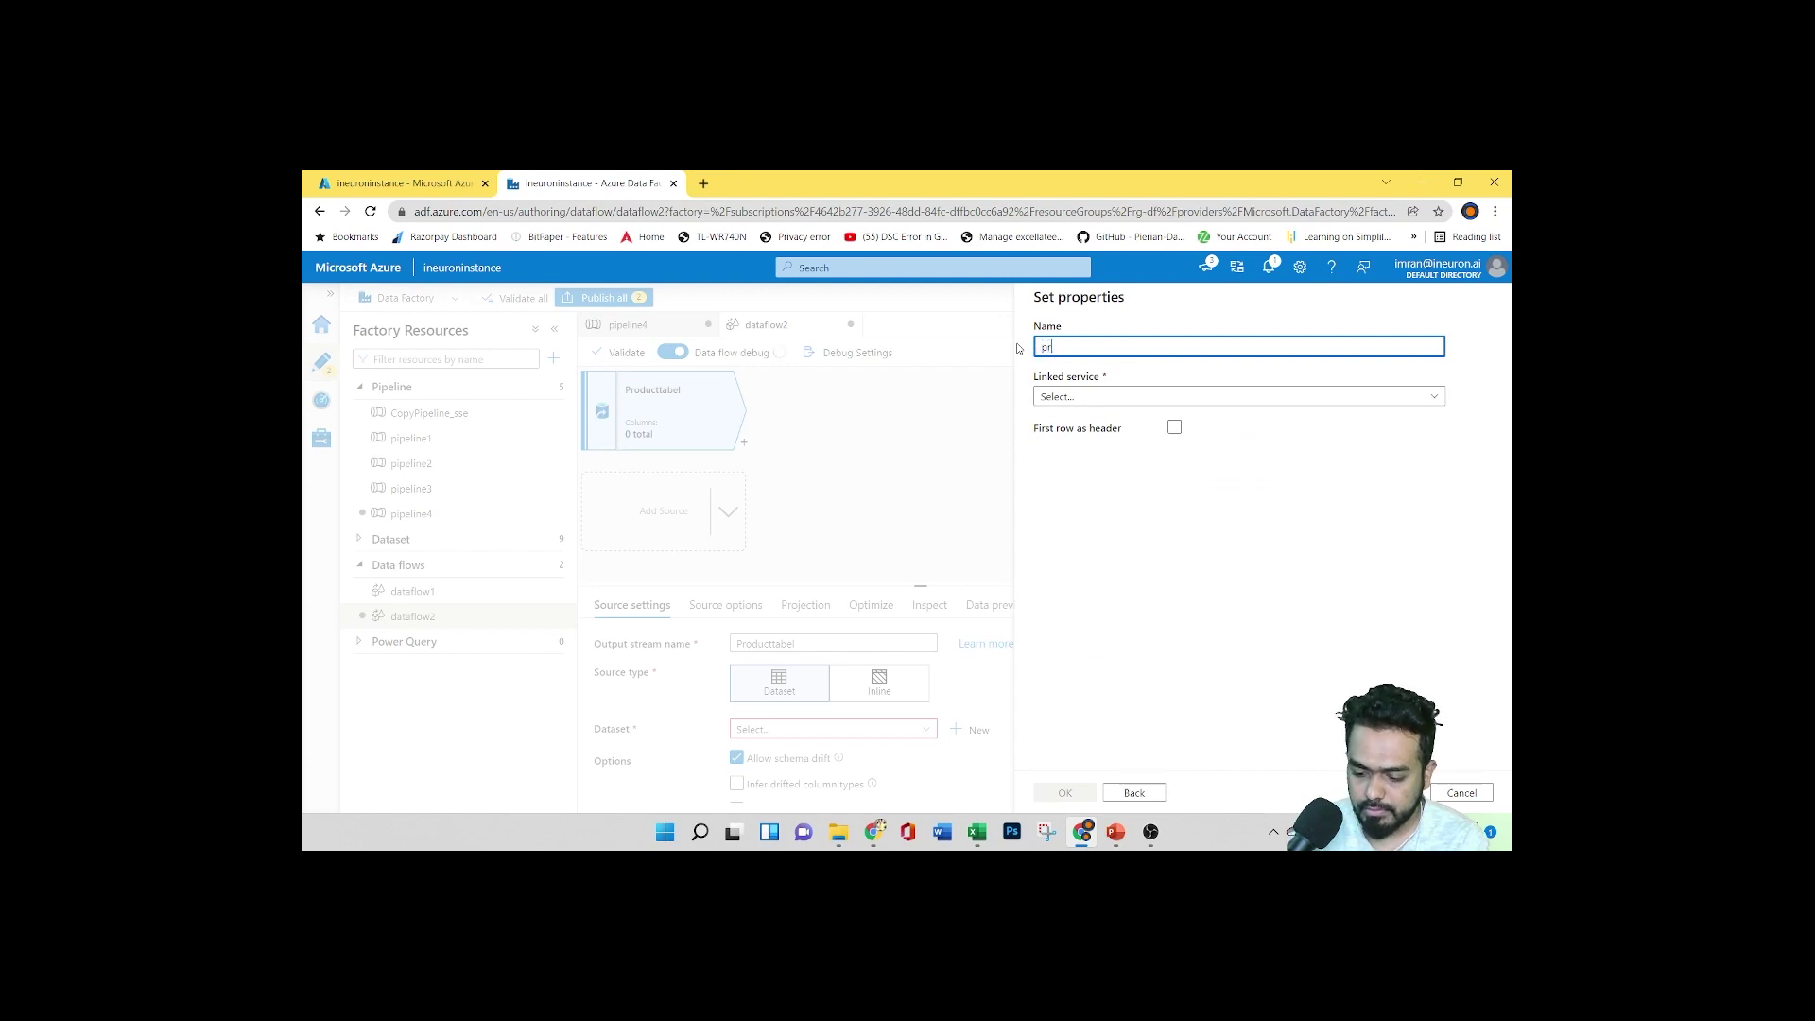
{"action": "type", "text": "product"}
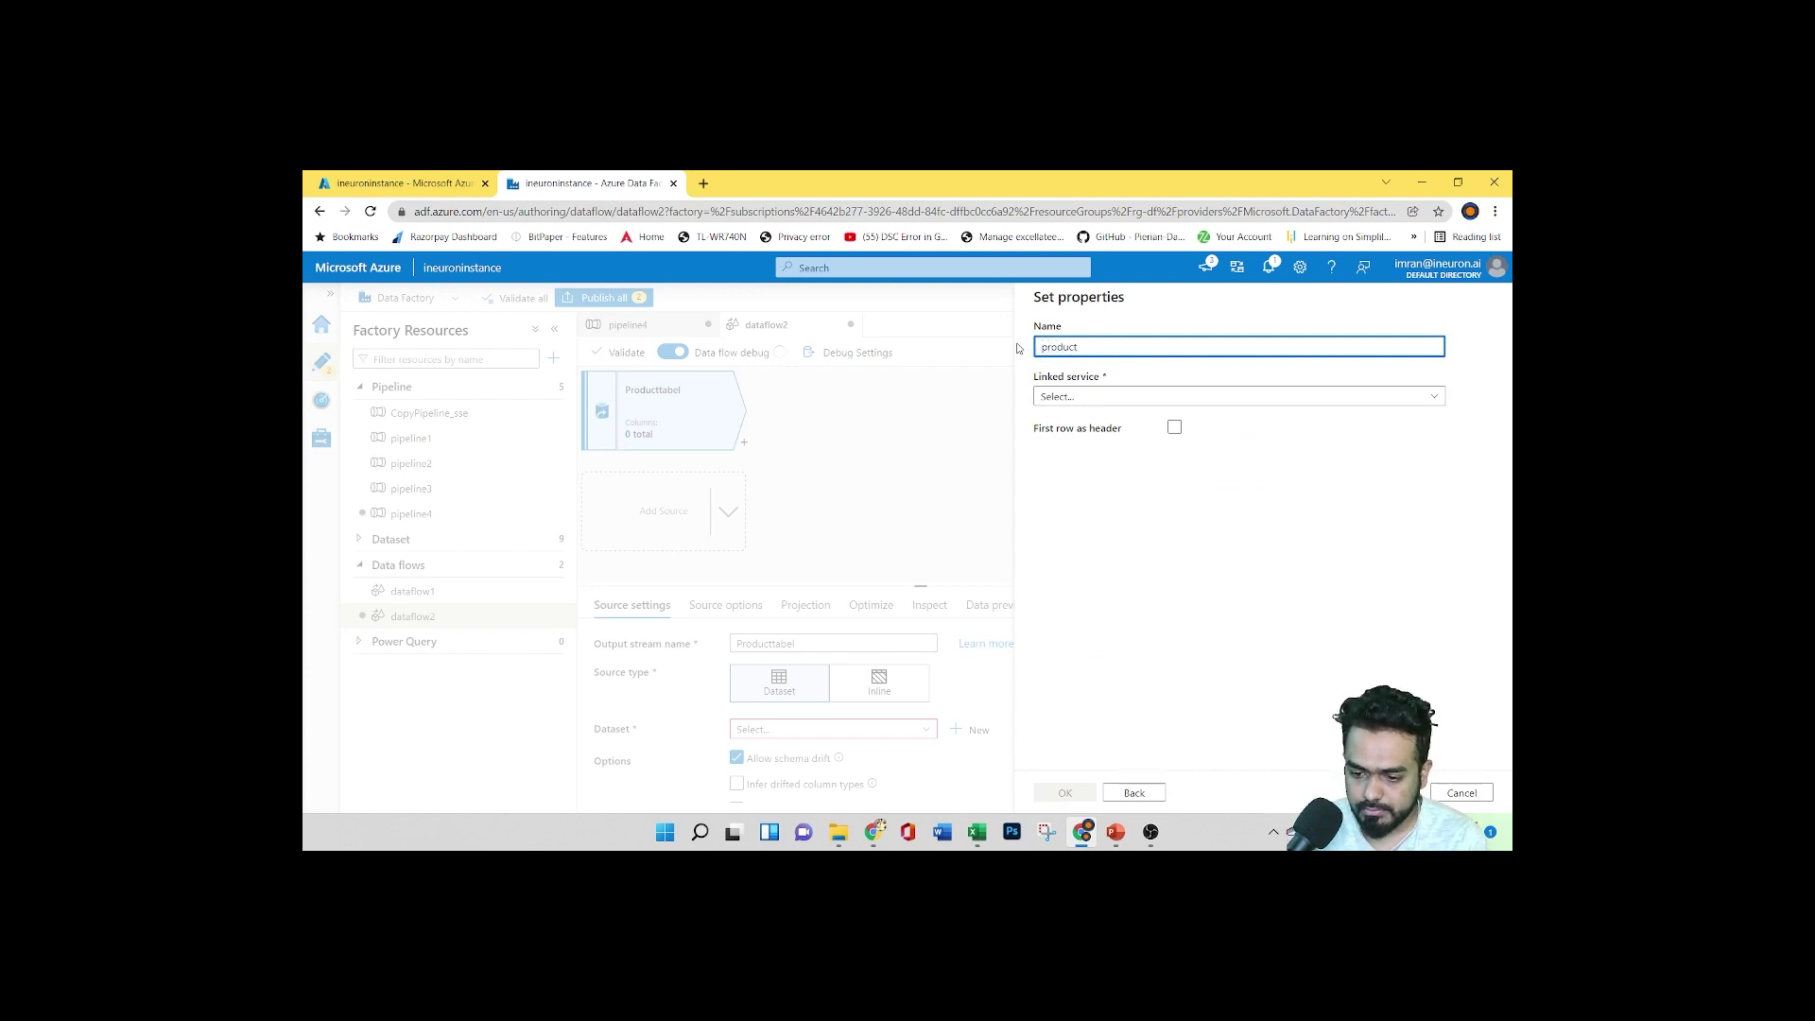
{"action": "type", "text": "data"}
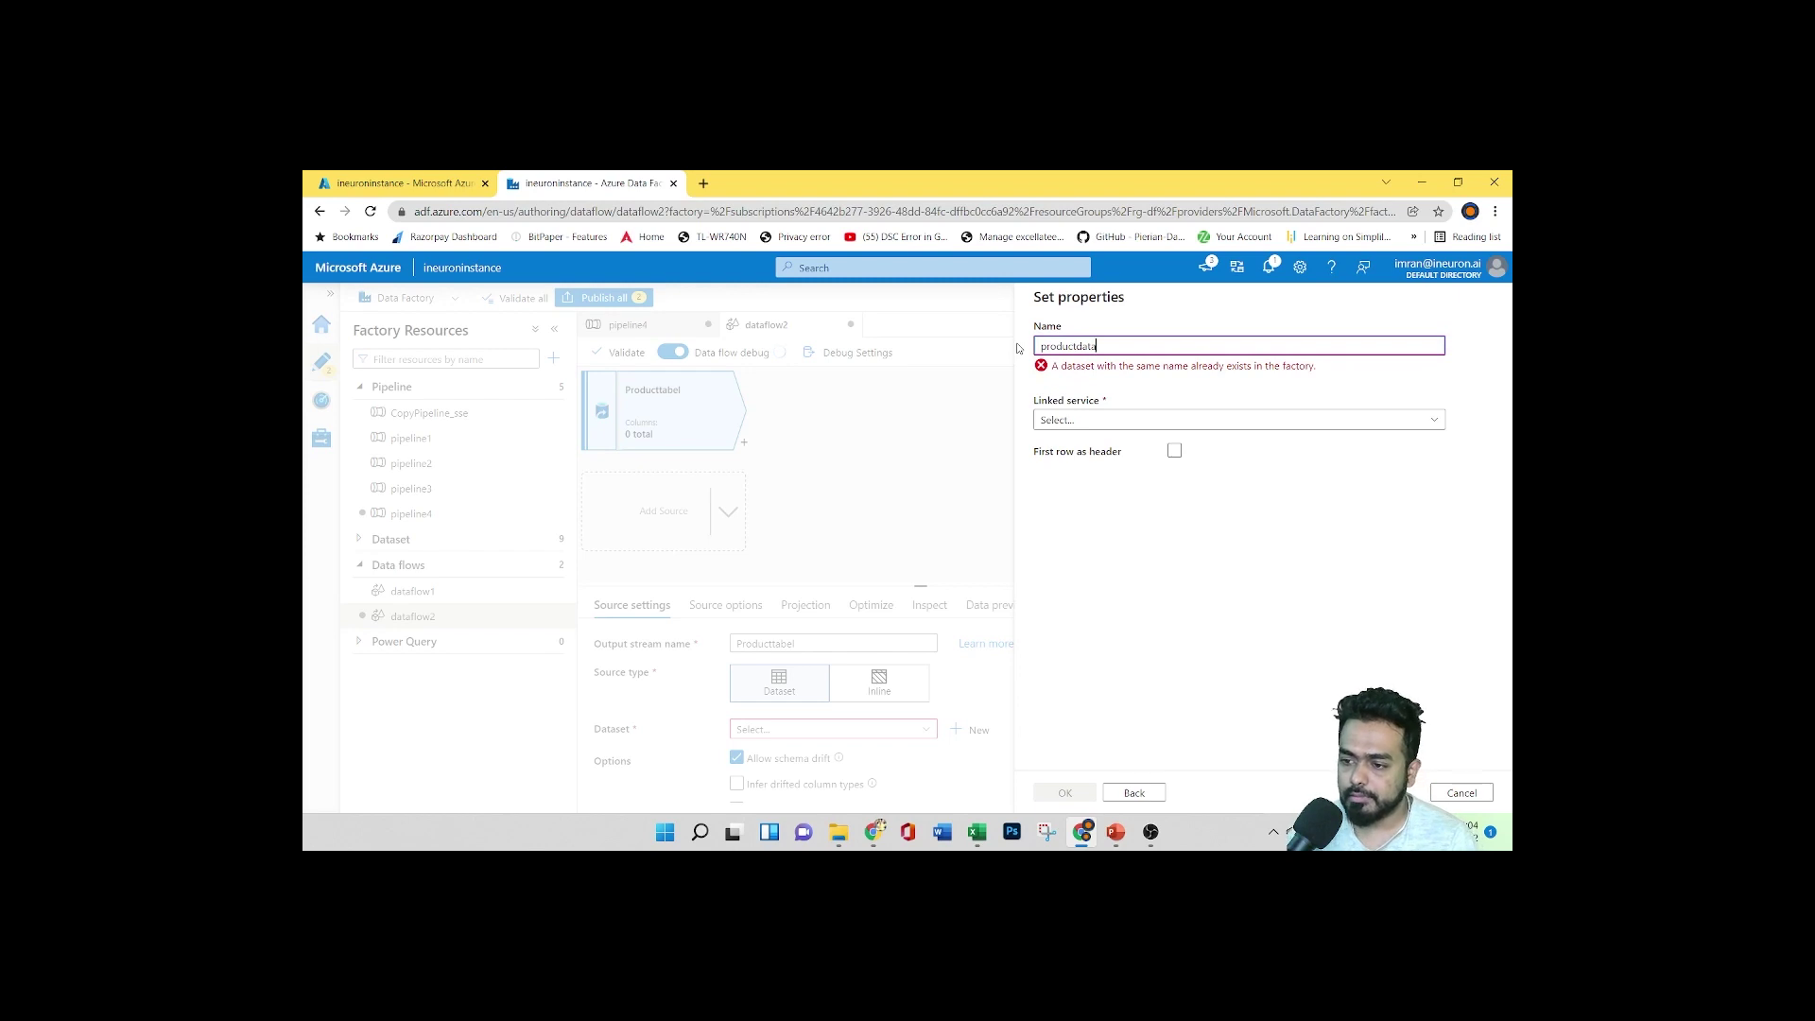
{"action": "type", "text": "0"}
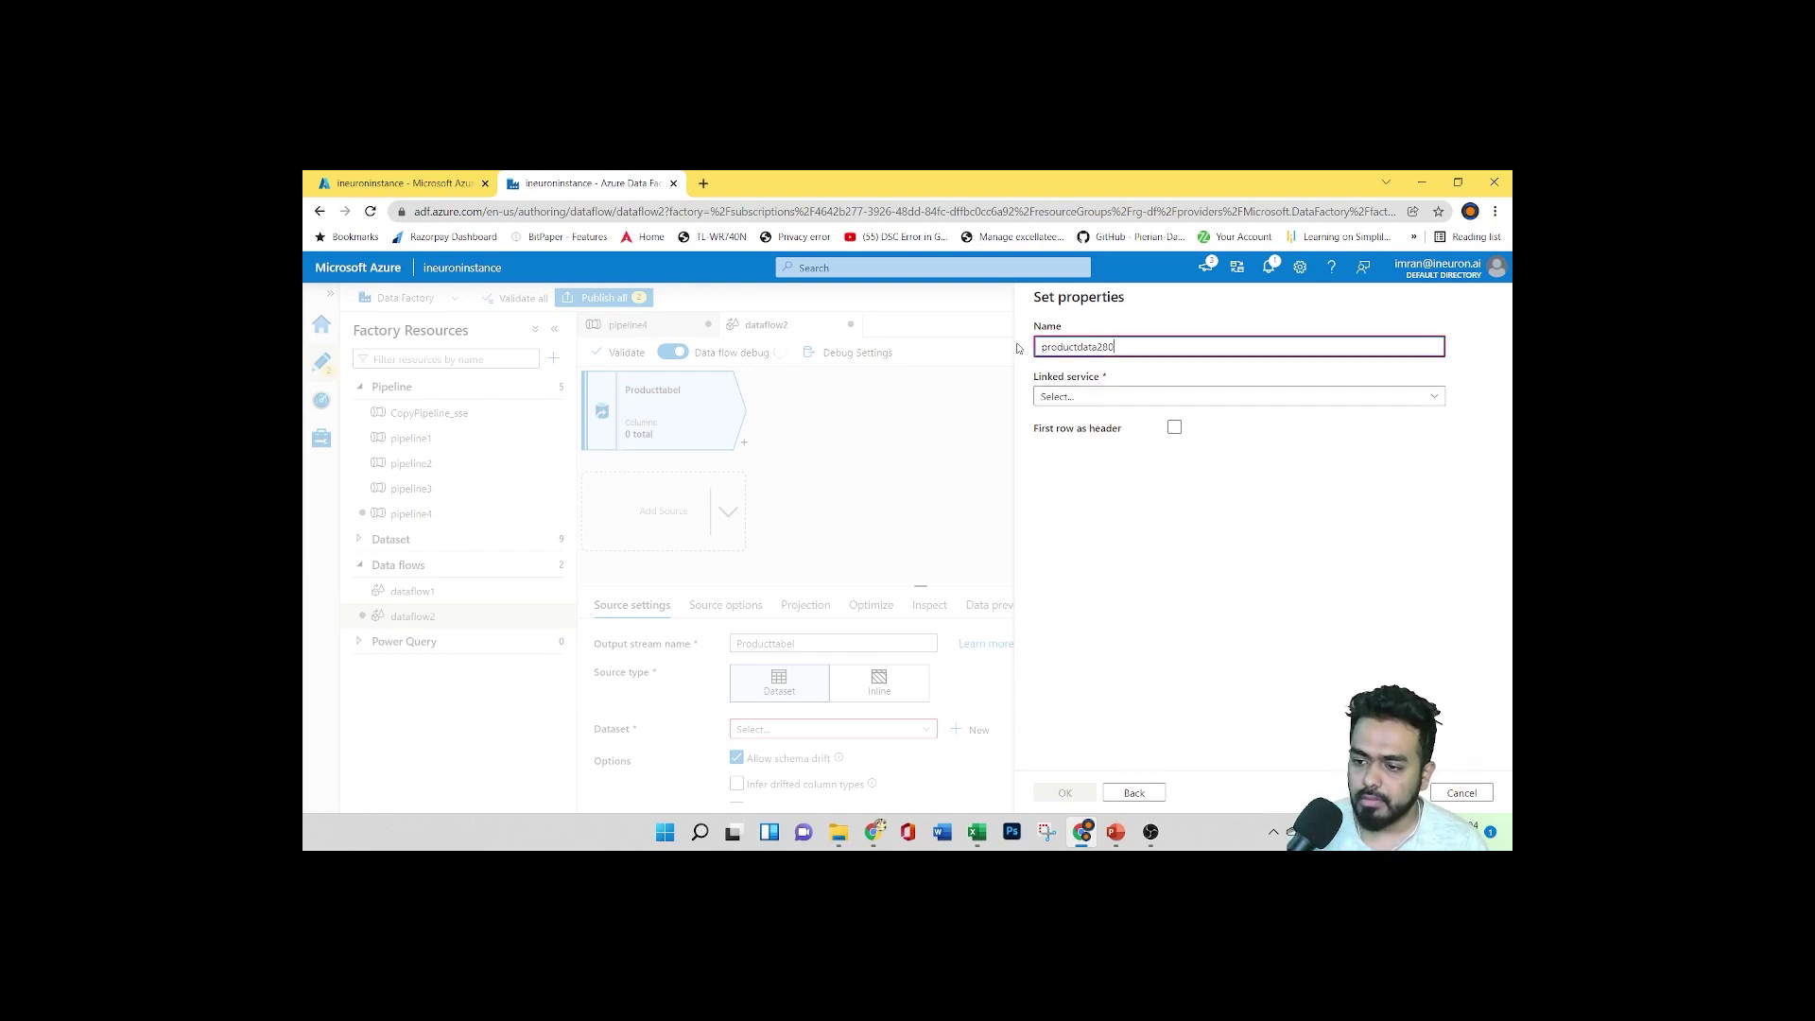
{"action": "left_click", "coordinate": [1247, 401]}
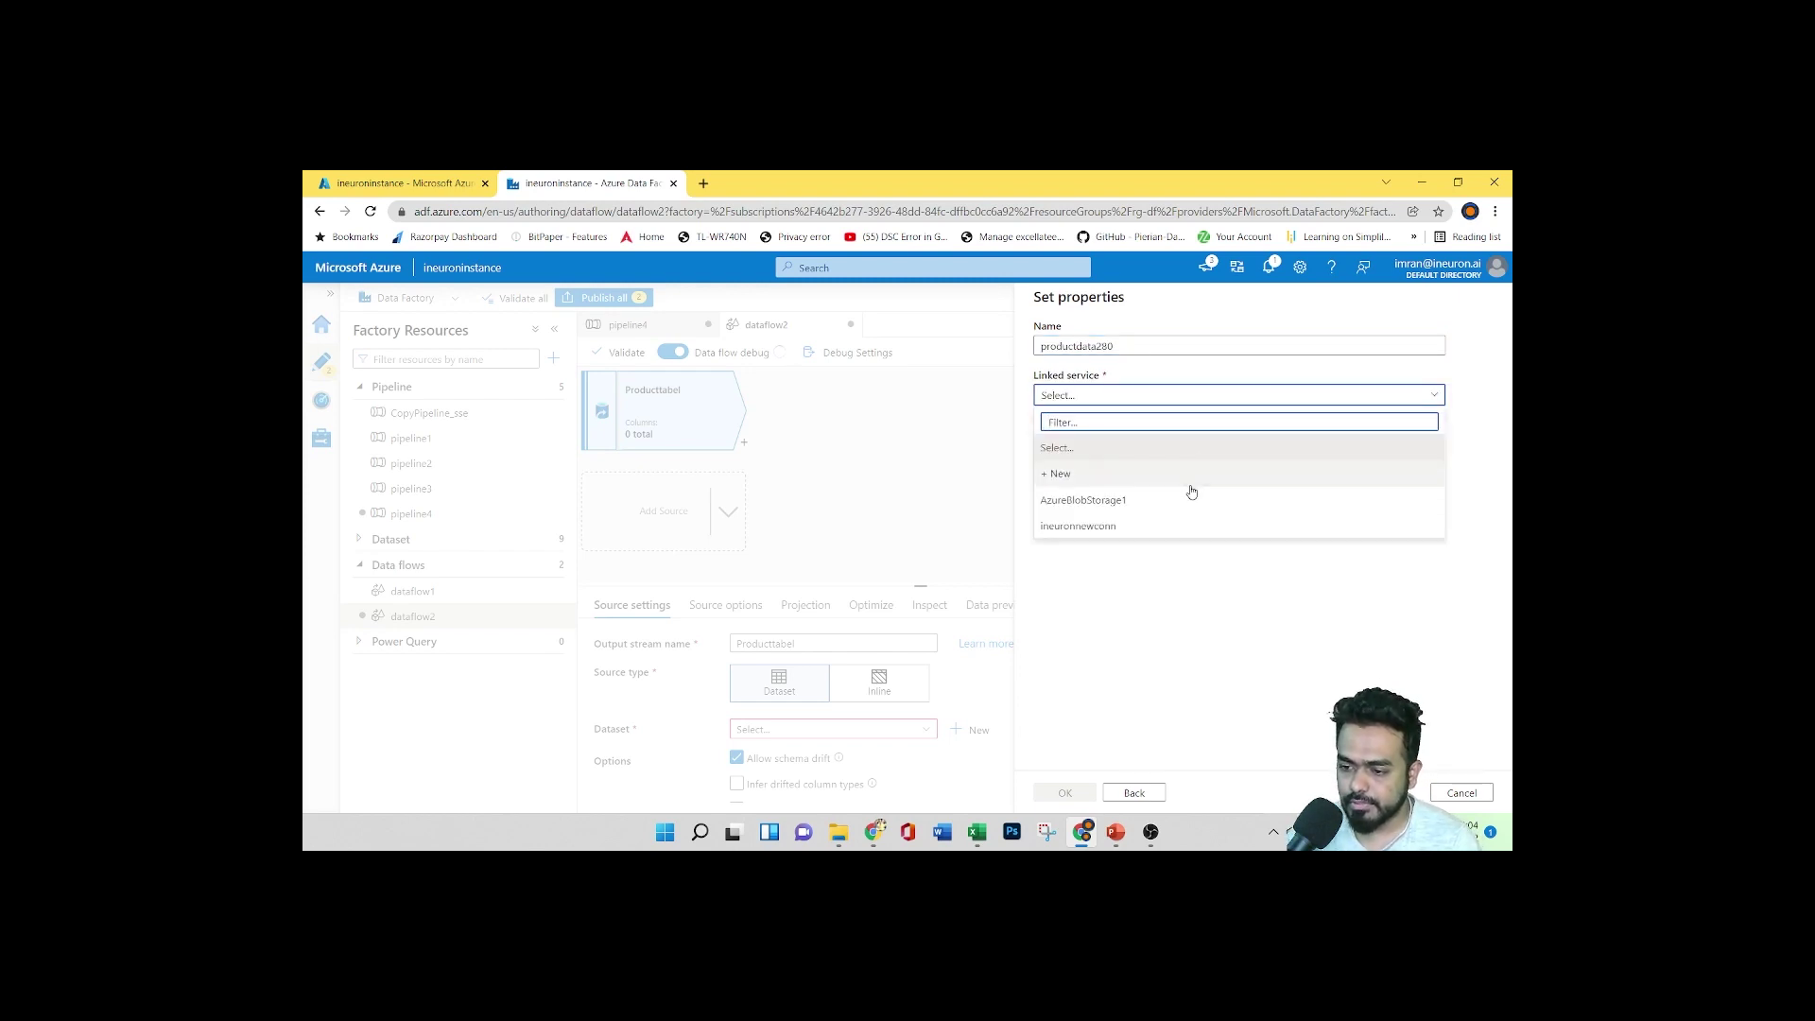
{"action": "left_click", "coordinate": [1179, 527]}
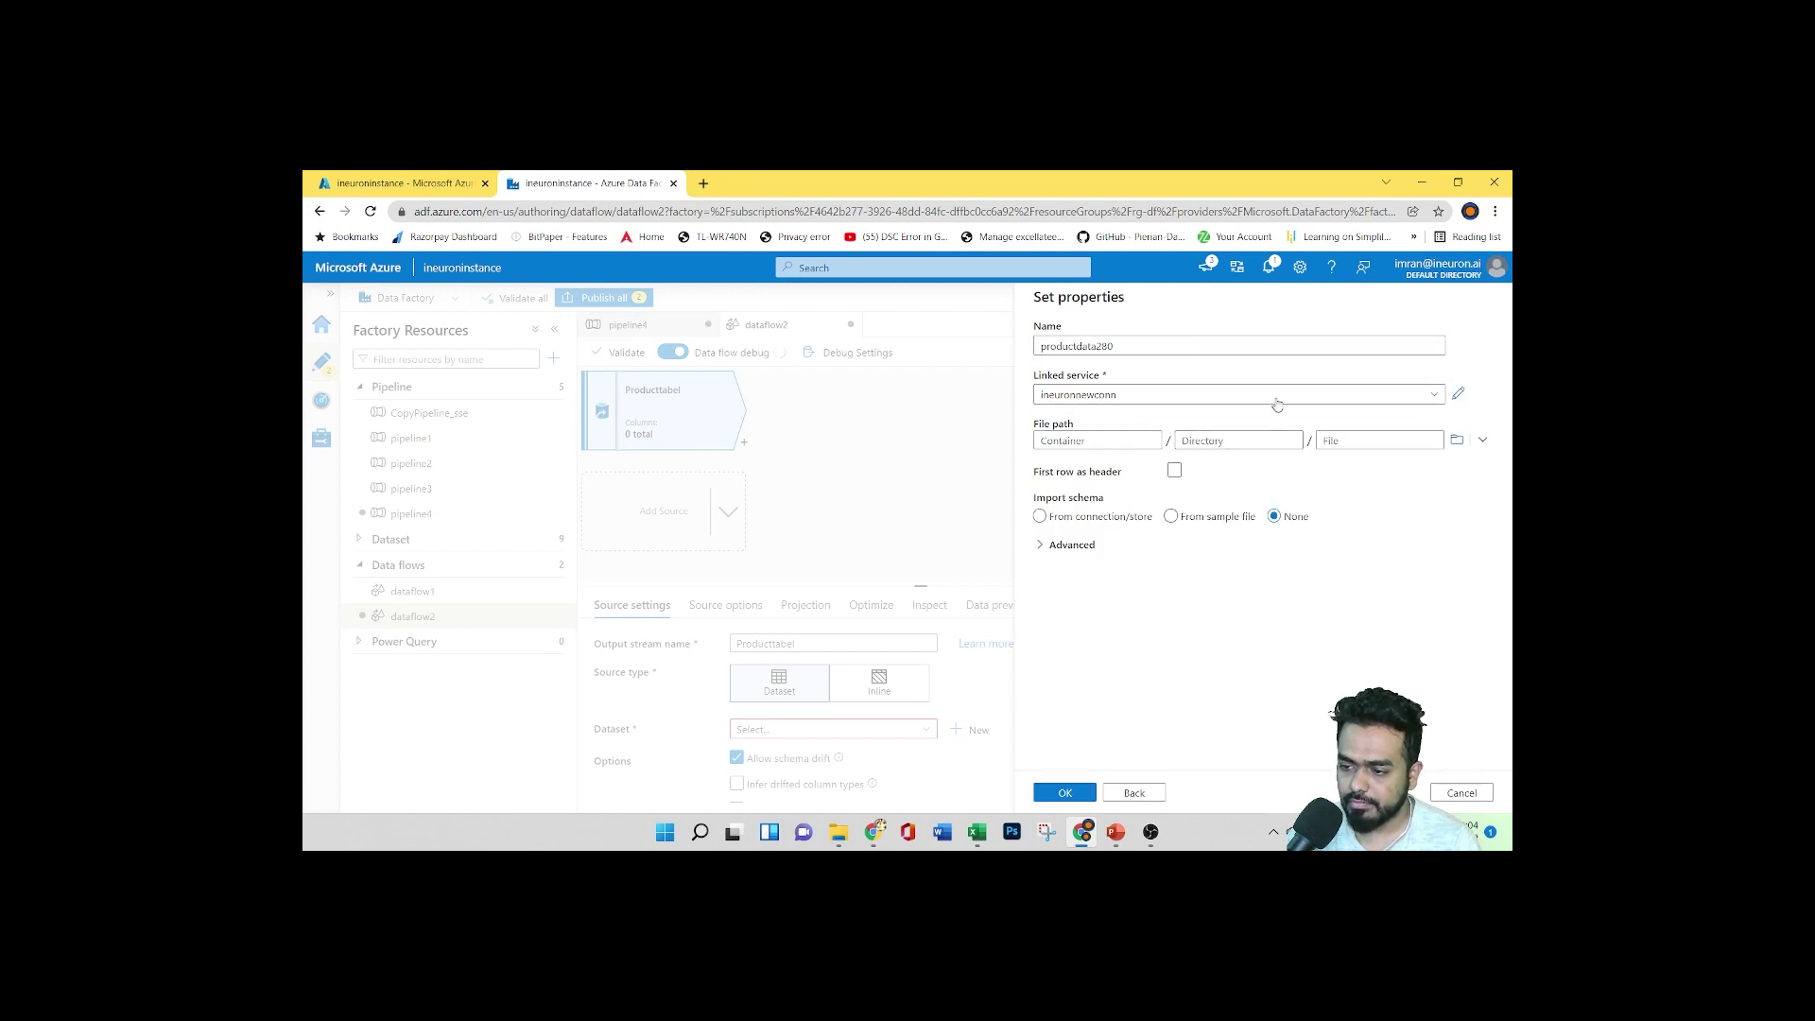
Point the dataset to Product.csv in the ineuroncon280 container, treat the first row as header, and create it
{"action": "left_click", "coordinate": [1457, 440]}
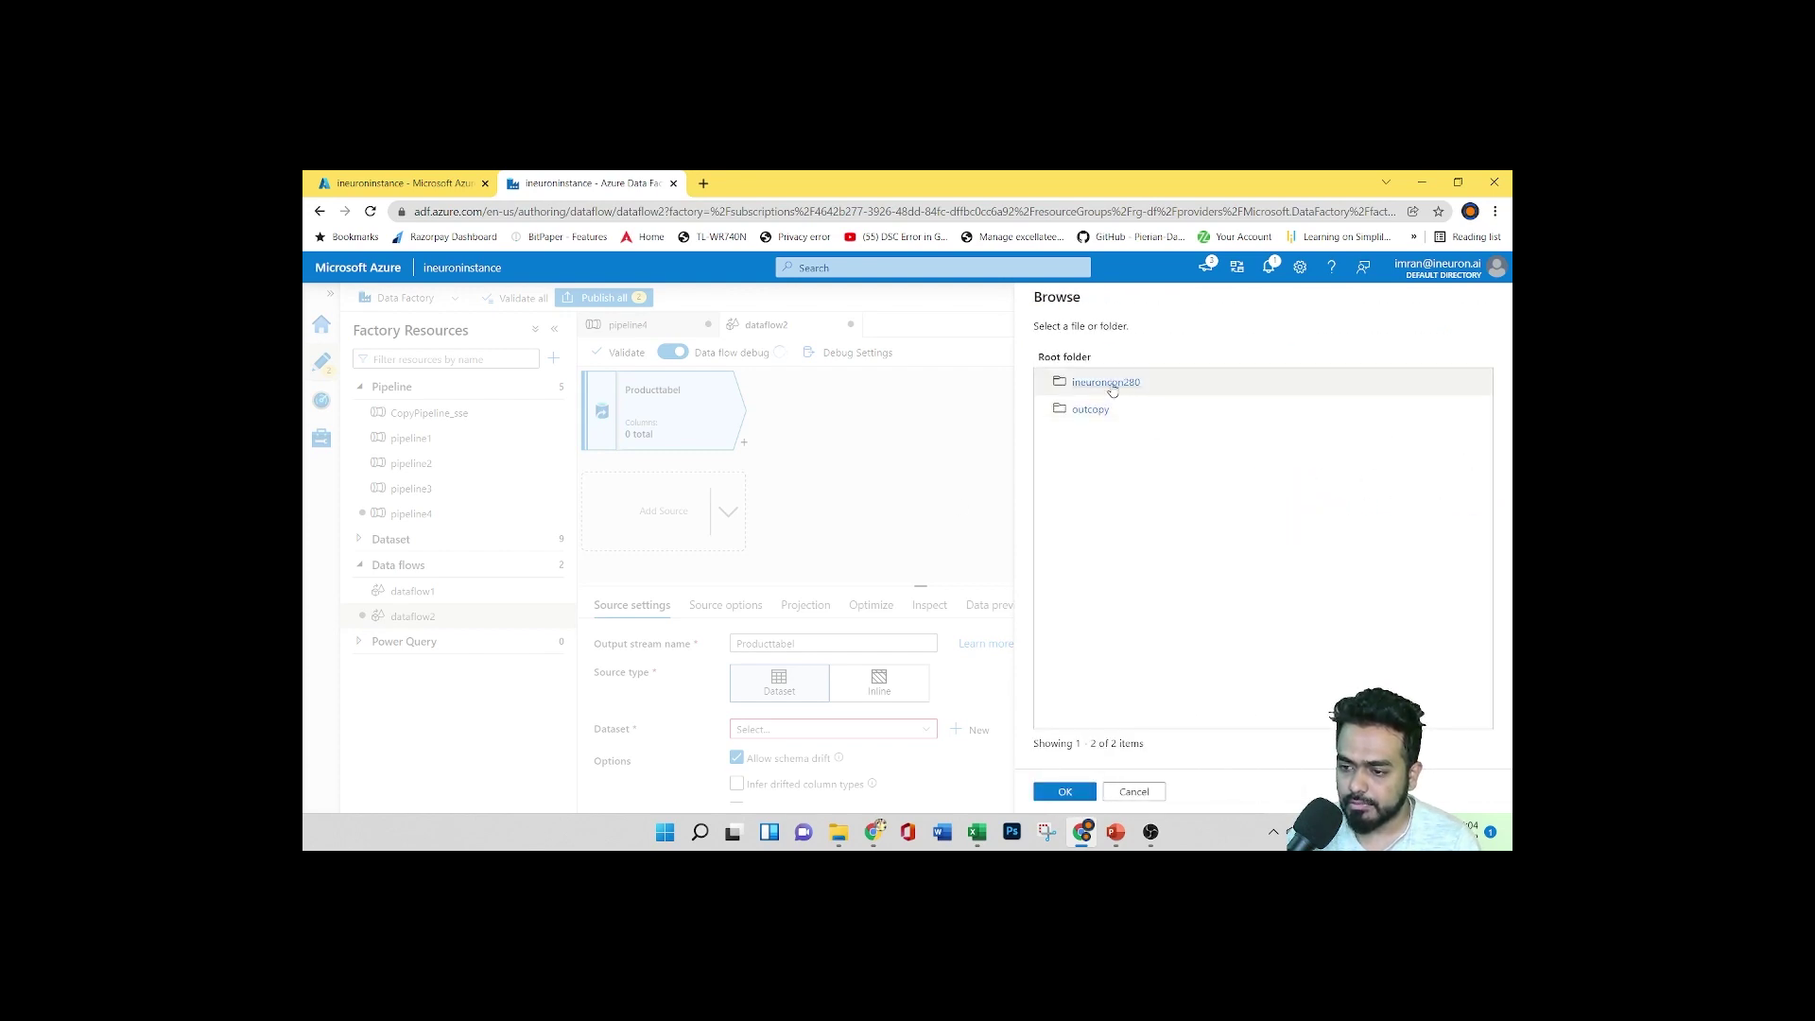
{"action": "double_click", "coordinate": [1113, 383]}
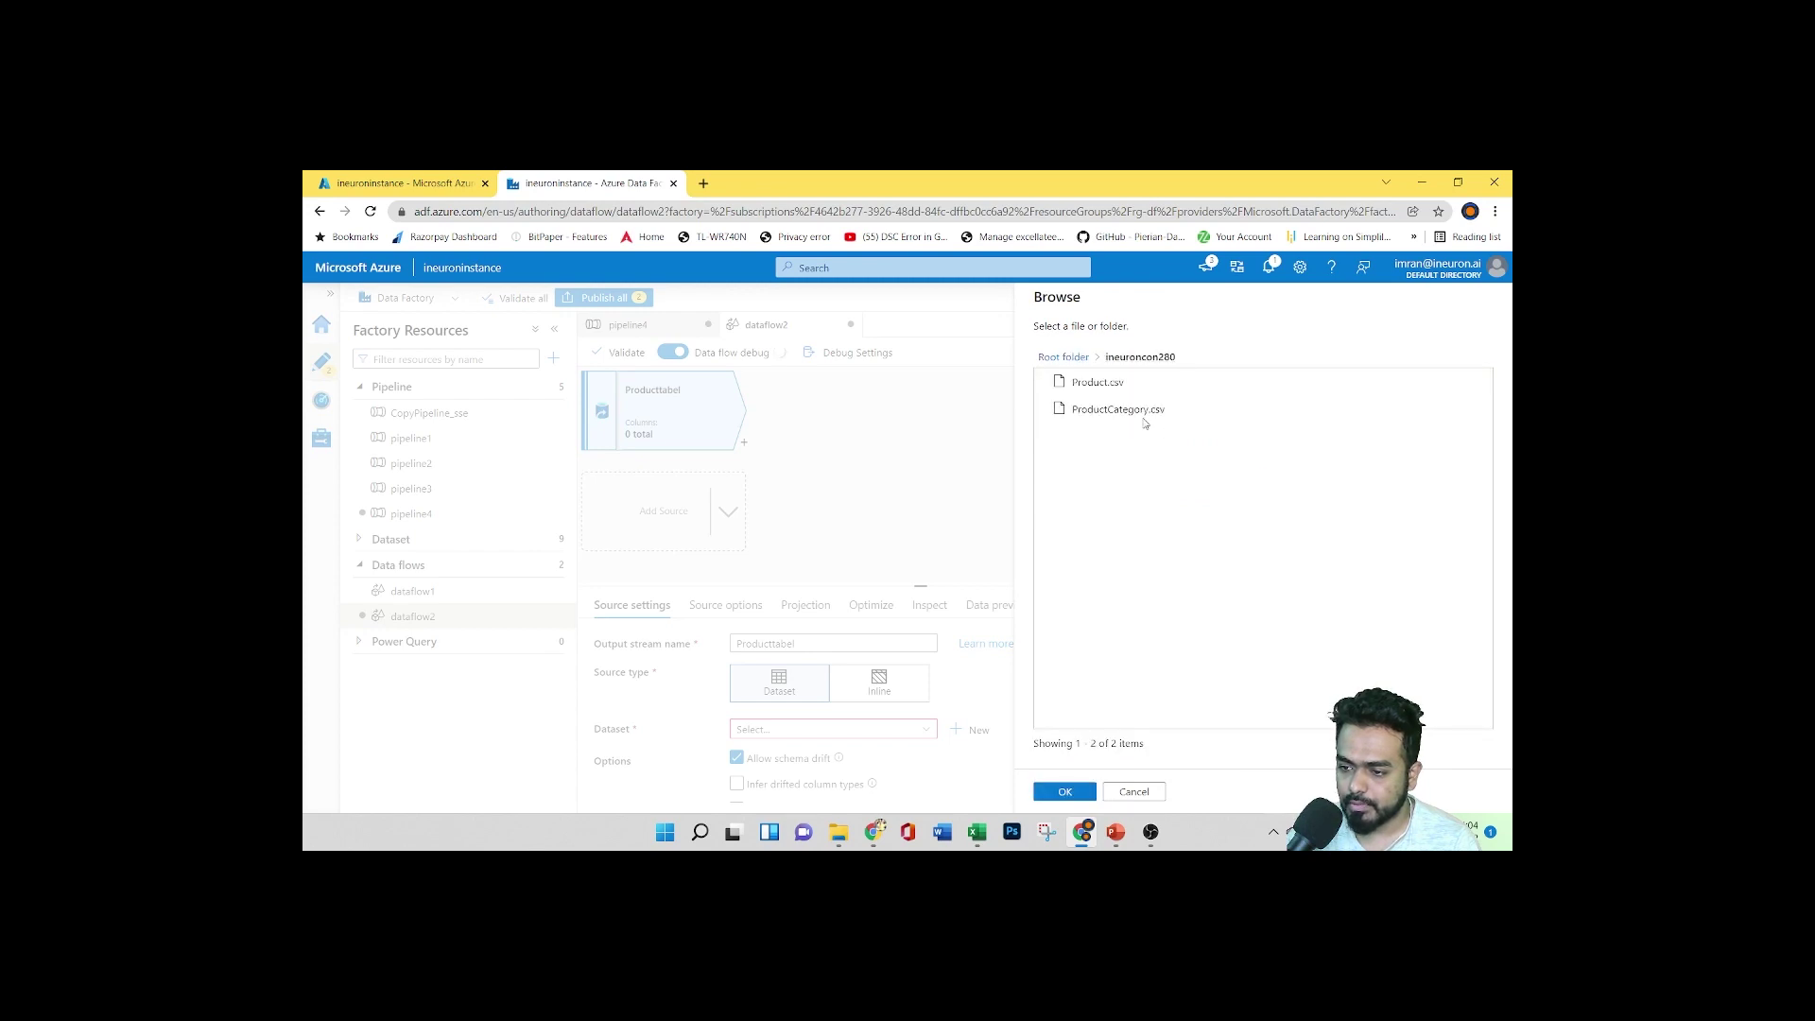
{"action": "left_click", "coordinate": [1096, 382]}
{"action": "left_click", "coordinate": [1082, 792]}
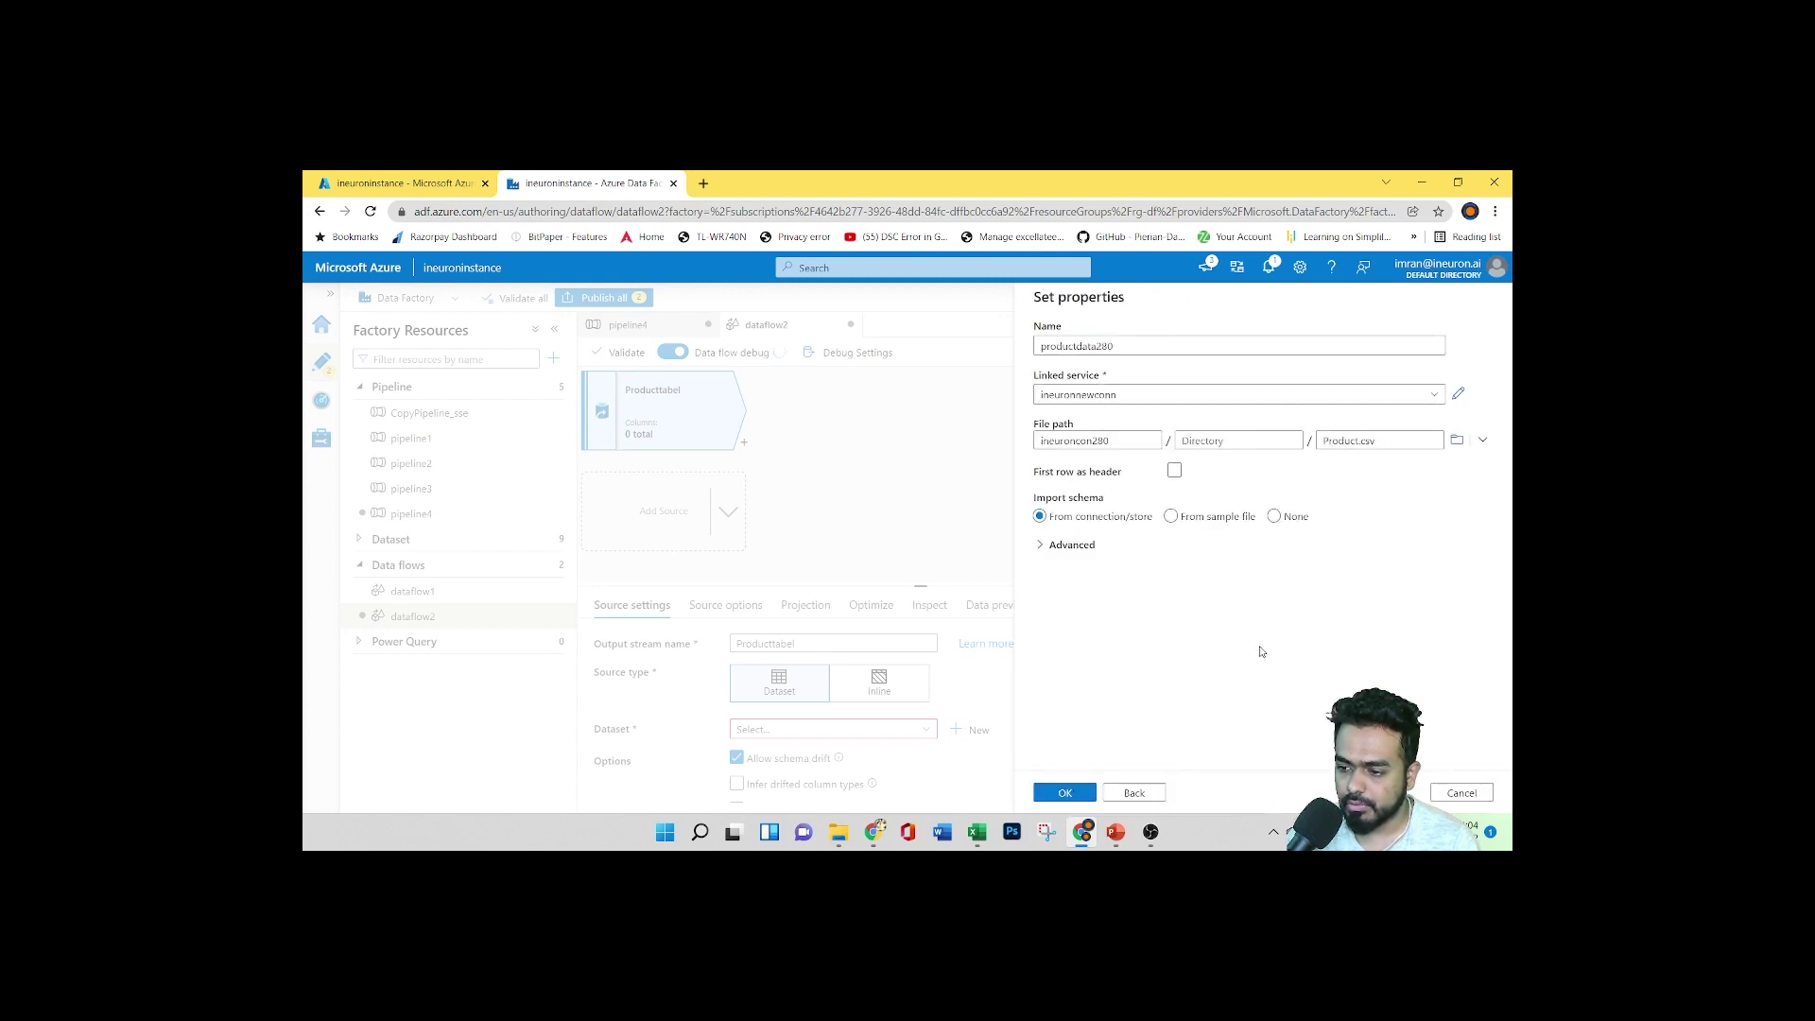
{"action": "left_click", "coordinate": [1174, 471]}
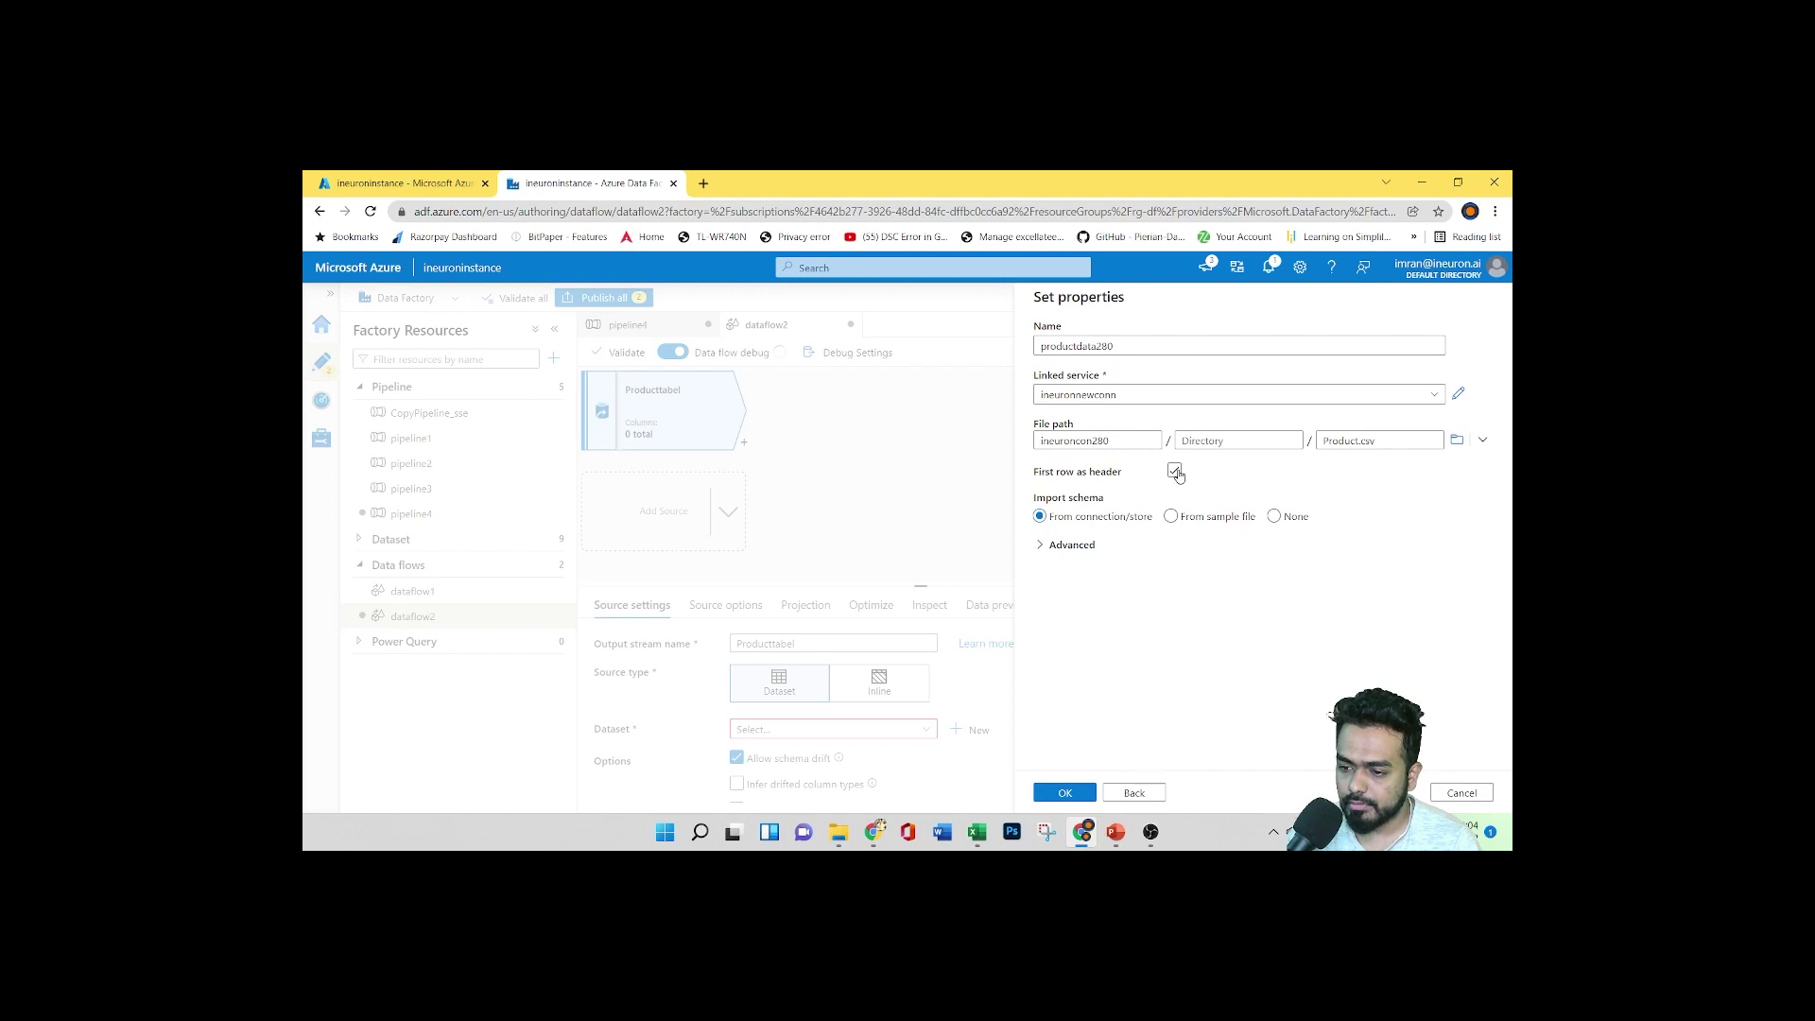
{"action": "left_click", "coordinate": [1064, 792]}
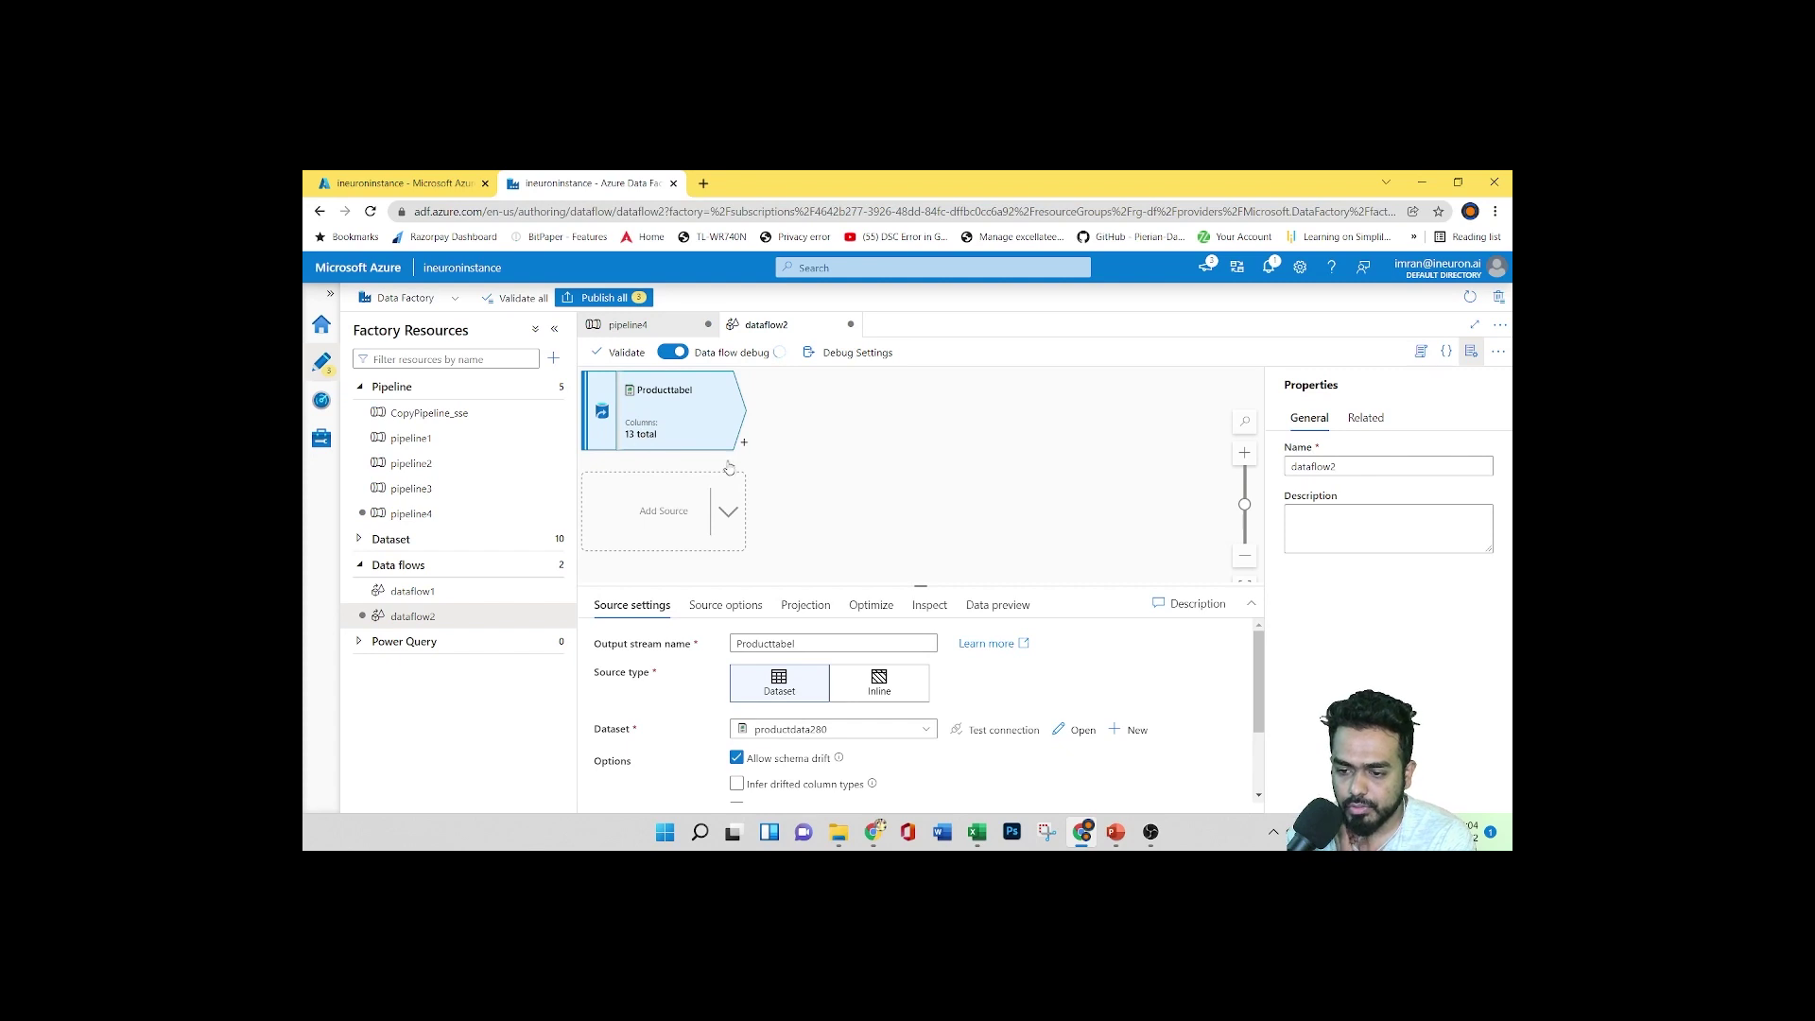
Review the Producttabel source's data preview, its schema drift, column type inference, schema validation and sampling settings, and its source options
{"action": "left_click", "coordinate": [1007, 606]}
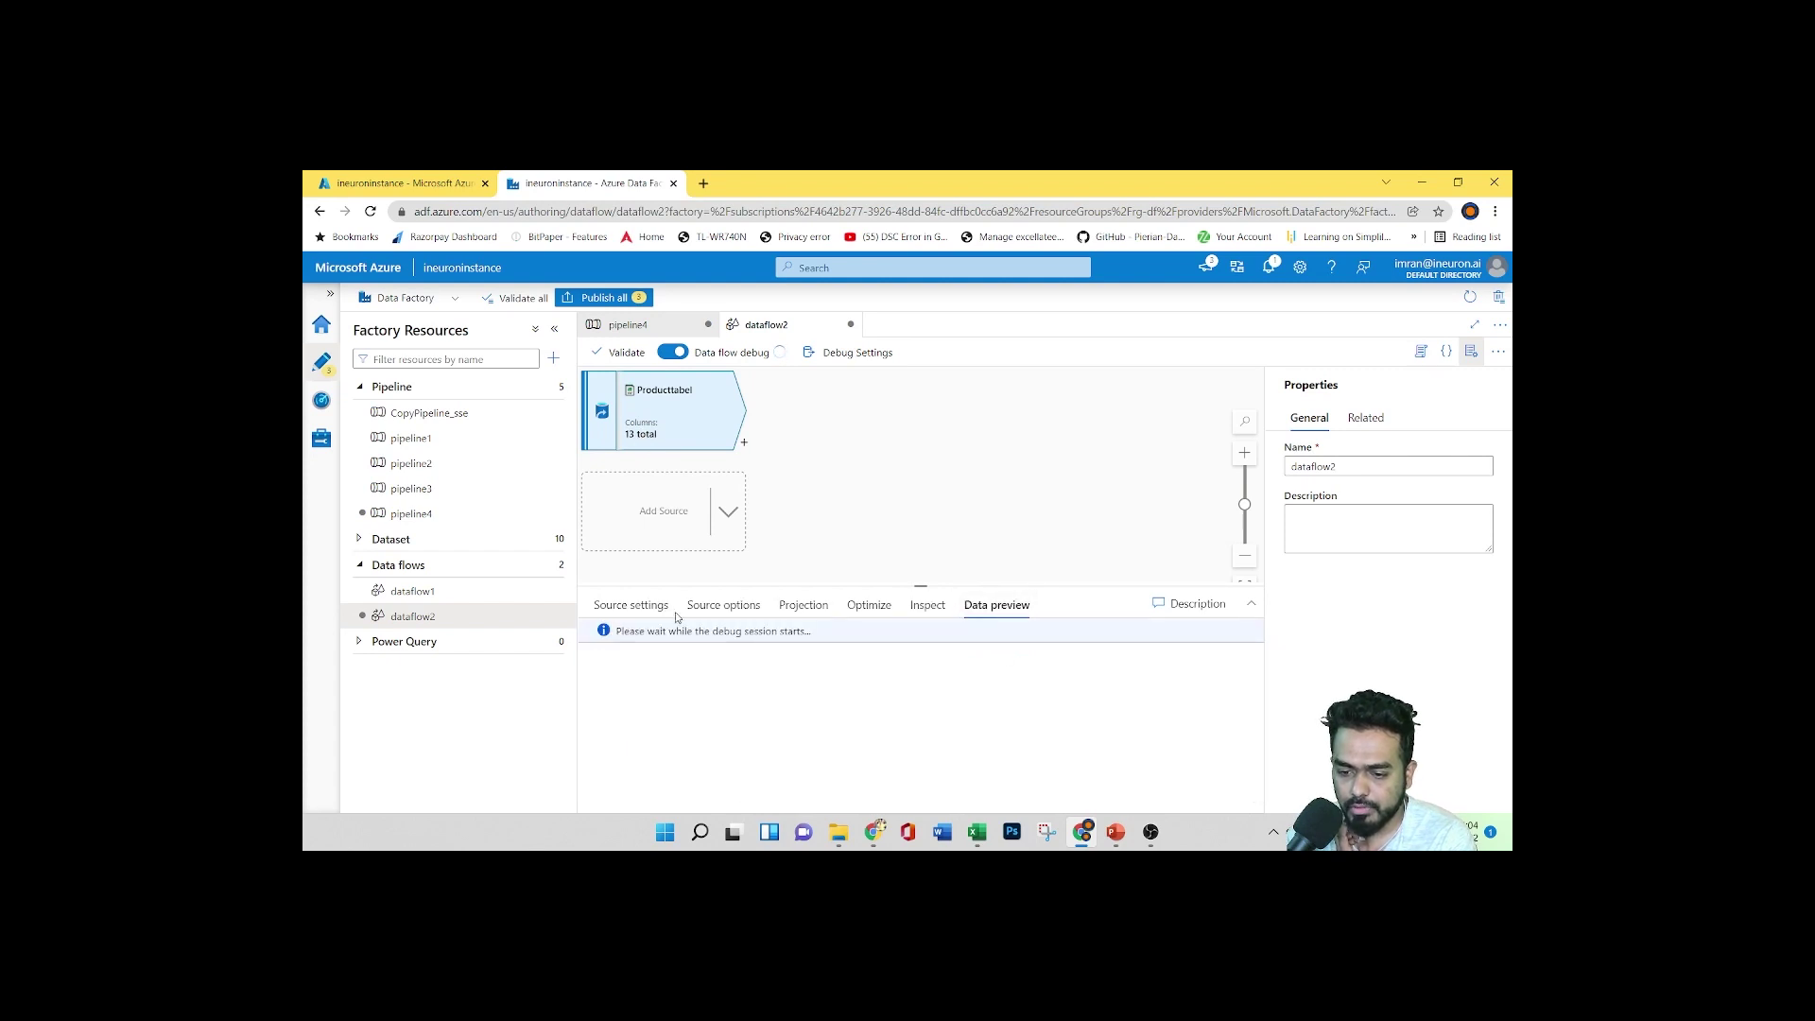
{"action": "left_click", "coordinate": [630, 609]}
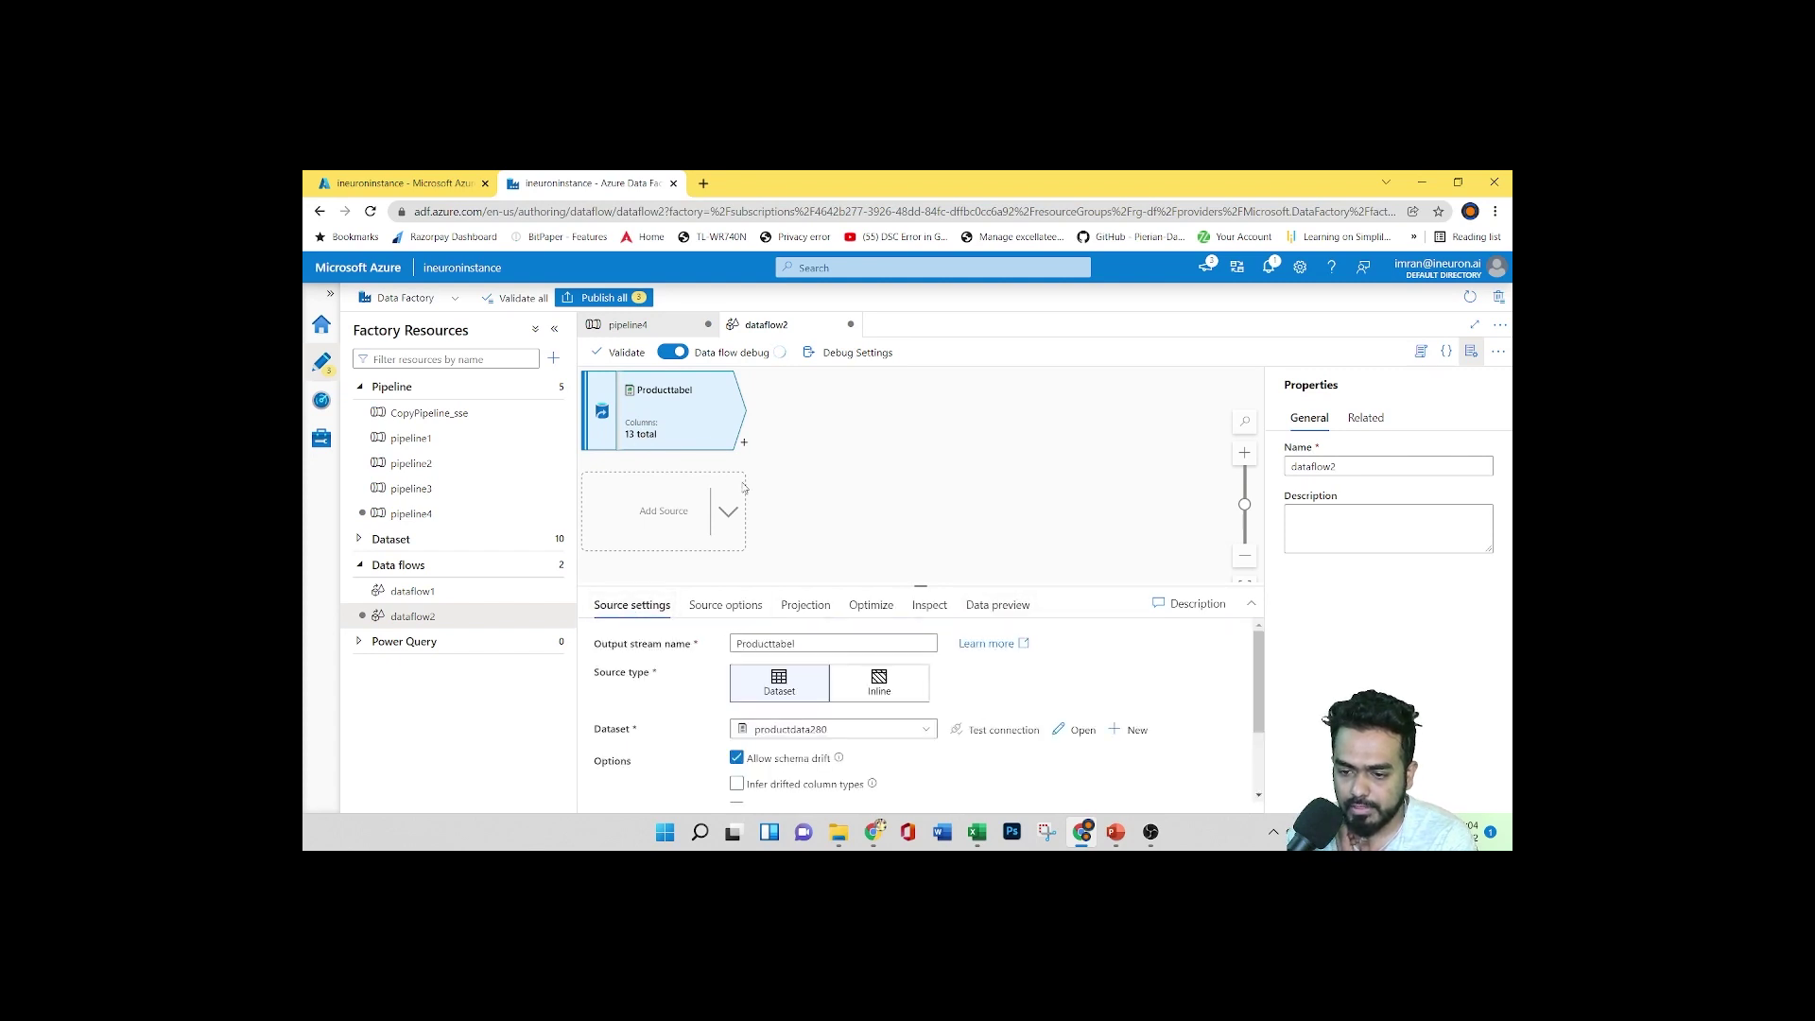
{"action": "scroll", "coordinate": [939, 720], "scroll_direction": "down", "scroll_amount": 1}
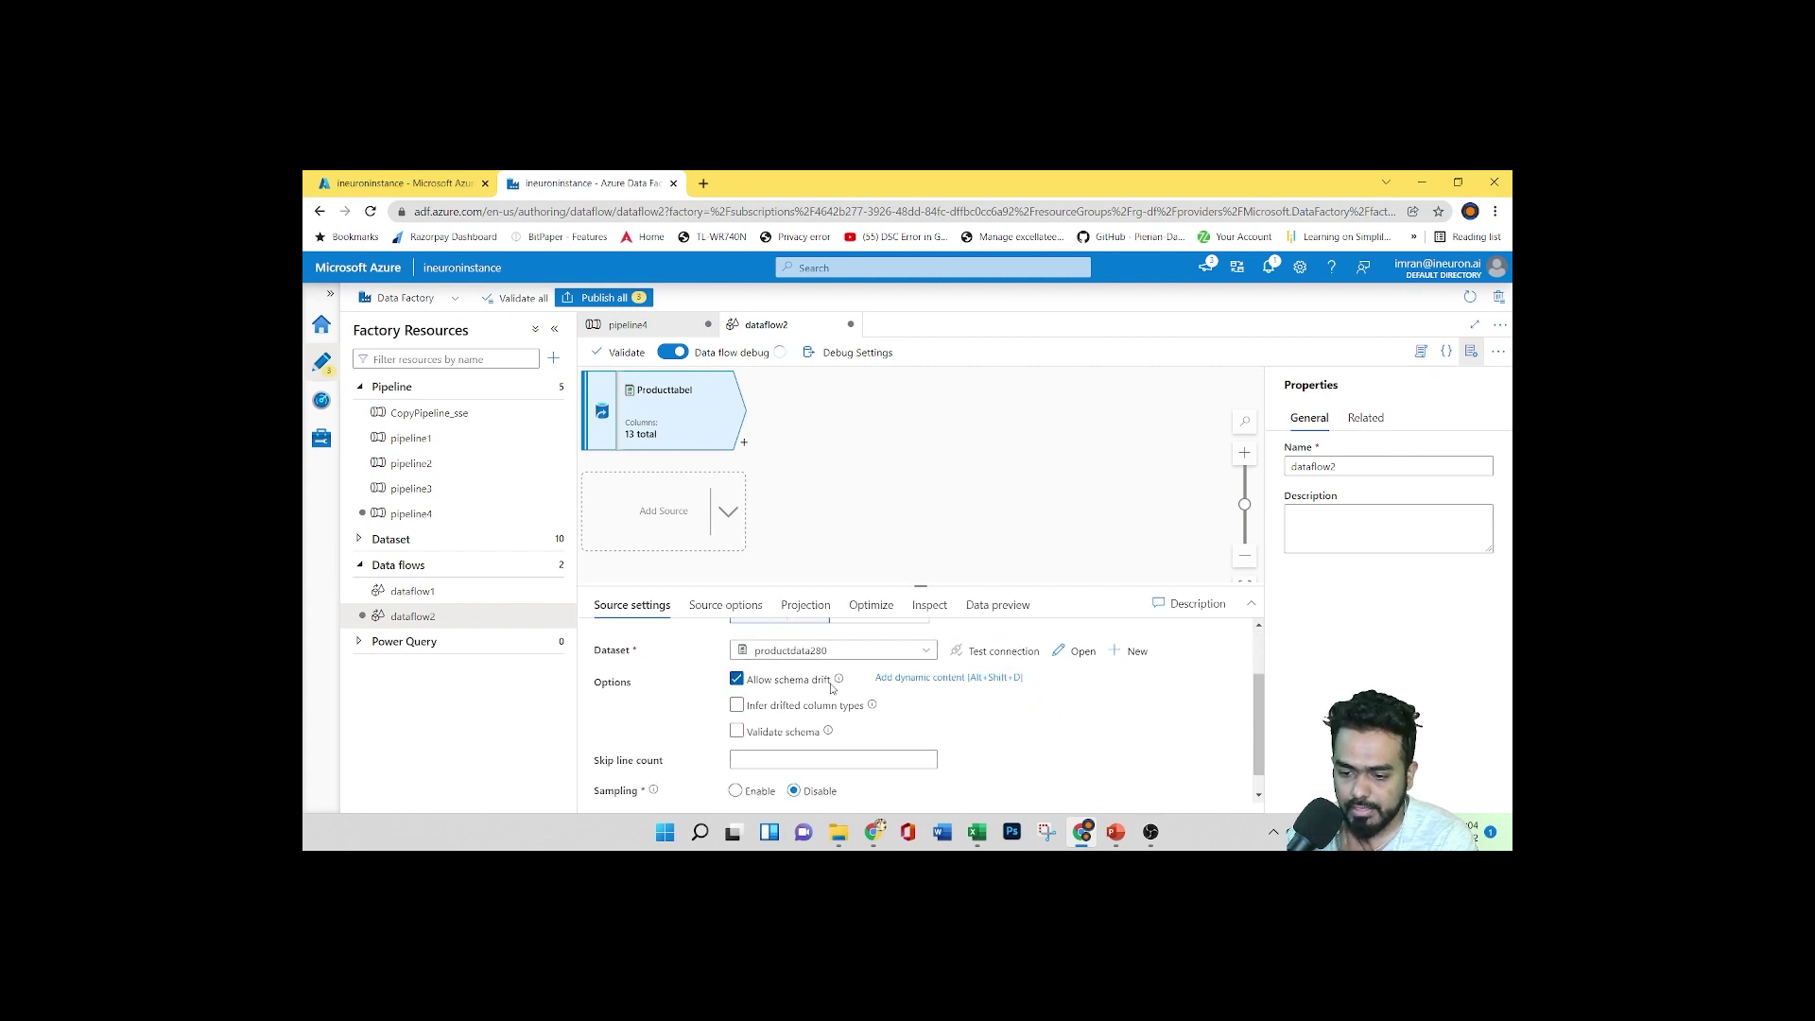
{"action": "mouse_move", "coordinate": [839, 685]}
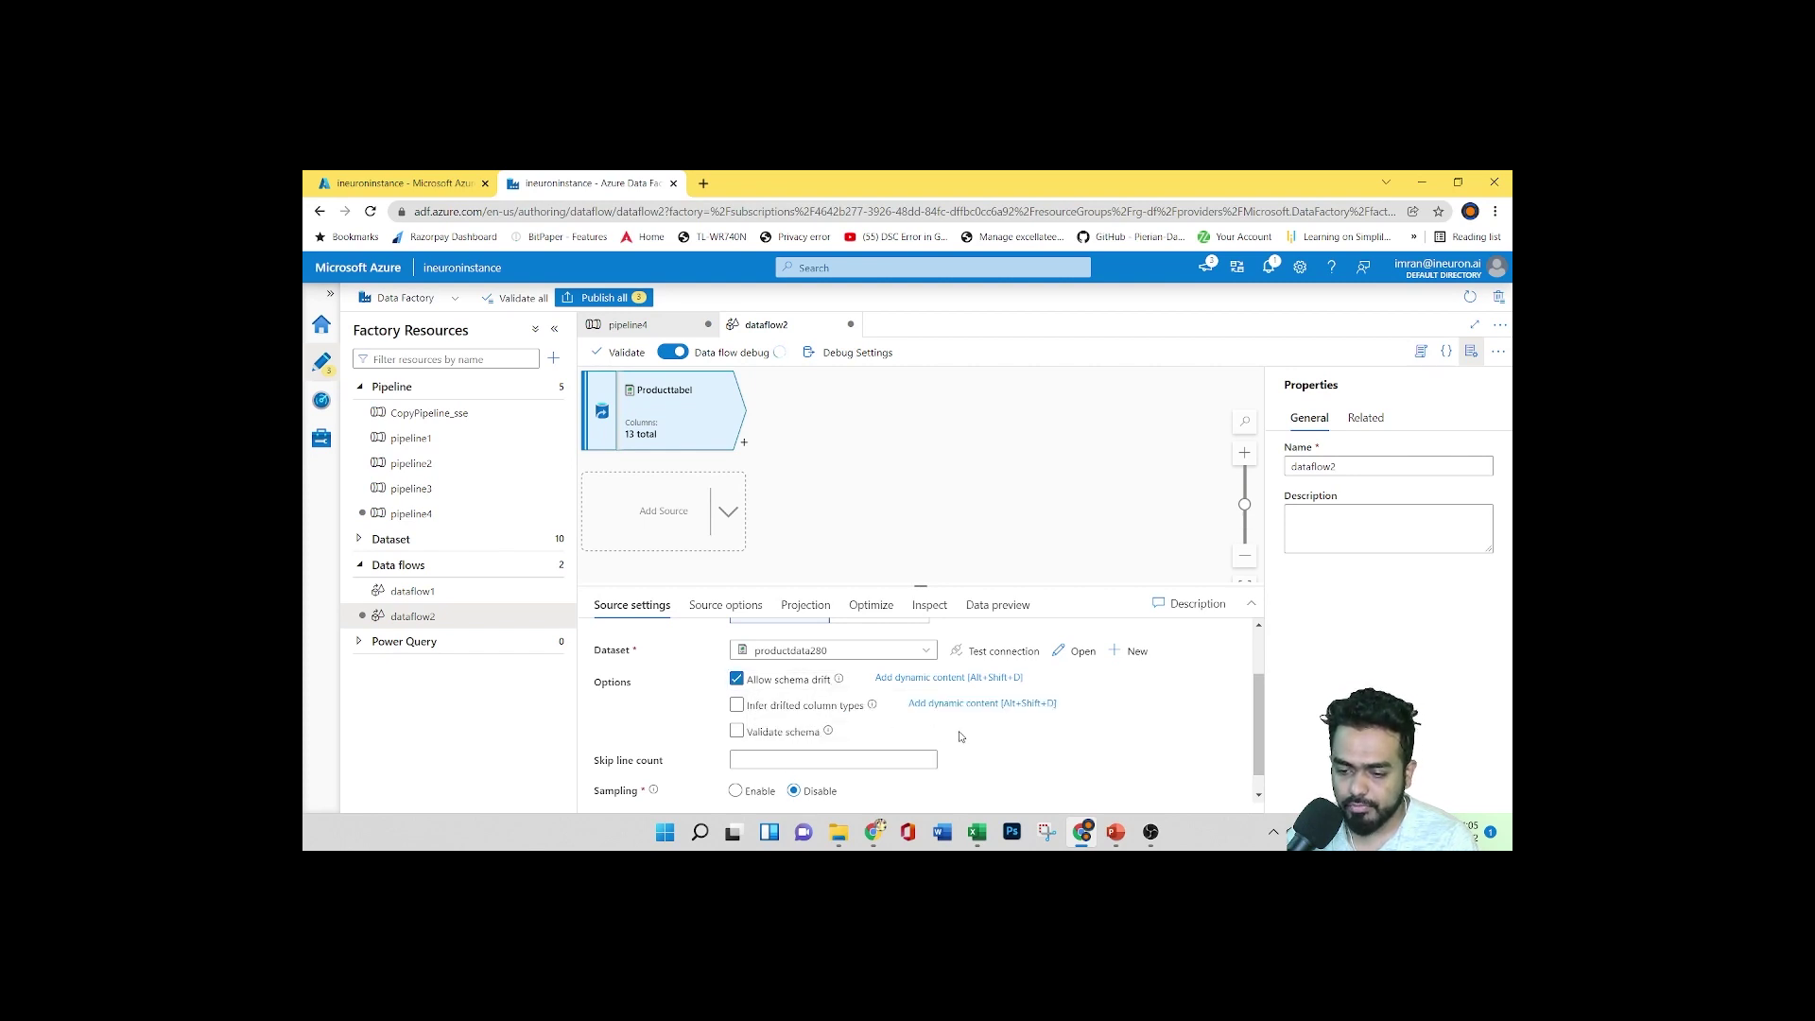
{"action": "left_click", "coordinate": [872, 706]}
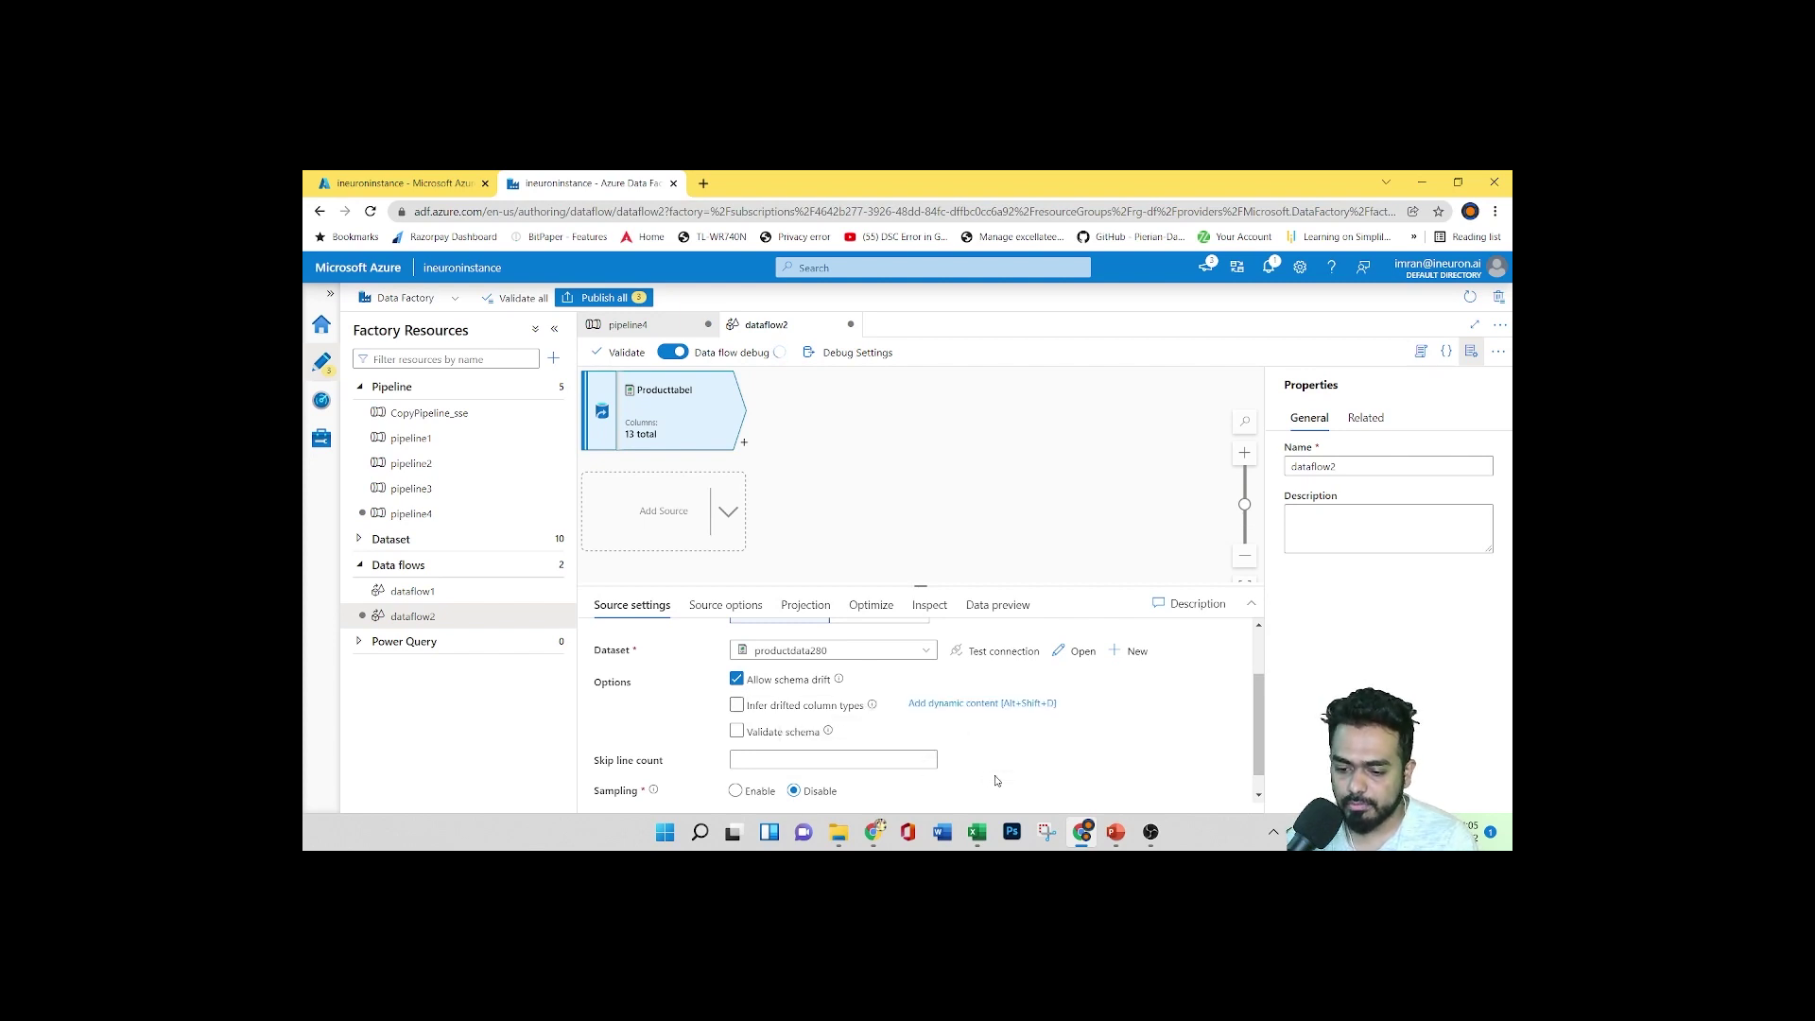
{"action": "left_click", "coordinate": [827, 732]}
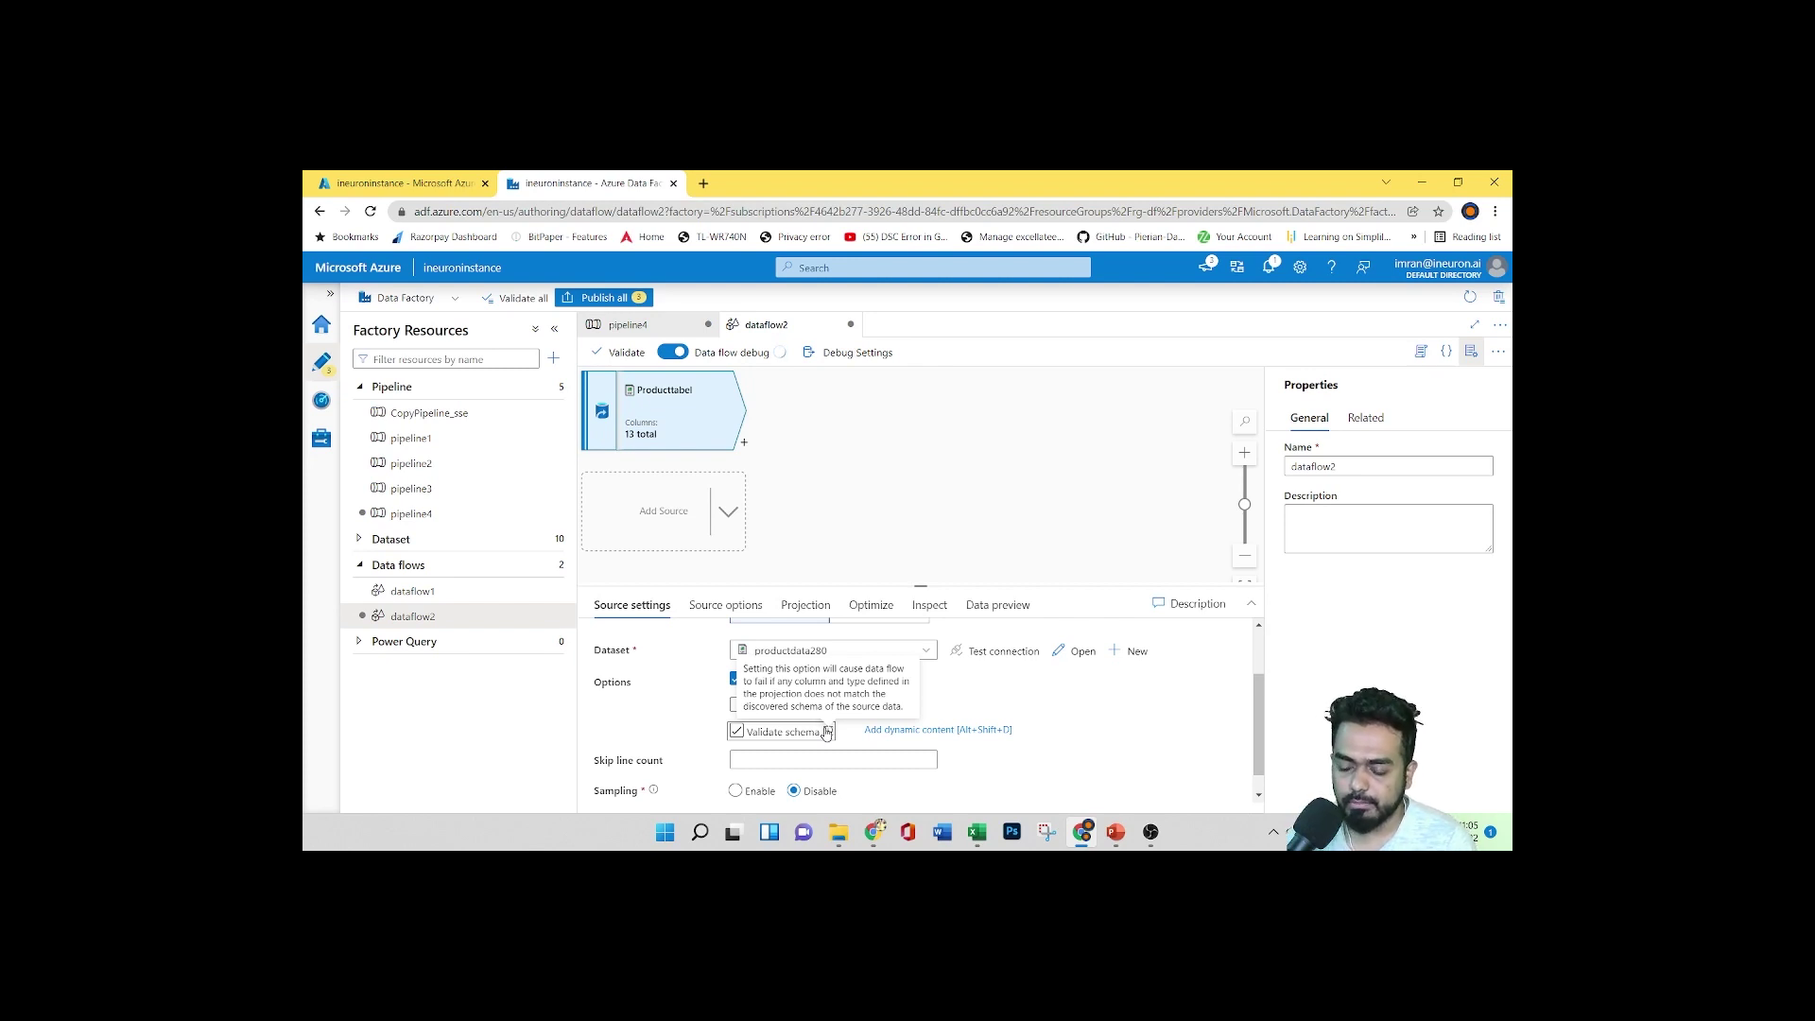
{"action": "left_click", "coordinate": [825, 733]}
{"action": "scroll", "coordinate": [1157, 751], "scroll_direction": "down", "scroll_amount": 1}
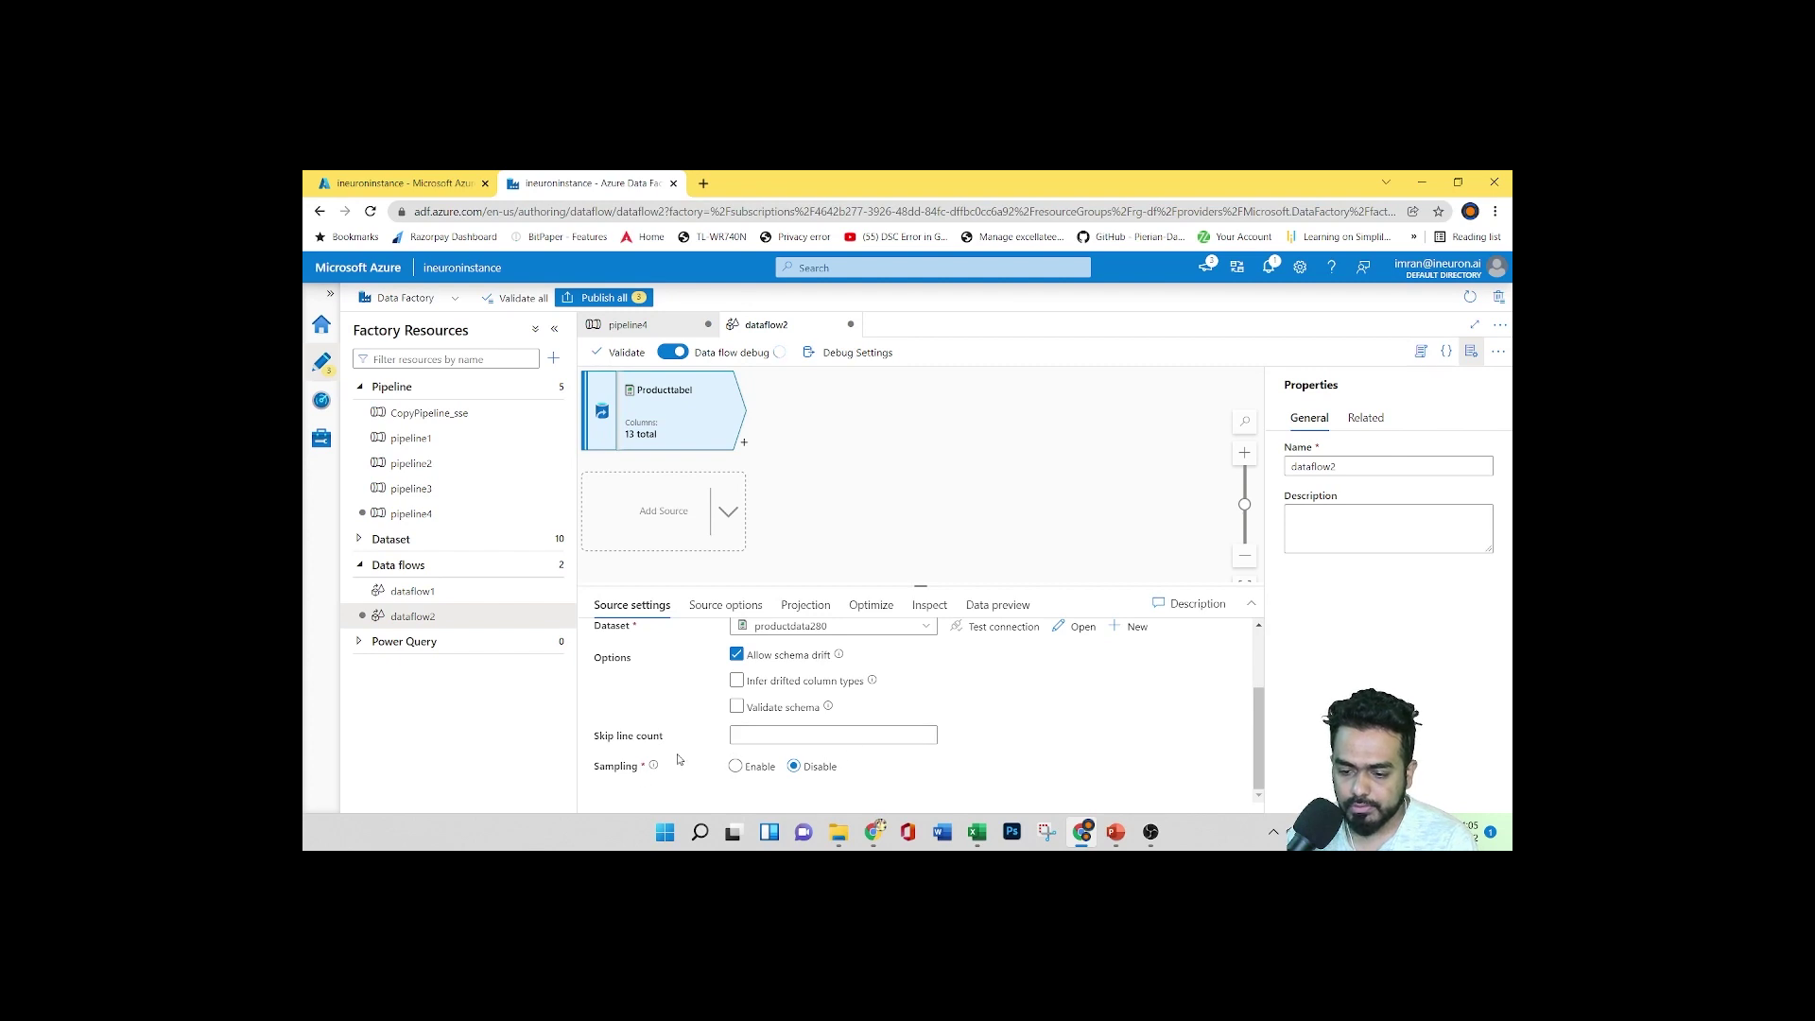
{"action": "scroll", "coordinate": [865, 763], "scroll_direction": "up", "scroll_amount": 2}
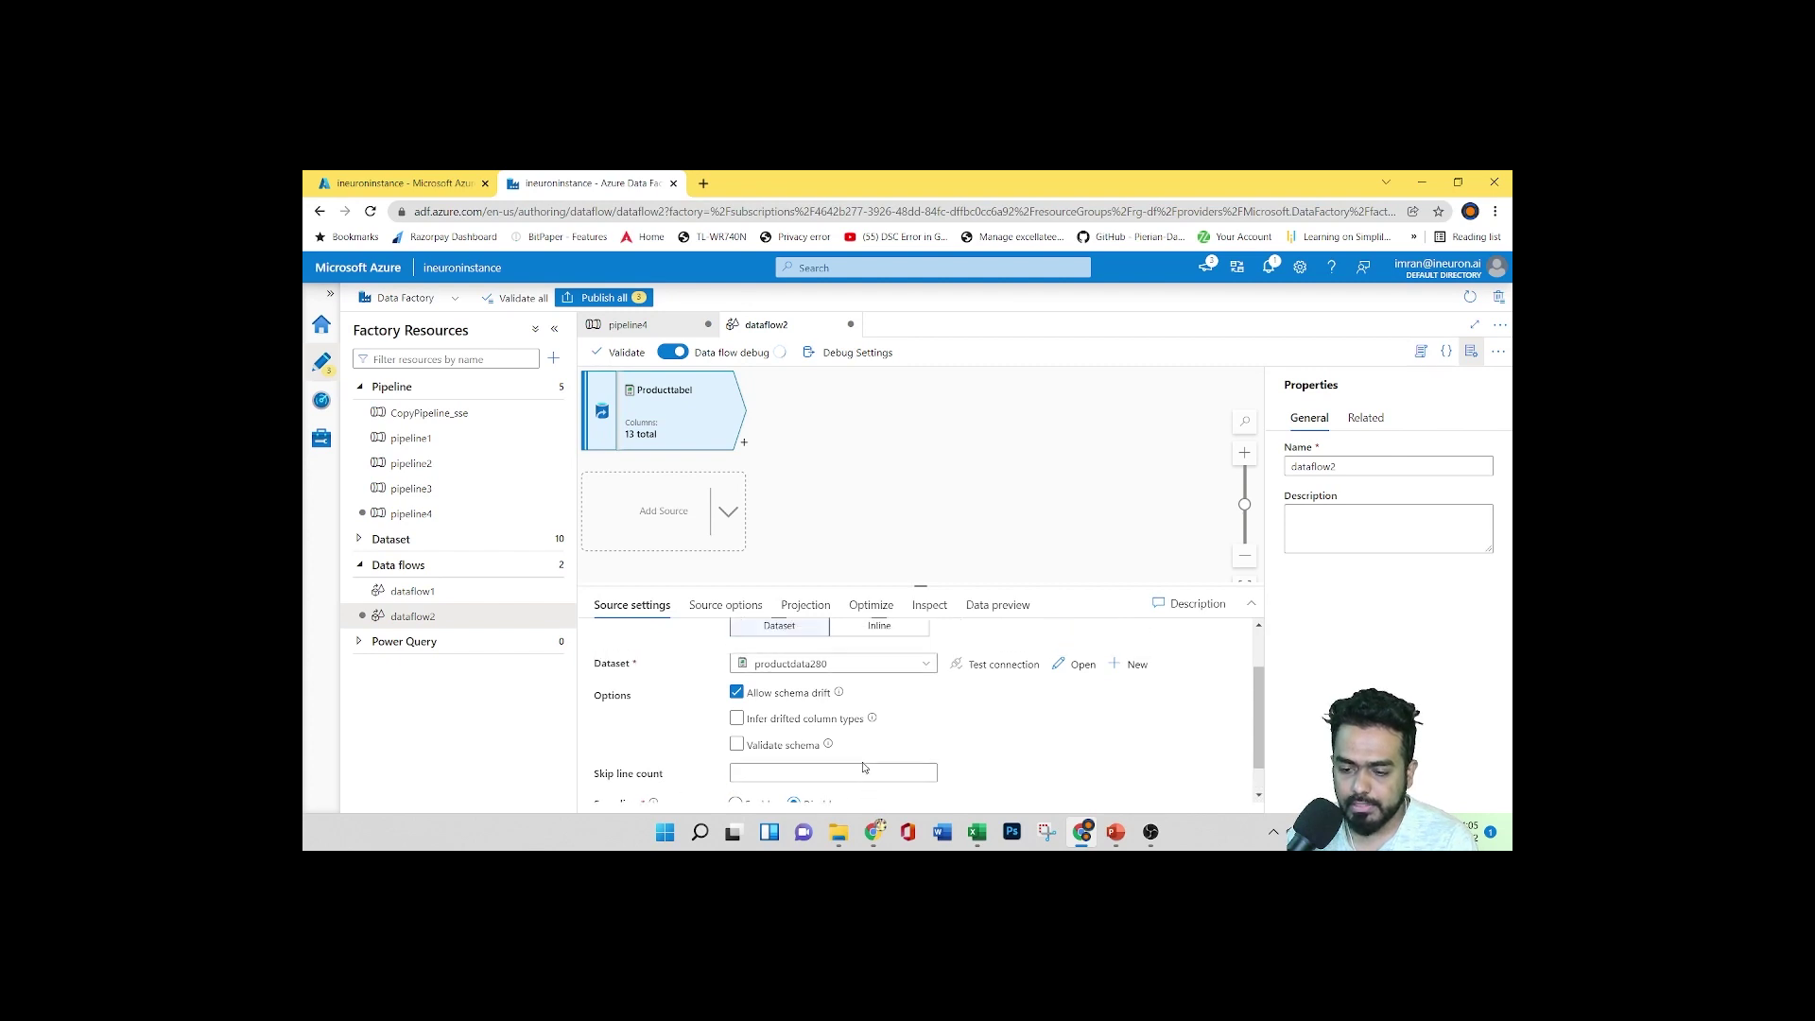
{"action": "left_click", "coordinate": [724, 606]}
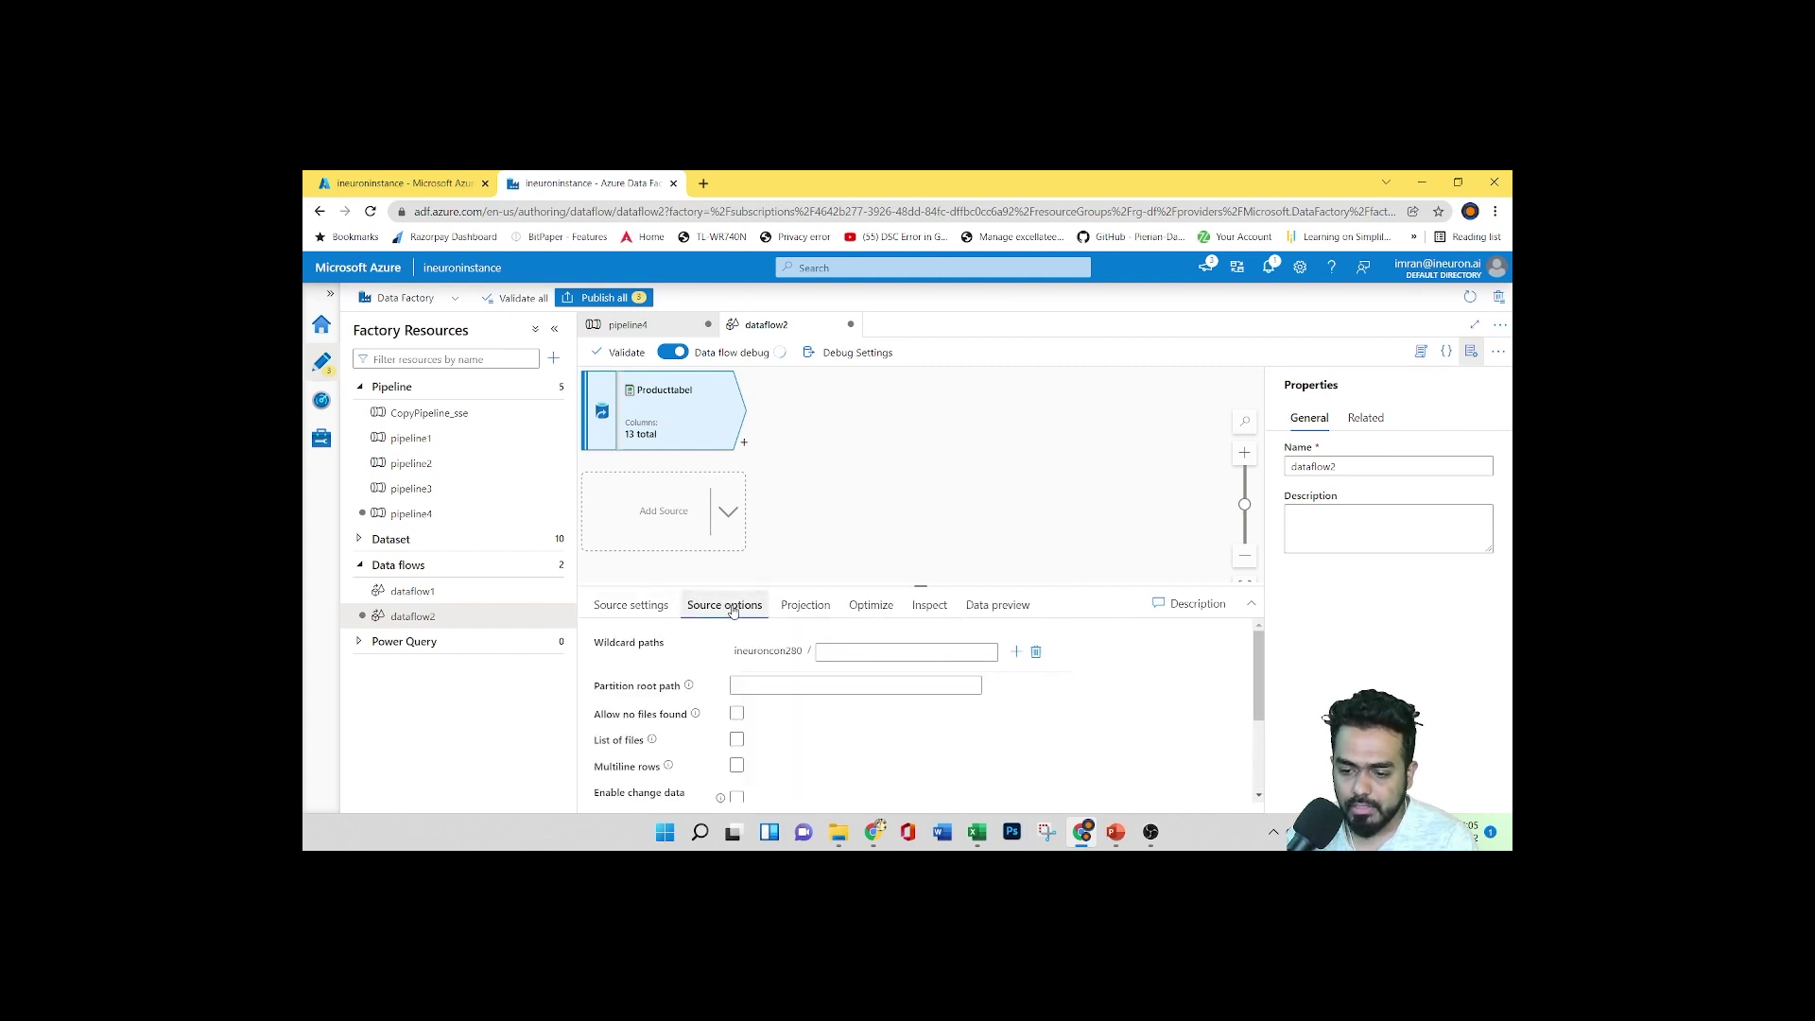
Review the Producttabel source's remaining source options, the column types in its projection, and its data preview
{"action": "scroll", "coordinate": [790, 710], "scroll_direction": "down", "scroll_amount": 3}
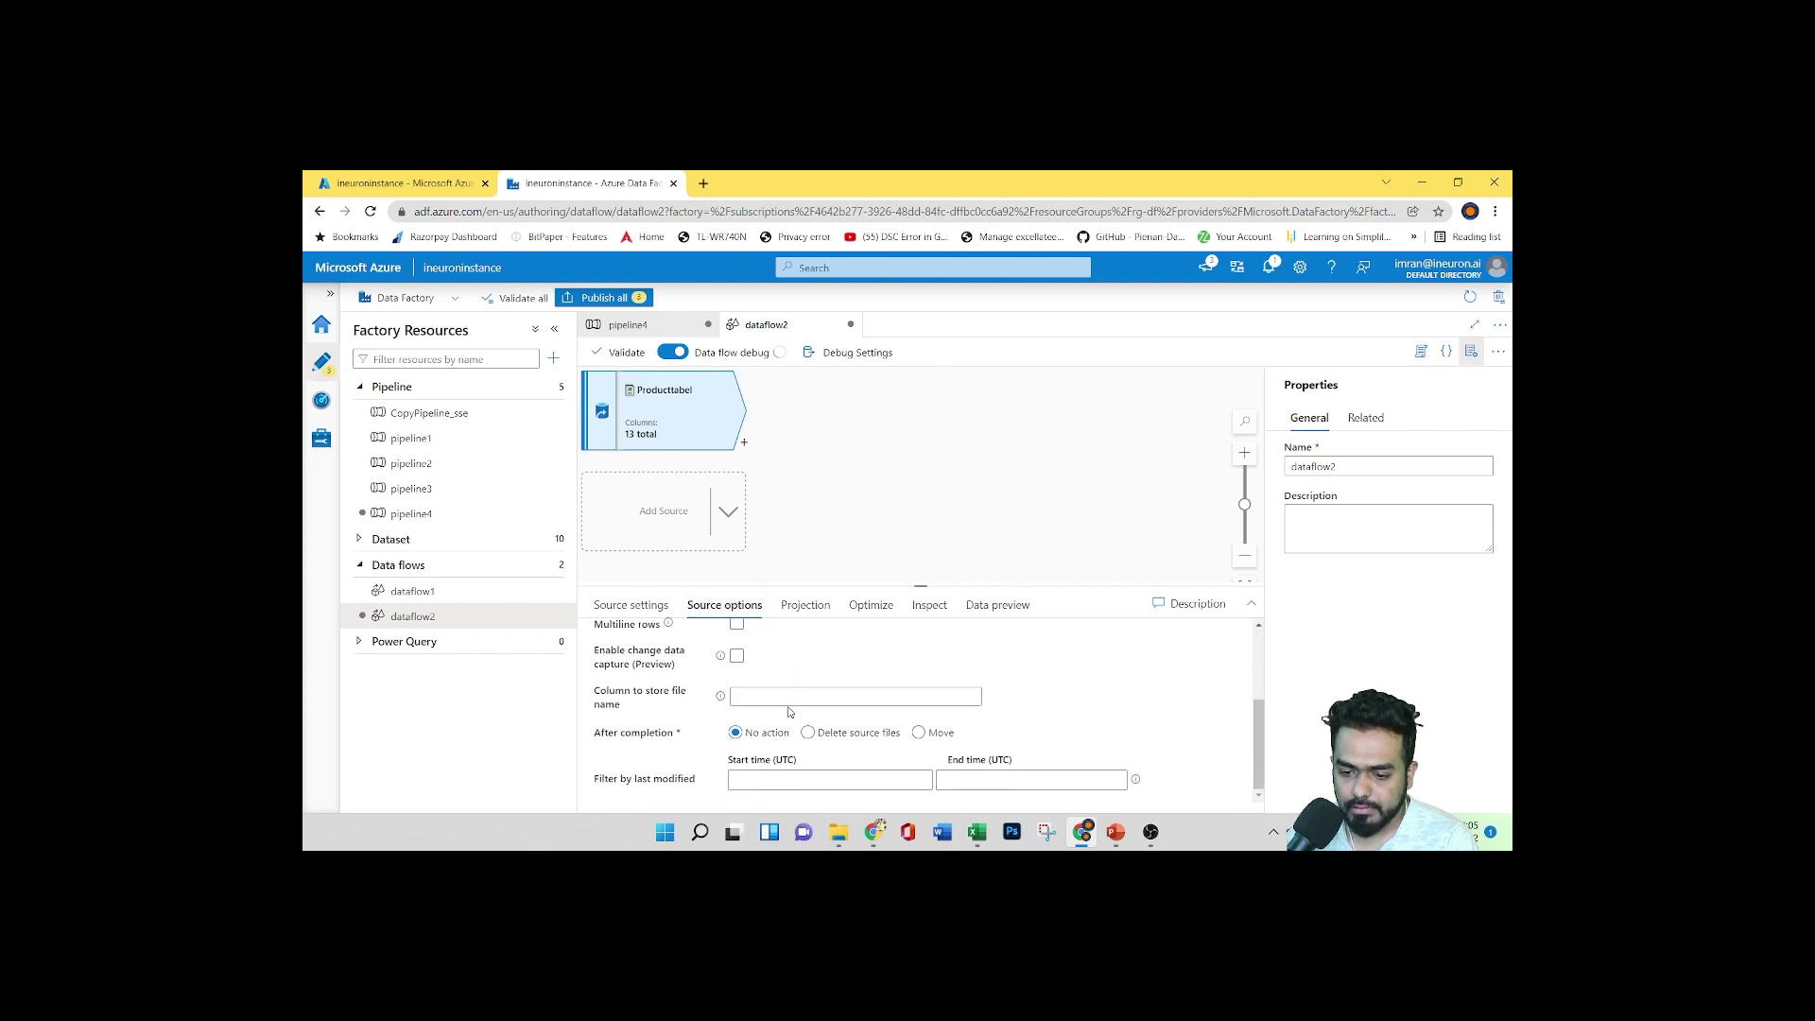
{"action": "scroll", "coordinate": [846, 723], "scroll_direction": "up", "scroll_amount": 3}
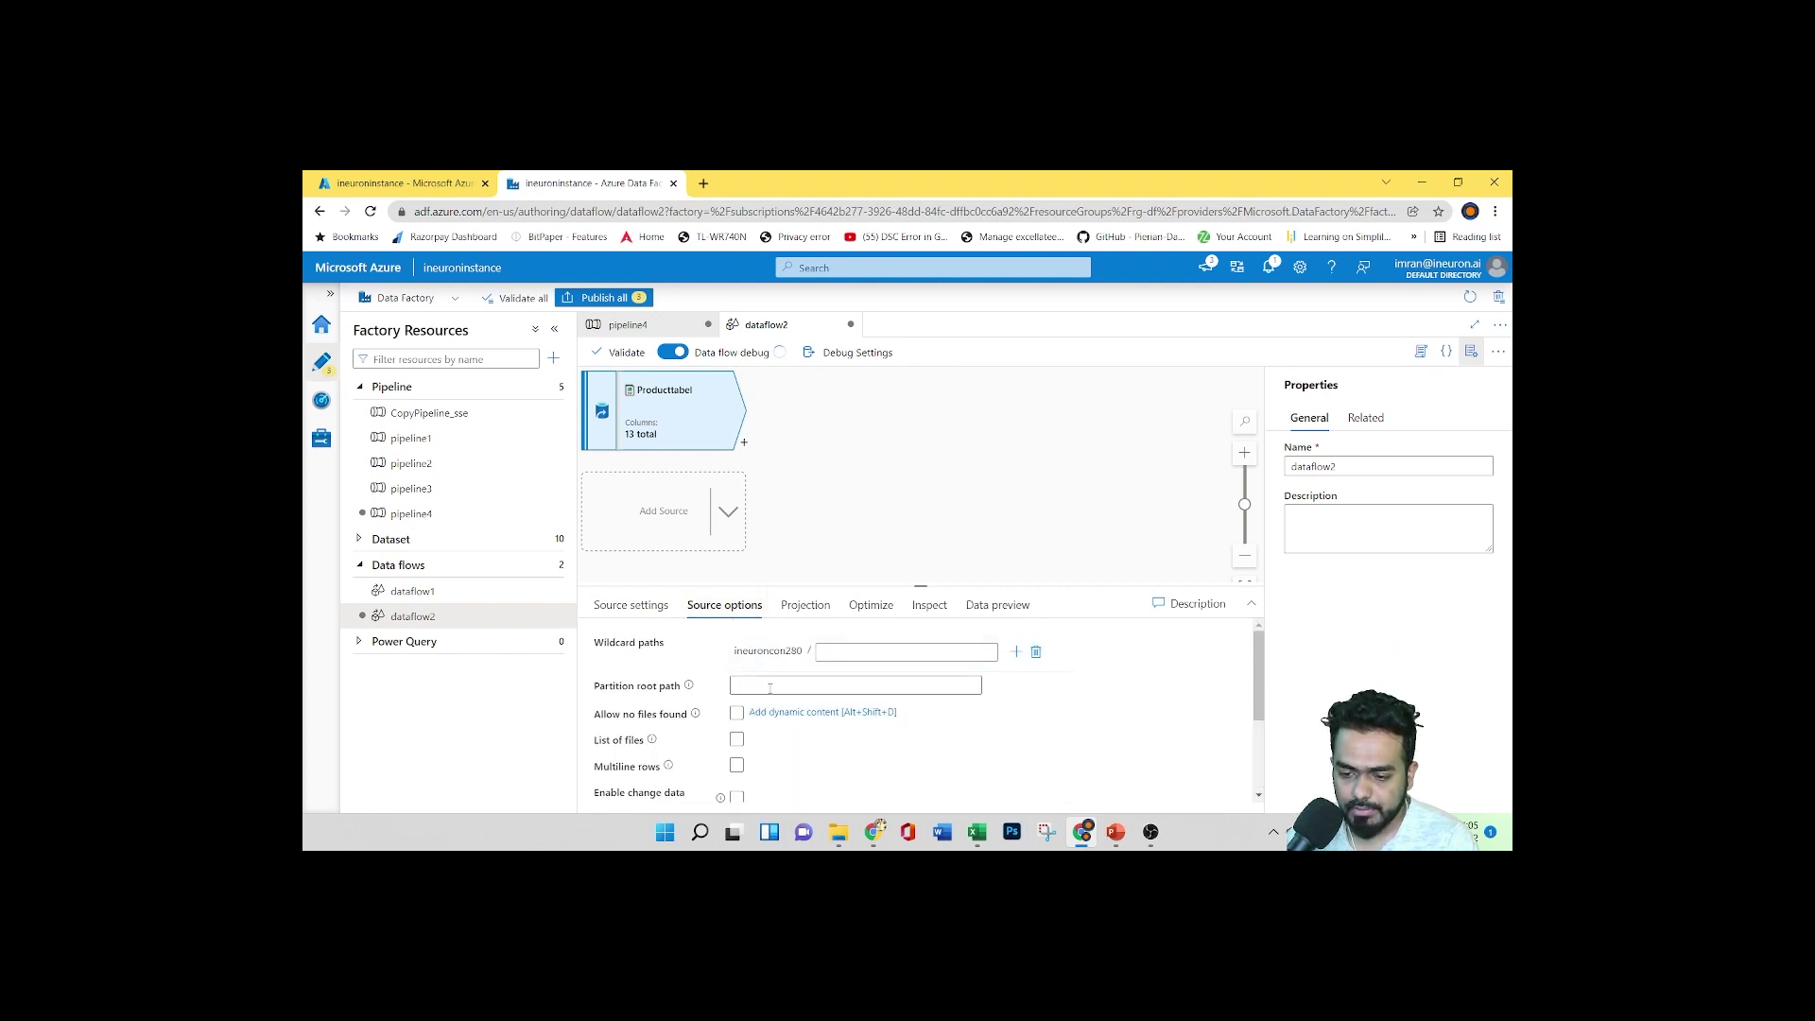
{"action": "left_click", "coordinate": [804, 609]}
{"action": "scroll", "coordinate": [860, 742], "scroll_direction": "down", "scroll_amount": 5}
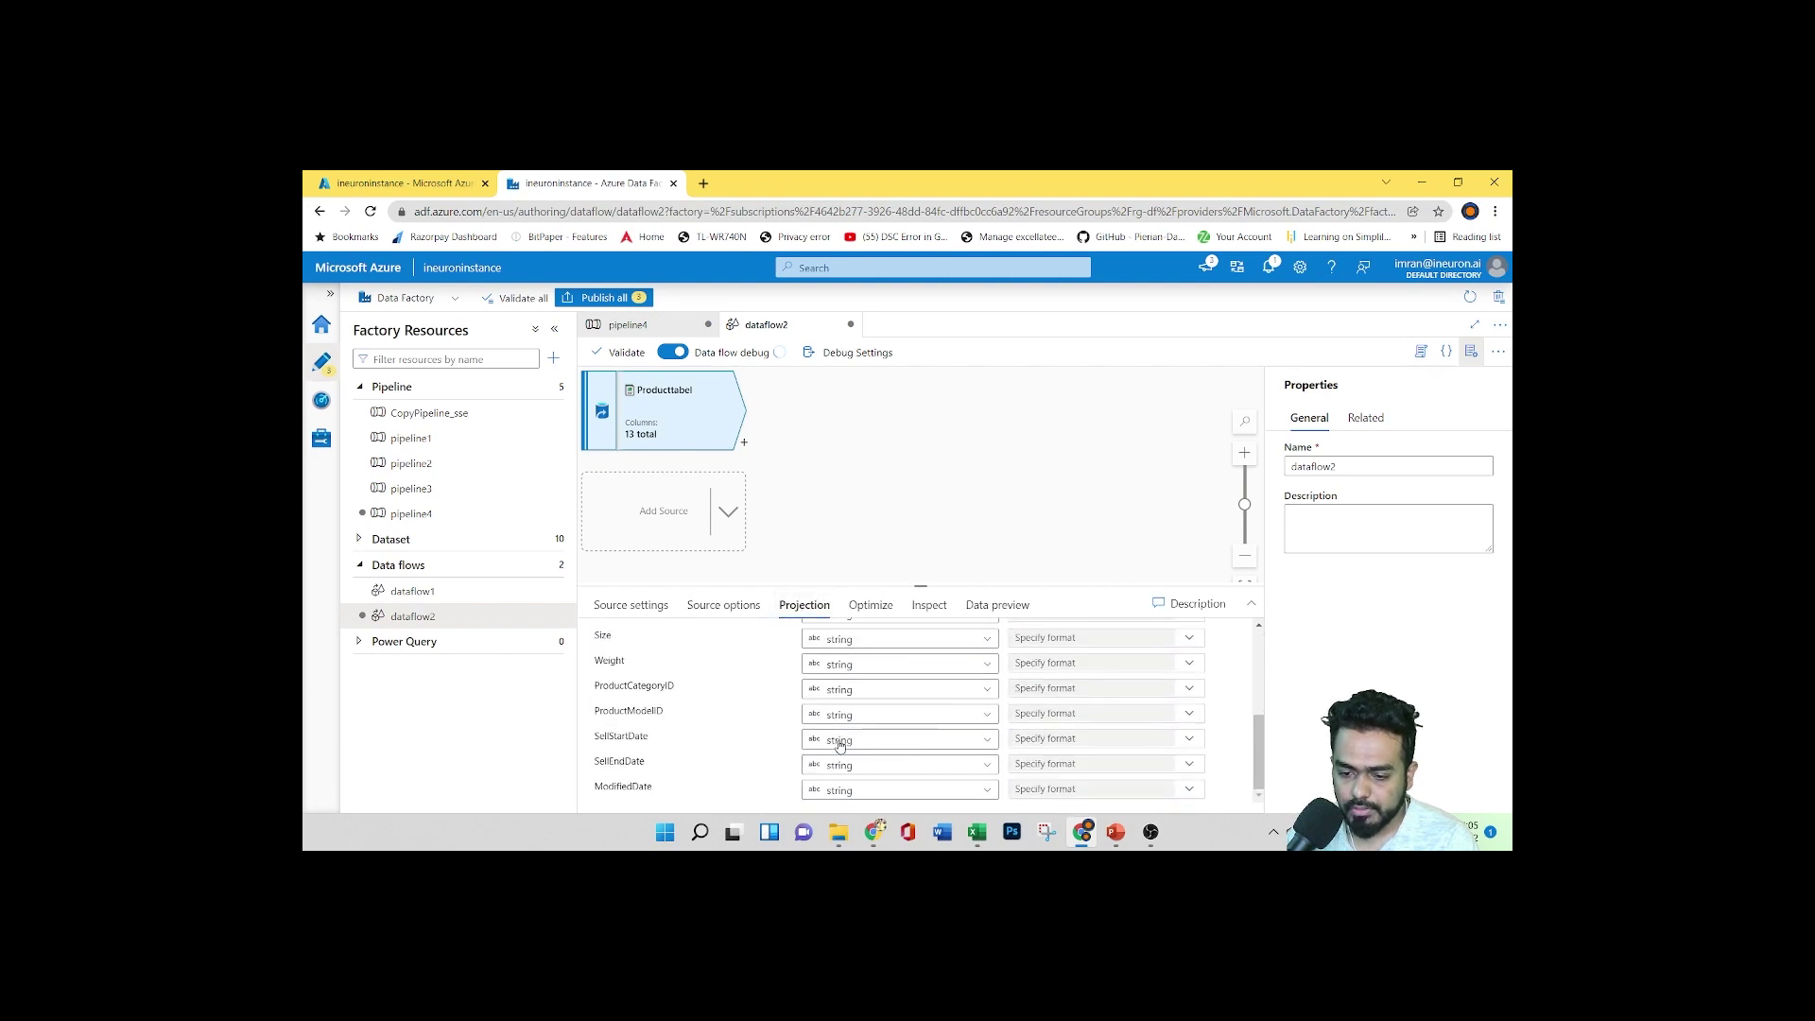
{"action": "scroll", "coordinate": [872, 724], "scroll_direction": "up", "scroll_amount": 5}
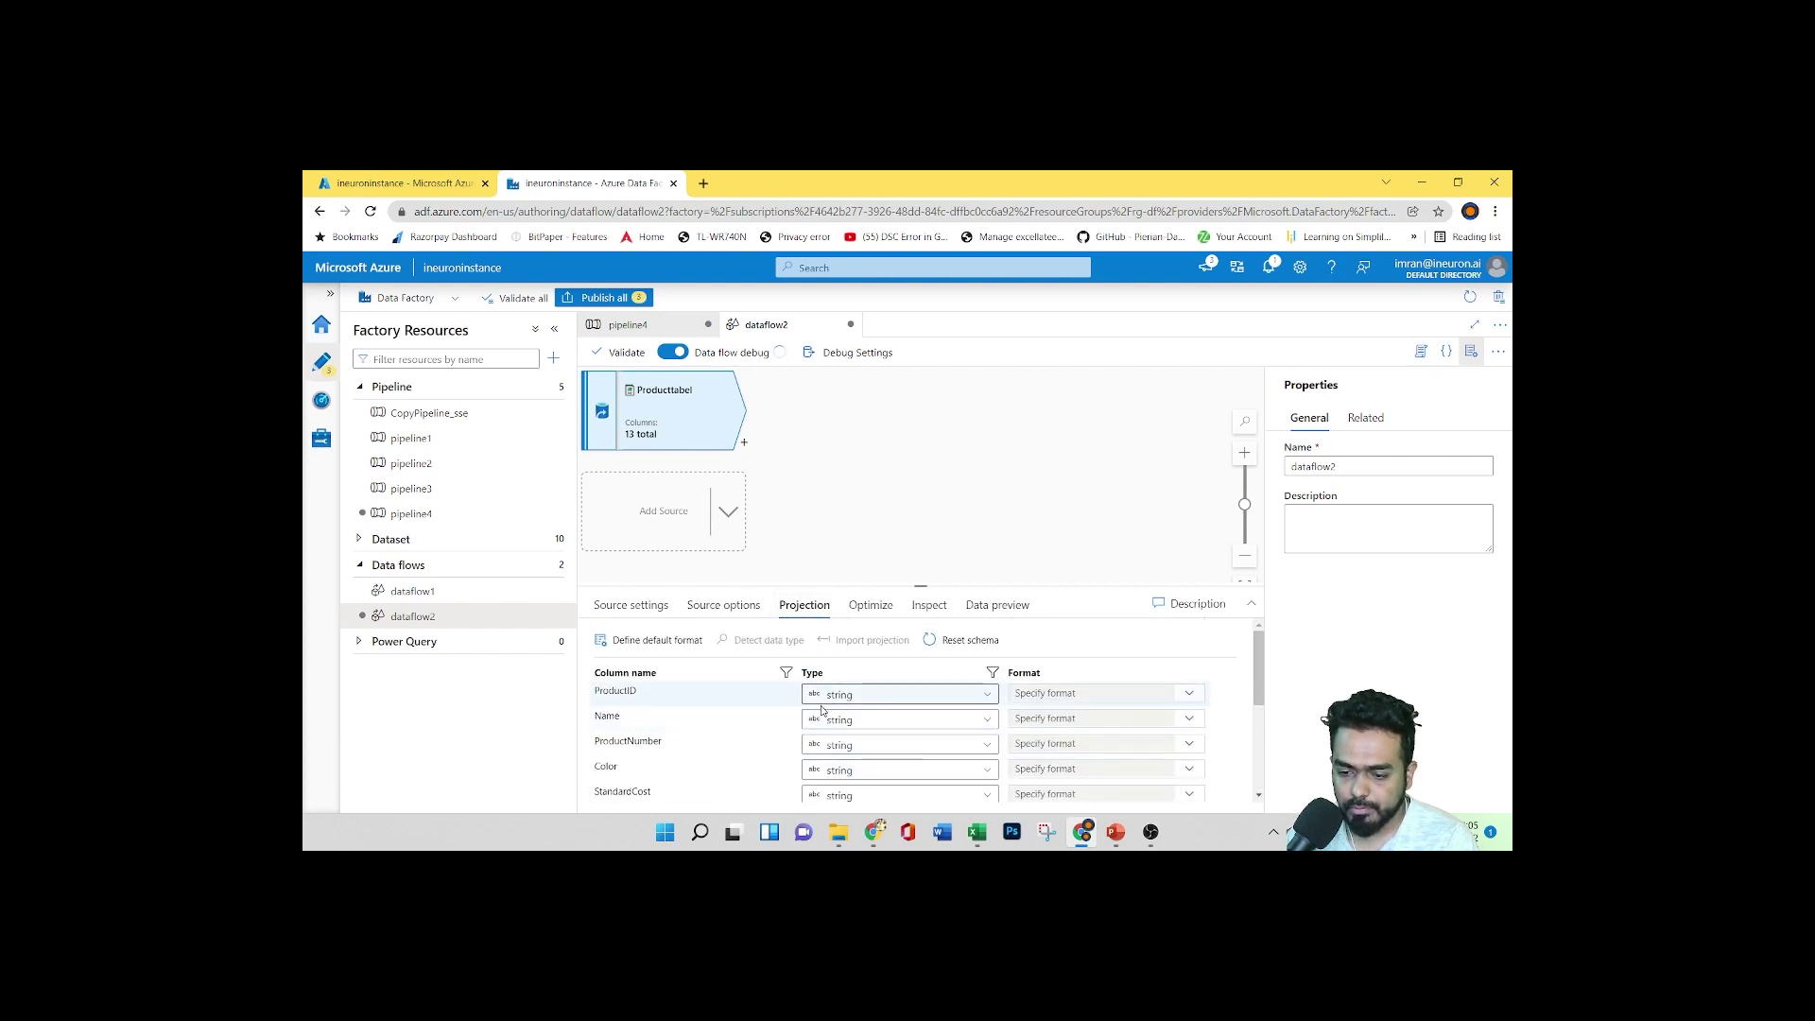
{"action": "scroll", "coordinate": [858, 725], "scroll_direction": "down", "scroll_amount": 5}
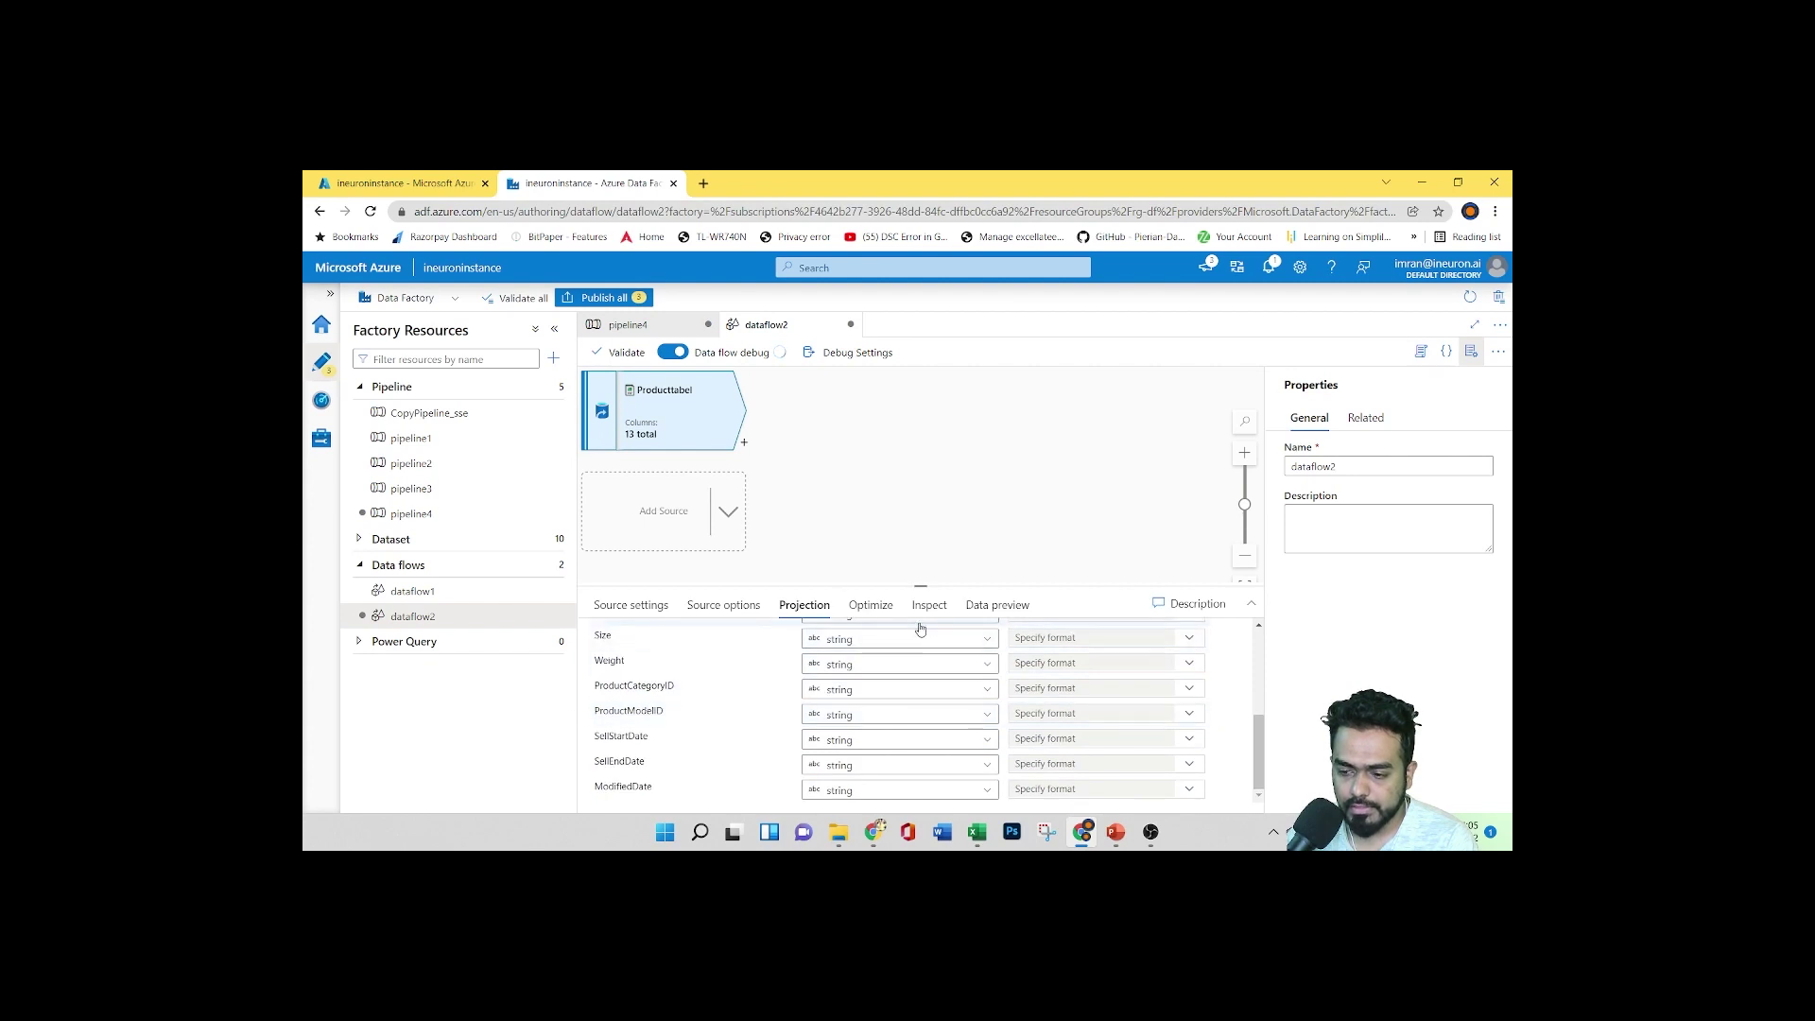
{"action": "left_click", "coordinate": [1017, 602]}
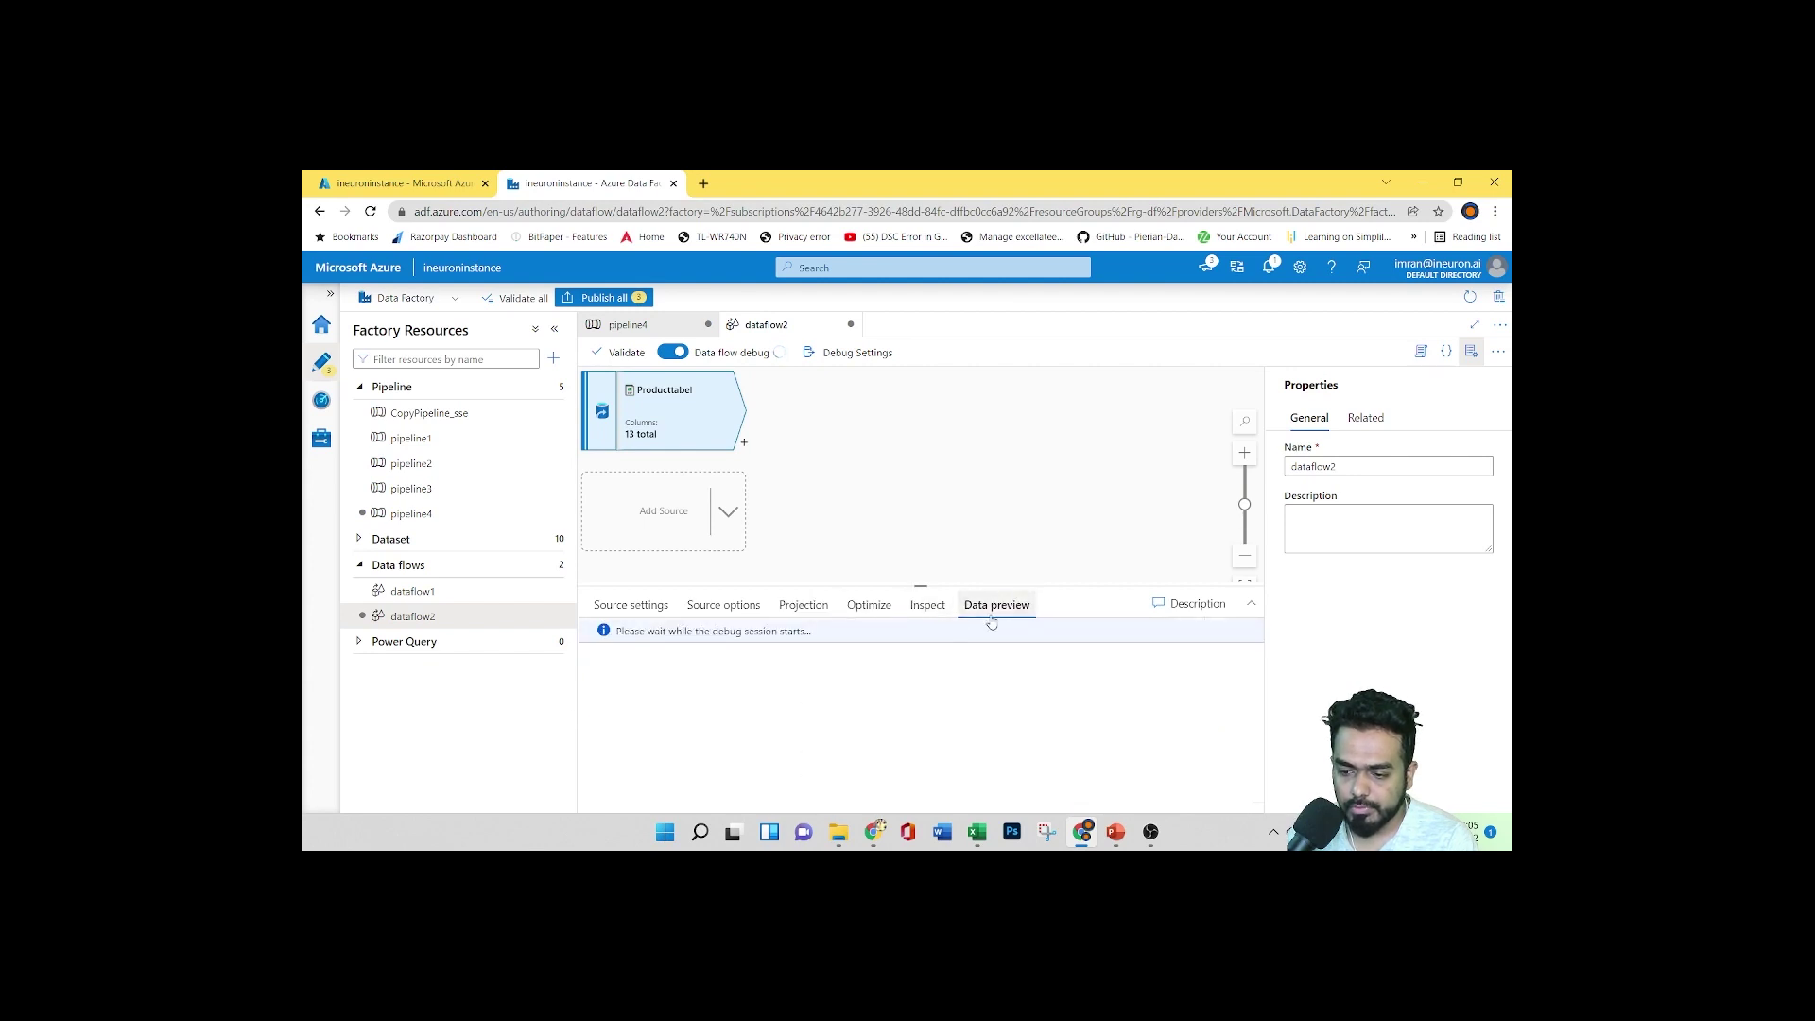
{"action": "left_click", "coordinate": [632, 605]}
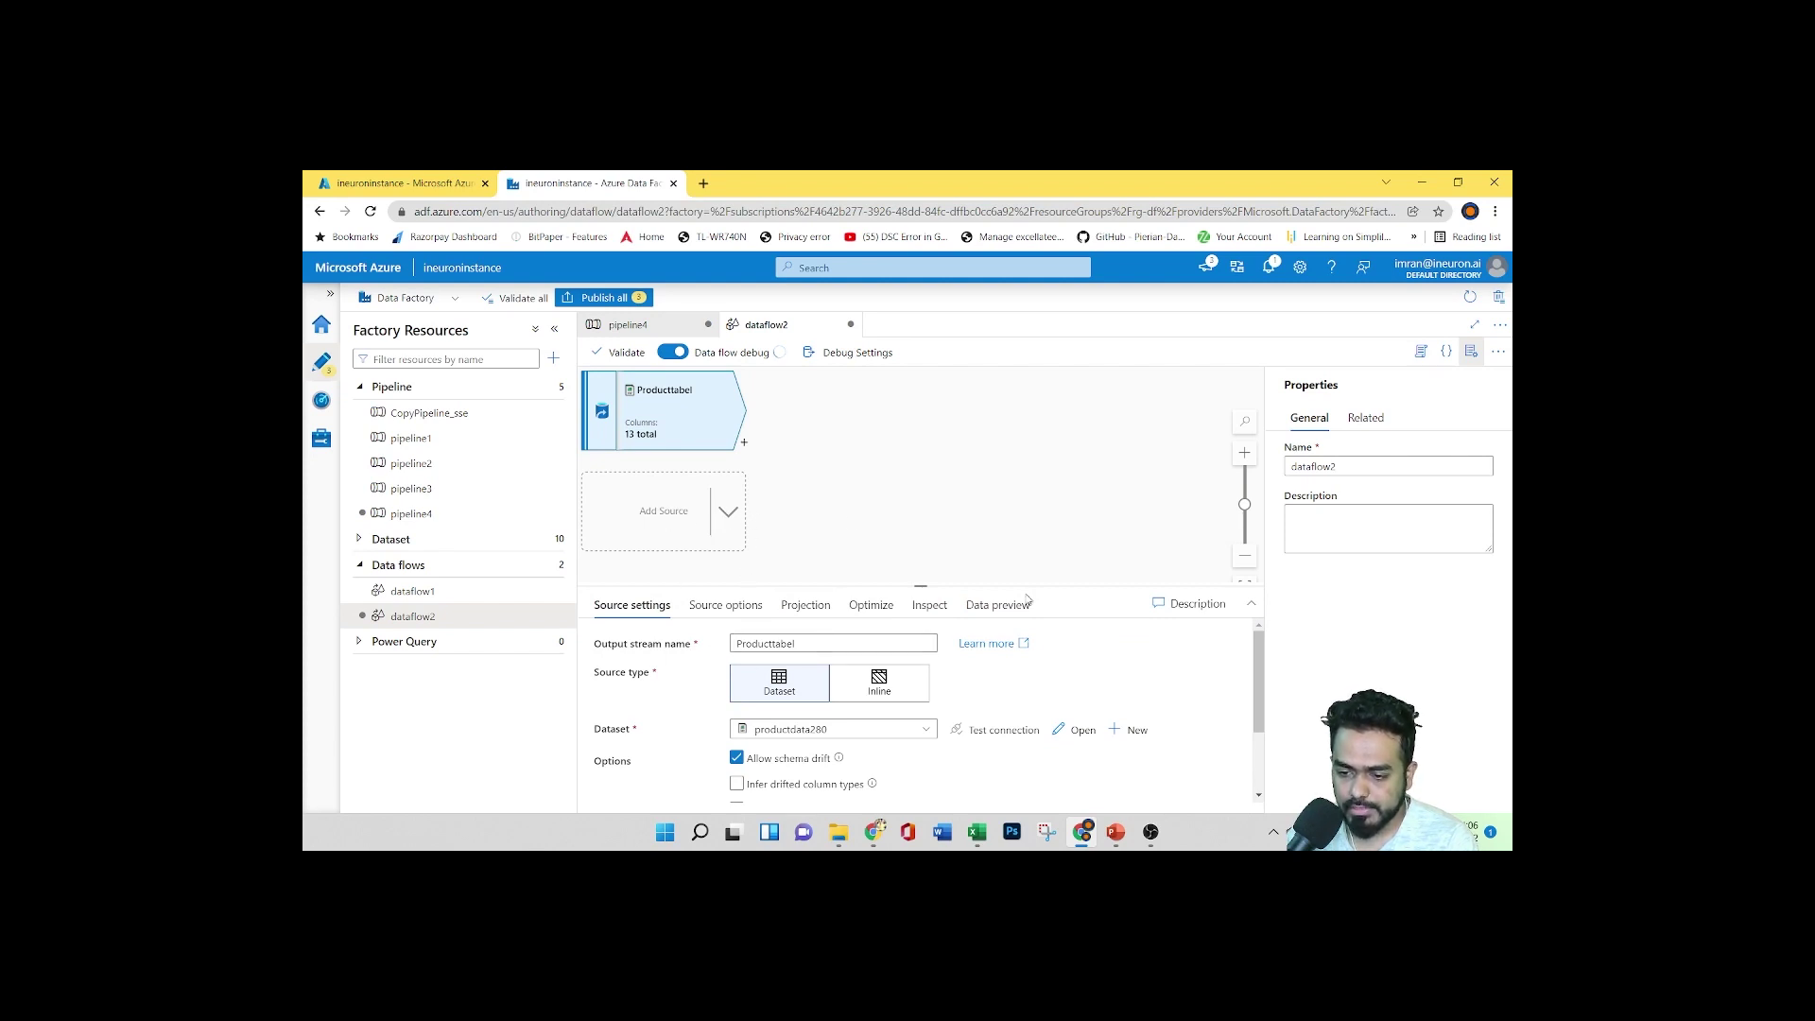
Add a second source to the data flow and name its output stream Productcattabel
{"action": "left_click", "coordinate": [732, 510]}
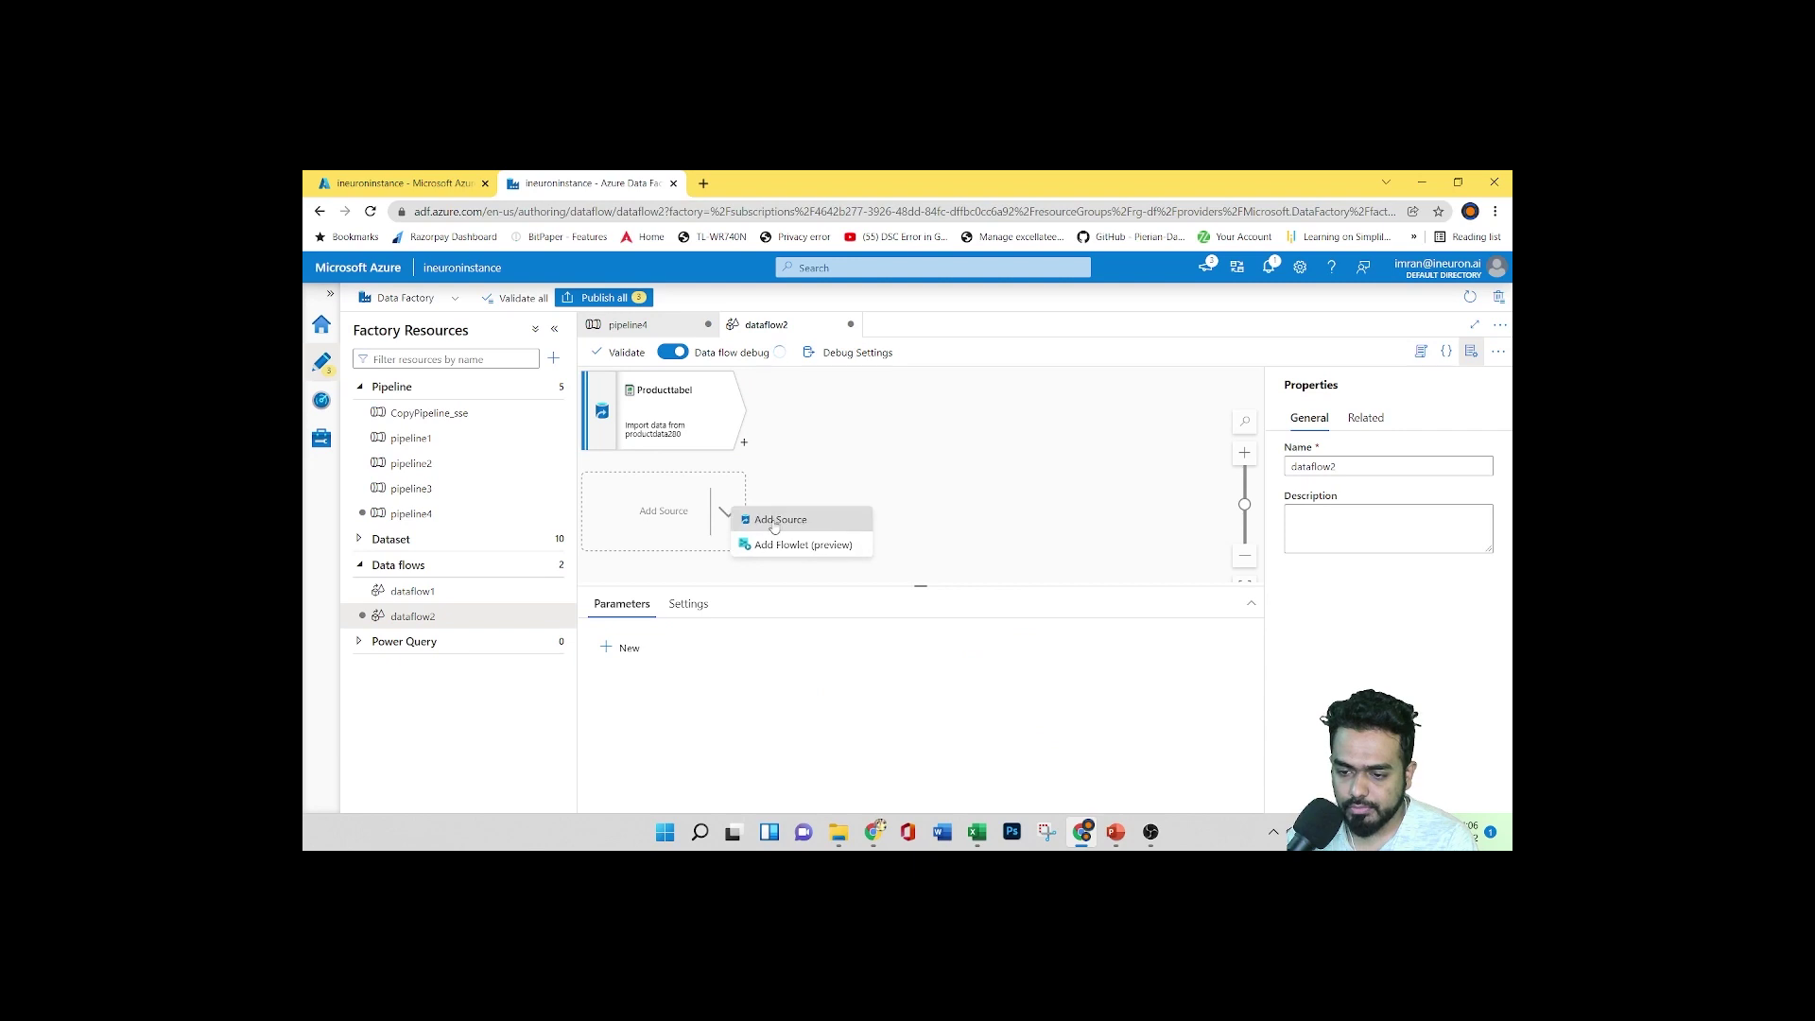
{"action": "left_click", "coordinate": [777, 523]}
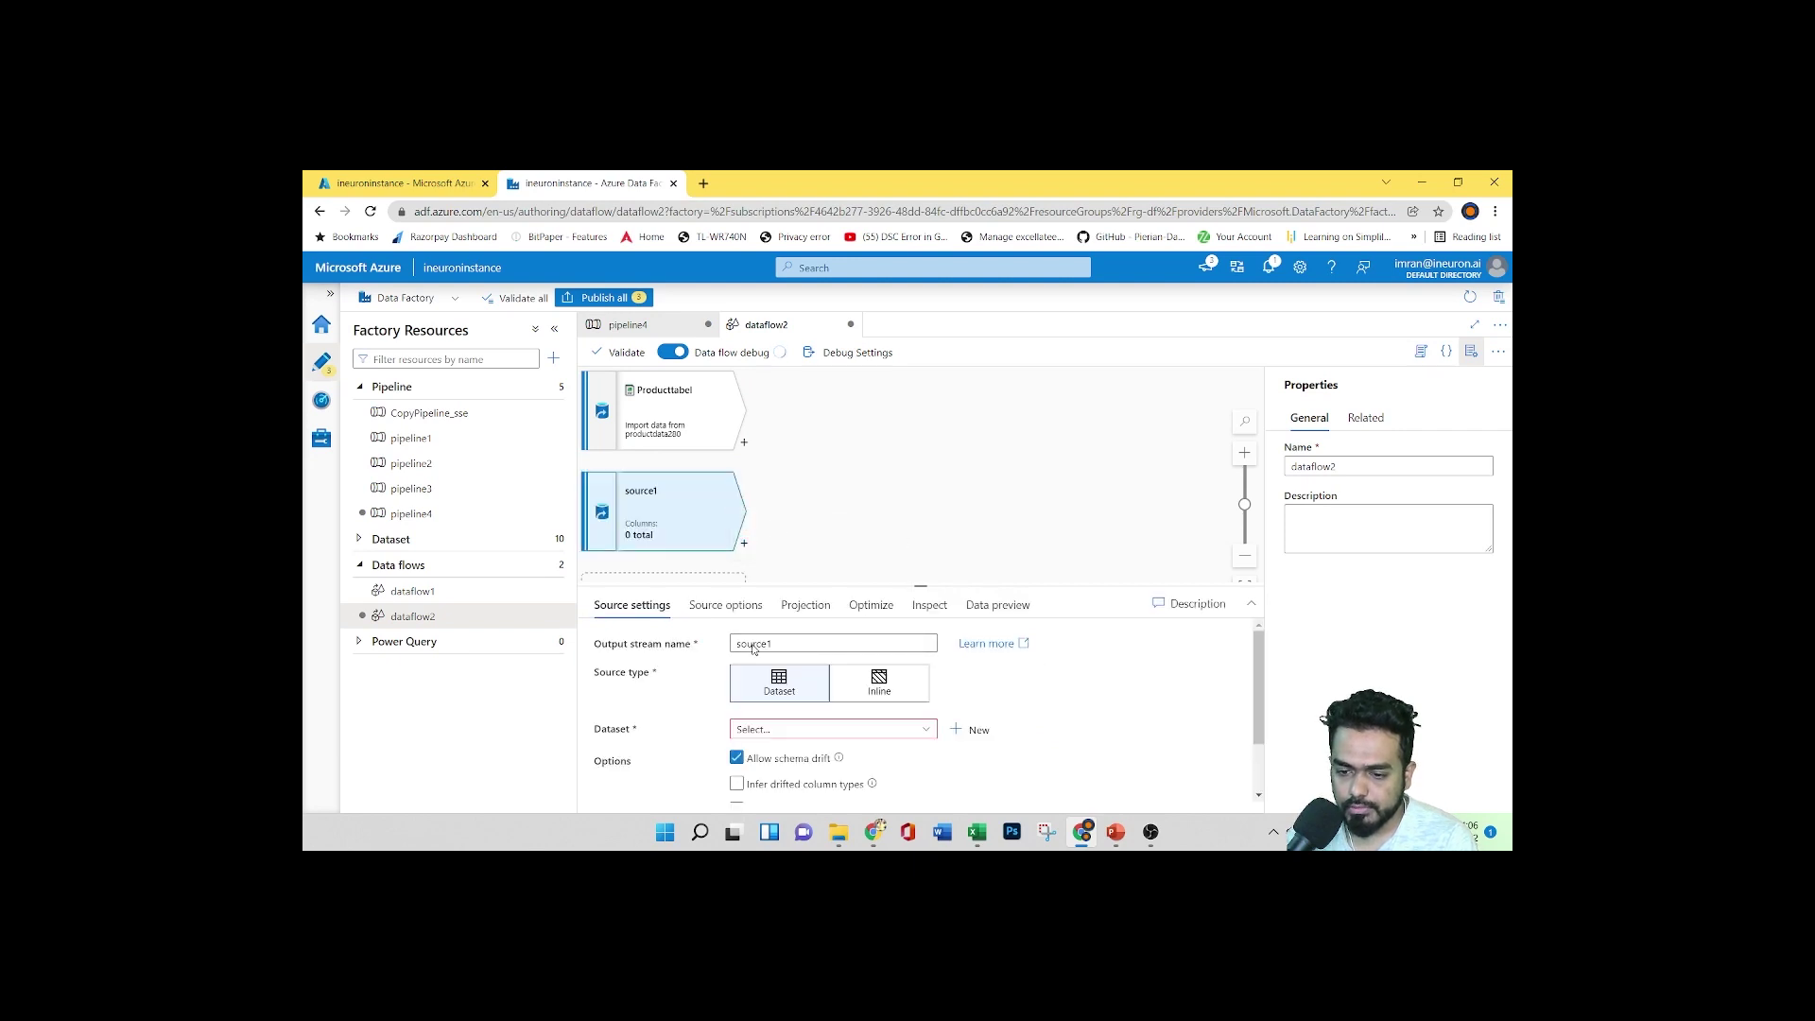
{"action": "left_click", "coordinate": [843, 643]}
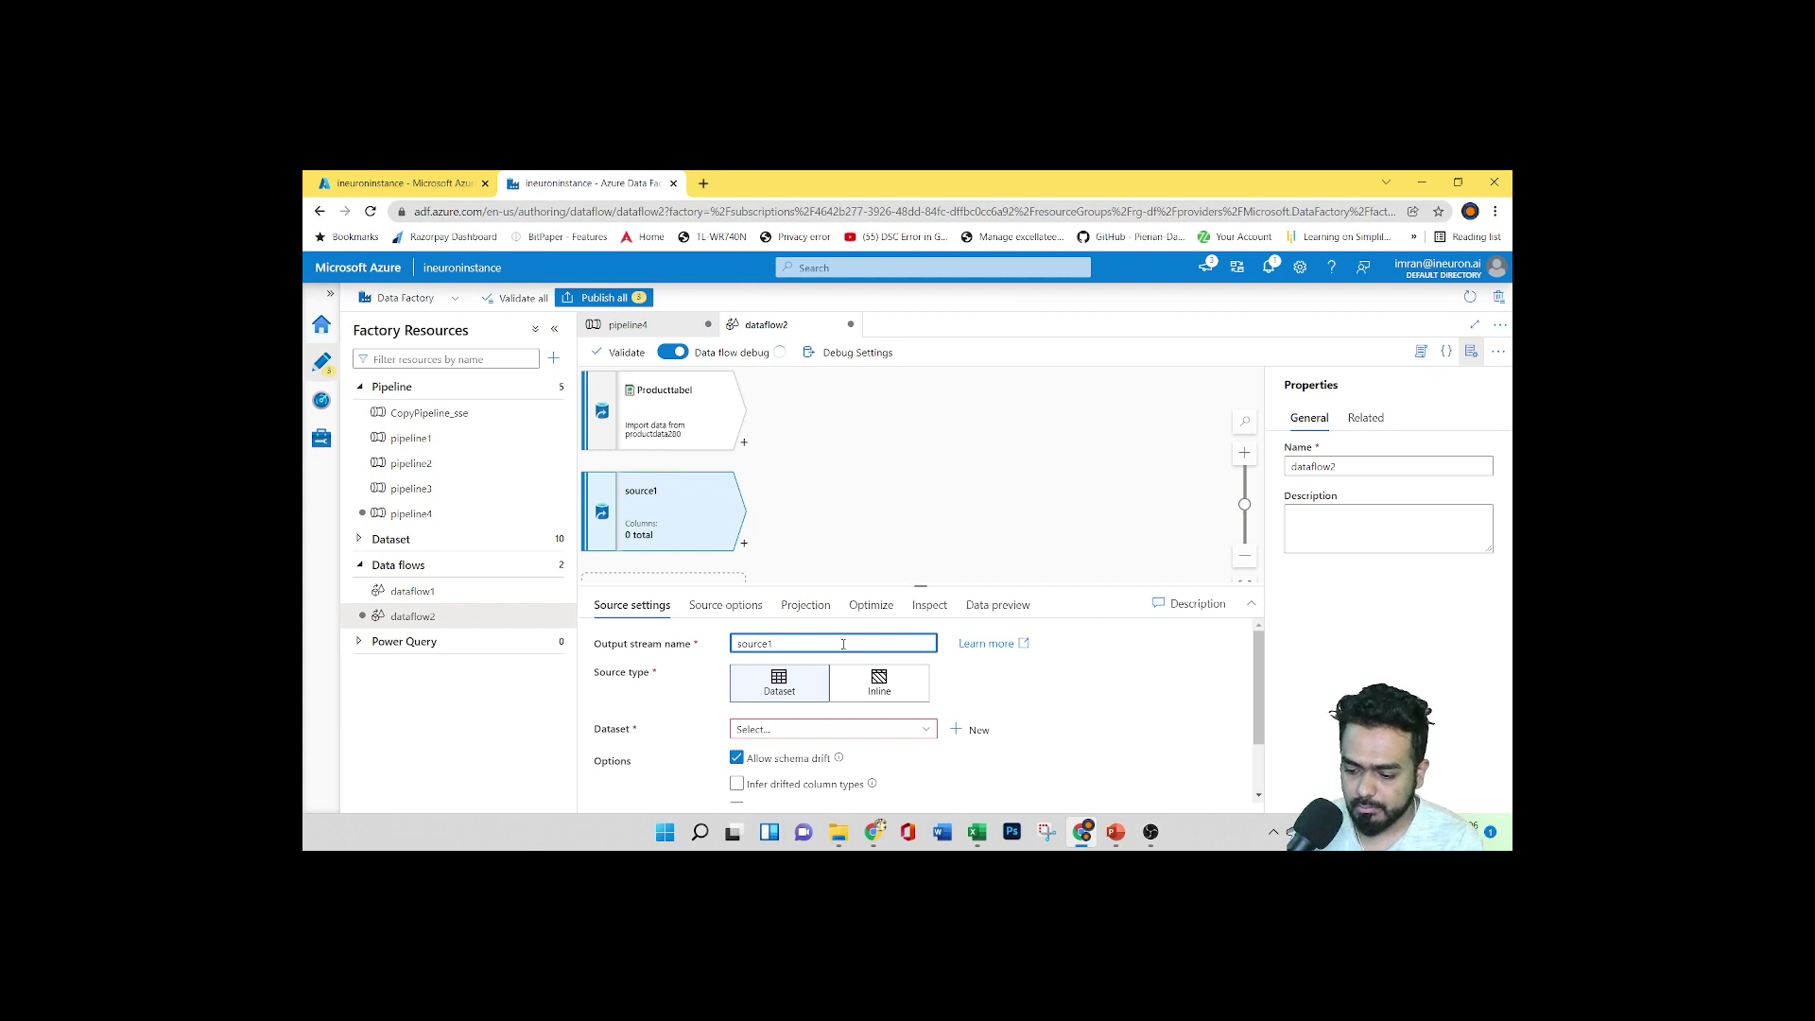
{"action": "key", "text": "BackSpace"}
{"action": "key", "text": "BackSpace"}
{"action": "key", "text": "BackSpace"}
{"action": "key", "text": "BackSpace"}
{"action": "key", "text": "BackSpace"}
{"action": "key", "text": "BackSpace"}
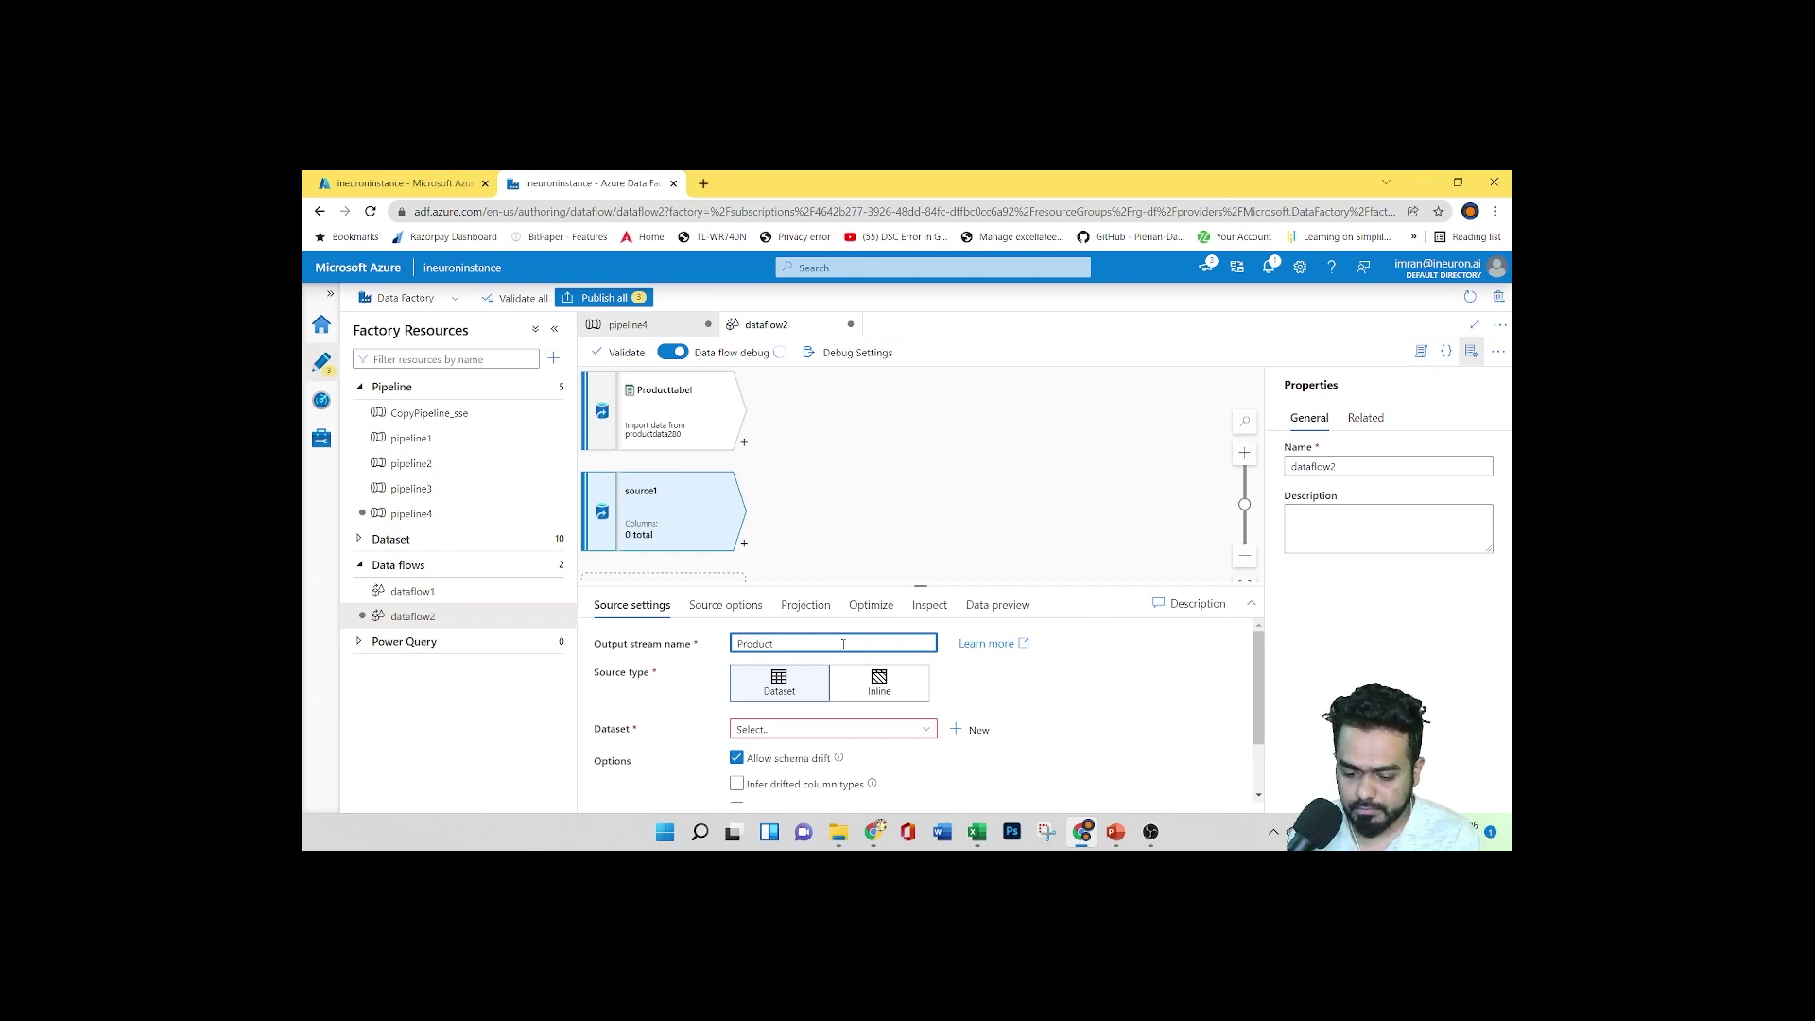
{"action": "type", "text": "Productcattabel"}
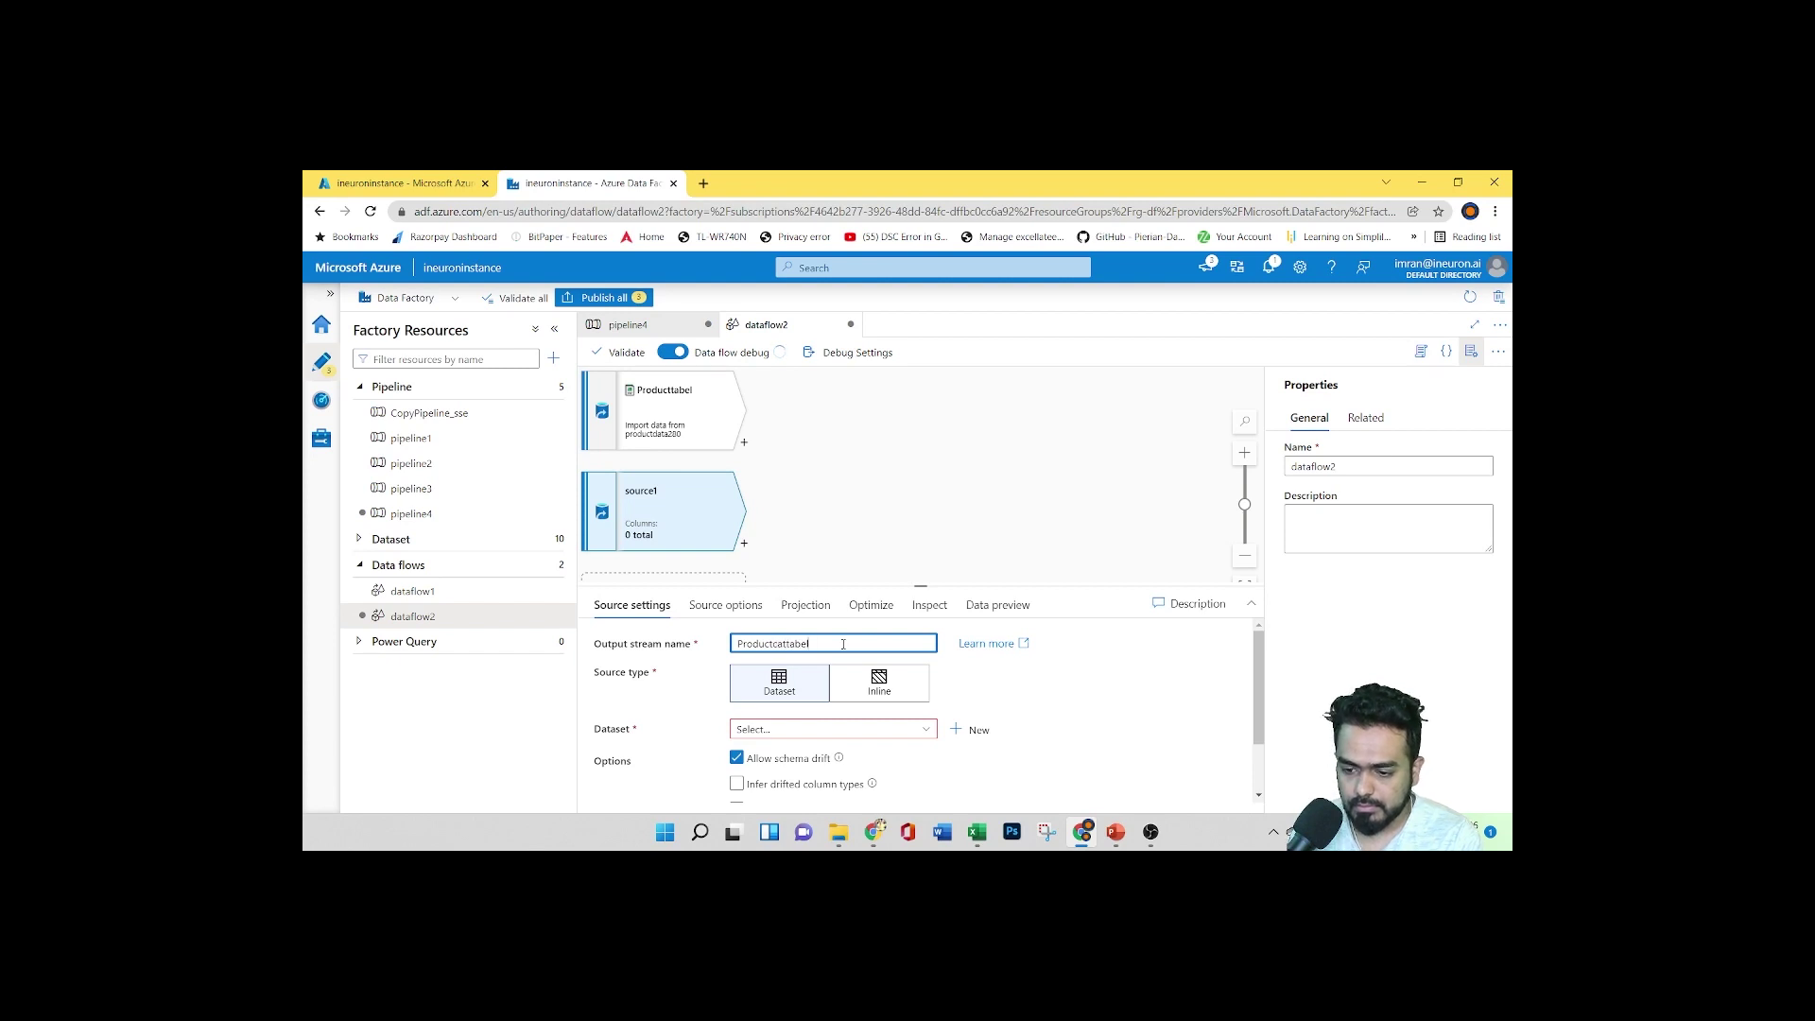
{"action": "left_click", "coordinate": [1200, 681]}
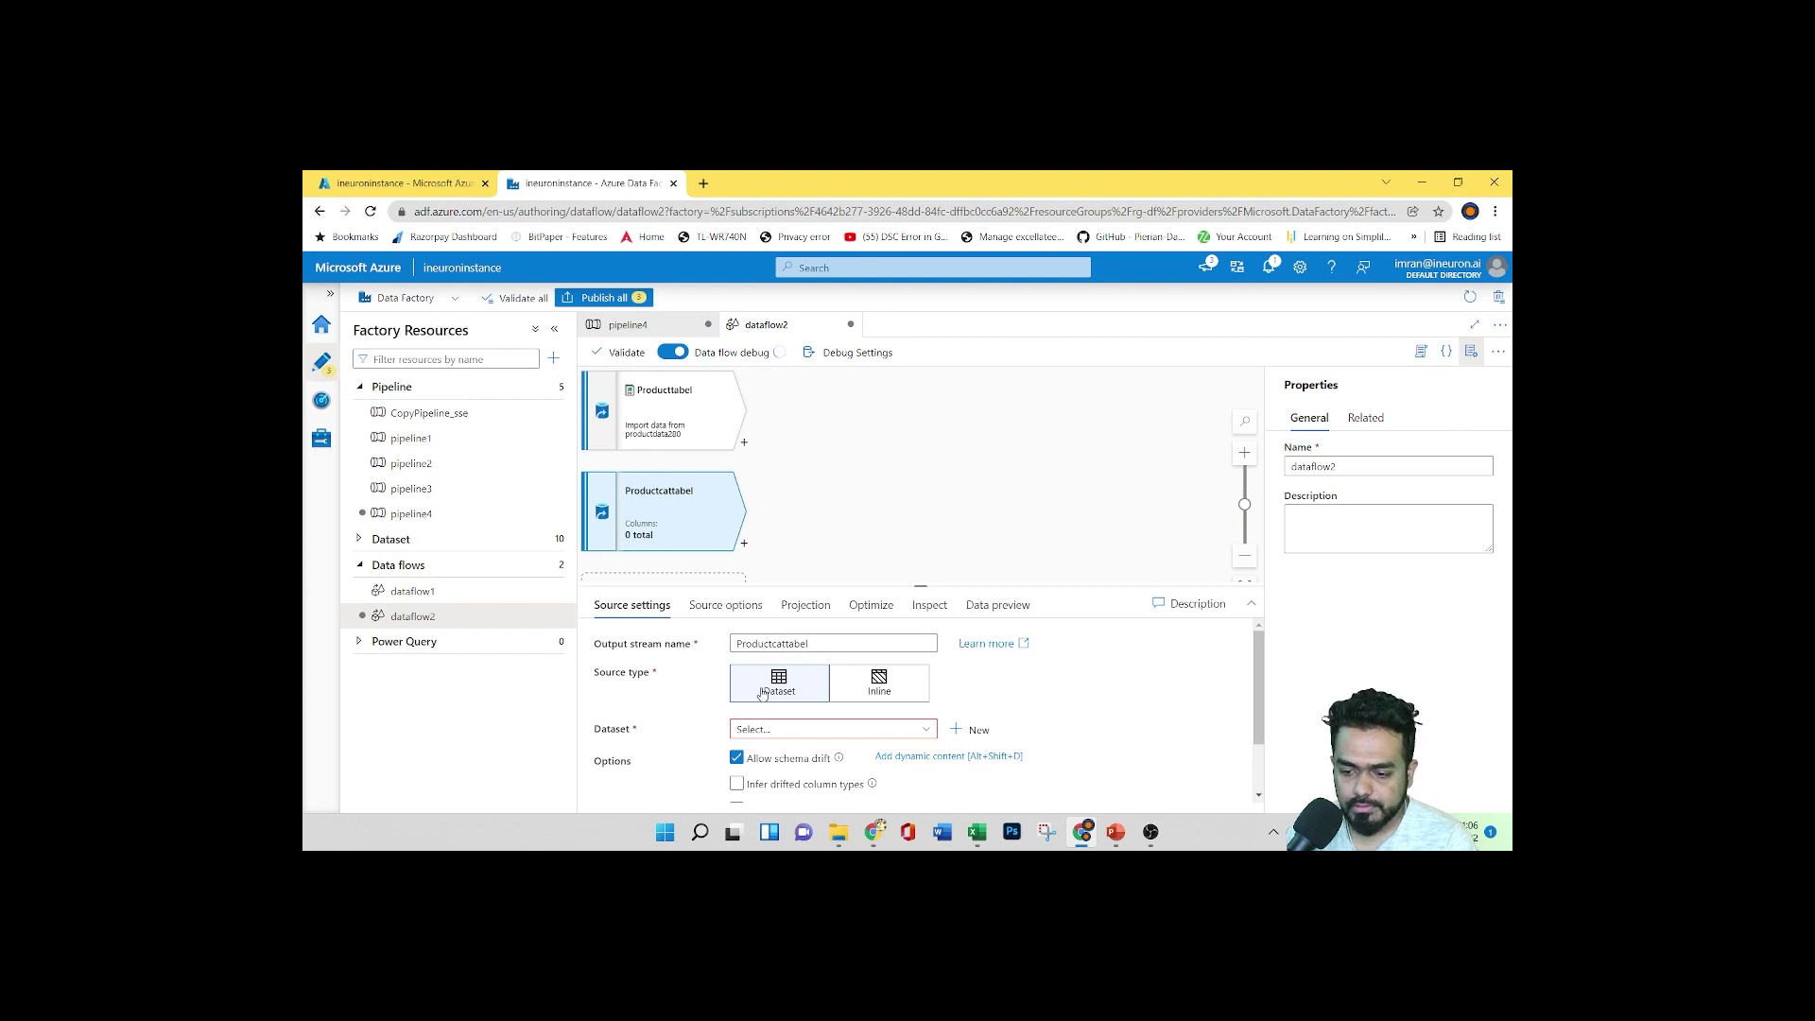
Start a new dataset for the Productcattabel source, stored in Azure Blob Storage with the DelimitedText format
{"action": "left_click", "coordinate": [965, 736]}
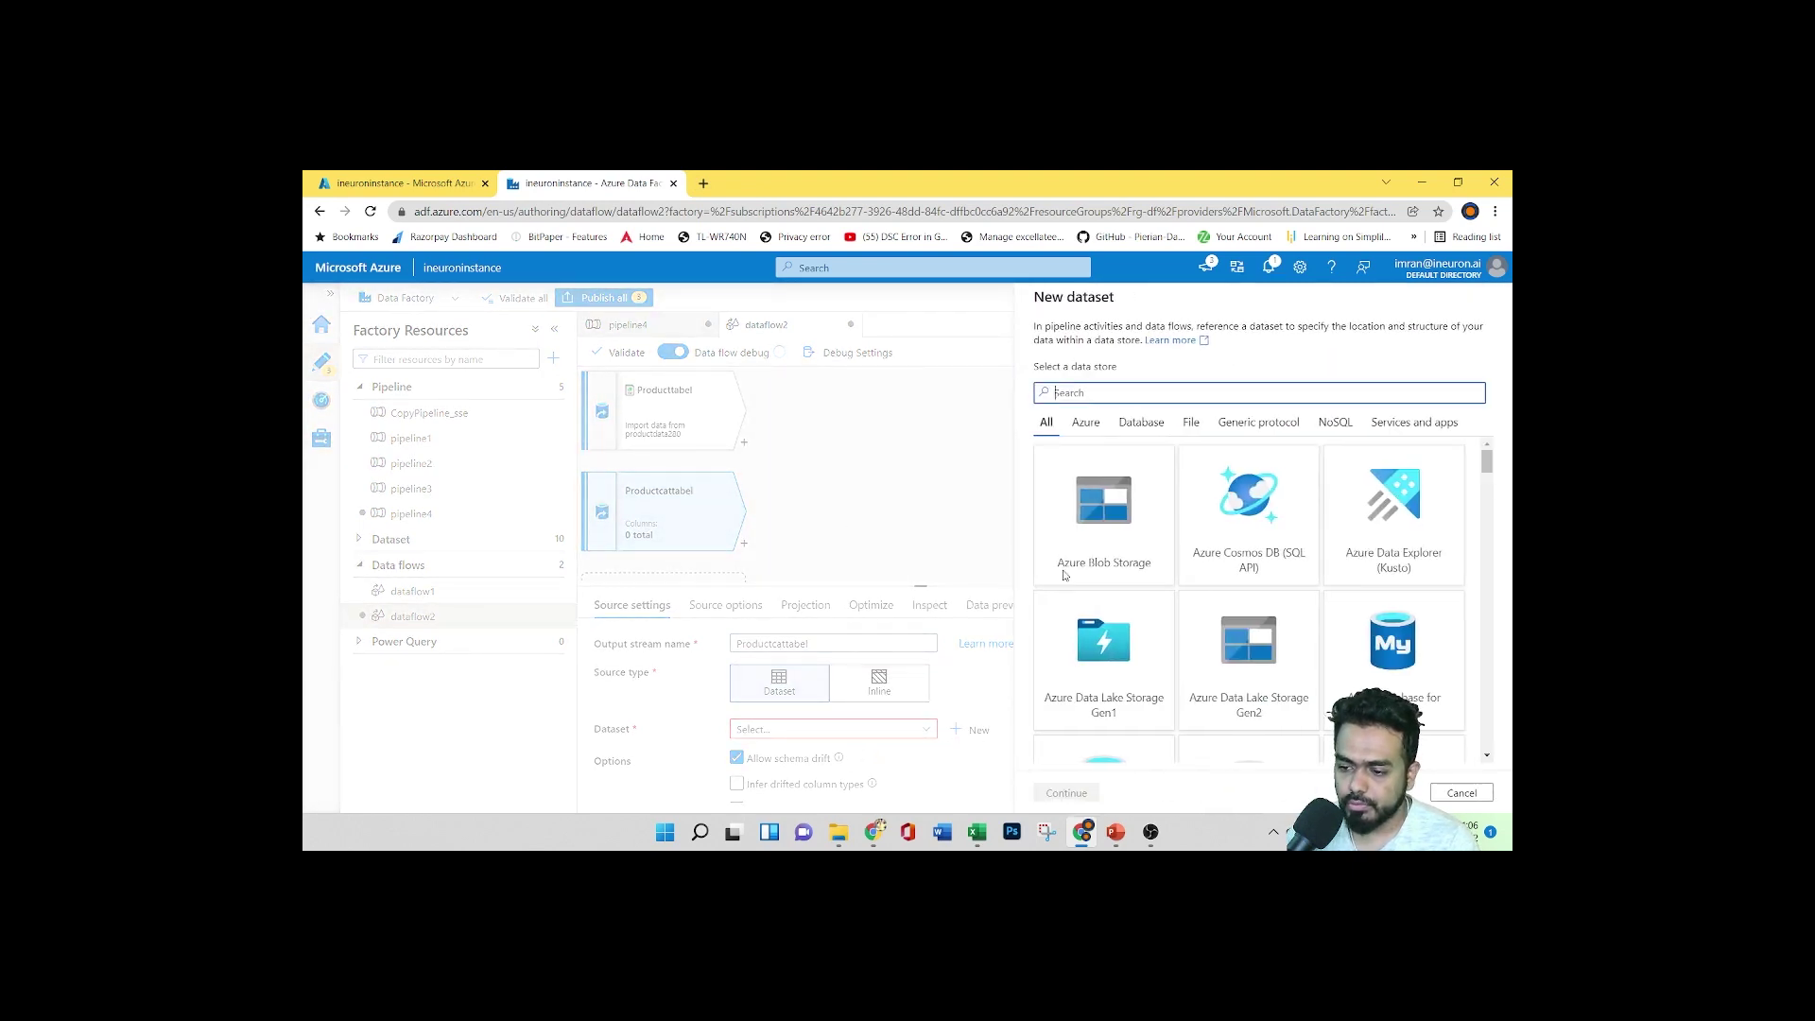
{"action": "left_click", "coordinate": [1067, 792]}
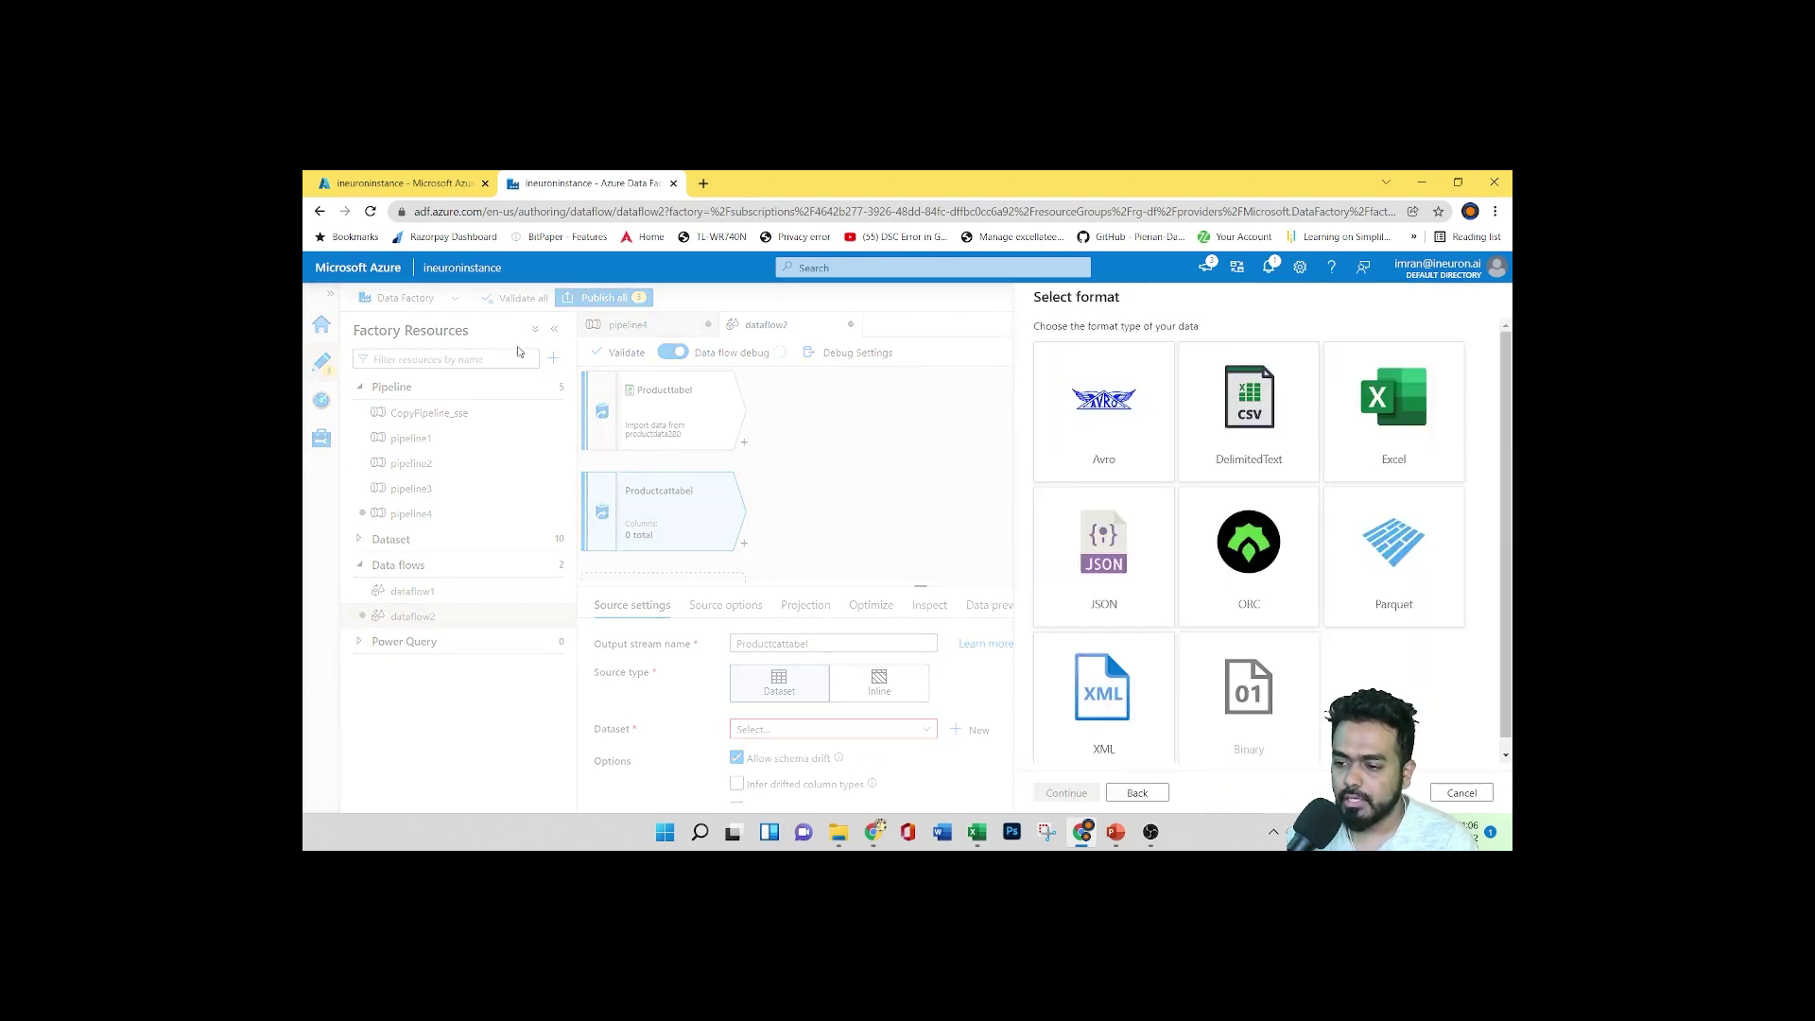
{"action": "left_click", "coordinate": [1286, 422]}
{"action": "left_click", "coordinate": [1065, 793]}
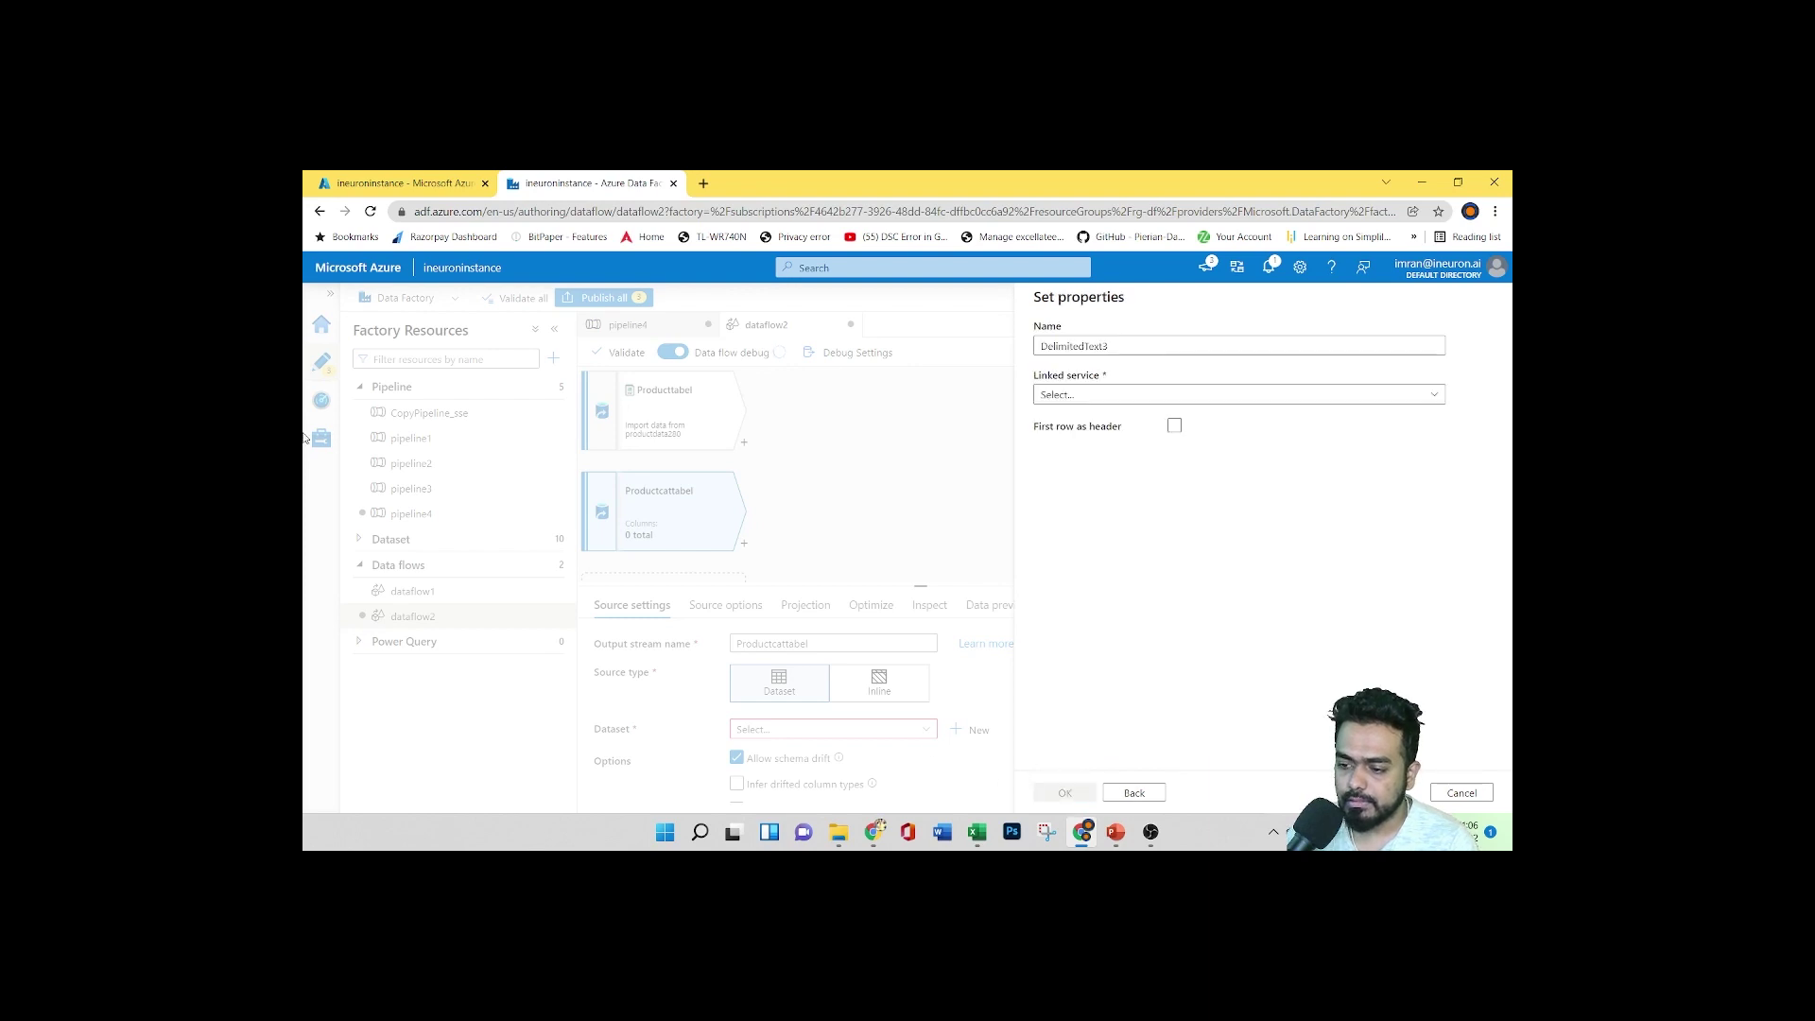
Name the category dataset productcattaebl280 and assign it the linked service ineuronnewconn
{"action": "left_click_drag", "start_coordinate": [1134, 347], "coordinate": [1023, 352]}
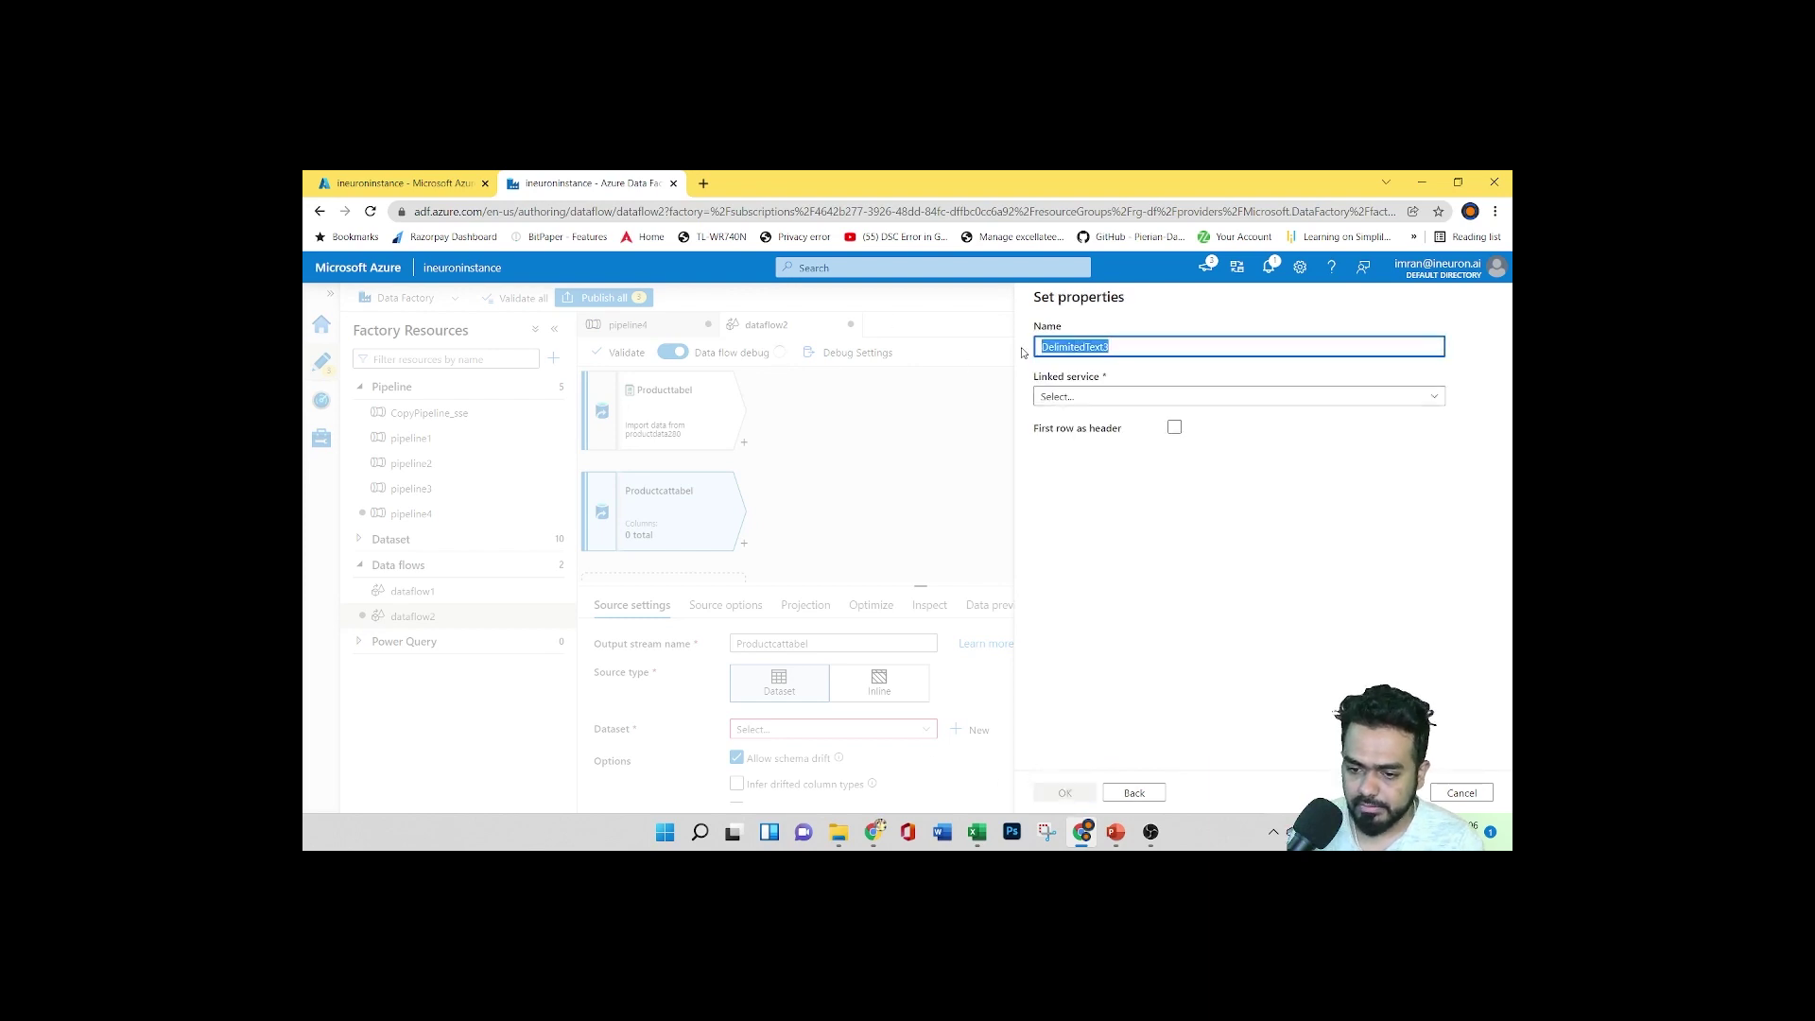
{"action": "type", "text": "productcat"}
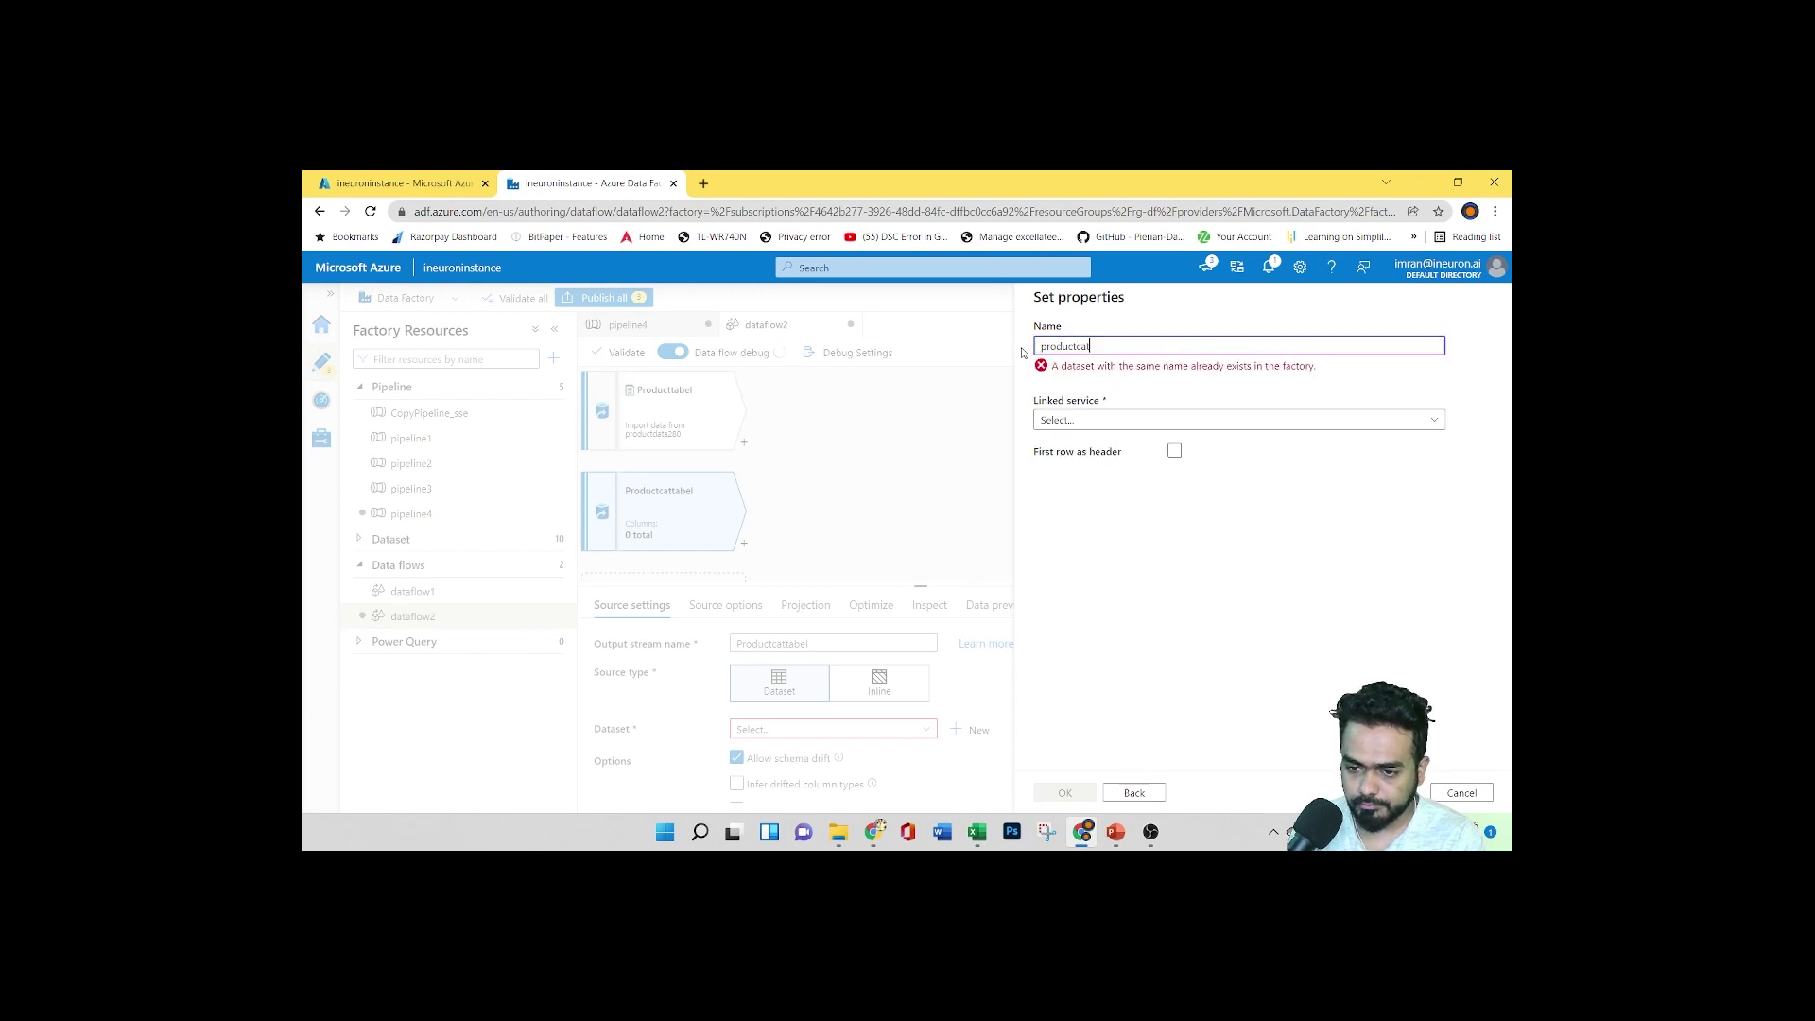
{"action": "type", "text": "taebl280"}
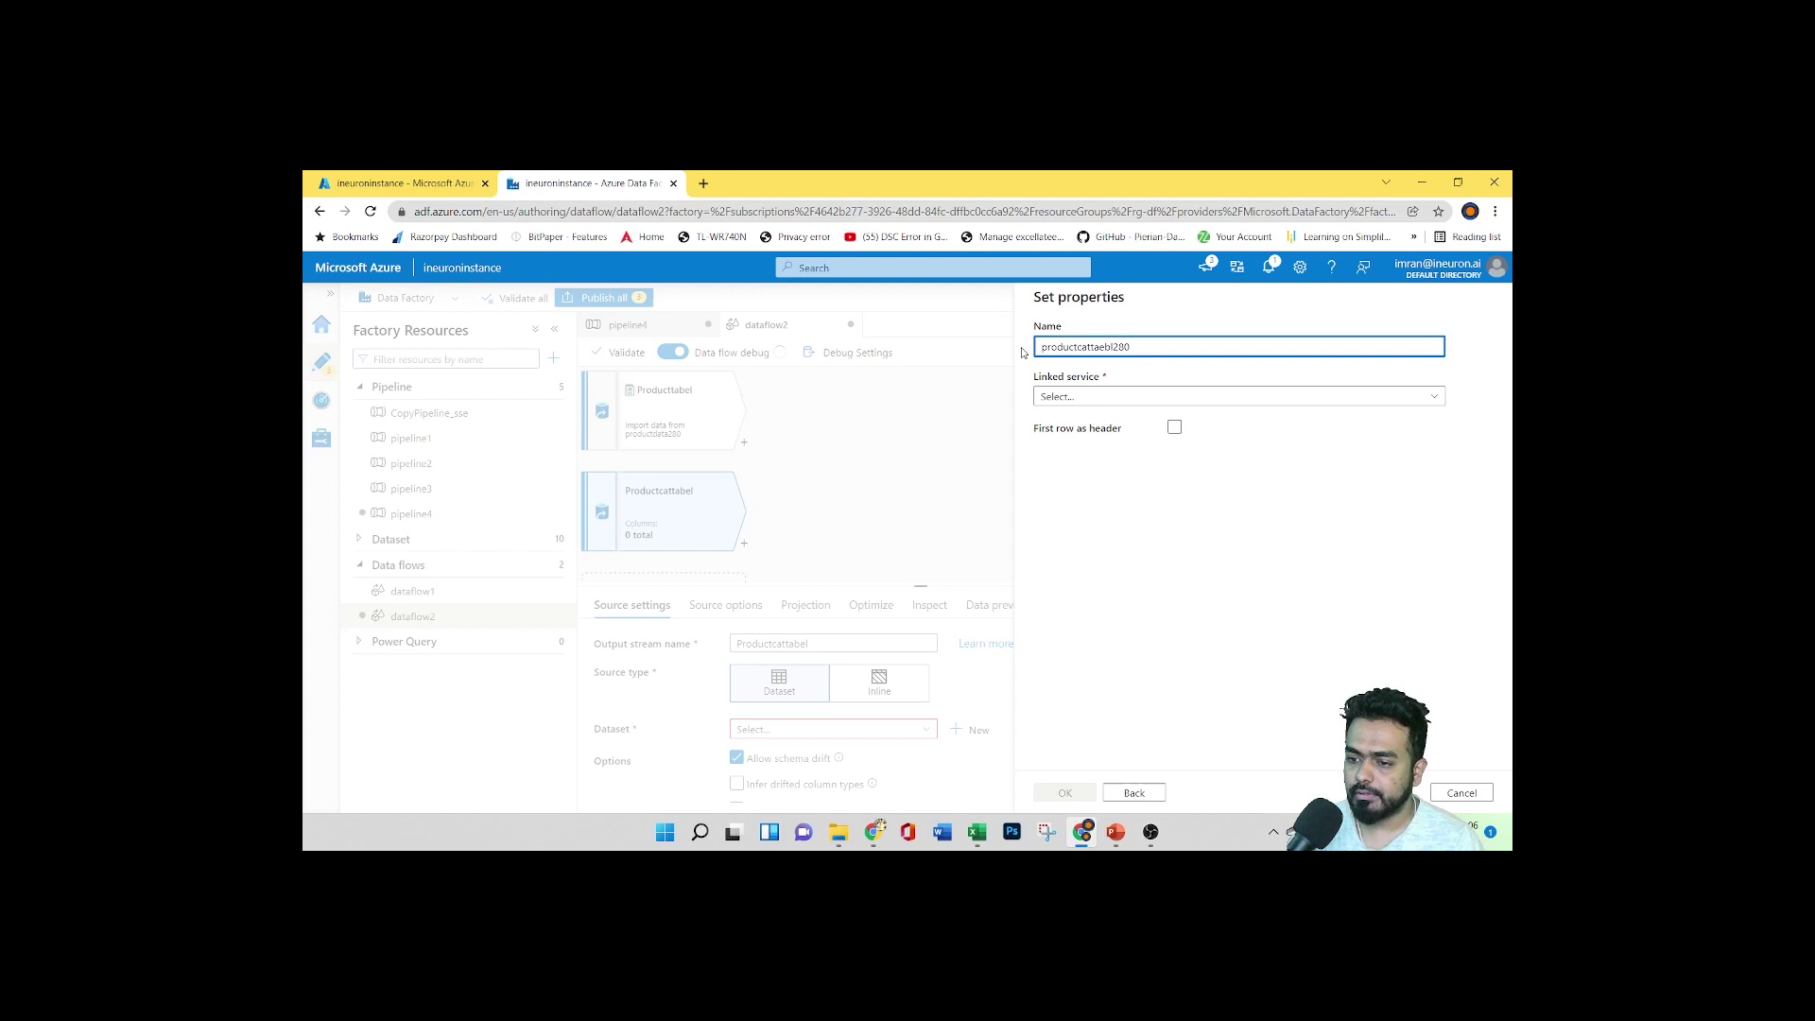
{"action": "left_click", "coordinate": [1101, 397]}
{"action": "left_click", "coordinate": [1106, 527]}
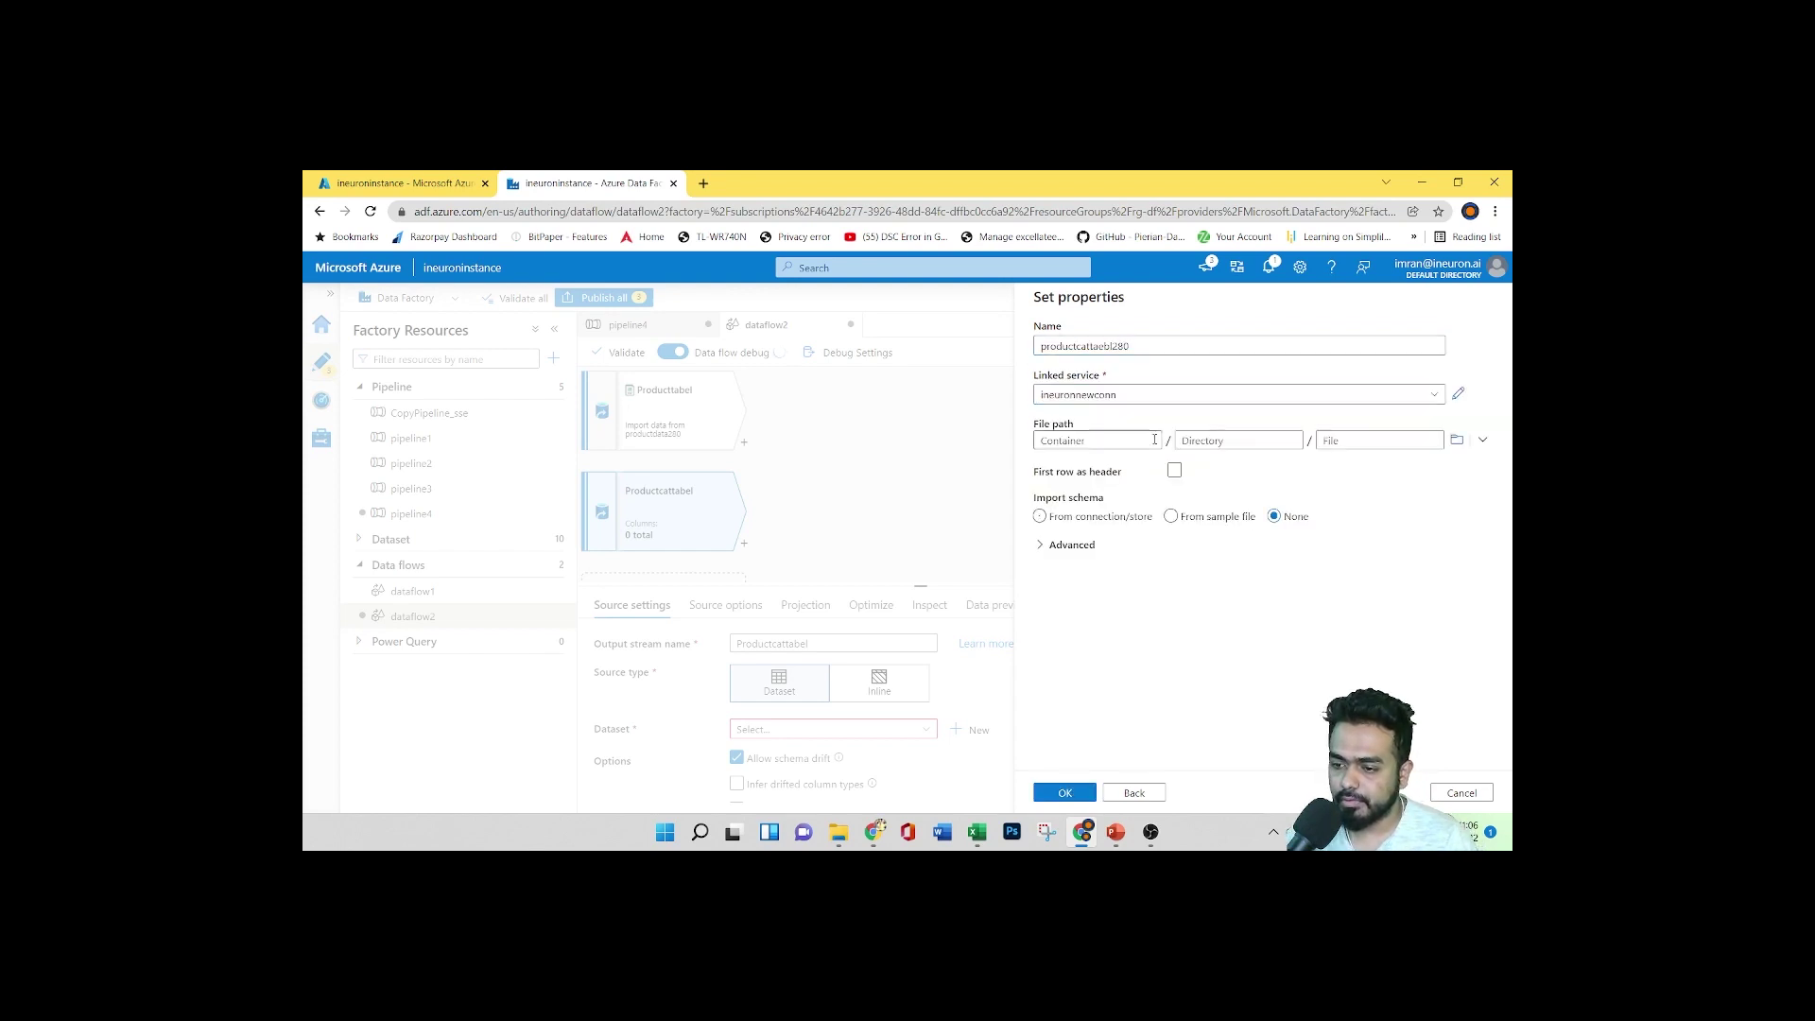
Point the dataset to ProductCategory.csv in the ineuroncon280 container, treat the first row as header, and create it
{"action": "left_click", "coordinate": [1456, 439]}
{"action": "left_click", "coordinate": [1106, 388]}
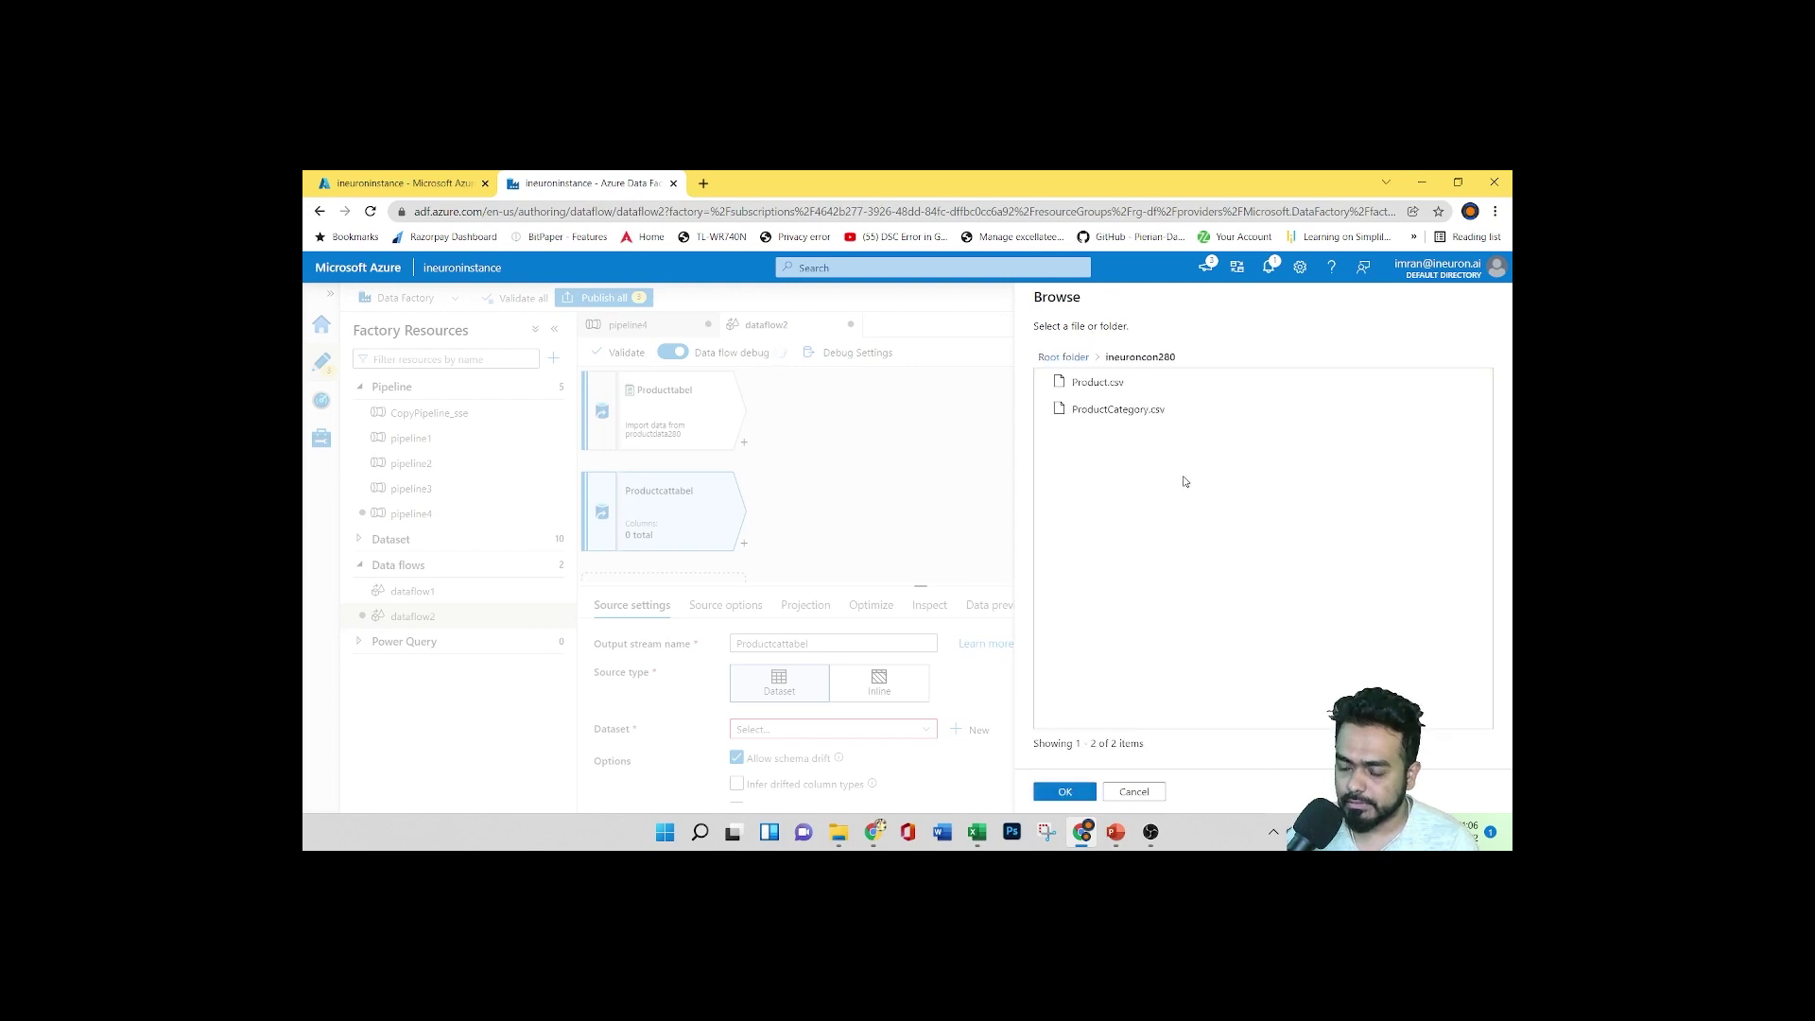
{"action": "left_click", "coordinate": [1118, 412]}
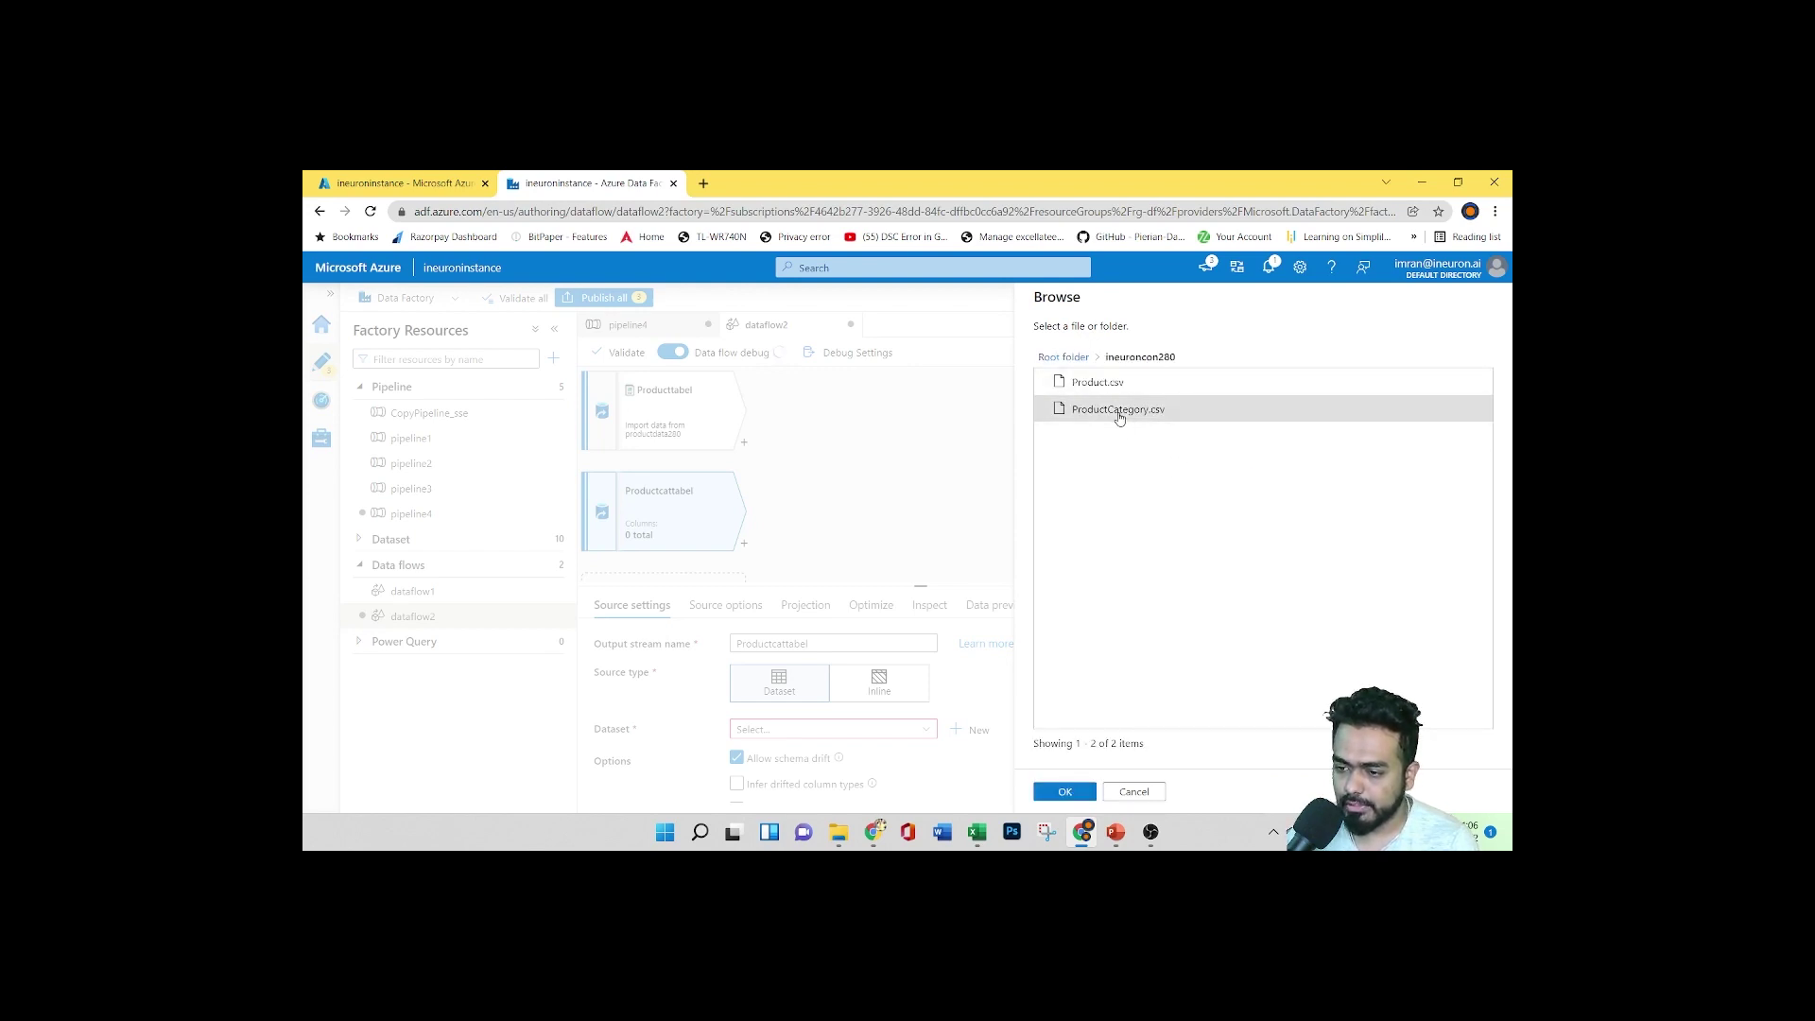
{"action": "left_click", "coordinate": [1070, 792]}
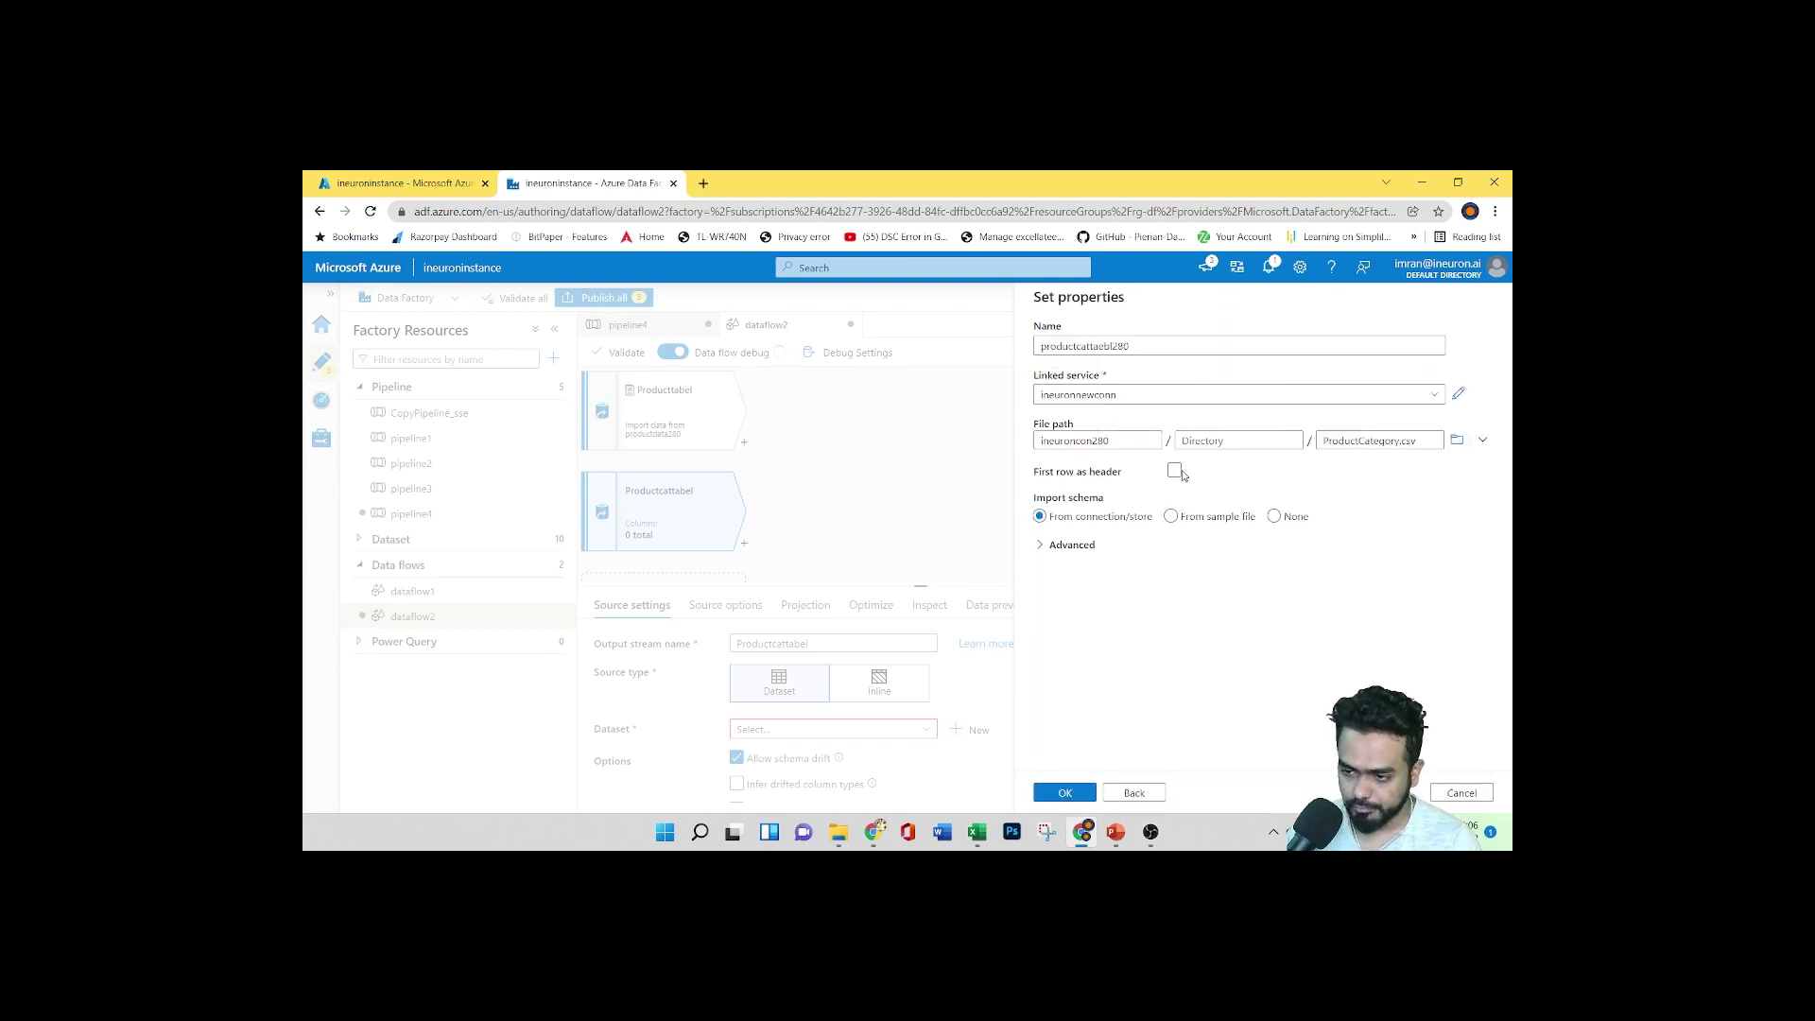
{"action": "left_click", "coordinate": [1174, 471]}
{"action": "left_click", "coordinate": [1065, 793]}
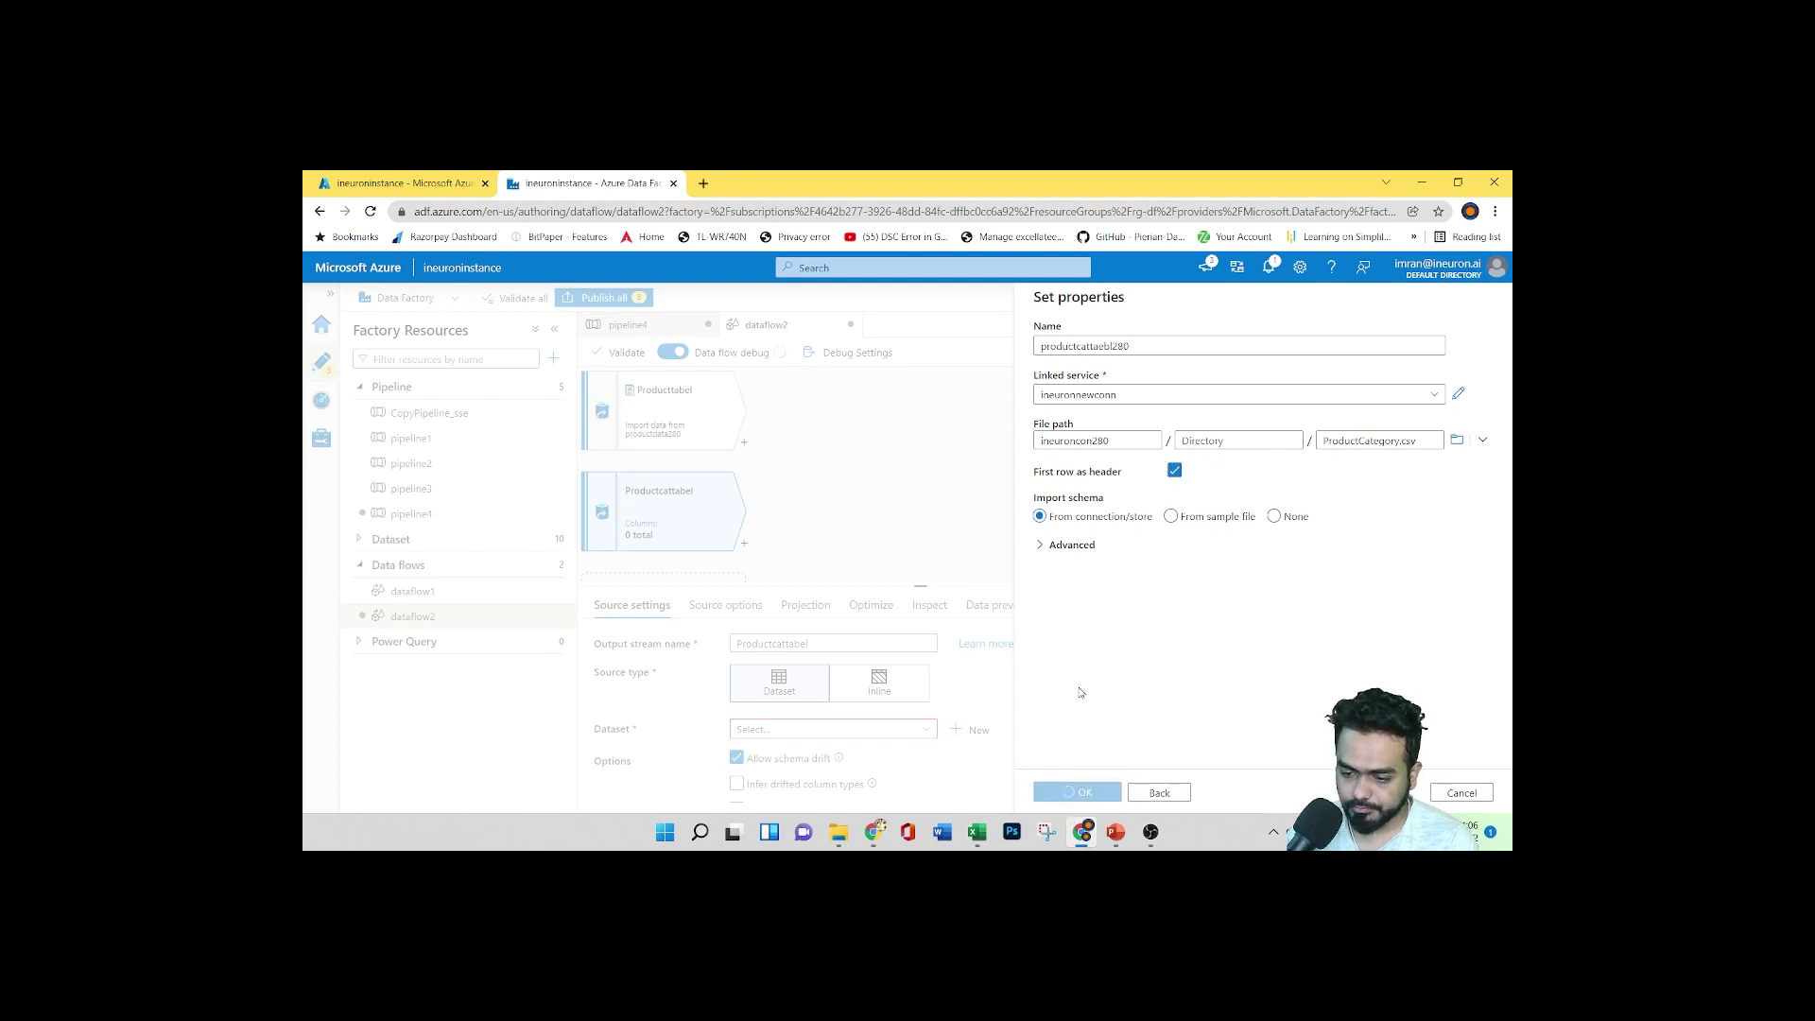
Check the Productcattabel source's settings and the data previews of both sources
{"action": "scroll", "coordinate": [1011, 704], "scroll_direction": "down", "scroll_amount": 2}
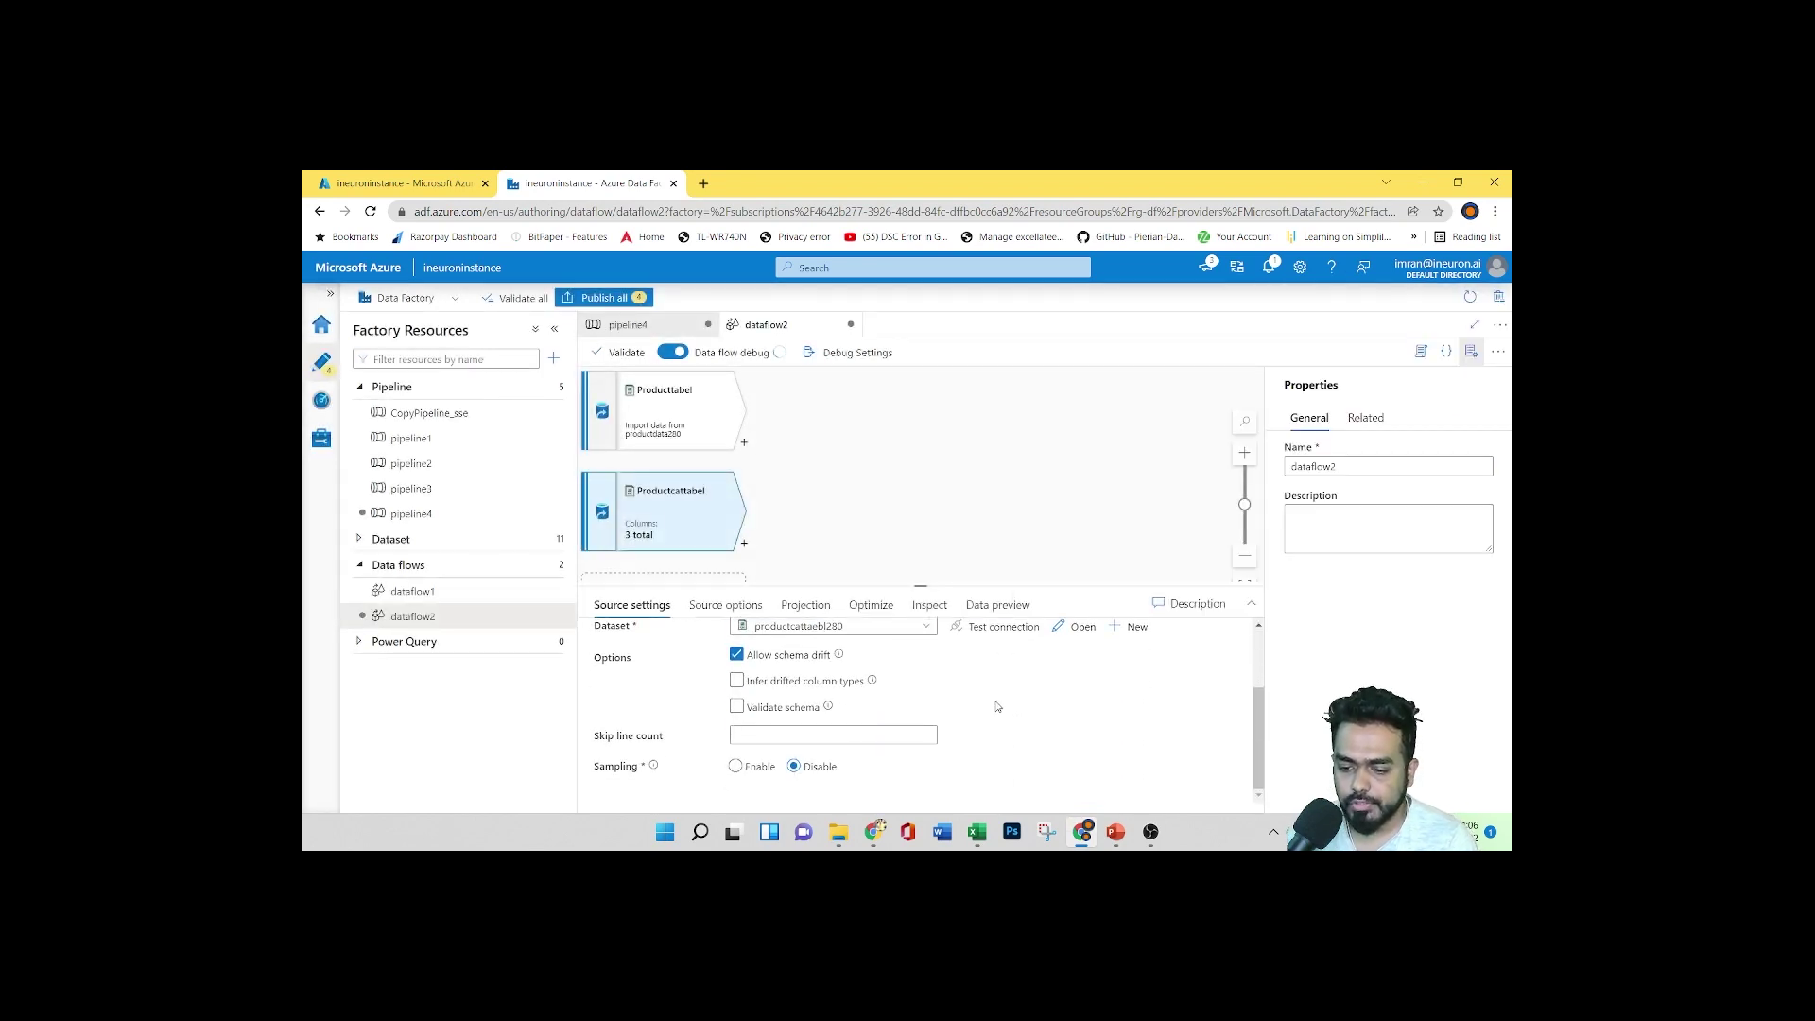
{"action": "scroll", "coordinate": [996, 705], "scroll_direction": "up", "scroll_amount": 2}
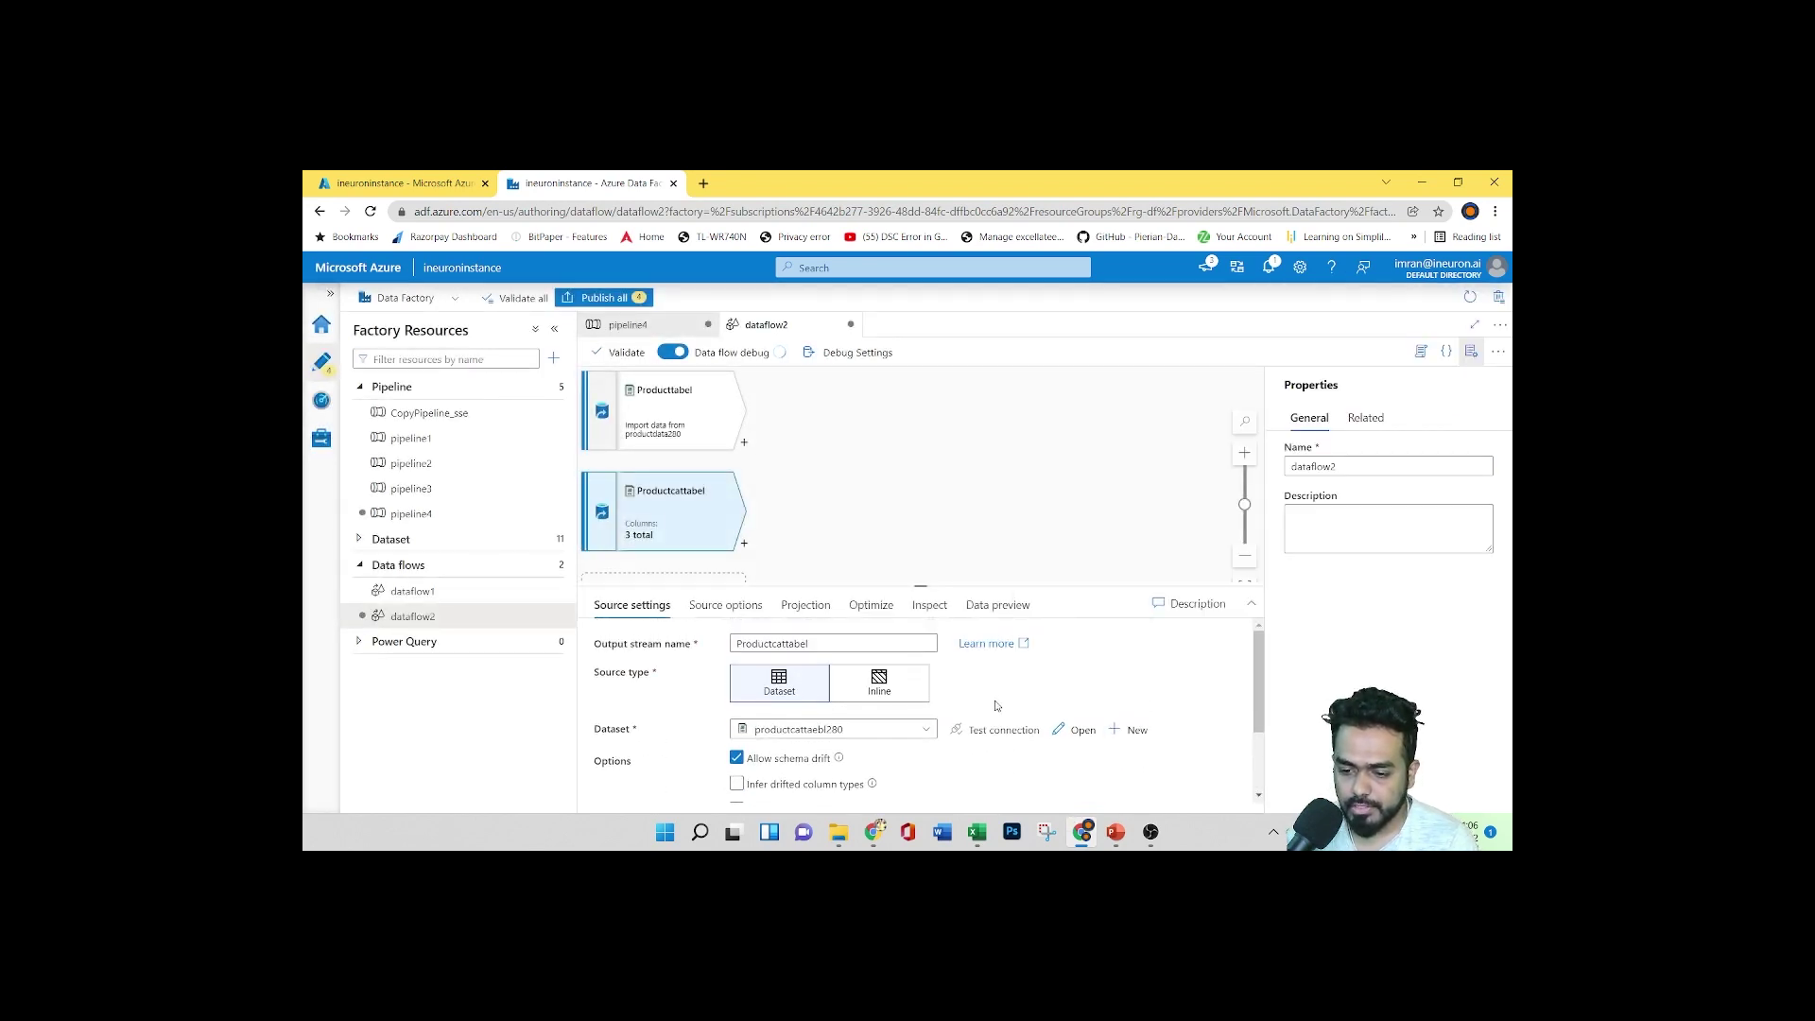
{"action": "left_click", "coordinate": [1016, 609]}
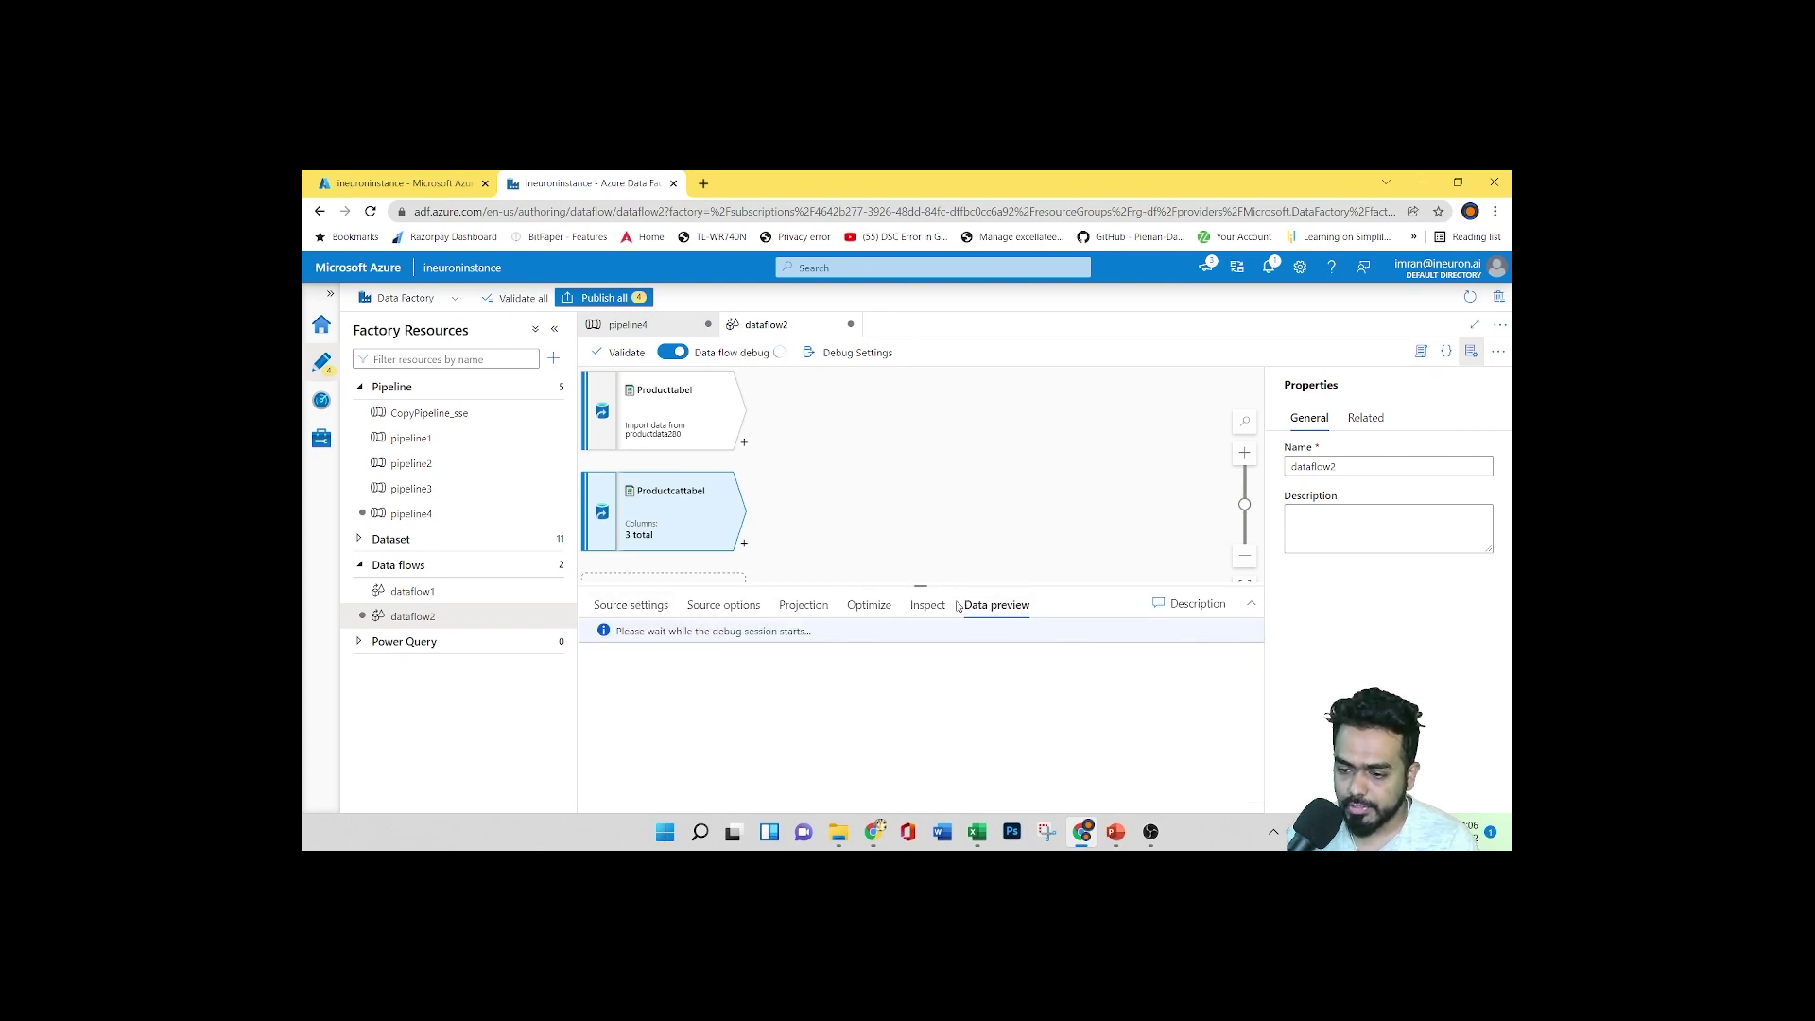
{"action": "left_click", "coordinate": [723, 427]}
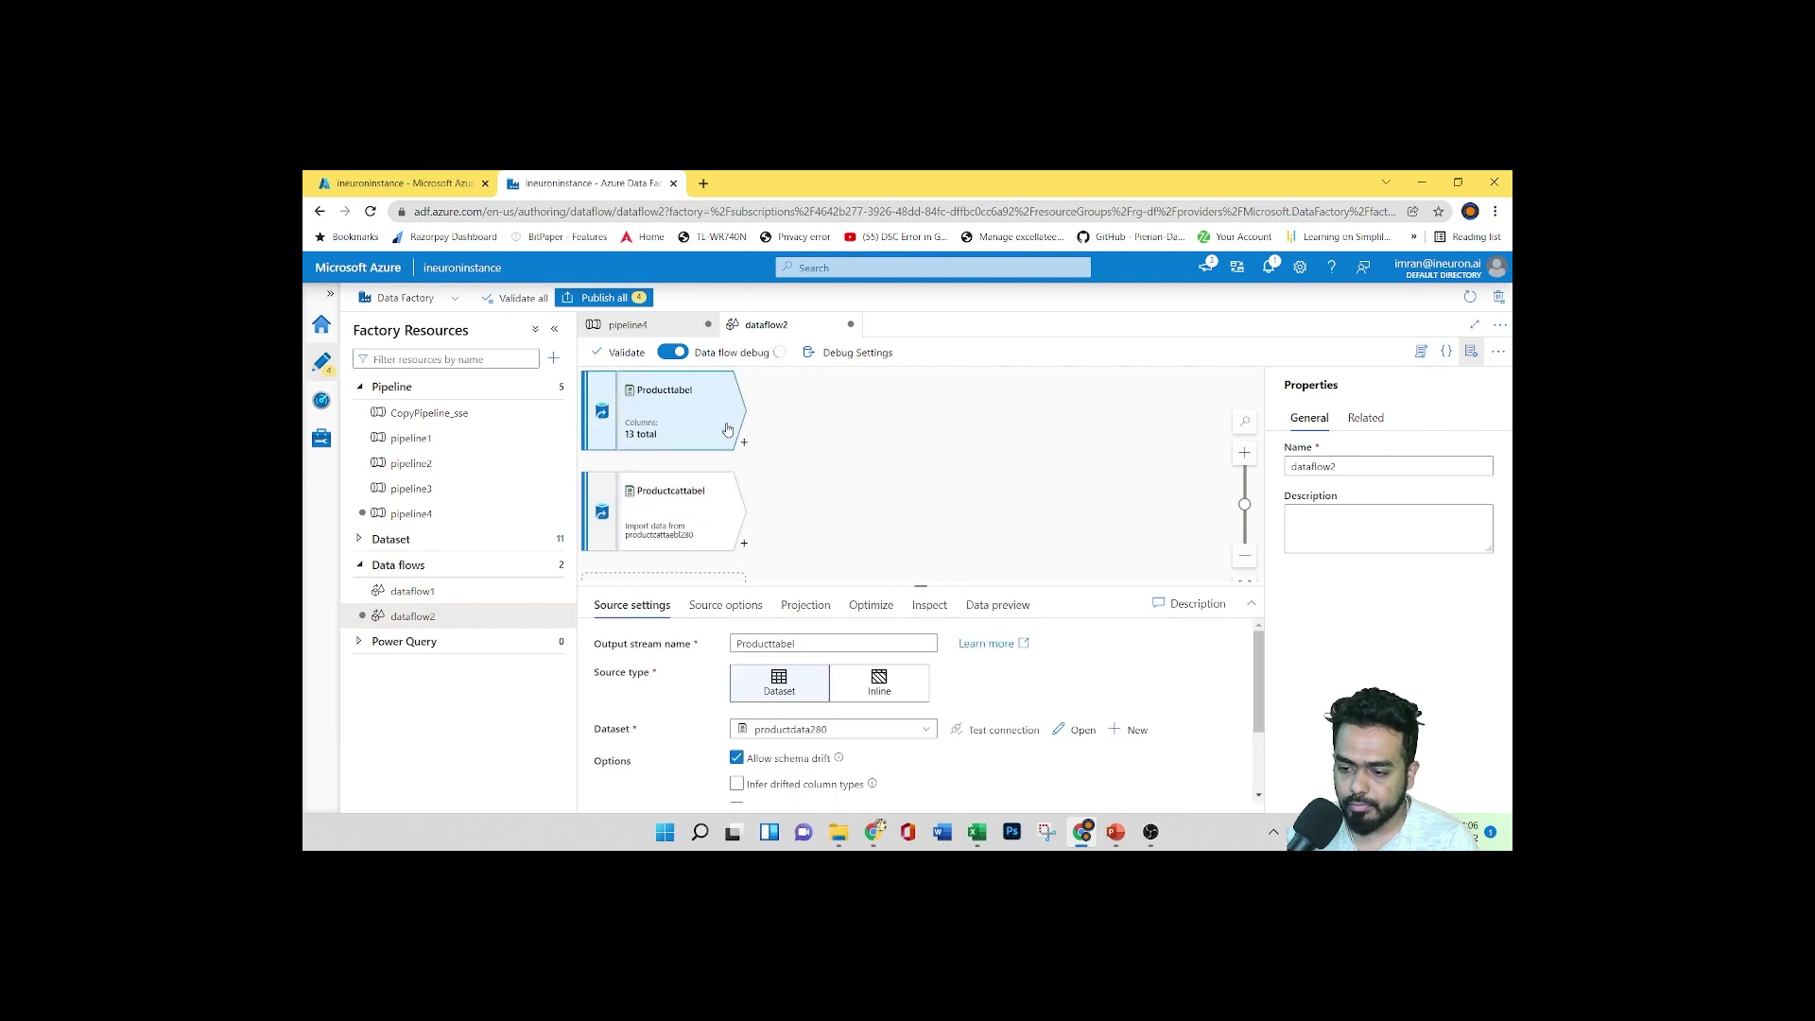
{"action": "left_click", "coordinate": [989, 602]}
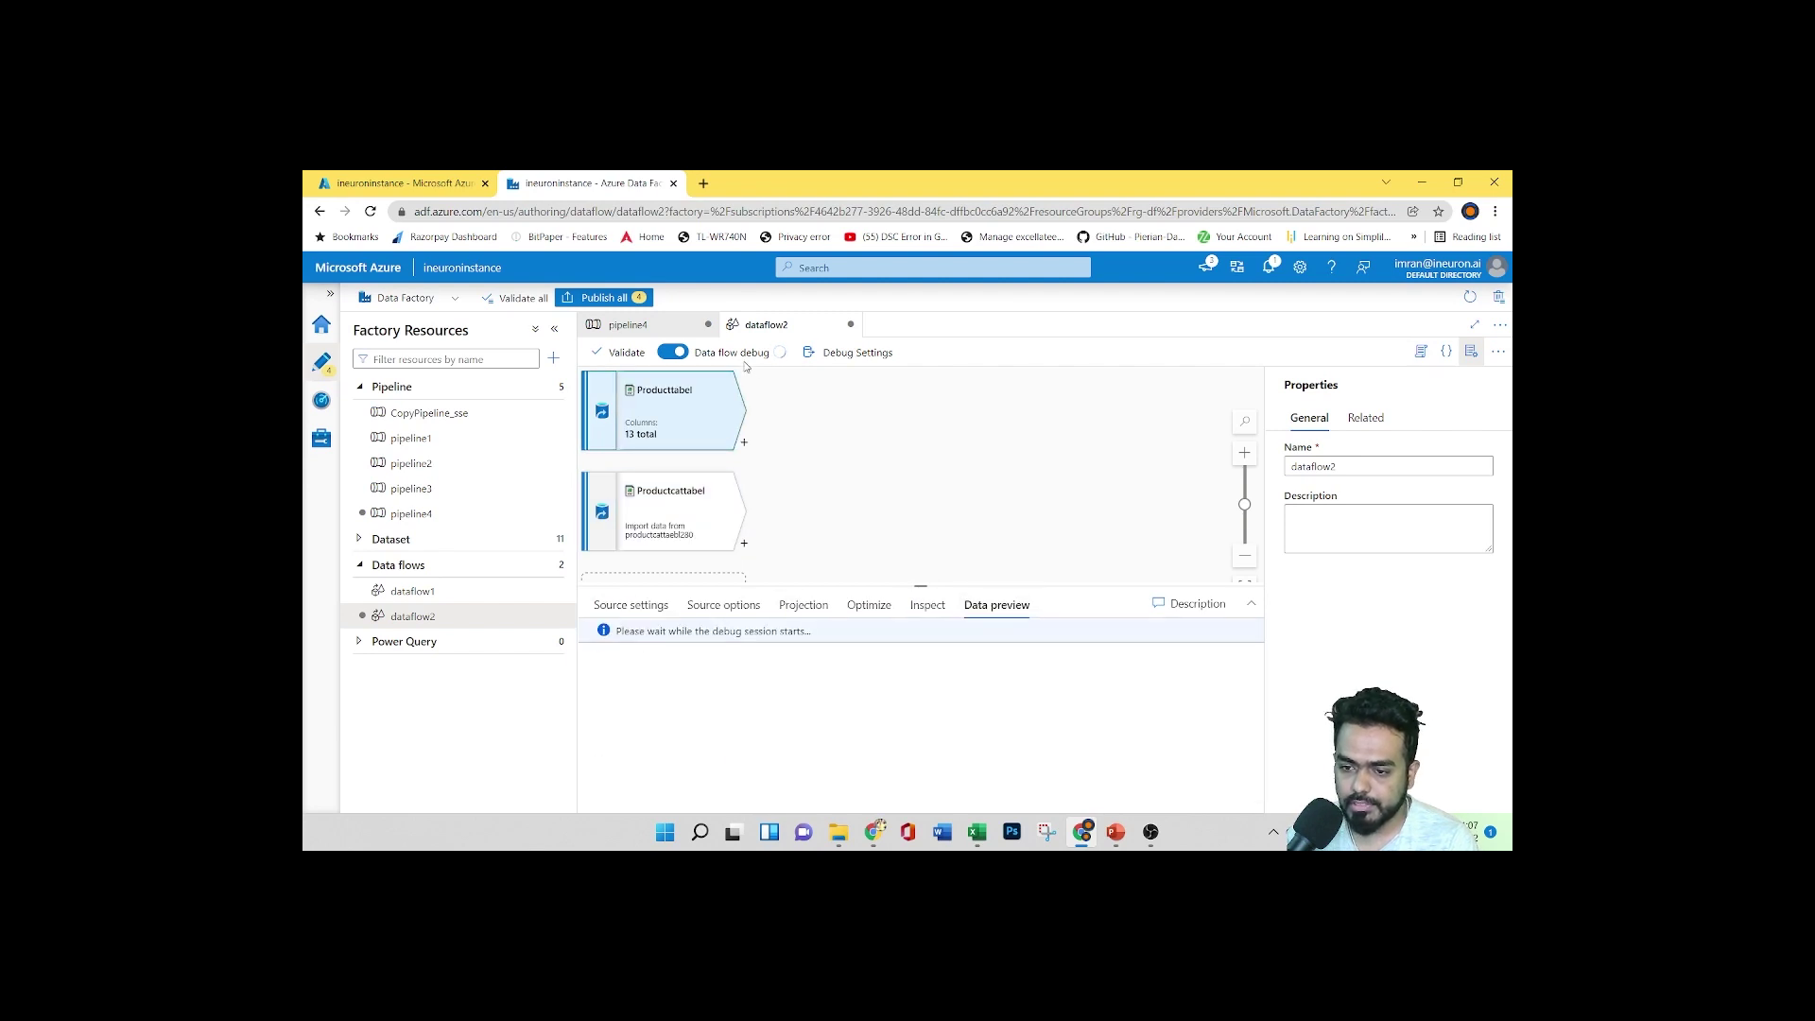
{"action": "left_click", "coordinate": [626, 605]}
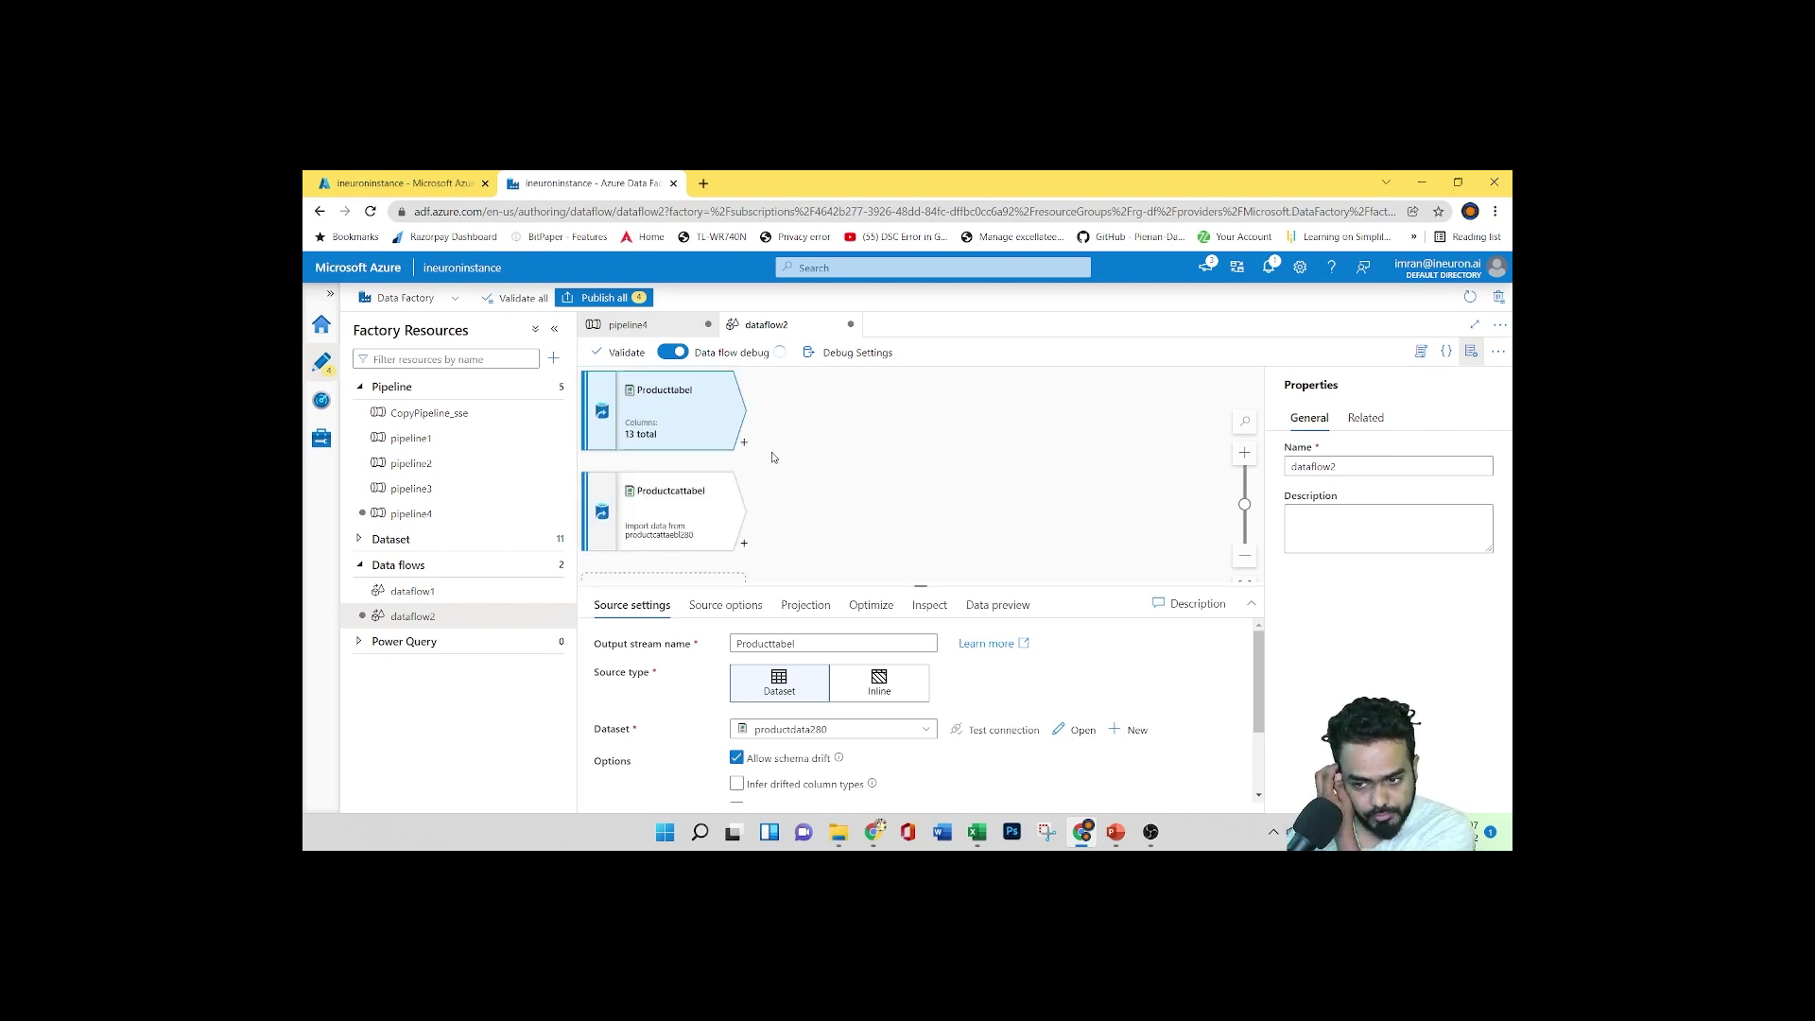
Look through the available transformations and add a Join after the Producttabel source
{"action": "left_click", "coordinate": [743, 442]}
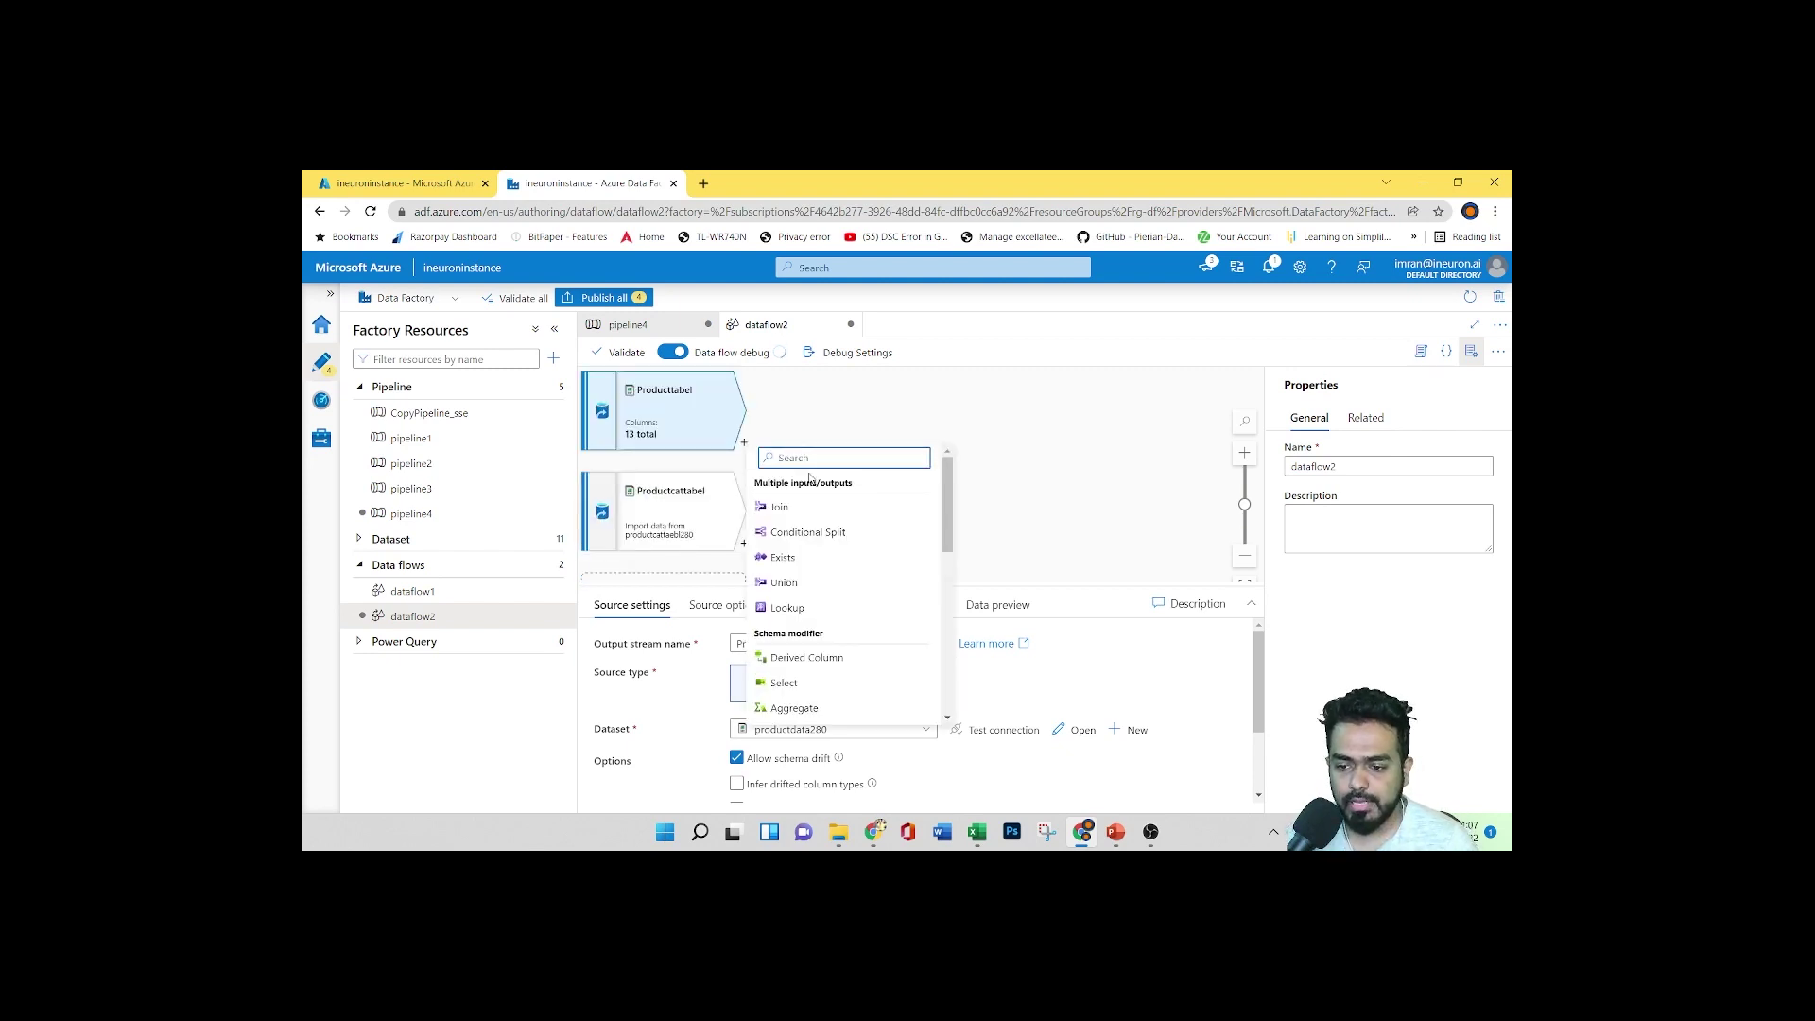
{"action": "scroll", "coordinate": [832, 605], "scroll_direction": "down", "scroll_amount": 2}
{"action": "scroll", "coordinate": [851, 657], "scroll_direction": "up", "scroll_amount": 2}
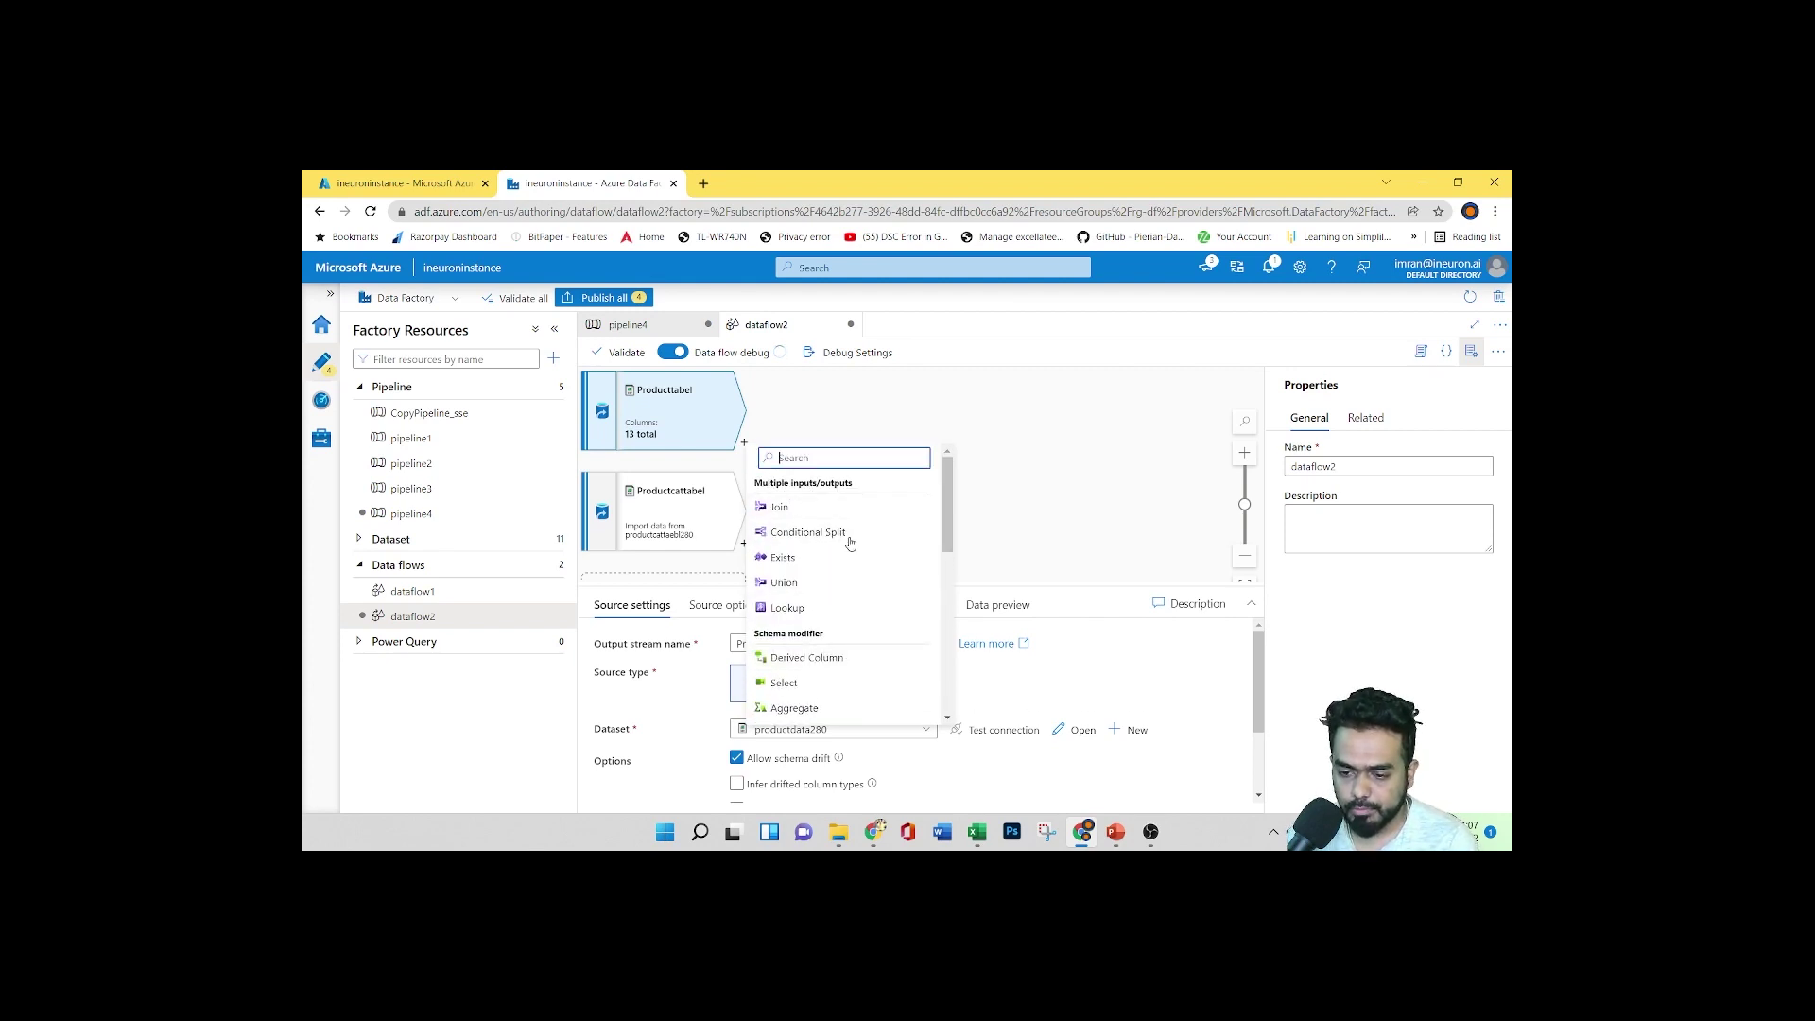
{"action": "scroll", "coordinate": [850, 558], "scroll_direction": "down", "scroll_amount": 1}
{"action": "scroll", "coordinate": [827, 580], "scroll_direction": "down", "scroll_amount": 2}
{"action": "scroll", "coordinate": [803, 567], "scroll_direction": "down", "scroll_amount": 3}
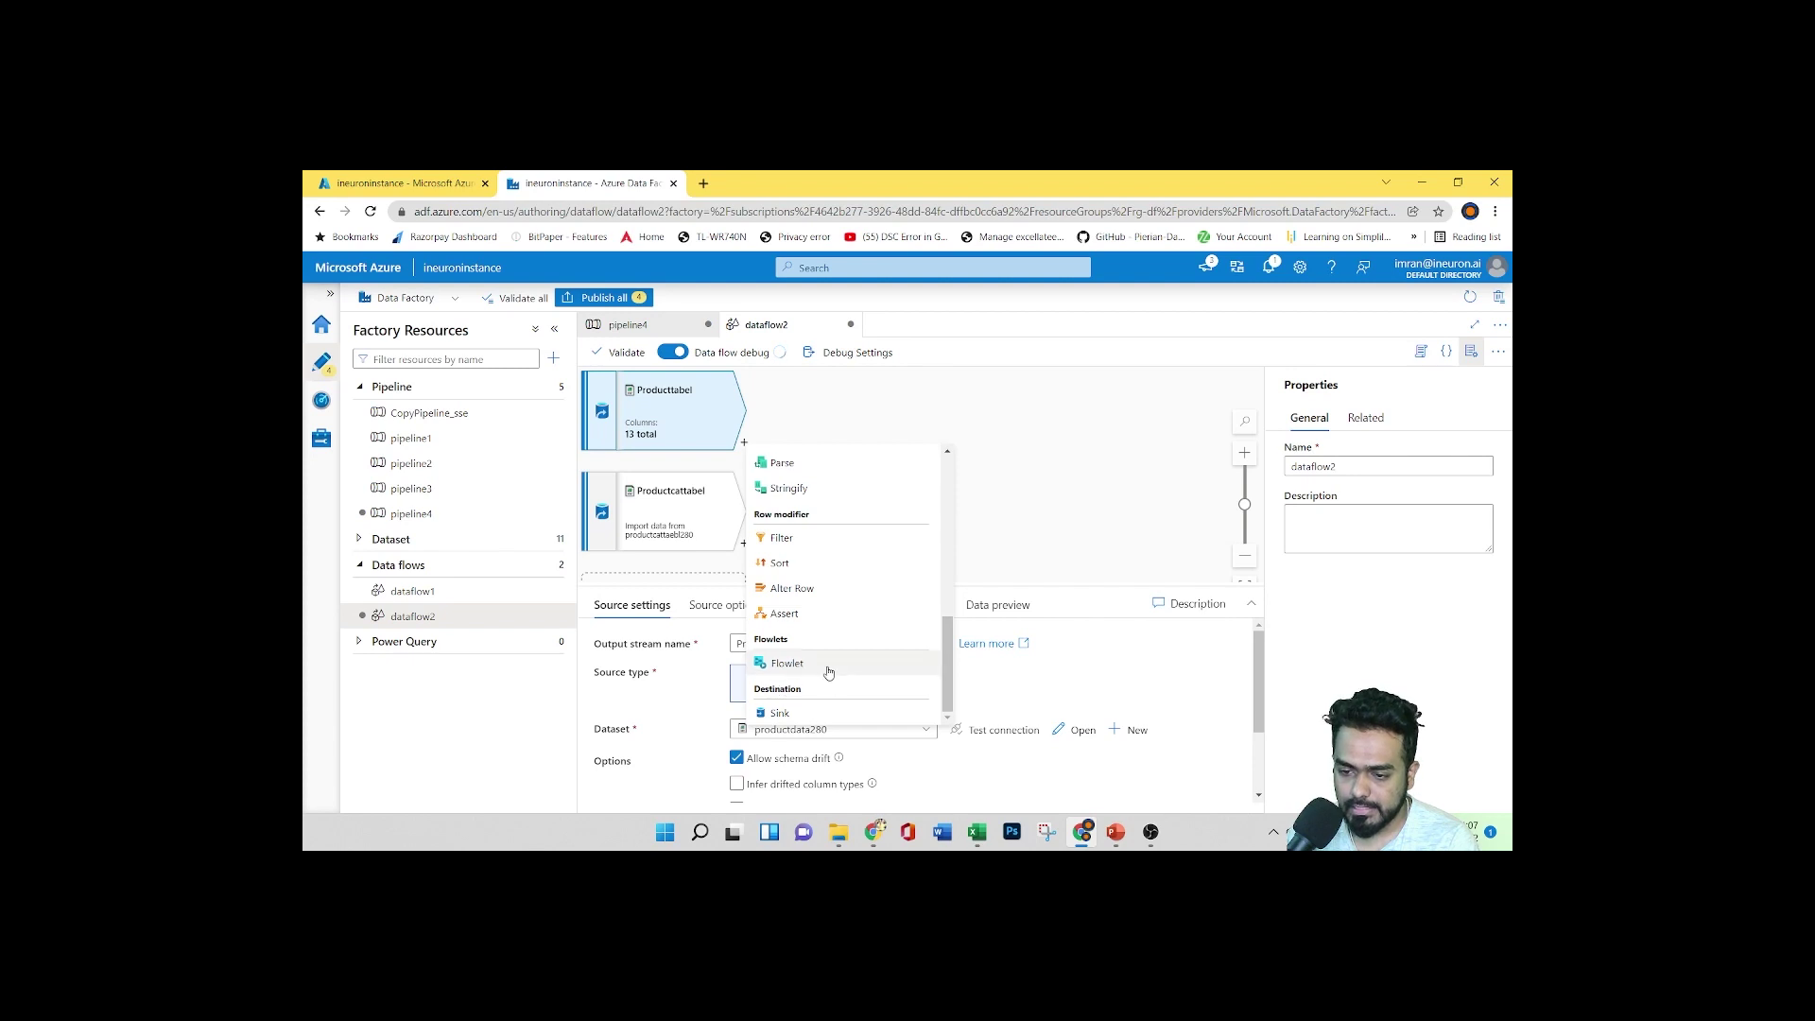
{"action": "scroll", "coordinate": [820, 662], "scroll_direction": "up", "scroll_amount": 6}
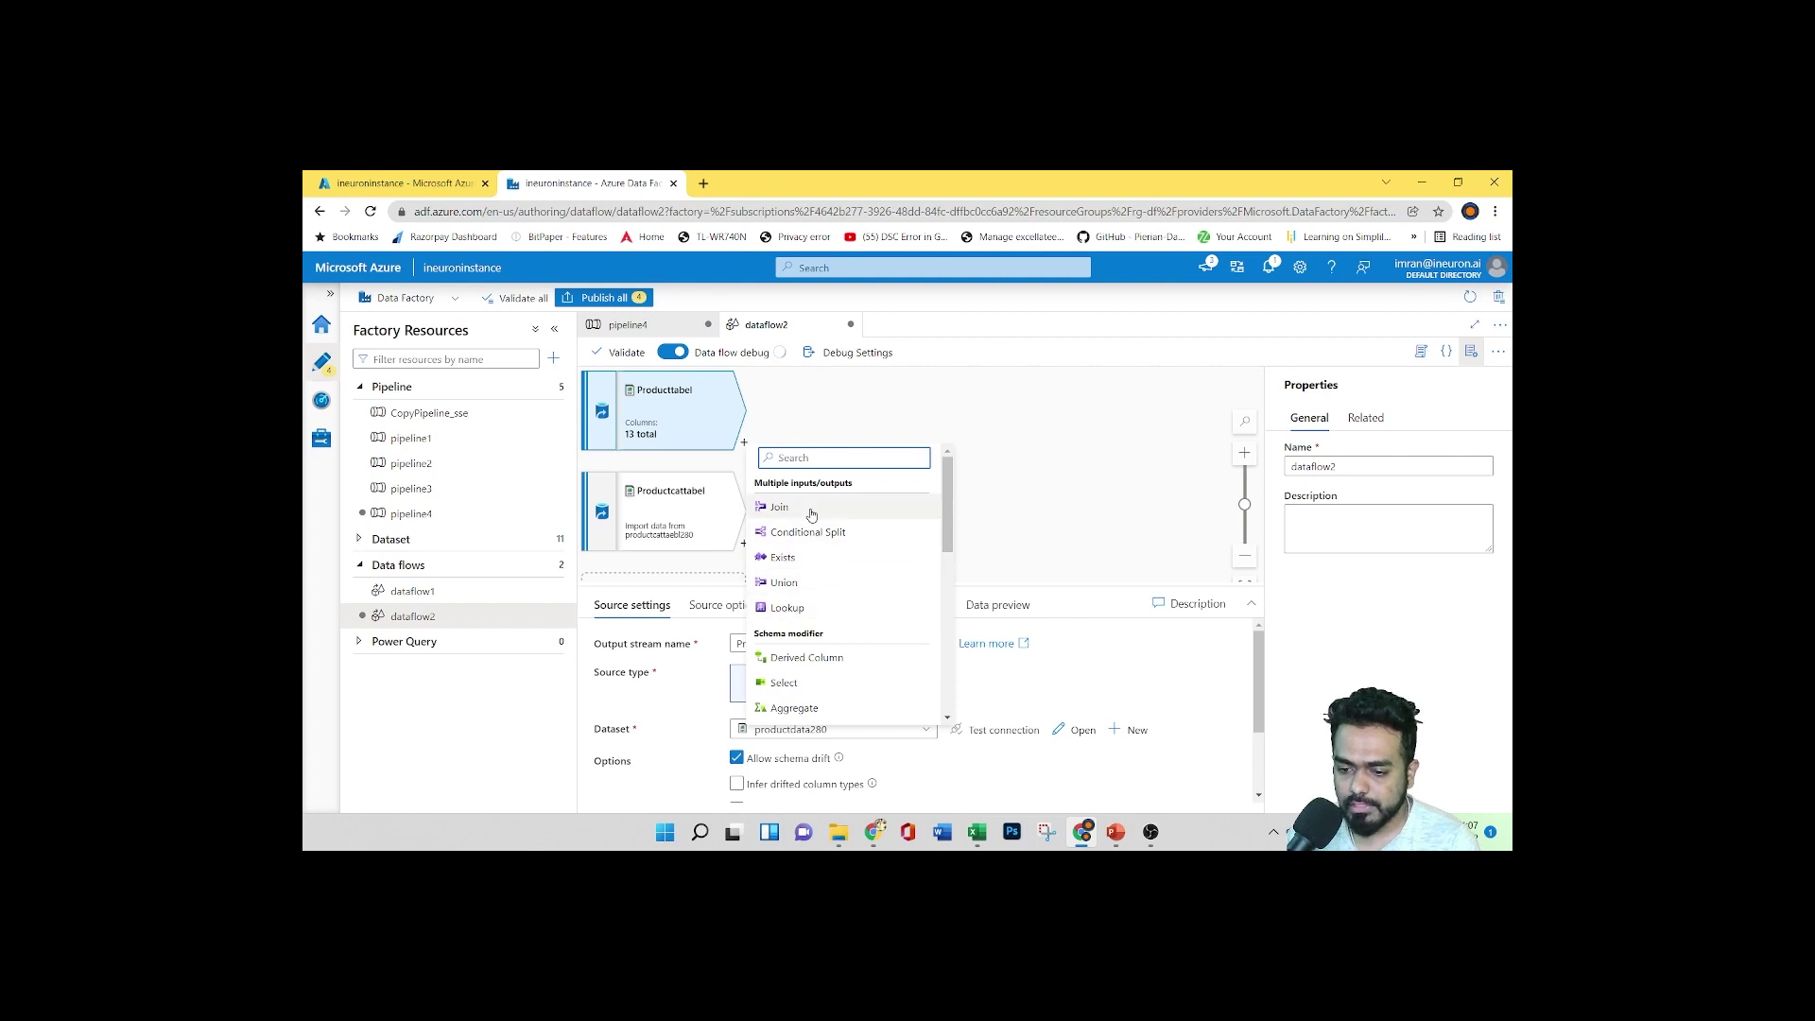
{"action": "left_click", "coordinate": [811, 515]}
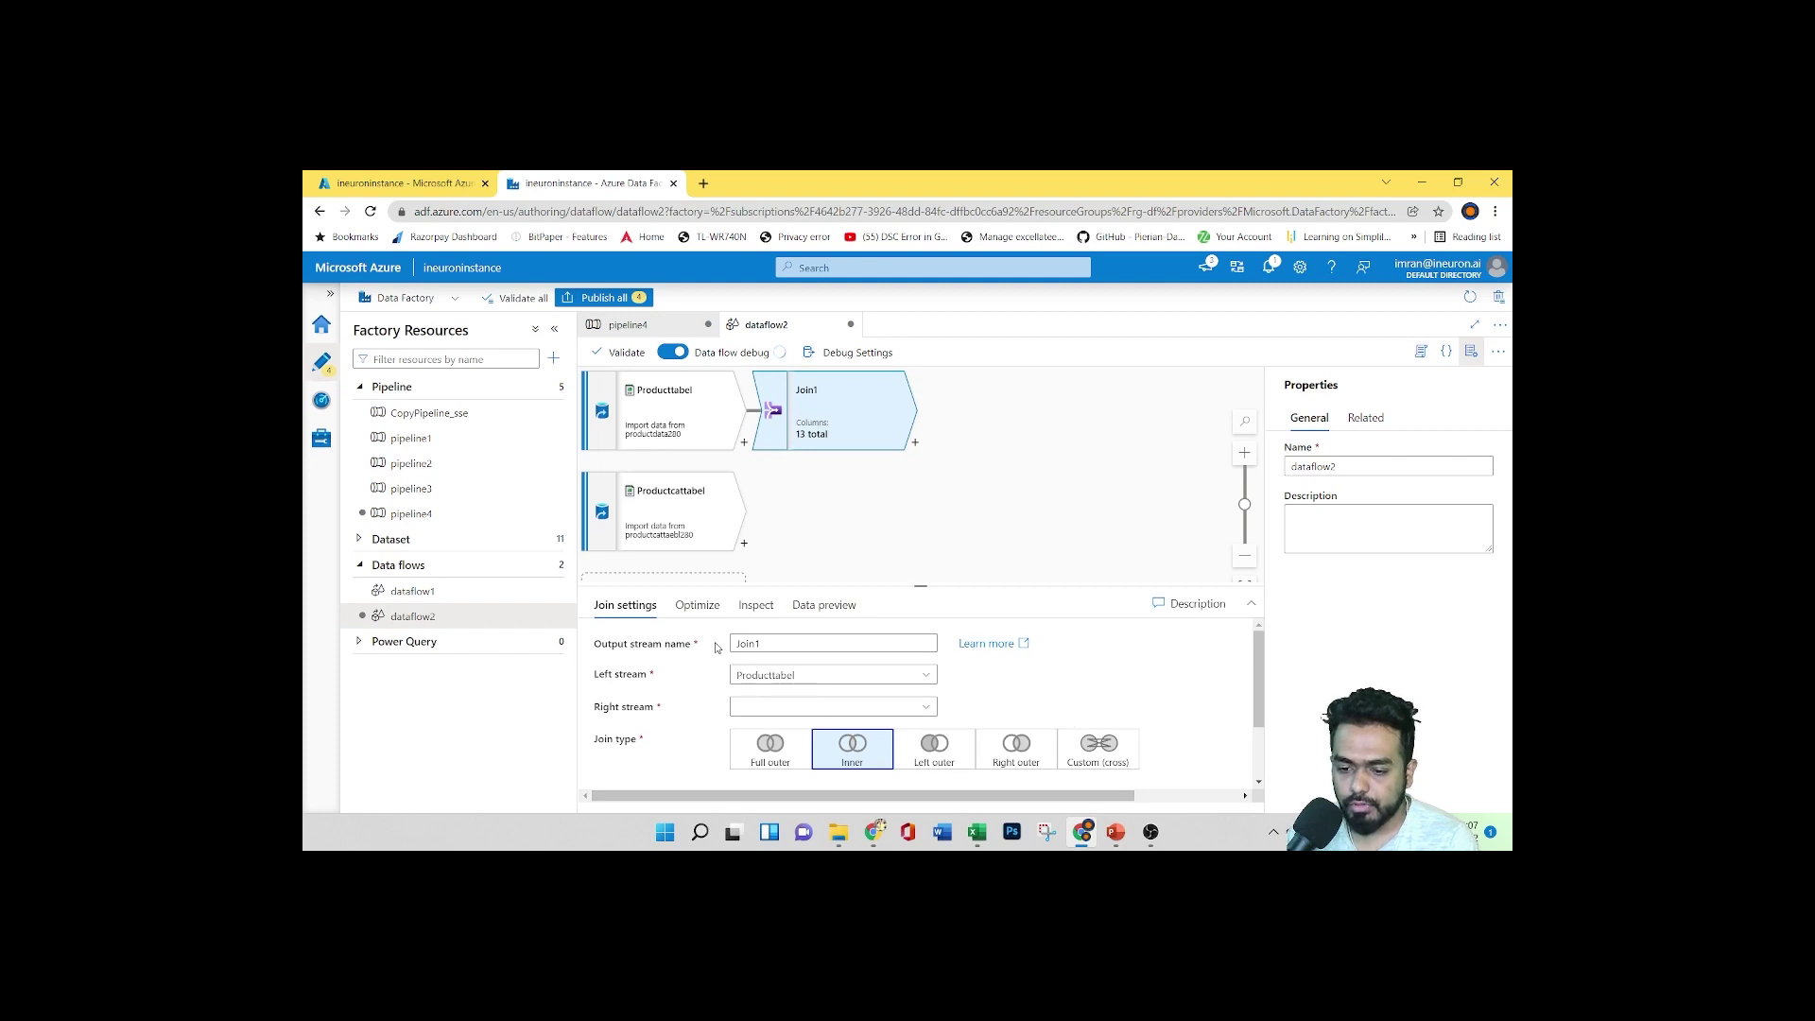
Set the join's left stream to Producttabel and its right stream to Productcattabel
{"action": "left_click", "coordinate": [778, 643]}
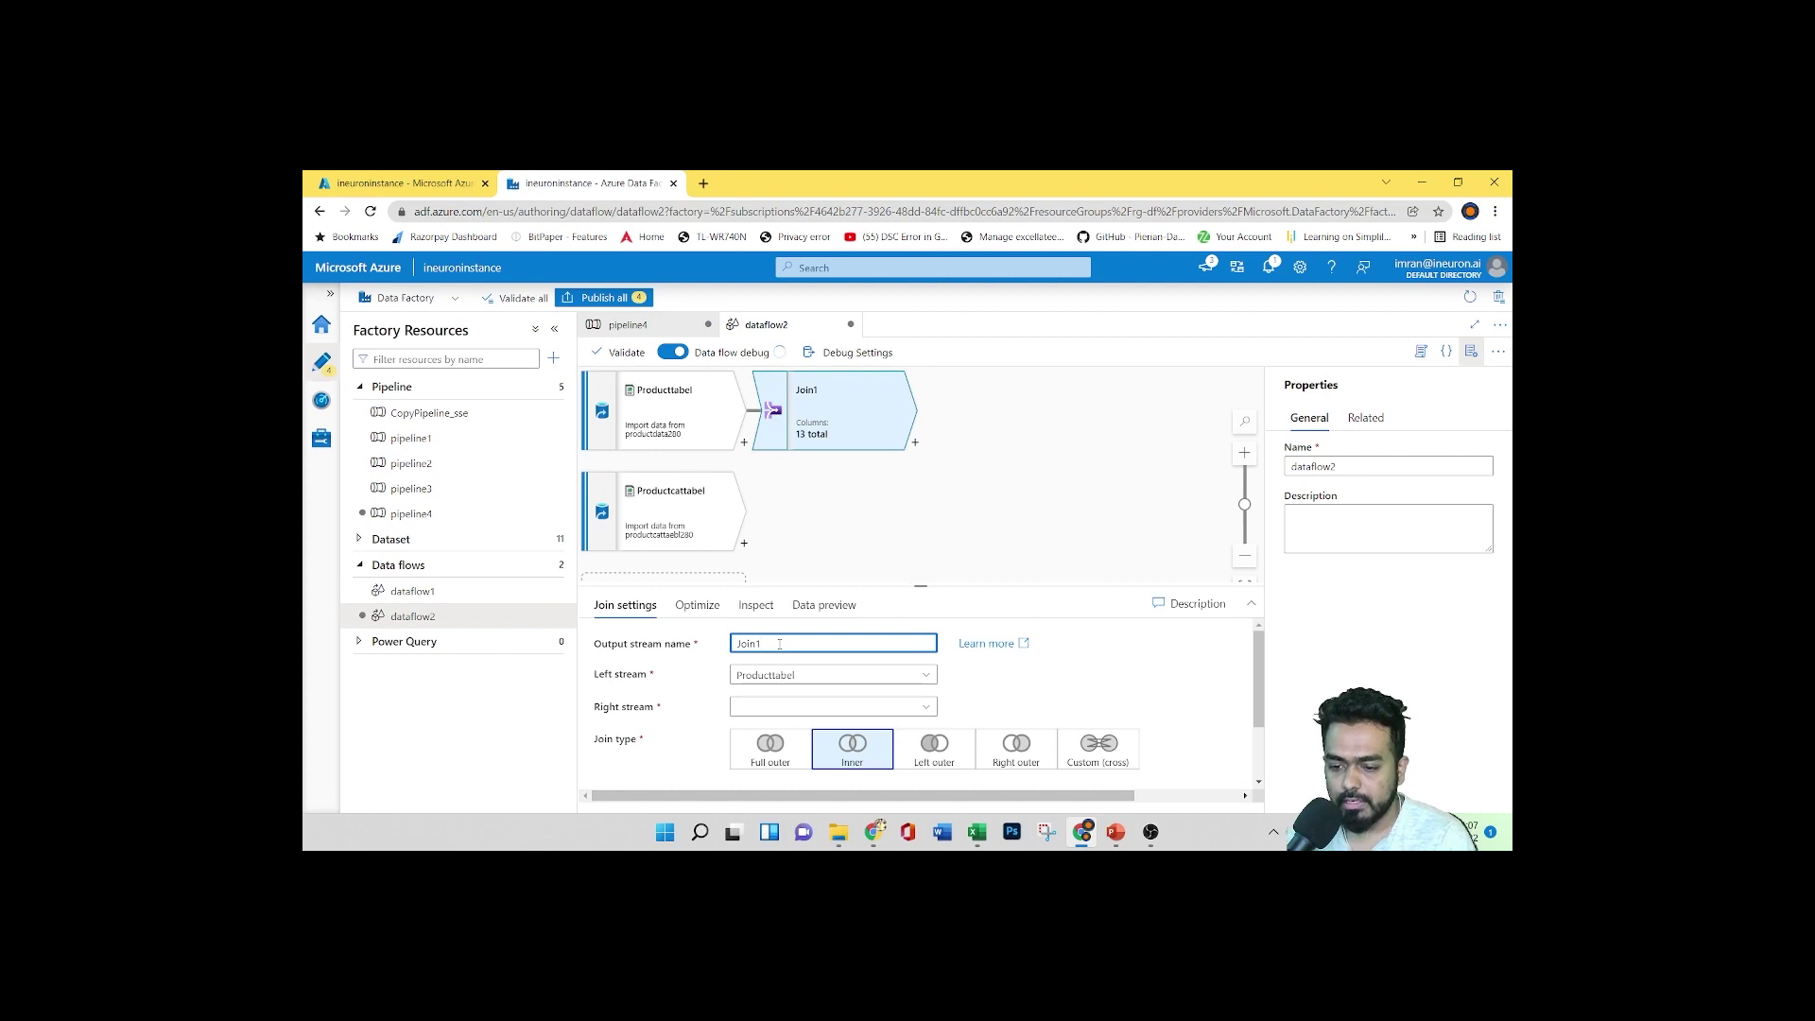
{"action": "left_click", "coordinate": [774, 675]}
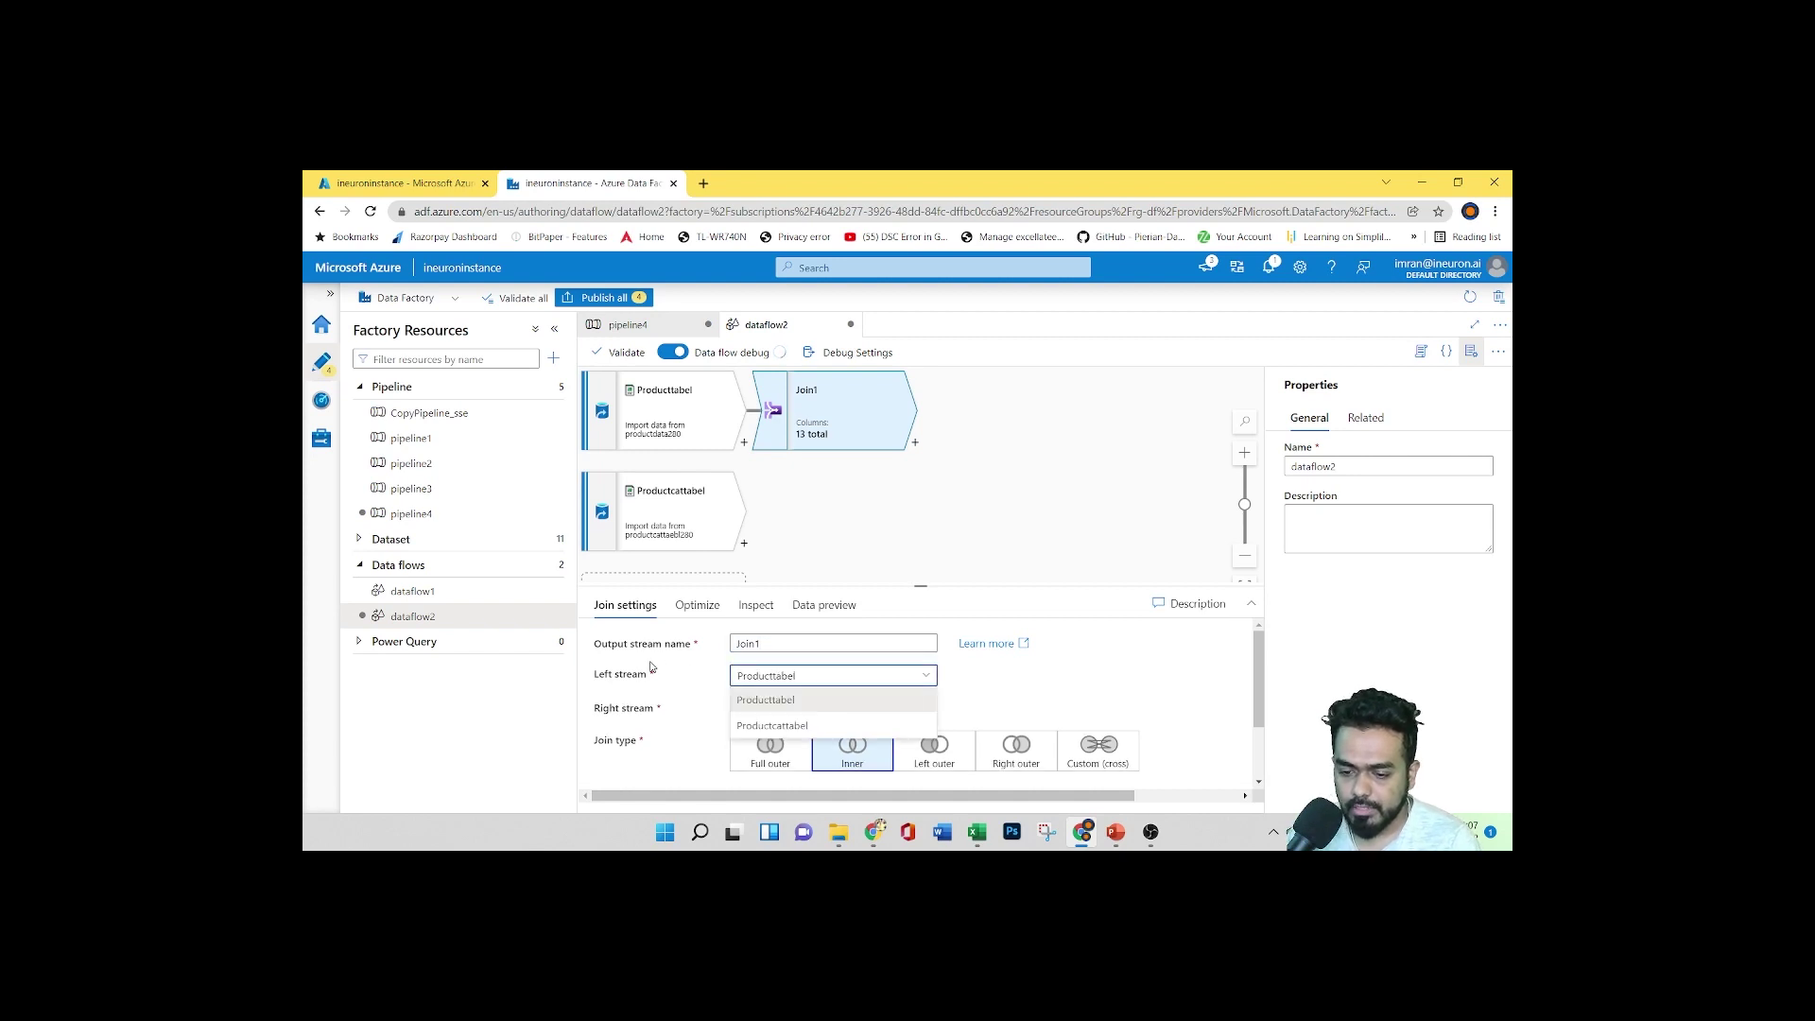
{"action": "left_click", "coordinate": [781, 702]}
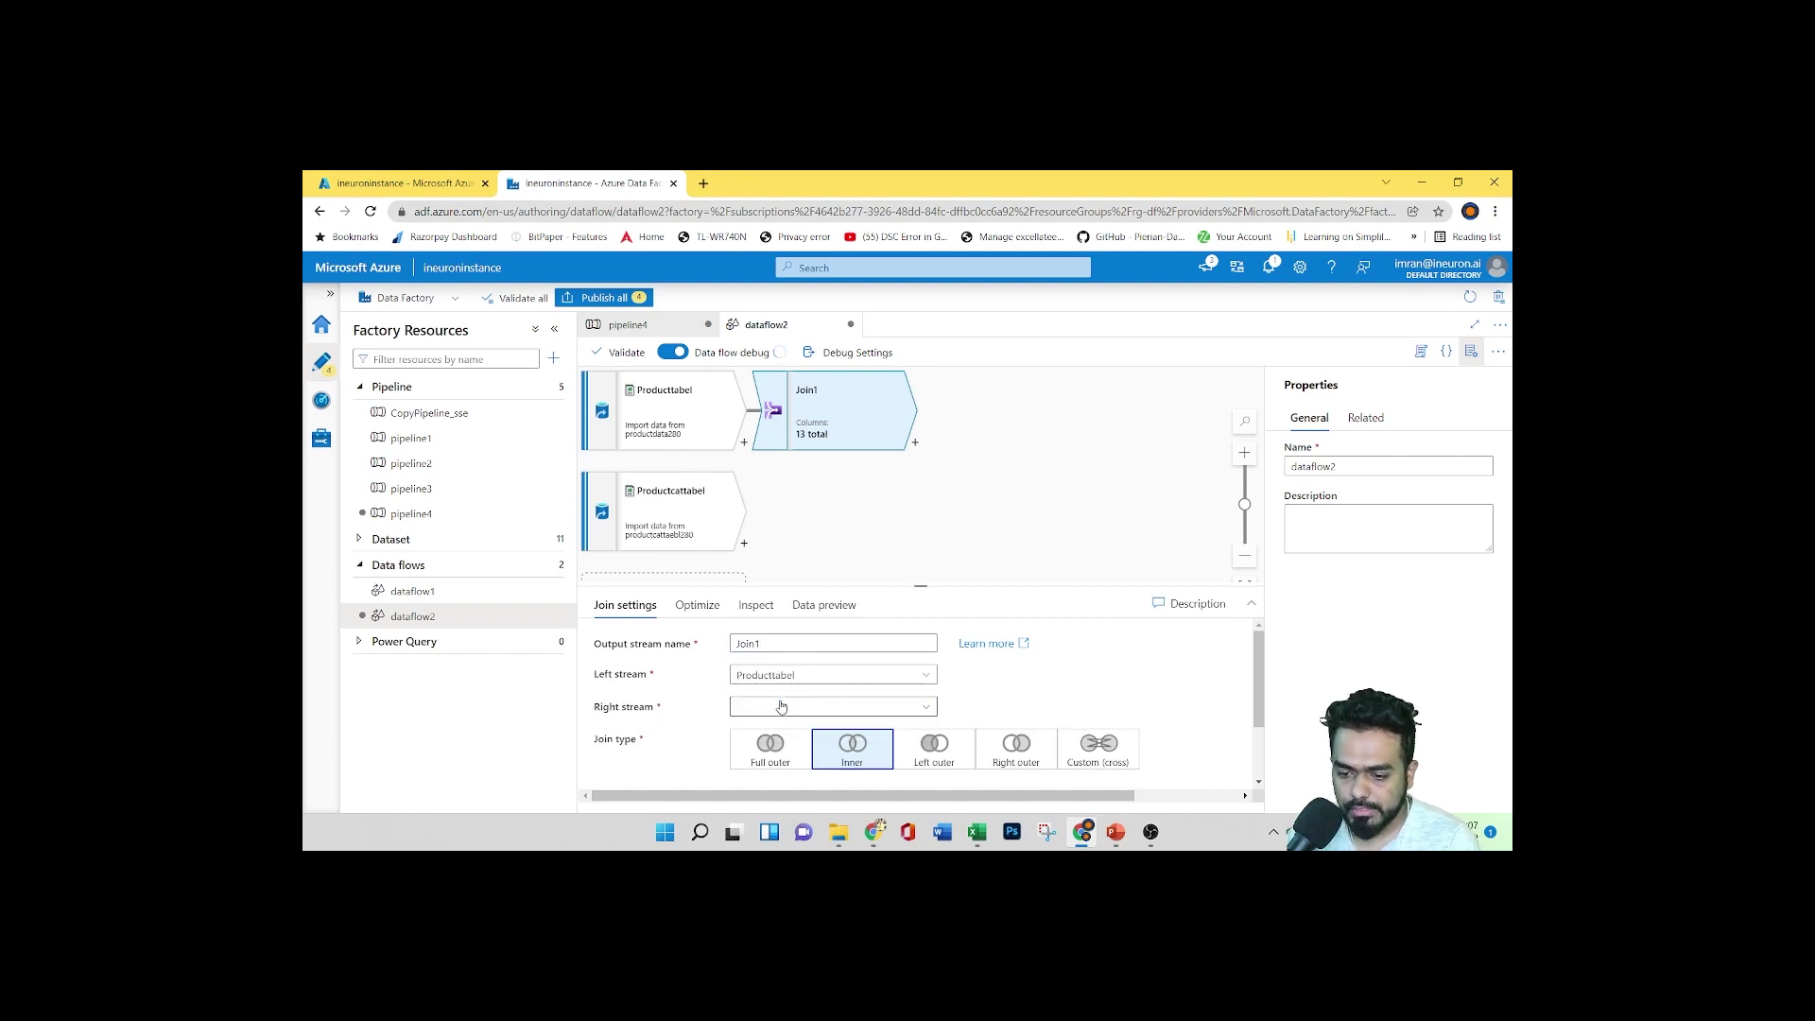
{"action": "left_click", "coordinate": [793, 708]}
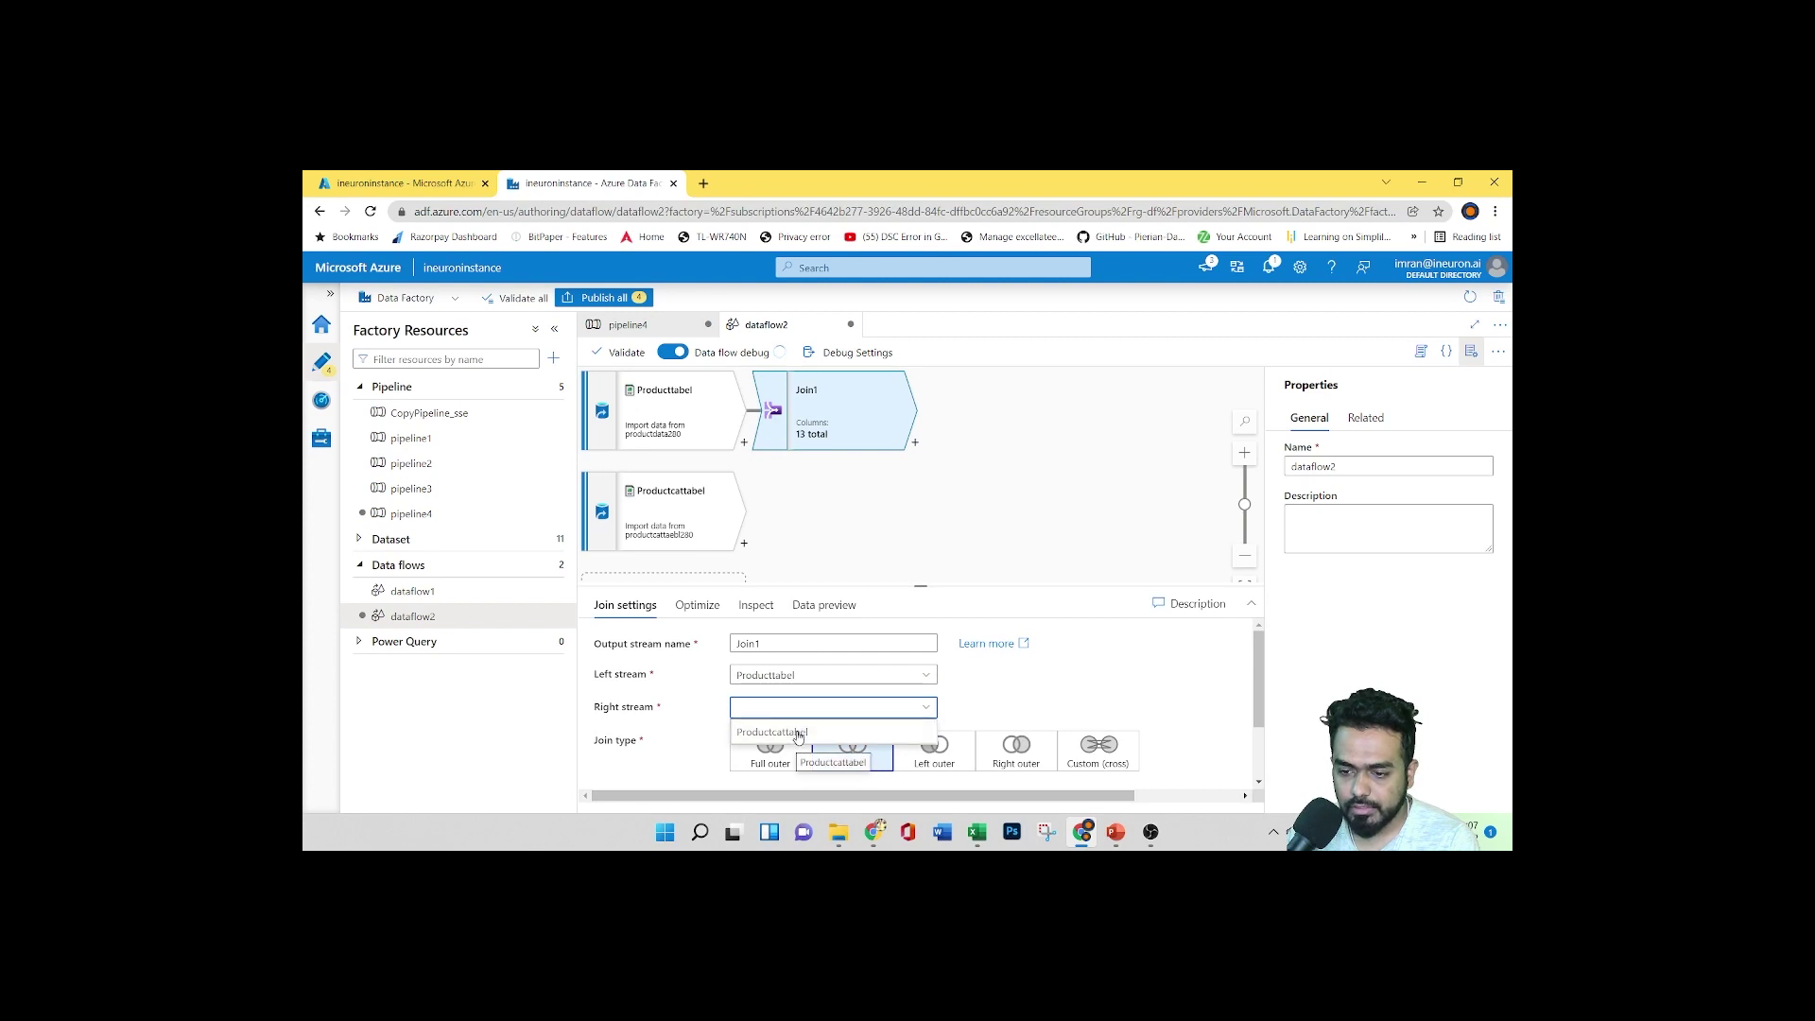
{"action": "left_click", "coordinate": [784, 732]}
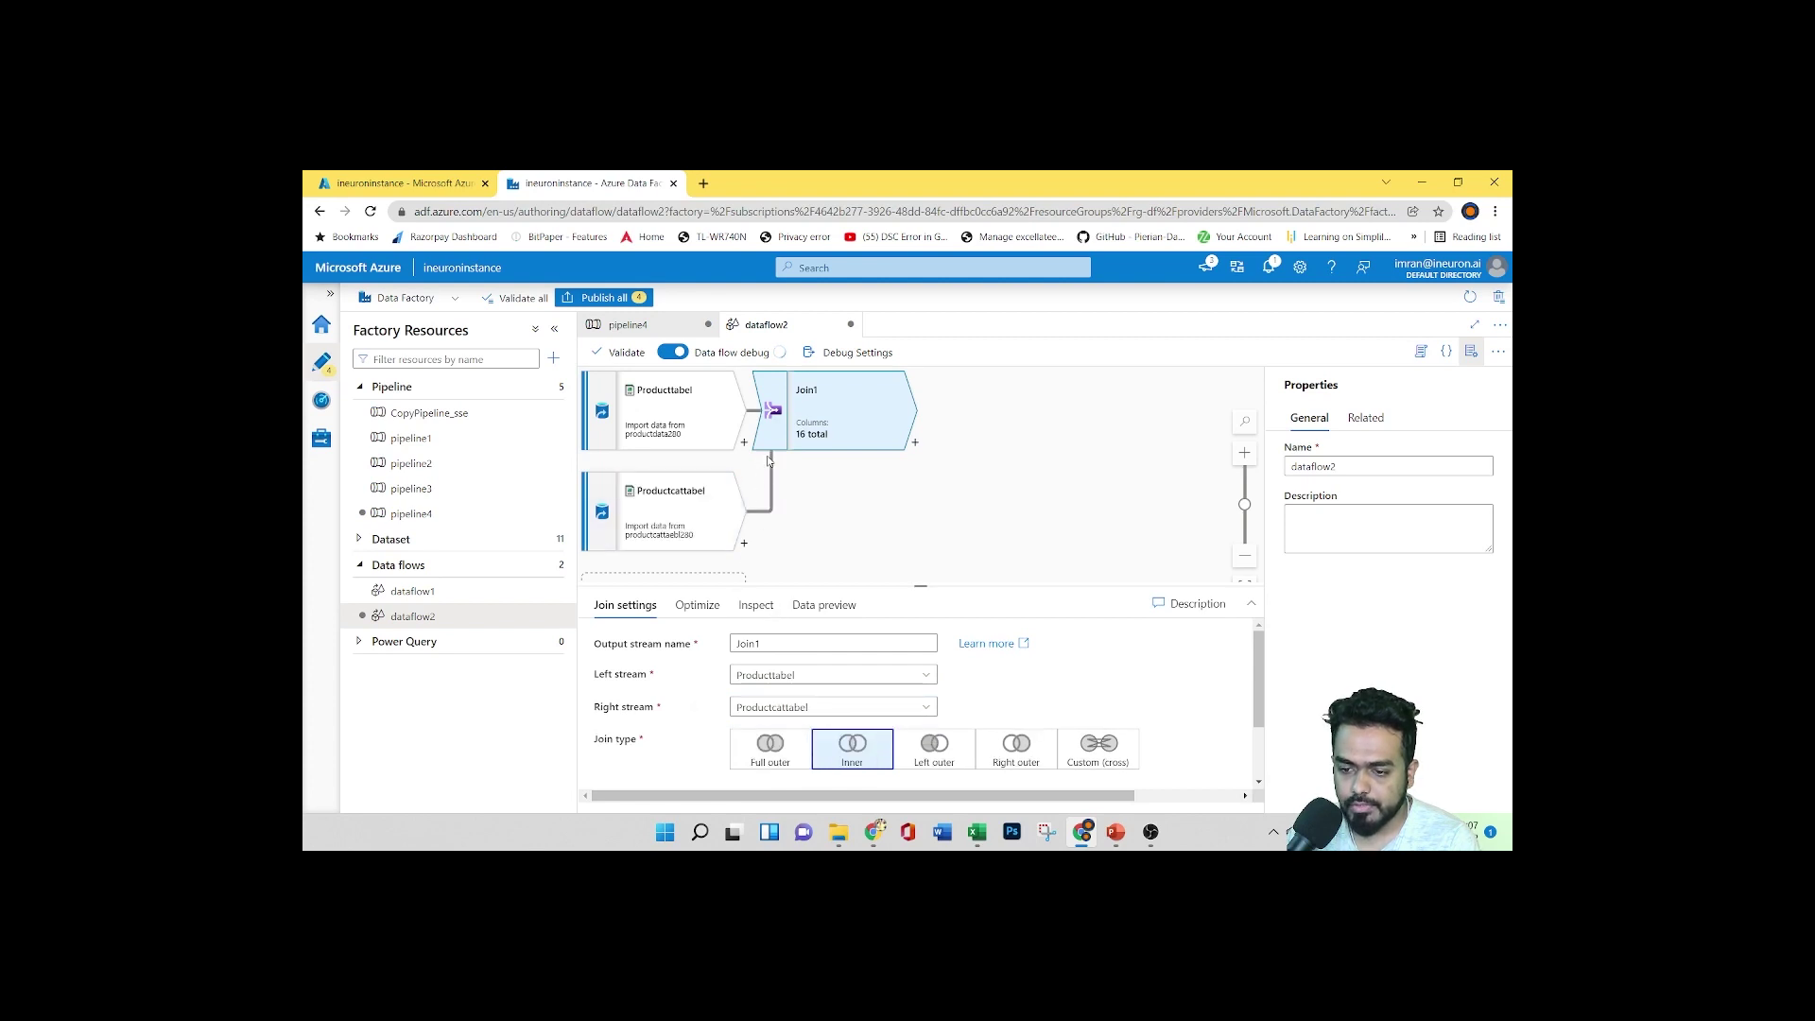
Define the inner join's condition as ProductCategoryID of Producttabel equal to ProductCategoryID of Productcattabel
{"action": "scroll", "coordinate": [1030, 697], "scroll_direction": "down", "scroll_amount": 2}
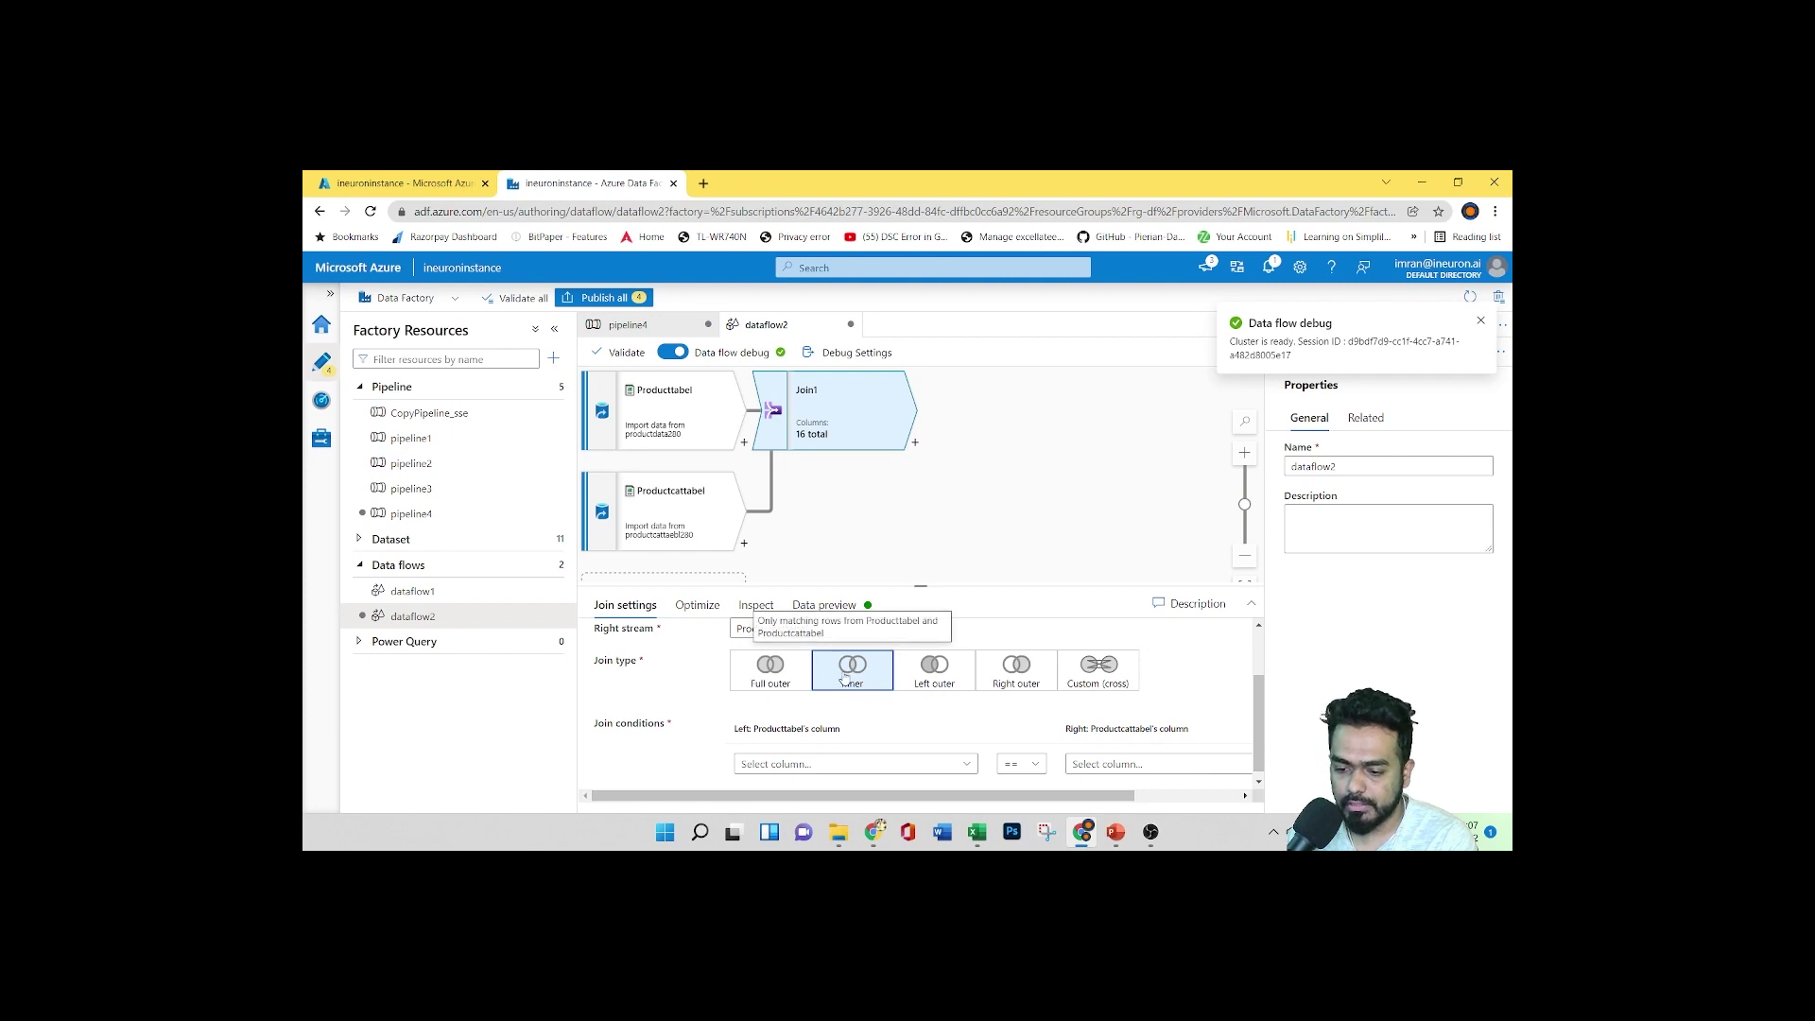
{"action": "left_click", "coordinate": [964, 762]}
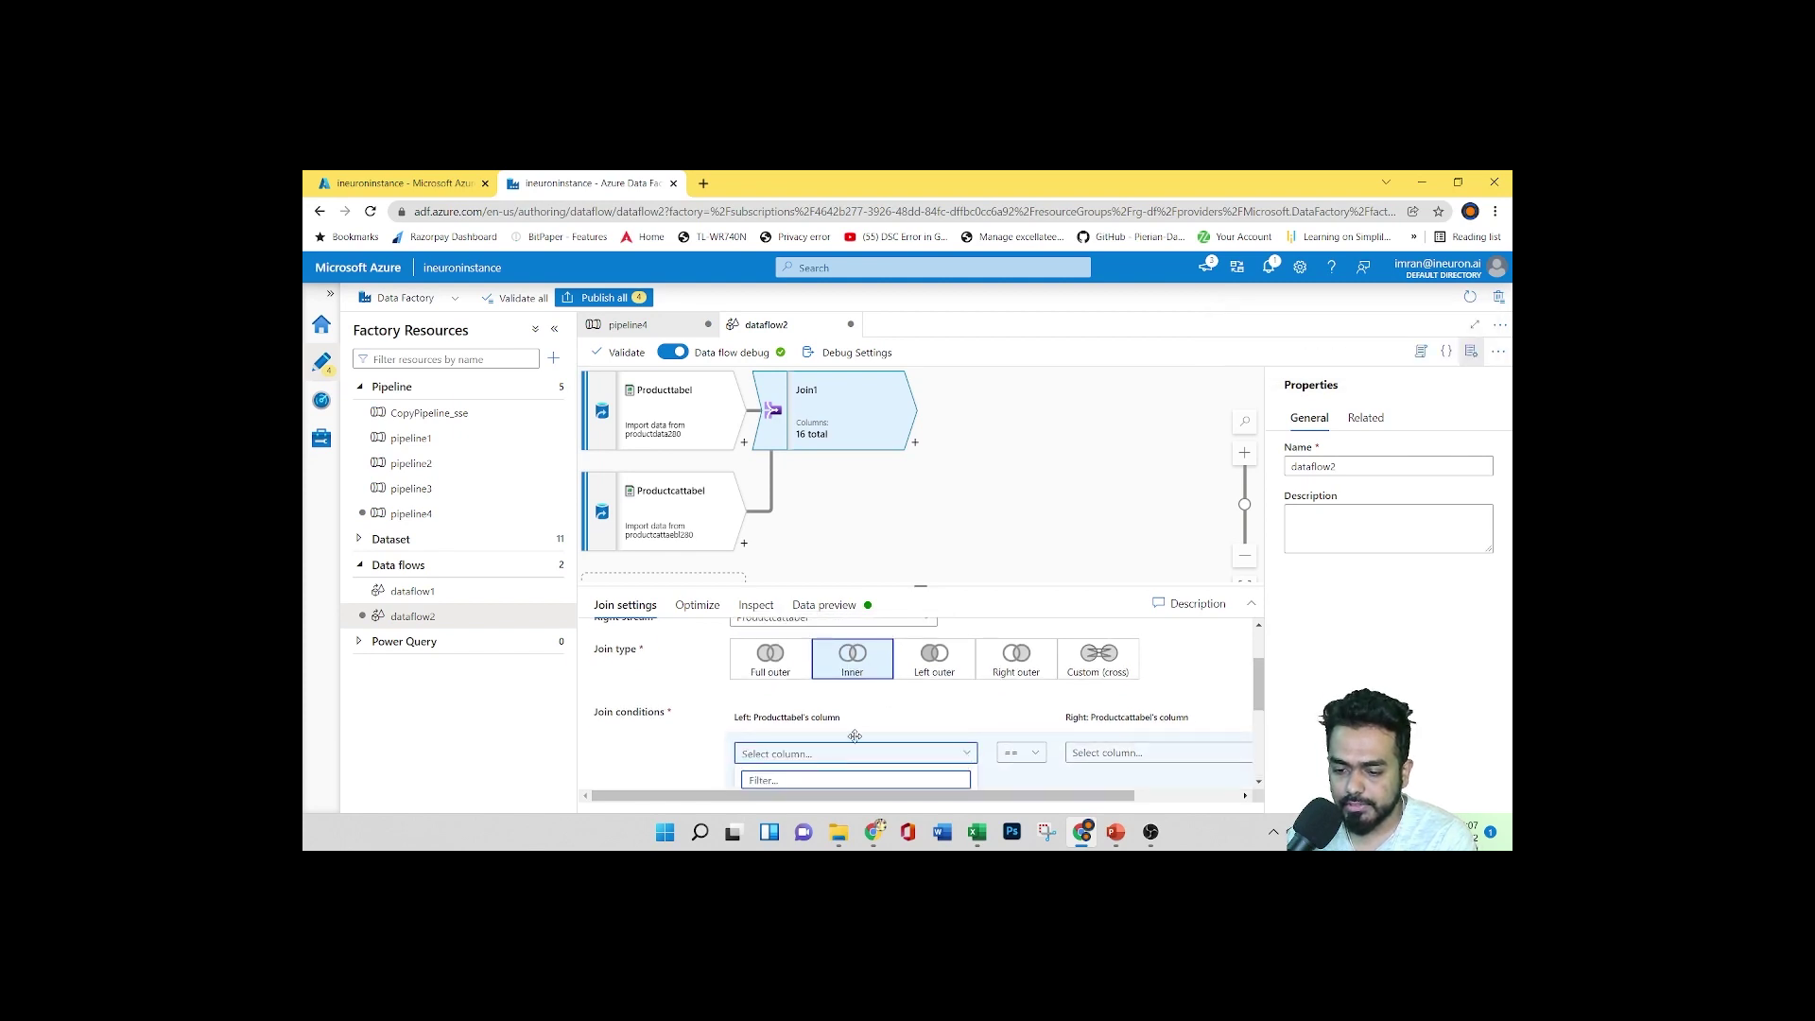
{"action": "scroll", "coordinate": [817, 699], "scroll_direction": "down", "scroll_amount": 5}
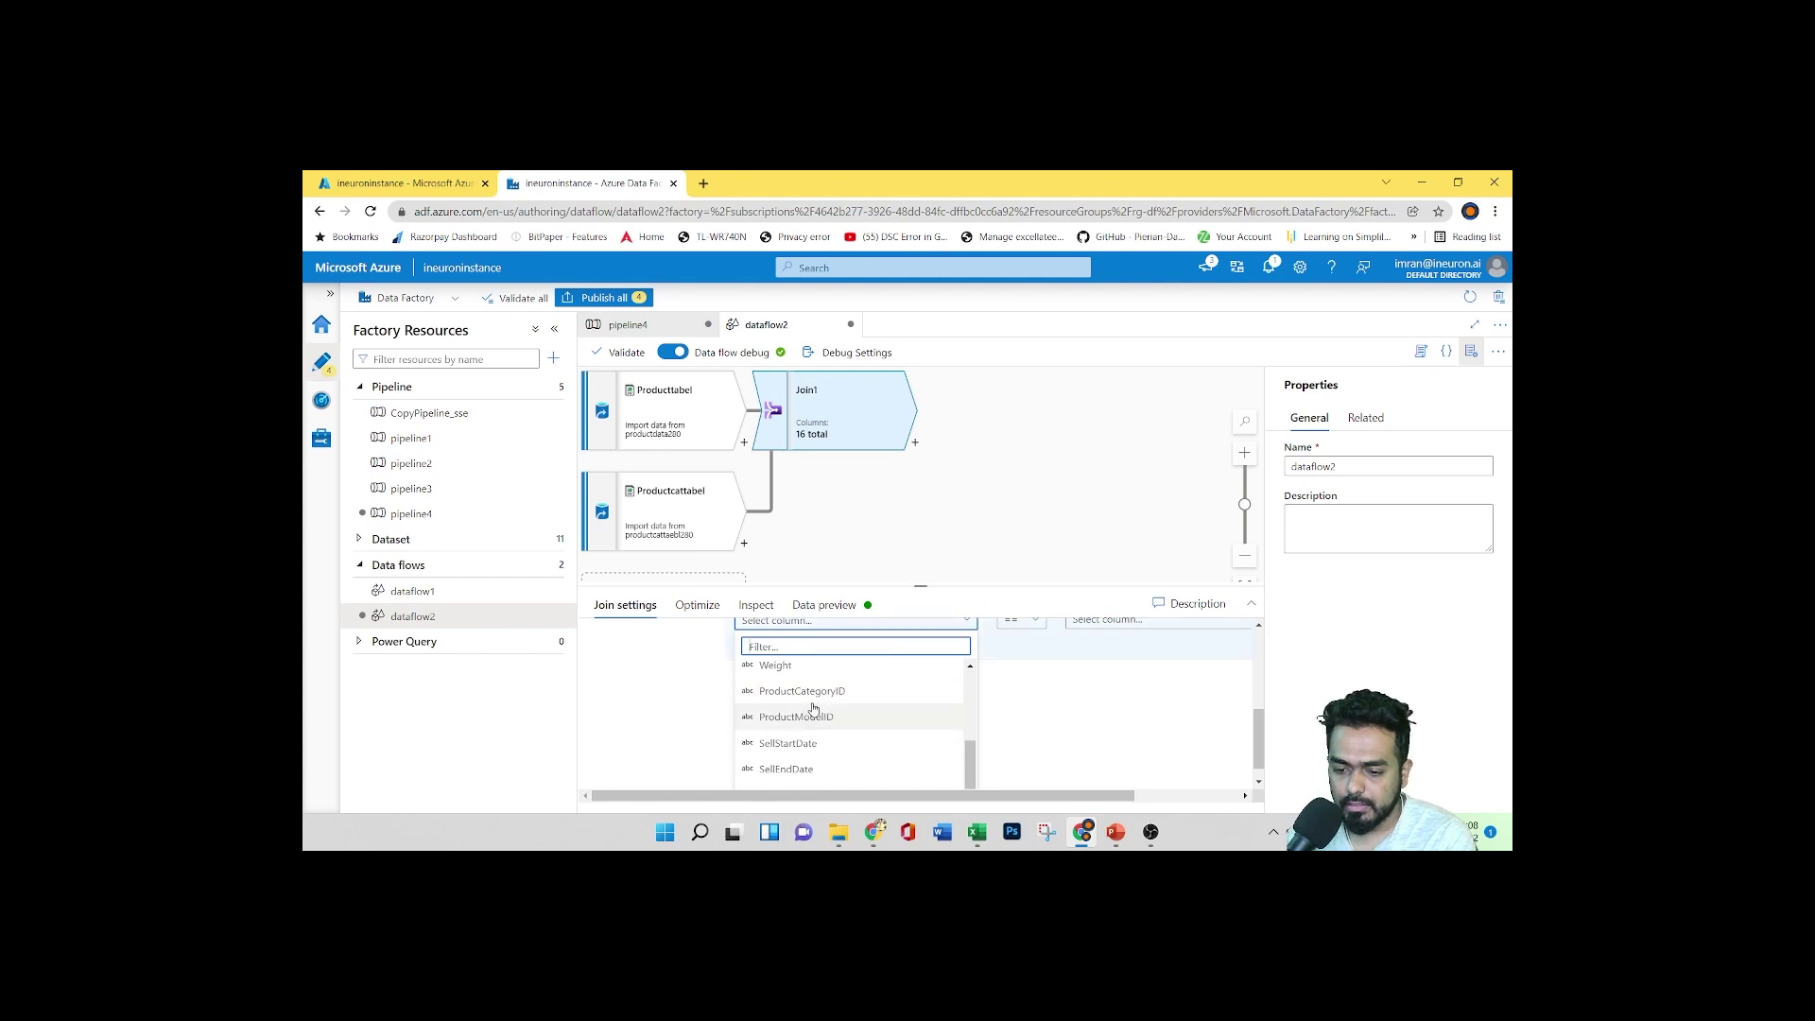
{"action": "left_click", "coordinate": [866, 691]}
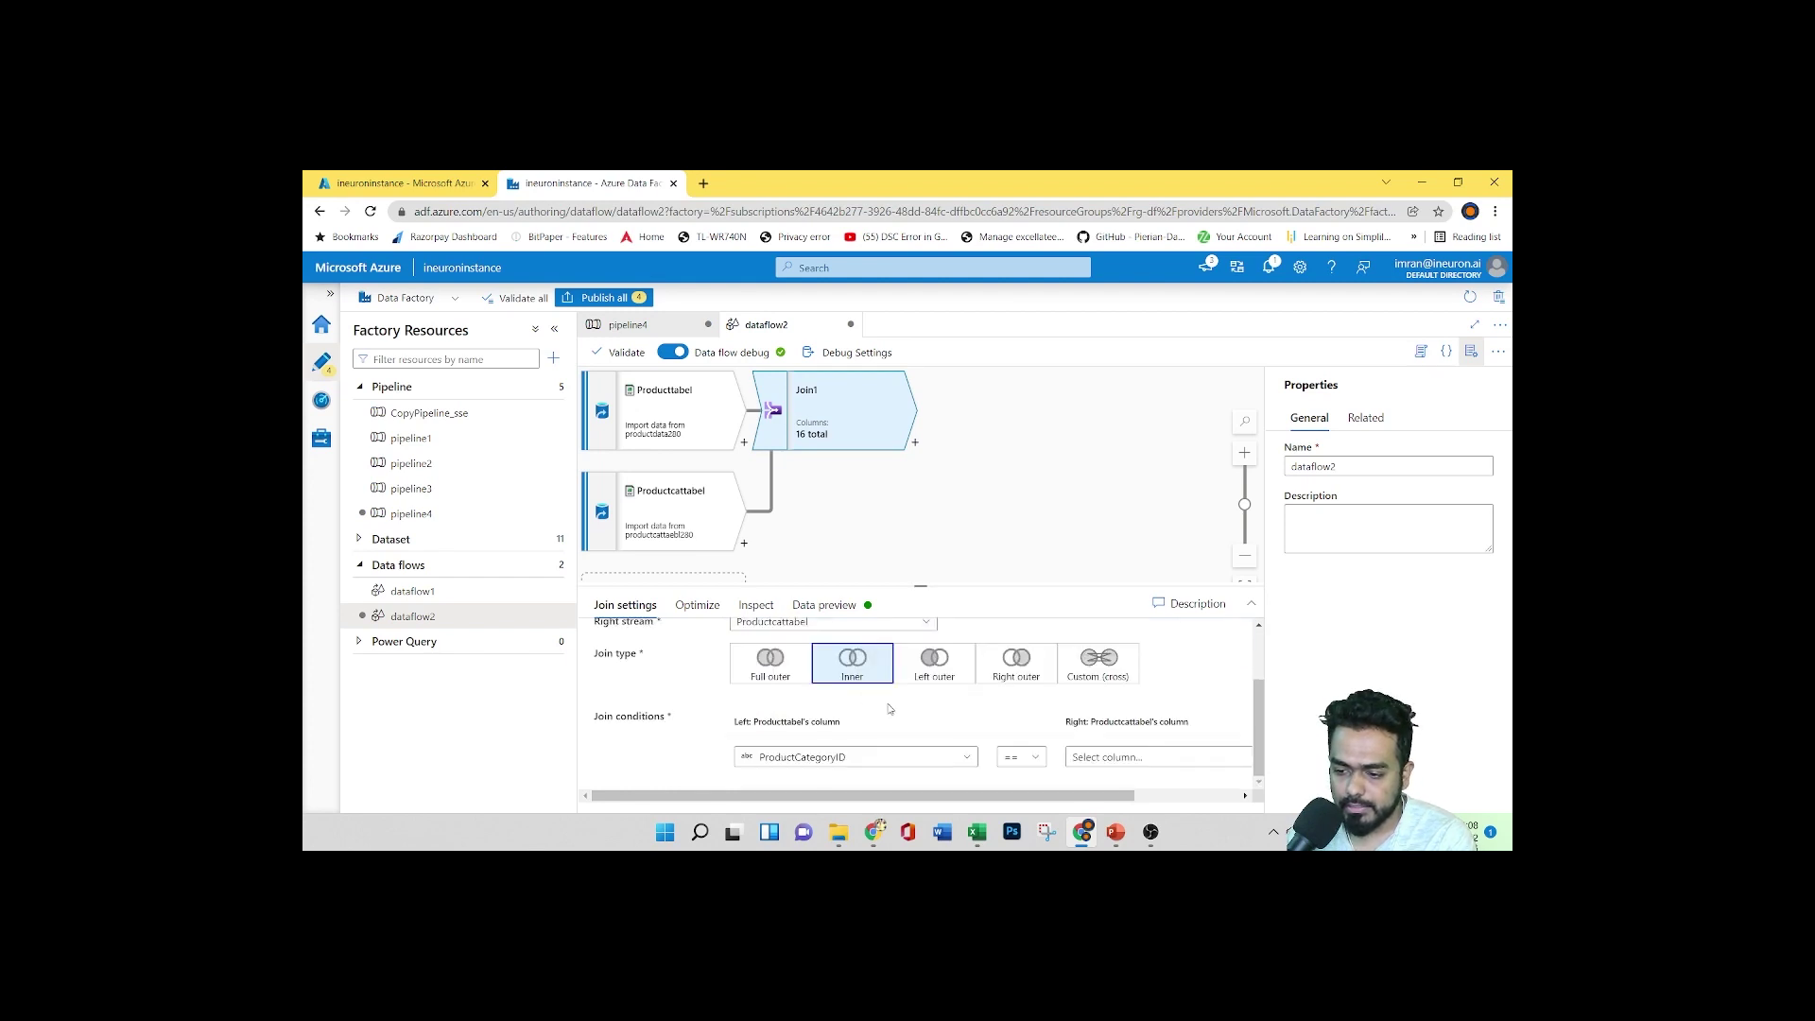
{"action": "left_click", "coordinate": [1120, 748]}
{"action": "left_click", "coordinate": [1142, 771]}
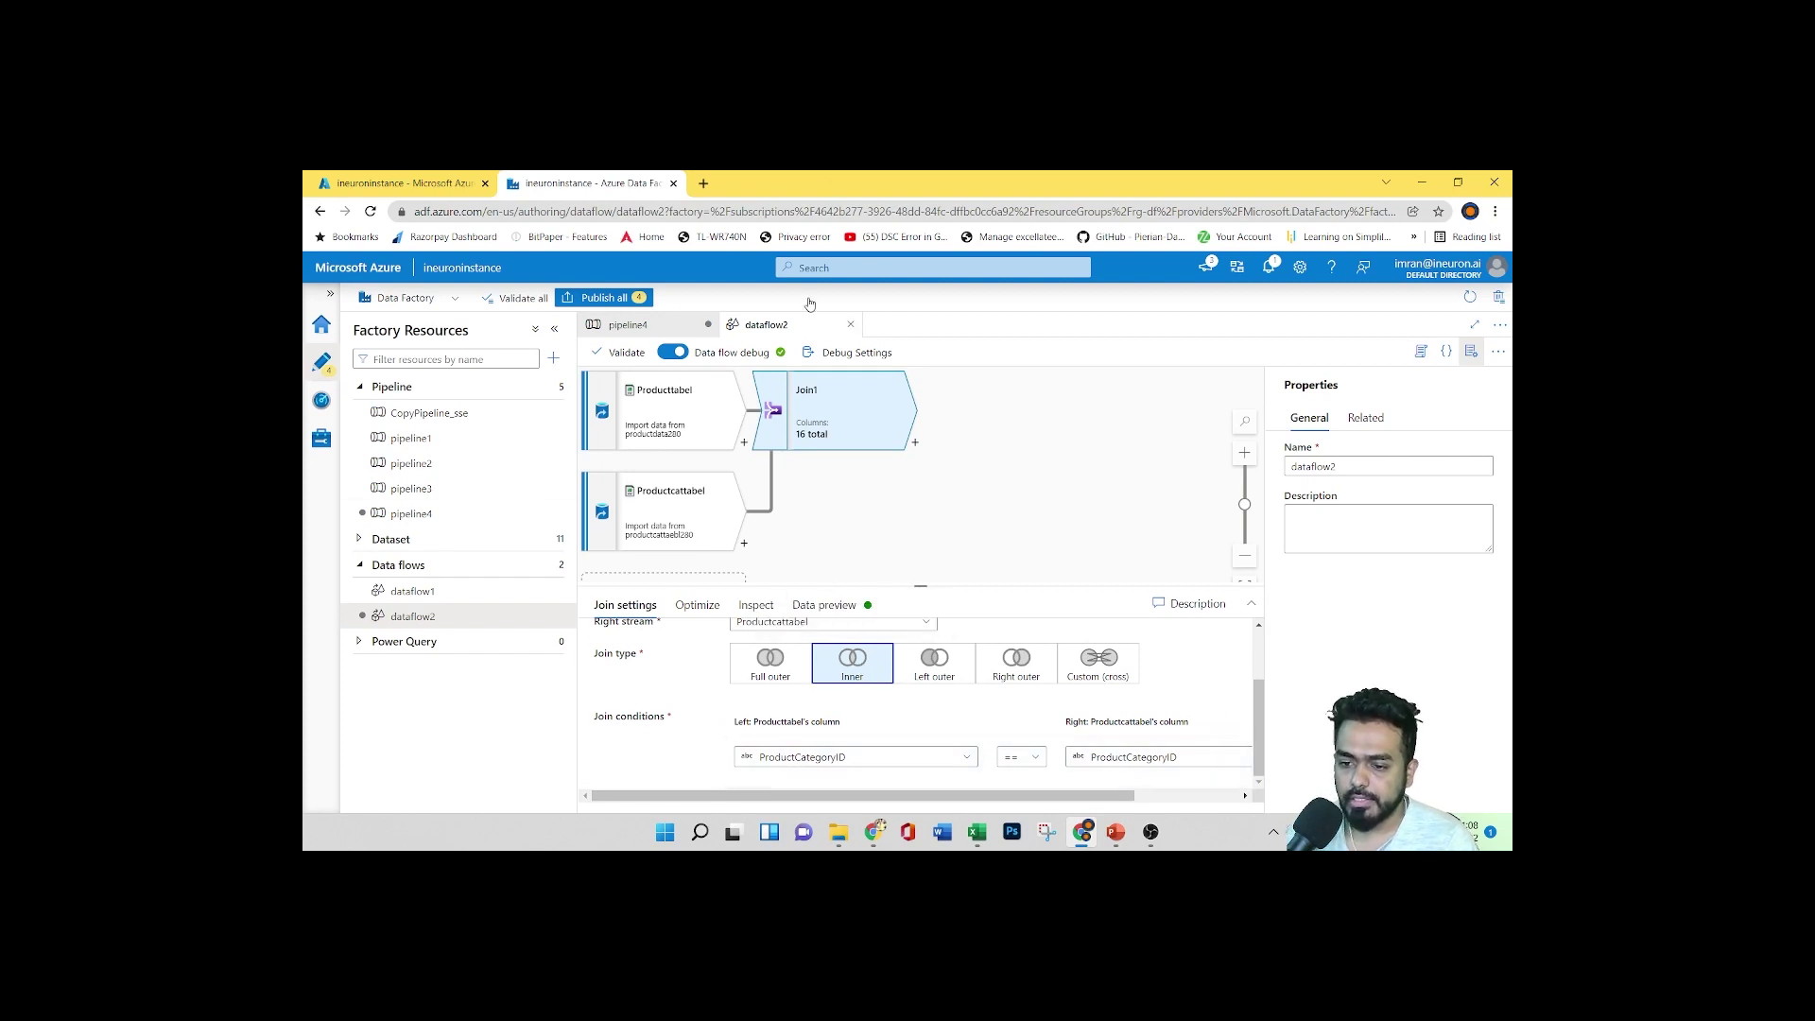
{"action": "scroll", "coordinate": [1068, 520], "scroll_direction": "up", "scroll_amount": 1}
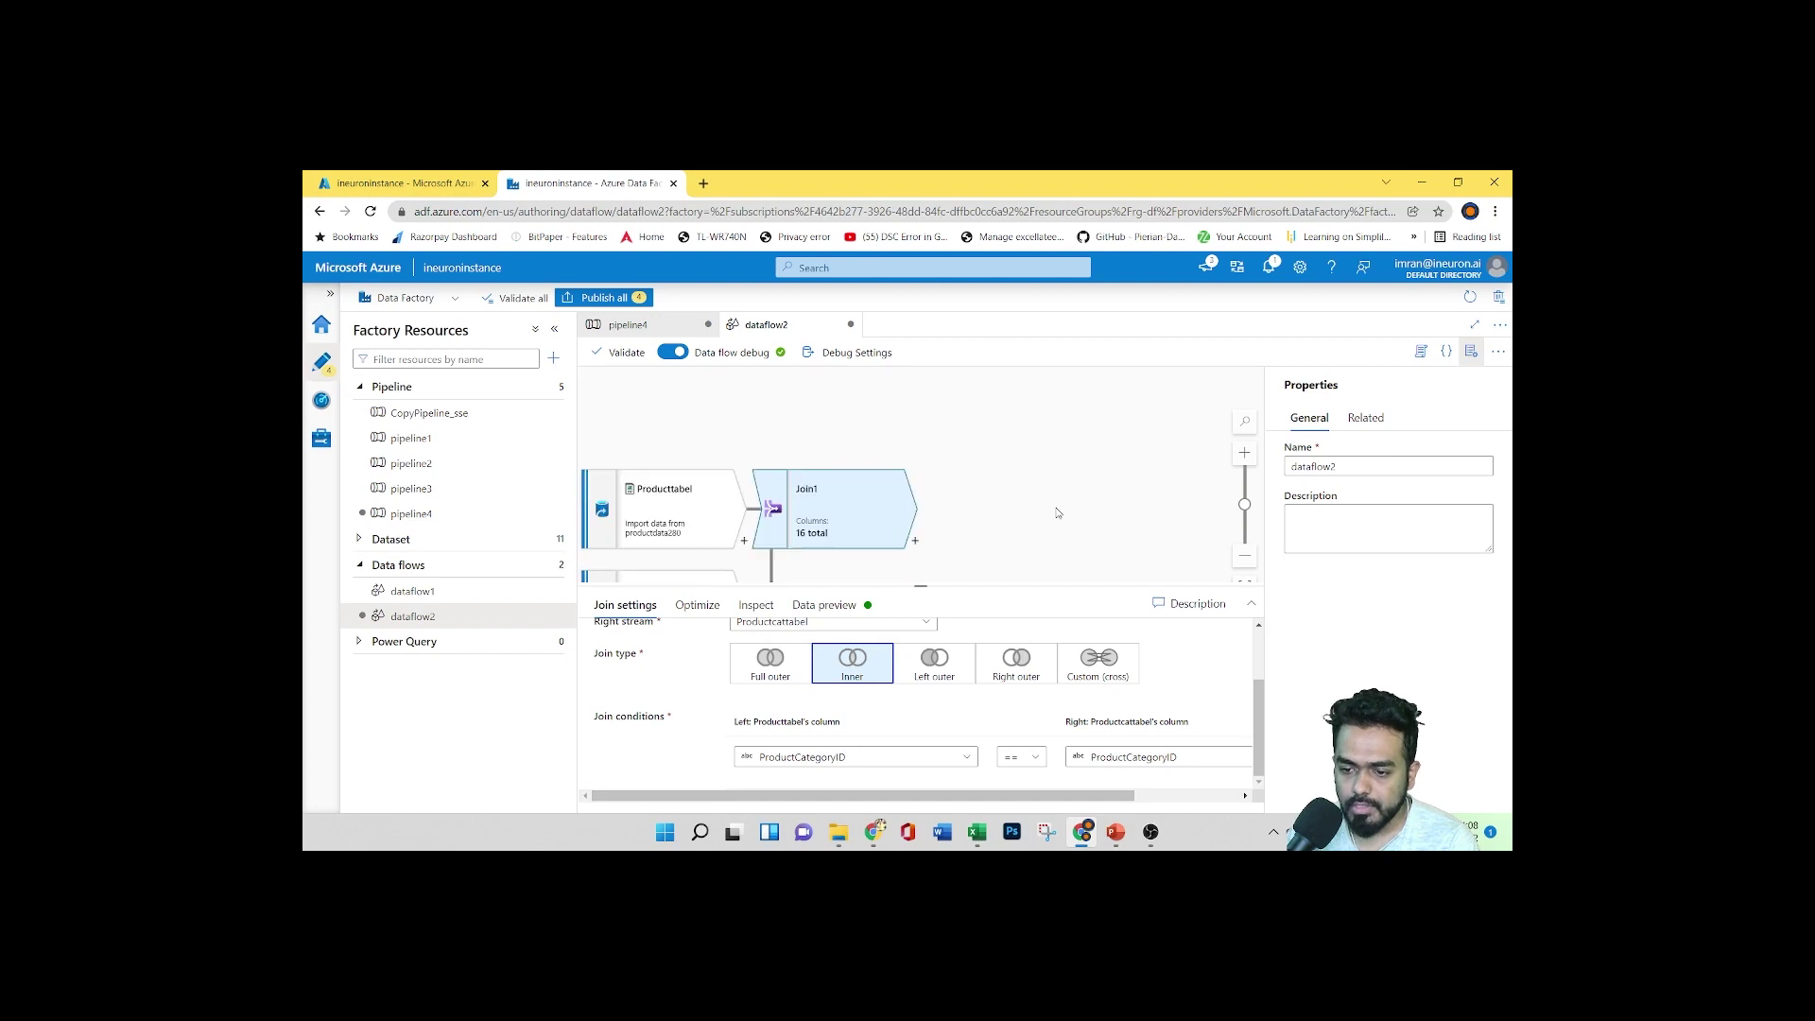
{"action": "scroll", "coordinate": [1058, 511], "scroll_direction": "down", "scroll_amount": 1}
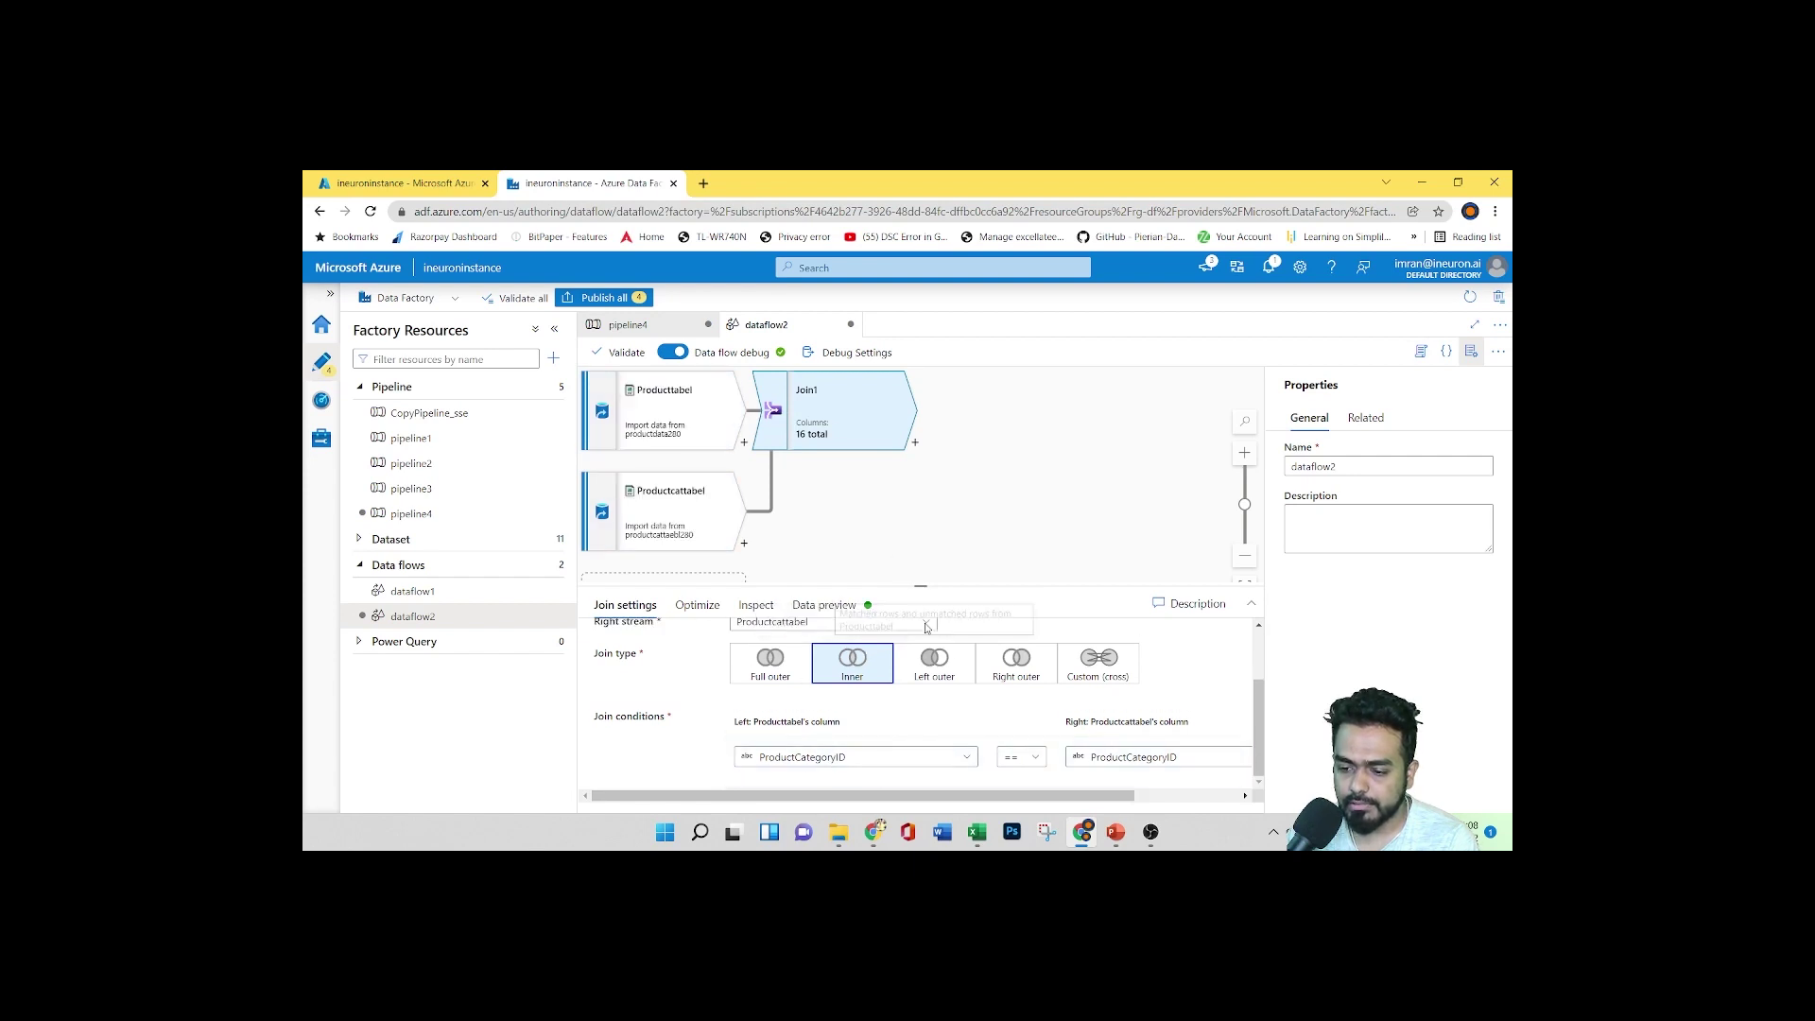
Add a Sink destination after the Join1 transformation
{"action": "left_click", "coordinate": [915, 445]}
{"action": "scroll", "coordinate": [1007, 586], "scroll_direction": "down", "scroll_amount": 5}
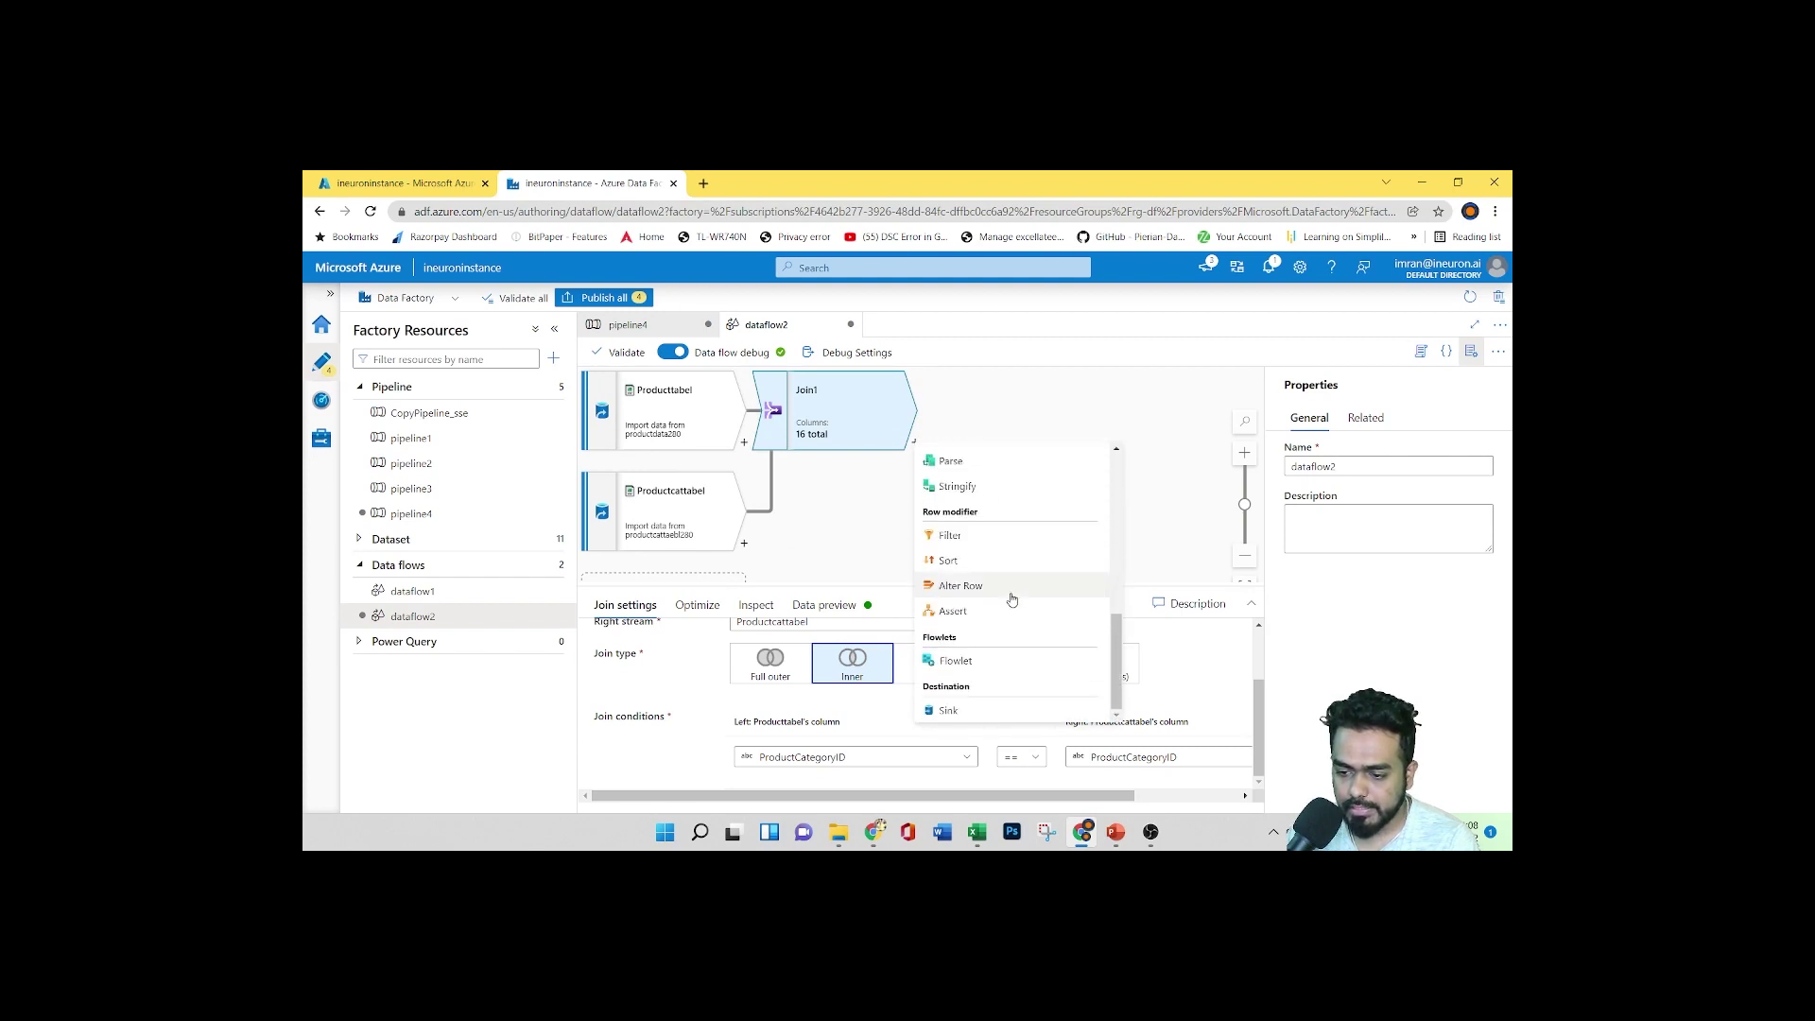
{"action": "left_click", "coordinate": [1002, 711]}
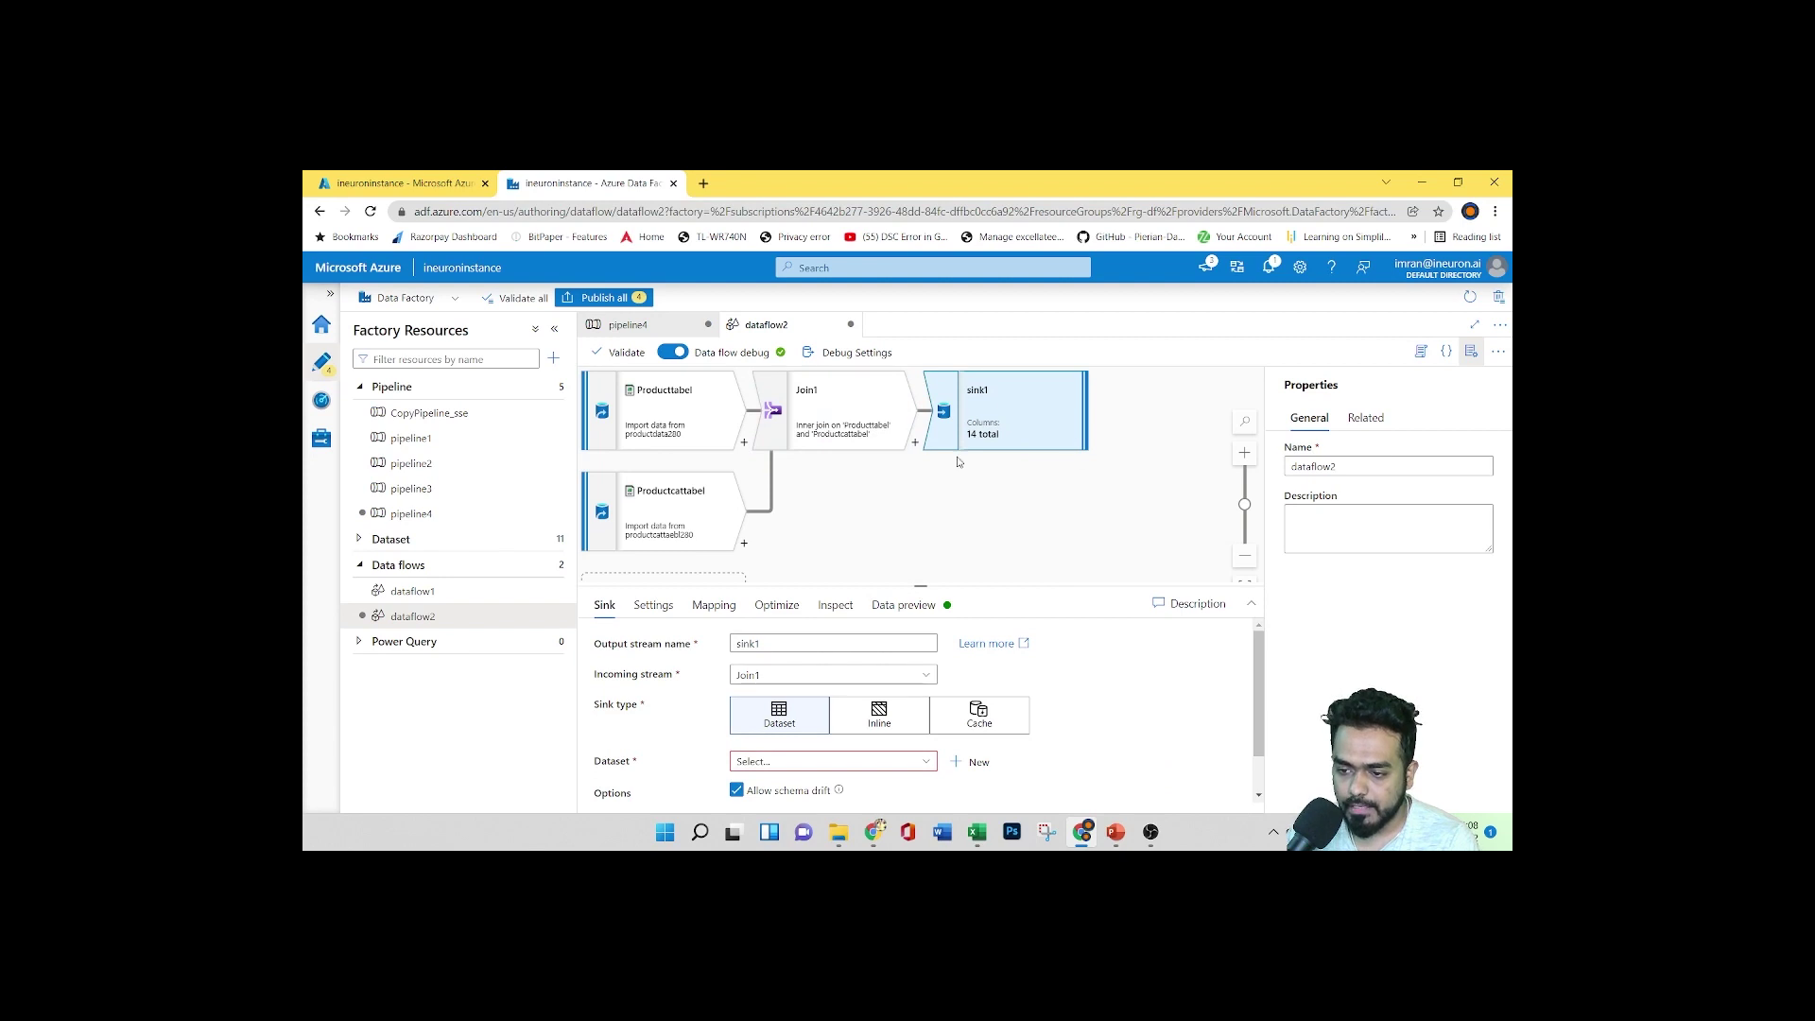
{"action": "right_click", "coordinate": [378, 282]}
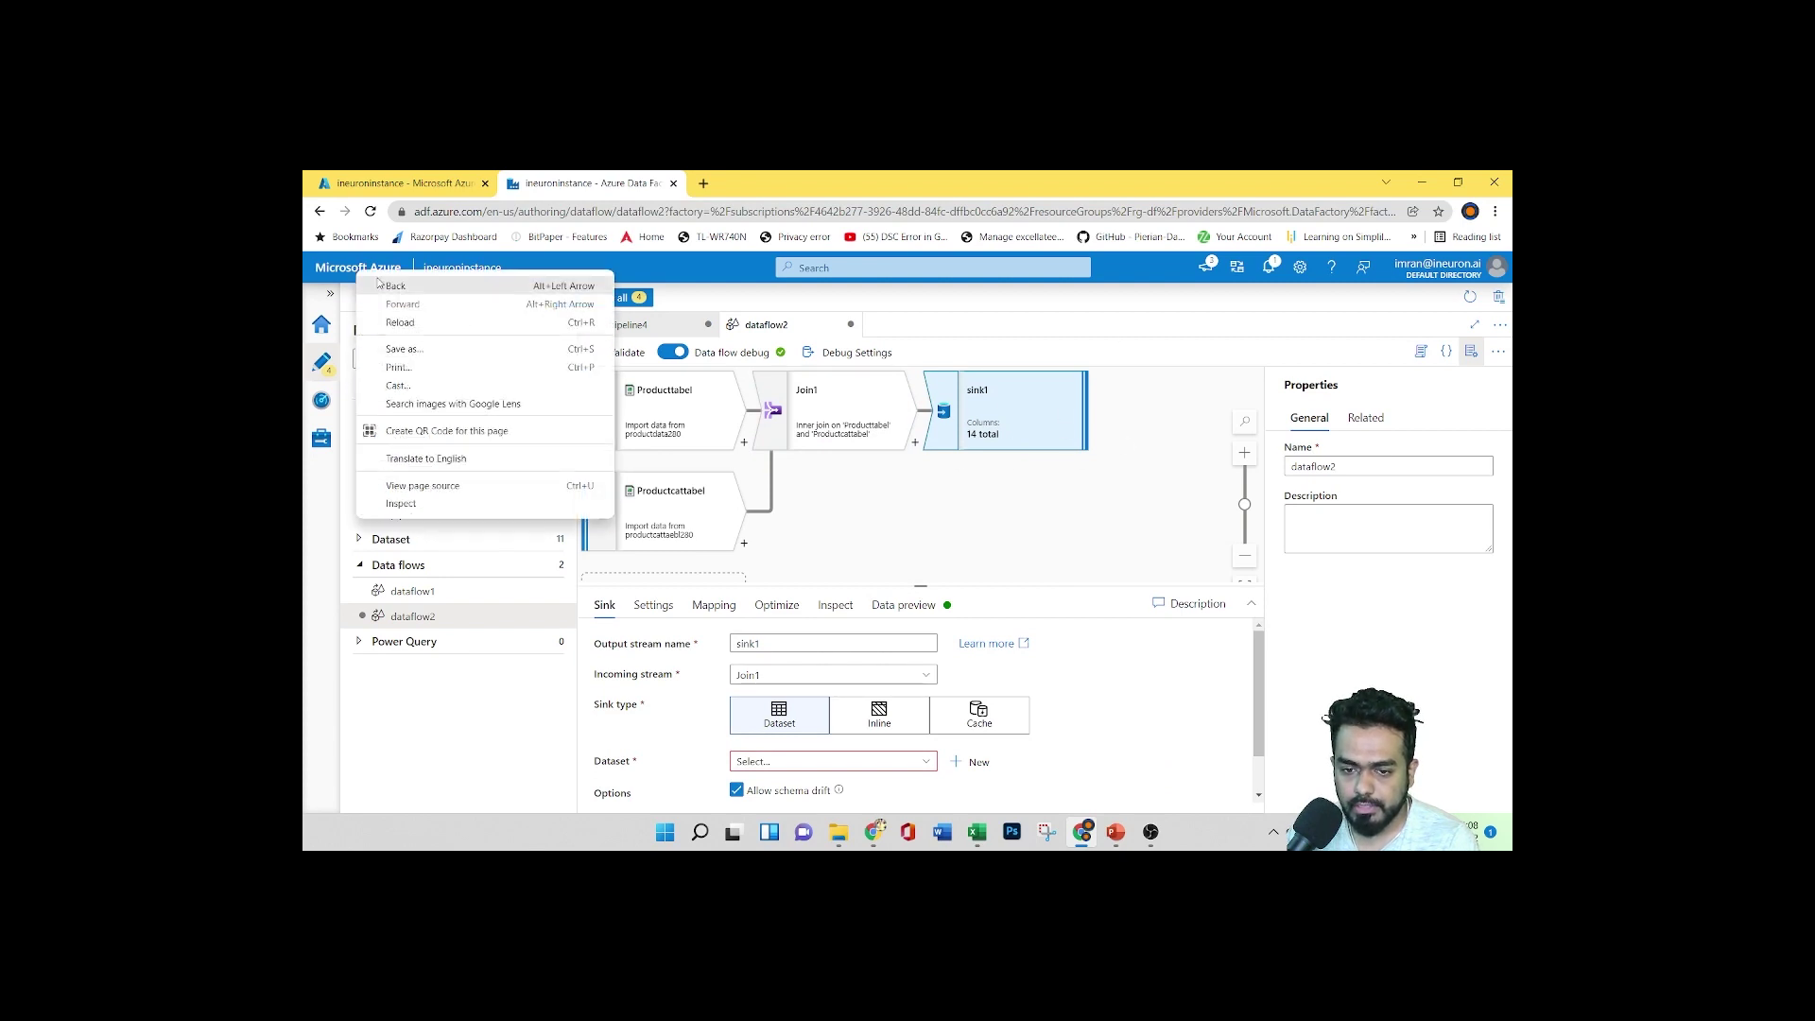
{"action": "key", "text": "Escape"}
{"action": "right_click", "coordinate": [376, 276]}
{"action": "left_click", "coordinate": [347, 274]}
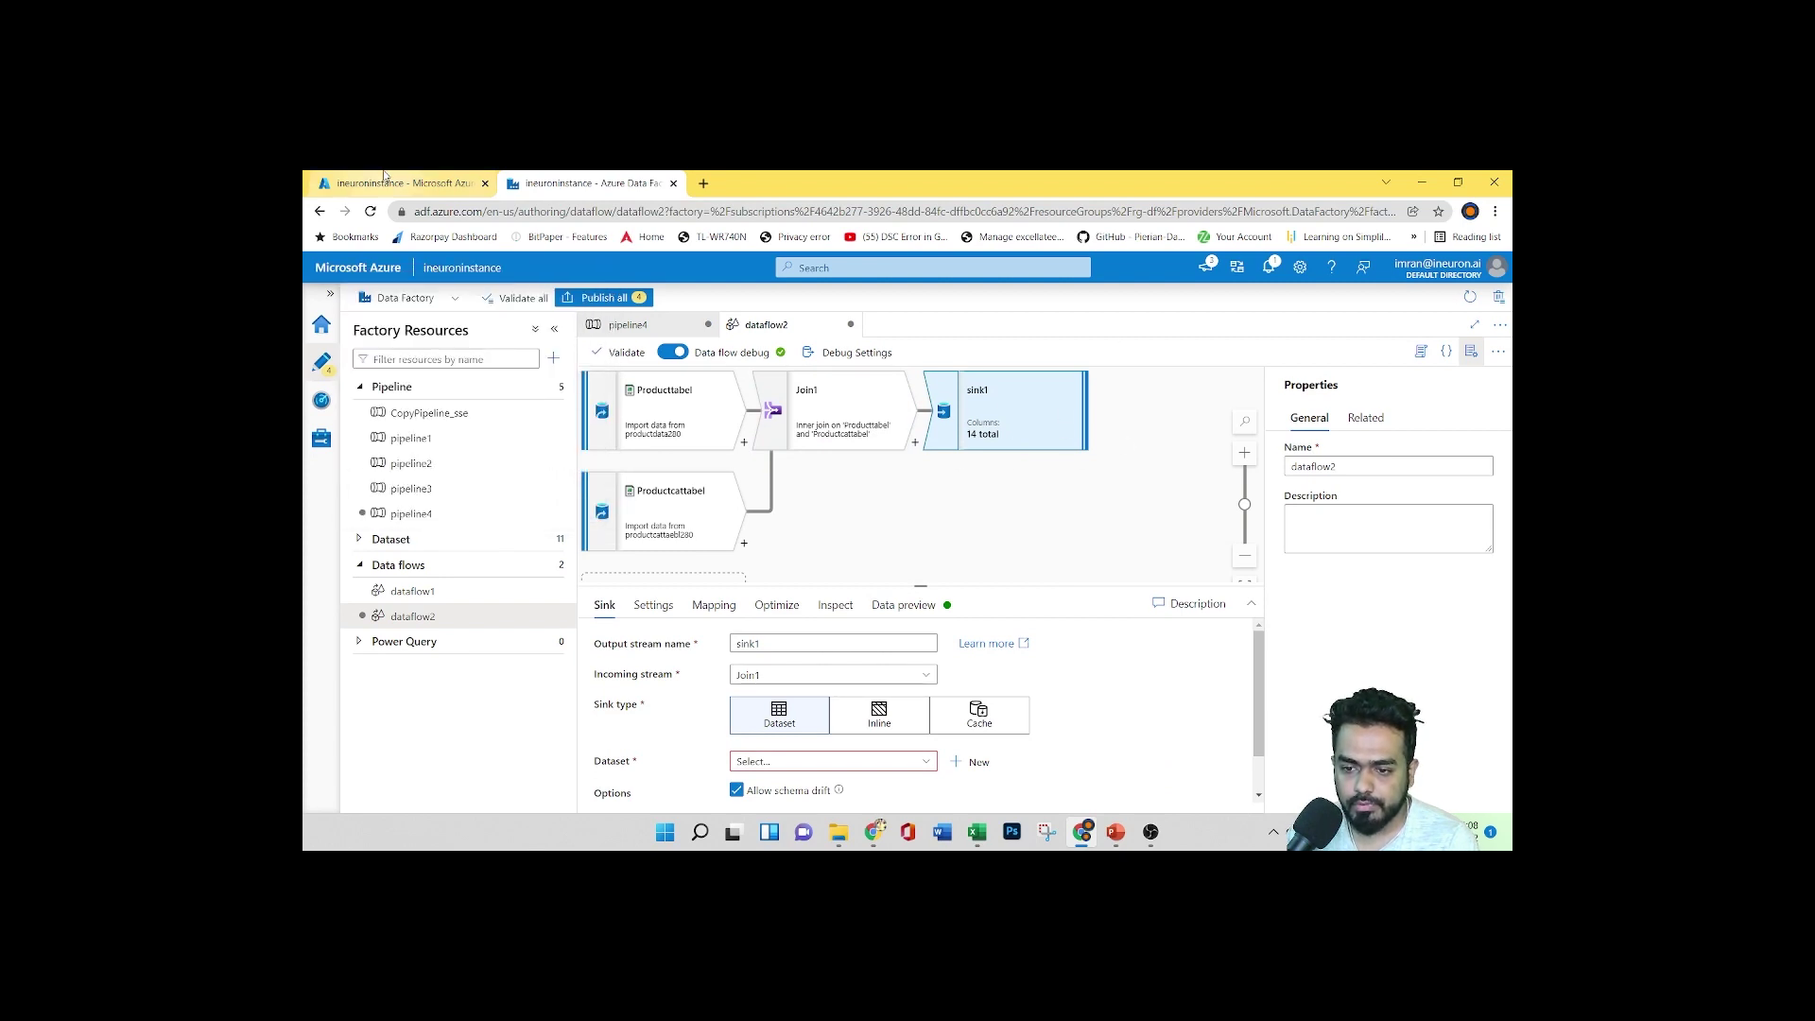
Open the Azure portal home in a separate browser tab and go to the containers of storage account ineuronstorage280
{"action": "left_click", "coordinate": [385, 176]}
{"action": "right_click", "coordinate": [391, 295]}
{"action": "left_click", "coordinate": [428, 299]}
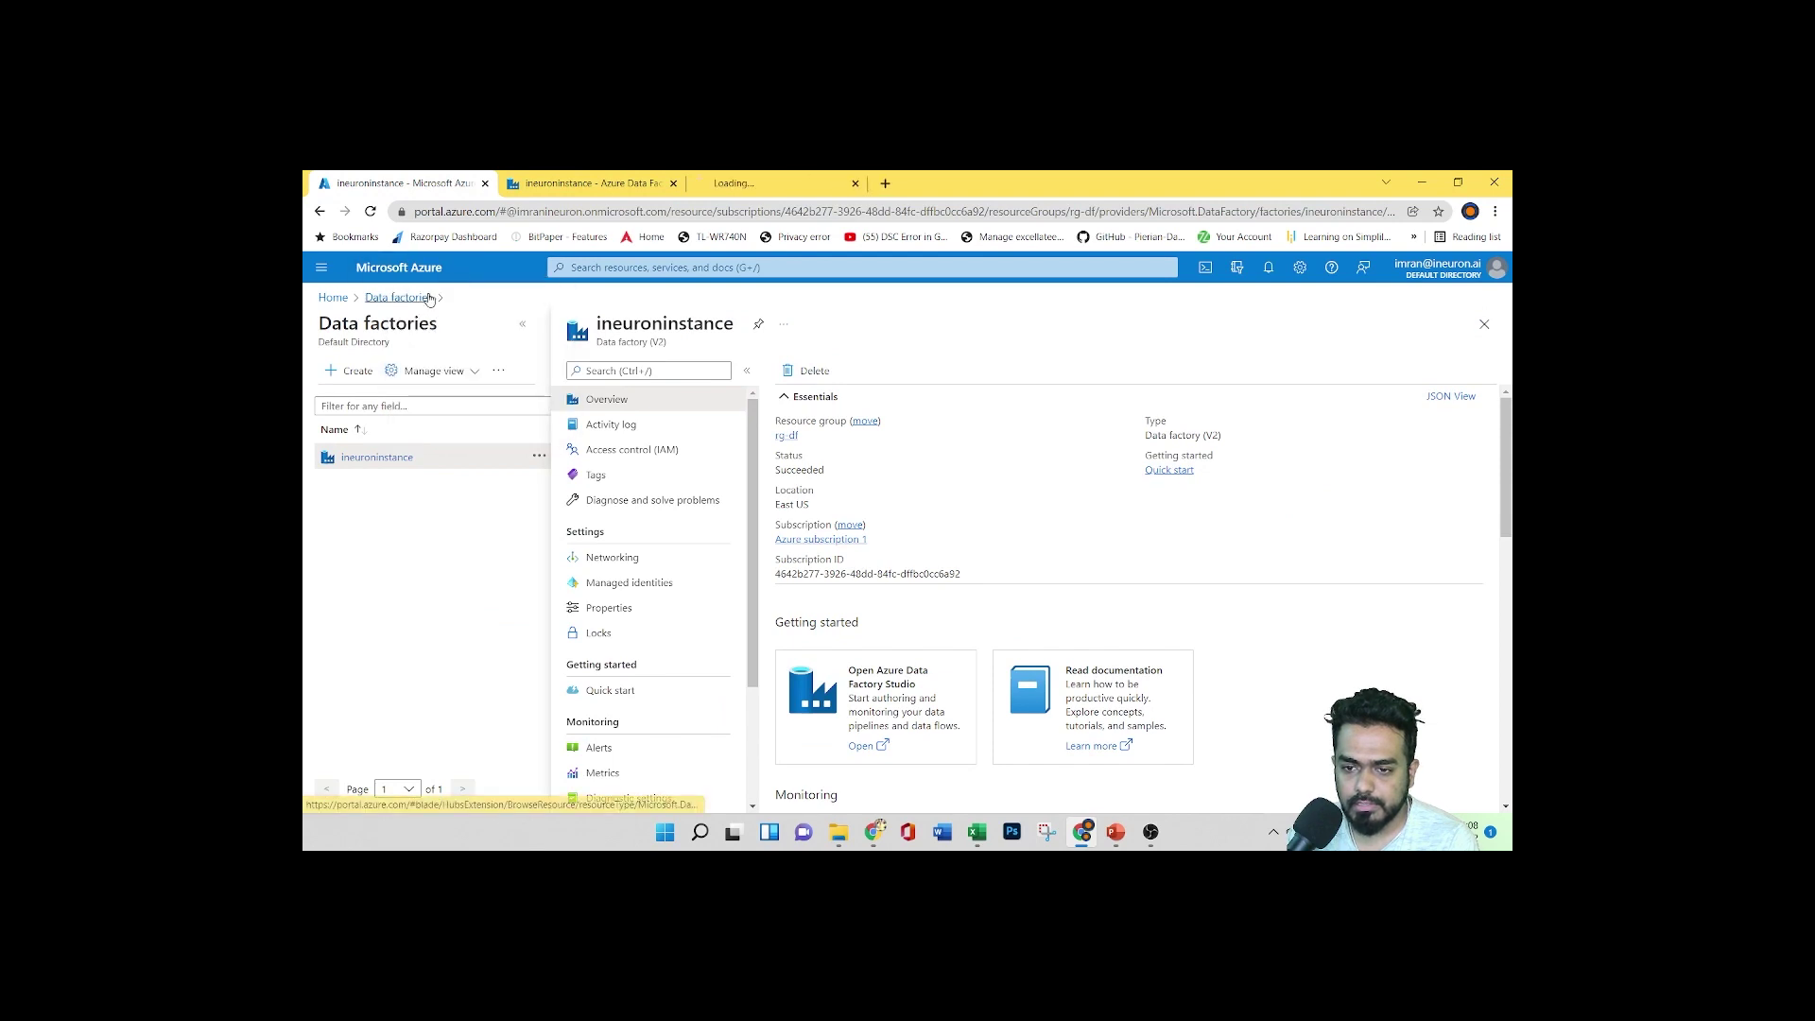
{"action": "left_click", "coordinate": [796, 192]}
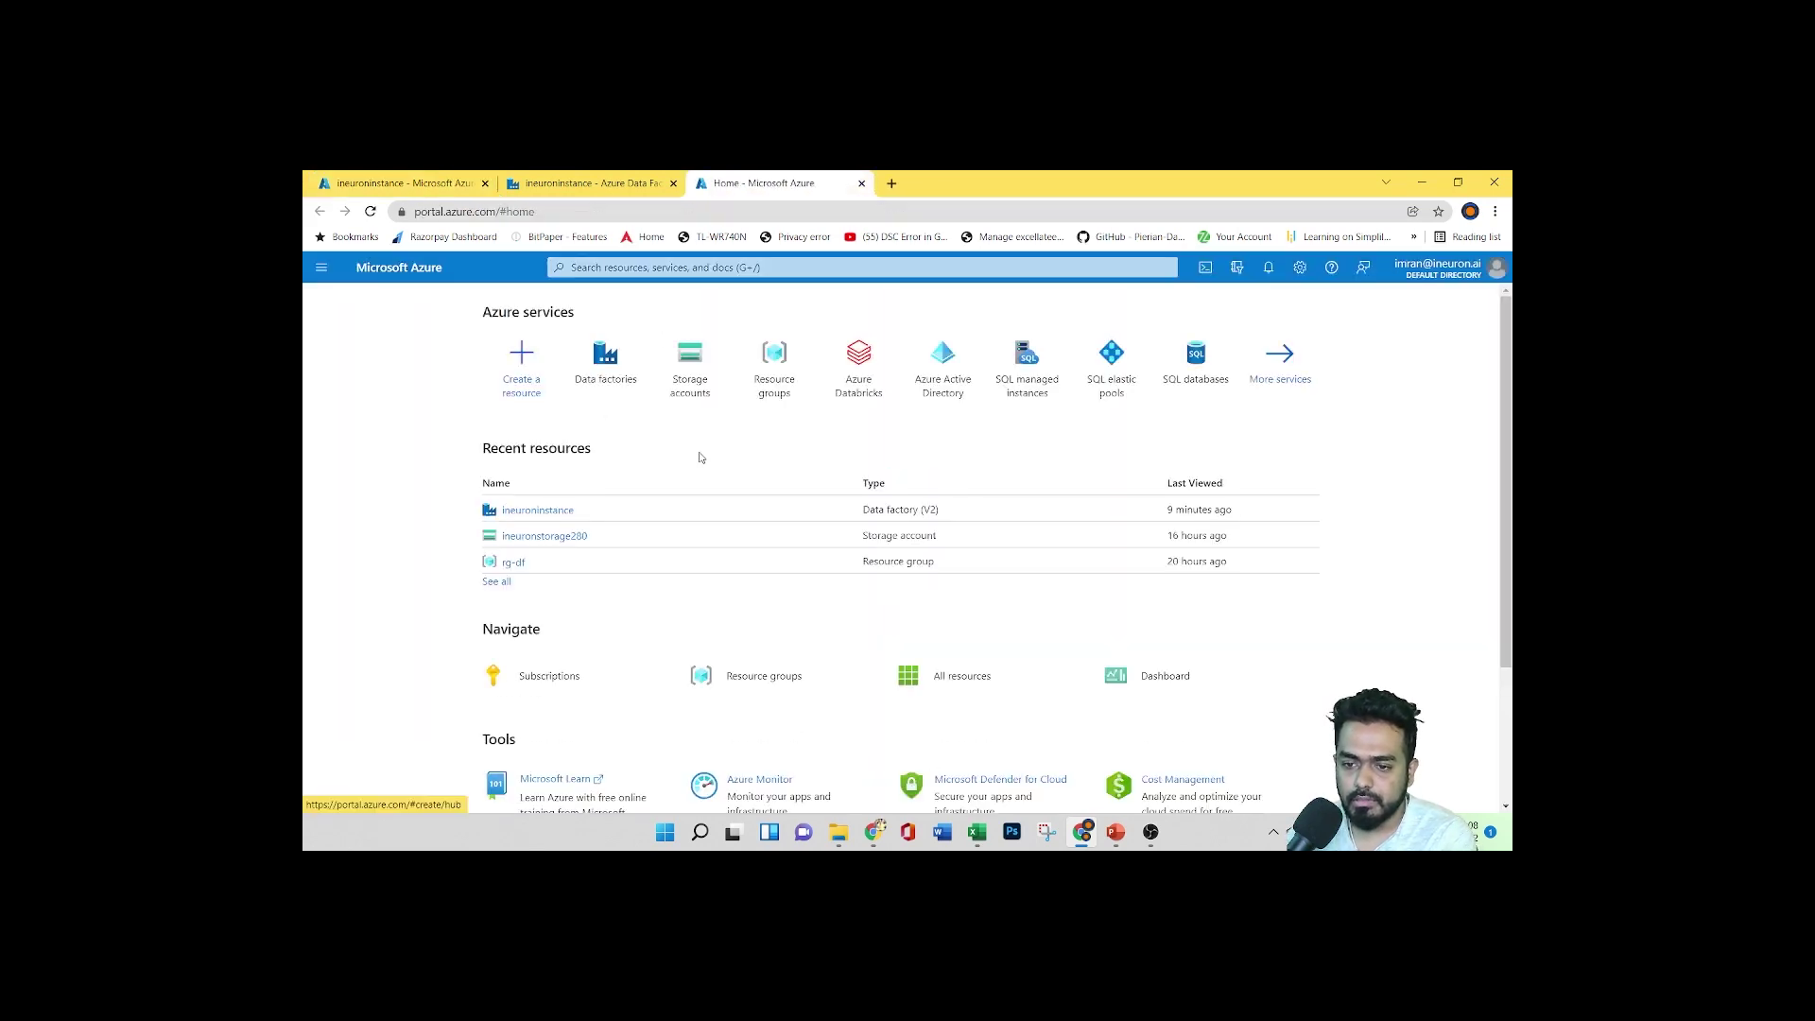
{"action": "left_click", "coordinate": [704, 386]}
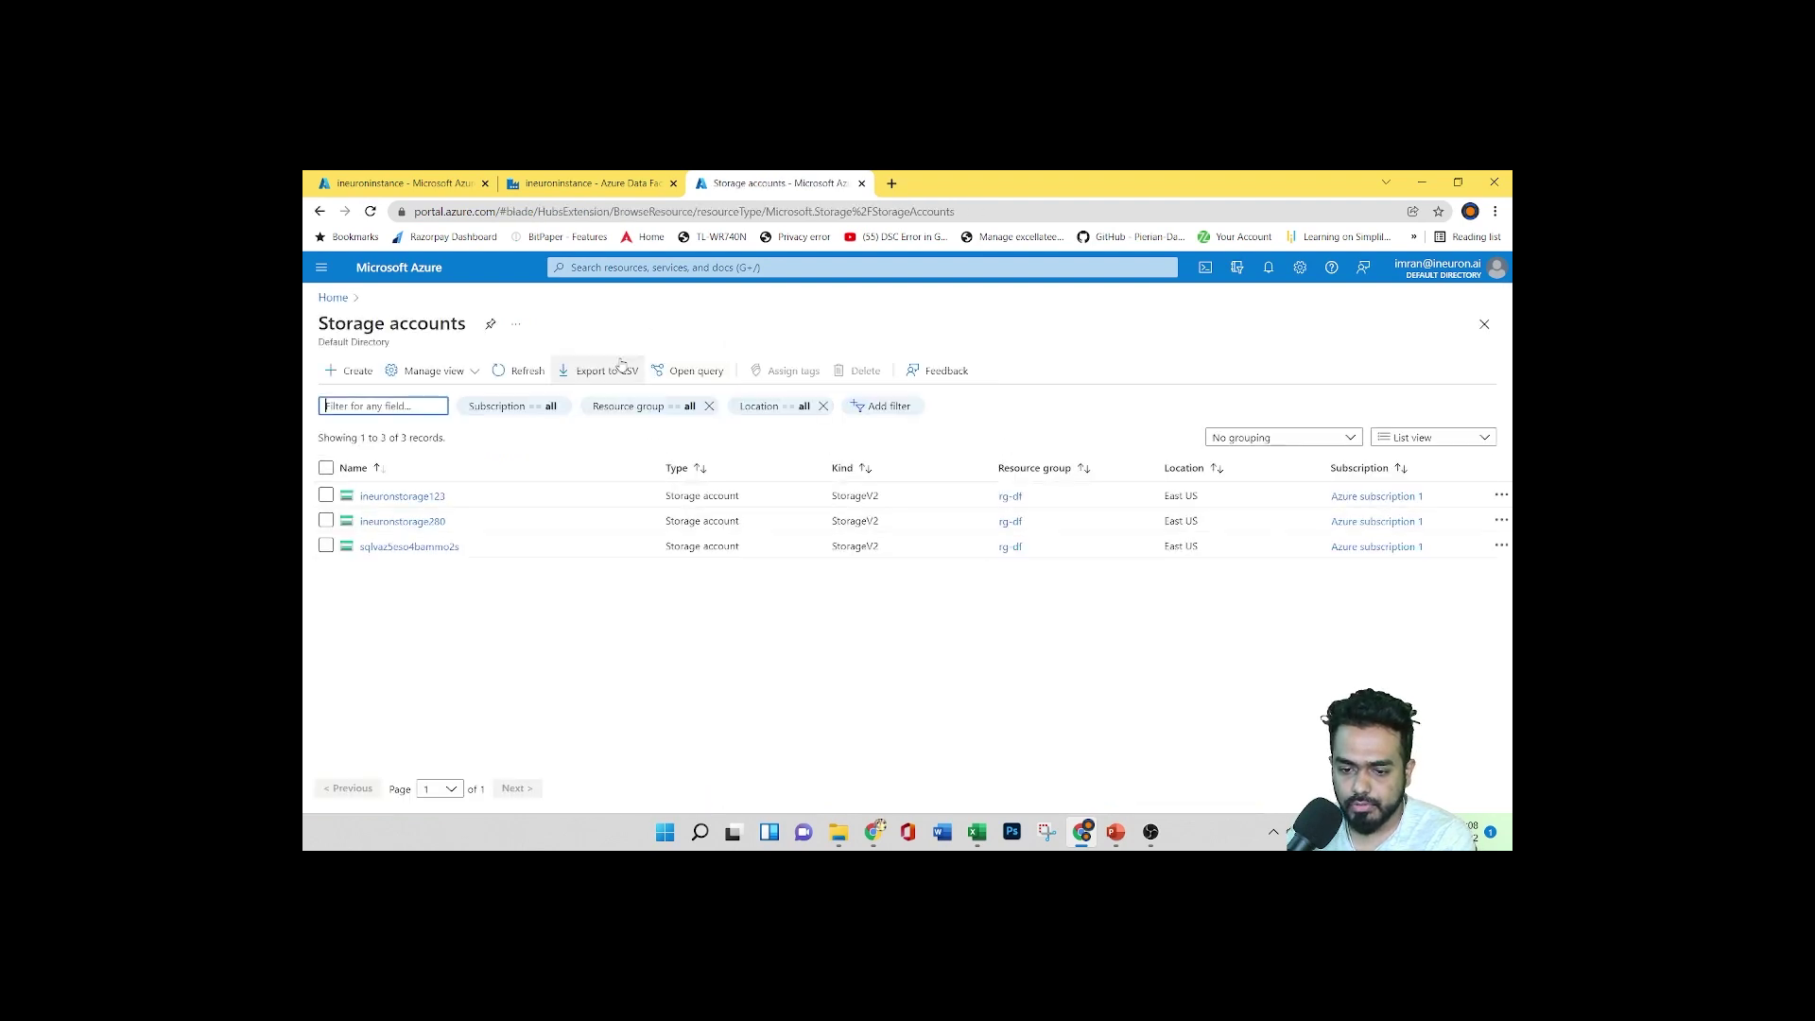
{"action": "left_click", "coordinate": [402, 520]}
{"action": "left_click", "coordinate": [604, 632]}
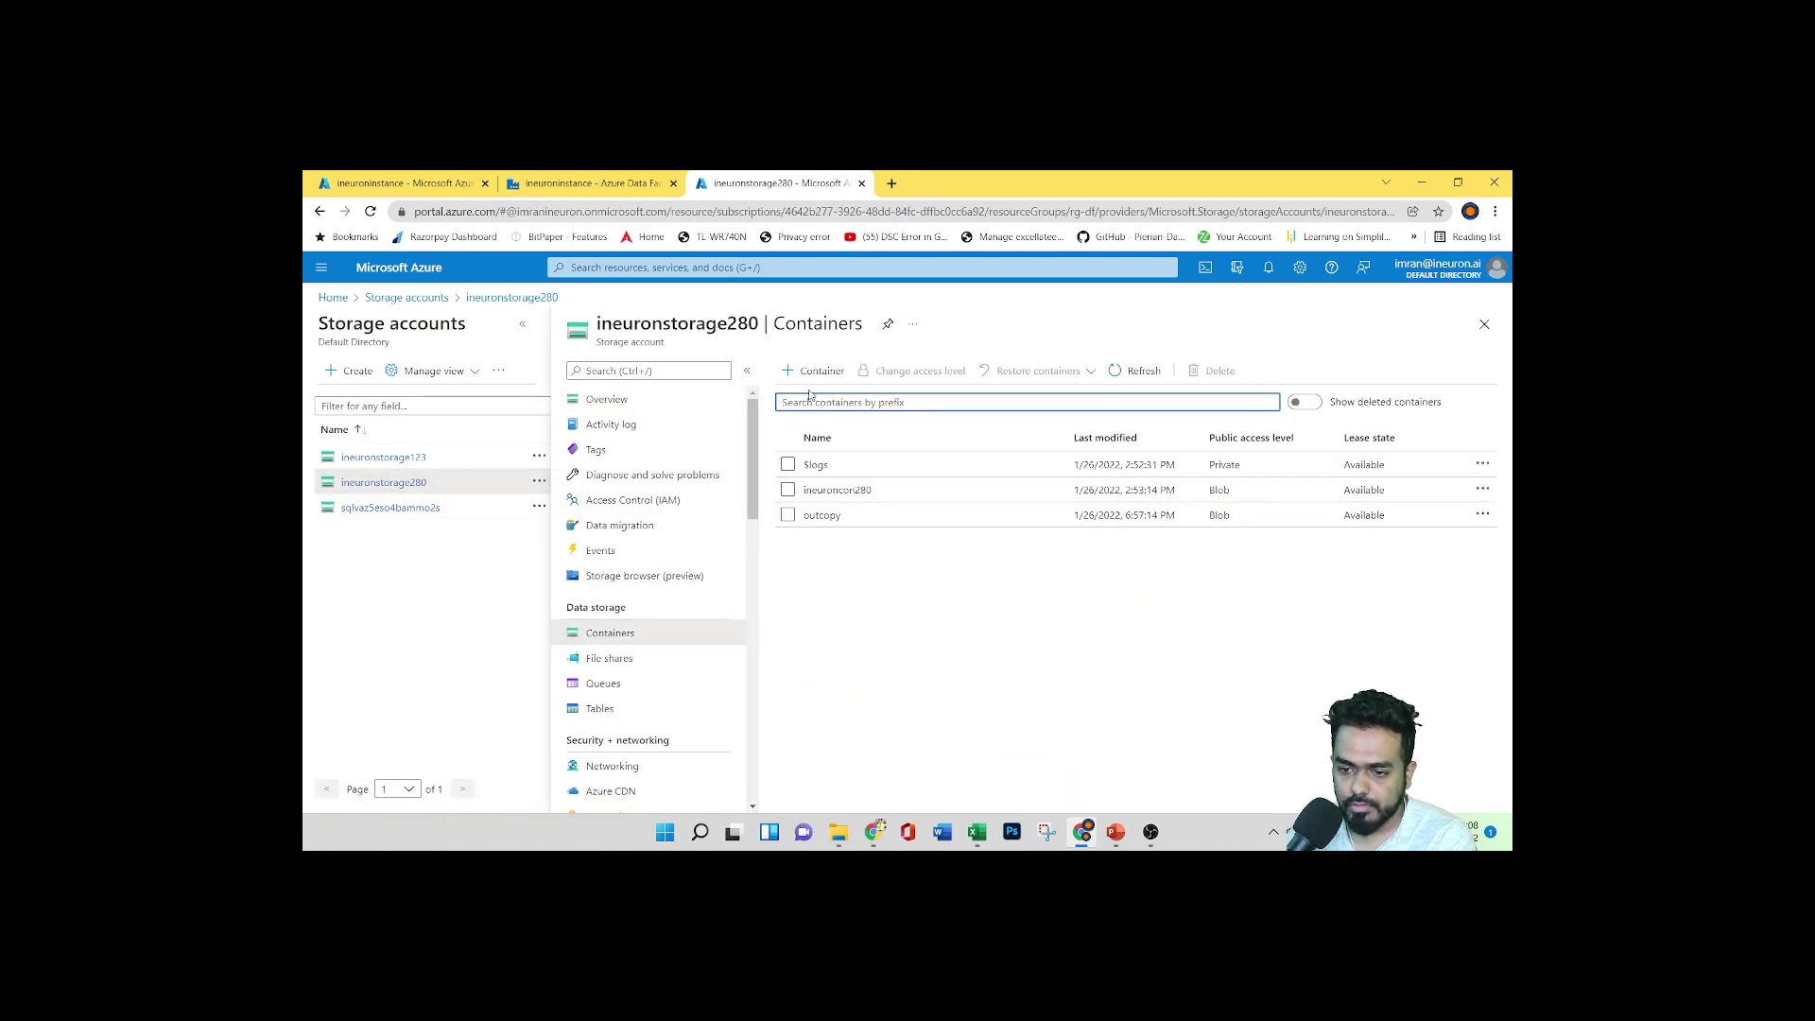
Create a container named outputresult with public access level Blob (anonymous read access for blobs only)
{"action": "left_click", "coordinate": [813, 369]}
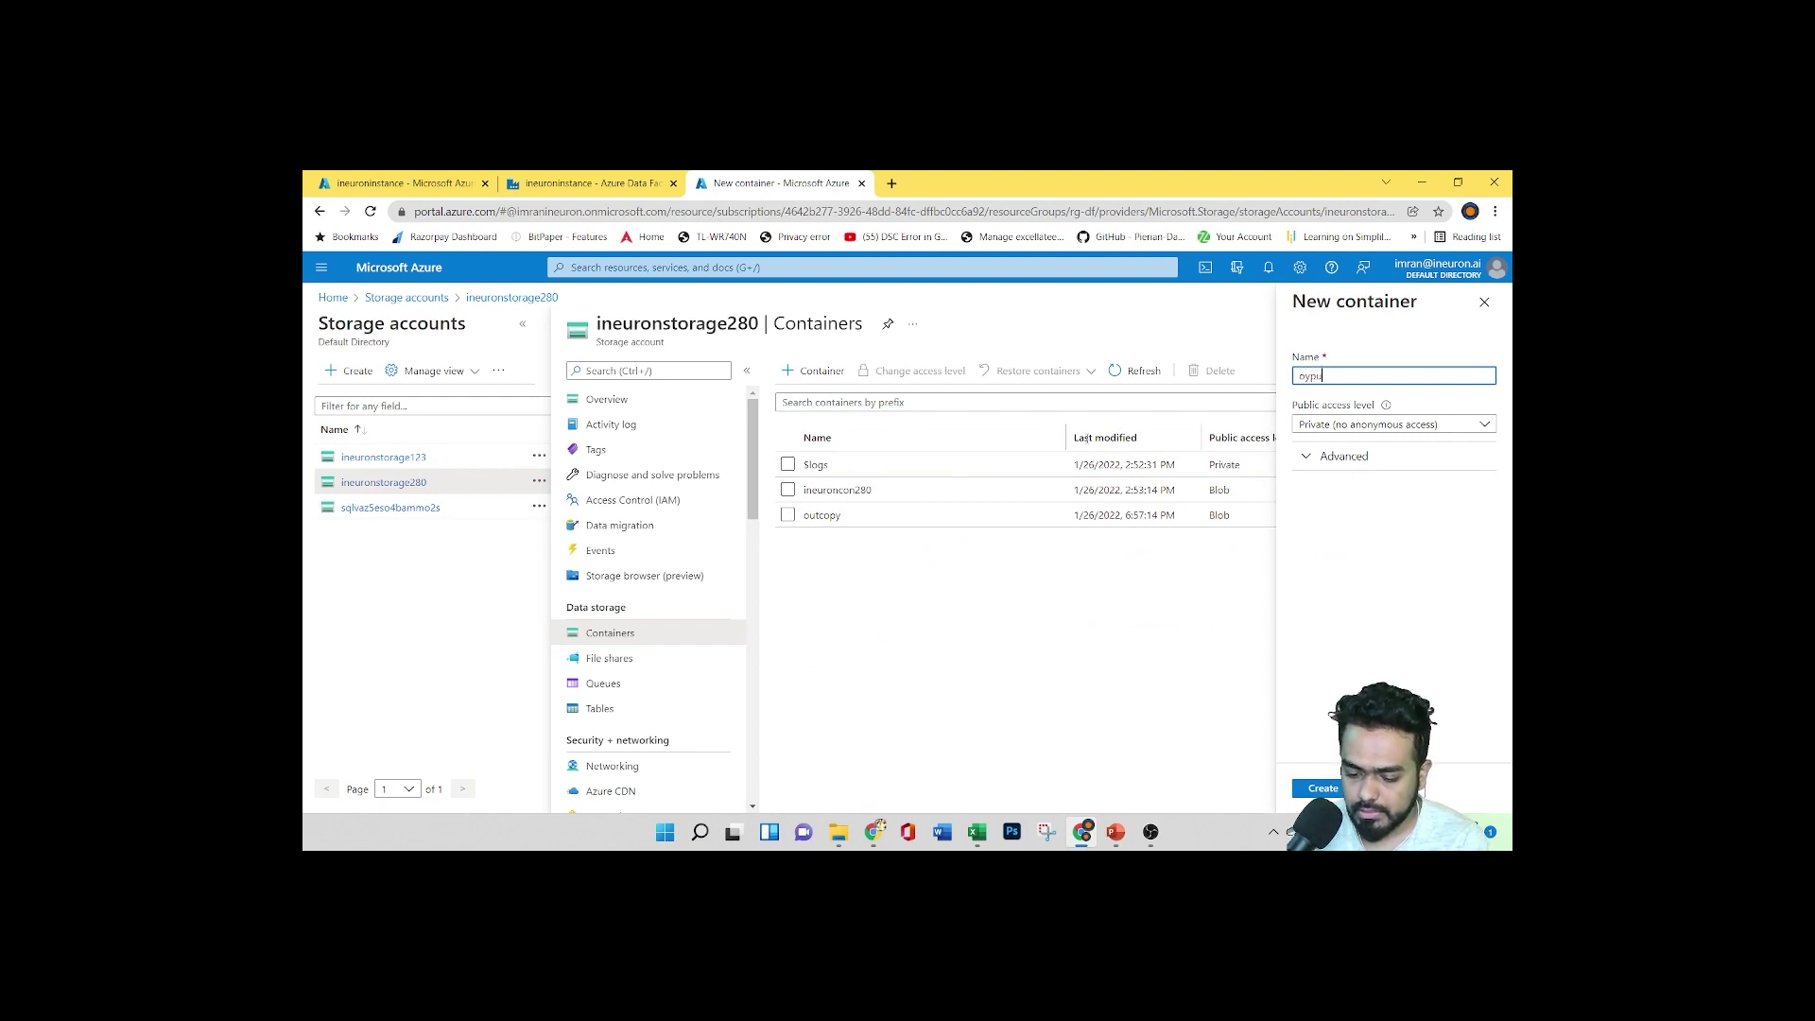
{"action": "type", "text": "o"}
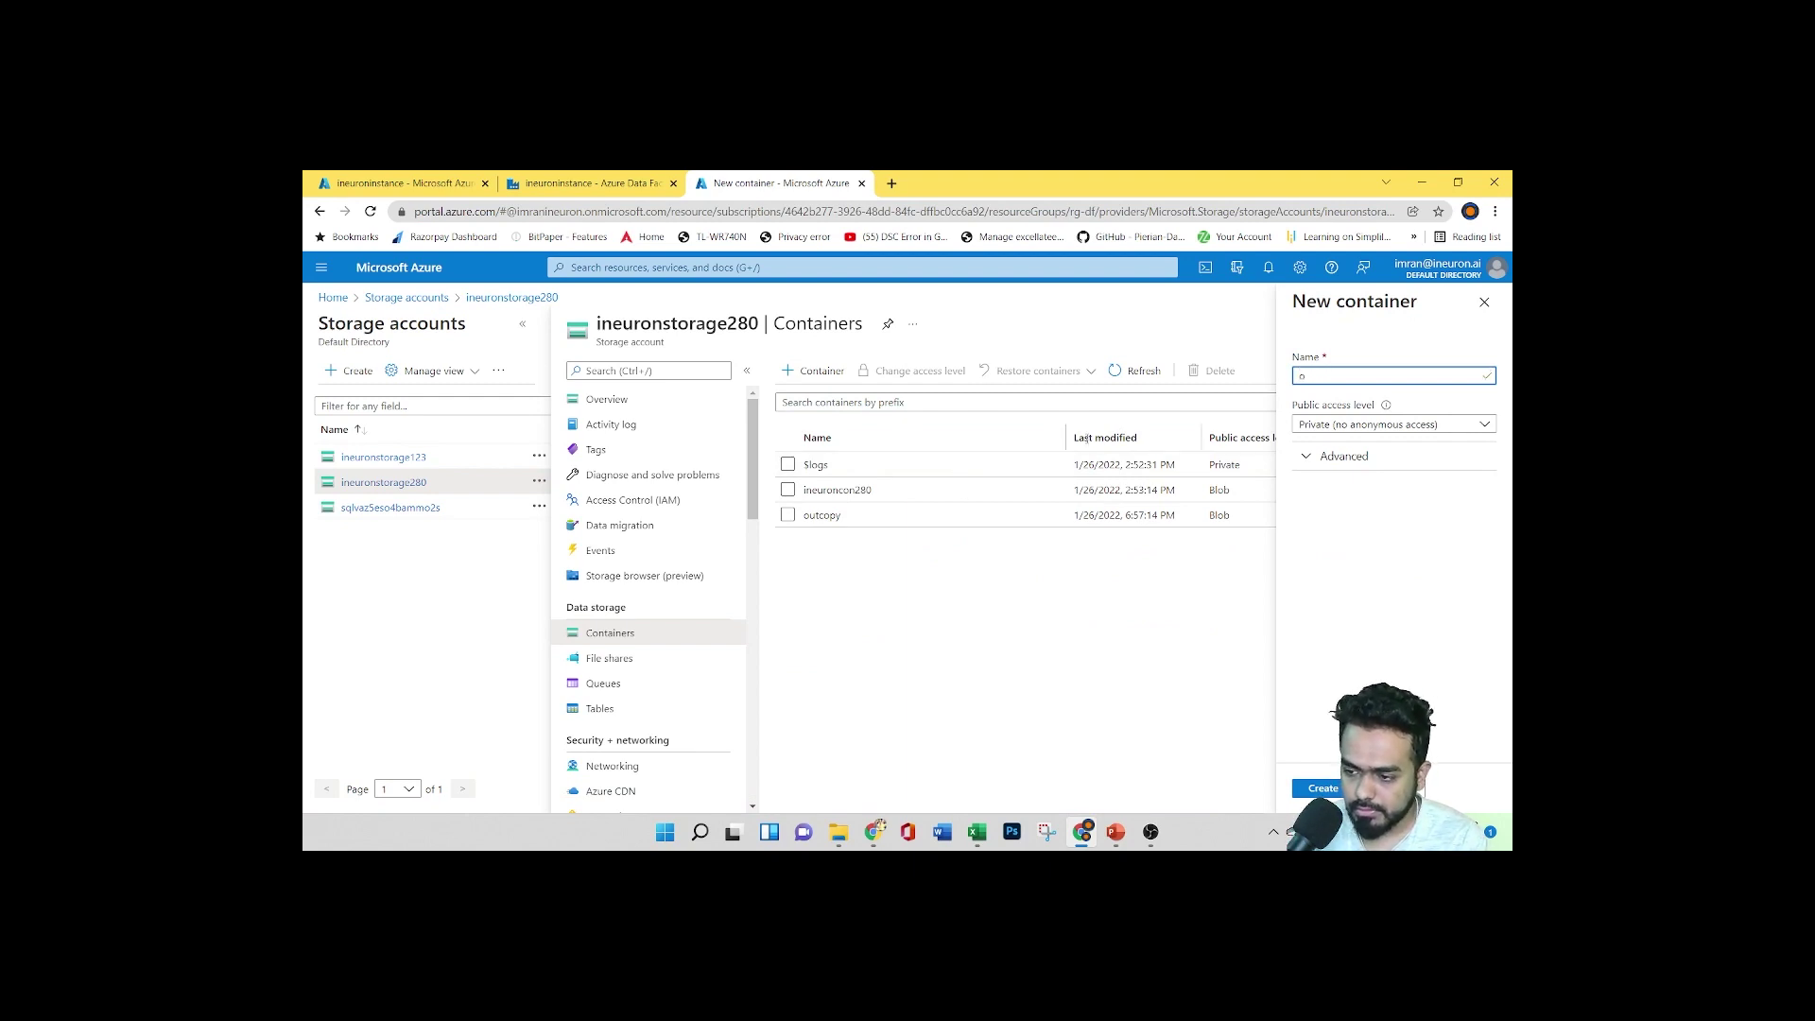
{"action": "type", "text": "utputresult"}
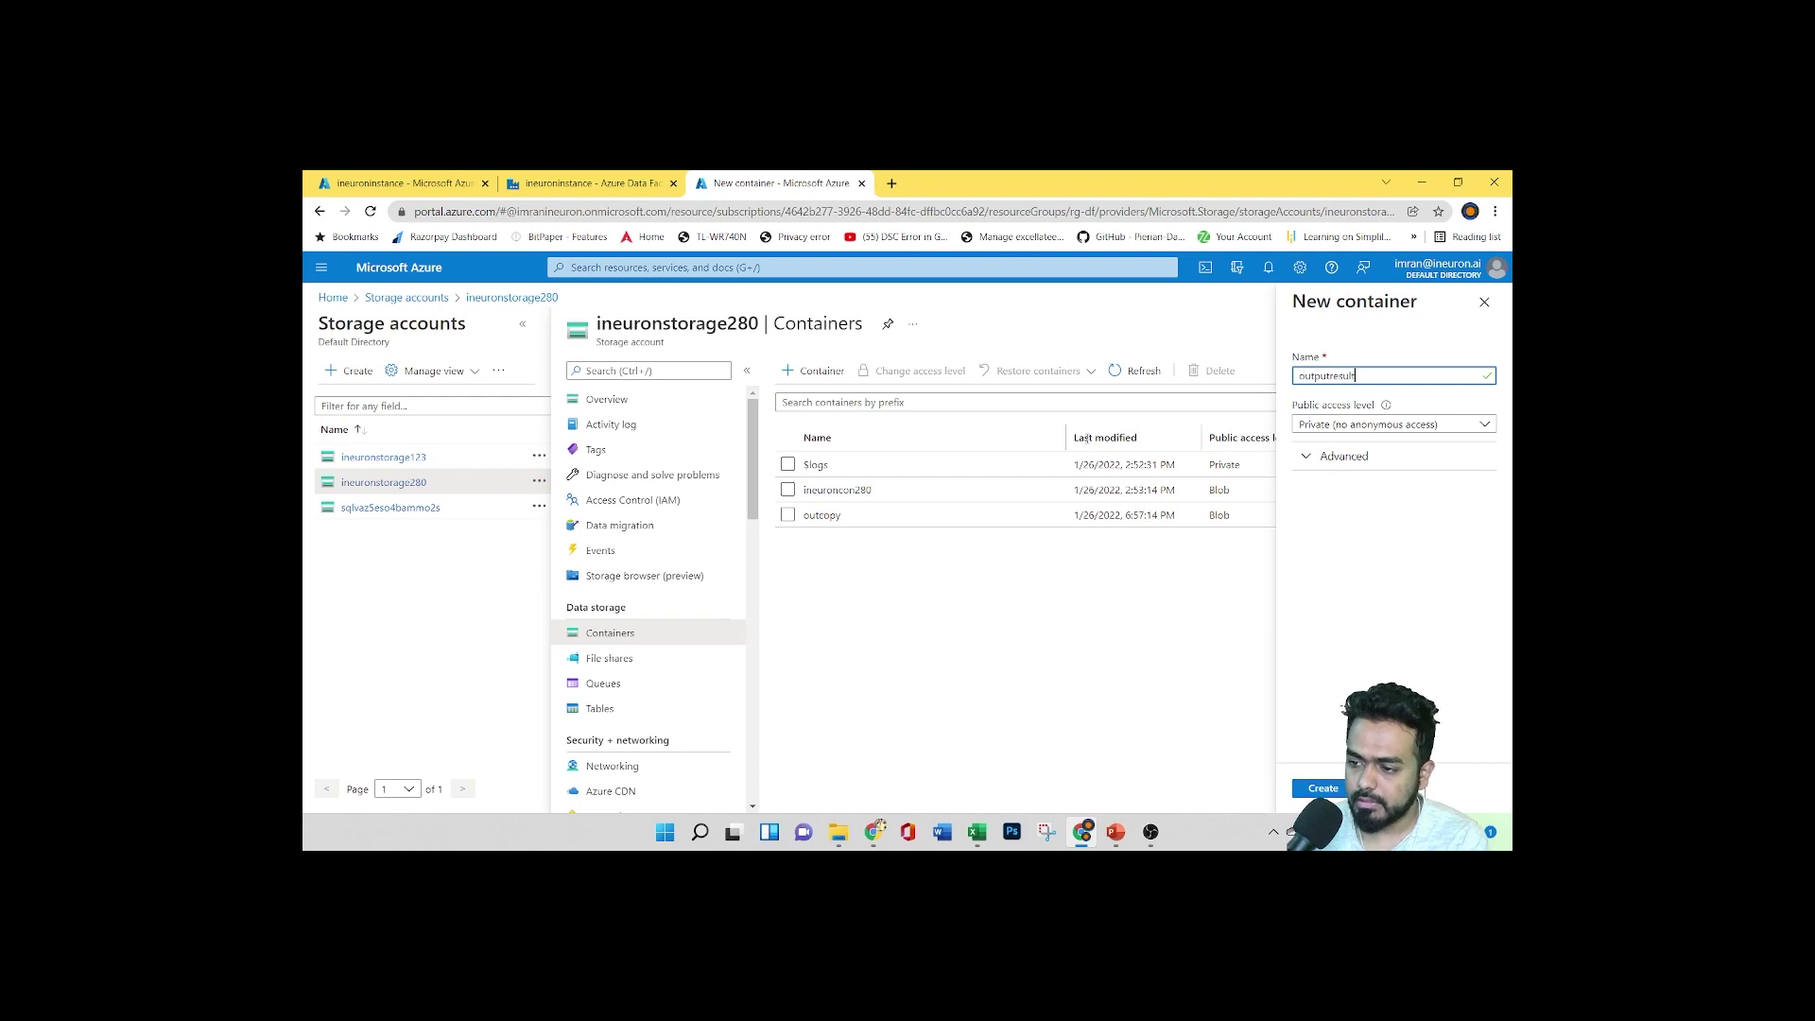
{"action": "left_click", "coordinate": [1380, 425]}
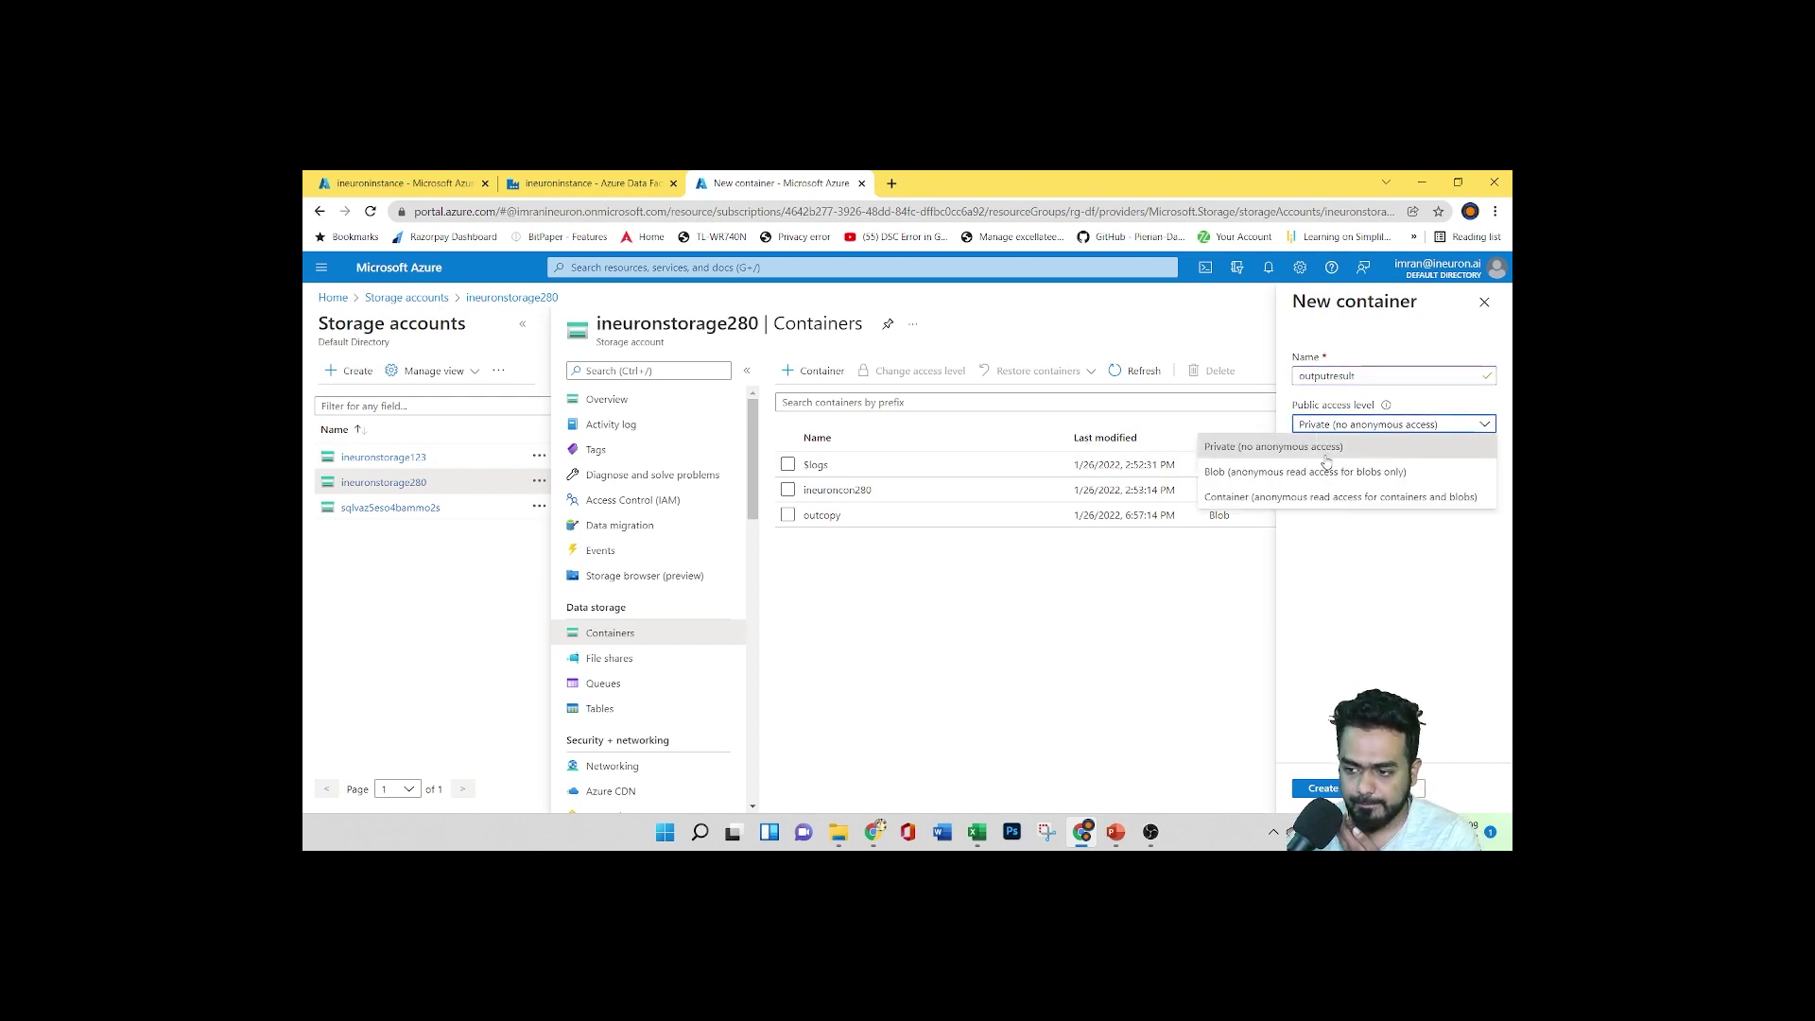
{"action": "left_click", "coordinate": [1323, 476]}
{"action": "left_click", "coordinate": [1217, 788]}
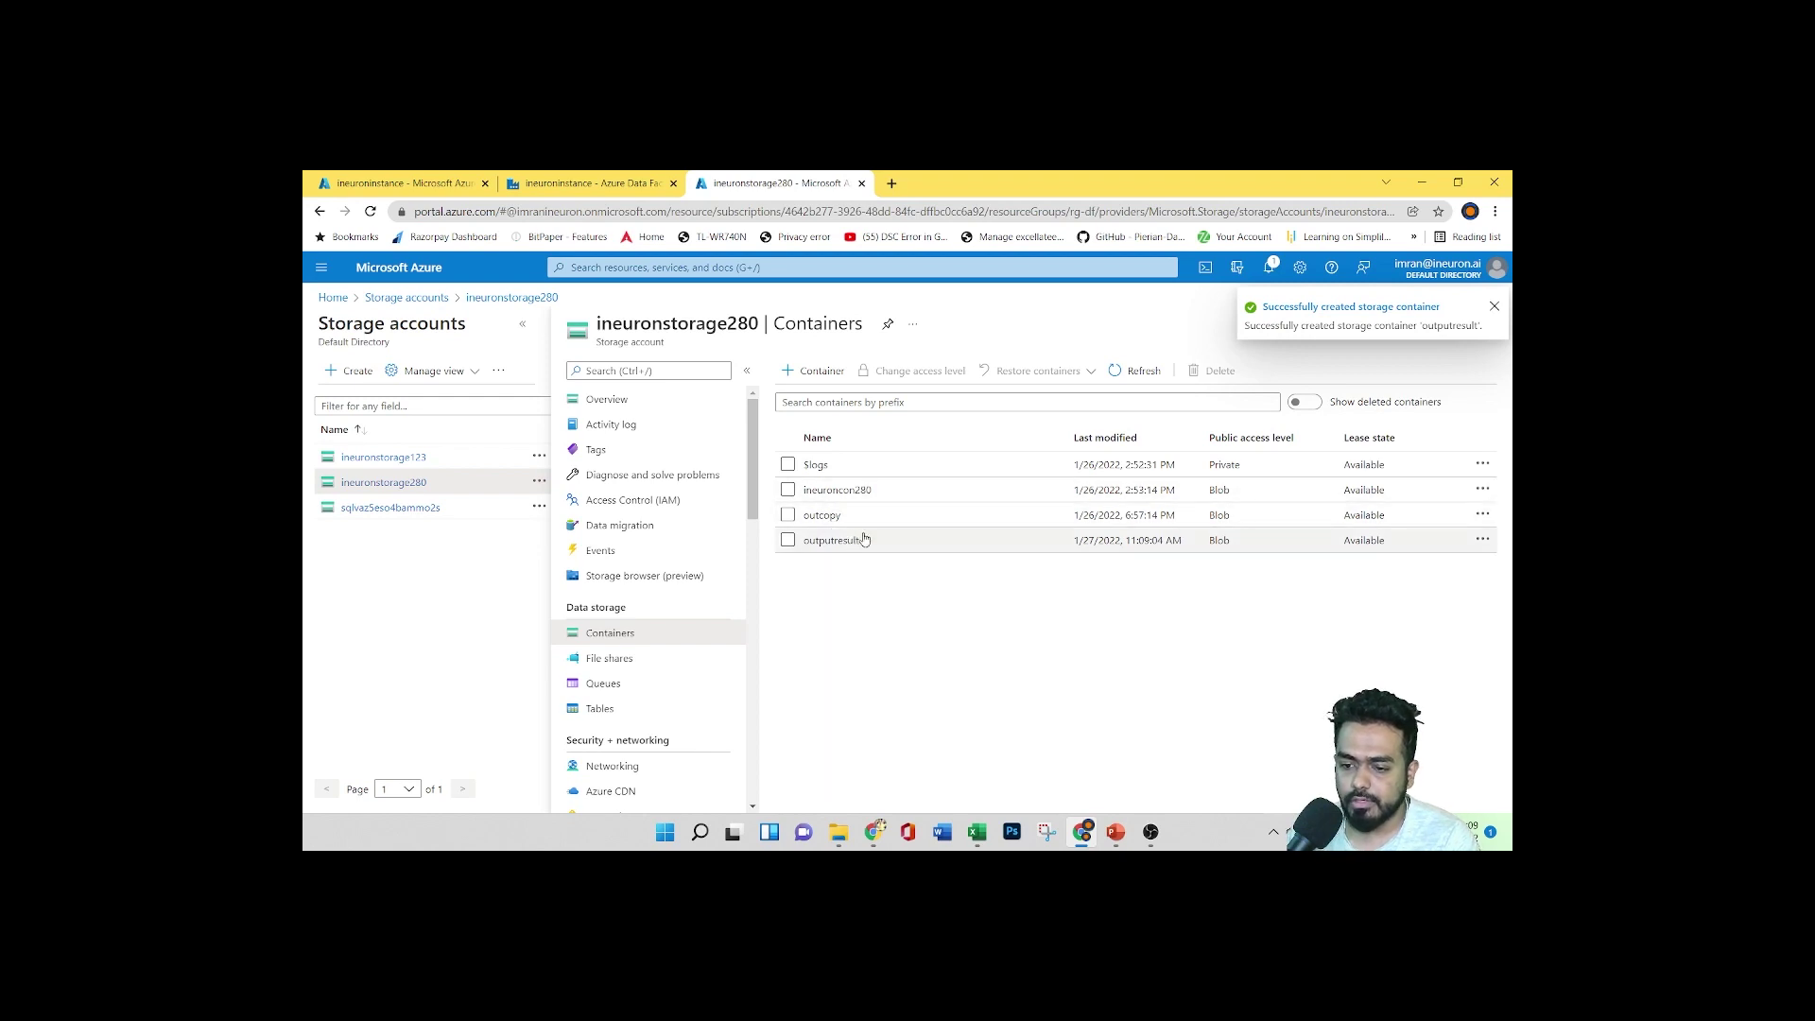
Return to dataflow2 in Azure Data Factory and start a new sink dataset using Azure Blob Storage and the DelimitedText format
{"action": "left_click", "coordinate": [591, 182]}
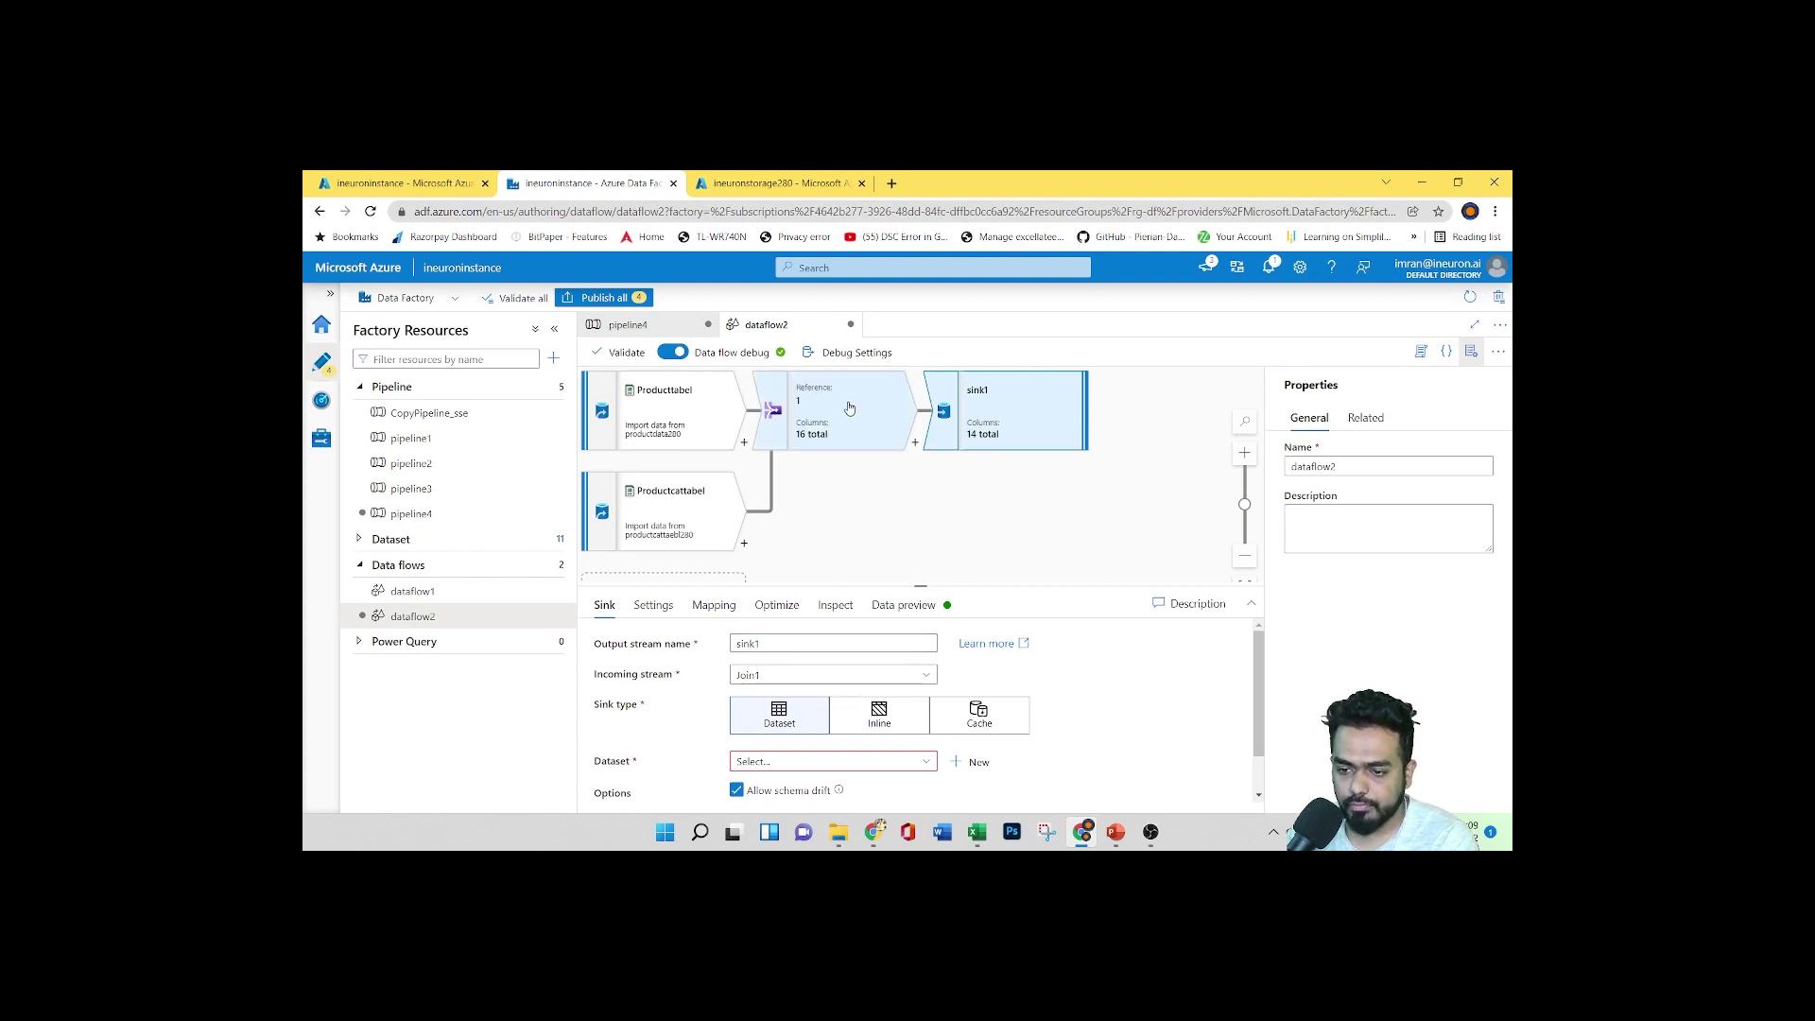
{"action": "scroll", "coordinate": [1088, 690], "scroll_direction": "down", "scroll_amount": 1}
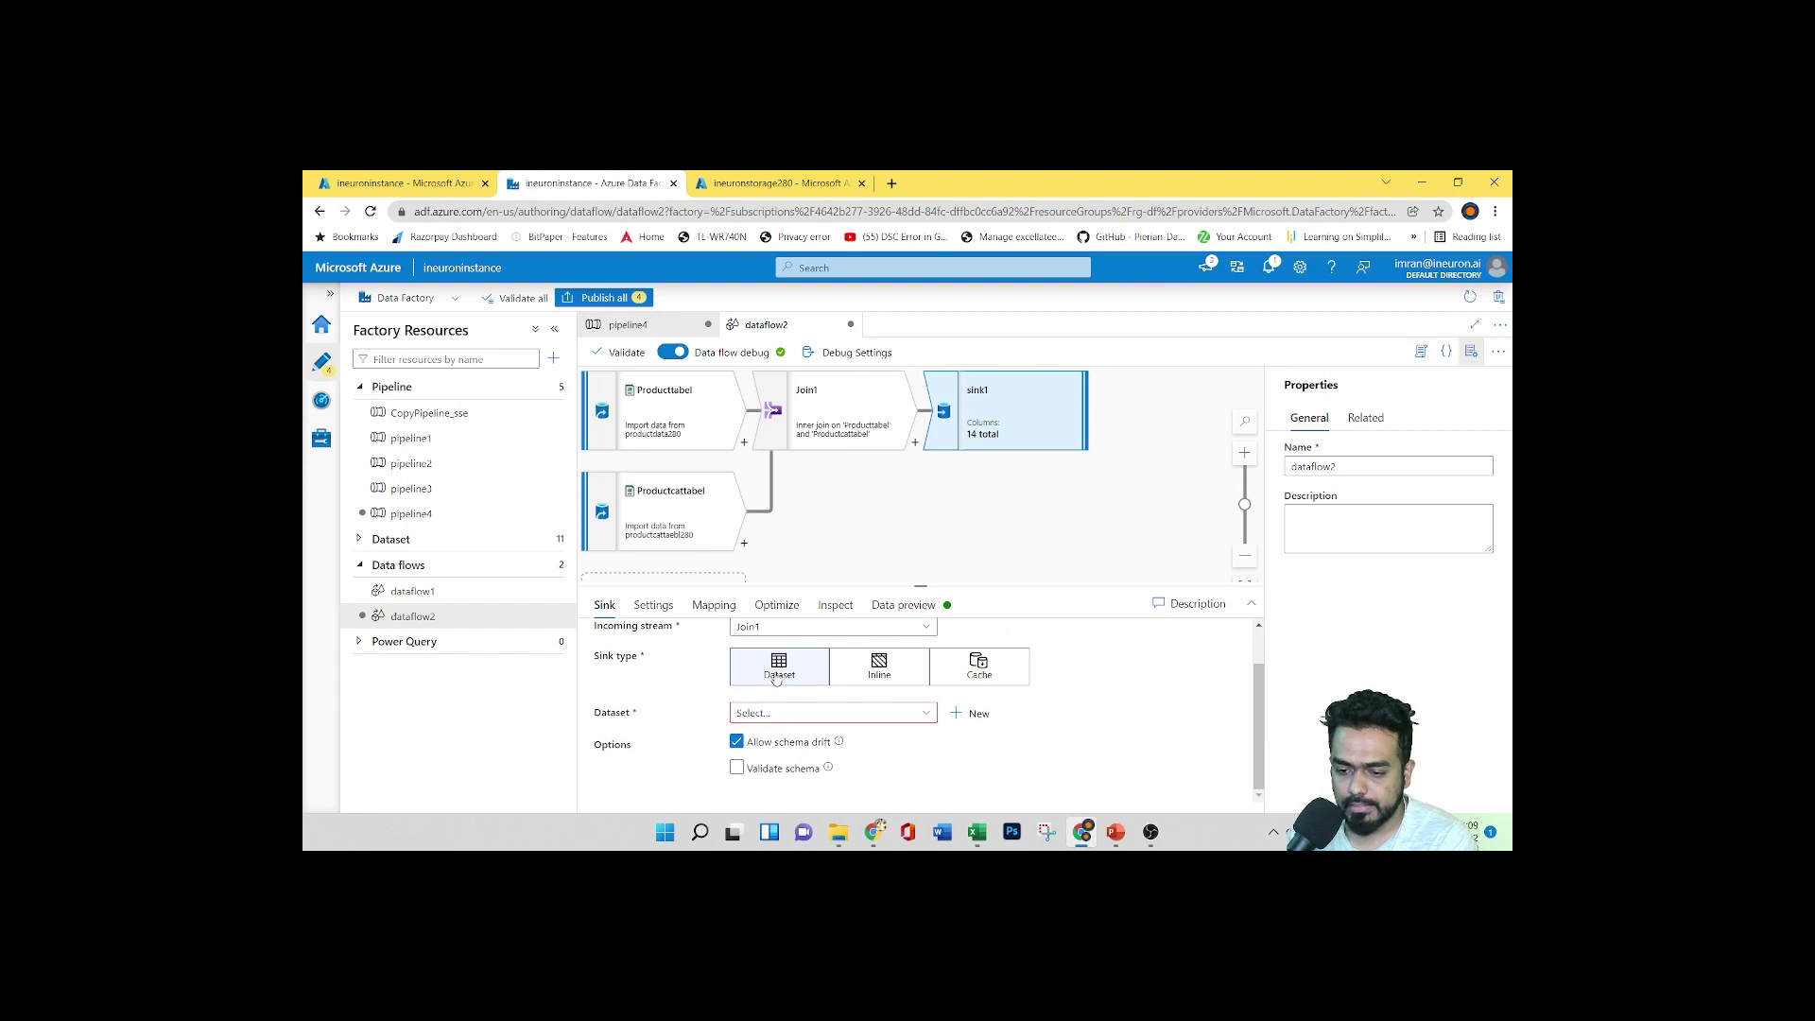
{"action": "left_click", "coordinate": [973, 713]}
{"action": "left_click", "coordinate": [1137, 526]}
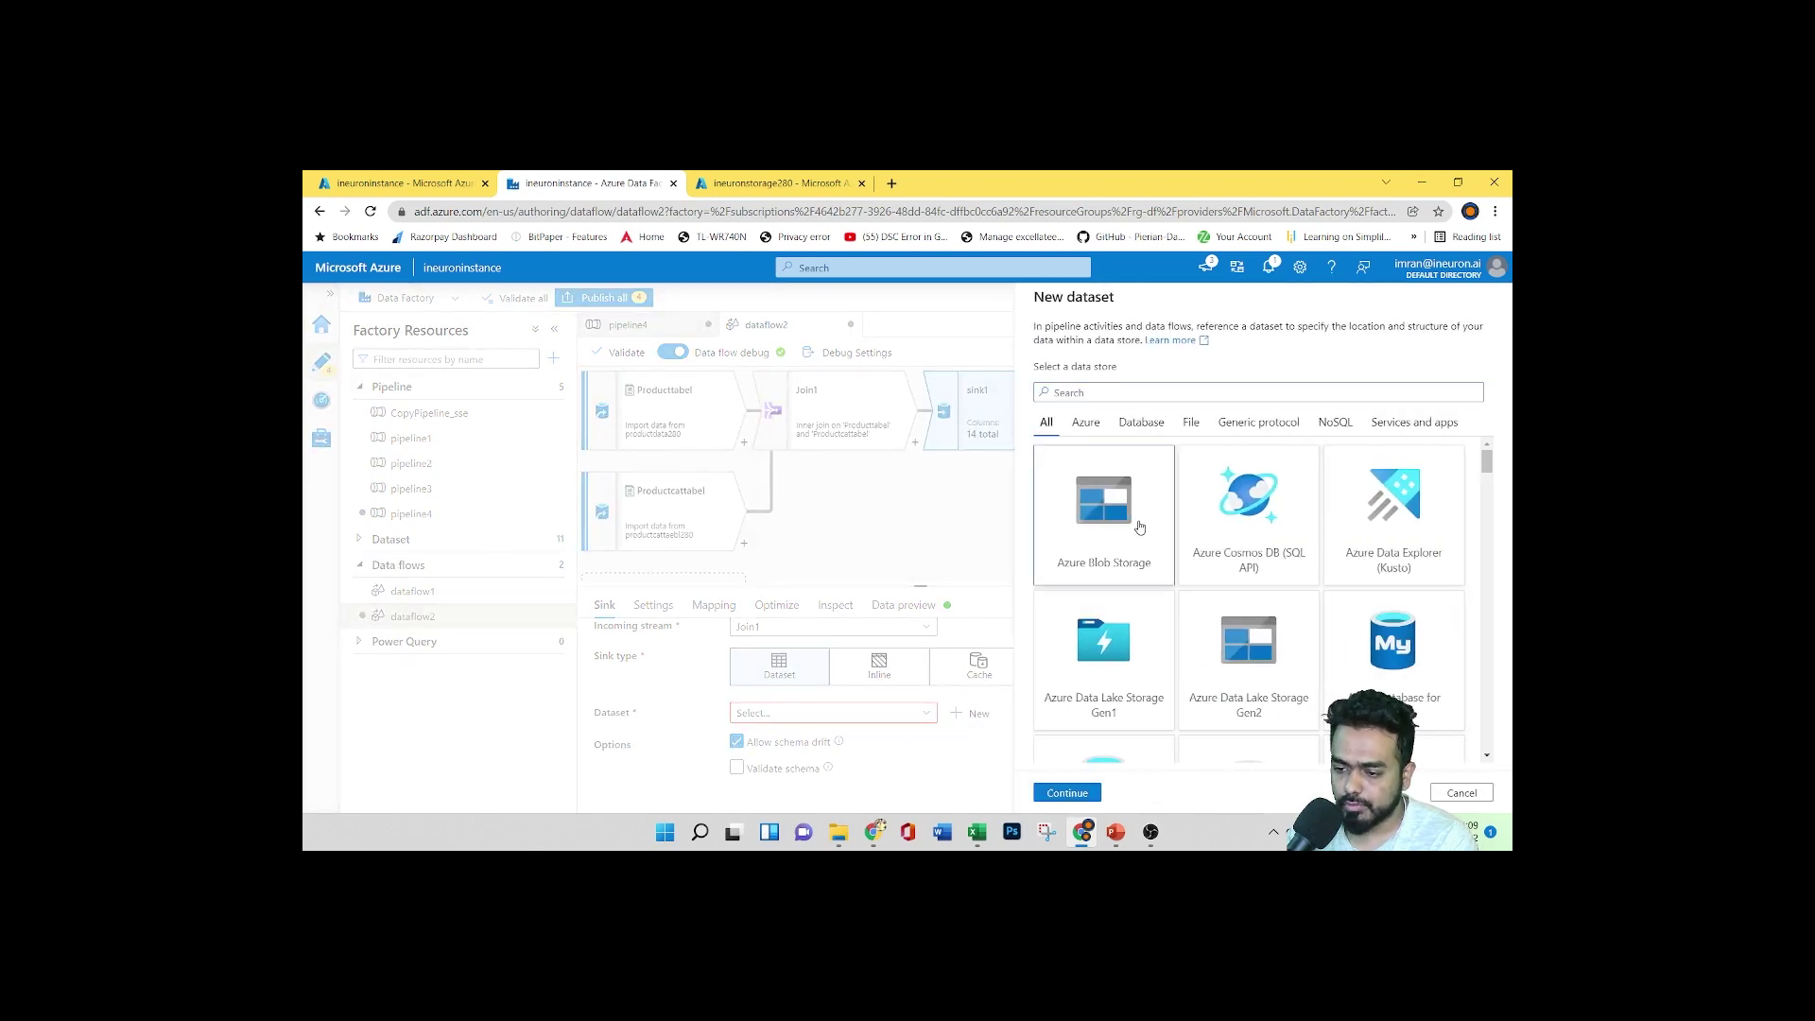
{"action": "left_click", "coordinate": [1067, 793]}
{"action": "left_click", "coordinate": [1254, 416]}
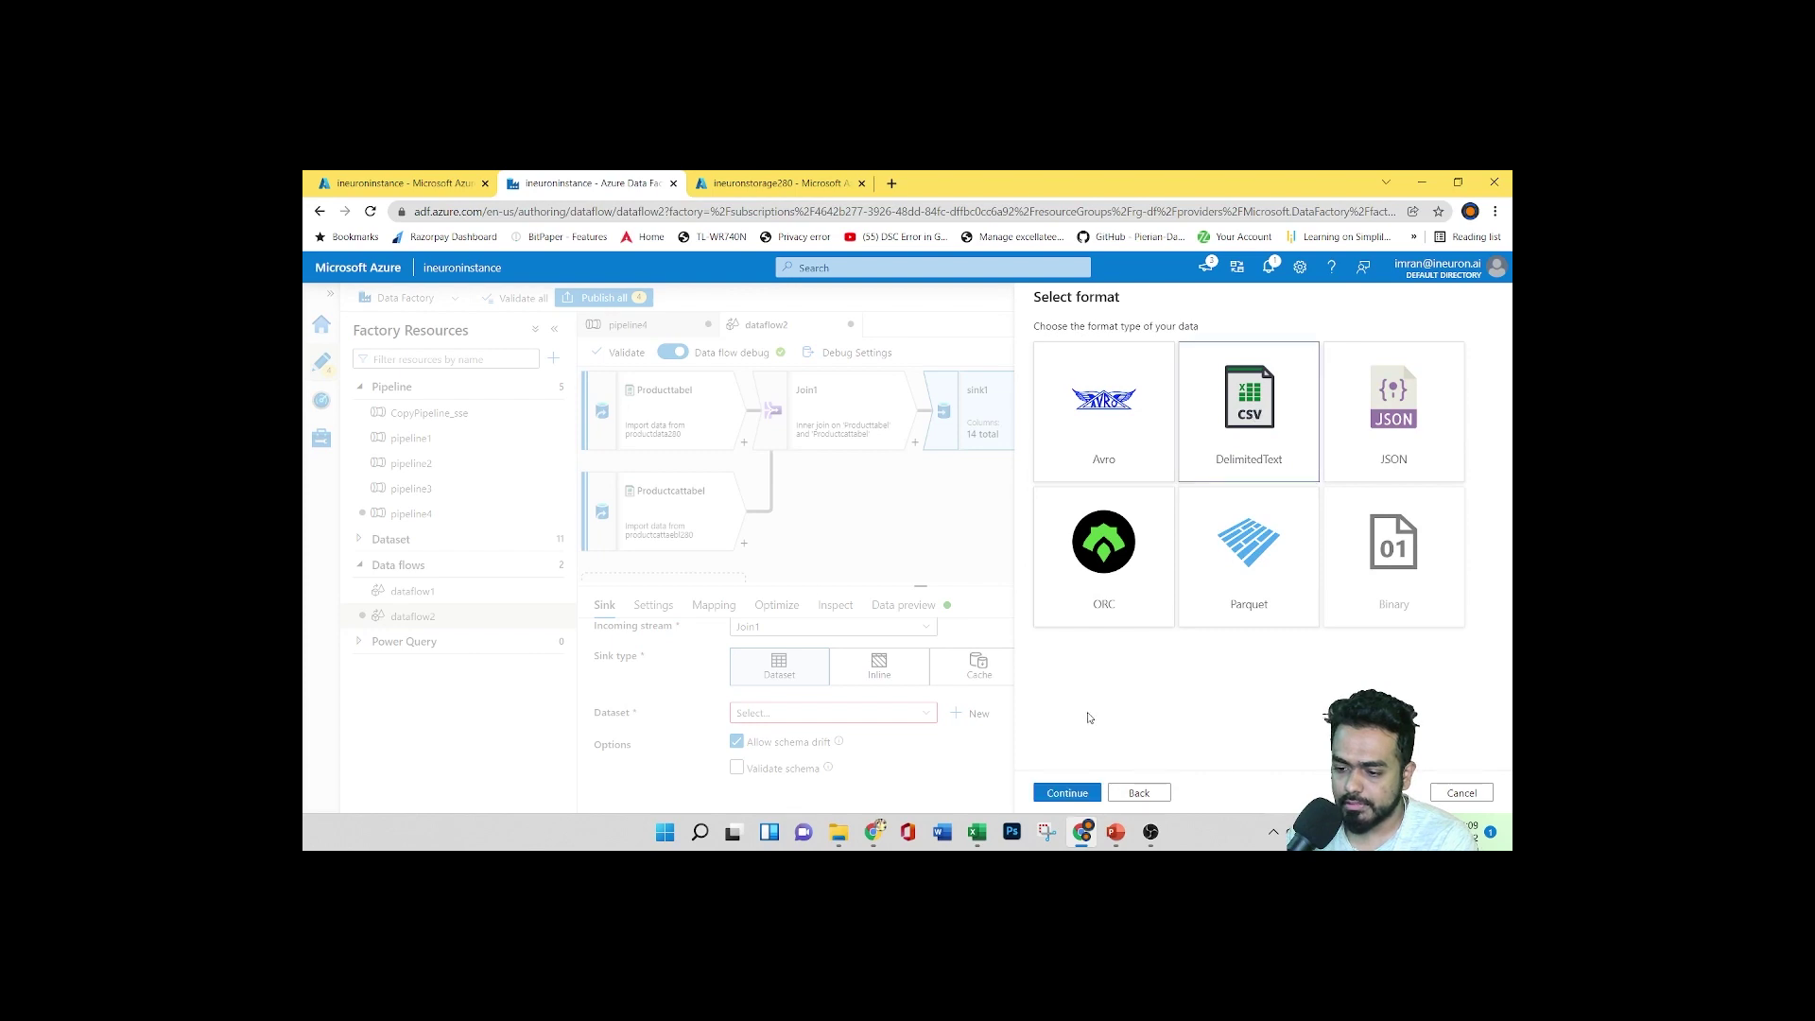
{"action": "left_click", "coordinate": [1066, 794]}
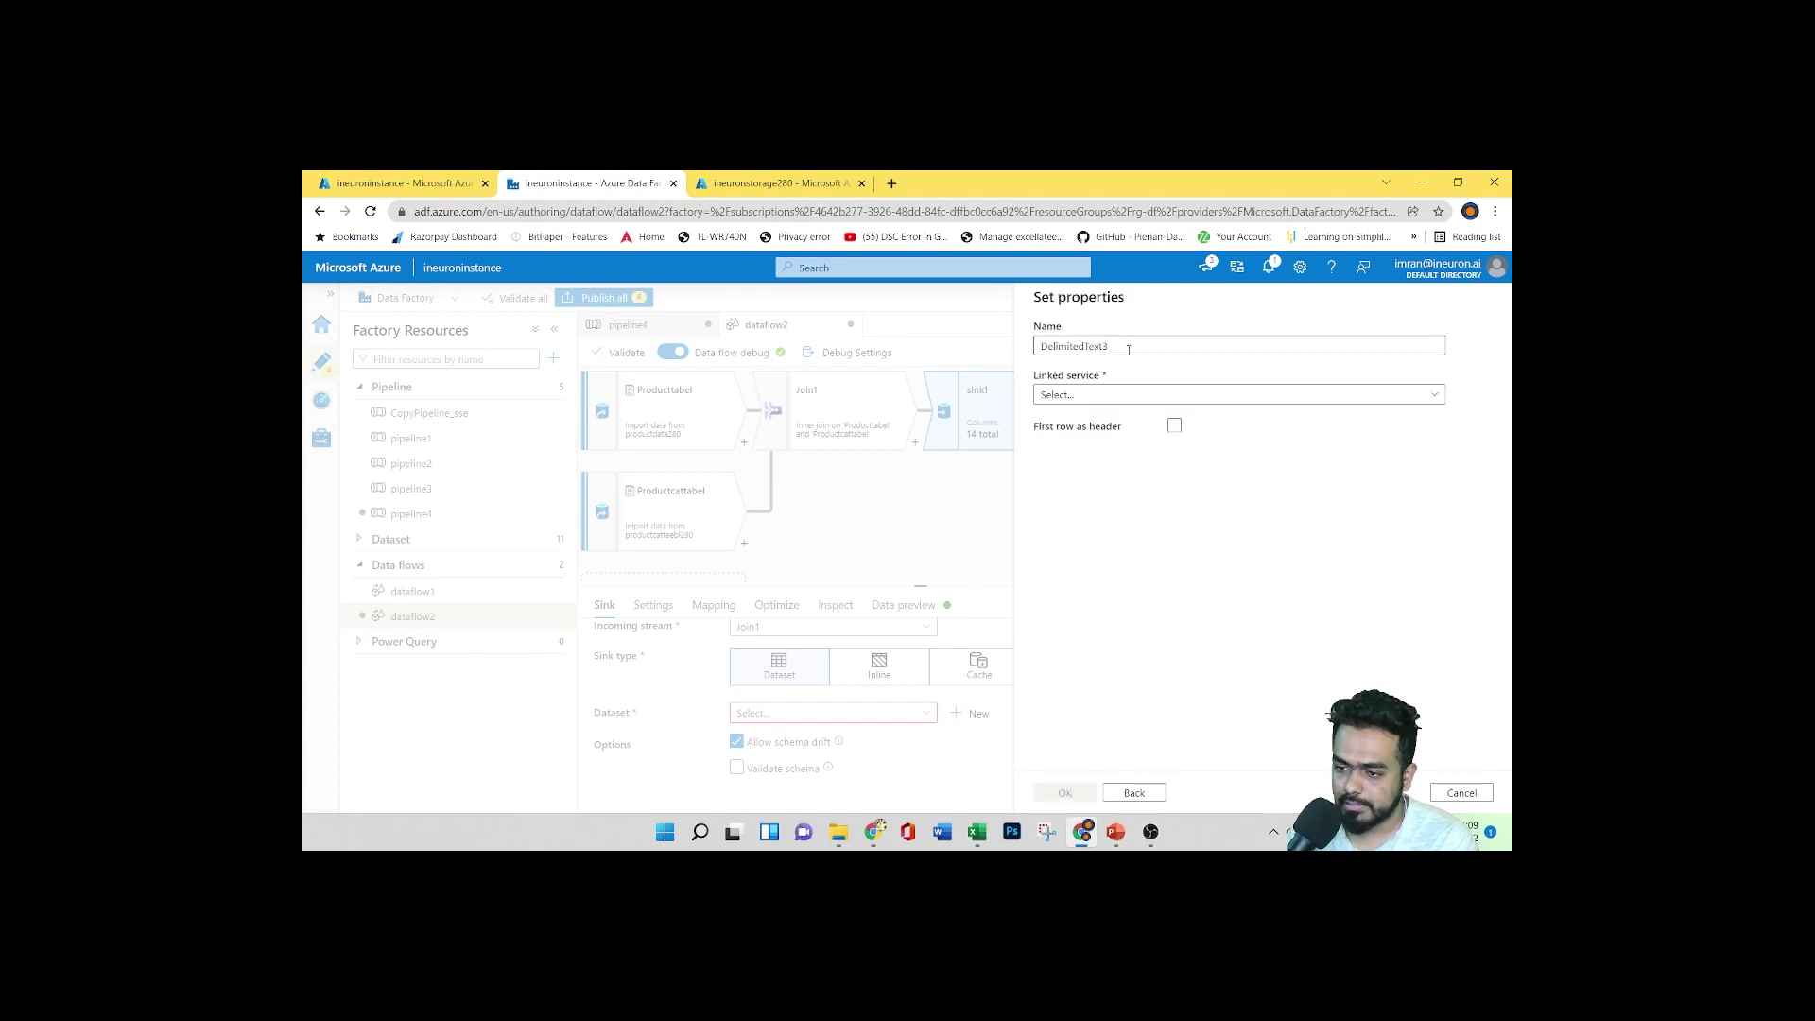
Name the sink dataset outputresult280 and assign it the linked service ineuronnewconn
{"action": "left_click_drag", "start_coordinate": [1126, 346], "coordinate": [1036, 346]}
{"action": "key", "text": "BackSpace"}
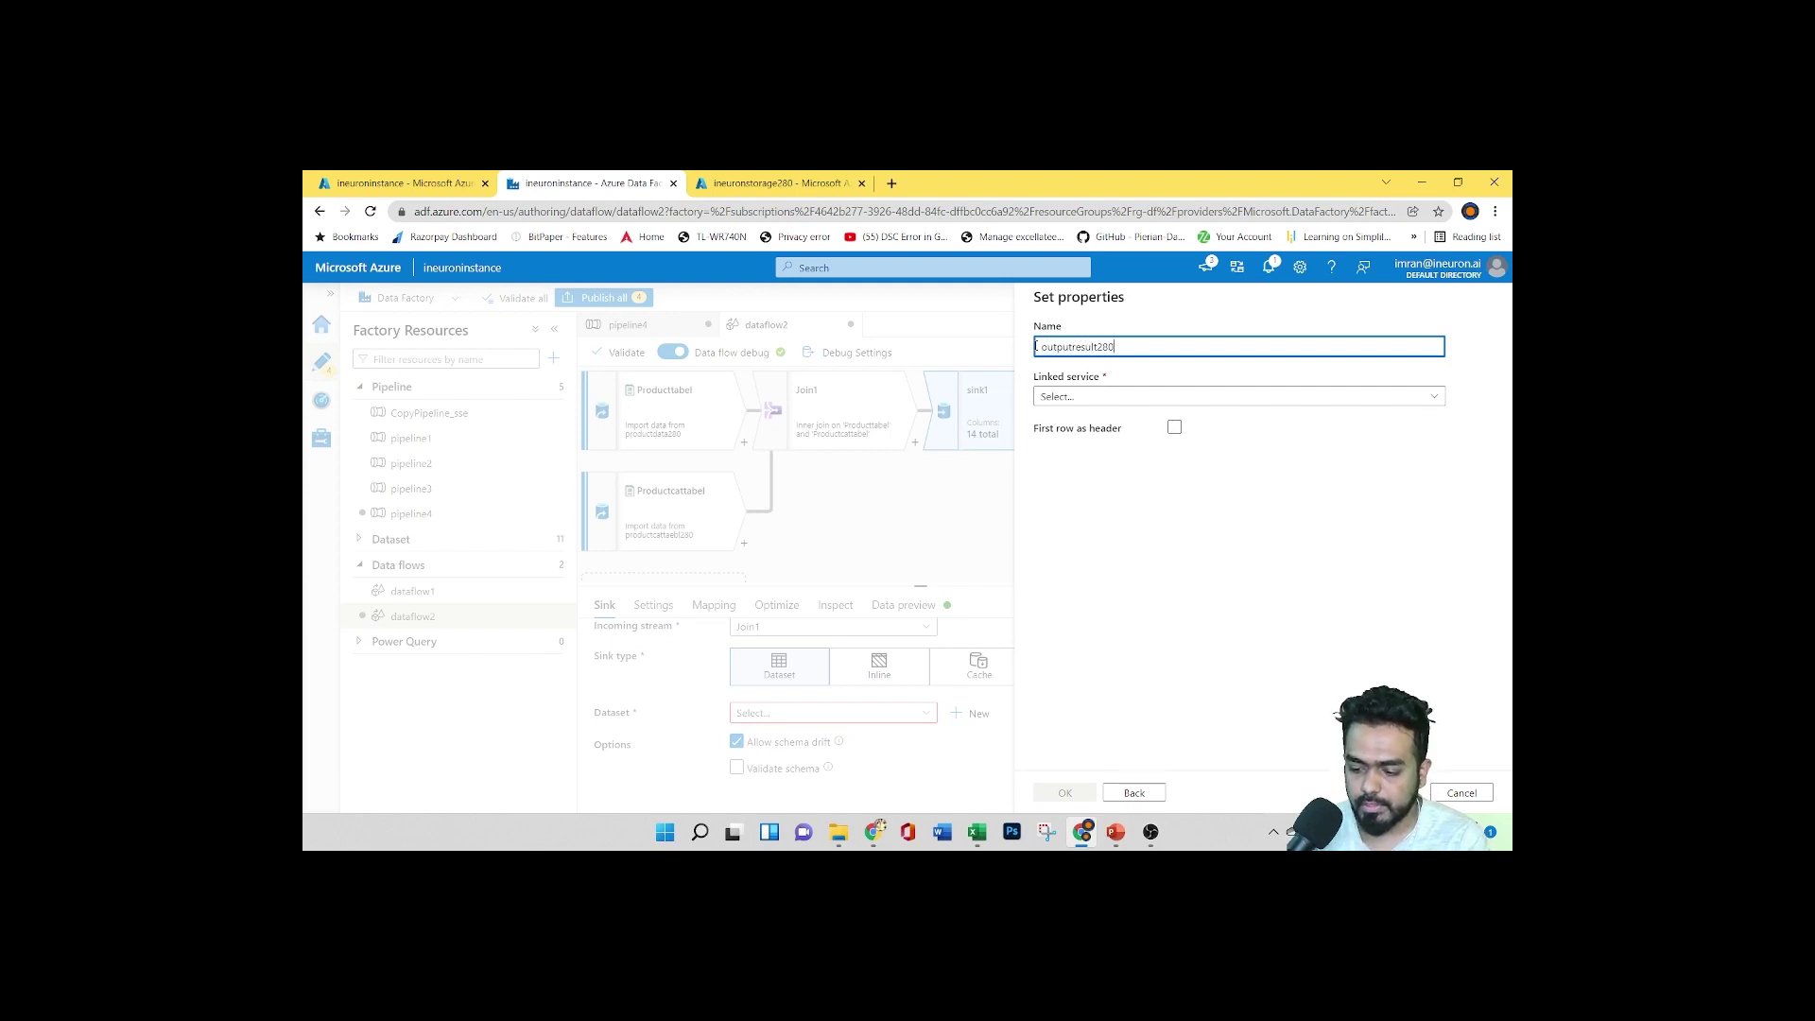
{"action": "left_click", "coordinate": [1148, 396]}
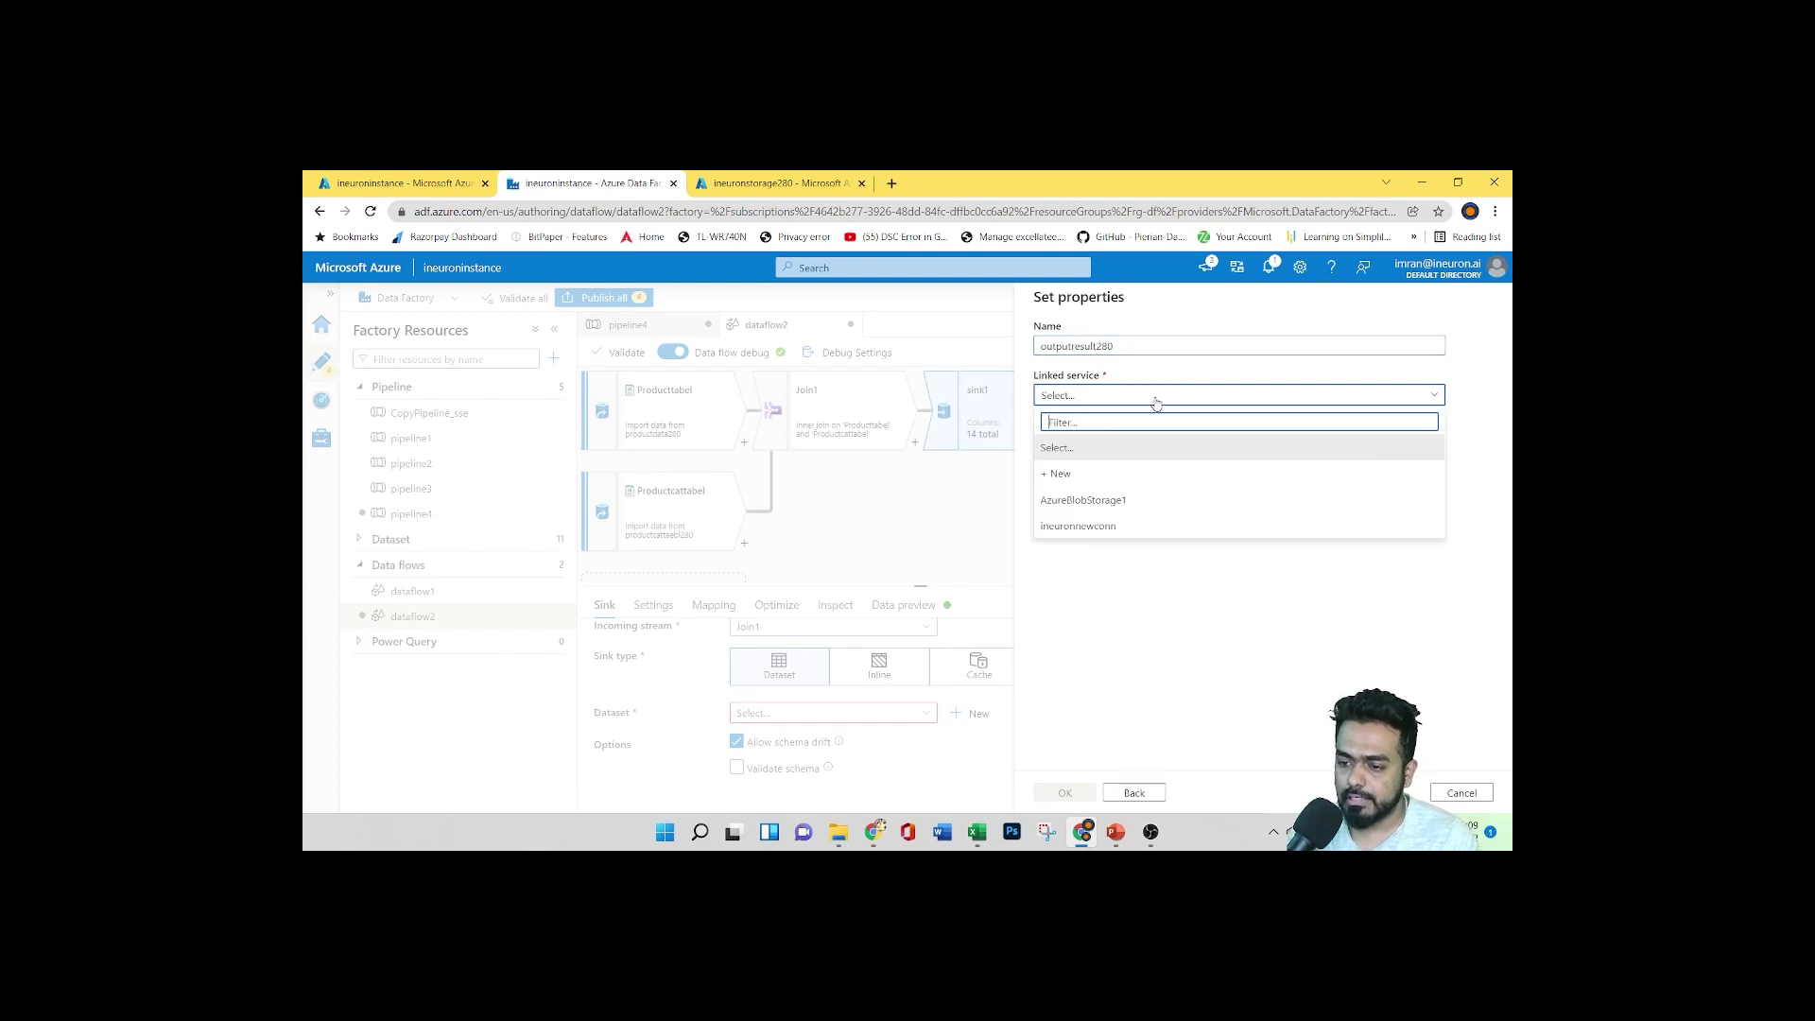
{"action": "left_click", "coordinate": [1134, 526]}
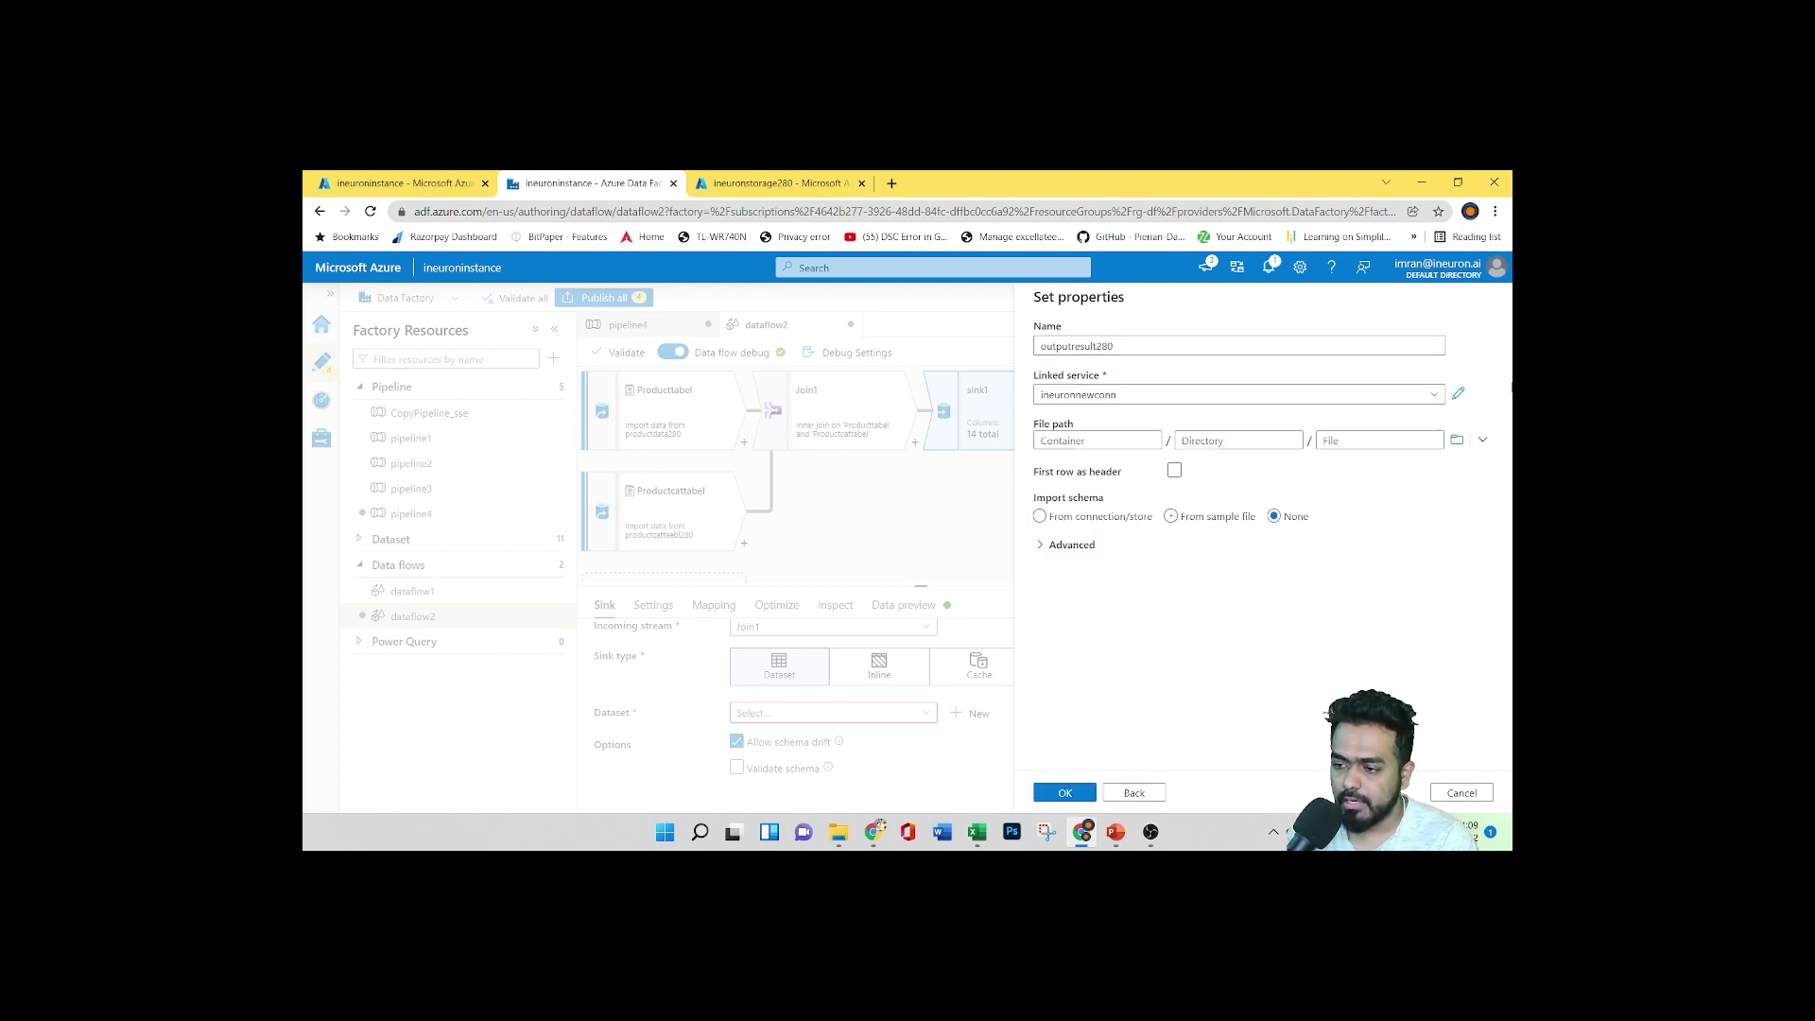
Point the sink dataset at the outputresult container, treat the first row as header, and create the dataset
{"action": "left_click", "coordinate": [1457, 440]}
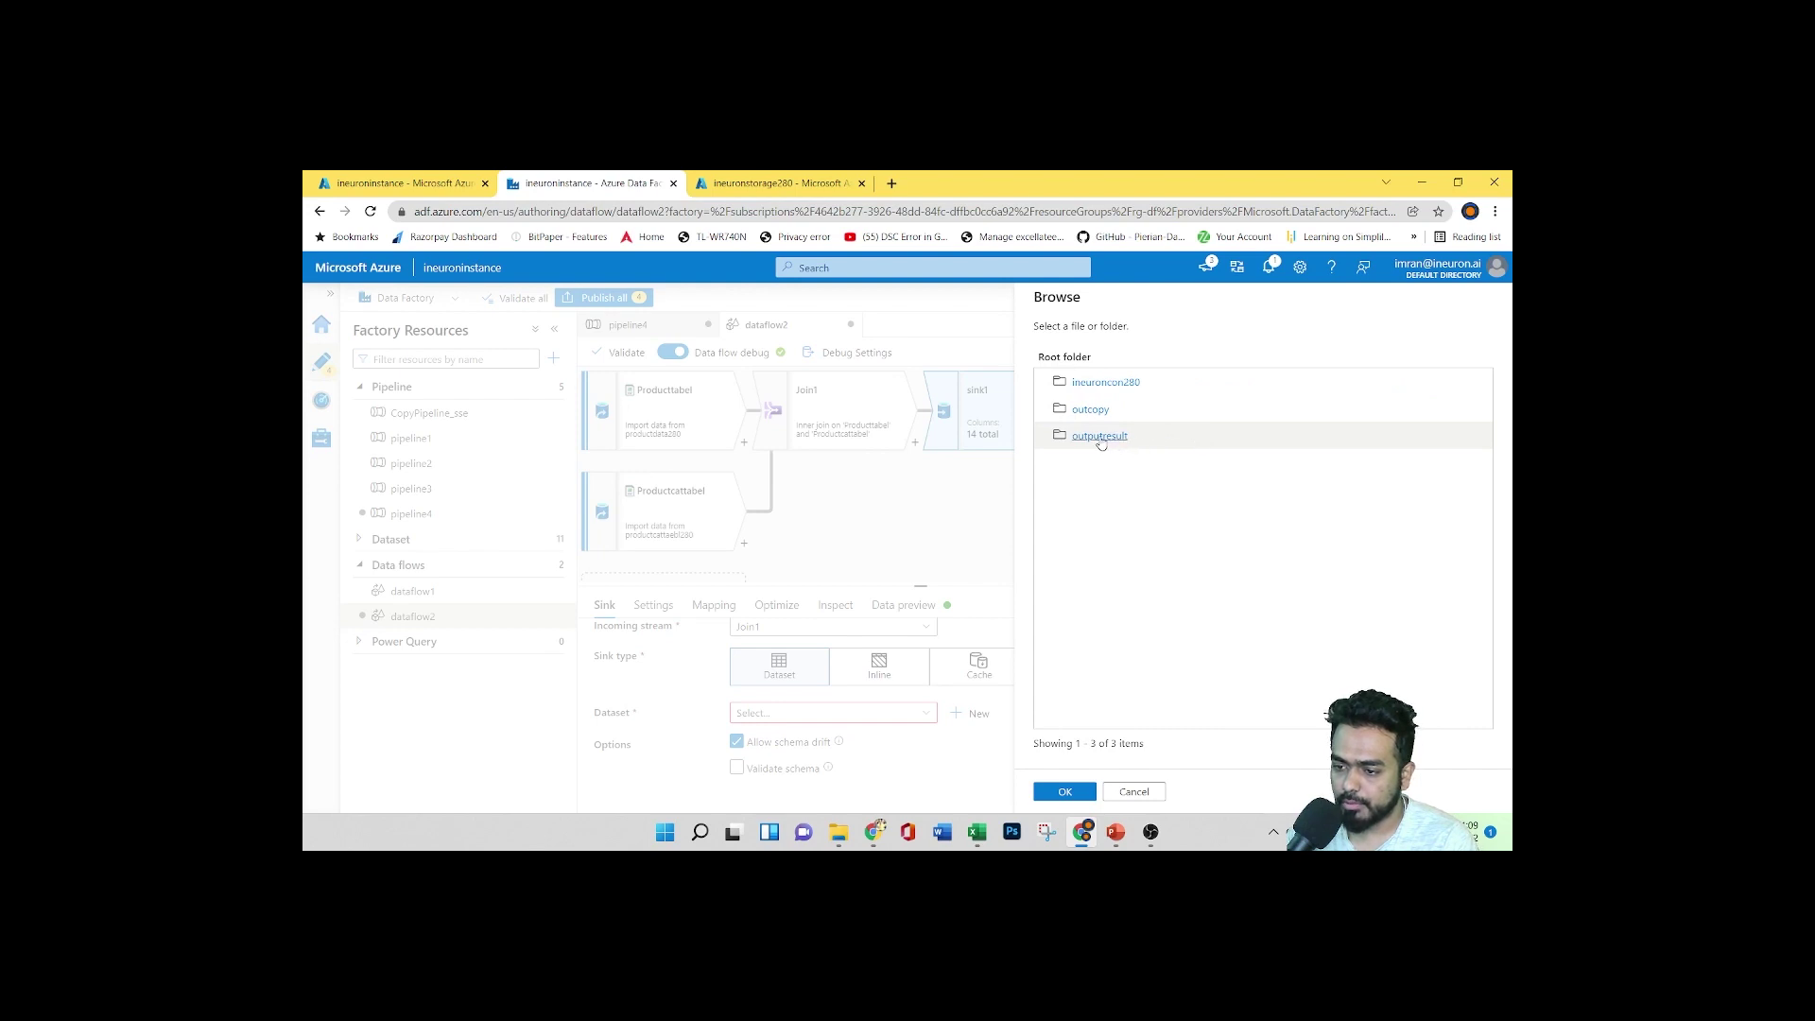
{"action": "left_click", "coordinate": [1099, 436]}
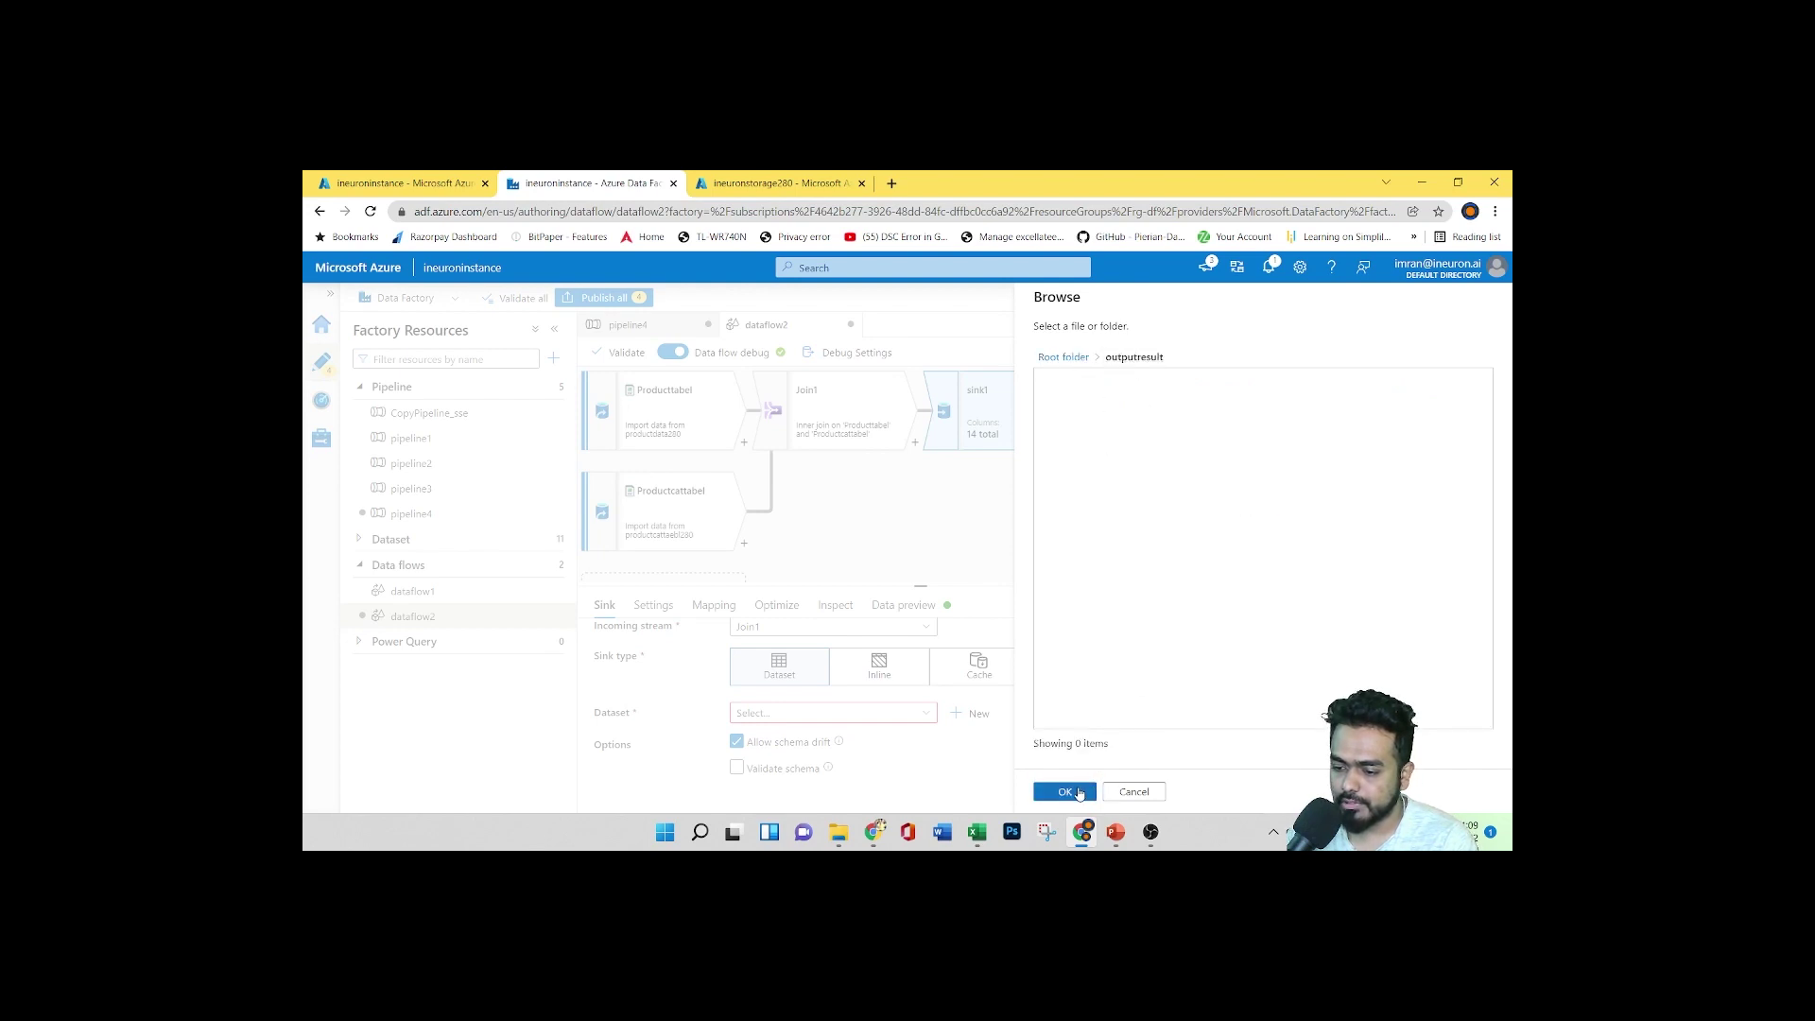
{"action": "left_click", "coordinate": [1066, 792]}
{"action": "left_click", "coordinate": [1174, 470]}
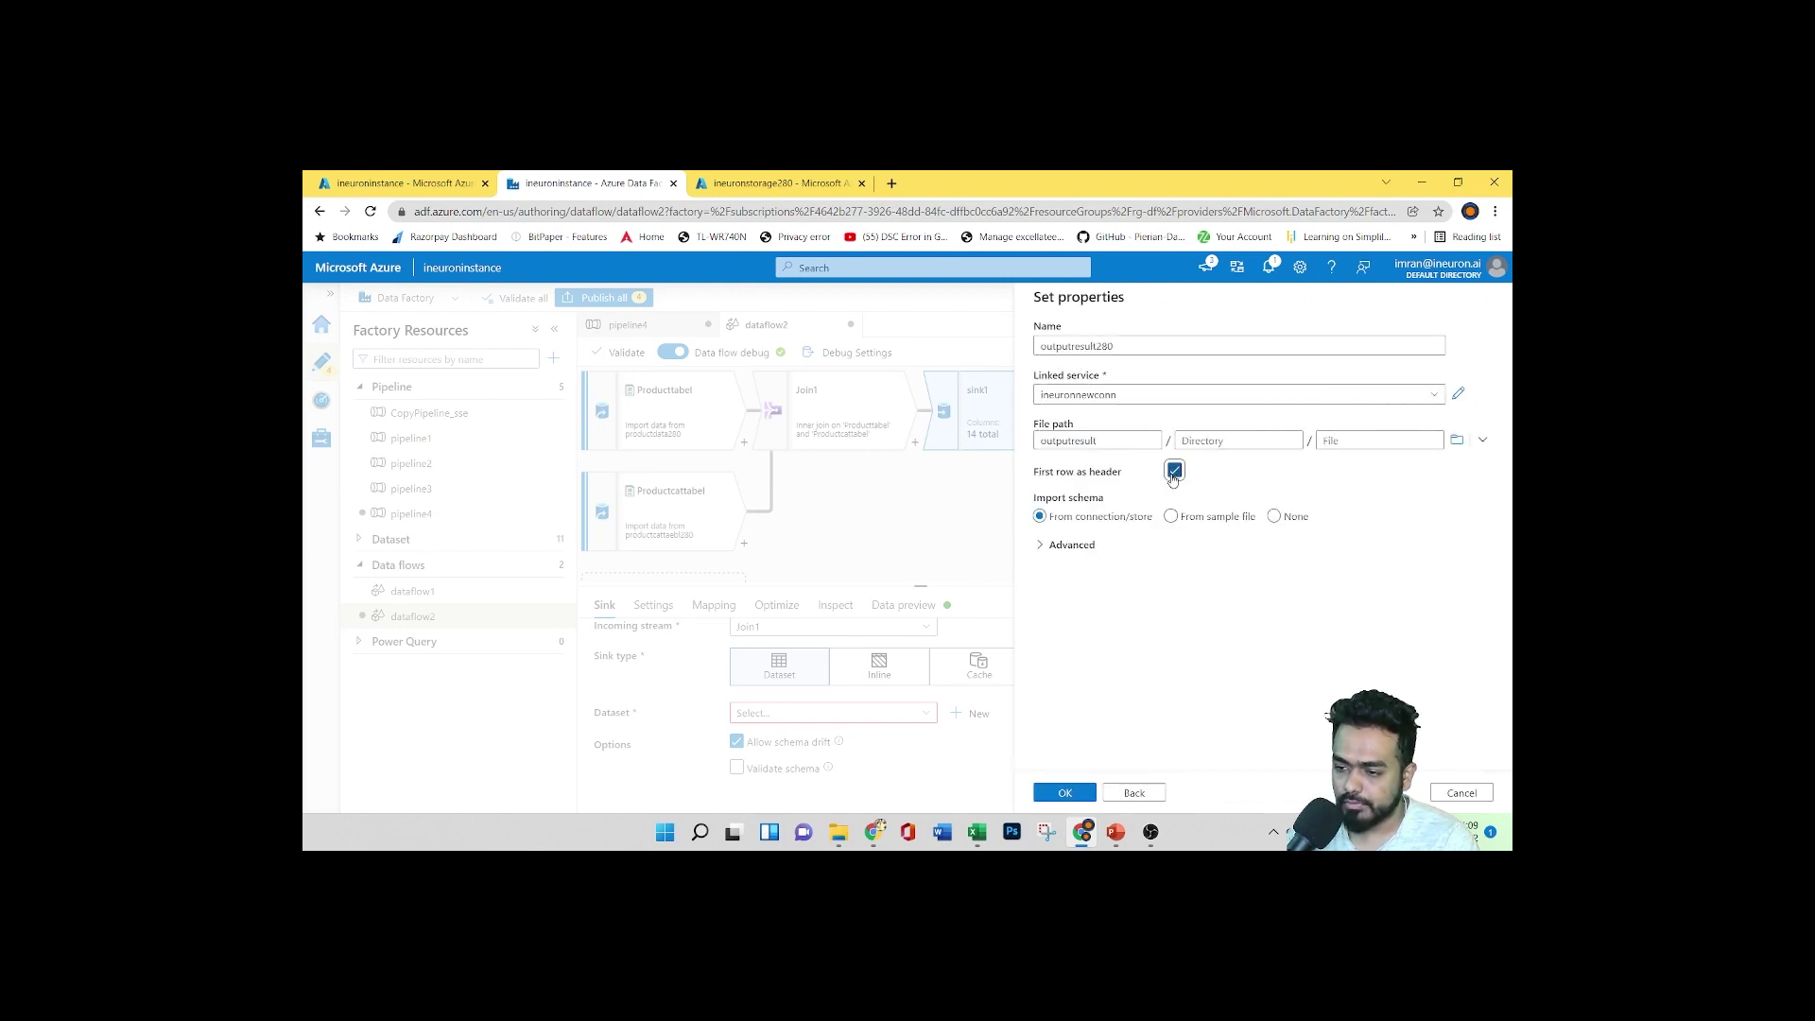
{"action": "left_click", "coordinate": [1066, 793]}
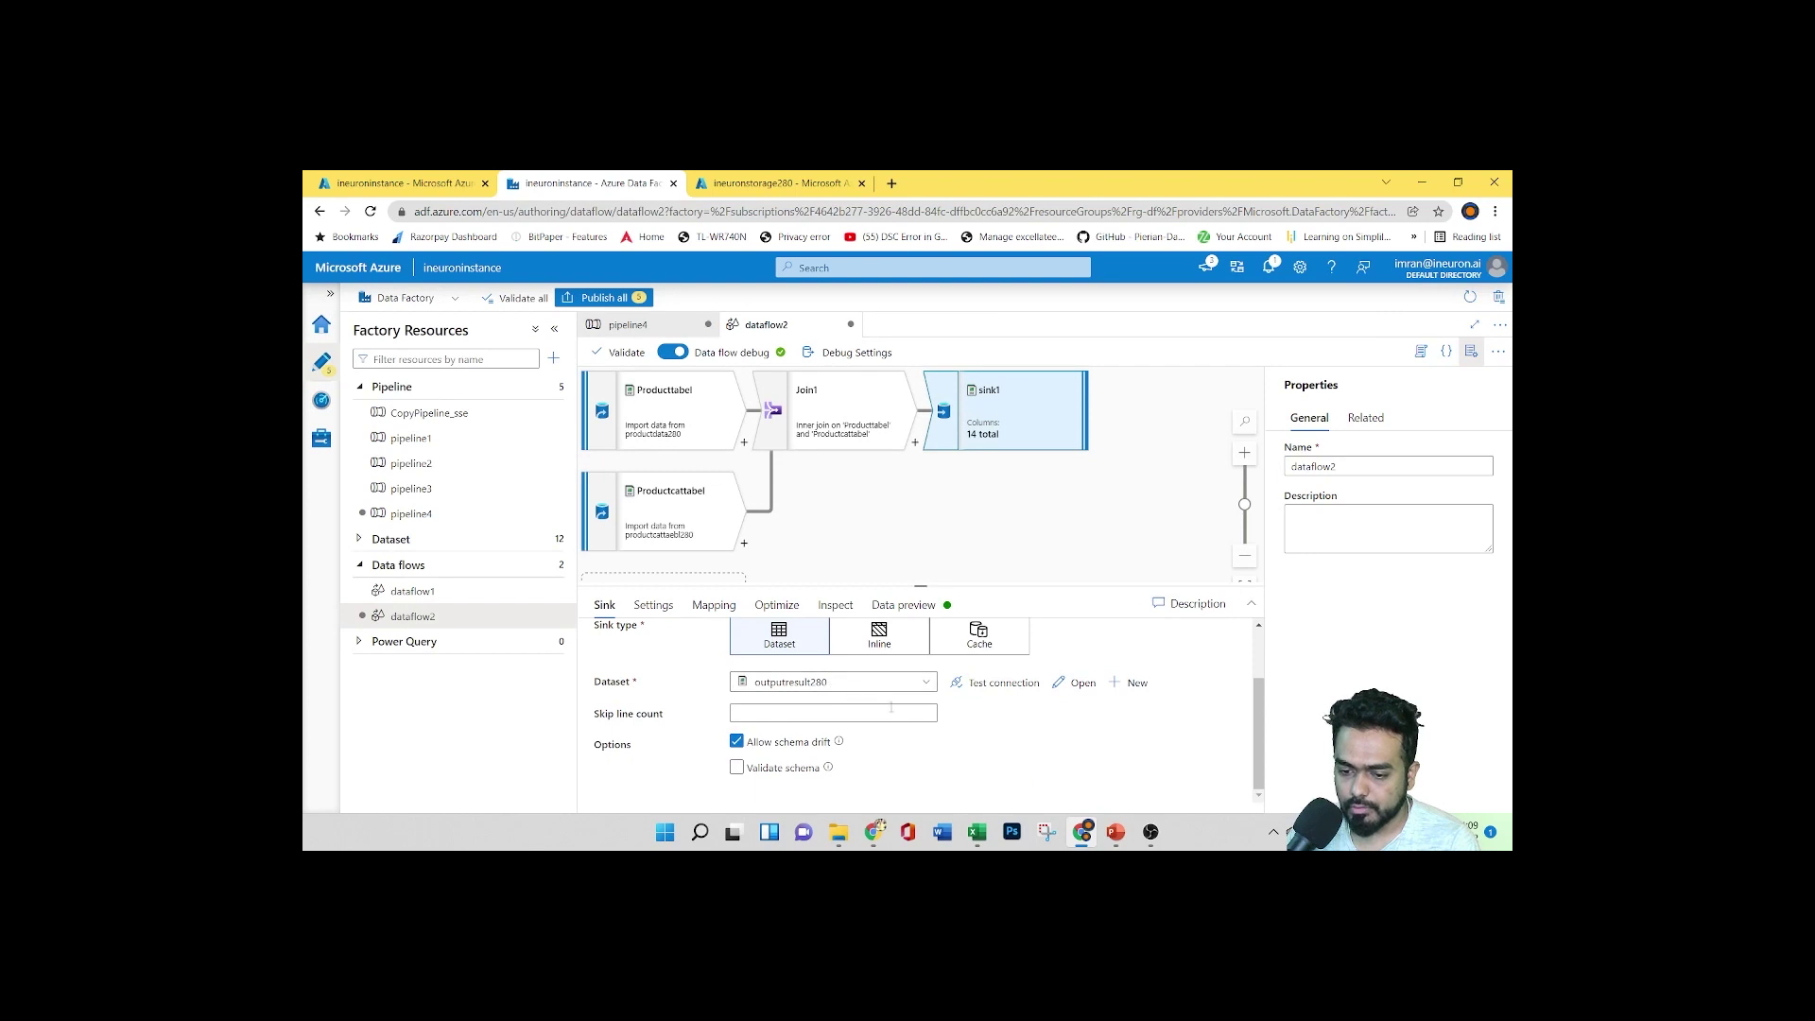
{"action": "scroll", "coordinate": [963, 741], "scroll_direction": "up", "scroll_amount": 2}
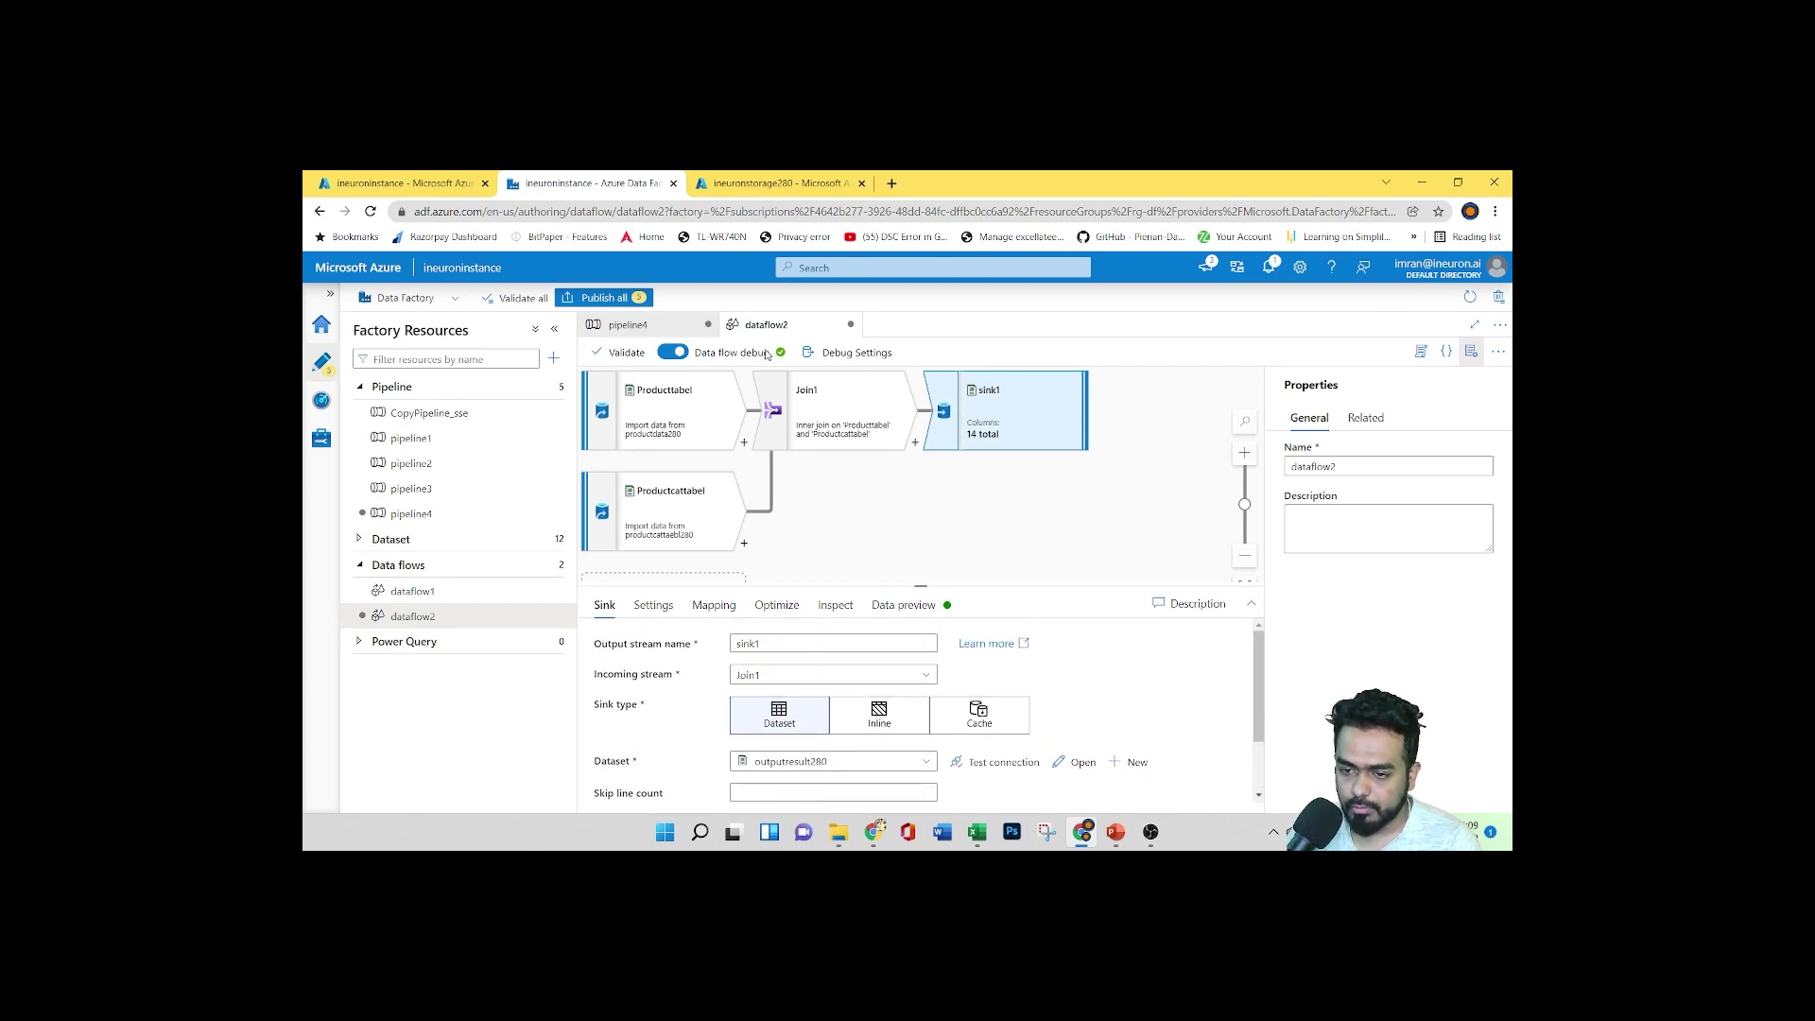
Load the data preview of the Producttabel source and resize the workspace to show its rows
{"action": "left_click", "coordinate": [666, 407]}
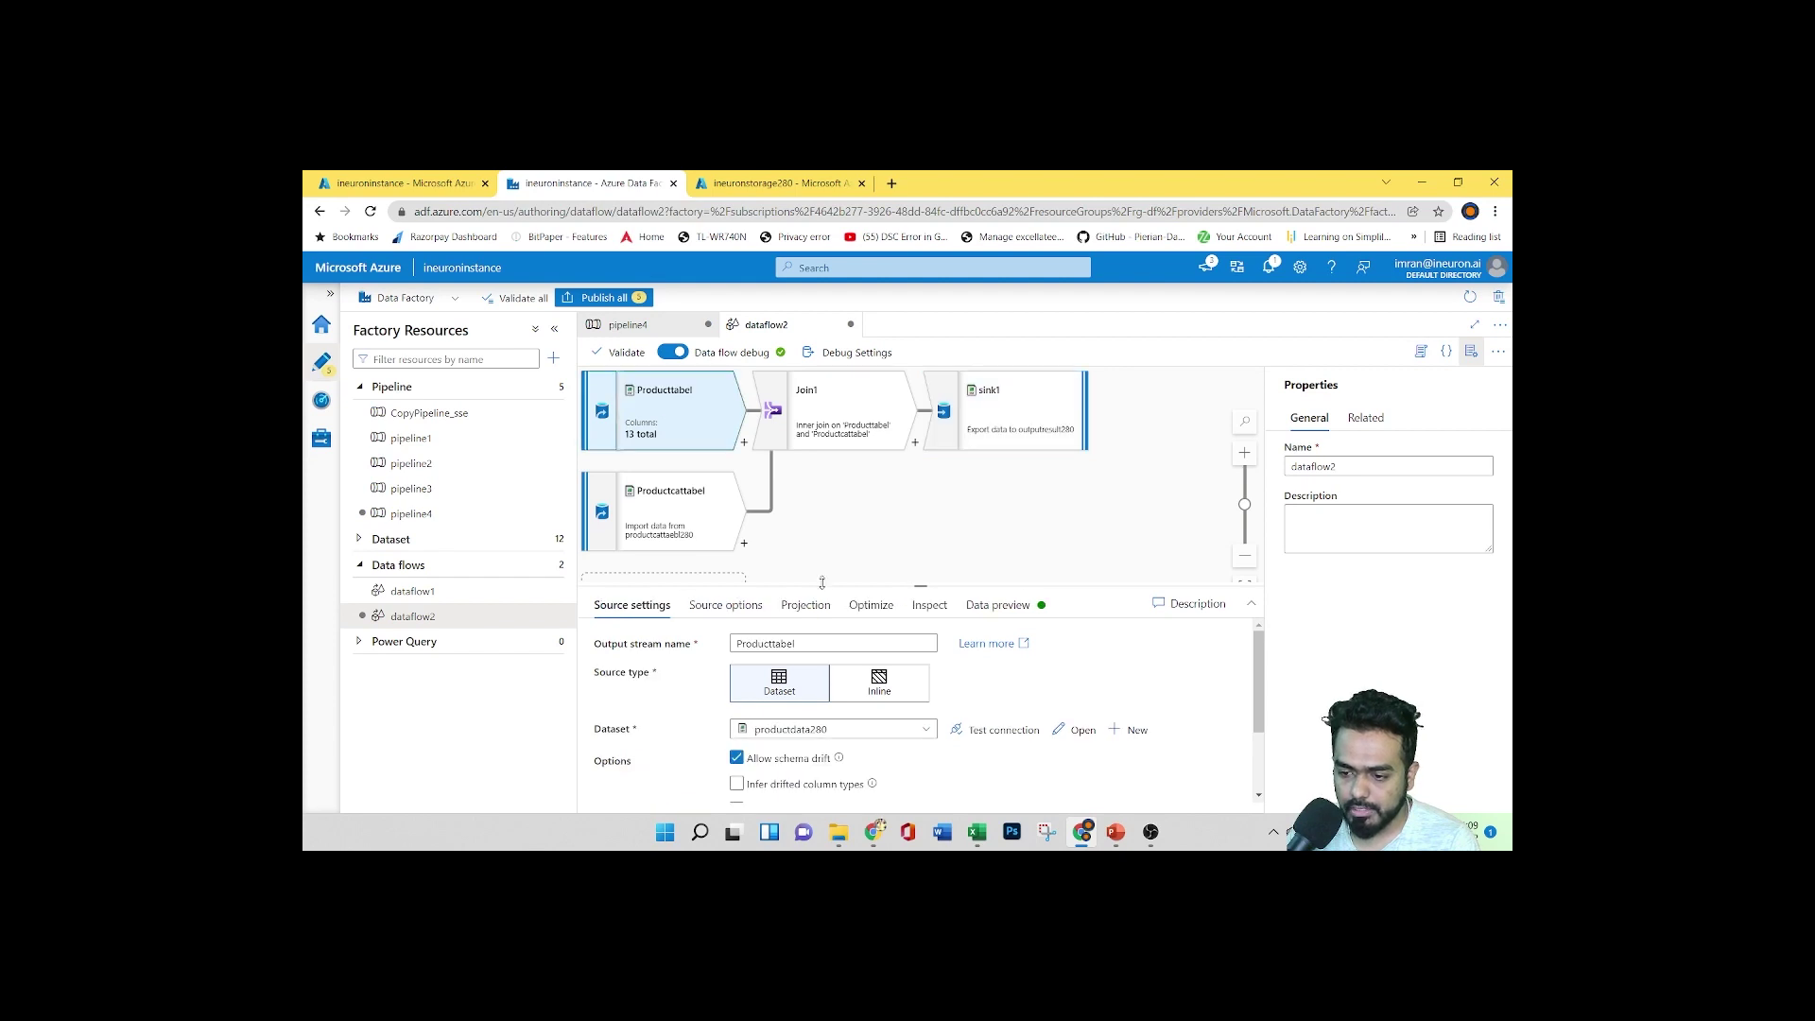
{"action": "left_click", "coordinate": [998, 607]}
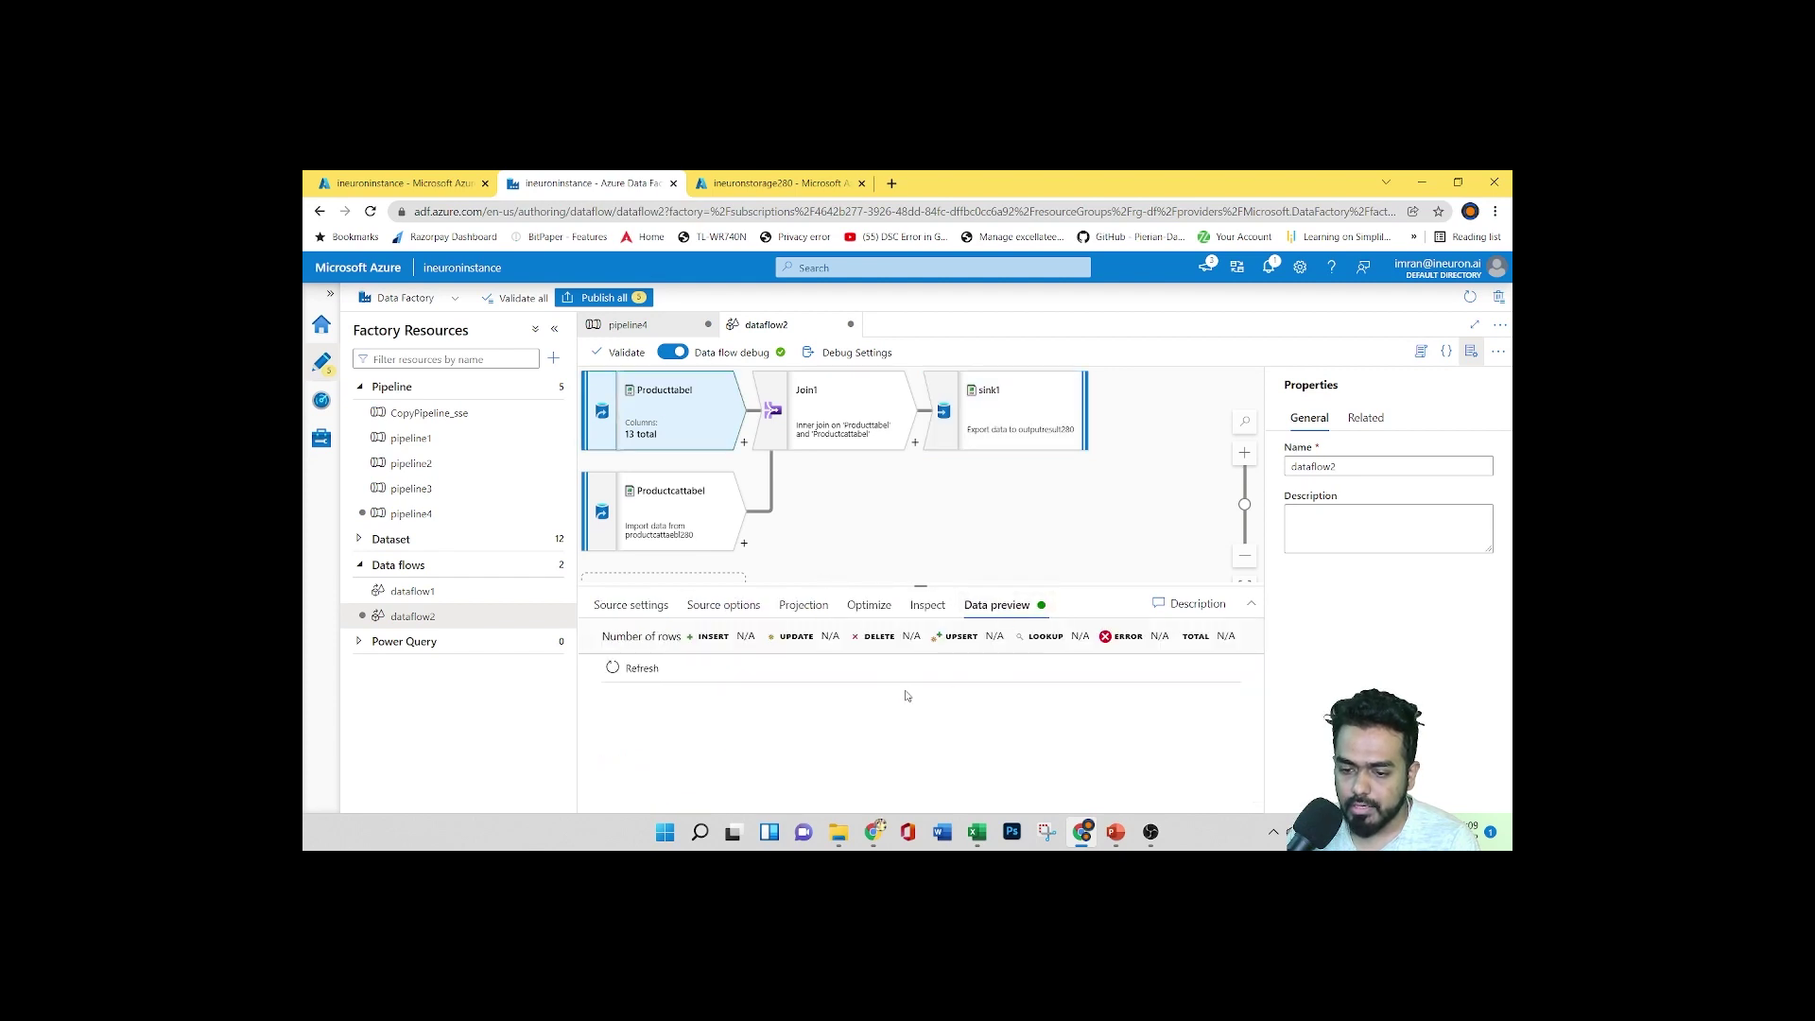
{"action": "left_click", "coordinate": [626, 673]}
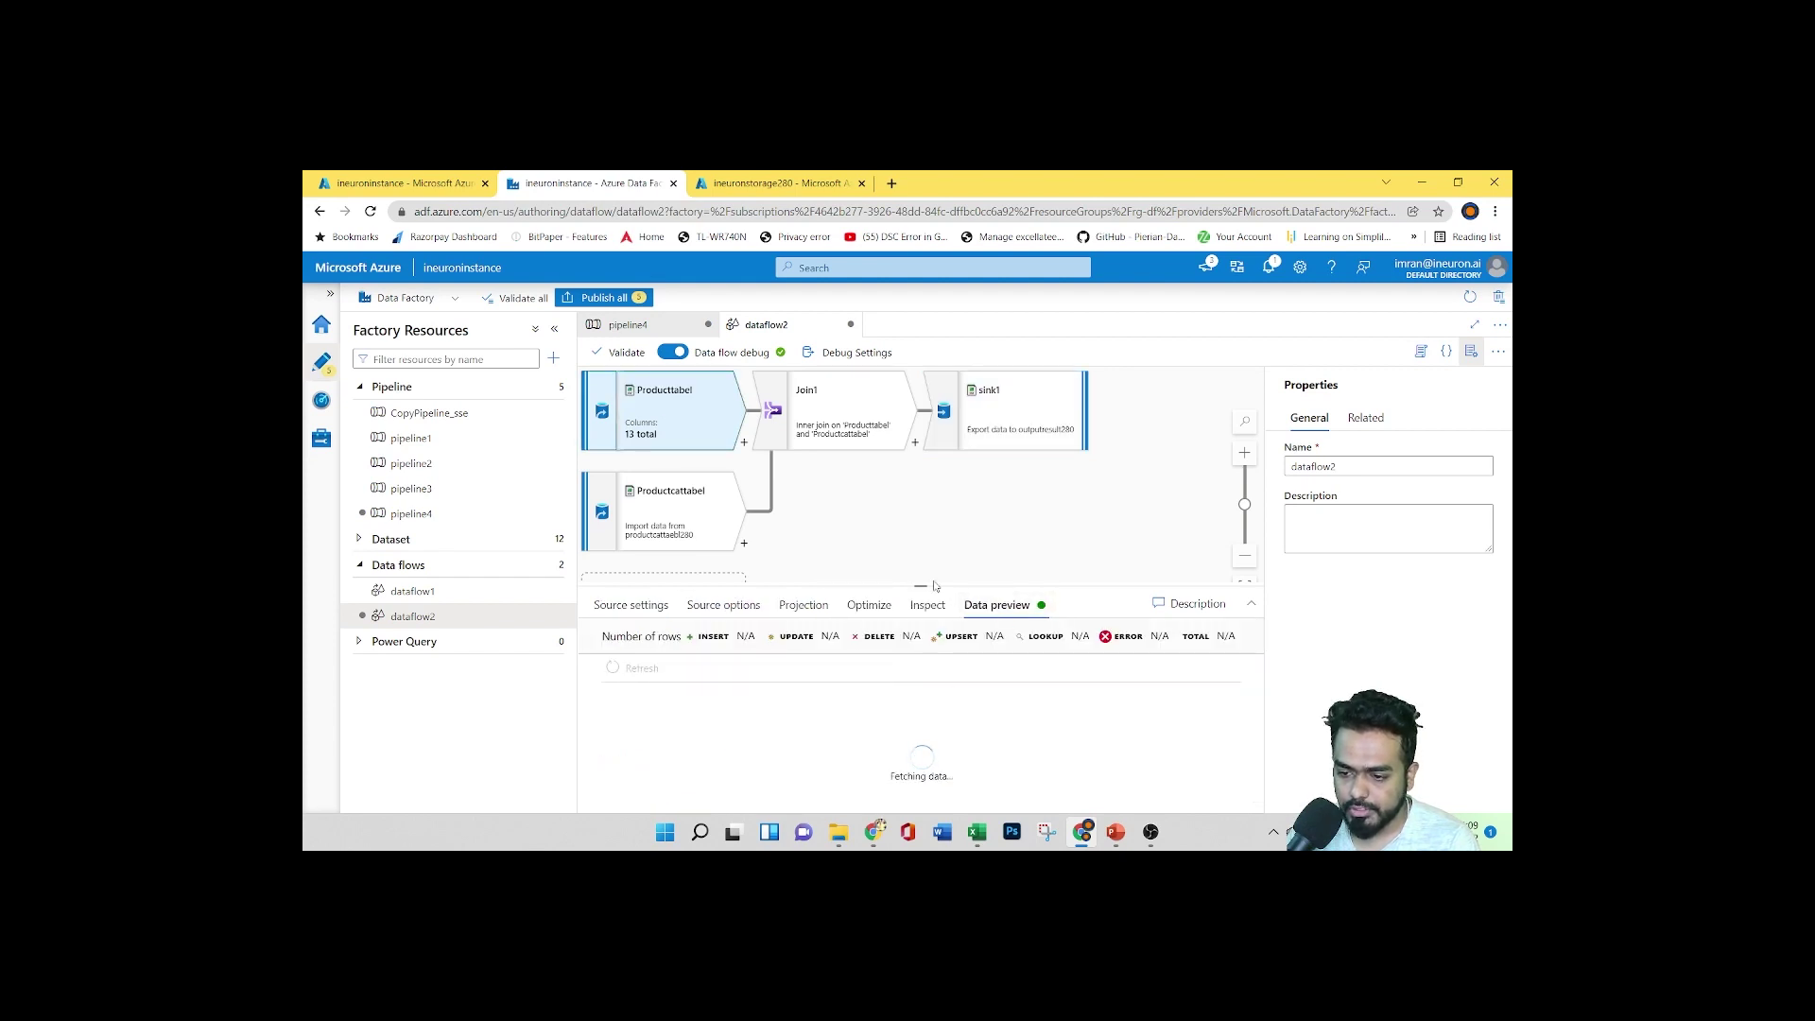
{"action": "left_click_drag", "start_coordinate": [922, 584], "coordinate": [921, 499]}
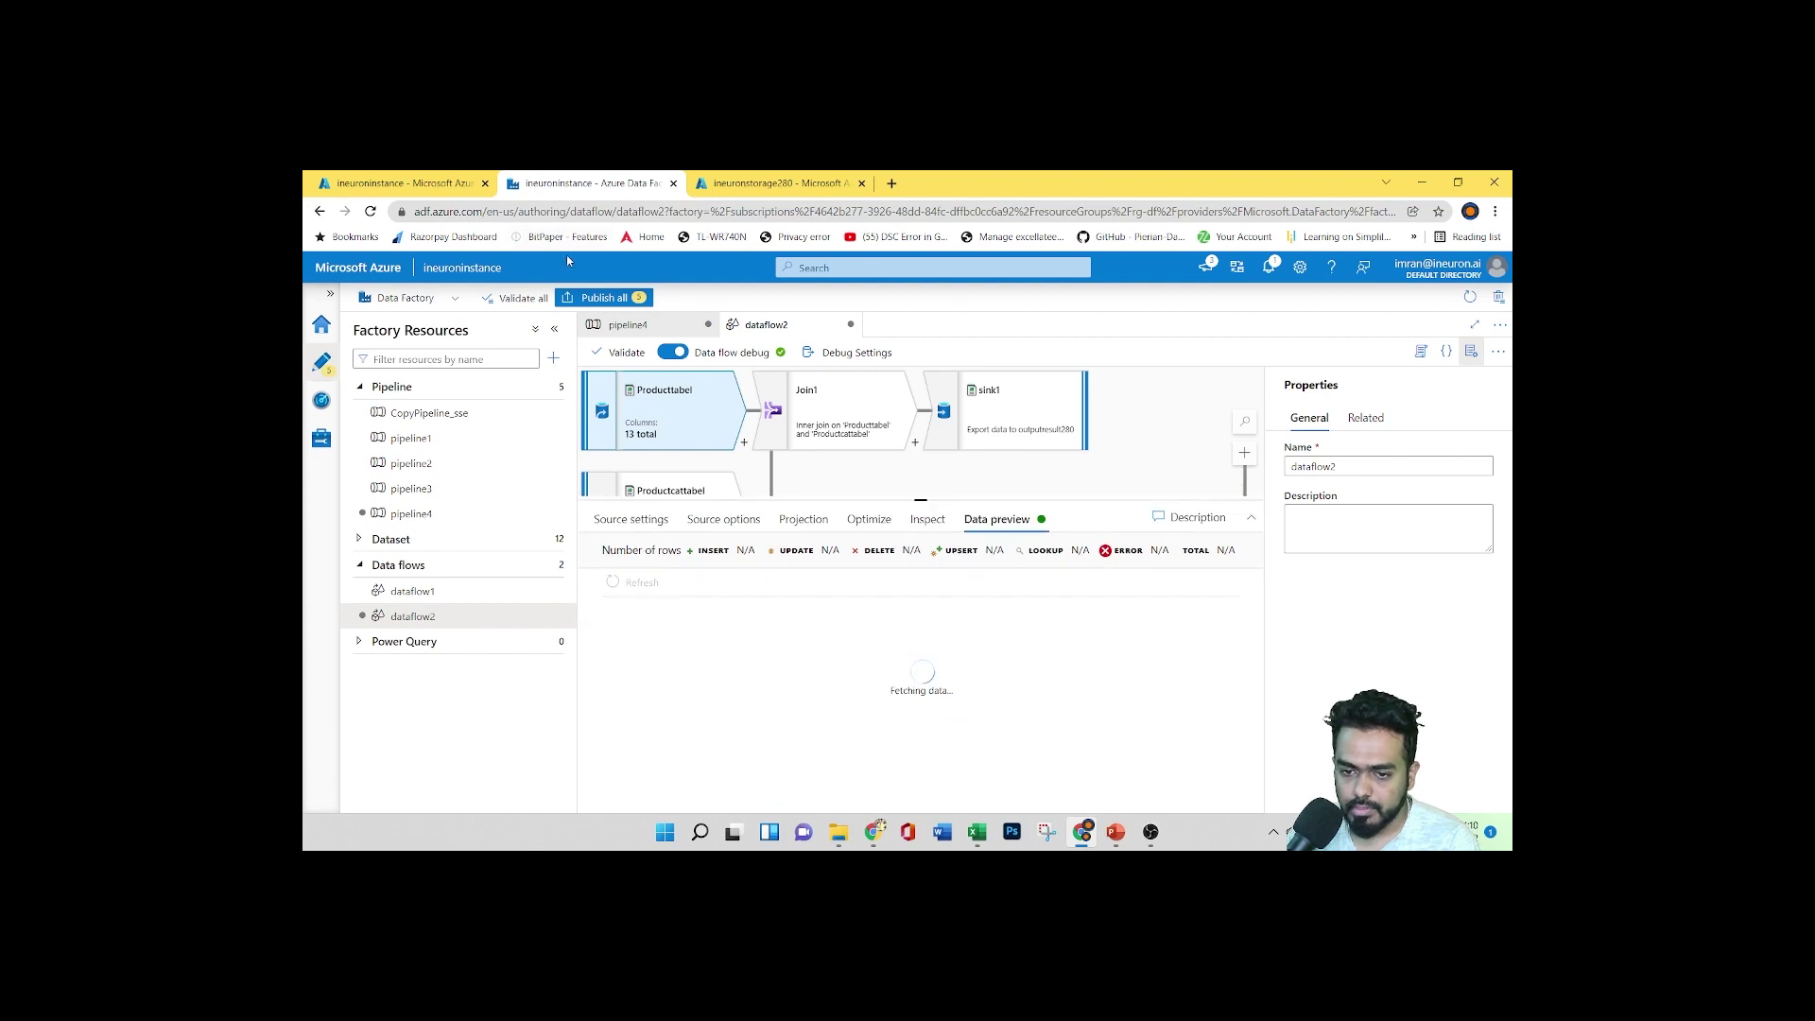
{"action": "left_click", "coordinate": [535, 328]}
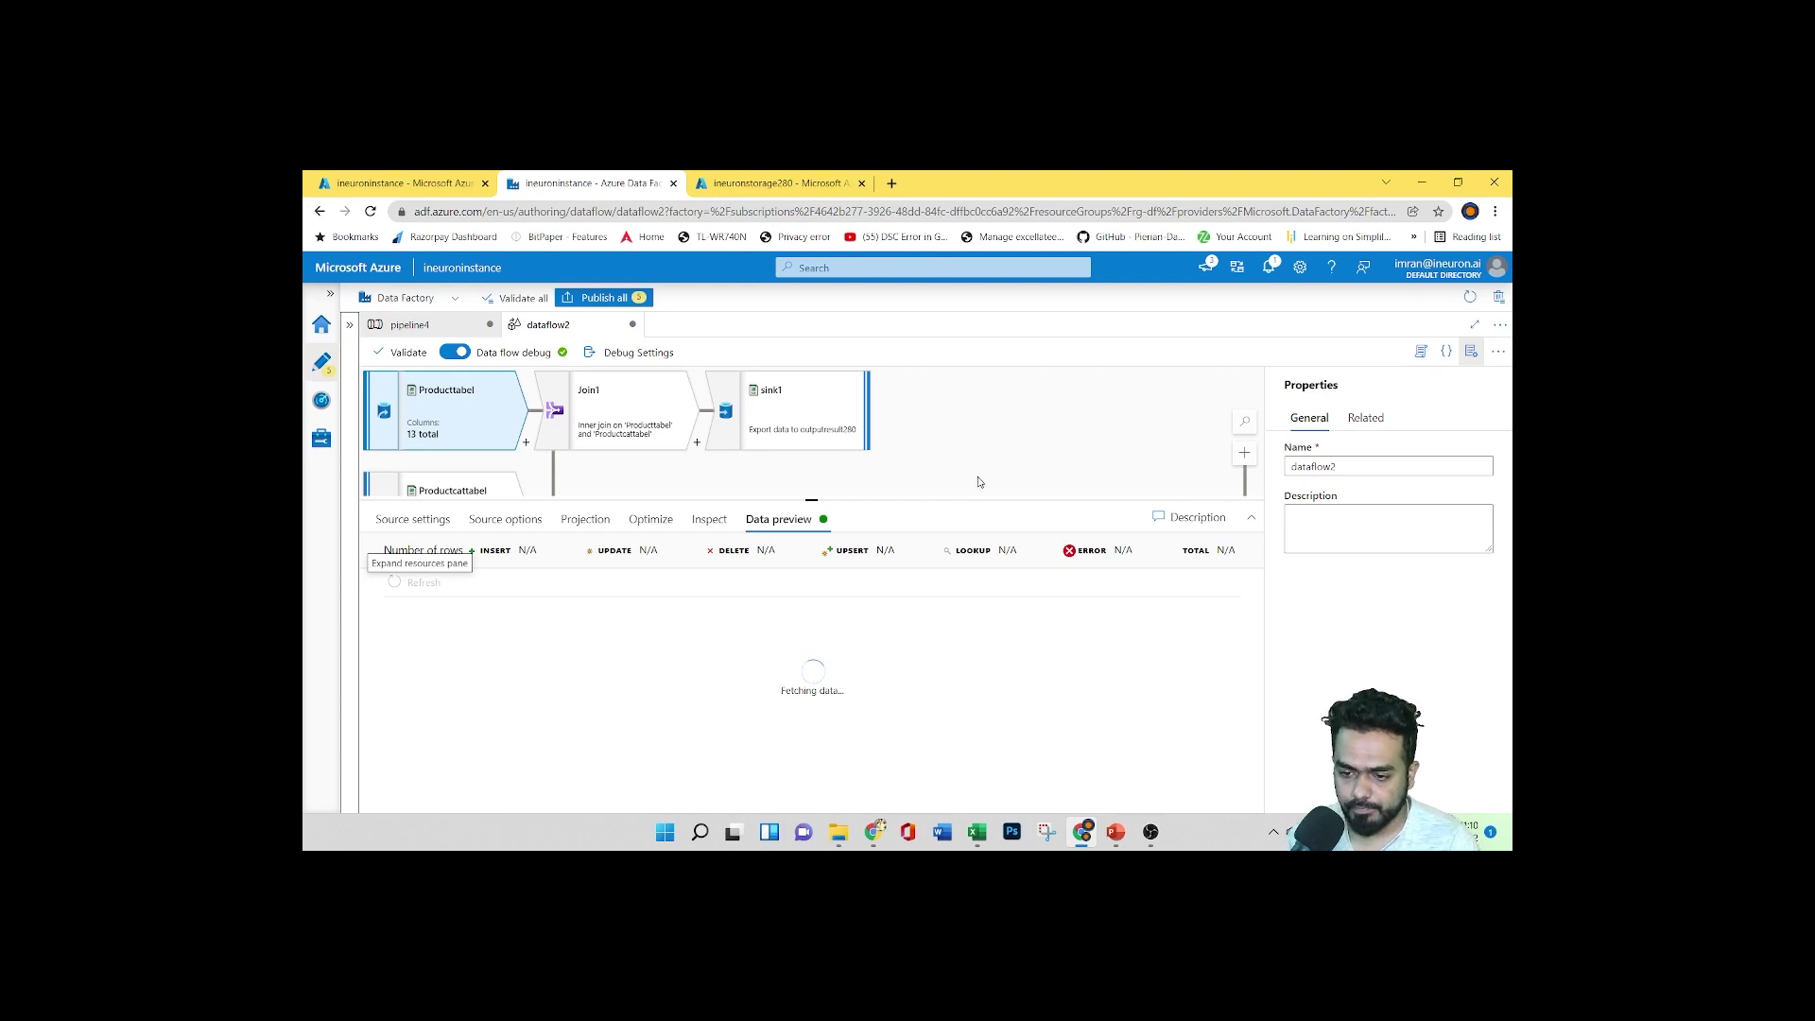
{"action": "left_click_drag", "start_coordinate": [811, 500], "coordinate": [811, 568]}
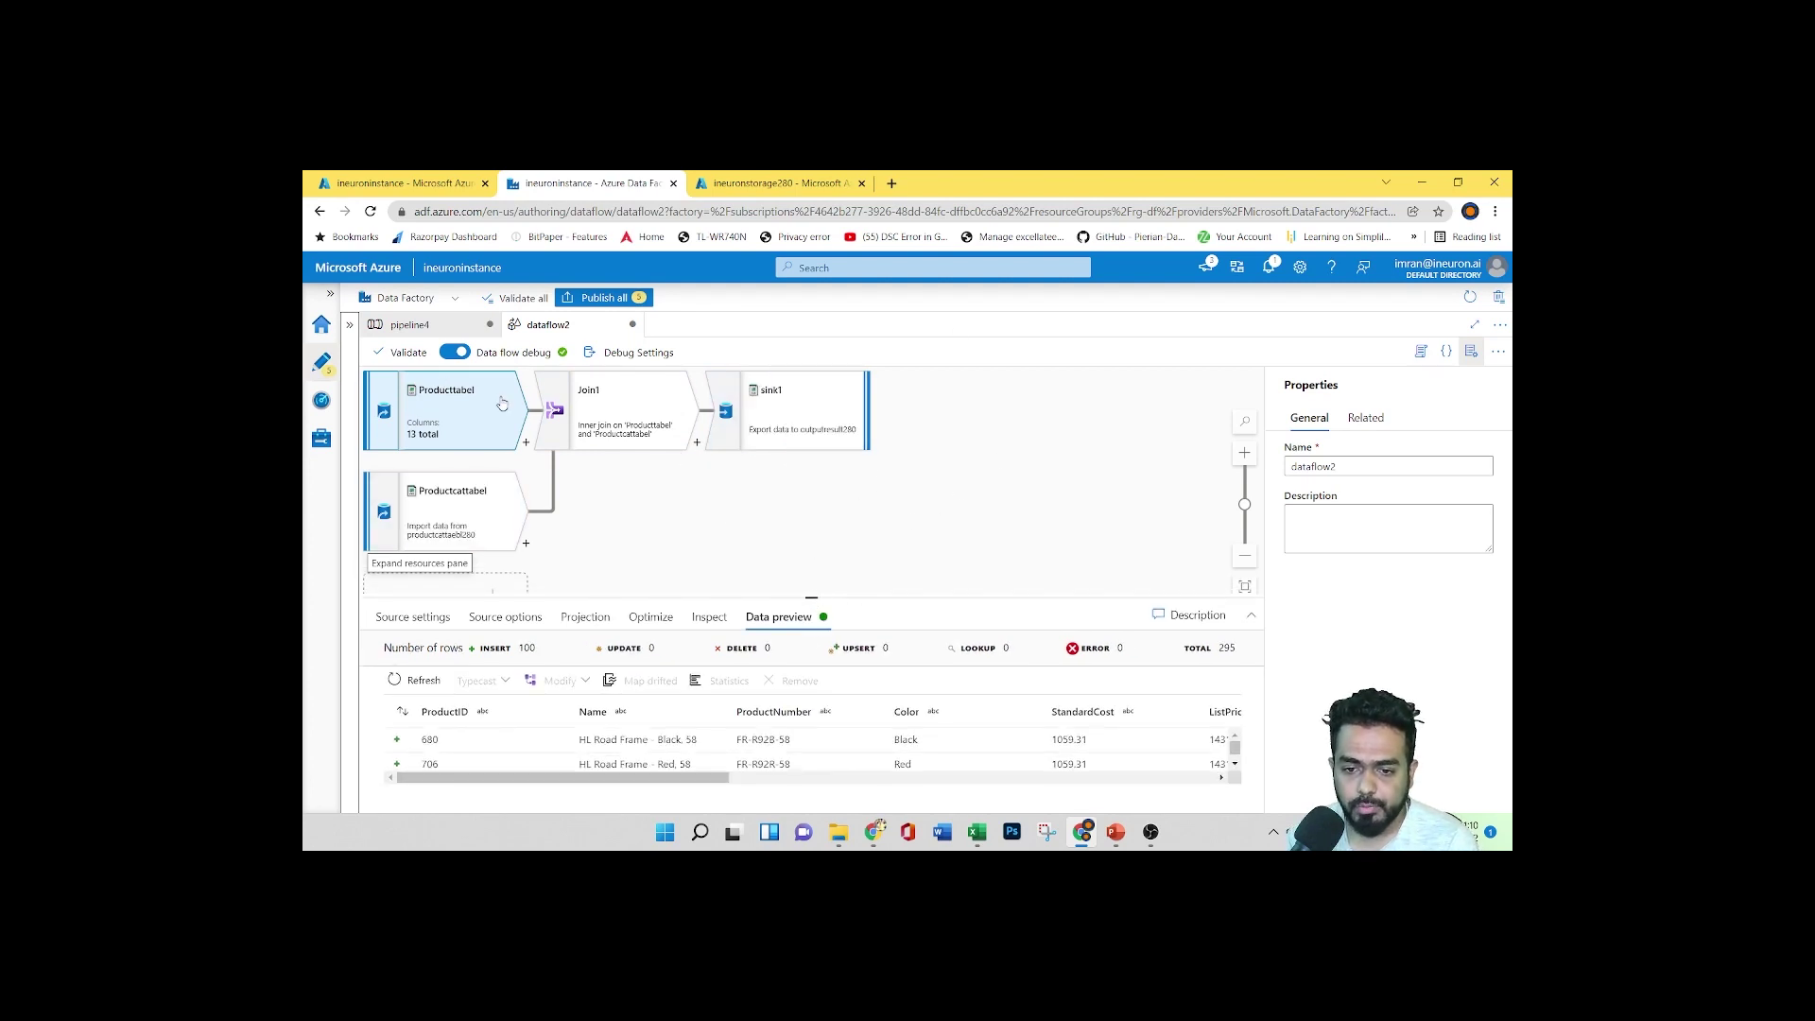
Look at the empty pipeline4, return to dataflow2 and run its data flow validation
{"action": "left_click", "coordinate": [421, 328]}
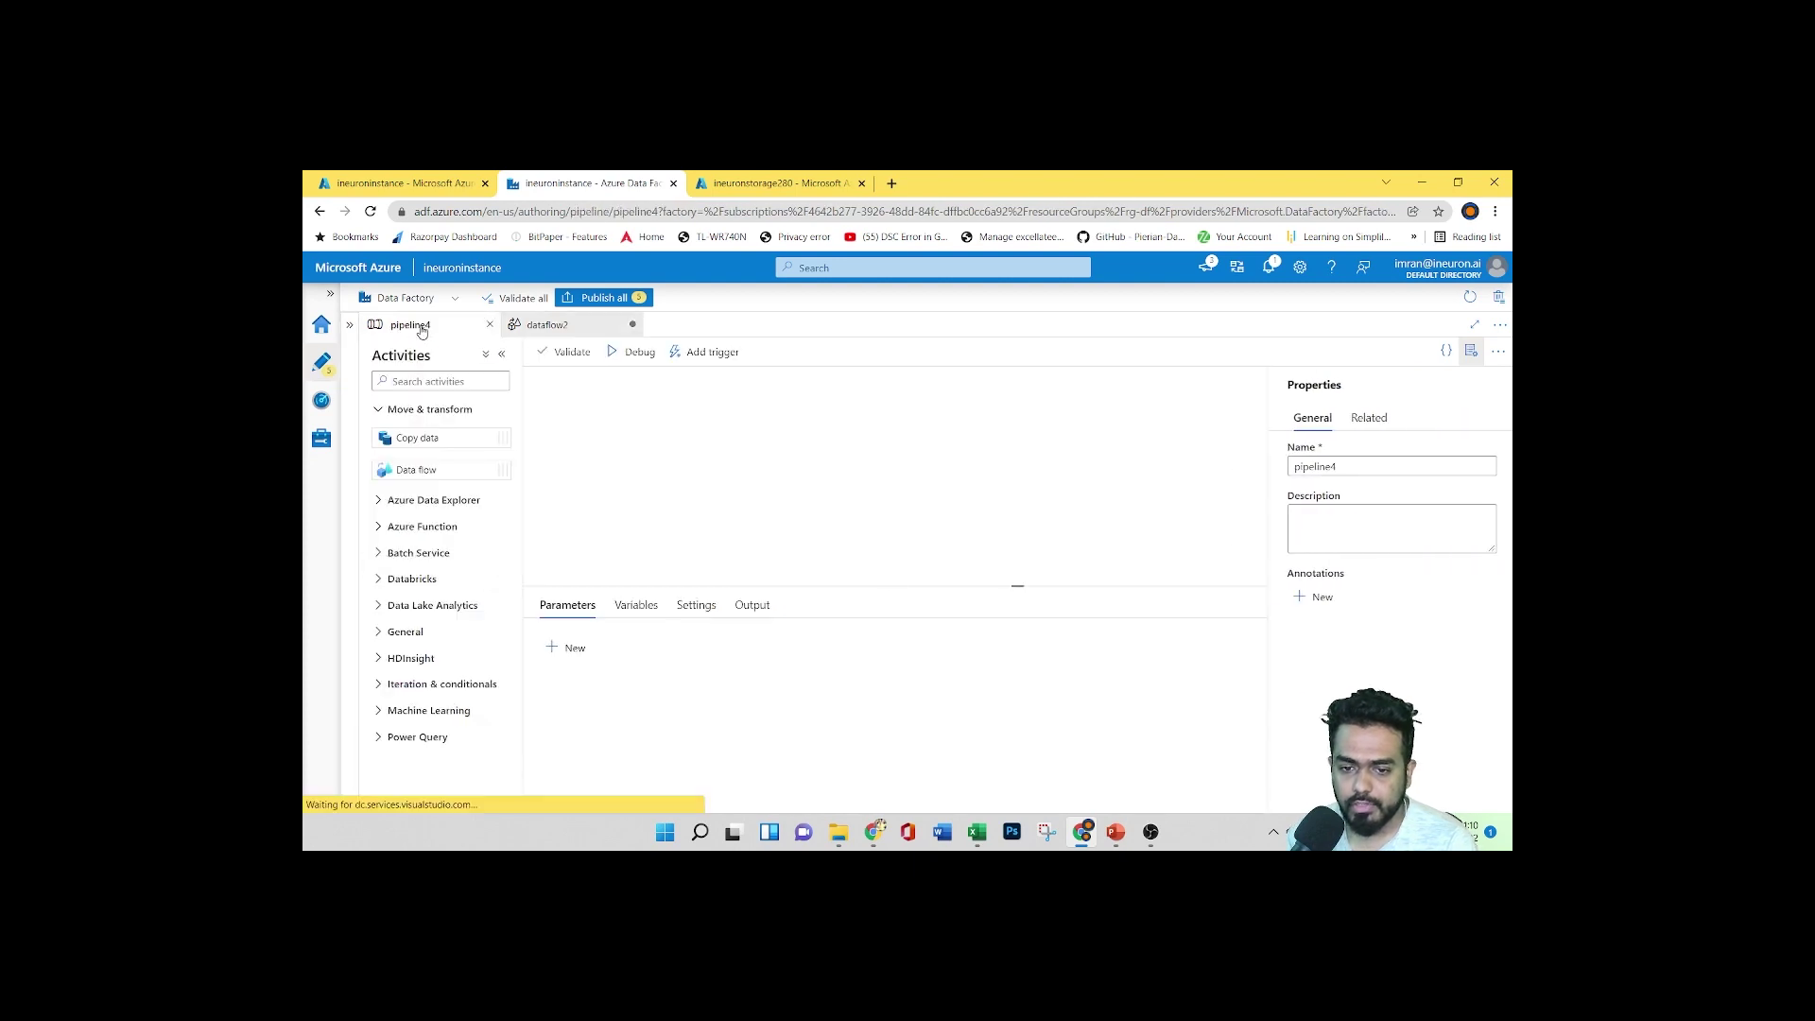
{"action": "left_click", "coordinate": [547, 325]}
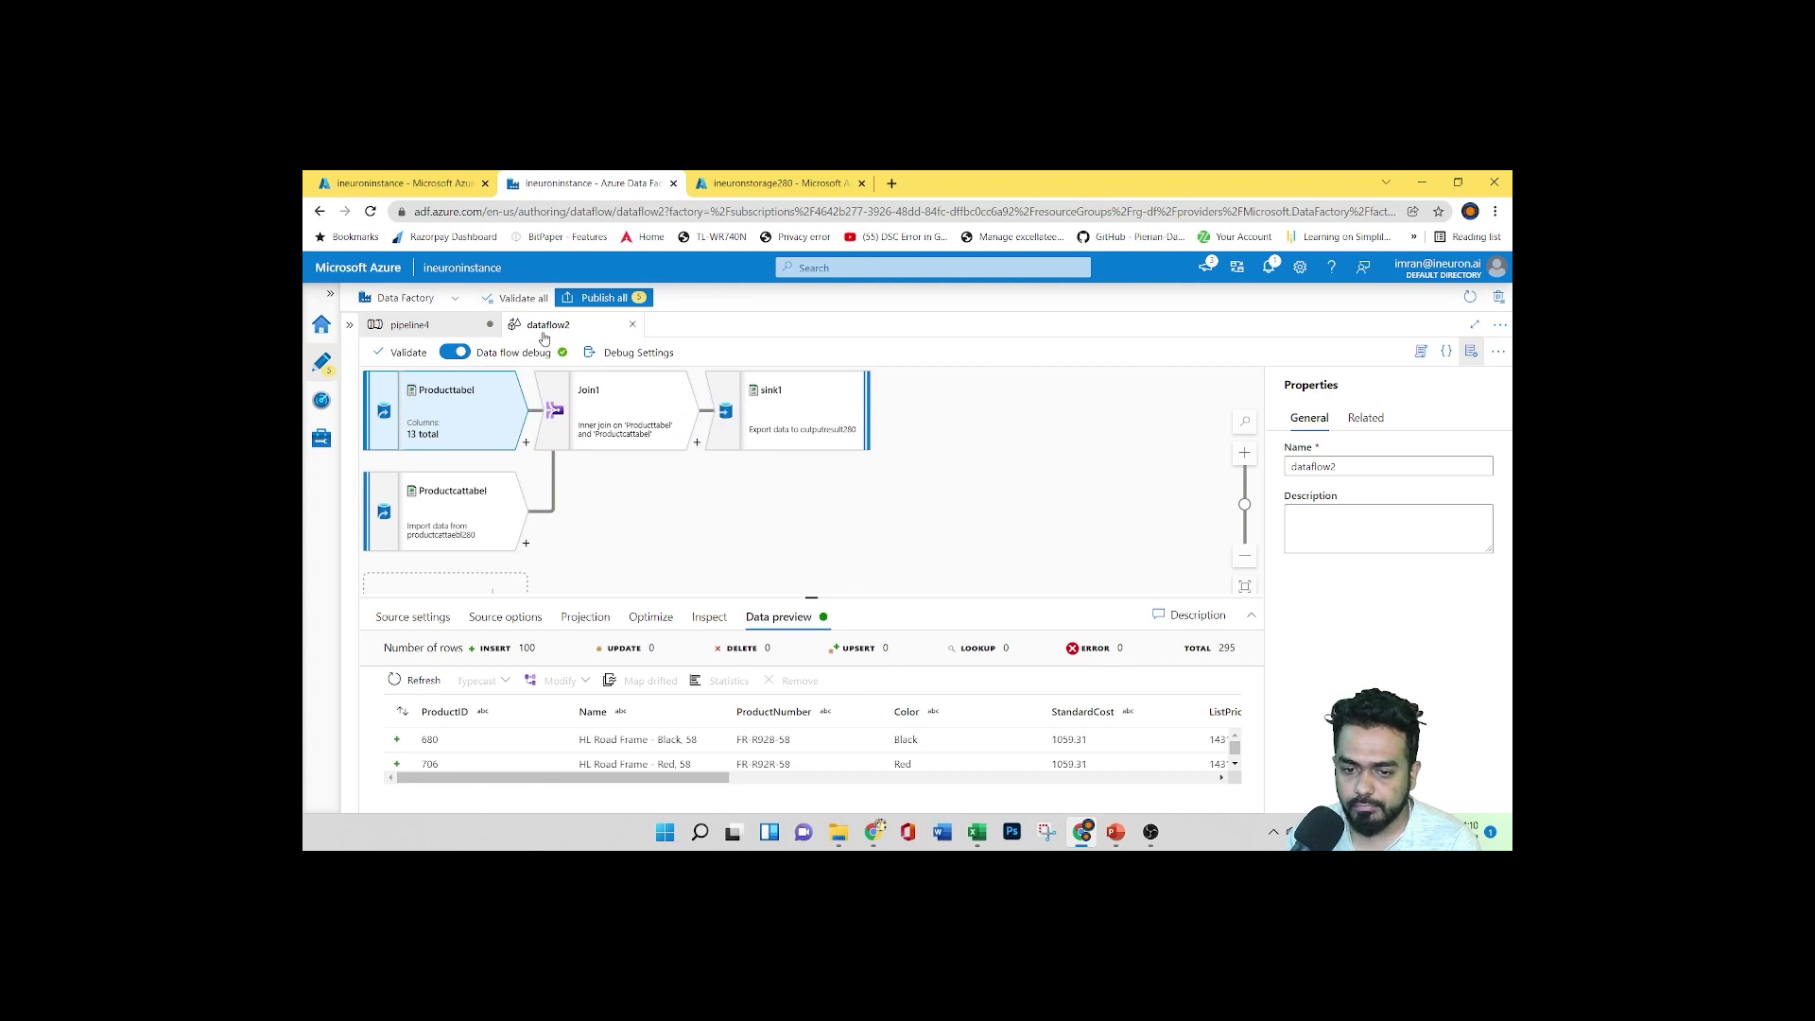
{"action": "left_click", "coordinate": [409, 353]}
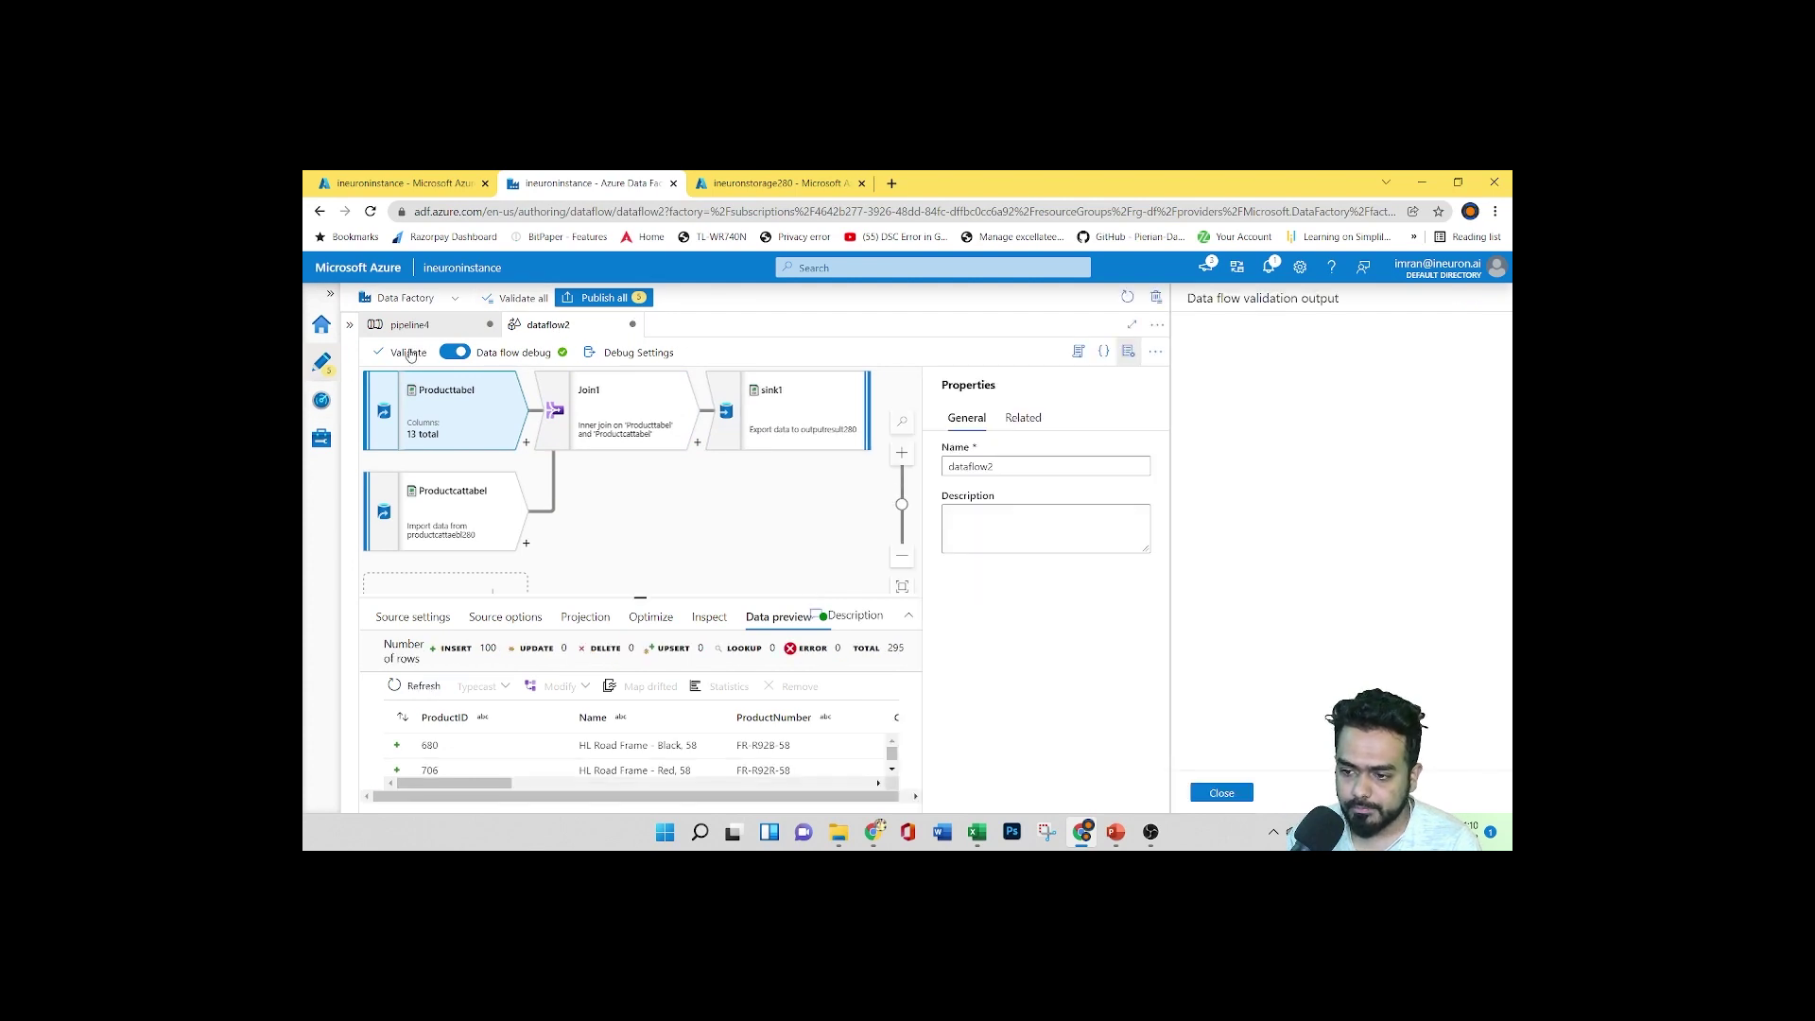
{"action": "left_click", "coordinate": [1220, 795]}
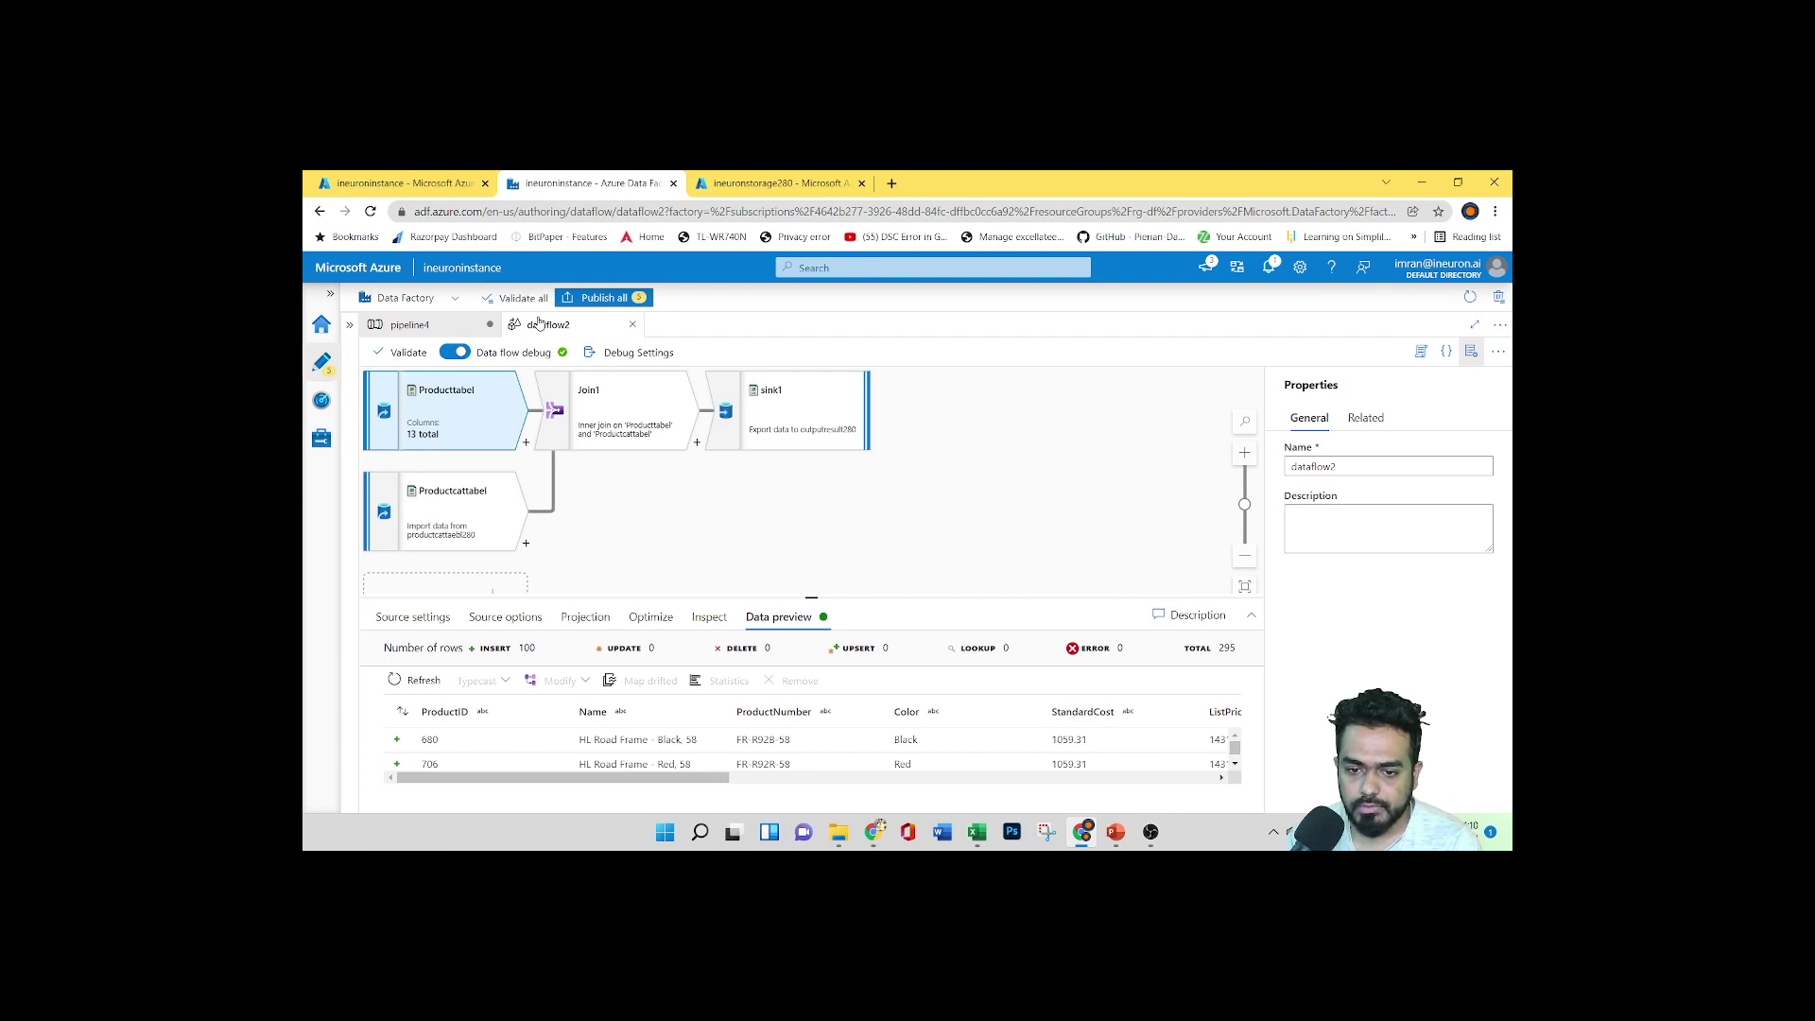
Try to publish all pending changes and validate the whole factory to find validation errors
{"action": "left_click", "coordinate": [595, 299]}
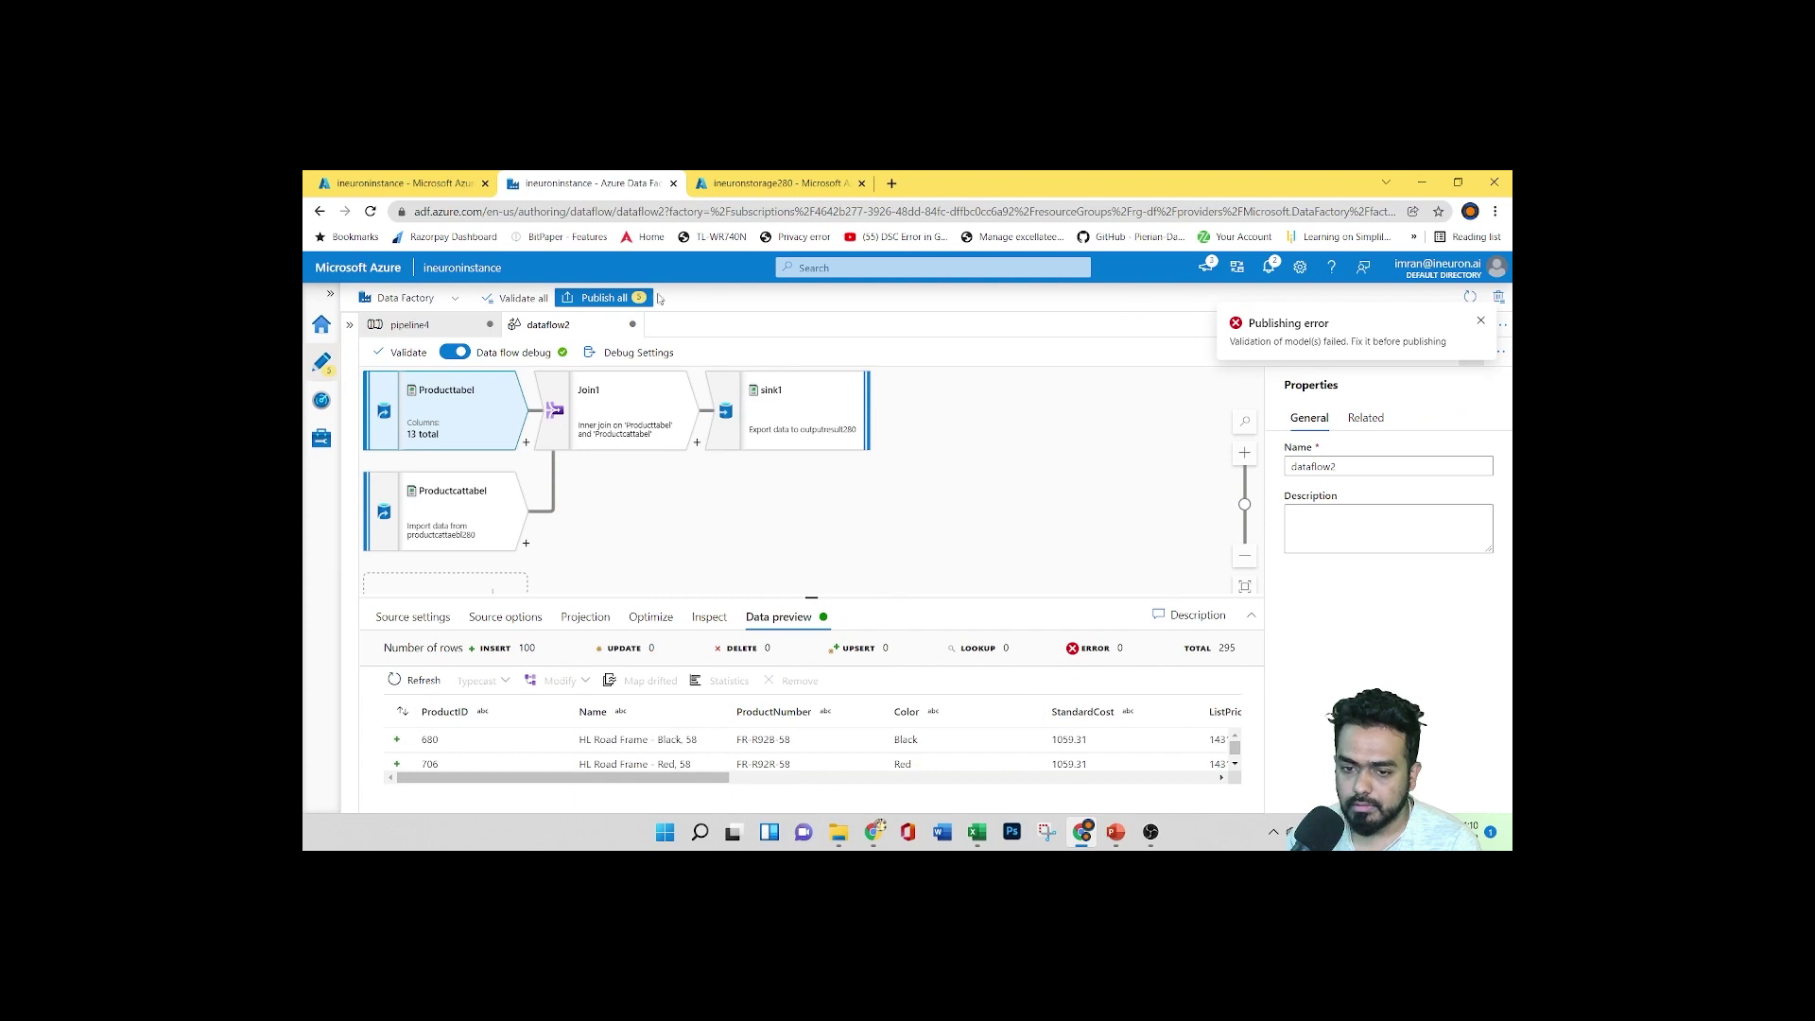
{"action": "left_click", "coordinate": [513, 297]}
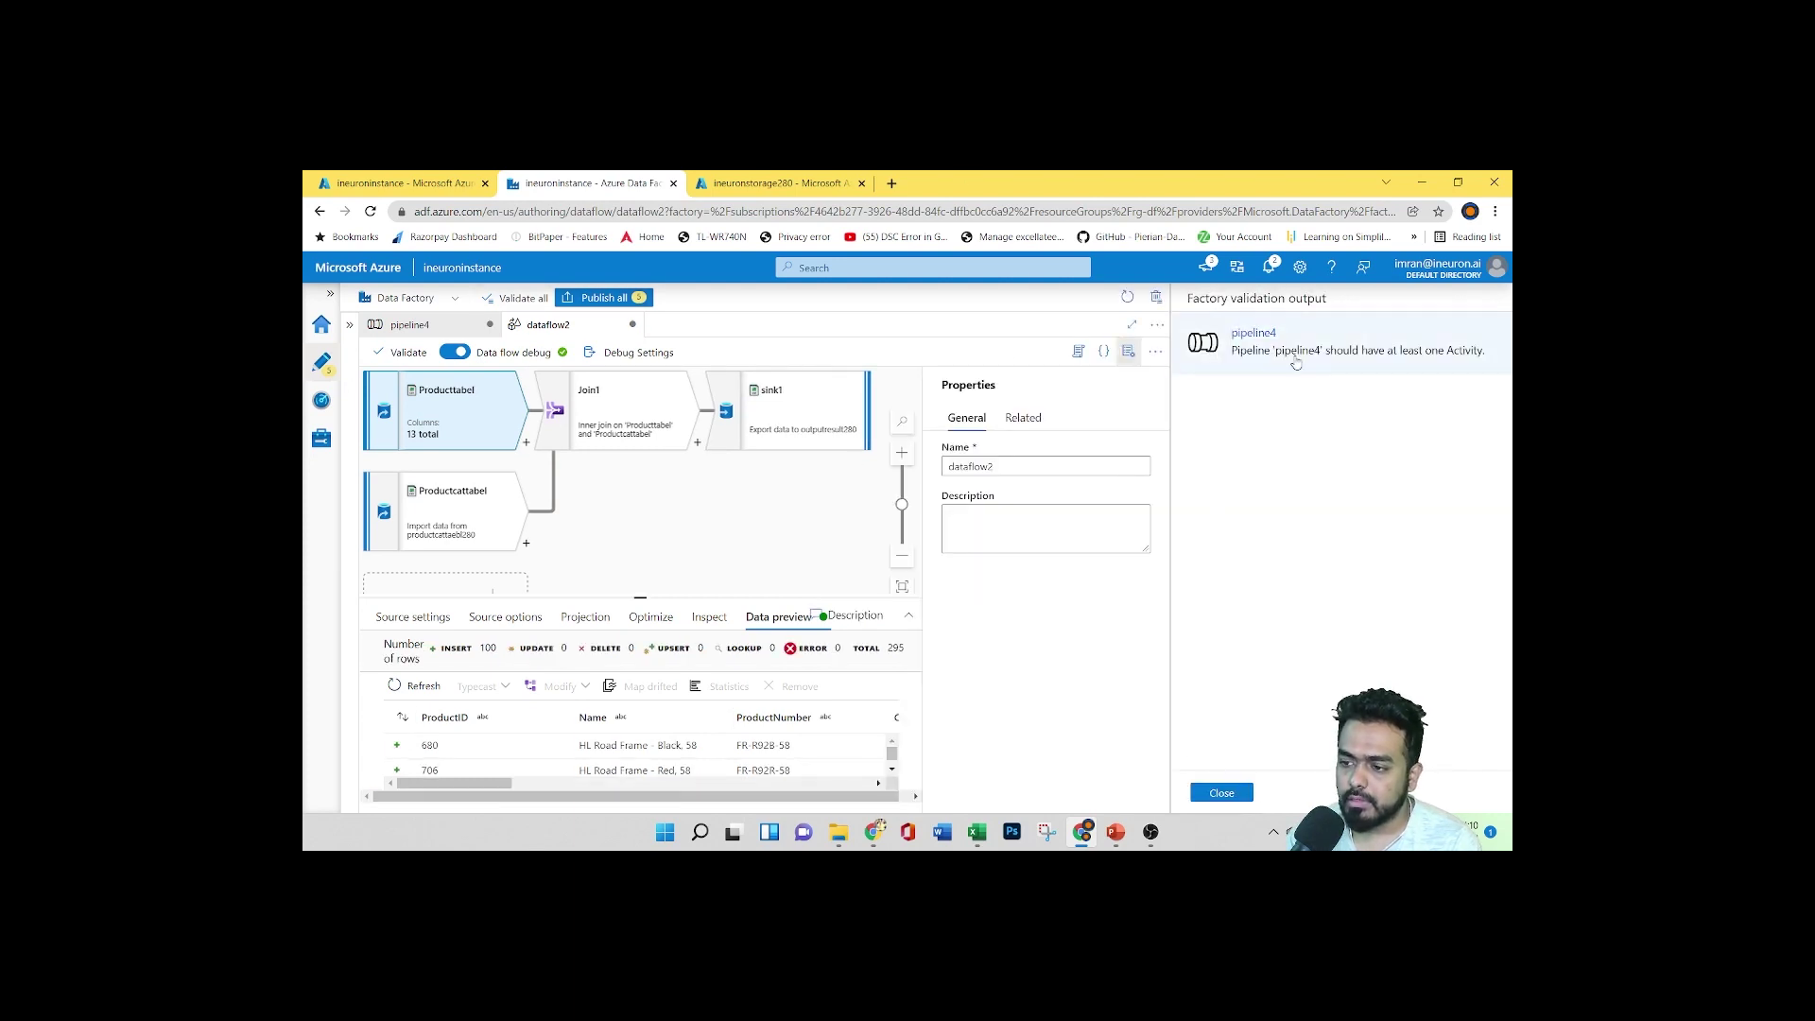
{"action": "left_click", "coordinate": [1221, 793]}
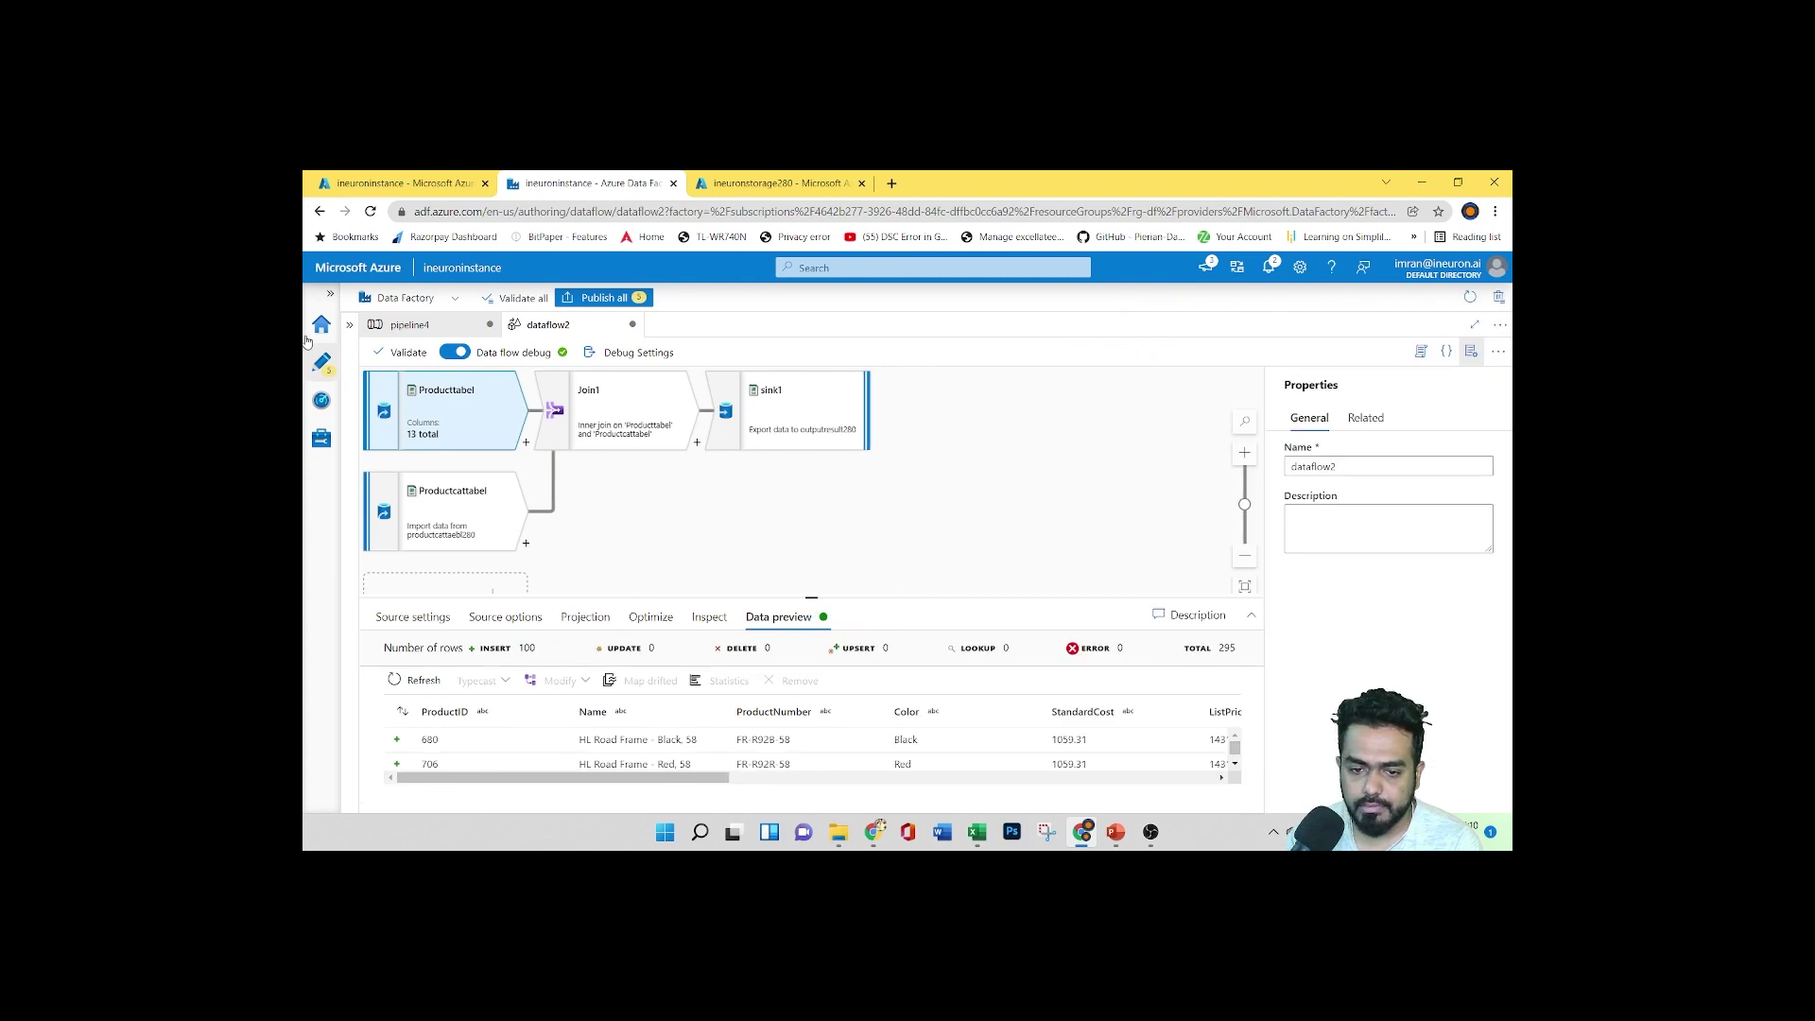
Add dataflow2 from the factory resources to the pipeline4 canvas as a Data flow activity and hide the pipeline properties
{"action": "left_click", "coordinate": [330, 294]}
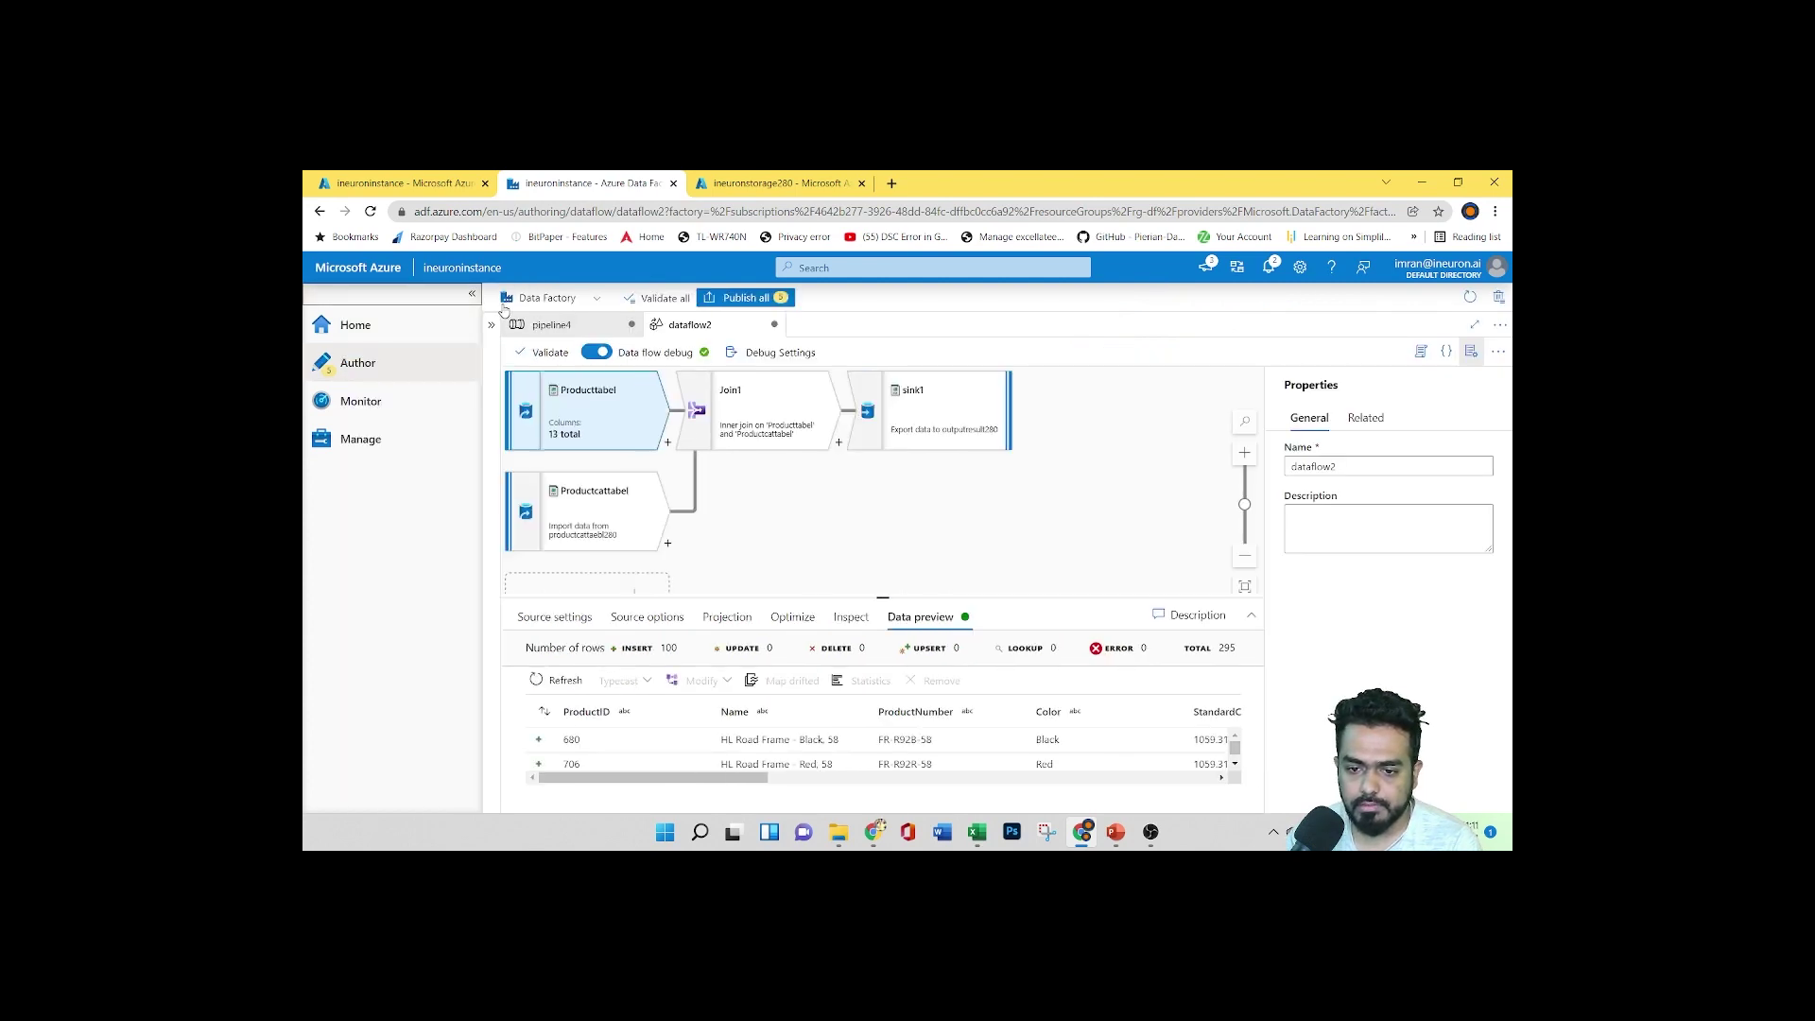
{"action": "left_click", "coordinate": [491, 325]}
{"action": "left_click", "coordinate": [575, 525]}
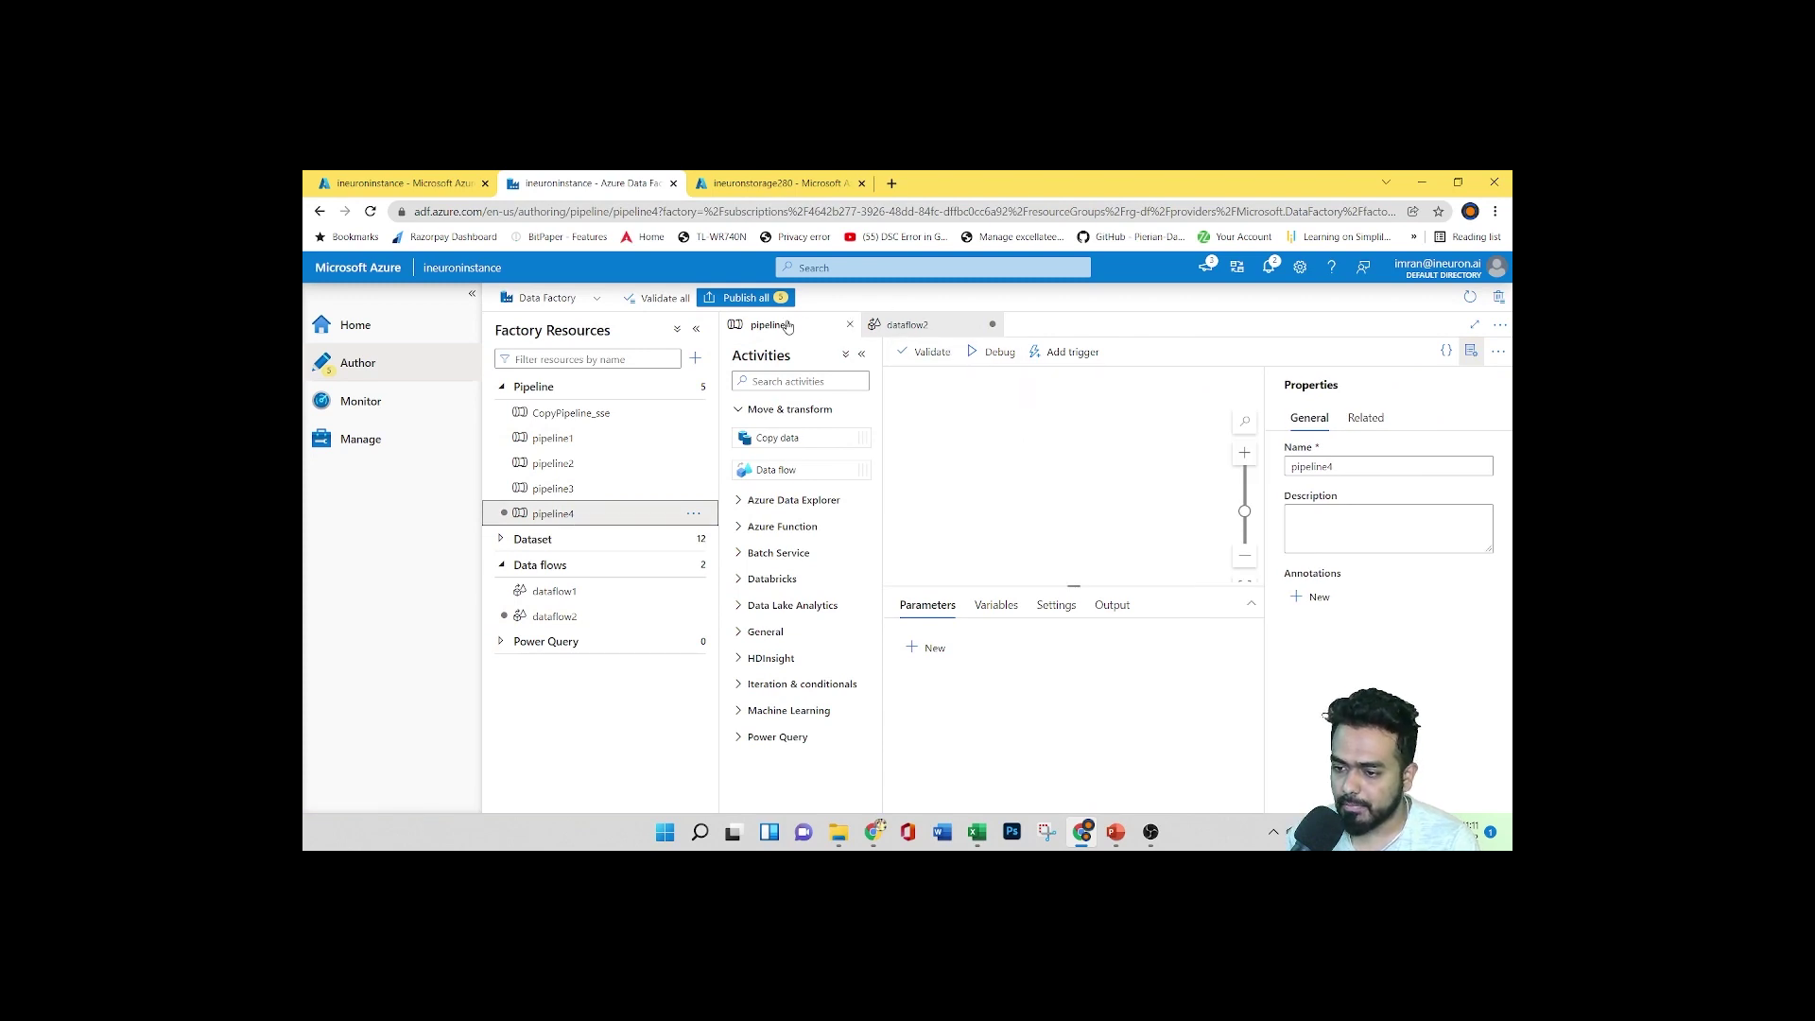
{"action": "left_click_drag", "start_coordinate": [608, 615], "coordinate": [1030, 436]}
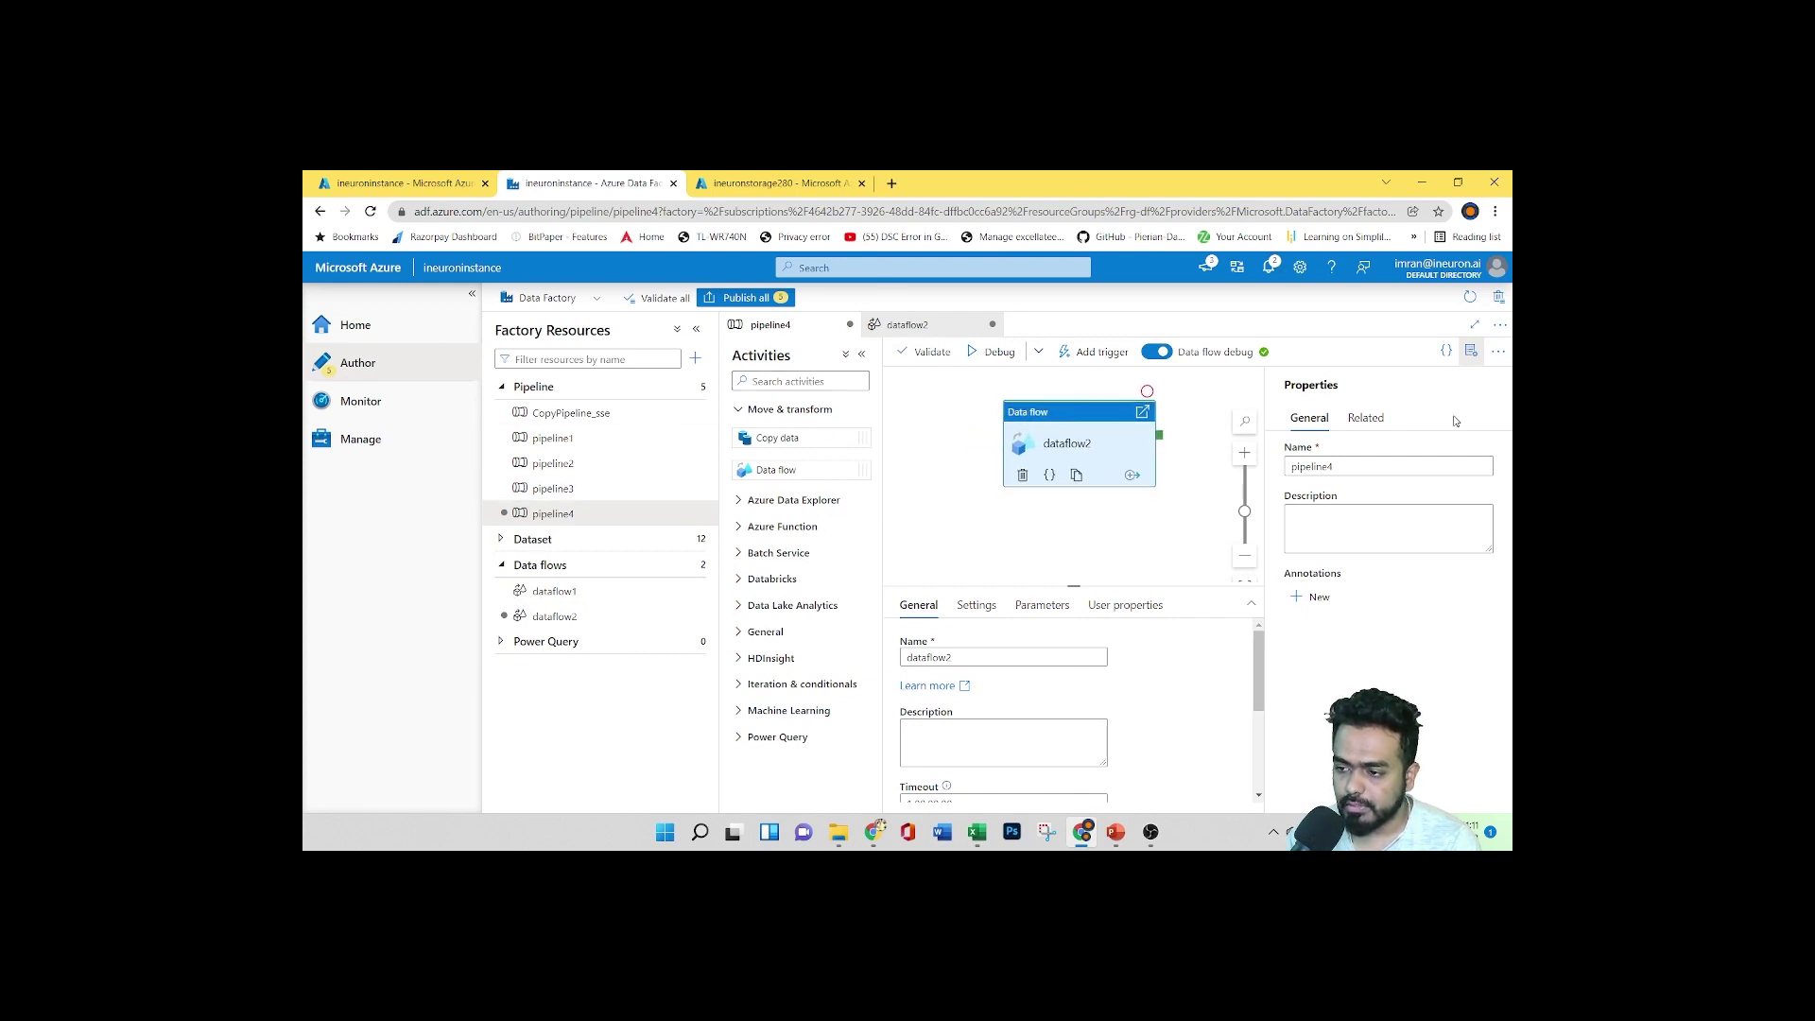
{"action": "left_click", "coordinate": [1471, 351]}
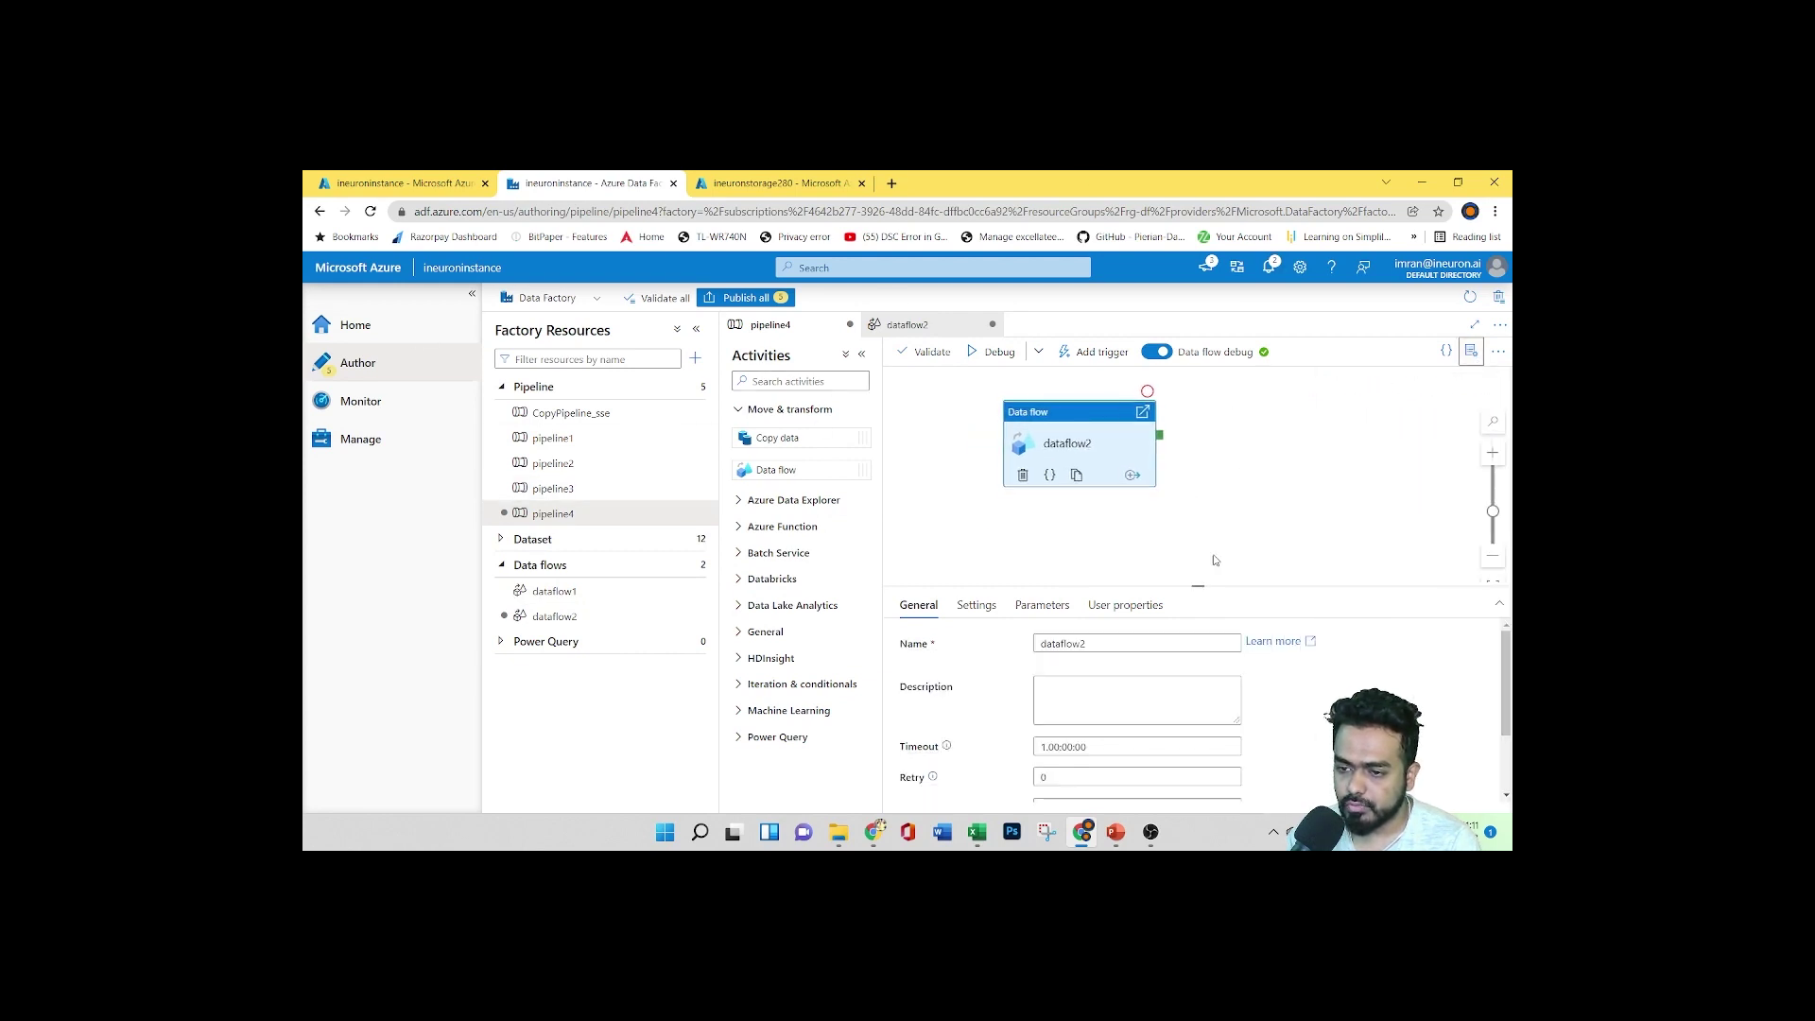
Validate the whole factory and publish all pending changes, including pipeline4, dataflow2 and the three new datasets
{"action": "left_click", "coordinate": [656, 297]}
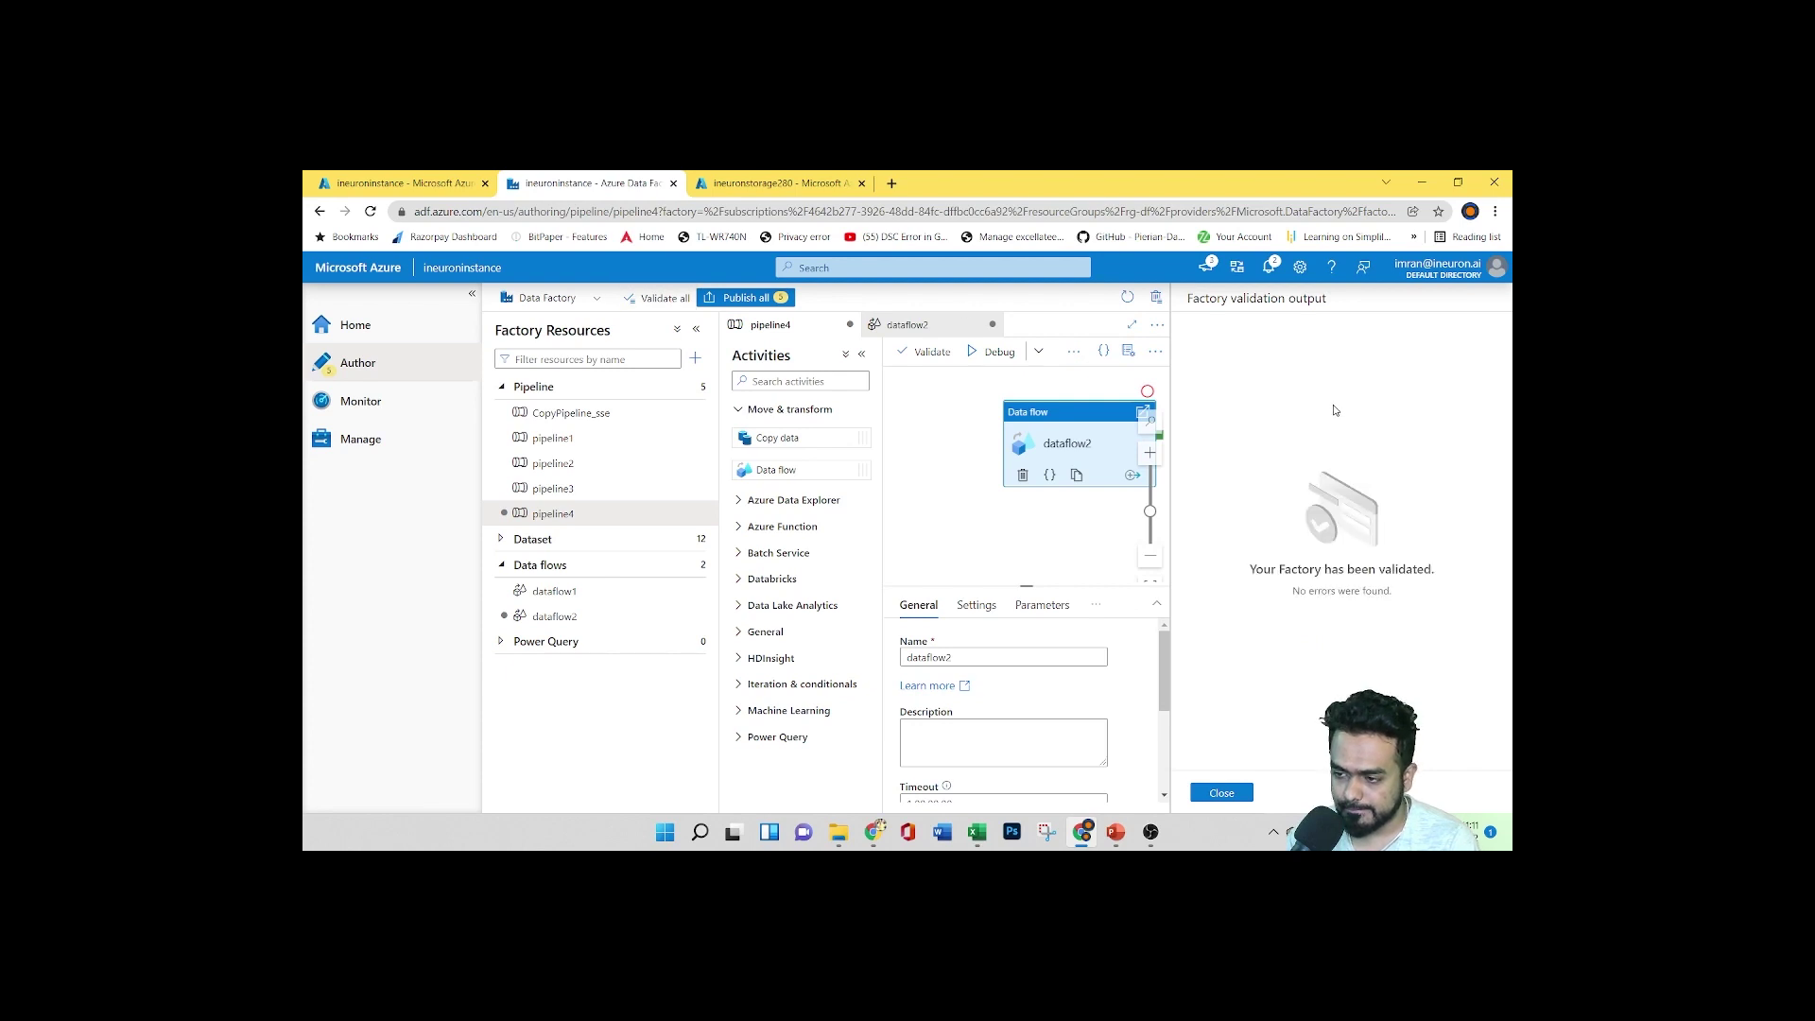
{"action": "left_click", "coordinate": [1221, 793]}
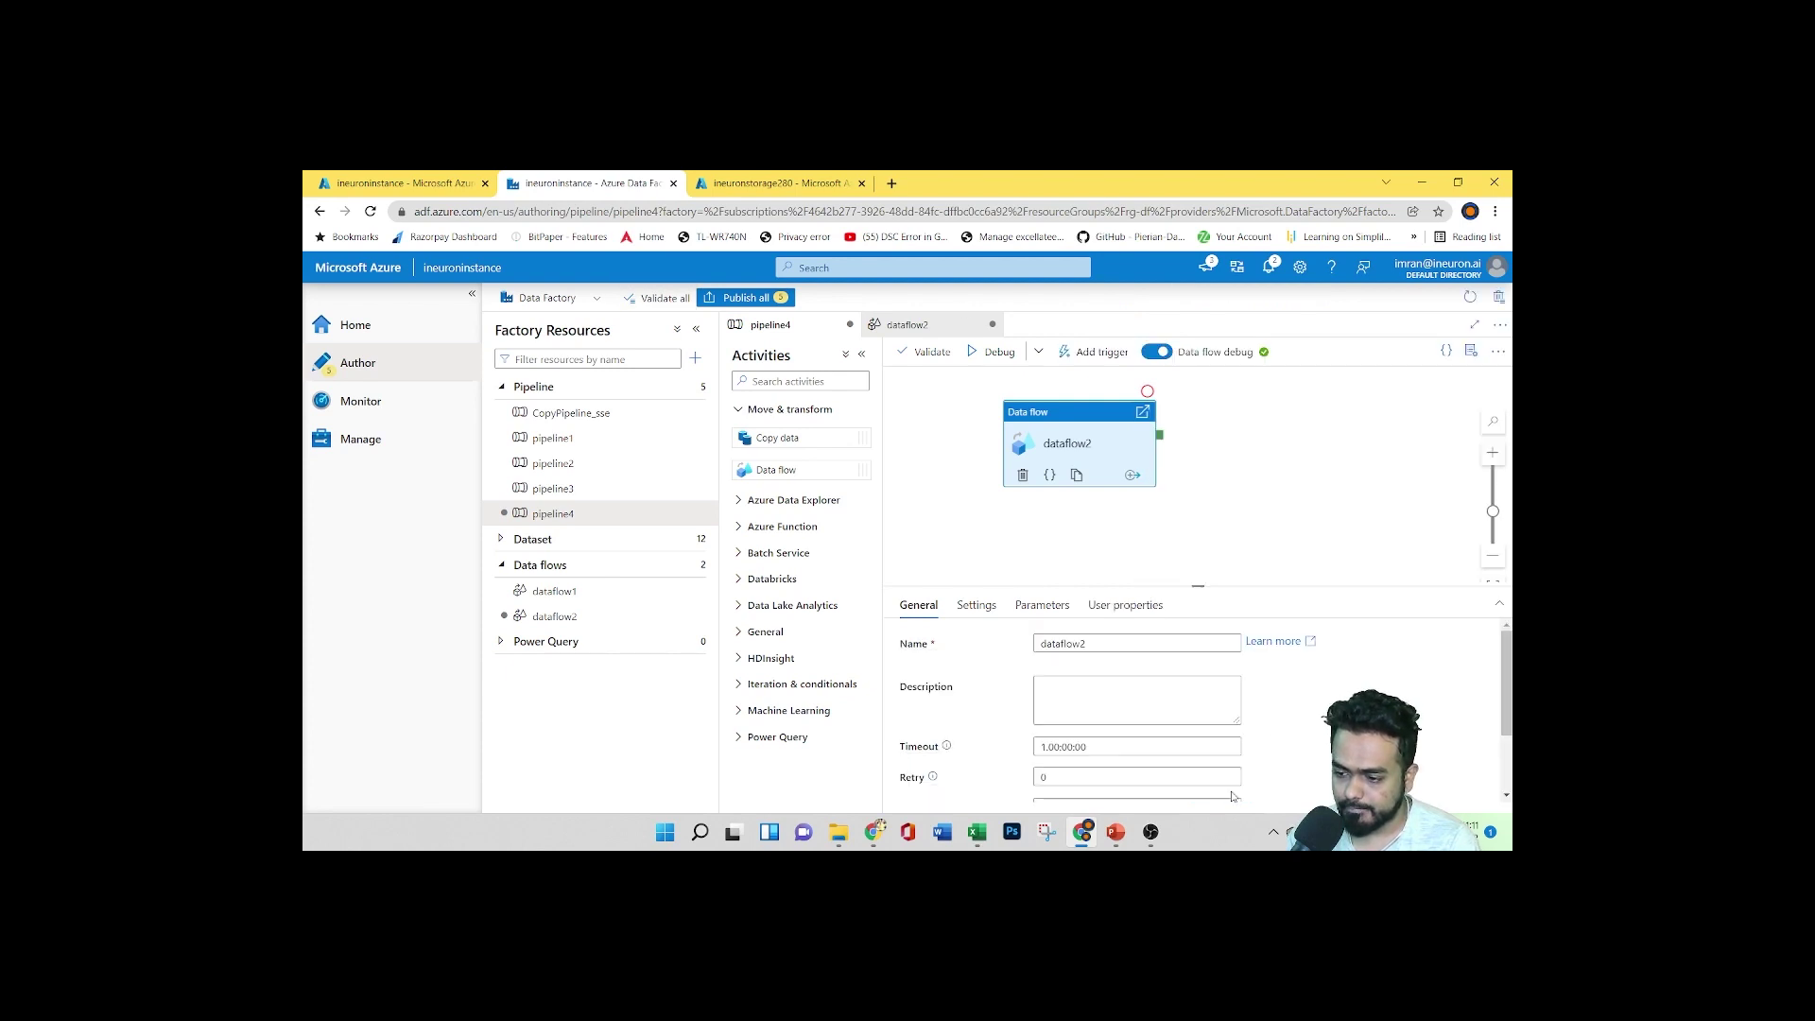
{"action": "left_click", "coordinate": [746, 298]}
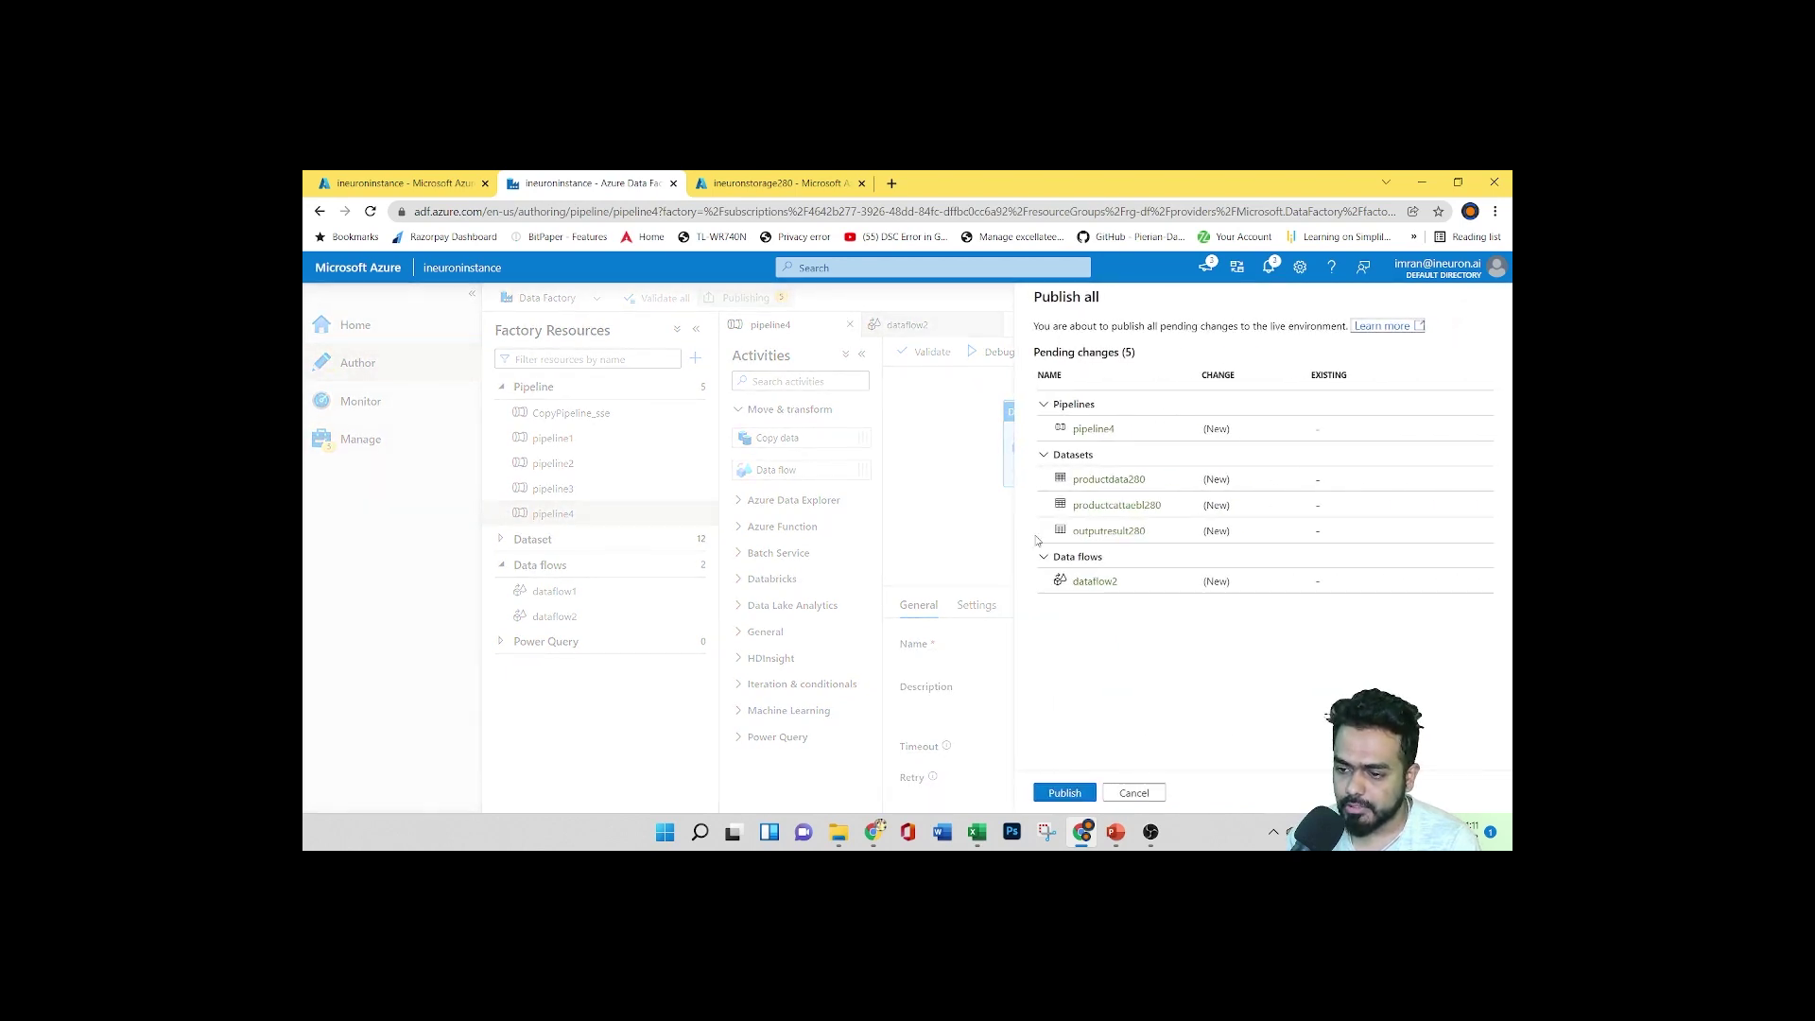
{"action": "left_click", "coordinate": [1063, 792]}
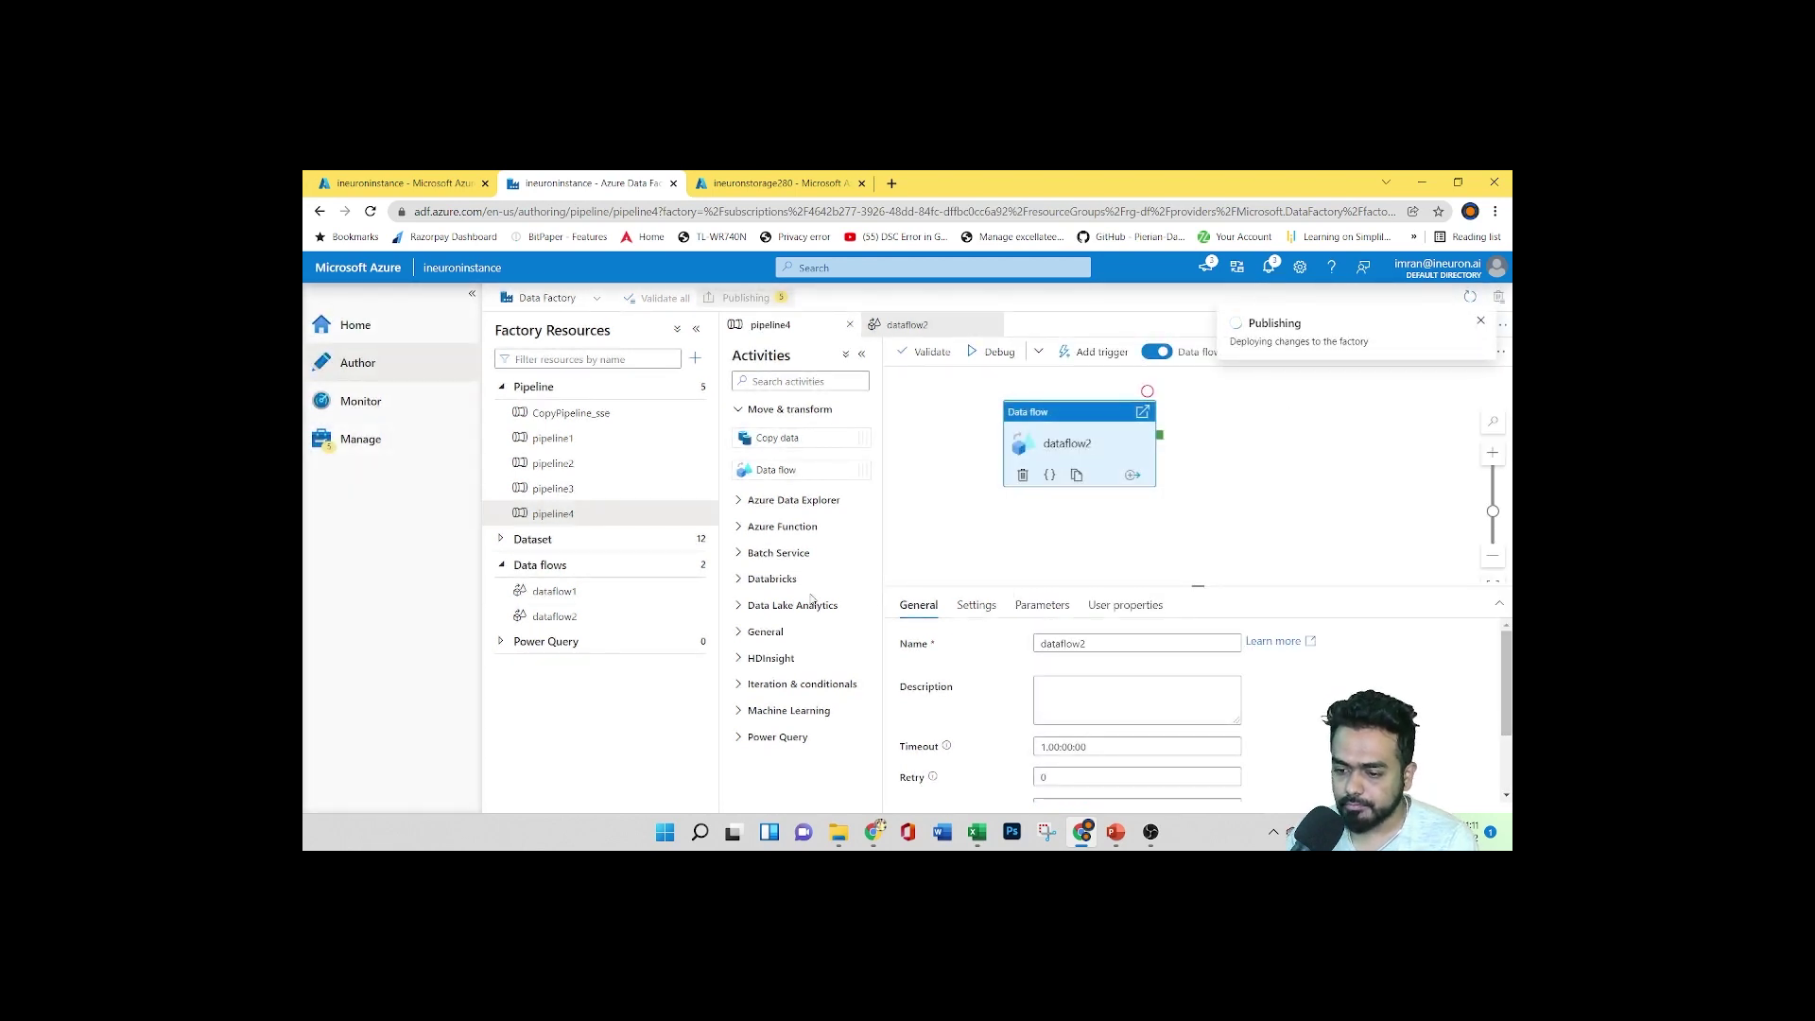
{"action": "scroll", "coordinate": [974, 756], "scroll_direction": "down", "scroll_amount": 2}
{"action": "scroll", "coordinate": [995, 738], "scroll_direction": "up", "scroll_amount": 2}
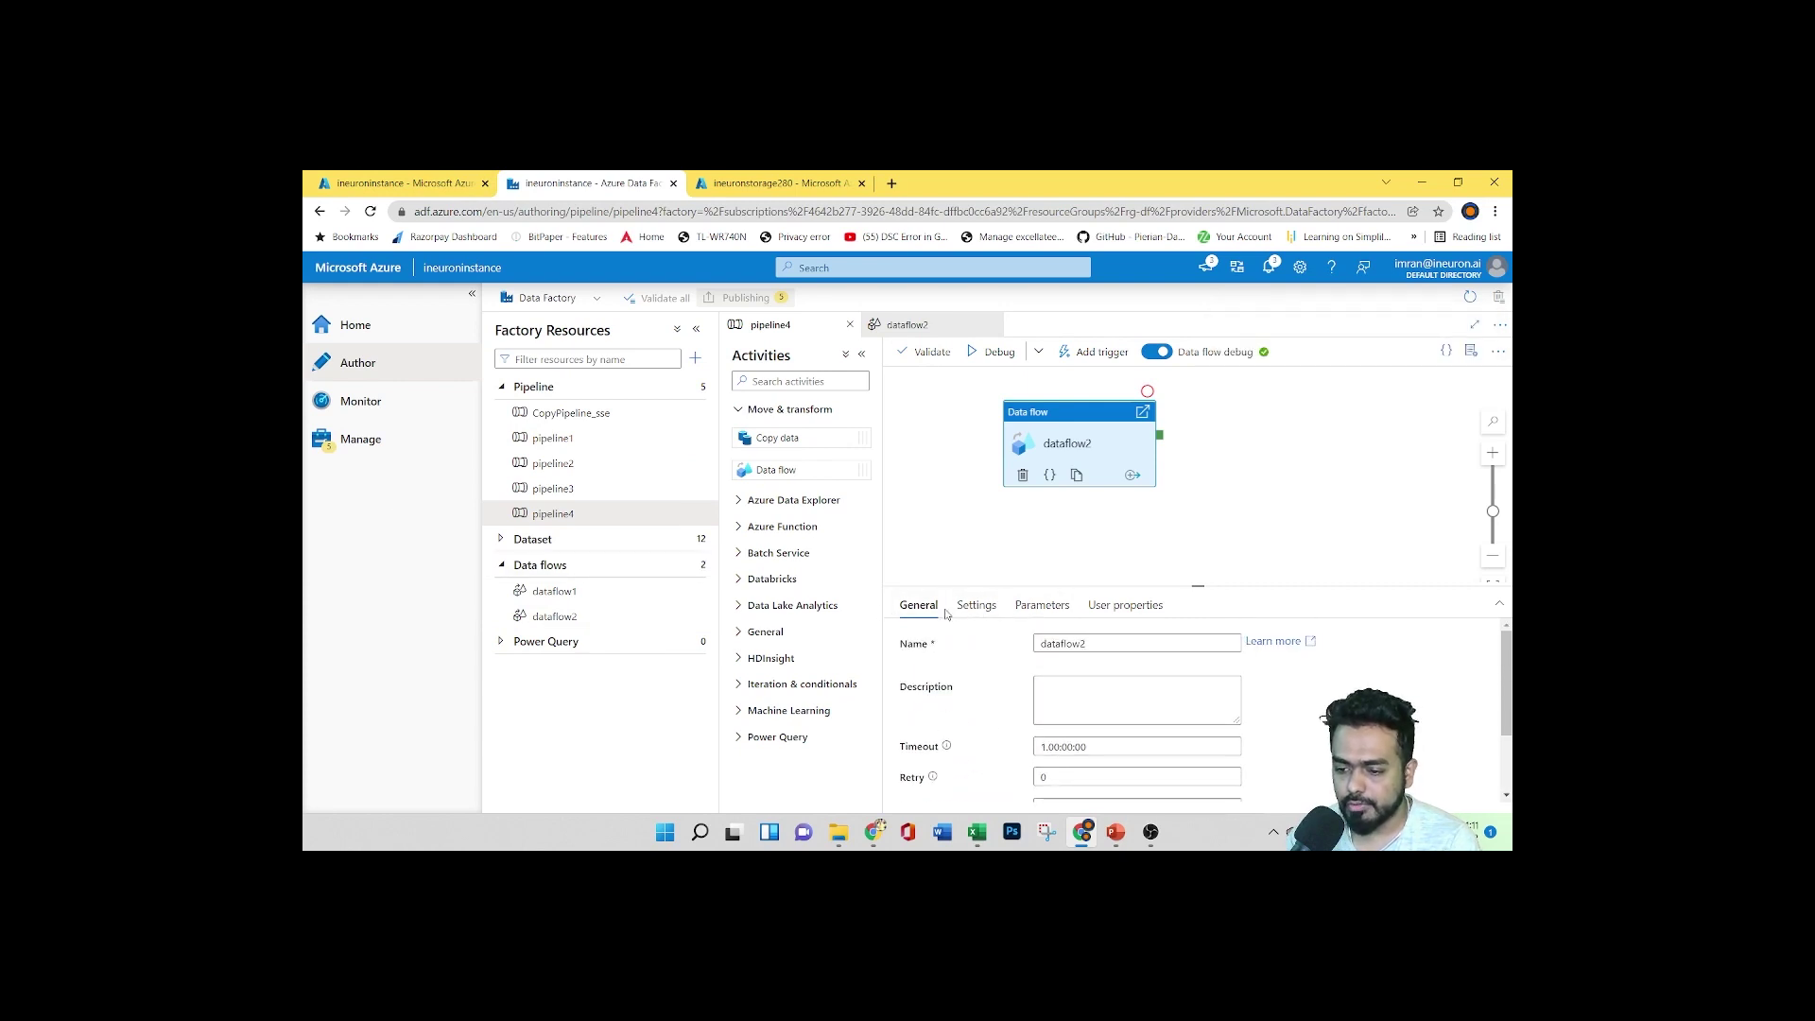
{"action": "scroll", "coordinate": [953, 737], "scroll_direction": "down", "scroll_amount": 2}
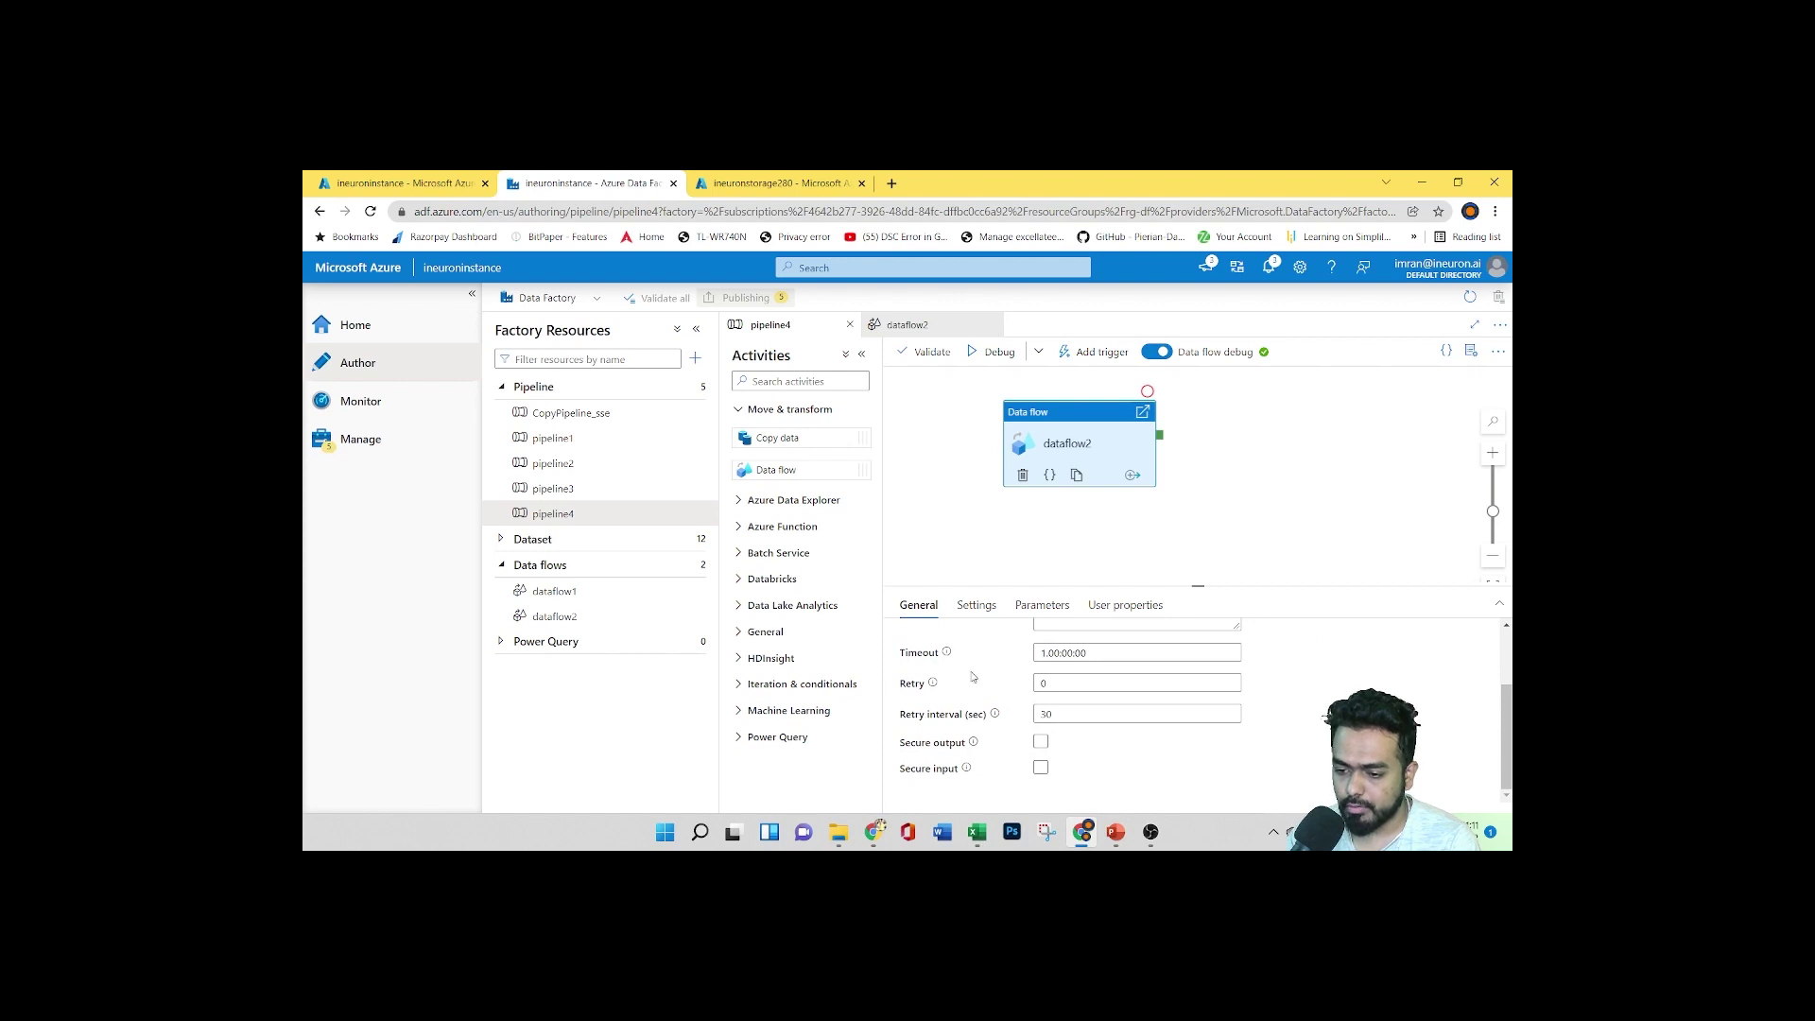
{"action": "scroll", "coordinate": [1030, 675], "scroll_direction": "up", "scroll_amount": 2}
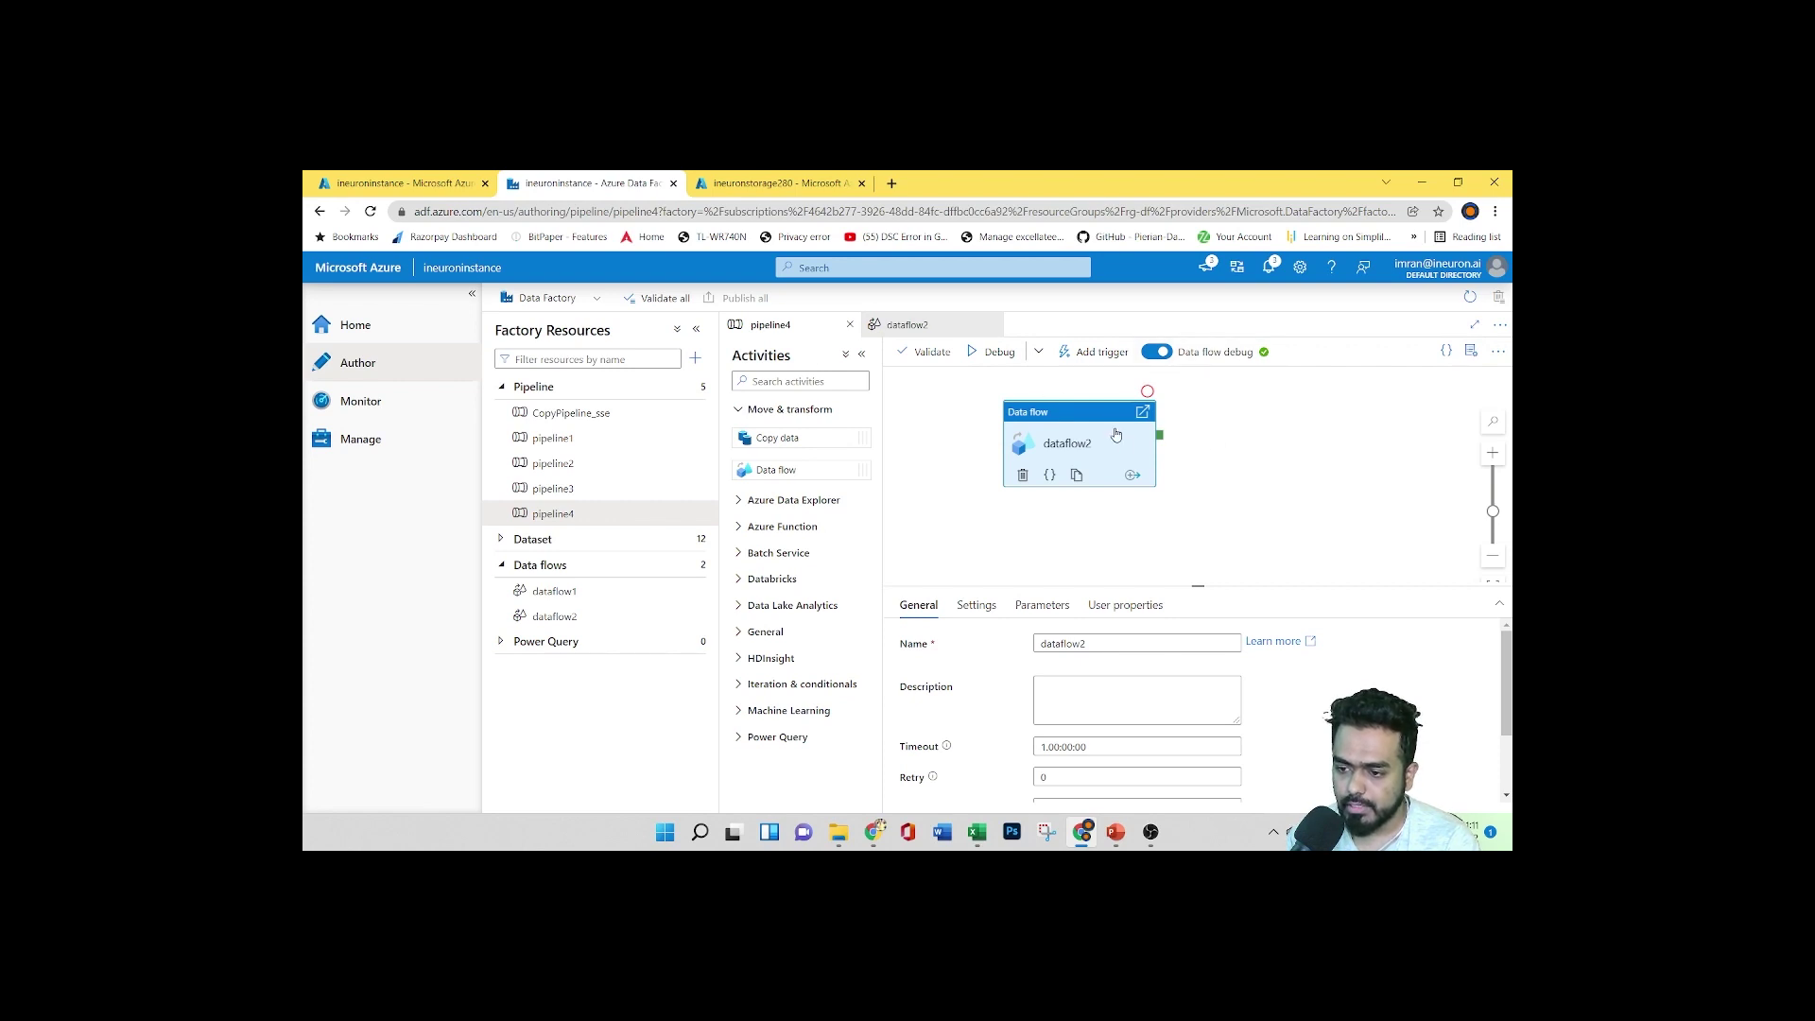
Shift the dataflow2 activity slightly on the canvas and trigger an immediate run of pipeline4 without parameters
{"action": "left_click_drag", "start_coordinate": [1082, 418], "coordinate": [1103, 420]}
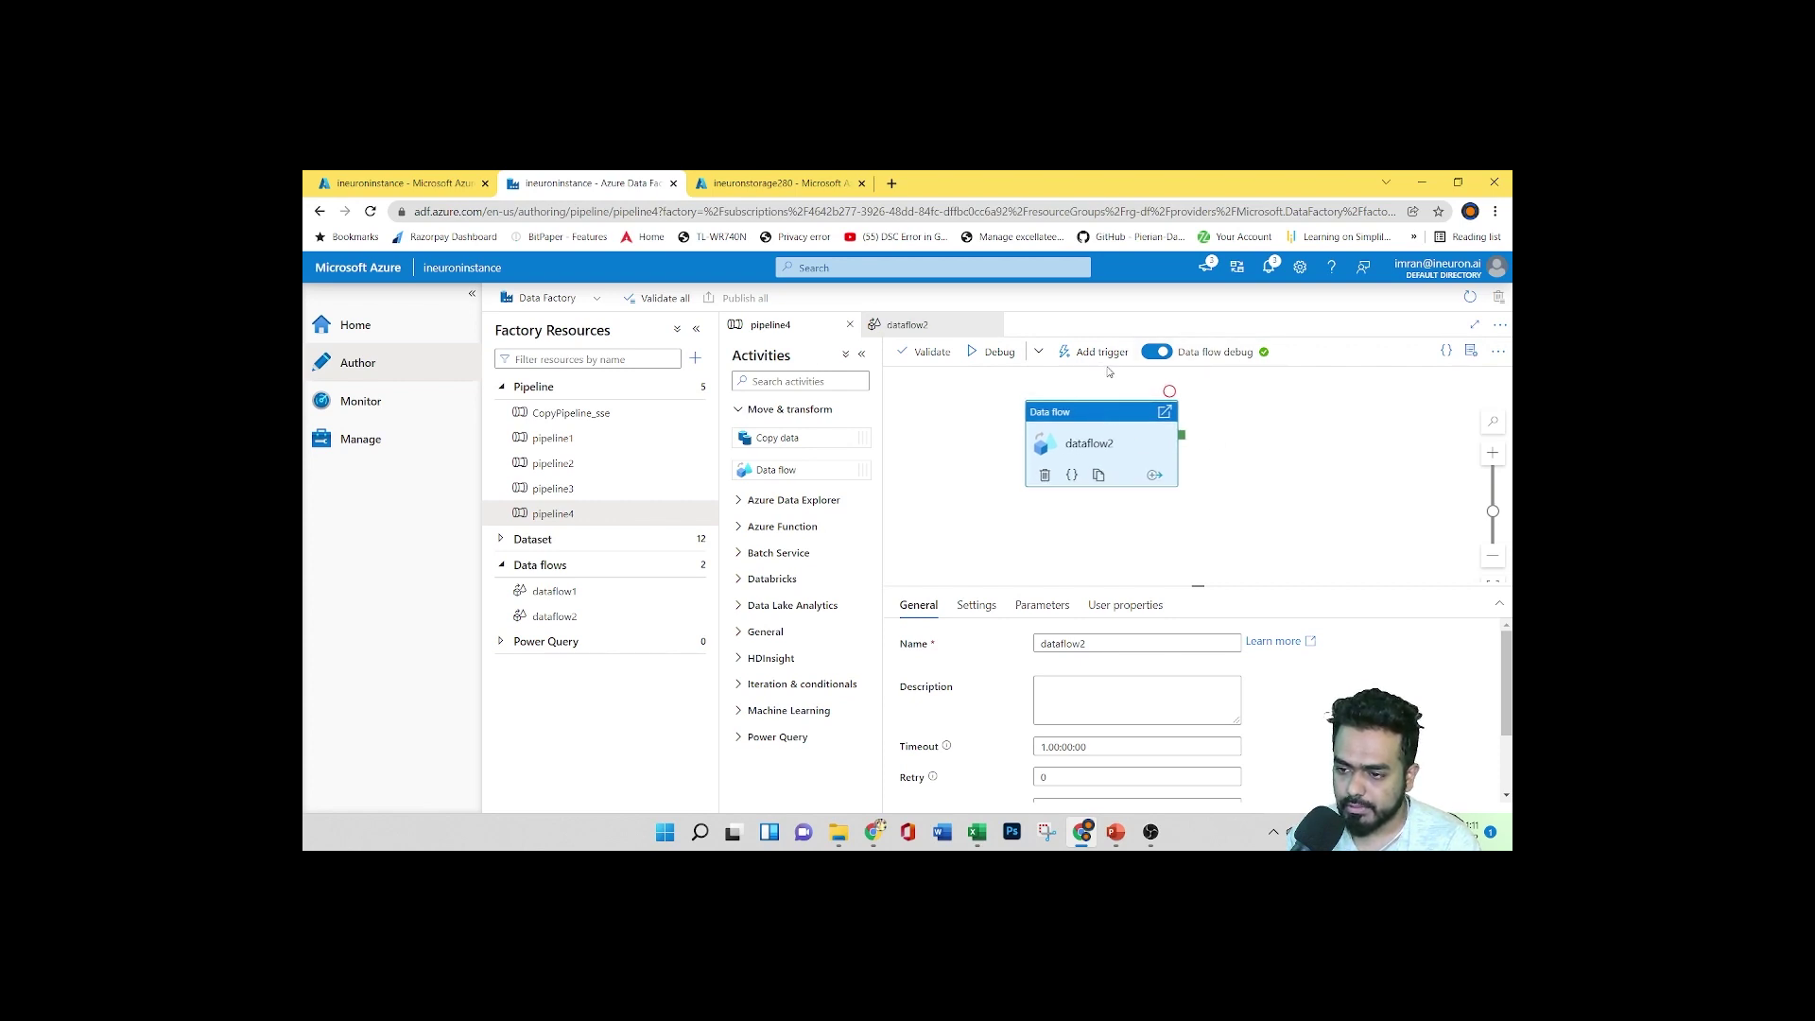
{"action": "left_click", "coordinate": [1095, 353]}
{"action": "left_click", "coordinate": [1088, 382]}
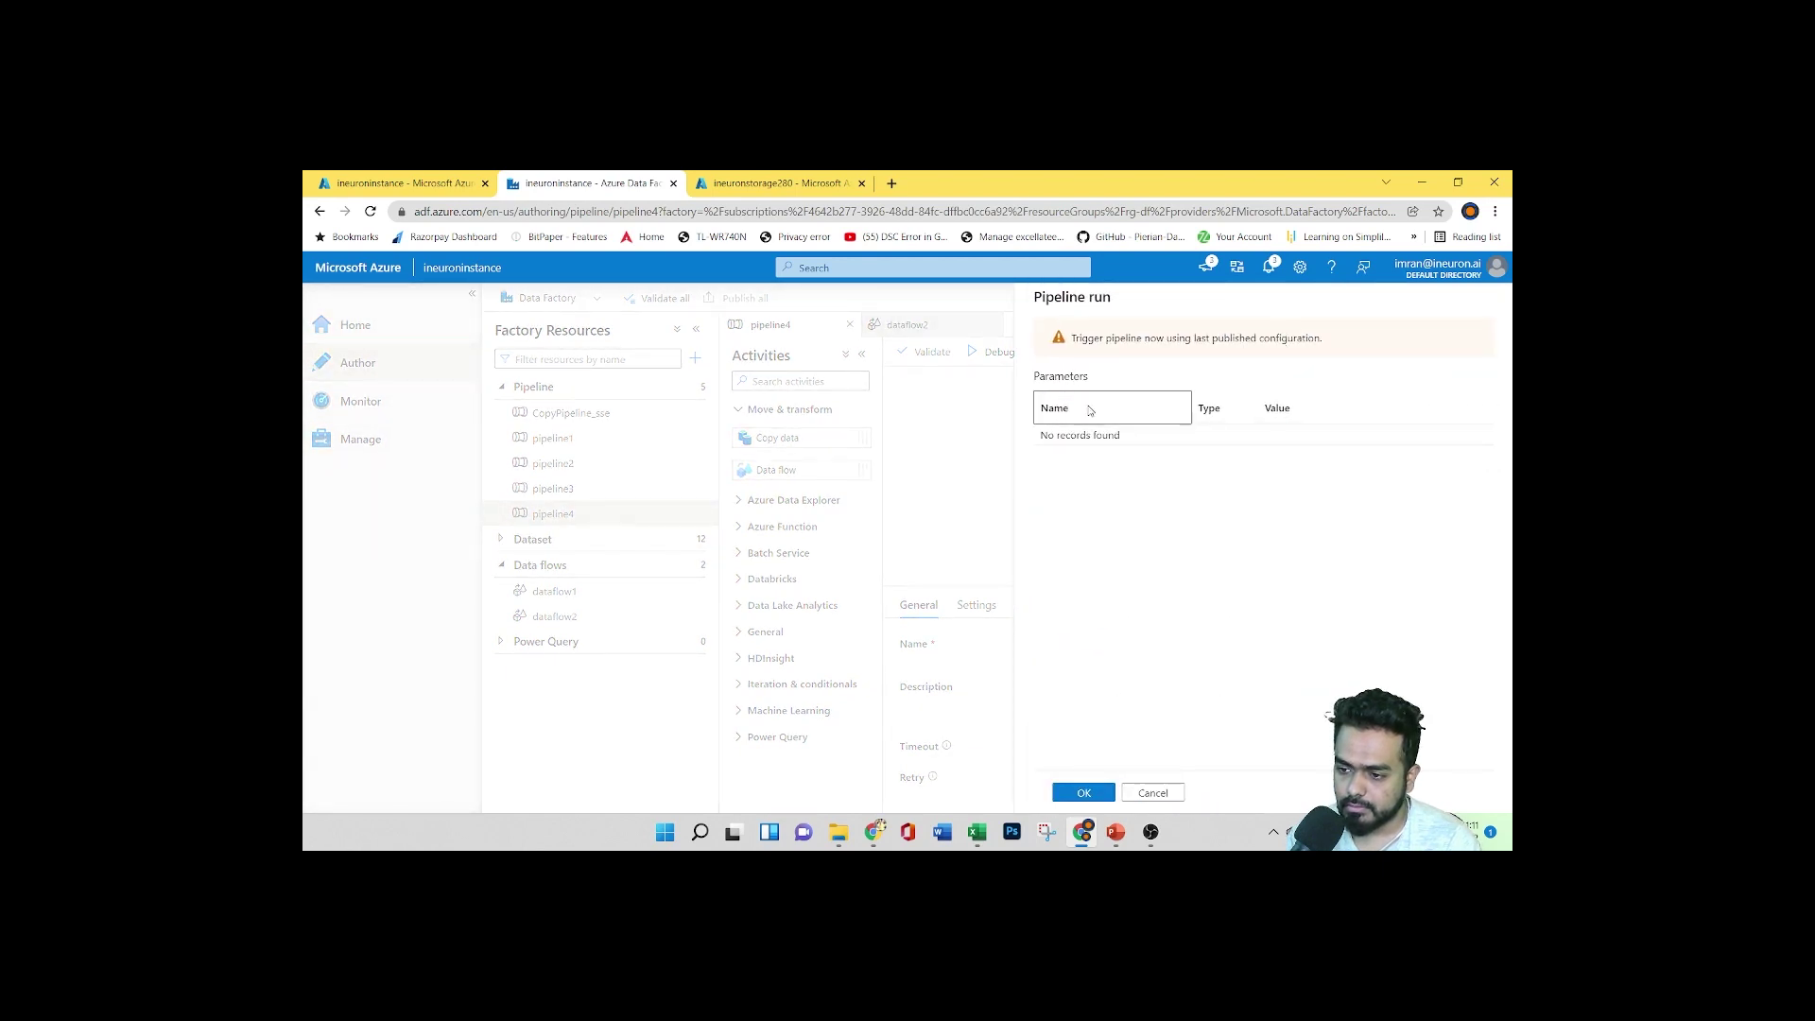
{"action": "left_click", "coordinate": [1083, 792]}
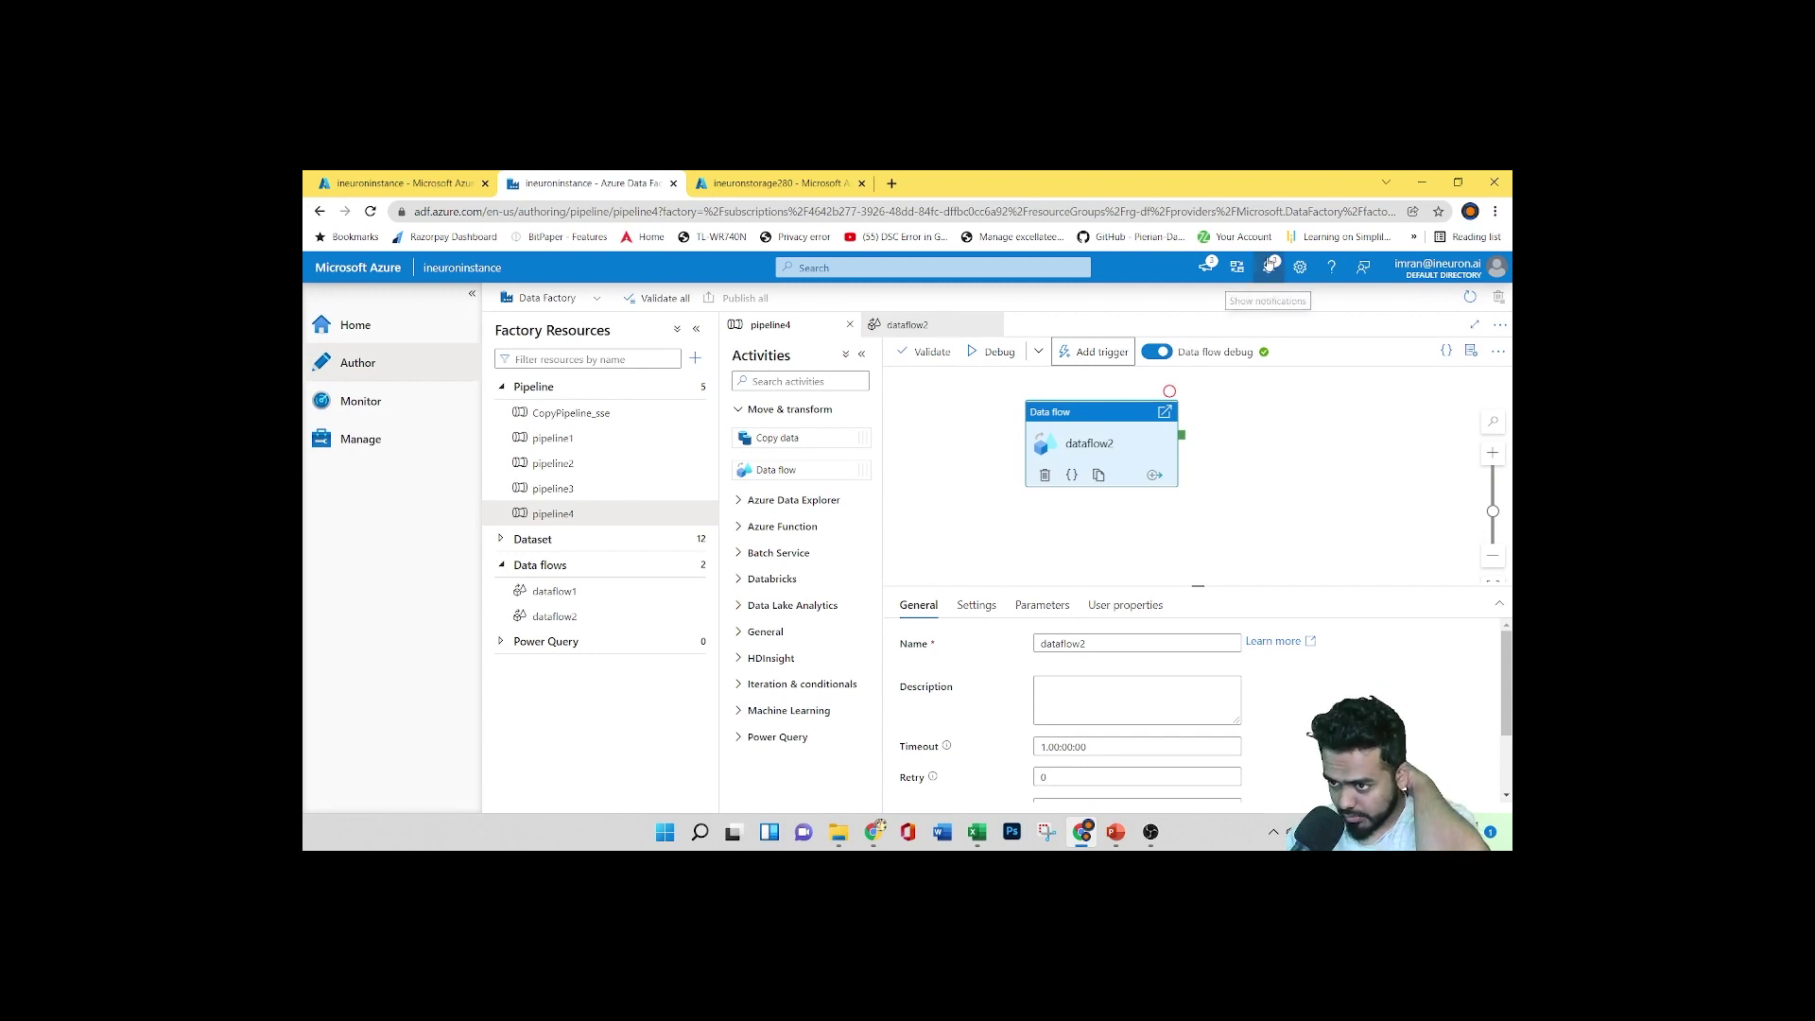
Check the factory notifications for the pipeline4 run and reopen dataflow2
{"action": "left_click", "coordinate": [1221, 357]}
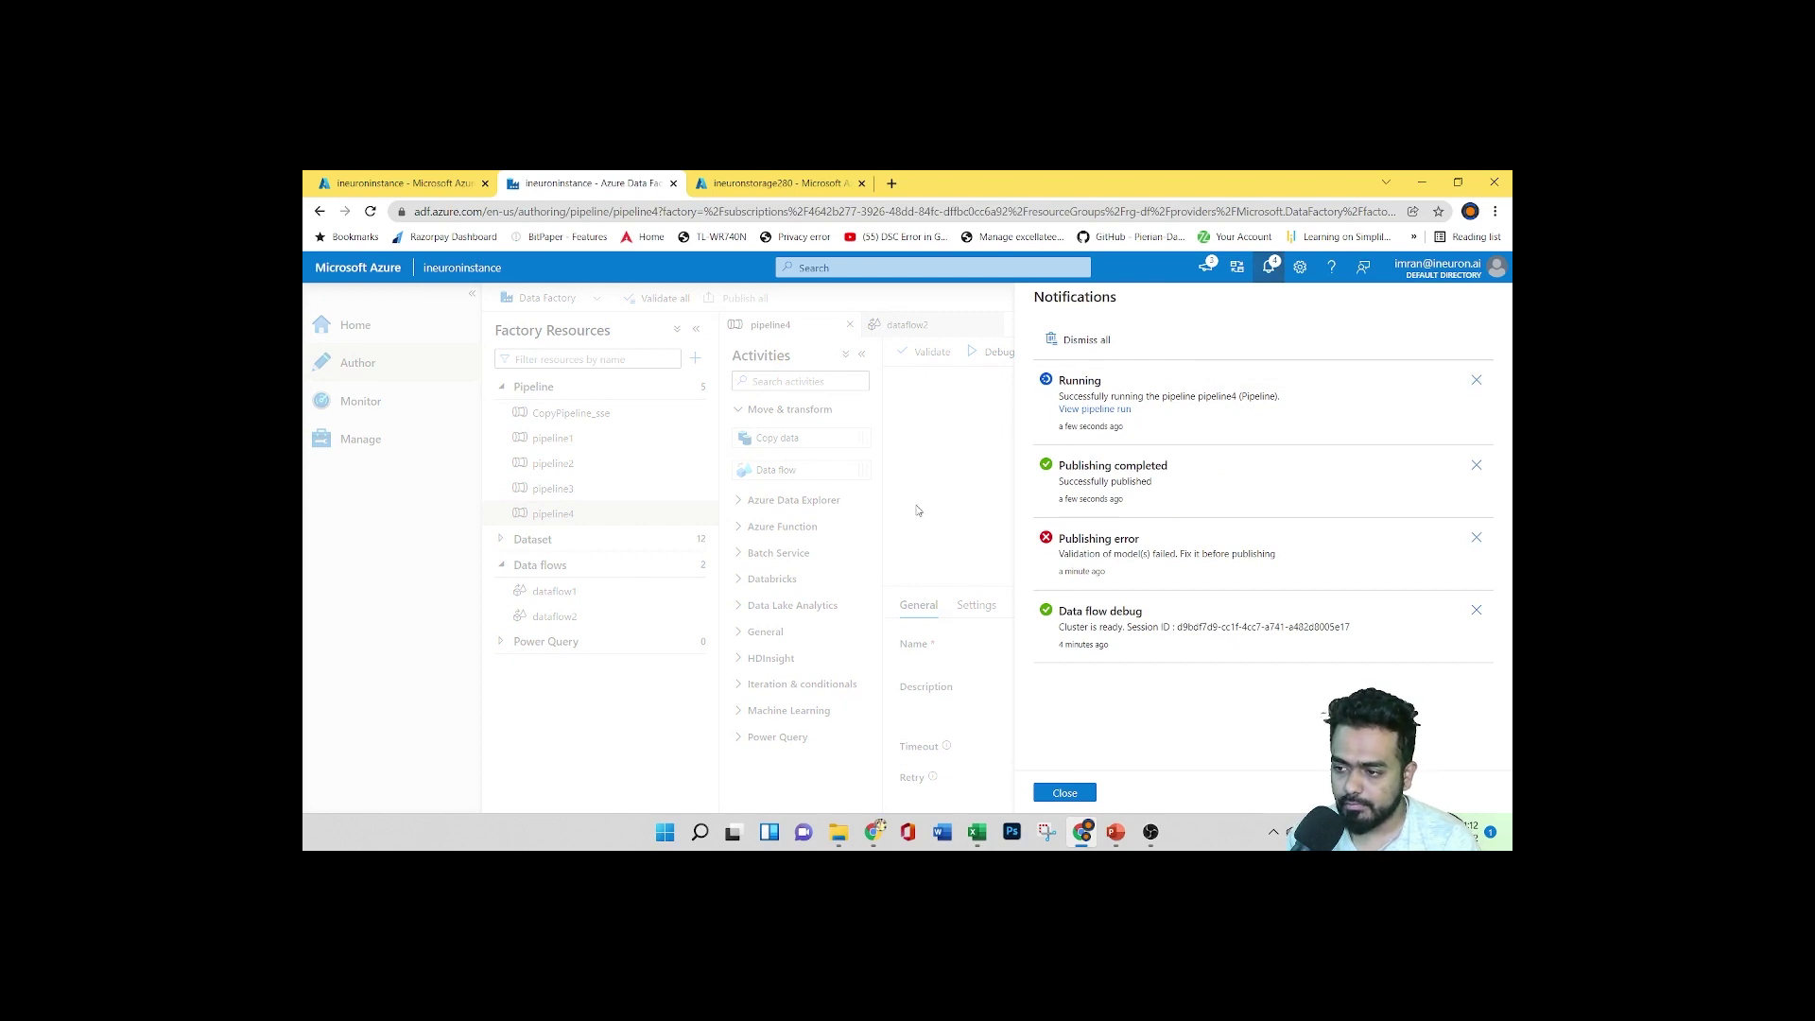
{"action": "left_click", "coordinate": [1065, 794]}
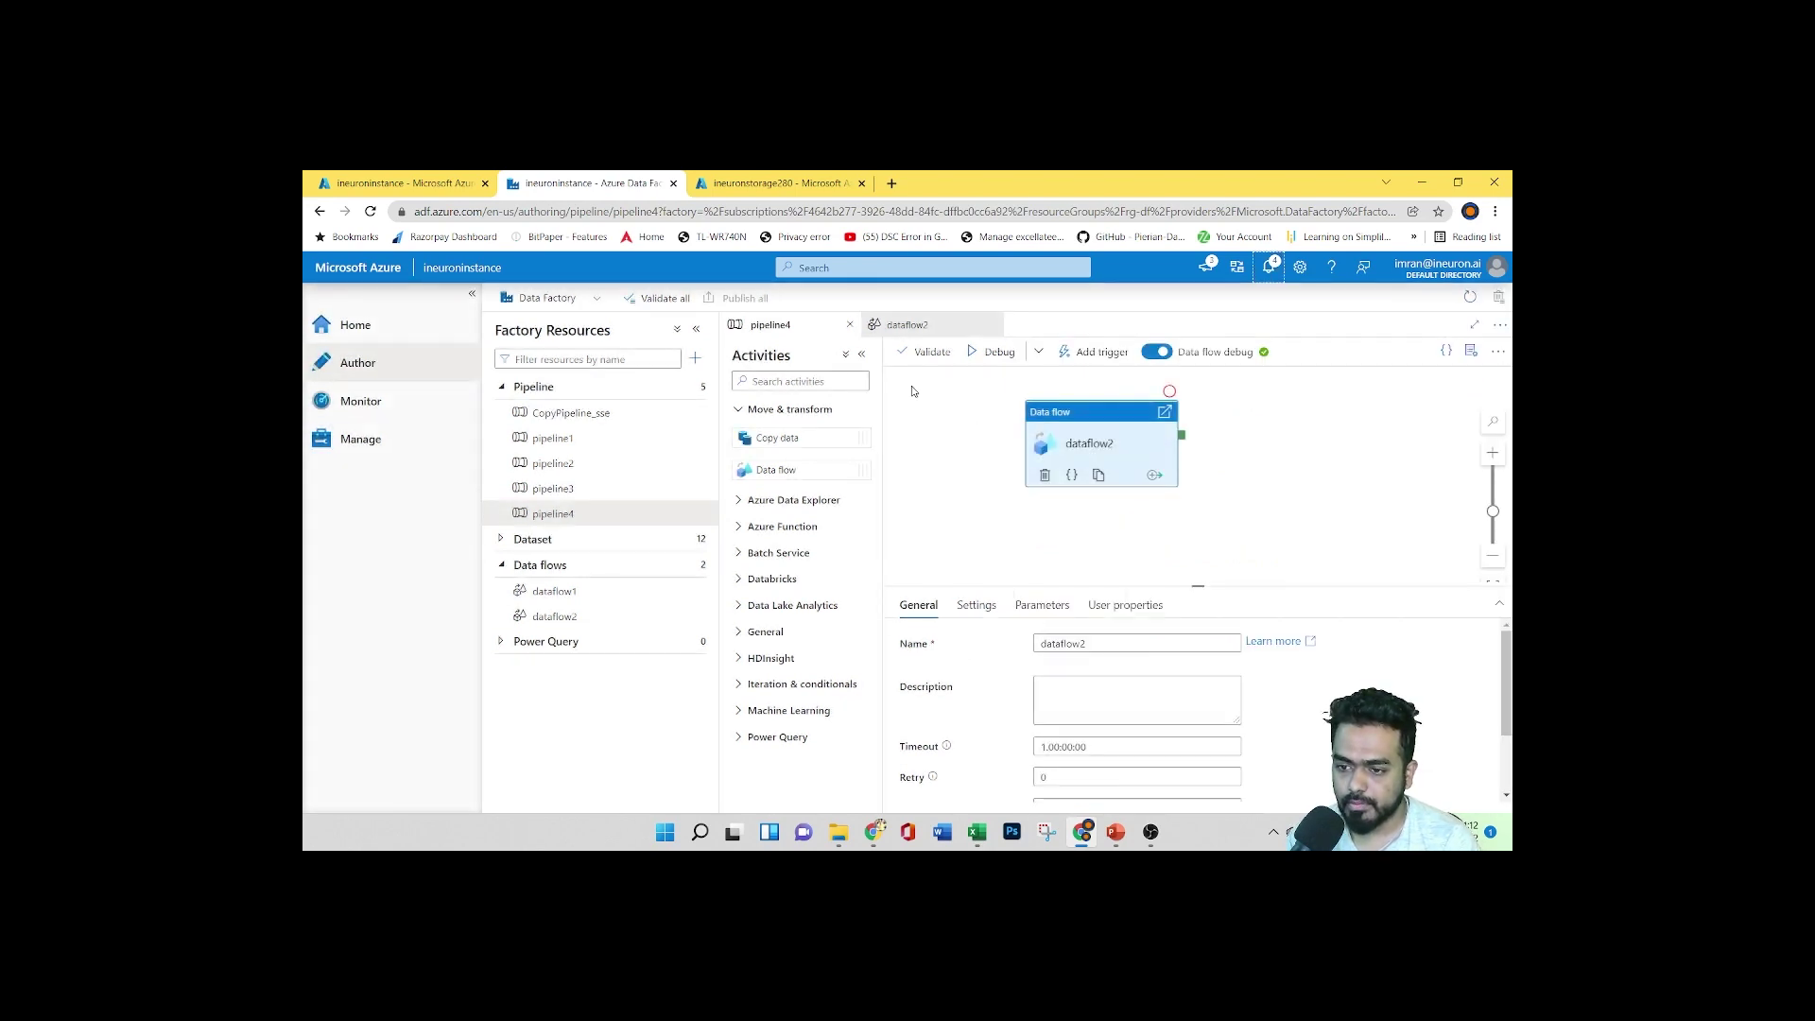
{"action": "left_click", "coordinate": [629, 612]}
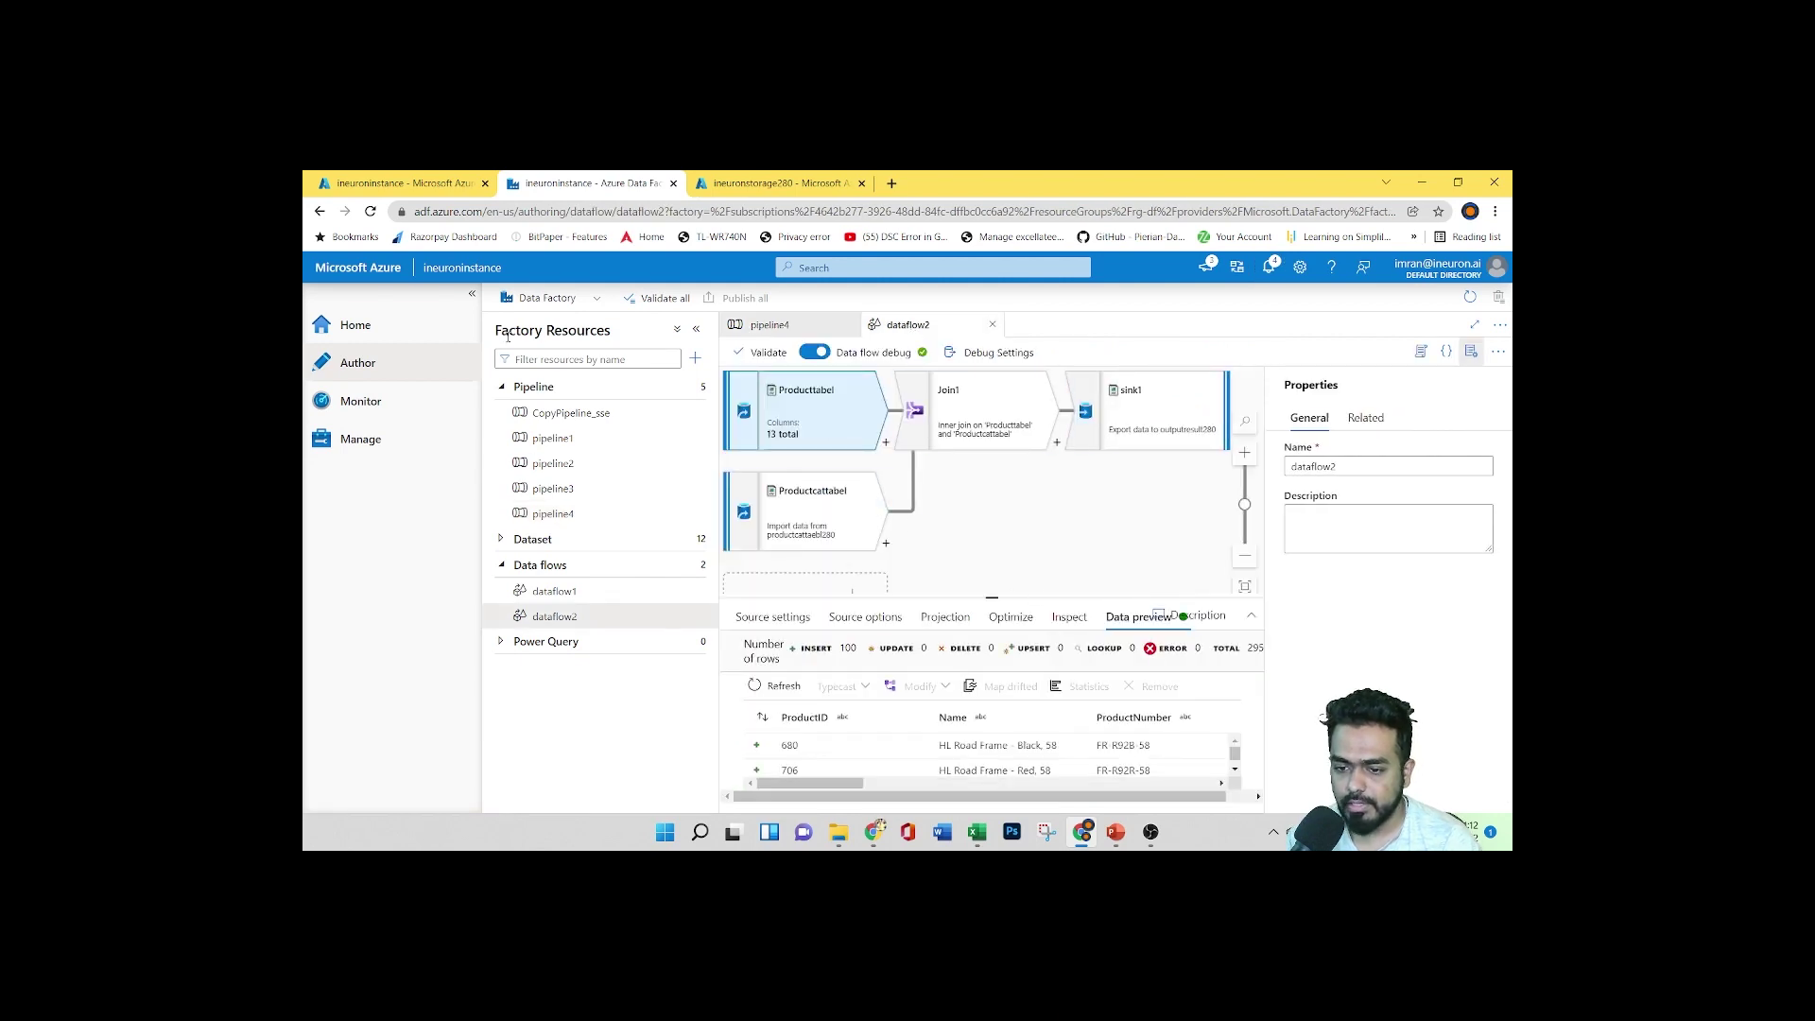
Collapse the factory resources pane, enlarge the lower details pane and look through the Producttabel source's preview rows
{"action": "left_click", "coordinate": [695, 329]}
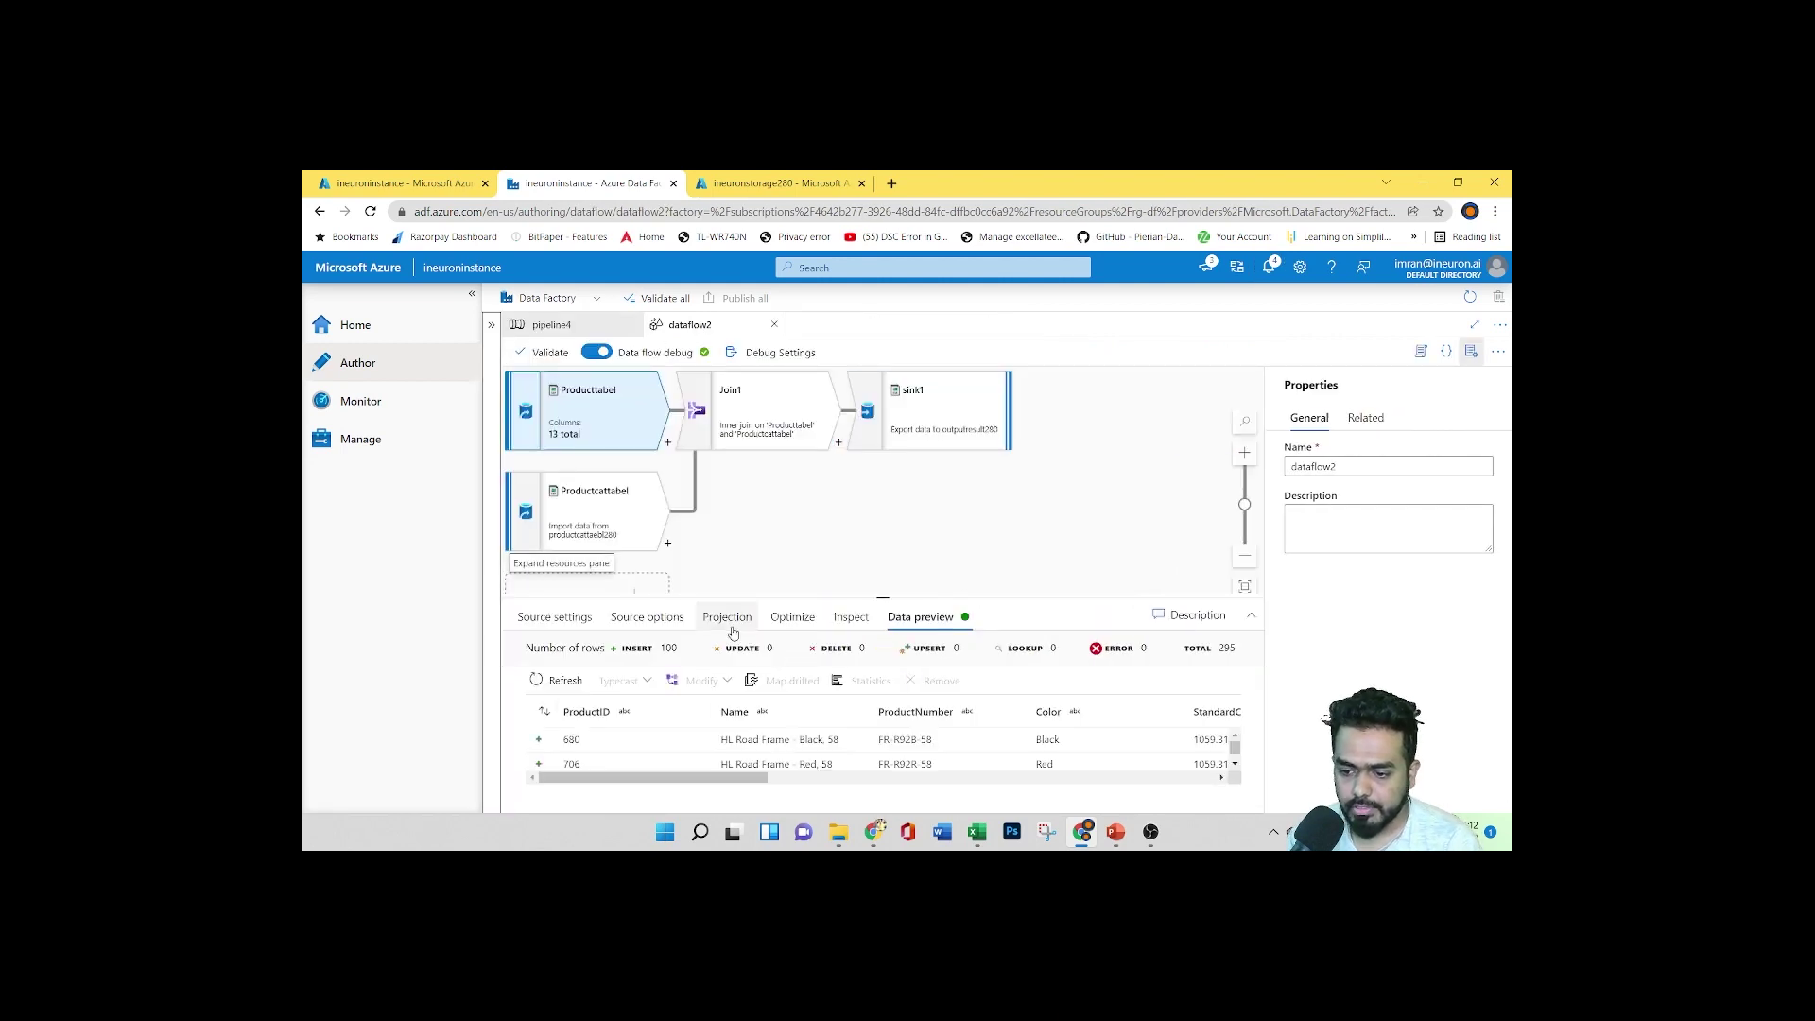
{"action": "scroll", "coordinate": [808, 756], "scroll_direction": "down", "scroll_amount": 5}
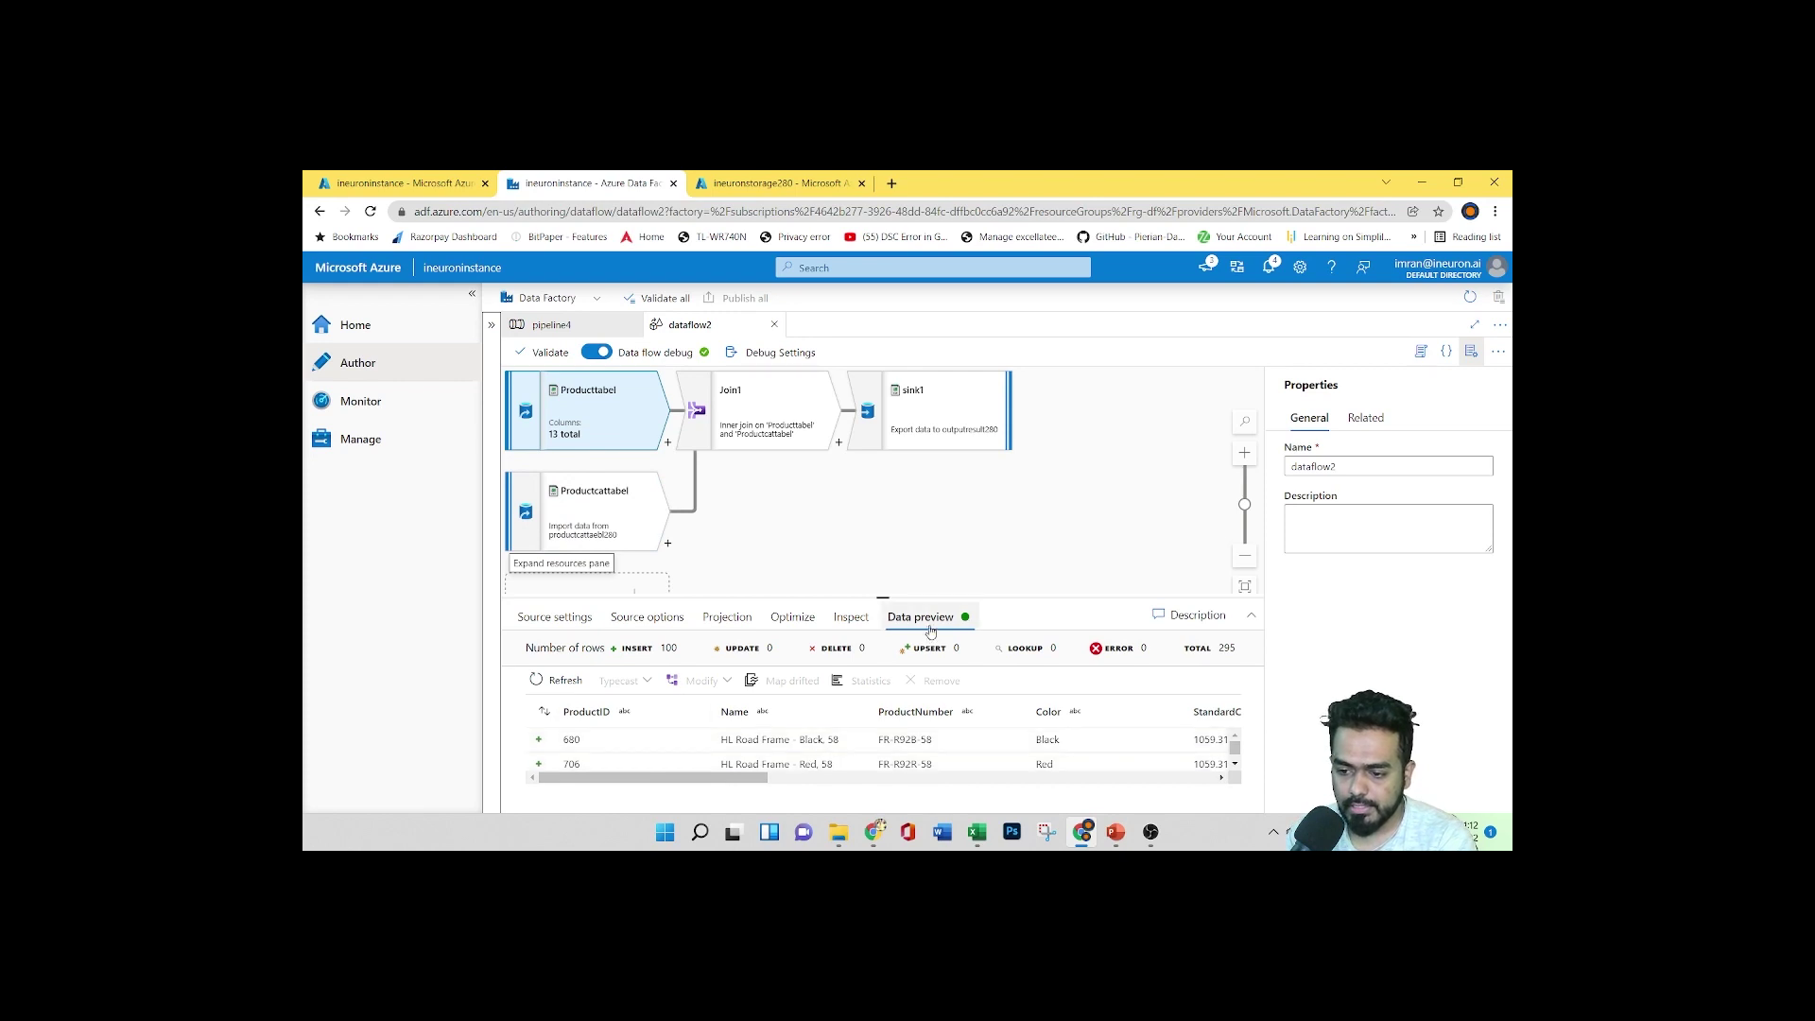
{"action": "scroll", "coordinate": [966, 753], "scroll_direction": "down", "scroll_amount": 2}
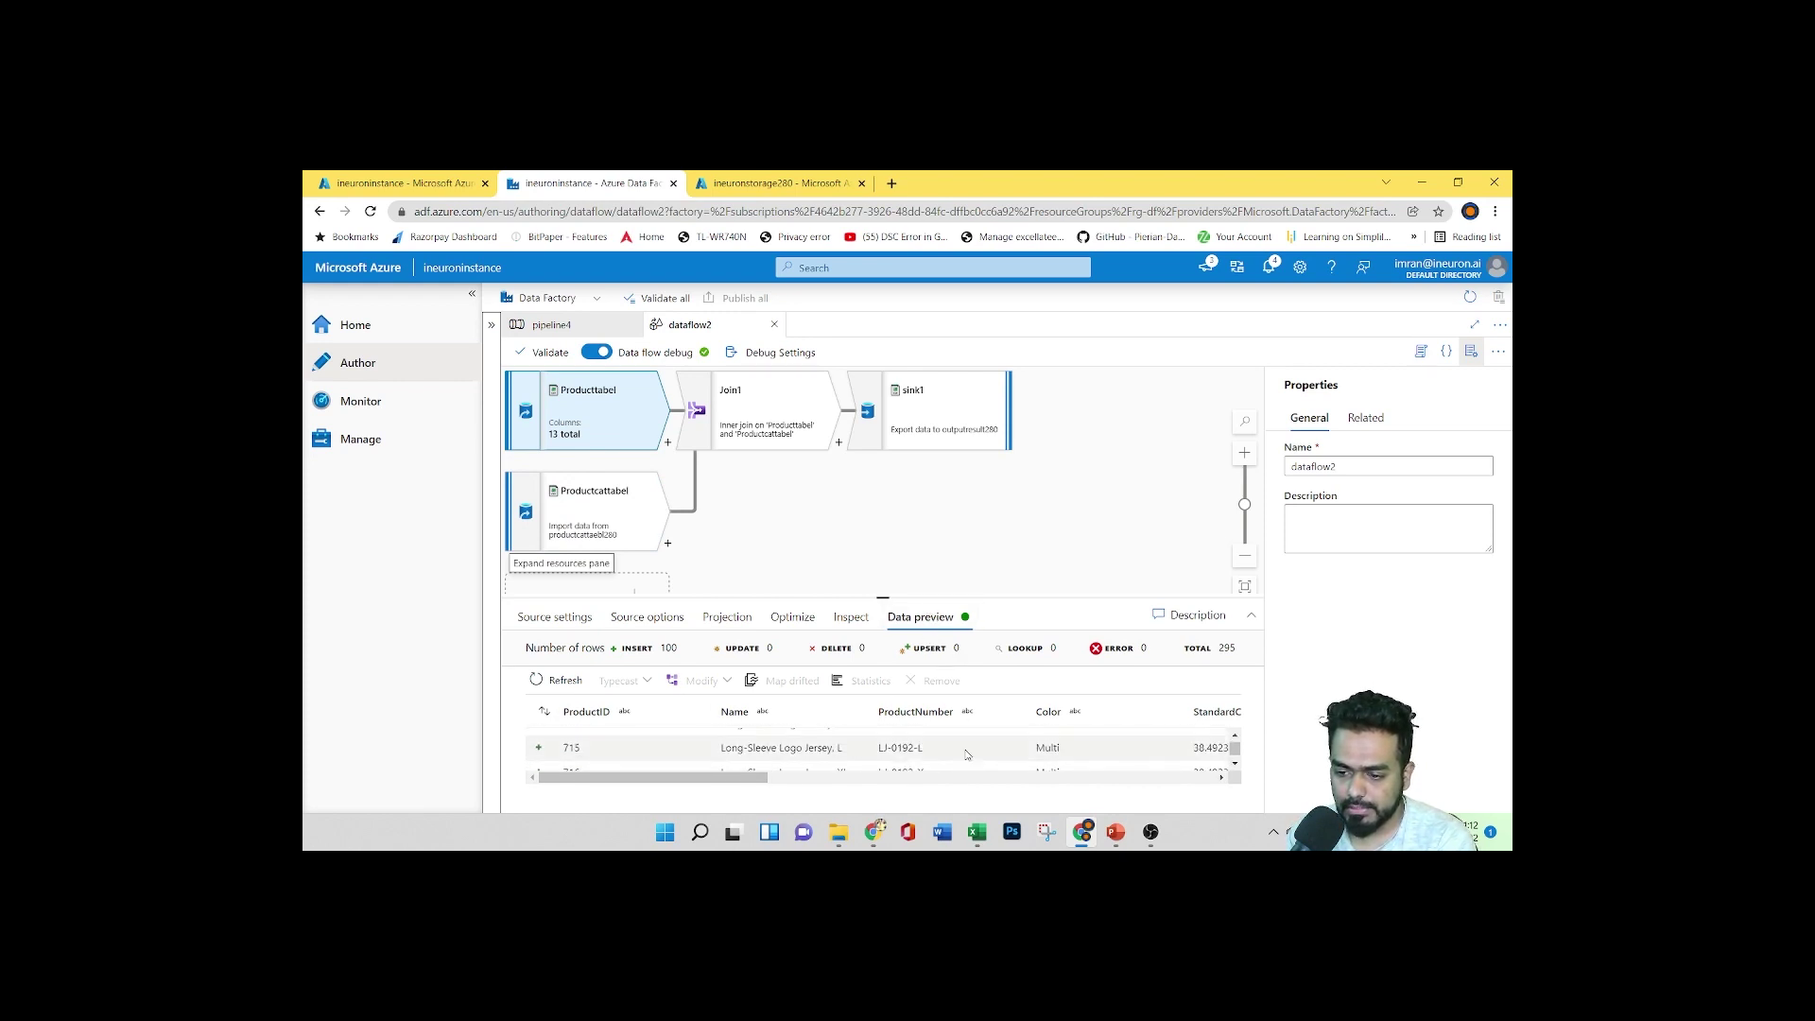
{"action": "left_click_drag", "start_coordinate": [886, 592], "coordinate": [883, 530]}
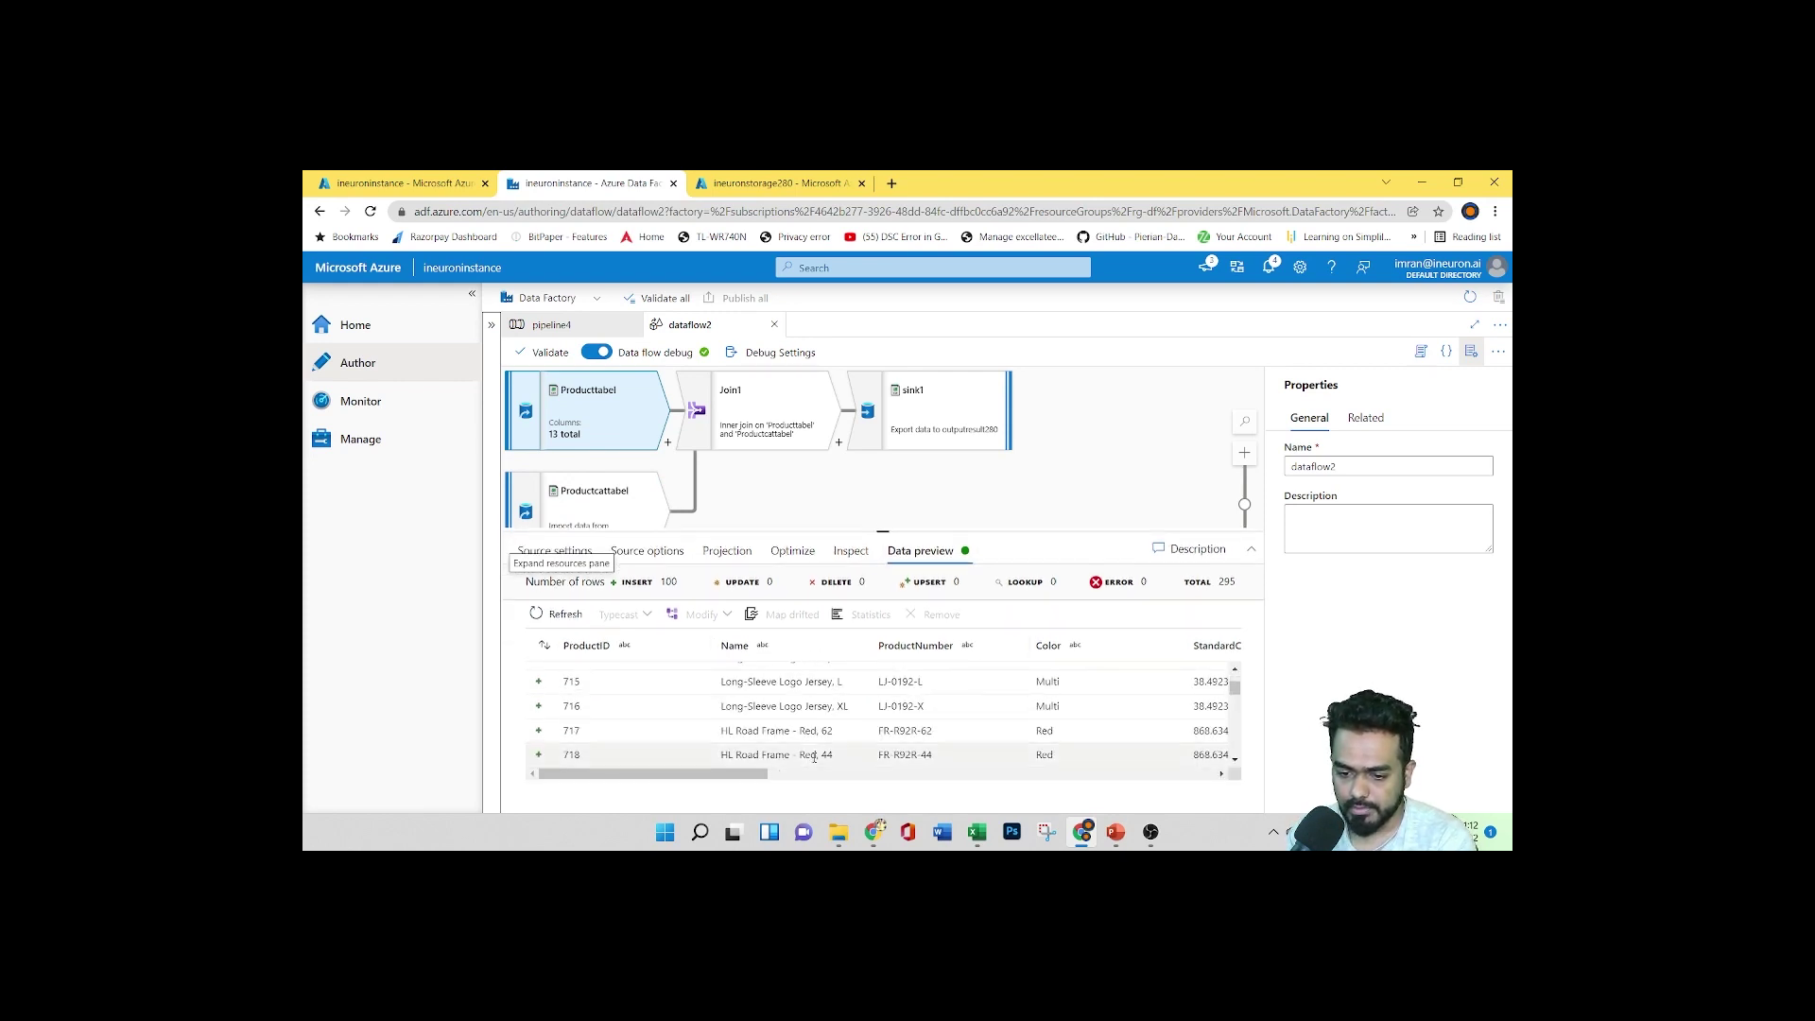
{"action": "scroll", "coordinate": [860, 717], "scroll_direction": "up", "scroll_amount": 5}
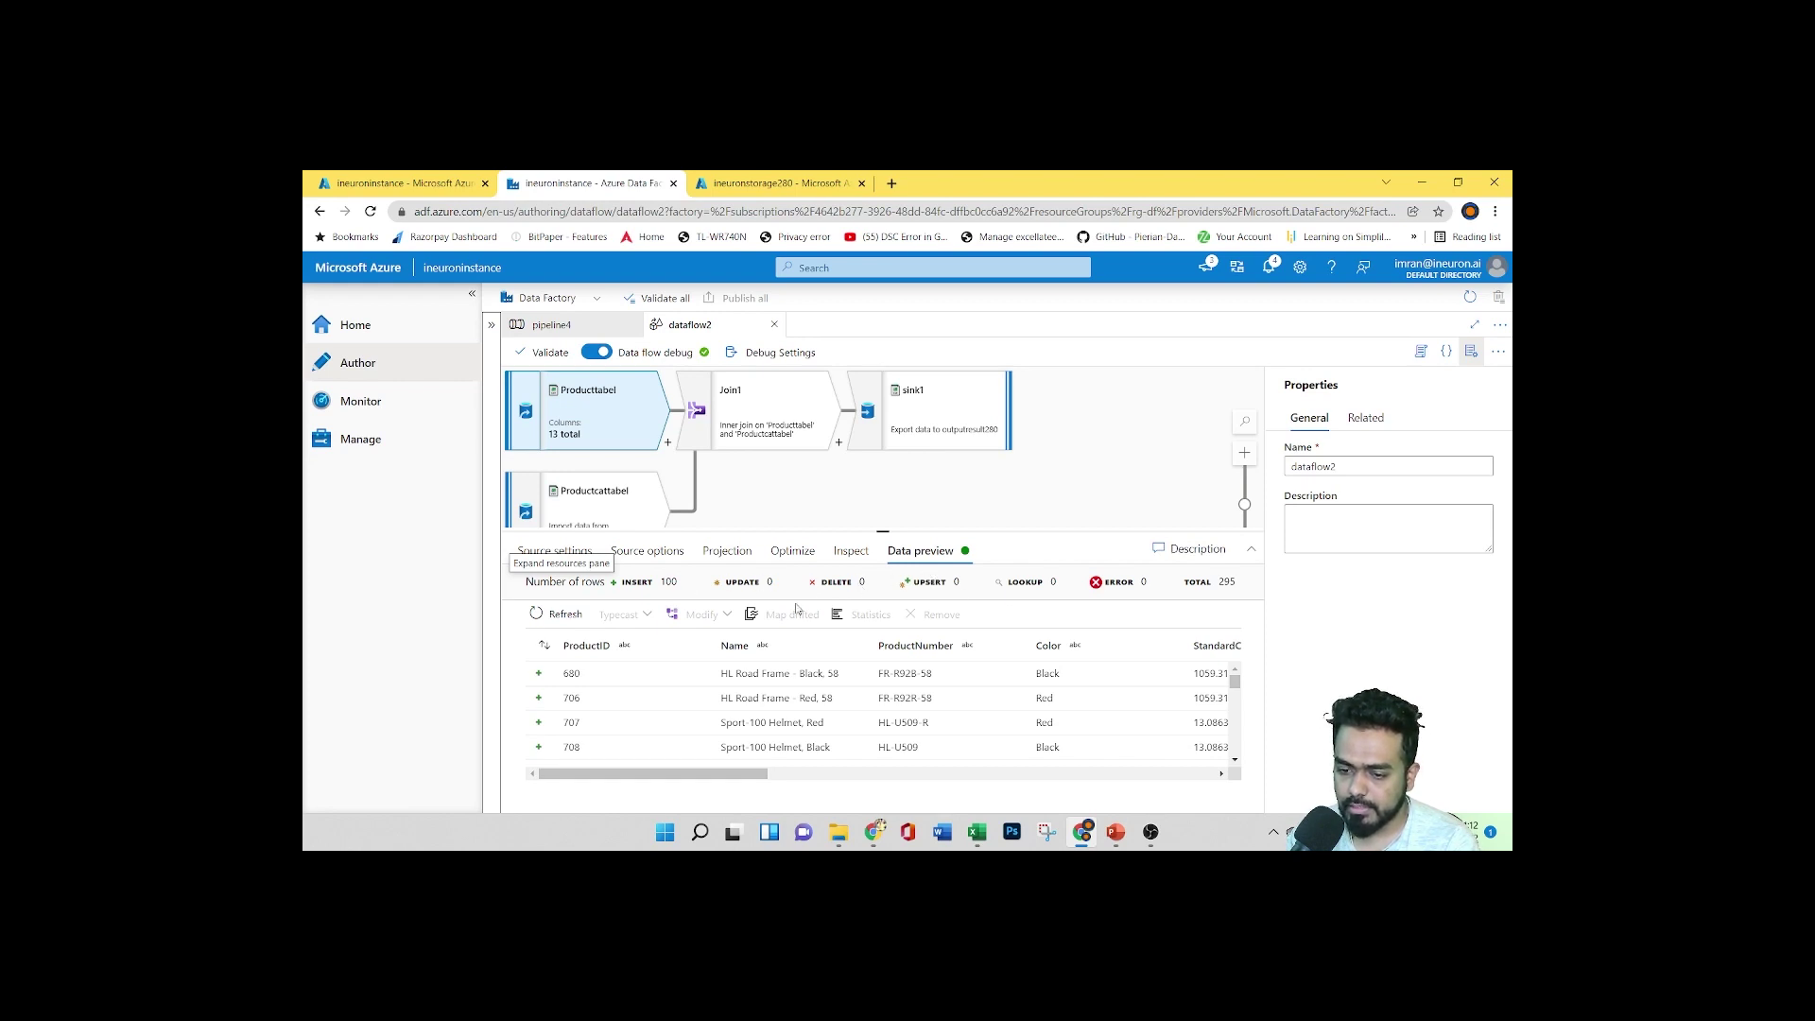
Examine the value distribution and null counts in the statistics of the Color column, and close the statistics
{"action": "left_click", "coordinate": [915, 647]}
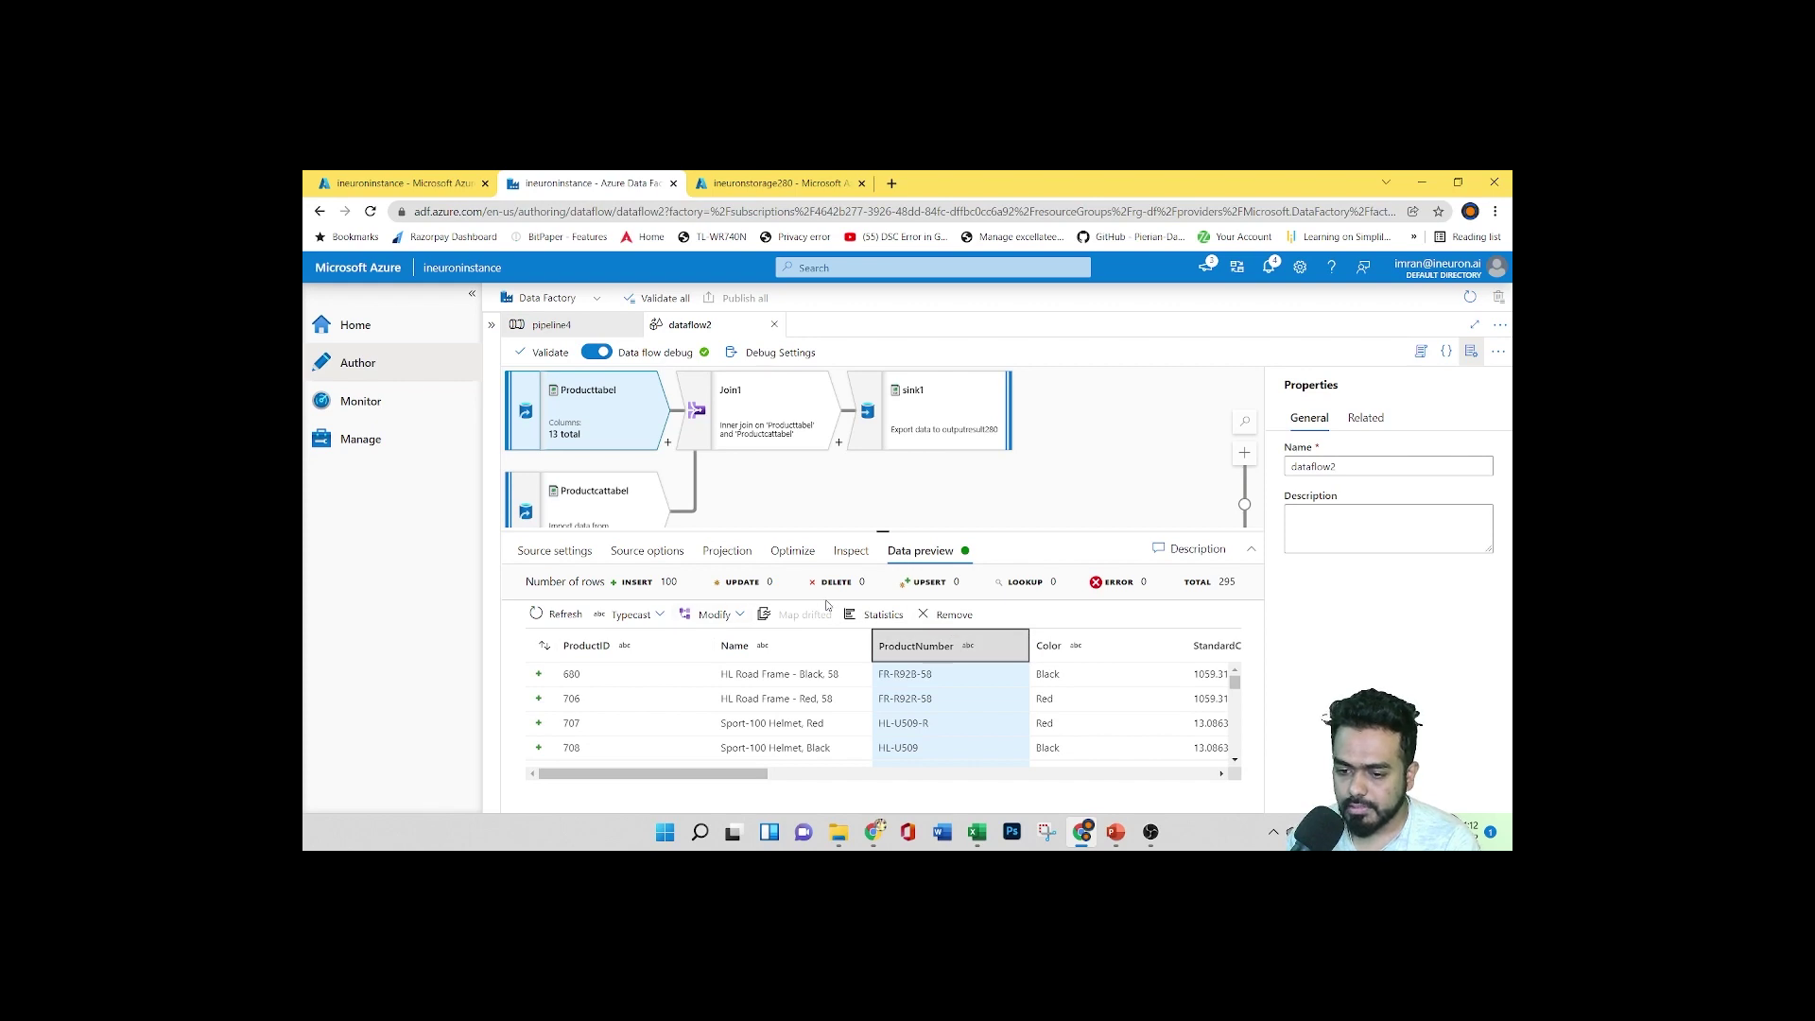
{"action": "left_click", "coordinate": [1096, 649]}
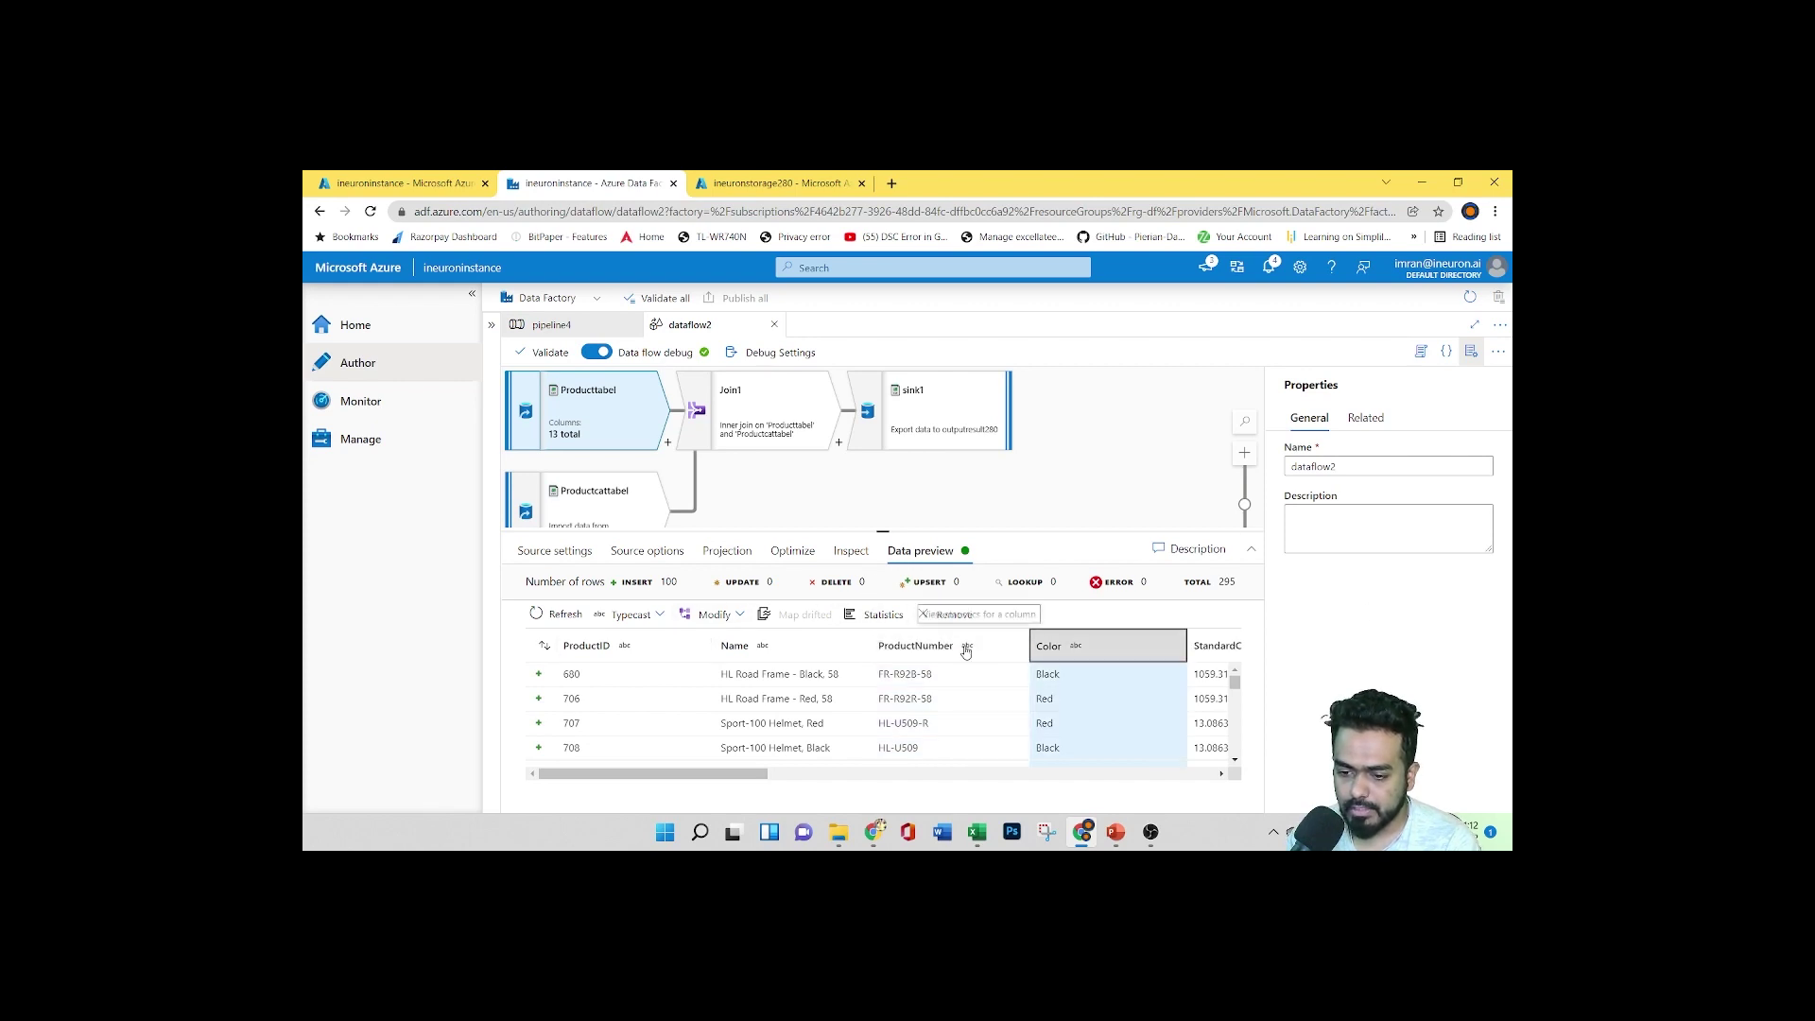
{"action": "left_click", "coordinate": [879, 615]}
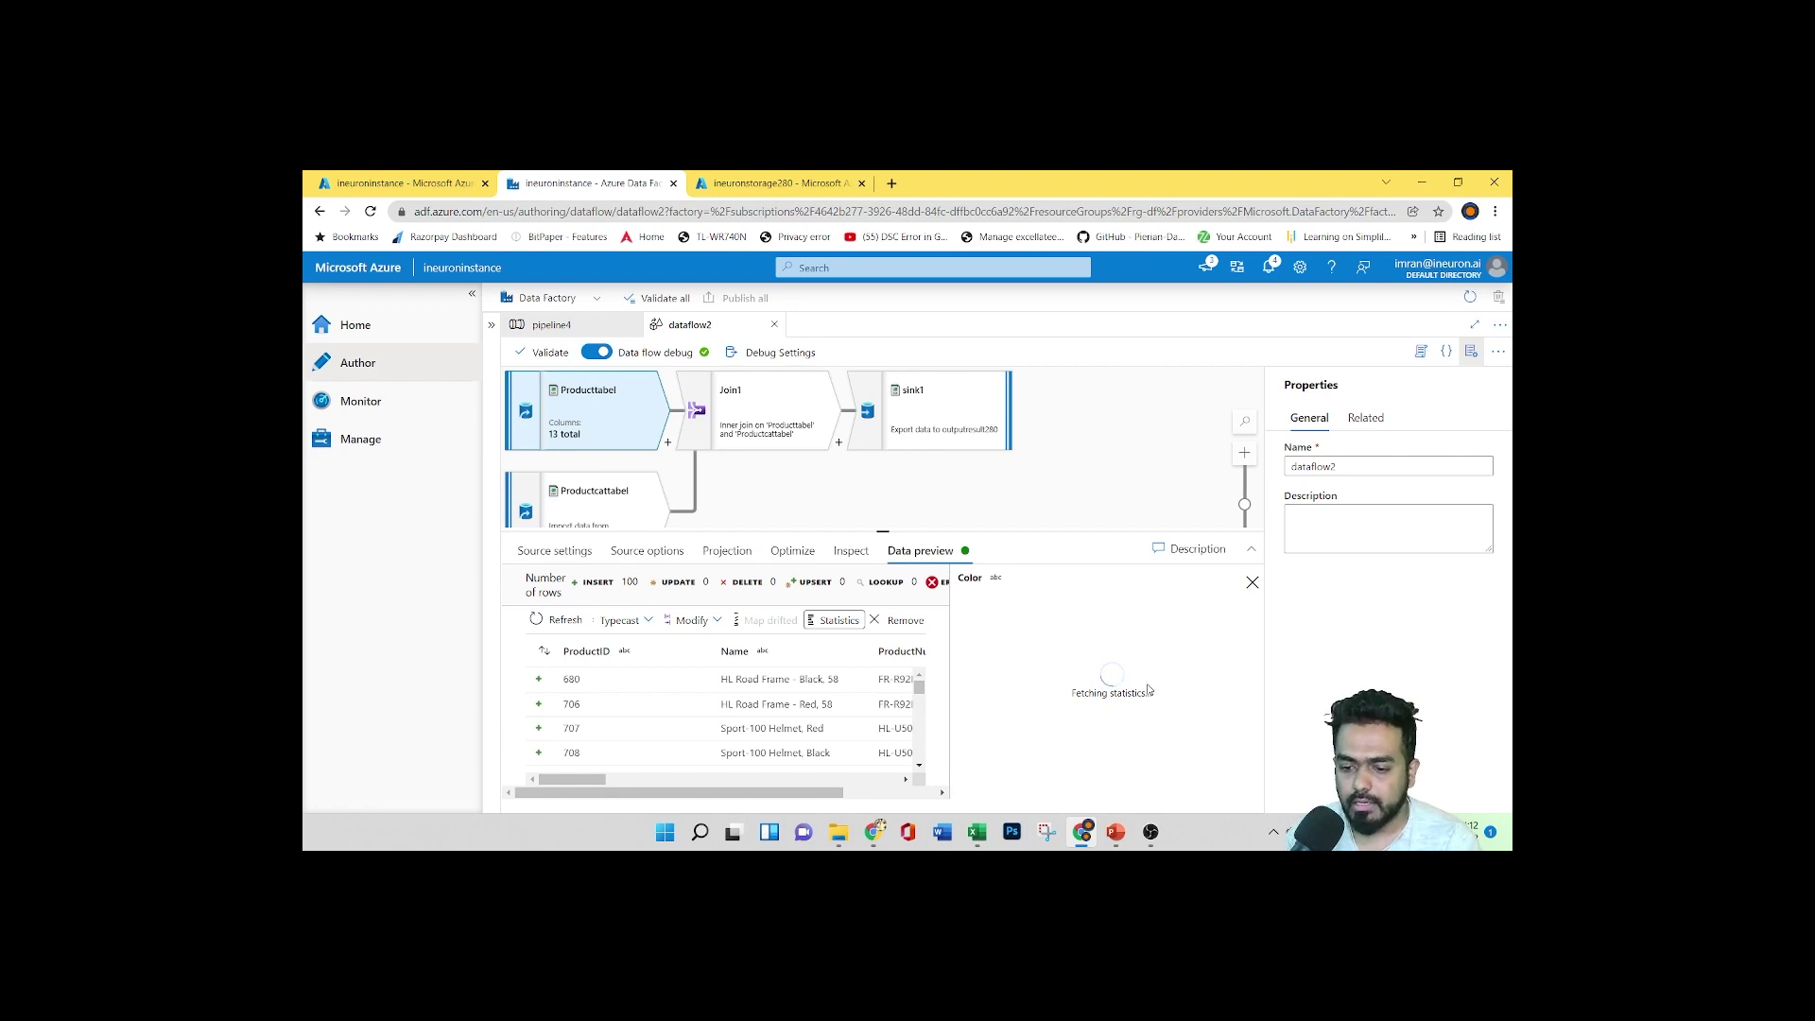
{"action": "scroll", "coordinate": [1134, 685], "scroll_direction": "down", "scroll_amount": 3}
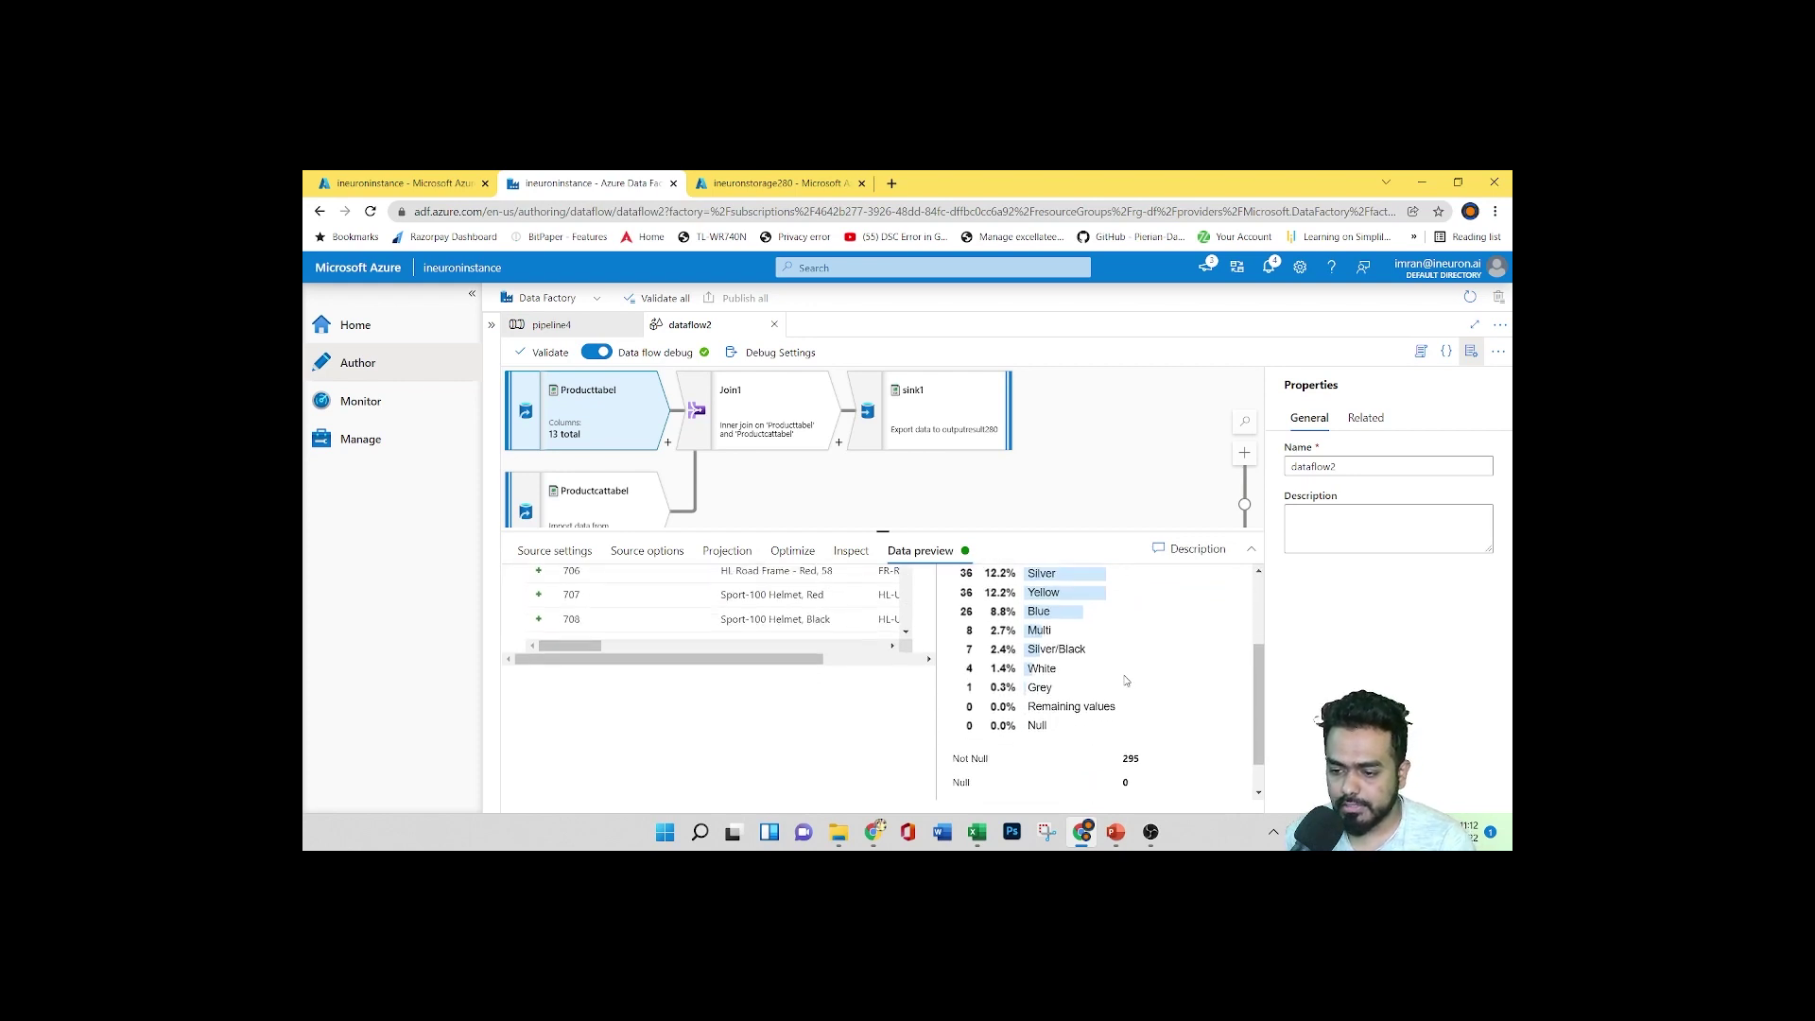
{"action": "scroll", "coordinate": [1126, 680], "scroll_direction": "up", "scroll_amount": 3}
{"action": "scroll", "coordinate": [1126, 681], "scroll_direction": "down", "scroll_amount": 1}
{"action": "scroll", "coordinate": [1126, 680], "scroll_direction": "up", "scroll_amount": 1}
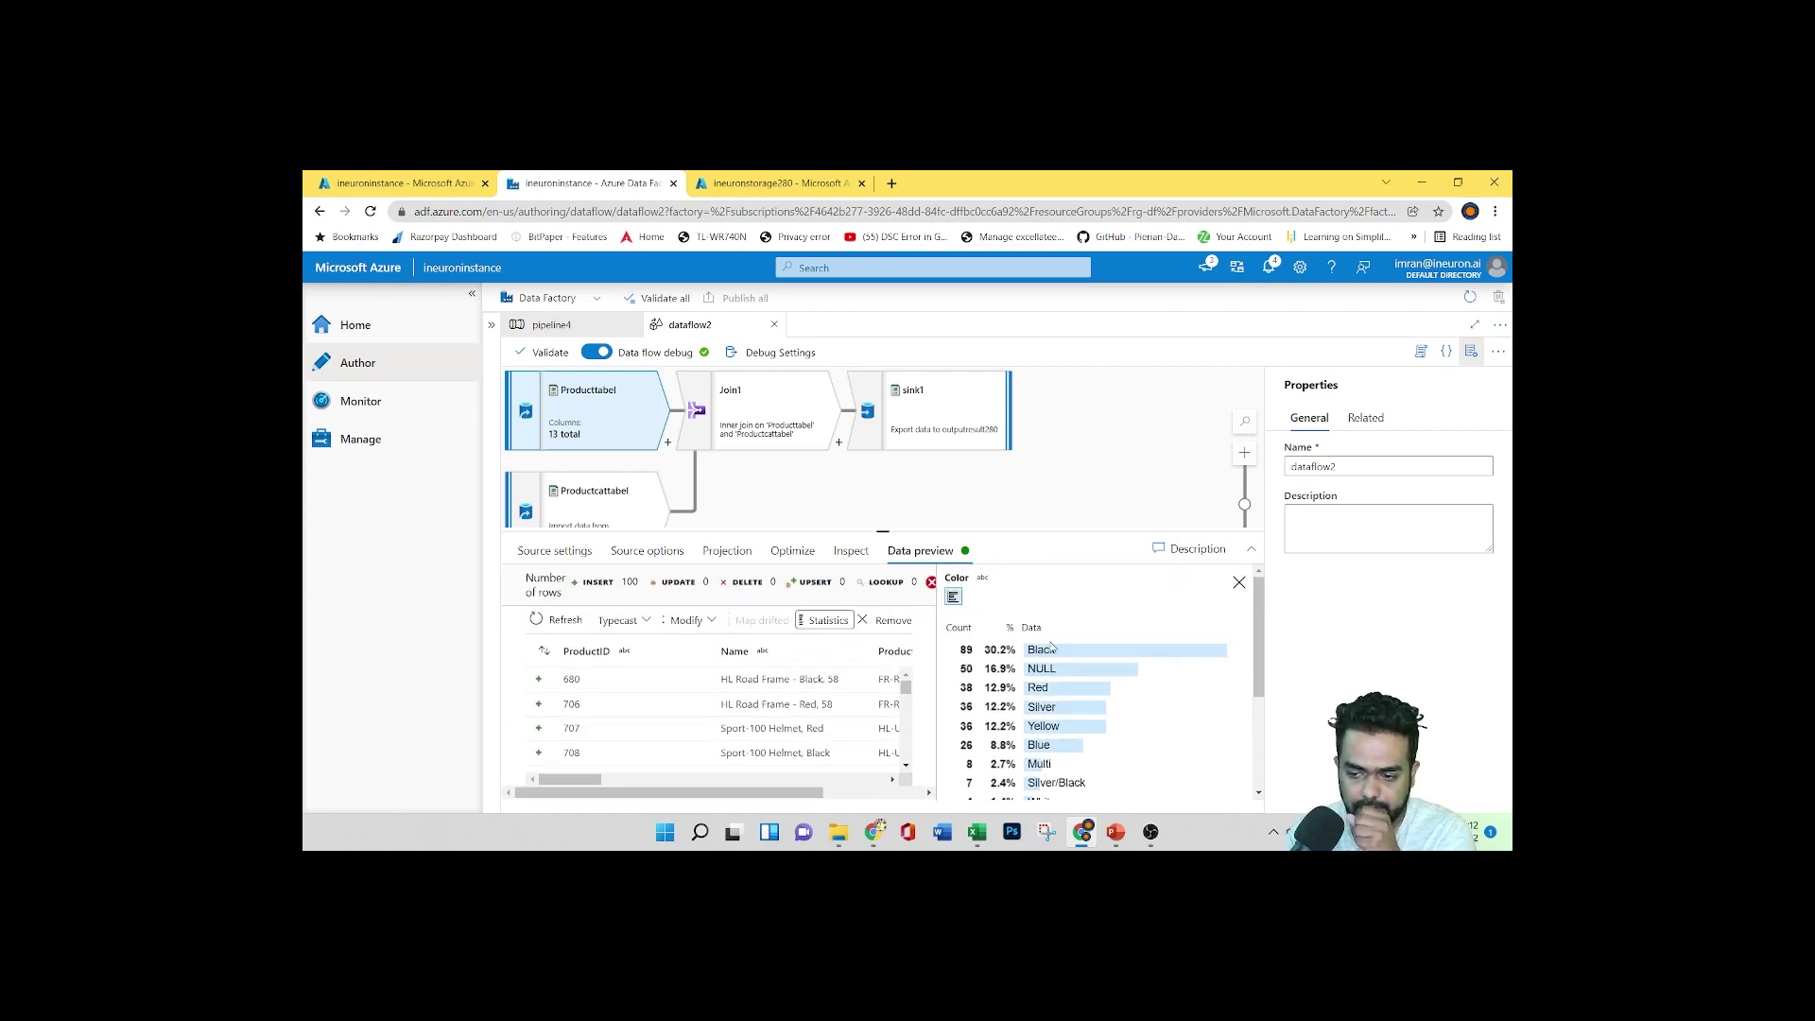
{"action": "scroll", "coordinate": [1096, 683], "scroll_direction": "down", "scroll_amount": 1}
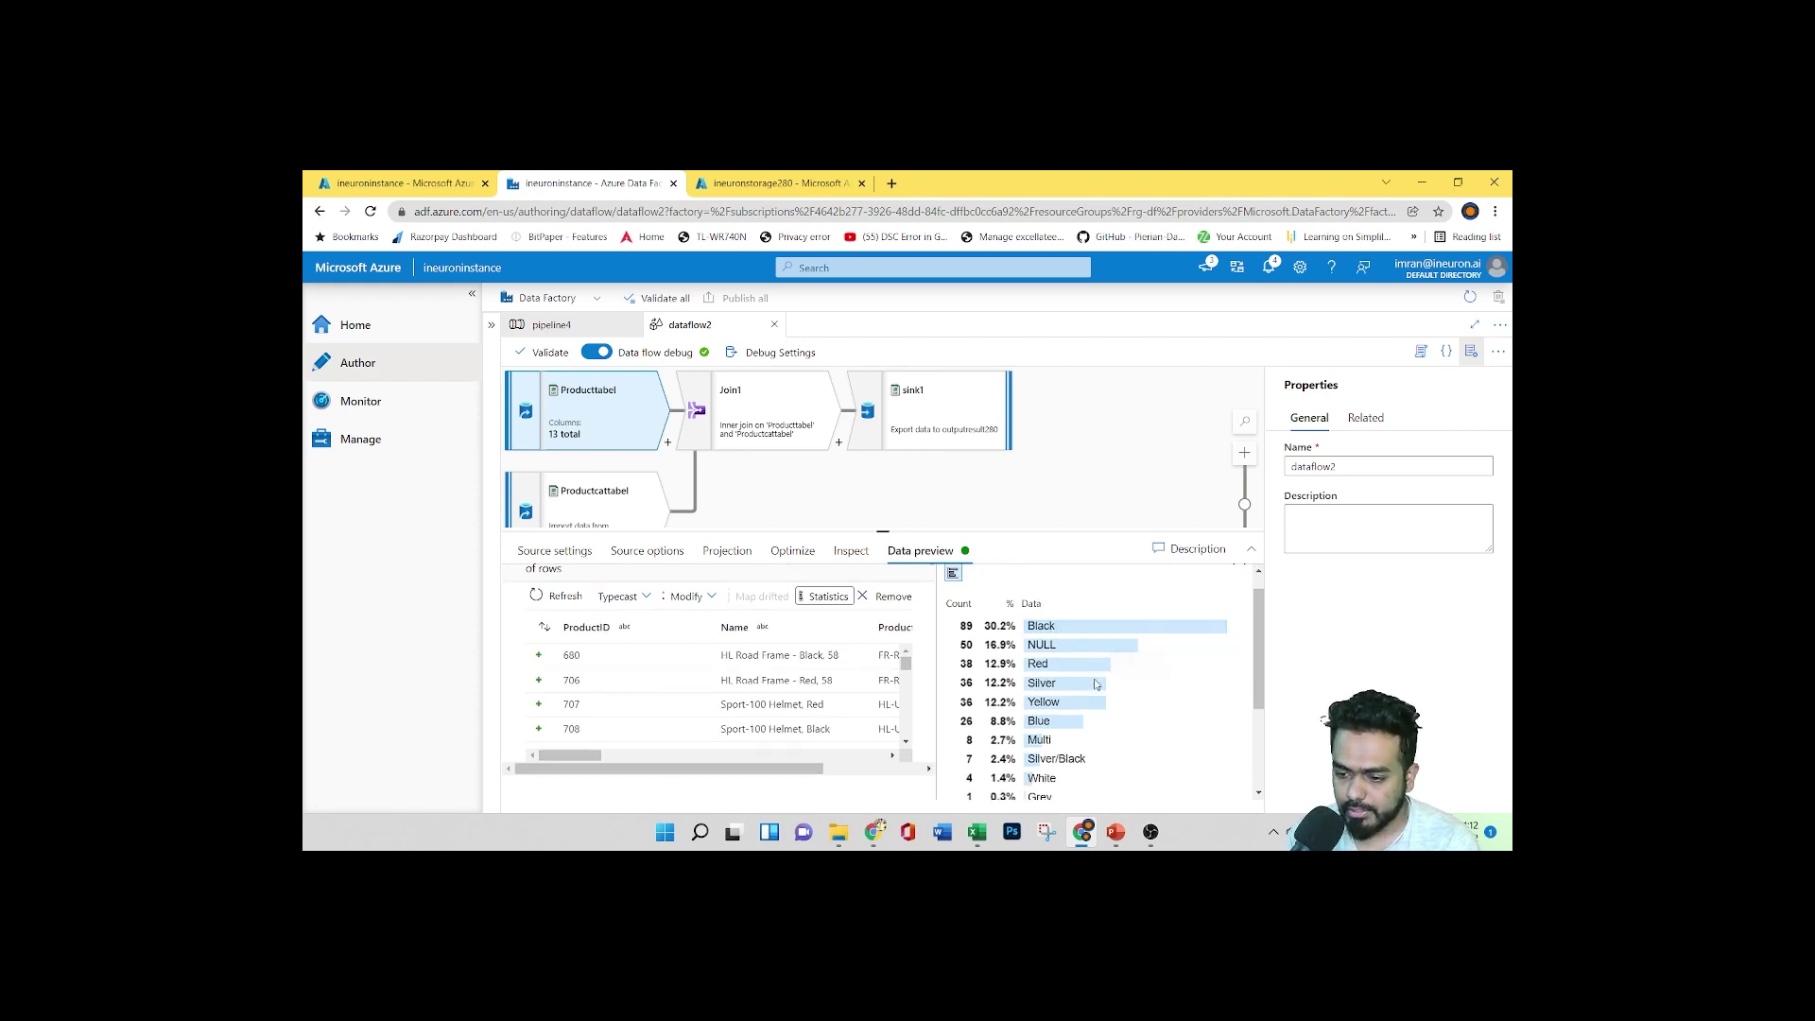
{"action": "scroll", "coordinate": [1096, 683], "scroll_direction": "down", "scroll_amount": 2}
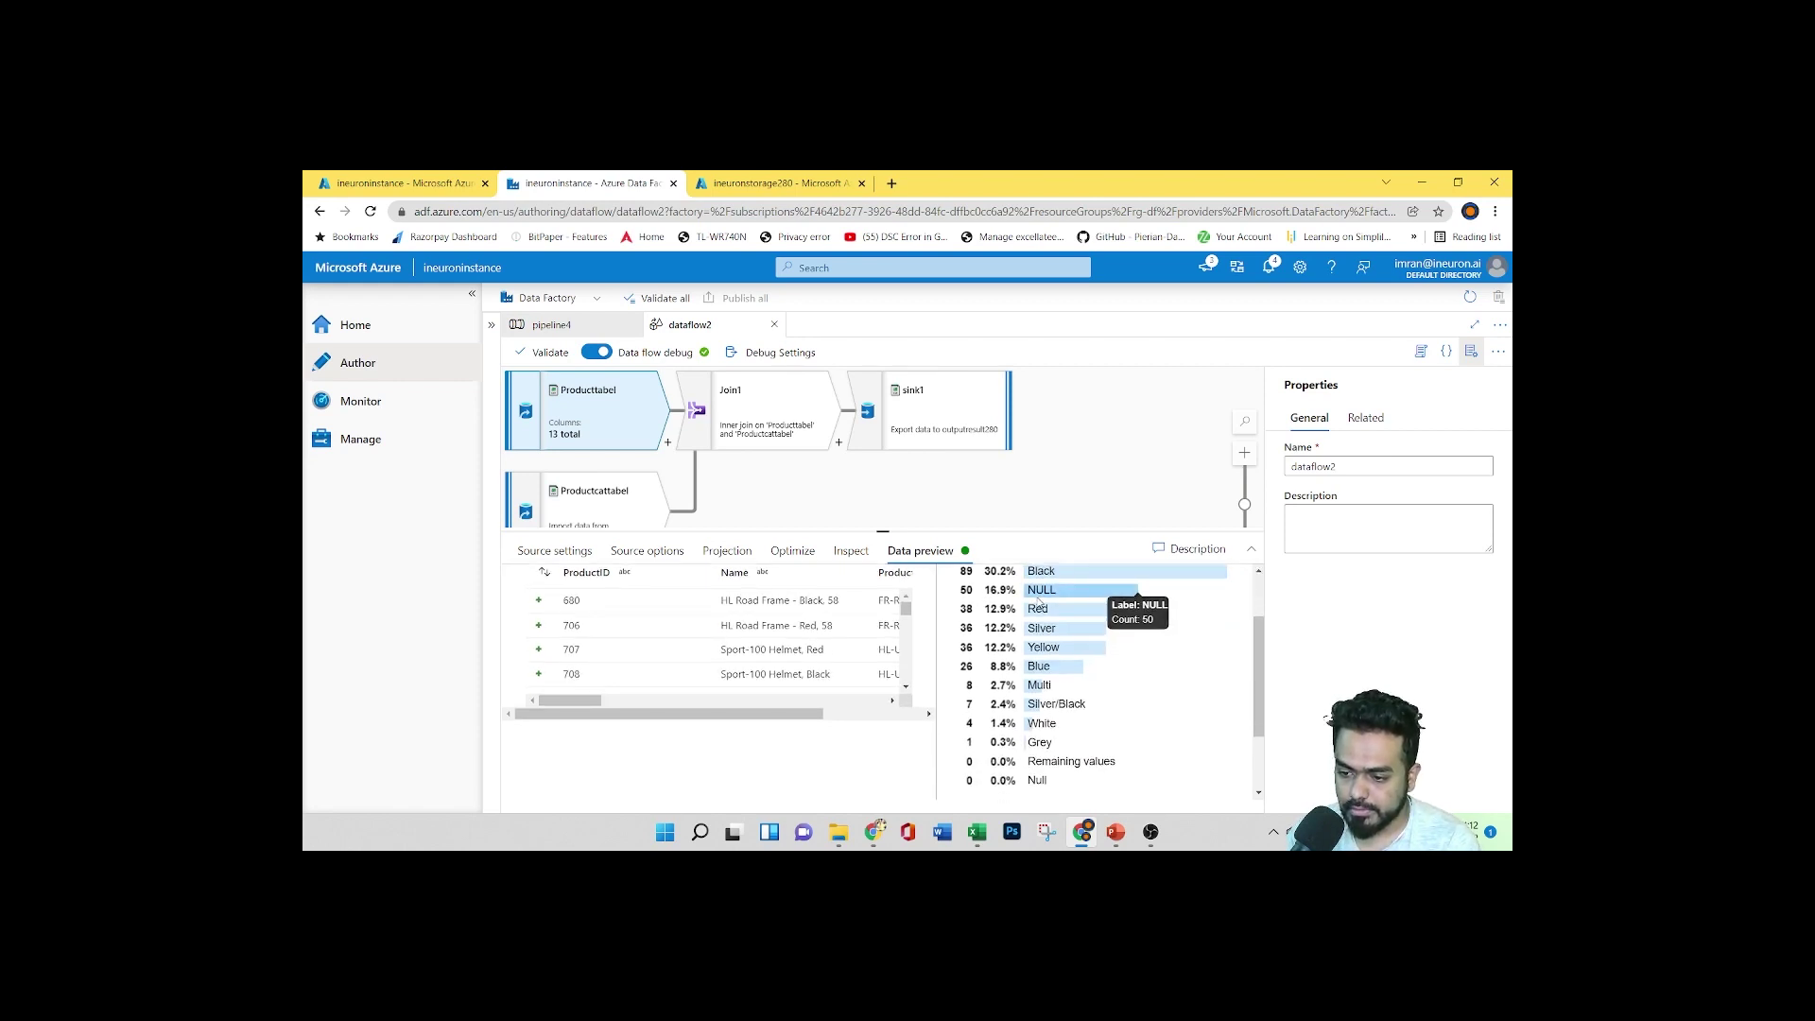
{"action": "scroll", "coordinate": [1052, 605], "scroll_direction": "up", "scroll_amount": 3}
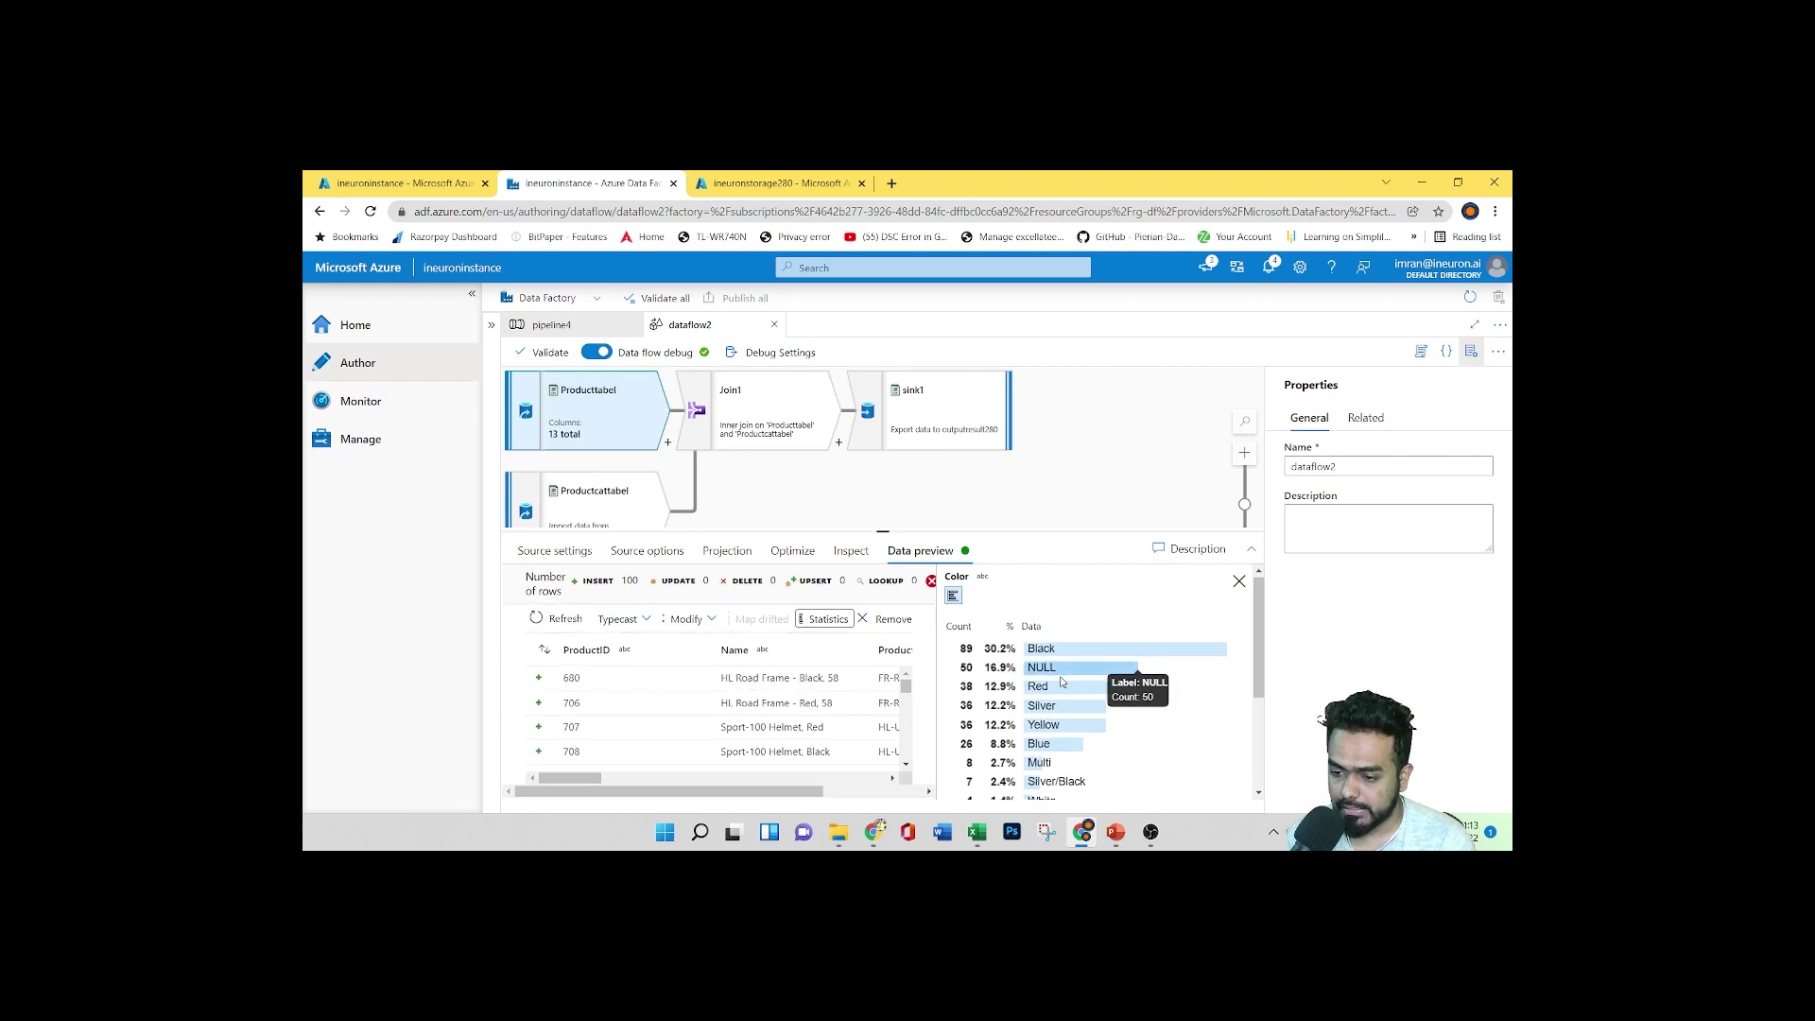
{"action": "scroll", "coordinate": [1058, 676], "scroll_direction": "down", "scroll_amount": 3}
{"action": "scroll", "coordinate": [1073, 644], "scroll_direction": "down", "scroll_amount": 2}
{"action": "scroll", "coordinate": [1134, 662], "scroll_direction": "up", "scroll_amount": 5}
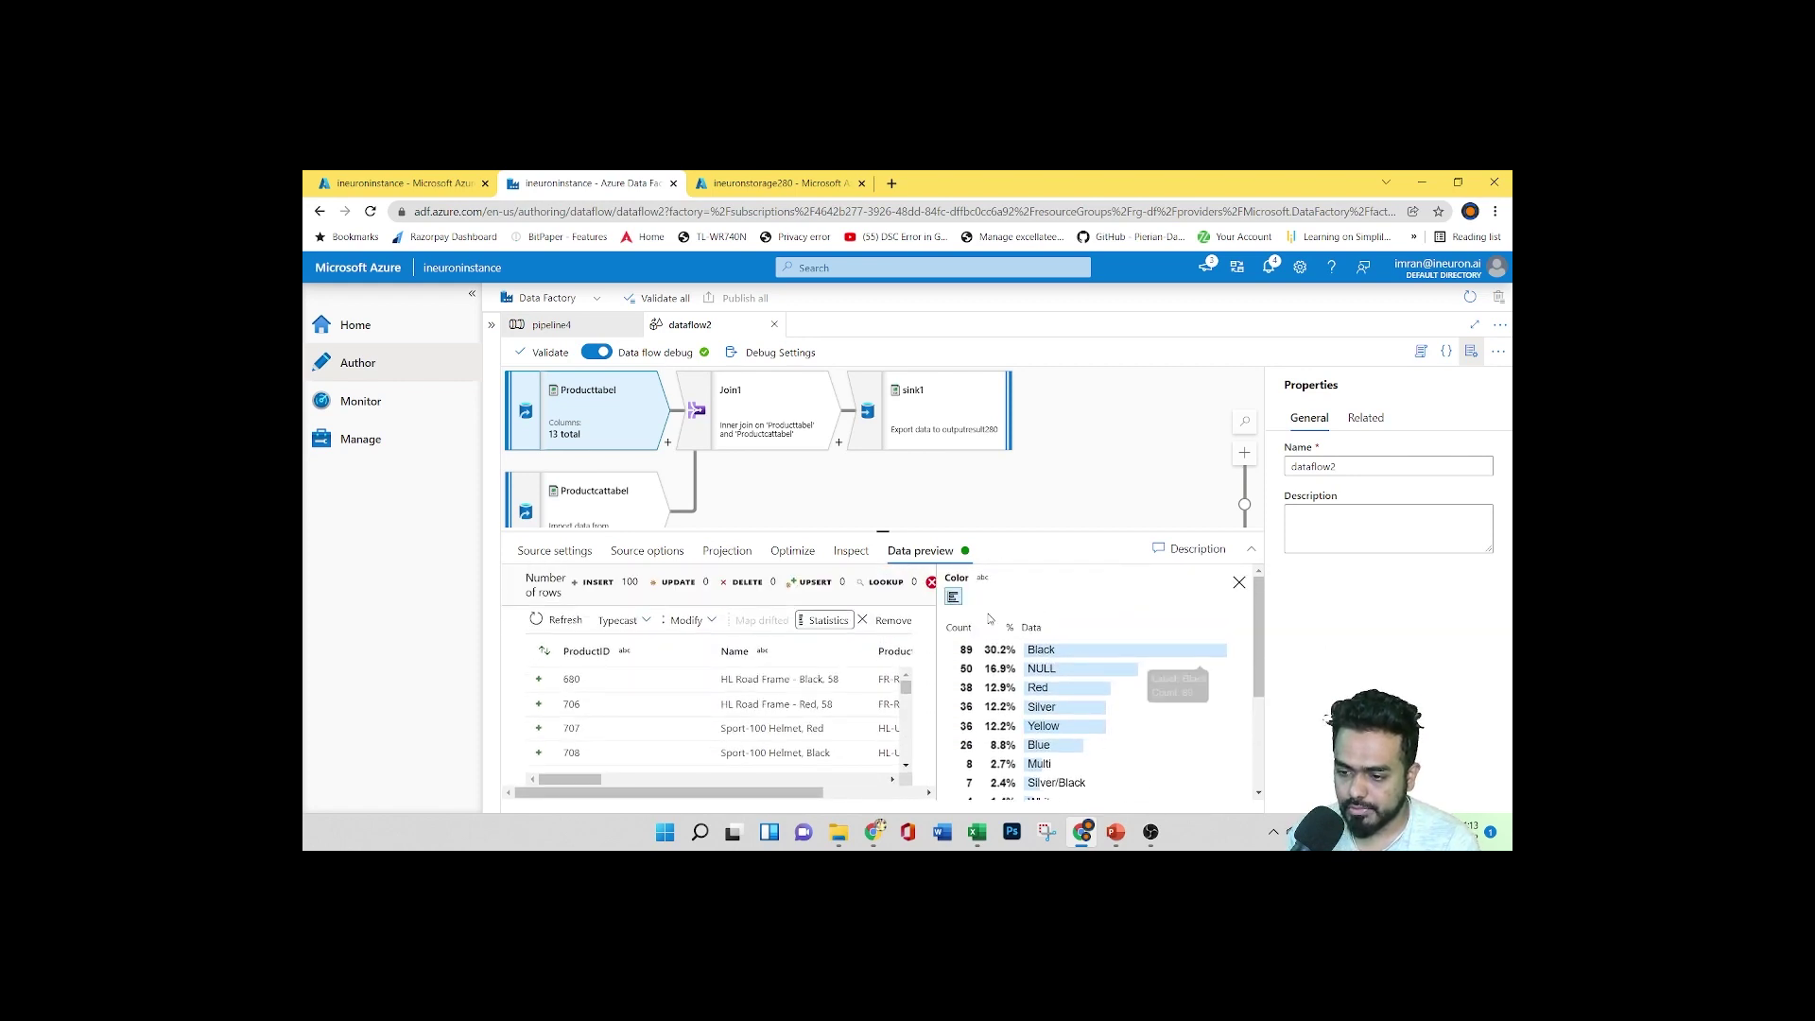
{"action": "left_click", "coordinate": [1238, 582]}
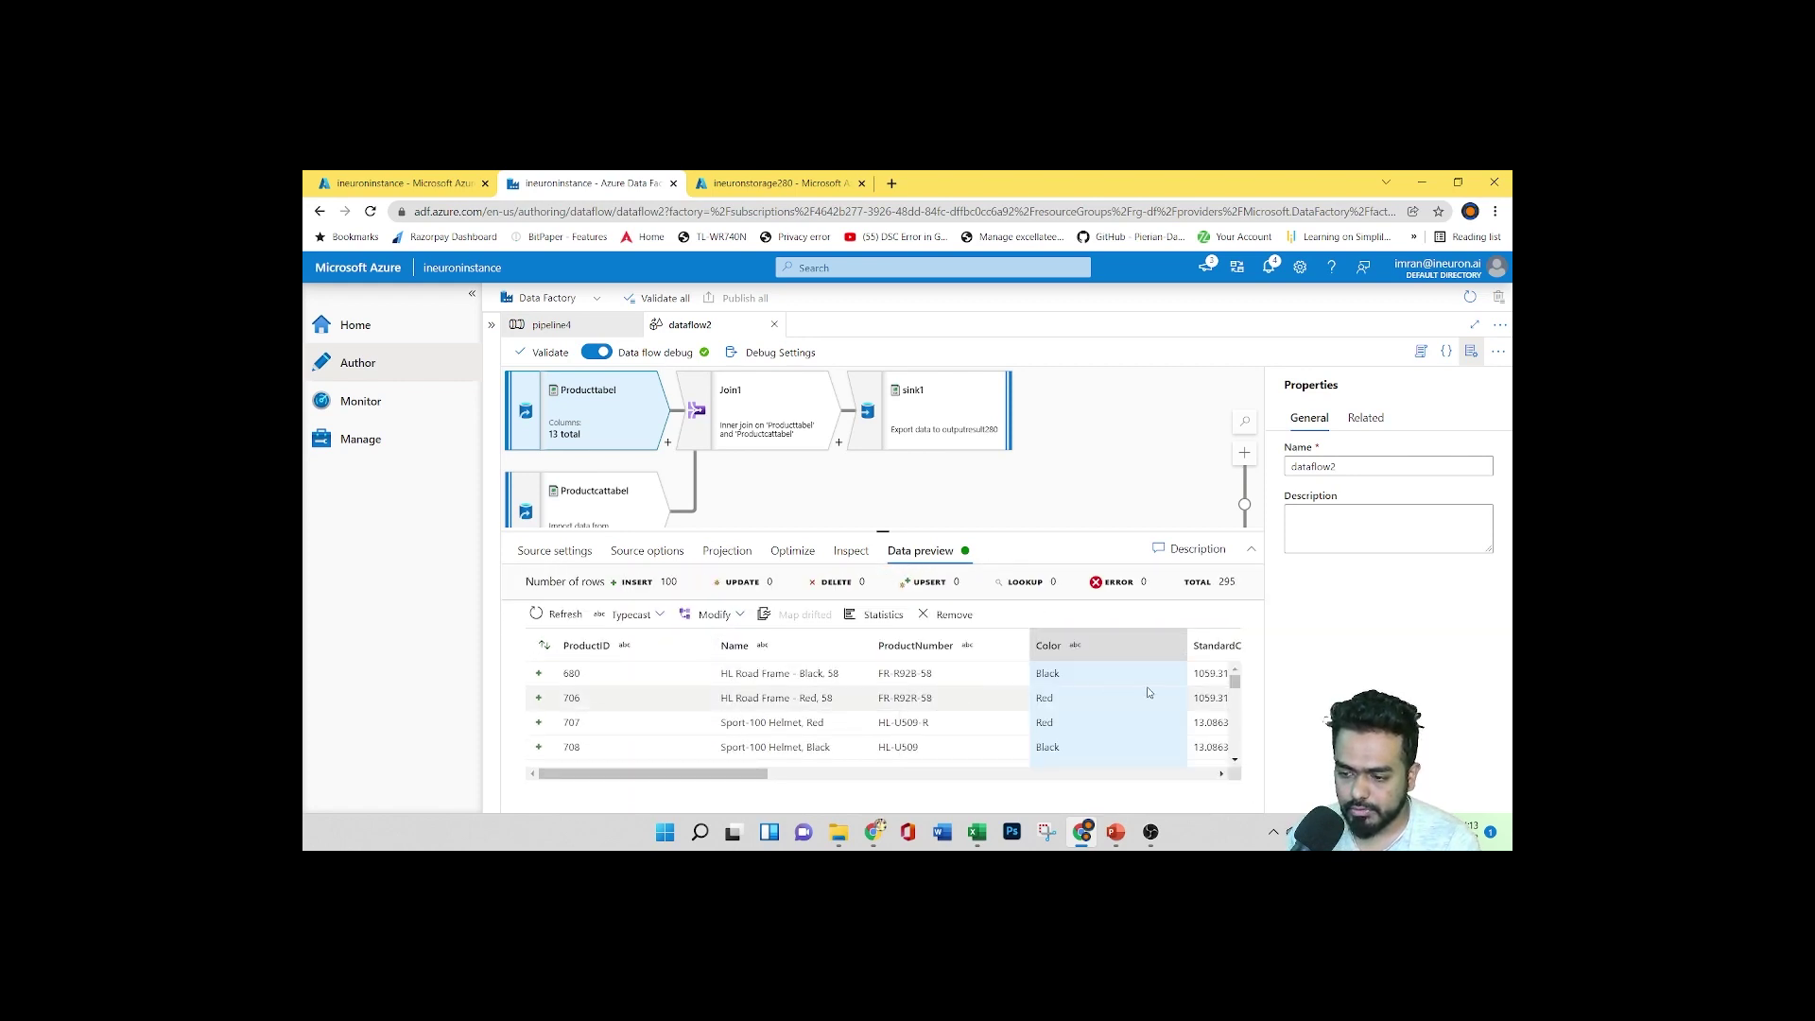
Examine the statistics of the ListPrice column in the Producttabel preview, close them and return to the first columns
{"action": "left_click_drag", "start_coordinate": [760, 773], "coordinate": [907, 783]}
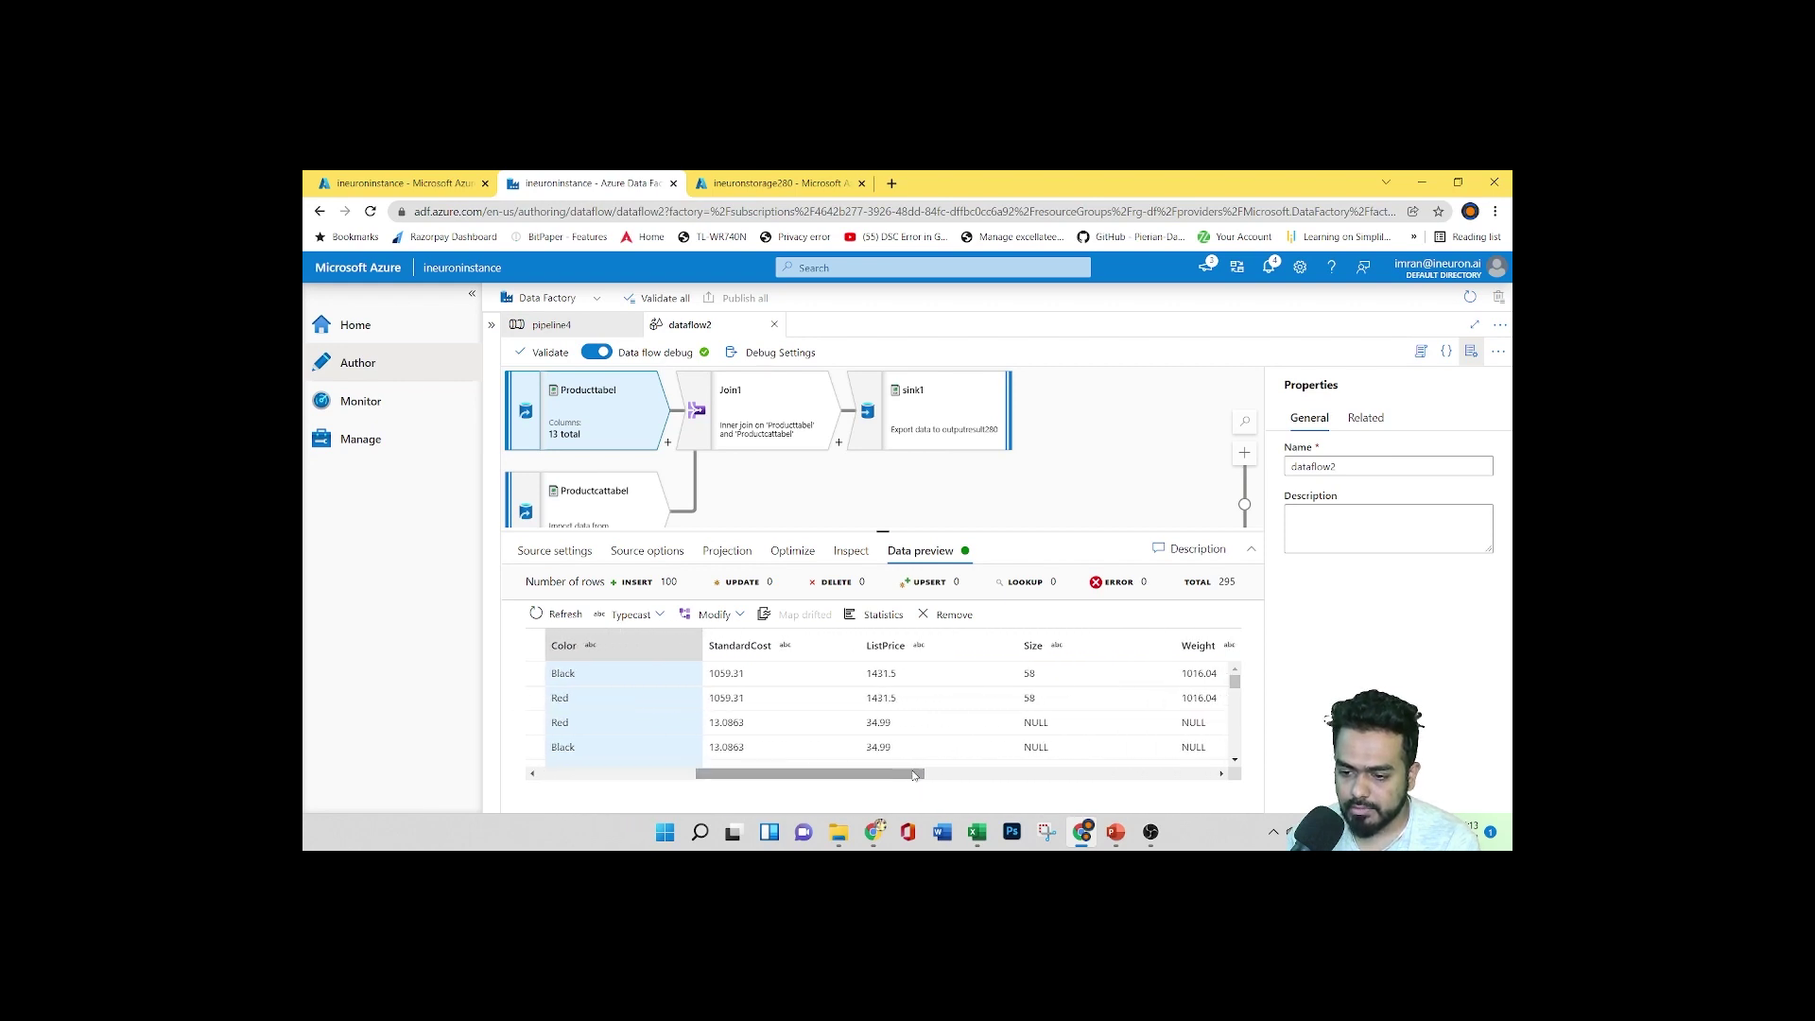
{"action": "left_click", "coordinate": [901, 659]}
{"action": "left_click", "coordinate": [879, 615]}
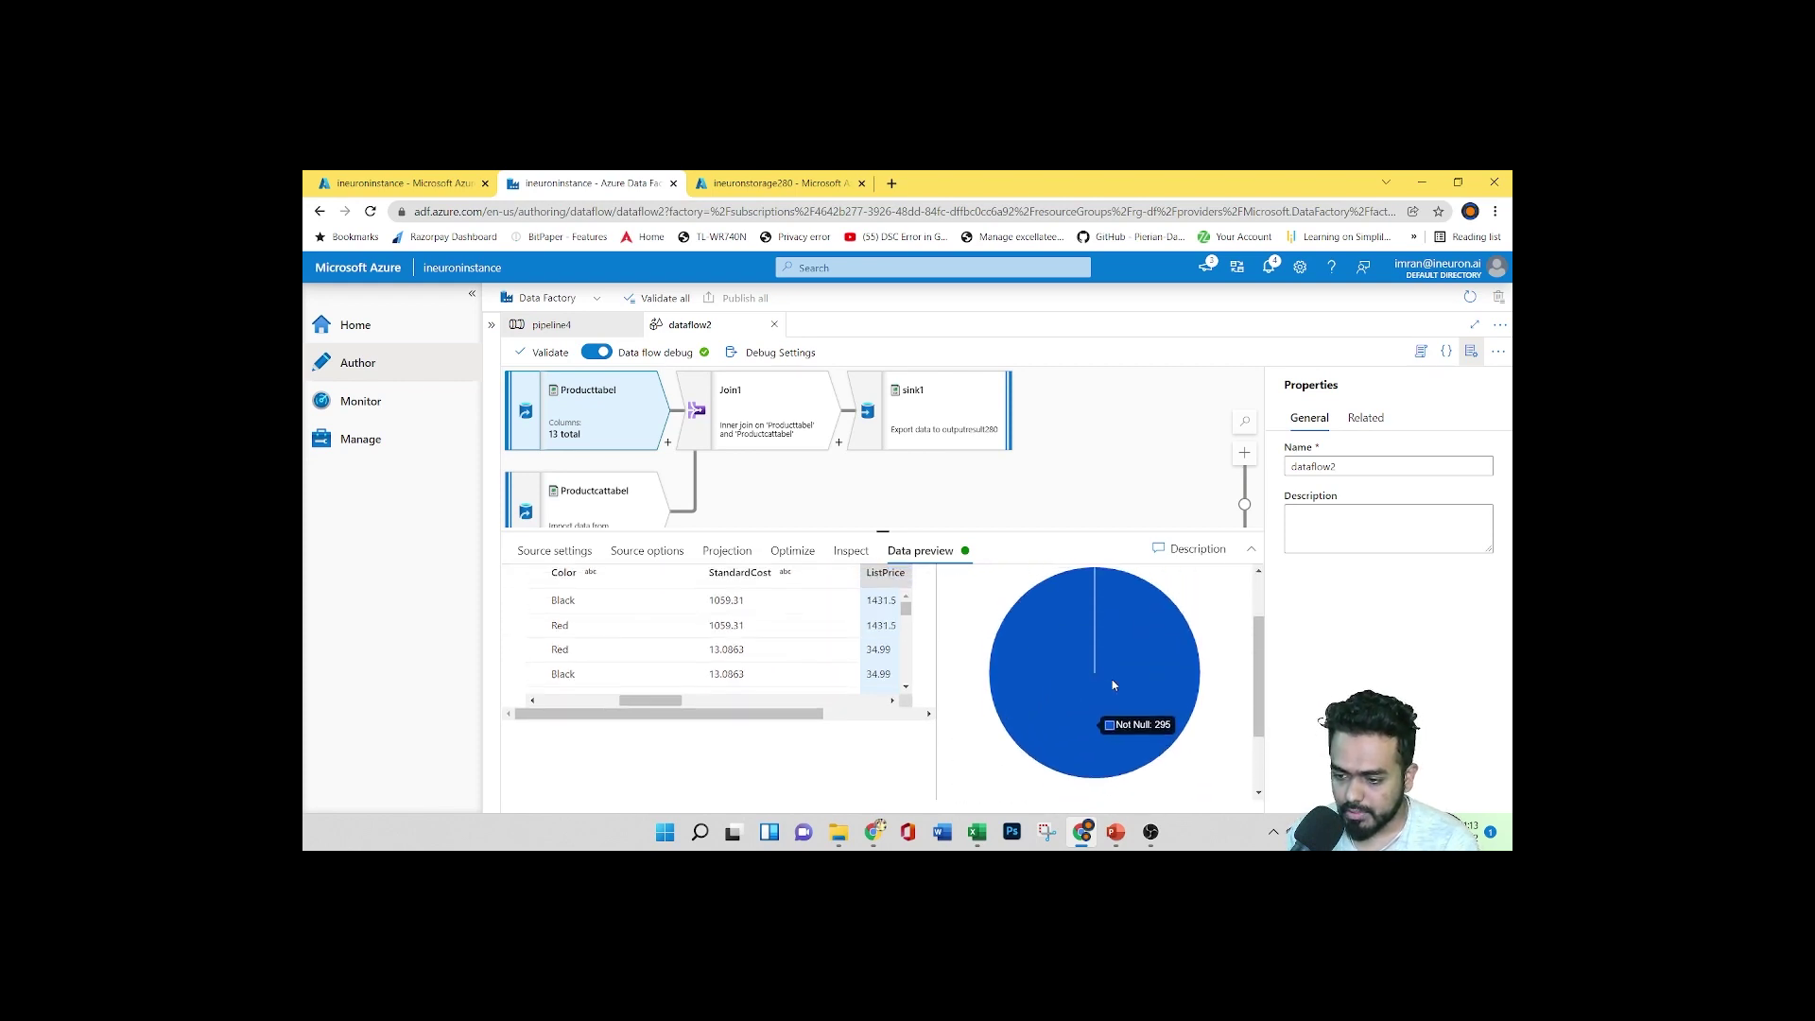
{"action": "left_click", "coordinate": [1238, 582]}
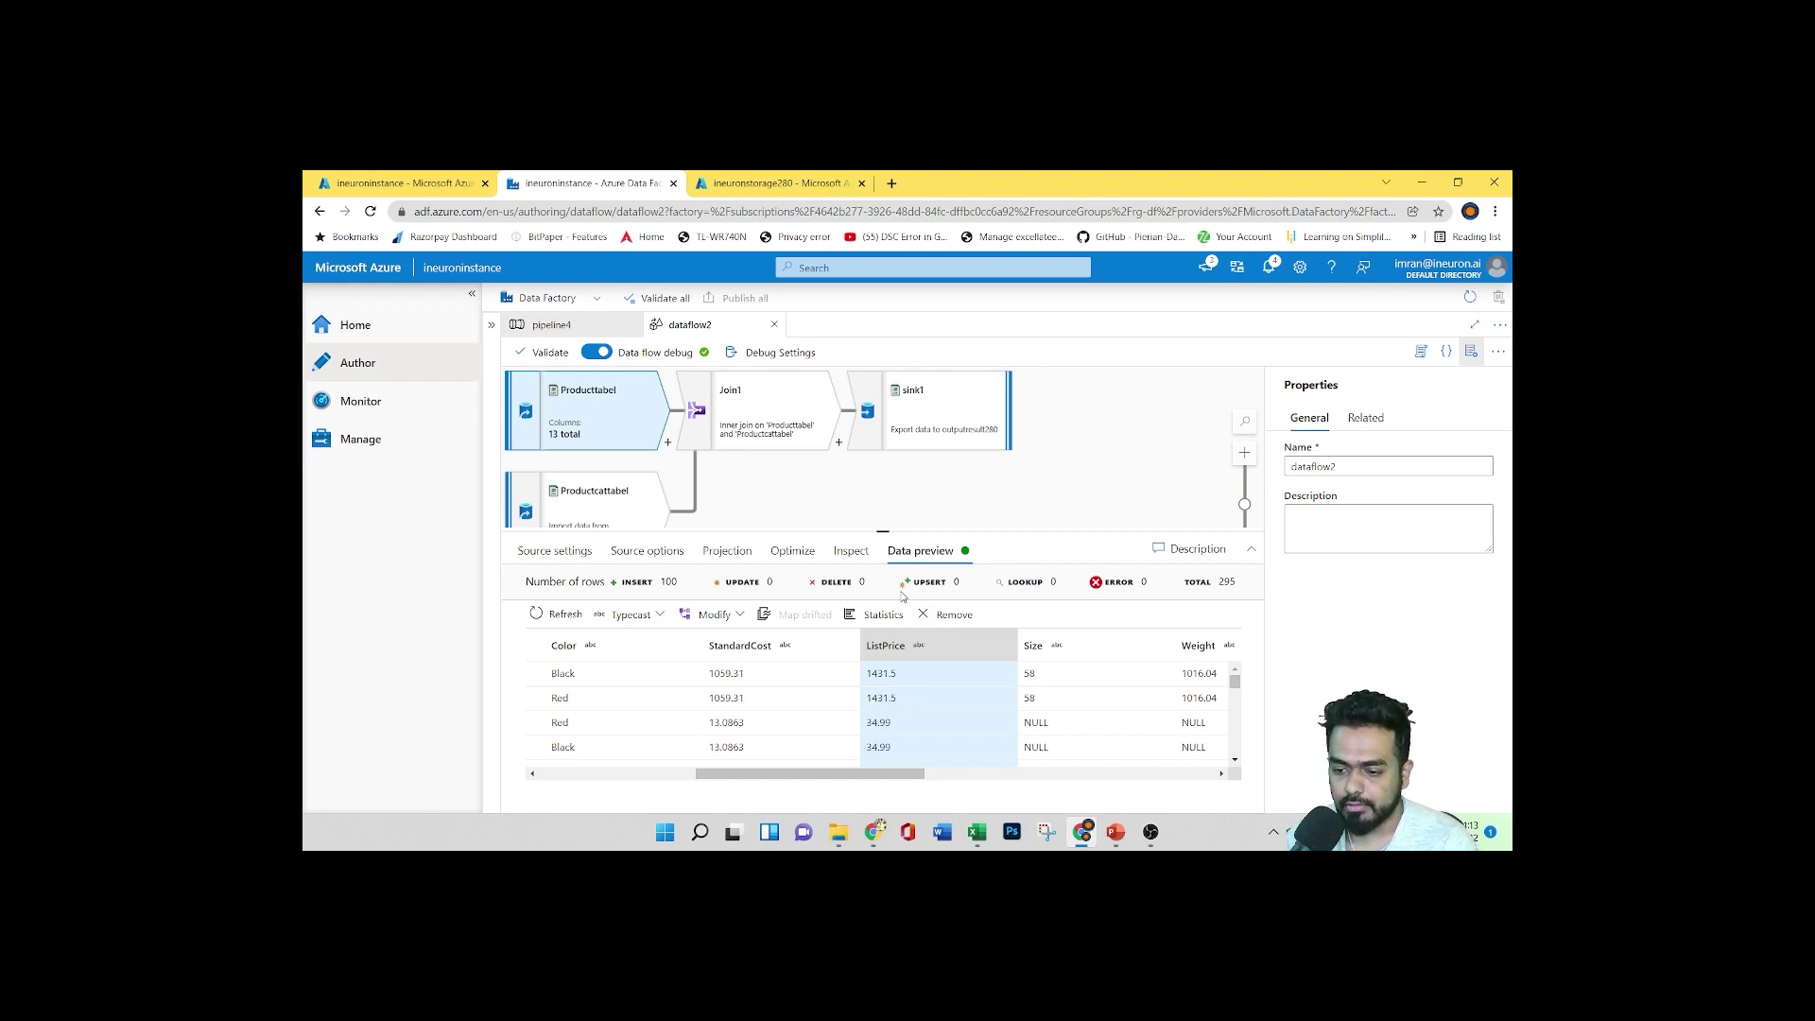
{"action": "left_click_drag", "start_coordinate": [856, 773], "coordinate": [700, 775]}
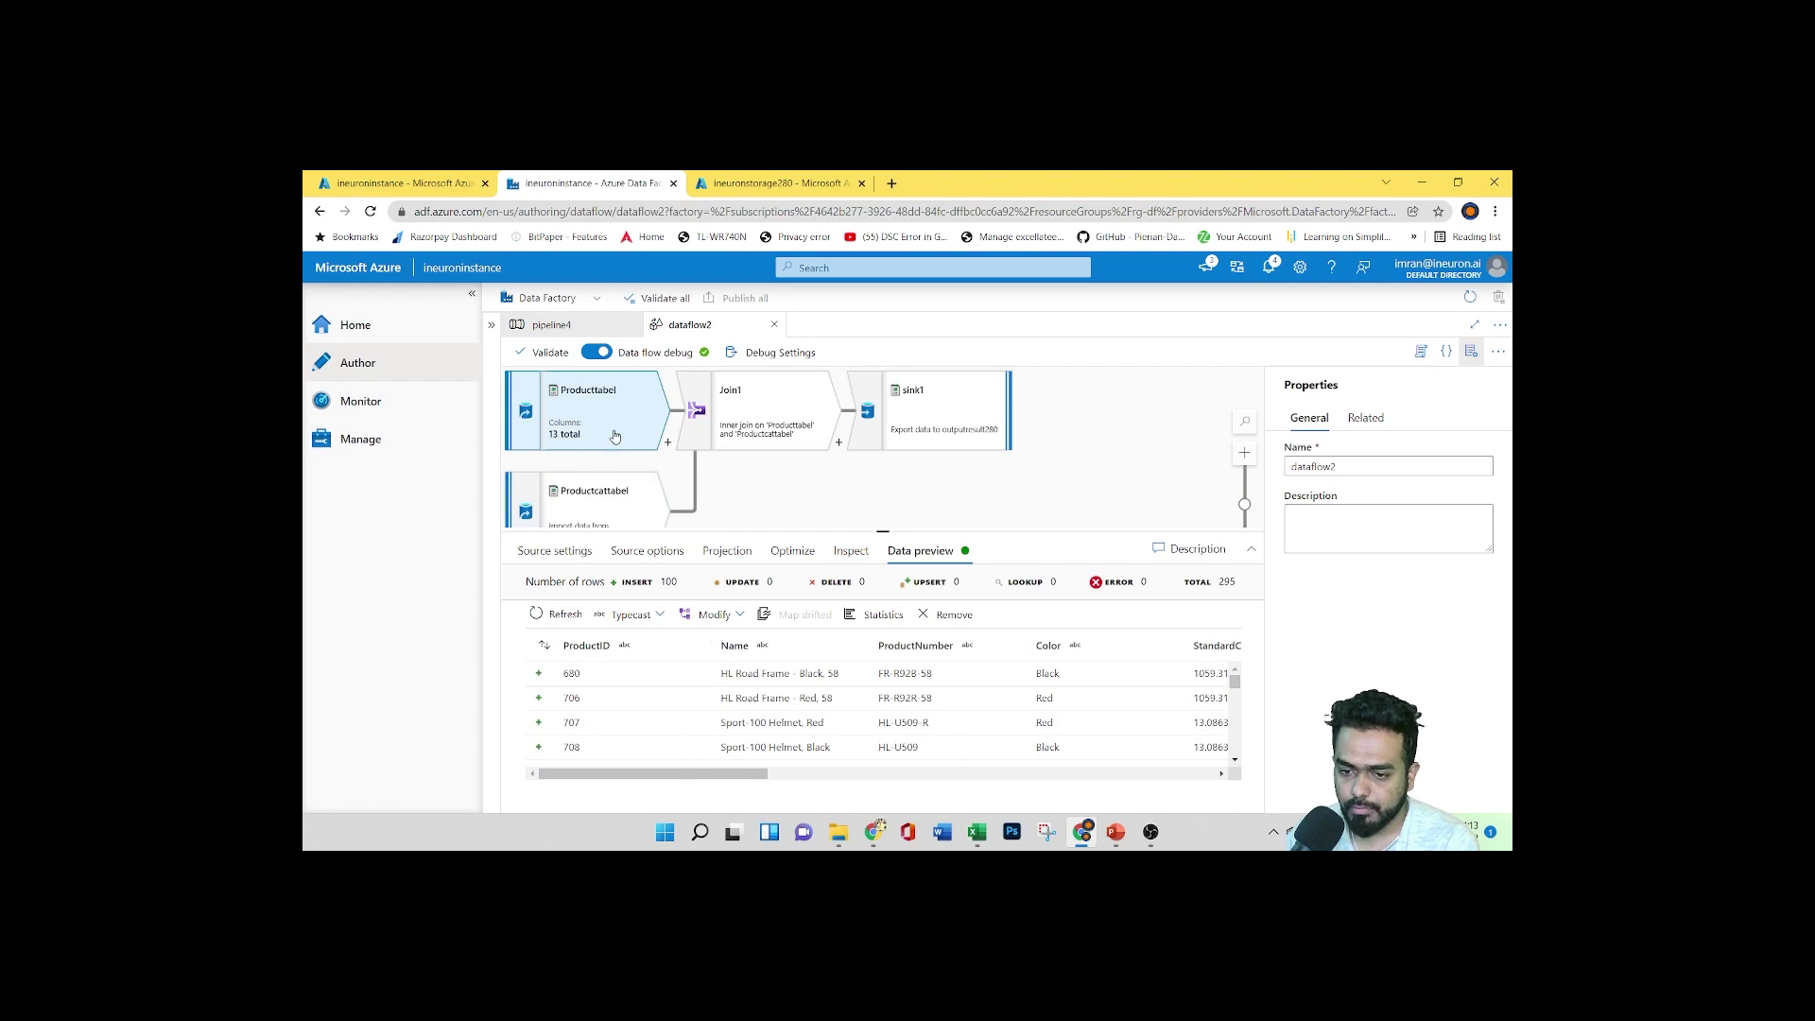
Fetch the data preview for the Productcattabel source in dataflow2
{"action": "left_click", "coordinate": [605, 503]}
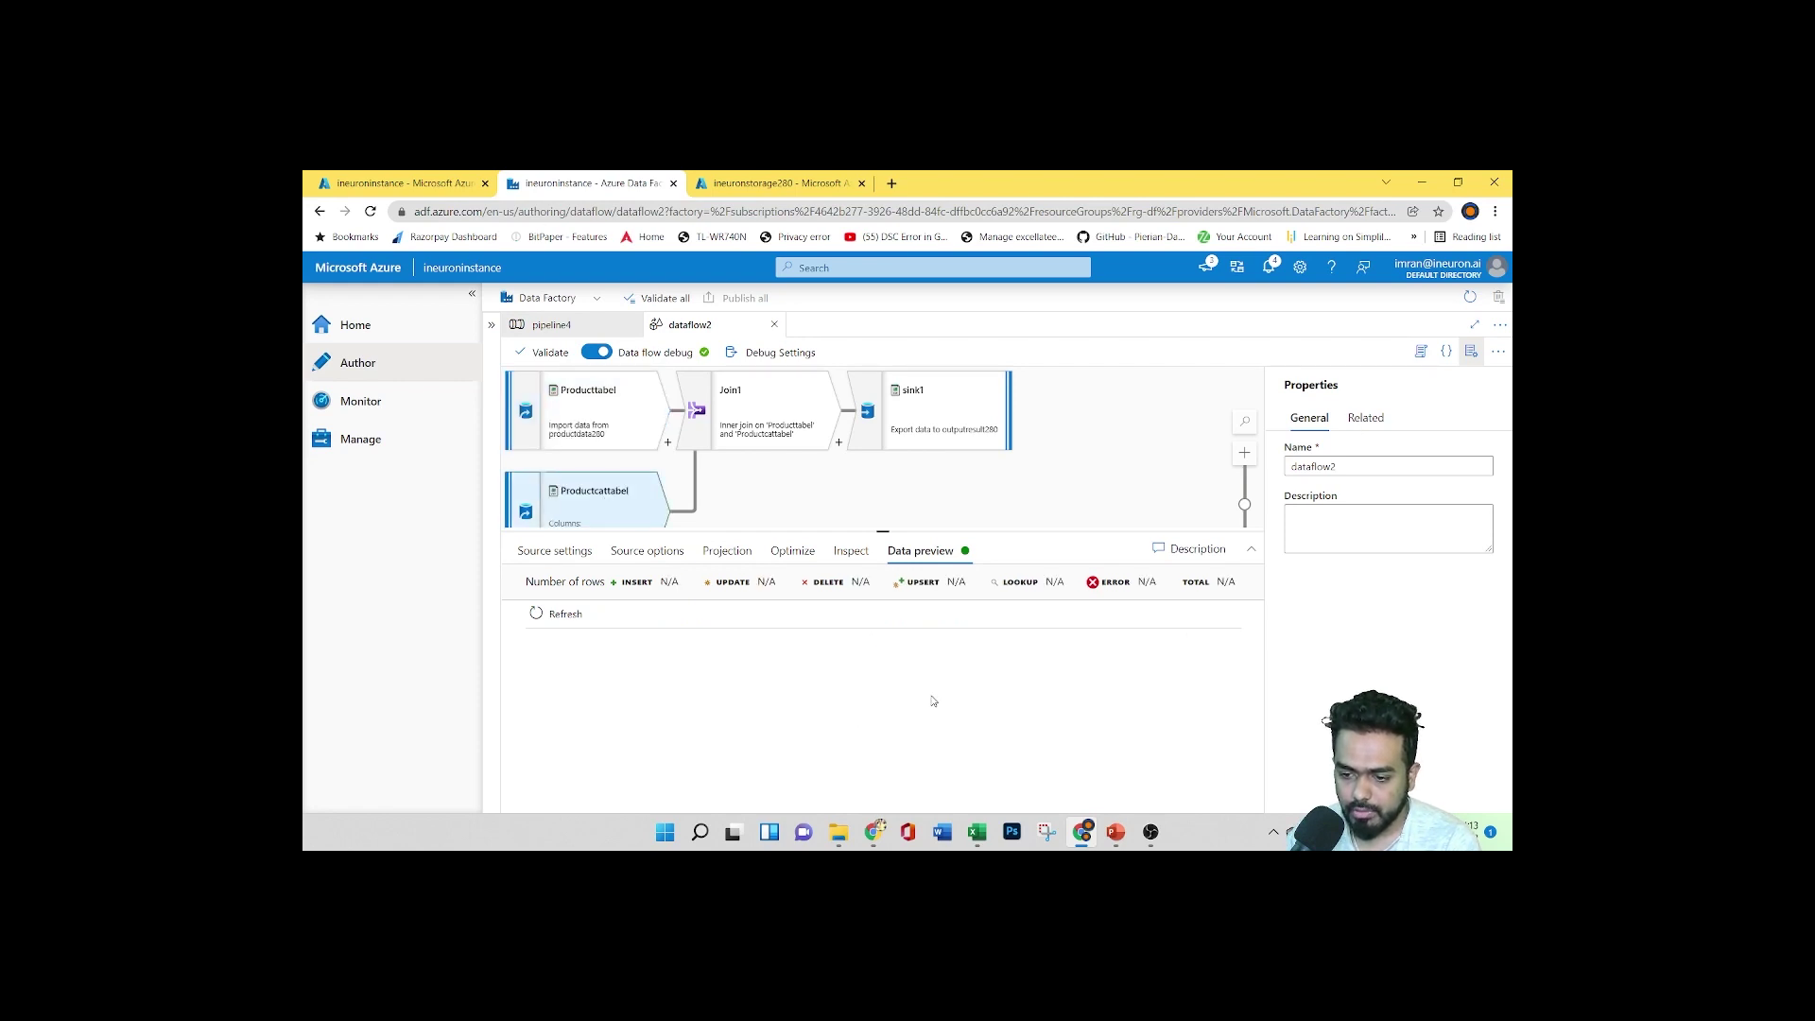
{"action": "left_click", "coordinate": [557, 614]}
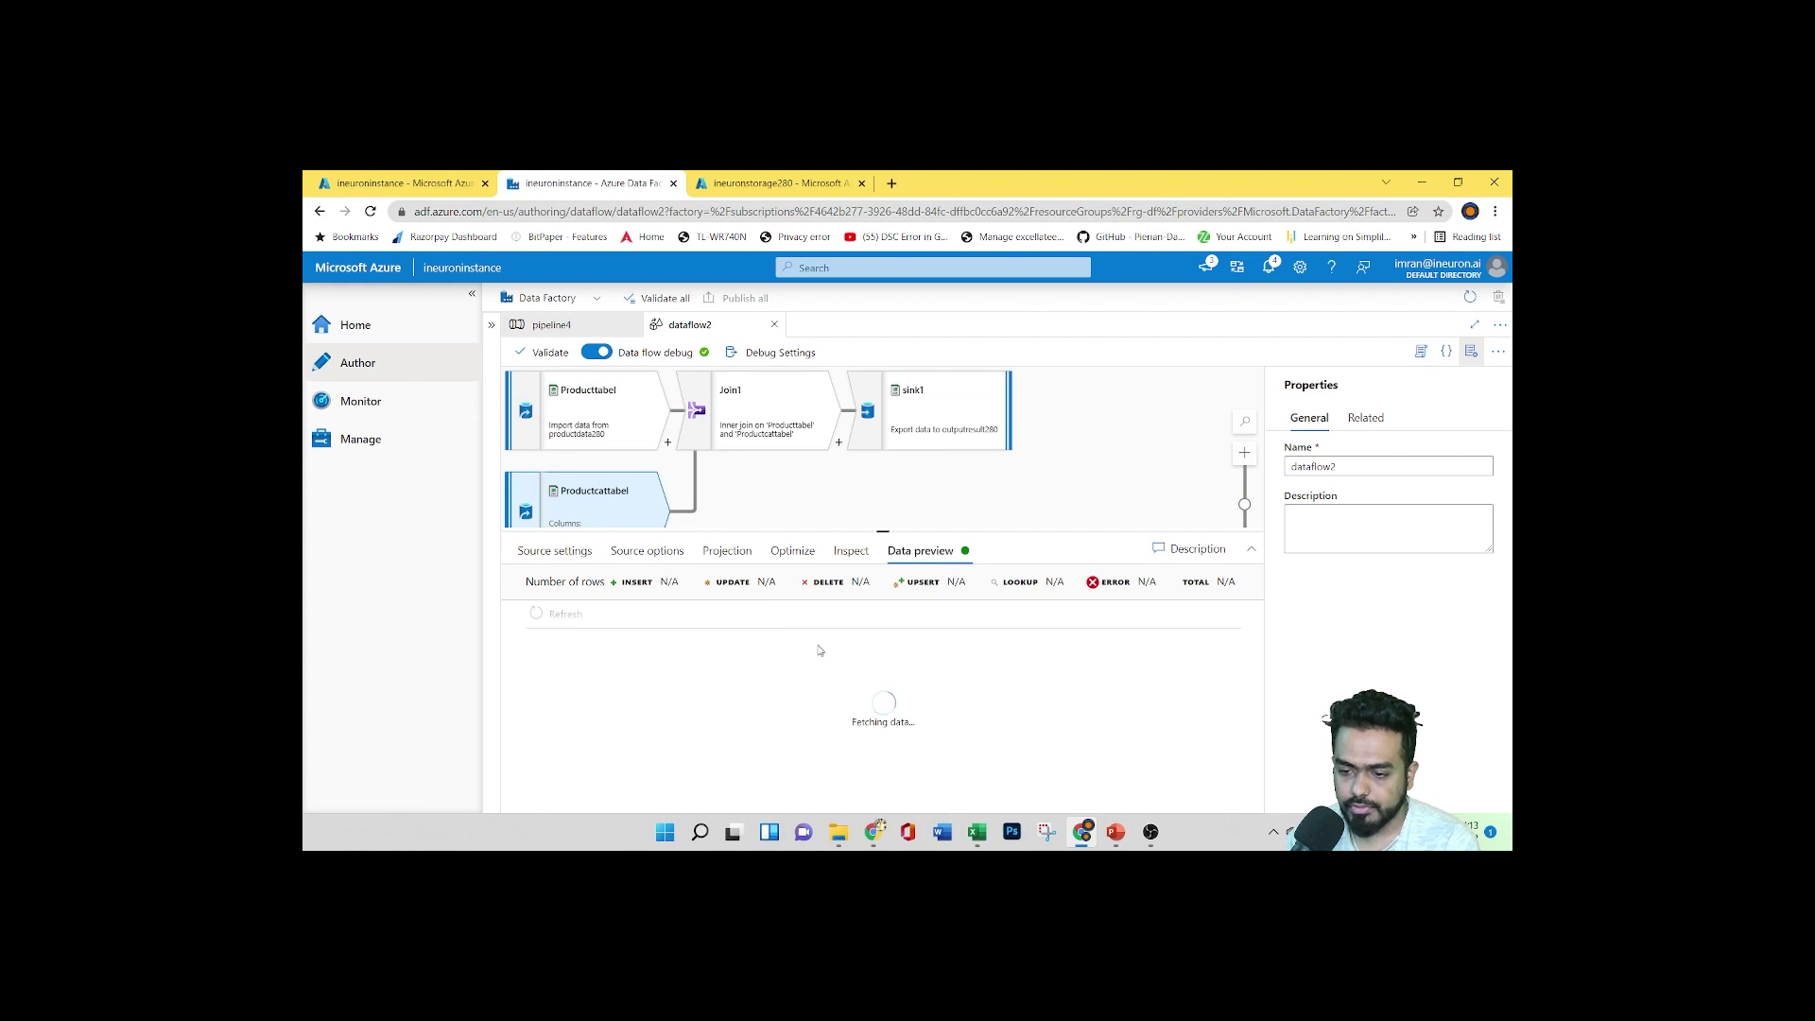
Switch to the ineuronstorage280 portal page, check the outputresult container for output files and review the portal notifications
{"action": "left_click", "coordinate": [773, 184]}
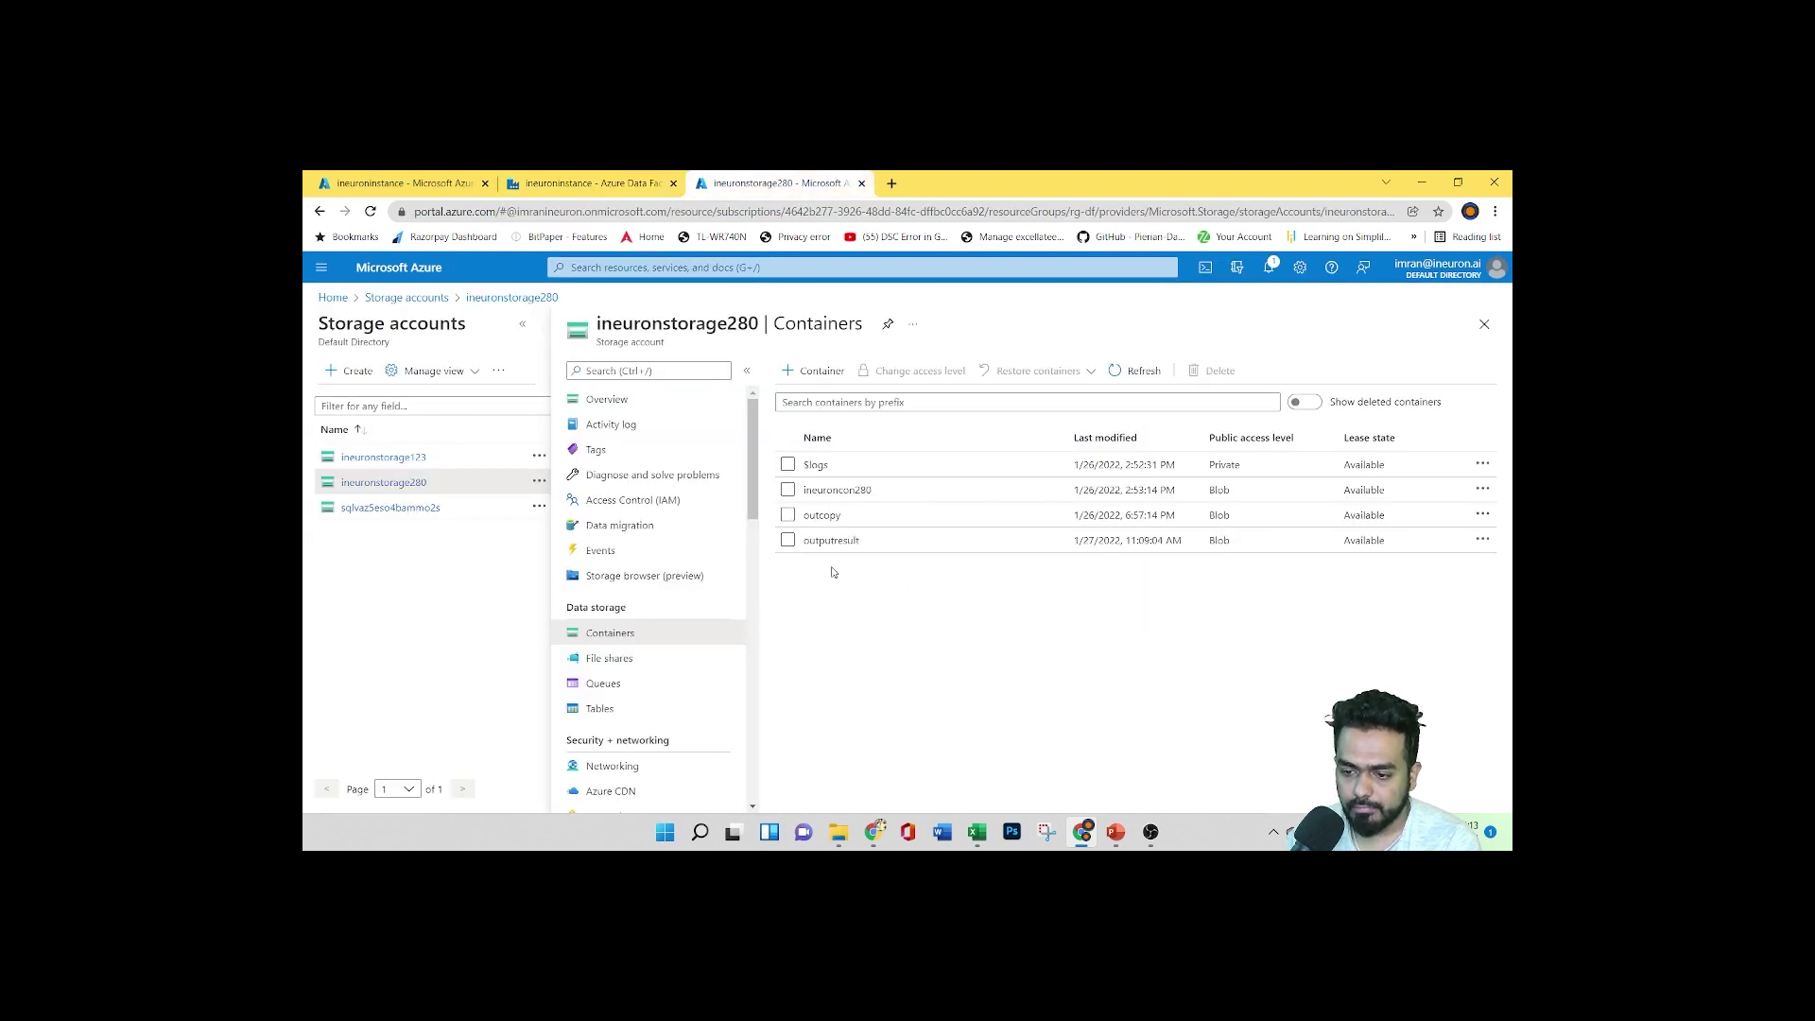
{"action": "left_click", "coordinate": [830, 541]}
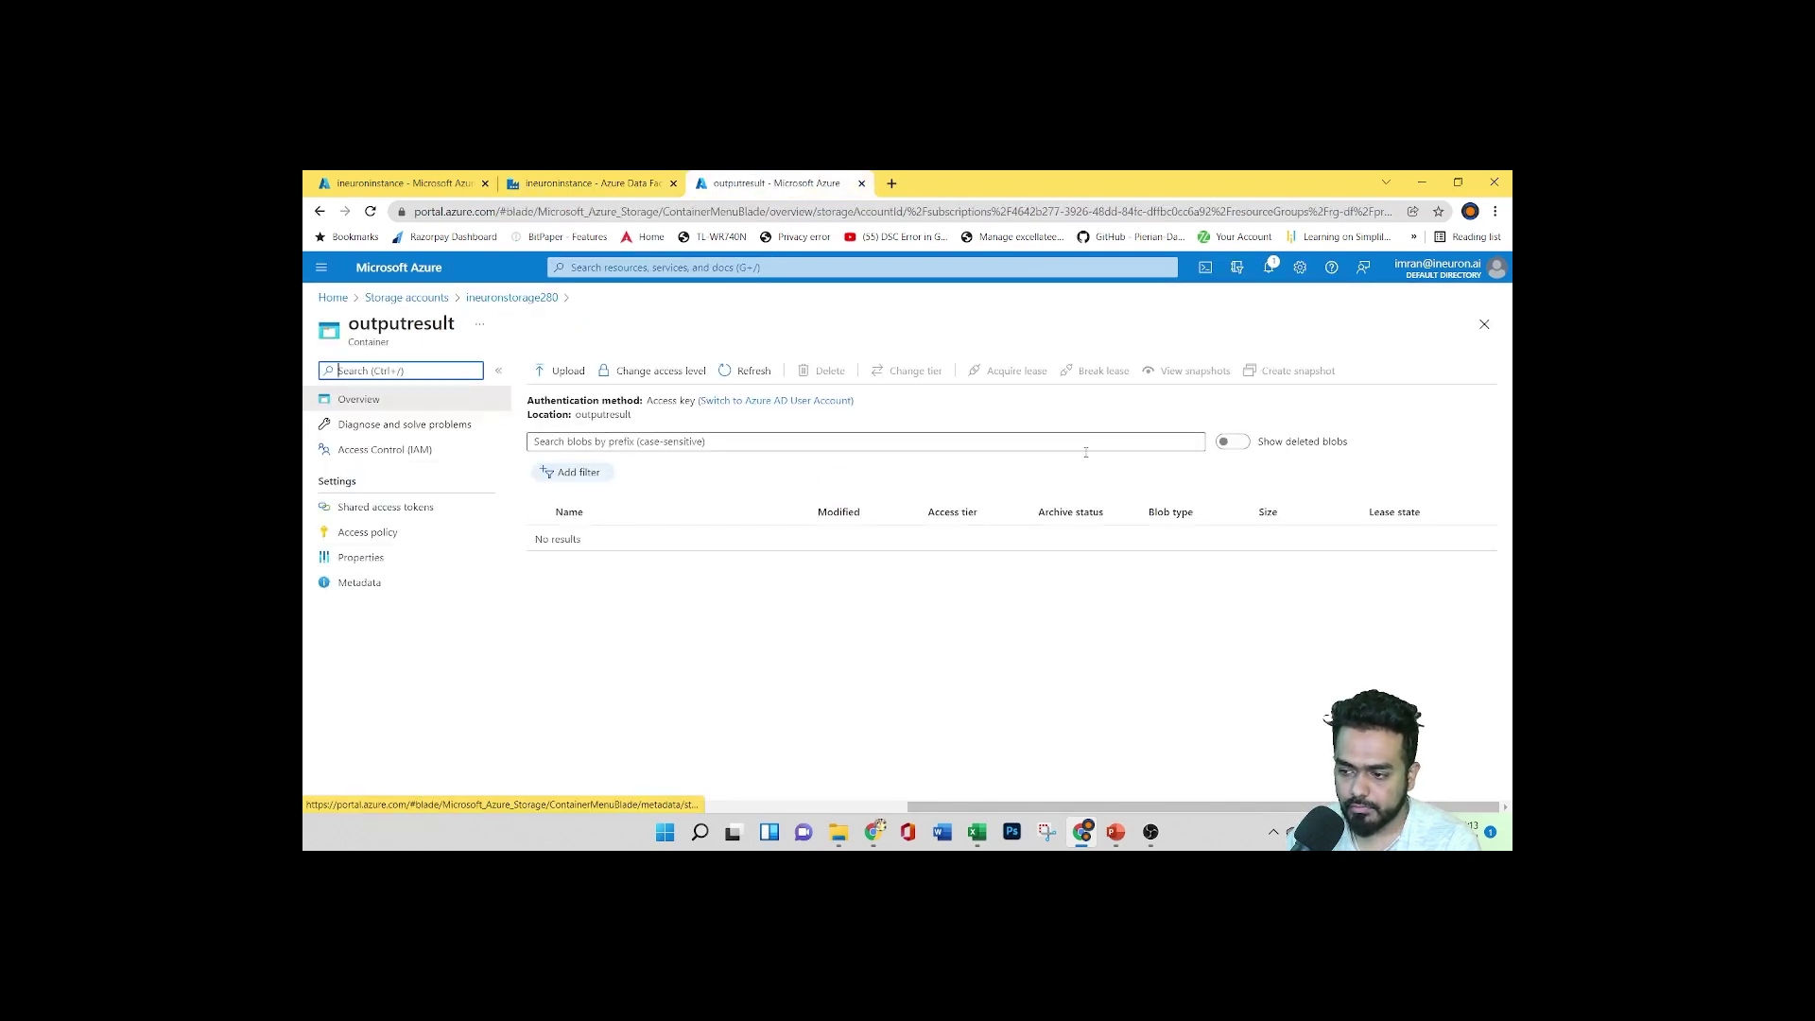
{"action": "left_click", "coordinate": [1268, 269]}
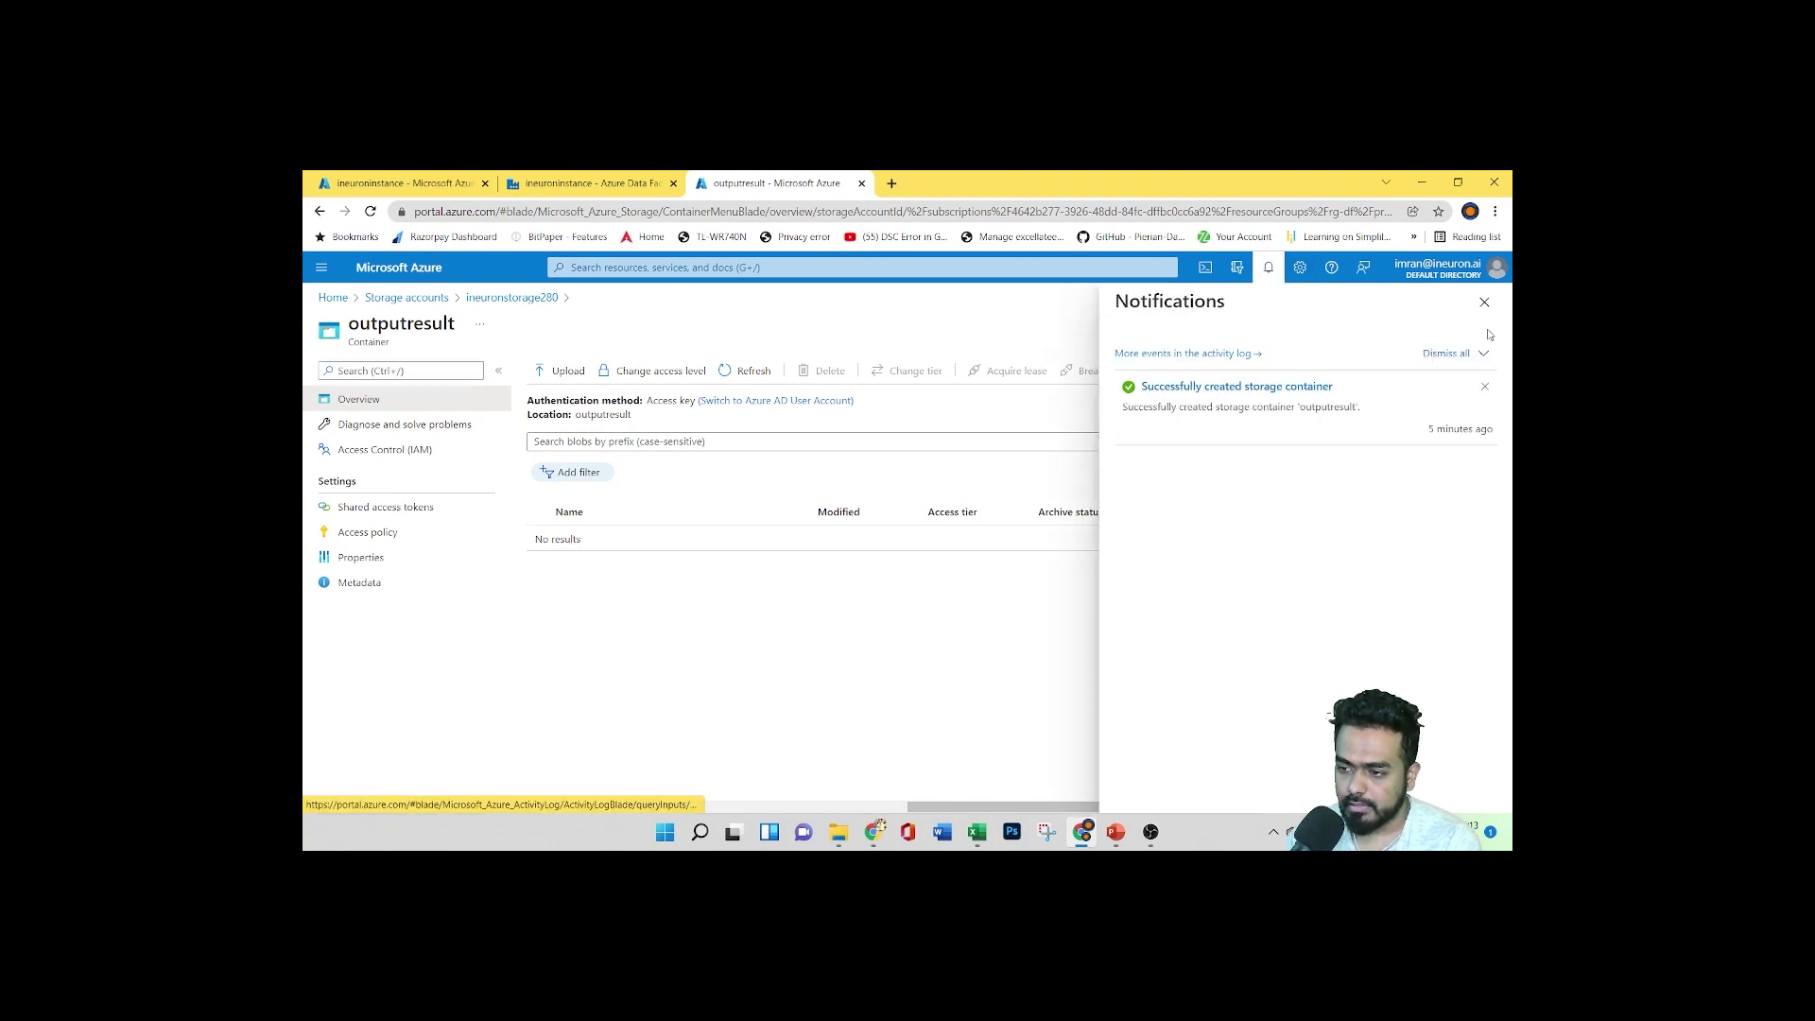
{"action": "left_click", "coordinate": [1484, 302]}
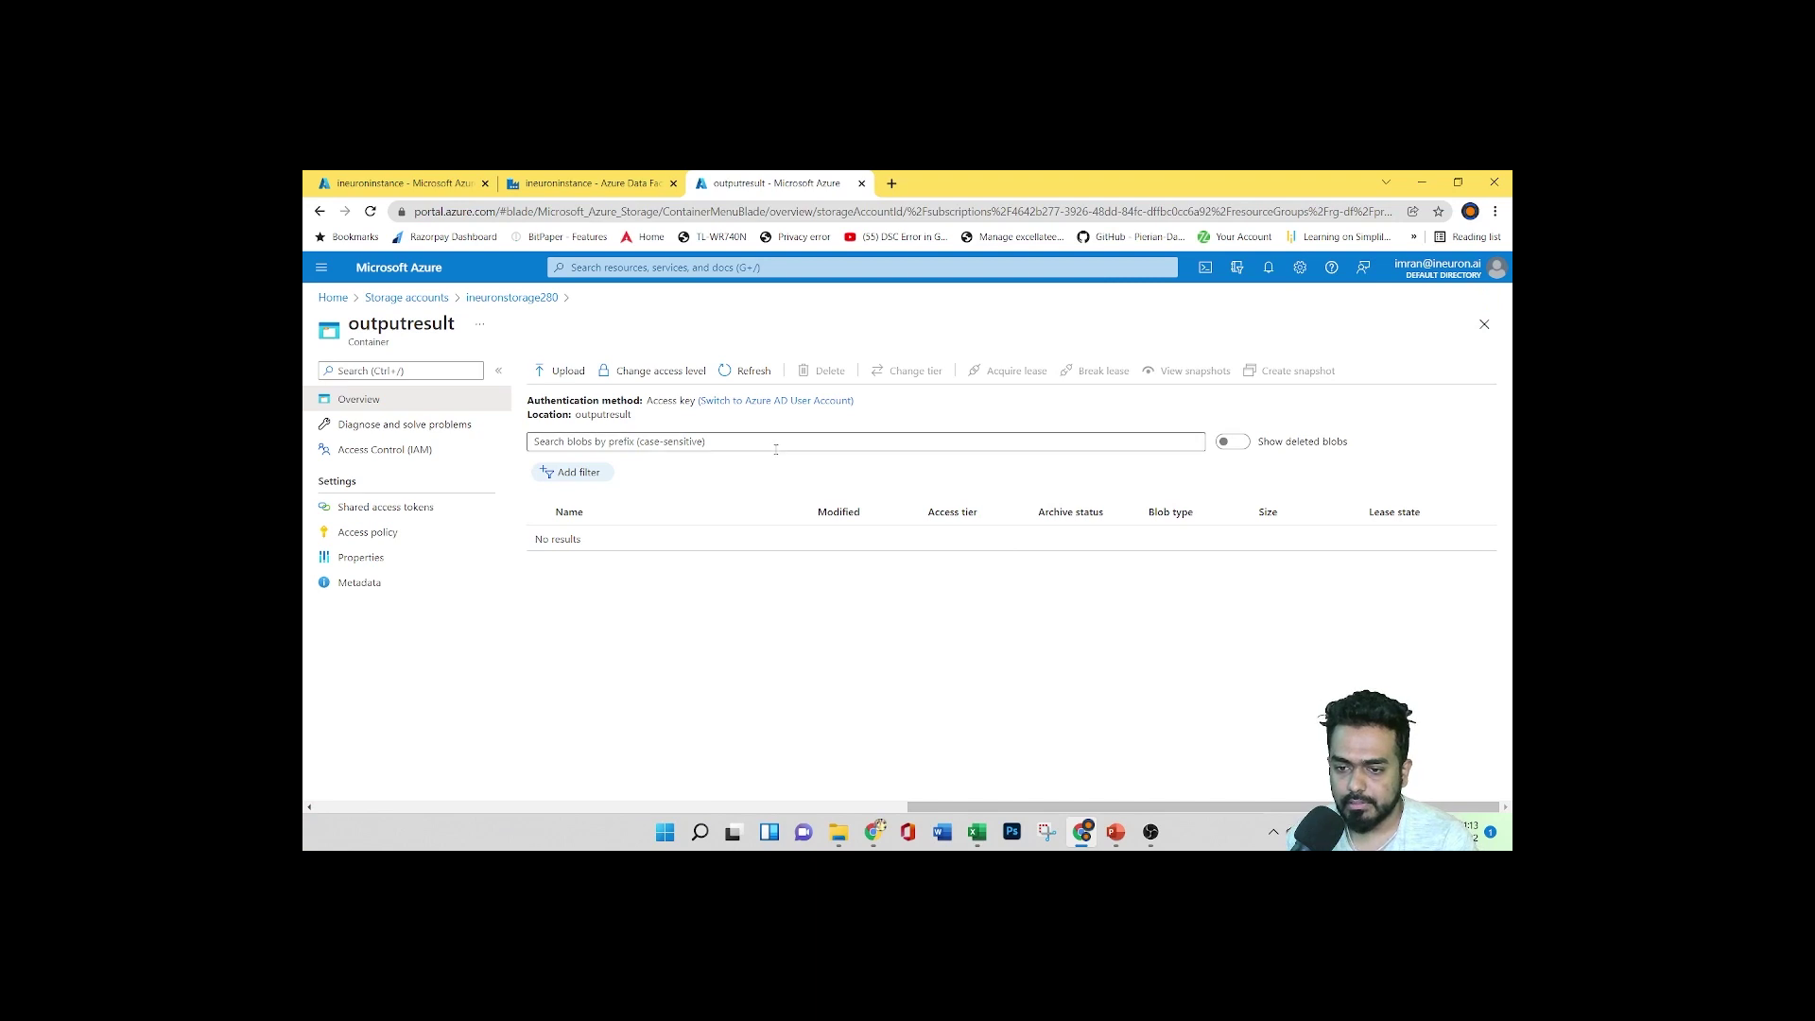
Return to Azure Data Factory, check the pipeline4 run notification and look through the Productcattabel preview rows
{"action": "left_click", "coordinate": [595, 184]}
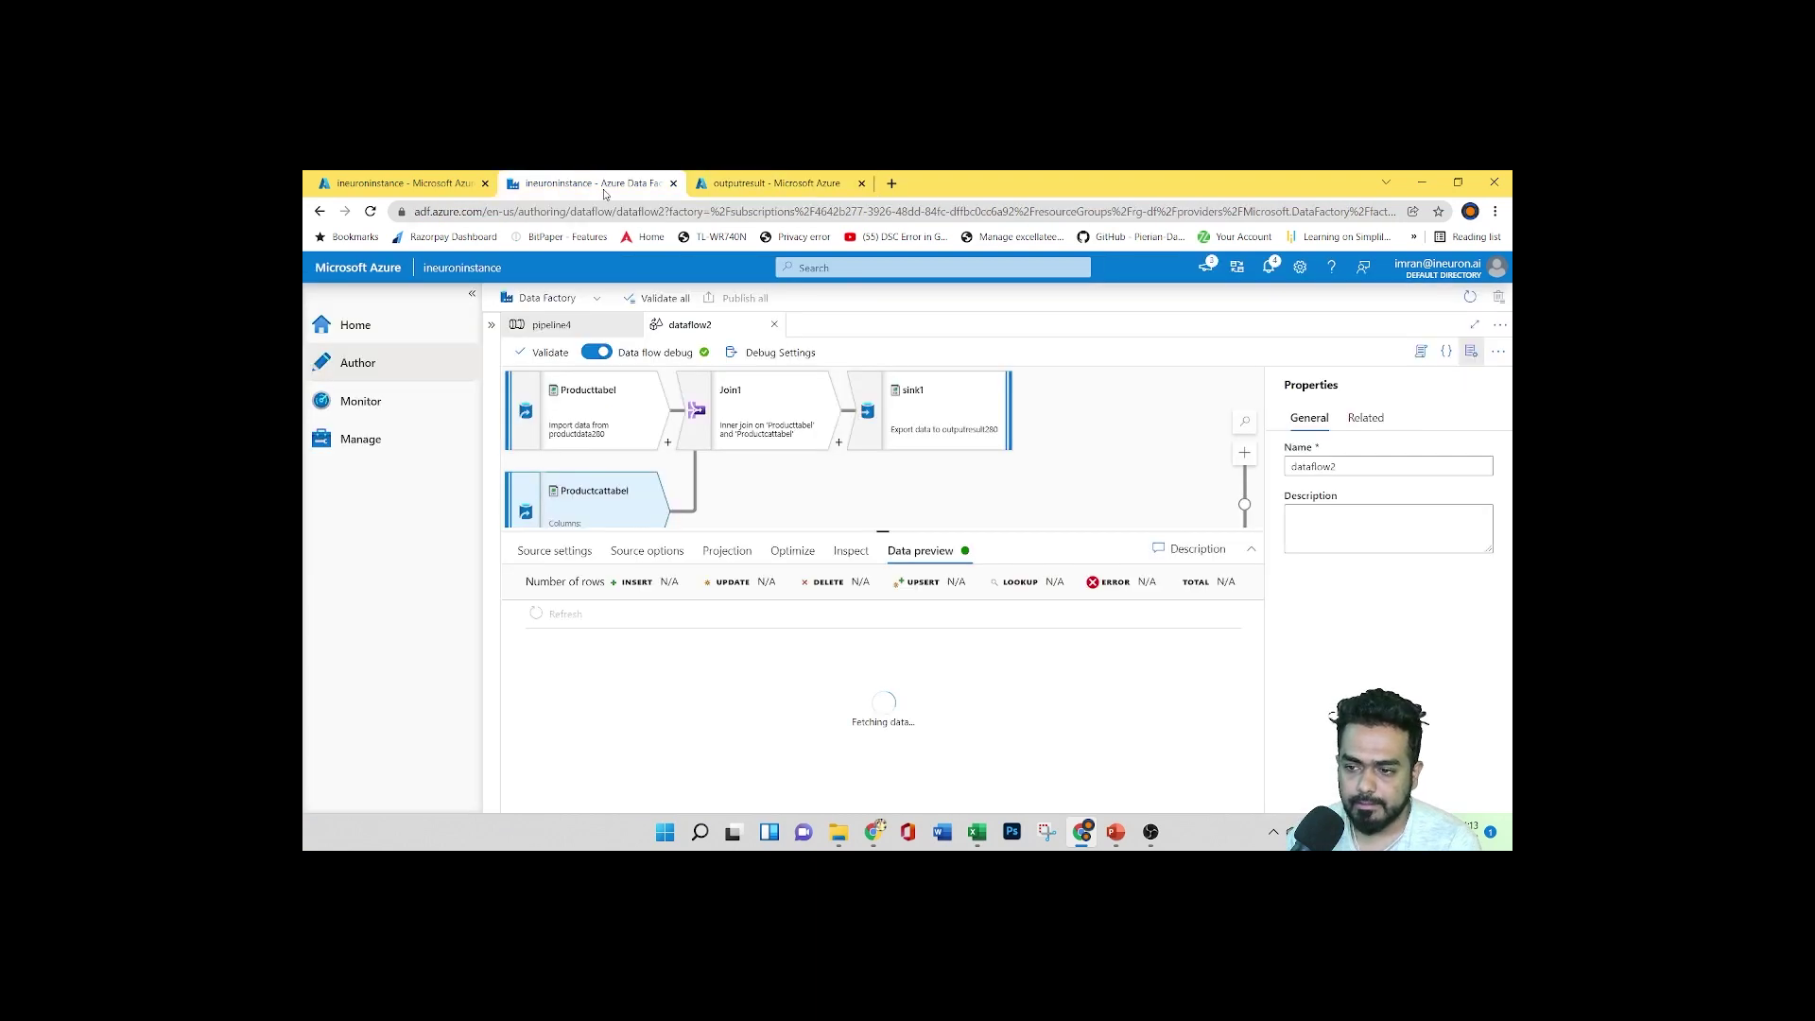
{"action": "left_click", "coordinate": [1268, 268]}
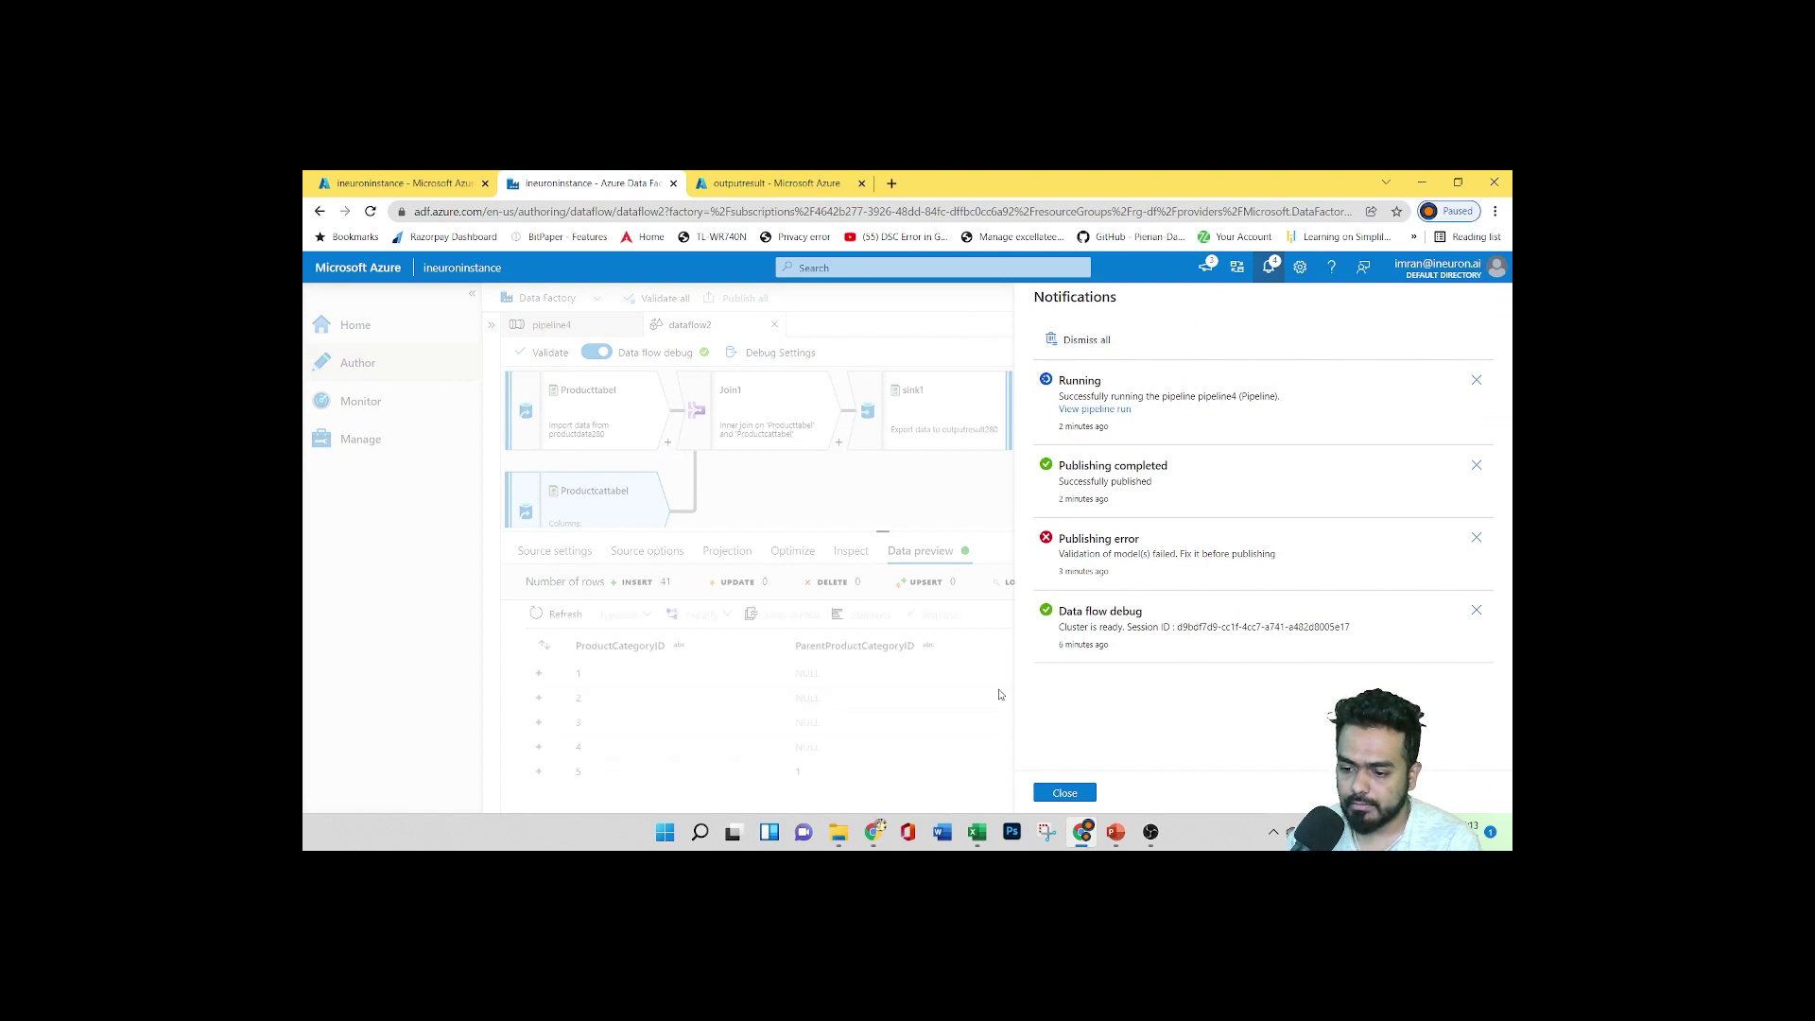
{"action": "left_click", "coordinate": [1062, 792]}
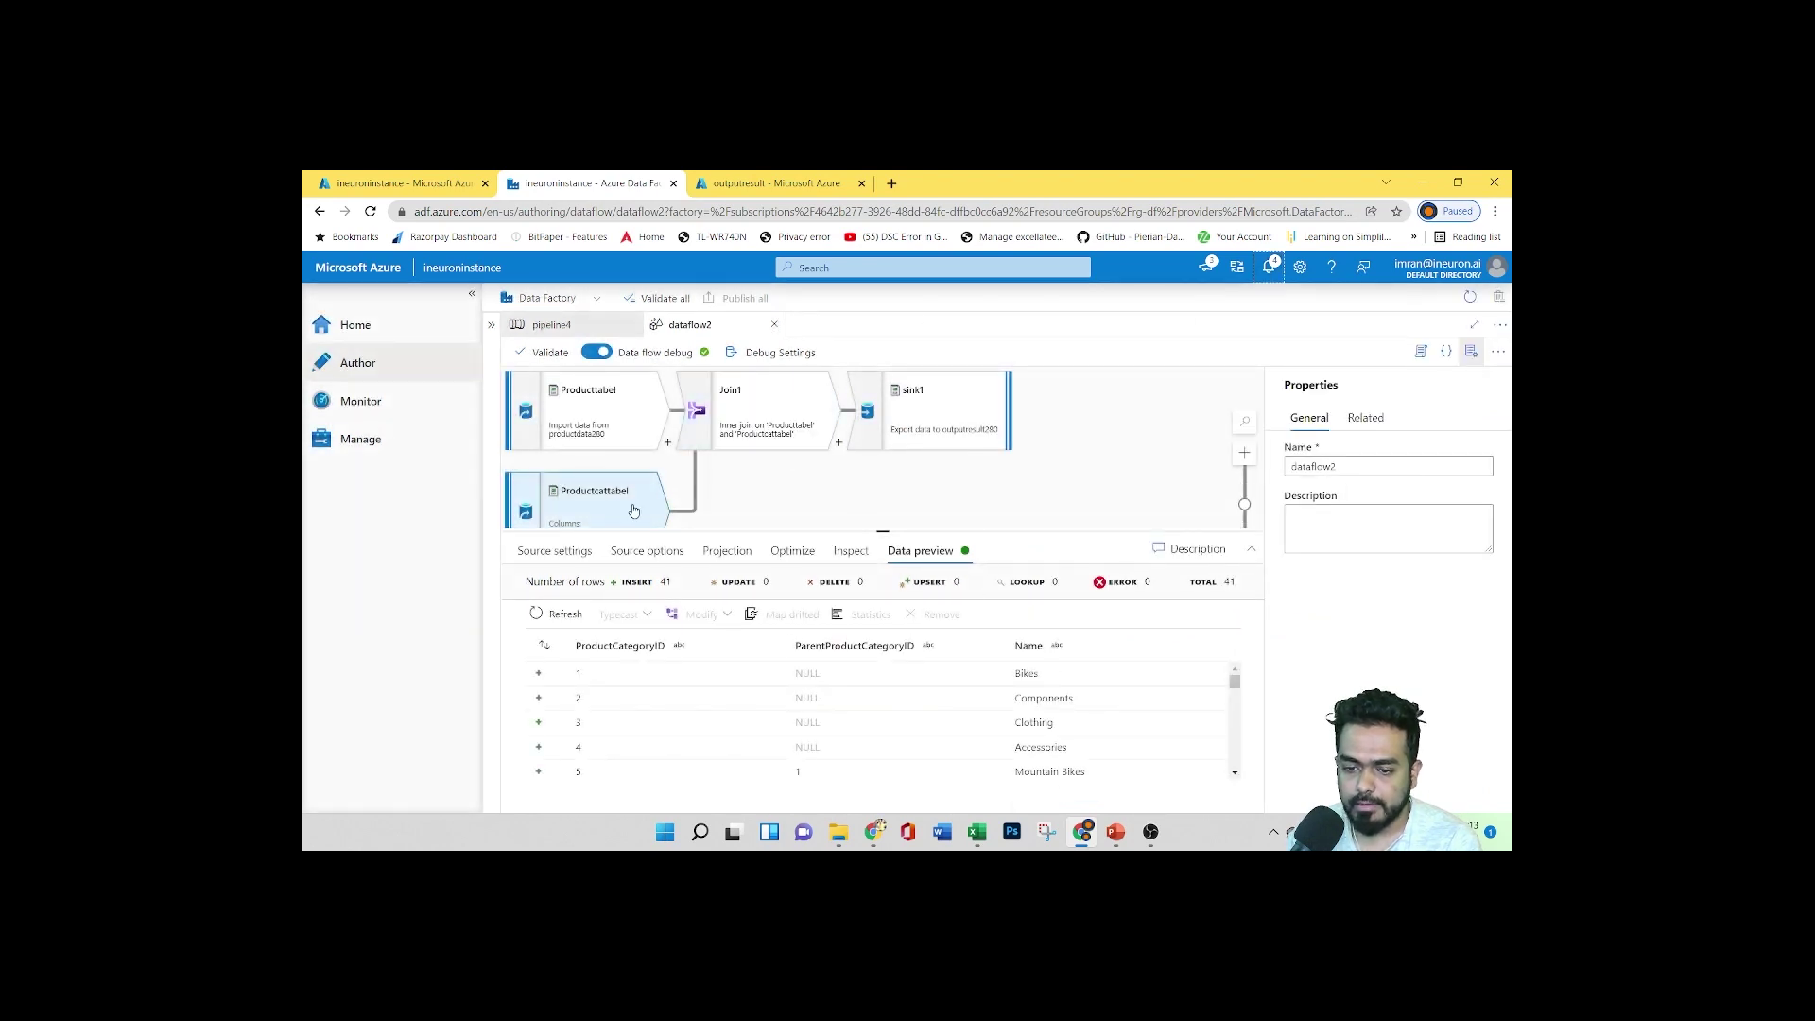
{"action": "scroll", "coordinate": [826, 708], "scroll_direction": "down", "scroll_amount": 5}
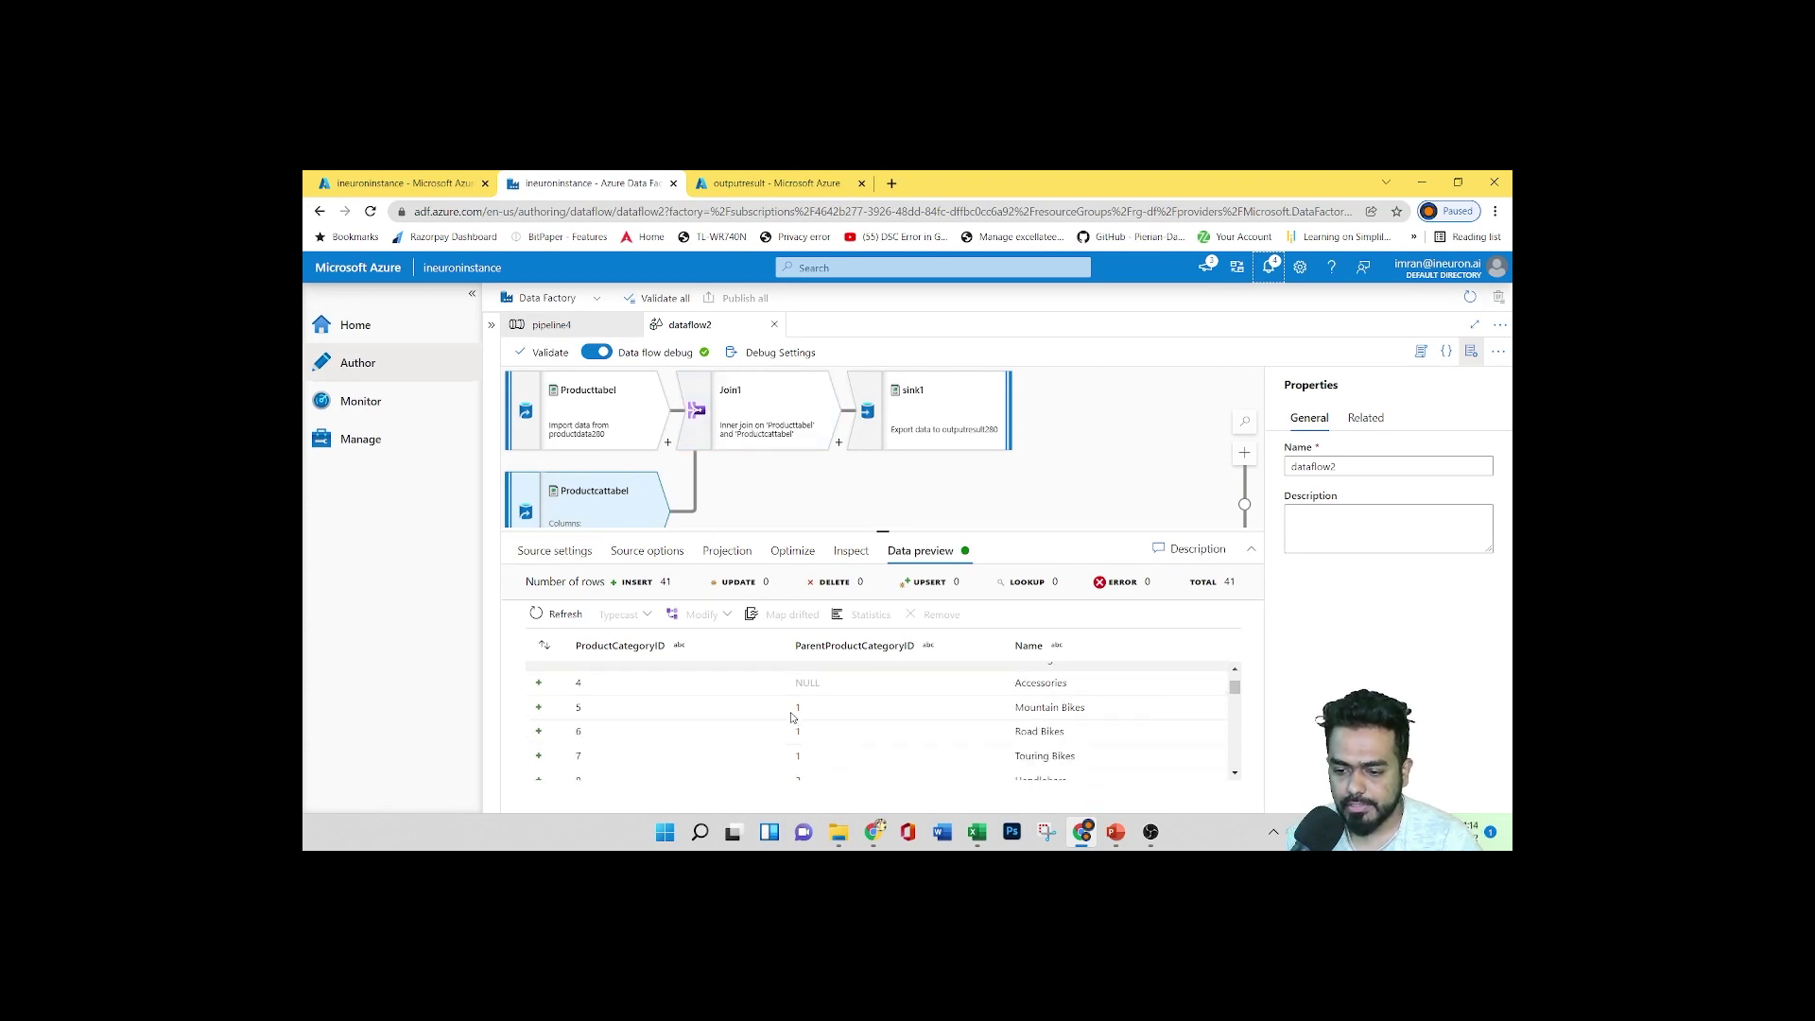
{"action": "scroll", "coordinate": [826, 704], "scroll_direction": "up", "scroll_amount": 5}
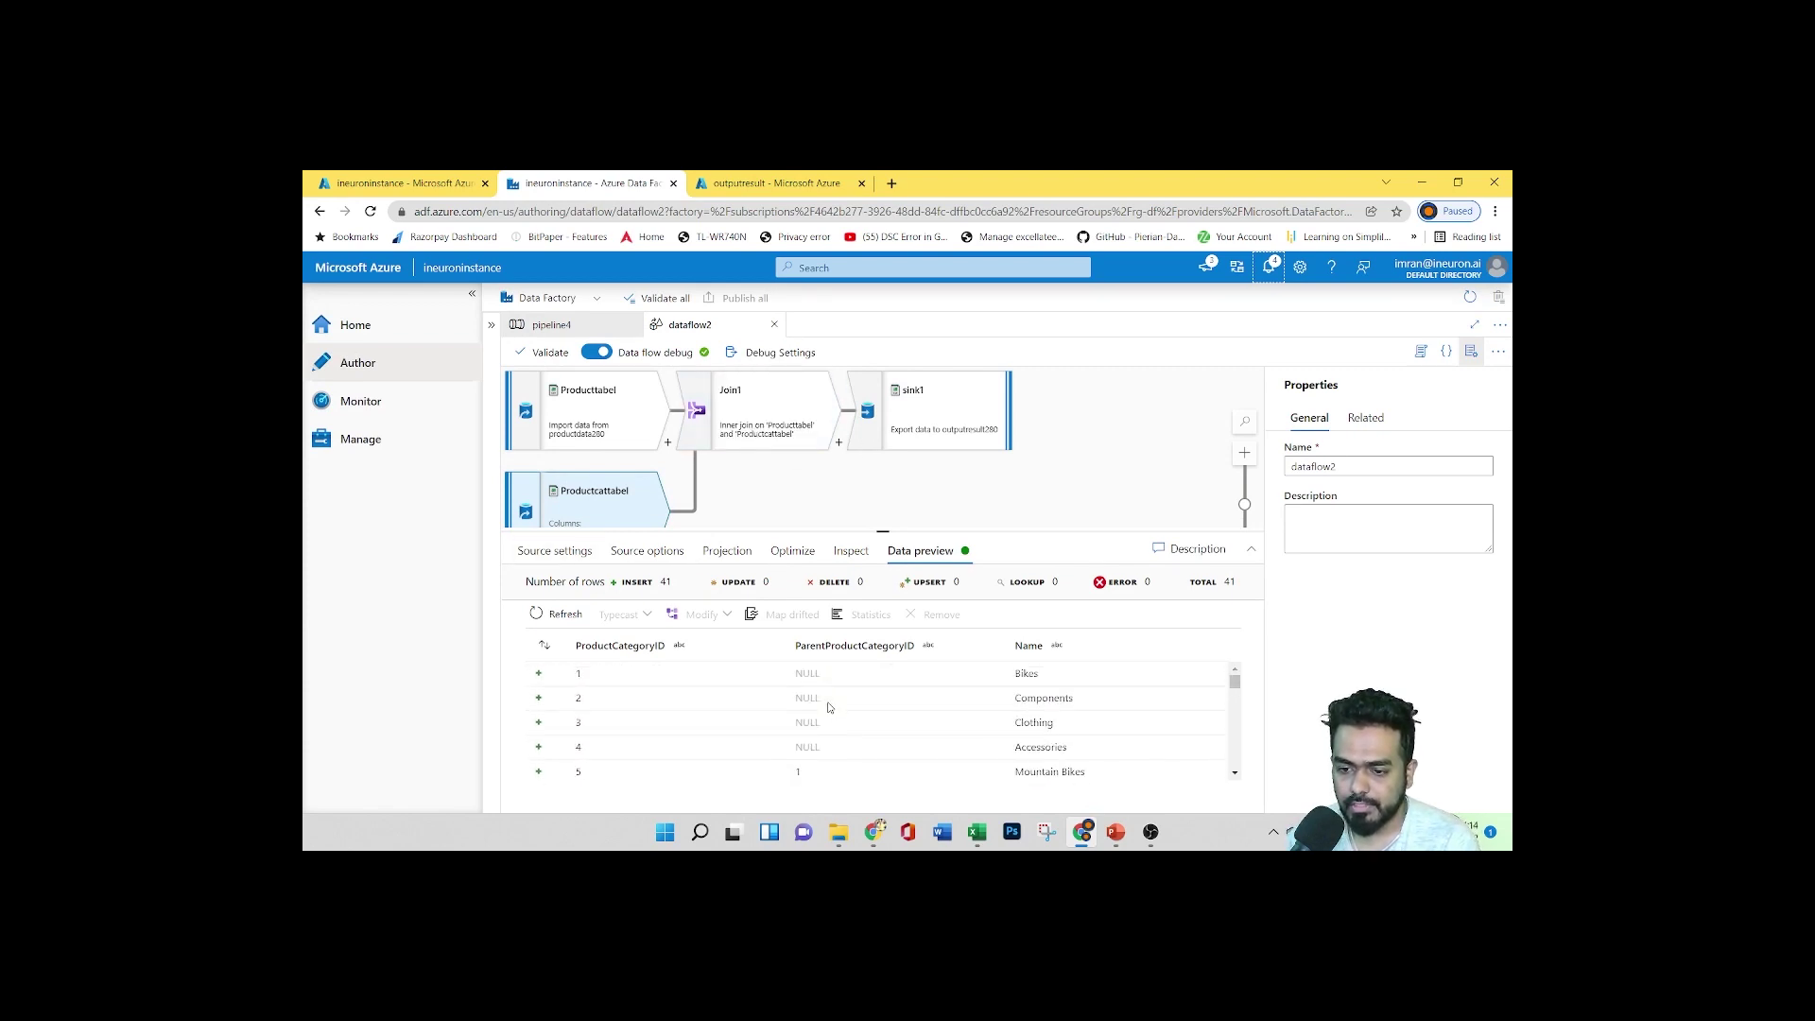
Request a data preview for Join1 and review its join settings and its broadcast and partition options
{"action": "left_click", "coordinate": [768, 416]}
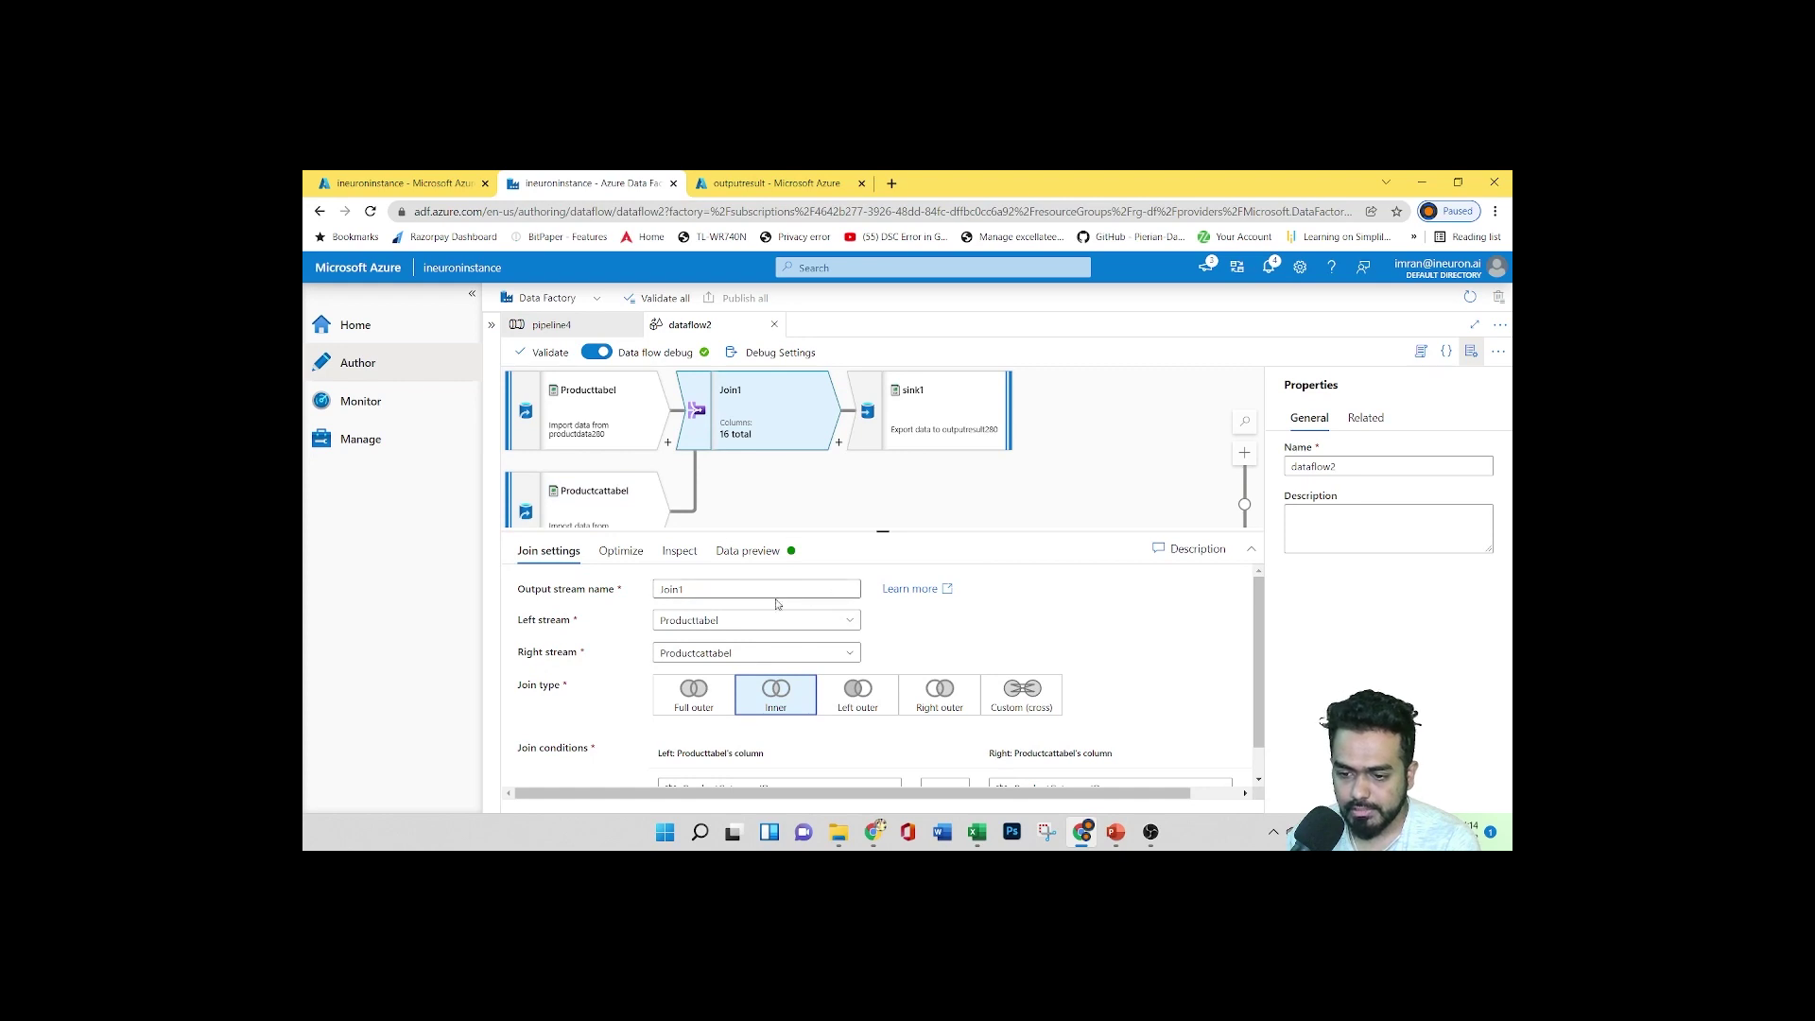
{"action": "left_click", "coordinate": [748, 552]}
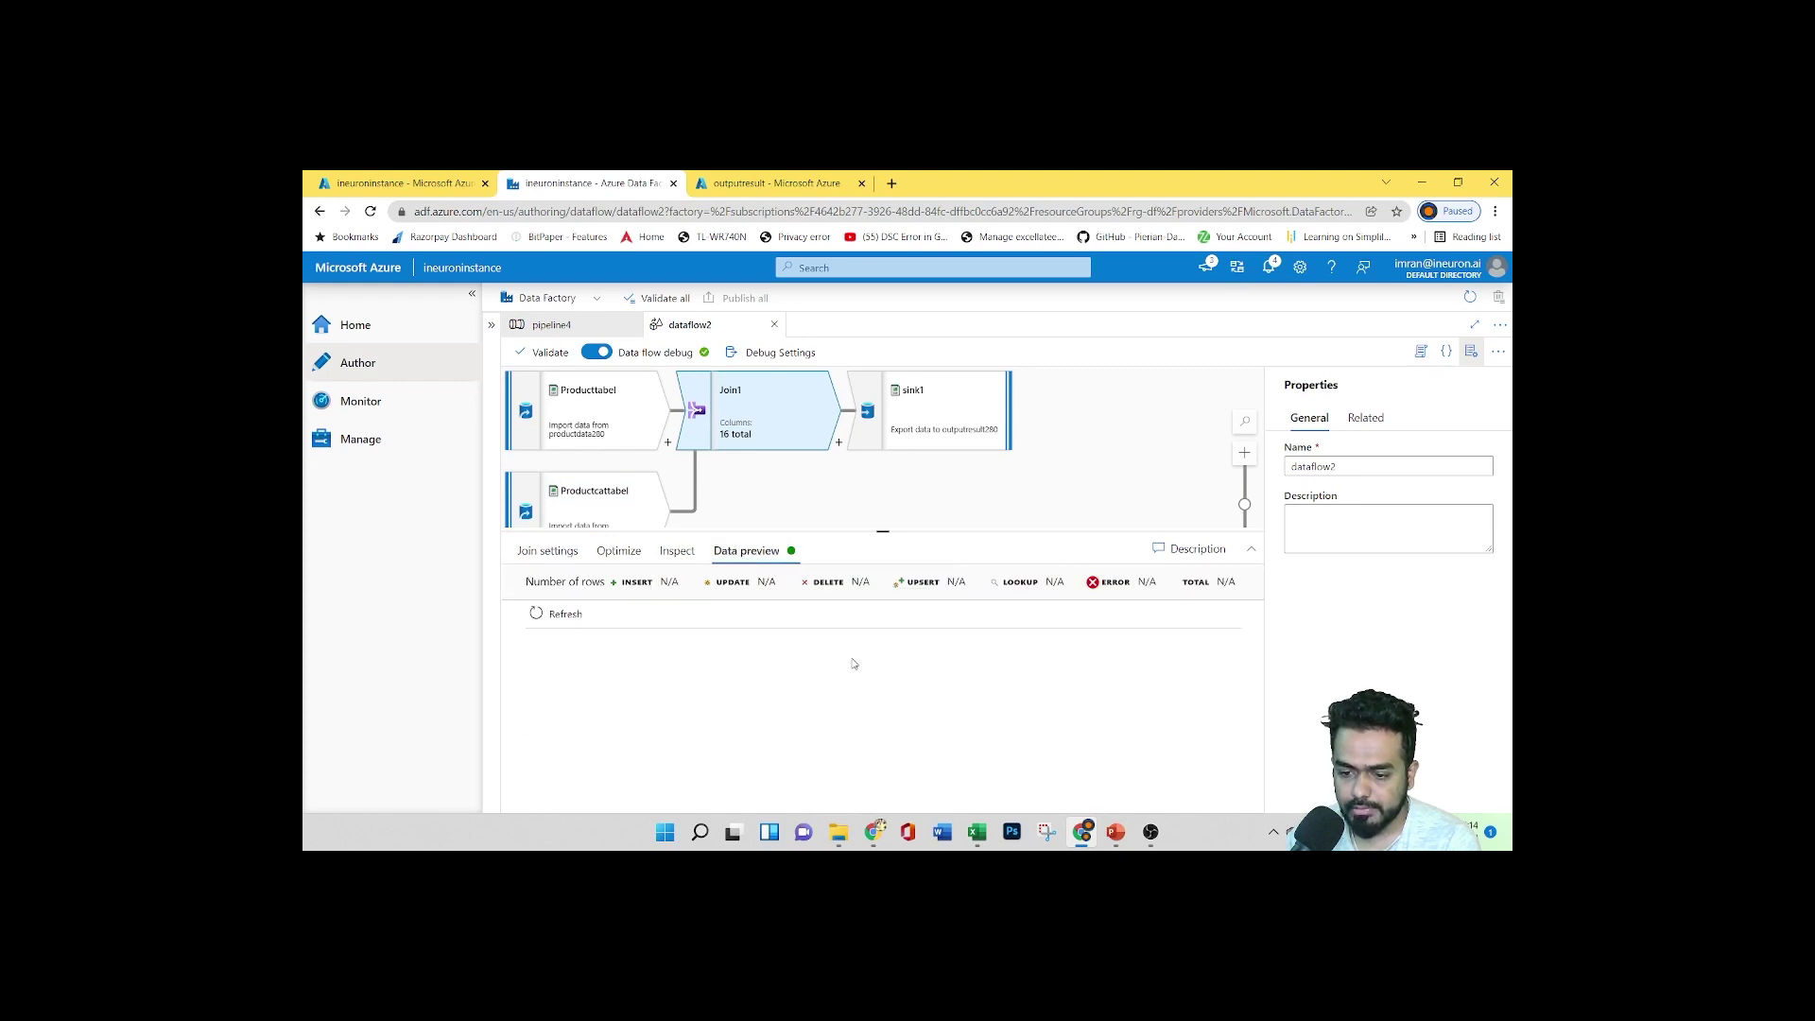
{"action": "left_click", "coordinate": [553, 615]}
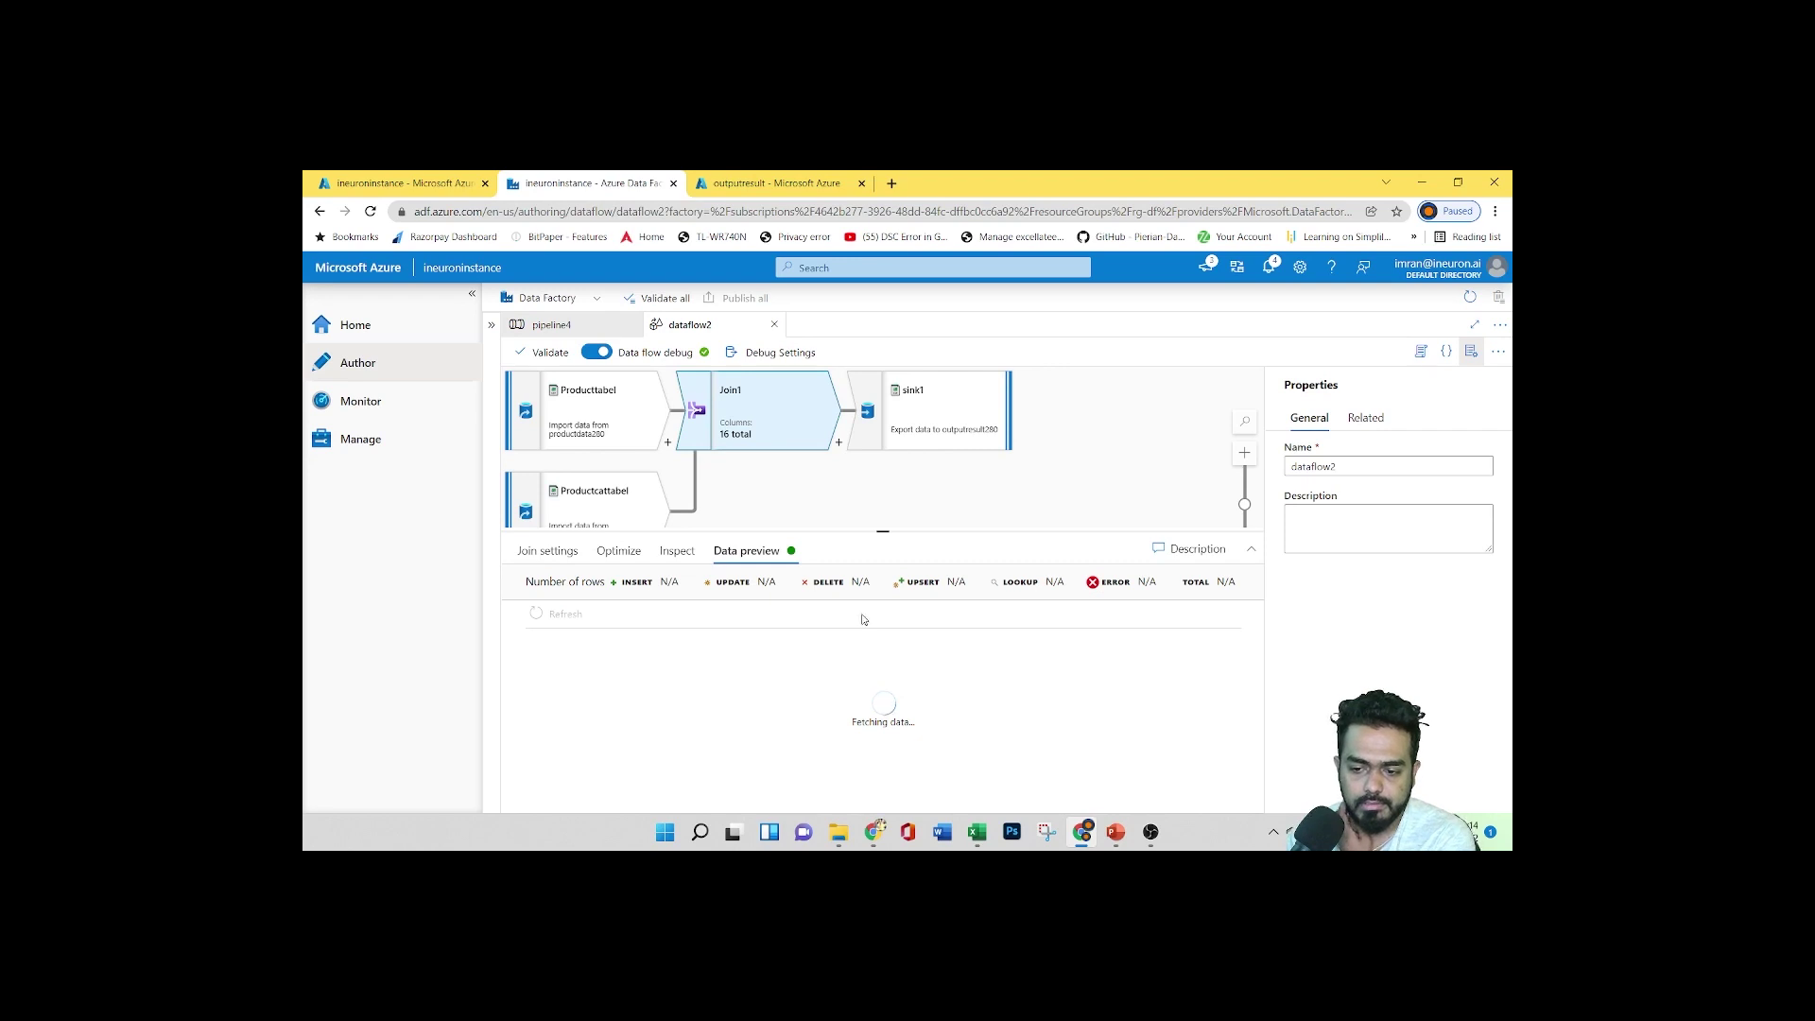
{"action": "left_click", "coordinate": [562, 560]}
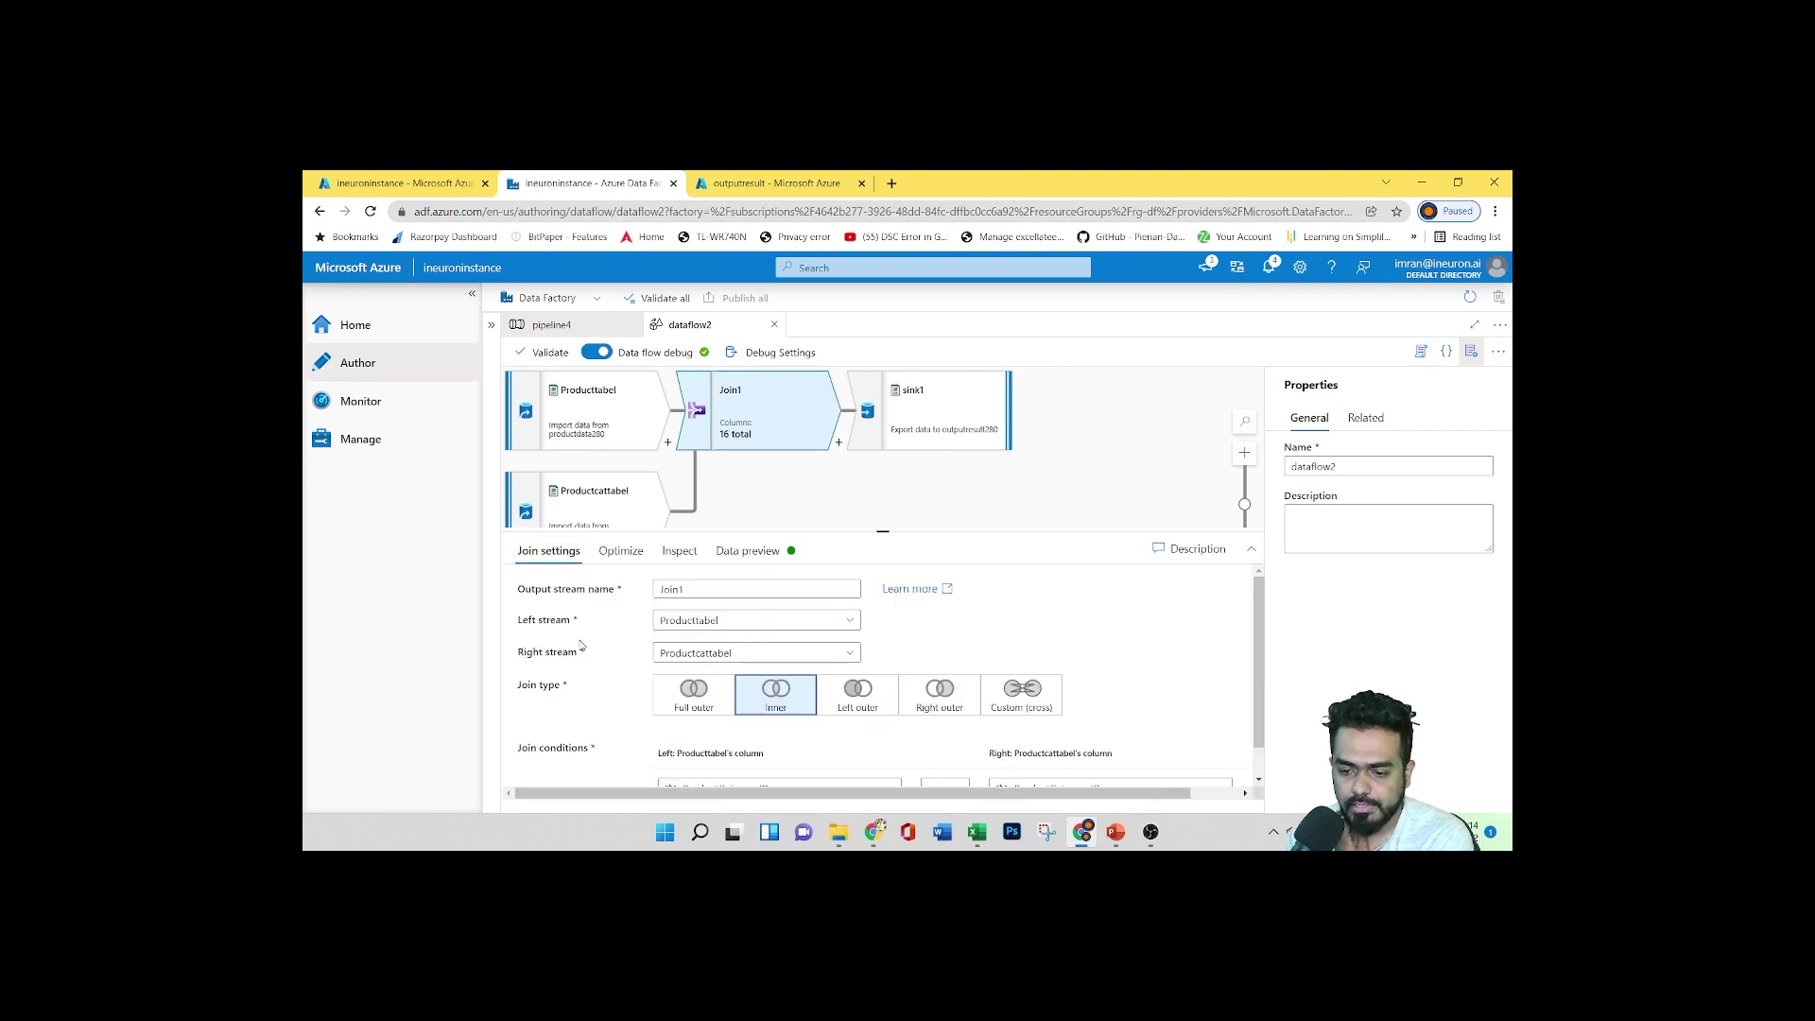
{"action": "left_click", "coordinate": [619, 552]}
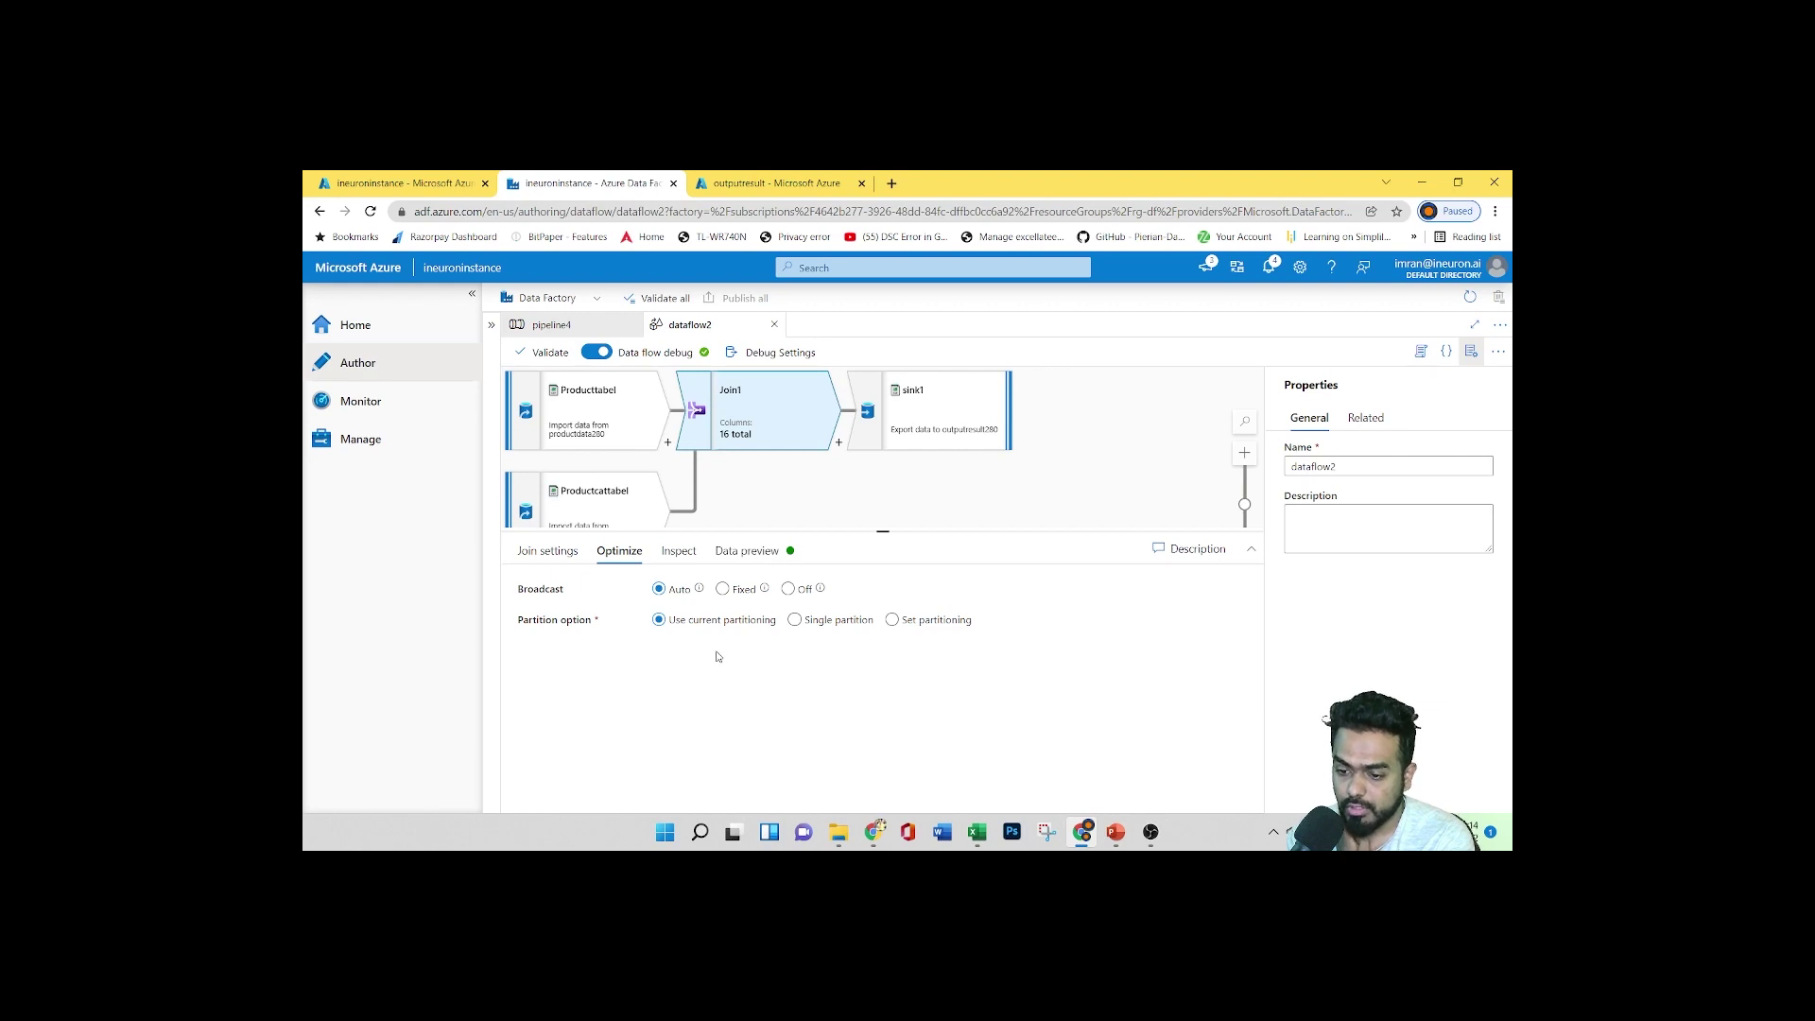
Look at the Set partitioning types for Join1, restore Use current partitioning, and examine the join's column list
{"action": "left_click", "coordinate": [890, 621]}
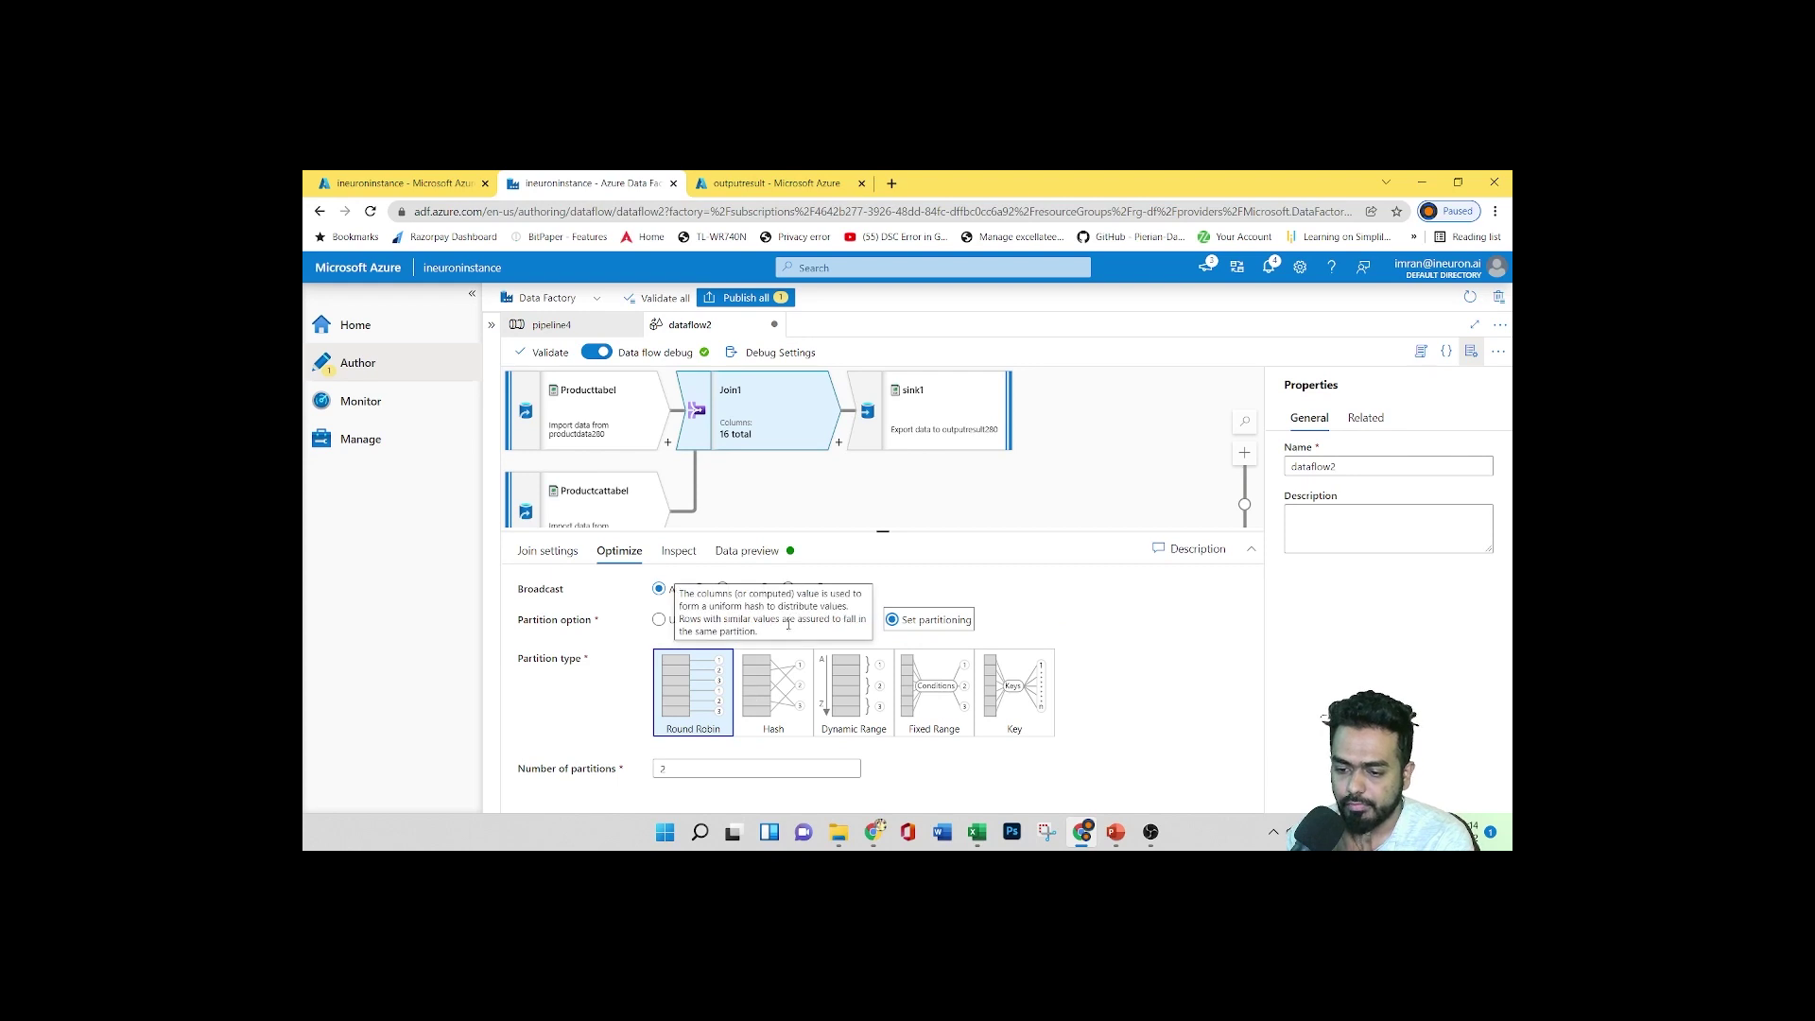
{"action": "left_click", "coordinate": [659, 620]}
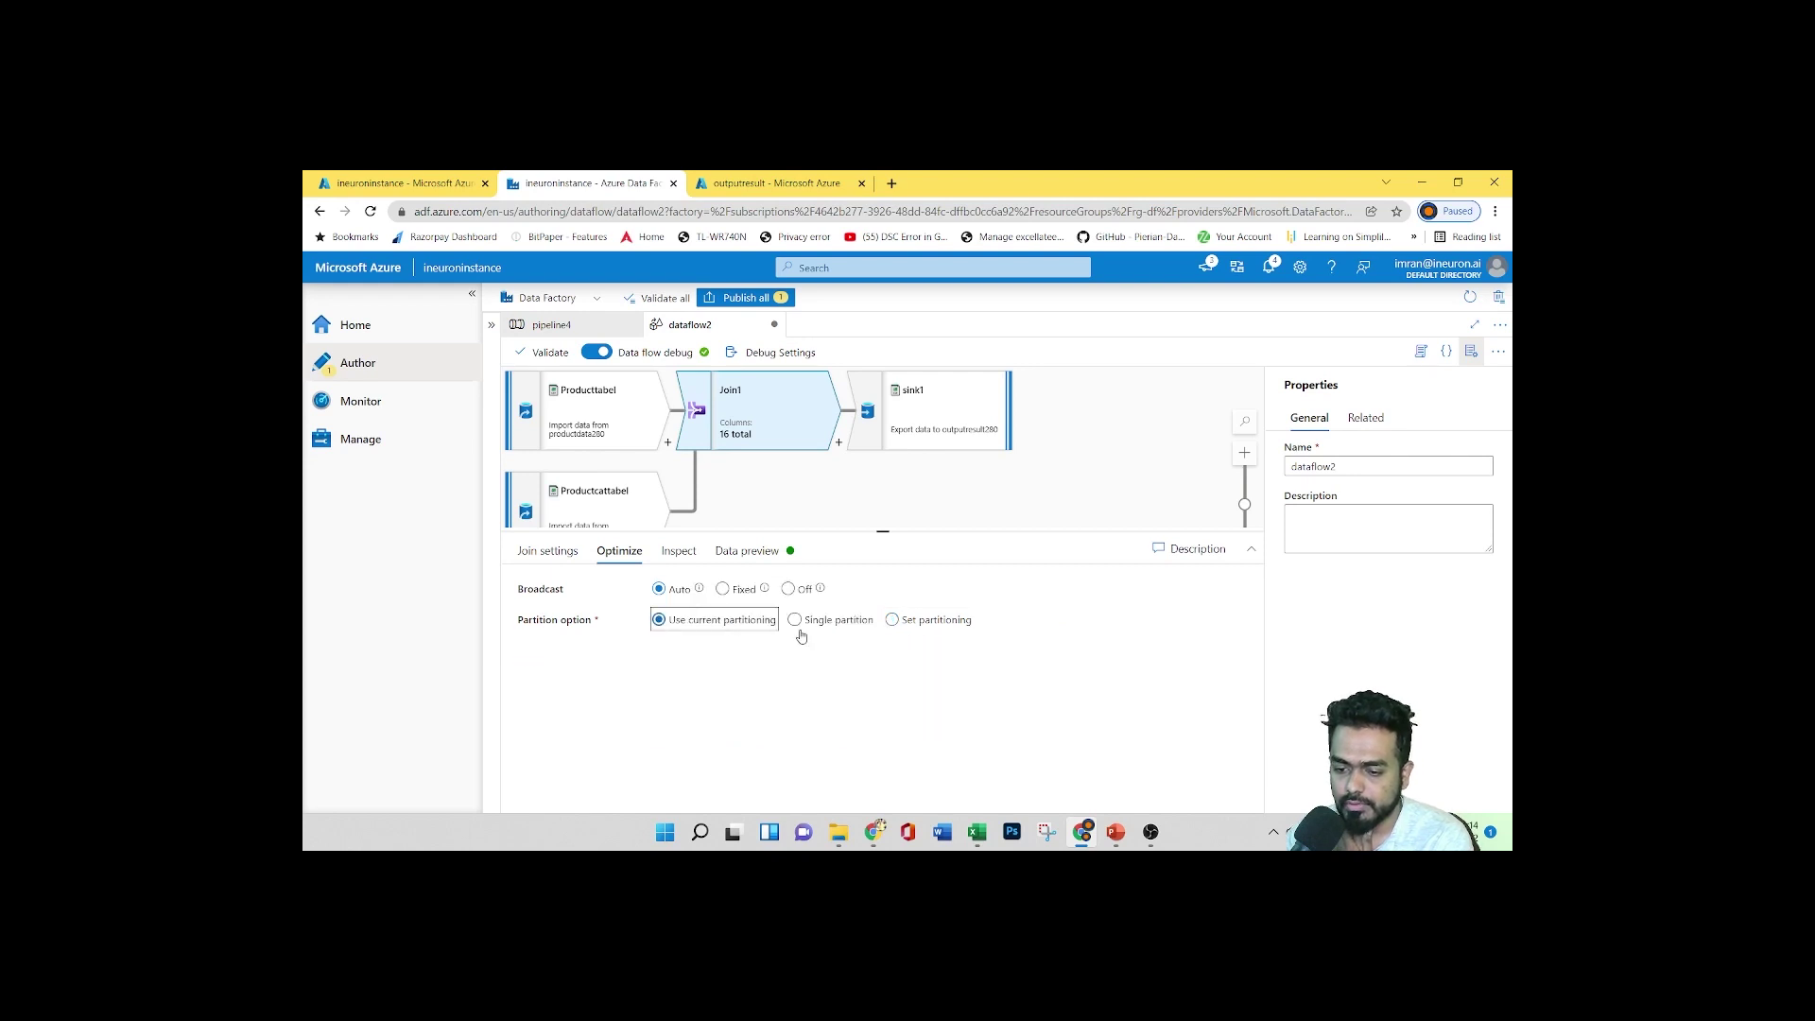
{"action": "left_click", "coordinate": [678, 551]}
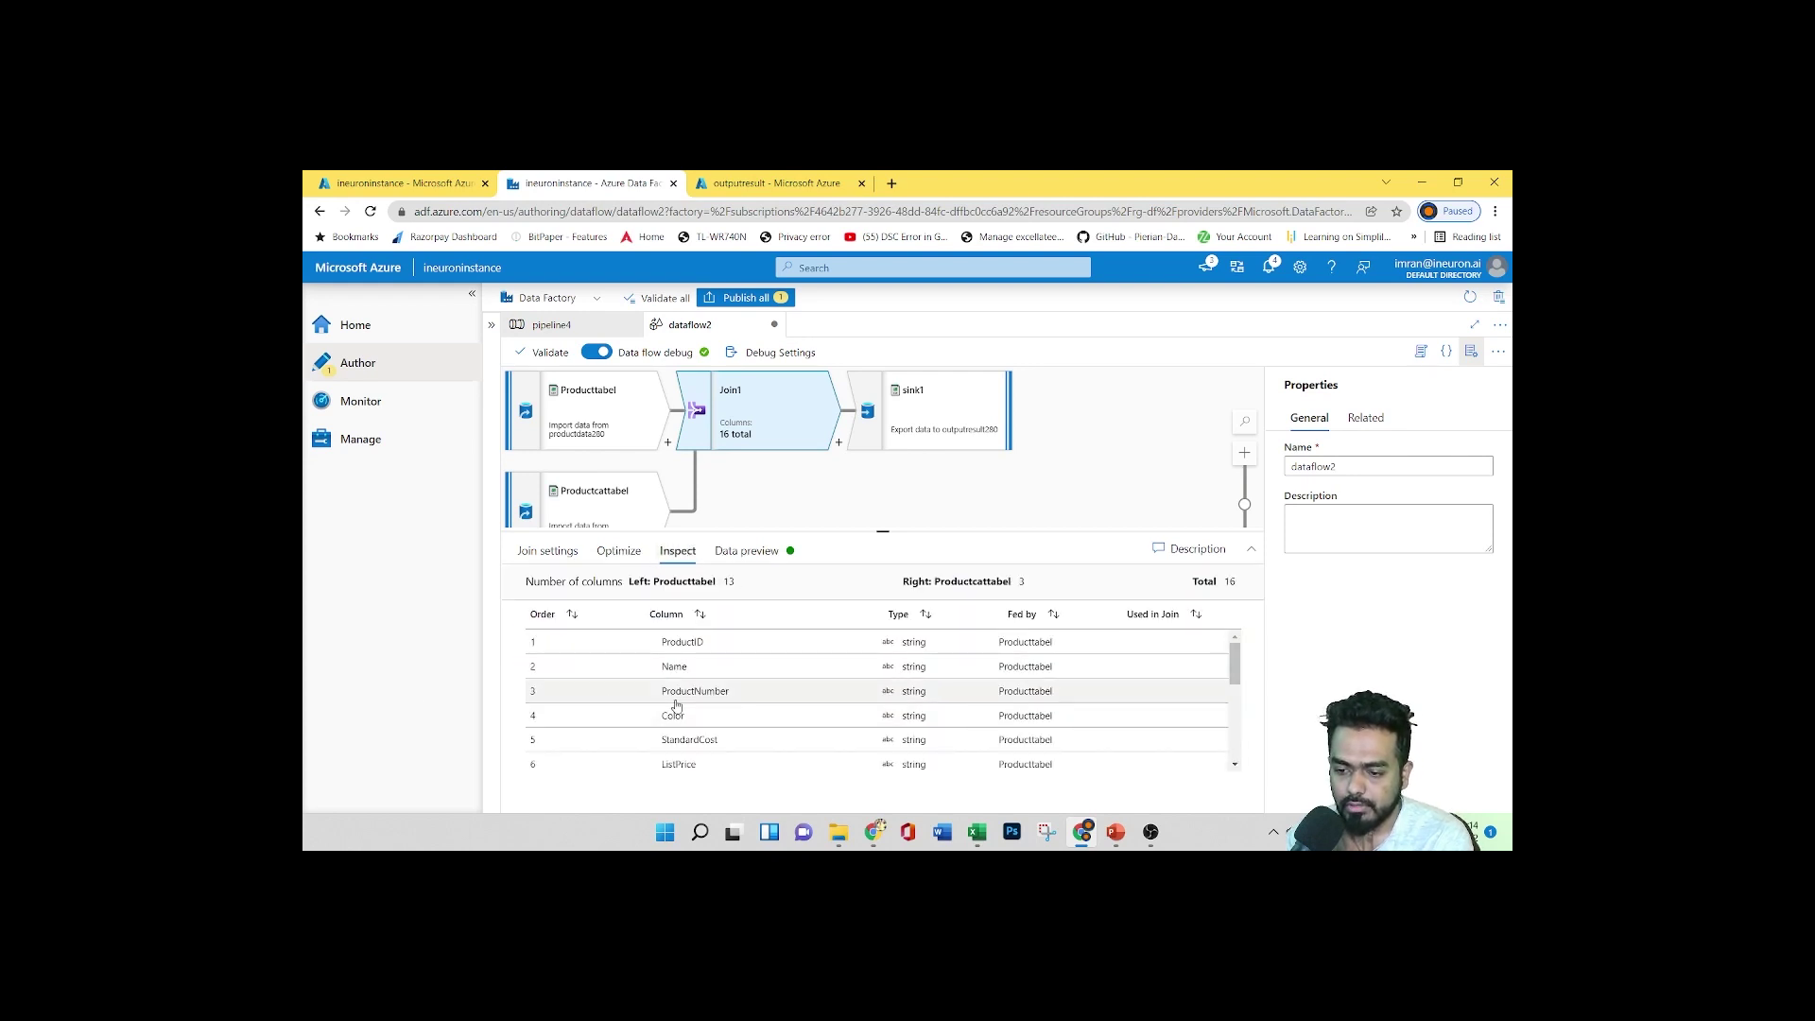
{"action": "scroll", "coordinate": [747, 719], "scroll_direction": "down", "scroll_amount": 3}
{"action": "scroll", "coordinate": [747, 718], "scroll_direction": "up", "scroll_amount": 2}
{"action": "scroll", "coordinate": [717, 709], "scroll_direction": "down", "scroll_amount": 3}
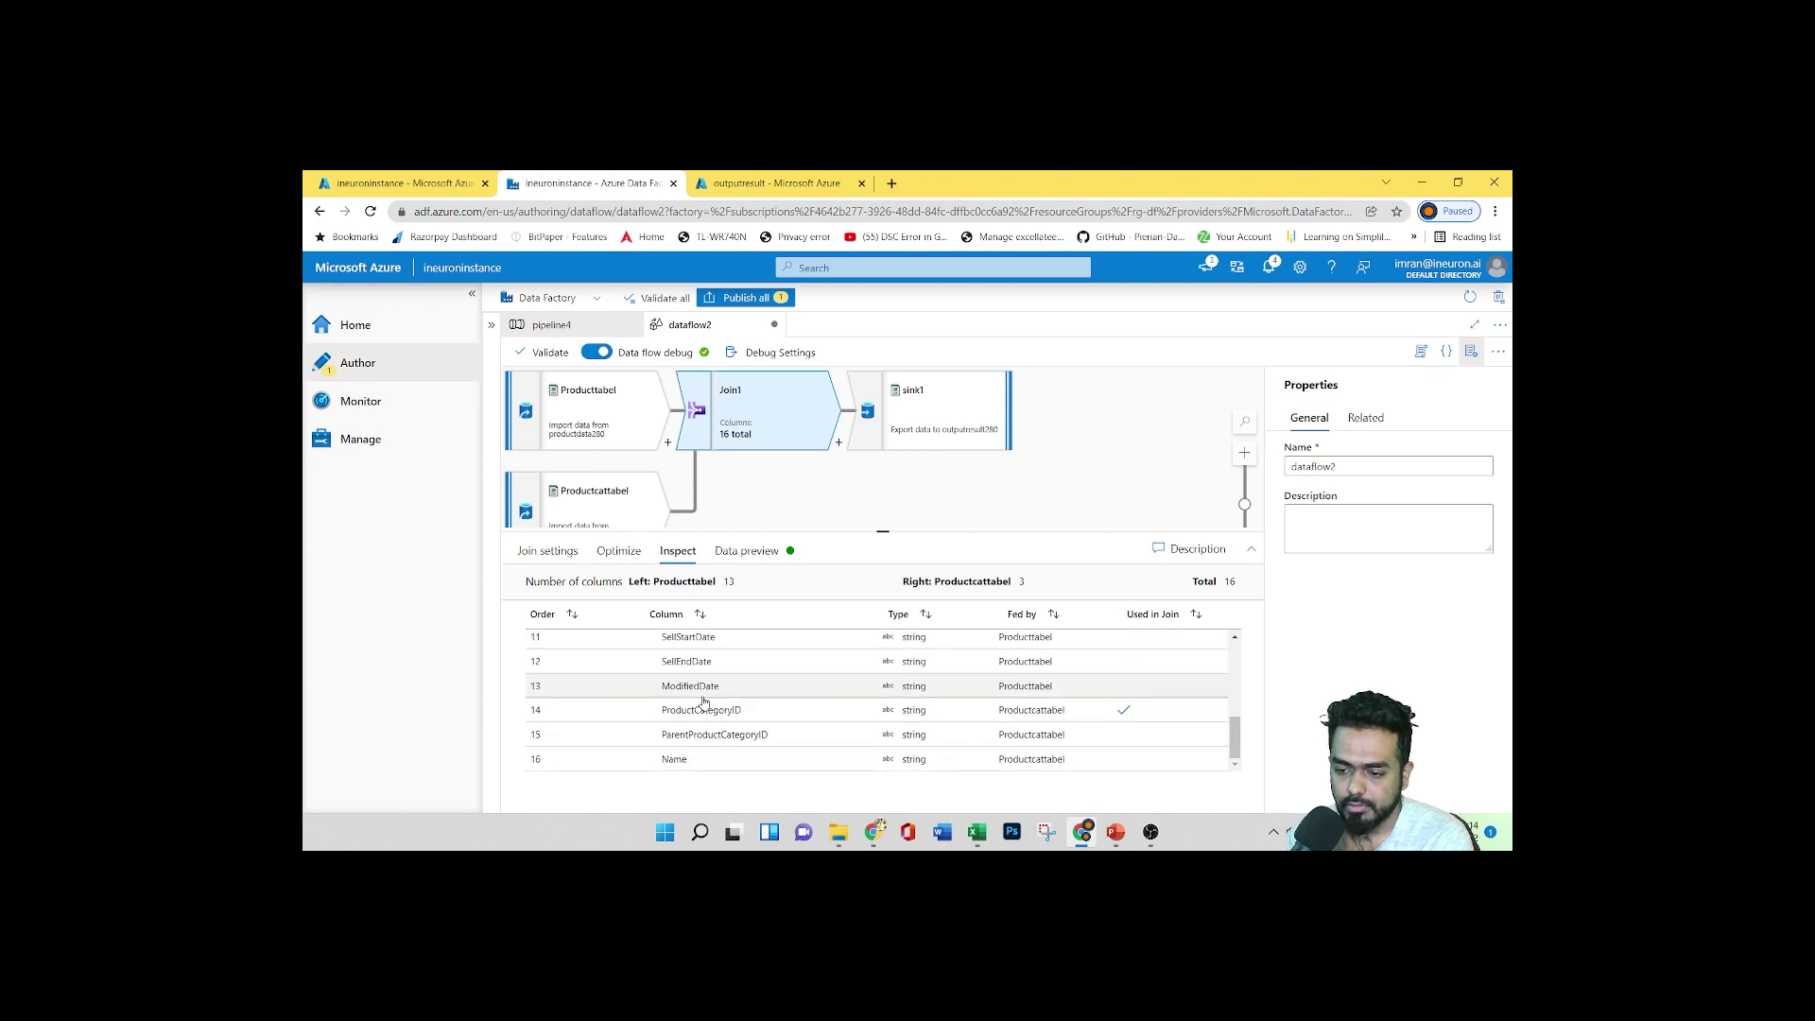
Examine the joined rows in Join1's data preview, including the ProductCategoryID columns
{"action": "left_click", "coordinate": [747, 551]}
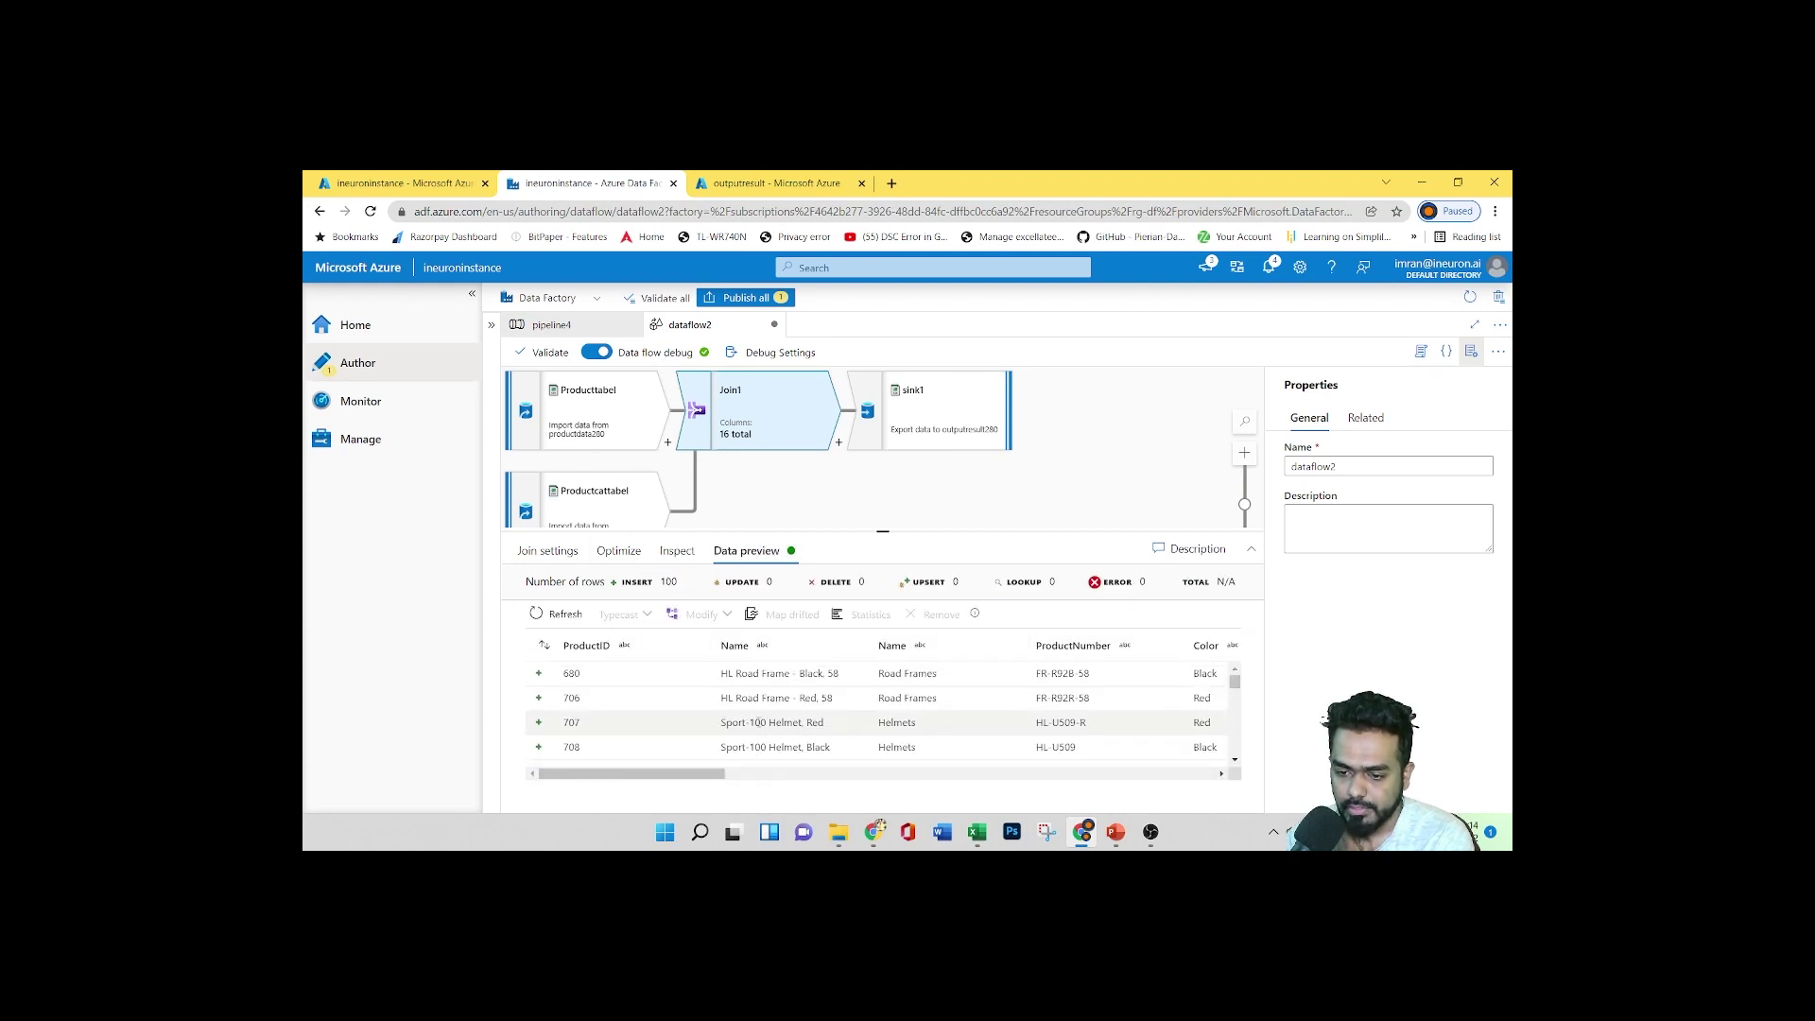
{"action": "left_click_drag", "start_coordinate": [669, 773], "coordinate": [878, 780]}
{"action": "left_click", "coordinate": [893, 645]}
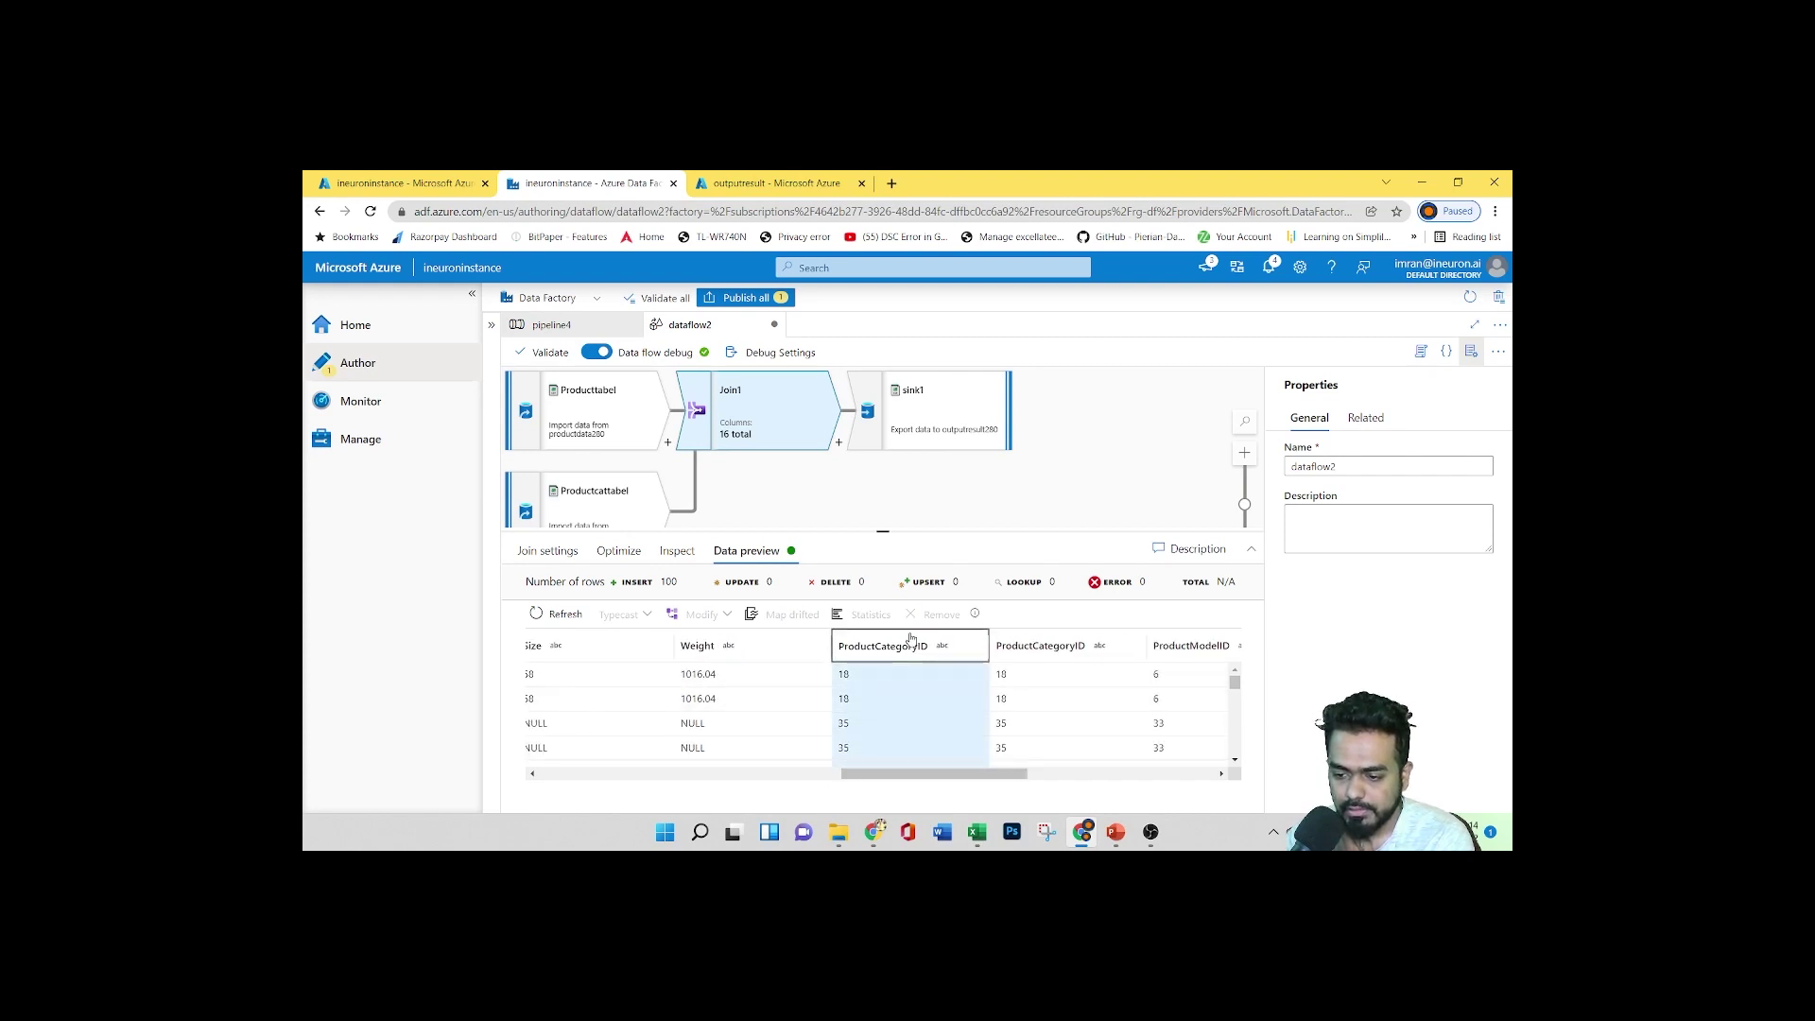
{"action": "left_click_drag", "start_coordinate": [896, 773], "coordinate": [593, 773]}
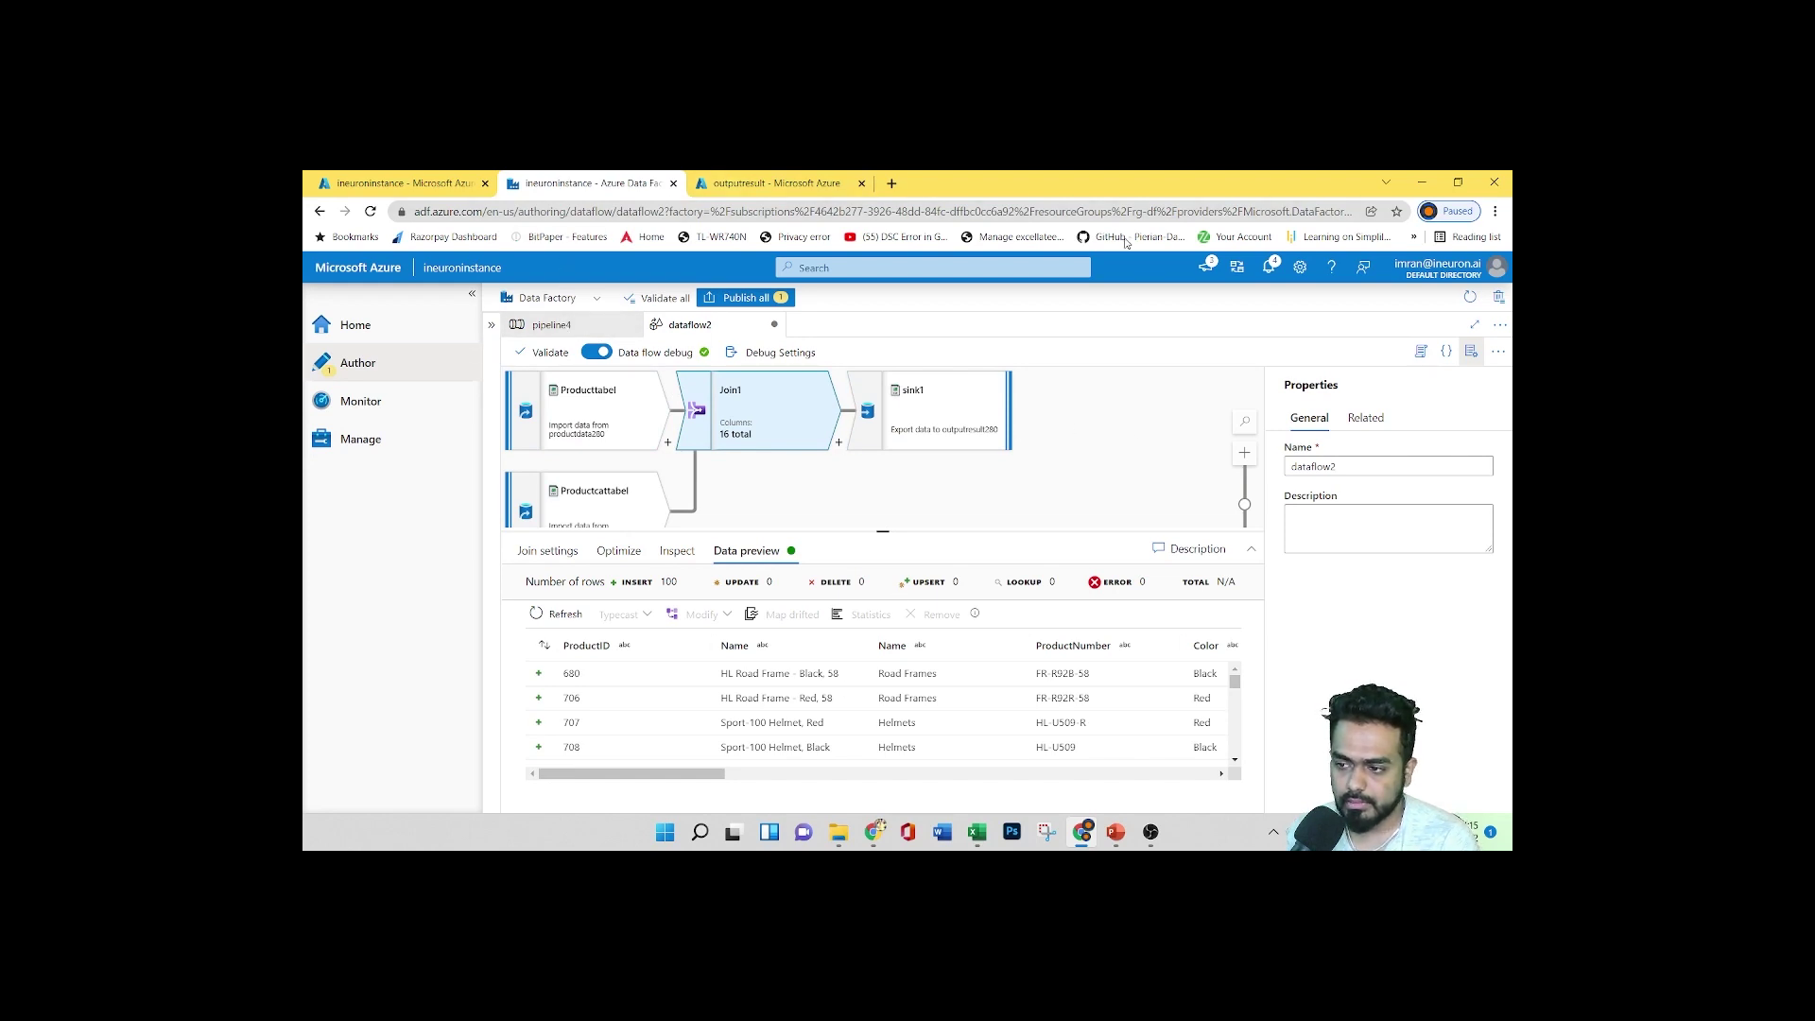
Check the pipeline4 run notification and the outputresult container in the portal, returning to Azure Data Factory
{"action": "left_click", "coordinate": [1268, 267]}
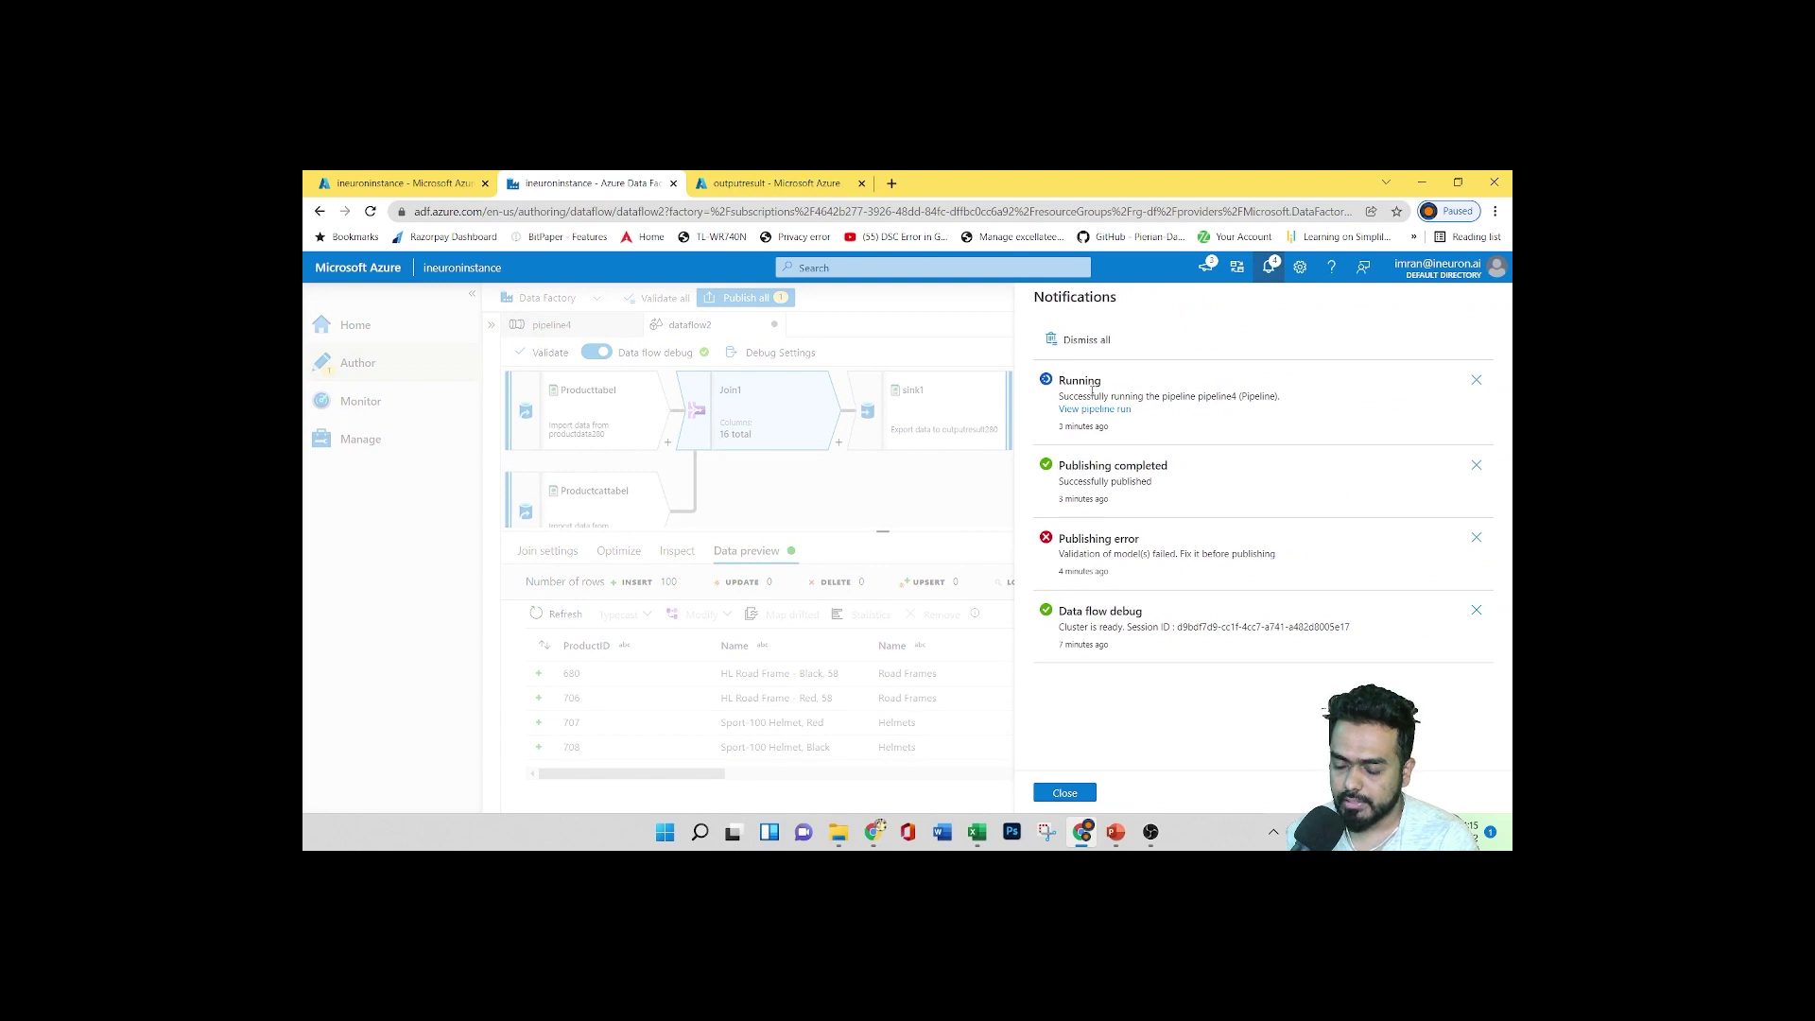
{"action": "left_click", "coordinate": [1042, 796]}
{"action": "left_click", "coordinate": [760, 180]}
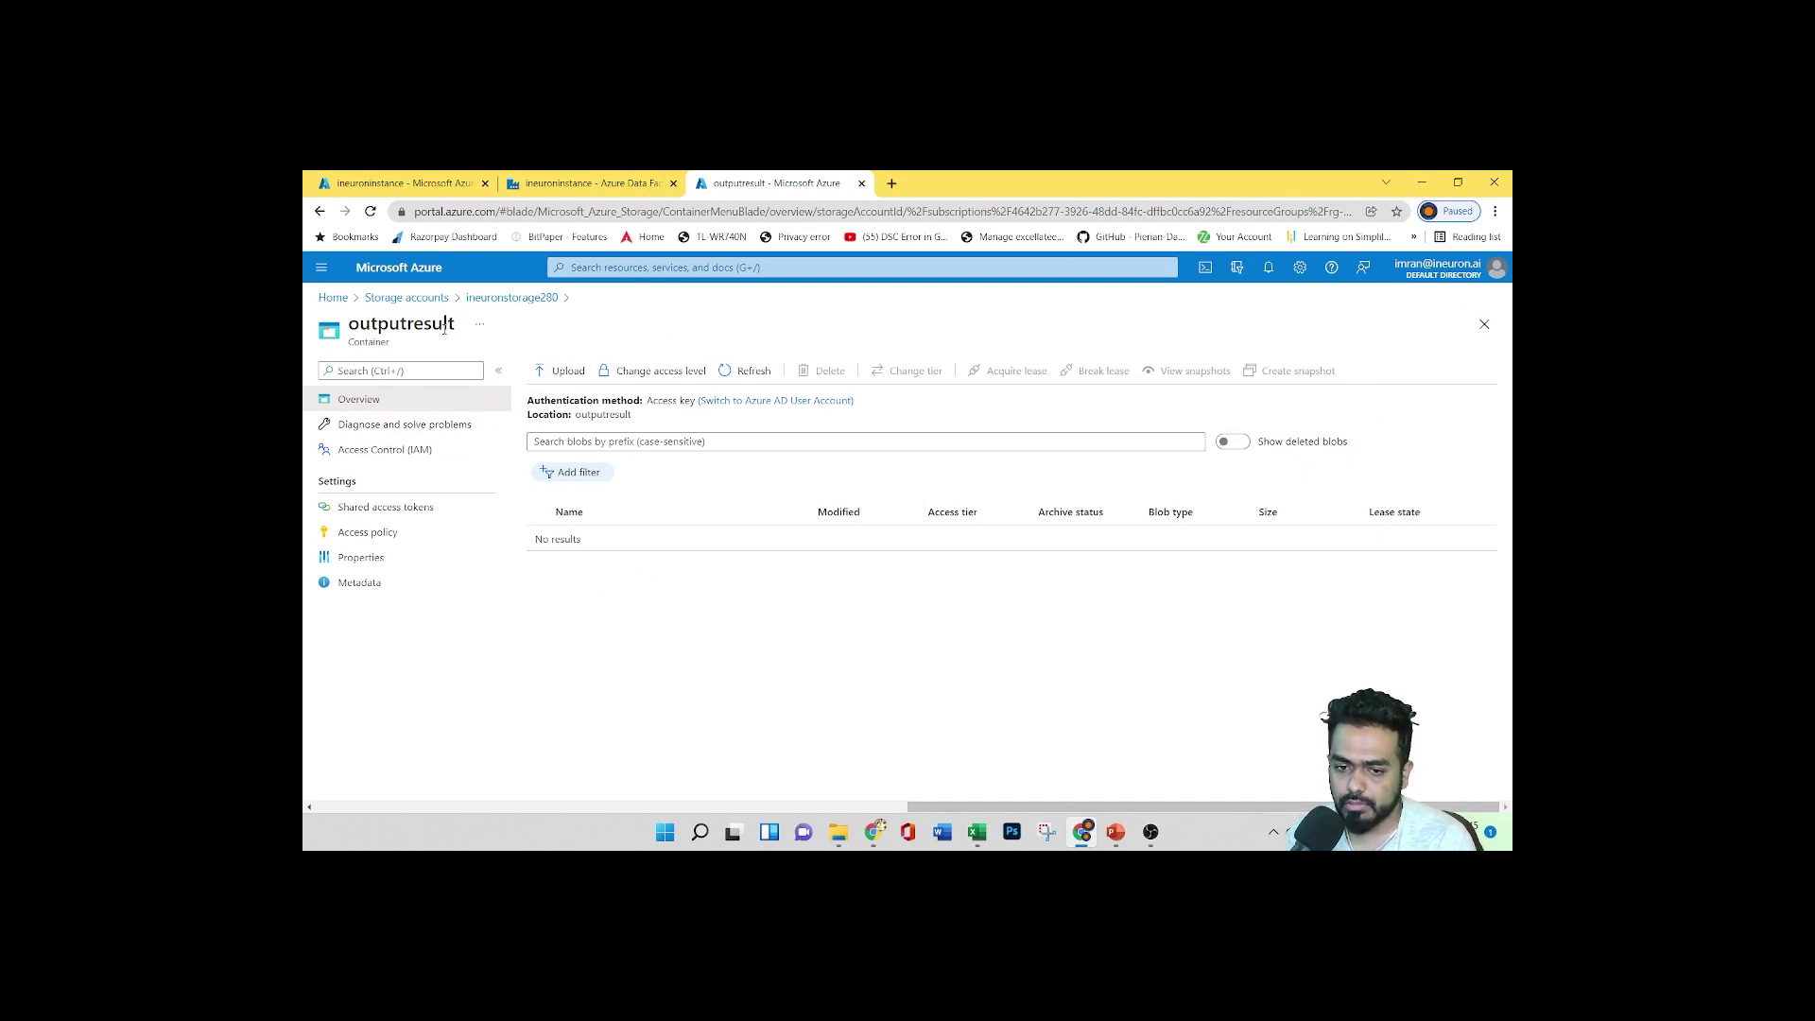
{"action": "key", "text": "ctrl+shift+Tab"}
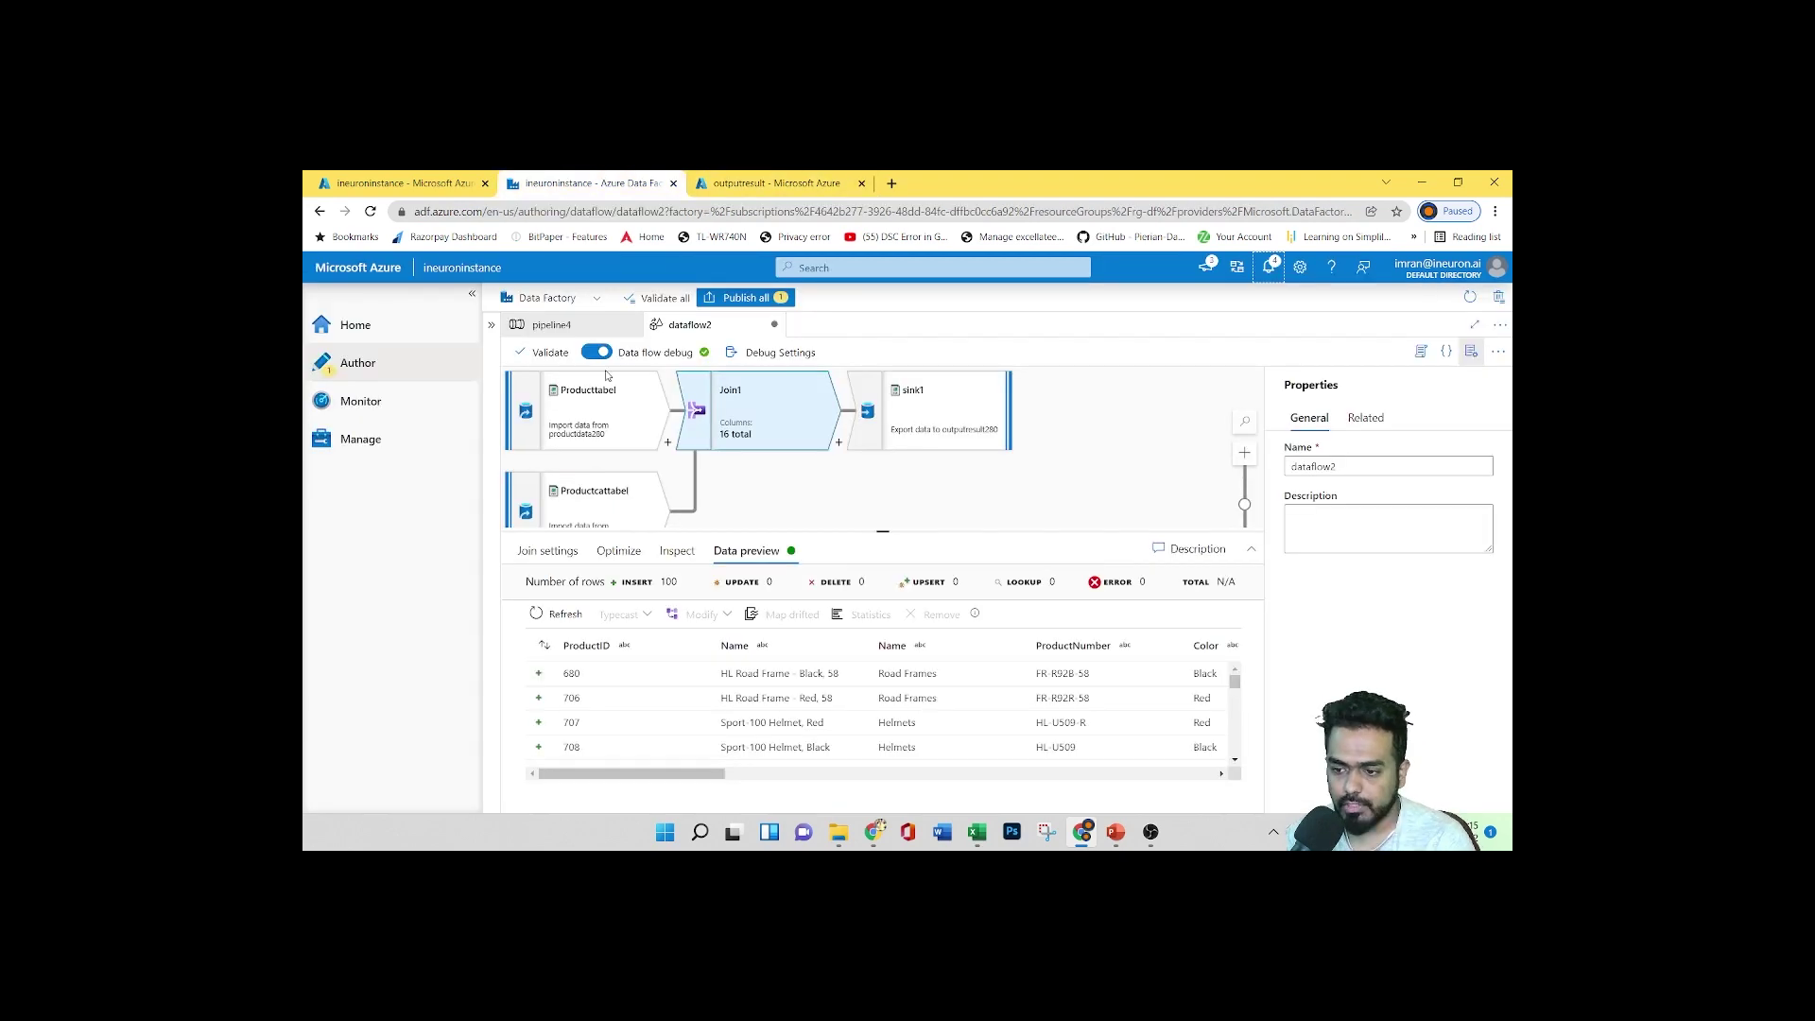
Glance at sink1 and Join1, and review the source settings and source options of the Producttabel source
{"action": "left_click", "coordinate": [932, 433]}
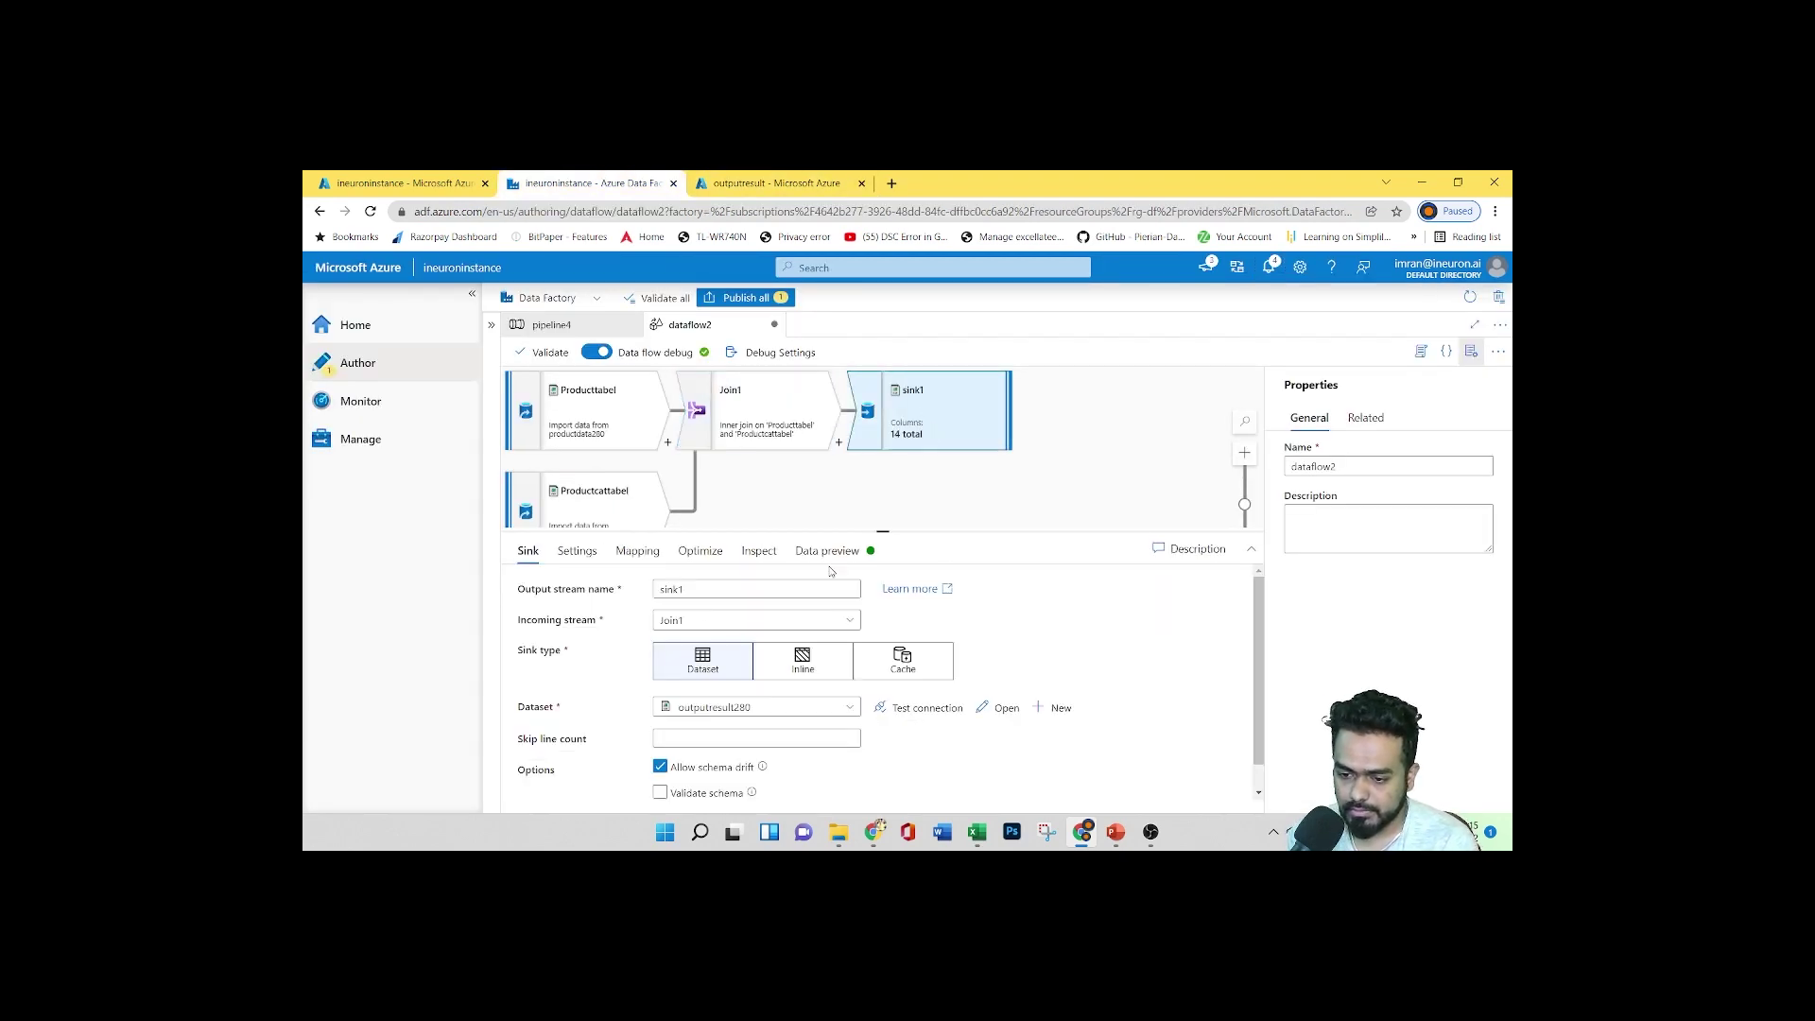
{"action": "left_click", "coordinate": [792, 439]}
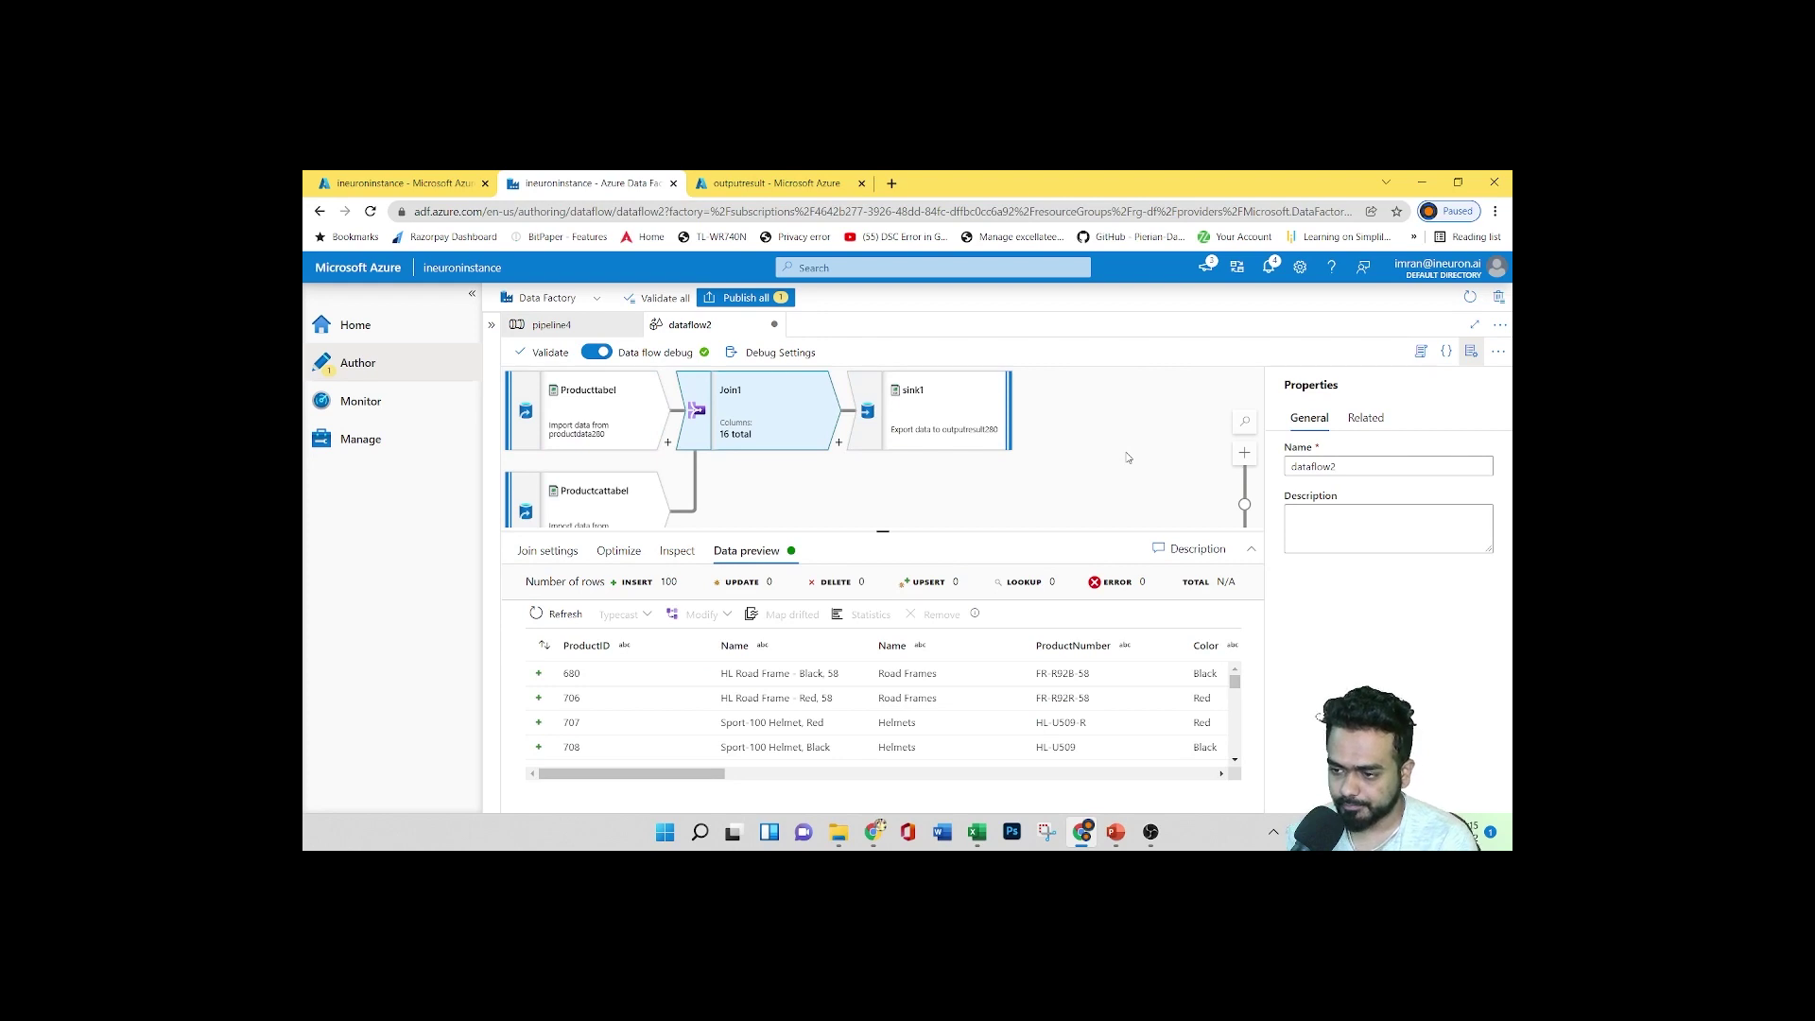
{"action": "left_click", "coordinate": [581, 438]}
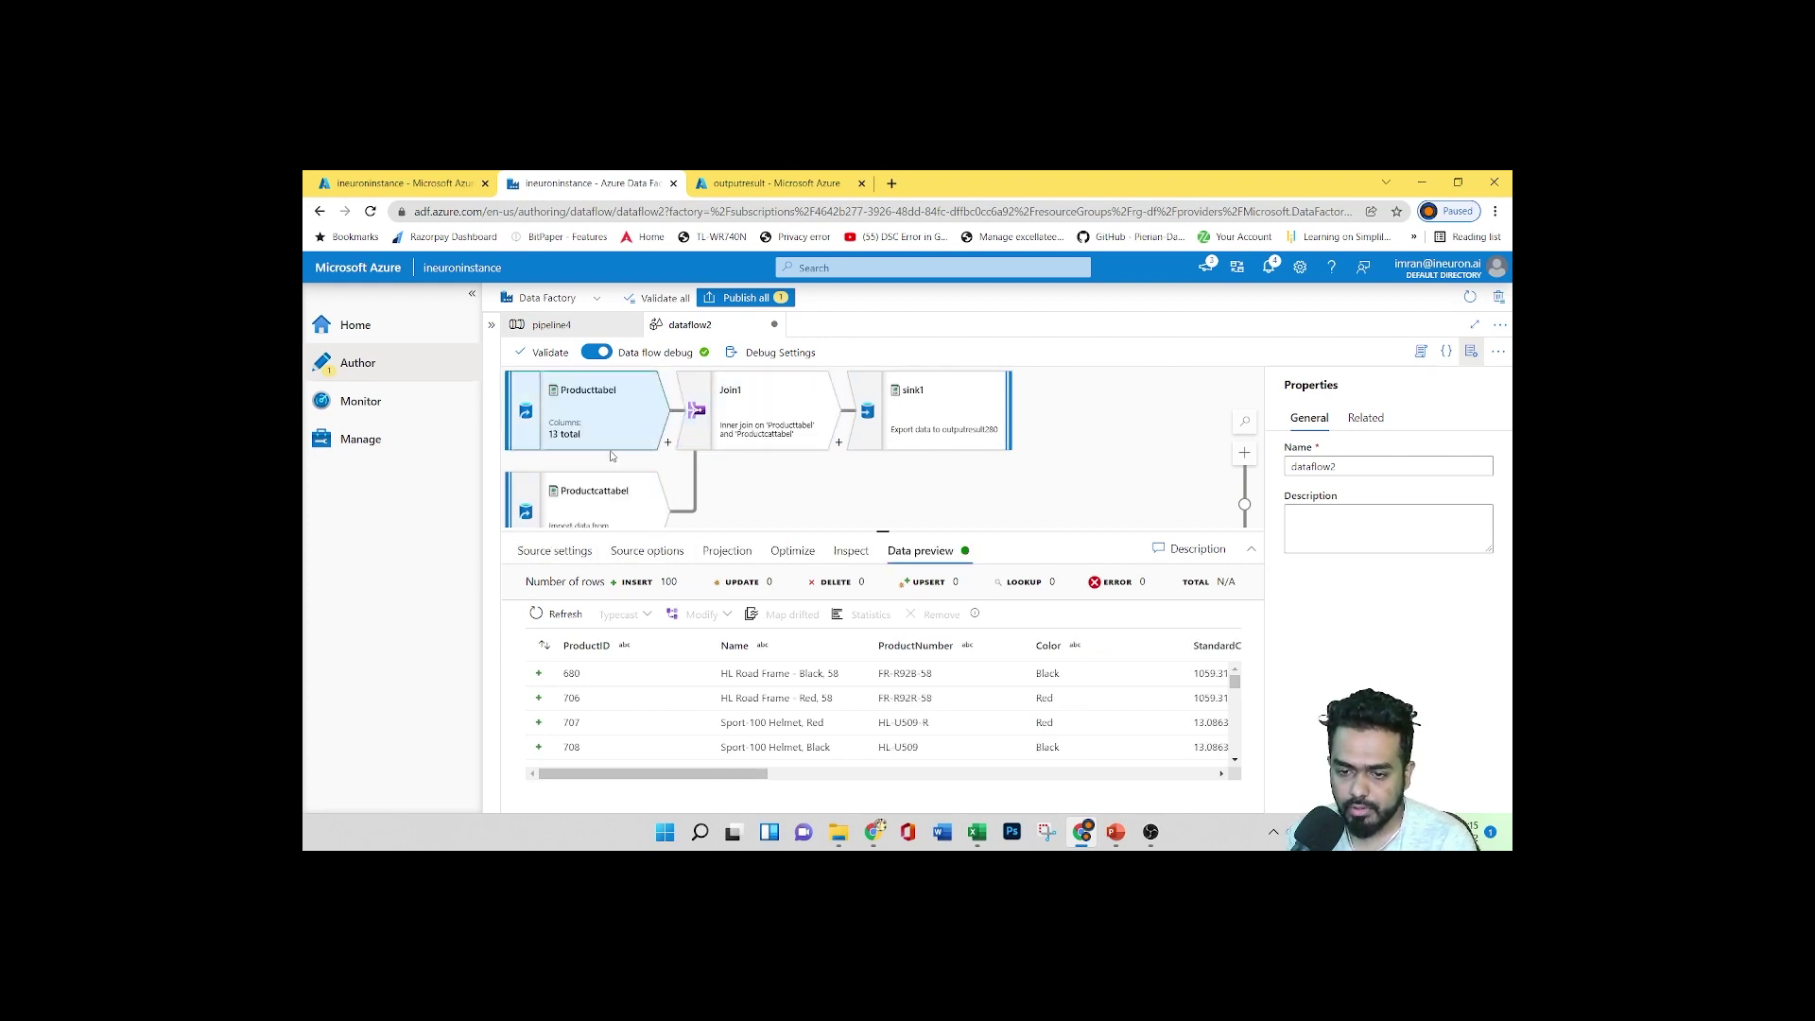
{"action": "left_click", "coordinate": [562, 551]}
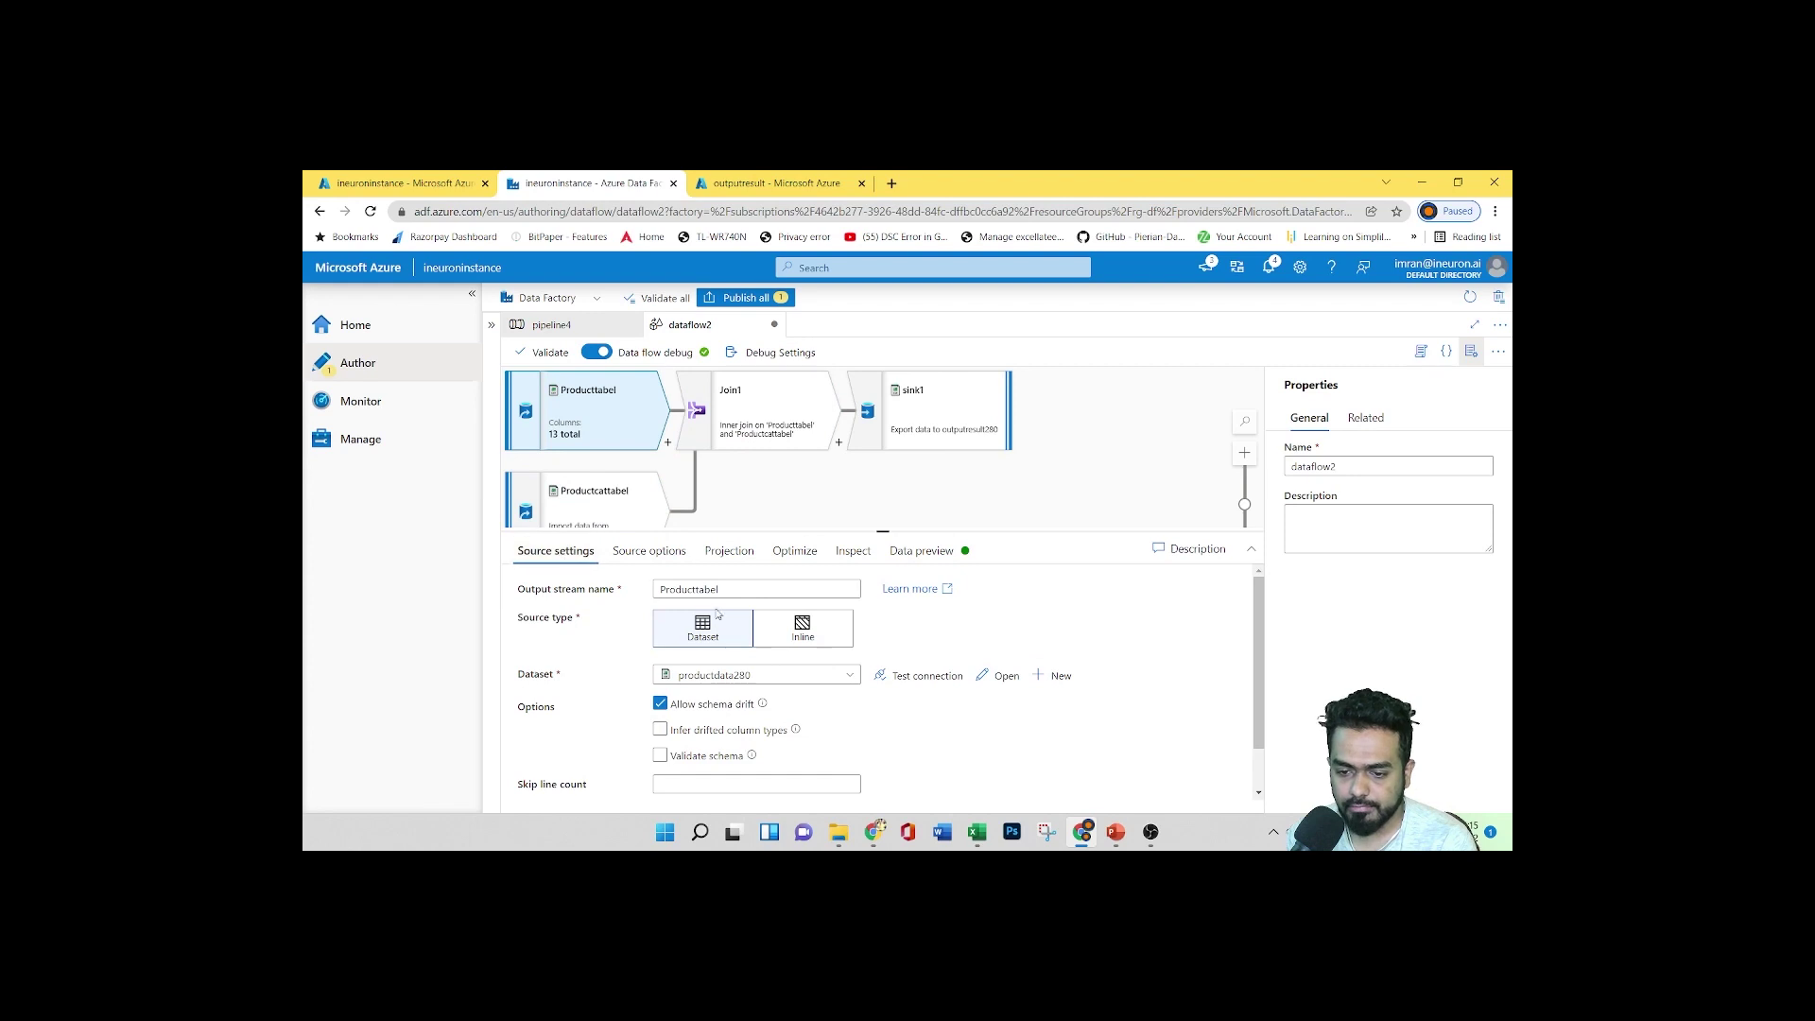
{"action": "left_click", "coordinate": [648, 552]}
{"action": "scroll", "coordinate": [761, 694], "scroll_direction": "down", "scroll_amount": 2}
{"action": "scroll", "coordinate": [761, 694], "scroll_direction": "up", "scroll_amount": 2}
{"action": "left_click", "coordinate": [687, 631]}
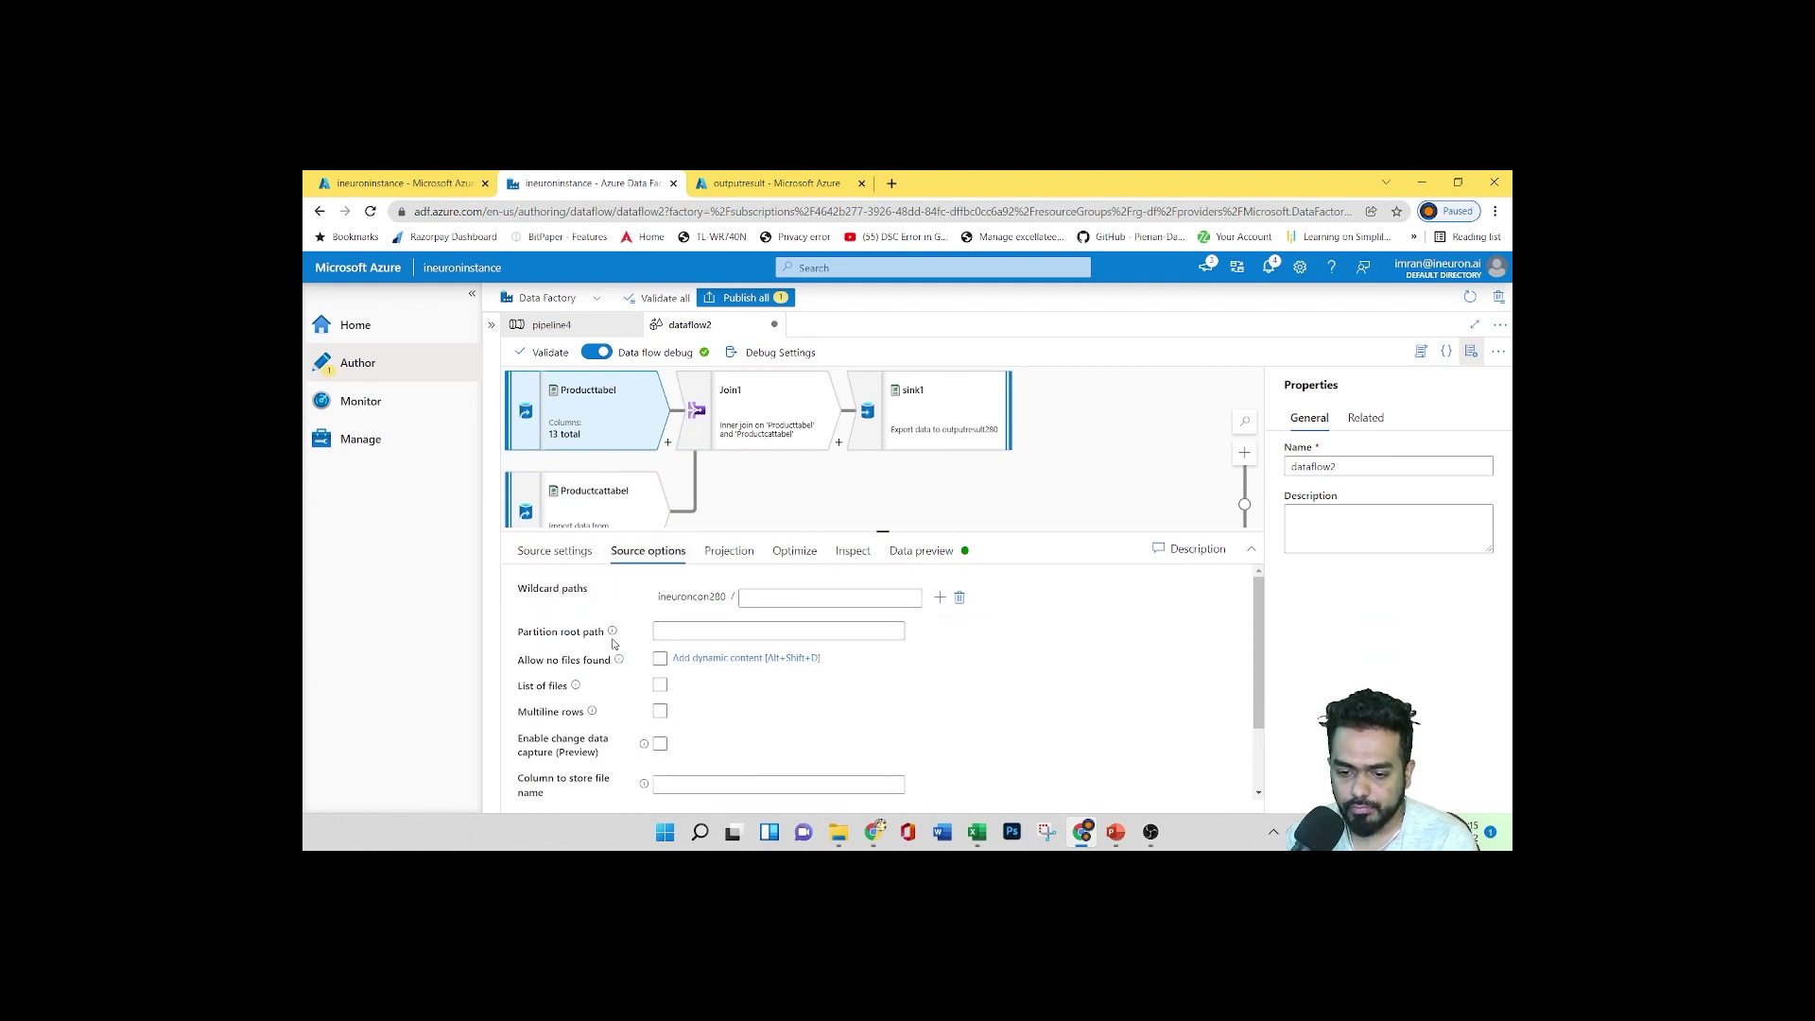
{"action": "mouse_move", "coordinate": [614, 633]}
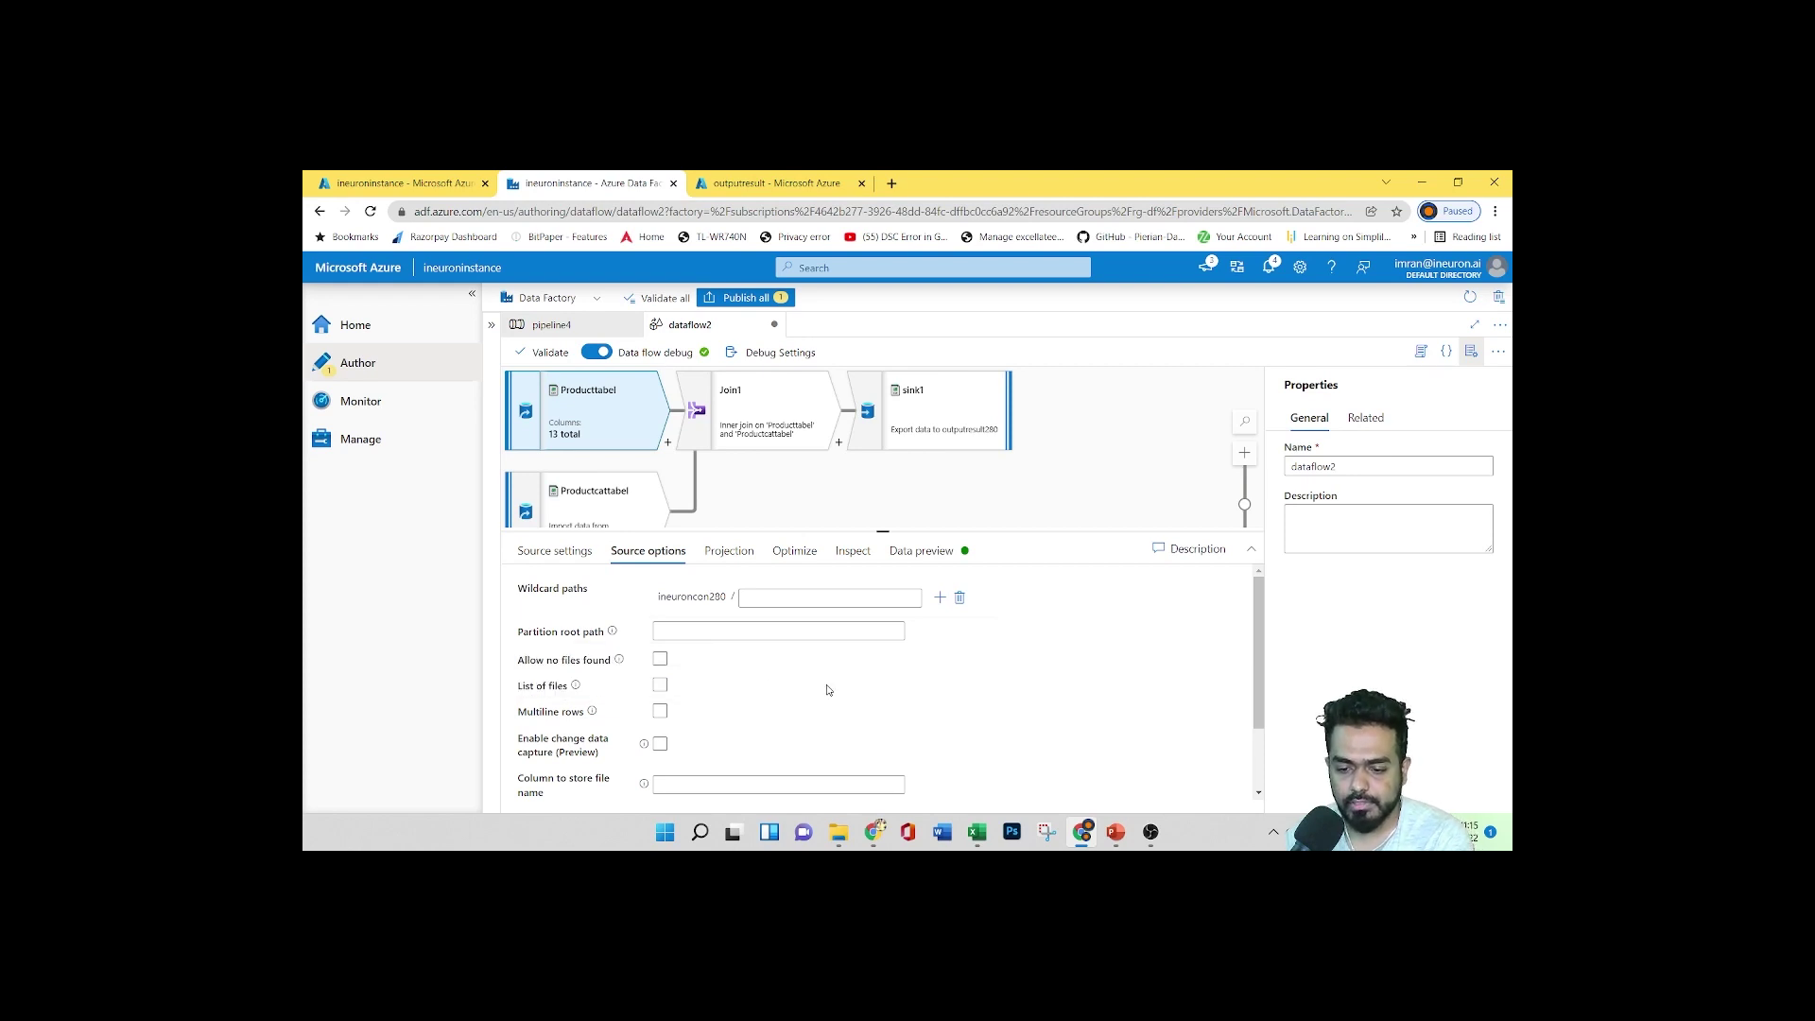
{"action": "scroll", "coordinate": [620, 709], "scroll_direction": "down", "scroll_amount": 1}
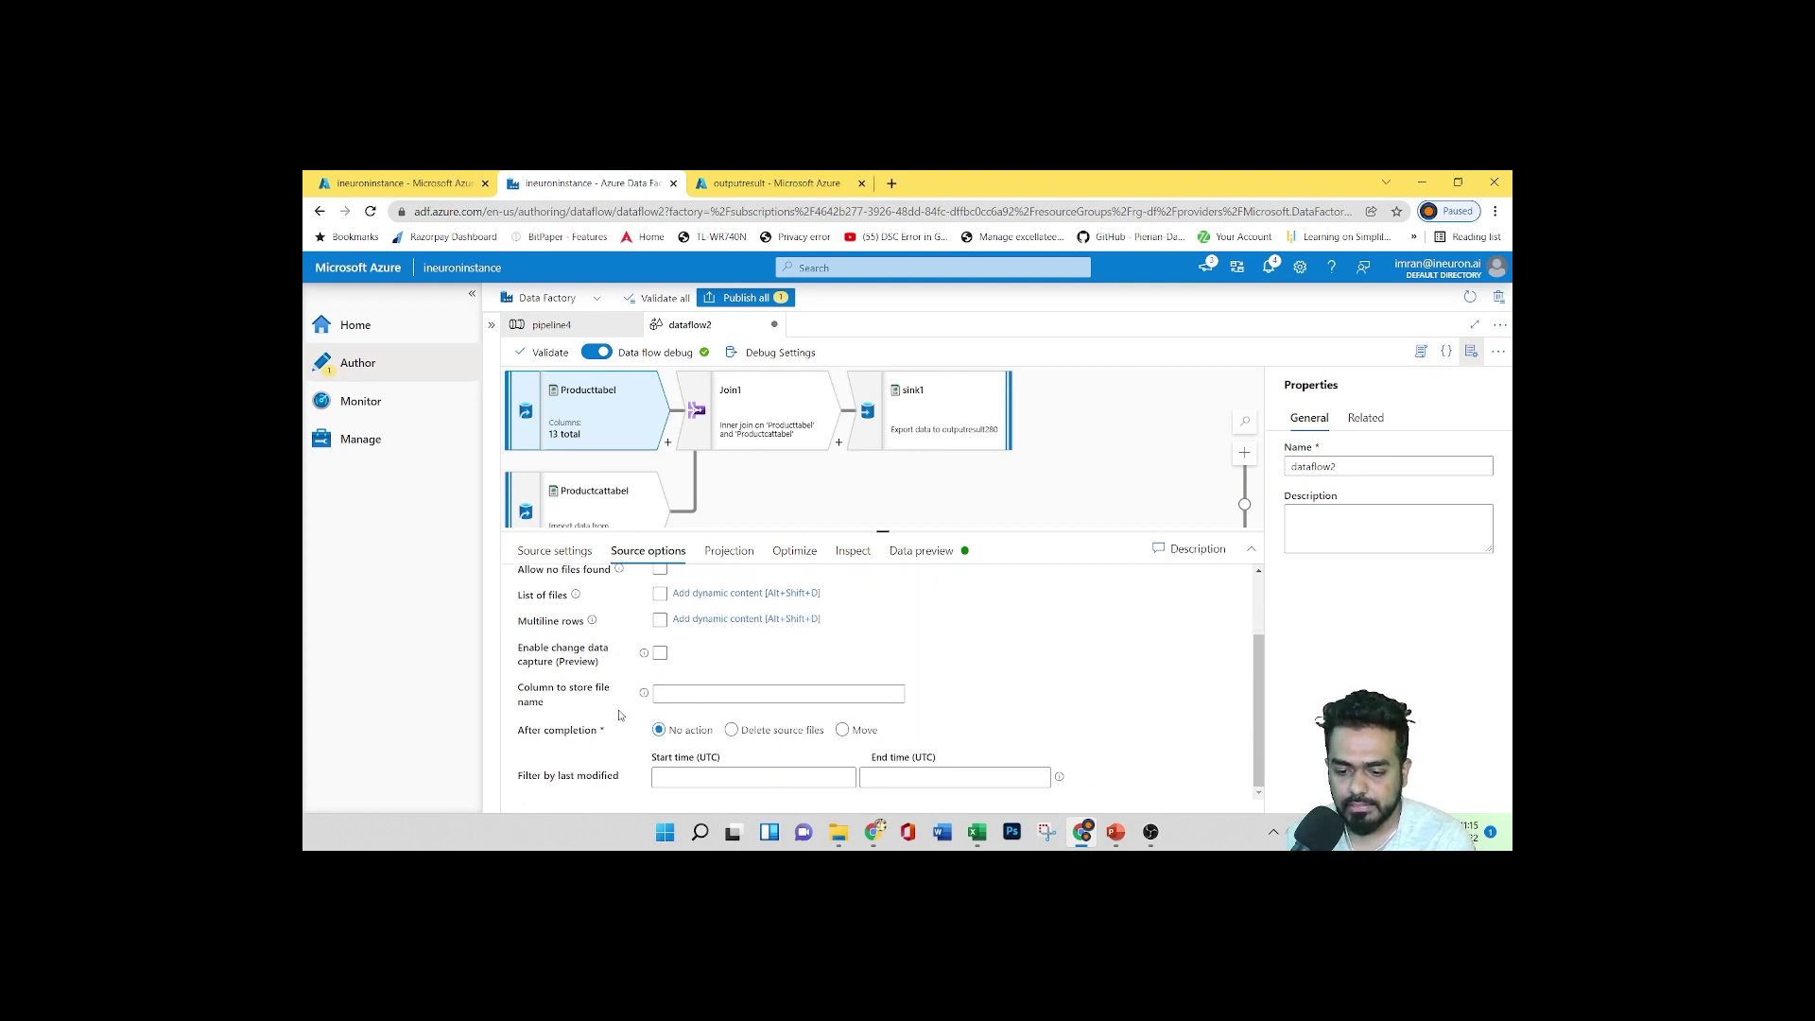
Review the Producttabel source's column projection, partition option, column inspection and data preview
{"action": "left_click", "coordinate": [734, 552]}
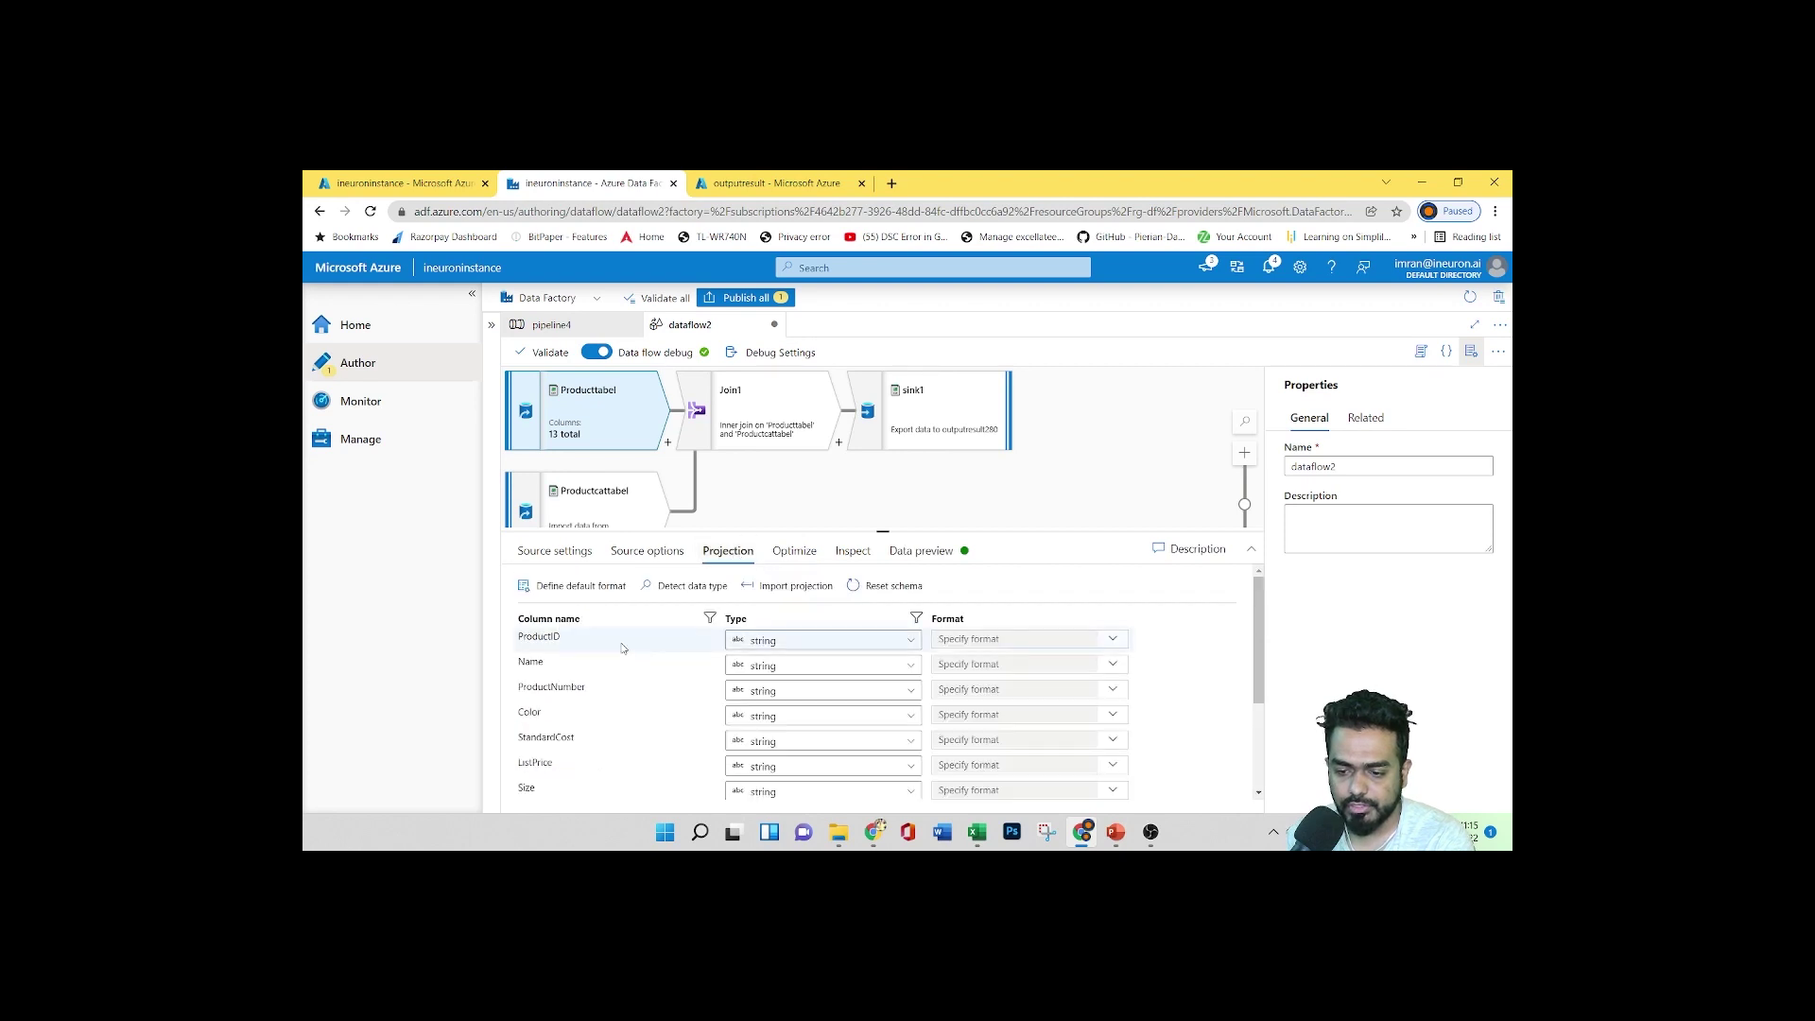
{"action": "left_click", "coordinate": [790, 554]}
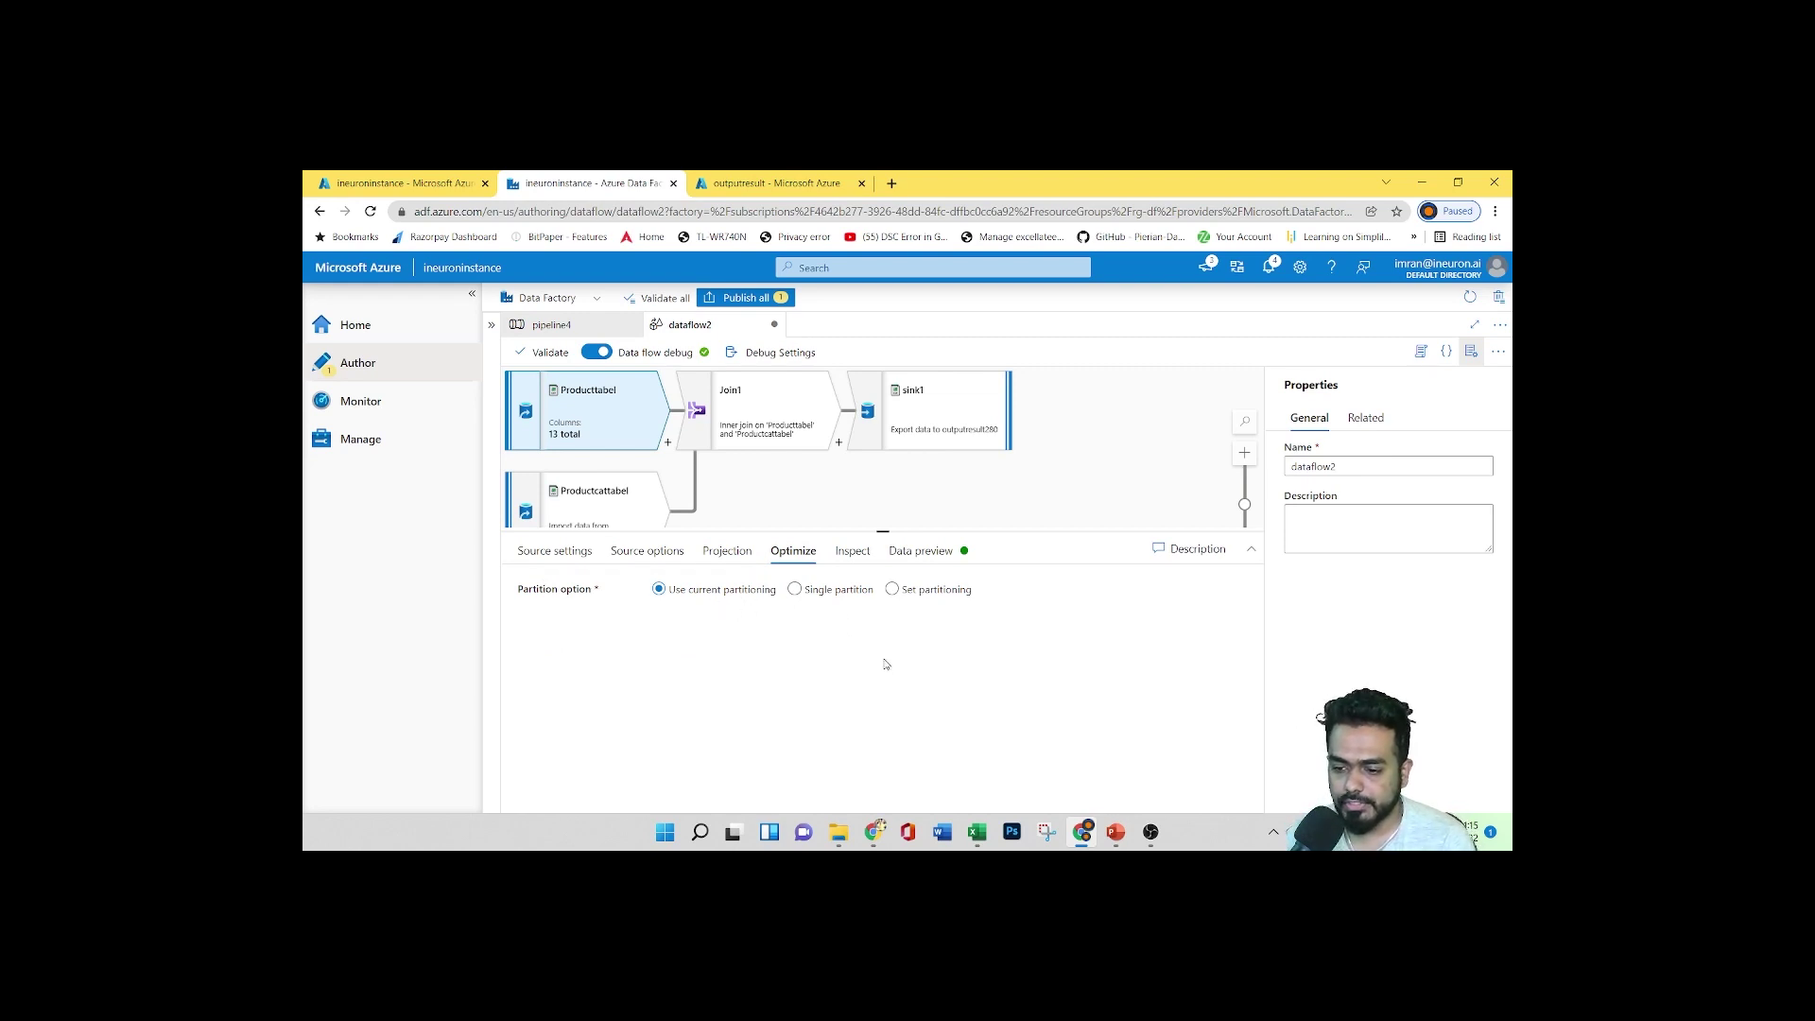
{"action": "left_click", "coordinate": [852, 551]}
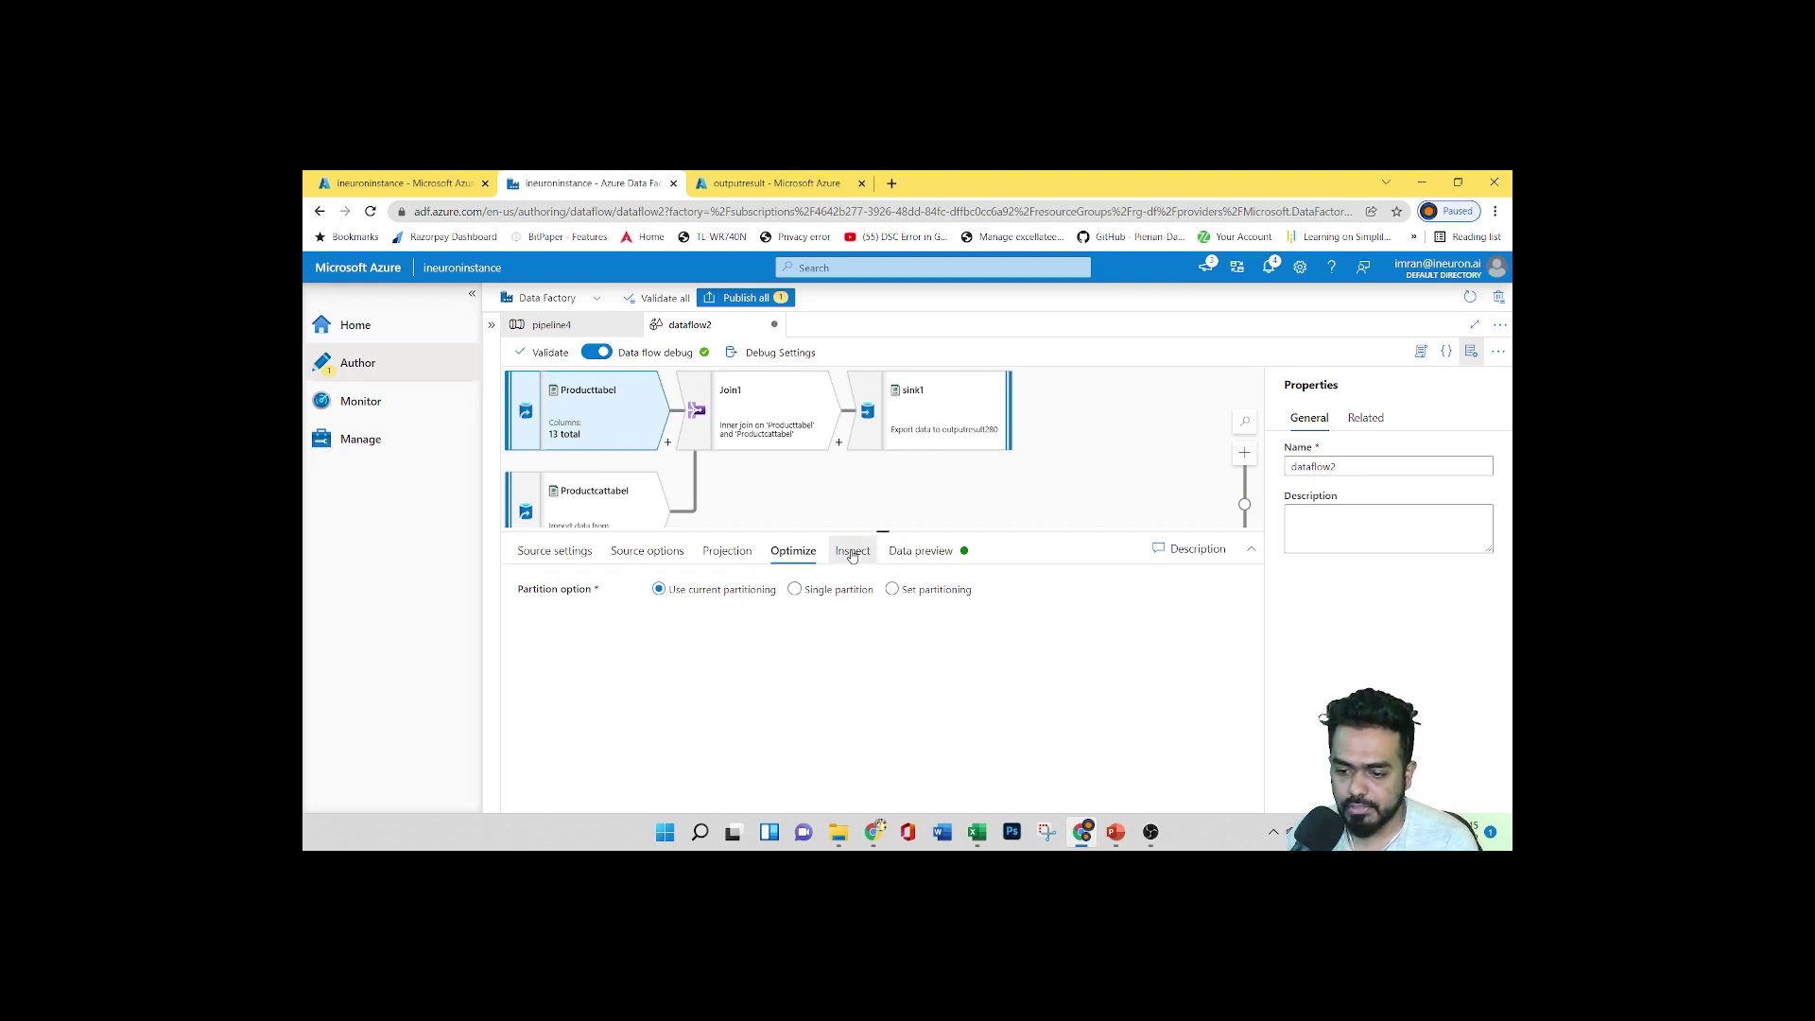
{"action": "left_click", "coordinate": [921, 551]}
View the Productcattabel data preview, check the pipeline run notification, and return to the pipeline4 canvas
{"action": "left_click", "coordinate": [591, 496]}
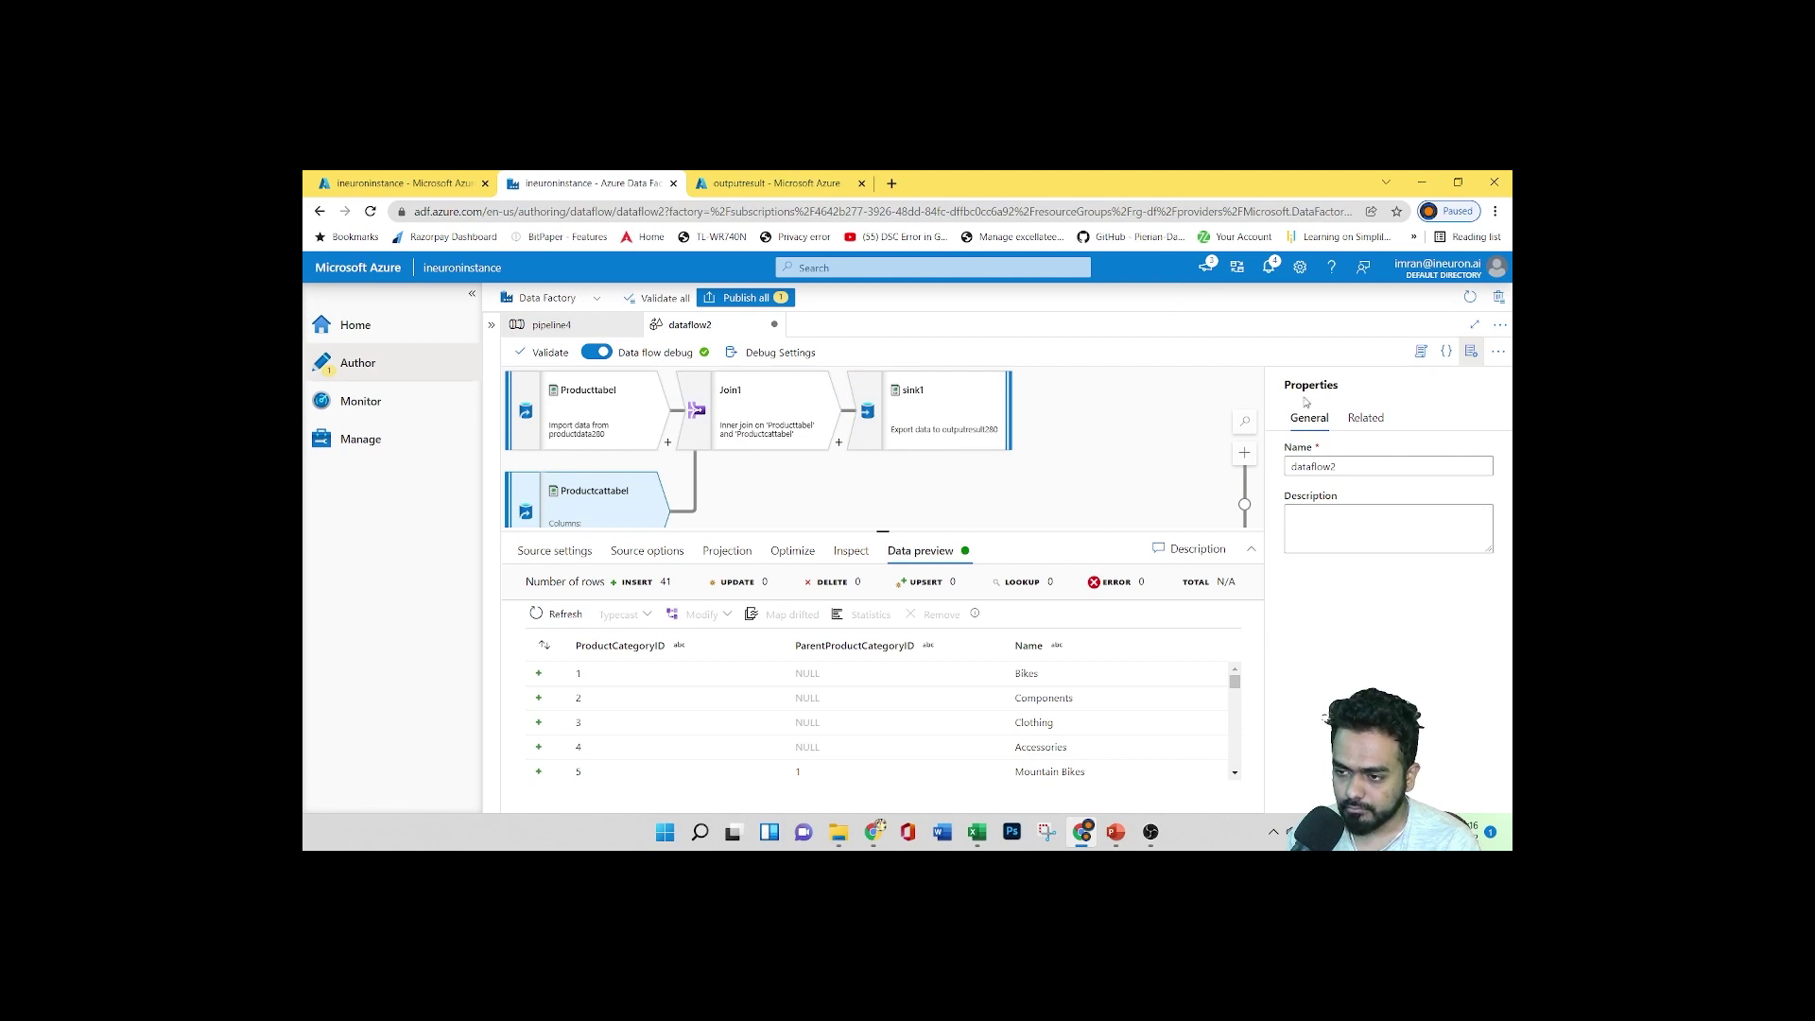
{"action": "left_click", "coordinate": [1269, 267]}
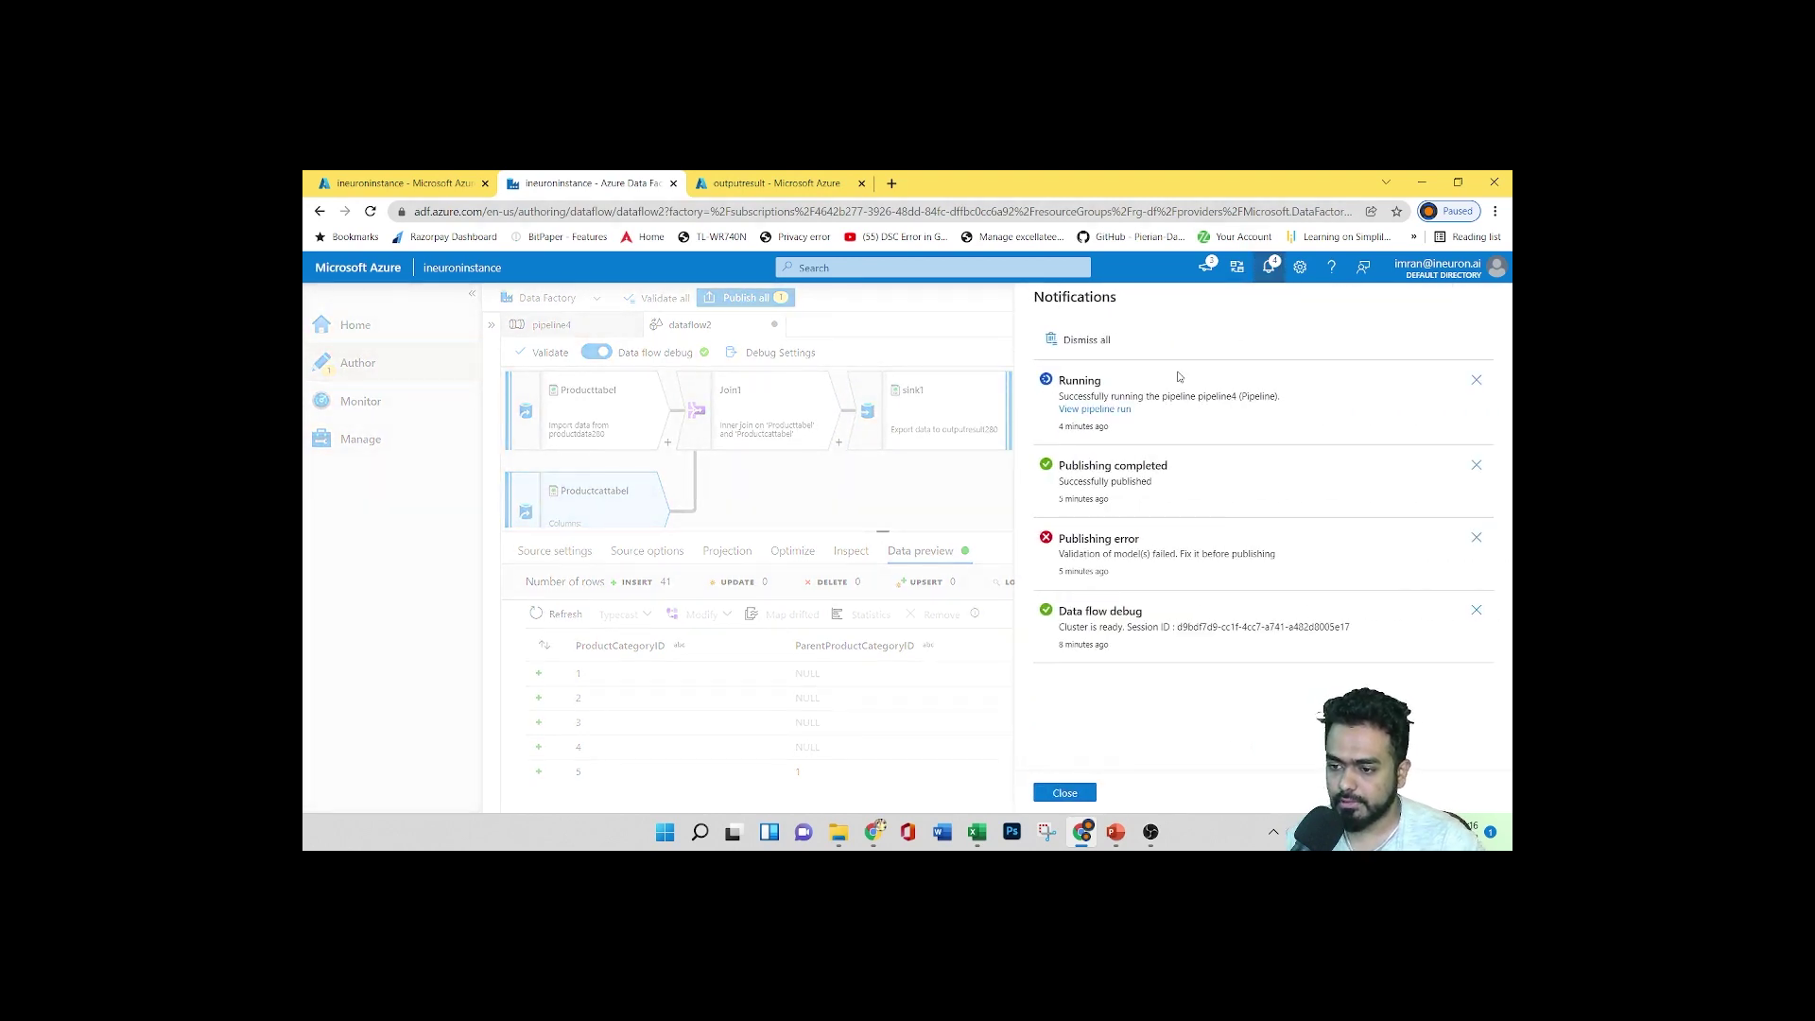
{"action": "left_click", "coordinate": [1056, 797]}
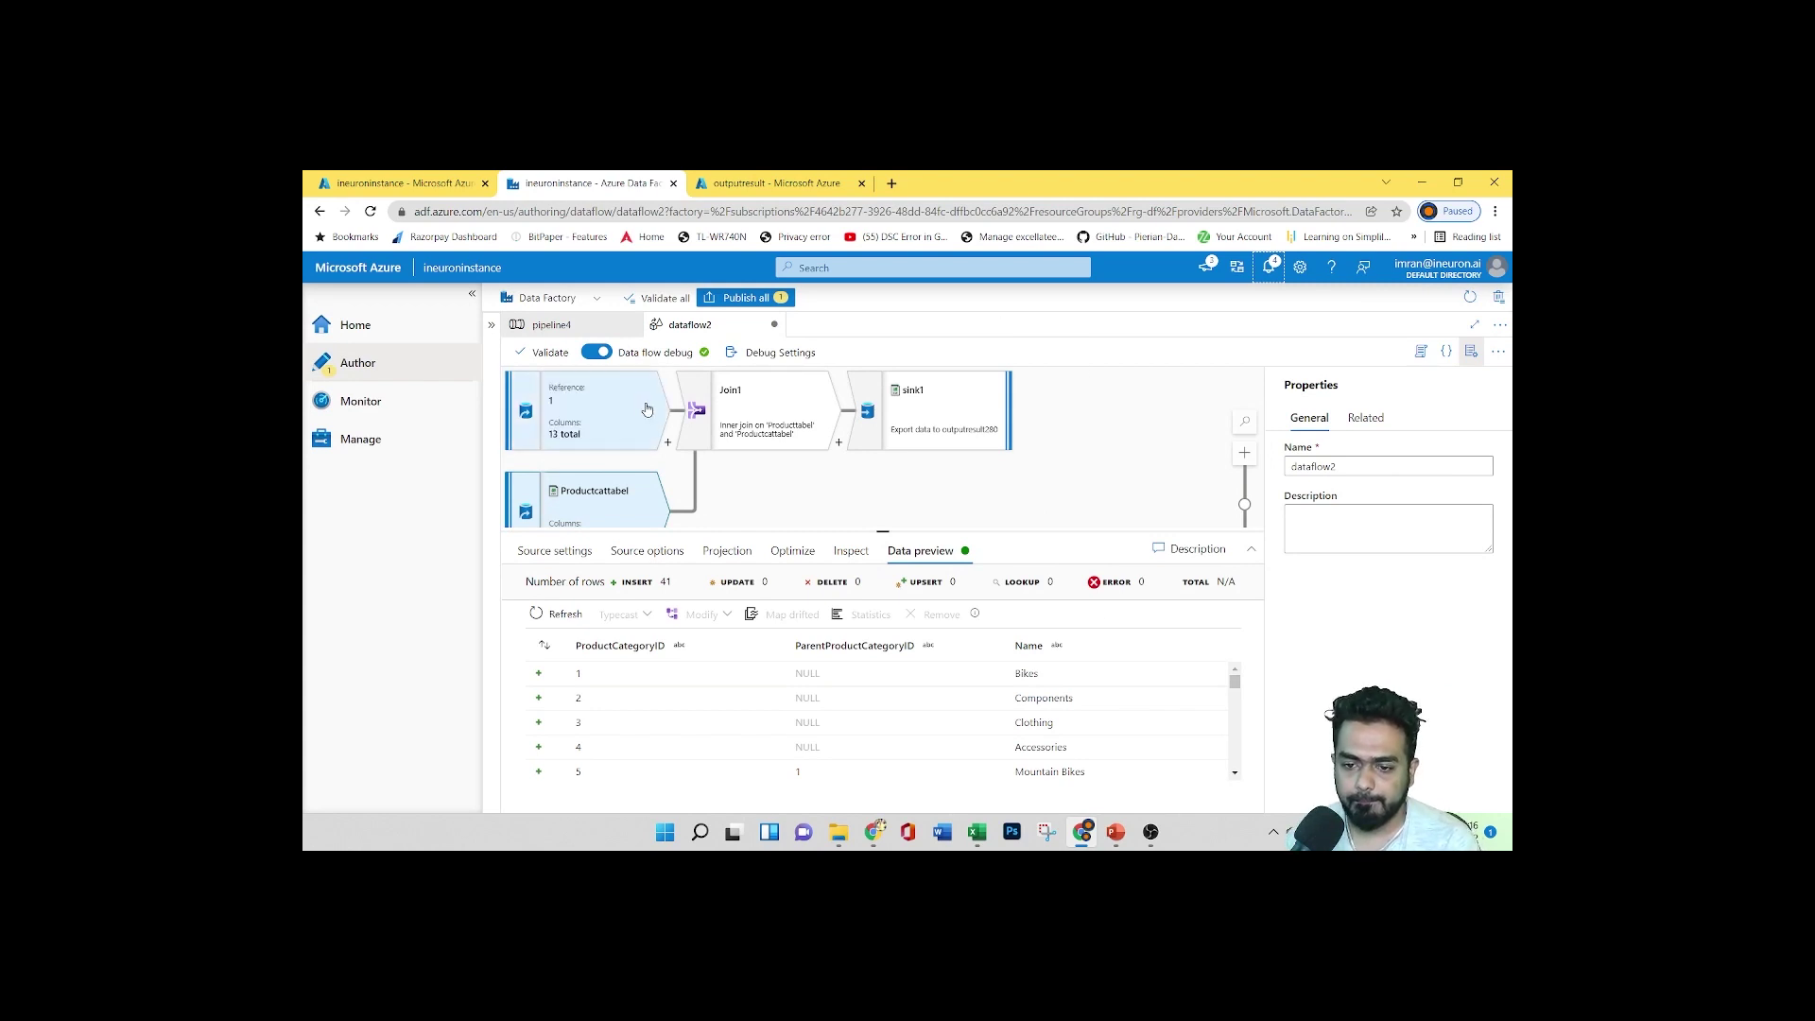
{"action": "left_click", "coordinate": [551, 324]}
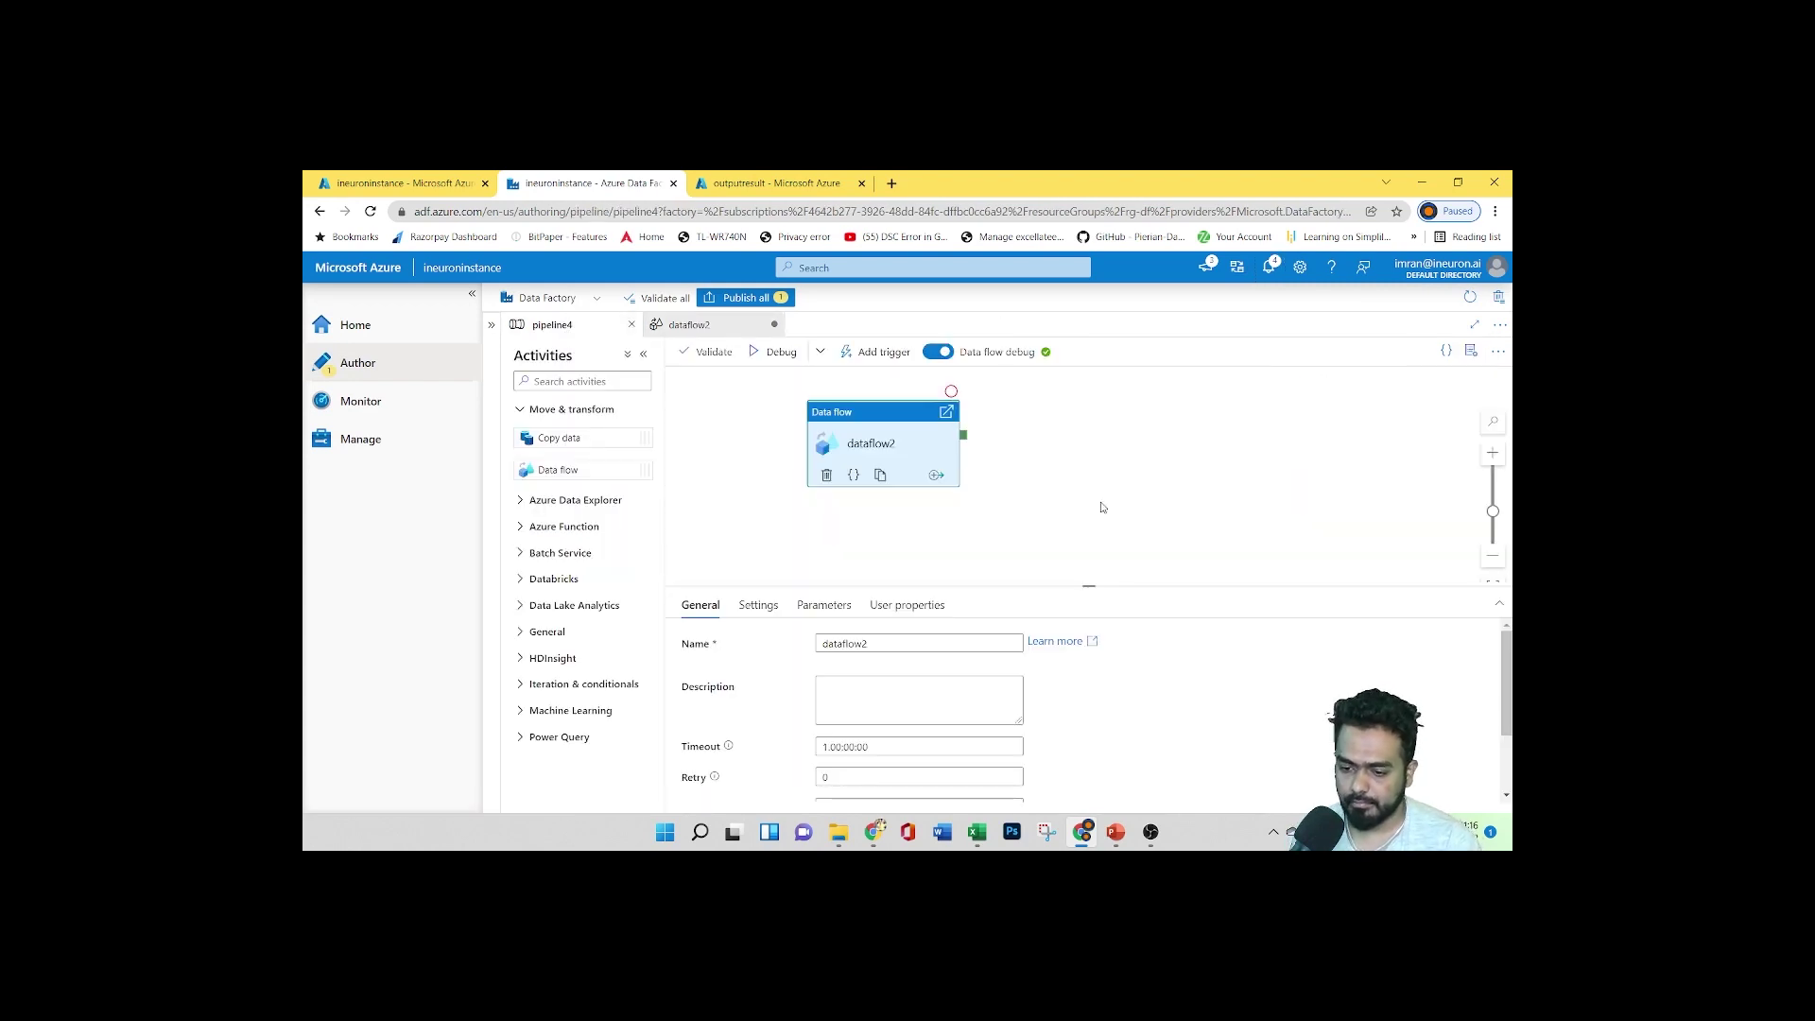
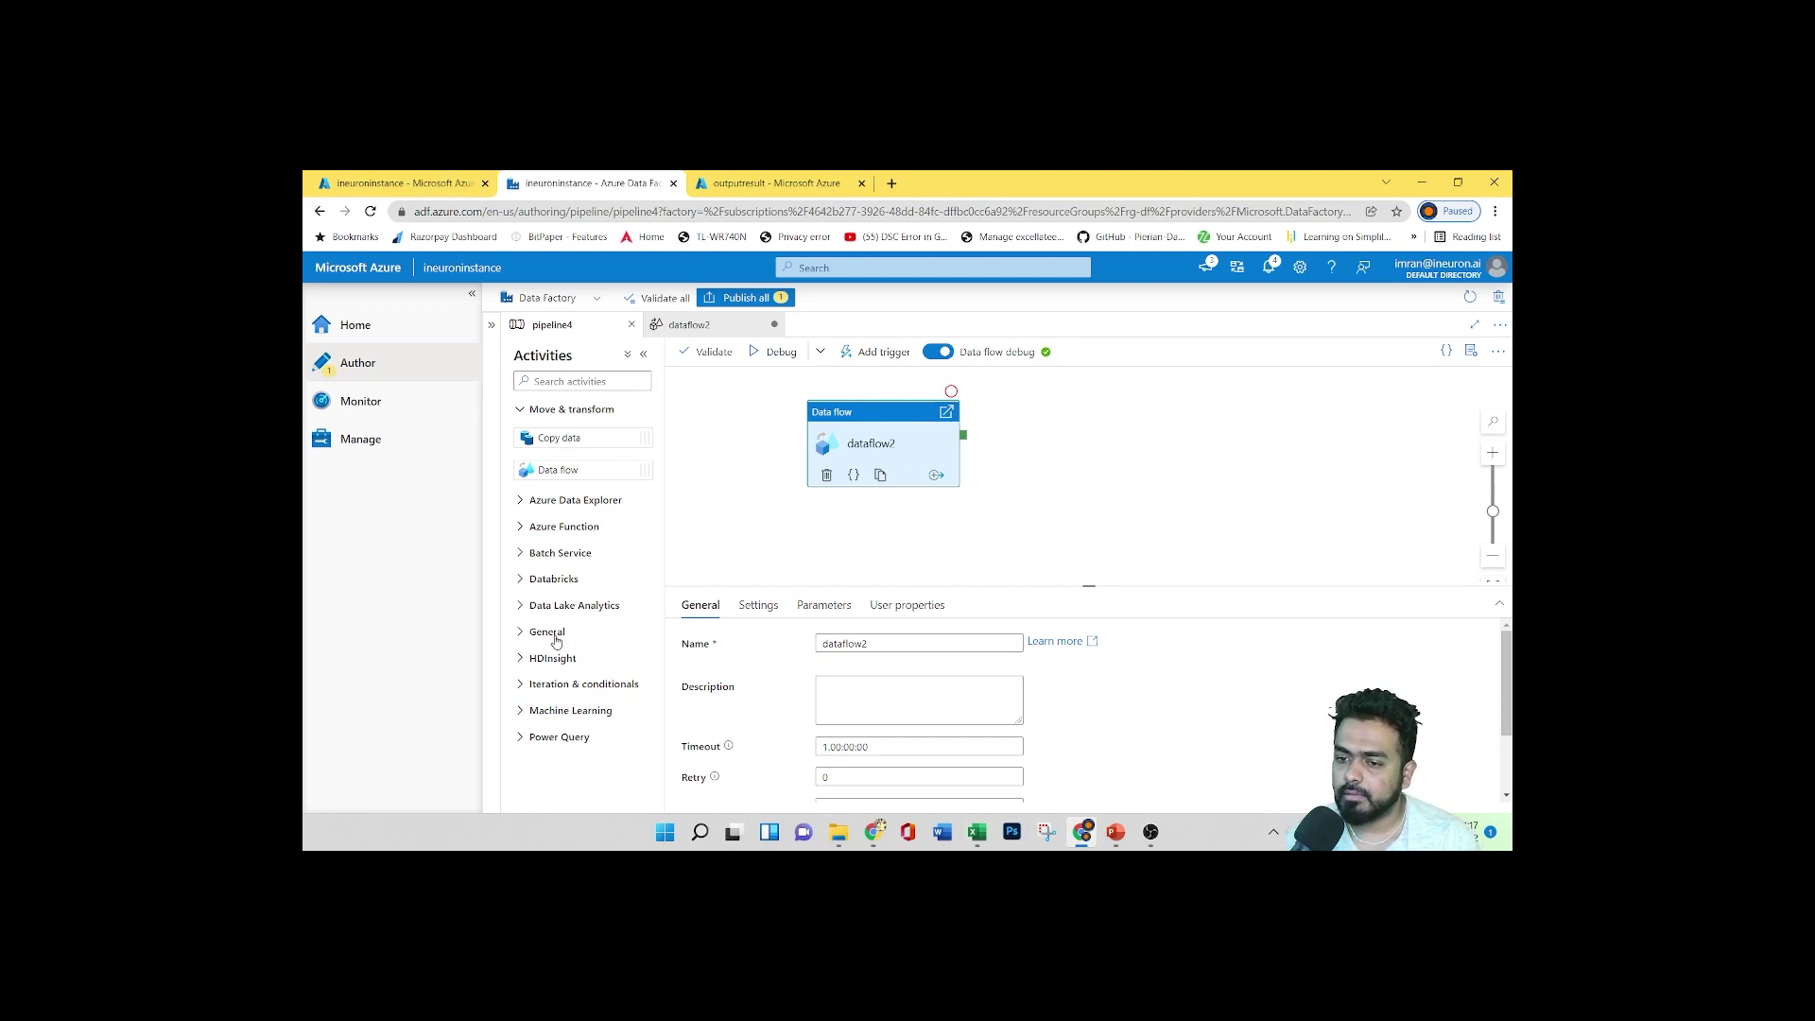
Check the pipeline4 run notification again and refresh the outputresult container's blob list in the portal
{"action": "left_click", "coordinate": [1269, 268]}
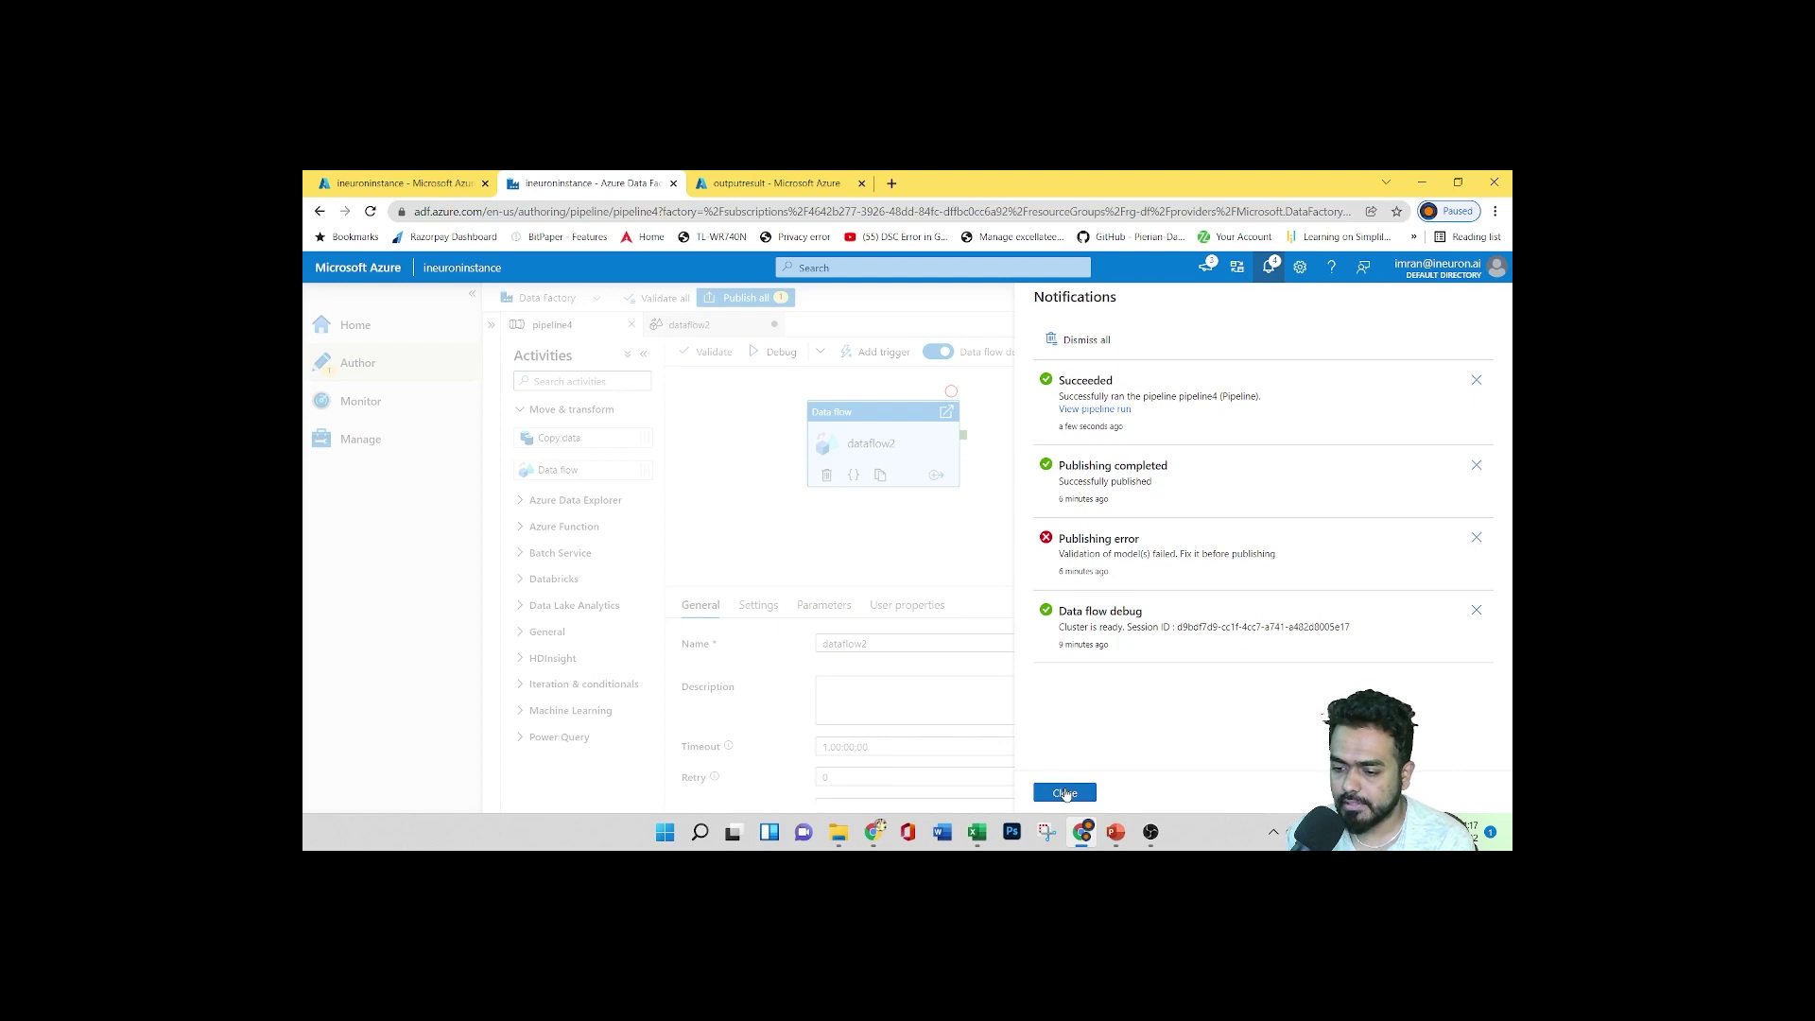
{"action": "left_click", "coordinate": [1065, 792]}
{"action": "left_click", "coordinate": [804, 179]}
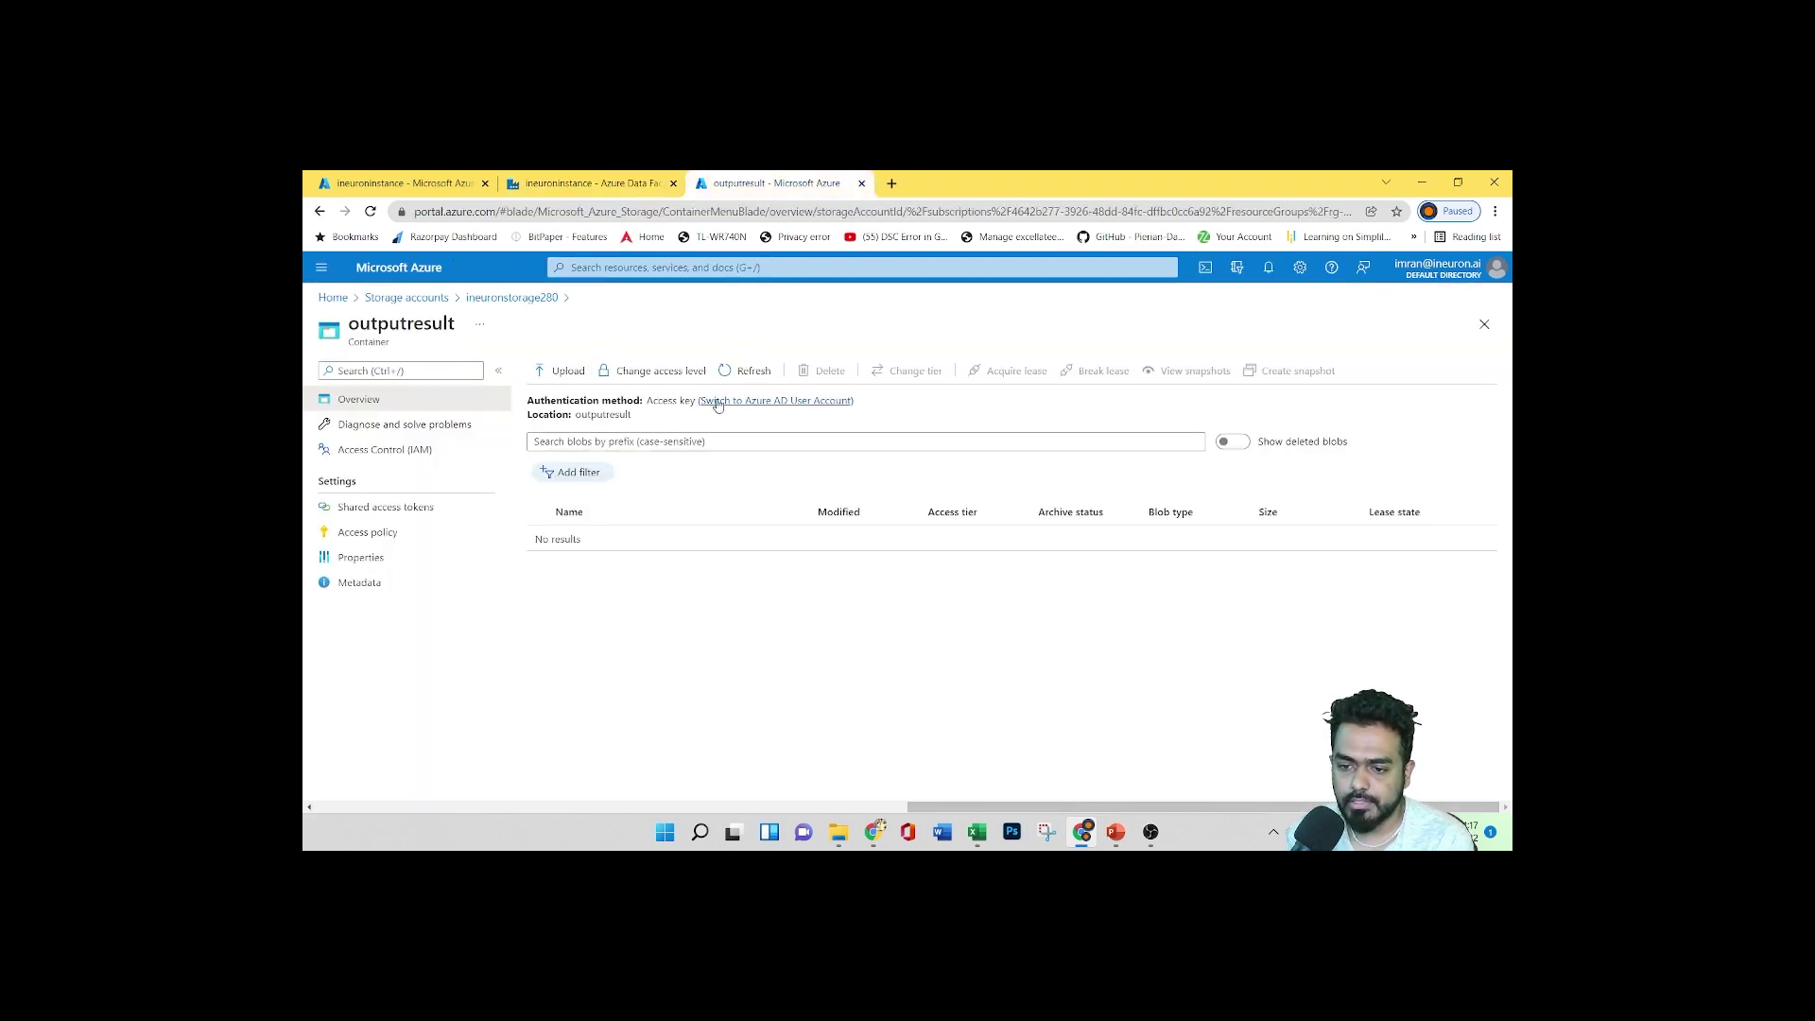
{"action": "left_click", "coordinate": [743, 372]}
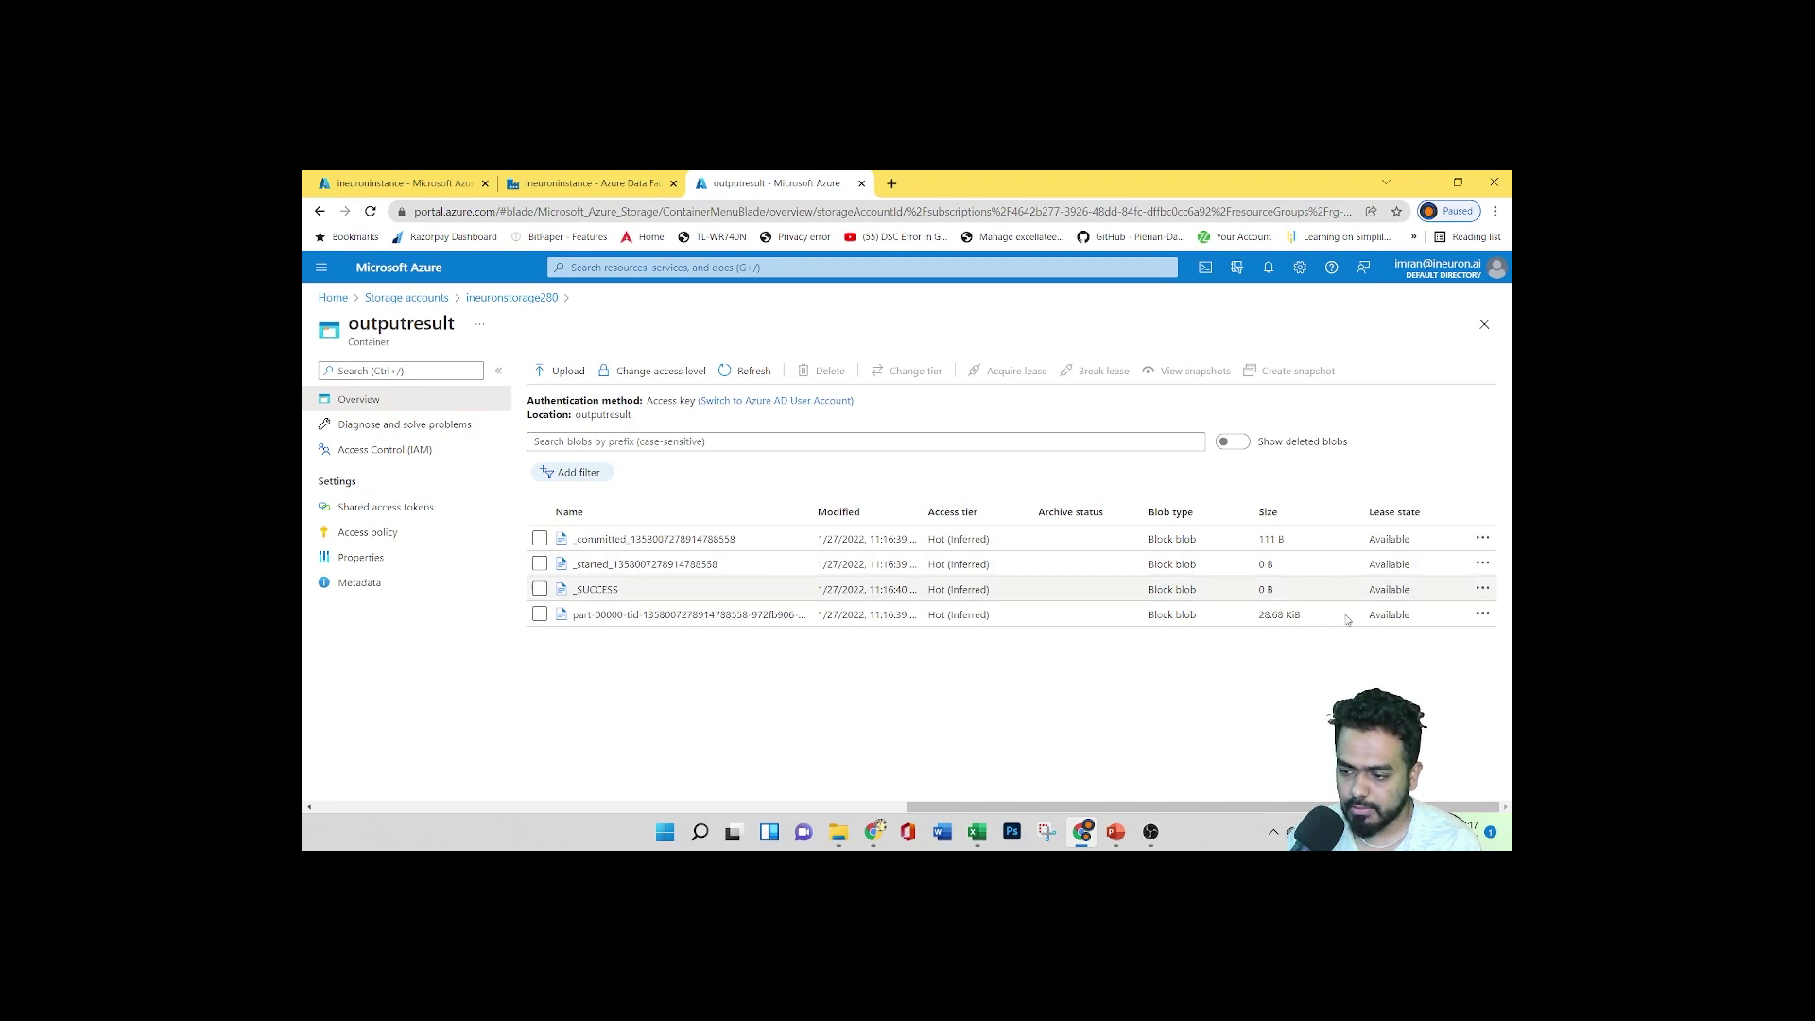
Open the part-00000 blob in outputresult, preview its contents as a CSV table, and close it
{"action": "left_click", "coordinate": [1483, 617]}
{"action": "left_click", "coordinate": [1377, 331]}
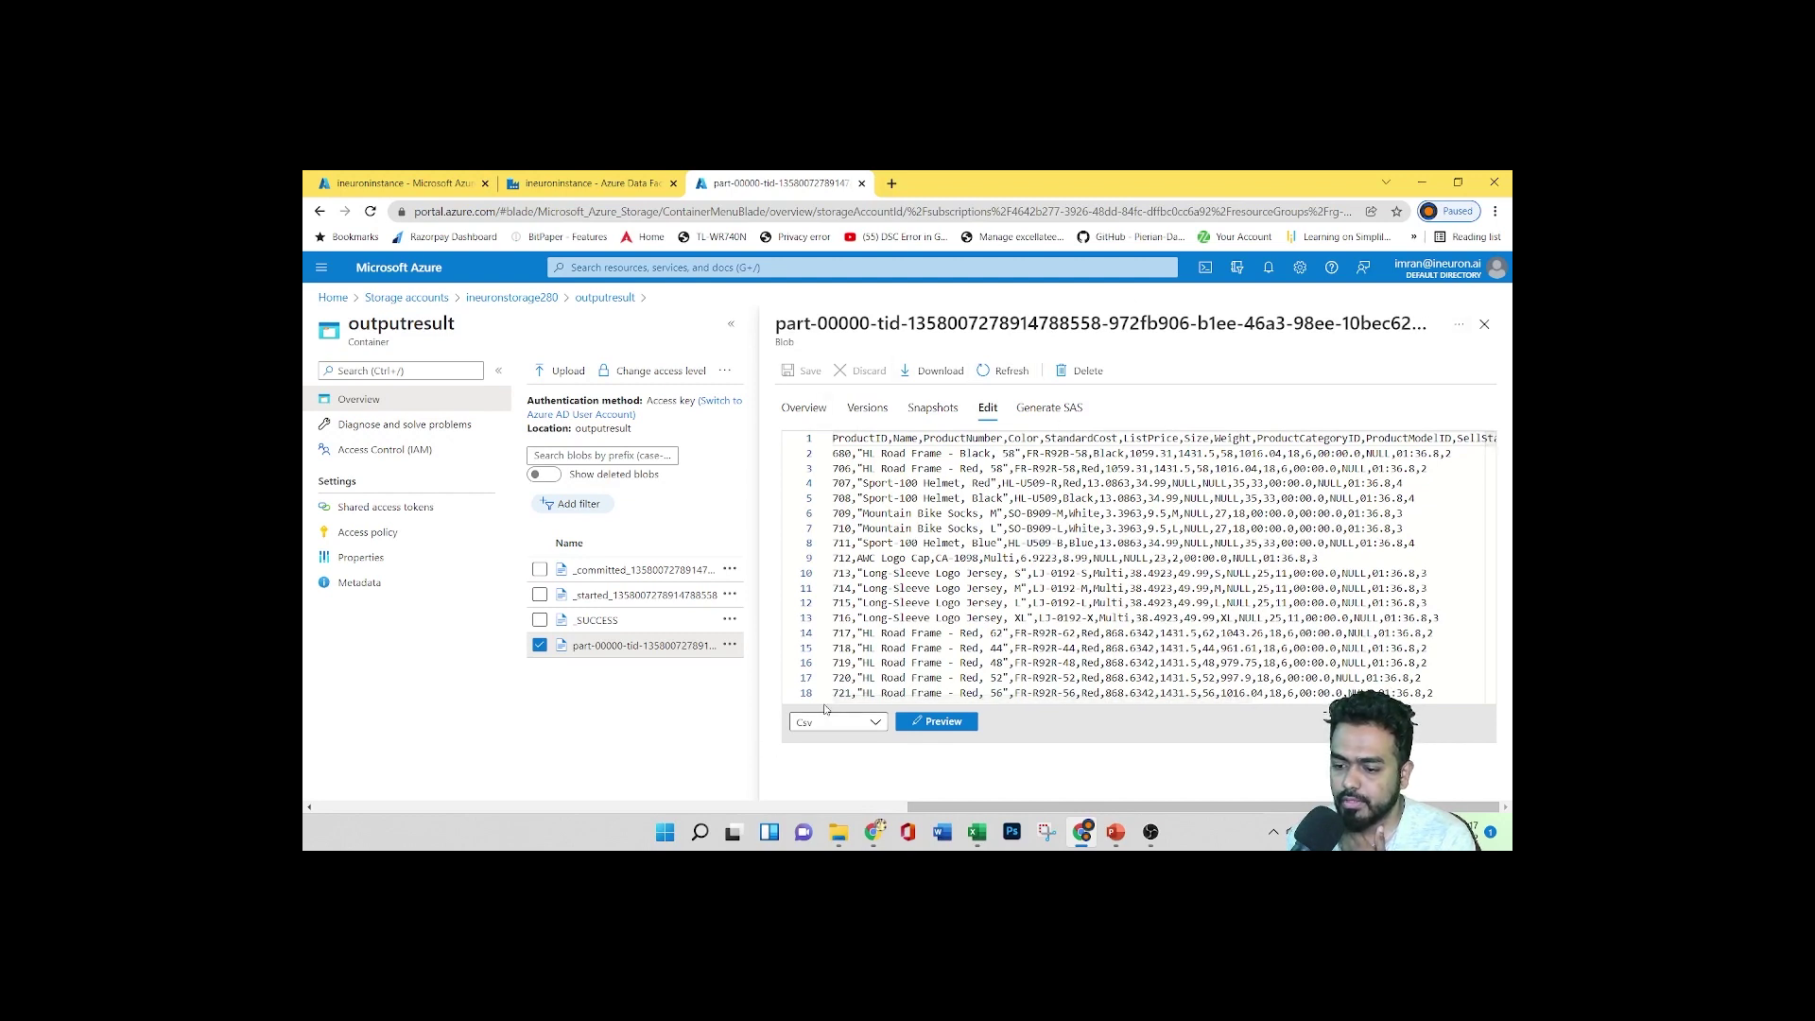
{"action": "left_click", "coordinate": [945, 723]}
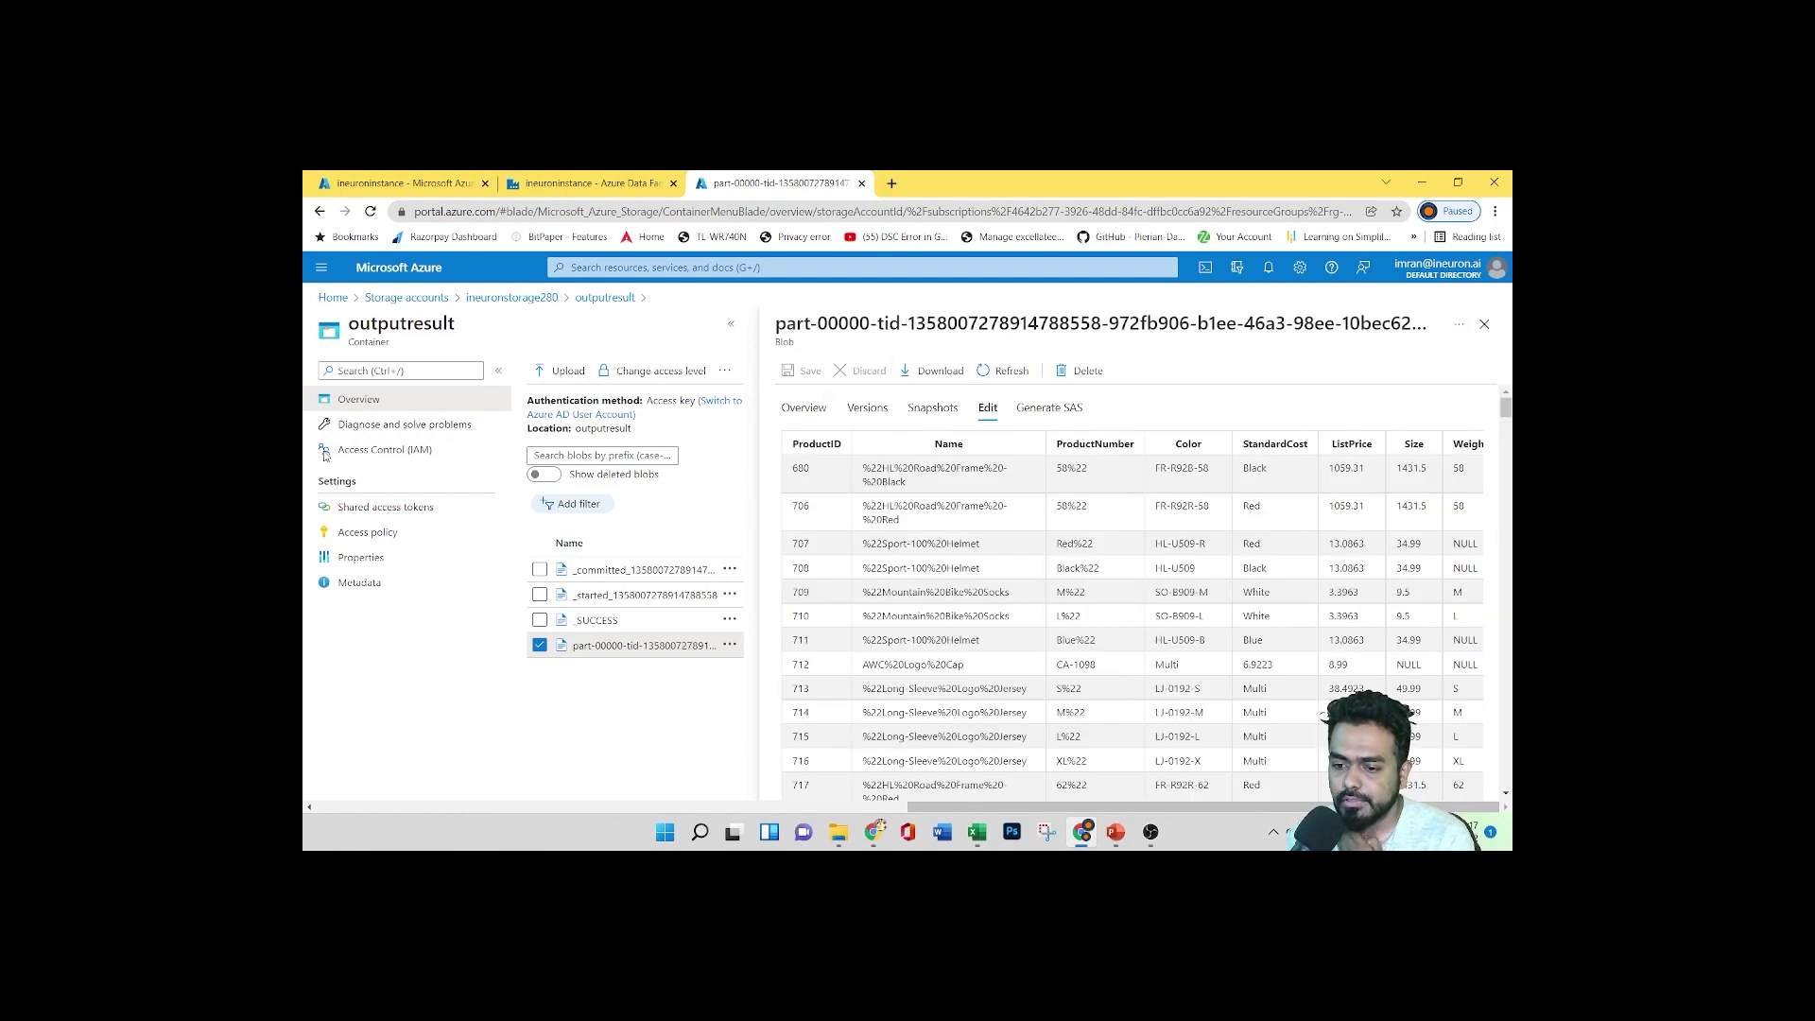
{"action": "scroll", "coordinate": [1100, 591], "scroll_direction": "down", "scroll_amount": 5}
{"action": "scroll", "coordinate": [1100, 592], "scroll_direction": "up", "scroll_amount": 5}
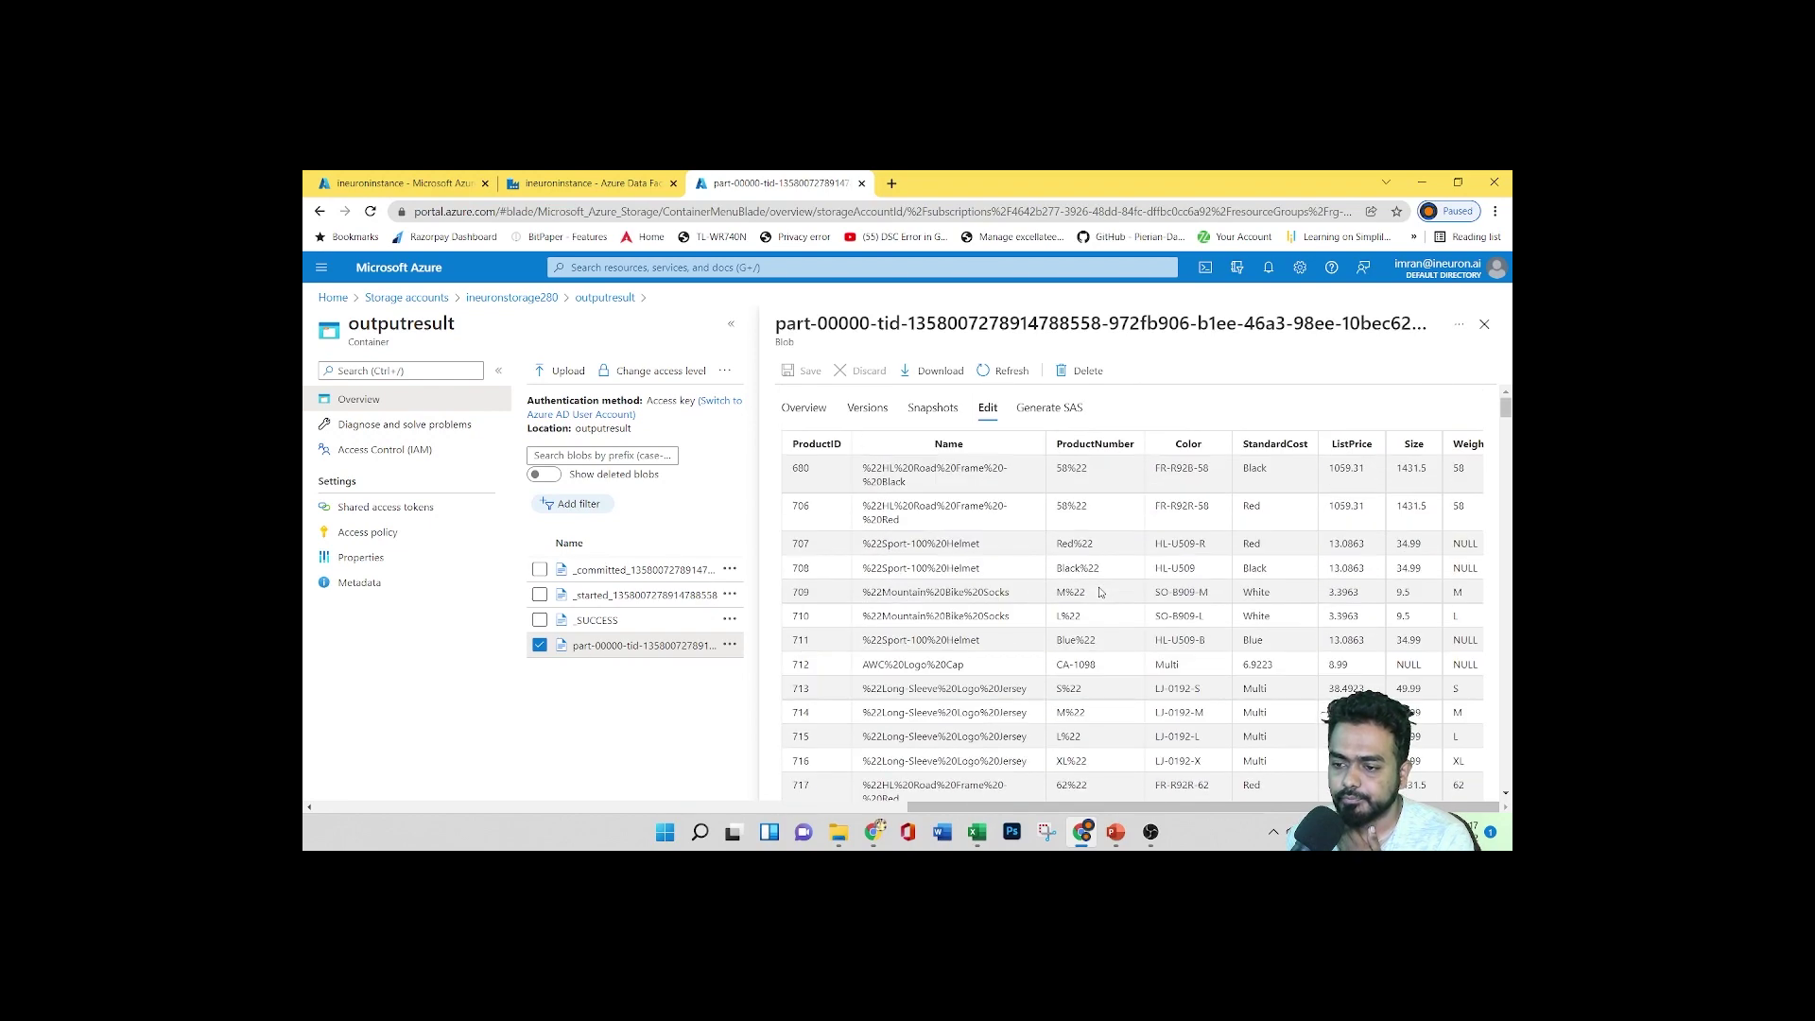
{"action": "left_click", "coordinate": [1484, 324]}
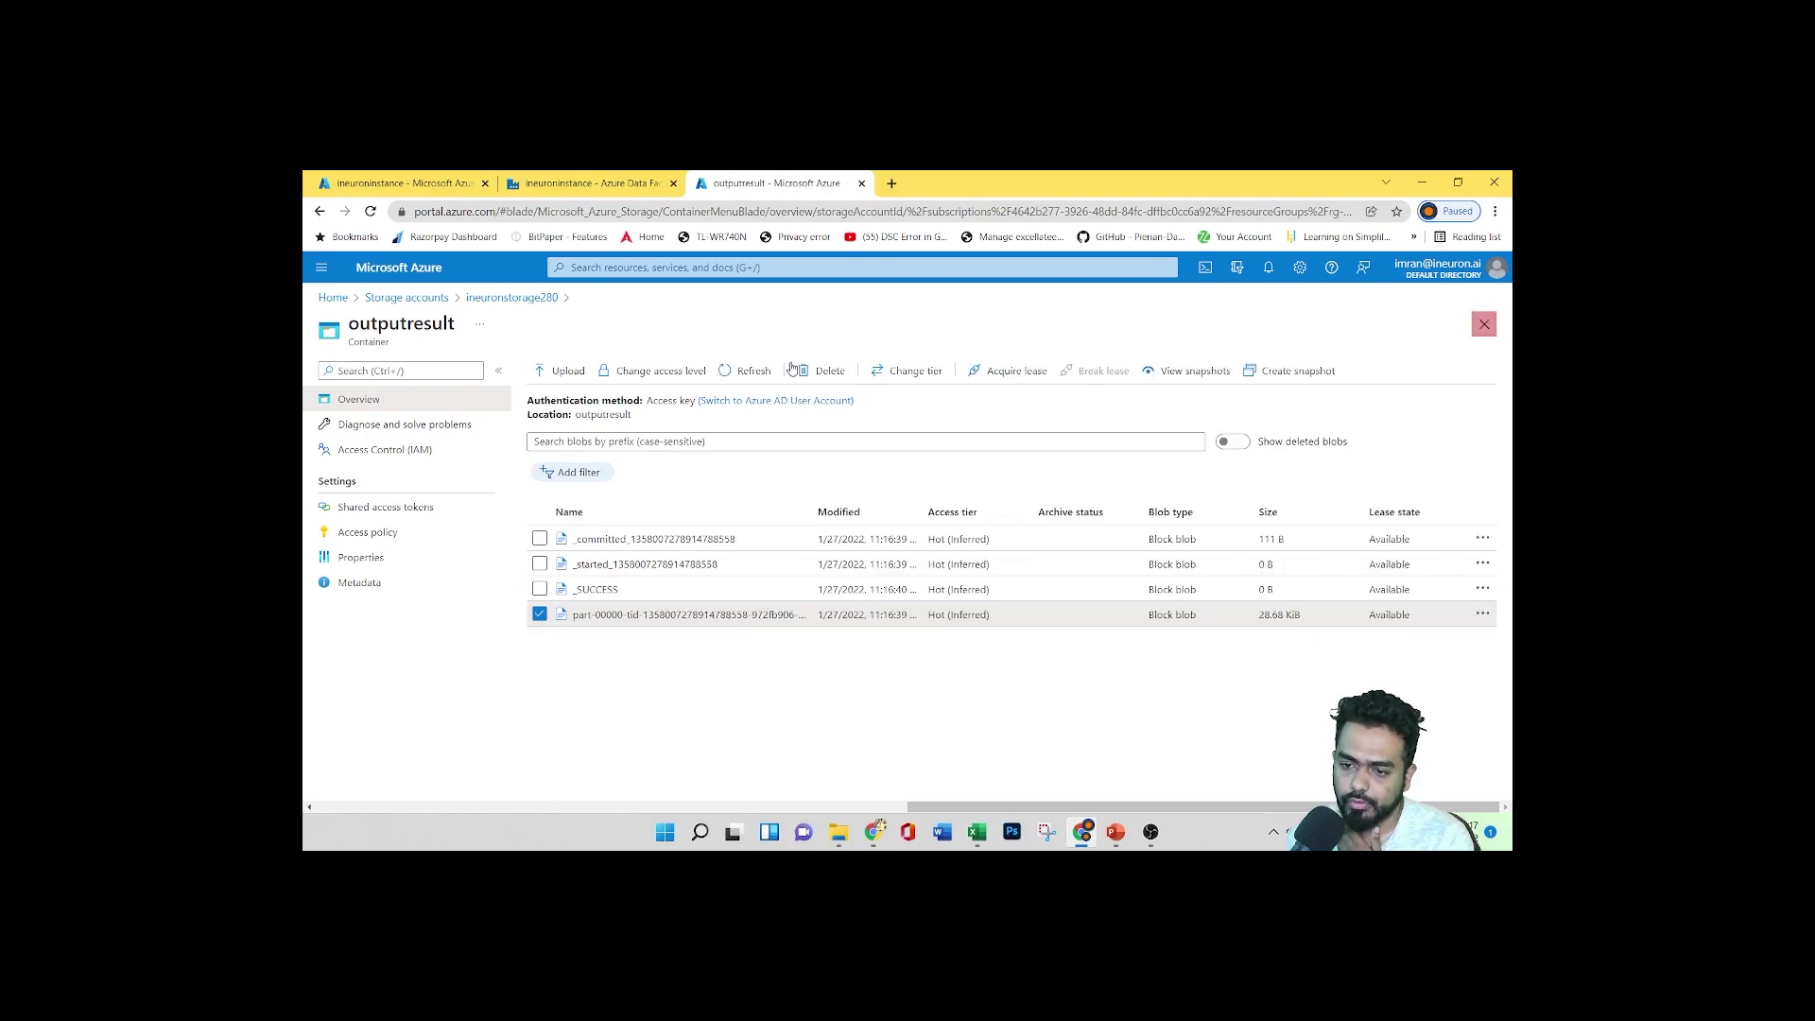
Switch back to Azure Data Factory, glance at the Wrangling Data Flows slide, and open the Author section
{"action": "left_click", "coordinate": [577, 184]}
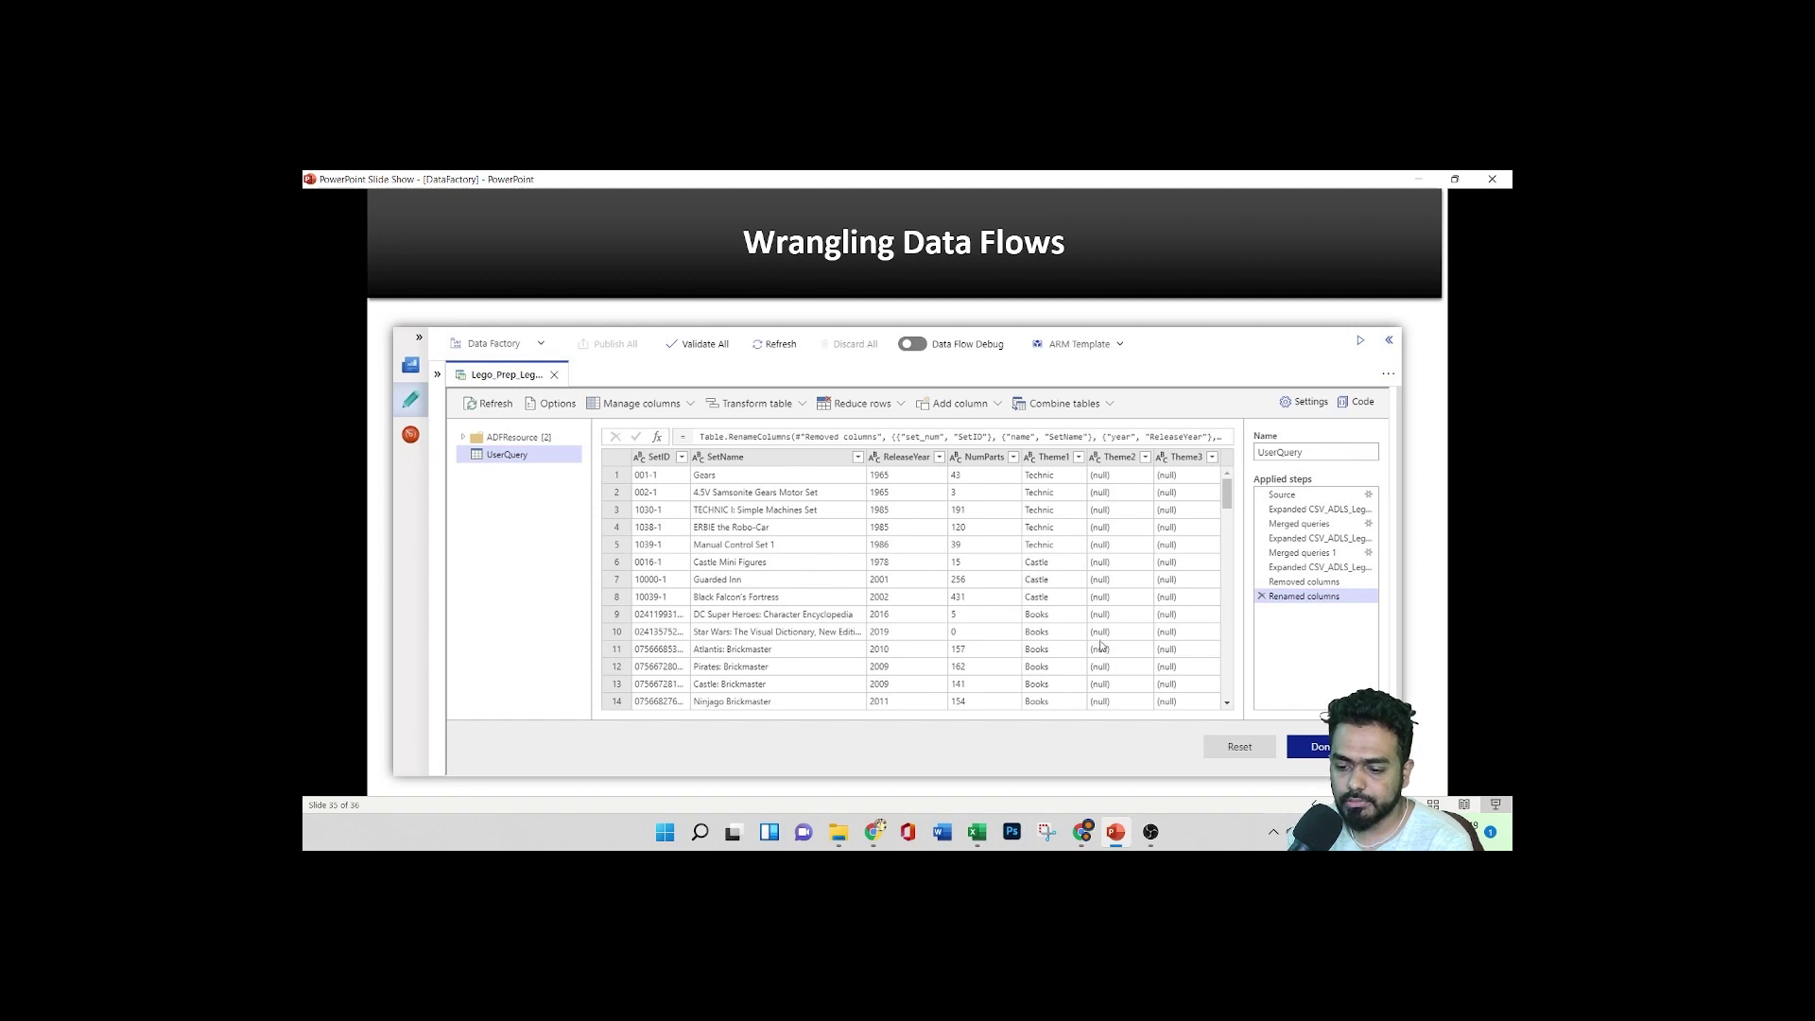
{"action": "left_click", "coordinate": [1082, 831]}
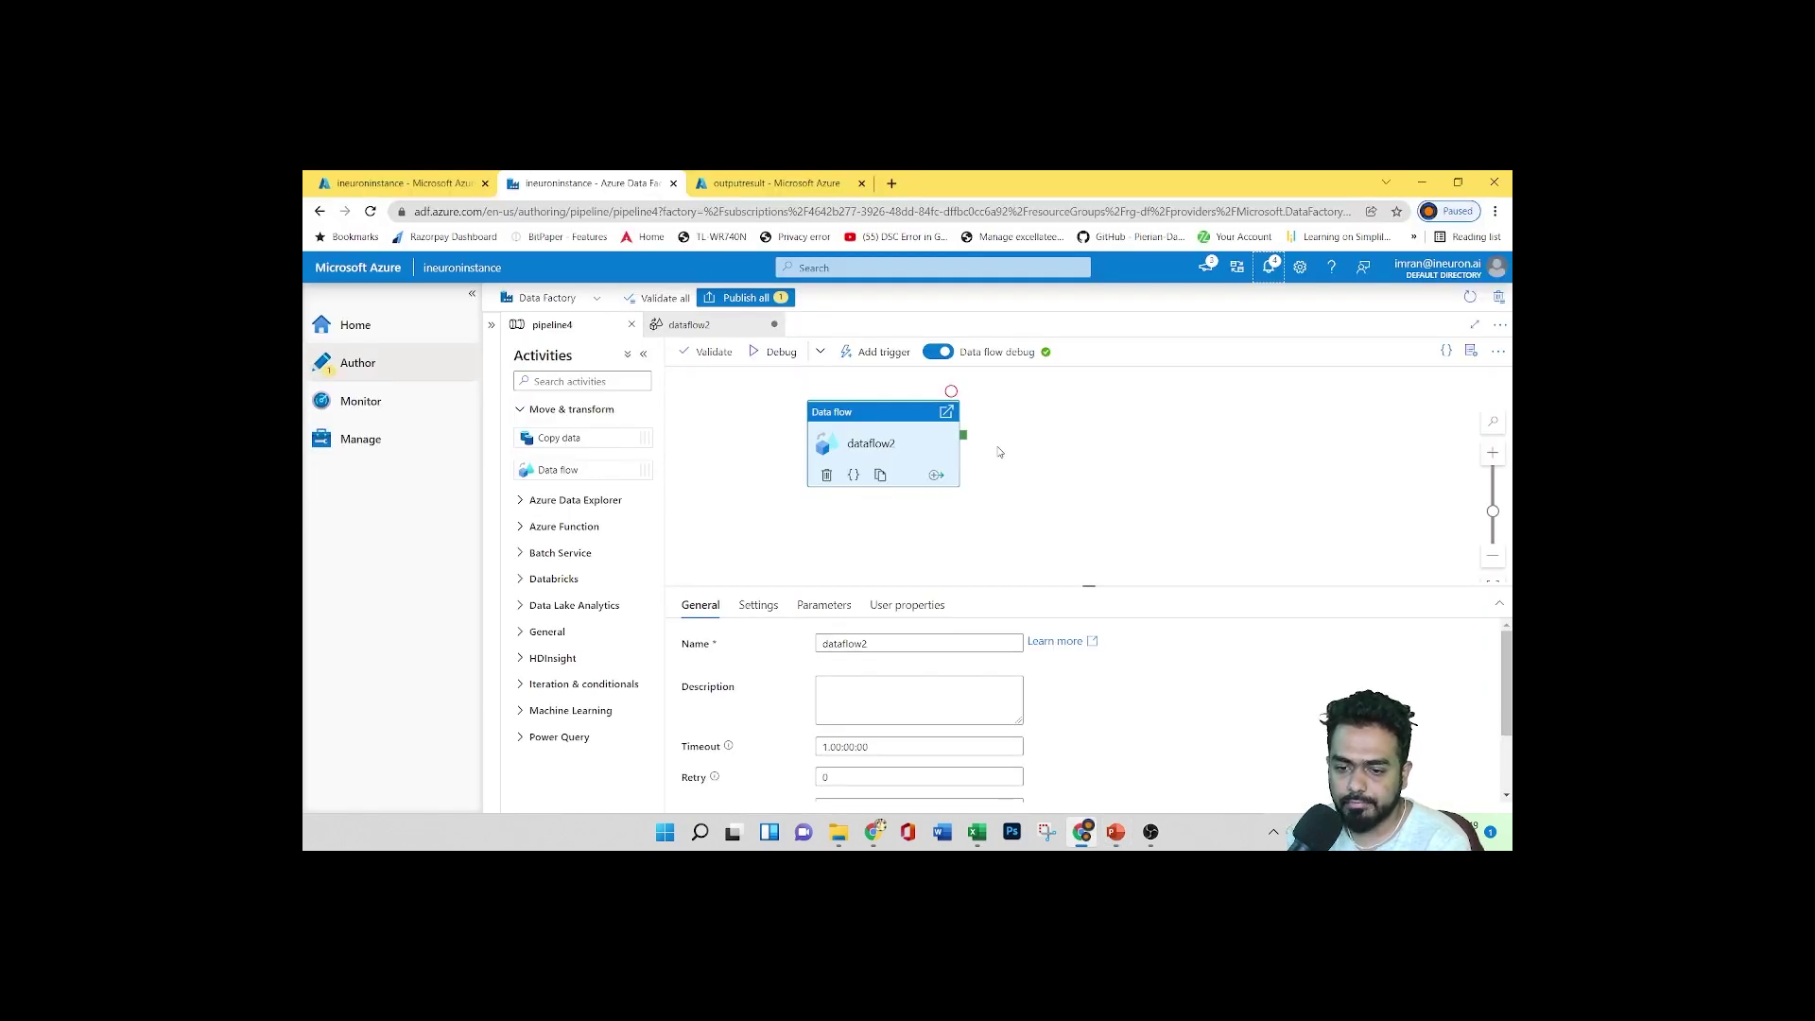
{"action": "left_click", "coordinate": [363, 368]}
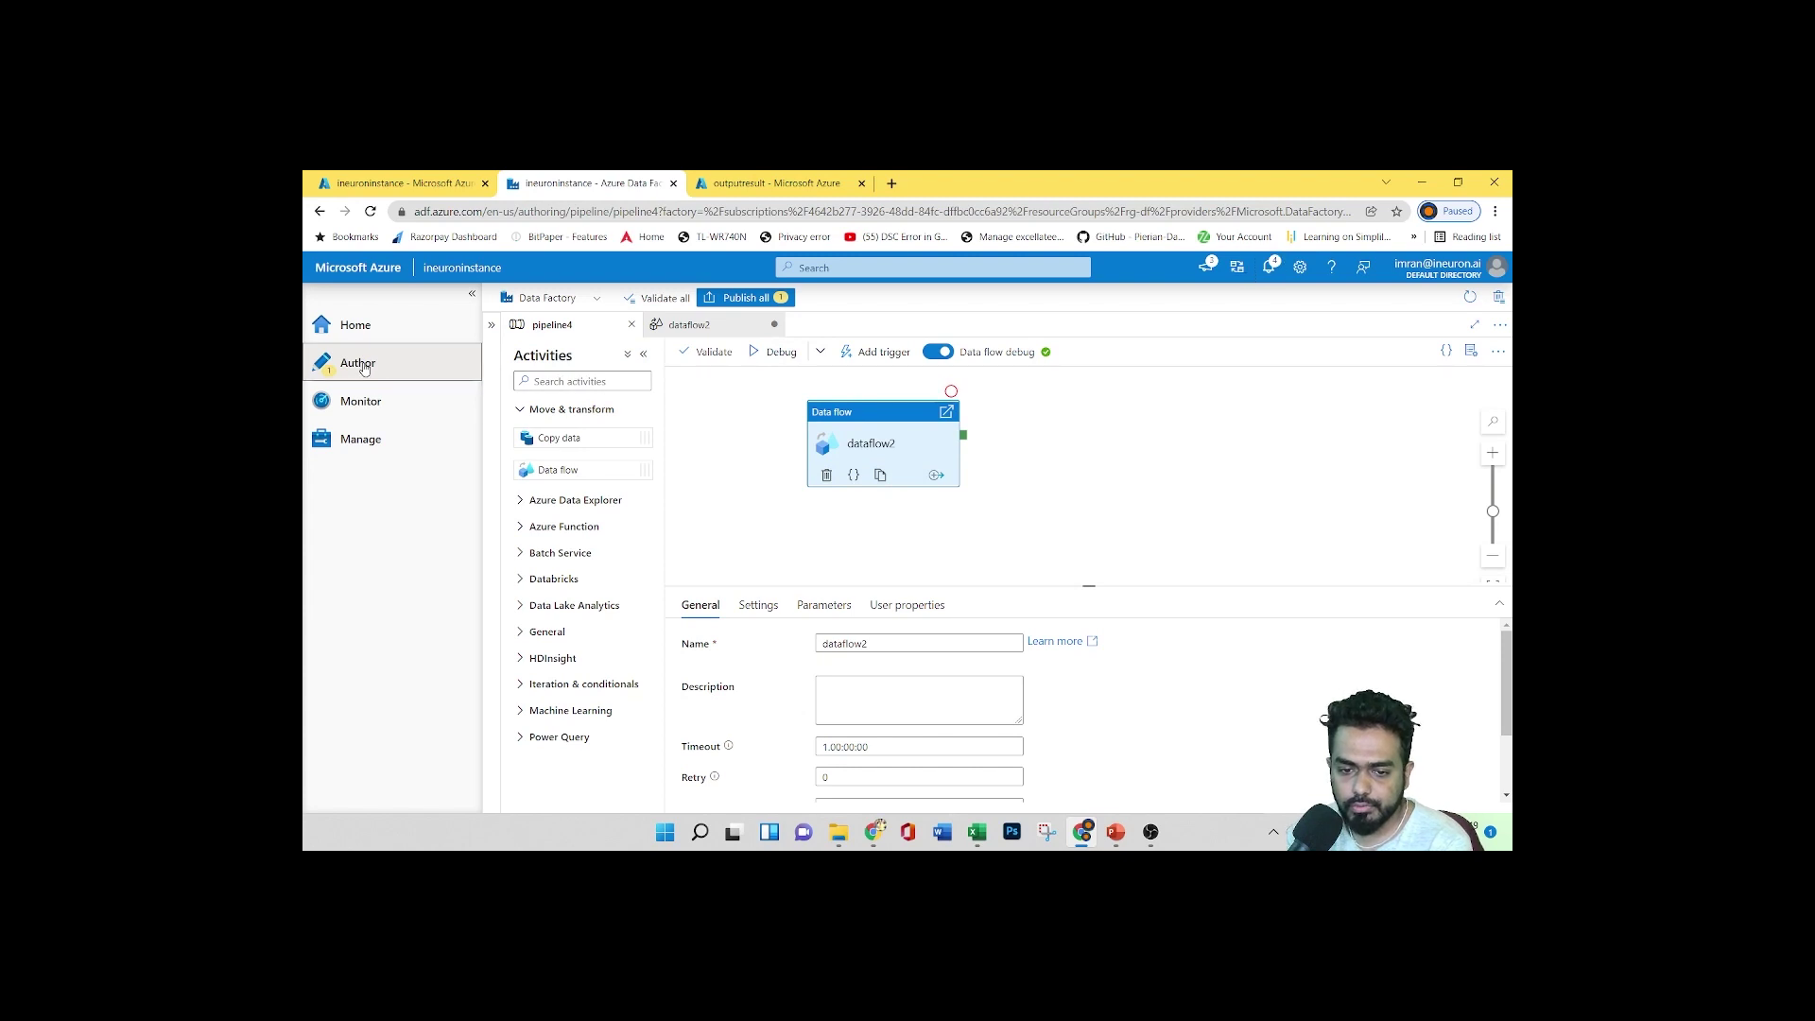
Close dataflow2, discarding its unpublished changes, and close pipeline4
{"action": "left_click", "coordinate": [774, 324]}
{"action": "left_click", "coordinate": [831, 577]}
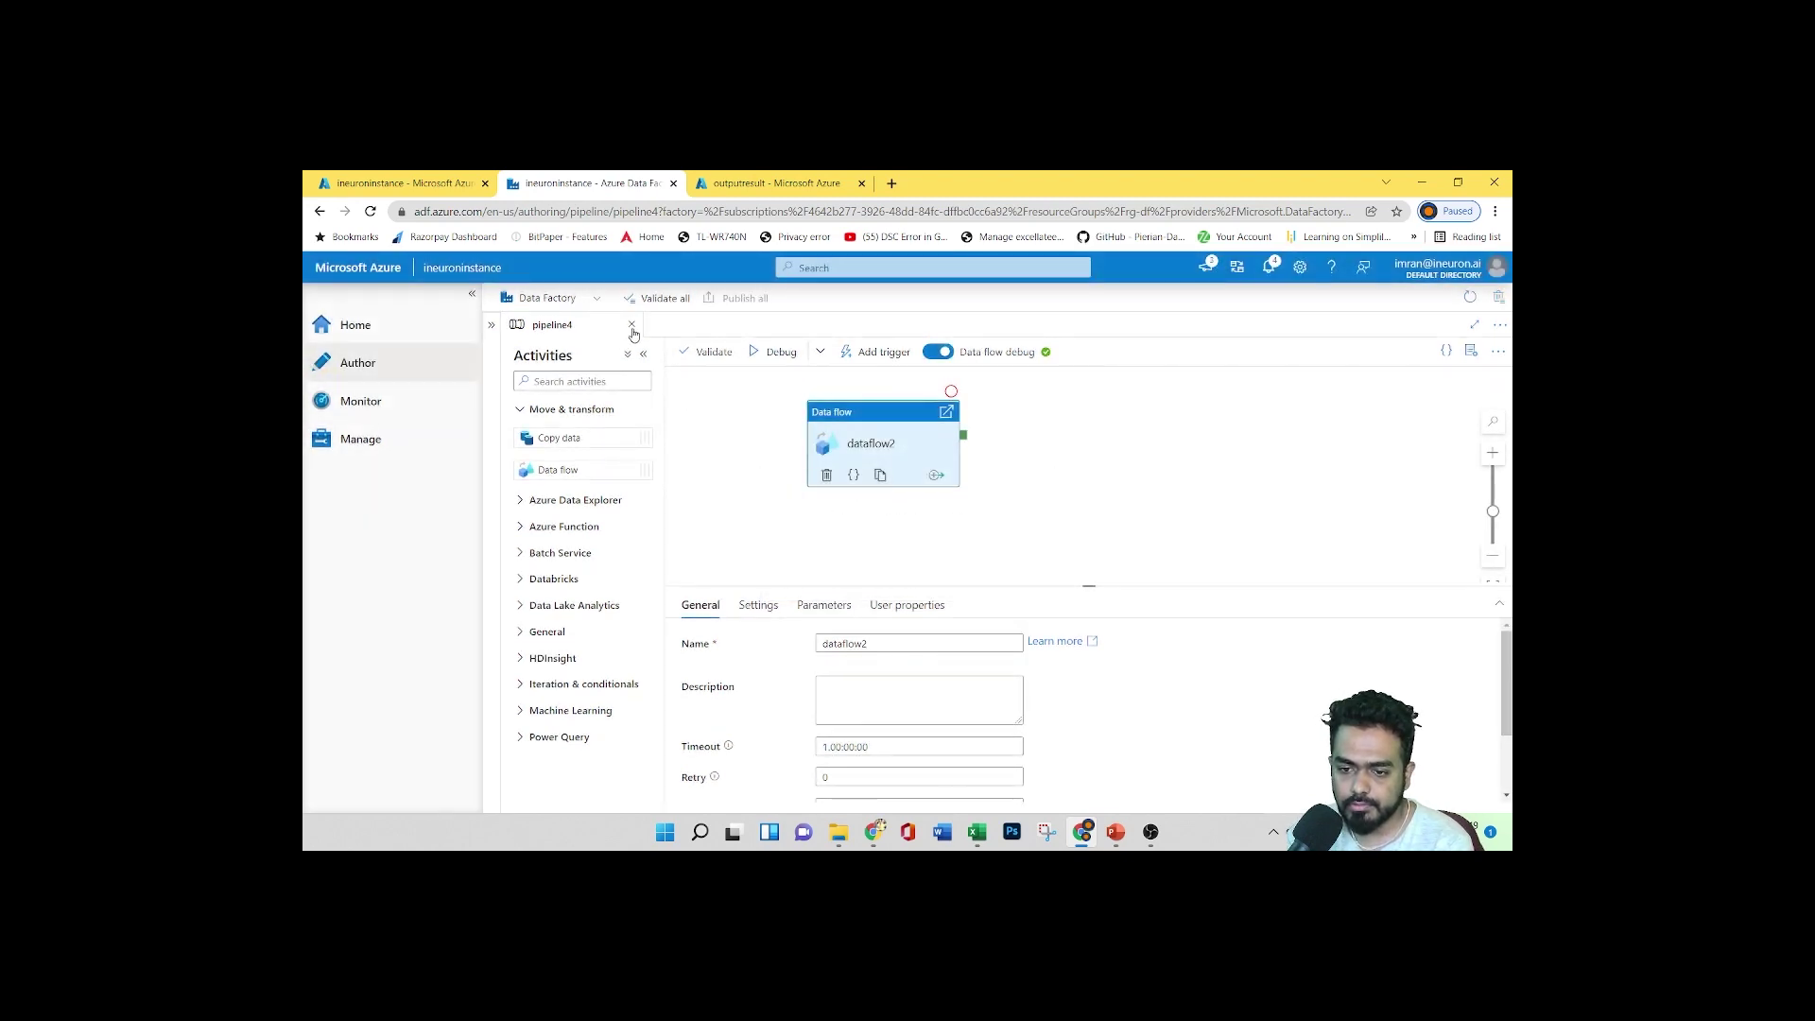
{"action": "left_click", "coordinate": [631, 325]}
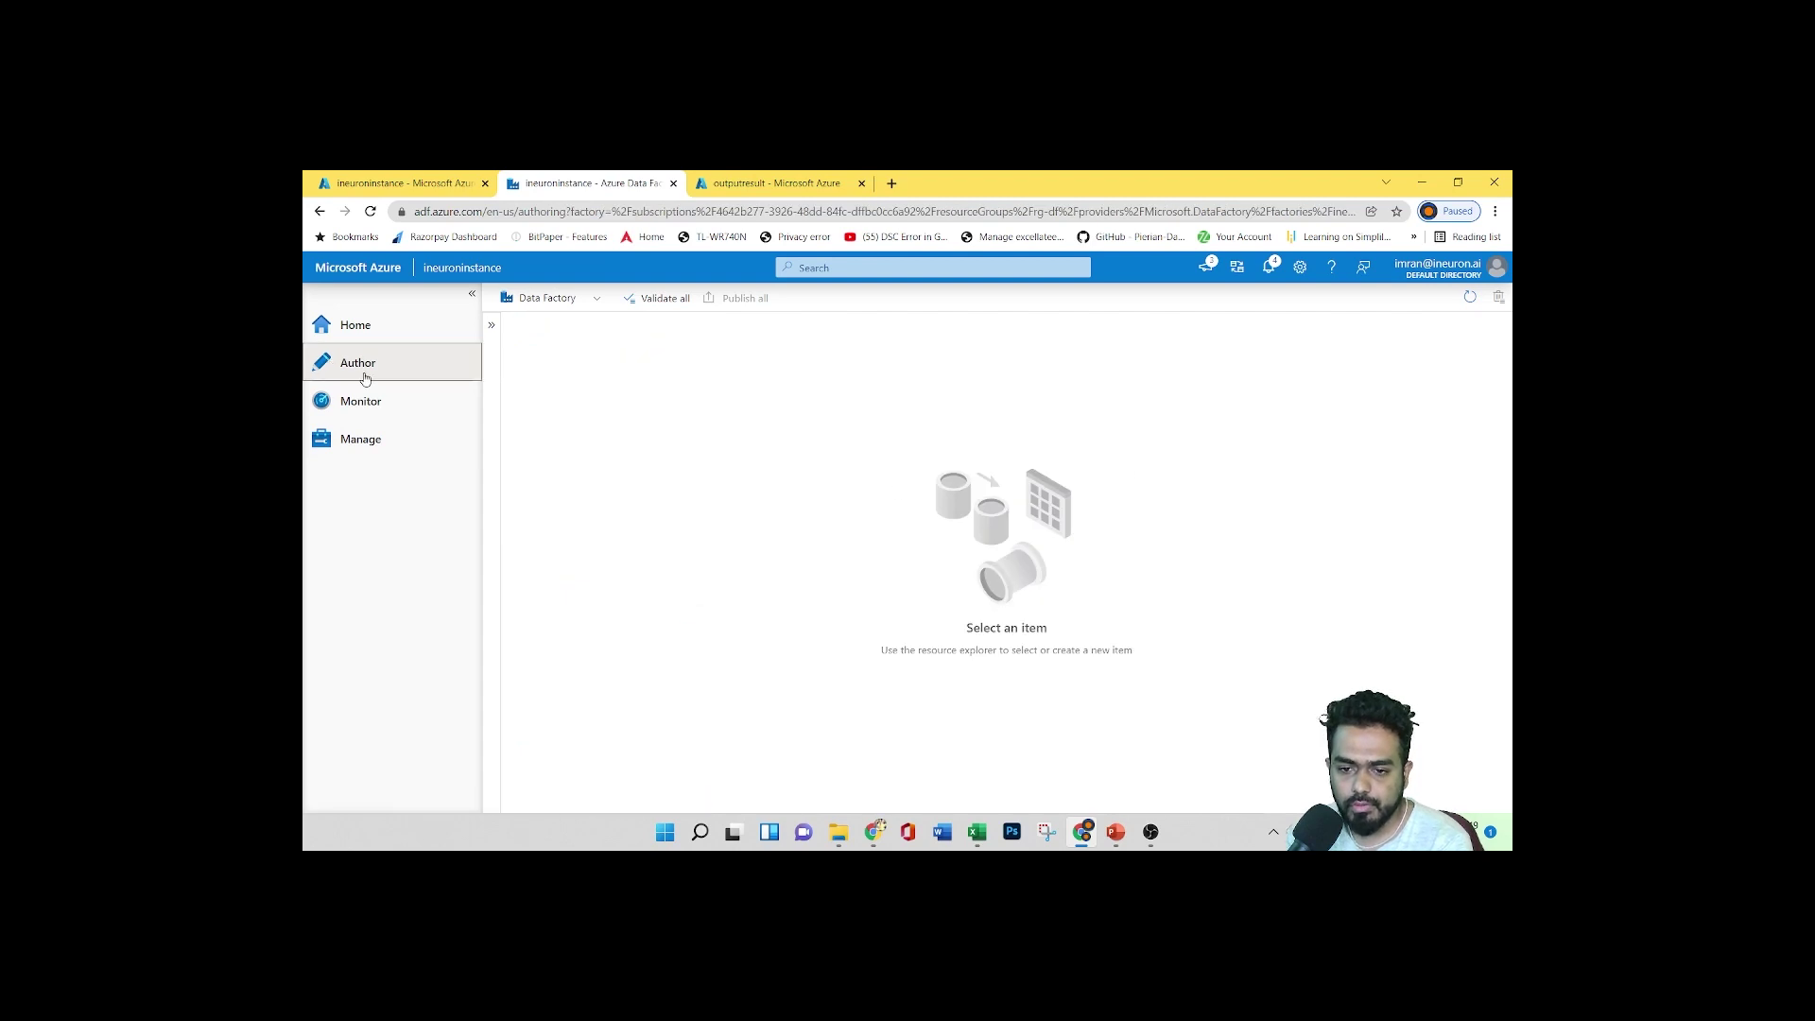
Expand Factory Resources, collapse the Data flows group, and create a new power query
{"action": "left_click", "coordinate": [491, 324]}
{"action": "left_click", "coordinate": [502, 387]}
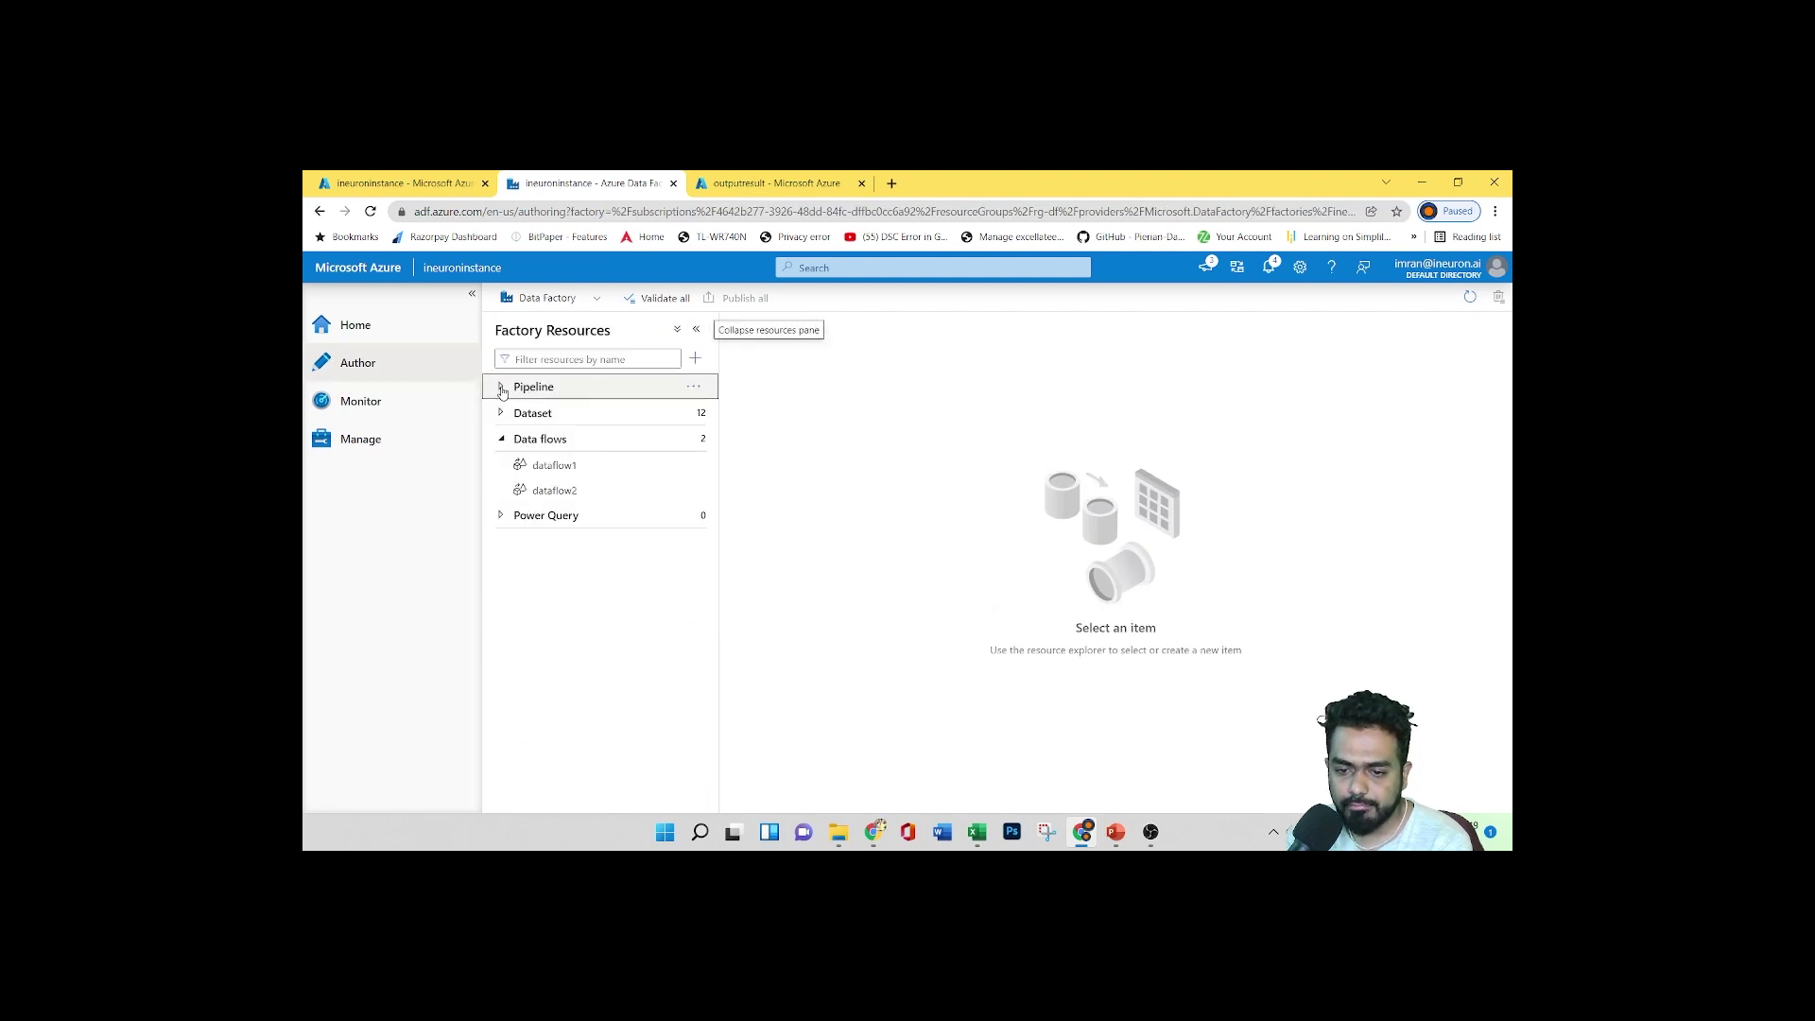
{"action": "left_click", "coordinate": [500, 413]}
{"action": "left_click", "coordinate": [501, 413]}
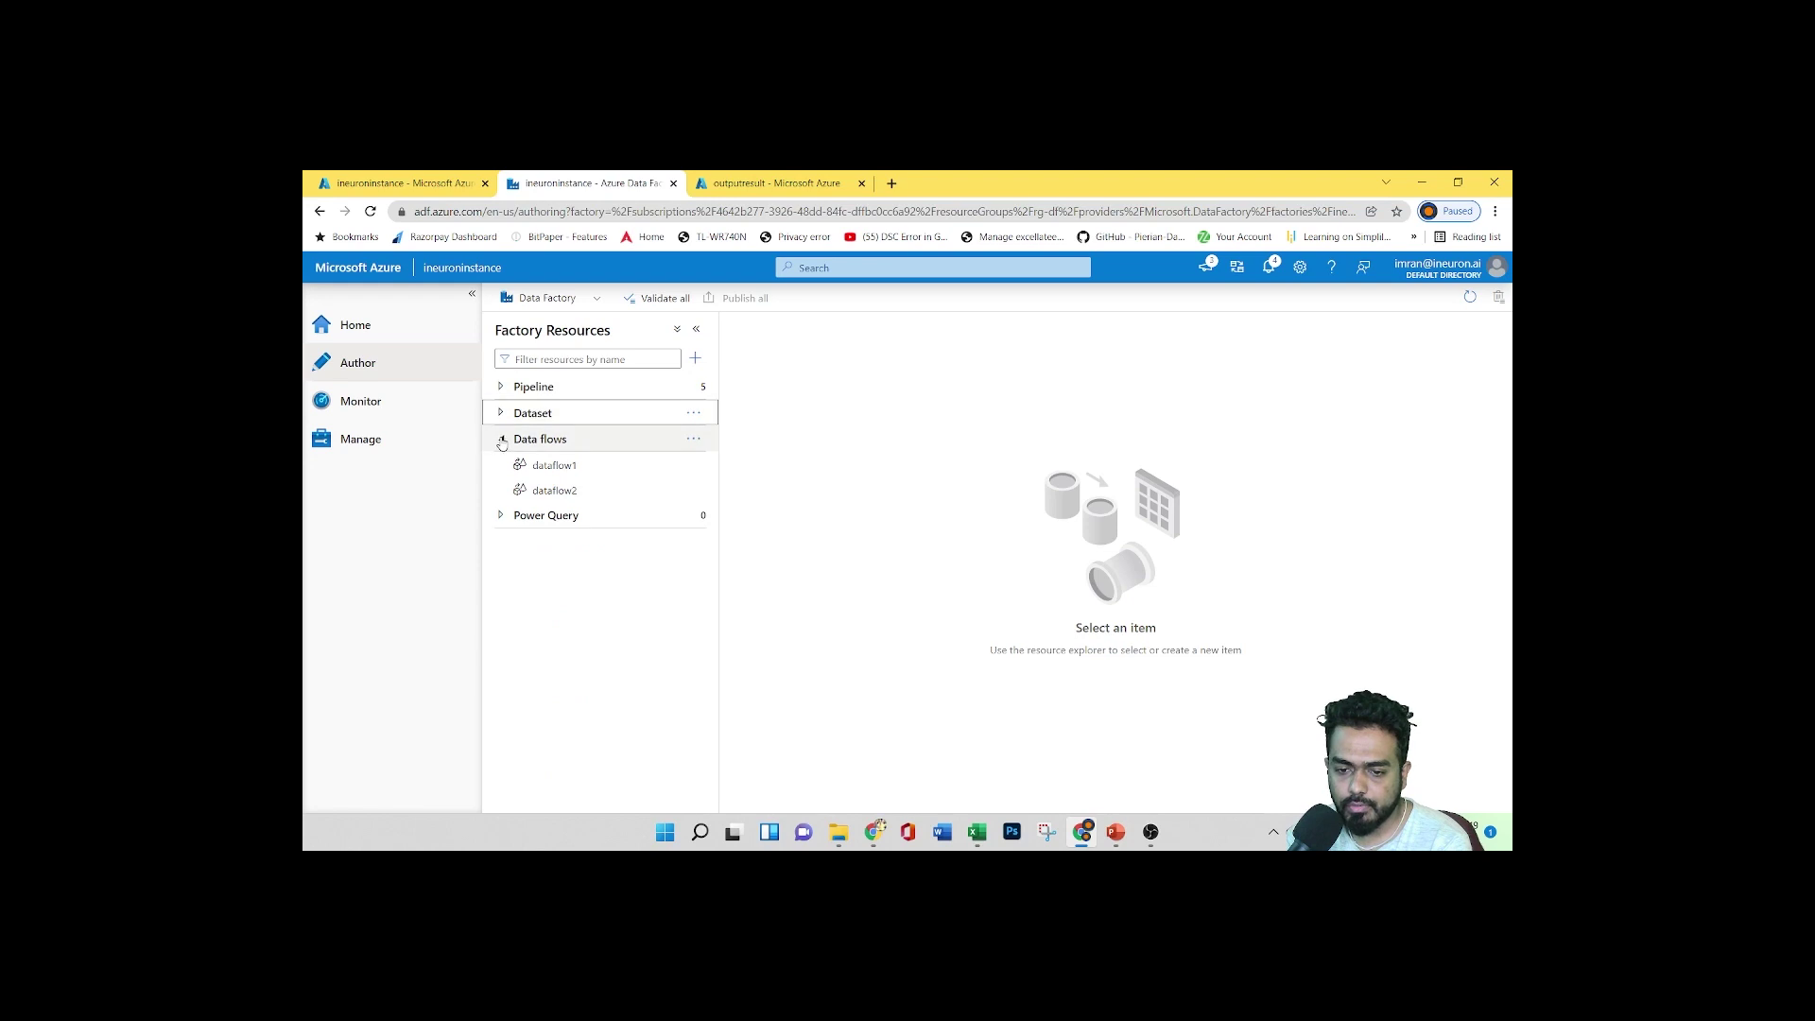
{"action": "left_click", "coordinate": [501, 413]}
{"action": "left_click", "coordinate": [501, 413]}
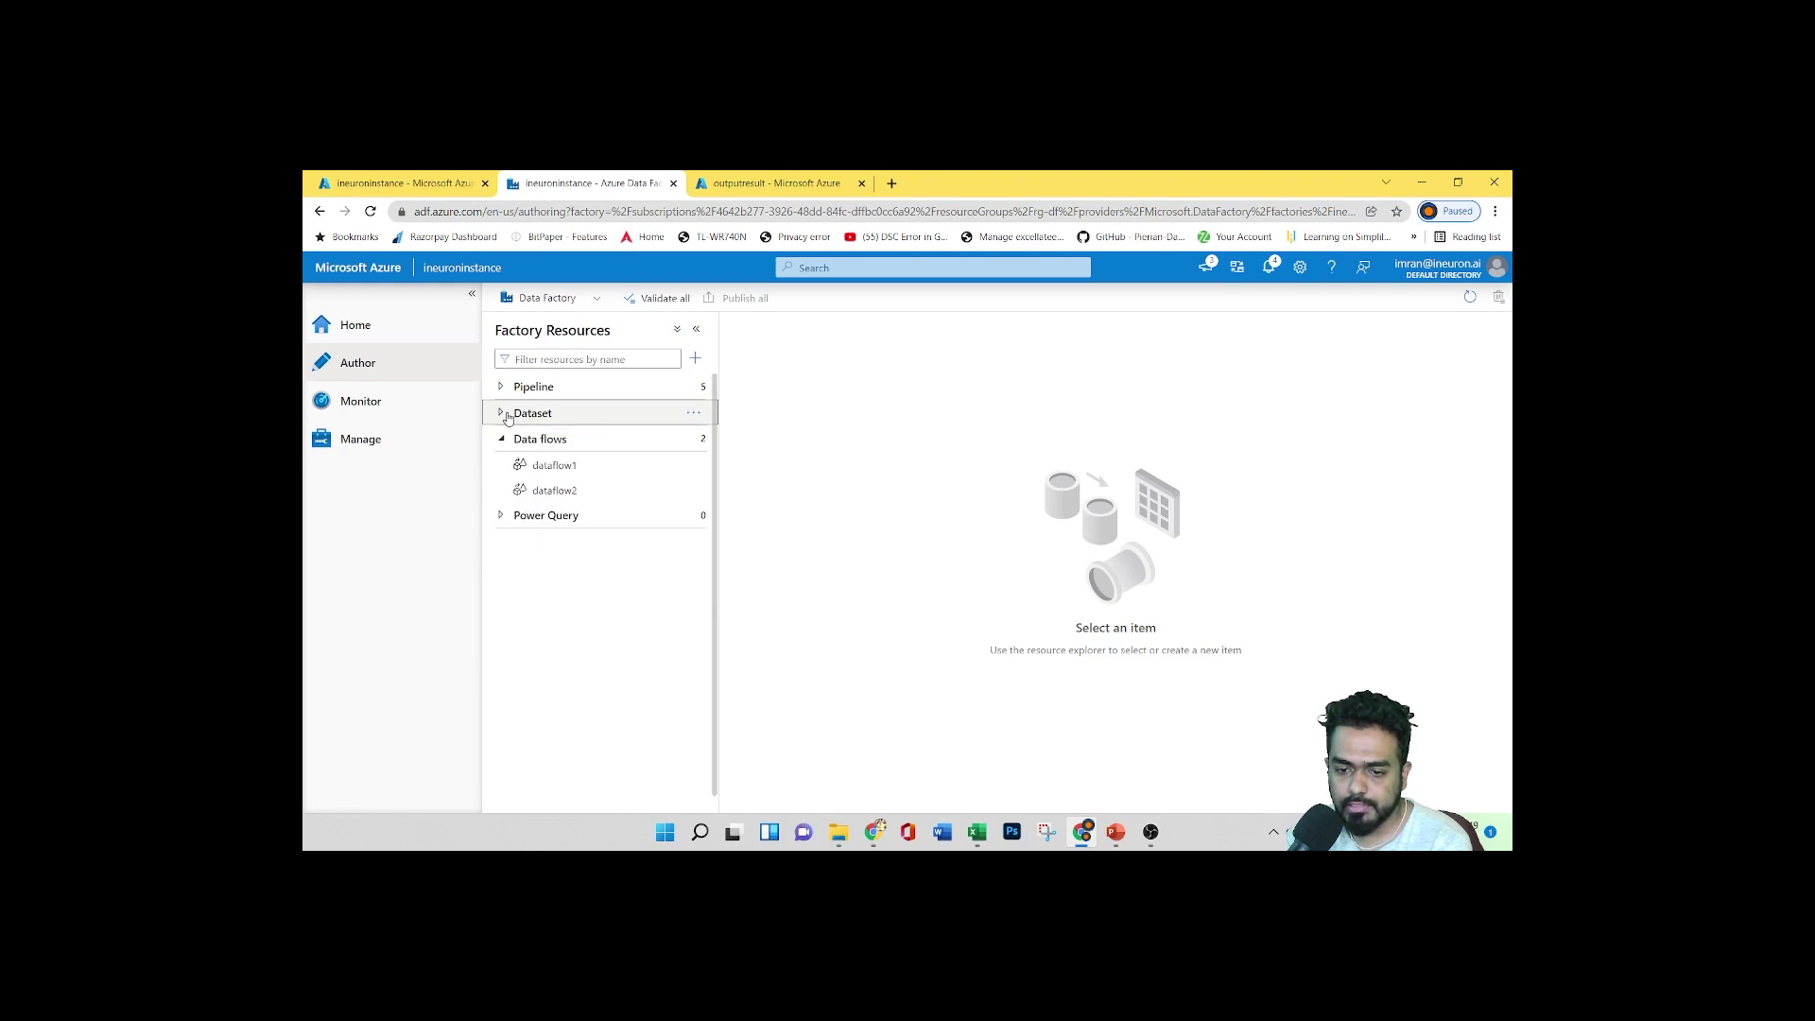
{"action": "left_click", "coordinate": [500, 438]}
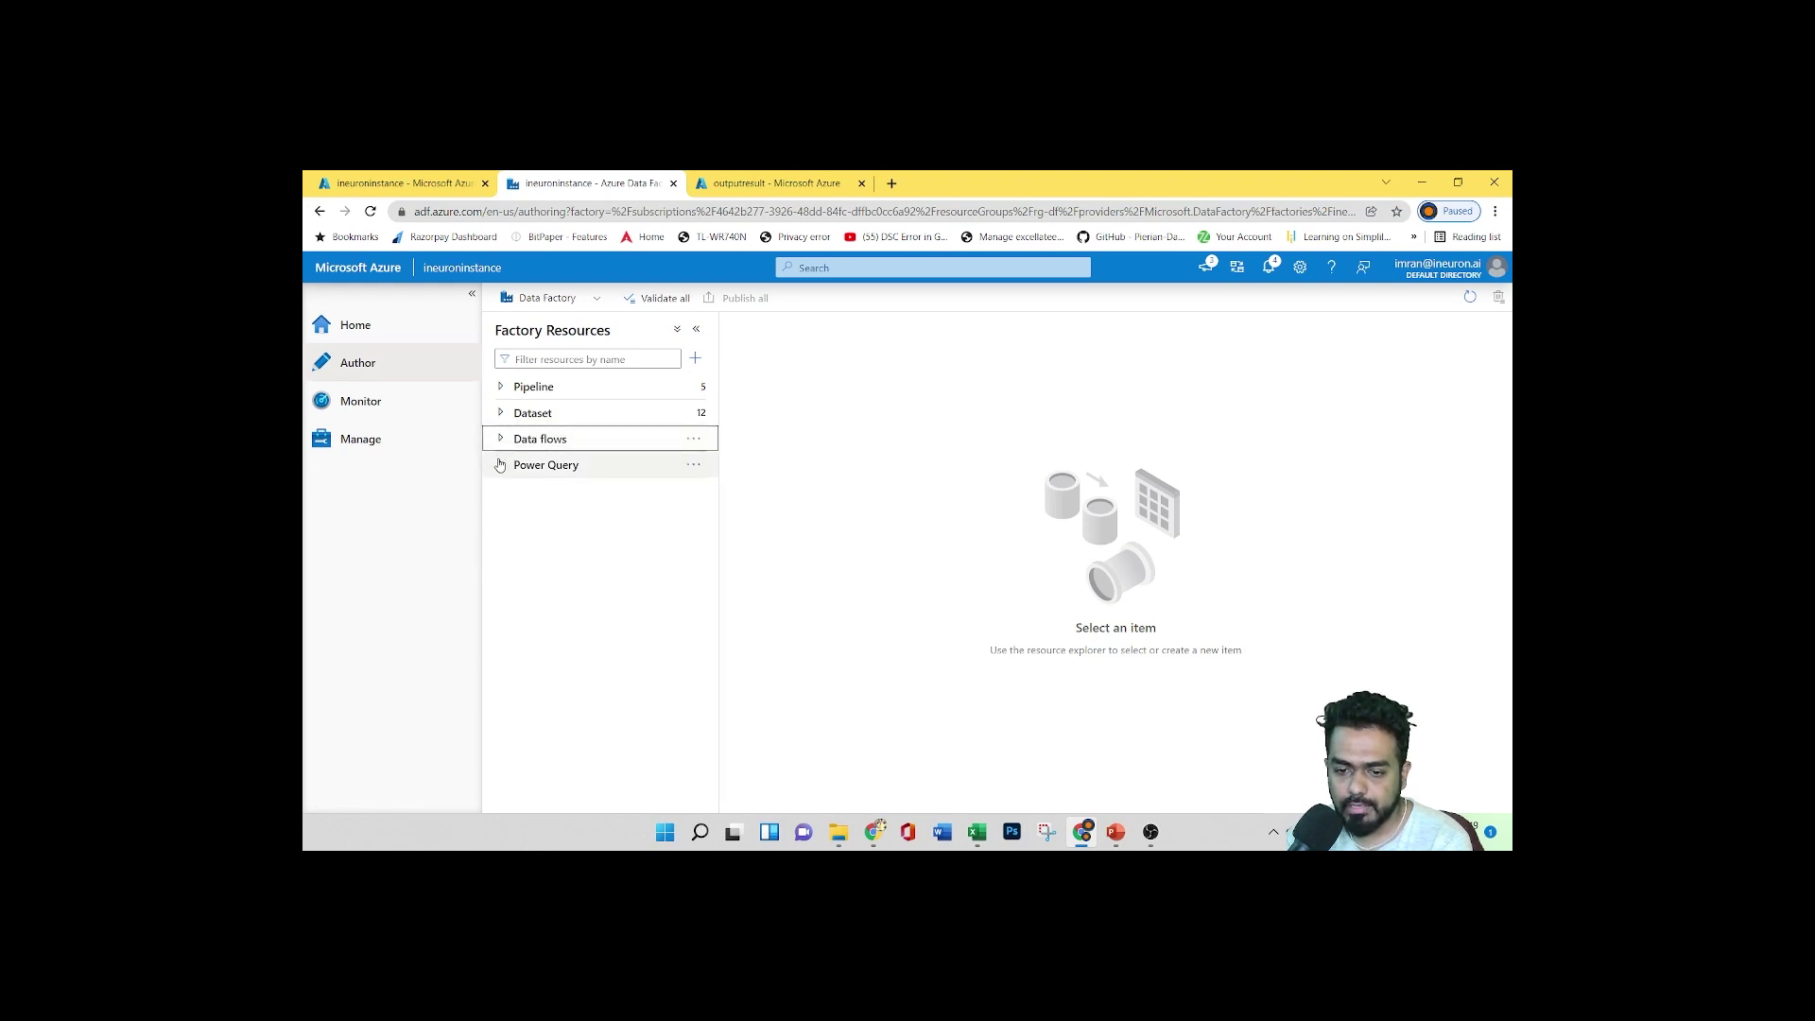
{"action": "left_click", "coordinate": [501, 472]}
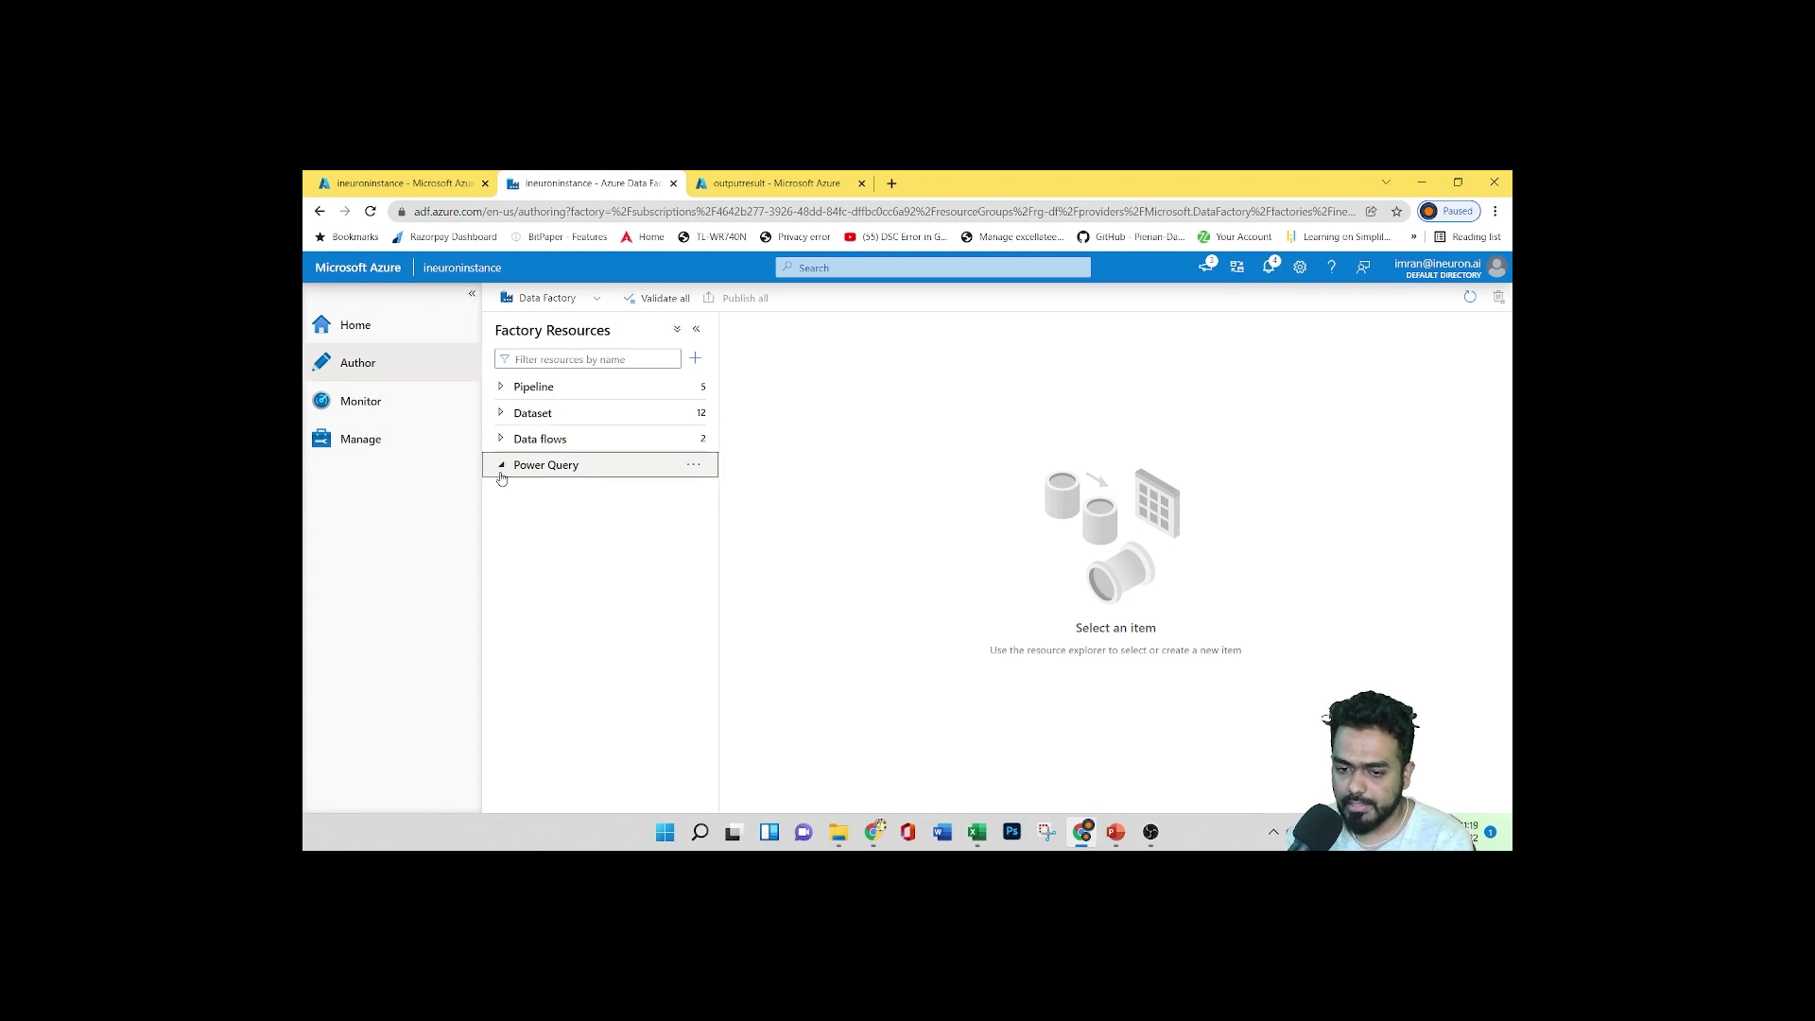
{"action": "left_click", "coordinate": [691, 466]}
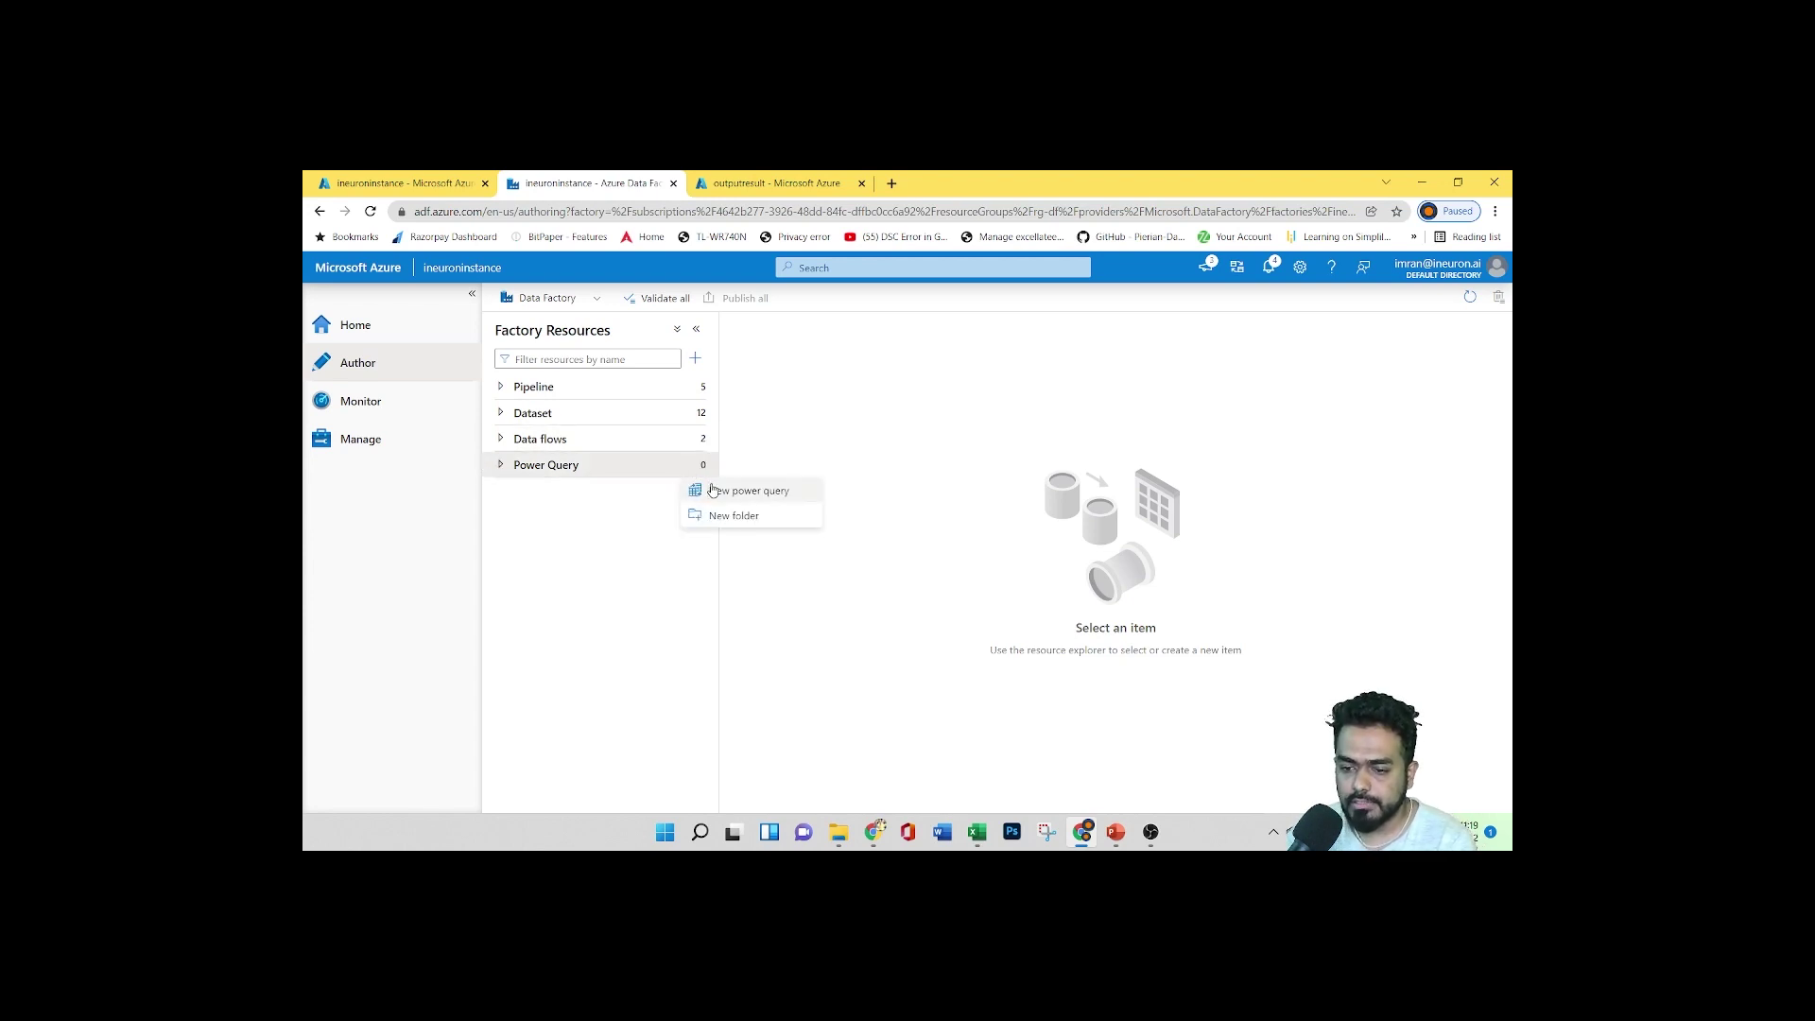
{"action": "left_click", "coordinate": [734, 489]}
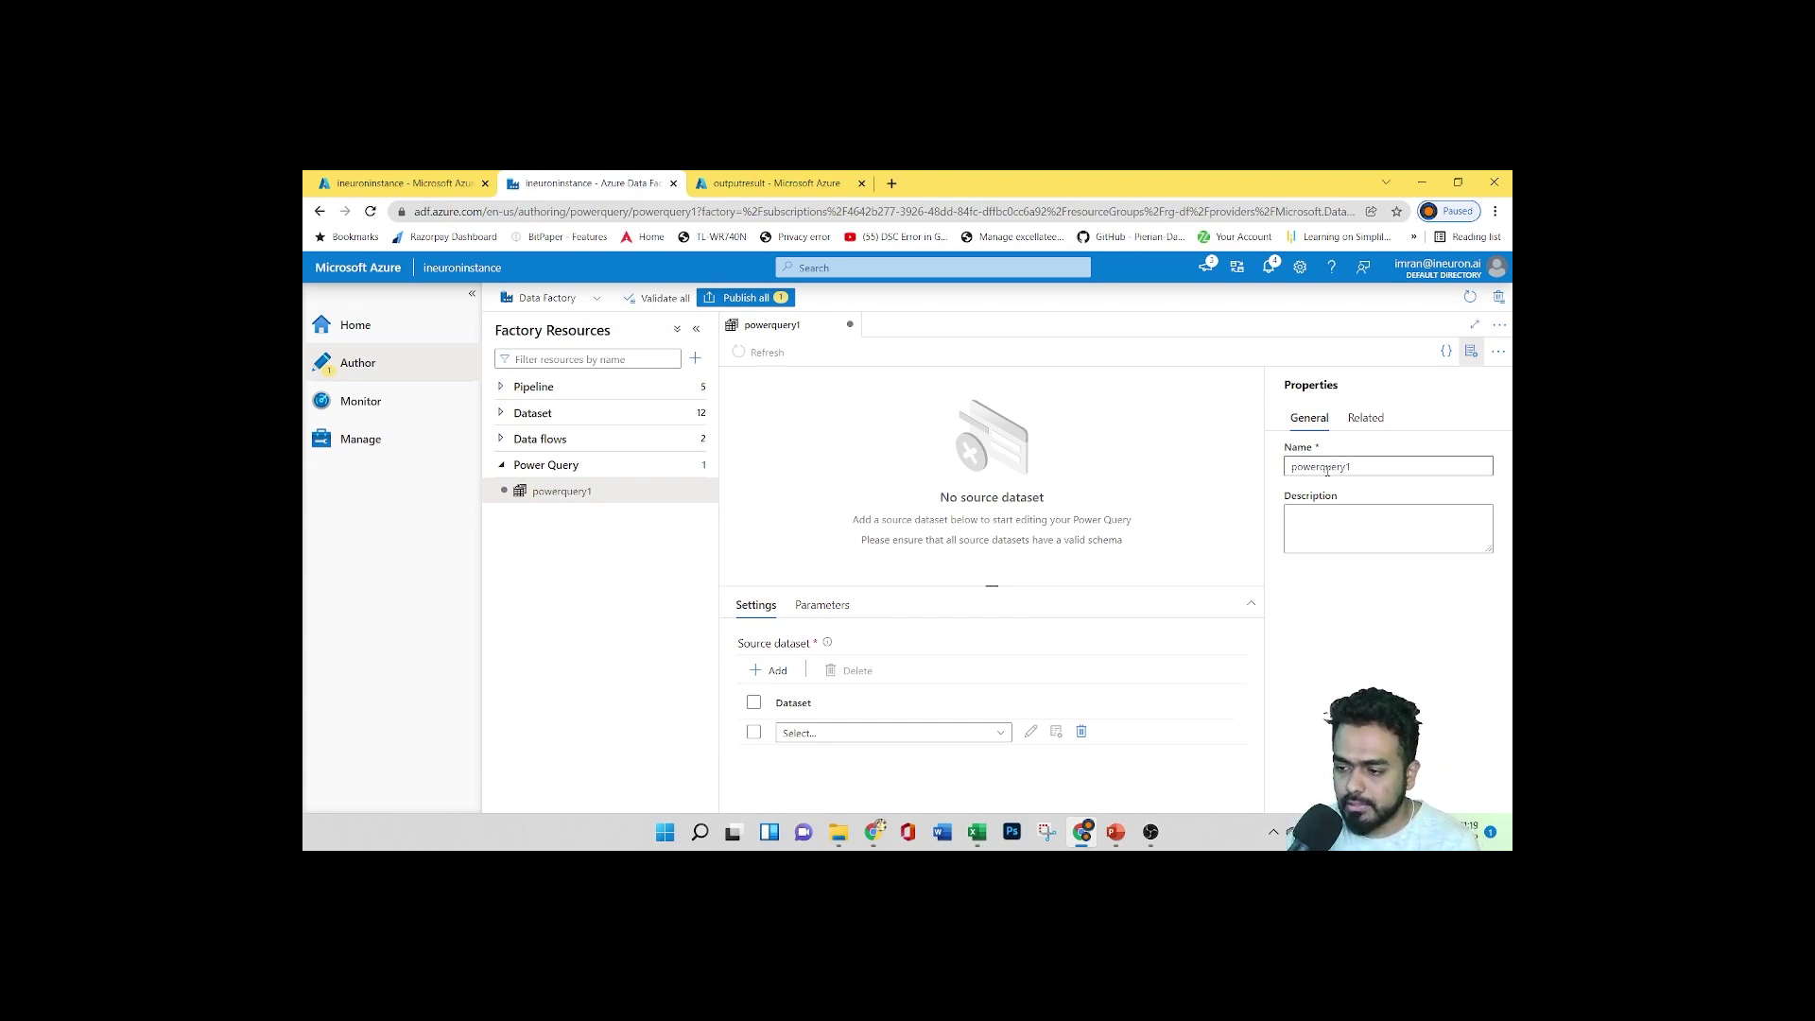
Choose productcat as the source dataset of powerquery1
{"action": "left_click", "coordinate": [1365, 417]}
{"action": "left_click", "coordinate": [1309, 417]}
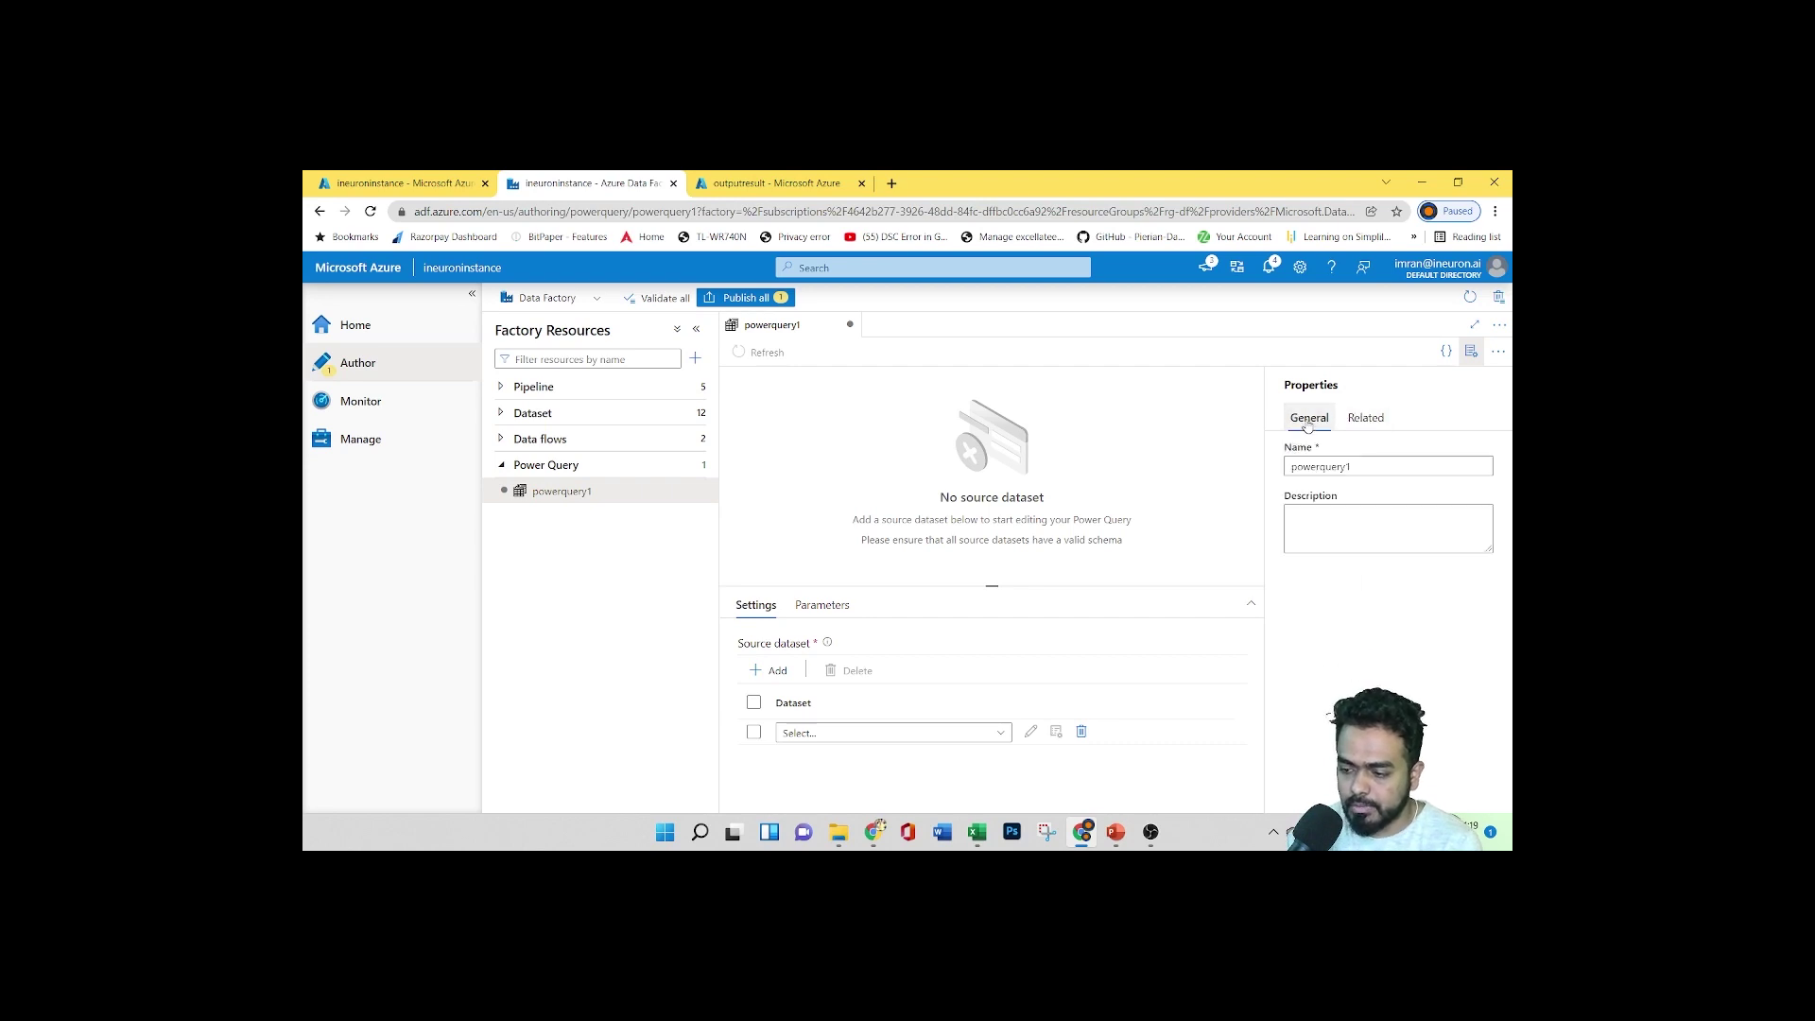
{"action": "left_click", "coordinate": [999, 733]}
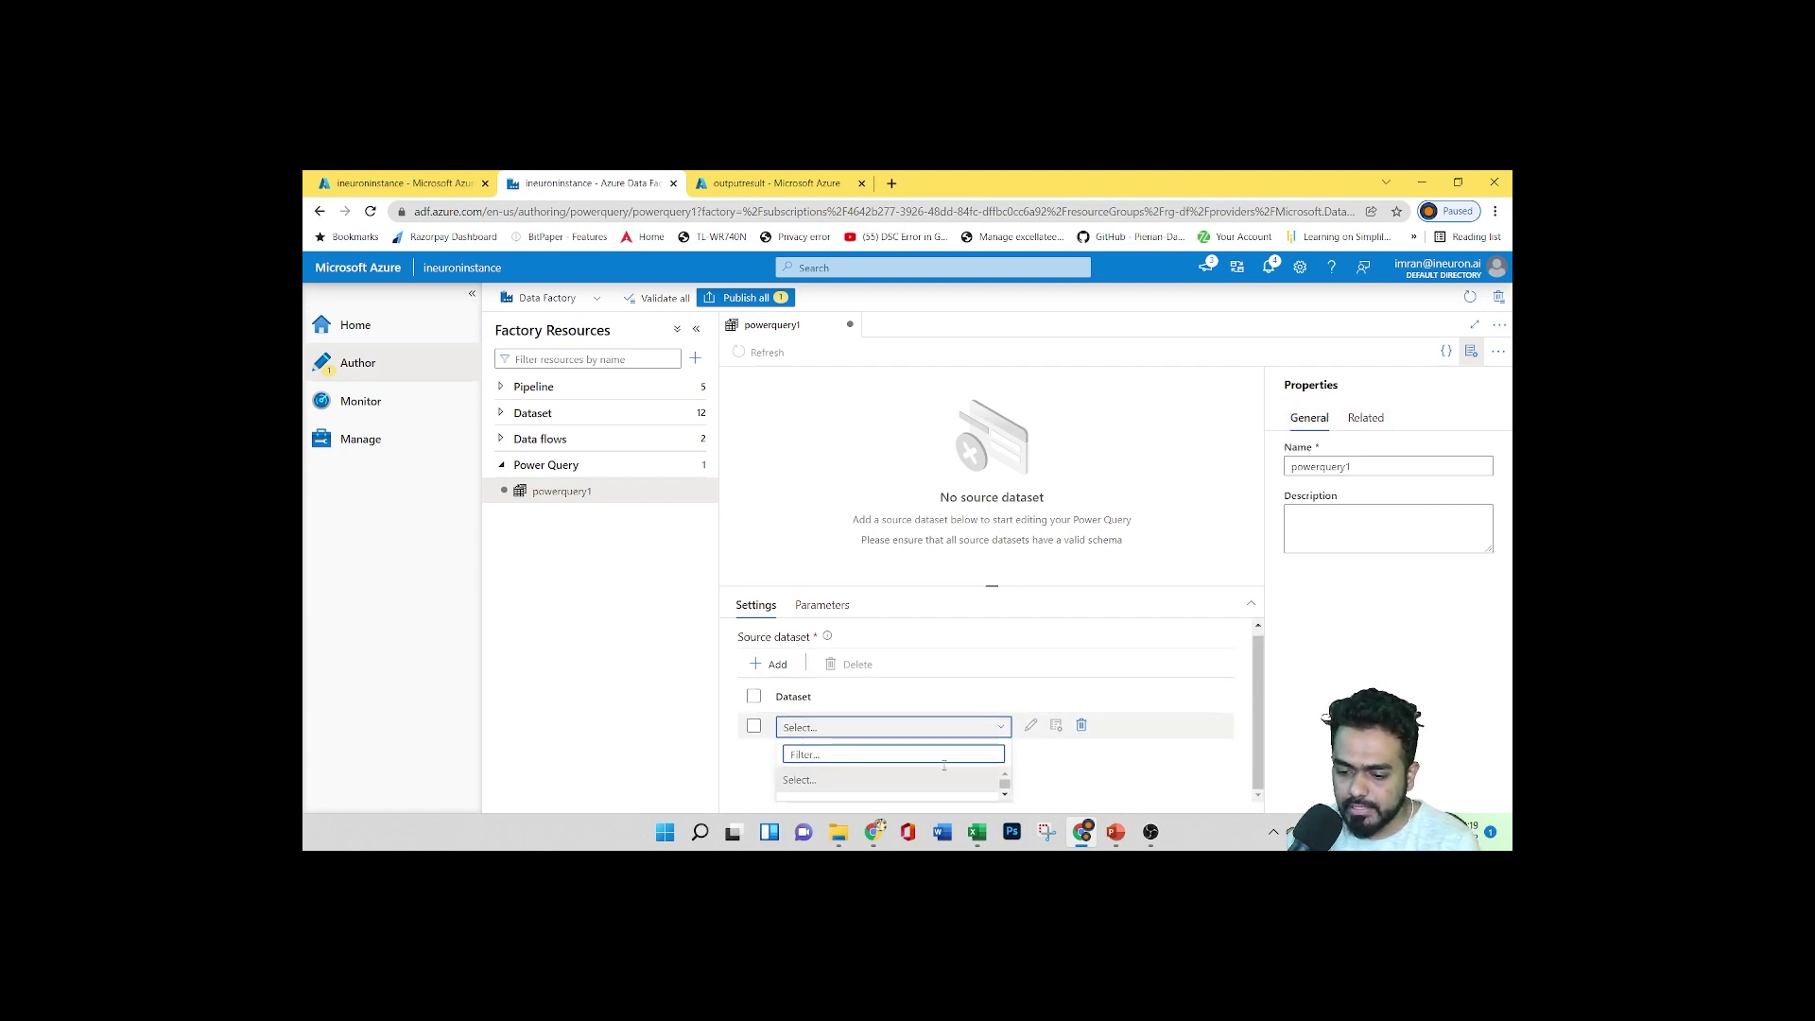
{"action": "left_click", "coordinate": [1259, 684]}
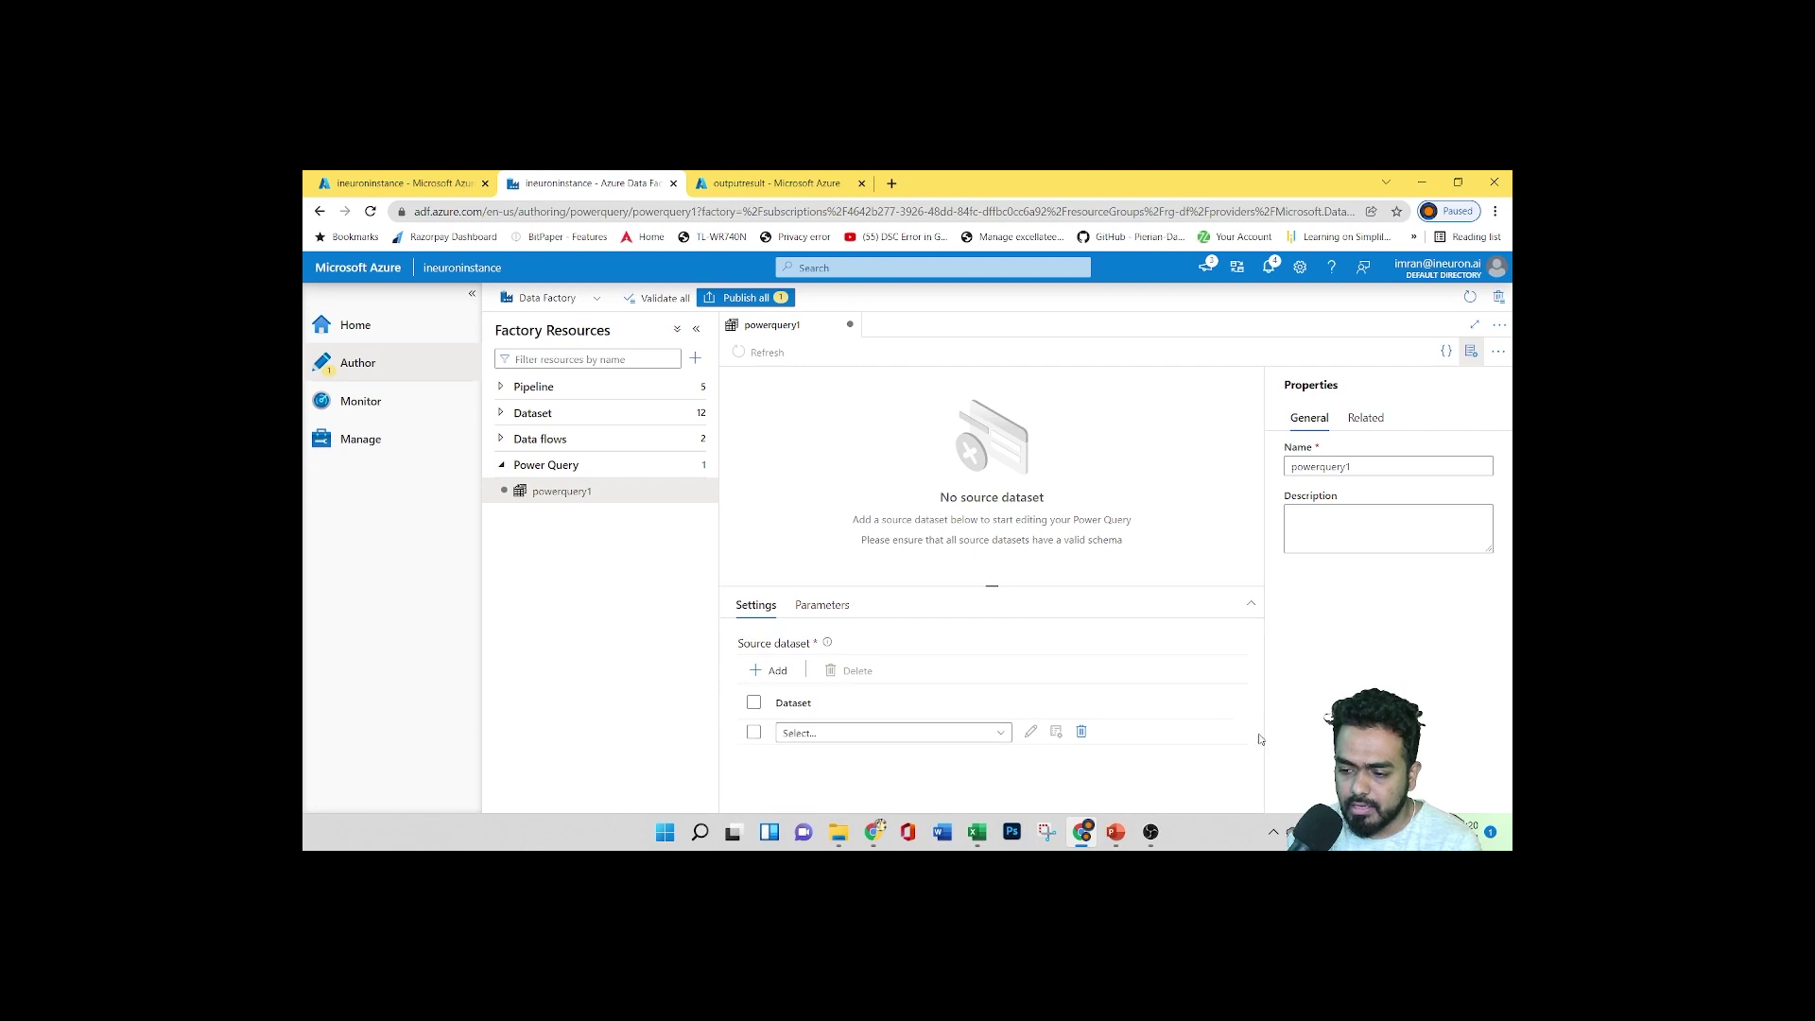
{"action": "left_click", "coordinate": [1001, 736]}
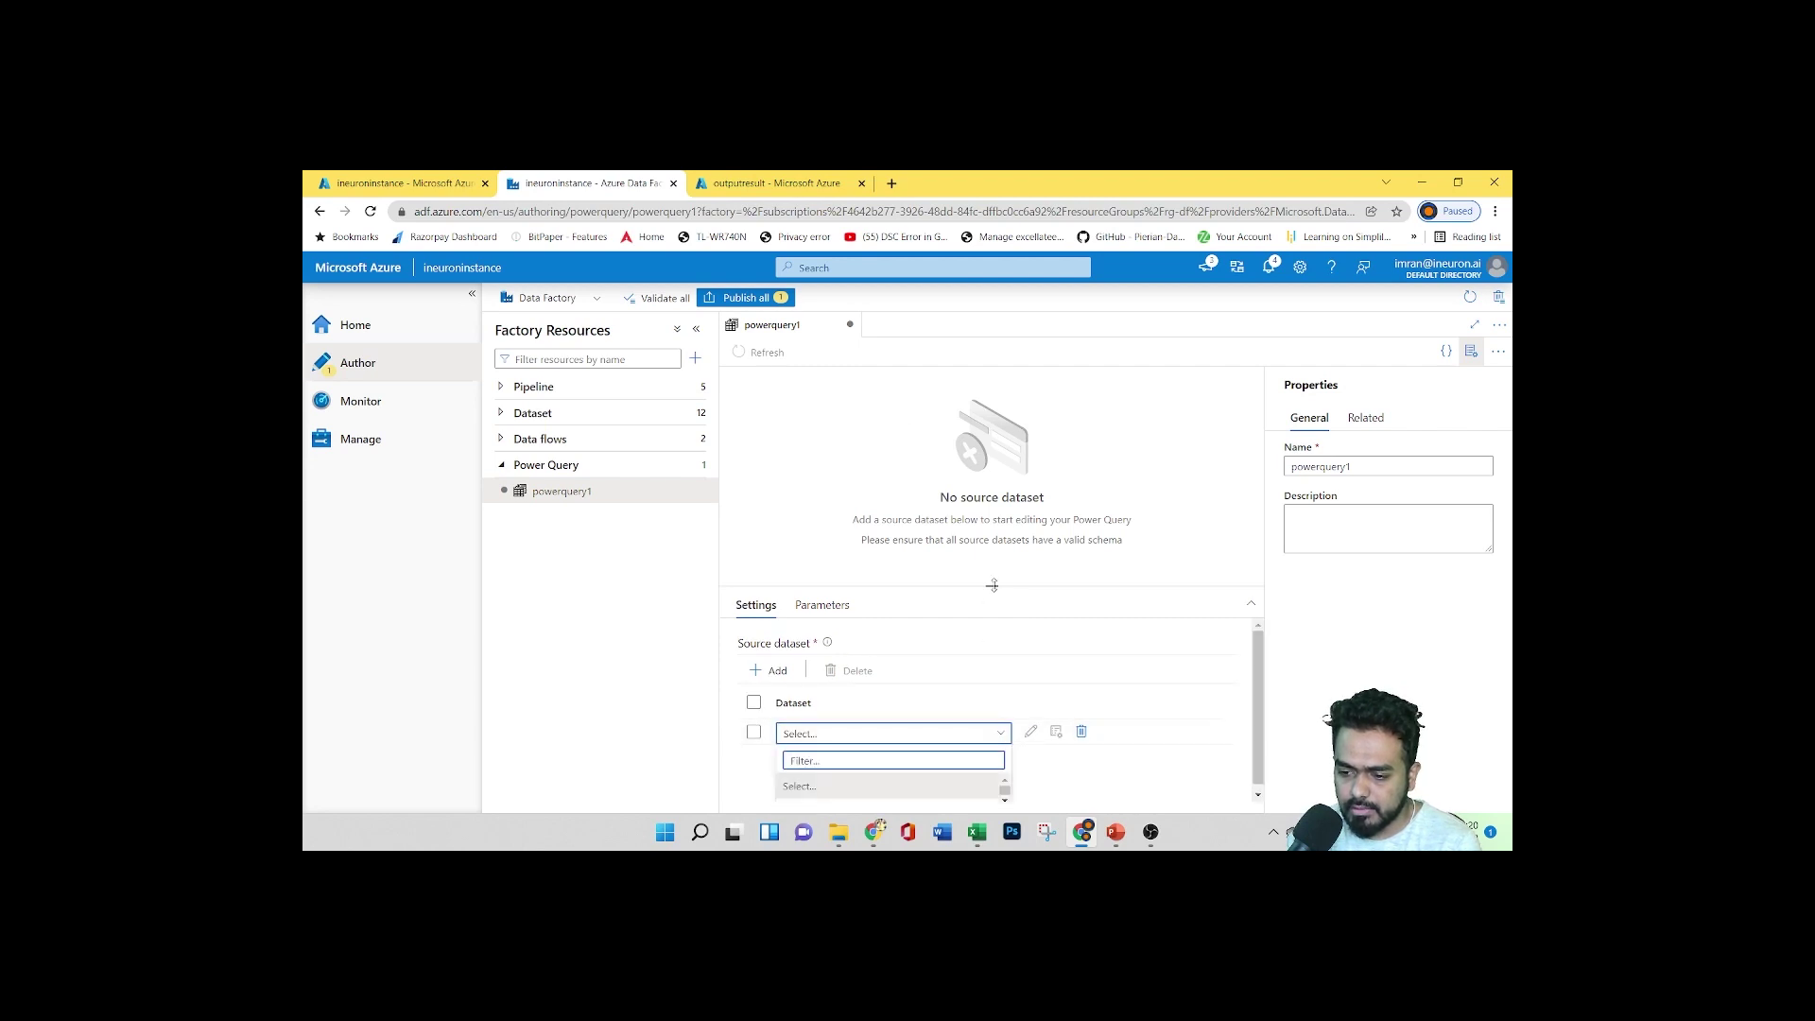
{"action": "scroll", "coordinate": [898, 723], "scroll_direction": "down", "scroll_amount": 2}
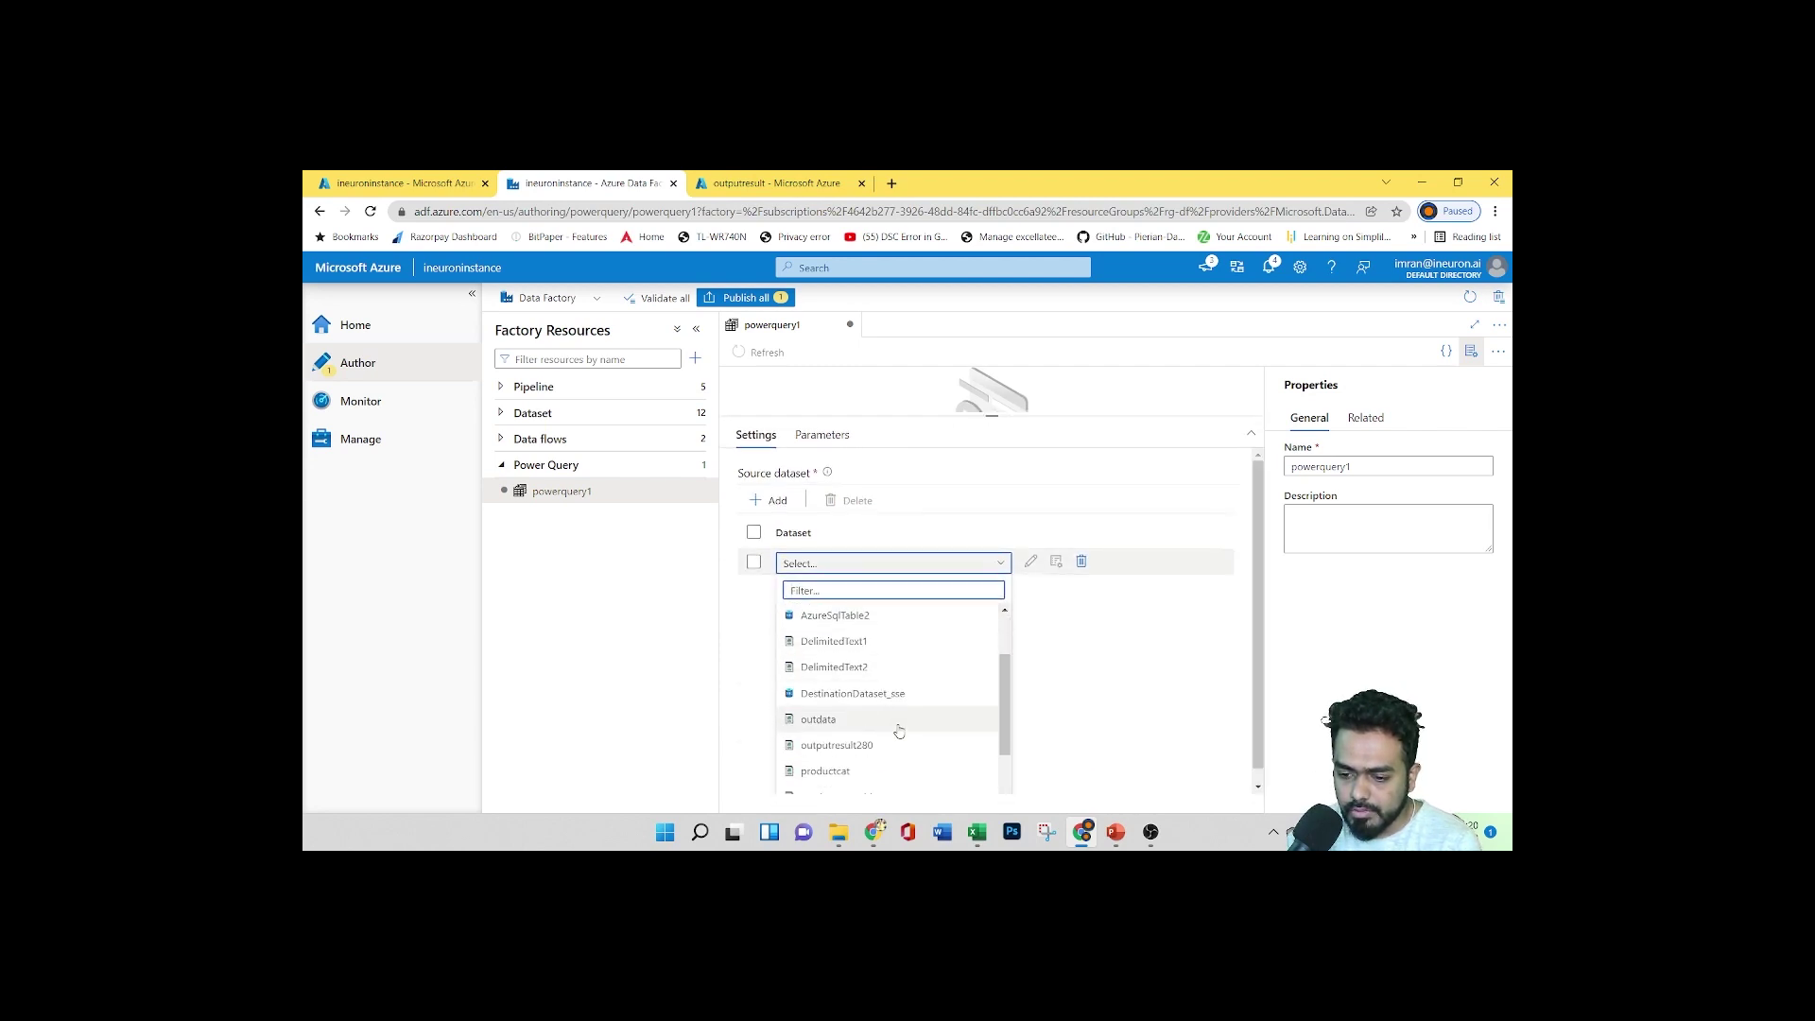
{"action": "scroll", "coordinate": [899, 731], "scroll_direction": "down", "scroll_amount": 2}
{"action": "left_click", "coordinate": [882, 704]}
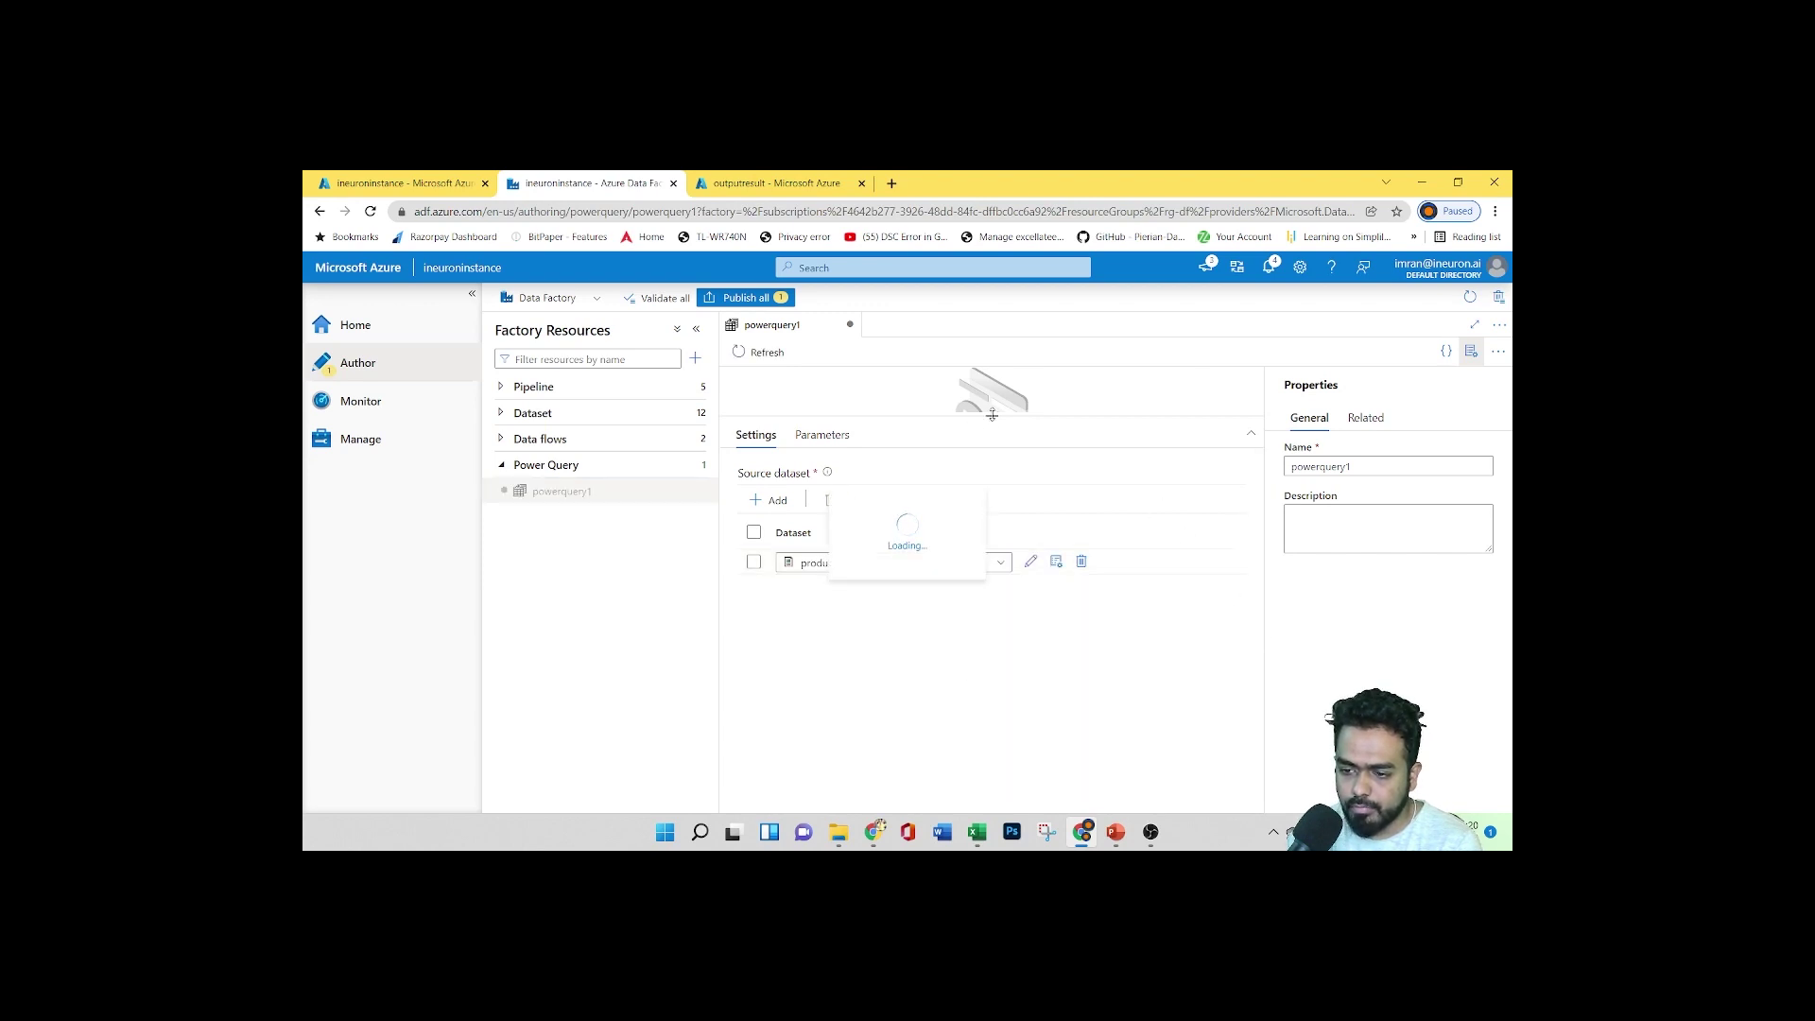
Enlarge the Power Query editor by shrinking the settings area and hiding the navigation labels, Factory Resources and Properties
{"action": "left_click_drag", "start_coordinate": [992, 414], "coordinate": [991, 669]}
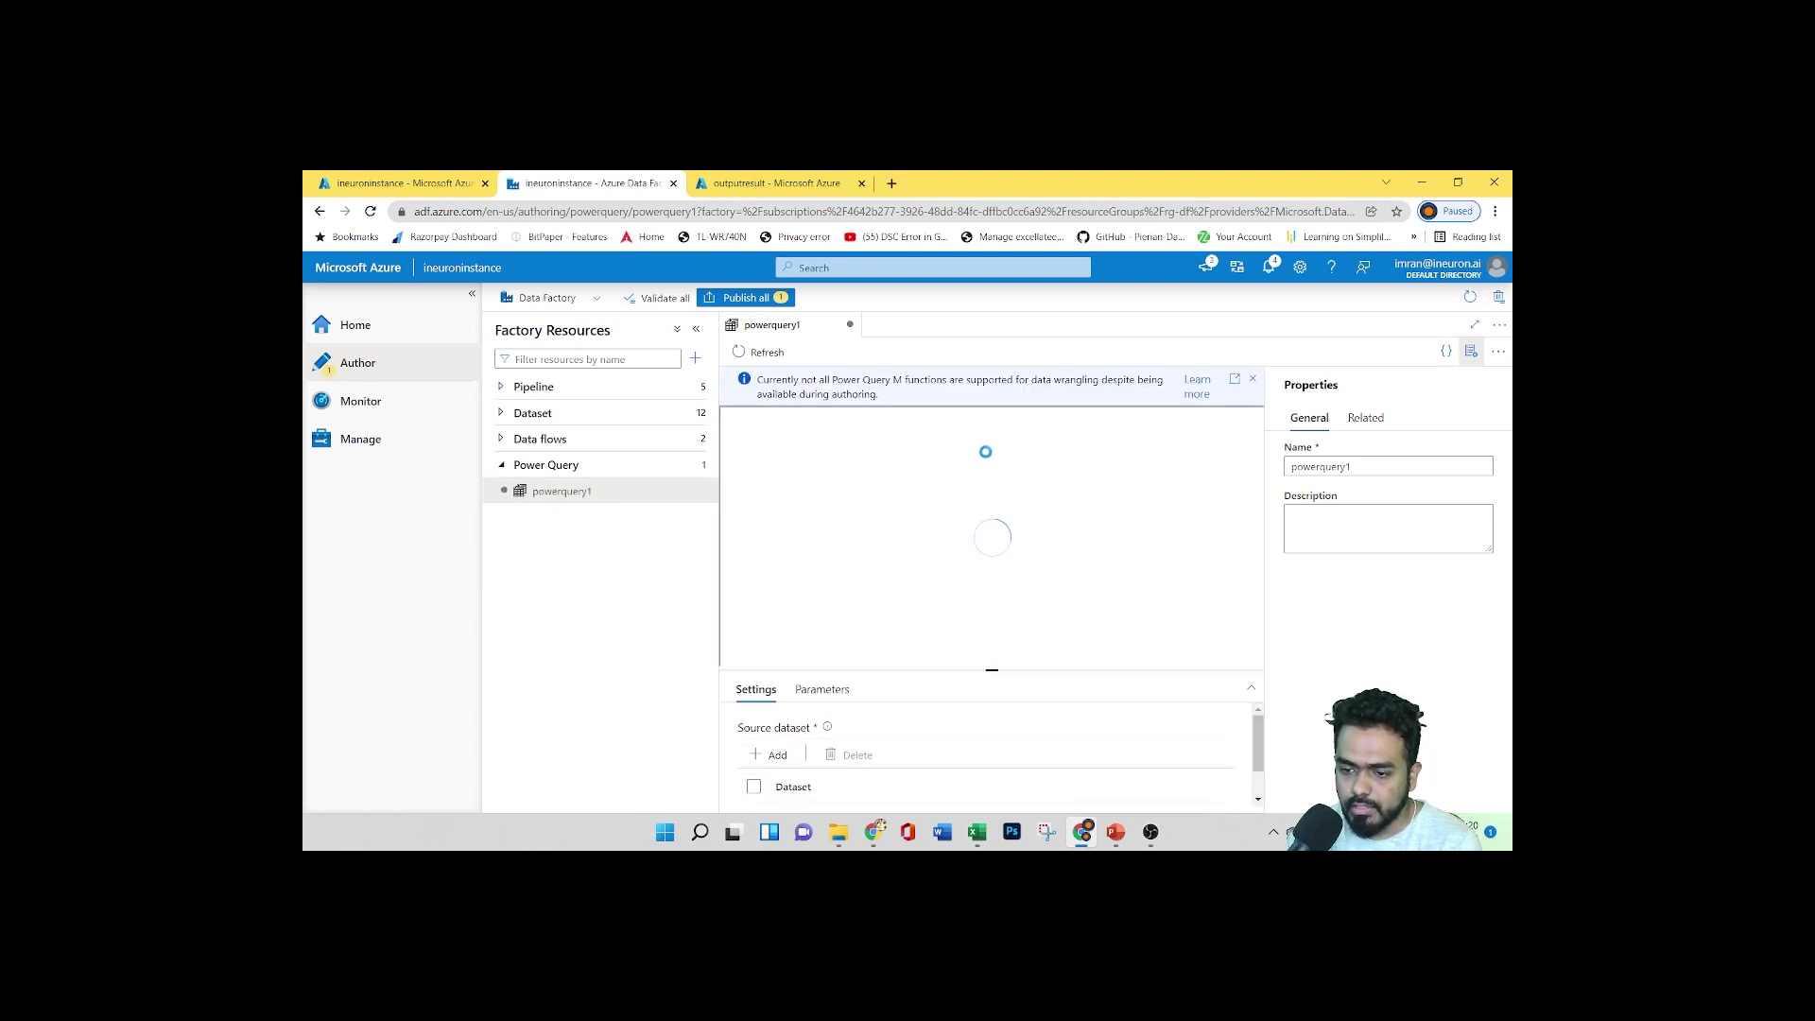
{"action": "left_click", "coordinate": [472, 294]}
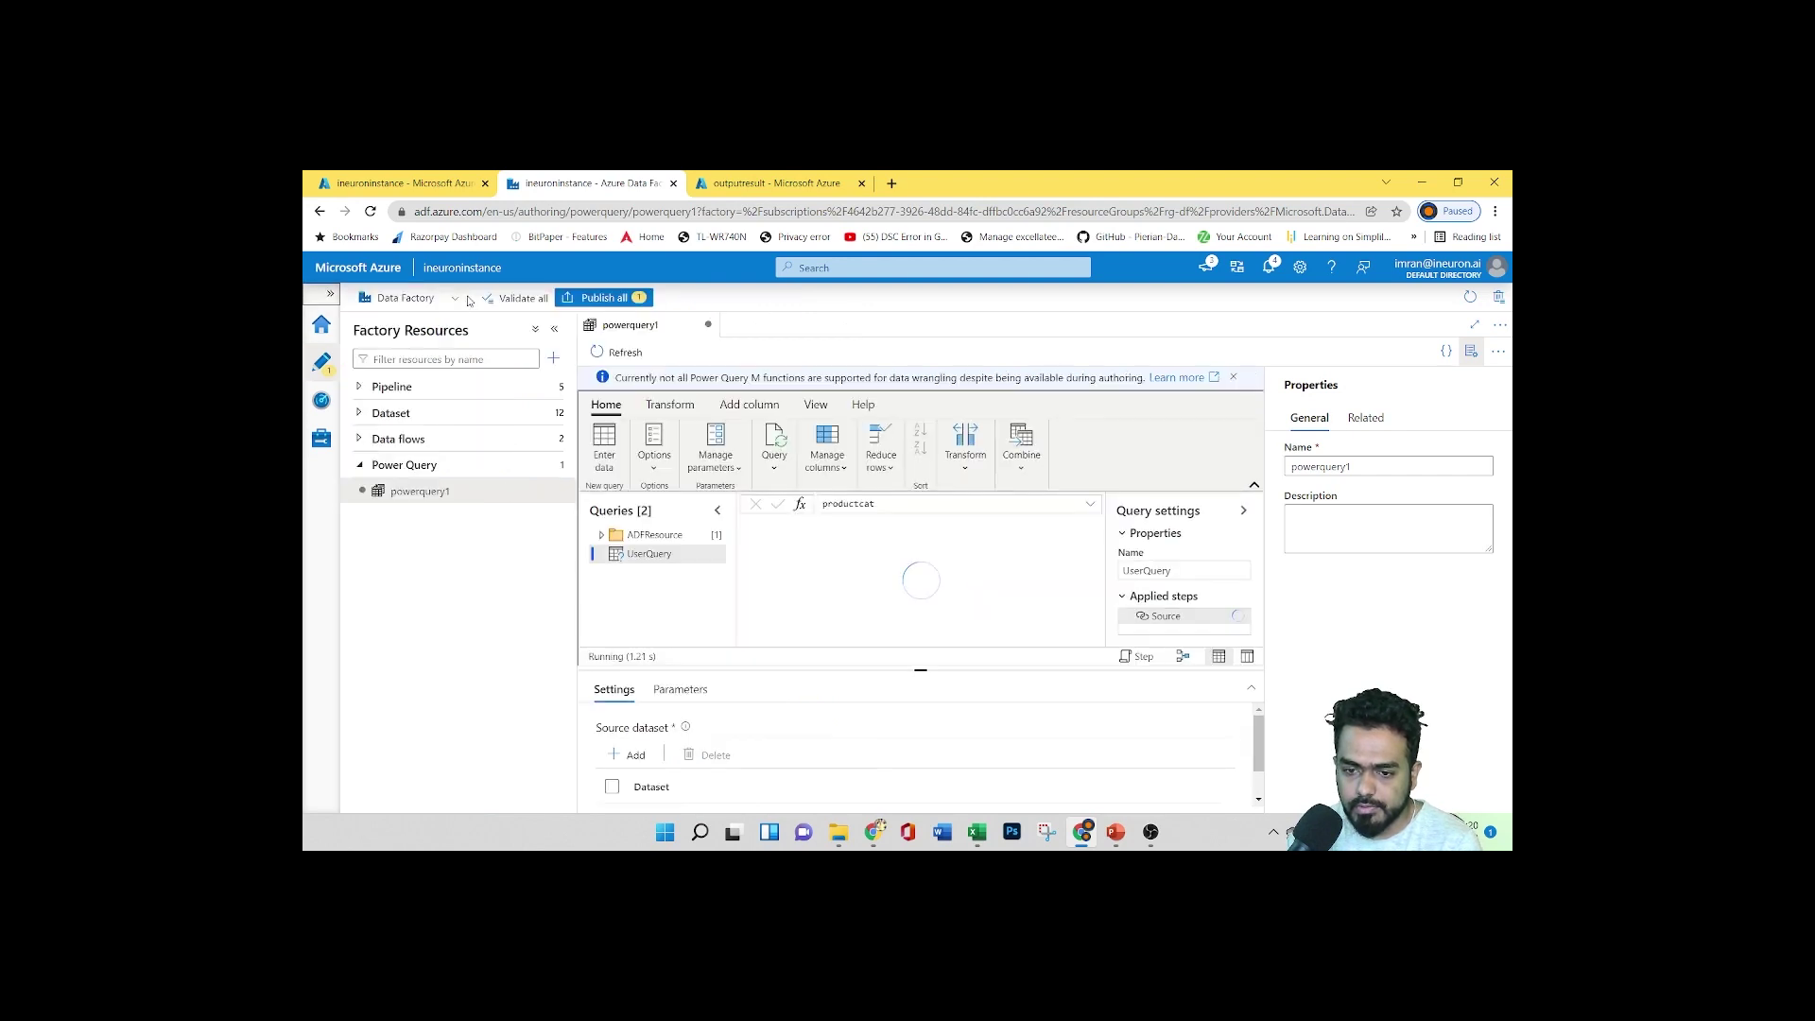
{"action": "left_click", "coordinate": [554, 329]}
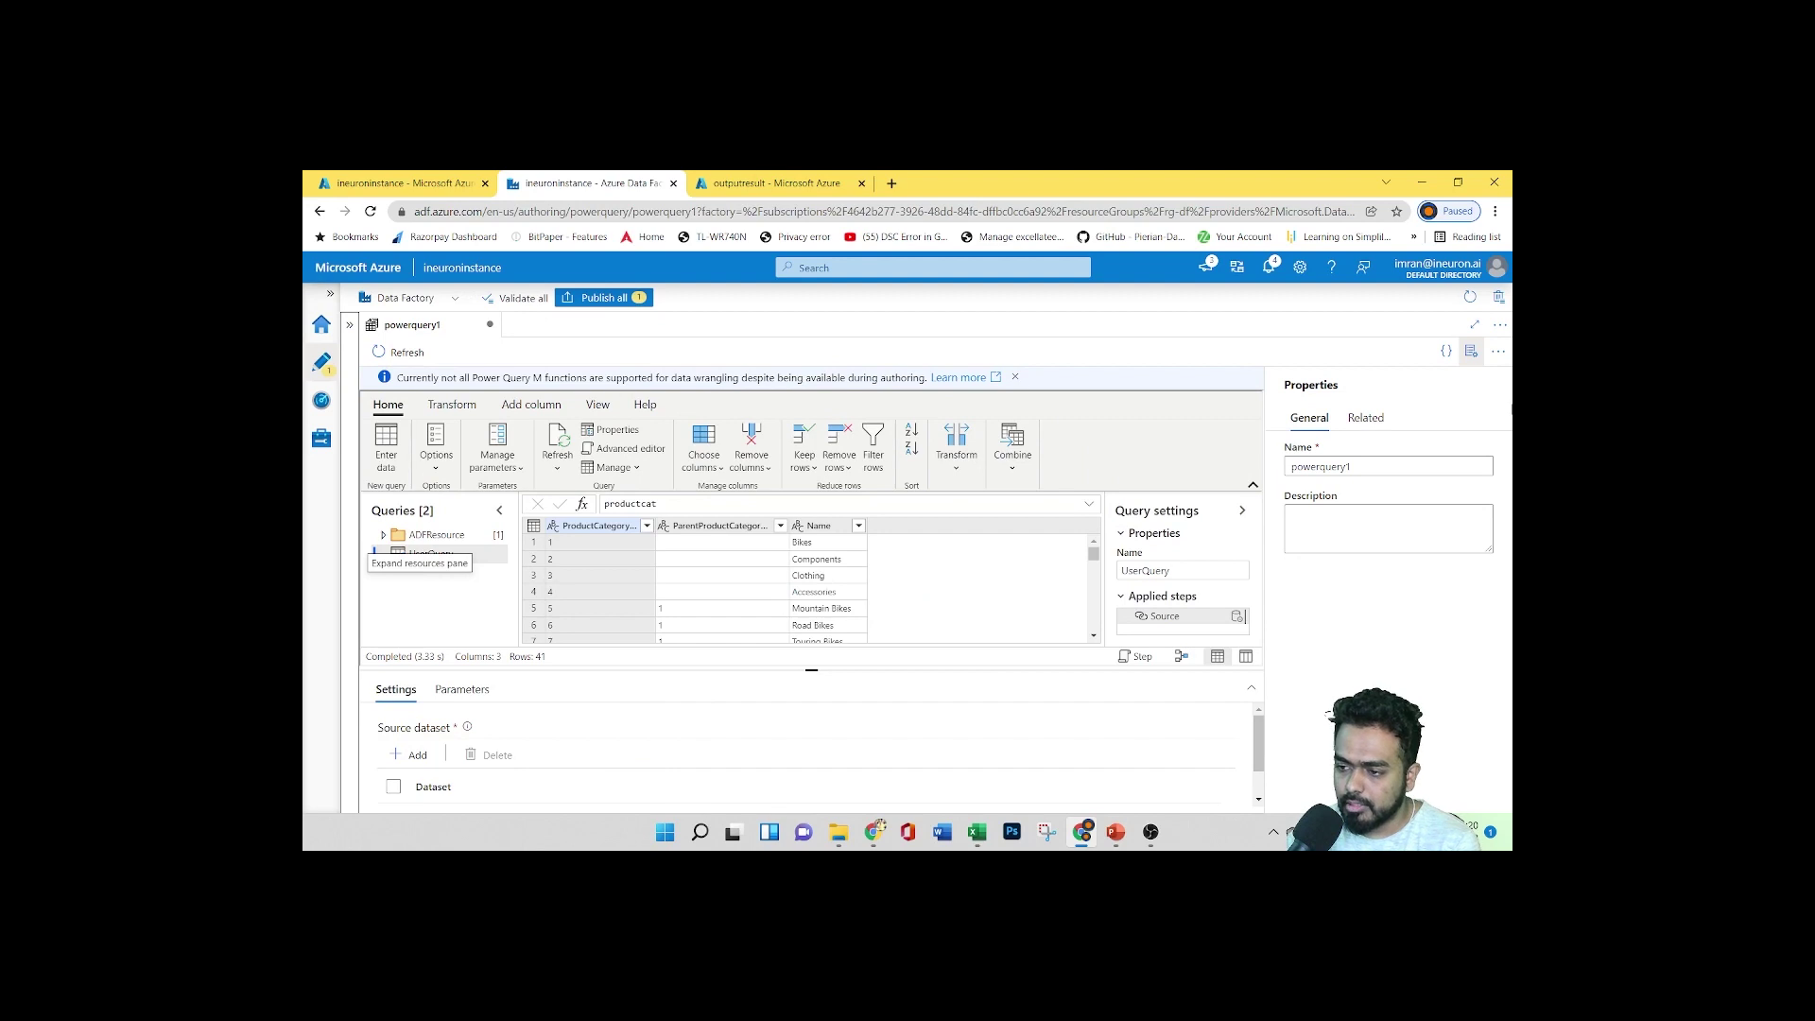
{"action": "left_click", "coordinate": [1471, 351]}
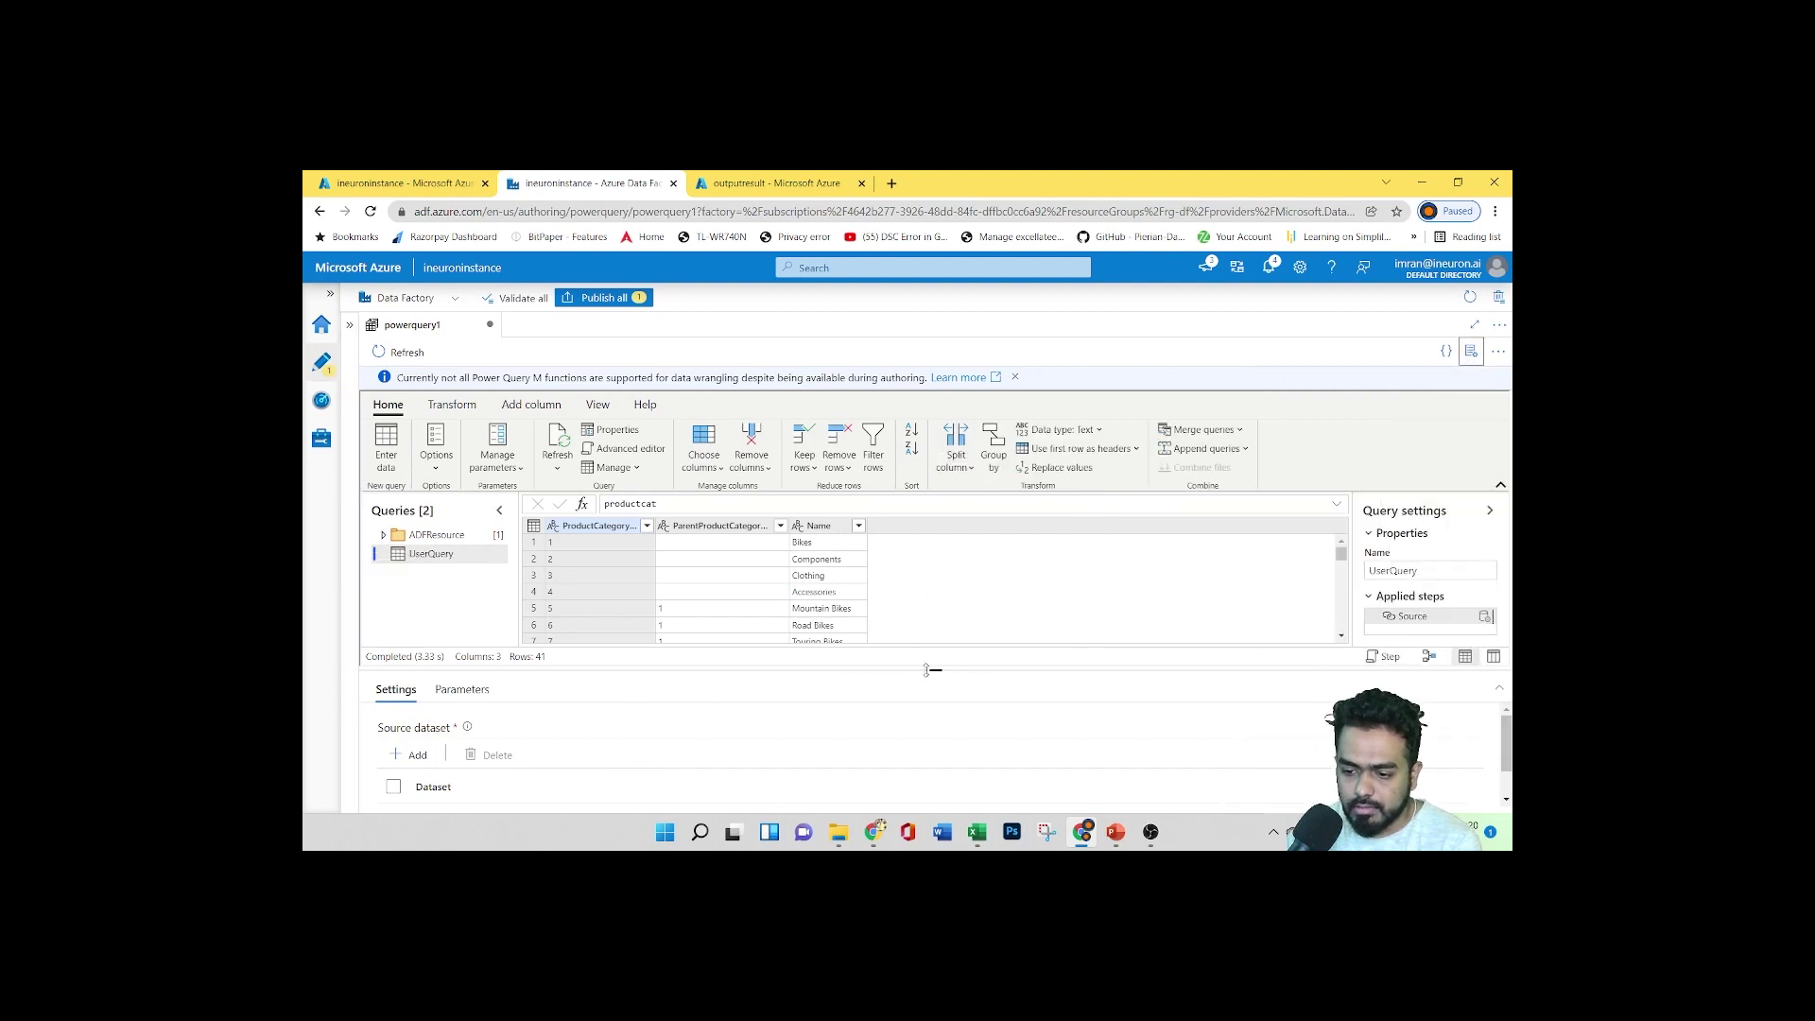
Enlarge the source dataset settings and try to delete the productcat dataset from the list
{"action": "left_click_drag", "start_coordinate": [928, 669], "coordinate": [936, 536]}
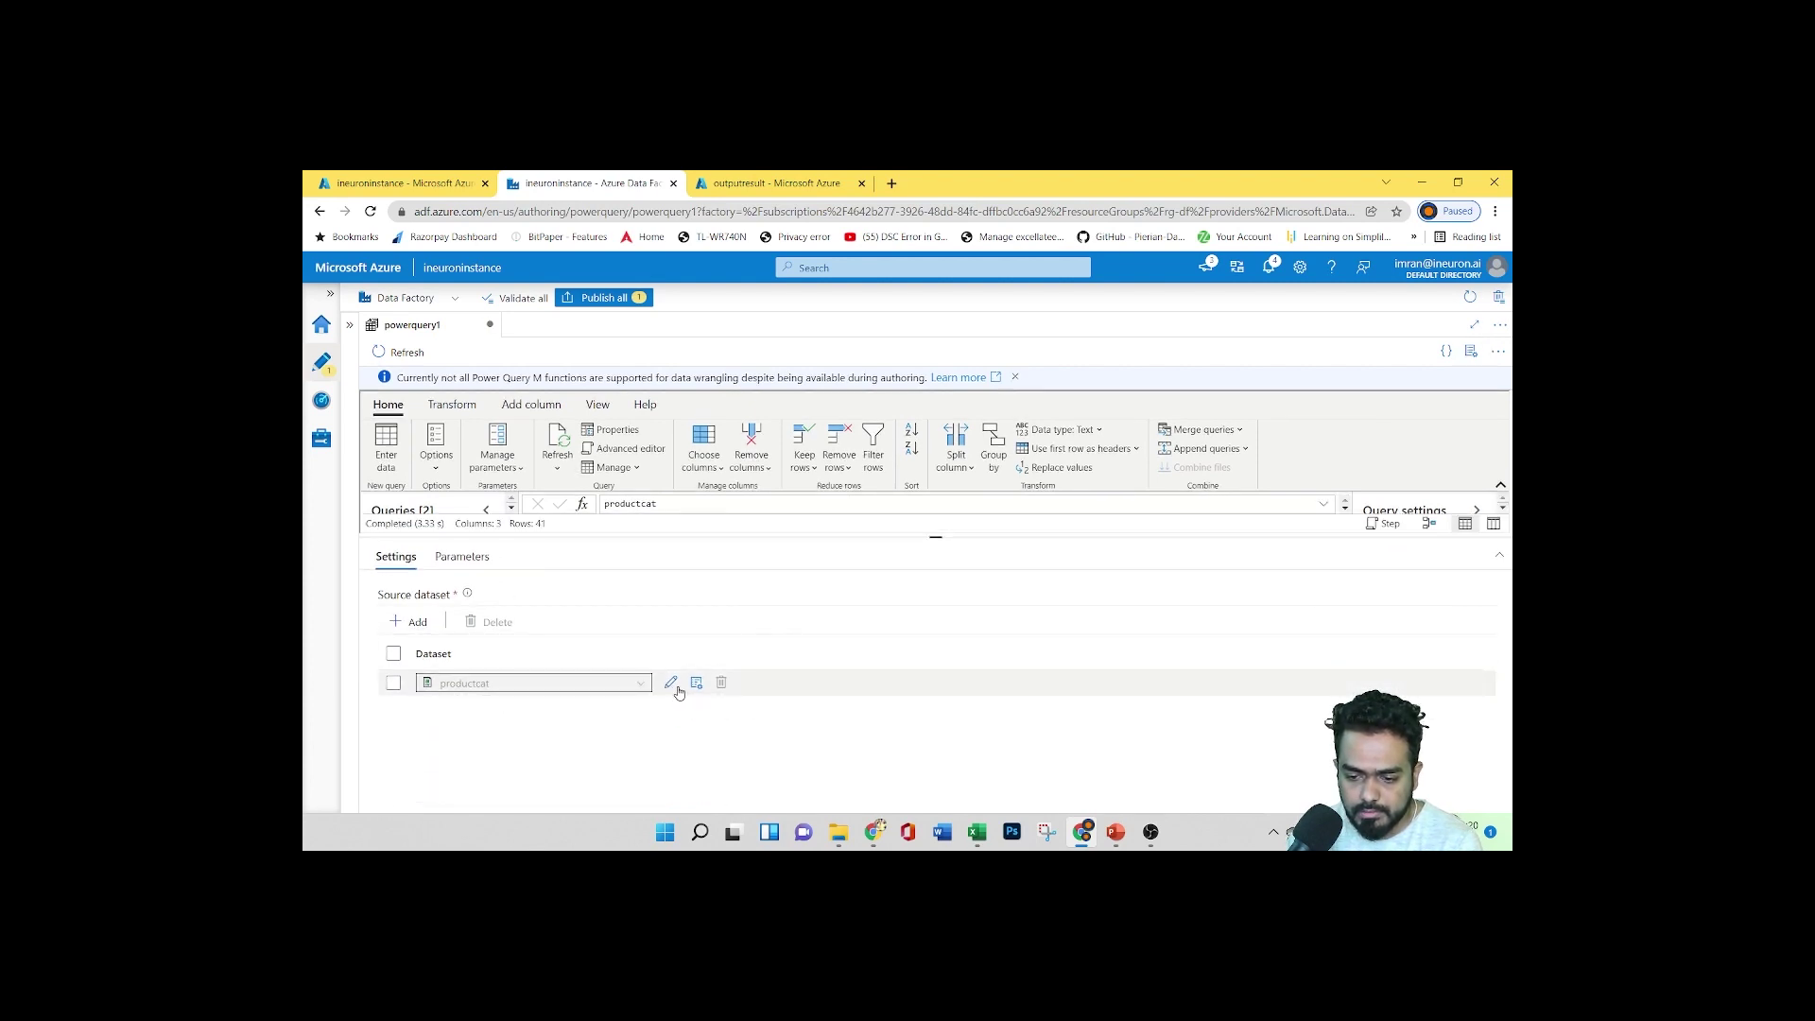
{"action": "left_click", "coordinate": [394, 684]}
{"action": "left_click", "coordinate": [494, 622]}
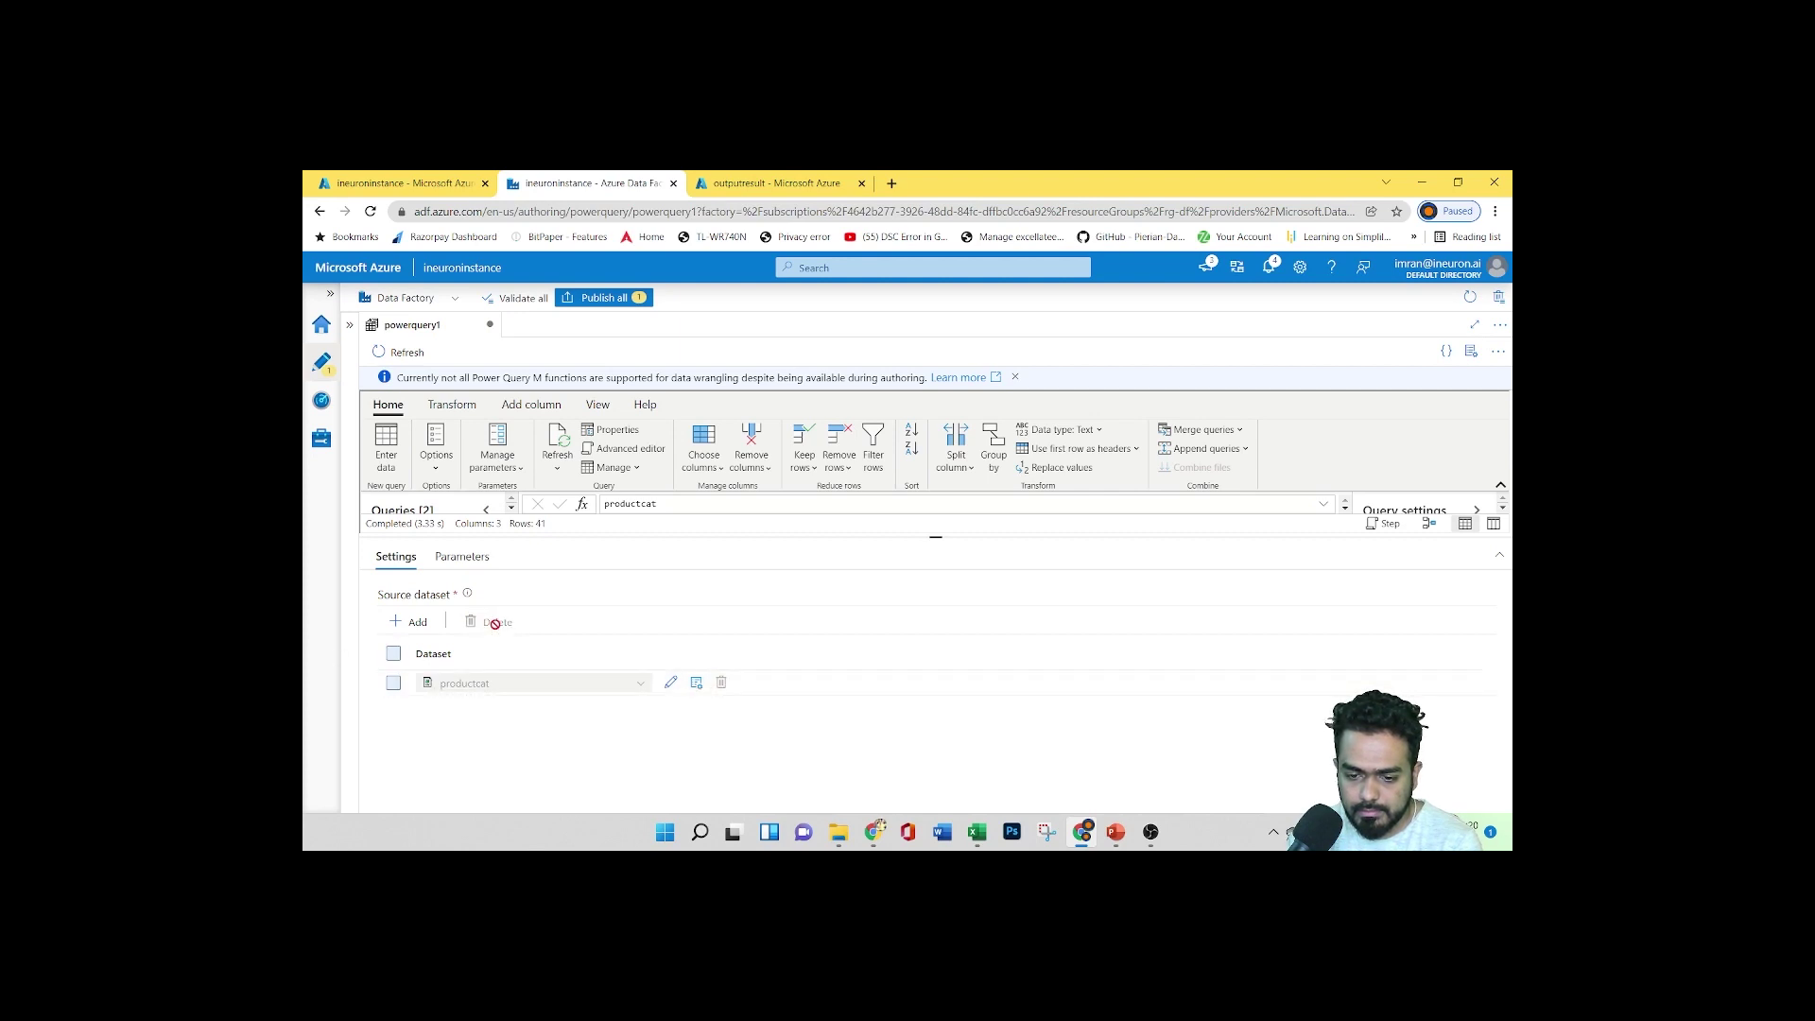
{"action": "left_click", "coordinate": [394, 683]}
{"action": "left_click", "coordinate": [494, 622]}
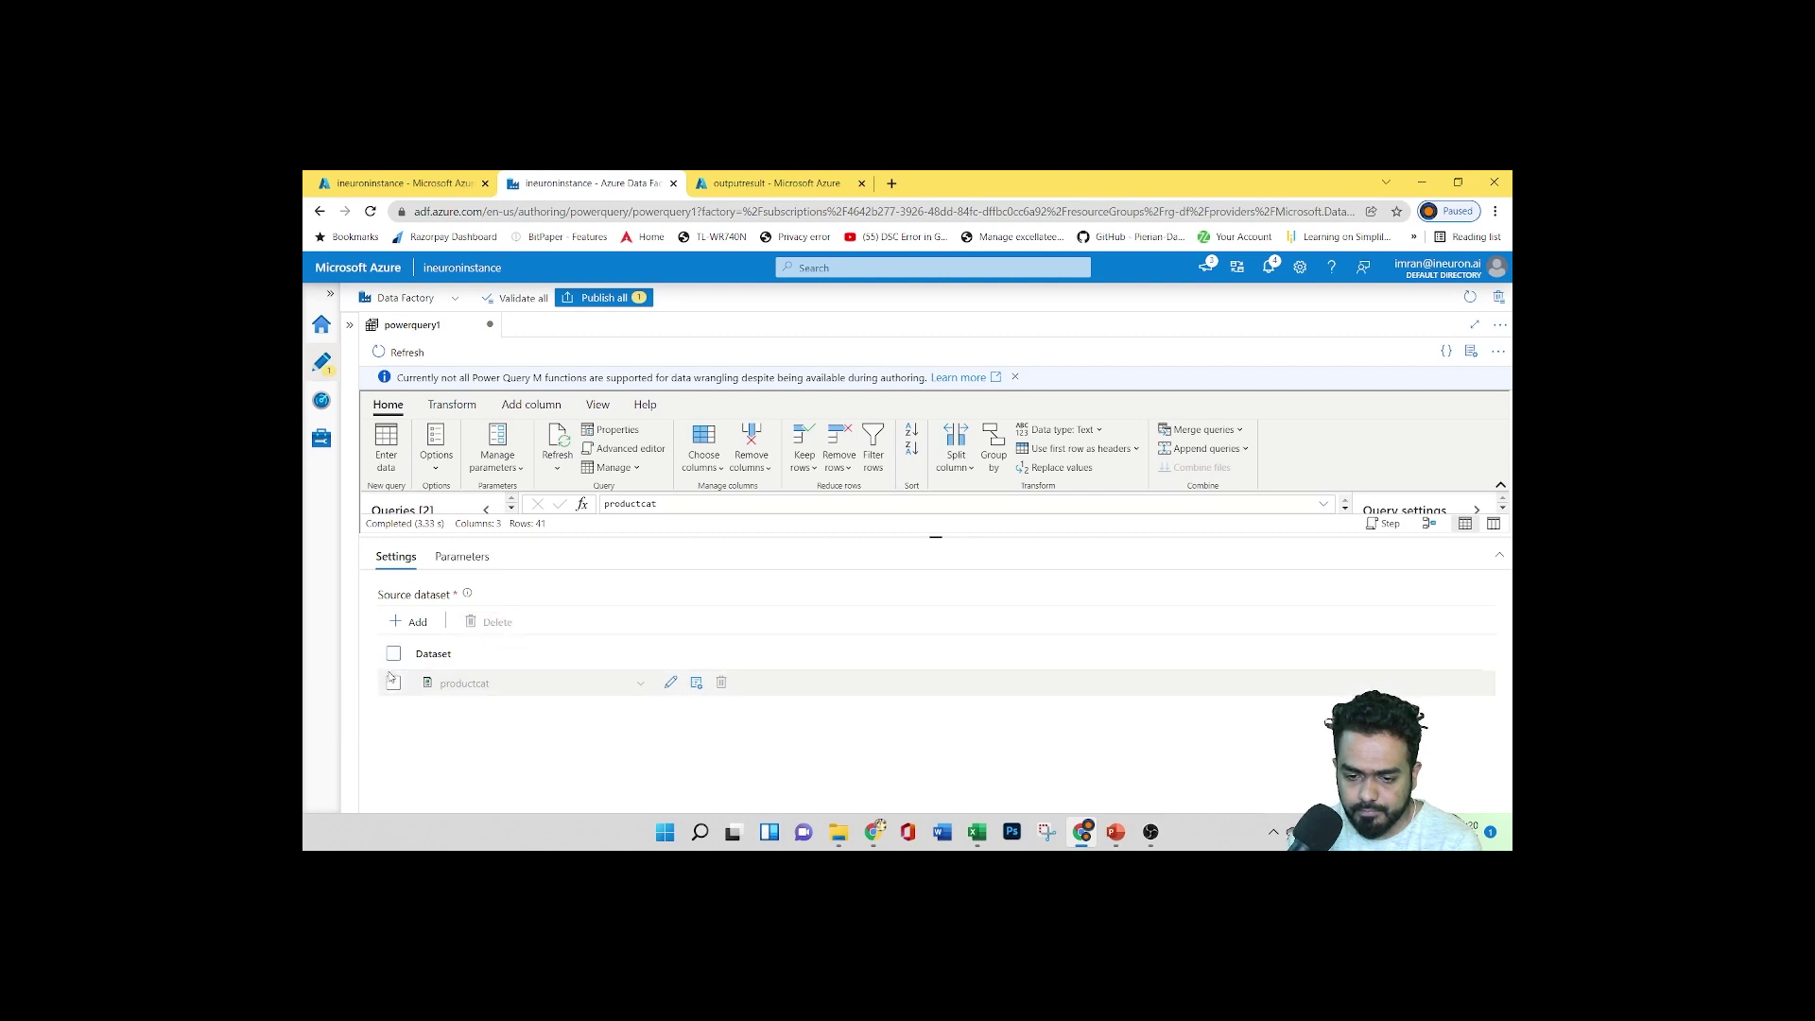
Add productdata280 as a second source dataset of powerquery1
{"action": "left_click", "coordinate": [409, 620]}
{"action": "left_click", "coordinate": [629, 710]}
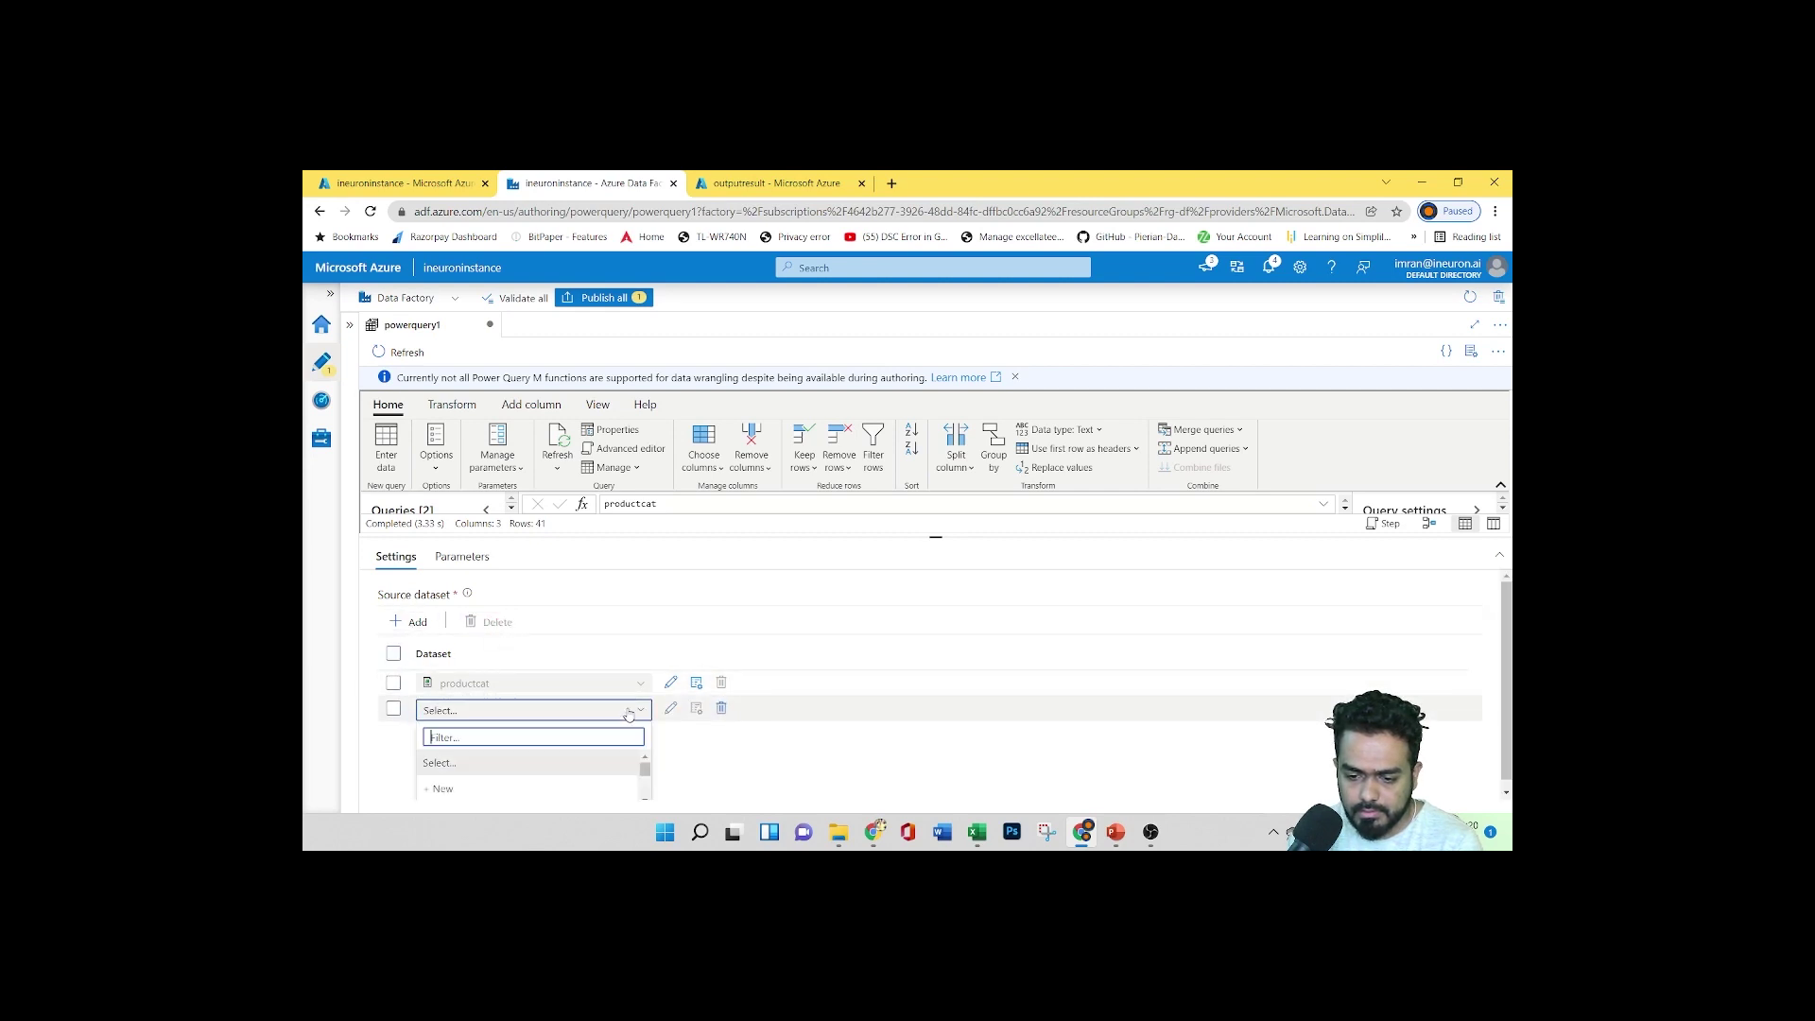
{"action": "scroll", "coordinate": [501, 764], "scroll_direction": "down", "scroll_amount": 3}
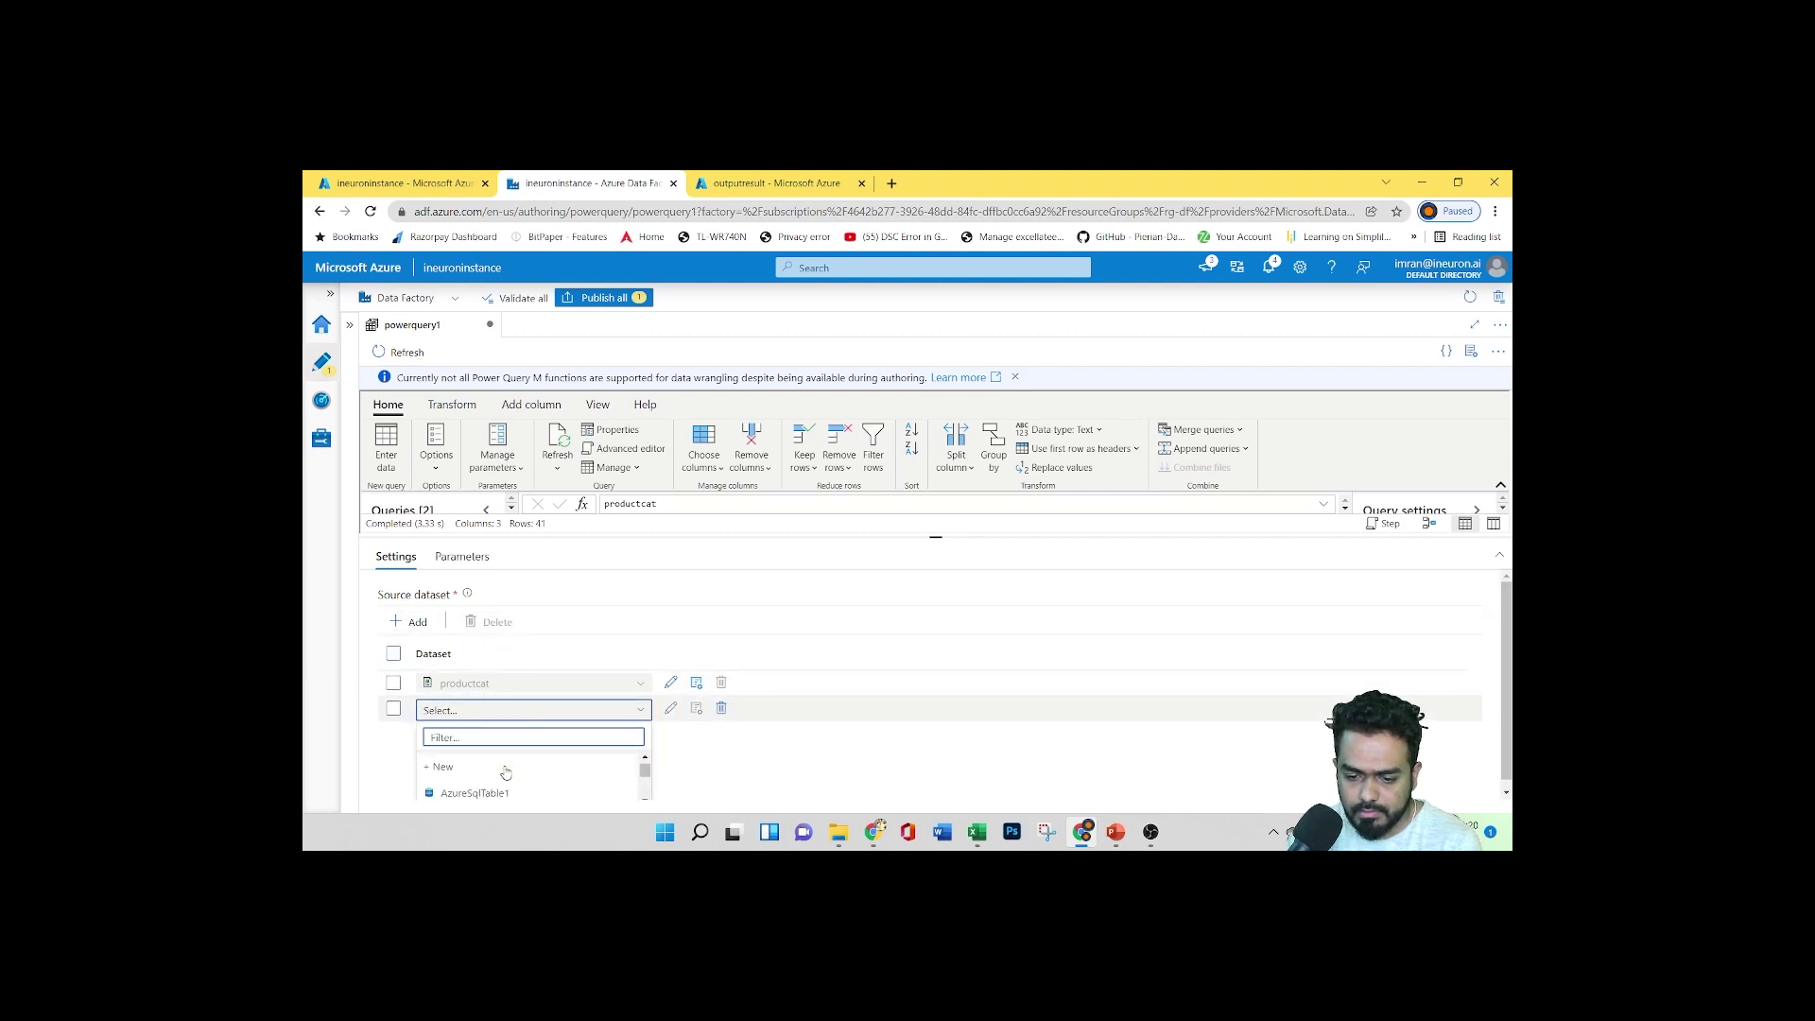
{"action": "left_click", "coordinate": [645, 788]}
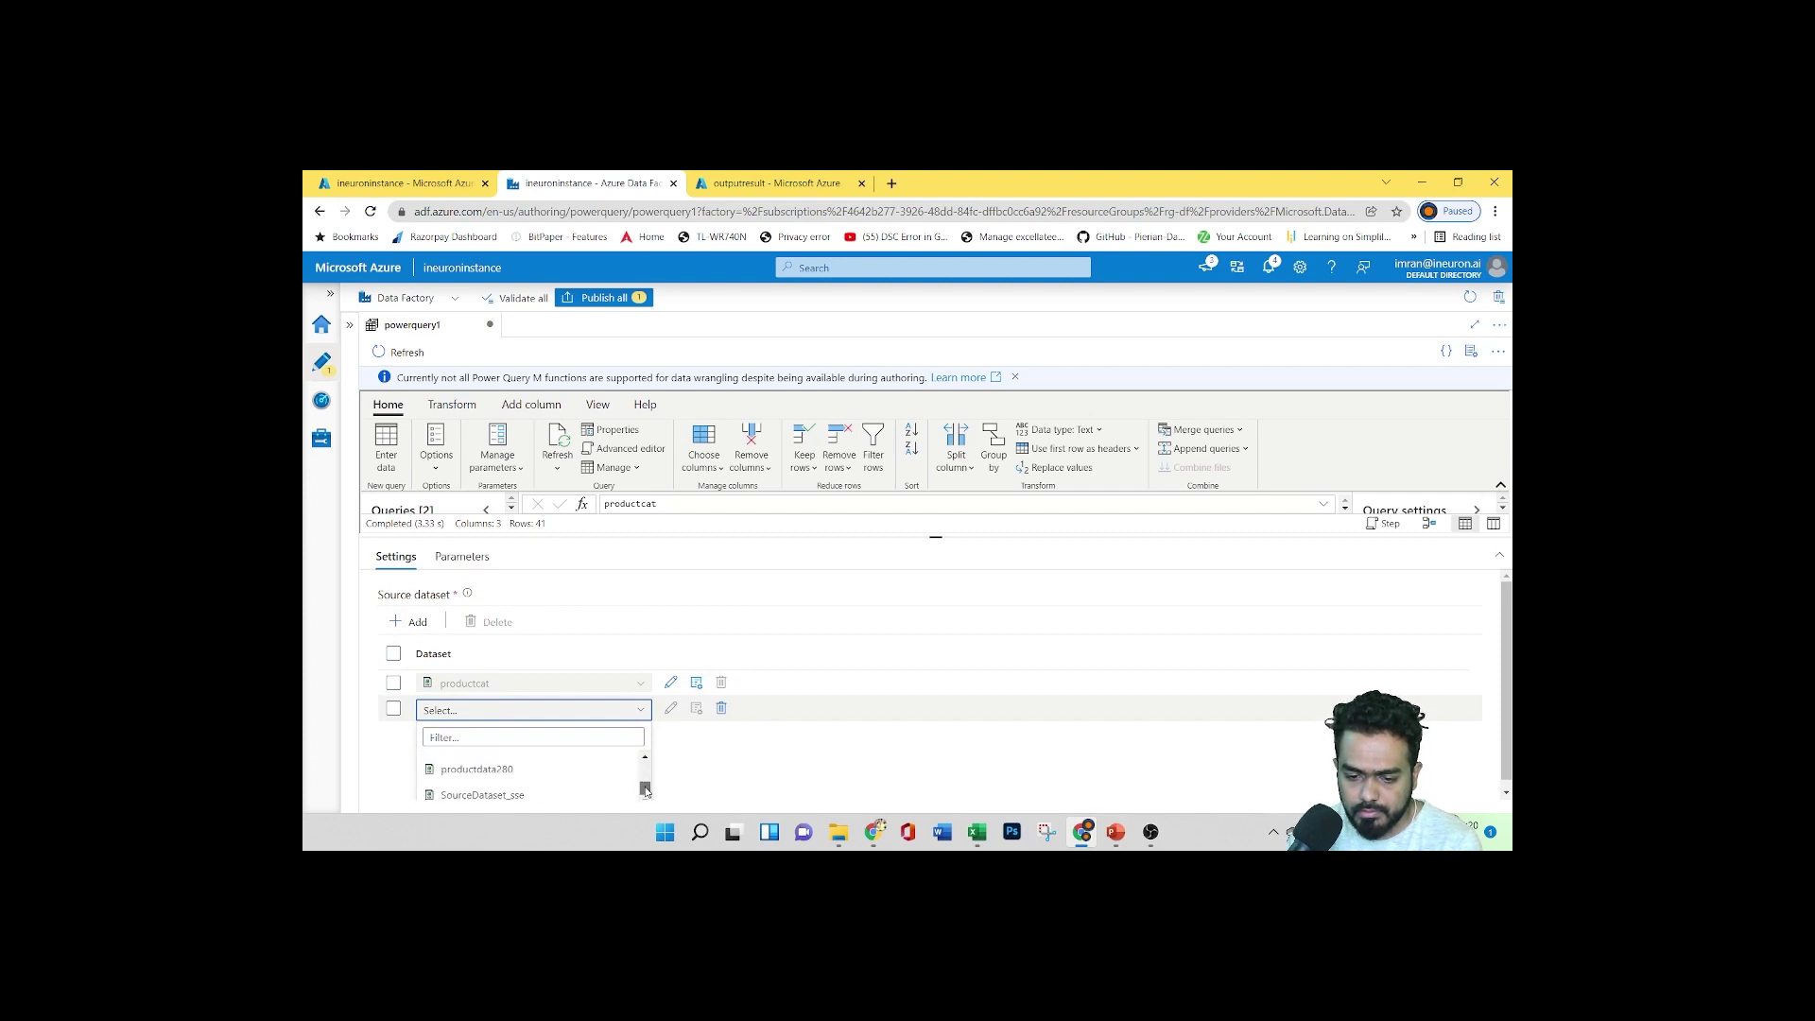
{"action": "left_click", "coordinate": [482, 770]}
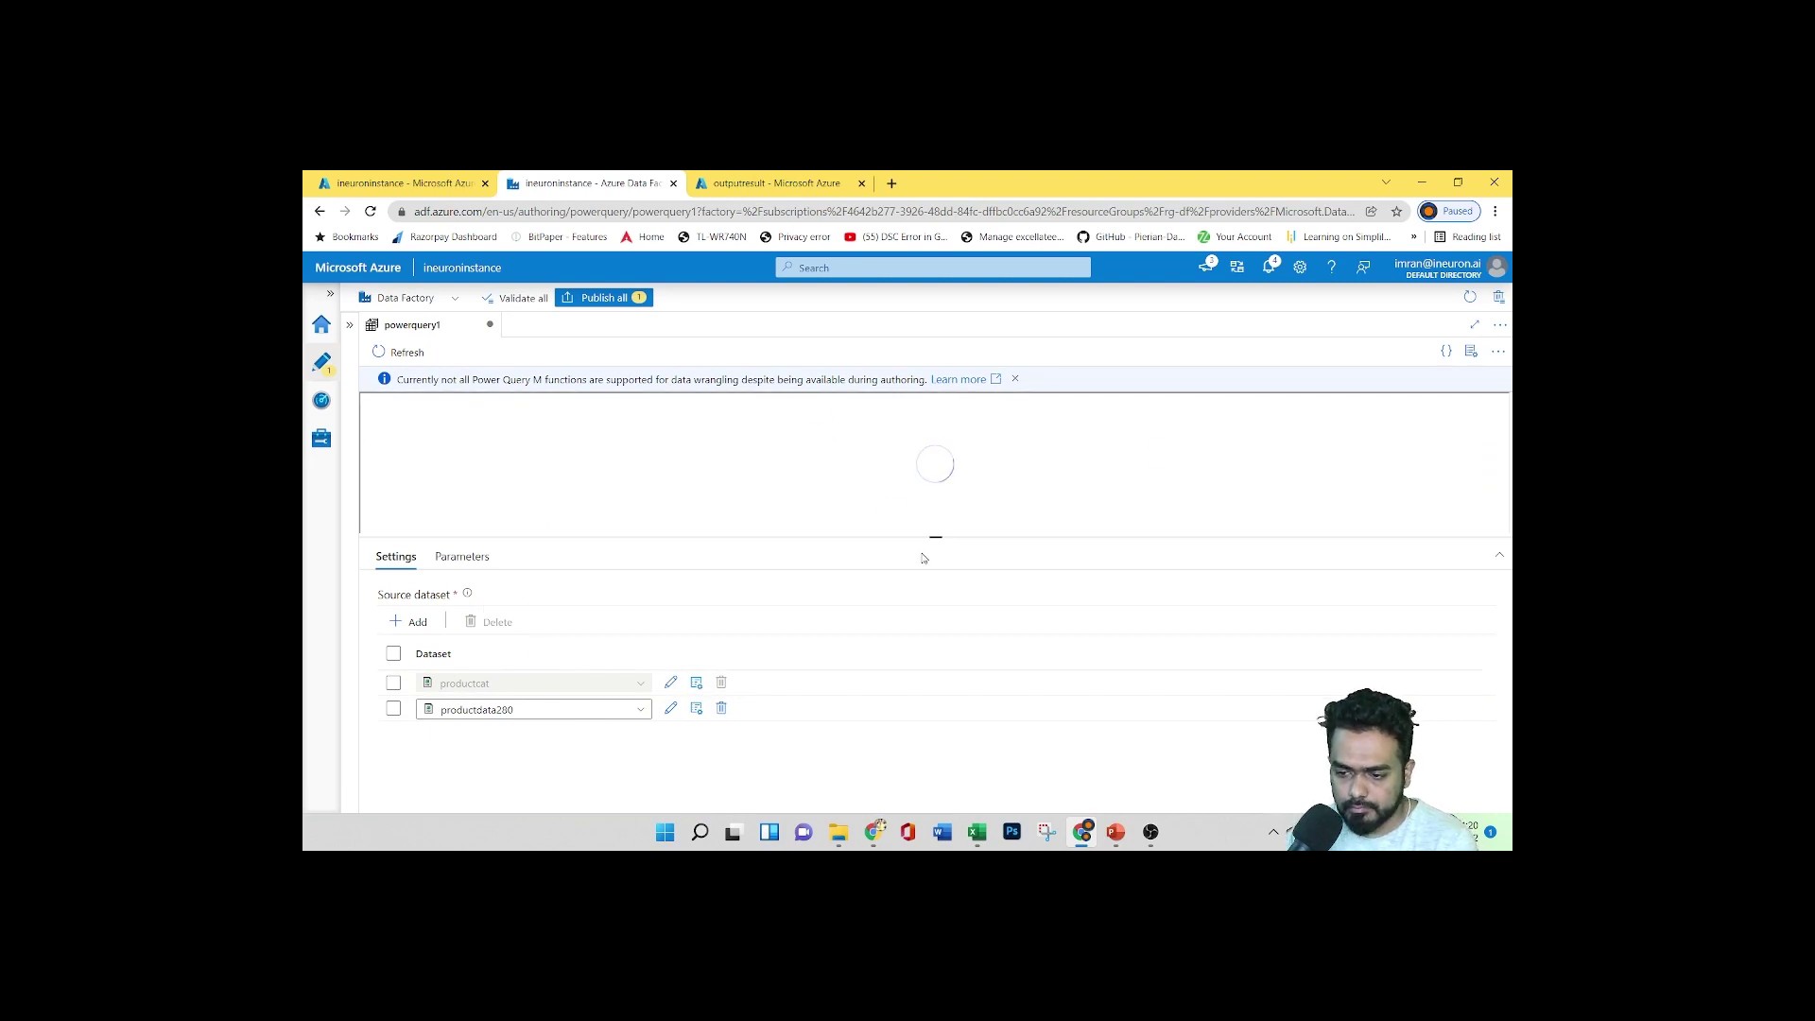
{"action": "mouse_move", "coordinate": [935, 532]}
{"action": "left_mouse_down"}
{"action": "mouse_move", "coordinate": [948, 779]}
{"action": "mouse_move", "coordinate": [964, 530]}
{"action": "mouse_move", "coordinate": [949, 526]}
{"action": "left_mouse_up"}
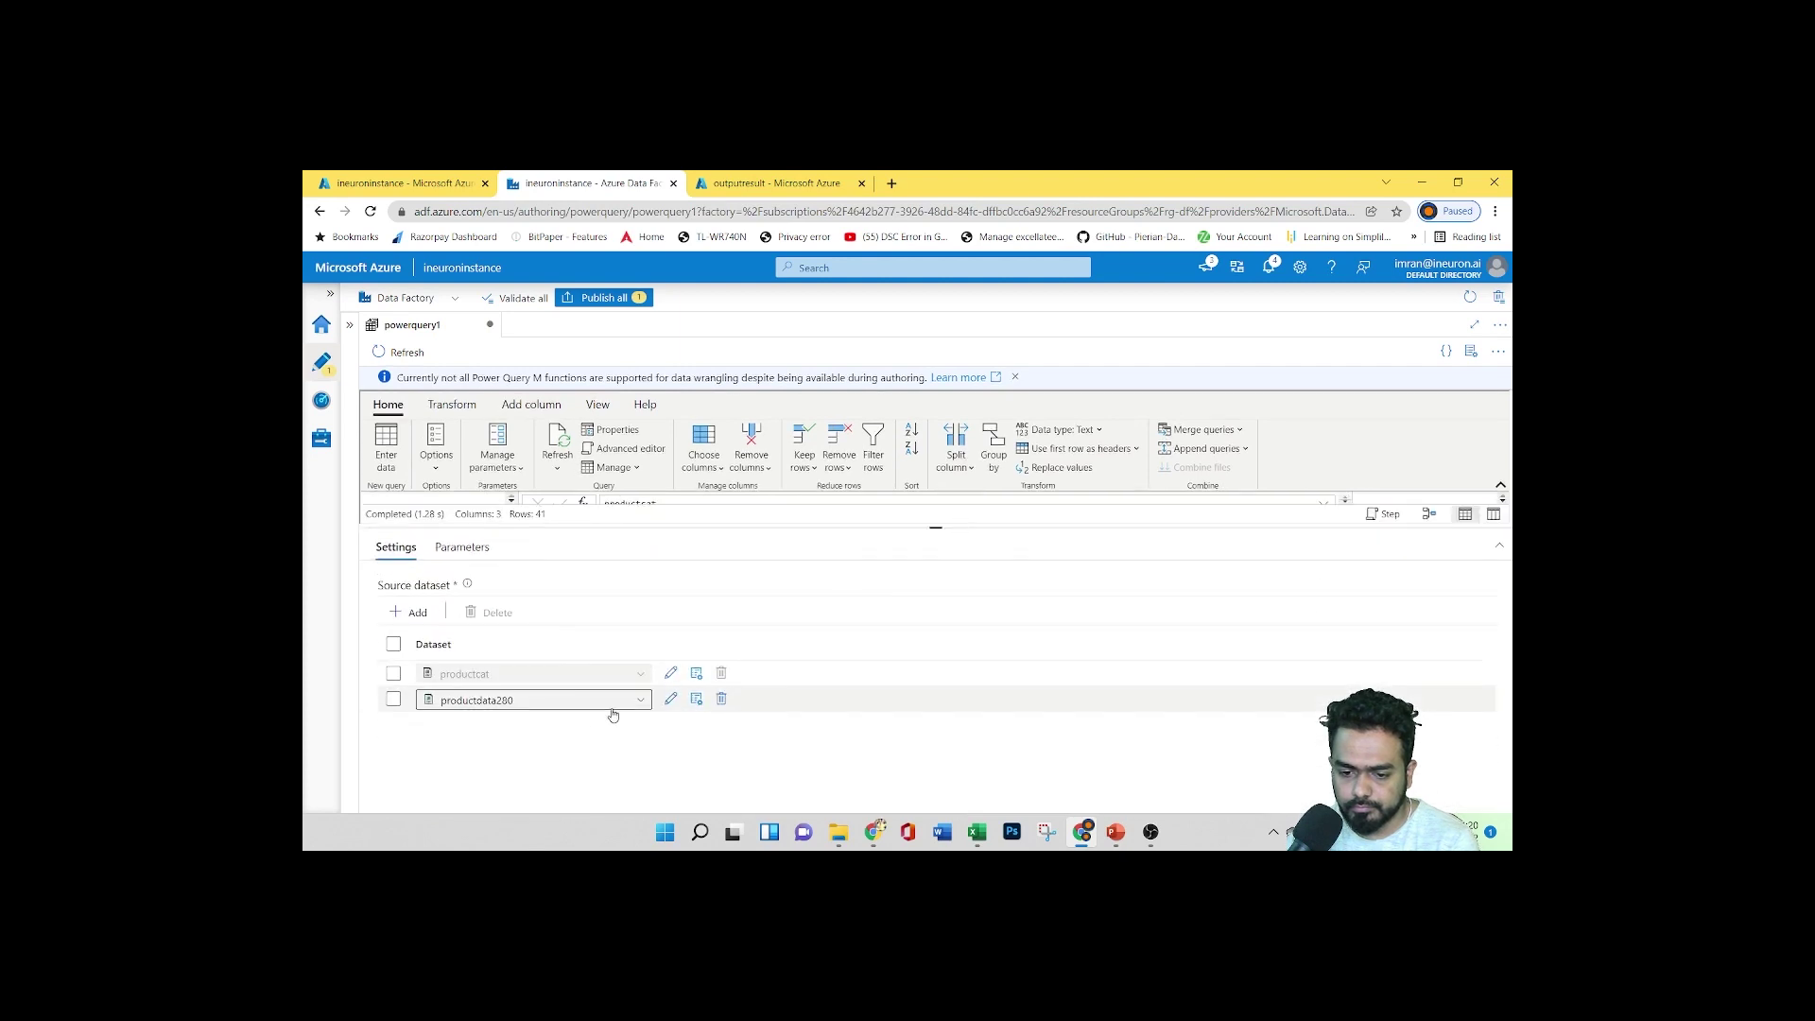
Open the productcat dataset from the source list, review its connection settings, and close it
{"action": "left_click", "coordinate": [558, 700]}
{"action": "left_click", "coordinate": [737, 777]}
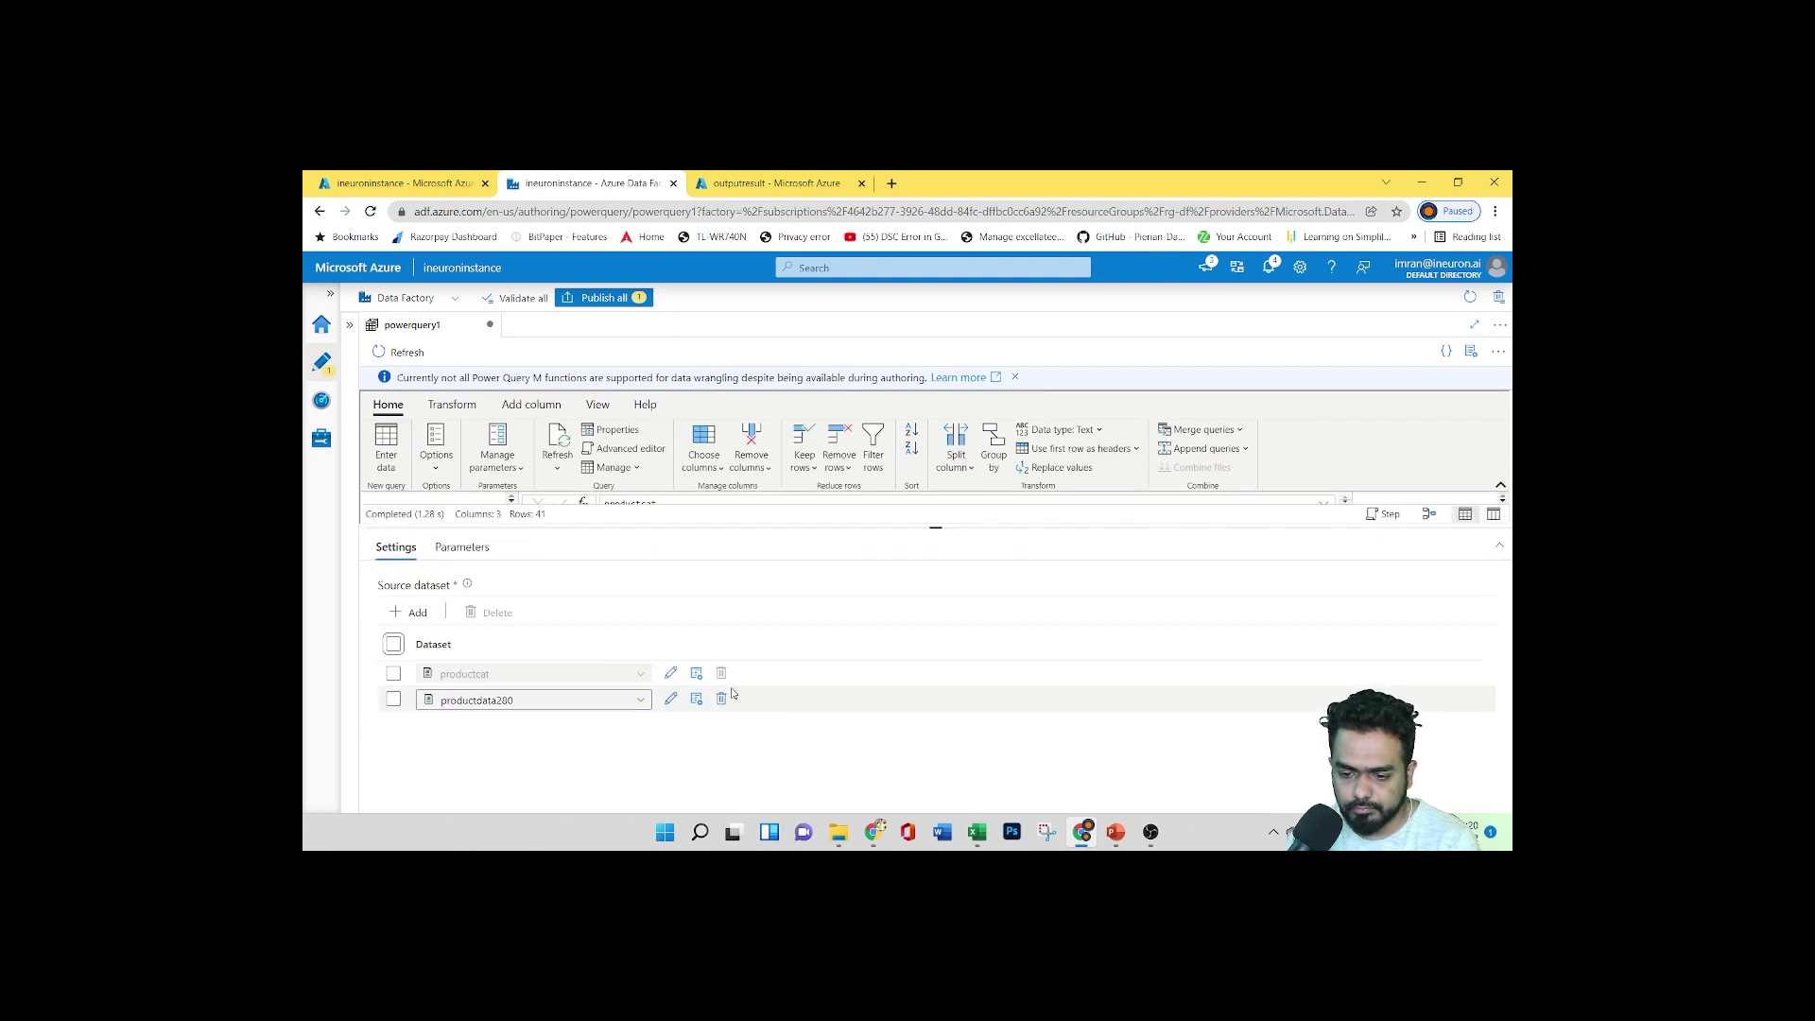
{"action": "left_click", "coordinate": [671, 673]}
{"action": "scroll", "coordinate": [823, 729], "scroll_direction": "down", "scroll_amount": 3}
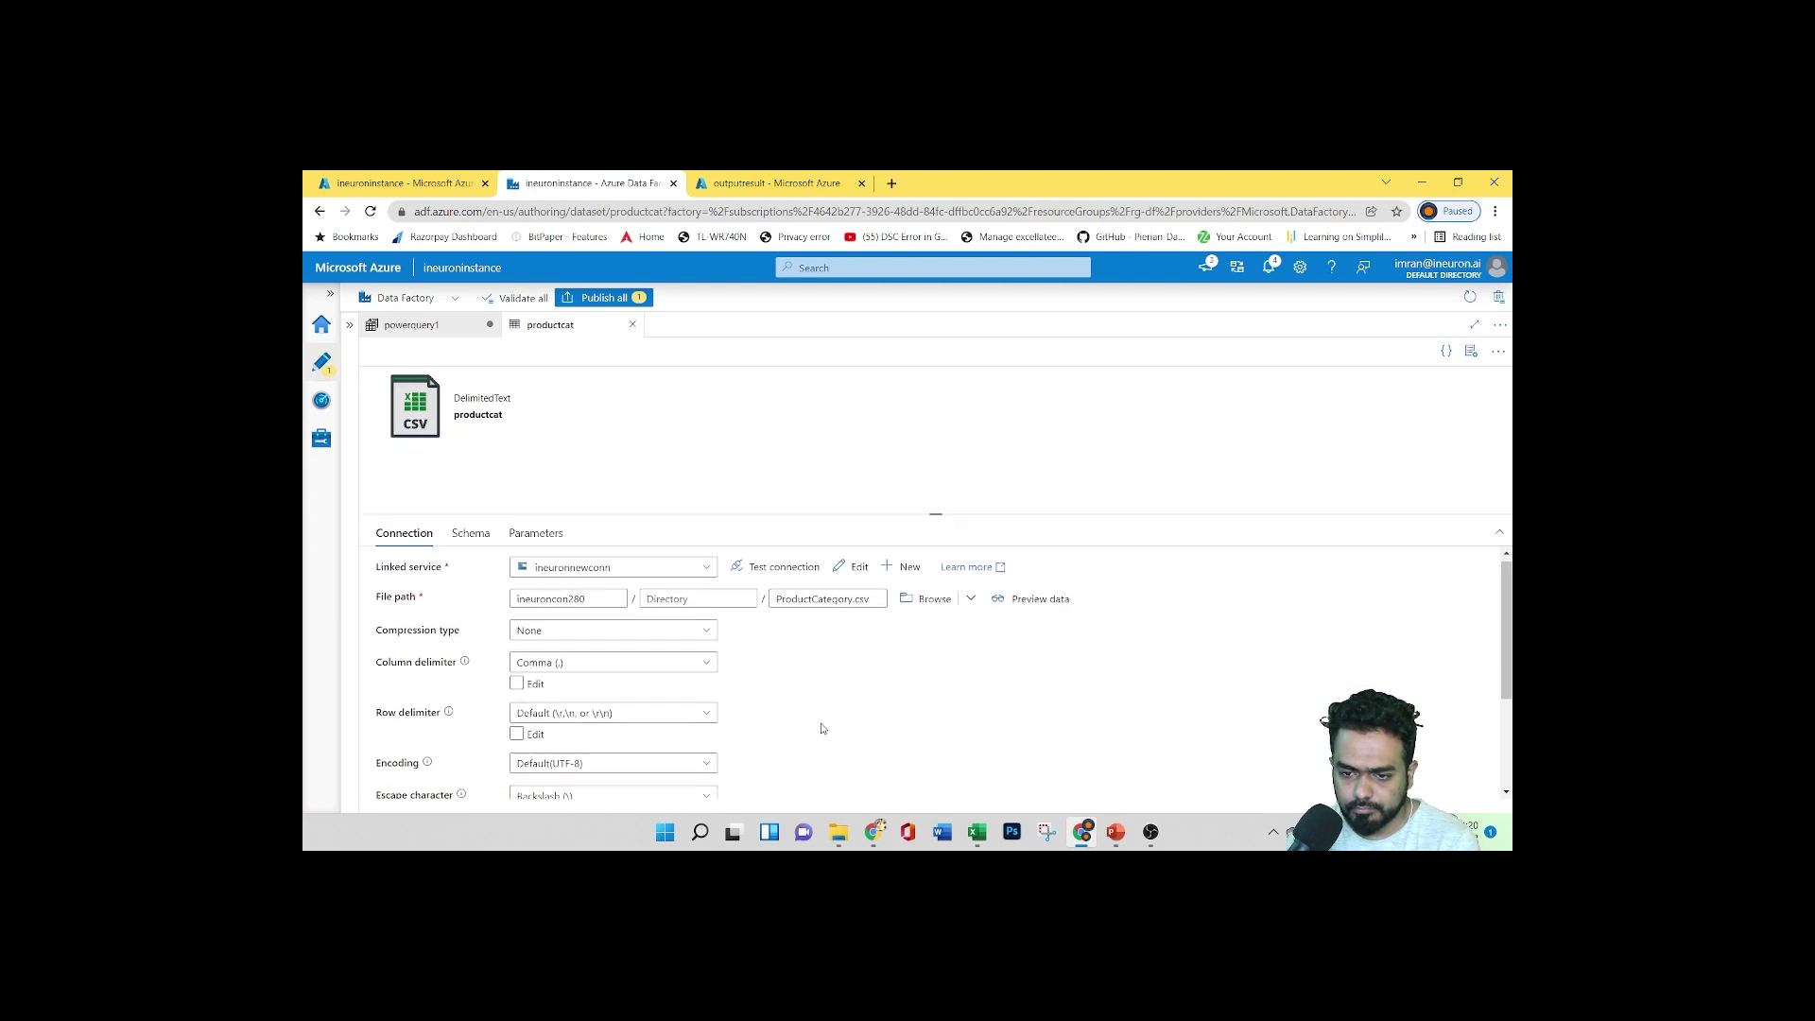
{"action": "scroll", "coordinate": [822, 729], "scroll_direction": "up", "scroll_amount": 3}
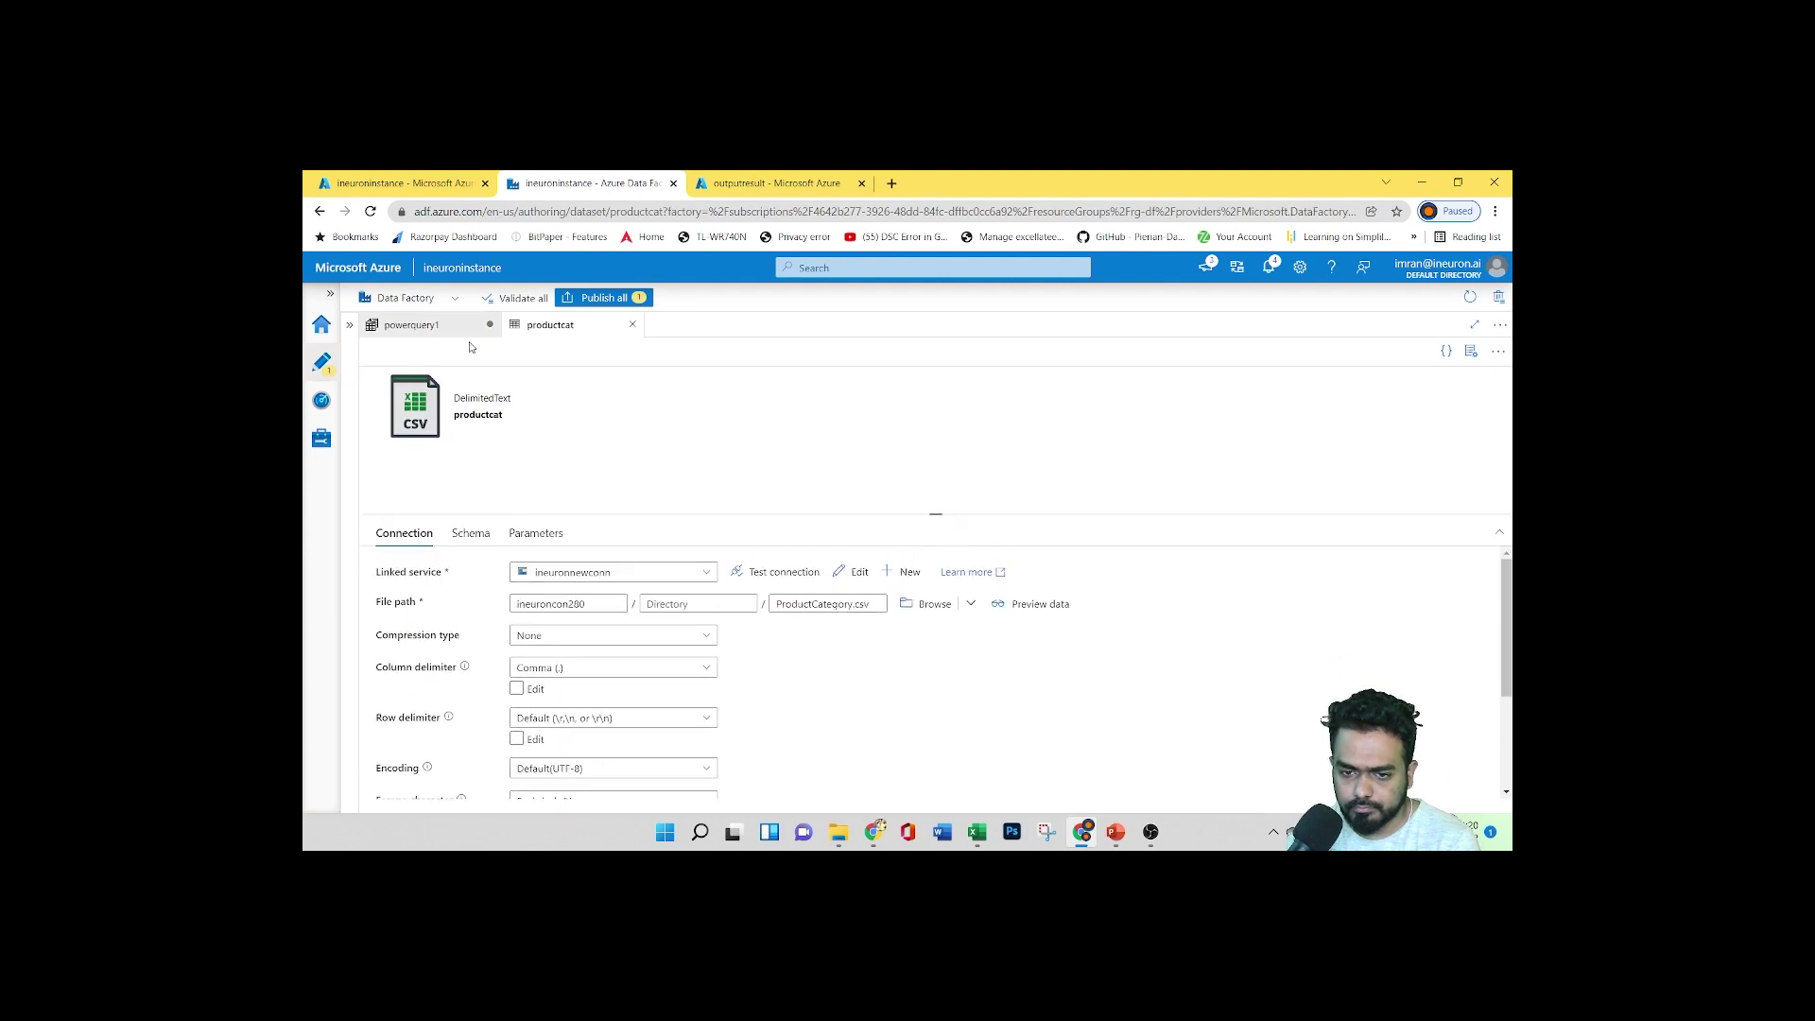
{"action": "left_click", "coordinate": [632, 324]}
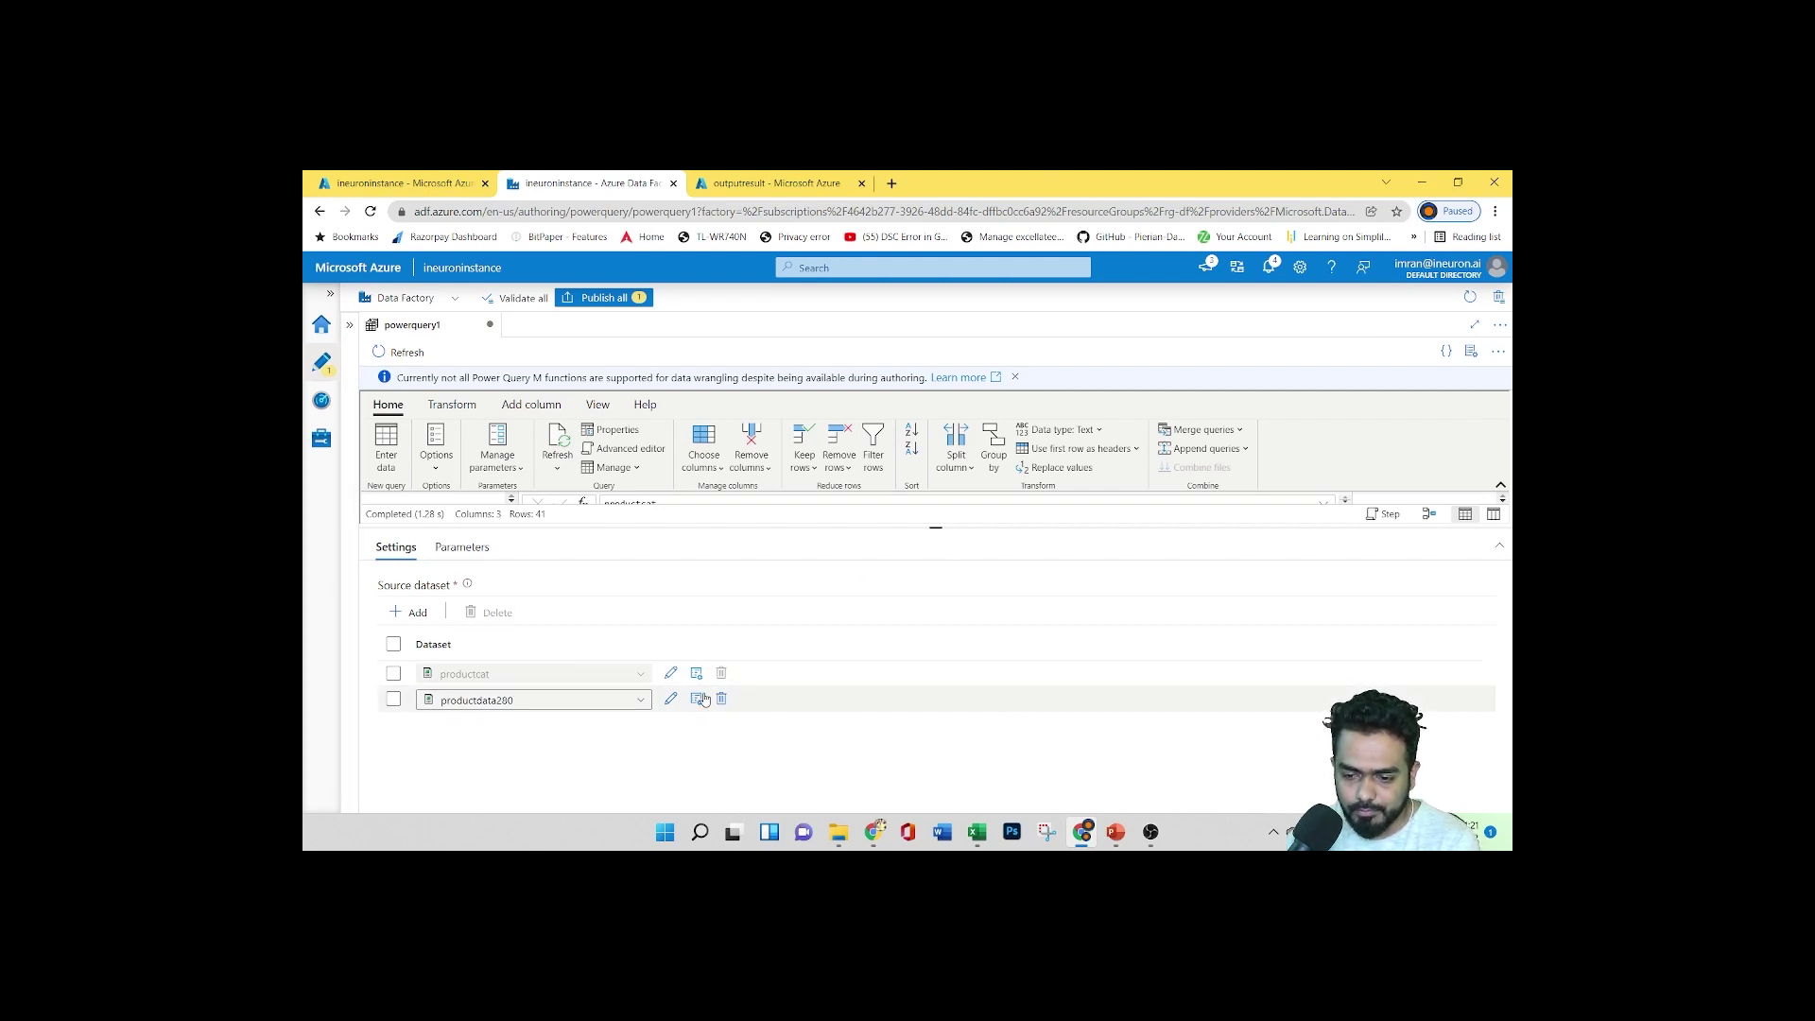
Tick productdata280 in the source dataset list and enlarge the query editor to show the data grid
{"action": "left_click", "coordinate": [395, 674]}
{"action": "left_click", "coordinate": [395, 674]}
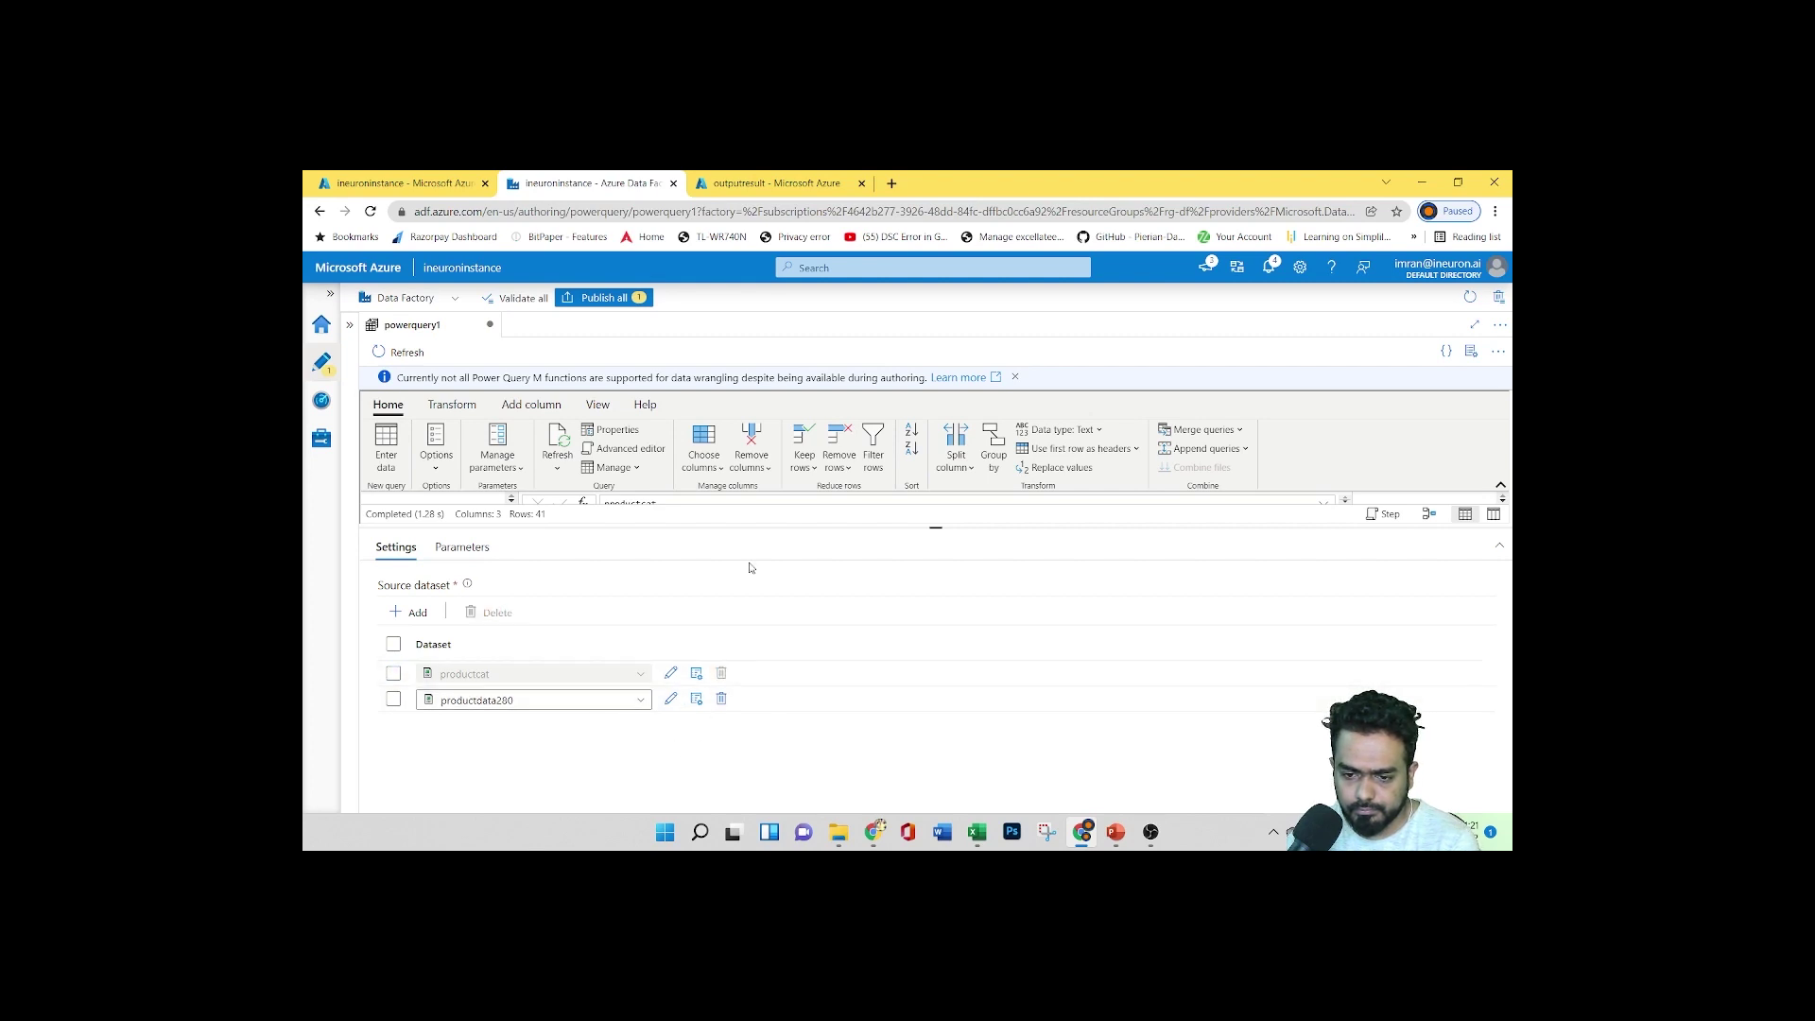
{"action": "left_click_drag", "start_coordinate": [906, 529], "coordinate": [932, 556]}
{"action": "left_click", "coordinate": [560, 732]}
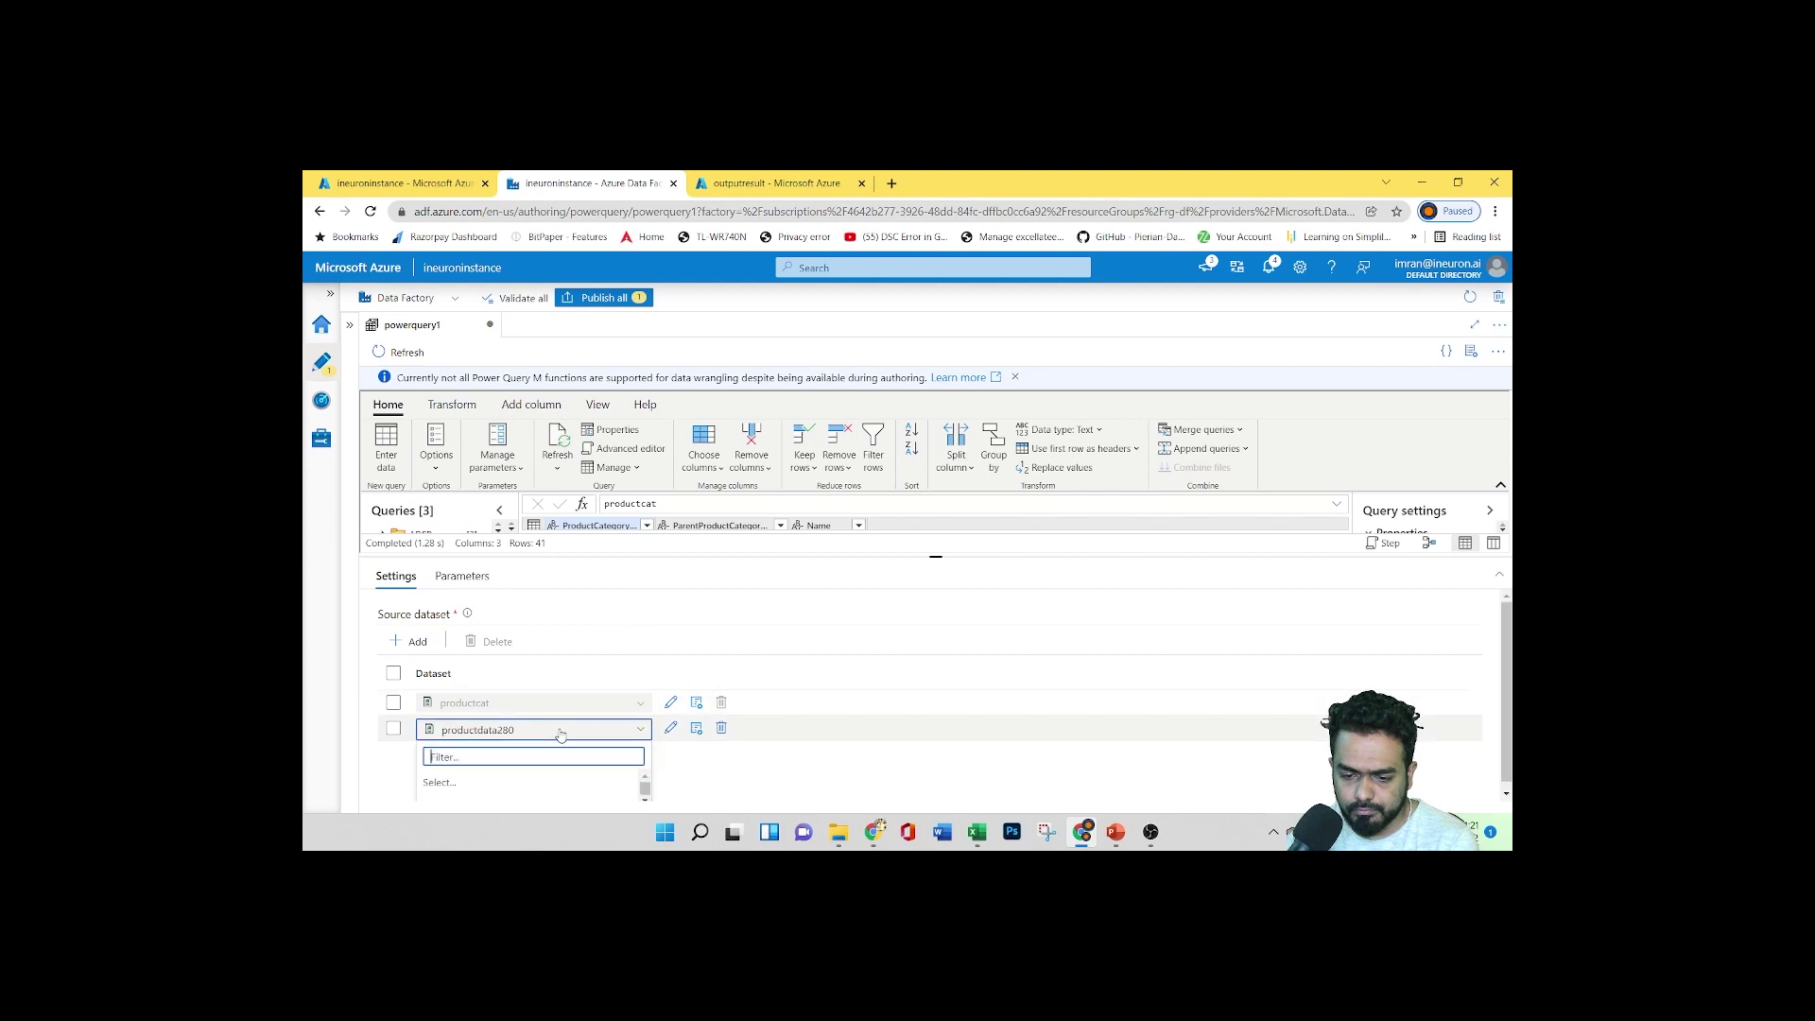
{"action": "left_click", "coordinate": [393, 728]}
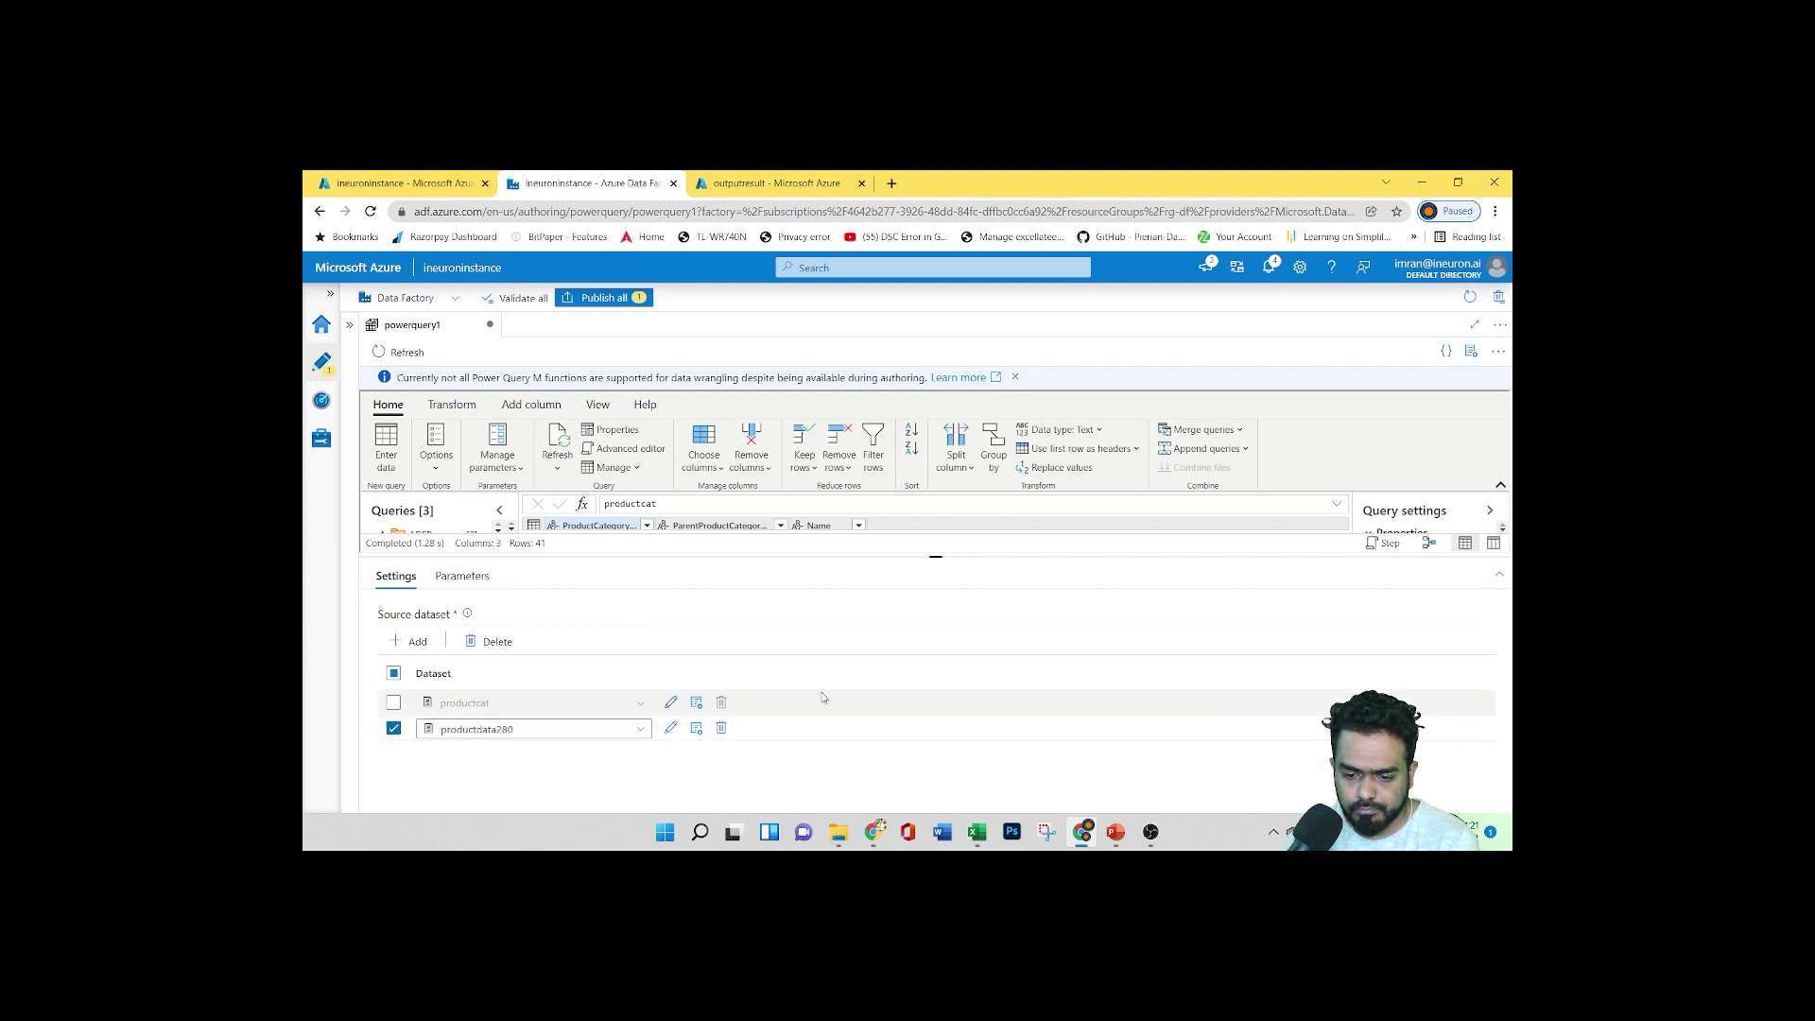
{"action": "left_click_drag", "start_coordinate": [935, 557], "coordinate": [936, 673]}
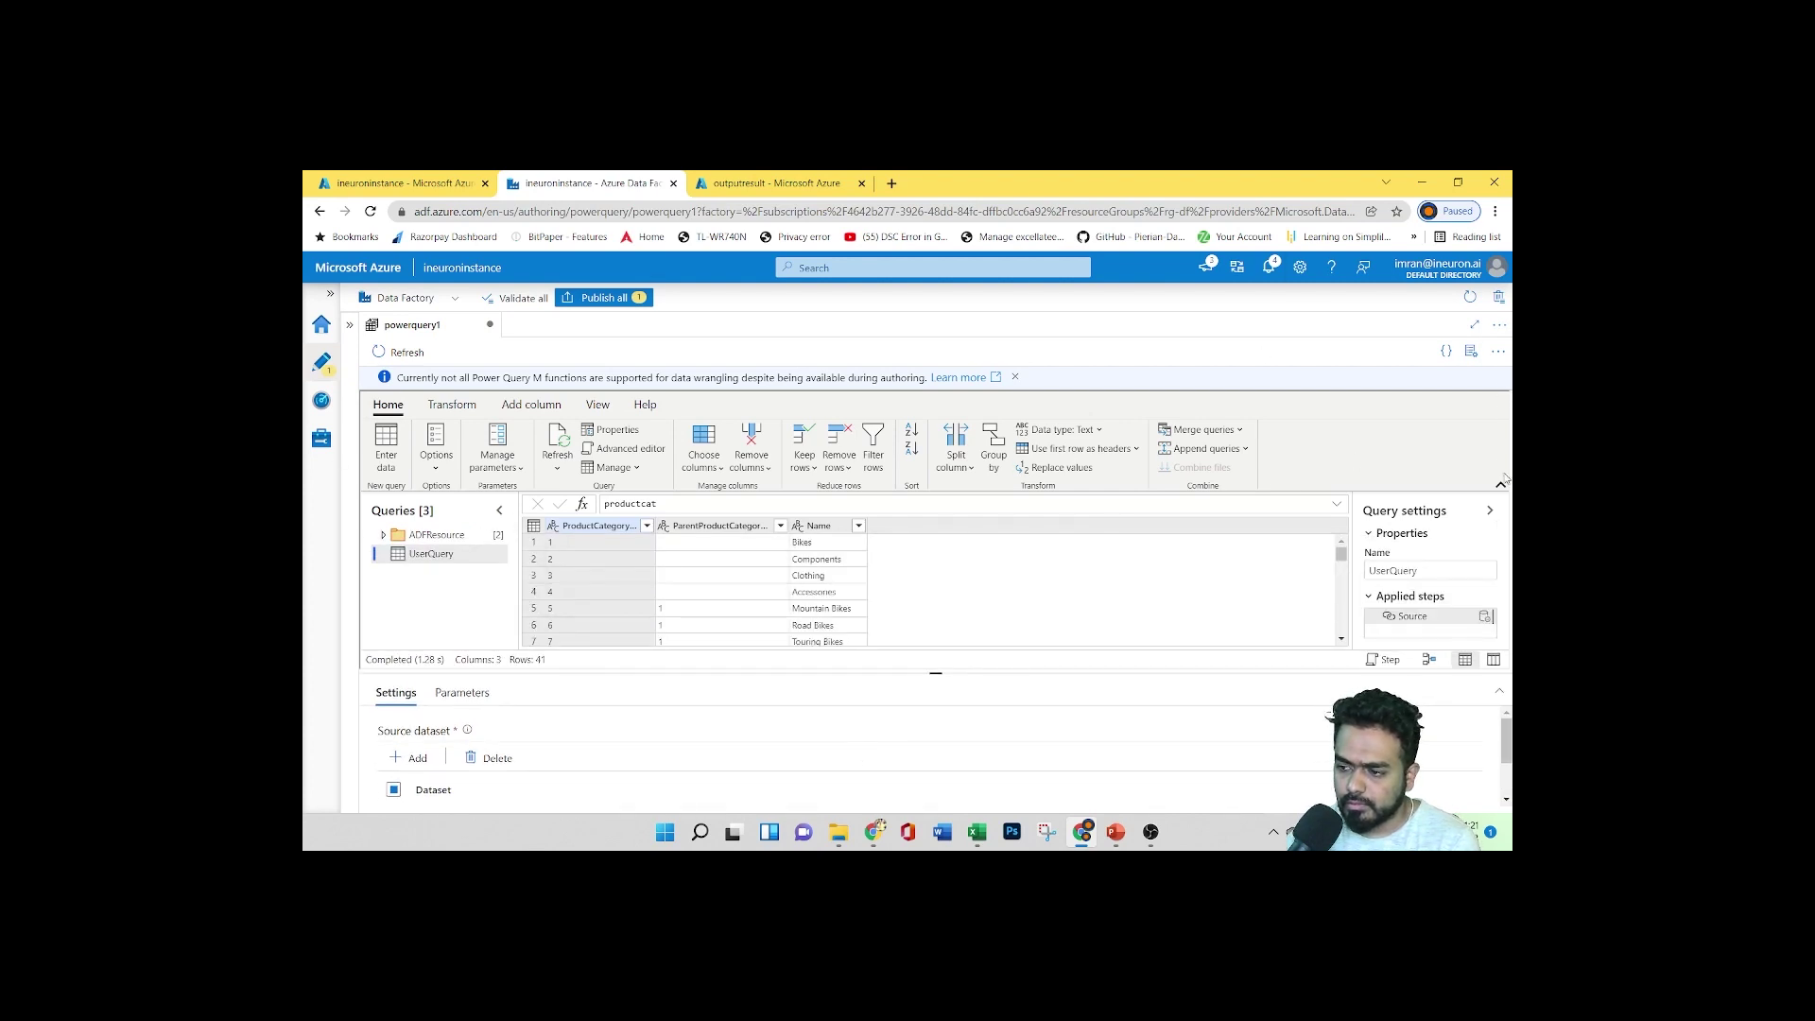
Close powerquery1, discarding its unsaved changes, and create a new Power Query resource in the factory
{"action": "left_click", "coordinate": [490, 324]}
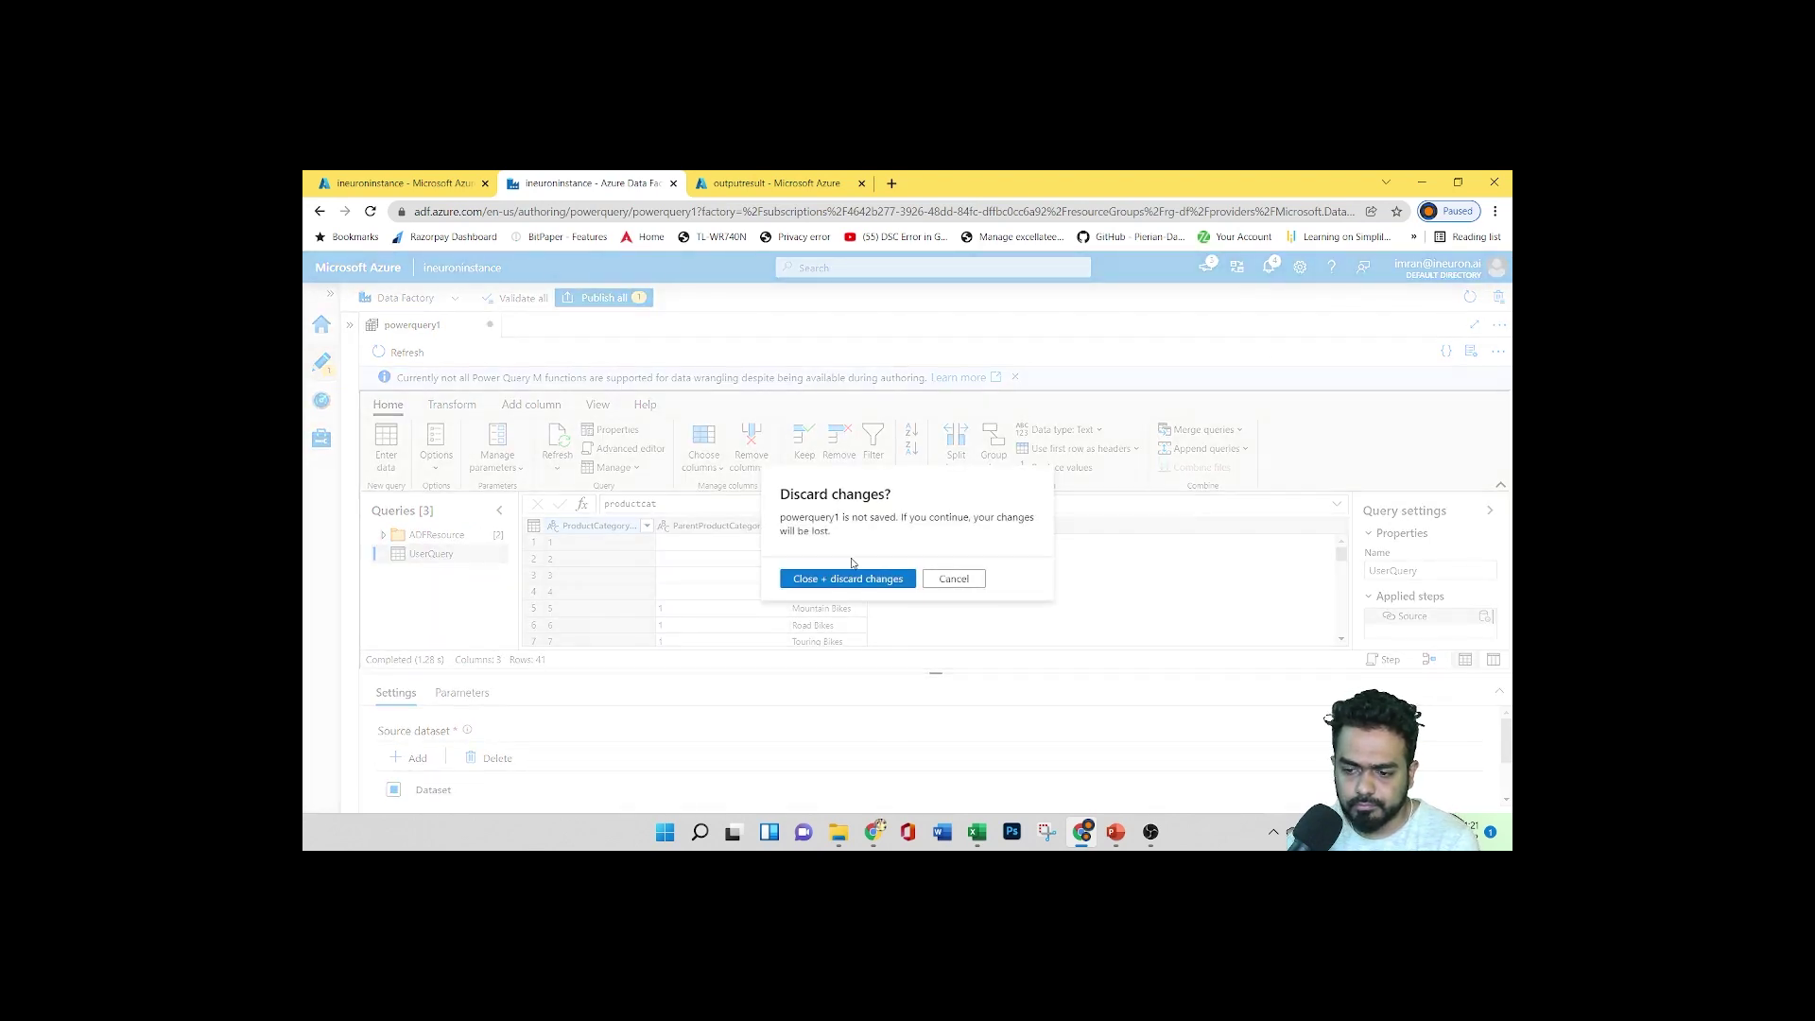
{"action": "left_click", "coordinate": [814, 578]}
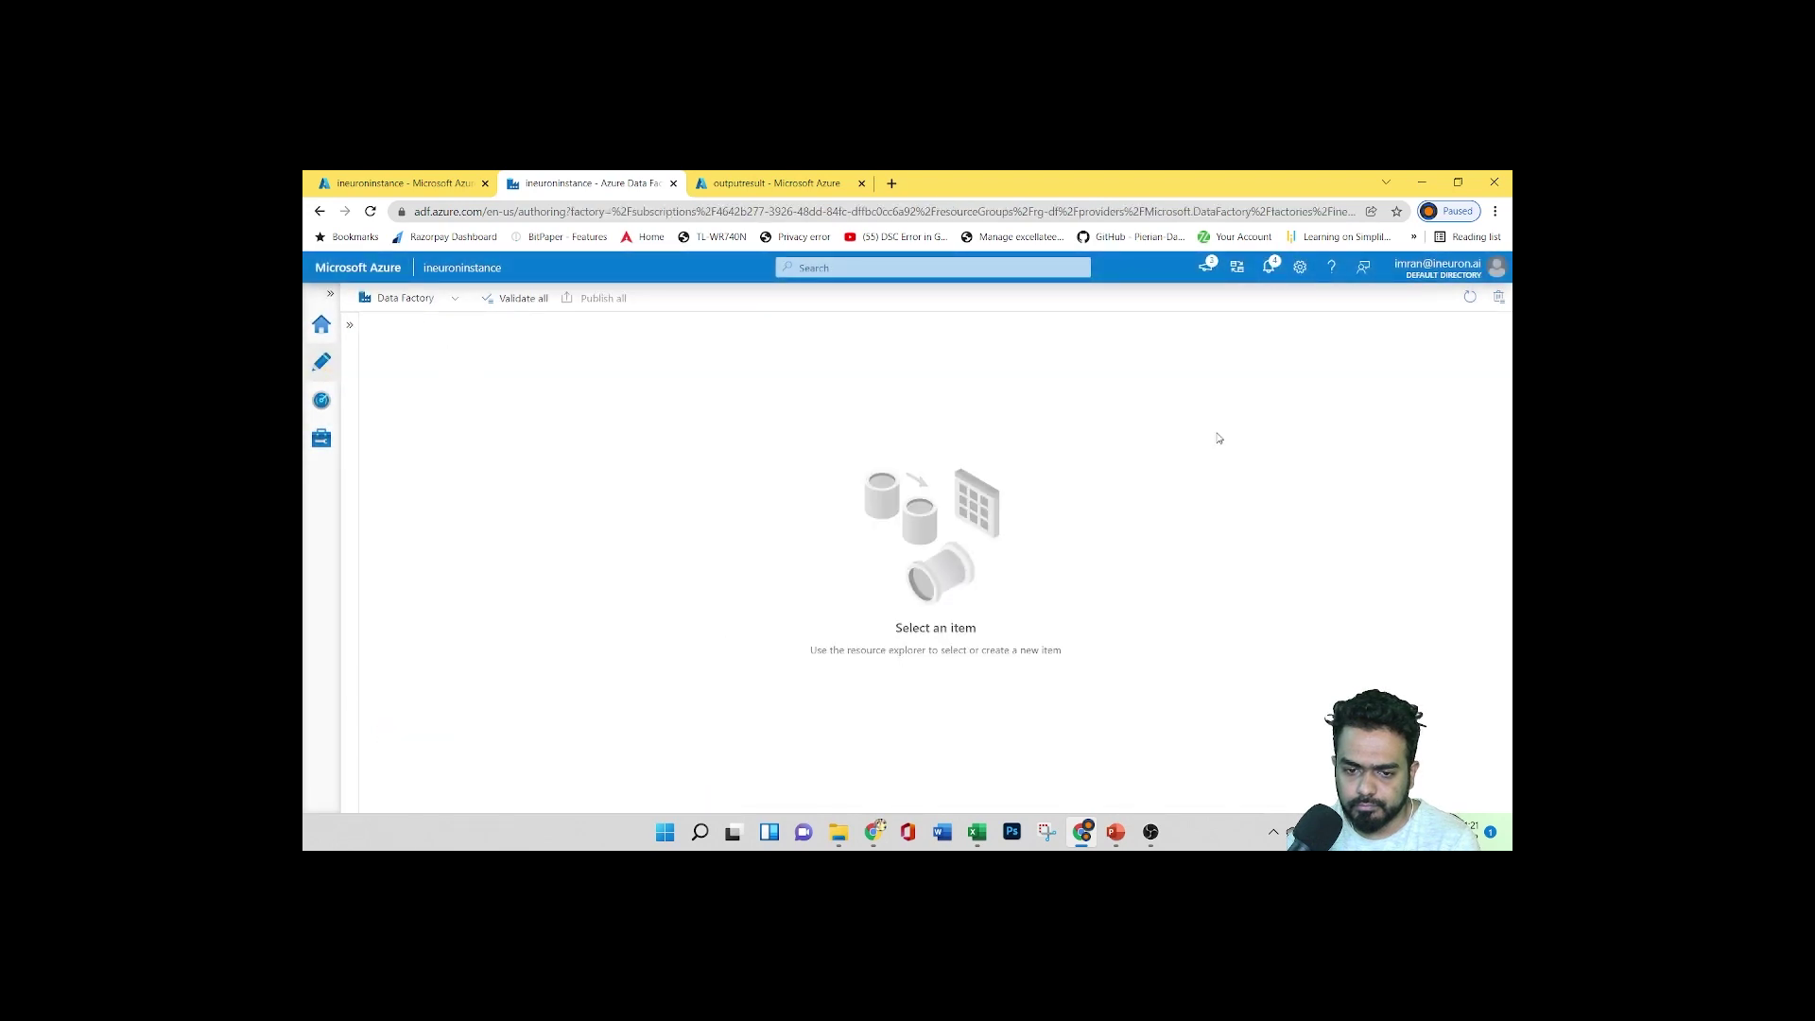
{"action": "left_click", "coordinate": [321, 361]}
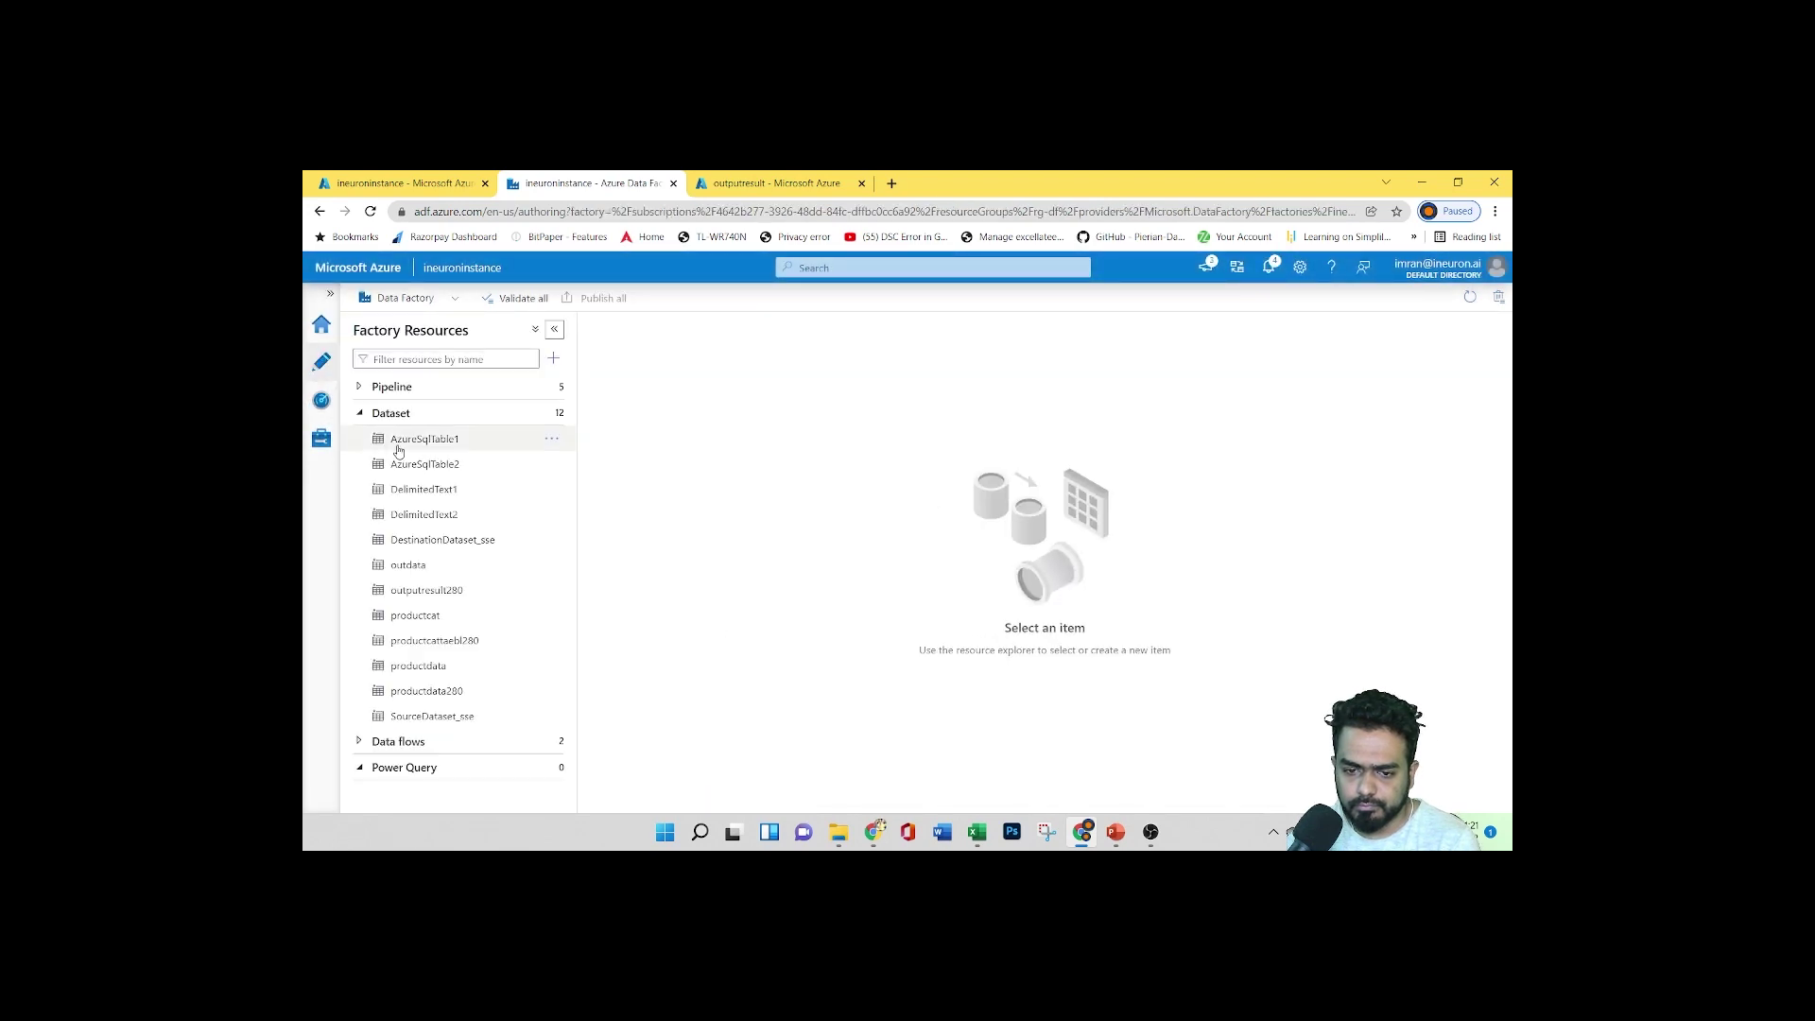
{"action": "left_click", "coordinate": [416, 768]}
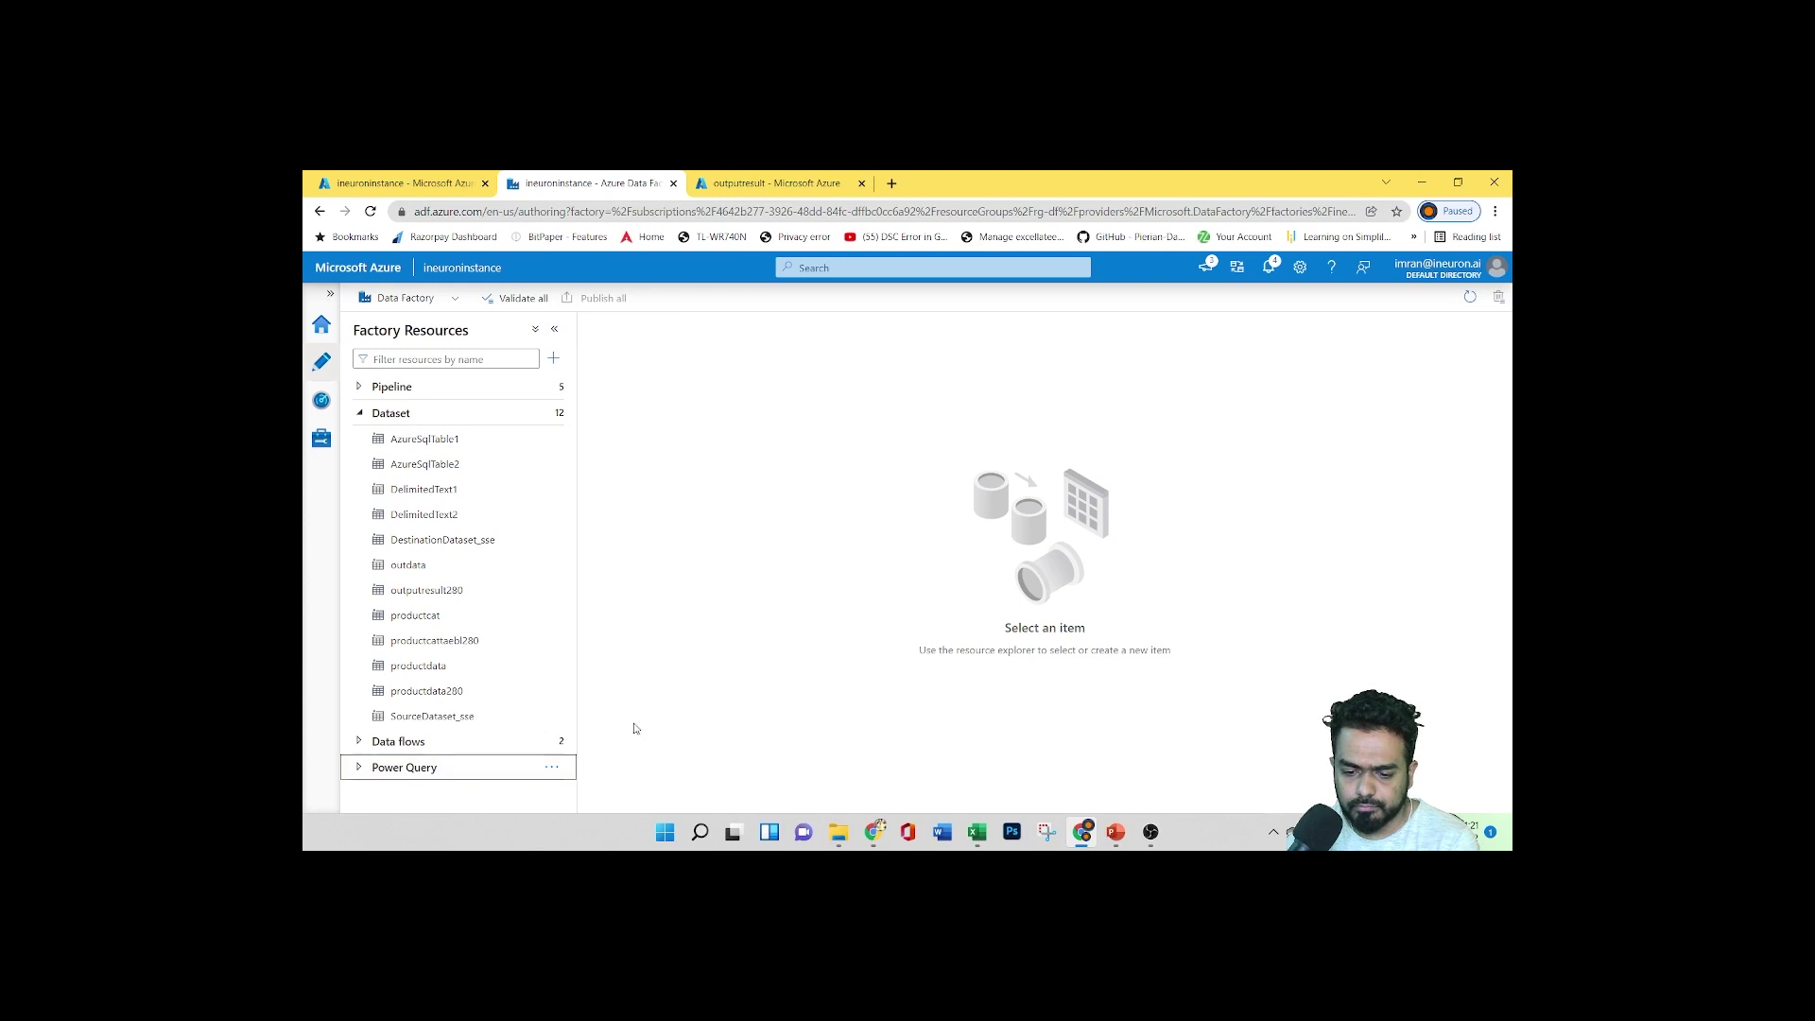
{"action": "left_click", "coordinate": [552, 767]}
{"action": "left_click", "coordinate": [609, 718]}
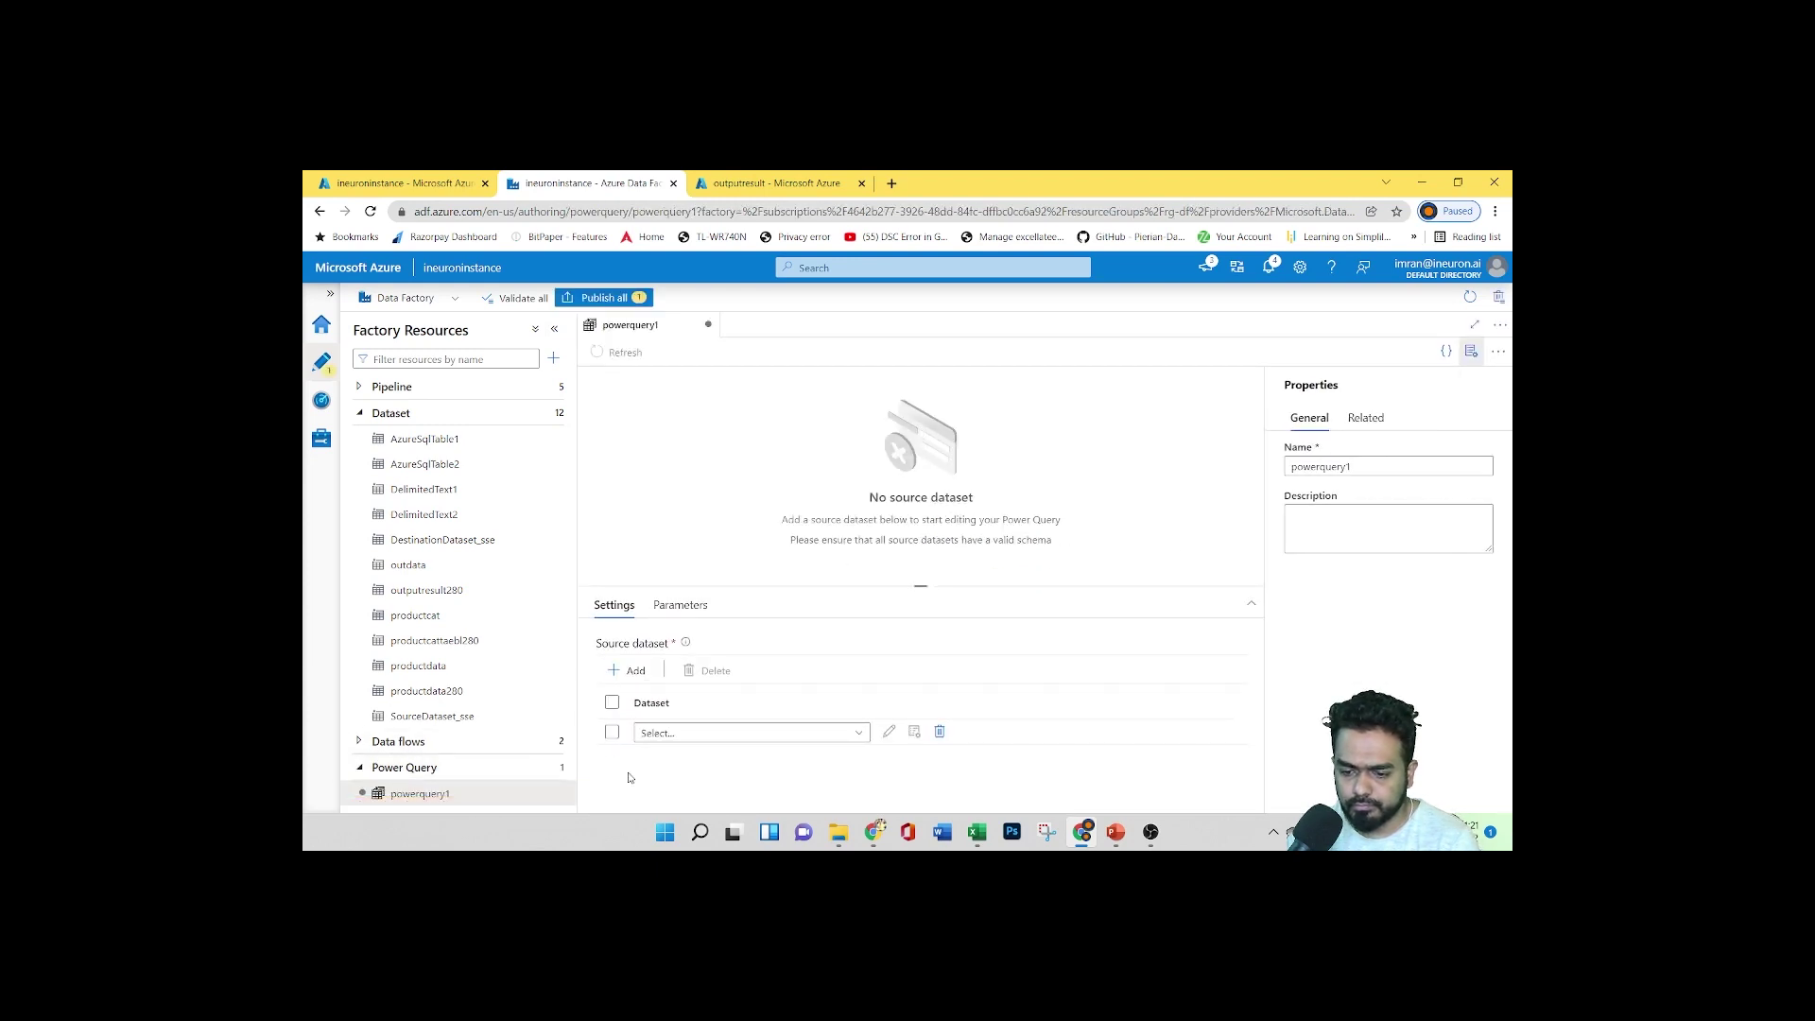
Set productdata as the source dataset of the new powerquery1
{"action": "left_click", "coordinate": [810, 733]}
{"action": "scroll", "coordinate": [809, 789], "scroll_direction": "down", "scroll_amount": 2}
{"action": "scroll", "coordinate": [808, 790], "scroll_direction": "down", "scroll_amount": 3}
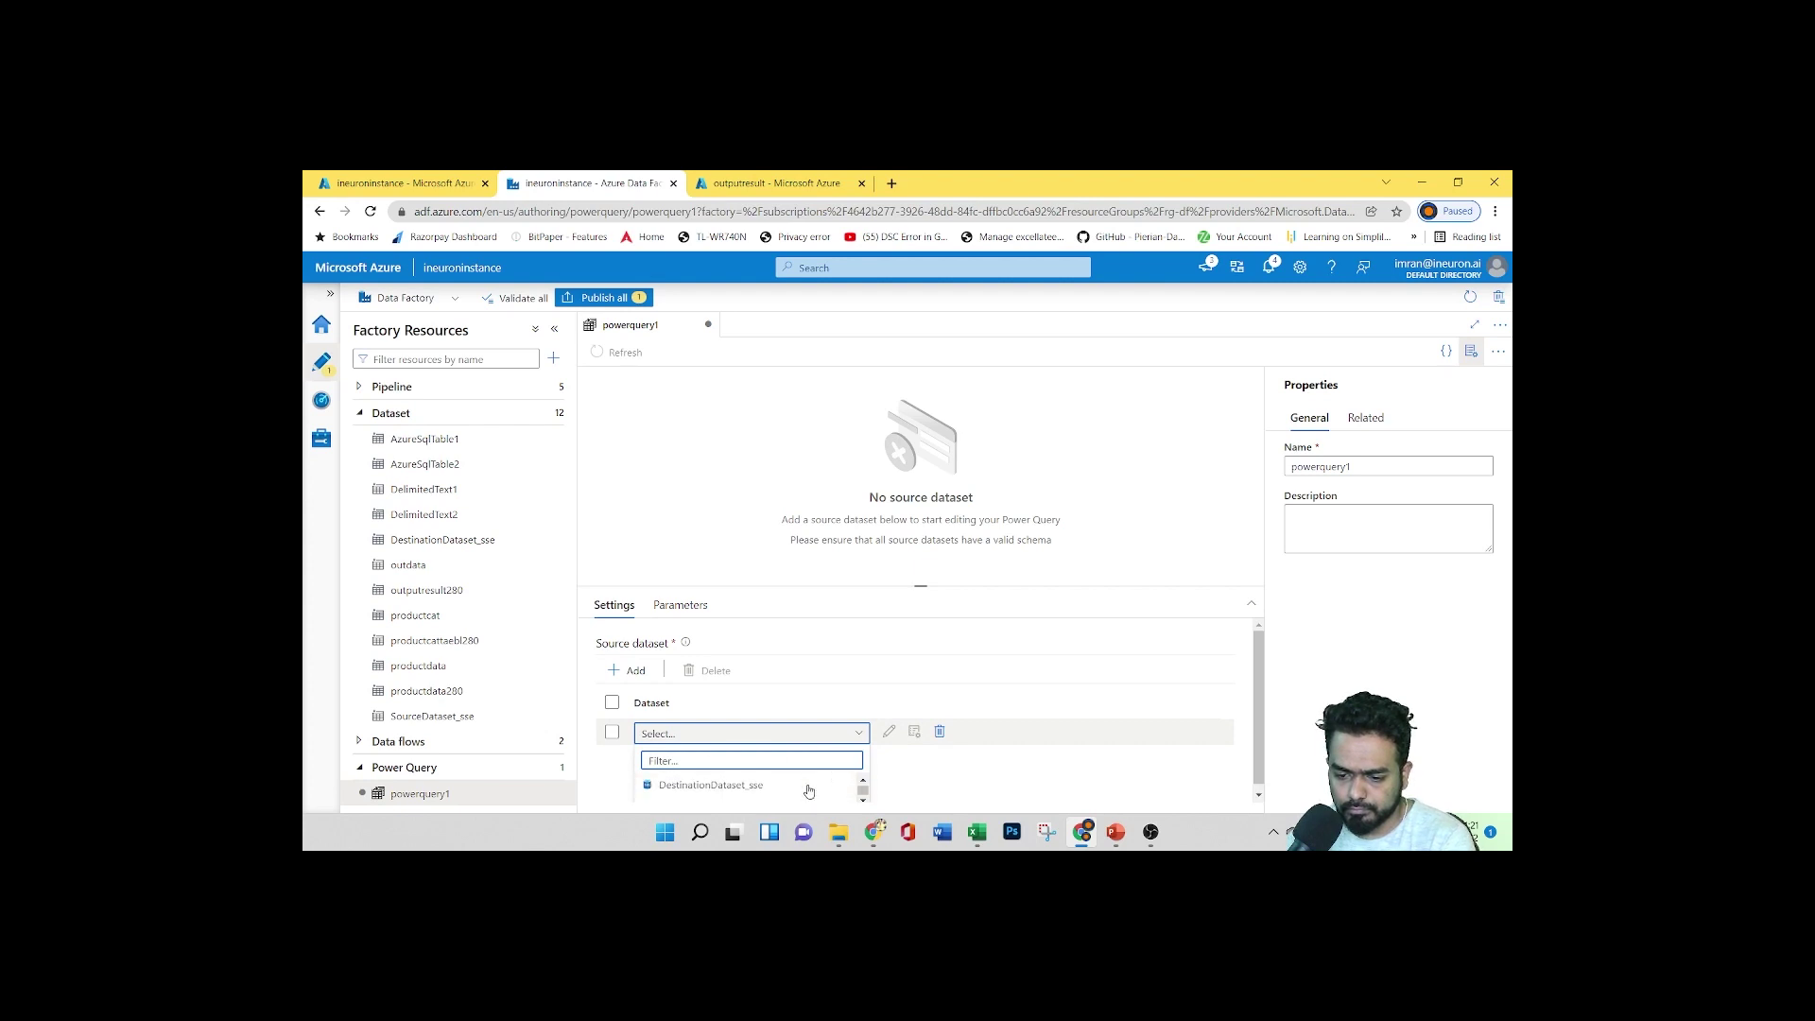
{"action": "left_click_drag", "start_coordinate": [924, 581], "coordinate": [922, 424]}
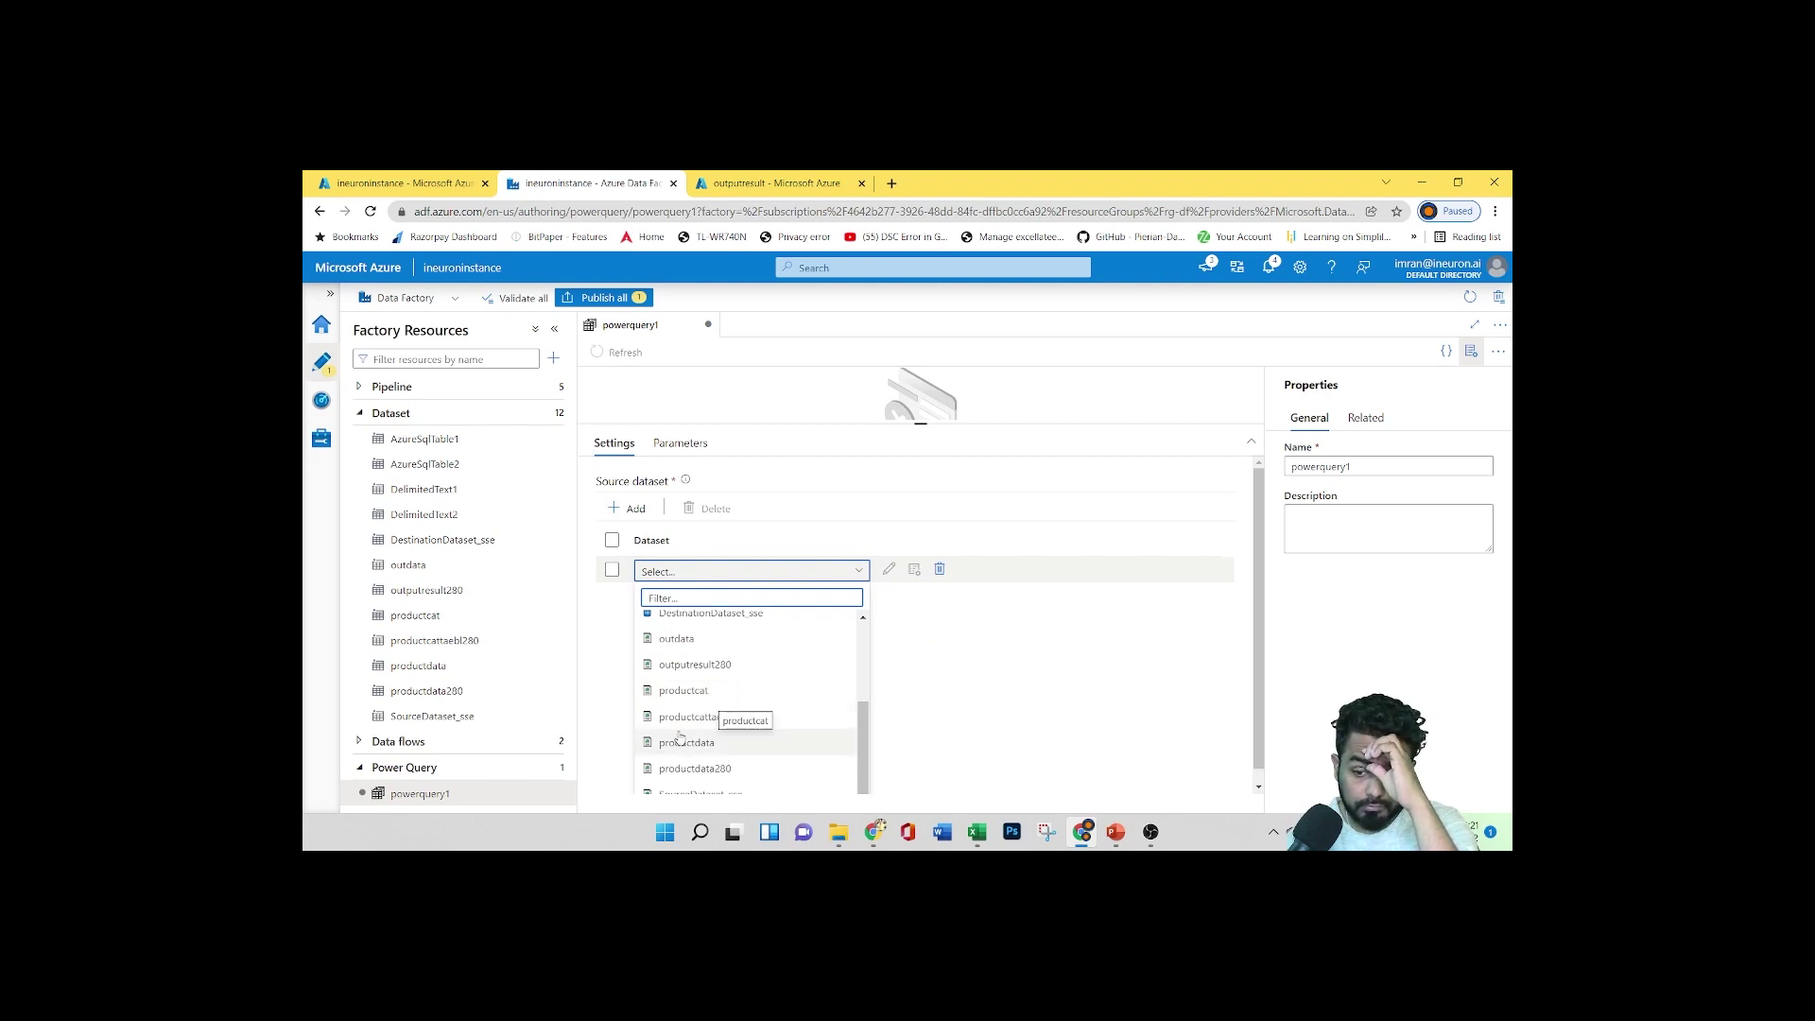
{"action": "left_click", "coordinate": [770, 714]}
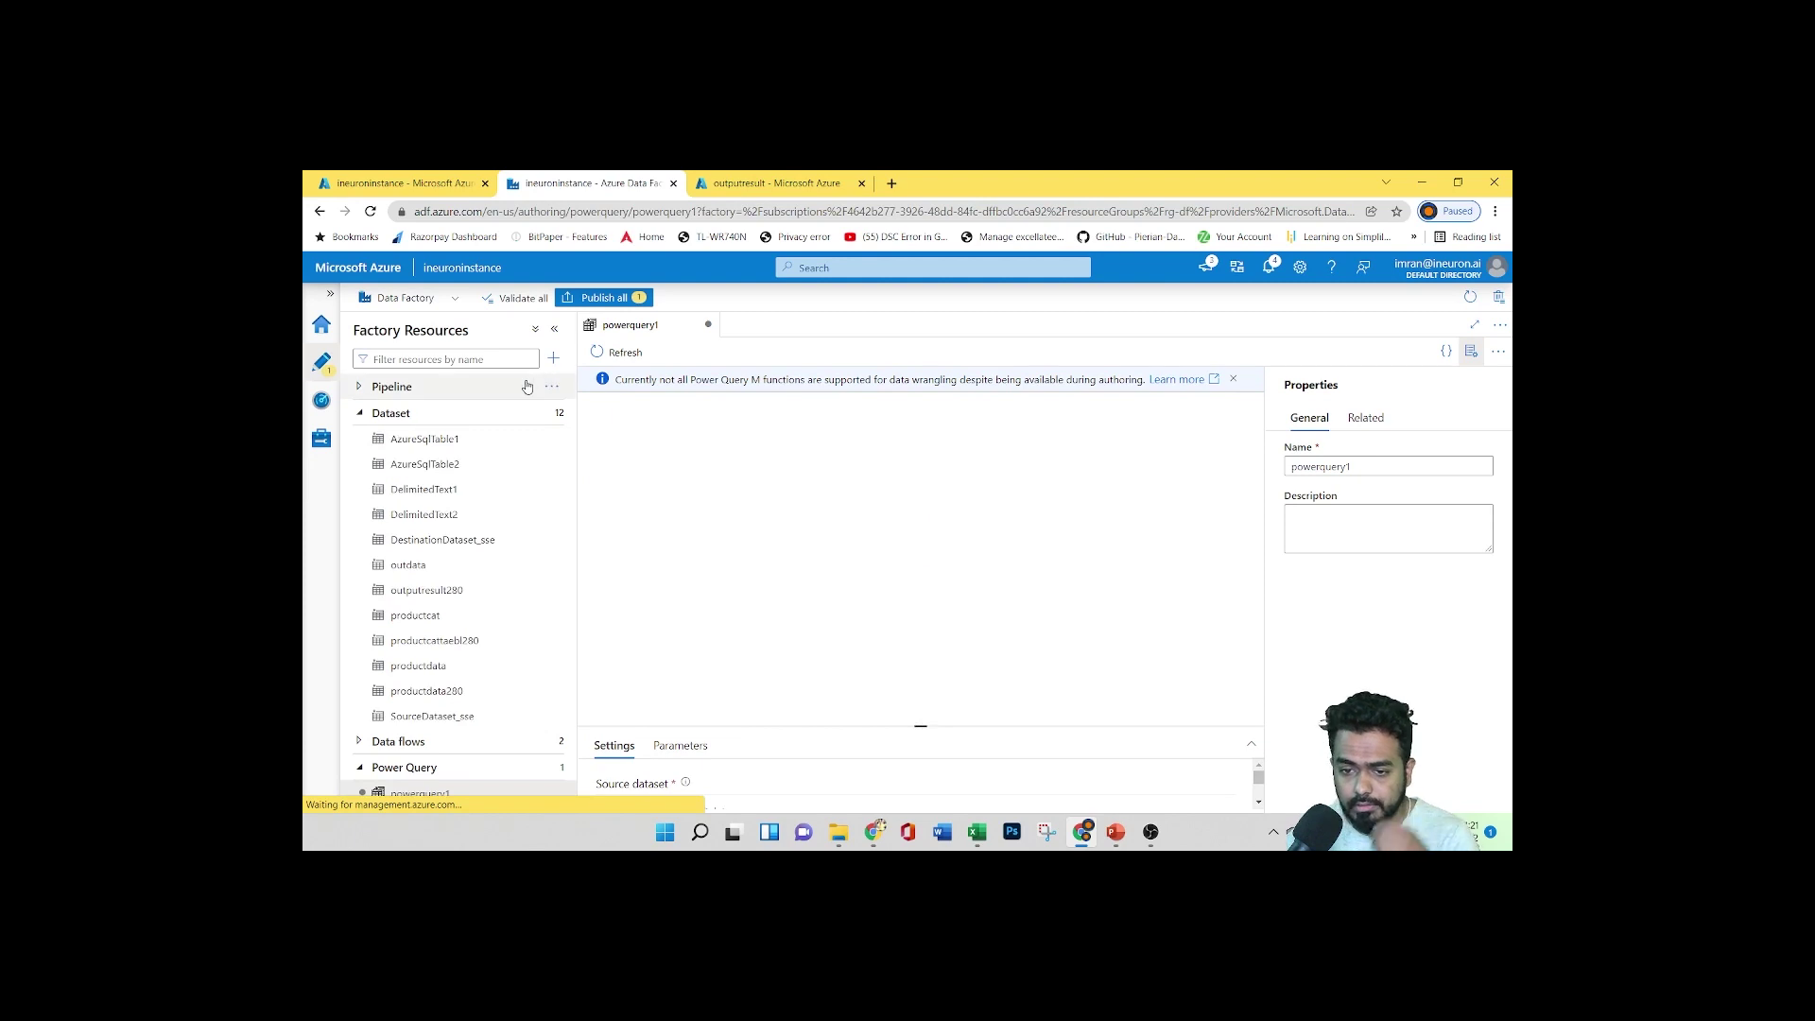
Hide the factory resources and properties panes, look across the productdata columns, and enlarge the data grid
{"action": "left_click", "coordinate": [553, 328]}
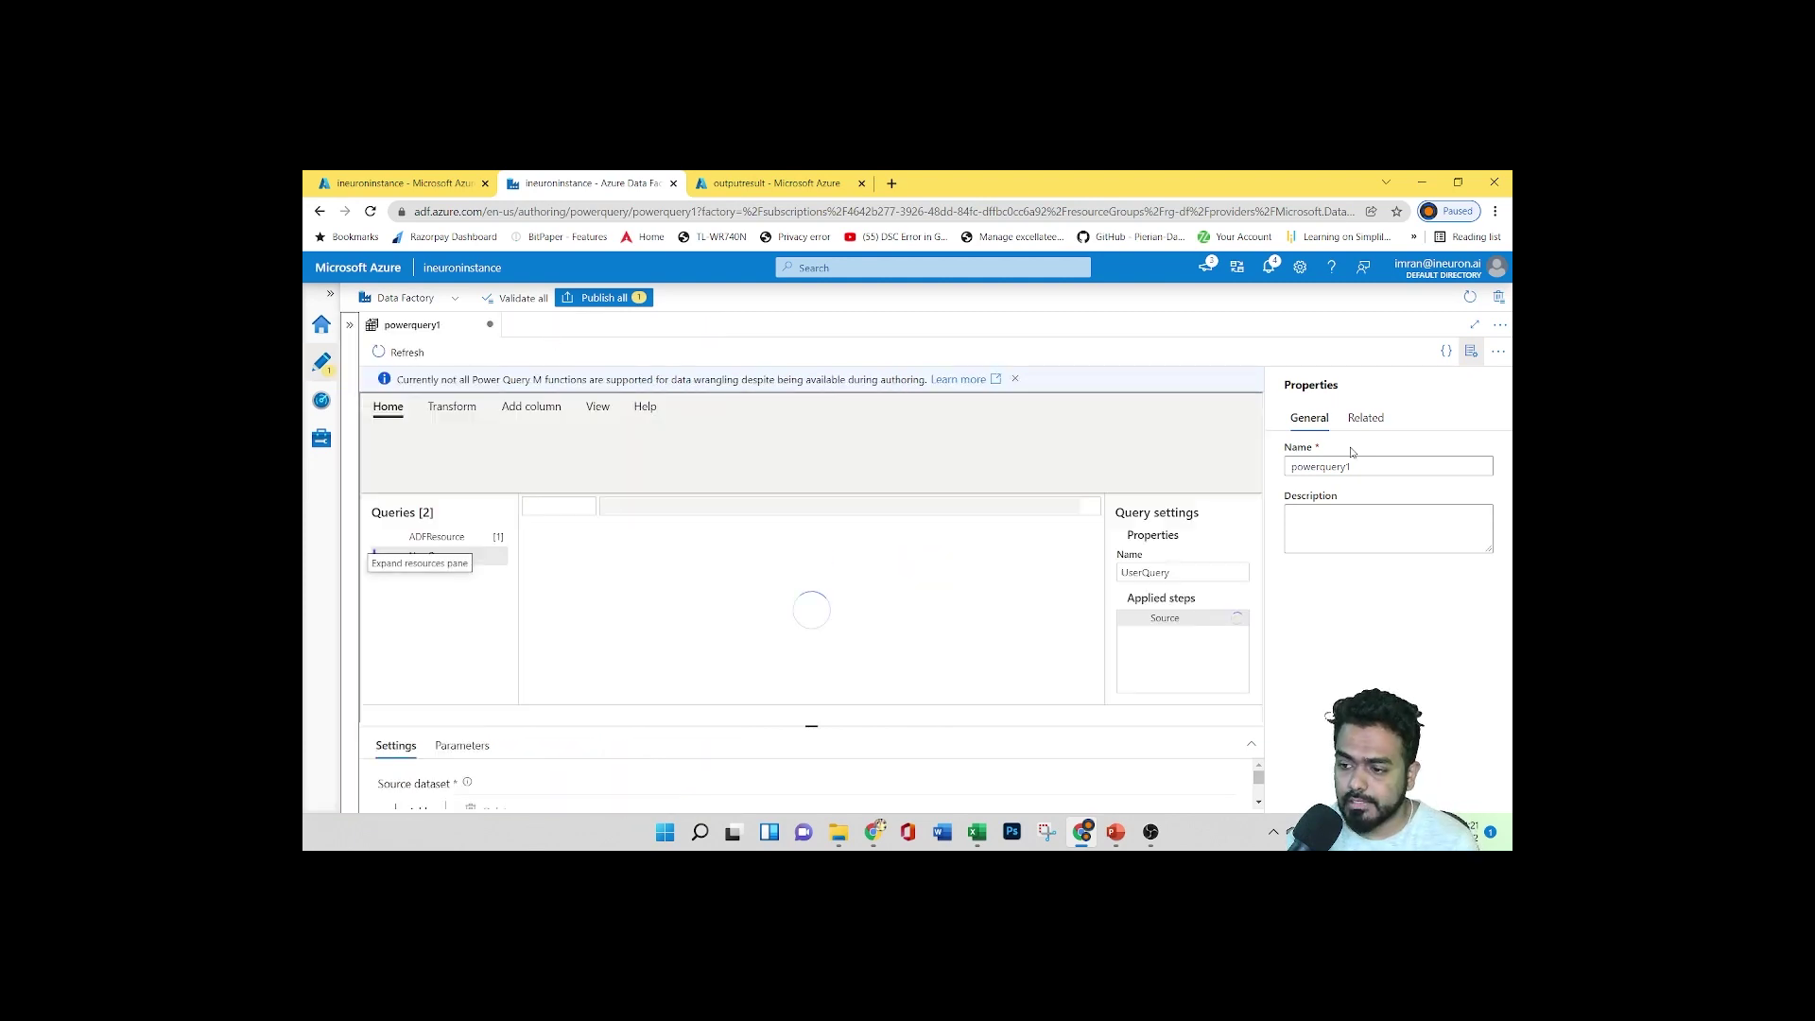
{"action": "left_click", "coordinate": [1471, 350]}
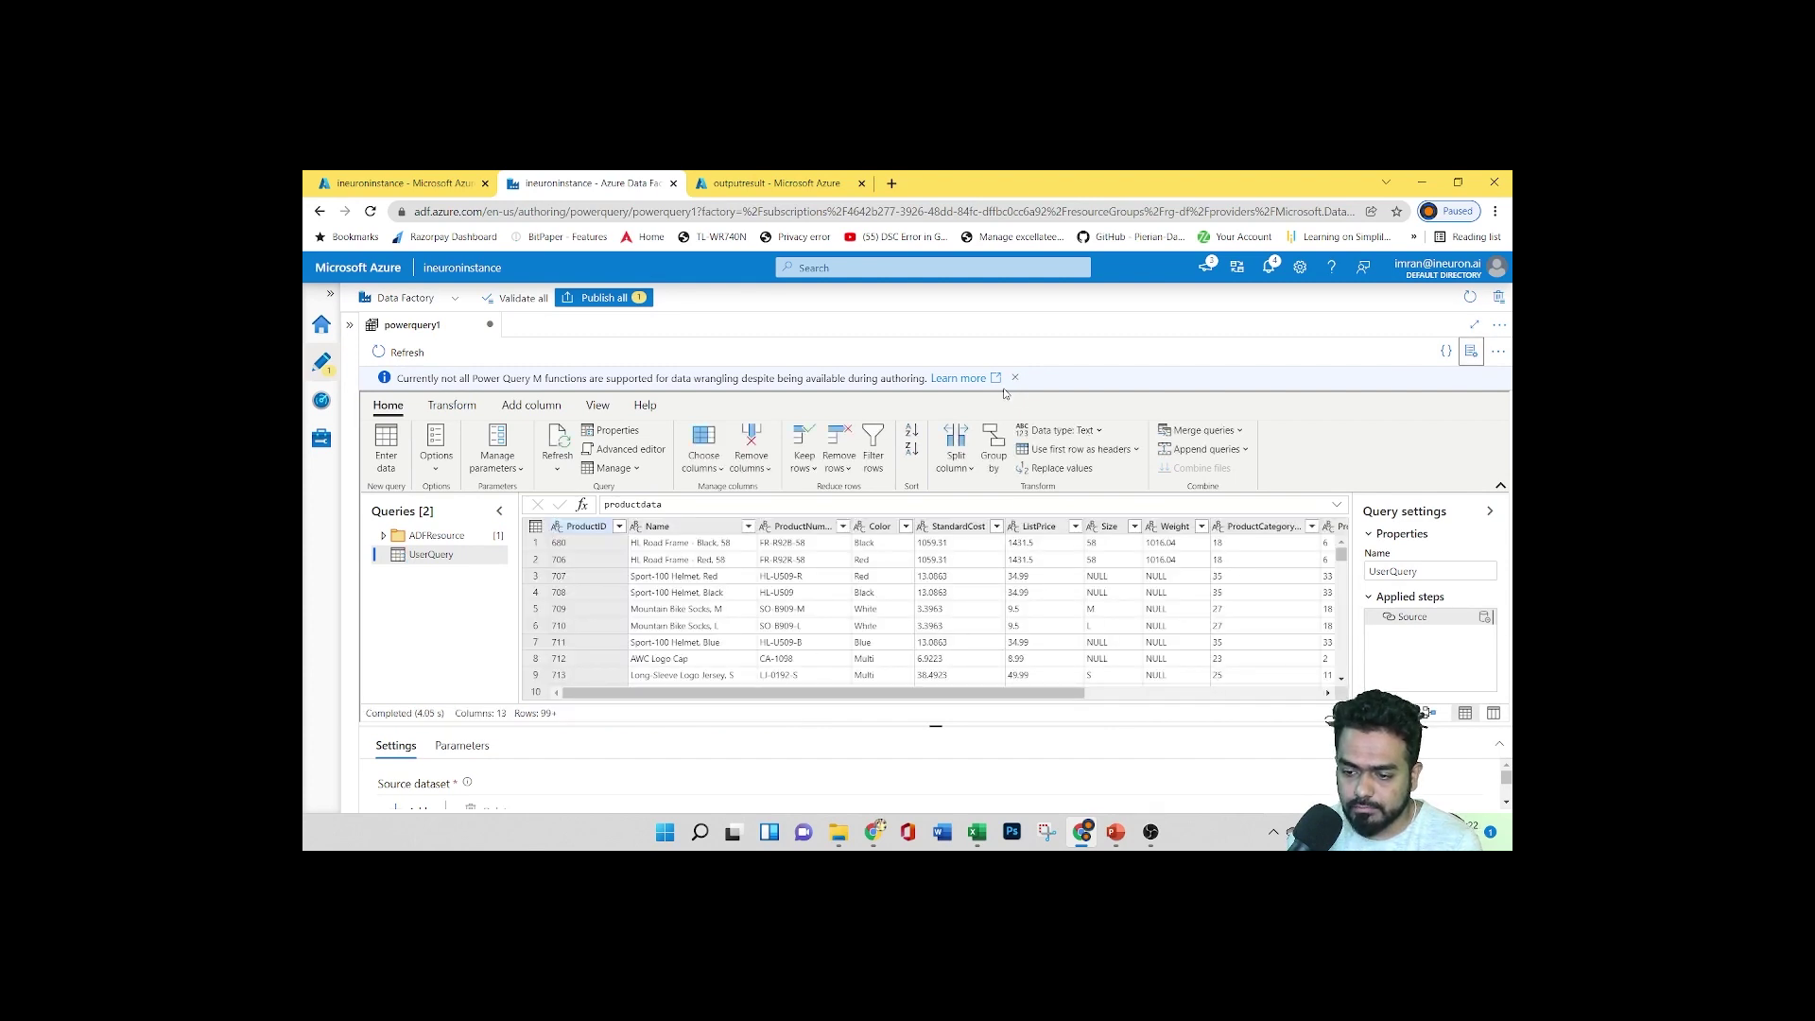
{"action": "scroll", "coordinate": [881, 664], "scroll_direction": "right", "scroll_amount": 3}
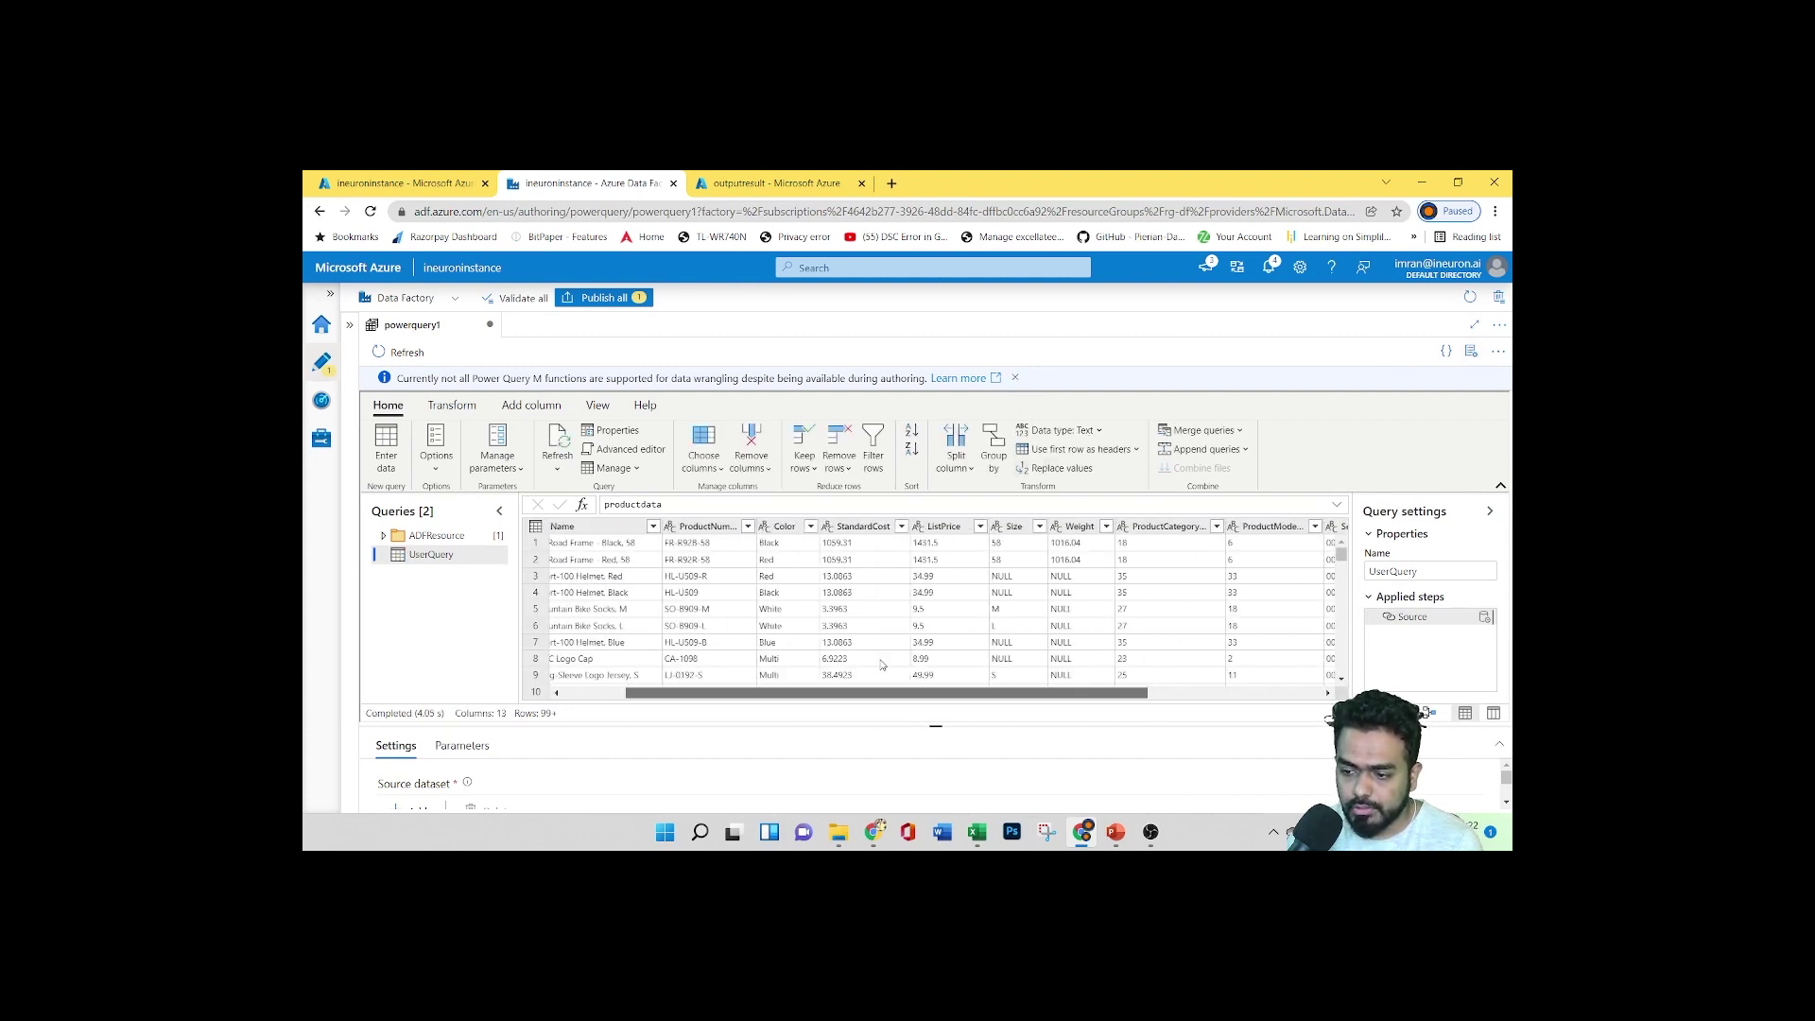
{"action": "scroll", "coordinate": [881, 665], "scroll_direction": "left", "scroll_amount": 3}
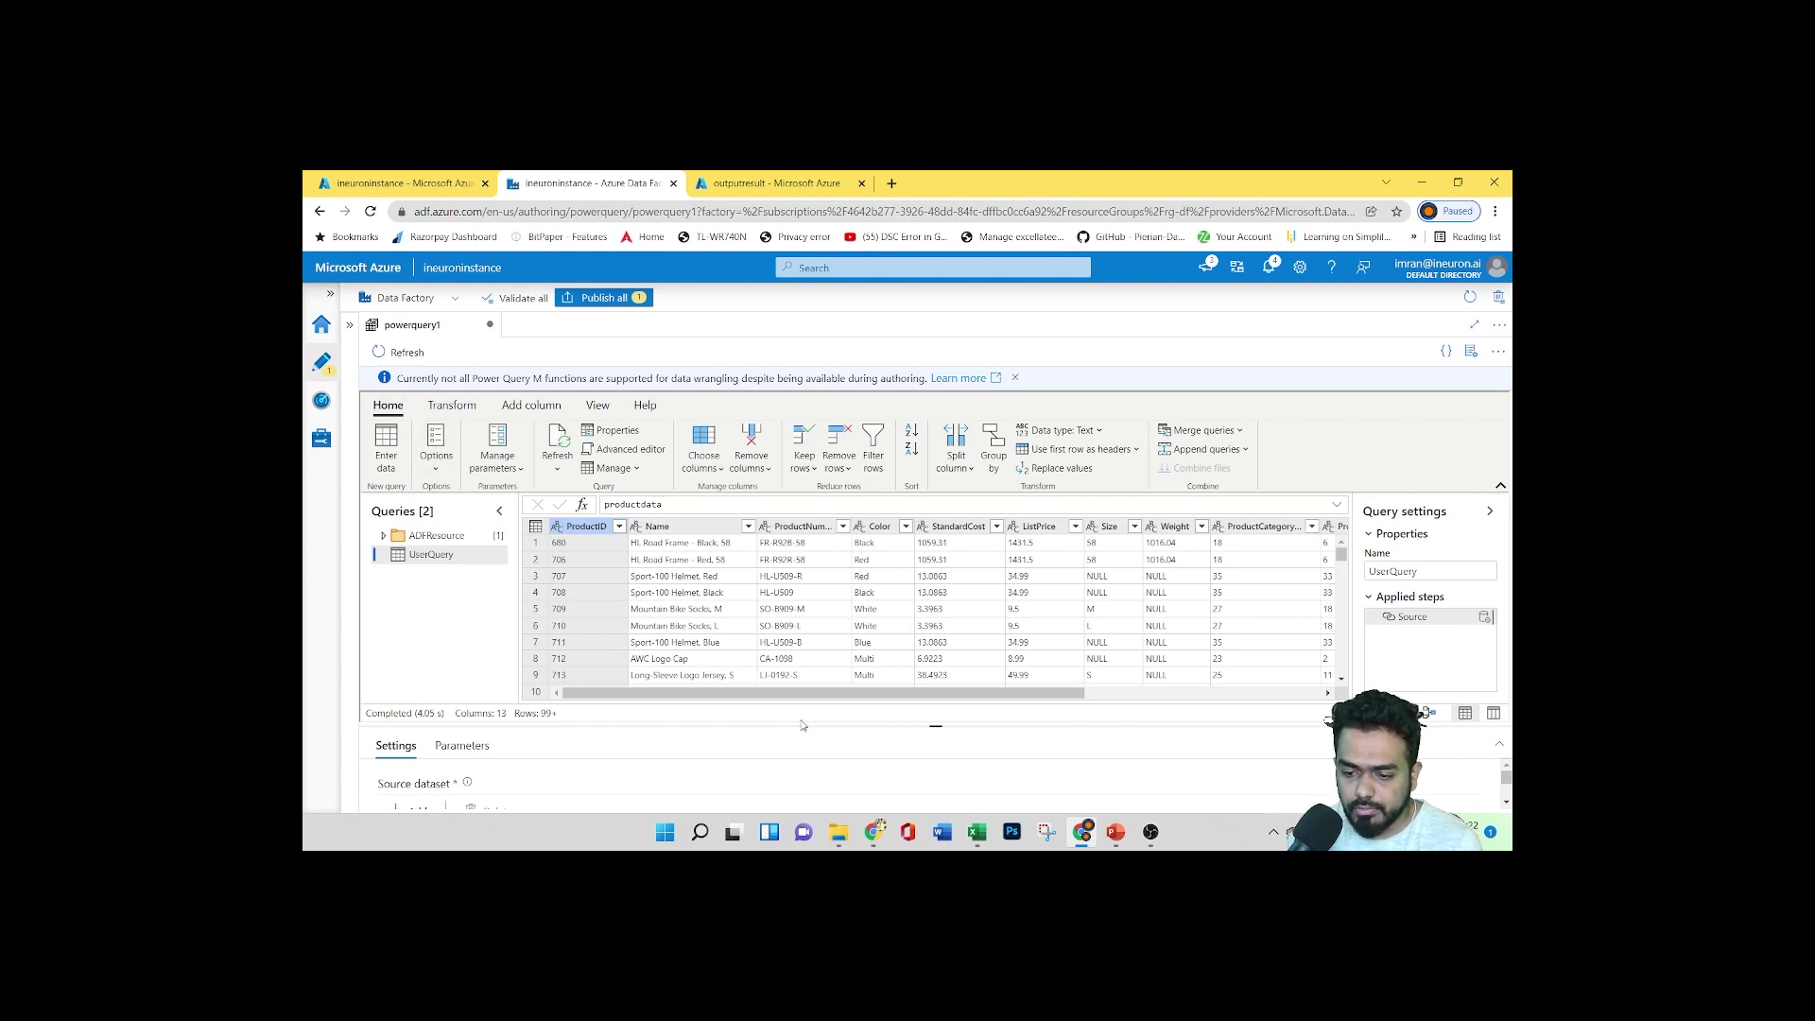
{"action": "left_click_drag", "start_coordinate": [933, 728], "coordinate": [931, 790]}
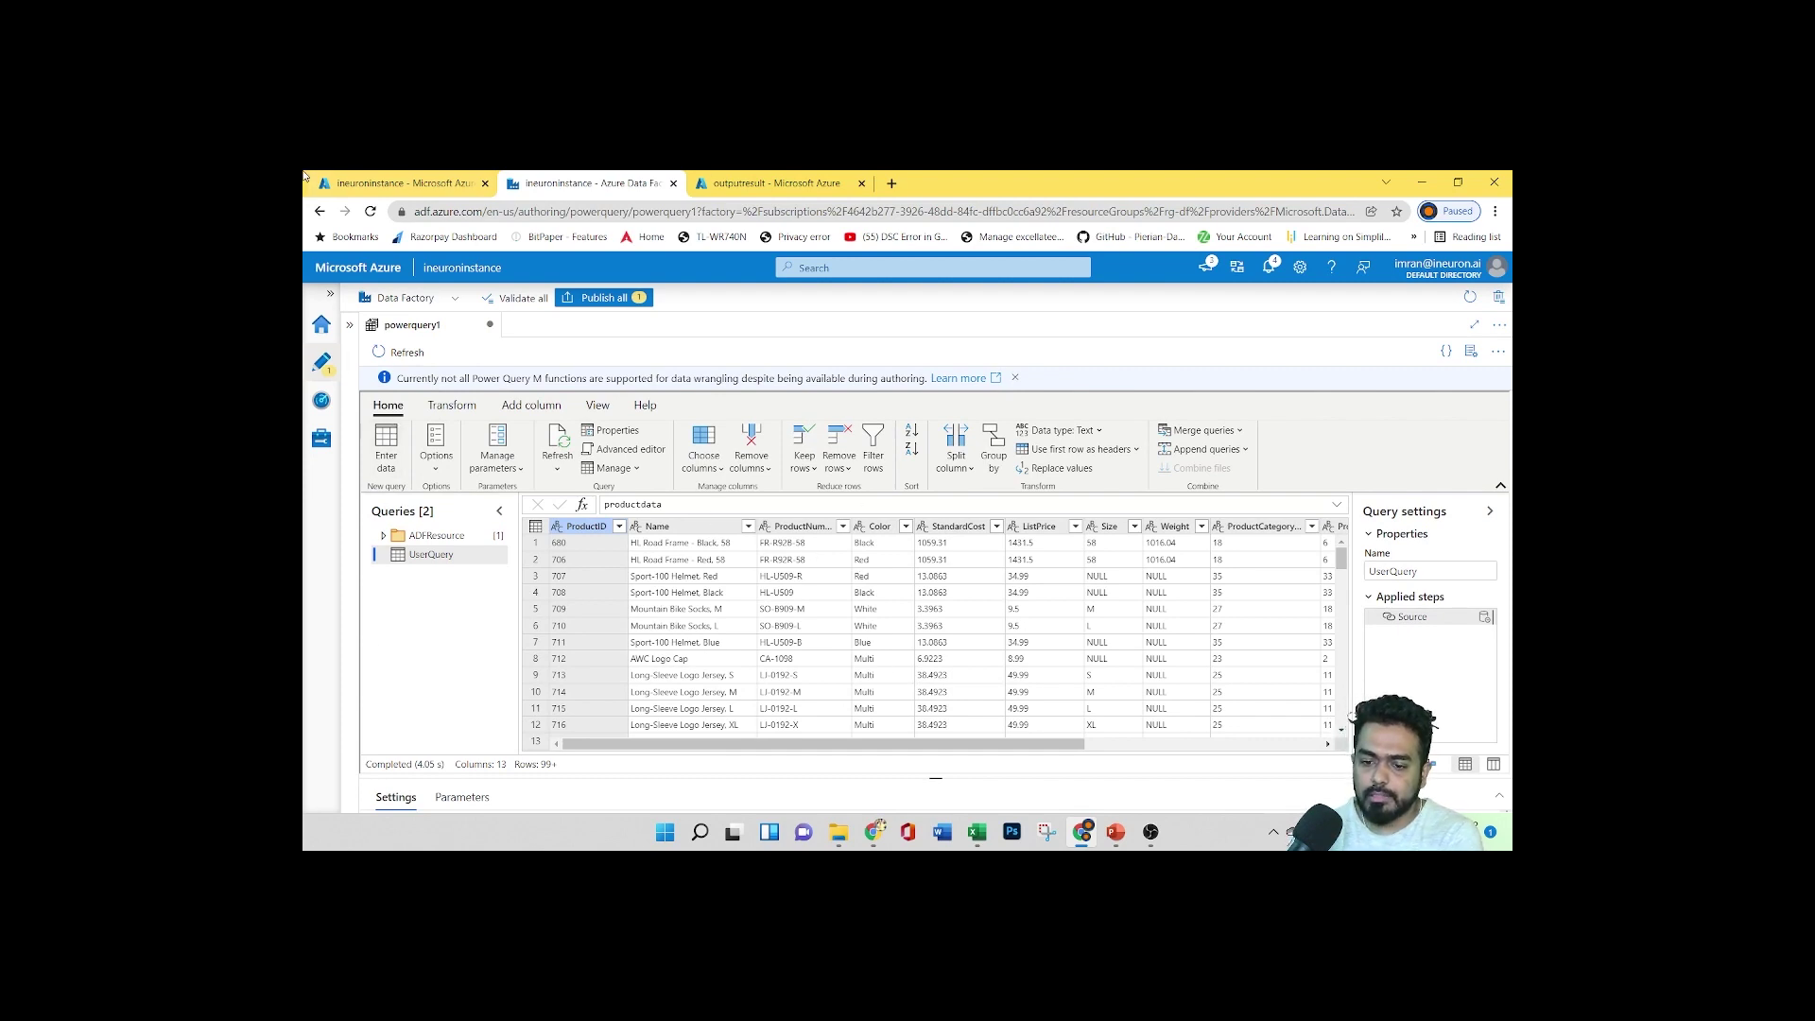
Expand the ADFResource query group and examine the editor's options, parameter, transform, view and help commands
{"action": "left_click", "coordinate": [383, 535]}
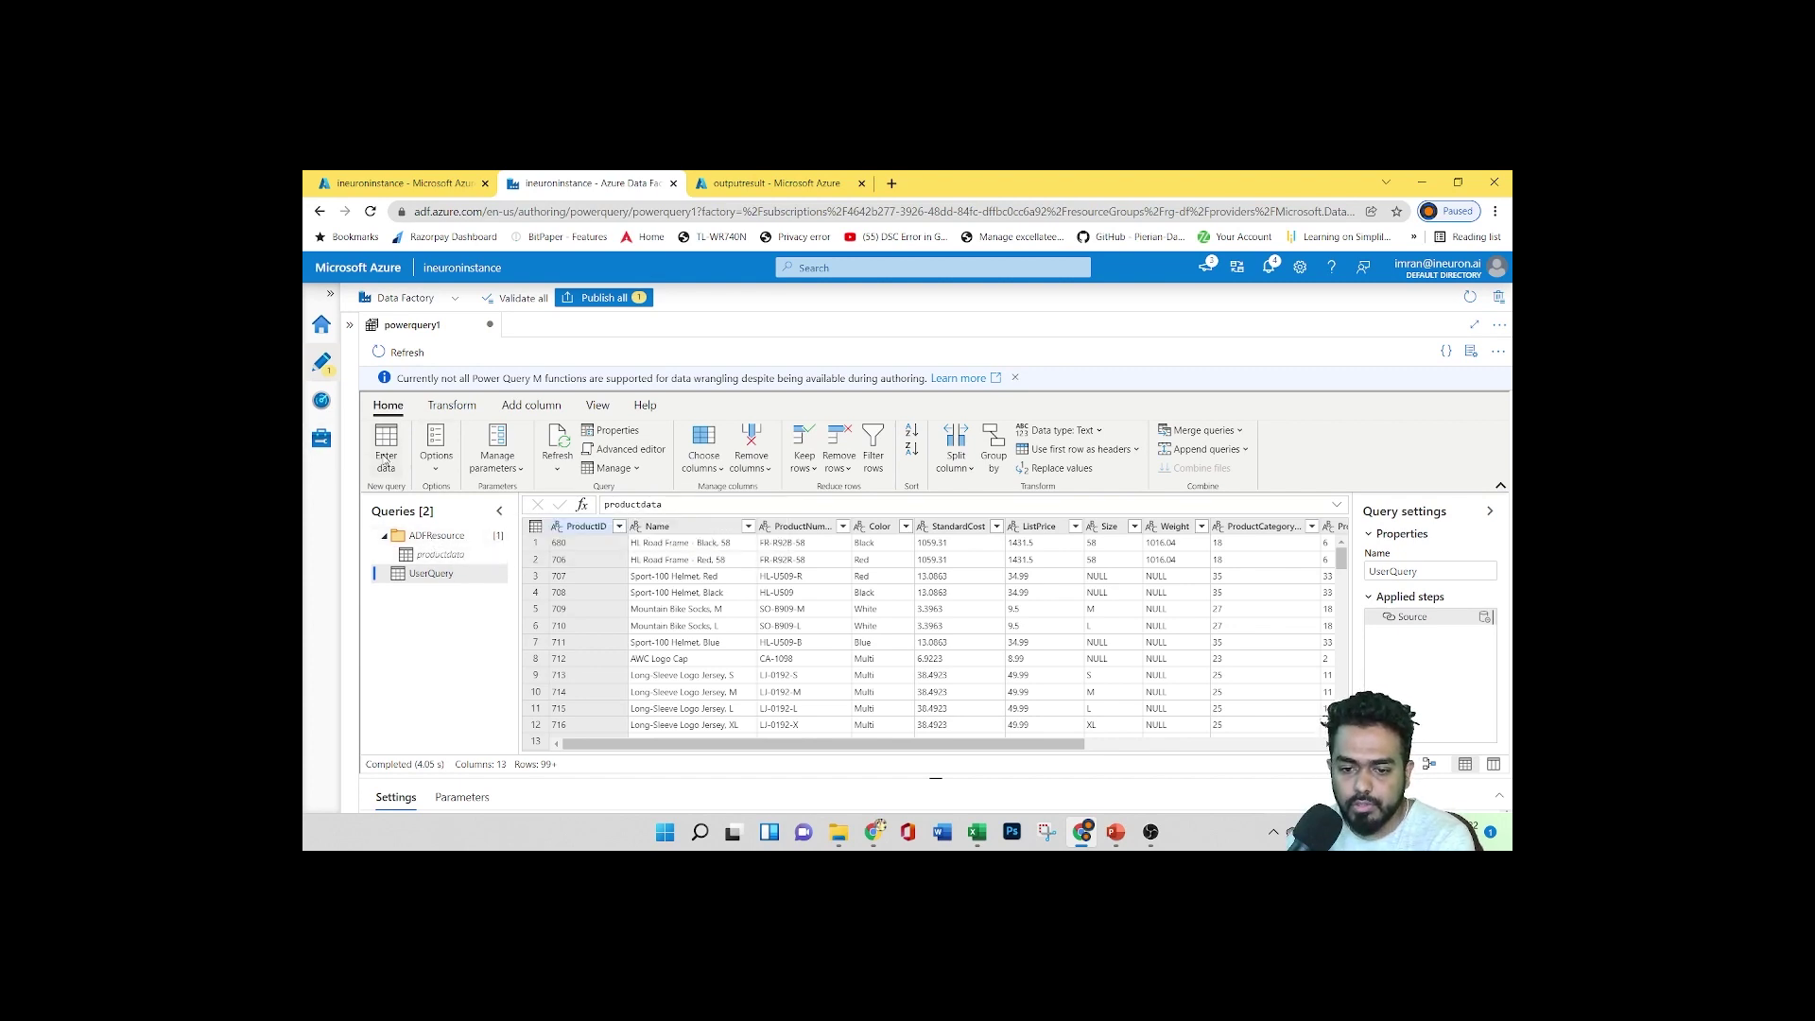
{"action": "left_click", "coordinate": [434, 470]}
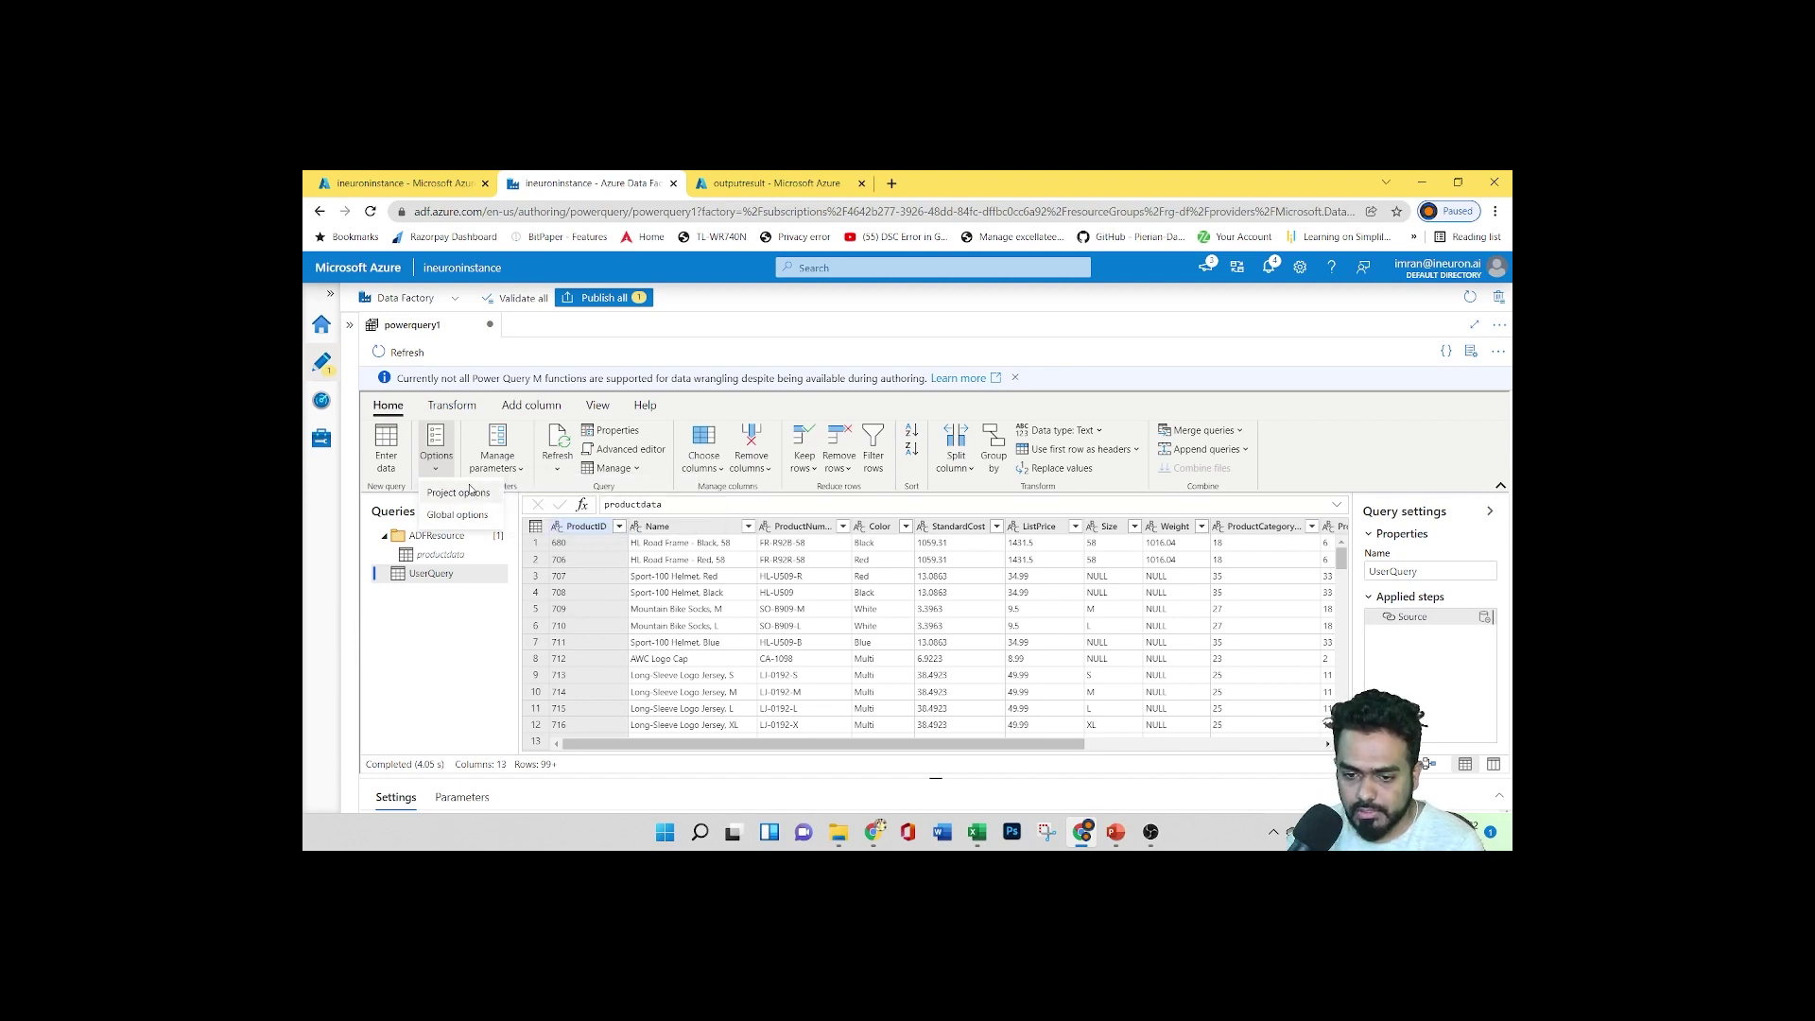
{"action": "left_click", "coordinate": [497, 461]}
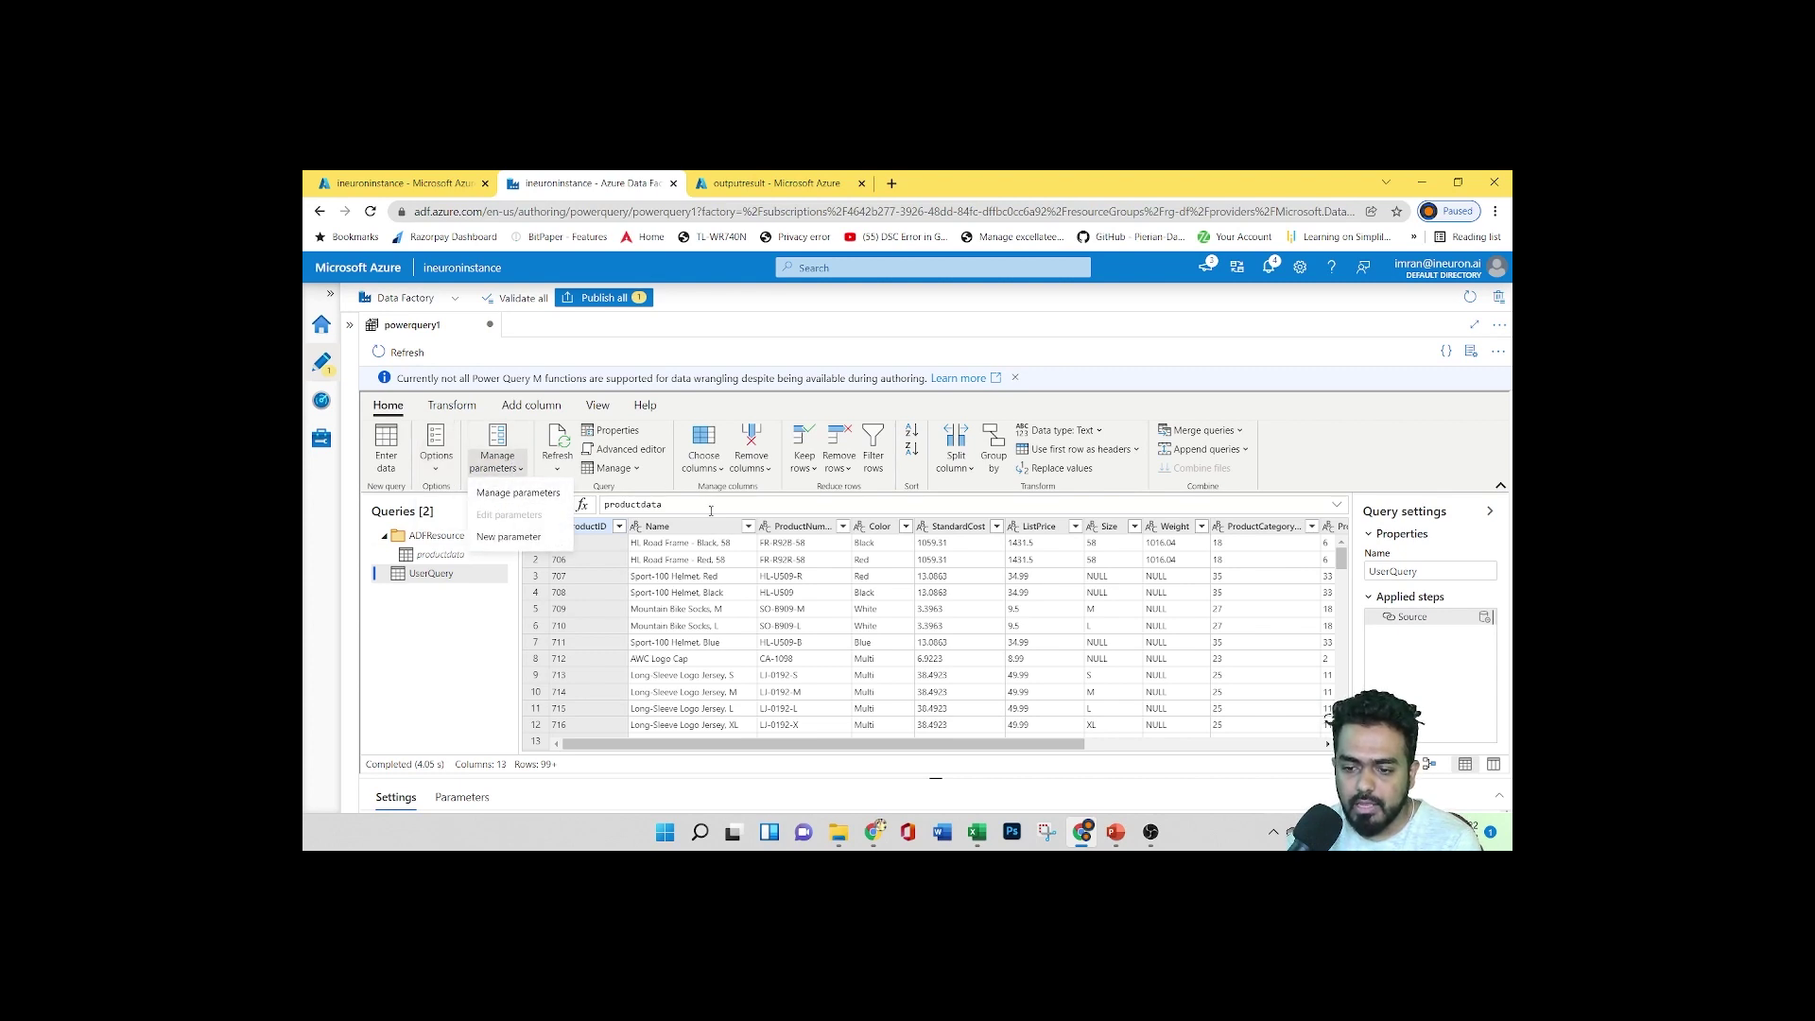
{"action": "left_click", "coordinate": [428, 656]}
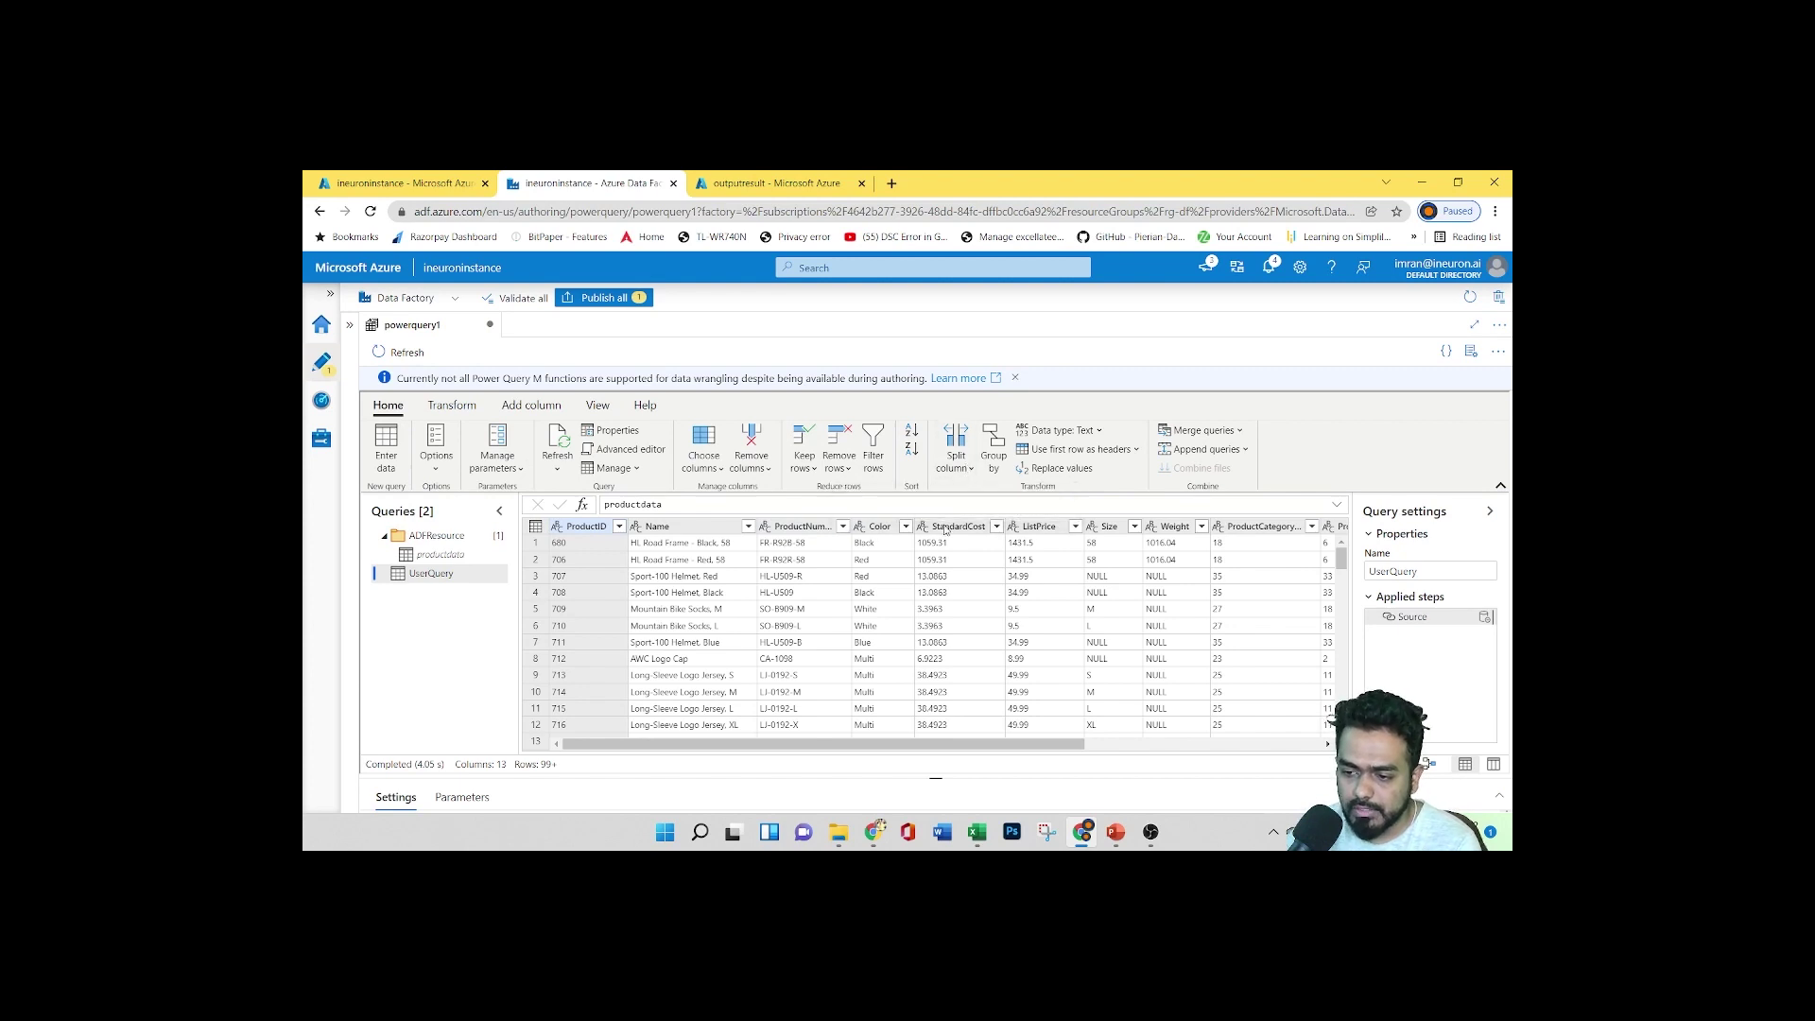
{"action": "left_click", "coordinate": [453, 406]}
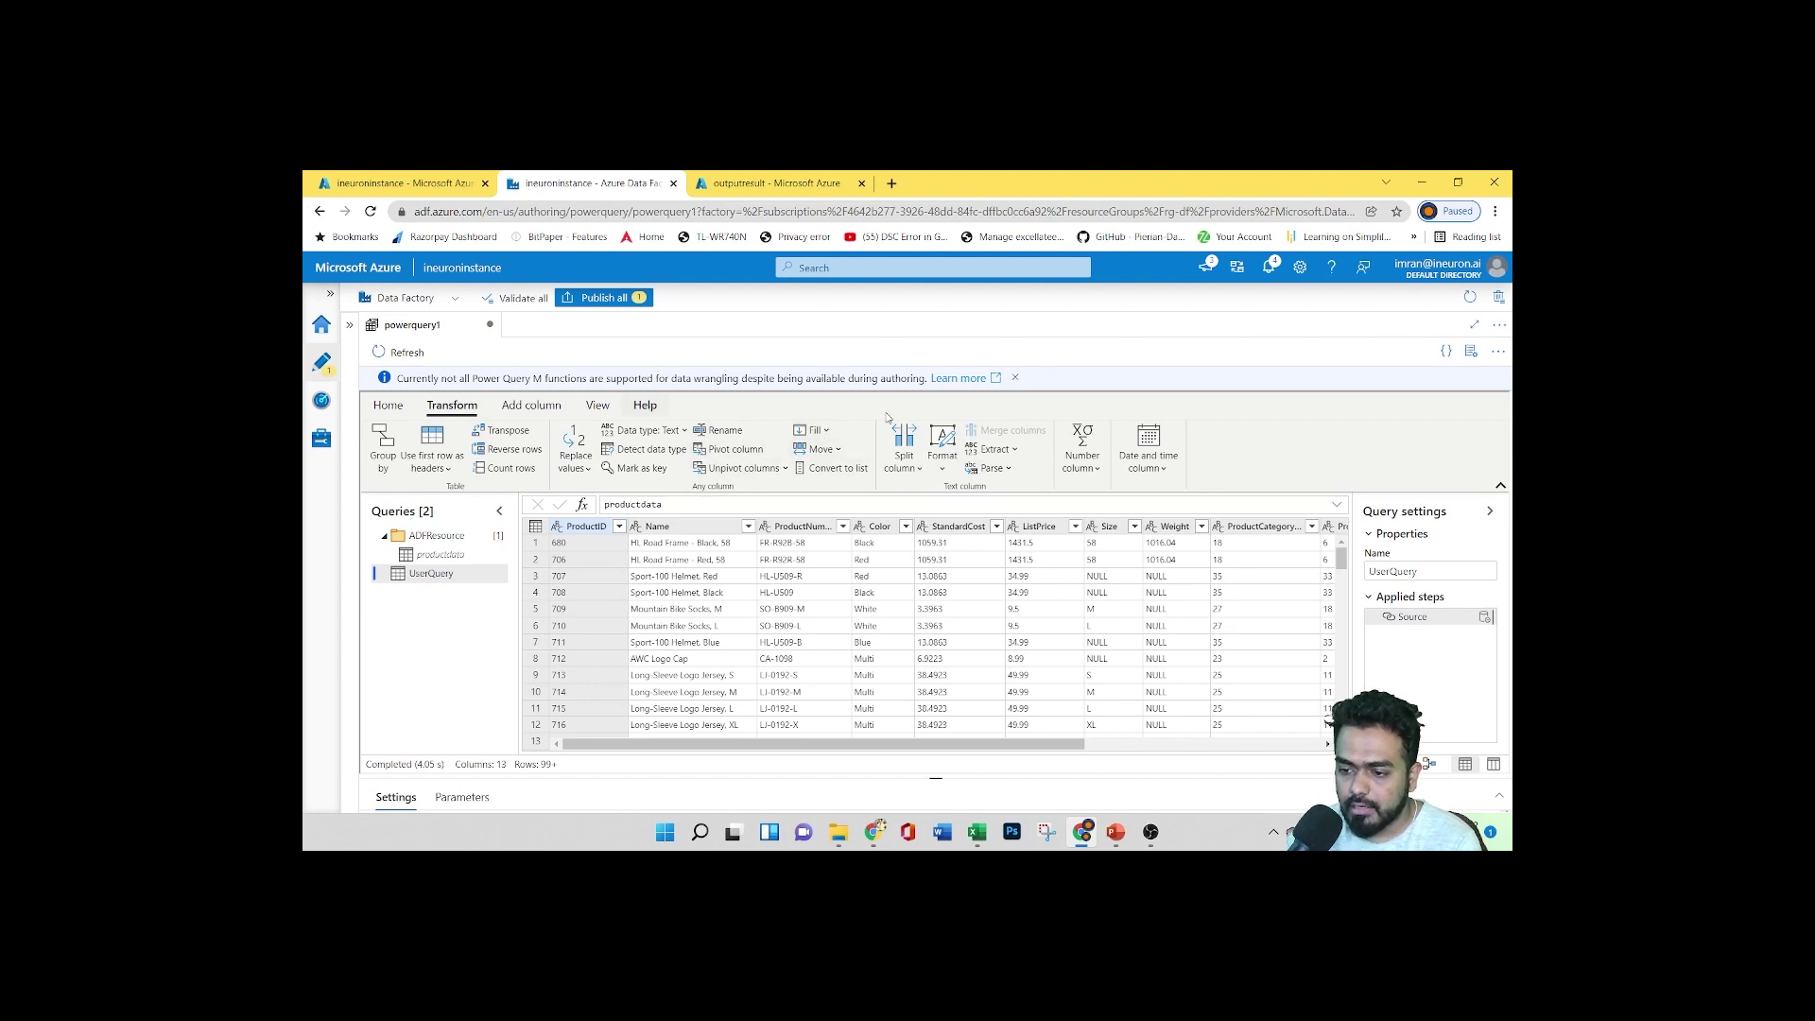
{"action": "left_click", "coordinate": [531, 406]}
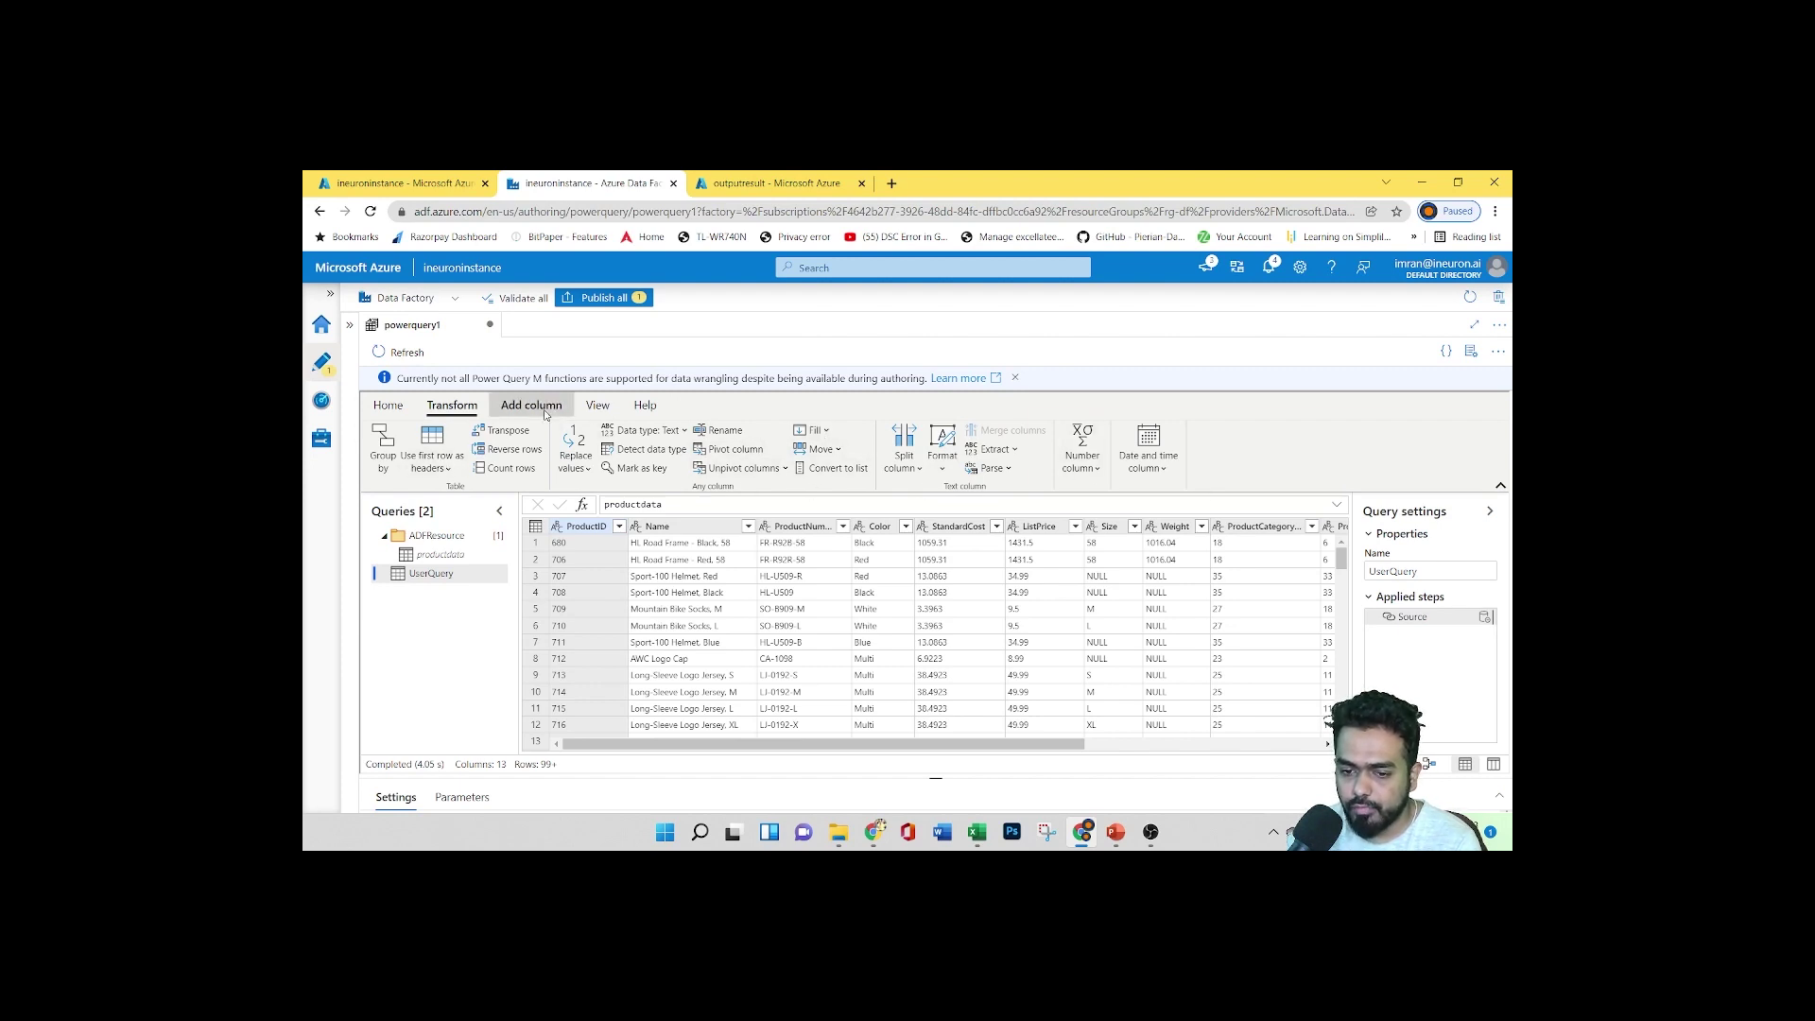
{"action": "left_click", "coordinate": [597, 406]}
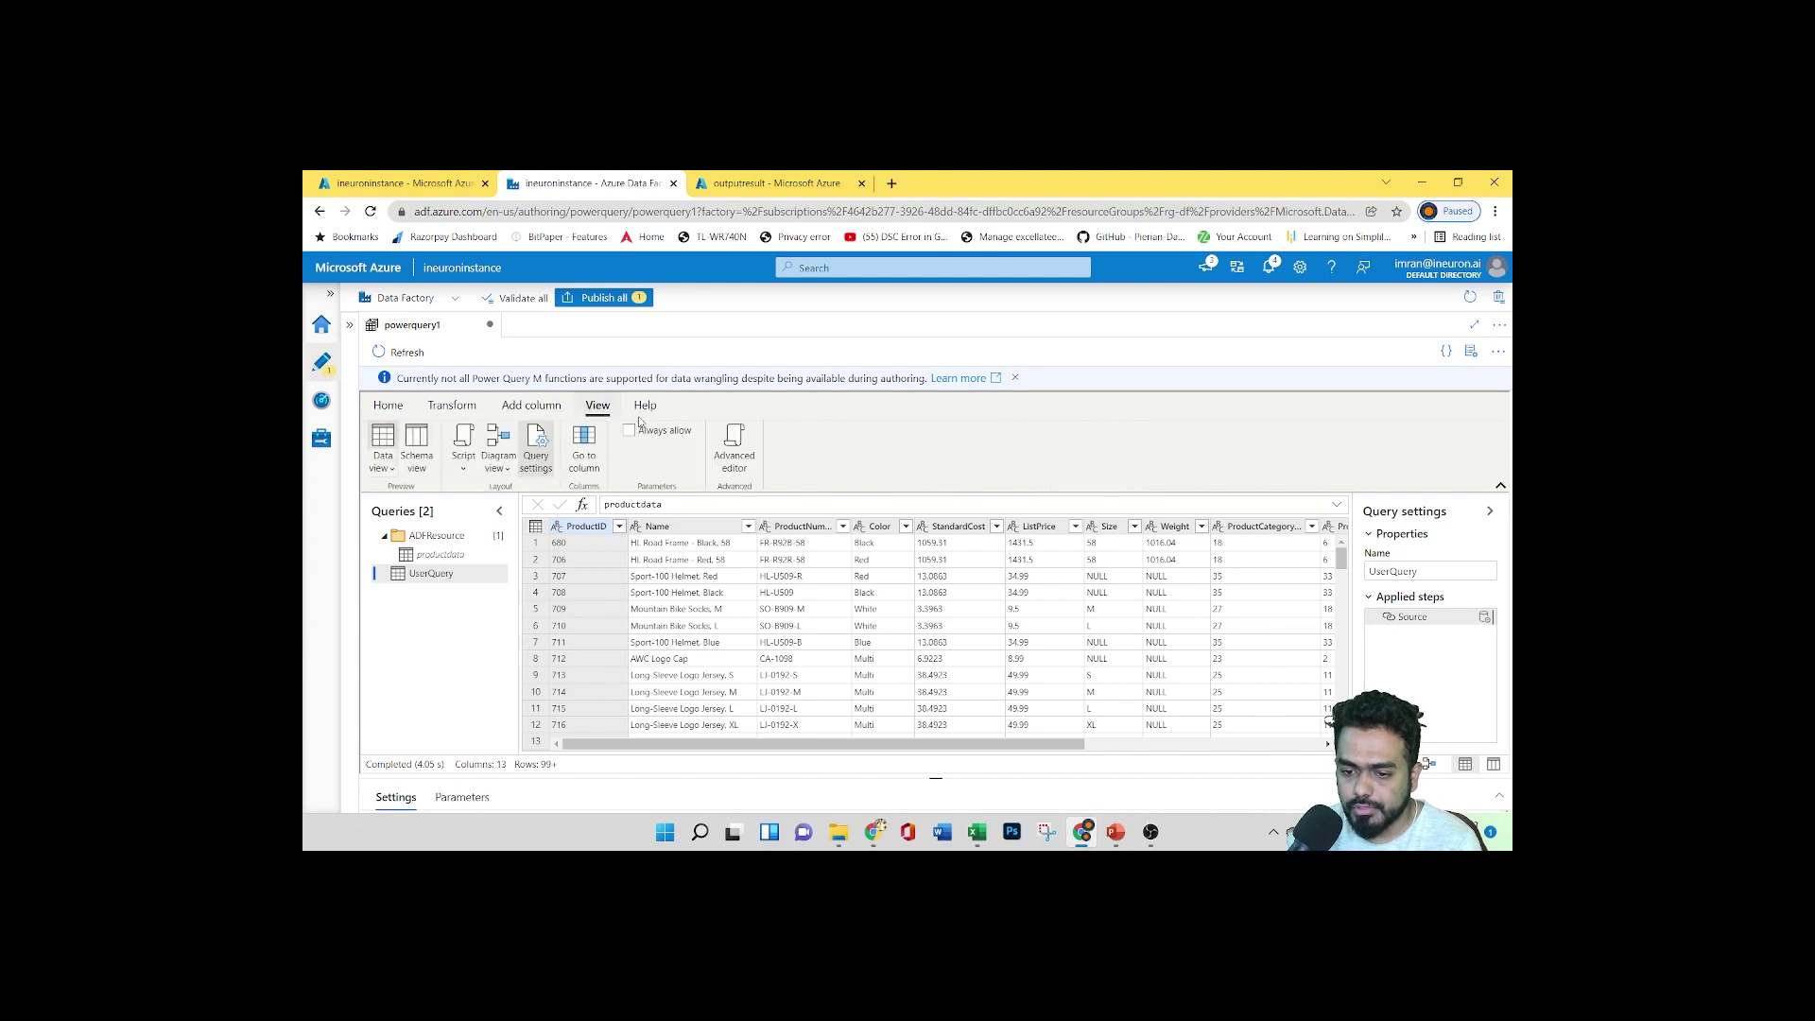
{"action": "left_click", "coordinate": [645, 407]}
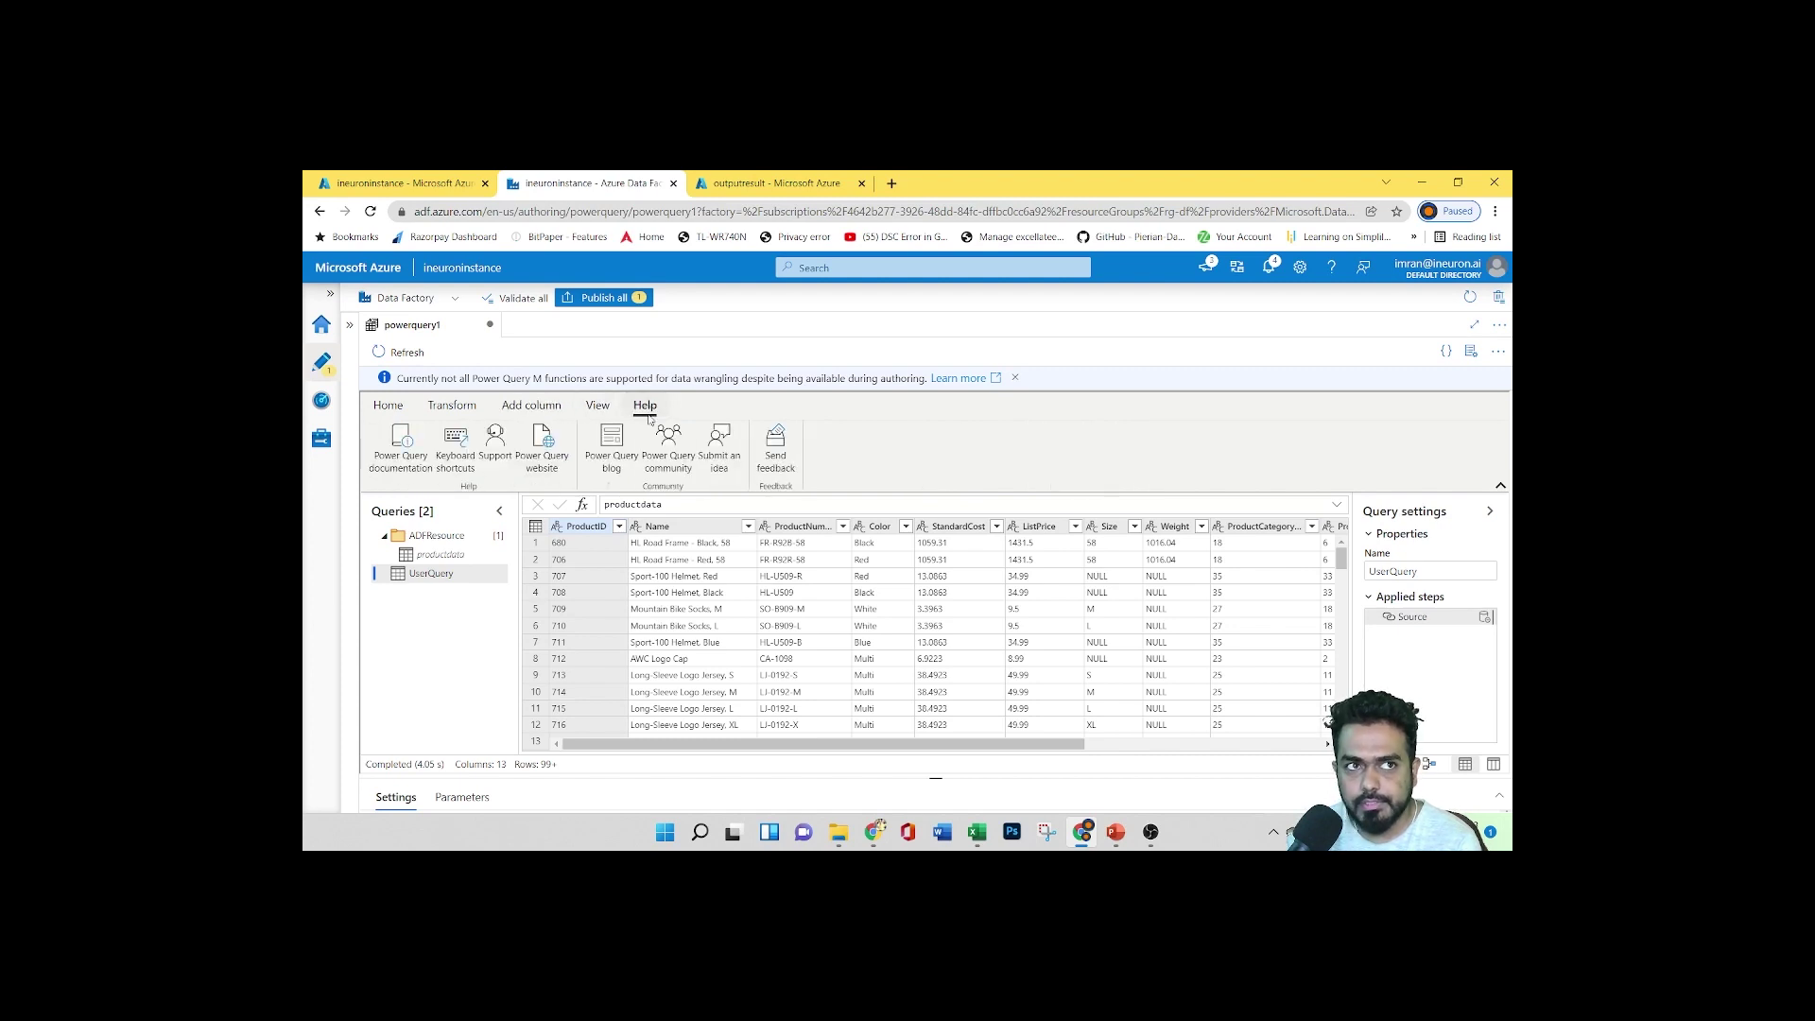
{"action": "left_click", "coordinate": [452, 406]}
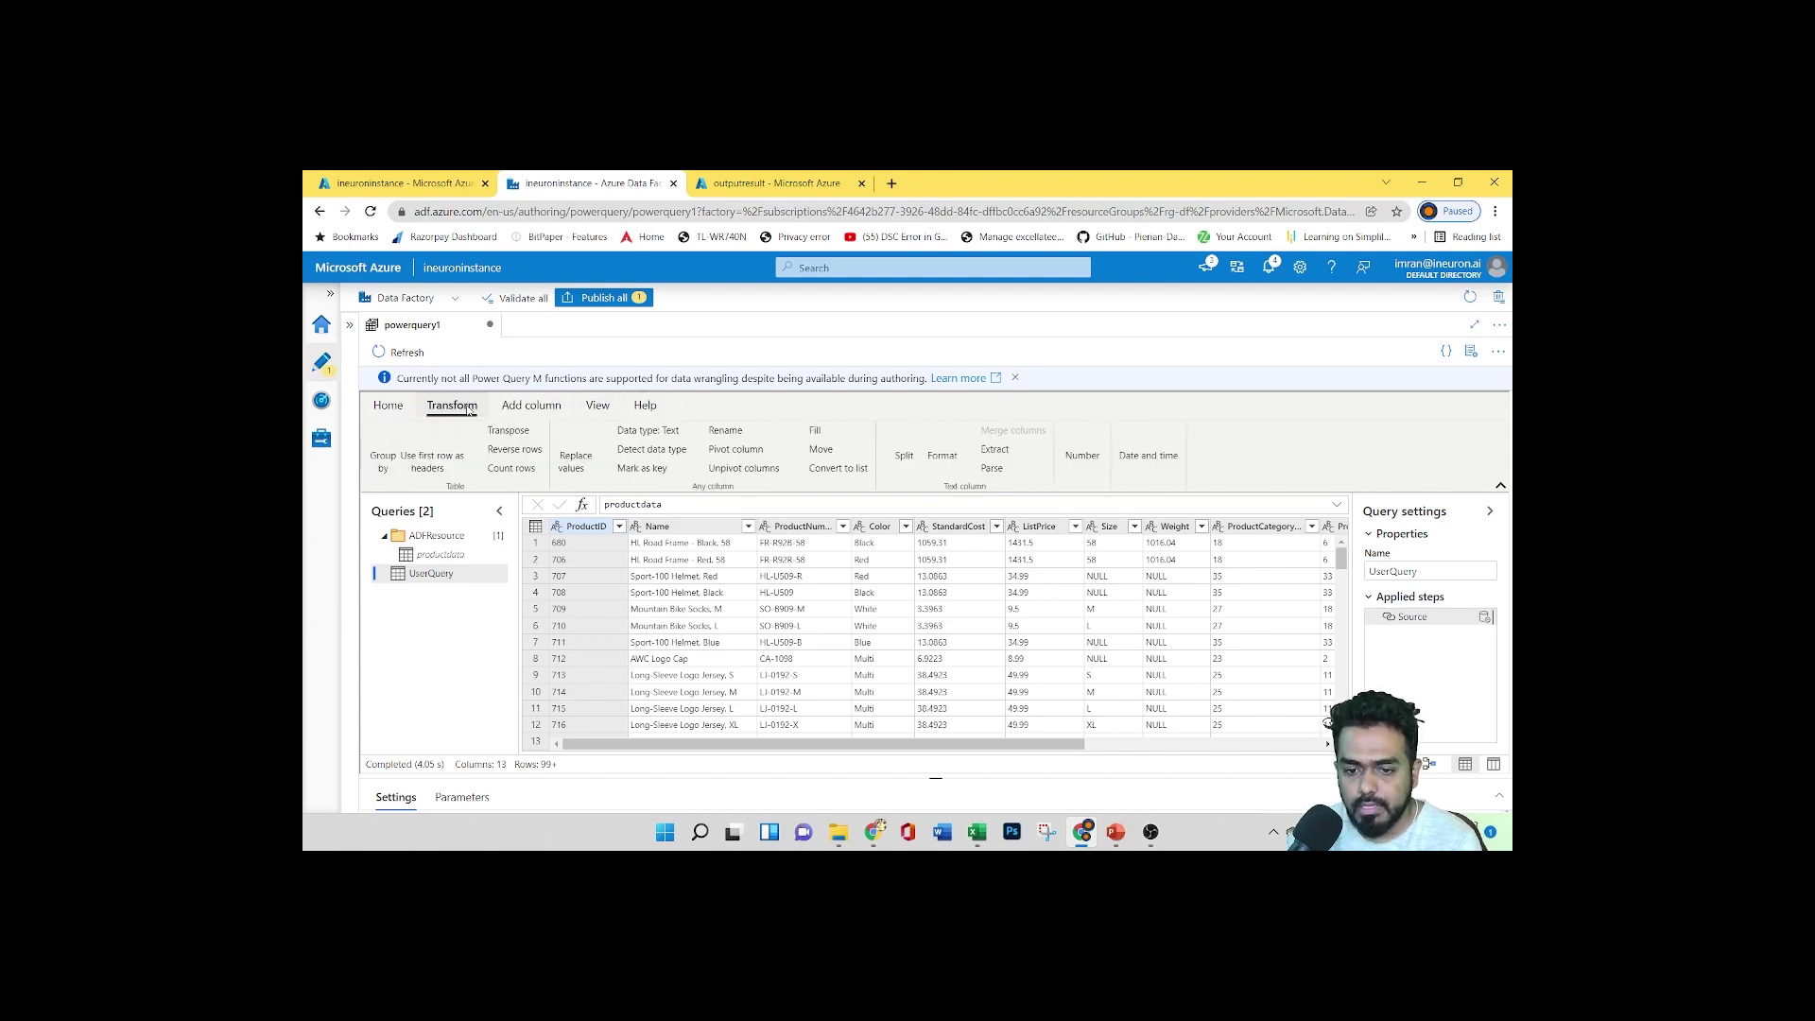
{"action": "left_click", "coordinate": [387, 406]}
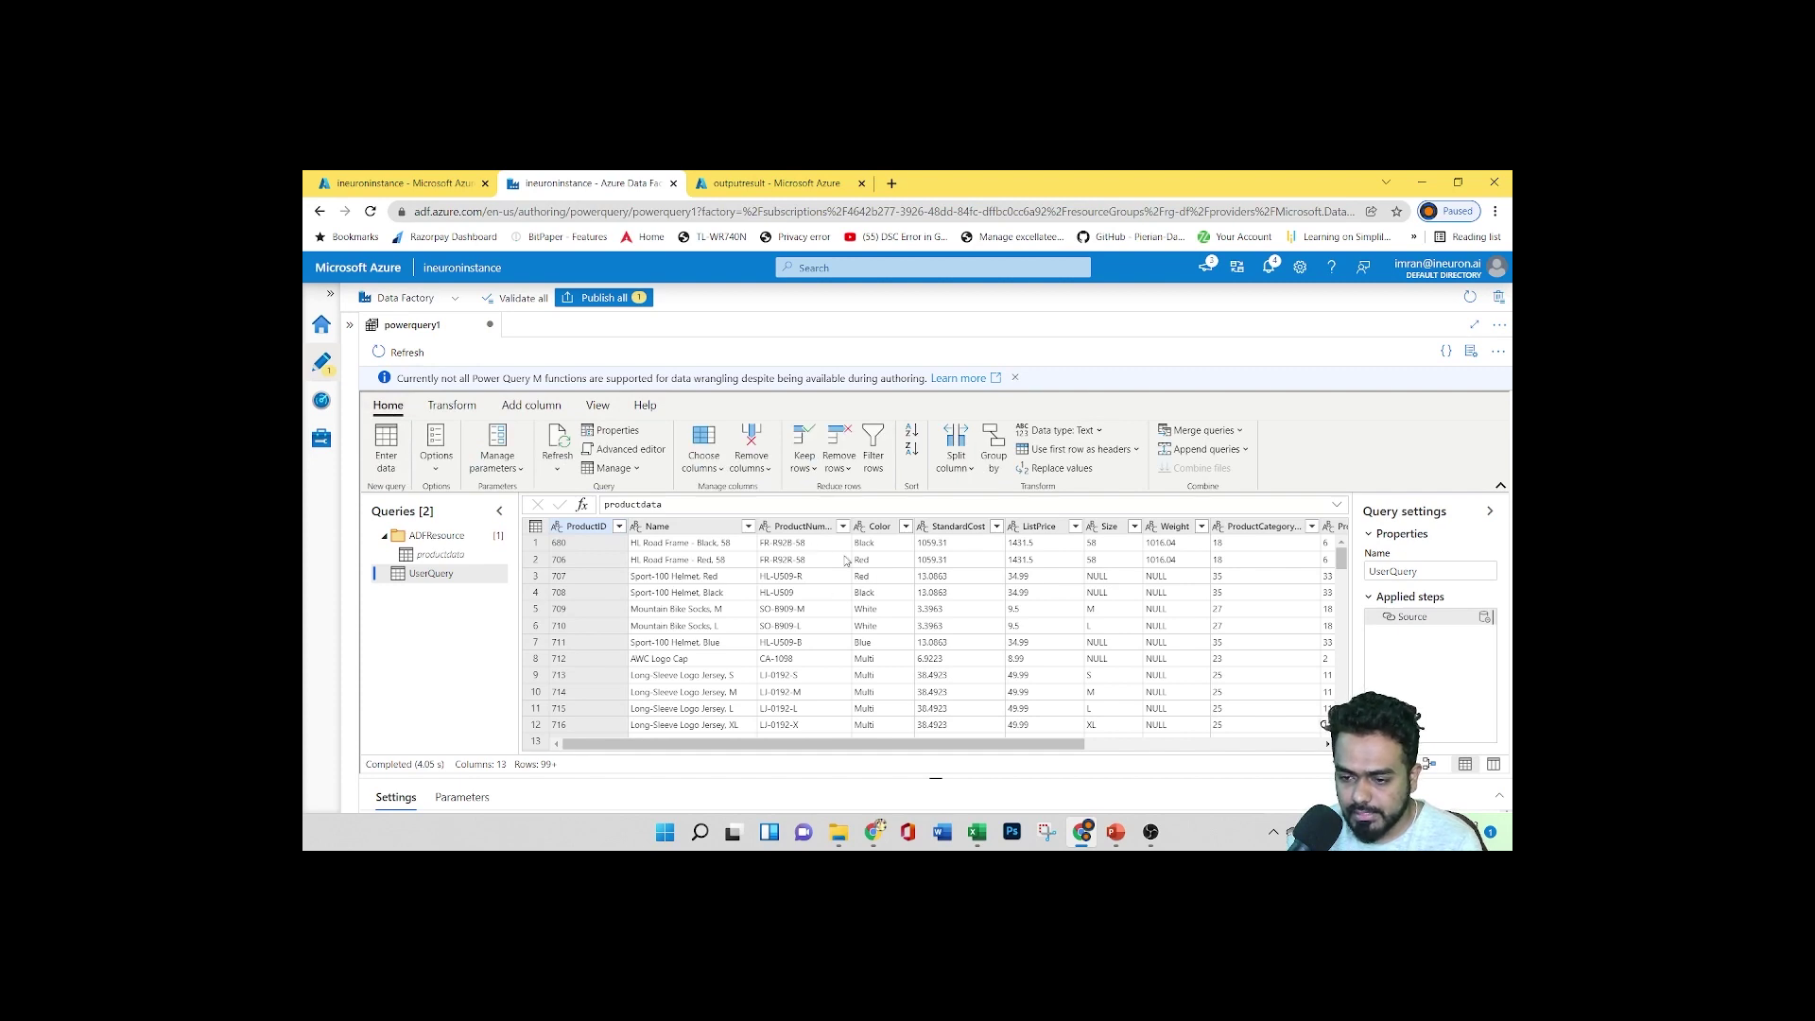
Select the Color column and review the operations available for it without applying any
{"action": "left_click", "coordinate": [883, 529]}
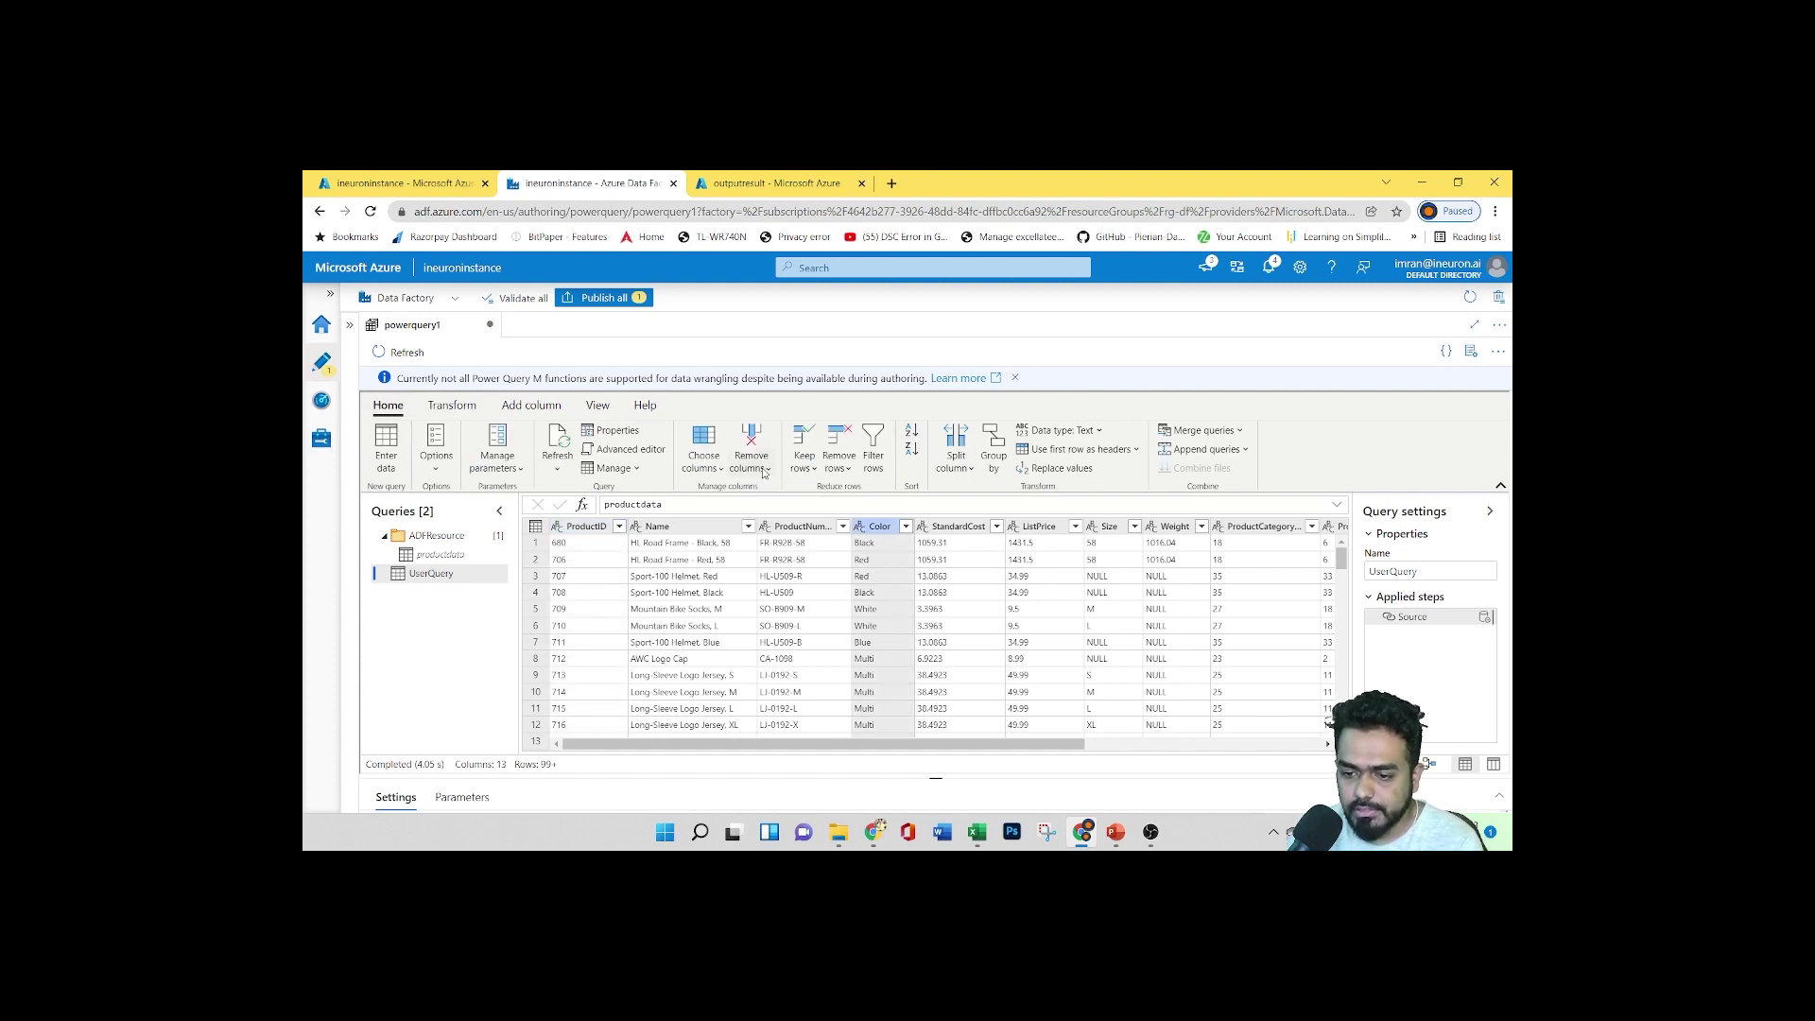
{"action": "right_click", "coordinate": [879, 531]}
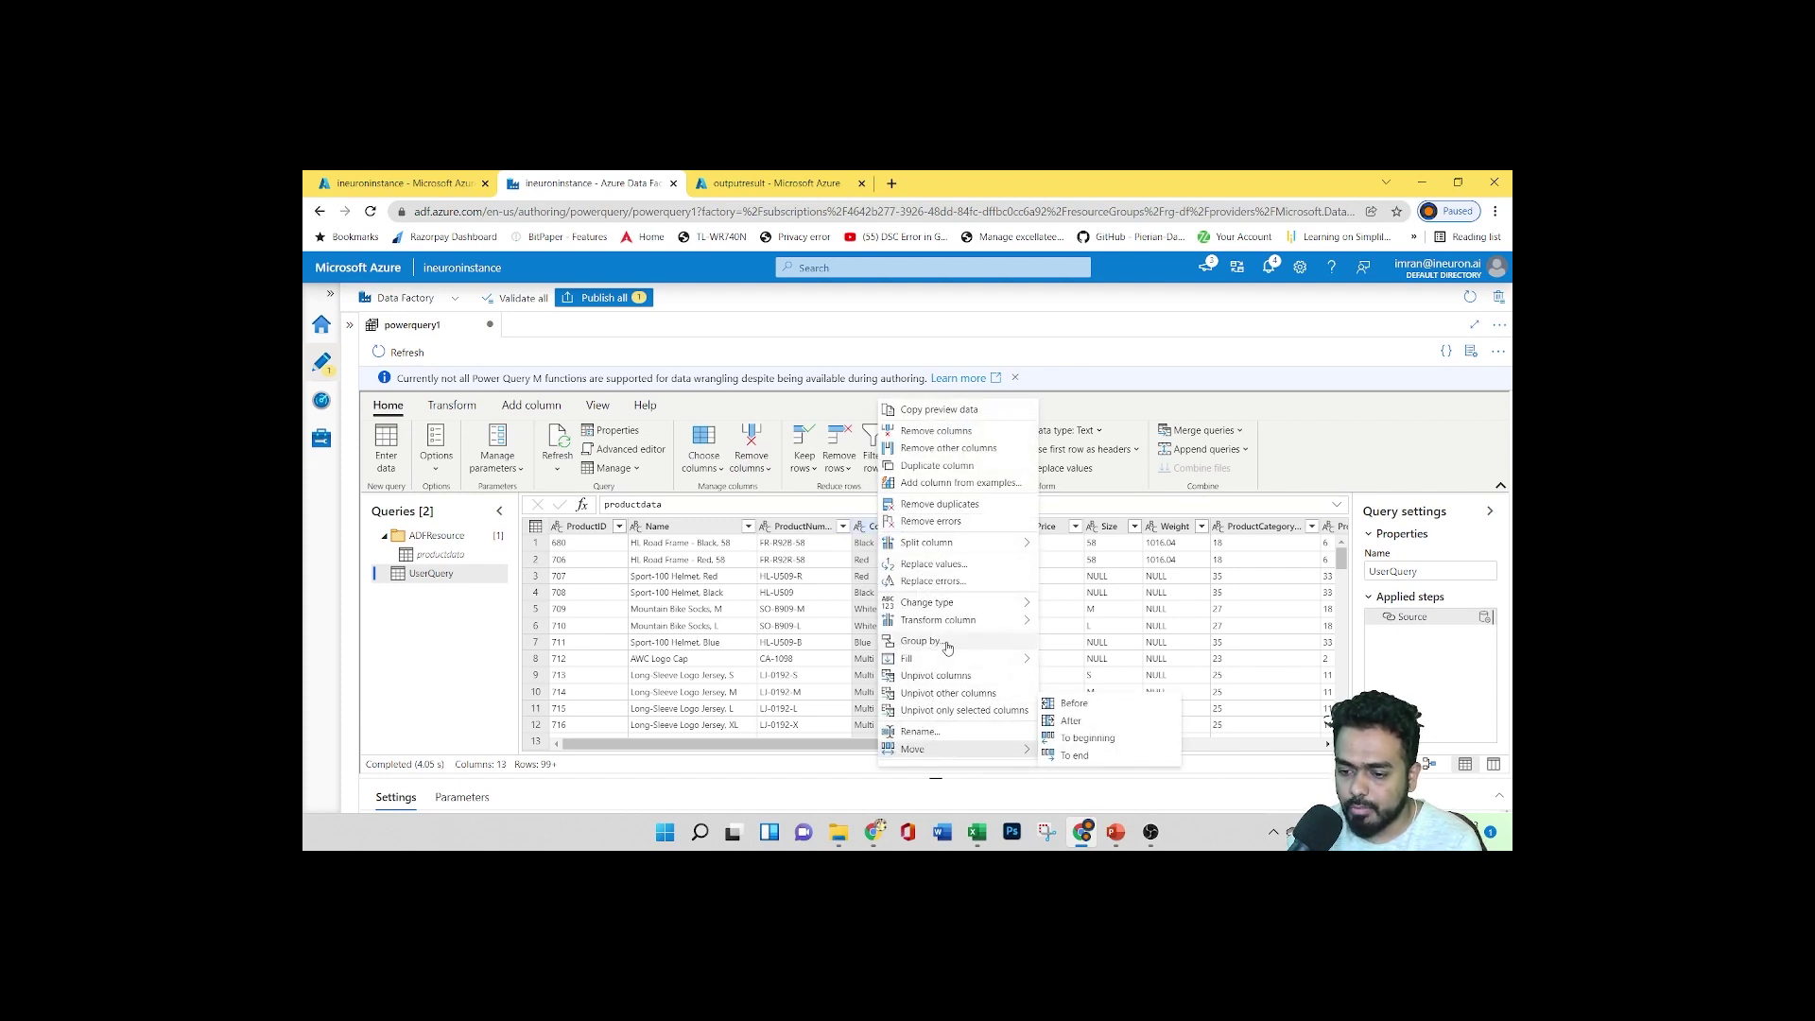
{"action": "left_click", "coordinate": [806, 506]}
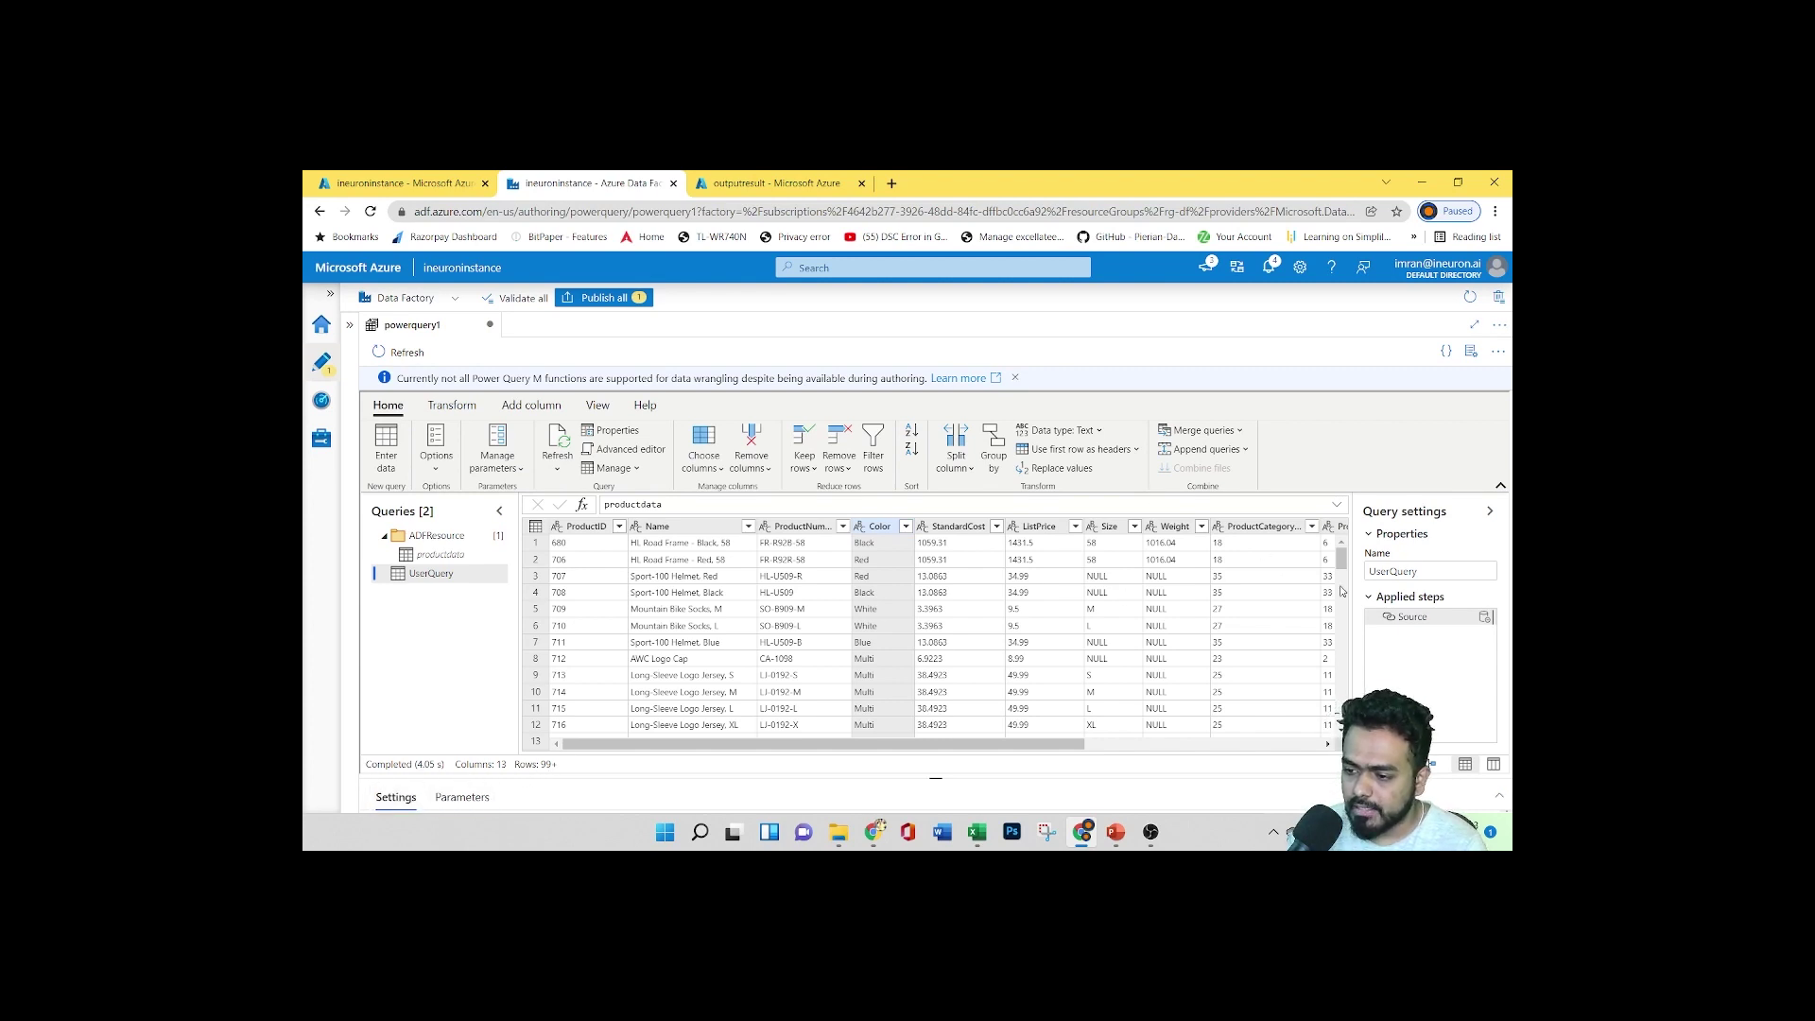
{"action": "mouse_move", "coordinate": [1341, 560]}
{"action": "left_mouse_down"}
{"action": "mouse_move", "coordinate": [1335, 719]}
{"action": "mouse_move", "coordinate": [1342, 538]}
{"action": "left_mouse_up"}
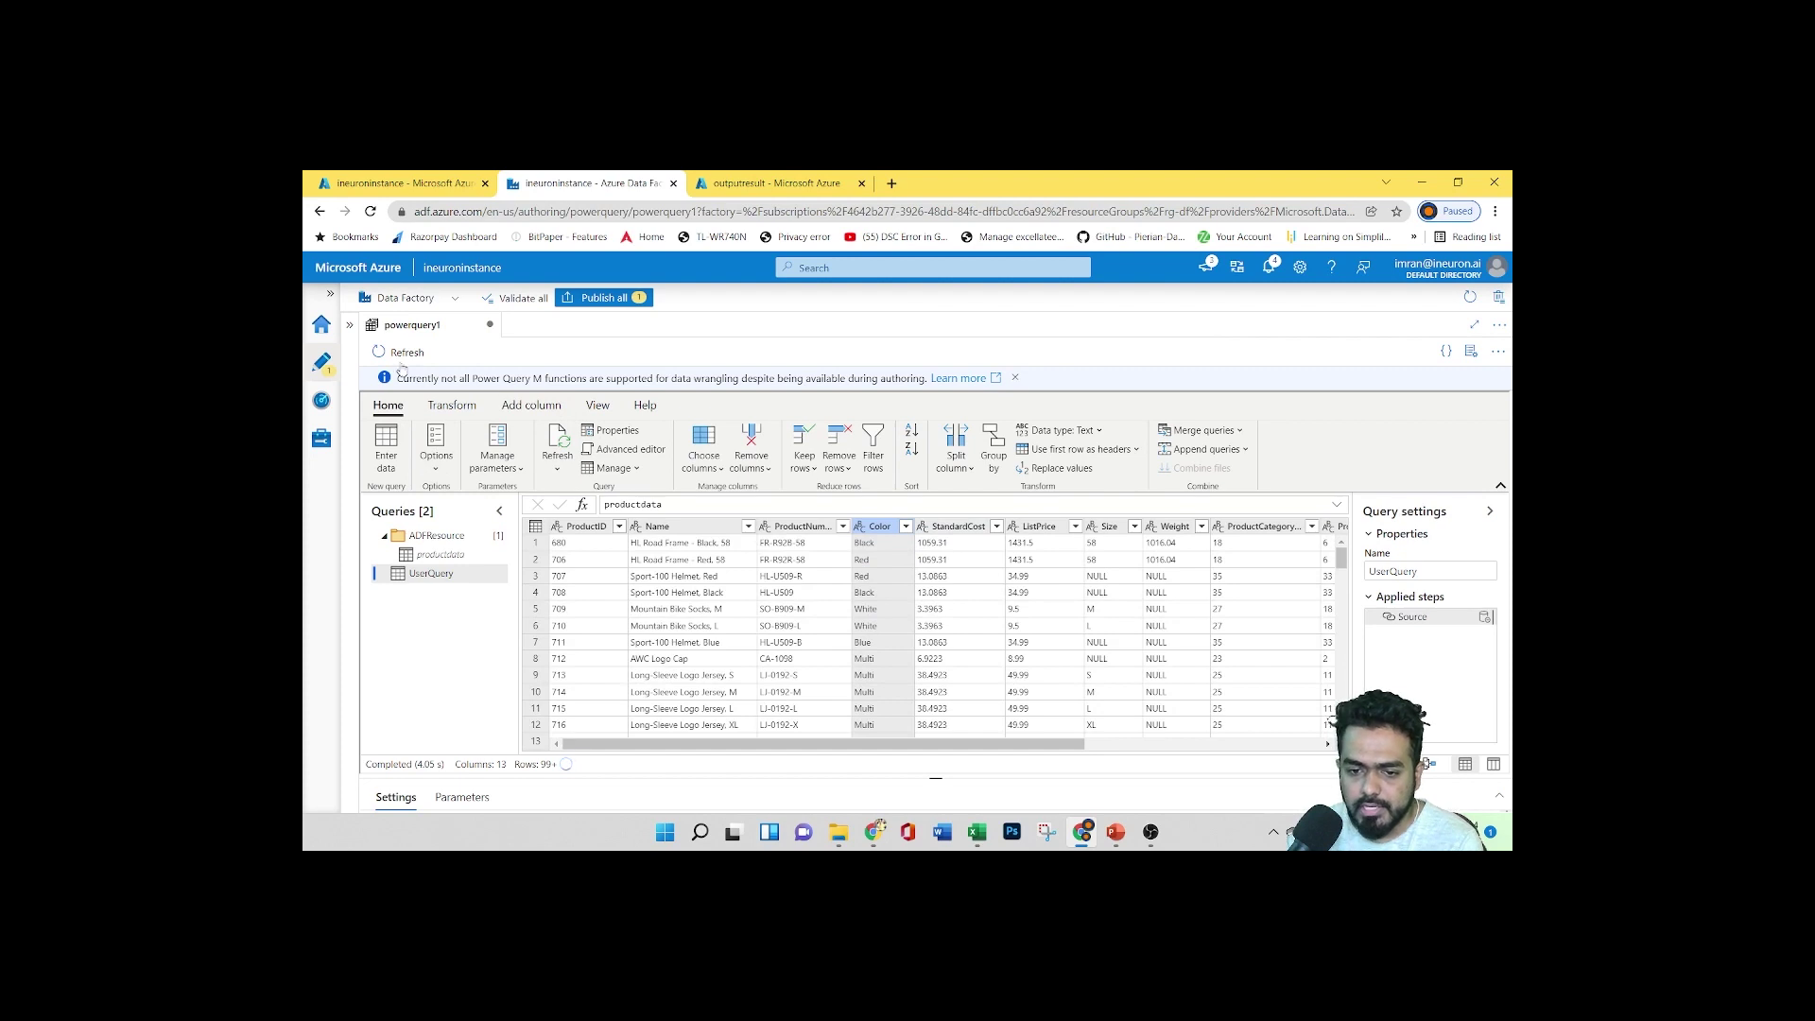
Show the factory resources and navigation labels again, and check powerquery1's source dataset parameters and settings
{"action": "left_click", "coordinate": [349, 325]}
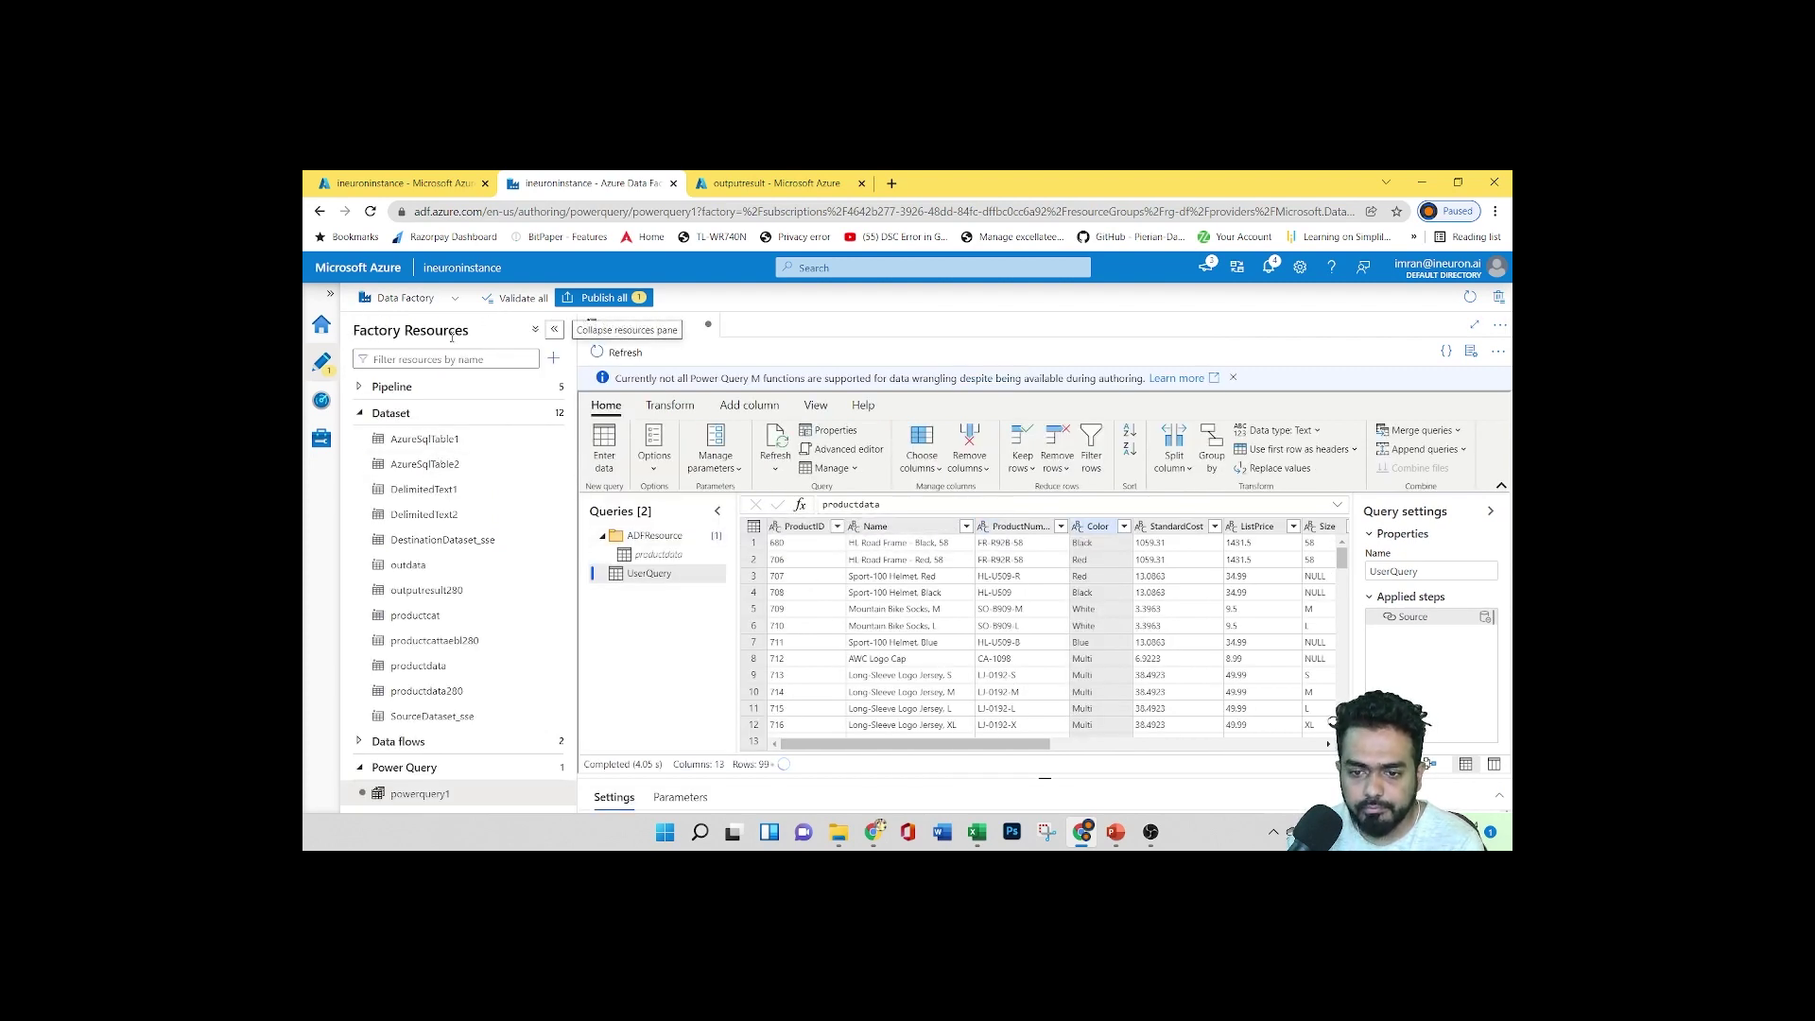
{"action": "left_click", "coordinate": [330, 293]}
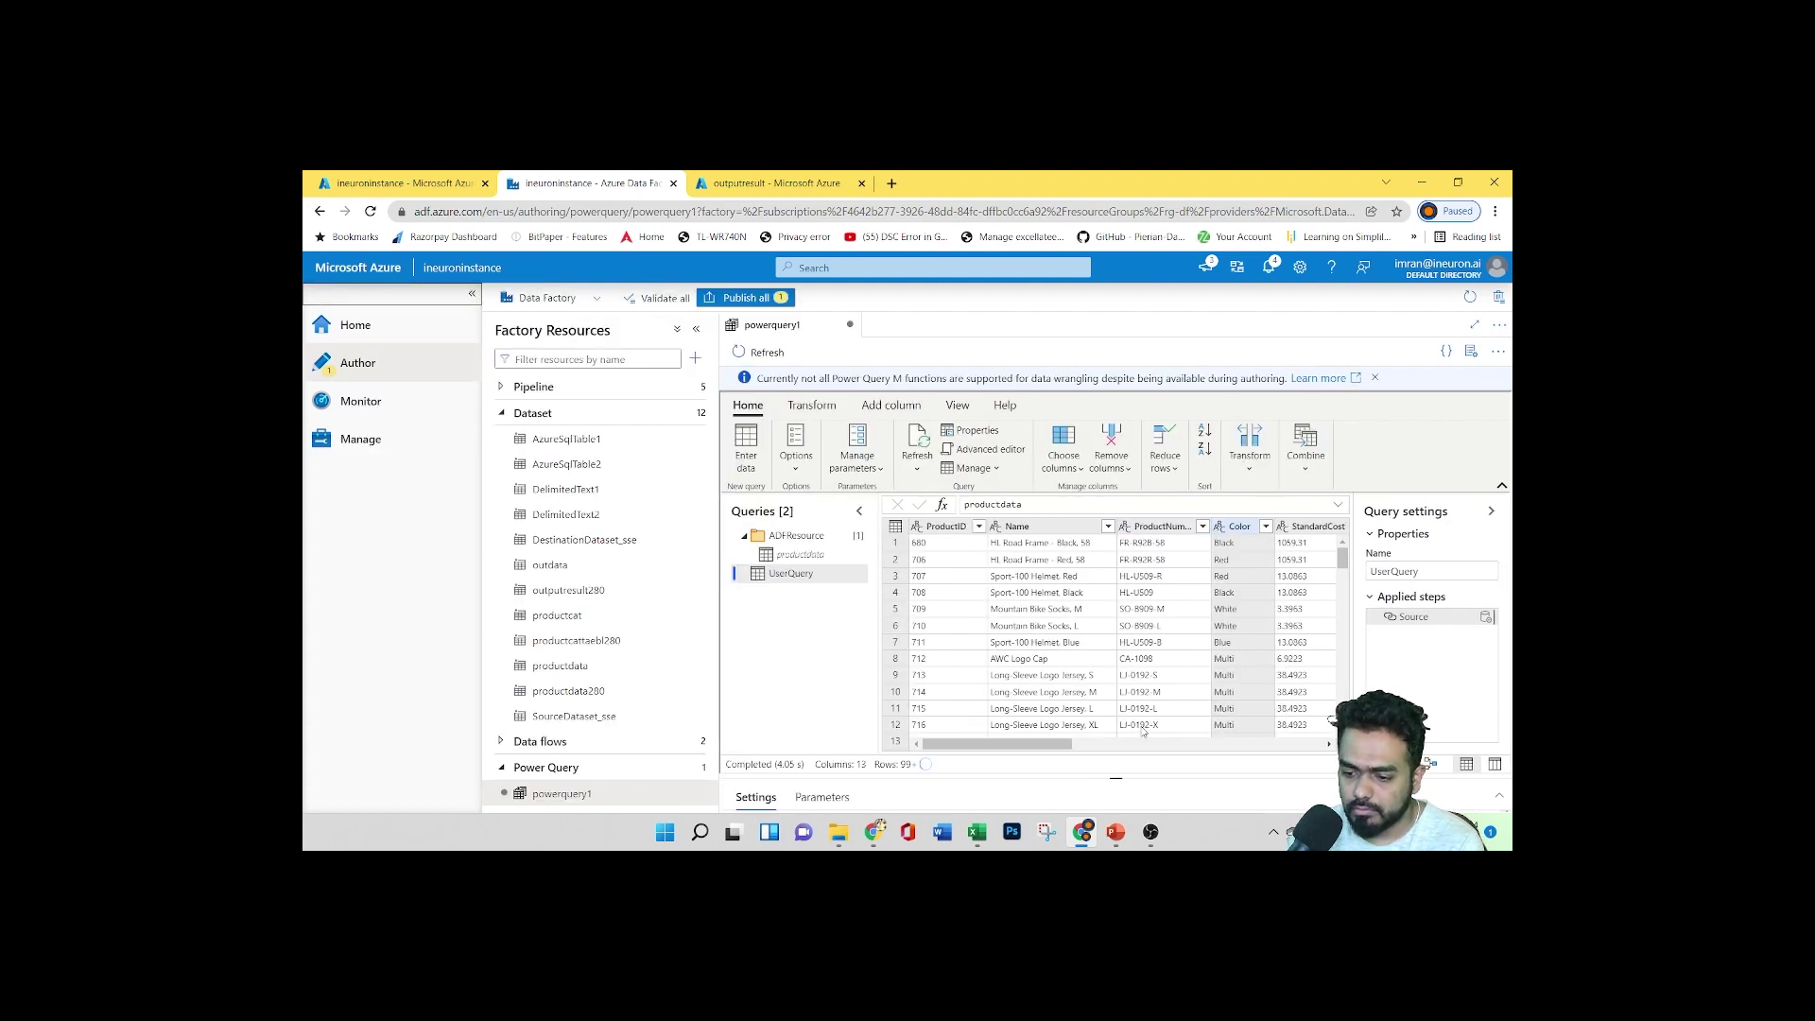
{"action": "left_click_drag", "start_coordinate": [1116, 780], "coordinate": [1115, 574]}
{"action": "left_click", "coordinate": [822, 592]}
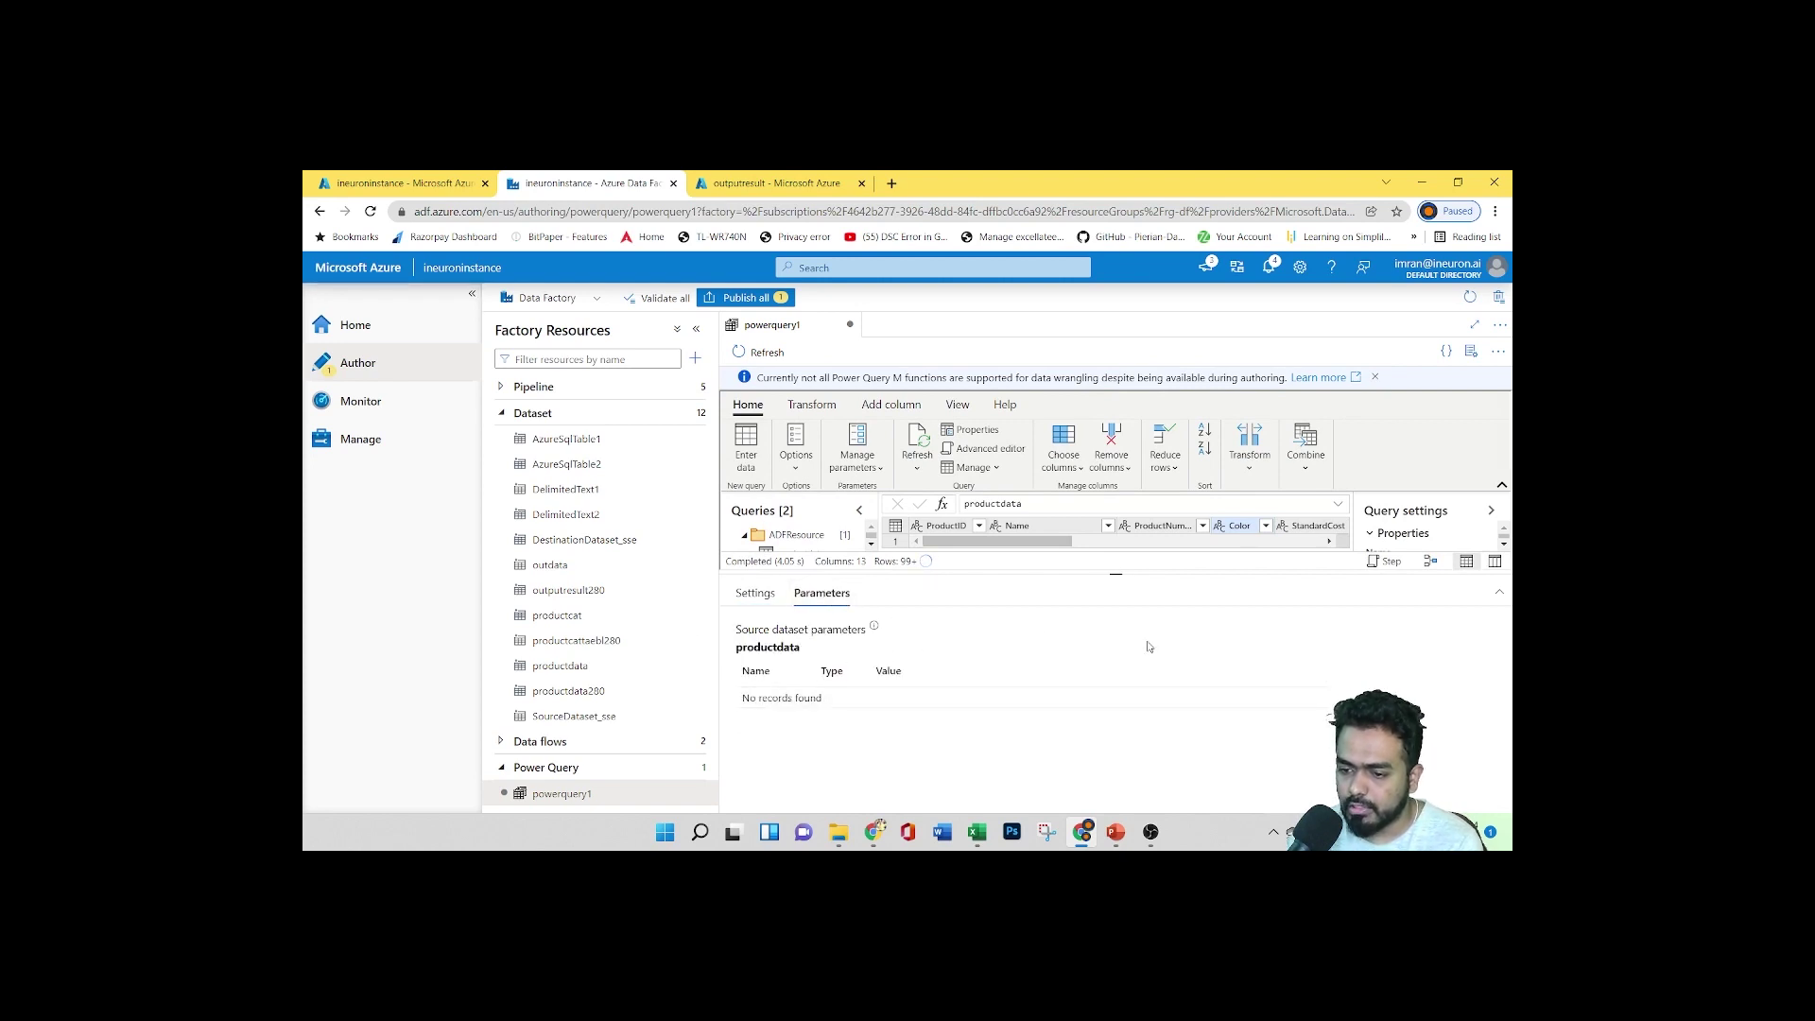
{"action": "left_click", "coordinate": [755, 592]}
{"action": "left_click_drag", "start_coordinate": [1116, 574], "coordinate": [1325, 743]}
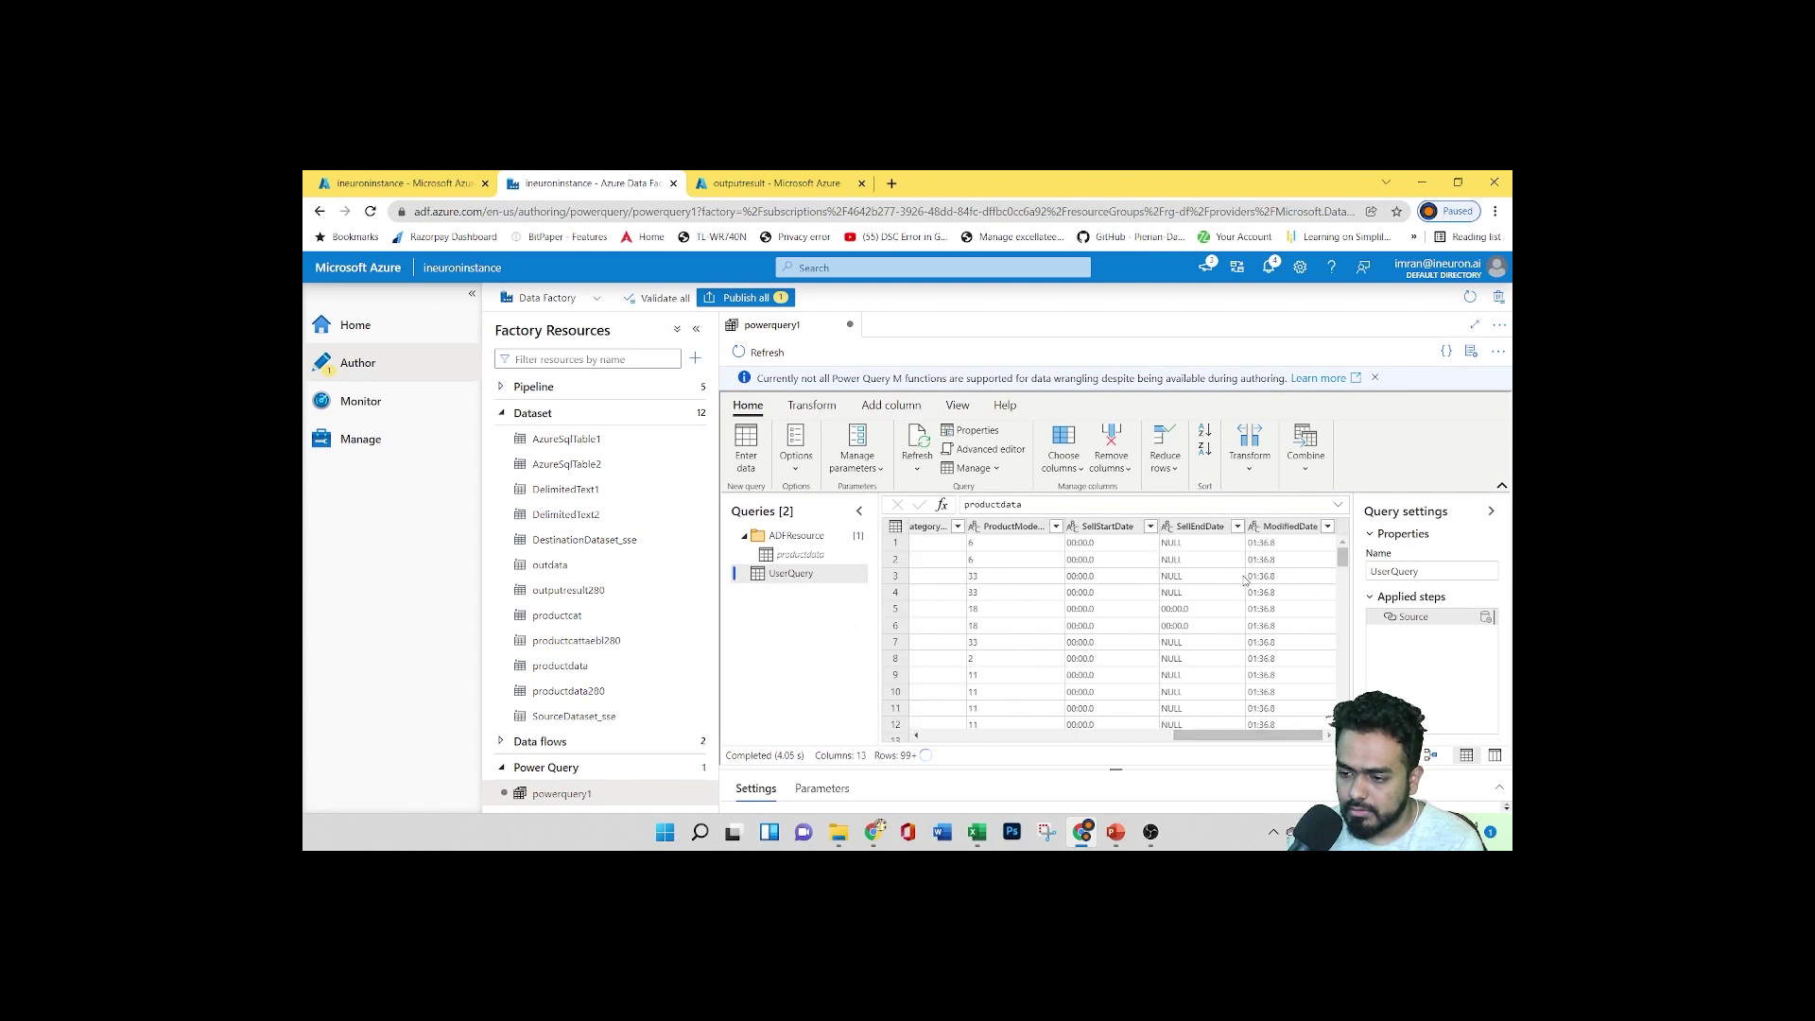
Remove the SellEndDate column from UserQuery, and reverse it by deleting the Removed columns applied step
{"action": "left_click", "coordinate": [1193, 526]}
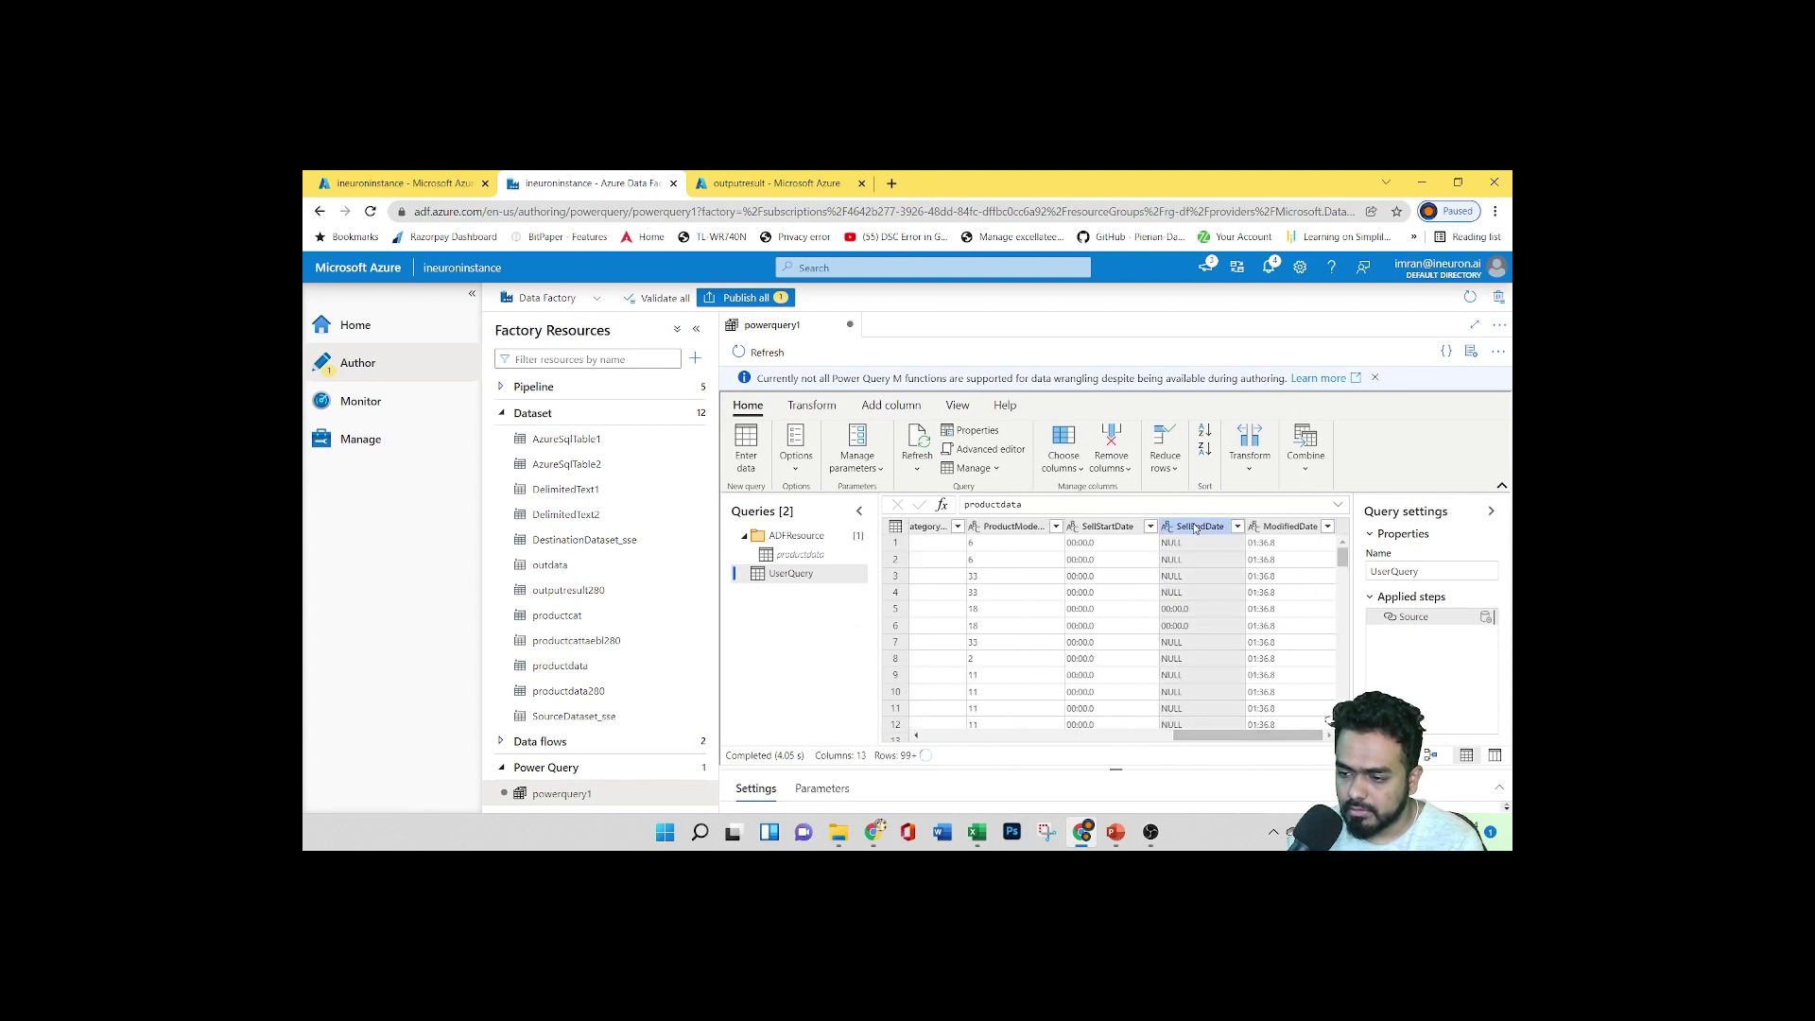
{"action": "left_click", "coordinate": [1111, 461]}
{"action": "left_click", "coordinate": [1144, 492]}
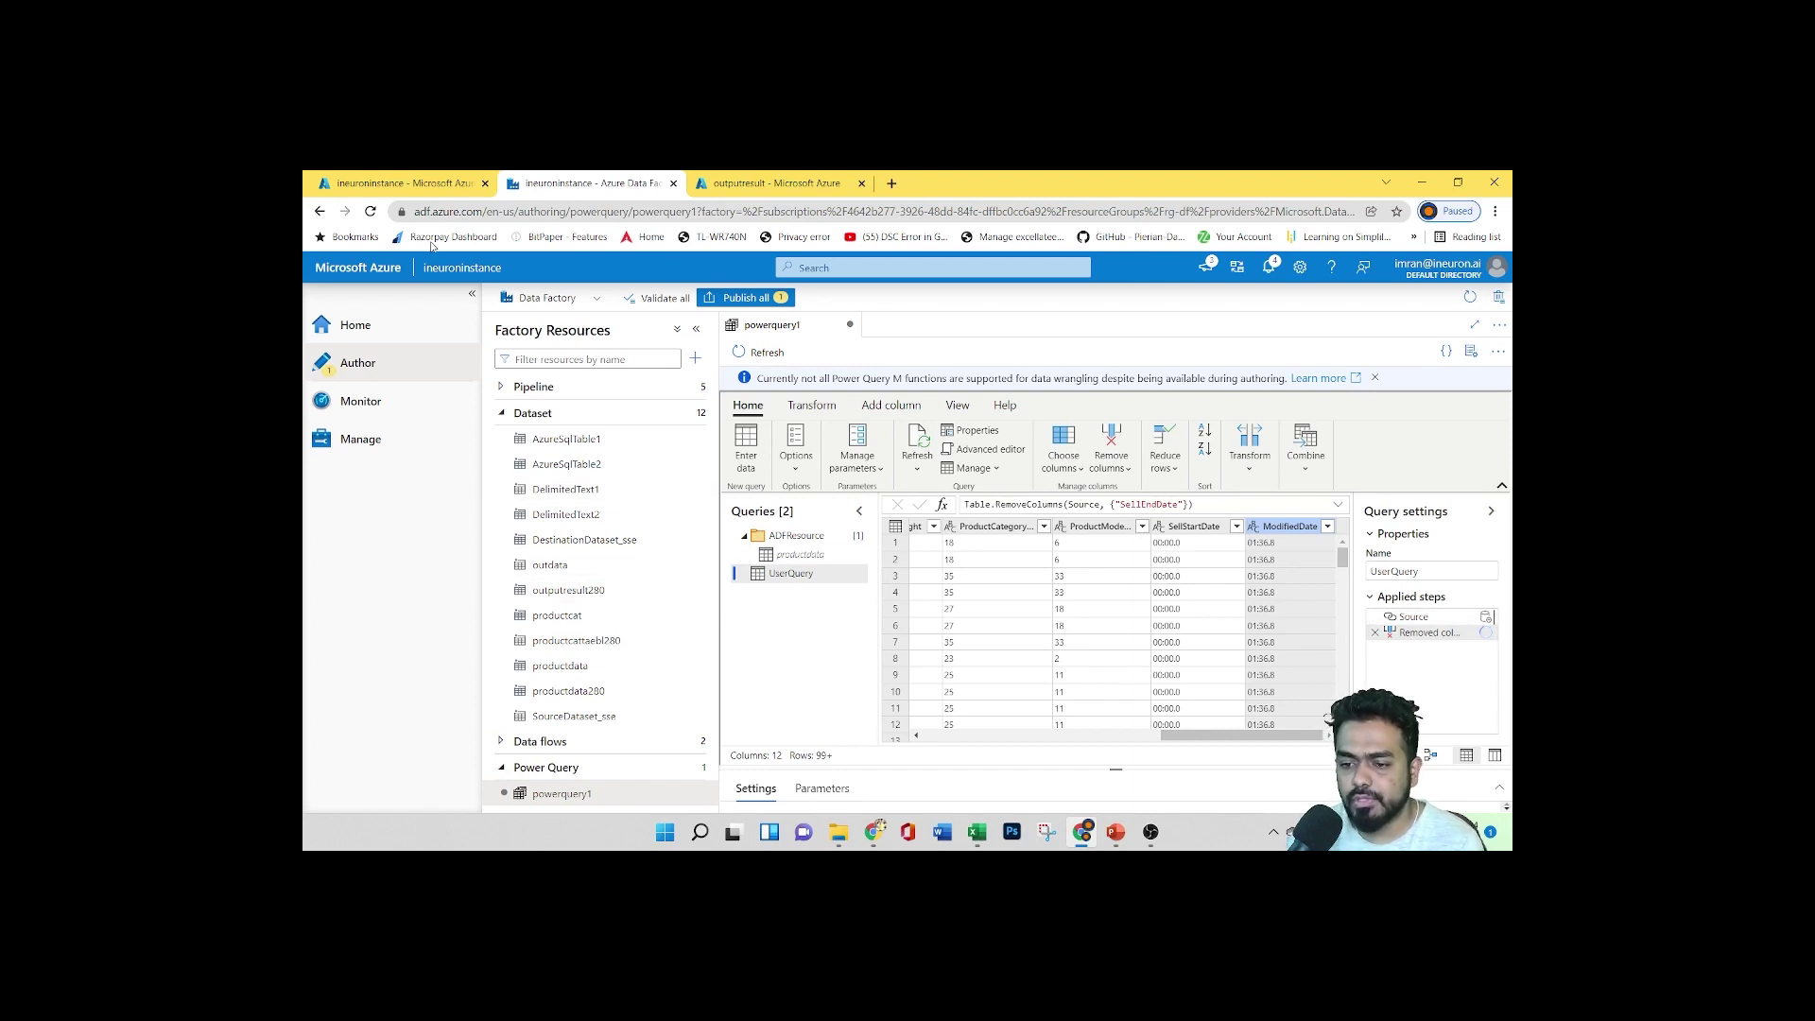
{"action": "left_click", "coordinate": [696, 328]}
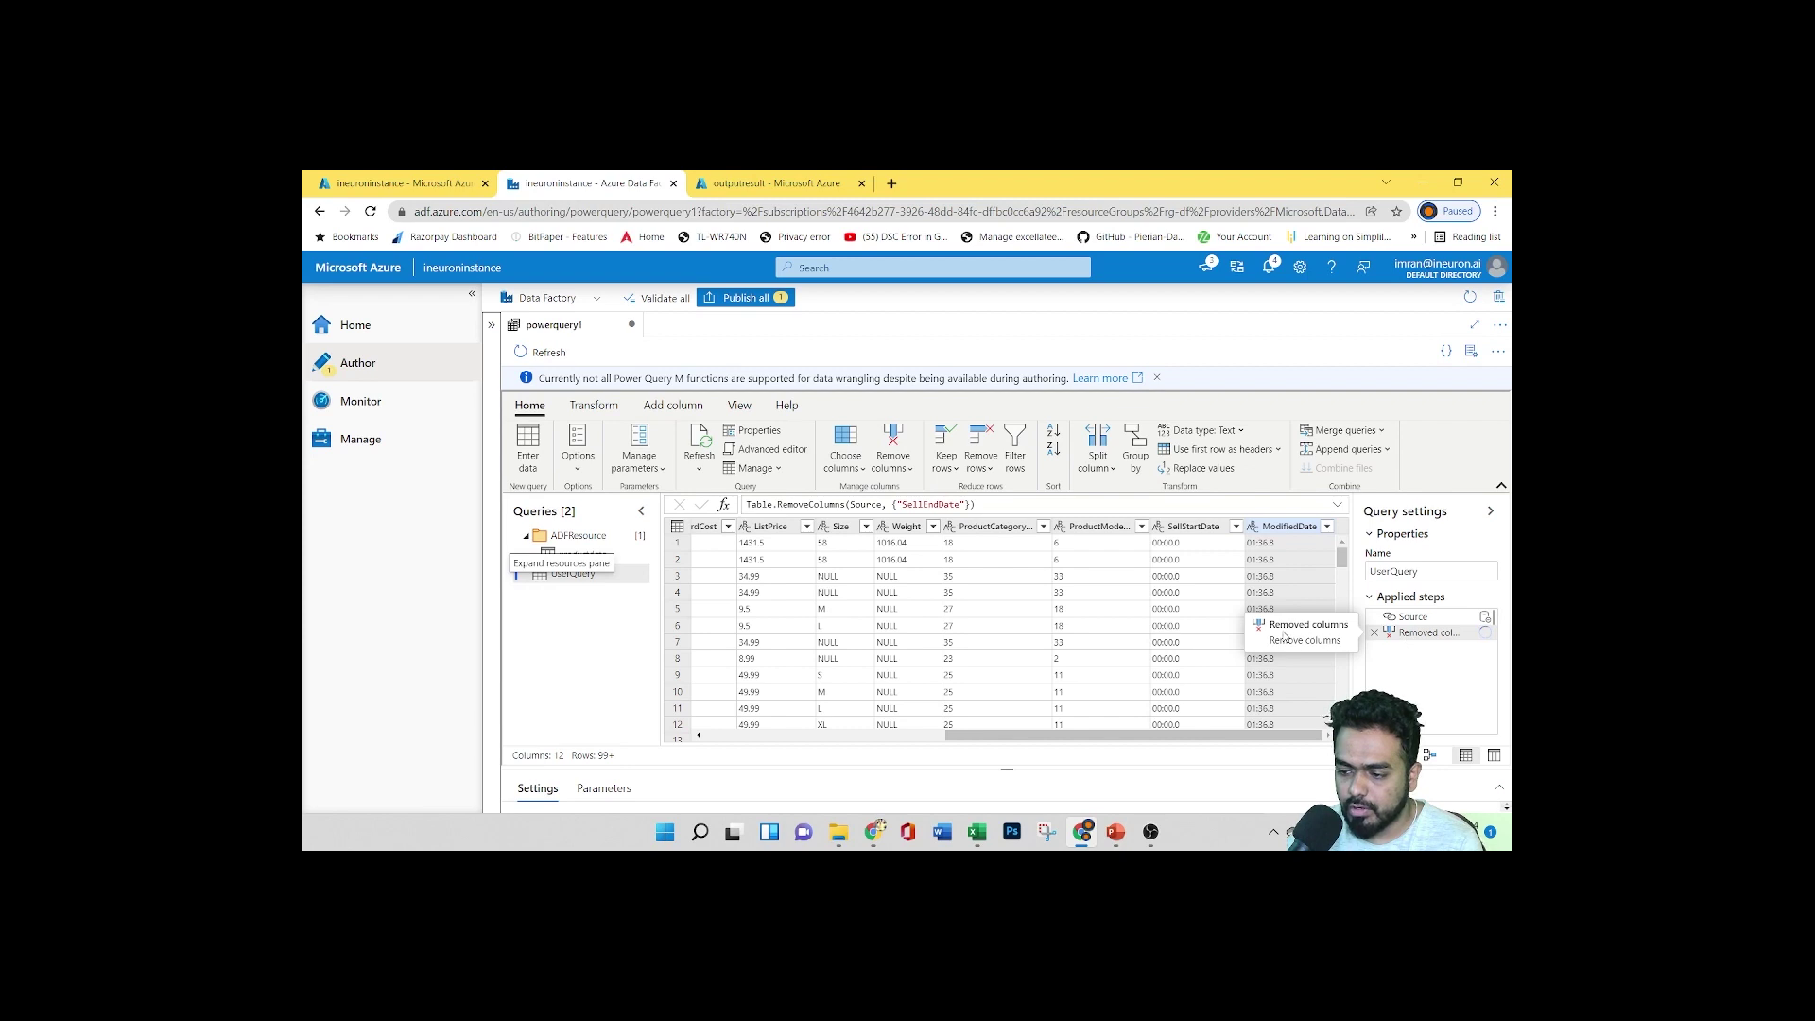
{"action": "left_click", "coordinate": [1374, 632]}
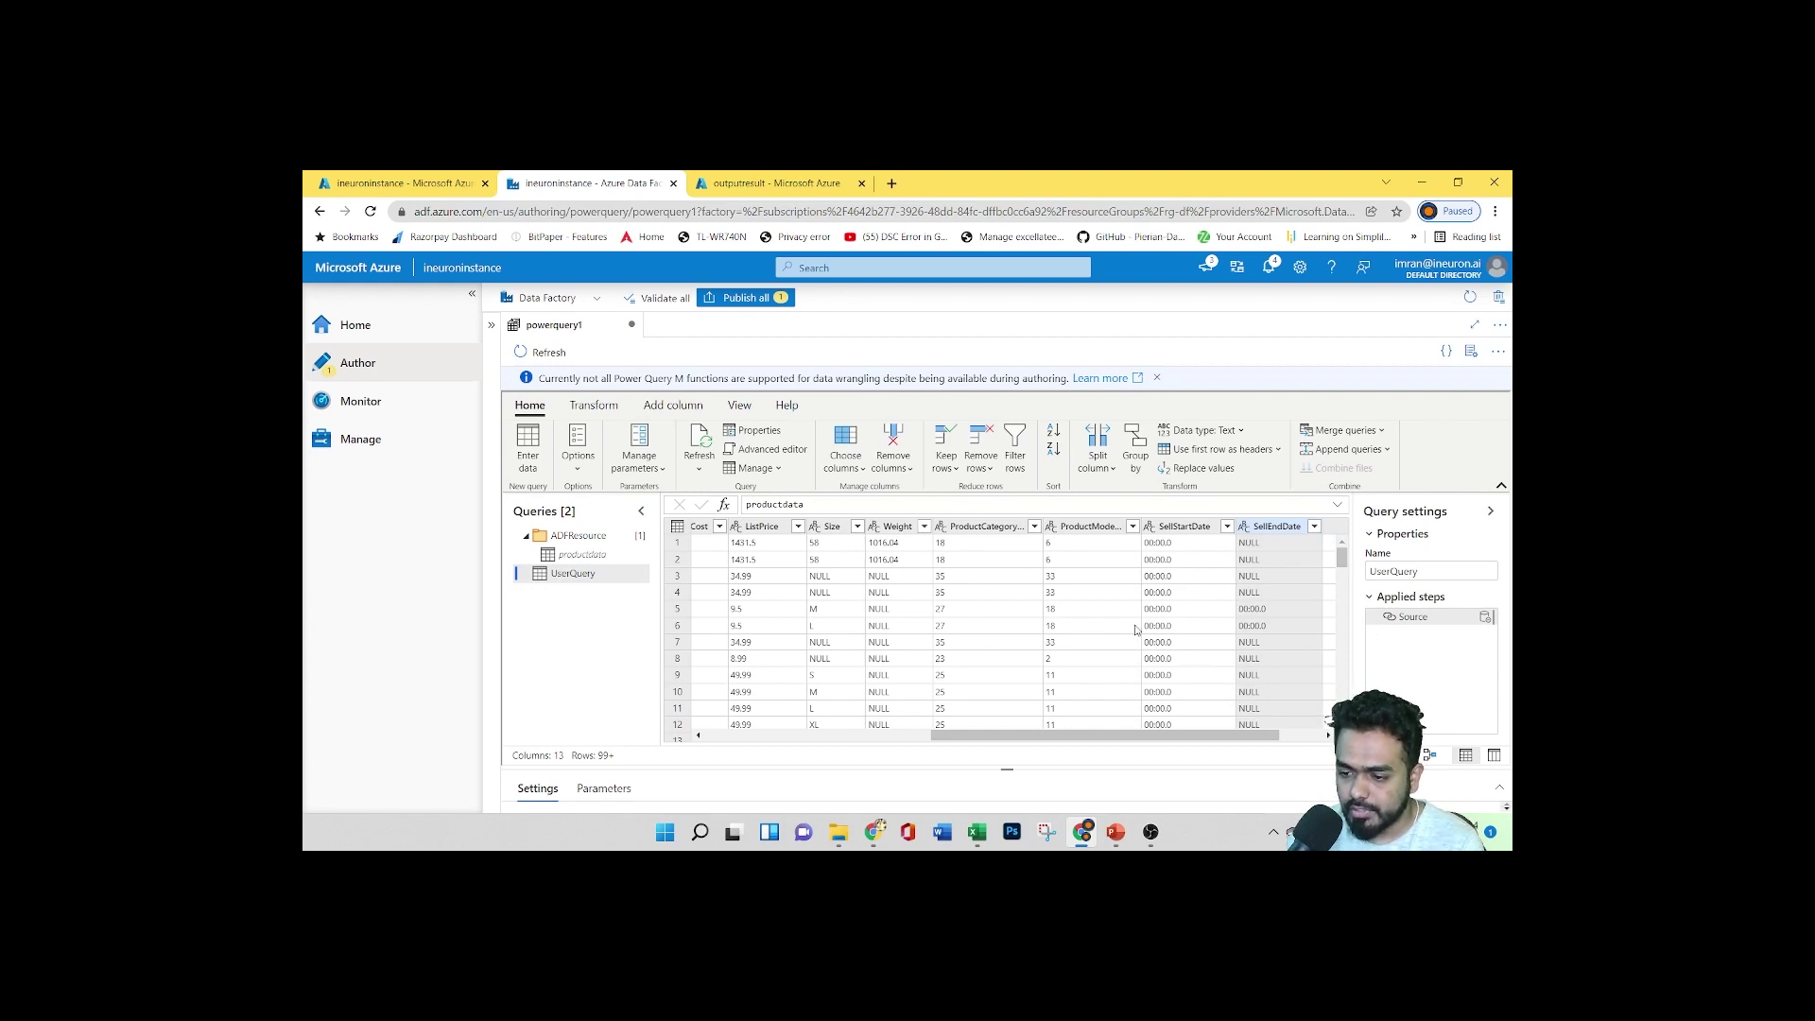
Rename the Size column to si in UserQuery, and reverse it by deleting the Renamed columns applied step
{"action": "left_click", "coordinate": [832, 532]}
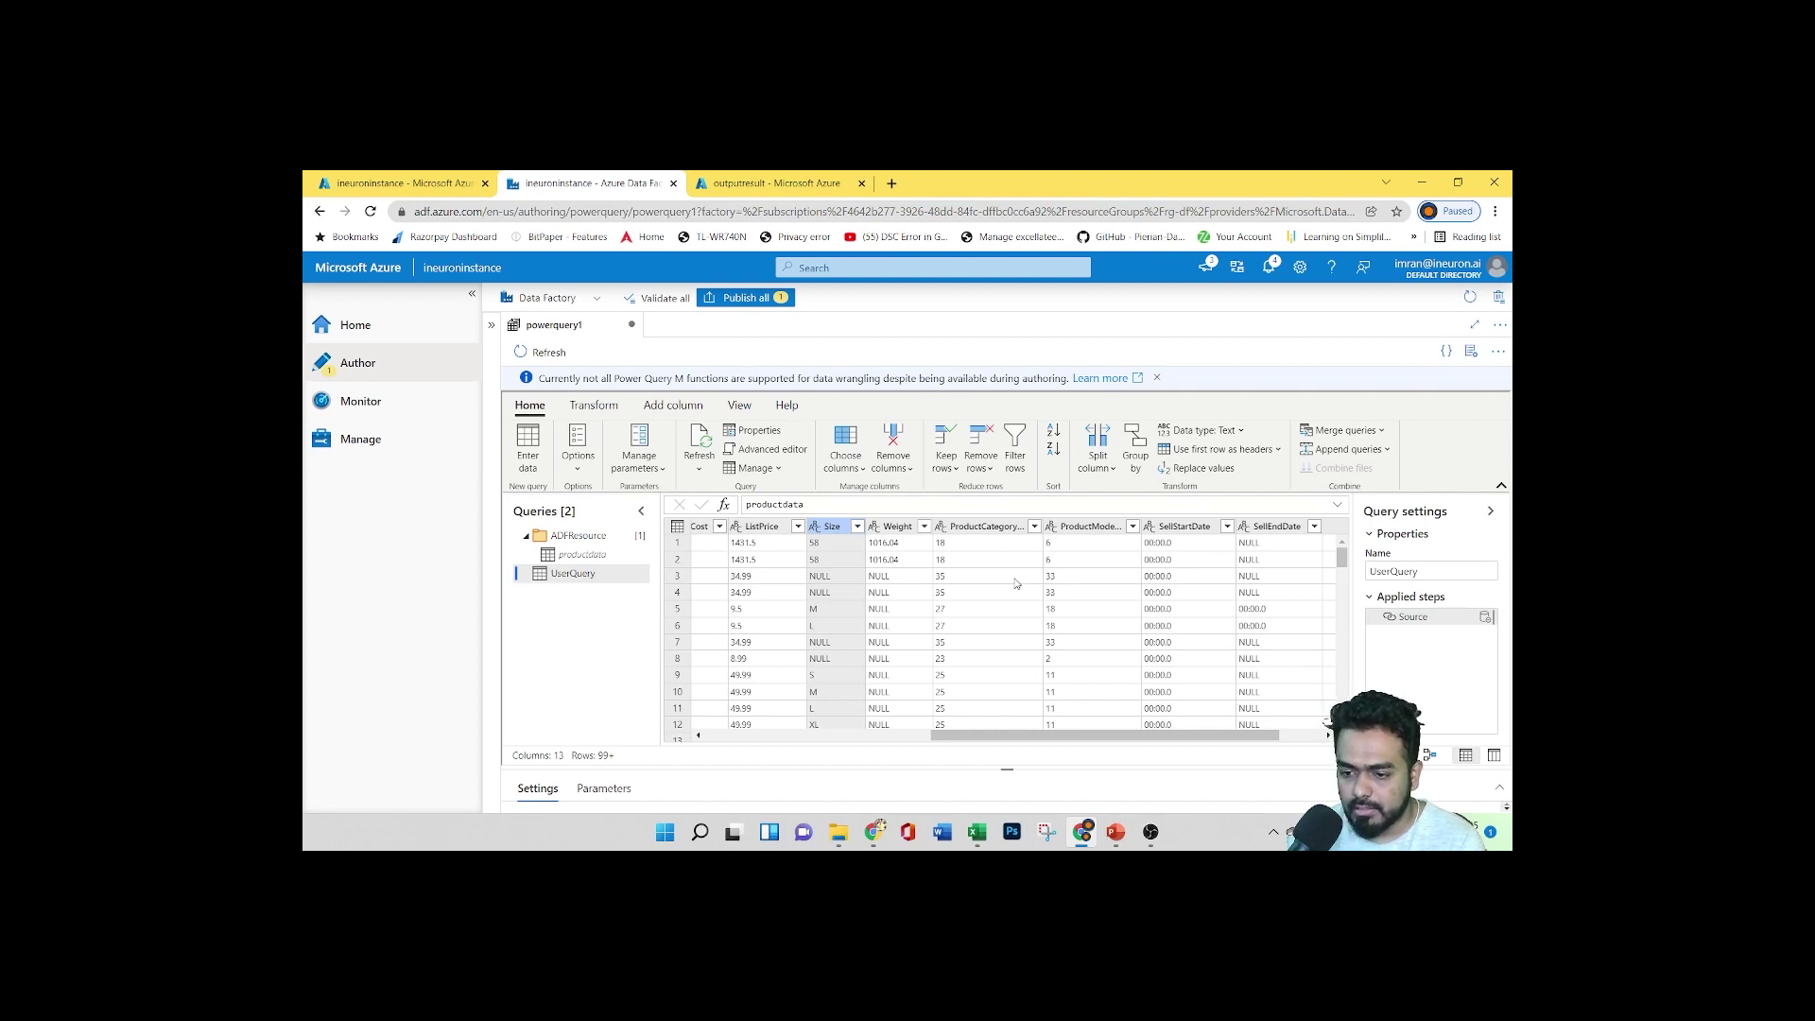
{"action": "double_click", "coordinate": [824, 526]}
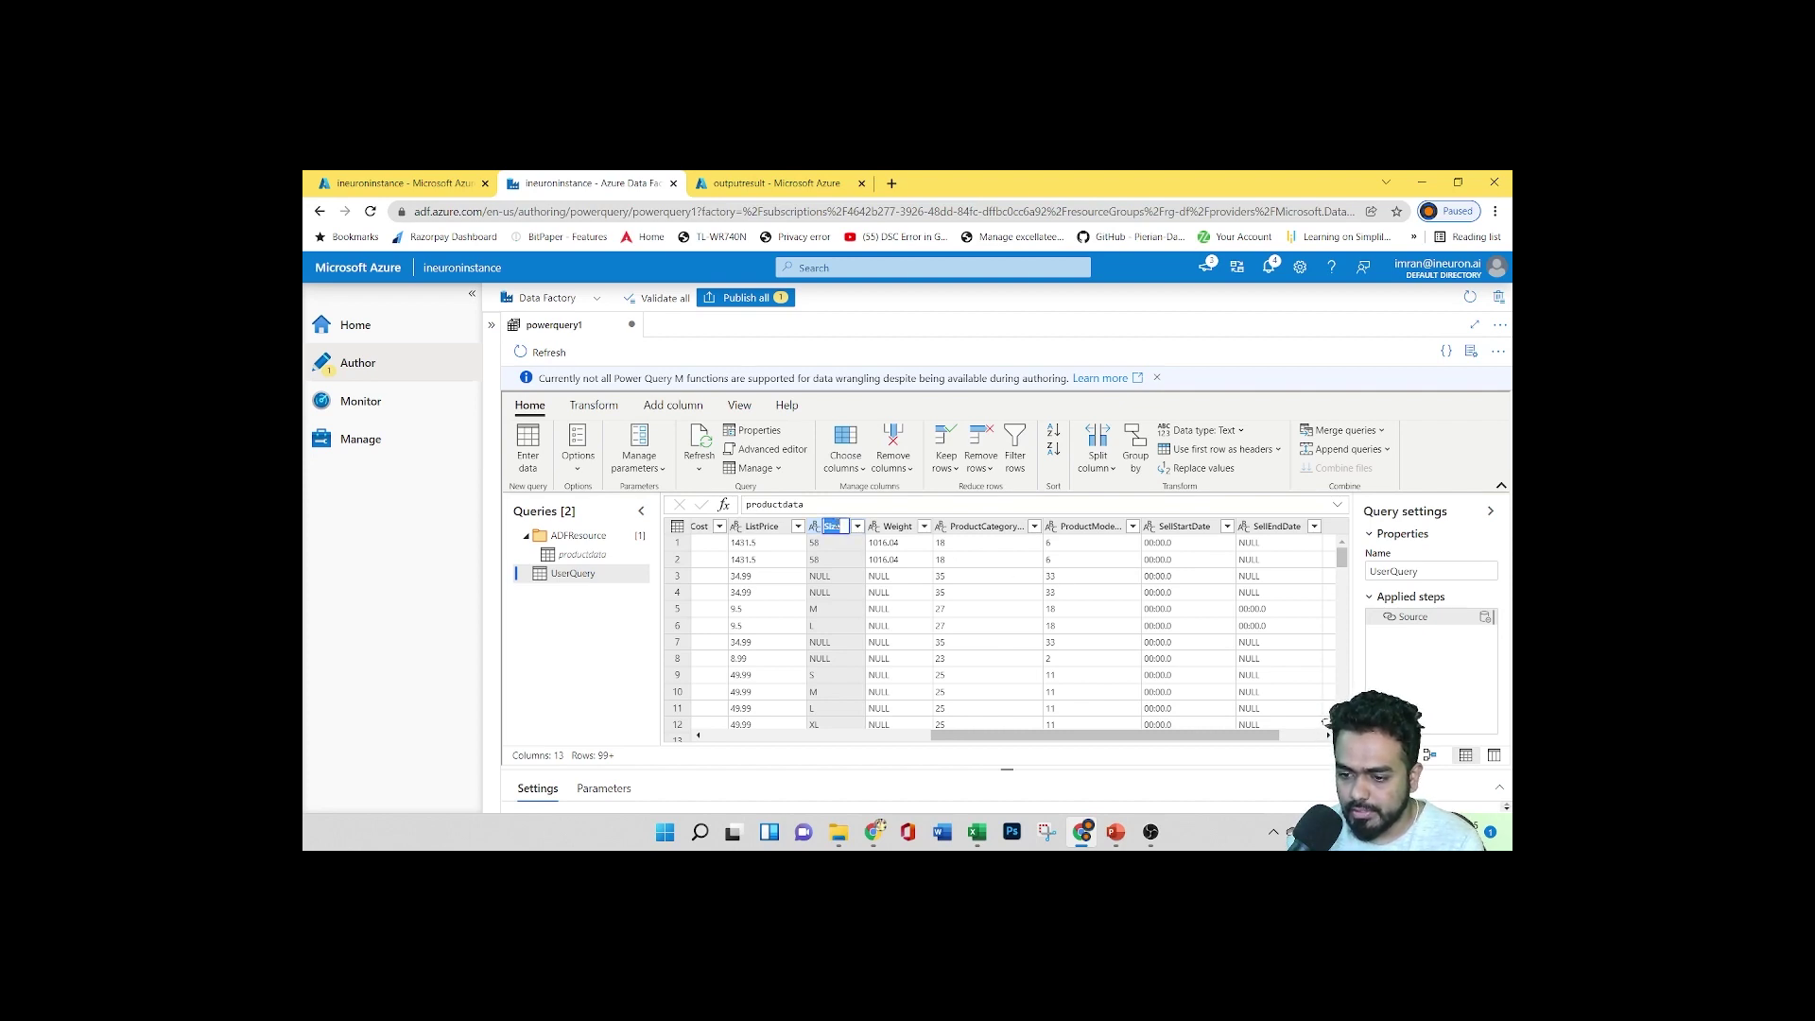
{"action": "key", "text": "BackSpace"}
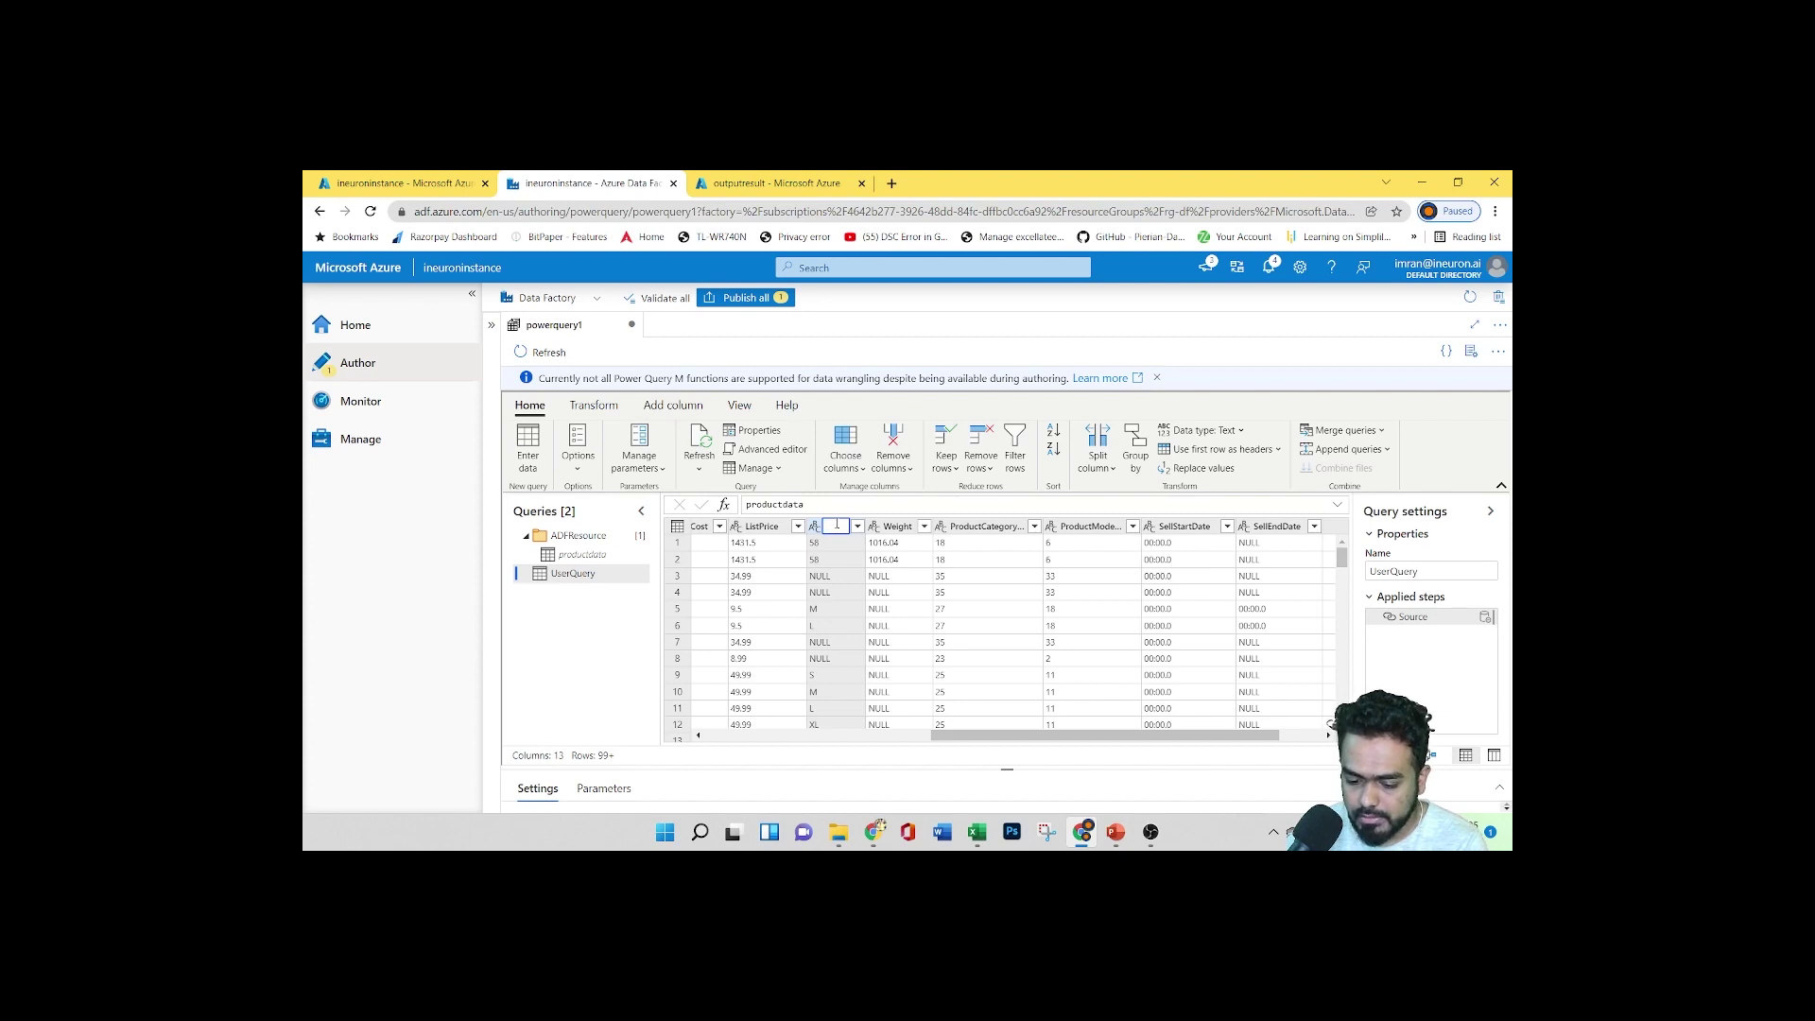
{"action": "key", "text": "Return"}
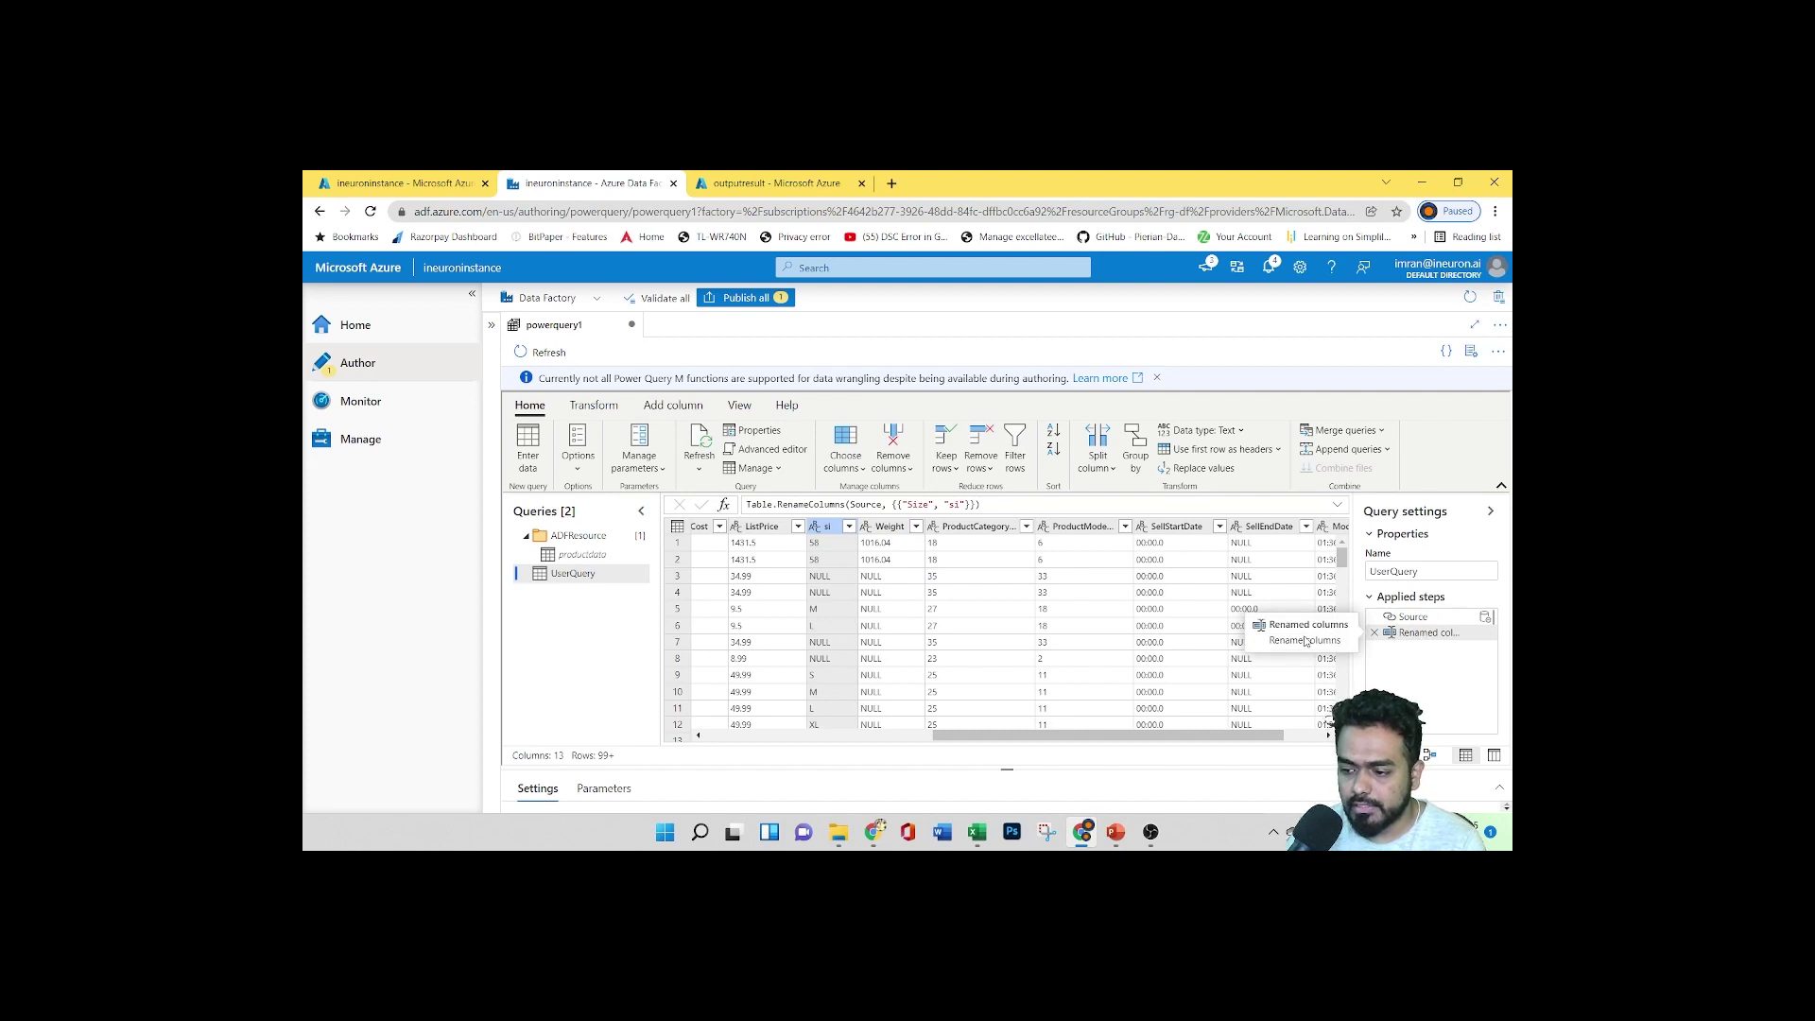
{"action": "left_click", "coordinate": [1375, 634]}
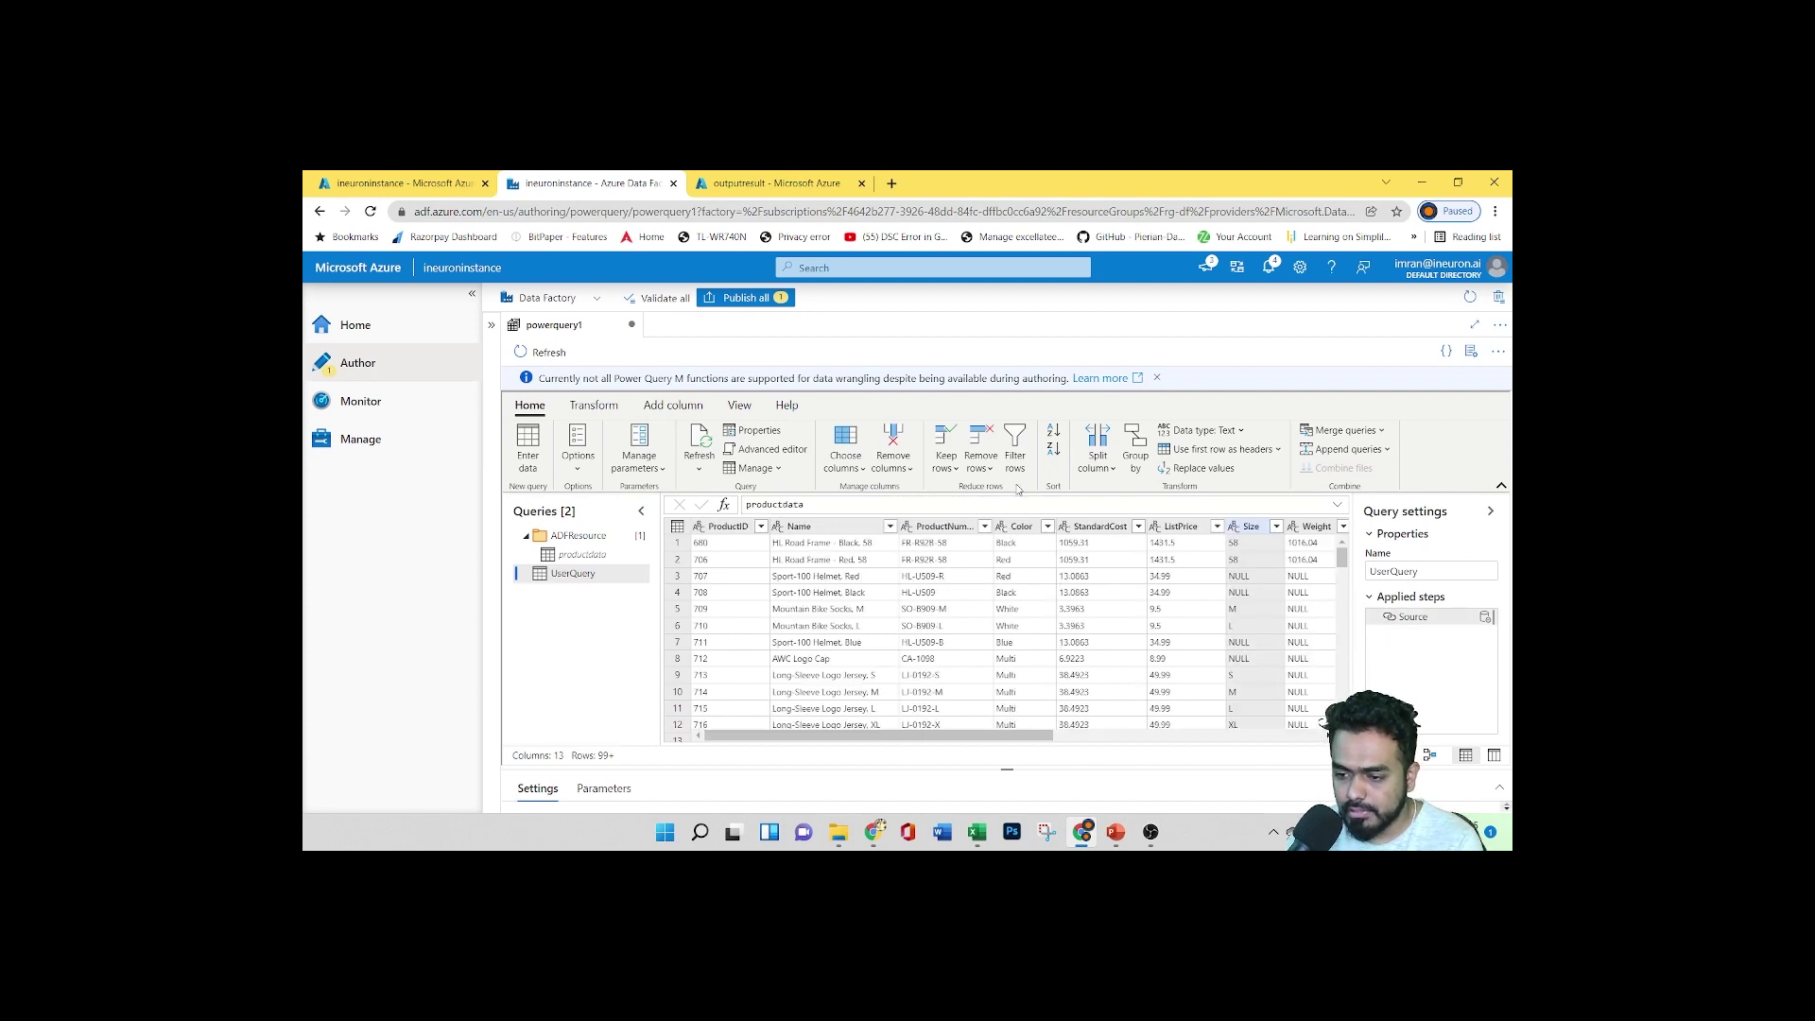
{"action": "left_click", "coordinate": [1253, 527]}
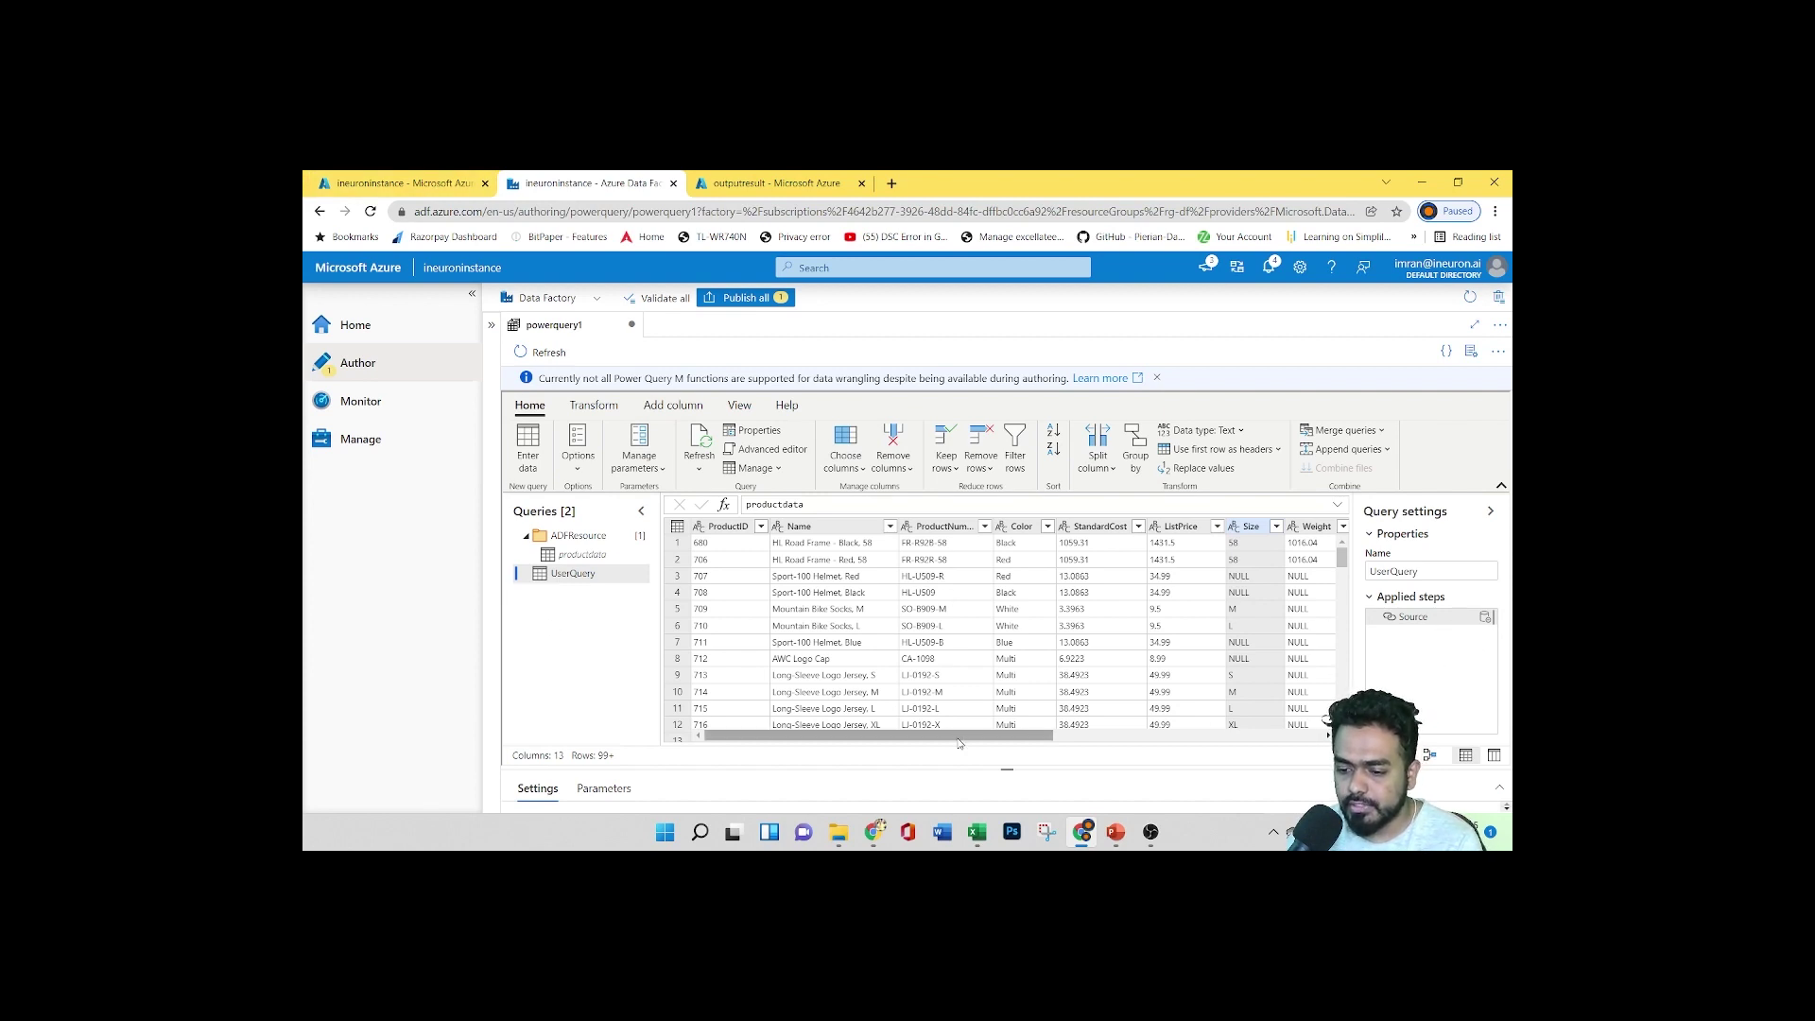
{"action": "left_click_drag", "start_coordinate": [879, 736], "coordinate": [1120, 735]}
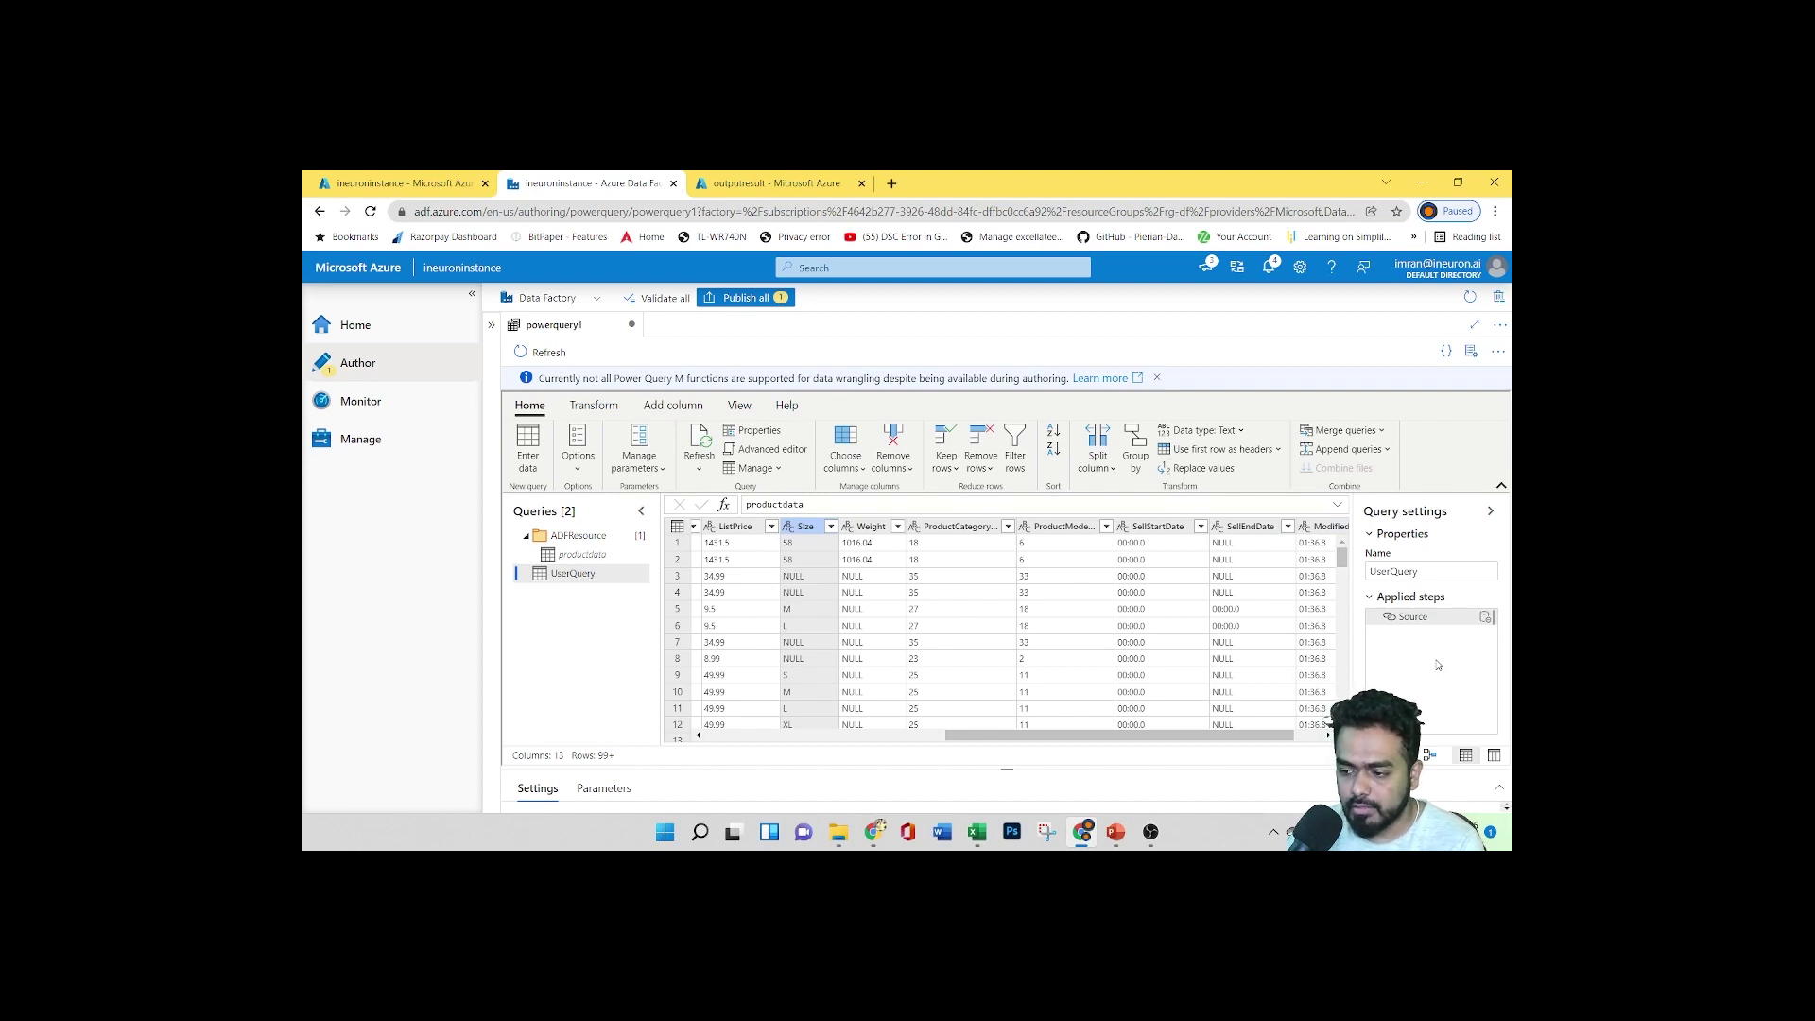
{"action": "mouse_move", "coordinate": [1418, 620]}
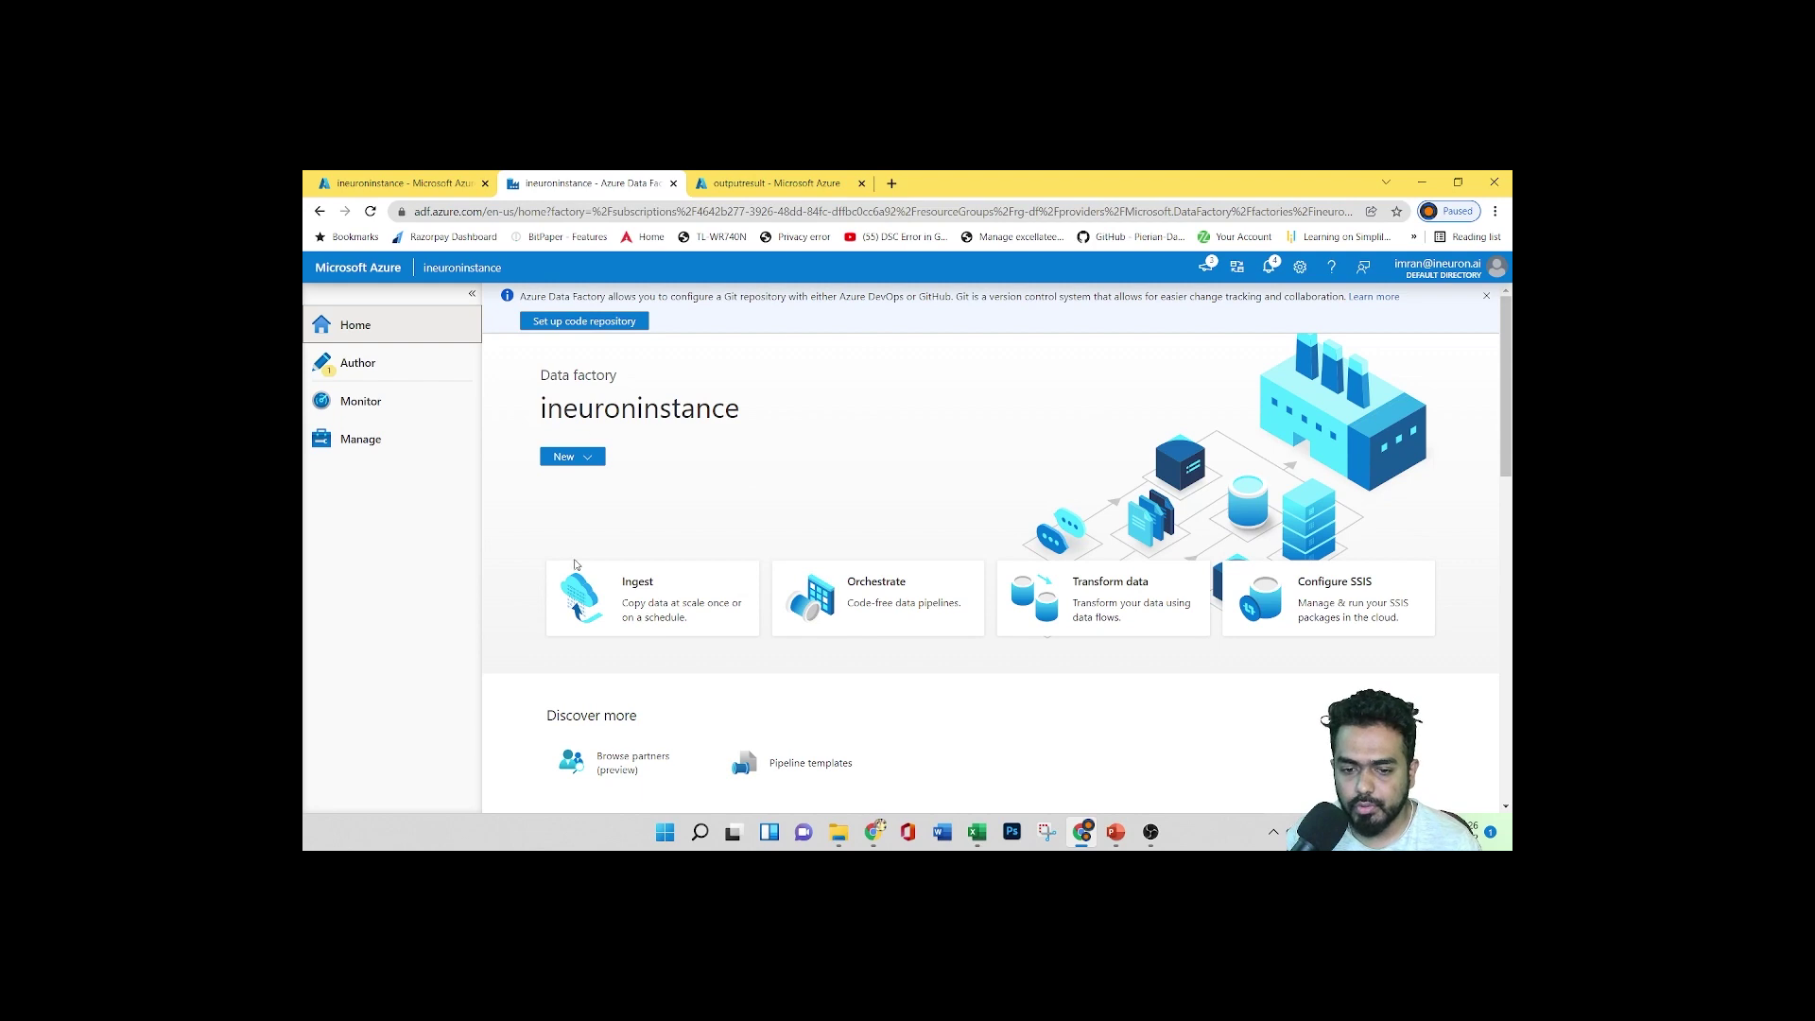
Return to the authoring workspace and close powerquery1, discarding its unsaved changes
{"action": "left_click", "coordinate": [383, 366]}
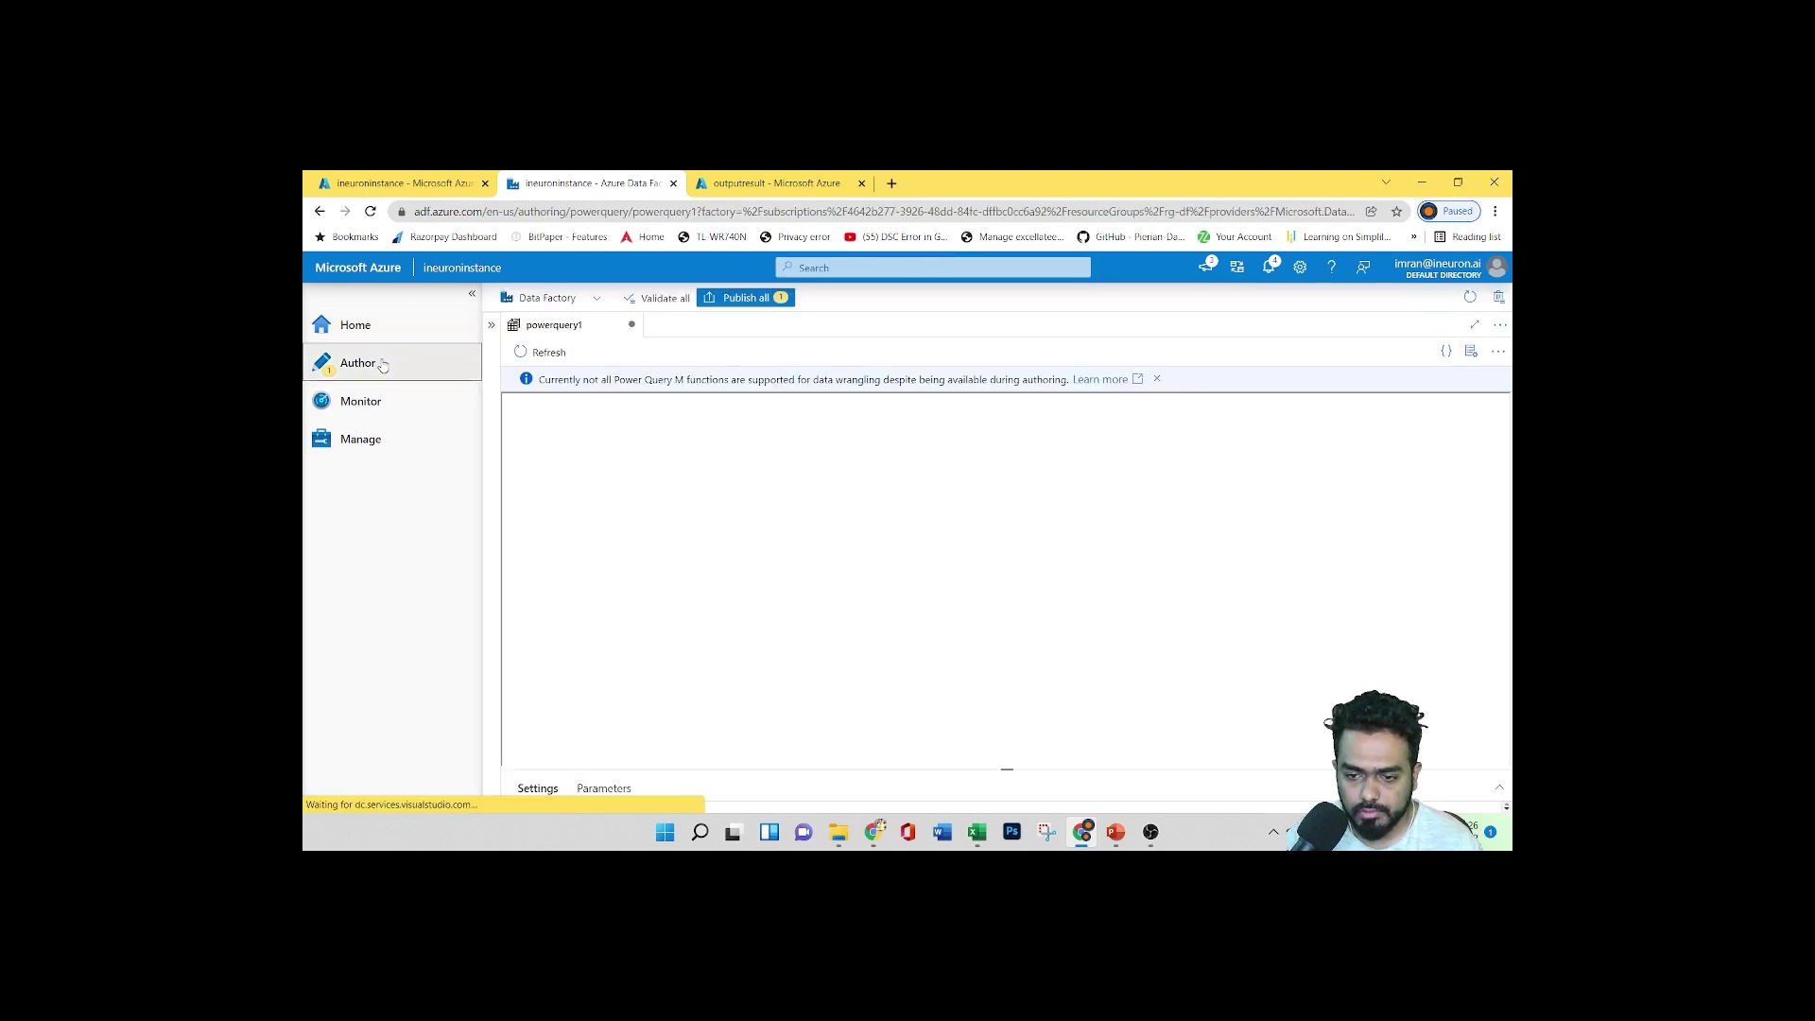
{"action": "left_click", "coordinate": [633, 326]}
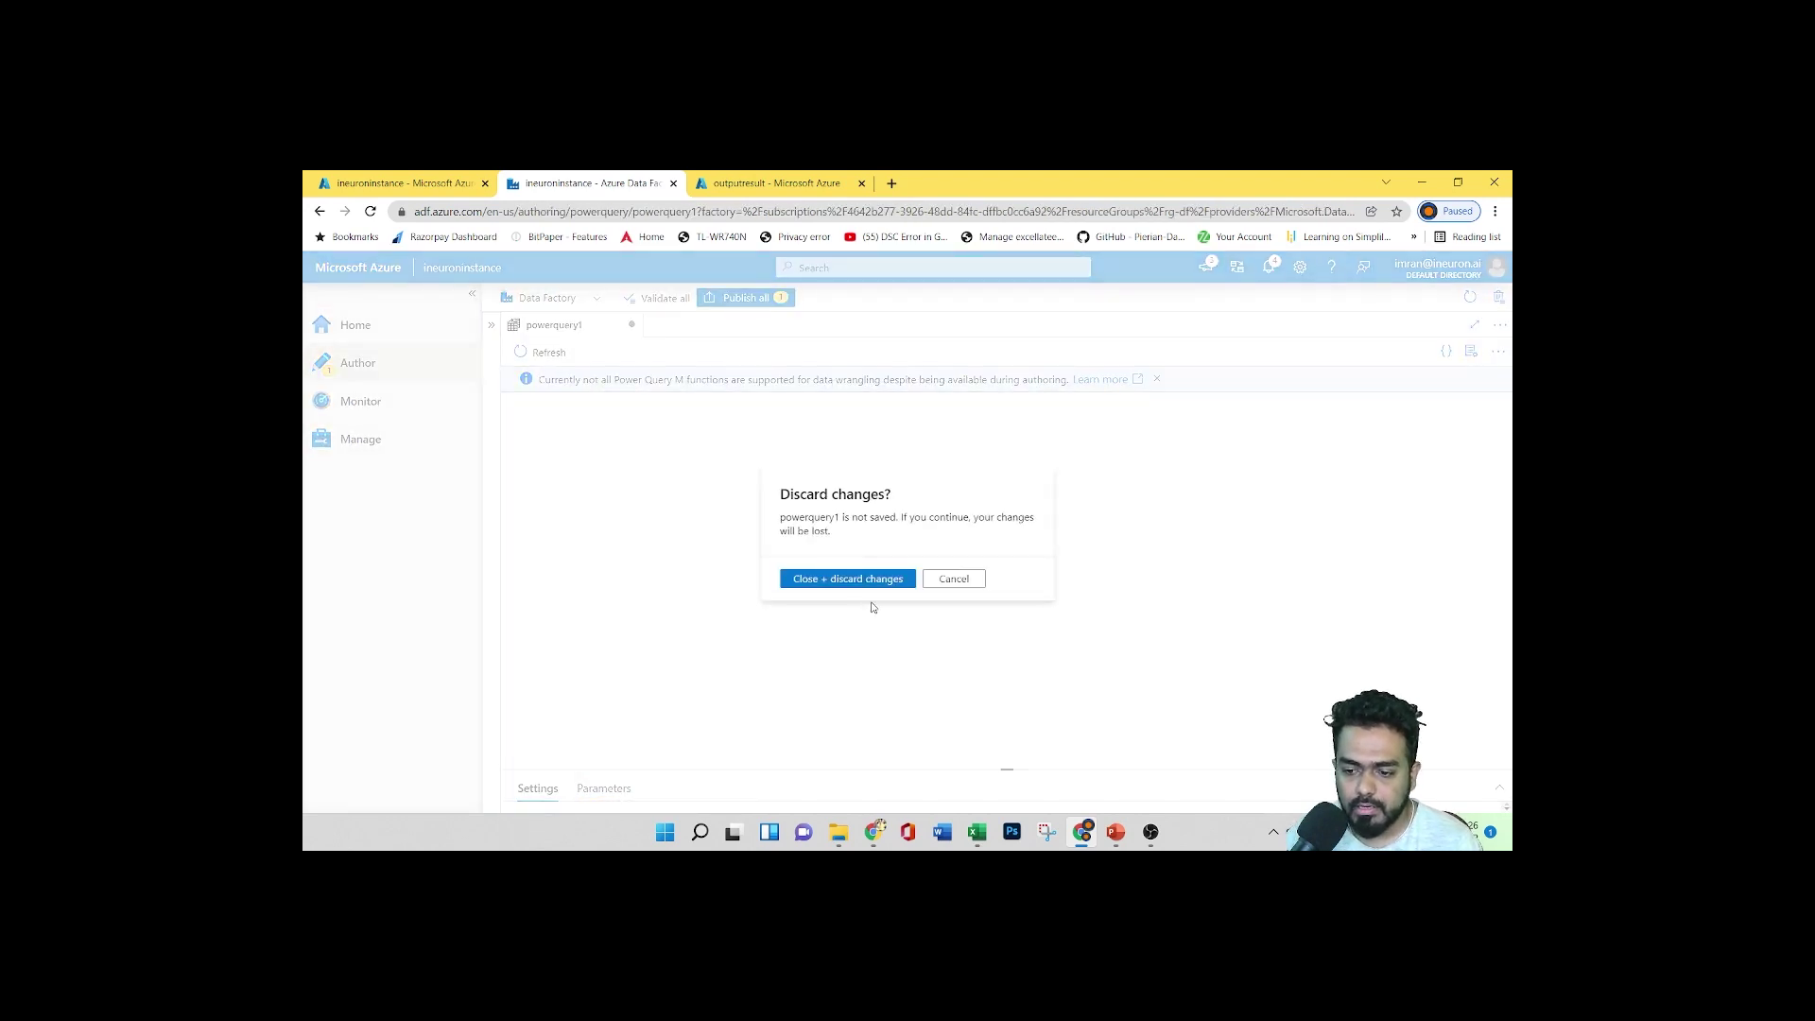
{"action": "left_click", "coordinate": [846, 578]}
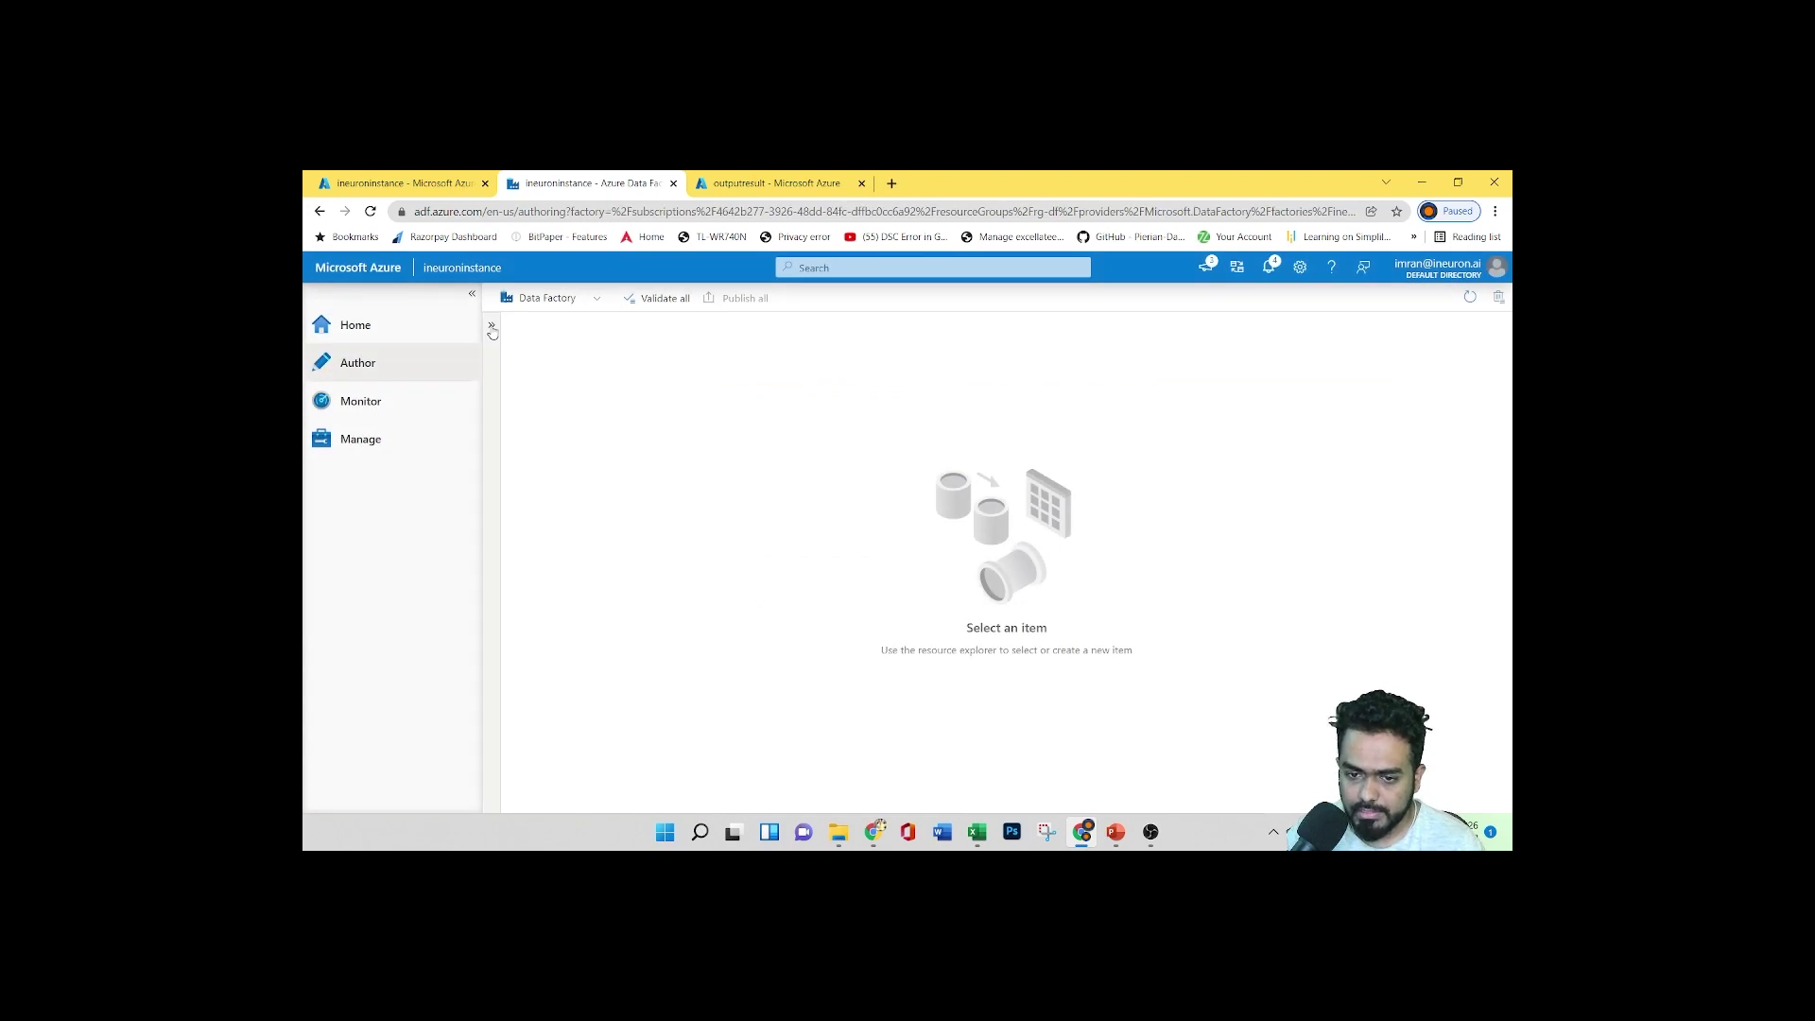
Show the factory resources and collapse the Pipeline, Dataset, Data flows and Power Query groups
{"action": "left_click", "coordinate": [502, 387]}
{"action": "left_click", "coordinate": [502, 386]}
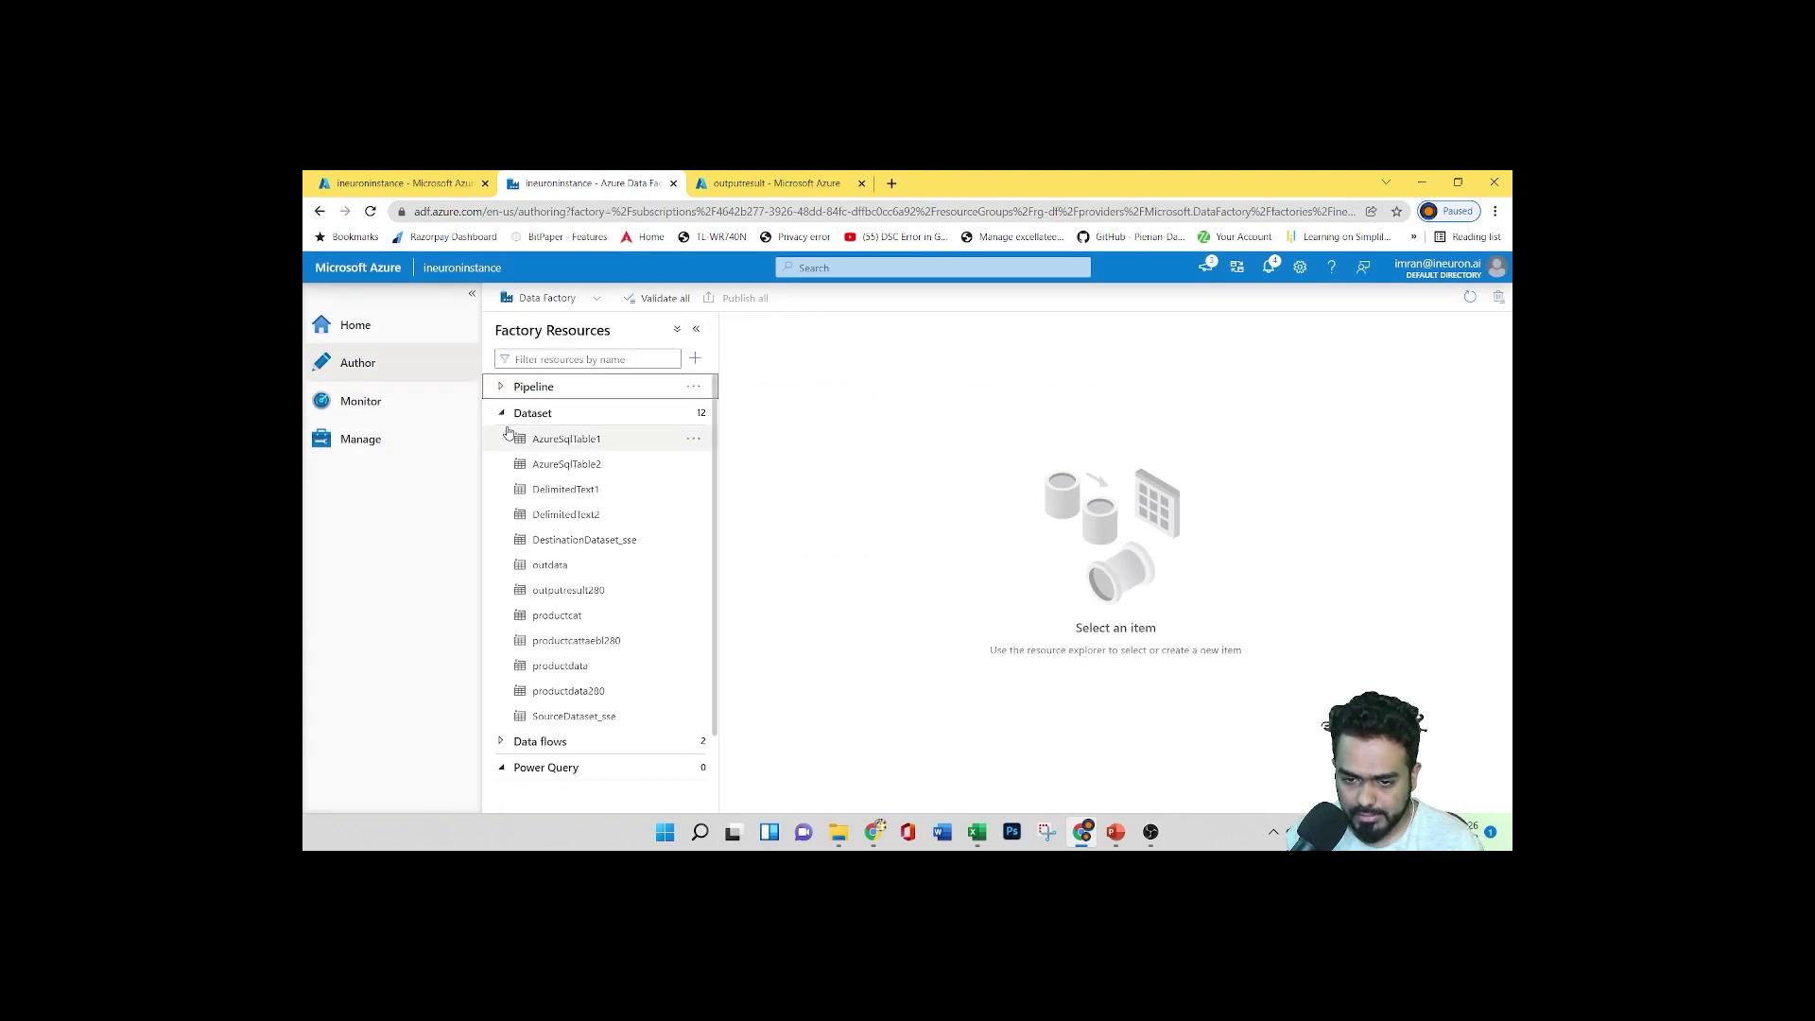
{"action": "left_click", "coordinate": [502, 413]}
{"action": "left_click", "coordinate": [502, 413]}
{"action": "left_click", "coordinate": [502, 413]}
{"action": "left_click", "coordinate": [501, 439]}
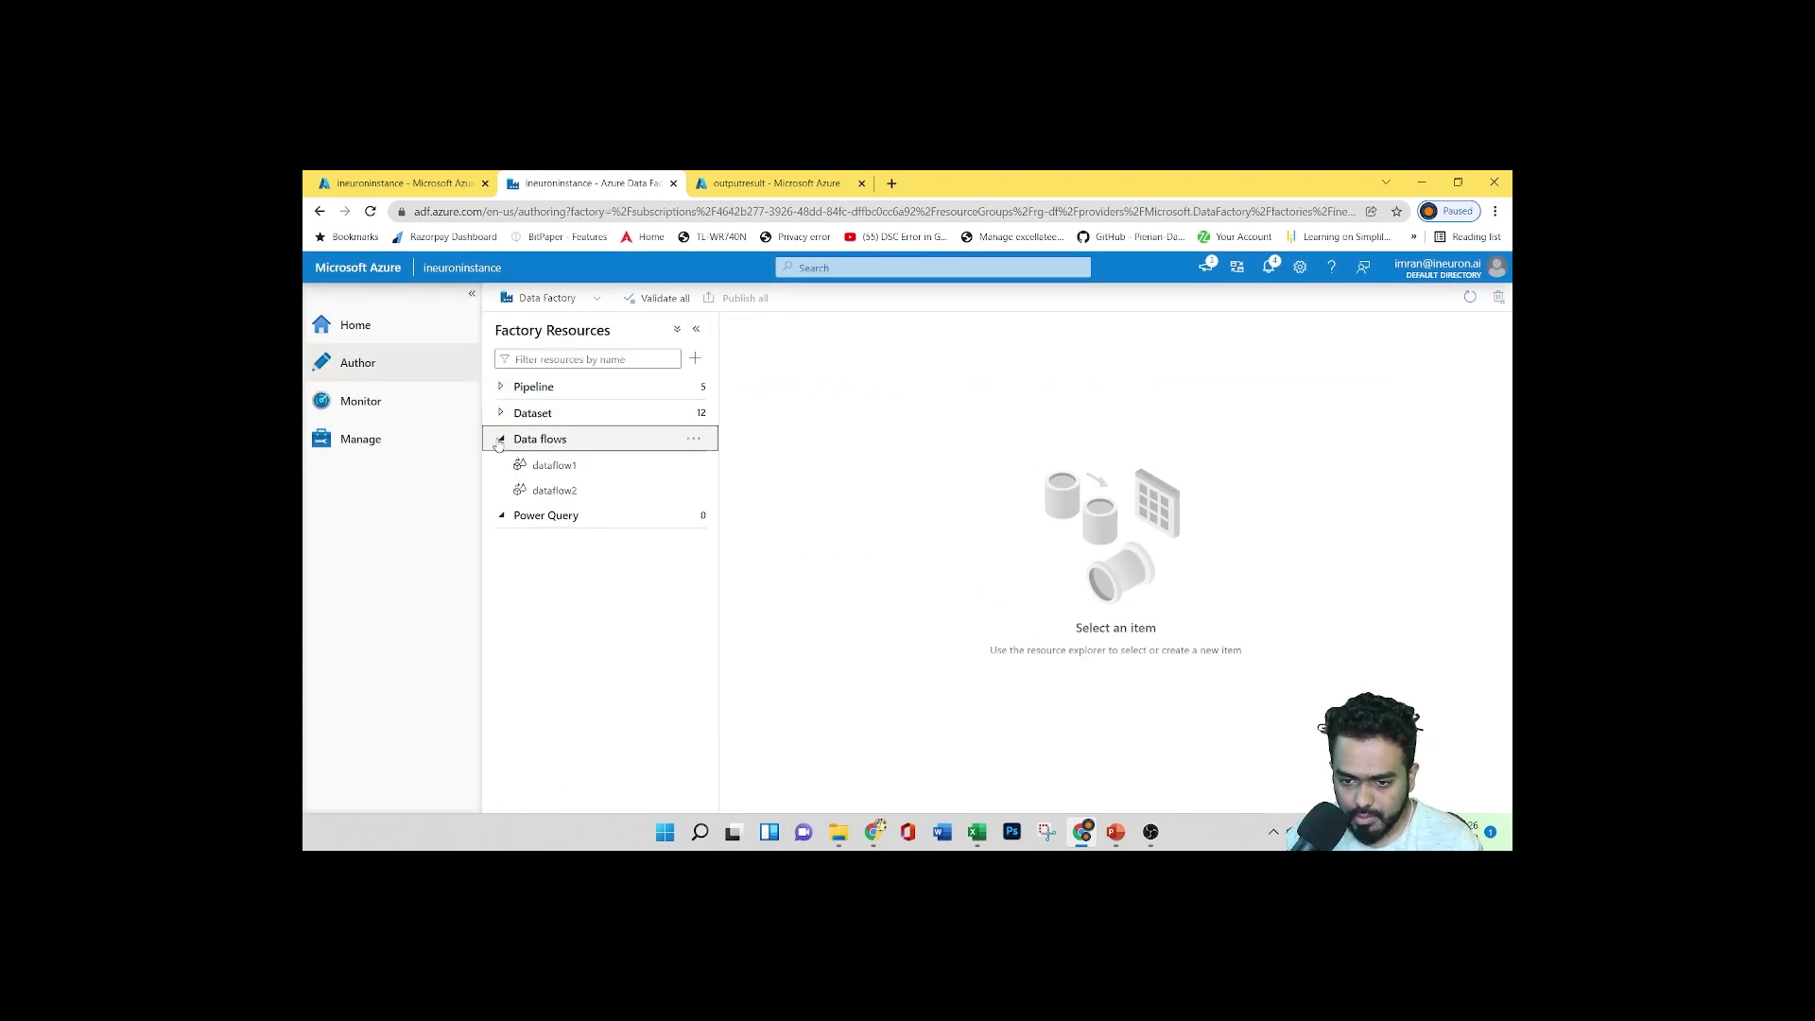
{"action": "left_click", "coordinate": [501, 439]}
{"action": "left_click", "coordinate": [500, 465]}
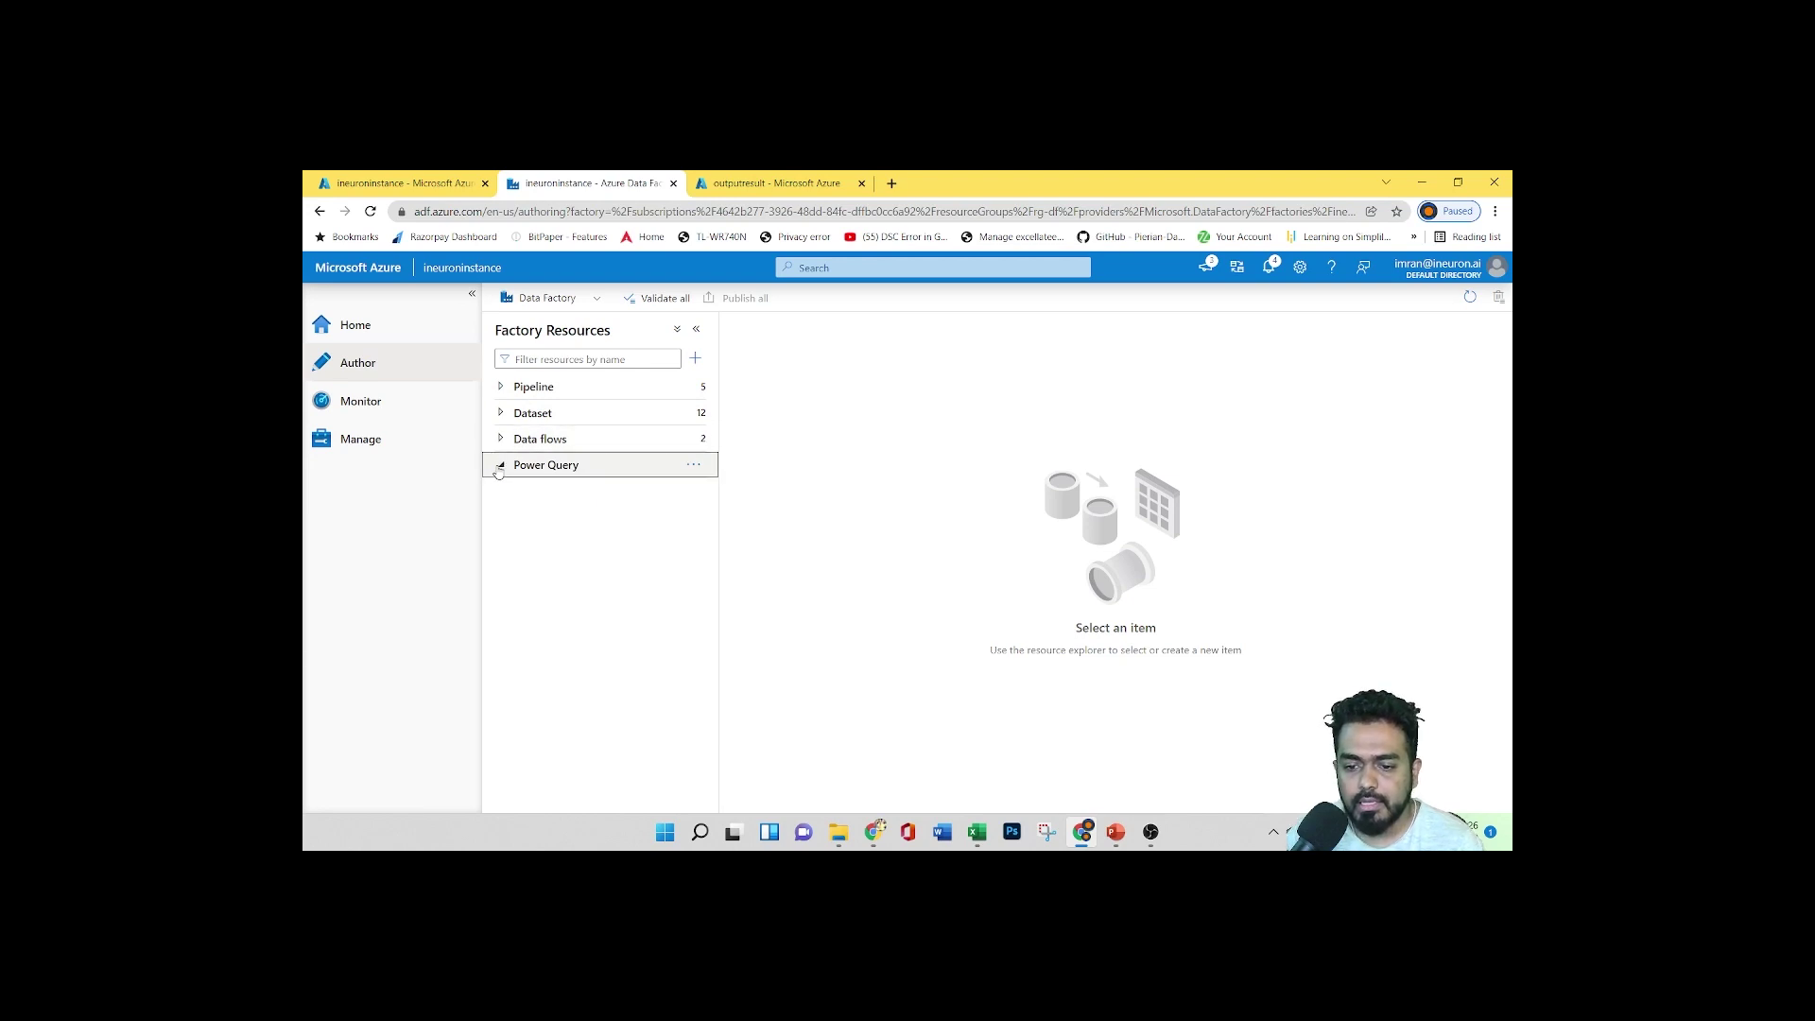
Open the factory's monitoring dashboards and compare the pie and line charts of the pipeline runs
{"action": "left_click", "coordinate": [380, 408]}
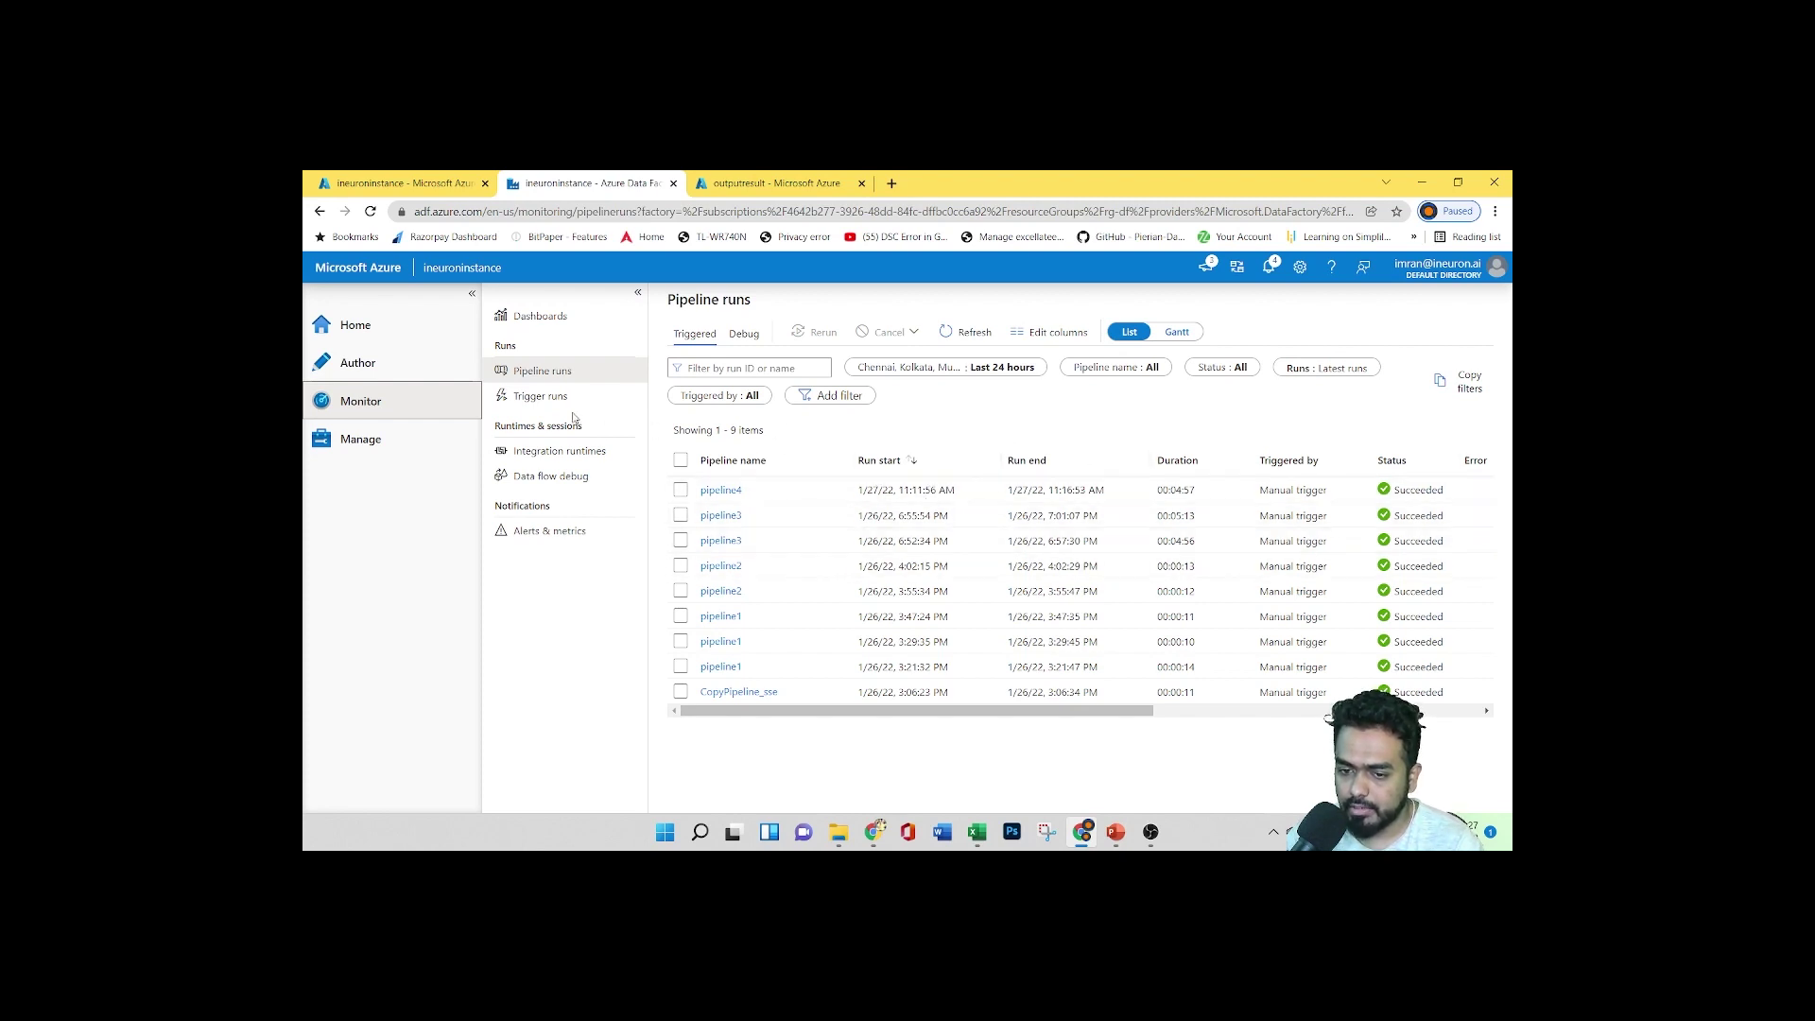
{"action": "left_click", "coordinate": [532, 317]}
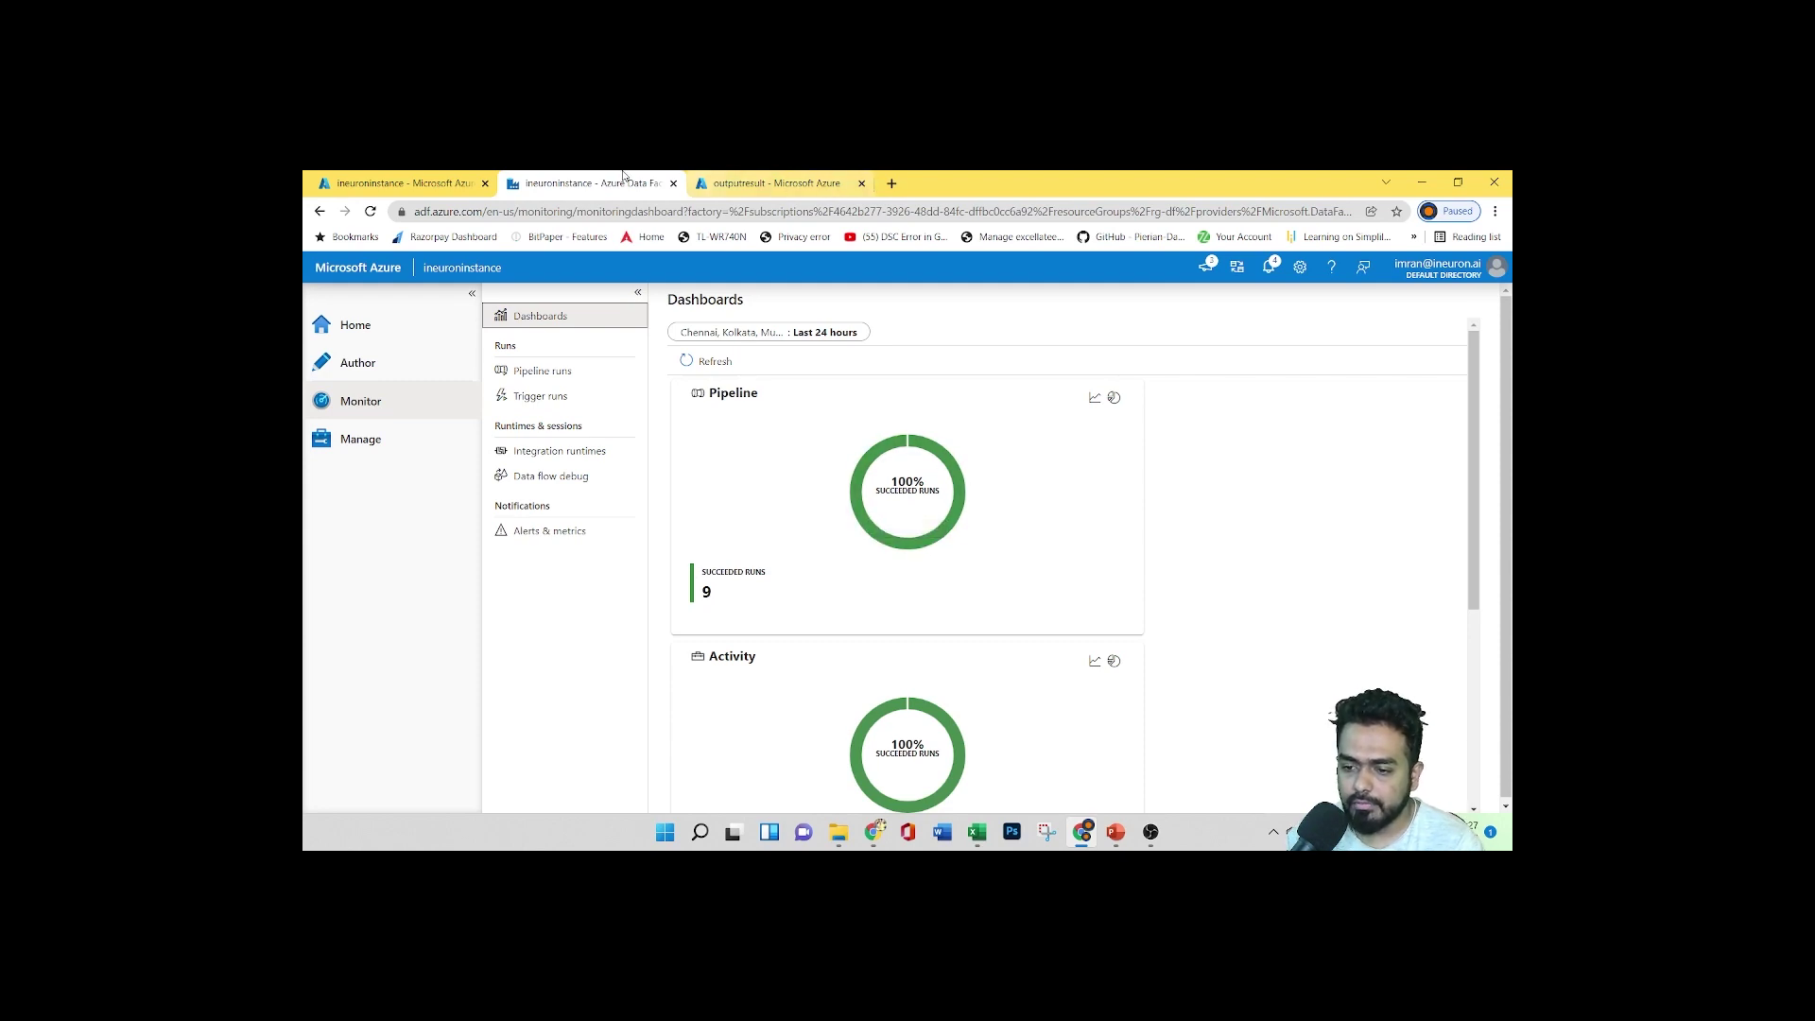
{"action": "left_click", "coordinate": [1115, 400]}
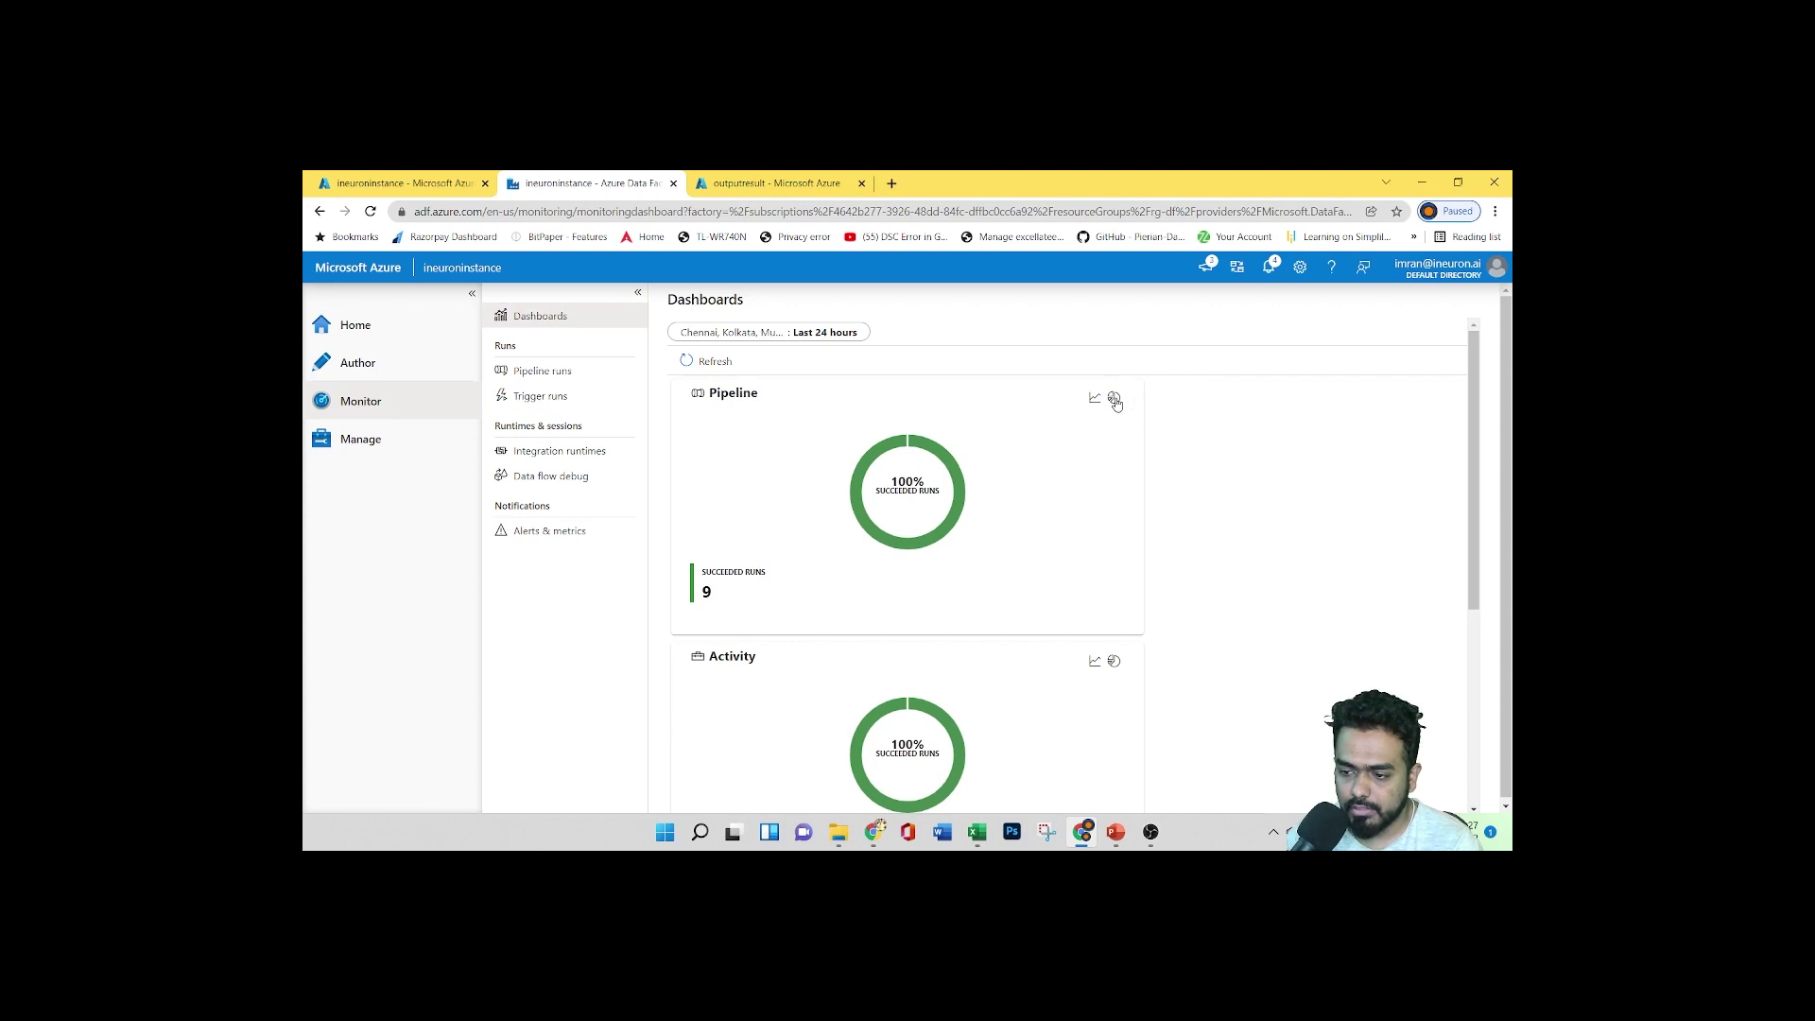
{"action": "left_click", "coordinate": [1094, 399]}
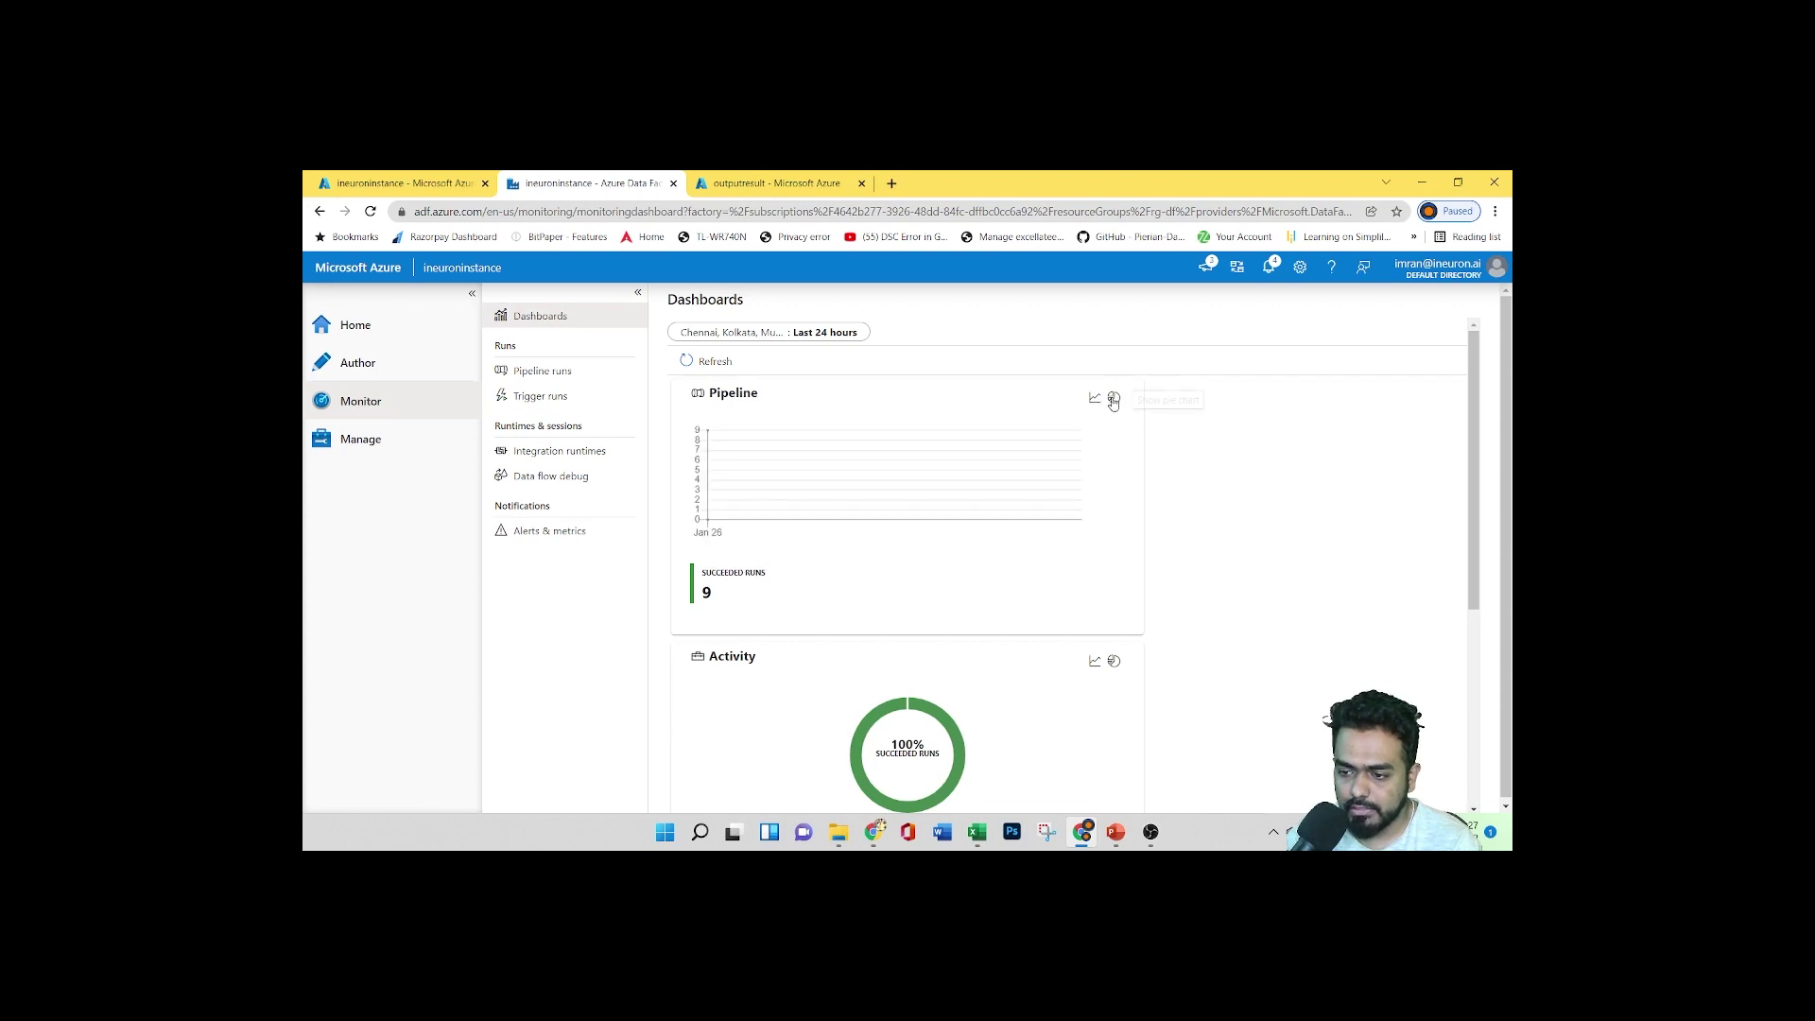
{"action": "left_click", "coordinate": [1115, 401]}
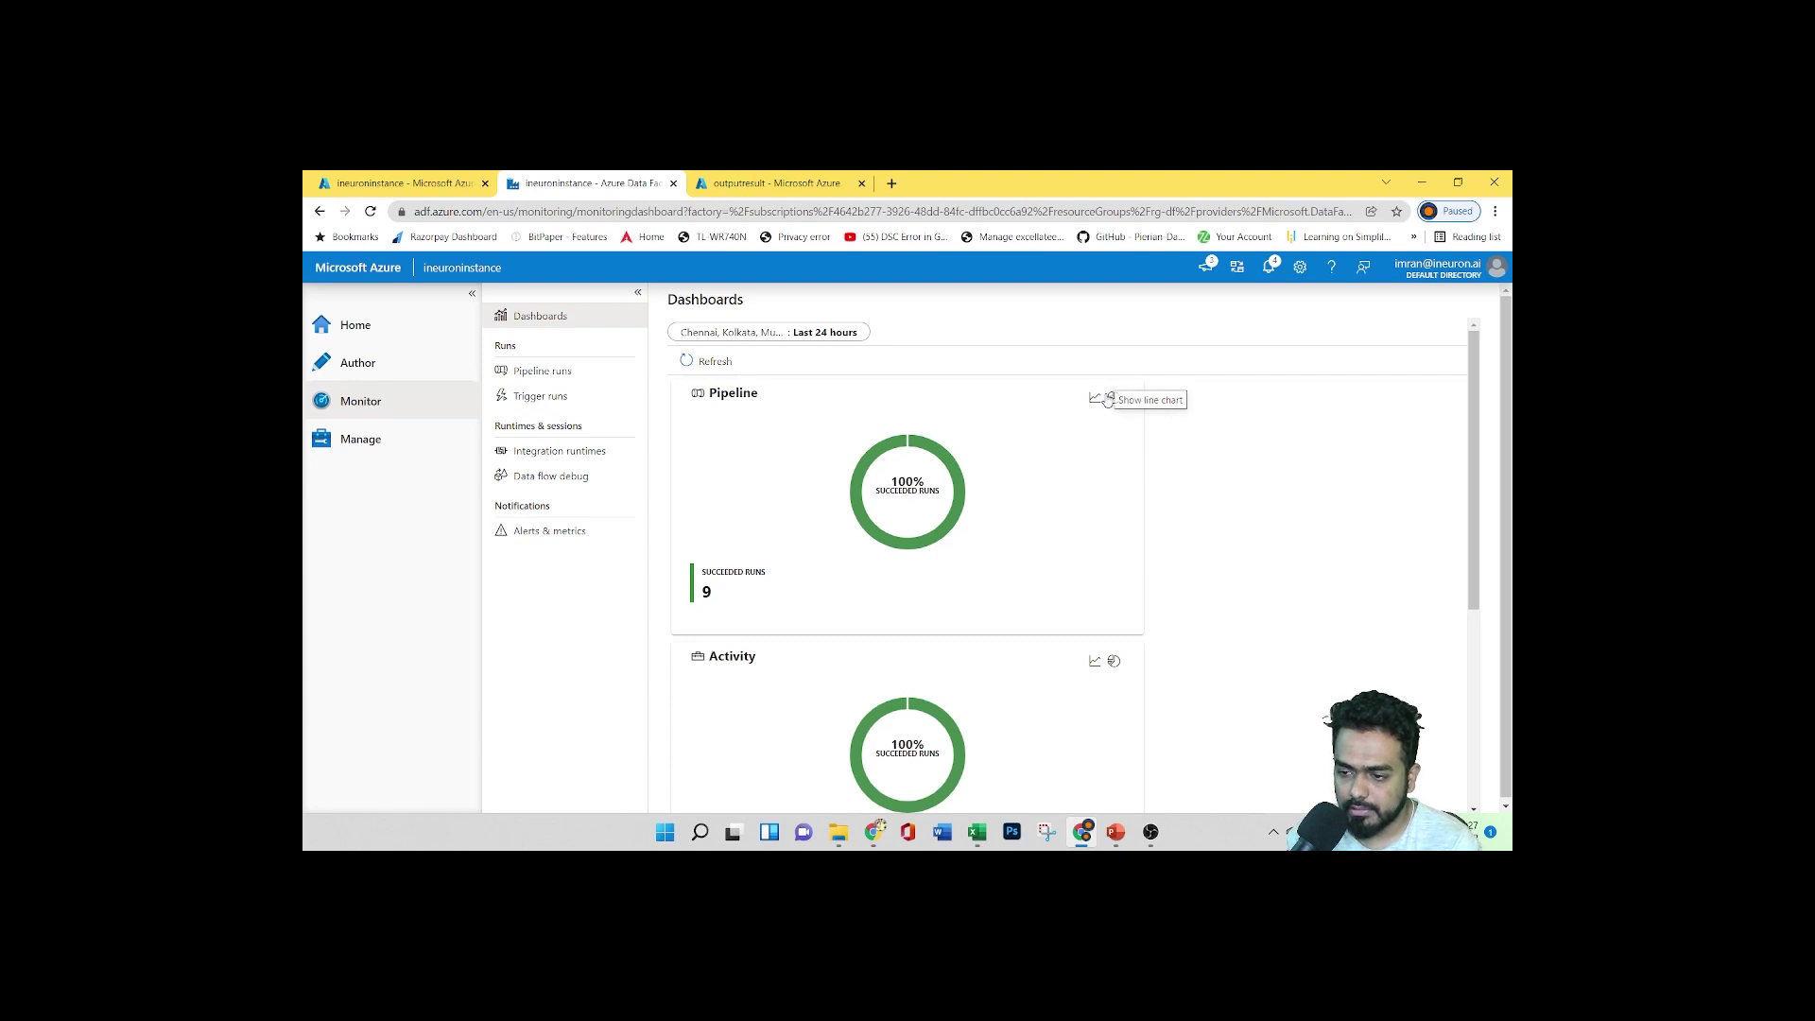
{"action": "left_click", "coordinate": [1107, 399]}
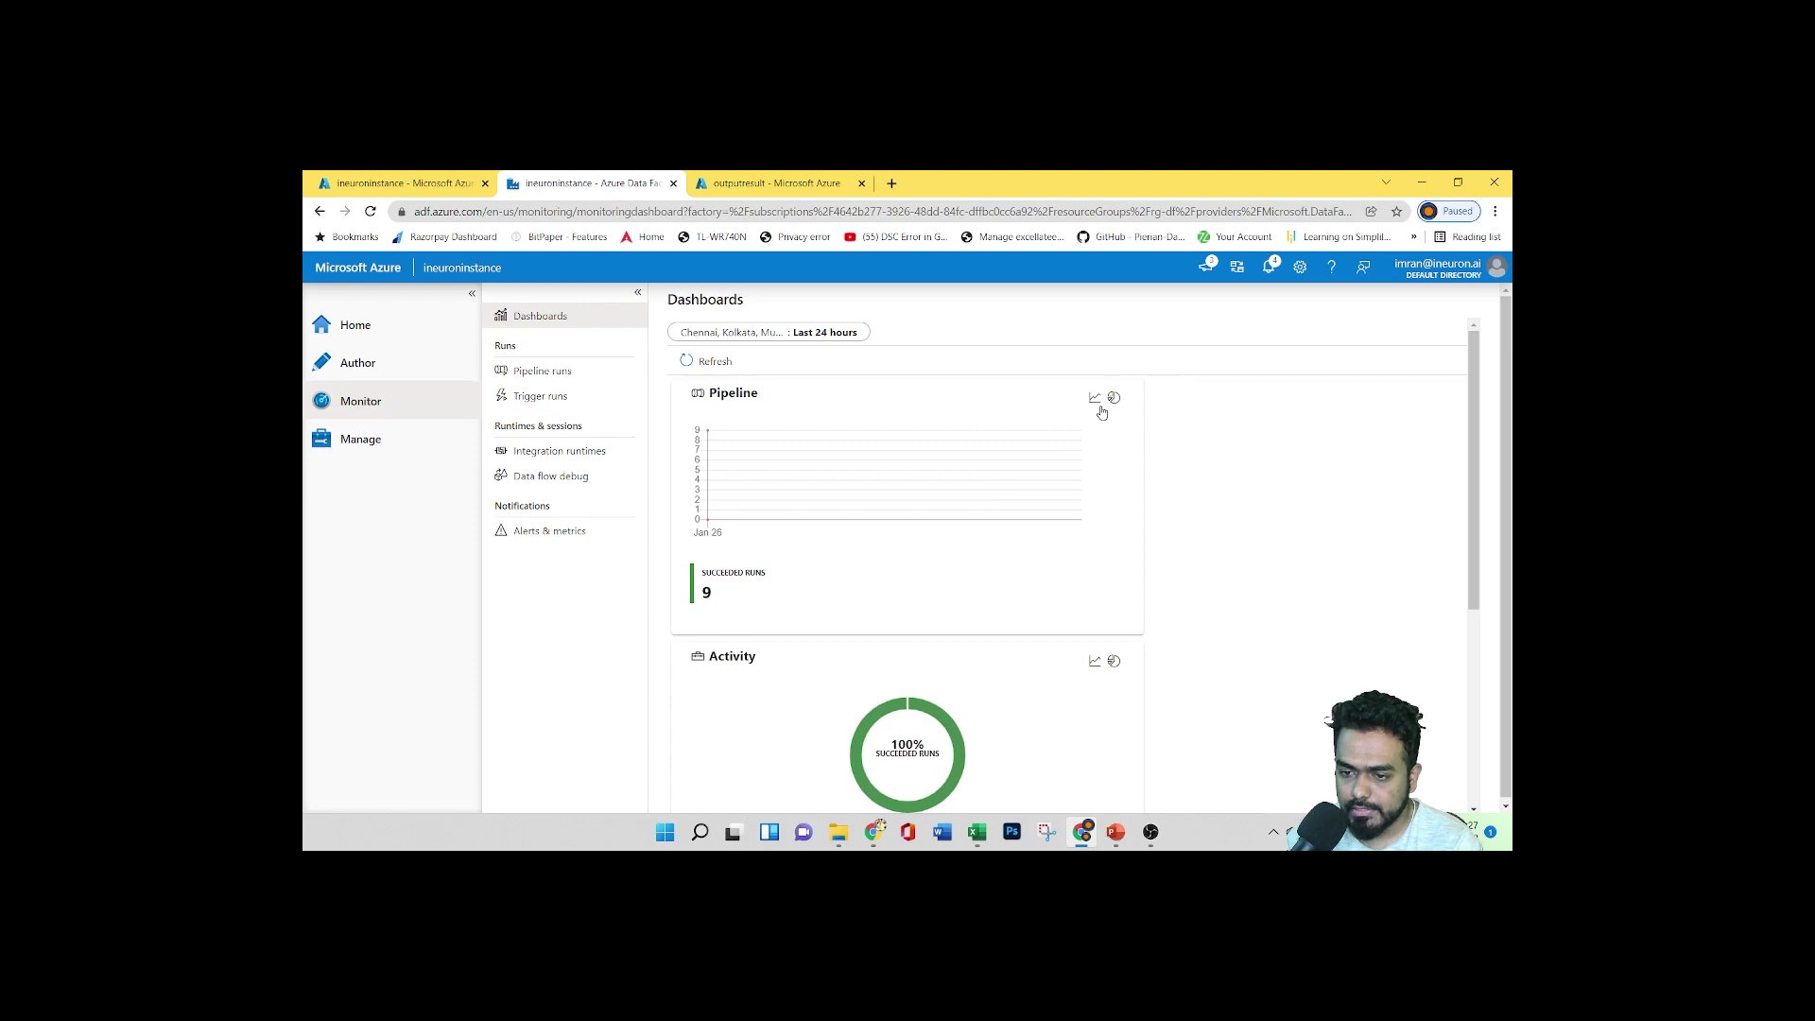
Set the dashboards' end time range to Last 7 days and review the updated pipeline chart
{"action": "left_click", "coordinate": [836, 335]}
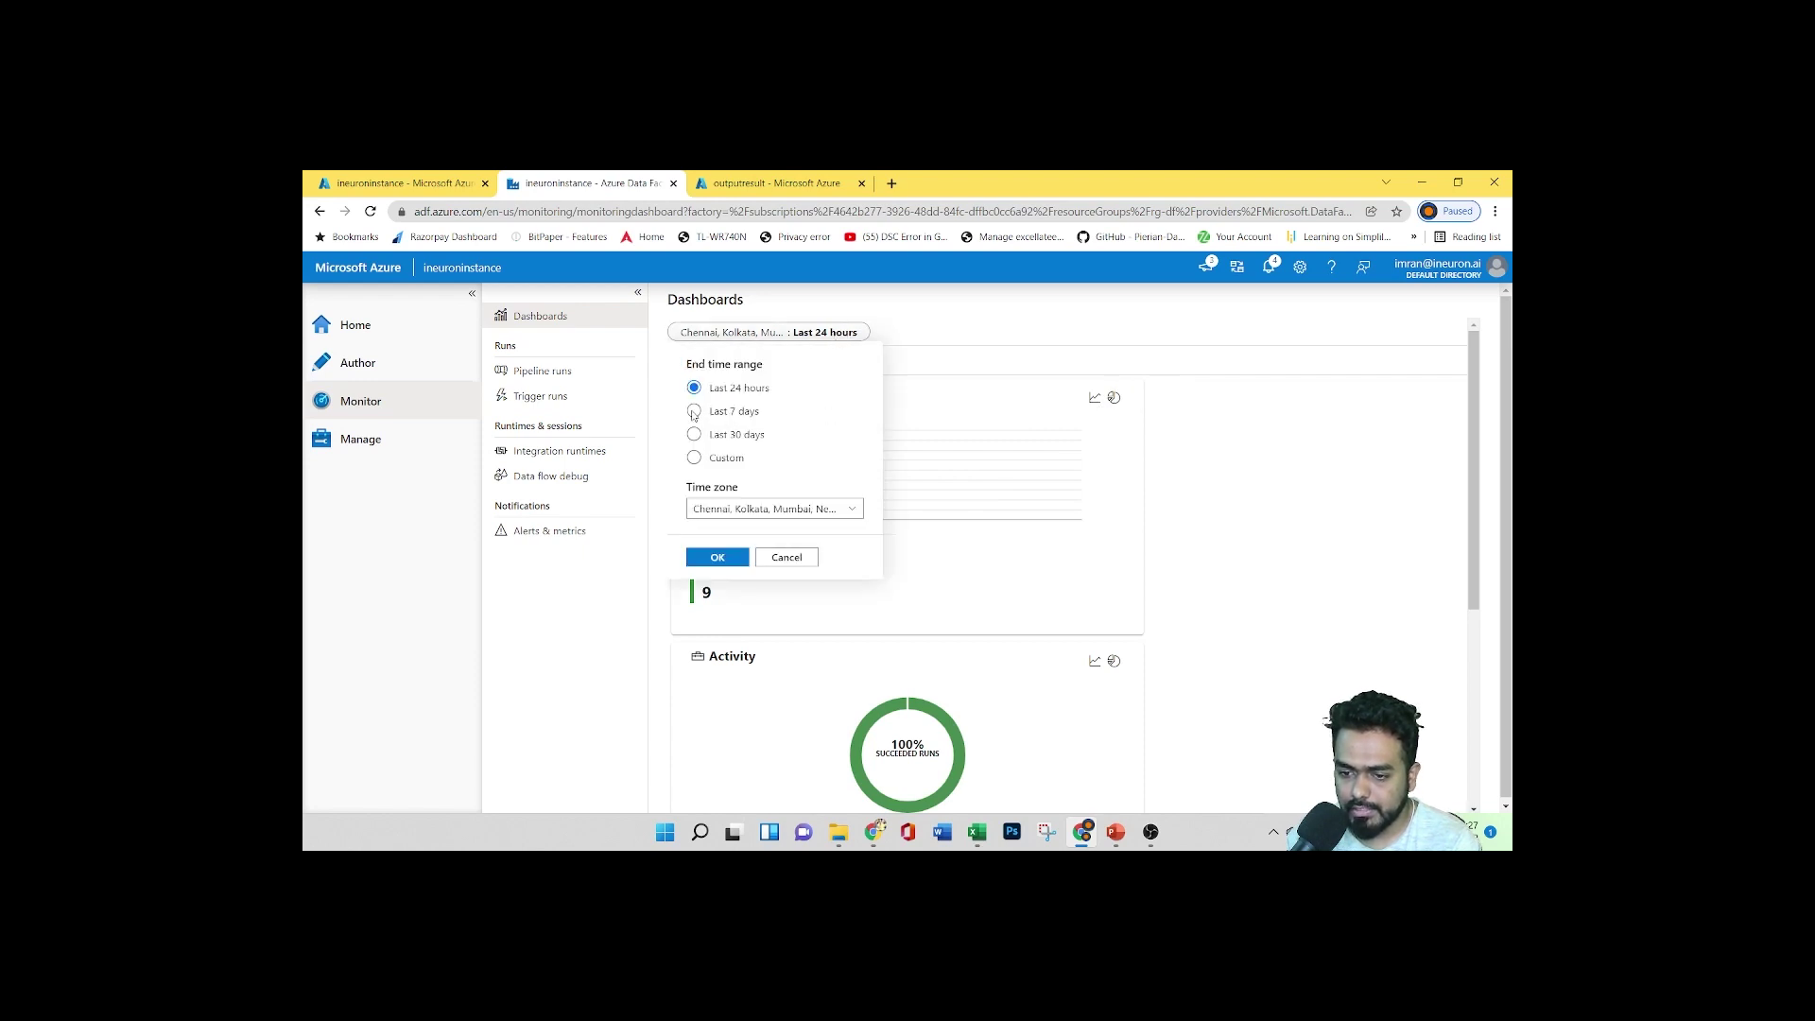
{"action": "left_click", "coordinate": [717, 558]}
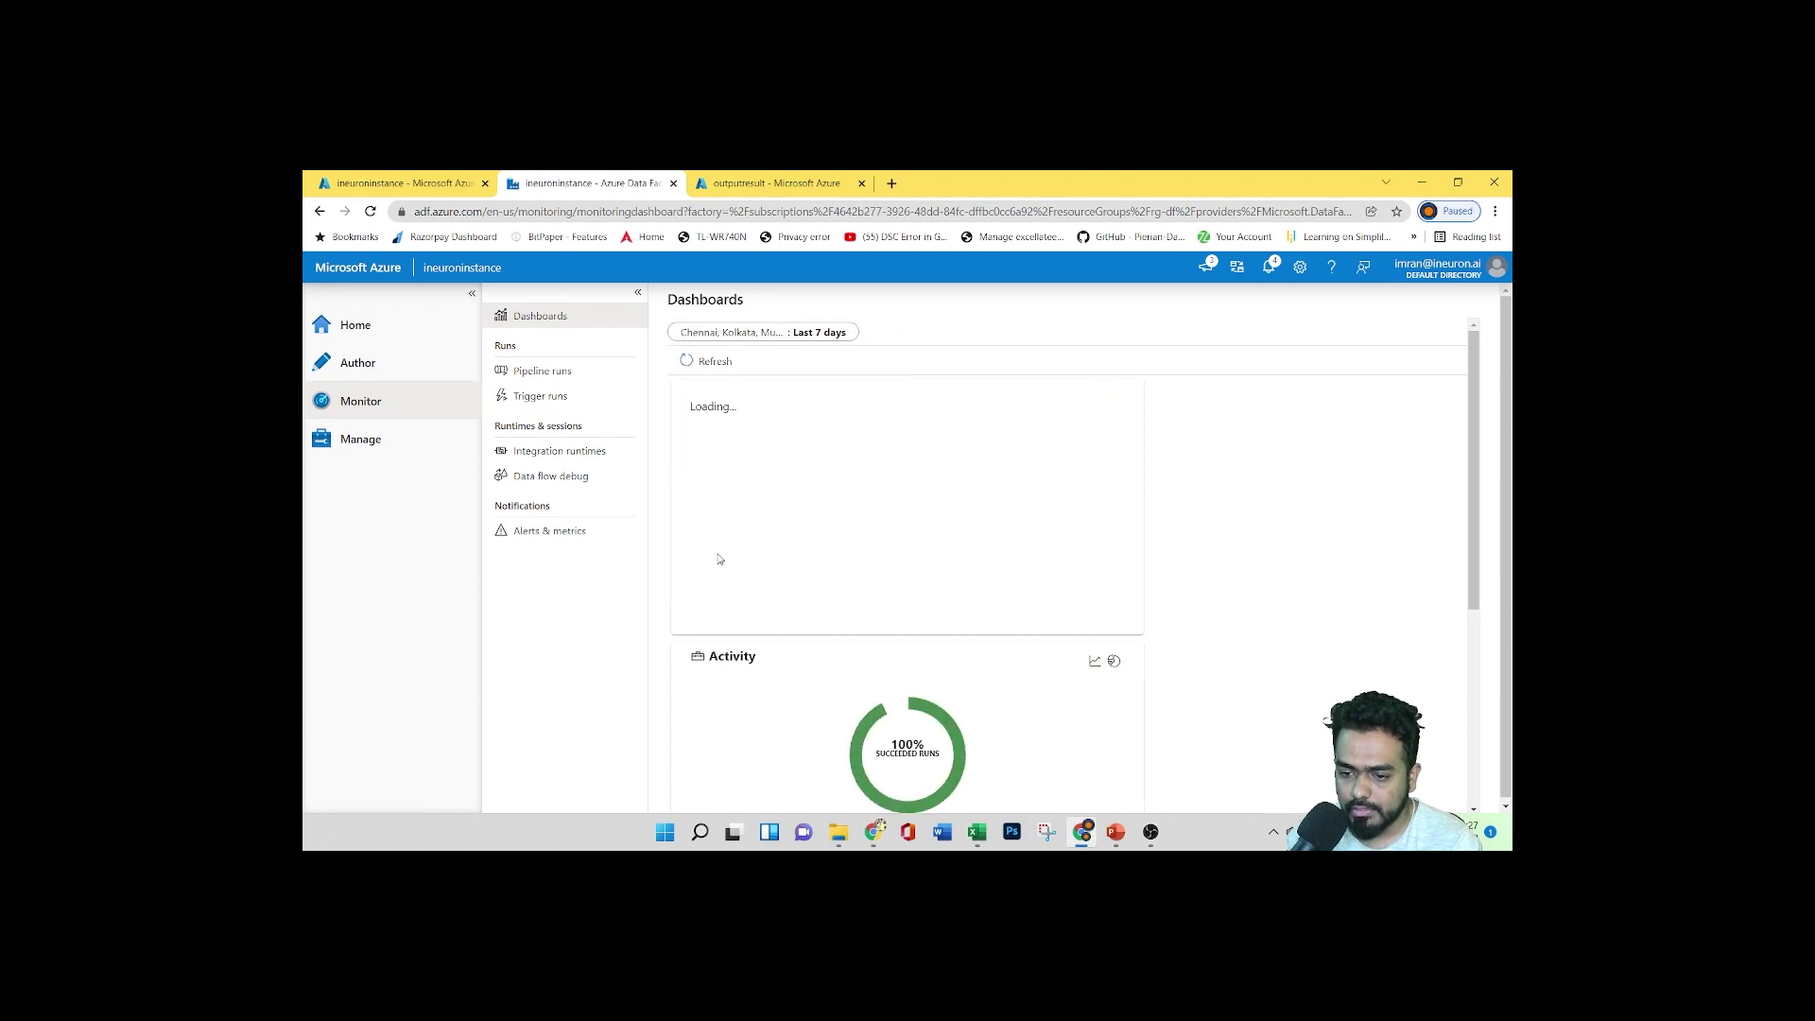
{"action": "scroll", "coordinate": [1050, 636], "scroll_direction": "down", "scroll_amount": 2}
{"action": "scroll", "coordinate": [1051, 641], "scroll_direction": "up", "scroll_amount": 1}
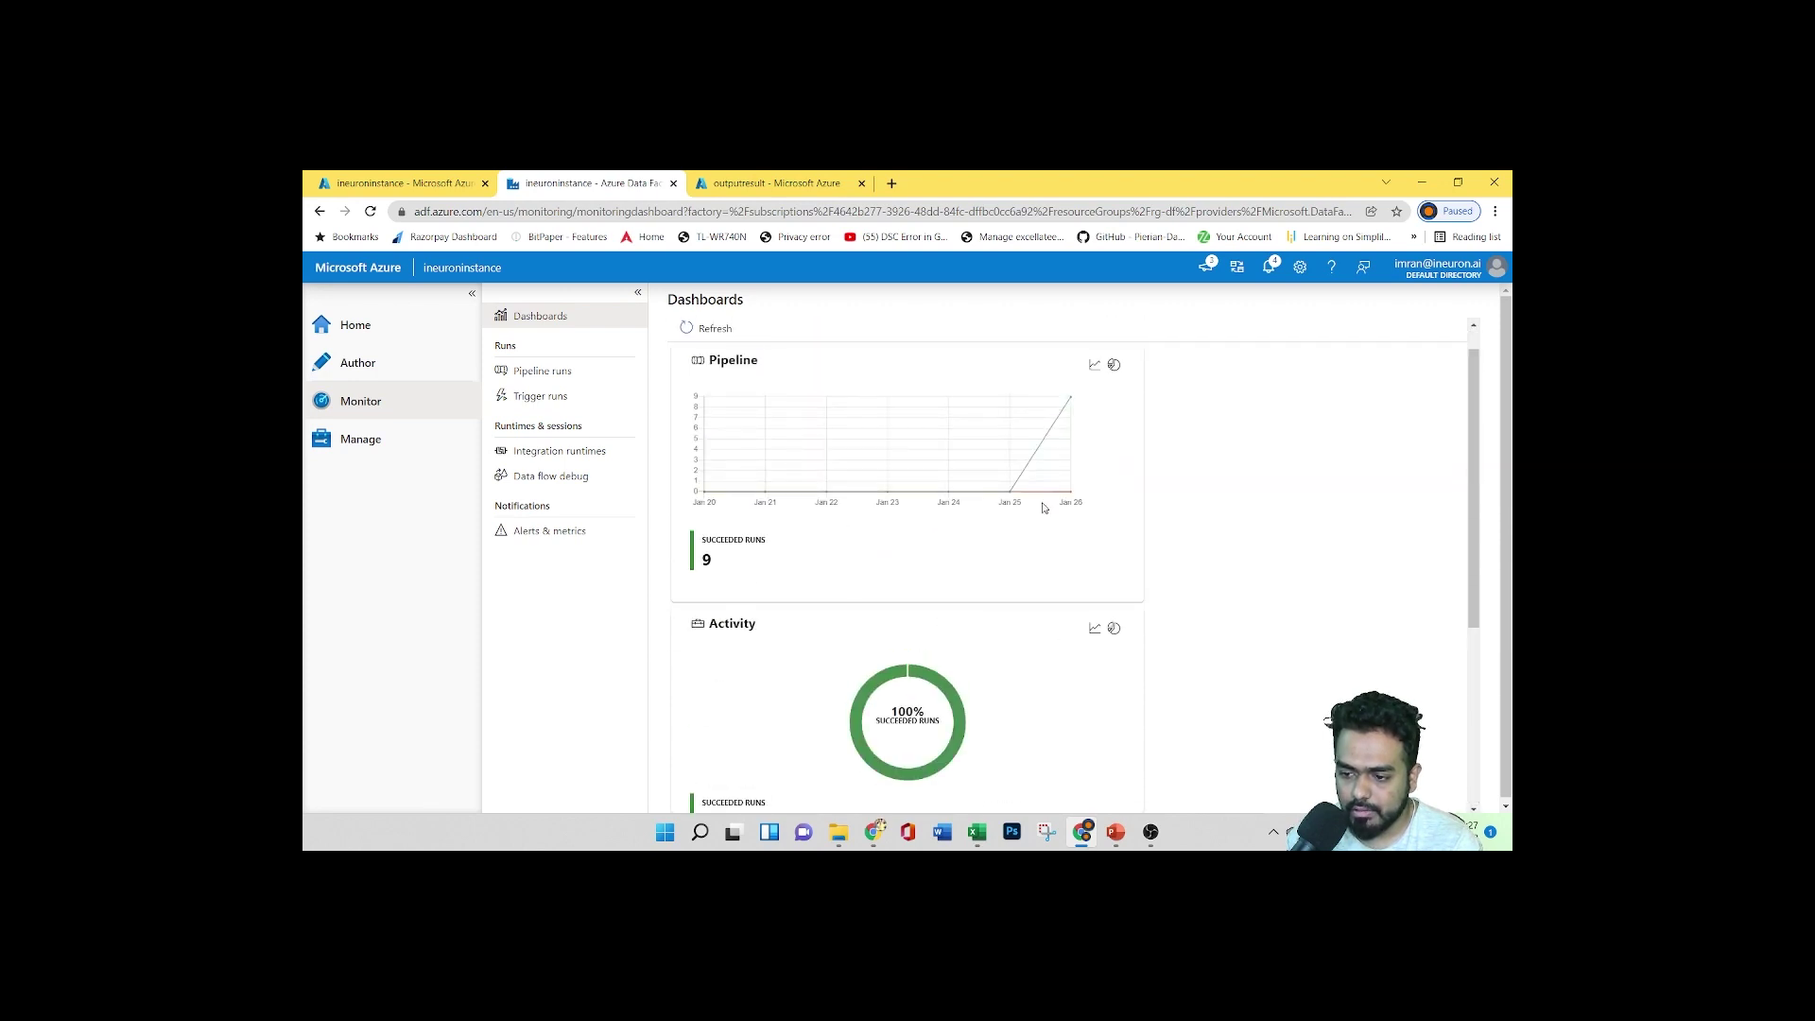
{"action": "scroll", "coordinate": [1044, 508], "scroll_direction": "down", "scroll_amount": 3}
{"action": "scroll", "coordinate": [1029, 694], "scroll_direction": "up", "scroll_amount": 4}
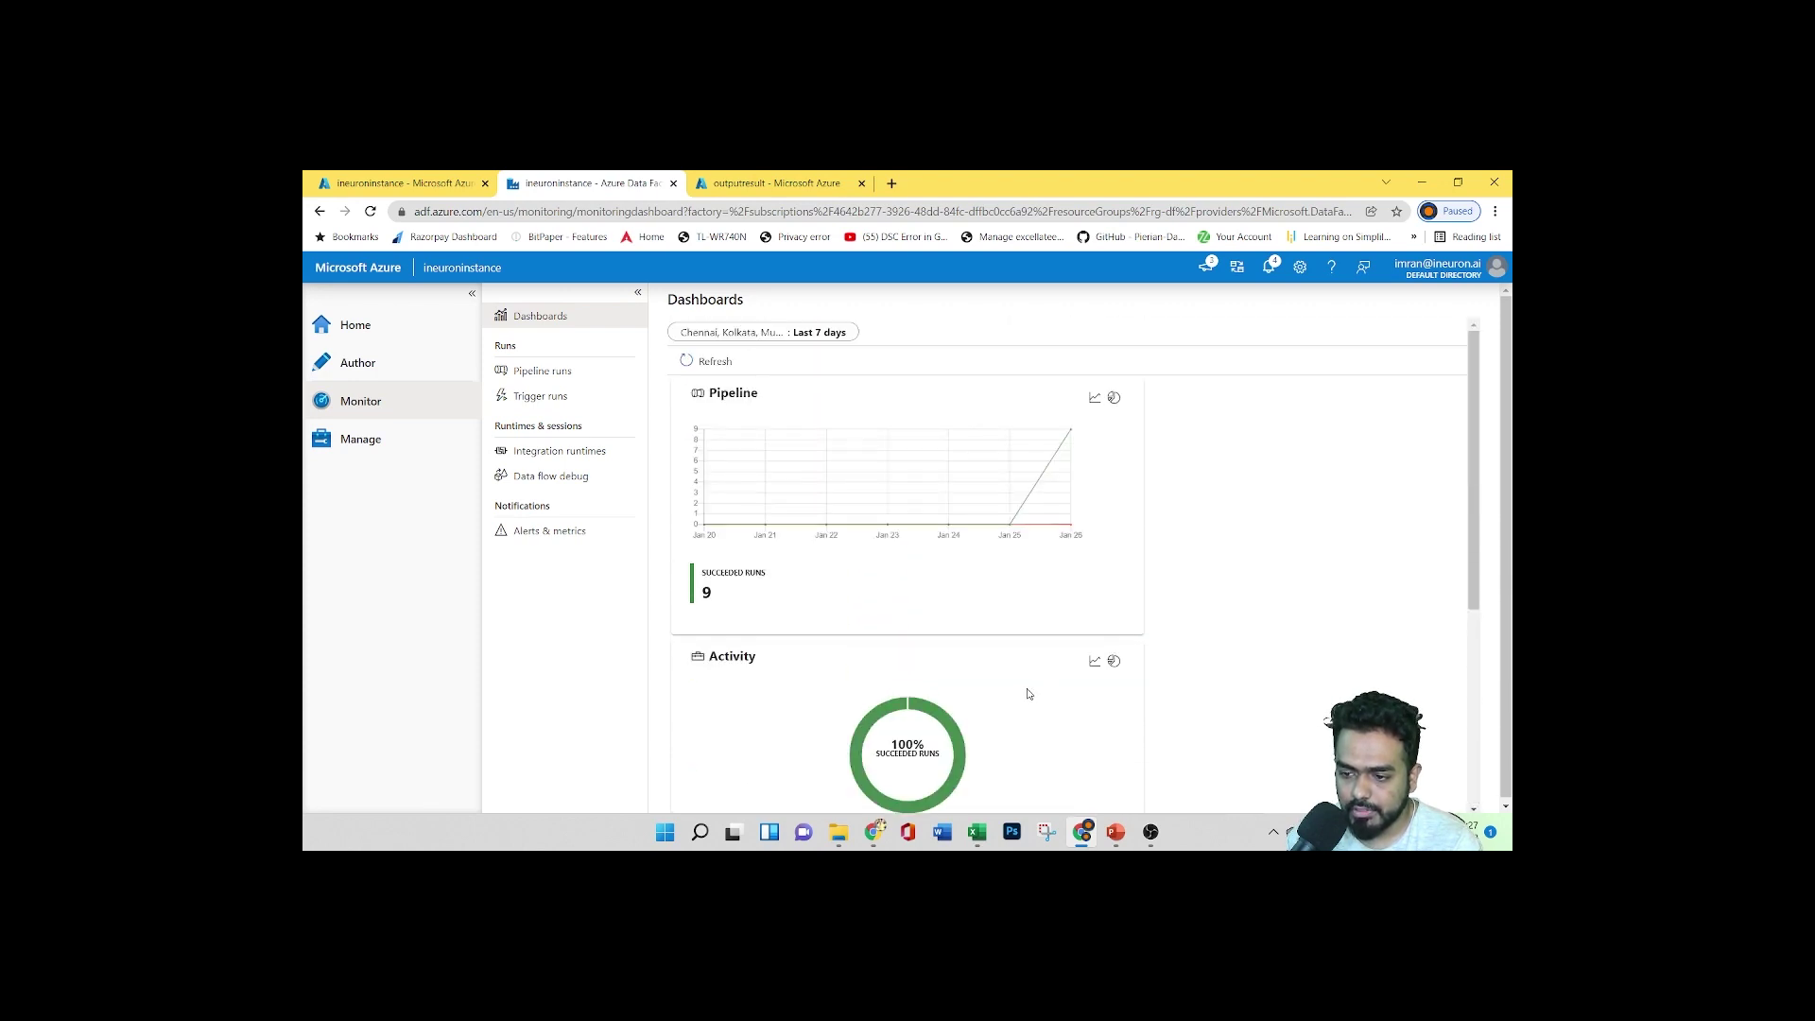
Compare the seven-day pipeline runs as pie and line charts, and review the Activity and Trigger sections
{"action": "left_click", "coordinate": [1115, 399]}
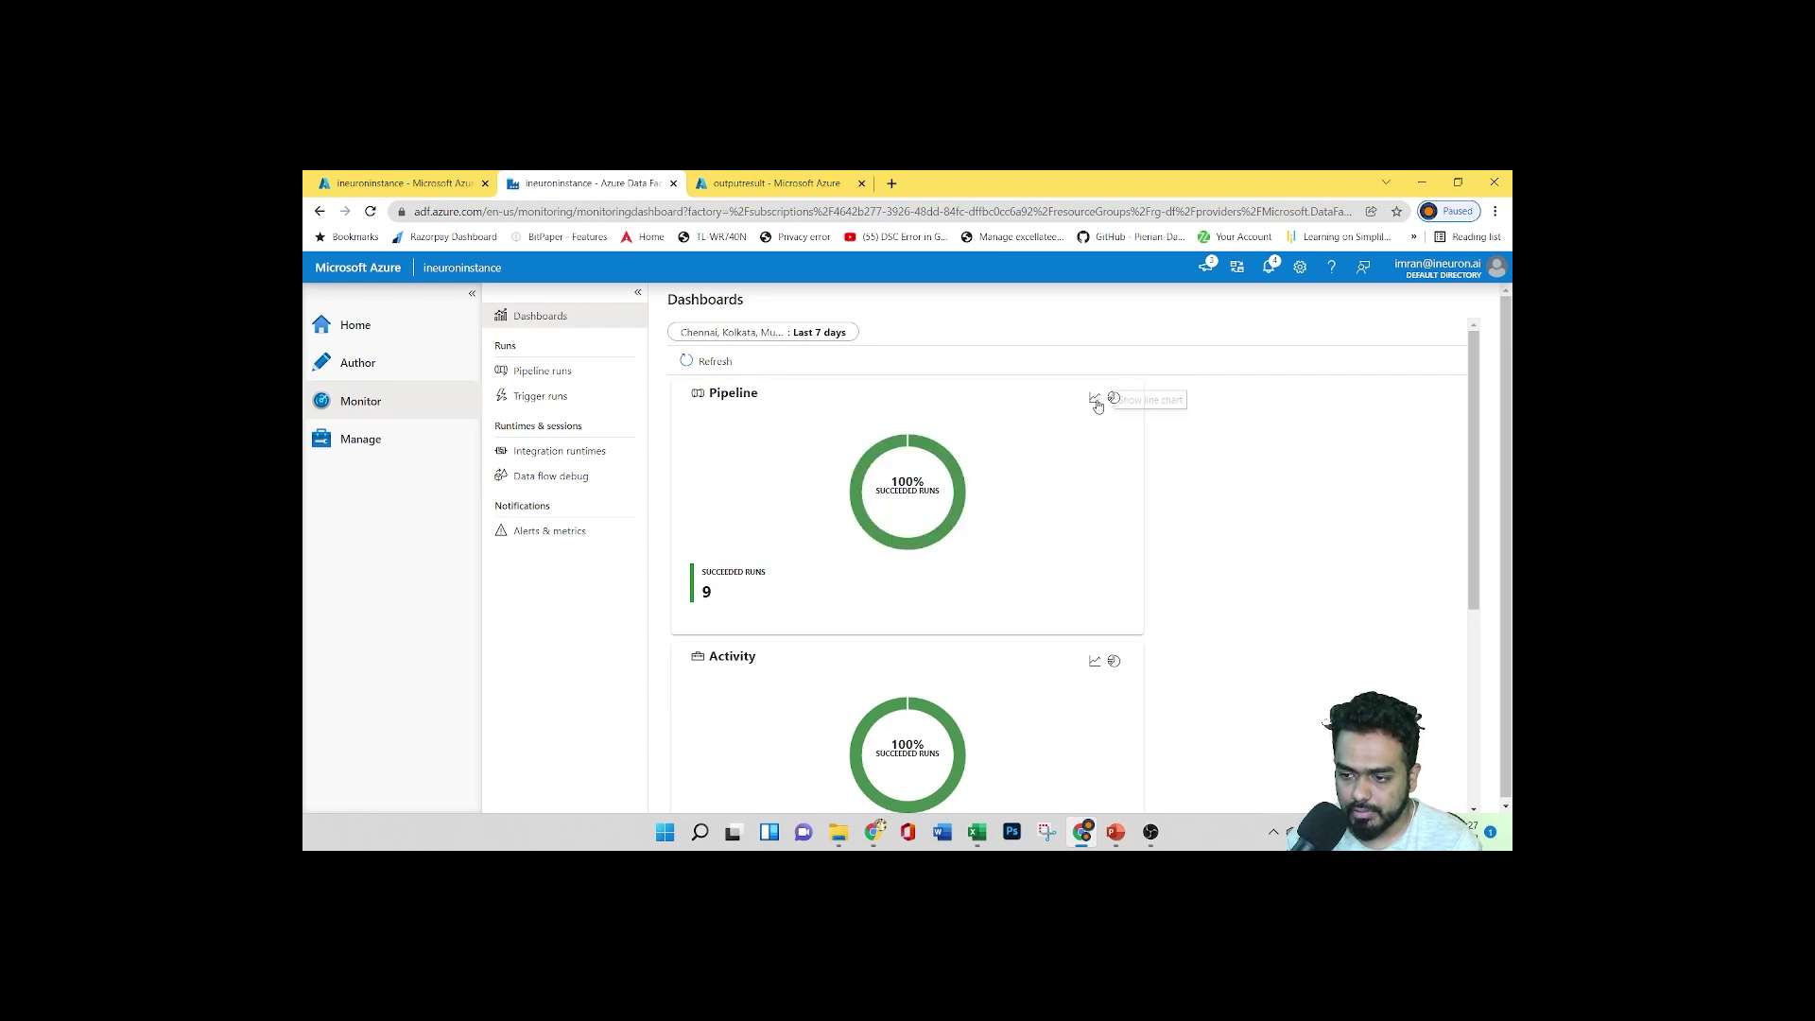
{"action": "left_click", "coordinate": [1094, 400]}
{"action": "scroll", "coordinate": [1015, 527], "scroll_direction": "down", "scroll_amount": 3}
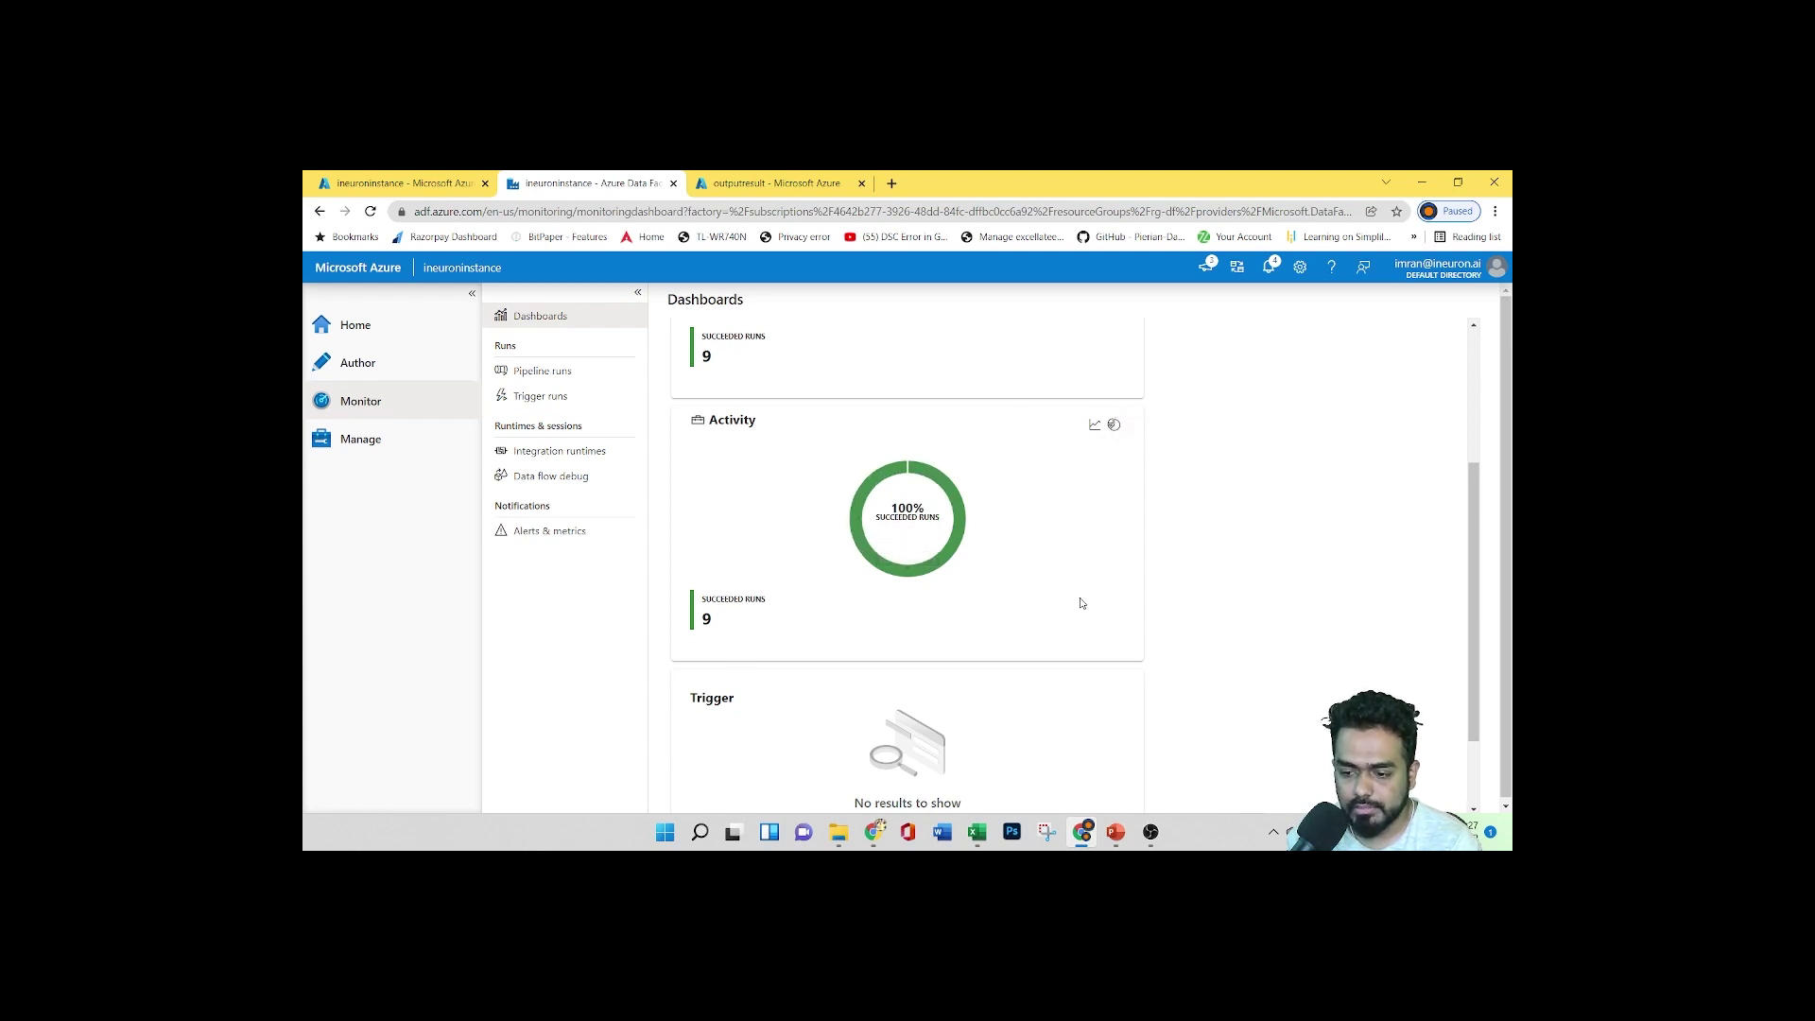
{"action": "scroll", "coordinate": [1075, 599], "scroll_direction": "down", "scroll_amount": 1}
{"action": "scroll", "coordinate": [1049, 607], "scroll_direction": "up", "scroll_amount": 3}
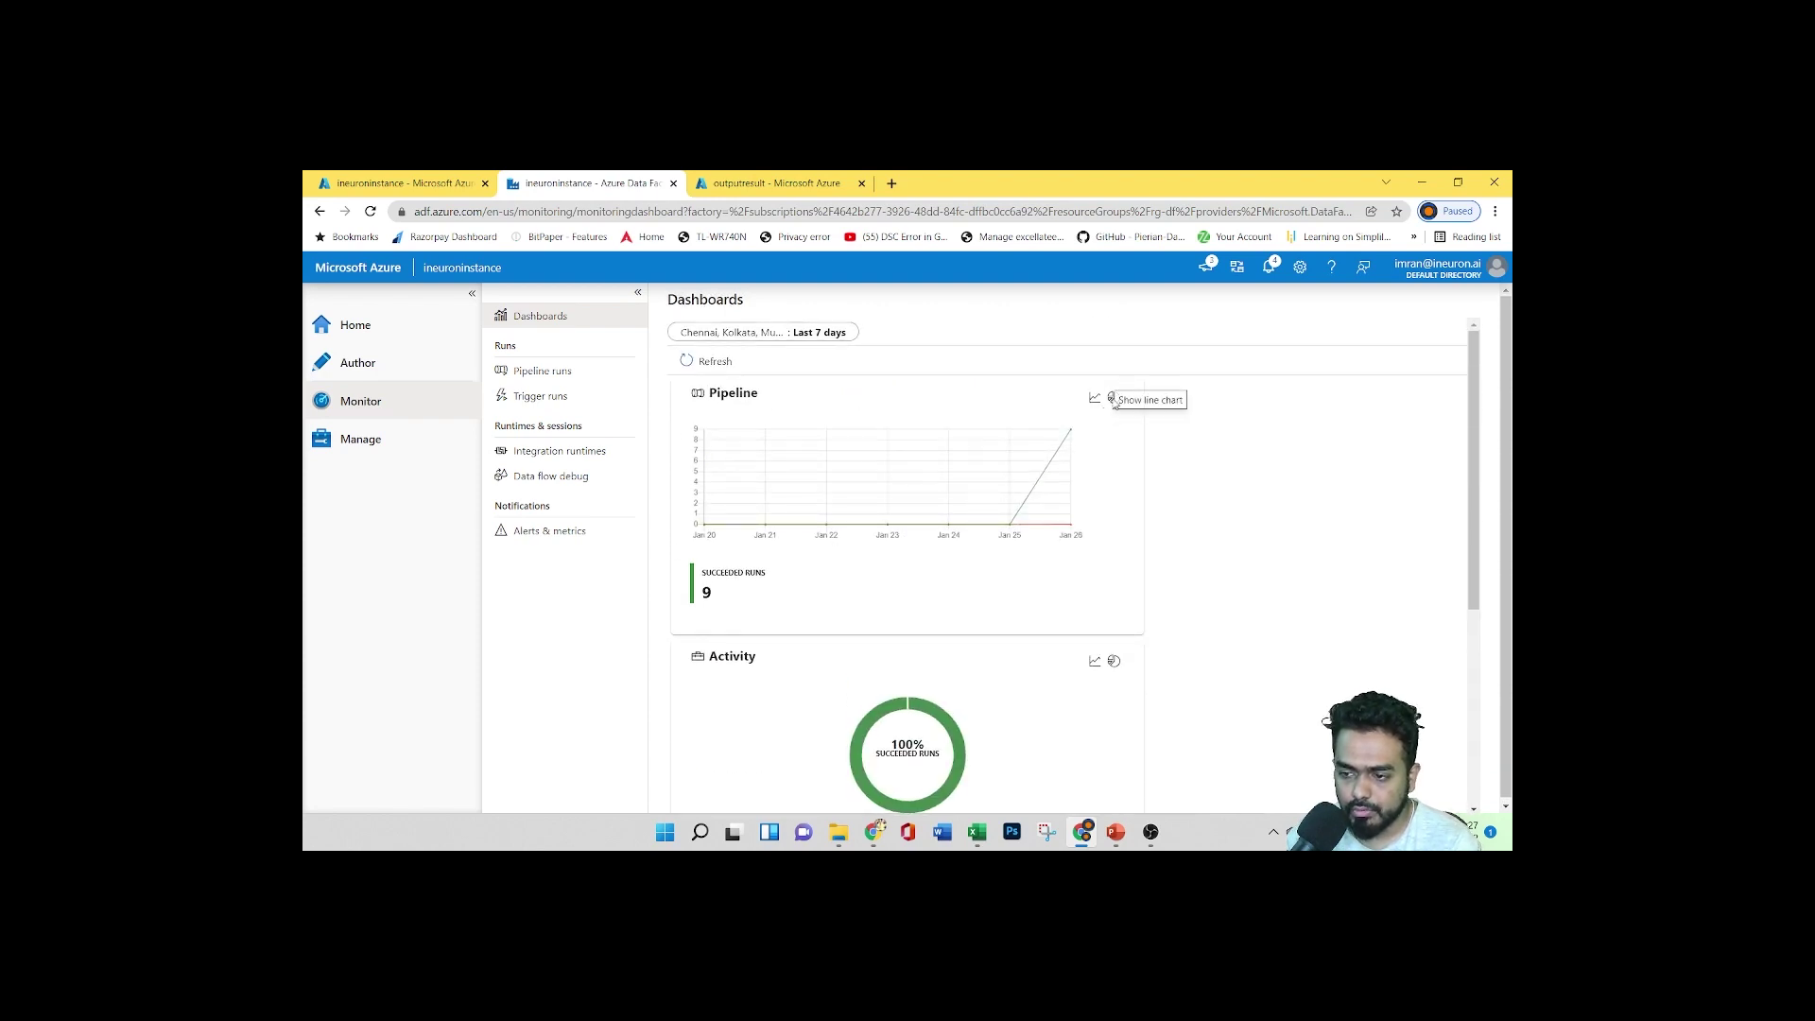
Review the columns of the succeeded pipeline runs and open the parameters of the pipeline2 run started 1/26/22 at 4:02:15 PM
{"action": "left_click", "coordinate": [1112, 398]}
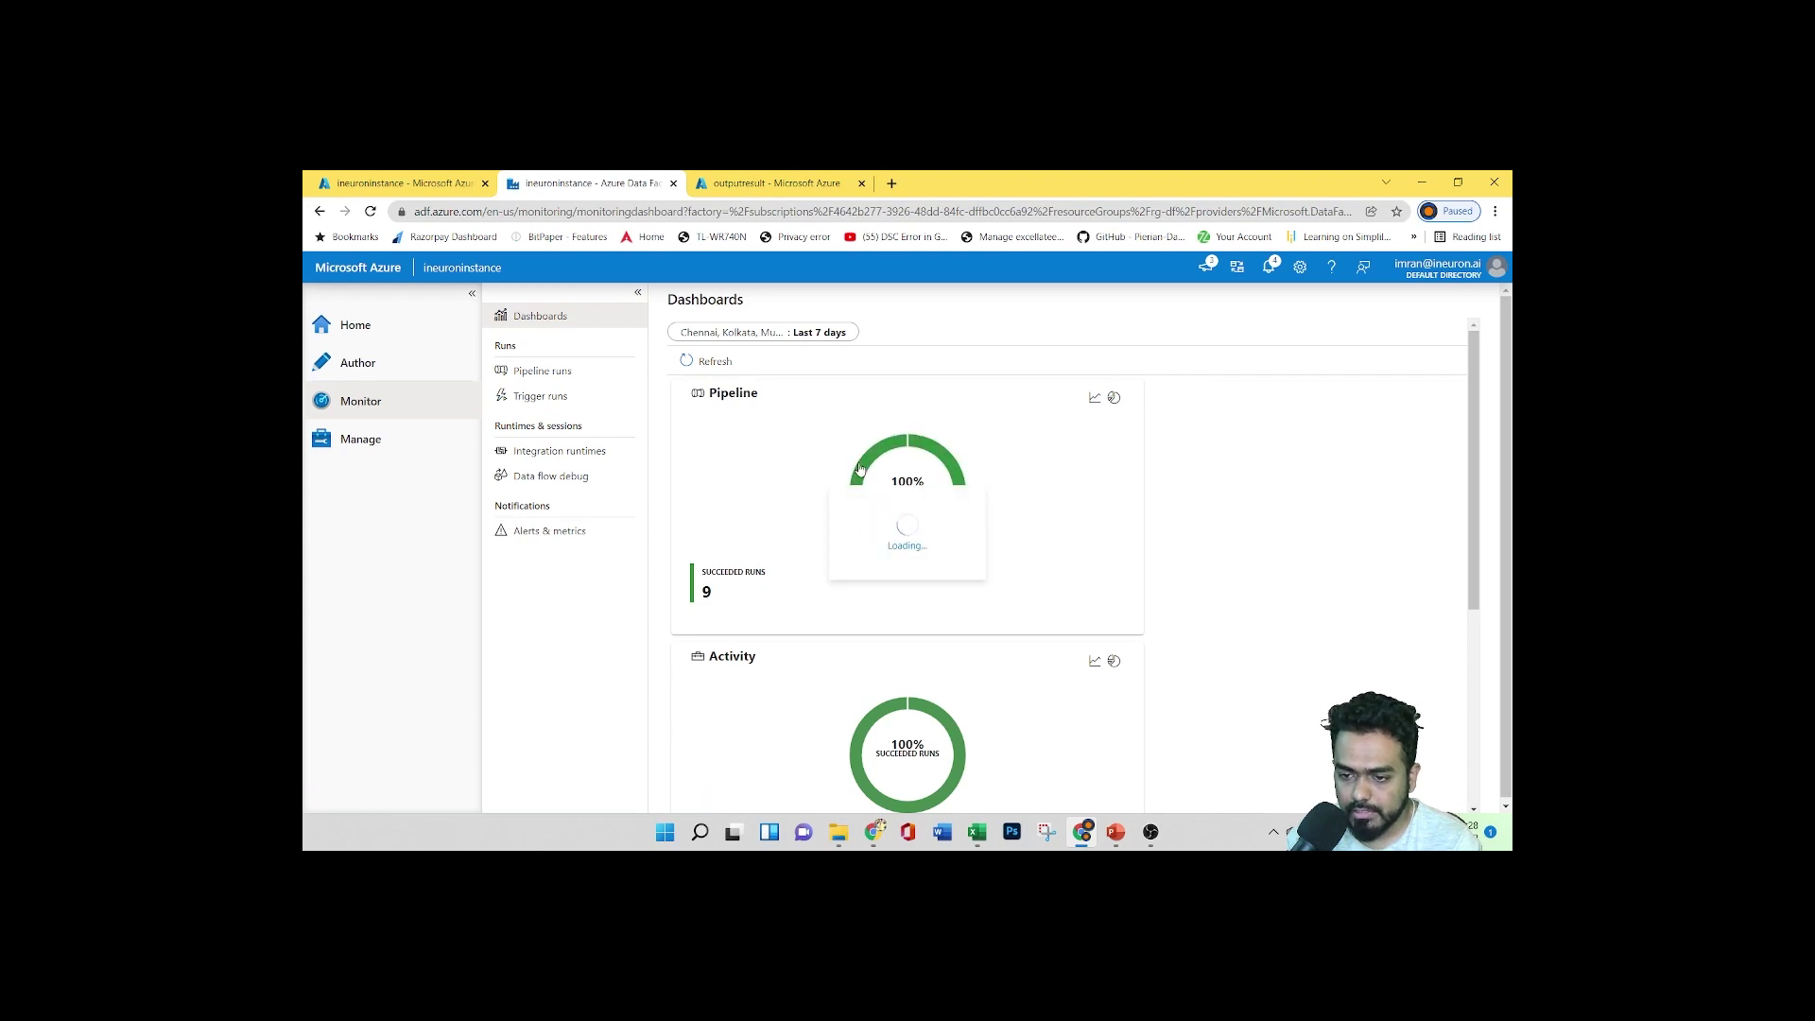
{"action": "left_click", "coordinate": [525, 369]}
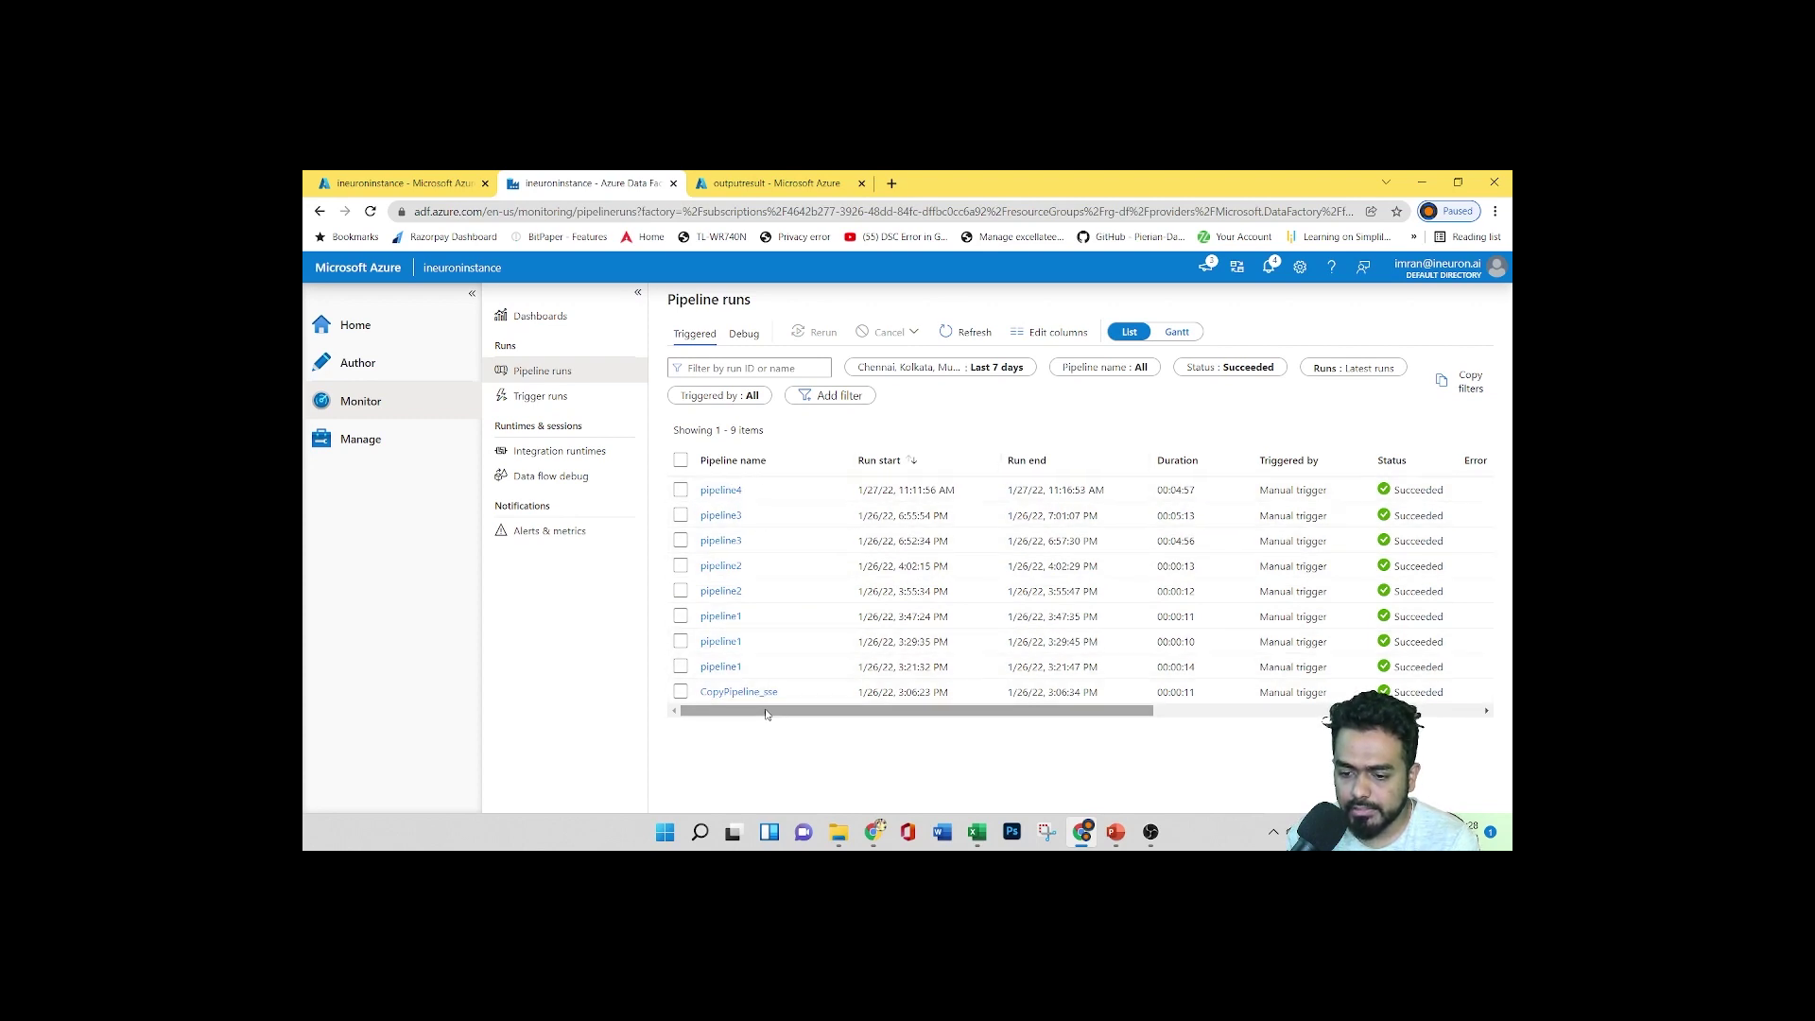
{"action": "left_click_drag", "start_coordinate": [741, 711], "coordinate": [727, 591]}
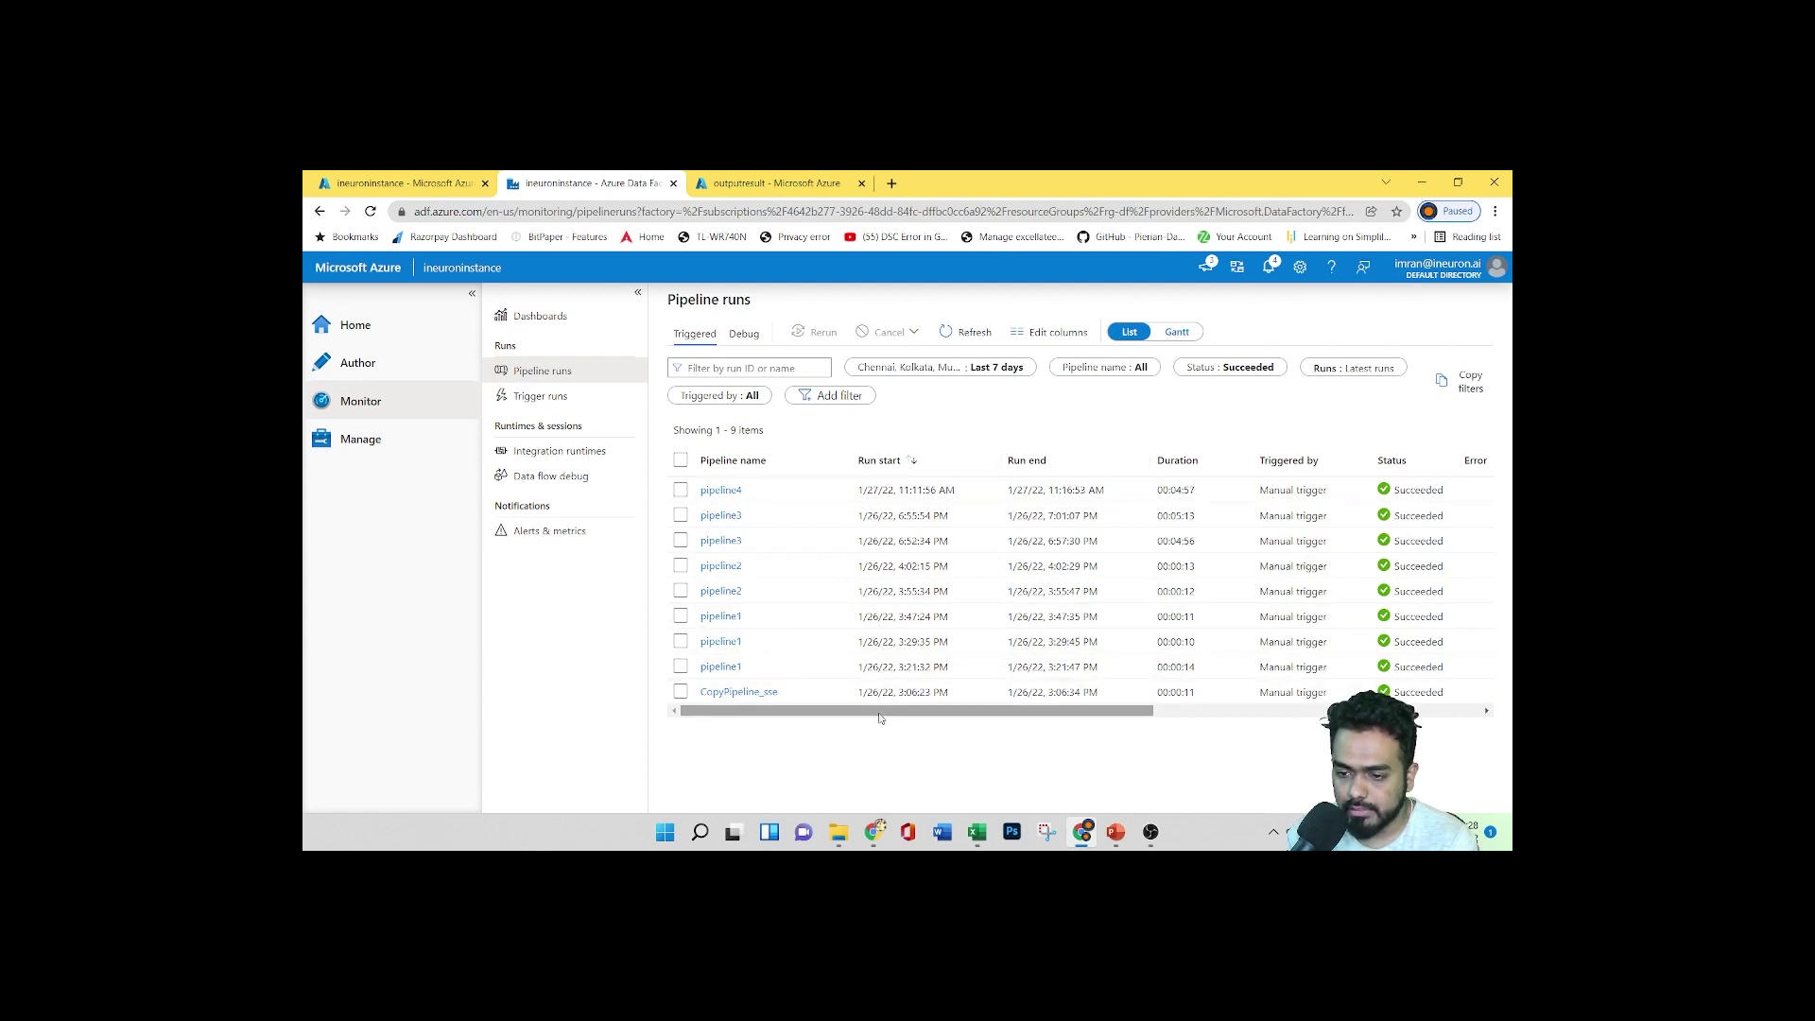
{"action": "scroll", "coordinate": [879, 711], "scroll_direction": "right", "scroll_amount": 5}
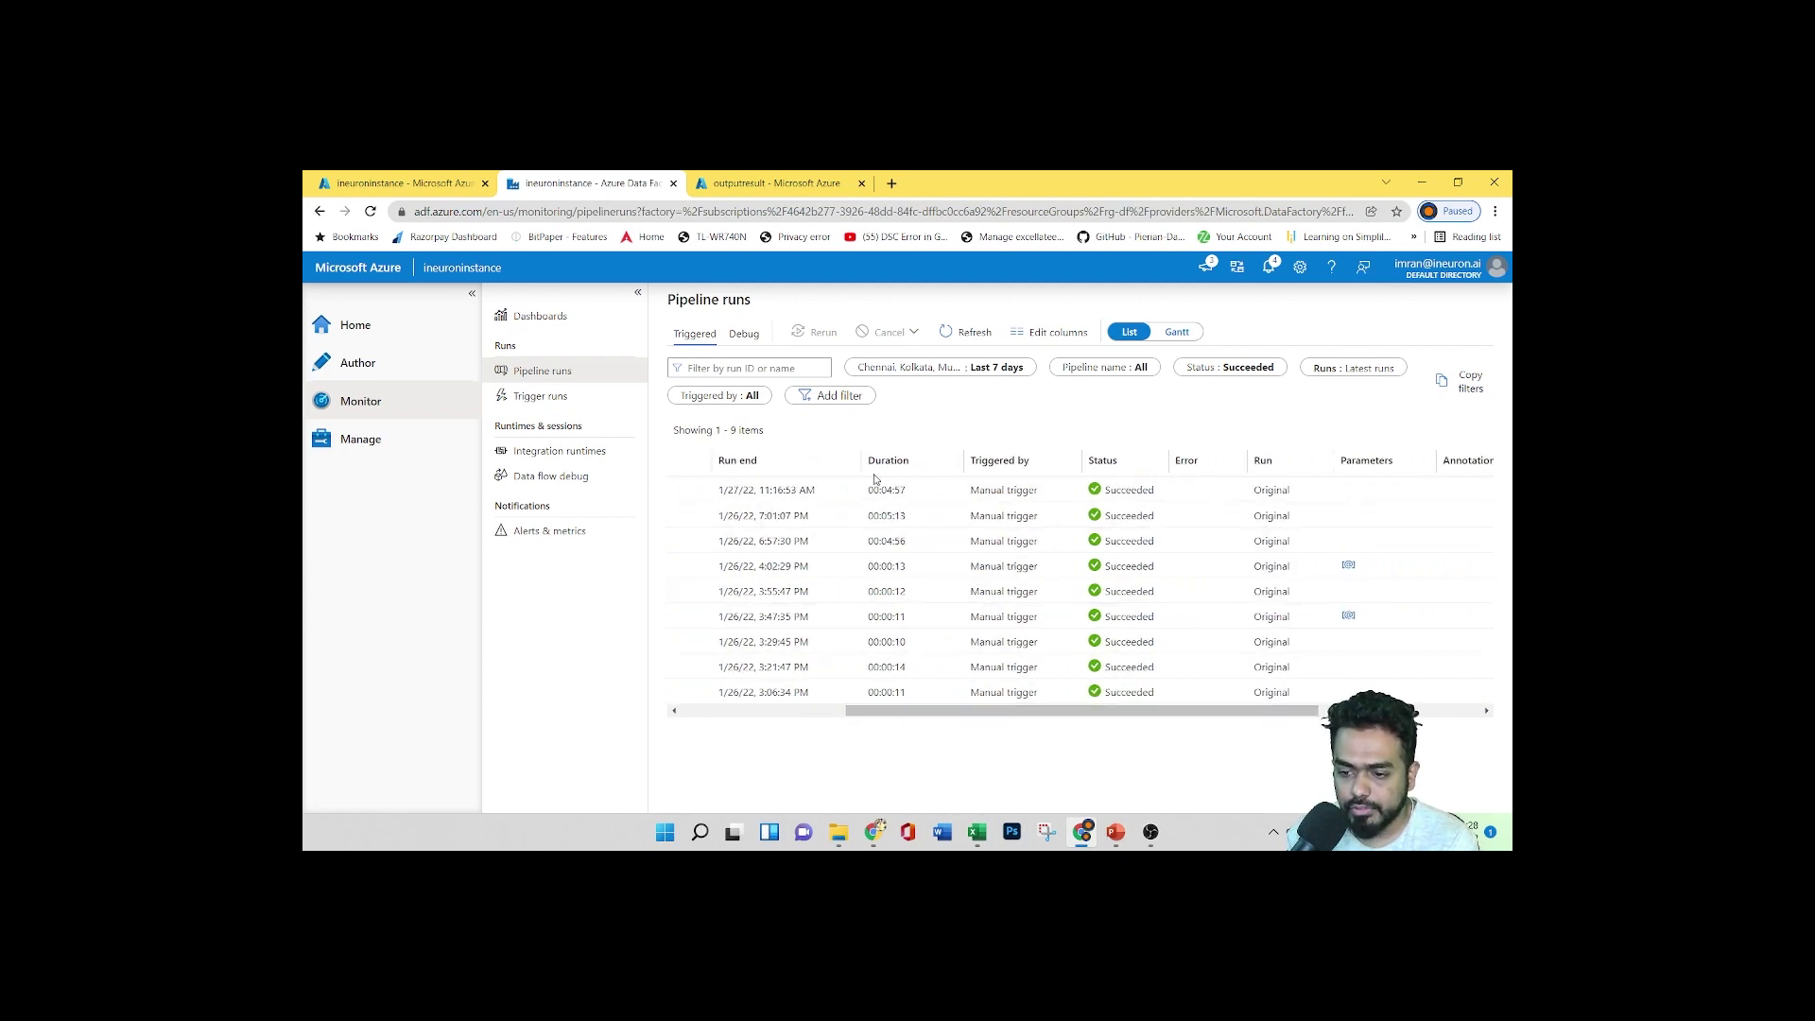
{"action": "left_click_drag", "start_coordinate": [871, 713], "coordinate": [988, 723]}
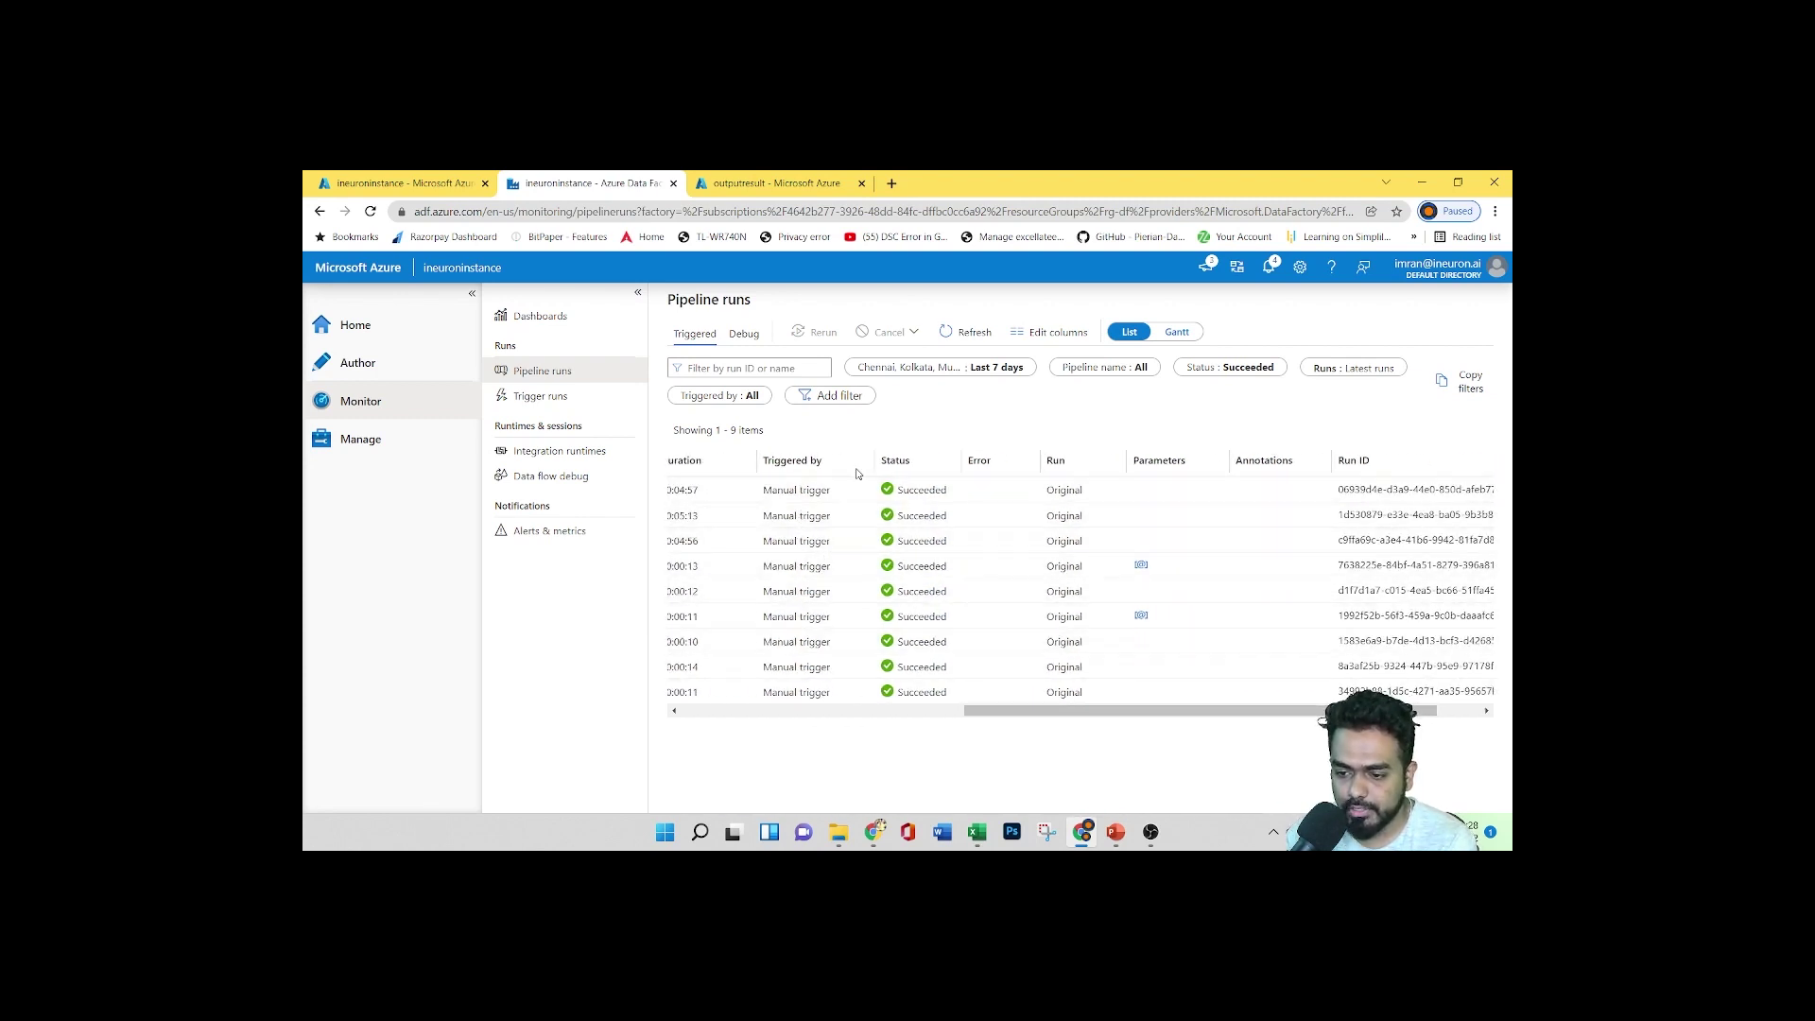
{"action": "mouse_move", "coordinate": [1023, 710]}
{"action": "left_mouse_down"}
{"action": "mouse_move", "coordinate": [1003, 711]}
{"action": "mouse_move", "coordinate": [1049, 710]}
{"action": "left_mouse_up"}
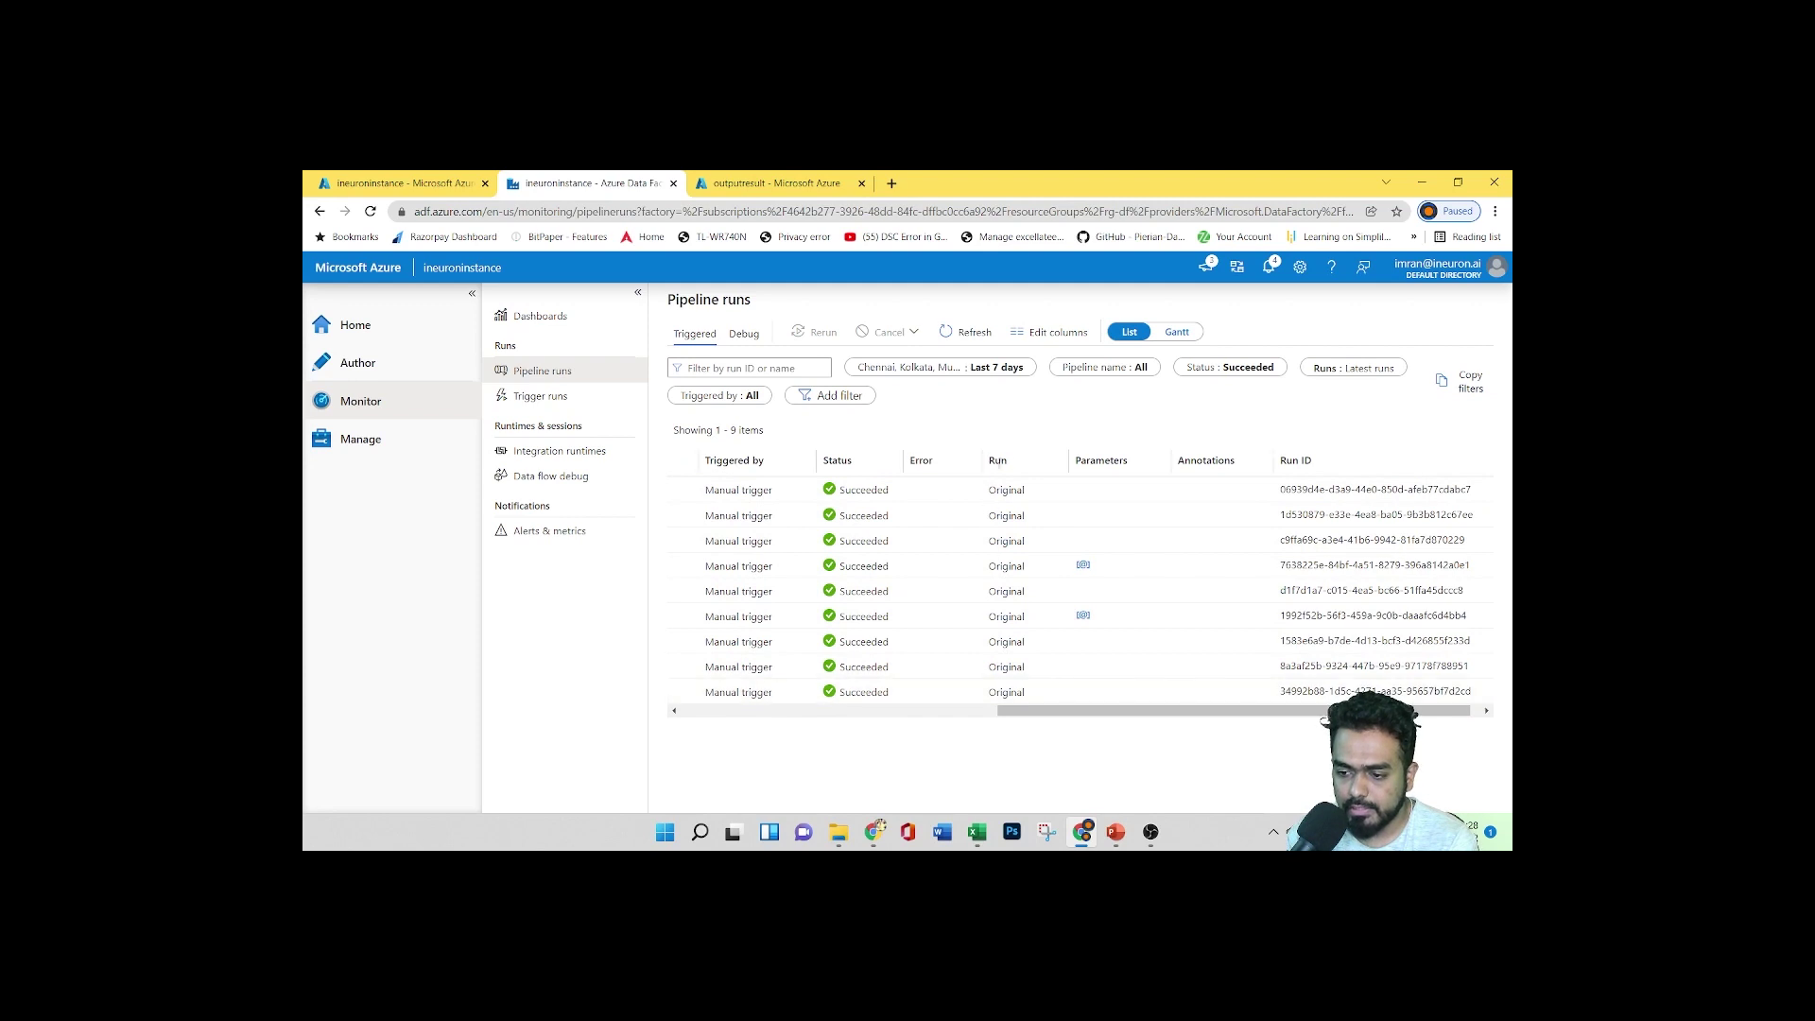
{"action": "left_click_drag", "start_coordinate": [1029, 713], "coordinate": [1040, 713]}
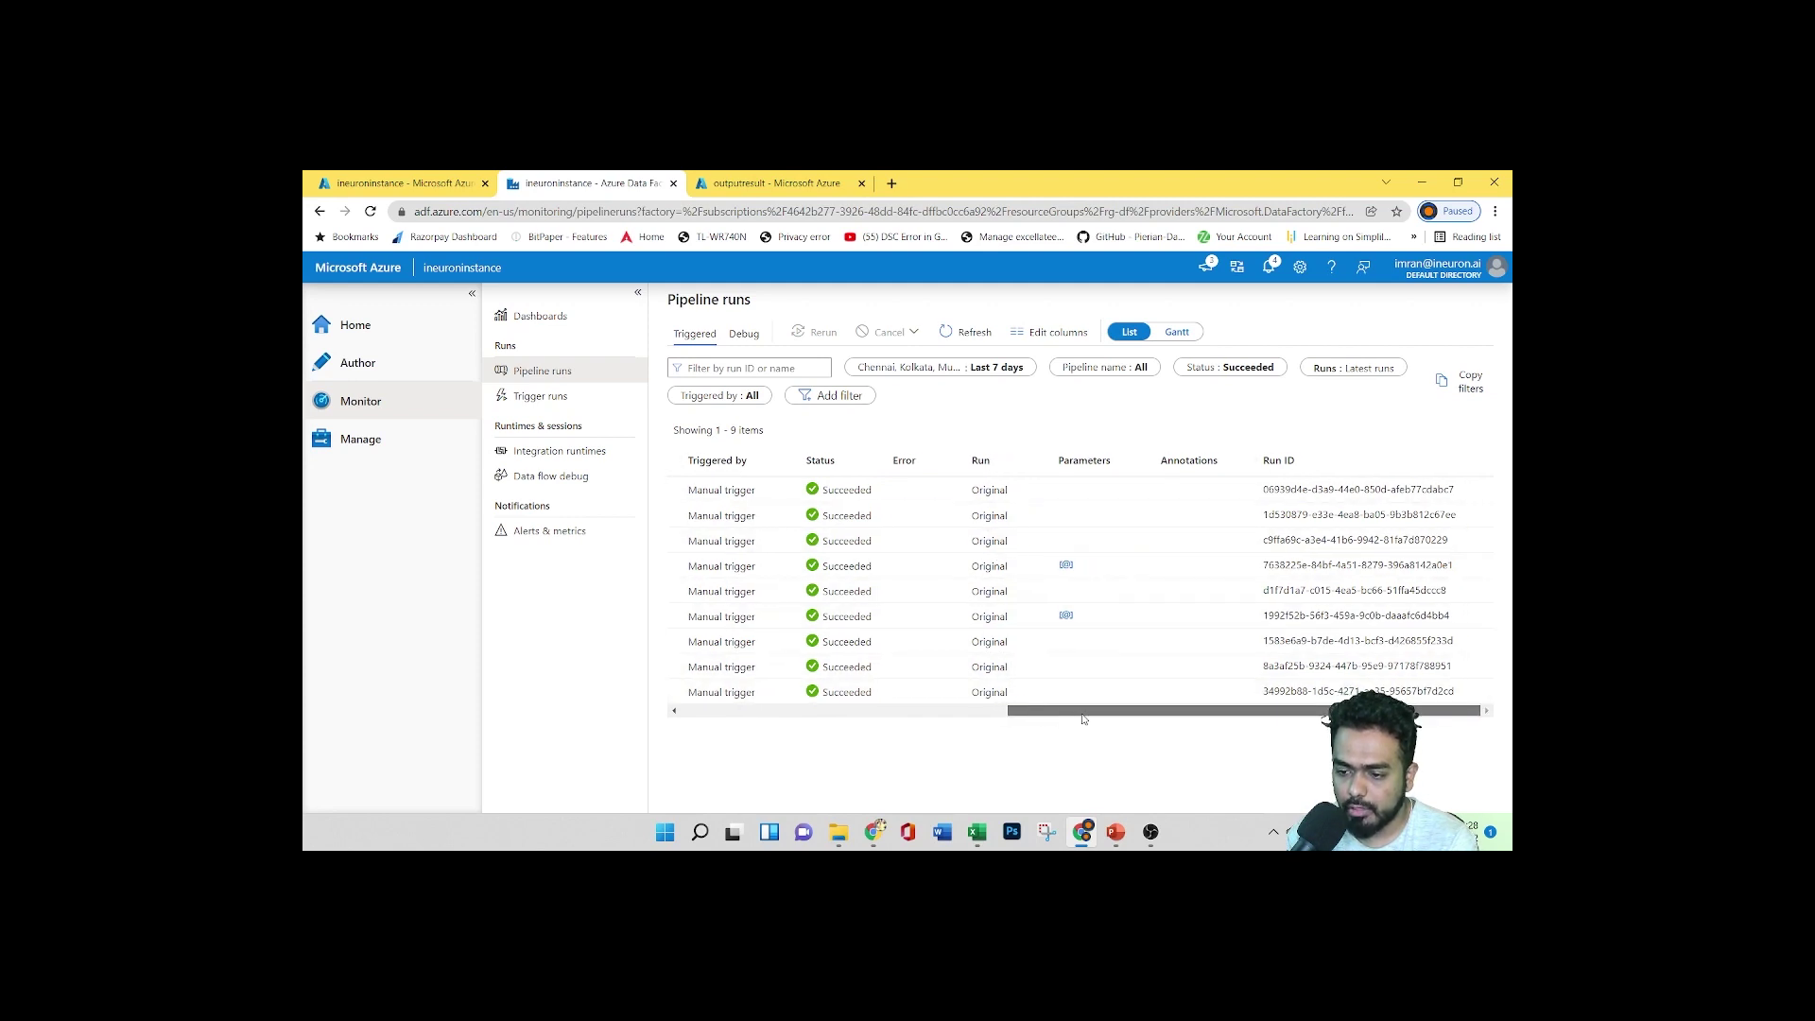
{"action": "left_click", "coordinate": [1067, 567]}
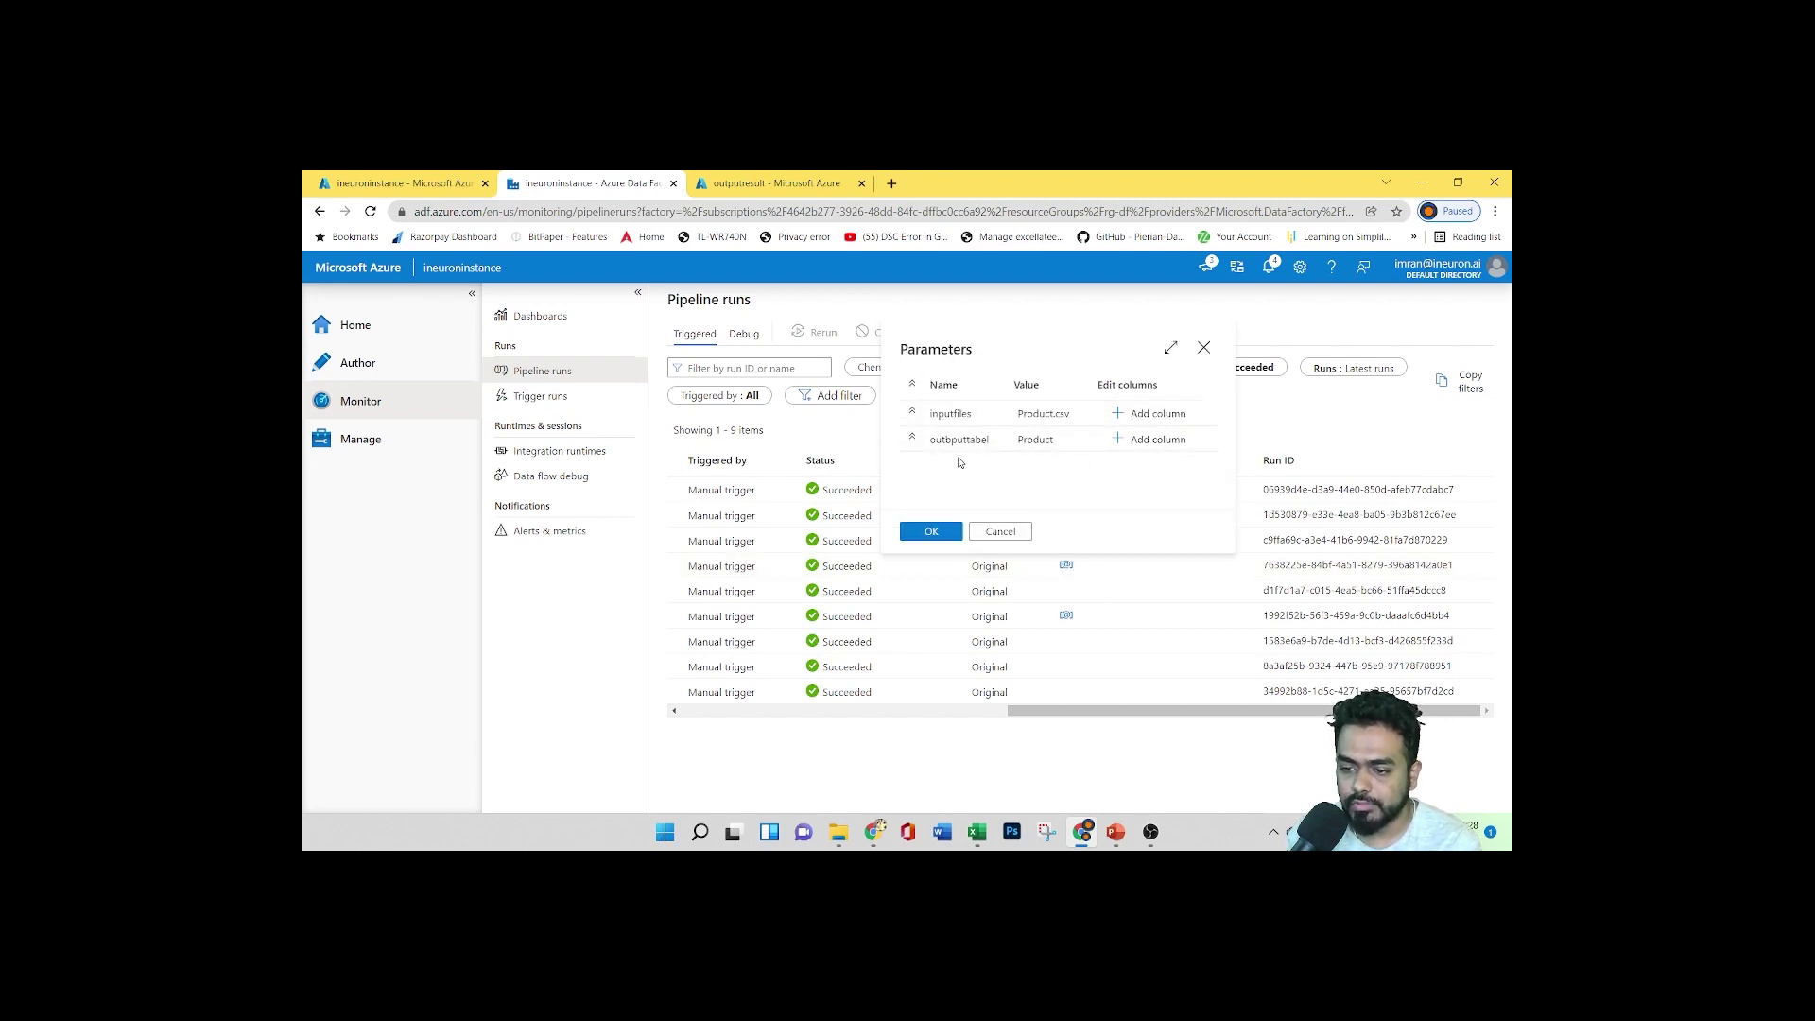
Open the pipeline4 run and inspect the dataflow2 activity's input, output and data flow execution details
{"action": "left_click", "coordinate": [1203, 349]}
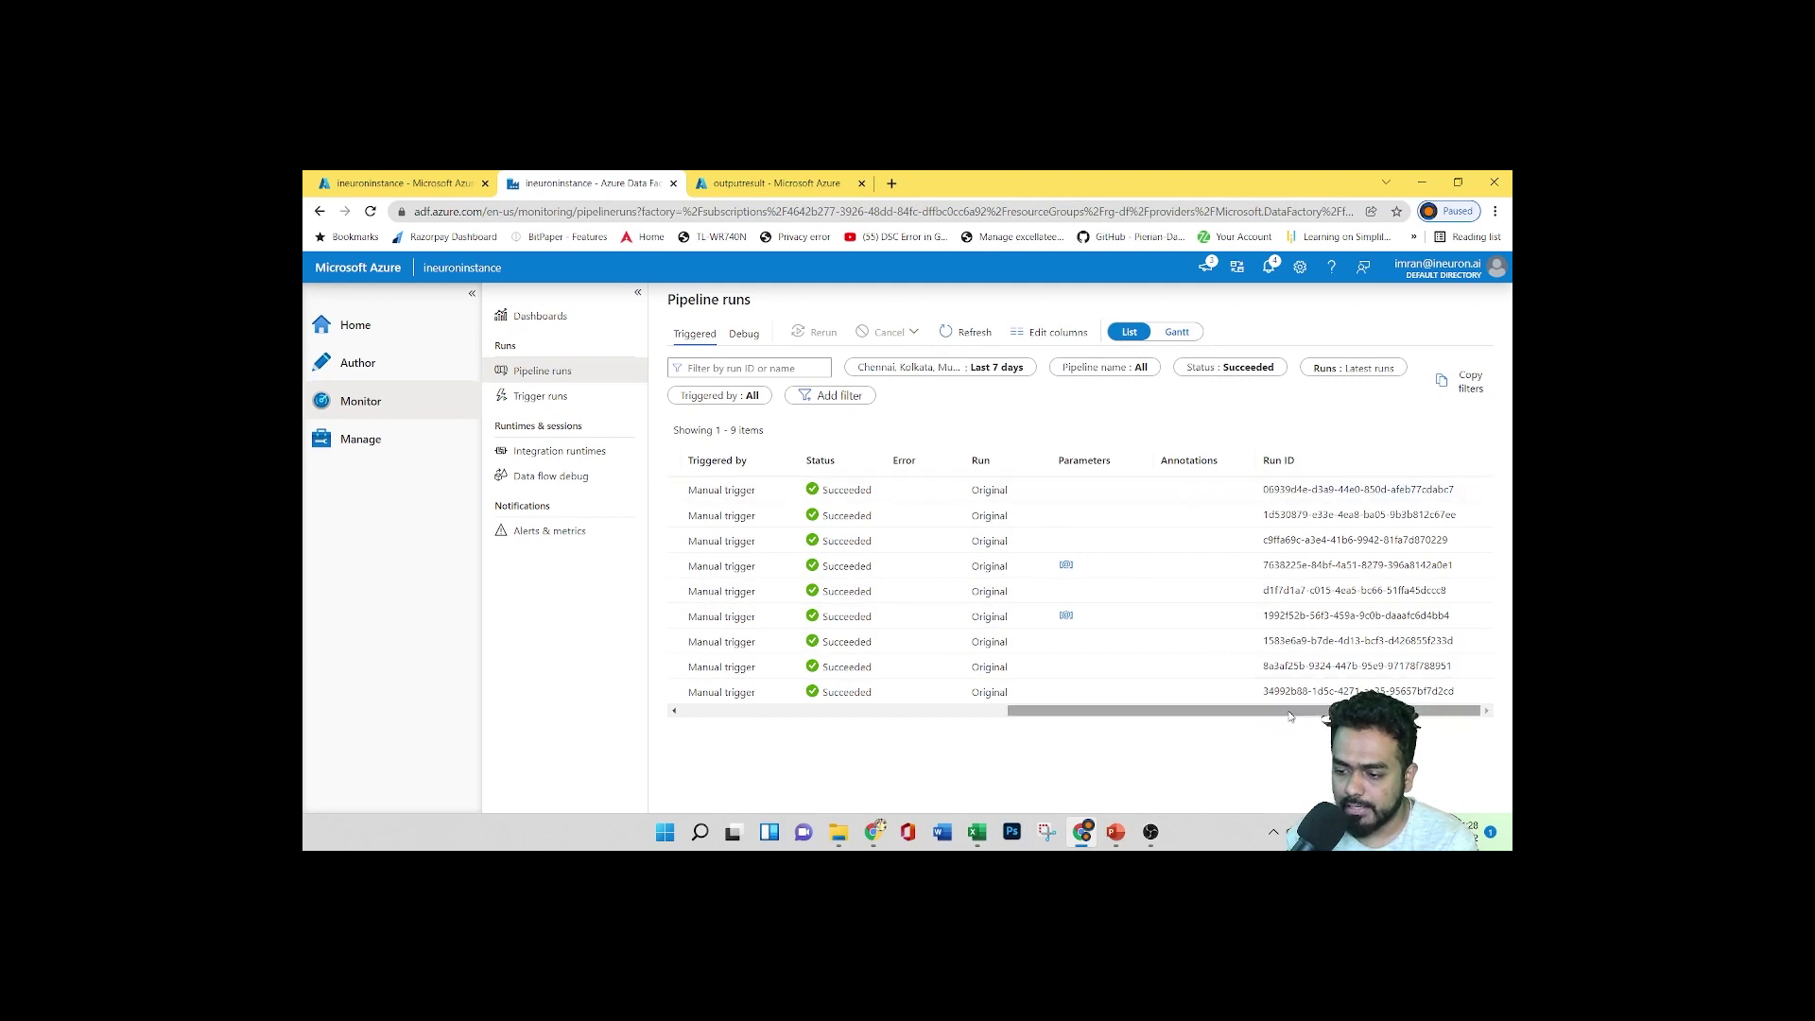
{"action": "left_click_drag", "start_coordinate": [1205, 710], "coordinate": [879, 714]}
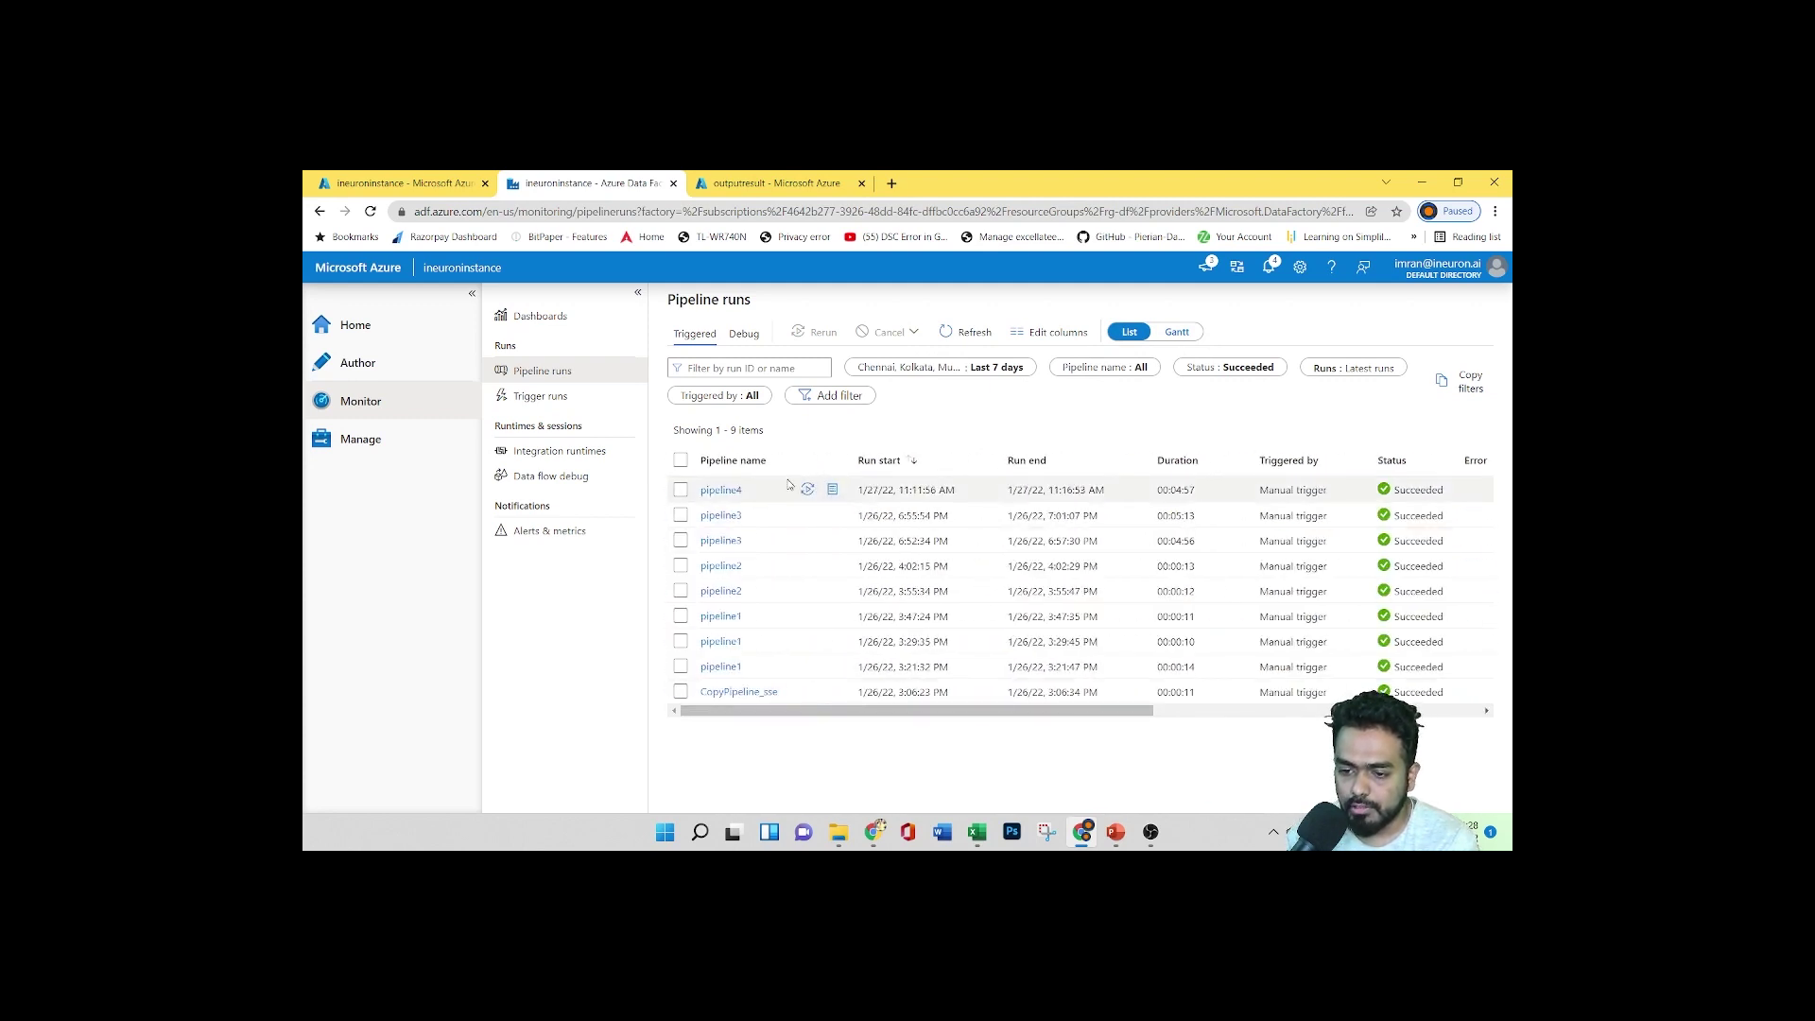
{"action": "left_click", "coordinate": [720, 491]}
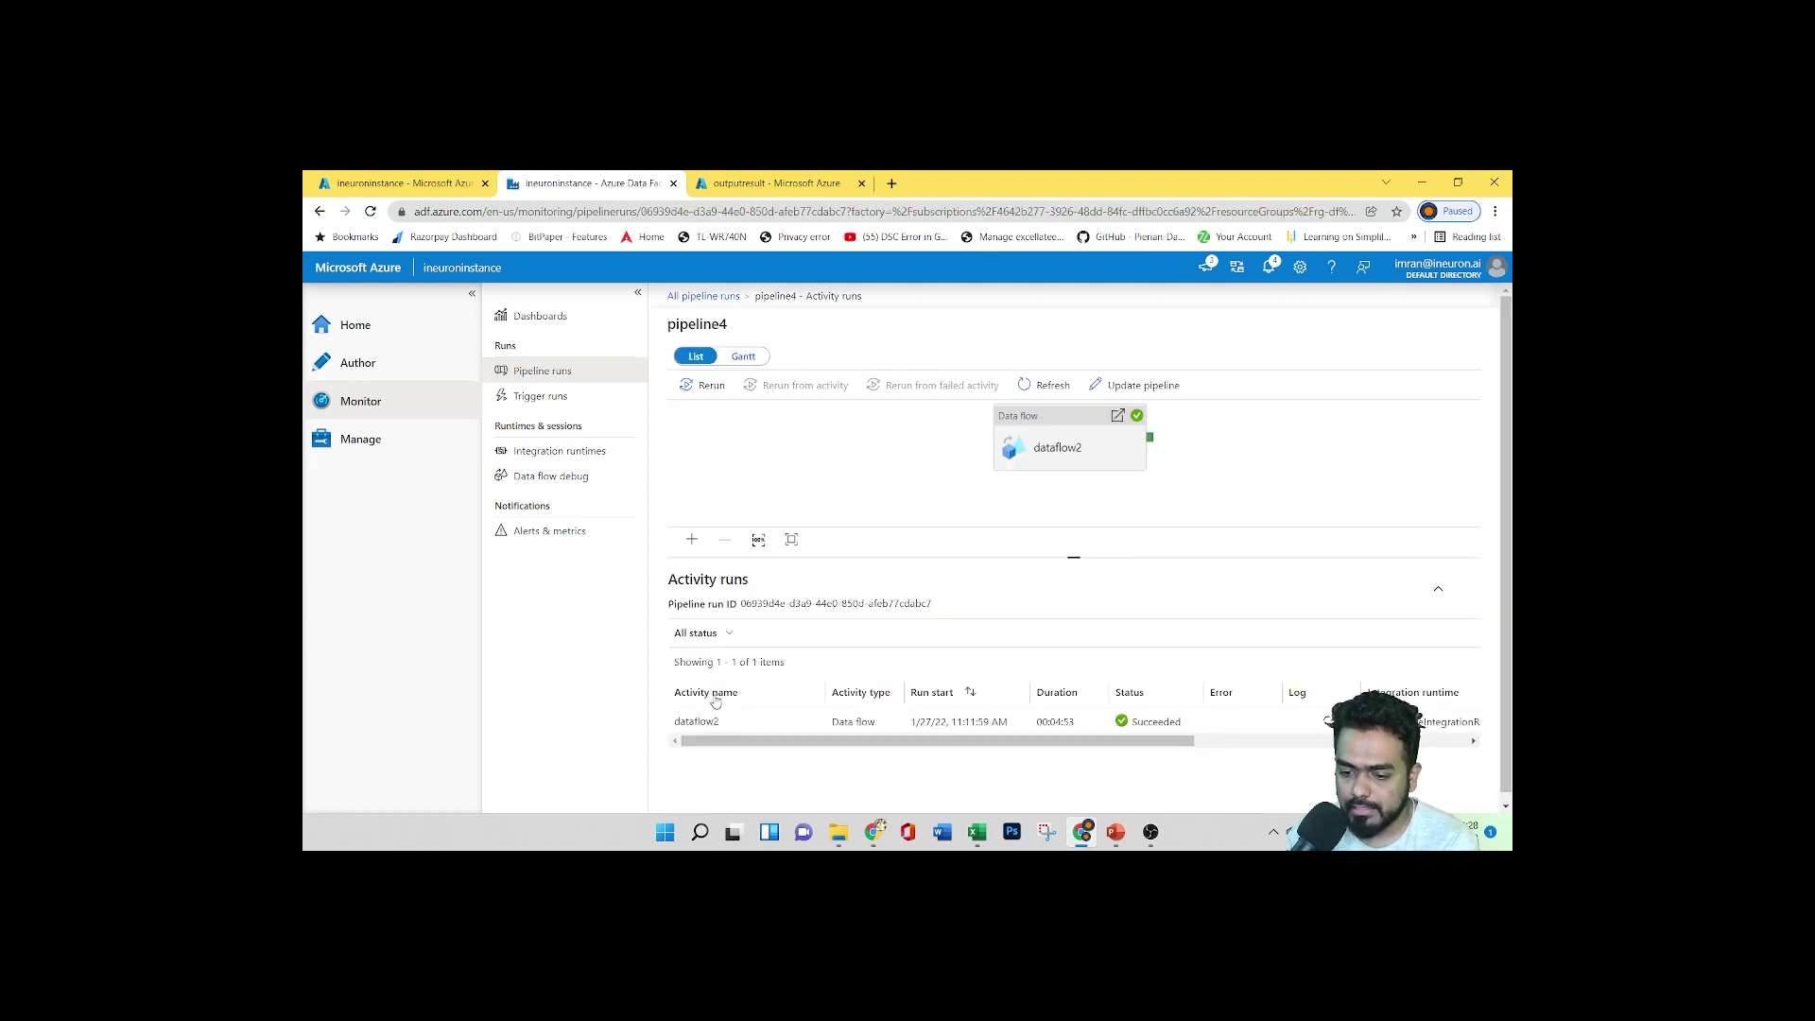
{"action": "mouse_move", "coordinate": [704, 732]}
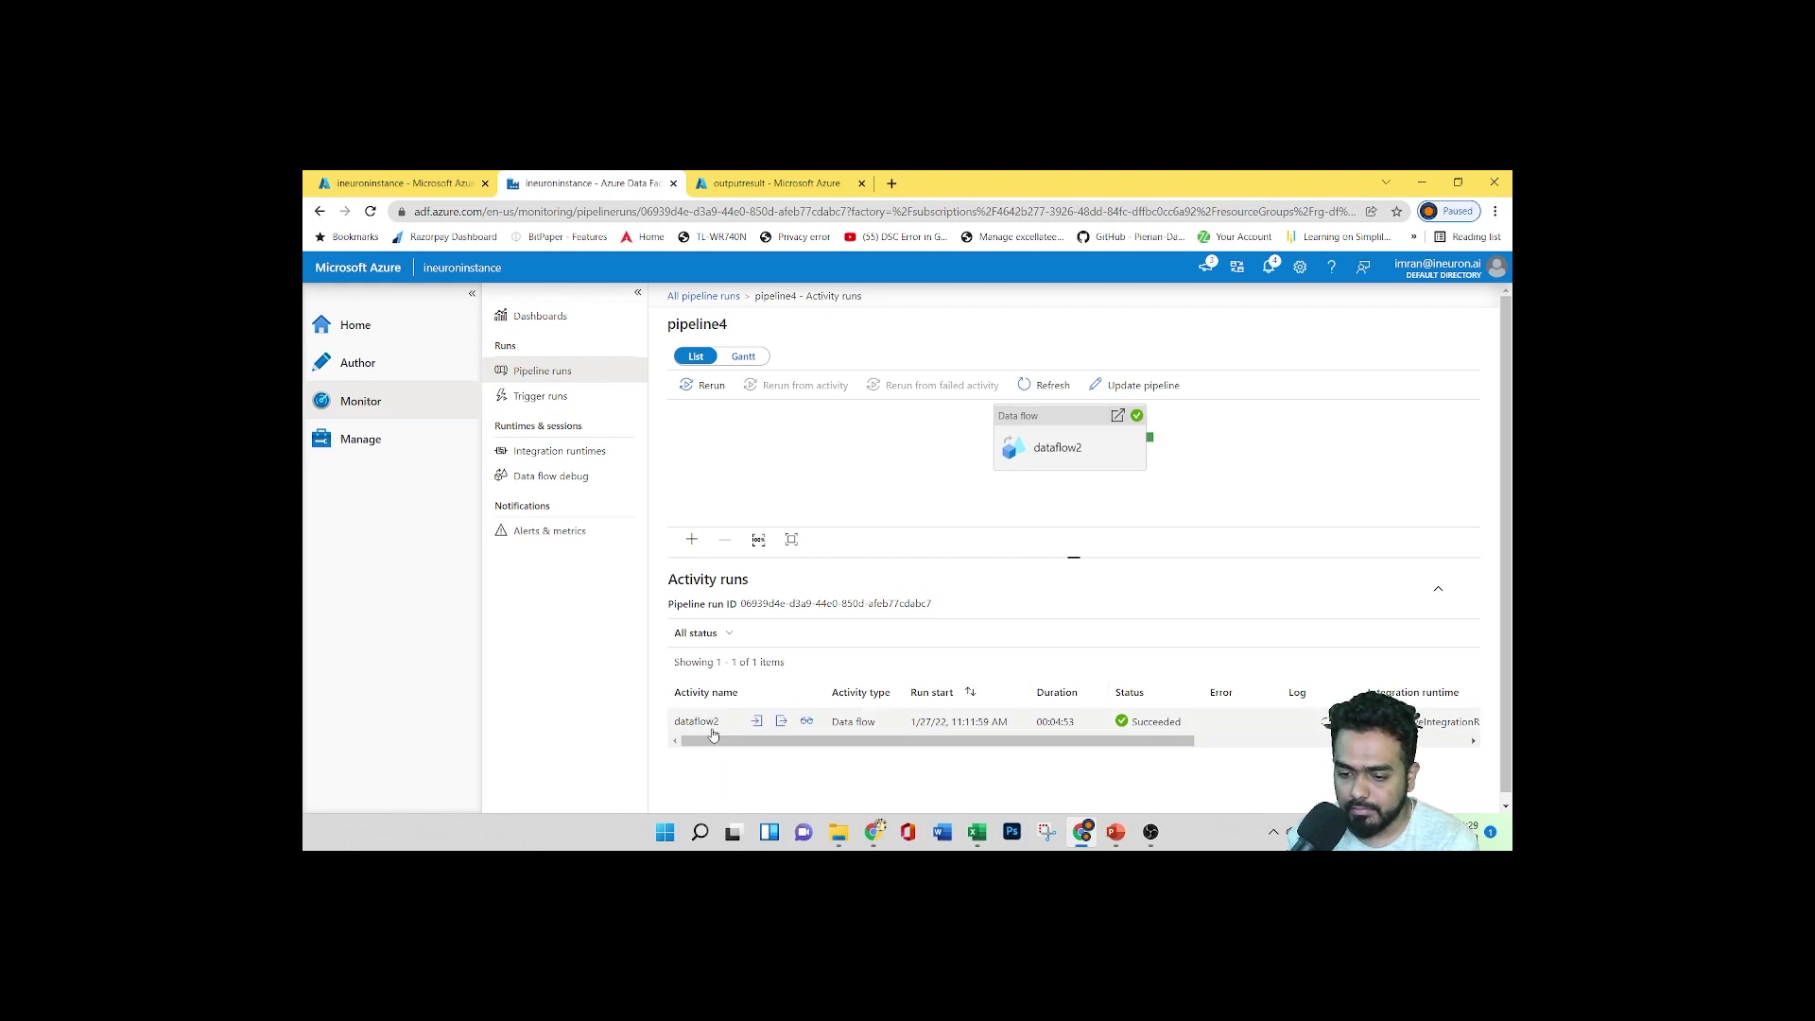
{"action": "left_click", "coordinate": [757, 722]}
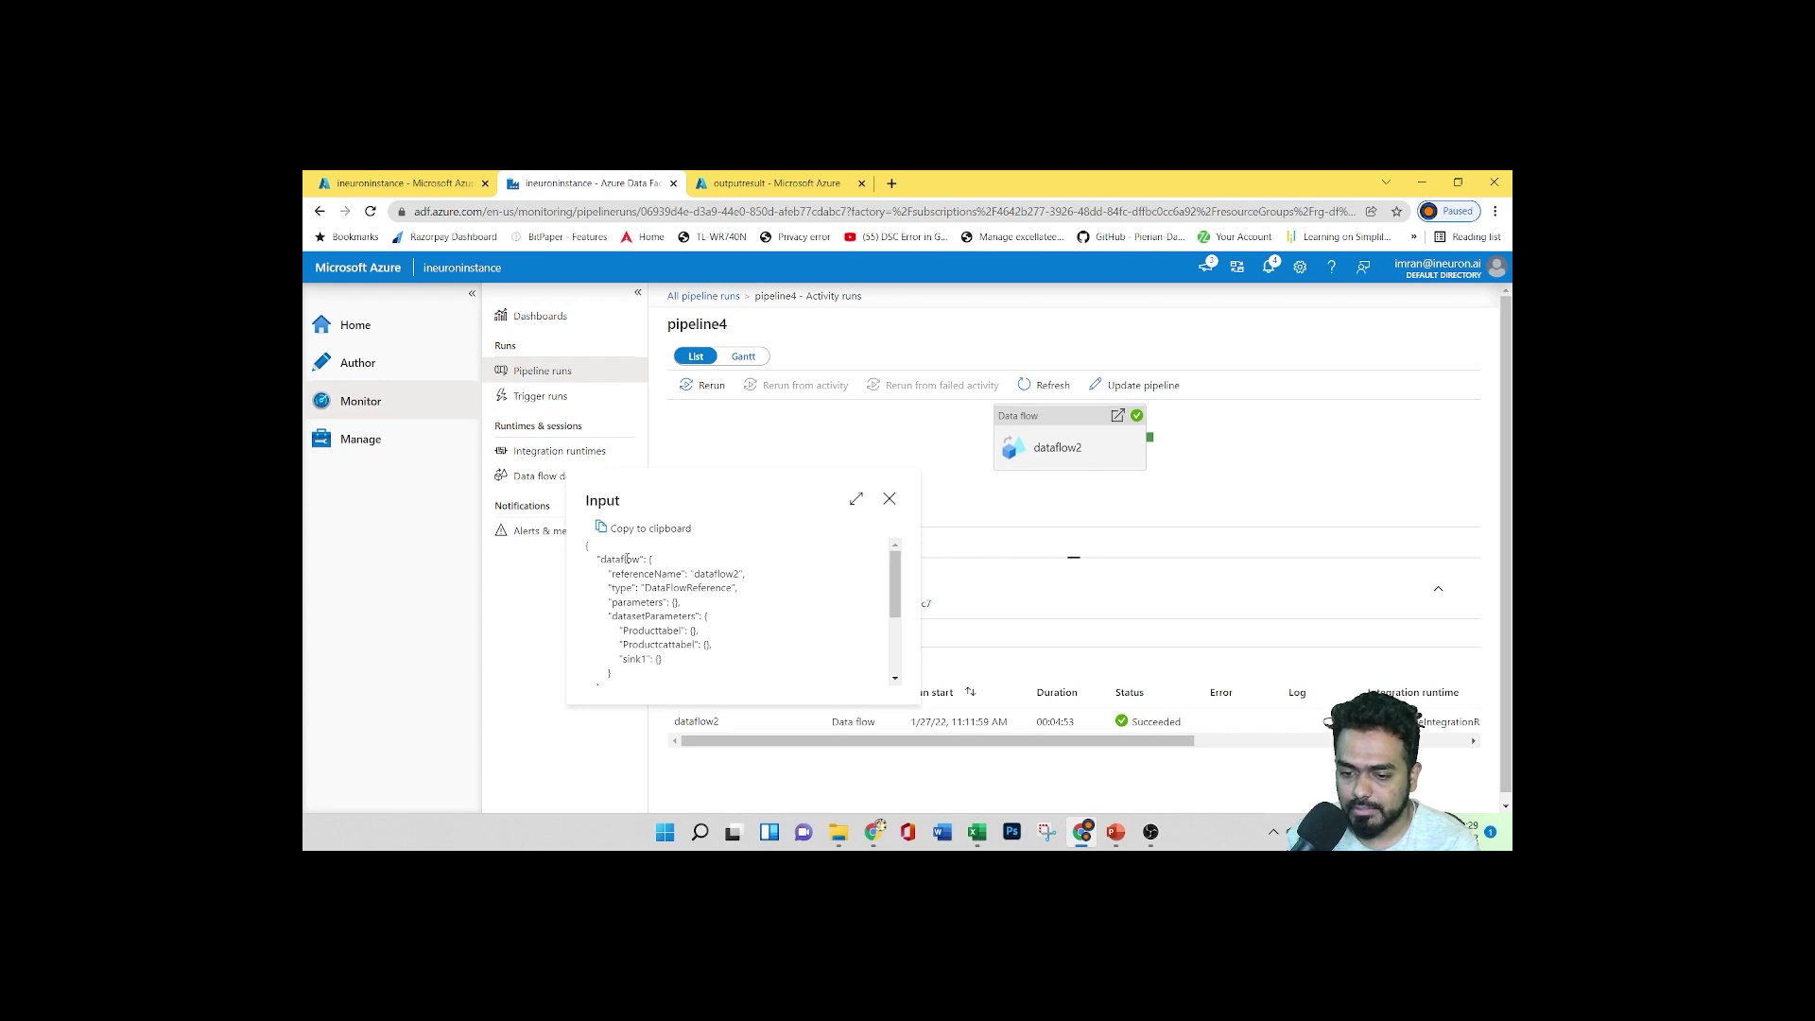
{"action": "left_click", "coordinate": [888, 499]}
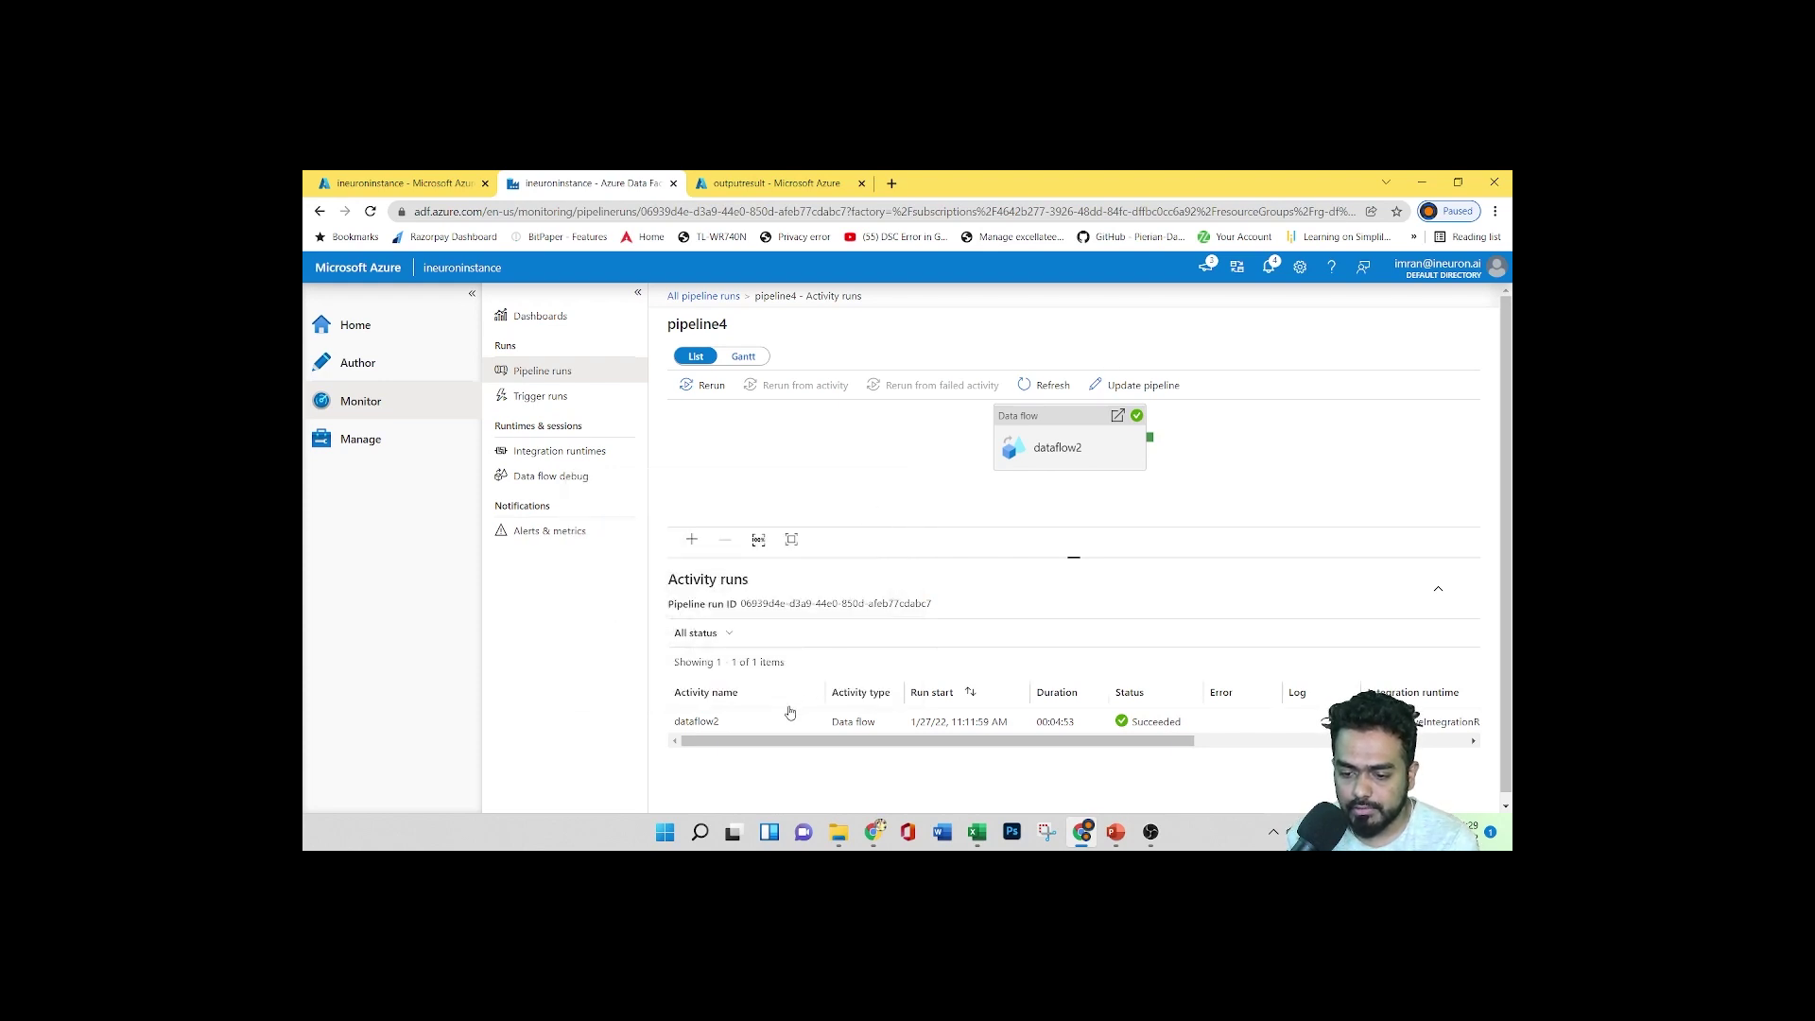
{"action": "left_click", "coordinate": [781, 722]}
{"action": "left_click", "coordinate": [914, 500]}
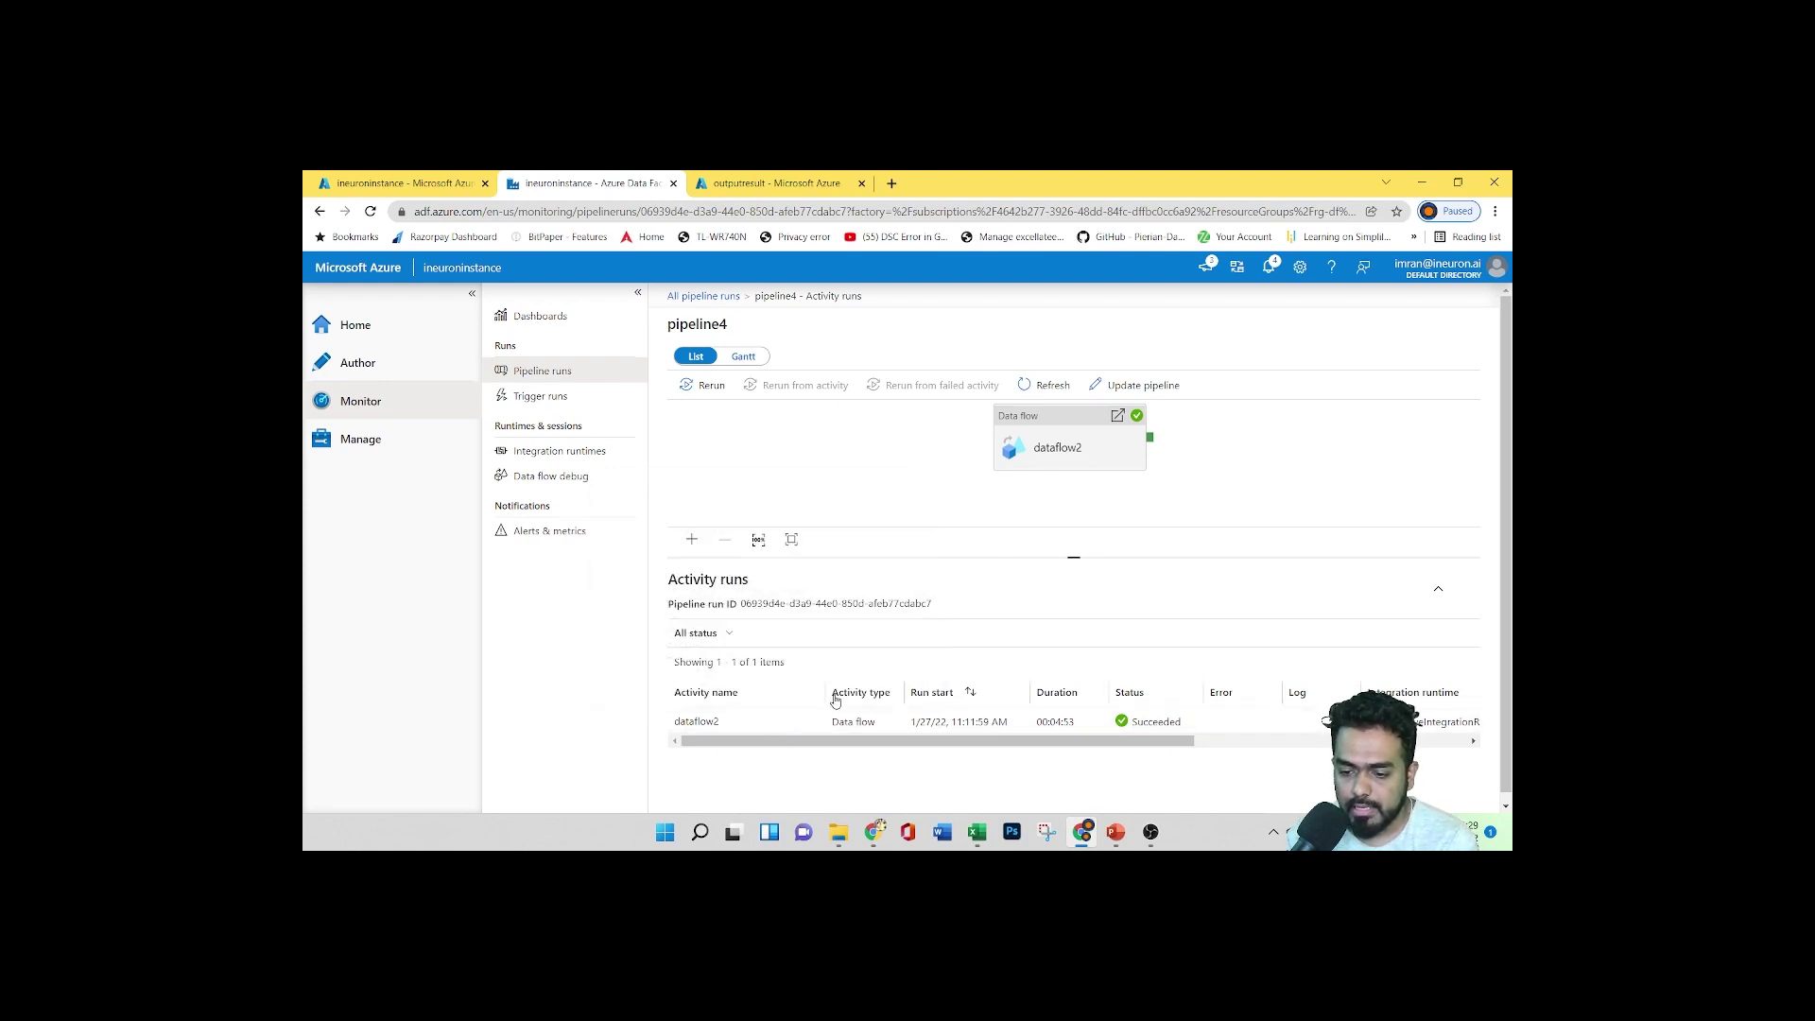
{"action": "left_click", "coordinate": [807, 723]}
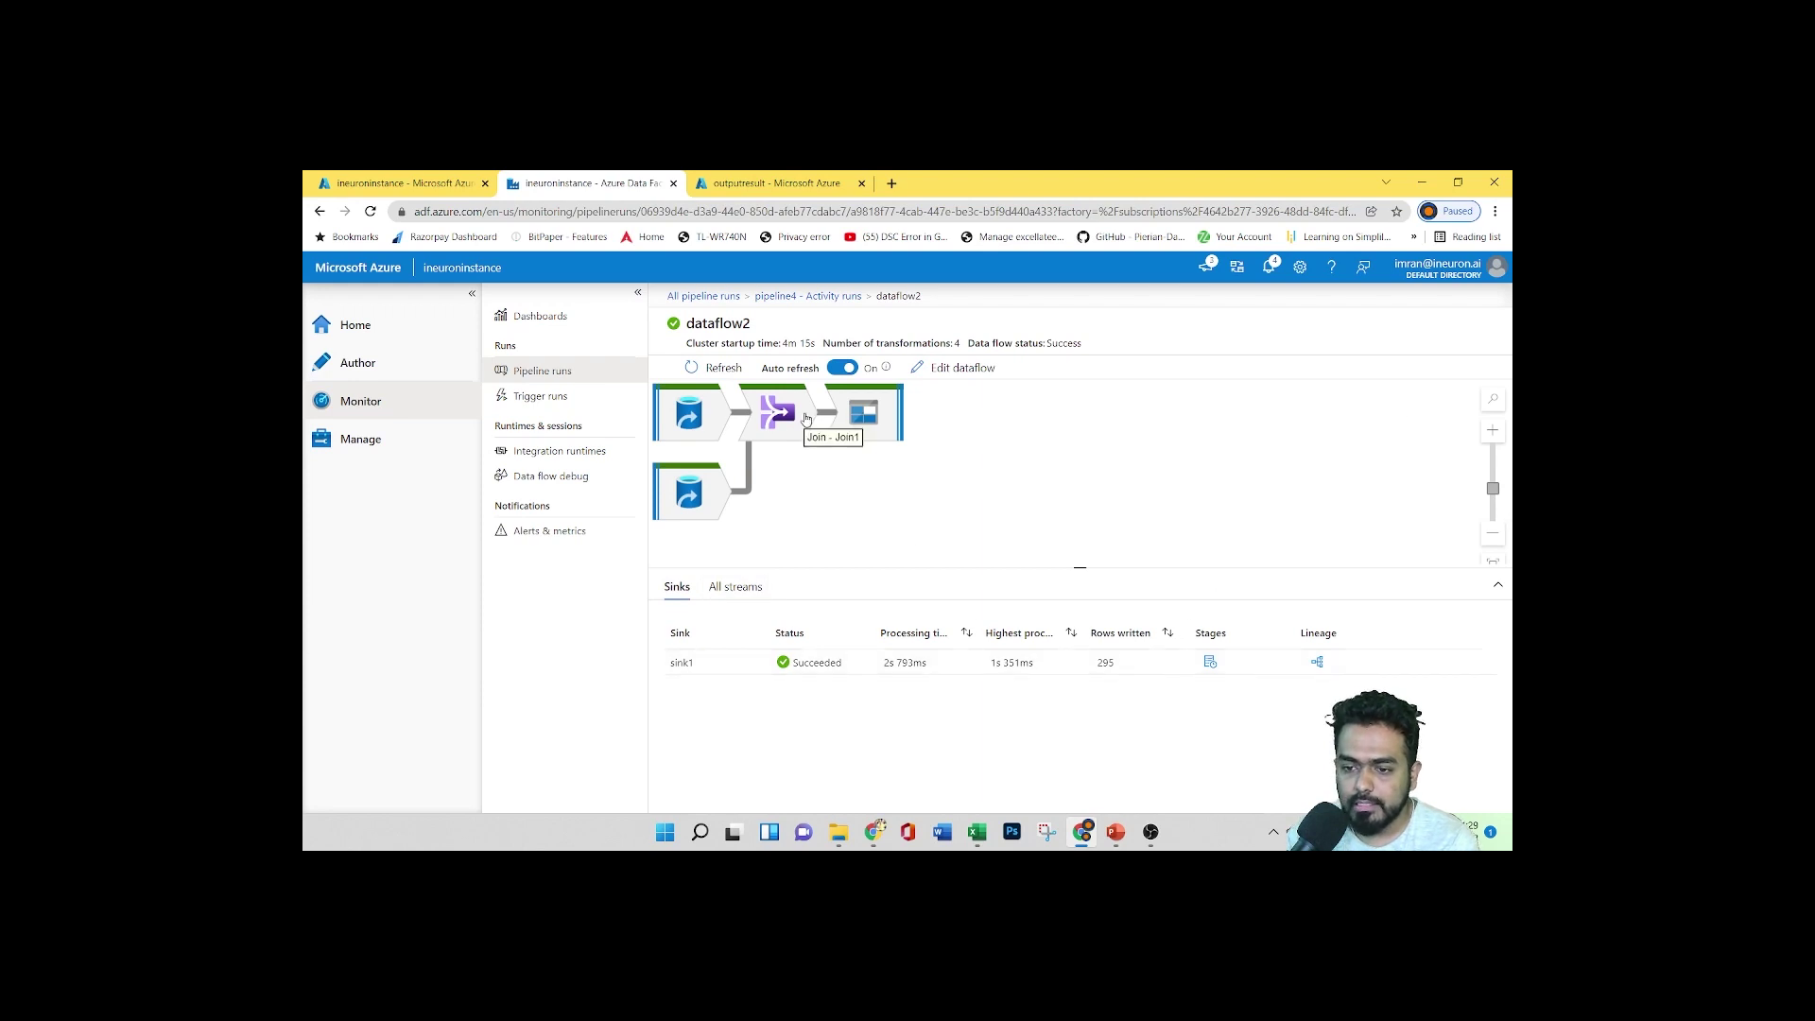
Review the remaining columns of pipeline4's activity run, including its integration runtime, and return to the list of all pipeline runs
{"action": "left_click", "coordinate": [778, 298]}
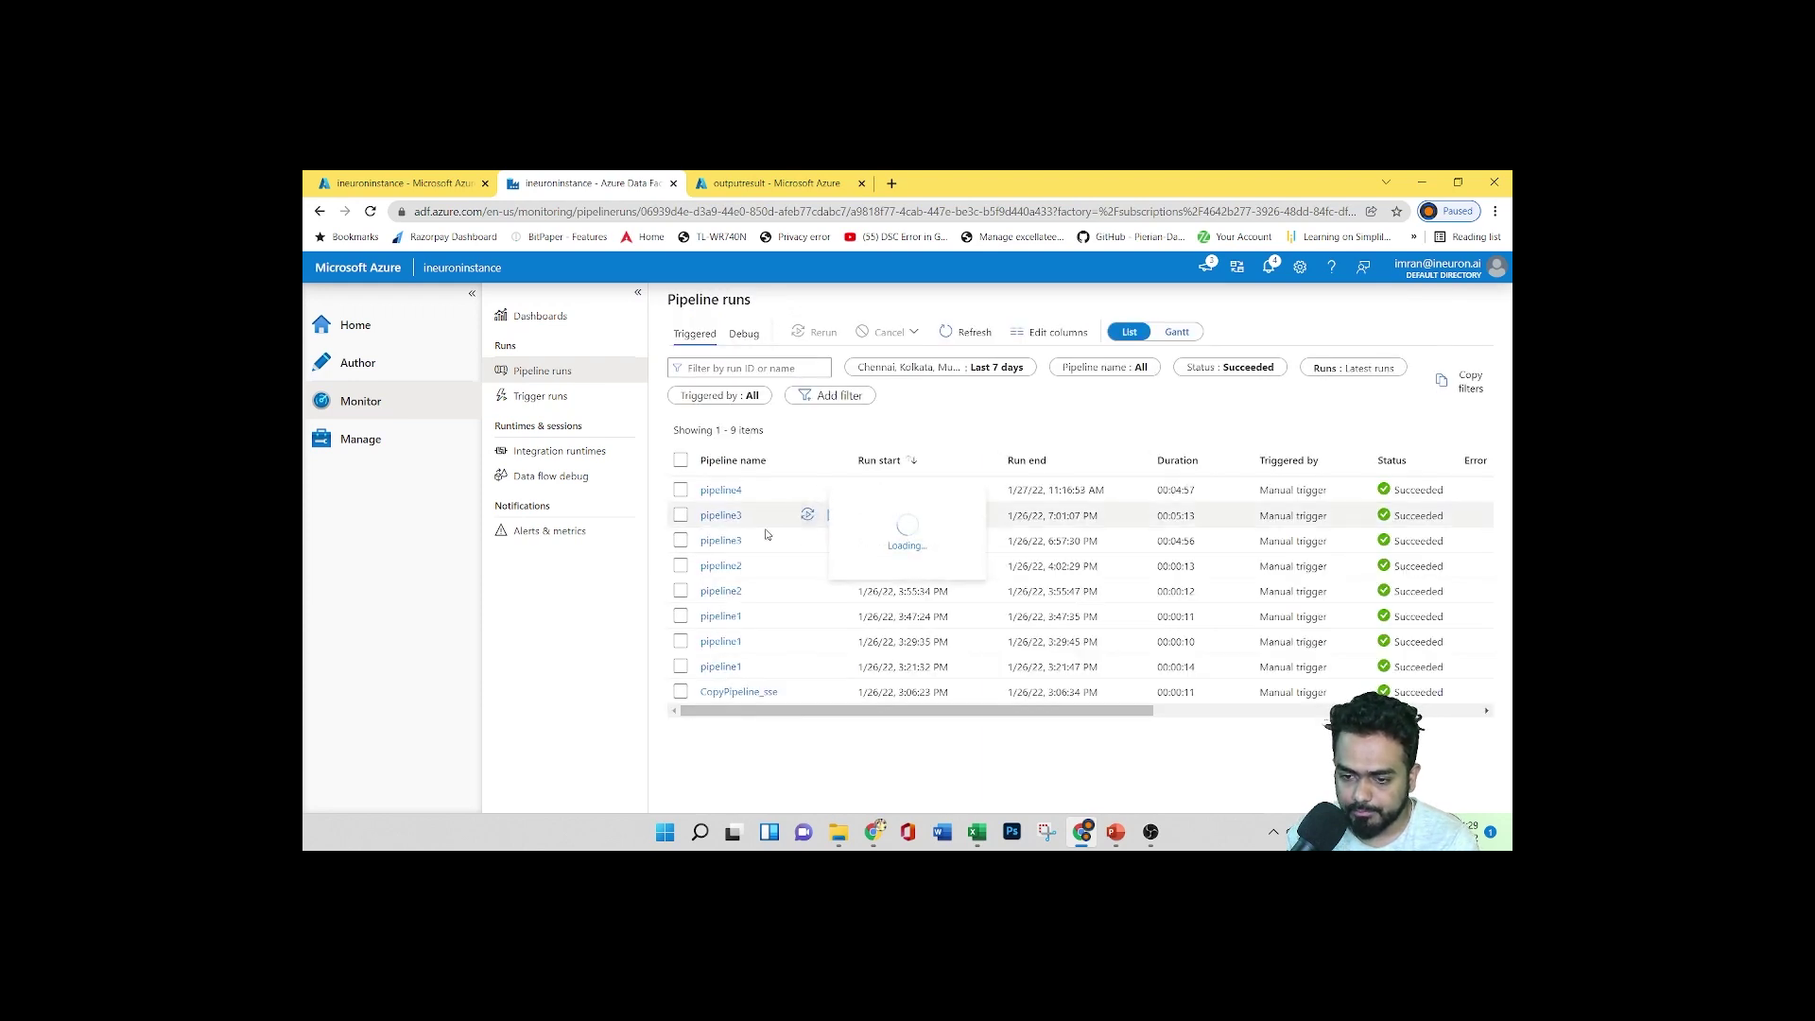
{"action": "left_click", "coordinate": [801, 514]}
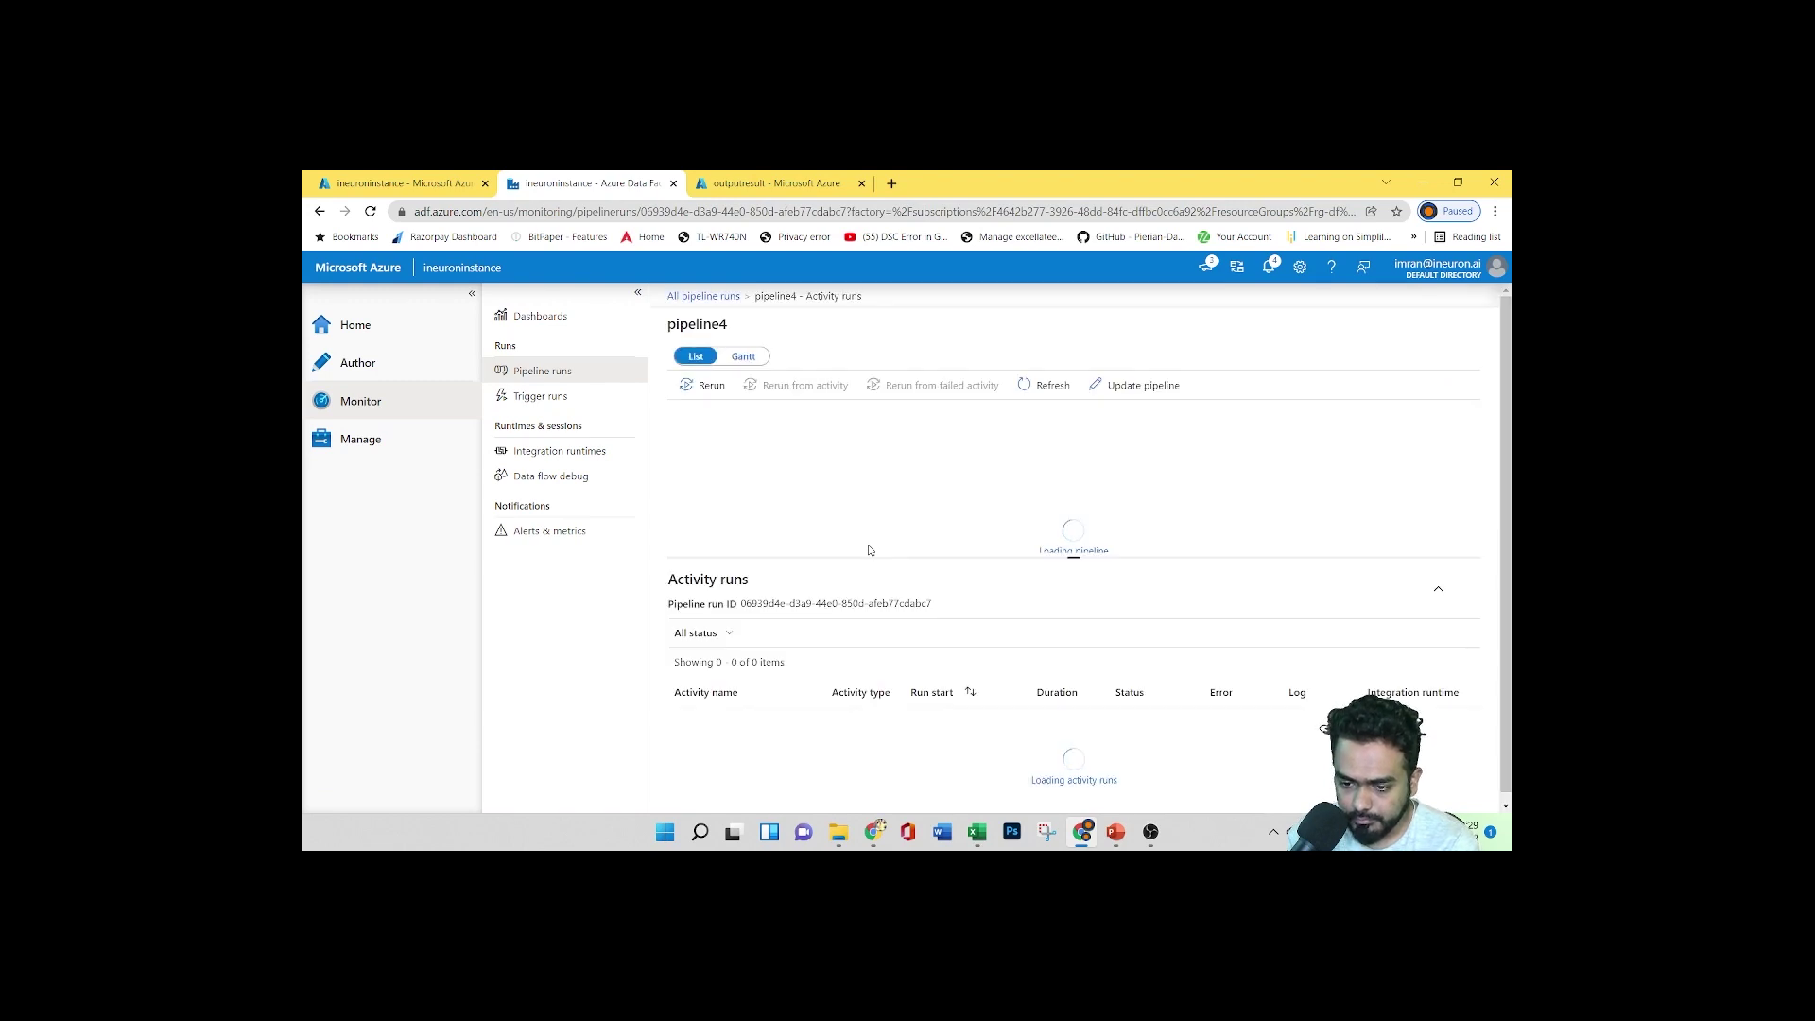
{"action": "left_click_drag", "start_coordinate": [935, 740], "coordinate": [1214, 728]}
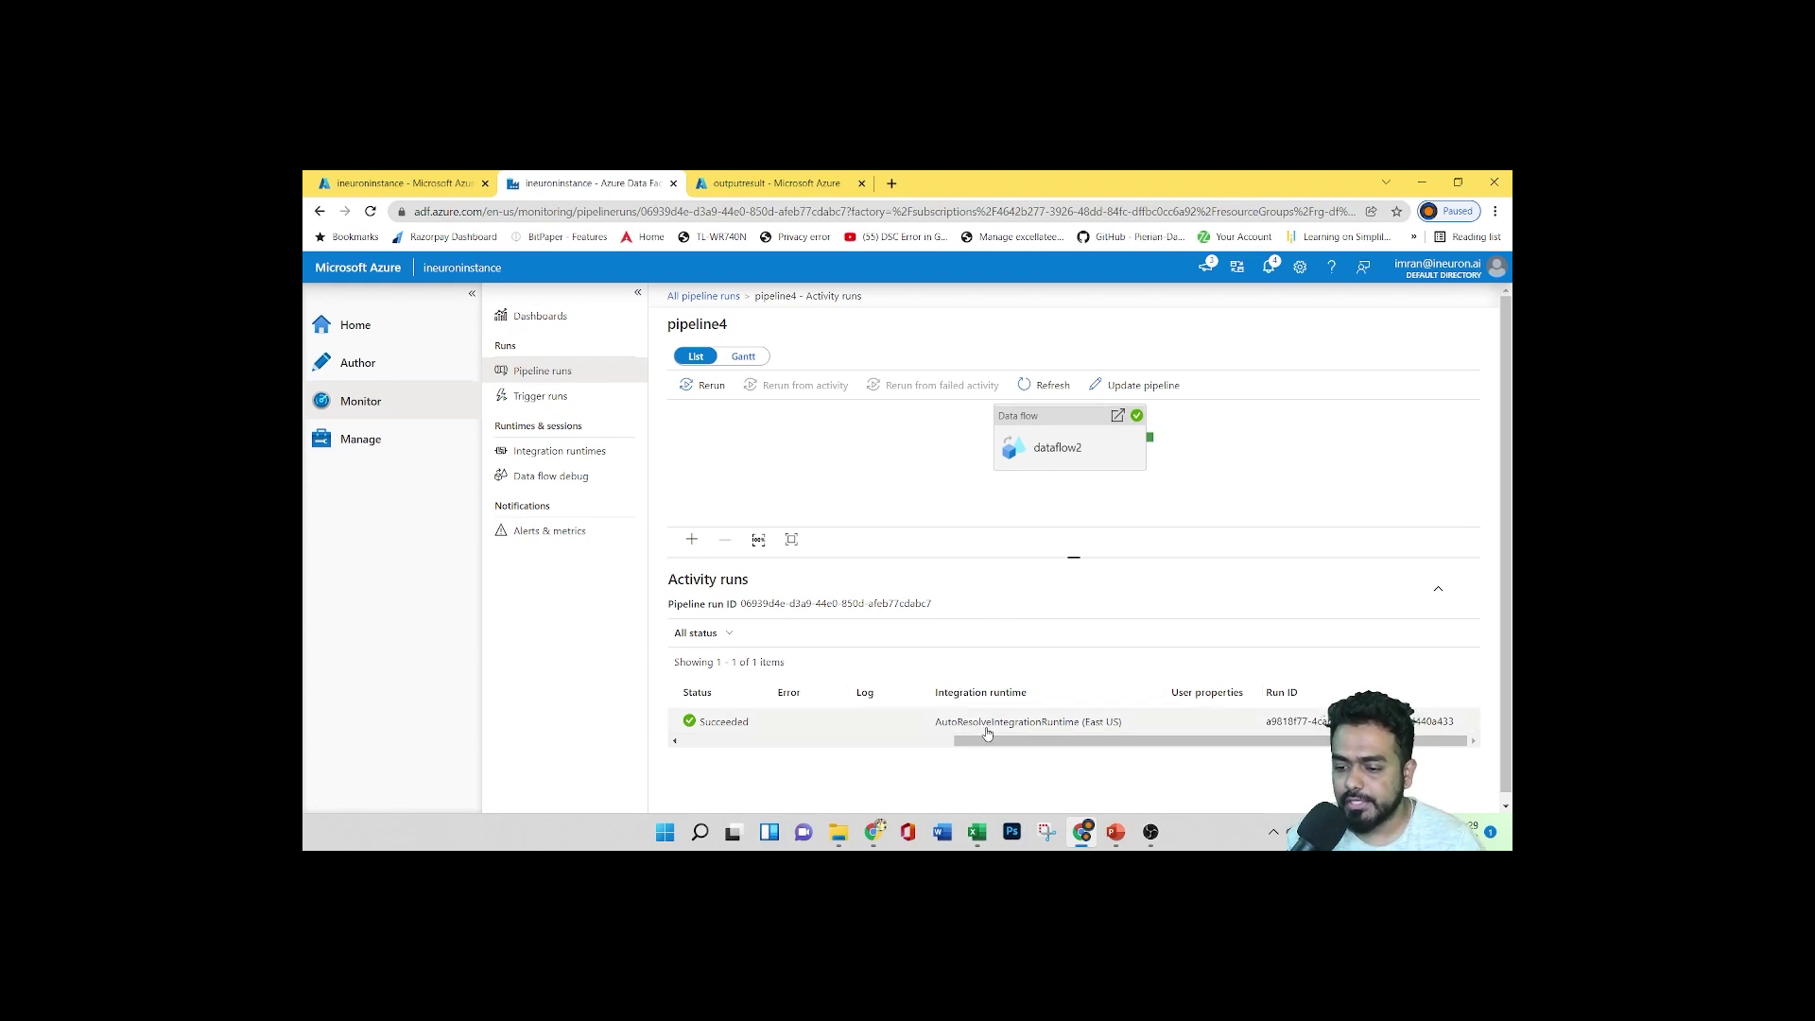
{"action": "left_click_drag", "start_coordinate": [1010, 743], "coordinate": [771, 748]}
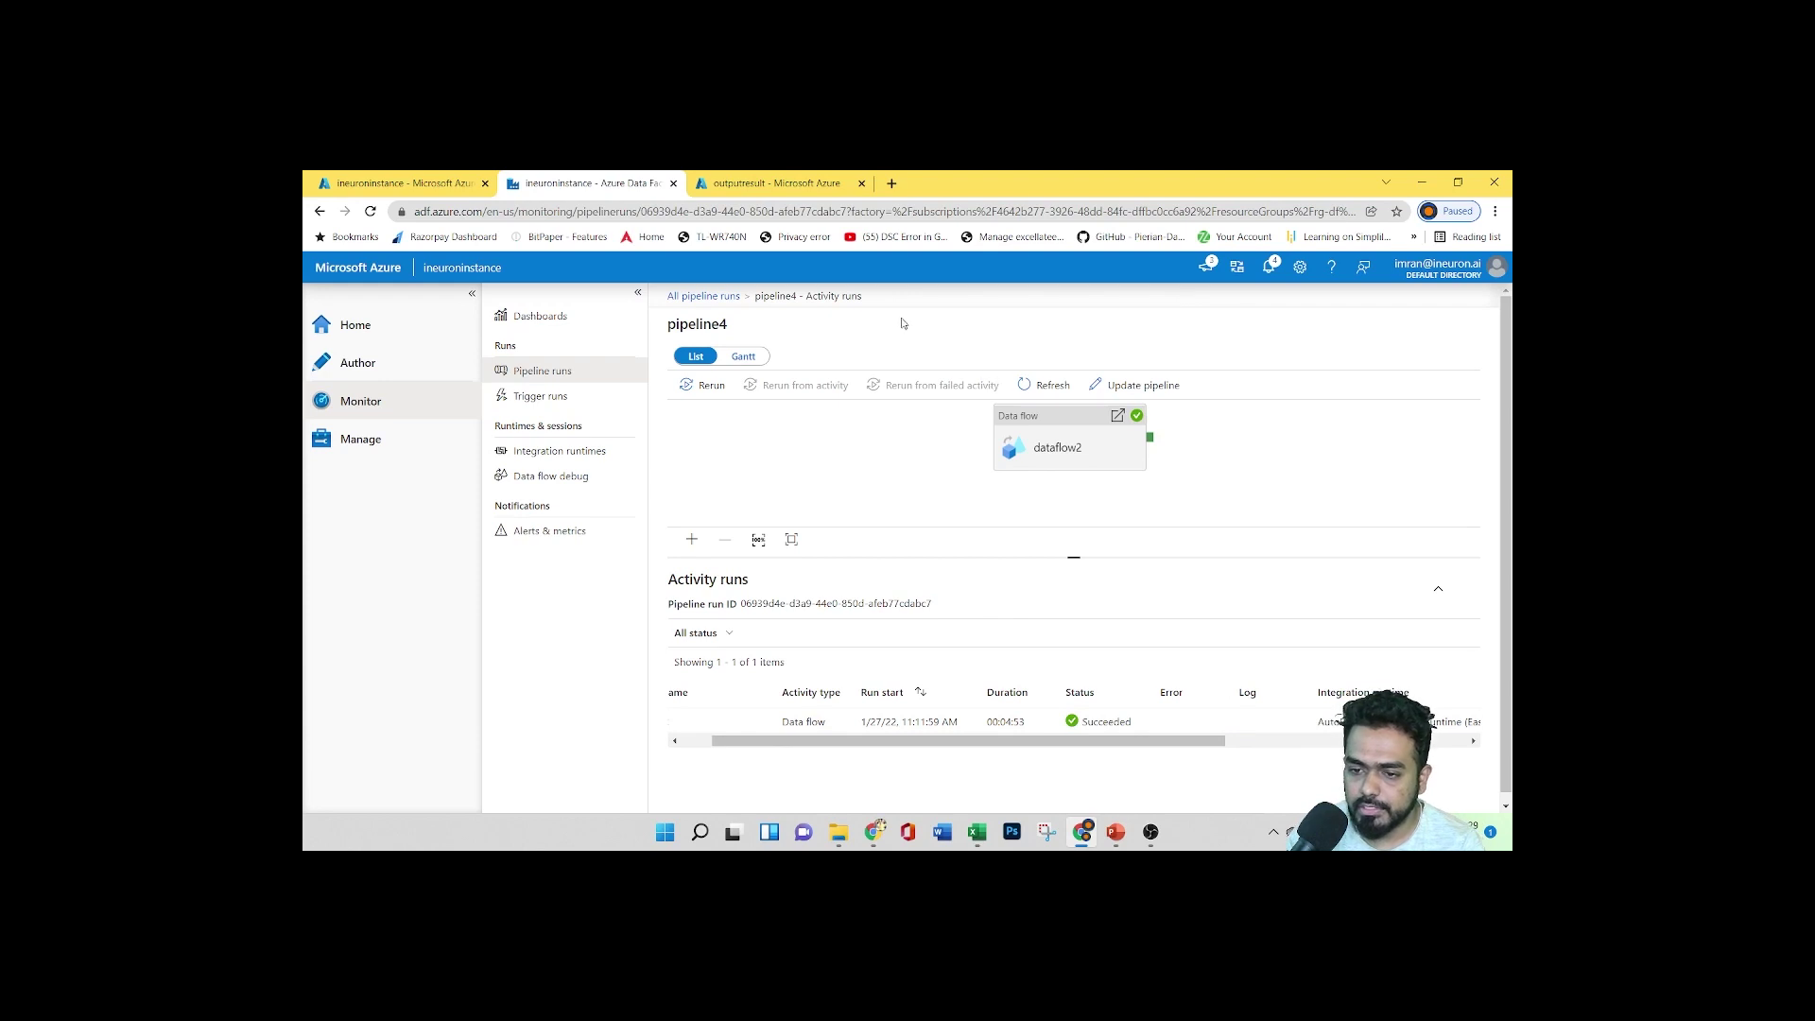
{"action": "left_click", "coordinate": [708, 297]}
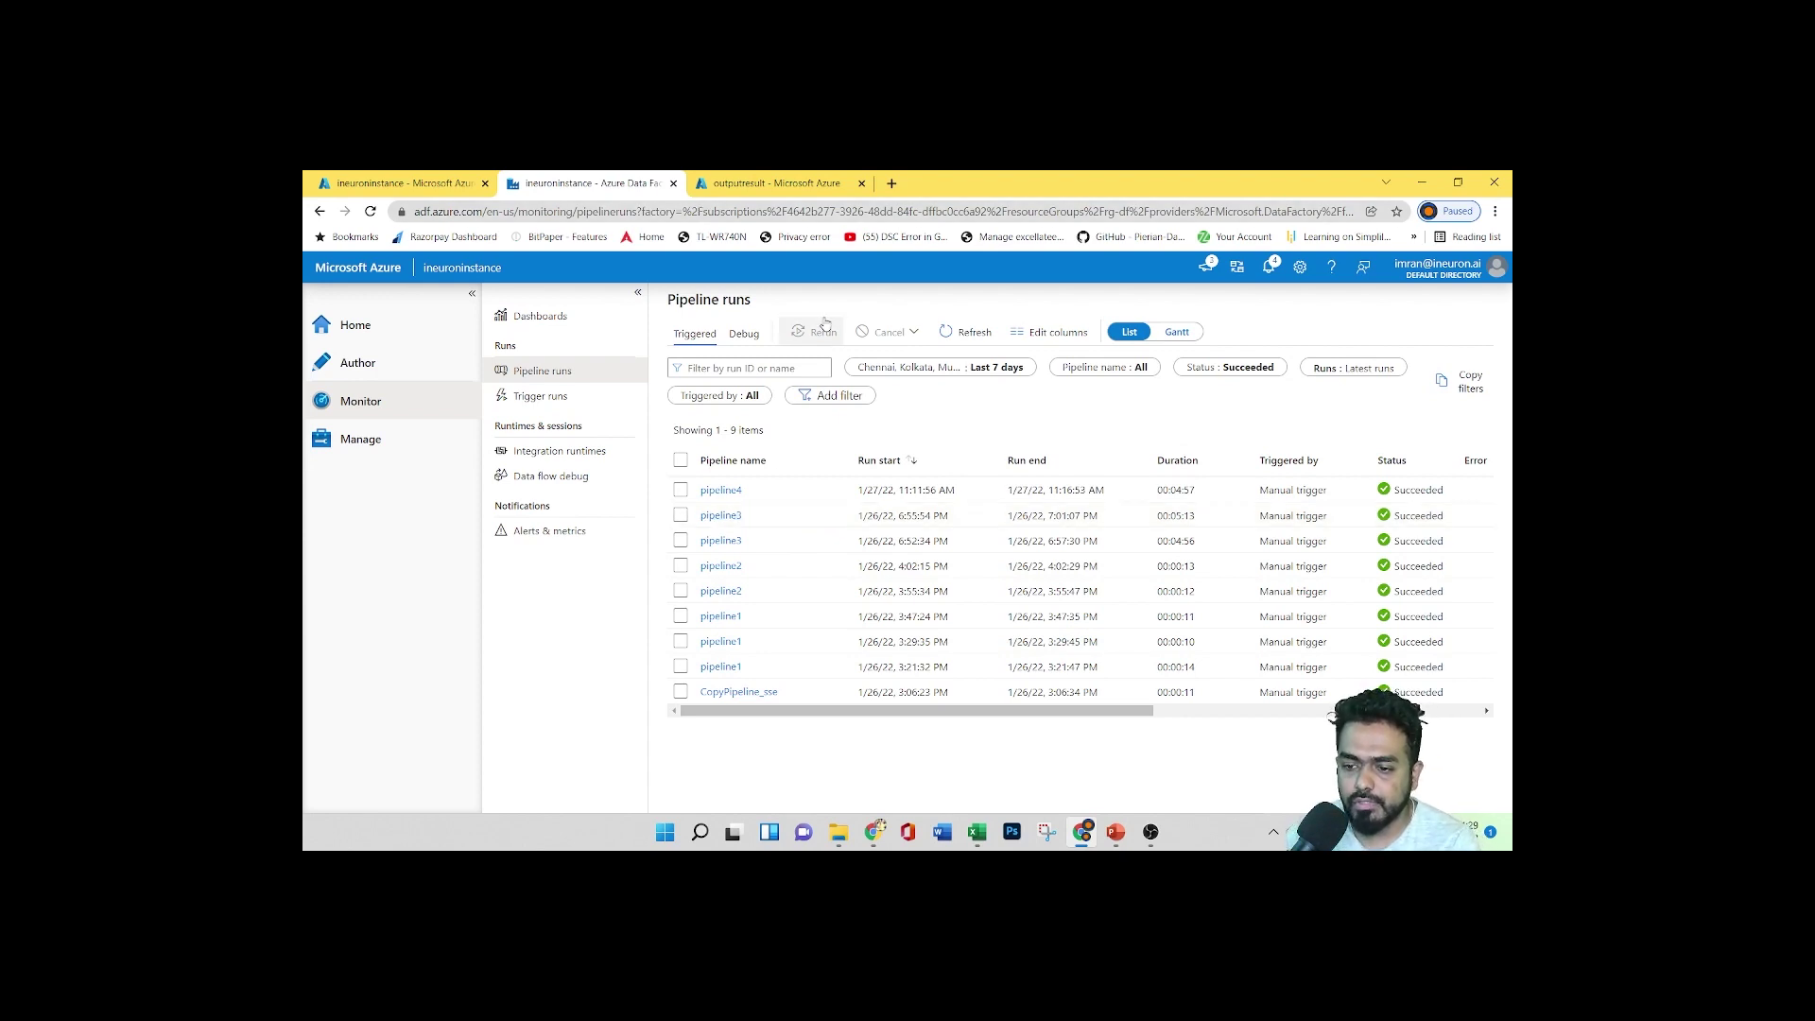
Set the pipeline runs' end time range to Last 24 hours
{"action": "left_click", "coordinate": [994, 372]}
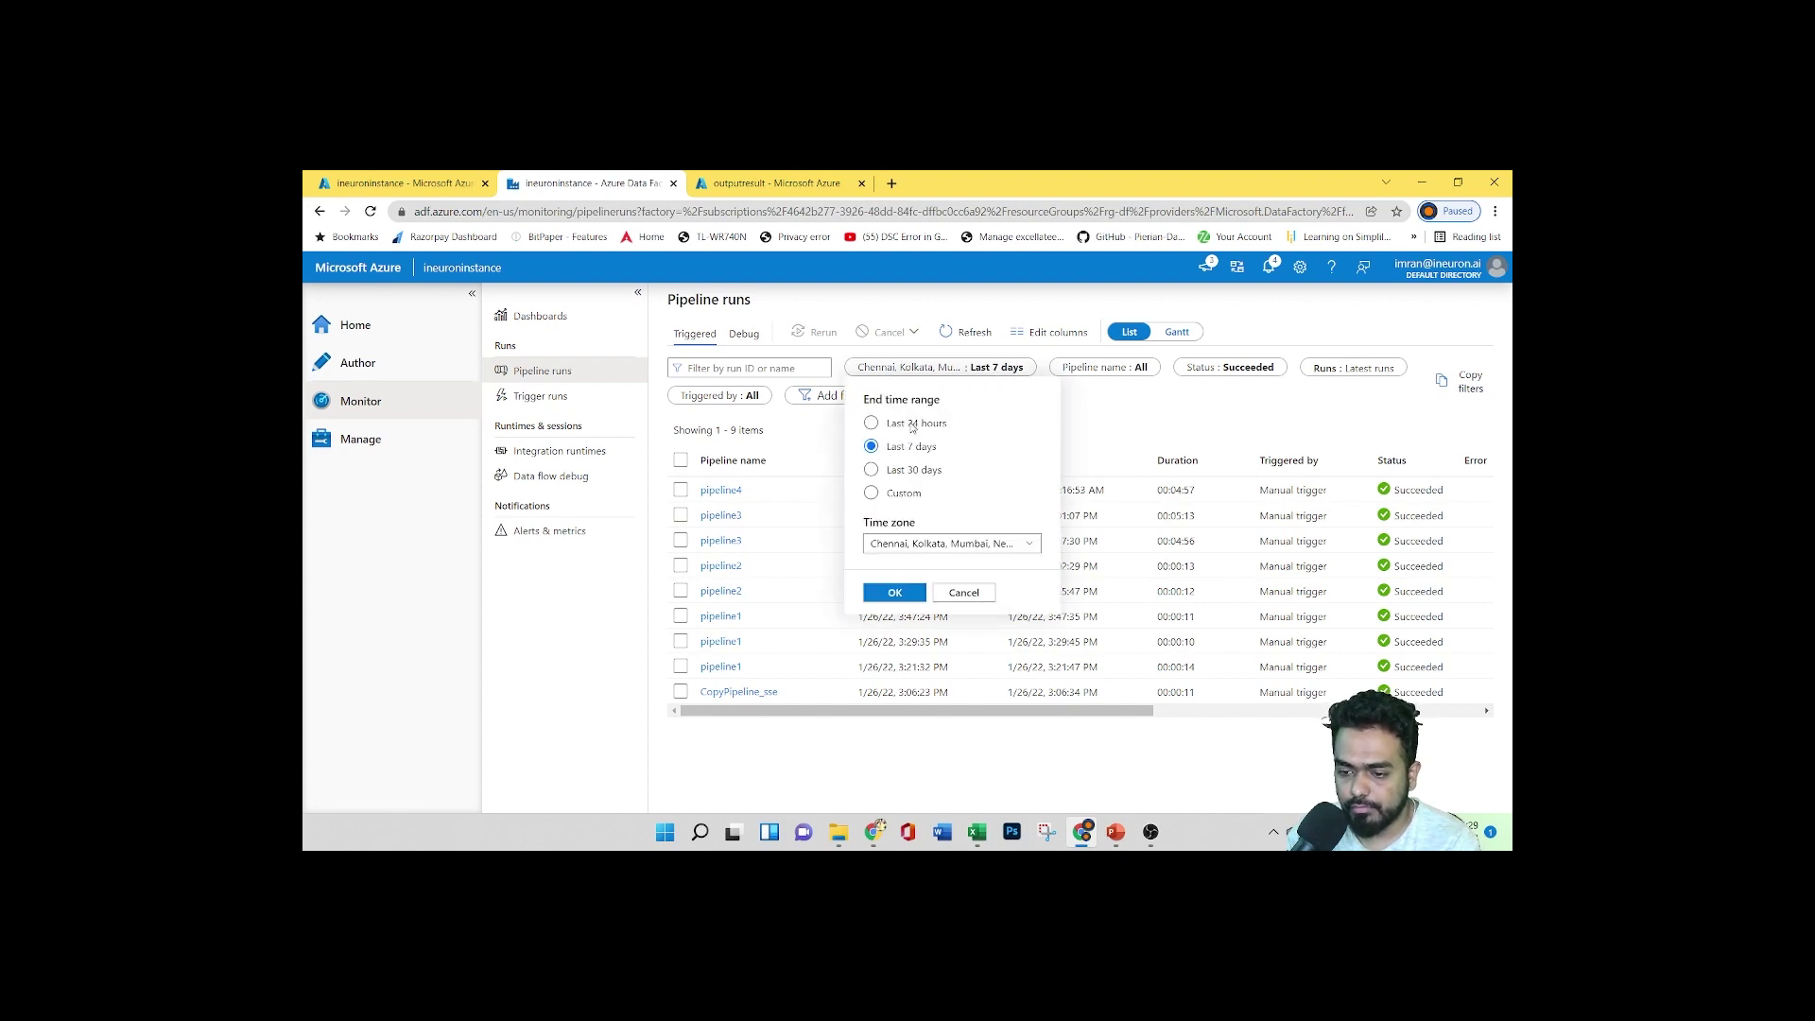
{"action": "left_click", "coordinate": [870, 470]}
{"action": "left_click", "coordinate": [870, 423]}
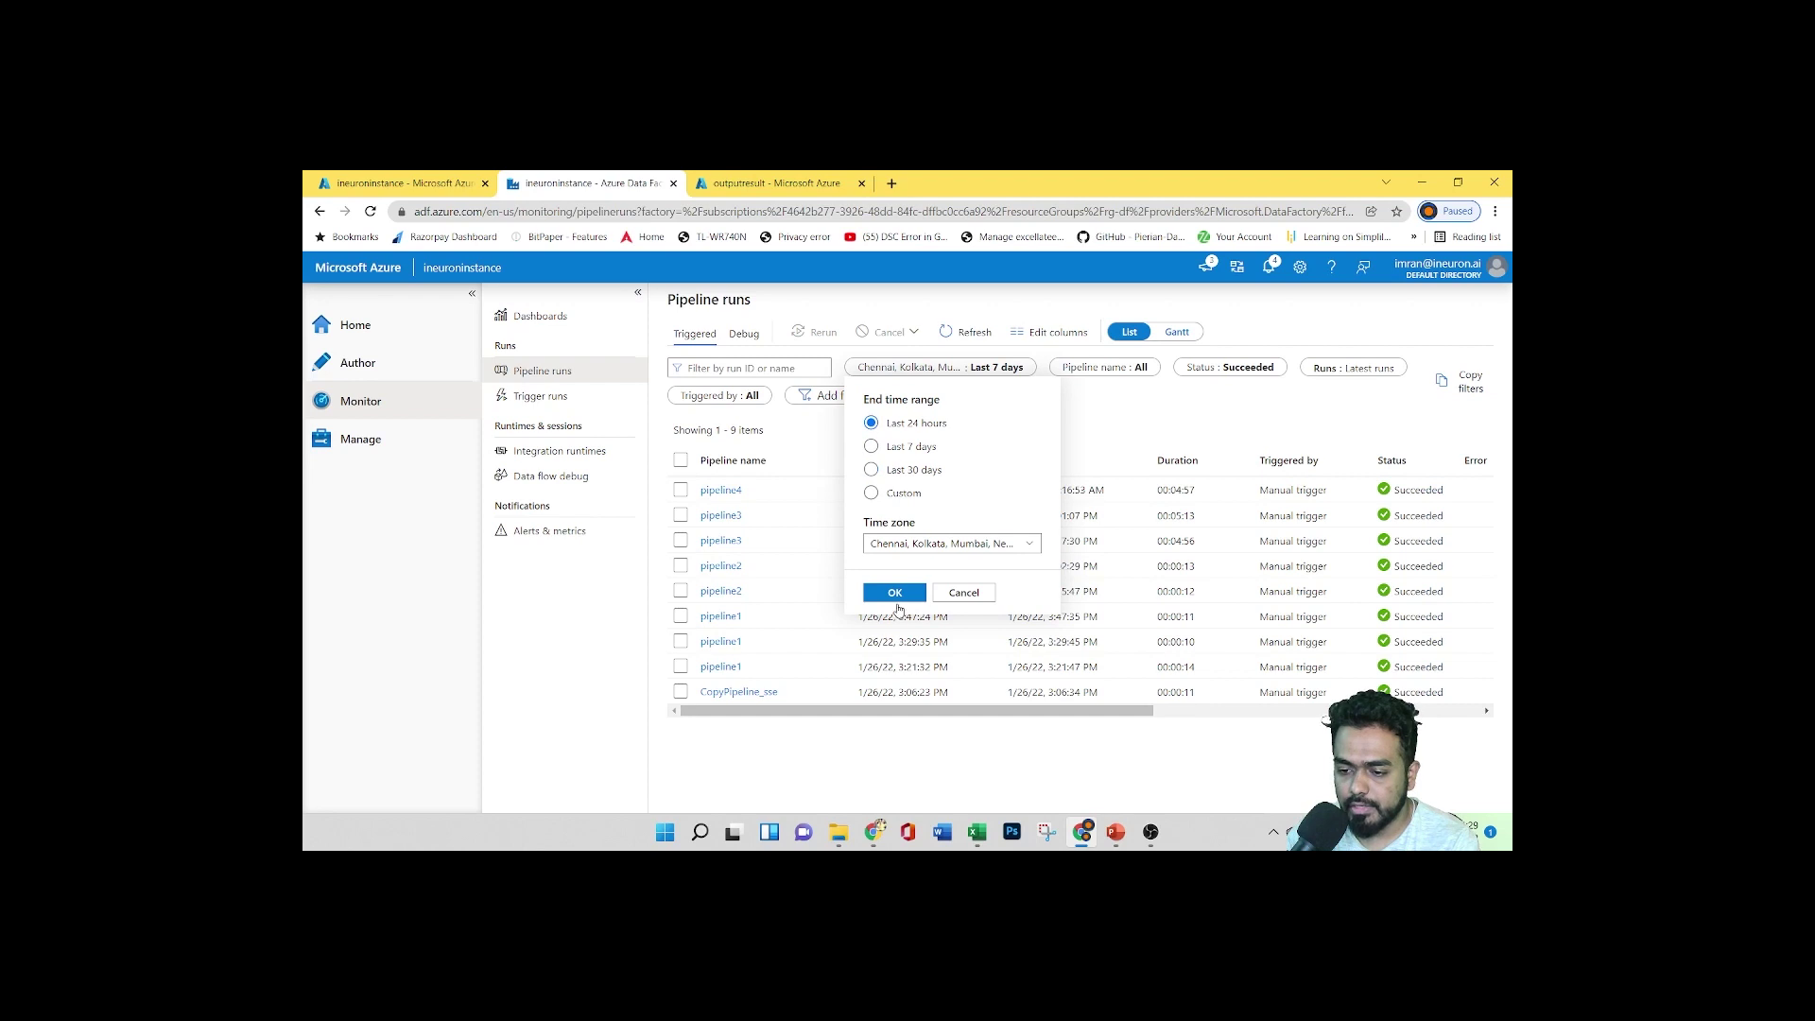
{"action": "left_click", "coordinate": [894, 592]}
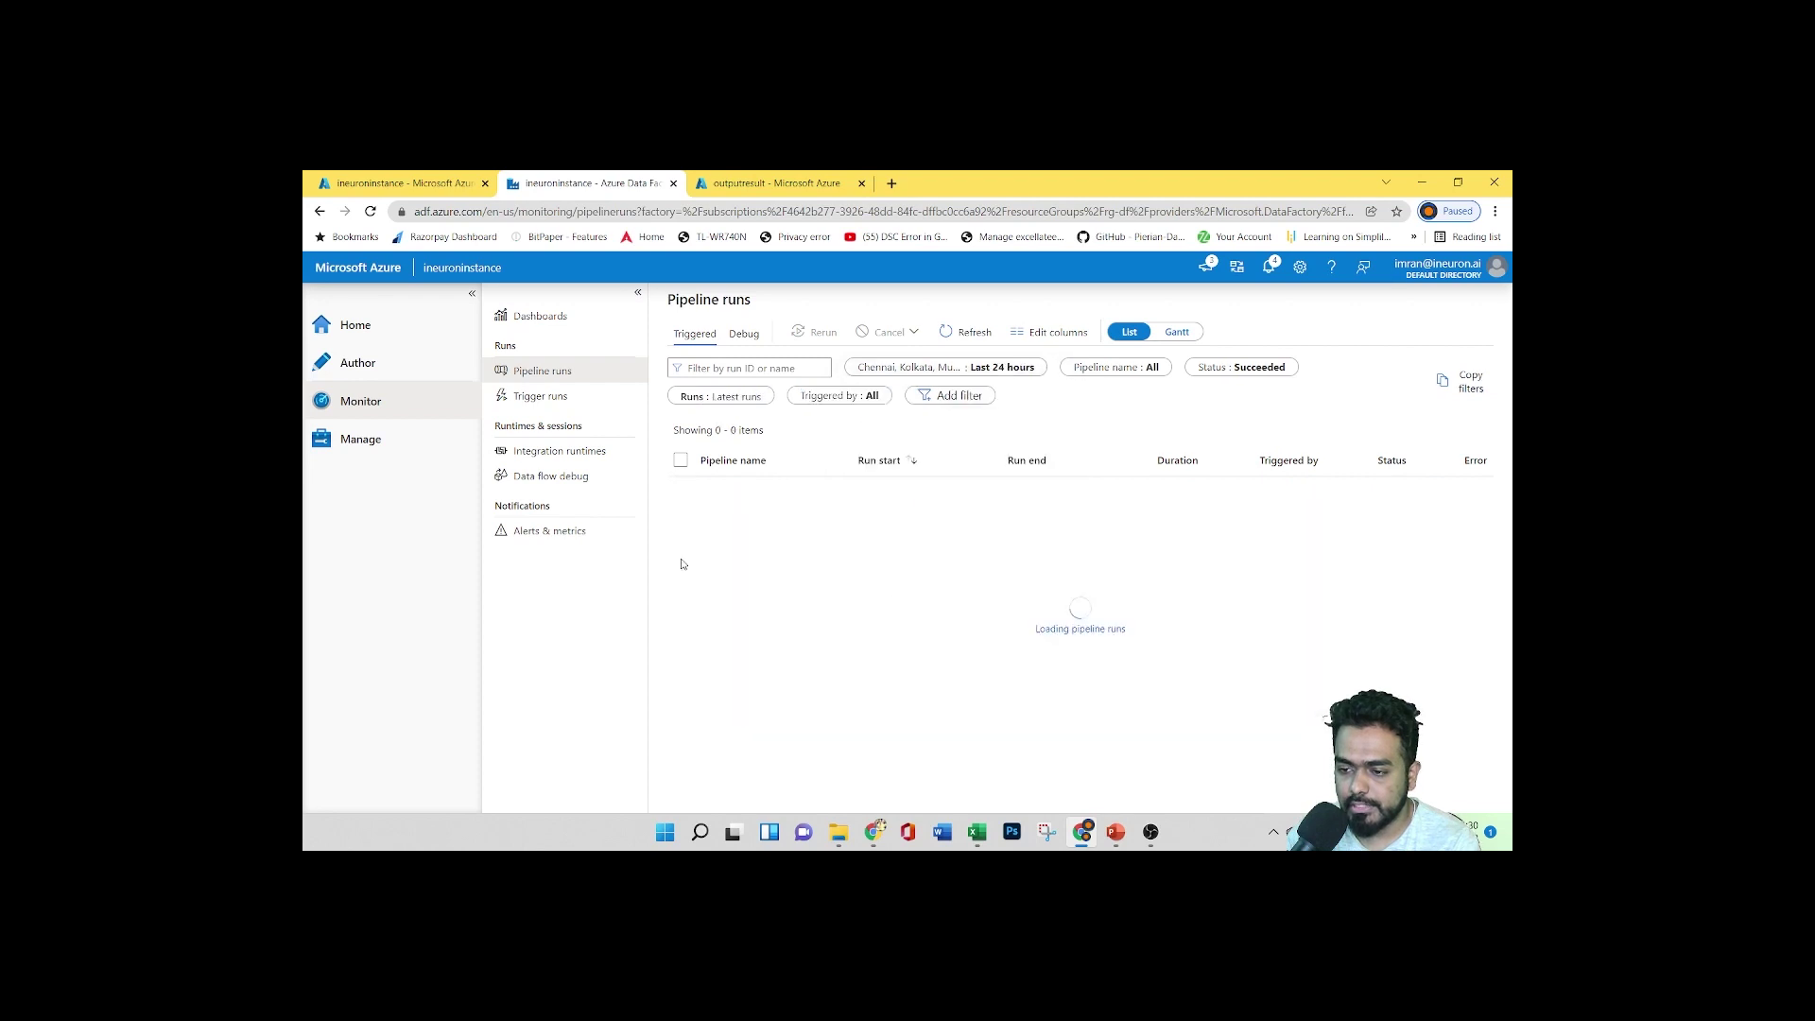
Review the available options of the Pipeline name and Status filters for the pipeline runs
{"action": "left_click", "coordinate": [1129, 370]}
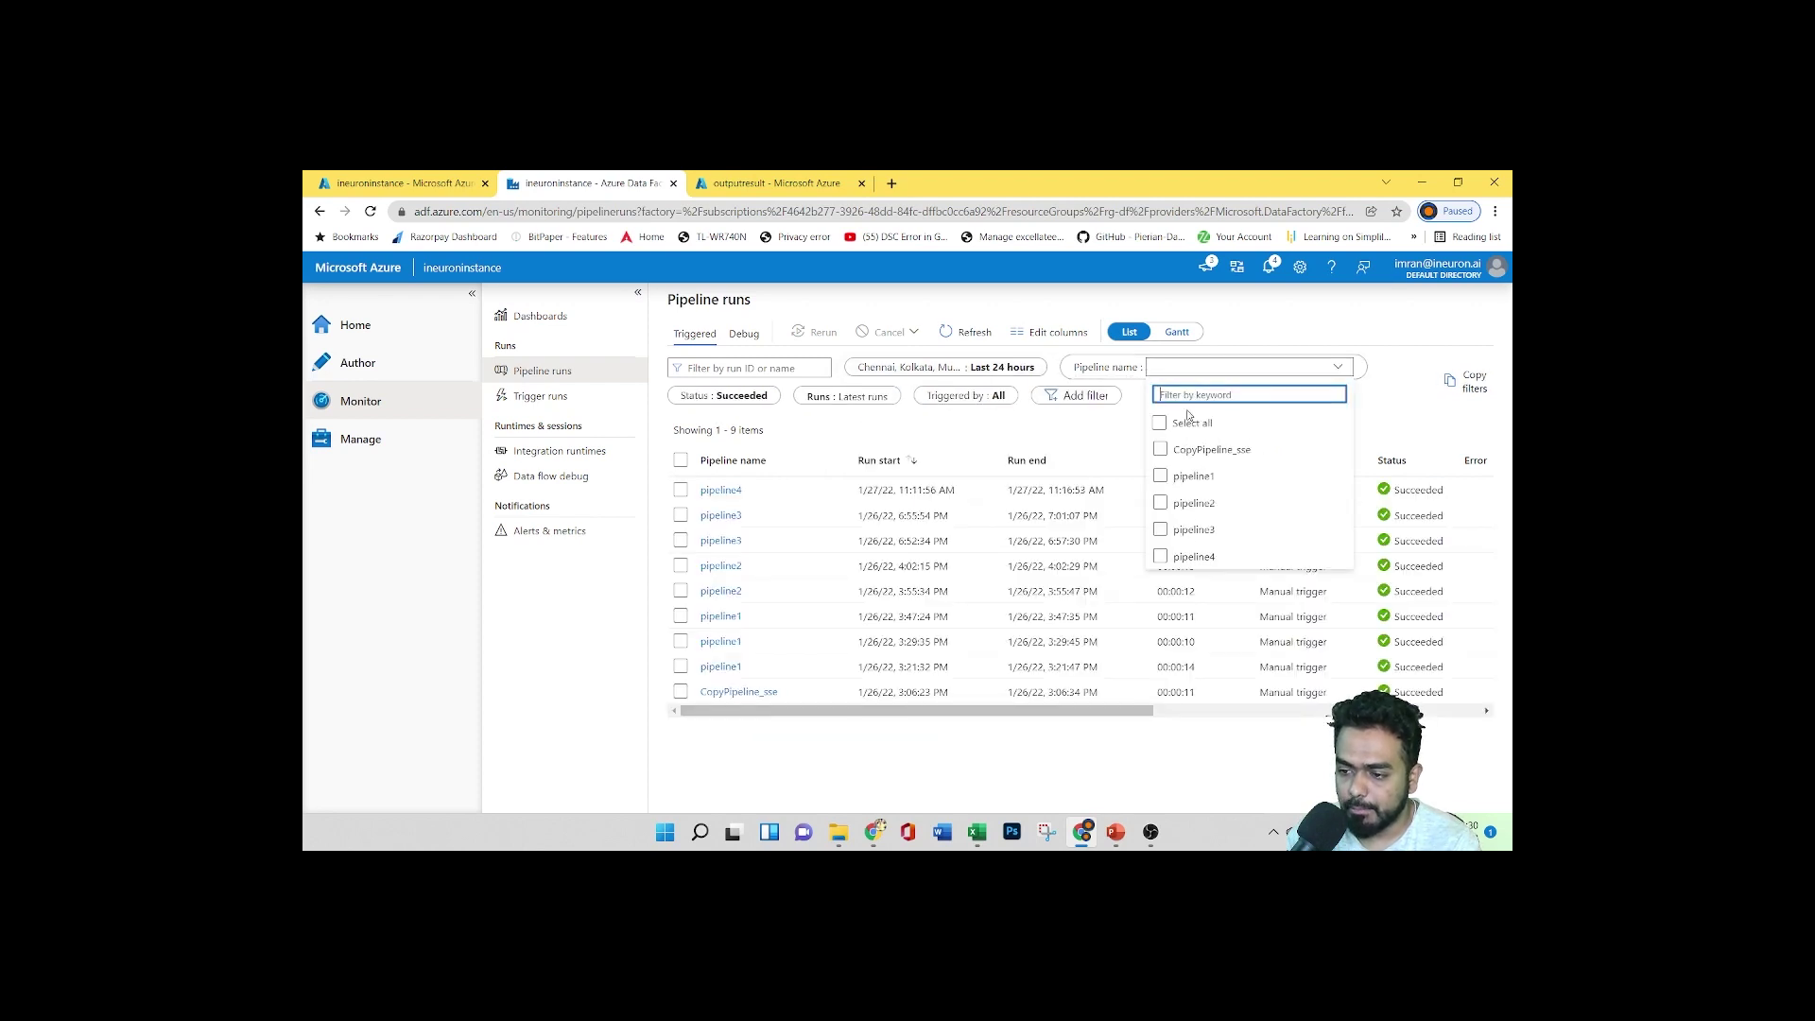
{"action": "left_click", "coordinate": [1099, 427]}
{"action": "left_click", "coordinate": [1243, 369]}
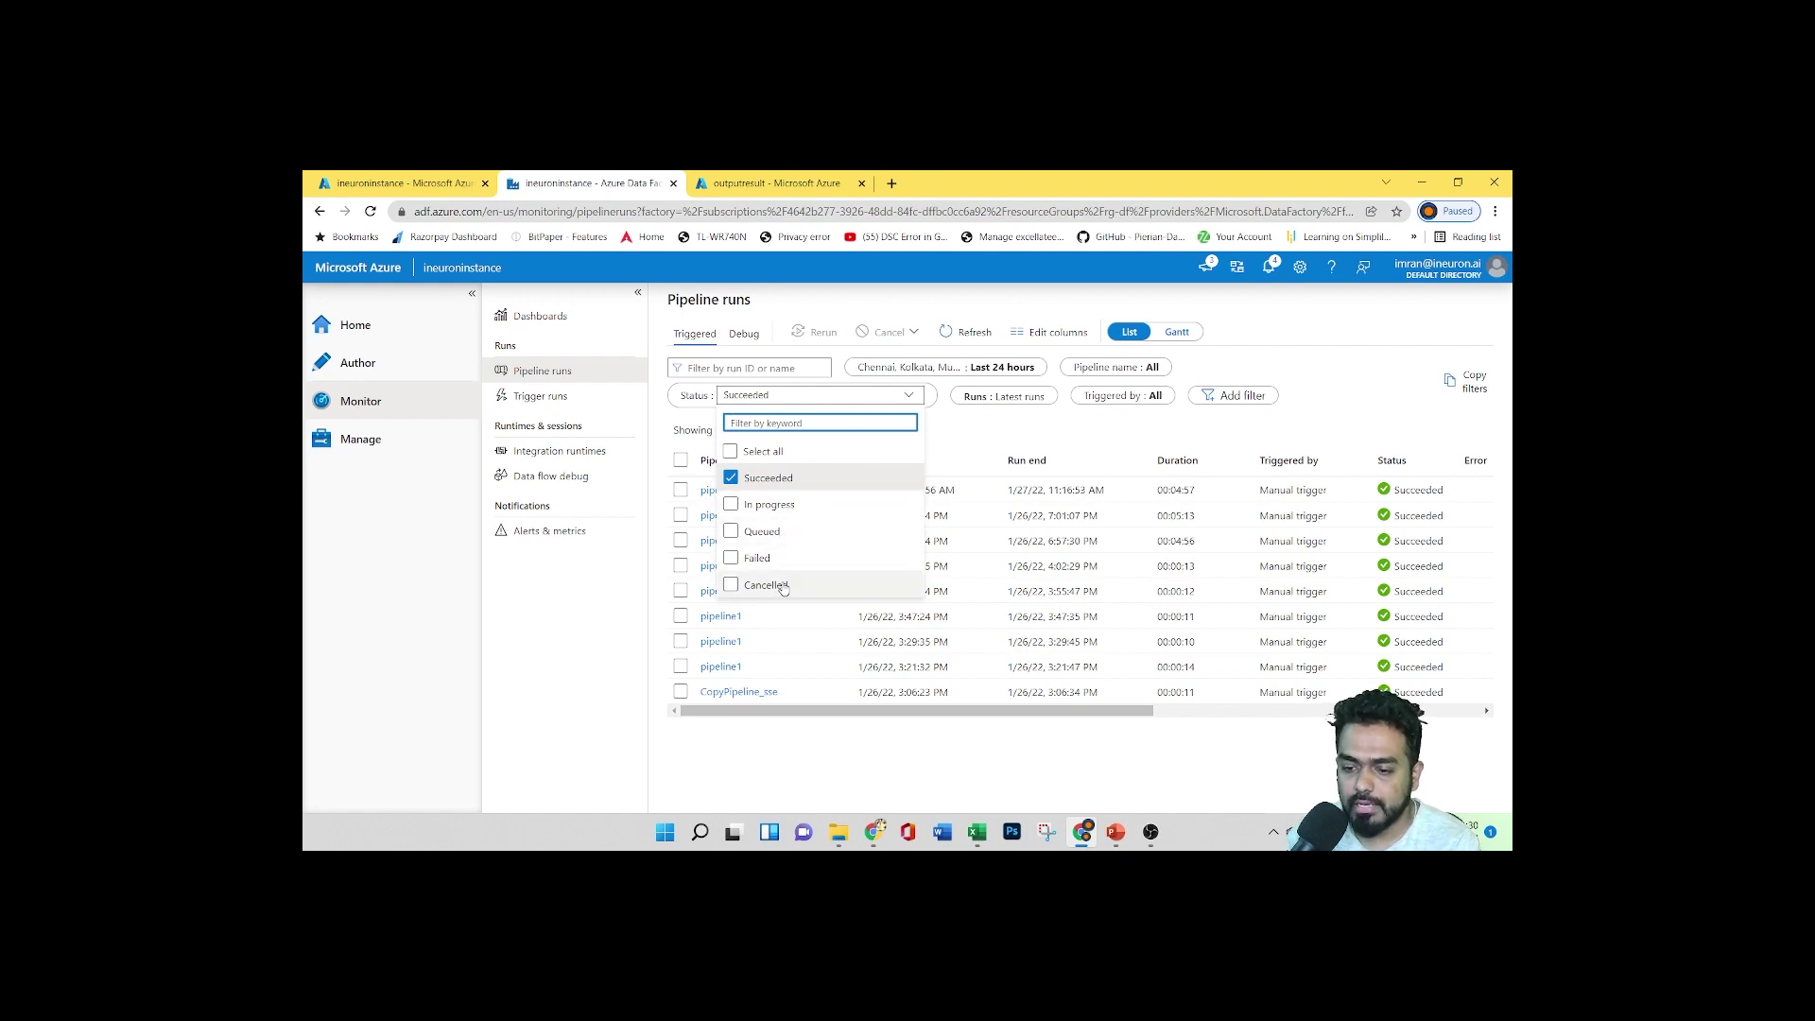
{"action": "left_click", "coordinate": [1078, 422]}
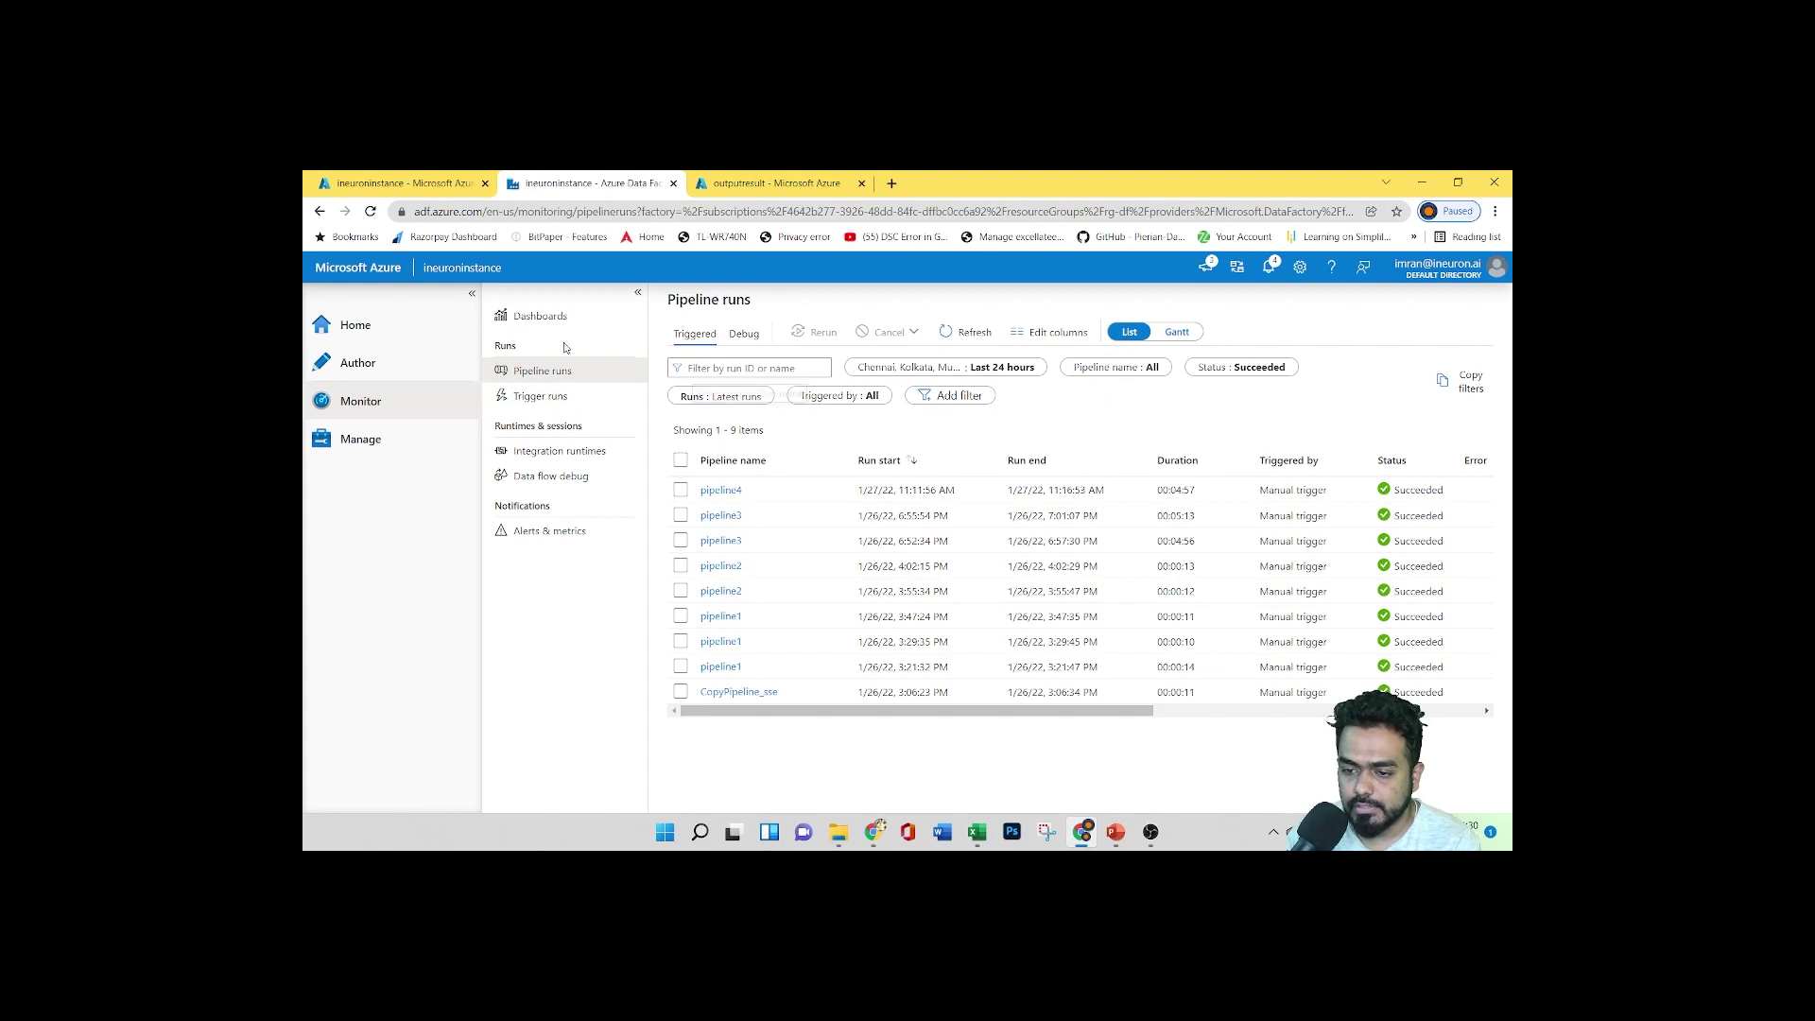
Check which additional filter can be added, and view the pipeline runs as a Gantt chart before returning to the list
{"action": "left_click", "coordinate": [957, 396]}
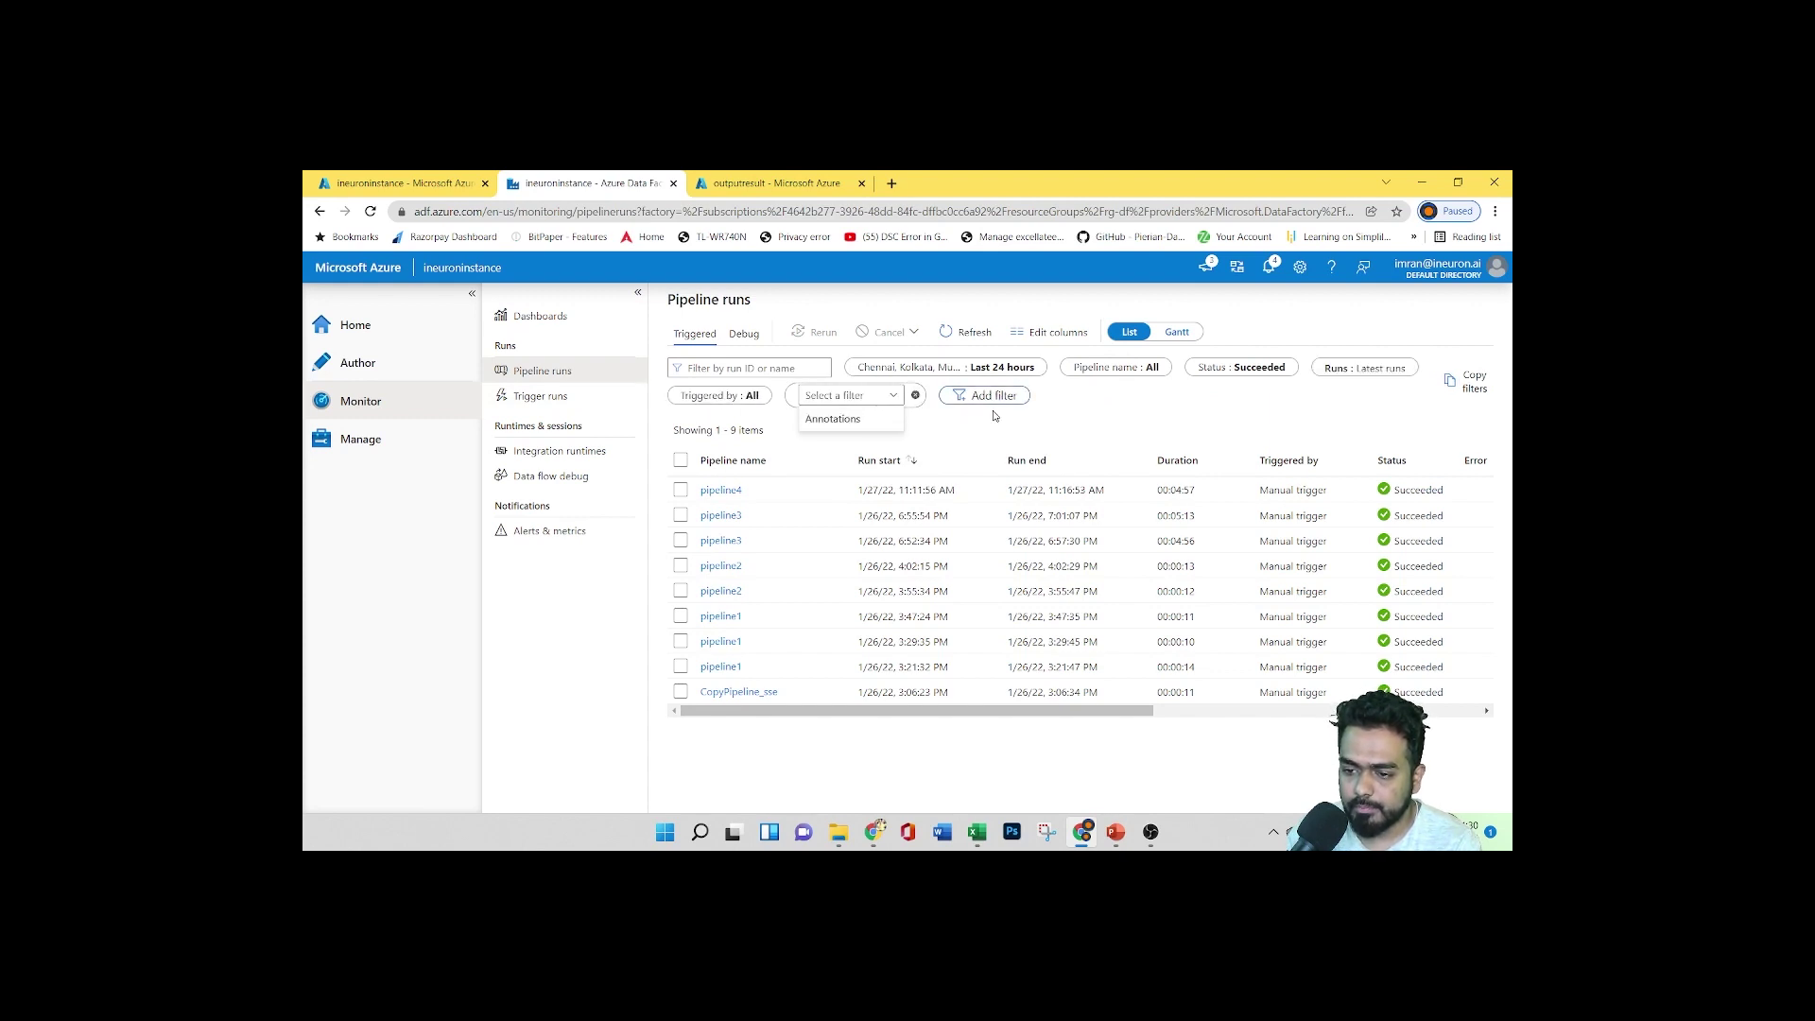
{"action": "left_click", "coordinate": [914, 395]}
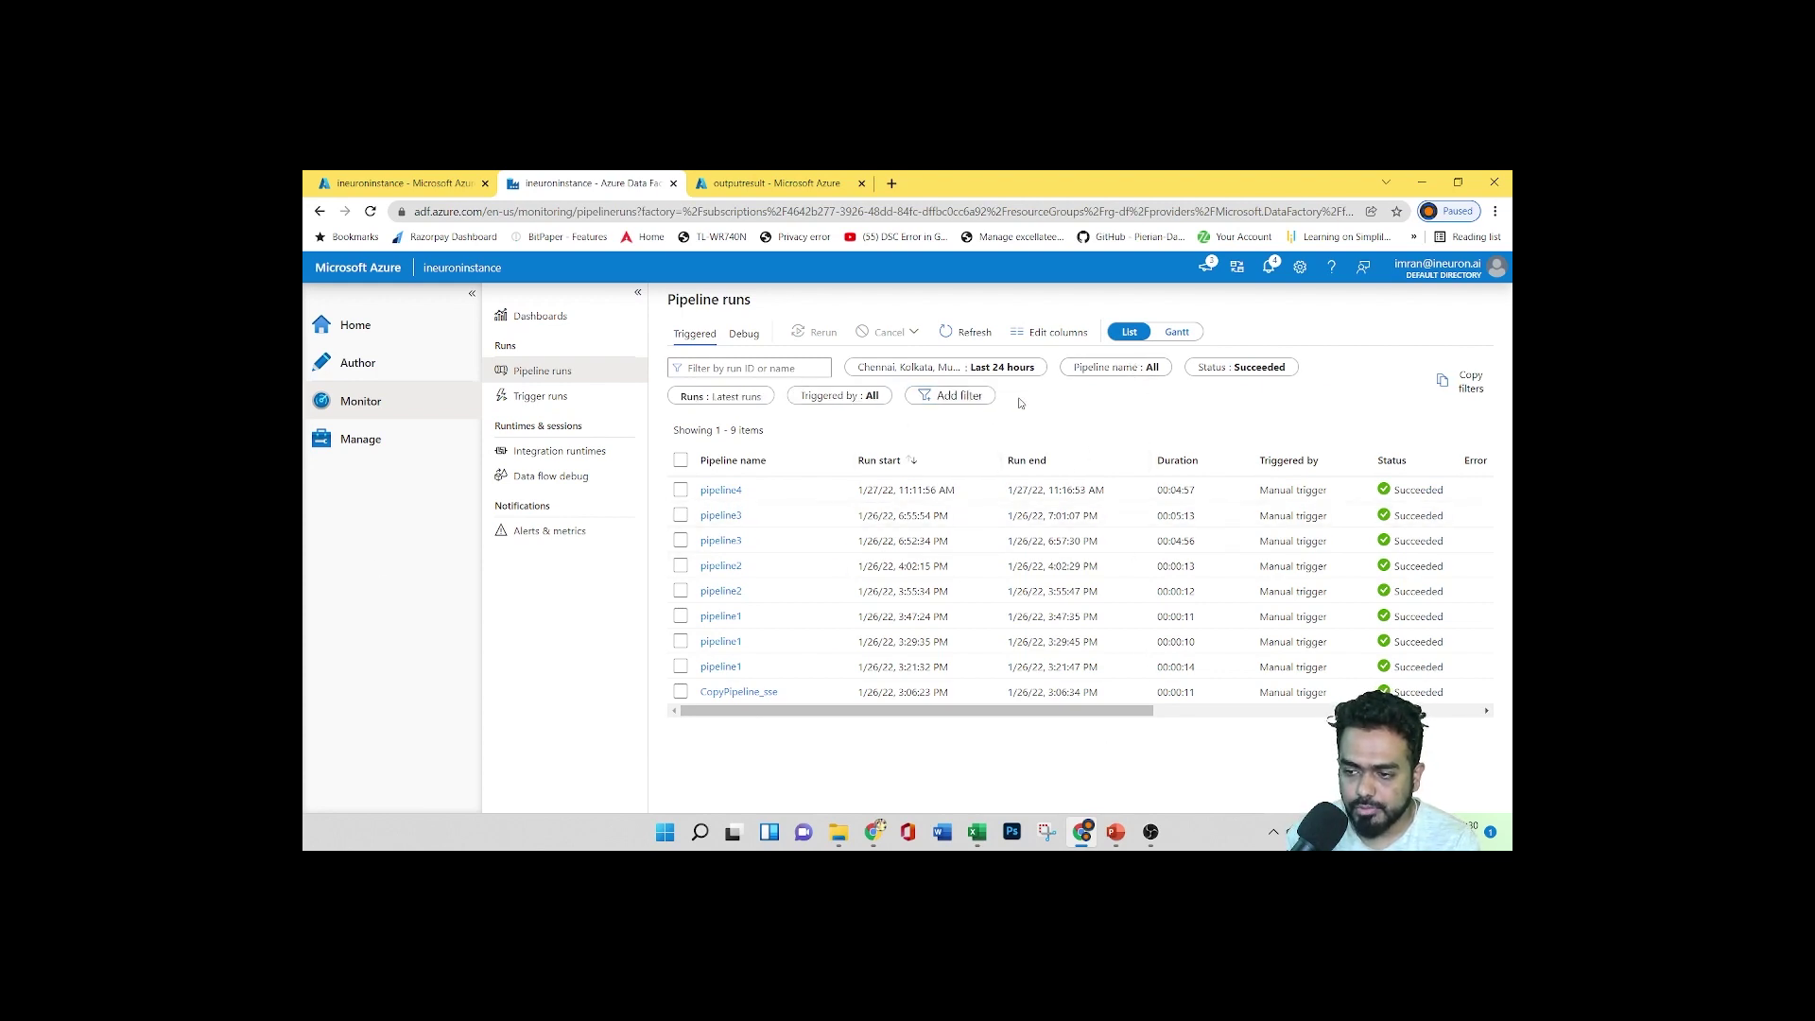
{"action": "left_click", "coordinate": [1174, 336]}
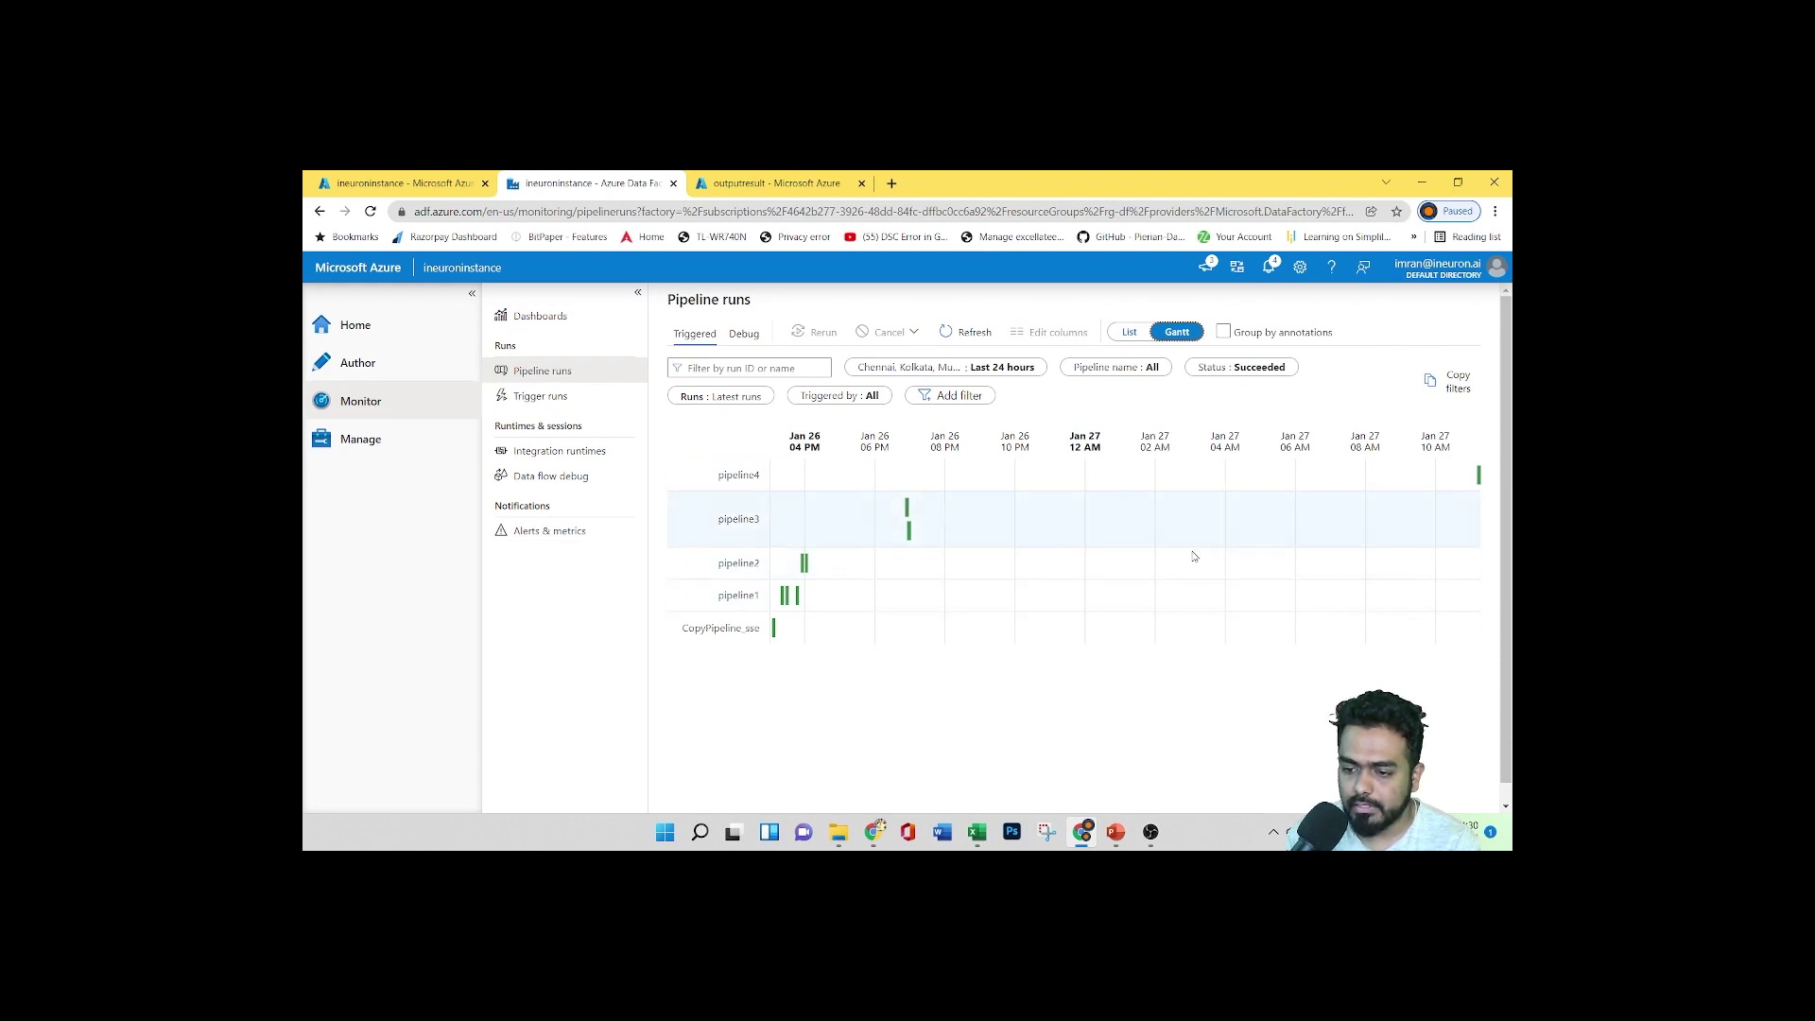
{"action": "left_click", "coordinate": [1127, 331]}
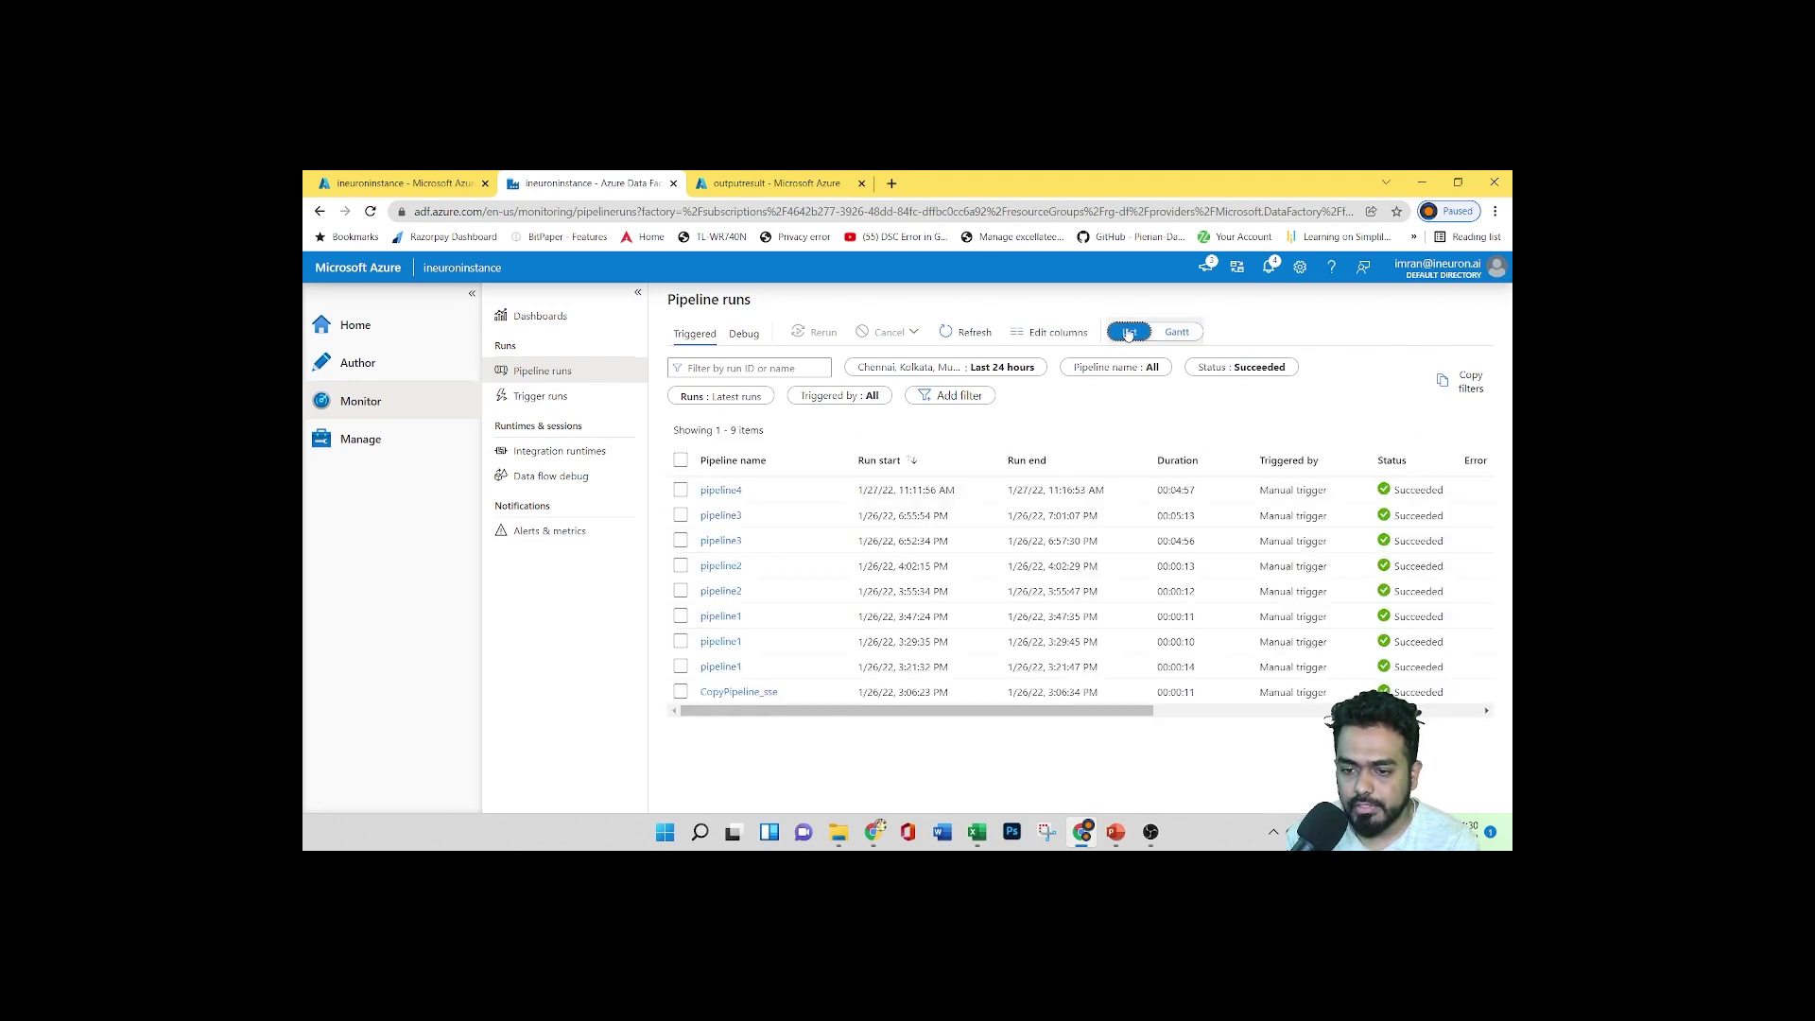
Review the factory's trigger runs, integration runtimes and active data flow debug sessions
{"action": "left_click", "coordinate": [568, 397]}
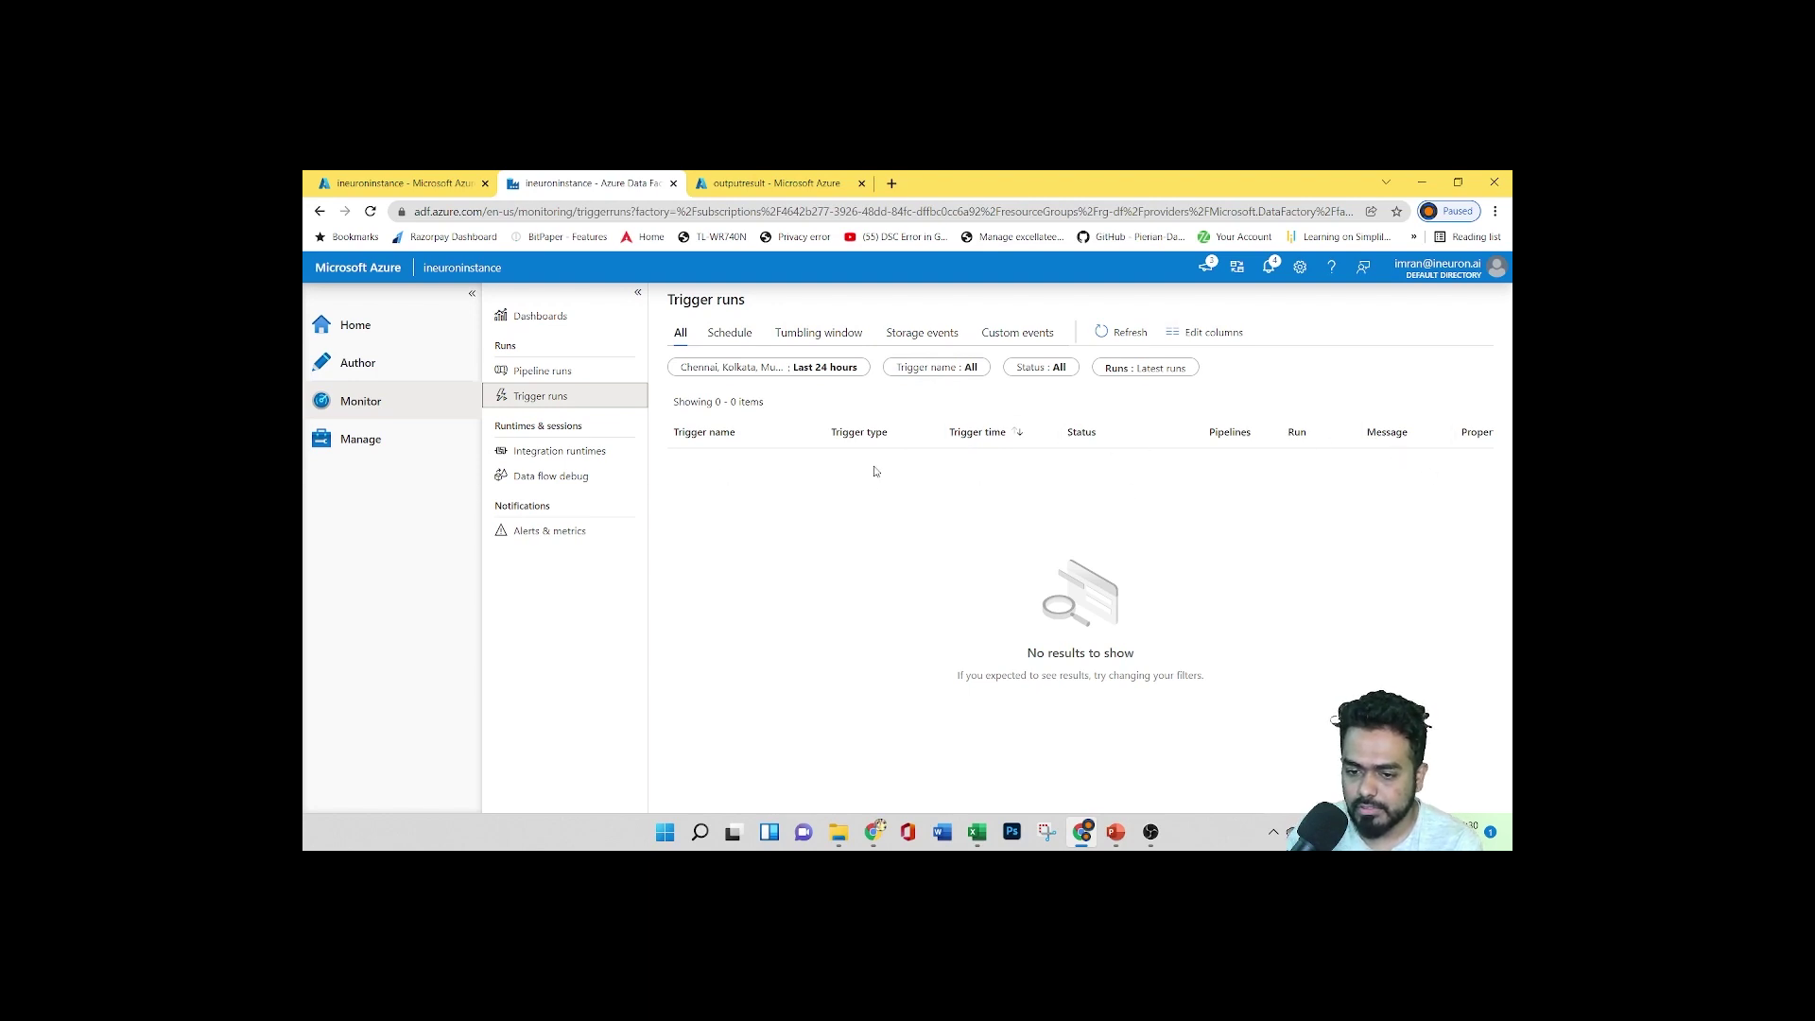
{"action": "left_click", "coordinate": [558, 454]}
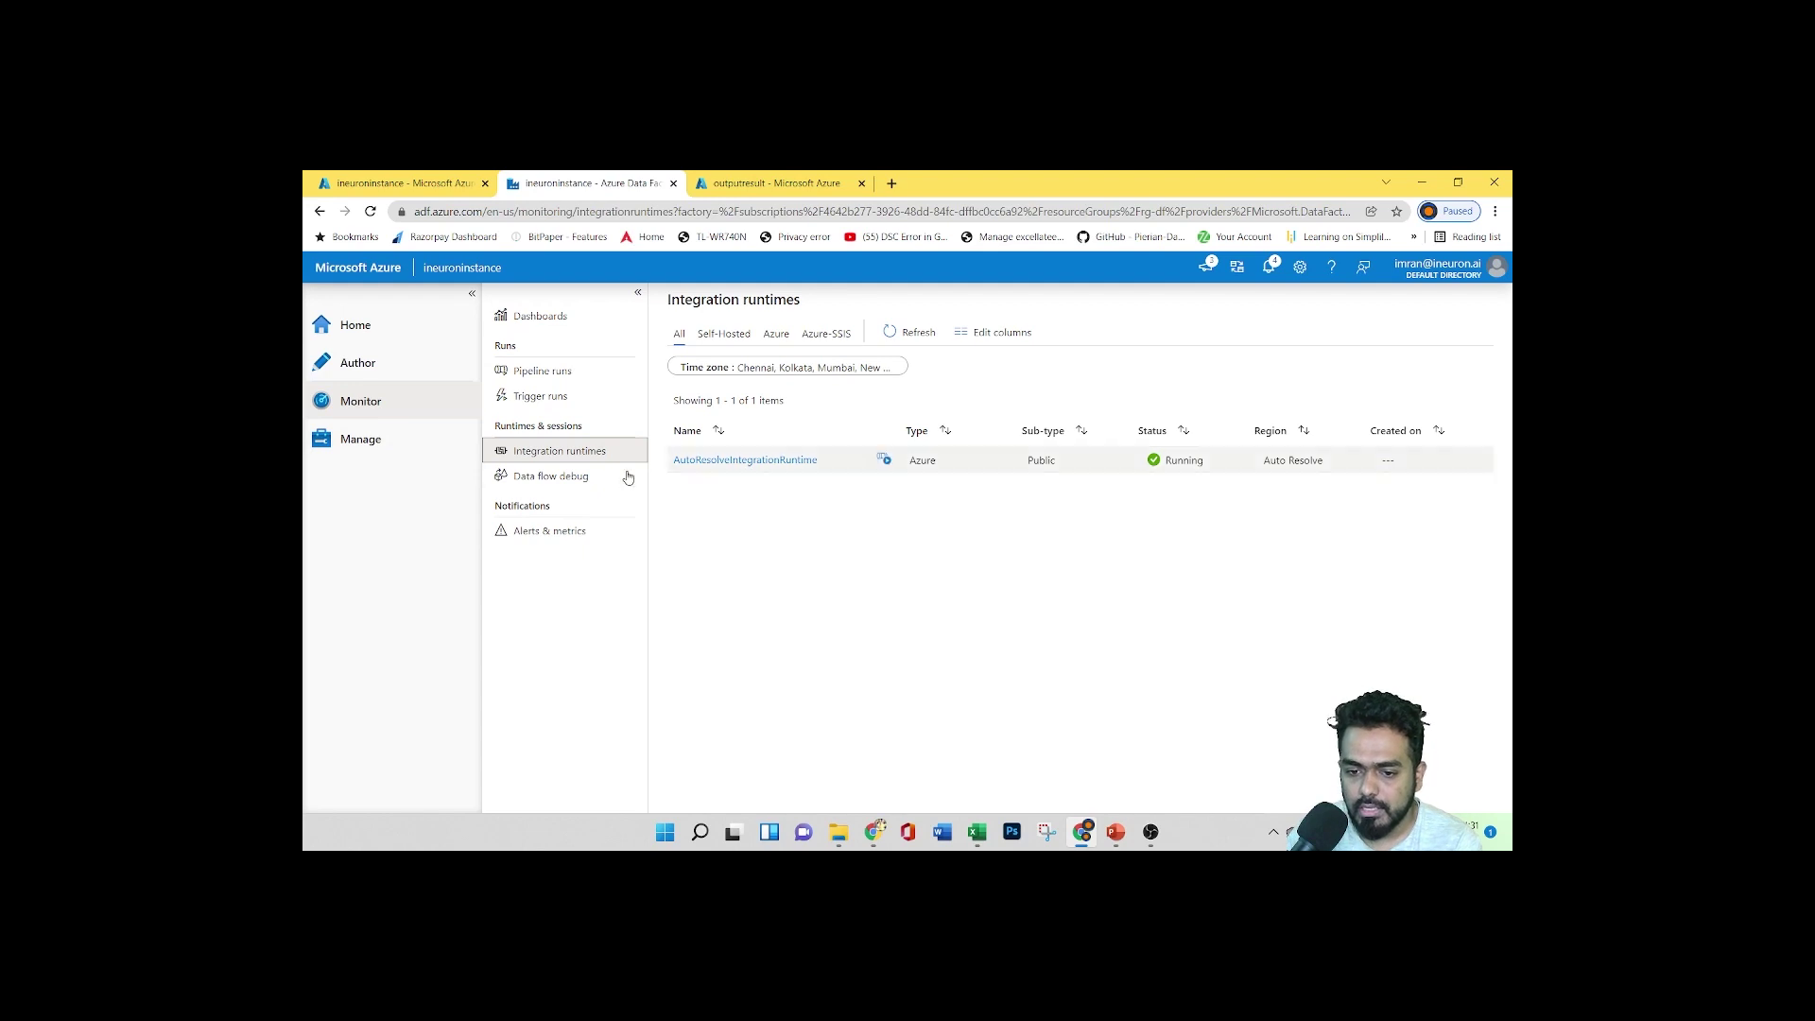
{"action": "left_click", "coordinate": [545, 482]}
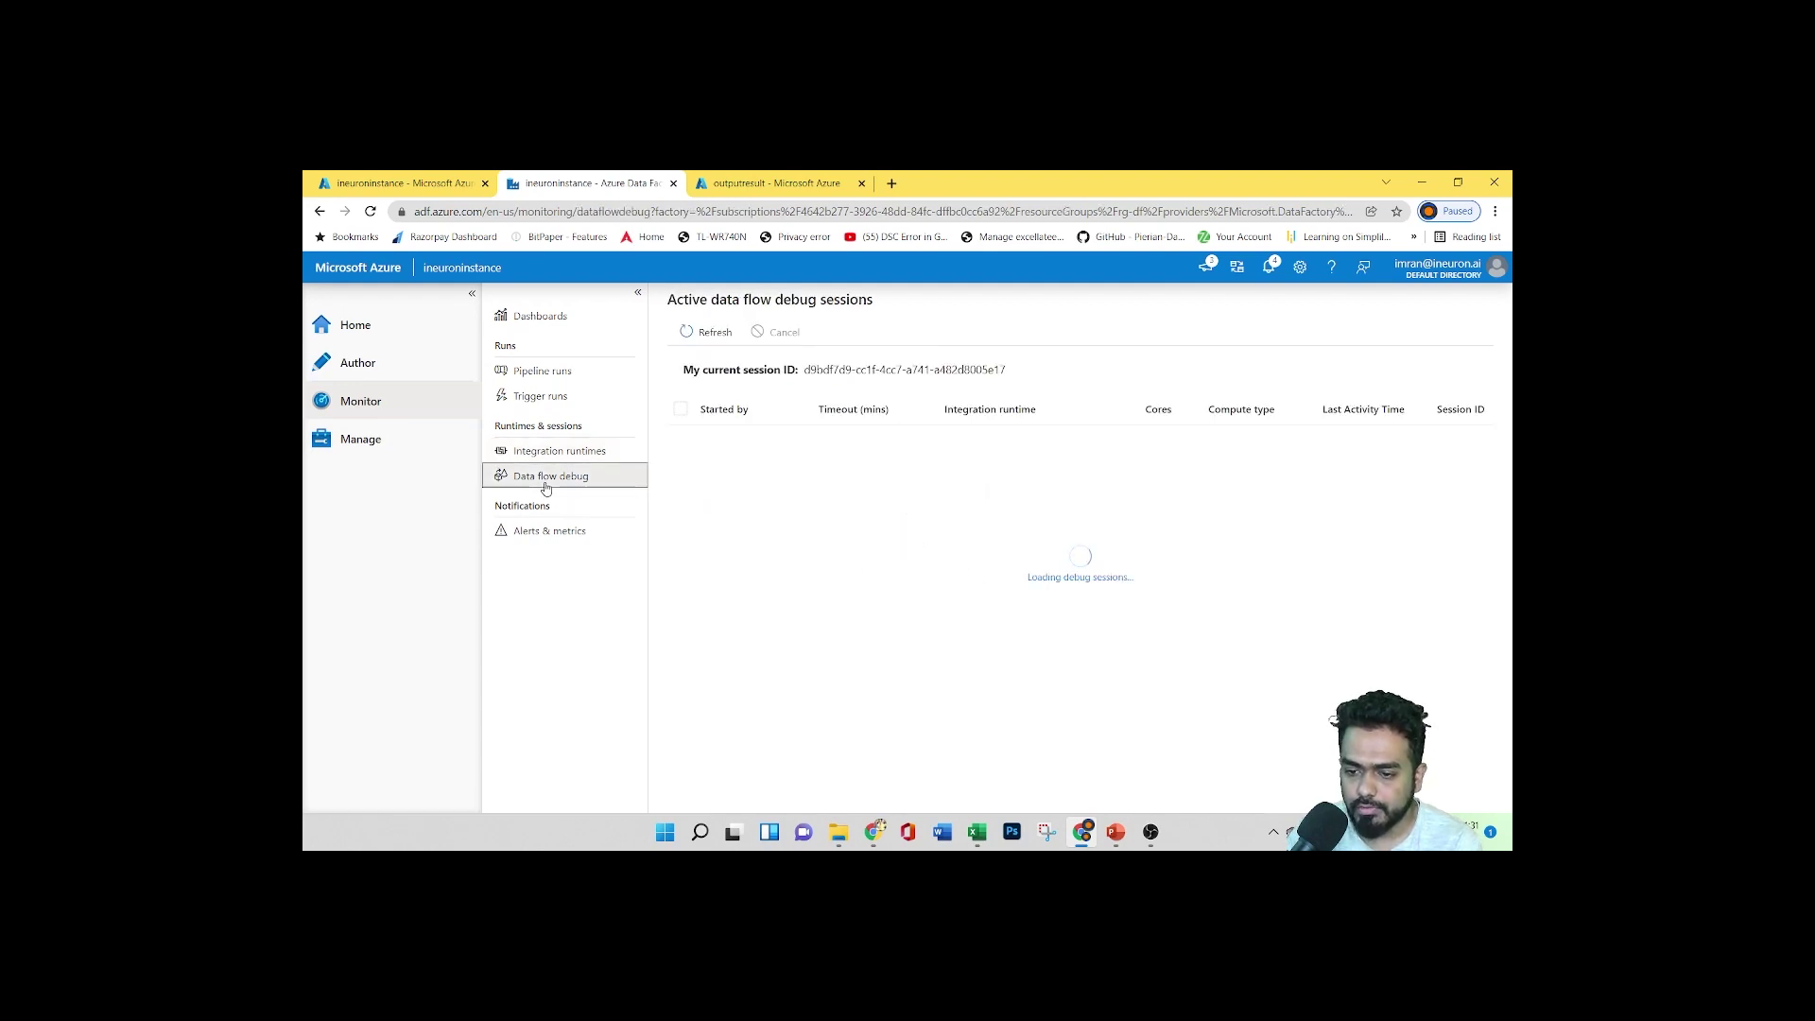
{"action": "mouse_move", "coordinate": [798, 459]}
{"action": "left_mouse_down"}
{"action": "mouse_move", "coordinate": [915, 461]}
{"action": "mouse_move", "coordinate": [793, 461]}
{"action": "left_mouse_up"}
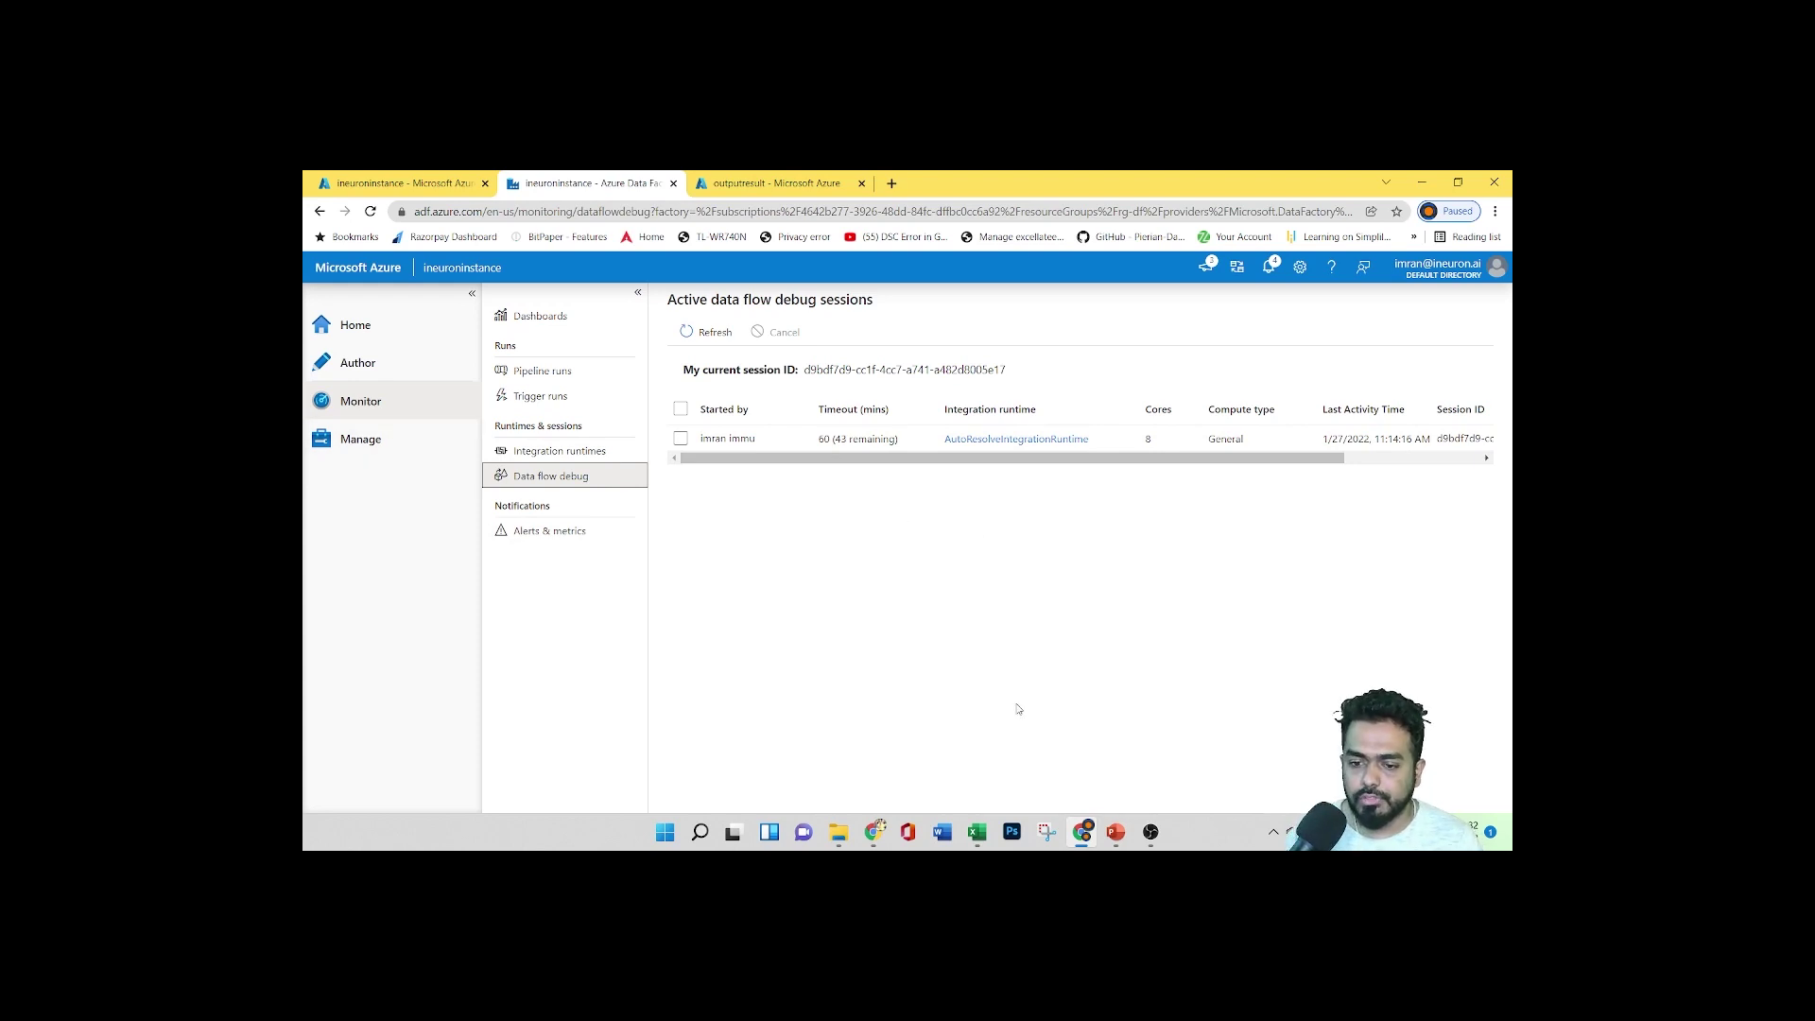
Start a new alert rule under the factory's alerts and metrics, and review its severity levels
{"action": "left_click", "coordinate": [550, 531]}
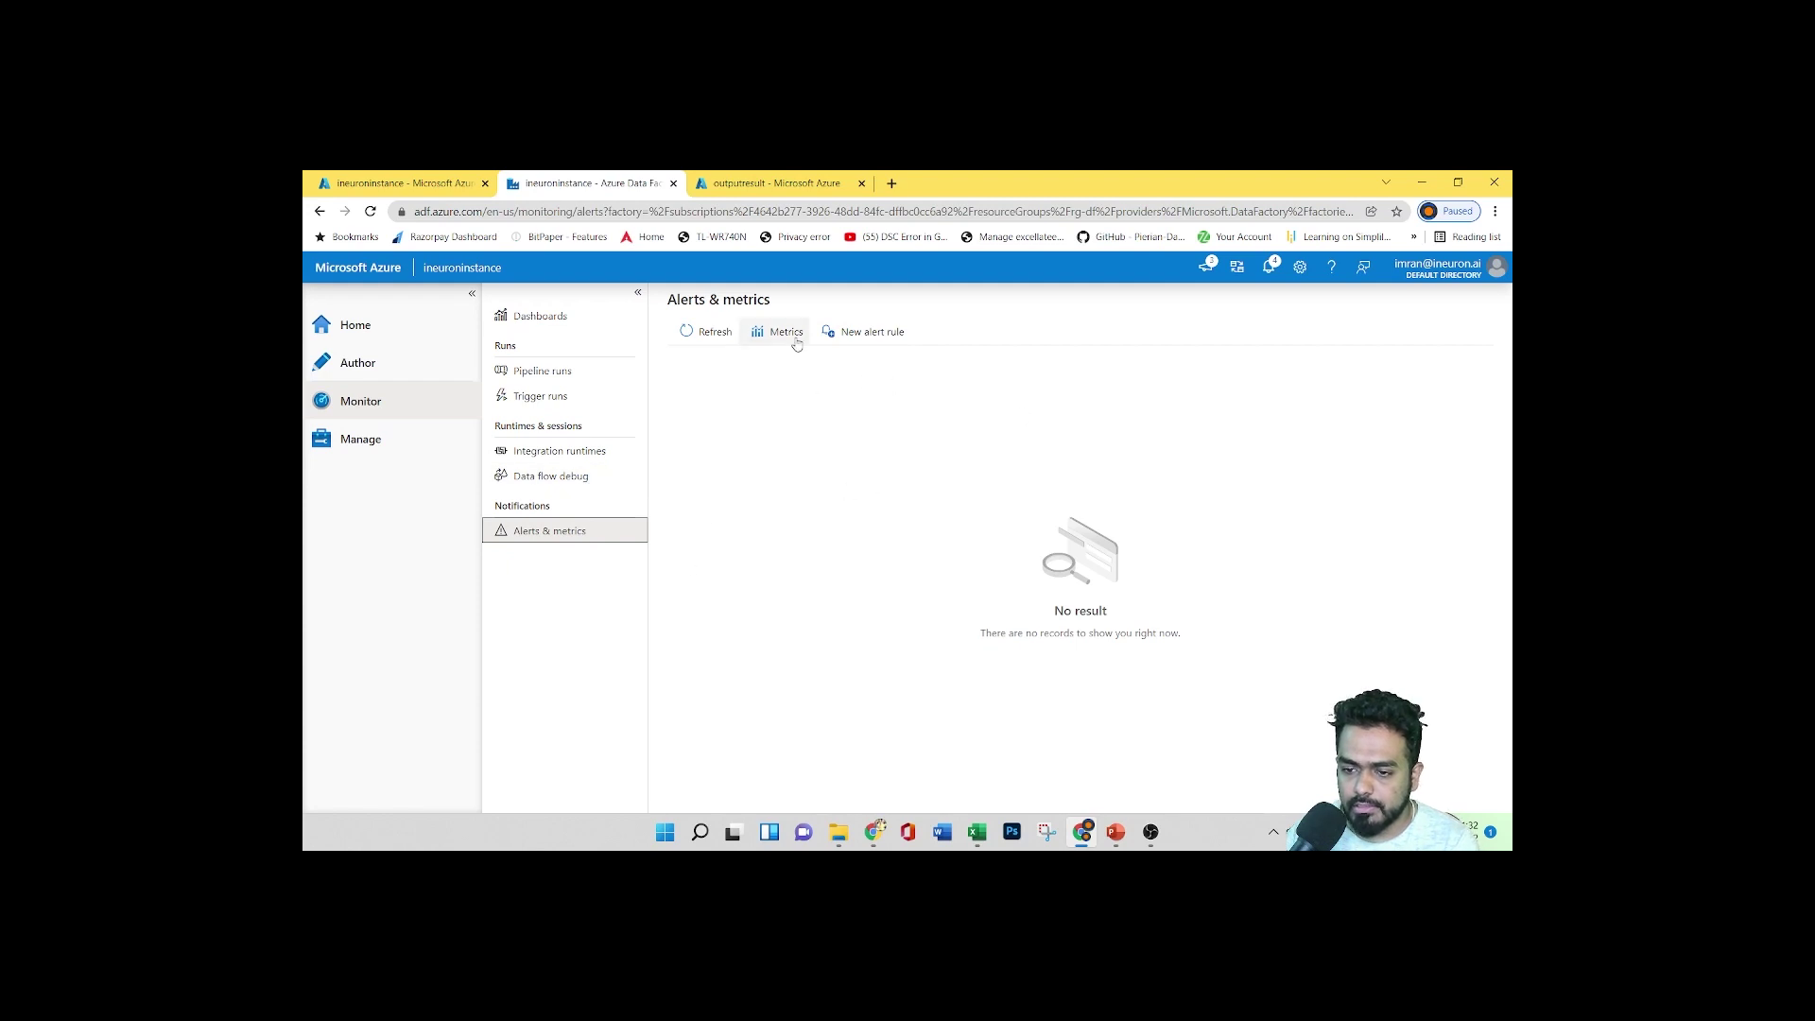
{"action": "left_click", "coordinate": [884, 339]}
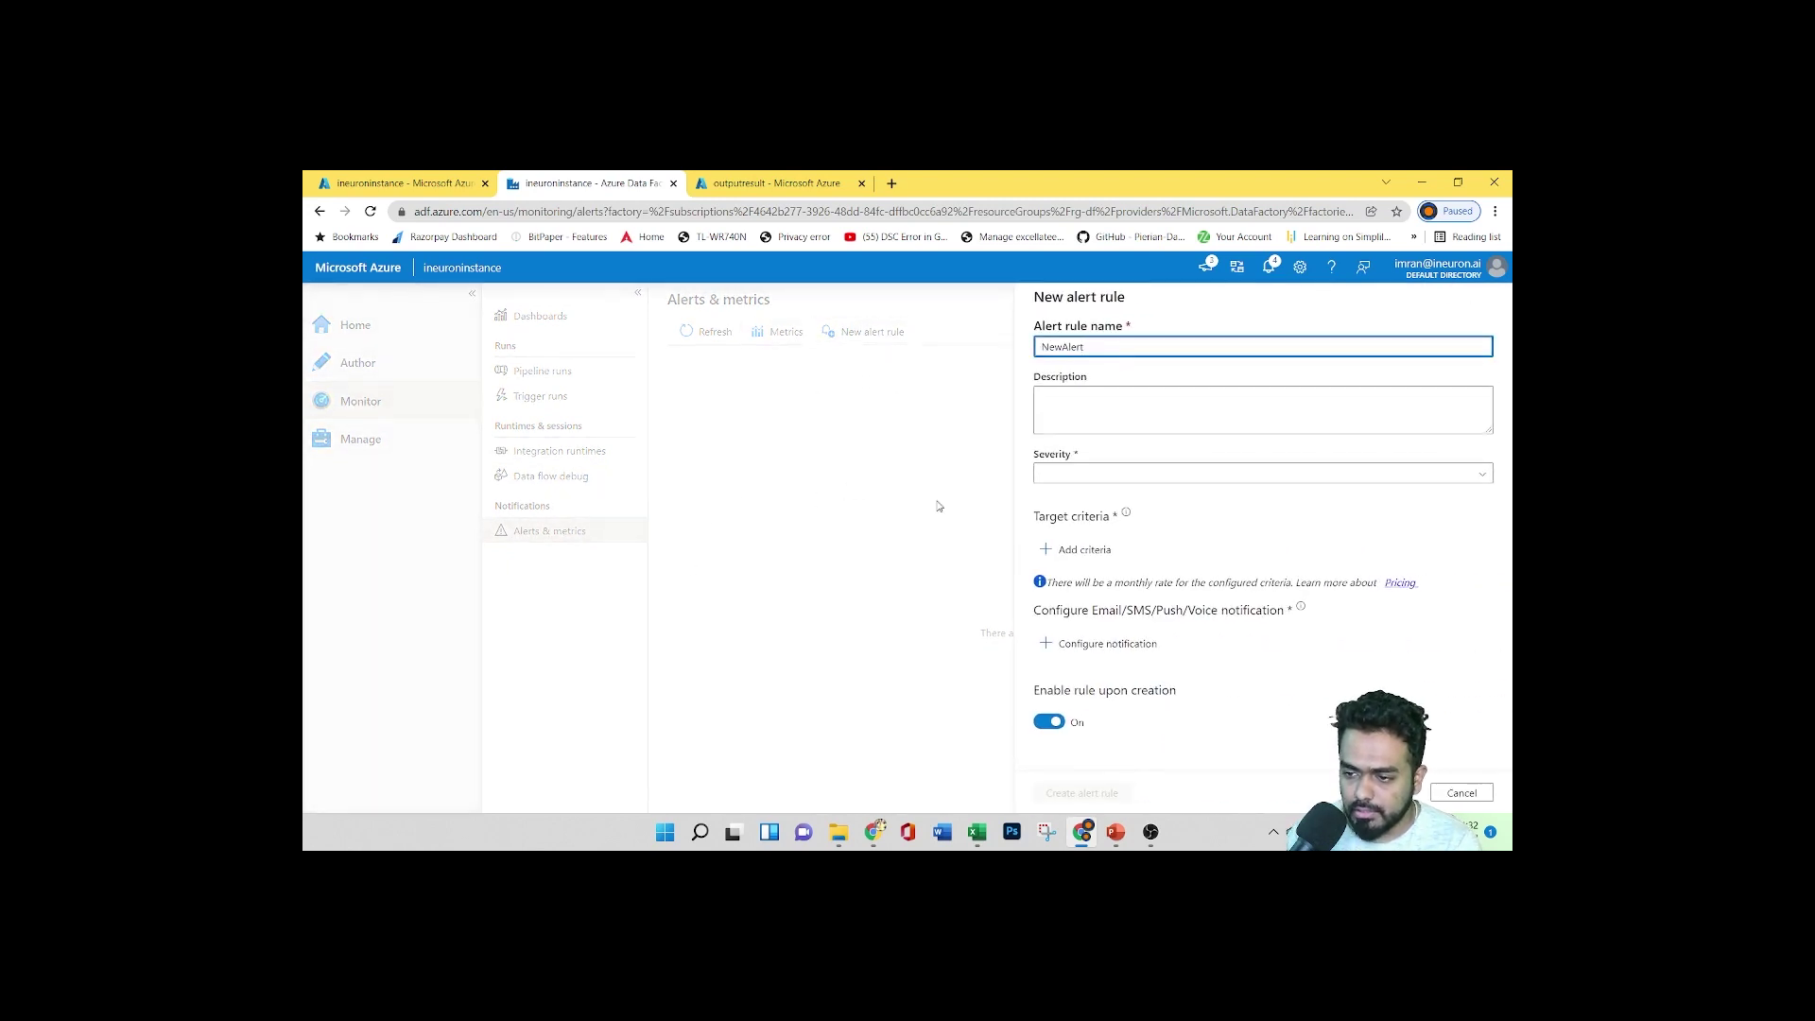
{"action": "left_click", "coordinate": [1063, 397]}
{"action": "left_click", "coordinate": [1081, 473]}
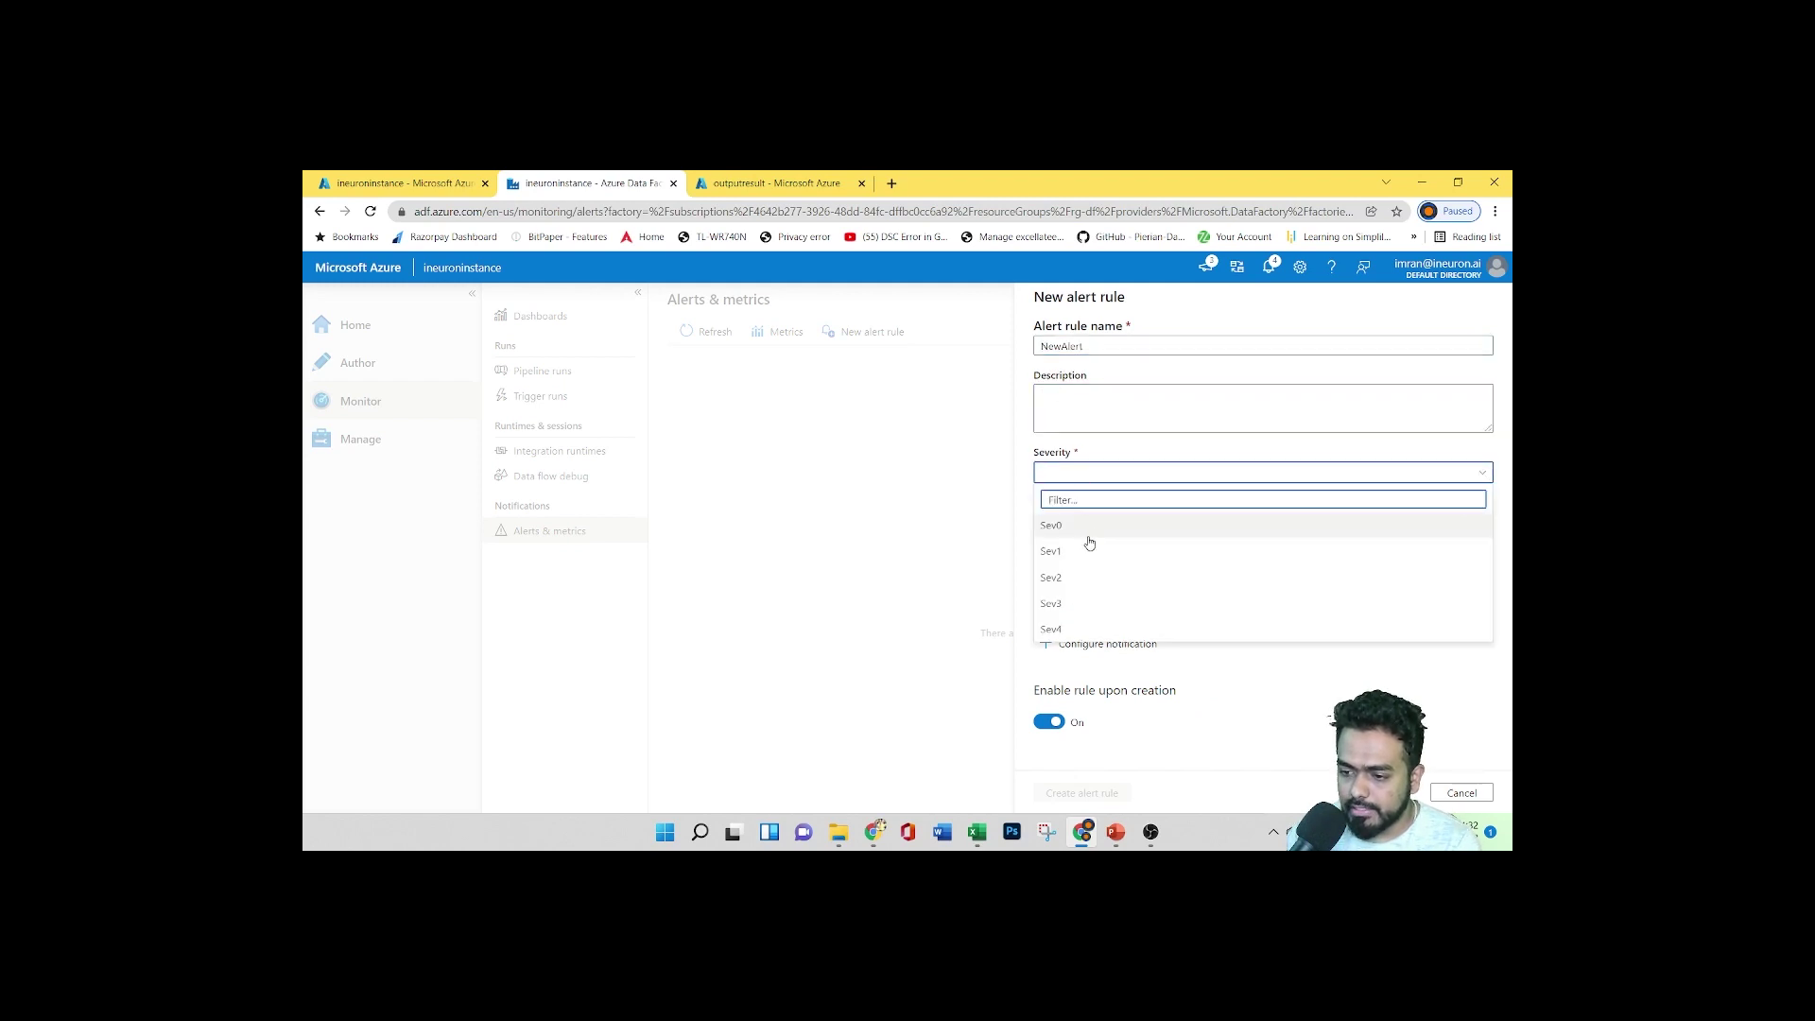
{"action": "left_click", "coordinate": [1083, 454]}
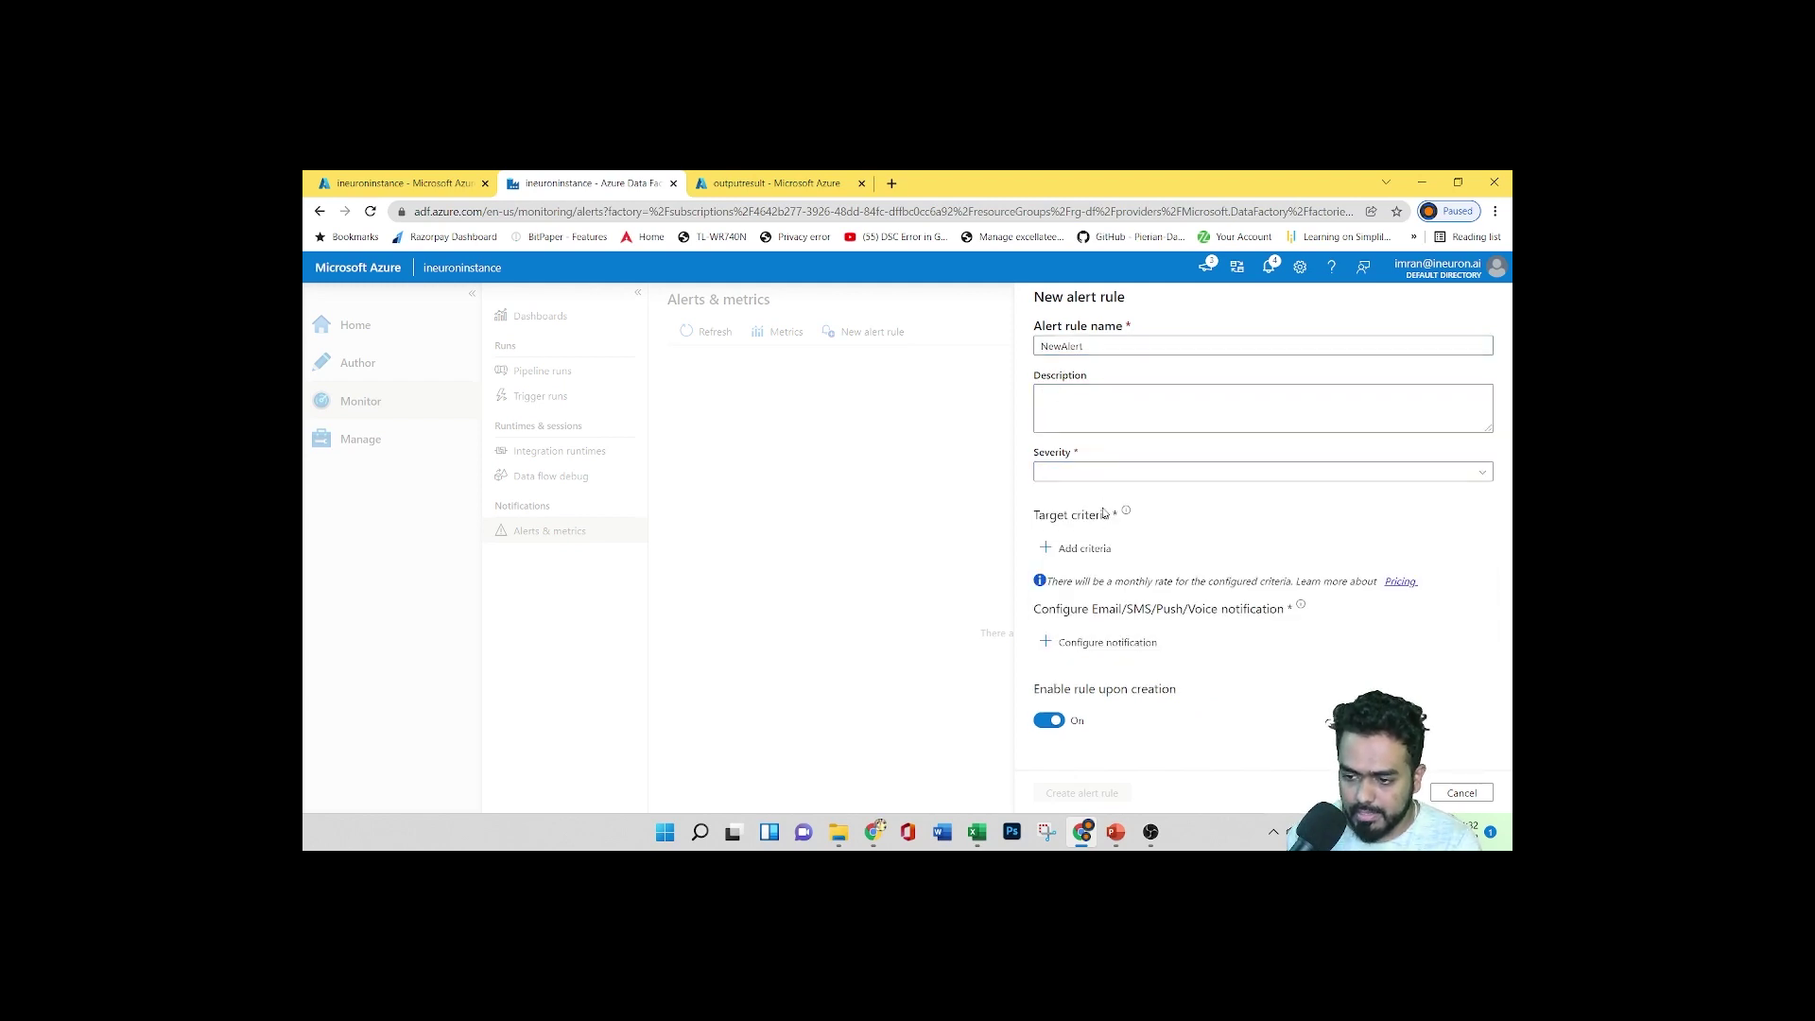
Choose Failed activity runs metrics as the rule's target criterion and proceed to its alert logic
{"action": "left_click", "coordinate": [1076, 552]}
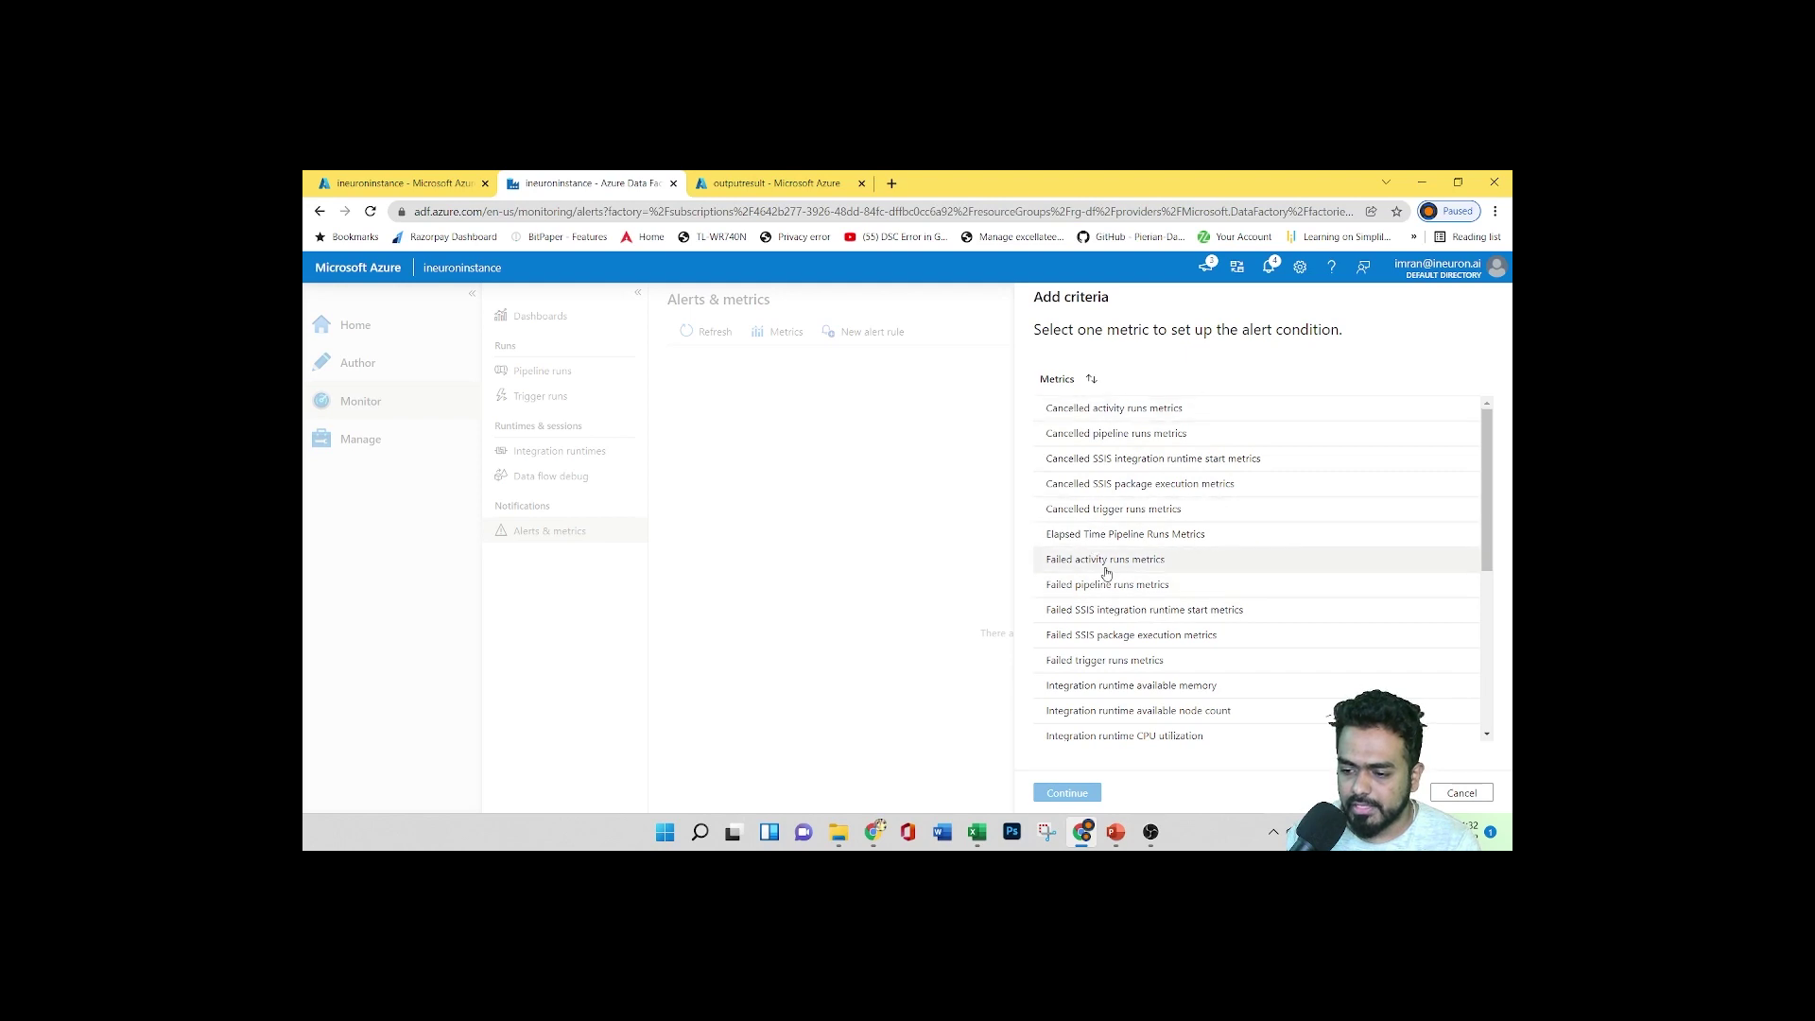
{"action": "left_click", "coordinate": [1065, 536]}
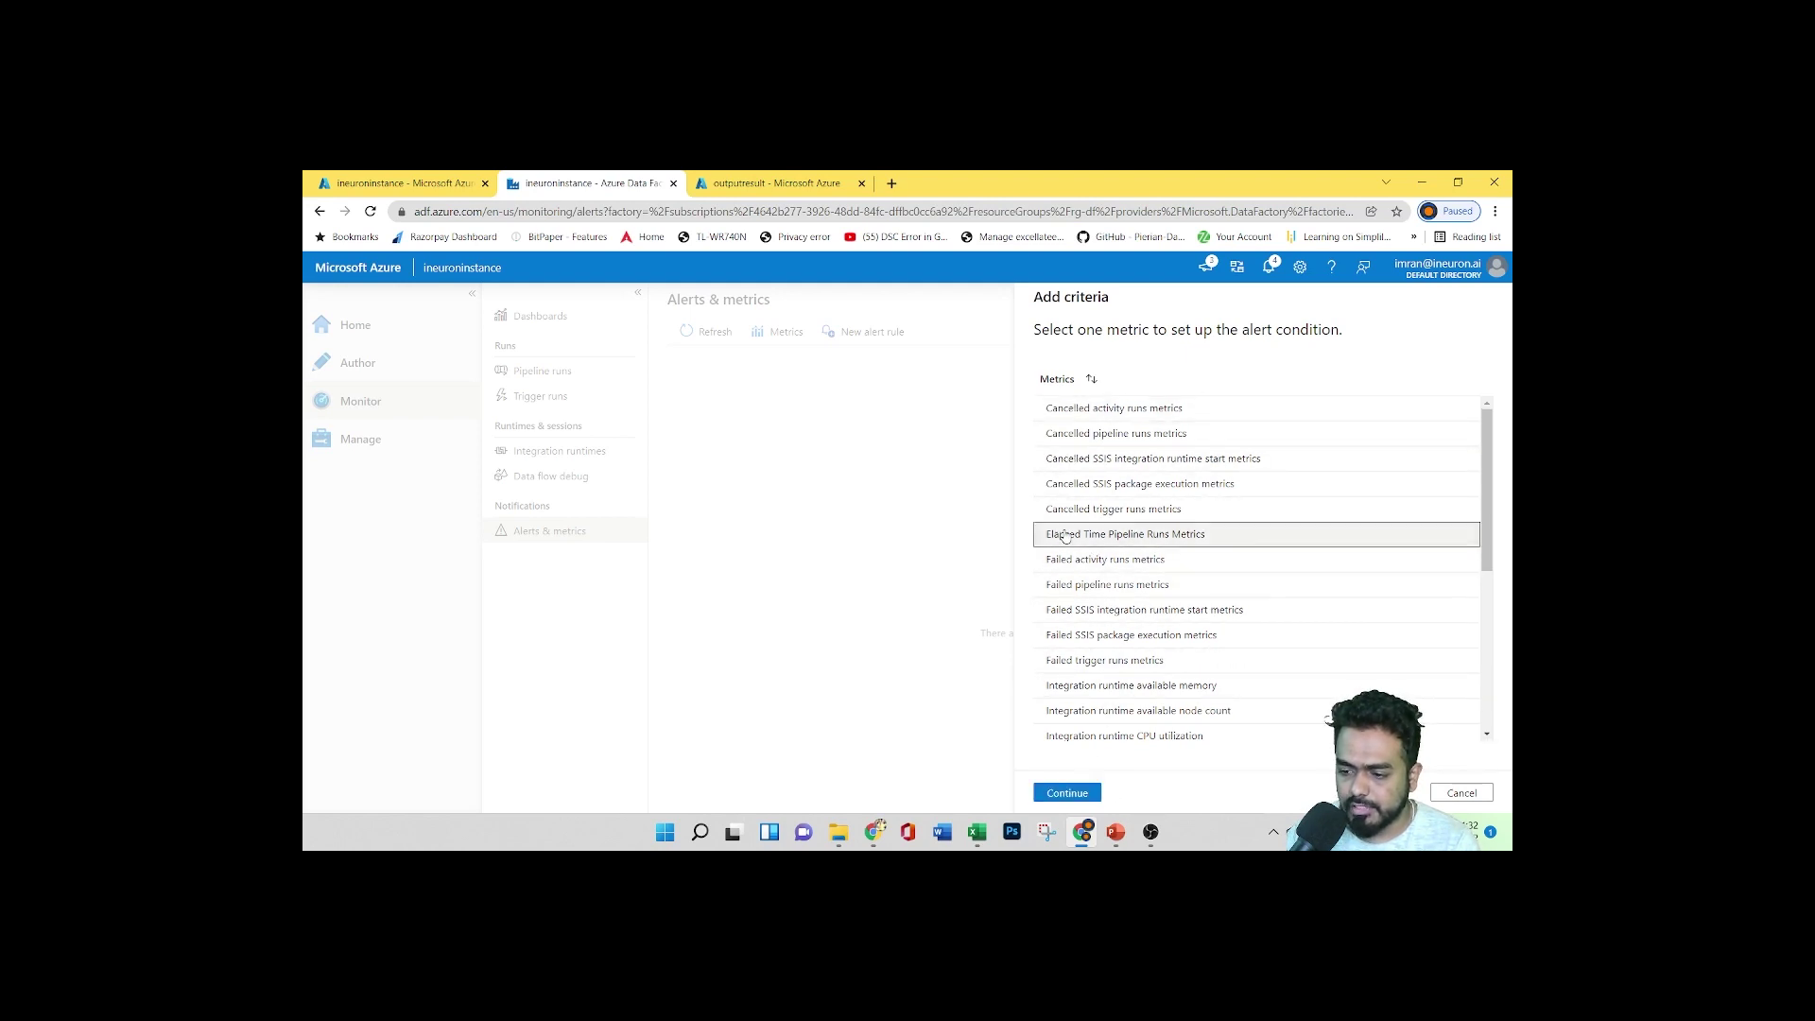
{"action": "left_click", "coordinate": [1095, 567]}
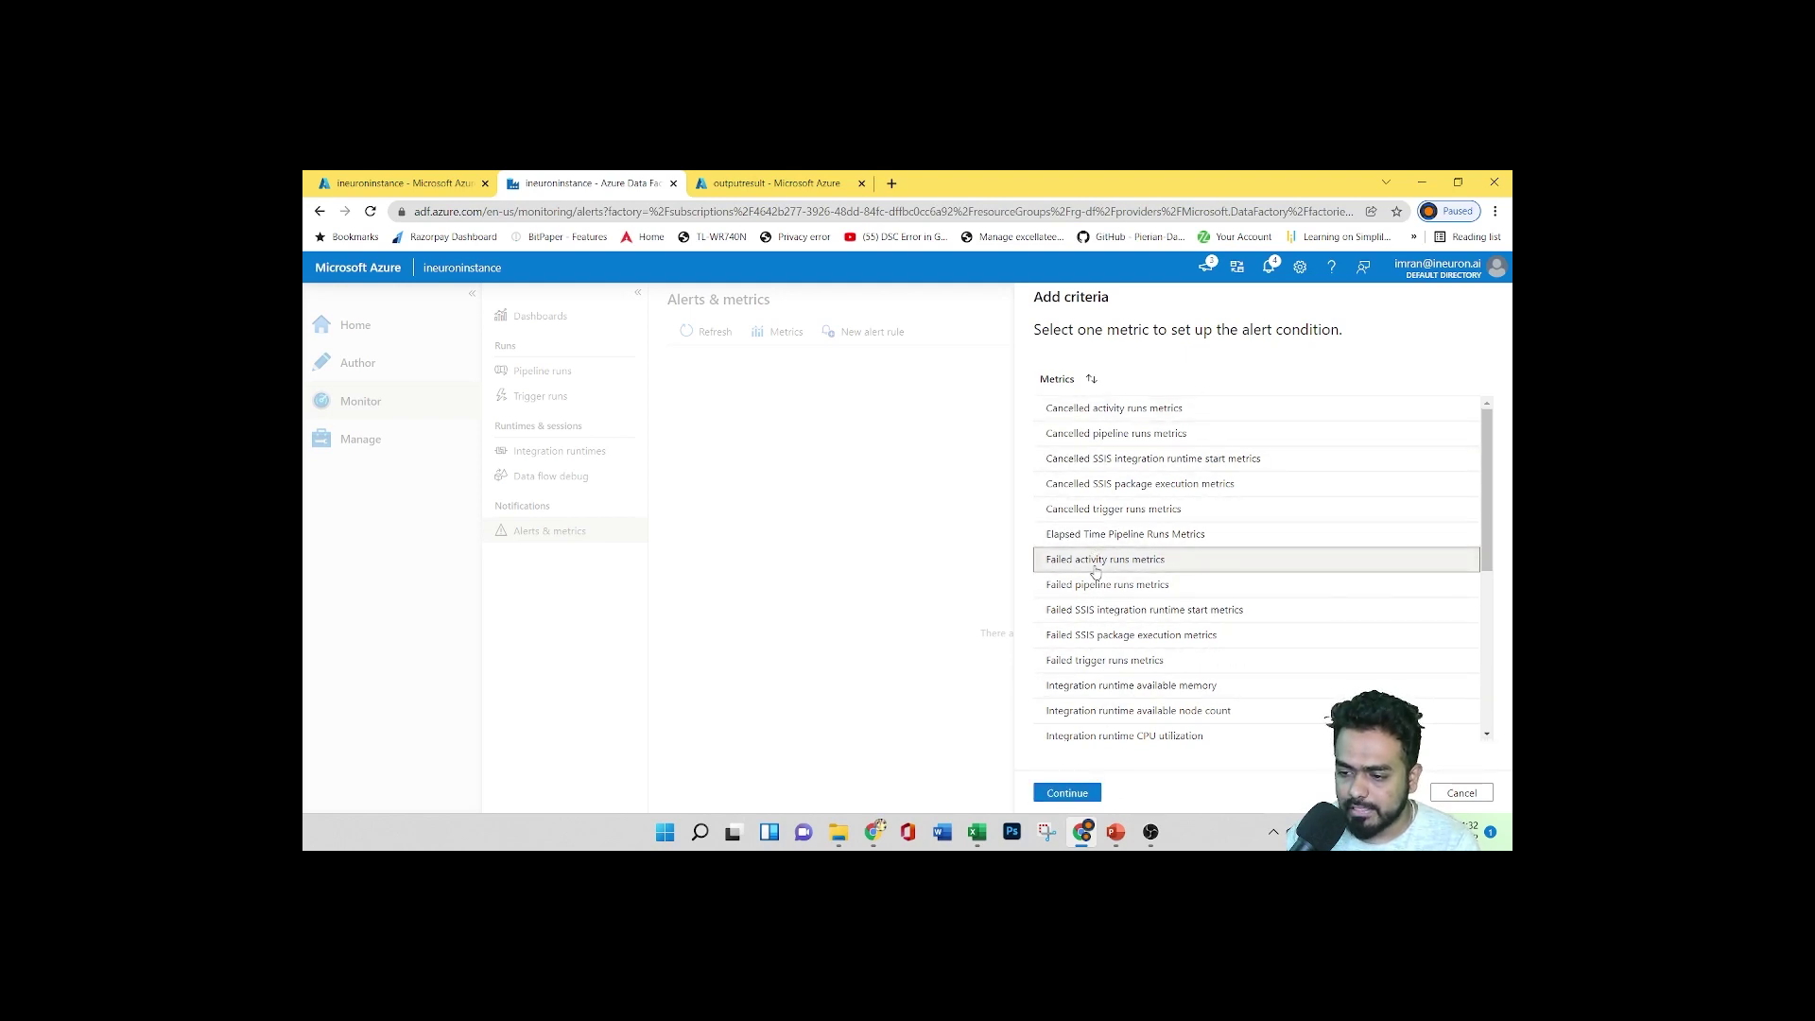
{"action": "left_click", "coordinate": [1066, 794]}
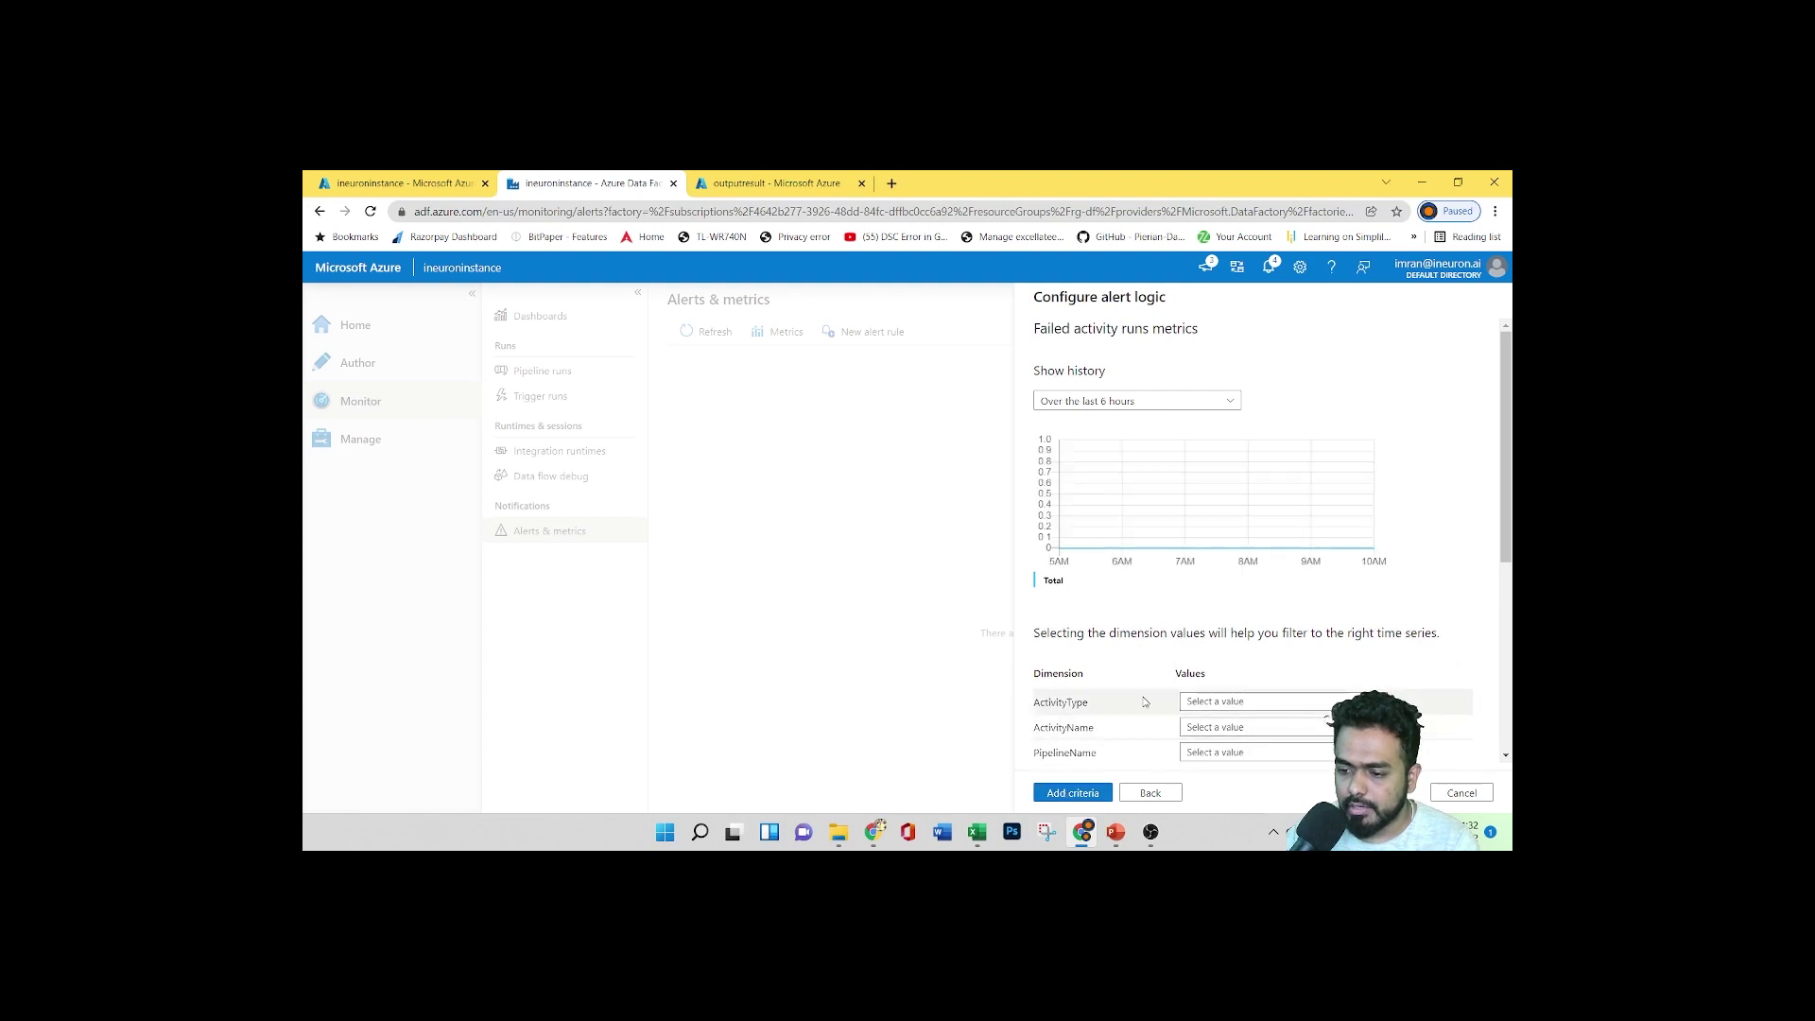
Review the metric's history over the last 6 hours and its alert logic settings, and discard the new alert rule
{"action": "scroll", "coordinate": [1144, 701], "scroll_direction": "down", "scroll_amount": 2}
{"action": "scroll", "coordinate": [1146, 567], "scroll_direction": "up", "scroll_amount": 2}
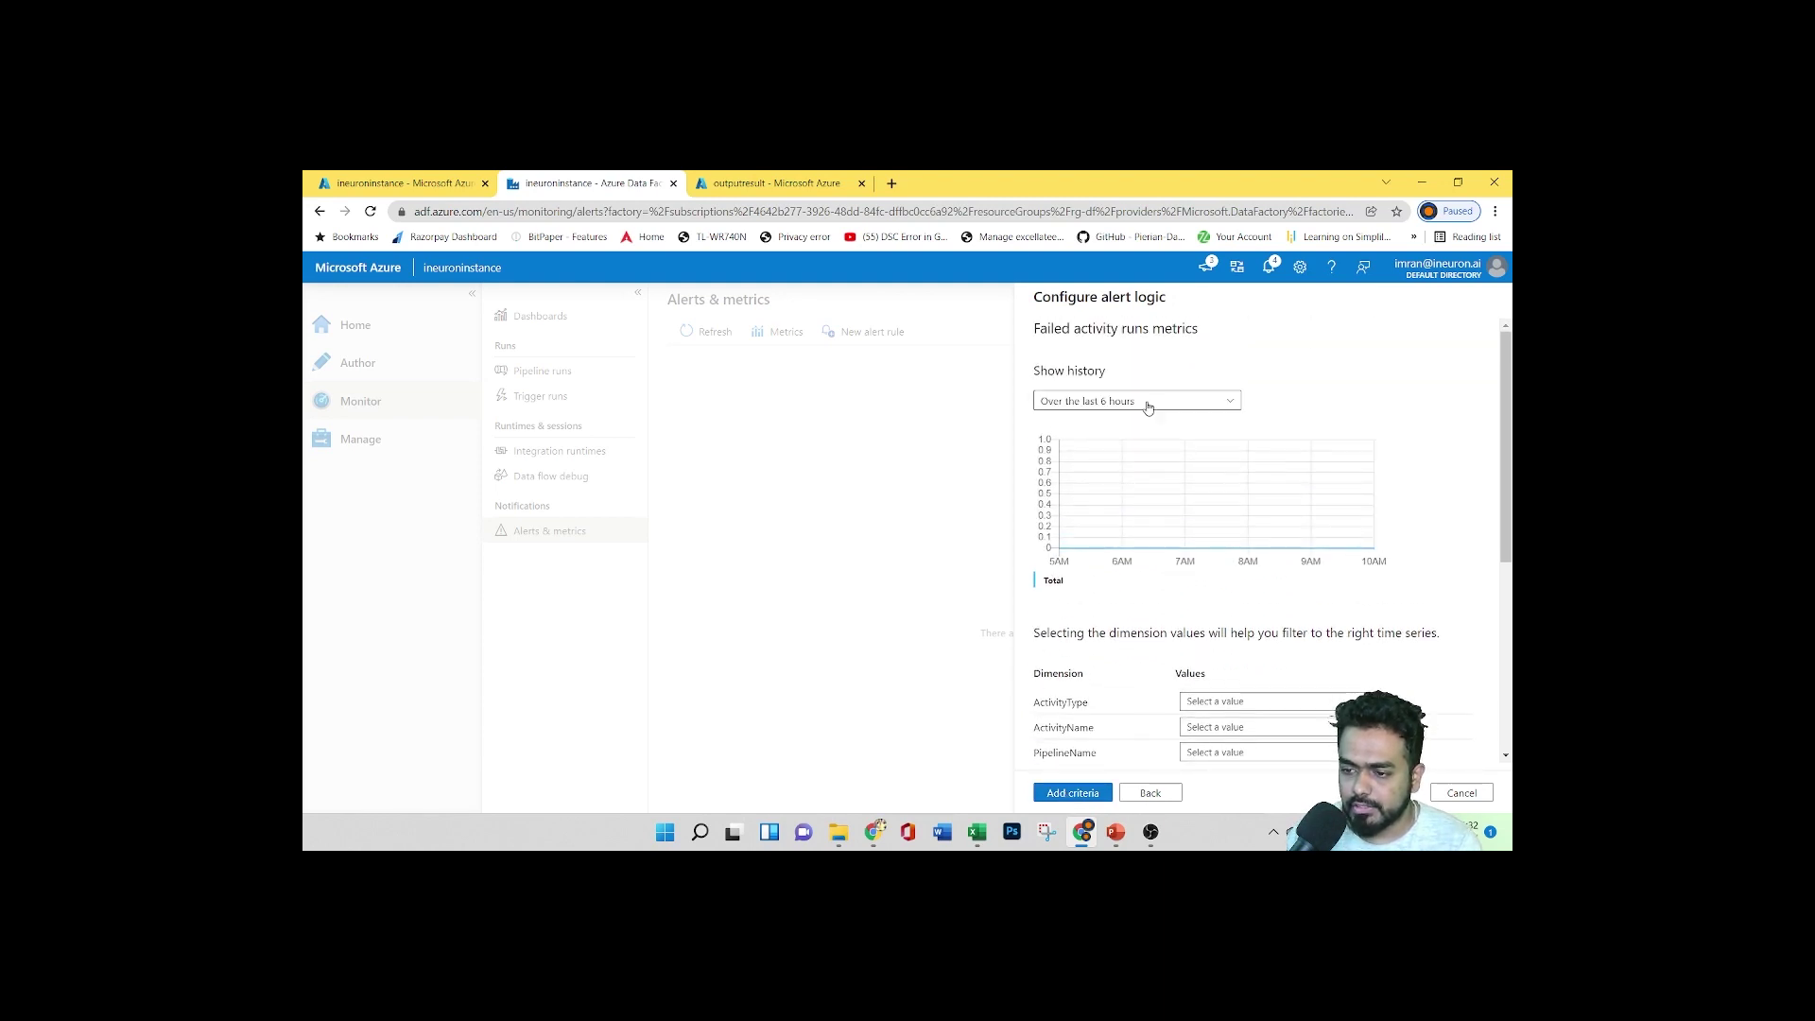
{"action": "left_click", "coordinate": [1147, 407]}
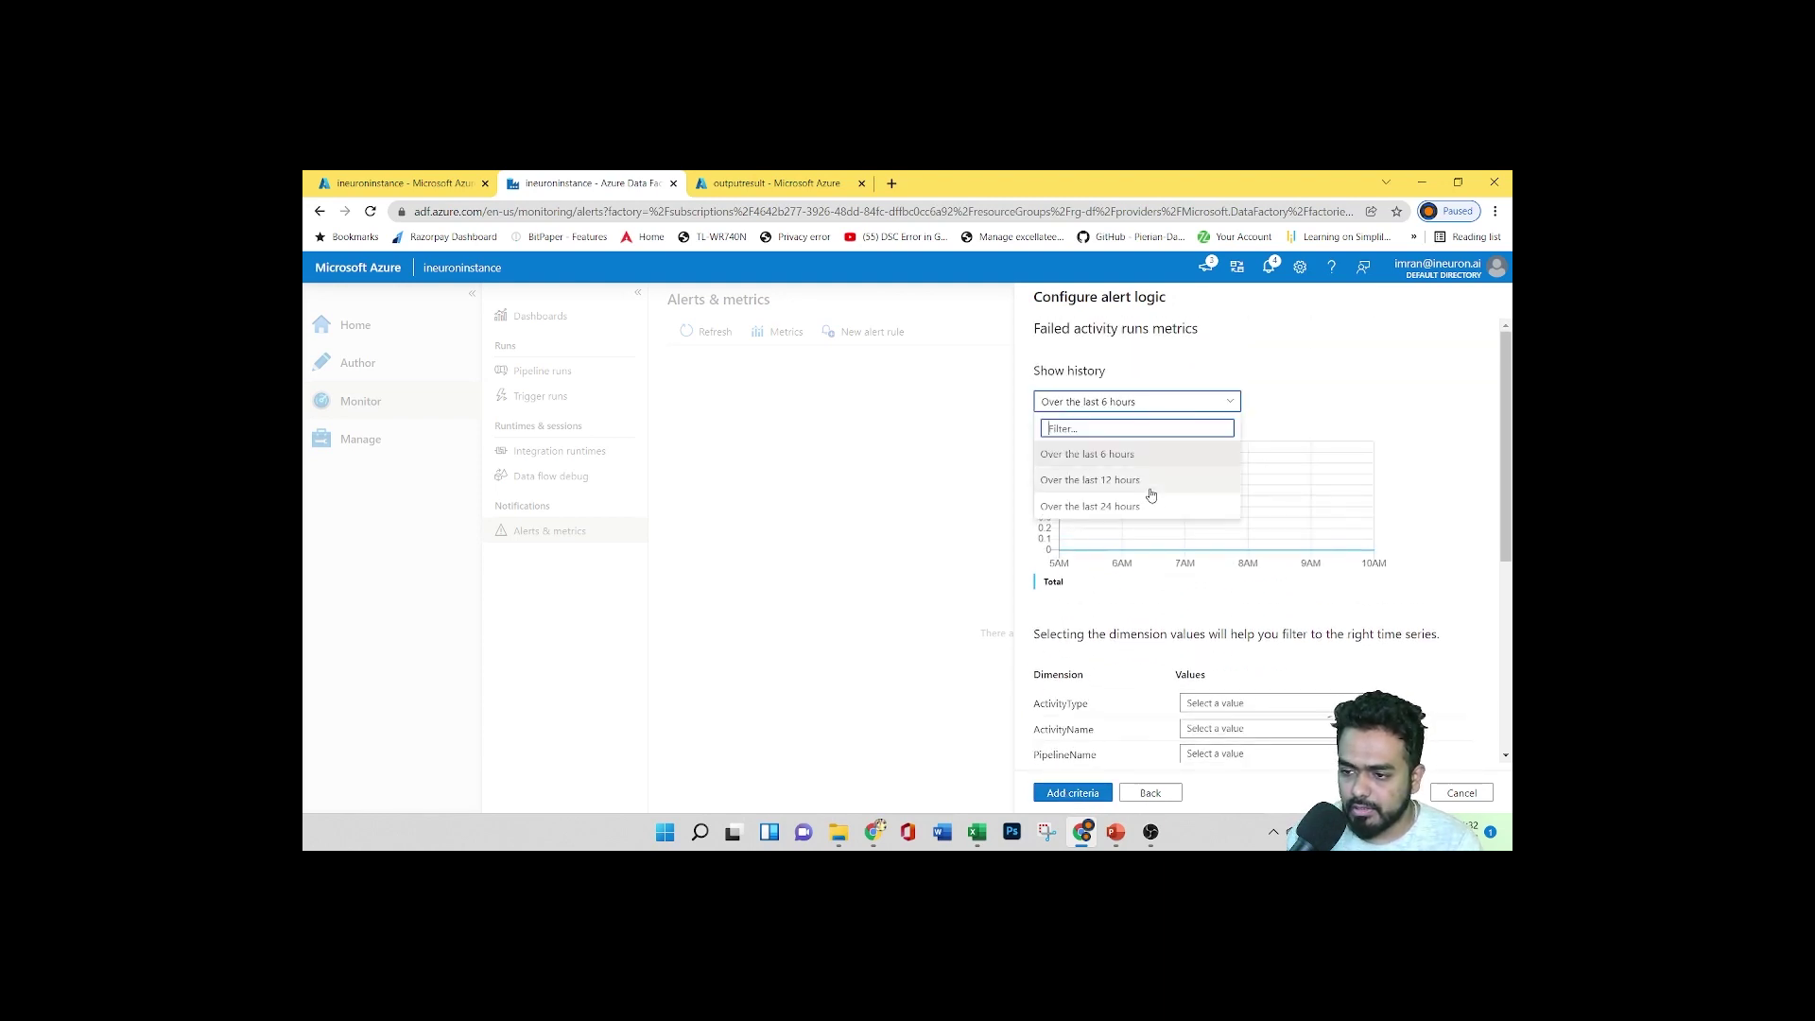
{"action": "left_click", "coordinate": [1092, 465]}
{"action": "scroll", "coordinate": [1065, 717], "scroll_direction": "down", "scroll_amount": 4}
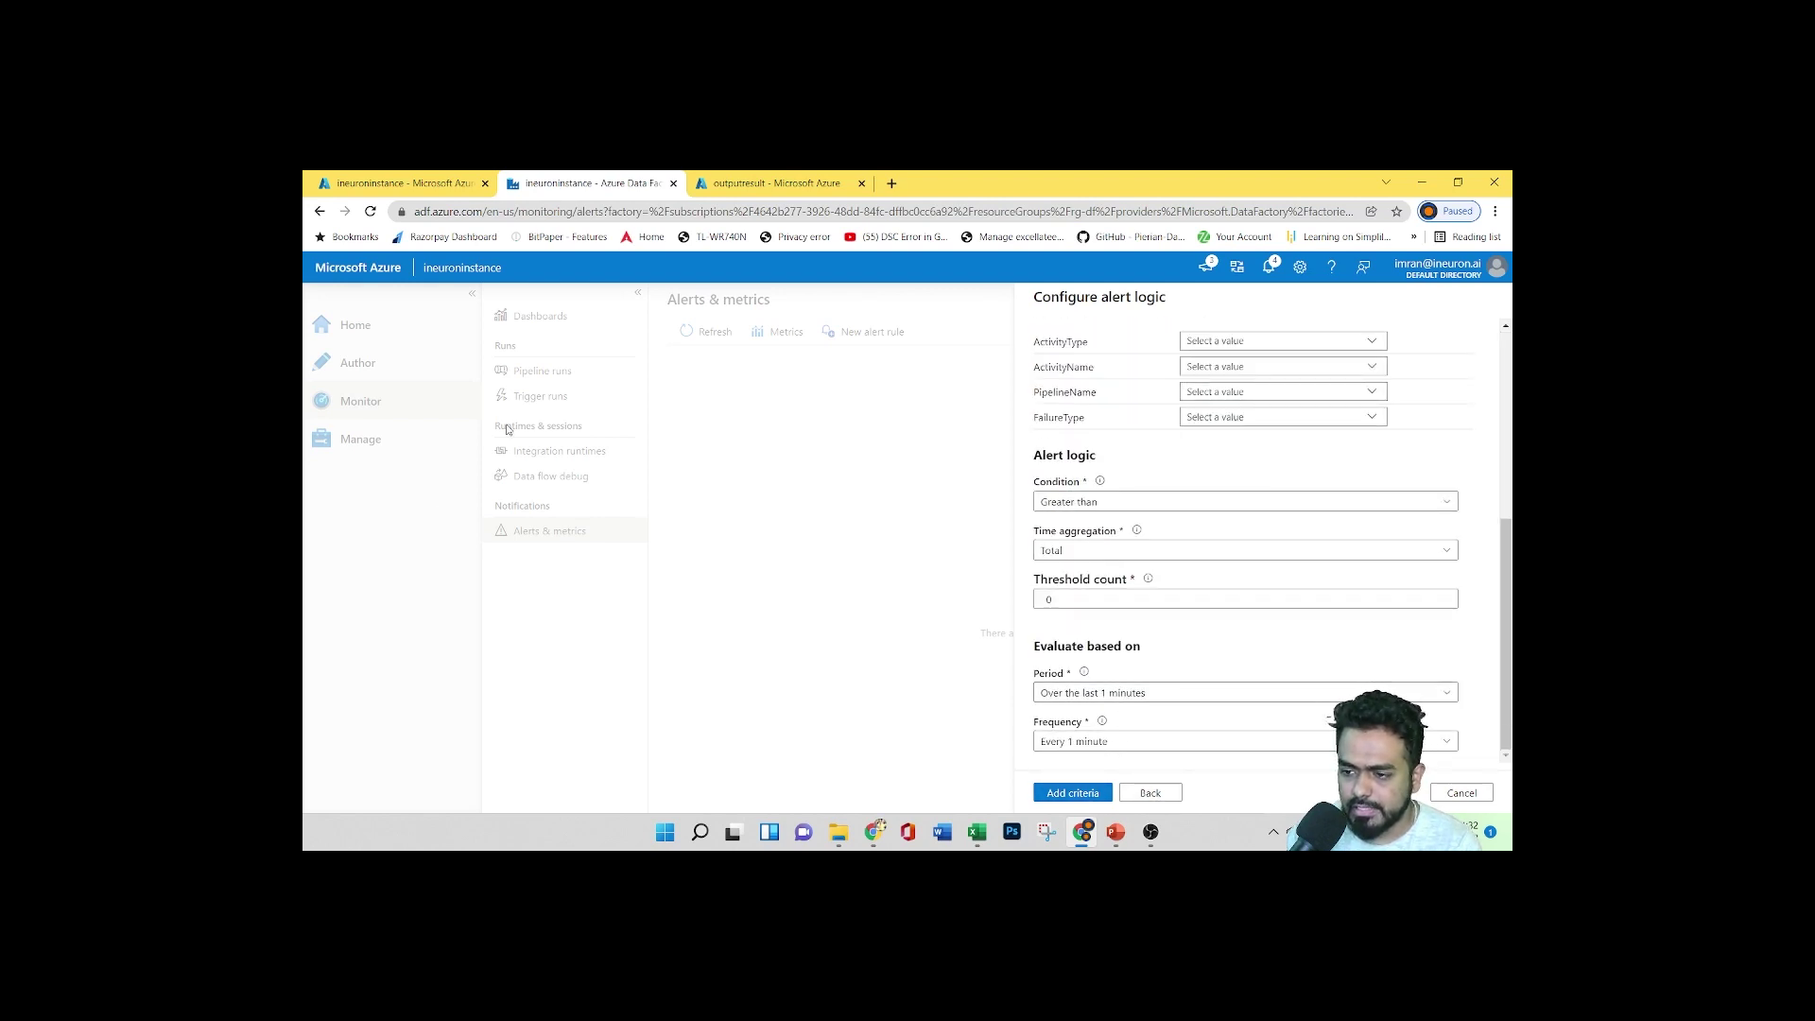
{"action": "left_click", "coordinate": [1460, 794]}
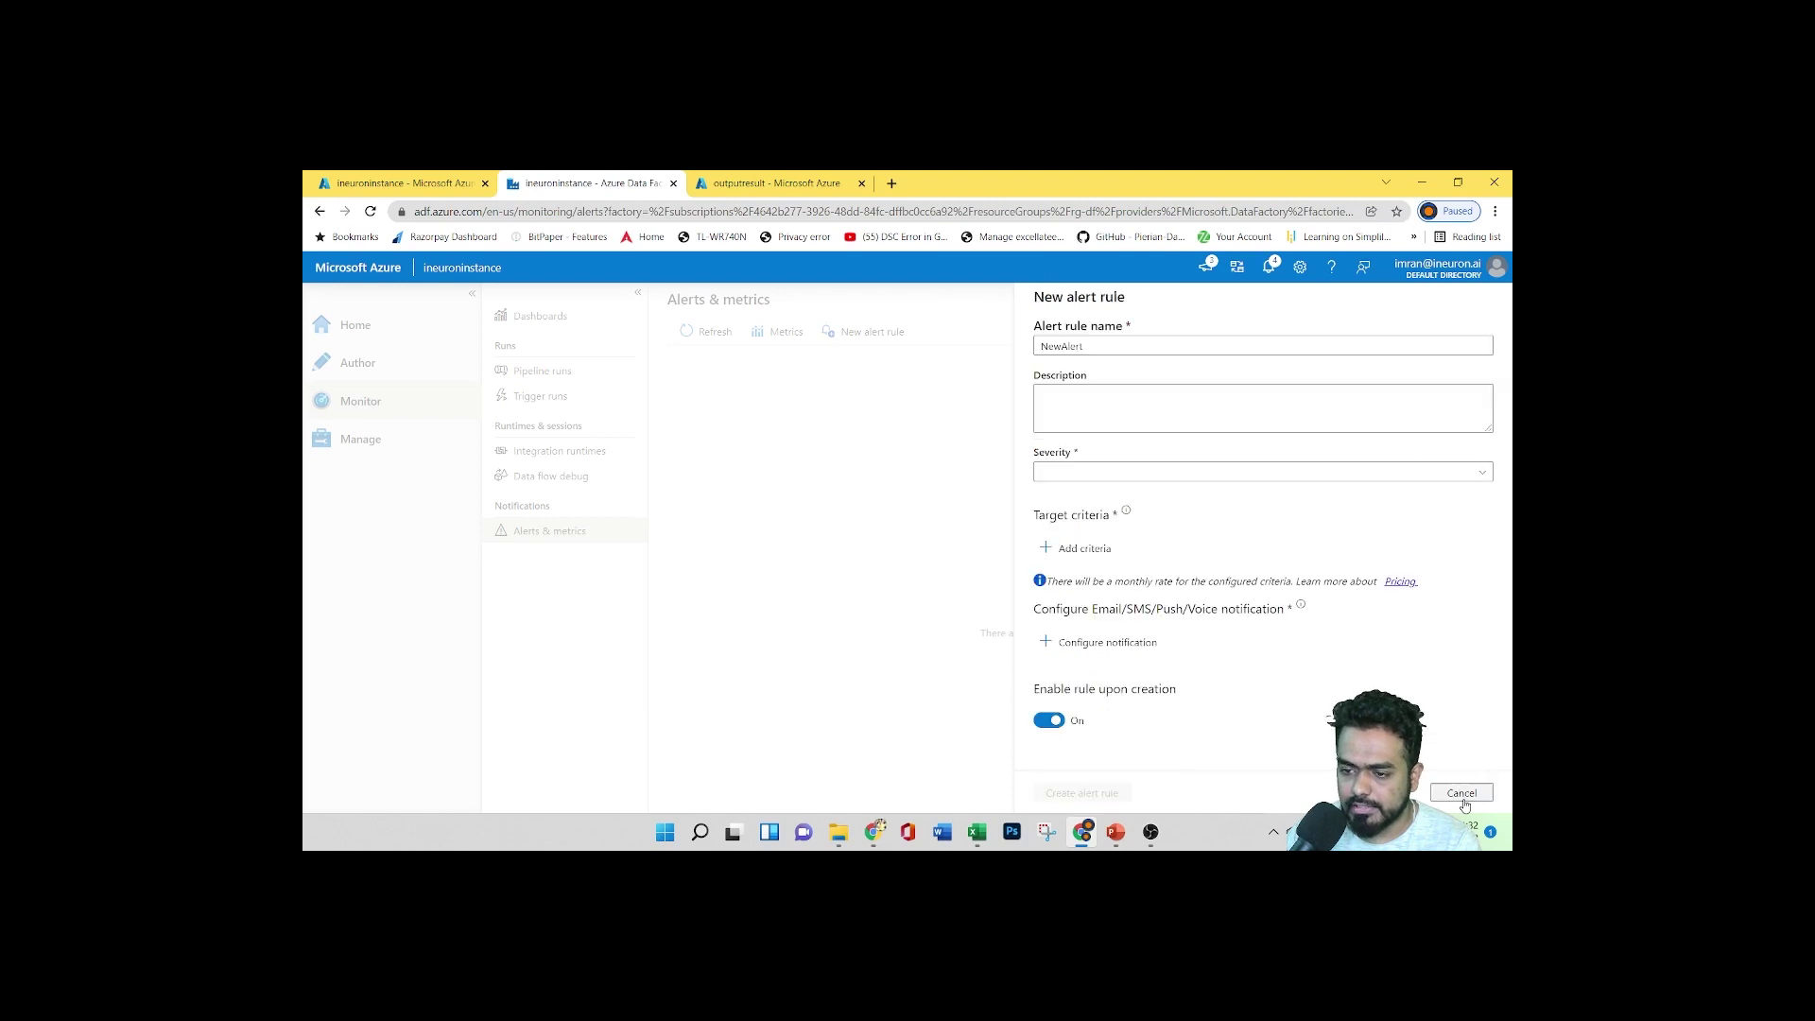
{"action": "left_click", "coordinate": [1449, 788]}
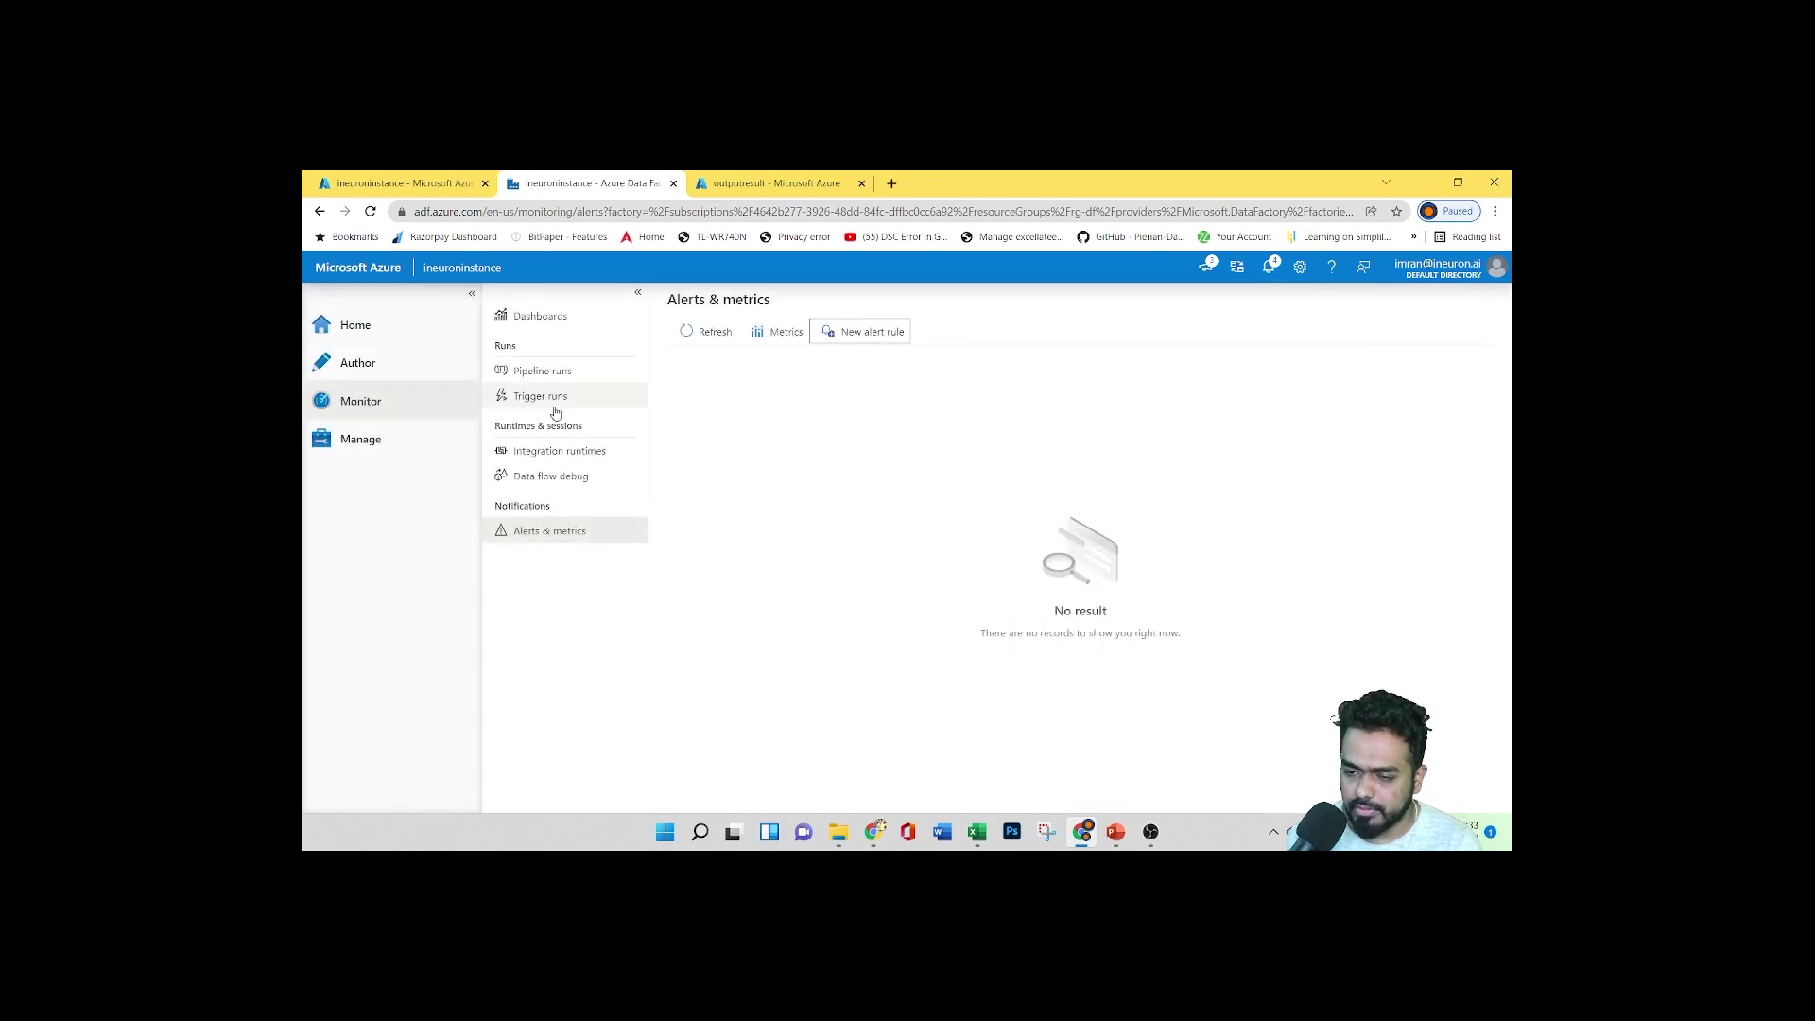
Open Azure Monitor from the factory's metrics and read its overview of metrics, log analysis and alert setup
{"action": "left_click", "coordinate": [776, 333]}
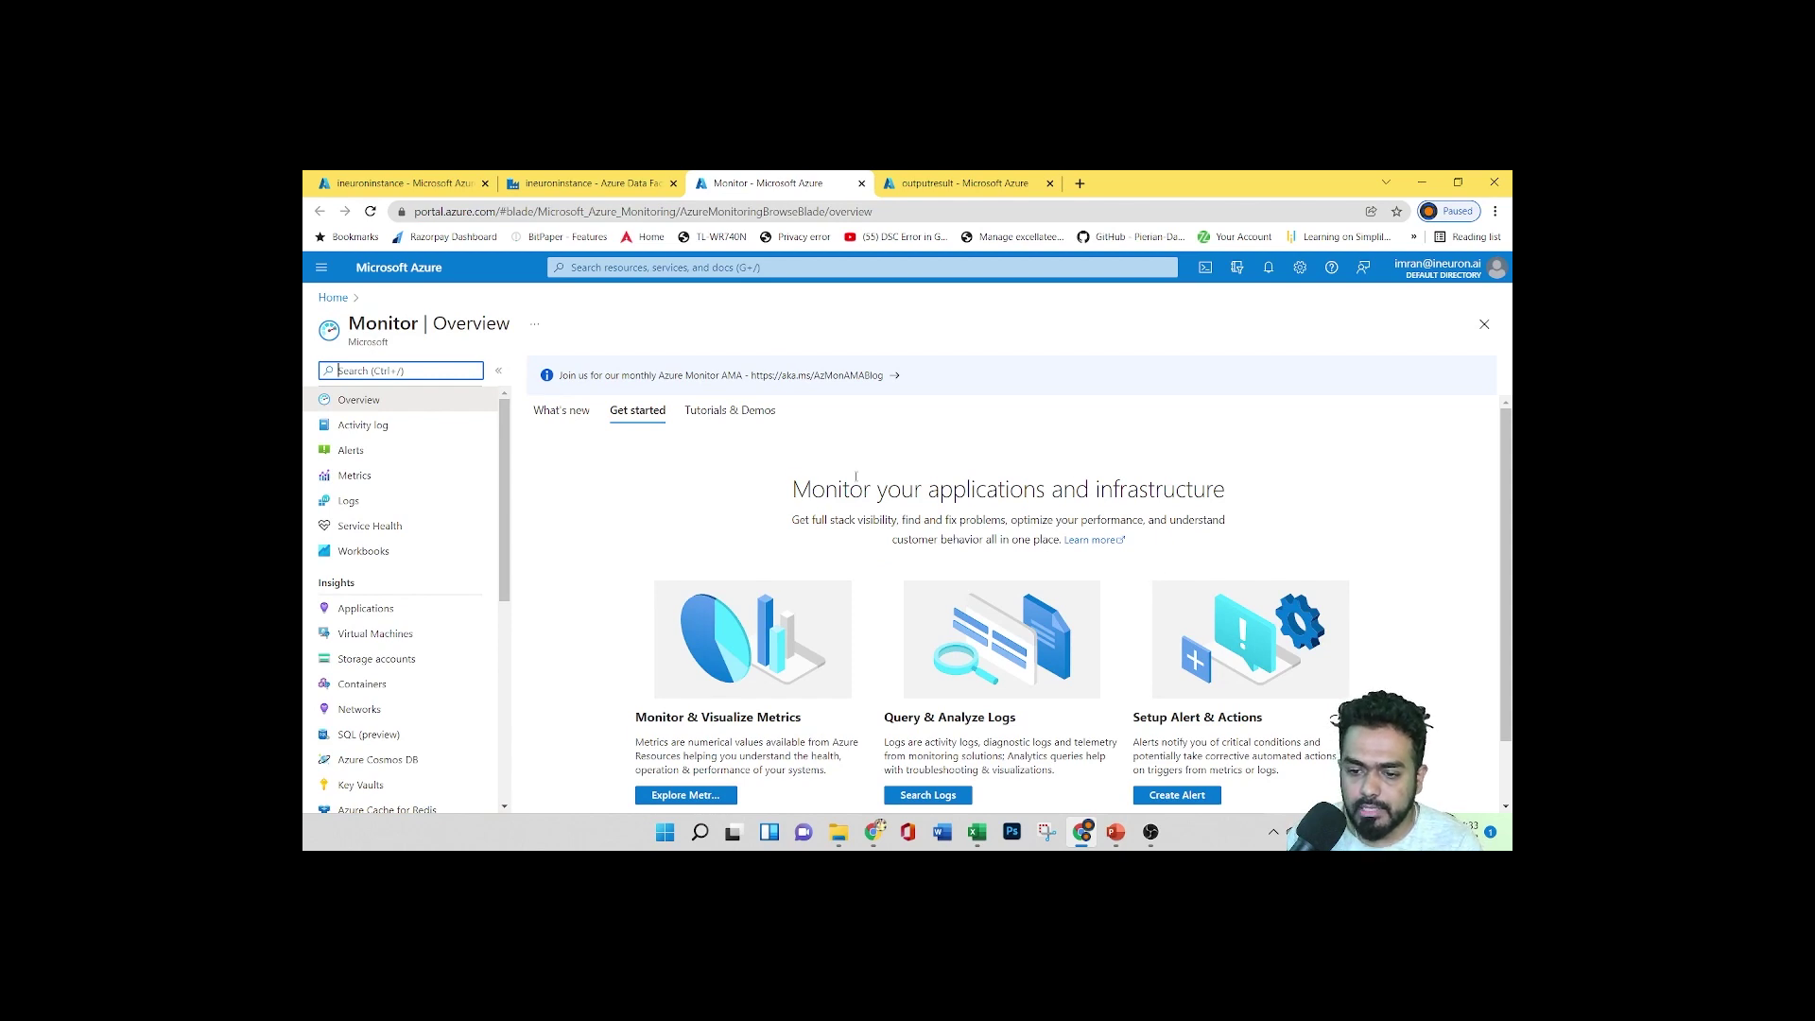
{"action": "scroll", "coordinate": [905, 571], "scroll_direction": "down", "scroll_amount": 2}
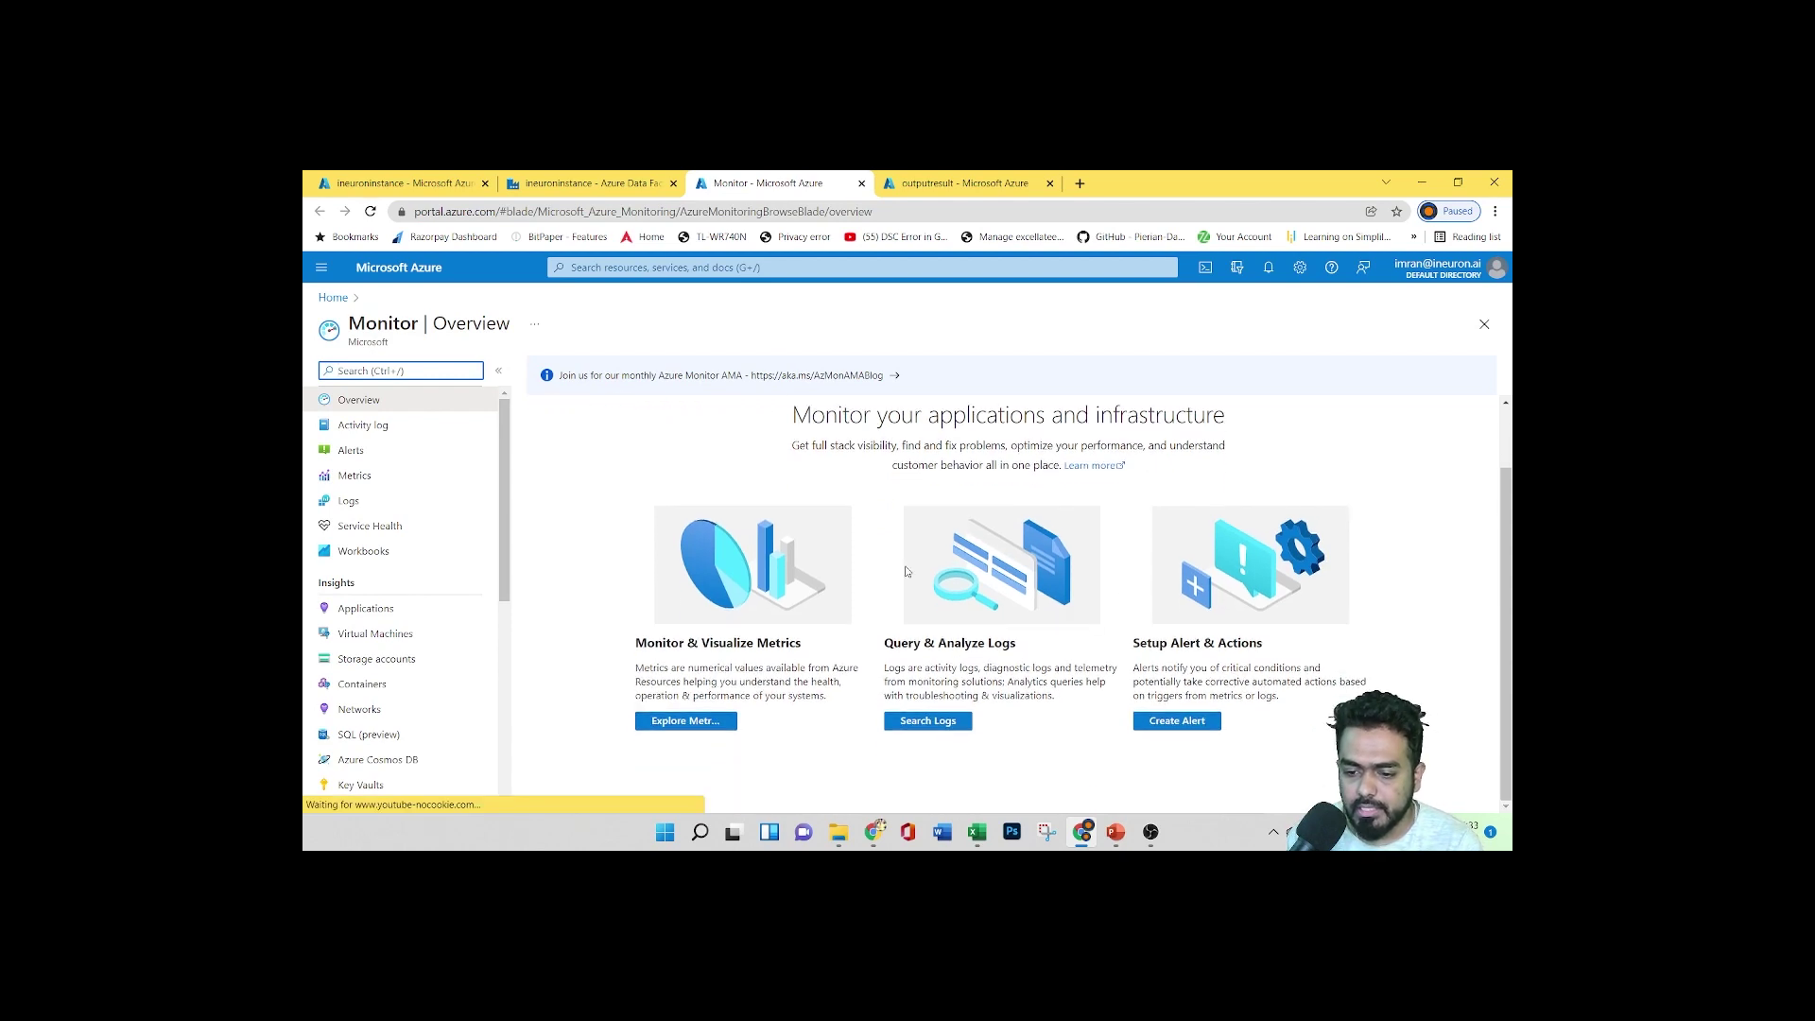
{"action": "left_click_drag", "start_coordinate": [675, 649], "coordinate": [1018, 643]}
{"action": "left_click", "coordinate": [688, 673]}
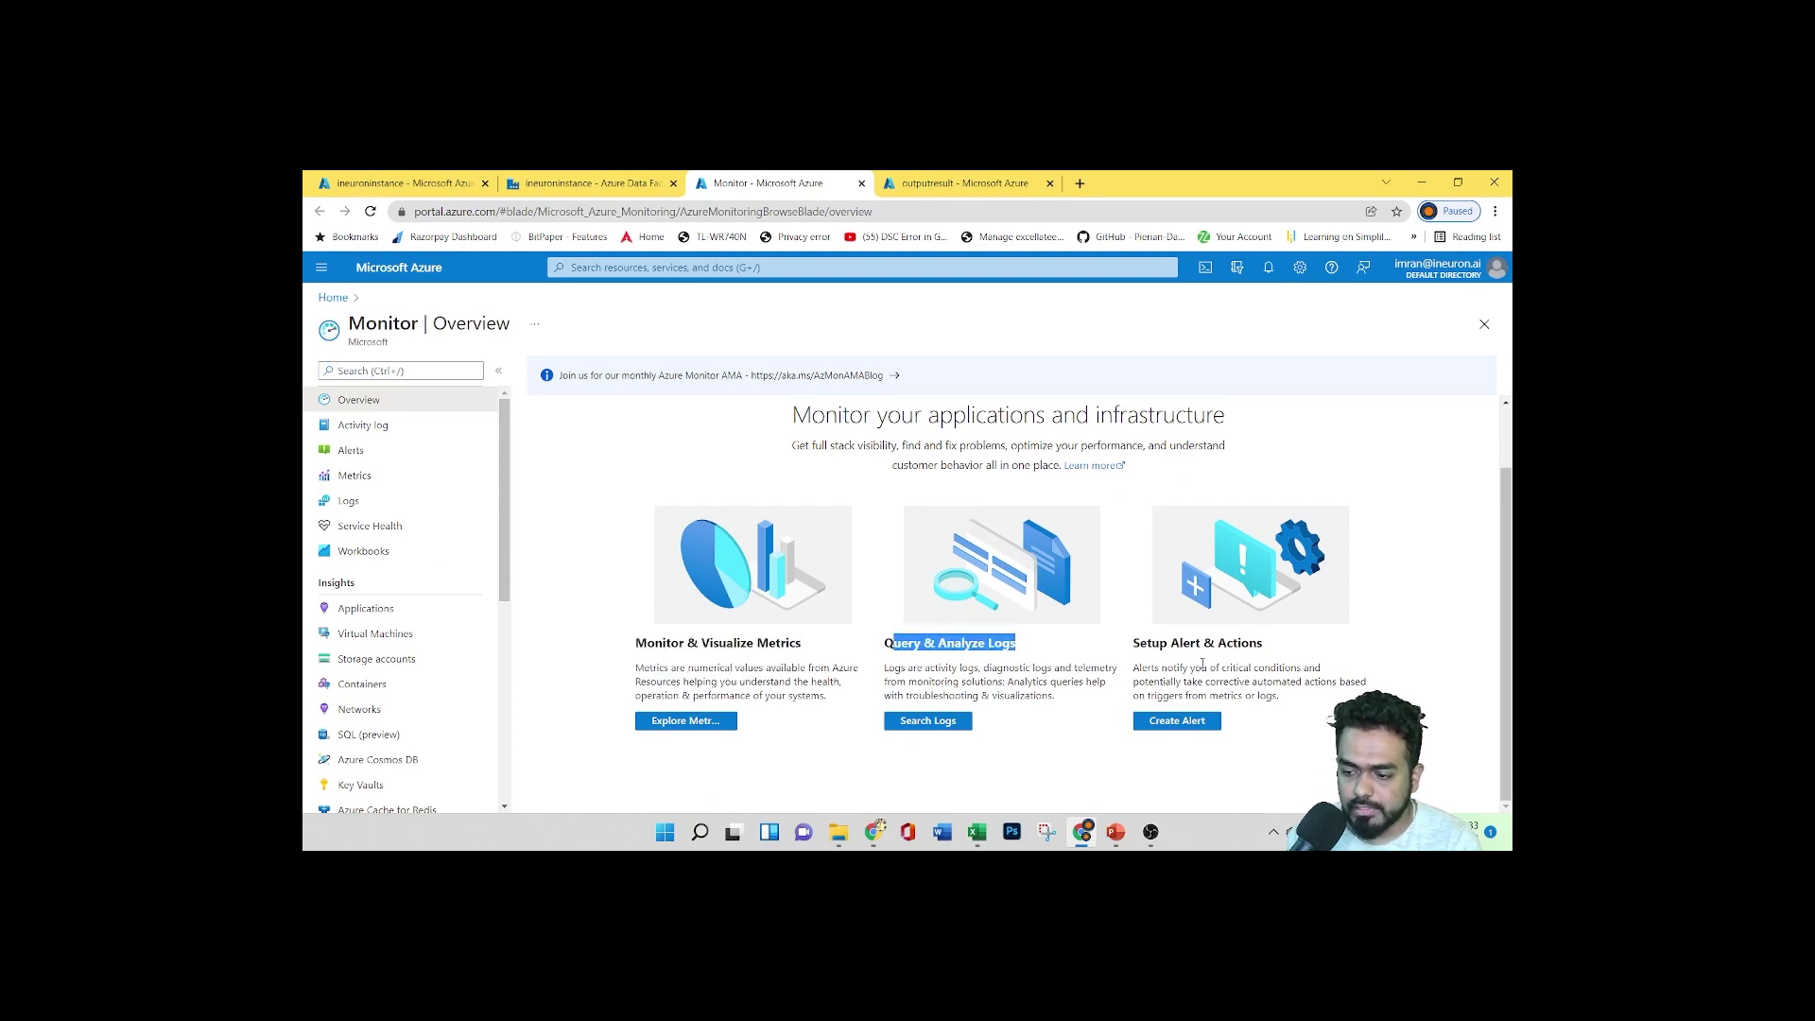
{"action": "left_click_drag", "start_coordinate": [1159, 643], "coordinate": [1240, 643]}
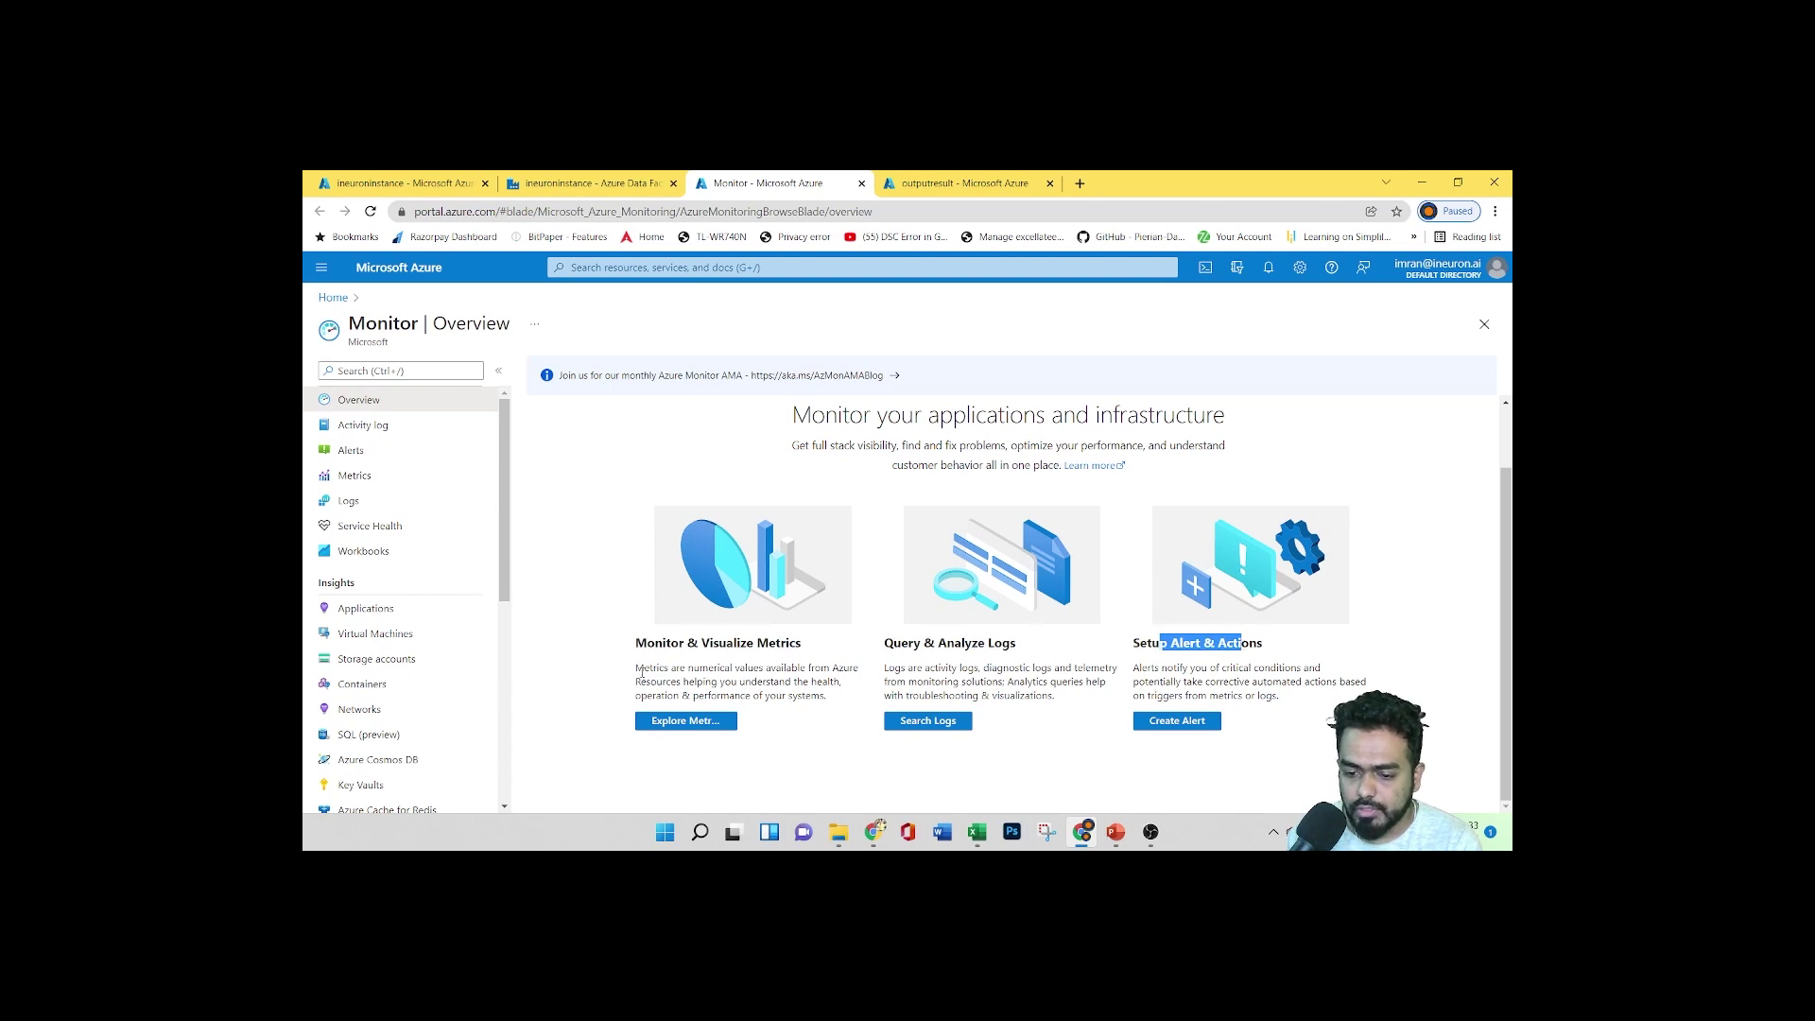
{"action": "left_click_drag", "start_coordinate": [637, 669], "coordinate": [812, 709]}
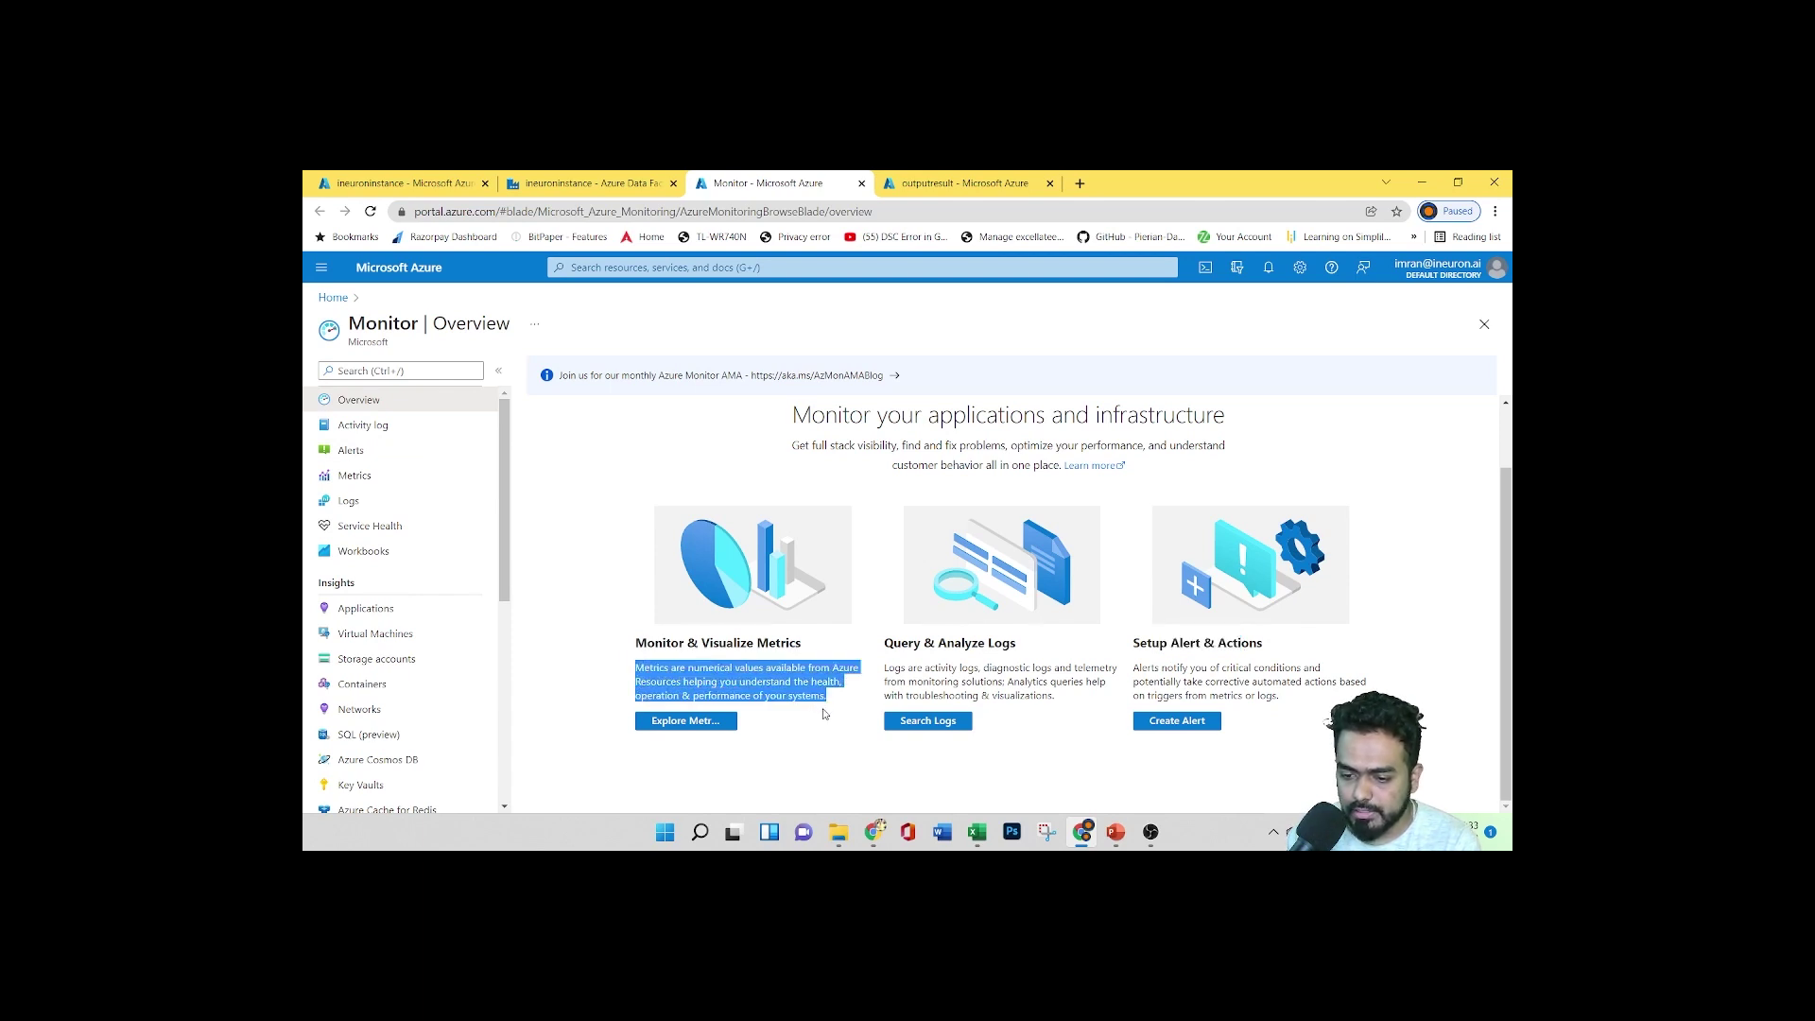
{"action": "left_click", "coordinate": [668, 689]}
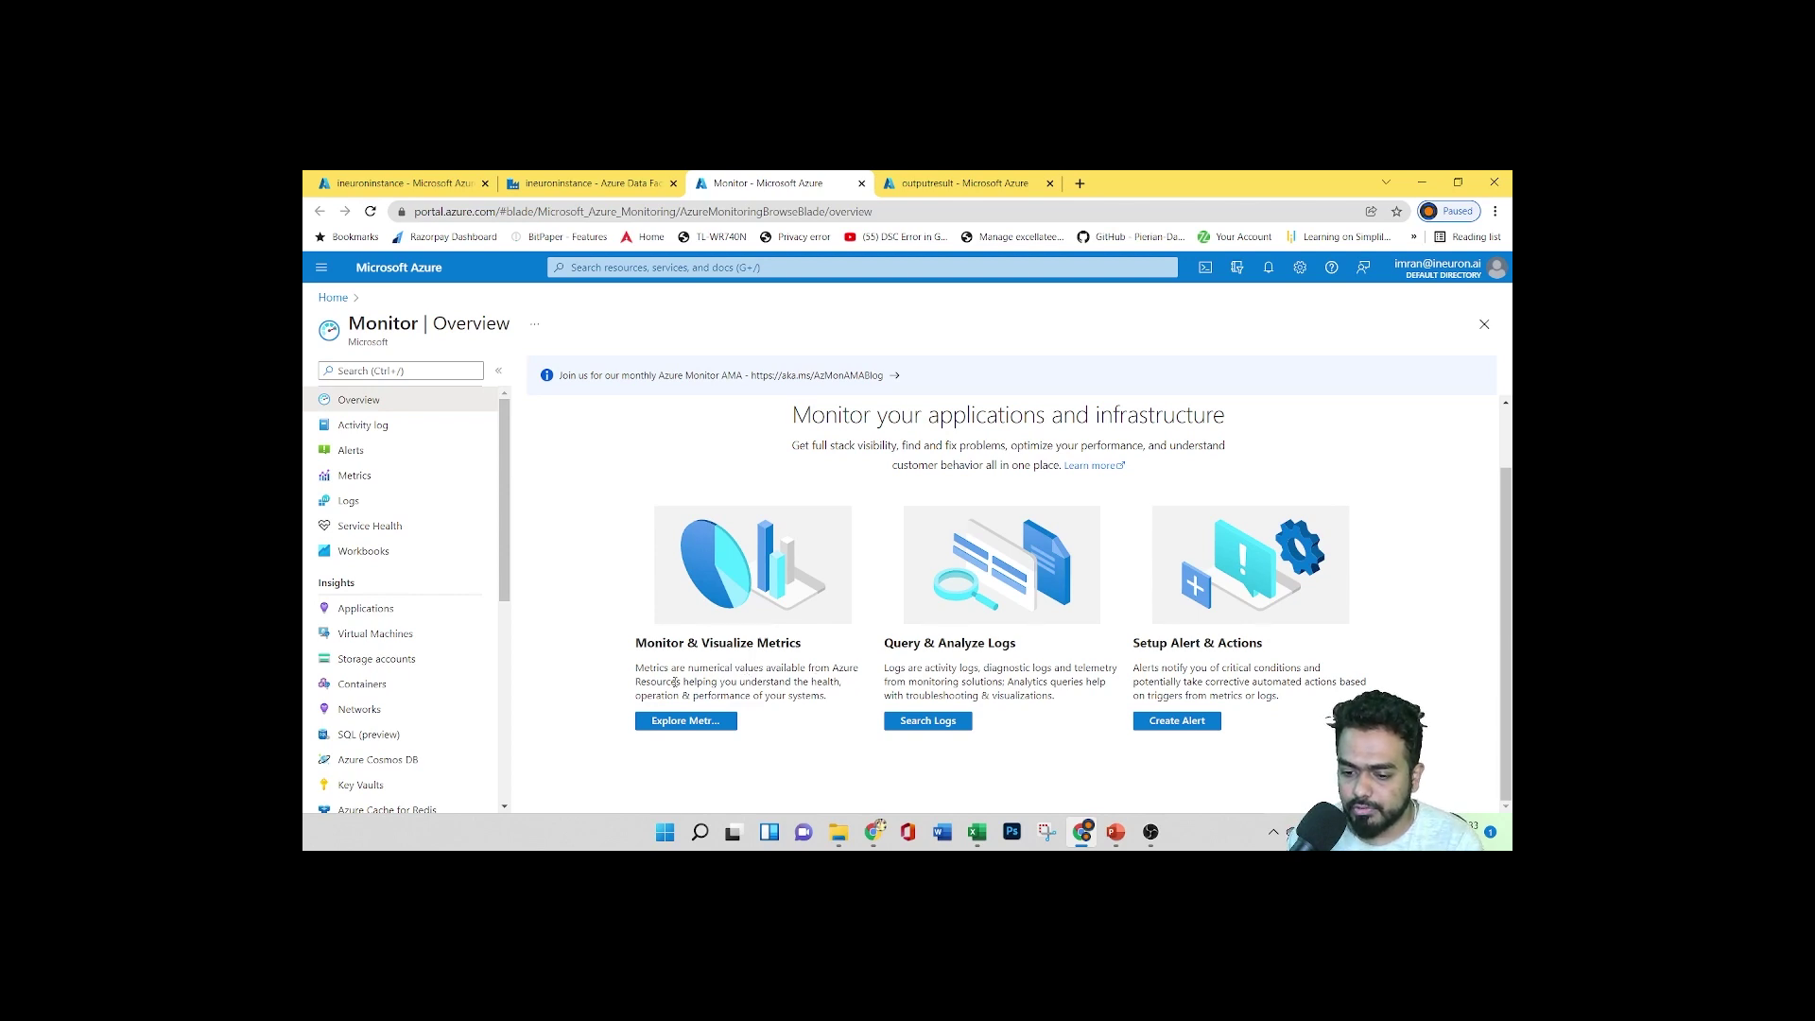
{"action": "left_click_drag", "start_coordinate": [675, 681], "coordinate": [826, 694]}
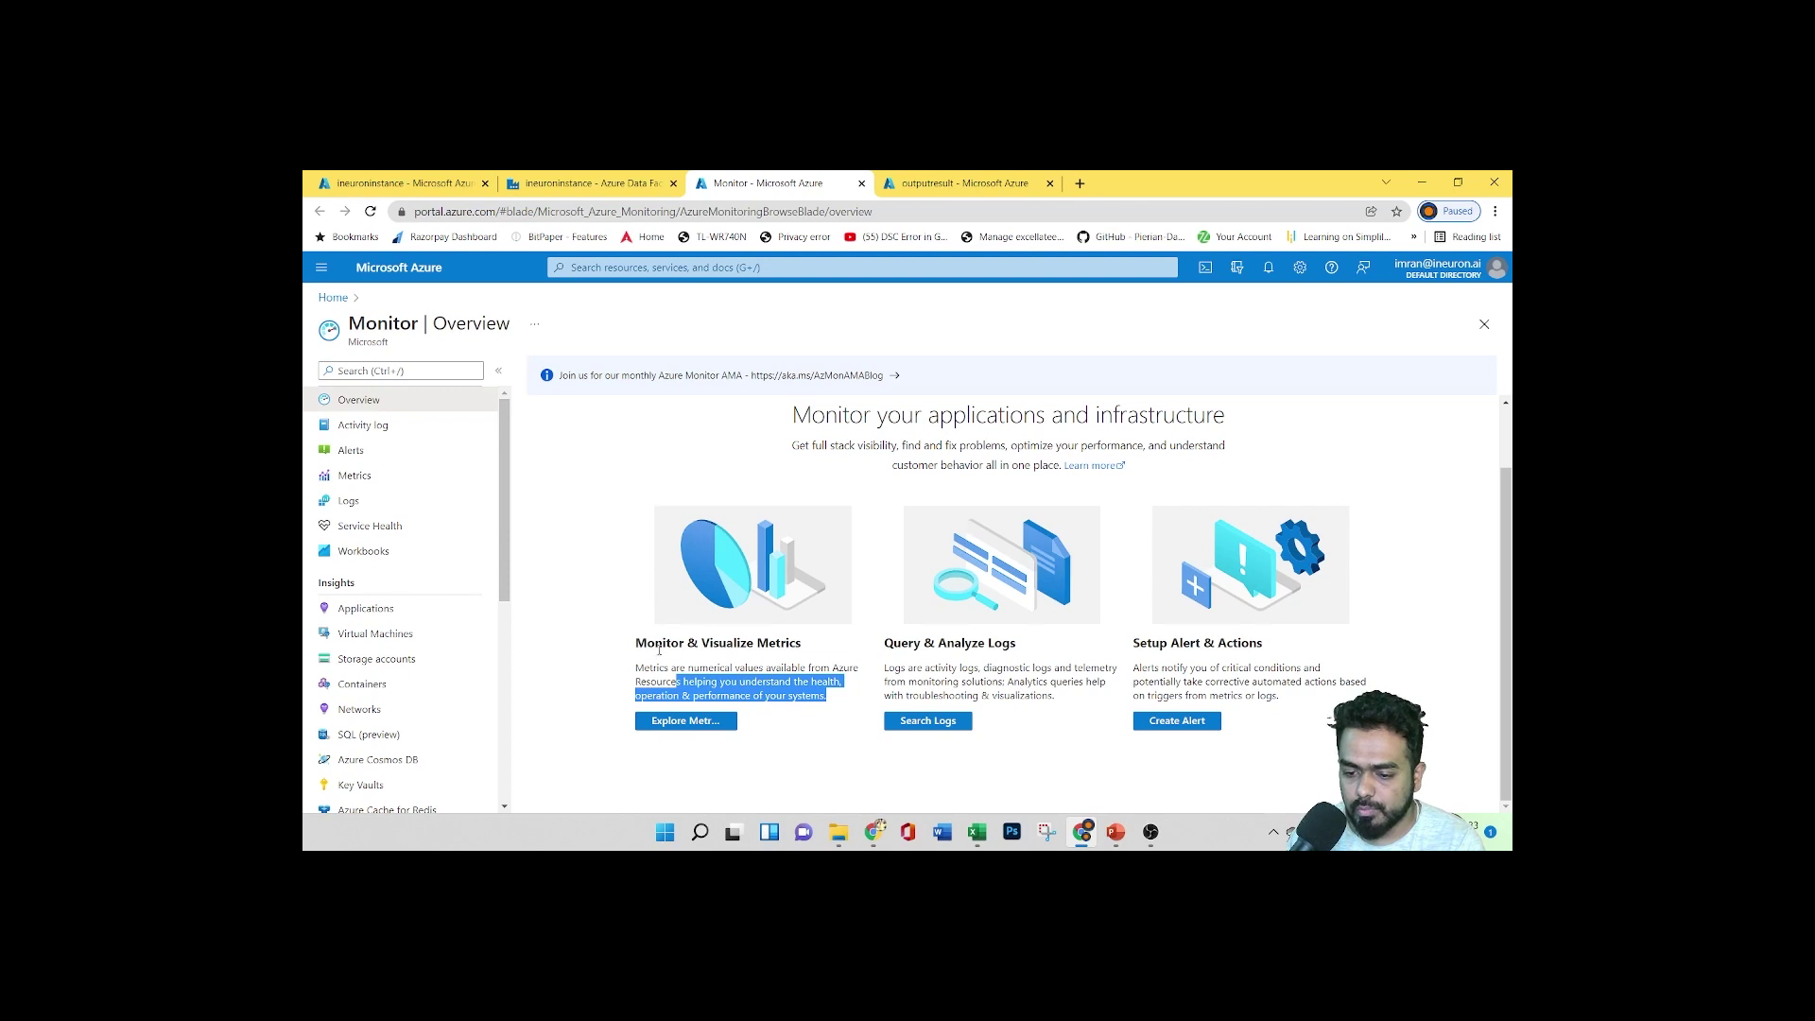
{"action": "left_click", "coordinate": [628, 541]}
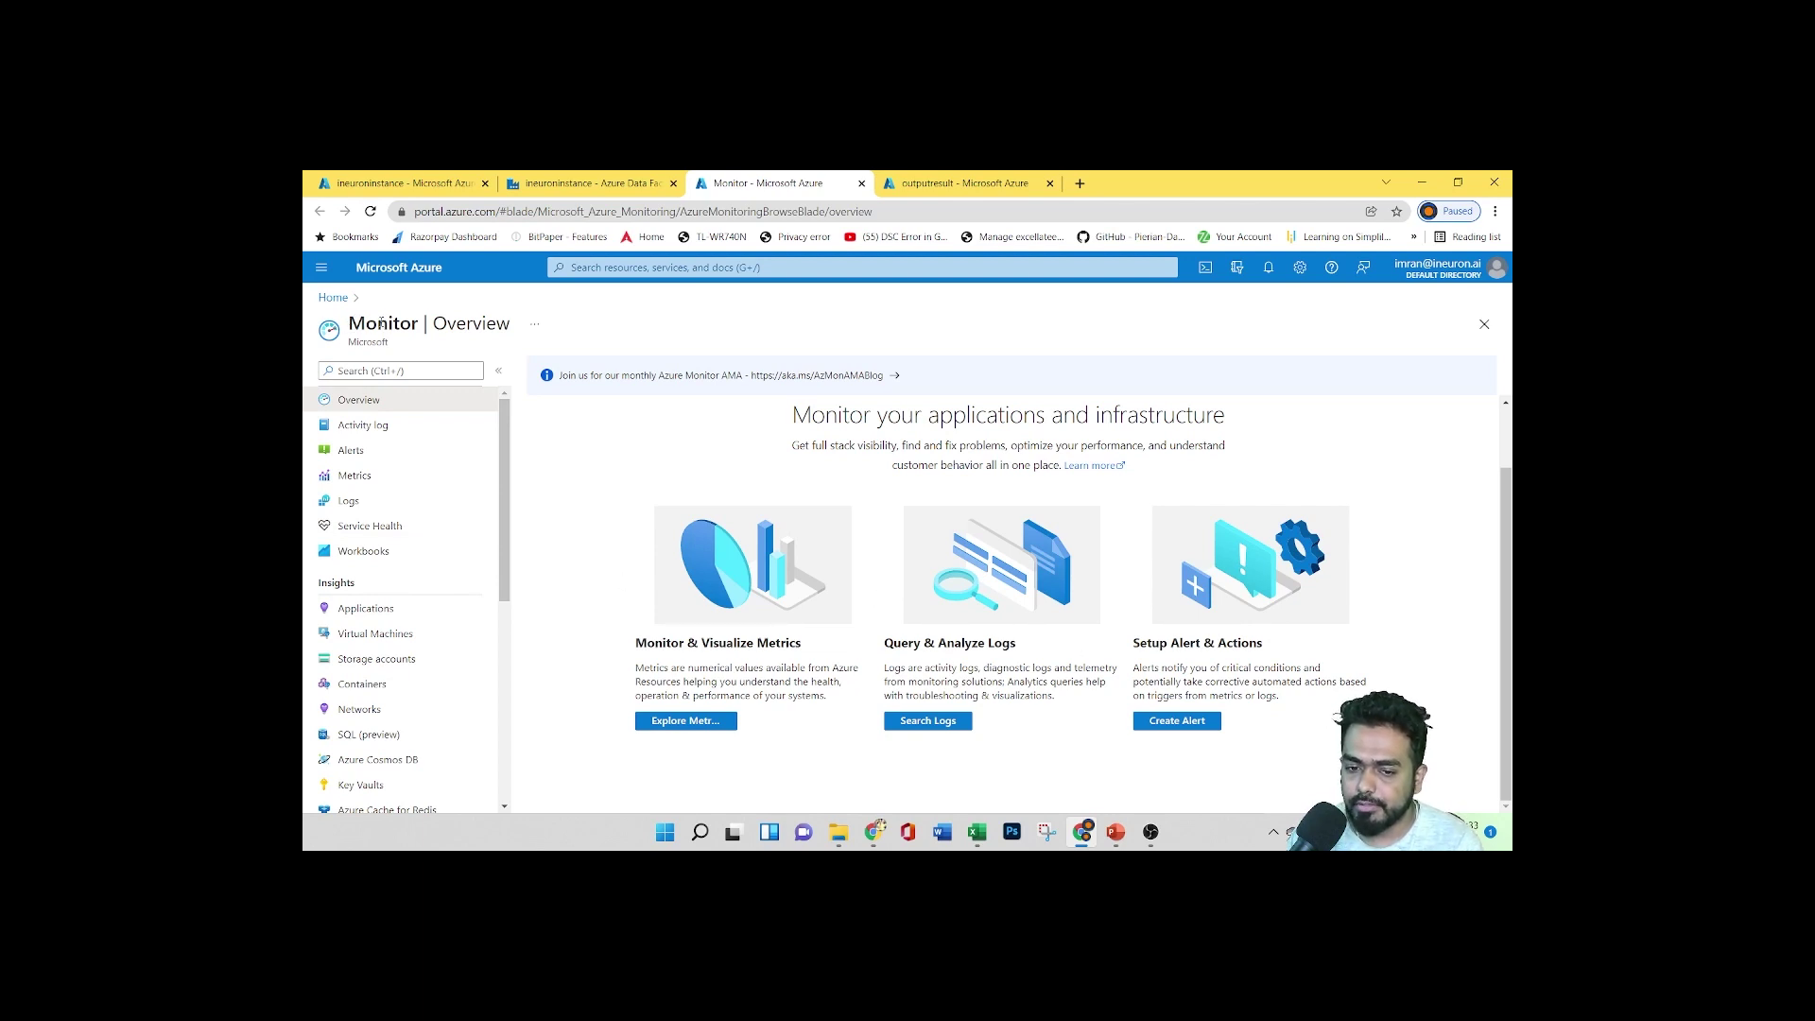
Return to Azure Data Factory and review the linked services, integration runtimes and Git configuration in its Manage section
{"action": "left_click", "coordinate": [581, 182]}
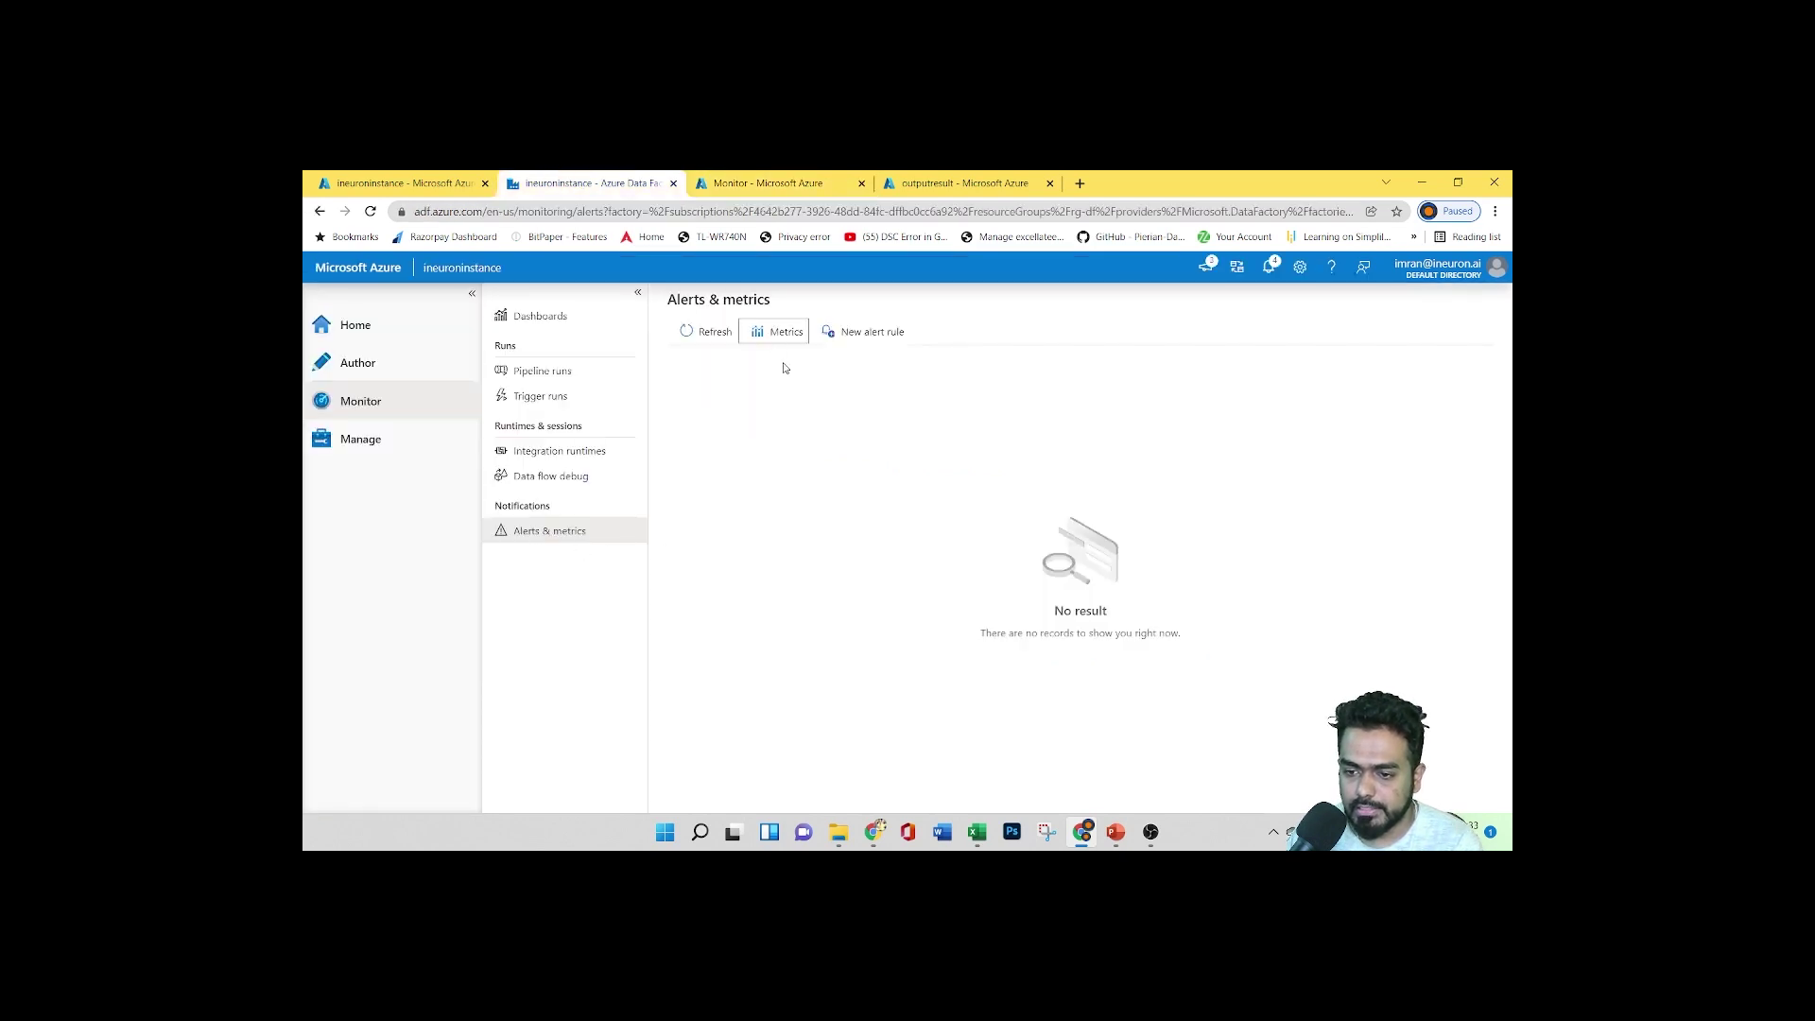
{"action": "left_click", "coordinate": [372, 450]}
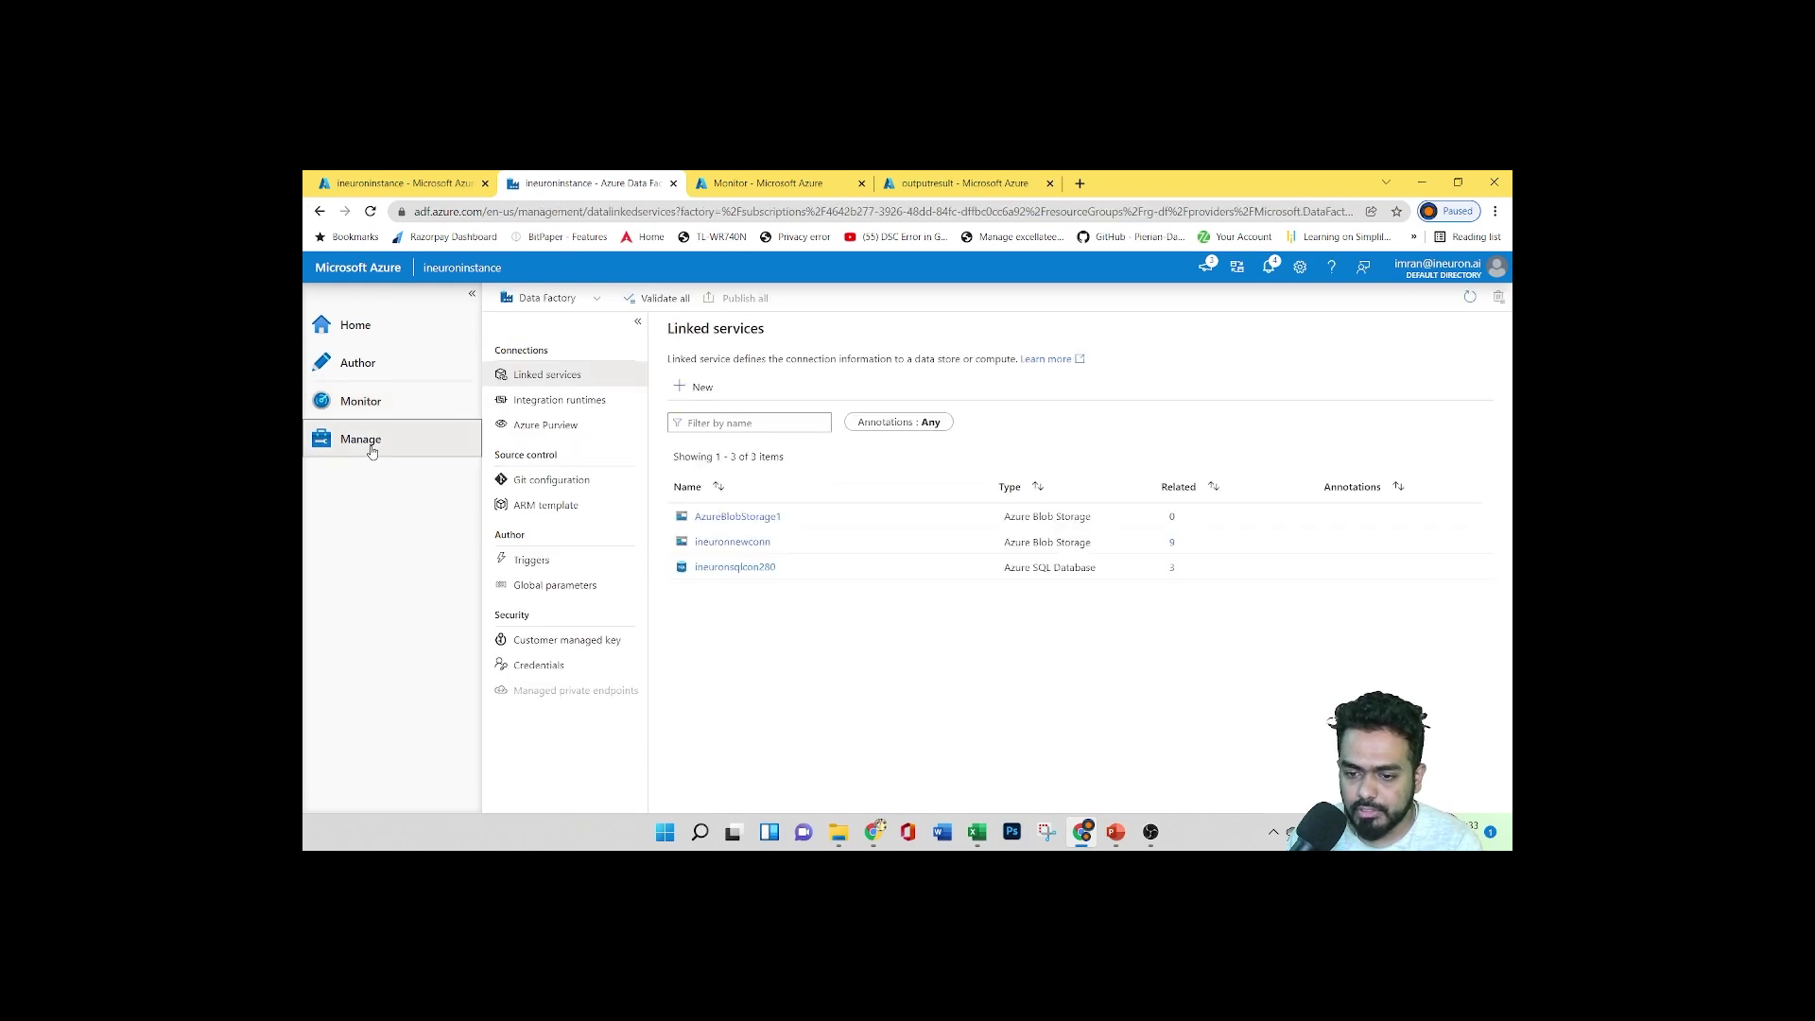
{"action": "left_click", "coordinate": [581, 402]}
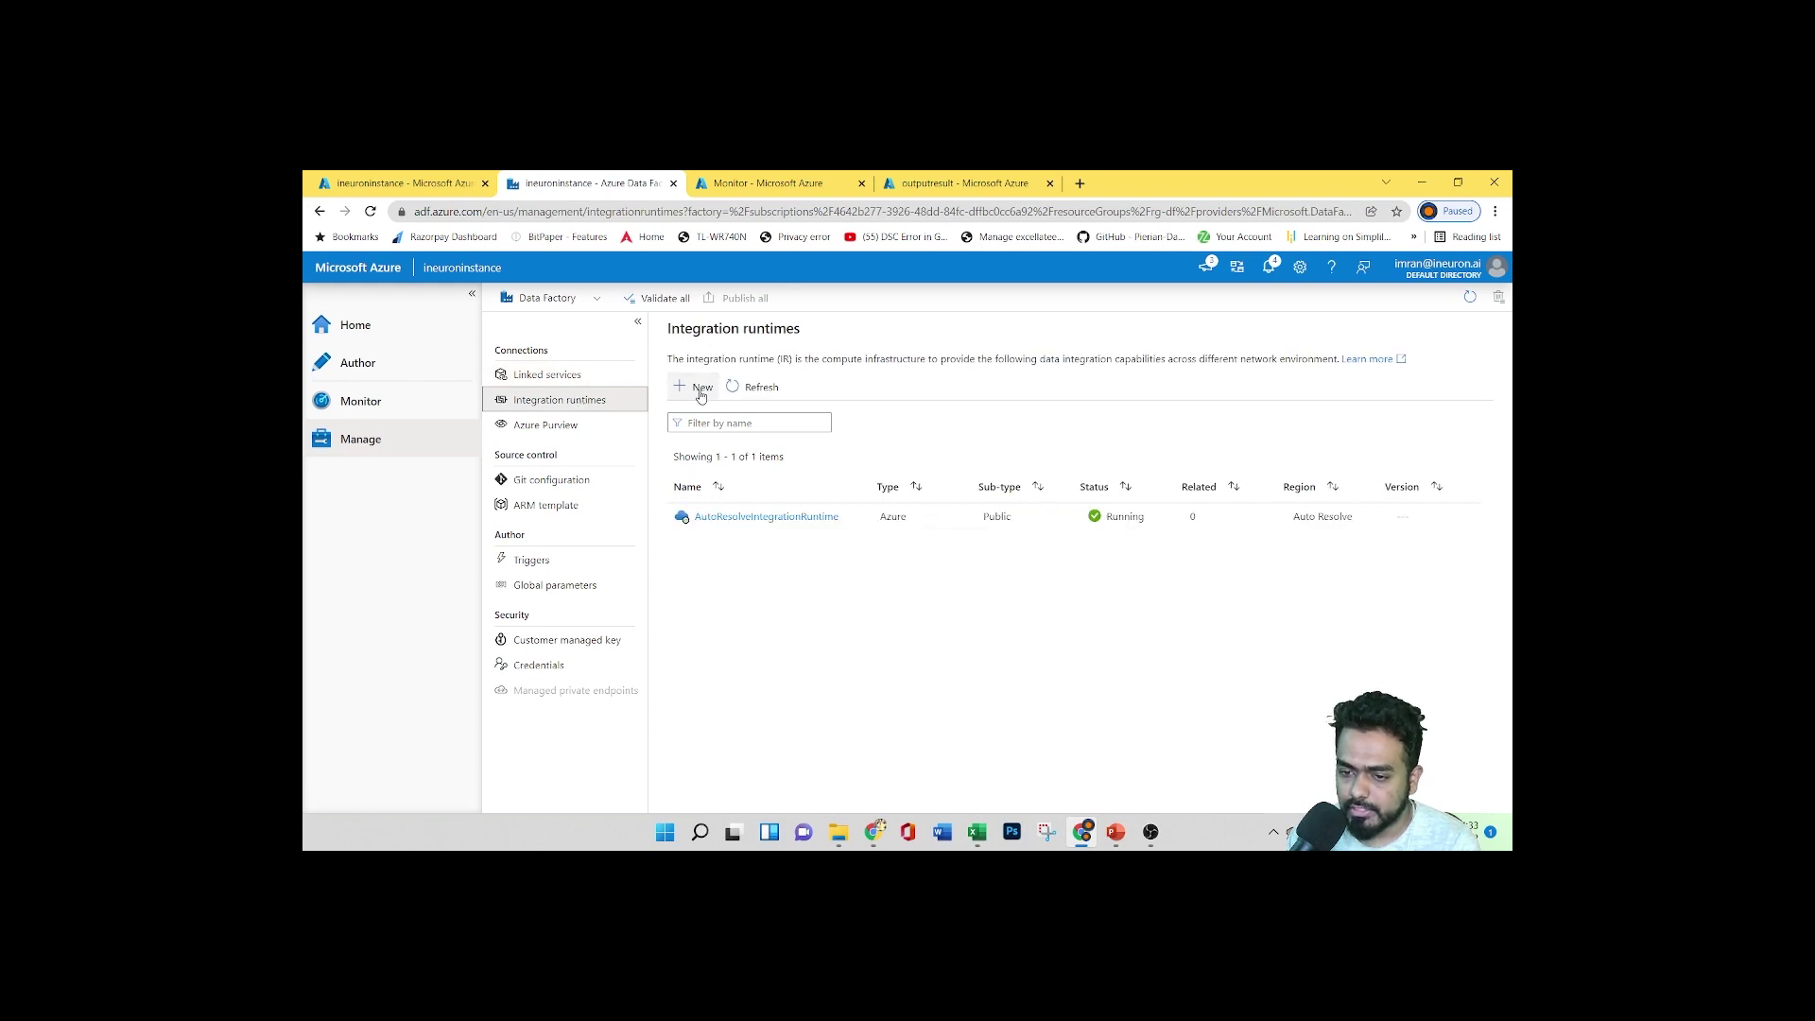
{"action": "left_click", "coordinate": [575, 482]}
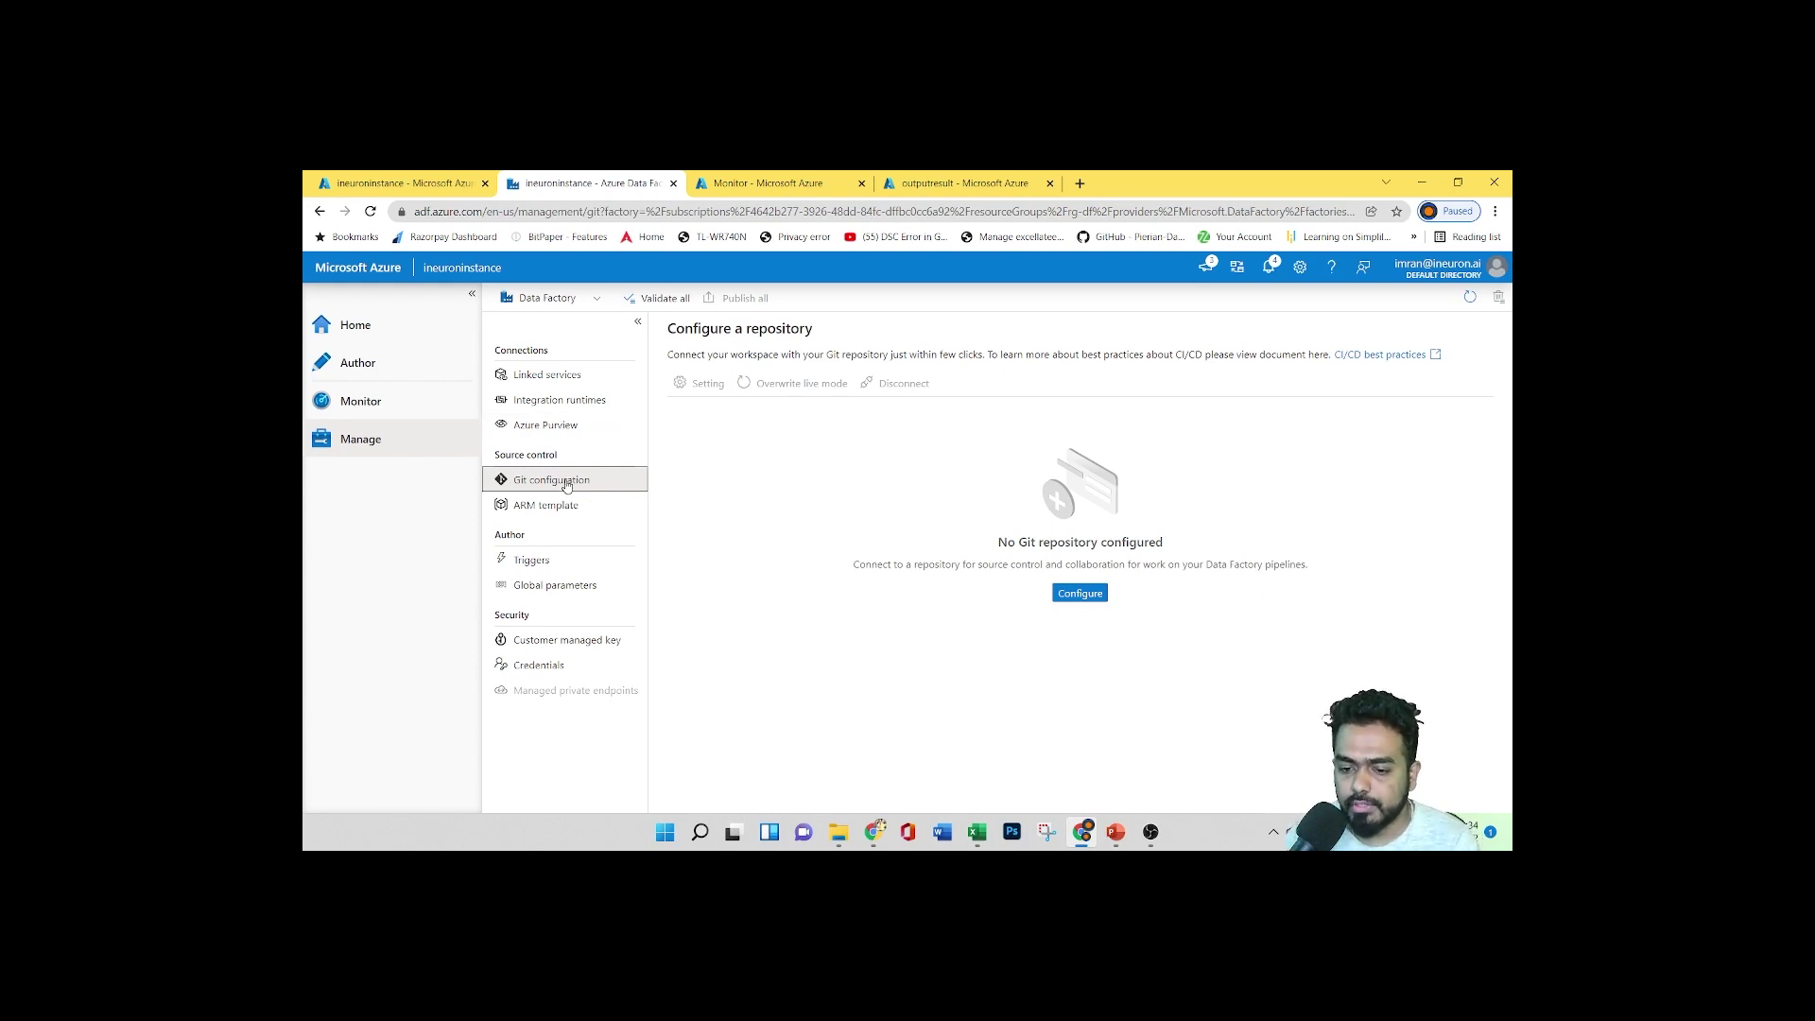
Review the factory's triggers, global parameters, credentials and customer managed key settings
{"action": "left_click", "coordinate": [536, 583]}
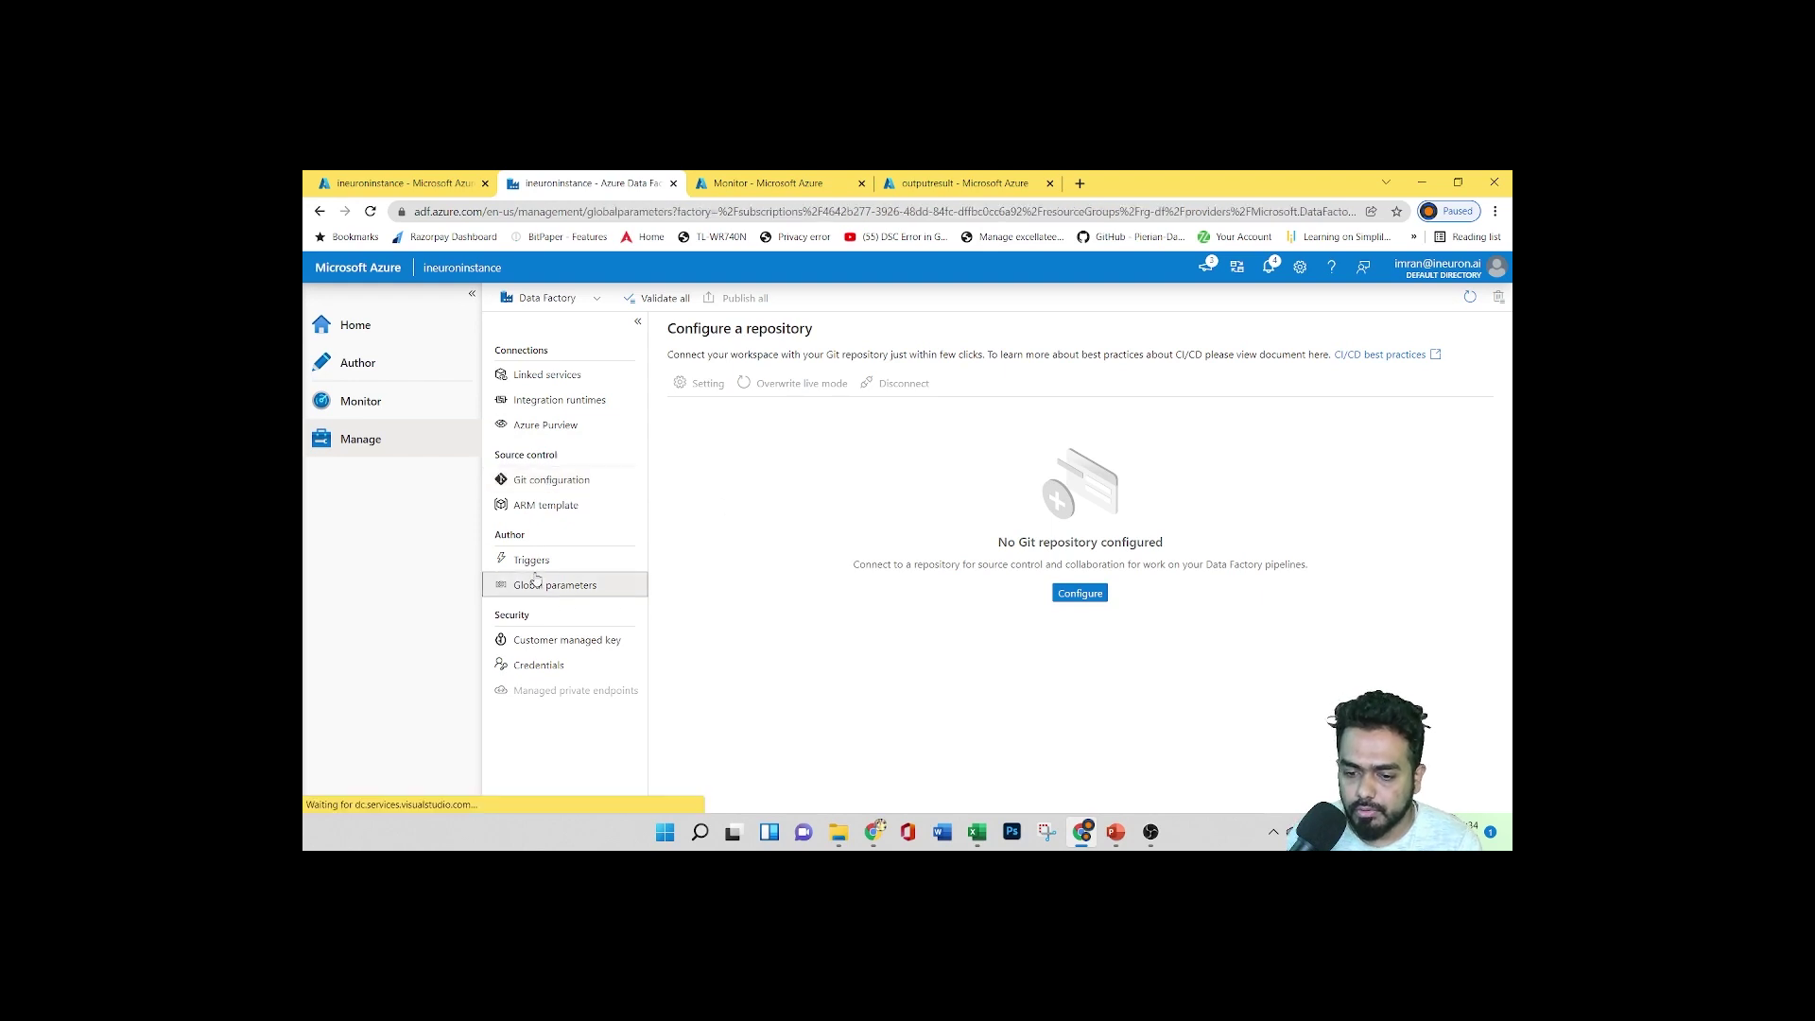
{"action": "left_click", "coordinate": [543, 562]}
{"action": "left_click", "coordinate": [548, 585]}
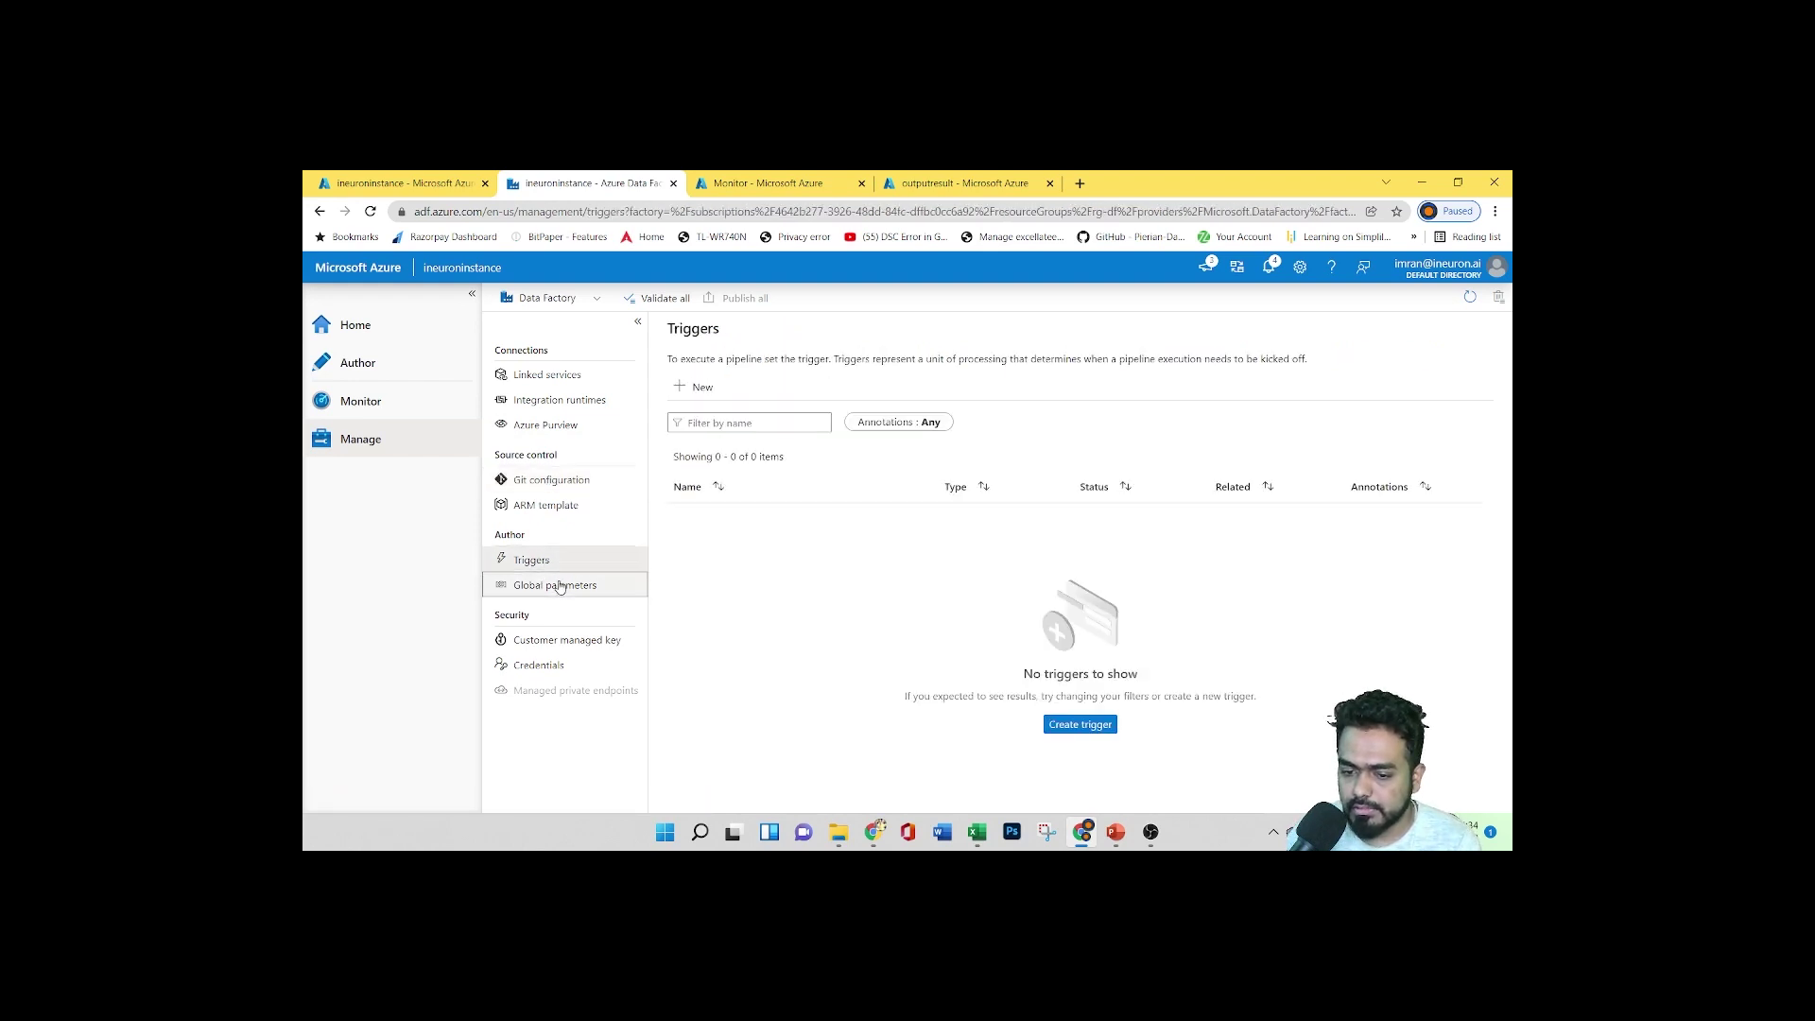
{"action": "left_click", "coordinate": [548, 675]}
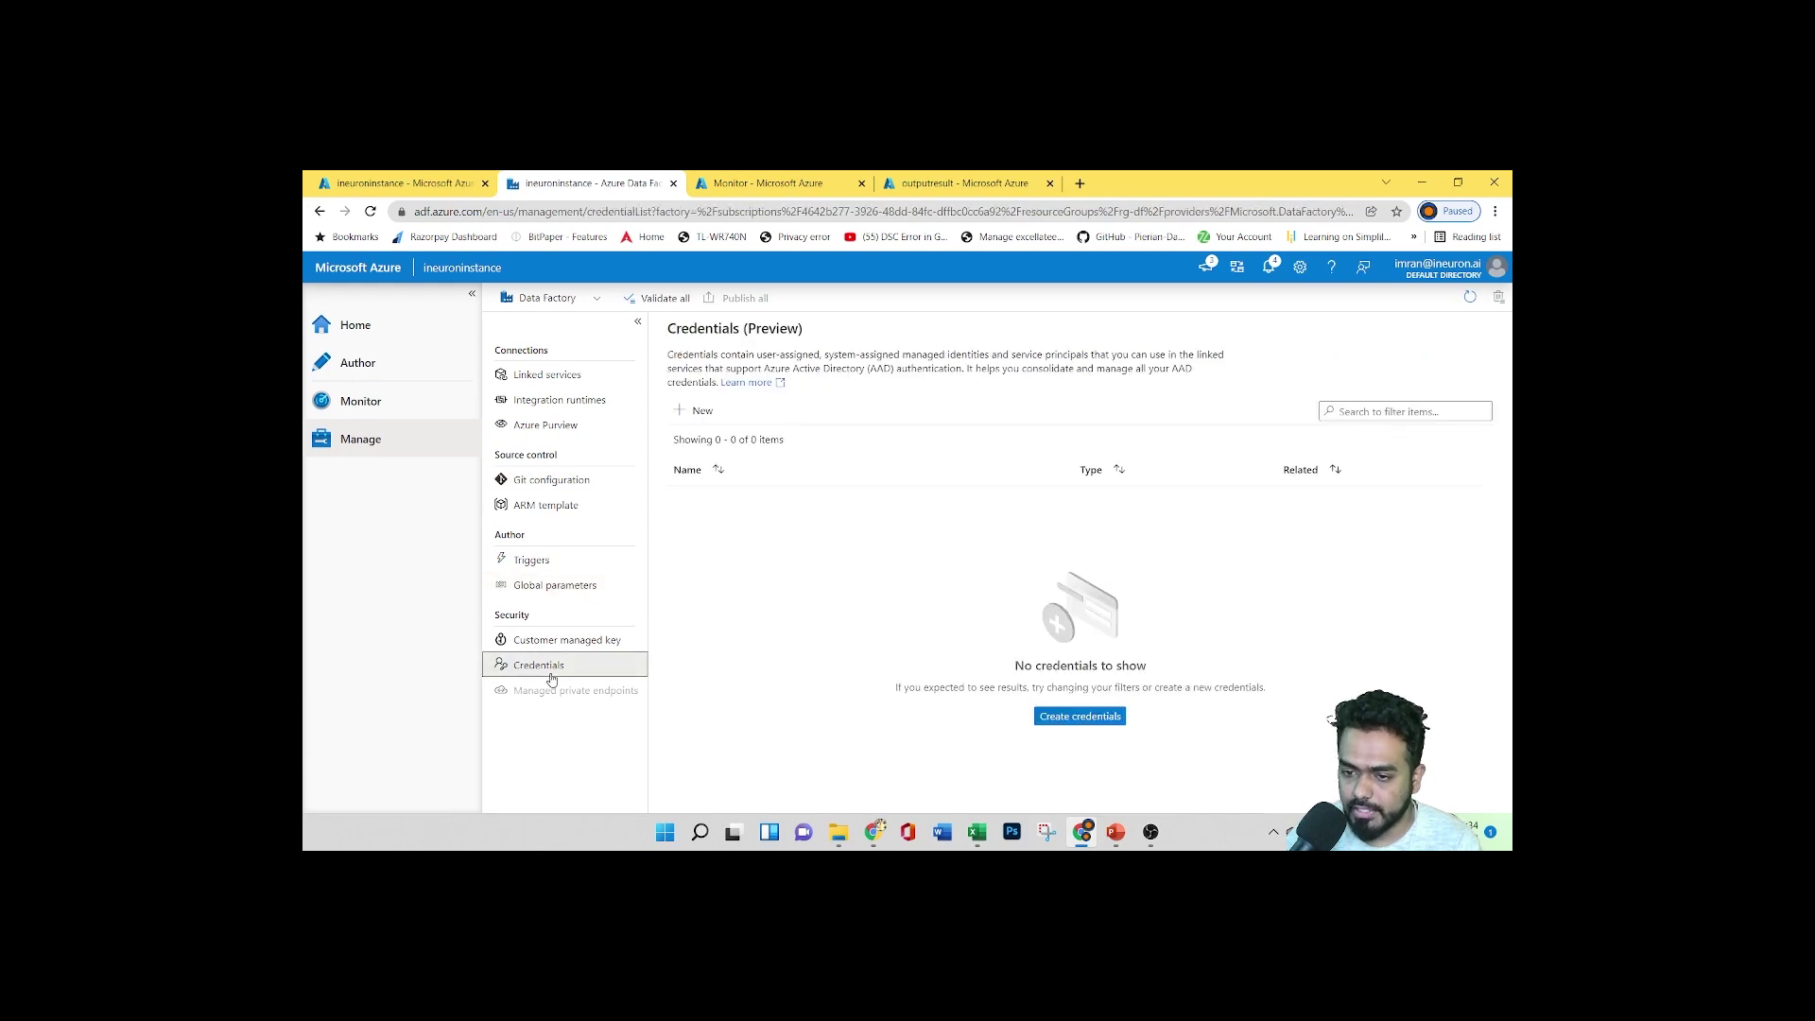
{"action": "left_click", "coordinate": [559, 642]}
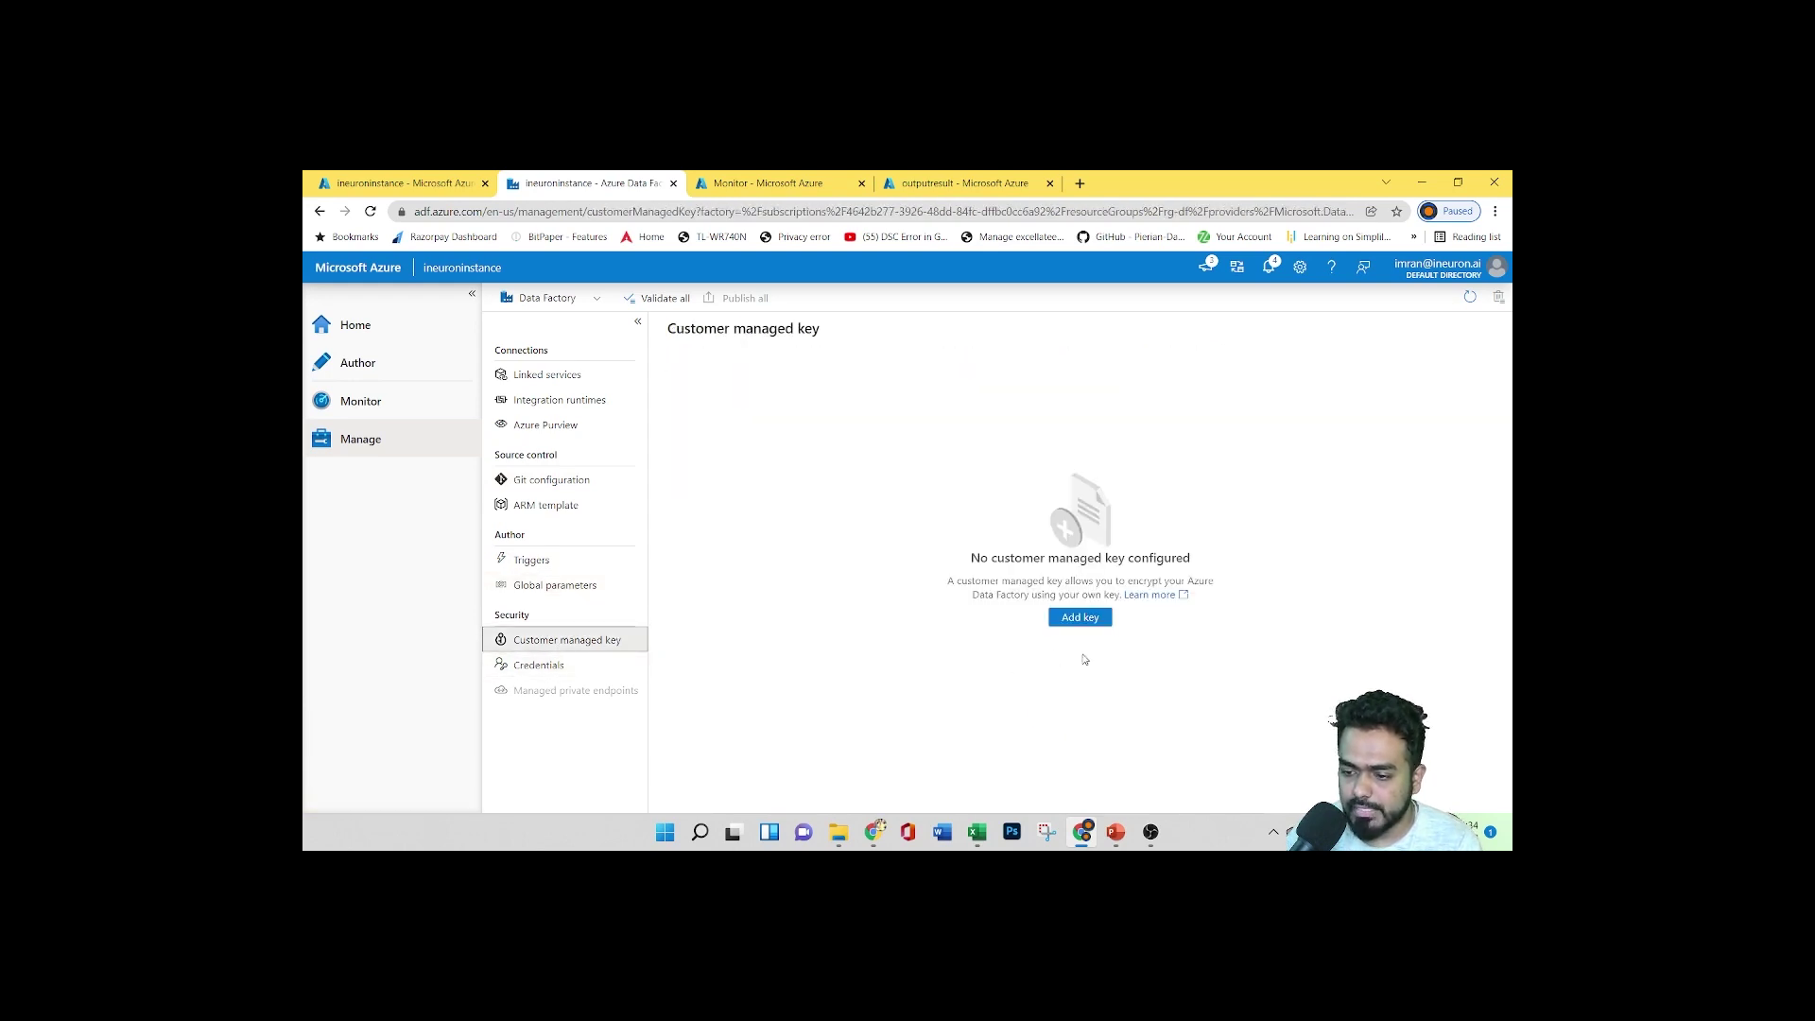